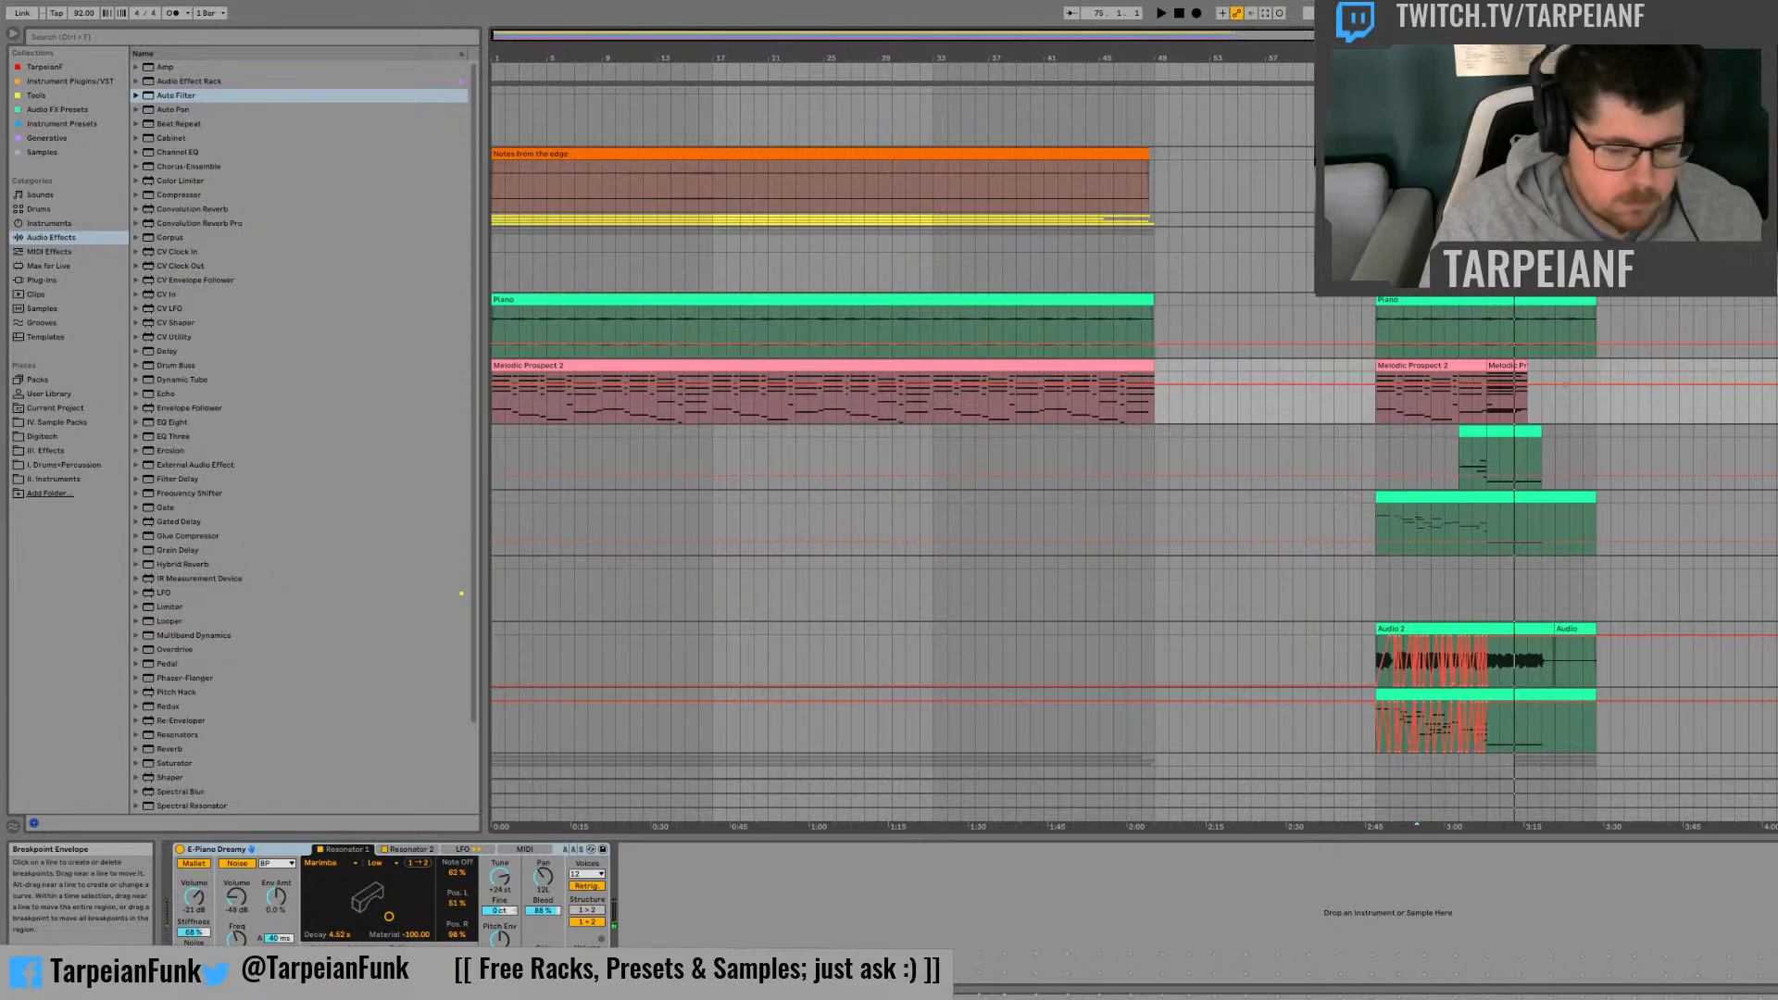
Step: Play back the later section of the arrangement from bar 65 through the end of its clips
{"action": "key", "text": "space"}
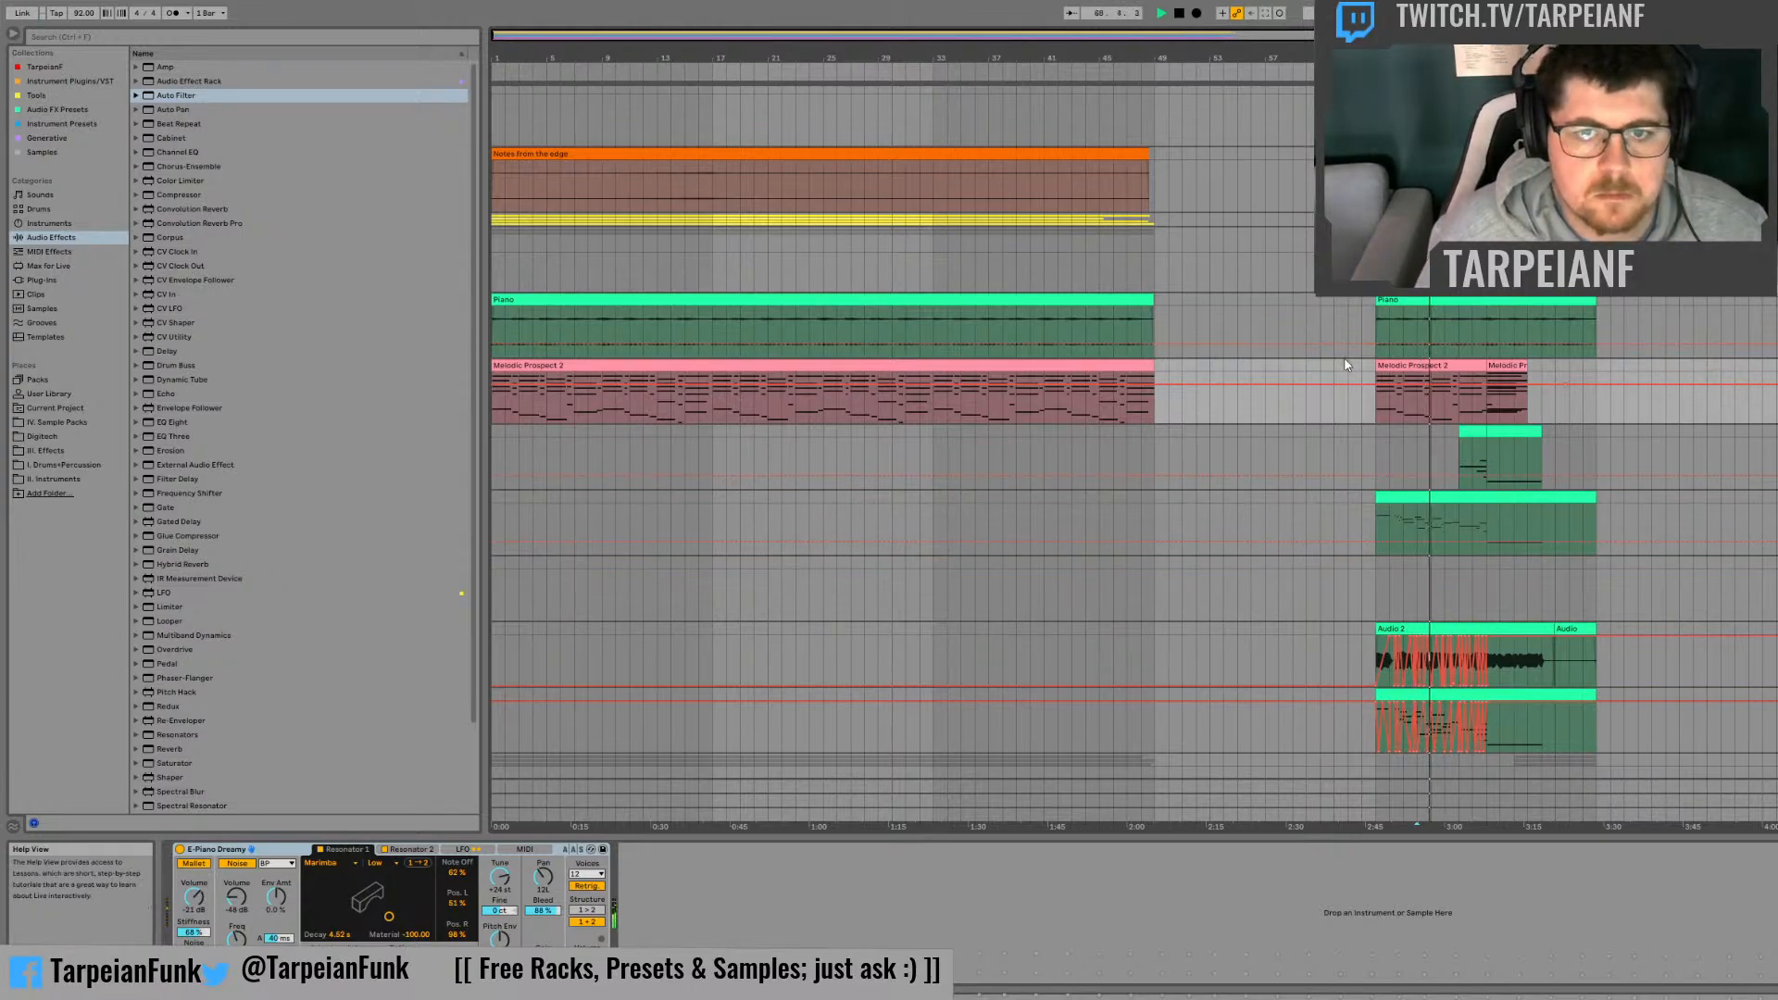
{"action": "left_click", "coordinate": [1381, 422]}
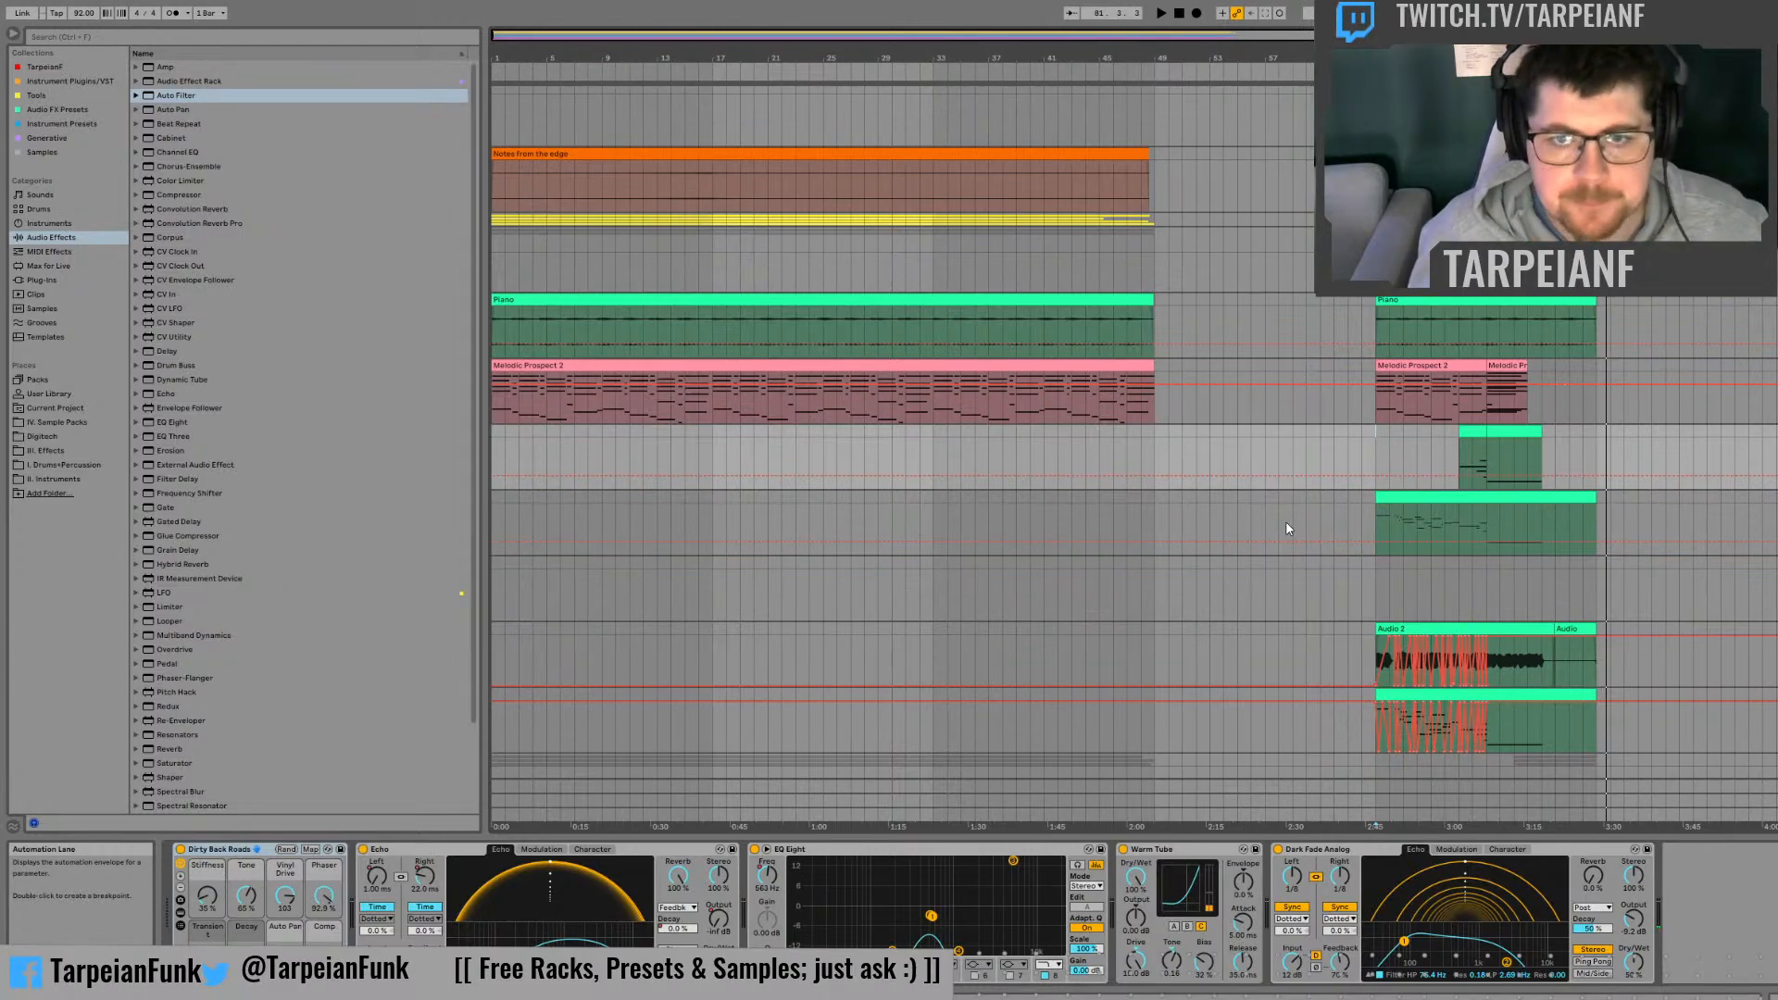
{"action": "left_click_drag", "start_coordinate": [1598, 436], "coordinate": [1382, 442]}
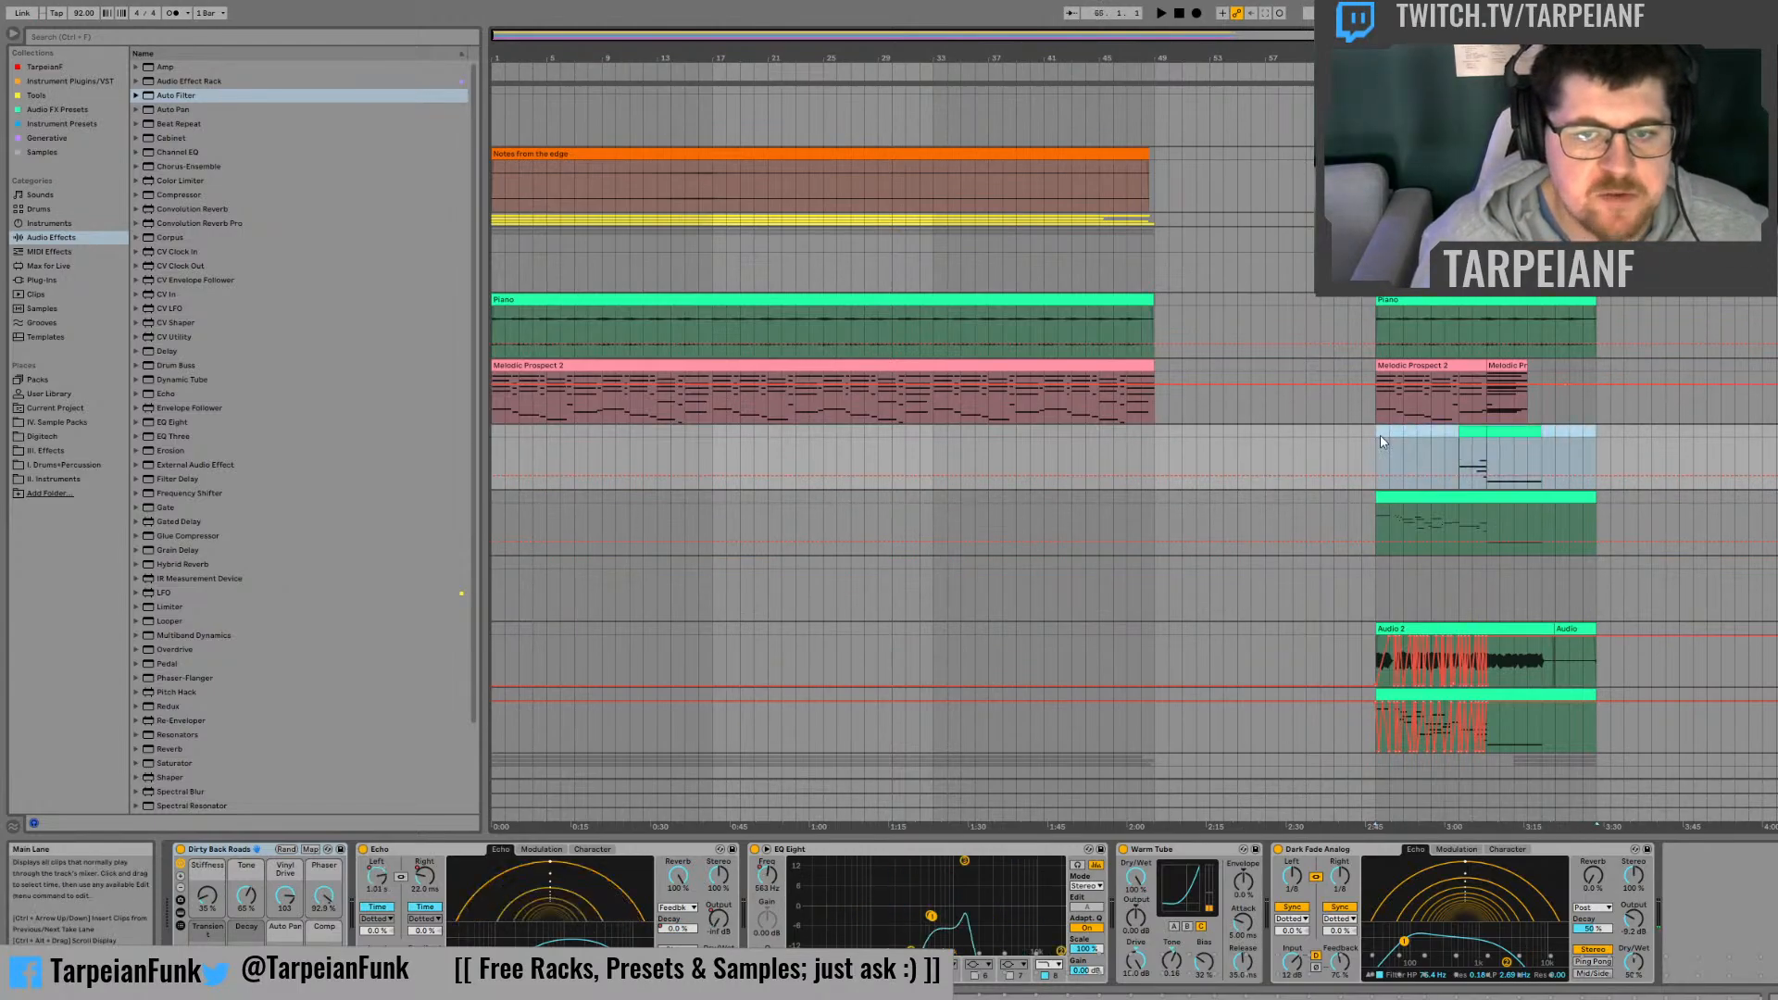
{"action": "left_click", "coordinate": [1598, 448]}
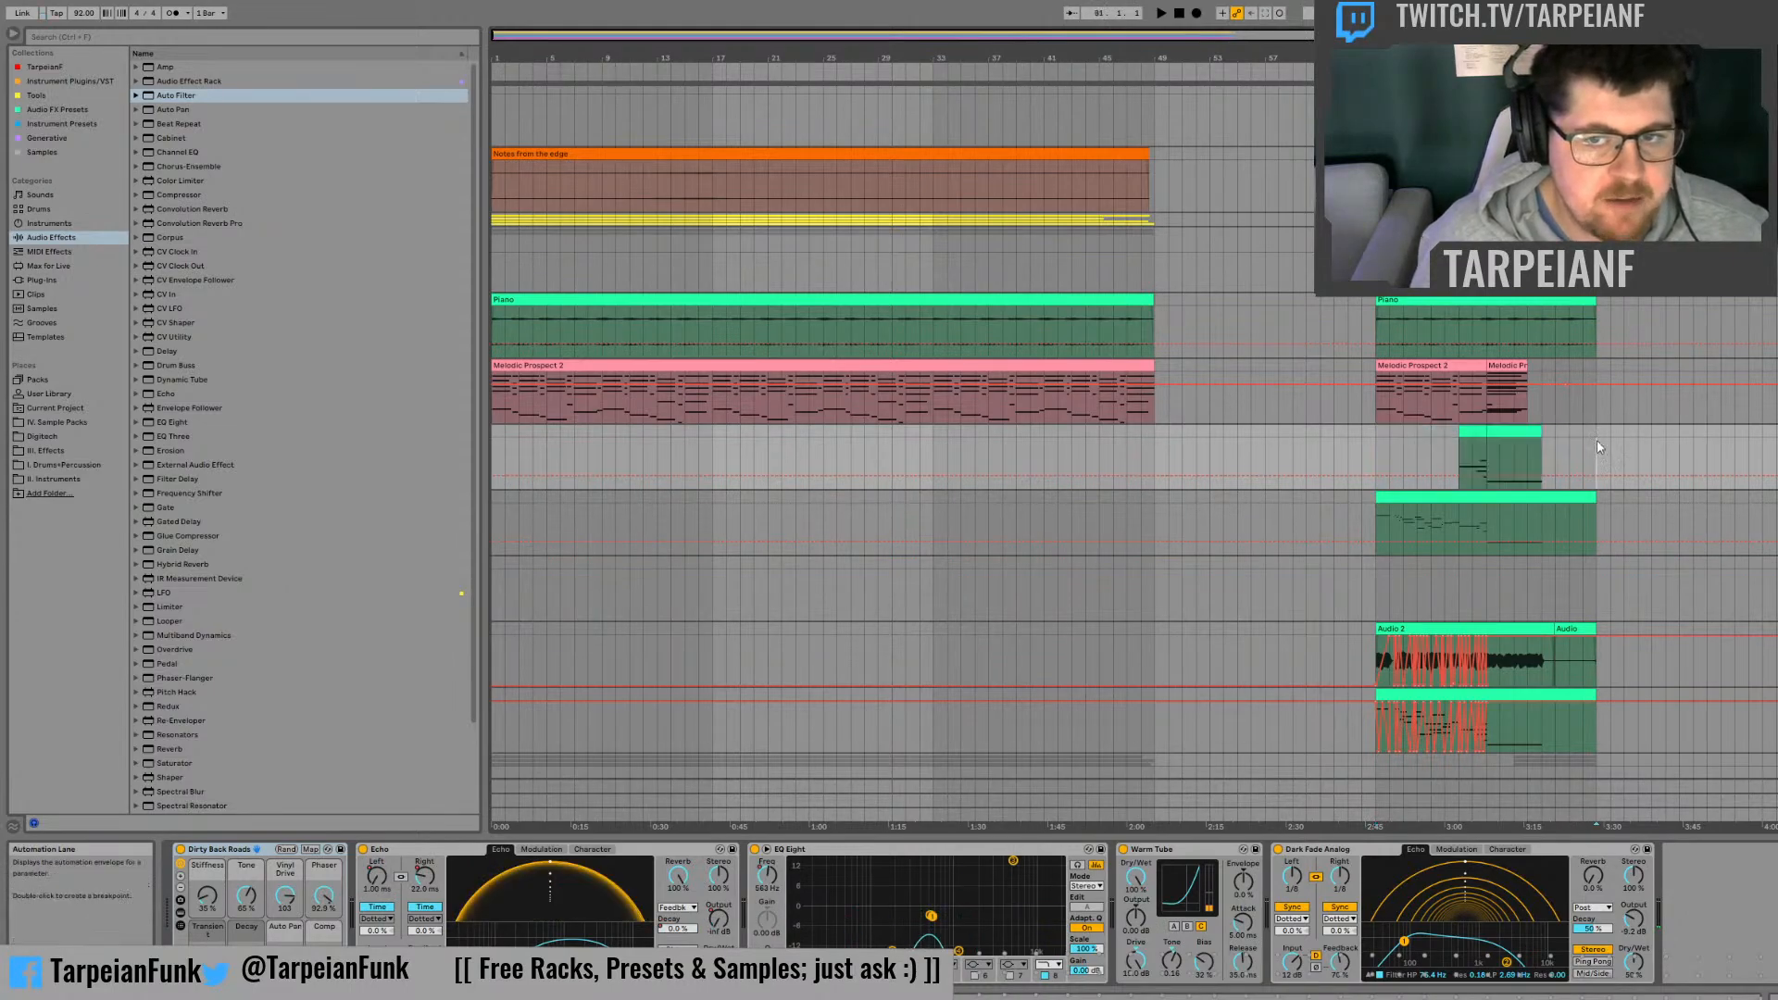
{"action": "left_click", "coordinate": [1373, 443]}
{"action": "key", "text": "space"}
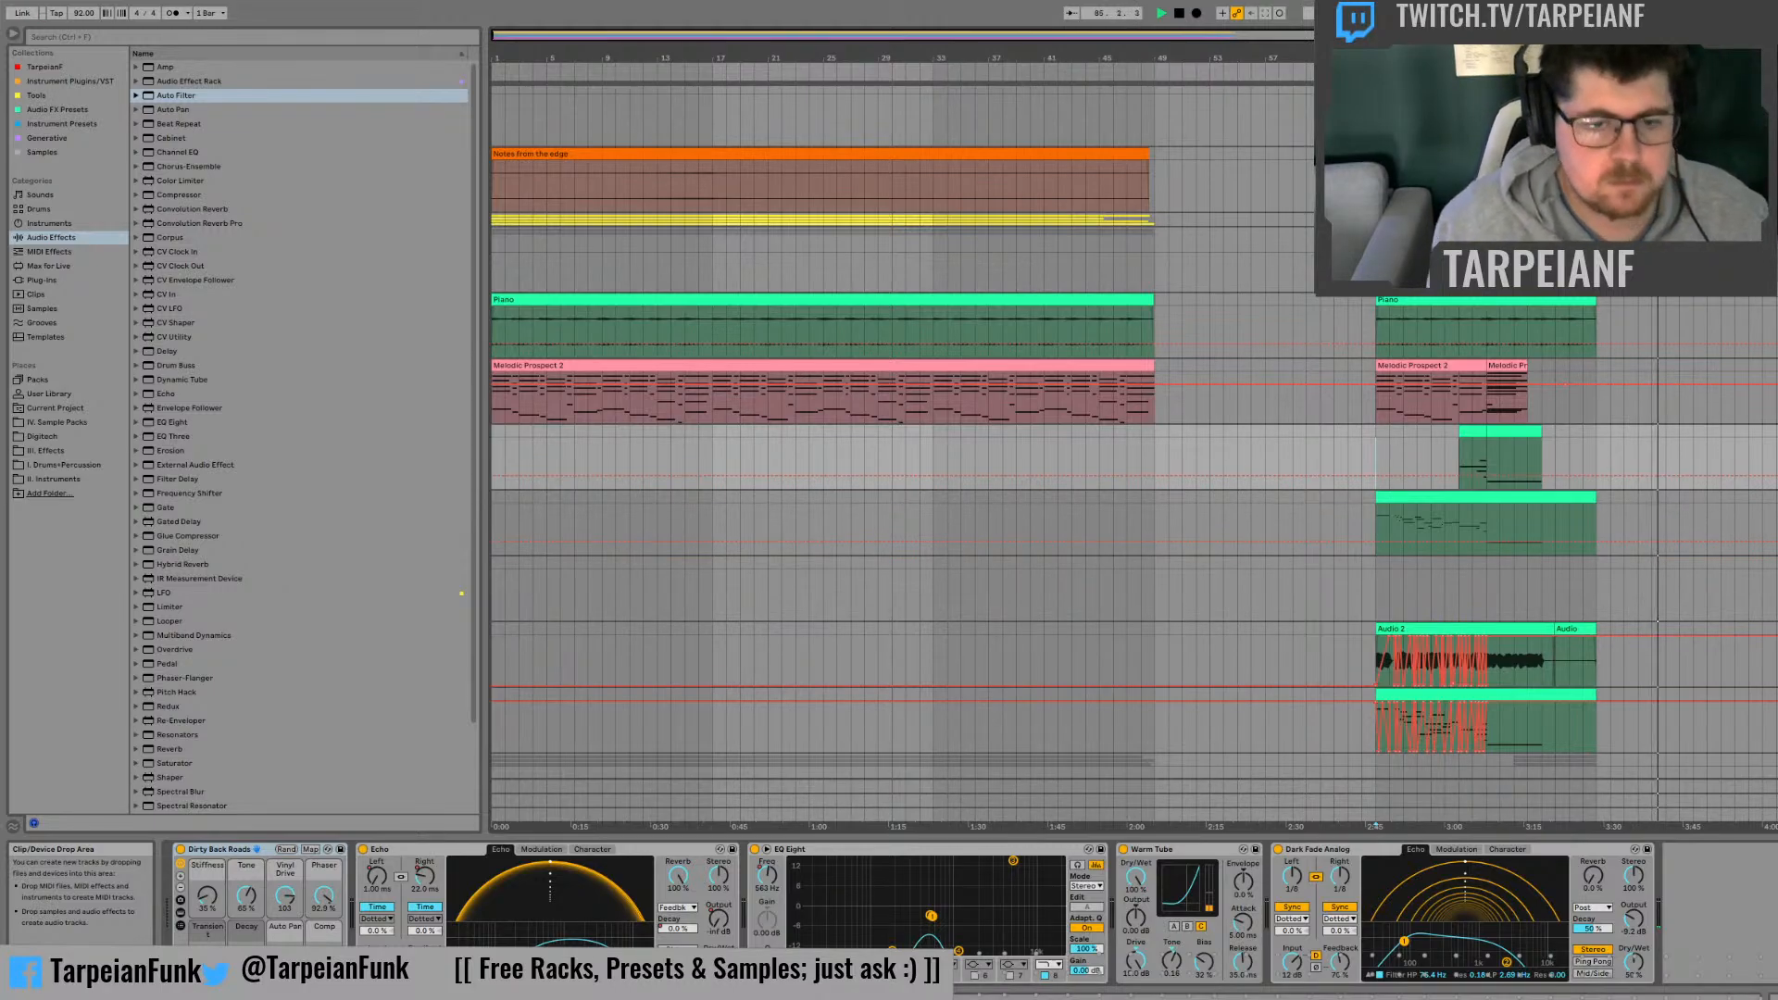
{"action": "key", "text": "space"}
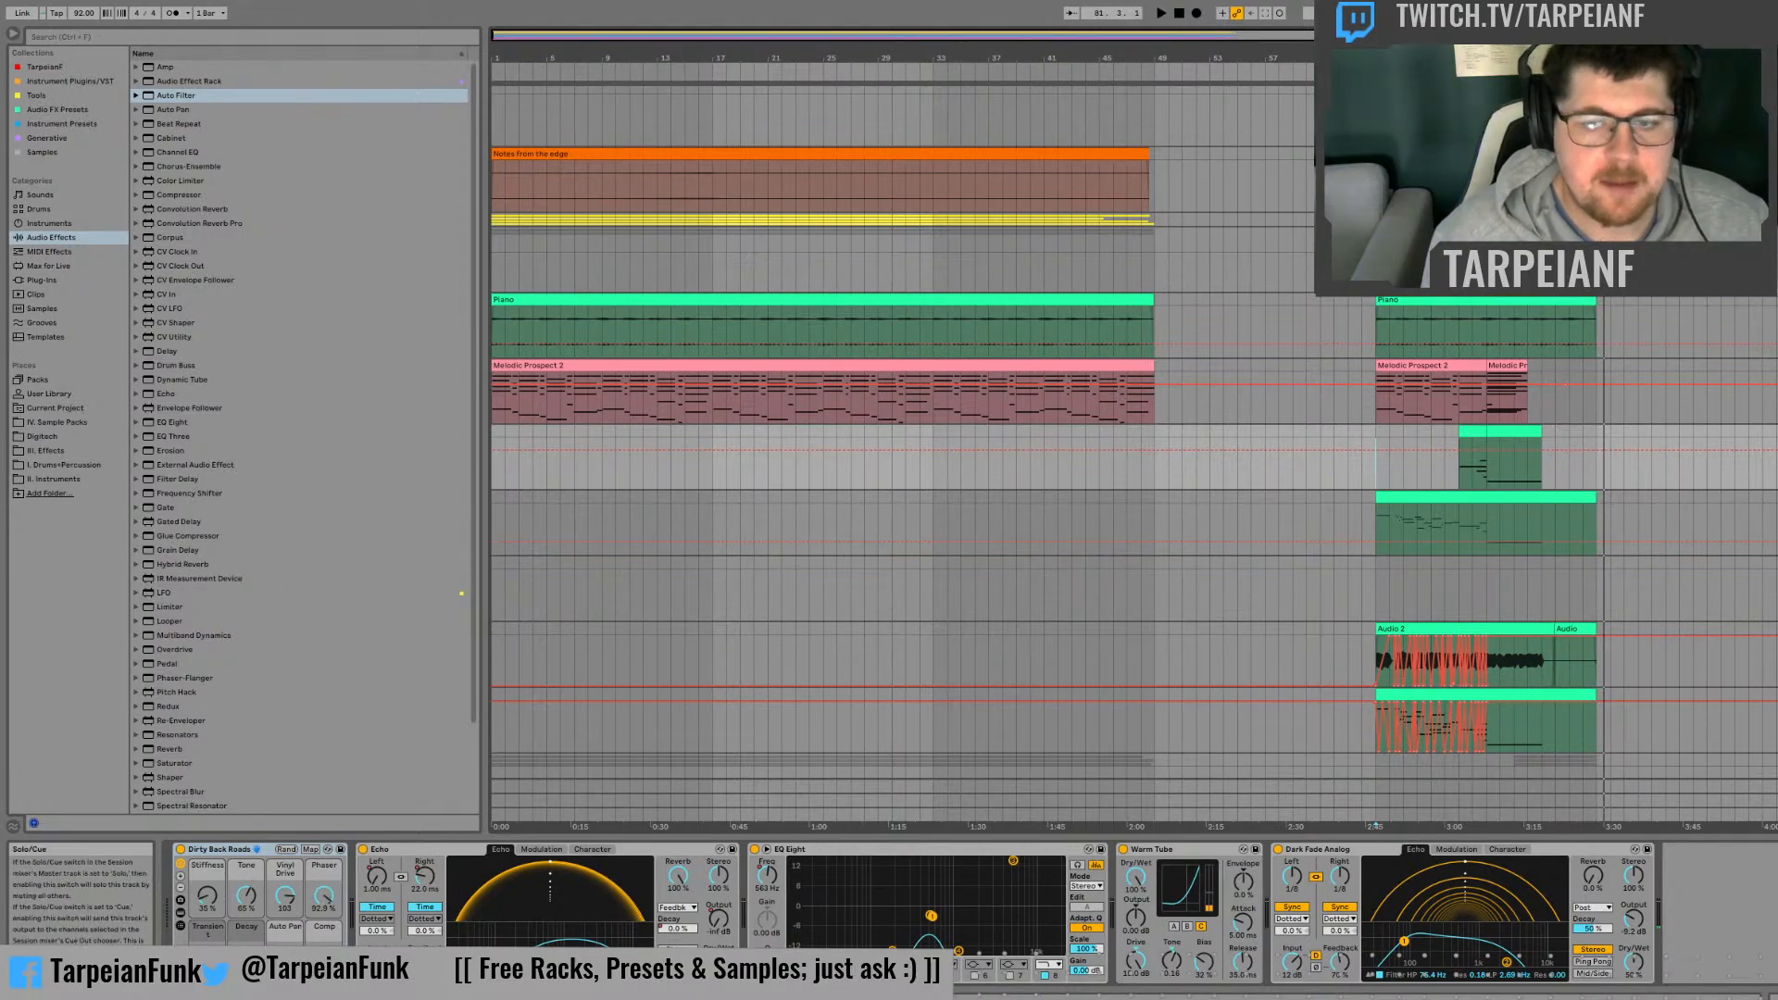
Step: Play back the arrangement from bar 71, where the short green MIDI clip begins
{"action": "left_click", "coordinate": [1460, 460]}
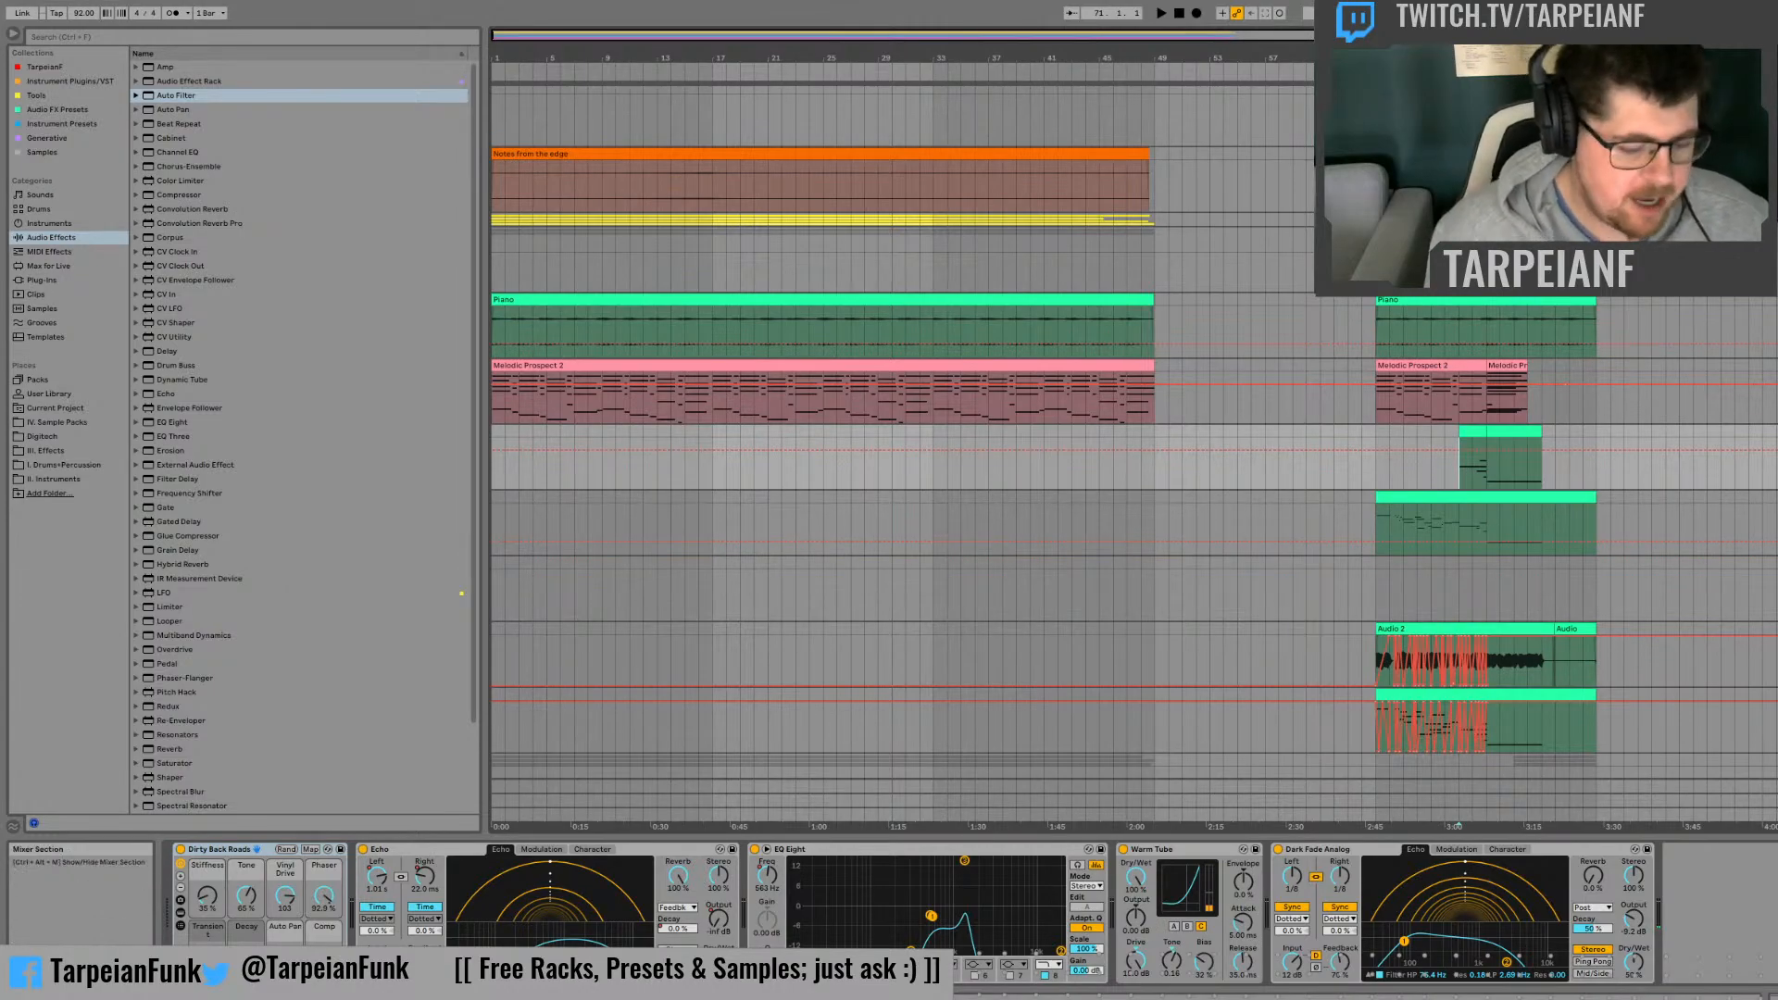
{"action": "key", "text": "space"}
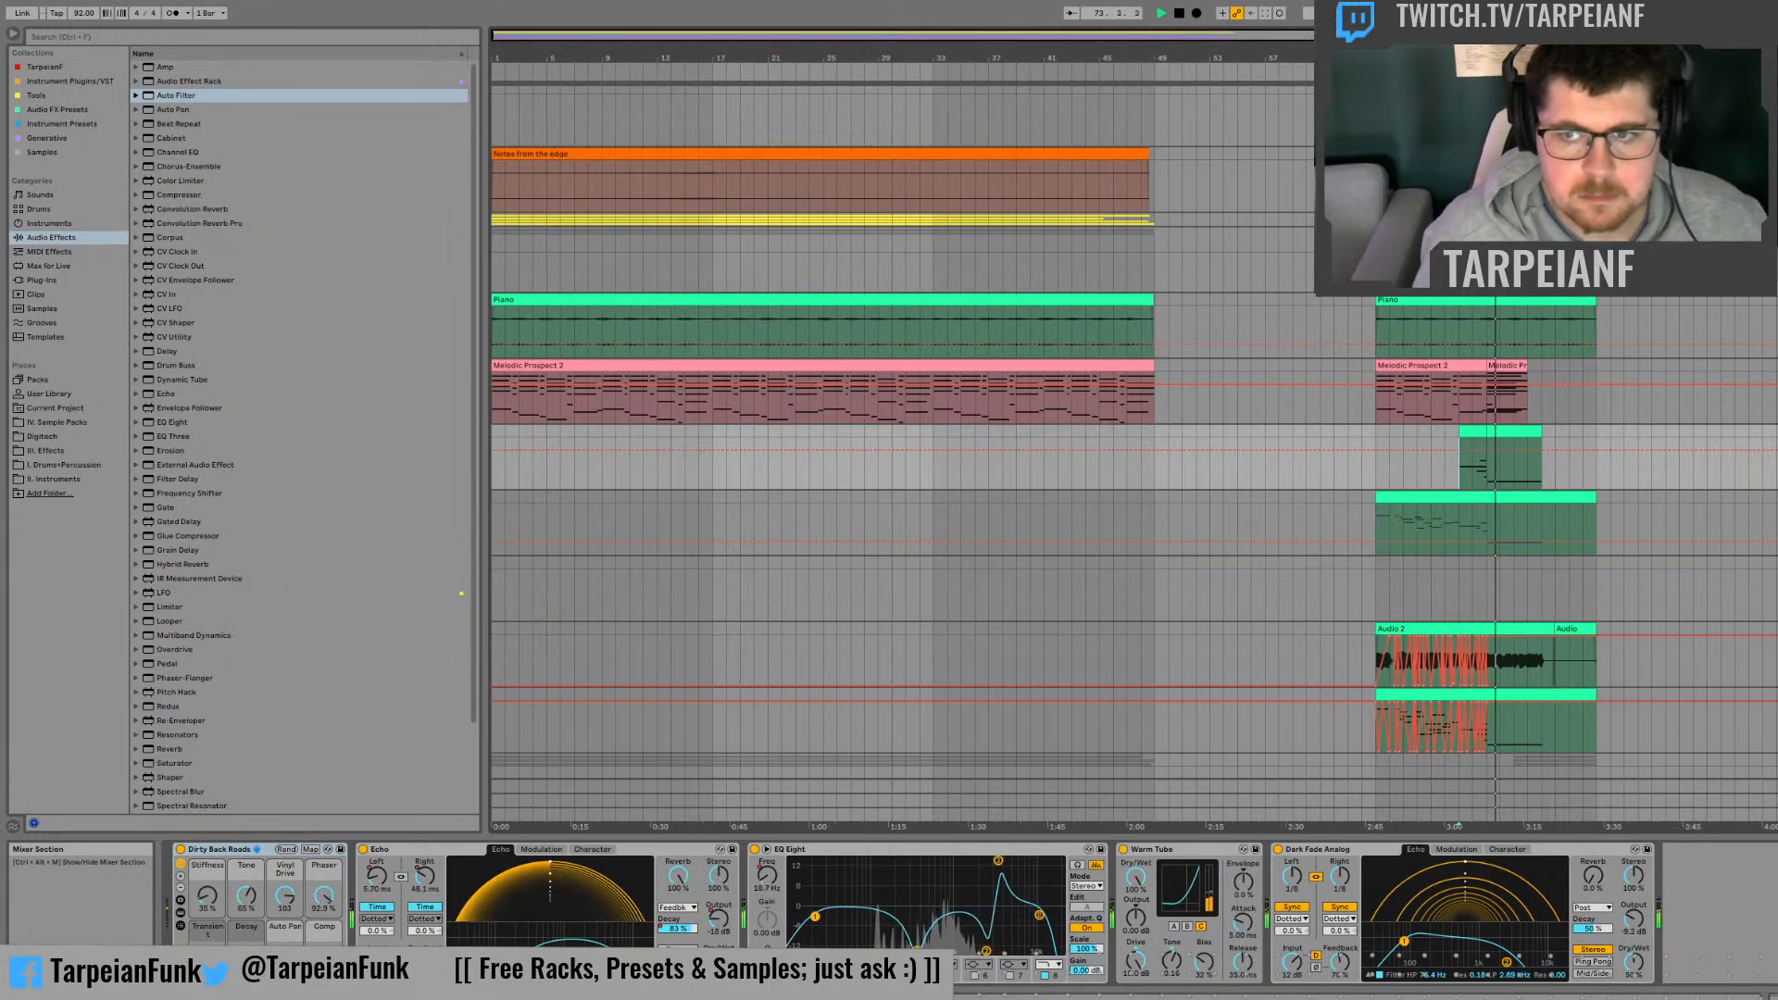
{"action": "left_click", "coordinate": [1470, 473]}
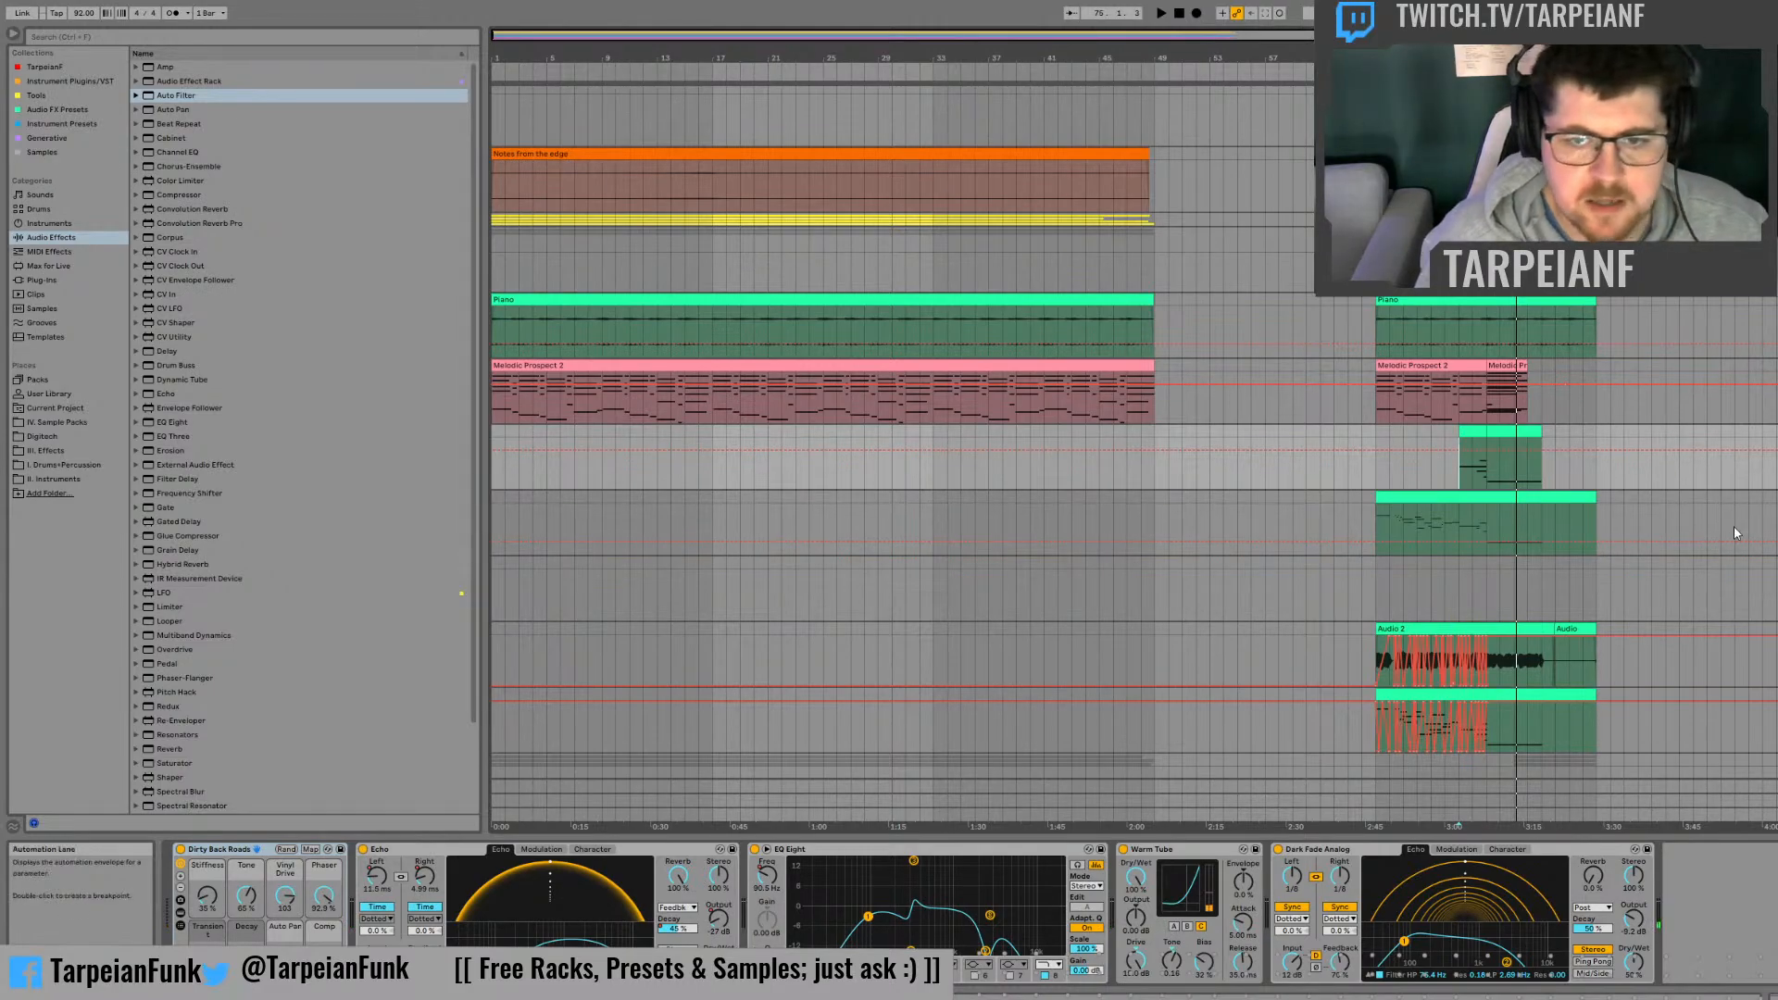
Step: Audition the Audio 2 clip and its automation from the clip's opening bars
{"action": "scroll", "coordinate": [1679, 480], "scroll_direction": "down", "scroll_amount": 3}
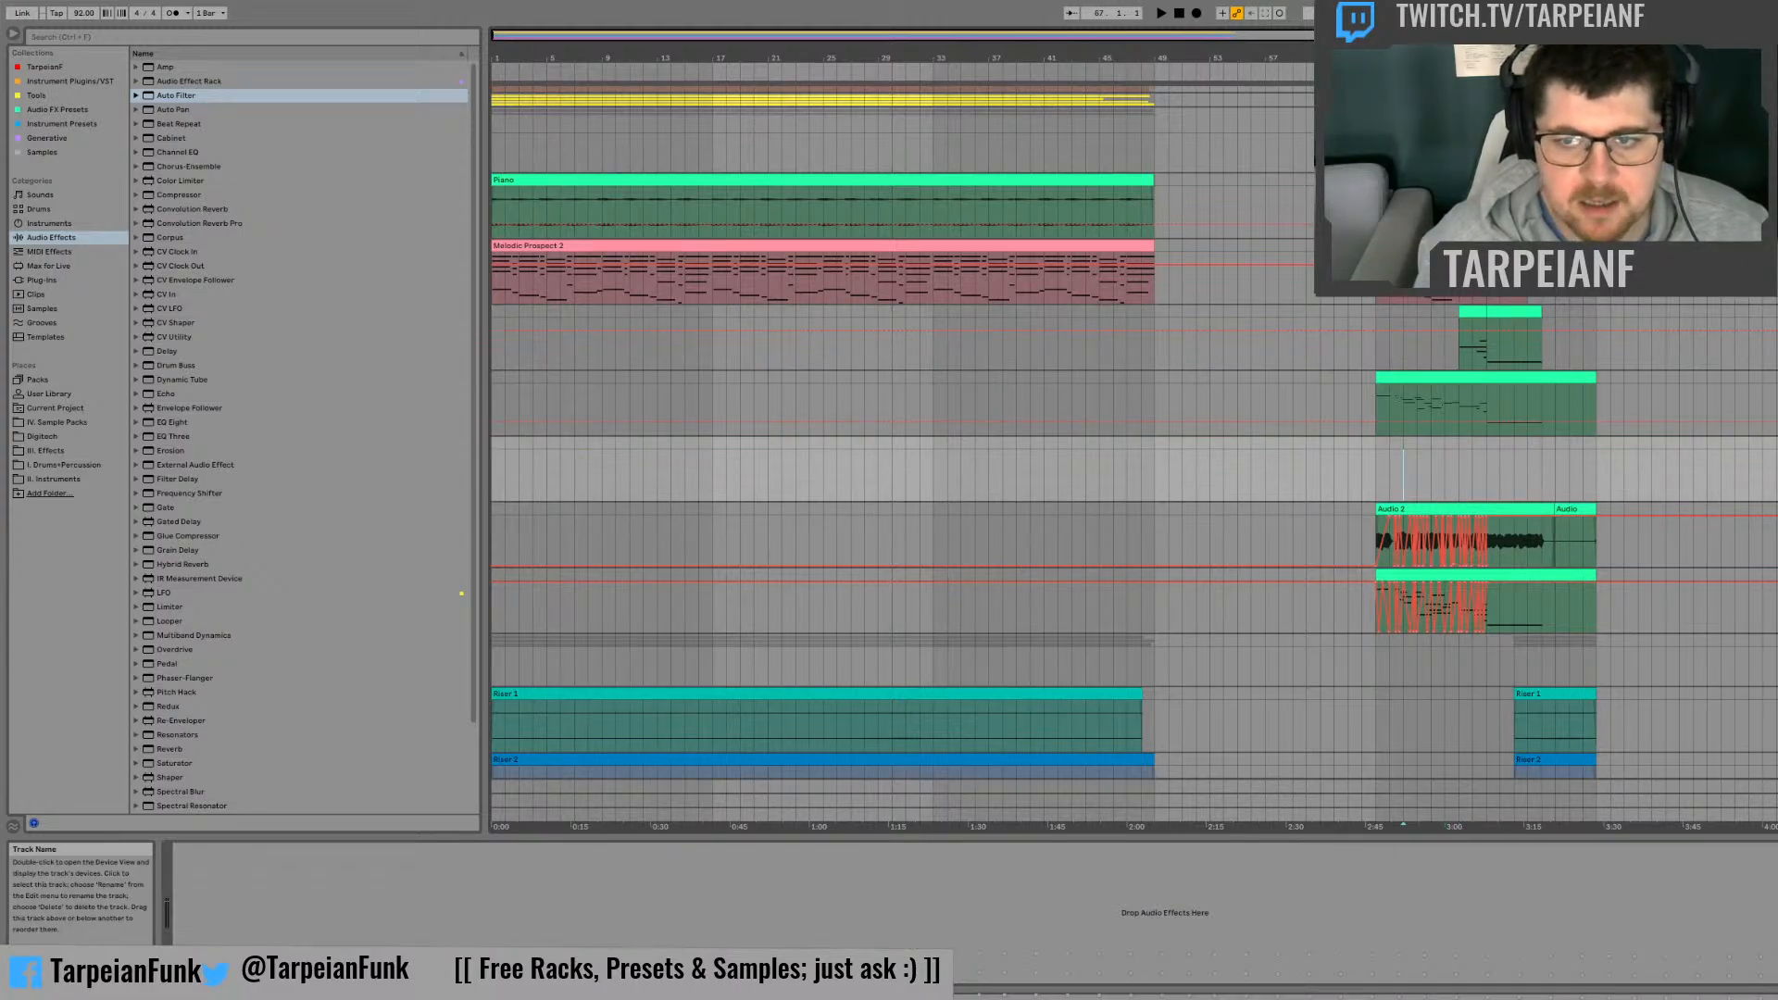
{"action": "left_click", "coordinate": [1774, 510]}
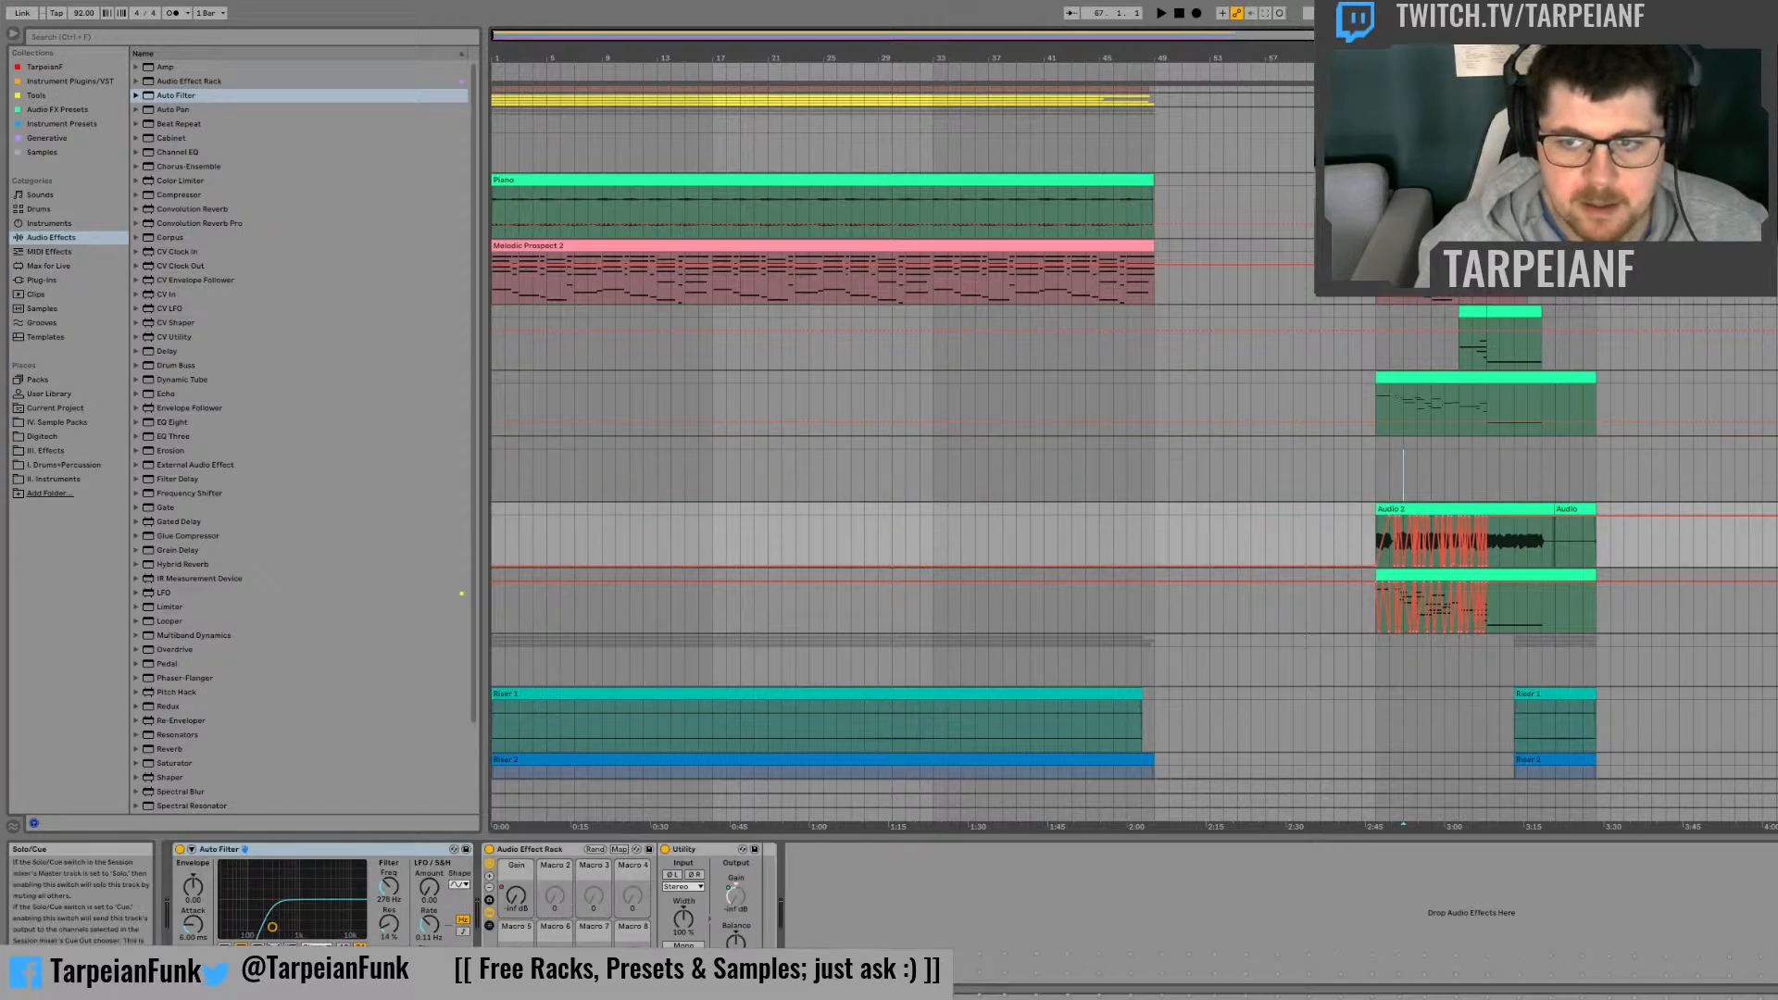
{"action": "left_click", "coordinate": [1441, 507]}
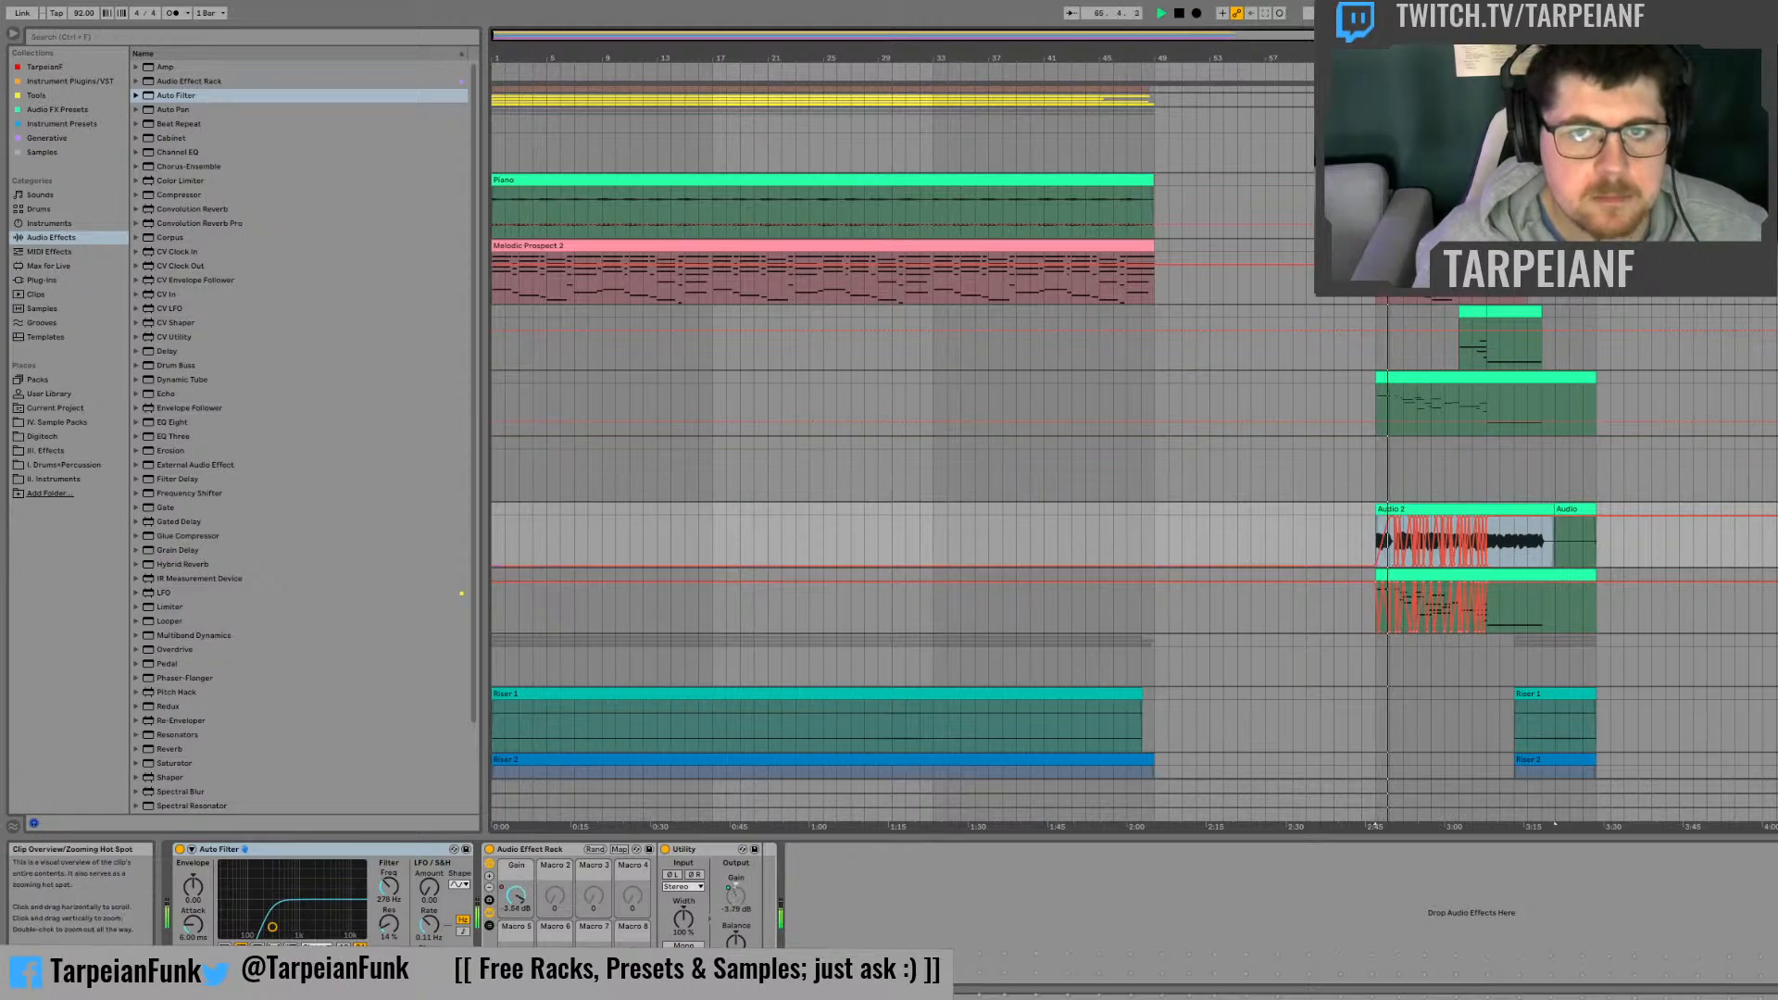
{"action": "left_click_drag", "start_coordinate": [1403, 58], "coordinate": [1281, 172]}
{"action": "left_click", "coordinate": [1199, 547]}
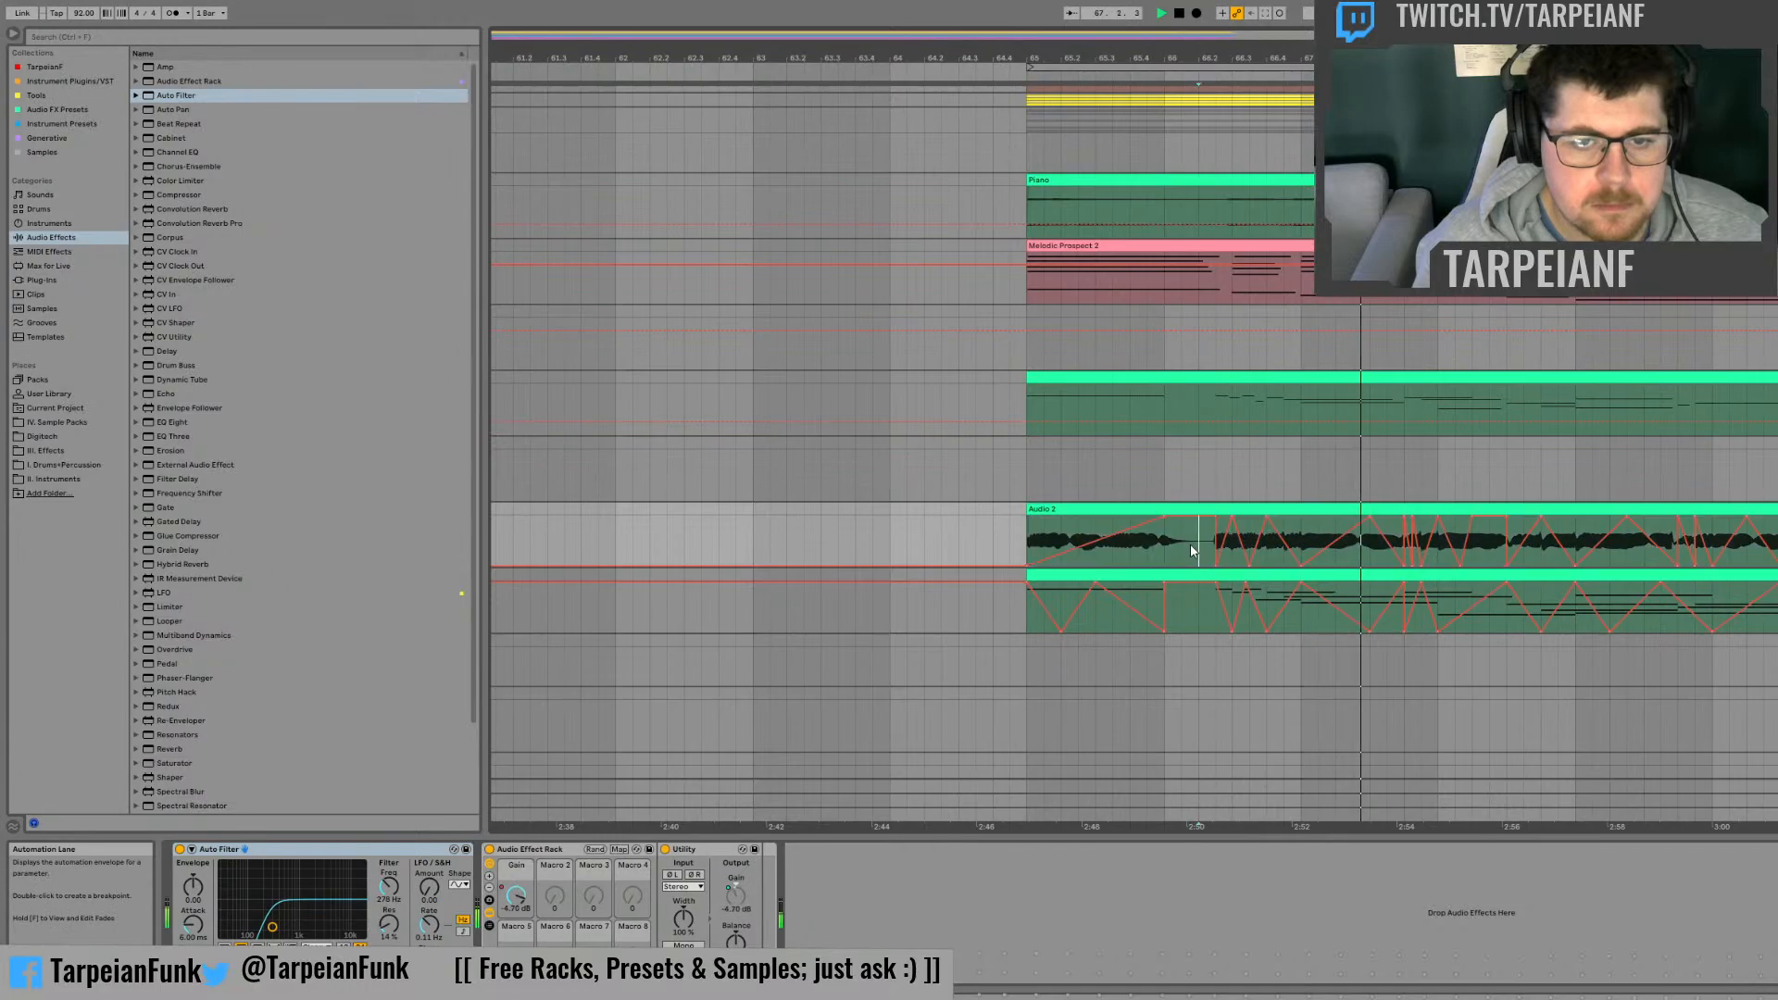
{"action": "key", "text": "space"}
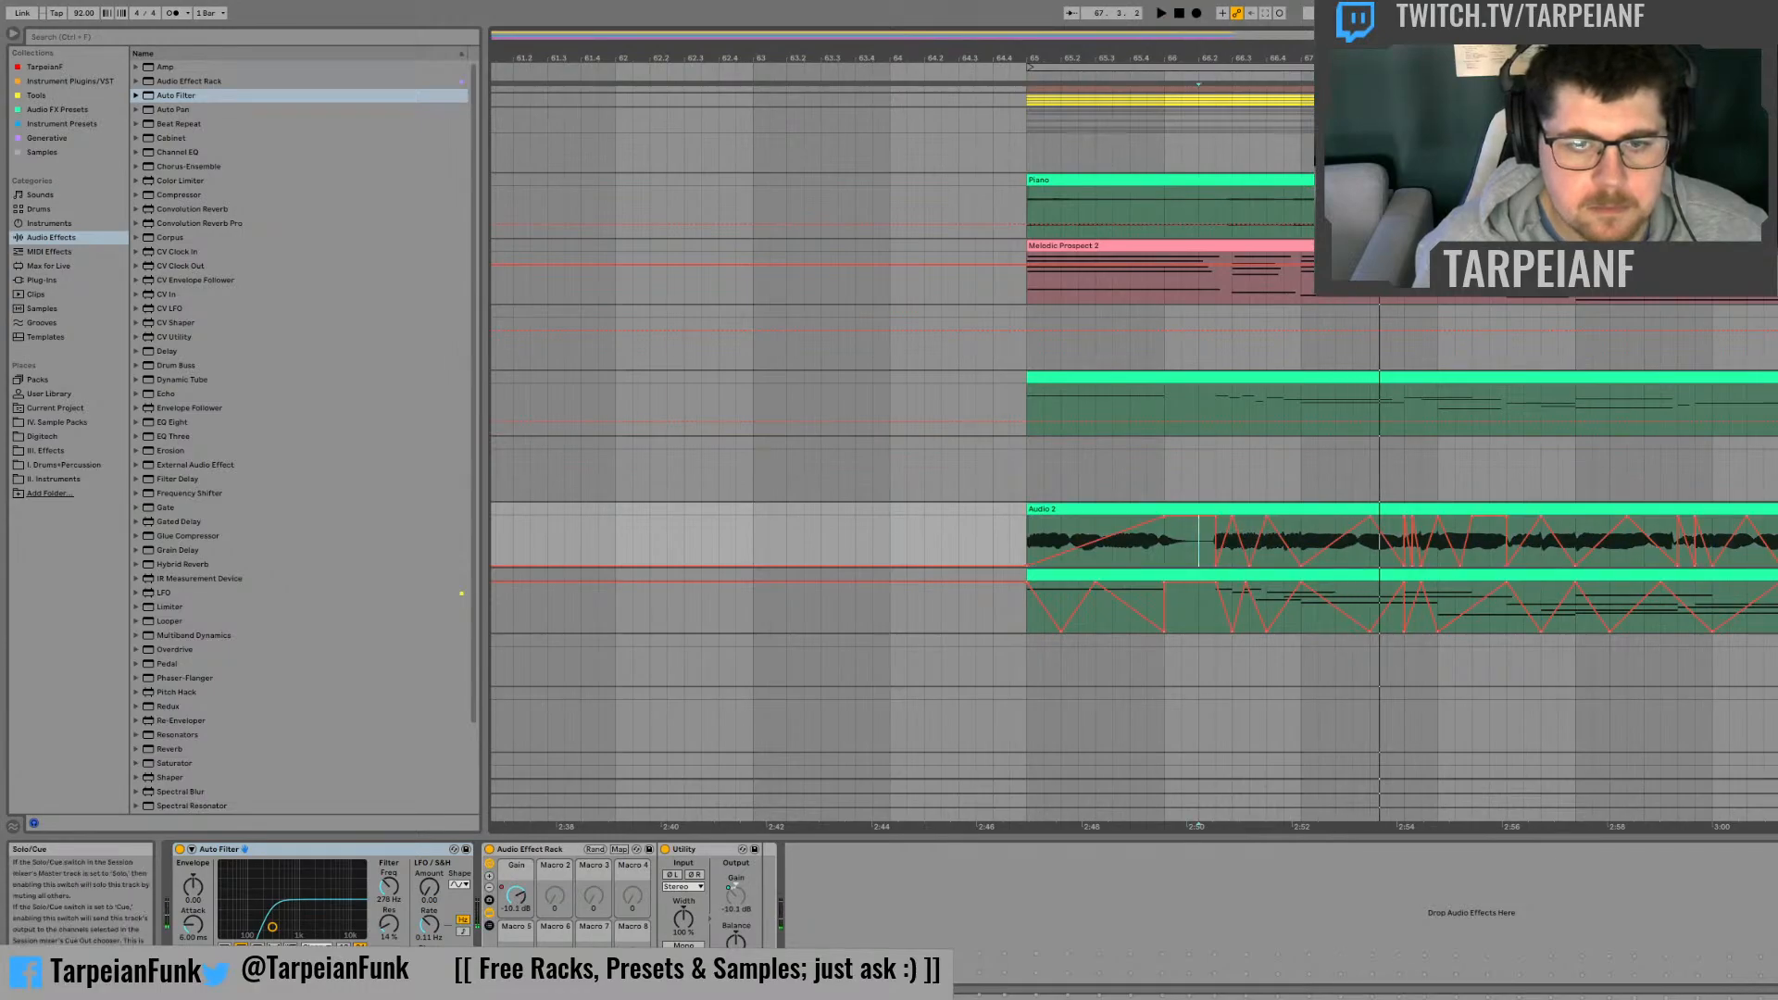
{"action": "key", "text": "space"}
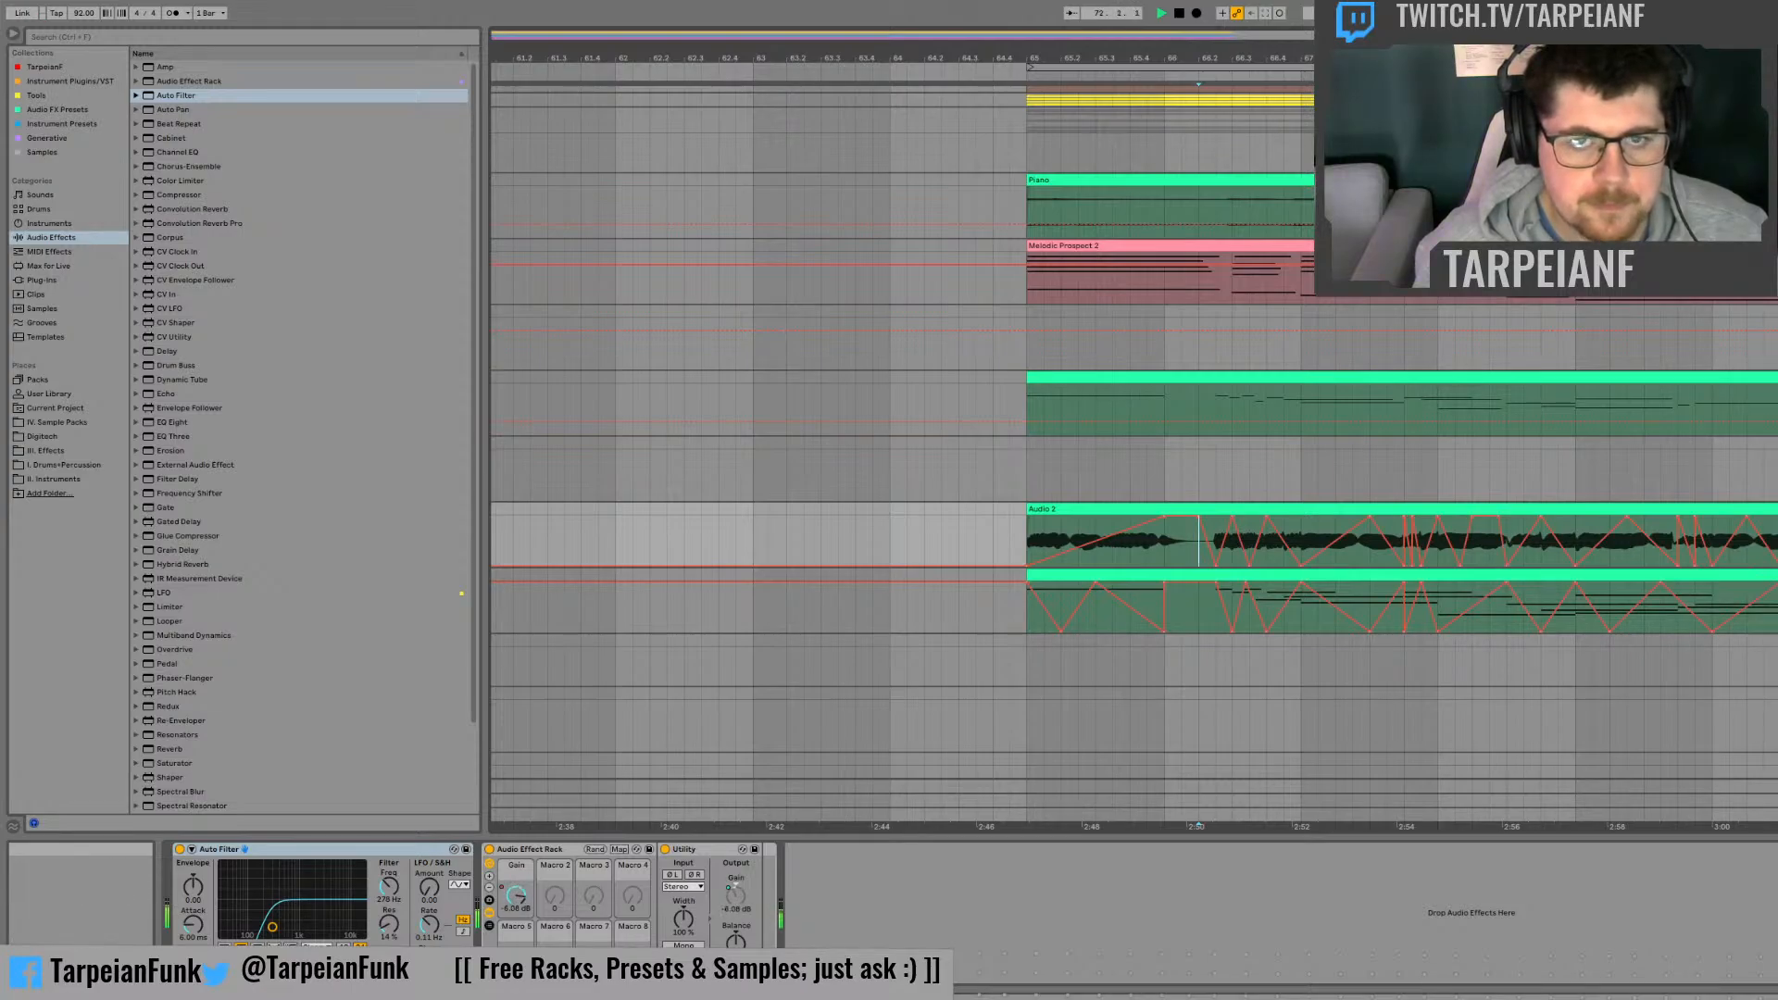
{"action": "left_click_drag", "start_coordinate": [1060, 57], "coordinate": [986, 57]}
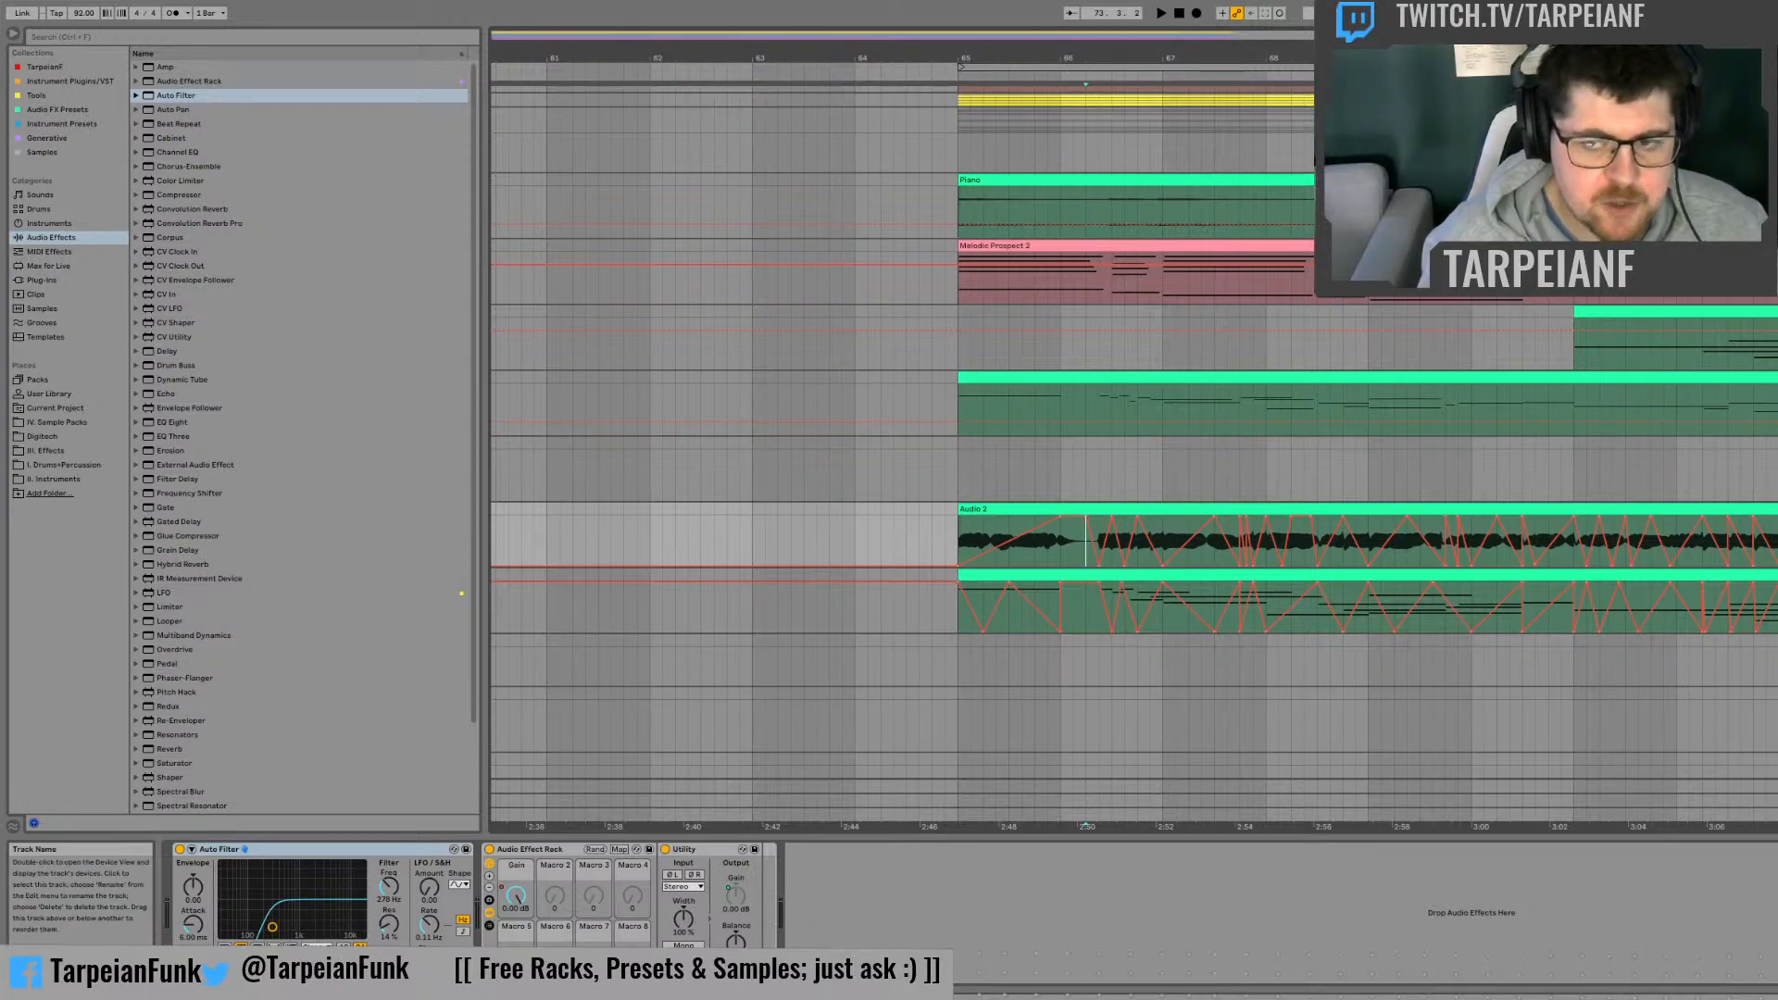
Step: Insert an audio track directly below the synthesized keys track and set the start position to bar 65
{"action": "left_click", "coordinate": [1774, 575]}
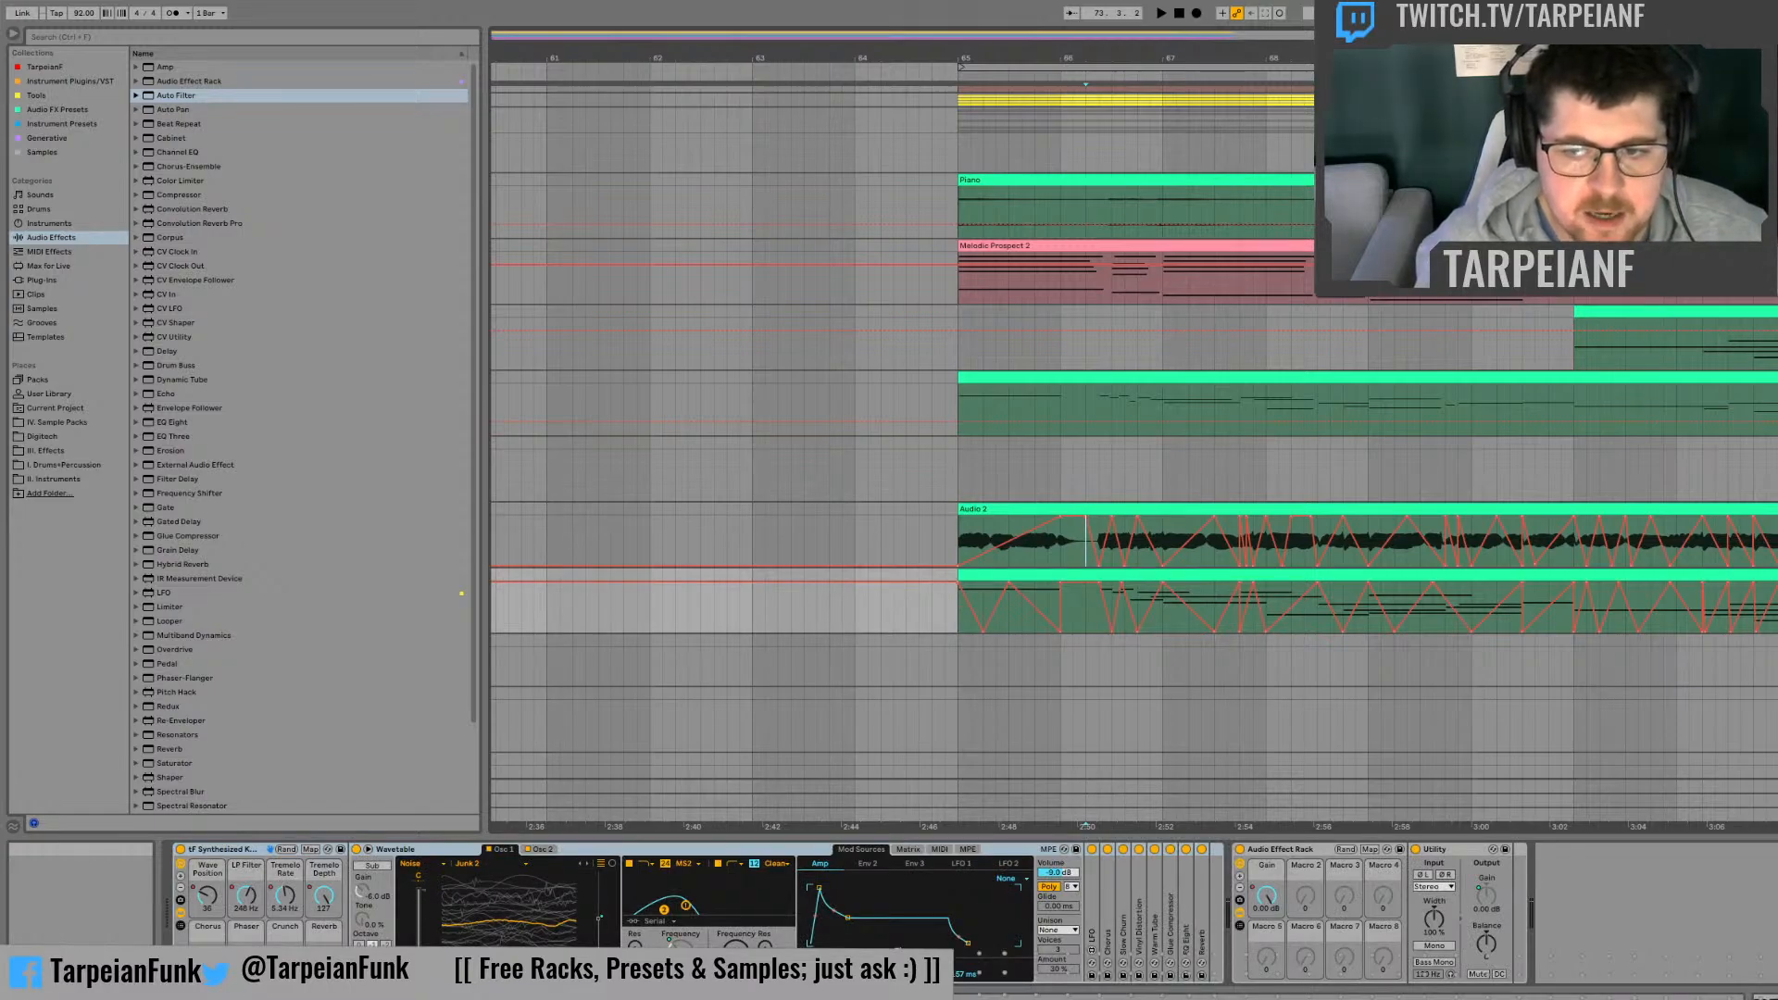
{"action": "key", "text": "ctrl+t"}
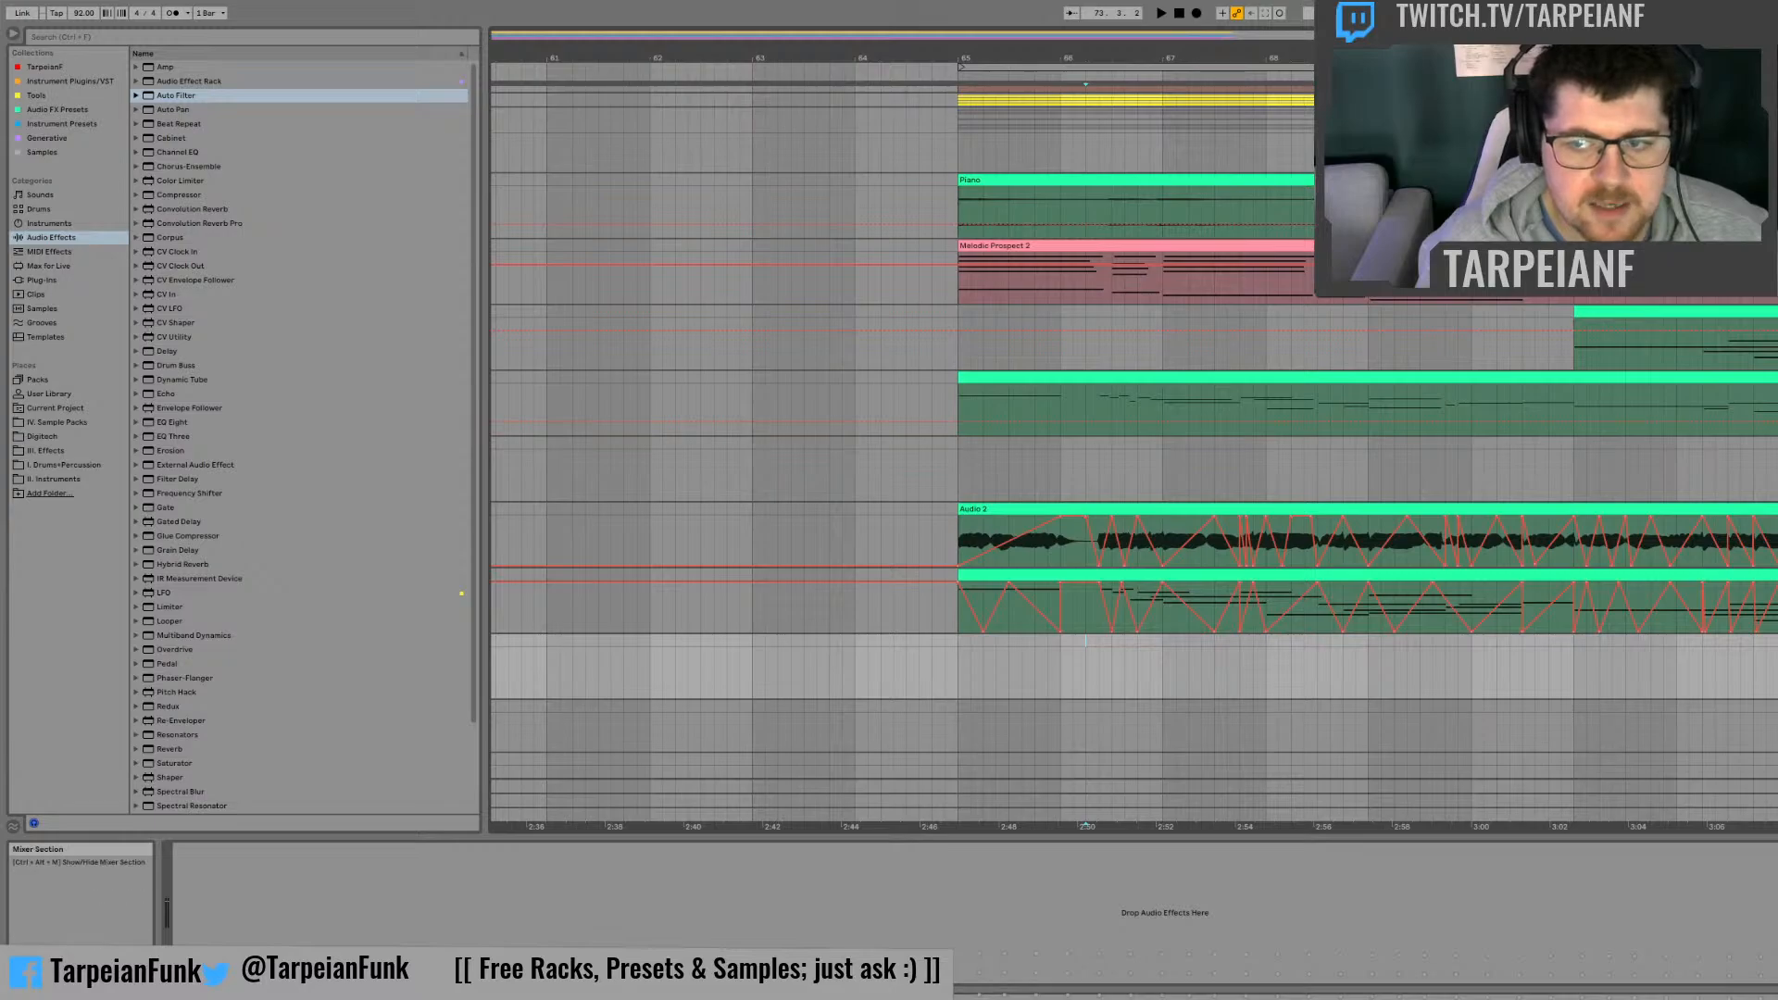
{"action": "left_click", "coordinate": [954, 641]}
{"action": "left_click", "coordinate": [955, 642]}
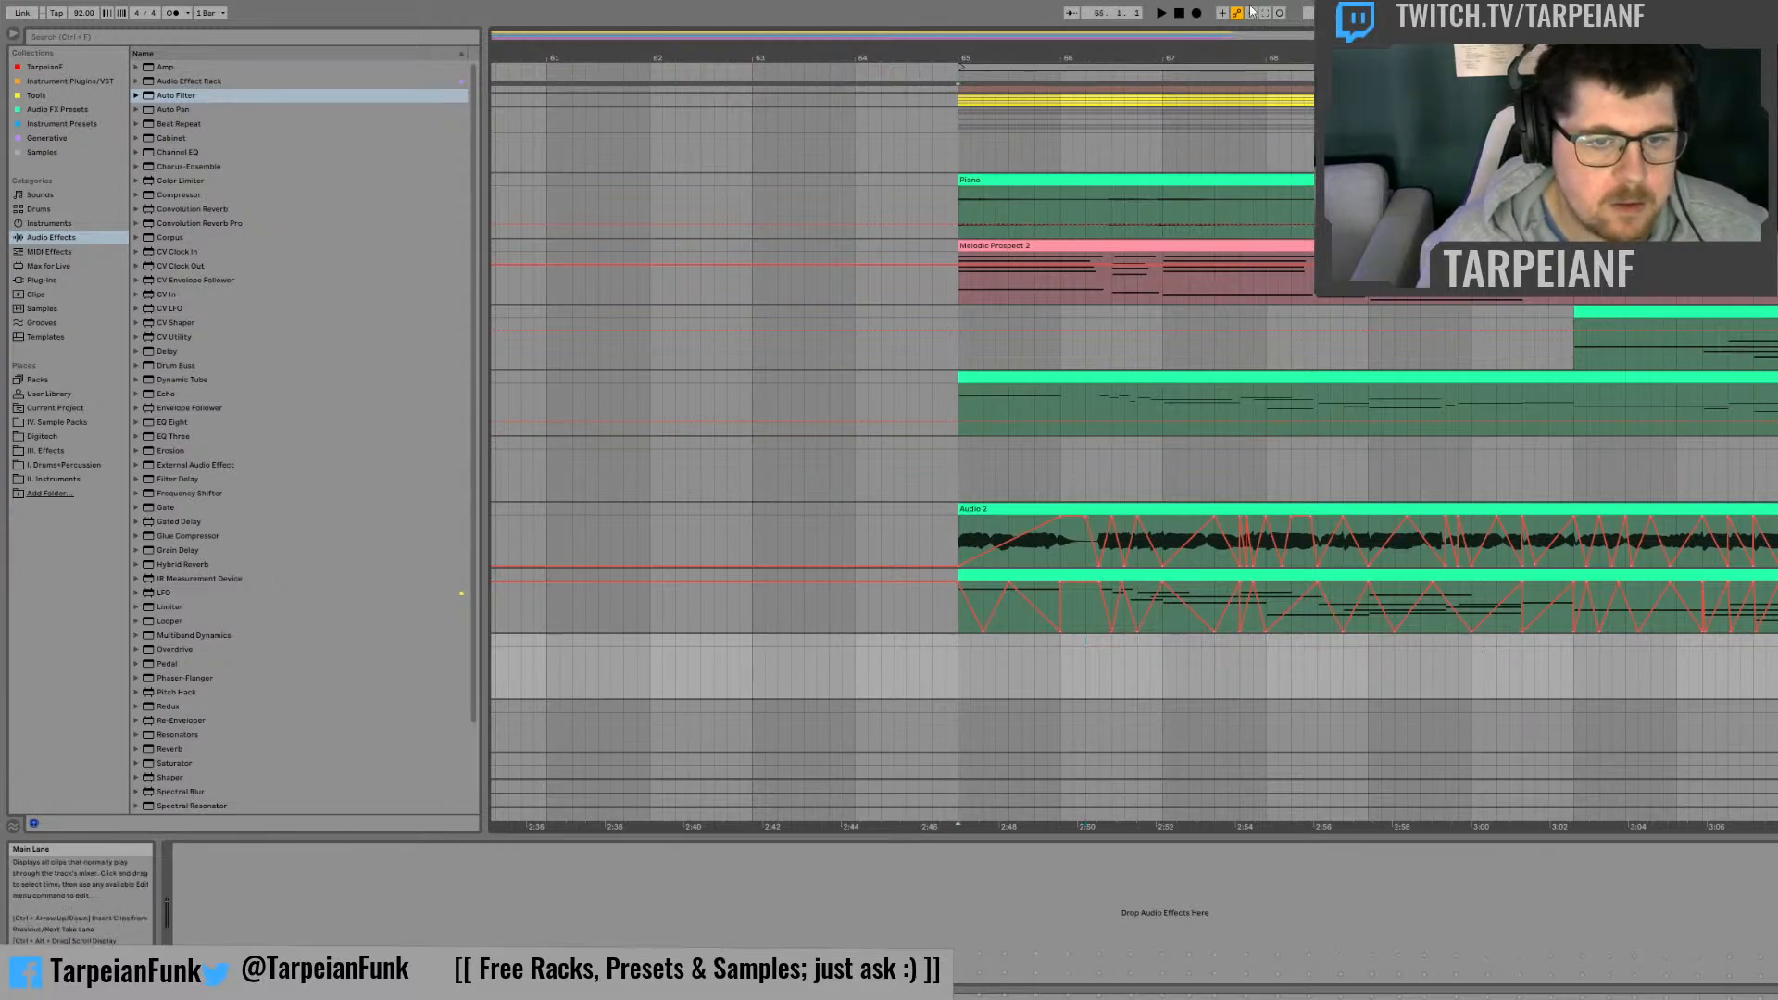
Step: Record the resampled playback onto the new audio track from bar 65 to bar 77
{"action": "left_click", "coordinate": [1197, 14]}
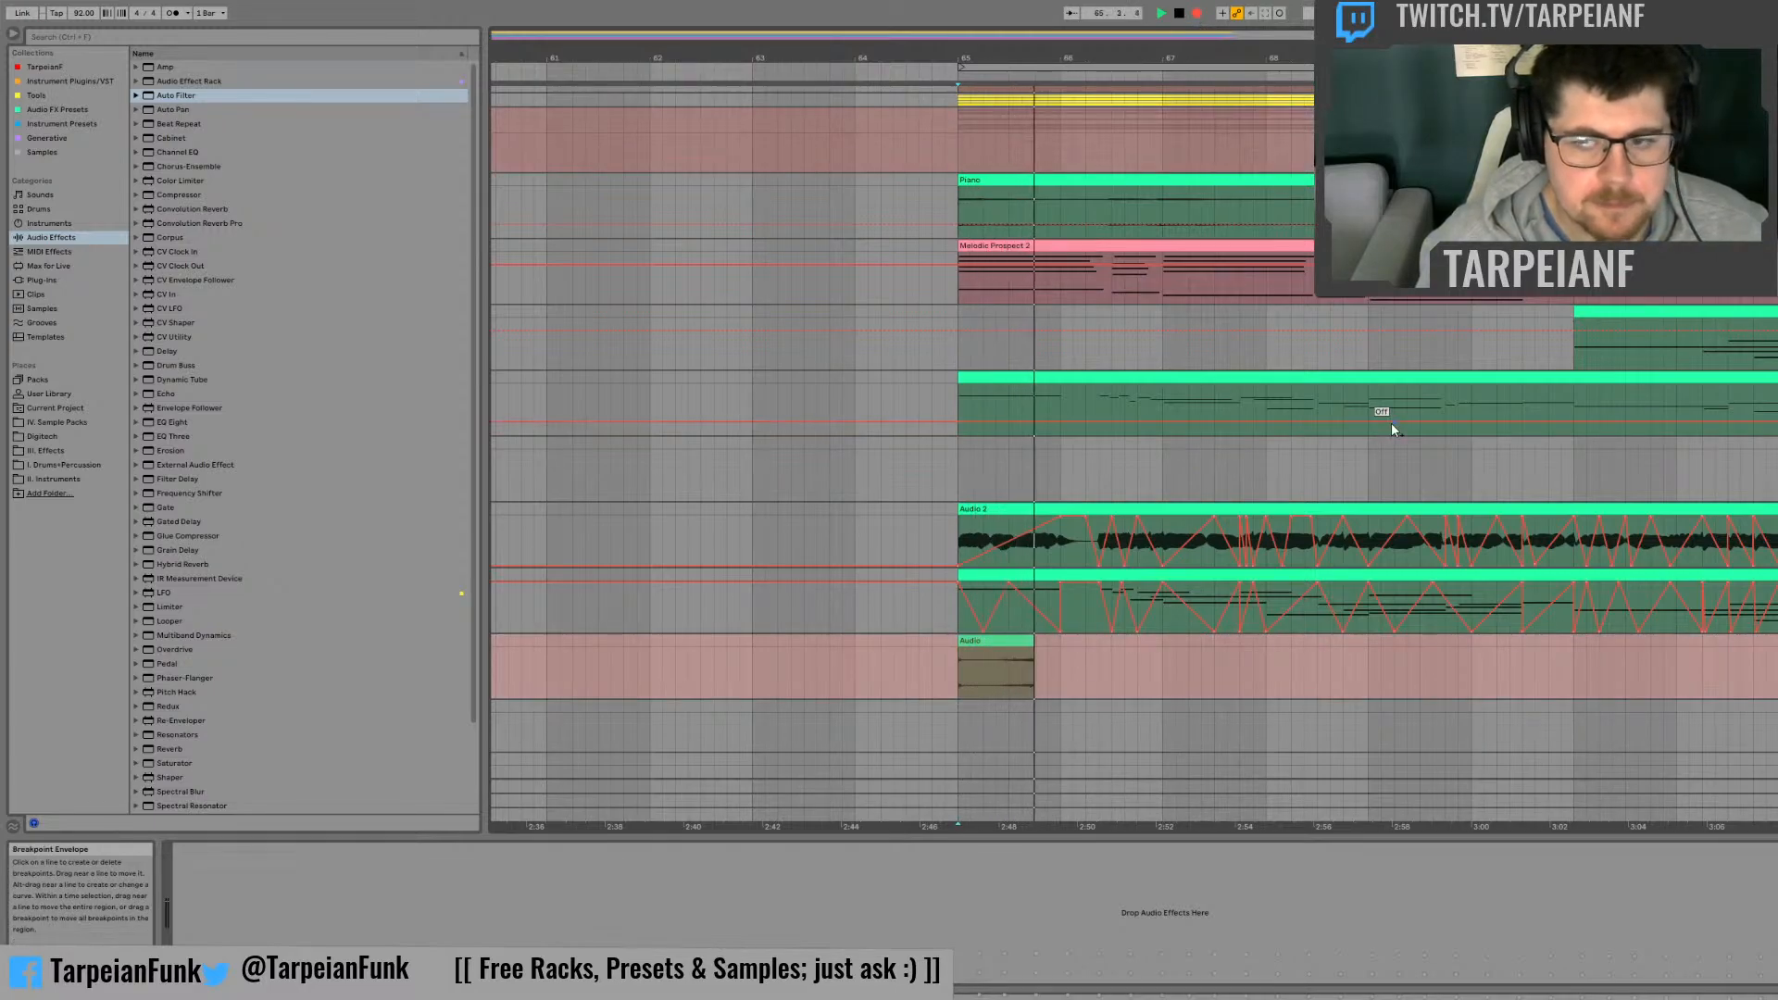
{"action": "key", "text": "Tab"}
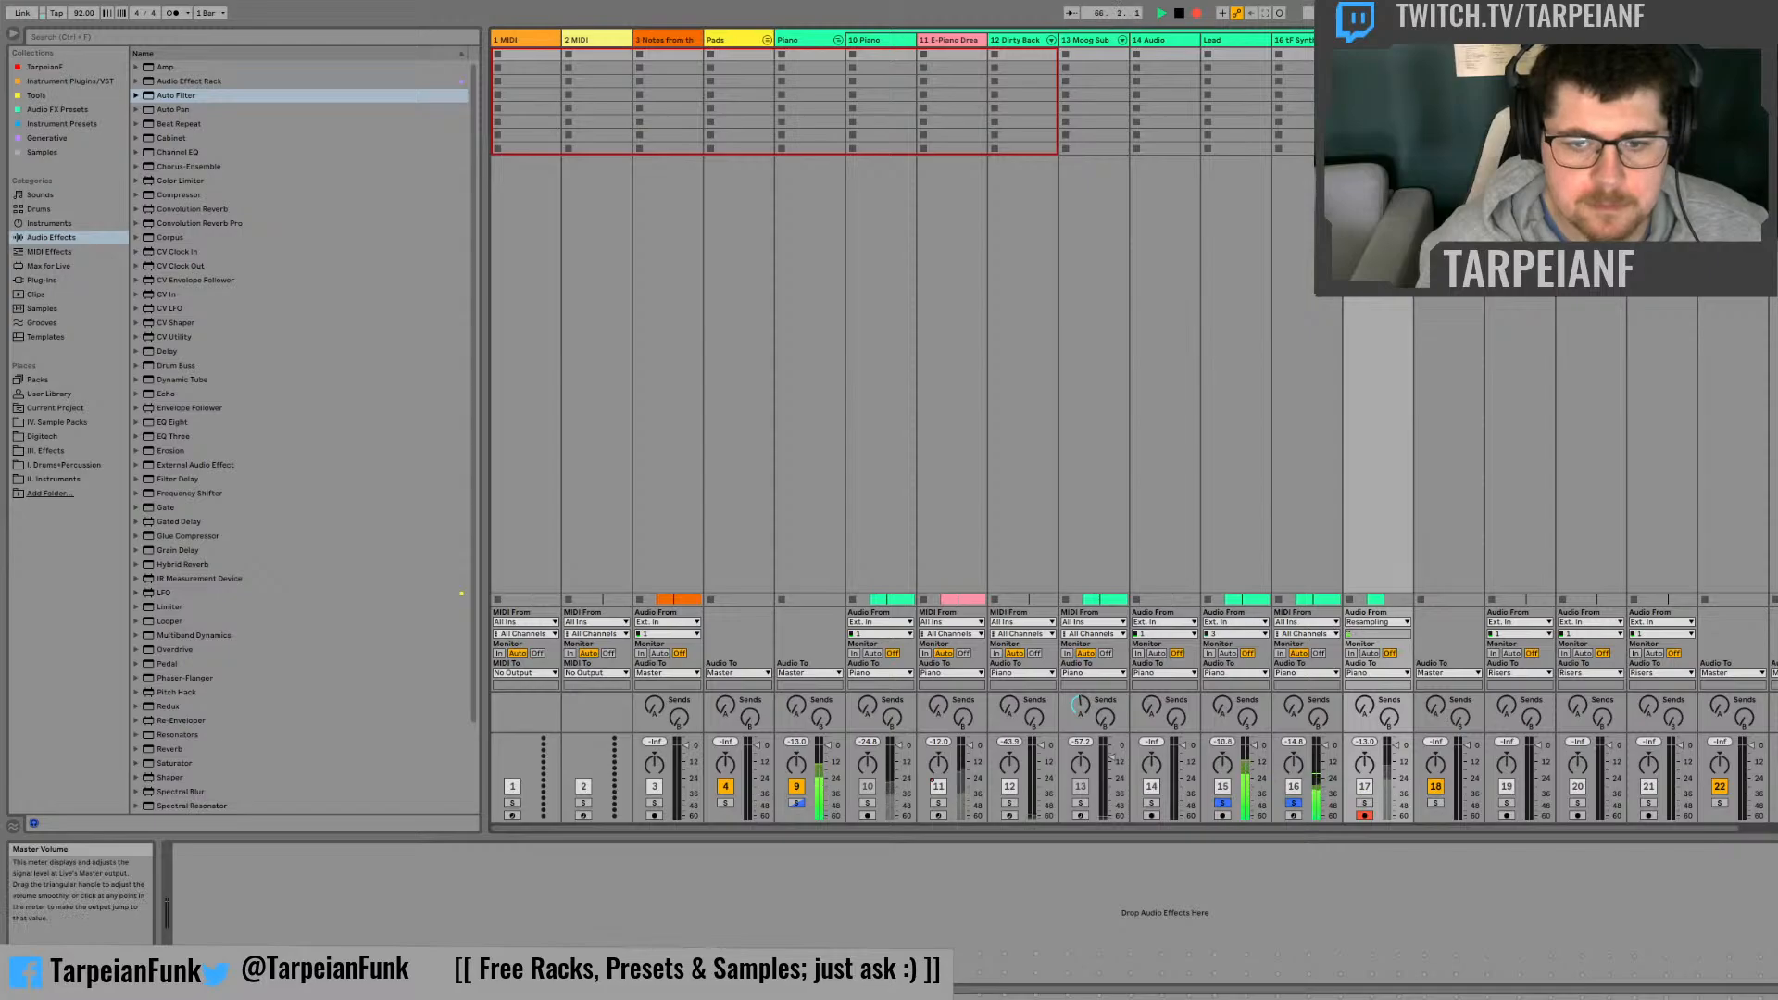
{"action": "key", "text": "Tab"}
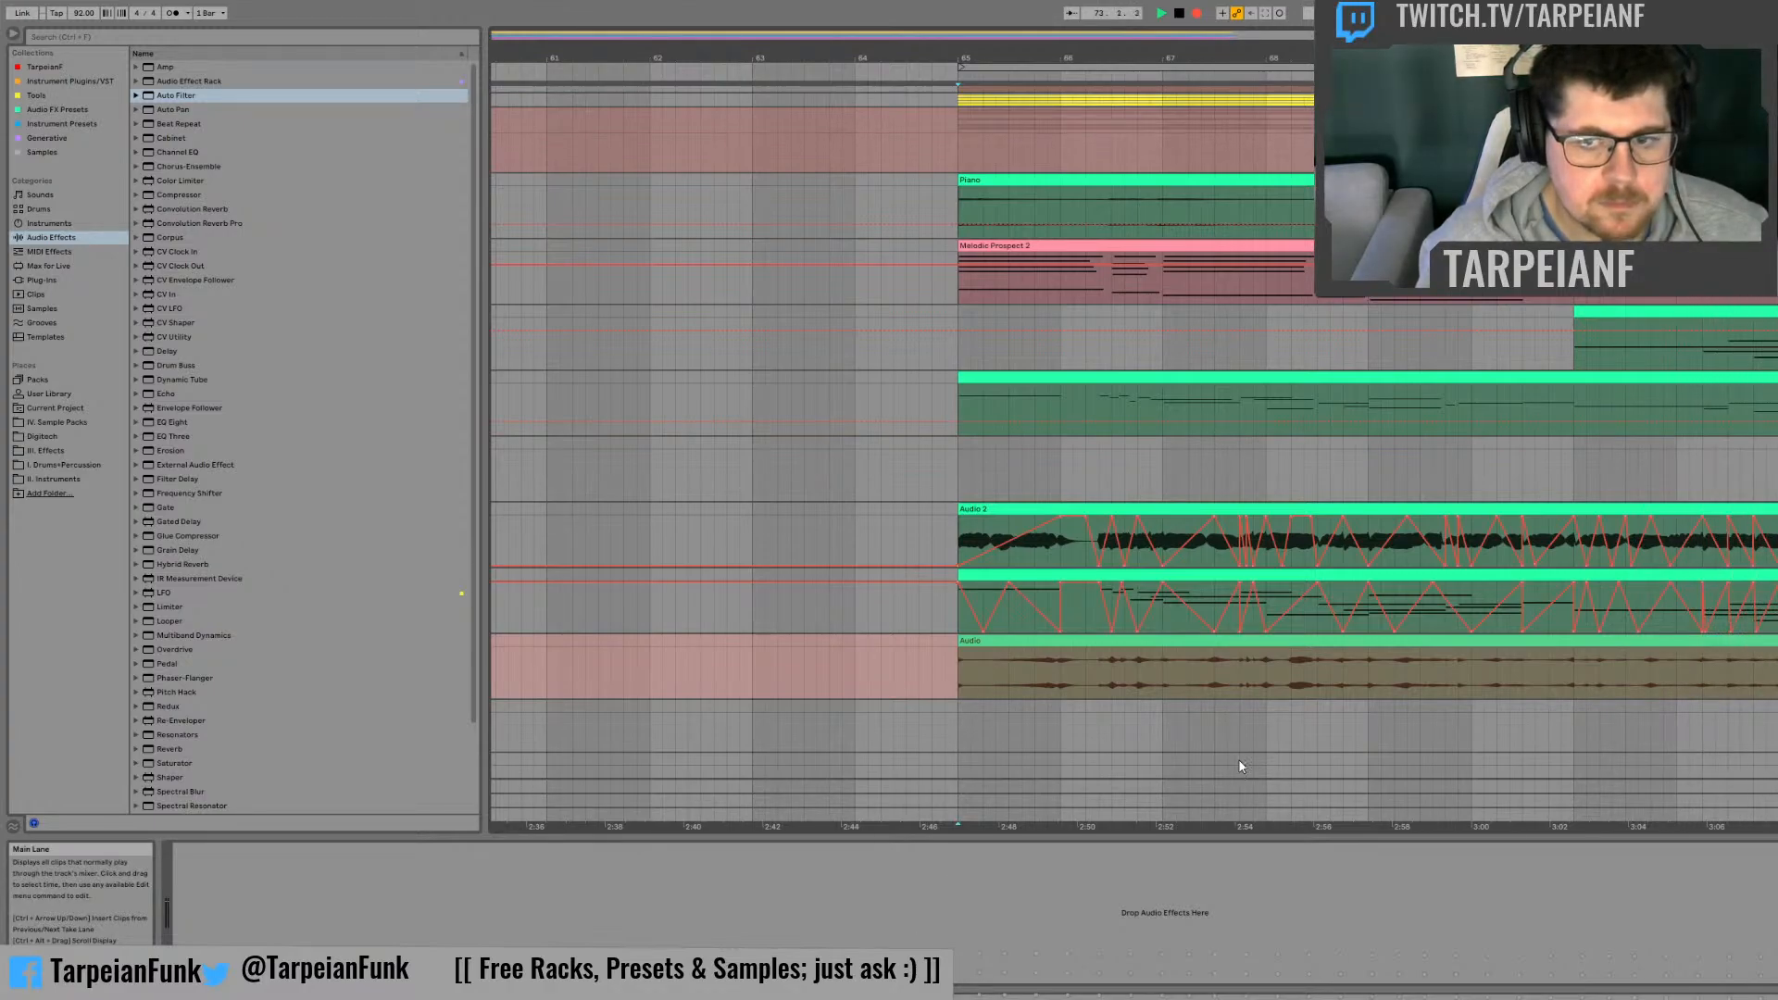
{"action": "key", "text": "minus"}
{"action": "key", "text": "minus"}
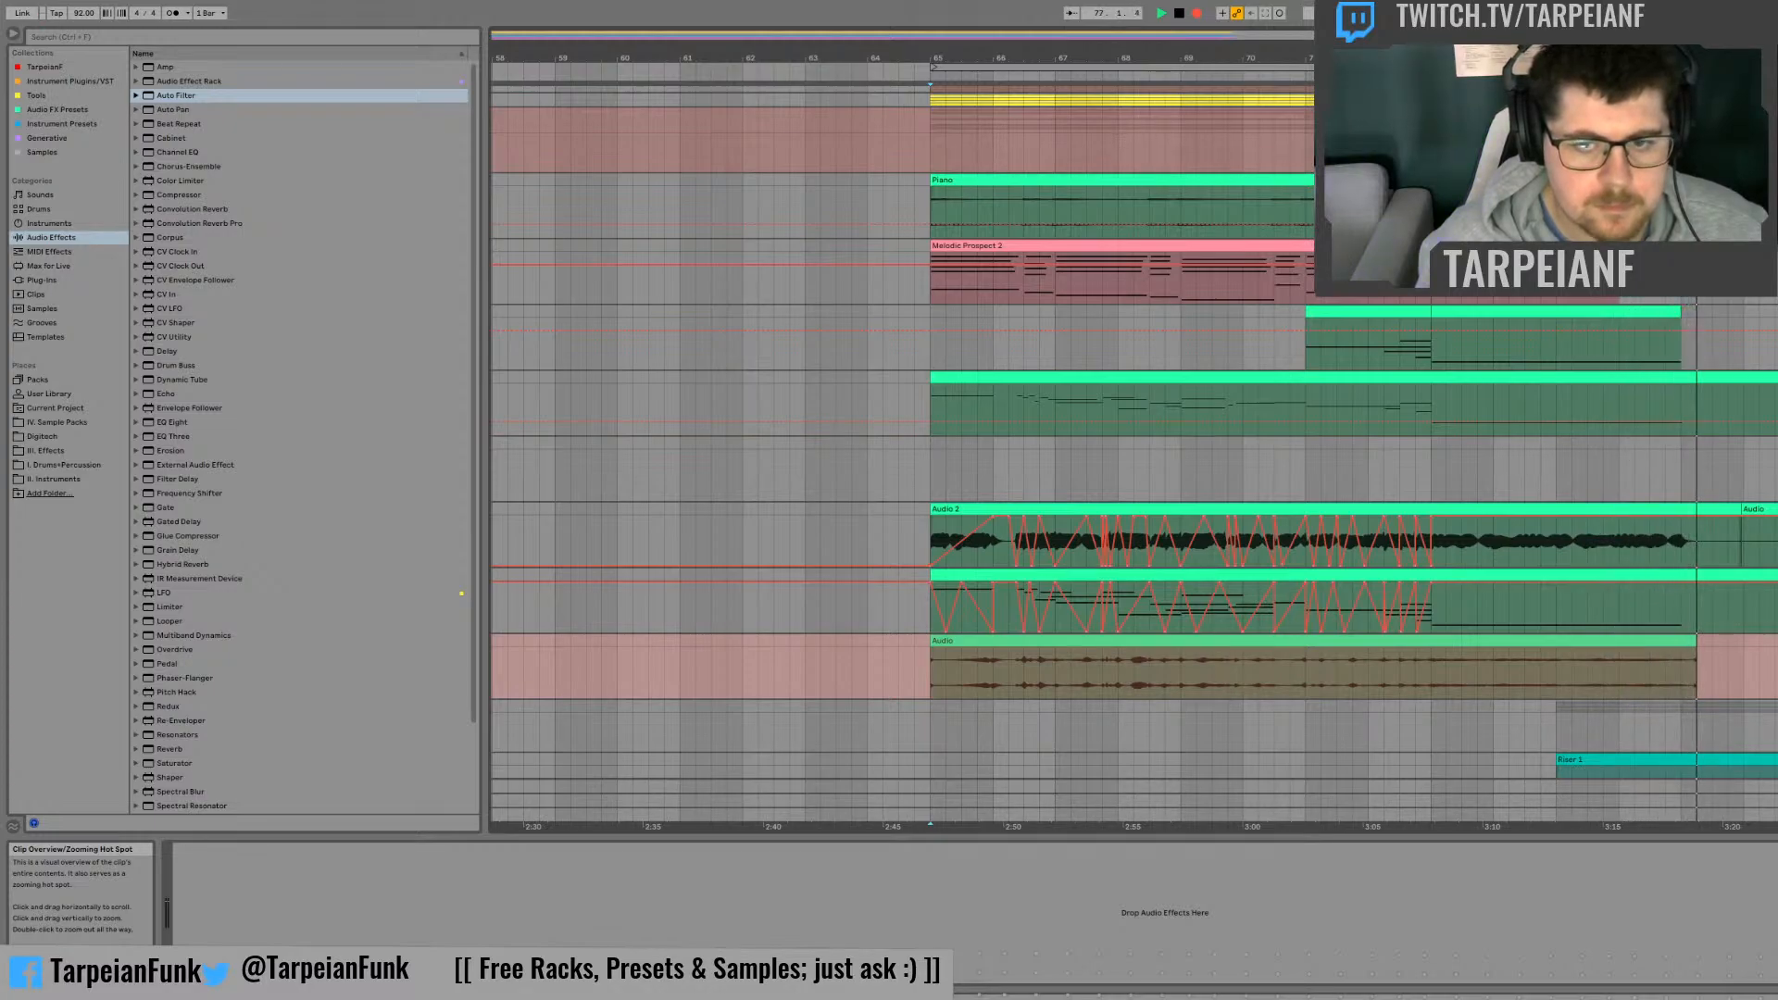
{"action": "key", "text": "space"}
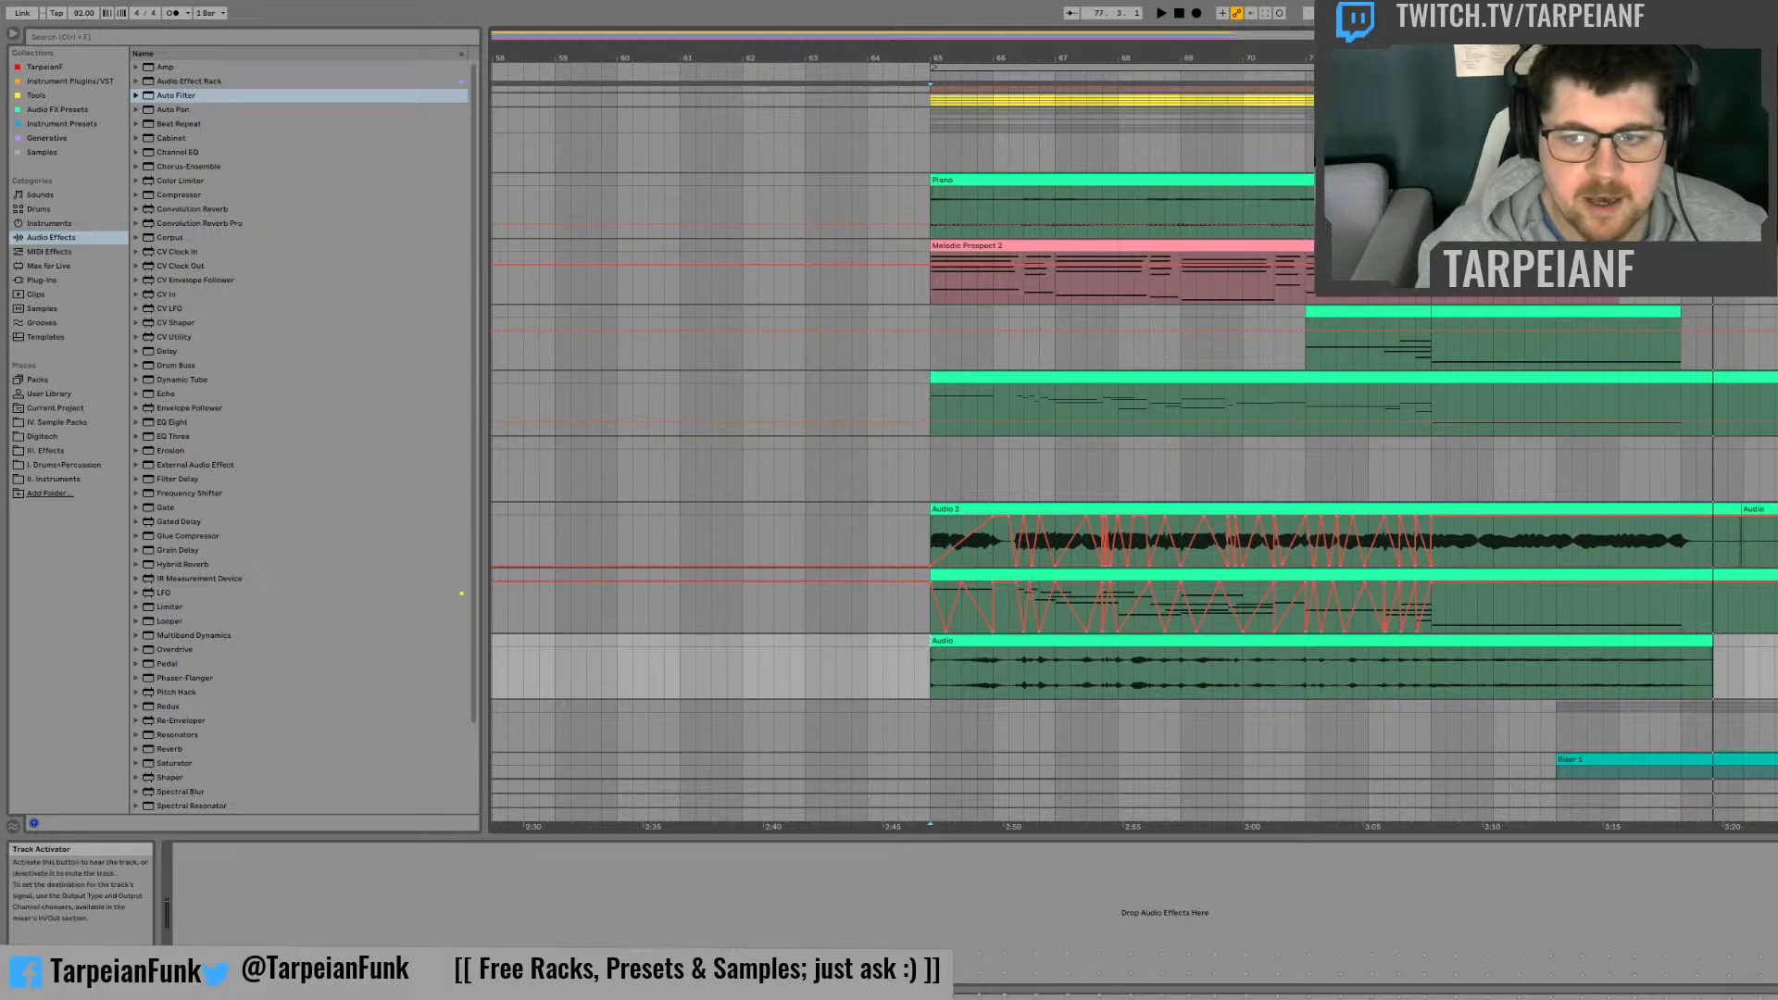
Step: Play the start of the recorded clip, and insert three audio tracks below its track
{"action": "left_click", "coordinate": [931, 676]}
{"action": "key", "text": "space"}
{"action": "scroll", "coordinate": [926, 648], "scroll_direction": "down", "scroll_amount": 2}
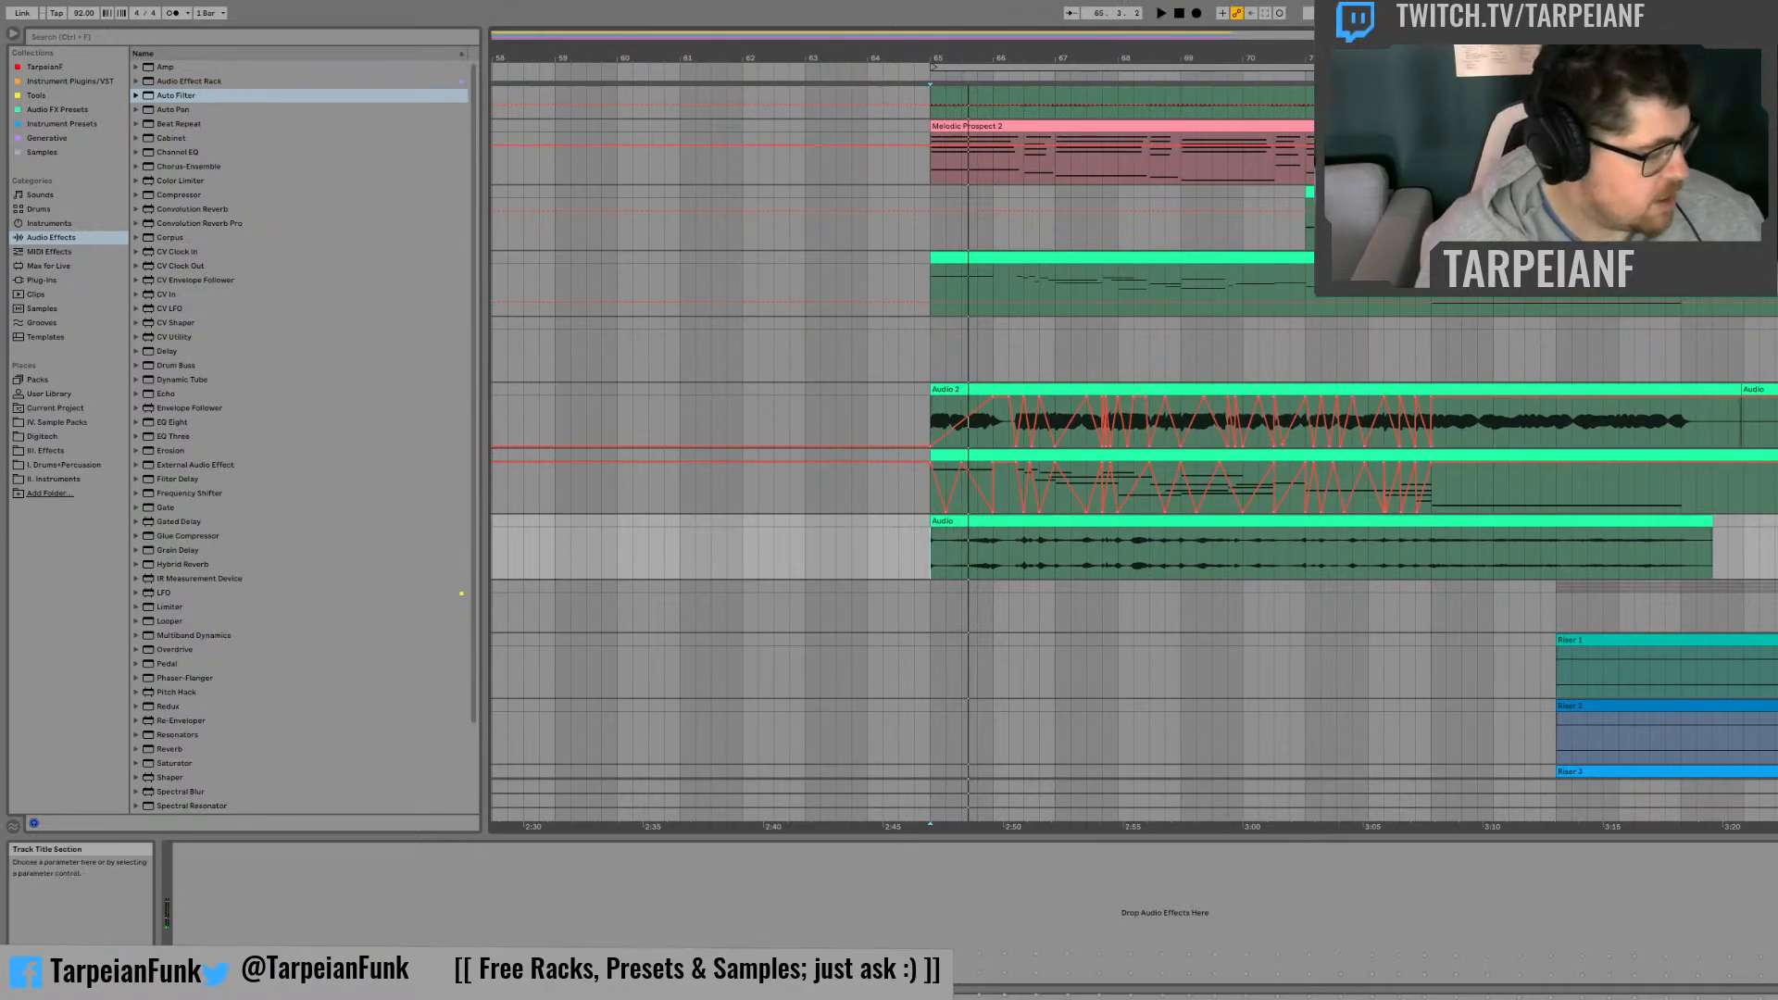
{"action": "key", "text": "ctrl+t"}
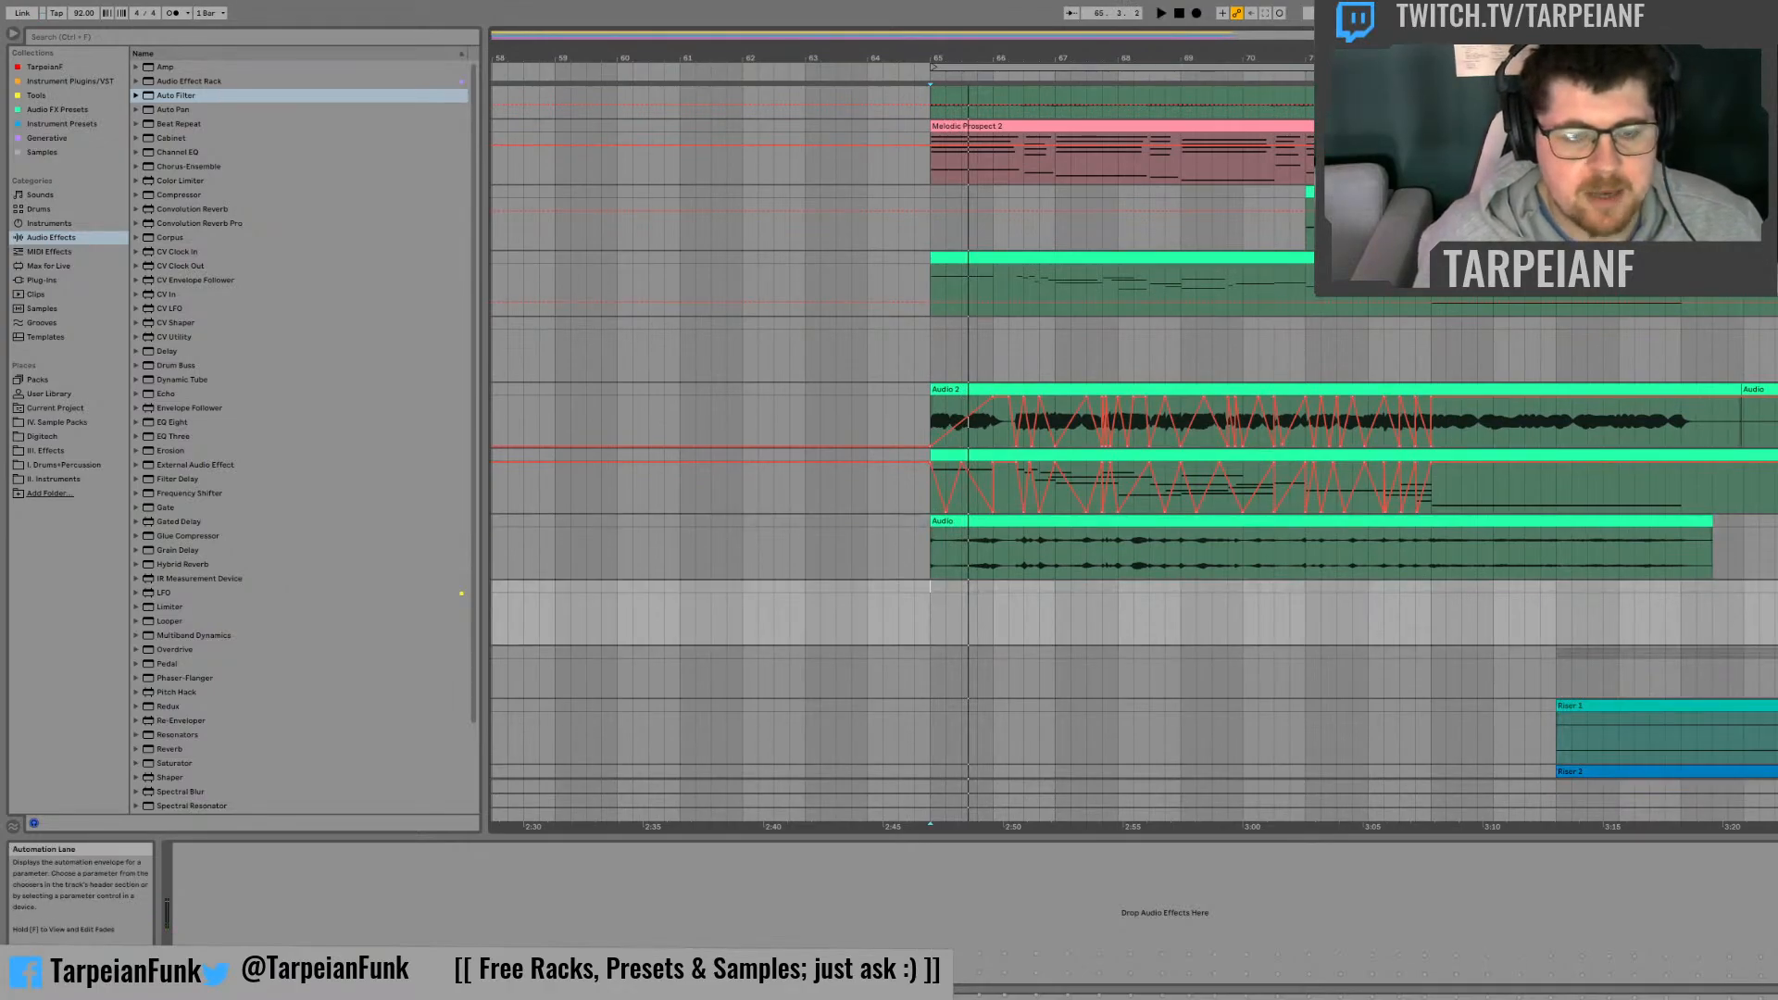
{"action": "key", "text": "ctrl+t"}
{"action": "key", "text": "ctrl+t"}
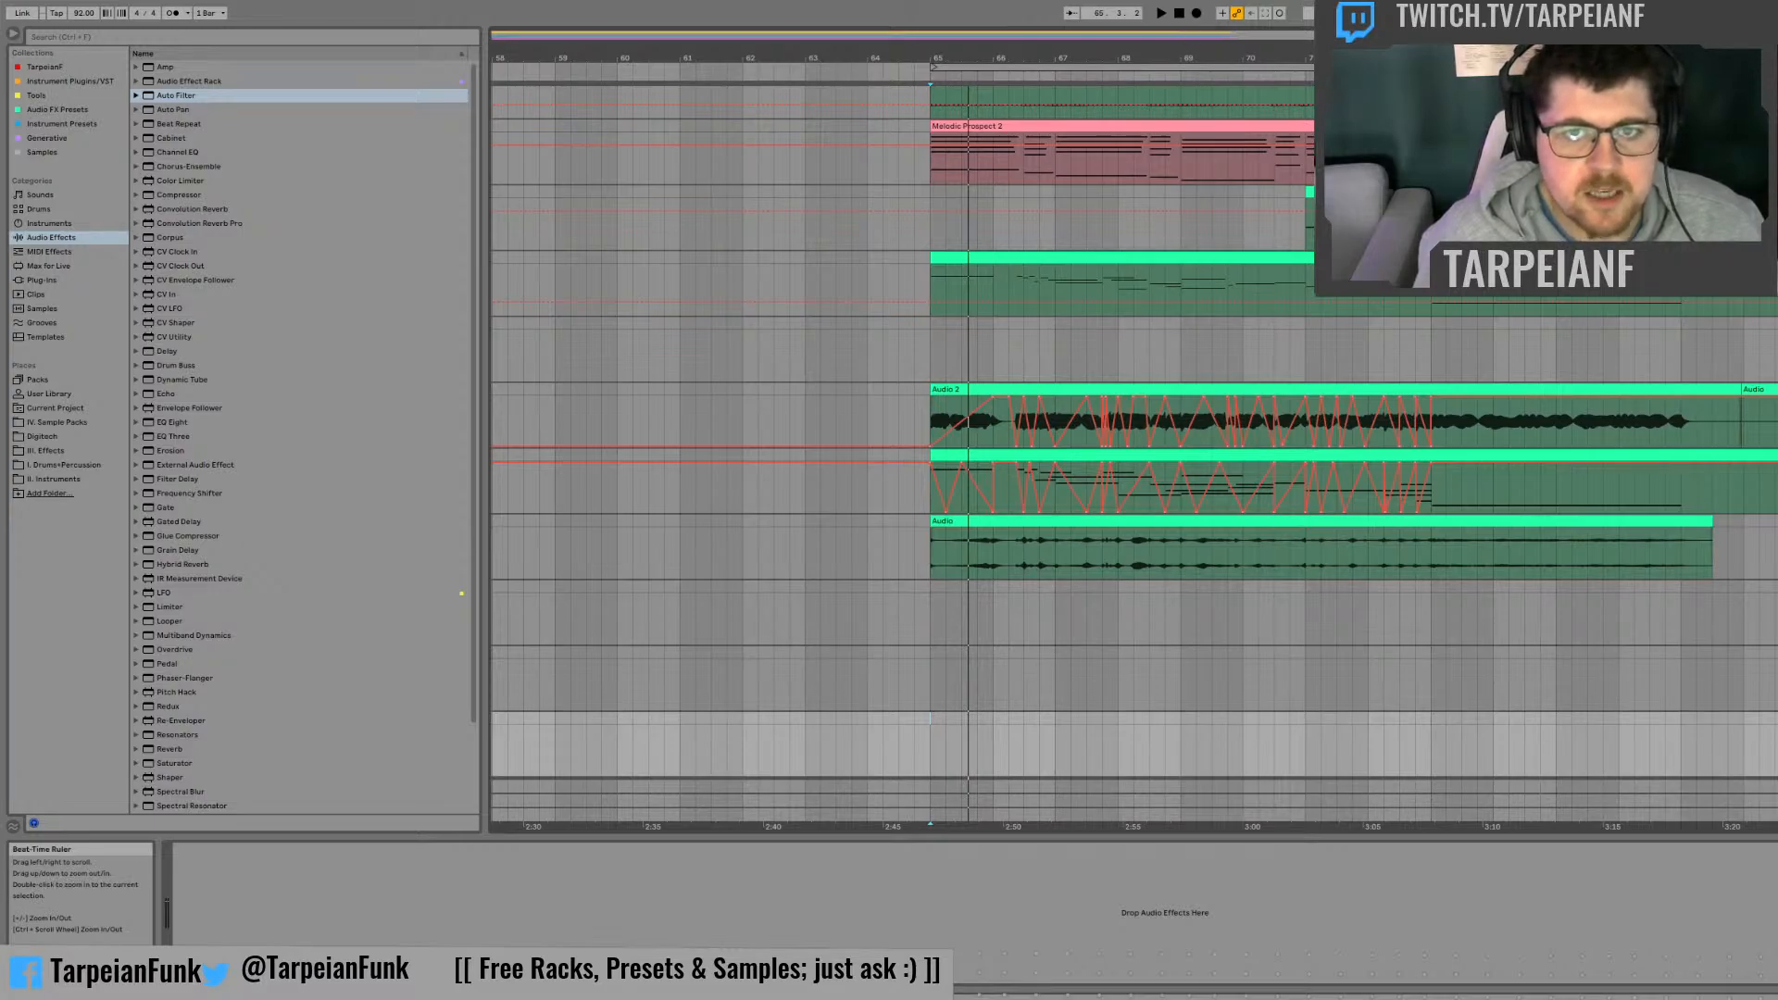
Step: Copy the recording's first two beats to bar 65 on the empty track directly below and play the copy
{"action": "left_click_drag", "start_coordinate": [933, 58], "coordinate": [918, 163]}
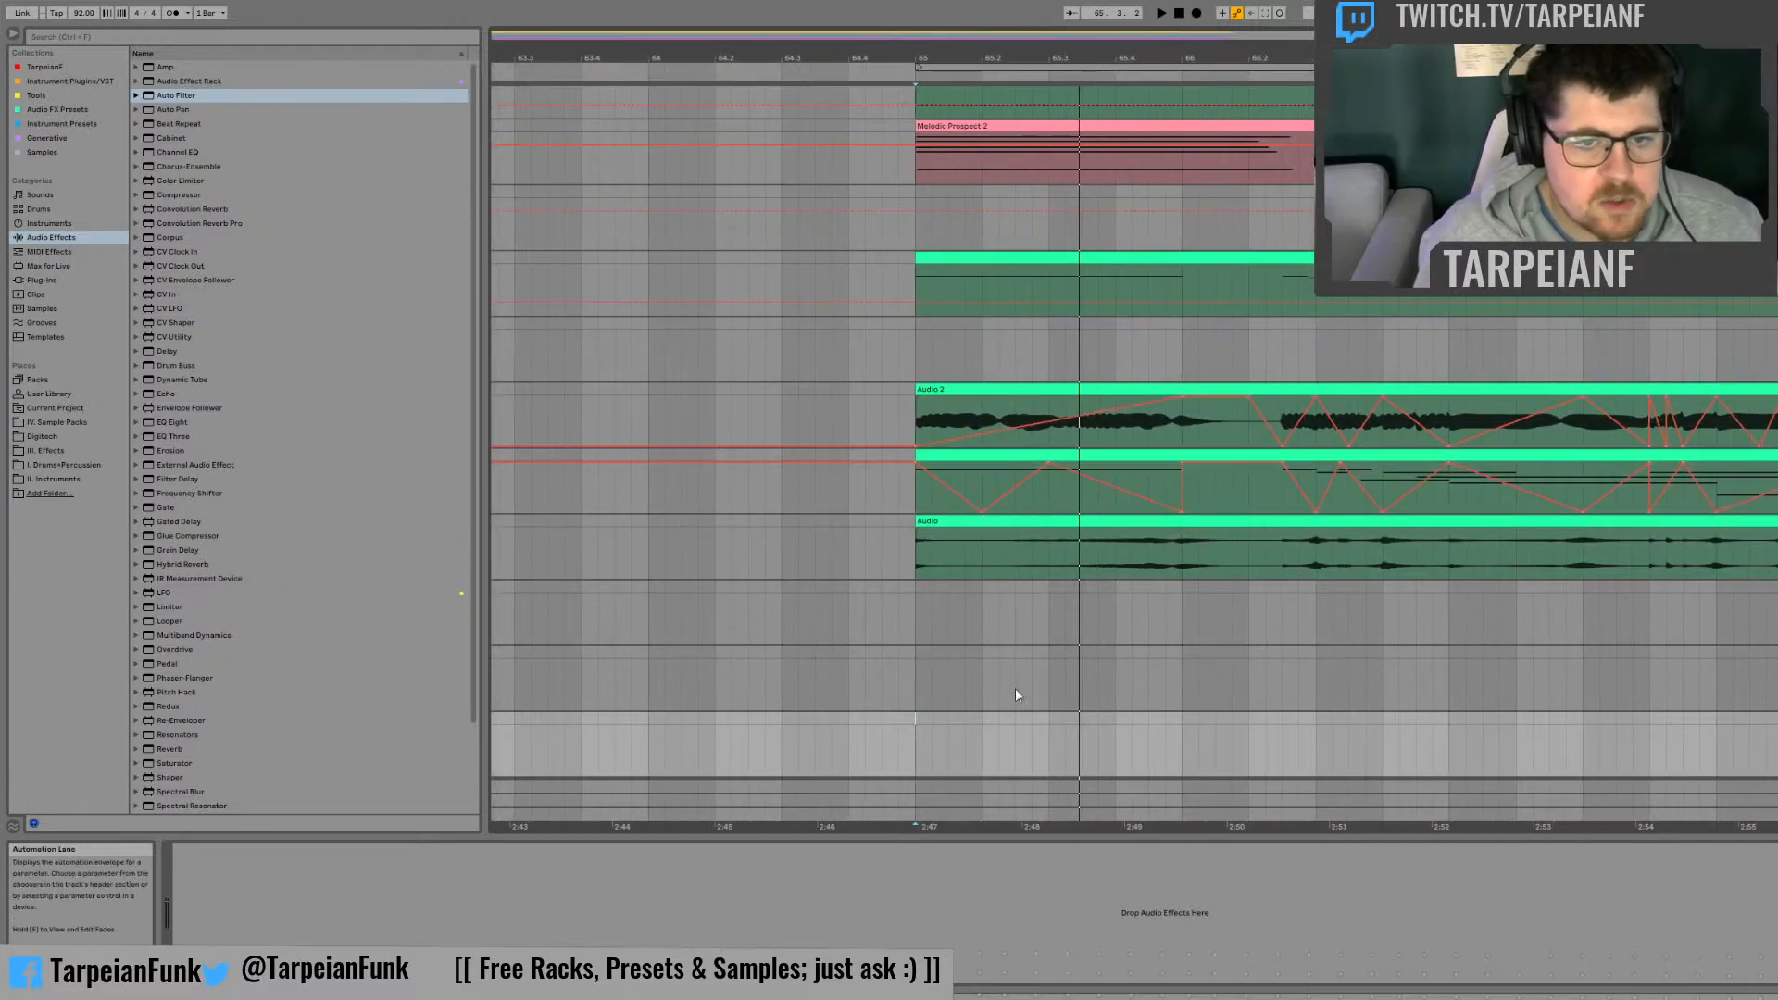
{"action": "left_click_drag", "start_coordinate": [1046, 568], "coordinate": [915, 526]}
{"action": "key", "text": "ctrl+c"}
{"action": "left_click", "coordinate": [920, 591]}
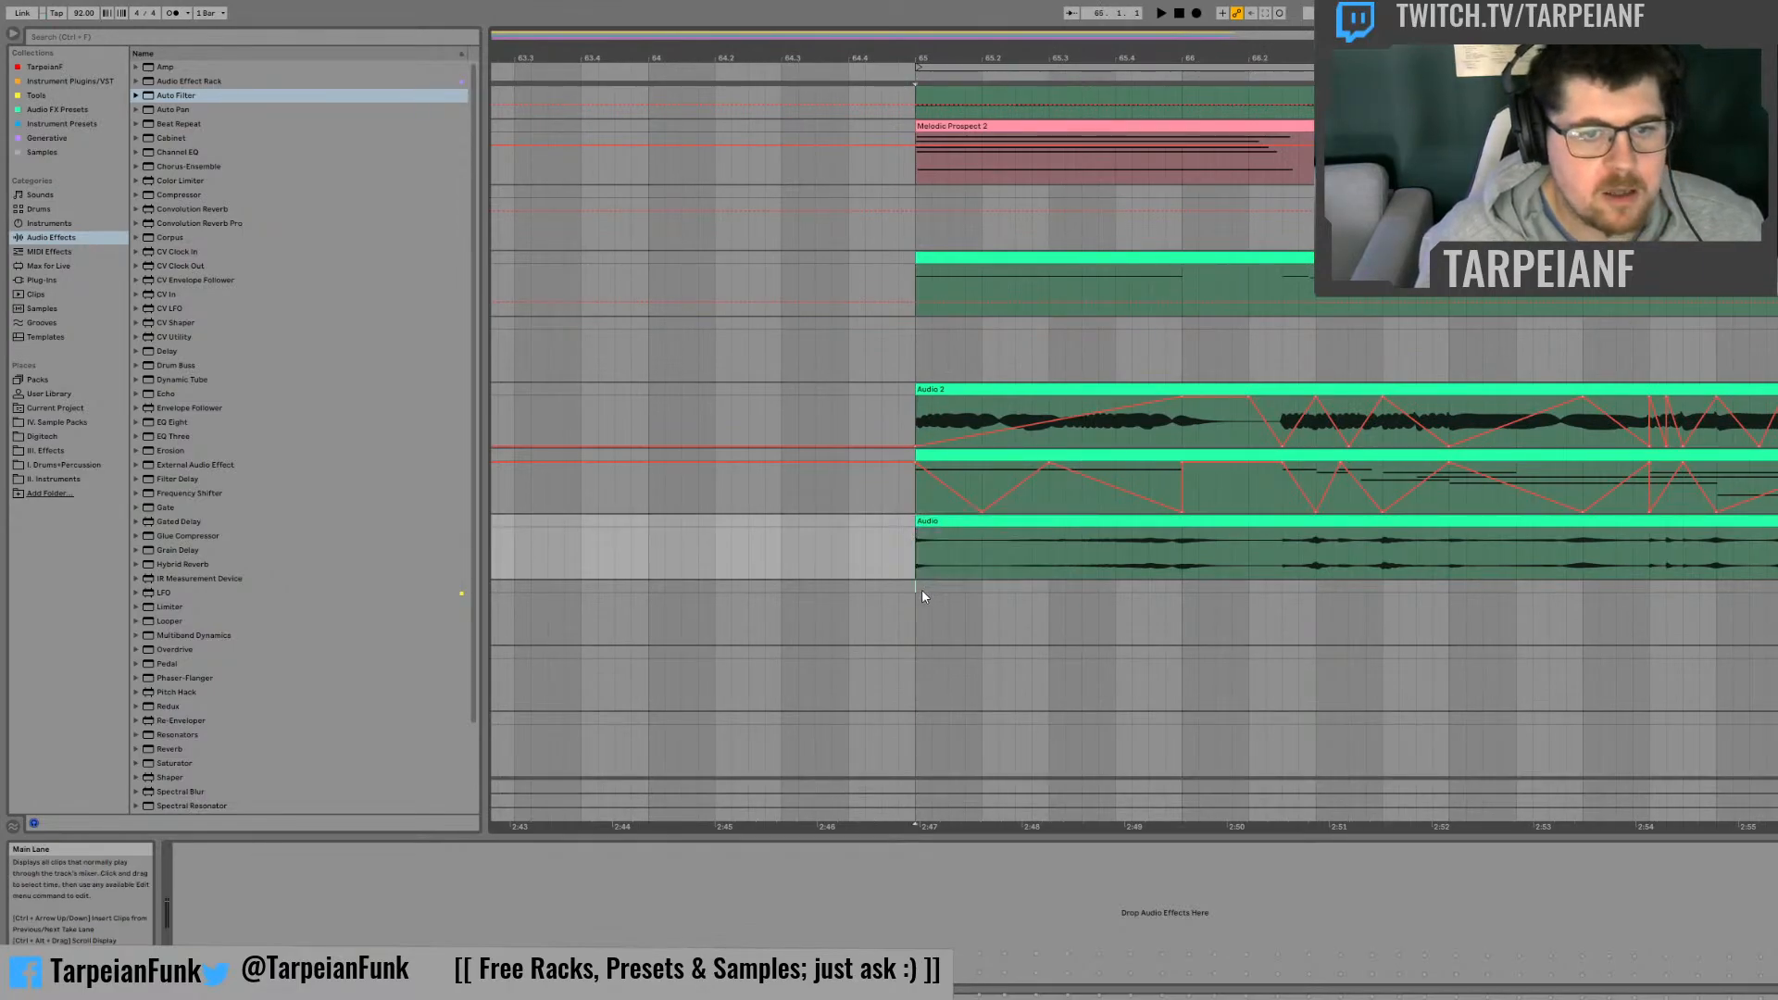
{"action": "key", "text": "ctrl+v"}
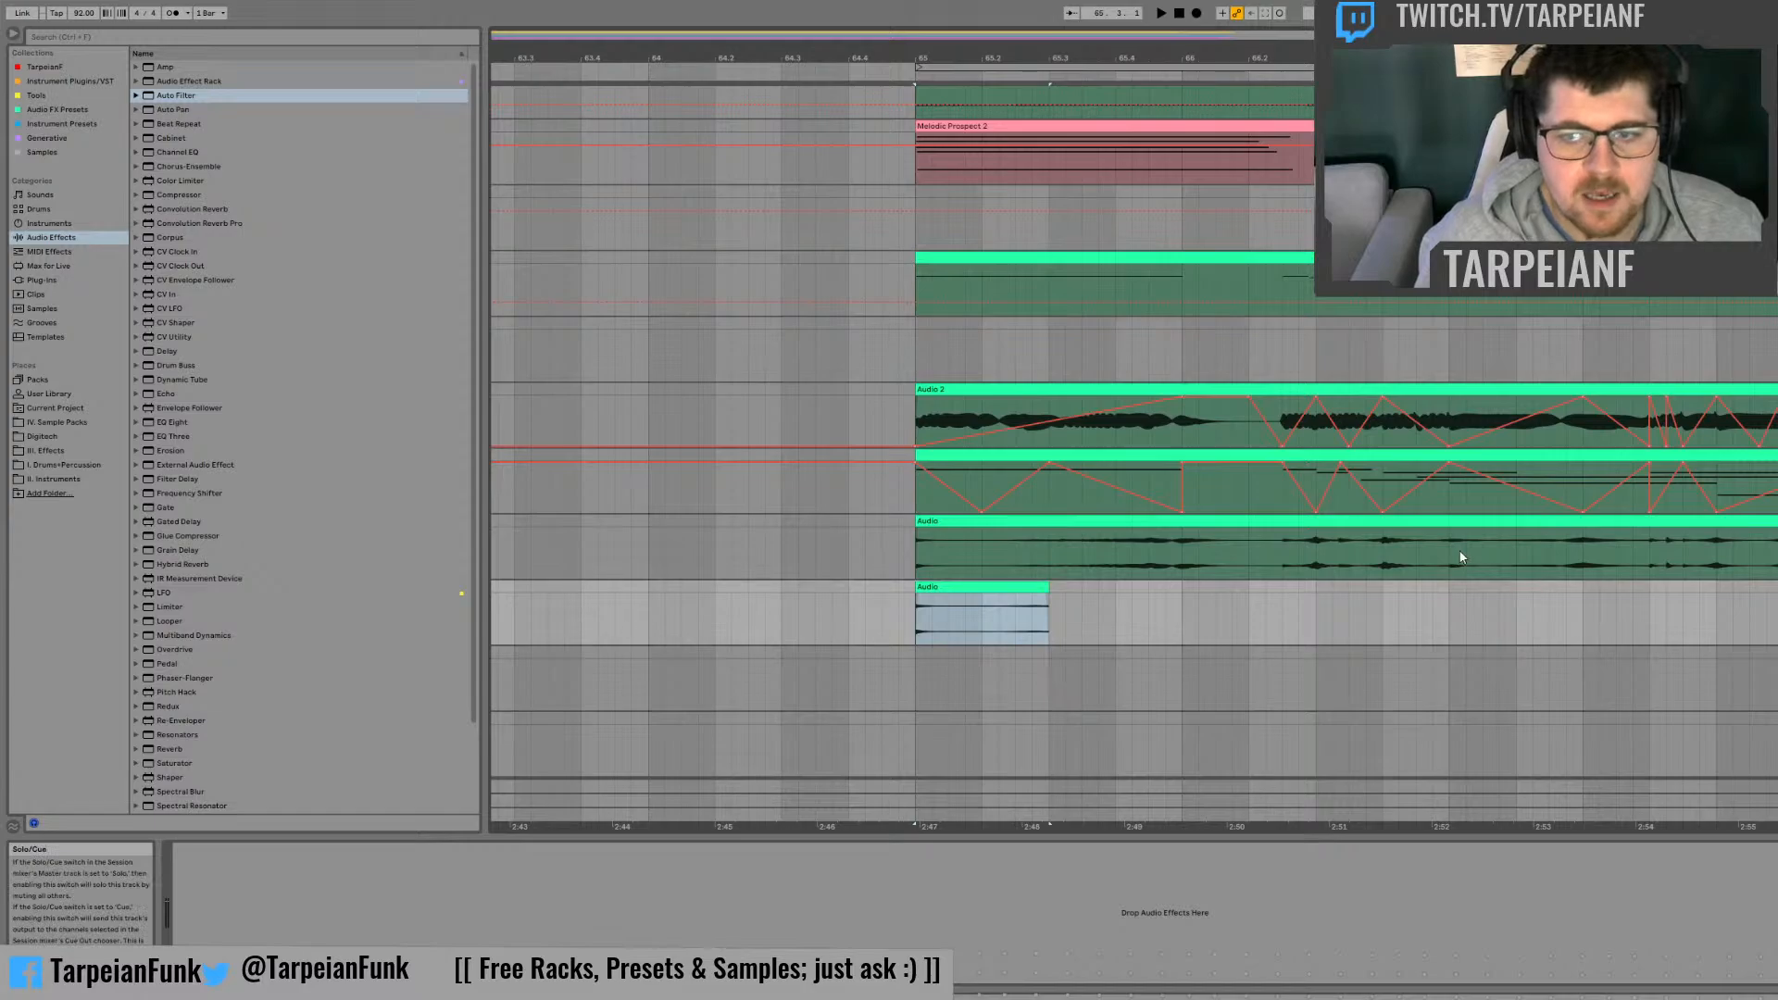
{"action": "key", "text": "space"}
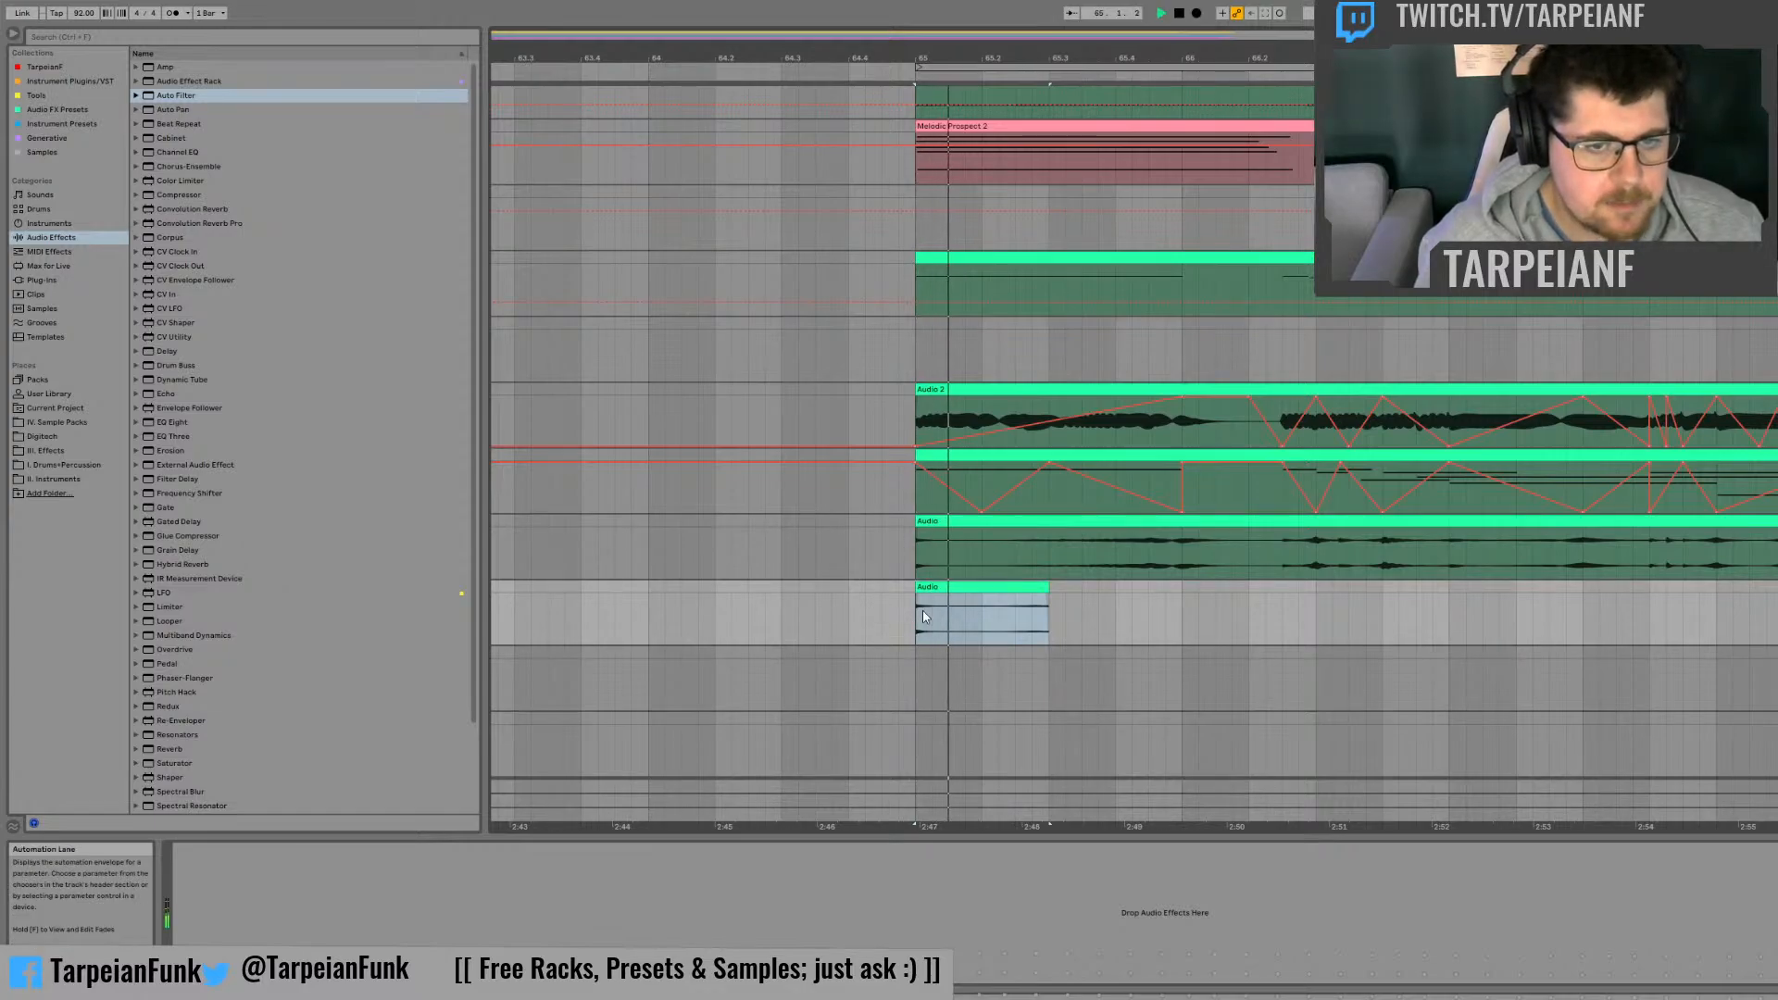
{"action": "key", "text": "space"}
Step: Try repeating the copied clip's first half beat three times and play back the result
{"action": "left_click_drag", "start_coordinate": [947, 607], "coordinate": [914, 593]}
{"action": "key", "text": "ctrl+d"}
{"action": "key", "text": "ctrl+d"}
{"action": "key", "text": "ctrl+d"}
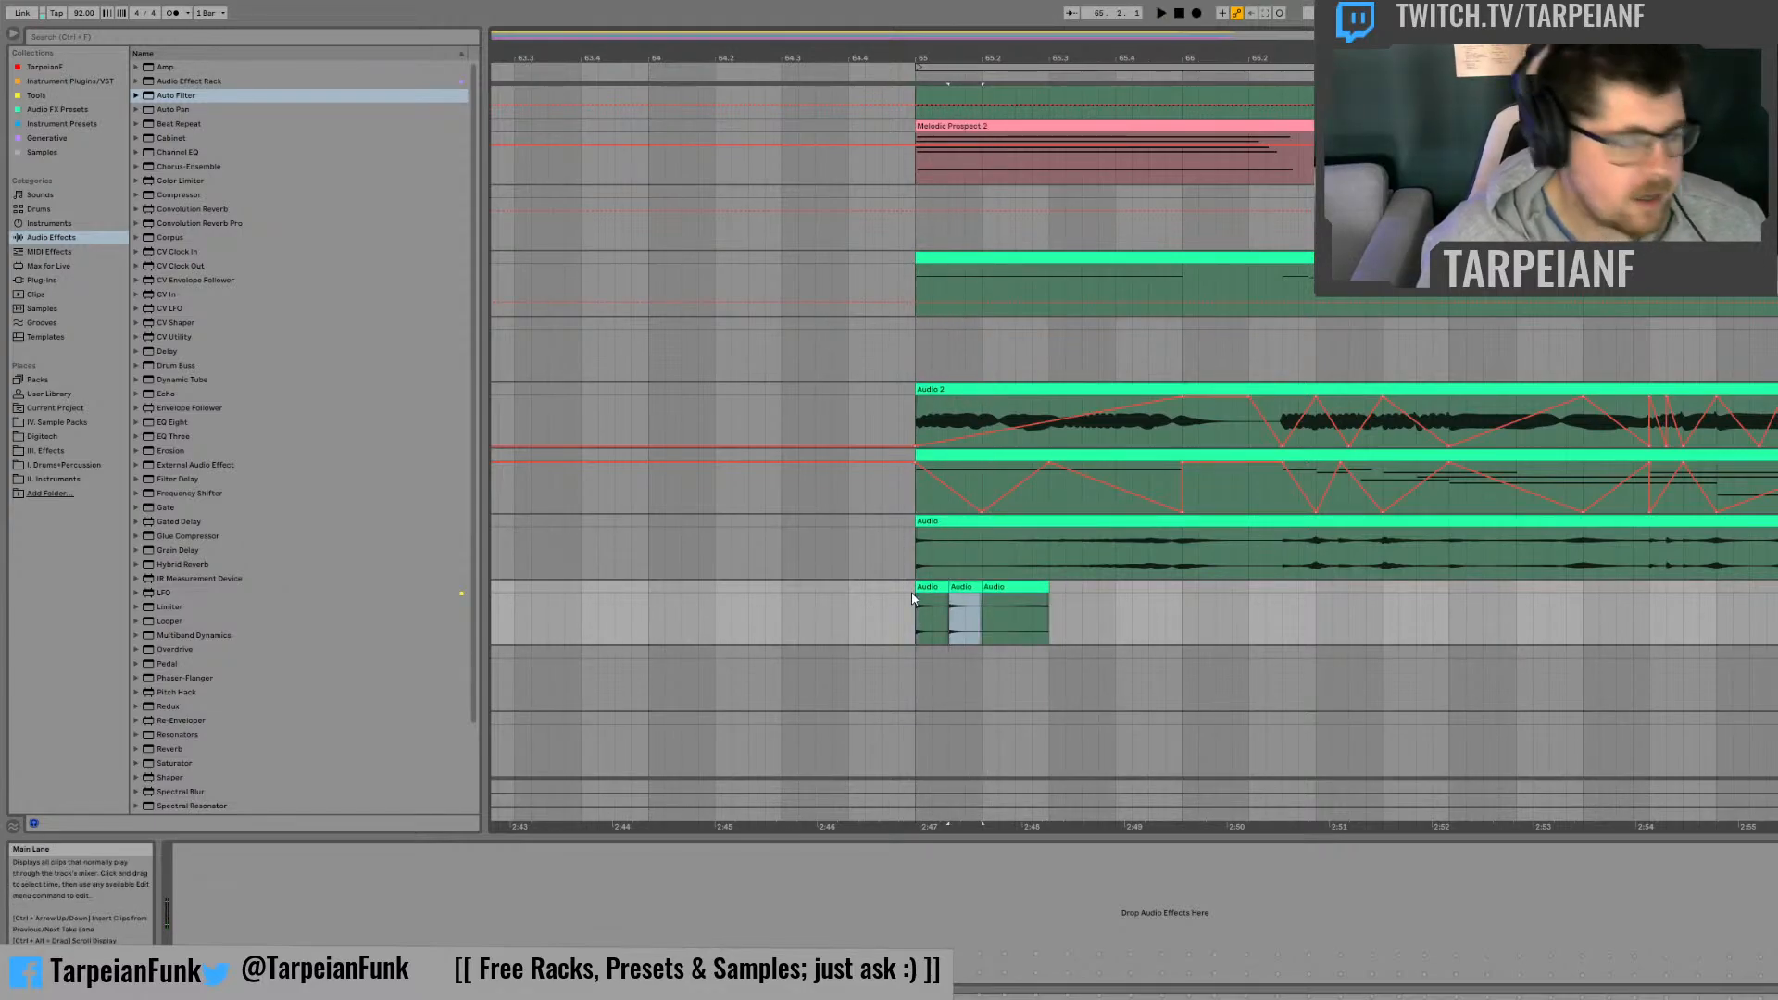
{"action": "left_click", "coordinate": [906, 615]}
{"action": "key", "text": "space"}
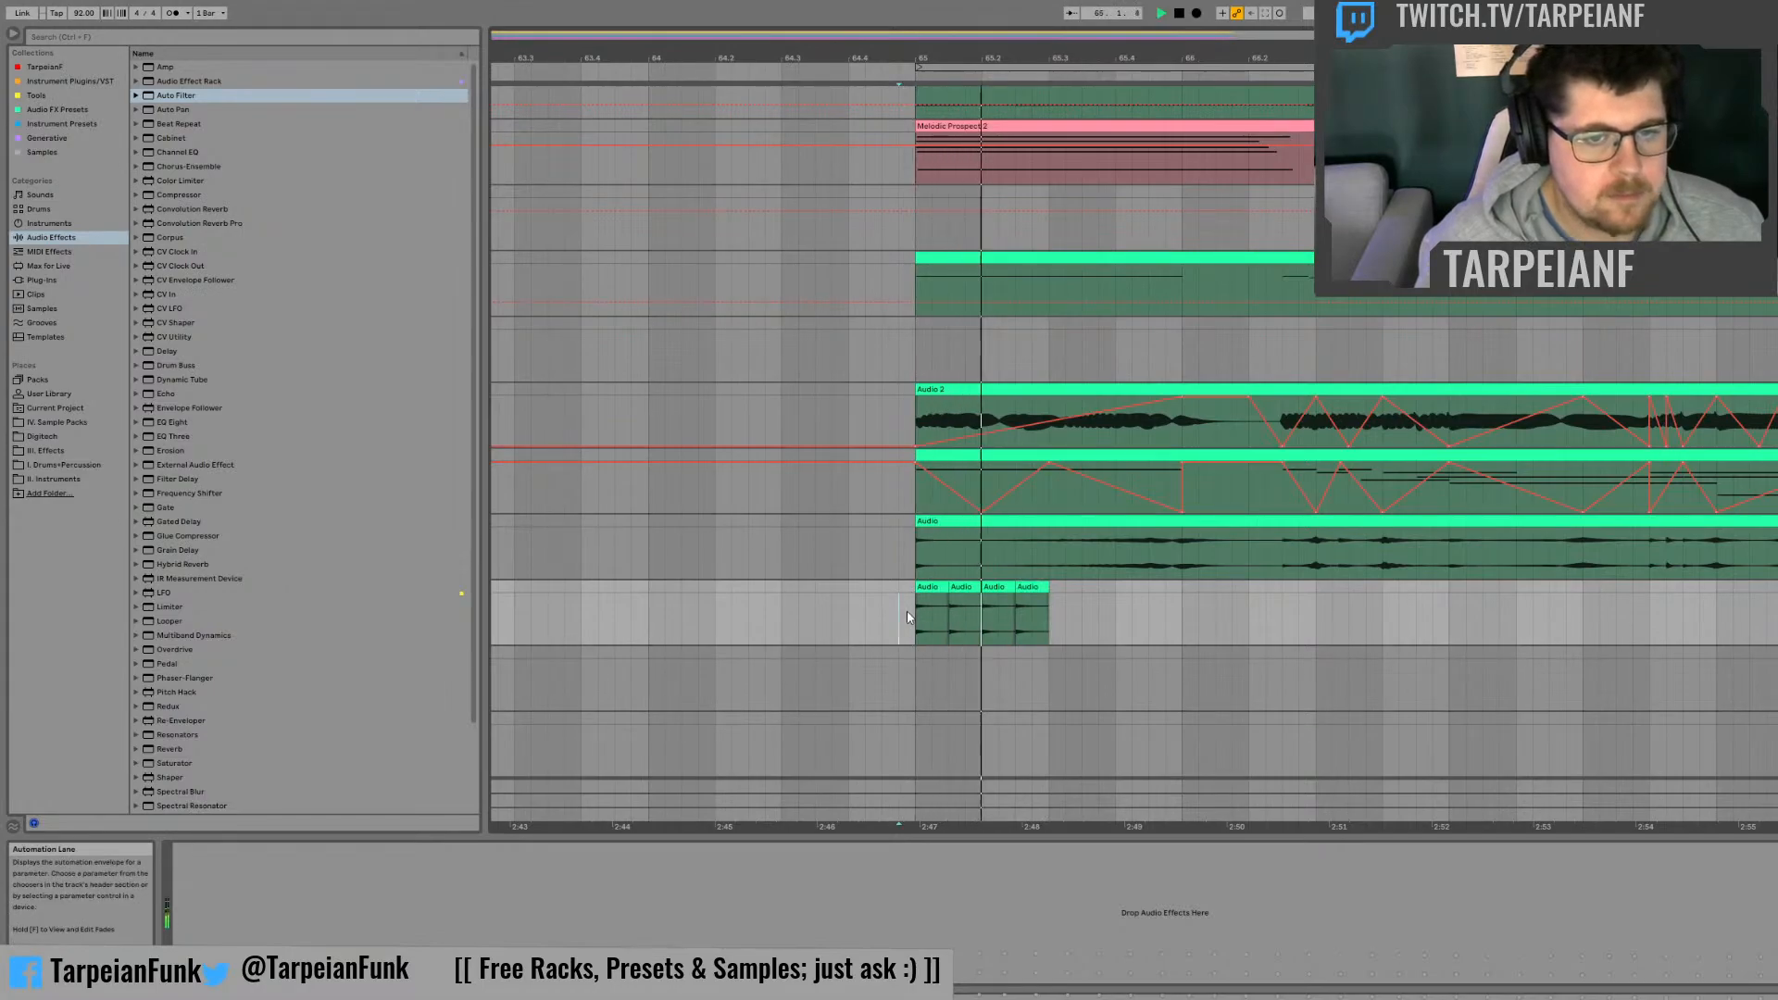
Step: Undo the three duplications of the half-beat slice
{"action": "key", "text": "ctrl+z"}
{"action": "key", "text": "ctrl+z"}
{"action": "key", "text": "ctrl+z"}
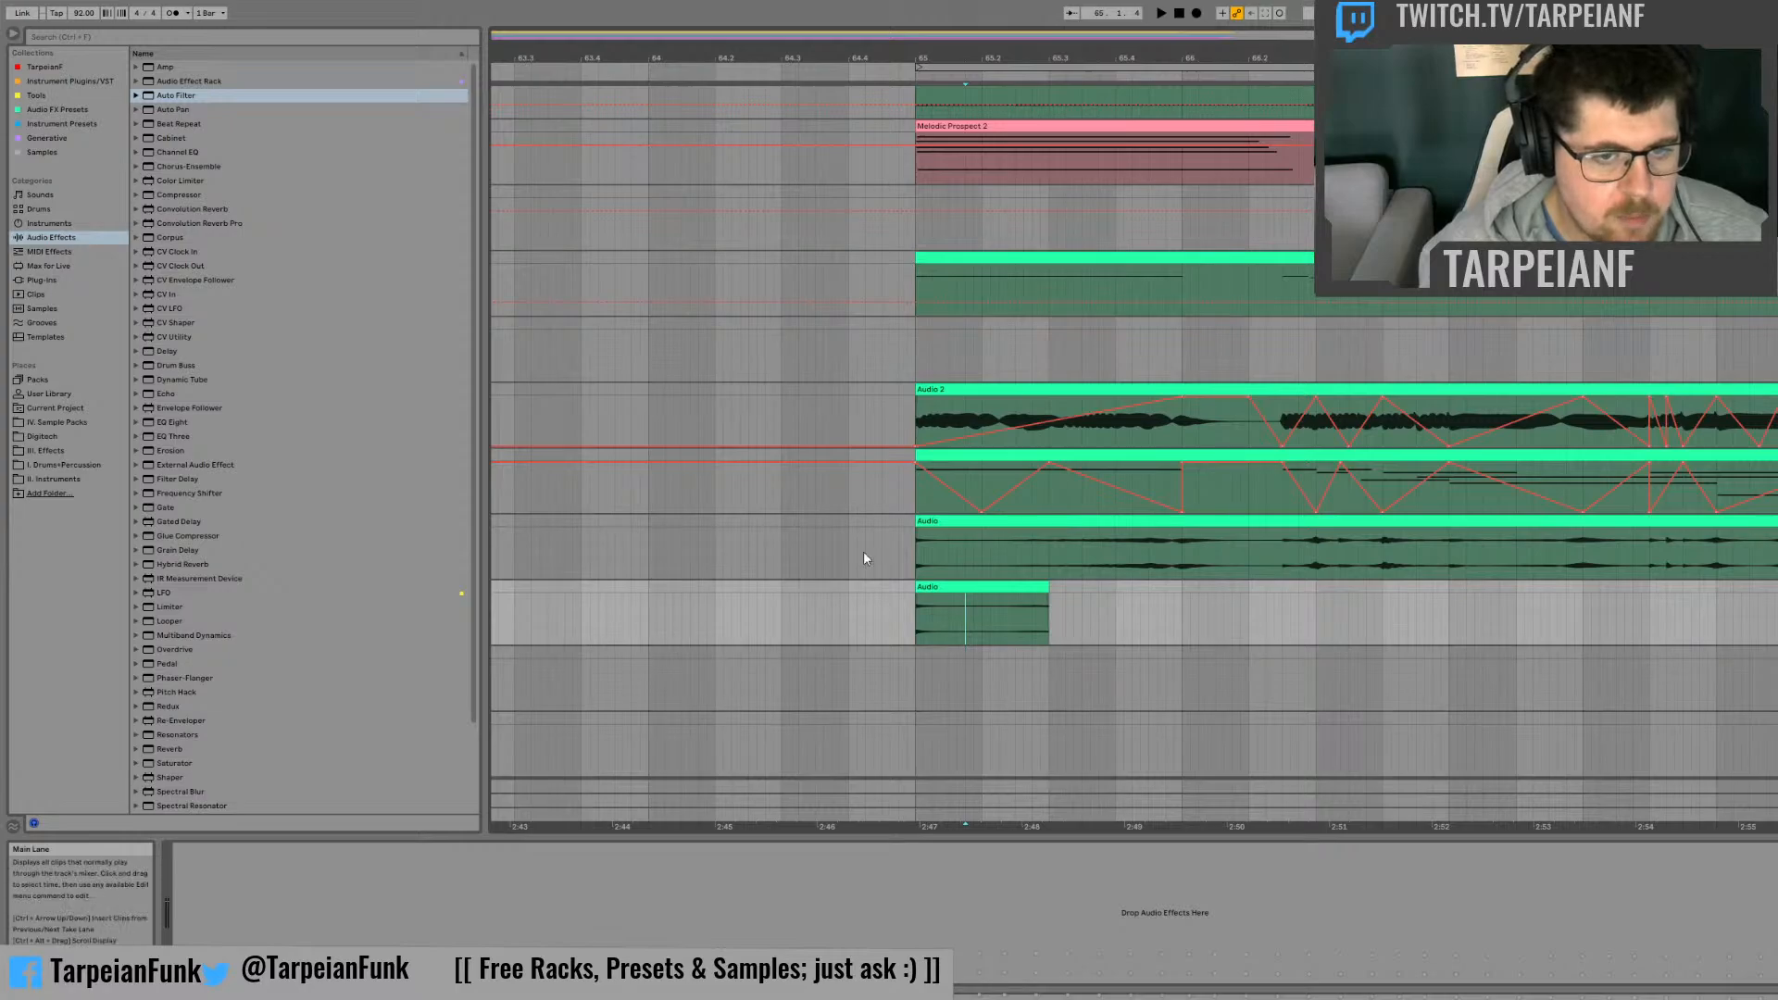
Step: Duplicate a sixteenth-note slice near the start of the copied clip three times in a row
{"action": "left_click_drag", "start_coordinate": [924, 612], "coordinate": [938, 594]}
{"action": "key", "text": "ctrl+d"}
{"action": "key", "text": "ctrl+d"}
{"action": "key", "text": "ctrl+d"}
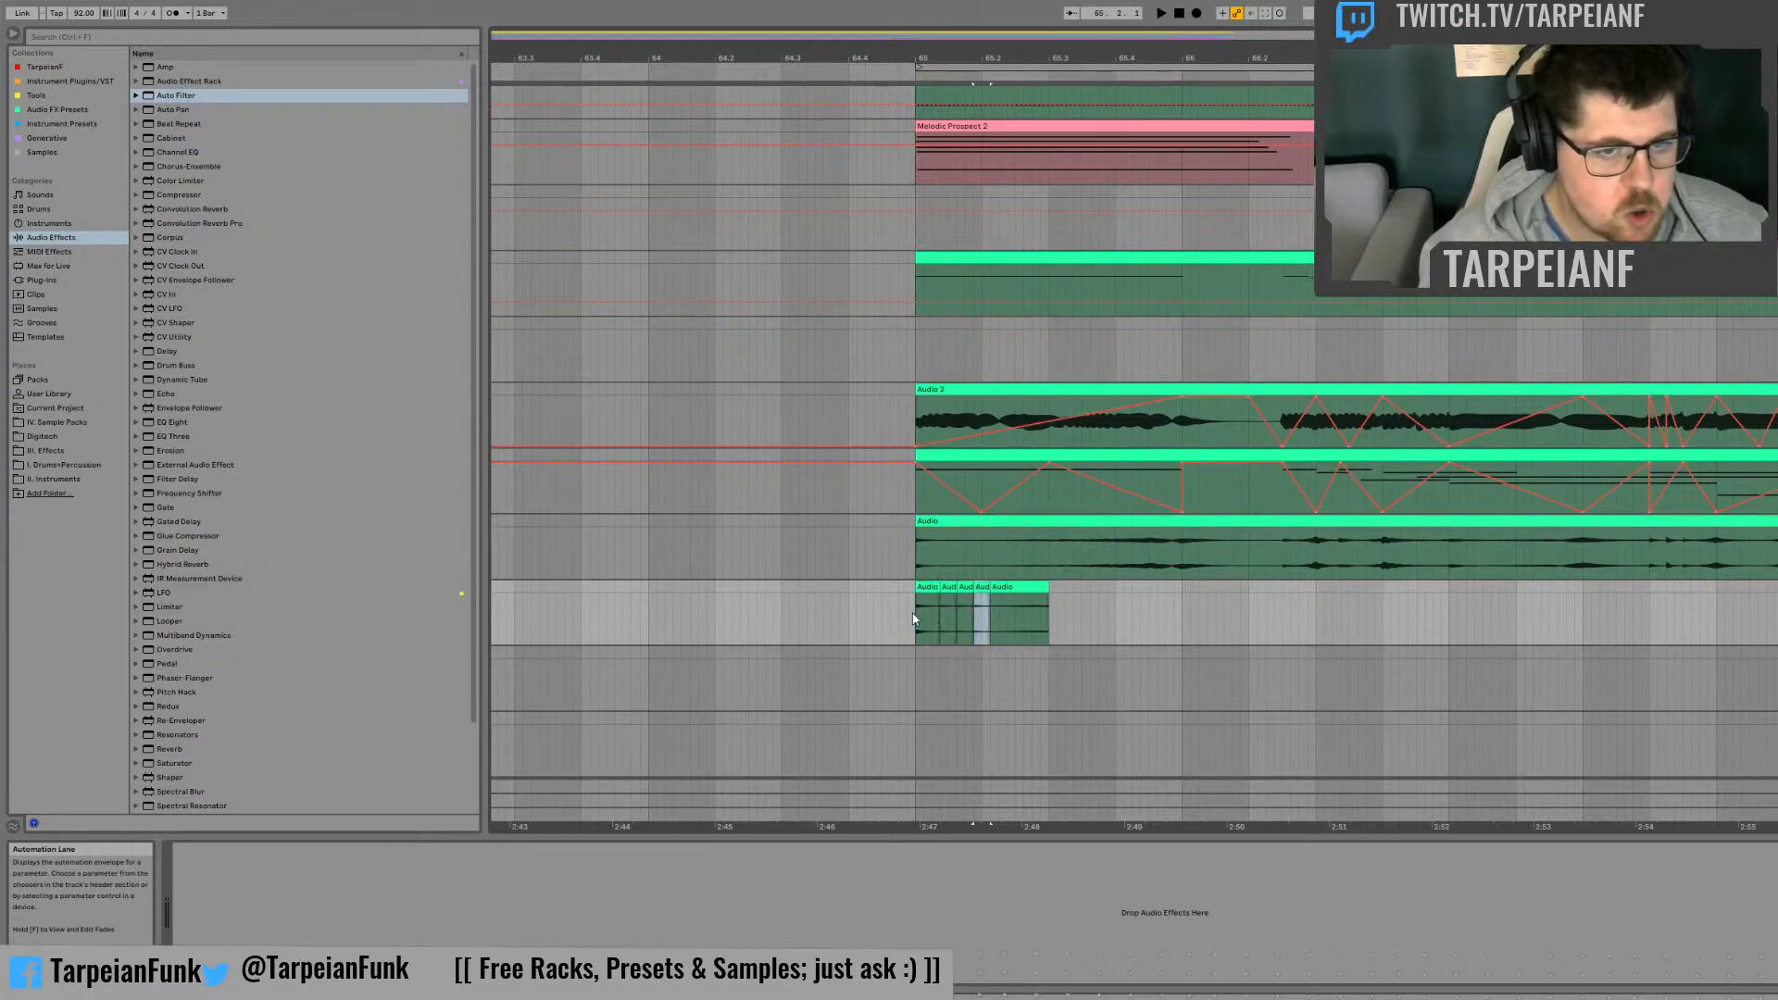
Step: Try repeating a thirty-second-note slice directly after the sixteenth-note repeats and play back the result from bar 65
{"action": "left_click", "coordinate": [914, 613]}
{"action": "key", "text": "space"}
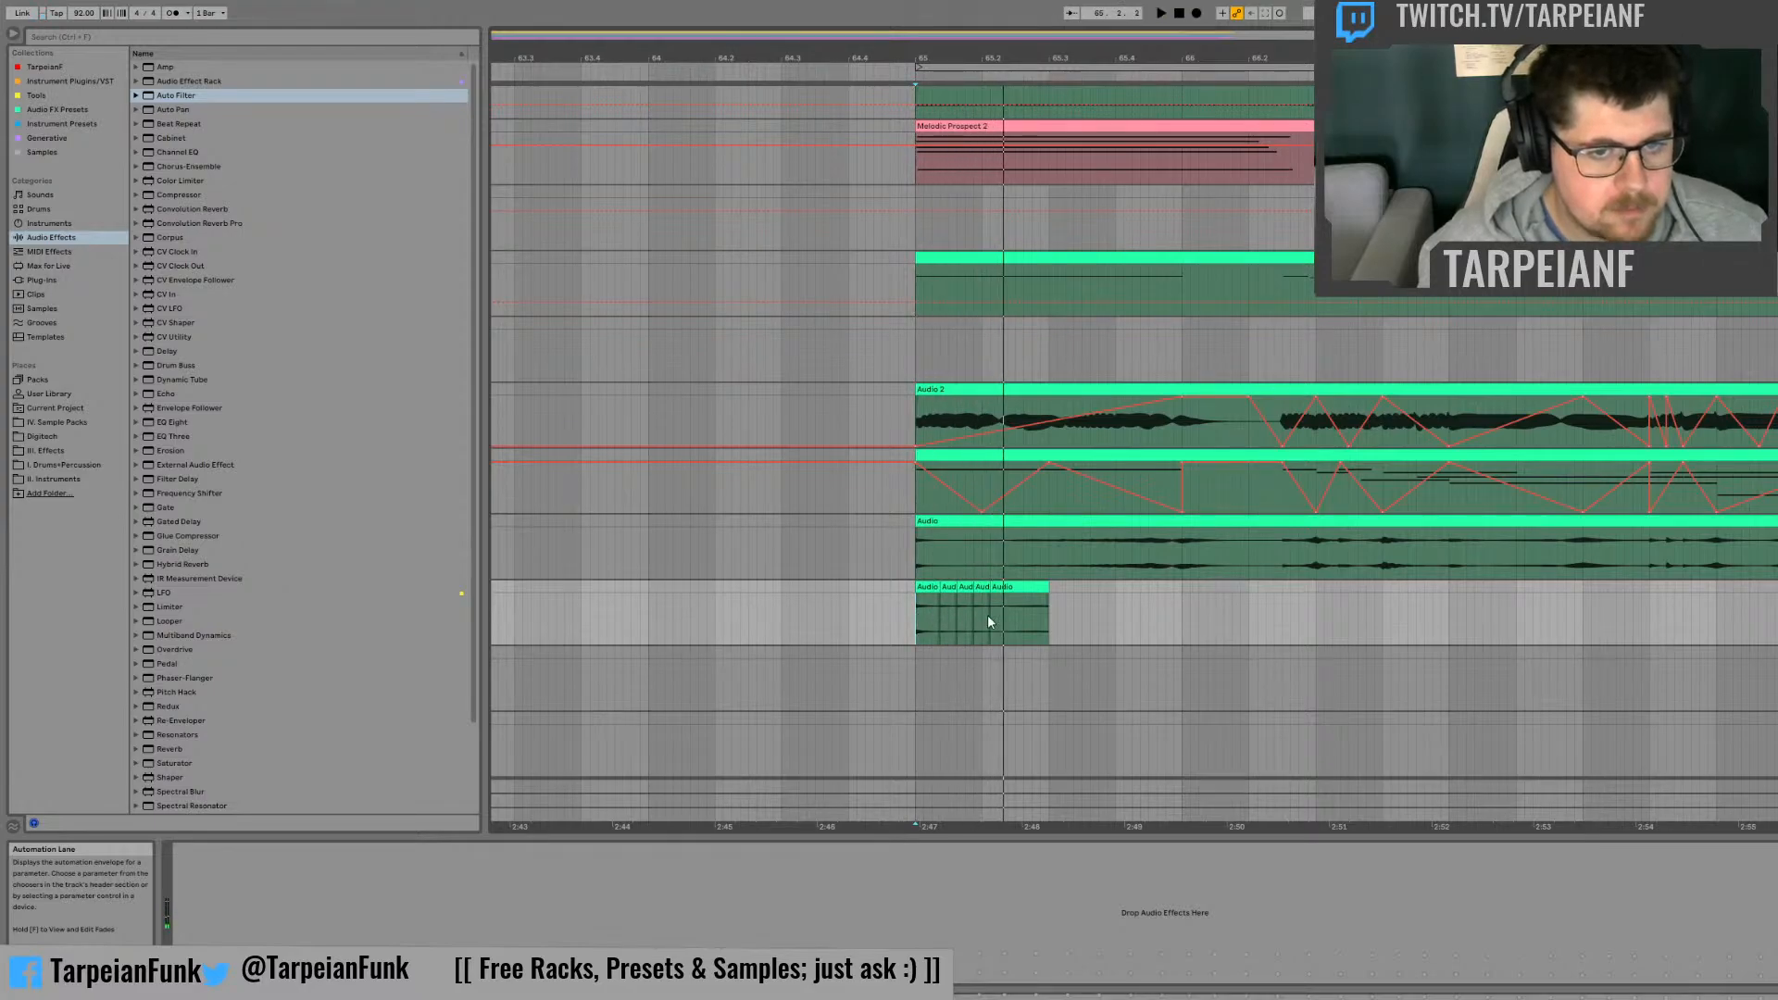
{"action": "left_click", "coordinate": [990, 614]}
{"action": "left_click", "coordinate": [998, 588]}
{"action": "left_click_drag", "start_coordinate": [991, 598], "coordinate": [995, 589]}
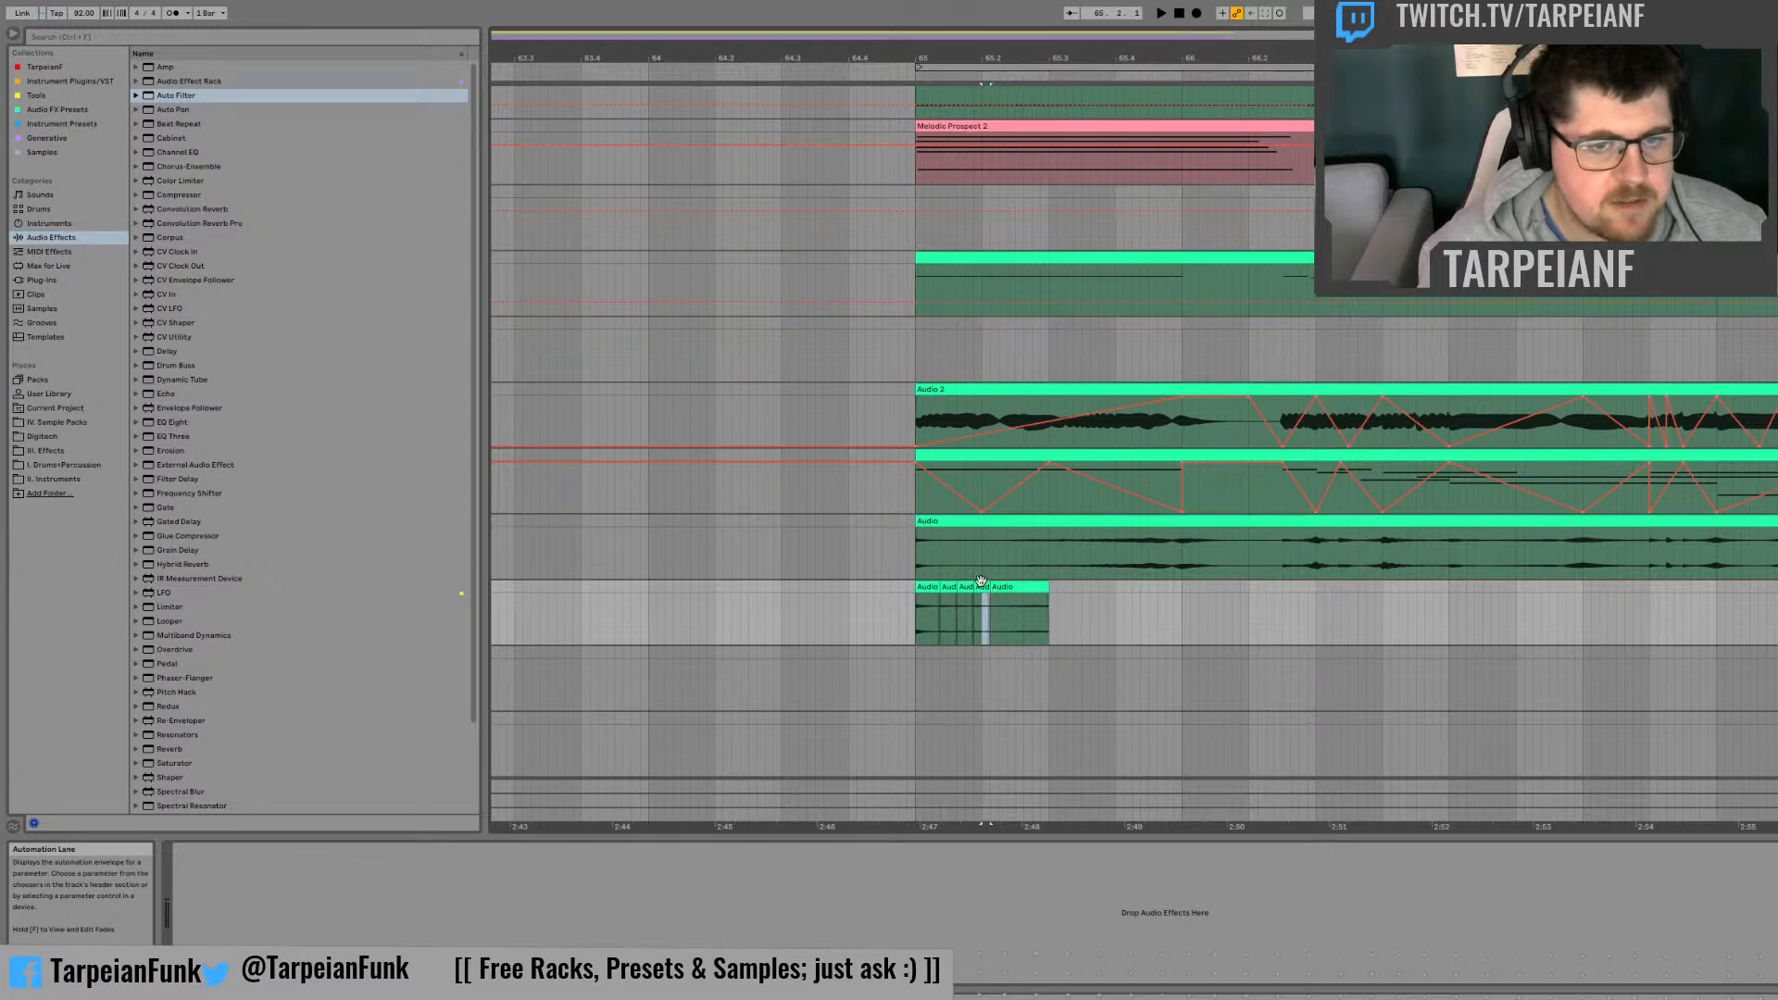
{"action": "key", "text": "ctrl+d"}
{"action": "key", "text": "ctrl+d"}
{"action": "left_click", "coordinate": [918, 618]}
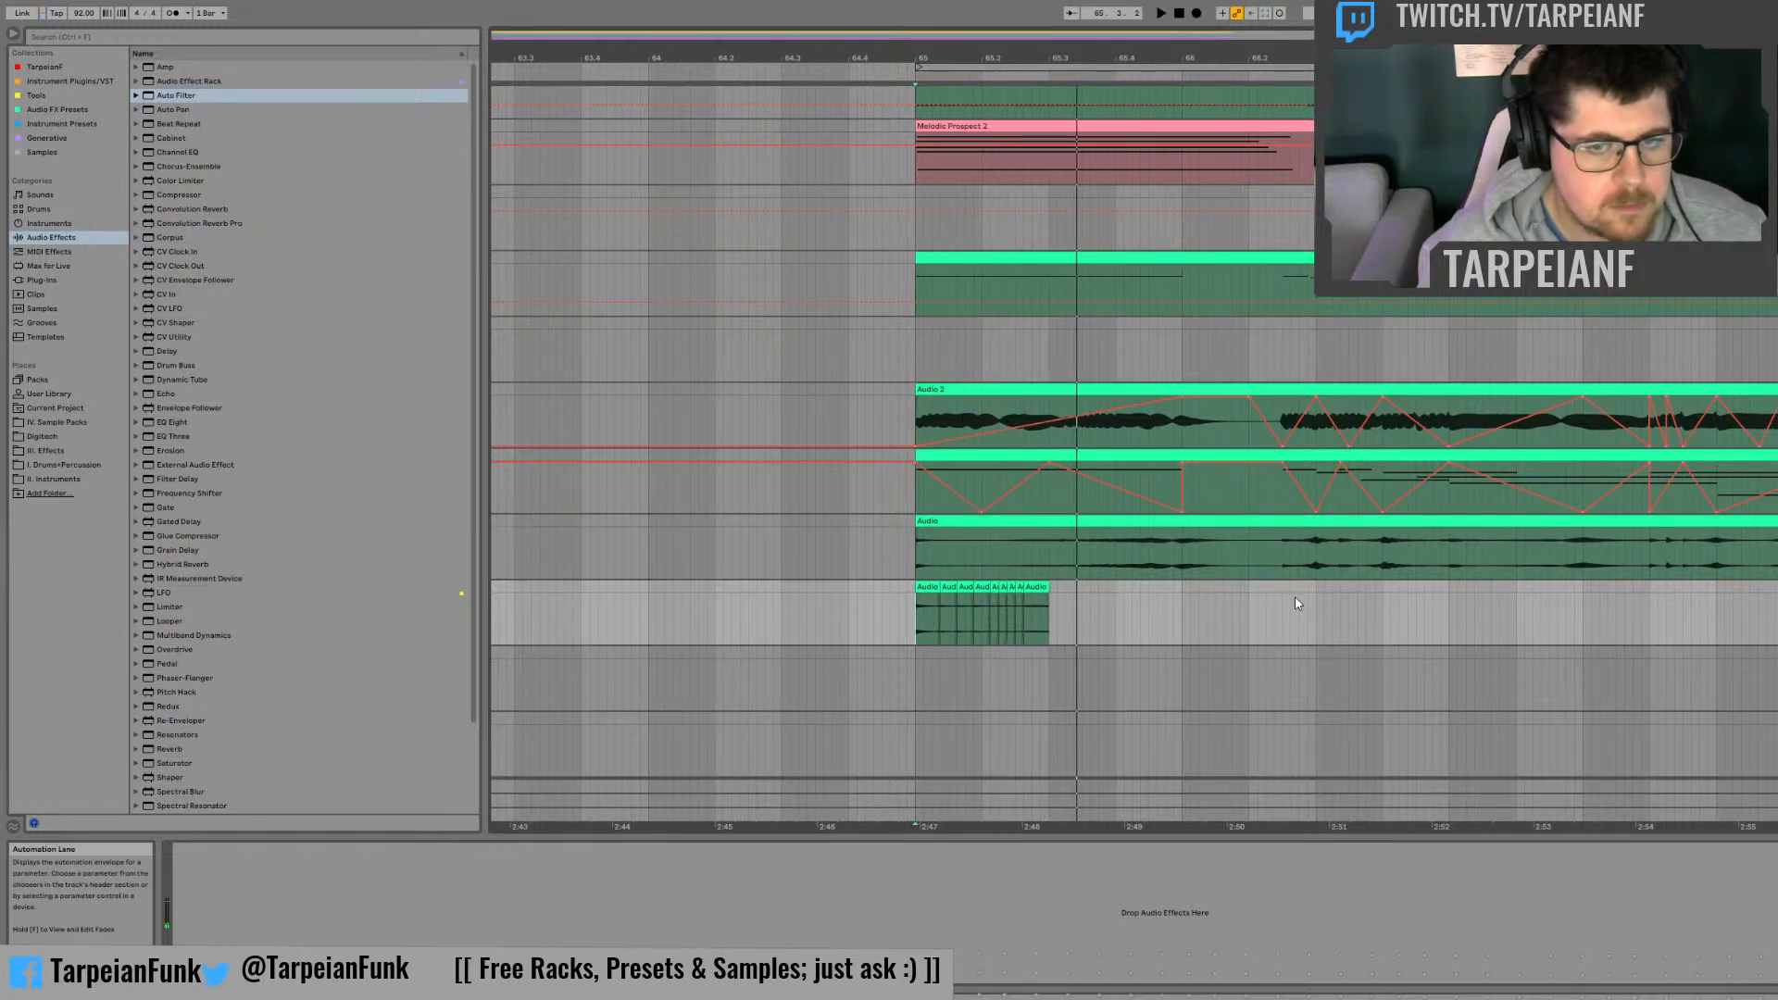
{"action": "key", "text": "space"}
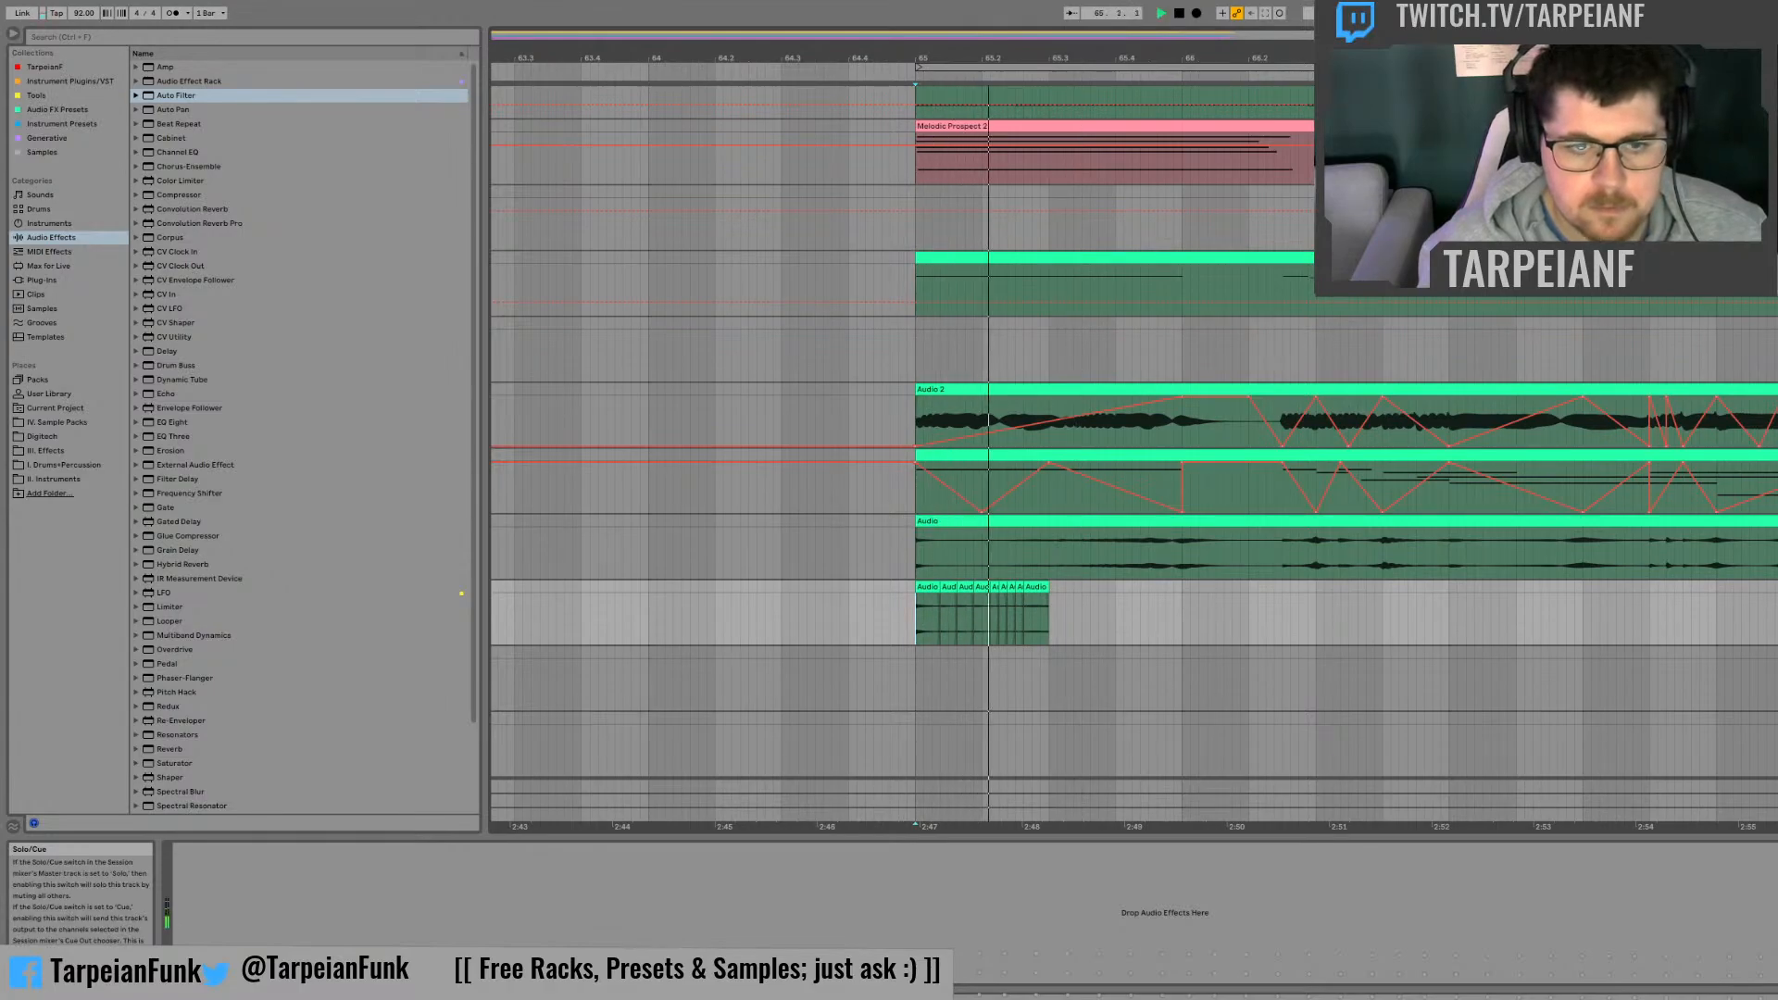
{"action": "key", "text": "space"}
Step: Undo all slice duplications in the copied clip and listen to the recording from bar 65
{"action": "key", "text": "ctrl+z"}
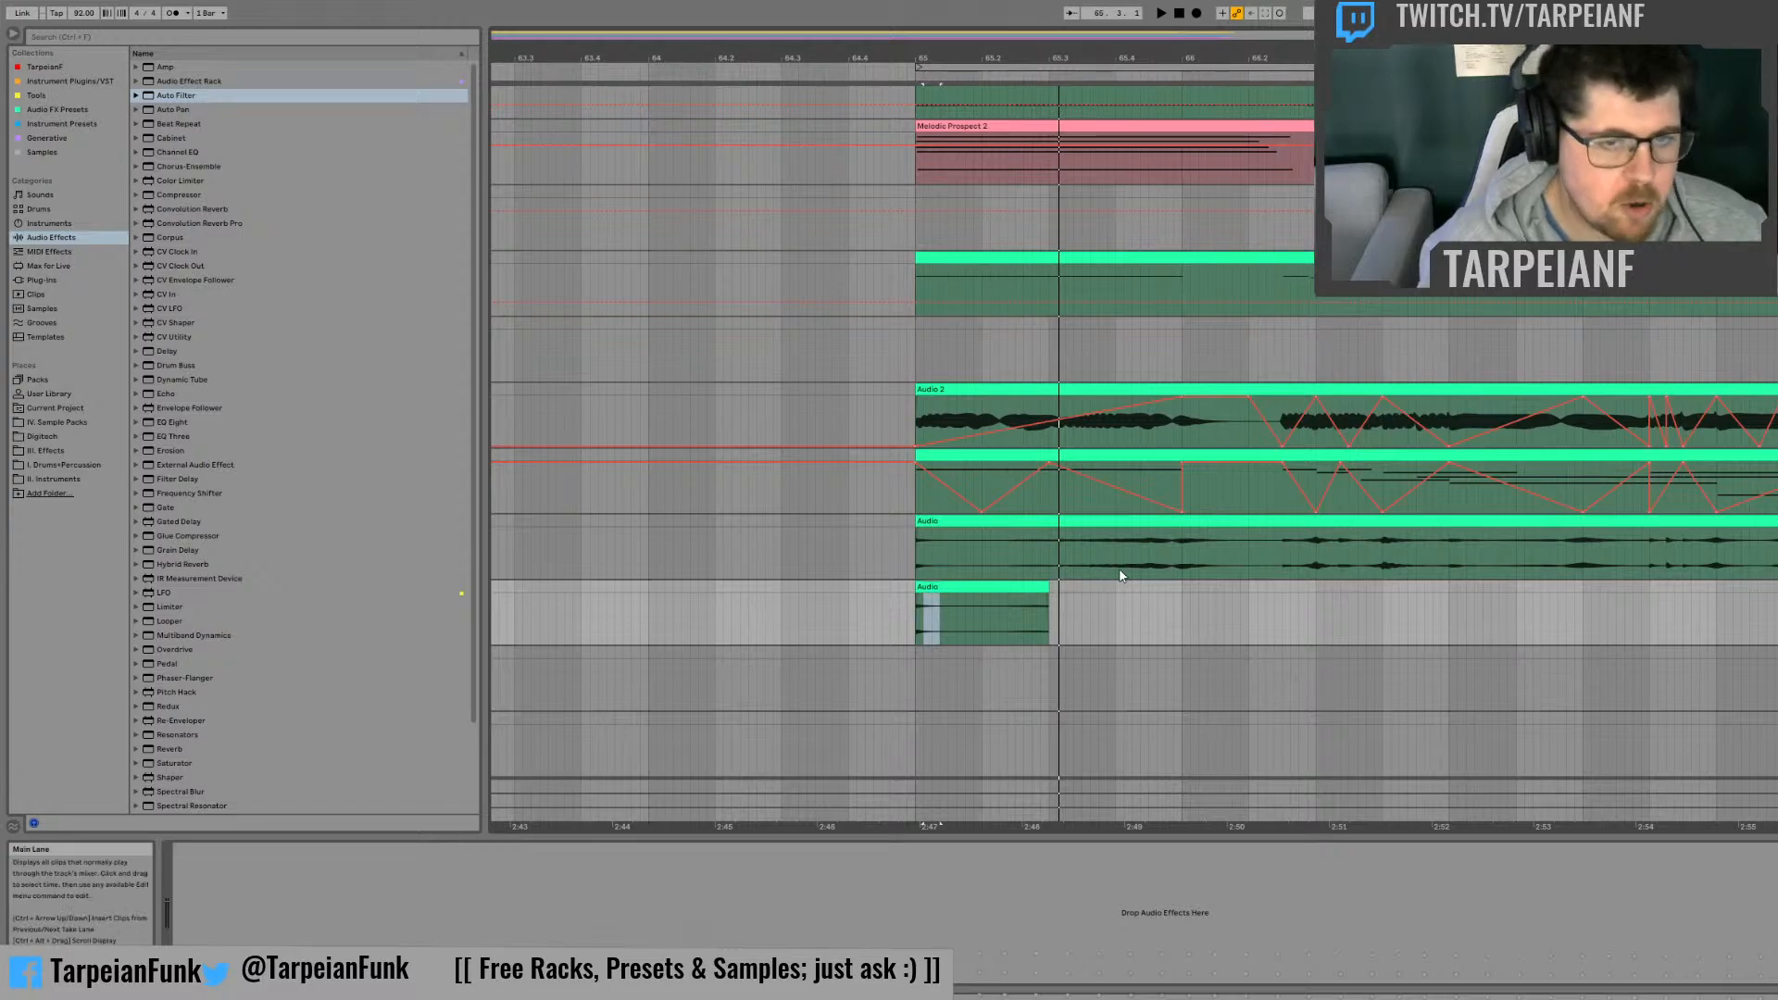
{"action": "left_click", "coordinate": [908, 621]}
{"action": "key", "text": "space"}
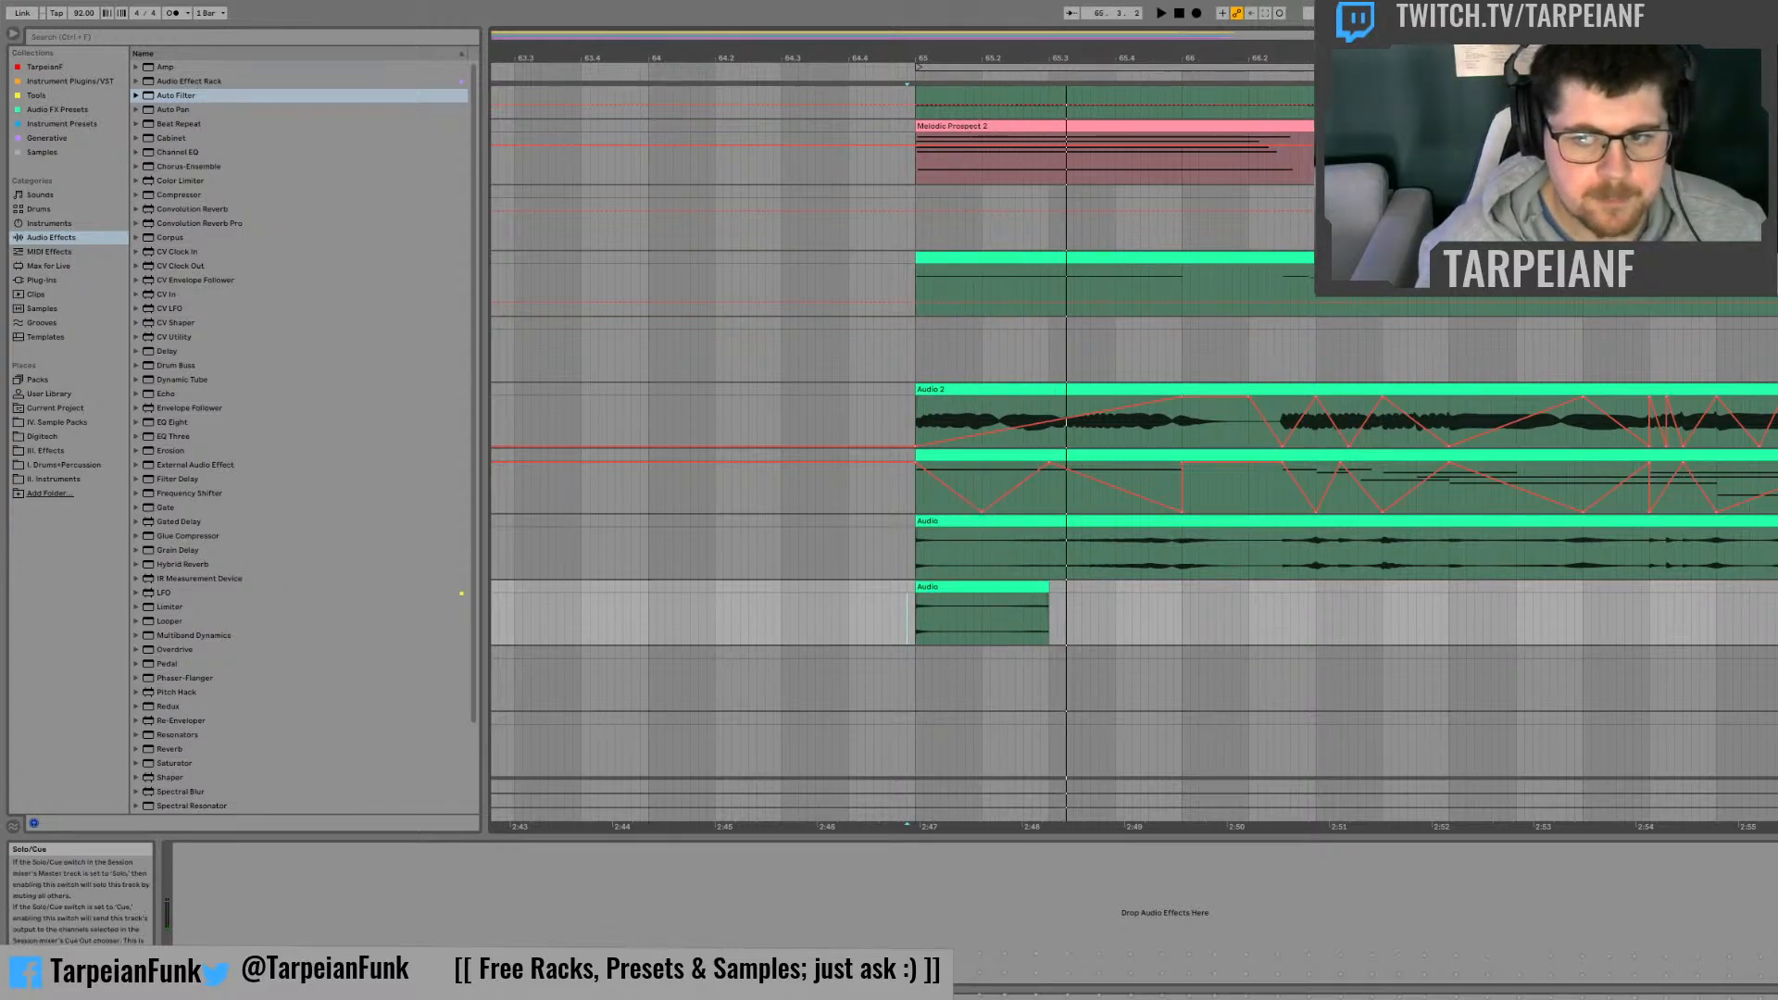
{"action": "key", "text": "space"}
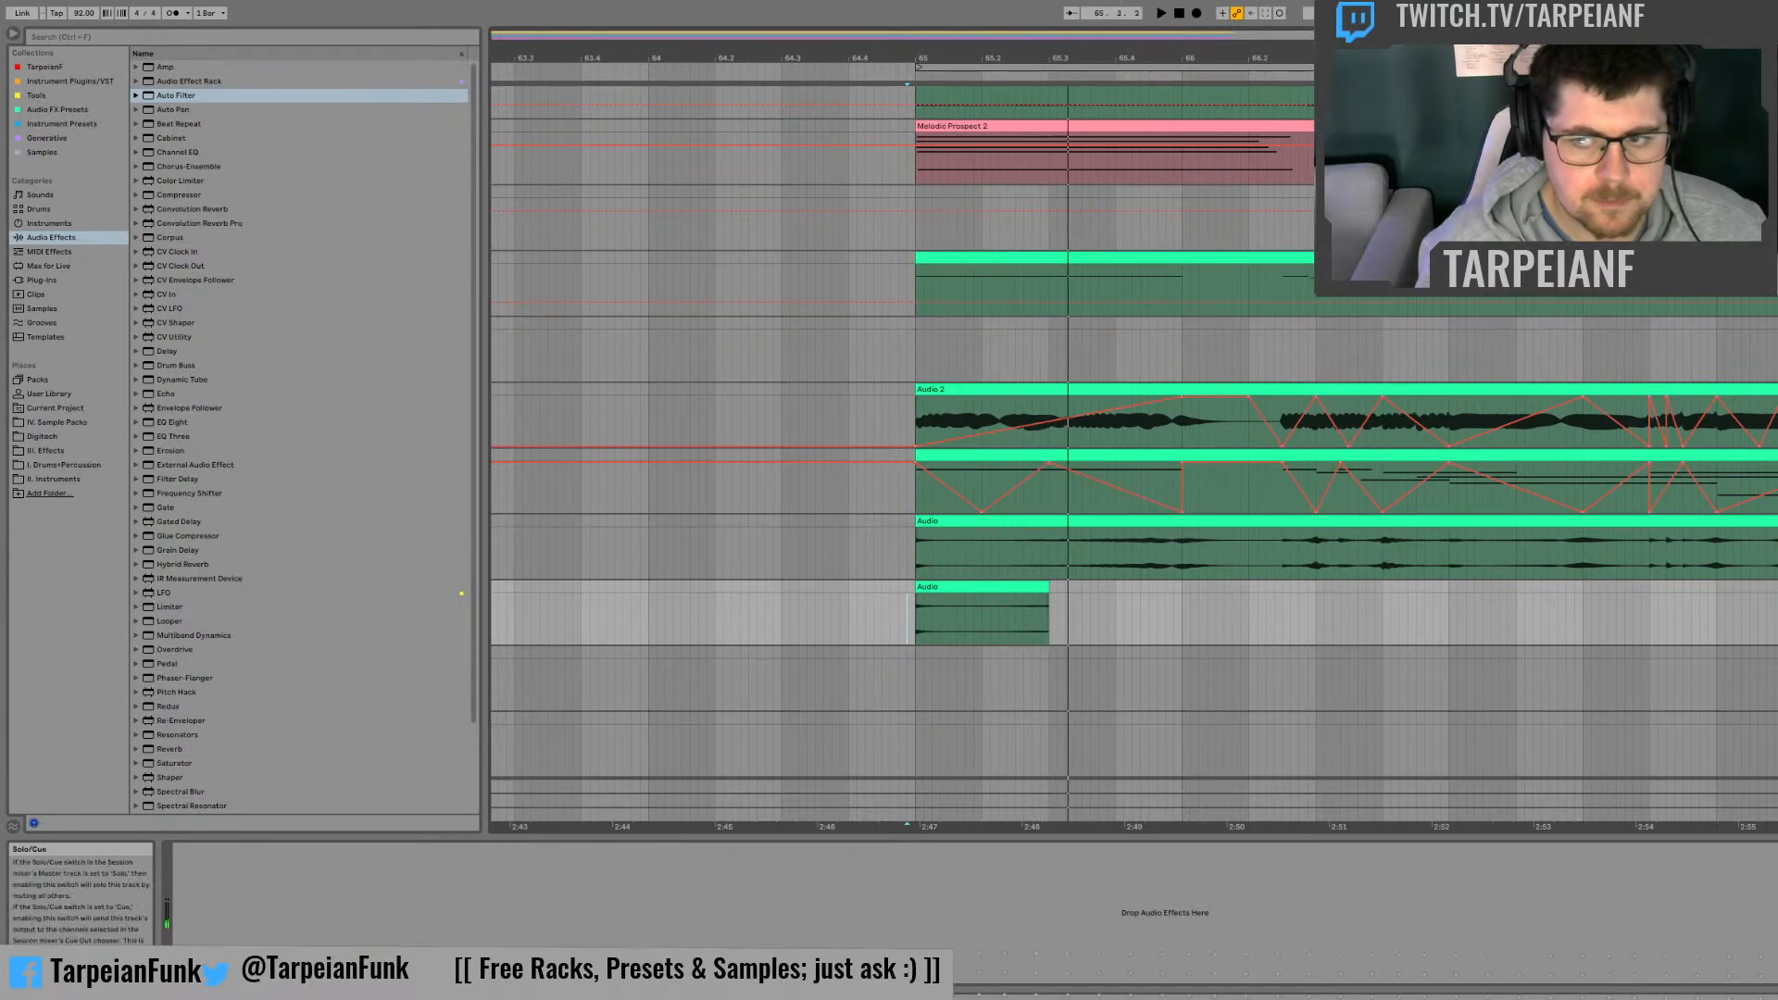
{"action": "key", "text": "space"}
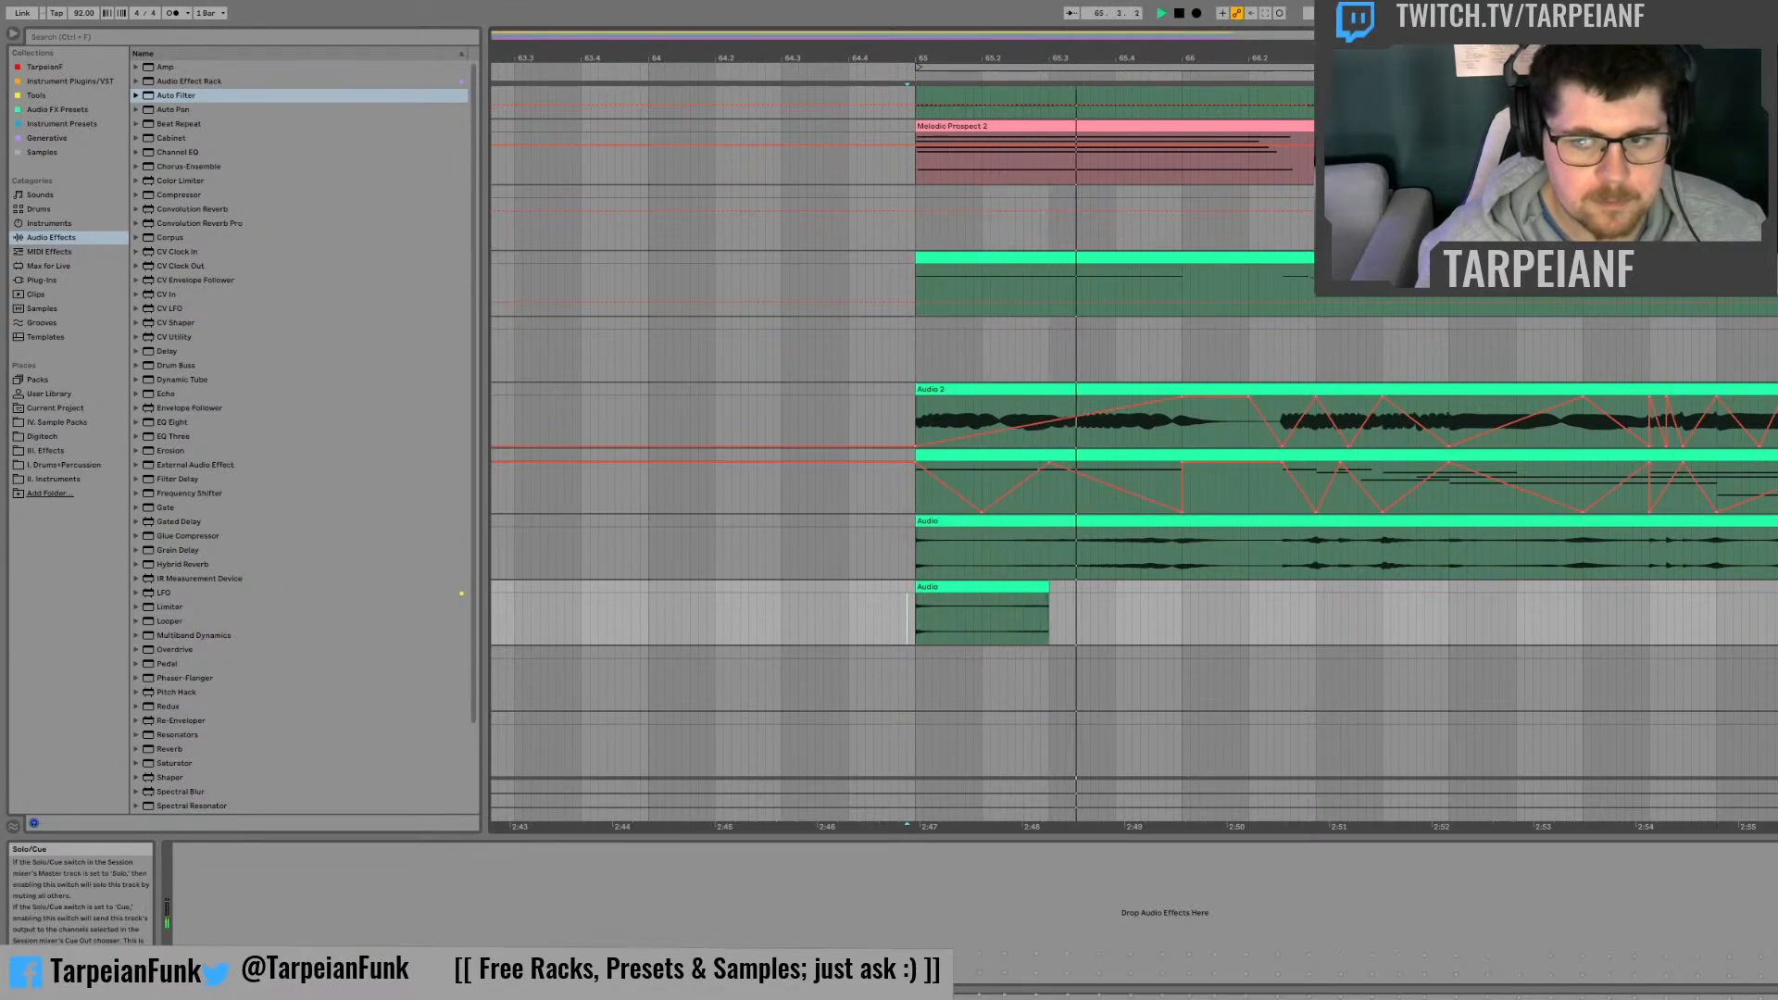
{"action": "left_click", "coordinate": [1174, 542]}
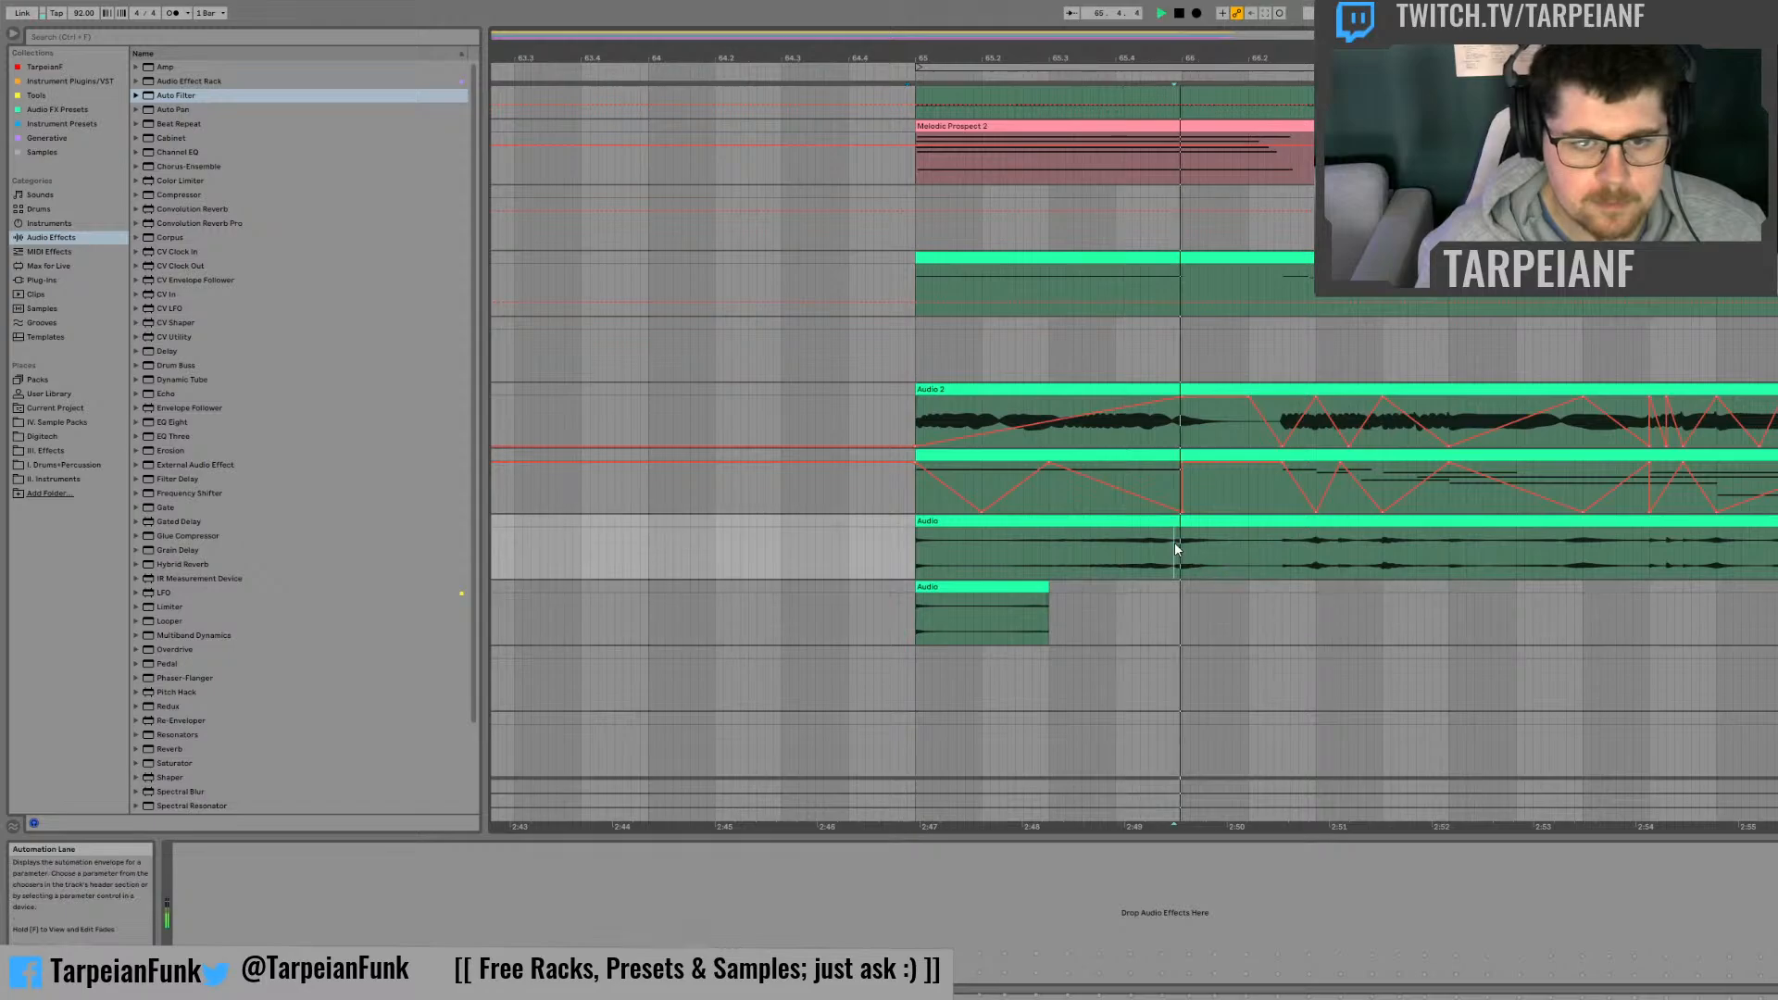
{"action": "key", "text": "space"}
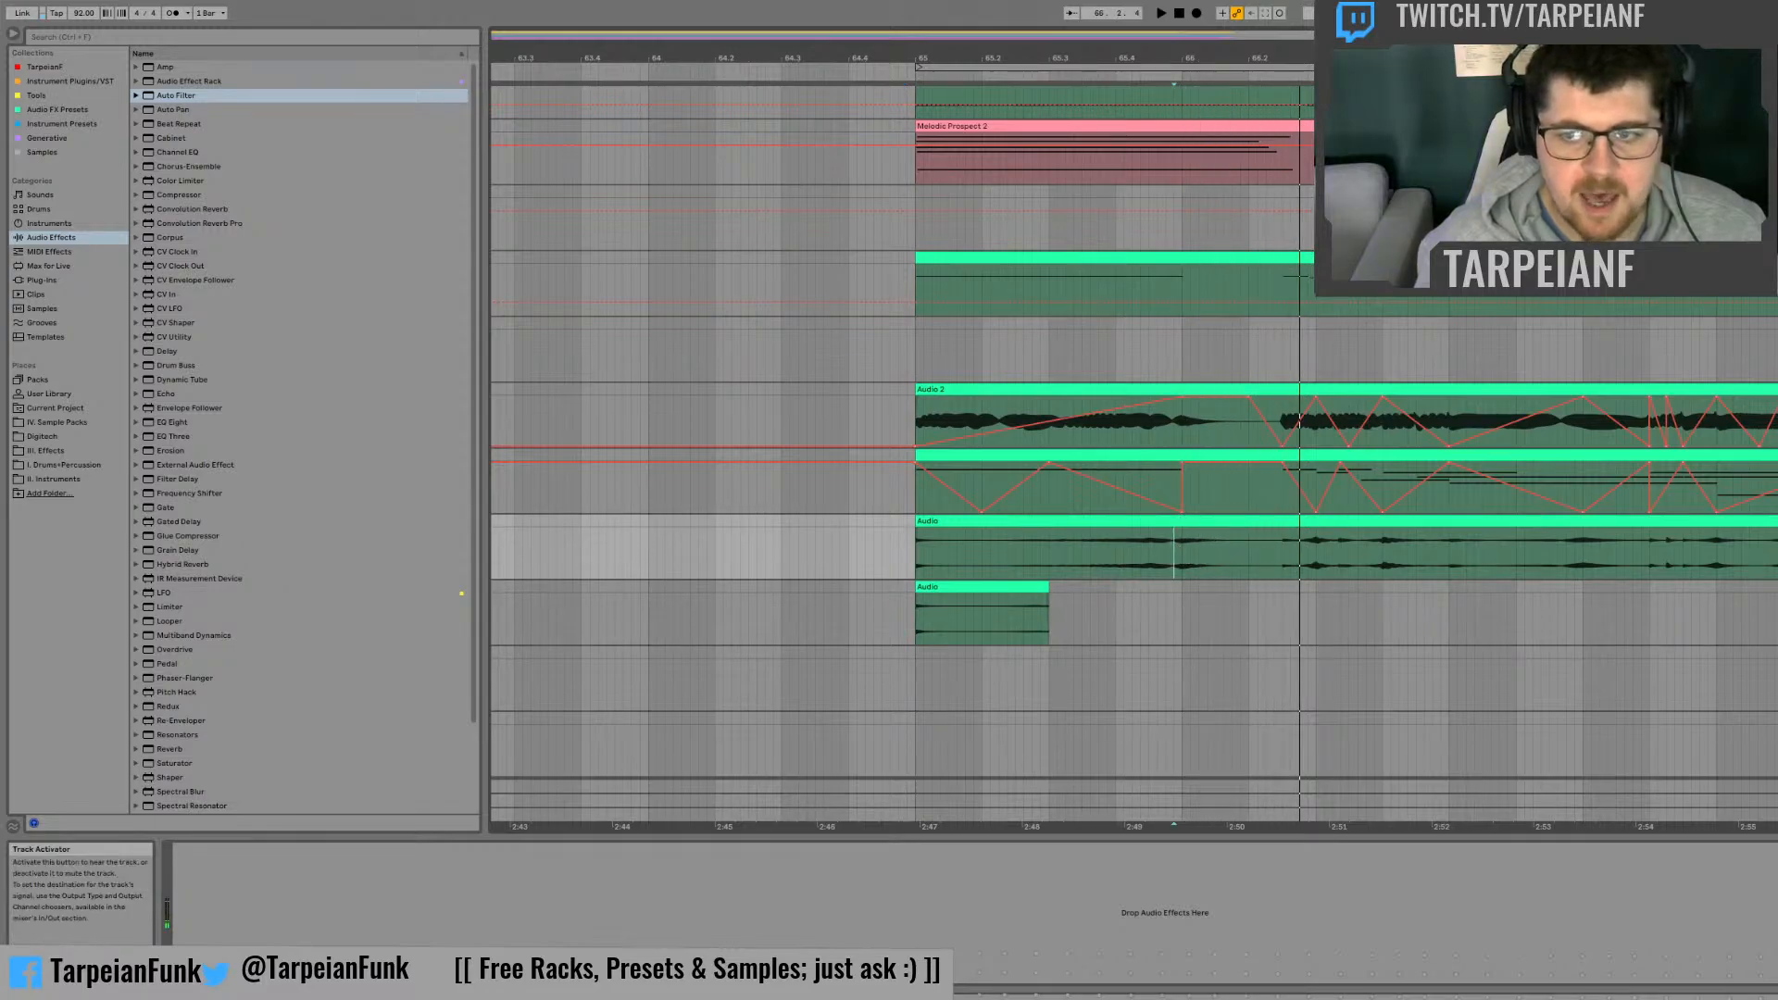
Step: Record a new resampled take over the existing recording from bar 65 to about bar 77
{"action": "left_click", "coordinate": [1771, 350]}
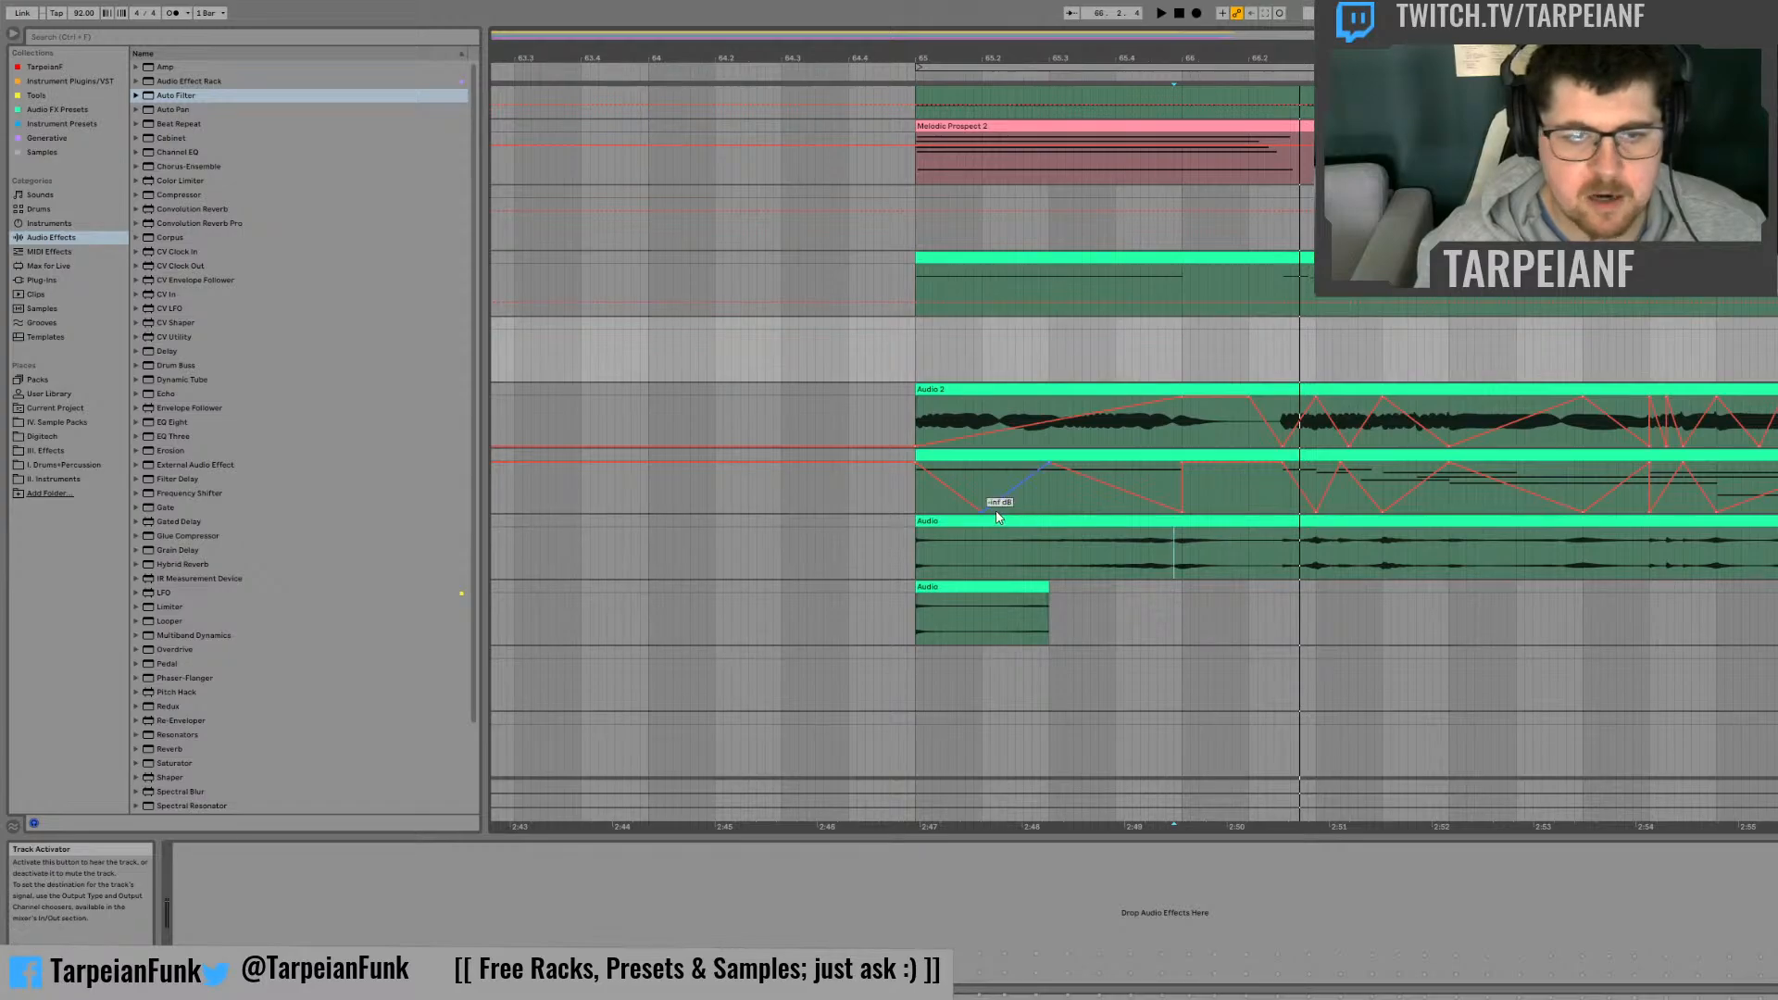
{"action": "left_click", "coordinate": [918, 549]}
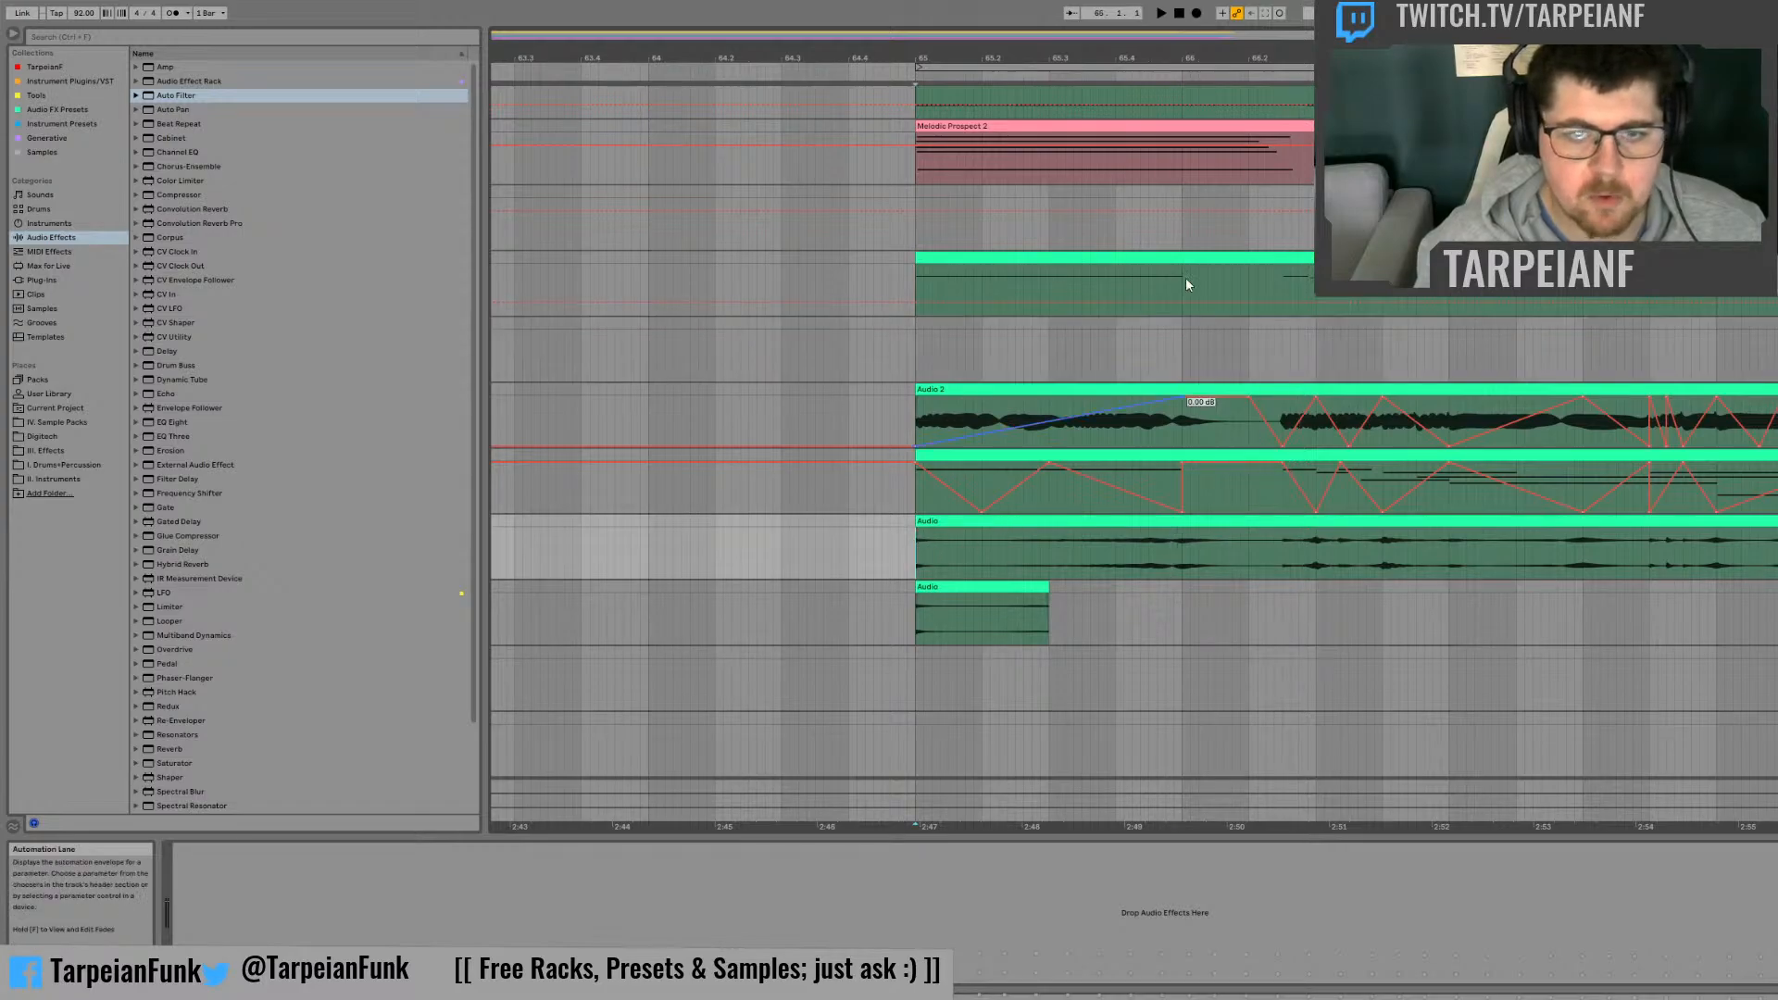
{"action": "left_click", "coordinate": [1197, 13]}
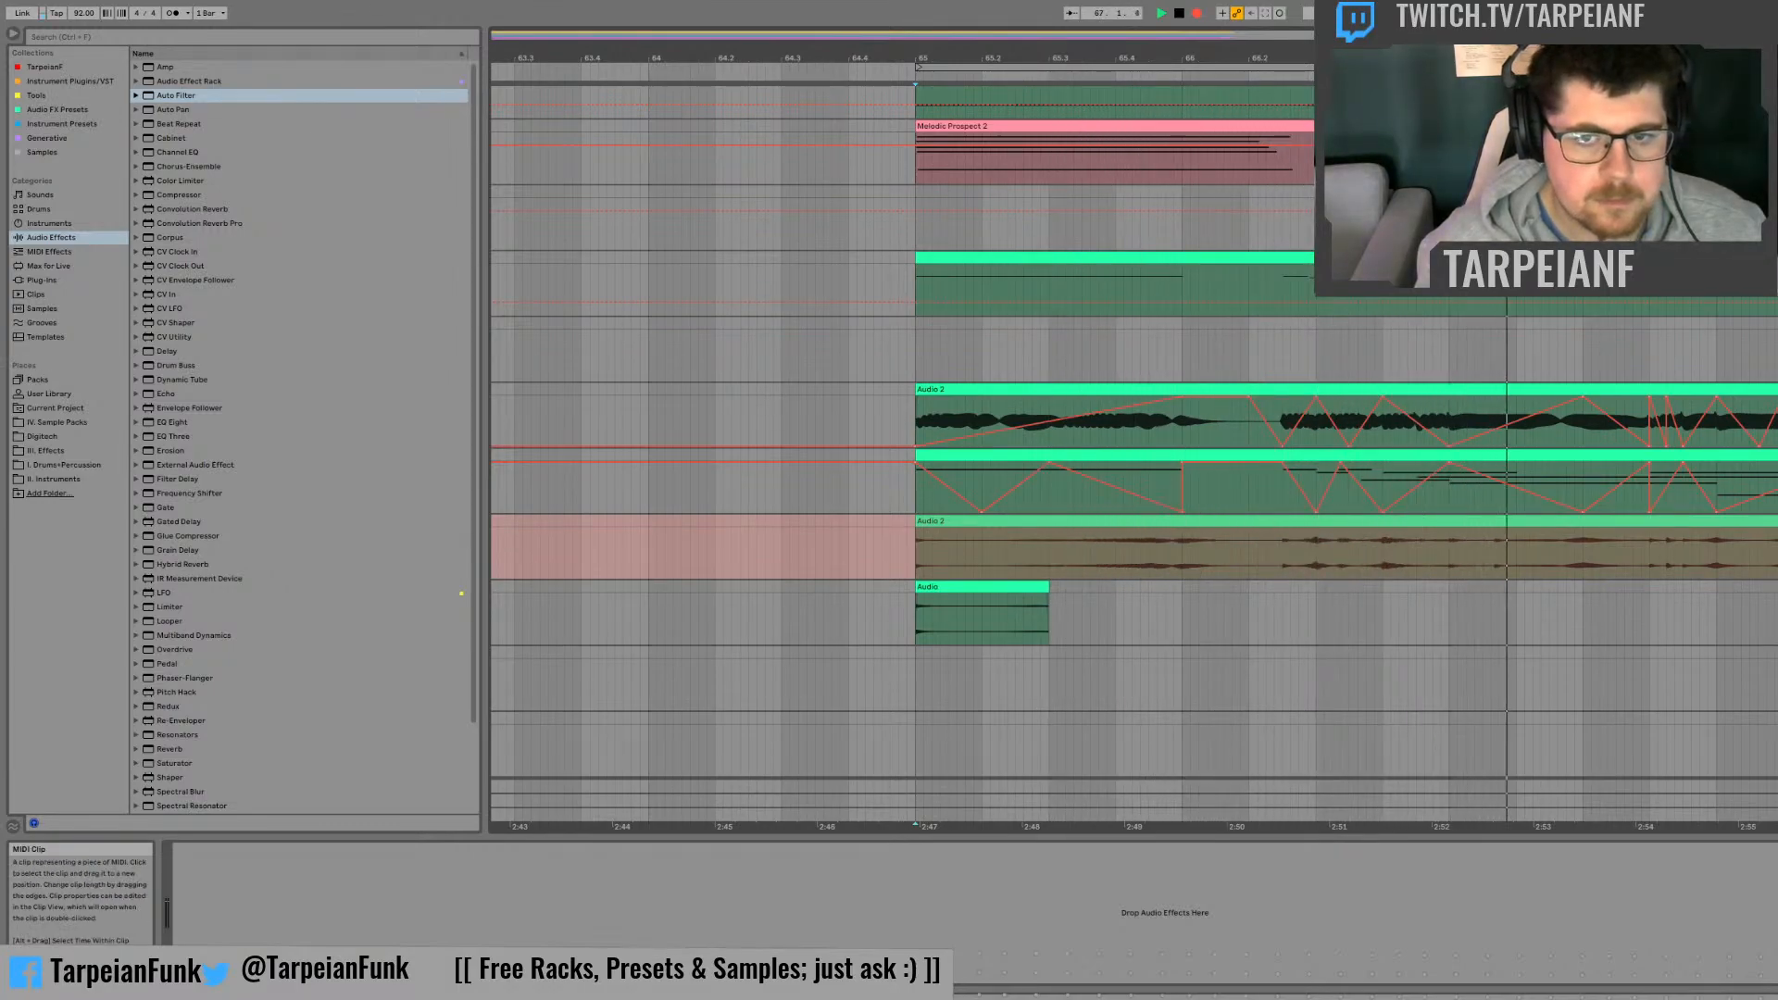
{"action": "mouse_move", "coordinate": [917, 58]}
{"action": "left_mouse_down"}
{"action": "mouse_move", "coordinate": [937, 46]}
{"action": "mouse_move", "coordinate": [906, 35]}
{"action": "left_mouse_up"}
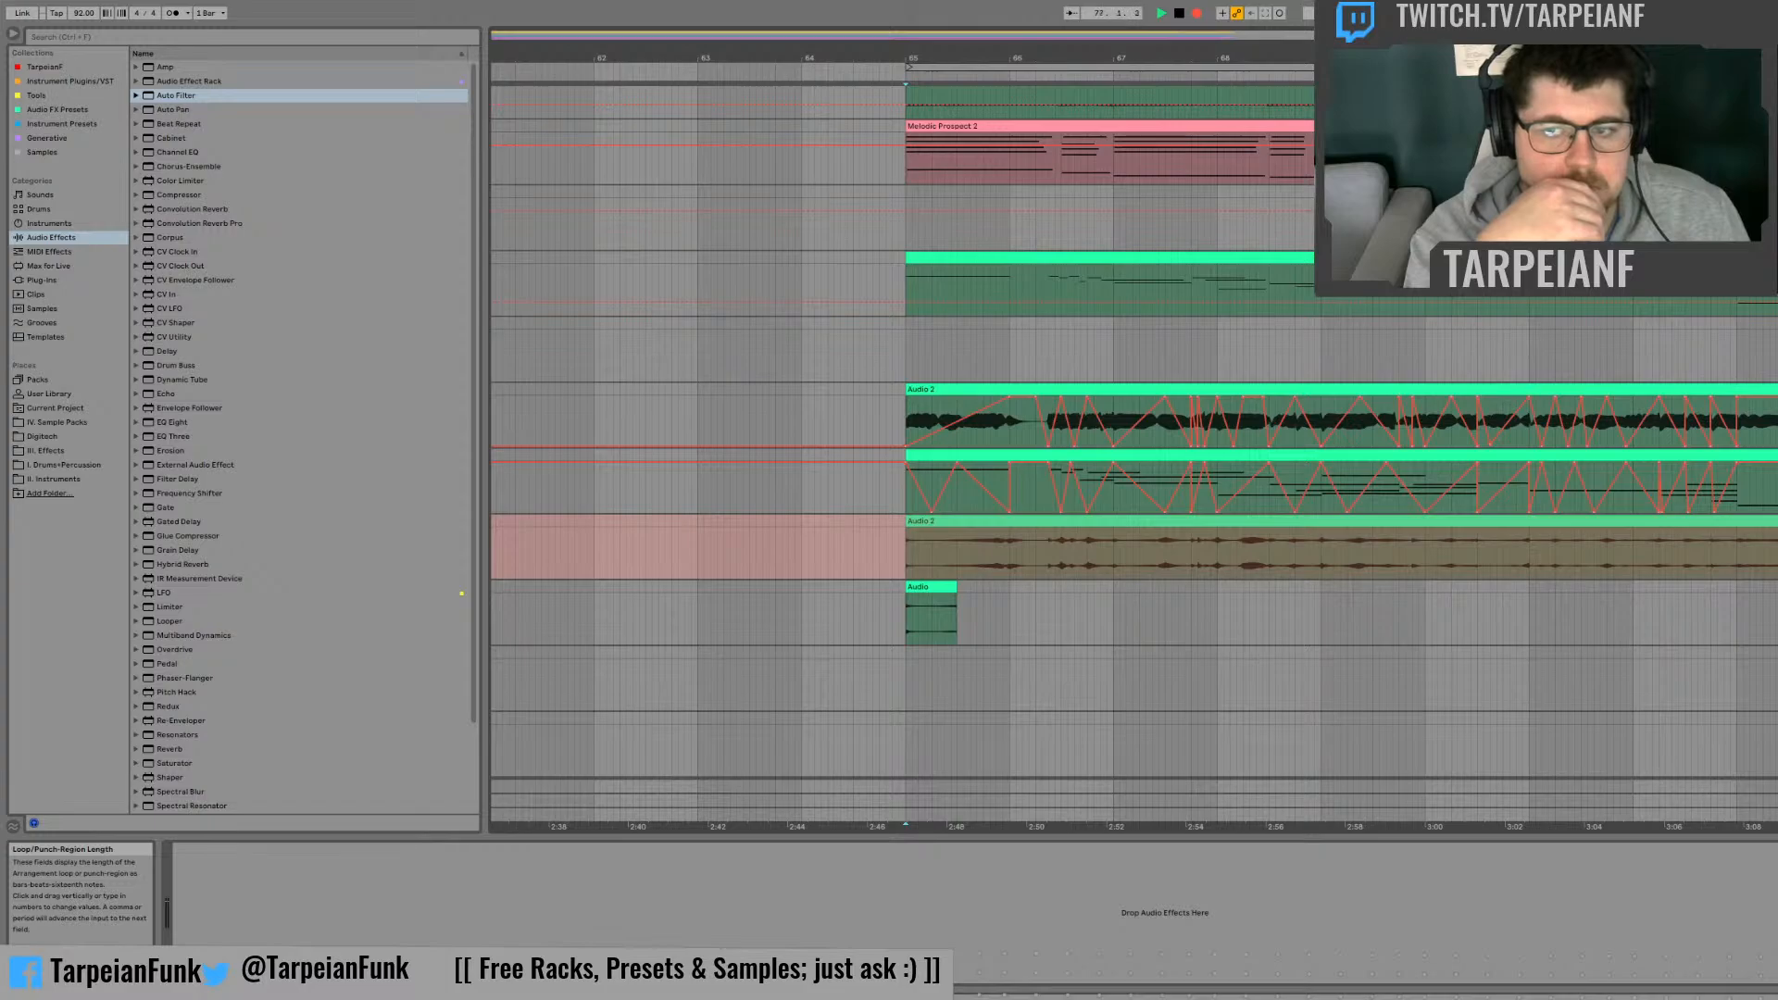
{"action": "left_click", "coordinate": [813, 551]}
{"action": "key", "text": "space"}
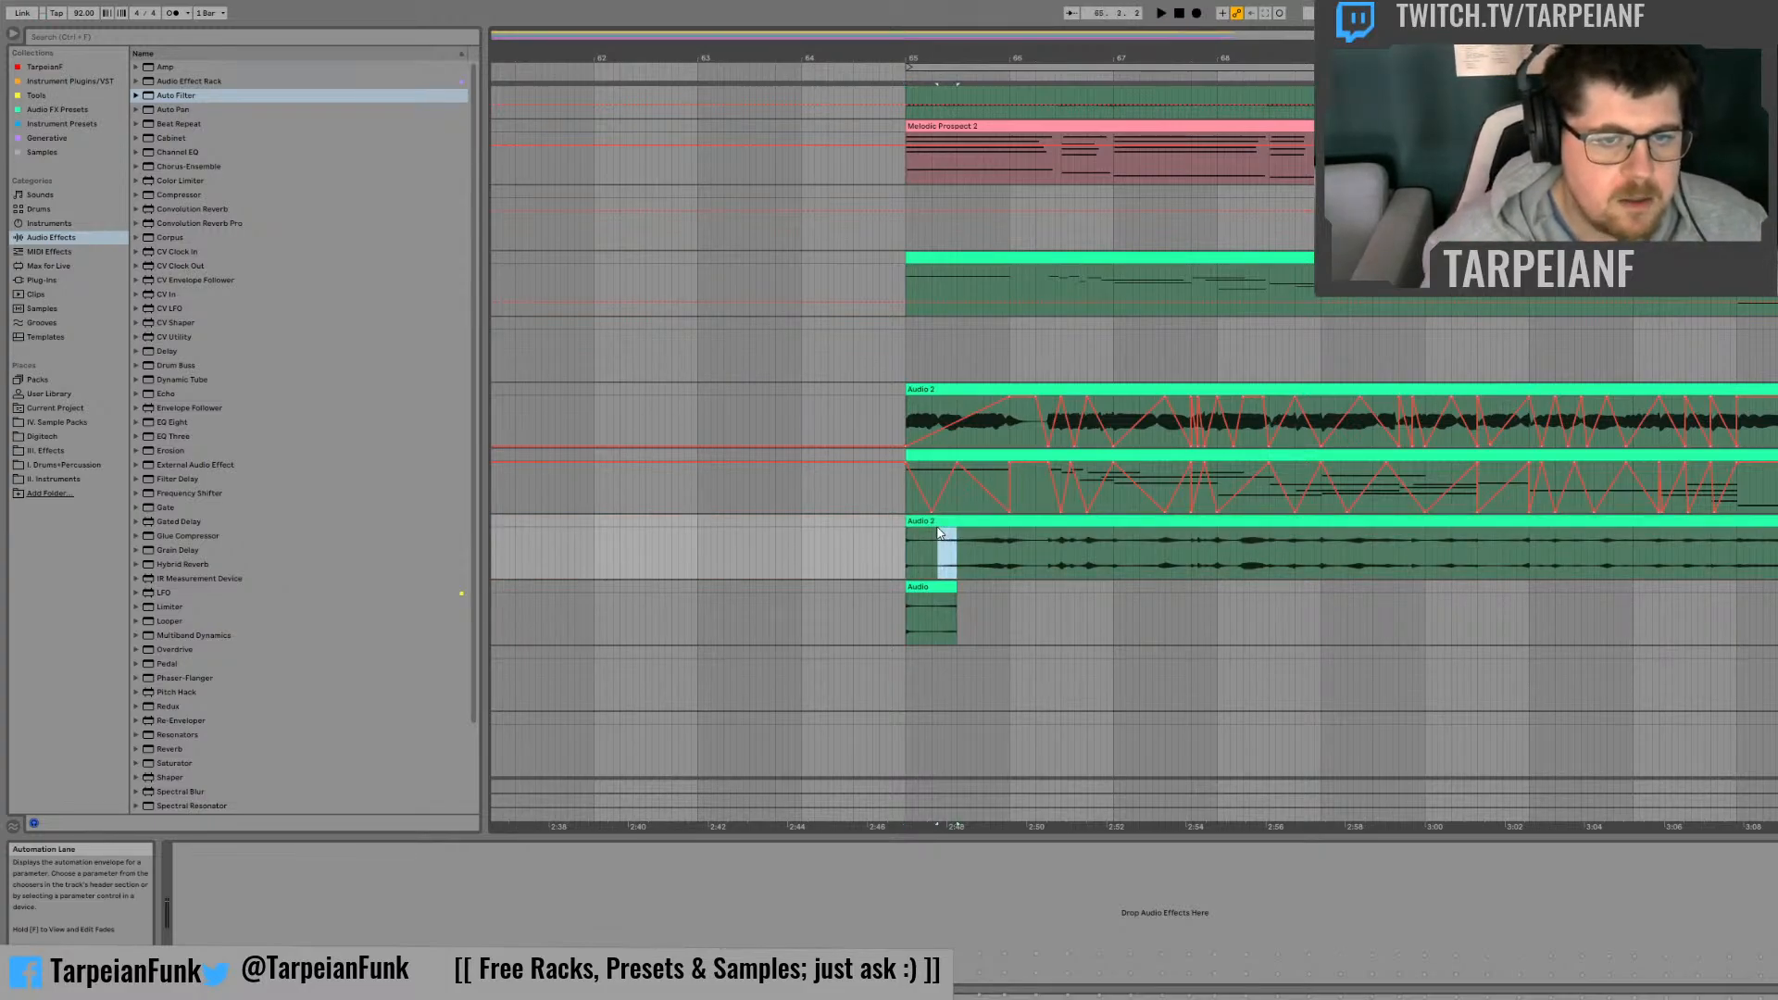
Step: Copy the new take's first bar over the short clip on the track below at bar 65 and extend the copy to two bars
{"action": "left_click_drag", "start_coordinate": [939, 533], "coordinate": [915, 523]}
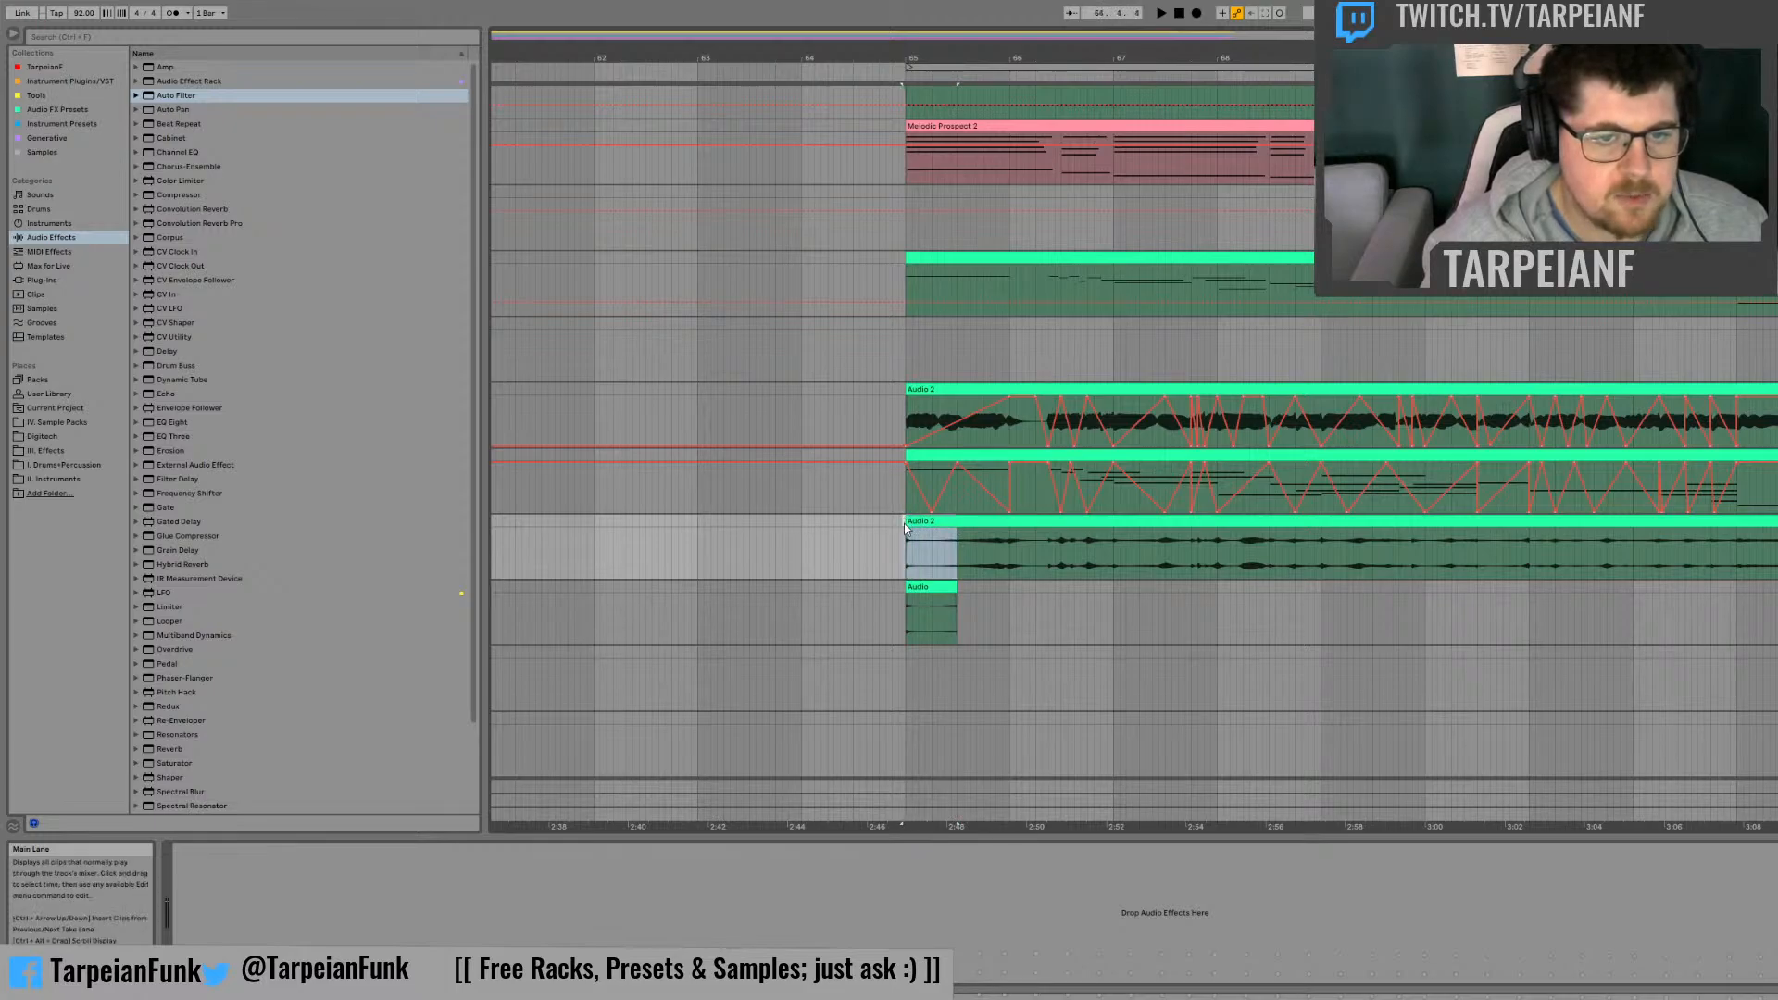
{"action": "left_click", "coordinate": [900, 532]}
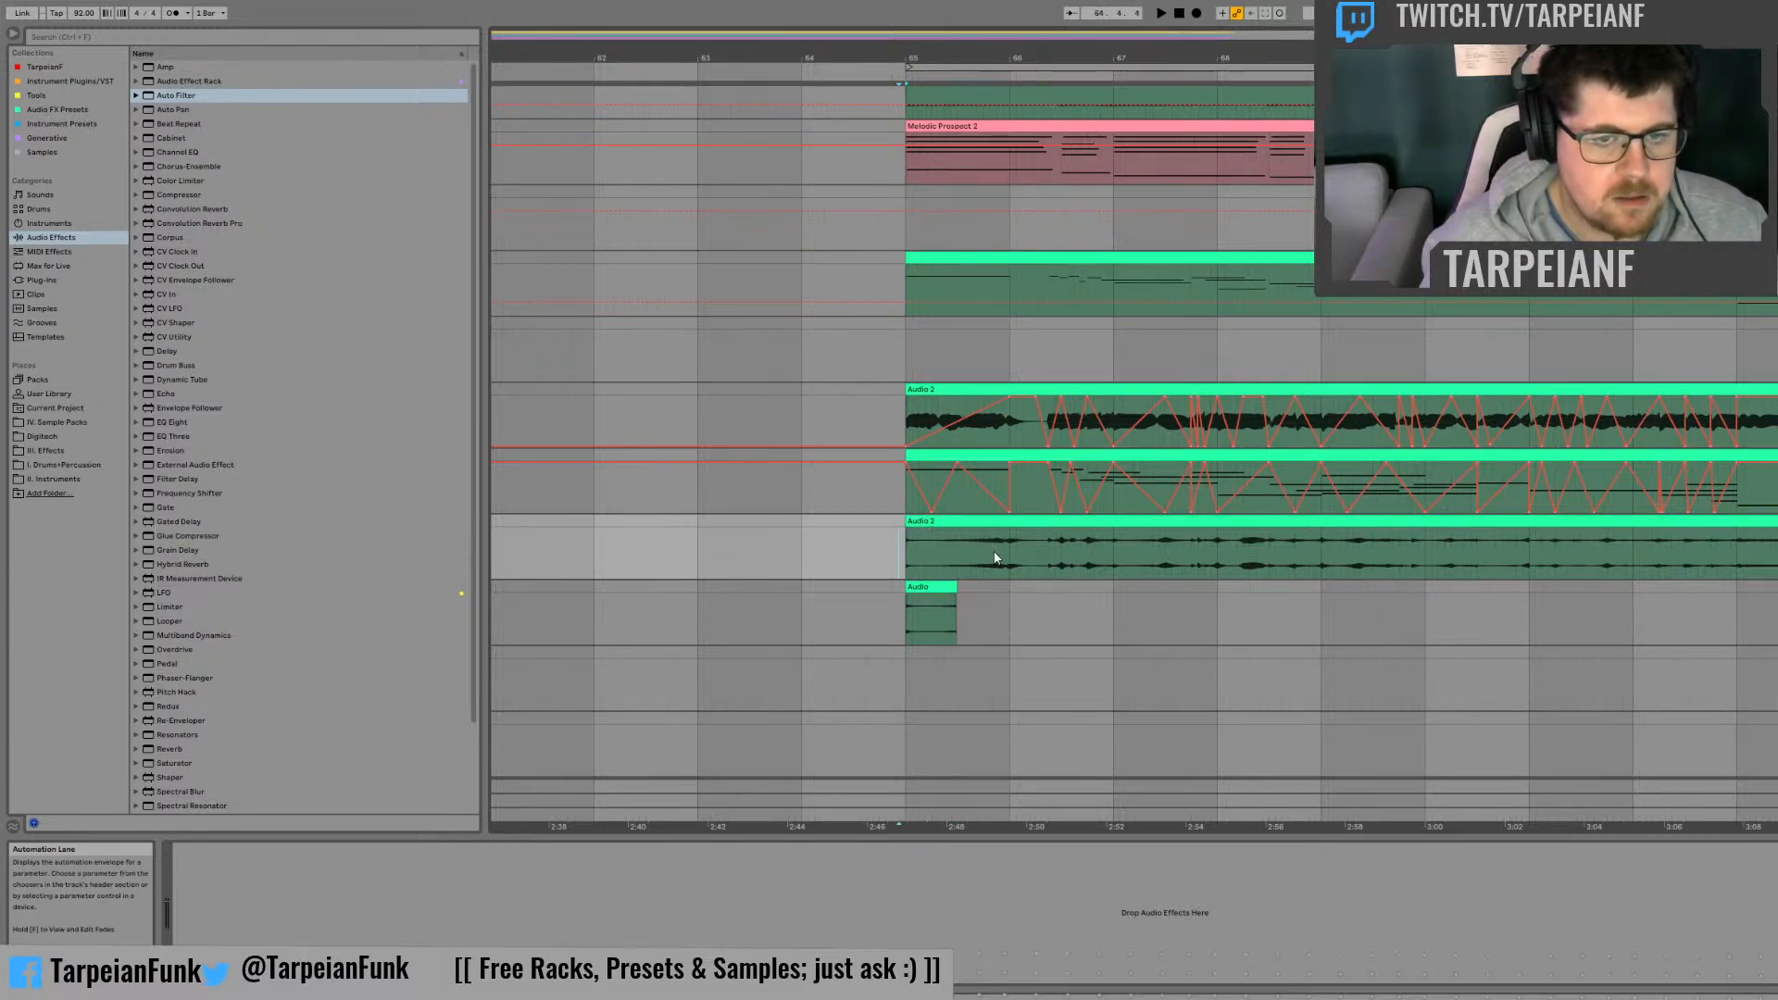
{"action": "left_click_drag", "start_coordinate": [1008, 558], "coordinate": [954, 592]}
{"action": "key", "text": "space"}
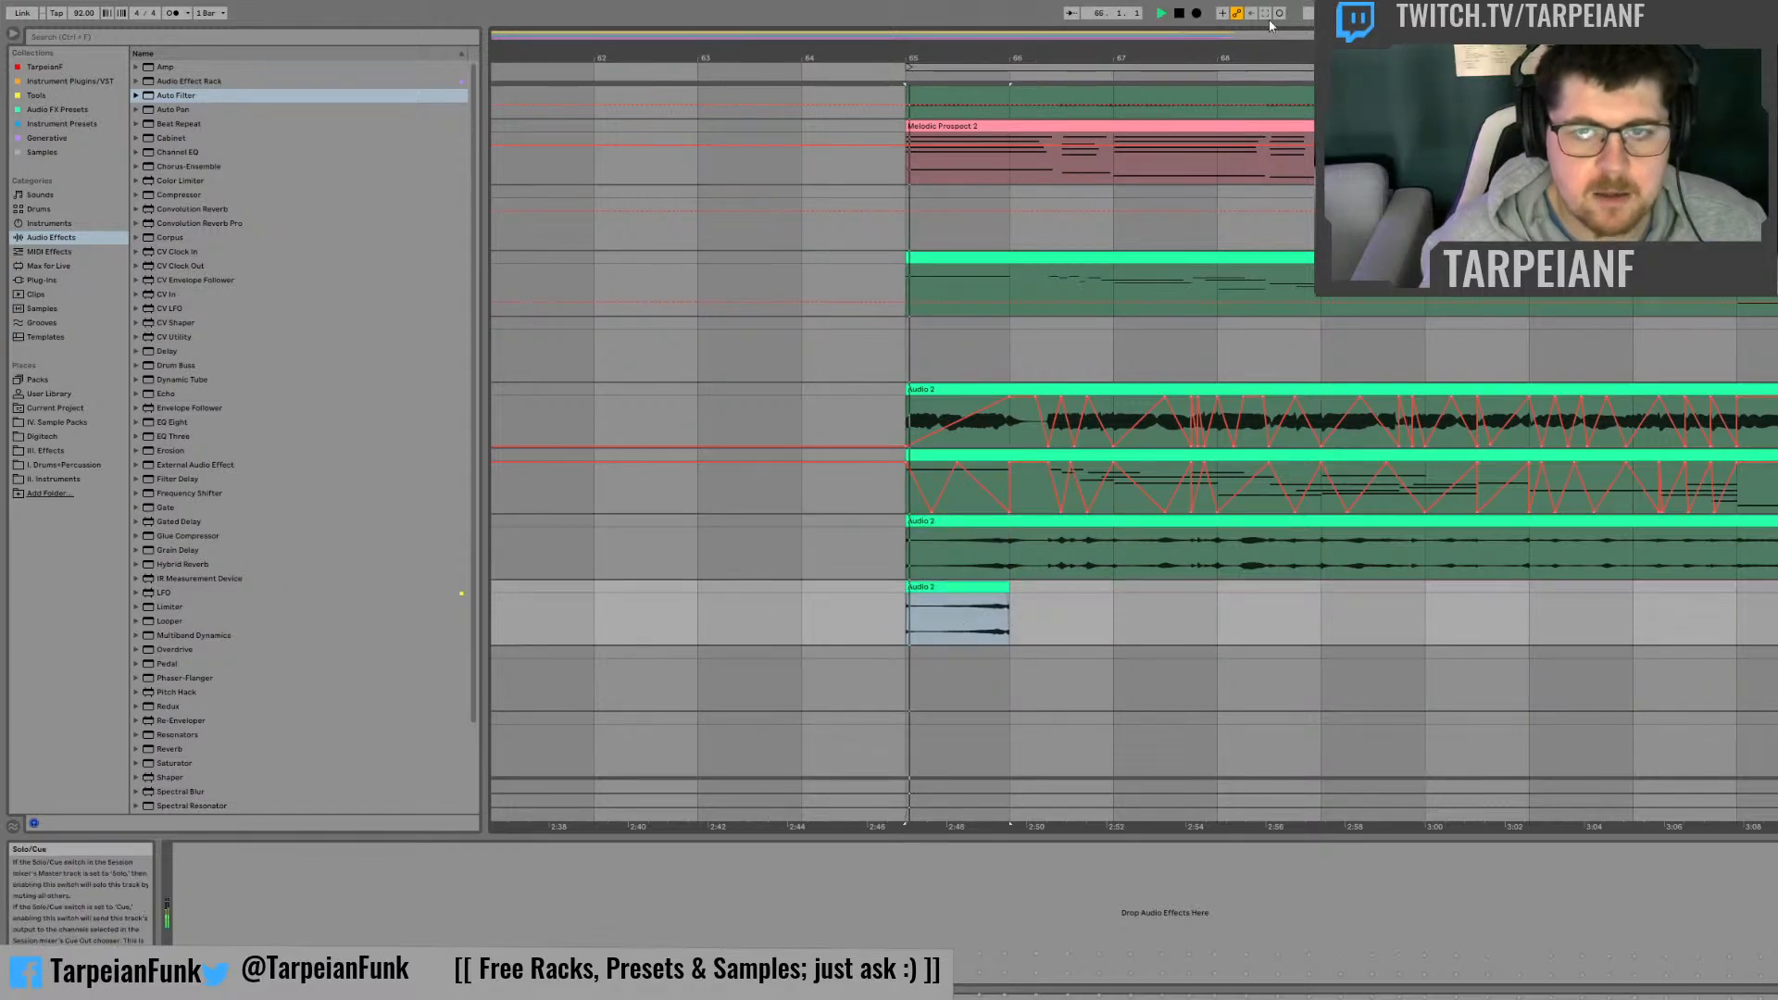
{"action": "left_click_drag", "start_coordinate": [975, 57], "coordinate": [975, 166]}
{"action": "left_click_drag", "start_coordinate": [1185, 167], "coordinate": [1332, 119]}
{"action": "left_click_drag", "start_coordinate": [1384, 587], "coordinate": [1723, 587]}
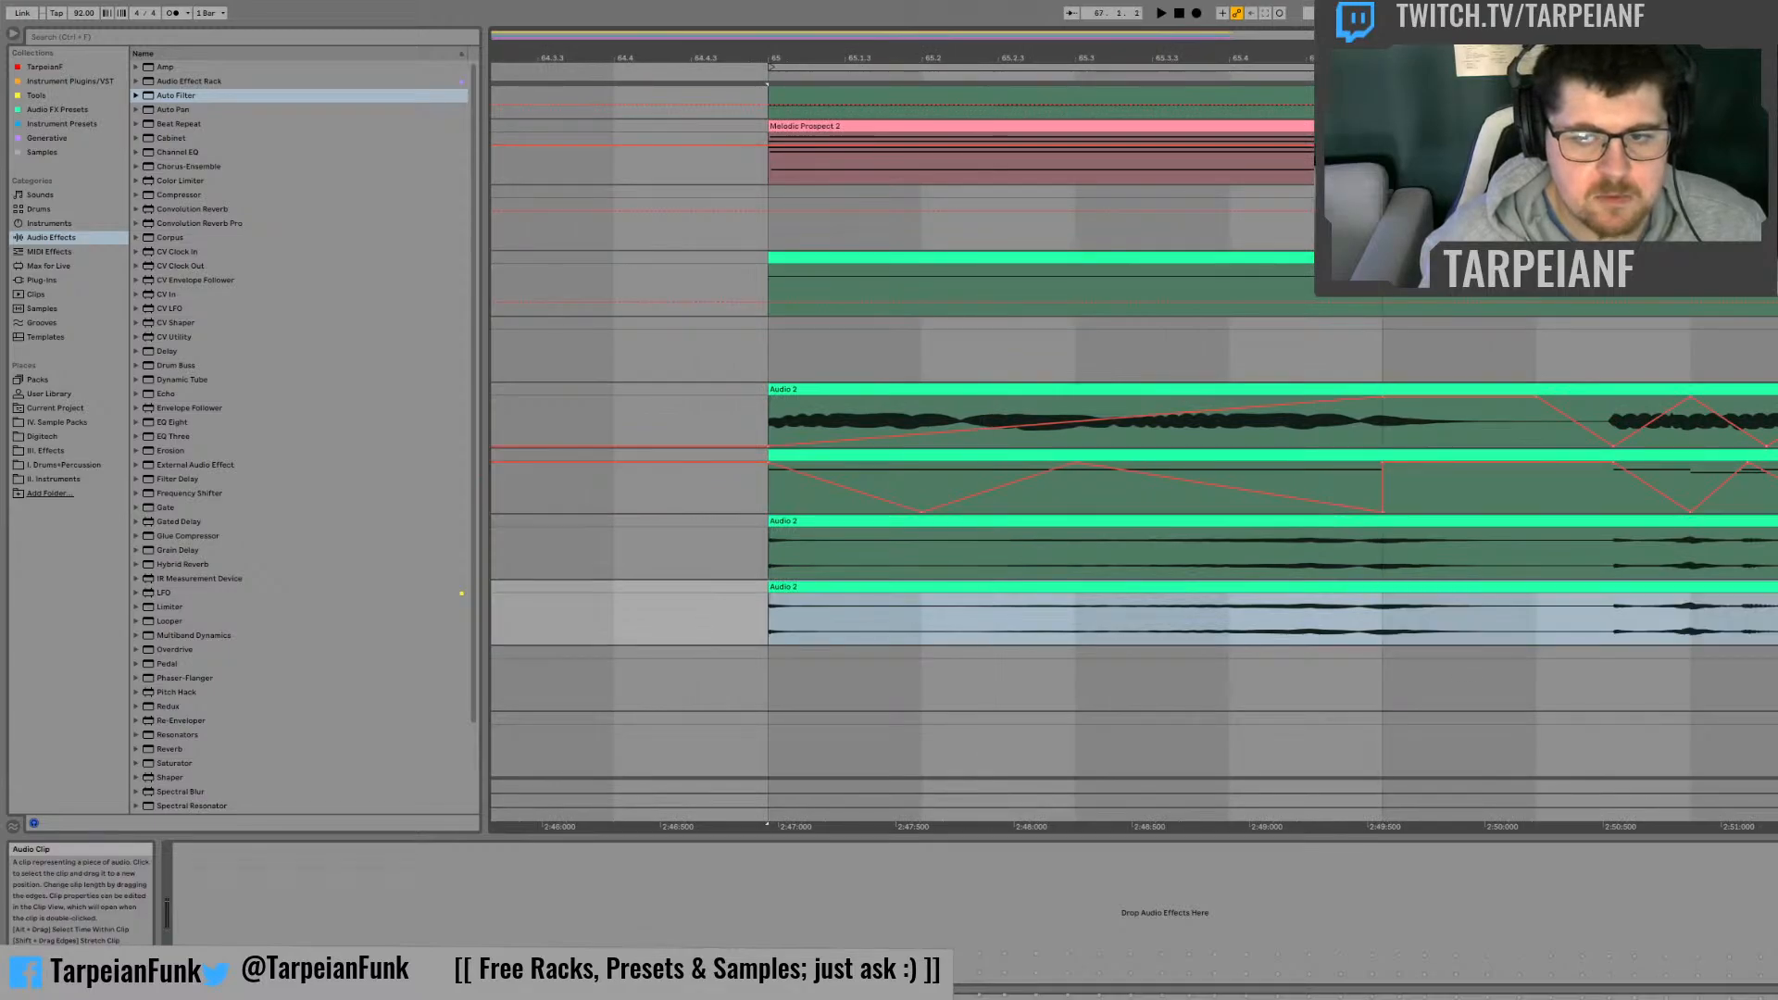
Step: Play the two-bar copy of the new take from bar 65
{"action": "left_click", "coordinate": [1093, 636]}
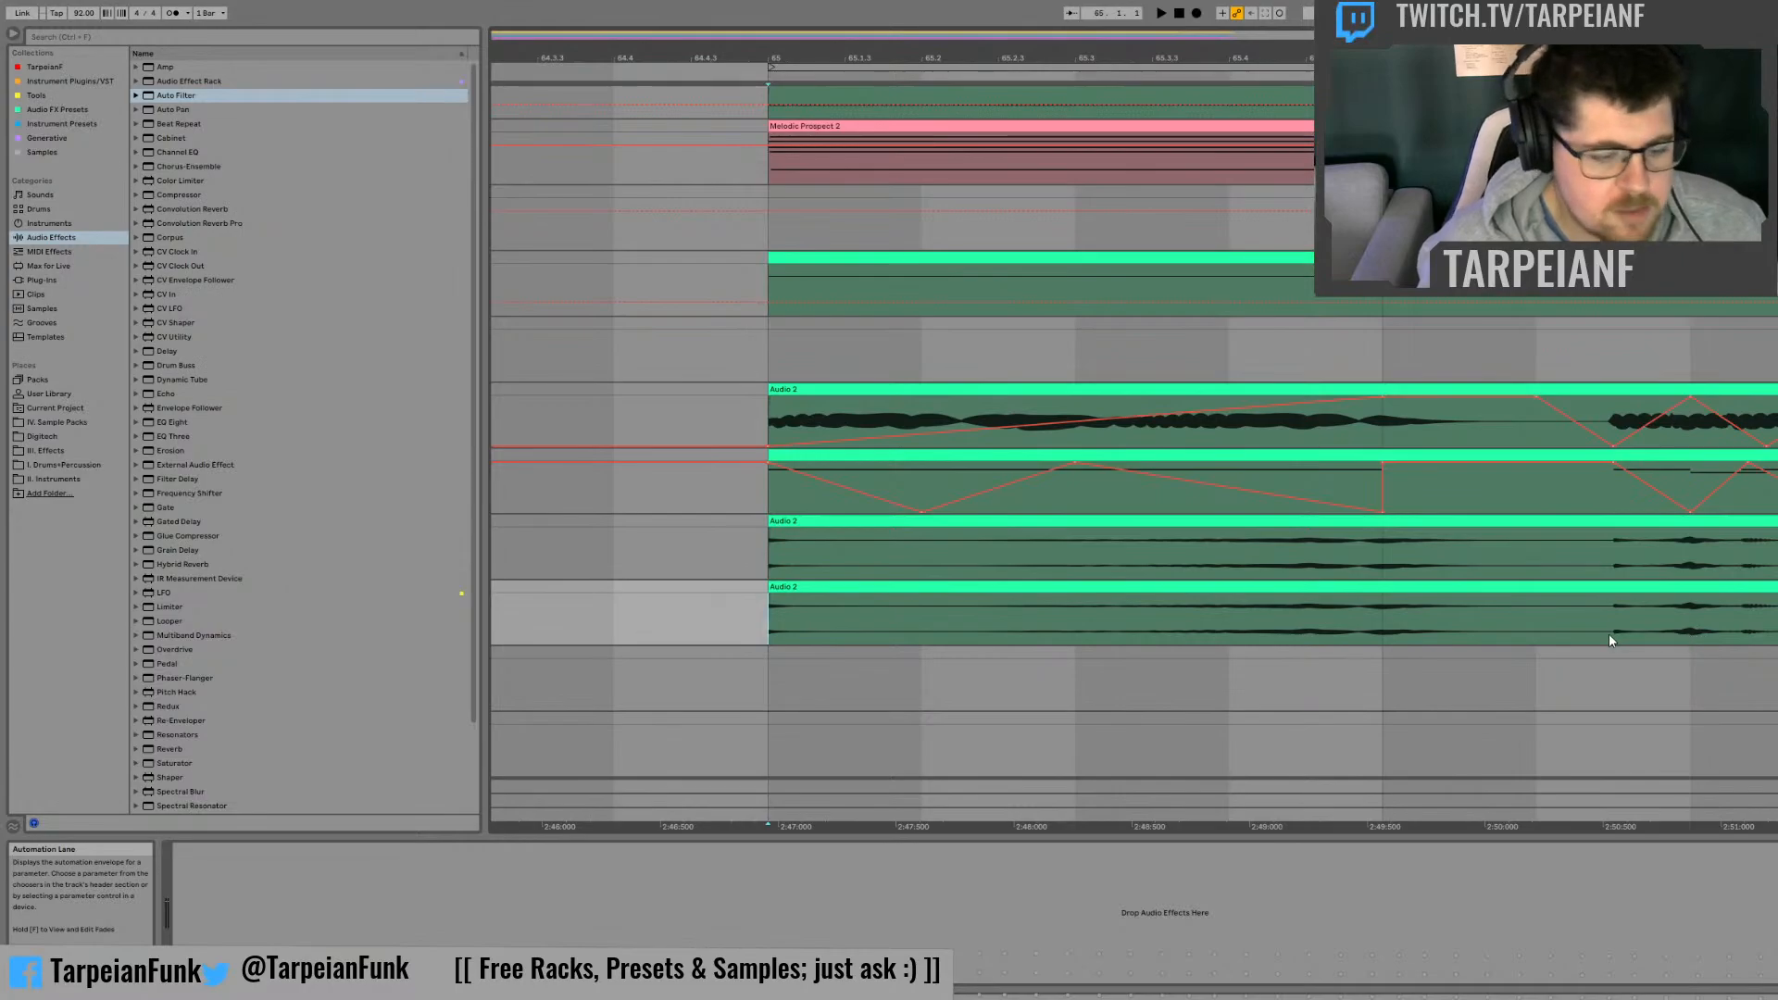
{"action": "key", "text": "space"}
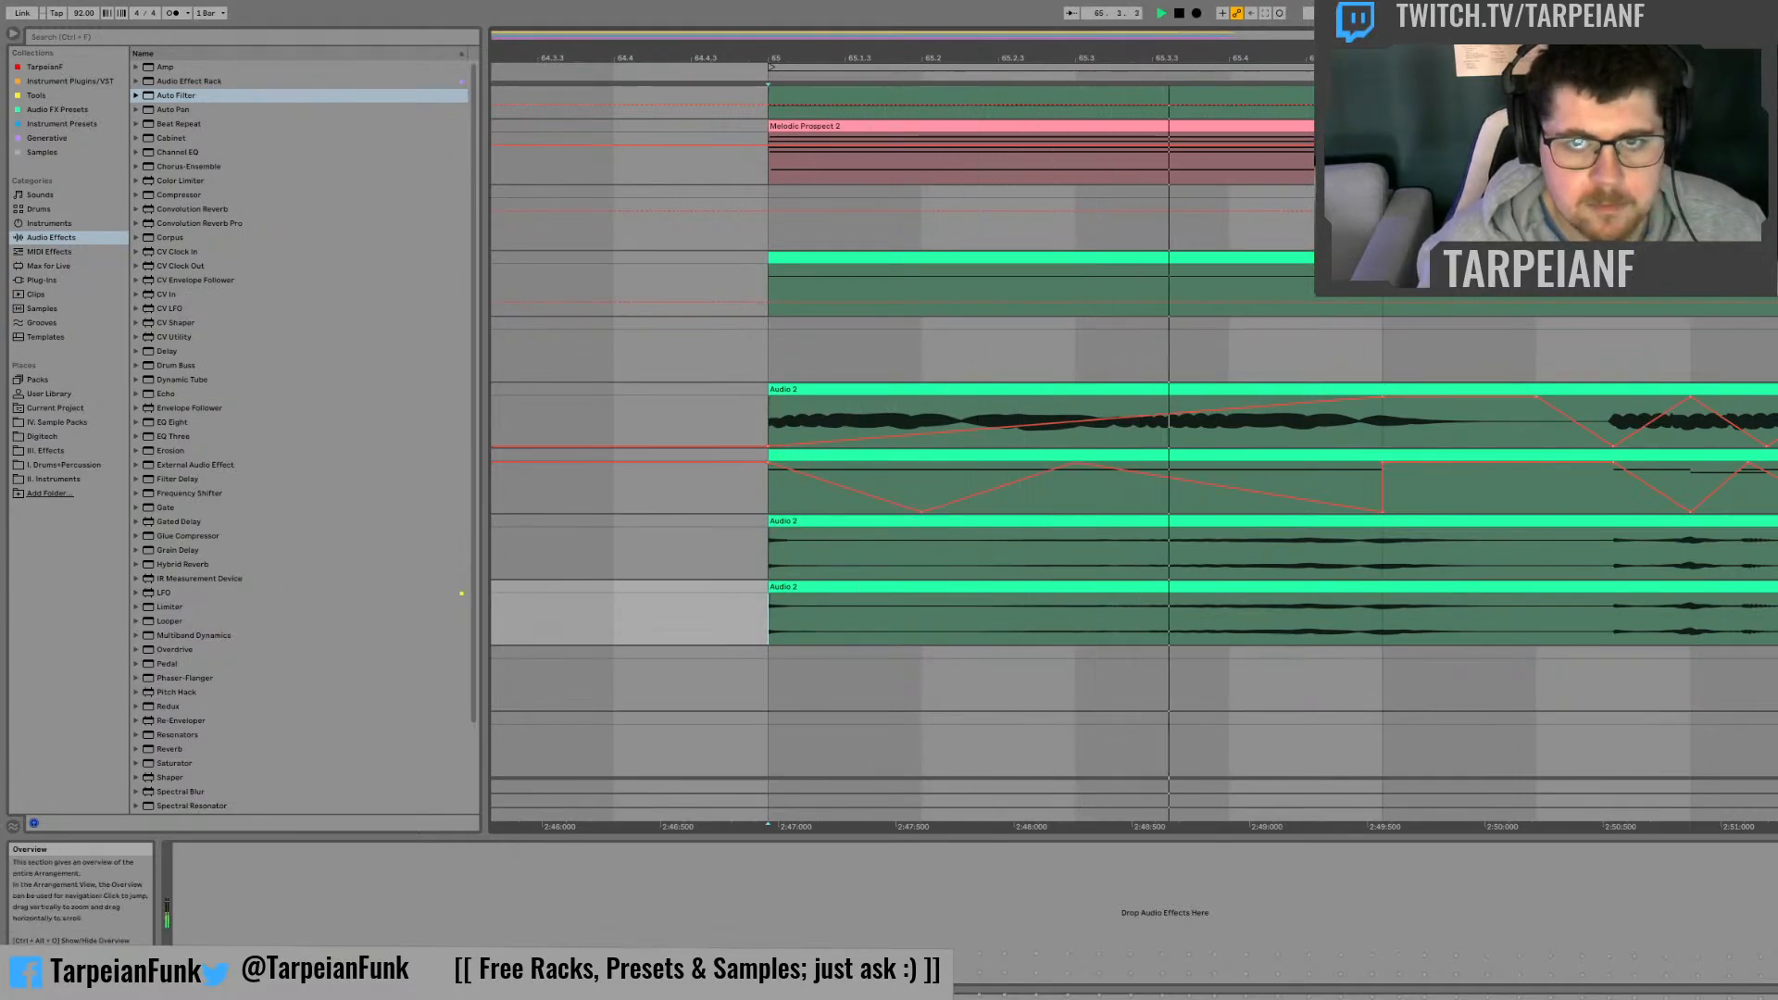
{"action": "left_click_drag", "start_coordinate": [1021, 58], "coordinate": [1021, 30]}
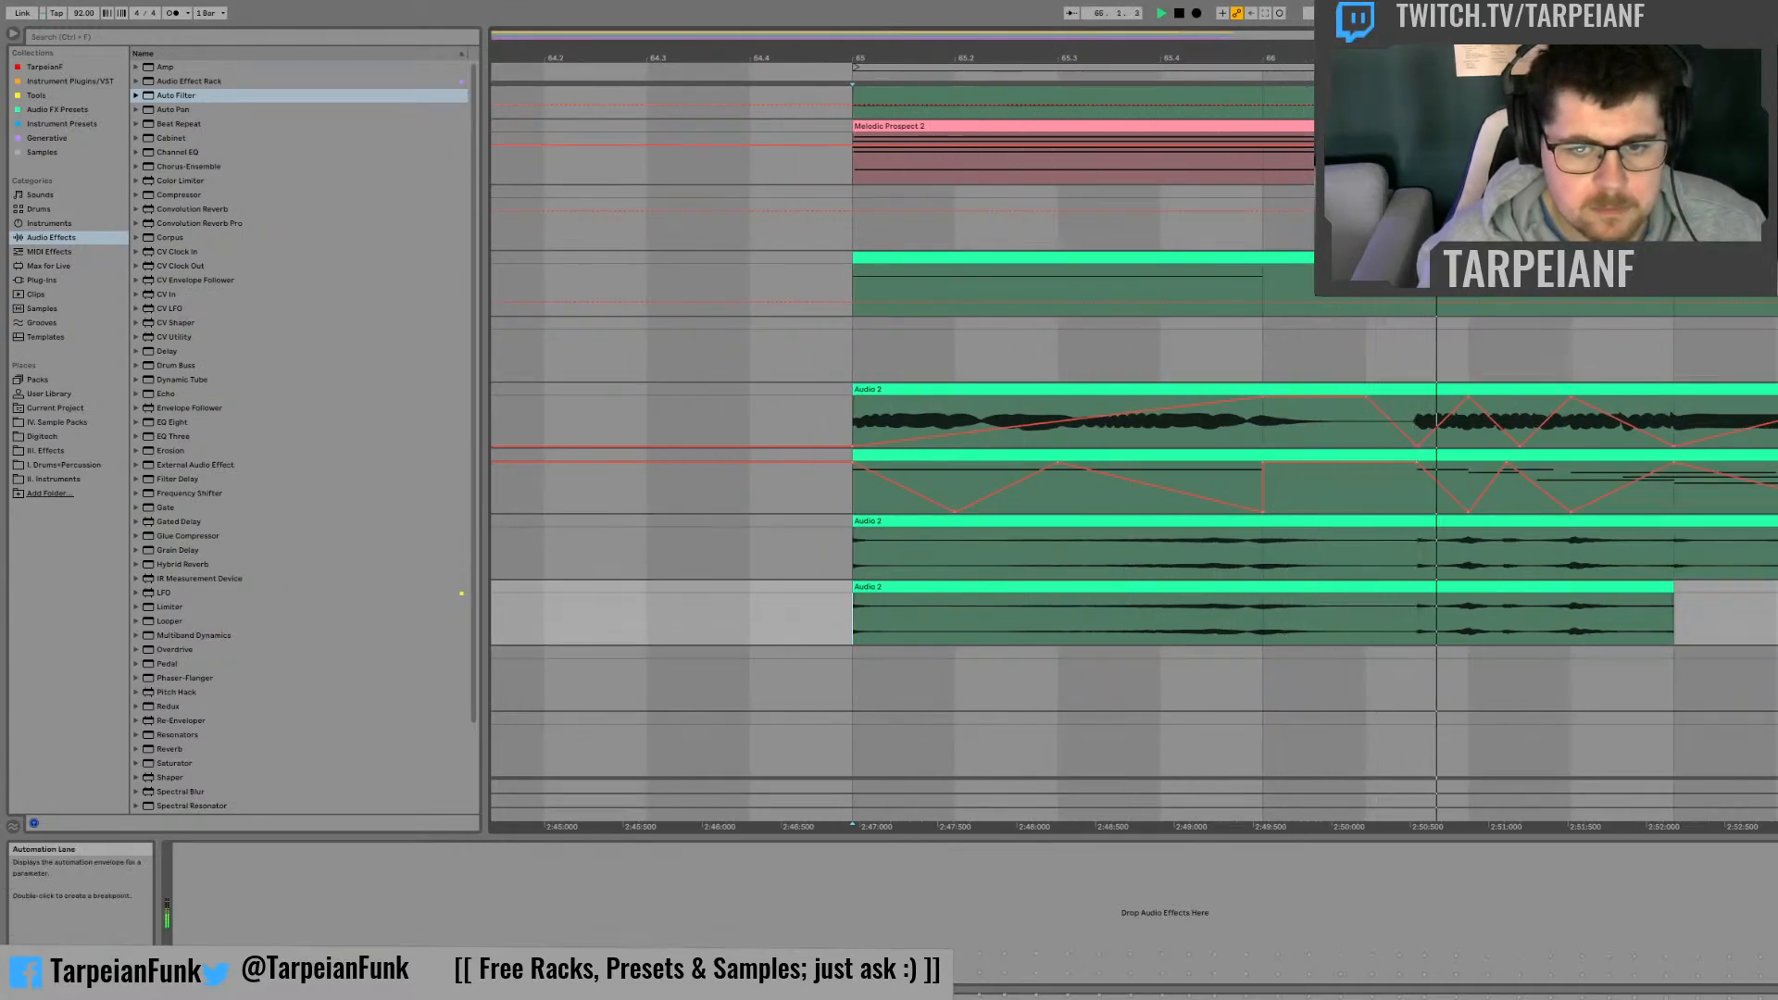
{"action": "key", "text": "space"}
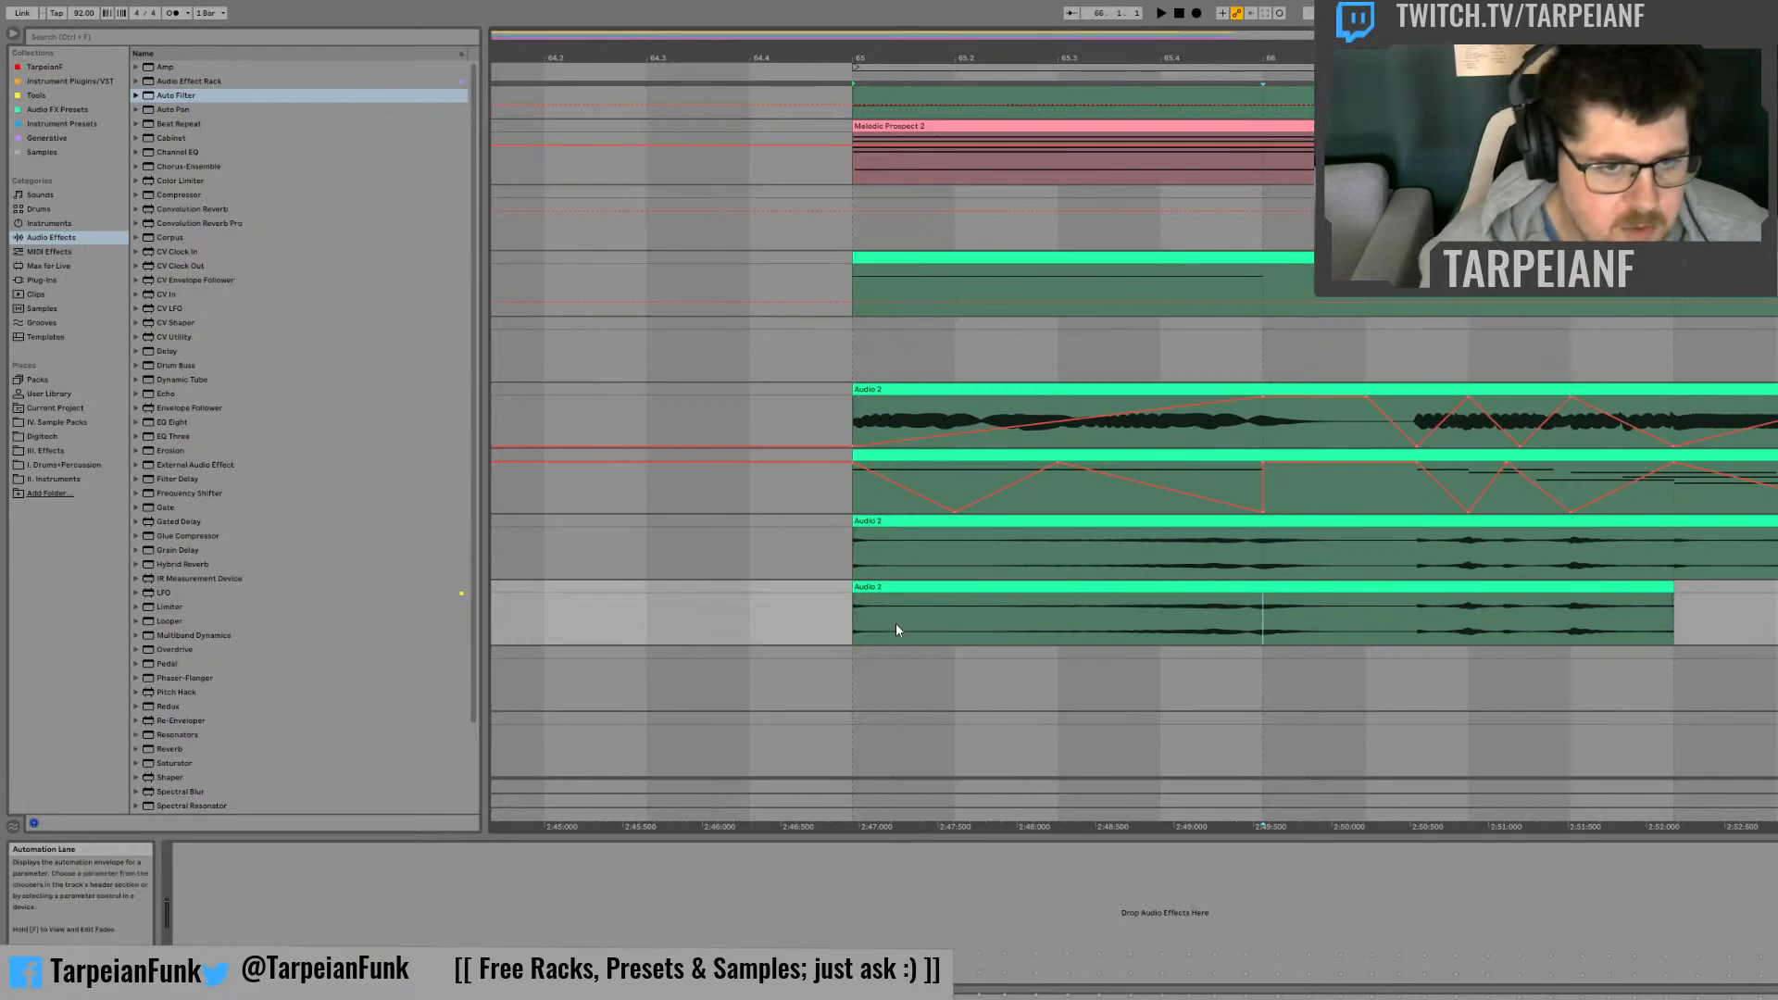
Step: Duplicate a very short slice near the start of the two-bar copy three times in a row
{"action": "left_click_drag", "start_coordinate": [863, 609], "coordinate": [853, 611]}
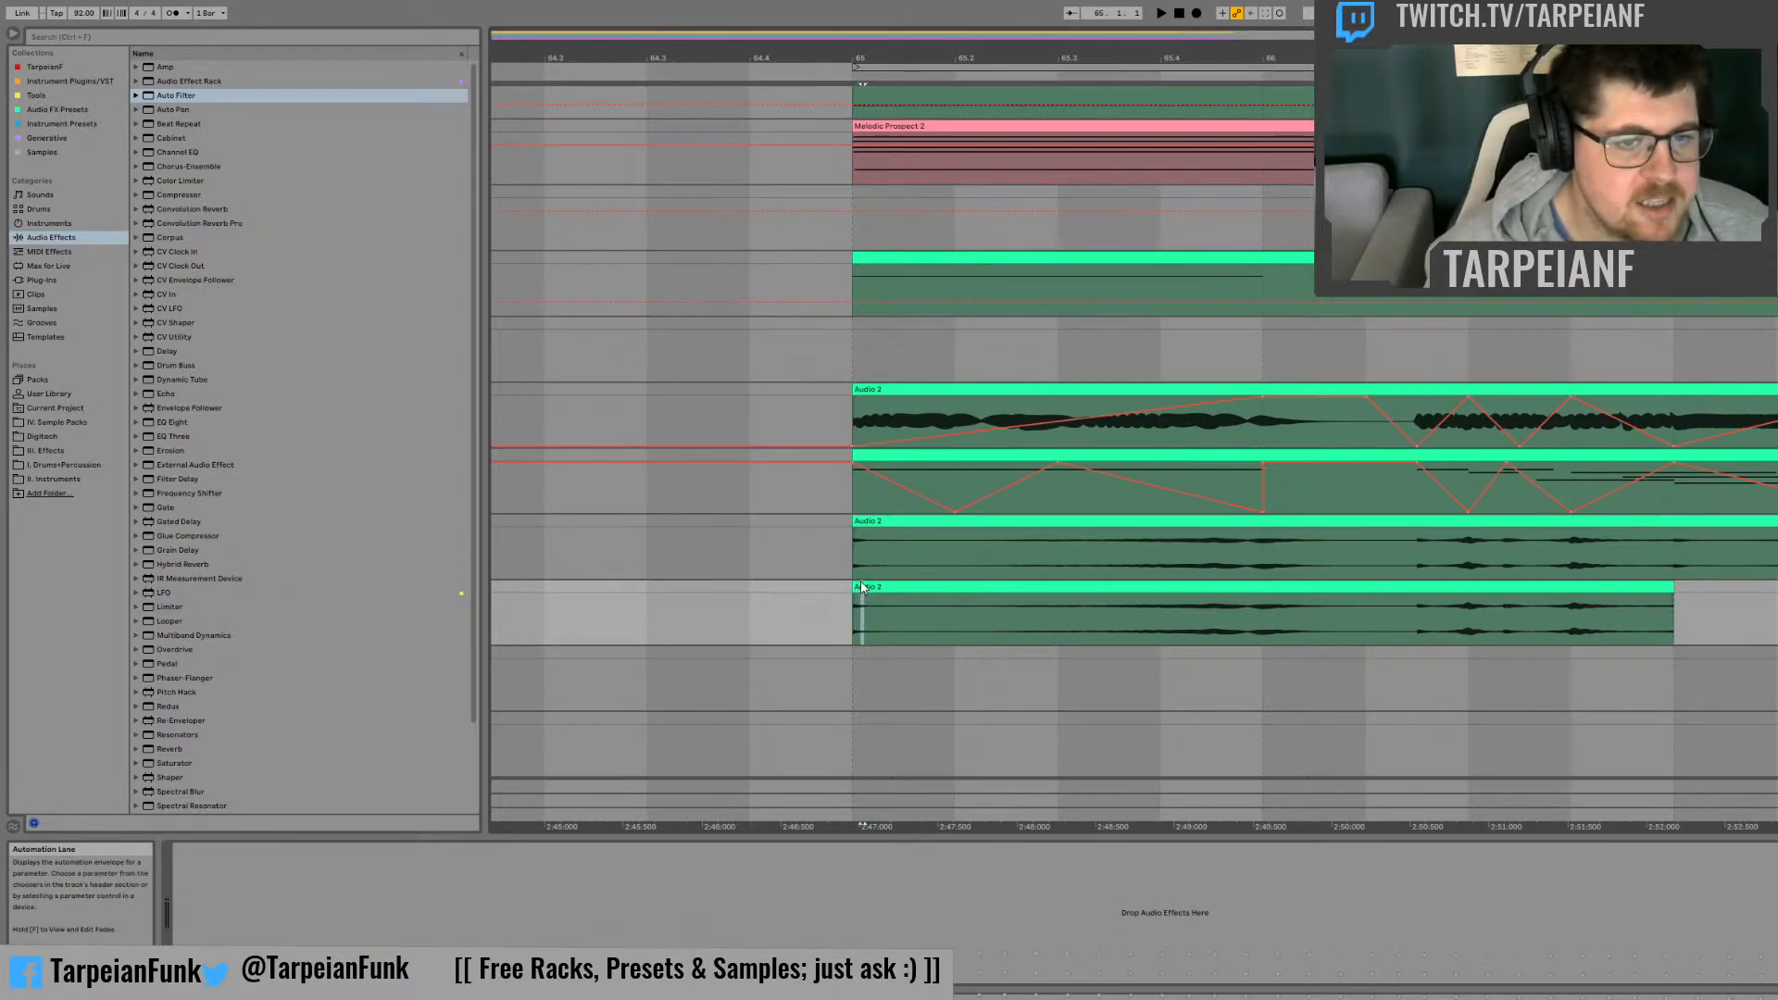
{"action": "left_click_drag", "start_coordinate": [872, 606], "coordinate": [863, 607]}
{"action": "key", "text": "ctrl+d"}
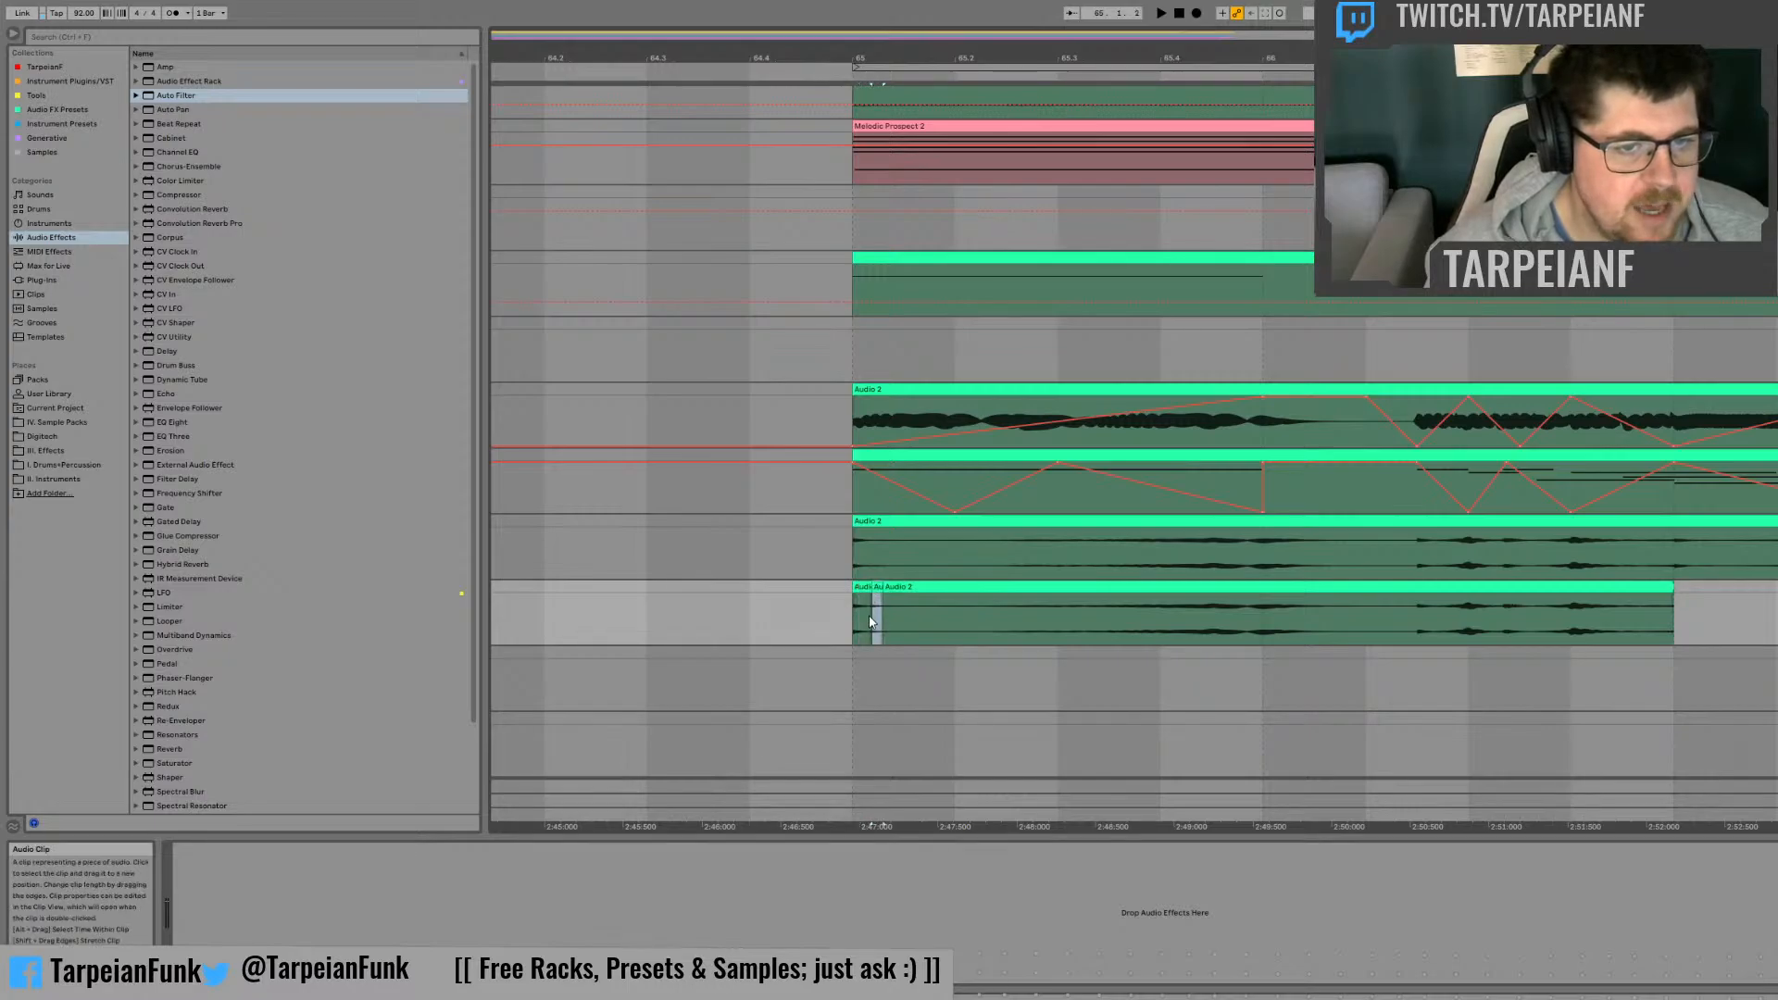
{"action": "key", "text": "ctrl+d"}
{"action": "key", "text": "ctrl+d"}
{"action": "left_click", "coordinate": [864, 619]}
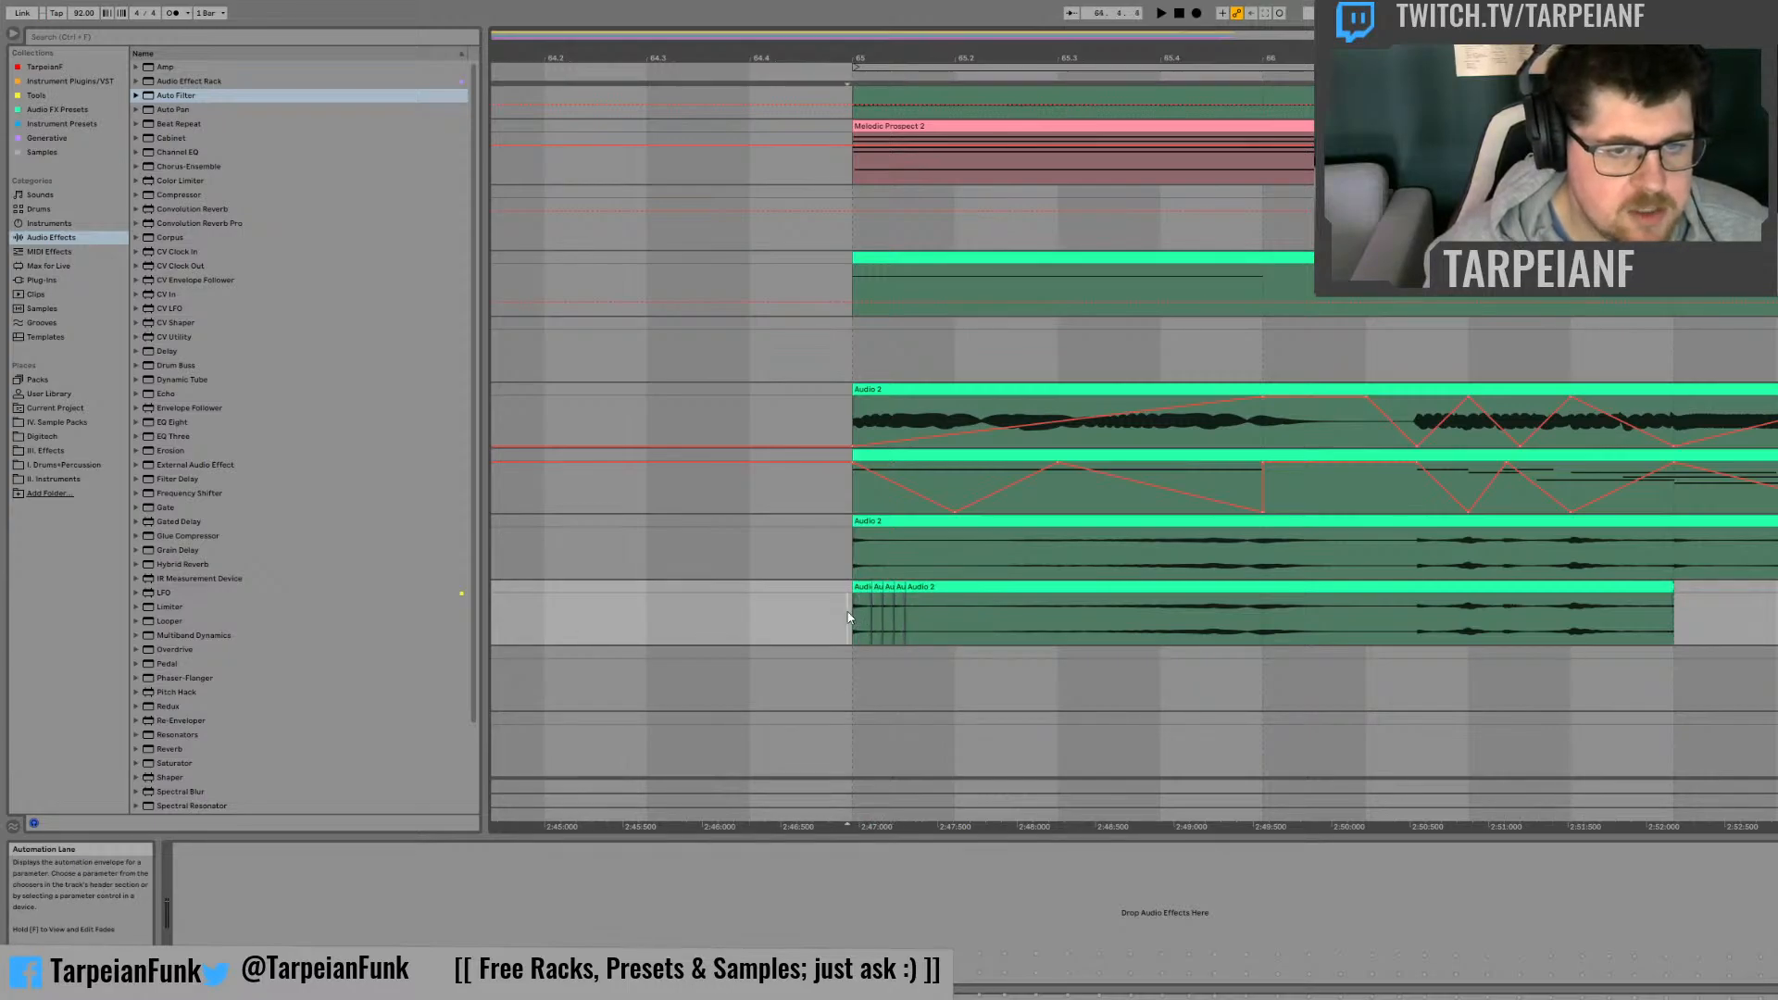
{"action": "key", "text": "space"}
Step: Duplicate a slightly longer slice directly after those repeats twice and play the result from bar 65
{"action": "left_click_drag", "start_coordinate": [903, 608], "coordinate": [922, 589]}
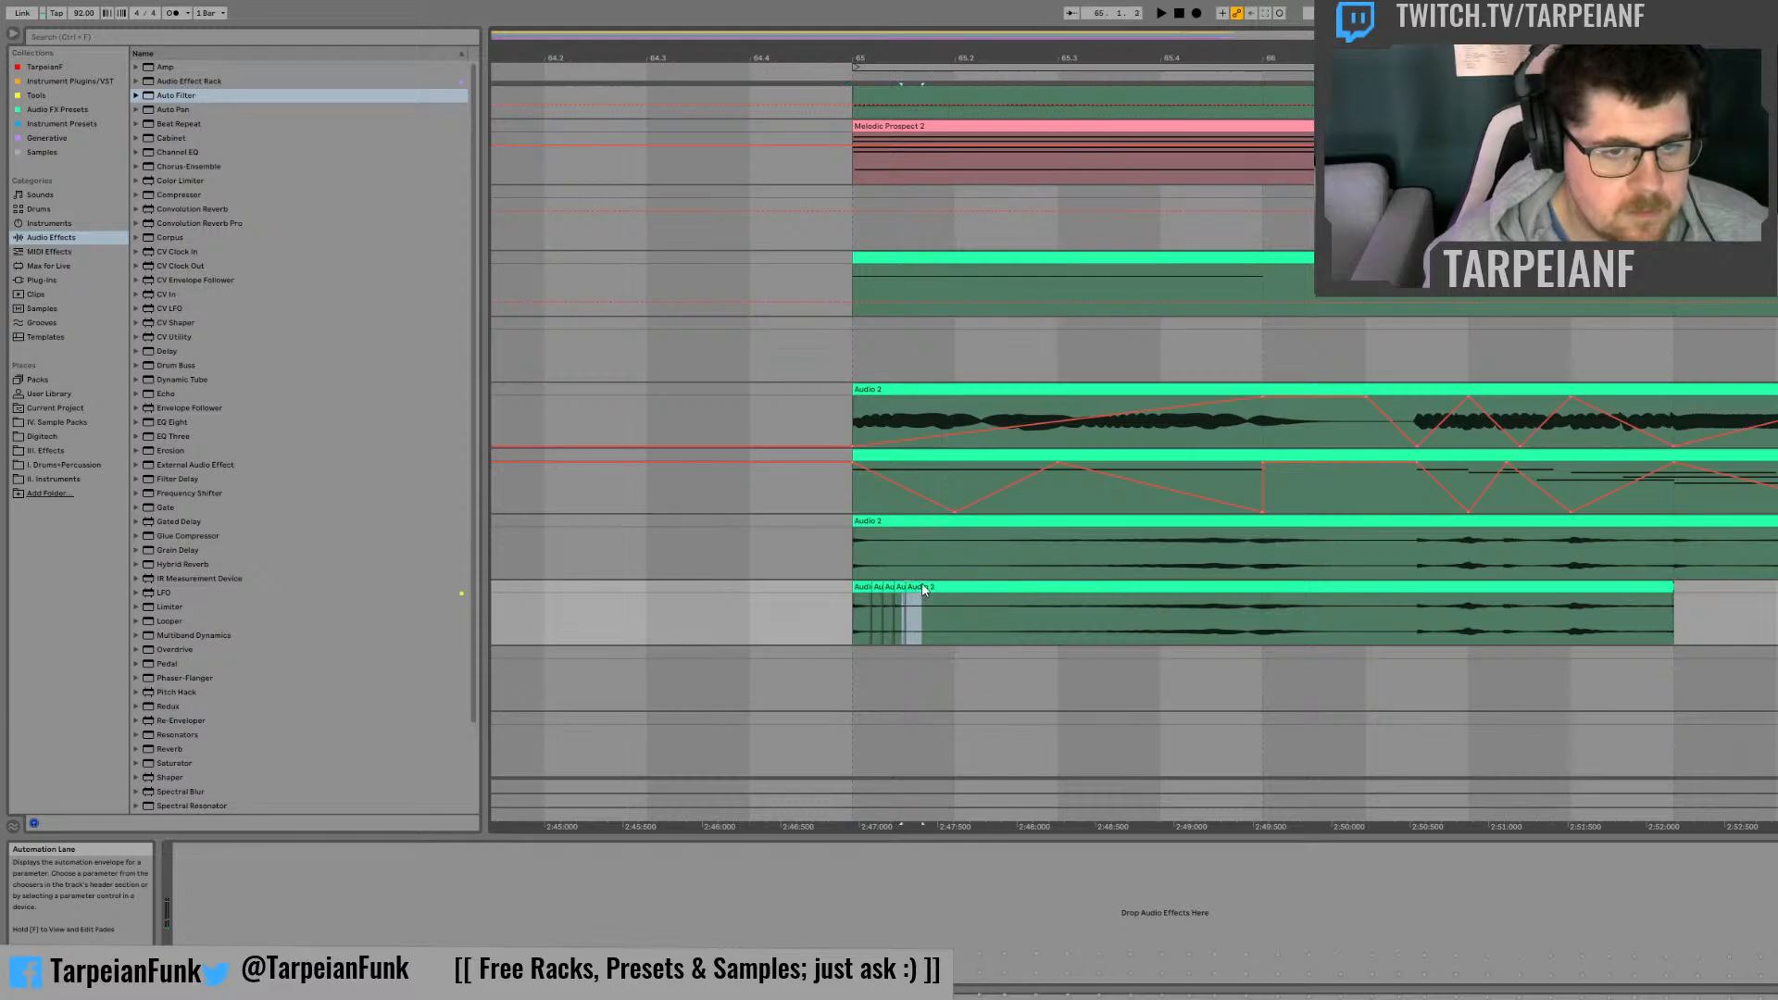
{"action": "key", "text": "ctrl+d"}
{"action": "key", "text": "ctrl+d"}
{"action": "left_click", "coordinate": [860, 621]}
{"action": "key", "text": "space"}
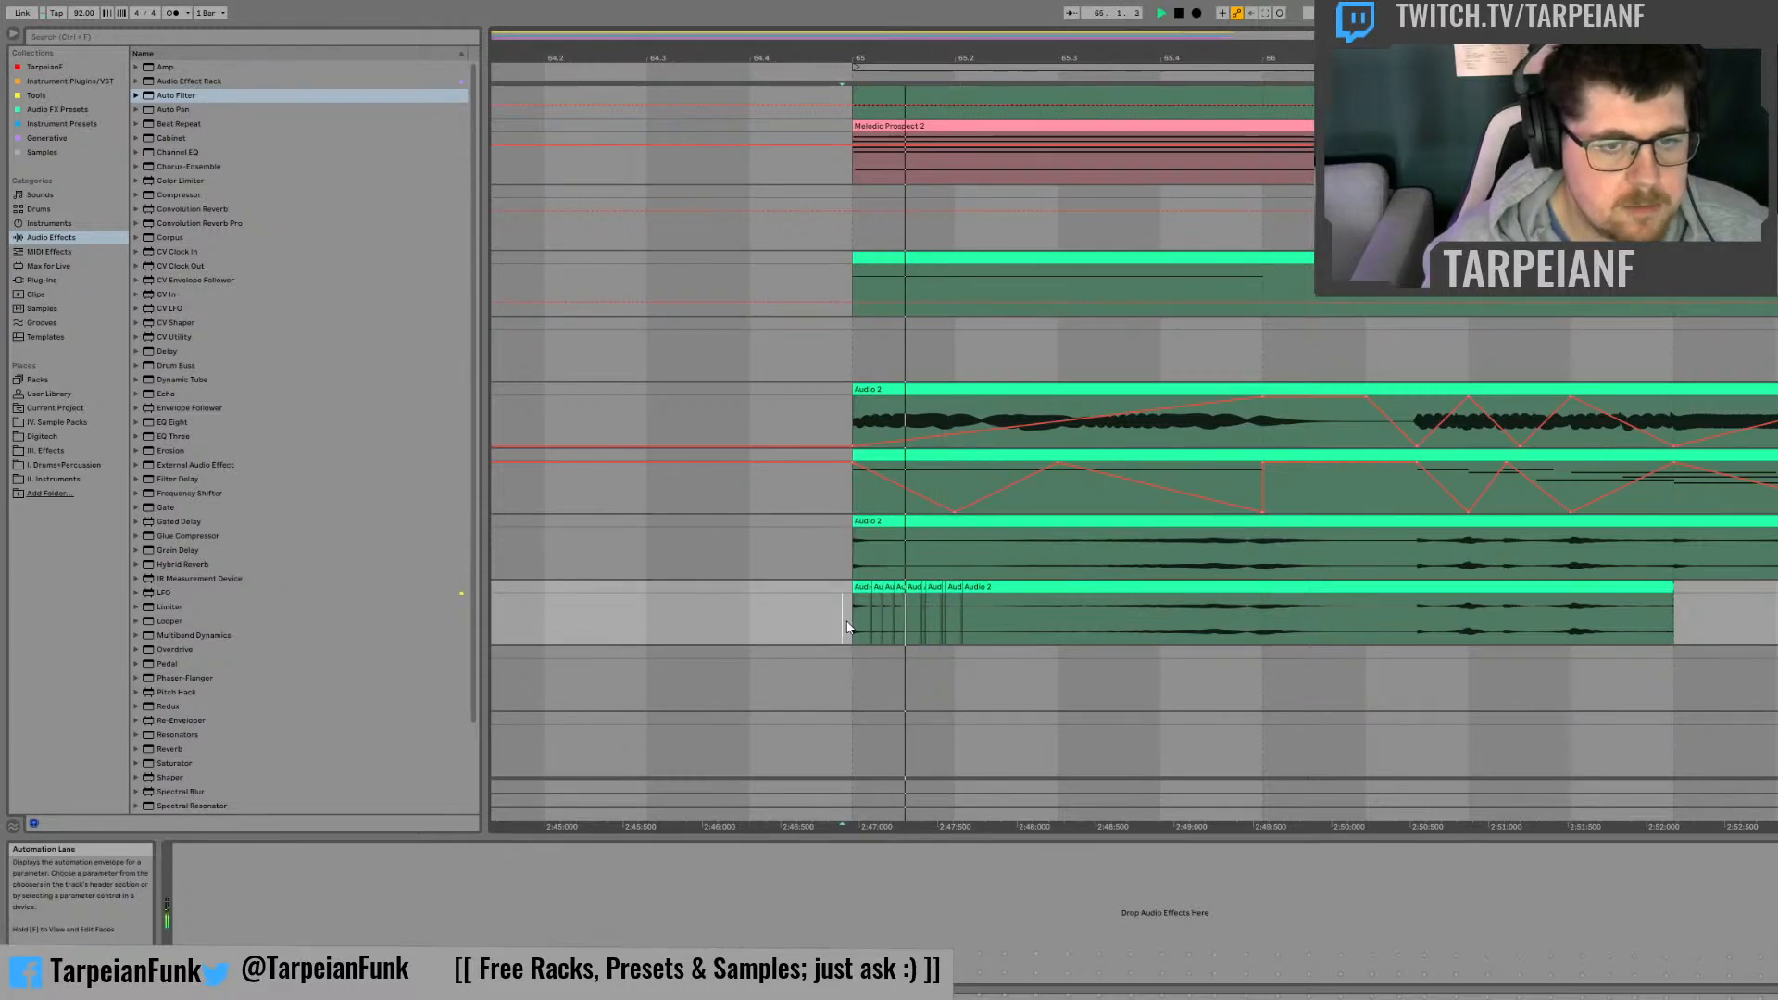
{"action": "key", "text": "space"}
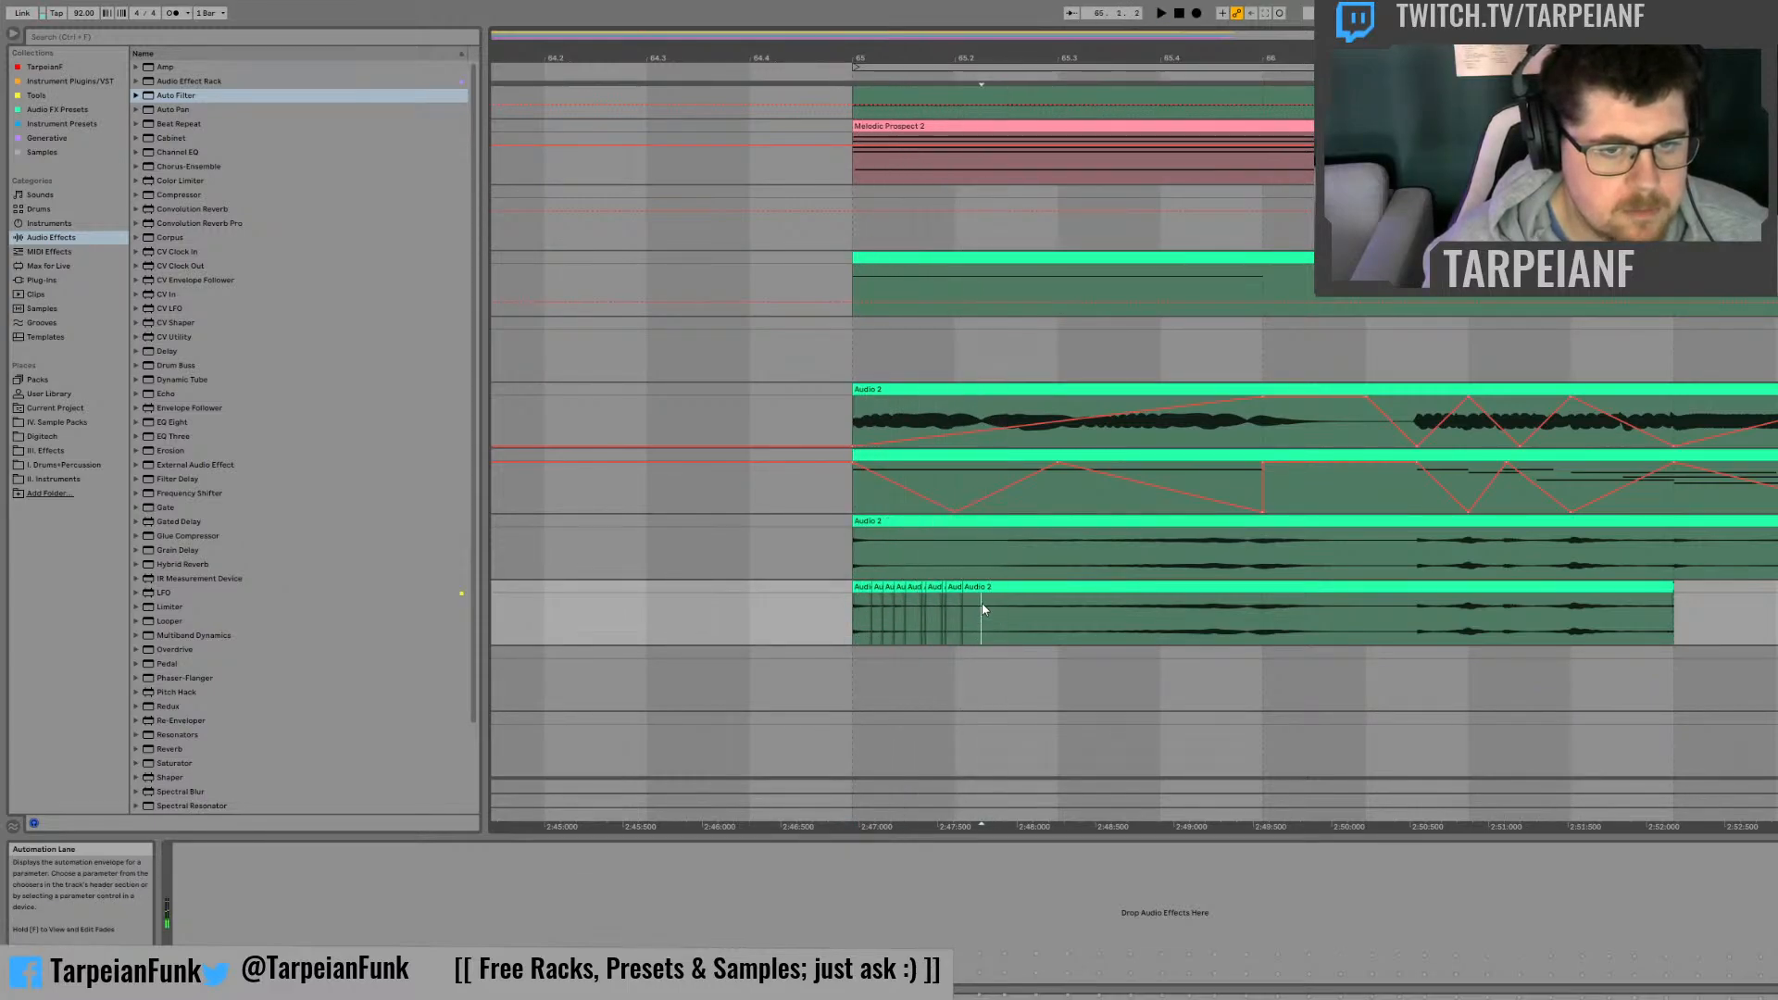
Step: Repeat a tiny slice just after beat 65.2 and play back the chopped passage around it
{"action": "left_click_drag", "start_coordinate": [984, 613], "coordinate": [938, 588]}
{"action": "left_click", "coordinate": [986, 587]}
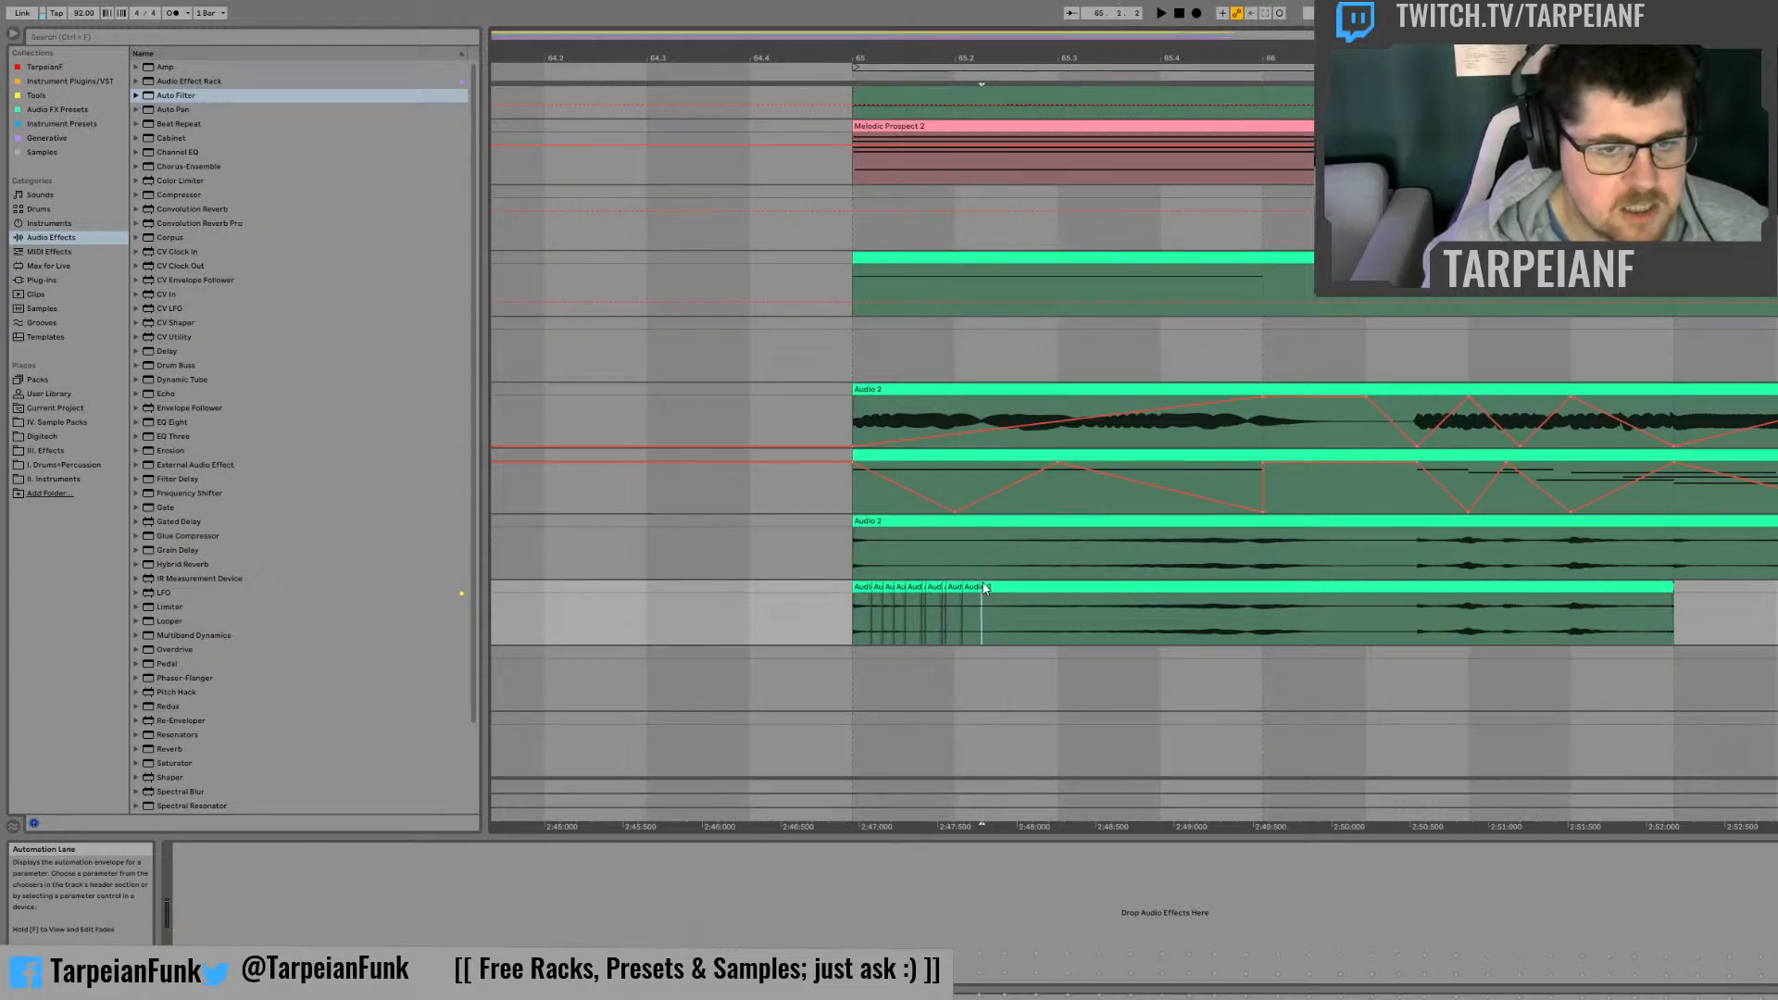
{"action": "left_click", "coordinate": [985, 584]}
{"action": "key", "text": "space"}
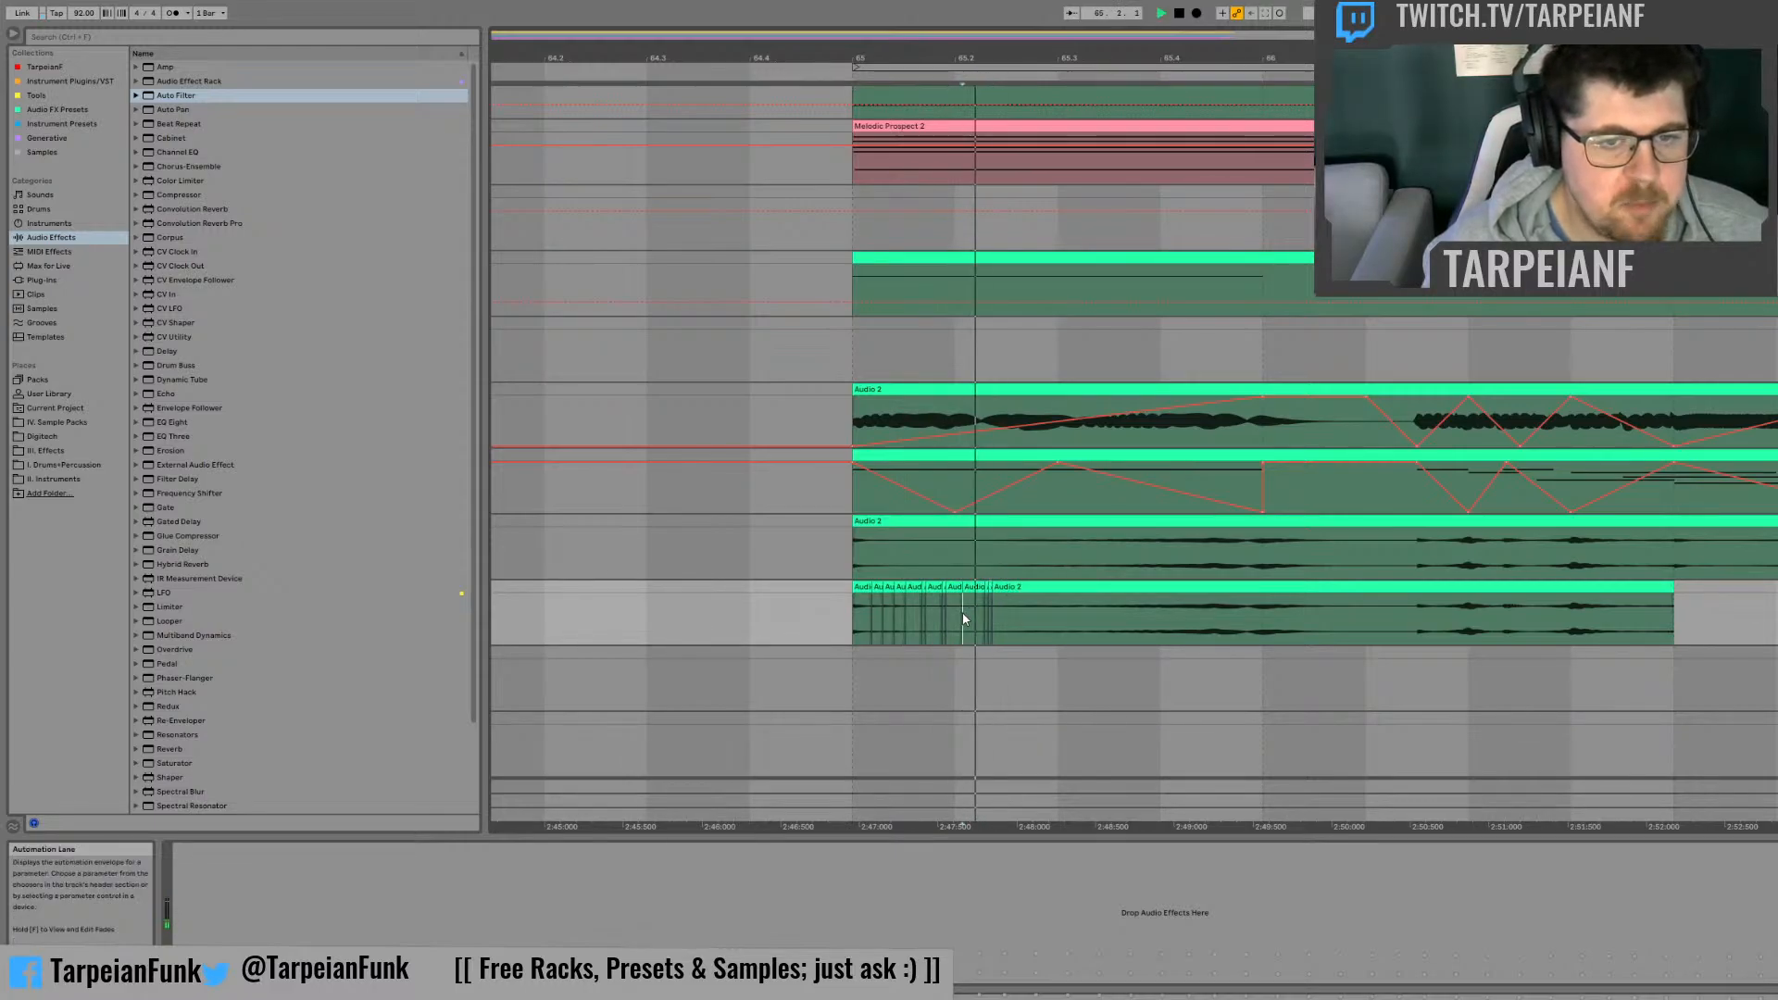
{"action": "key", "text": "space"}
{"action": "key", "text": "space"}
Step: Duplicate a short slice midway between beats 65.2 and 65.3 twice and play back from about beat 65.2
{"action": "key", "text": "space"}
{"action": "left_click_drag", "start_coordinate": [1001, 589], "coordinate": [989, 587]}
{"action": "key", "text": "ctrl+d"}
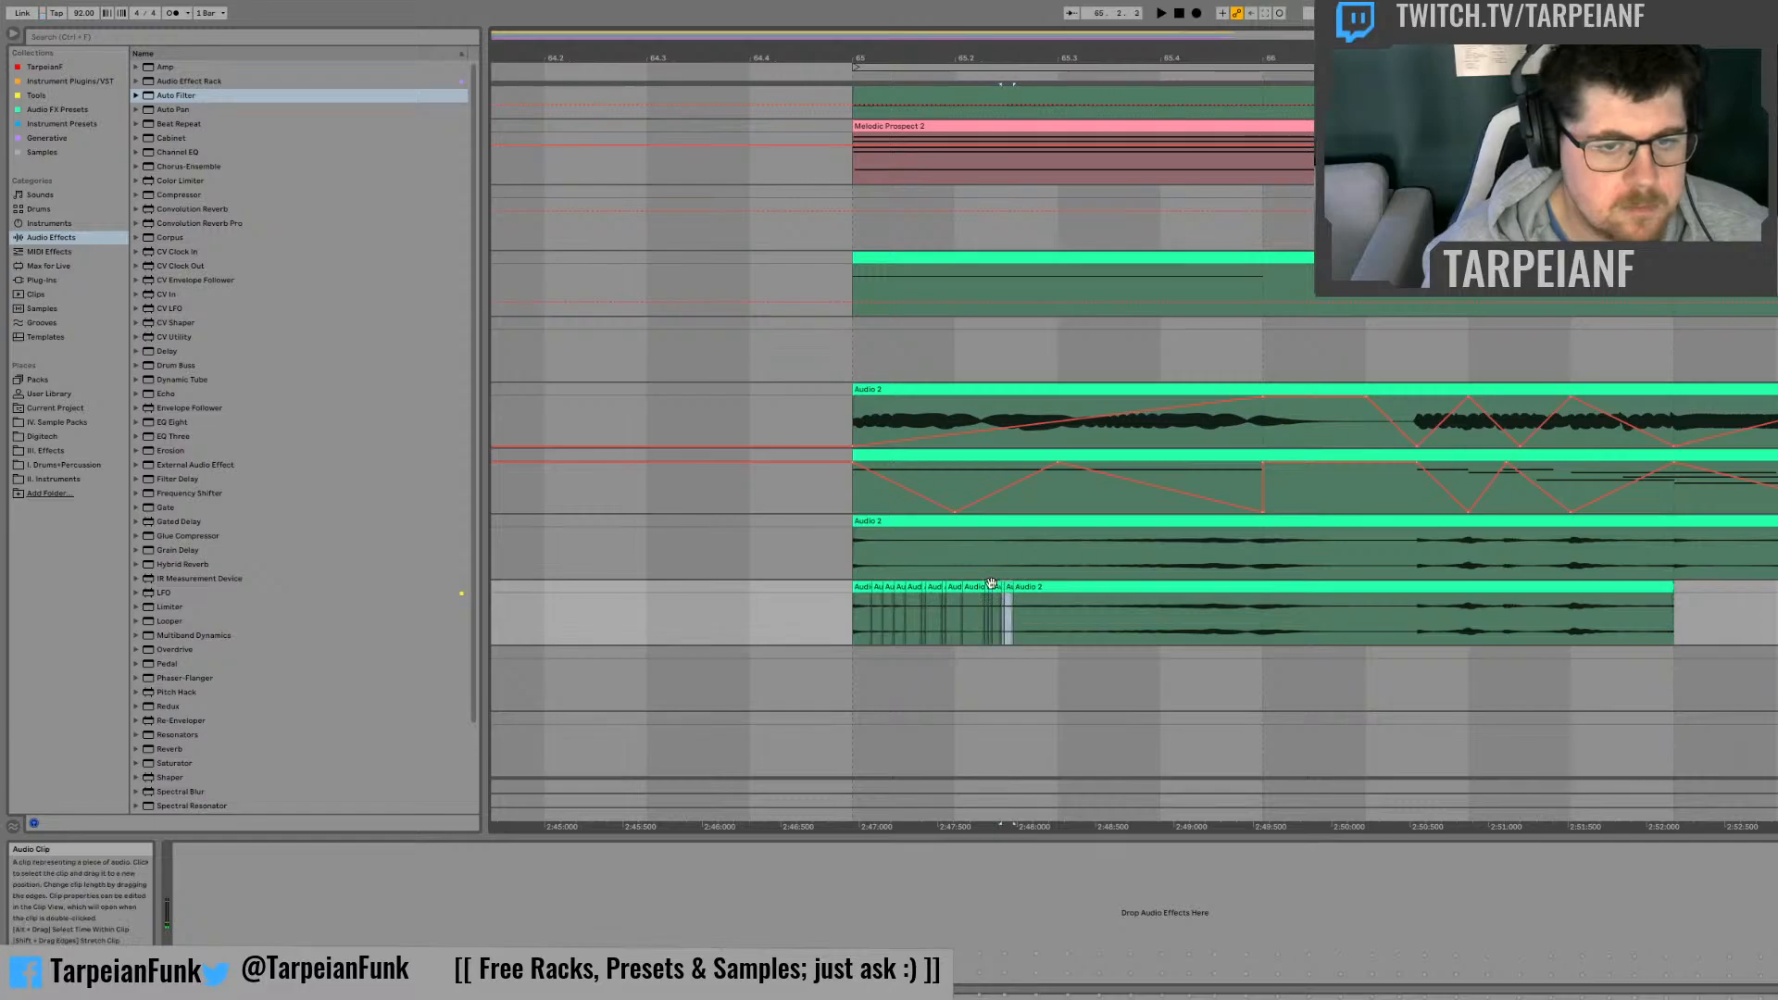
{"action": "key", "text": "ctrl+d"}
{"action": "left_click", "coordinate": [960, 610]}
{"action": "key", "text": "space"}
{"action": "key", "text": "space"}
{"action": "key", "text": "space"}
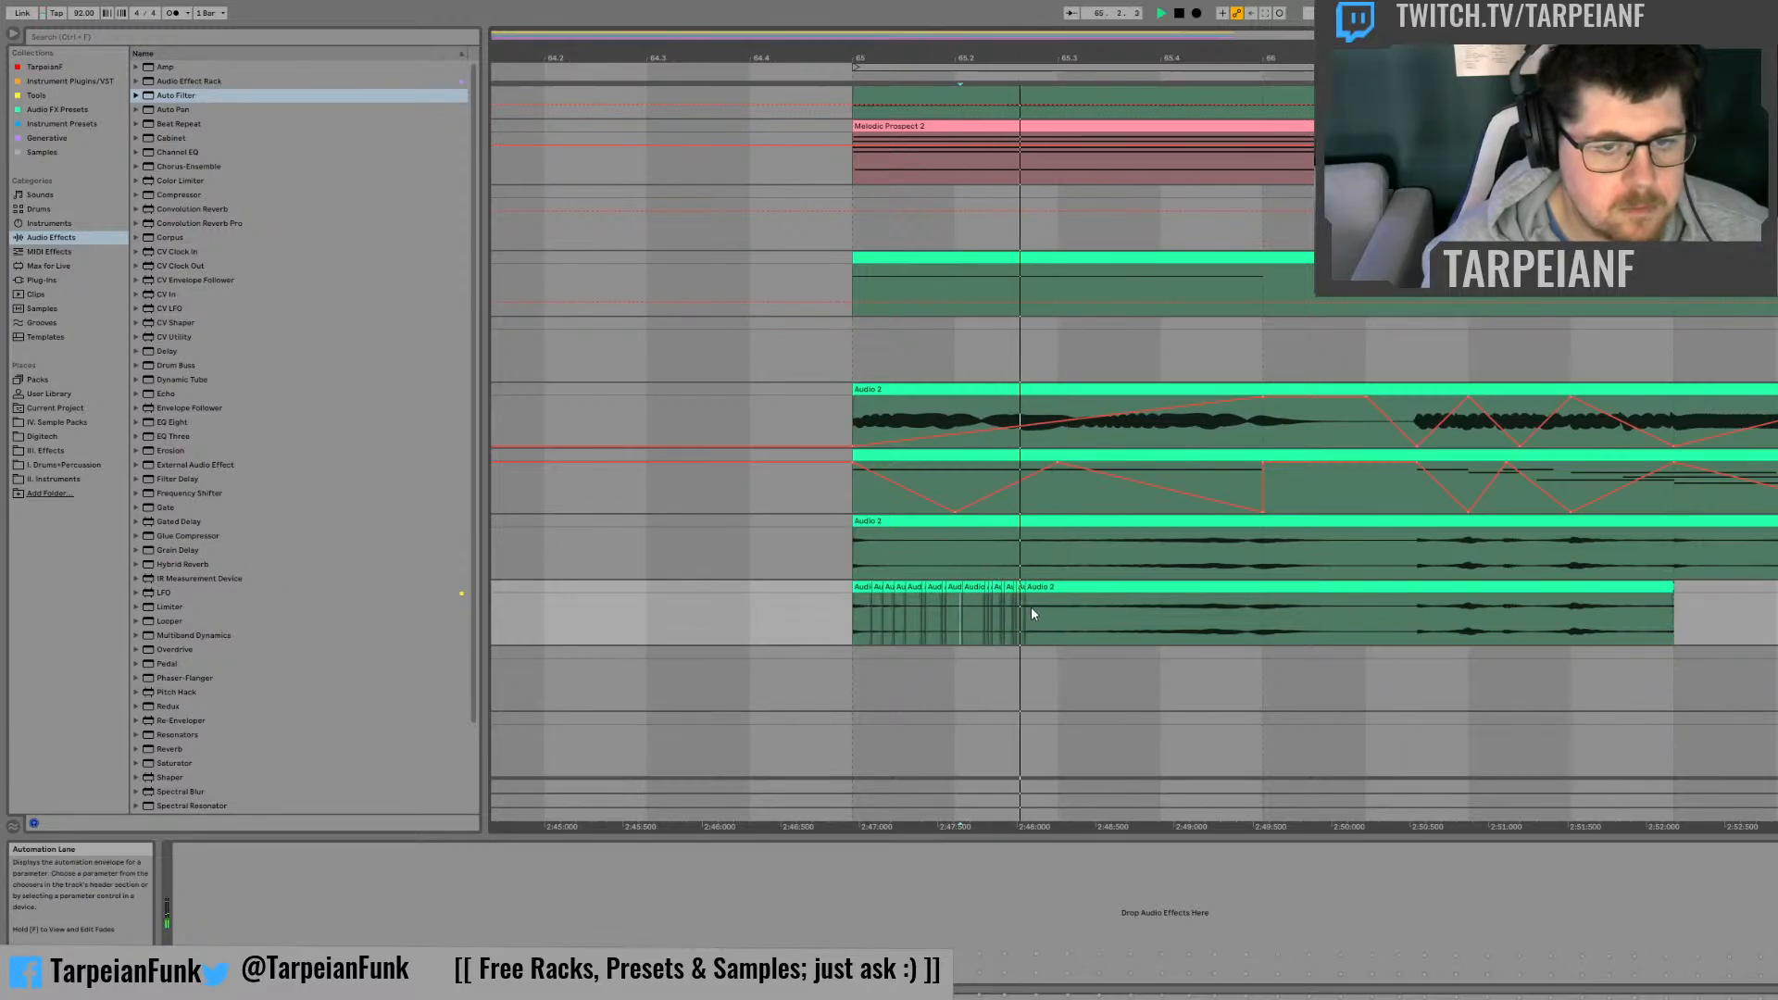
{"action": "key", "text": "space"}
Step: Duplicate a tiny slice shortly before beat 65.3 three times and set the playback start just before beat 65.2
{"action": "left_click", "coordinate": [1032, 588]}
{"action": "left_click_drag", "start_coordinate": [1031, 598], "coordinate": [1029, 581]}
{"action": "key", "text": "ctrl+d"}
{"action": "key", "text": "ctrl+d"}
{"action": "key", "text": "ctrl+d"}
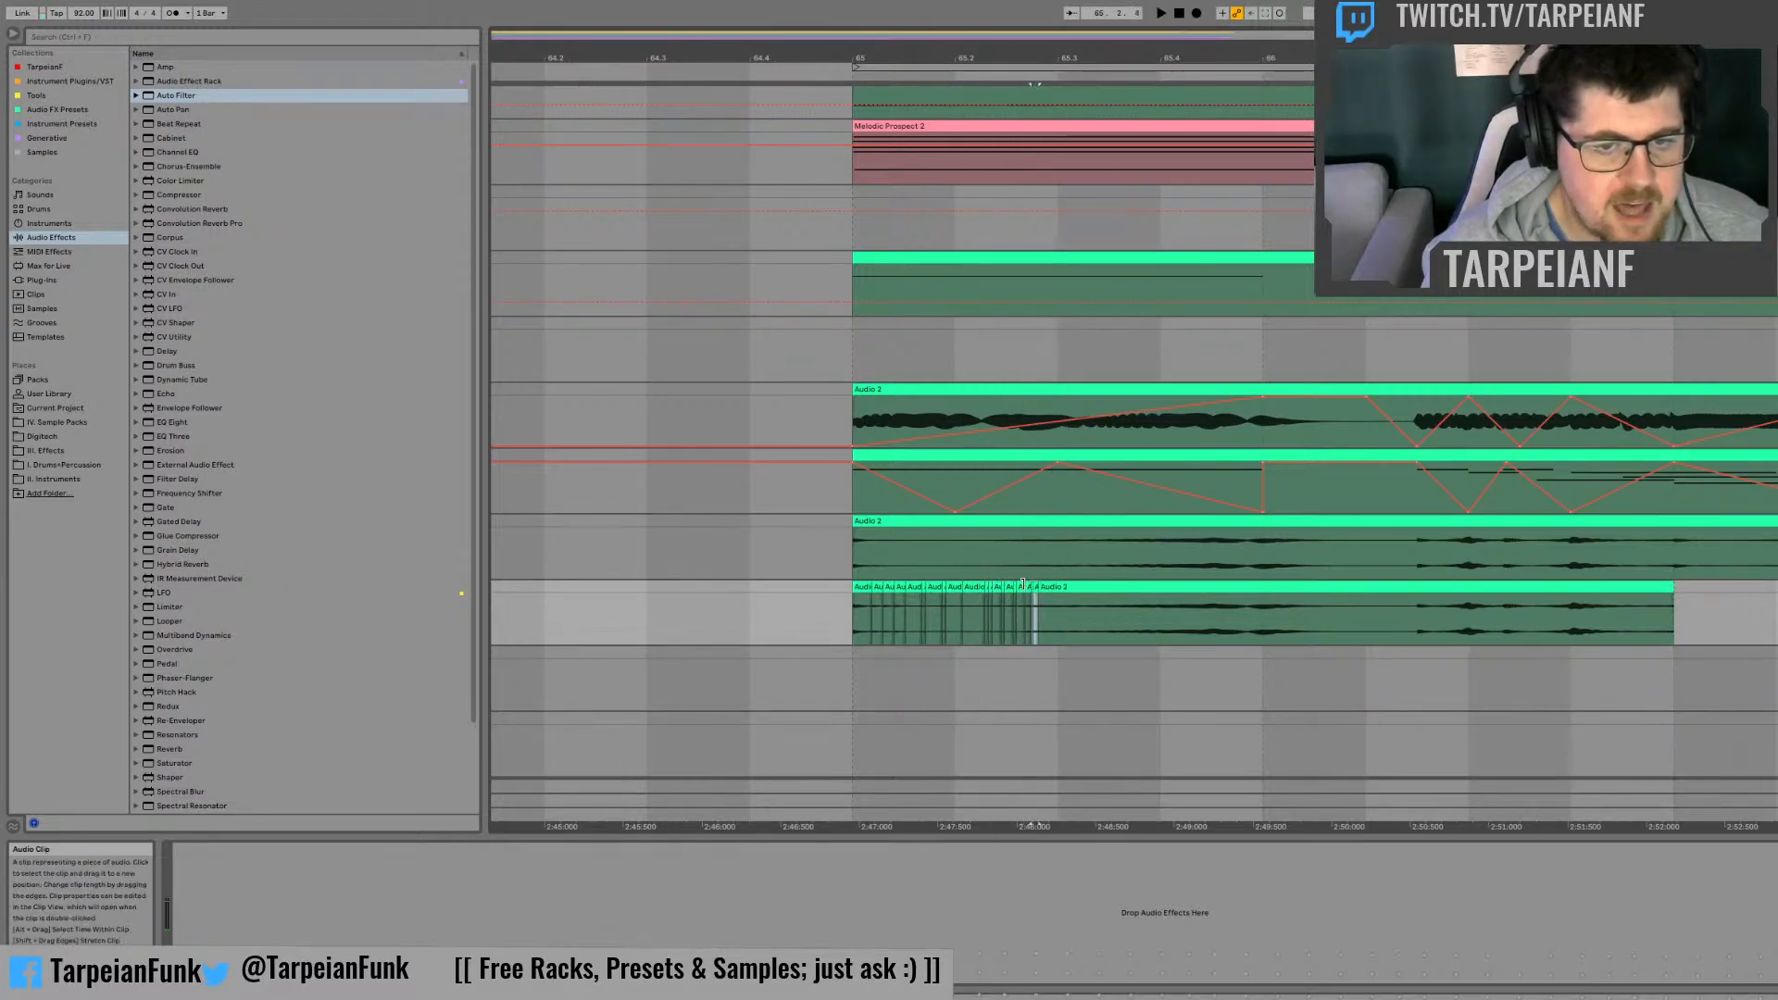
{"action": "left_click", "coordinate": [953, 613]}
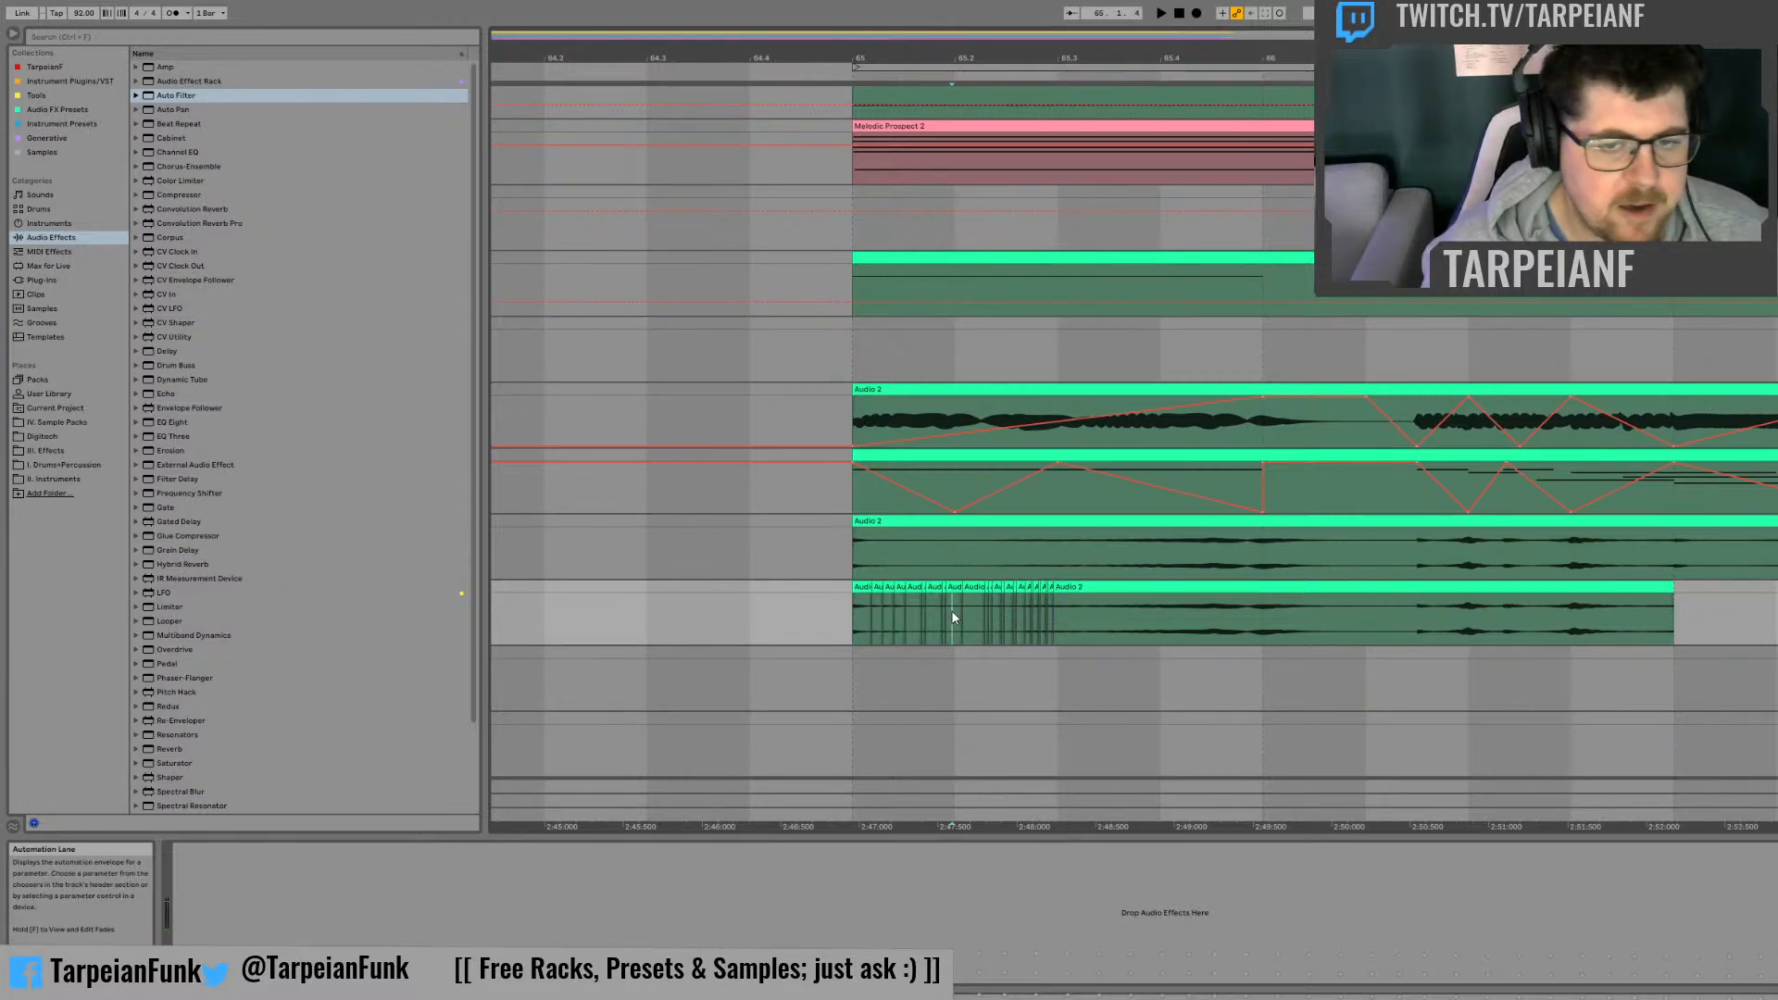
Step: Play back the chopped slices from just before beat 65.2
{"action": "key", "text": "space"}
{"action": "key", "text": "space"}
{"action": "key", "text": "space"}
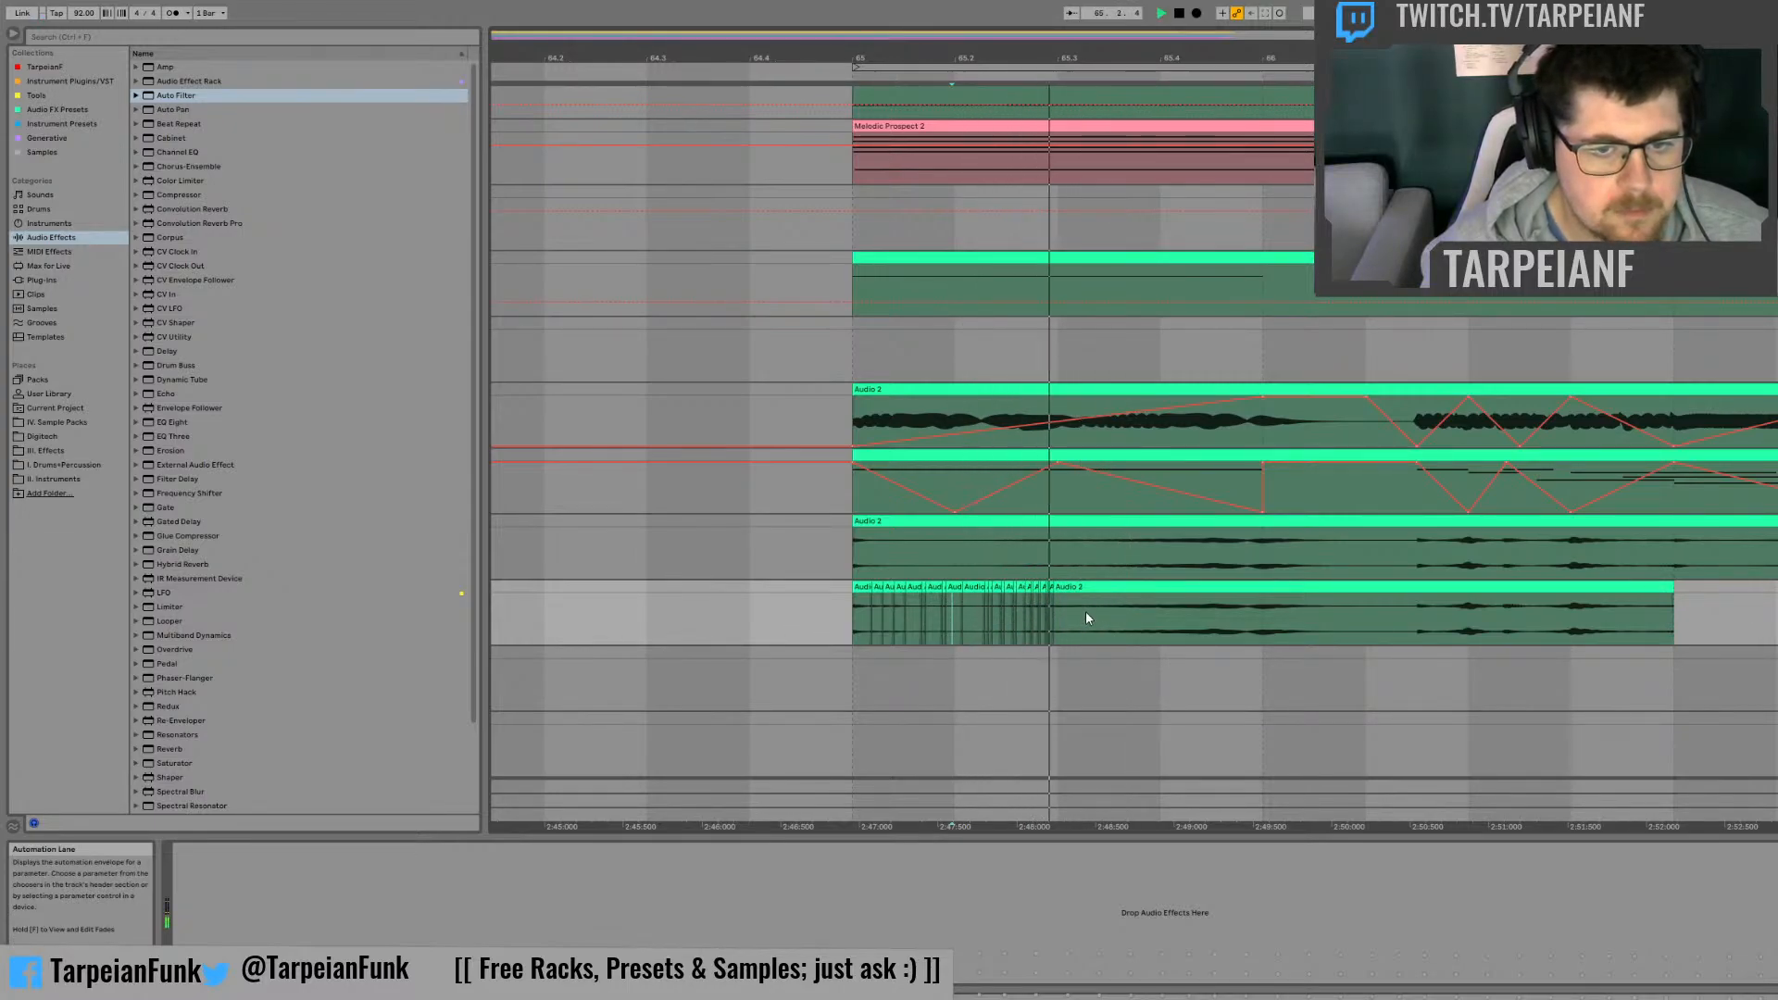
{"action": "key", "text": "space"}
Step: Repeat a tiny slice around beat 65.4, duplicate a slightly longer slice directly after it, and play back the result
{"action": "left_click_drag", "start_coordinate": [1153, 608], "coordinate": [1163, 592]}
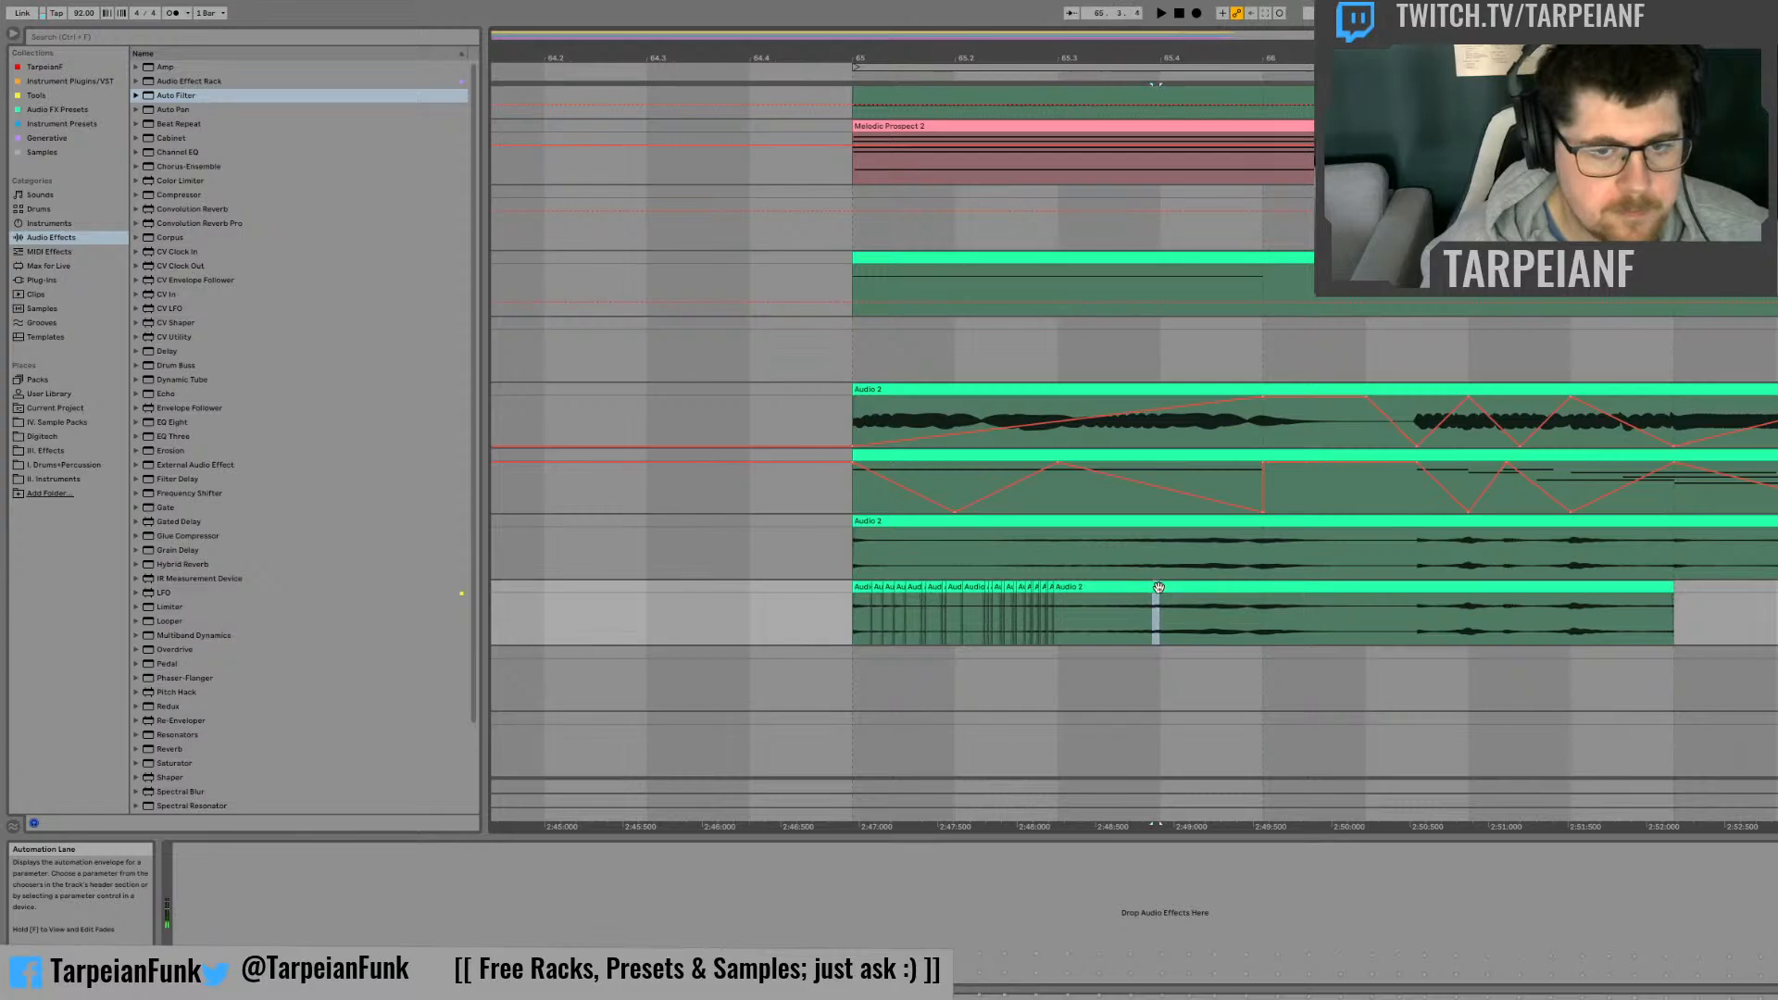
{"action": "key", "text": "ctrl+d"}
{"action": "key", "text": "ctrl+d"}
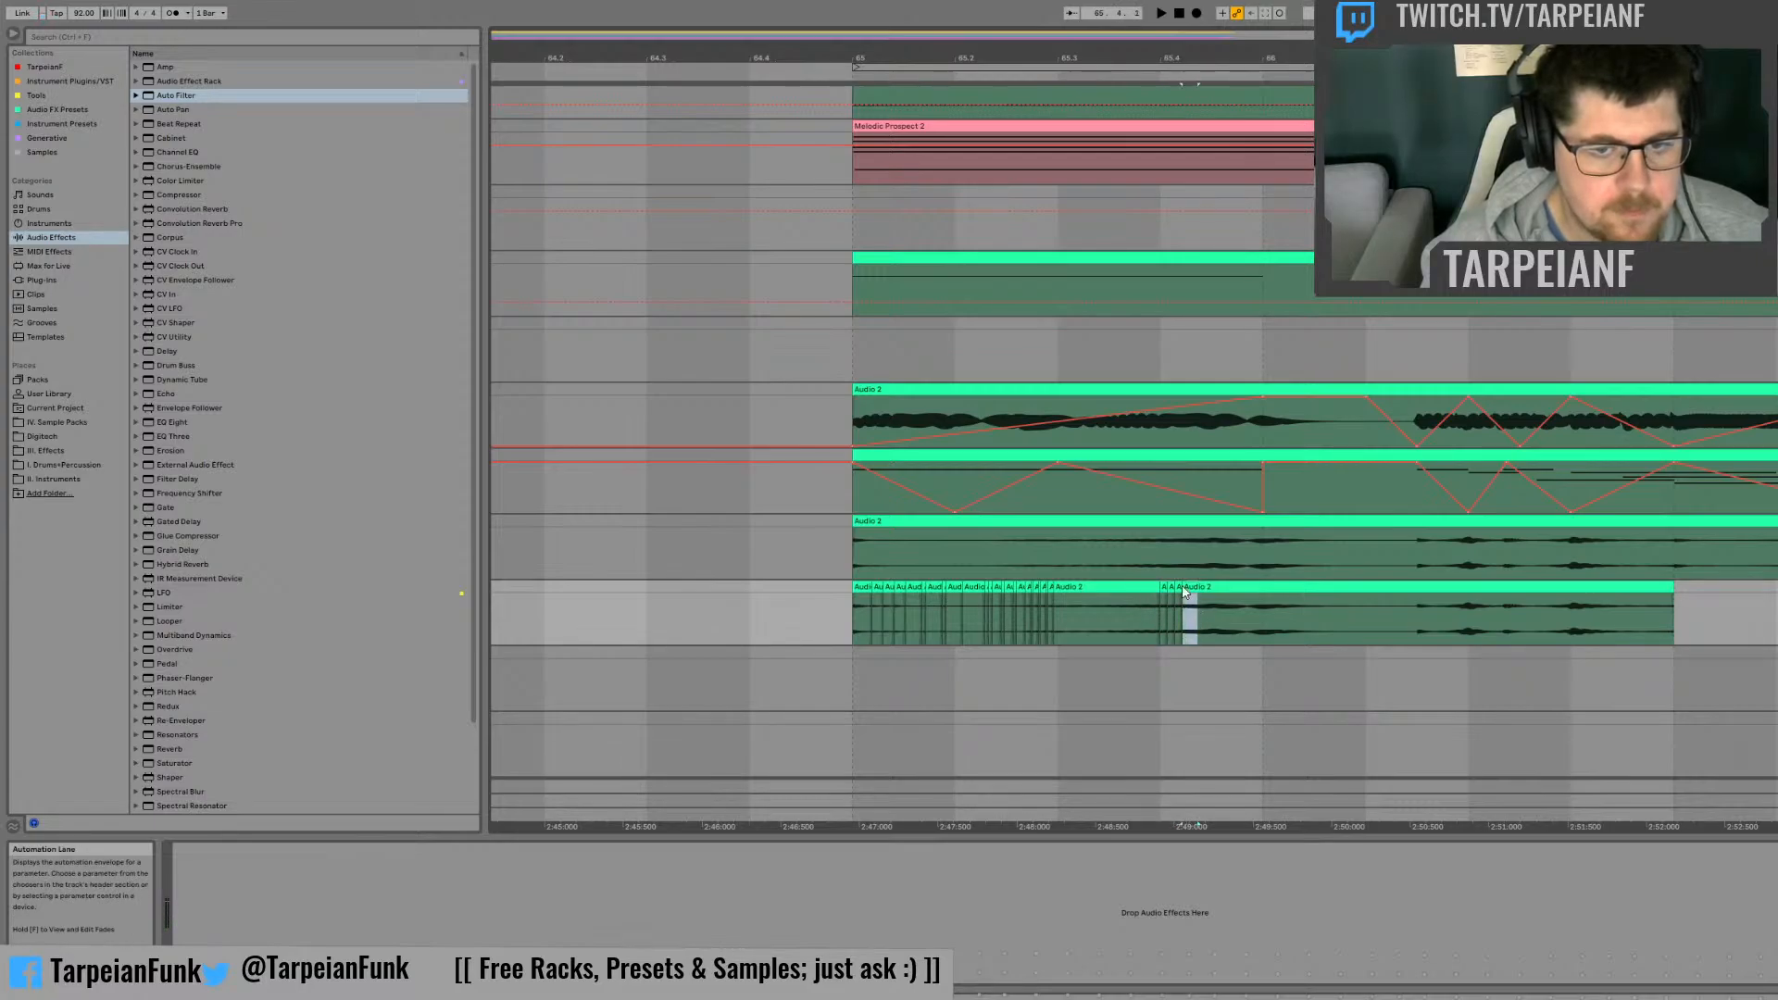
{"action": "left_click", "coordinate": [1153, 619]}
{"action": "key", "text": "space"}
{"action": "key", "text": "space"}
{"action": "key", "text": "space"}
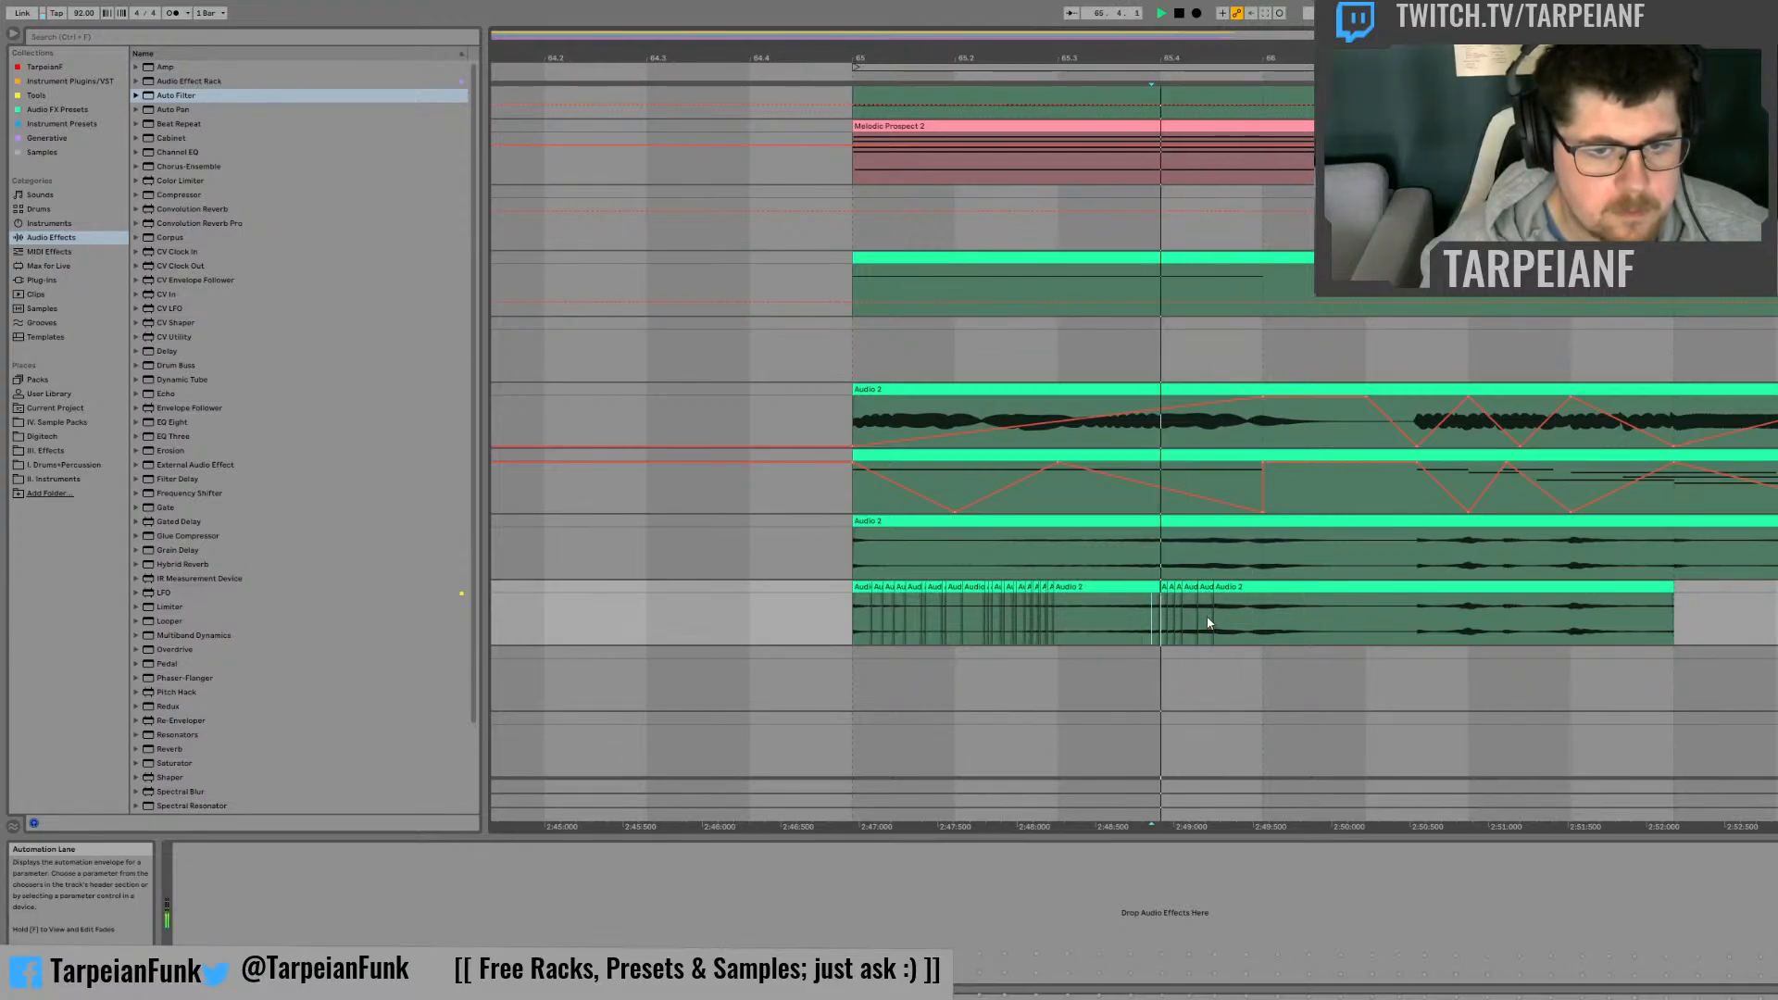
Step: Undo the longer slice's duplicate and play the passage again from just before beat 65.4
{"action": "key", "text": "space"}
{"action": "key", "text": "ctrl+z"}
{"action": "key", "text": "space"}
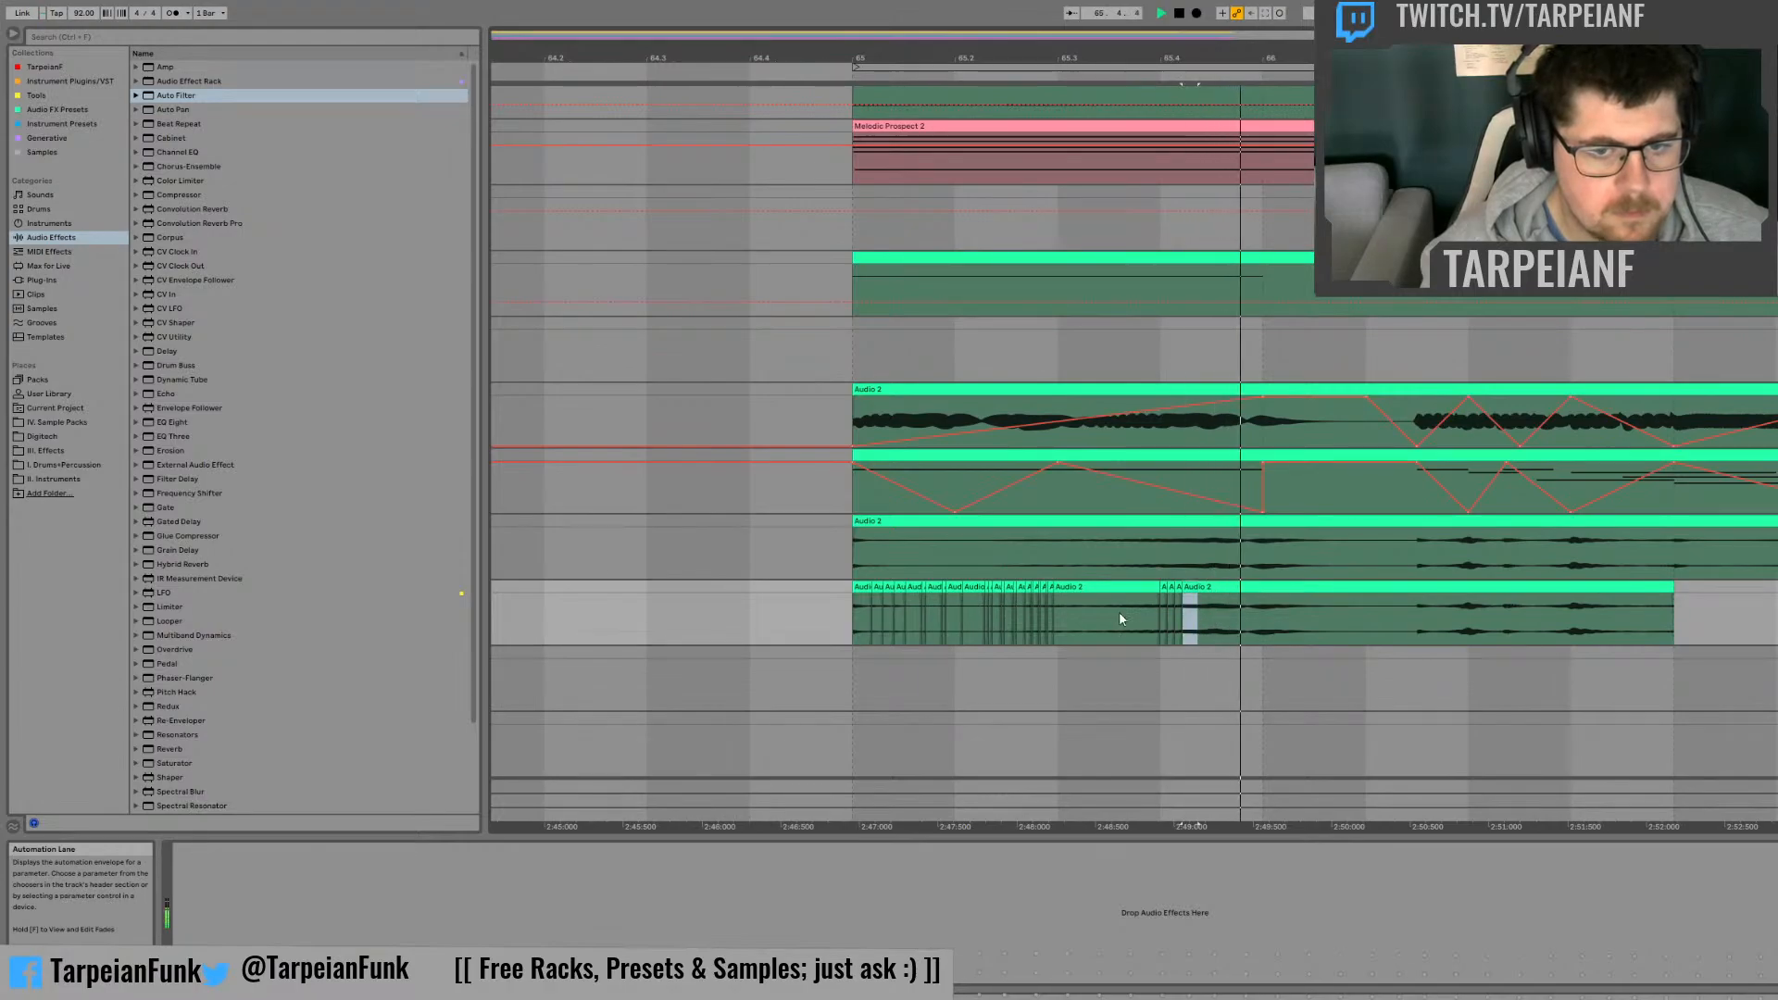
{"action": "key", "text": "space"}
{"action": "left_click", "coordinate": [1145, 614]}
Step: Try duplicating a longer slice between beat 65.4 and bar 66, audition it and undo the duplicate
{"action": "key", "text": "space"}
{"action": "key", "text": "space"}
{"action": "mouse_move", "coordinate": [1189, 612]}
{"action": "left_mouse_down"}
{"action": "mouse_move", "coordinate": [1198, 589]}
{"action": "mouse_move", "coordinate": [1219, 607]}
{"action": "left_mouse_up"}
{"action": "key", "text": "ctrl+d"}
{"action": "left_click", "coordinate": [1127, 617]}
{"action": "key", "text": "space"}
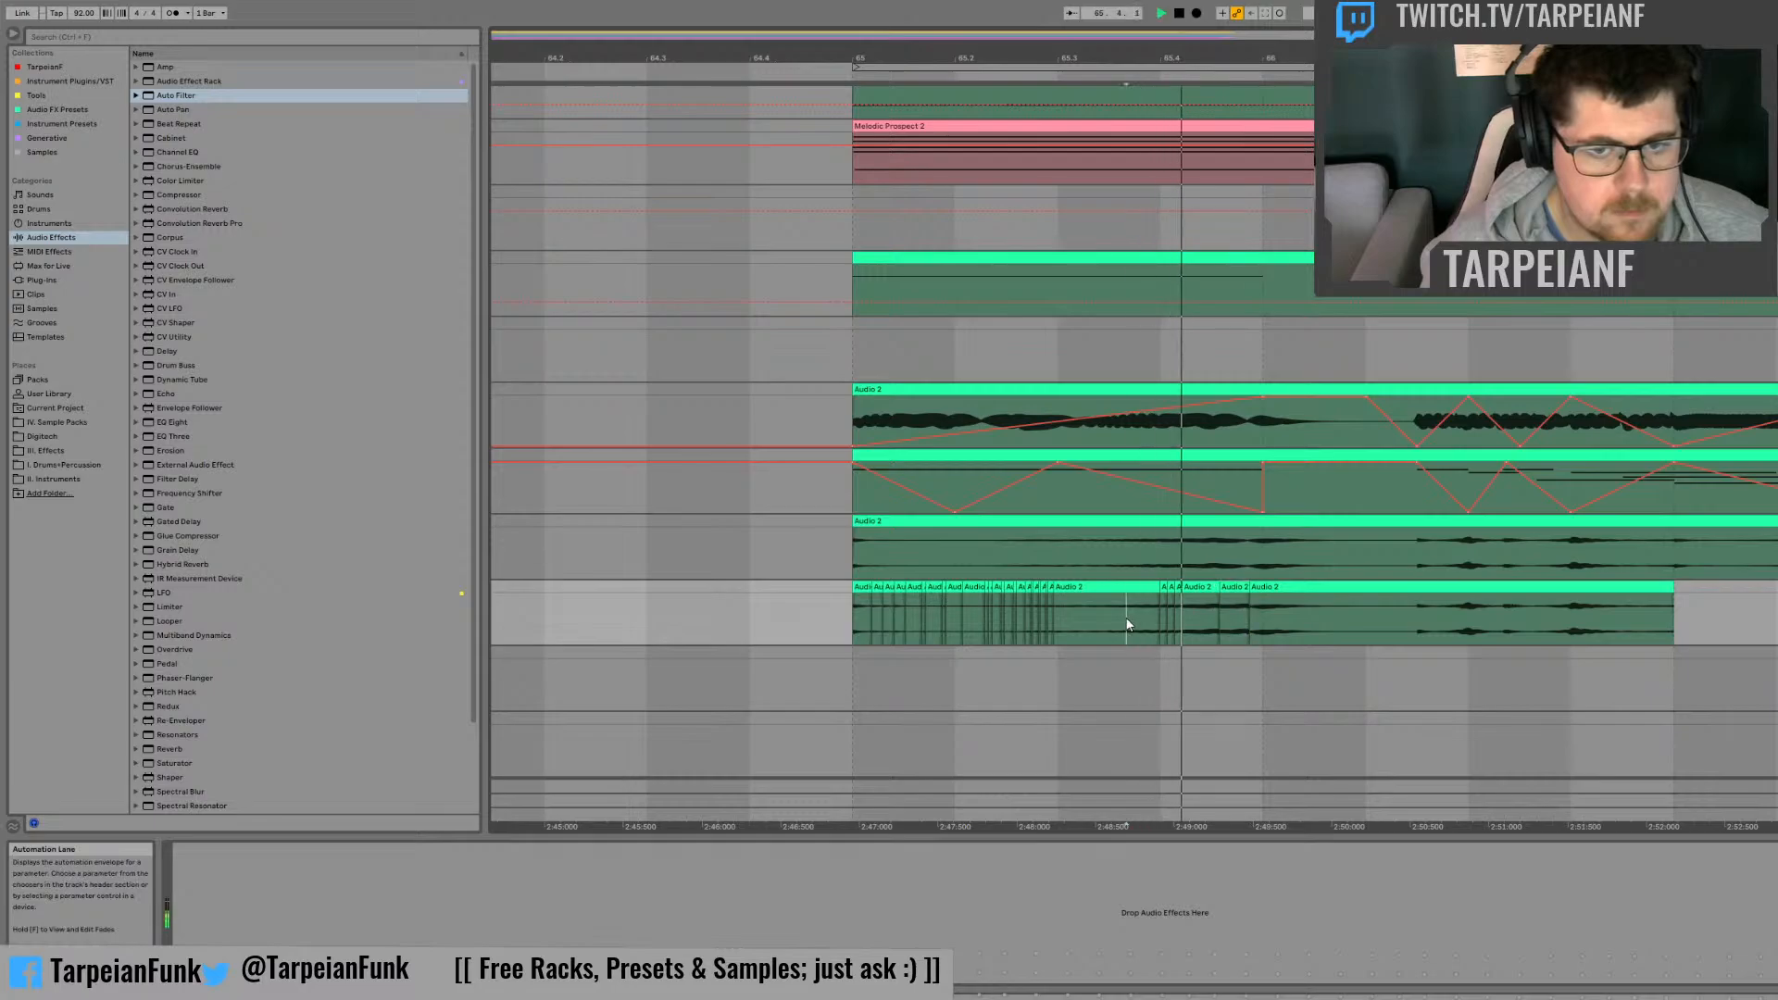
Step: Play from just before beat 65.4 and duplicate a short slice between bar 66 and beat 66.2 four times
{"action": "key", "text": "space"}
{"action": "key", "text": "space"}
{"action": "key", "text": "space"}
{"action": "key", "text": "ctrl+z"}
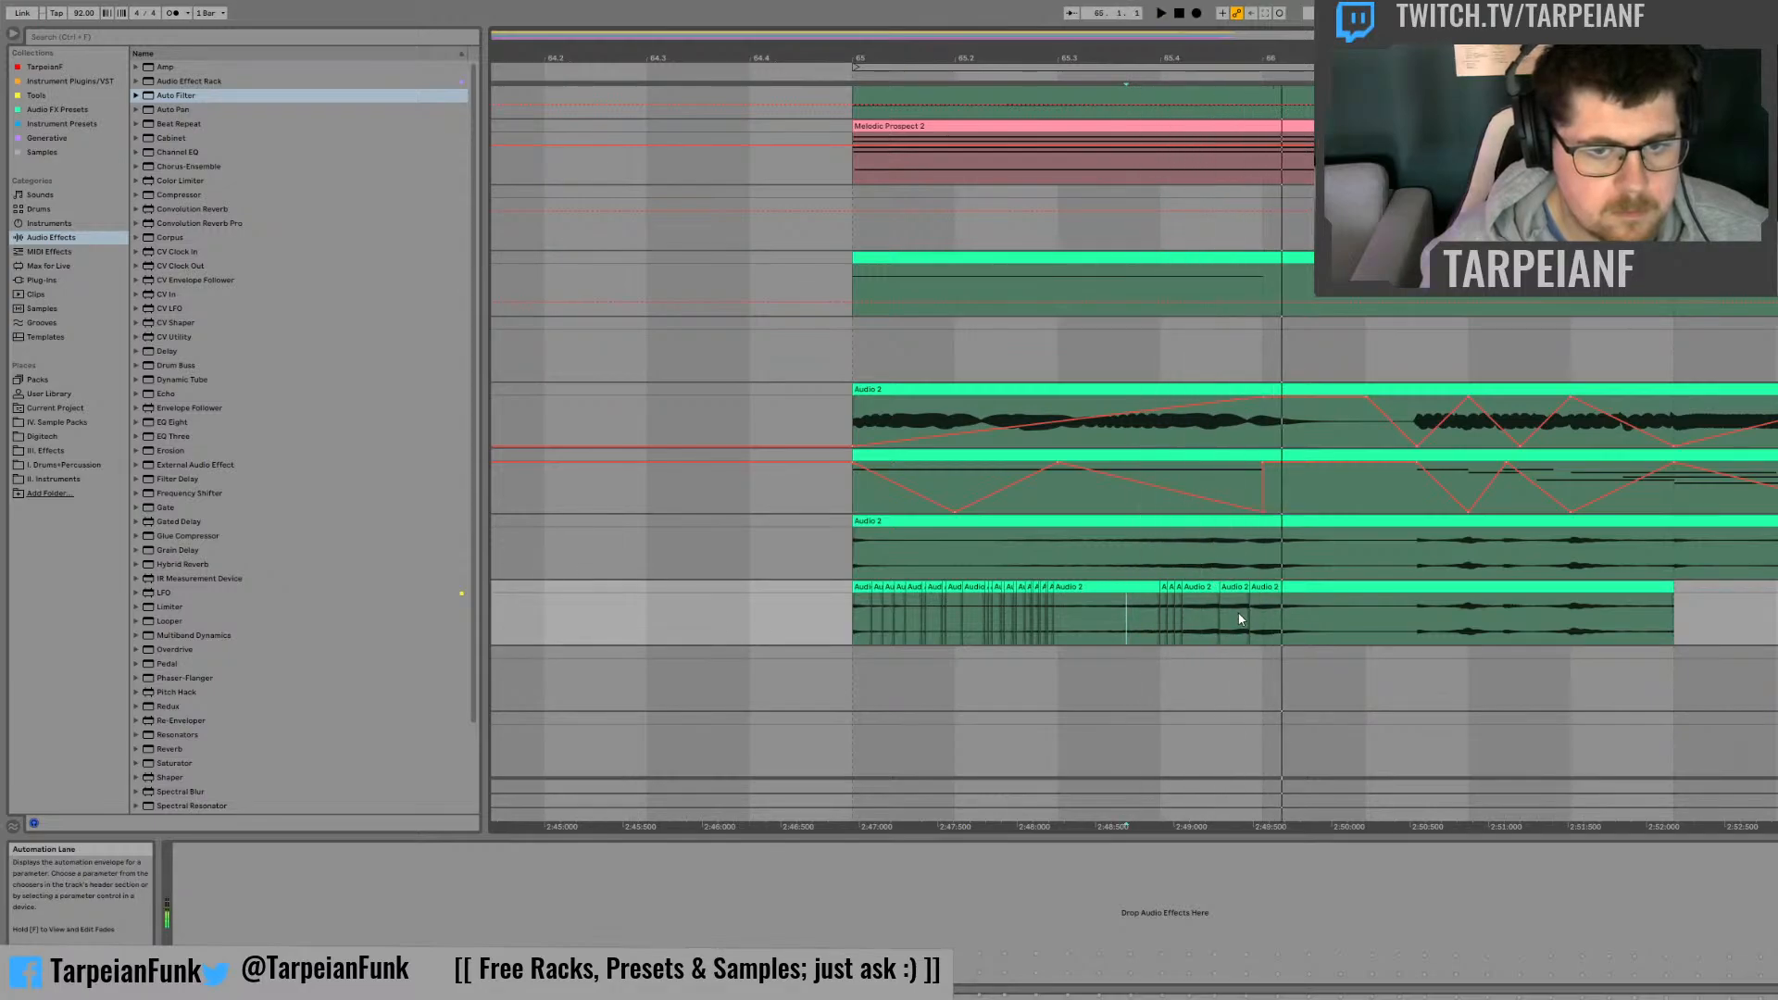
{"action": "left_click", "coordinate": [1154, 615]}
{"action": "key", "text": "space"}
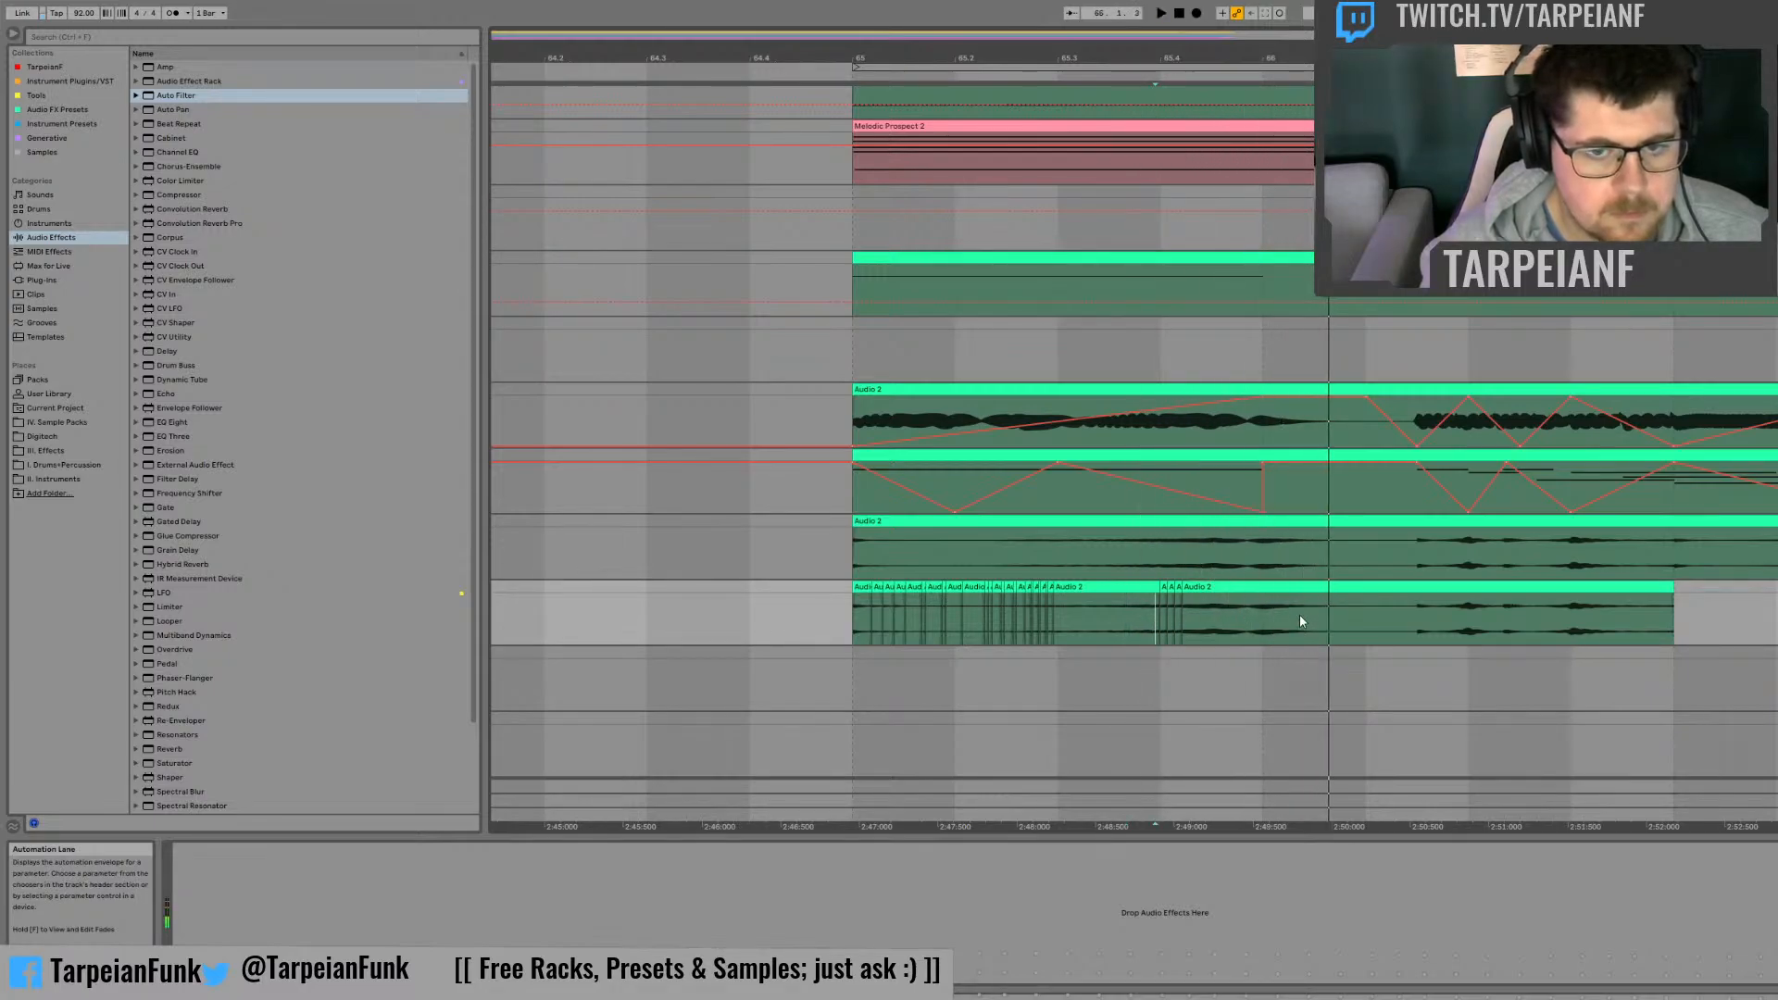
{"action": "key", "text": "space"}
{"action": "left_click_drag", "start_coordinate": [1300, 620], "coordinate": [1322, 607]}
{"action": "key", "text": "ctrl+d"}
{"action": "key", "text": "ctrl+d"}
{"action": "key", "text": "ctrl+d"}
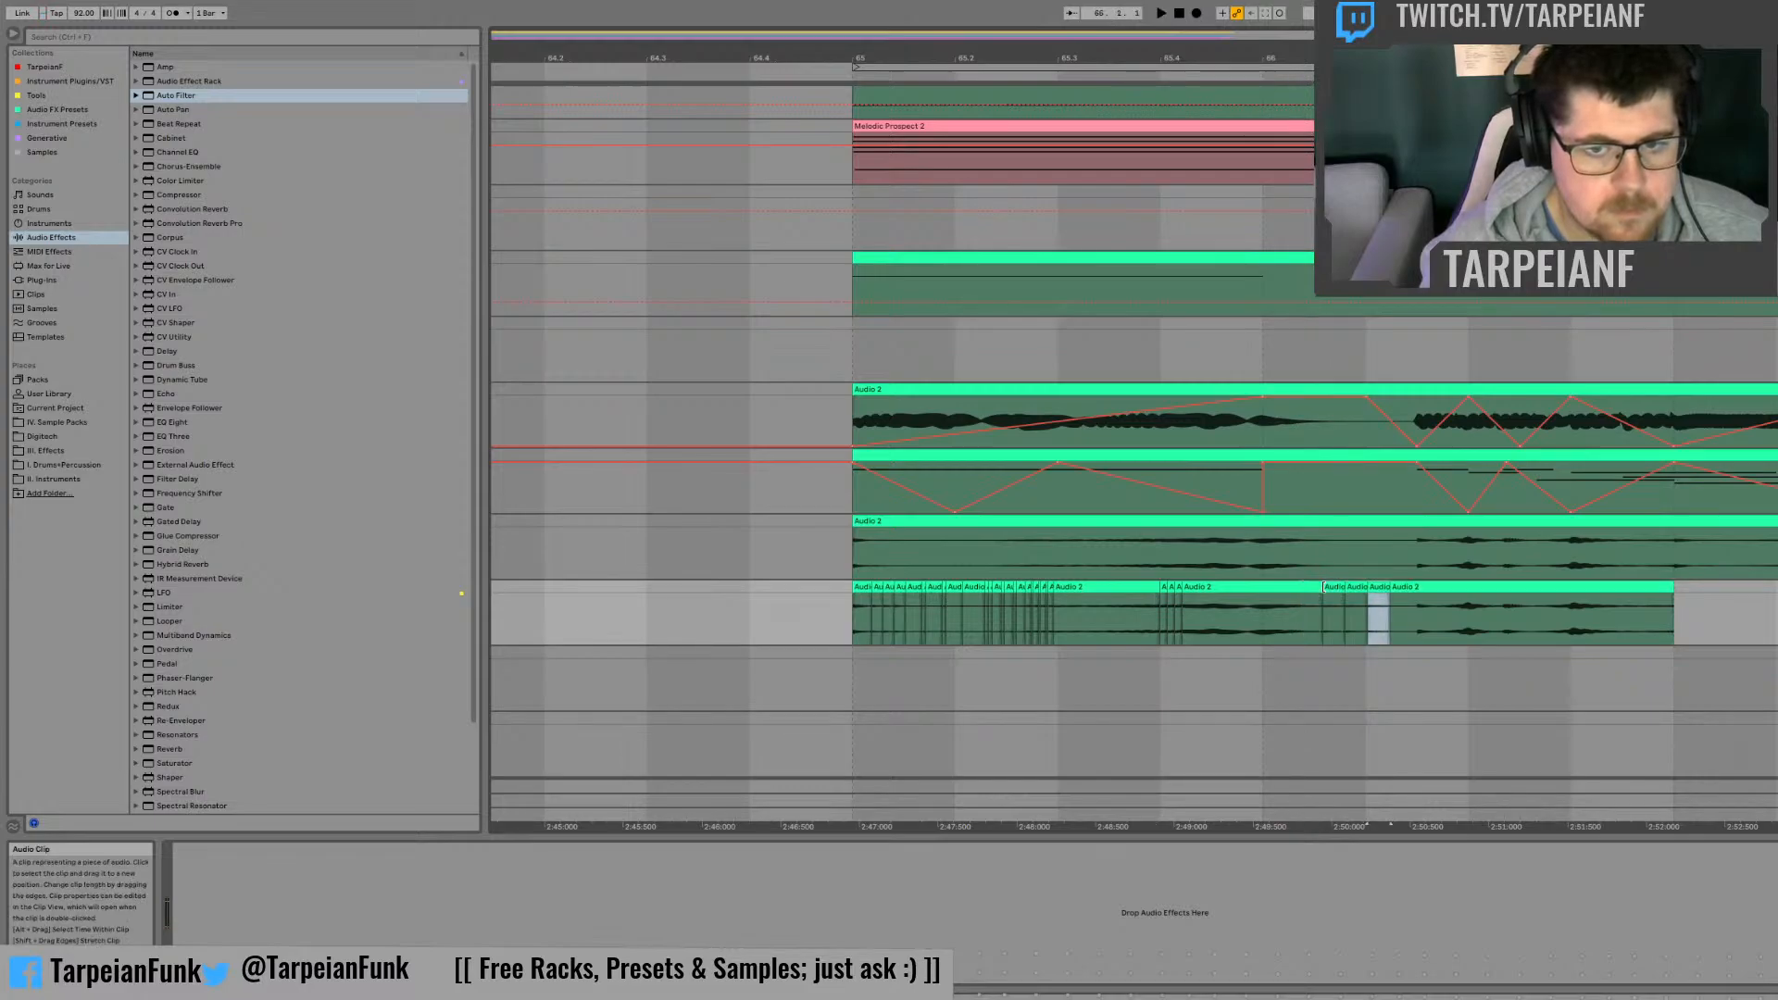
{"action": "key", "text": "ctrl+d"}
Step: Play back the chopped track from just after beat 65.4 and once more from bar 65
{"action": "left_click", "coordinate": [1183, 617]}
{"action": "key", "text": "space"}
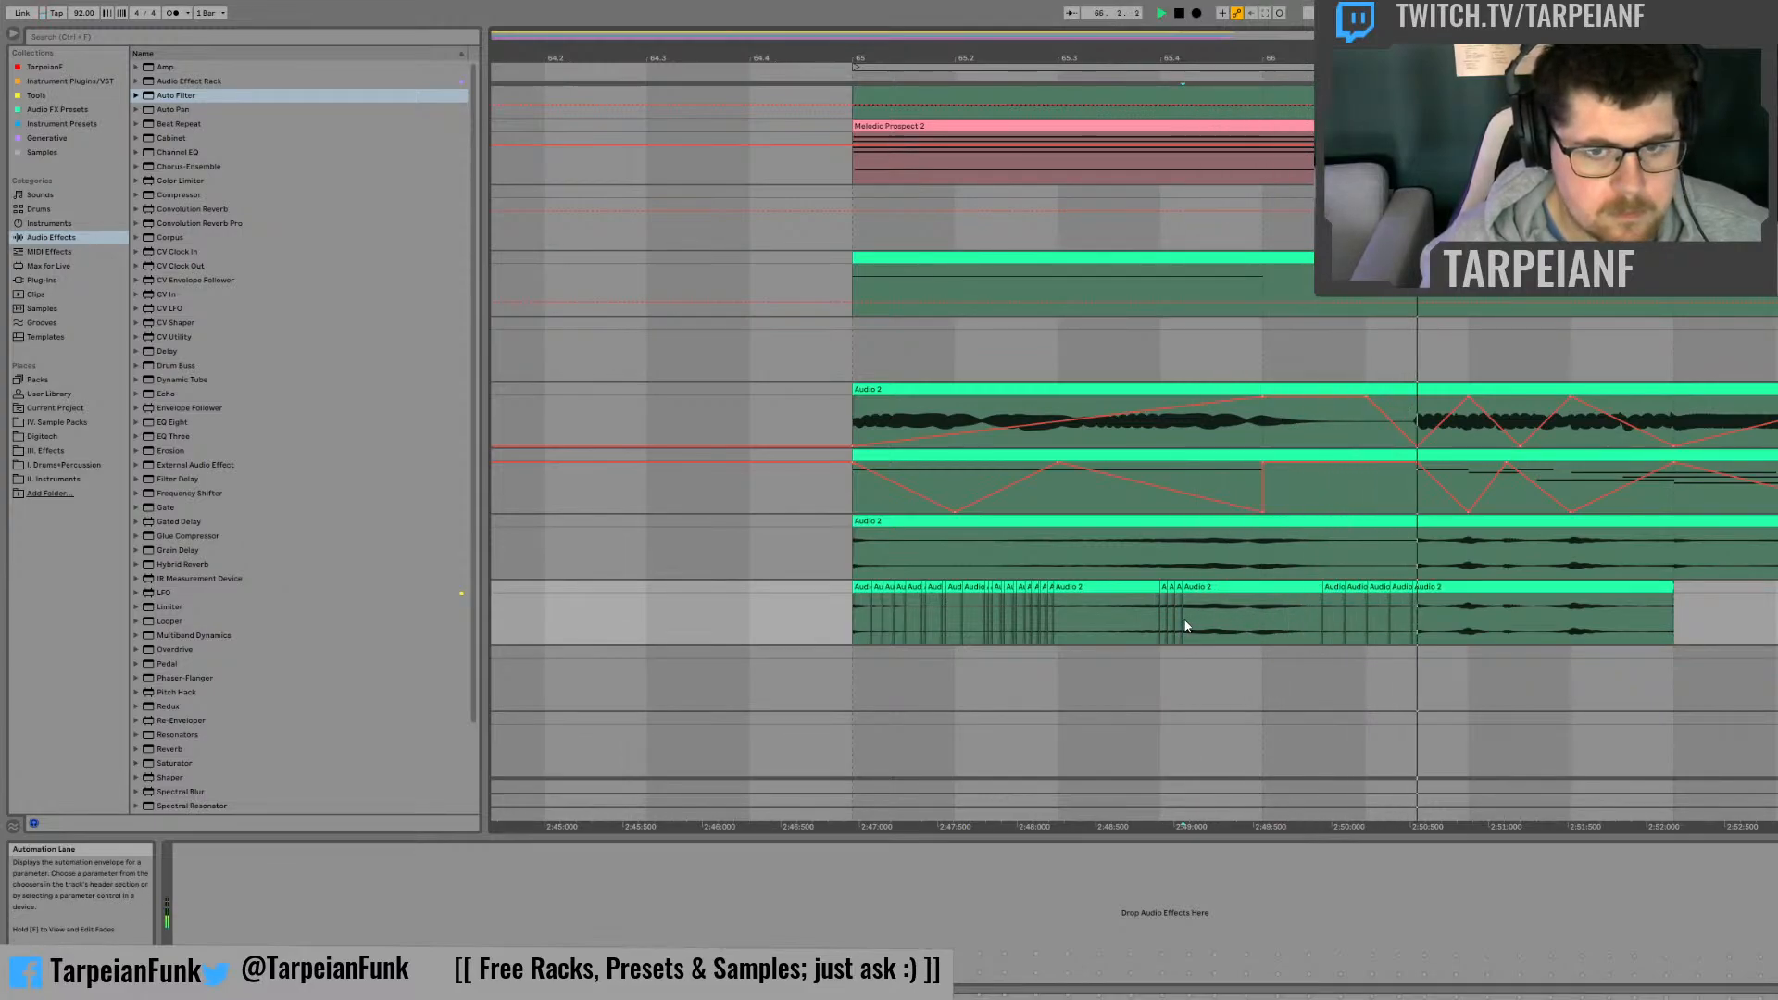
{"action": "key", "text": "space"}
{"action": "key", "text": "space"}
{"action": "key", "text": "space"}
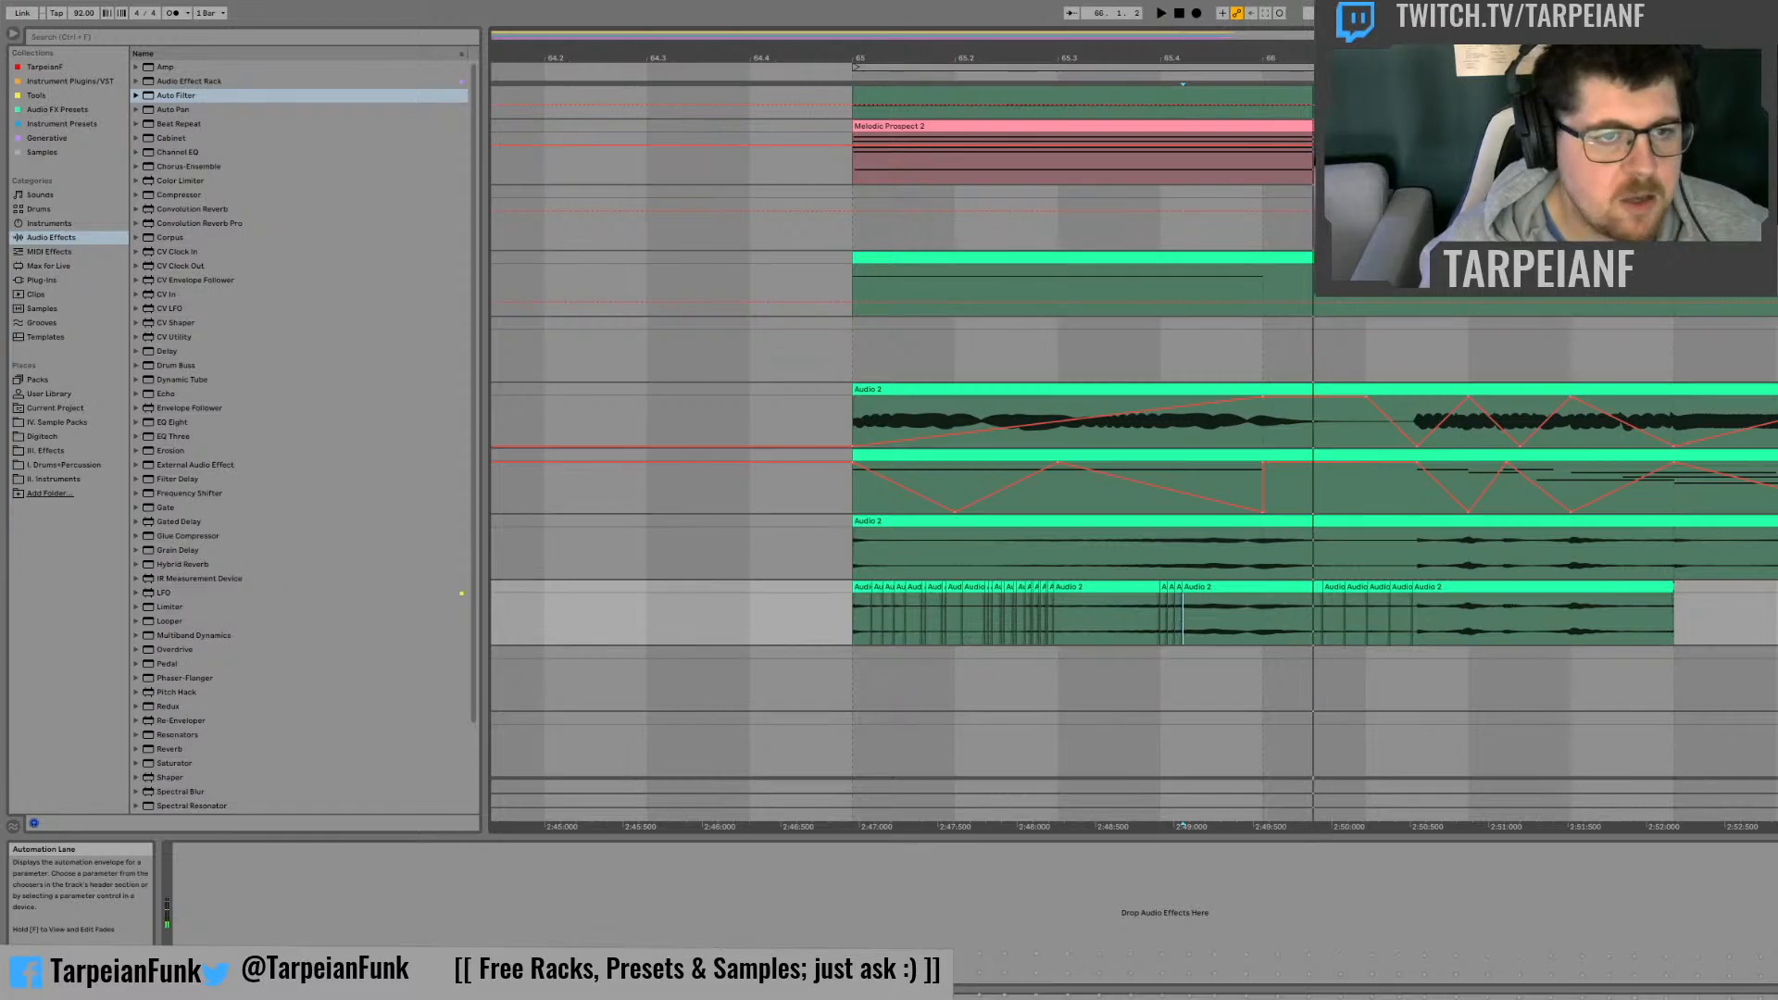
{"action": "left_click", "coordinate": [845, 619]}
{"action": "key", "text": "space"}
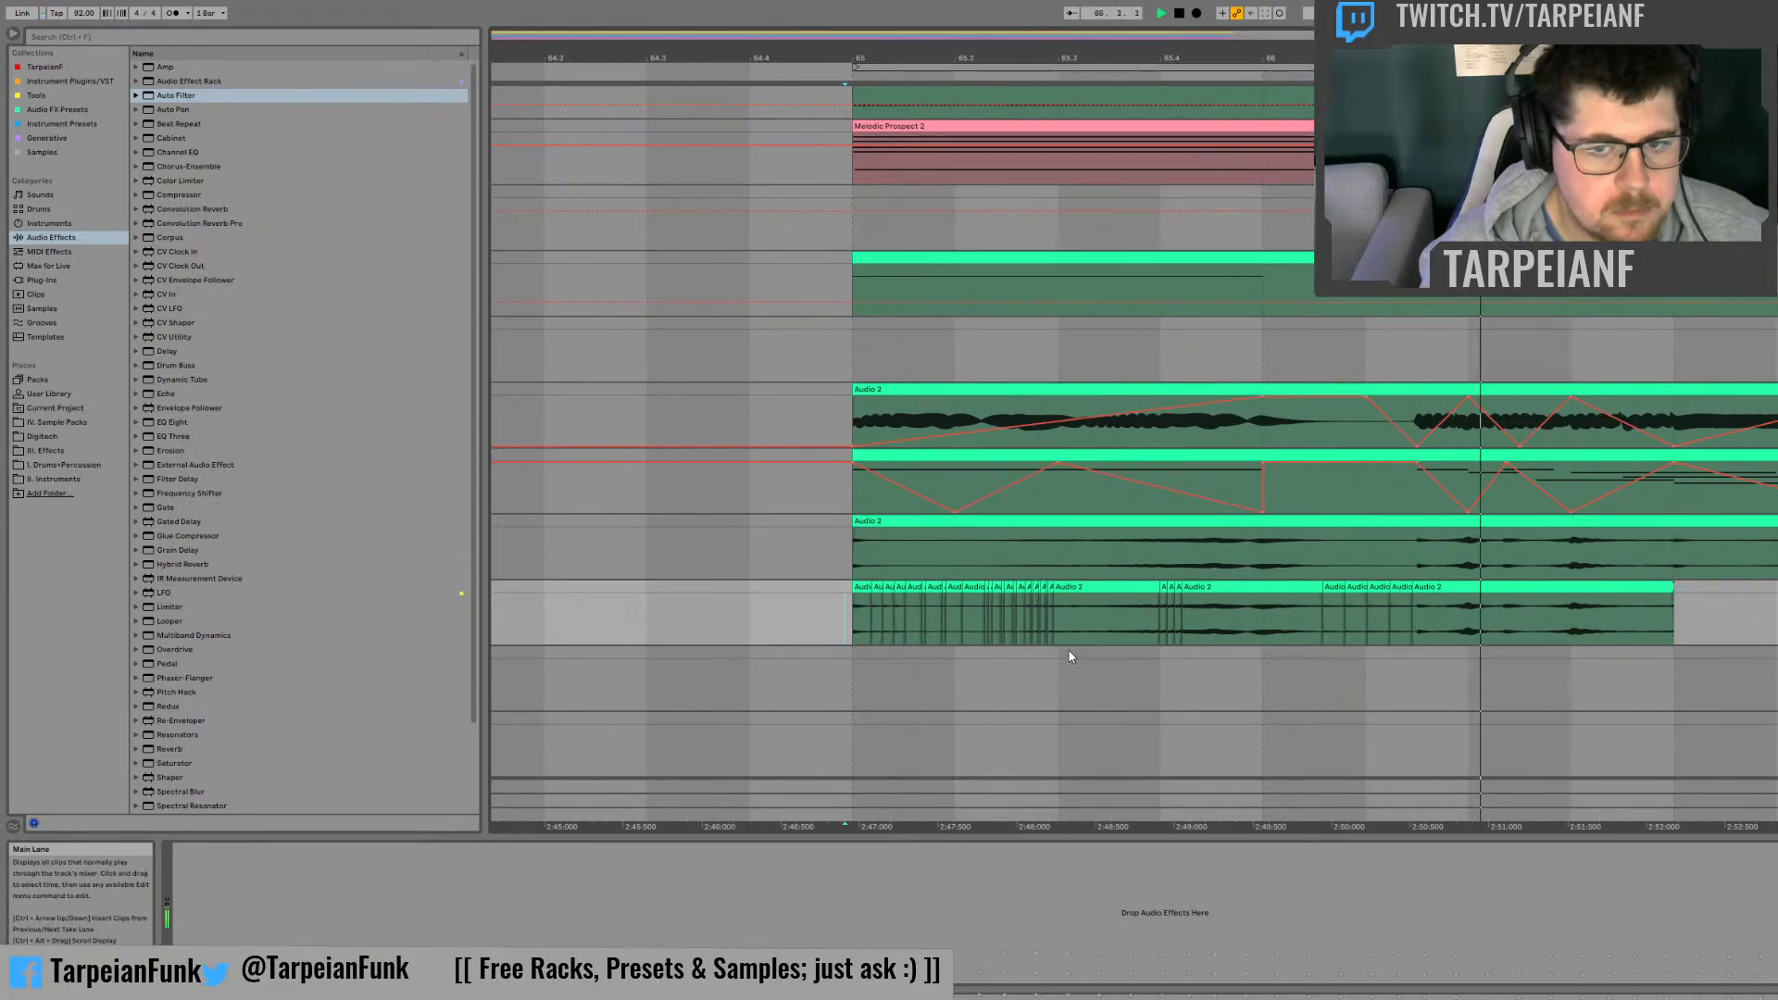
{"action": "key", "text": "space"}
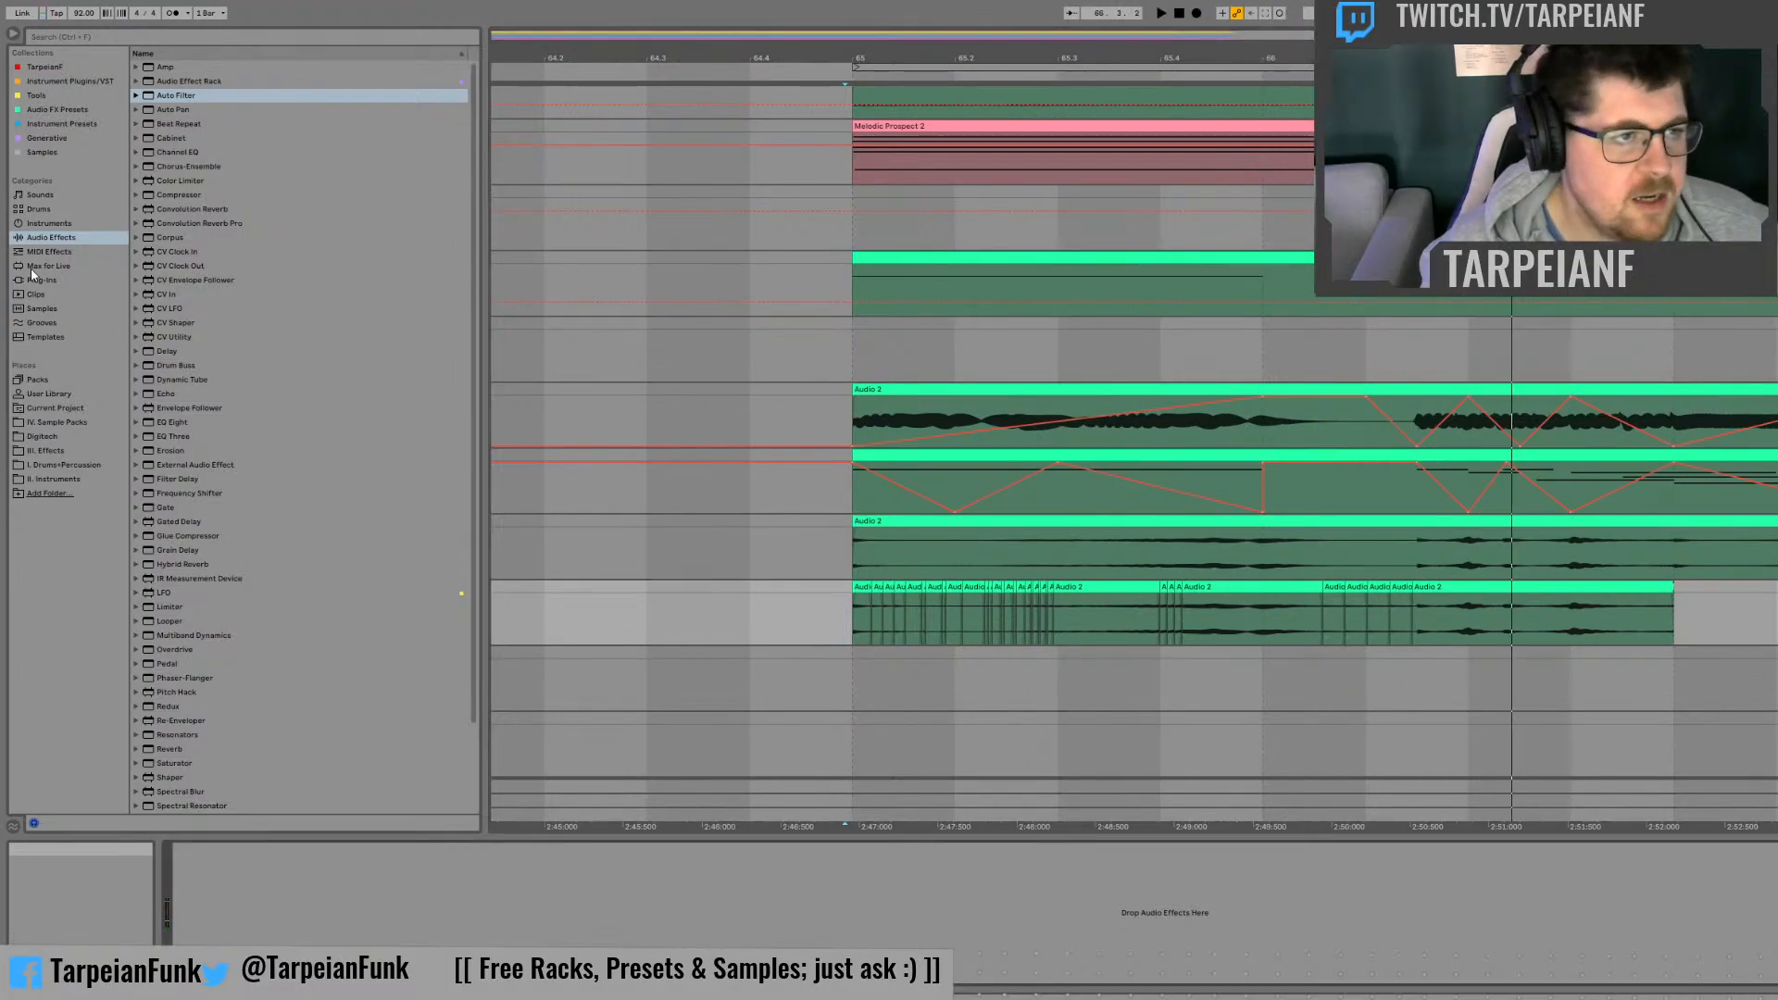
Step: Add a Utility effect to the chopped audio track and show its Balance automation
{"action": "scroll", "coordinate": [260, 708], "scroll_direction": "down", "scroll_amount": 3}
{"action": "left_click", "coordinate": [186, 778]}
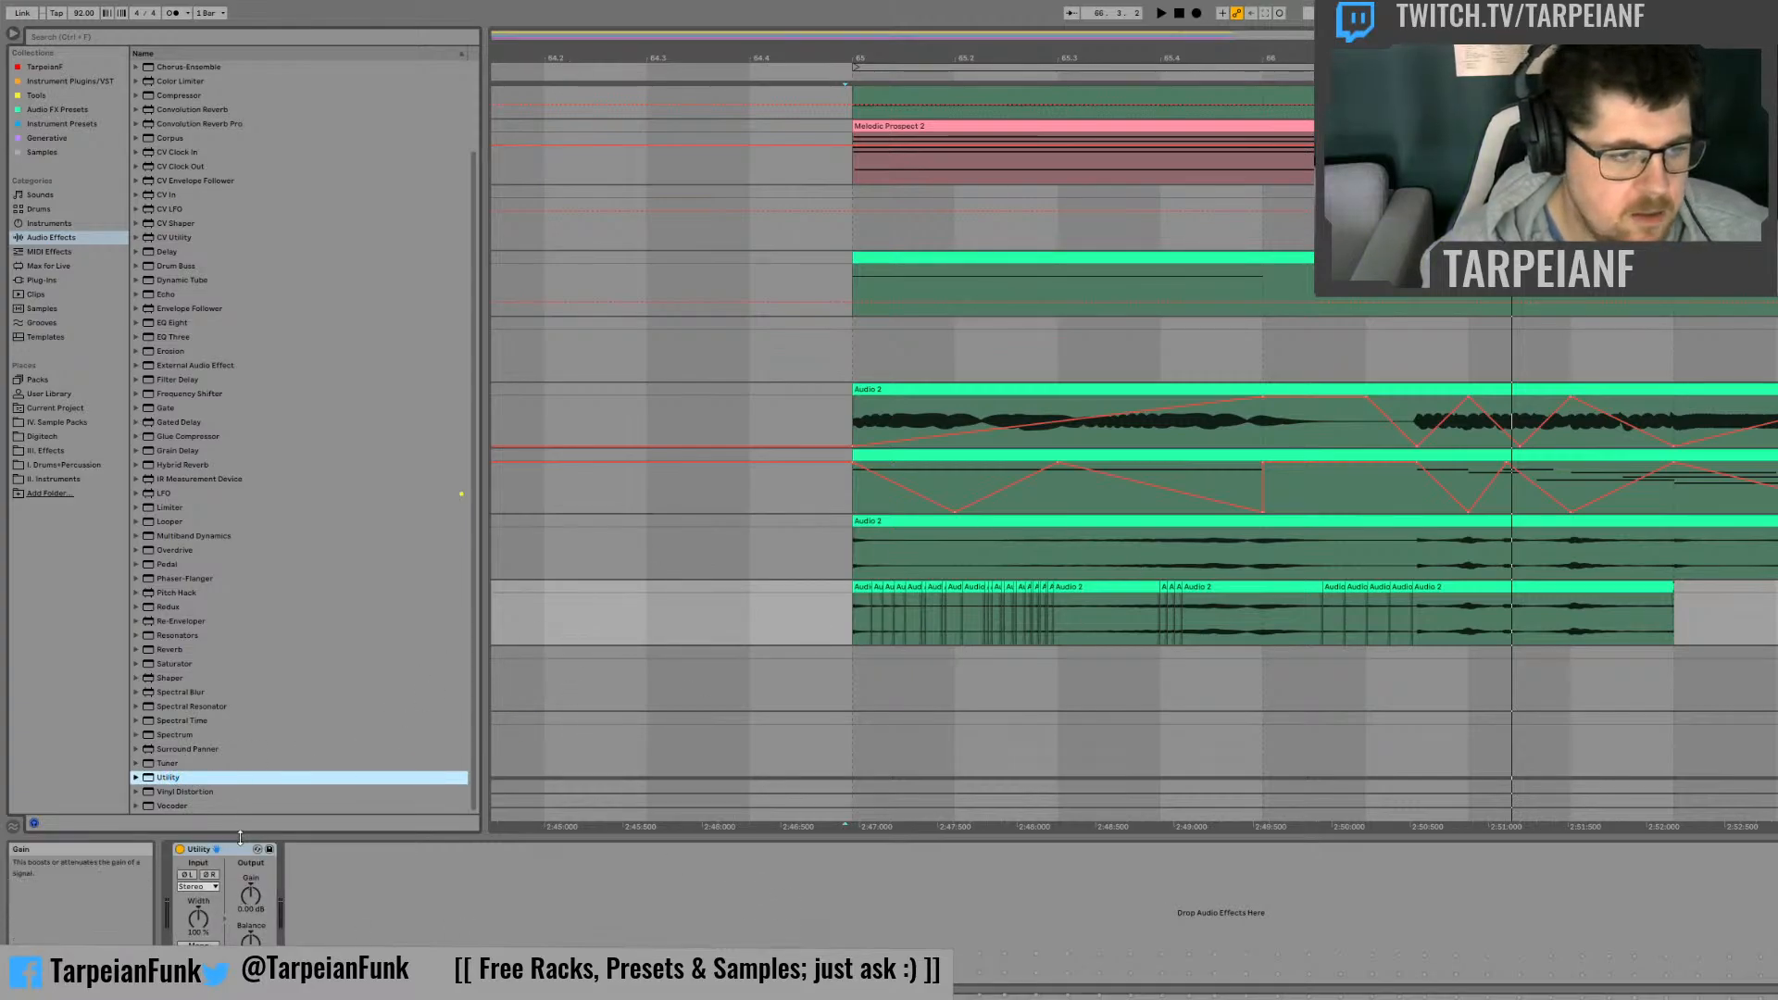
{"action": "left_click", "coordinate": [222, 850]}
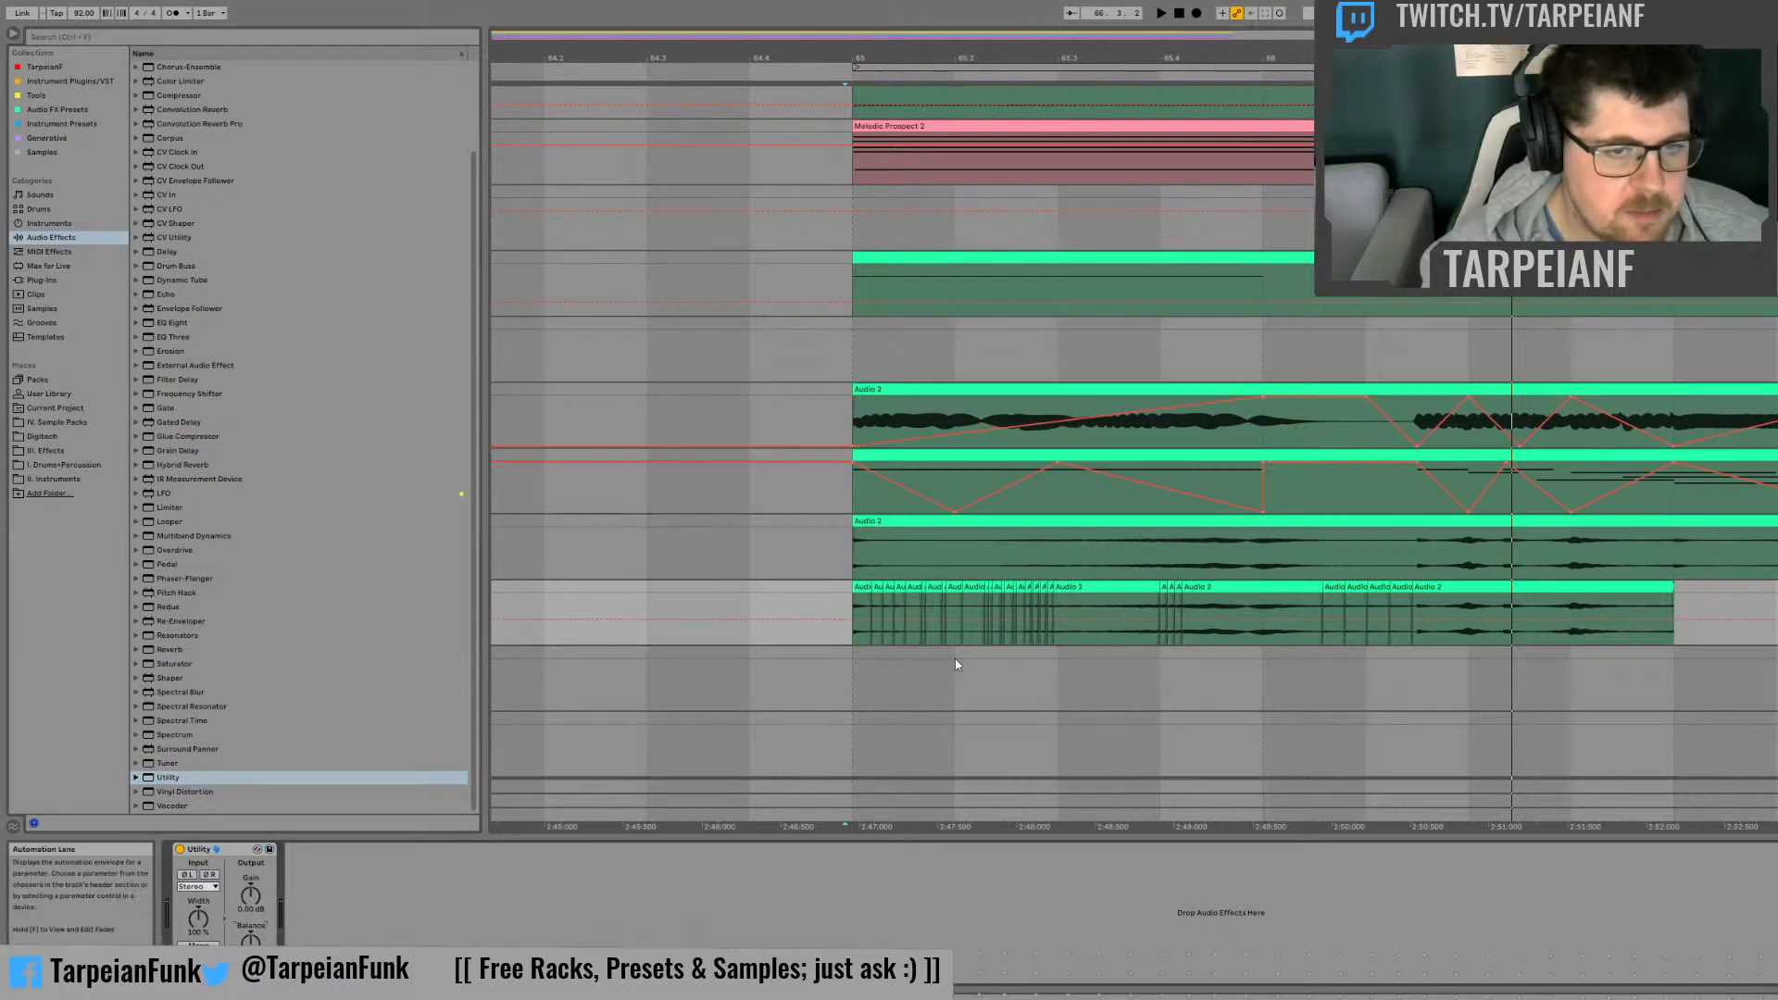
Step: Automate Balance on the first slices from bar 65, with the first one left, the second right and the fourth slightly left
{"action": "left_click", "coordinate": [880, 655]}
{"action": "left_click", "coordinate": [862, 587]}
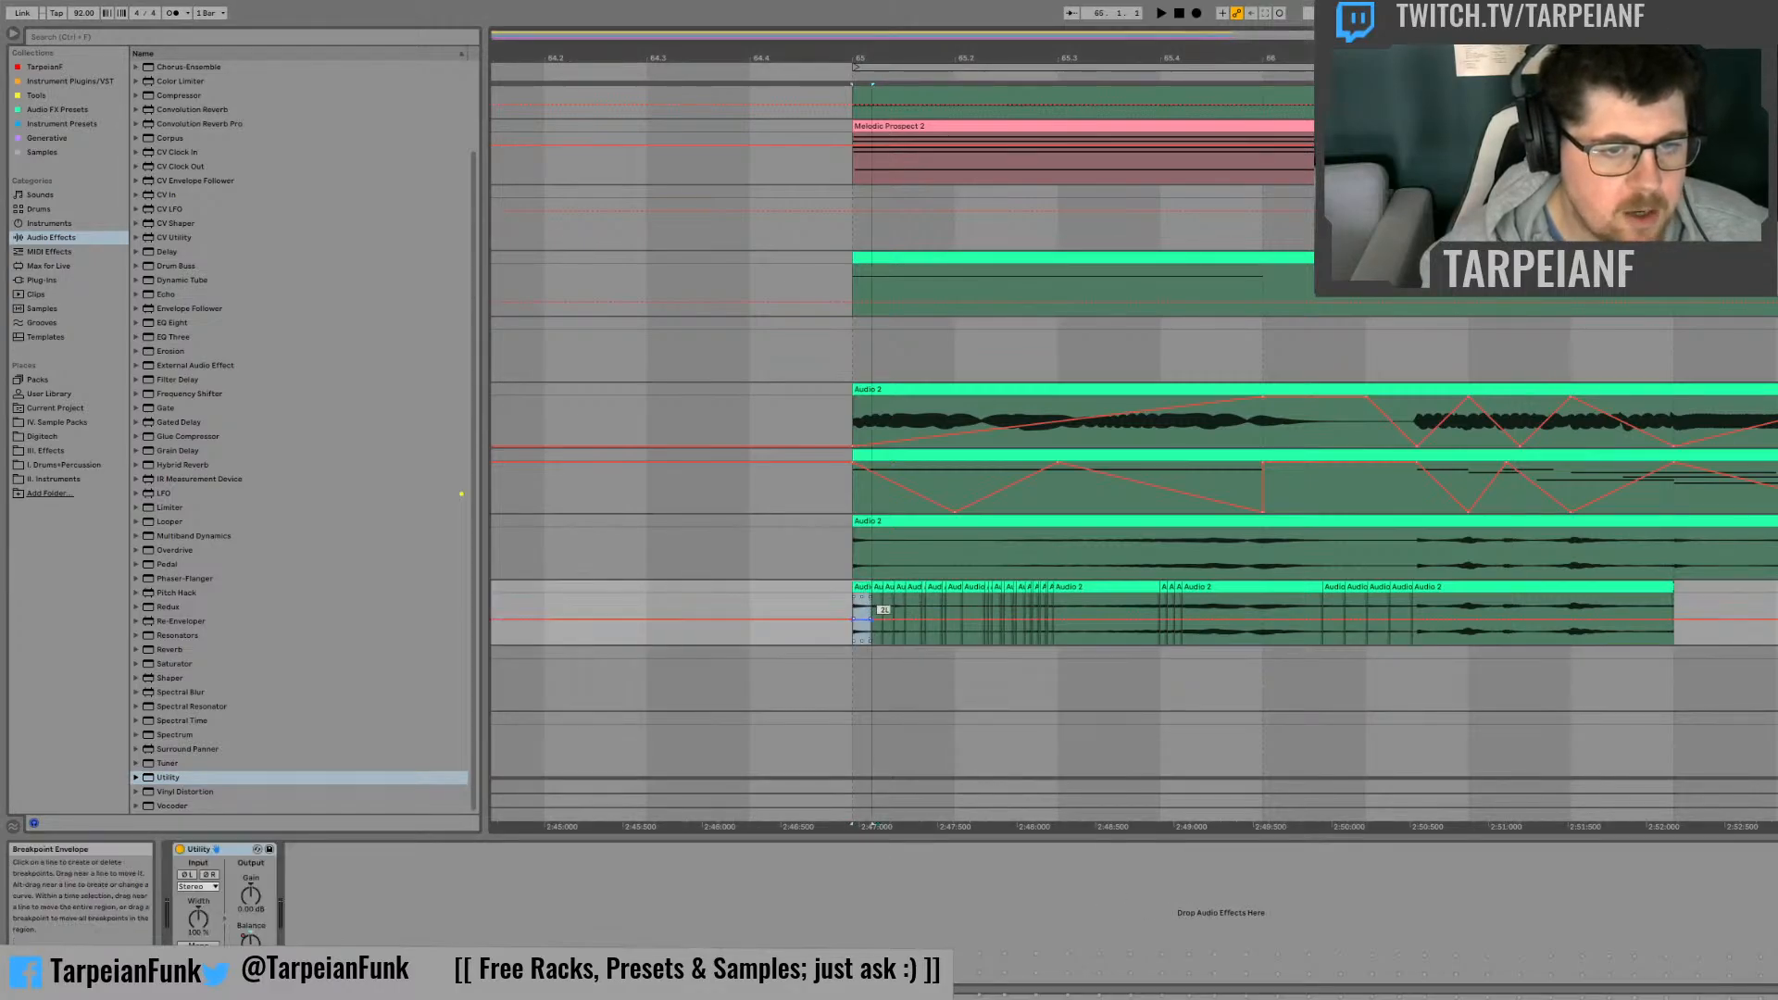
{"action": "left_click", "coordinate": [878, 587]}
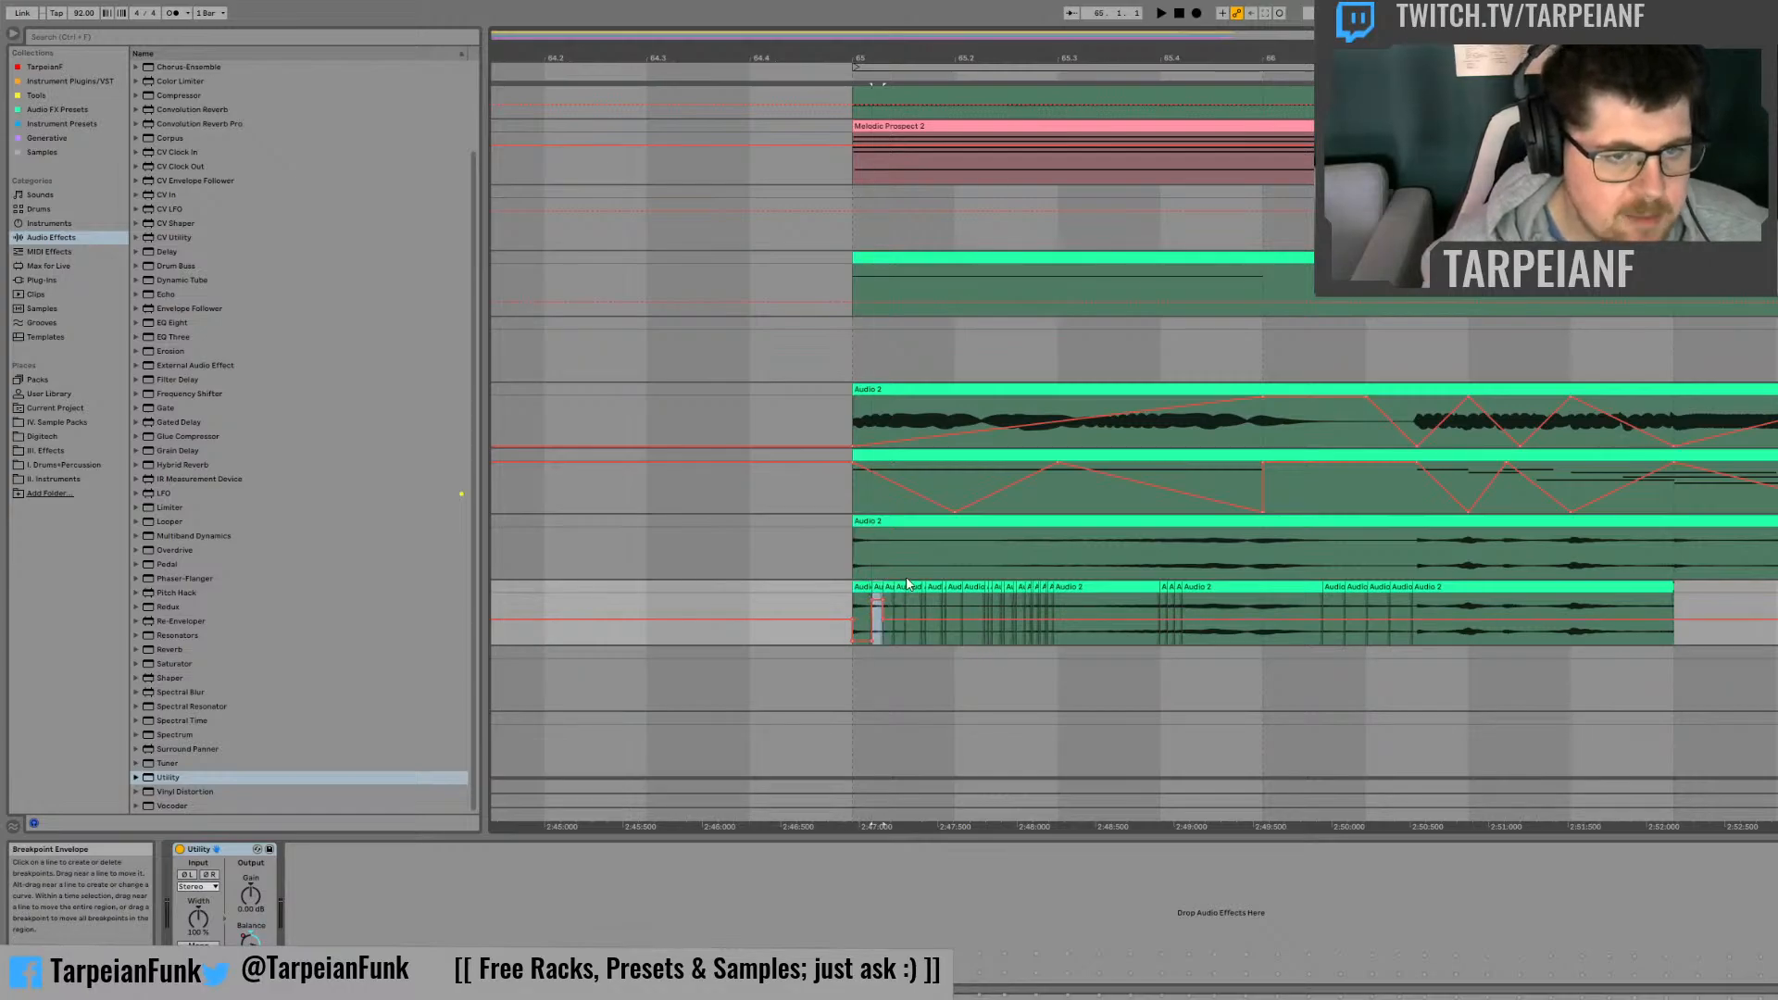
{"action": "left_click", "coordinate": [902, 586]}
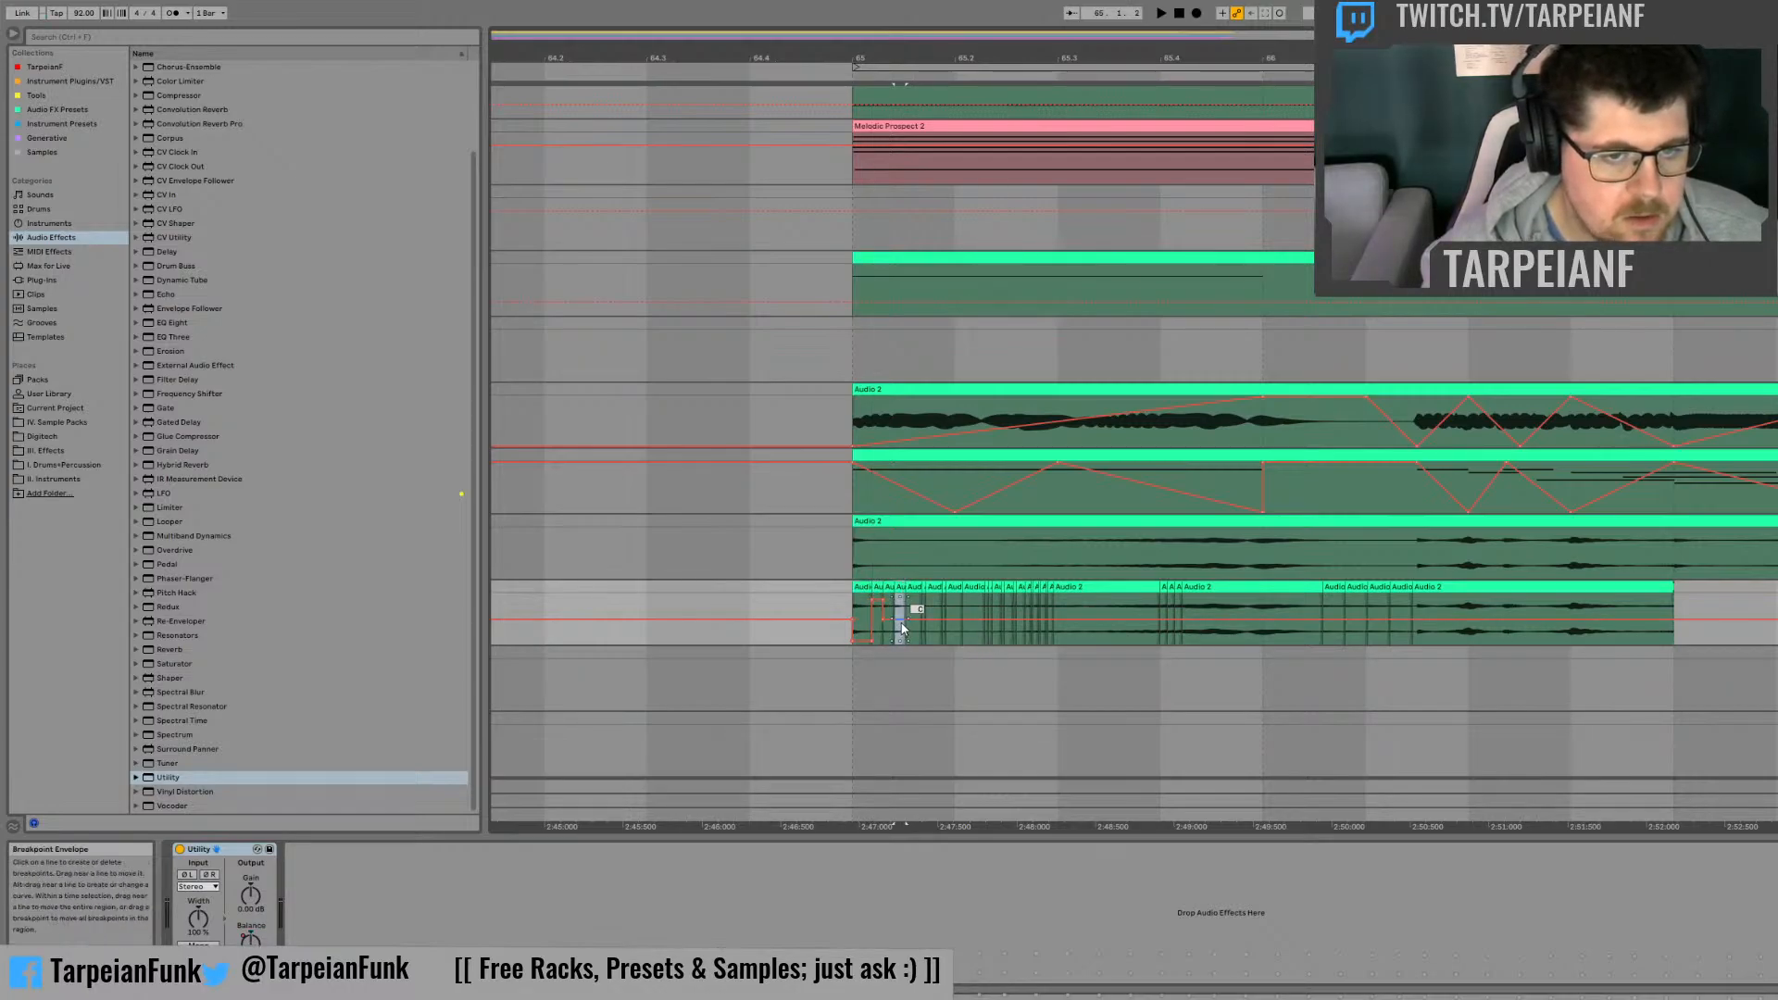
Step: Pan the fifth slice far left, then alternate Balance right and left on the following slices up to just after beat 65.2
{"action": "left_click", "coordinate": [915, 586]}
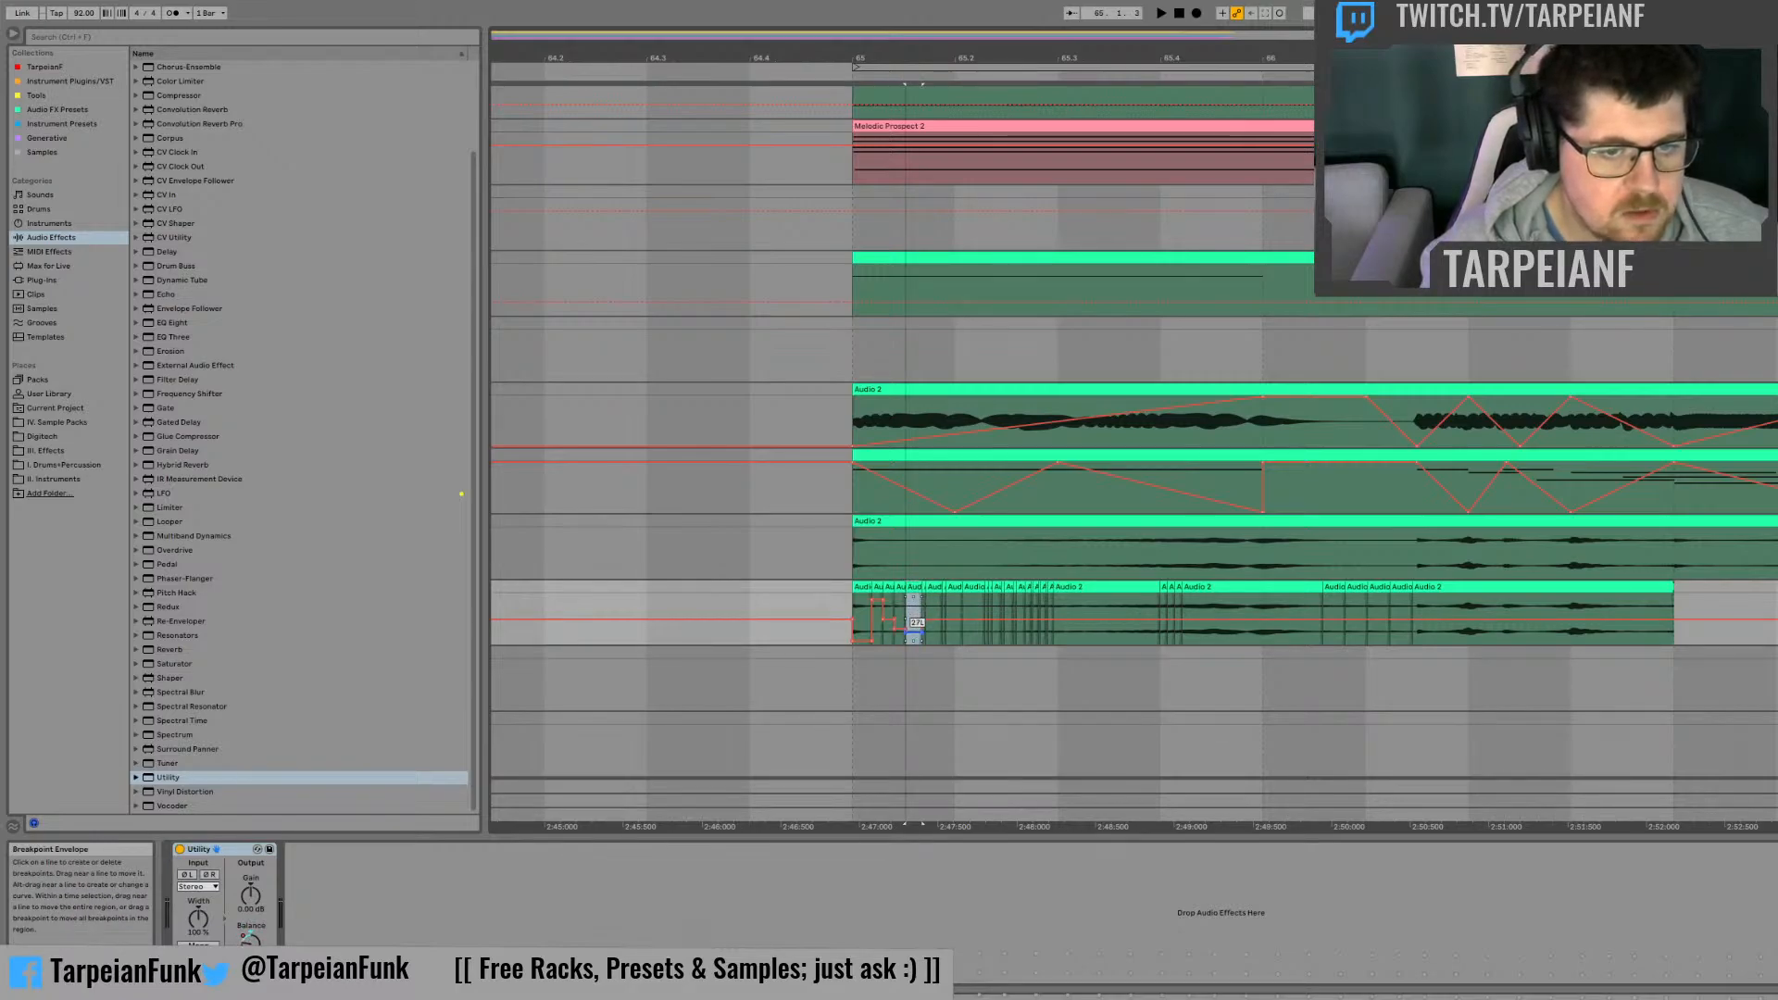
{"action": "left_click", "coordinate": [931, 587]}
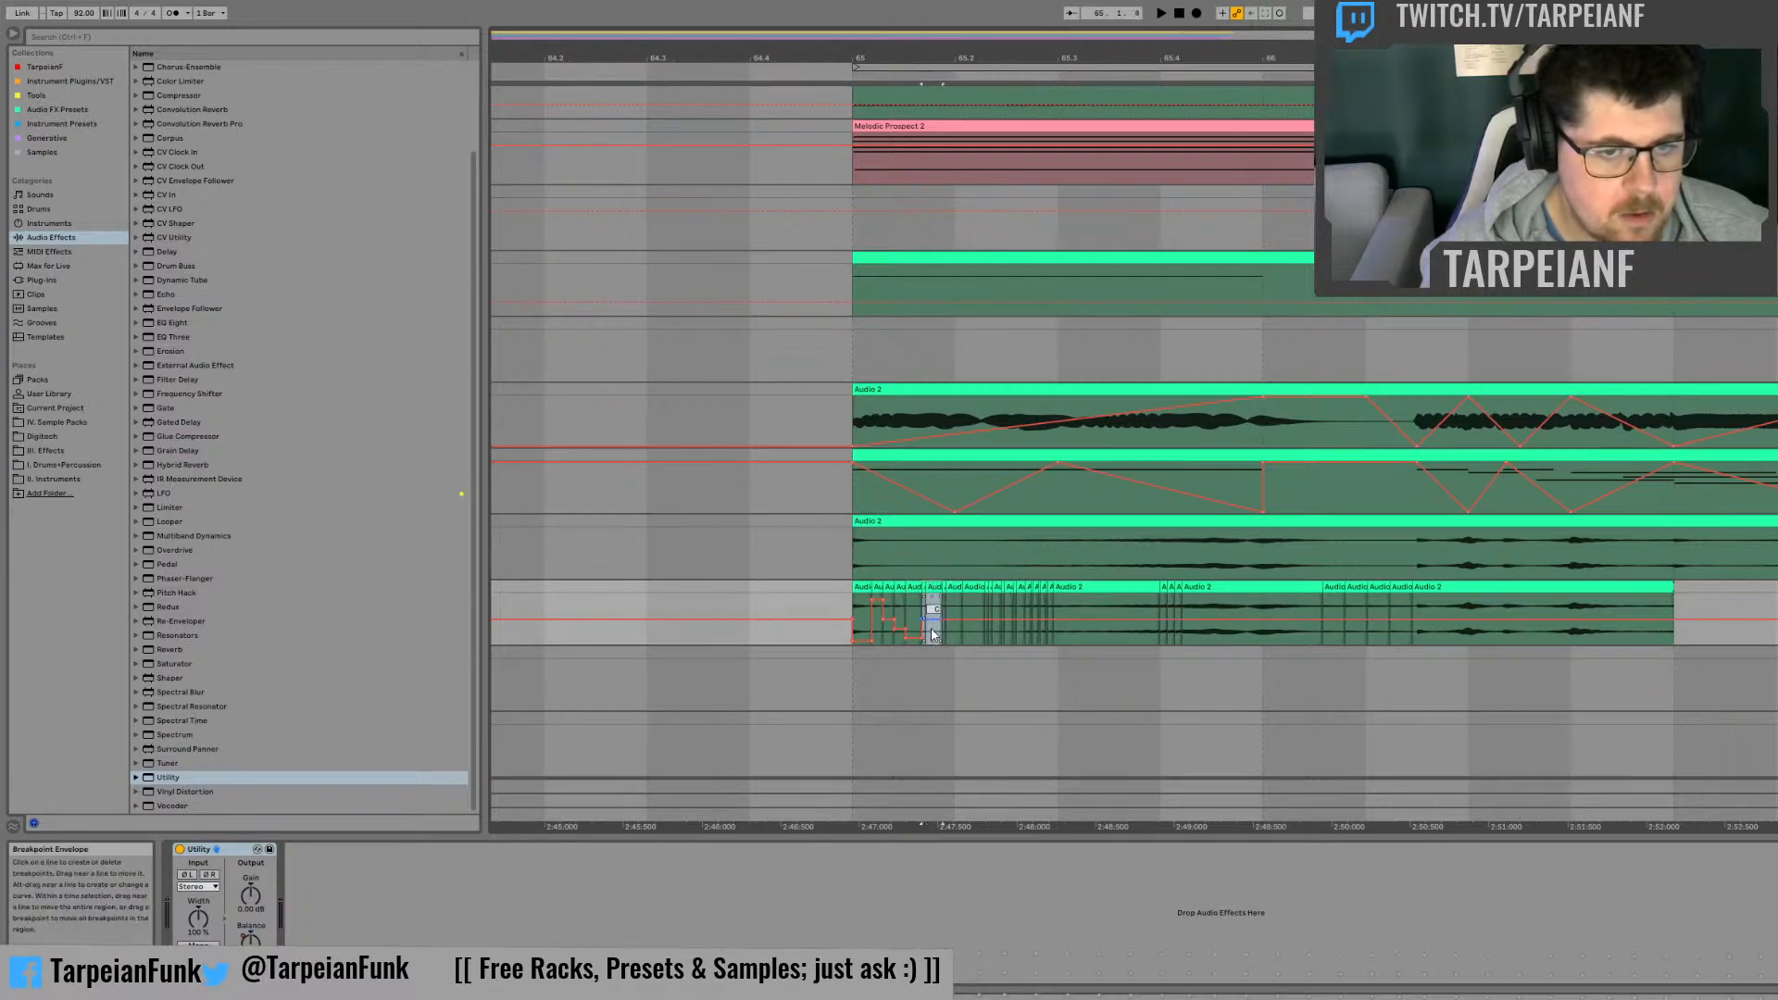
{"action": "mouse_move", "coordinate": [932, 635]}
{"action": "left_mouse_down"}
{"action": "mouse_move", "coordinate": [934, 601]}
{"action": "mouse_move", "coordinate": [954, 631]}
{"action": "left_mouse_up"}
{"action": "left_click", "coordinate": [955, 587]}
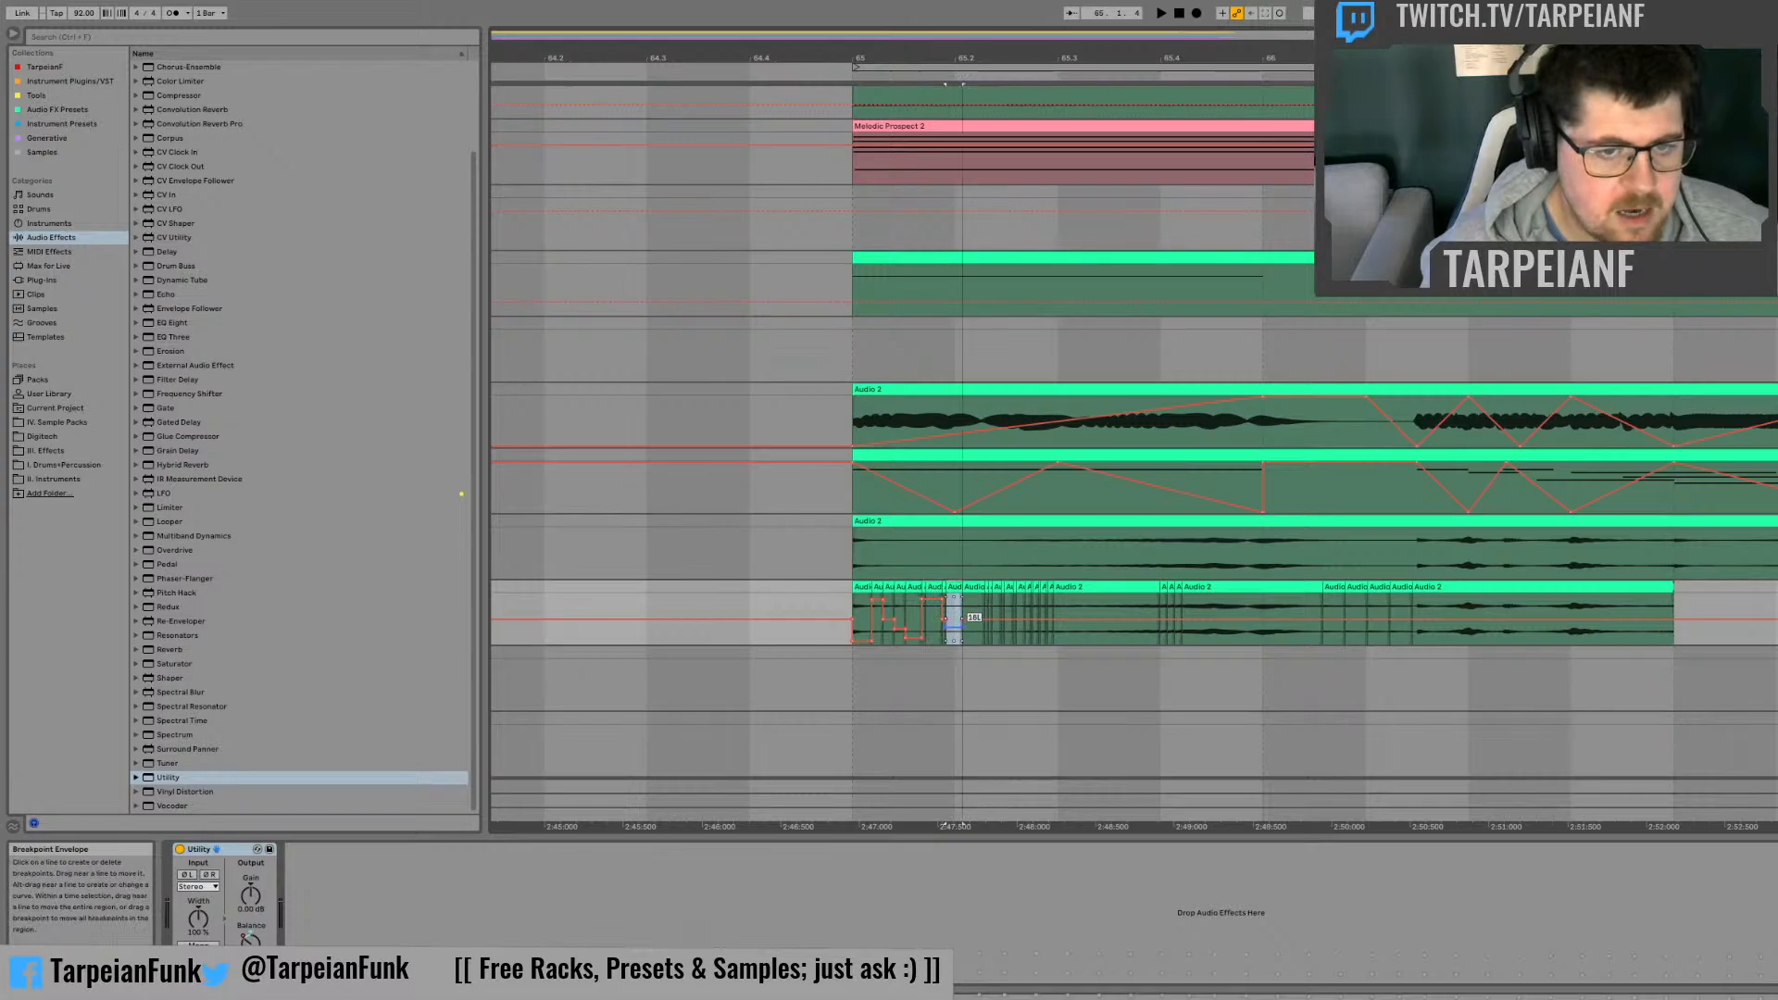
{"action": "left_click", "coordinate": [977, 587]}
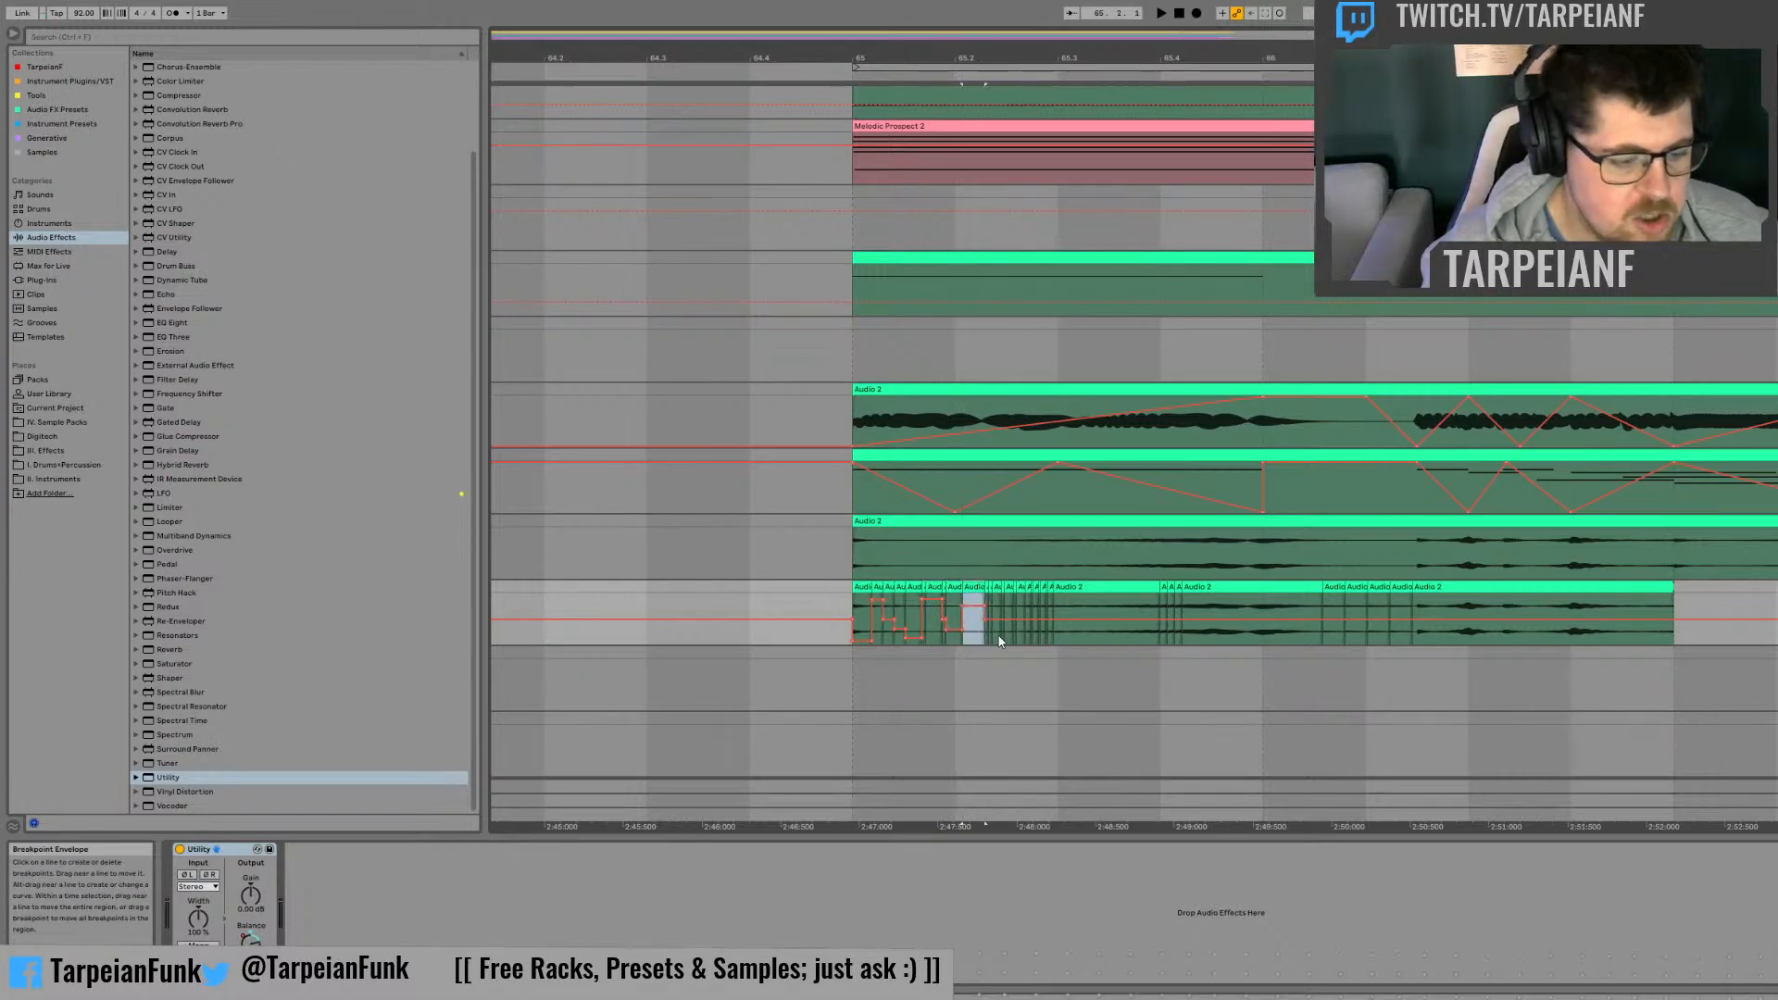
Step: Alternate the Balance automation left and right on the very short slices between beat 65.2 and position 65.2.3
{"action": "left_click", "coordinate": [988, 587]}
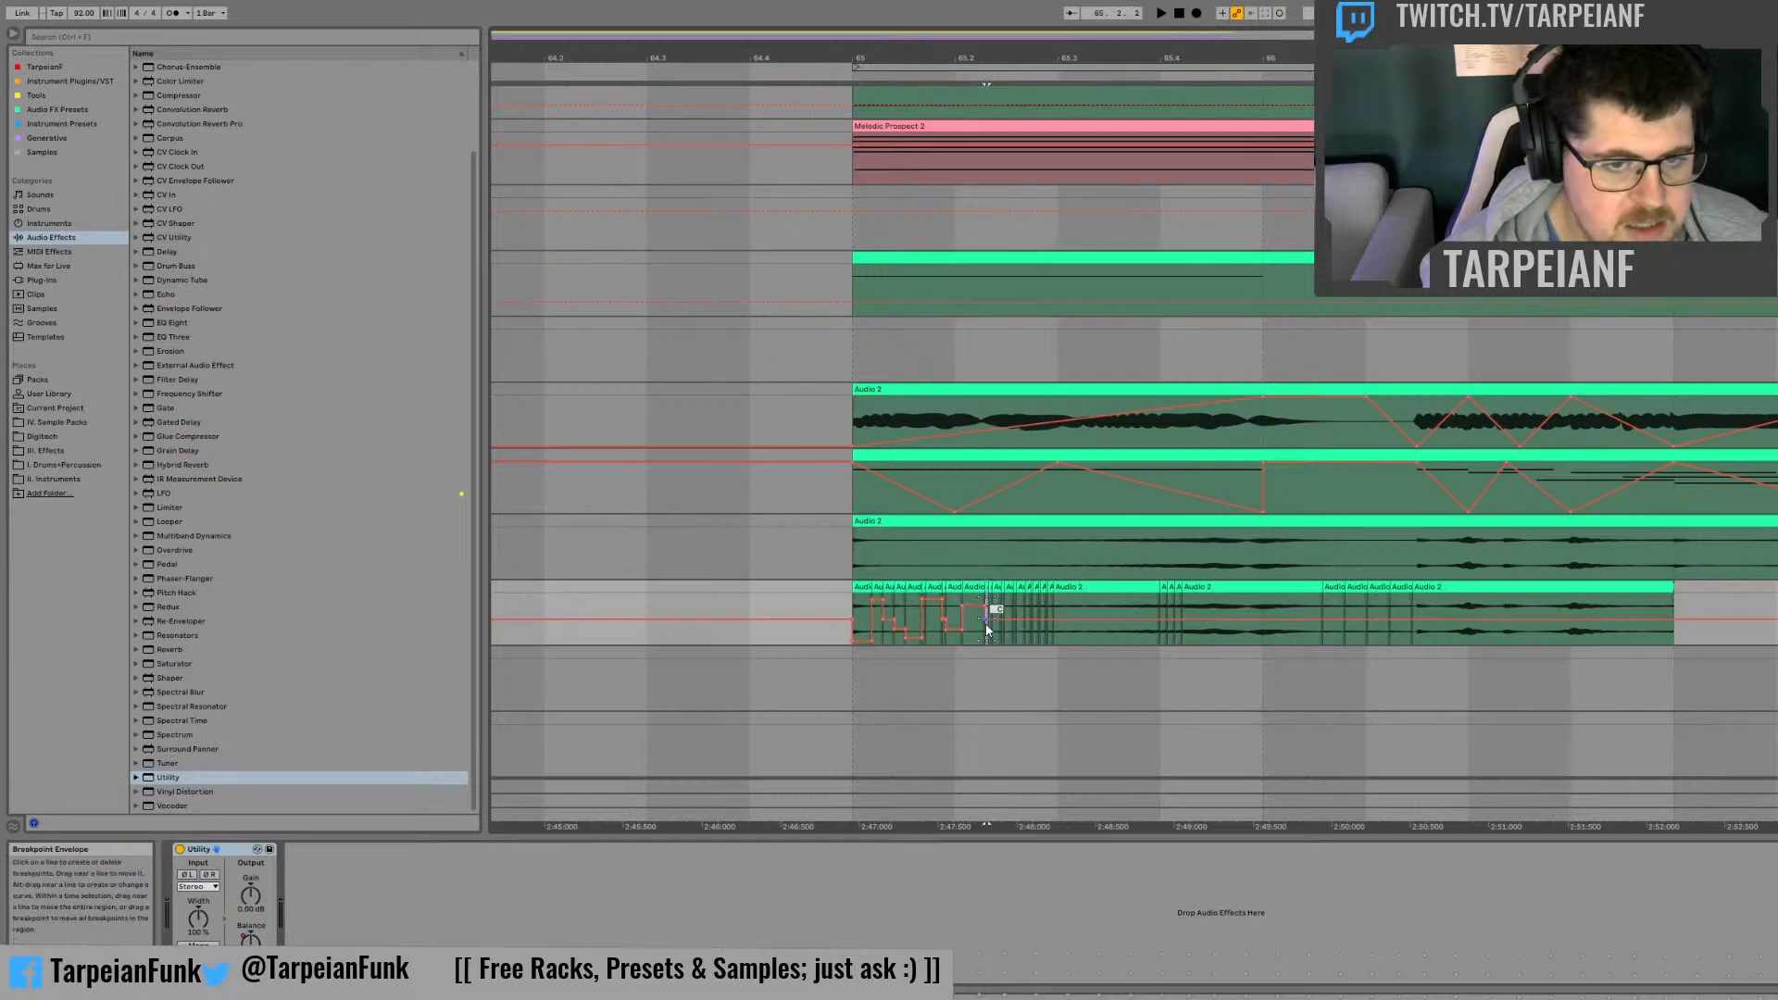
{"action": "left_click_drag", "start_coordinate": [1204, 57], "coordinate": [1292, 106]}
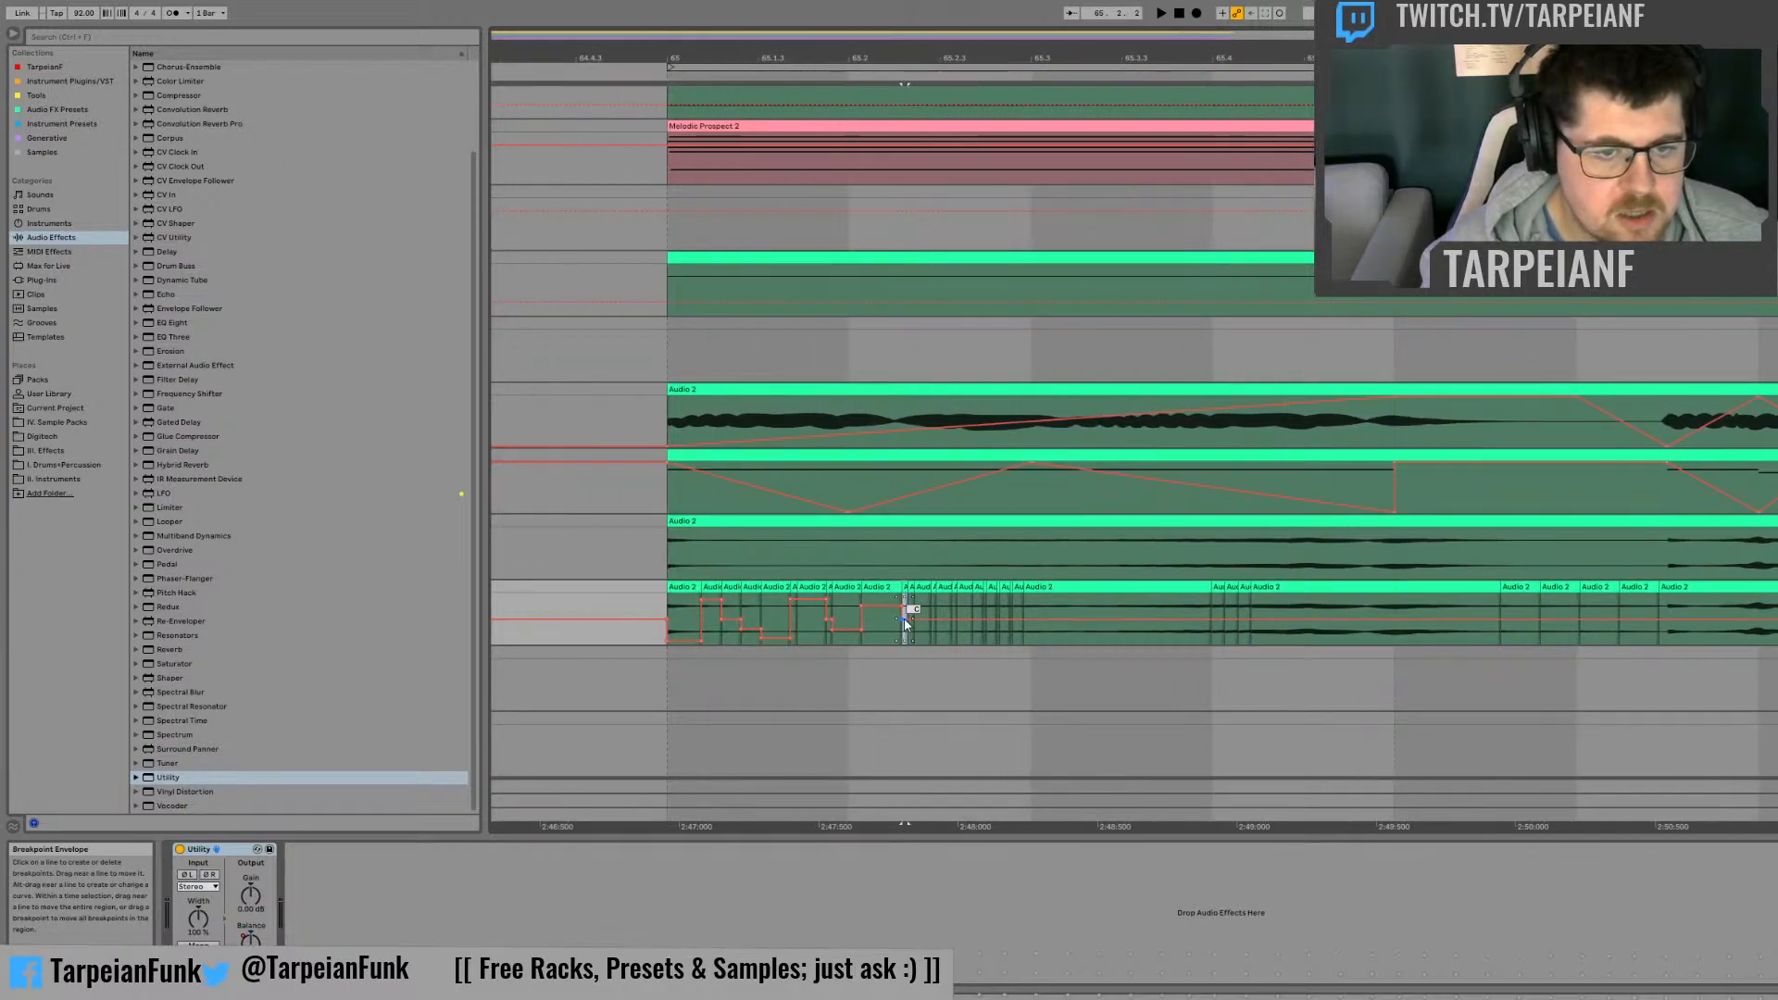
{"action": "left_click_drag", "start_coordinate": [906, 618], "coordinate": [911, 635]}
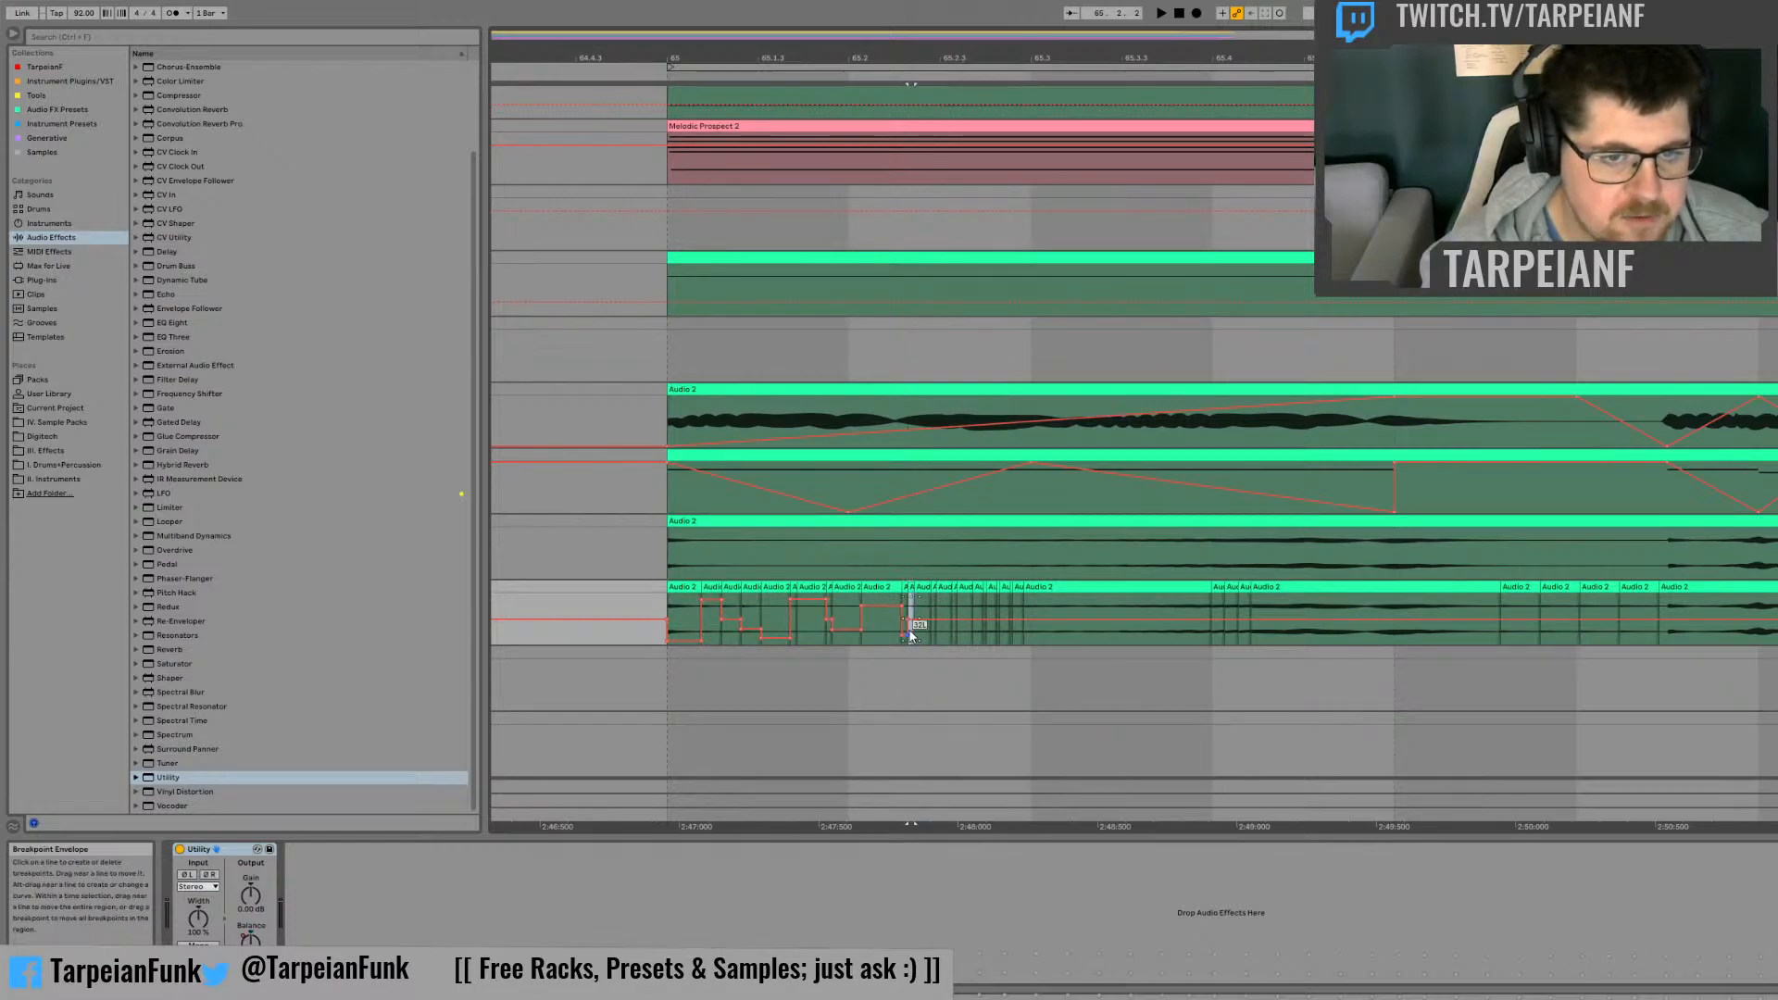
{"action": "left_click", "coordinate": [924, 574]}
{"action": "left_click", "coordinate": [922, 612]}
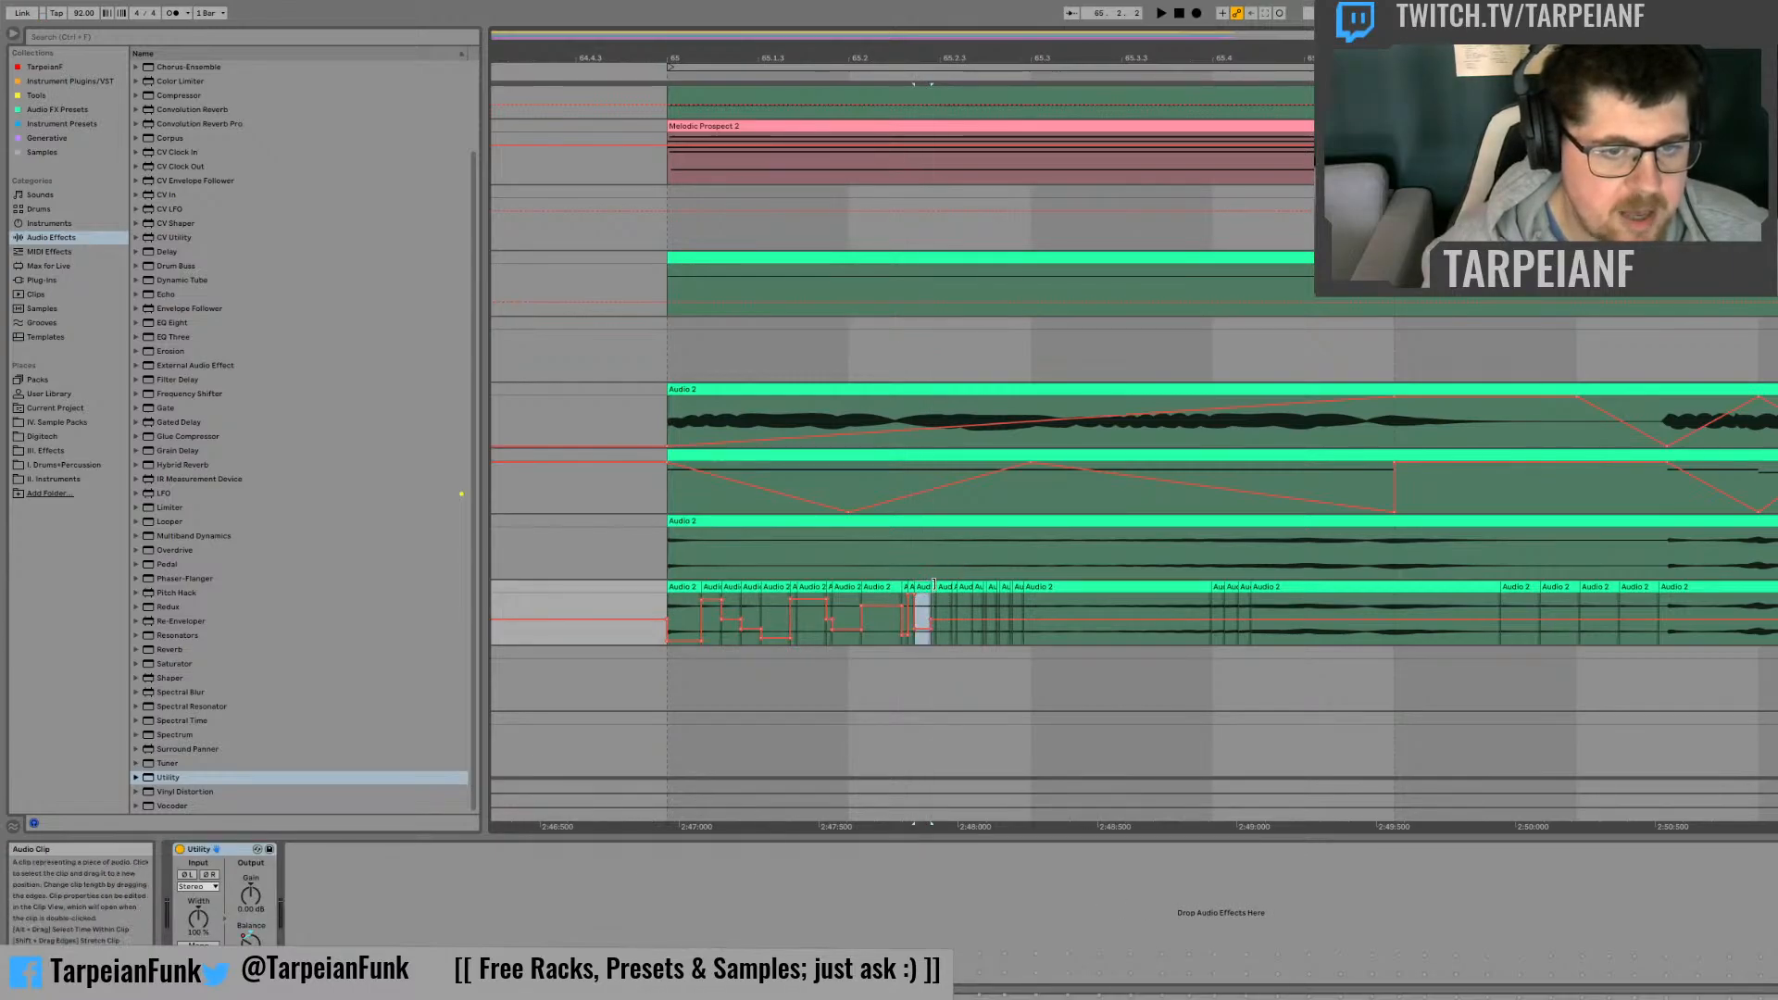
{"action": "left_click_drag", "start_coordinate": [937, 621], "coordinate": [952, 620]}
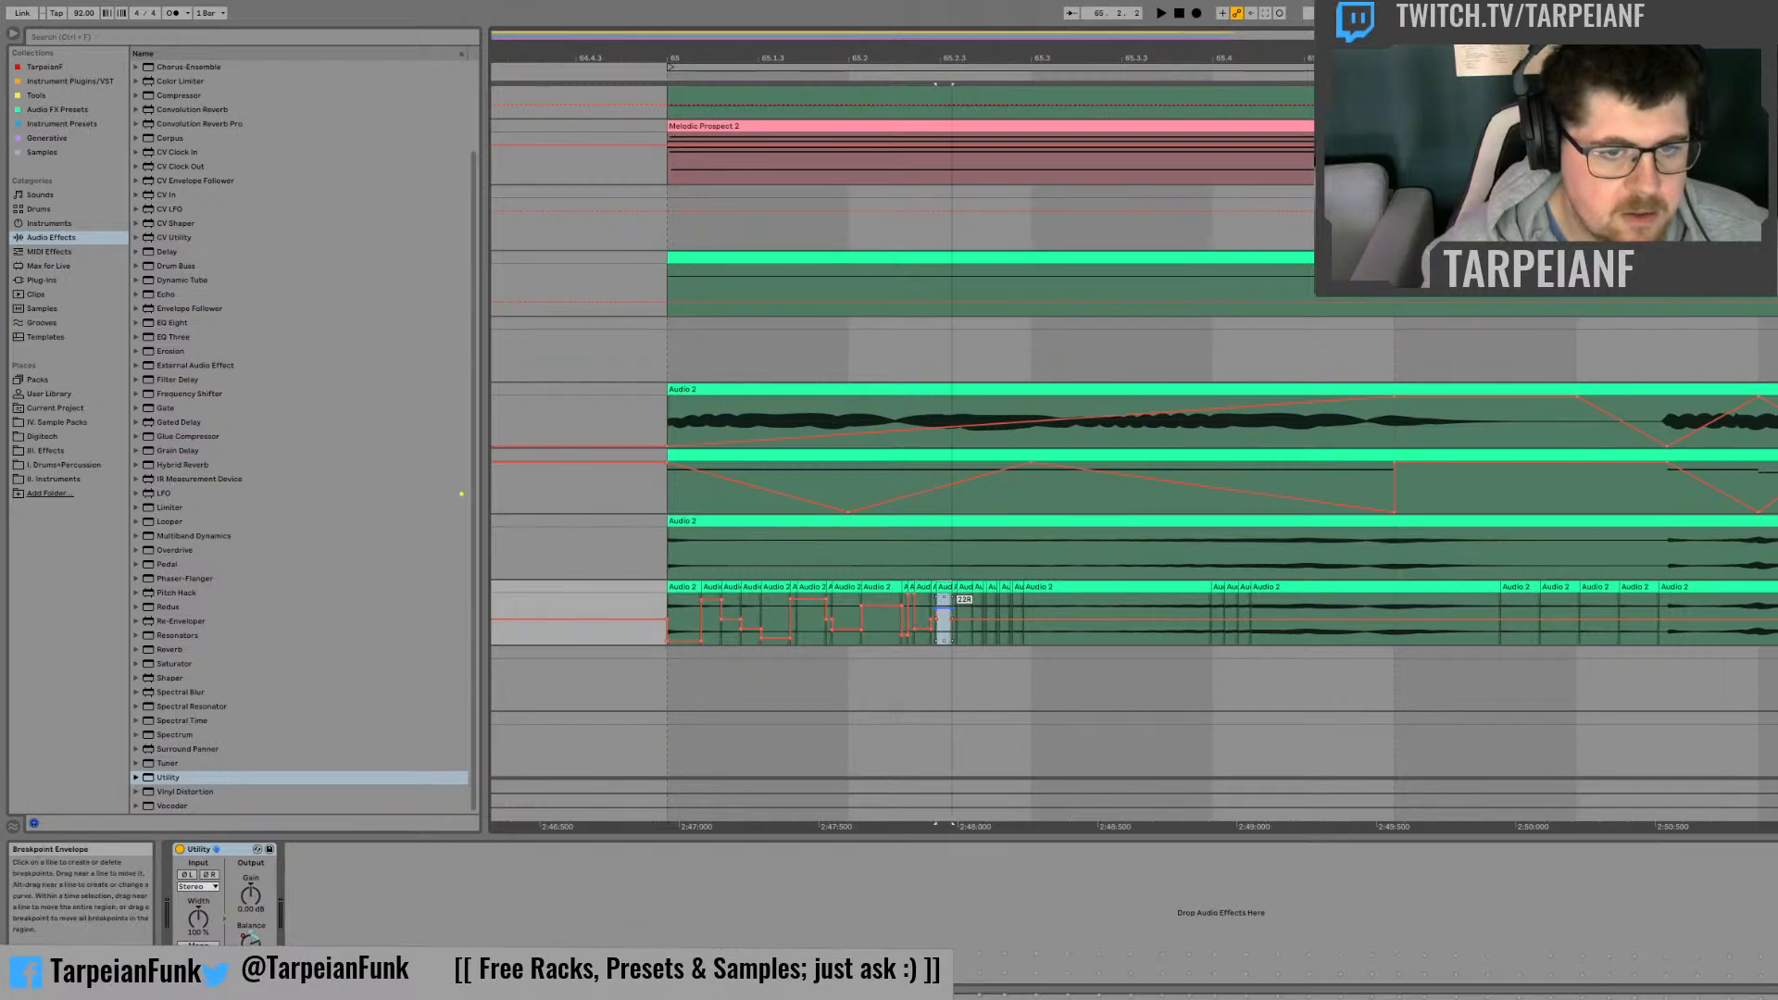
{"action": "left_click", "coordinate": [955, 588]}
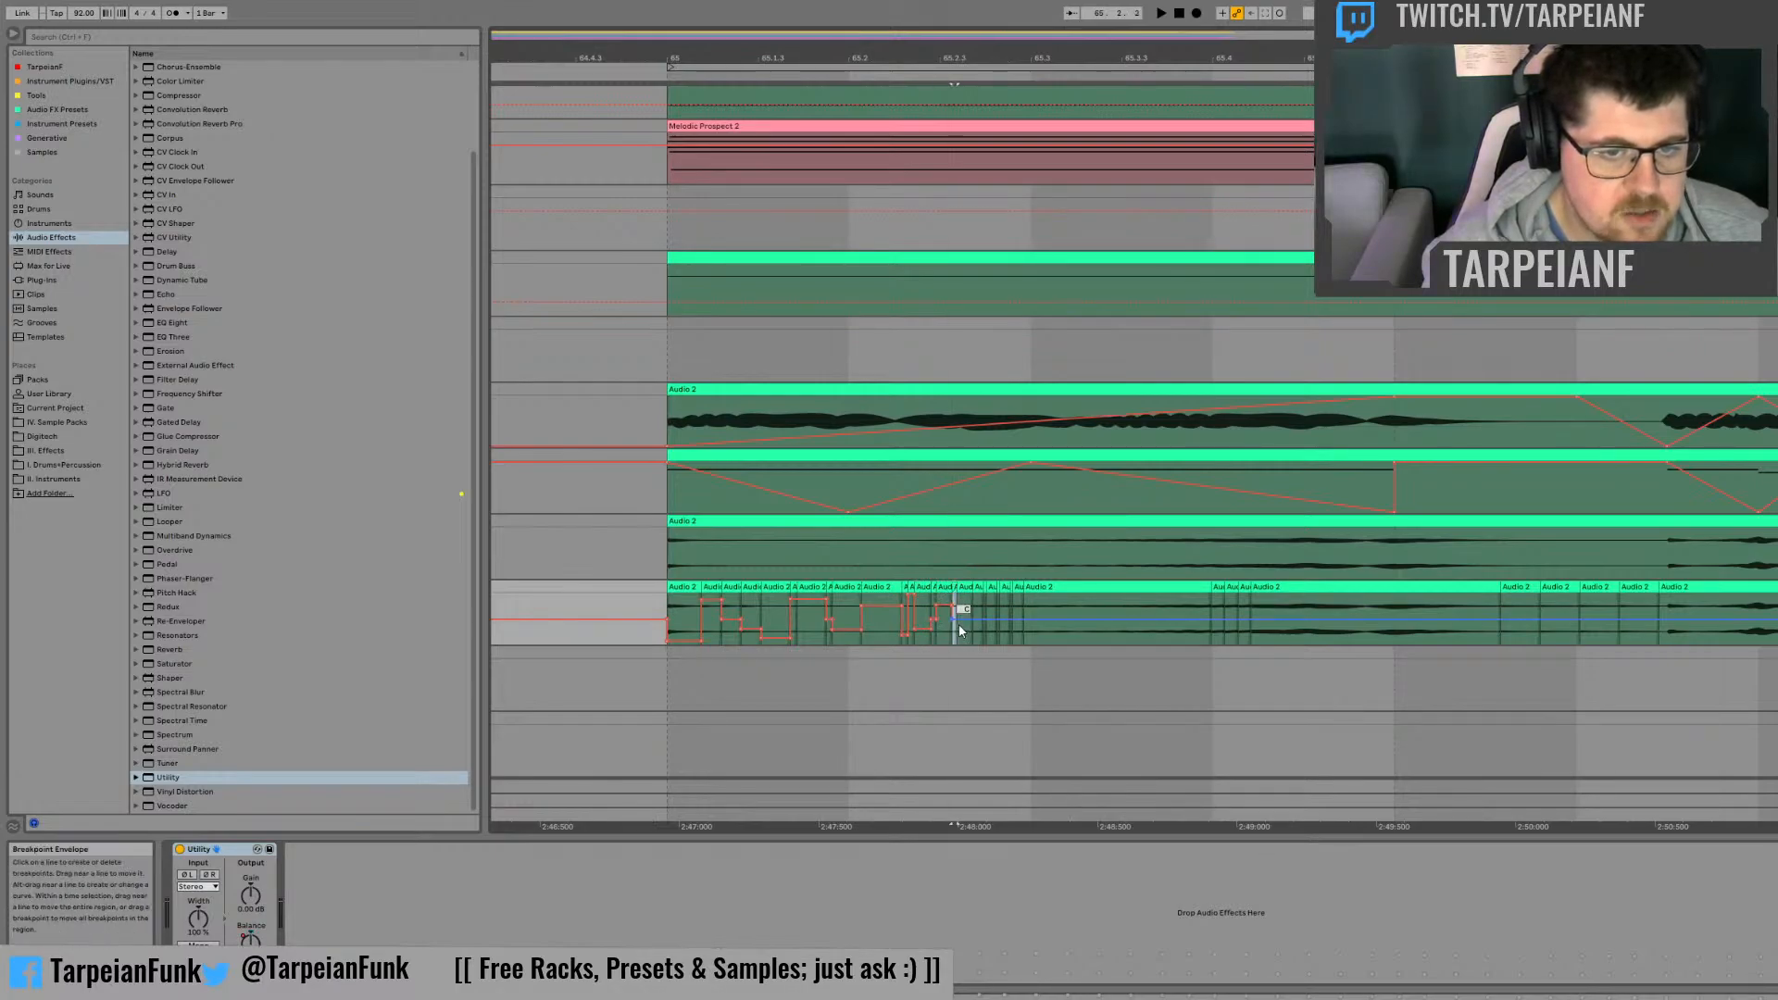
{"action": "left_click_drag", "start_coordinate": [955, 622], "coordinate": [964, 633]}
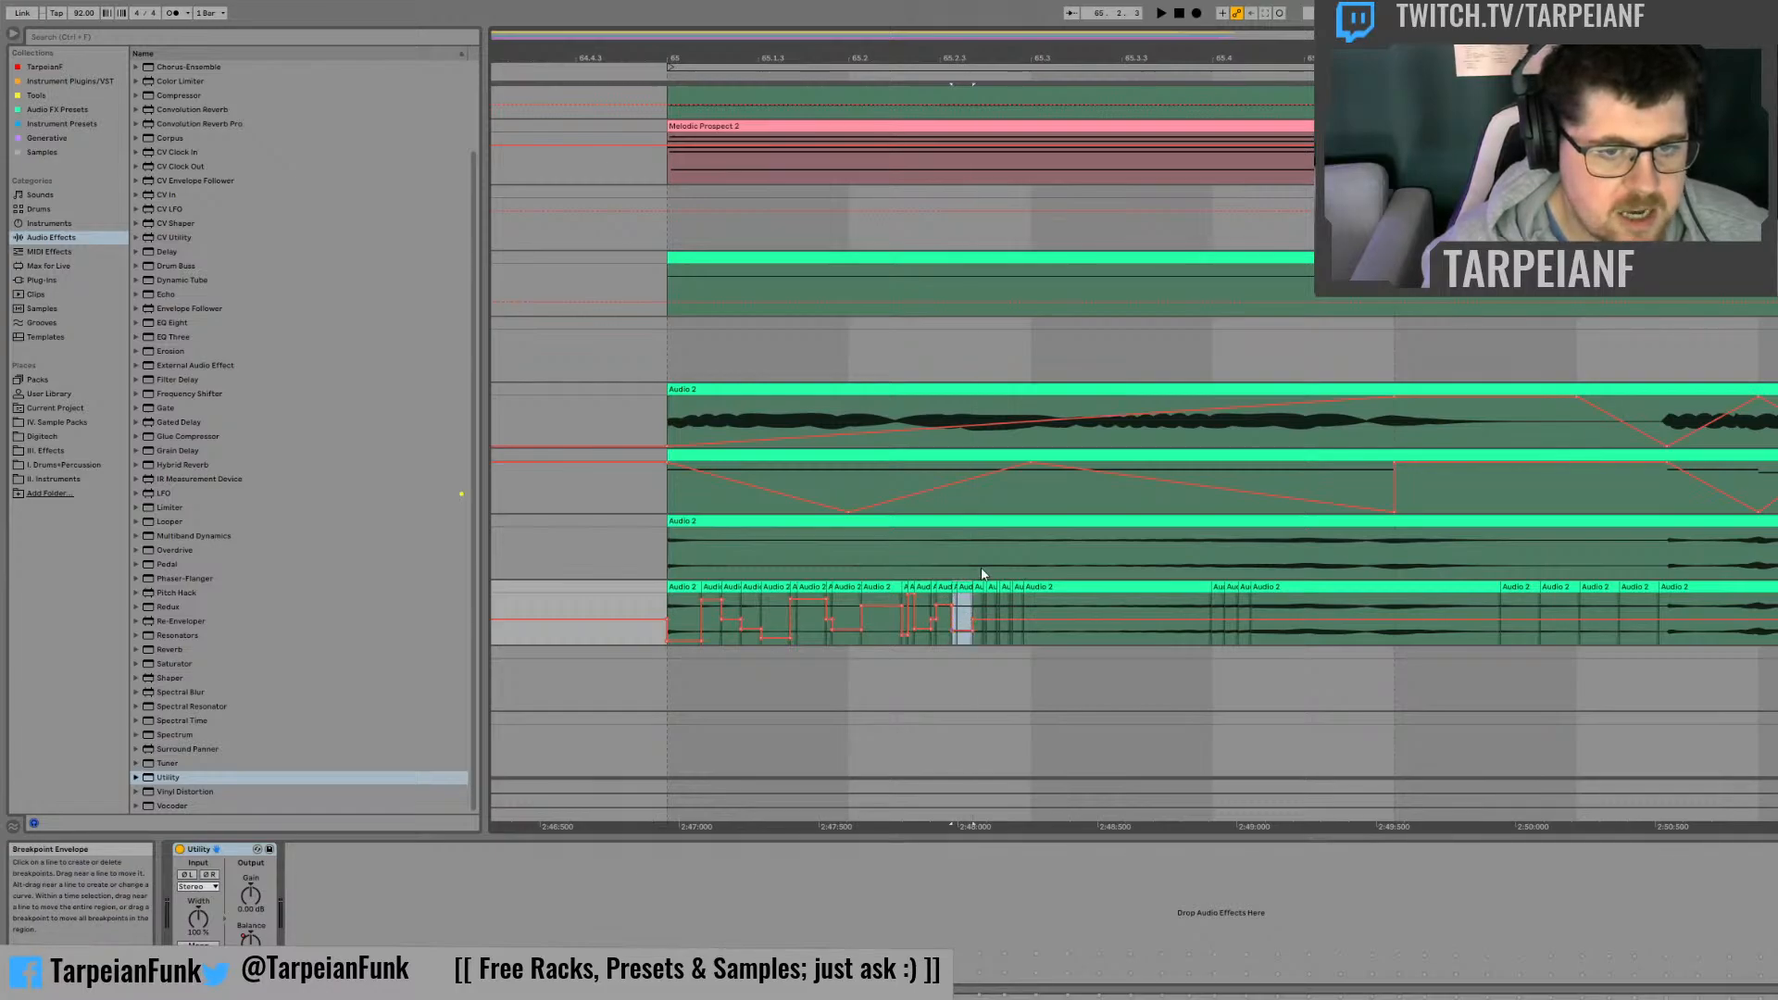
Step: Pan the next tiny slice after position 65.2.3 right and the two slices following it left
{"action": "left_click", "coordinate": [978, 587]}
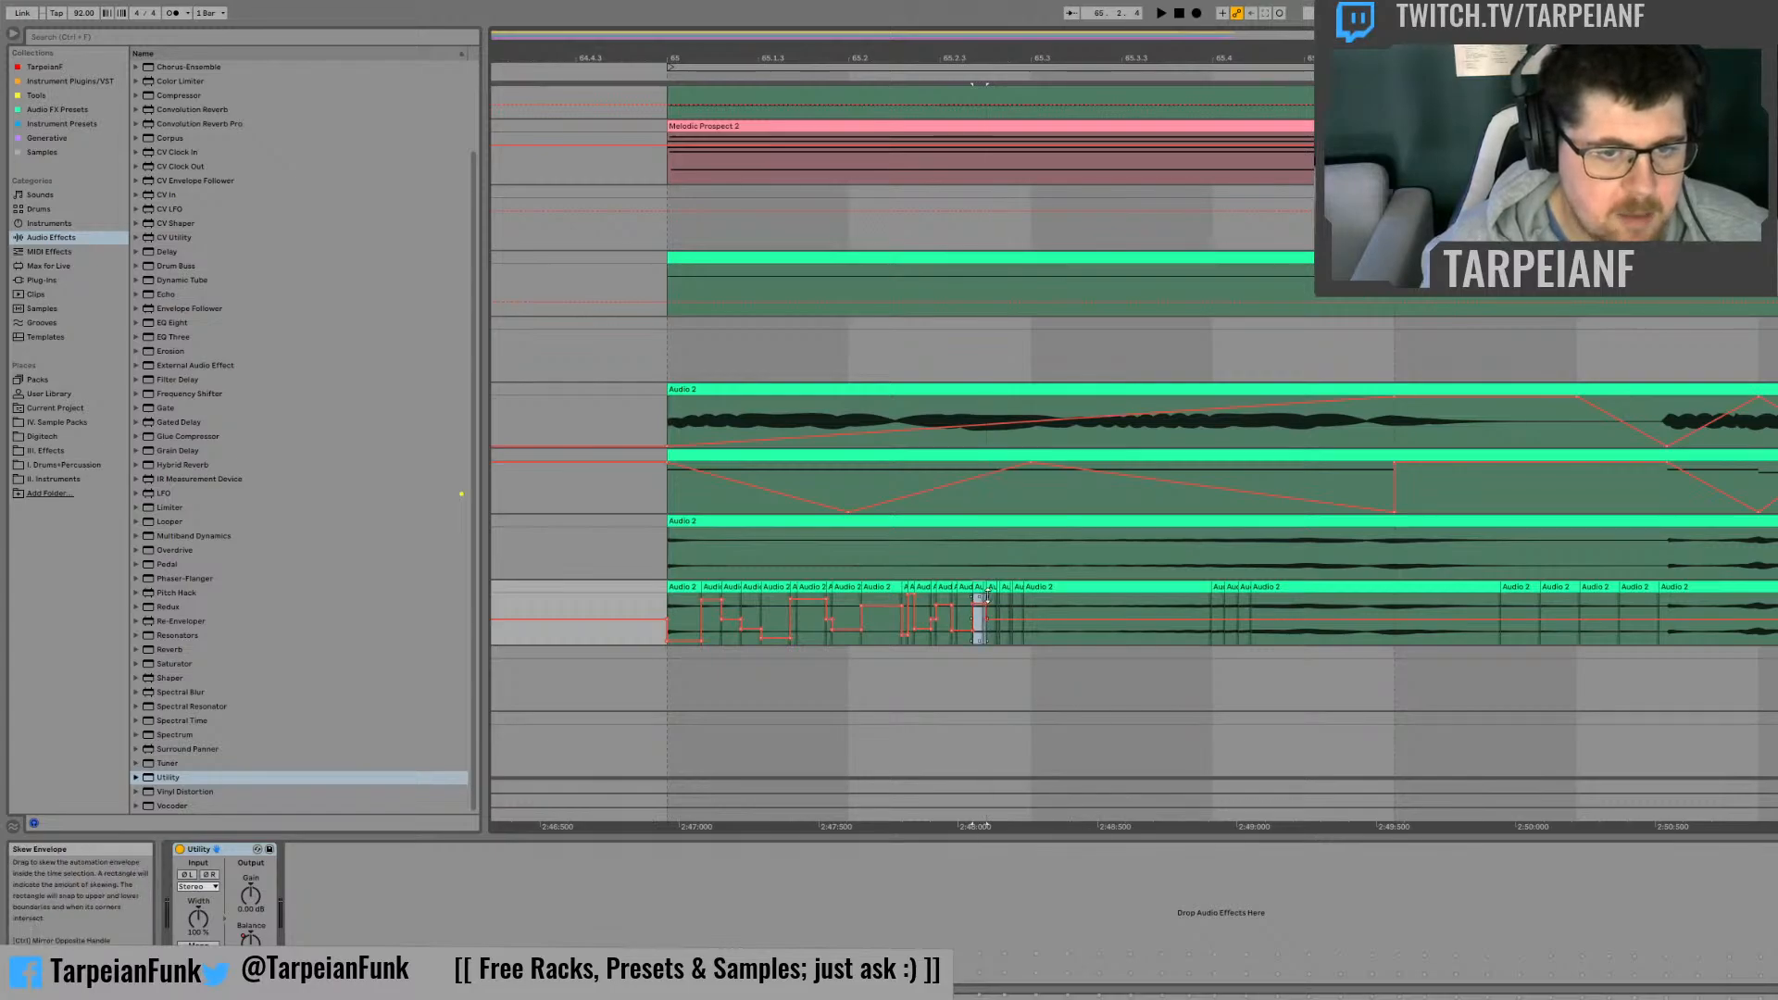
{"action": "left_click", "coordinate": [994, 588]}
{"action": "left_click", "coordinate": [1003, 588], "text": "shift"}
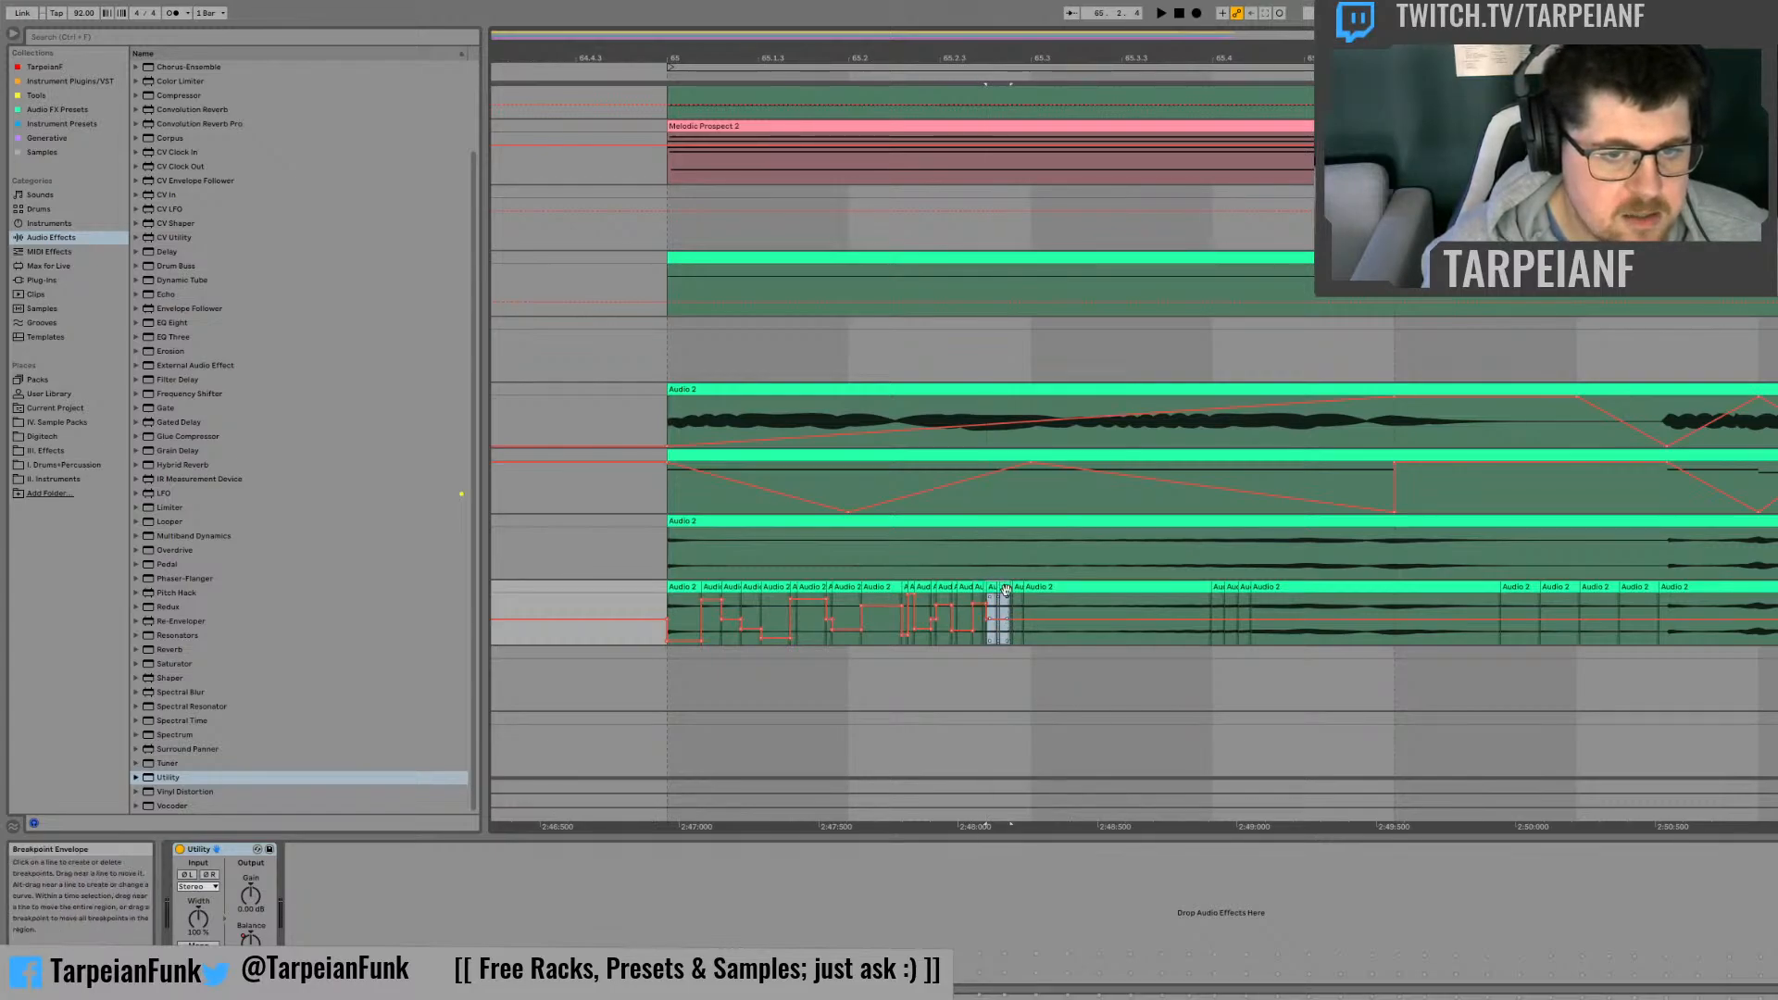
{"action": "left_click", "coordinate": [994, 587]}
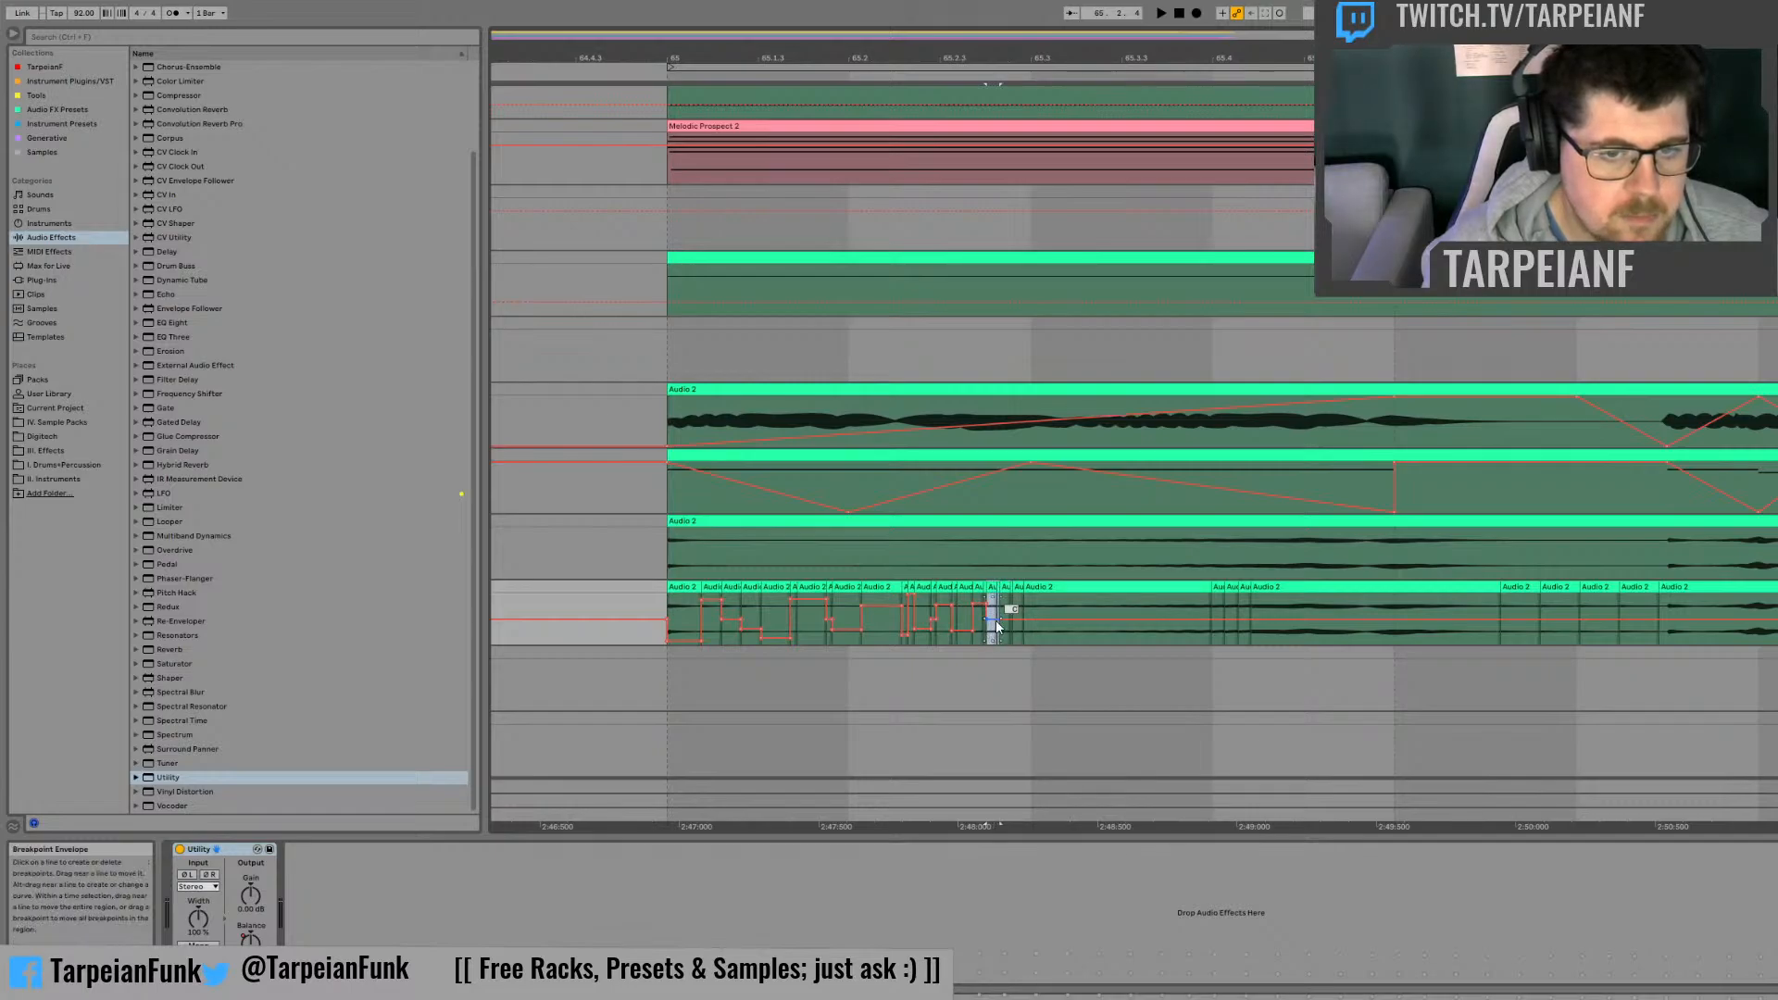
{"action": "left_click_drag", "start_coordinate": [997, 620], "coordinate": [997, 640]}
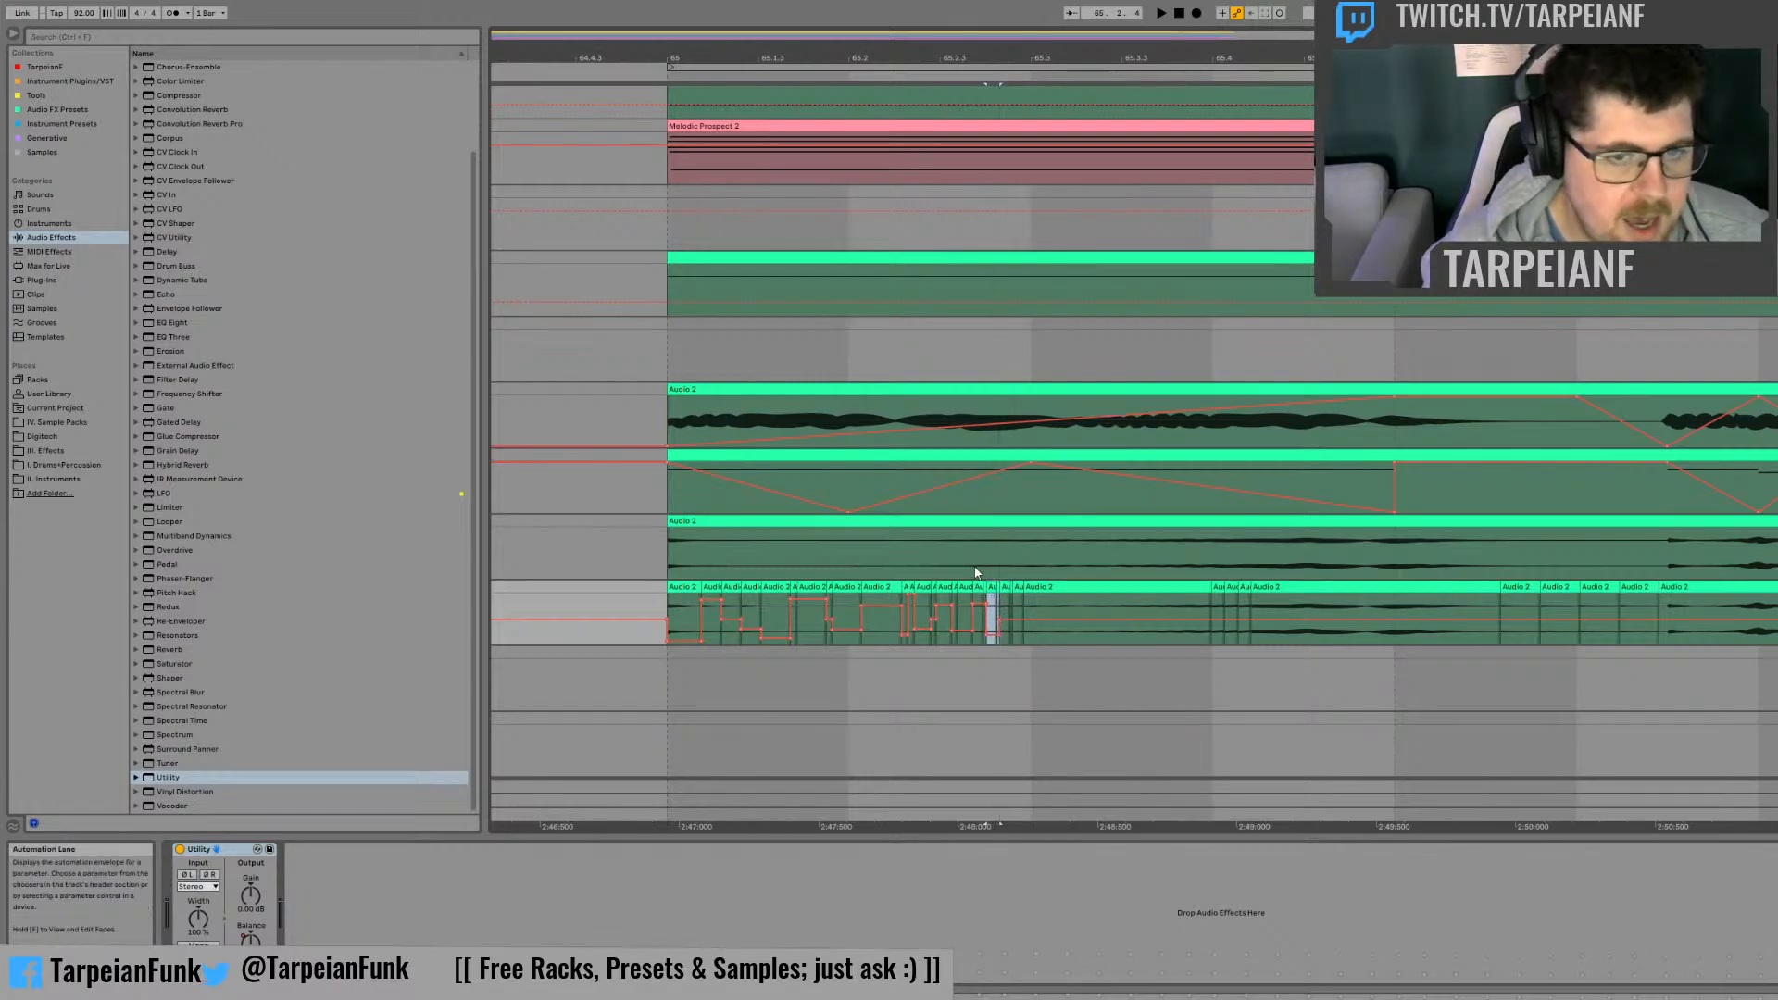
{"action": "left_click", "coordinate": [1008, 588]}
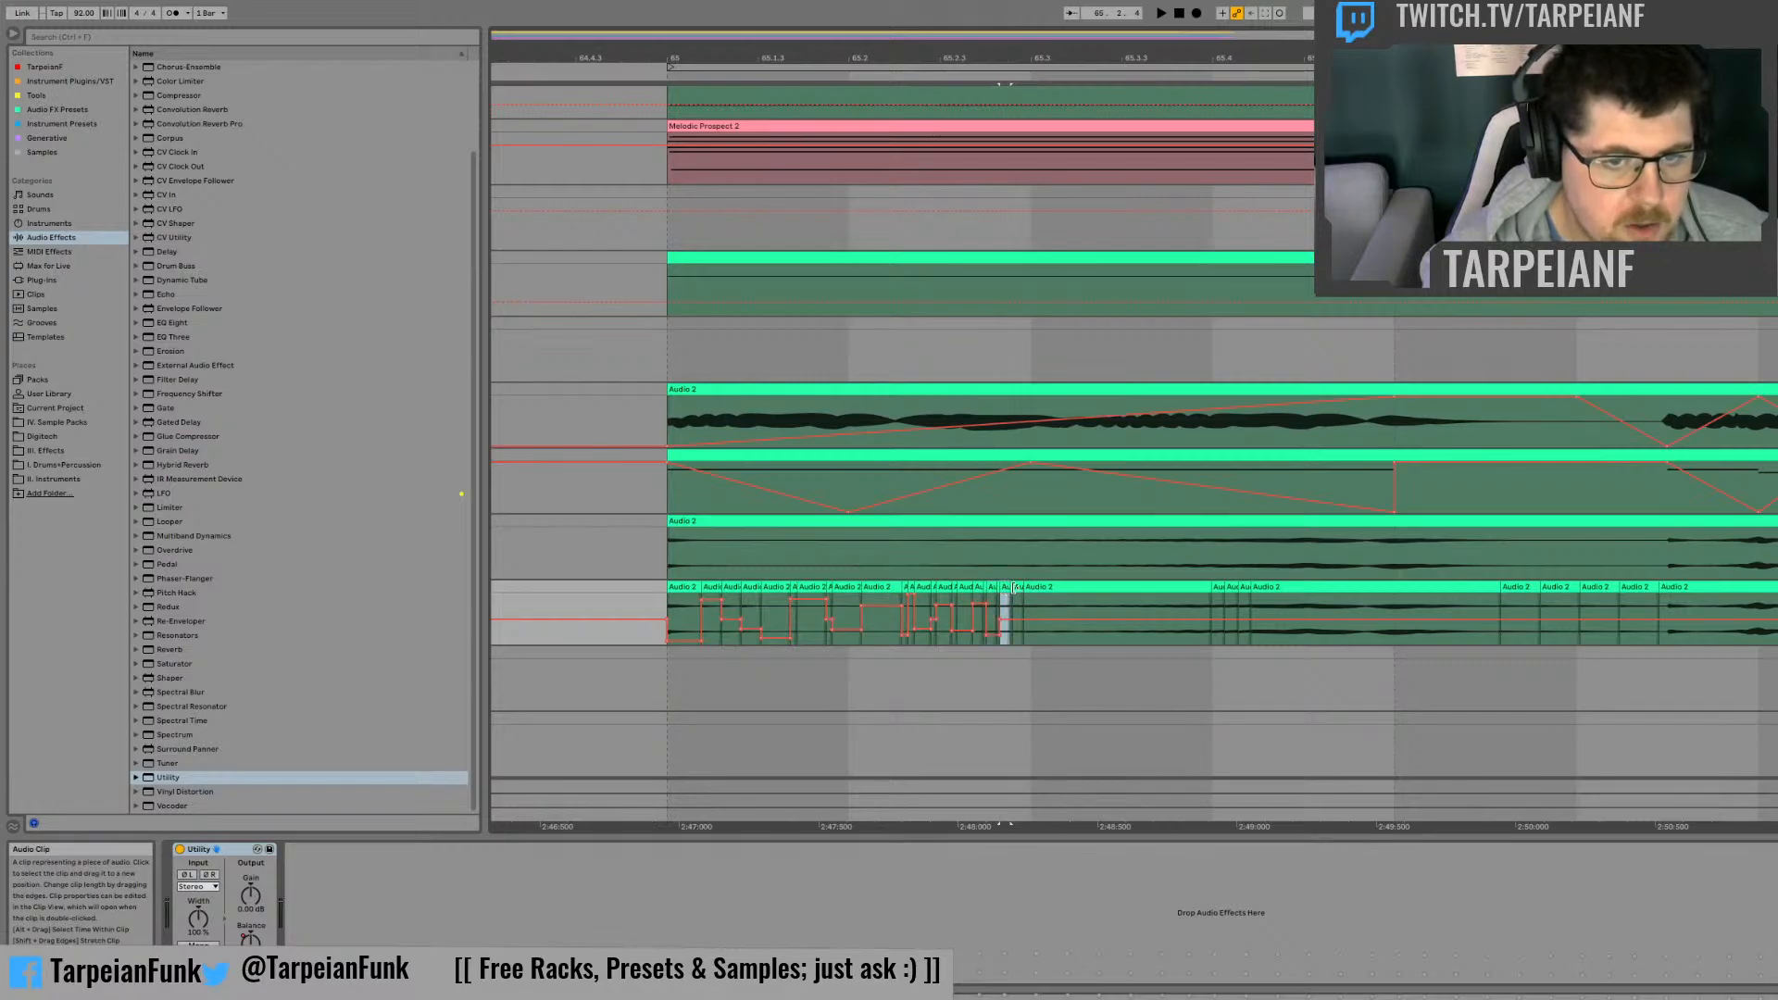
{"action": "left_click_drag", "start_coordinate": [1009, 615], "coordinate": [1009, 640]}
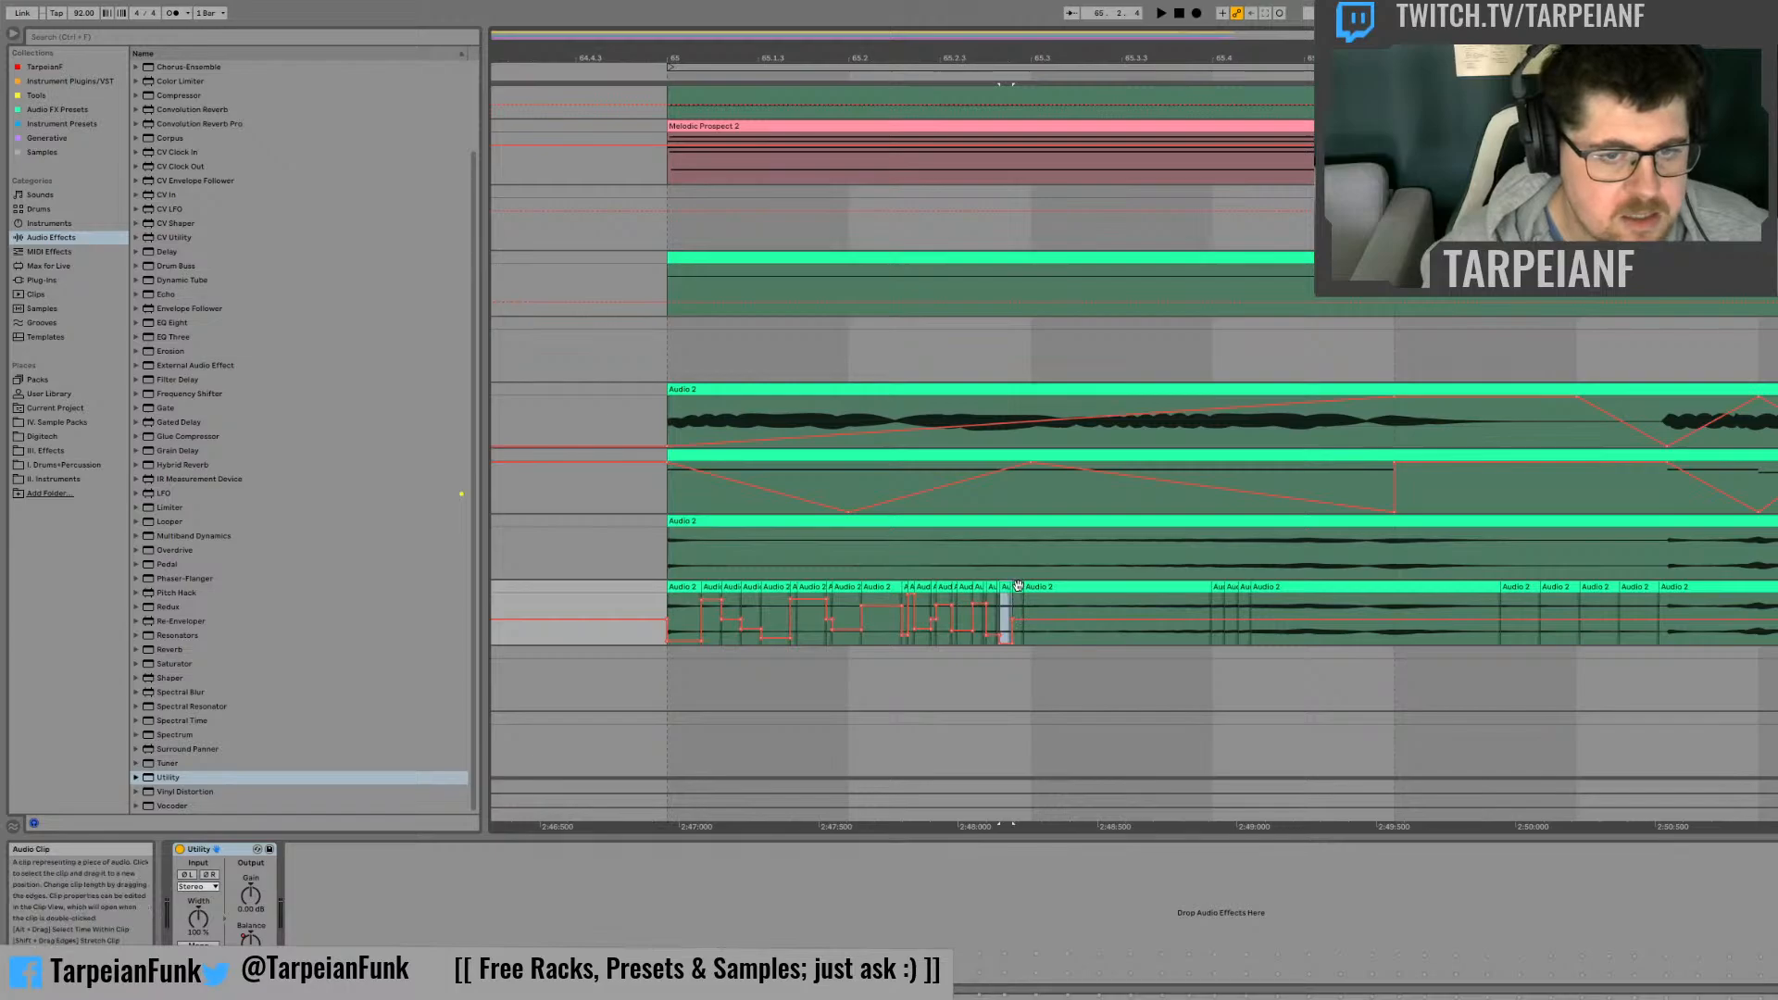
Step: Pan the last tiny slice before beat 65.3 right, and sweep Balance far left and back right across the long slice ending at 65.4
{"action": "left_click", "coordinate": [1017, 616]}
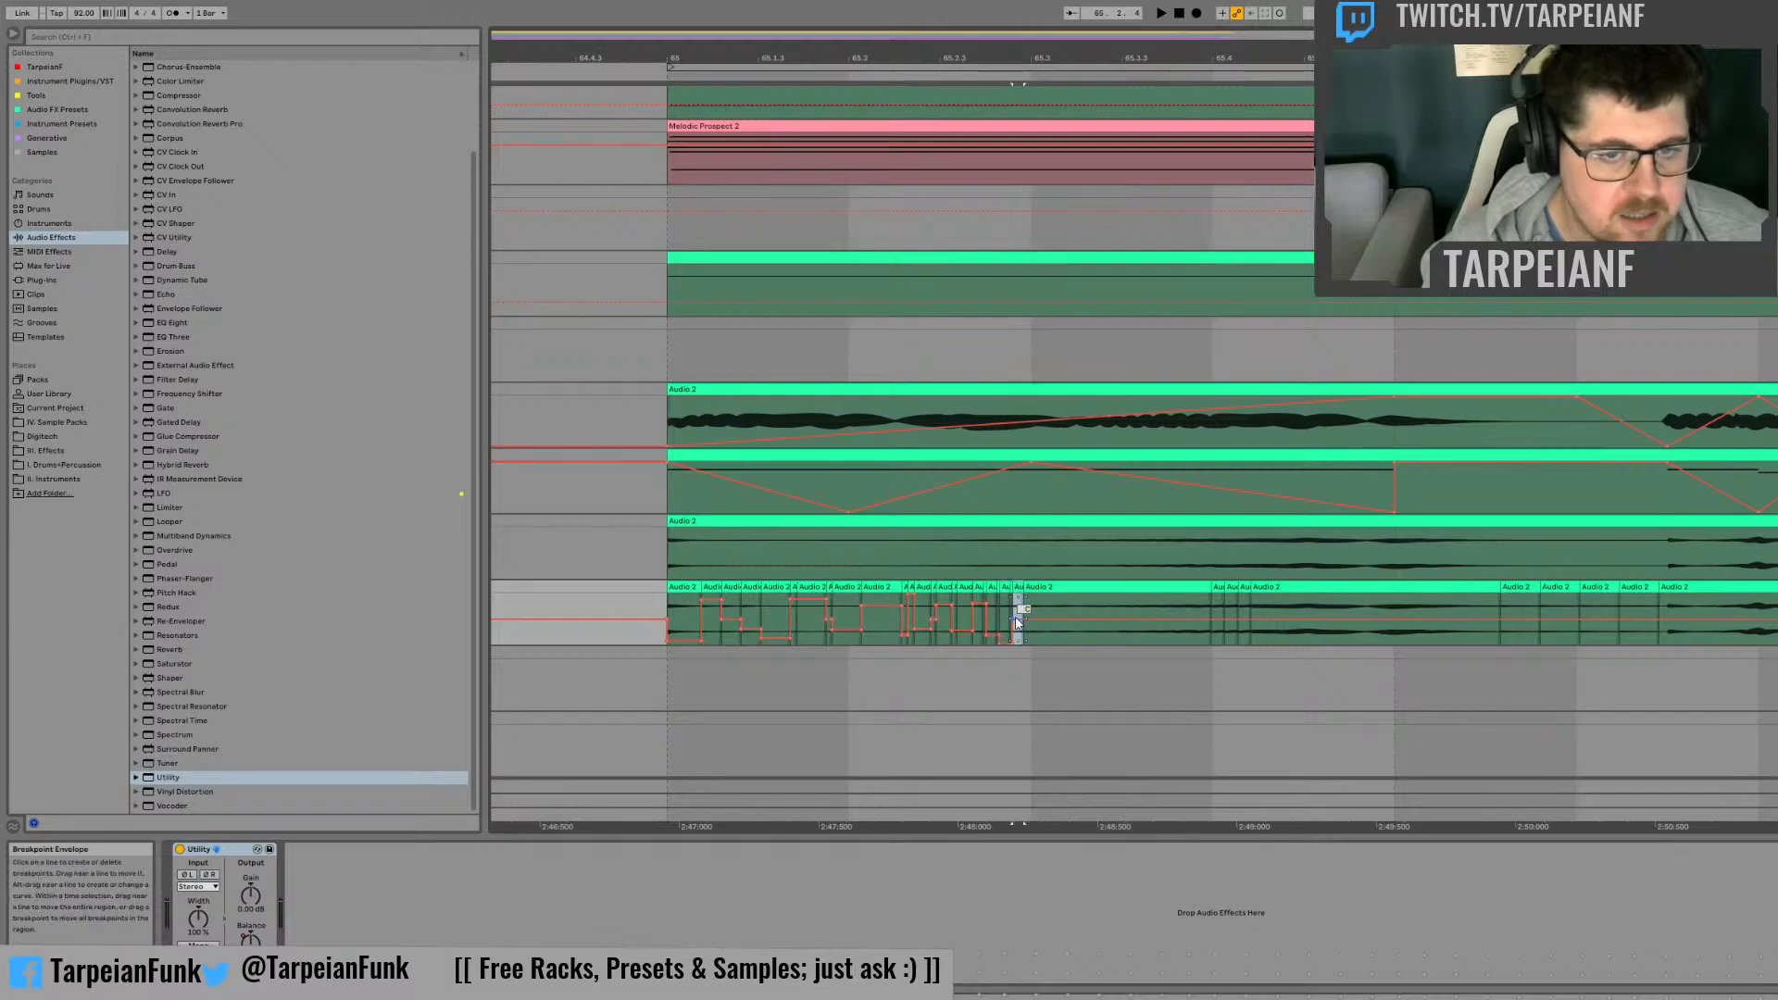
{"action": "left_click", "coordinate": [1065, 639]}
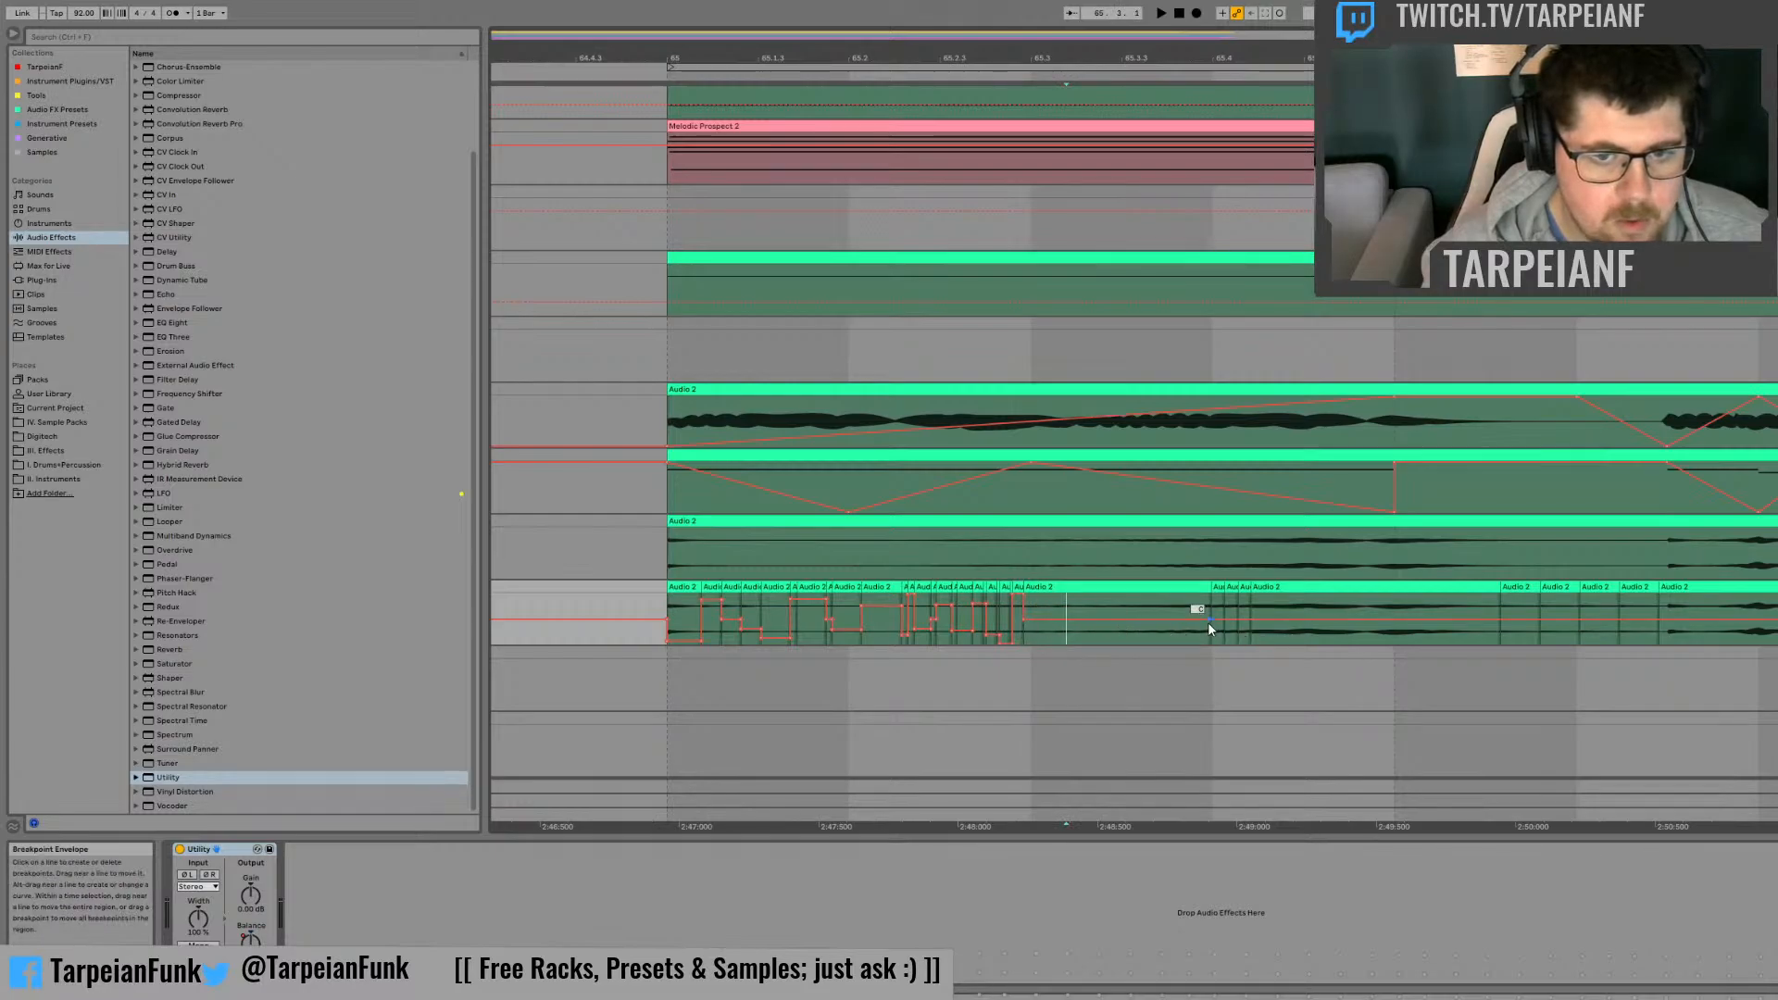
{"action": "left_click_drag", "start_coordinate": [1209, 620], "coordinate": [1210, 594]}
{"action": "left_click_drag", "start_coordinate": [1020, 620], "coordinate": [1110, 643]}
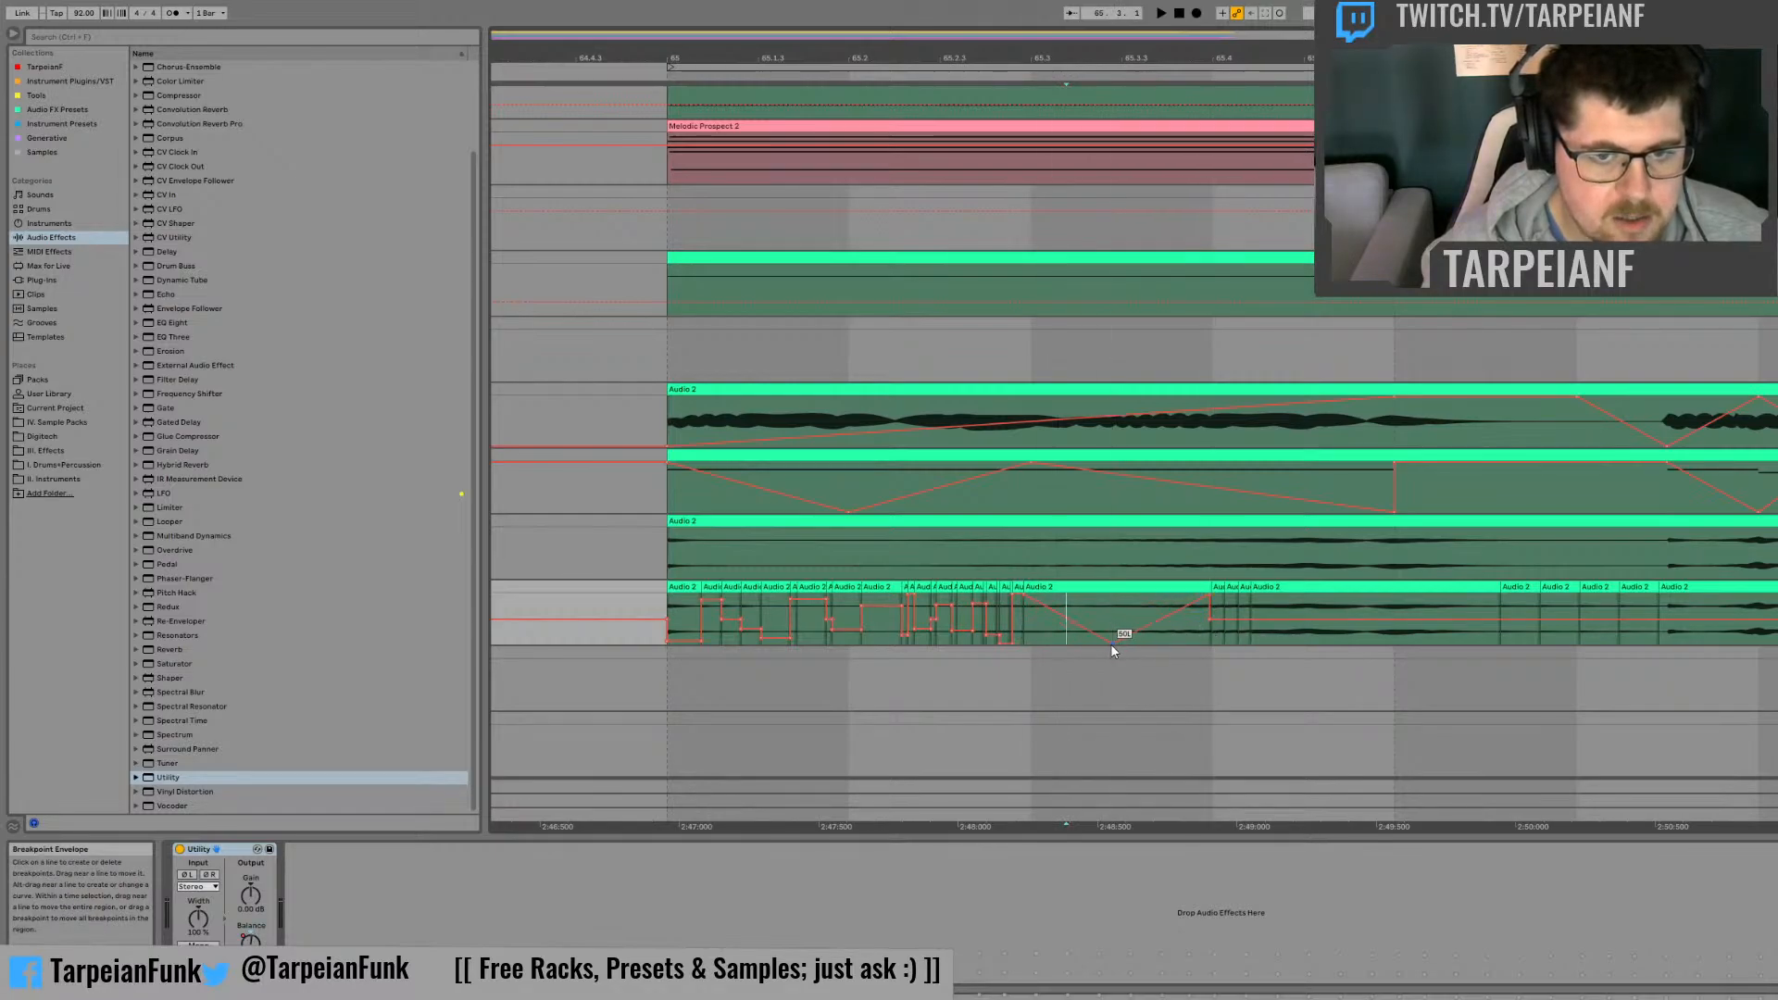
Step: Pan the three tiny slices after beat 65.4 alternately far left, right and slightly left with the Balance automation
{"action": "left_click", "coordinate": [1219, 593]}
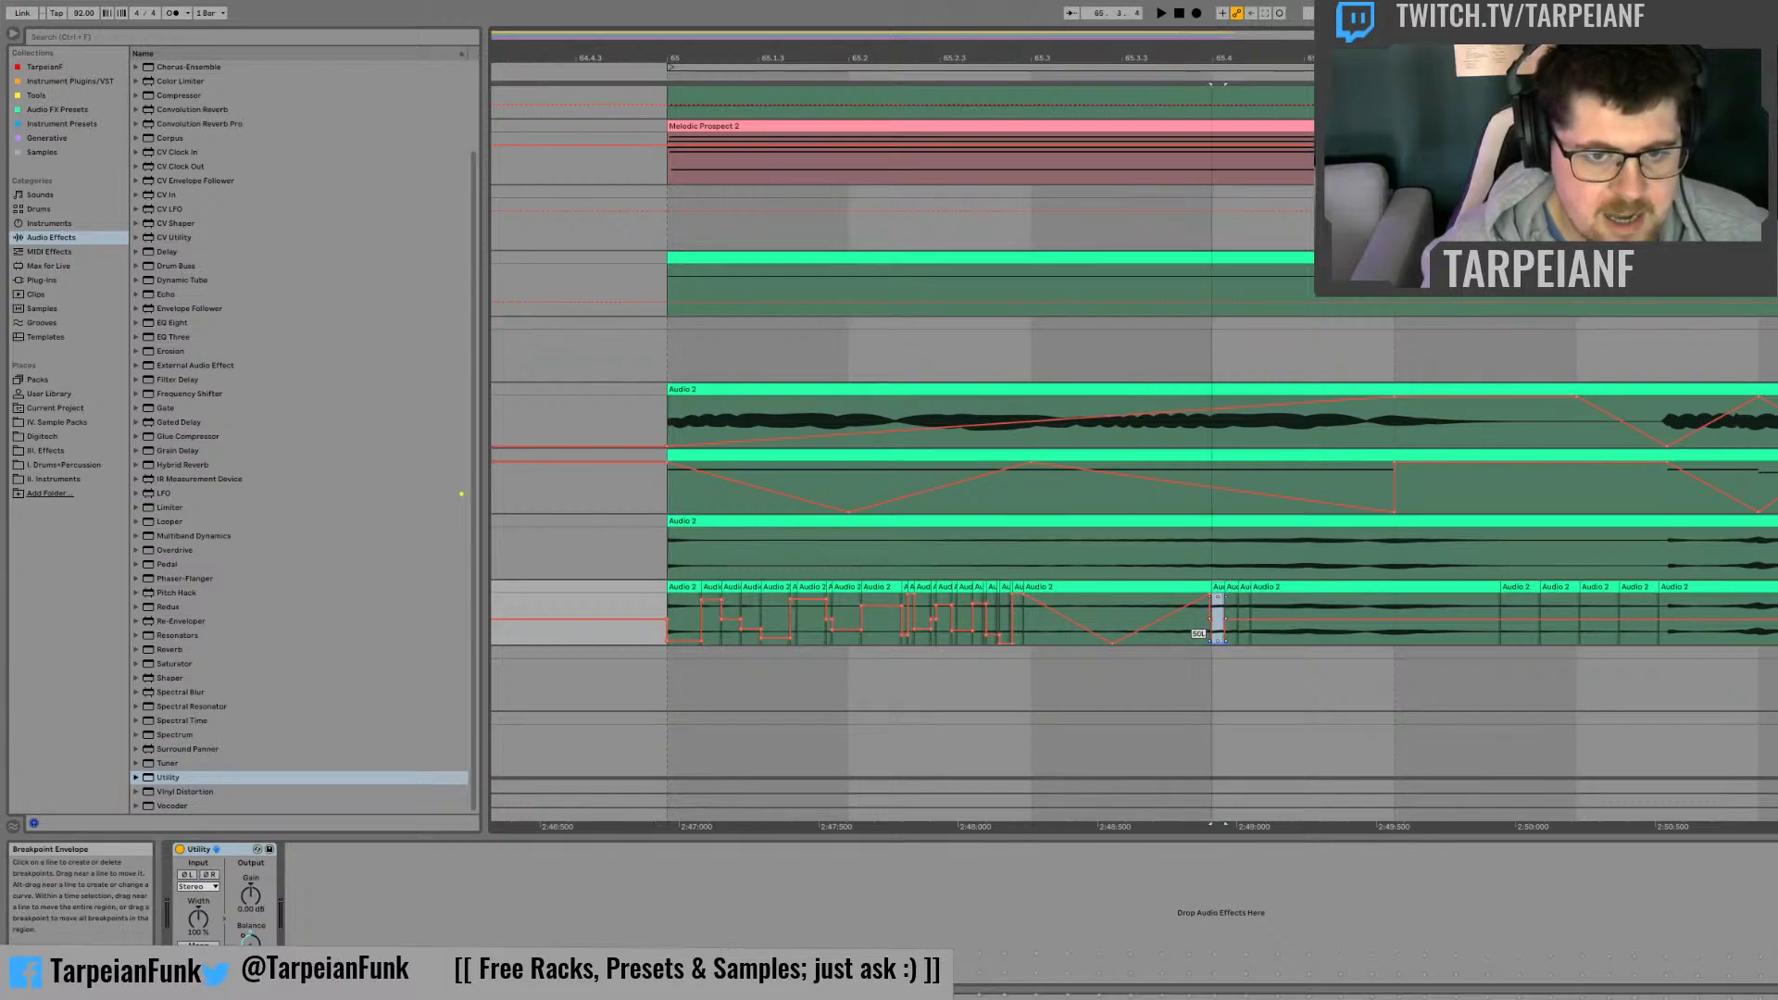
{"action": "left_click", "coordinate": [1187, 629]}
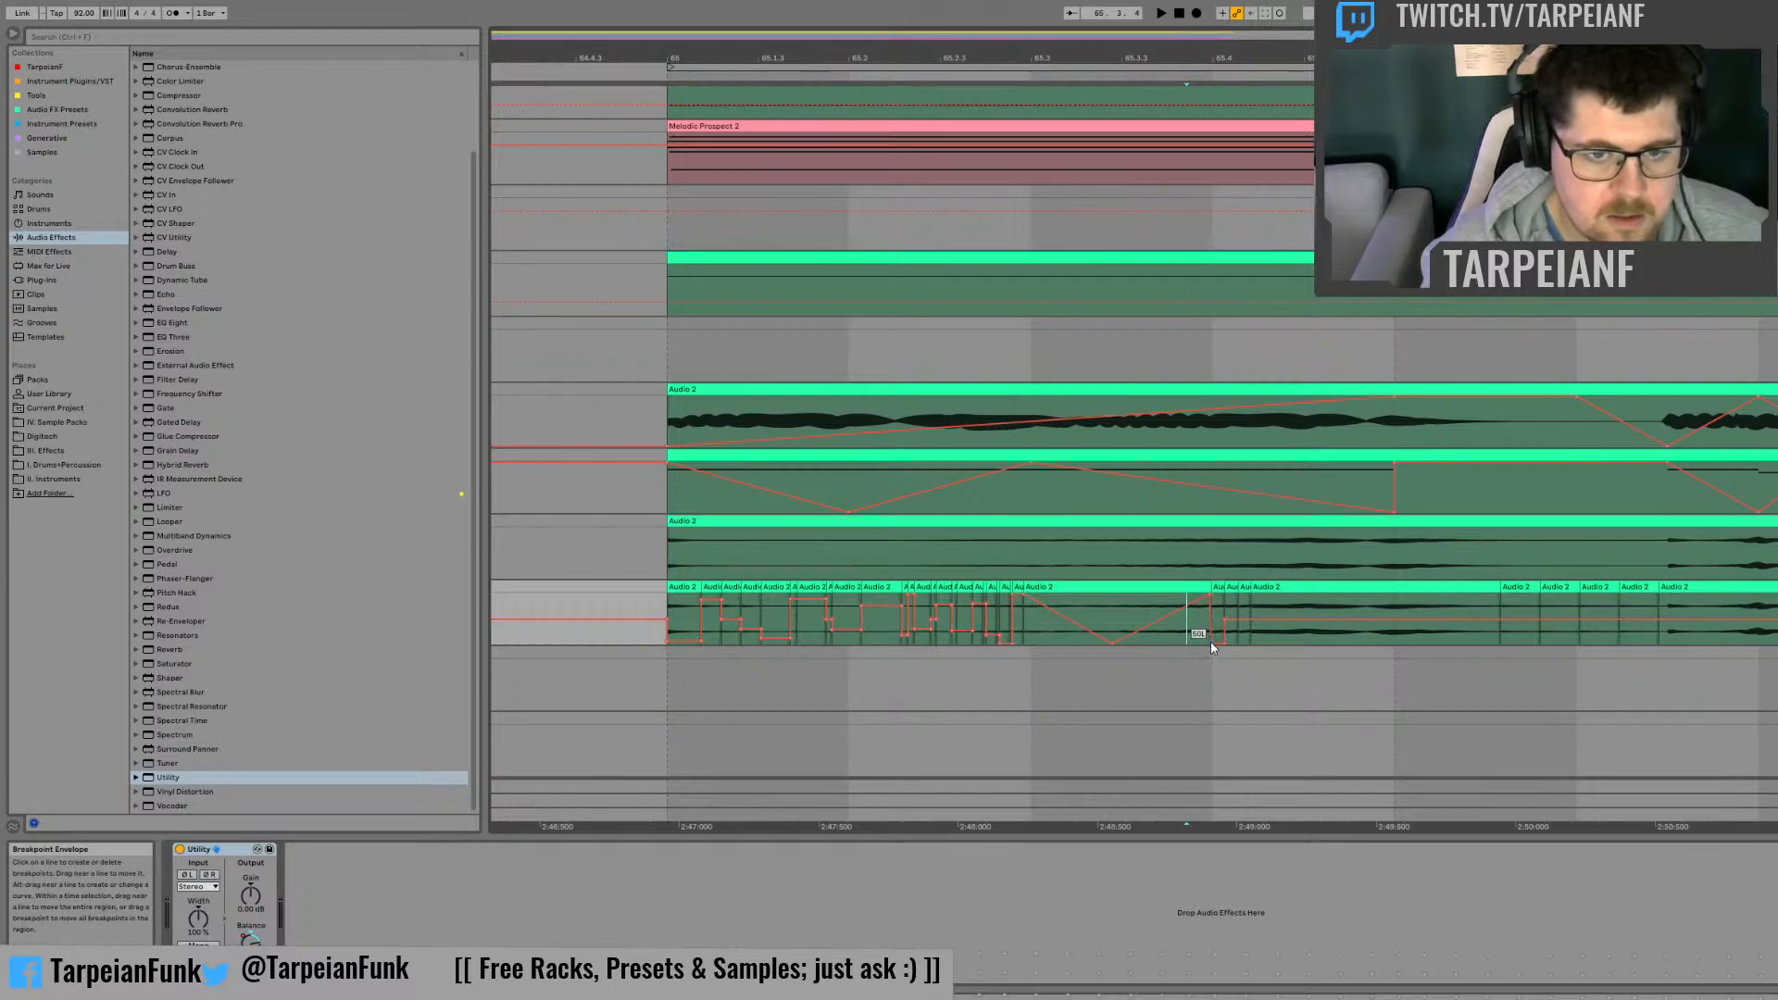
{"action": "left_click_drag", "start_coordinate": [1240, 593], "coordinate": [1225, 602]}
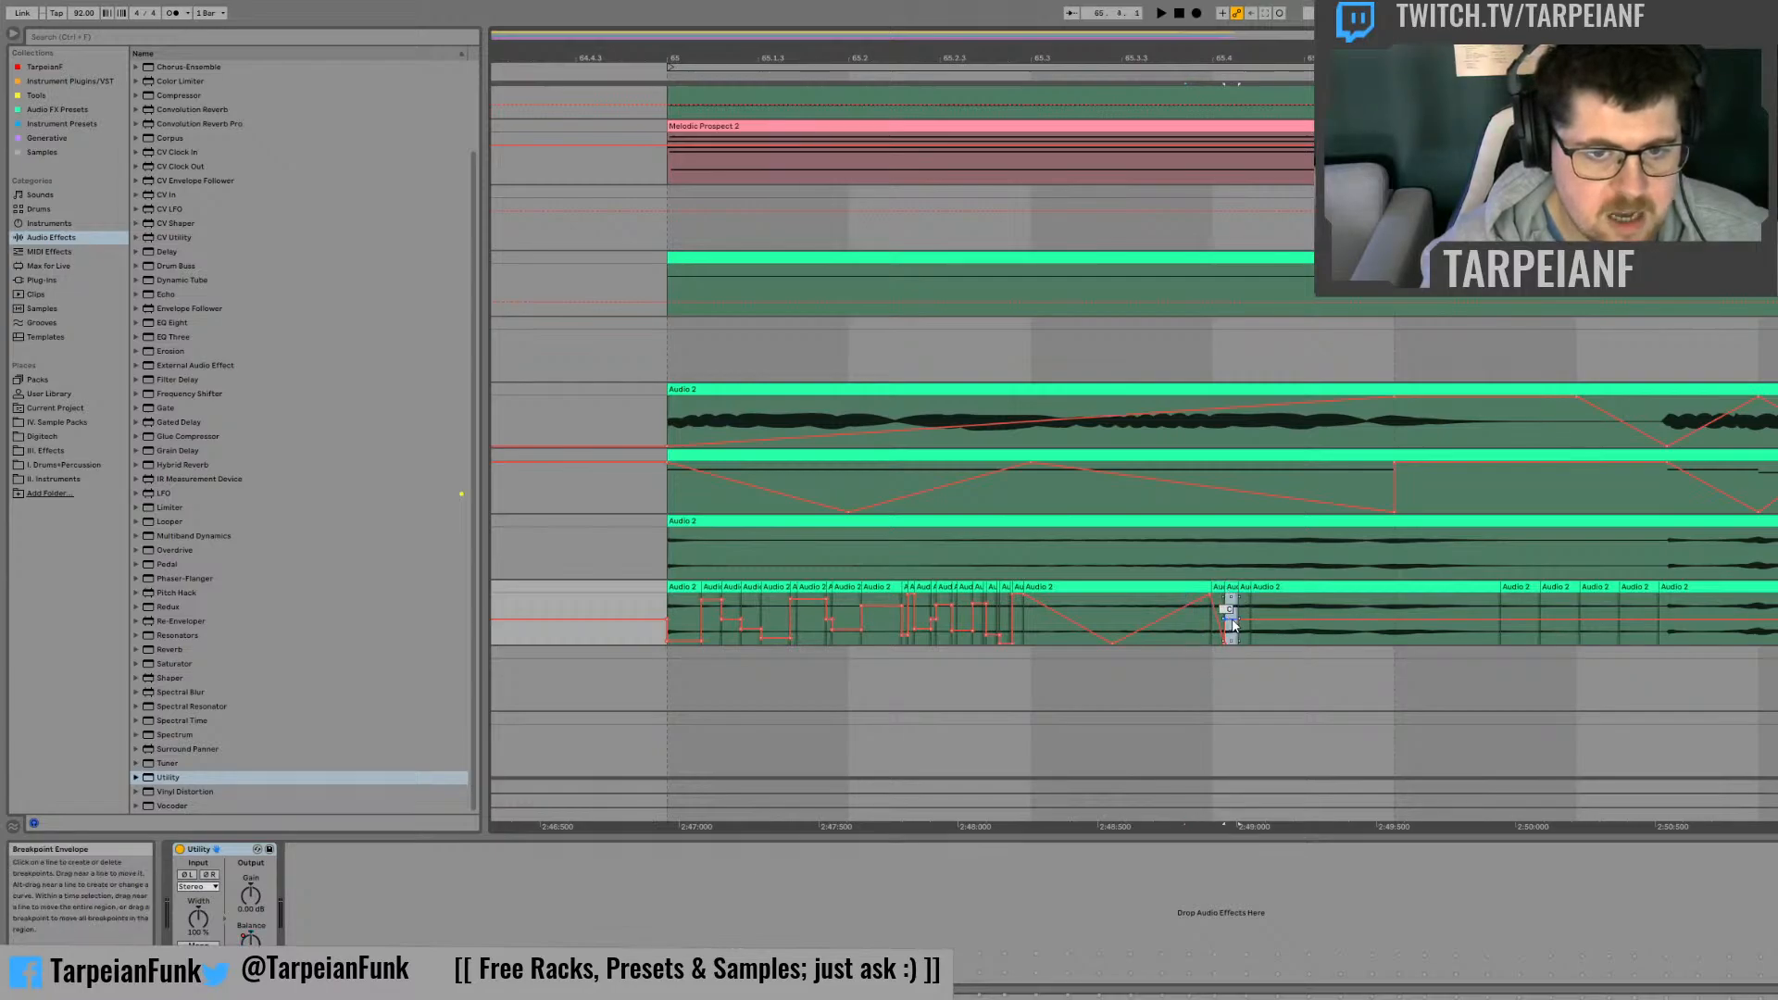
{"action": "left_click", "coordinate": [1245, 589]}
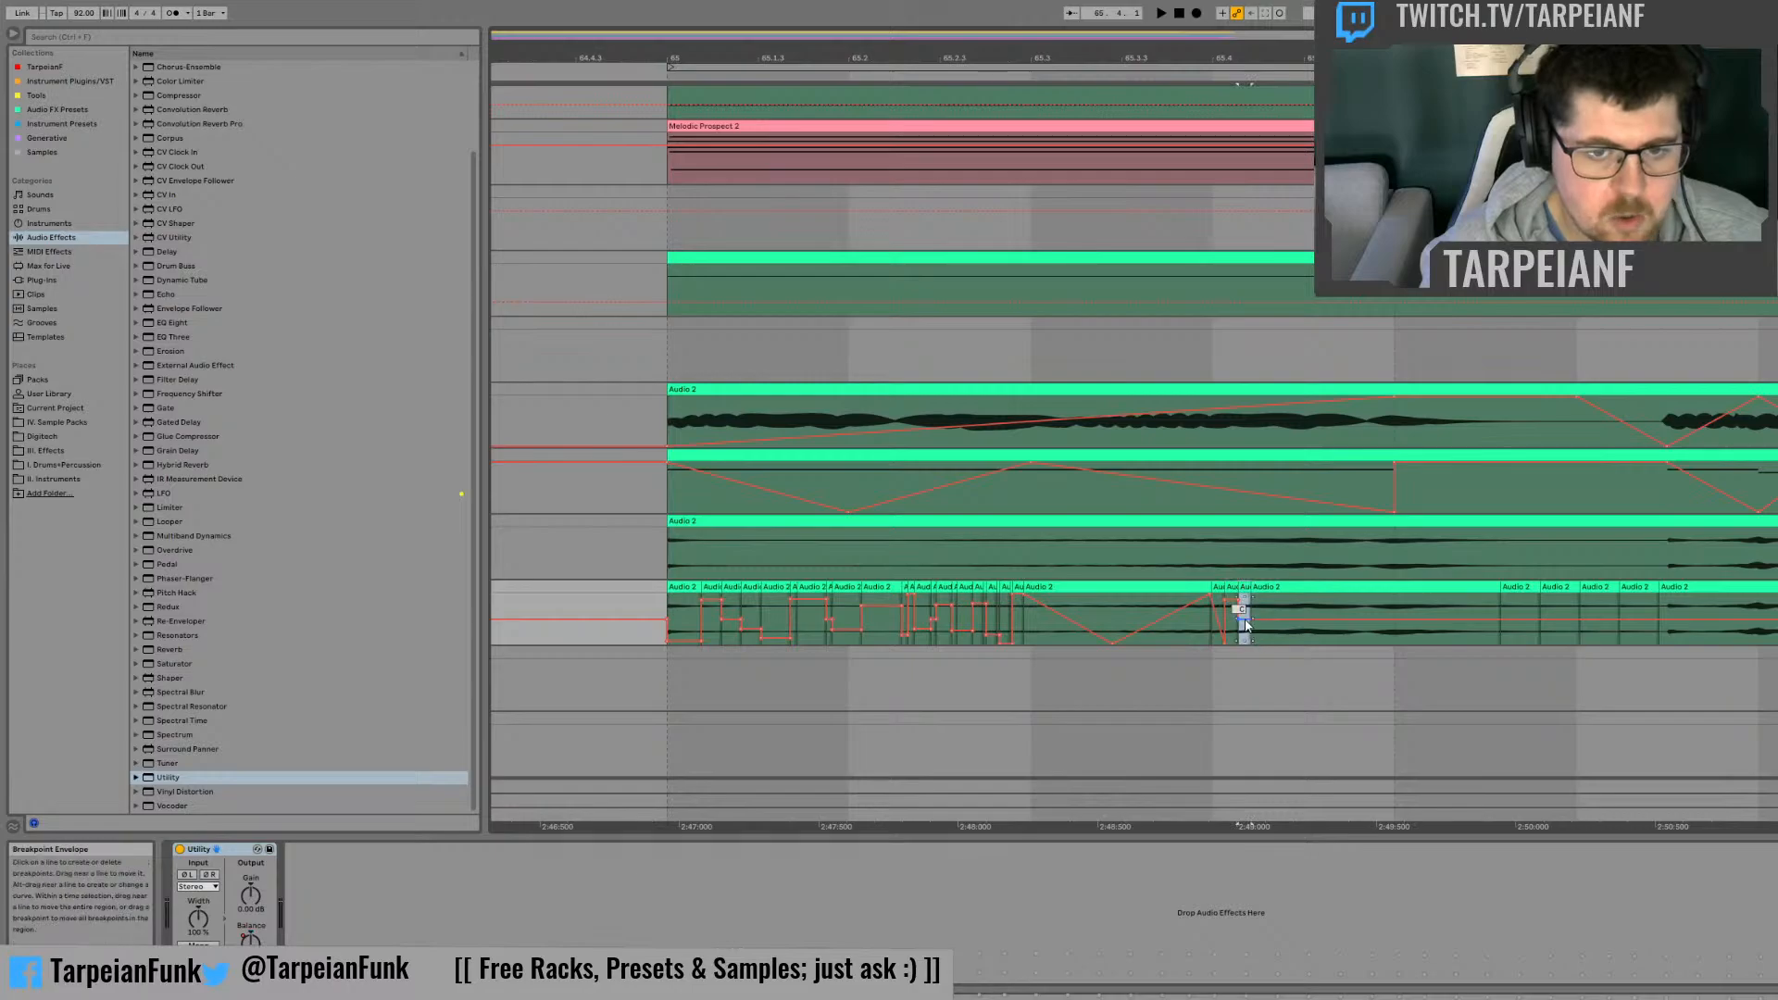
{"action": "left_click_drag", "start_coordinate": [1246, 620], "coordinate": [1246, 629]}
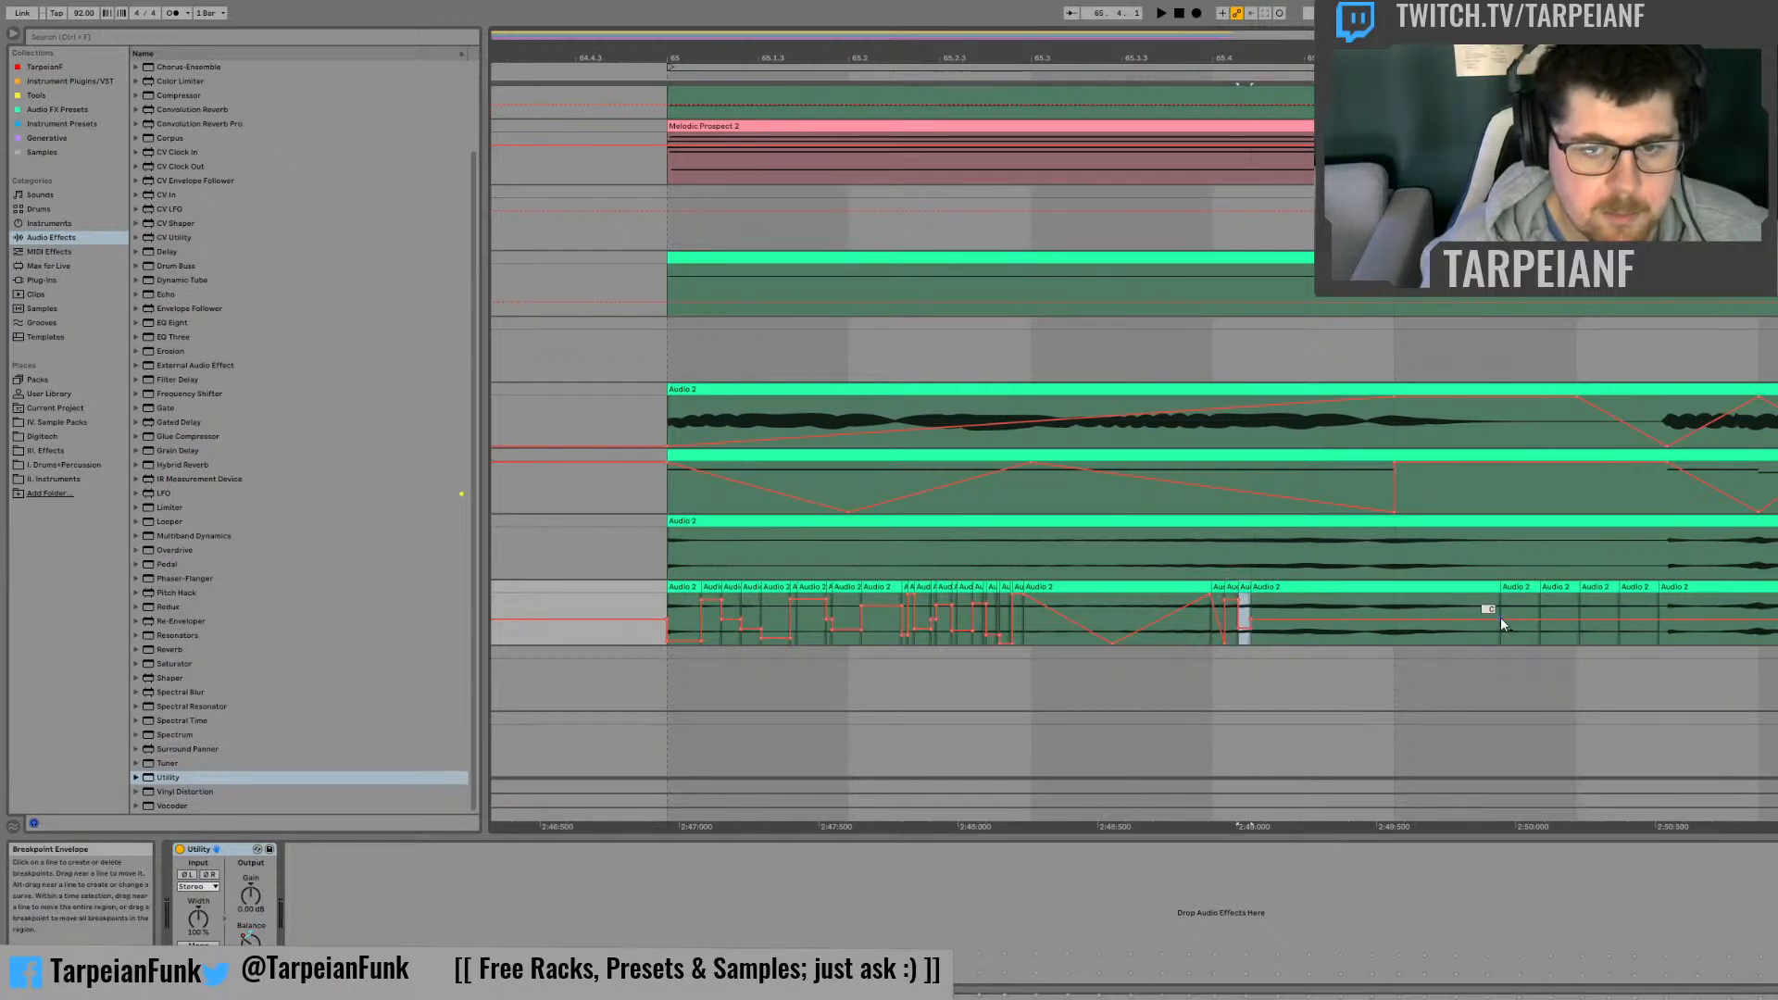
Step: Pan the first slice of the last group far left, and ramp Balance on the long slice before it up to the right at bar 66
{"action": "left_click", "coordinate": [1520, 588]}
{"action": "left_click_drag", "start_coordinate": [1526, 620], "coordinate": [1526, 644]}
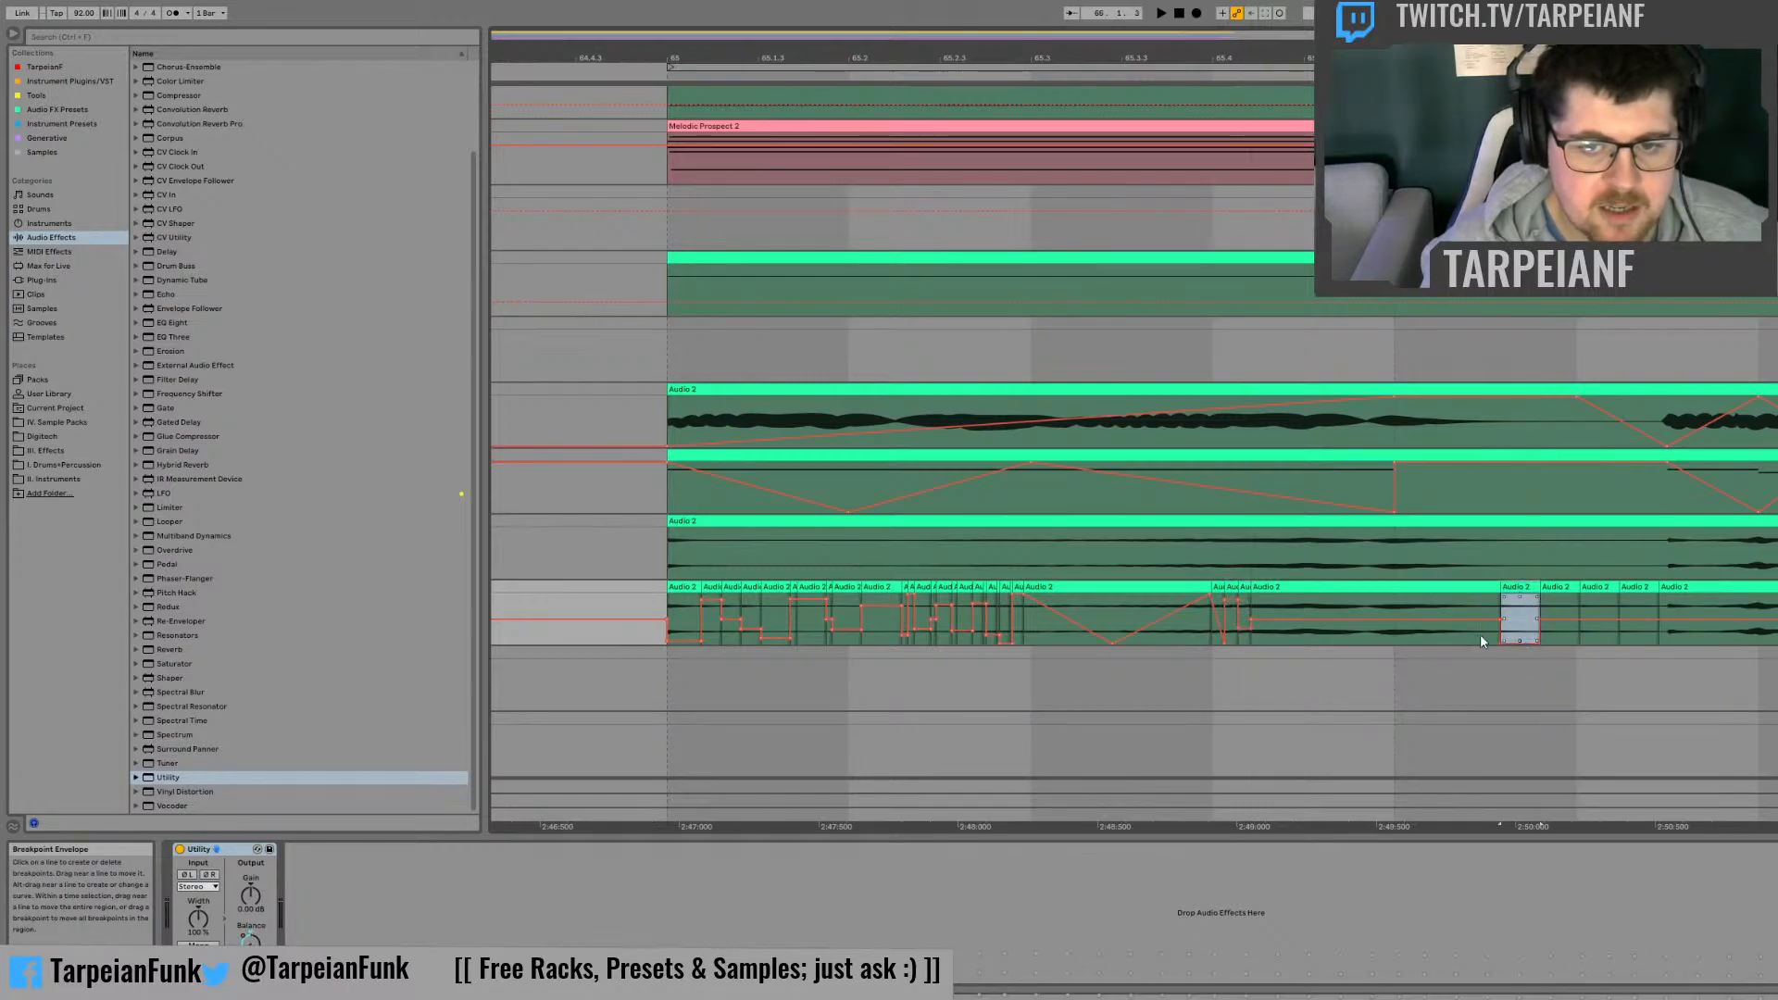
{"action": "left_click", "coordinate": [1461, 620]}
{"action": "left_click", "coordinate": [1507, 626]}
{"action": "left_click", "coordinate": [1500, 620]}
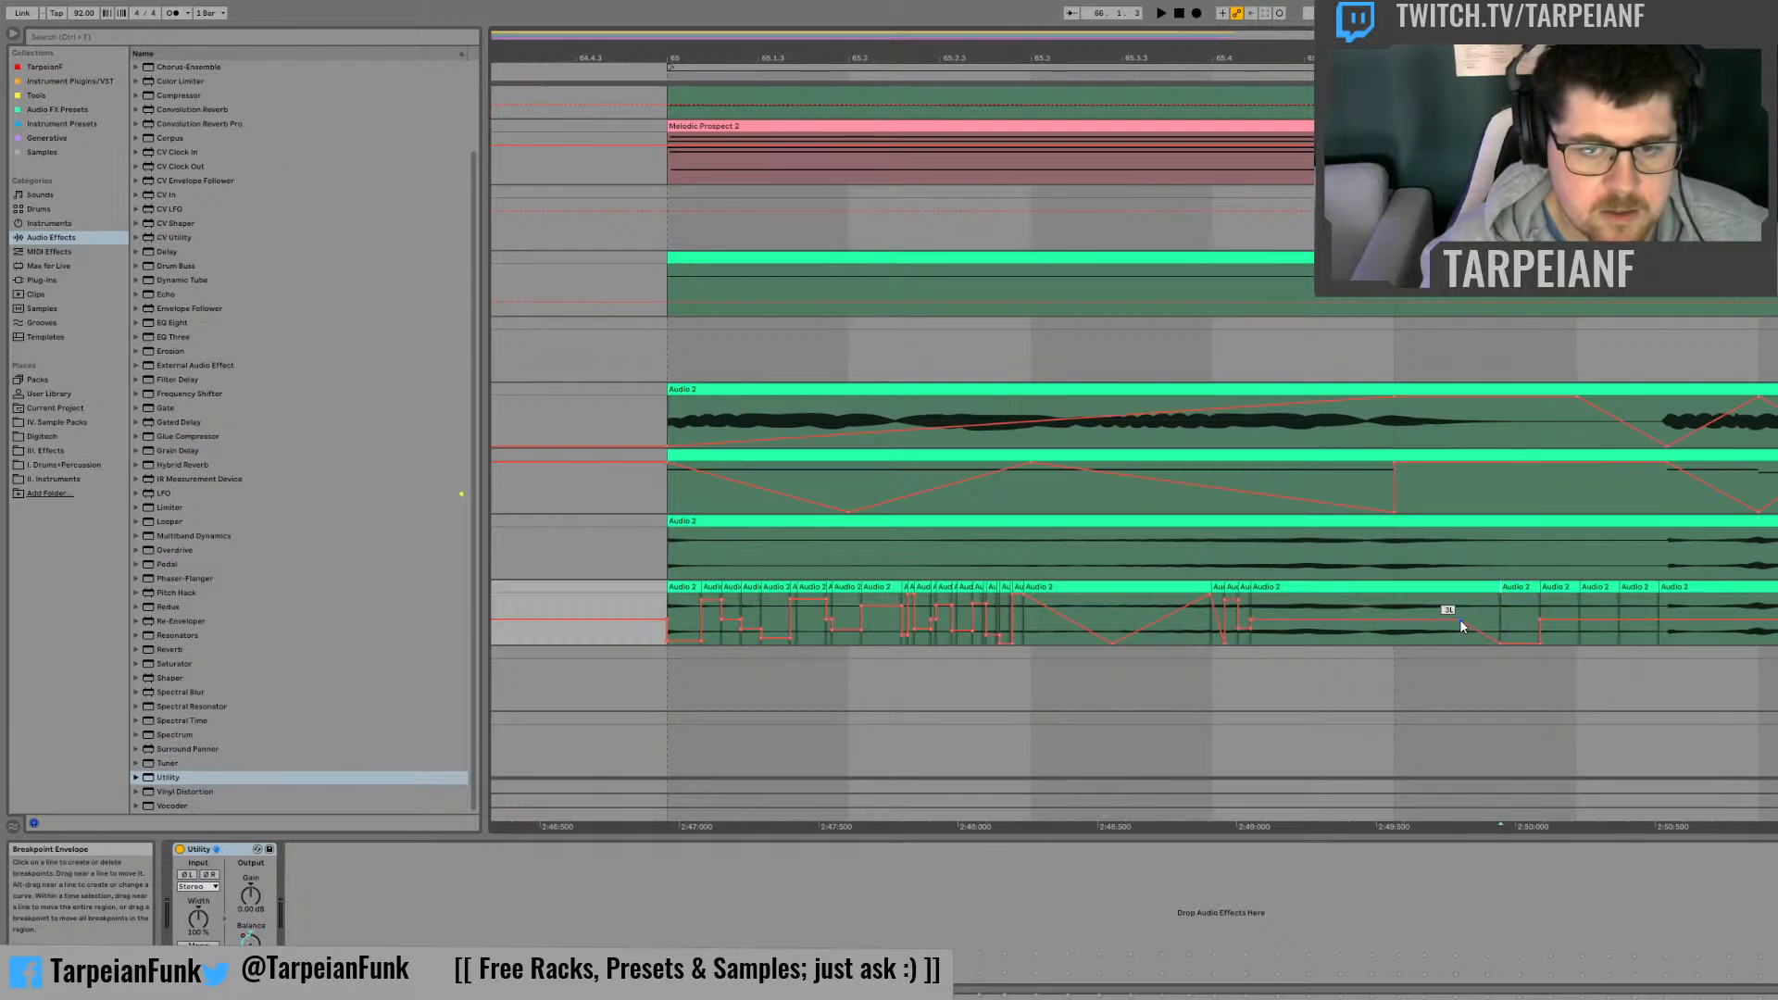
{"action": "left_click_drag", "start_coordinate": [1460, 620], "coordinate": [1397, 600]}
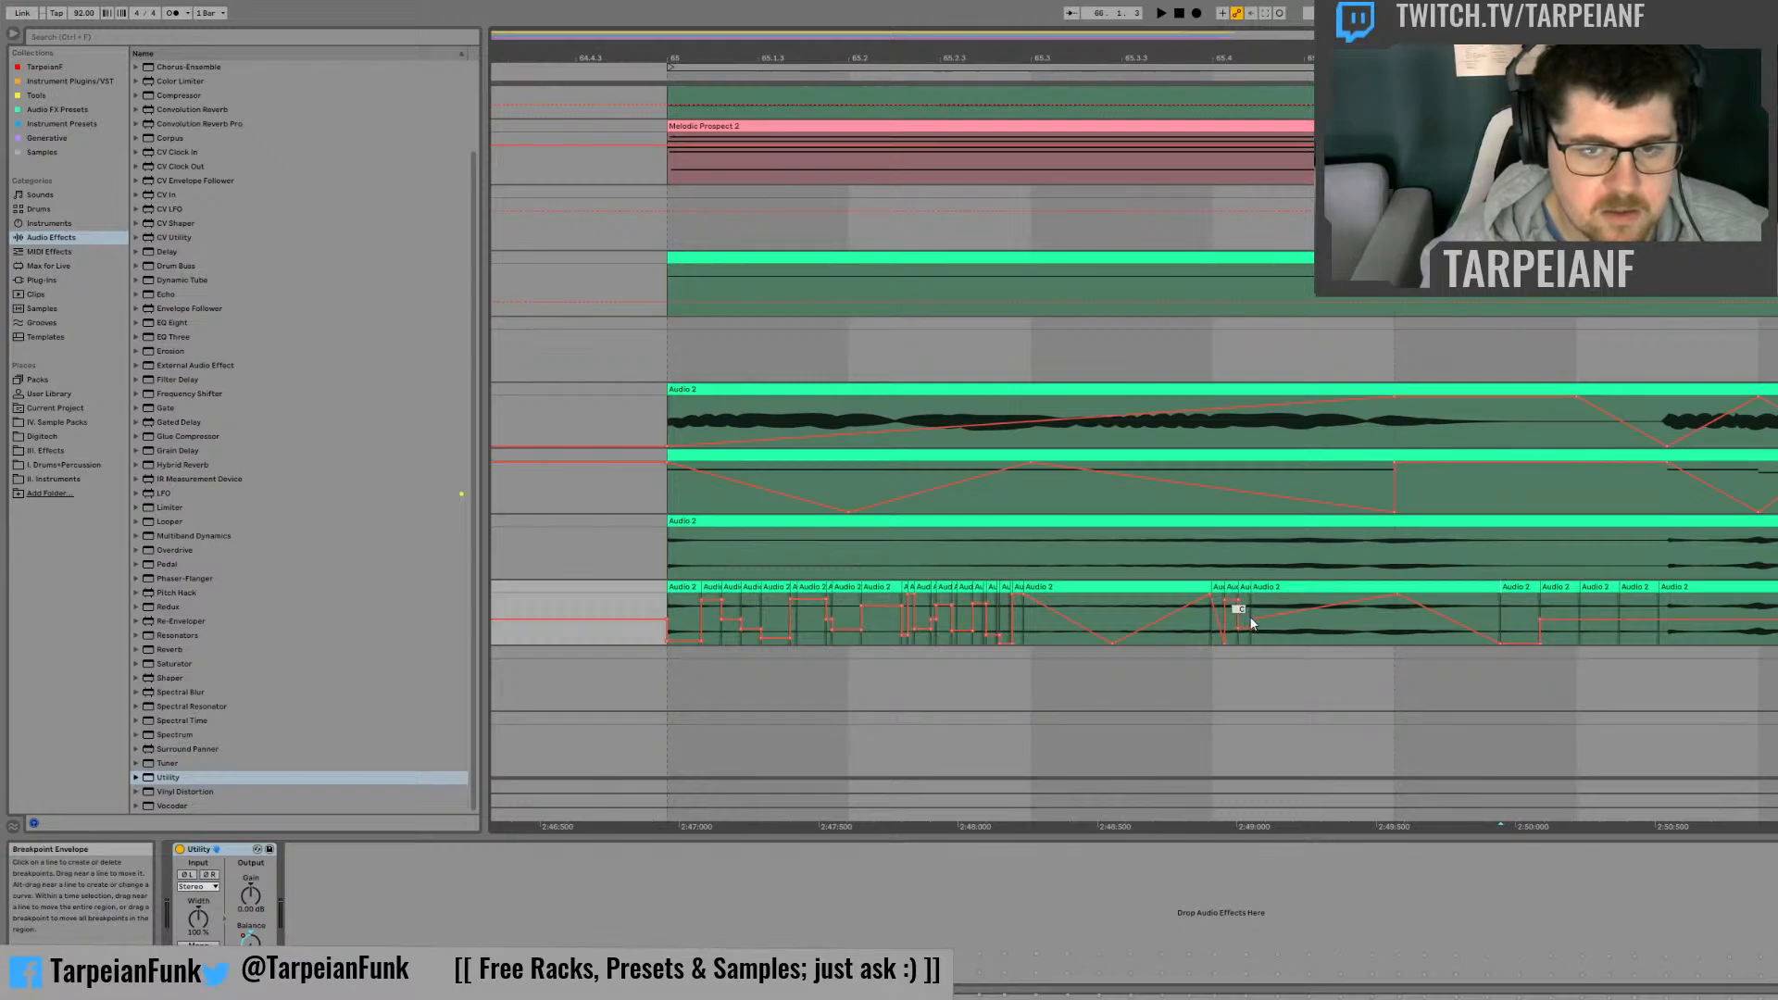
Step: Pan the third slice of the last group right and the fourth slice far left
{"action": "left_click", "coordinate": [1600, 589]}
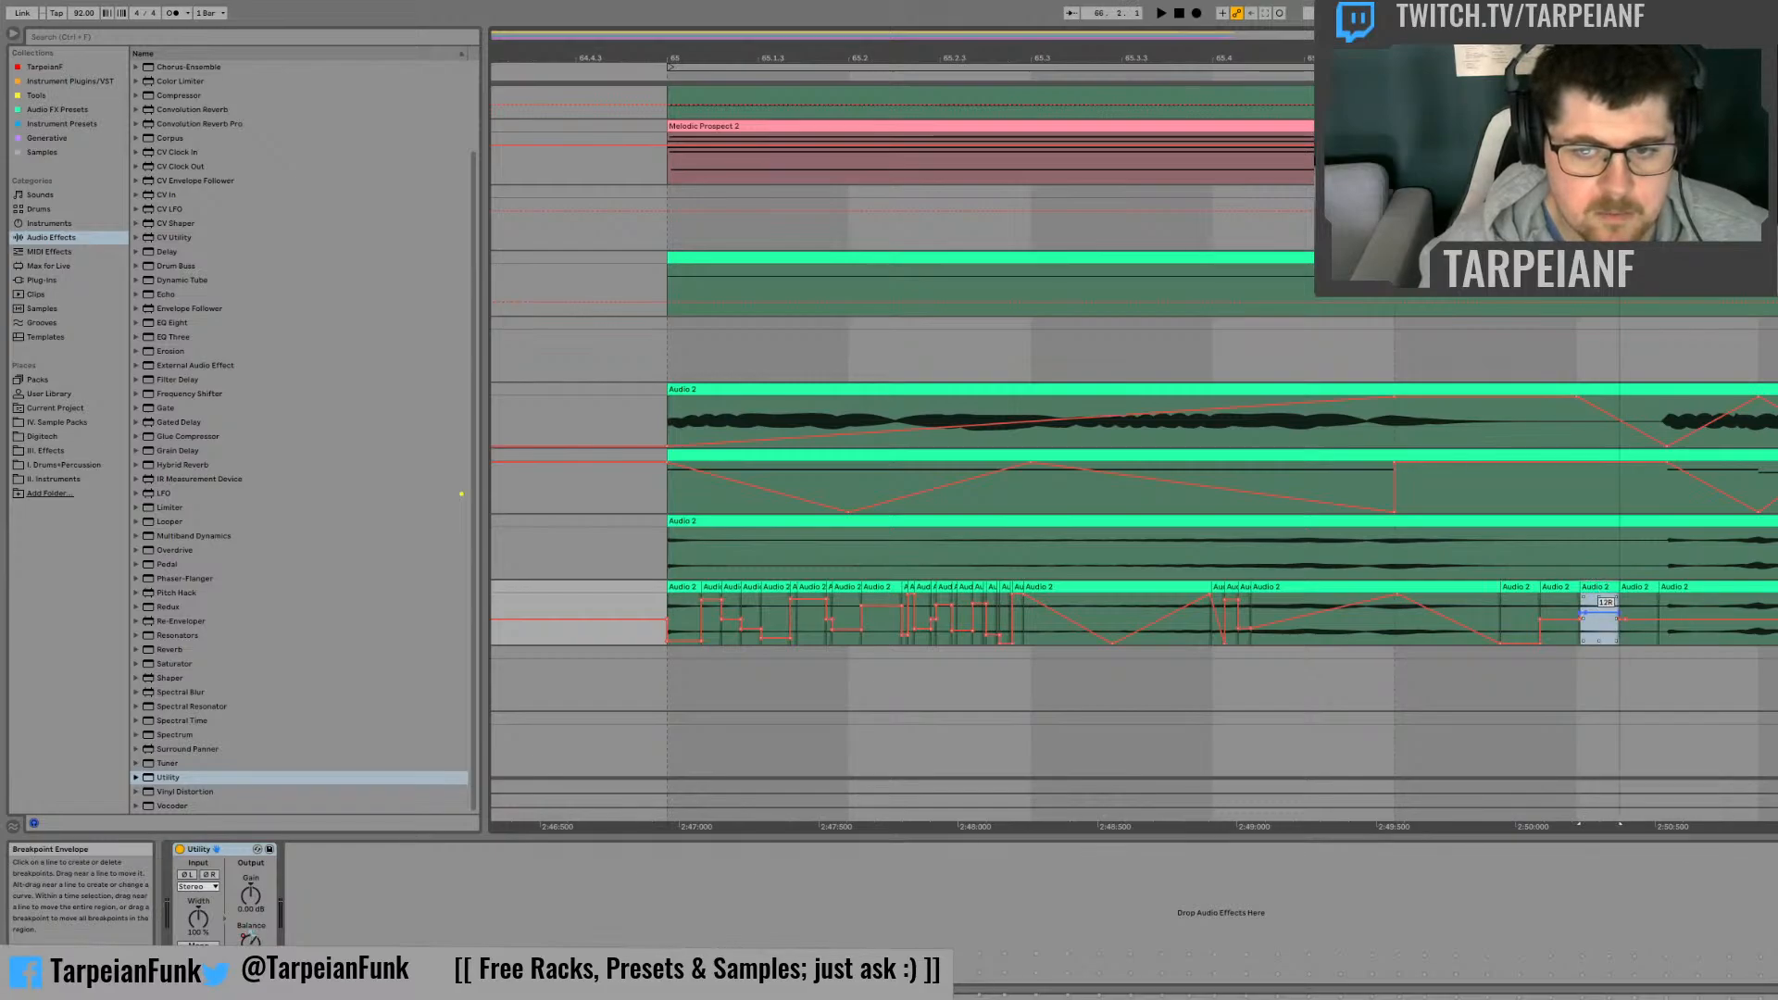
{"action": "left_click_drag", "start_coordinate": [1601, 612], "coordinate": [1641, 621]}
{"action": "left_click", "coordinate": [1639, 587]}
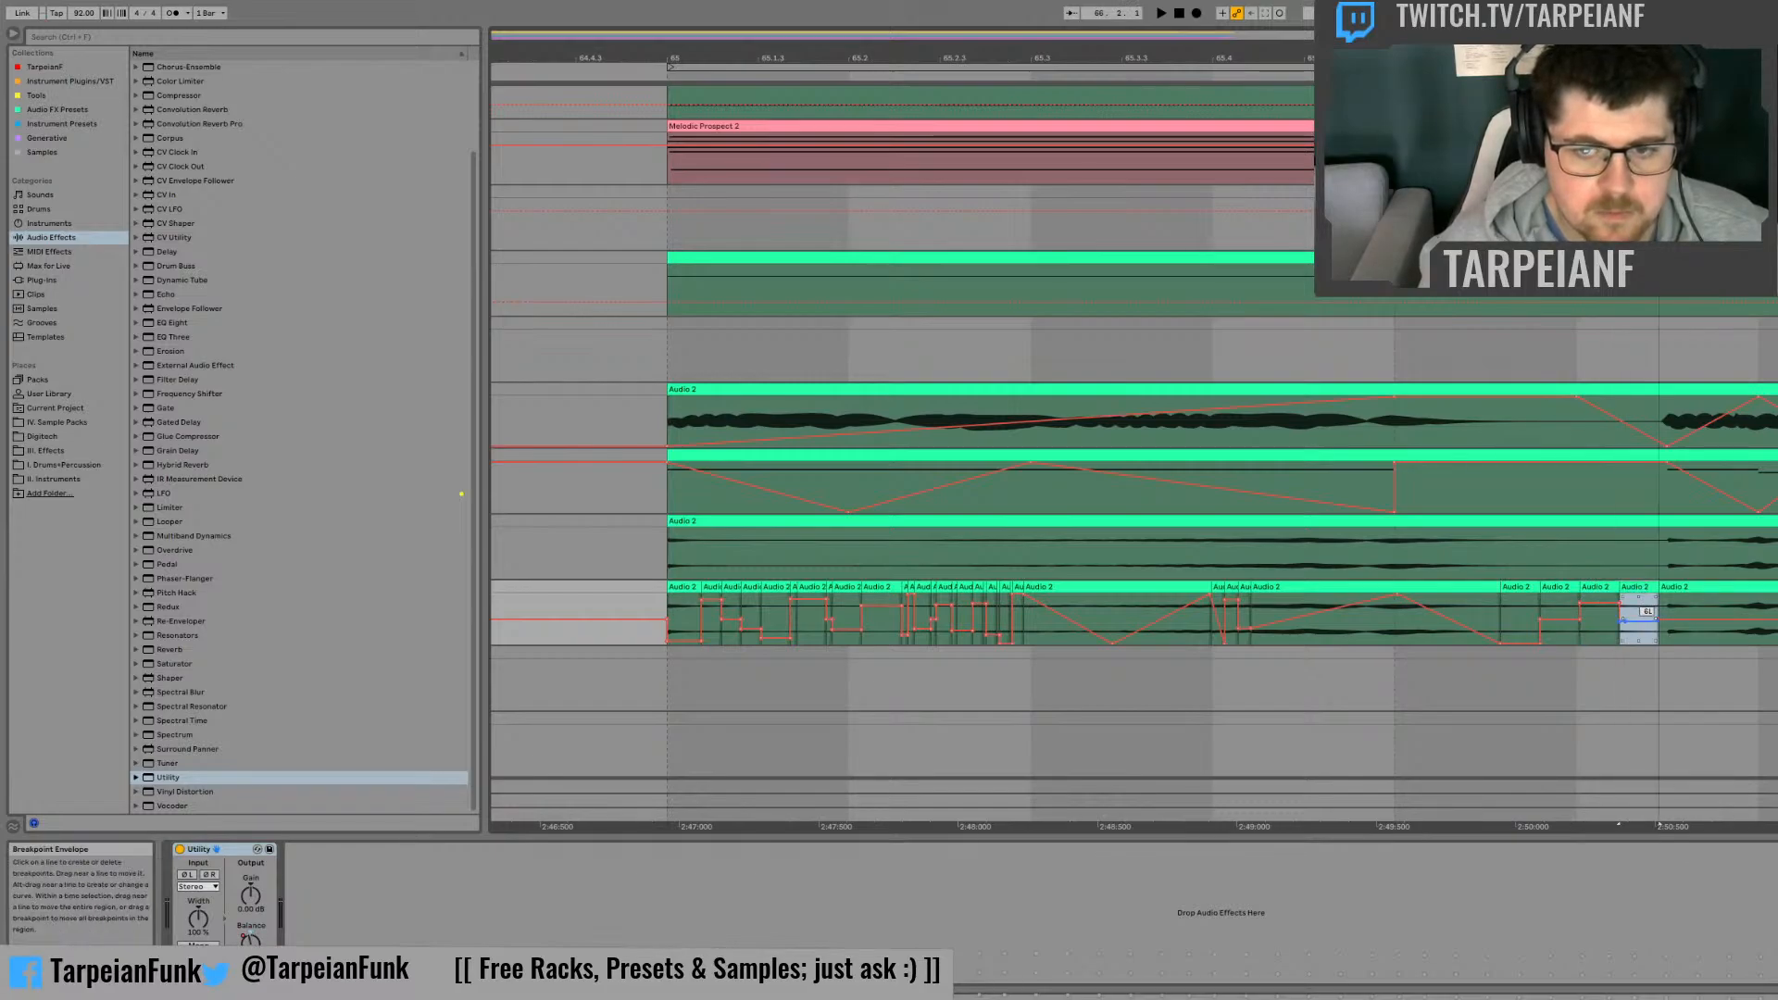
Step: Play back the chopped and panned slices from bar 65 to check the stereo movement
{"action": "left_click", "coordinate": [663, 619]}
{"action": "key", "text": "space"}
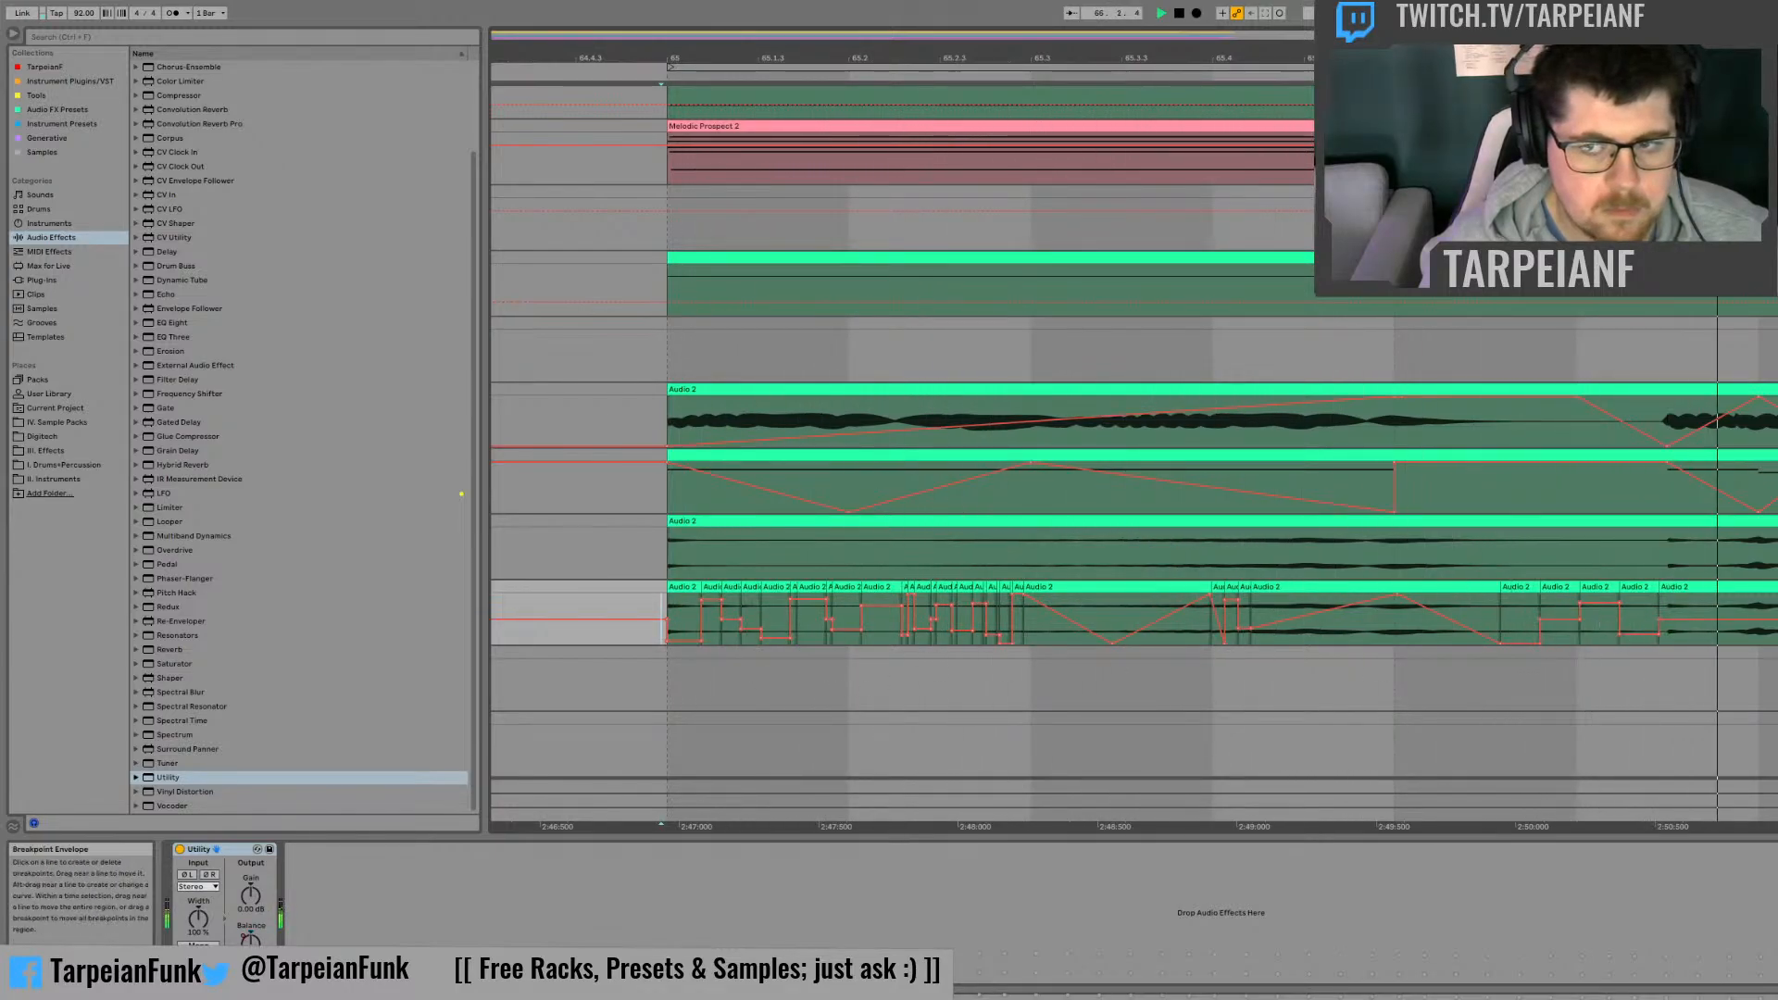
{"action": "key", "text": "space"}
{"action": "left_click", "coordinate": [1777, 522]}
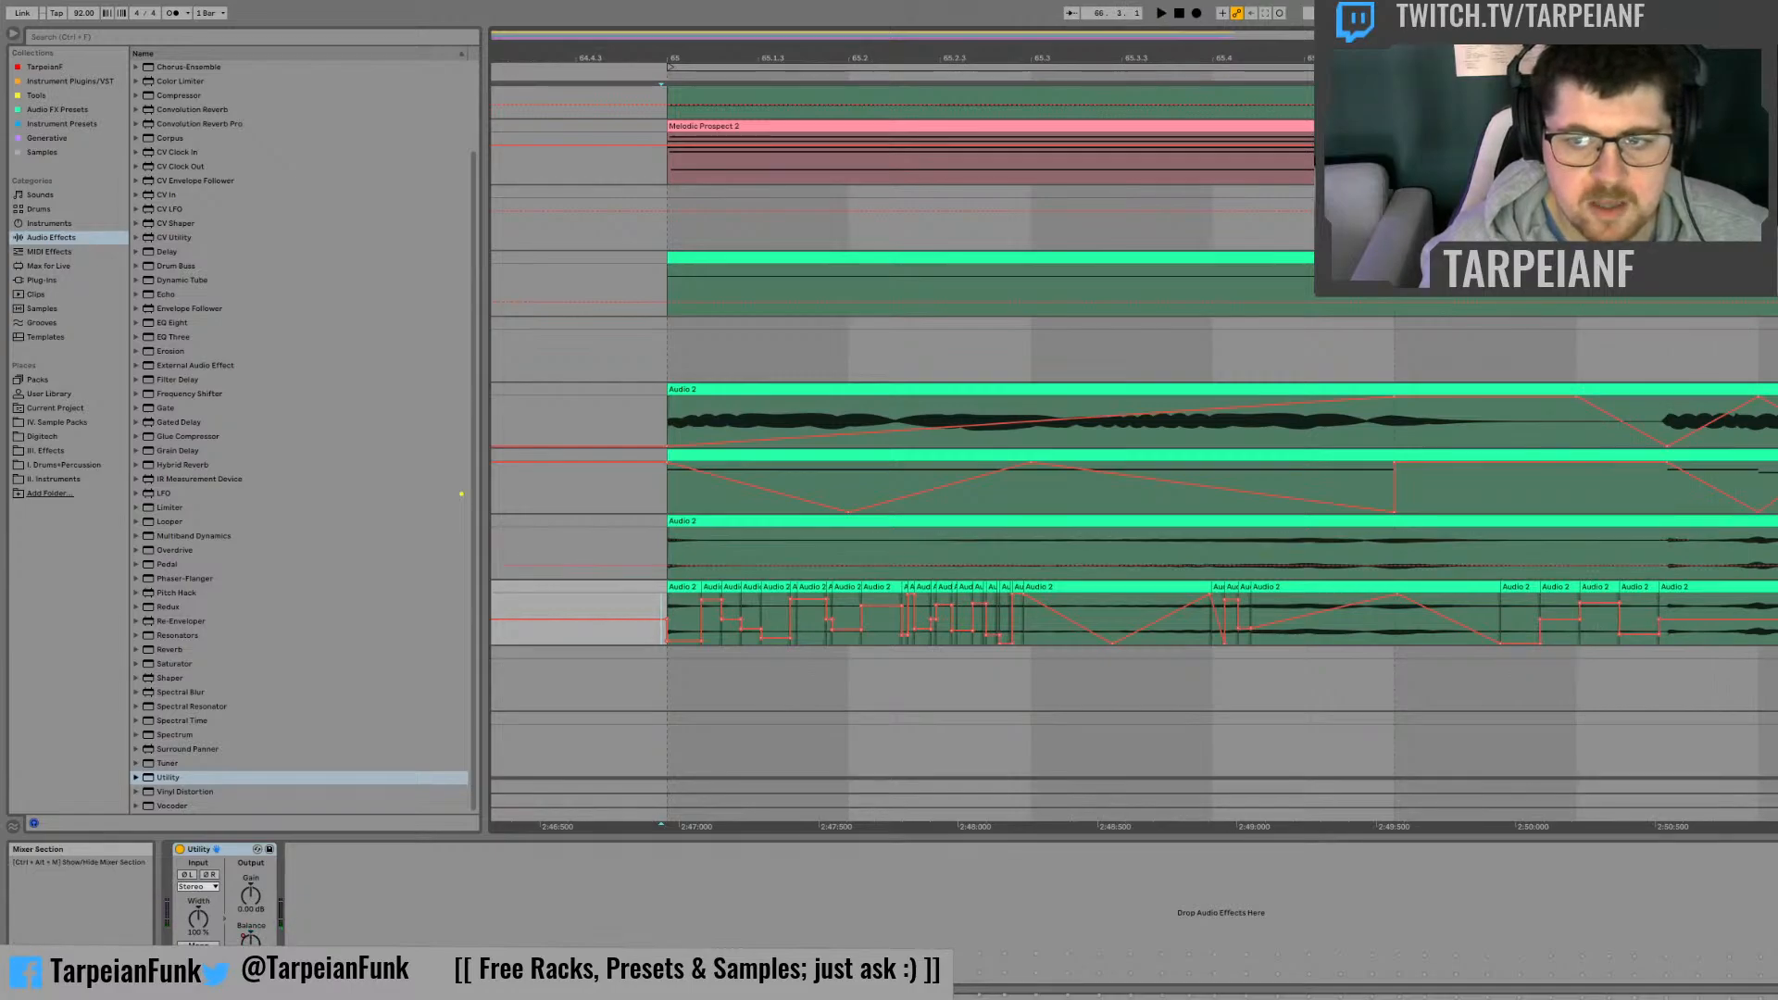
{"action": "left_click", "coordinate": [1777, 456]}
{"action": "key", "text": "space"}
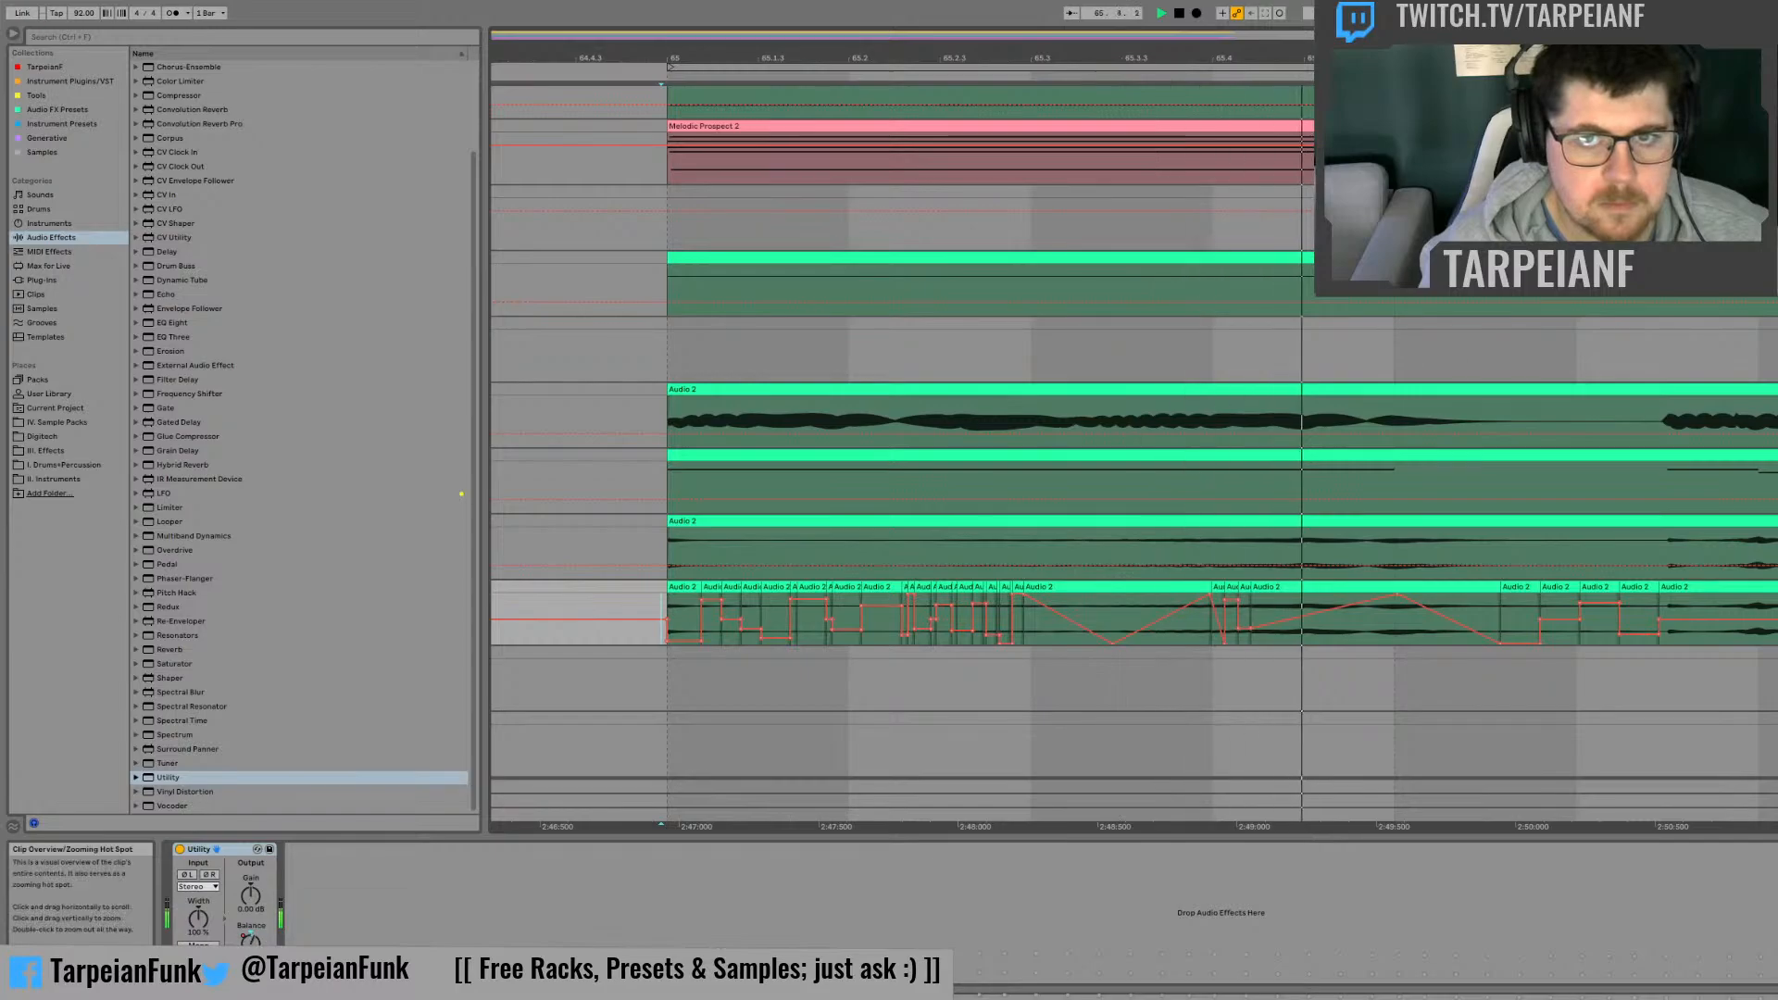
{"action": "left_click_drag", "start_coordinate": [1079, 57], "coordinate": [1032, 29]}
{"action": "key", "text": "space"}
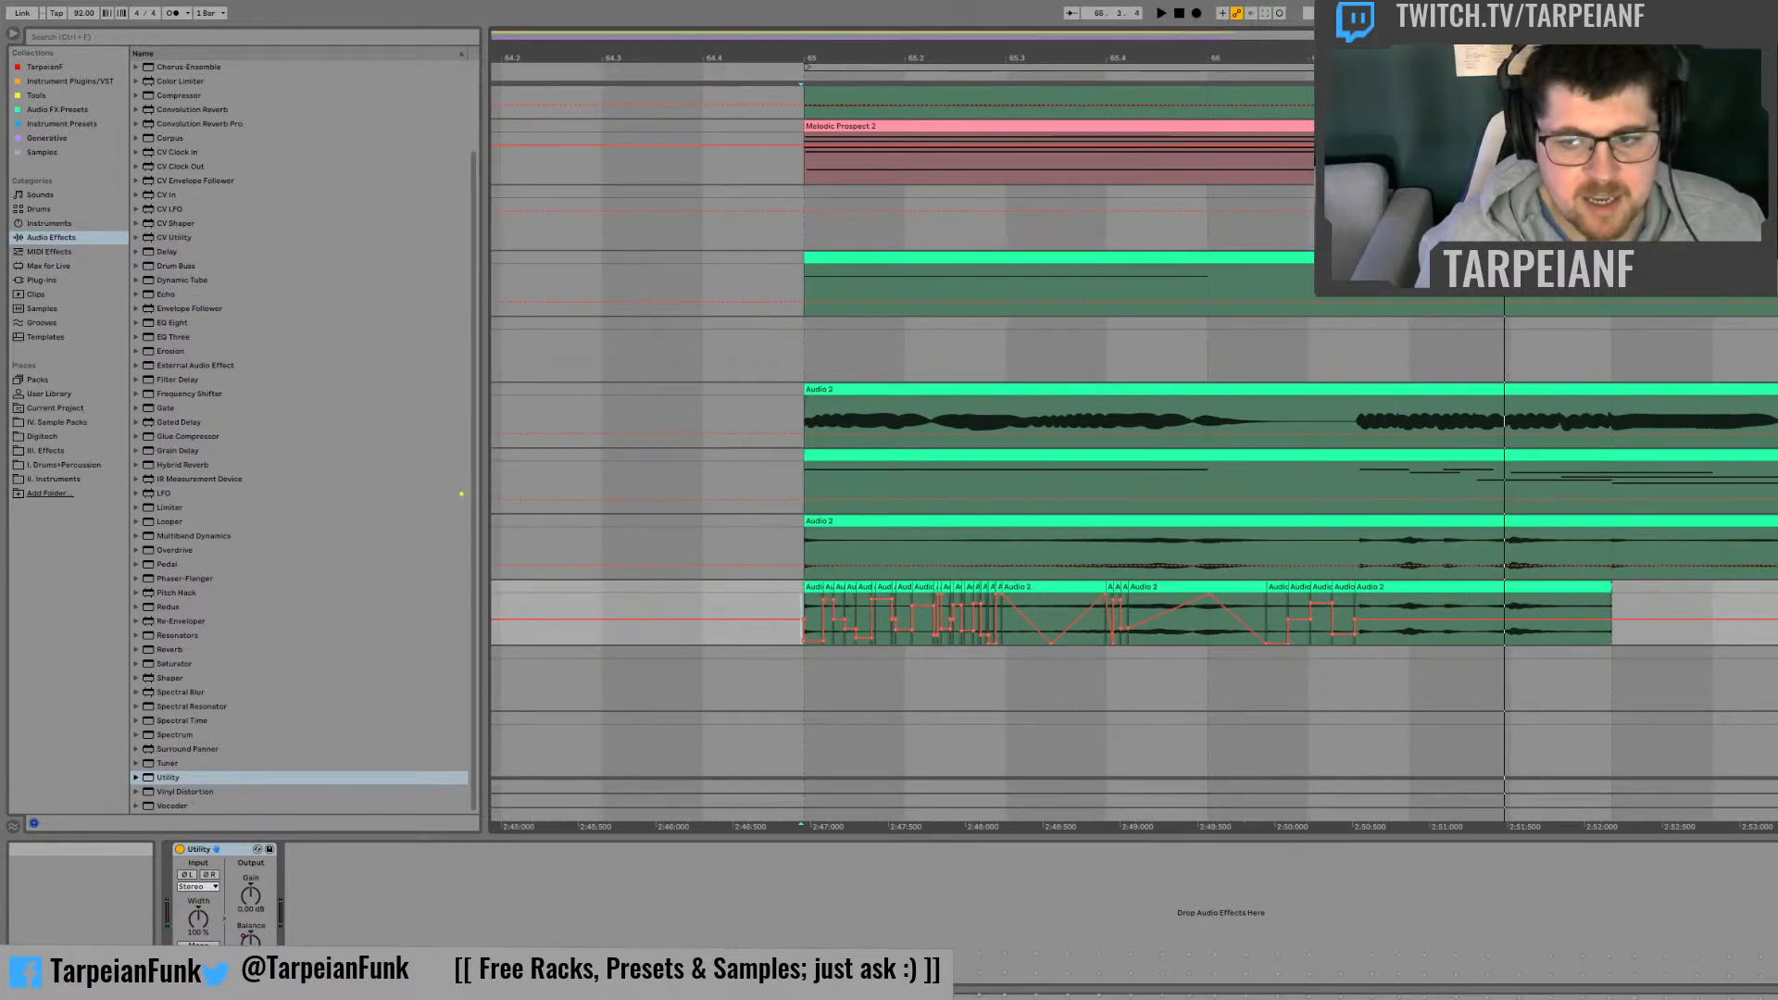
Step: Delete the track with the chopped slices and copy the resampled Audio 2 clip at bar 65 onto the empty track beneath it
{"action": "left_click", "coordinate": [1715, 604]}
{"action": "key", "text": "Delete"}
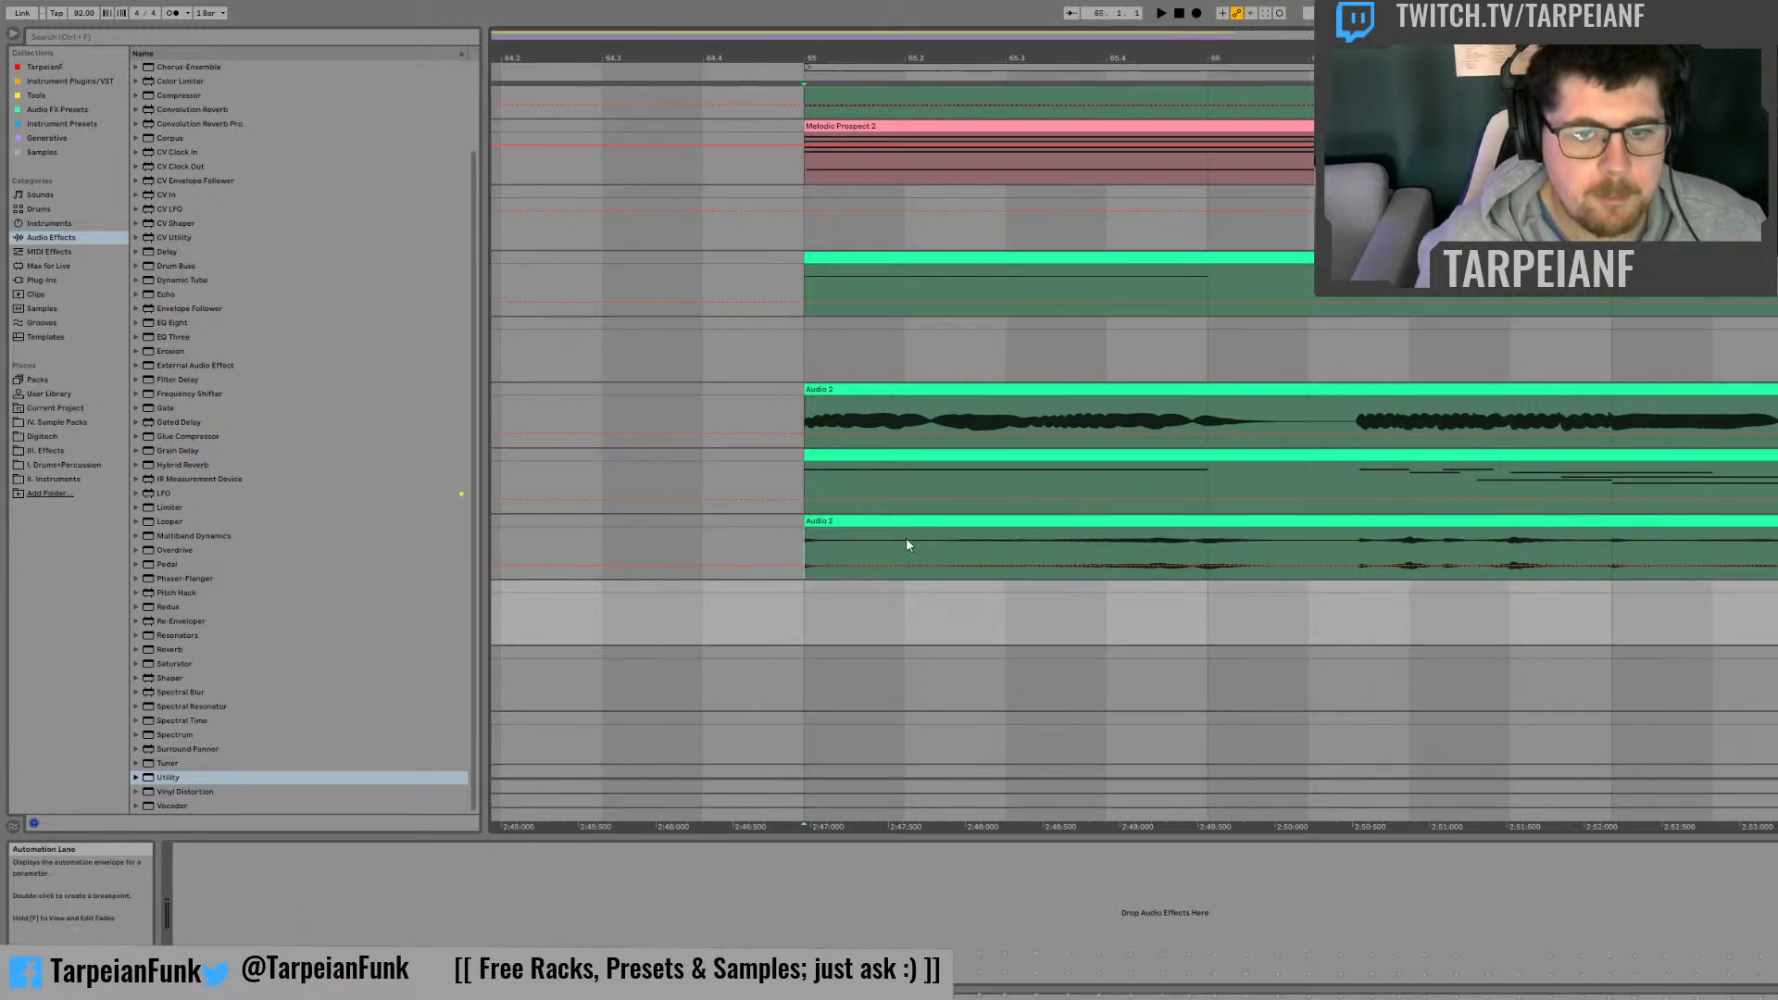
{"action": "left_click_drag", "start_coordinate": [906, 545], "coordinate": [1656, 551]}
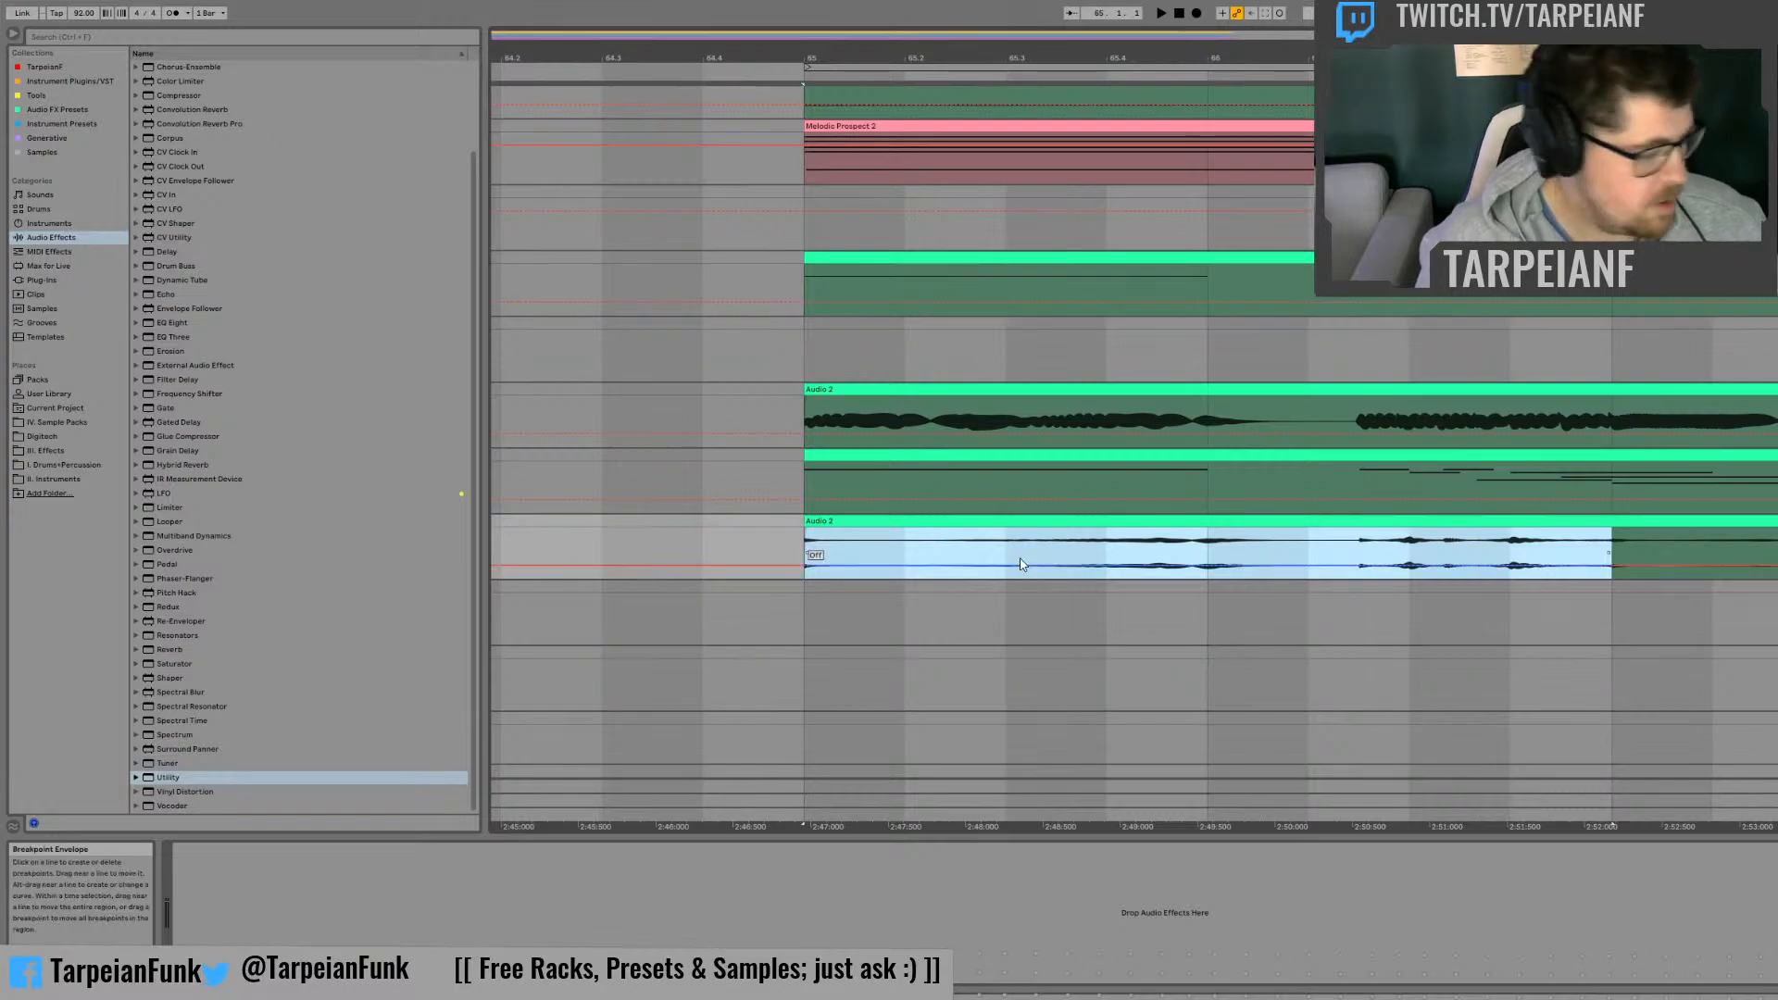
{"action": "left_click", "coordinate": [820, 596]}
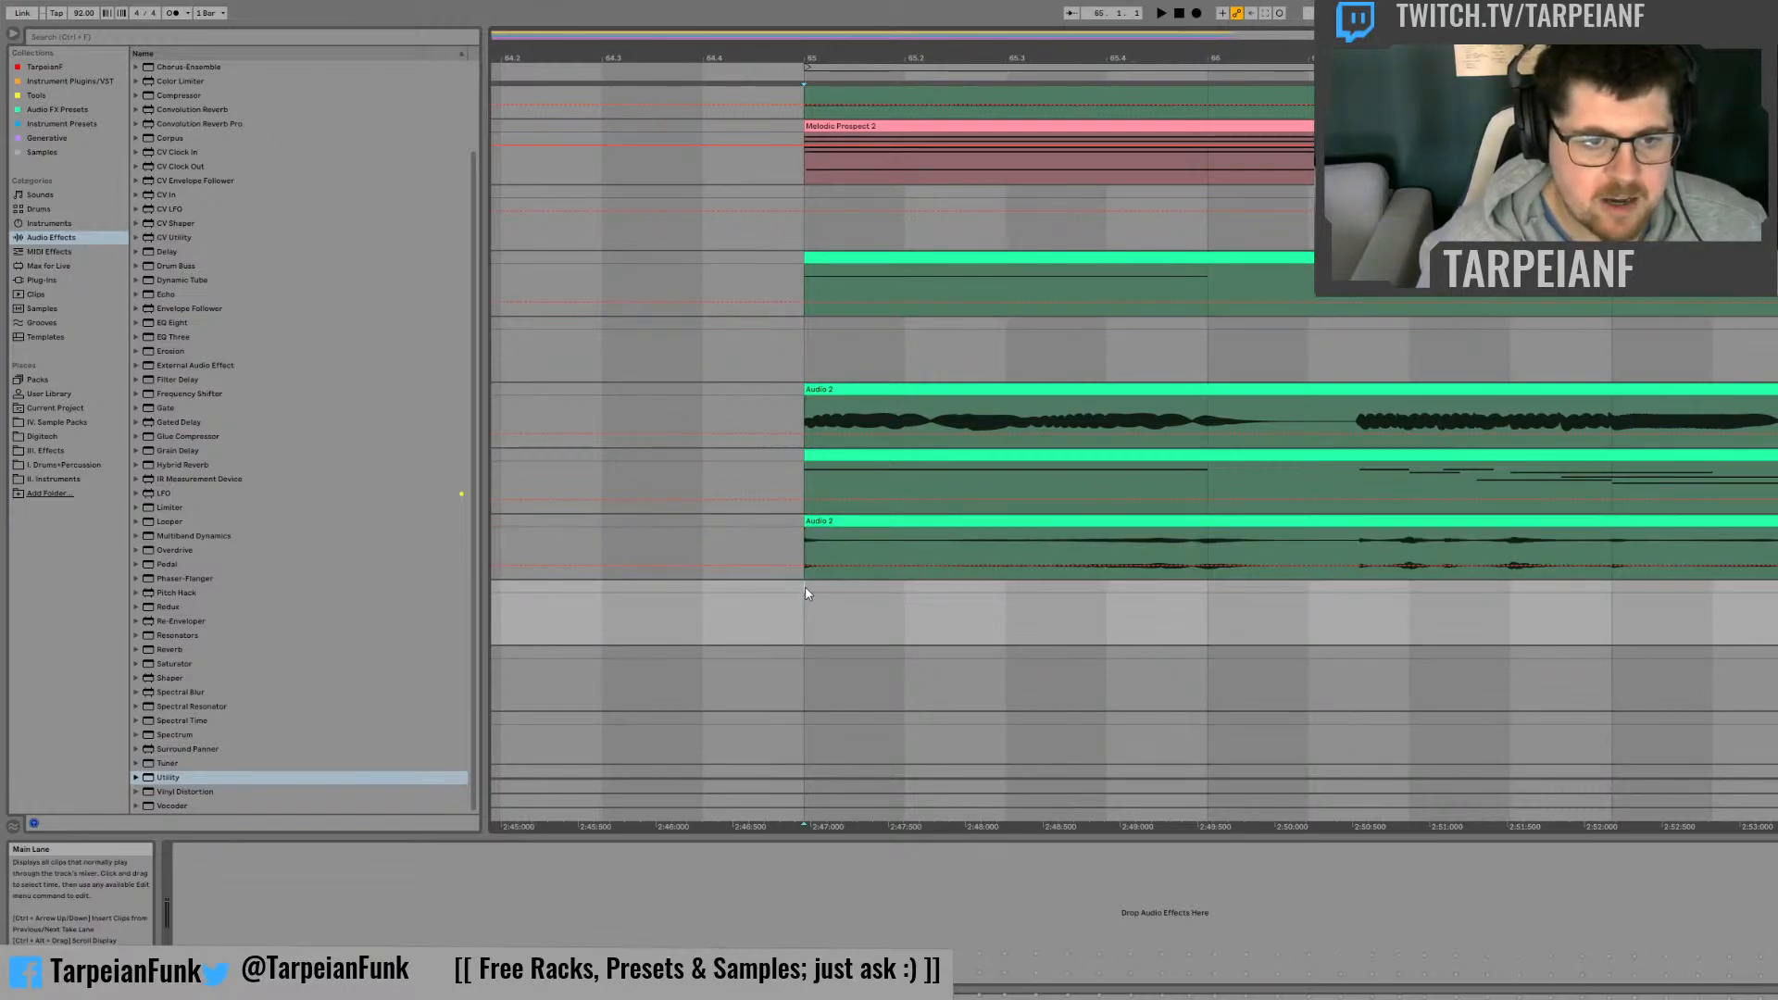
{"action": "left_click_drag", "start_coordinate": [1610, 554], "coordinate": [1534, 591]}
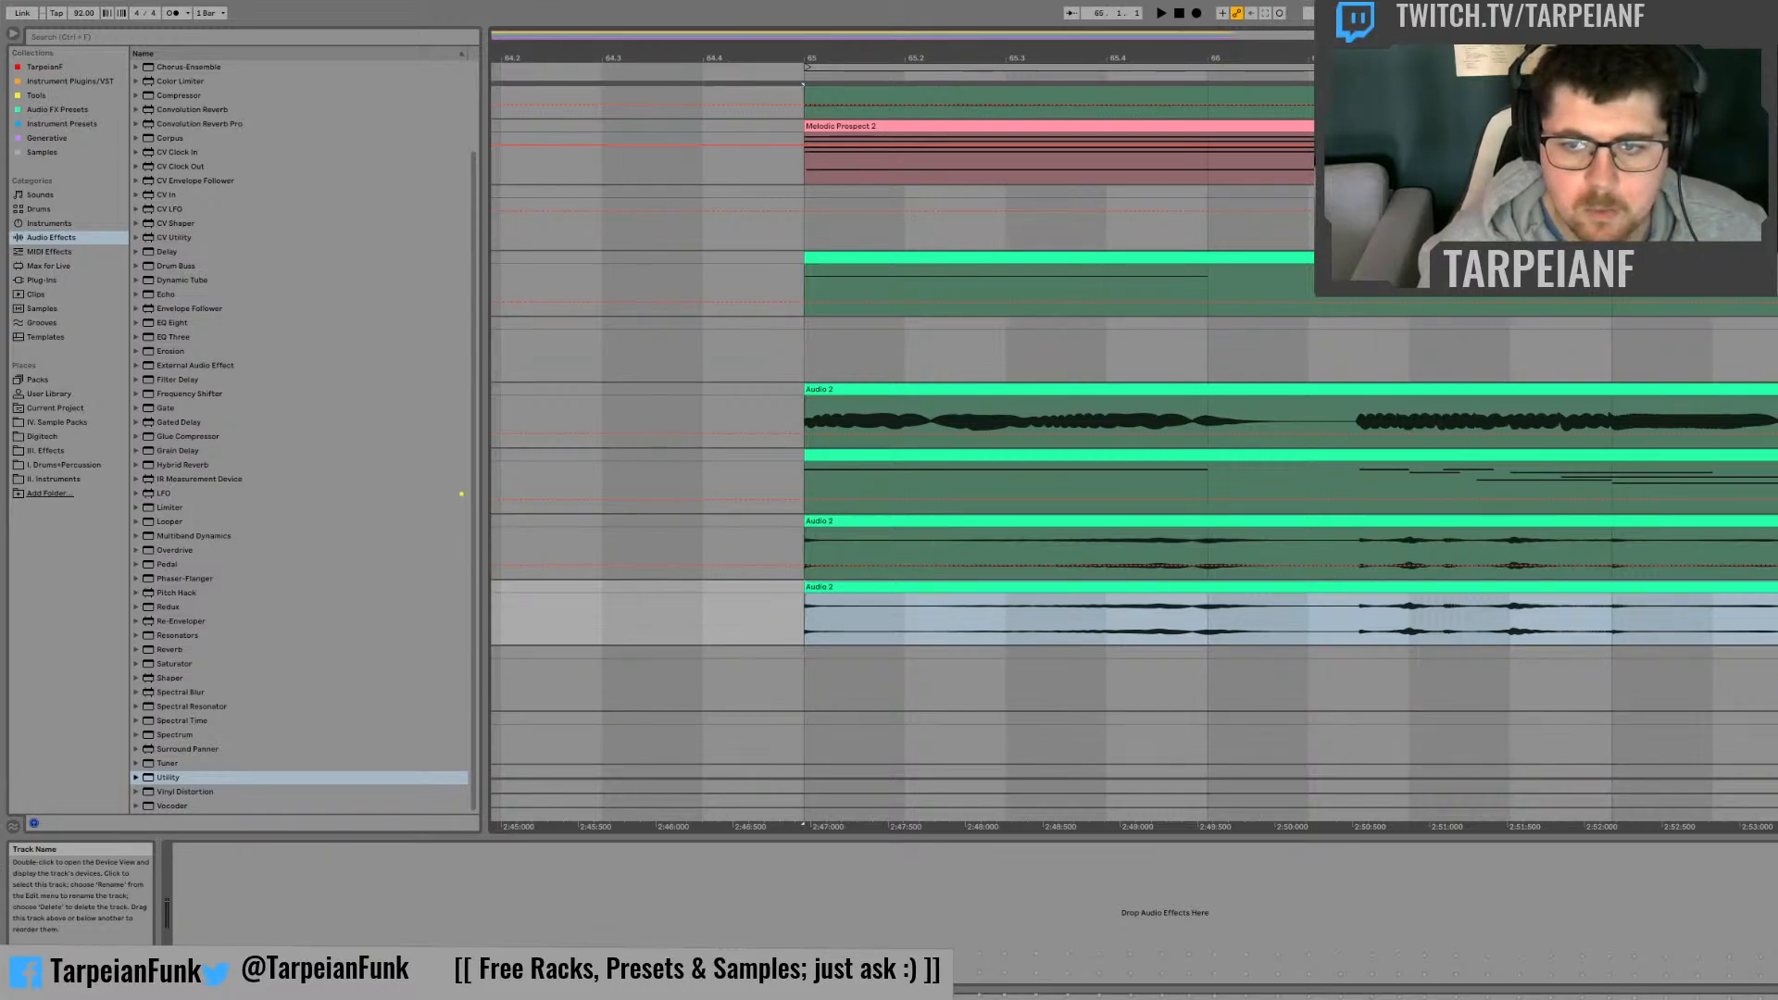
Step: Insert two new tracks and place copies of the resampled clip from bar 65 on the three tracks below the first copy
{"action": "left_click", "coordinate": [1774, 652]}
{"action": "key", "text": "ctrl+t"}
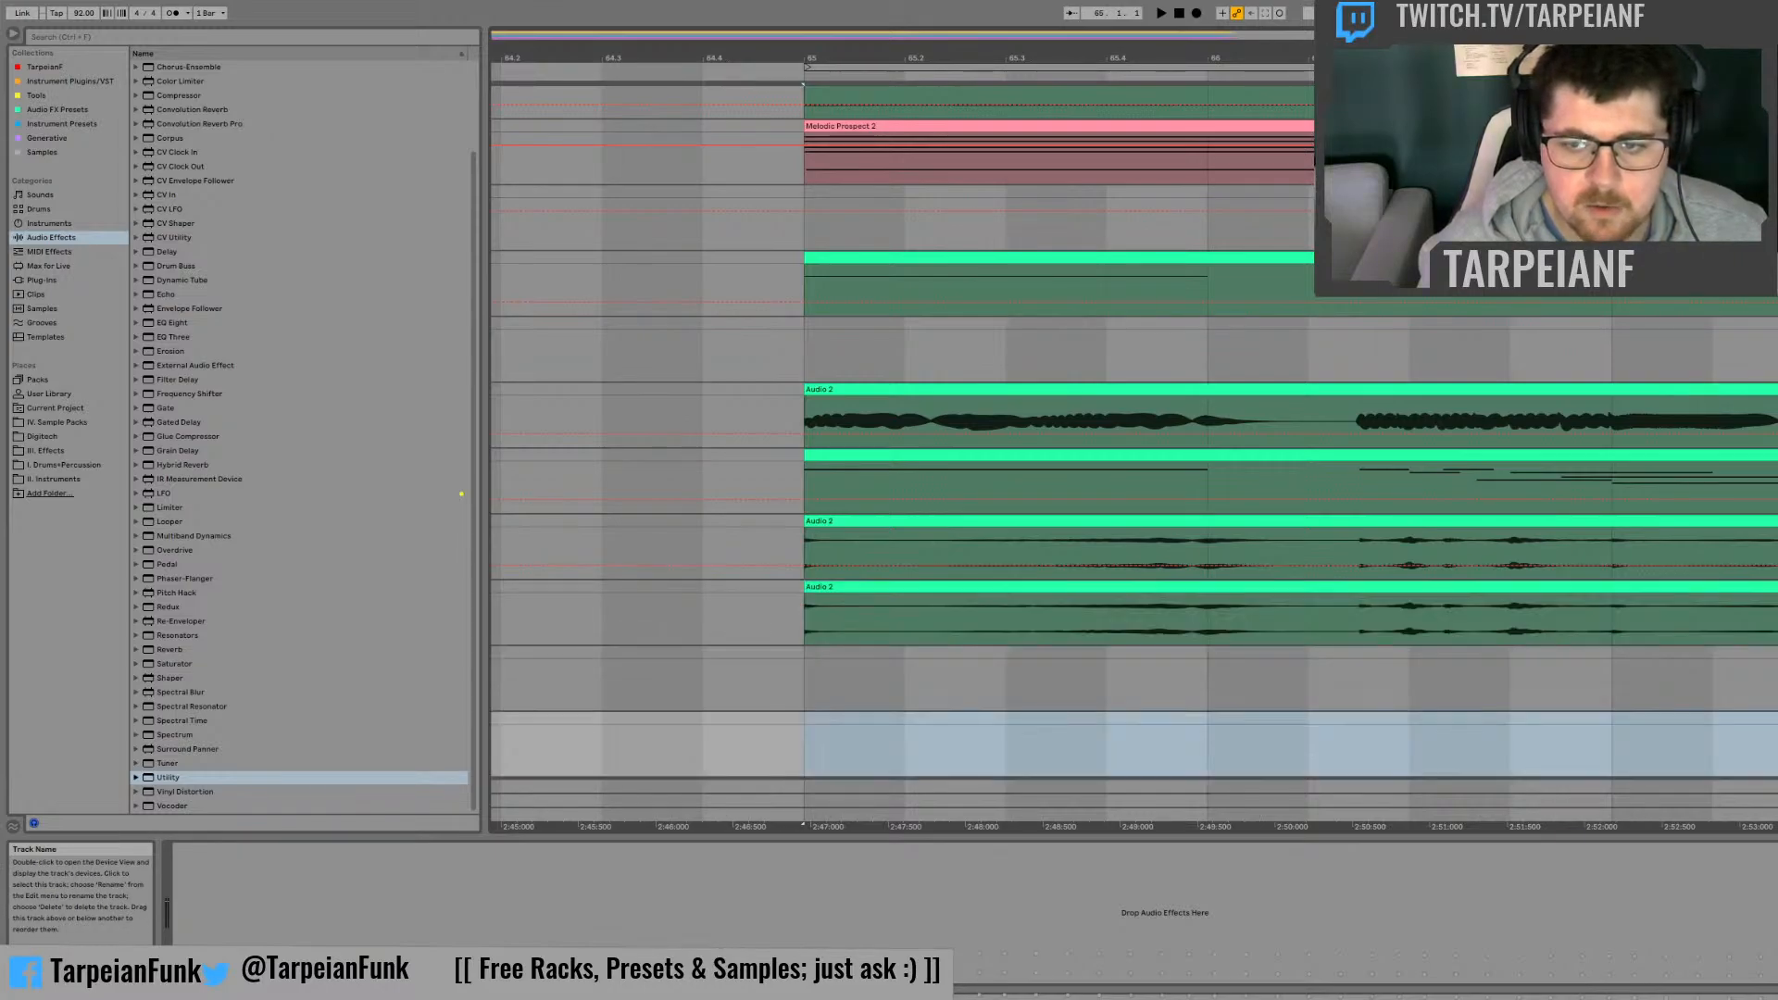
{"action": "key", "text": "ctrl+t"}
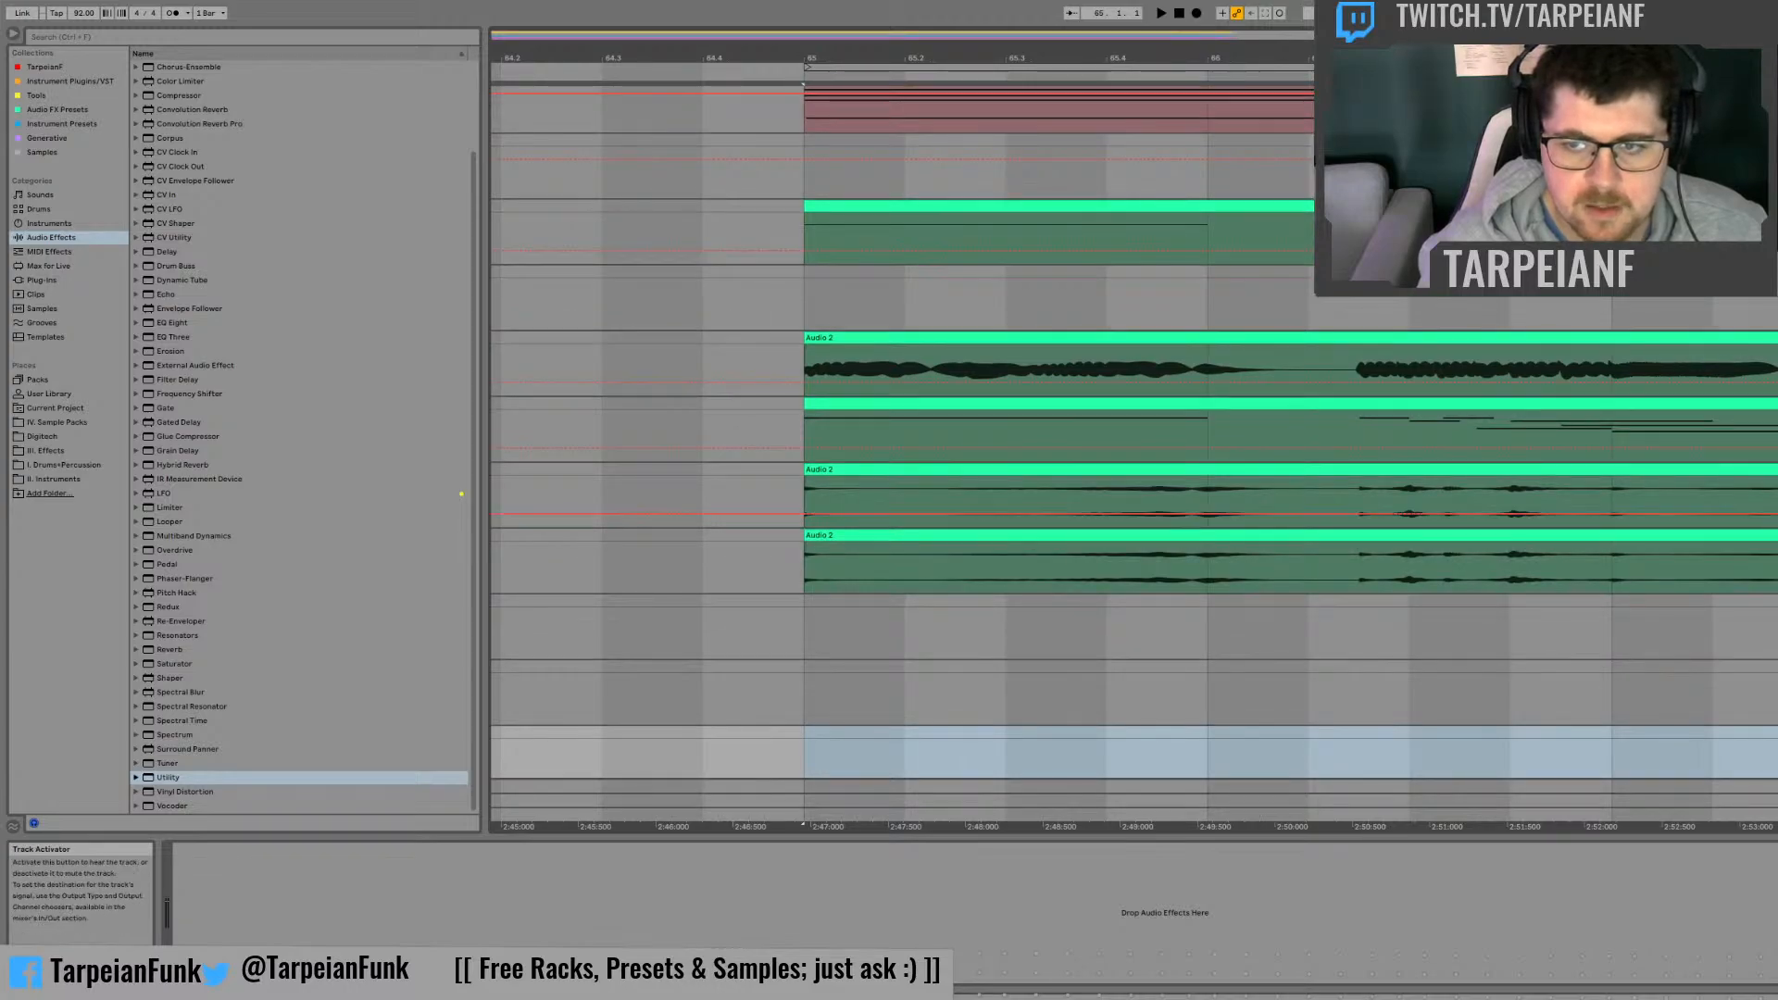
{"action": "scroll", "coordinate": [1244, 463], "scroll_direction": "down", "scroll_amount": 3}
{"action": "left_click", "coordinate": [1244, 447]}
{"action": "left_click_drag", "start_coordinate": [1244, 447], "coordinate": [1247, 678]}
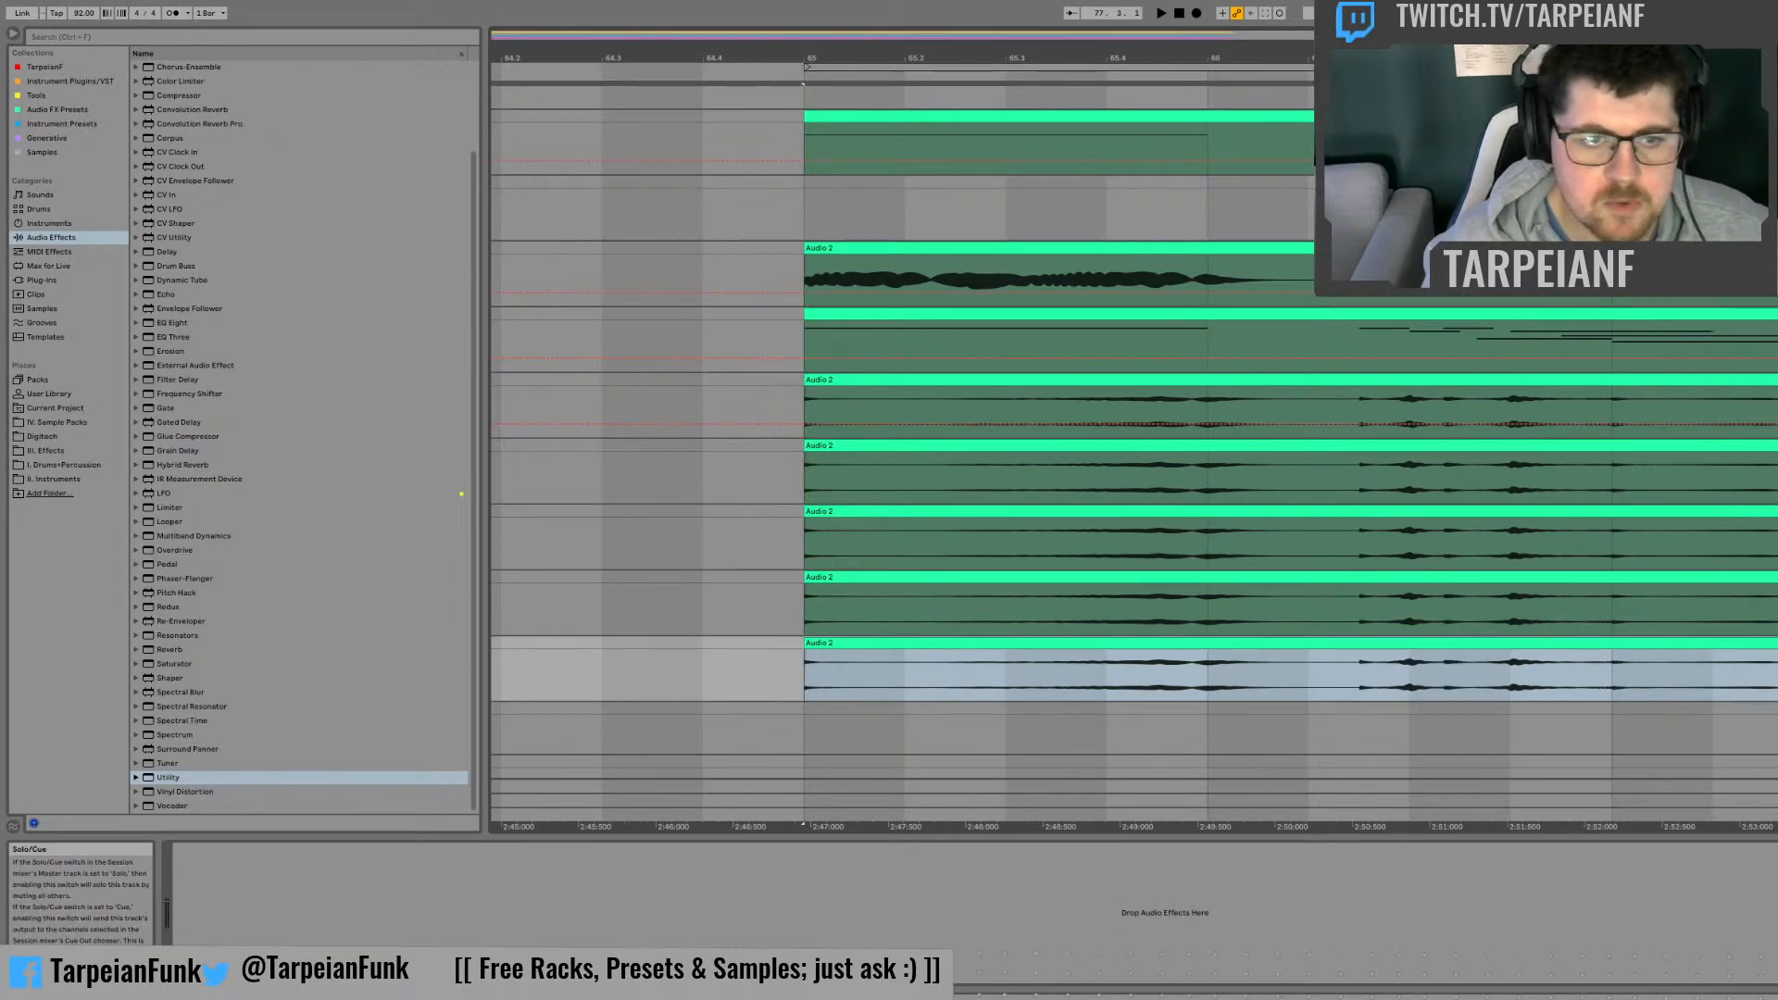
Step: Add an Audio Effect Rack to the lowest track of clip copies and load Beat Repeat inside it
{"action": "key", "text": "space"}
{"action": "scroll", "coordinate": [297, 473], "scroll_direction": "up", "scroll_amount": 3}
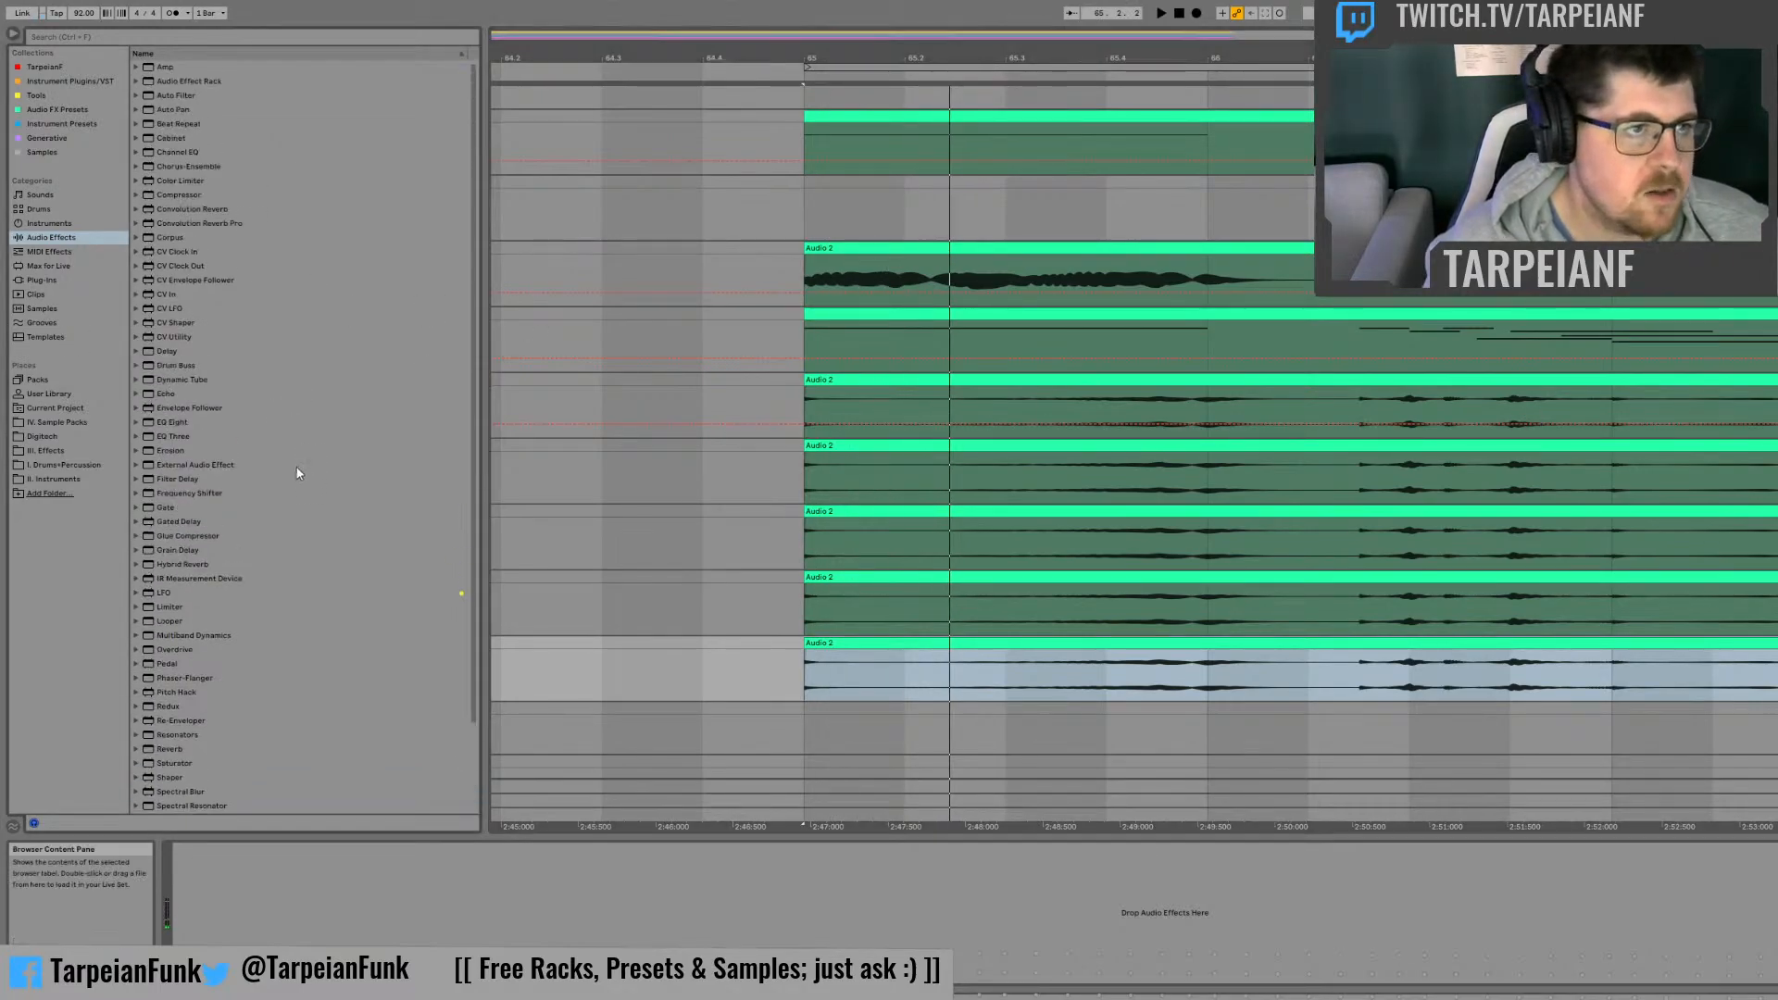
{"action": "left_click", "coordinate": [184, 82]}
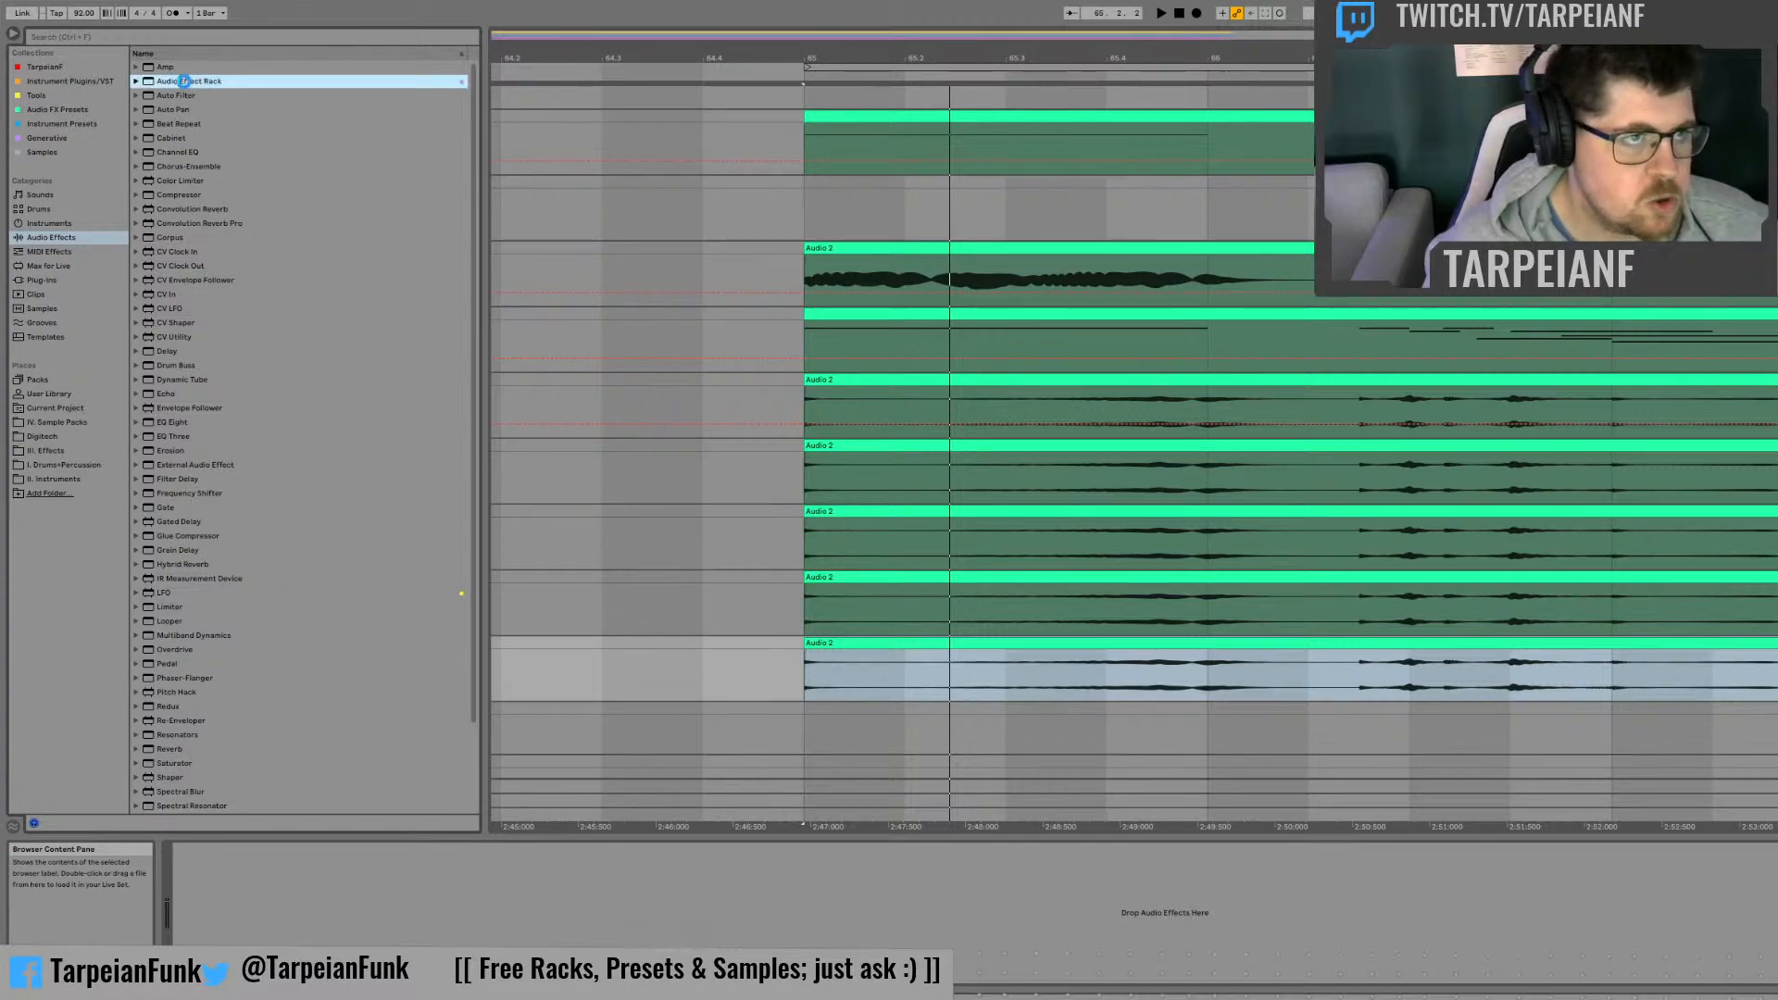
{"action": "scroll", "coordinate": [239, 761], "scroll_direction": "down", "scroll_amount": 3}
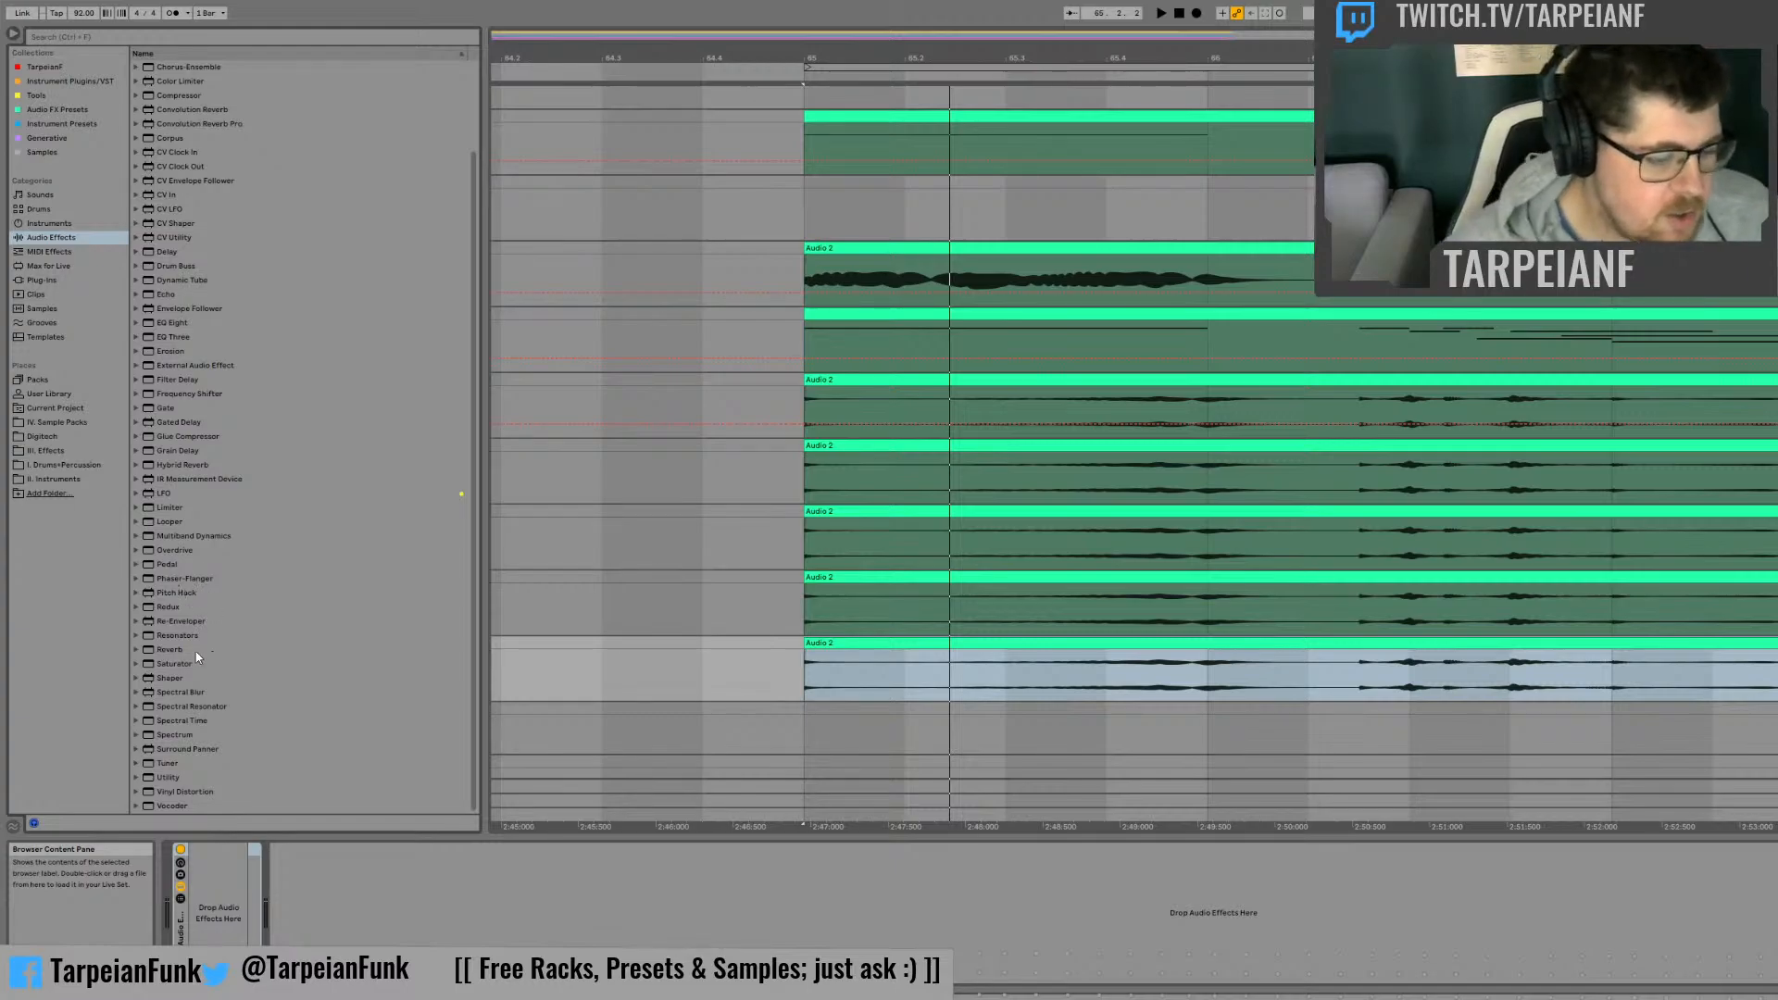
{"action": "scroll", "coordinate": [258, 426], "scroll_direction": "up", "scroll_amount": 3}
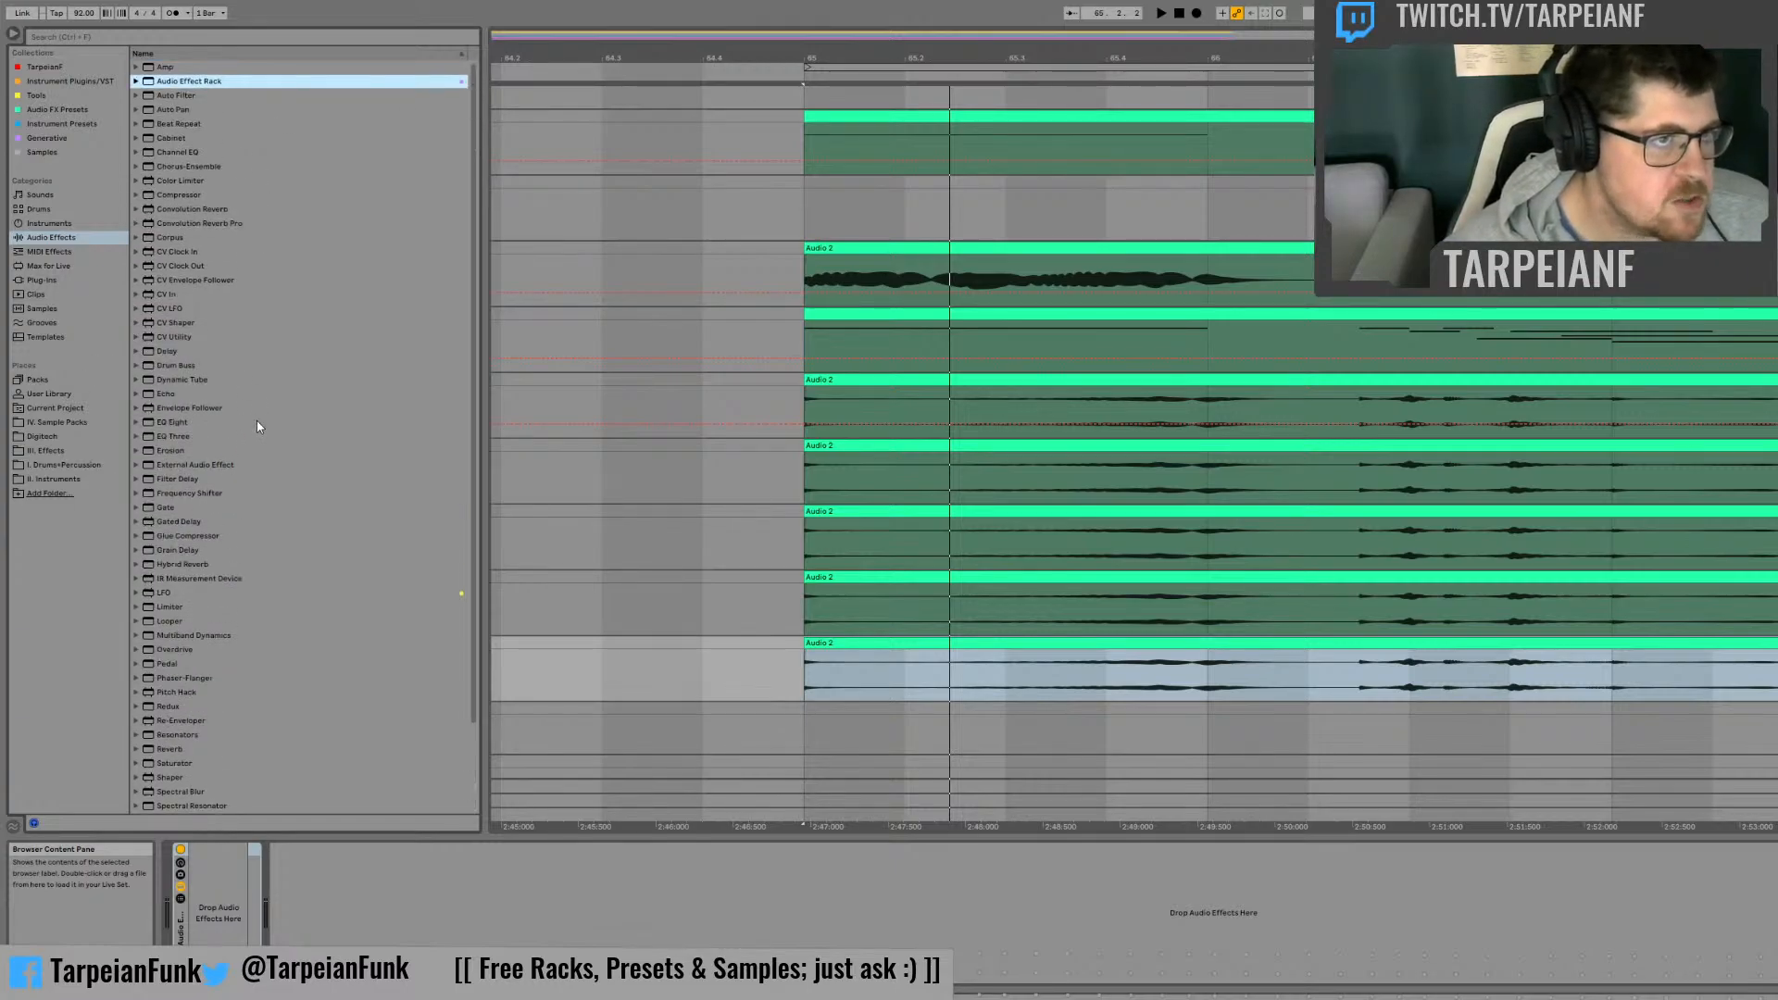
{"action": "left_click", "coordinate": [174, 125]}
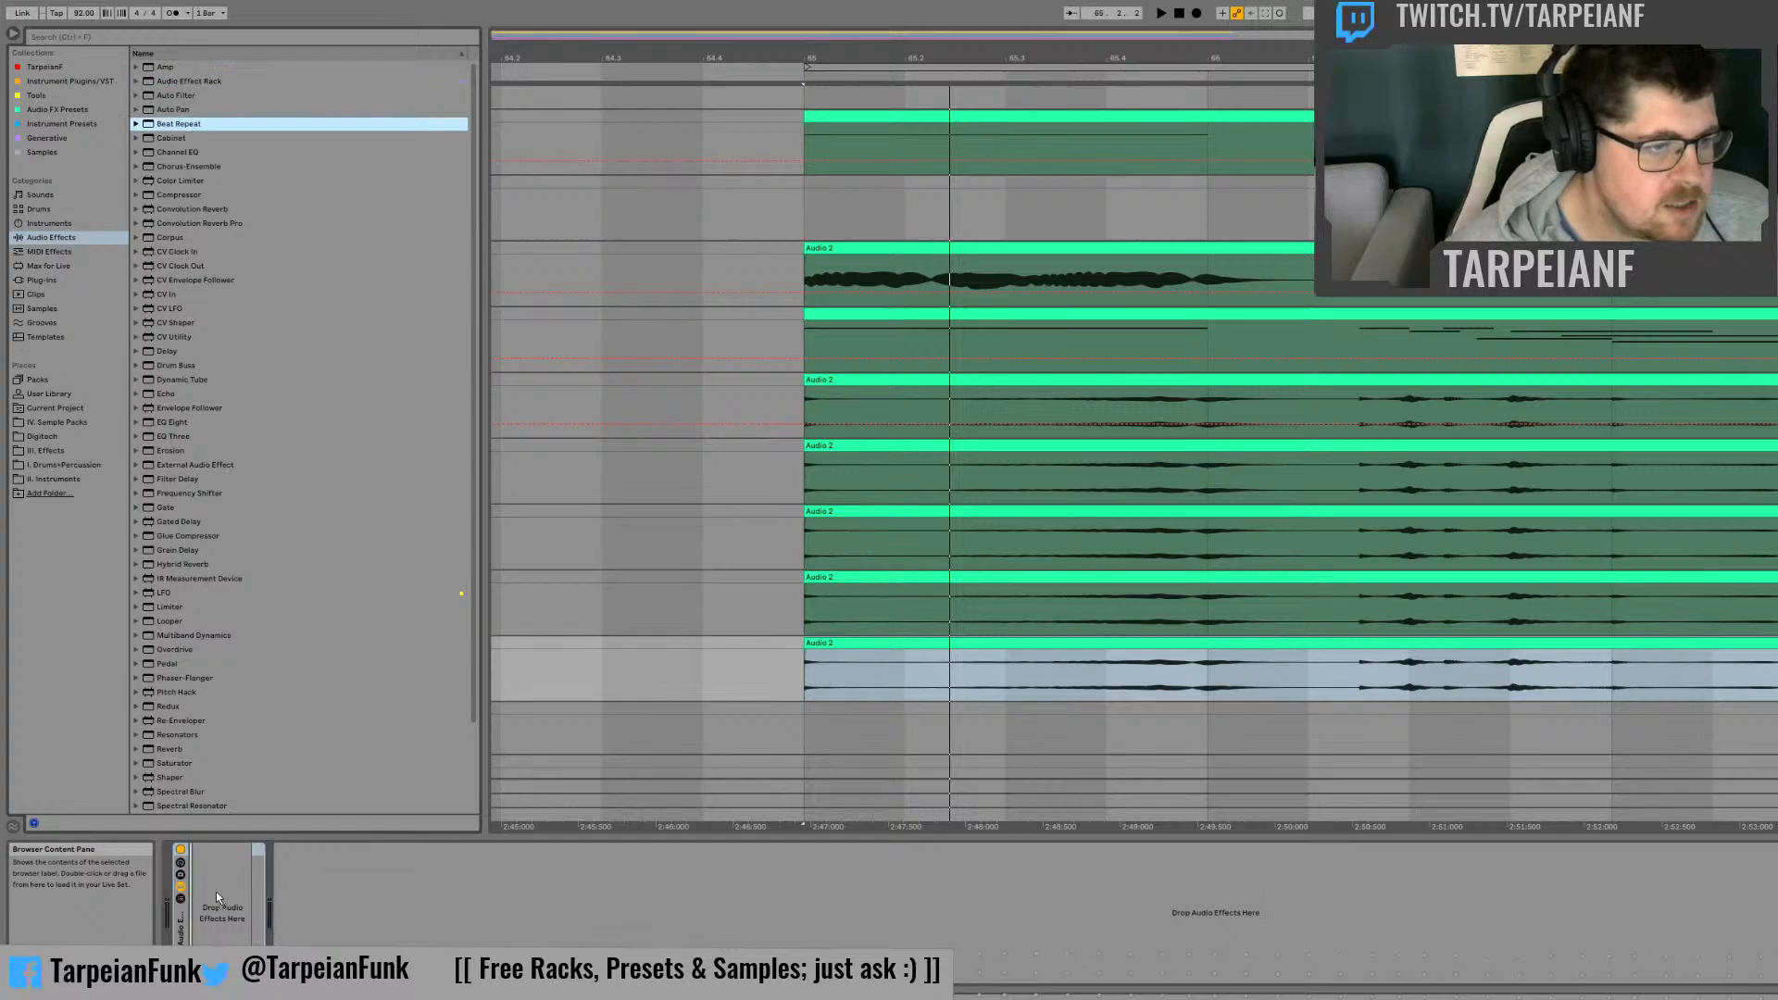
{"action": "left_click", "coordinate": [281, 882]}
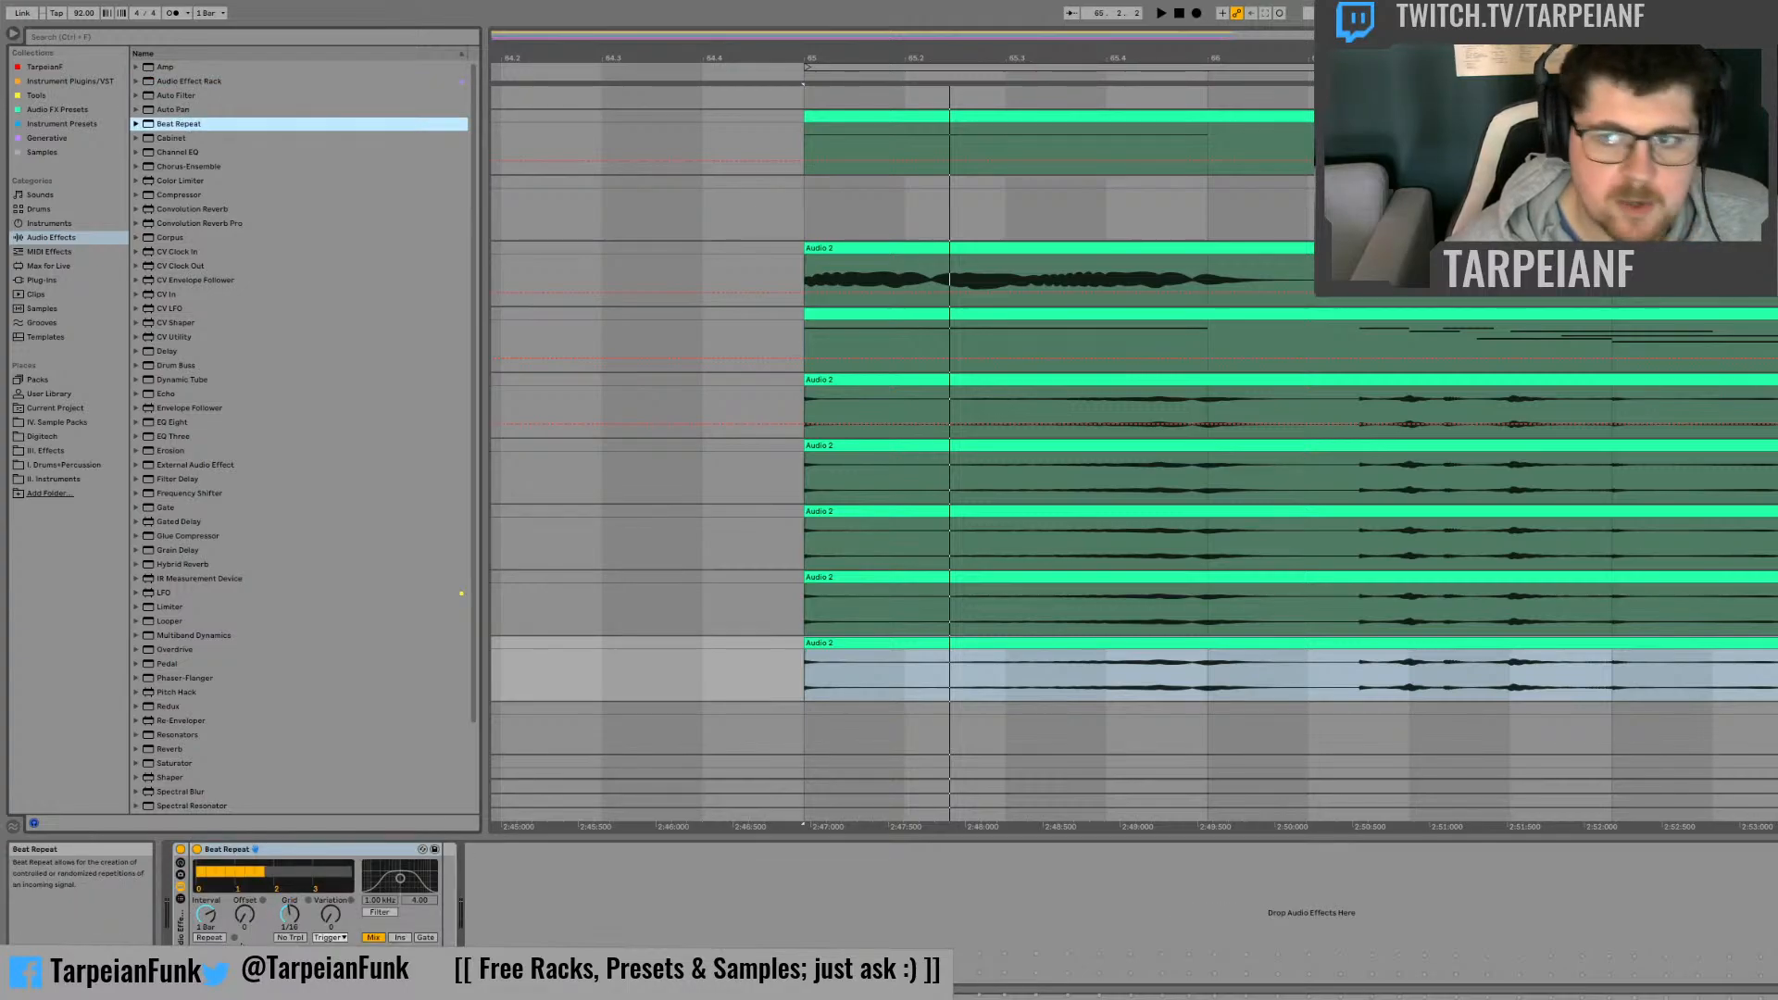
Step: Set Beat Repeat's Variation to 10 with the variation type Auto, and its Interval to 1/4
{"action": "key", "text": "space"}
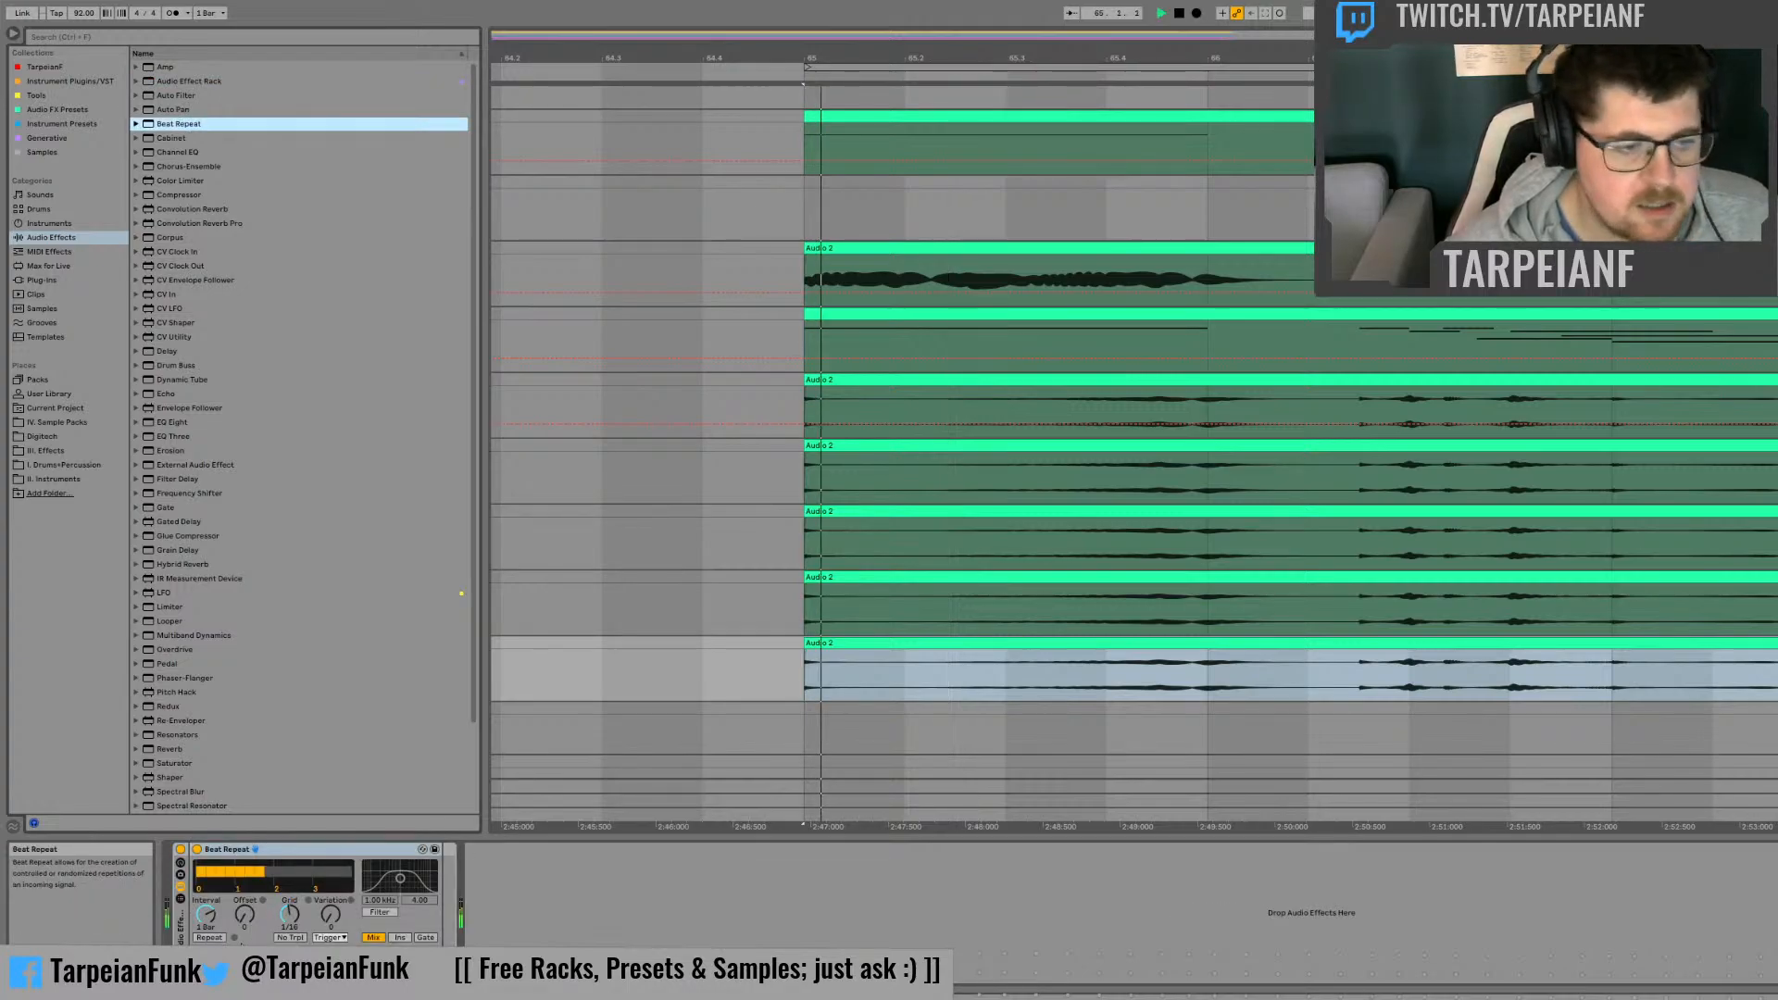
{"action": "key", "text": "space"}
{"action": "left_click_drag", "start_coordinate": [331, 915], "coordinate": [331, 834]}
{"action": "left_click", "coordinate": [330, 938]}
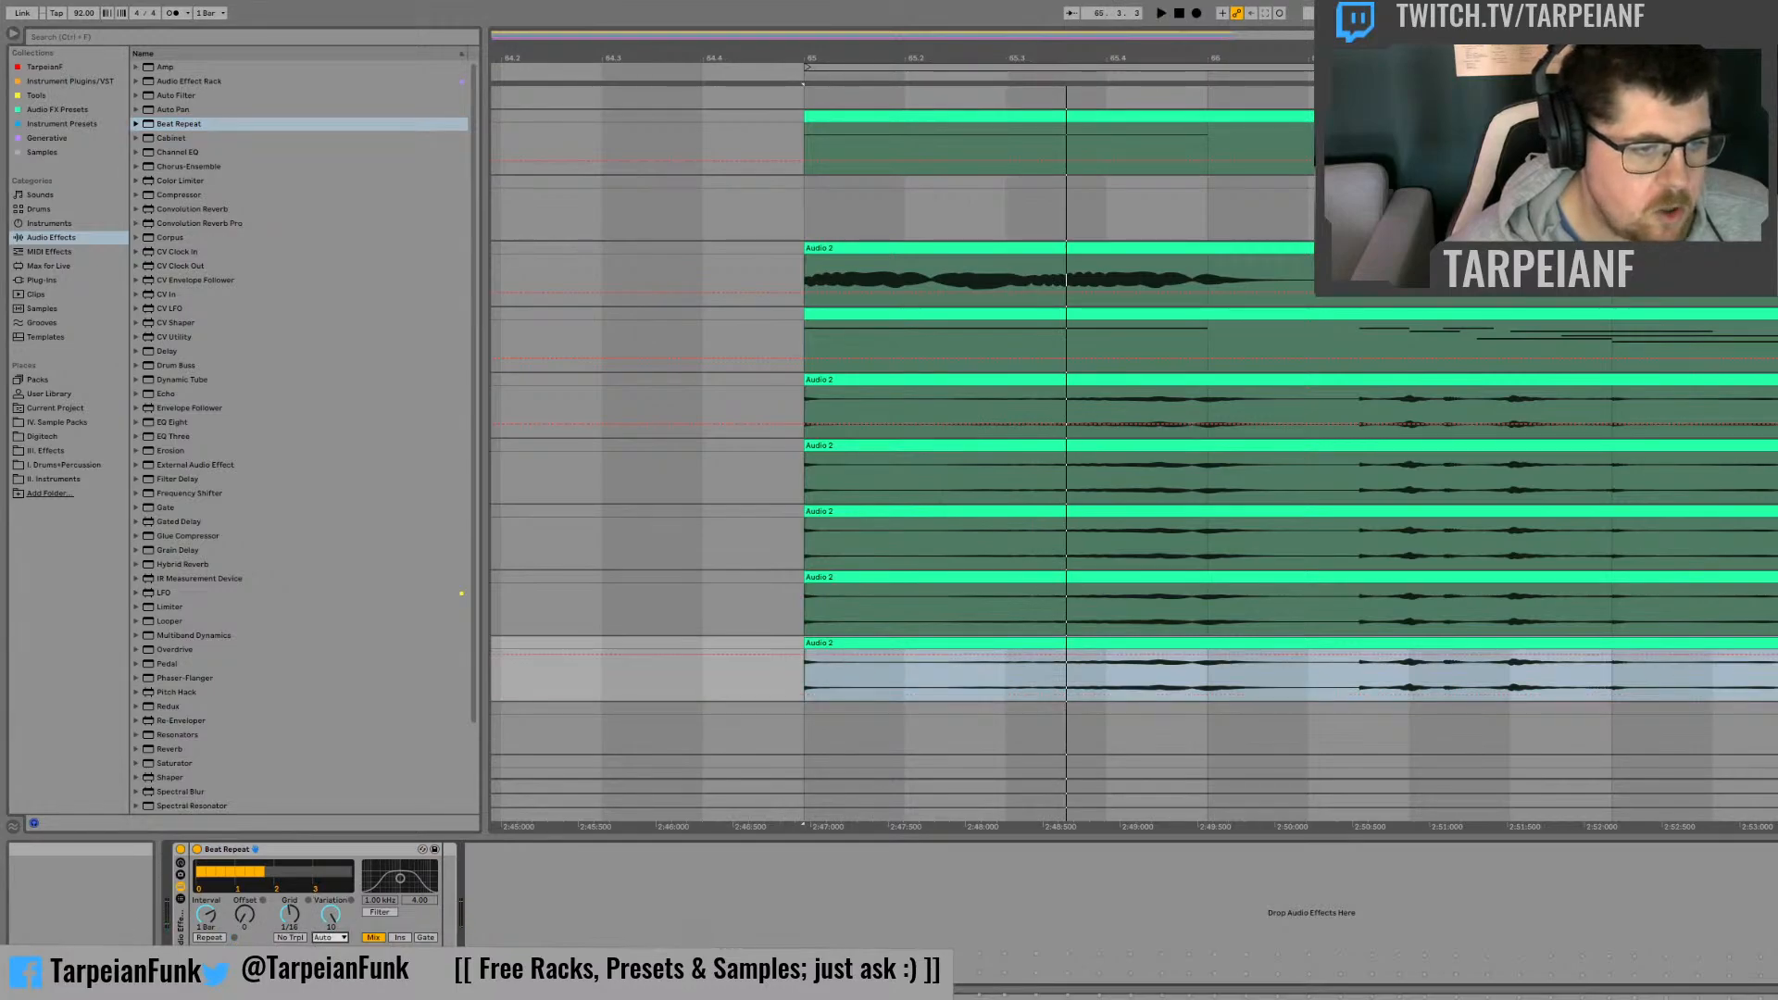
{"action": "left_click_drag", "start_coordinate": [212, 919], "coordinate": [211, 941]}
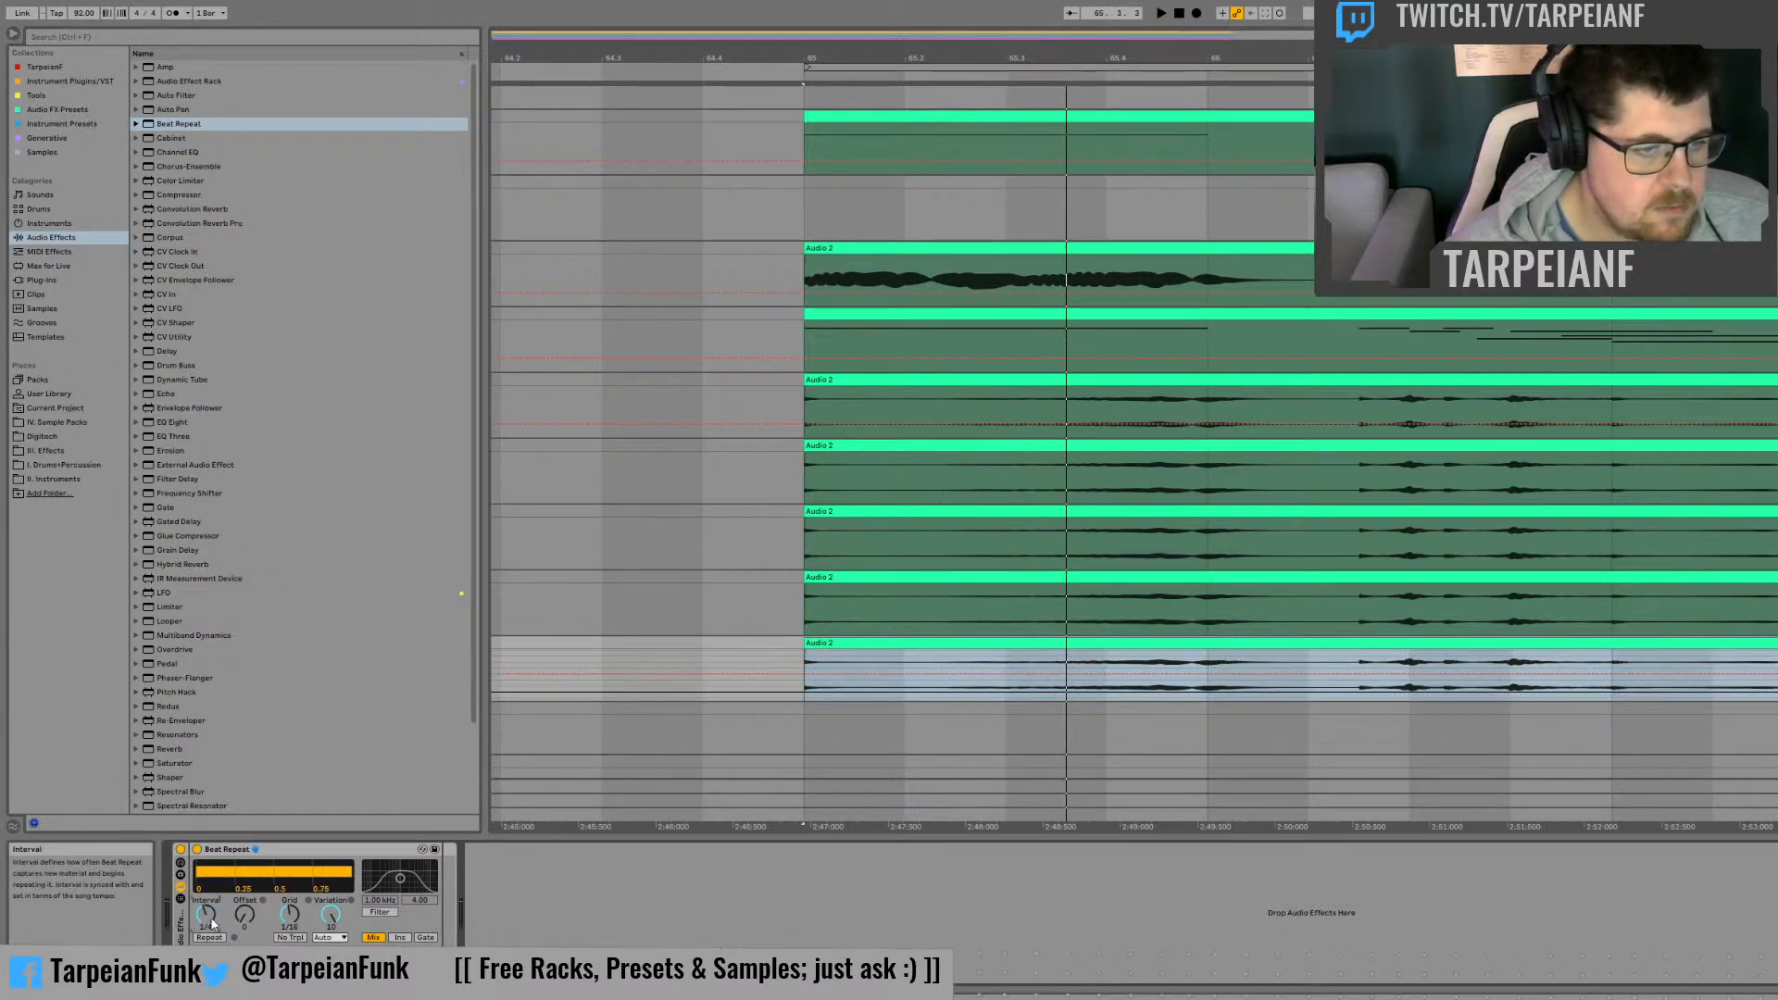
Step: Listen to the Beat Repeat effect, select the track above it and play again from bar 65
{"action": "key", "text": "space"}
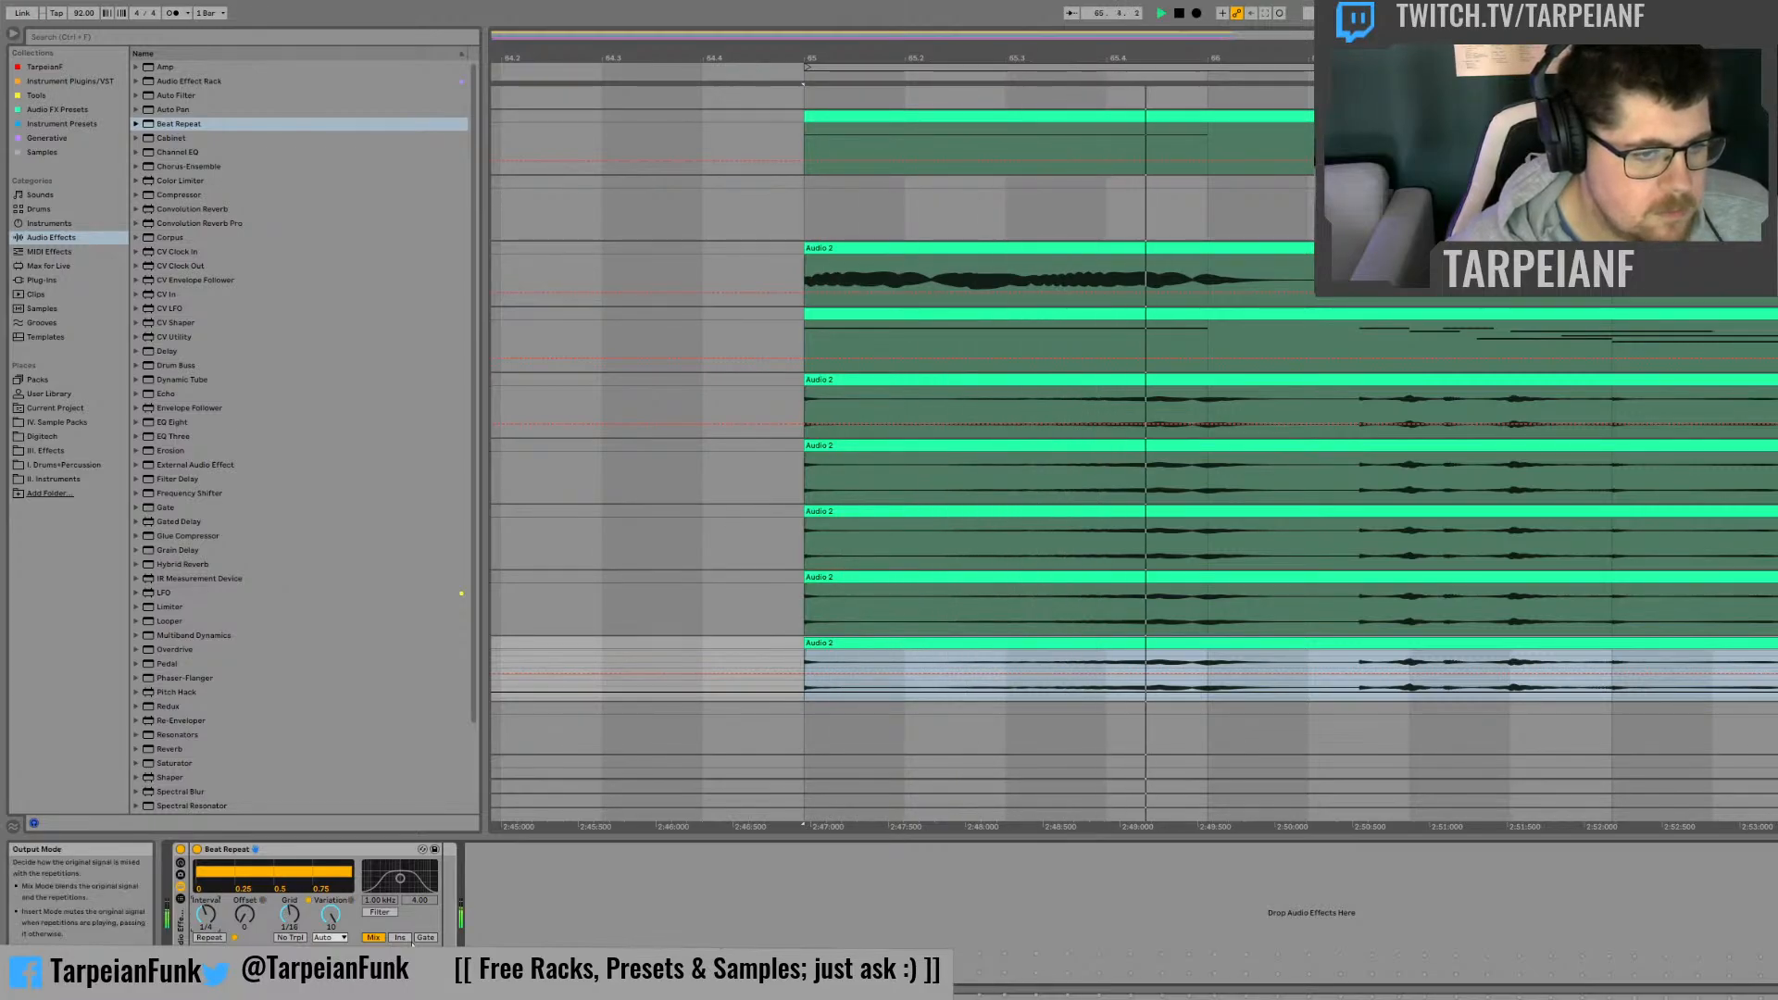
{"action": "key", "text": "space"}
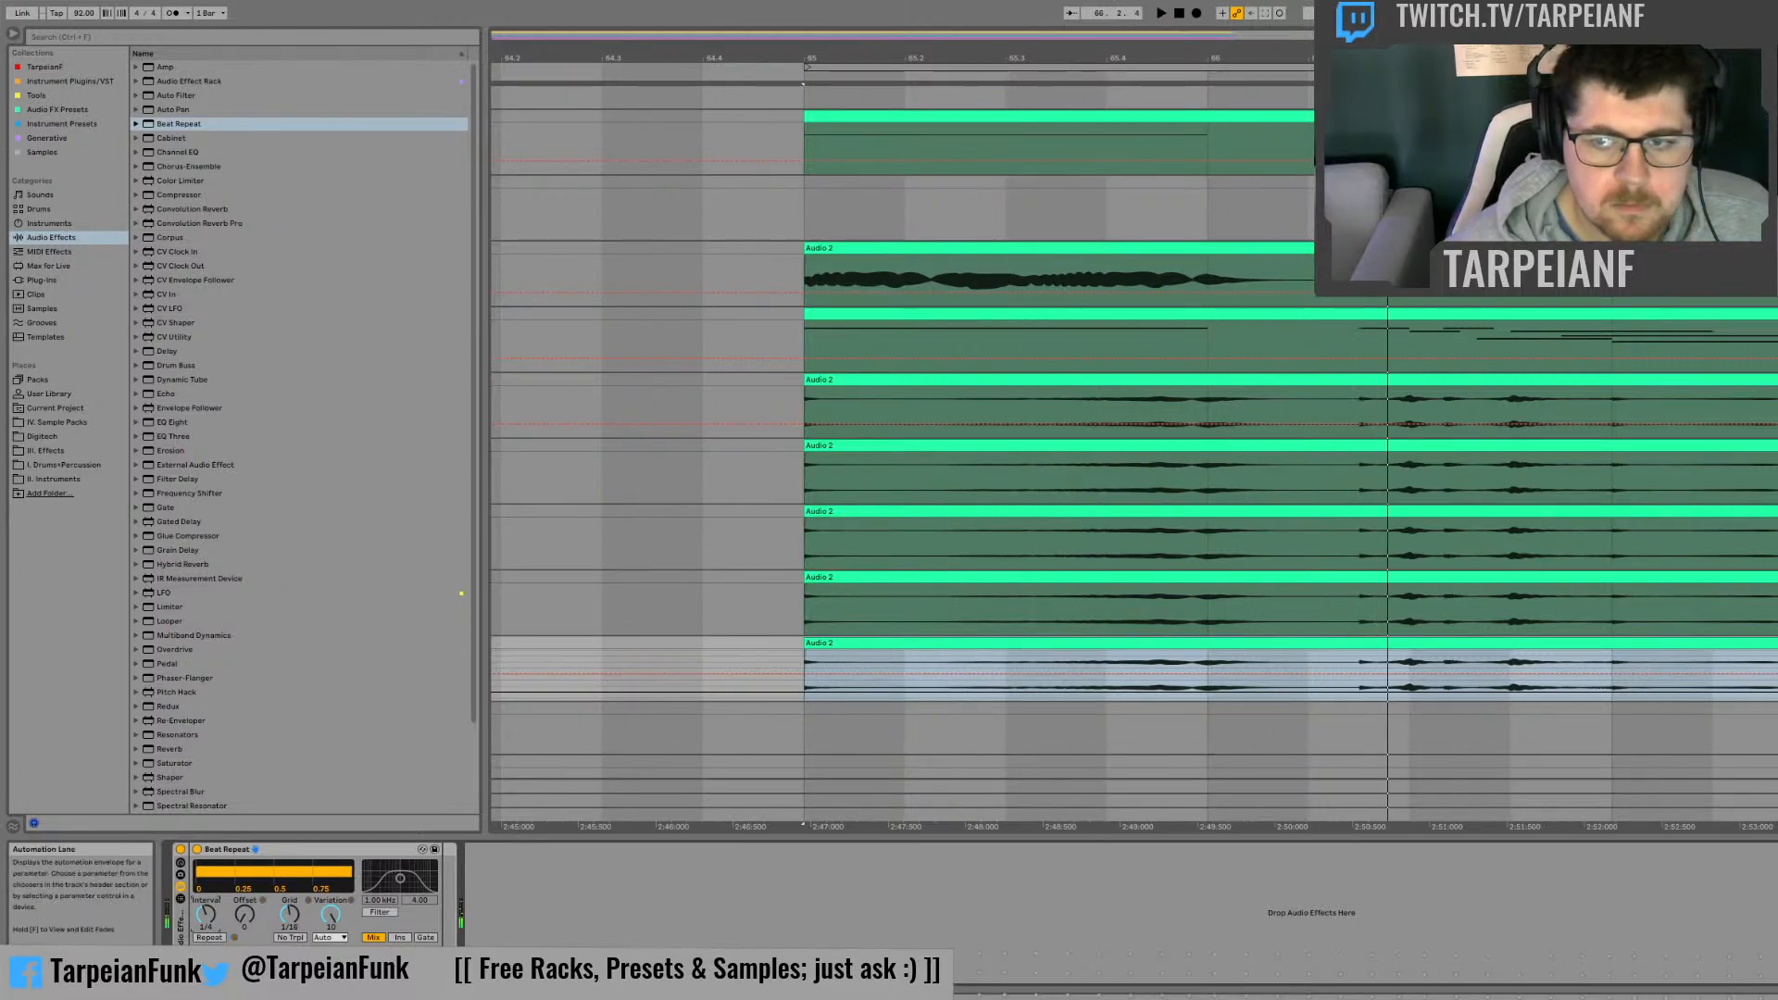
{"action": "left_click", "coordinate": [1775, 598]}
{"action": "key", "text": "space"}
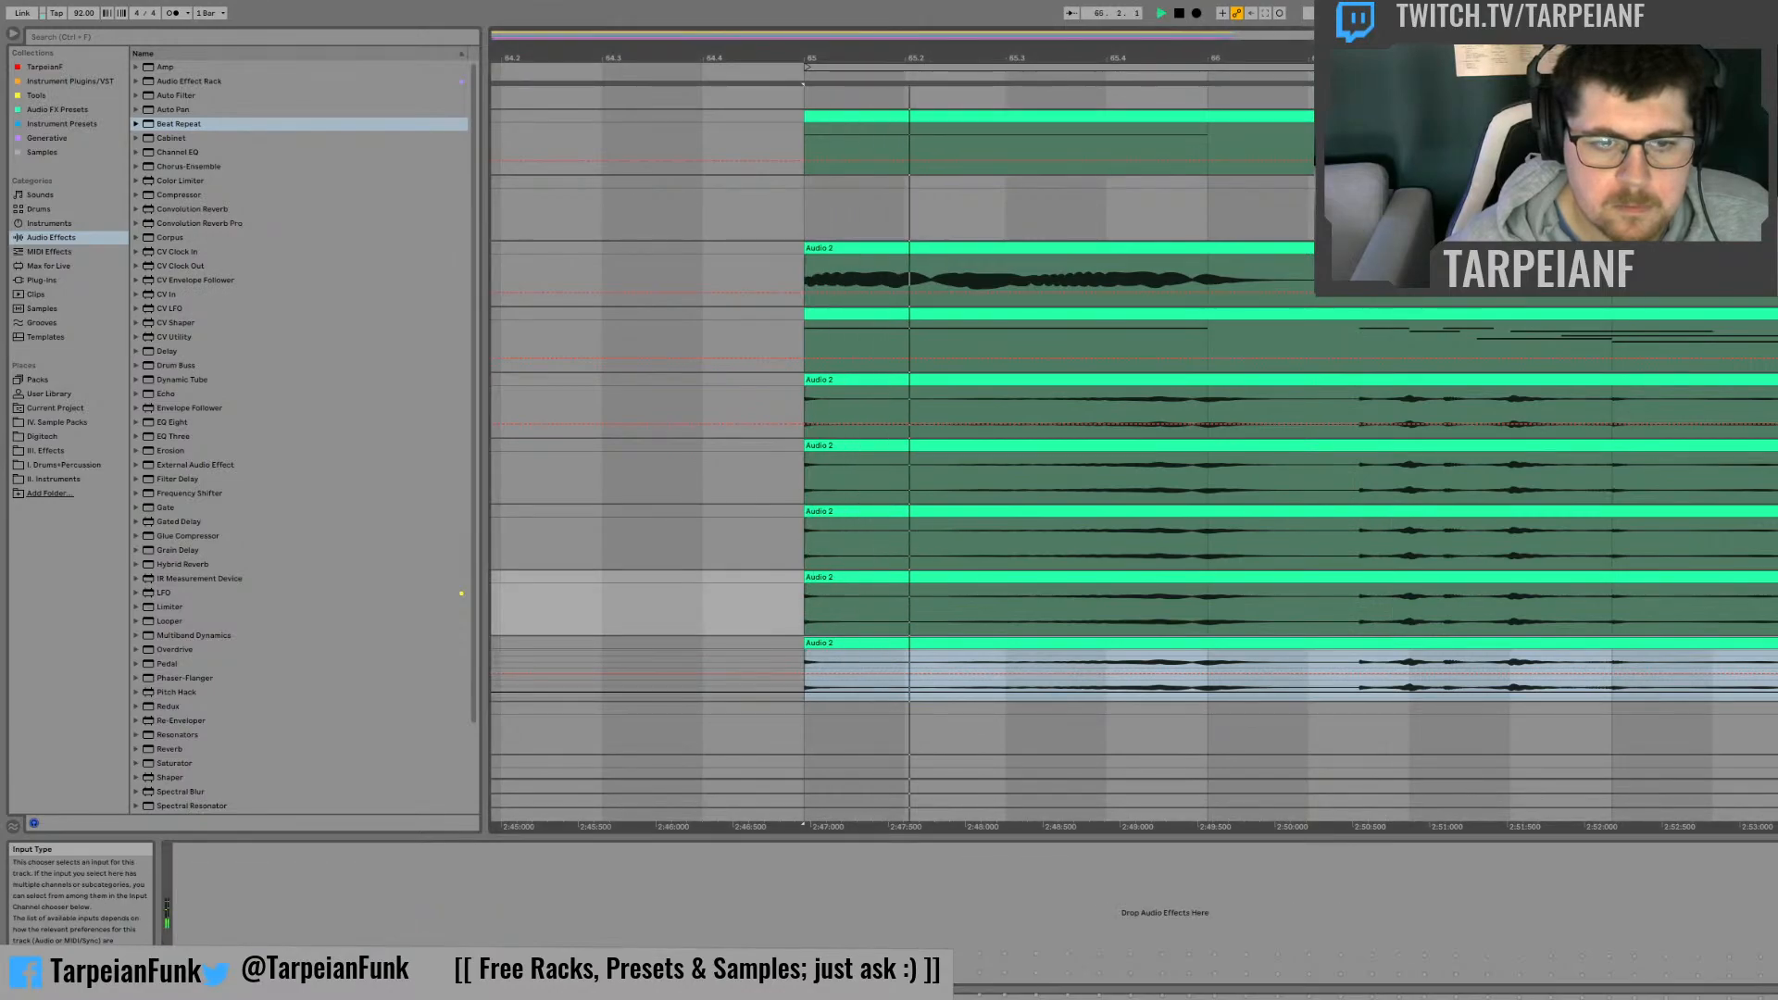
Step: Move Beat Repeat from the lowest track of clip copies to the second one and play from bar 65
{"action": "left_click", "coordinate": [1774, 643]}
{"action": "key", "text": "space"}
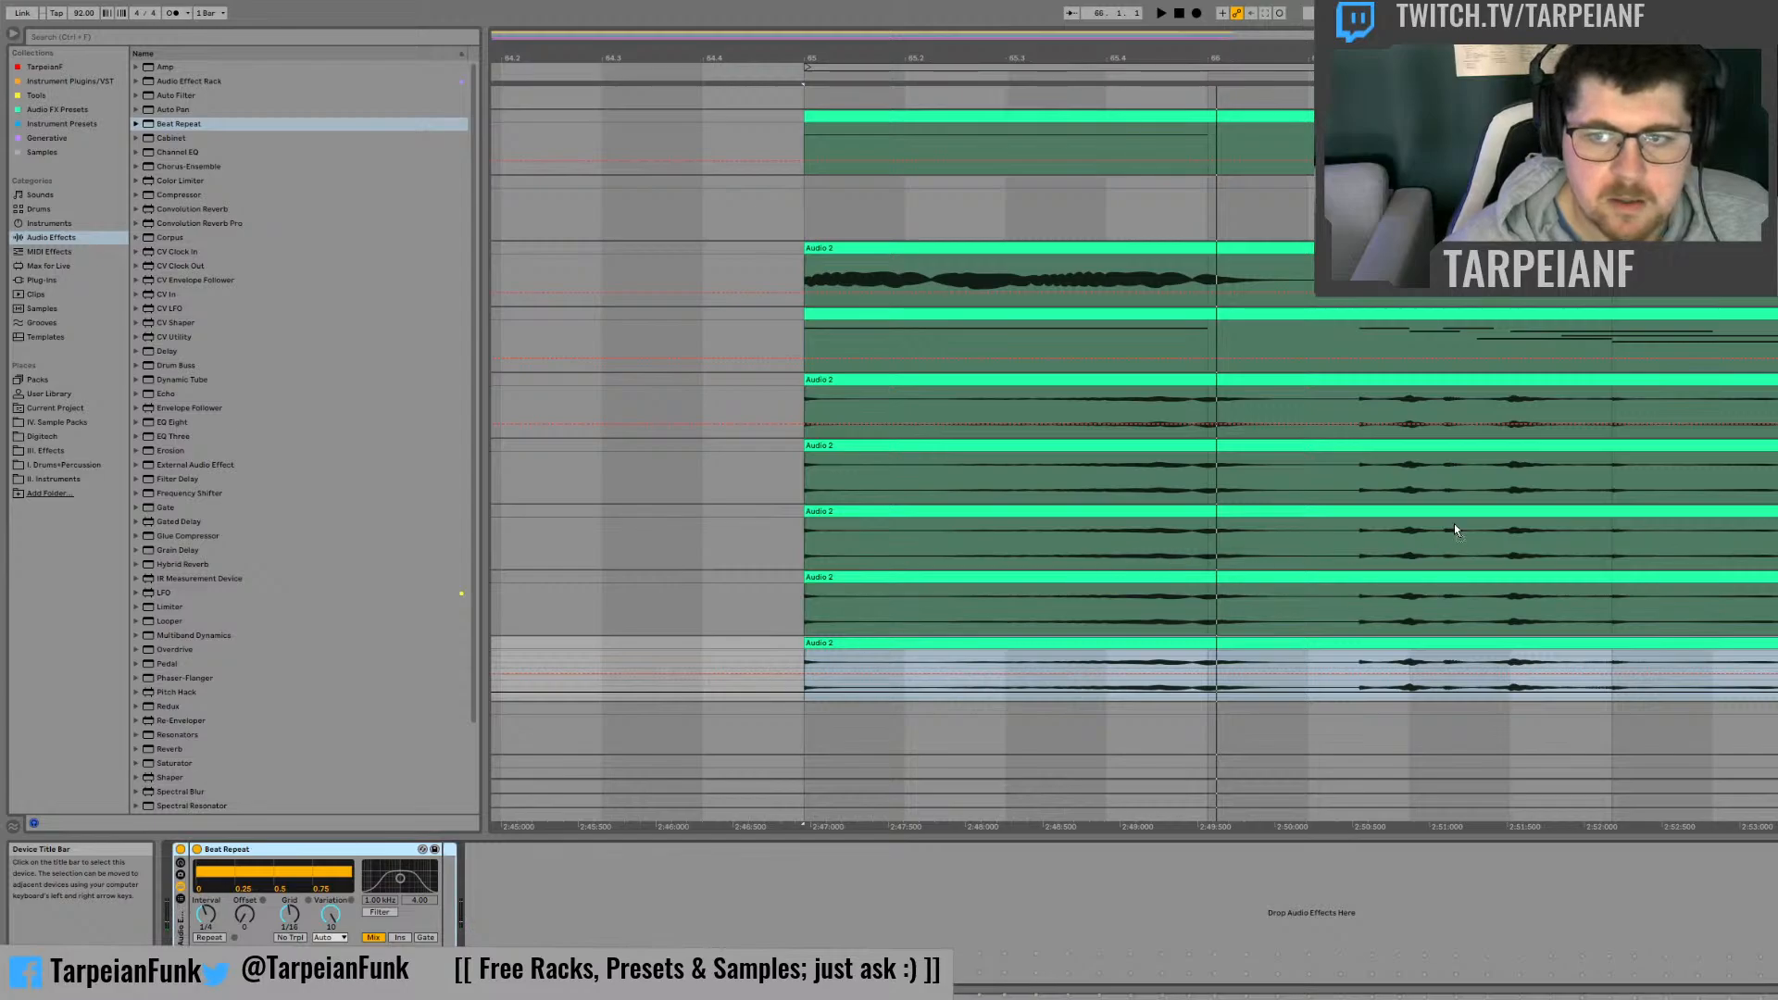
{"action": "left_click_drag", "start_coordinate": [1387, 466], "coordinate": [1776, 463]}
{"action": "key", "text": "space"}
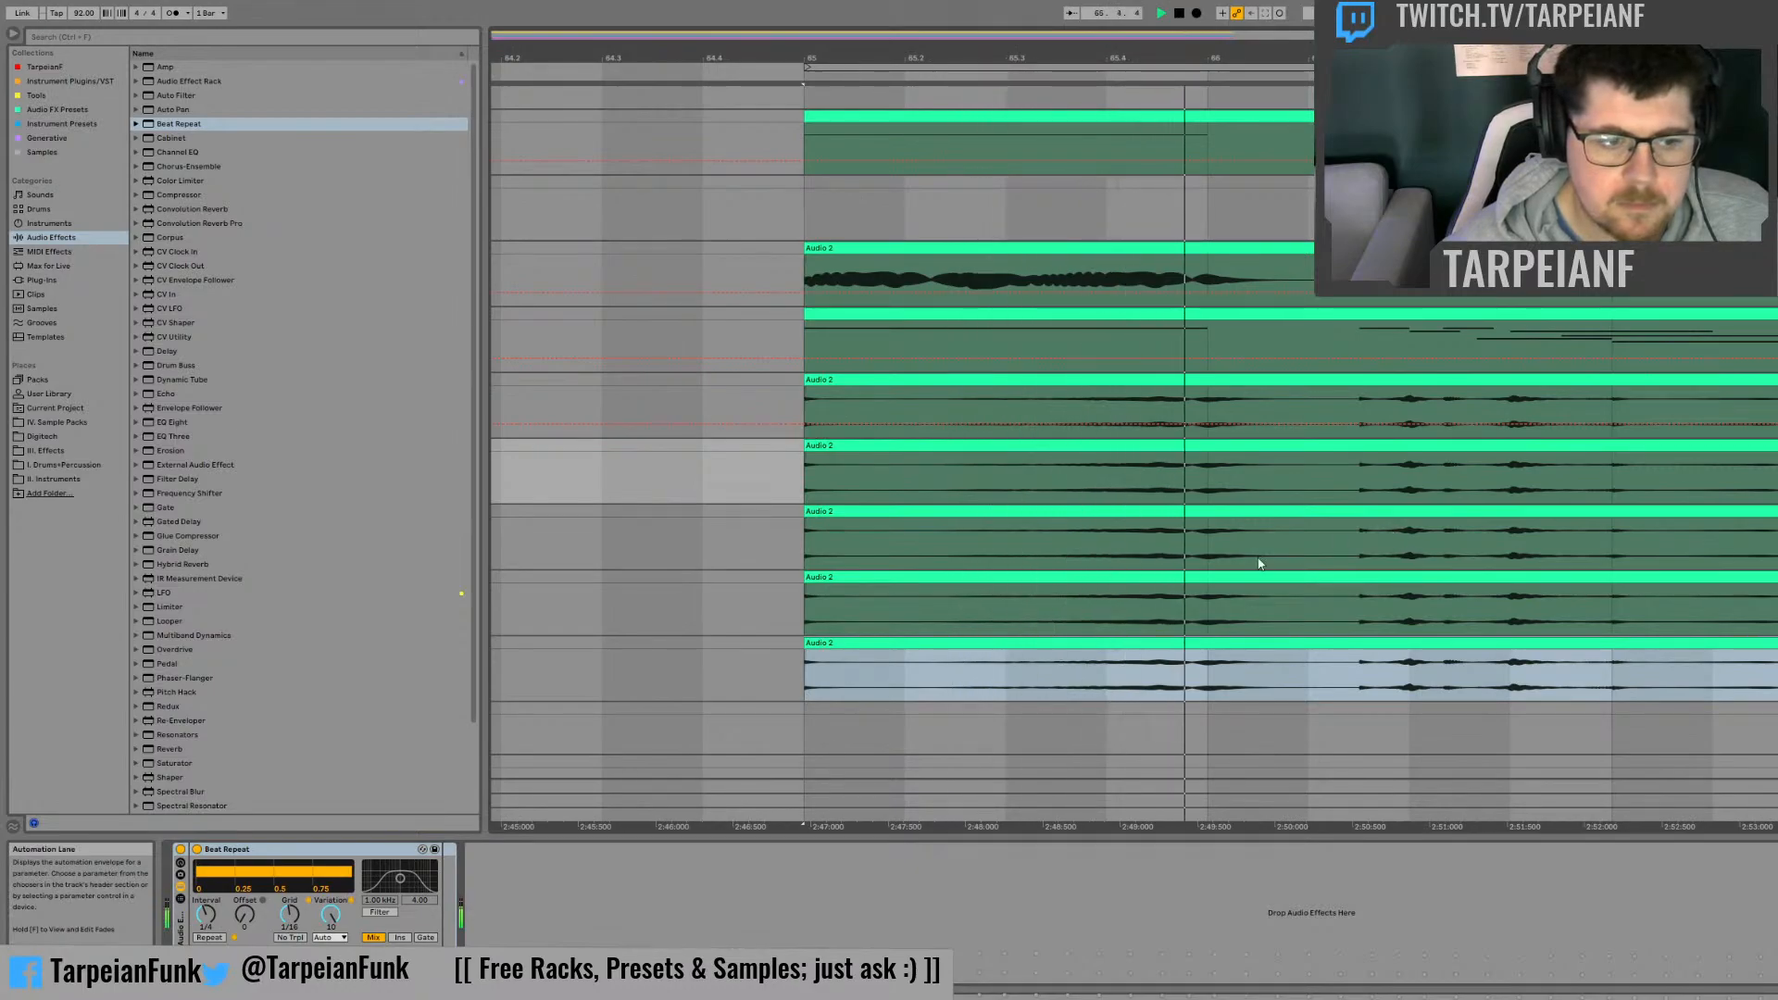
{"action": "key", "text": "space"}
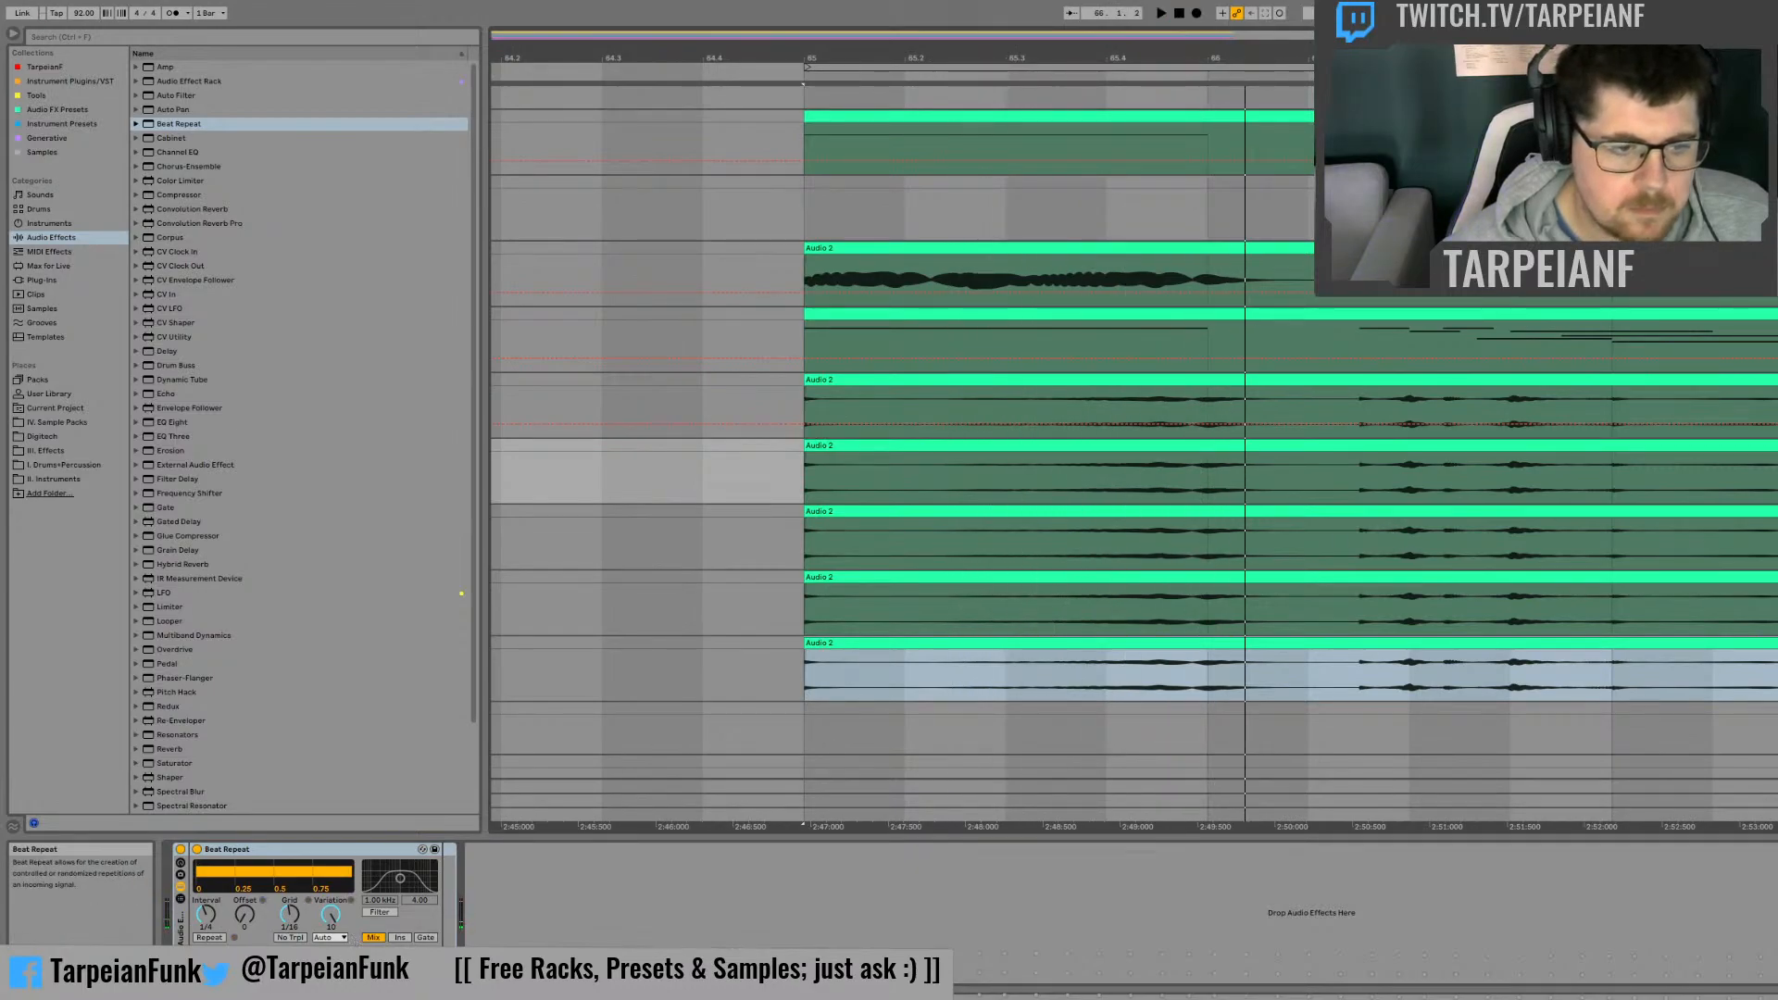
Step: Set Beat Repeat's output mode to Gate and listen to the result from bar 65
{"action": "left_click", "coordinate": [425, 937]}
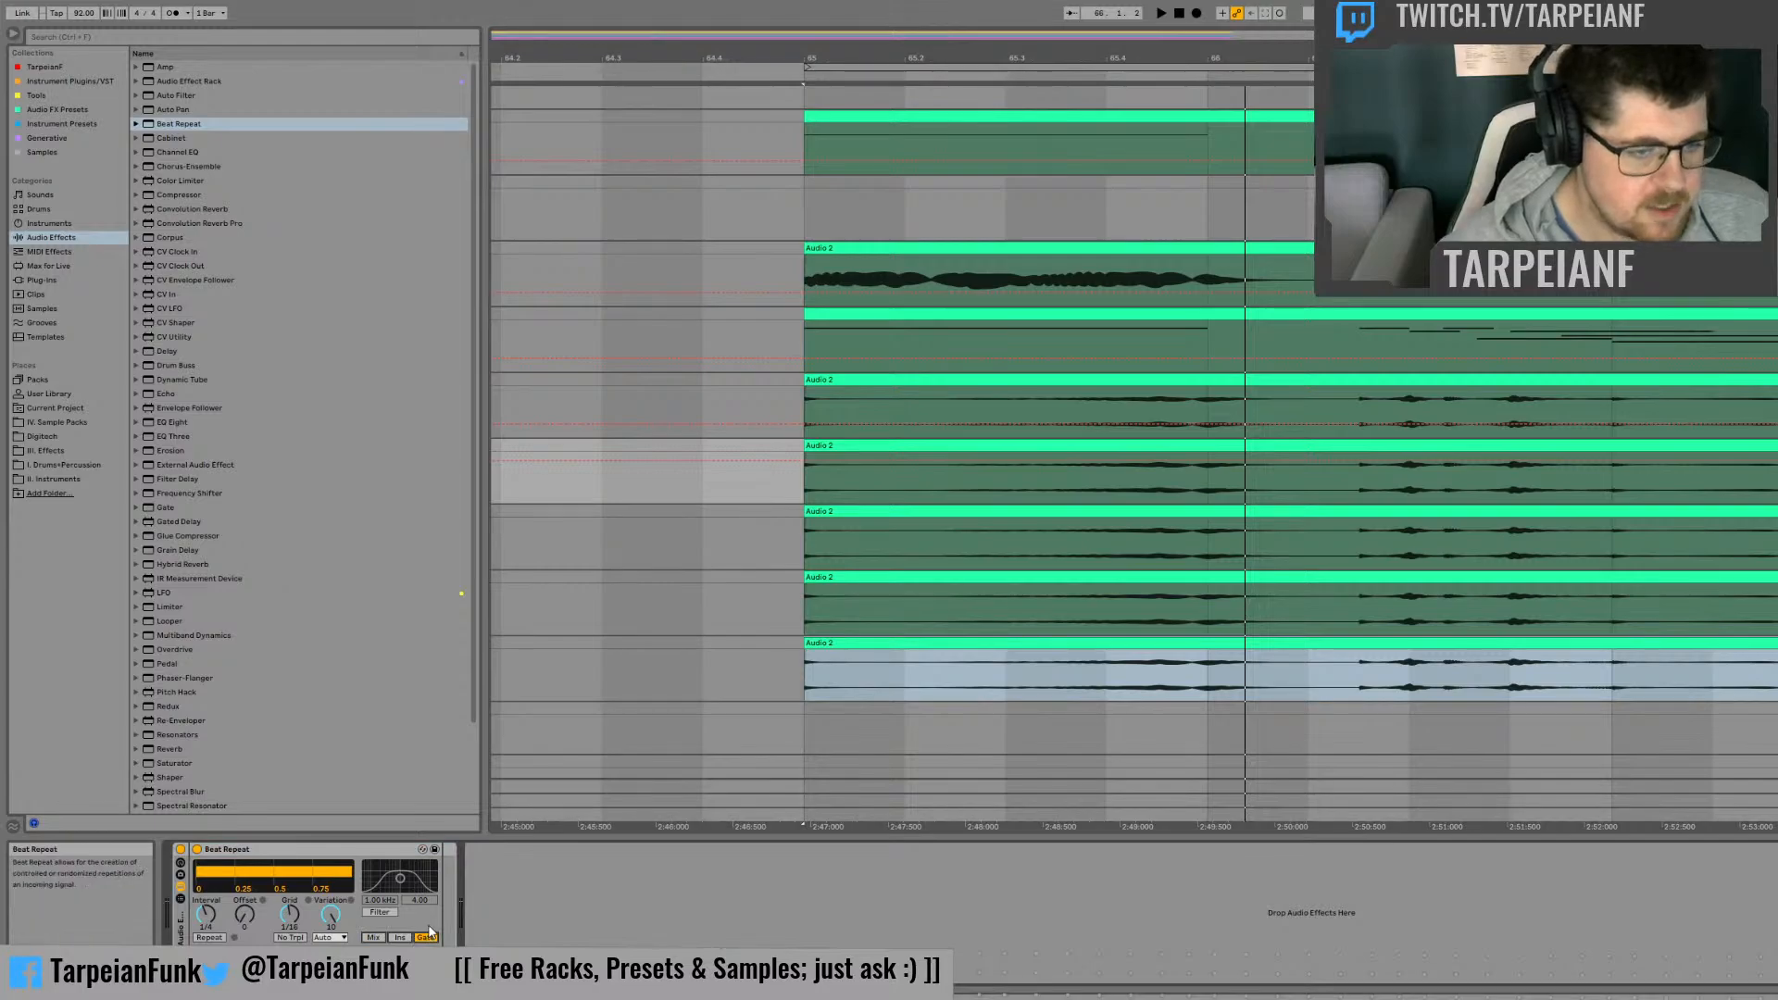
{"action": "key", "text": "space"}
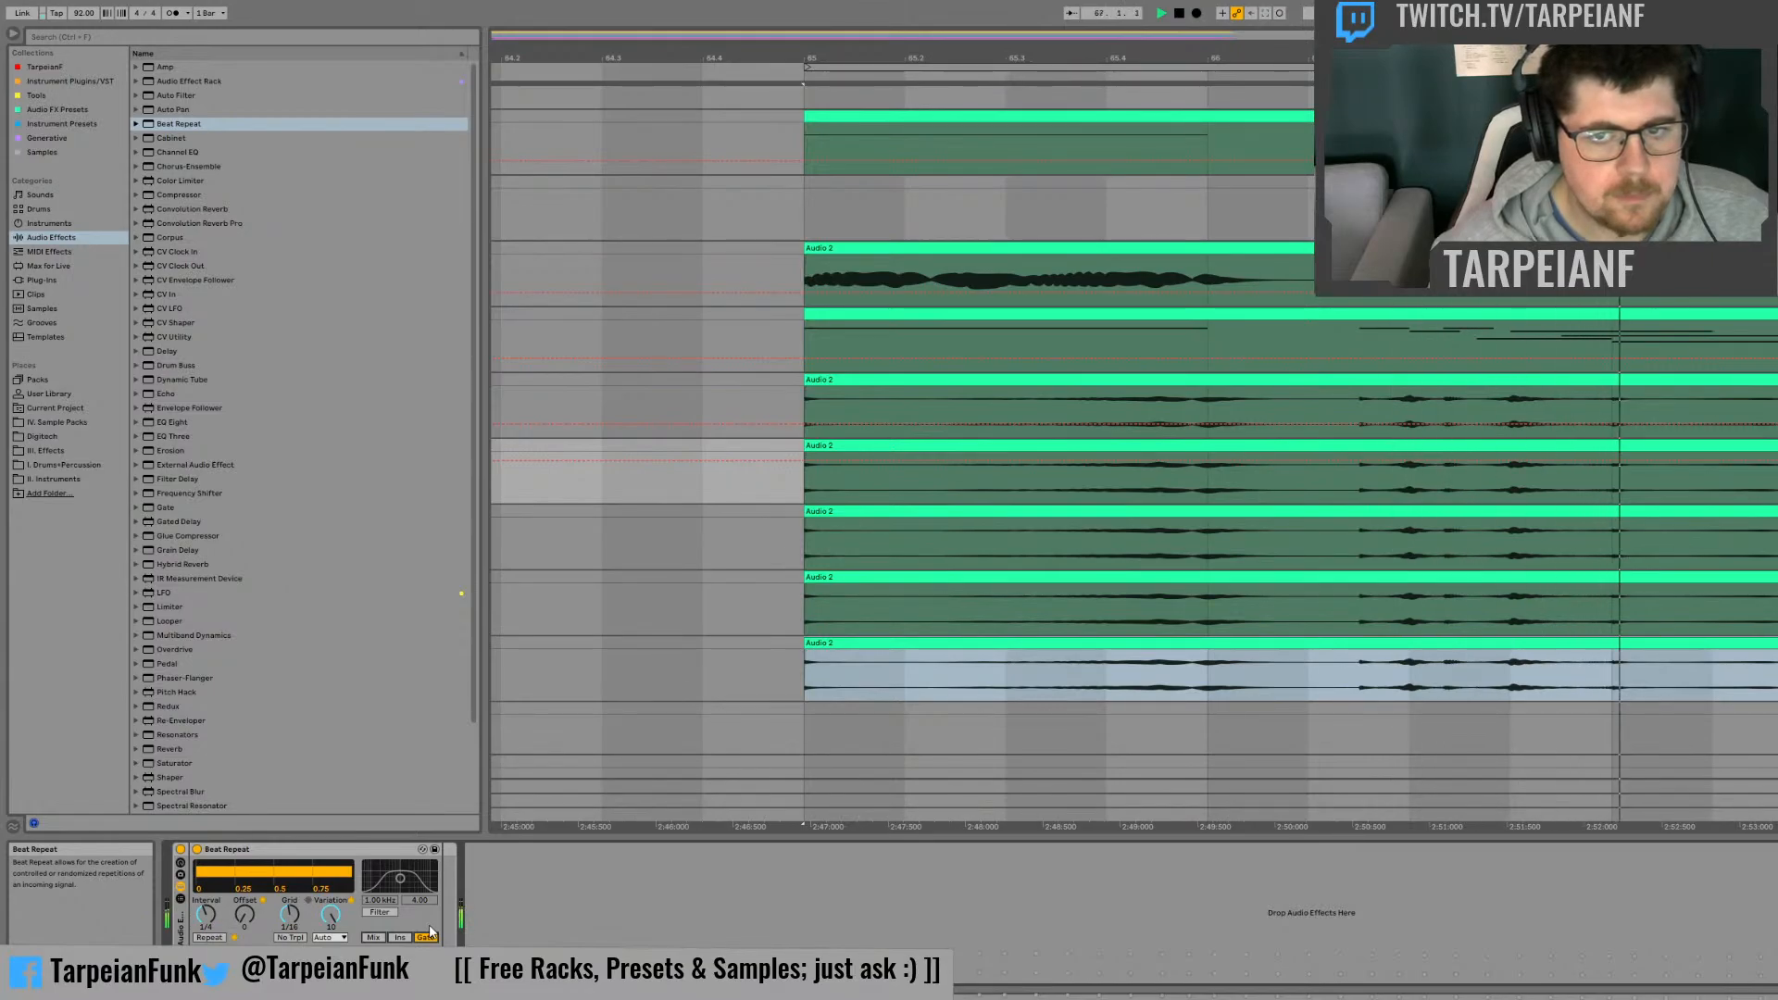
{"action": "key", "text": "space"}
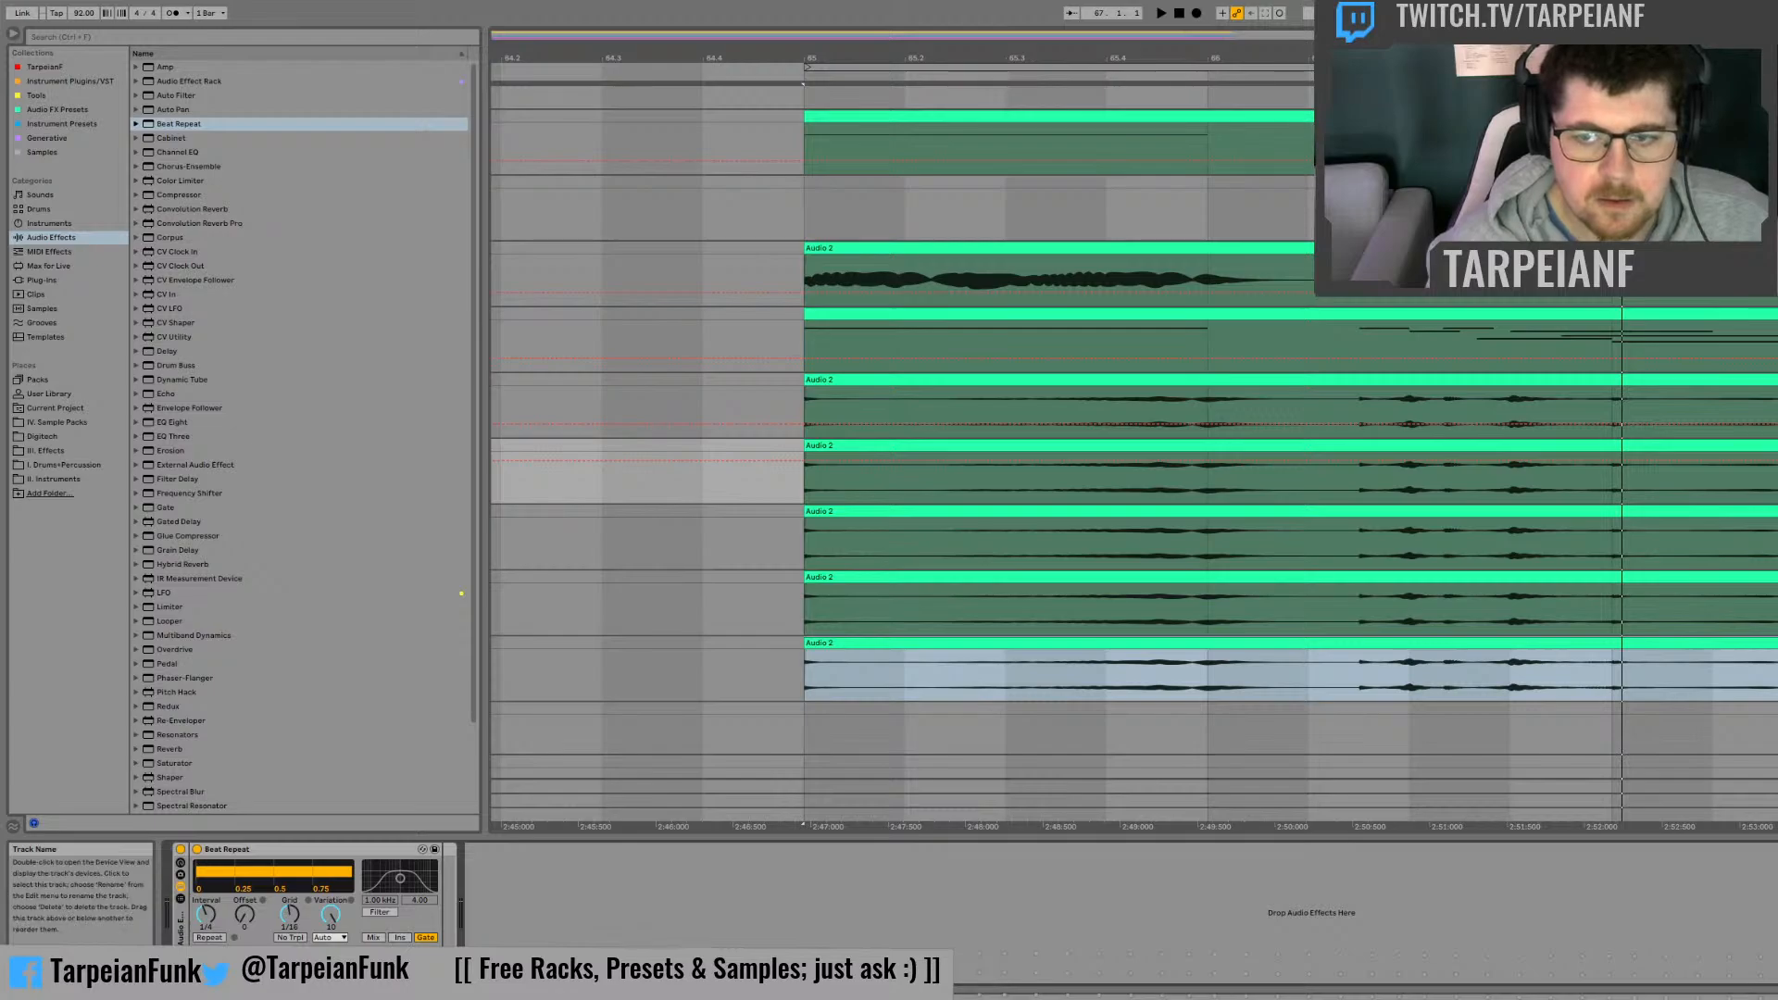
{"action": "left_click", "coordinate": [1764, 643]}
{"action": "left_click", "coordinate": [1678, 577]}
{"action": "left_click", "coordinate": [1776, 380]}
{"action": "left_click", "coordinate": [1777, 446]}
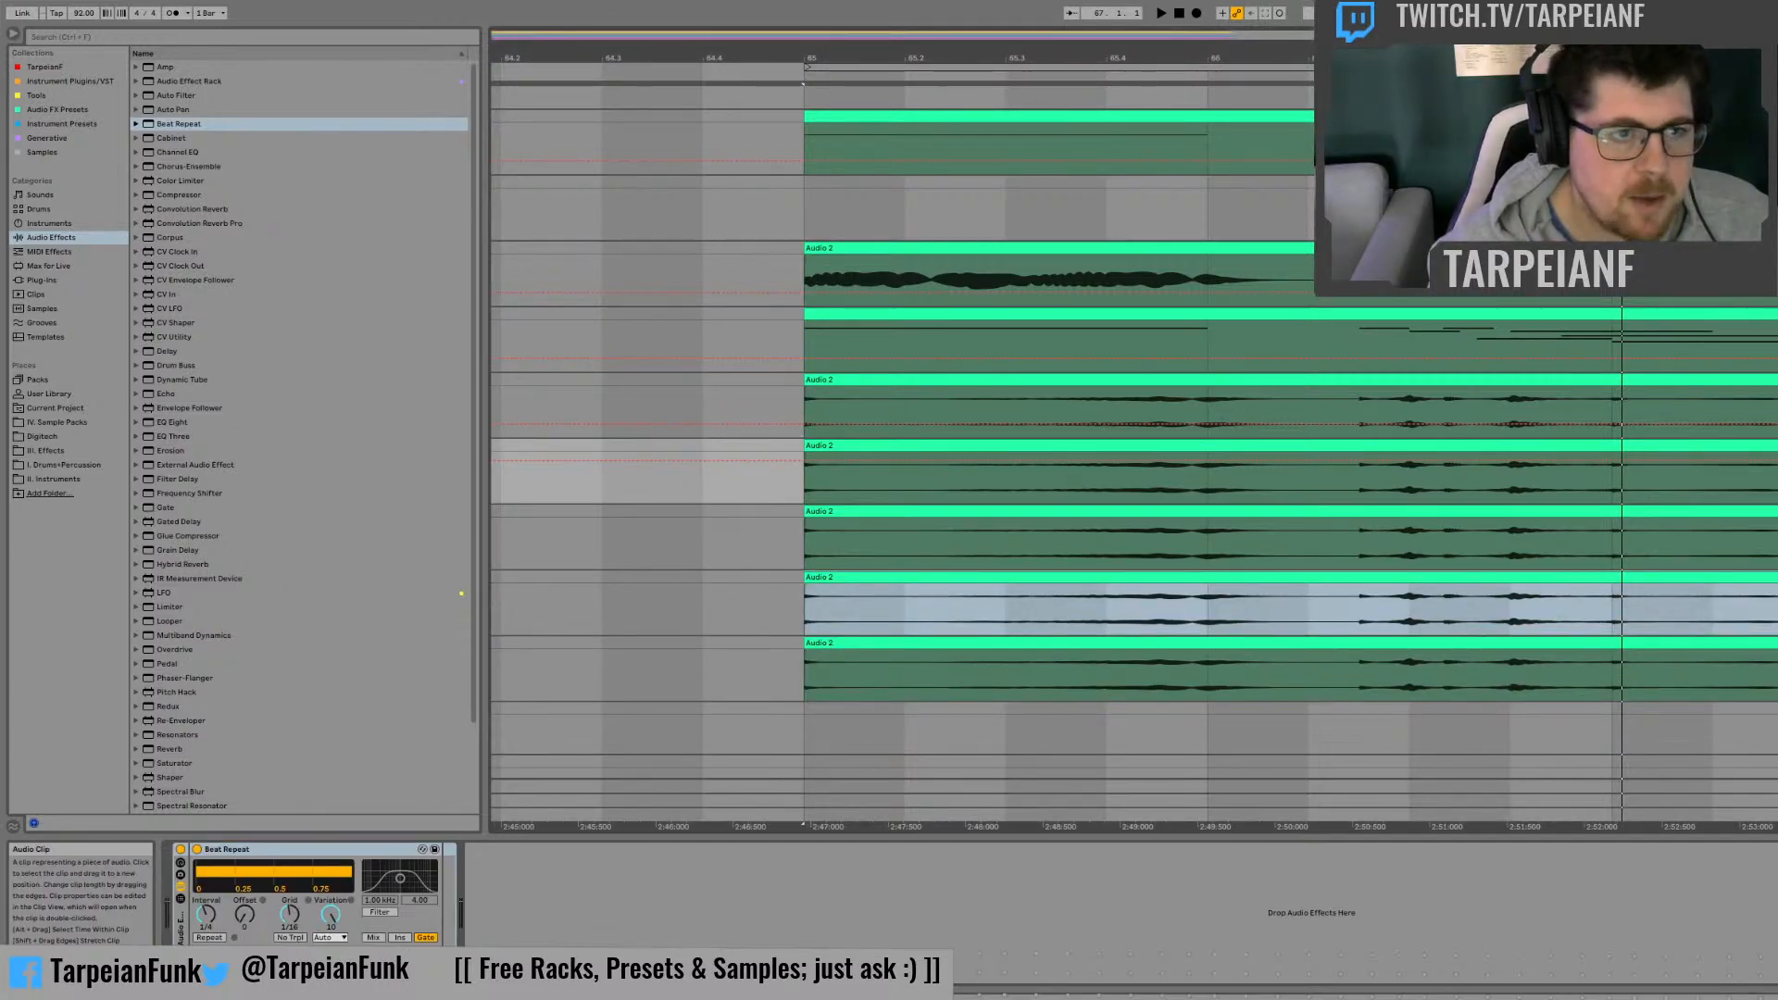
{"action": "key", "text": "space"}
{"action": "key", "text": "space"}
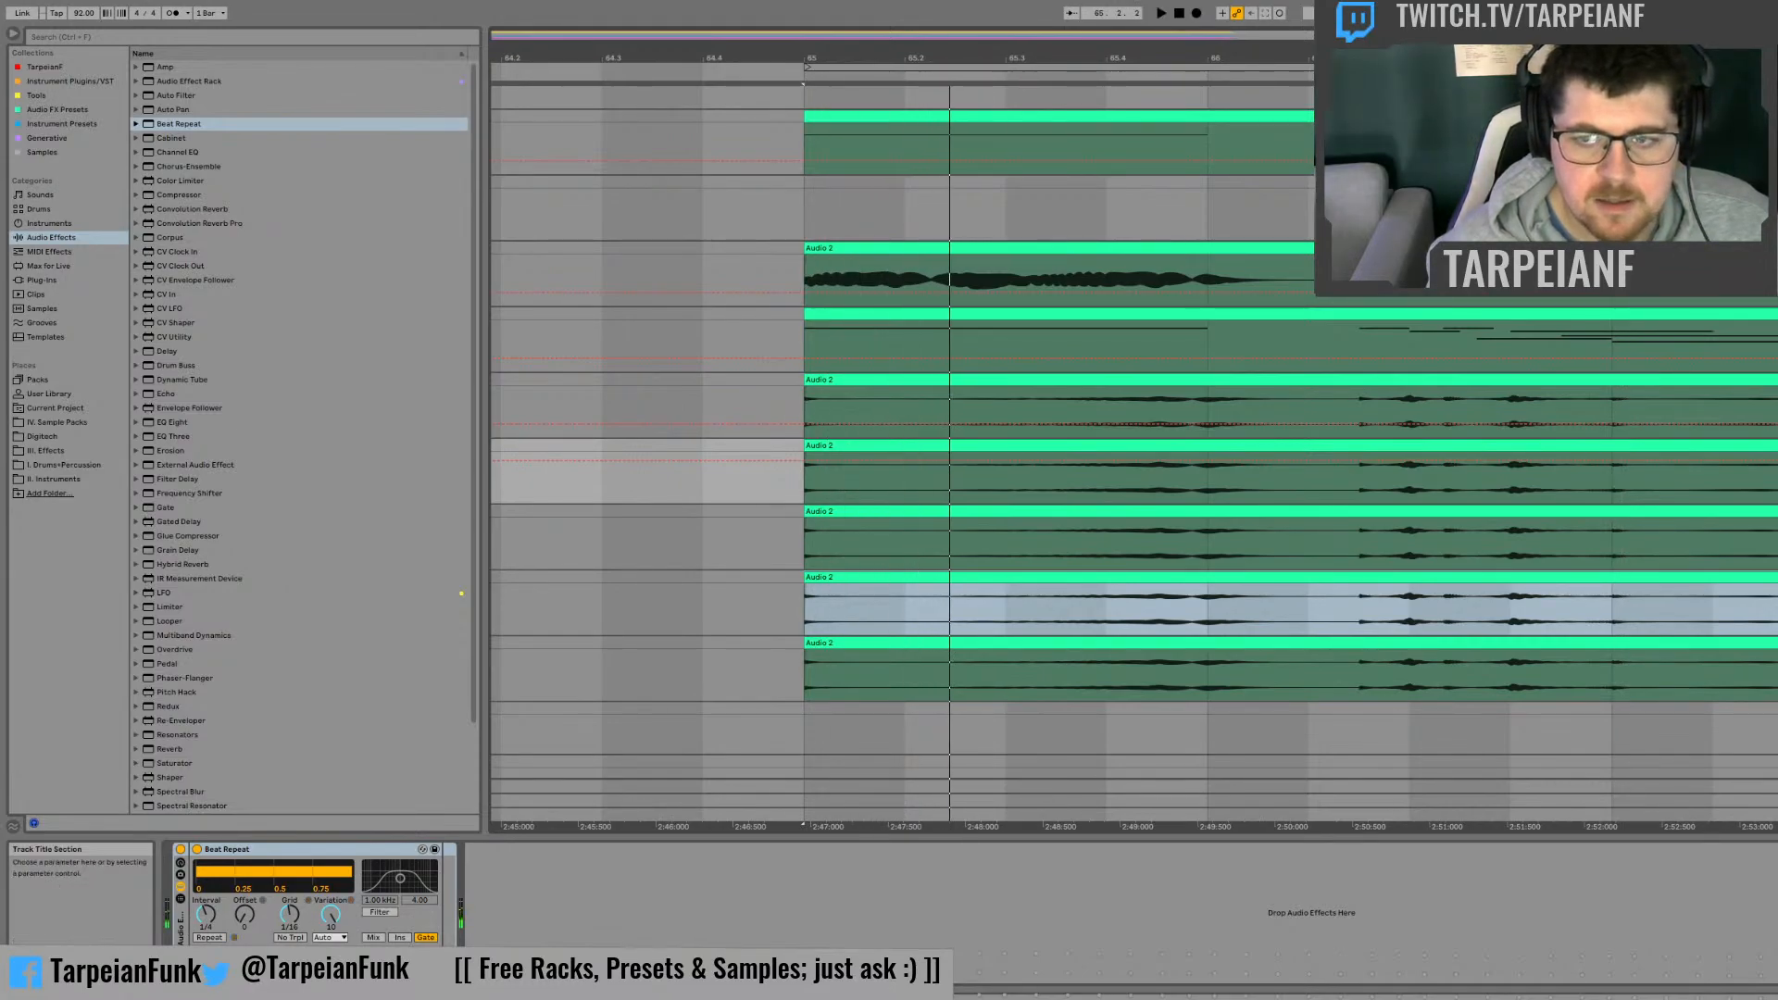
Step: Add a Frequency Shifter and an LFO after Beat Repeat, and switch the Frequency Shifter to Ring mode
{"action": "scroll", "coordinate": [313, 554], "scroll_direction": "down", "scroll_amount": 3}
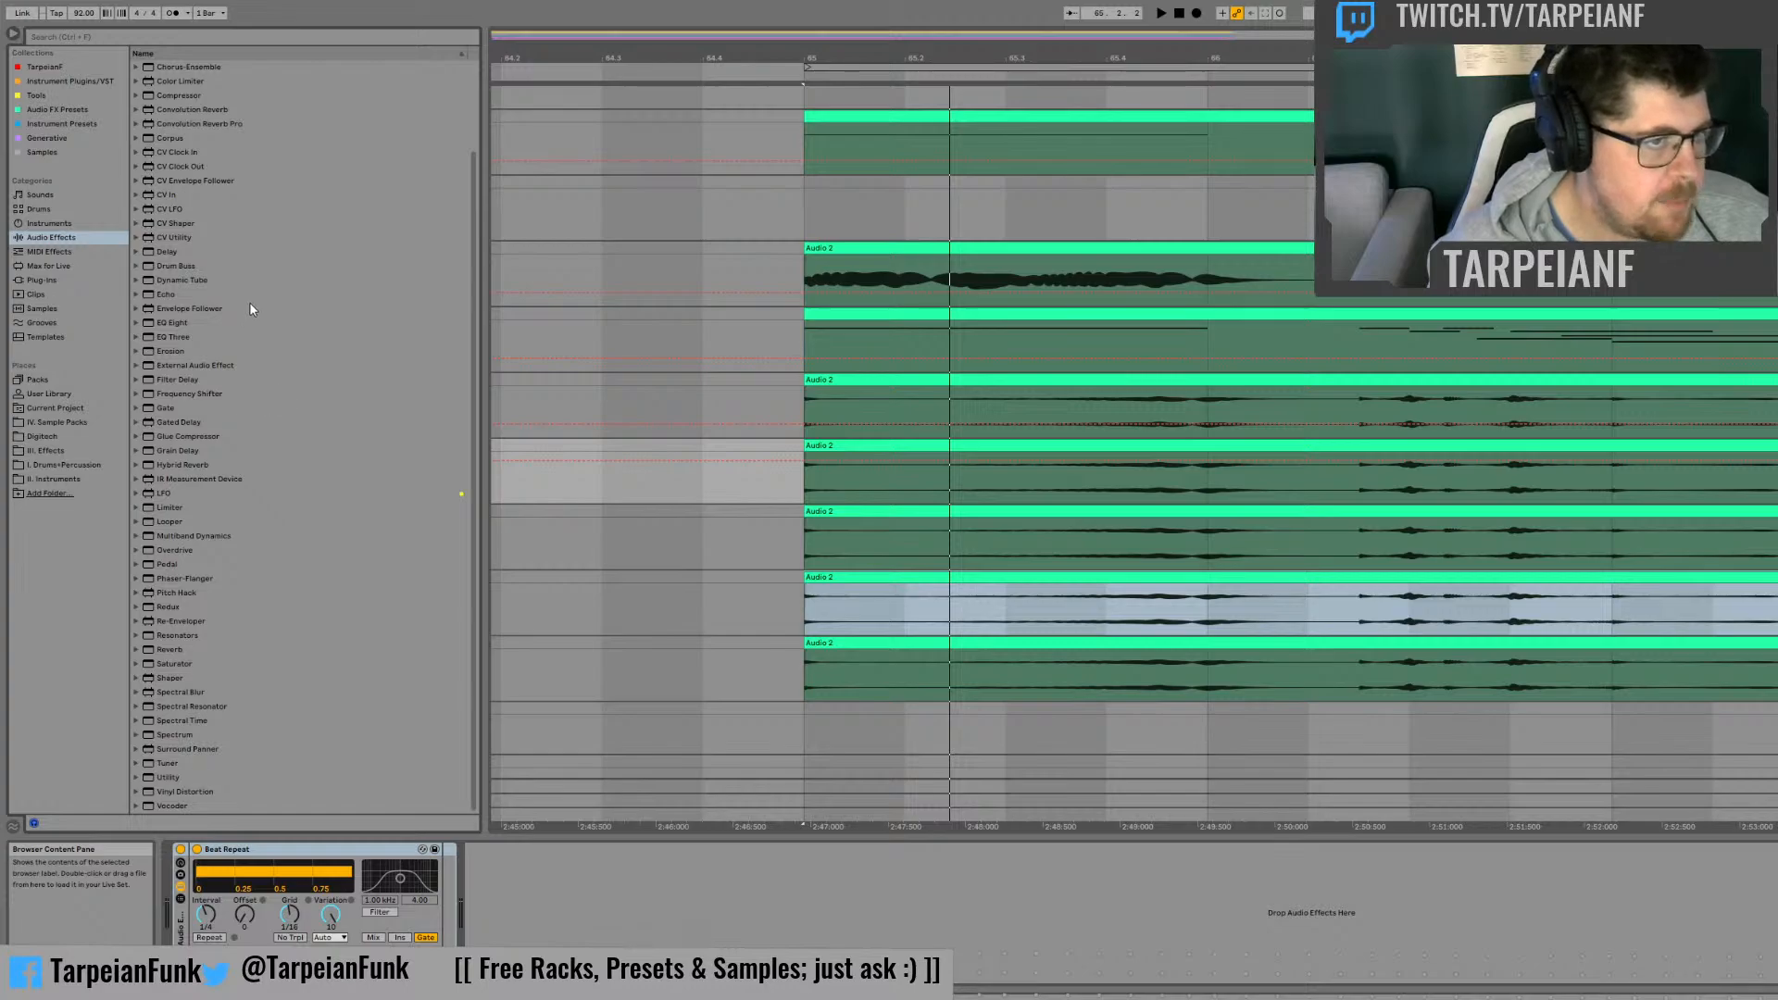
{"action": "left_click_drag", "start_coordinate": [172, 392], "coordinate": [442, 820]}
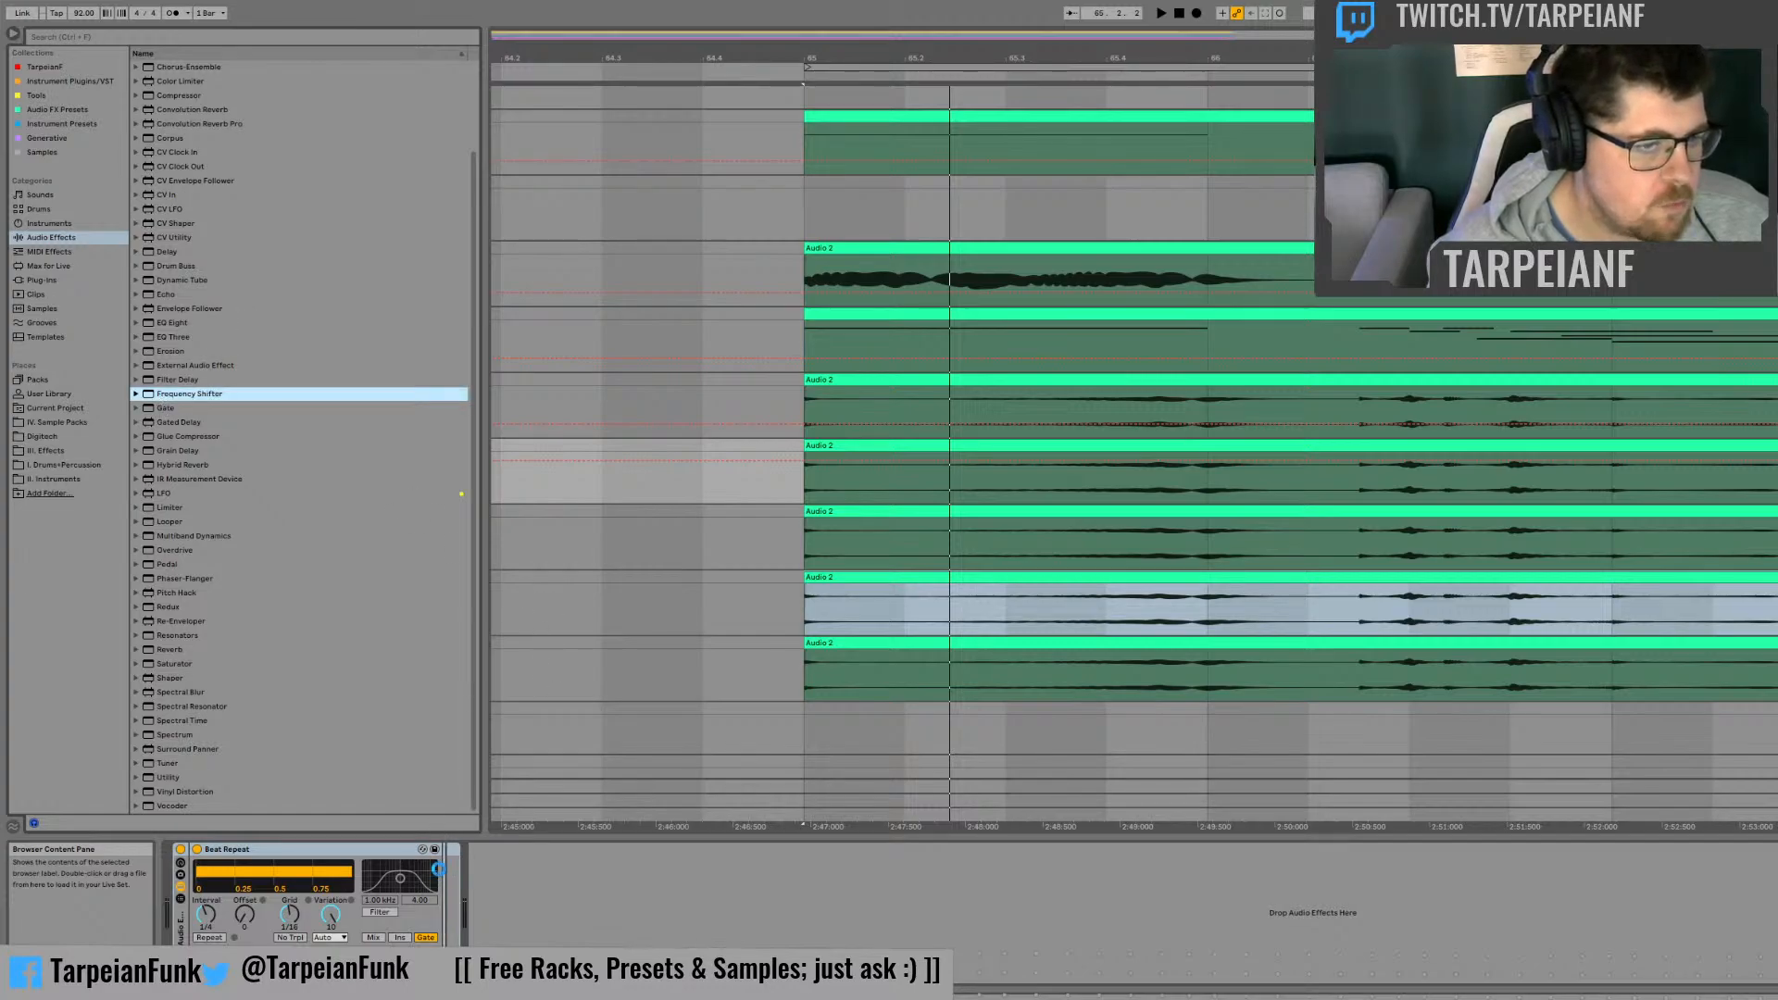
{"action": "left_click", "coordinate": [153, 494]}
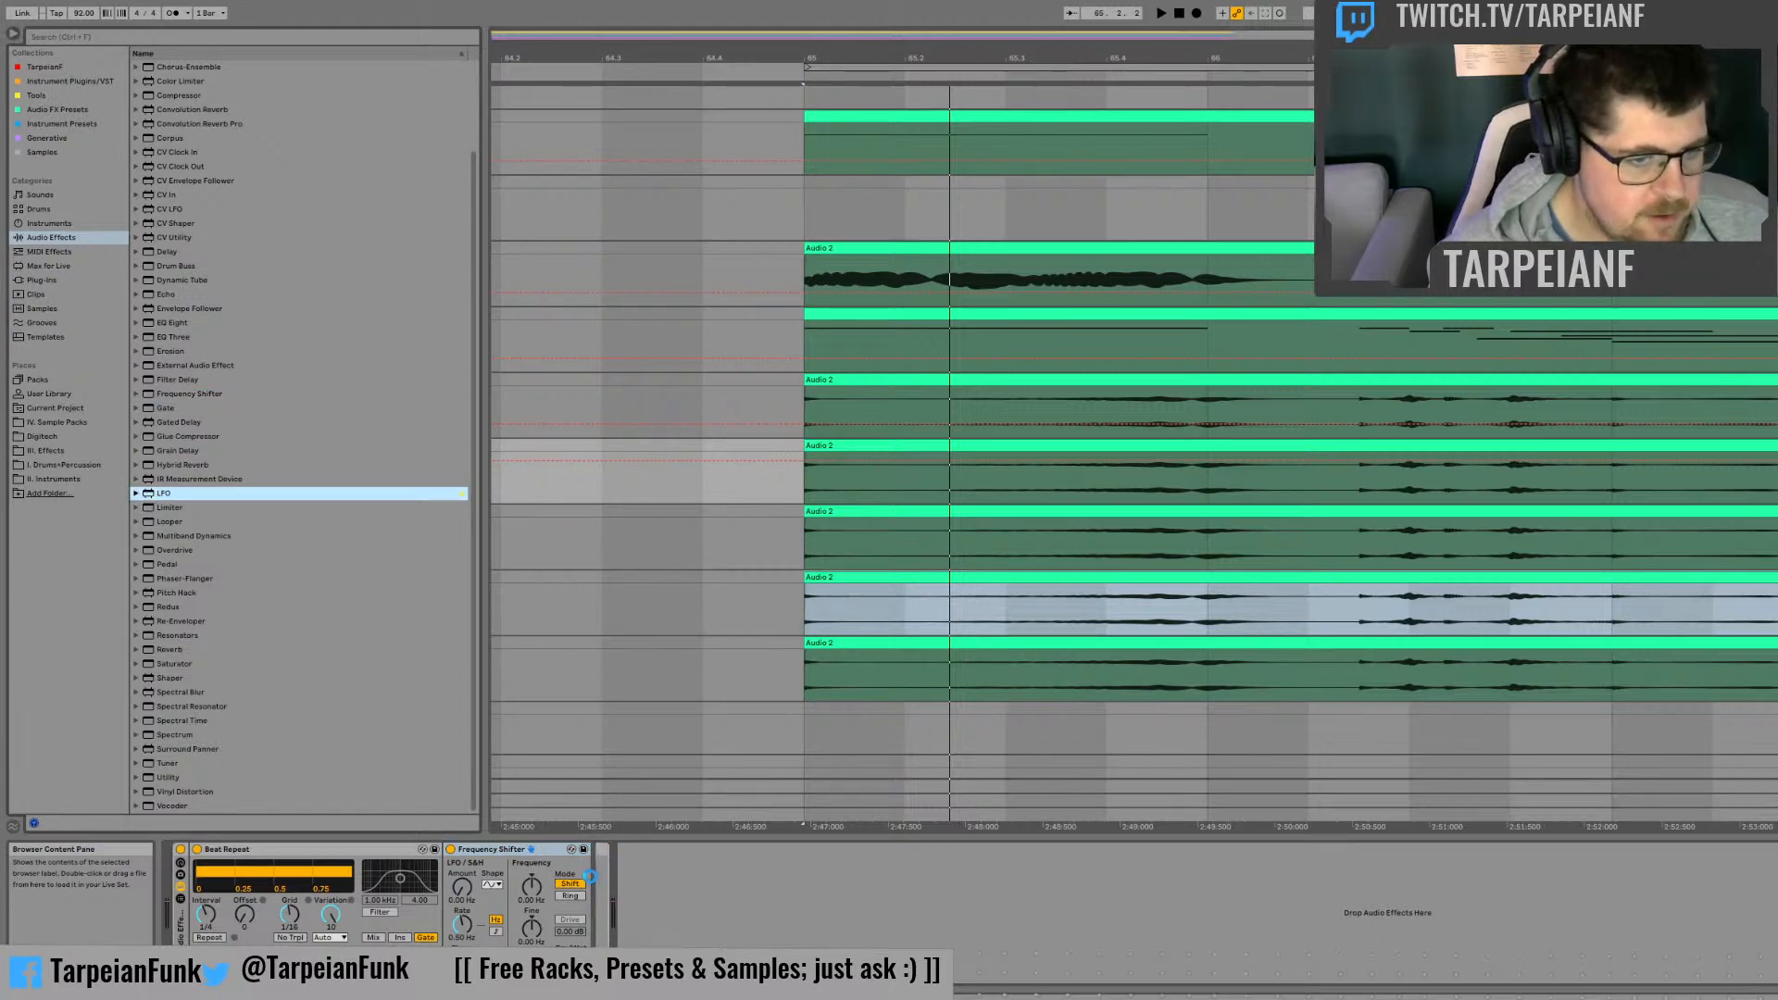
{"action": "left_click_drag", "start_coordinate": [590, 876], "coordinate": [594, 880]}
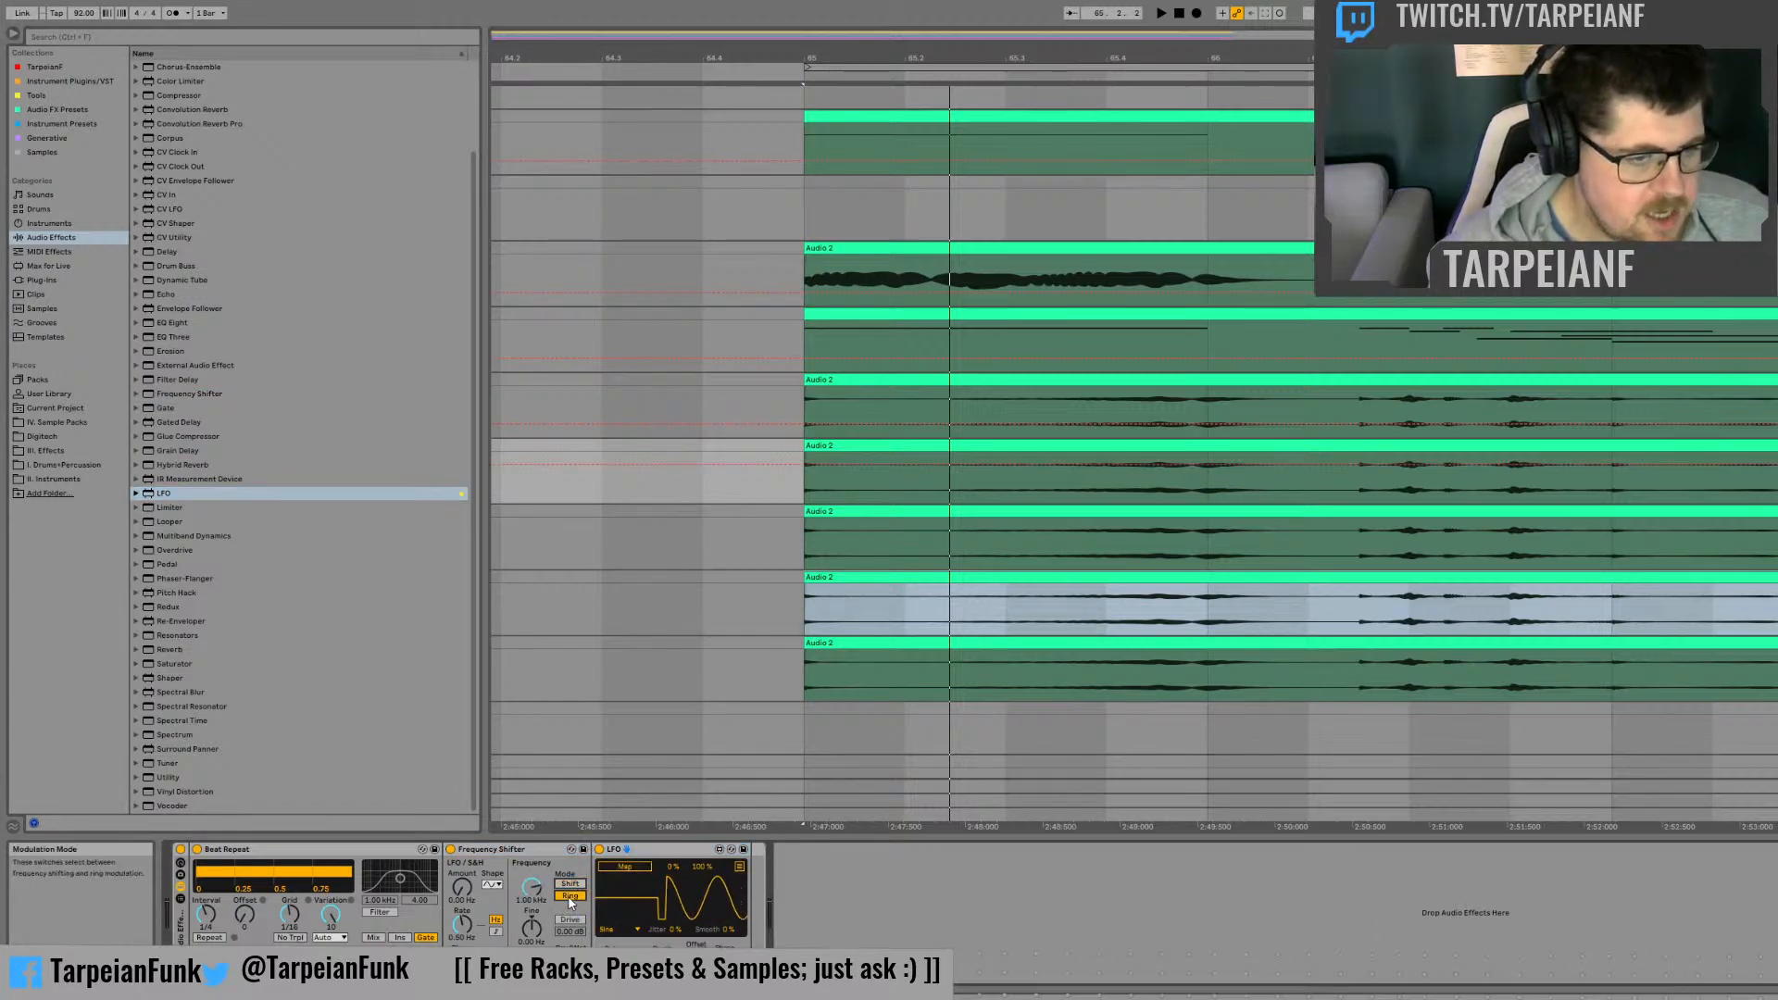
{"action": "left_click", "coordinate": [570, 895]}
{"action": "left_click_drag", "start_coordinate": [531, 887], "coordinate": [531, 894]}
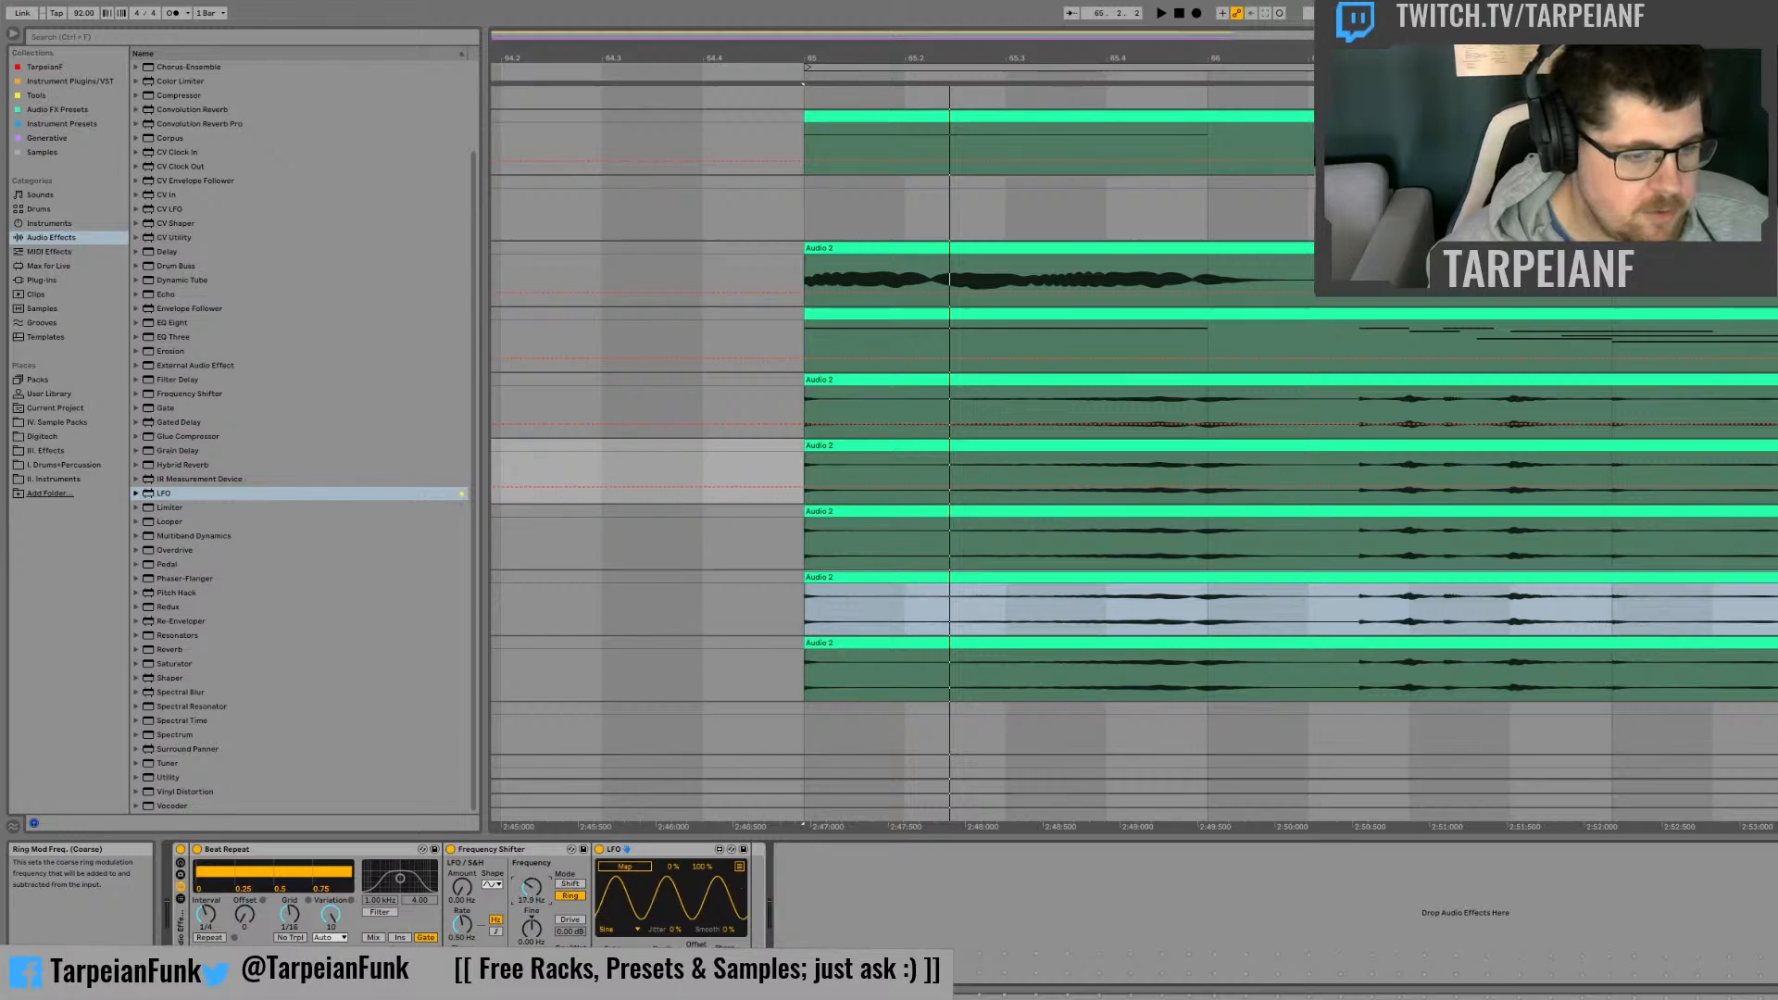
Step: Map the LFO to the Frequency Shifter's ring modulation frequency and set the LFO waveform to Random
{"action": "left_click", "coordinate": [624, 867]}
{"action": "left_click", "coordinate": [530, 889]}
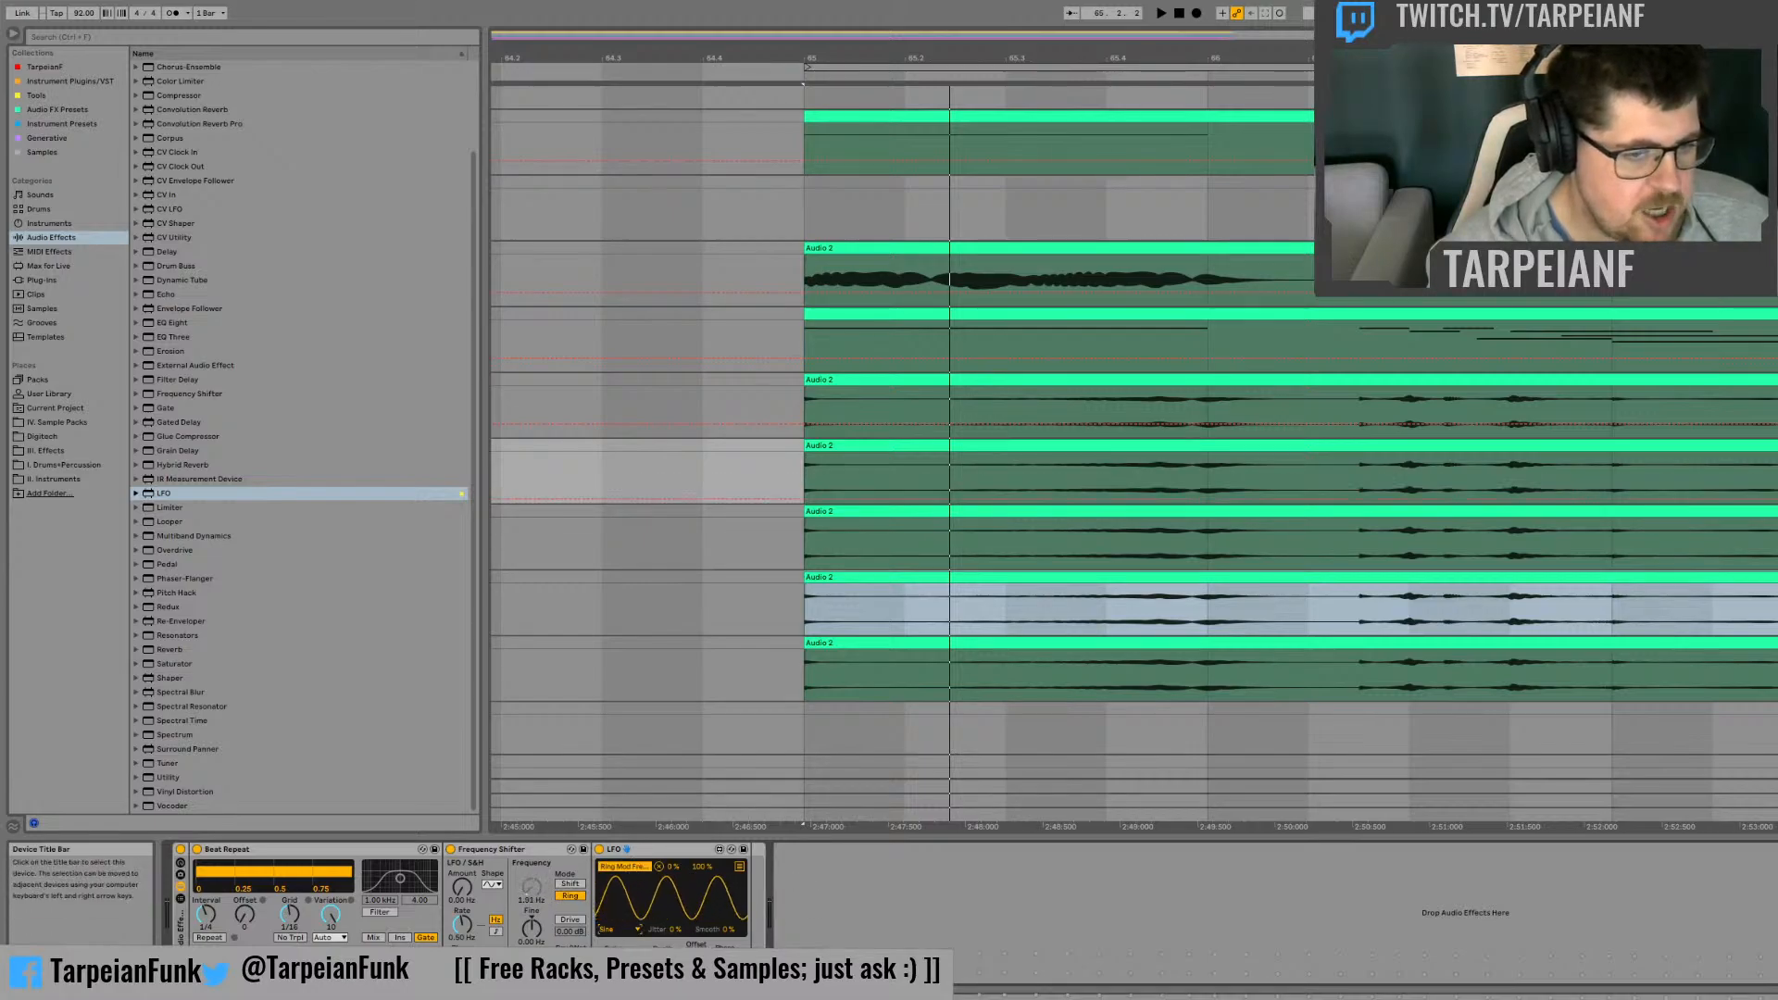
{"action": "left_click", "coordinate": [618, 992]}
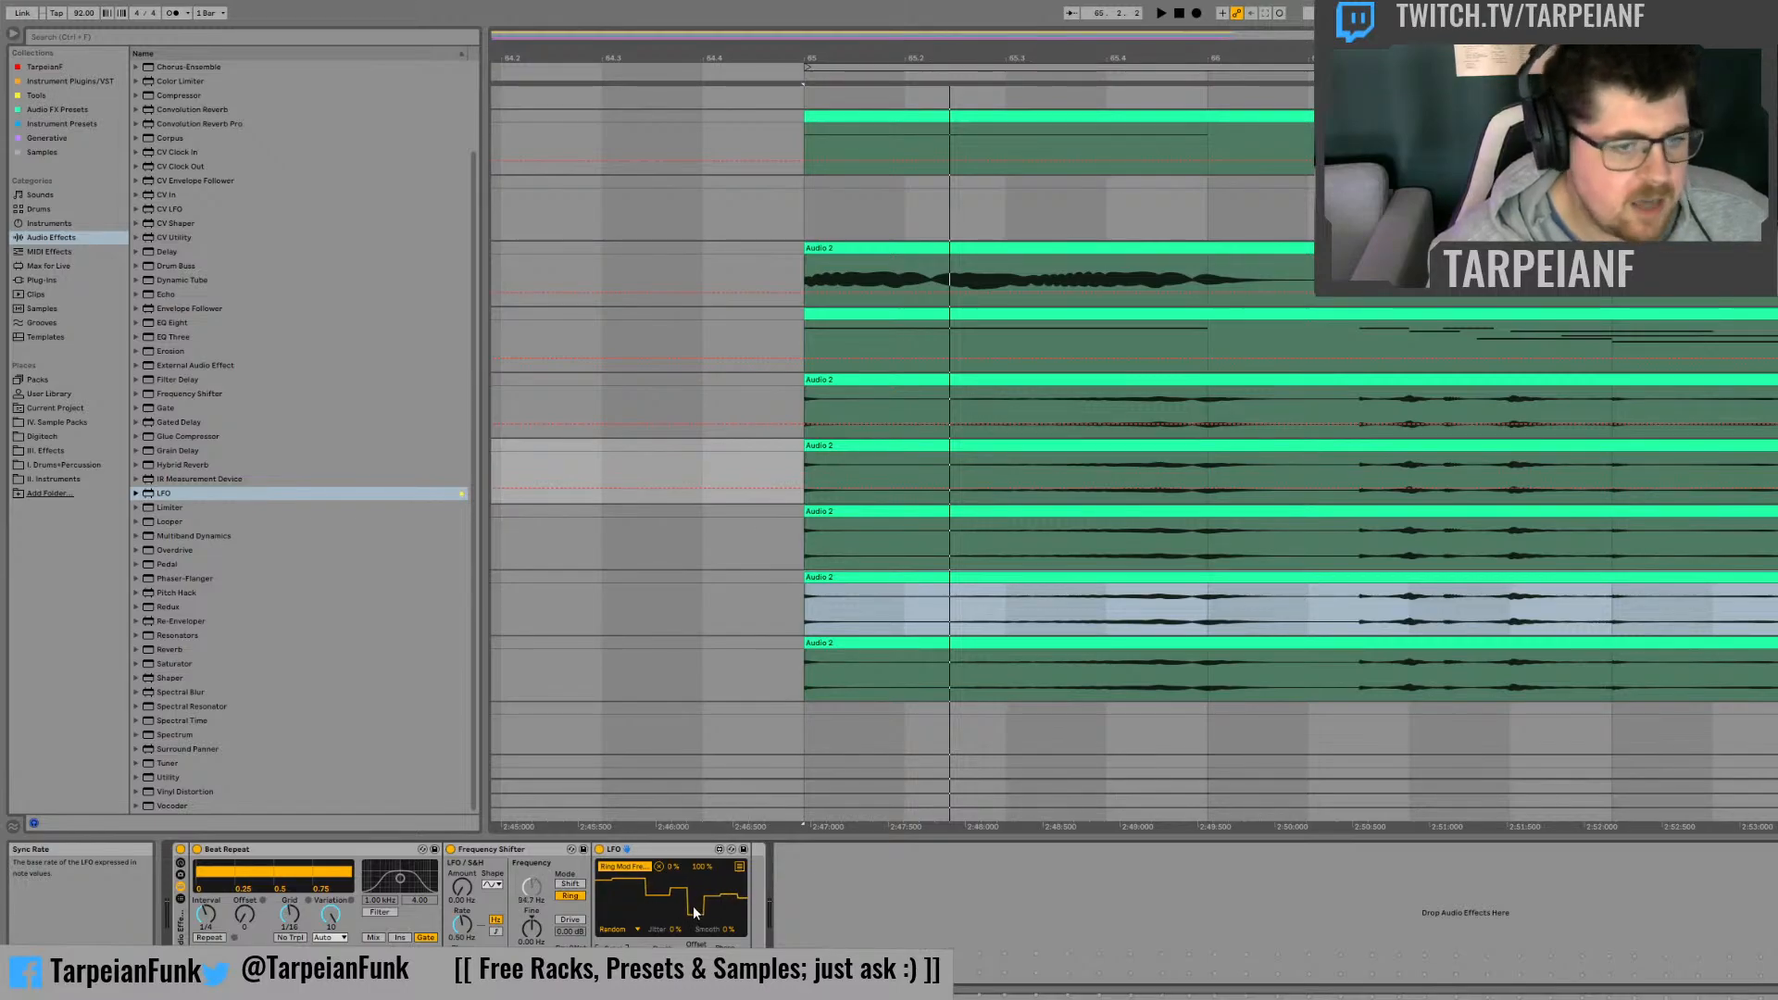
Step: Listen to the modulation and limit the LFO's mapped maximum for the ring modulation frequency to 54%
{"action": "key", "text": "space"}
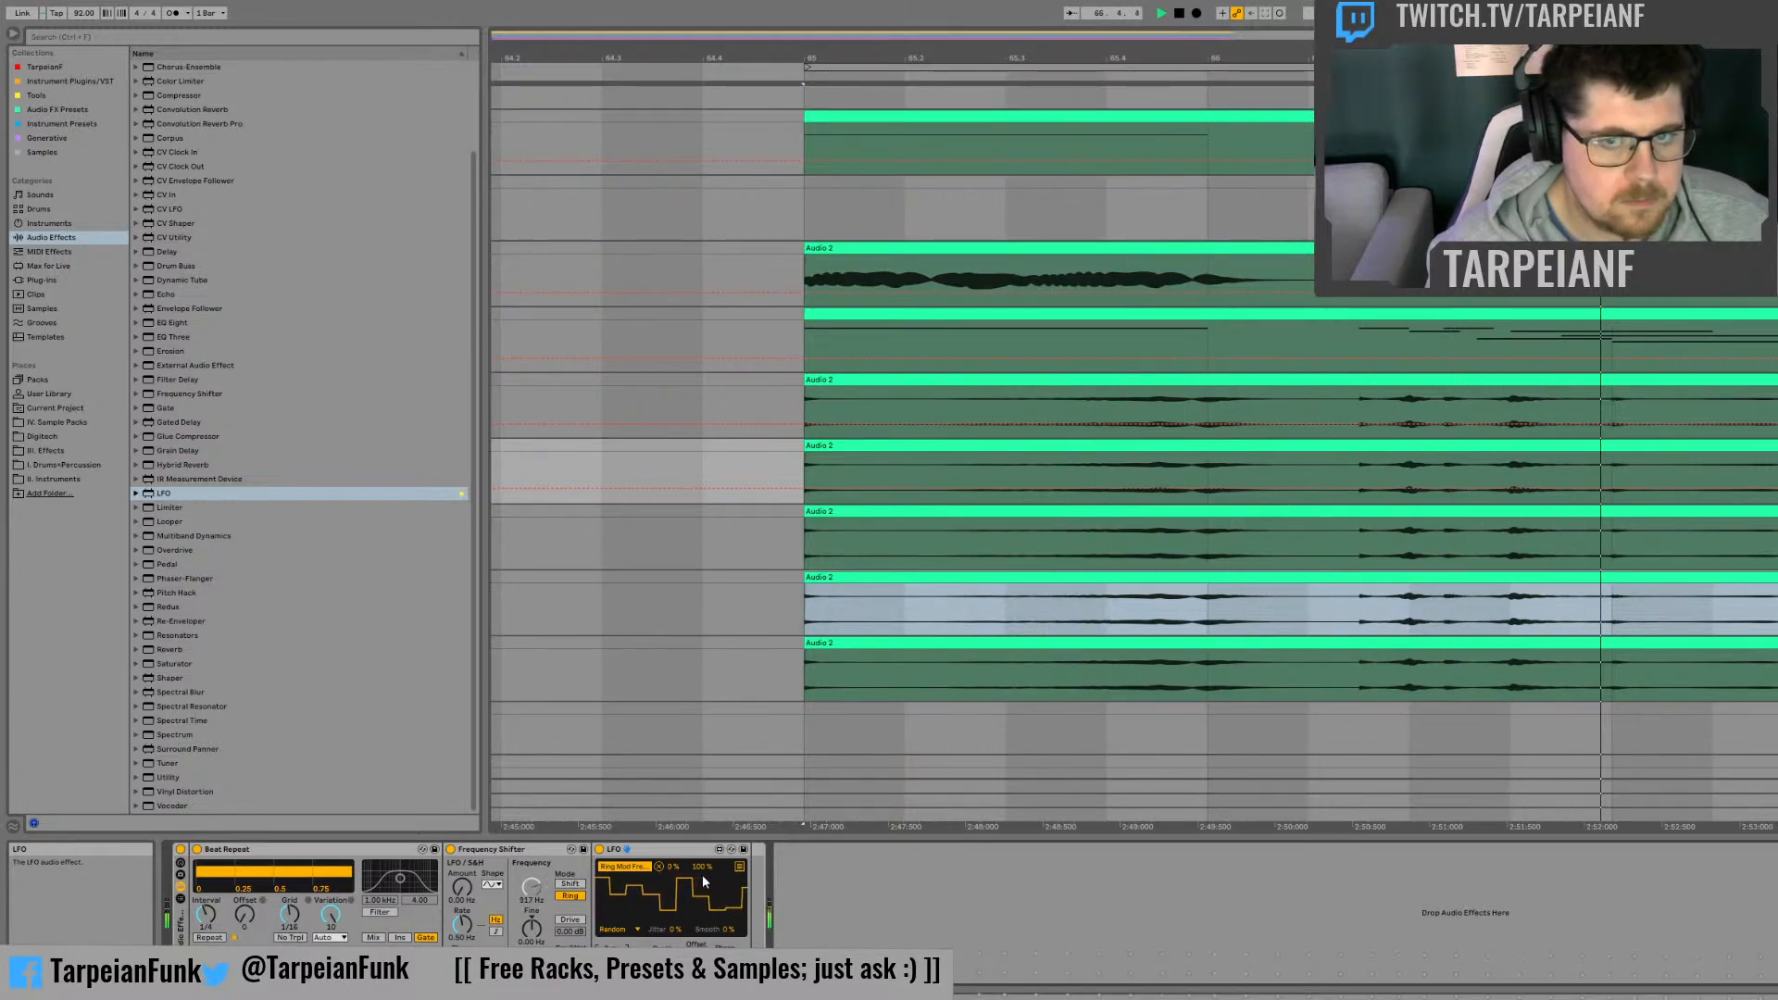
{"action": "key", "text": "space"}
{"action": "mouse_move", "coordinate": [703, 867]}
{"action": "left_mouse_down"}
{"action": "mouse_move", "coordinate": [703, 903]}
{"action": "mouse_move", "coordinate": [703, 844]}
{"action": "left_mouse_up"}
{"action": "key", "text": "space"}
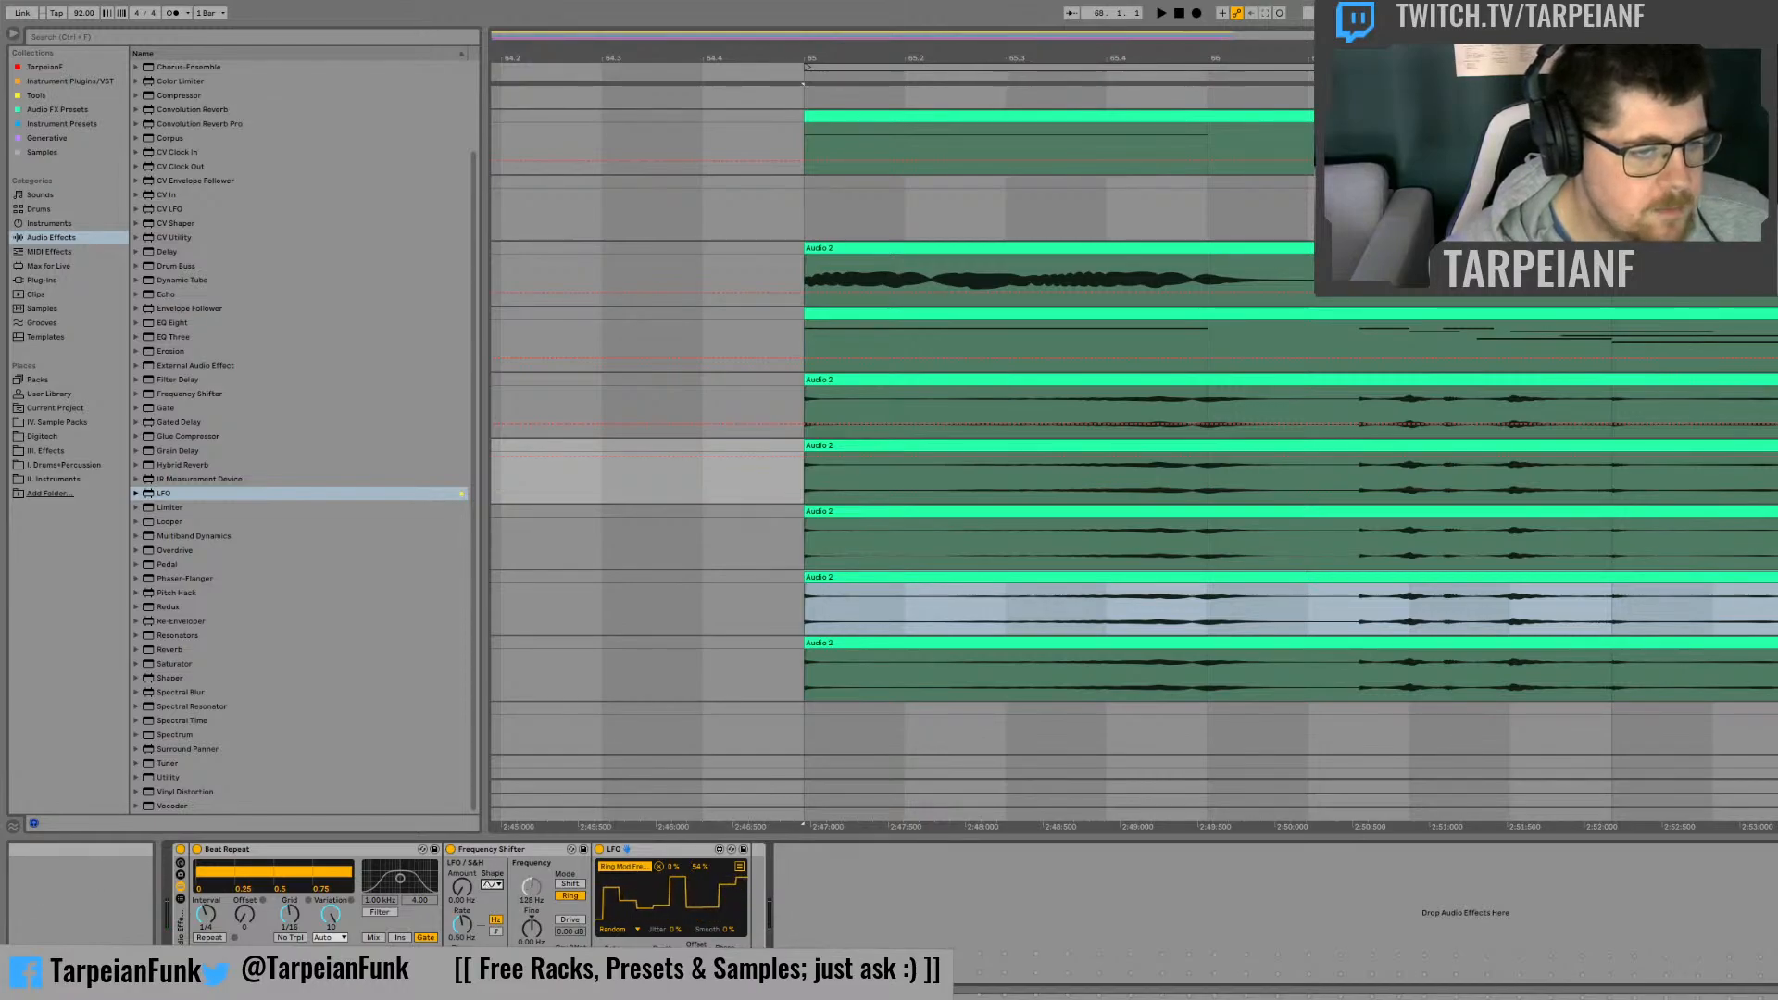
Step: Set the Frequency Shifter's own LFO to a random shape with Amount 257 Hz and Rate 0.26 Hz
{"action": "left_click", "coordinate": [496, 869]}
{"action": "left_click_drag", "start_coordinate": [462, 888], "coordinate": [462, 843]}
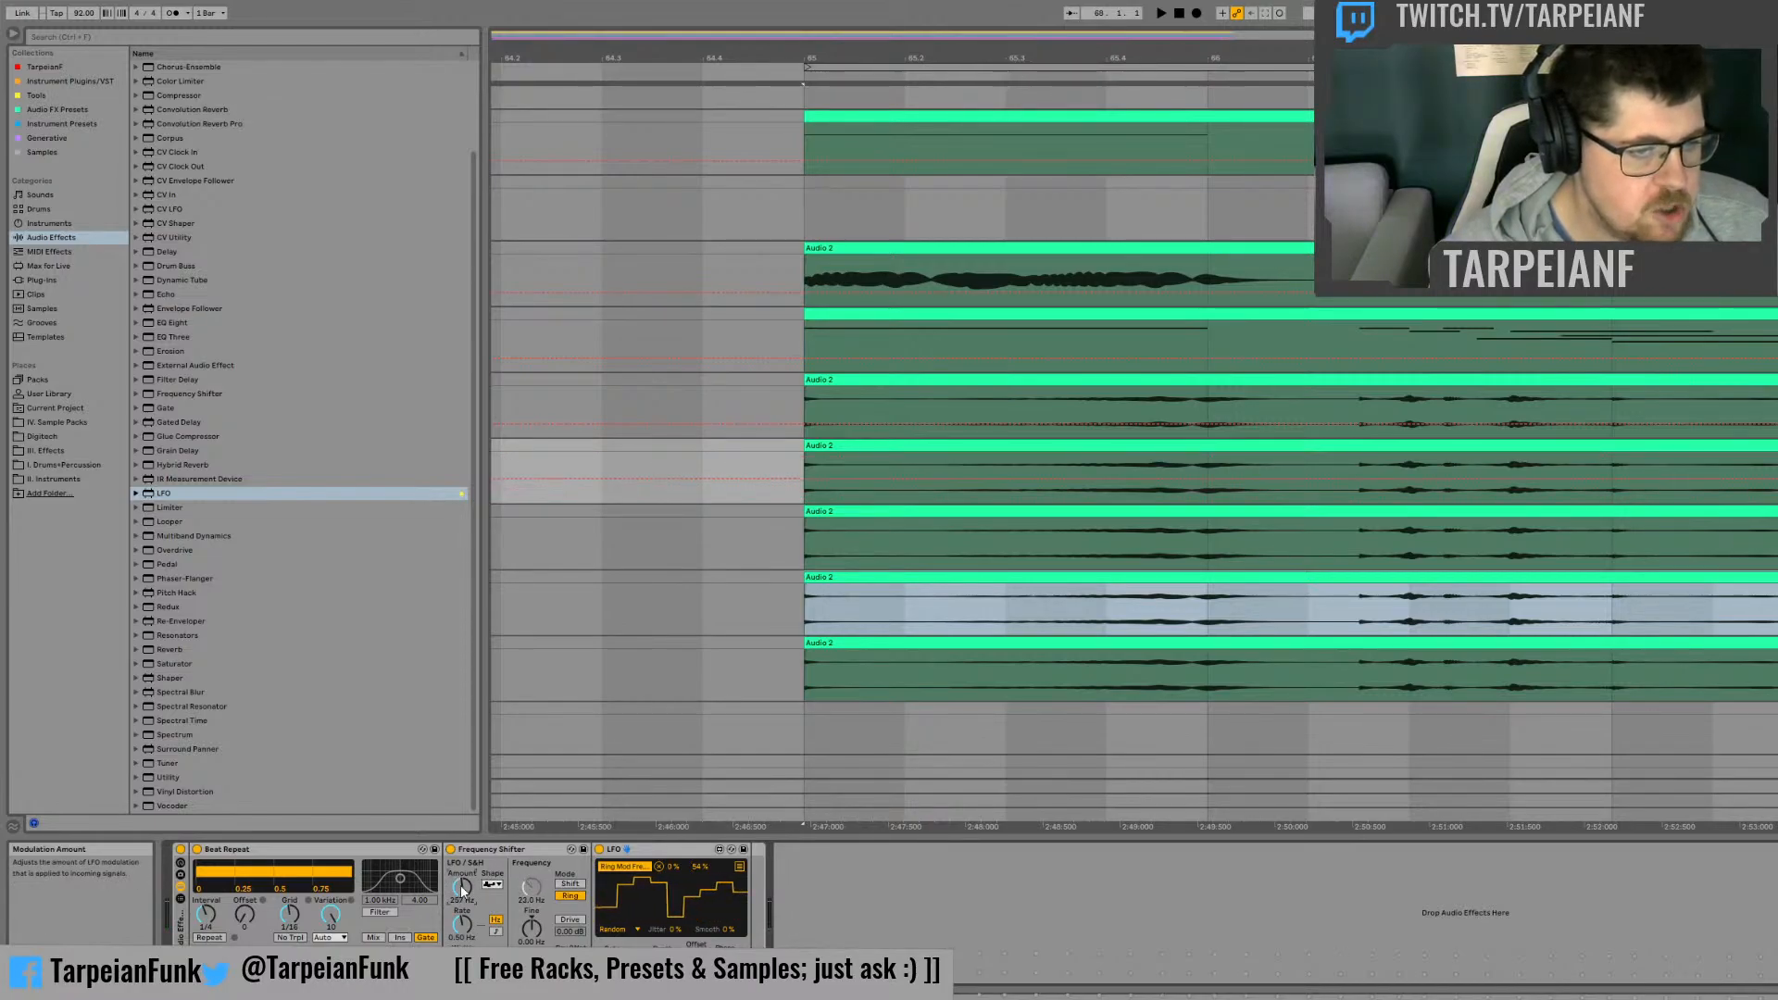
{"action": "key", "text": "space"}
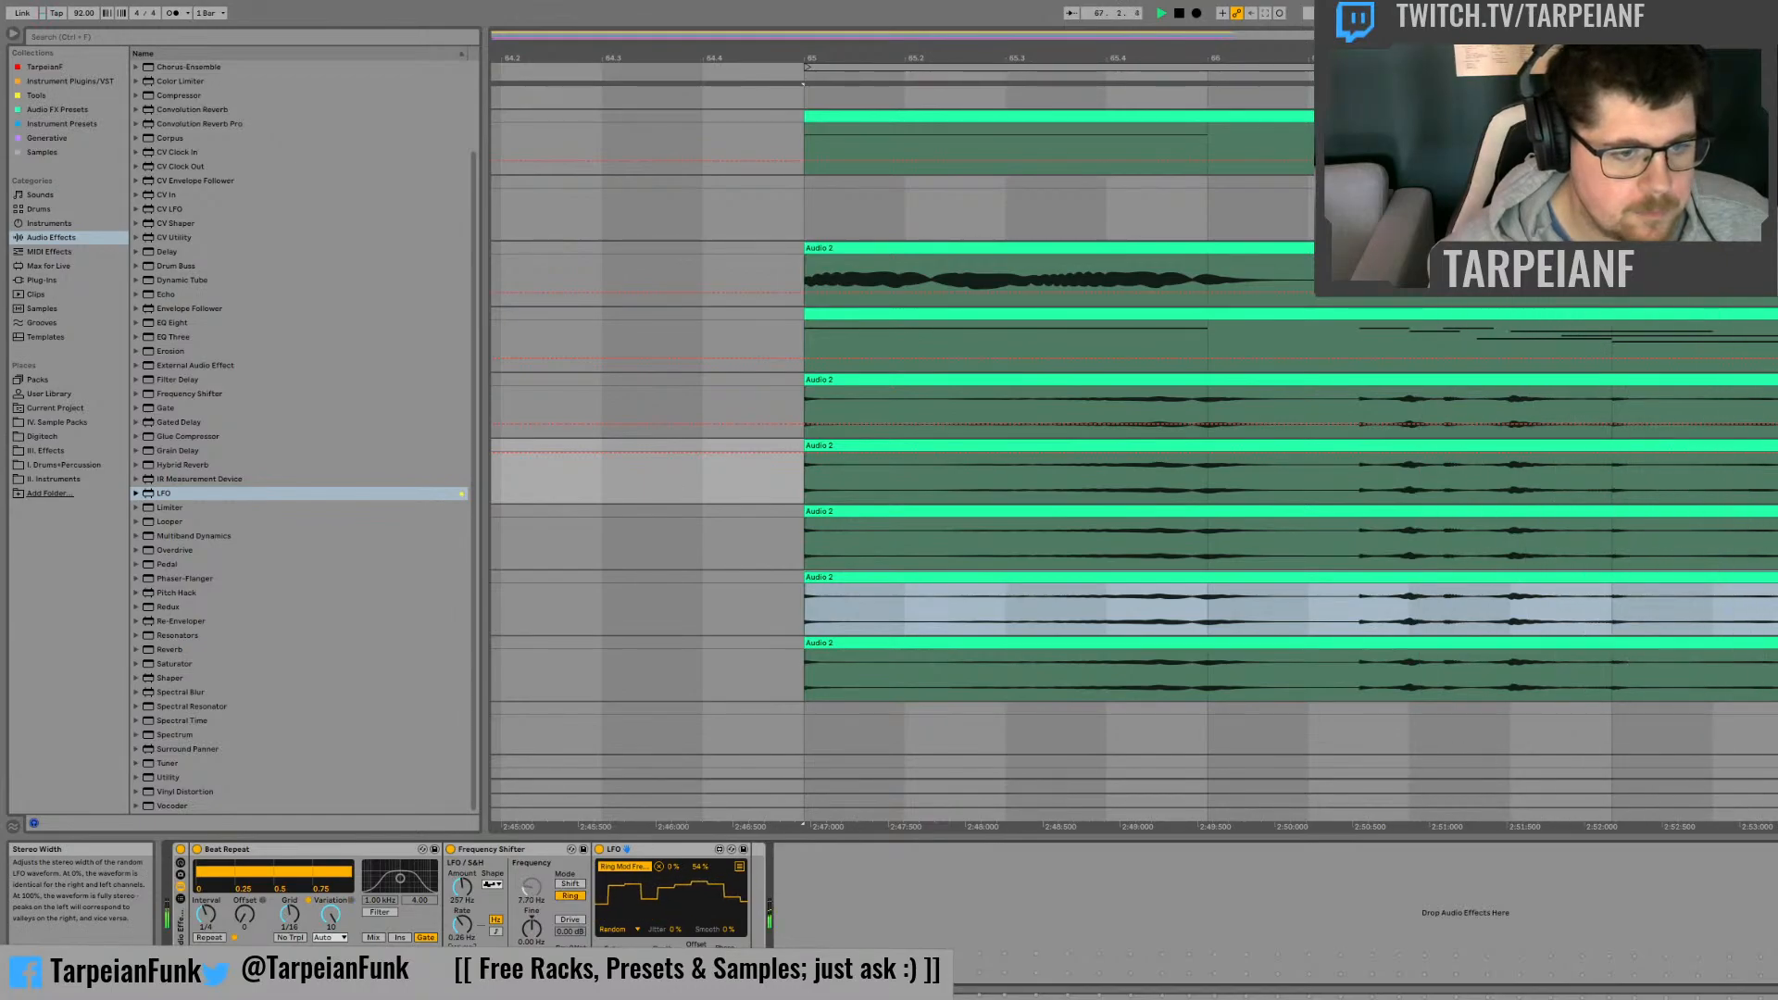
Step: Turn the Frequency Shifter's Fine control into a stereo Spread and adjust it during playback
{"action": "left_click", "coordinate": [534, 950]}
{"action": "key", "text": "space"}
{"action": "key", "text": "space"}
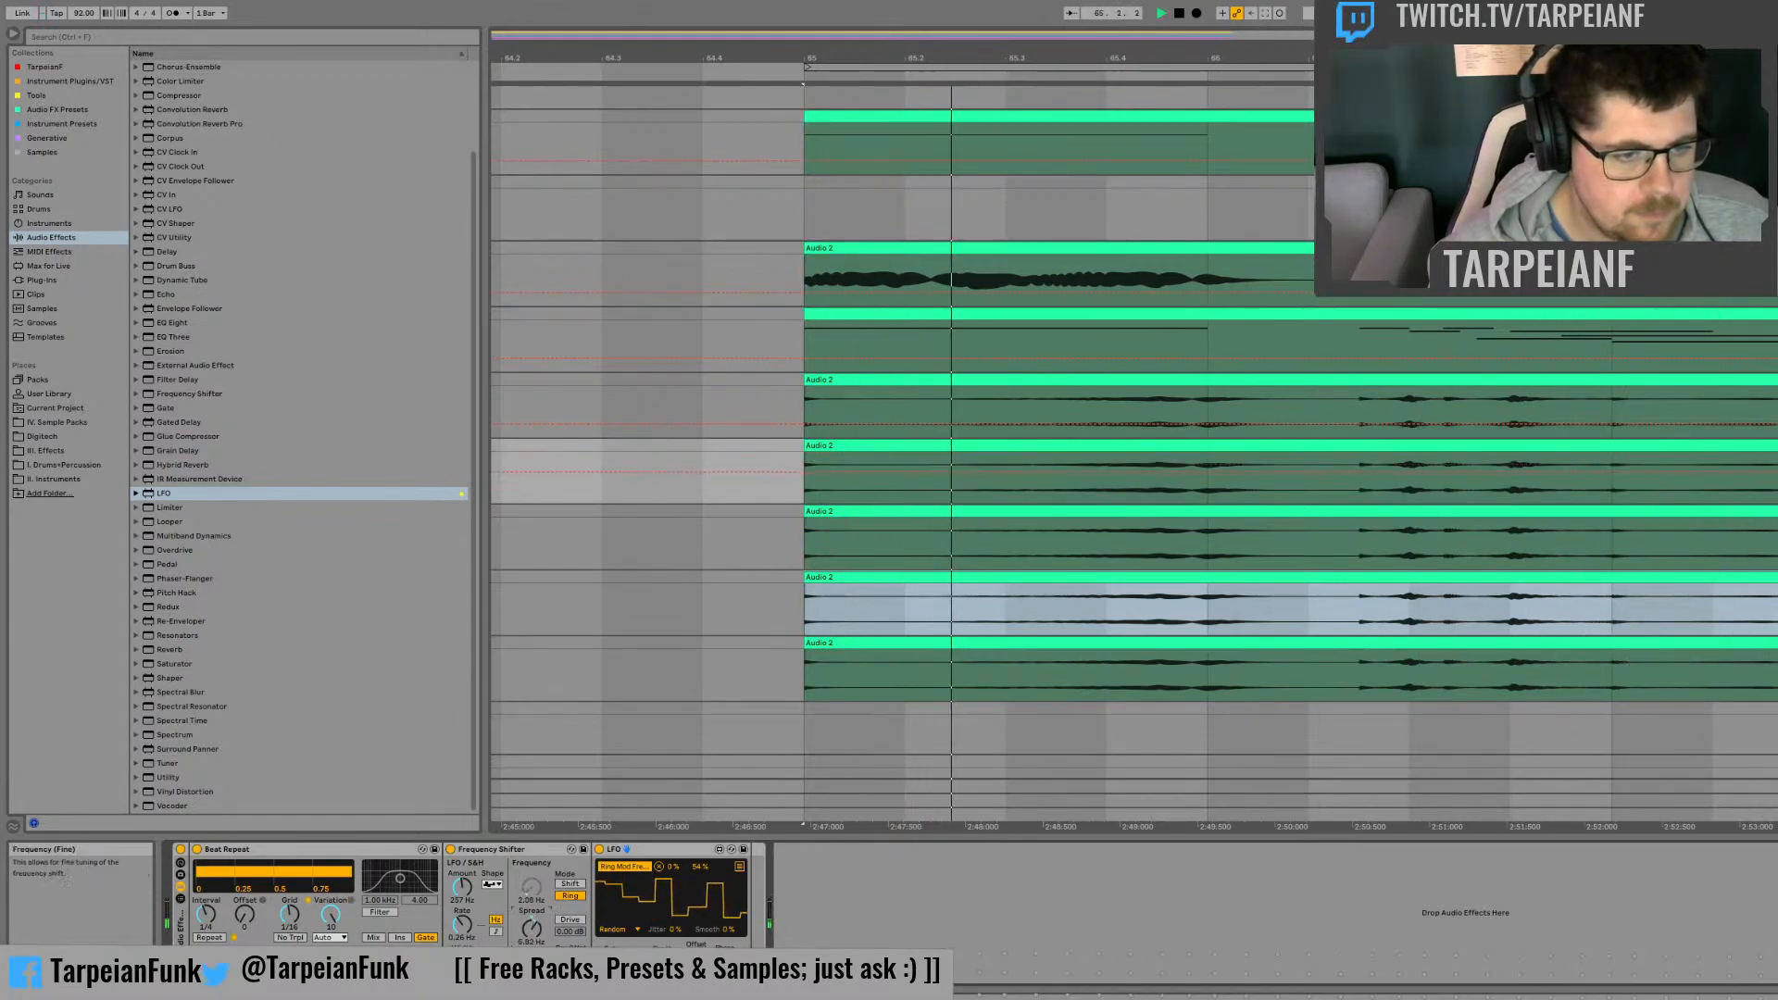
{"action": "left_click_drag", "start_coordinate": [530, 931], "coordinate": [531, 917]}
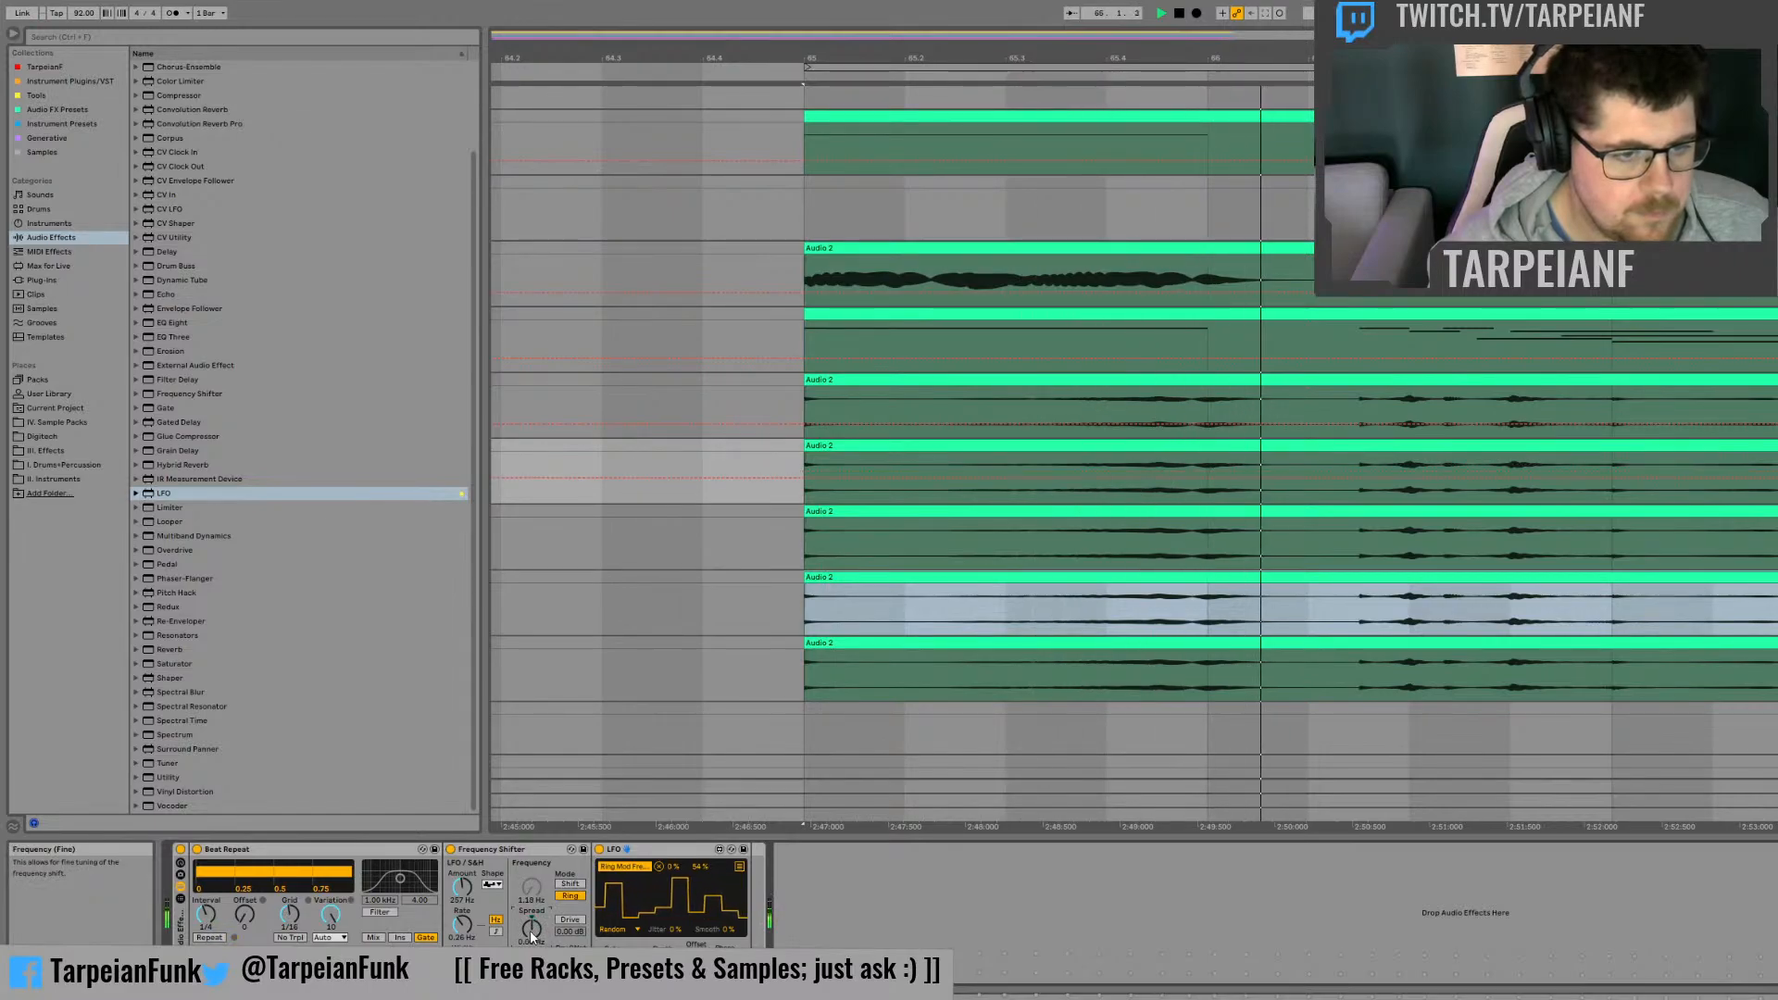
Step: Map the LFO's second target to the Frequency Shifter's Spread (Fine) control and listen to the result
{"action": "left_click", "coordinate": [739, 868]}
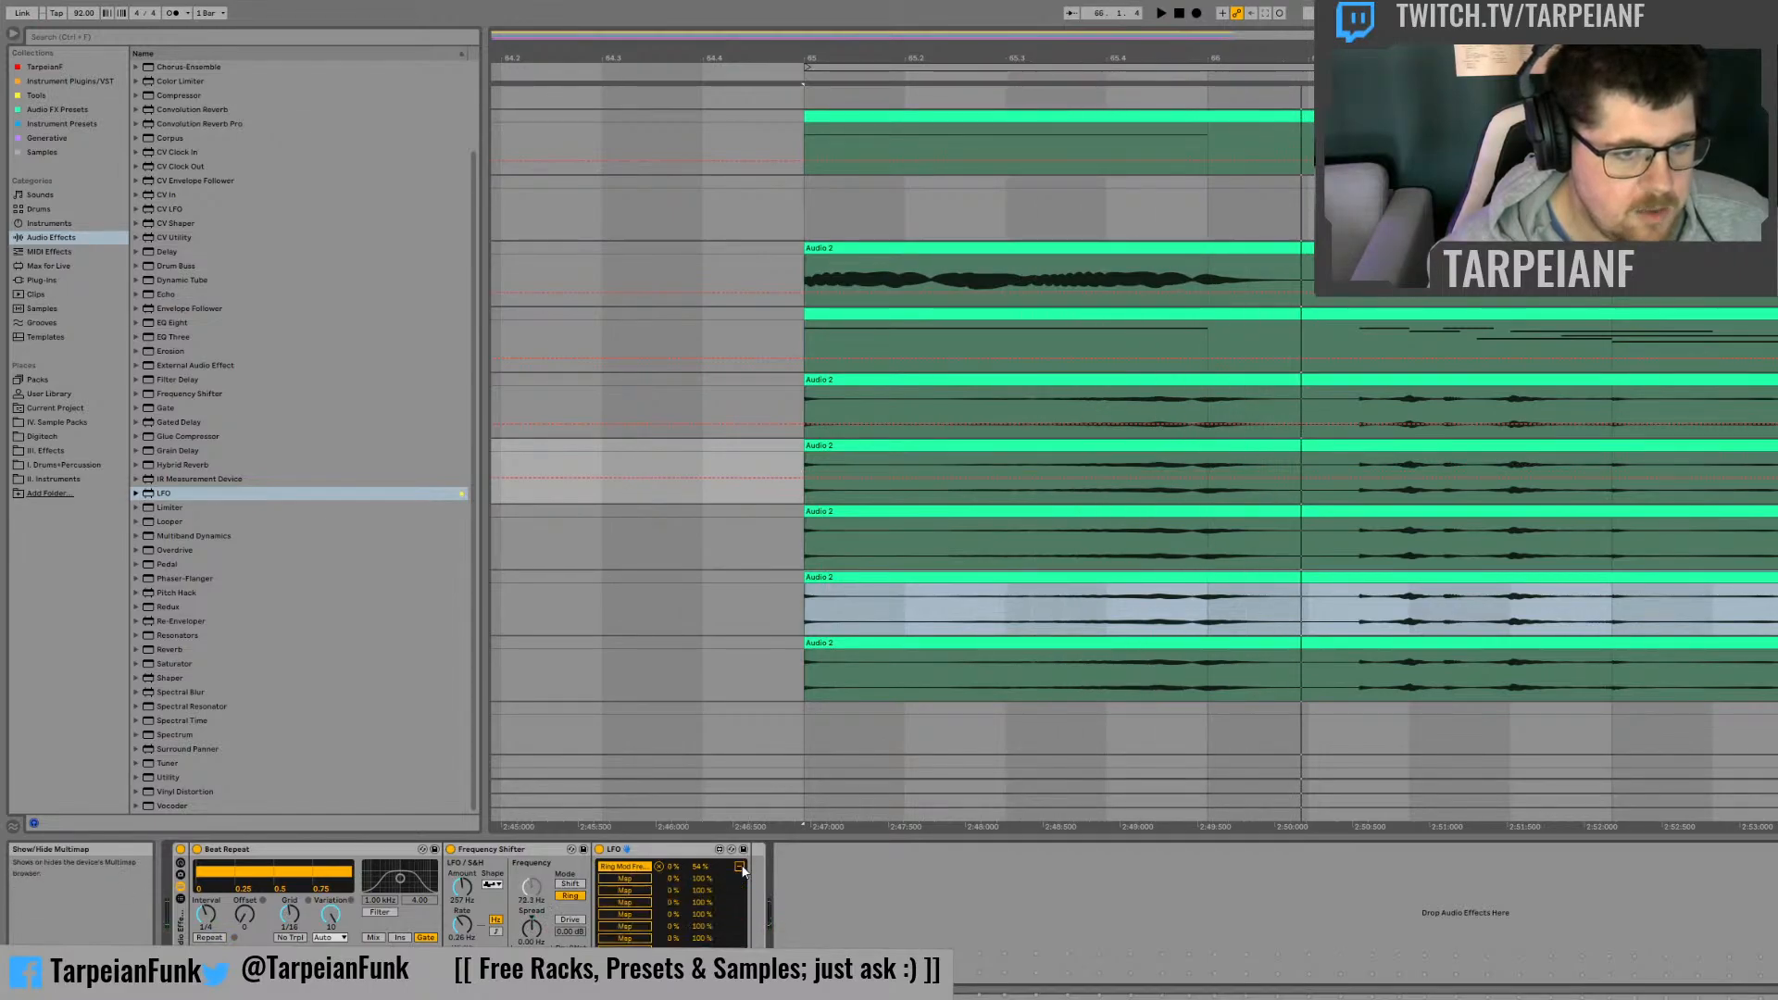
{"action": "left_click", "coordinate": [623, 879]}
{"action": "left_click", "coordinate": [530, 930]}
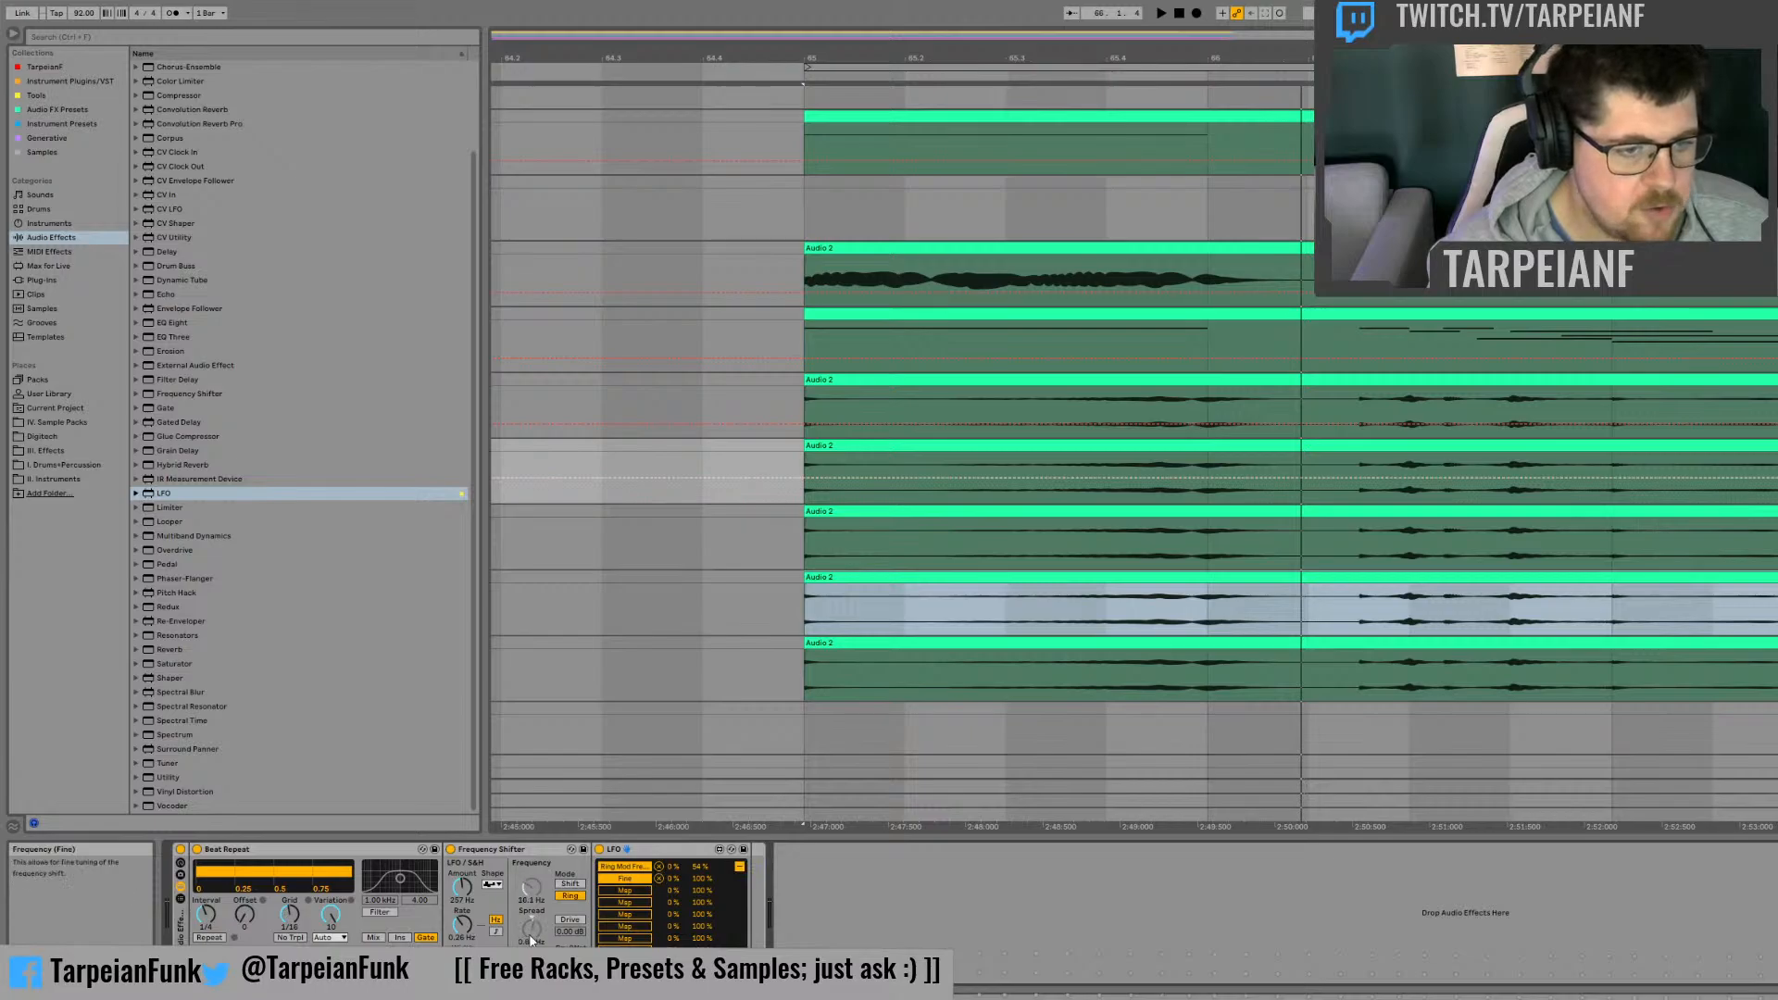
{"action": "left_click", "coordinate": [739, 868]}
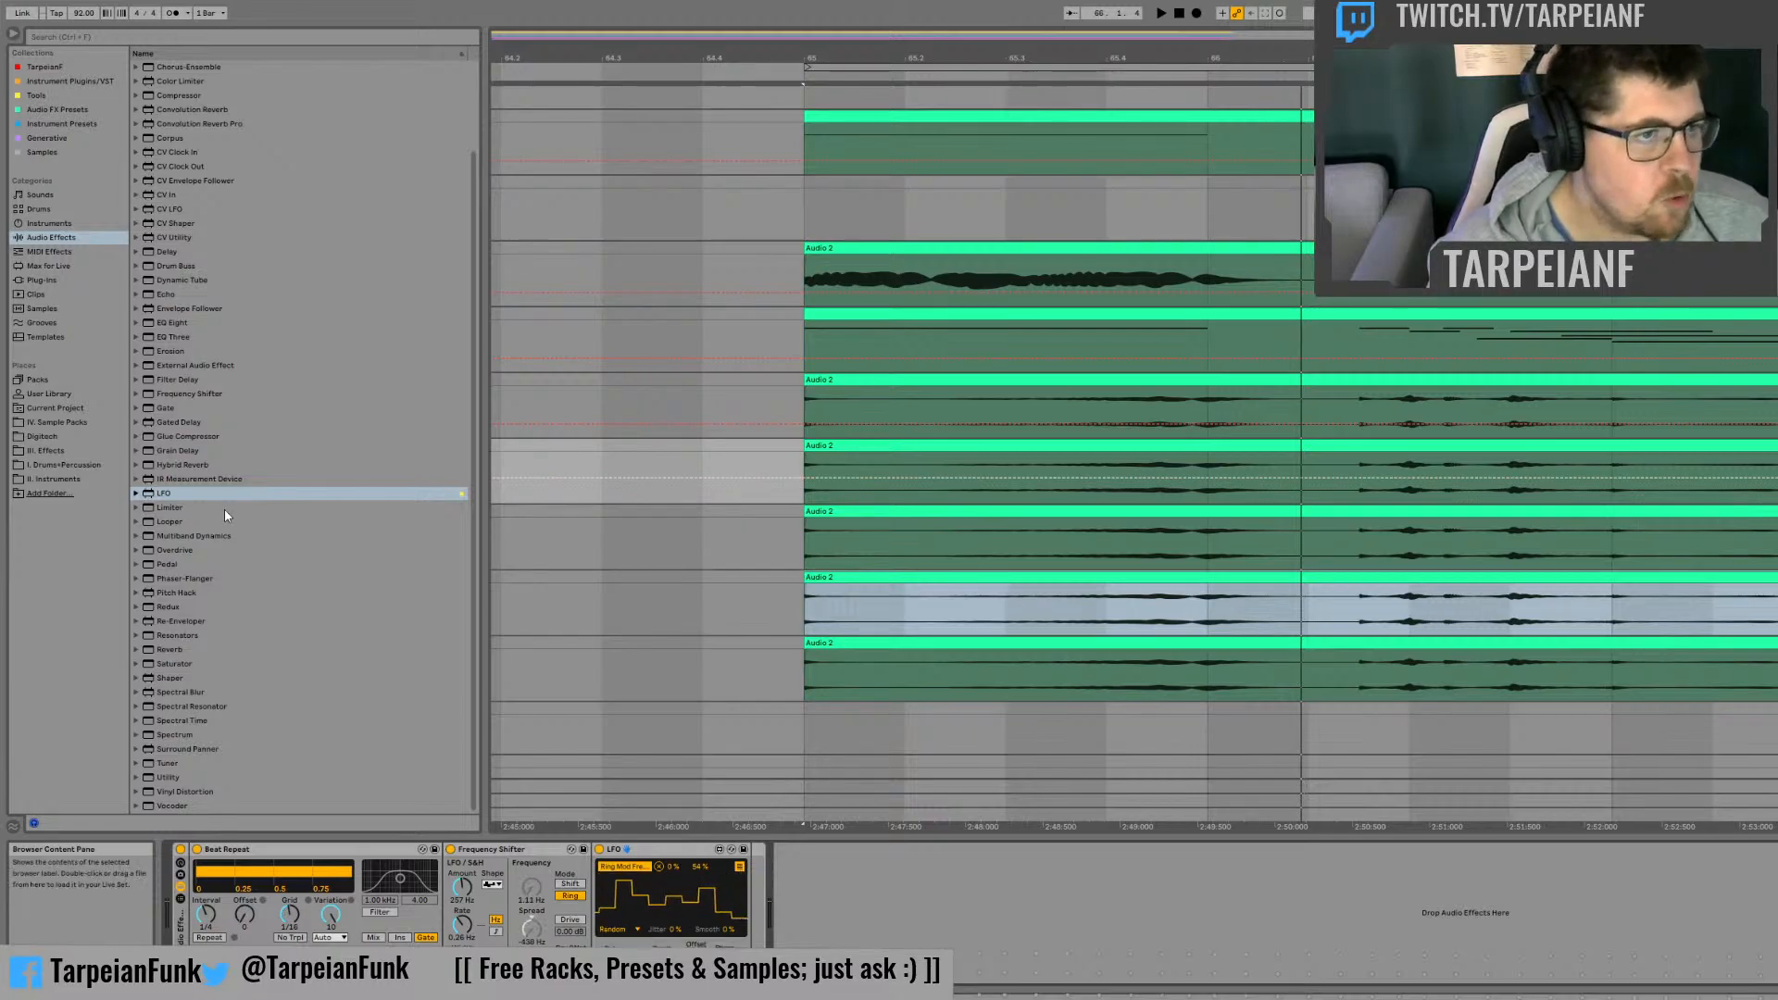
{"action": "key", "text": "space"}
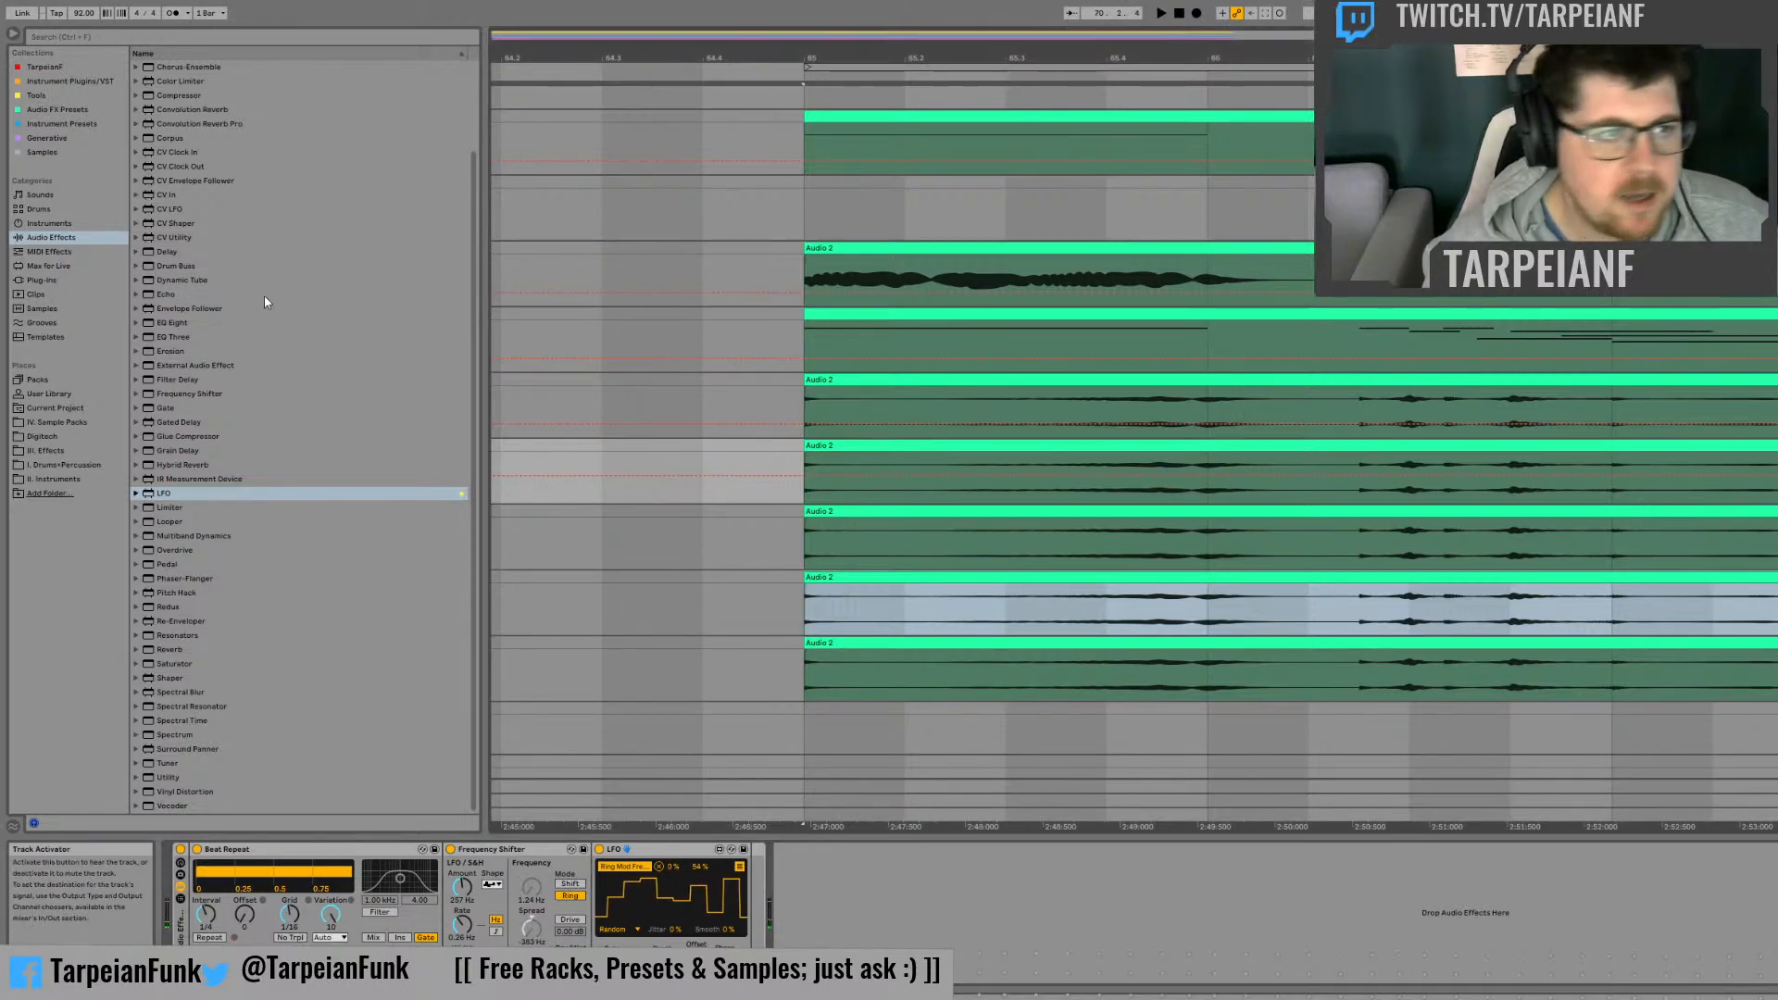
Step: Place the Beat Repeat, Frequency Shifter and LFO chain on the third track of clip copies
{"action": "left_click", "coordinate": [1773, 513]}
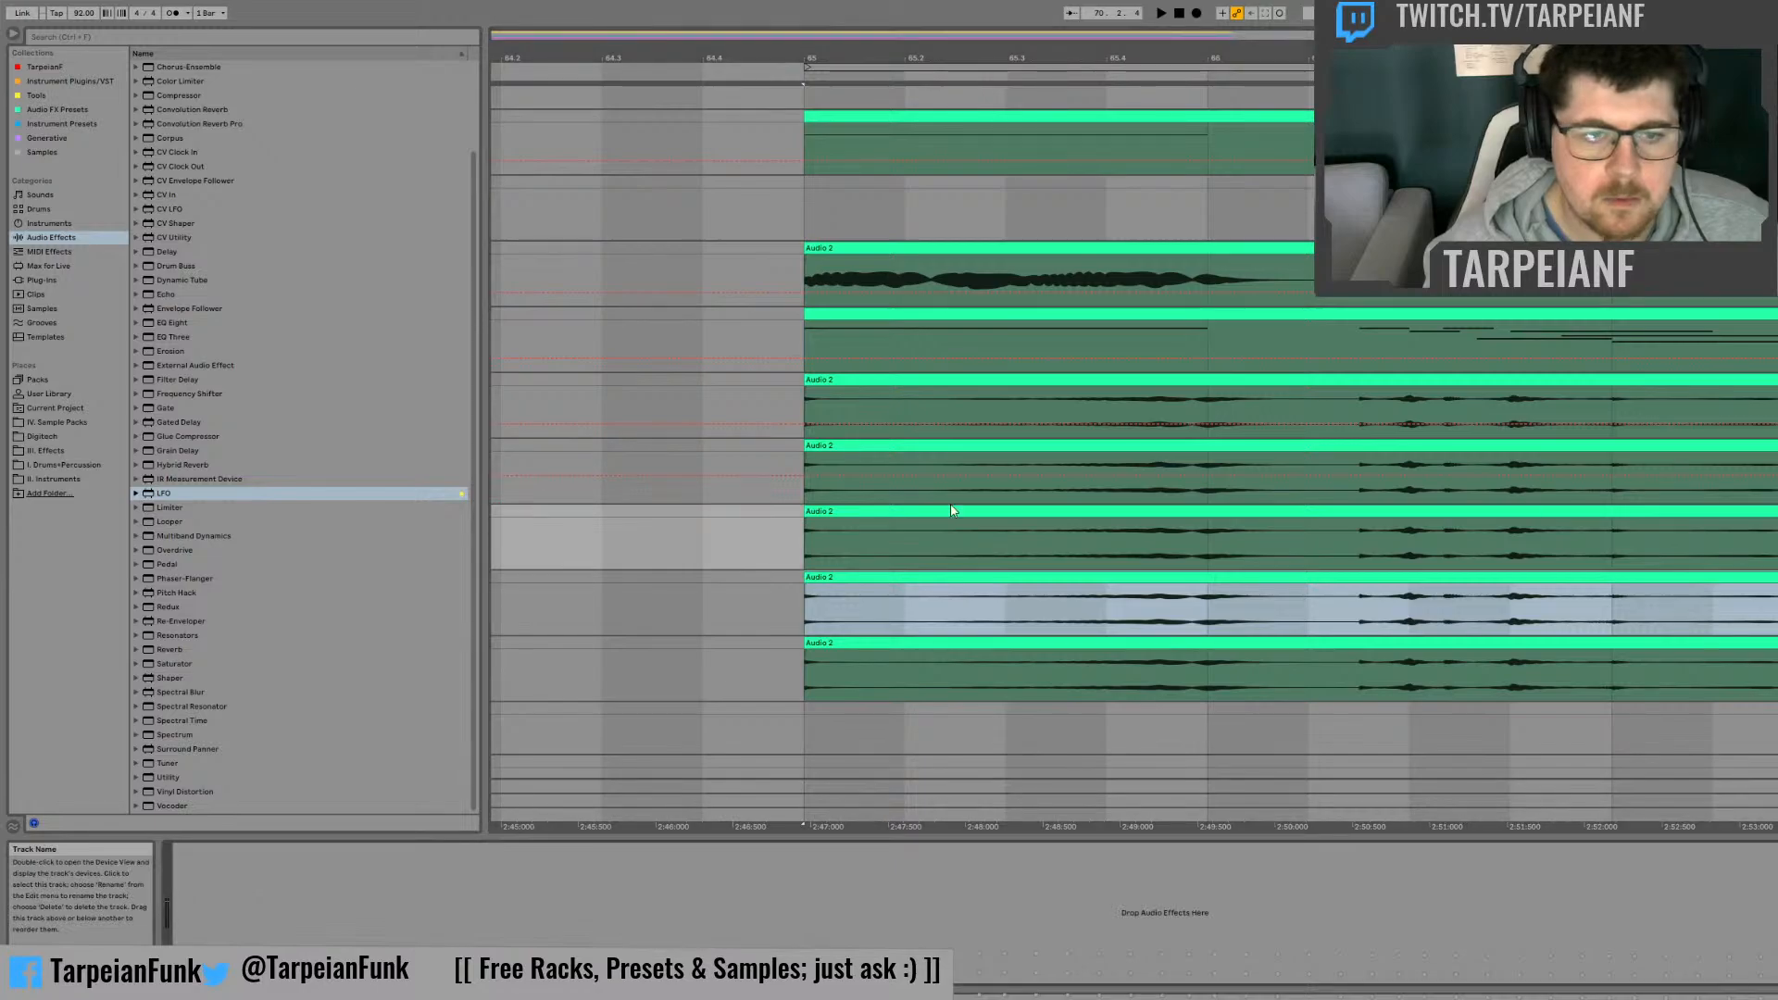
{"action": "left_click", "coordinate": [1774, 642]}
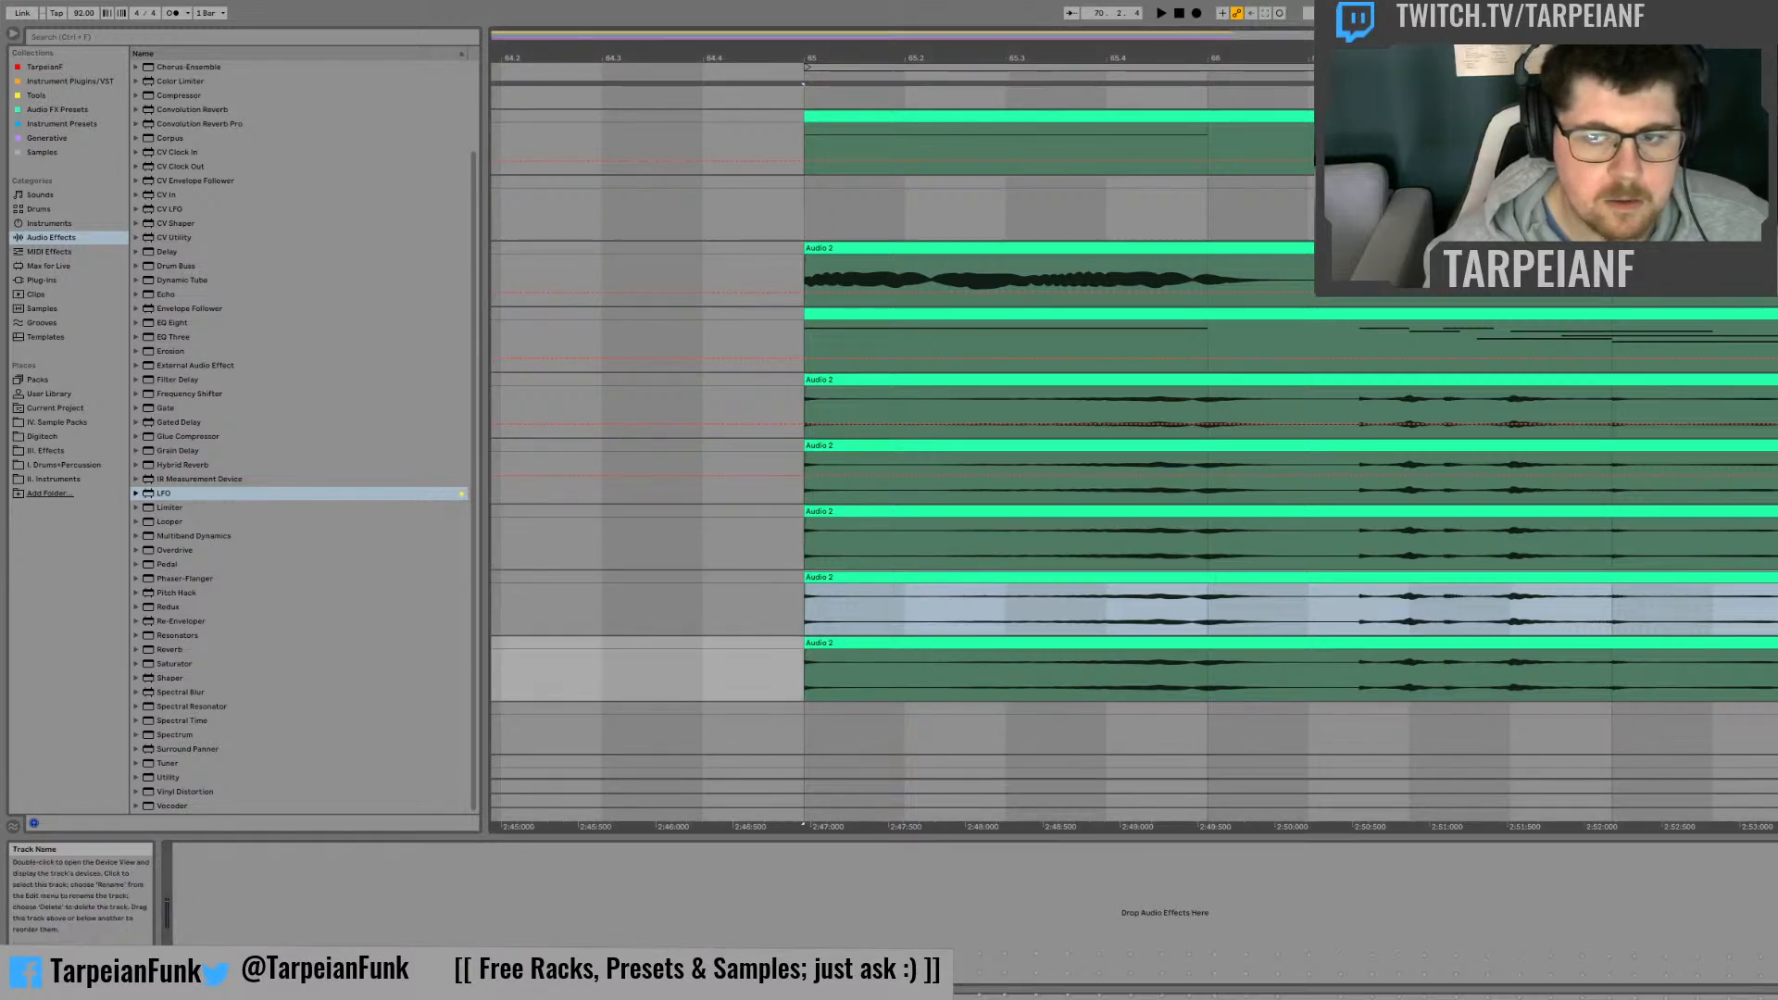
{"action": "left_click", "coordinate": [1773, 577]}
{"action": "left_click", "coordinate": [1773, 512]}
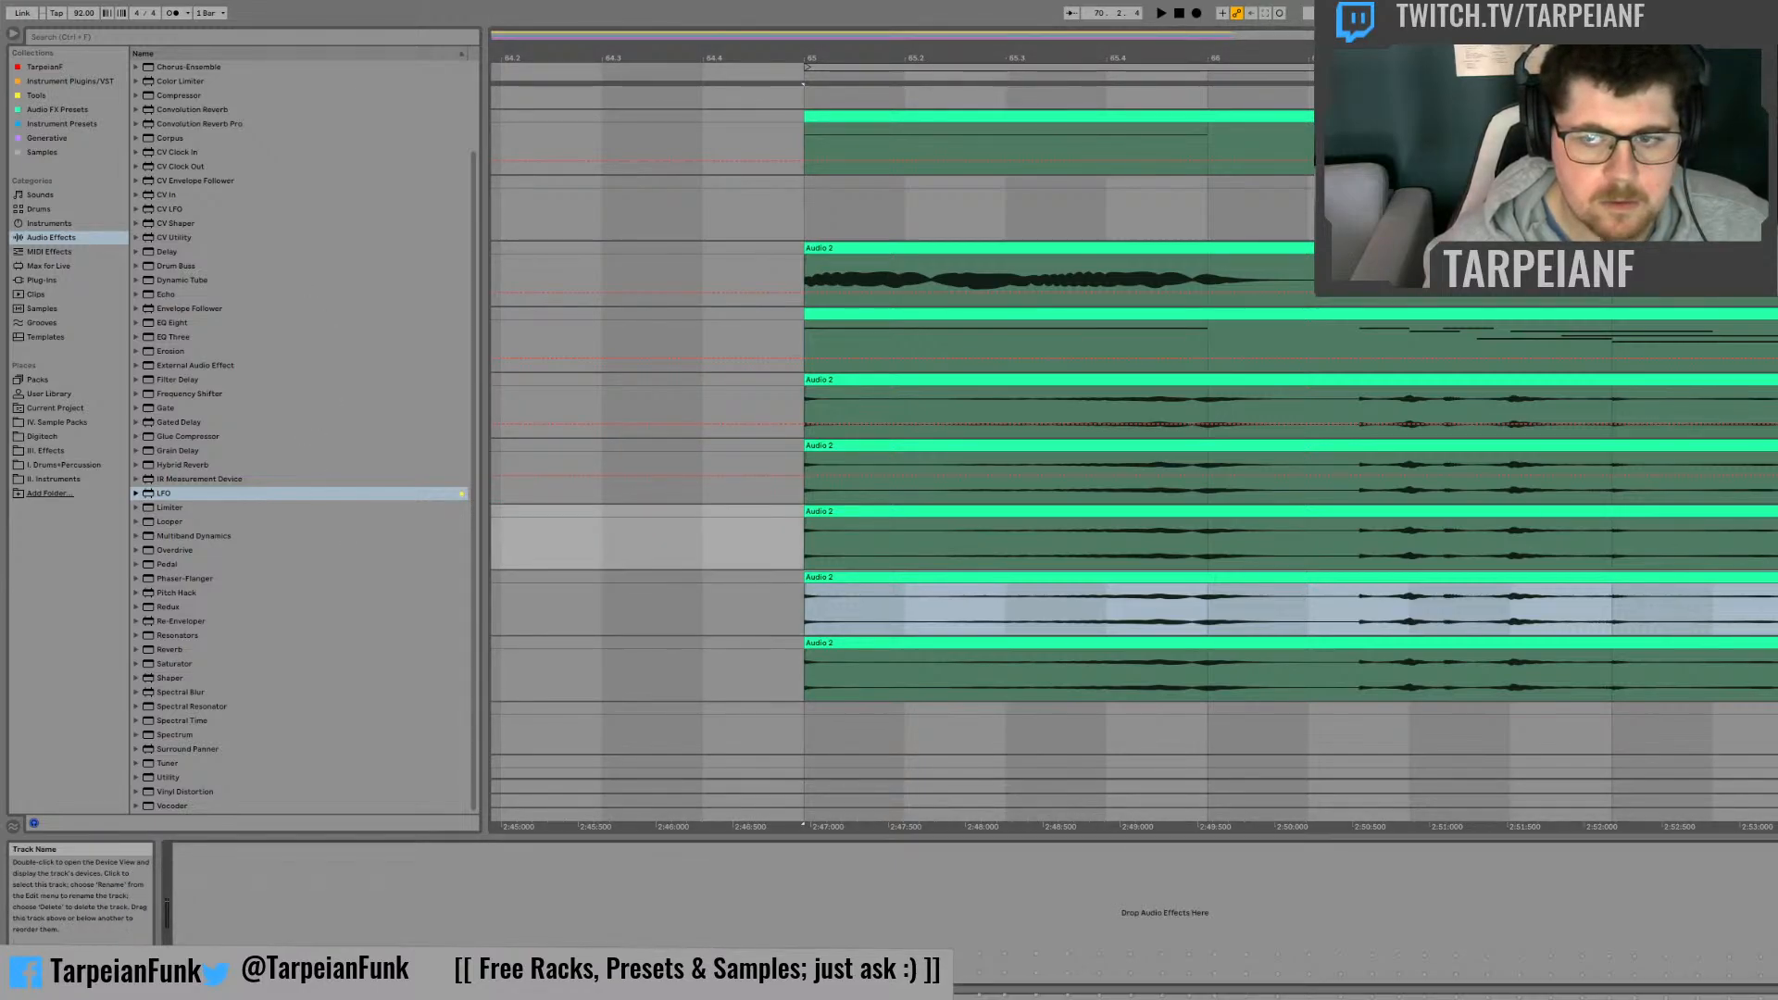
{"action": "left_click", "coordinate": [1774, 445]}
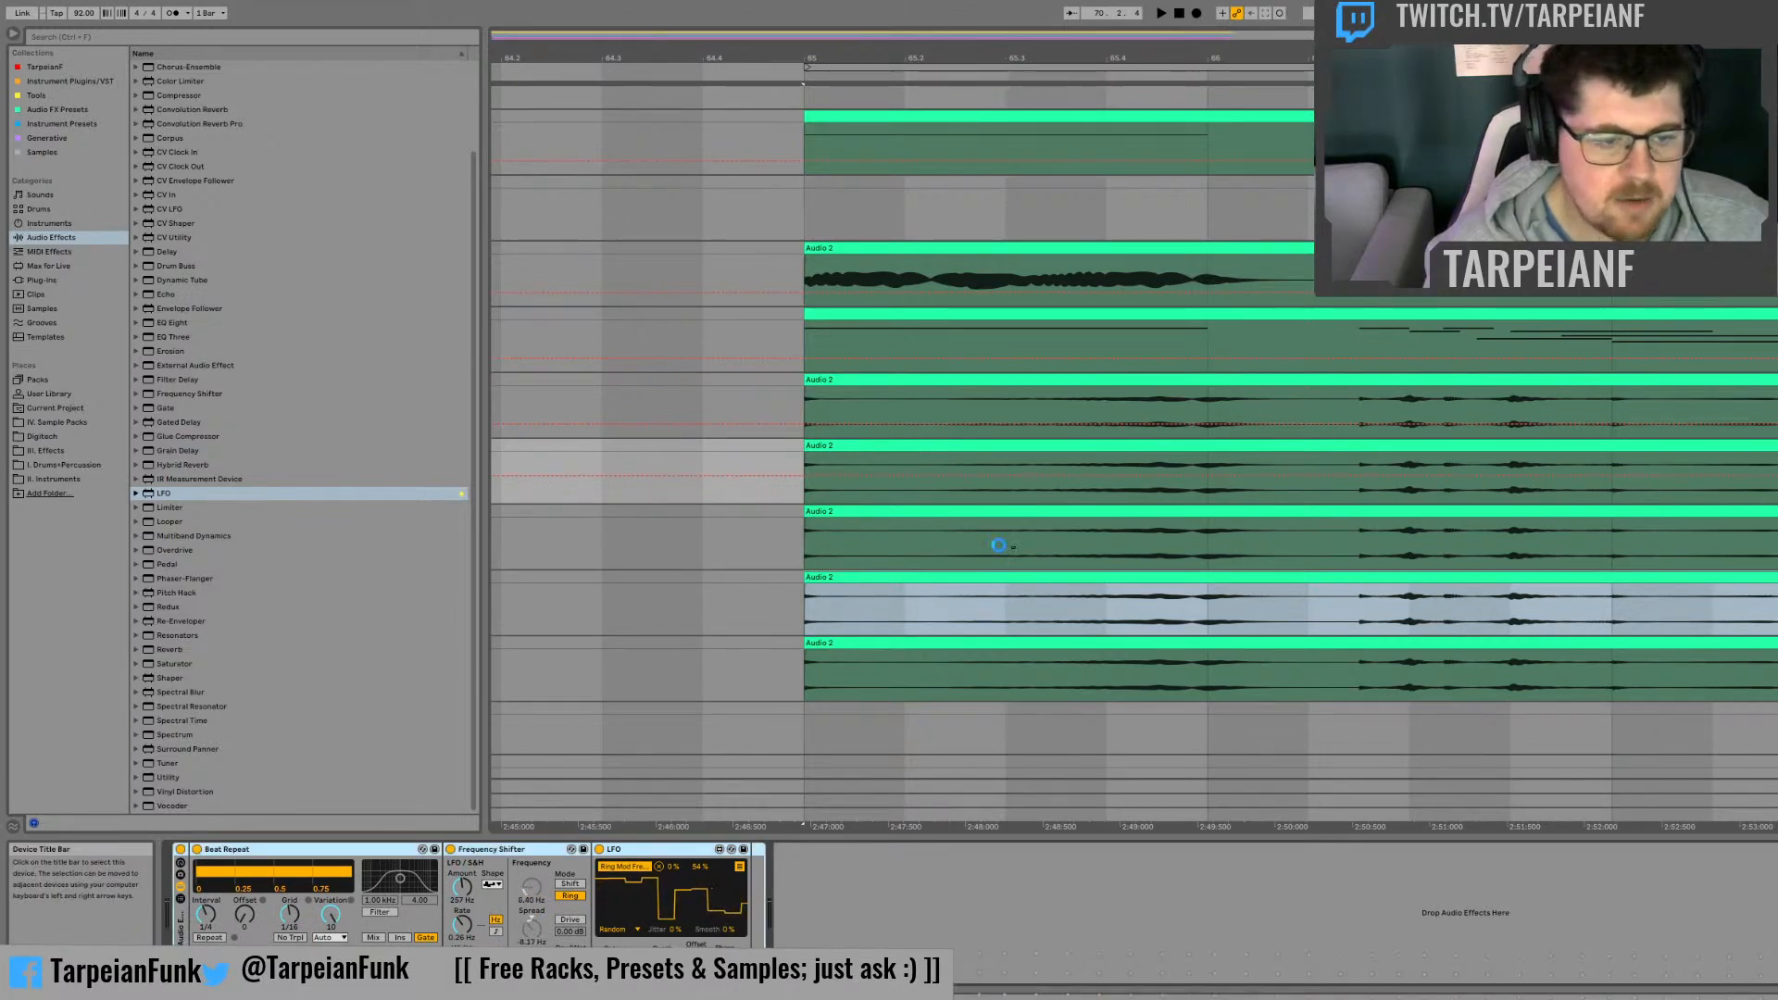
{"action": "left_click", "coordinate": [972, 560]}
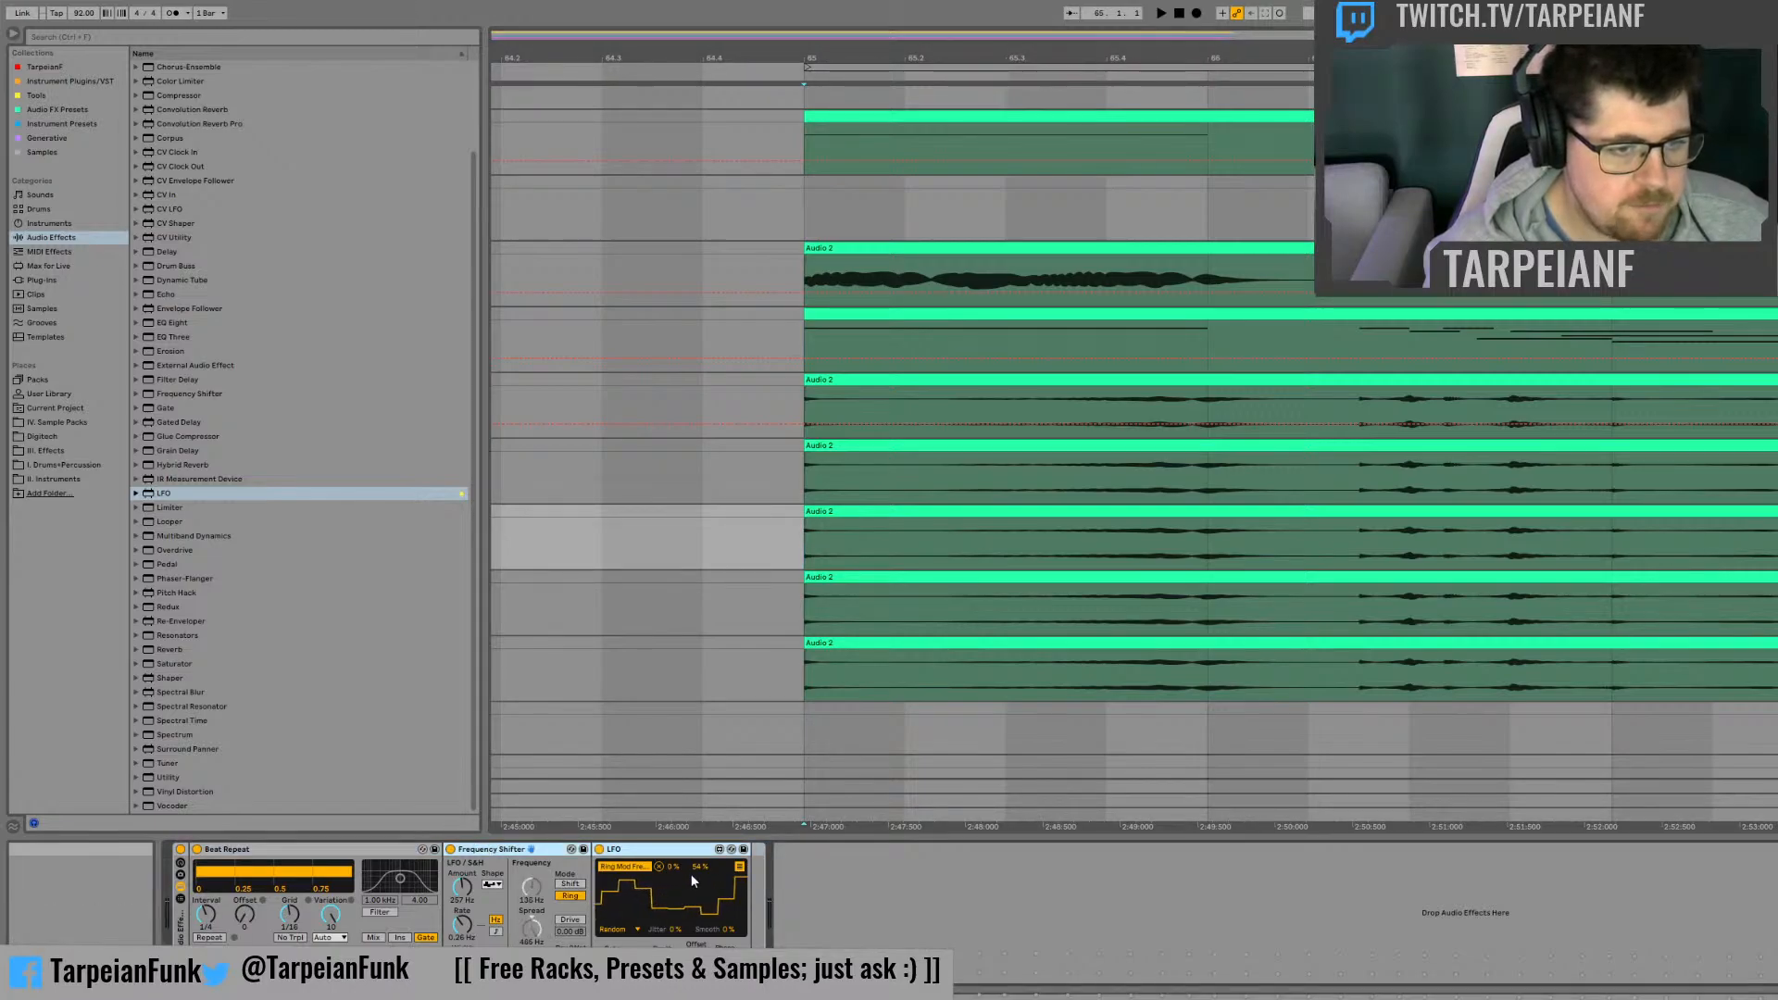
Step: Delete the Frequency Shifter and LFO from the third copy track and listen with only Beat Repeat
{"action": "key", "text": "Delete"}
{"action": "key", "text": "space"}
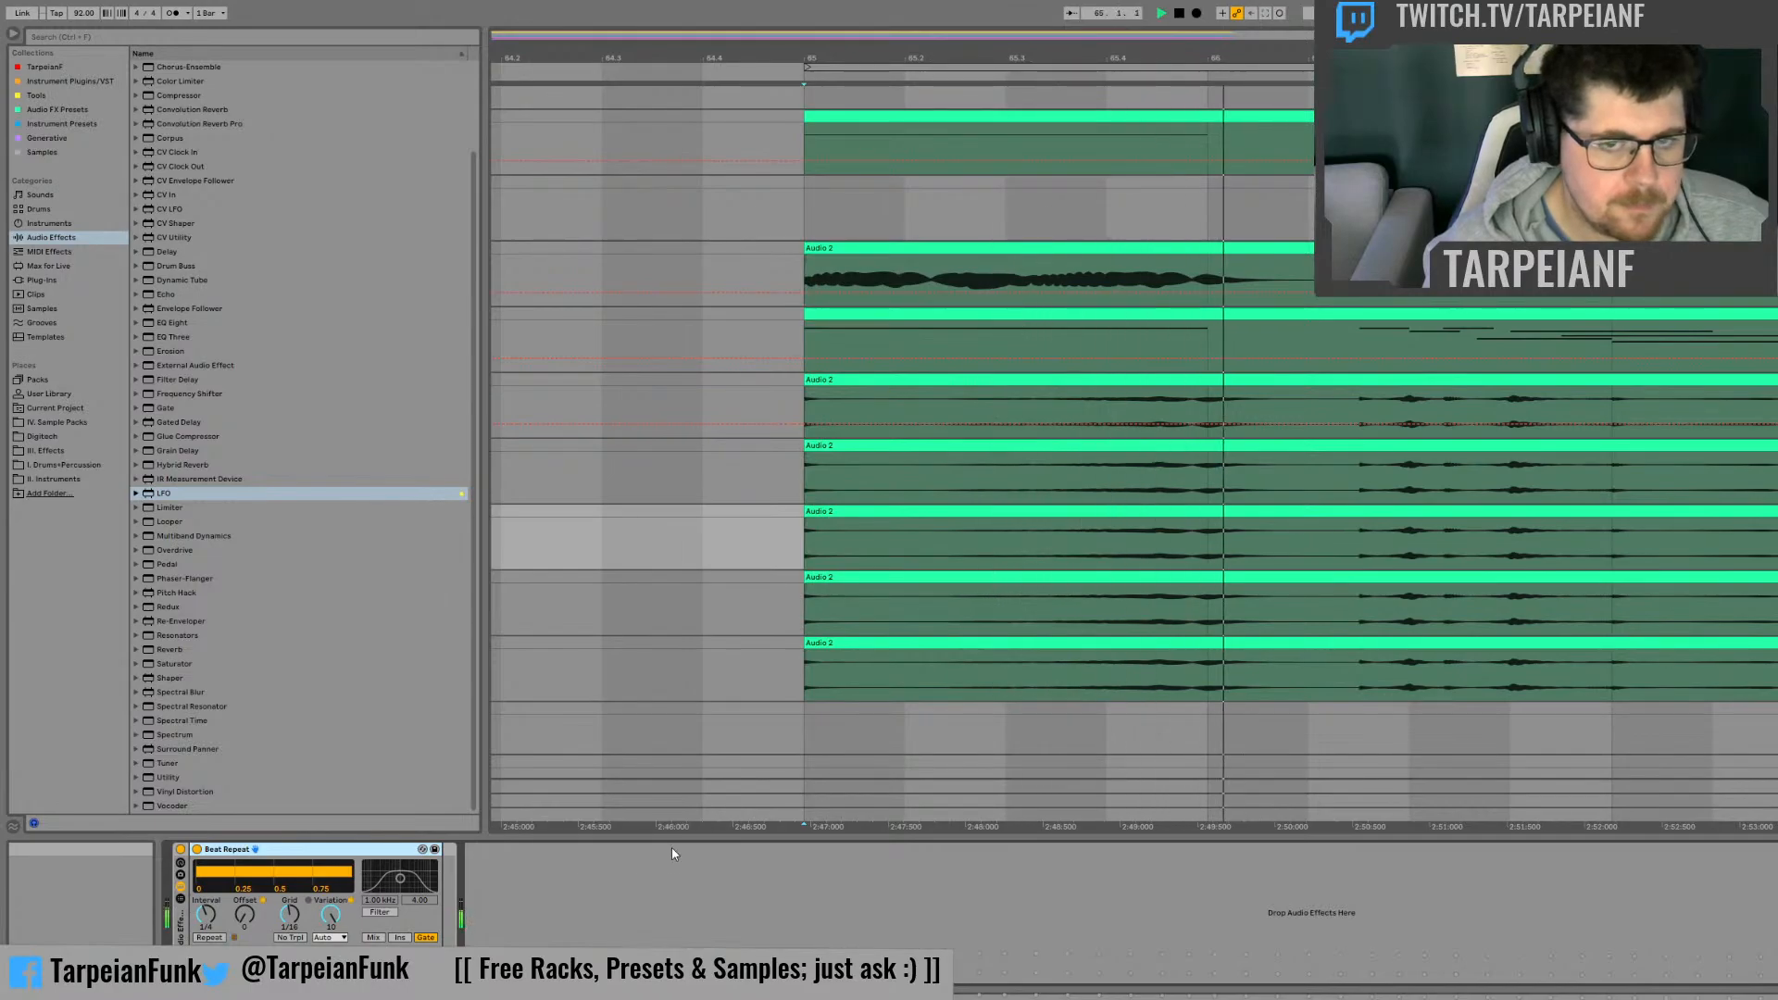
{"action": "key", "text": "space"}
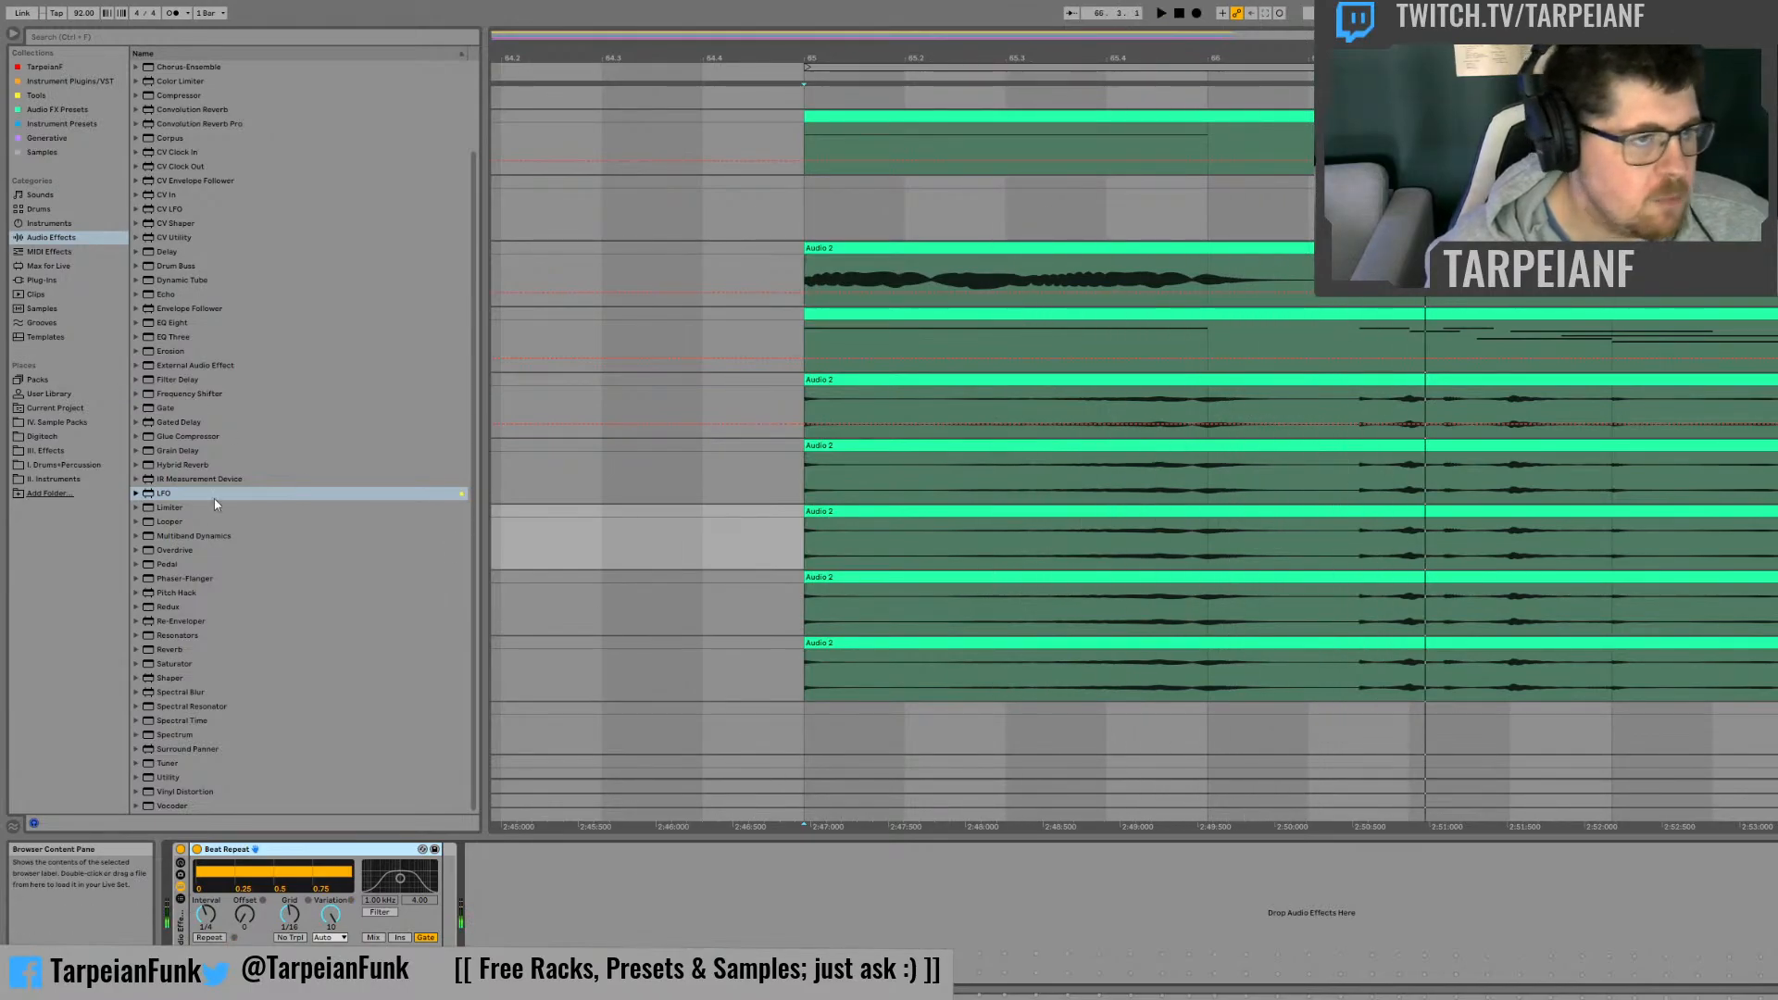
Step: Add a Redux after Beat Repeat on the third copy track and bypass Beat Repeat
{"action": "scroll", "coordinate": [230, 495], "scroll_direction": "up", "scroll_amount": 3}
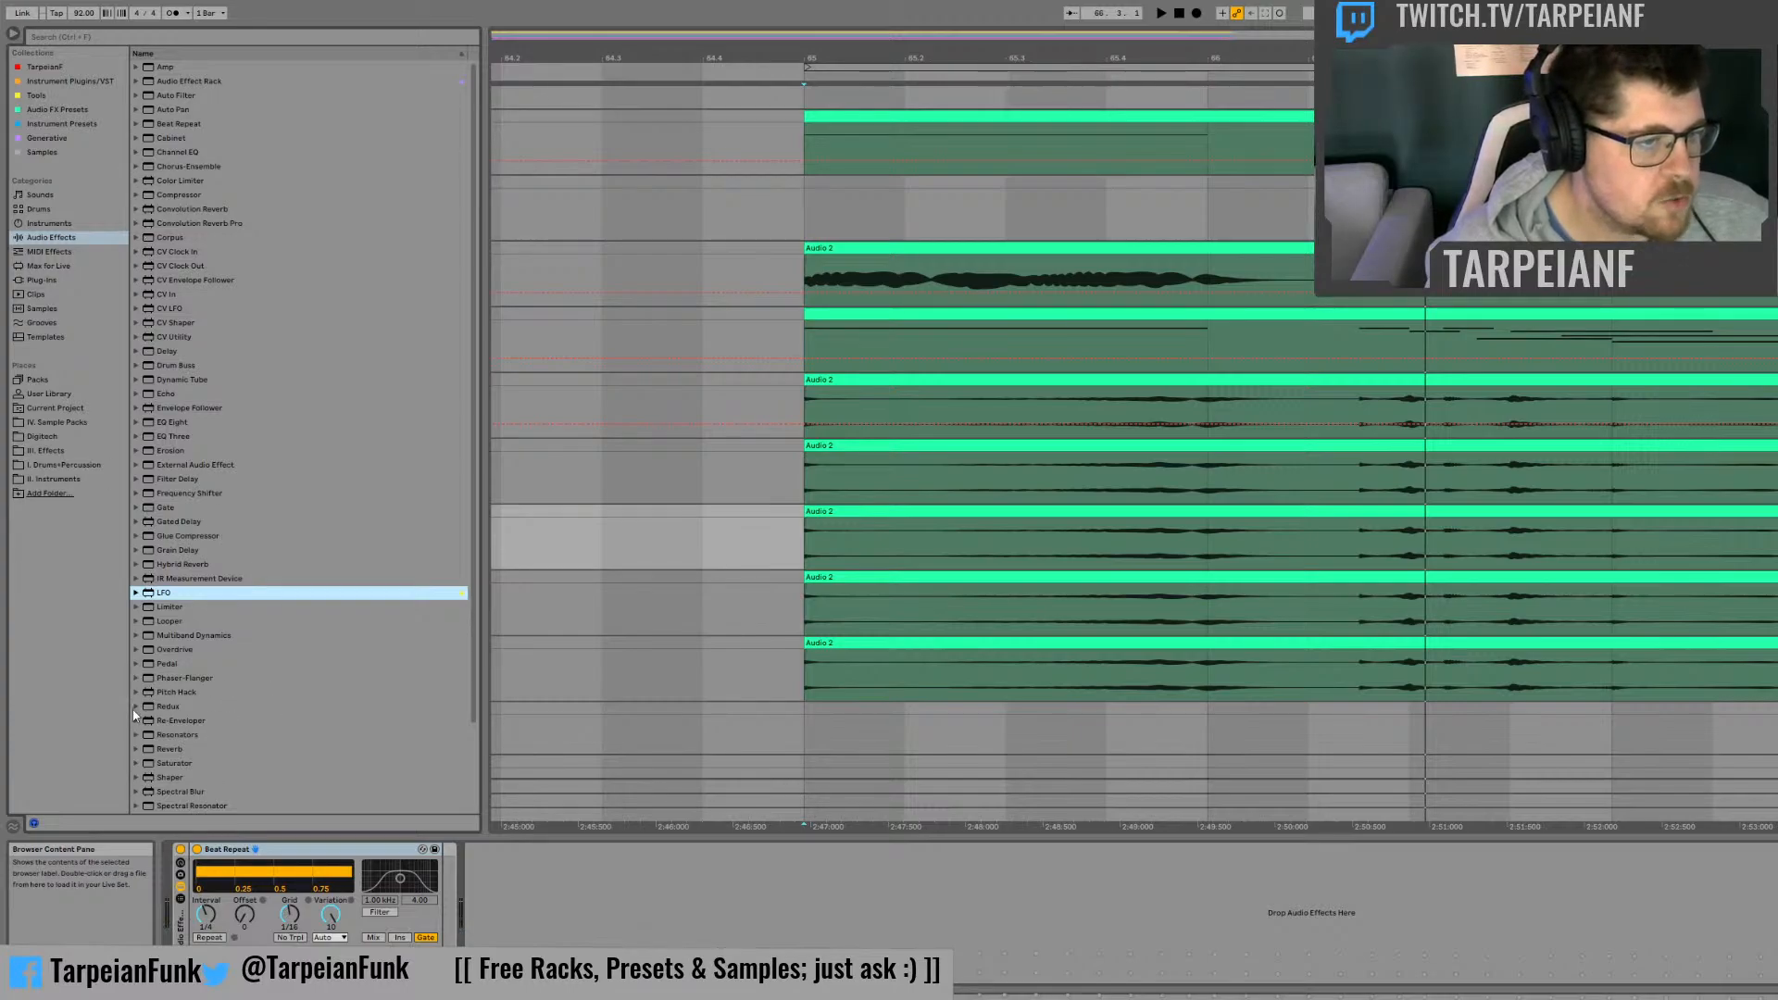
{"action": "scroll", "coordinate": [165, 722], "scroll_direction": "down", "scroll_amount": 3}
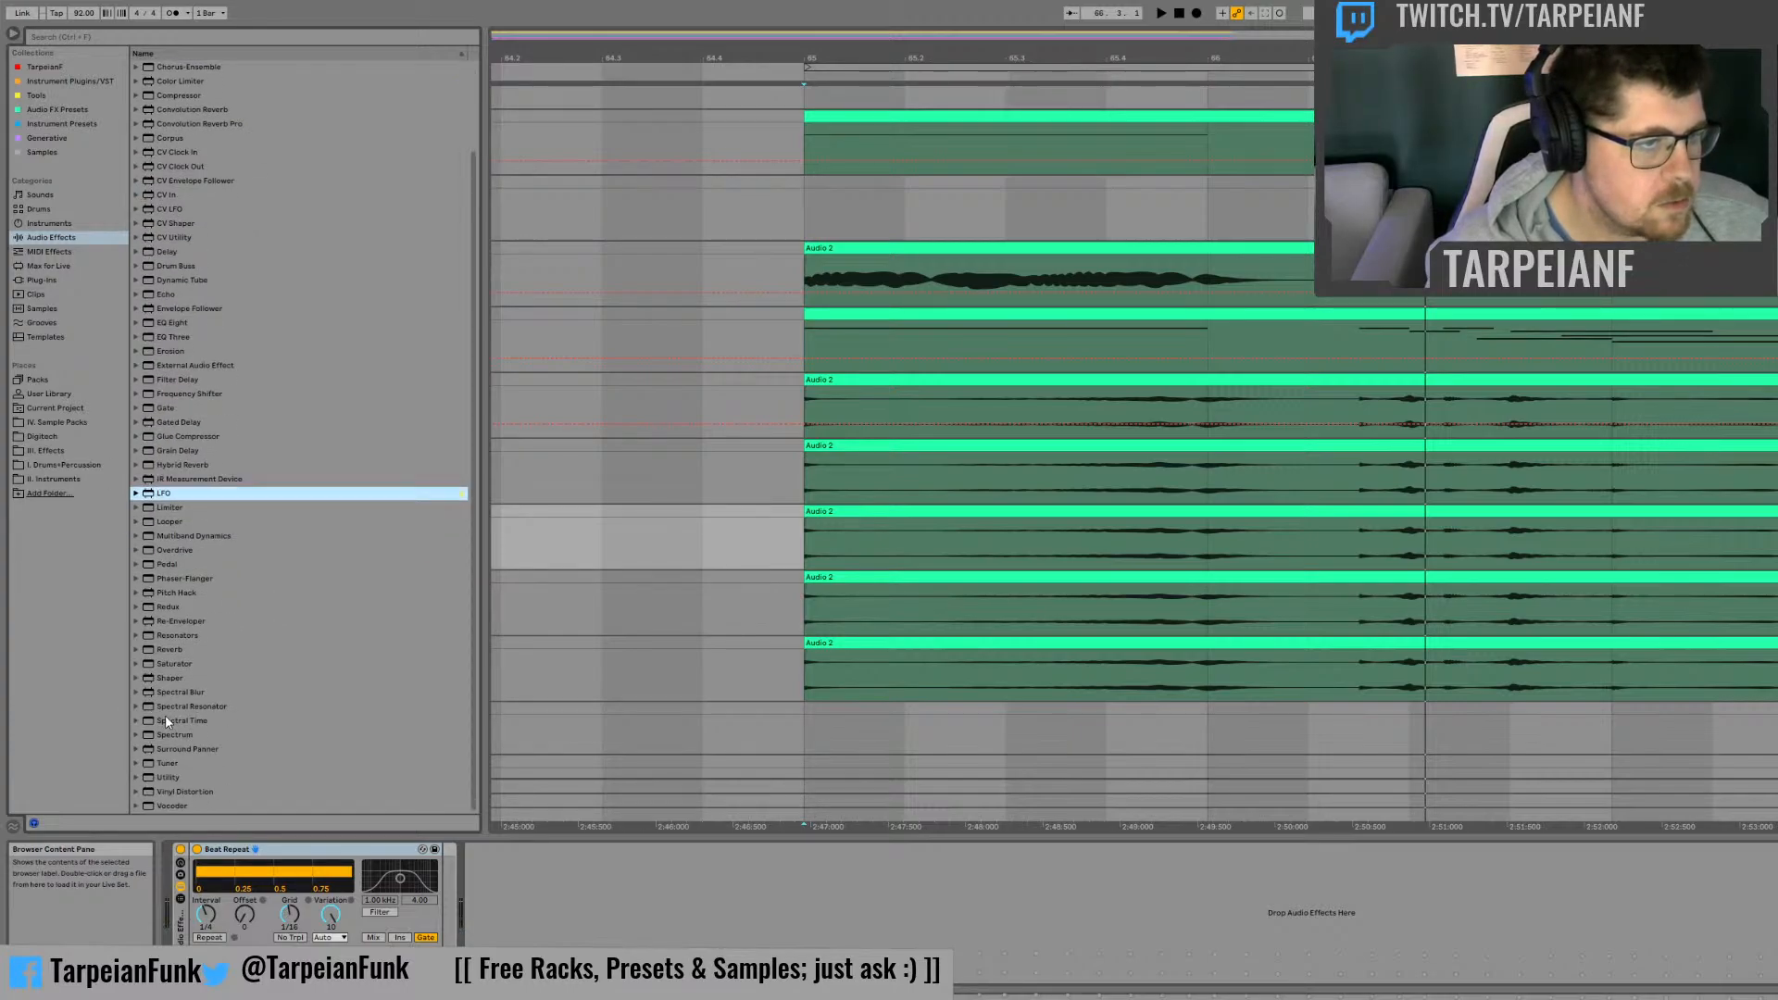
{"action": "left_click", "coordinate": [166, 608]}
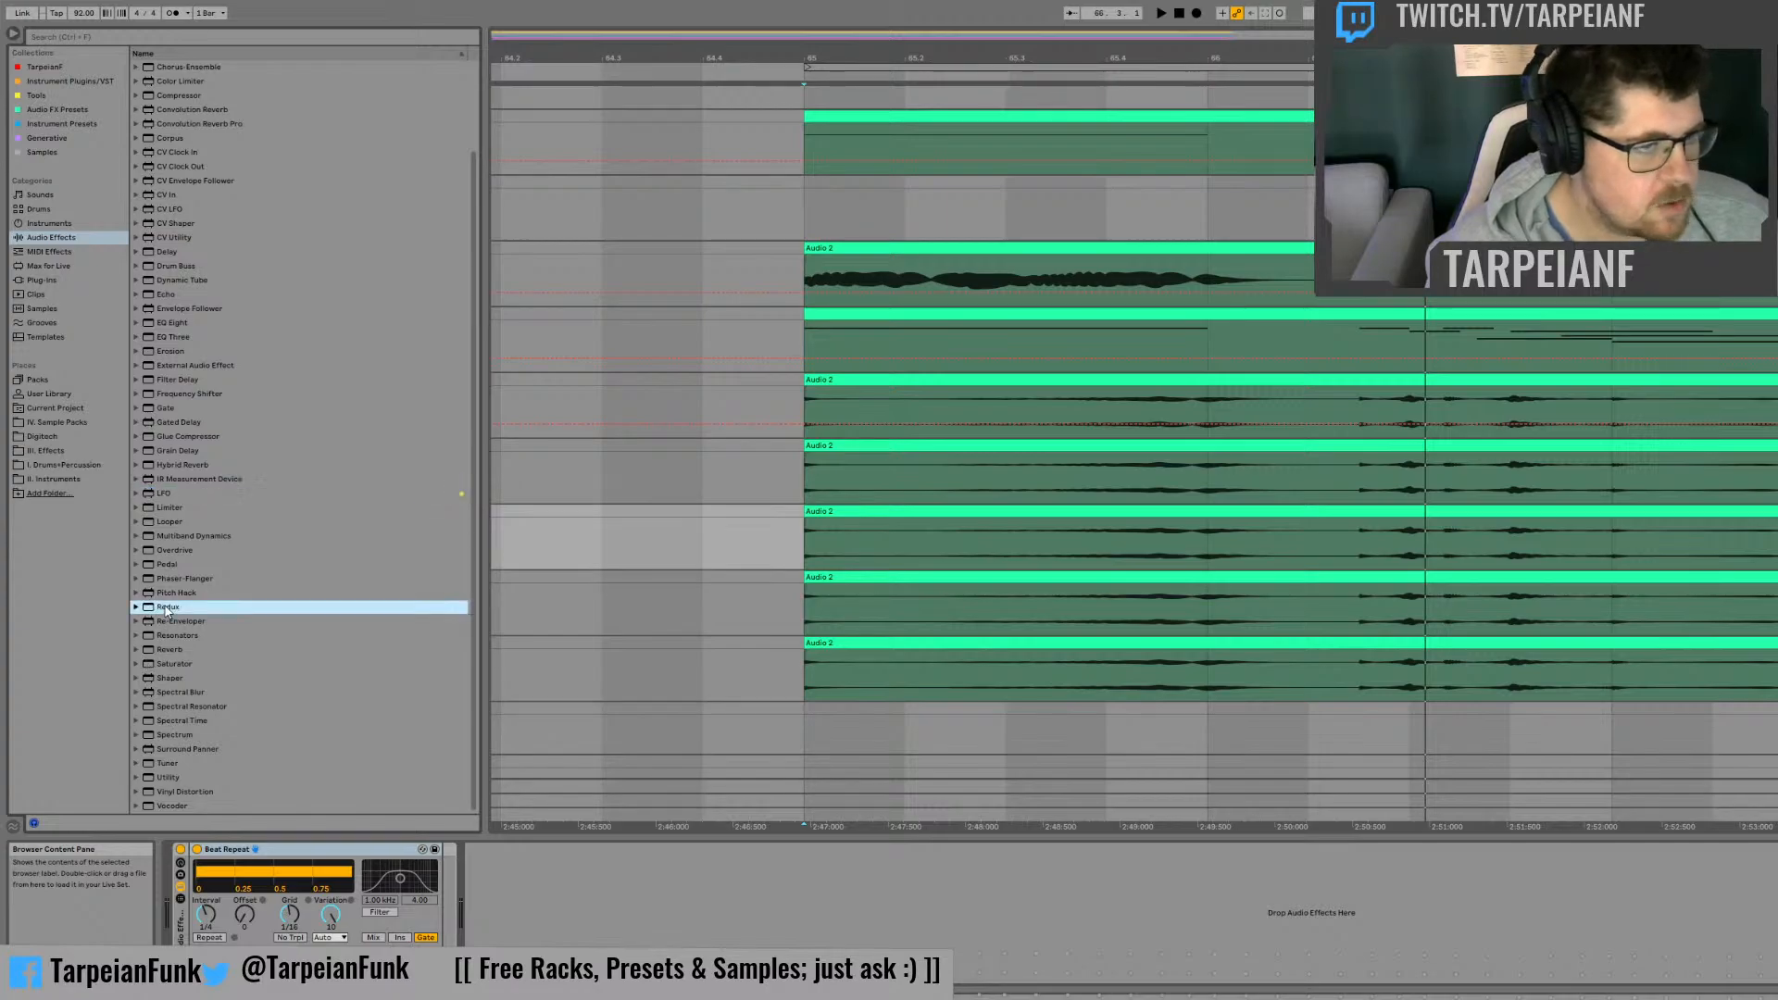
{"action": "left_click_drag", "start_coordinate": [428, 849], "coordinate": [437, 857]}
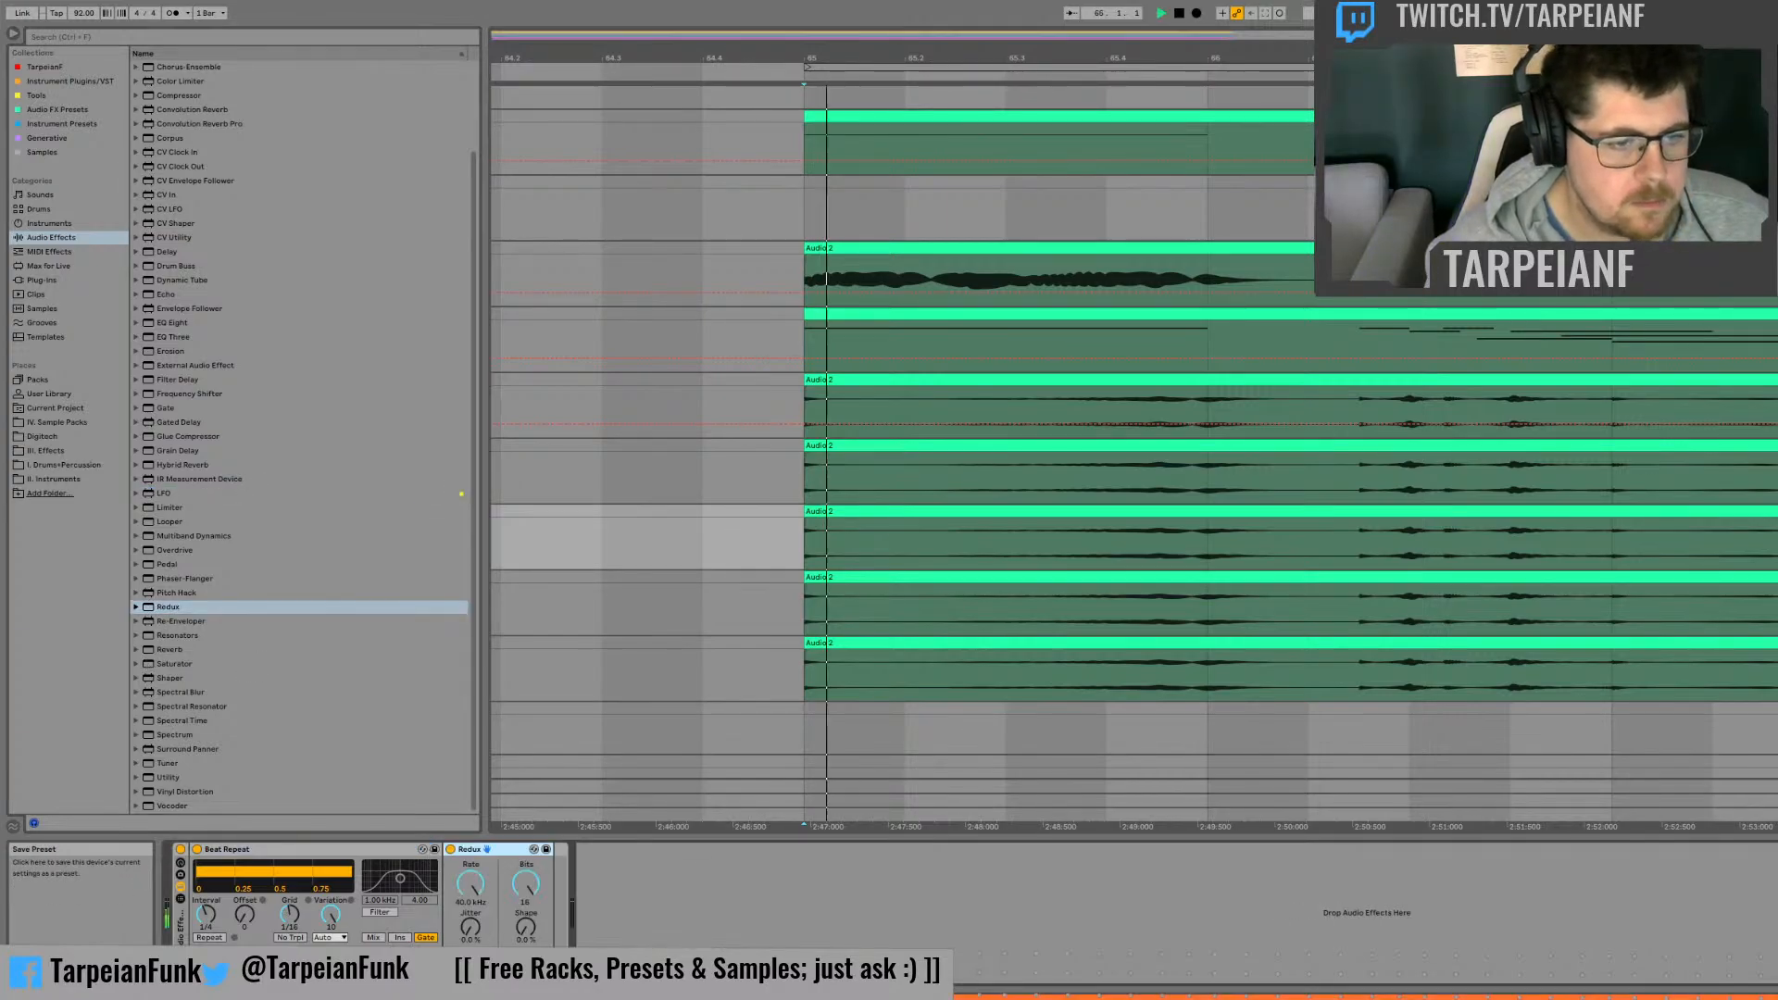
{"action": "left_click", "coordinate": [197, 850]}
{"action": "key", "text": "space"}
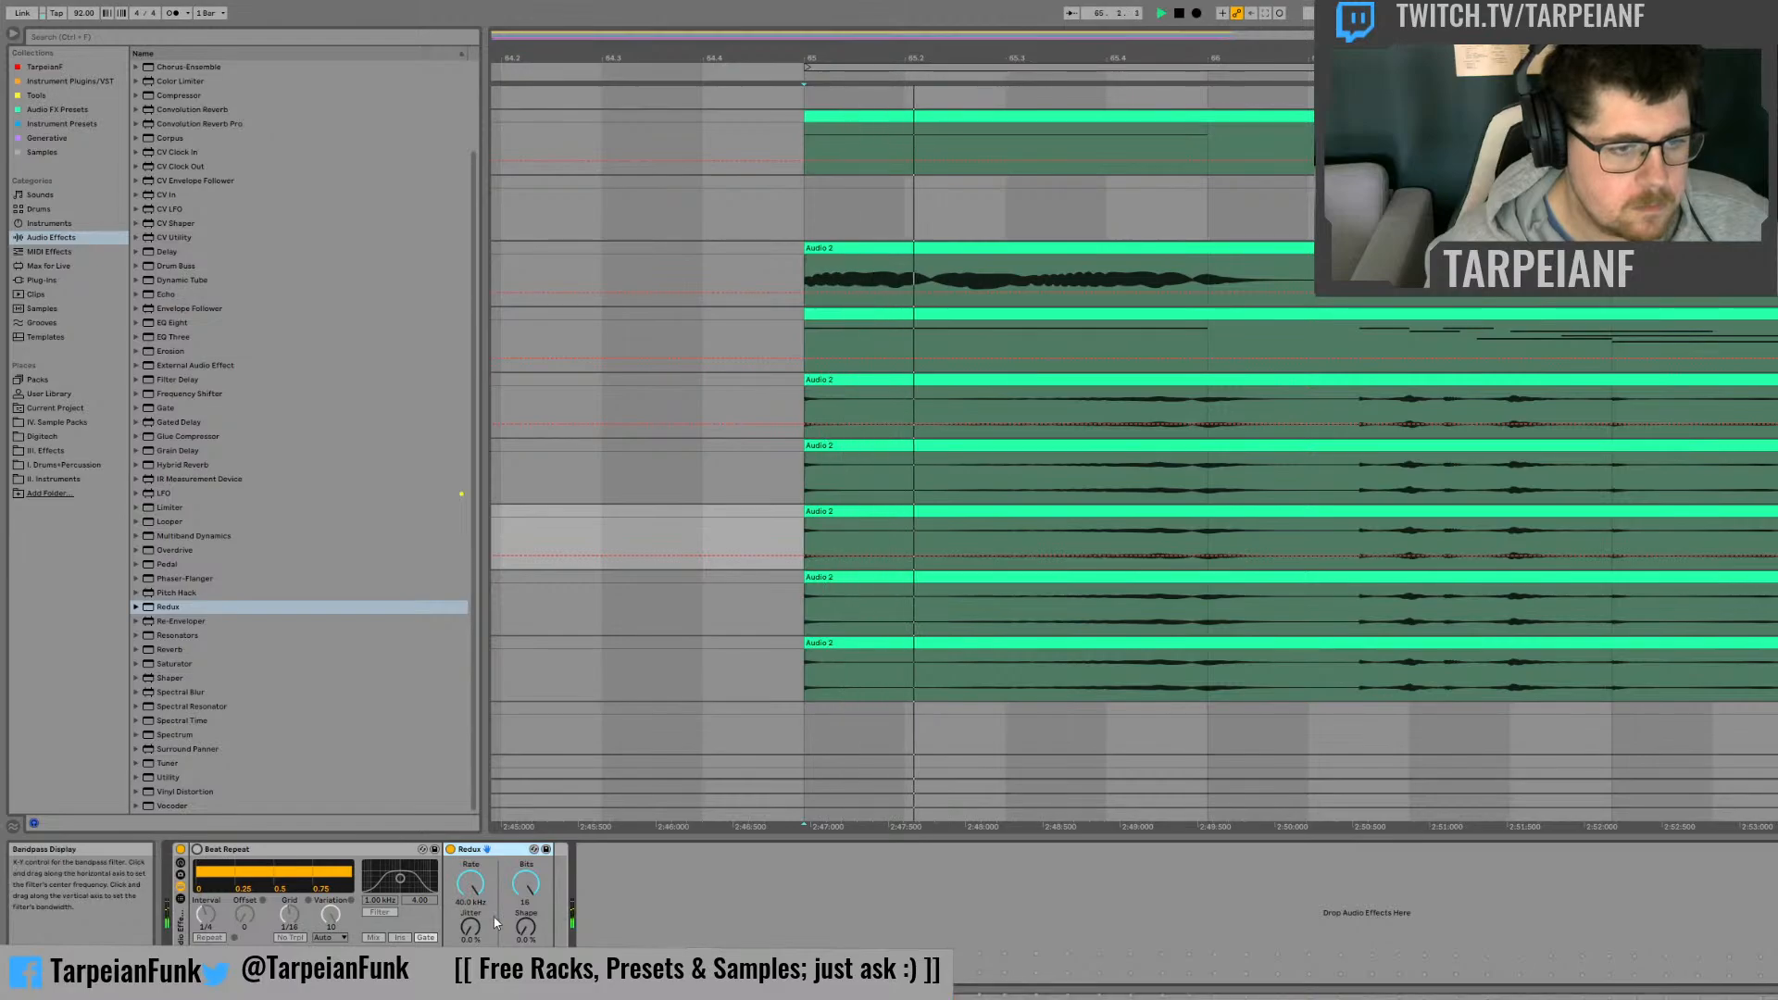
Step: Try lowering Redux's sample rate to about 3 kHz during playback and restore it to 40 kHz
{"action": "key", "text": "space"}
{"action": "left_click_drag", "start_coordinate": [471, 885], "coordinate": [470, 847]}
{"action": "key", "text": "space"}
{"action": "key", "text": "space"}
{"action": "key", "text": "space"}
{"action": "key", "text": "space"}
{"action": "key", "text": "space"}
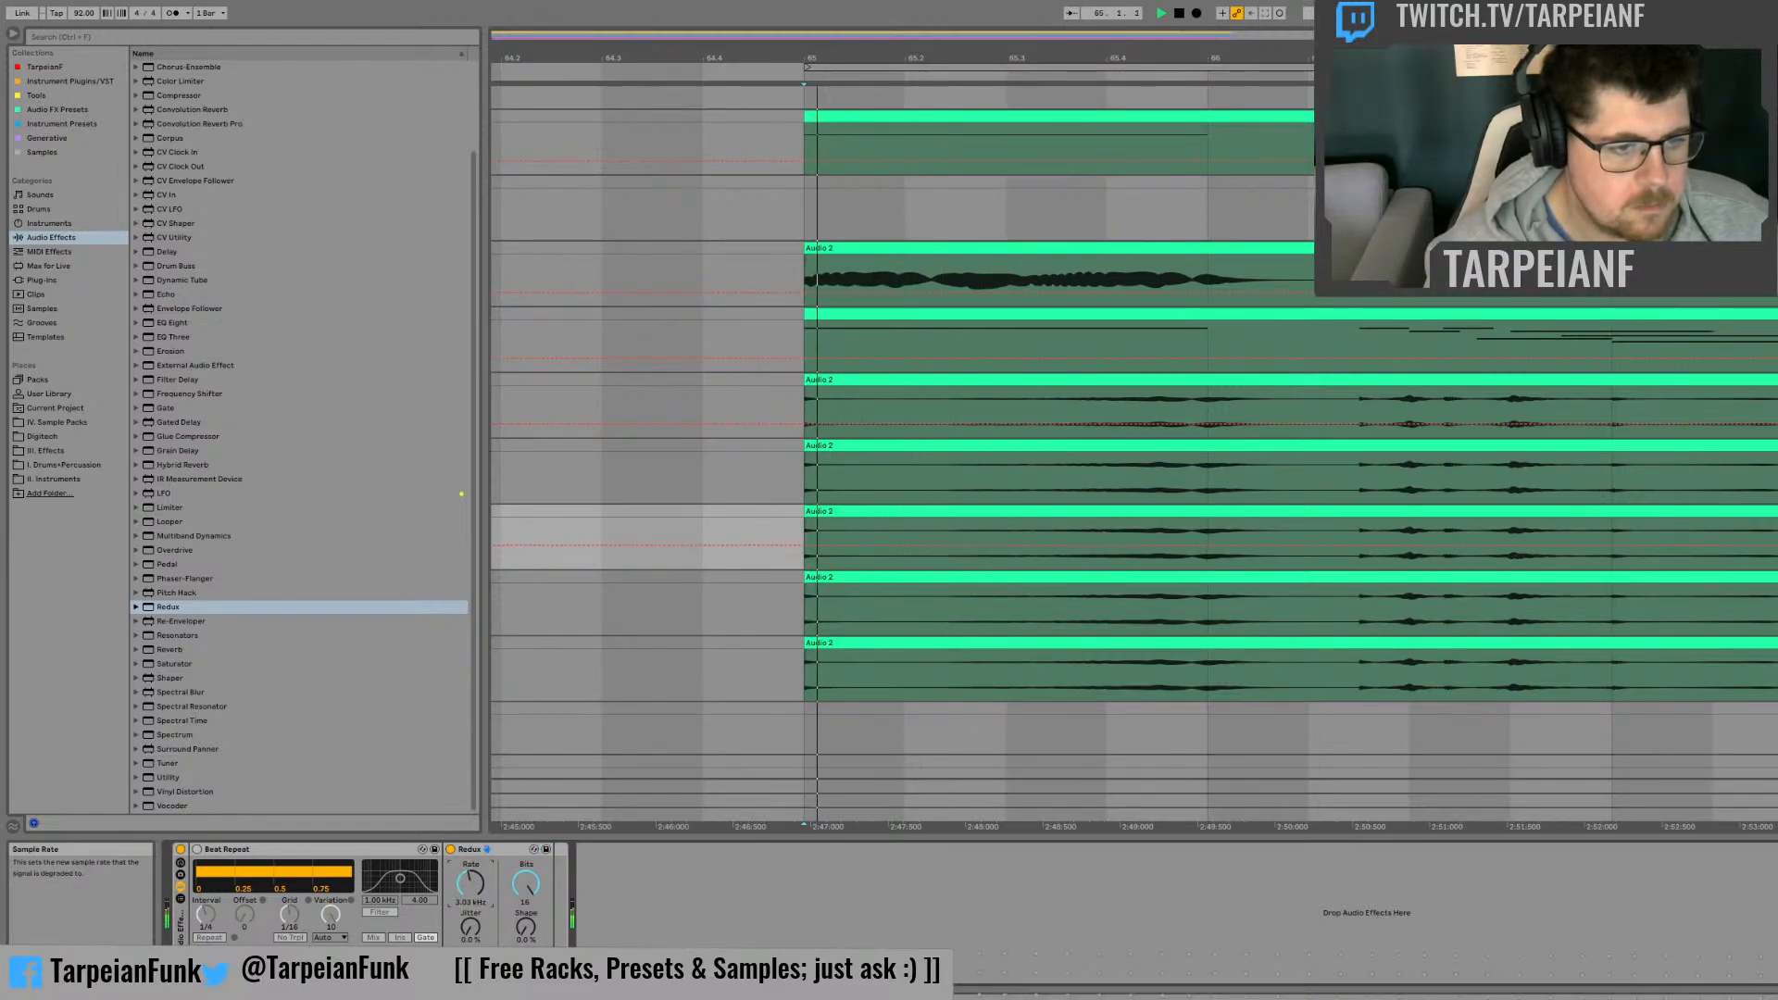
{"action": "key", "text": "space"}
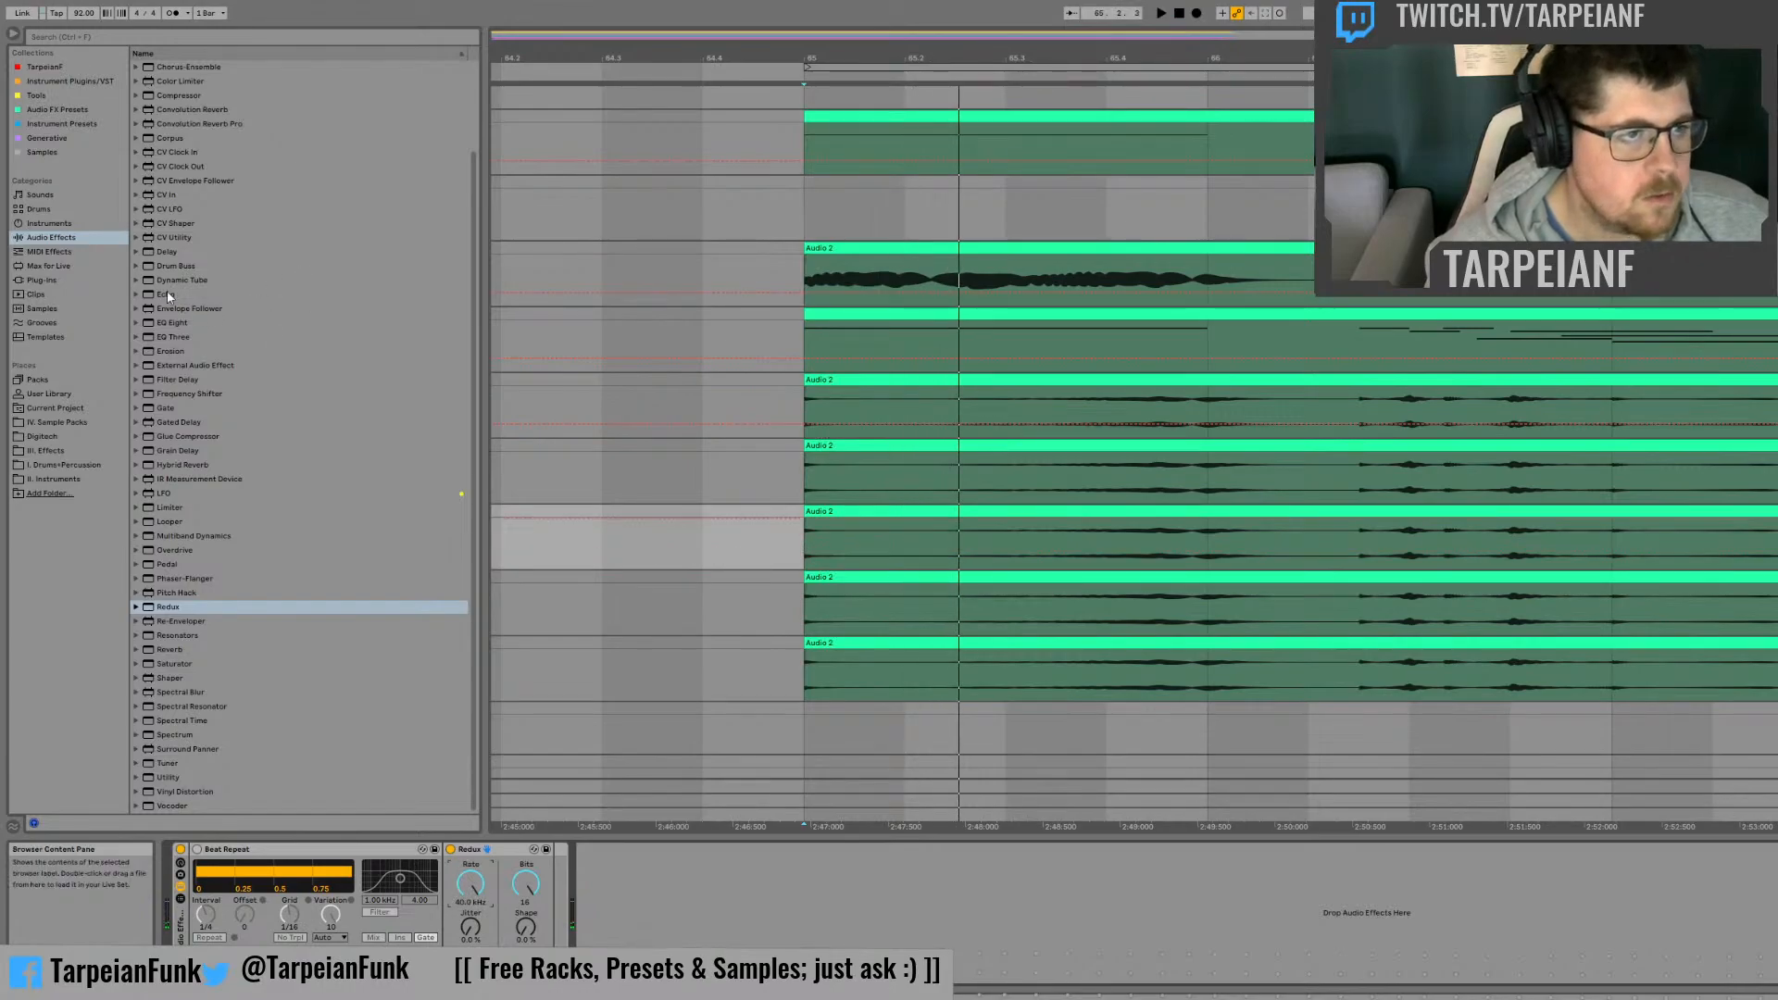
Step: Insert an LFO before Redux with a Random waveform and Smooth set to 100%
{"action": "left_click", "coordinate": [166, 495]}
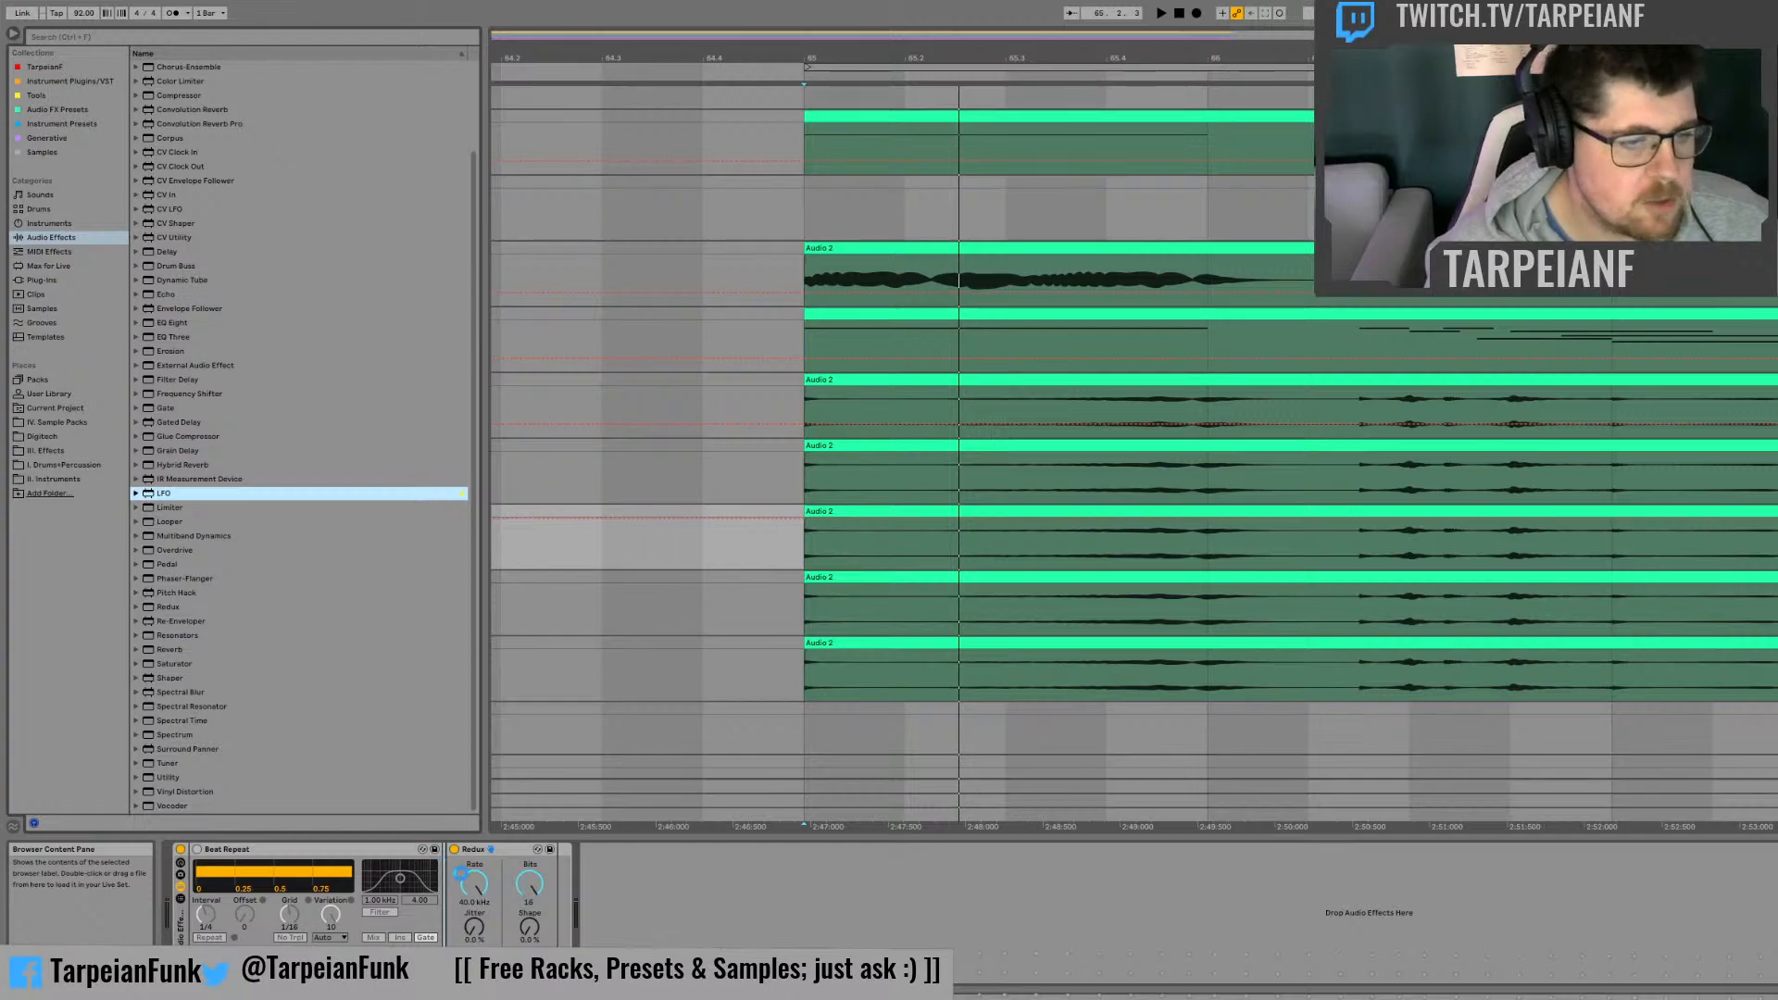
{"action": "left_click_drag", "start_coordinate": [166, 495], "coordinate": [447, 896]}
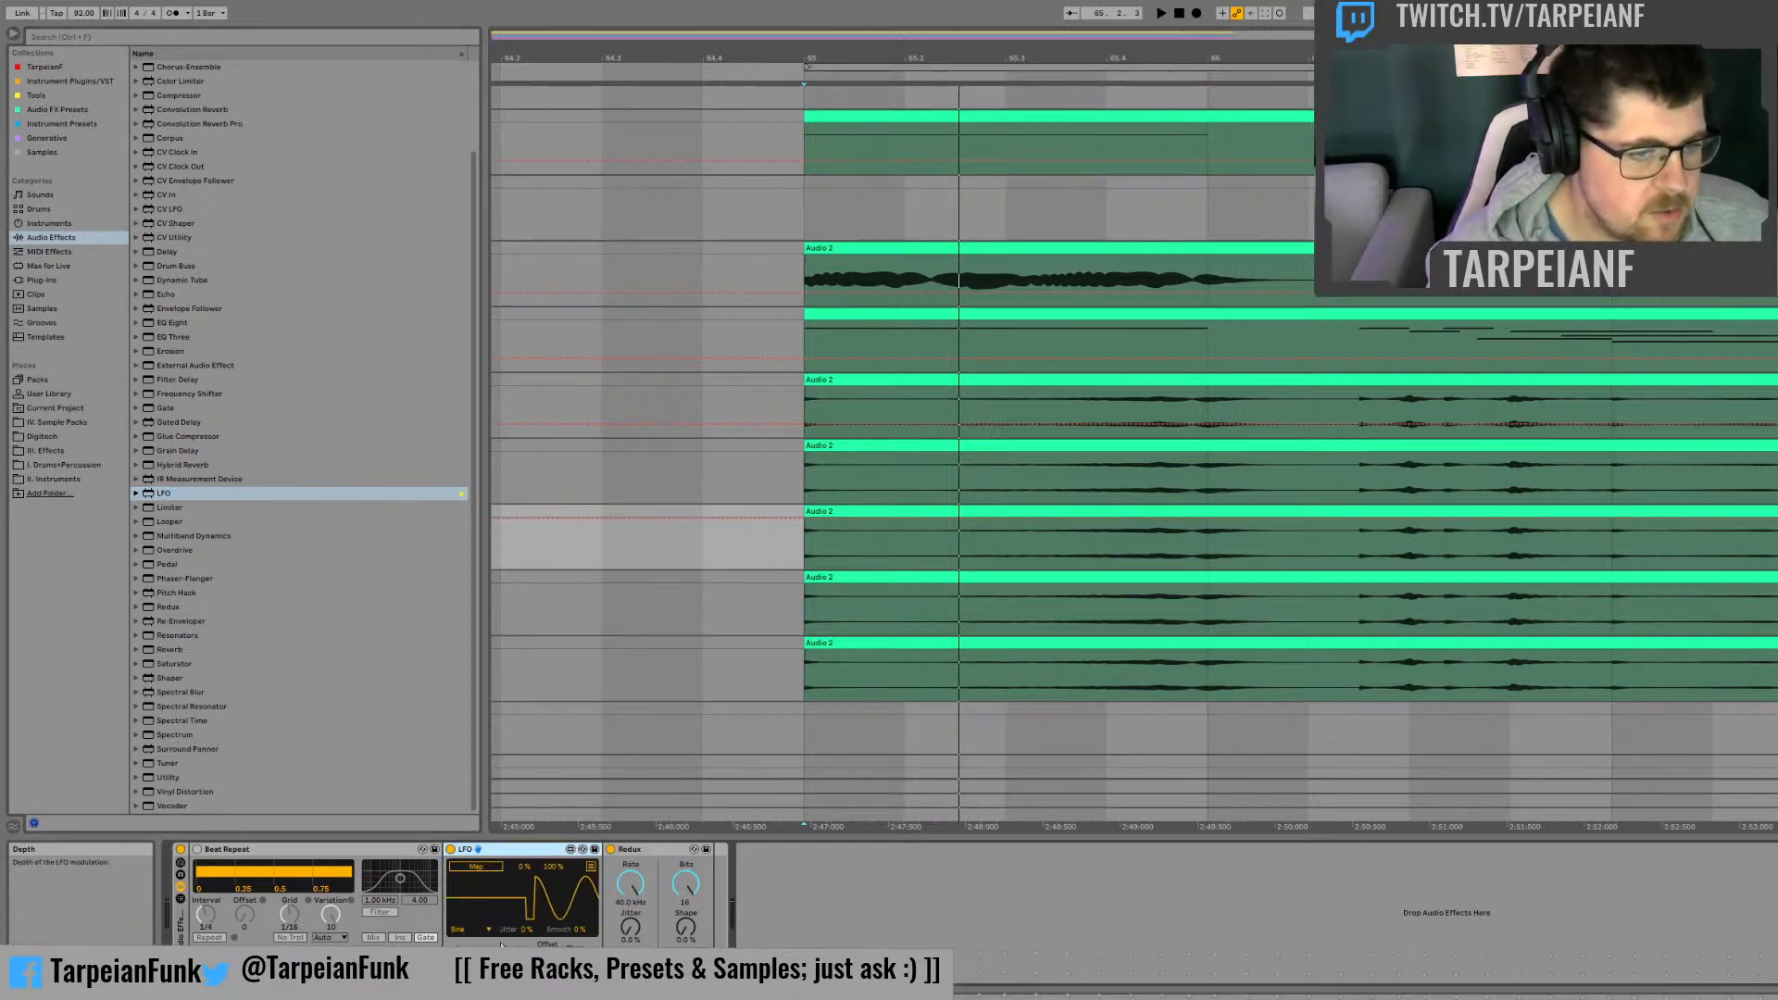
{"action": "left_click", "coordinate": [470, 929]}
{"action": "left_click", "coordinate": [473, 980]}
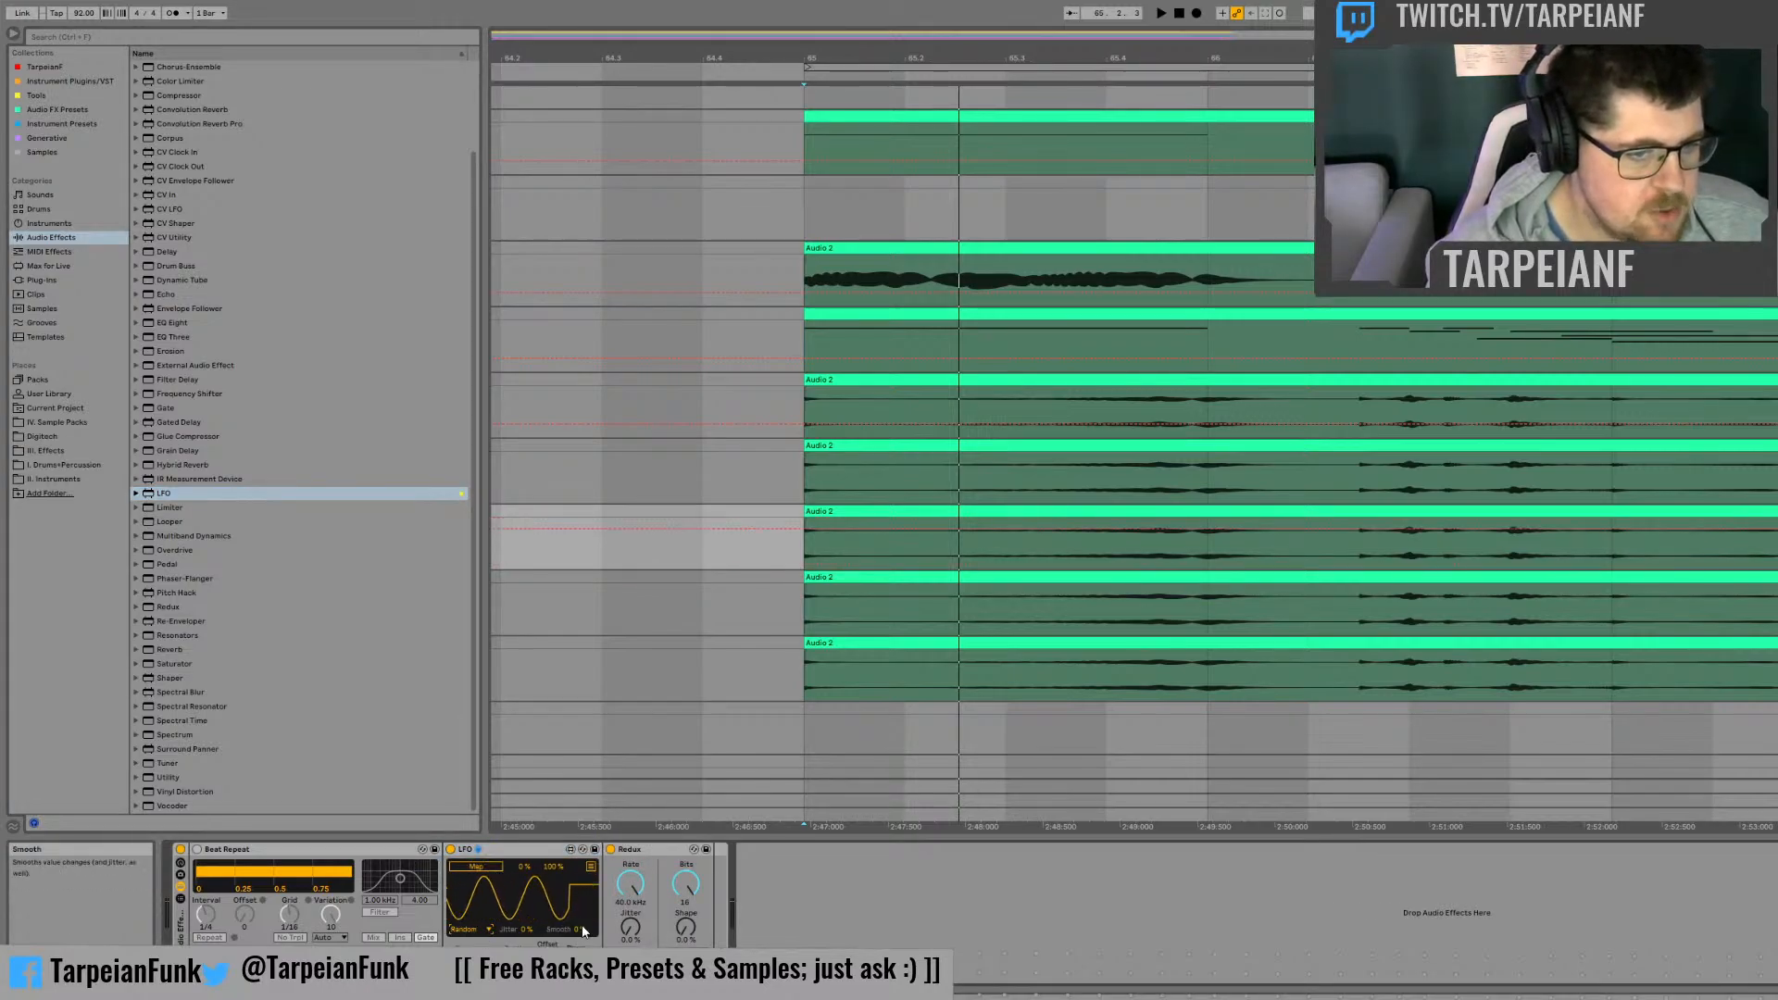
{"action": "left_click_drag", "start_coordinate": [579, 929], "coordinate": [580, 824]}
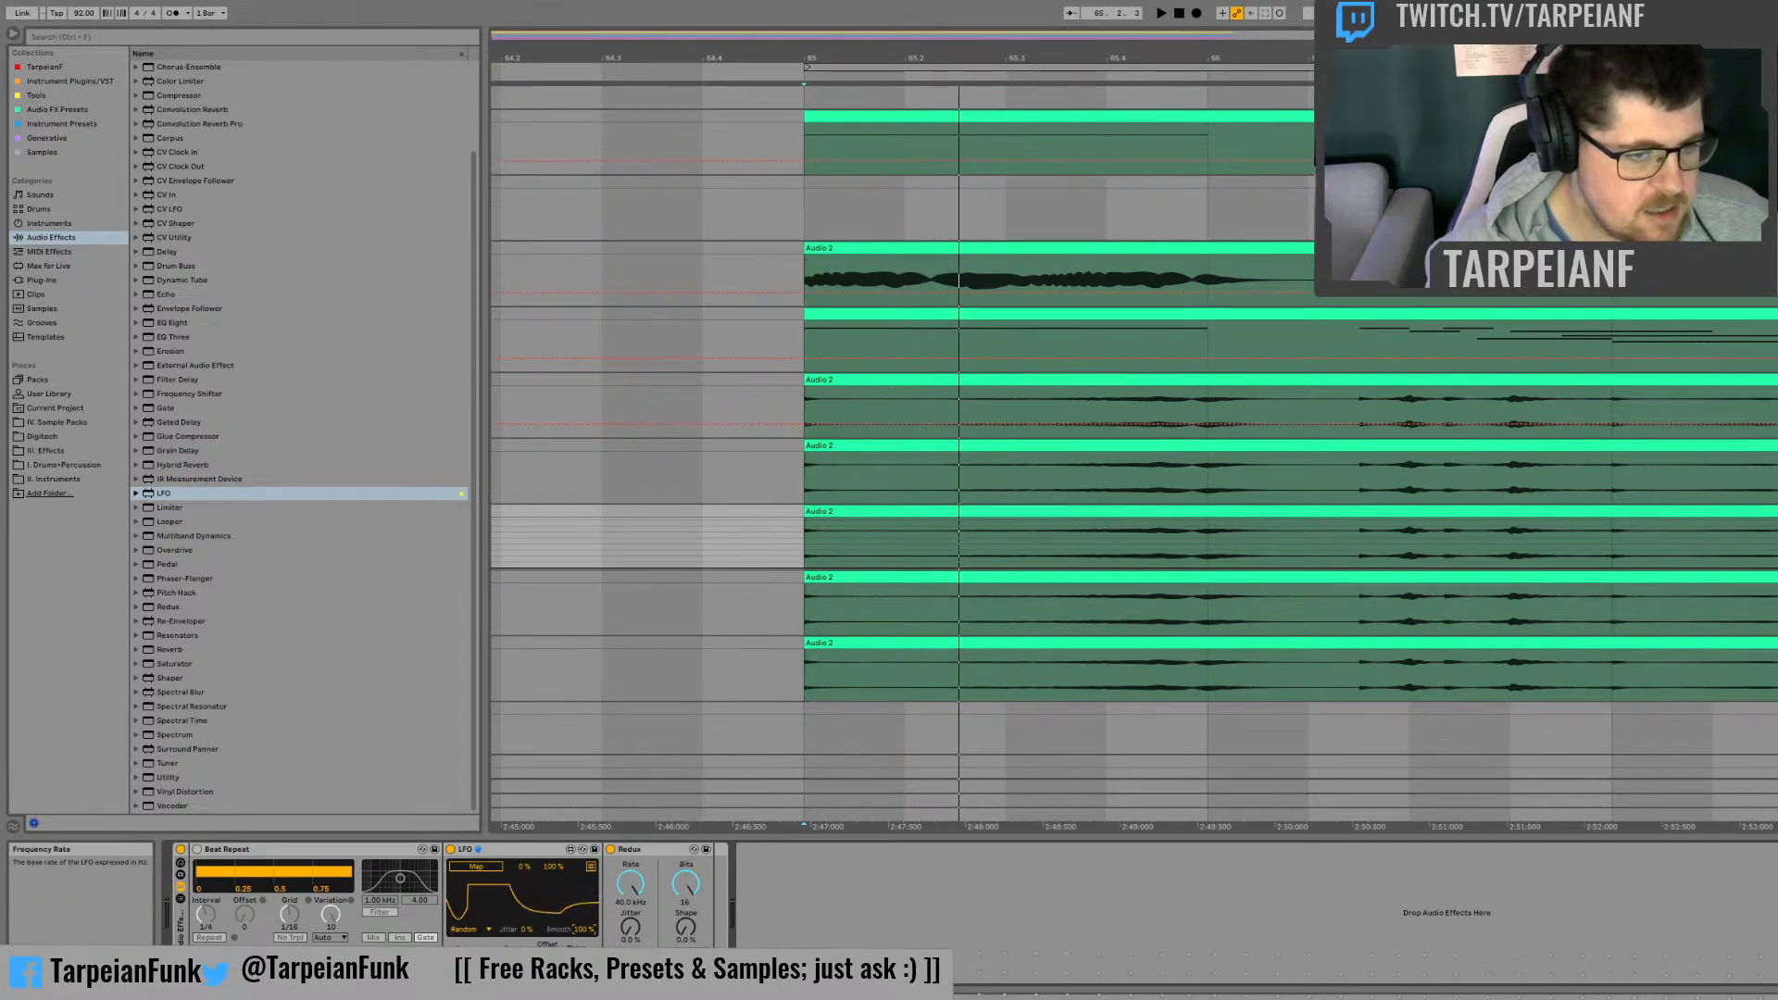
Step: Map the LFO to Redux's sample rate and raise the mapping's minimum to just under 50% while listening
{"action": "left_click", "coordinate": [476, 866]}
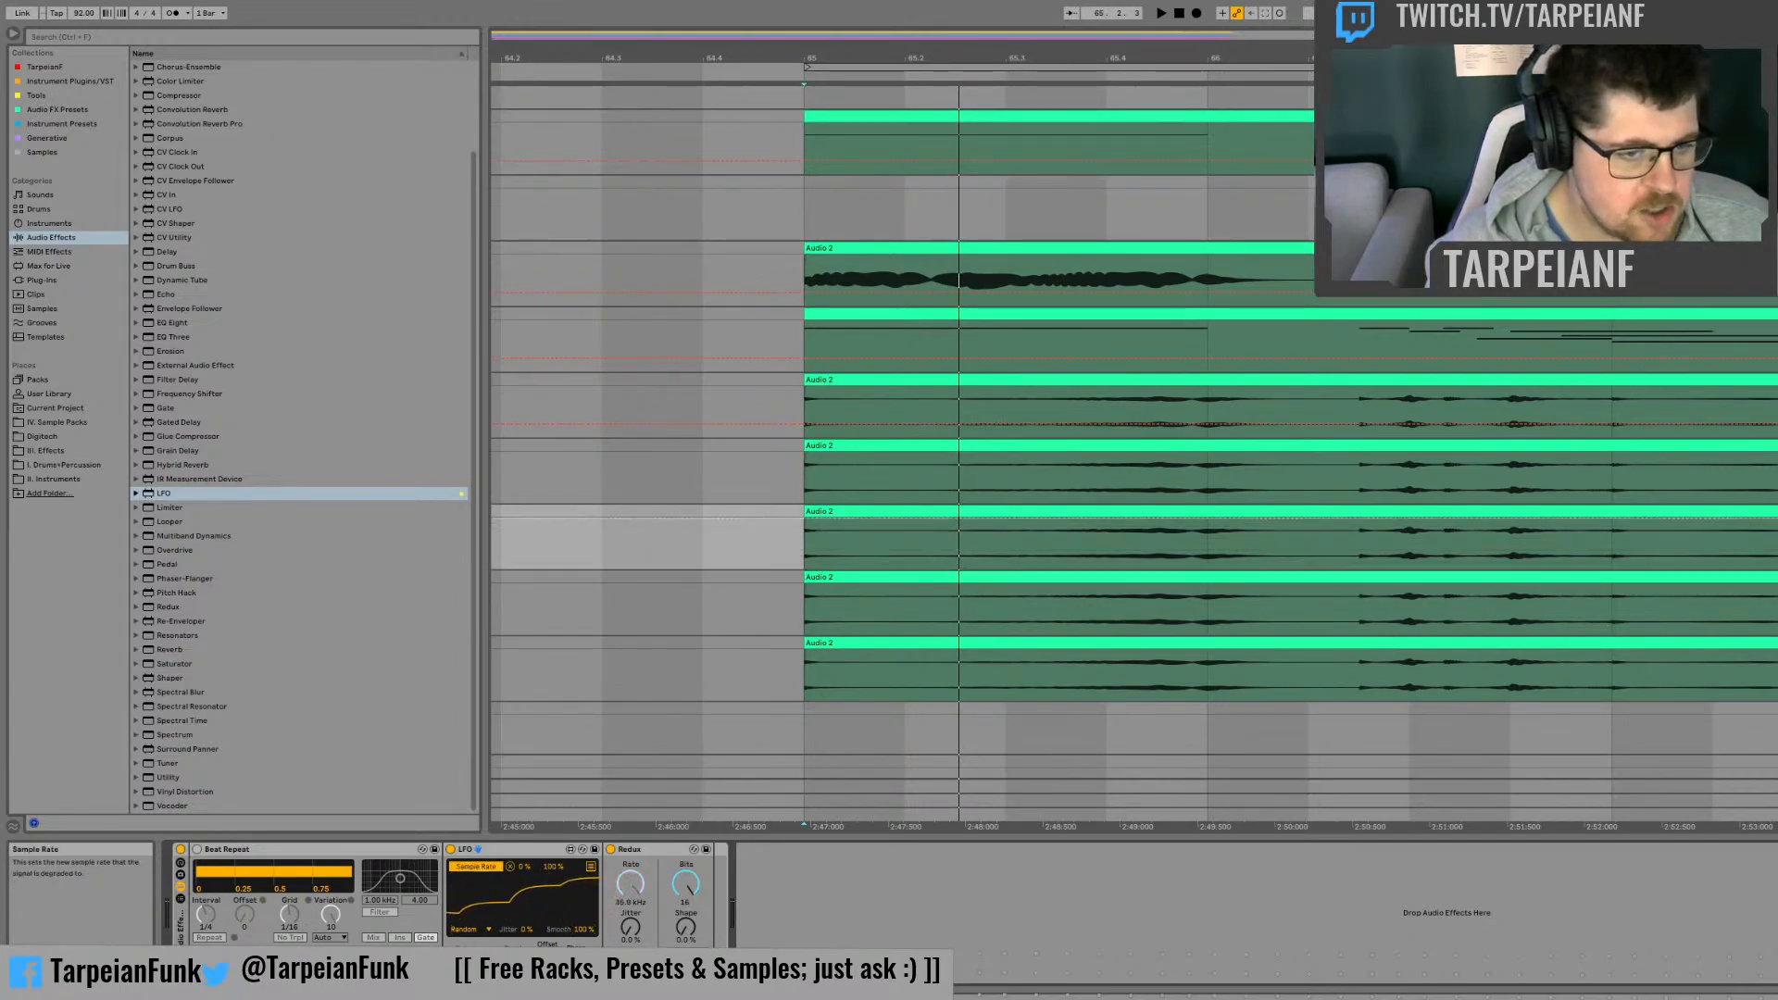
{"action": "left_click", "coordinate": [630, 883]}
{"action": "key", "text": "space"}
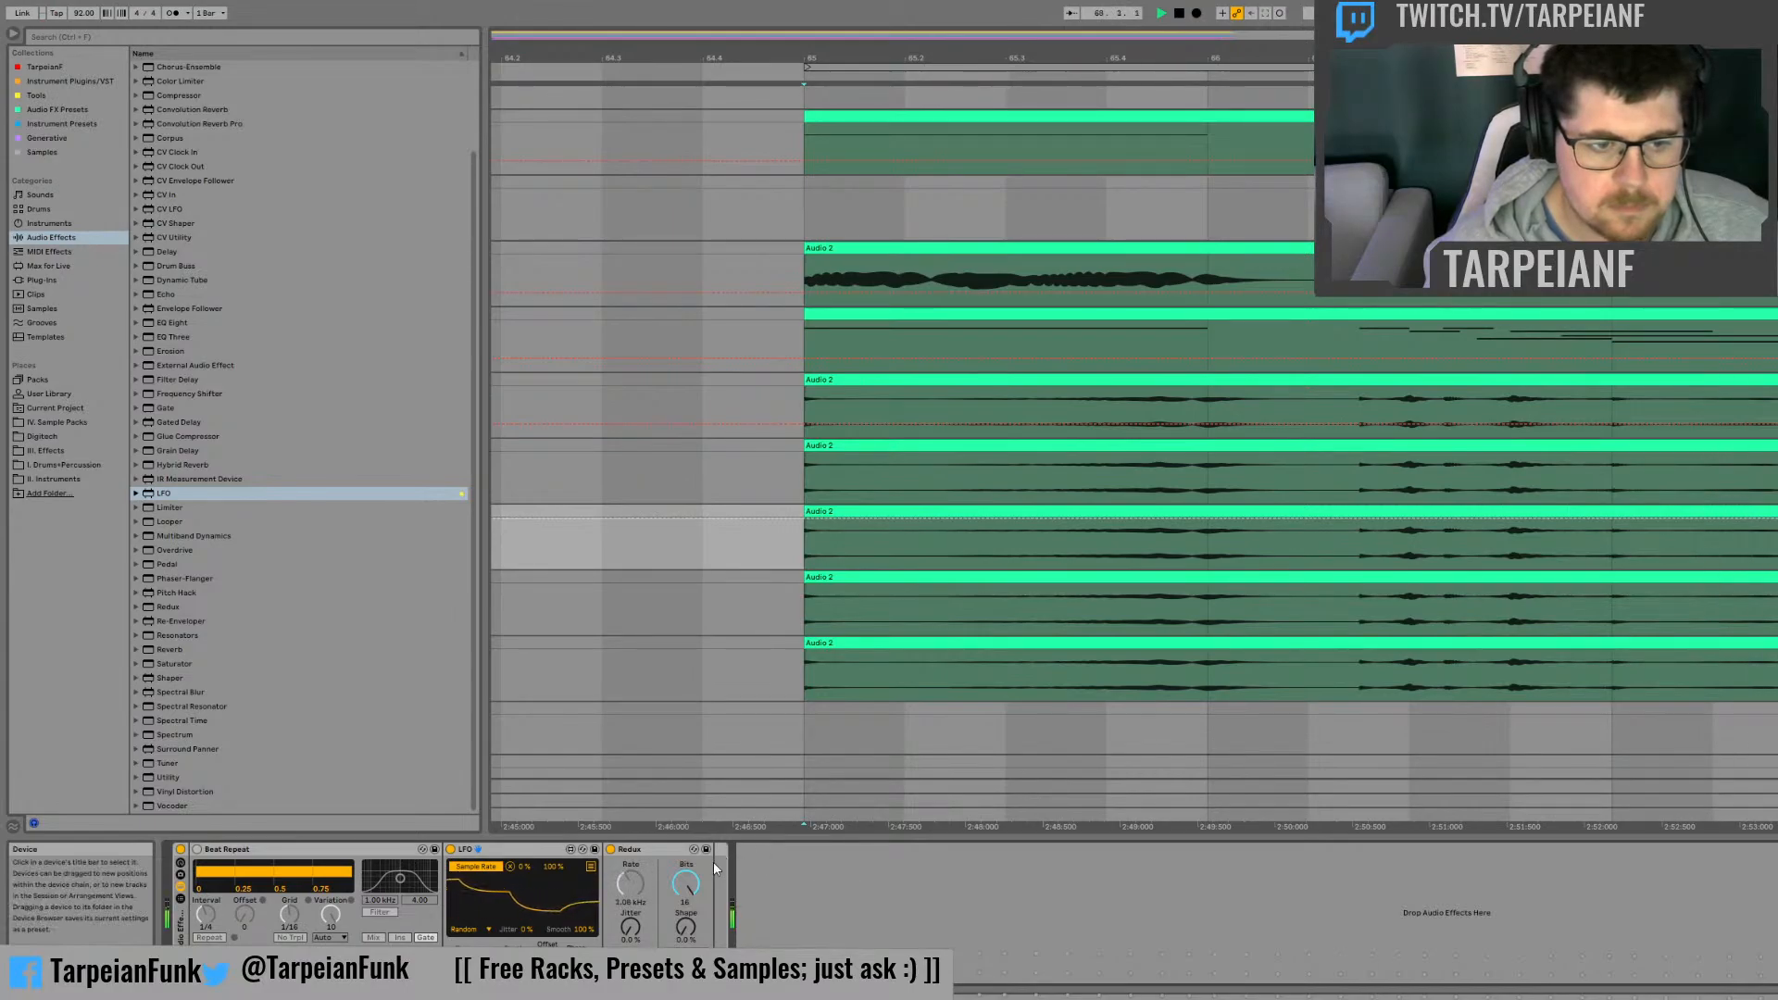
{"action": "left_click_drag", "start_coordinate": [521, 868], "coordinate": [521, 847]}
{"action": "key", "text": "space"}
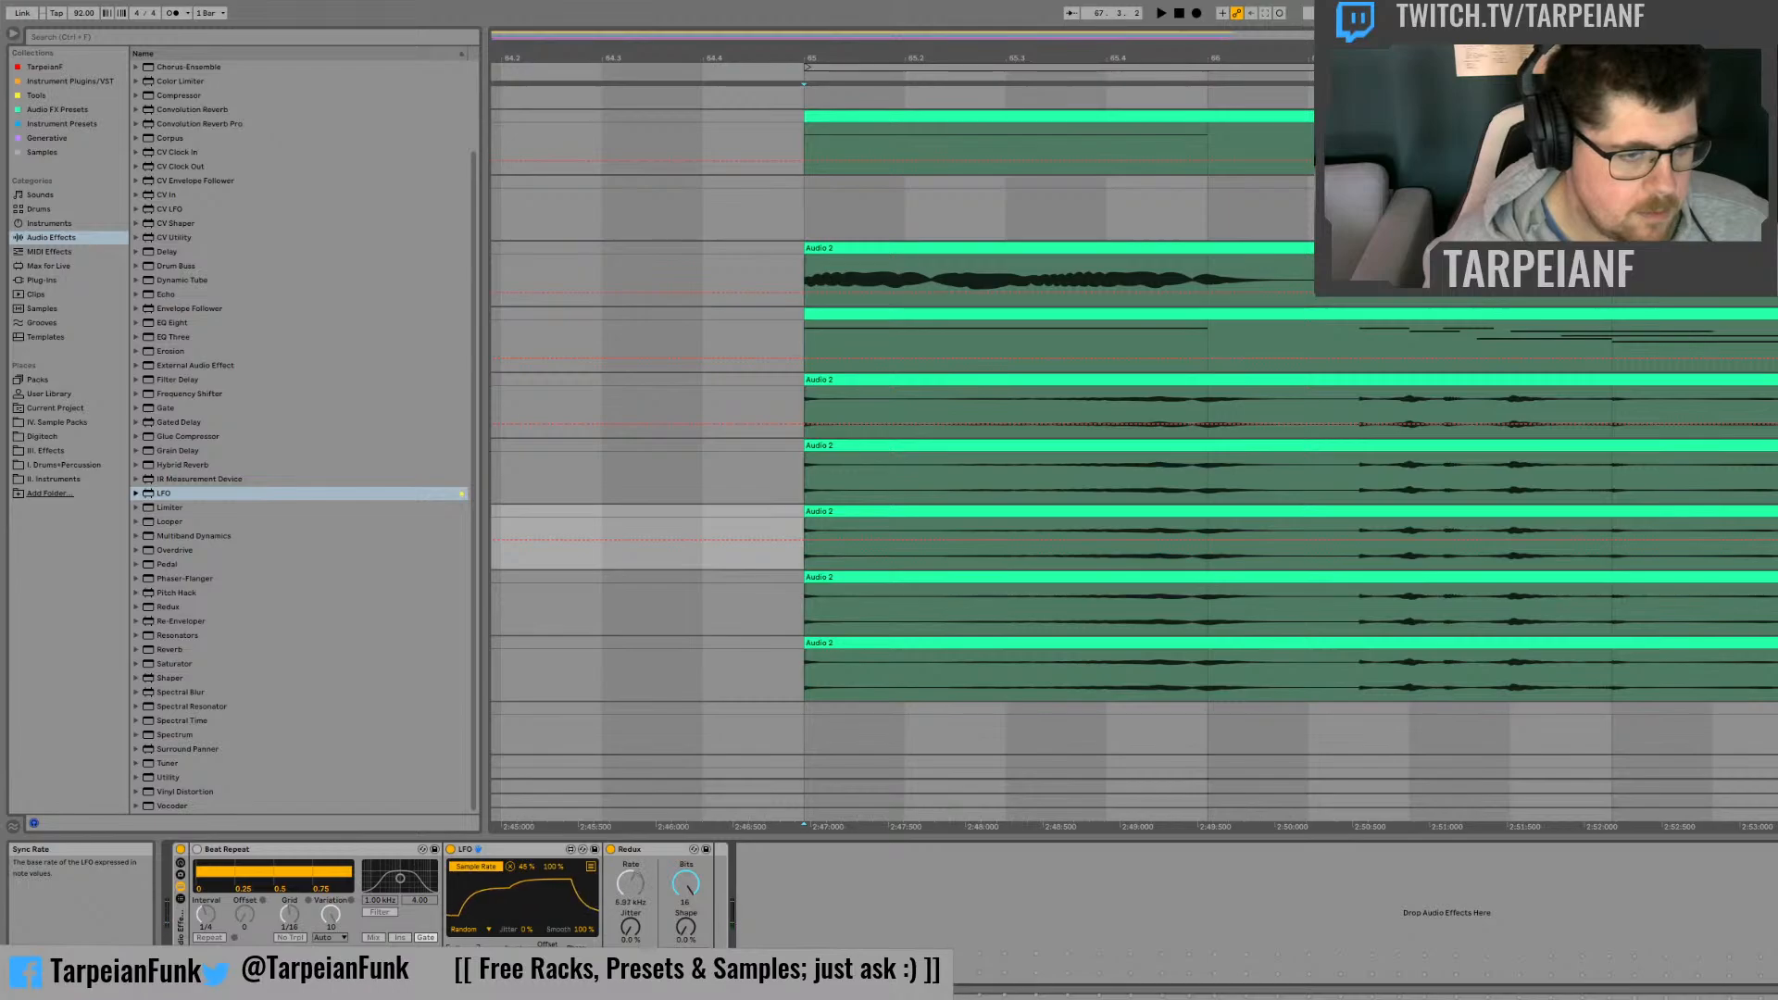
Step: Lower Redux's bit depth to about 8 and raise its Shape to 100% during playback
{"action": "key", "text": "space"}
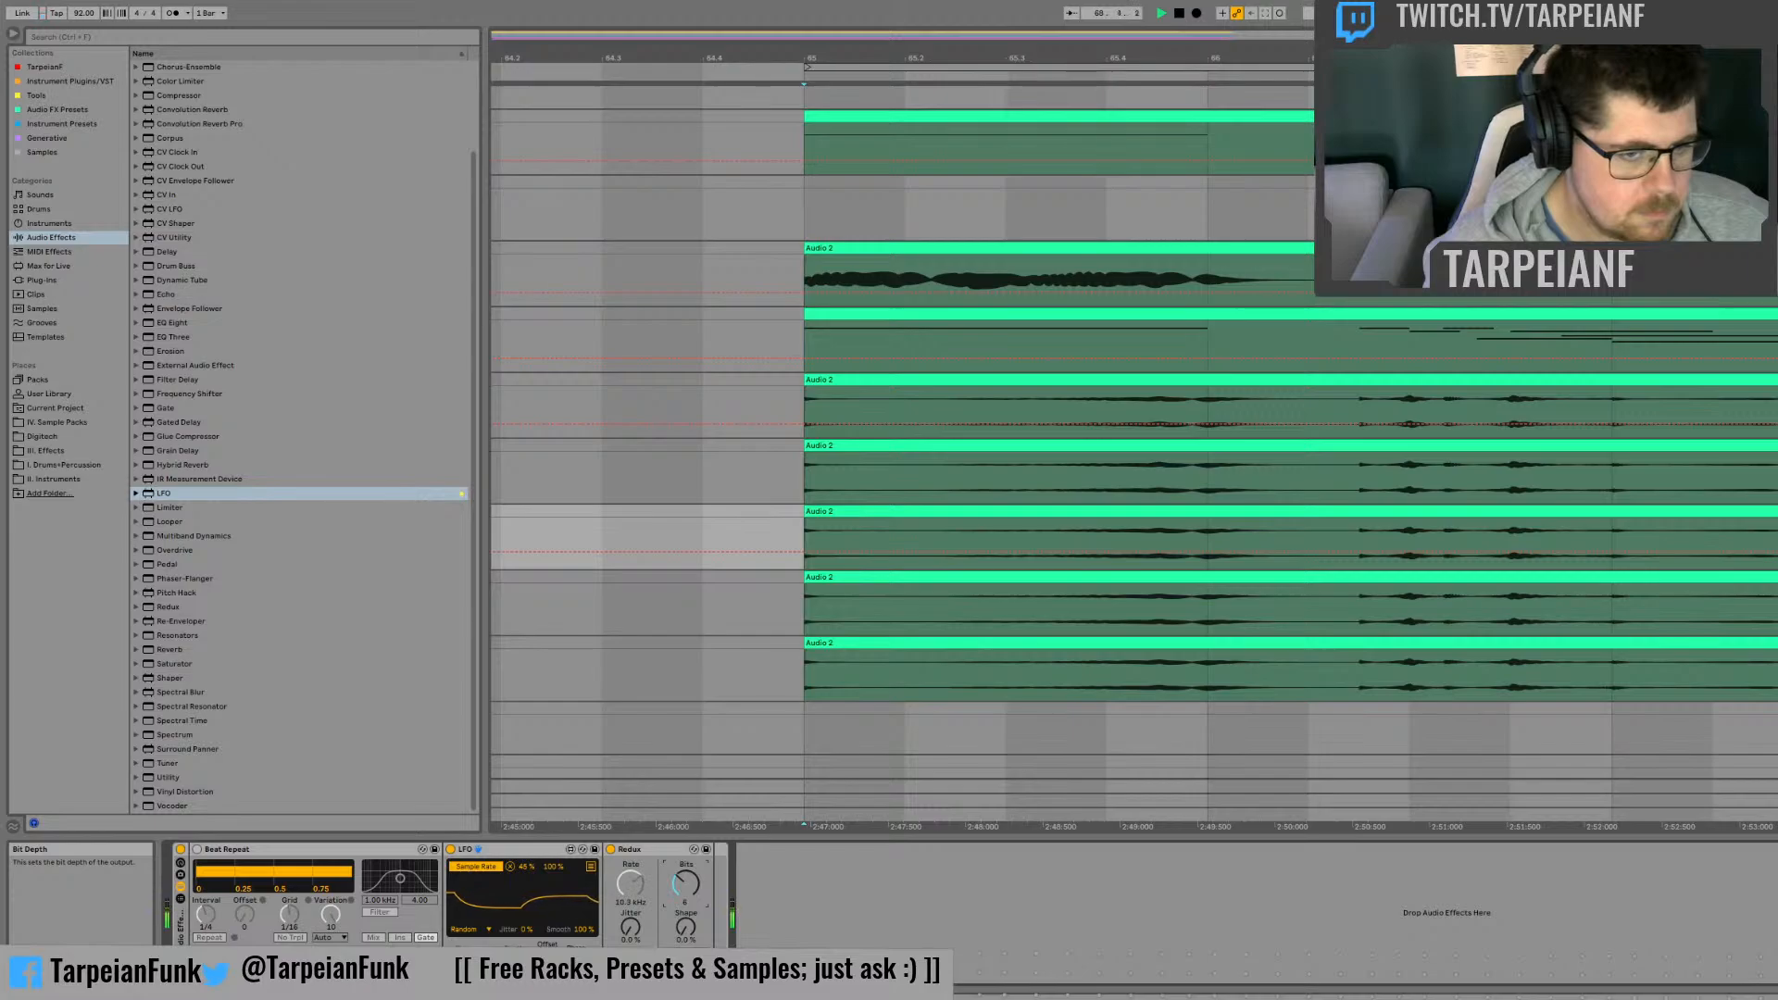
{"action": "left_click_drag", "start_coordinate": [686, 928], "coordinate": [685, 787]}
{"action": "left_click_drag", "start_coordinate": [686, 887], "coordinate": [686, 977]}
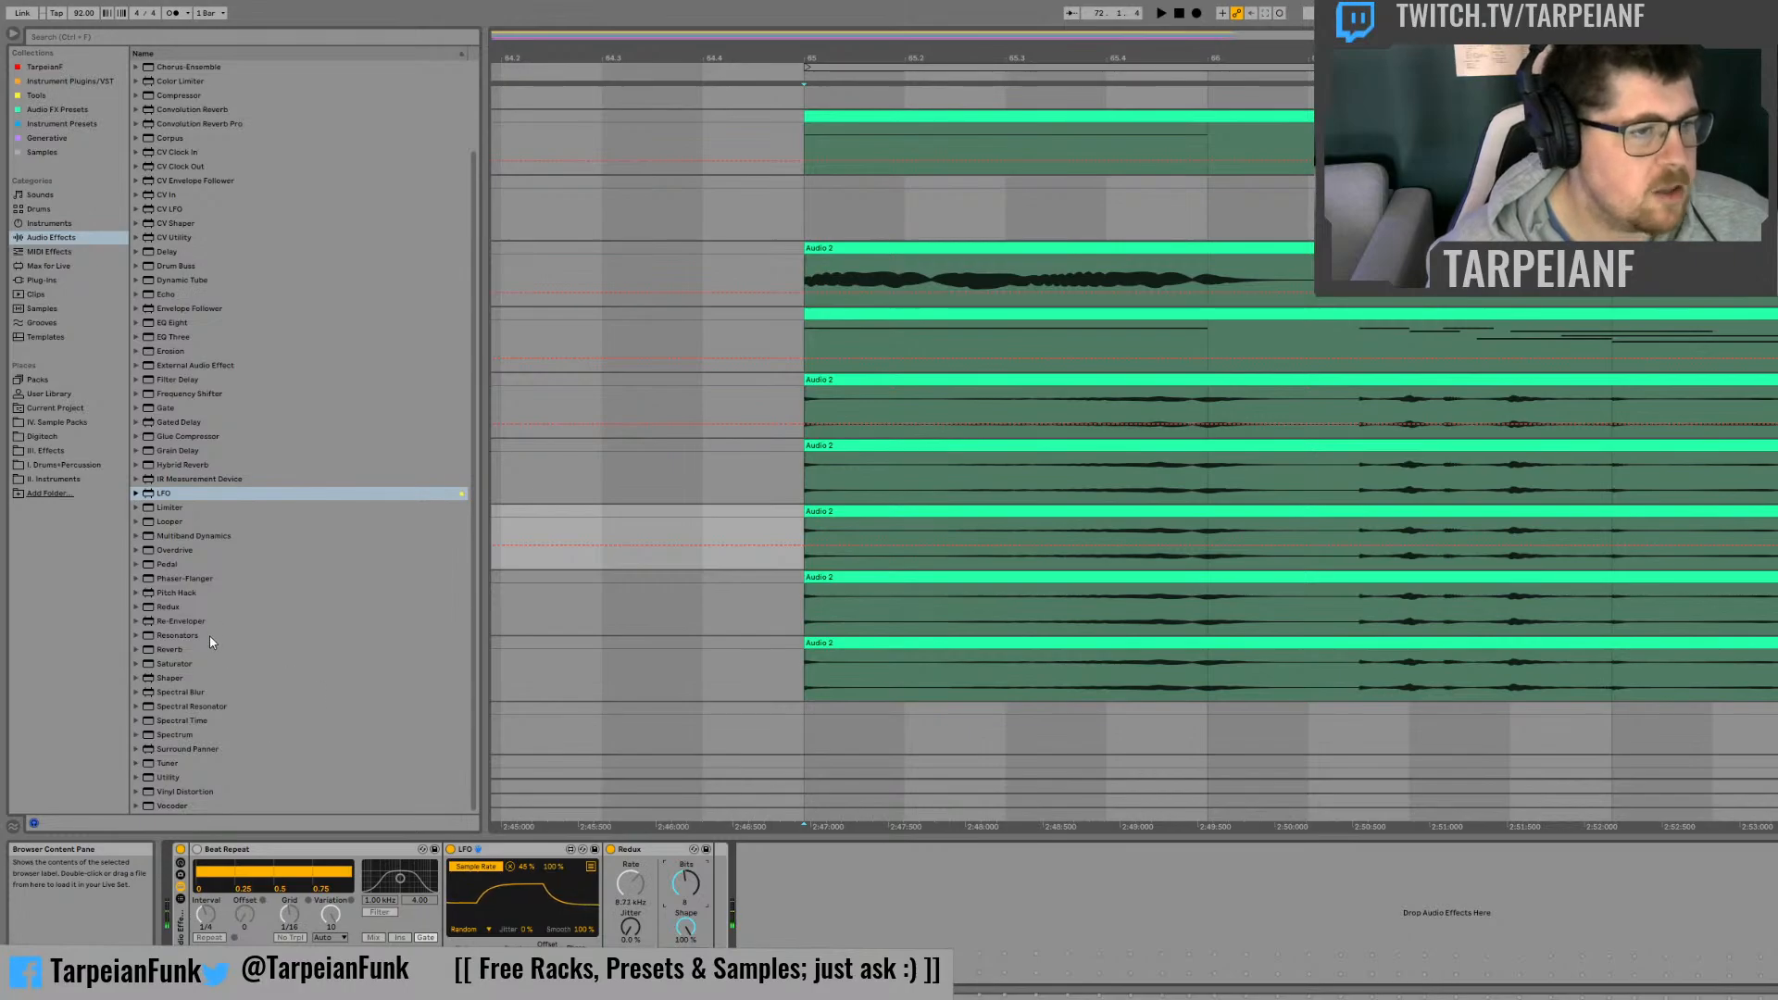
Step: Add Vinyl Distortion after Redux, map the LFO's second target to its Pinch frequency and listen
{"action": "left_click", "coordinate": [160, 793]}
{"action": "left_click_drag", "start_coordinate": [729, 853], "coordinate": [709, 859]}
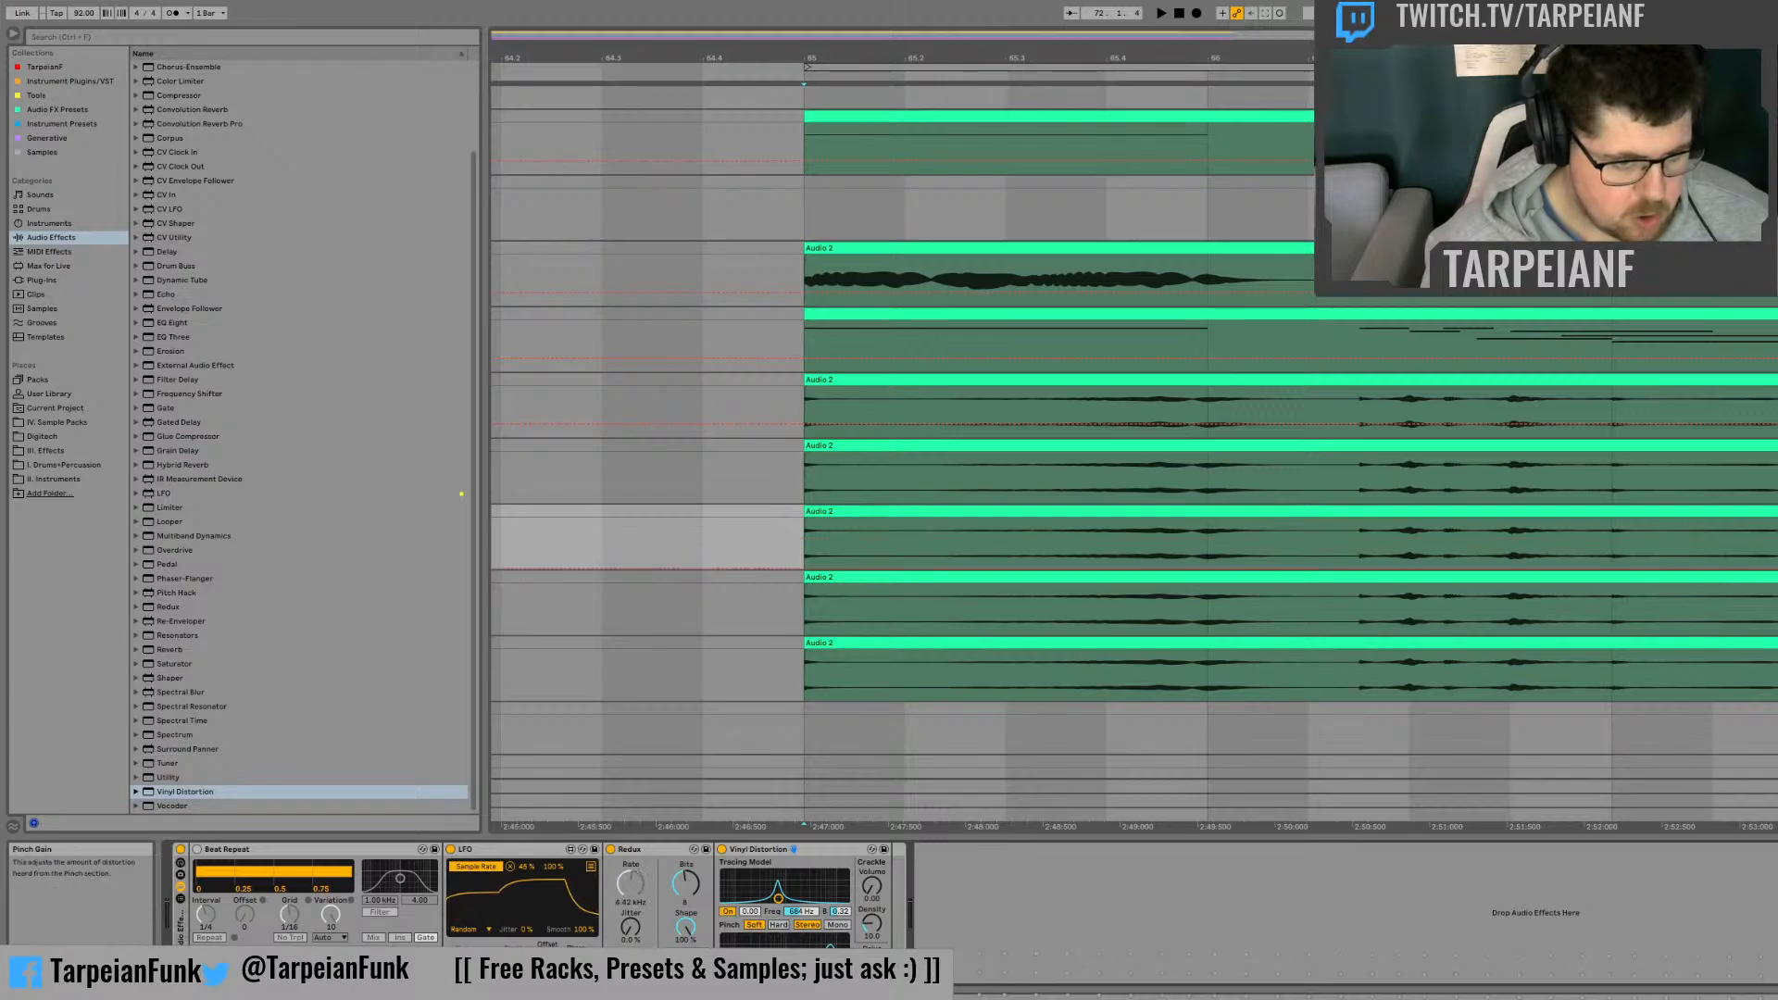
{"action": "left_click", "coordinate": [588, 866]}
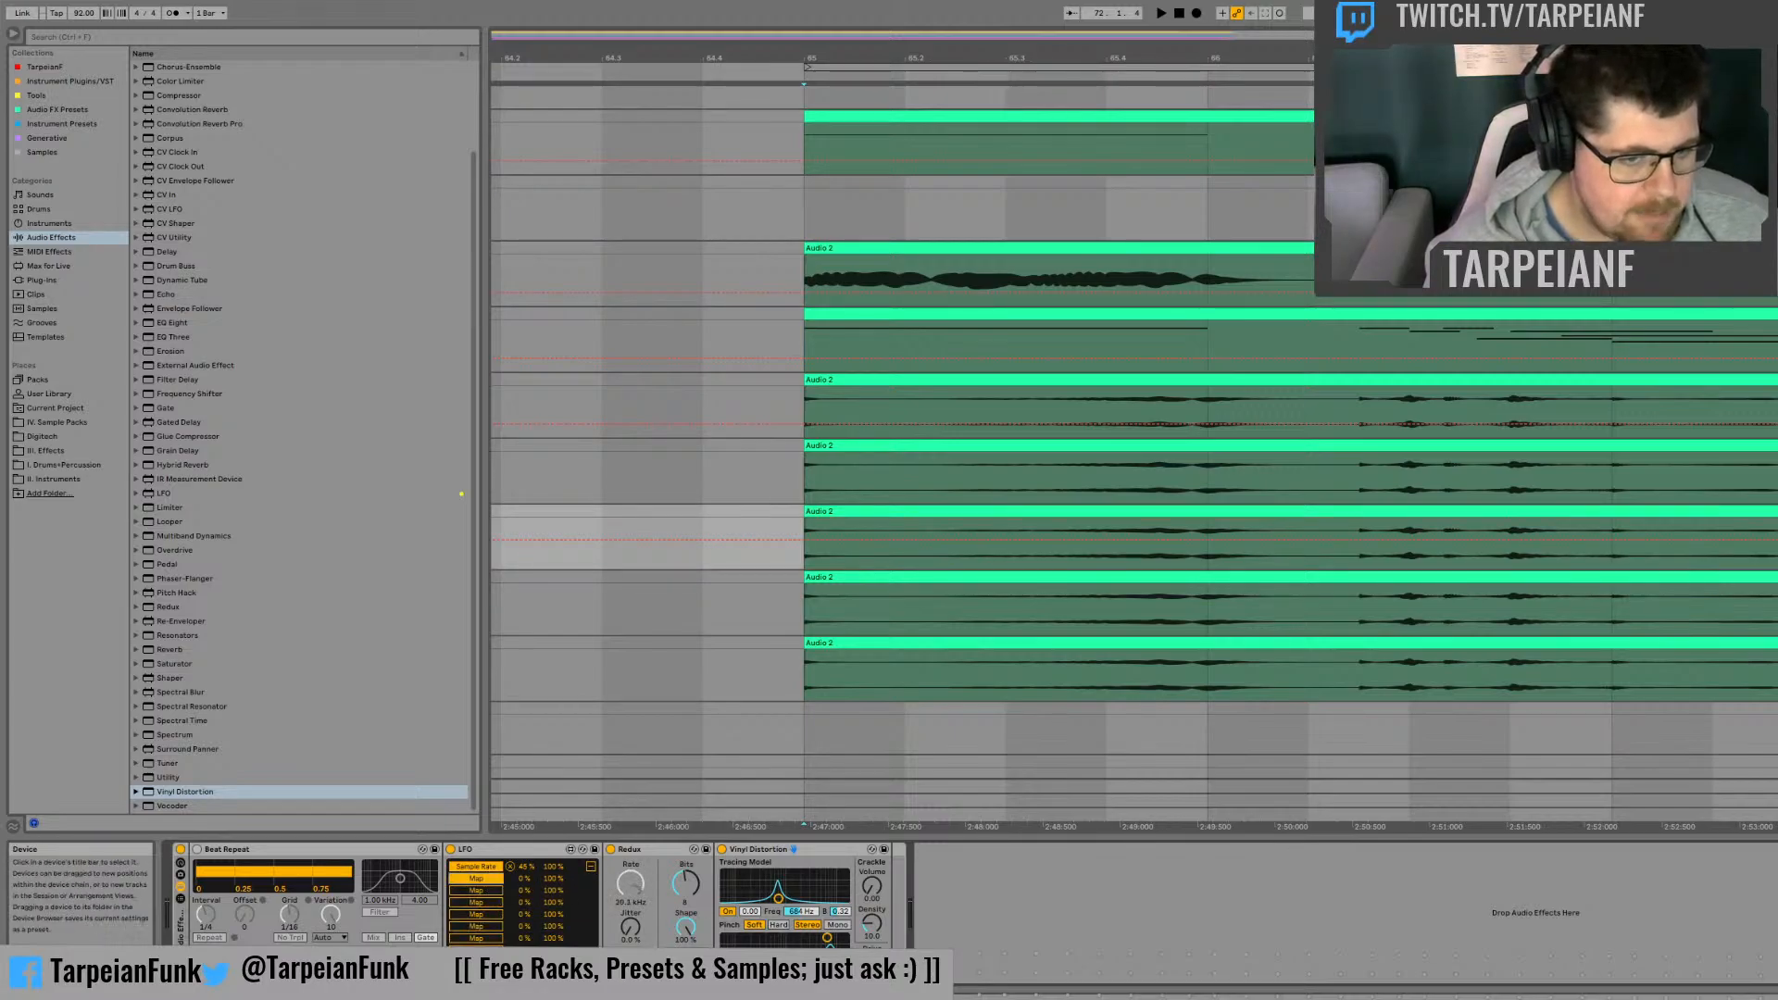
{"action": "left_click", "coordinate": [828, 937]}
{"action": "key", "text": "space"}
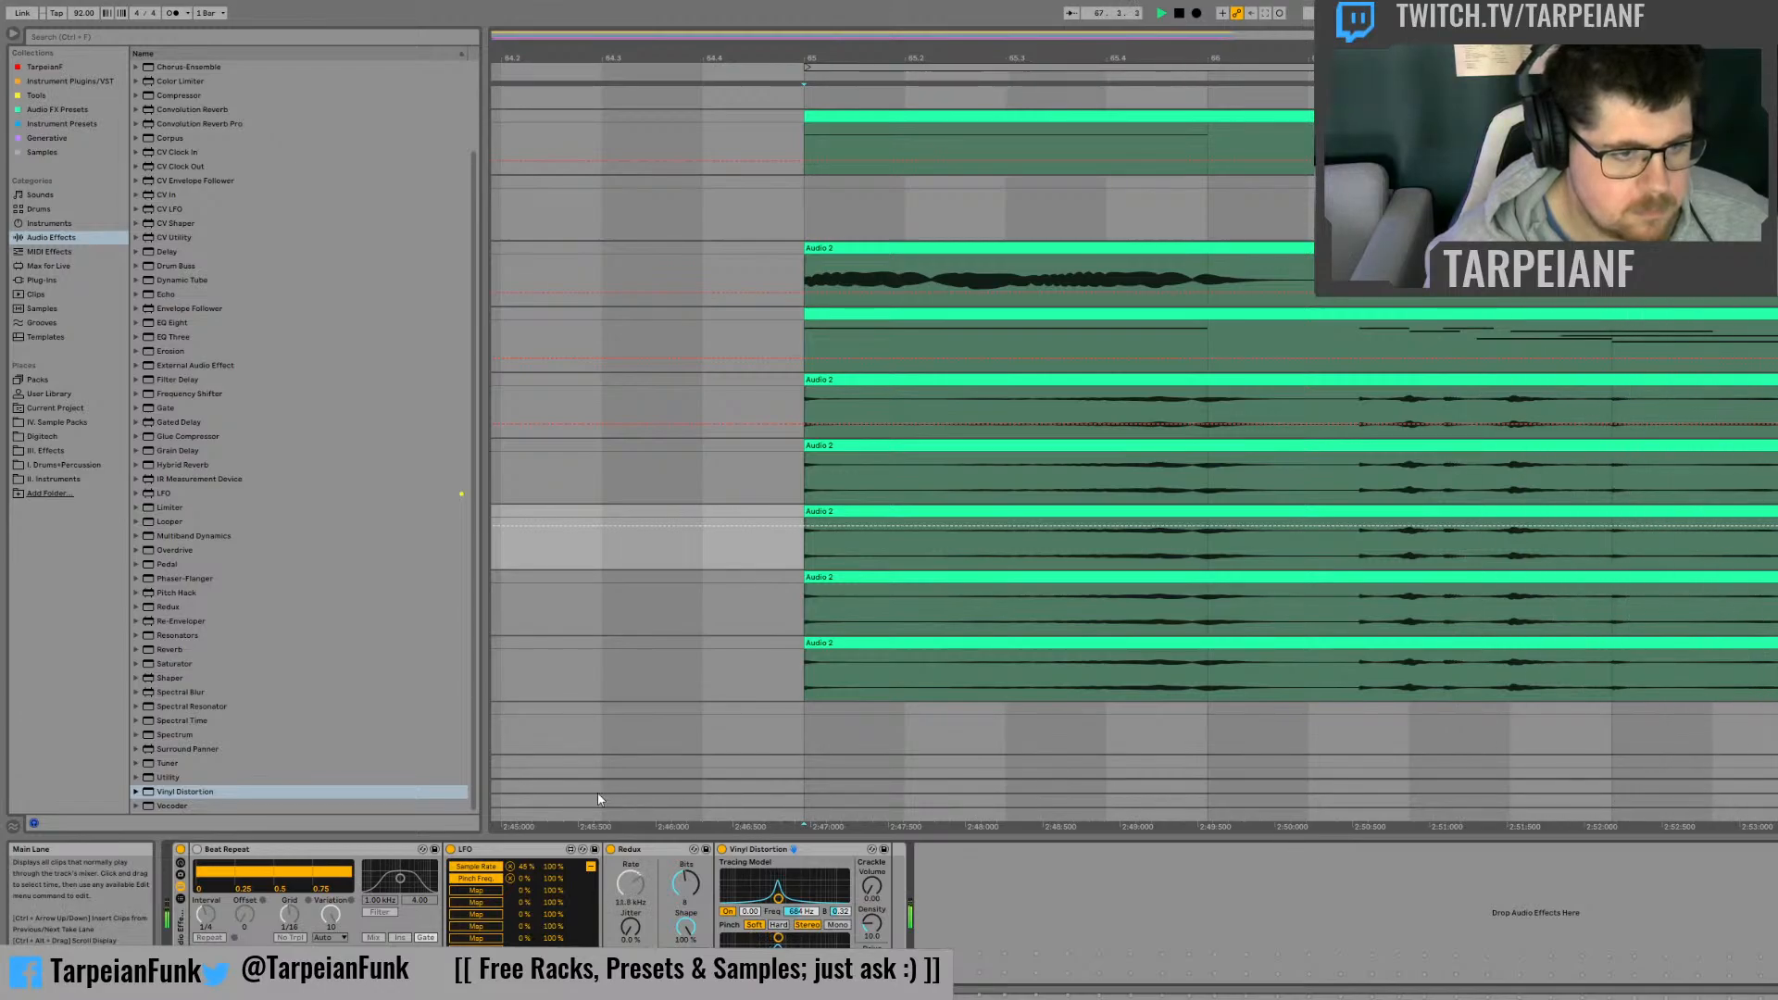
Step: Reactivate Beat Repeat and listen to the complete chain with Redux and Vinyl Distortion
{"action": "left_click", "coordinate": [198, 849]}
{"action": "key", "text": "space"}
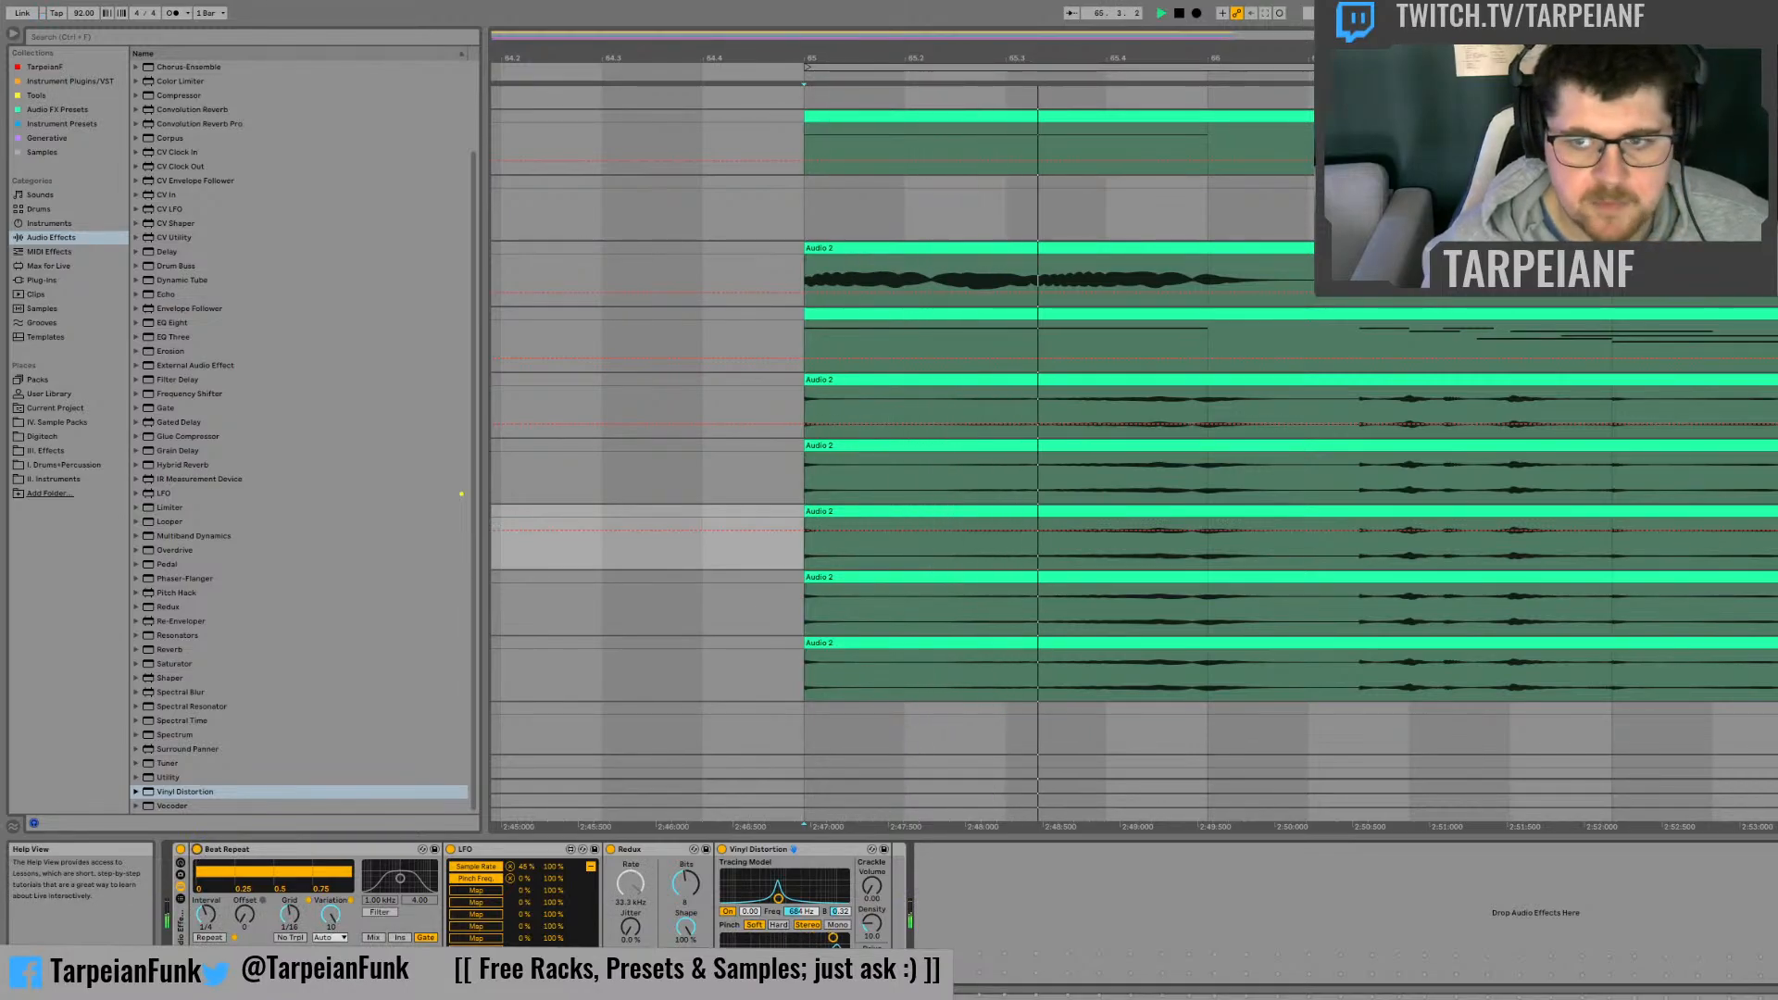
{"action": "key", "text": "space"}
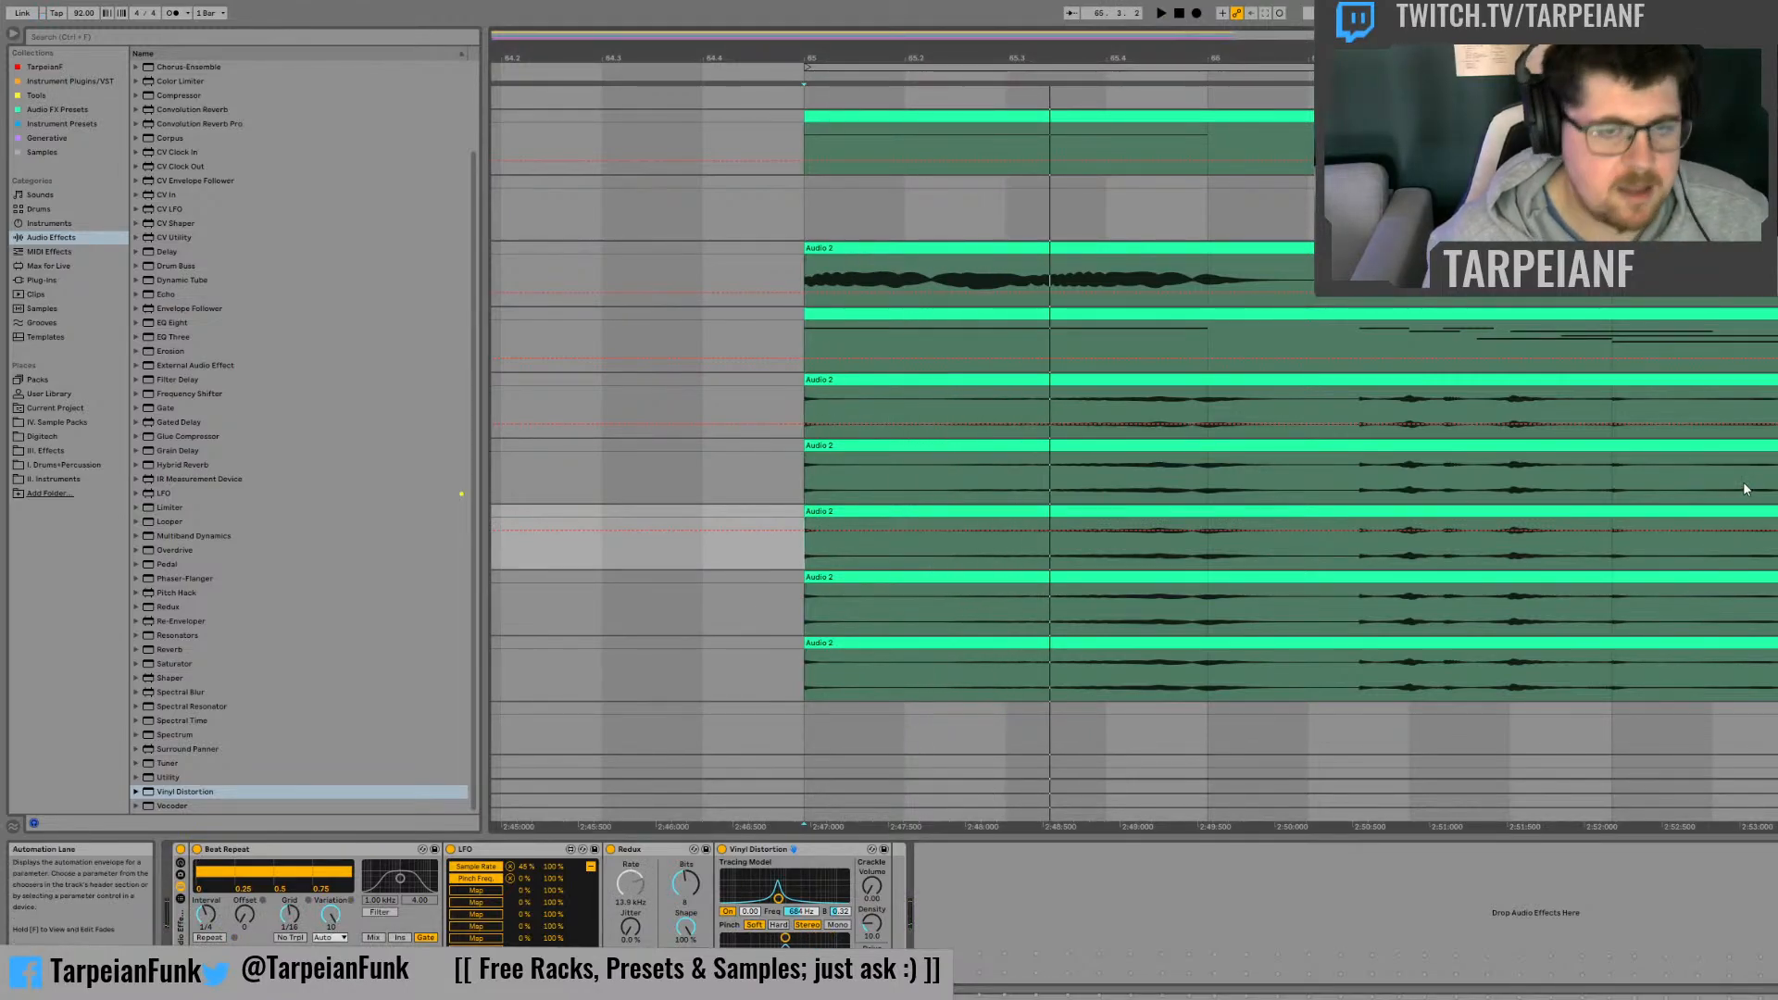
{"action": "key", "text": "space"}
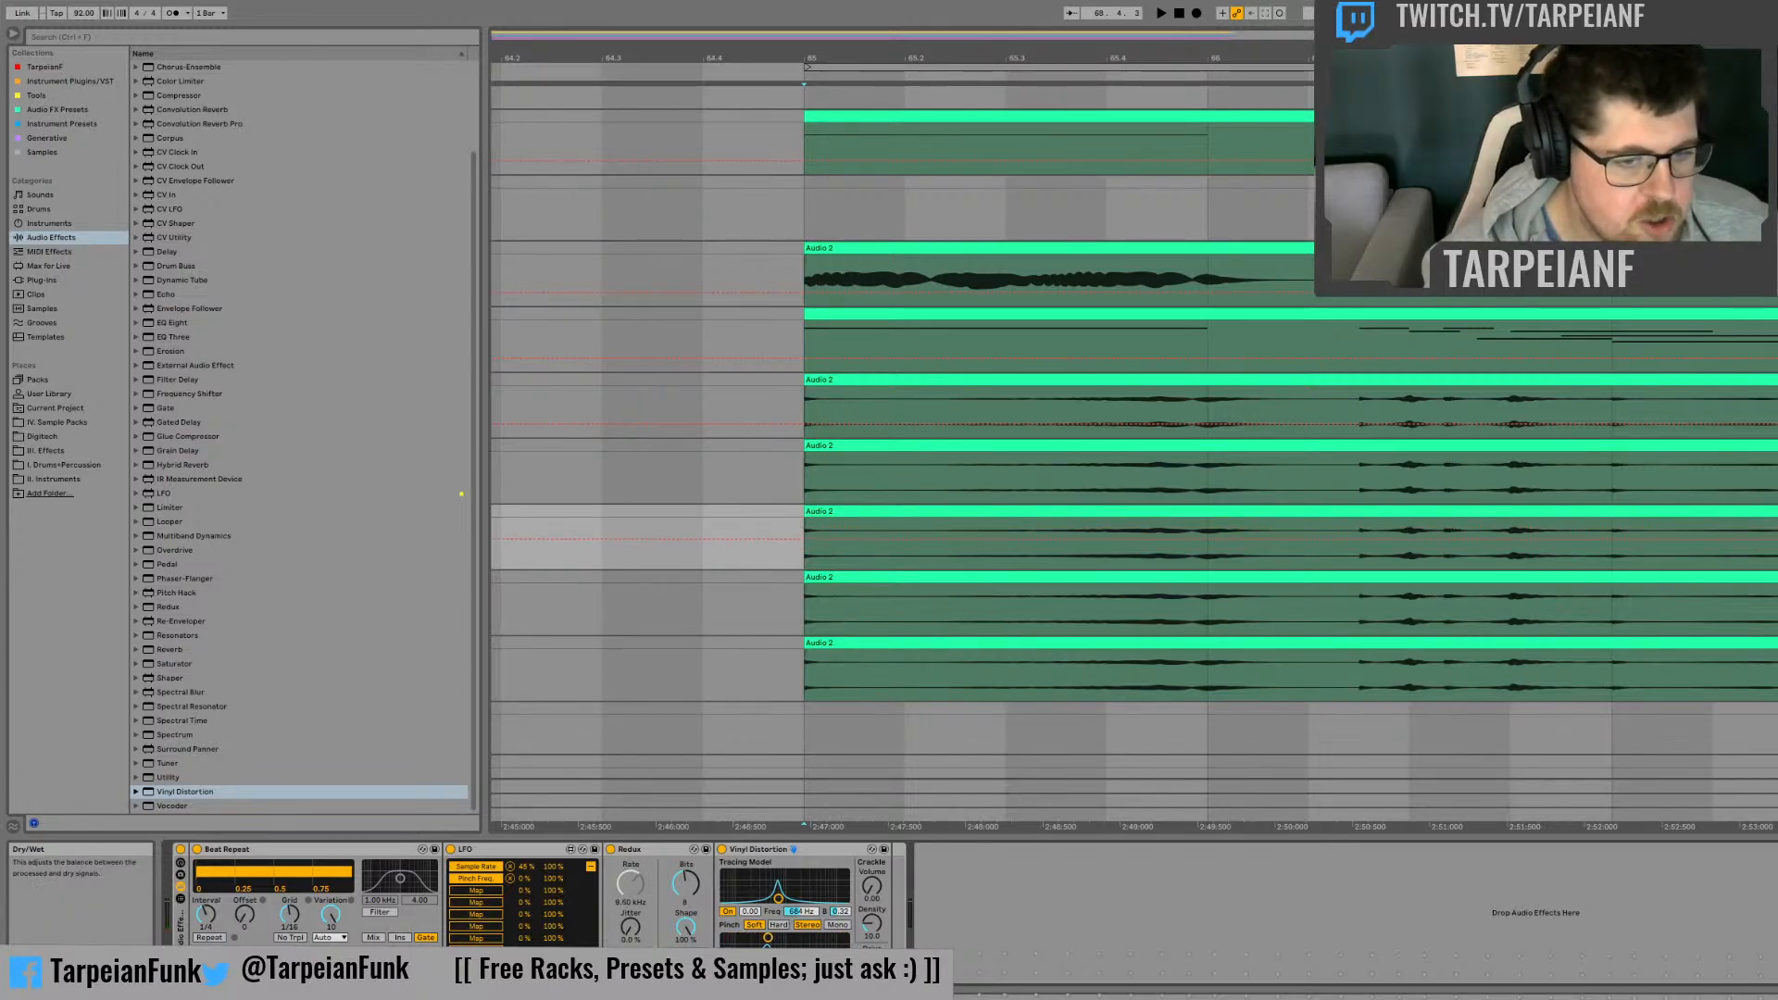
{"action": "key", "text": "space"}
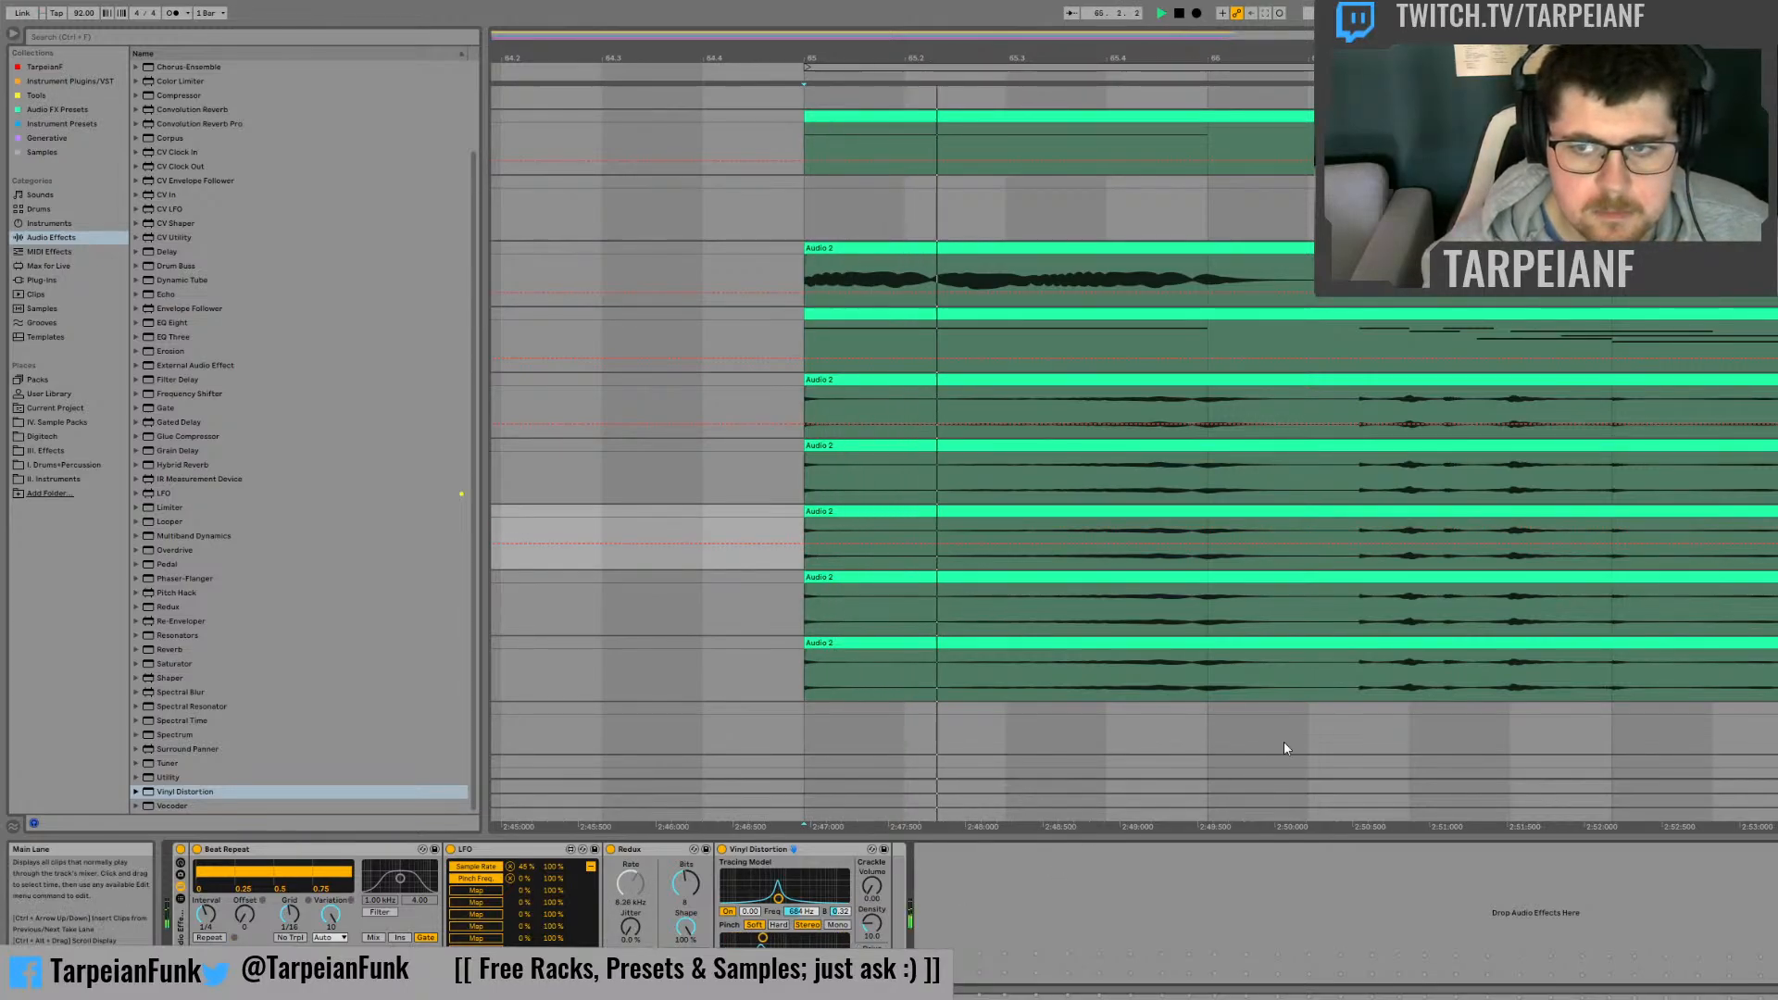
Step: Compare the processed third copy track with the unprocessed copy track directly above it during playback
{"action": "left_click", "coordinate": [1776, 447]}
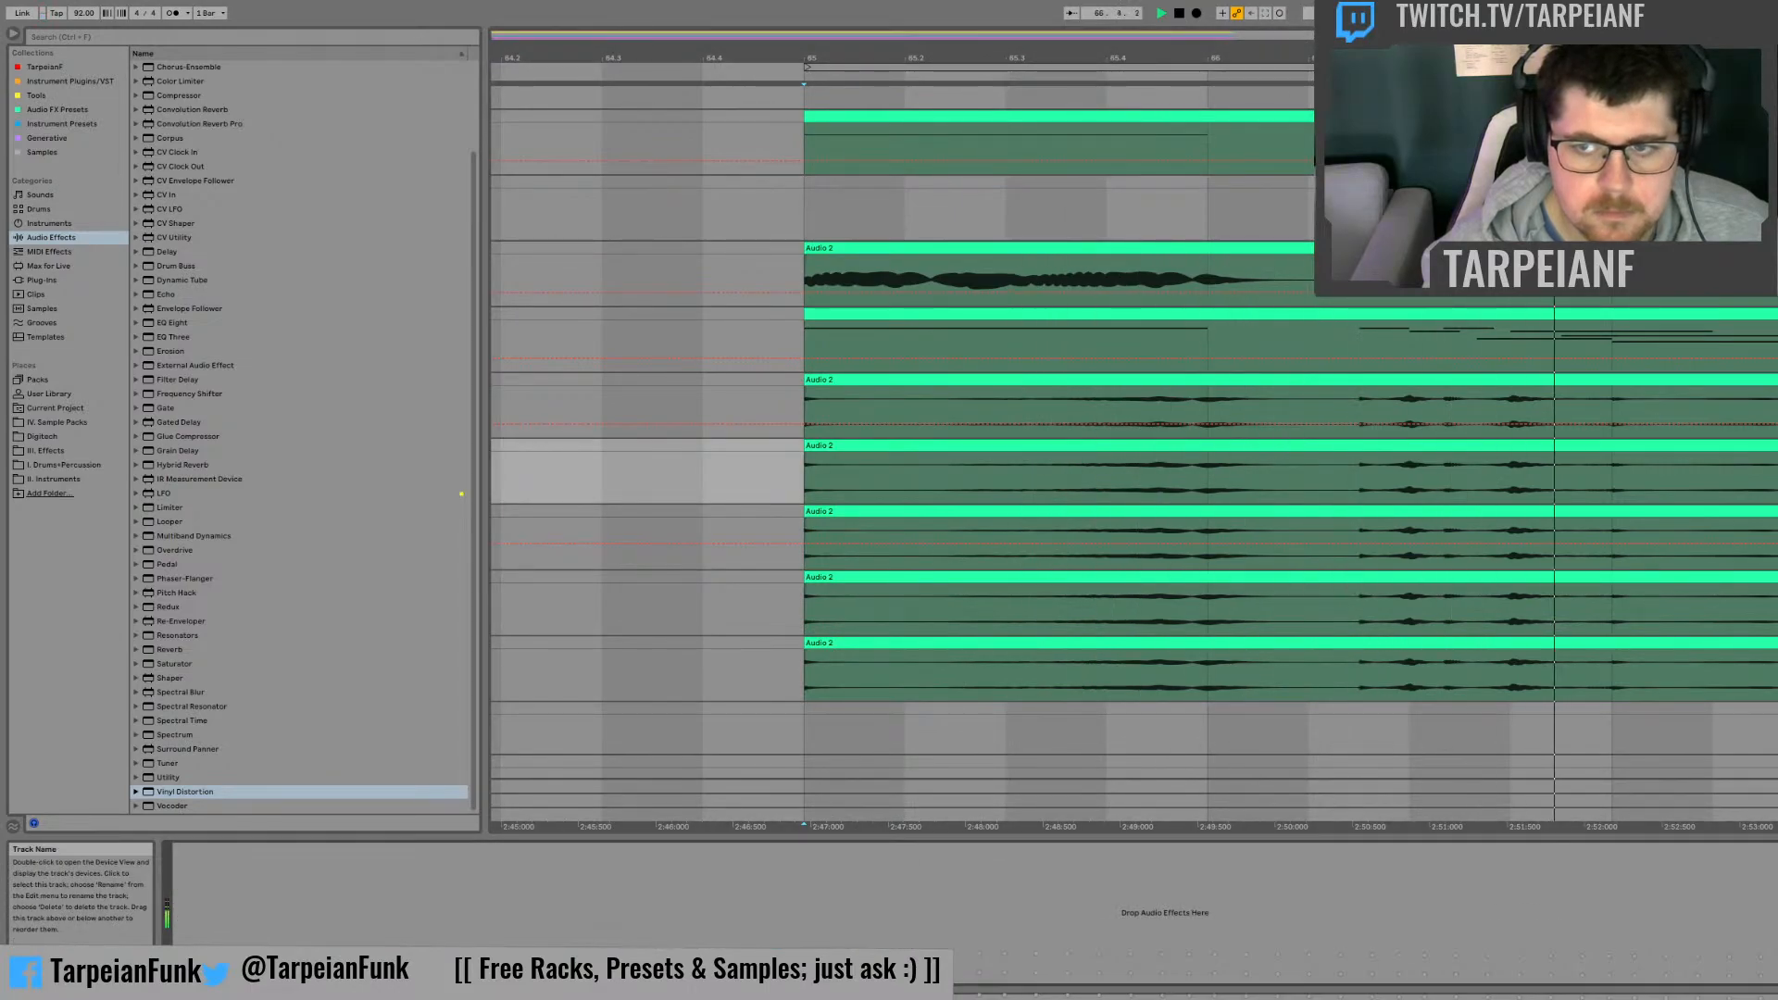
{"action": "left_click", "coordinate": [1775, 512]}
{"action": "left_click", "coordinate": [1776, 446]}
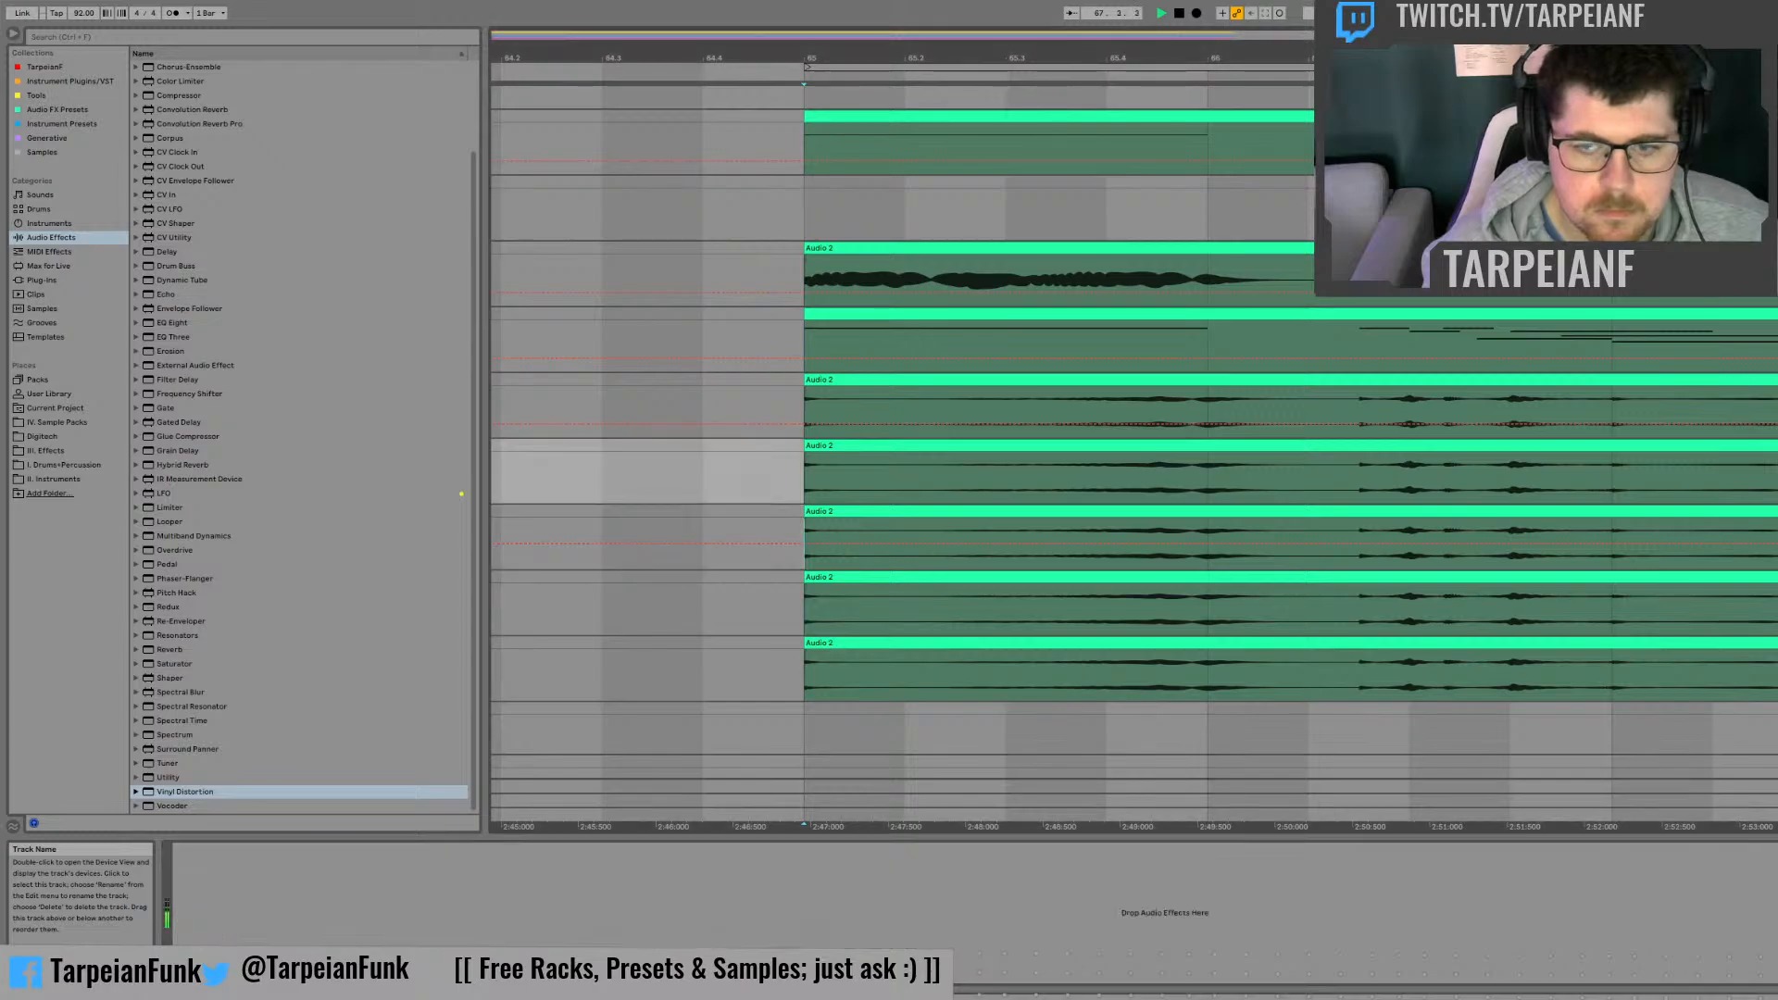
{"action": "key", "text": "space"}
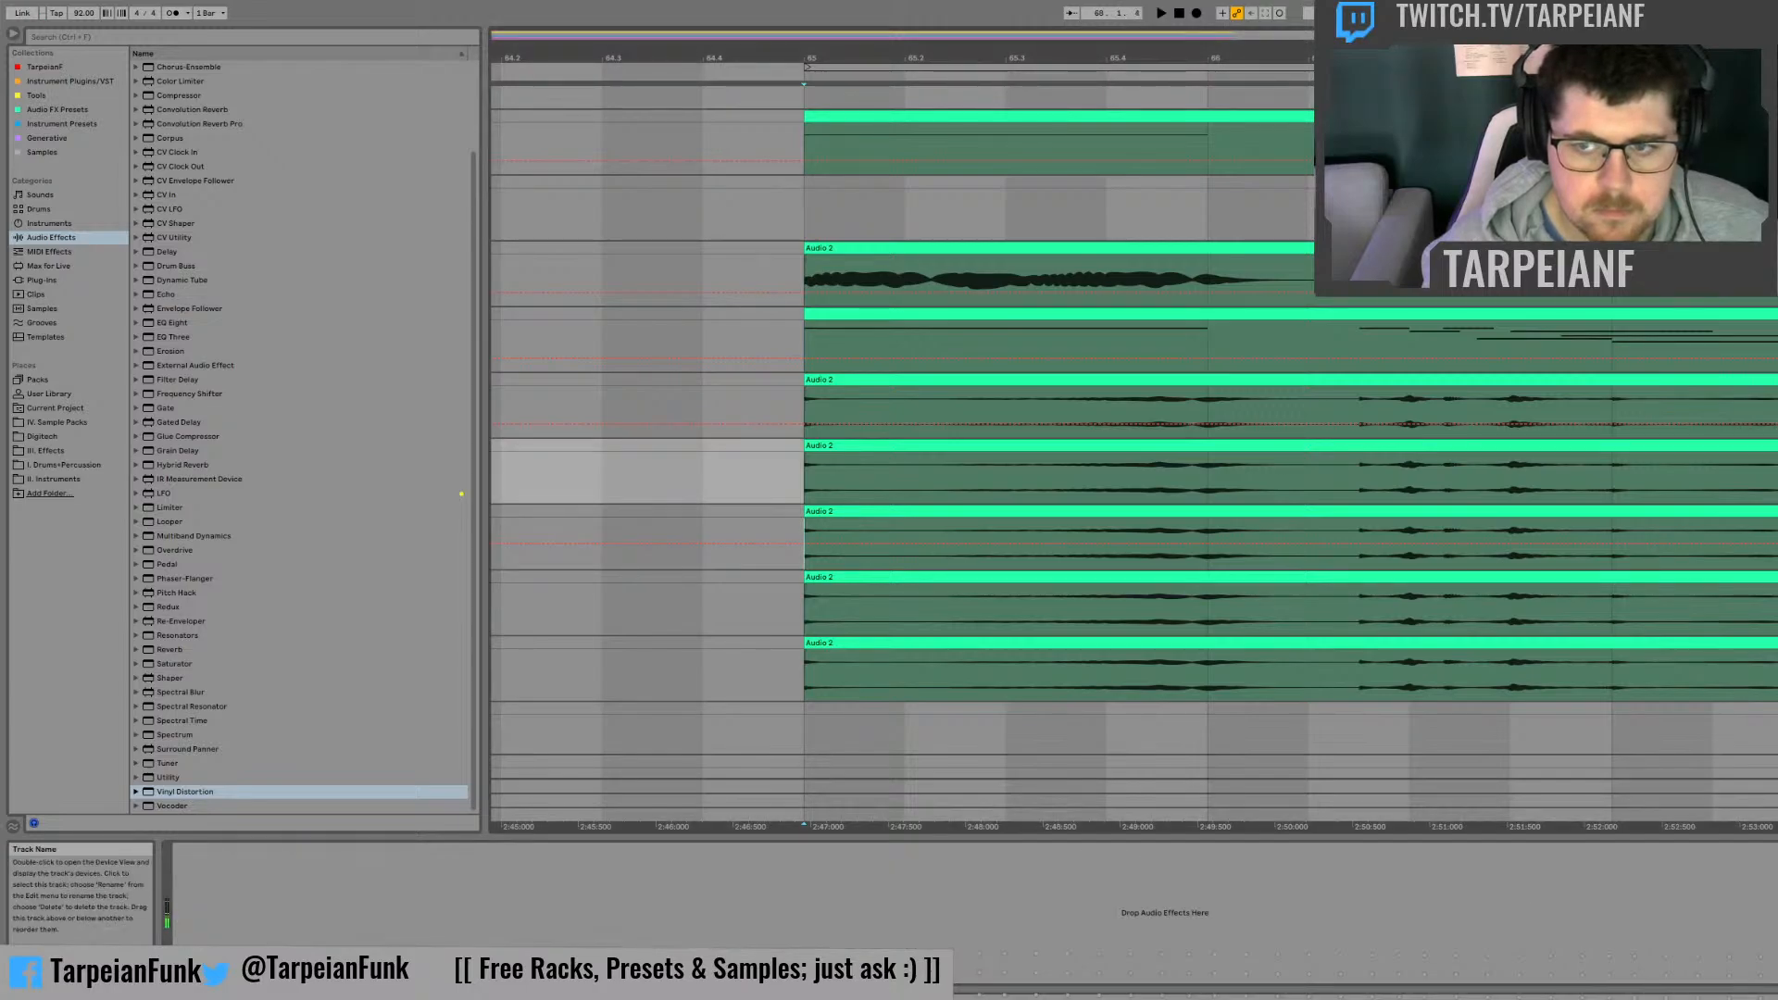
Step: Copy the third copy track's device chain to the copy track above and delete Redux and Vinyl Distortion there
{"action": "left_click", "coordinate": [1775, 512]}
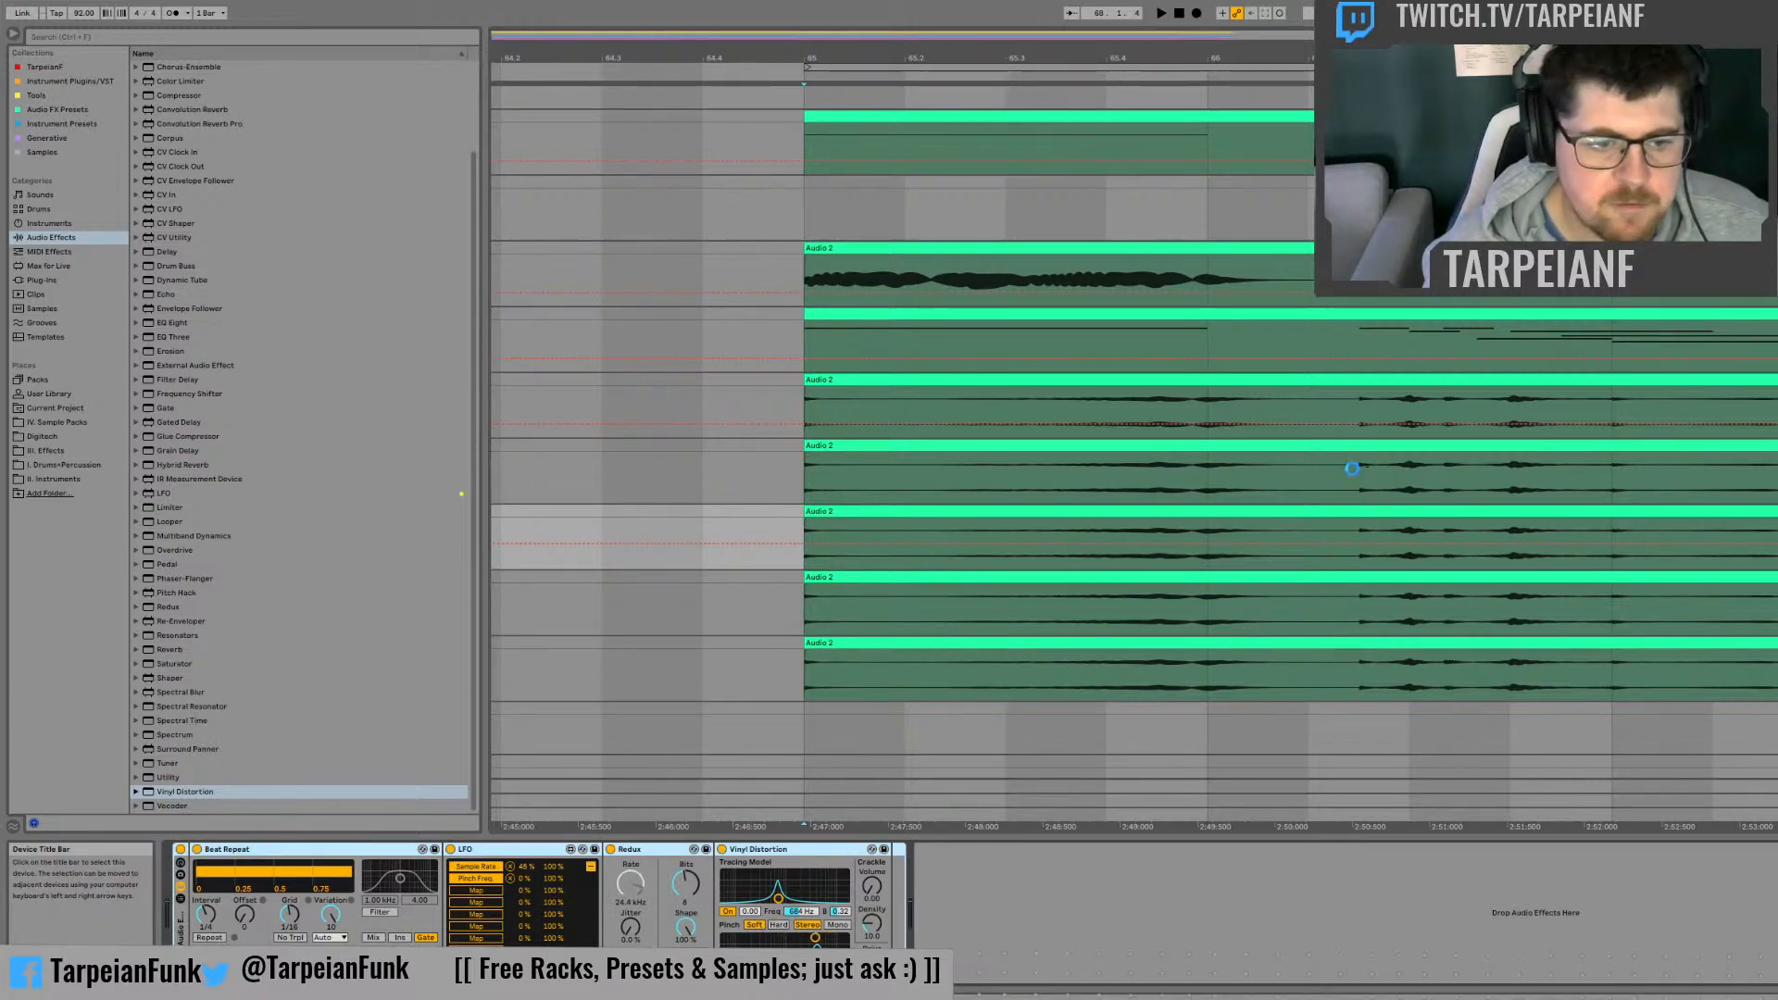
{"action": "left_click", "coordinate": [1353, 467]}
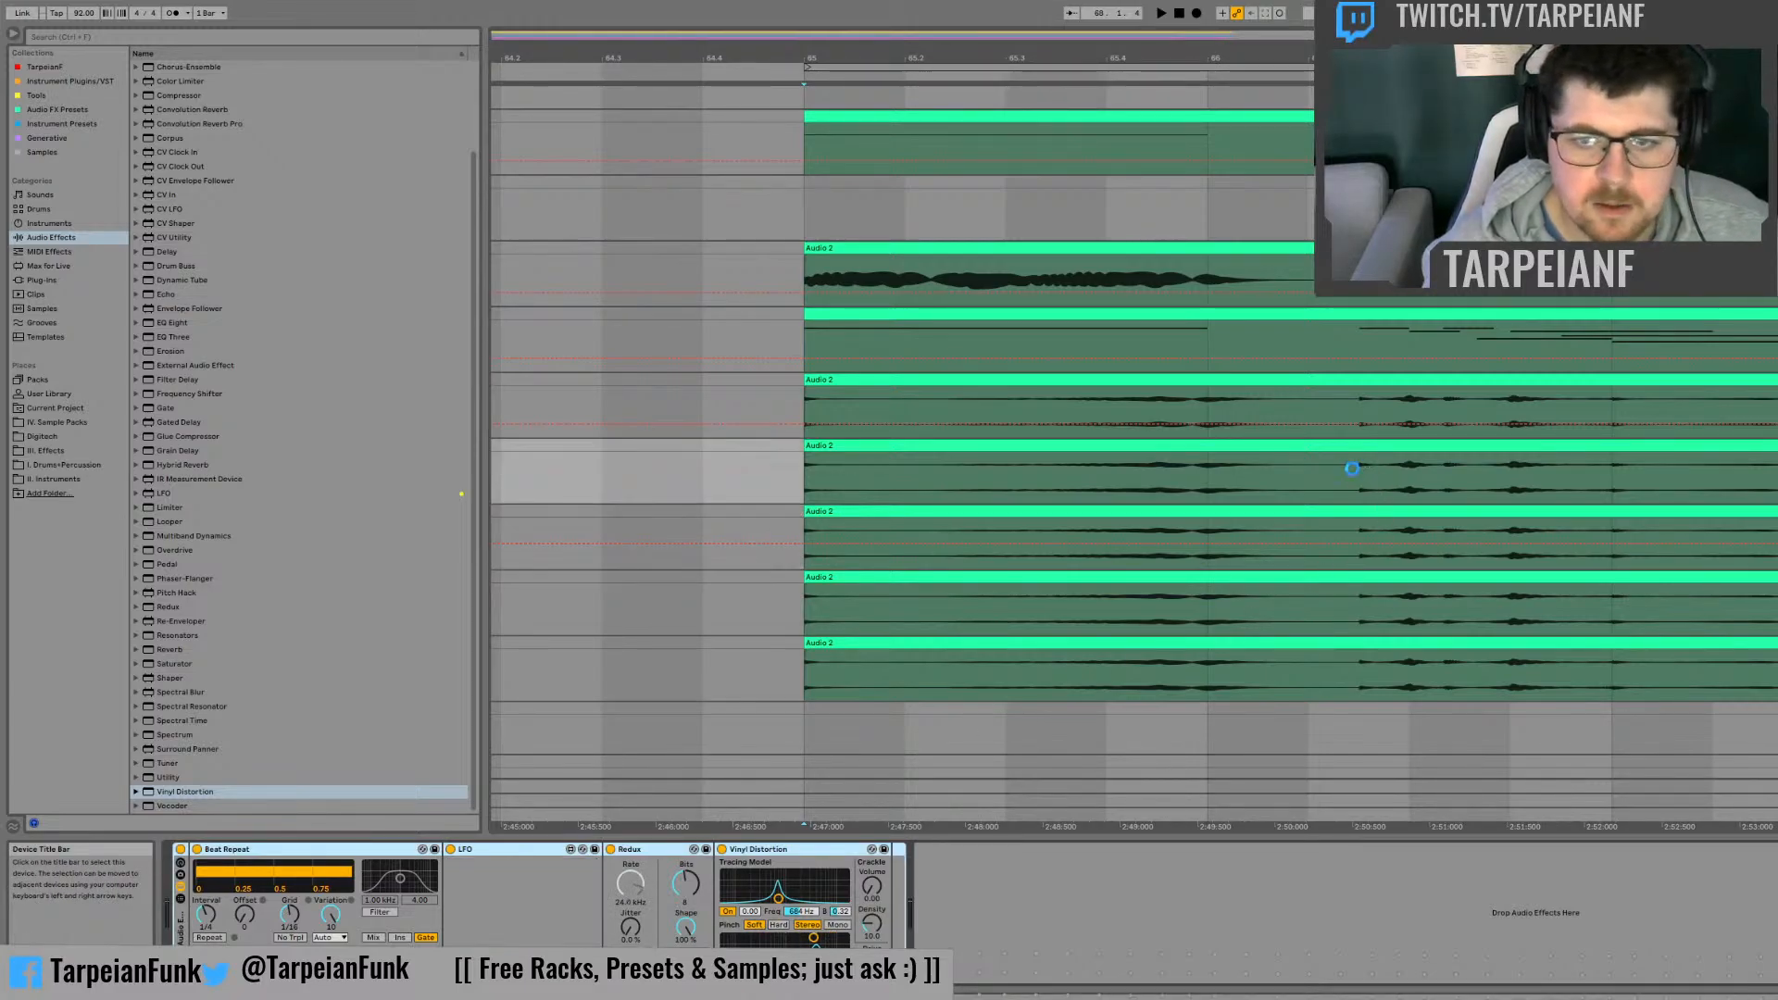
{"action": "left_click", "coordinate": [660, 854]}
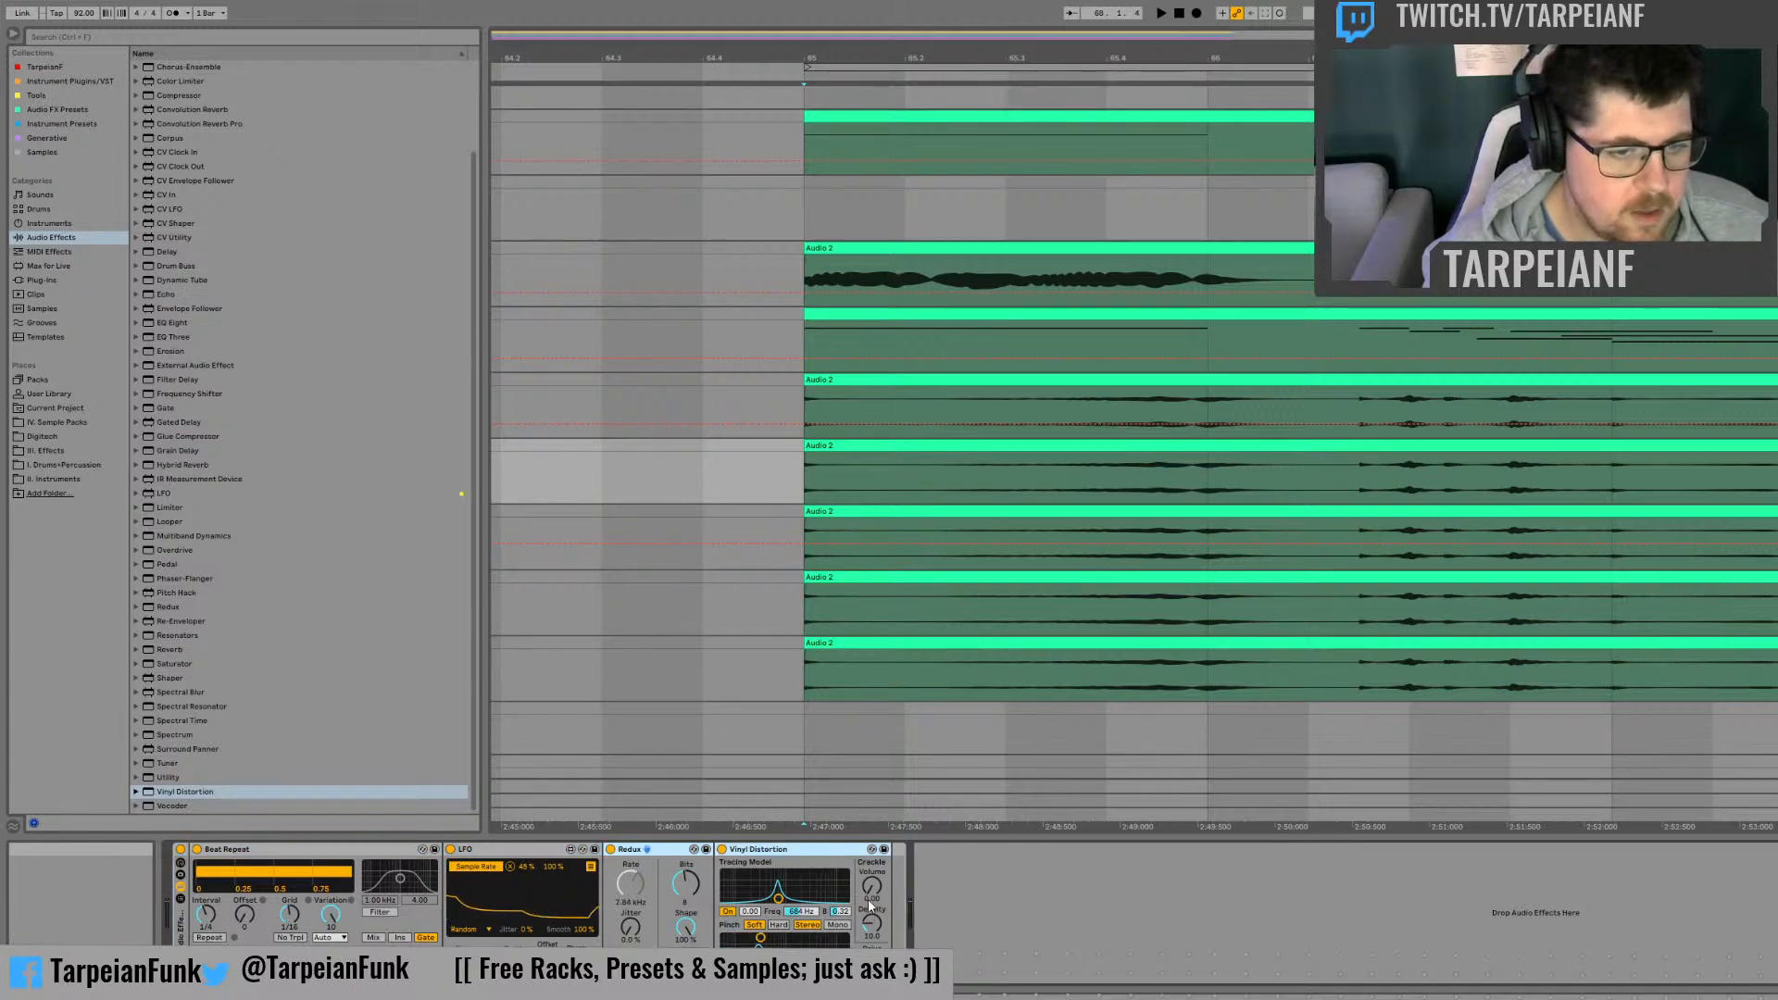
{"action": "key", "text": "Delete"}
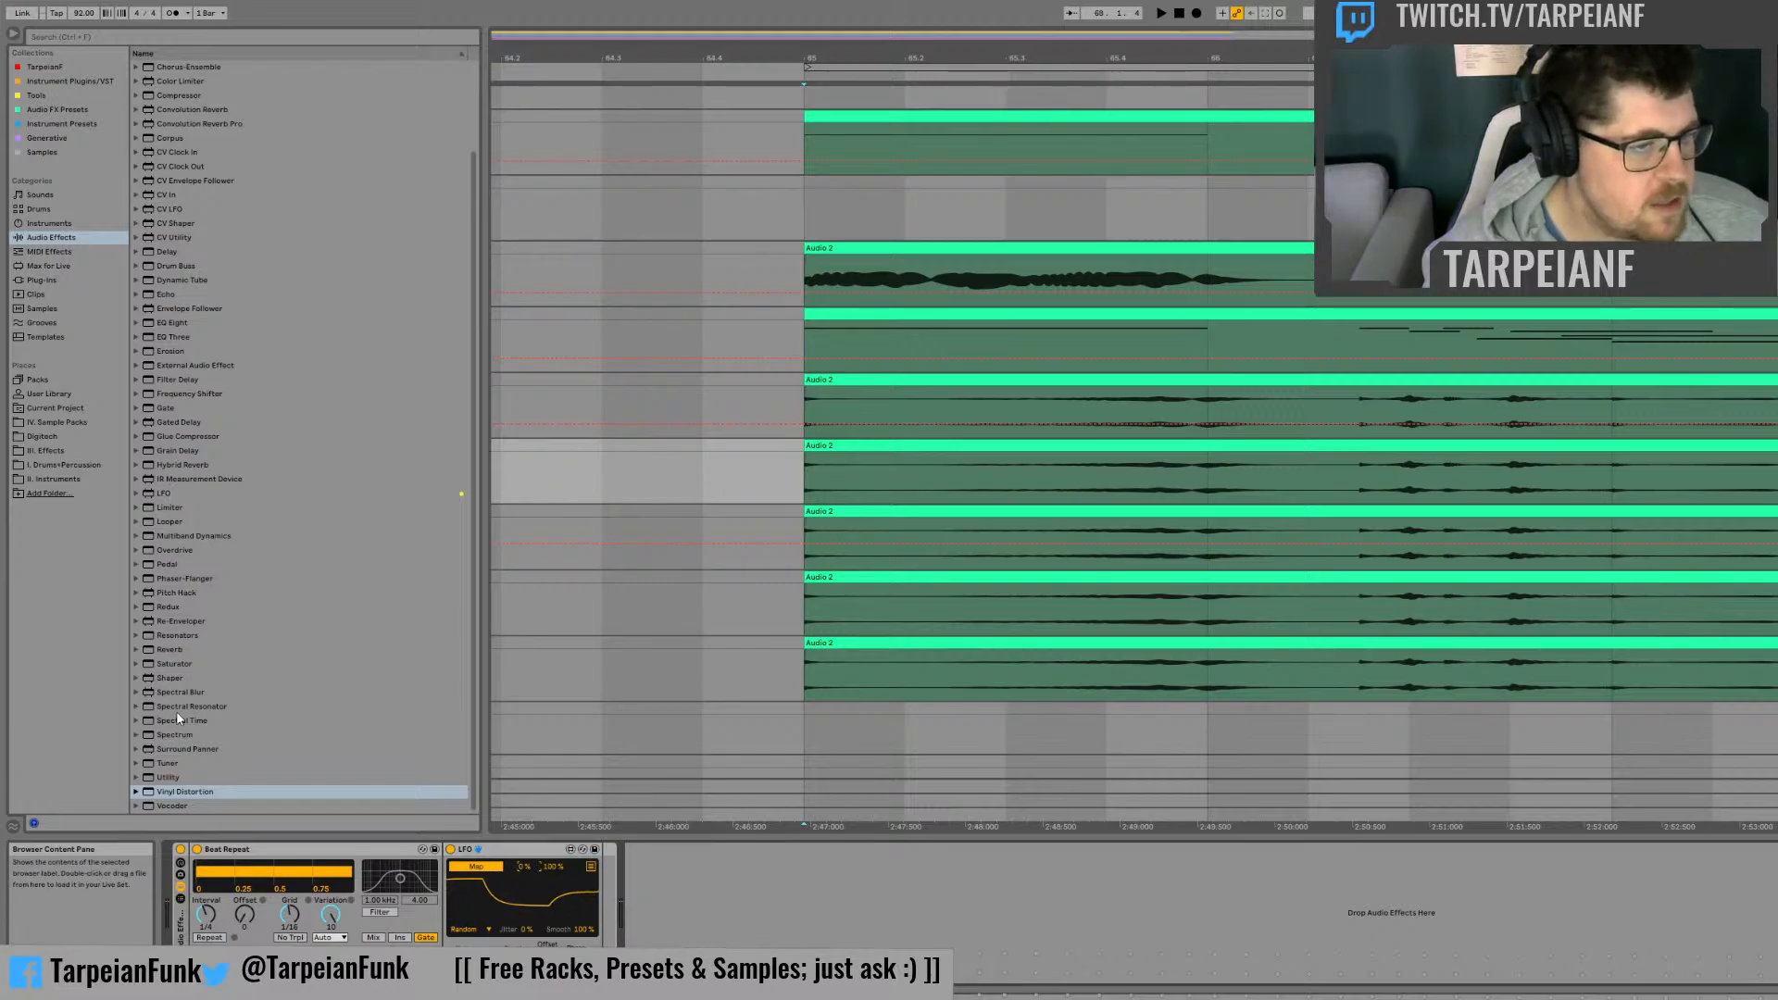
Step: Add a Frequency Shifter after the LFO, in Ring mode with the frequency at about 1 kHz
{"action": "left_click", "coordinate": [166, 396]}
{"action": "left_click_drag", "start_coordinate": [604, 853], "coordinate": [607, 854]}
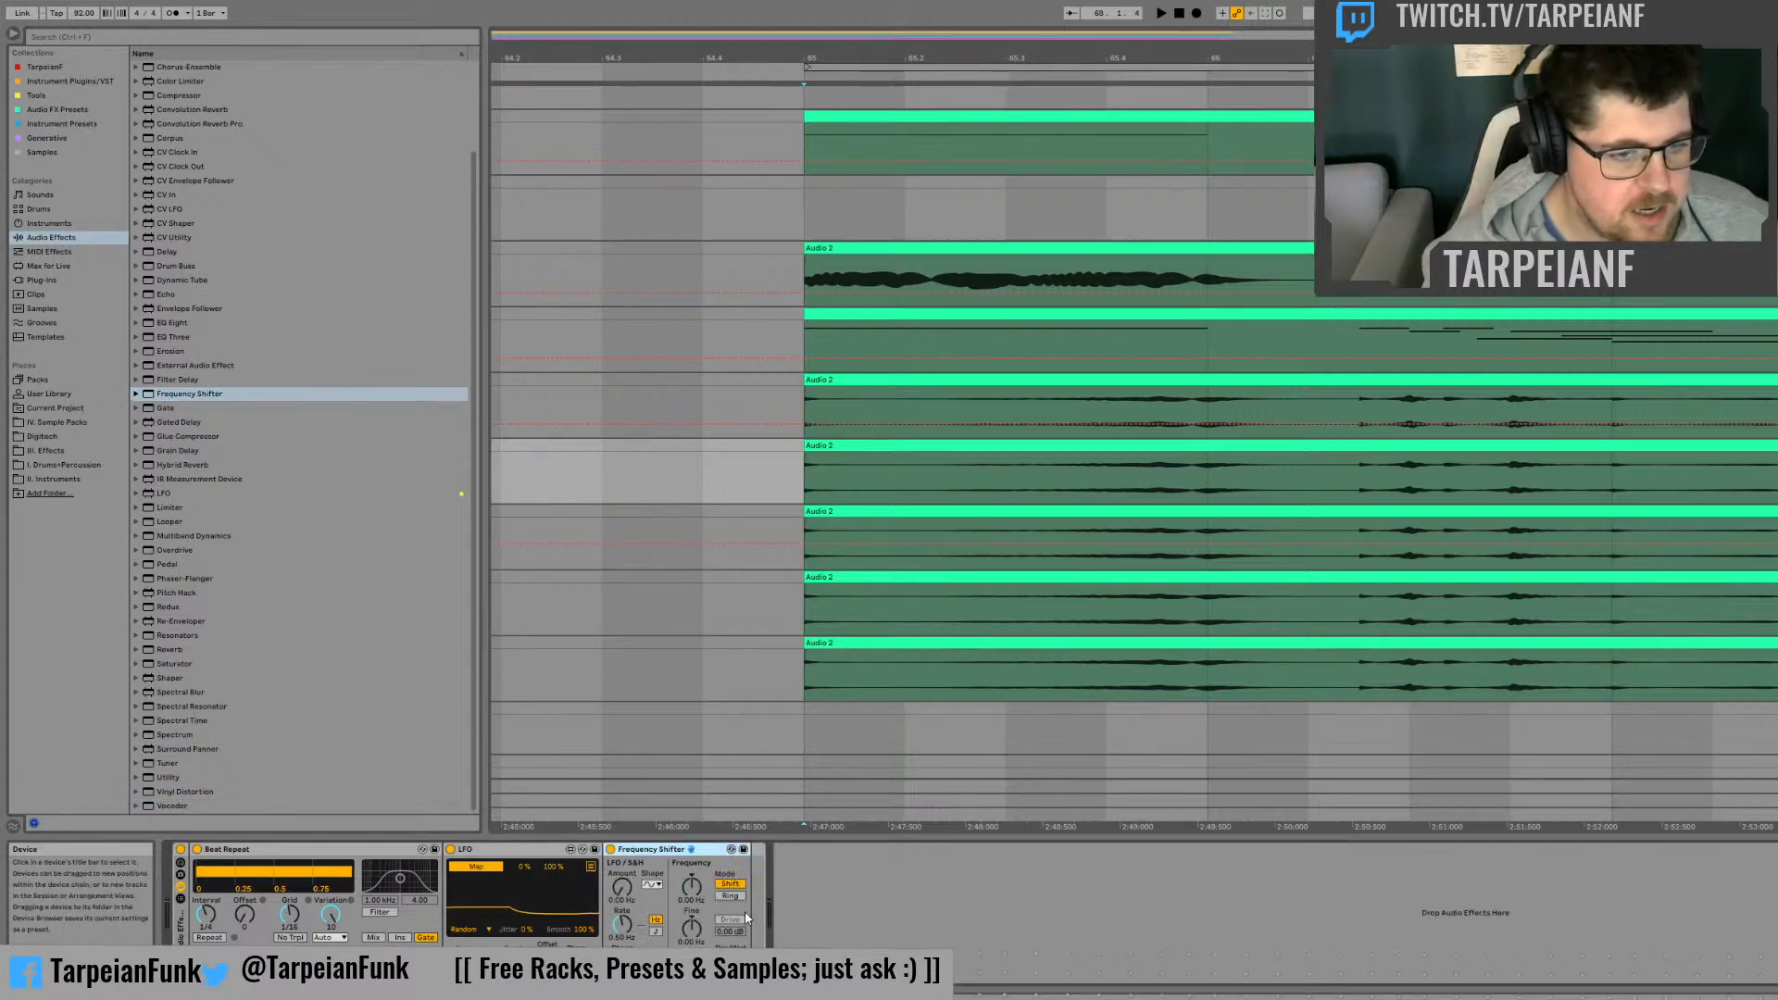
{"action": "left_click", "coordinate": [730, 896]}
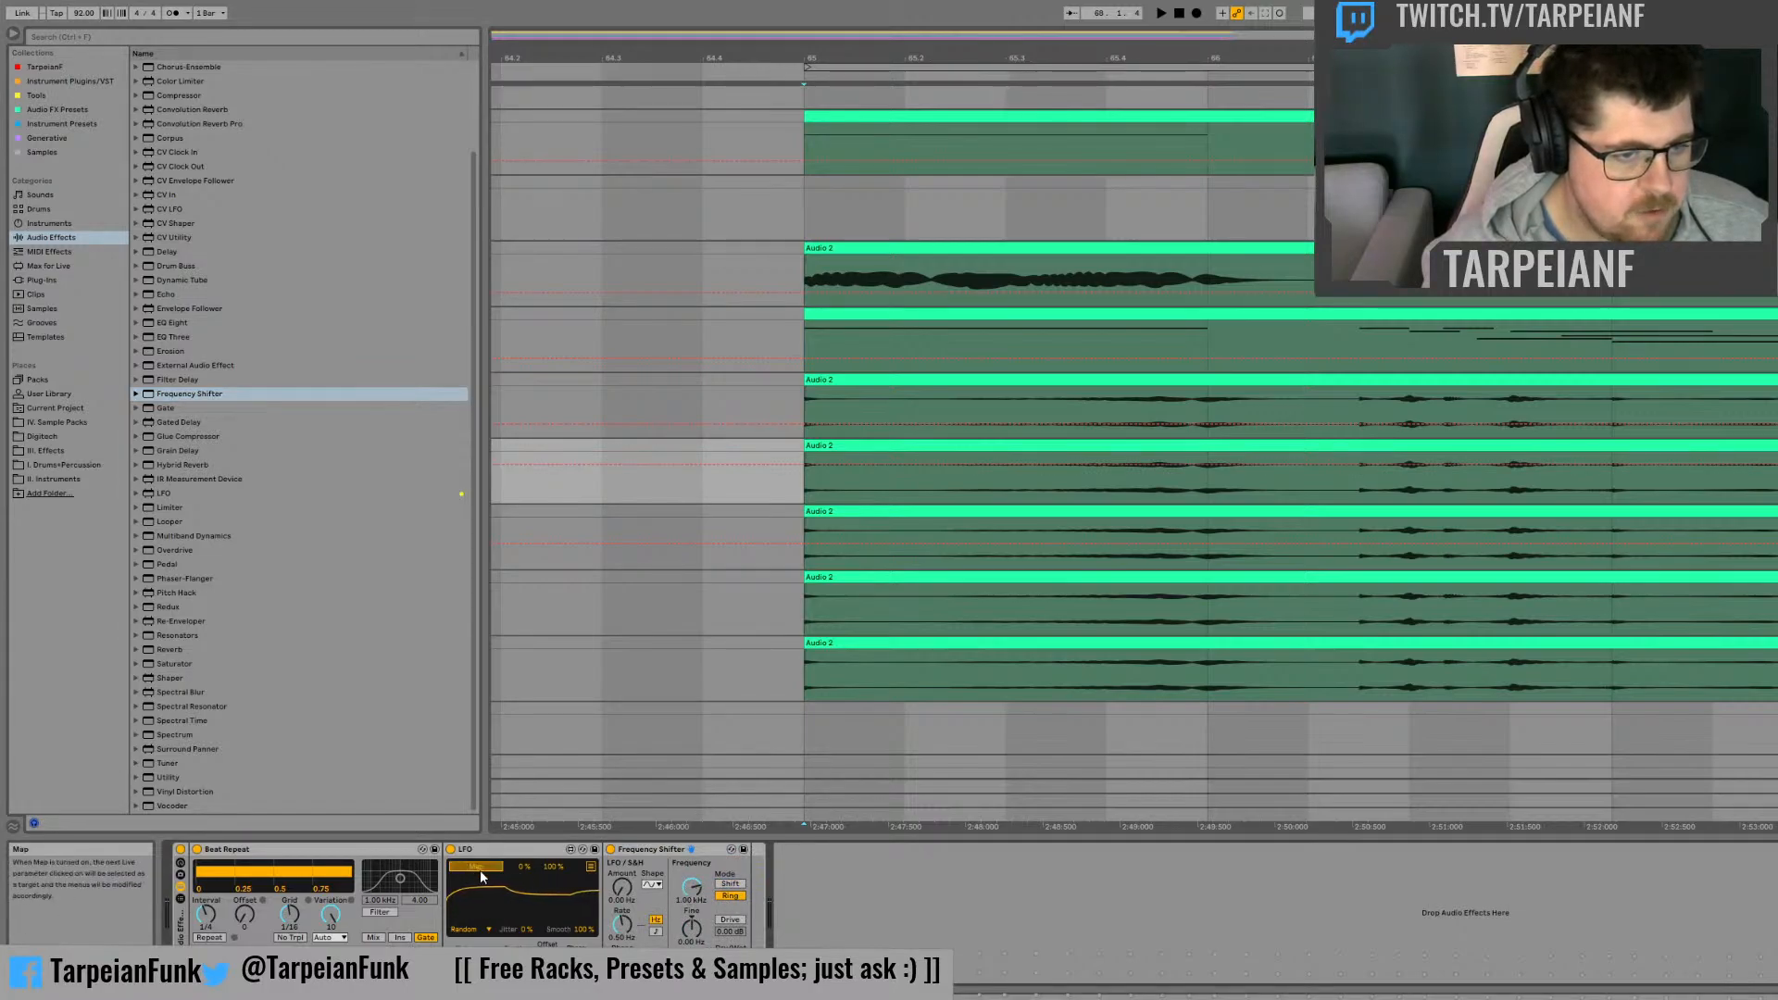
Step: Map the LFO to the Frequency Shifter's ring modulation frequency and listen to the second copy track
{"action": "left_click", "coordinate": [685, 898]}
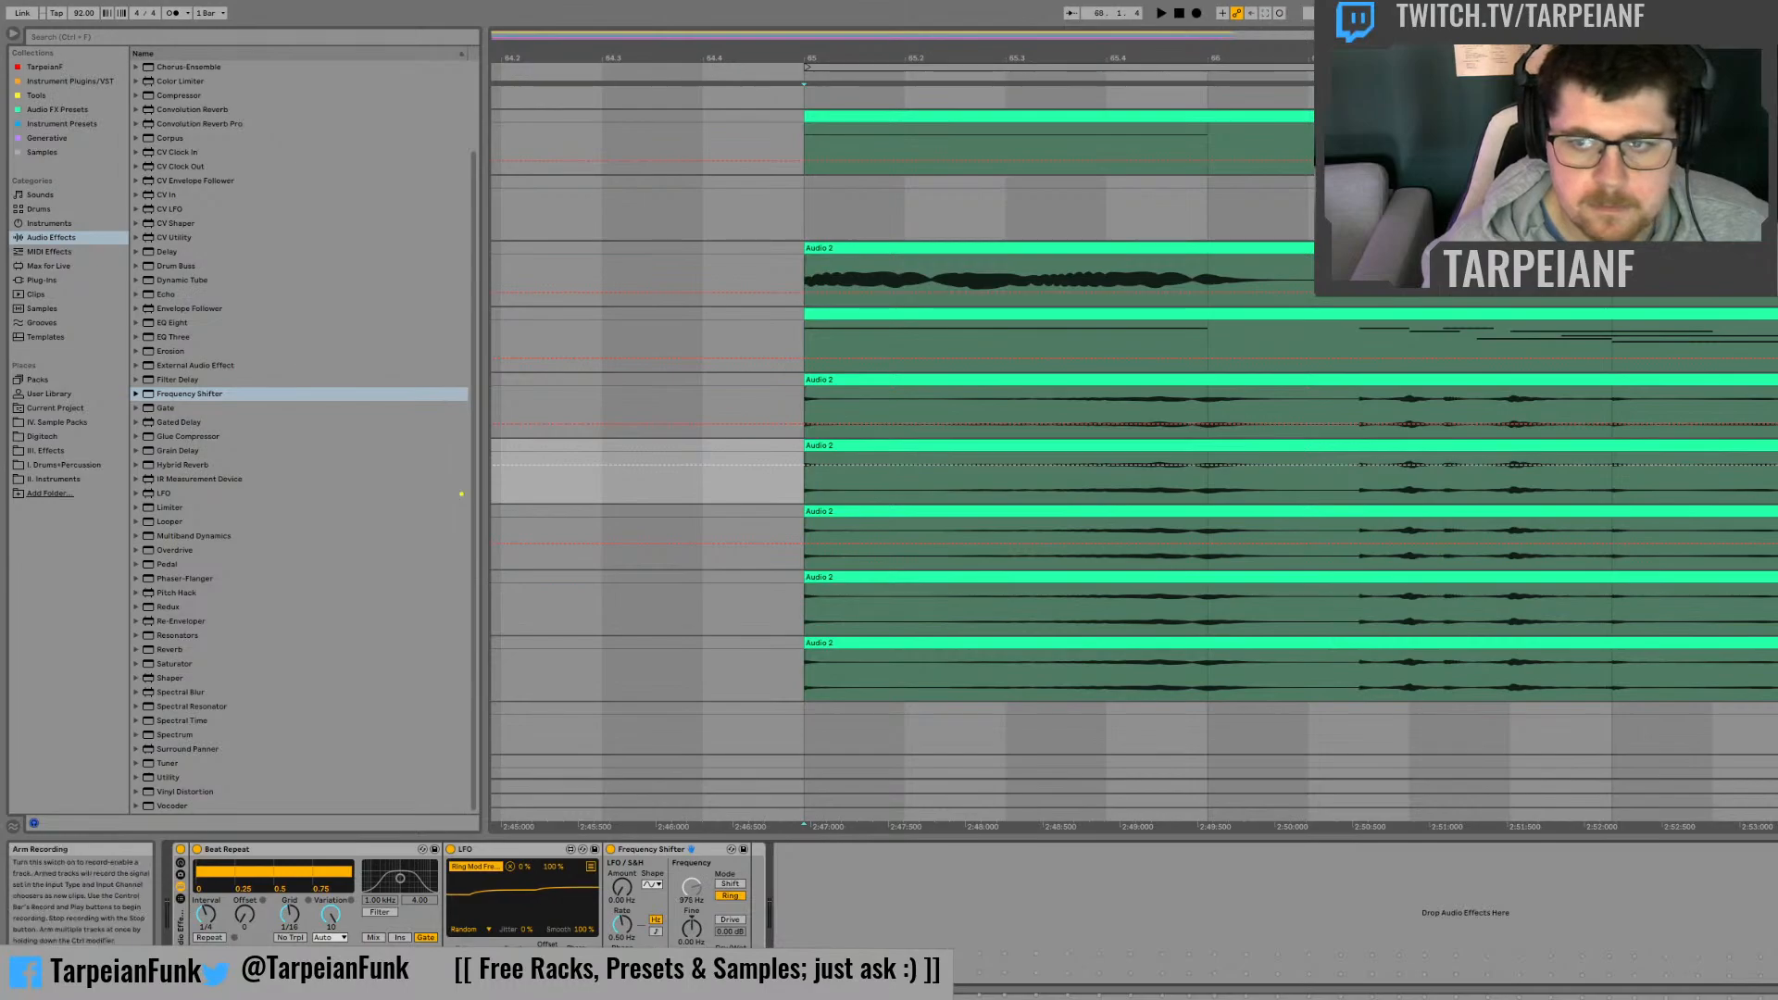
{"action": "left_click", "coordinate": [1774, 406]}
{"action": "key", "text": "space"}
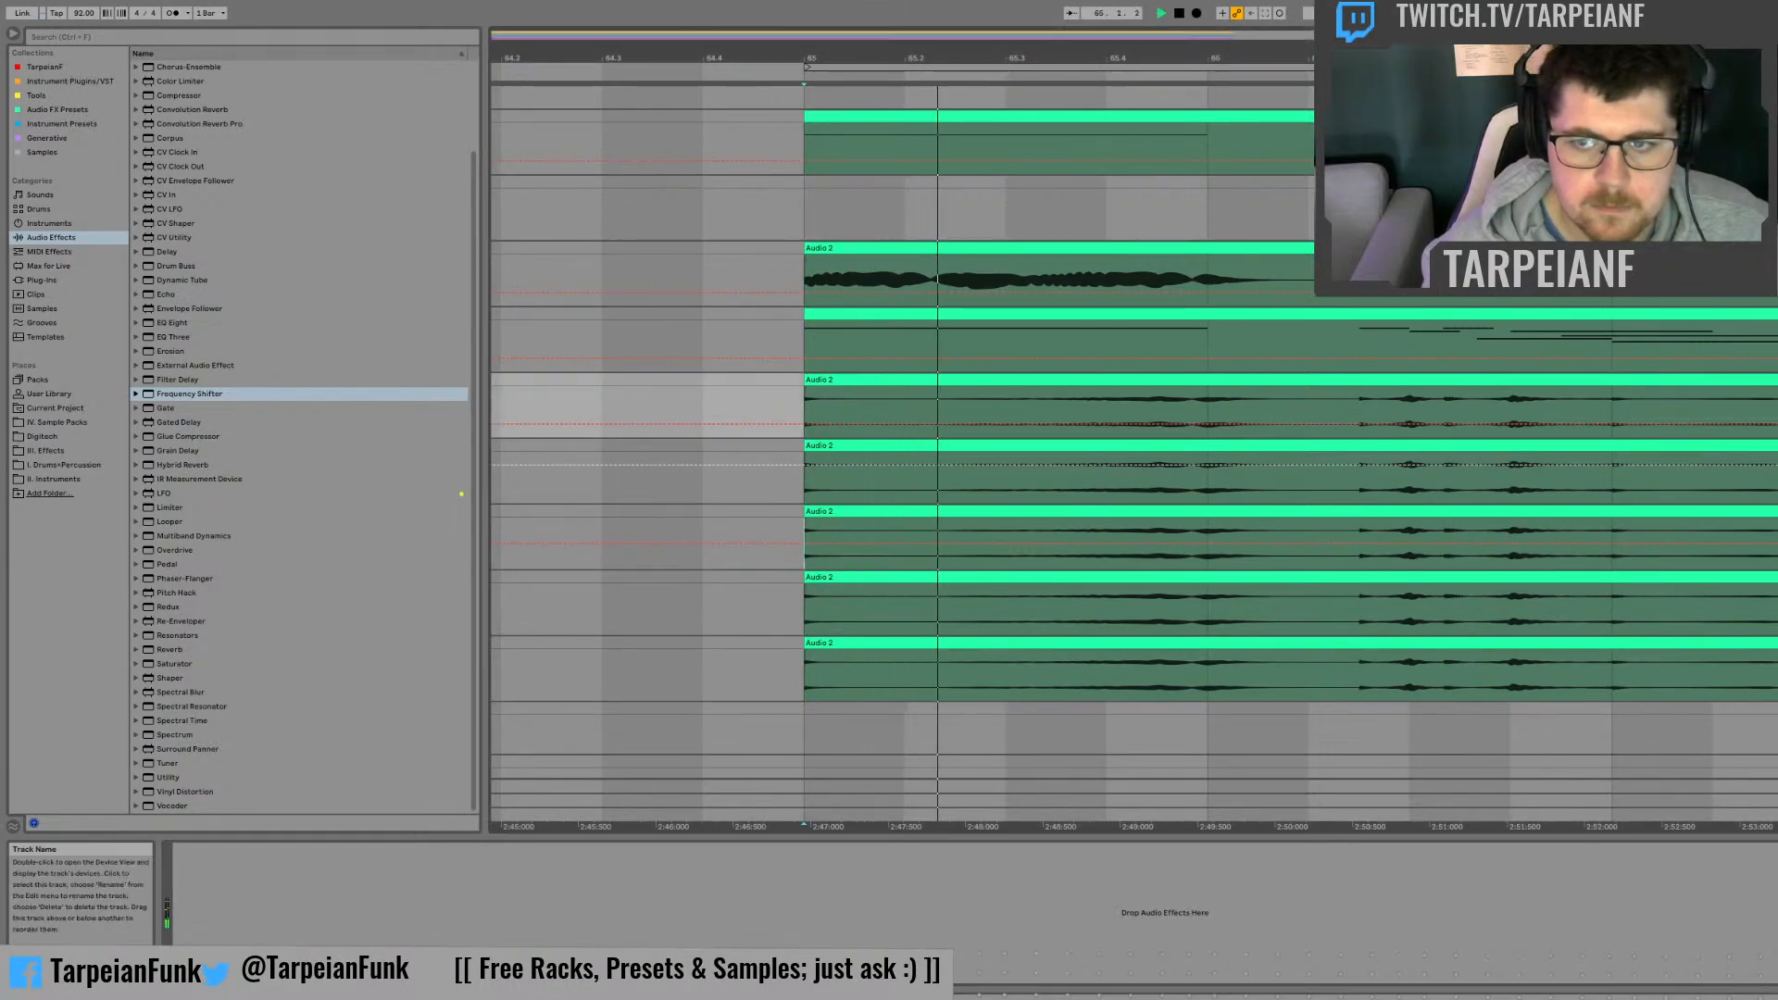
{"action": "left_click", "coordinate": [1773, 445]}
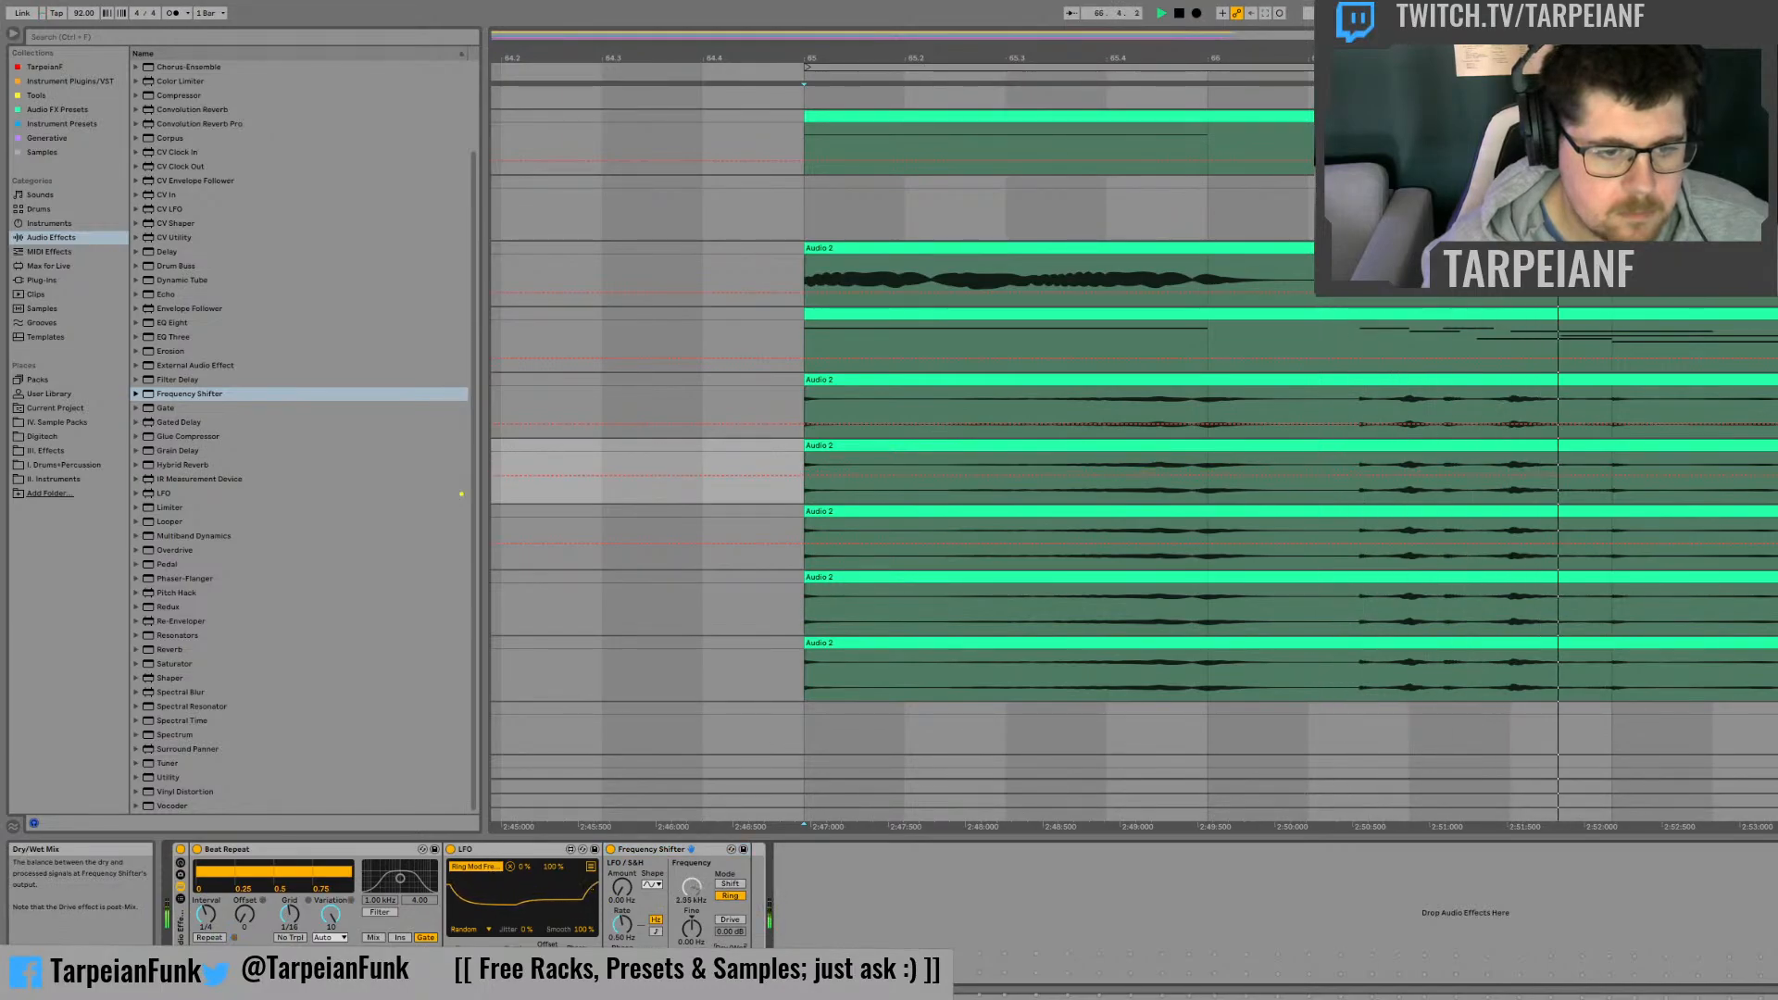
Step: Set the Frequency Shifter's LFO amount to about 114 Hz and listen to the second copy track
{"action": "left_click_drag", "start_coordinate": [623, 895], "coordinate": [623, 886]}
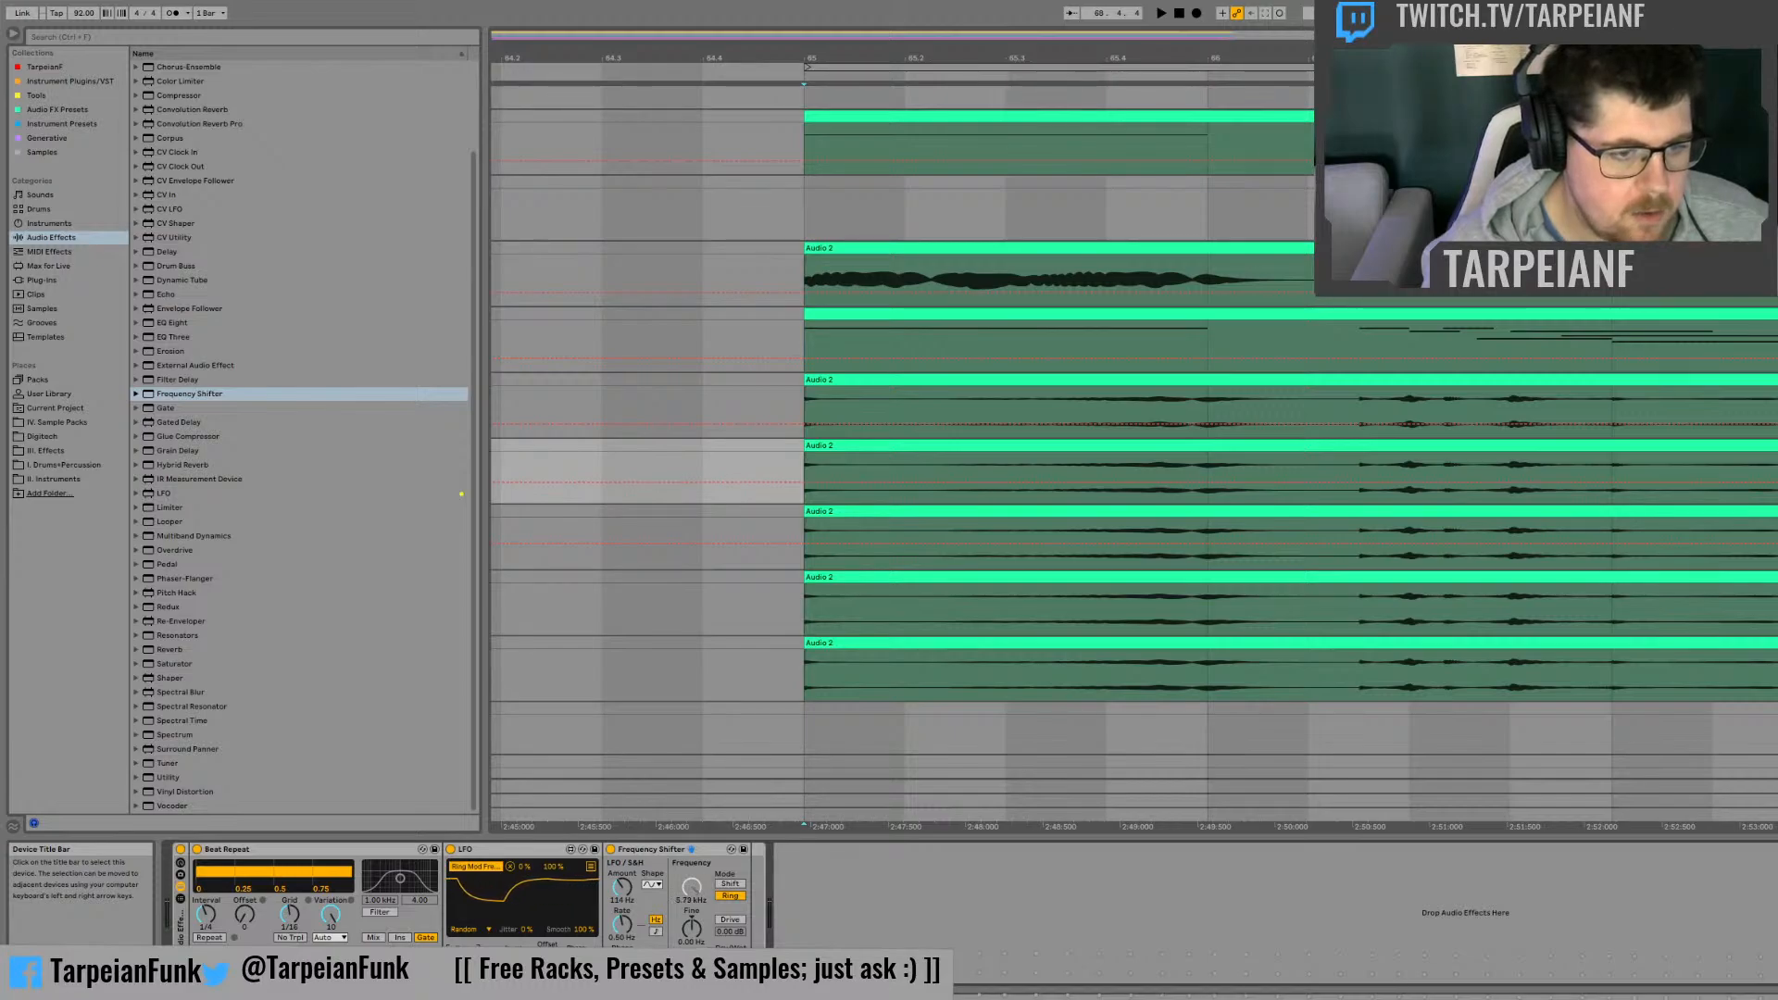
{"action": "key", "text": "space"}
{"action": "key", "text": "space"}
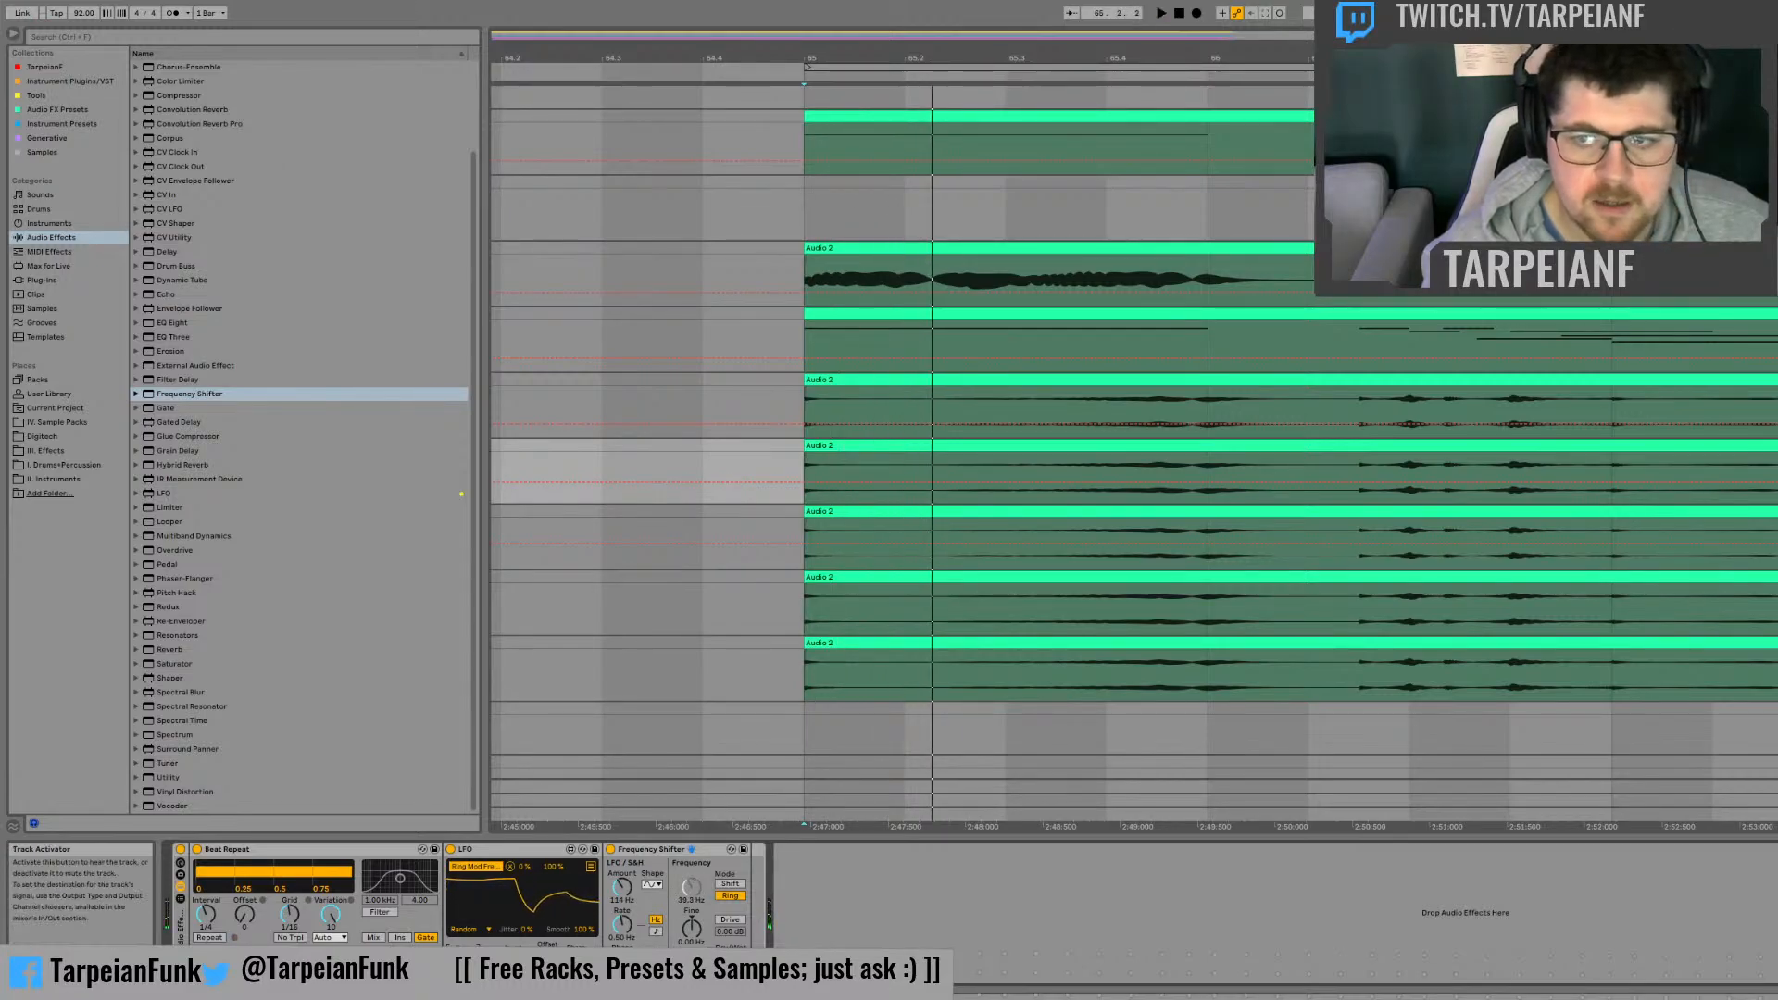
{"action": "key", "text": "space"}
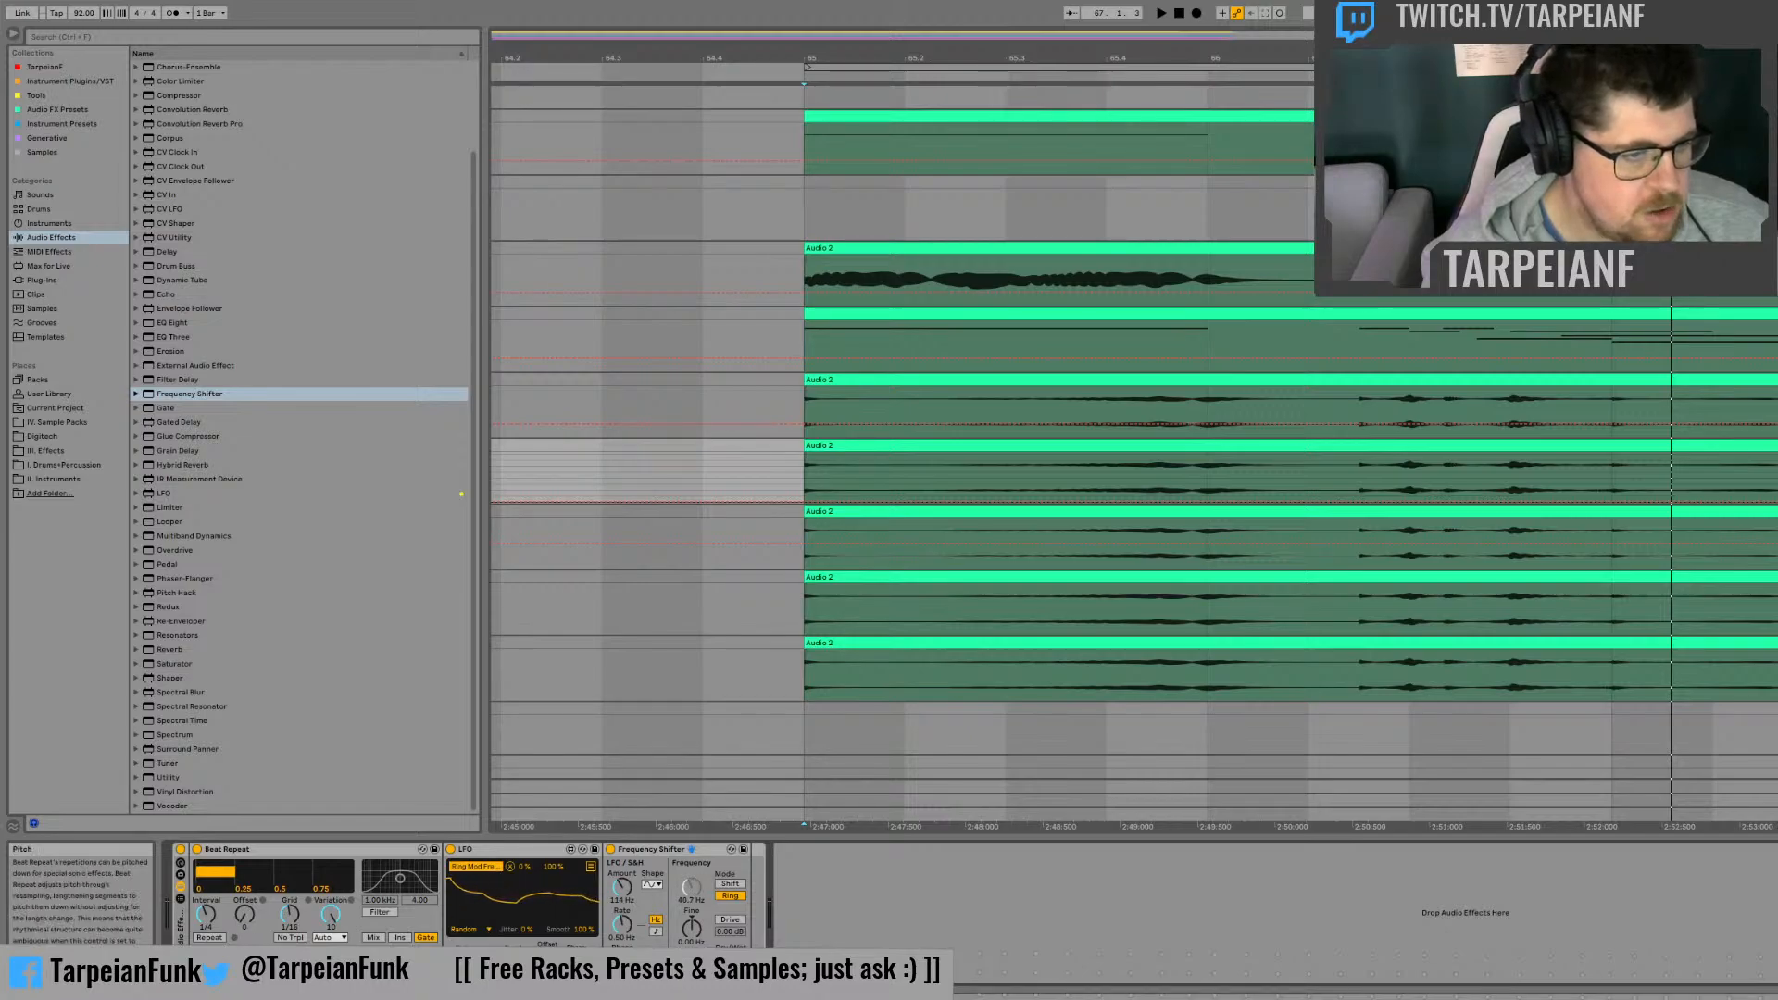
Step: Set the Beat Repeat interval to 1/16 and offset to 4/16 on the second copy track, and listen
{"action": "left_click_drag", "start_coordinate": [244, 915], "coordinate": [206, 936]}
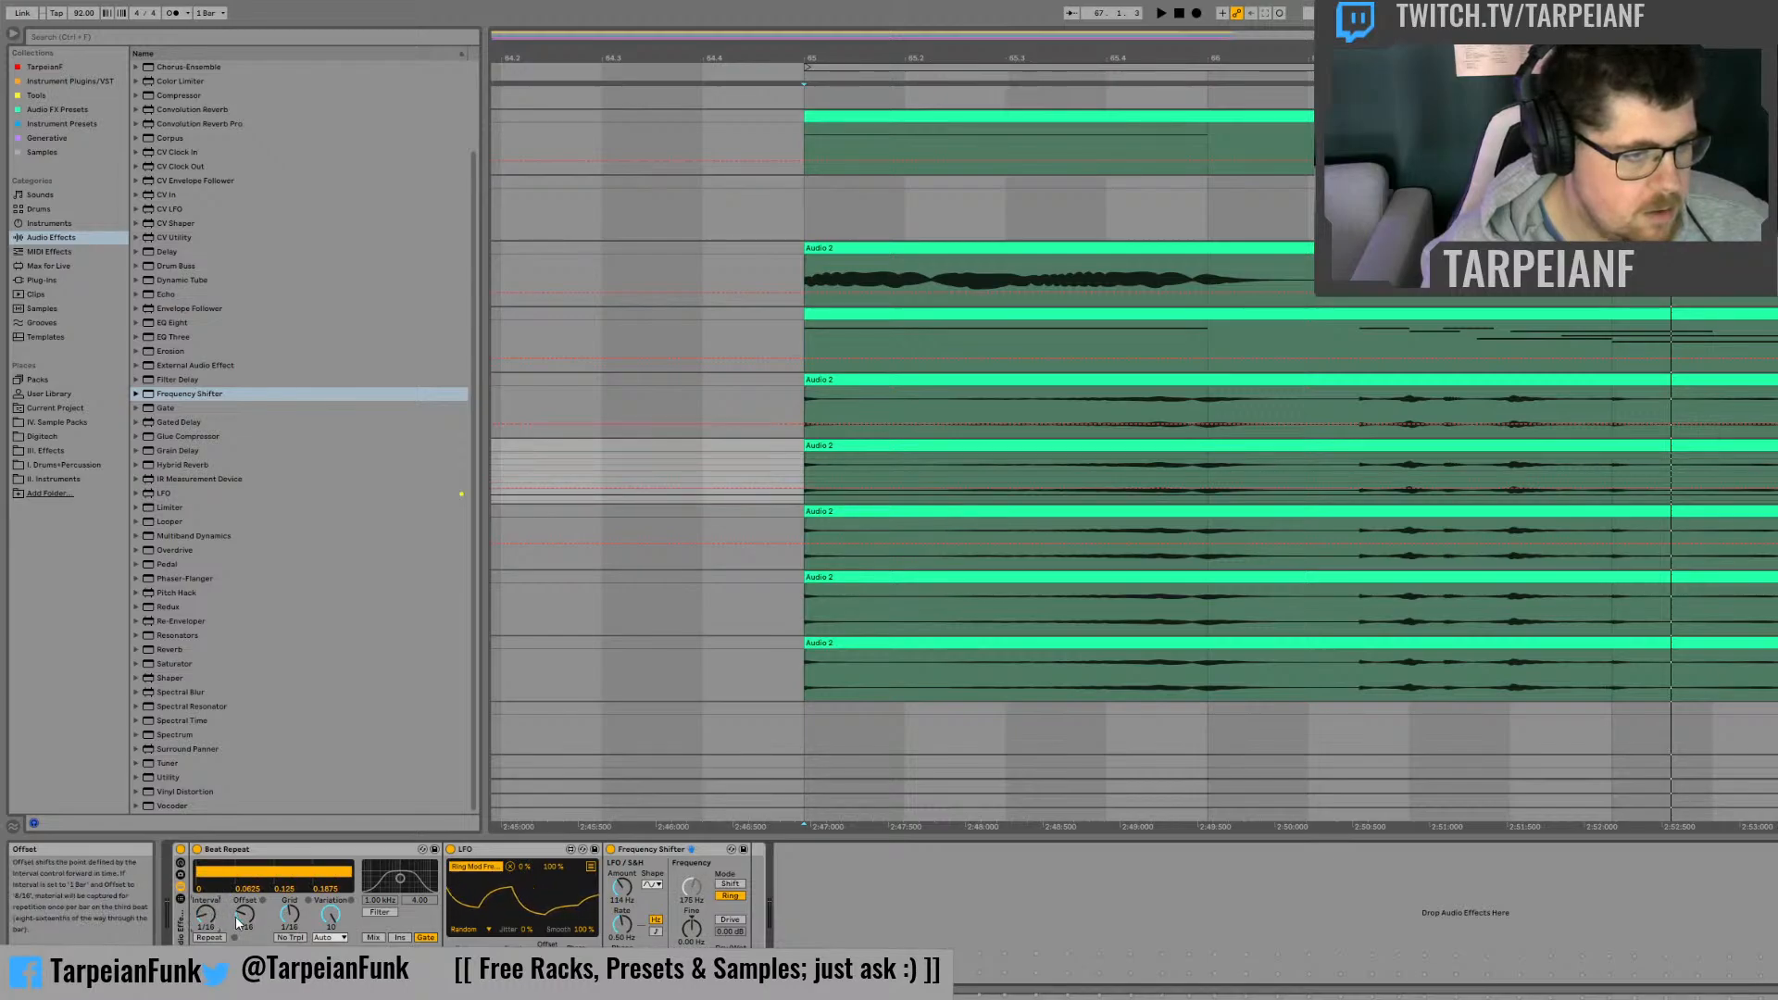
{"action": "key", "text": "space"}
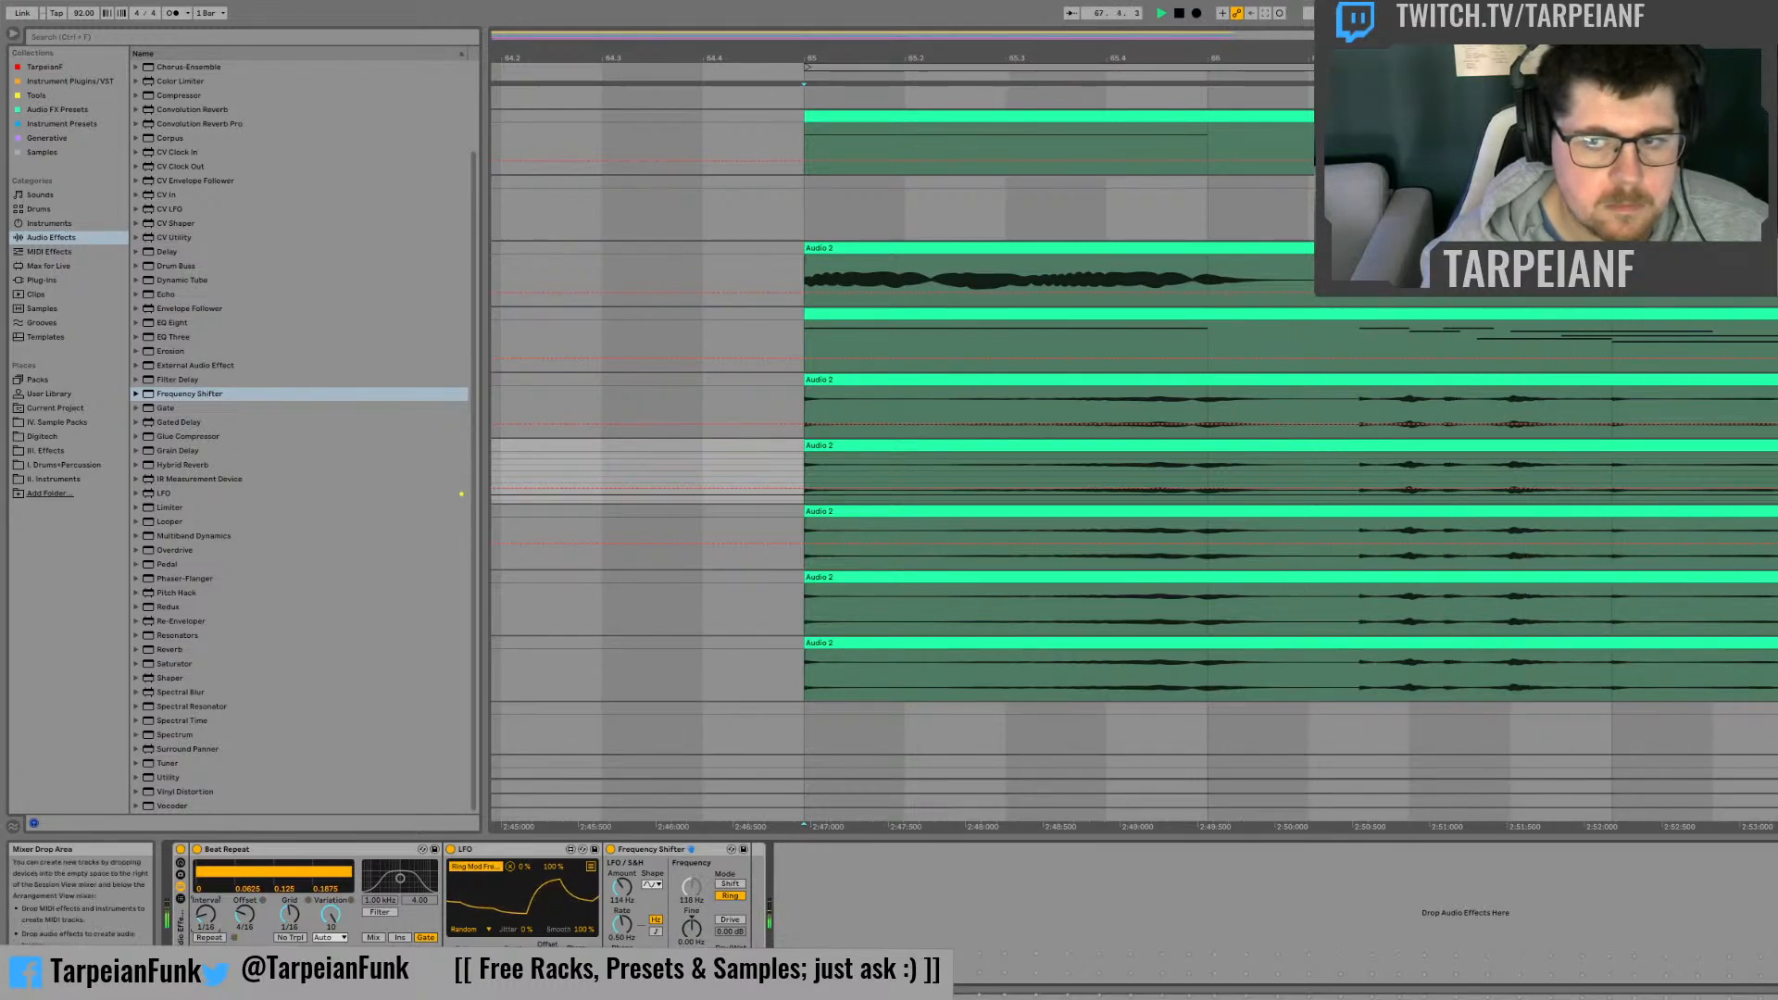
{"action": "key", "text": "space"}
Step: Add an empty Audio Effect Rack to the fourth copy track and play the audio
{"action": "left_click", "coordinate": [1777, 578]}
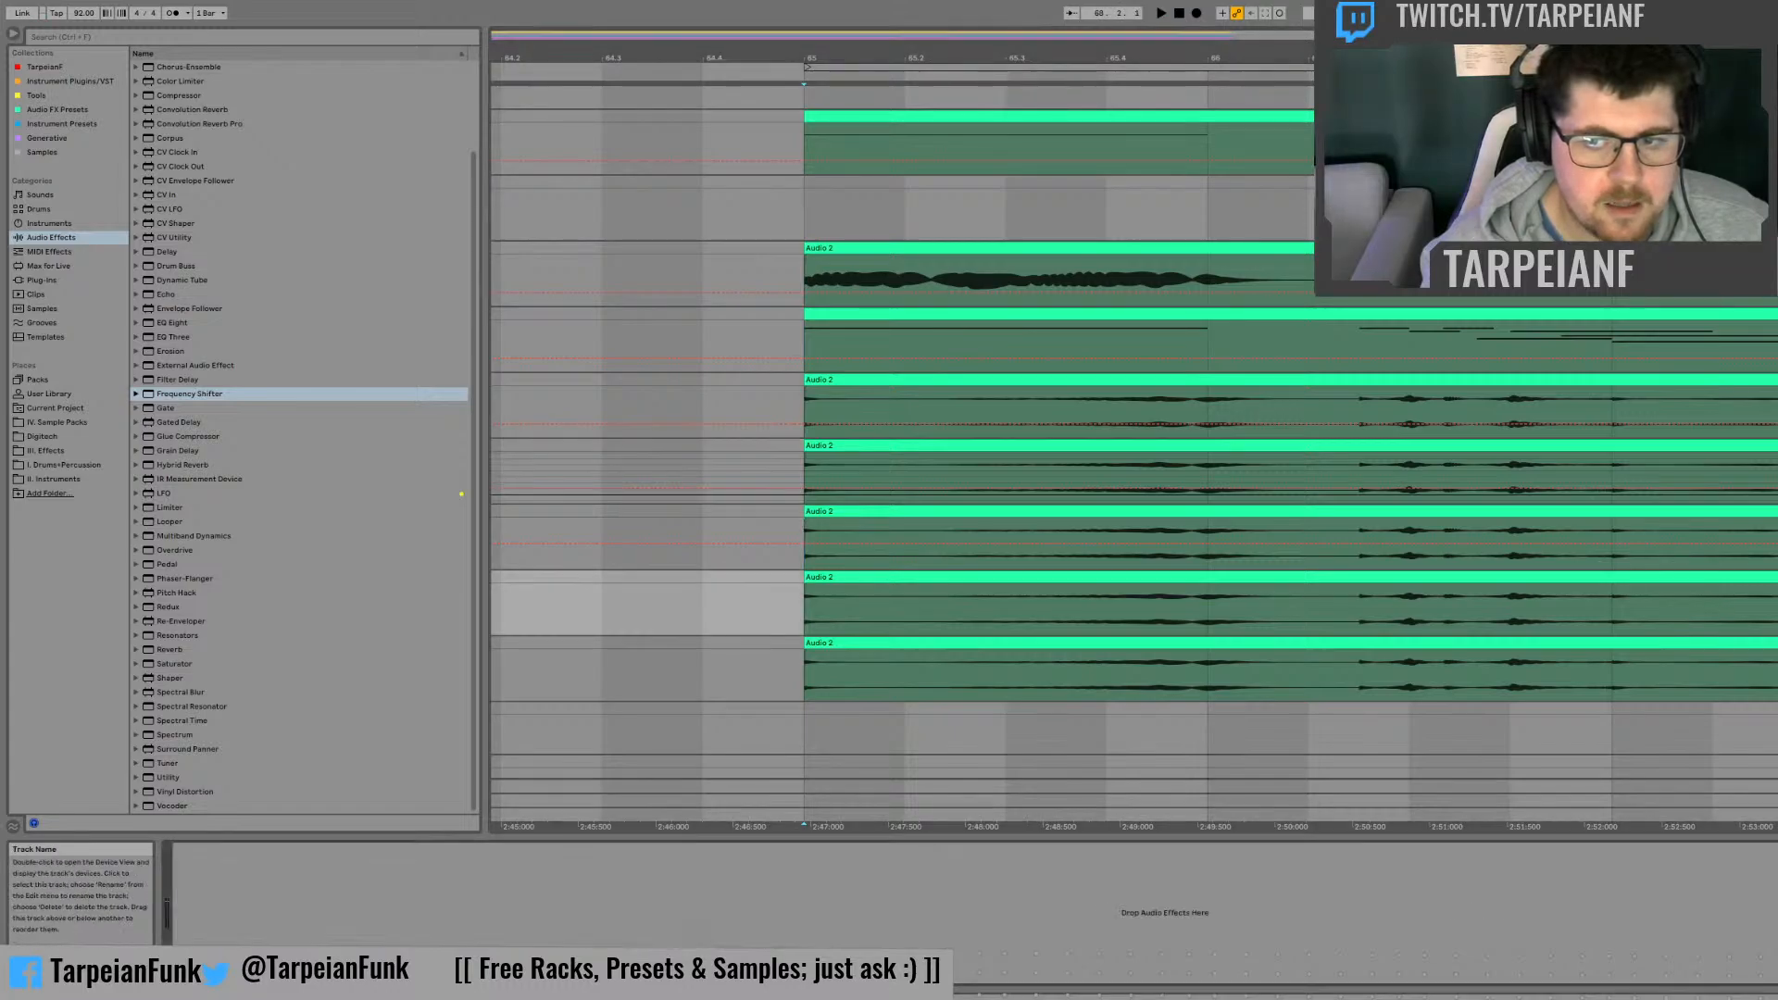
{"action": "scroll", "coordinate": [278, 372], "scroll_direction": "up", "scroll_amount": 3}
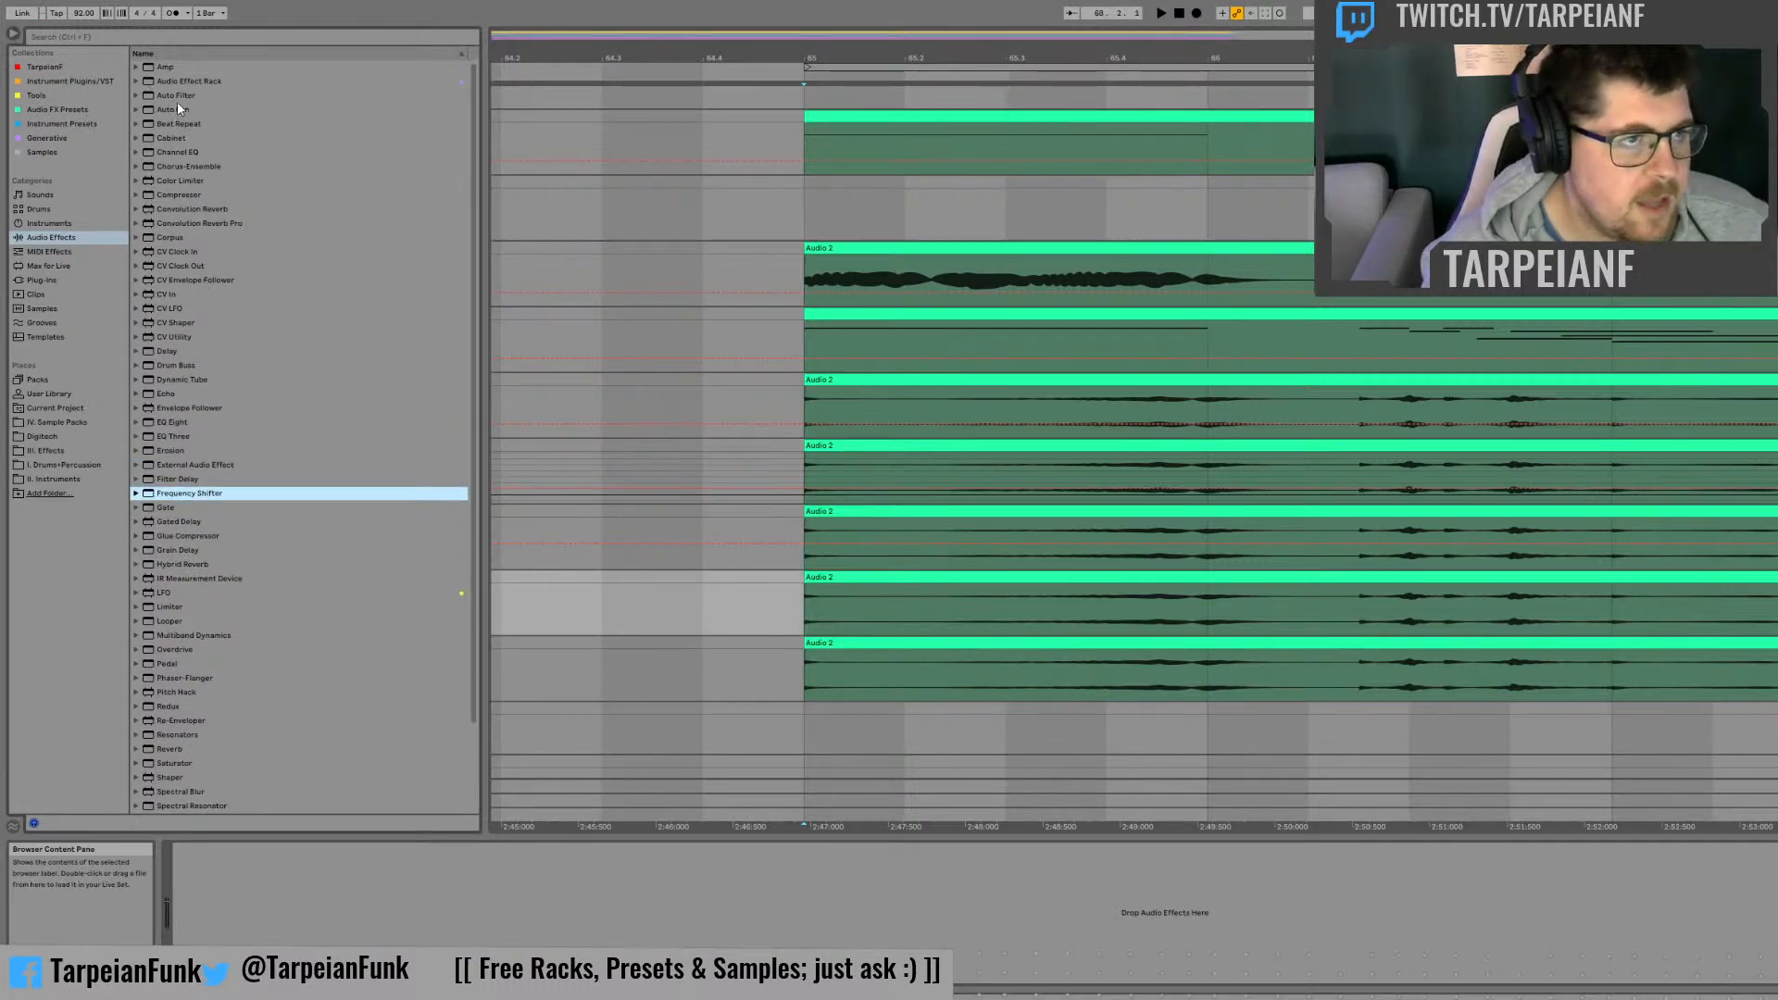
{"action": "left_click_drag", "start_coordinate": [182, 83], "coordinate": [196, 83]}
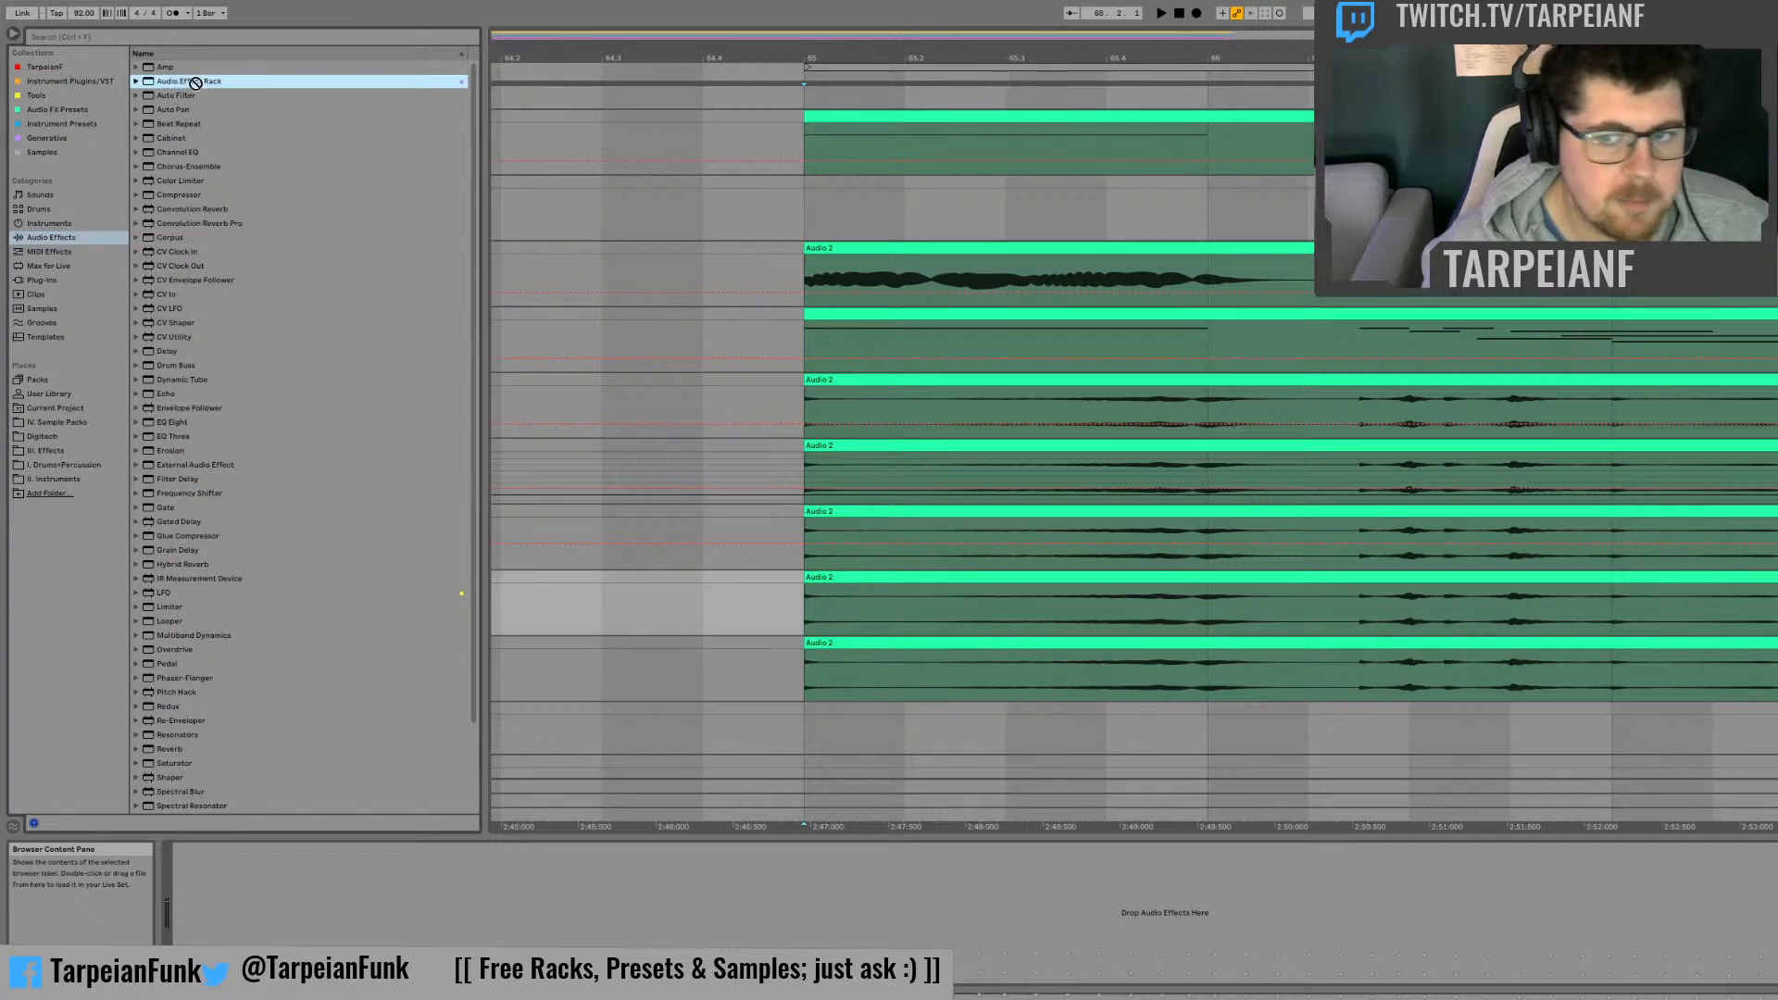
{"action": "left_click_drag", "start_coordinate": [1032, 579], "coordinate": [1032, 579]}
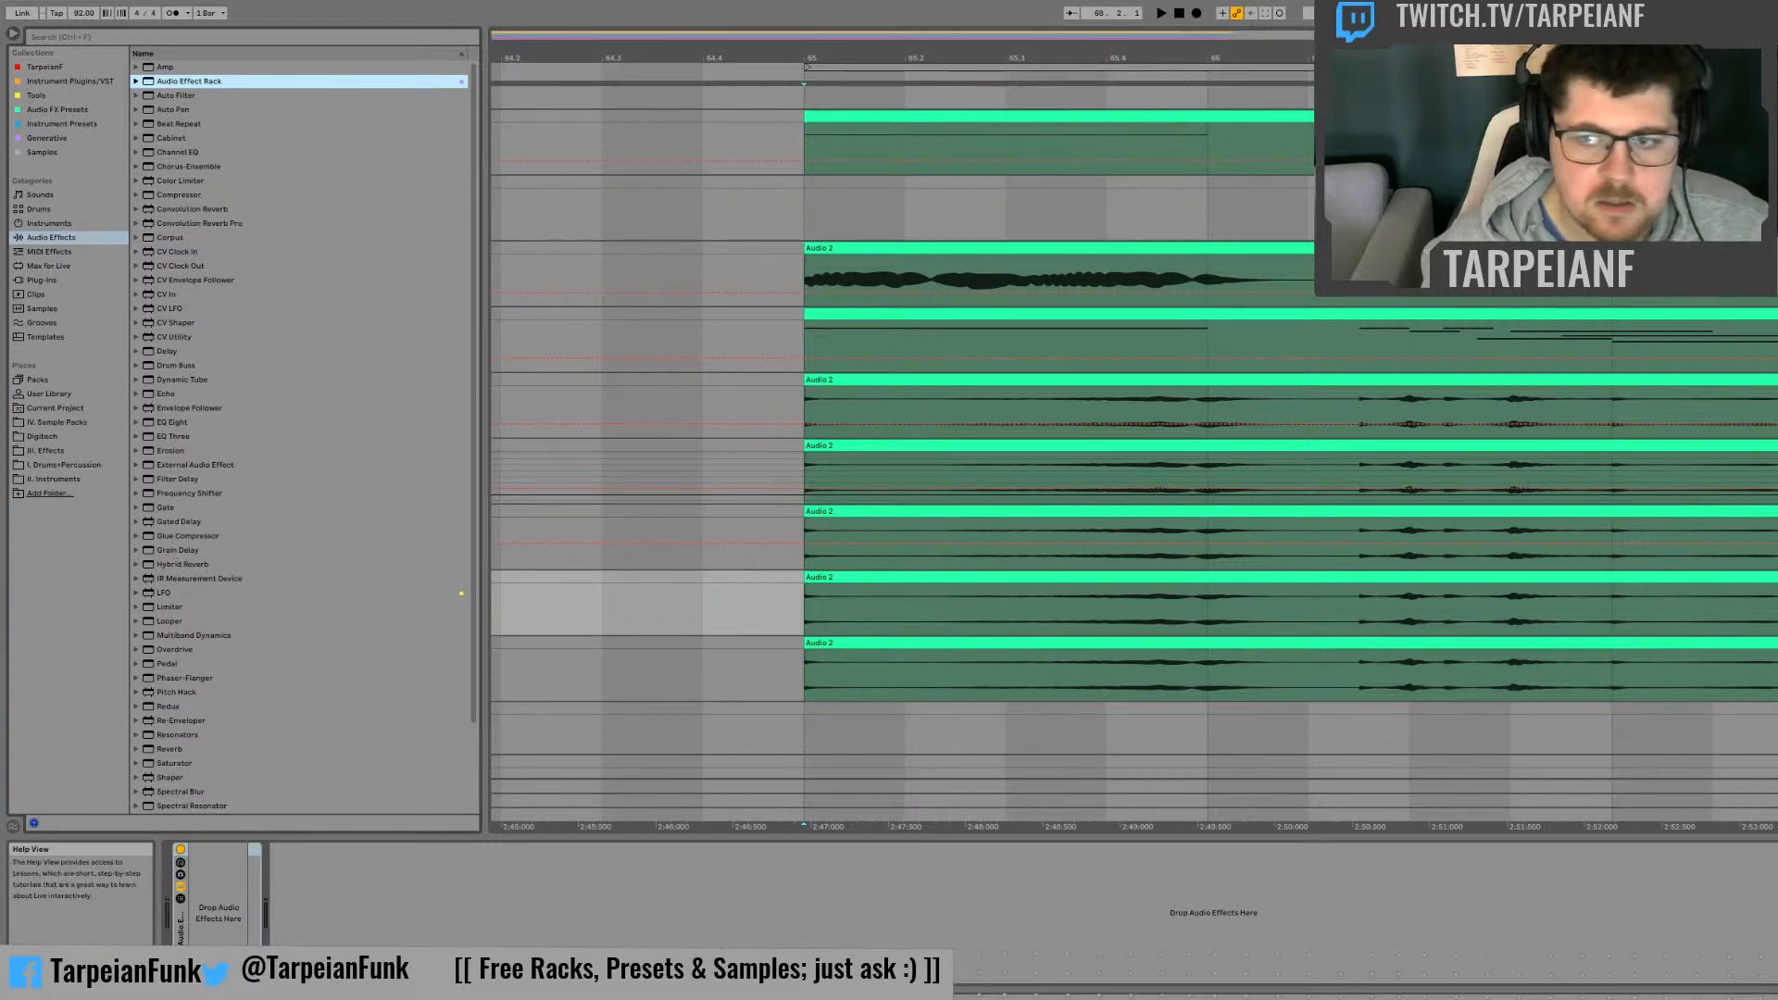
{"action": "key", "text": "space"}
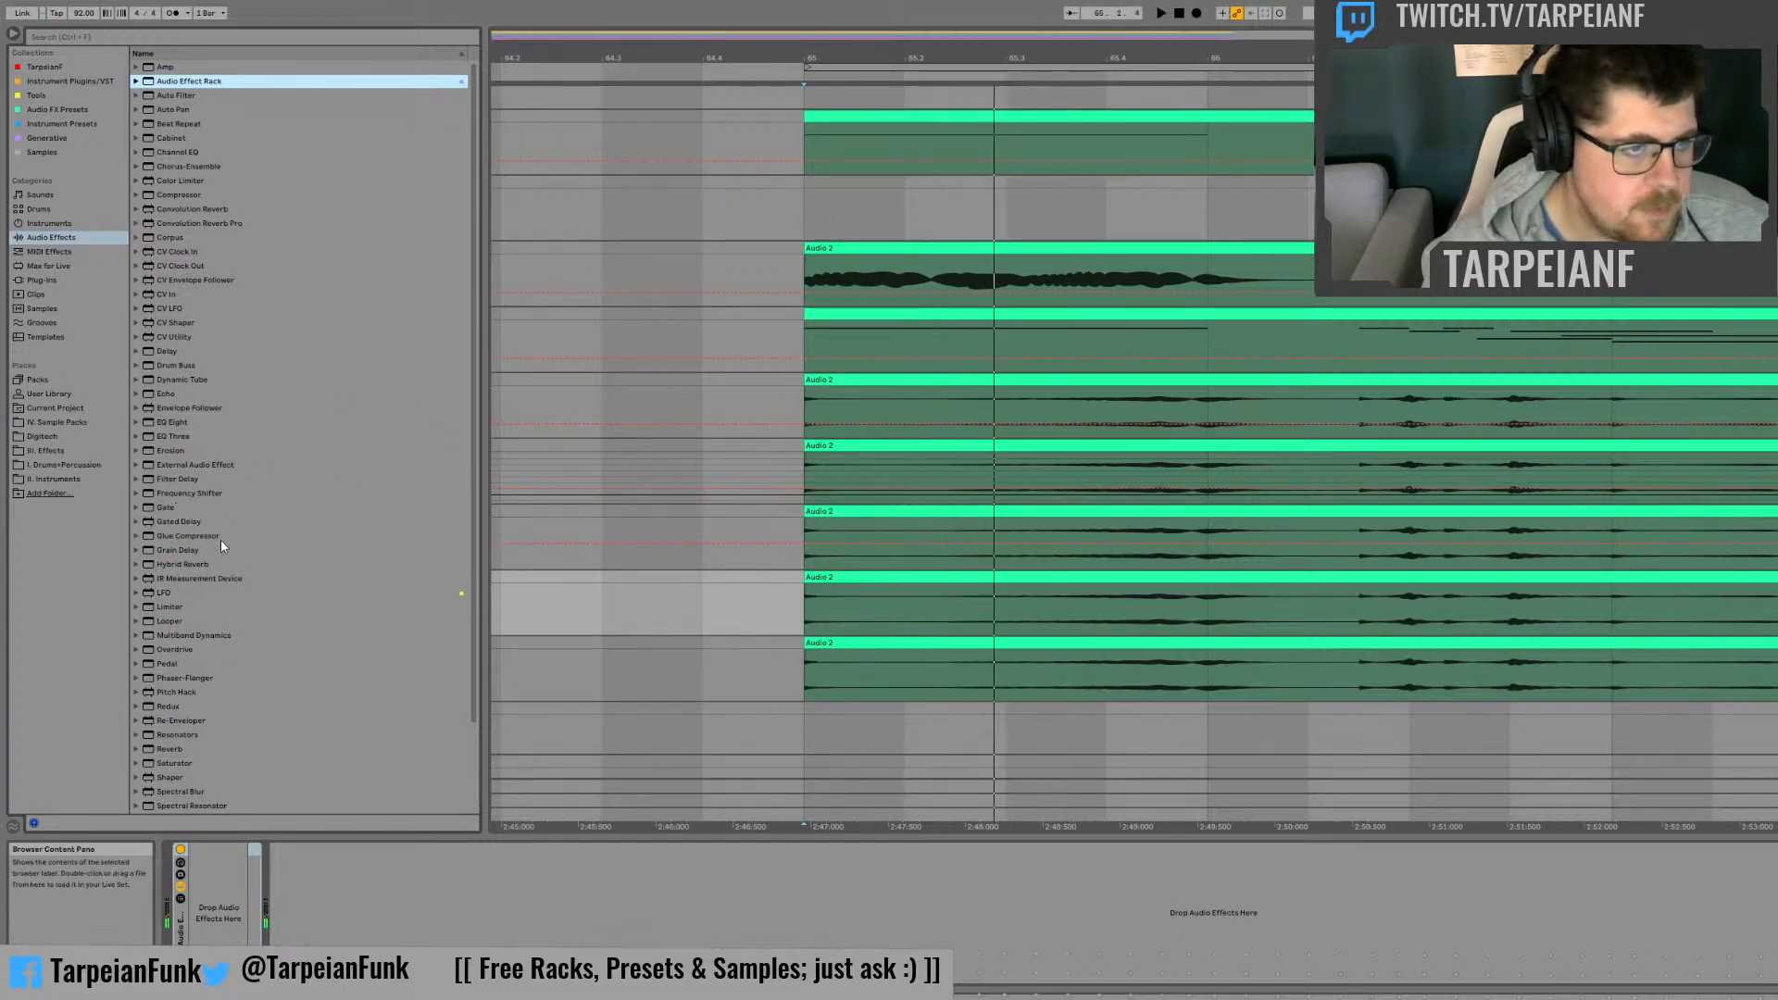
Step: Insert an Auto Pan followed by an LFO inside the fourth copy track's empty effect rack
{"action": "left_click", "coordinate": [206, 95]}
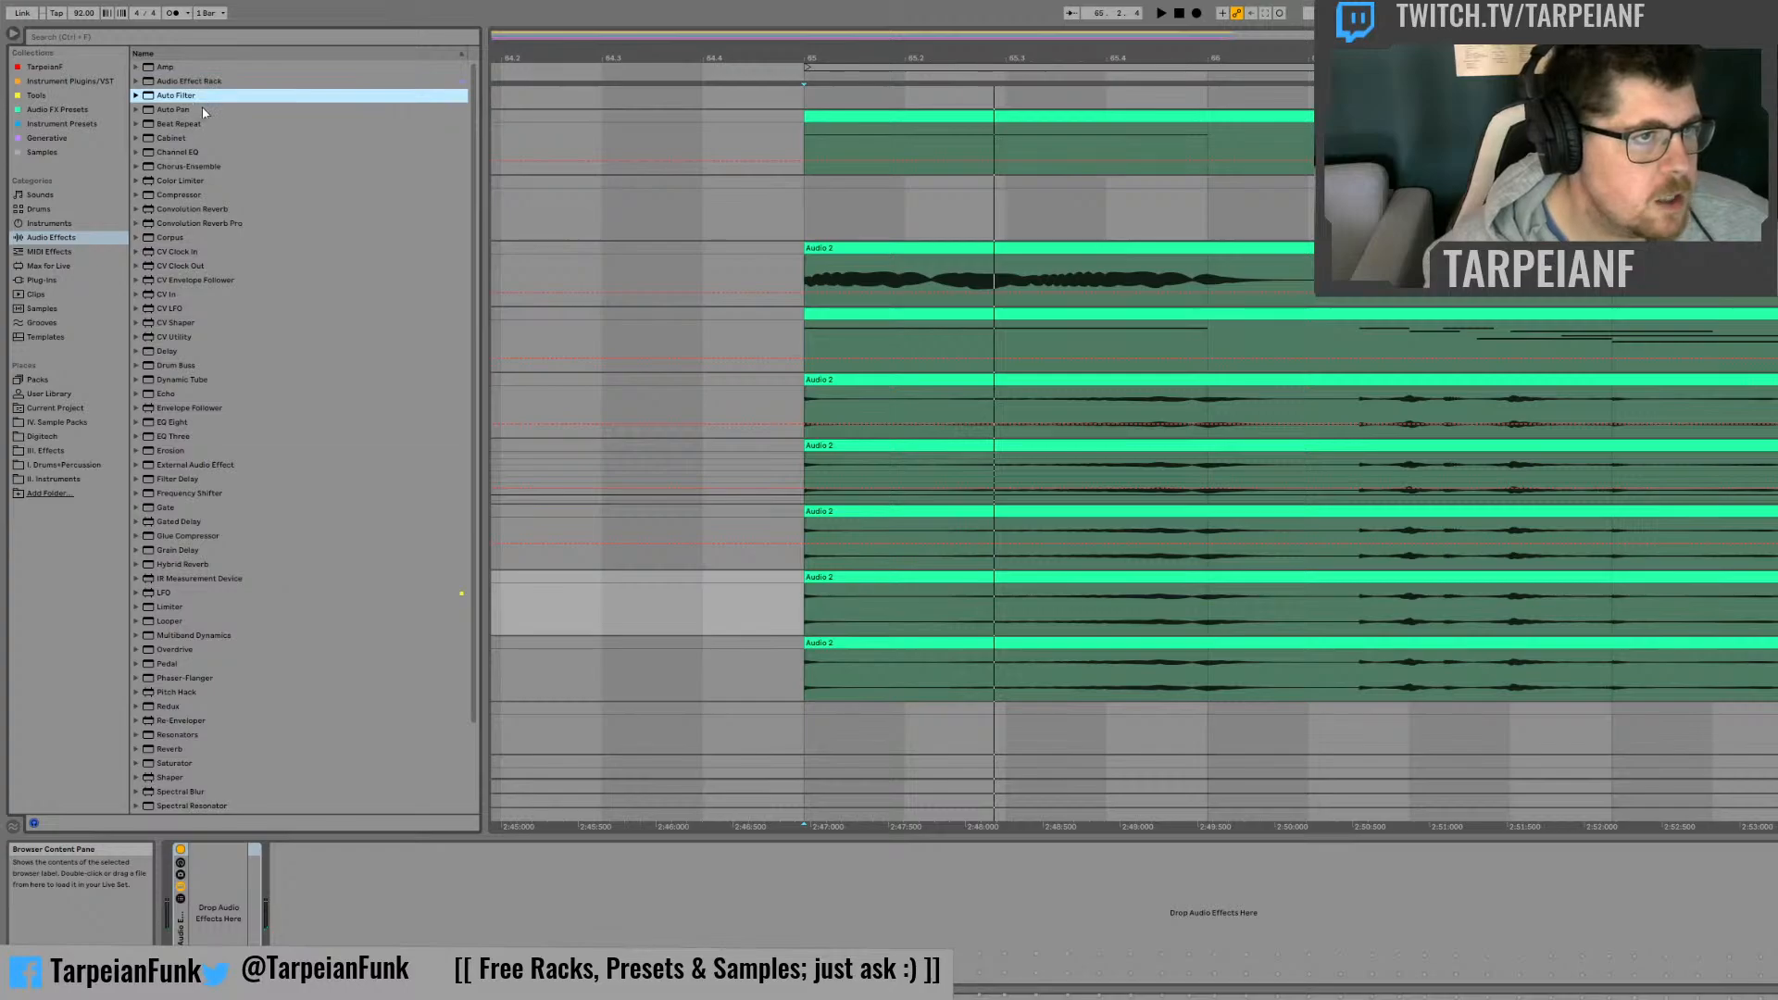
{"action": "left_click", "coordinate": [204, 123]}
{"action": "left_click", "coordinate": [185, 109]}
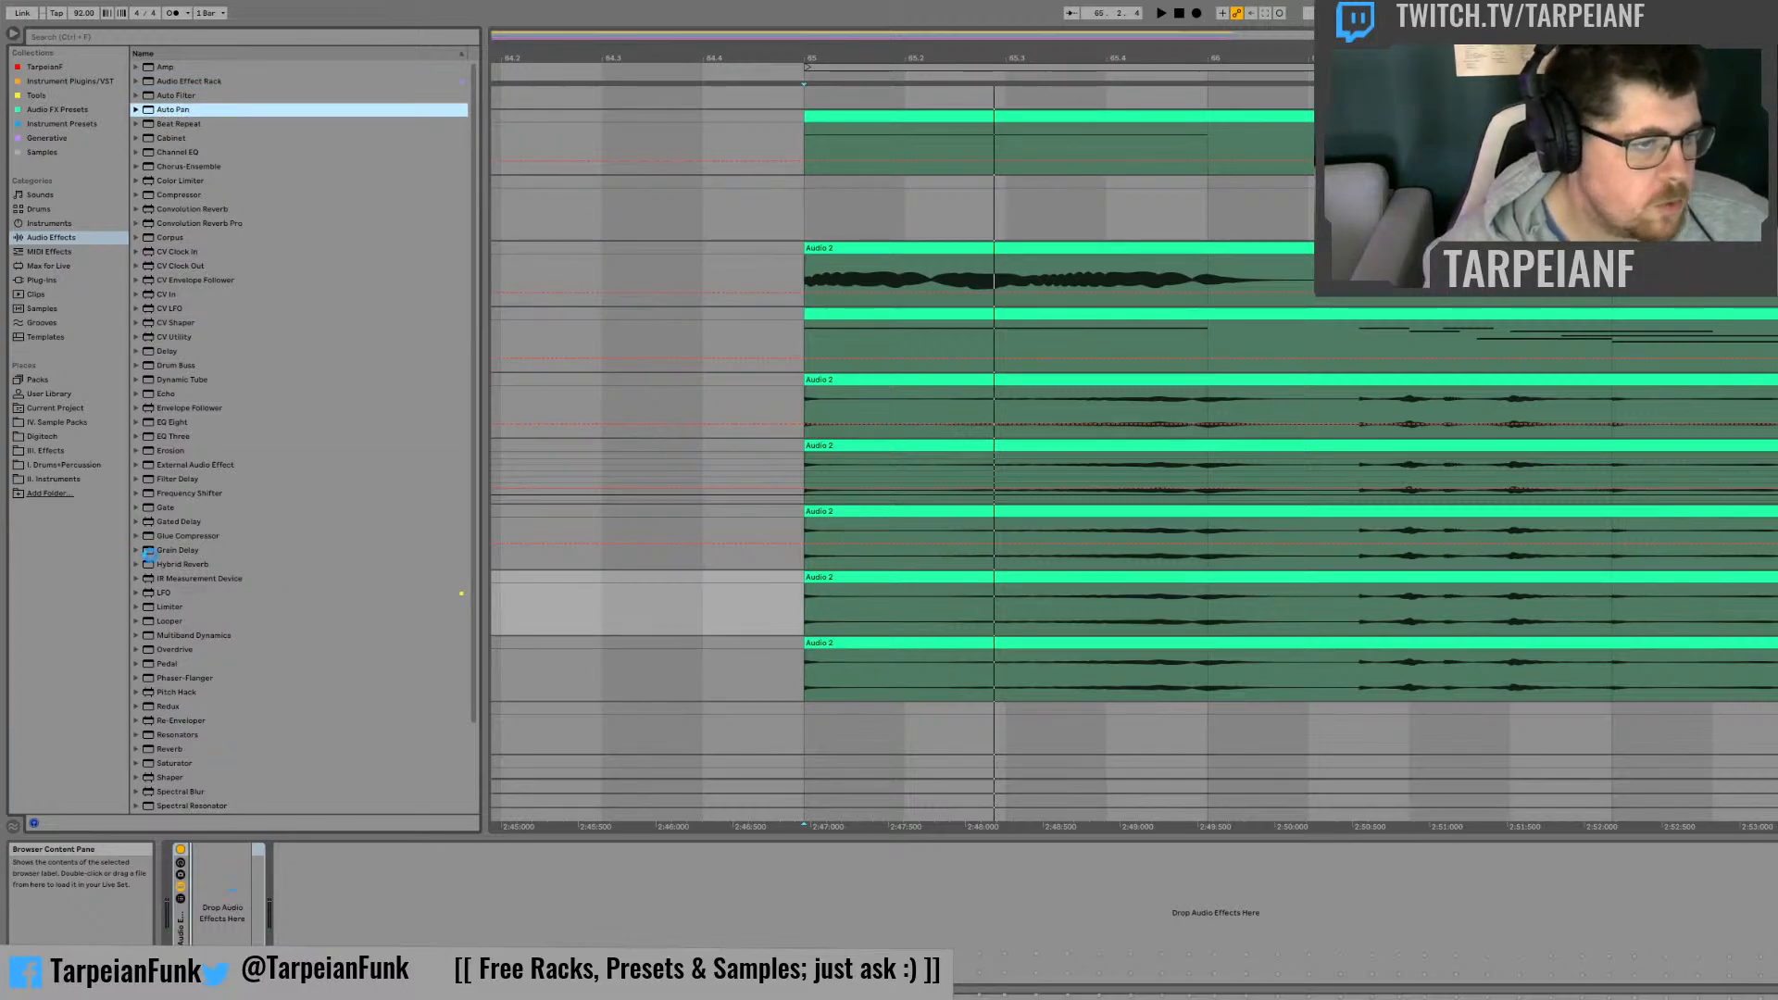
{"action": "left_click", "coordinate": [160, 594]}
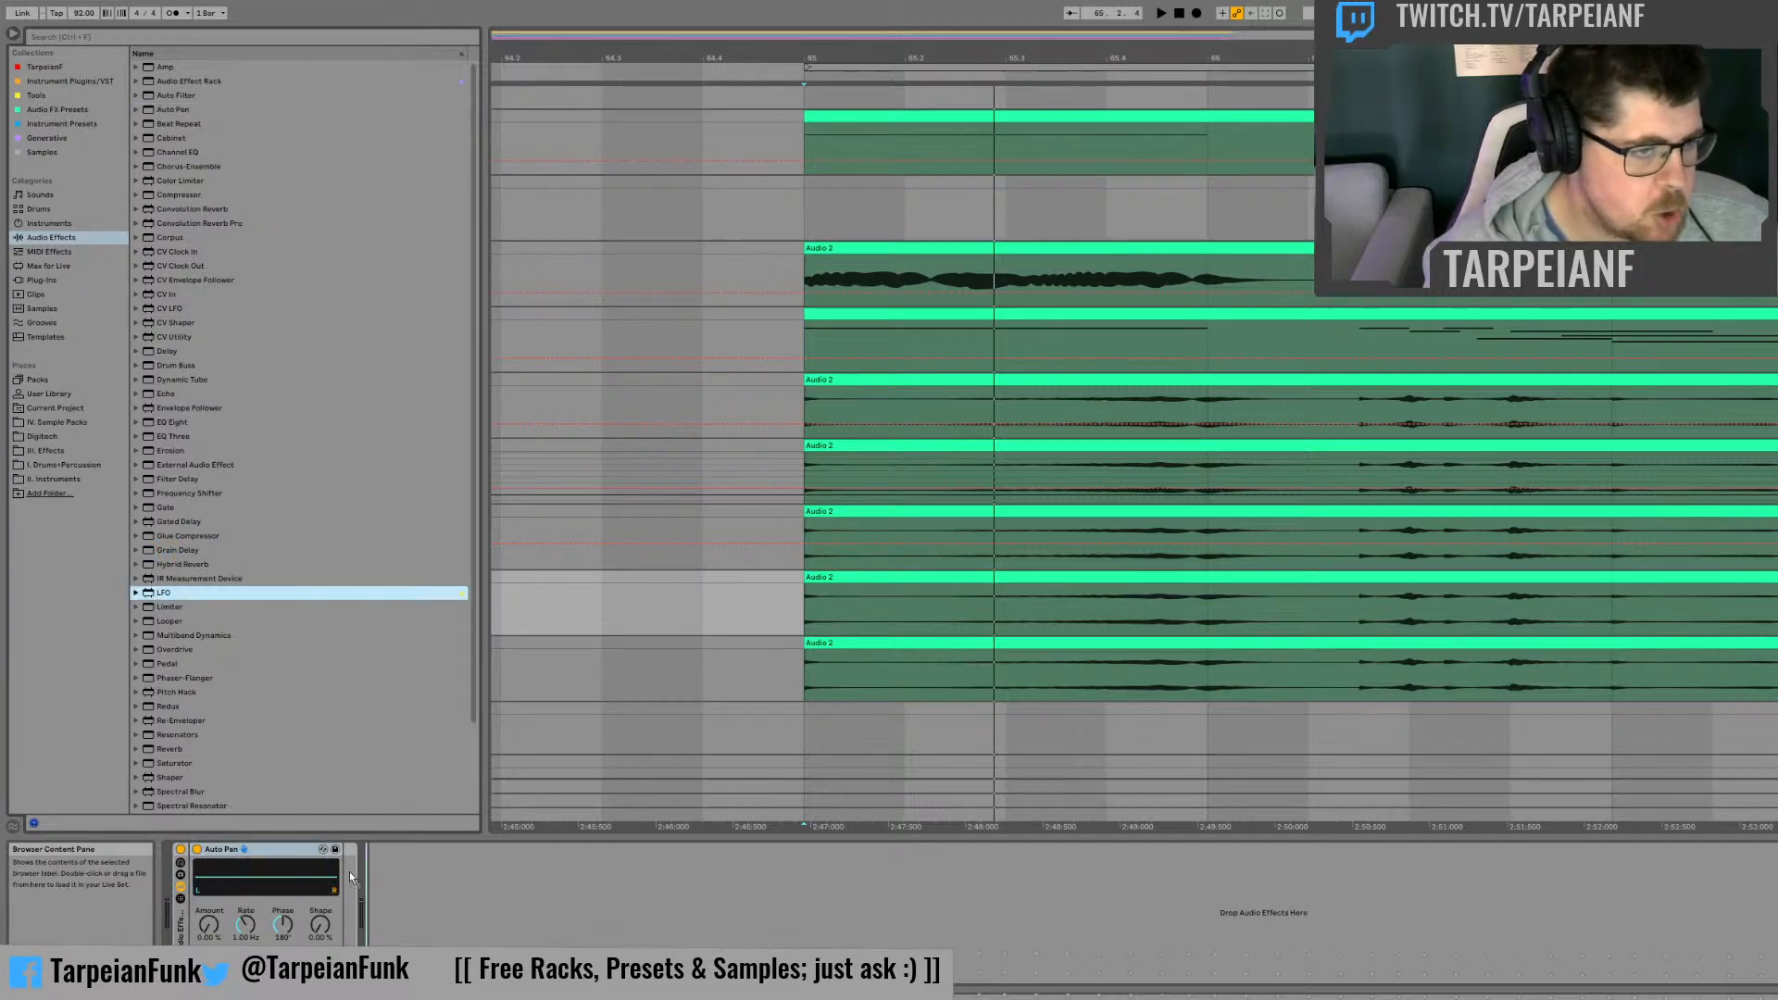
{"action": "double_click", "coordinate": [159, 593]}
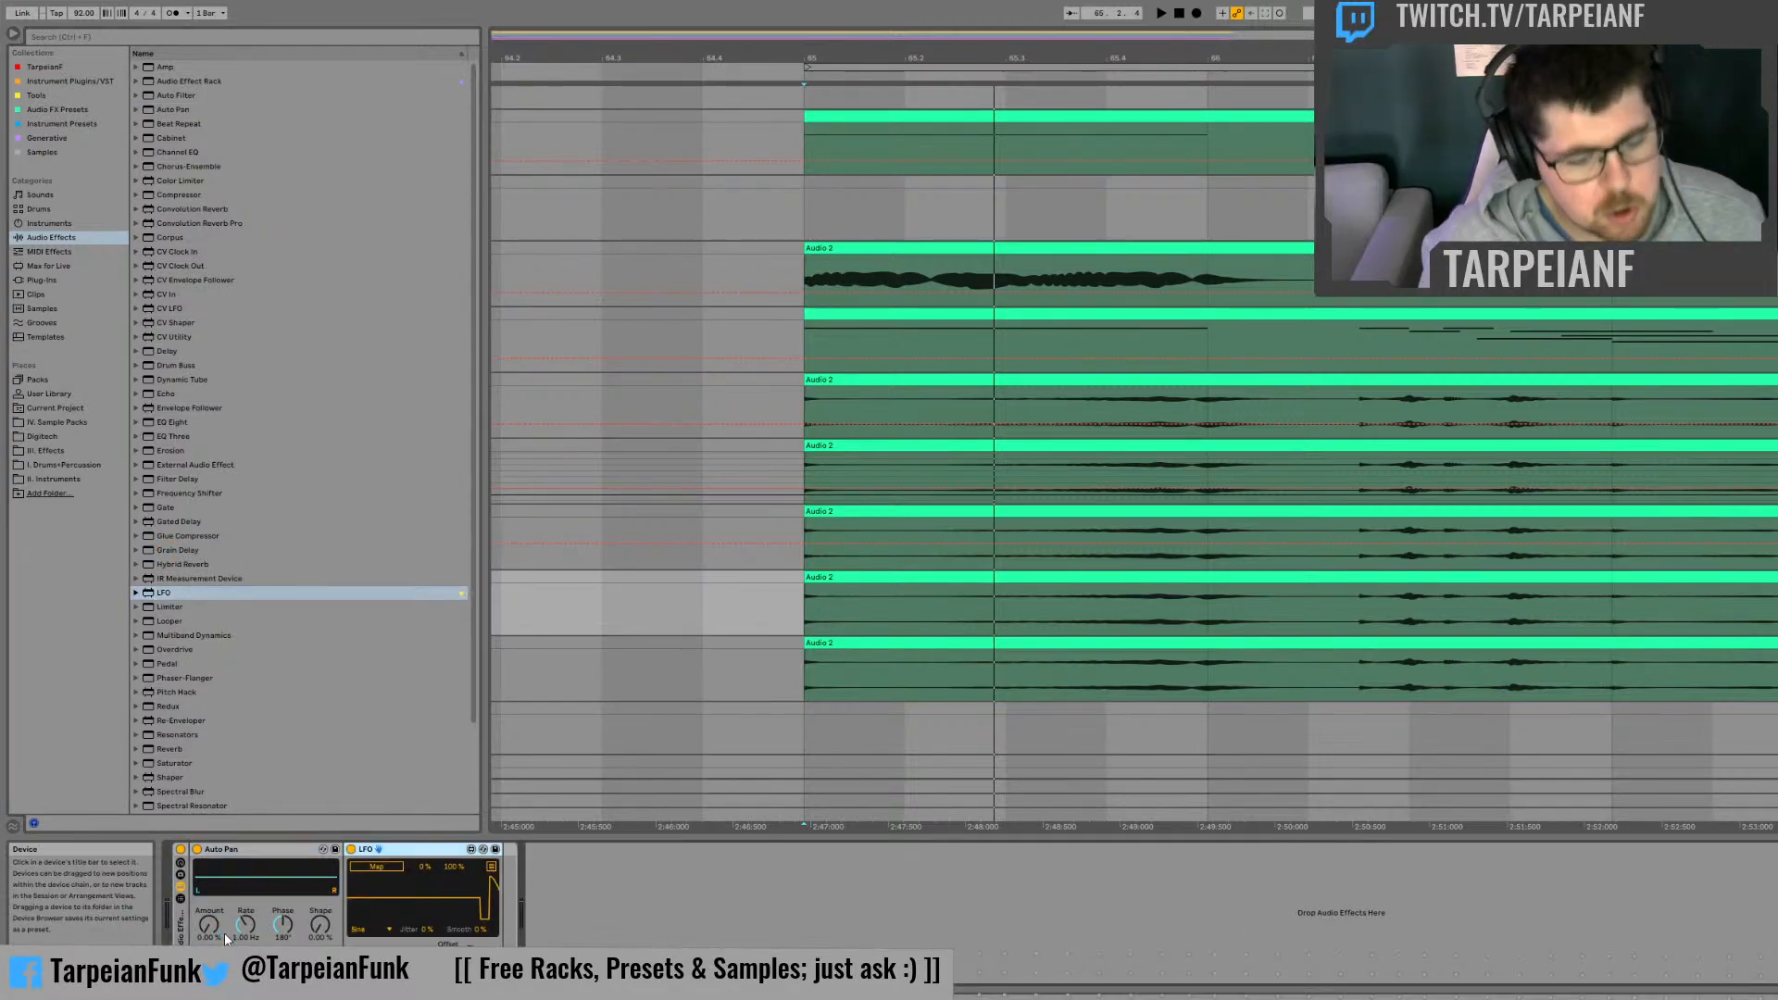
Step: Set the Auto Pan to 100% amount and 0° phase, map the LFO to its frequency, and listen
{"action": "left_click_drag", "start_coordinate": [213, 925], "coordinate": [295, 954]}
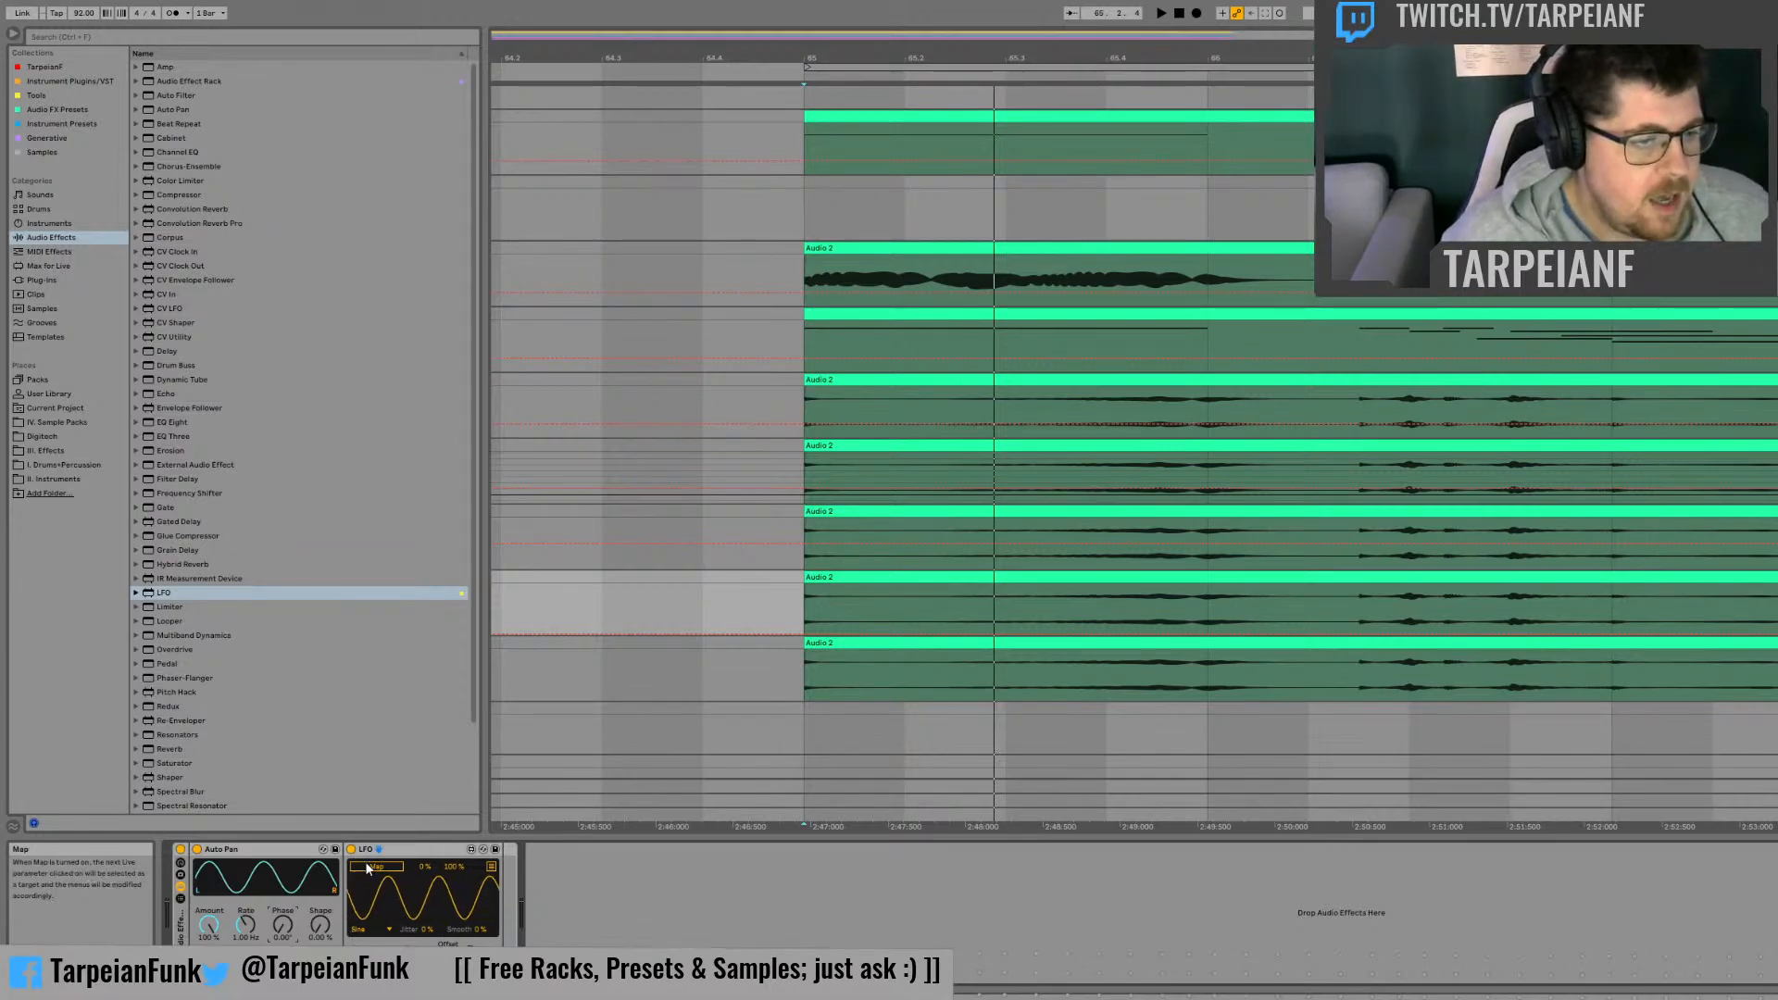
{"action": "left_click", "coordinate": [233, 926]}
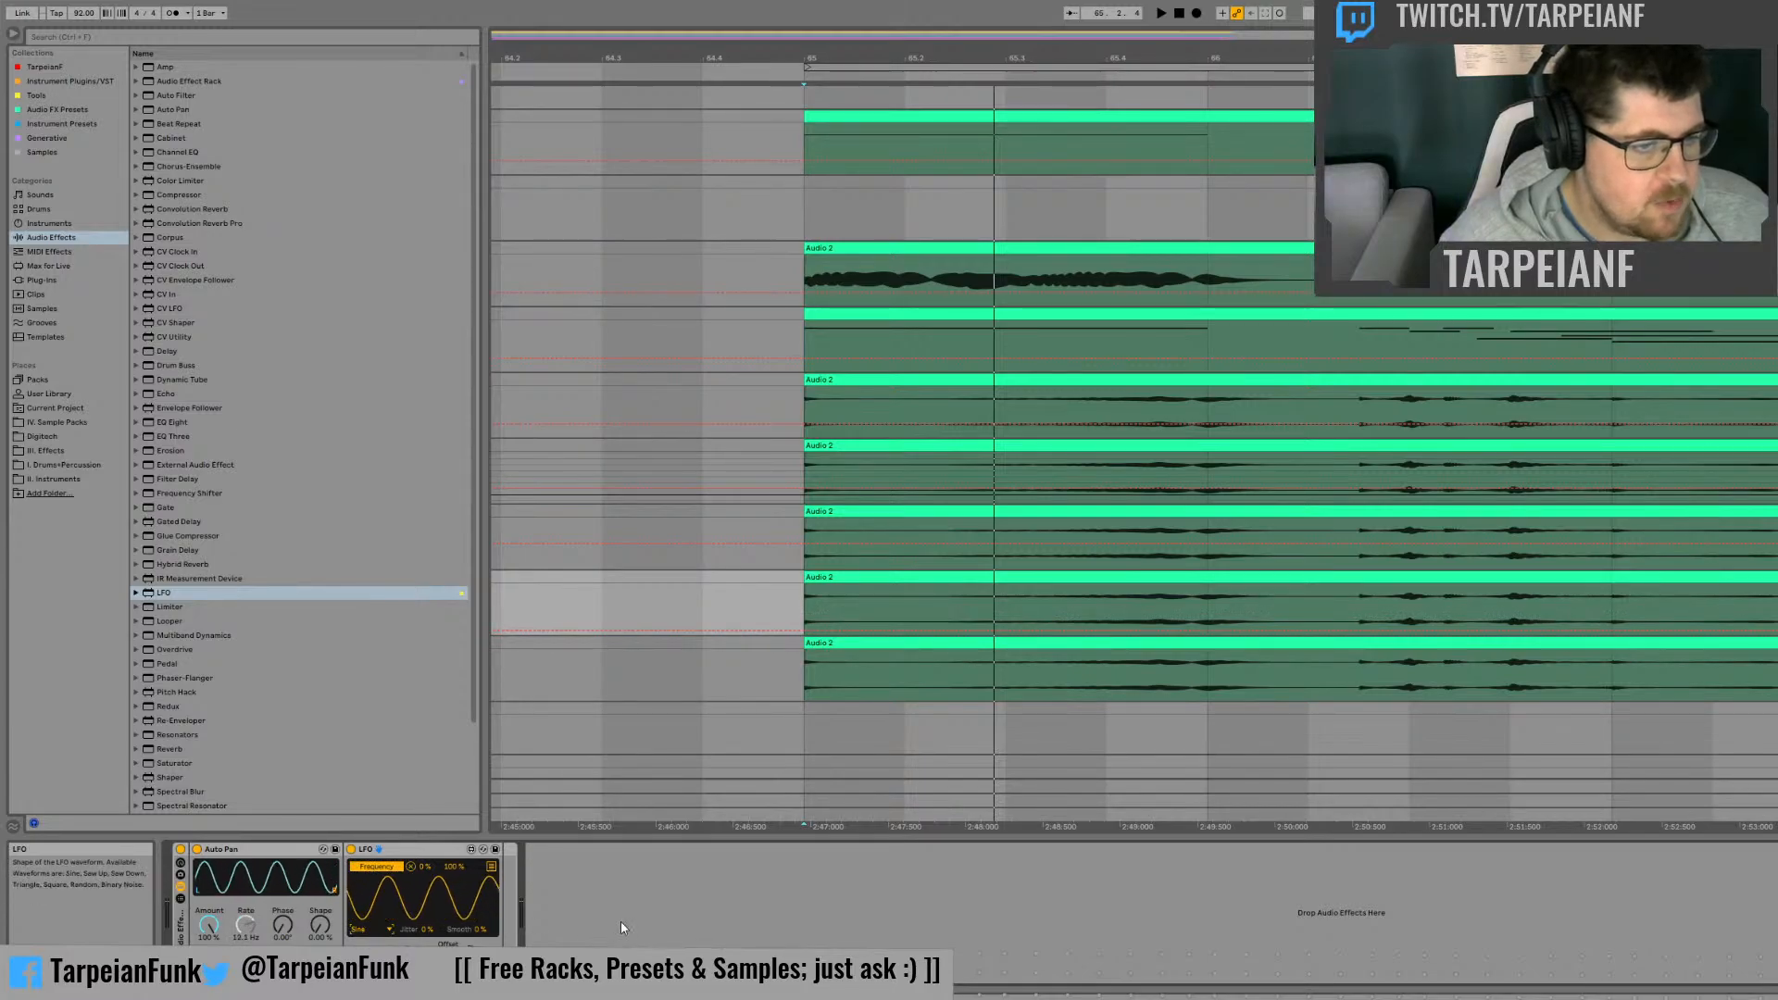
{"action": "key", "text": "space"}
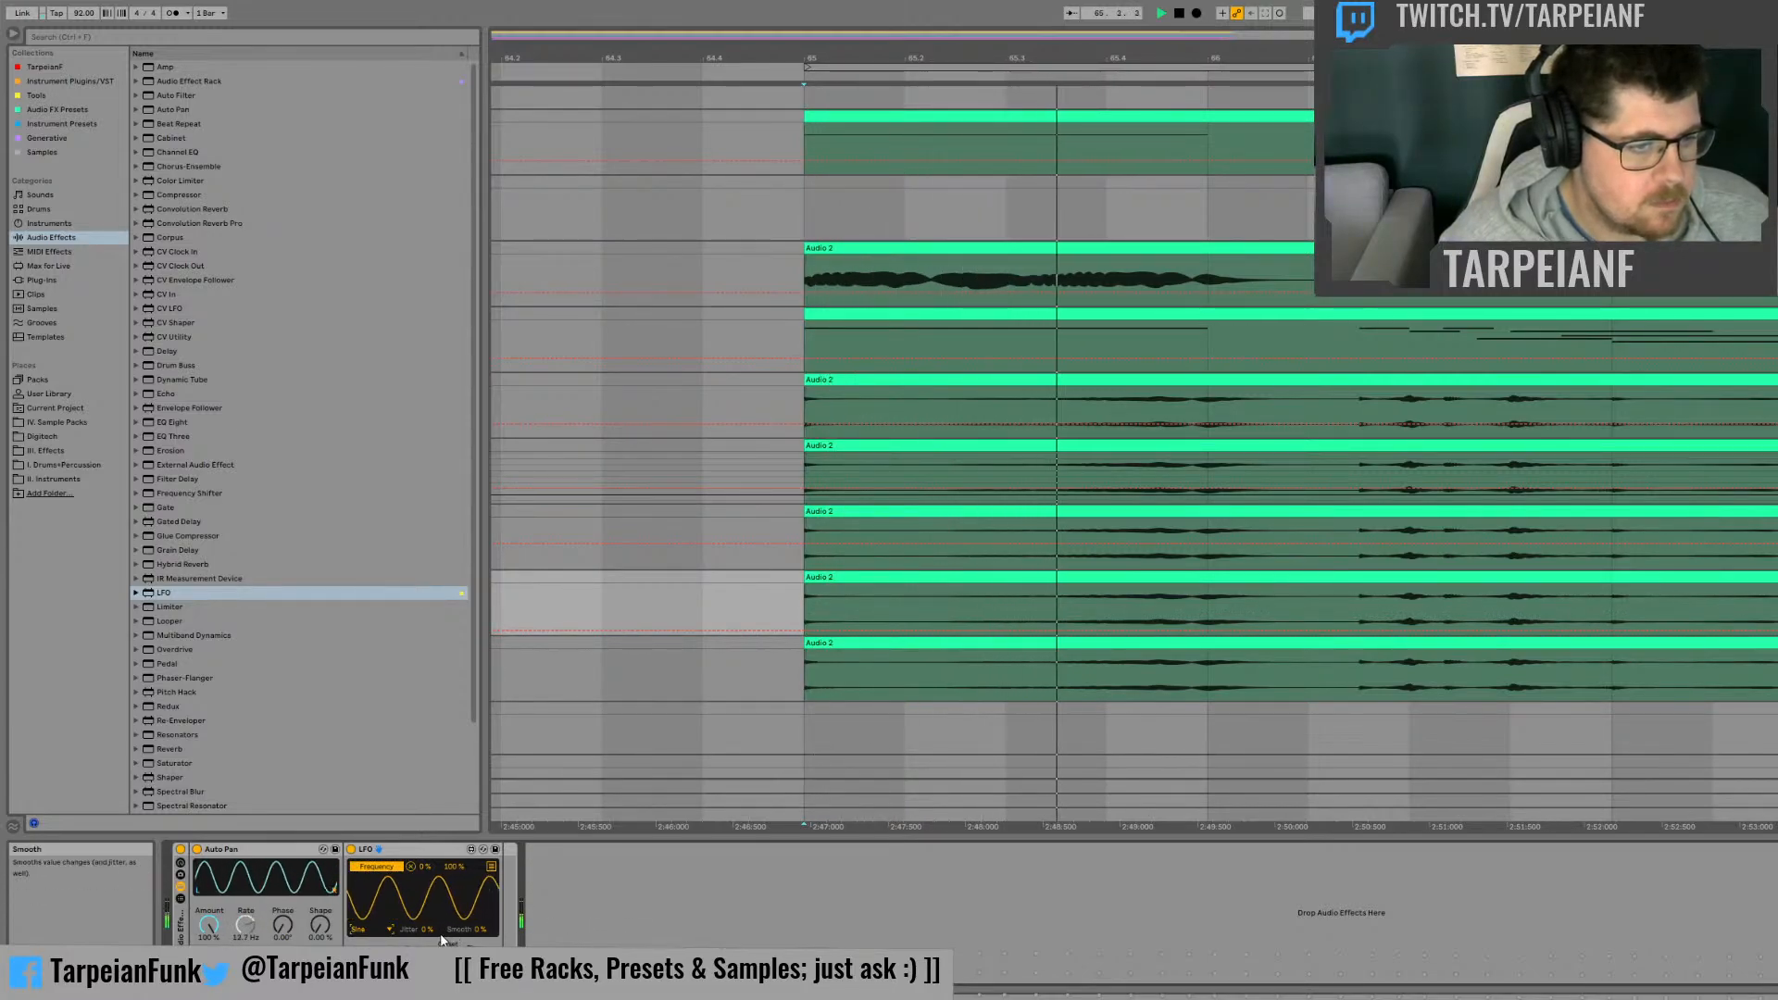
{"action": "key", "text": "space"}
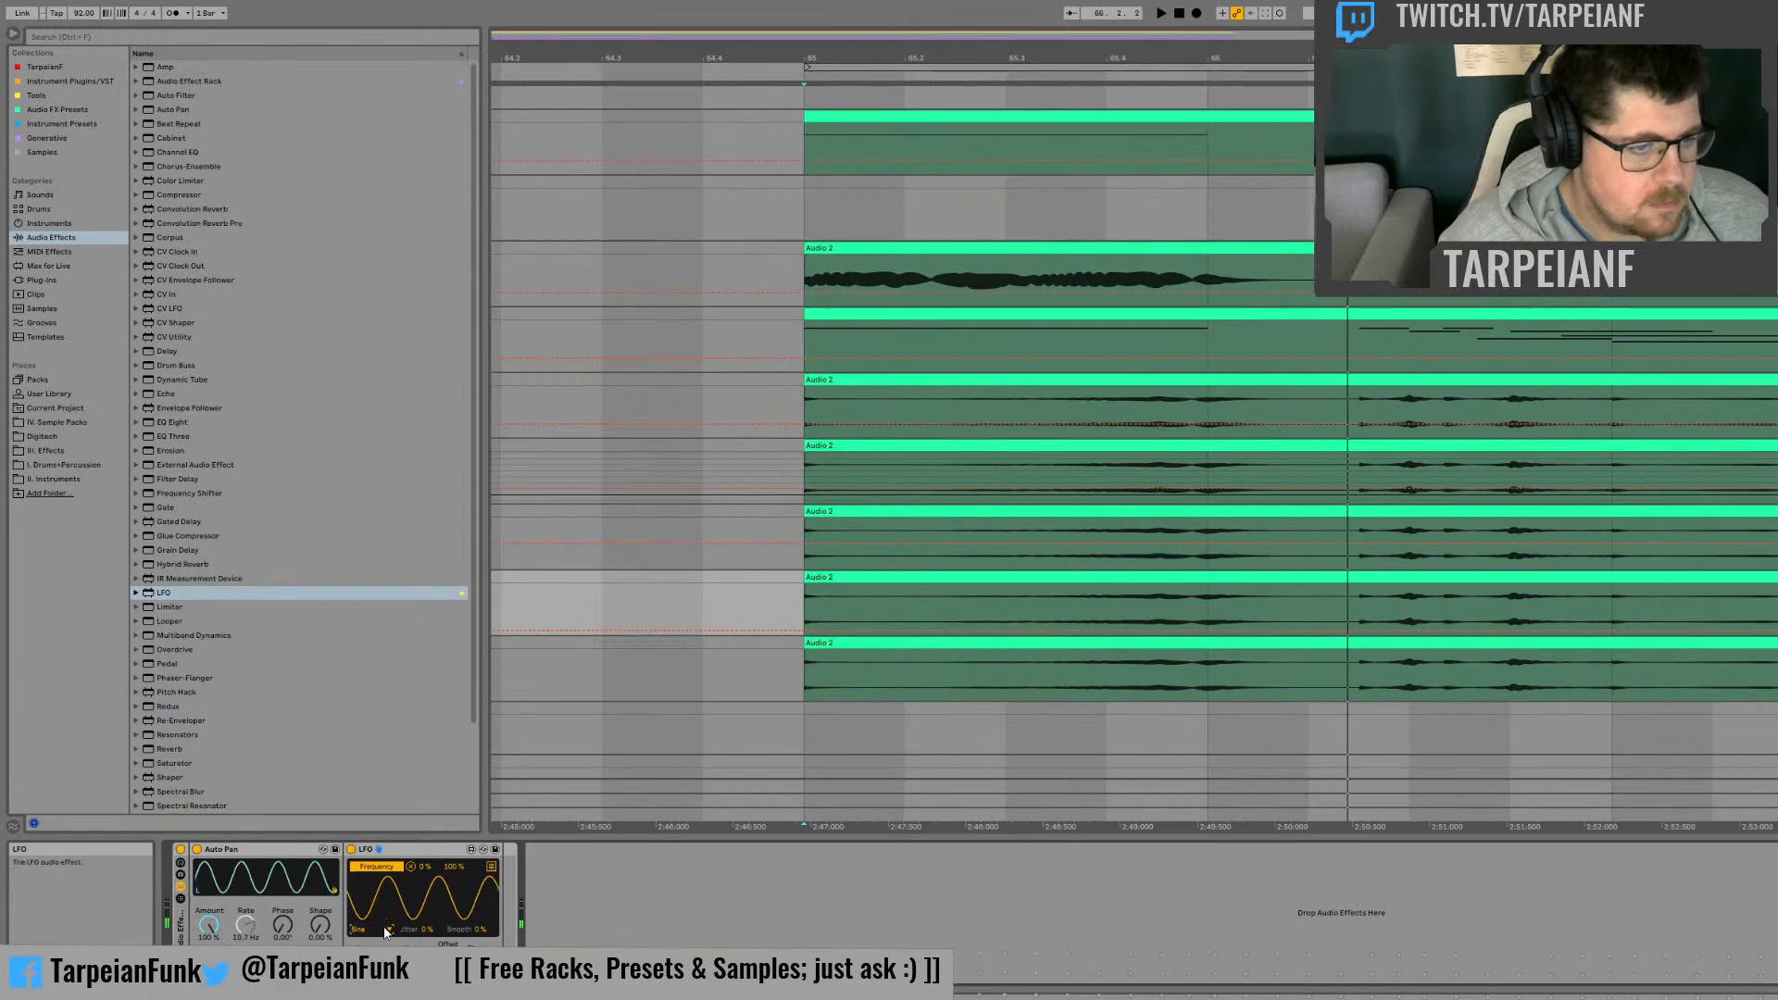
Step: Switch the LFO waveform to Random and map it to the Auto Pan's shape as well, checking it by ear
{"action": "left_click", "coordinate": [380, 931]}
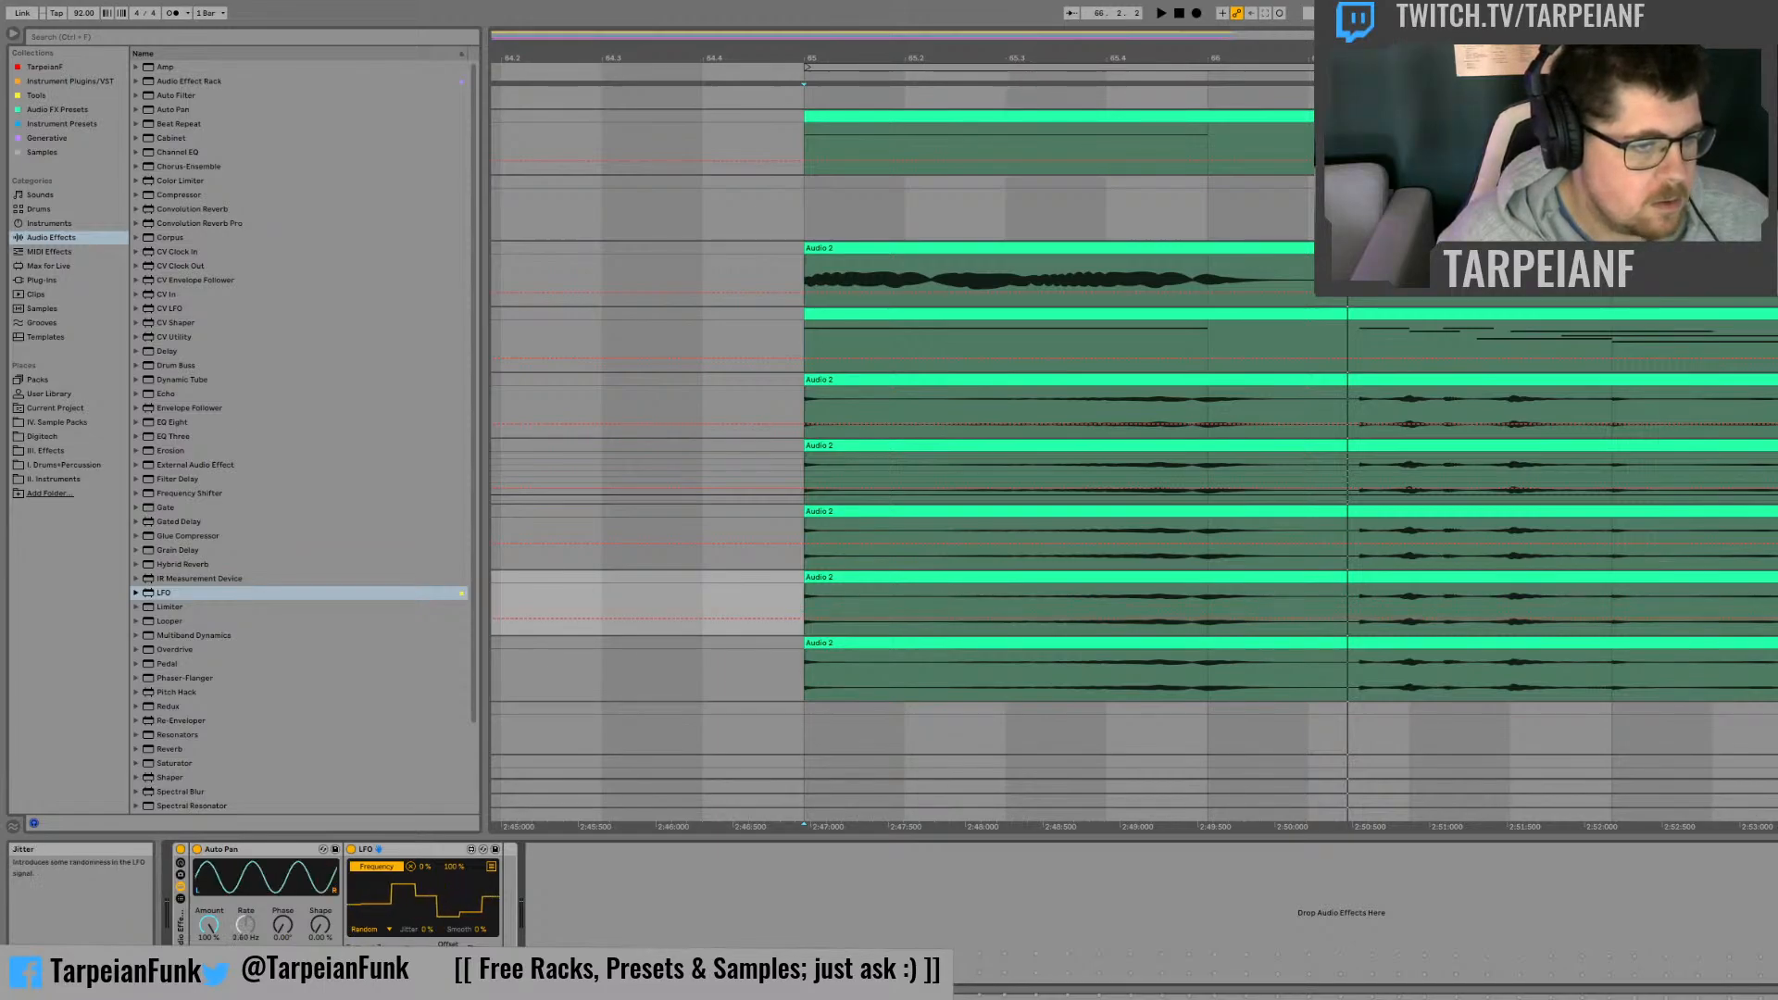
{"action": "key", "text": "space"}
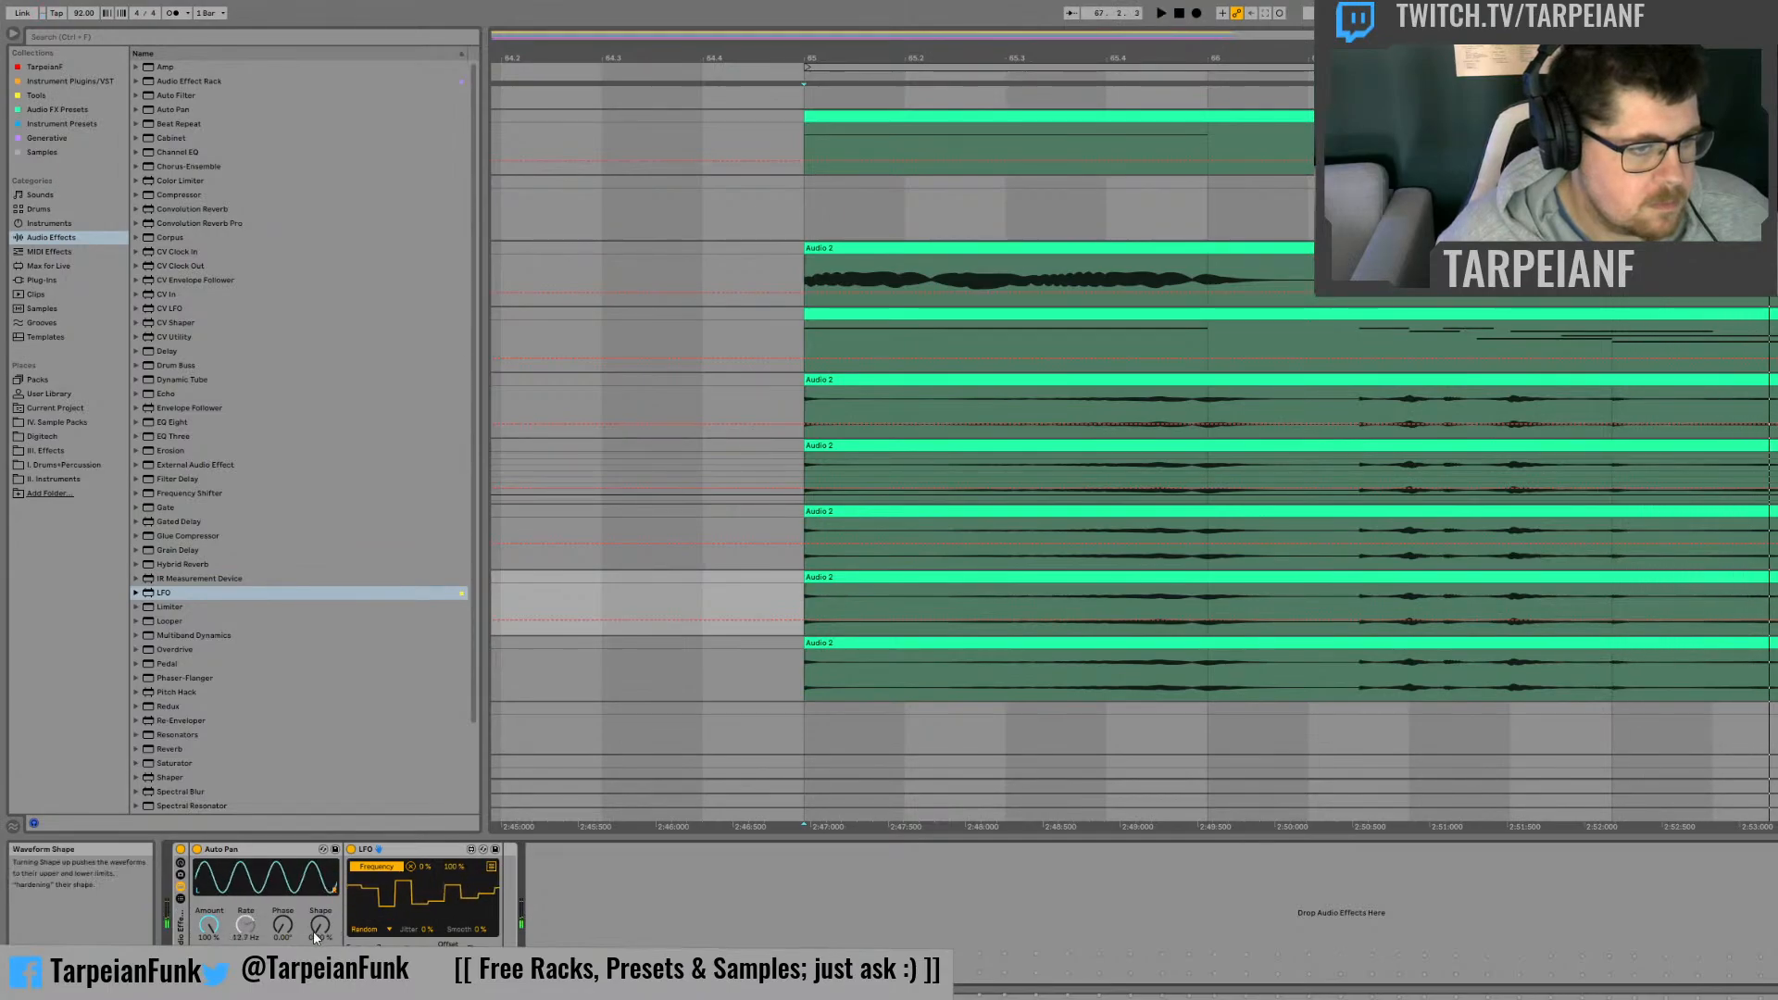
{"action": "mouse_move", "coordinate": [319, 925]}
{"action": "left_mouse_down"}
{"action": "mouse_move", "coordinate": [319, 852]}
{"action": "mouse_move", "coordinate": [319, 924]}
{"action": "left_mouse_up"}
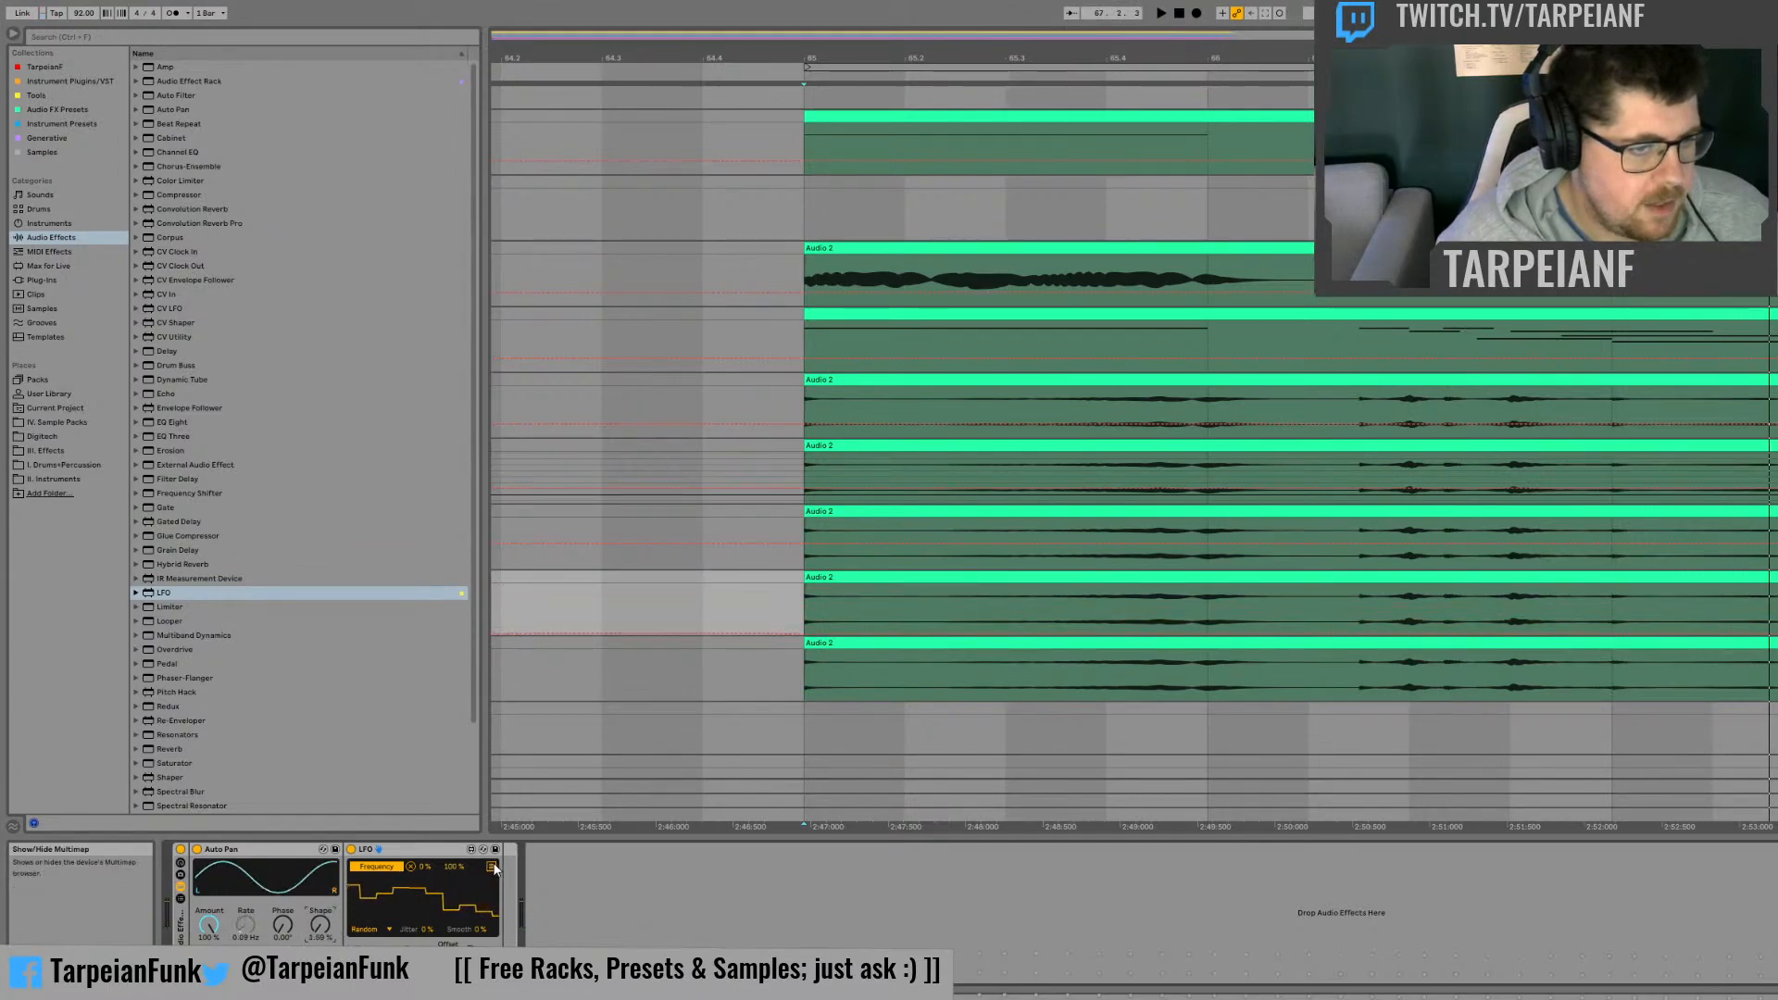
{"action": "left_click", "coordinate": [491, 867]}
{"action": "left_click", "coordinate": [381, 879]}
{"action": "left_click", "coordinate": [320, 925]}
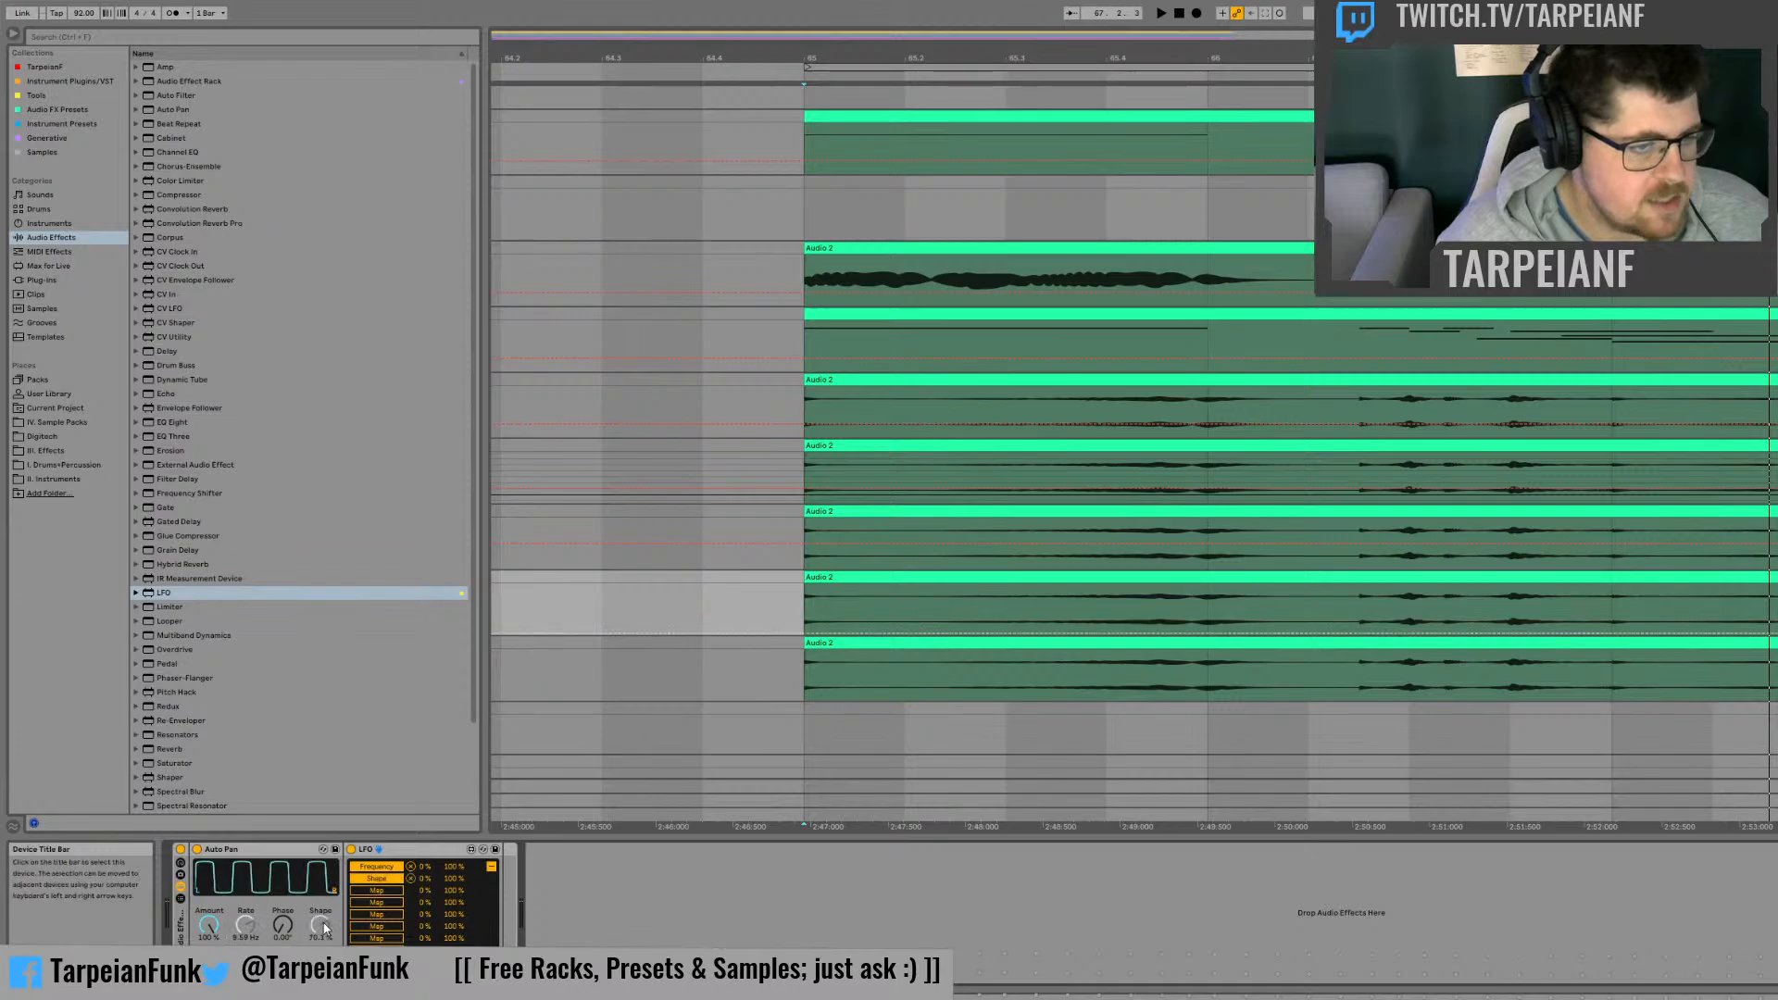
{"action": "left_click", "coordinate": [491, 867]}
{"action": "key", "text": "space"}
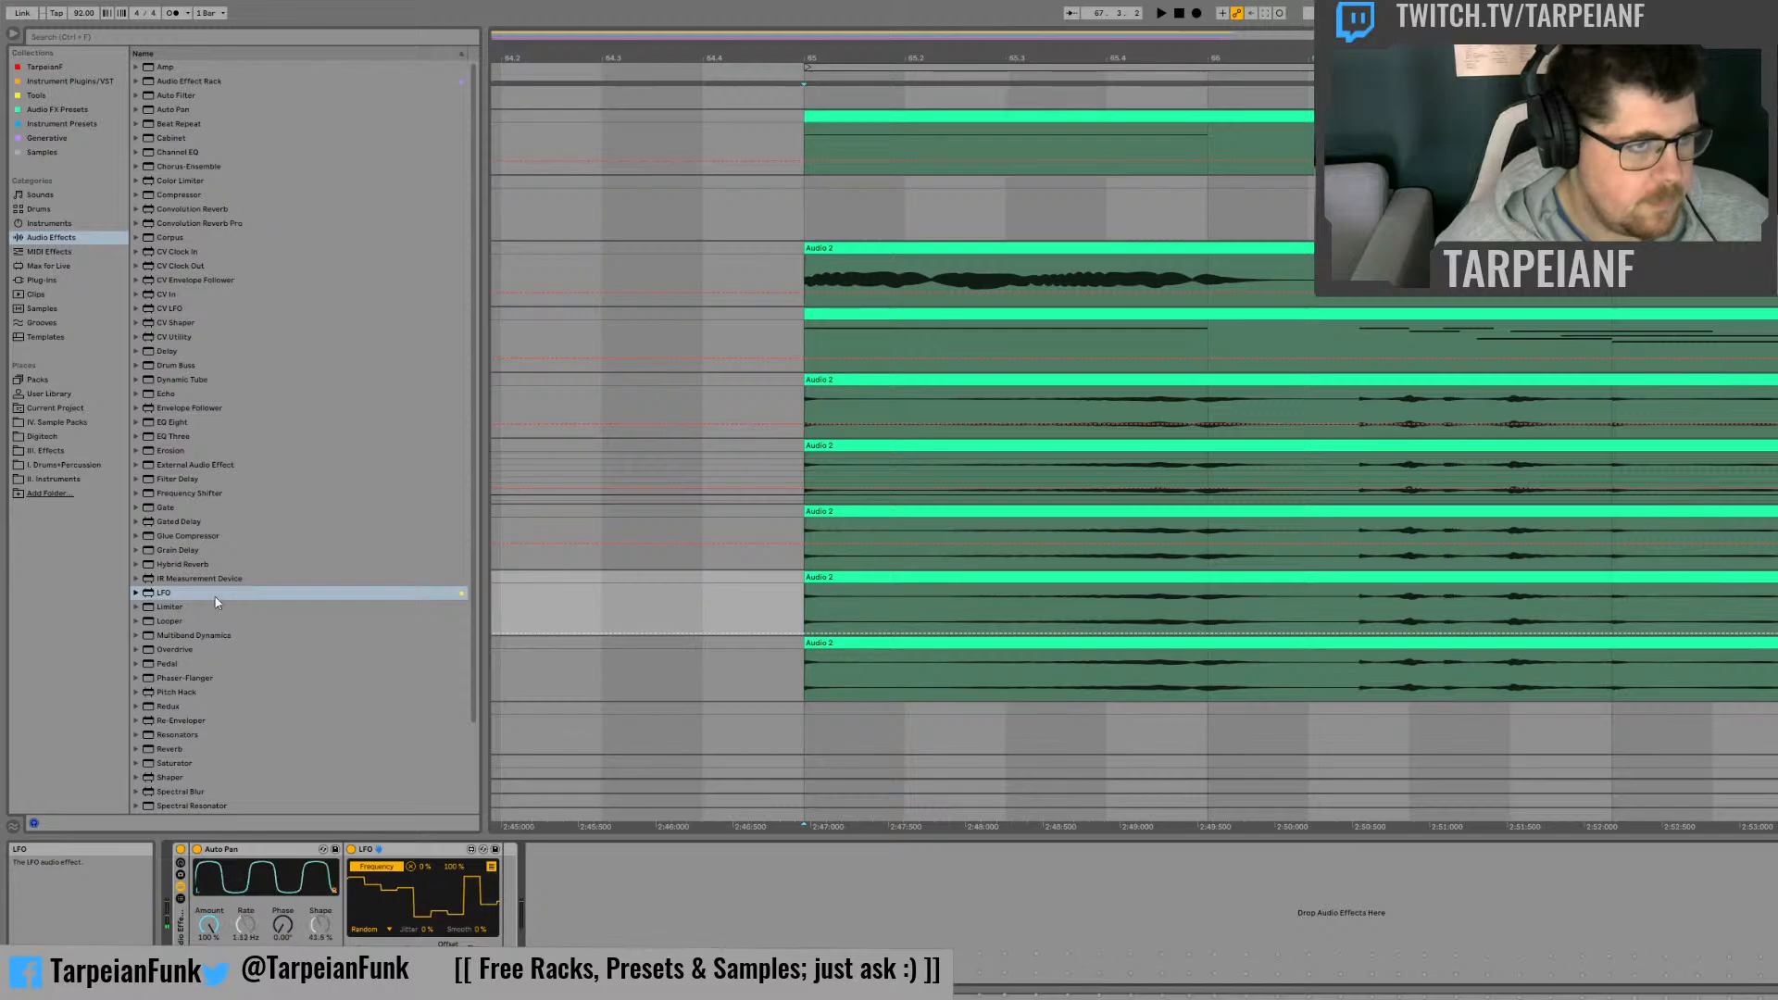
Step: Add a second LFO directly after the Auto Pan, mapped to its phase with a Random waveform and a 48% mapping maximum
{"action": "left_click_drag", "start_coordinate": [404, 849], "coordinate": [519, 888]}
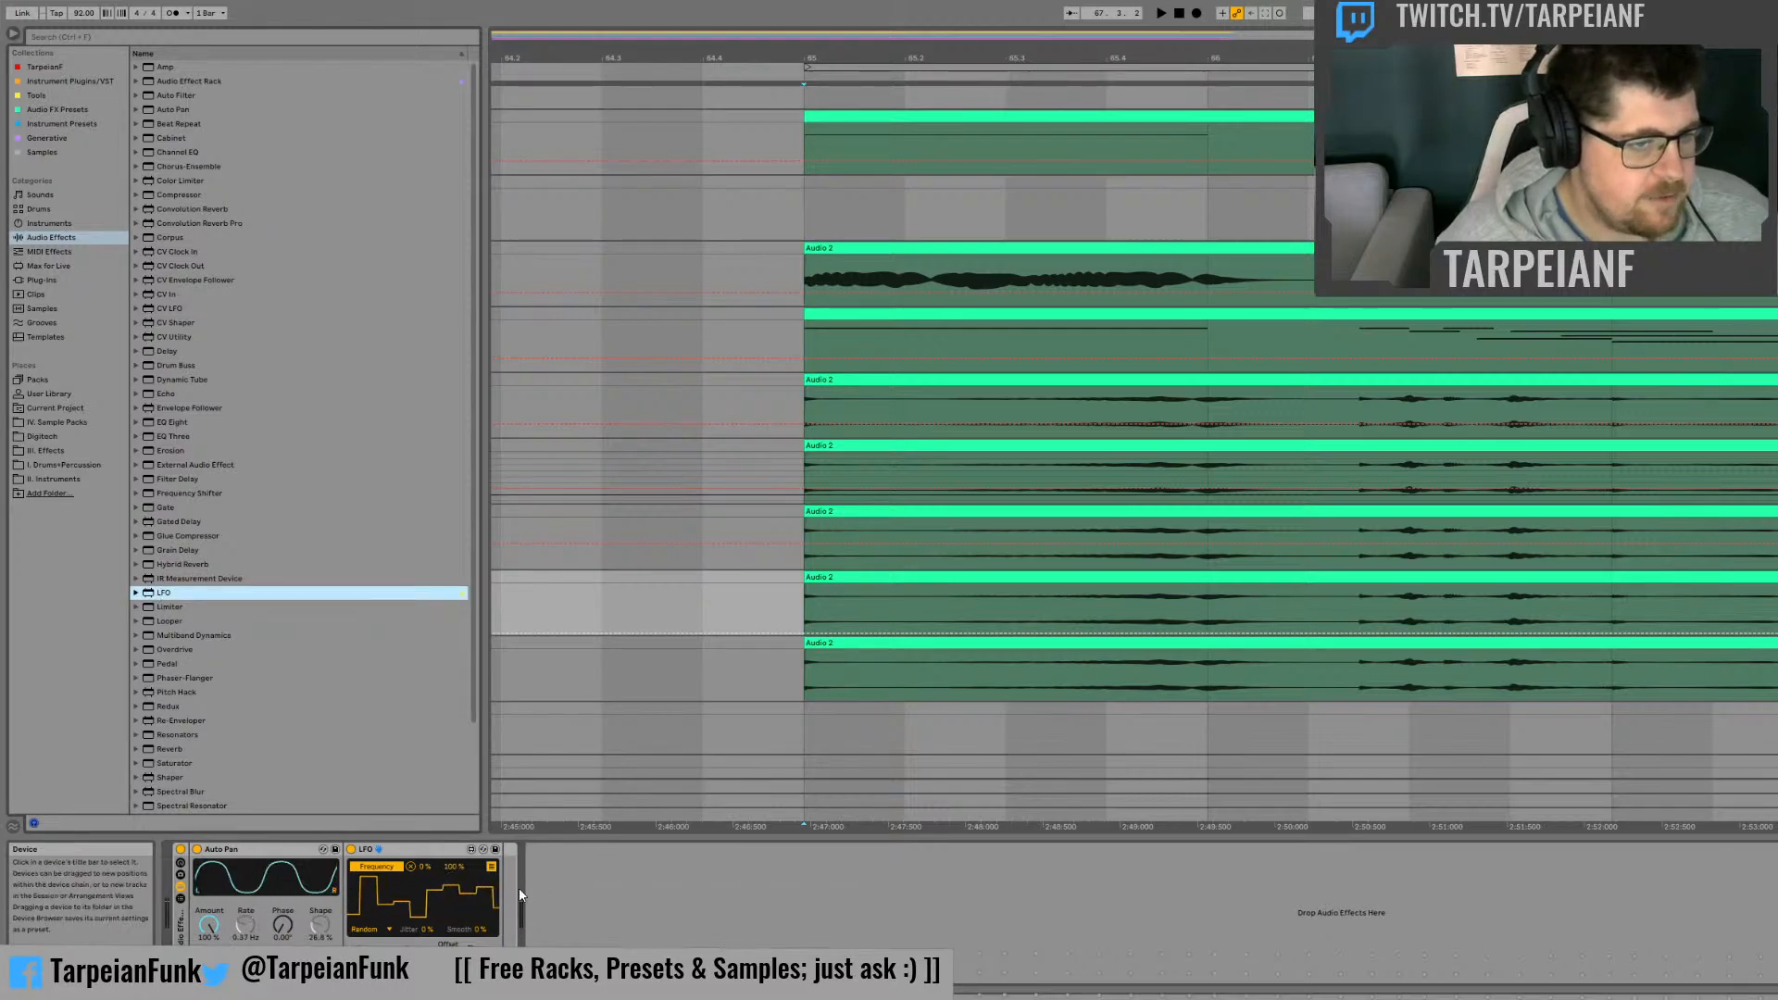
{"action": "left_click_drag", "start_coordinate": [161, 595], "coordinate": [357, 866]}
{"action": "left_click", "coordinate": [363, 866]}
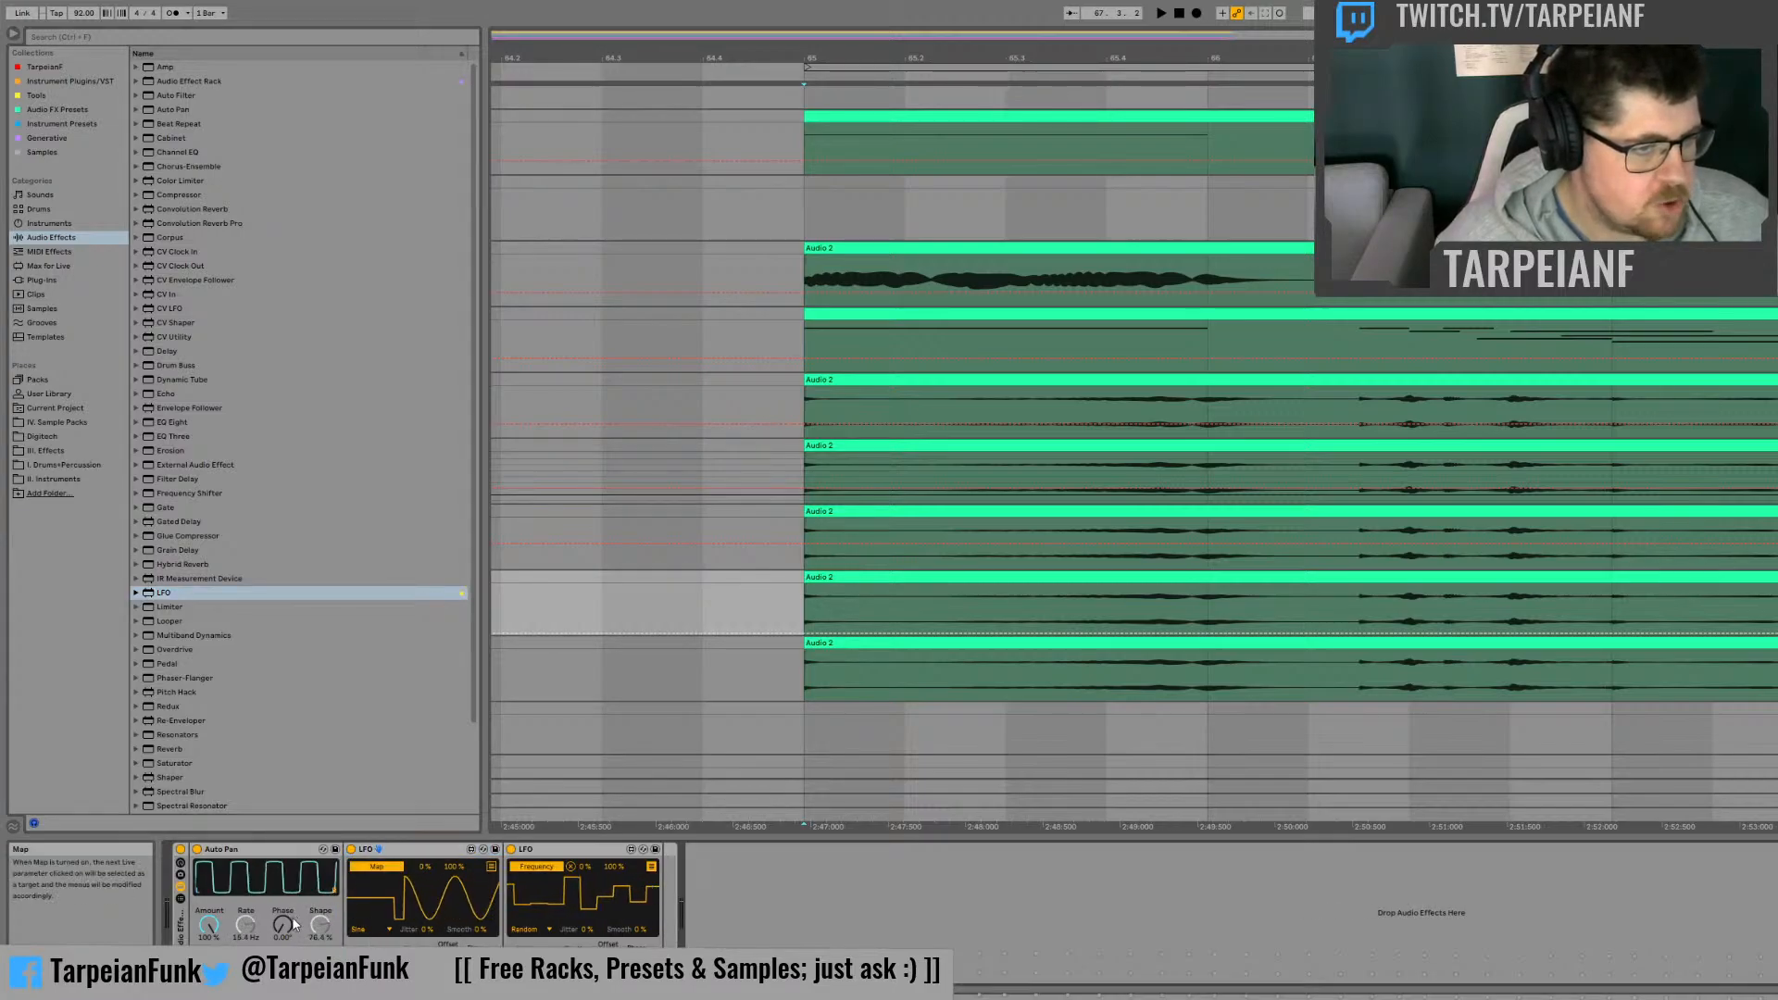
{"action": "left_click", "coordinate": [284, 925]}
{"action": "key", "text": "space"}
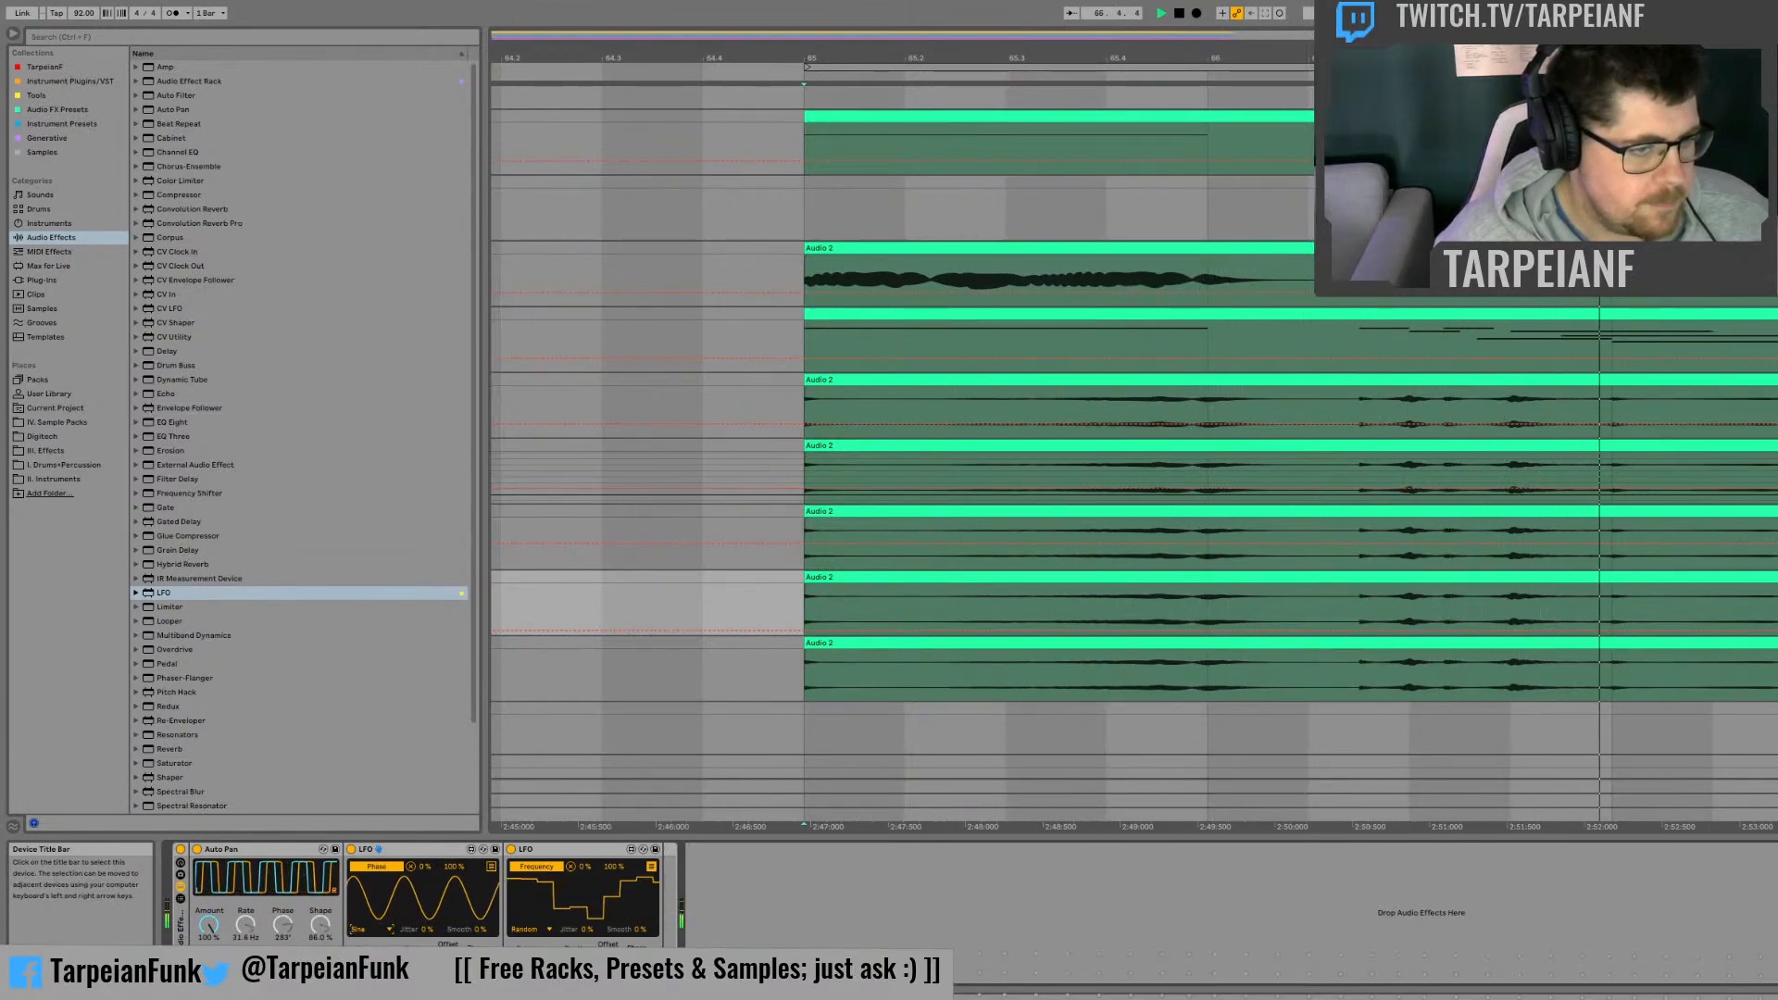
{"action": "left_click", "coordinate": [373, 965]}
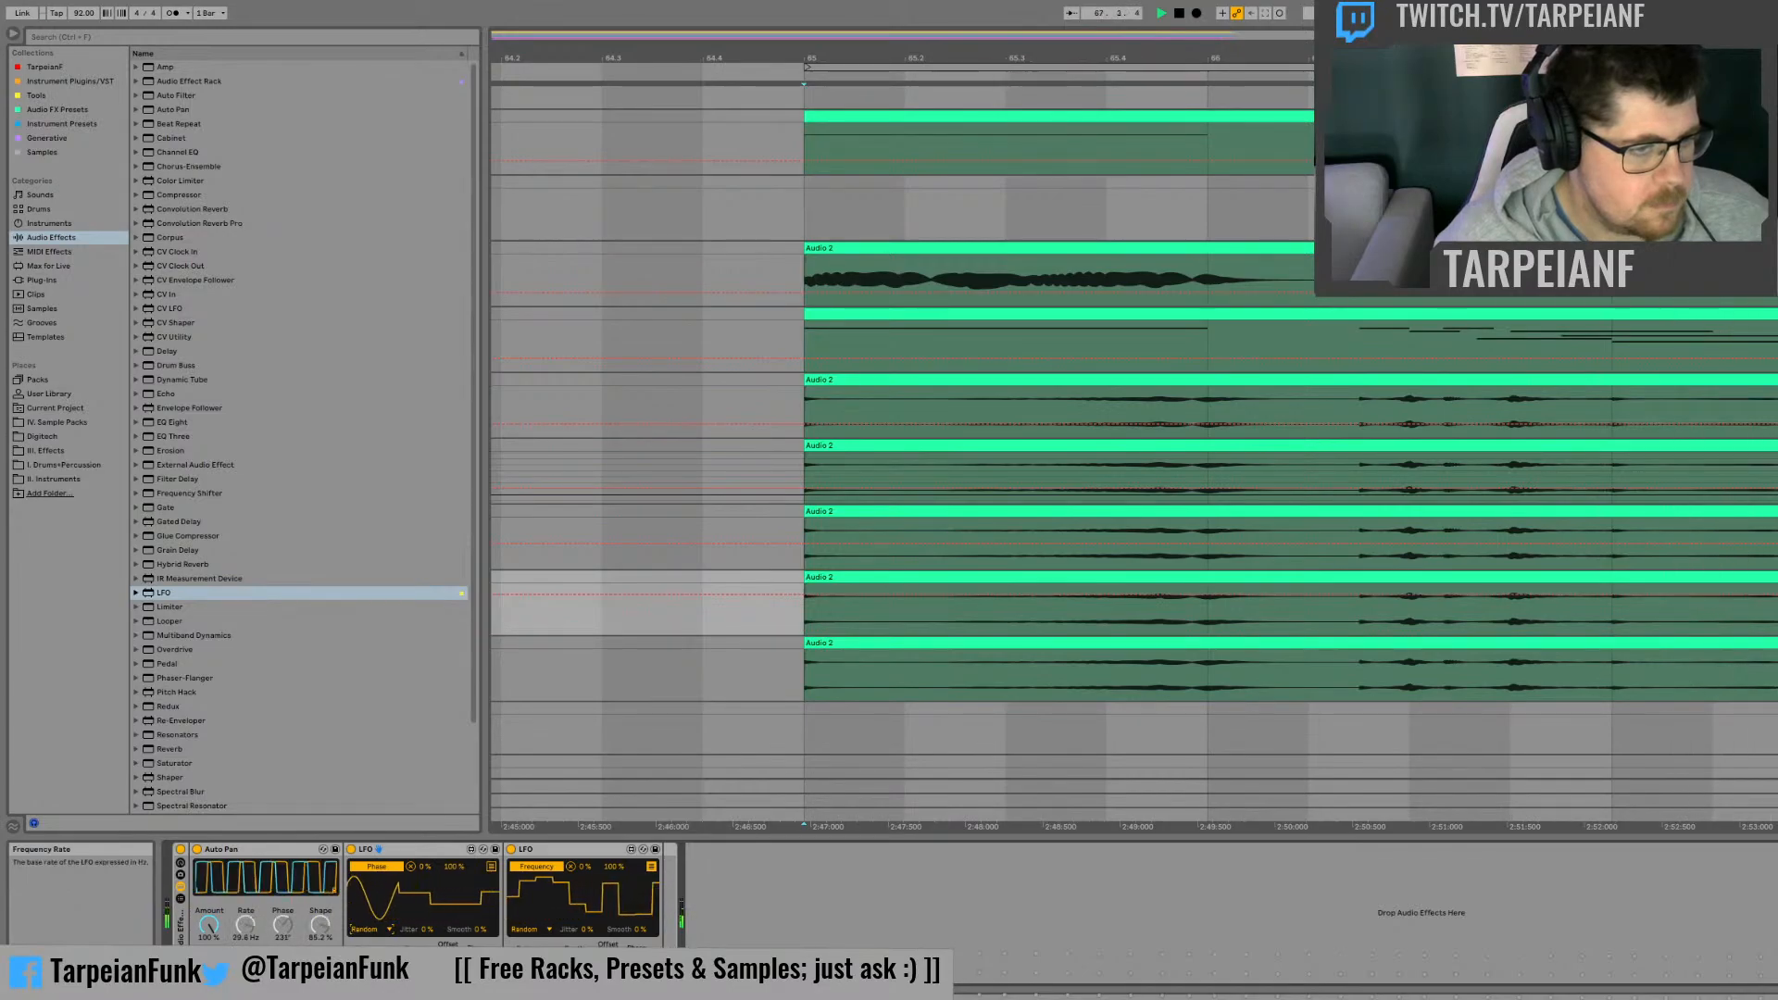
{"action": "mouse_move", "coordinate": [448, 871]}
{"action": "left_mouse_down"}
{"action": "mouse_move", "coordinate": [448, 909]}
{"action": "mouse_move", "coordinate": [445, 867]}
{"action": "left_mouse_up"}
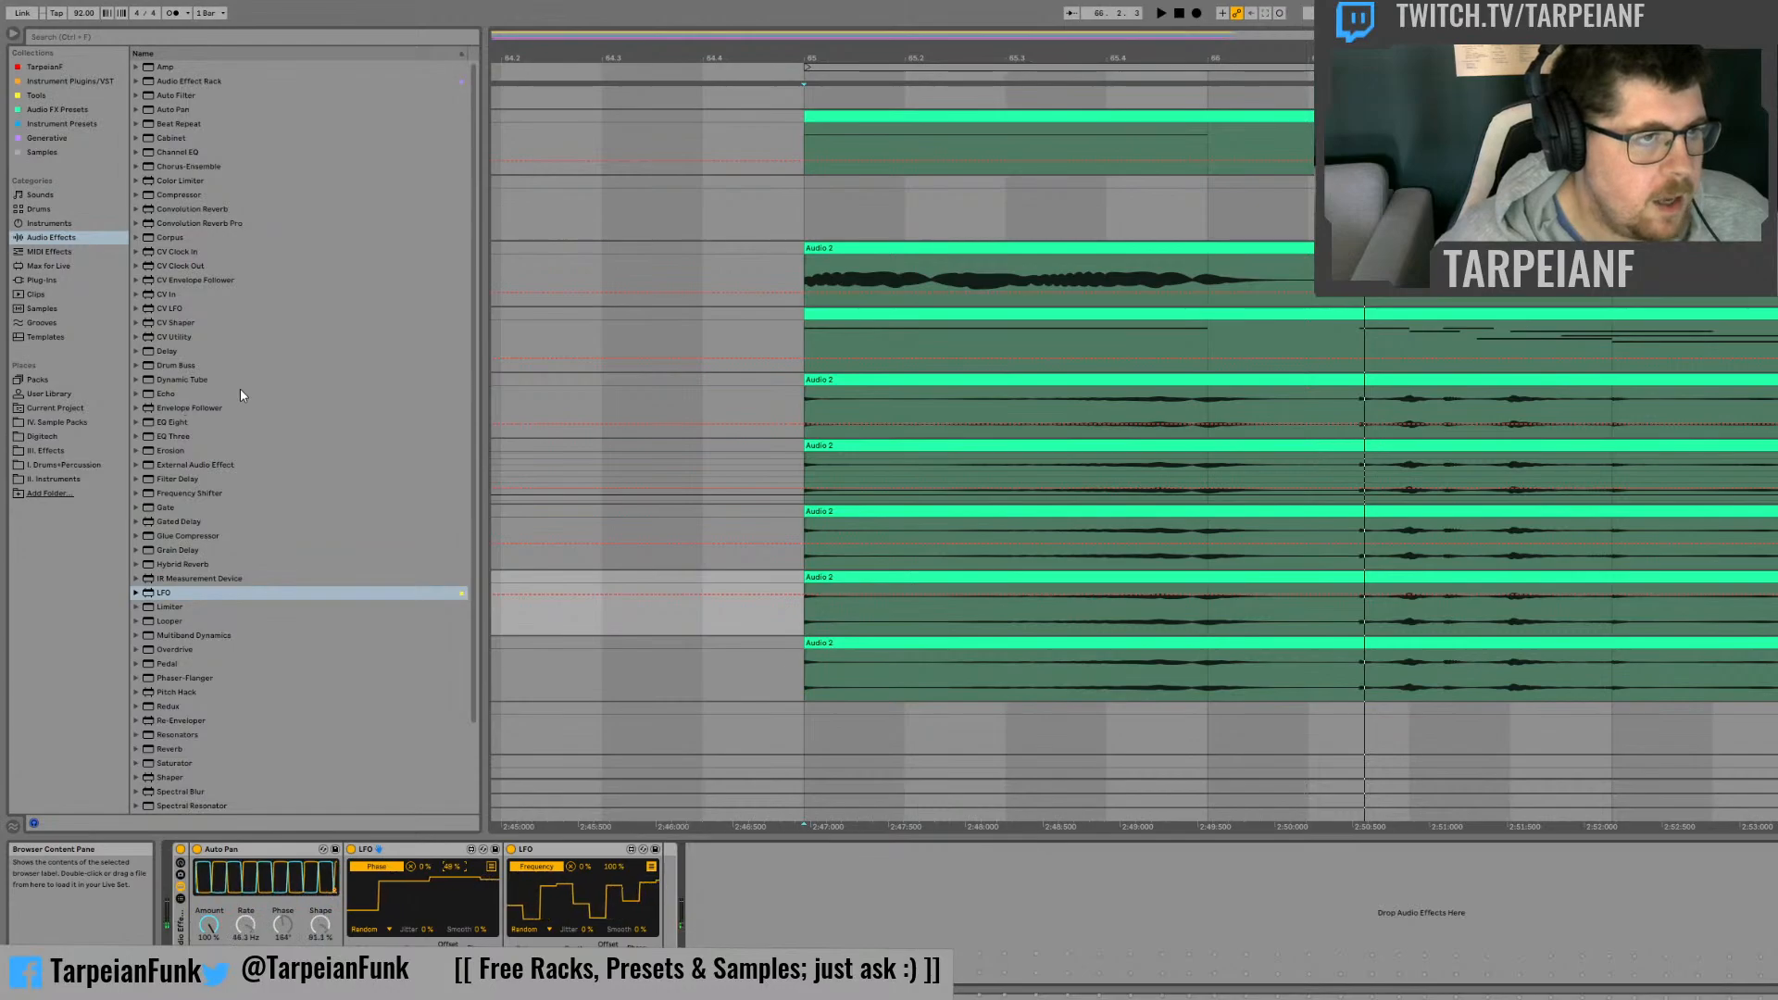
Step: Add a Grain Delay before the Auto Pan and audition its Borg, Rubberband and Wirrness presets during playback
{"action": "left_click", "coordinate": [165, 553]}
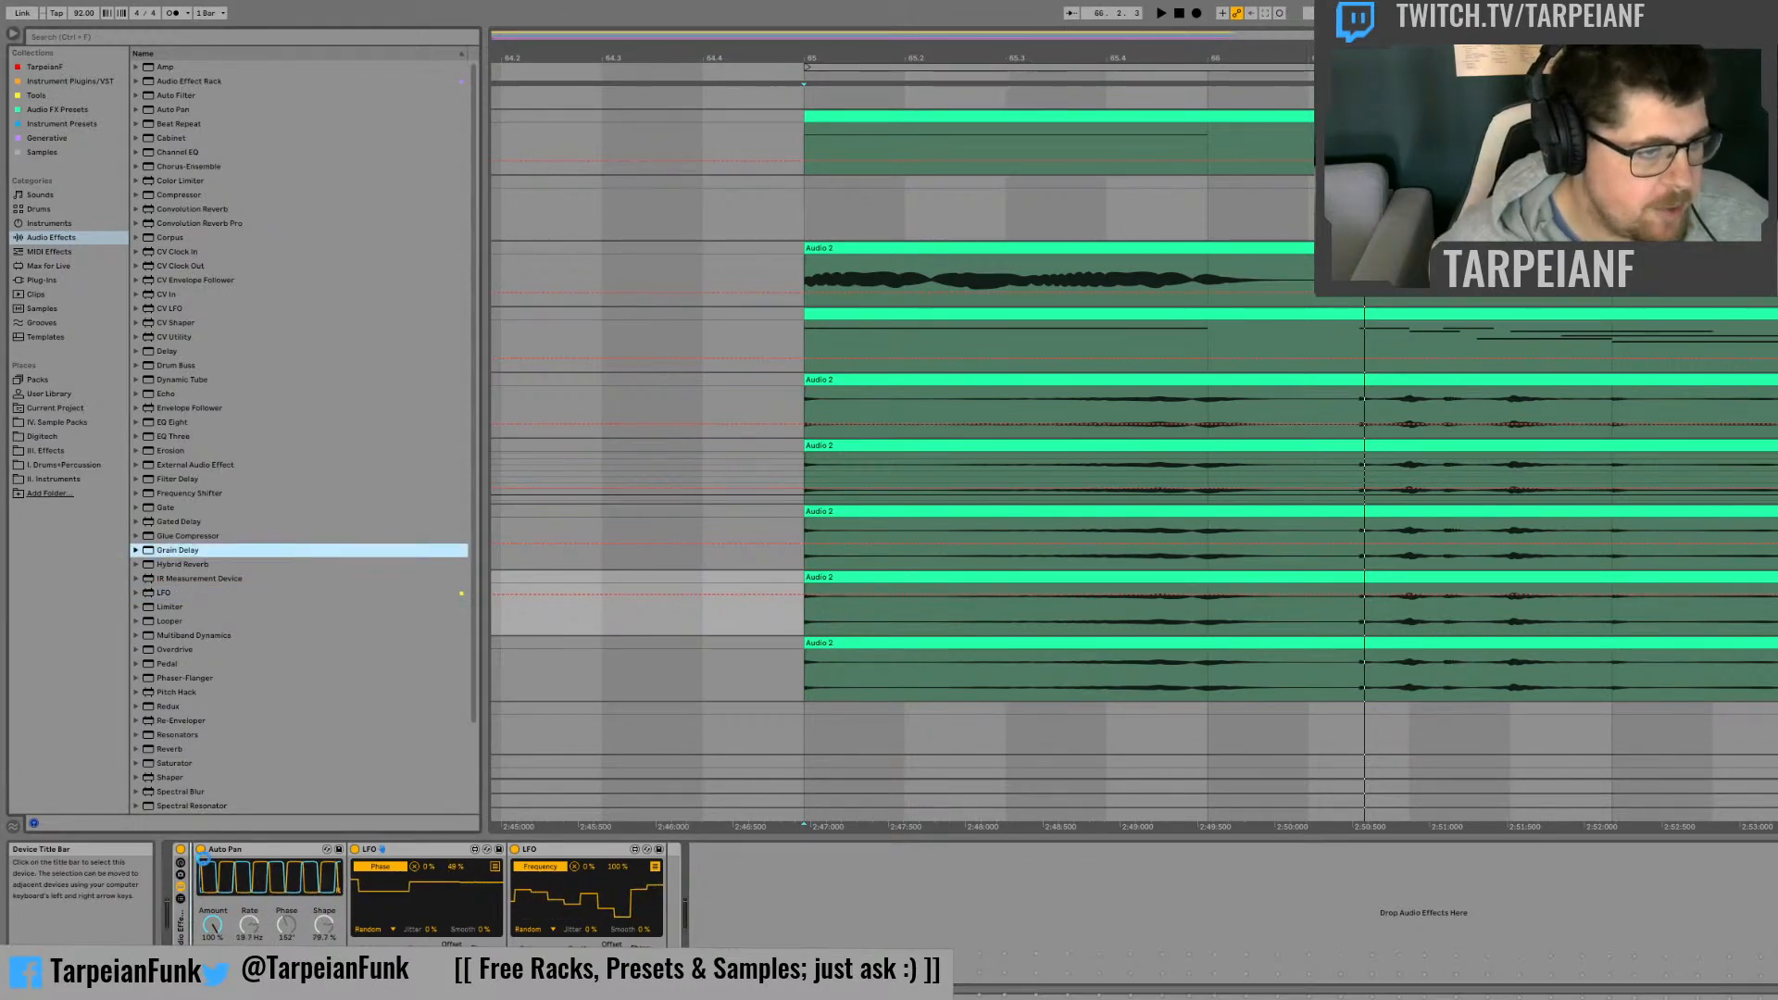
{"action": "key", "text": "space"}
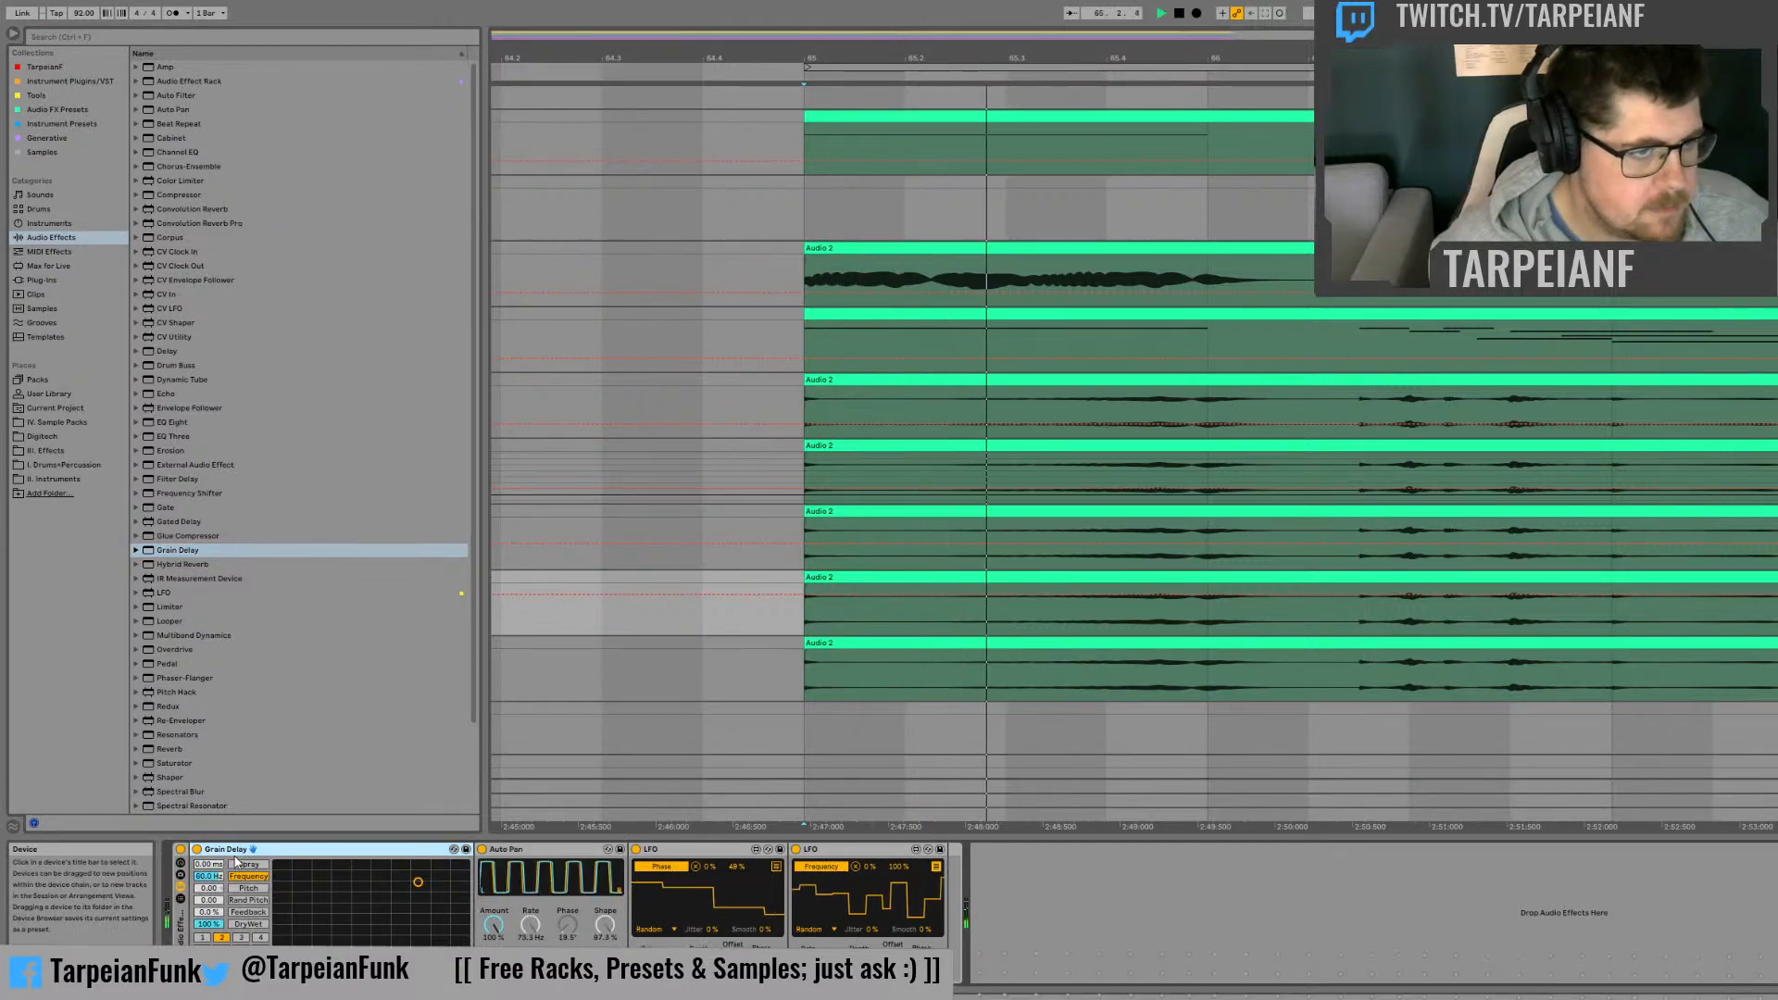
{"action": "left_click", "coordinate": [136, 550]}
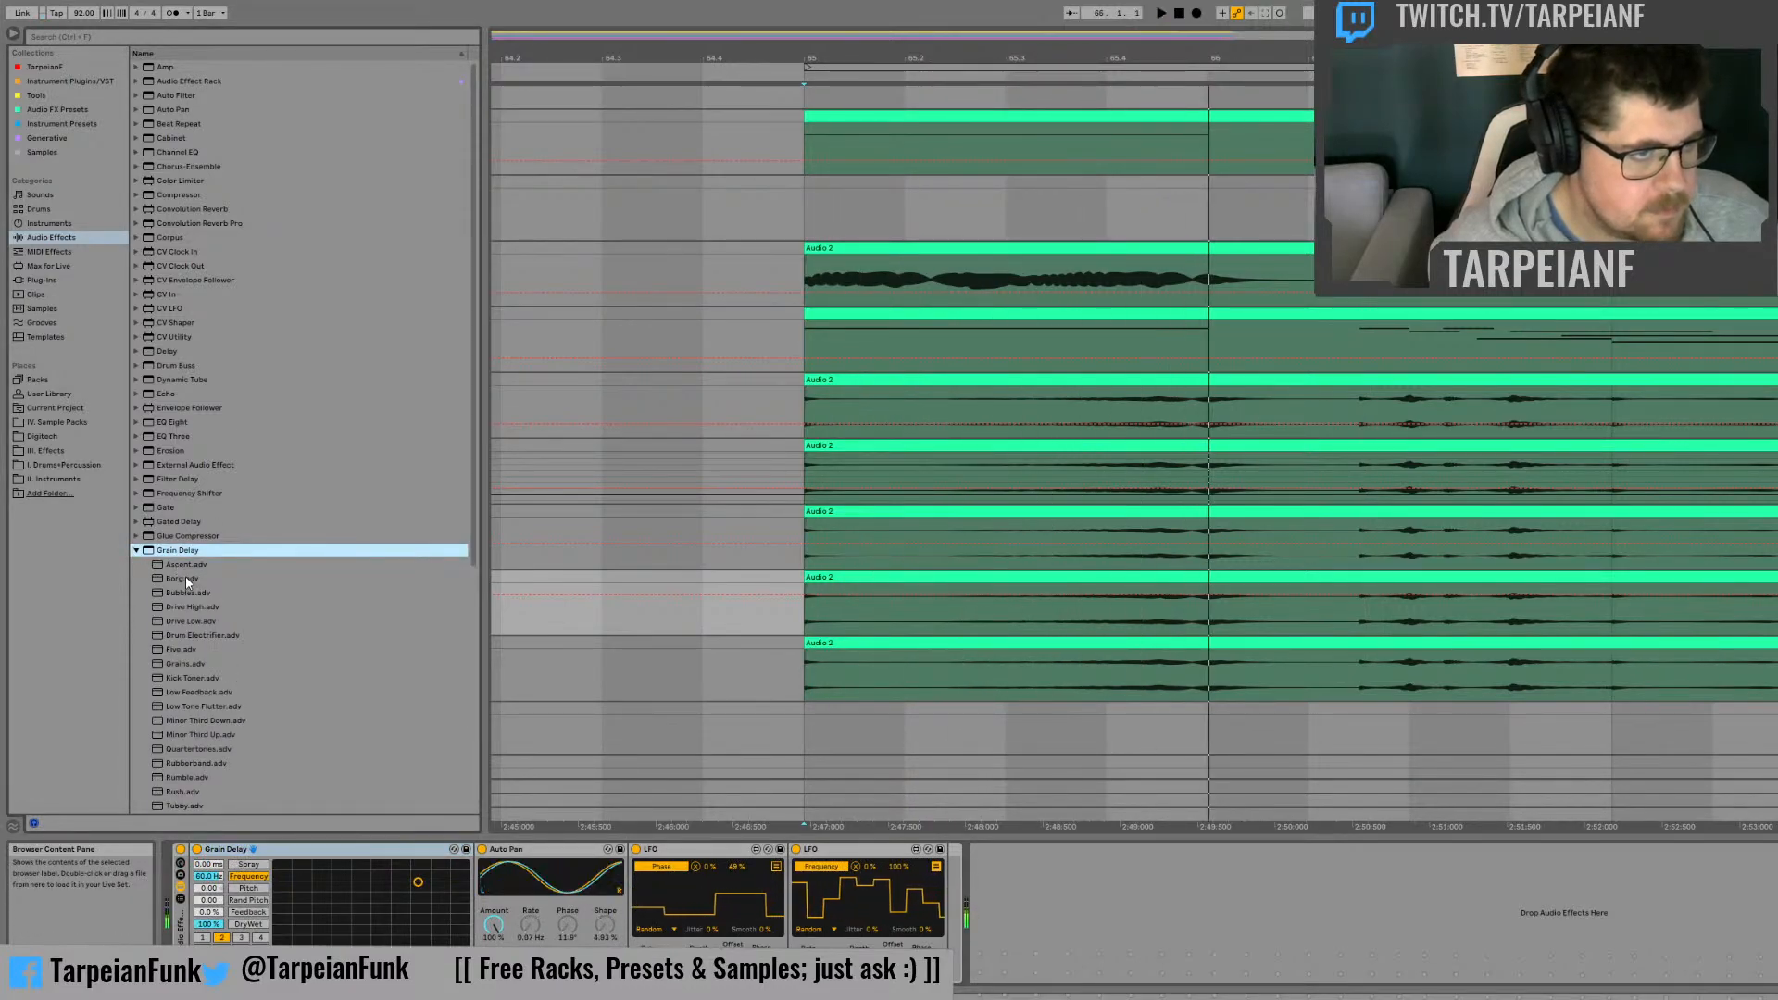
{"action": "left_click_drag", "start_coordinate": [186, 579], "coordinate": [283, 859]}
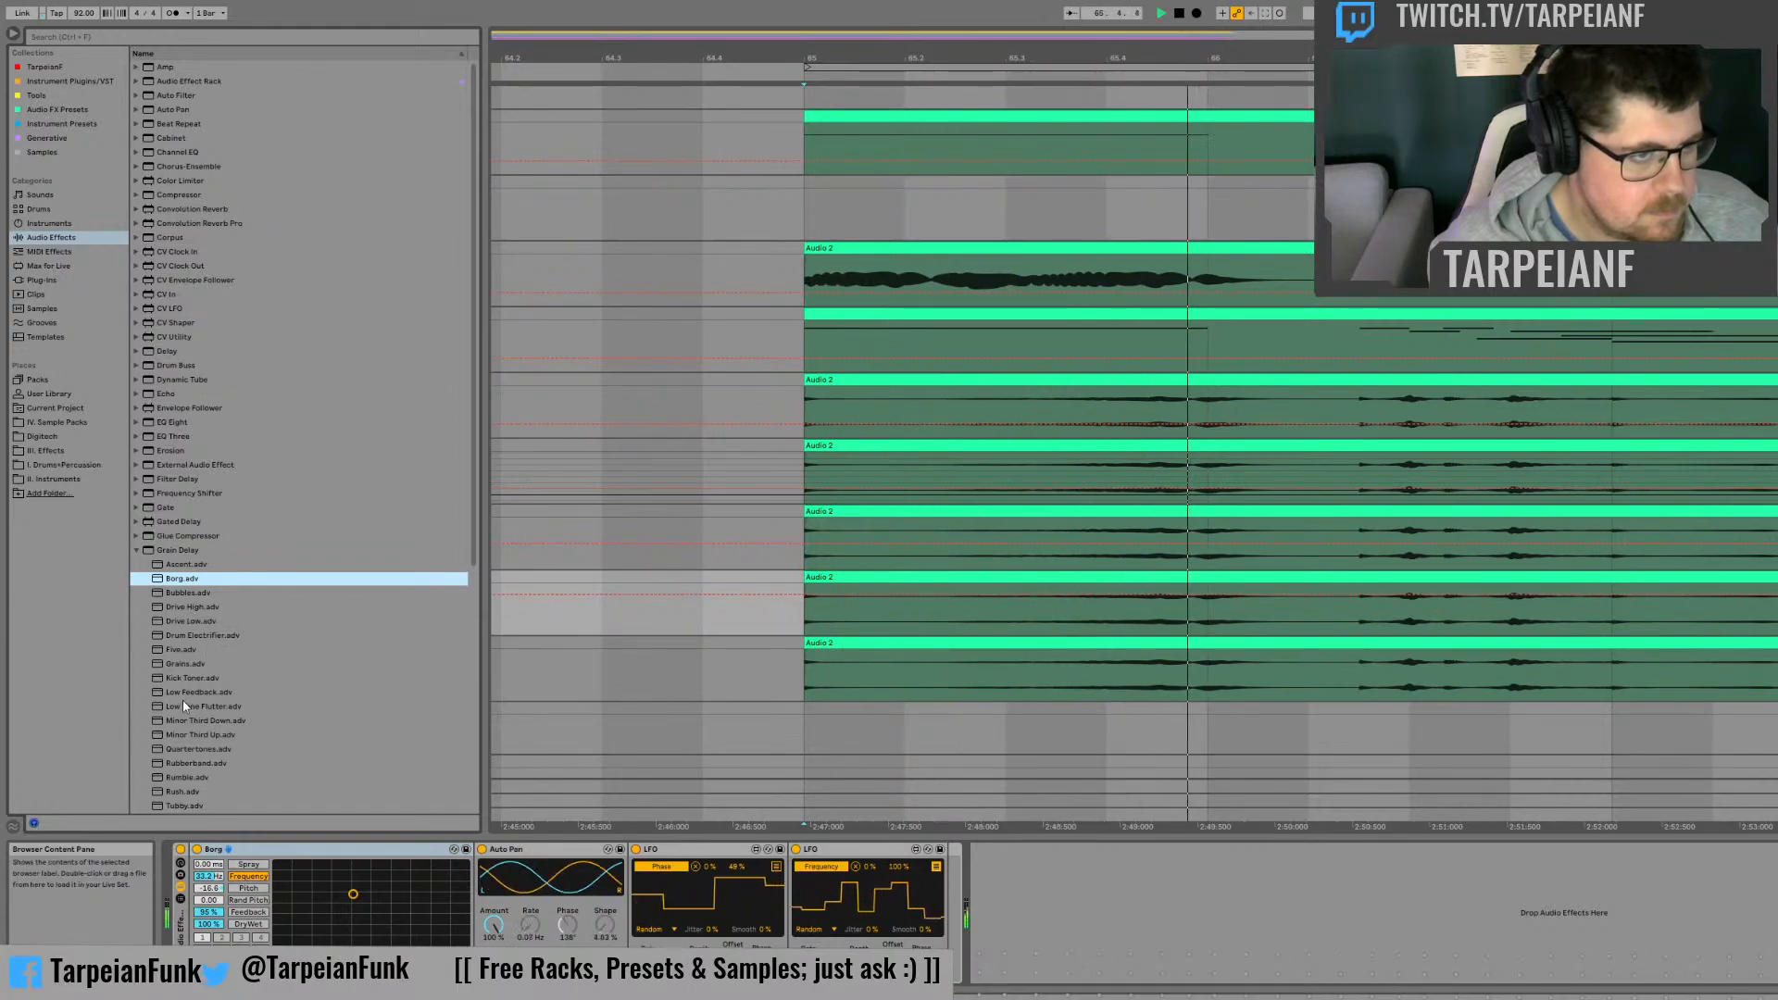
{"action": "left_click_drag", "start_coordinate": [193, 763], "coordinate": [300, 864]}
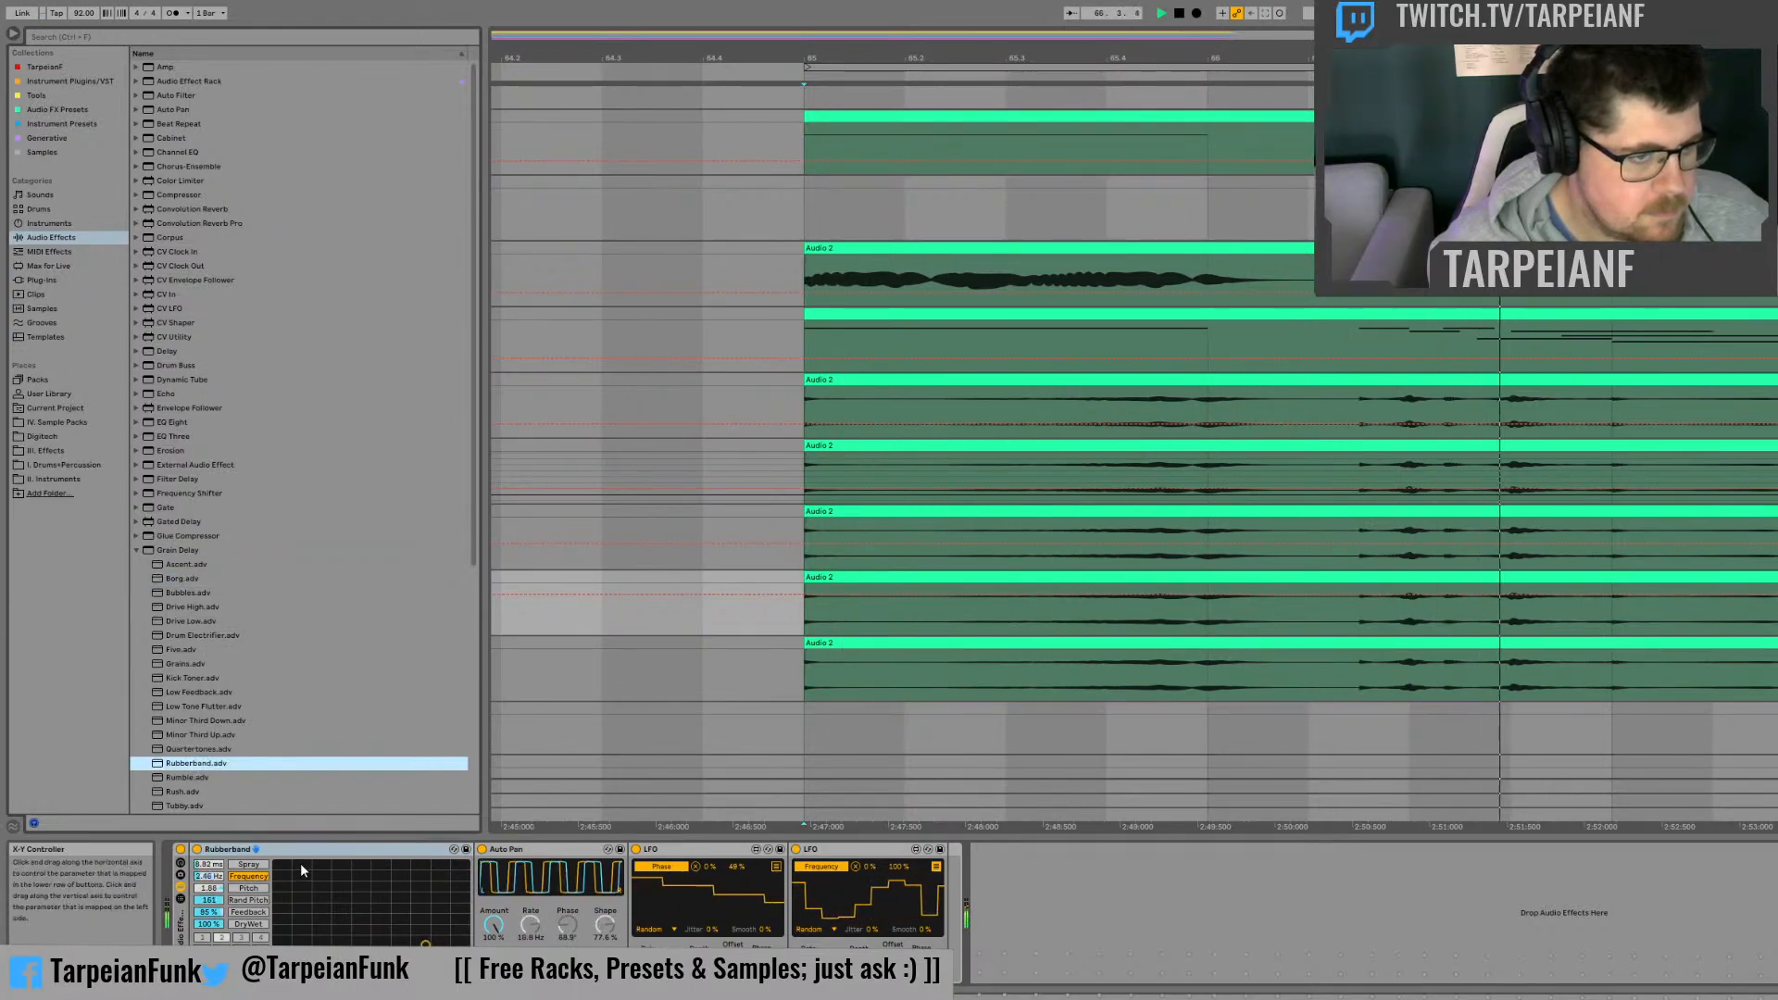
{"action": "scroll", "coordinate": [194, 741], "scroll_direction": "down", "scroll_amount": 3}
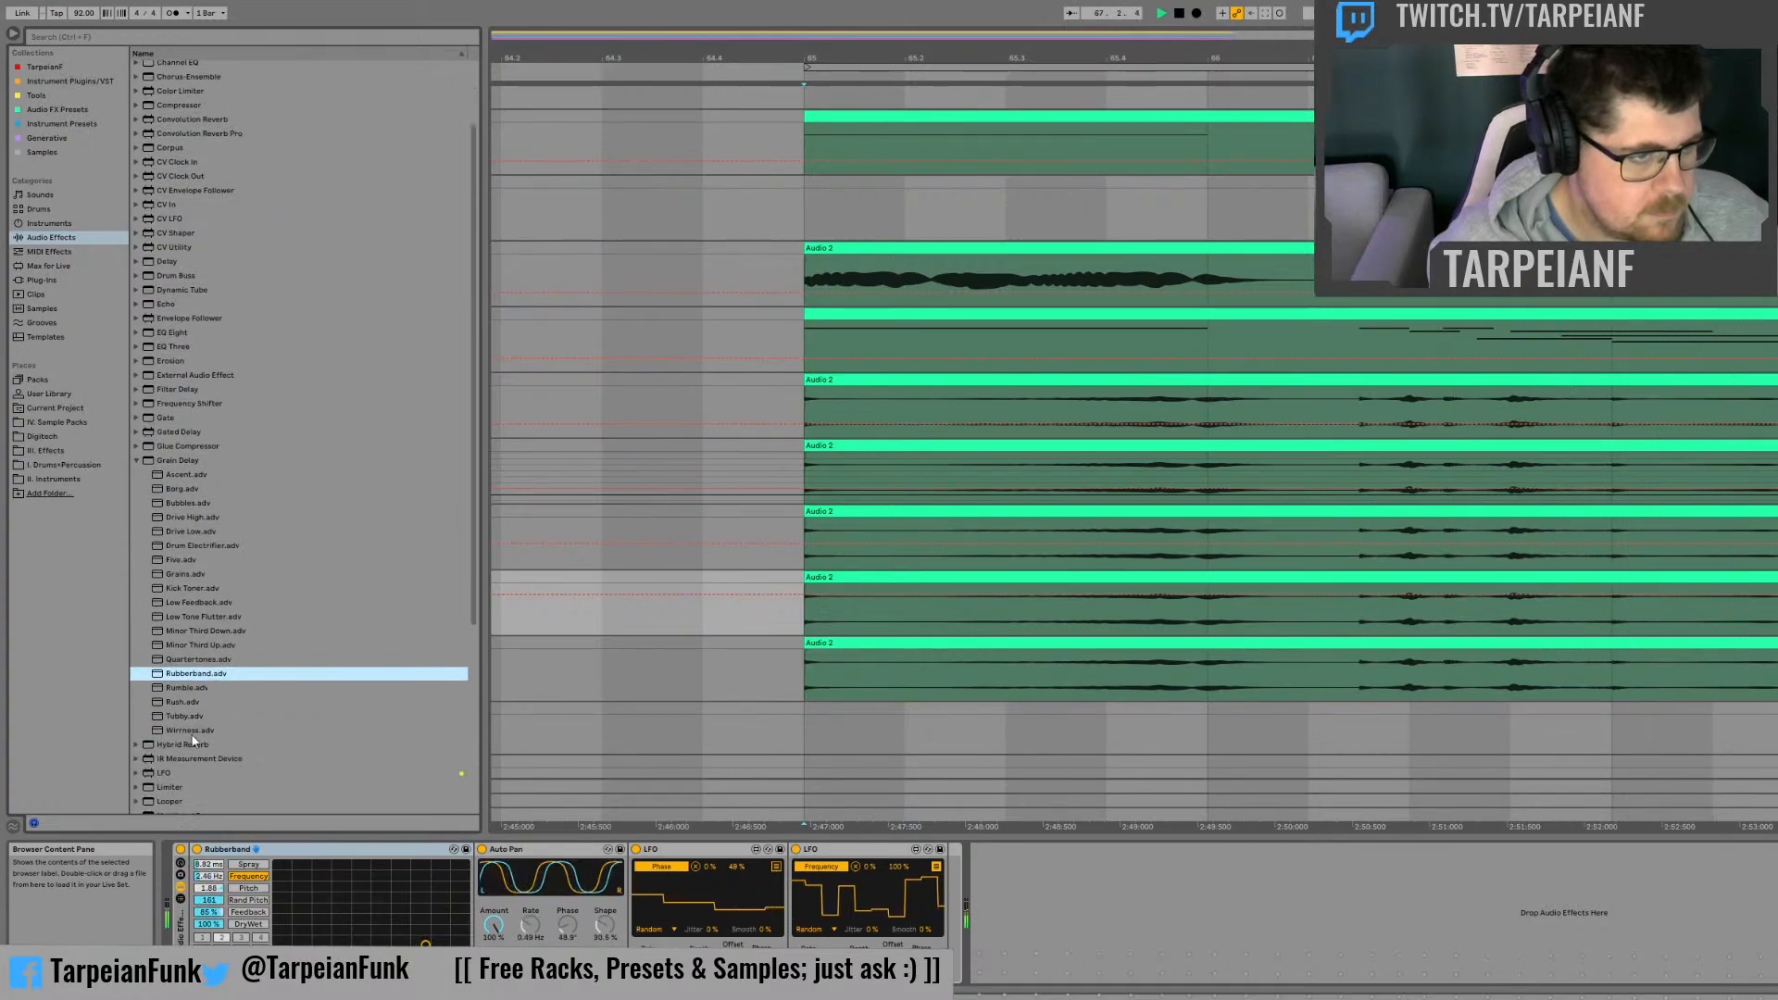
{"action": "left_click_drag", "start_coordinate": [189, 731], "coordinate": [309, 859]}
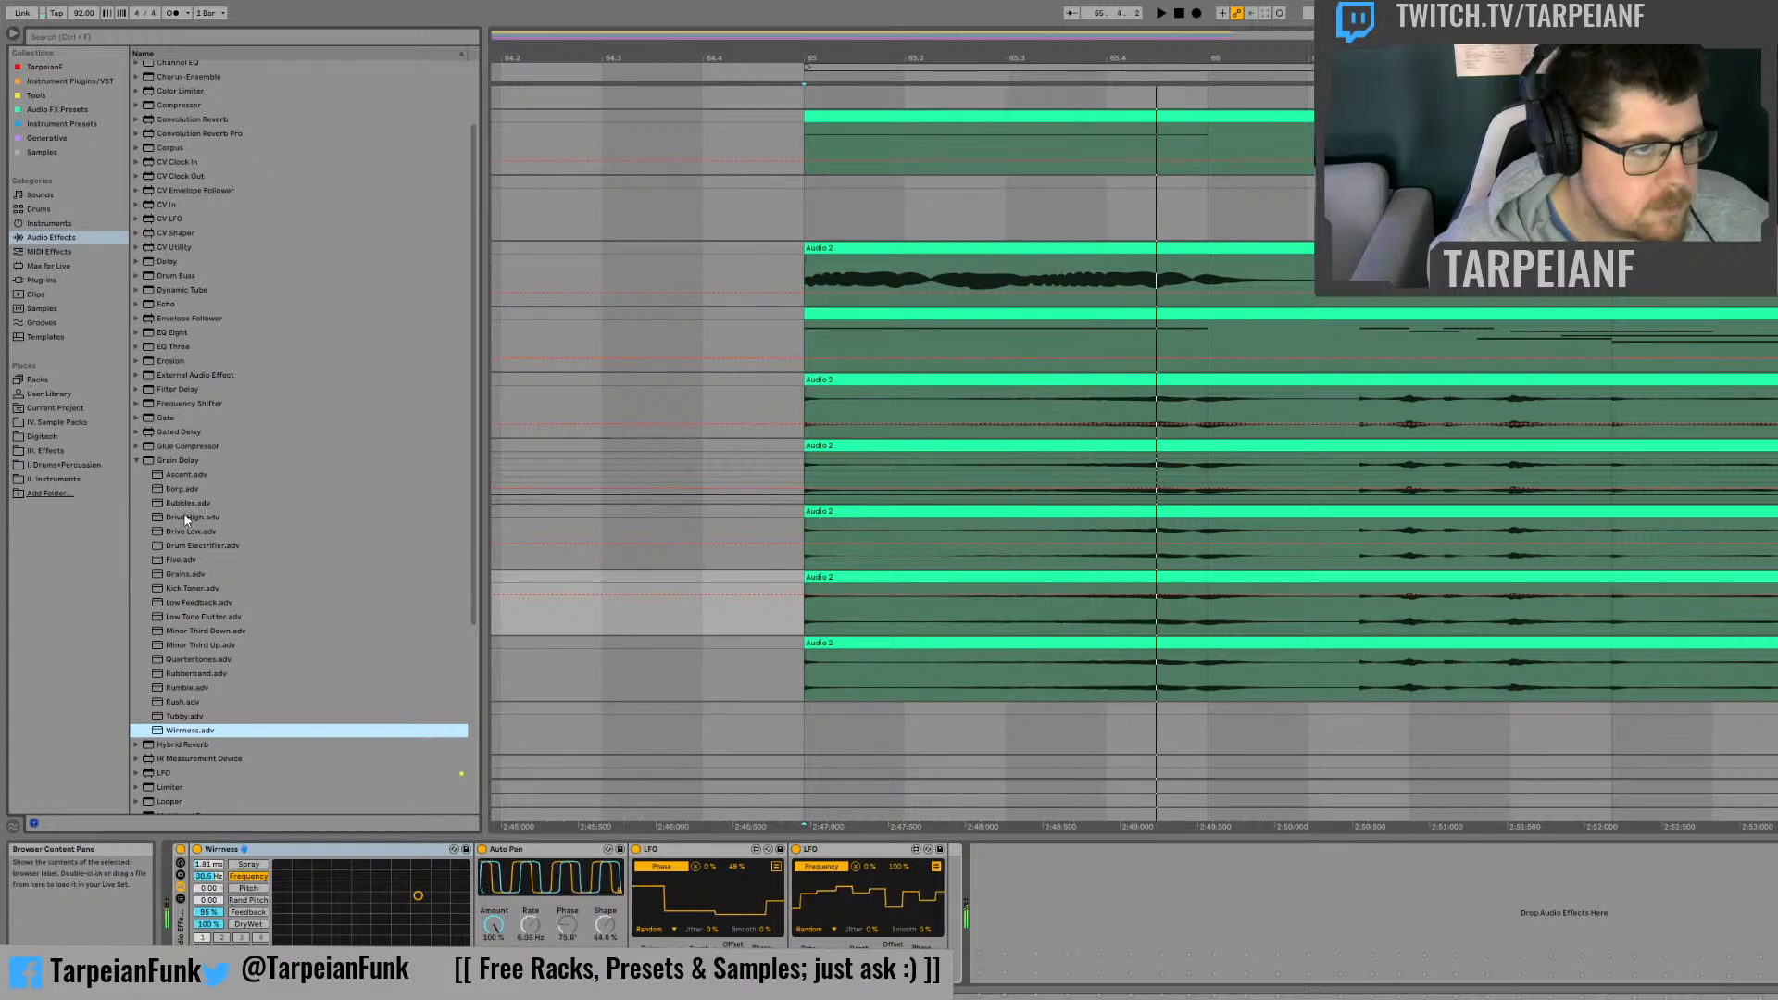
Step: Audition the Grain Delay's Drive High and Rubberband presets, and load the default Grain Delay in their place before the Auto Pan
{"action": "left_click_drag", "start_coordinate": [186, 519], "coordinate": [281, 826]}
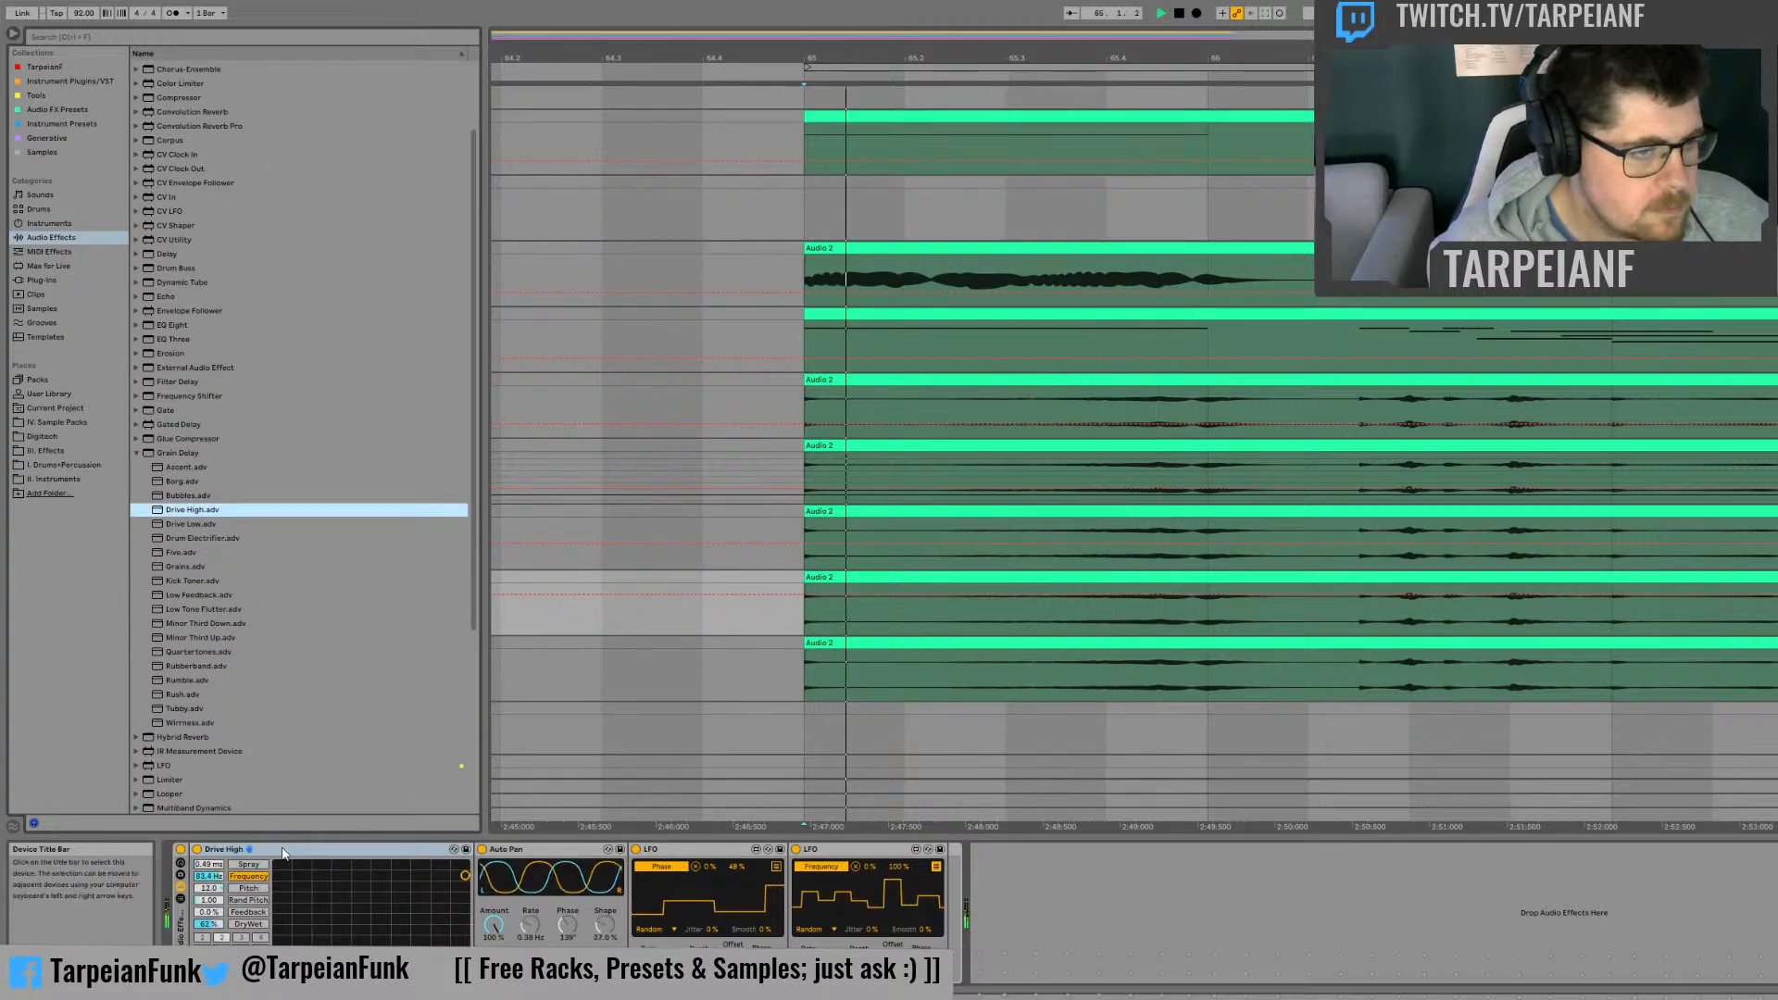
{"action": "double_click", "coordinate": [197, 665]}
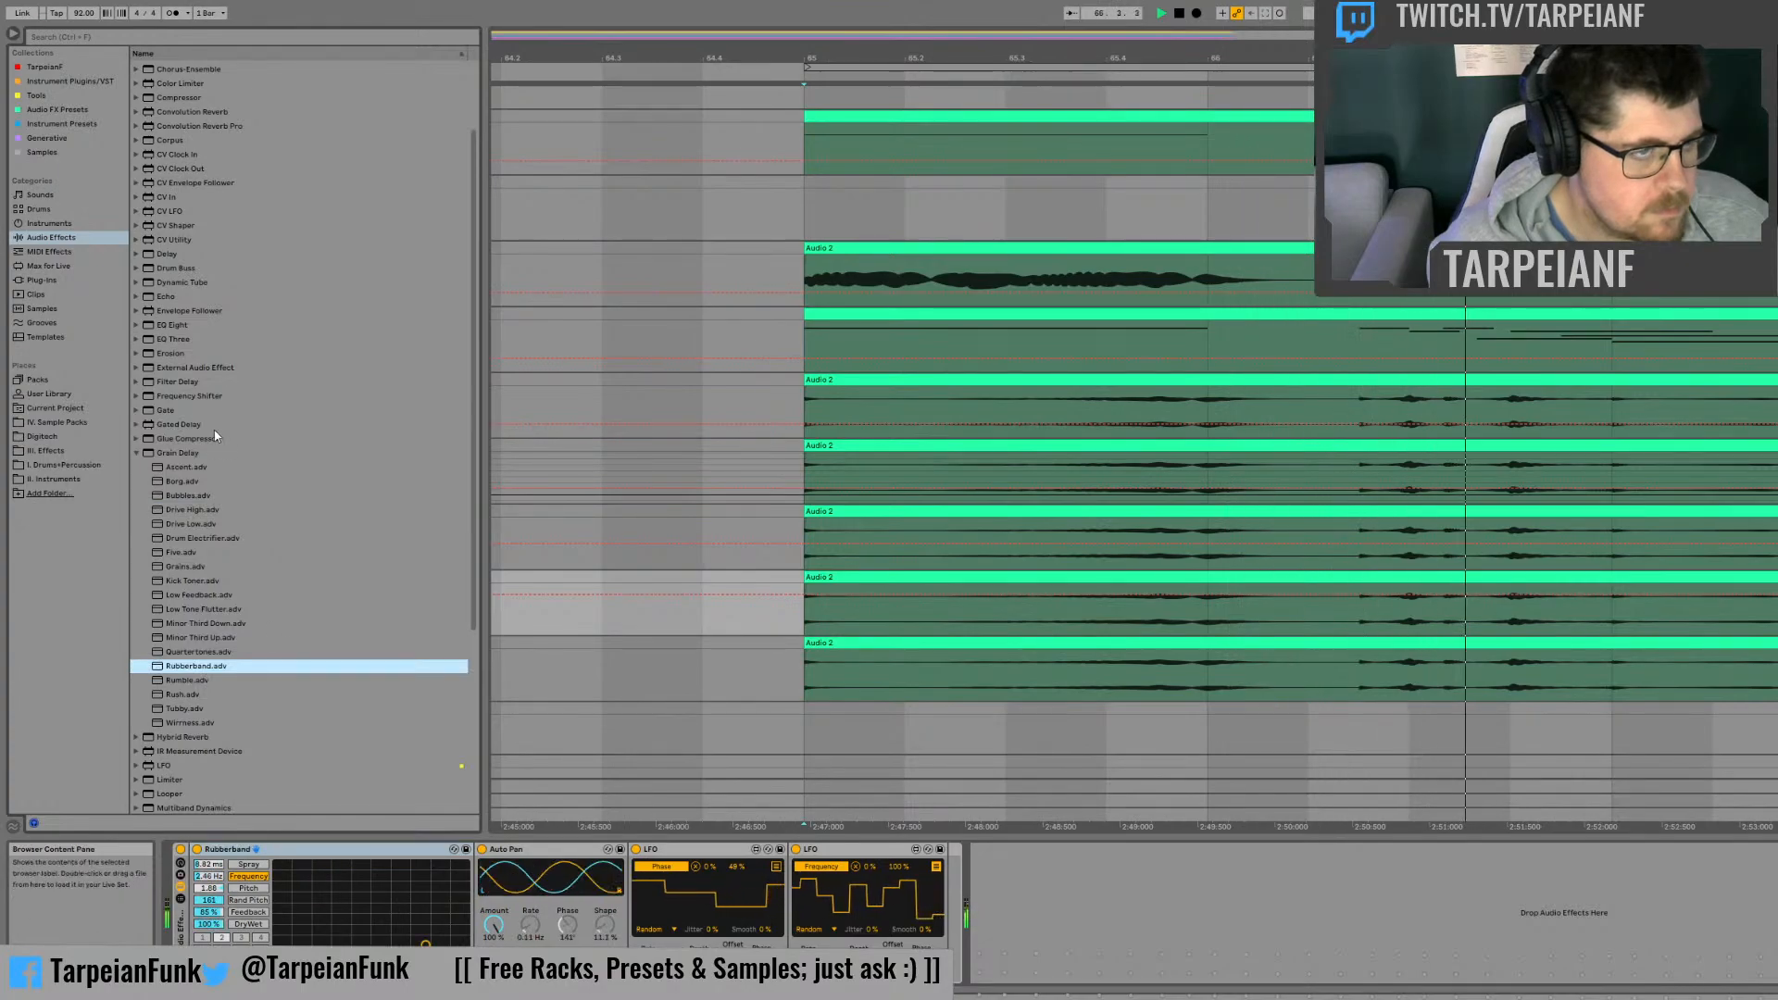
{"action": "left_click_drag", "start_coordinate": [166, 456], "coordinate": [239, 527]}
{"action": "left_click_drag", "start_coordinate": [275, 861], "coordinate": [276, 863]}
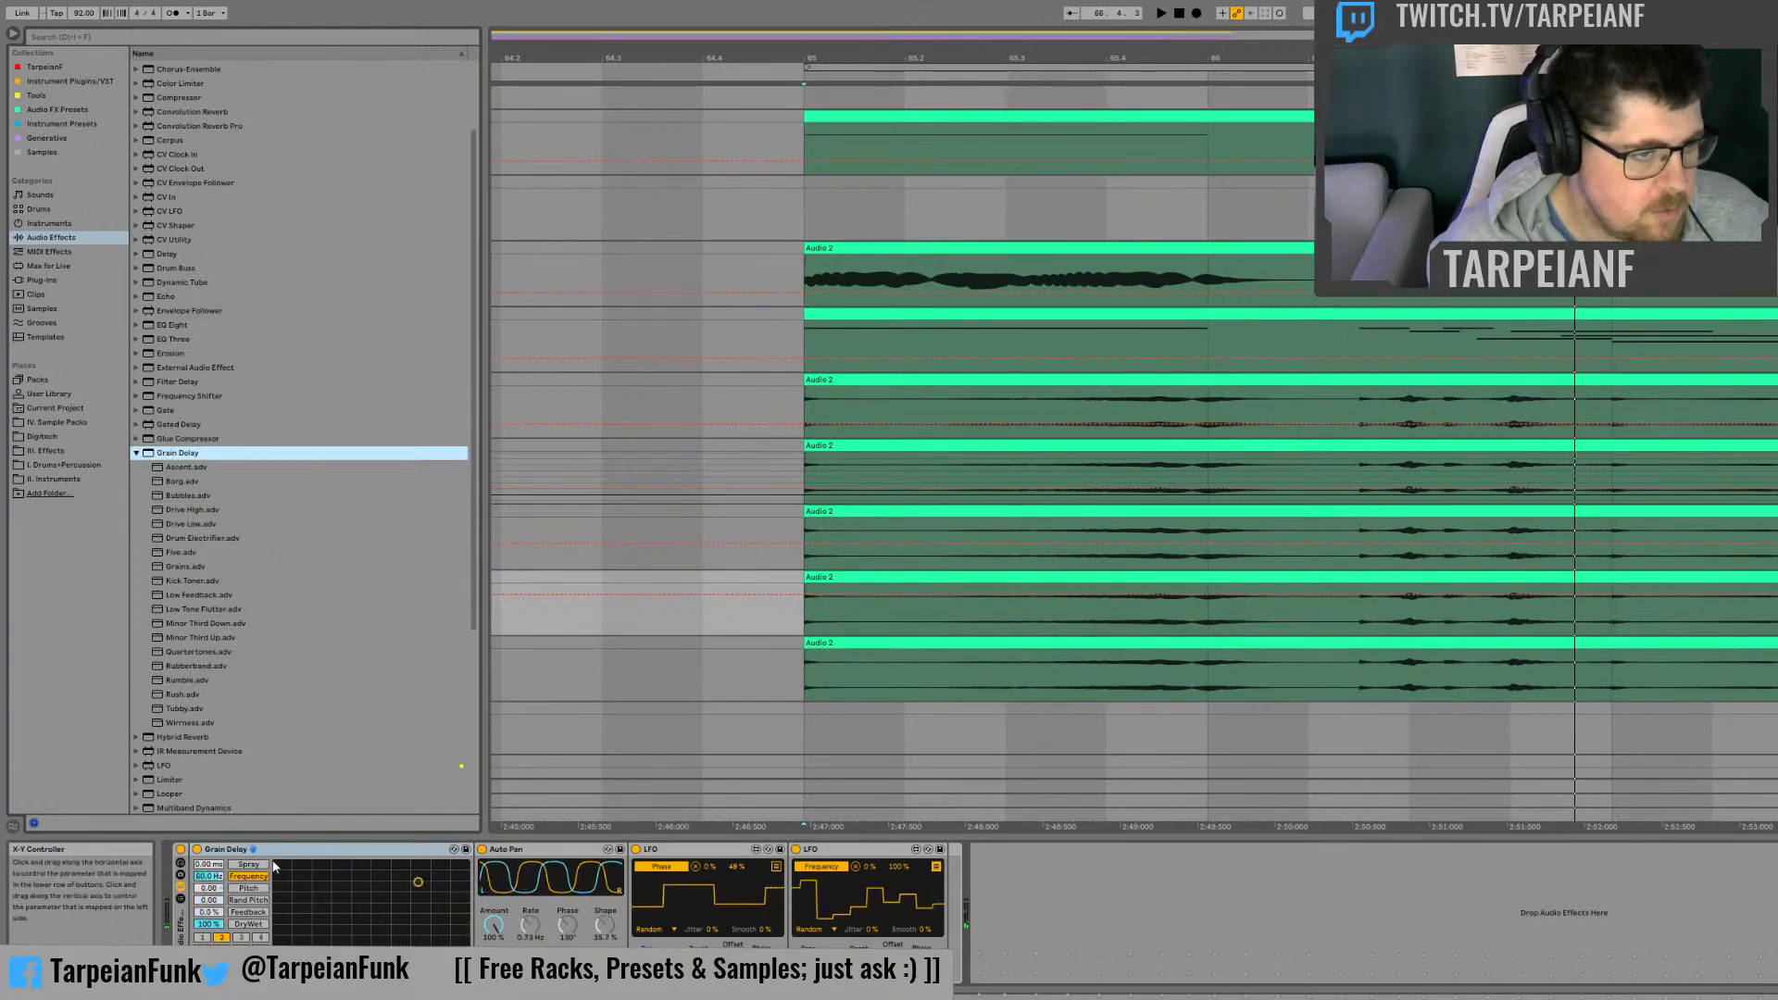
Step: Map the last LFO to the Grain Delay's frequency as well, and raise the delay's feedback with the Auto Pan bypassed during playback
{"action": "left_click", "coordinate": [211, 961]}
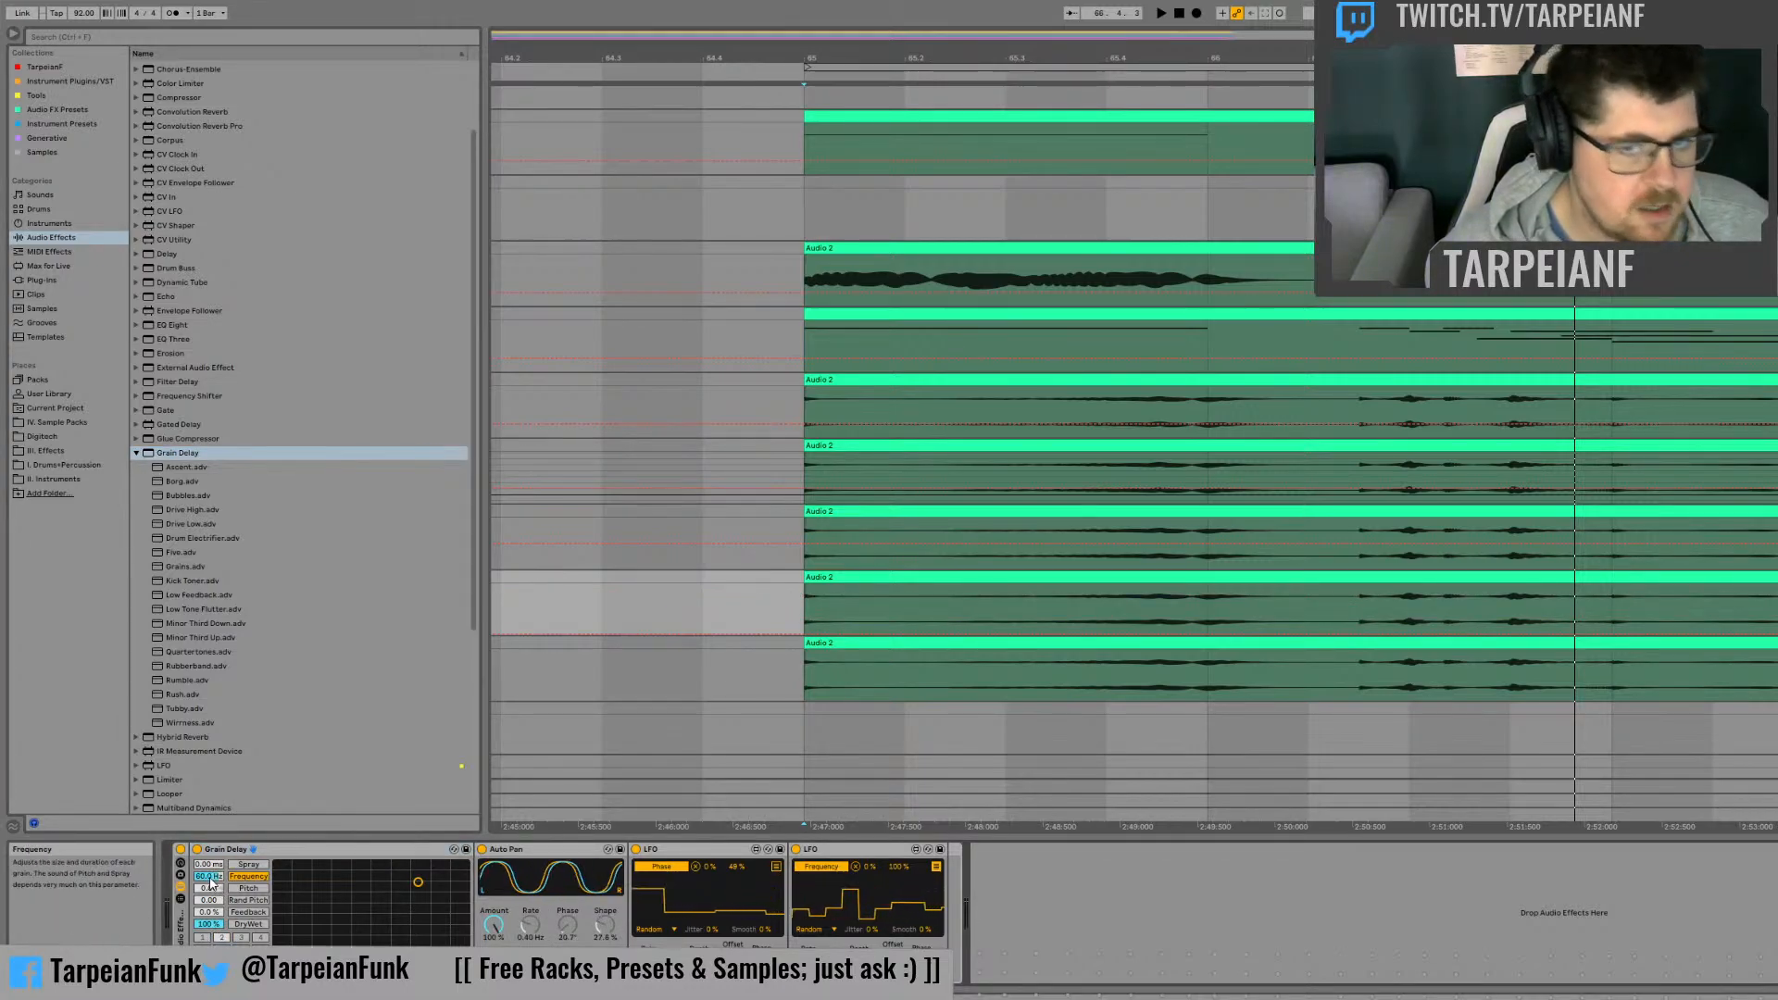
{"action": "key", "text": "minus"}
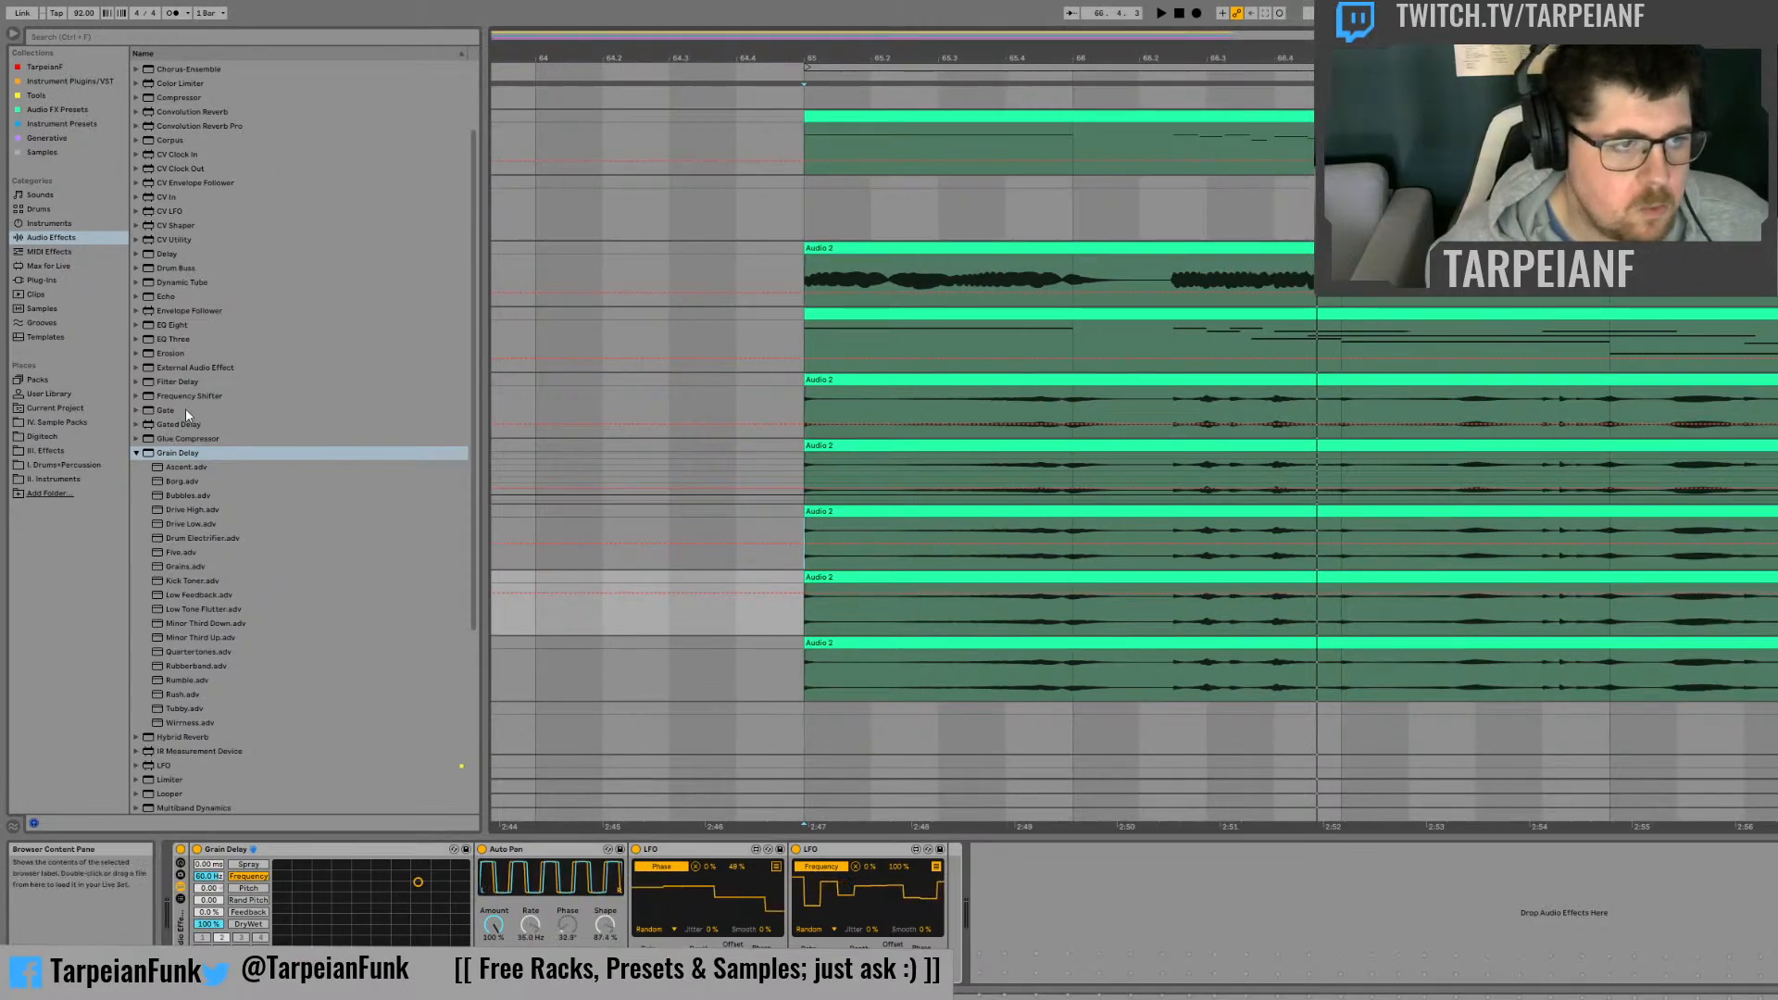
{"action": "left_click", "coordinate": [937, 868]}
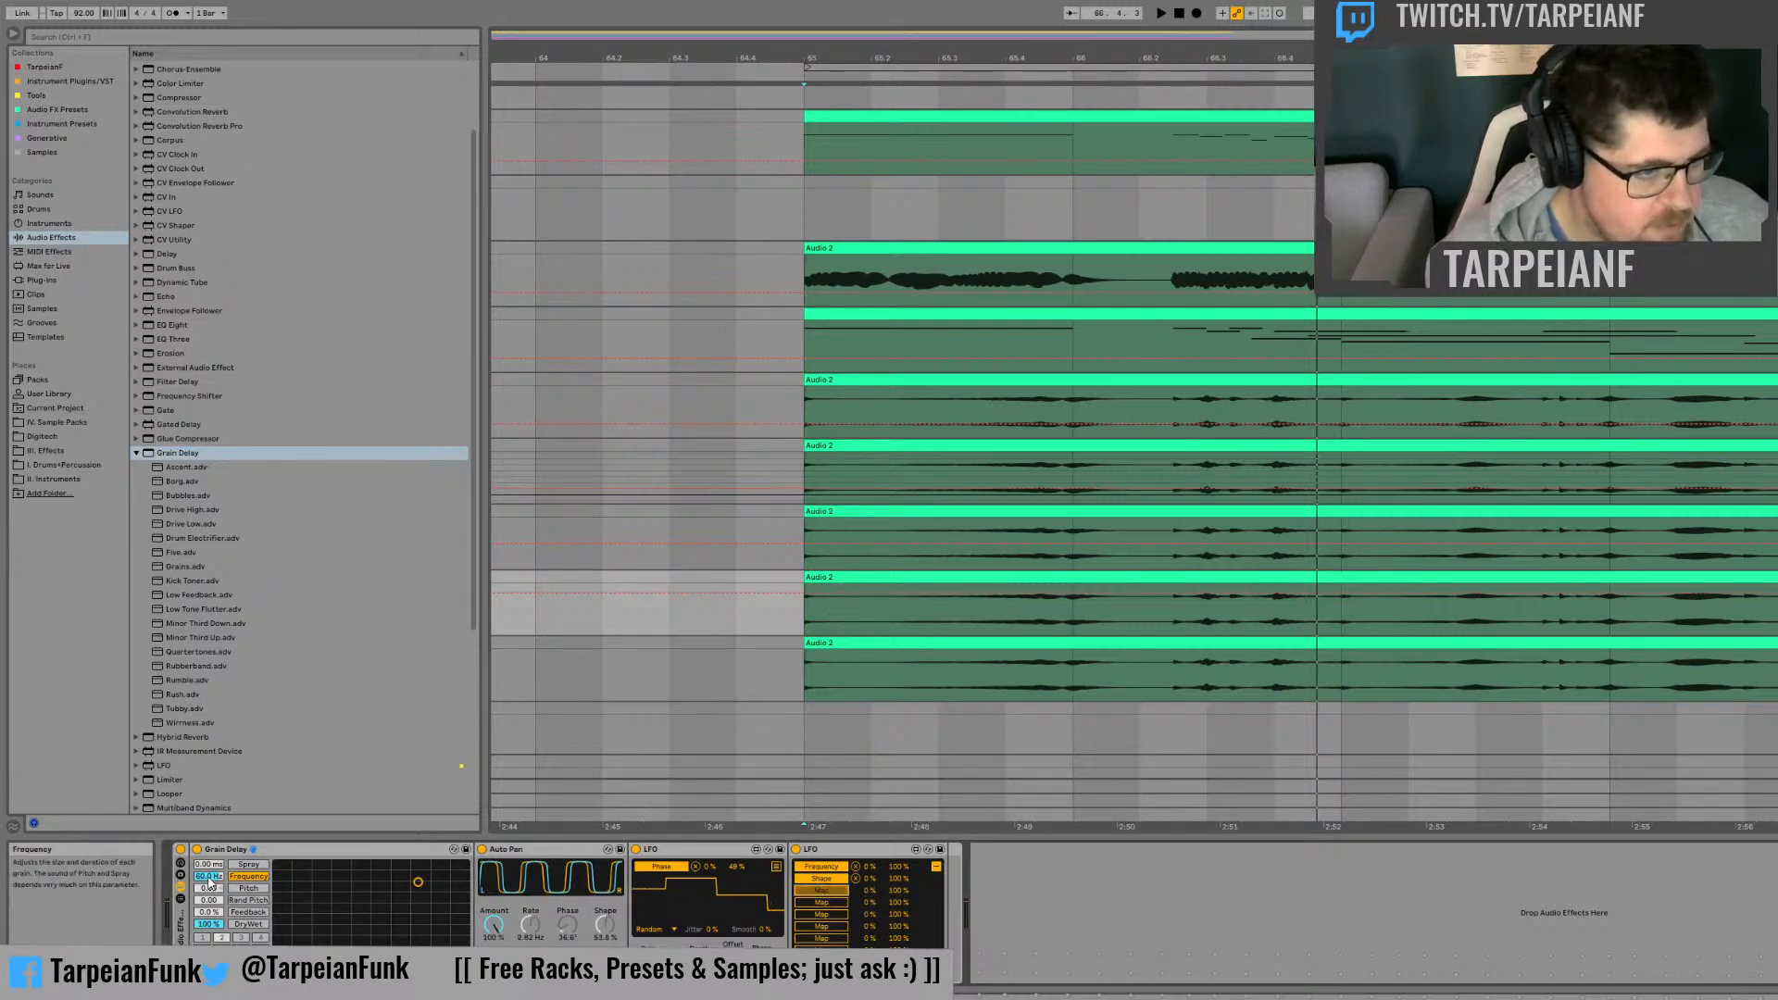
{"action": "key", "text": "space"}
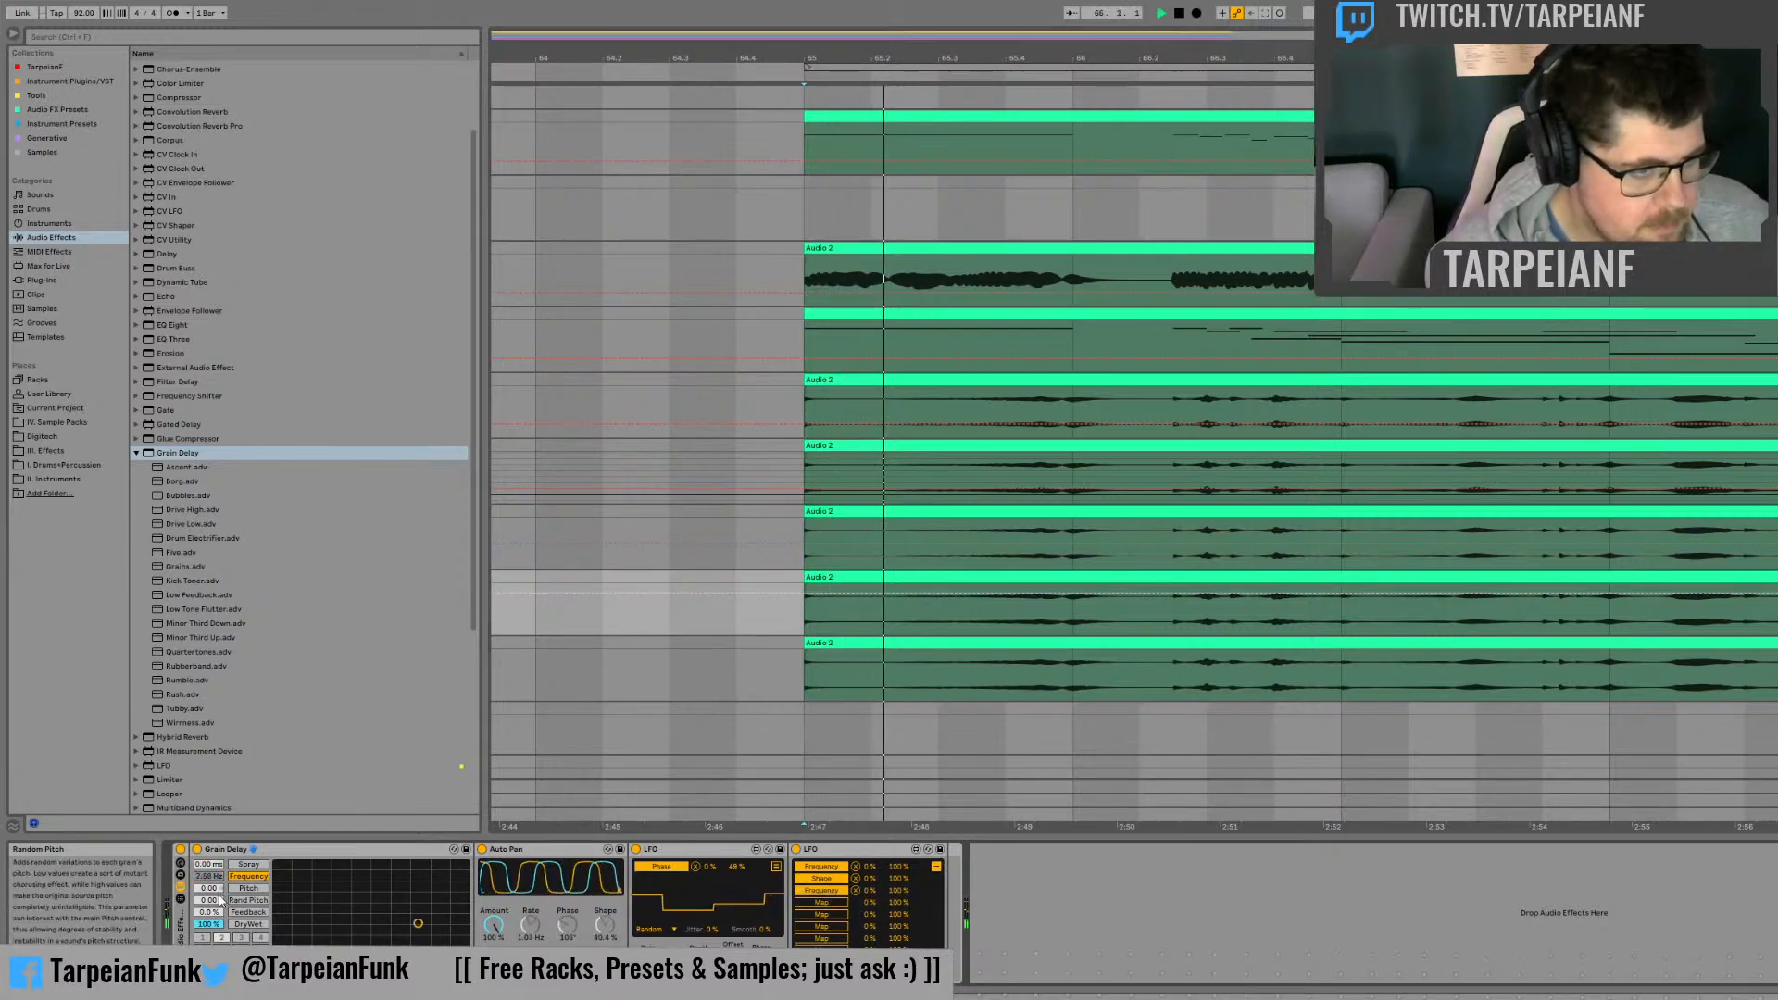
{"action": "left_click", "coordinate": [482, 849]}
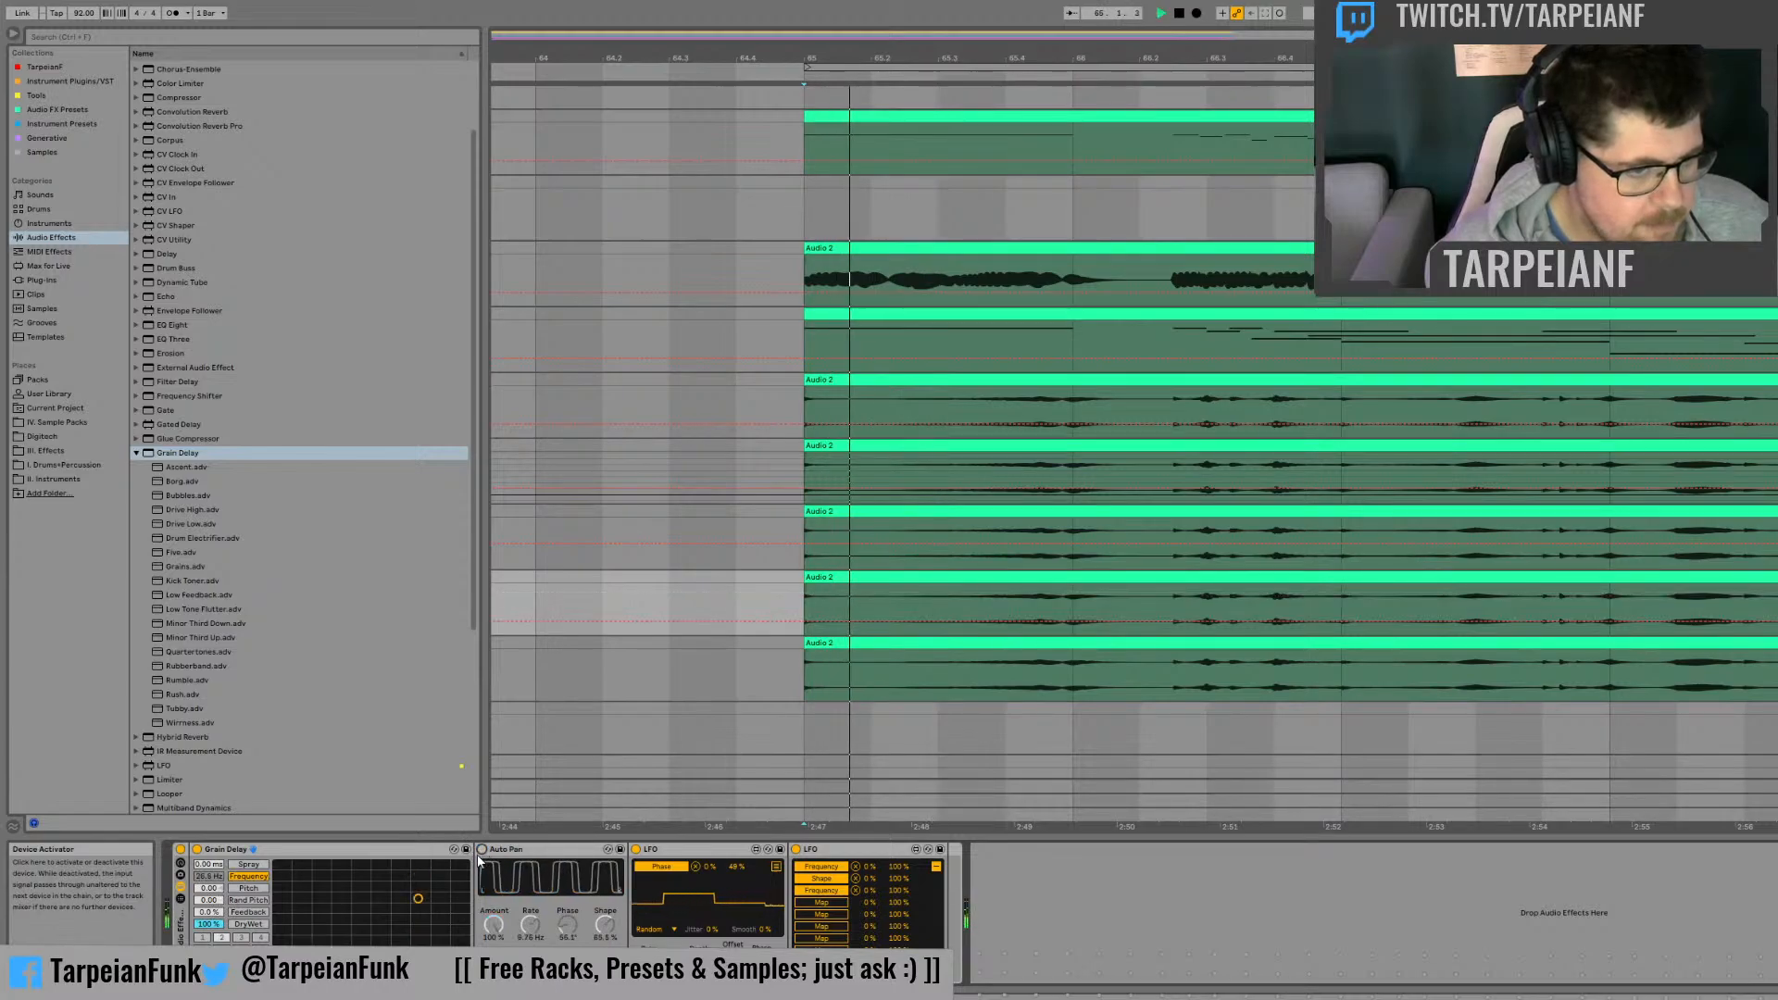
{"action": "left_click_drag", "start_coordinate": [201, 914], "coordinate": [202, 859]}
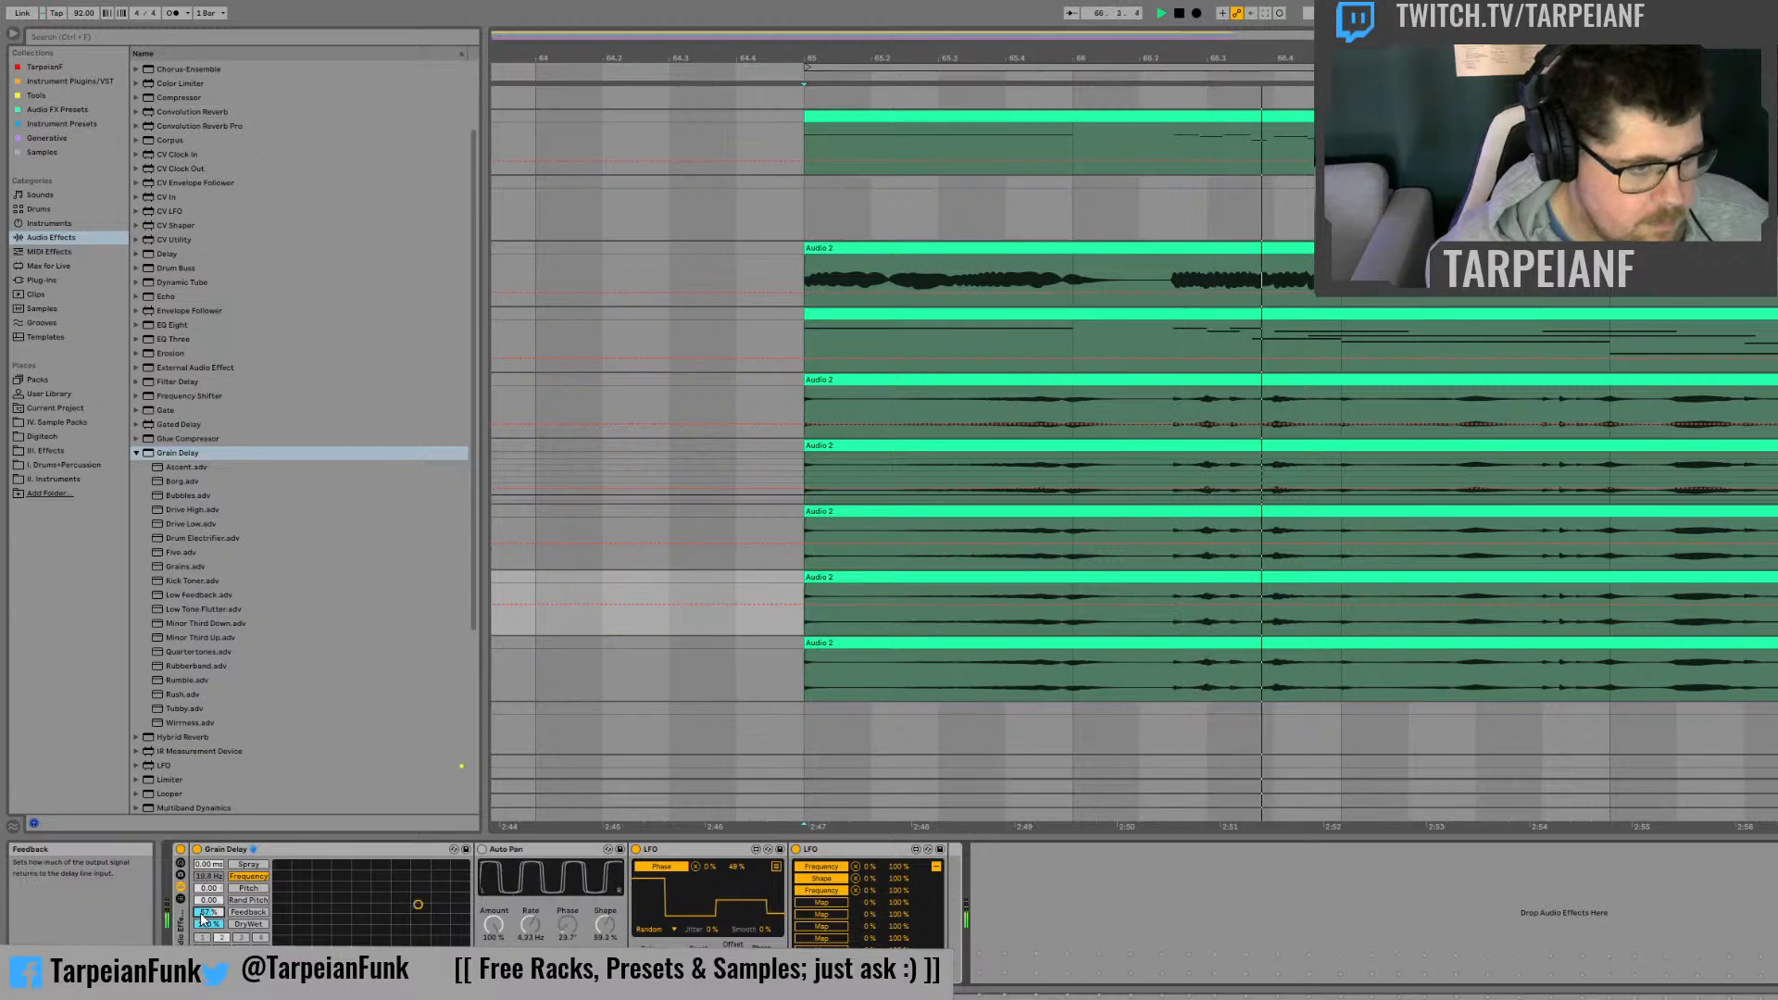
Step: Map the LFO directly after the Auto Pan to the Grain Delay's spray too, and re-enable the Auto Pan
{"action": "left_click", "coordinate": [776, 866]}
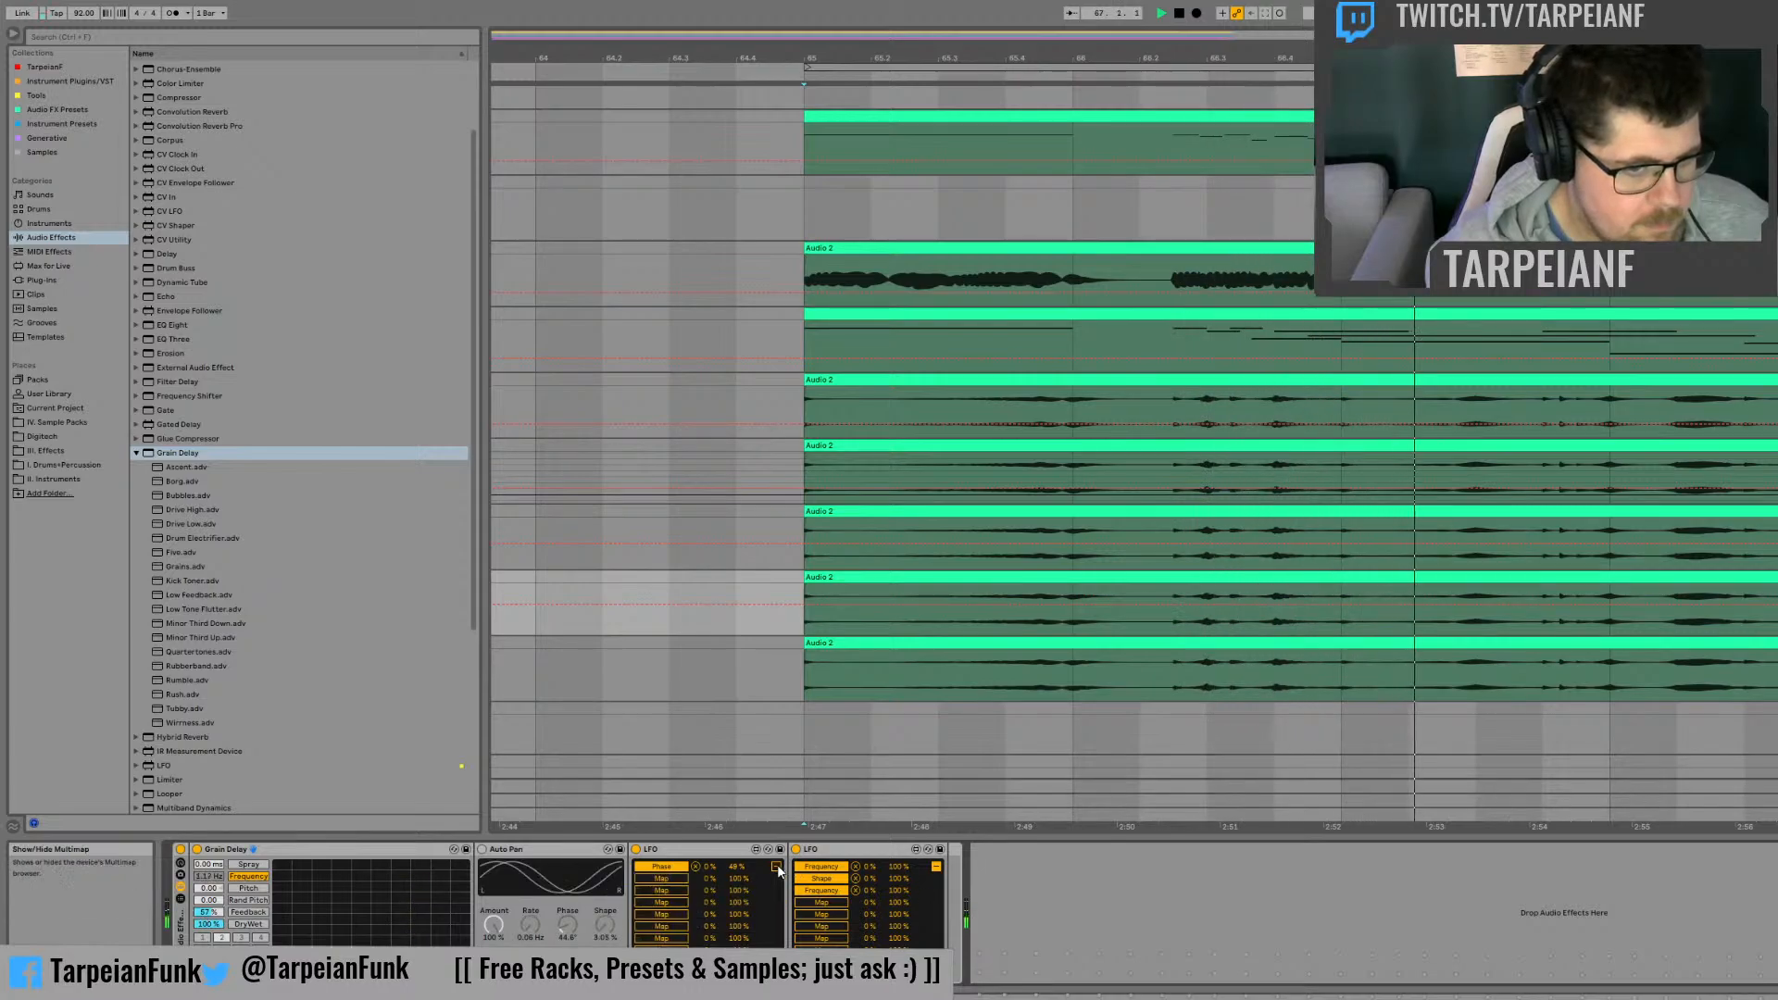
{"action": "left_click", "coordinate": [661, 878]}
{"action": "left_click", "coordinate": [211, 866]}
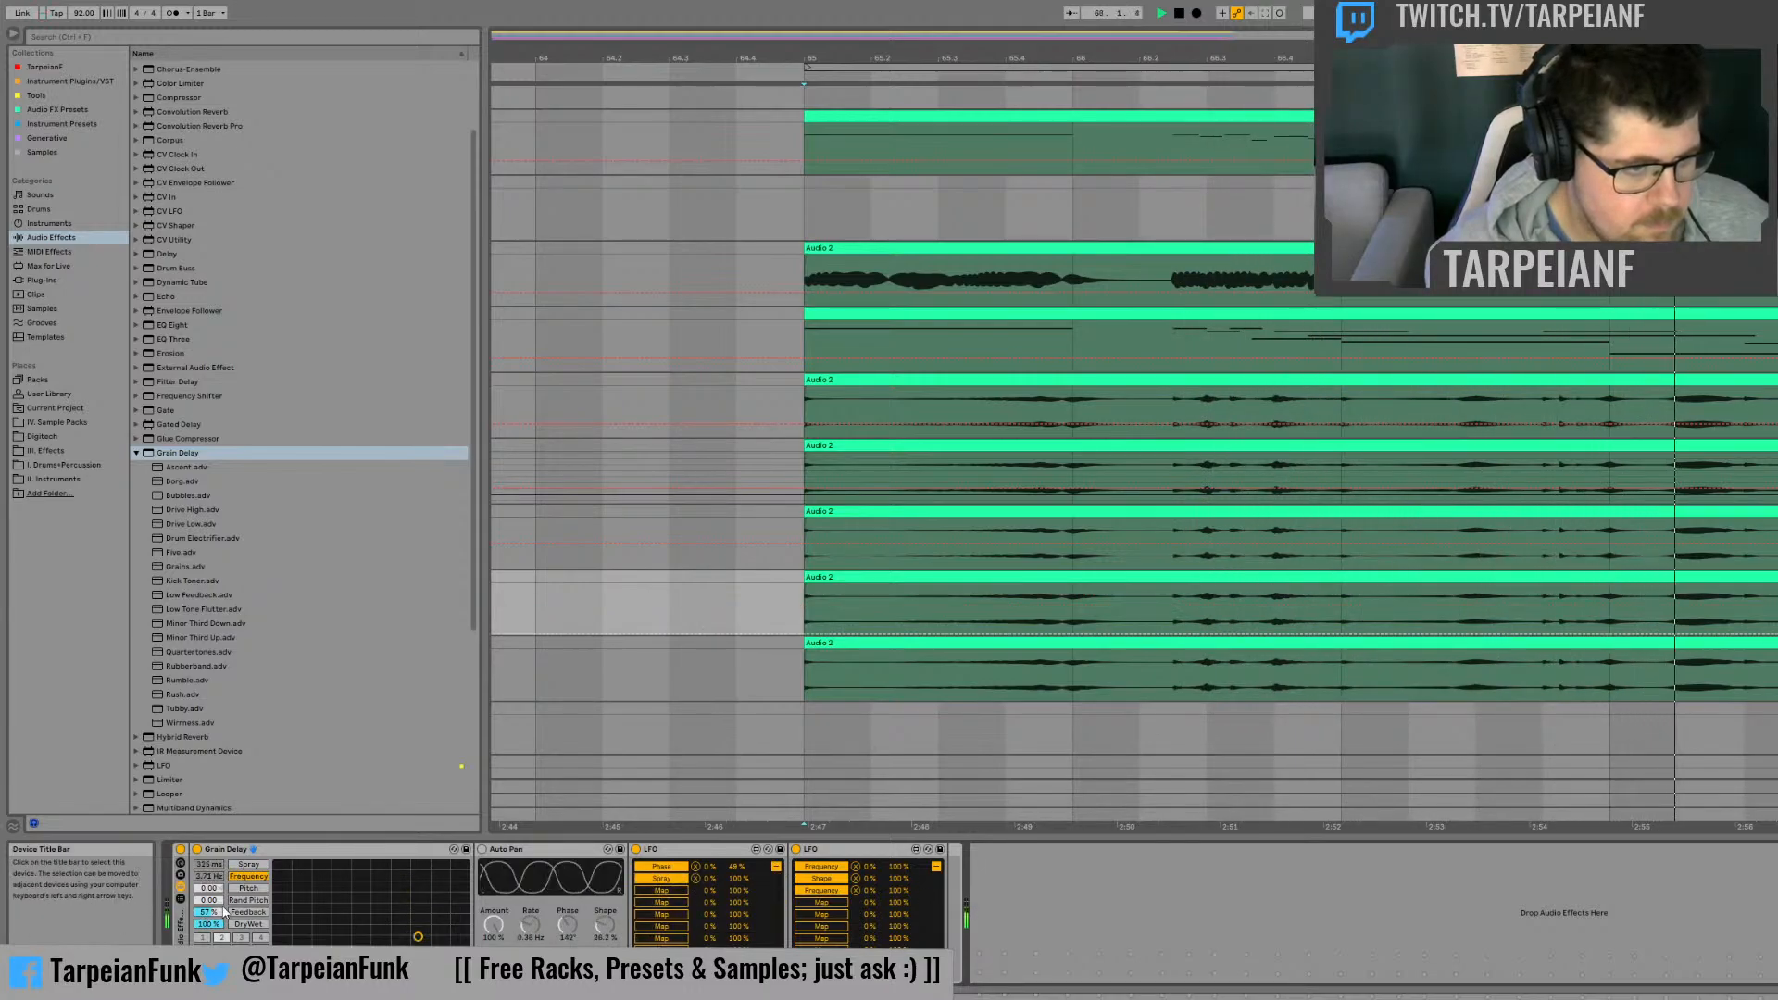
{"action": "left_click", "coordinate": [483, 852]}
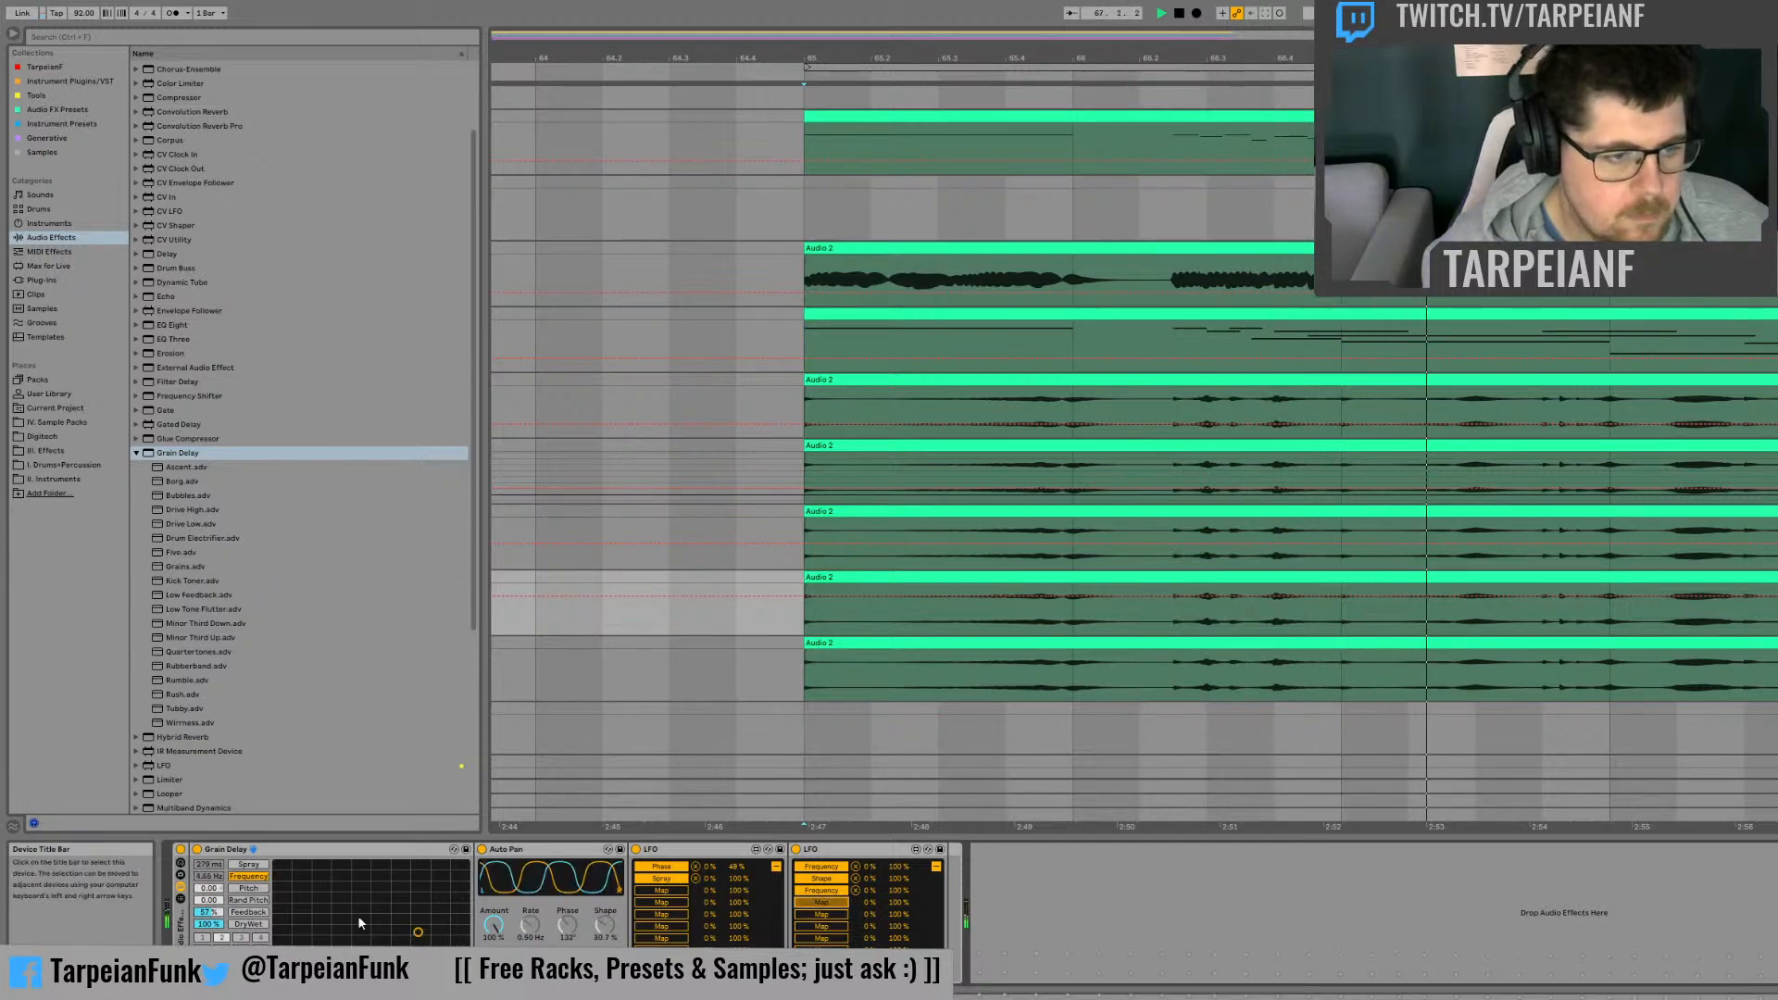
Step: Map the last LFO to the Grain Delay's Dry/Wet and the phase LFO to its feedback, and listen from bar 65
{"action": "left_click", "coordinate": [209, 924]}
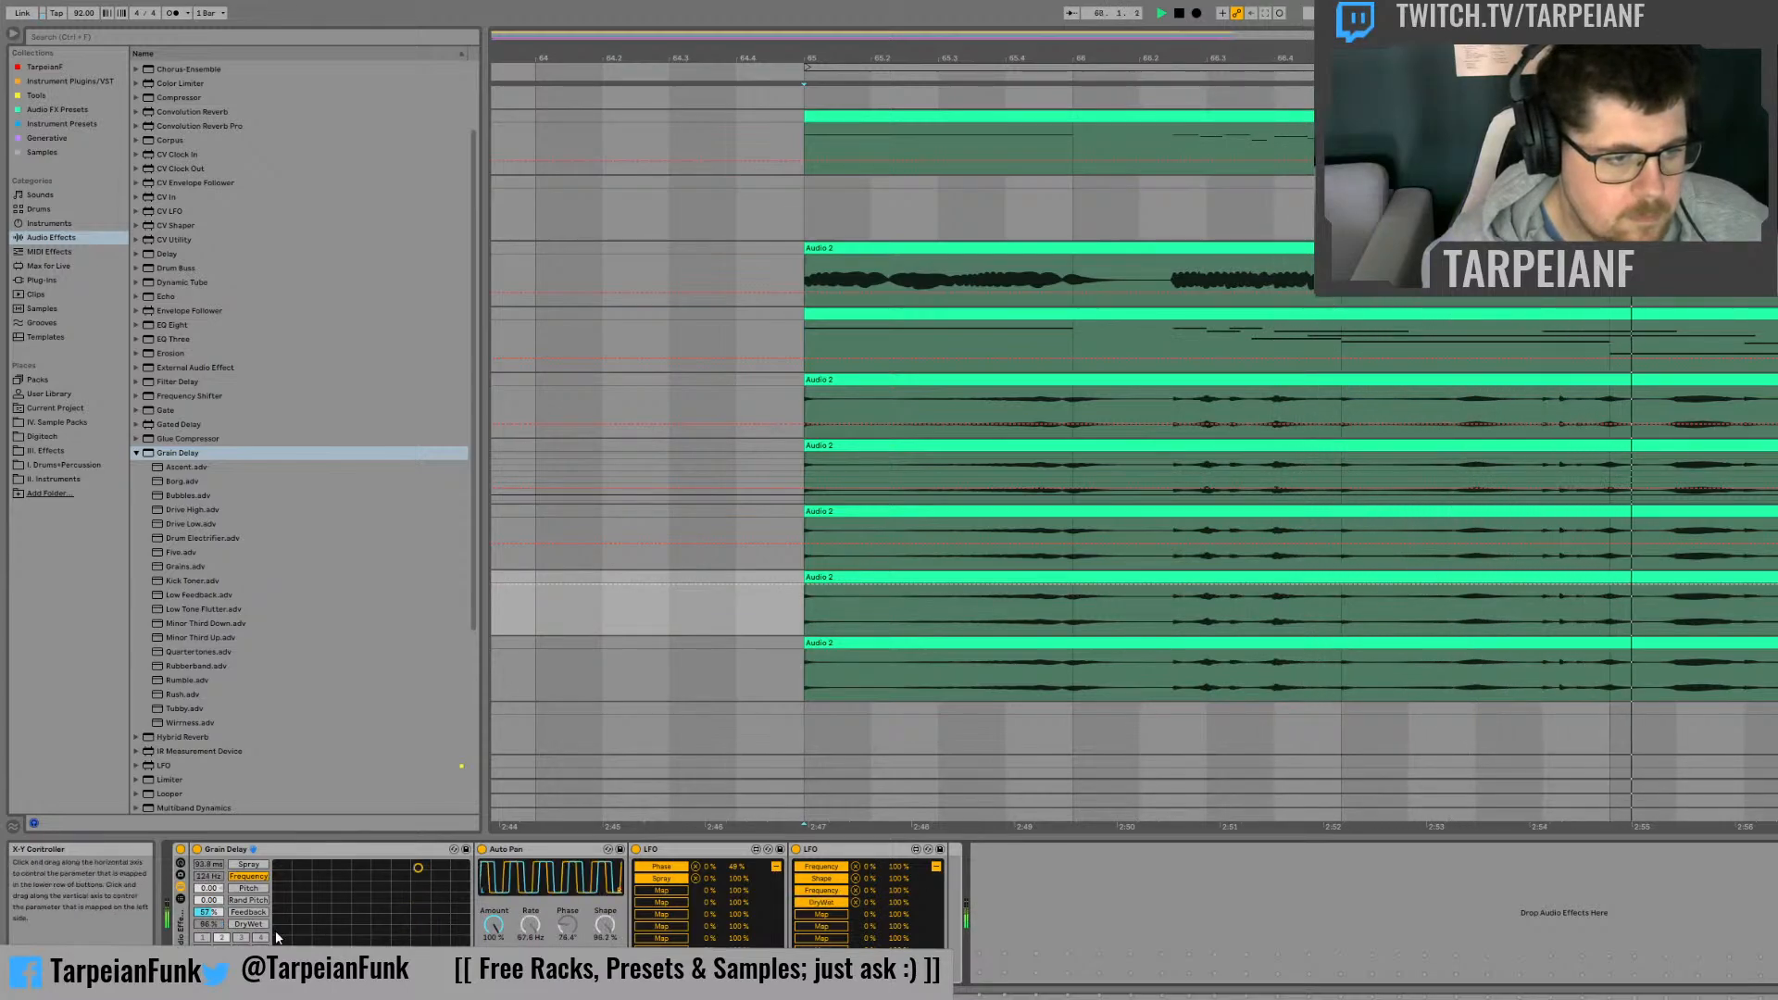
{"action": "left_click", "coordinate": [207, 912]}
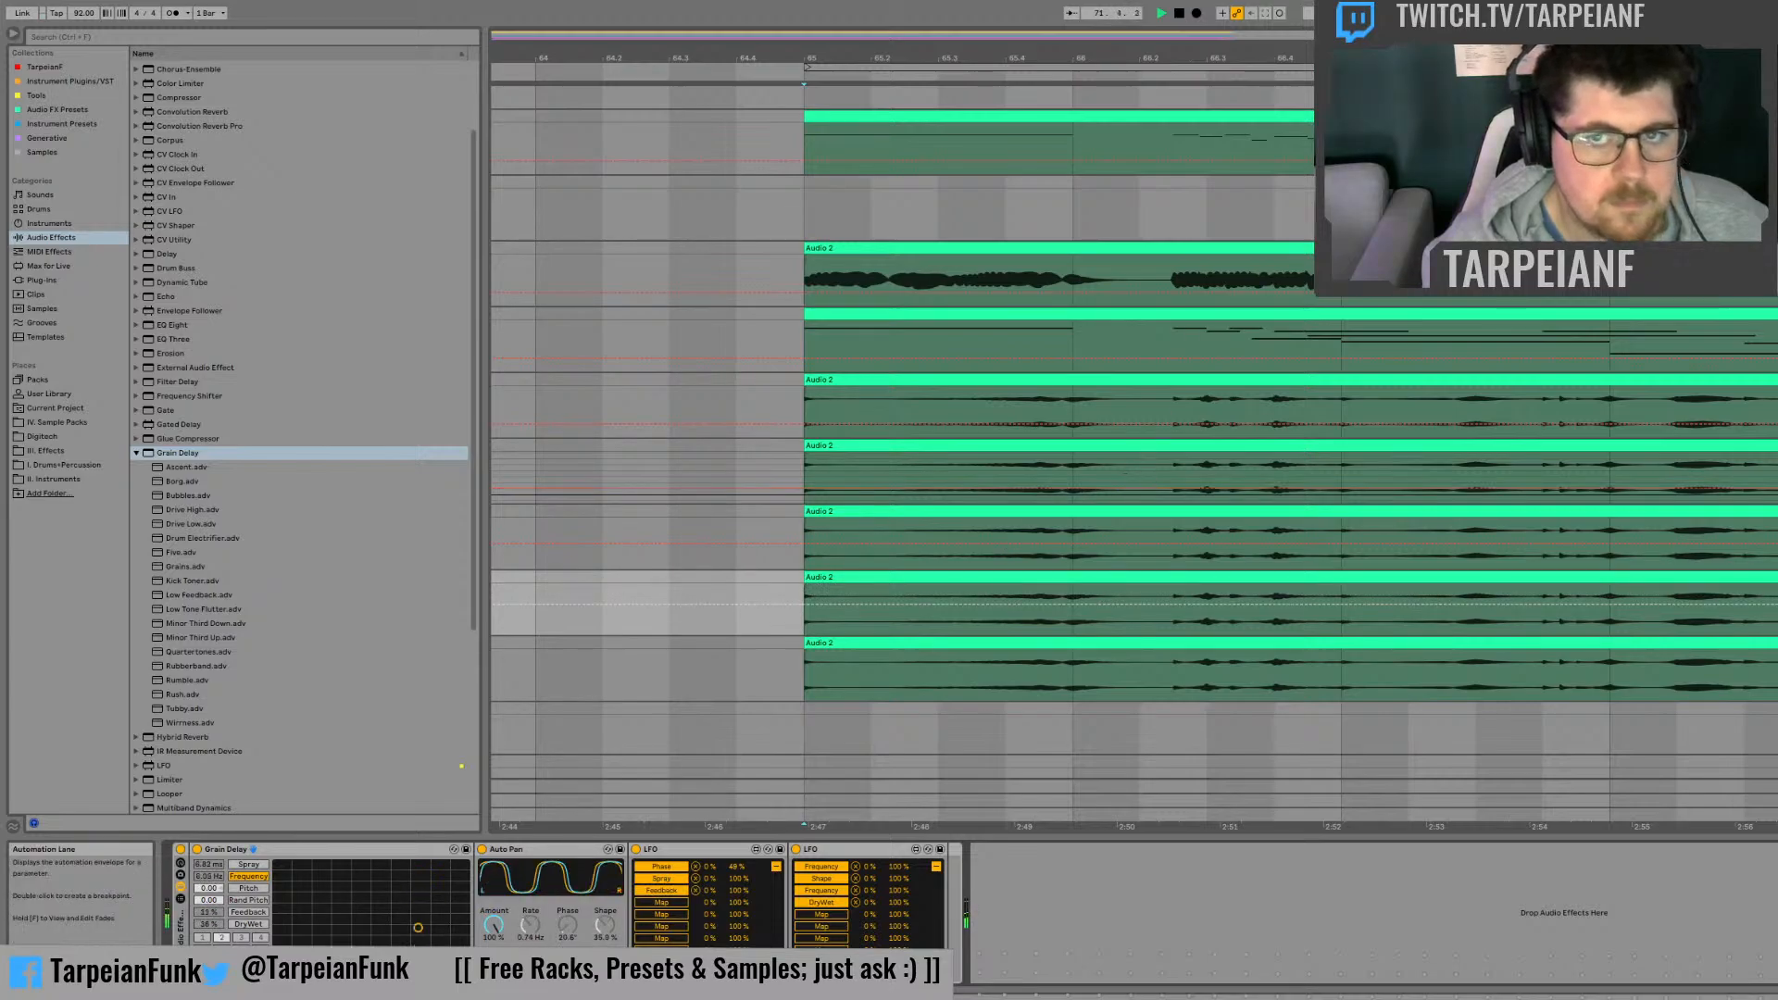
{"action": "left_click_drag", "start_coordinate": [1173, 57], "coordinate": [839, 5]}
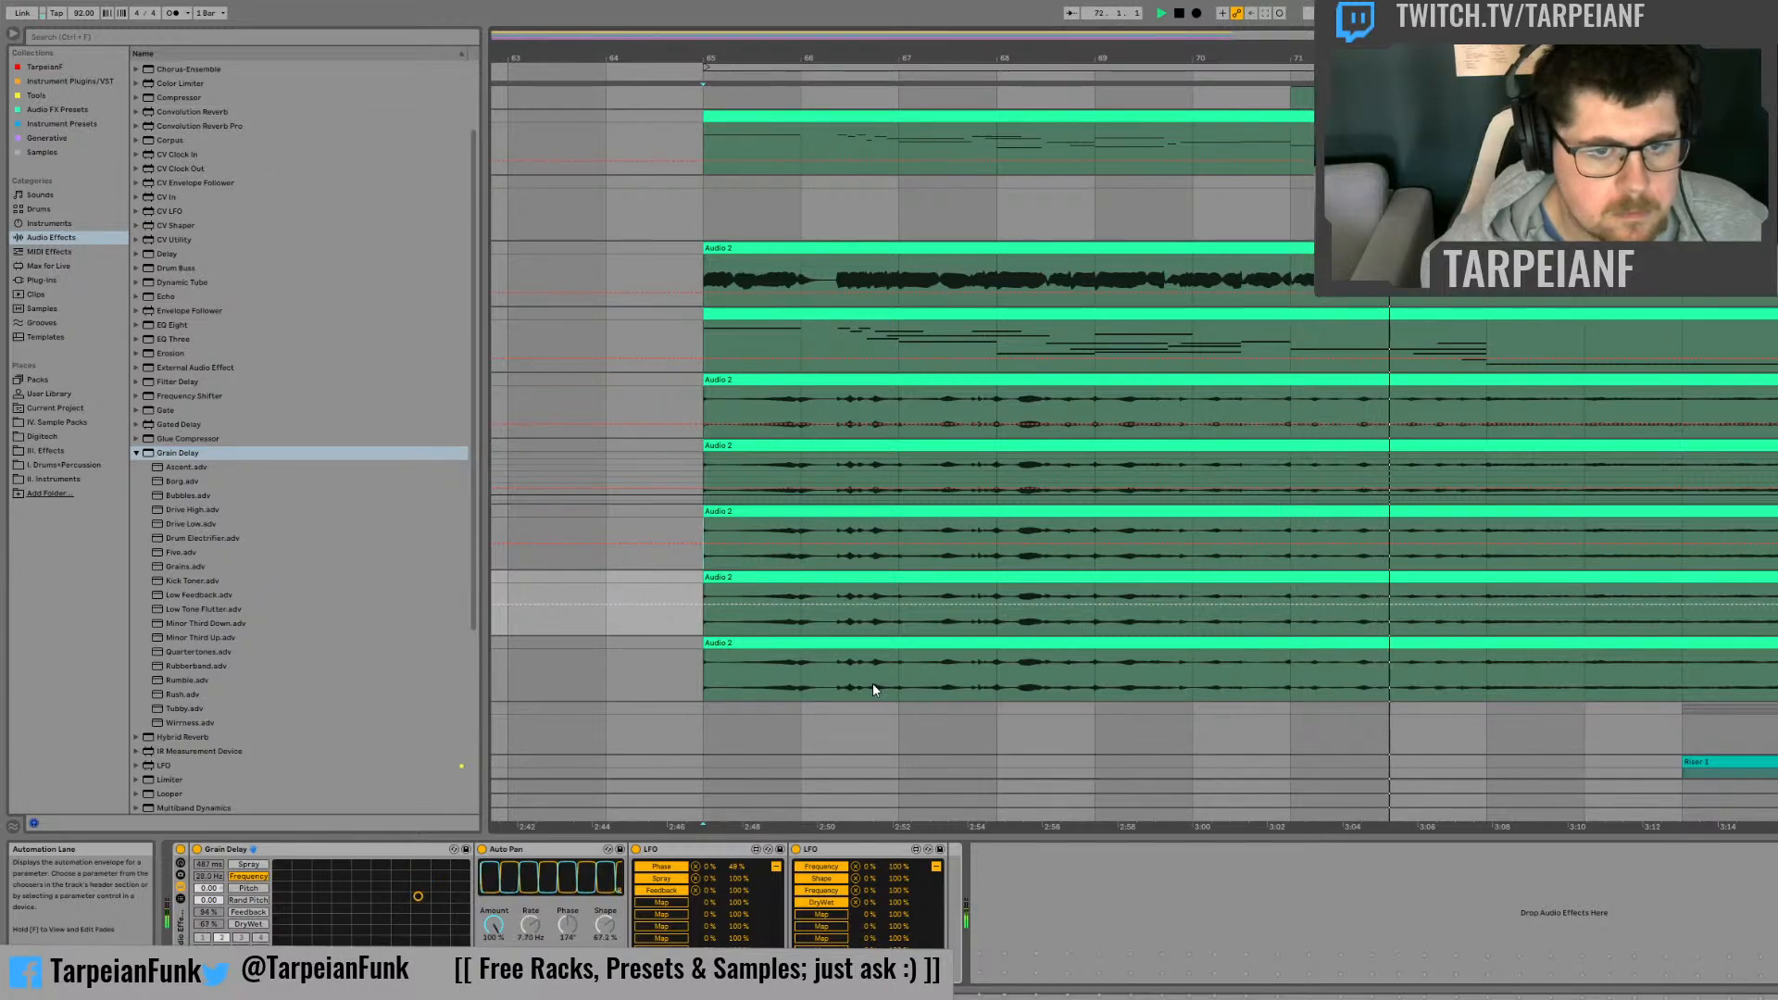
{"action": "key", "text": "space"}
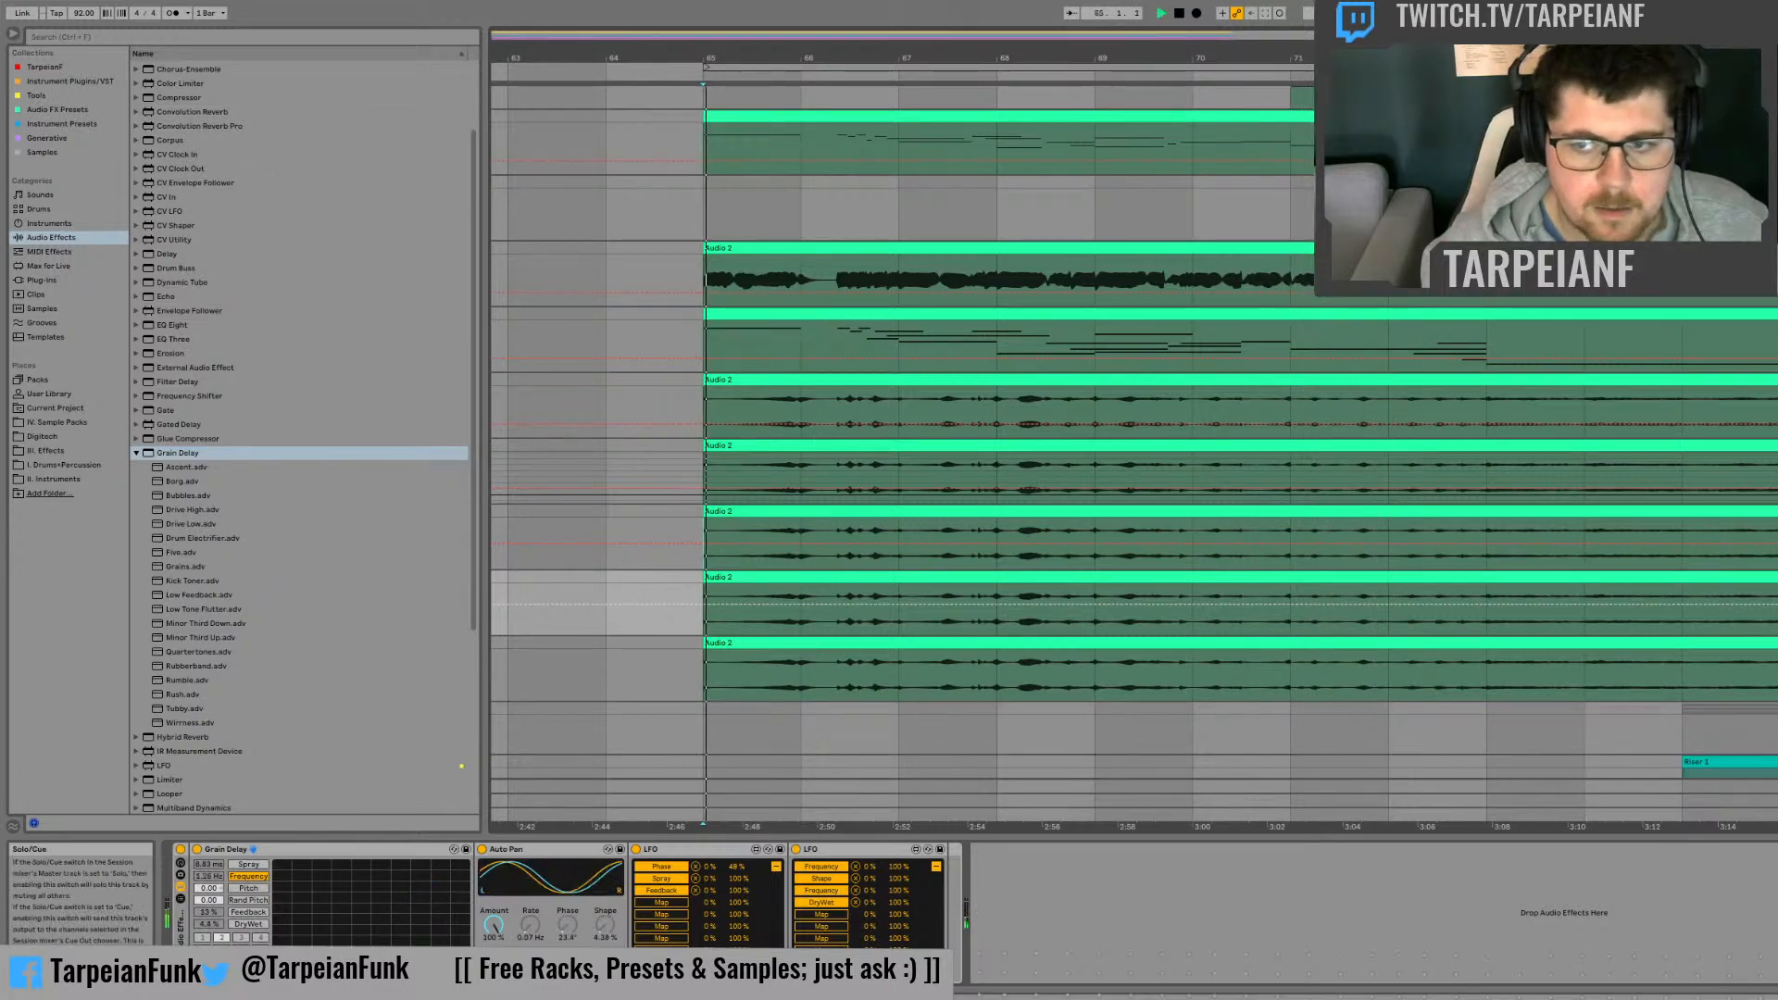
{"action": "key", "text": "space"}
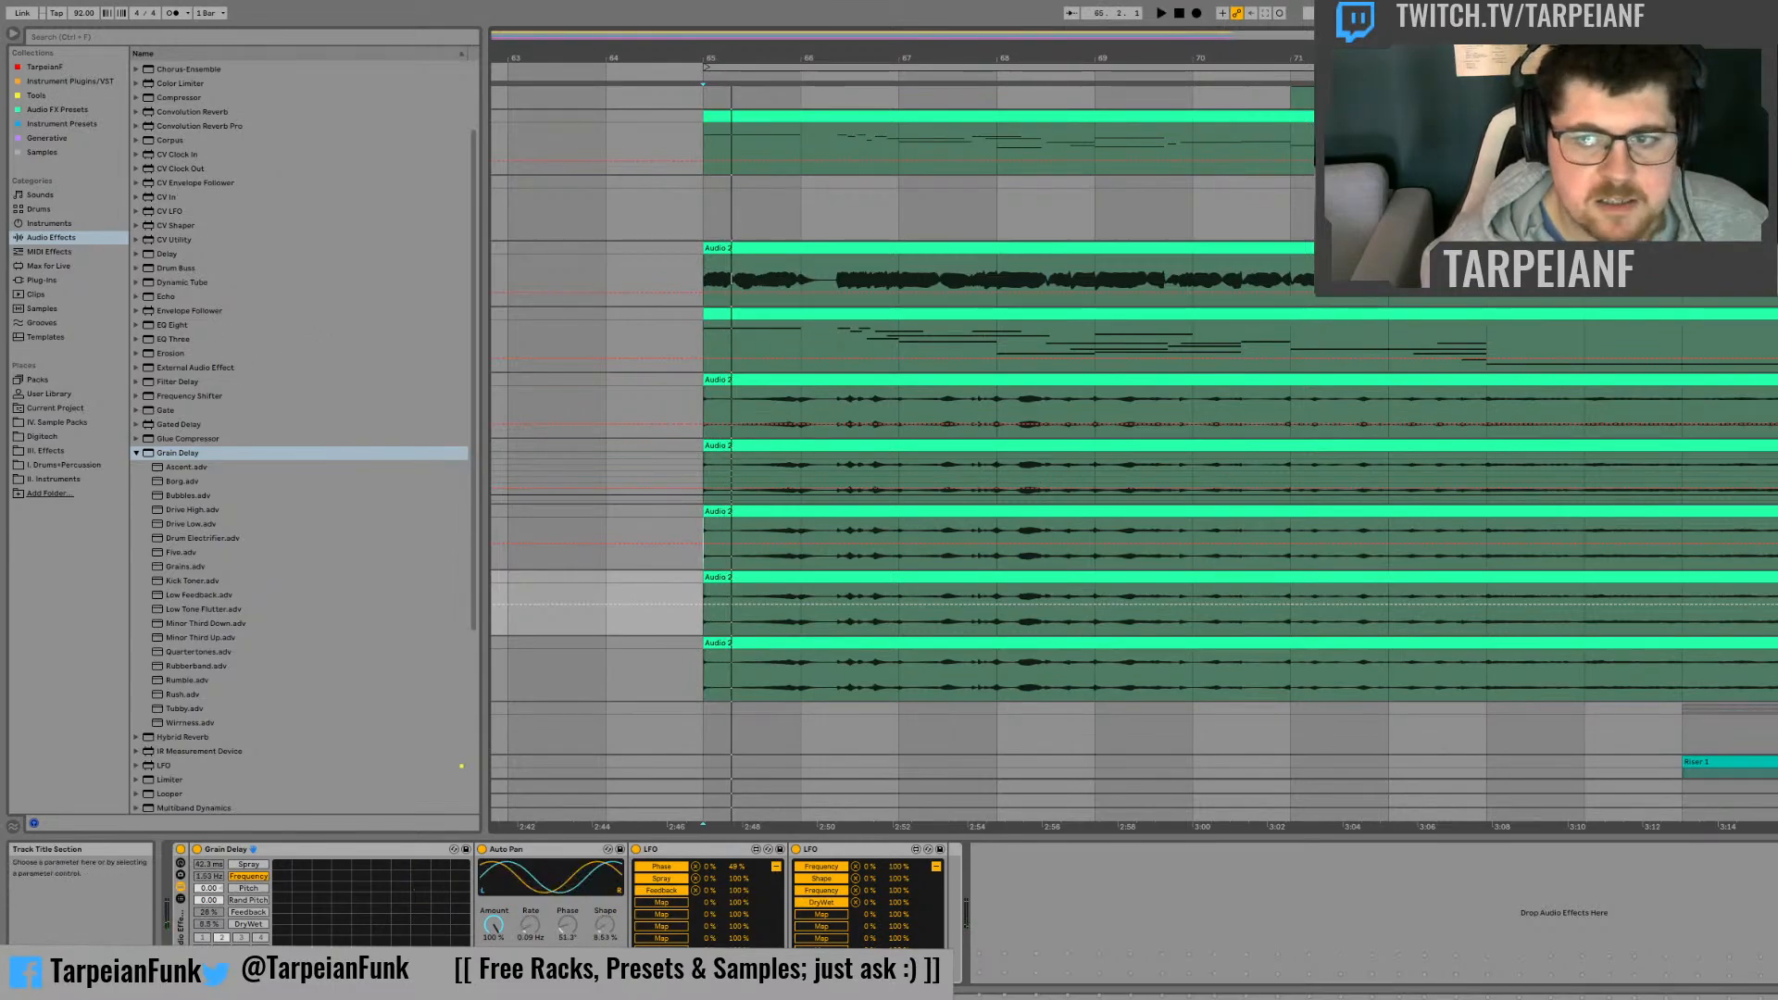
Step: Copy the Beat Repeat, LFO and Frequency Shifter chain to the lowest Audio 2 track, and bypass the copied Frequency Shifter
{"action": "left_click", "coordinate": [597, 406]}
{"action": "left_click", "coordinate": [598, 472]}
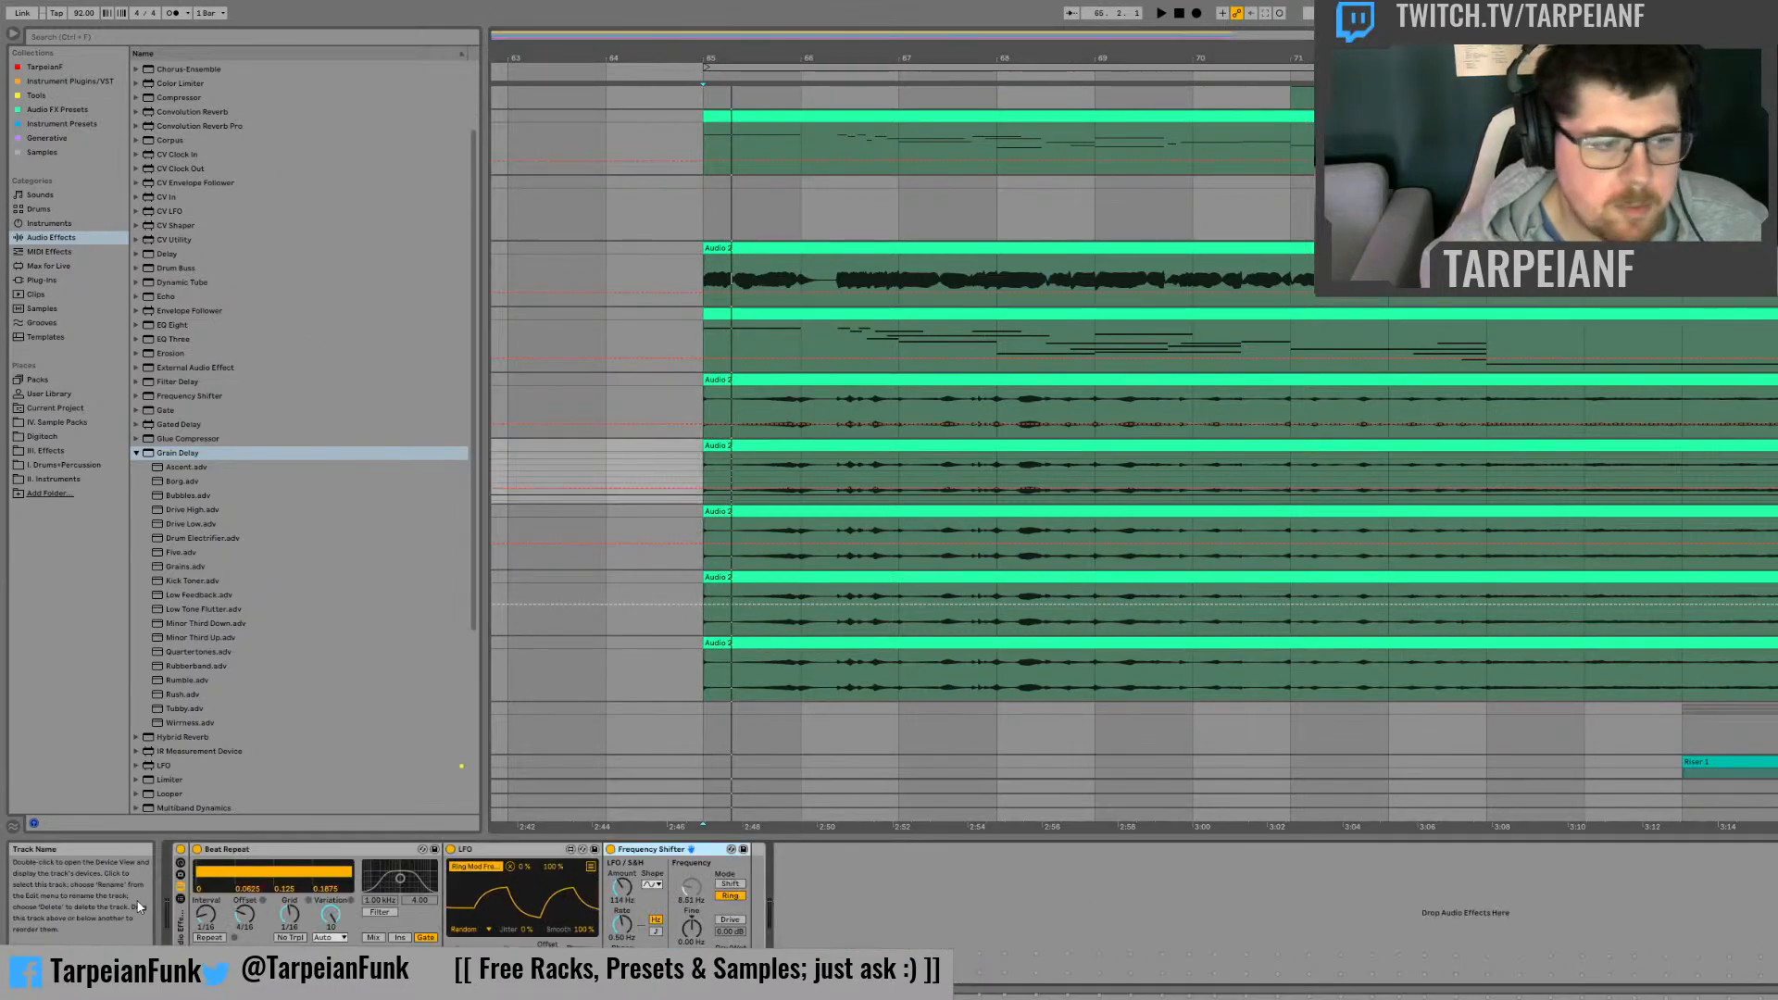
{"action": "left_click", "coordinate": [278, 850]}
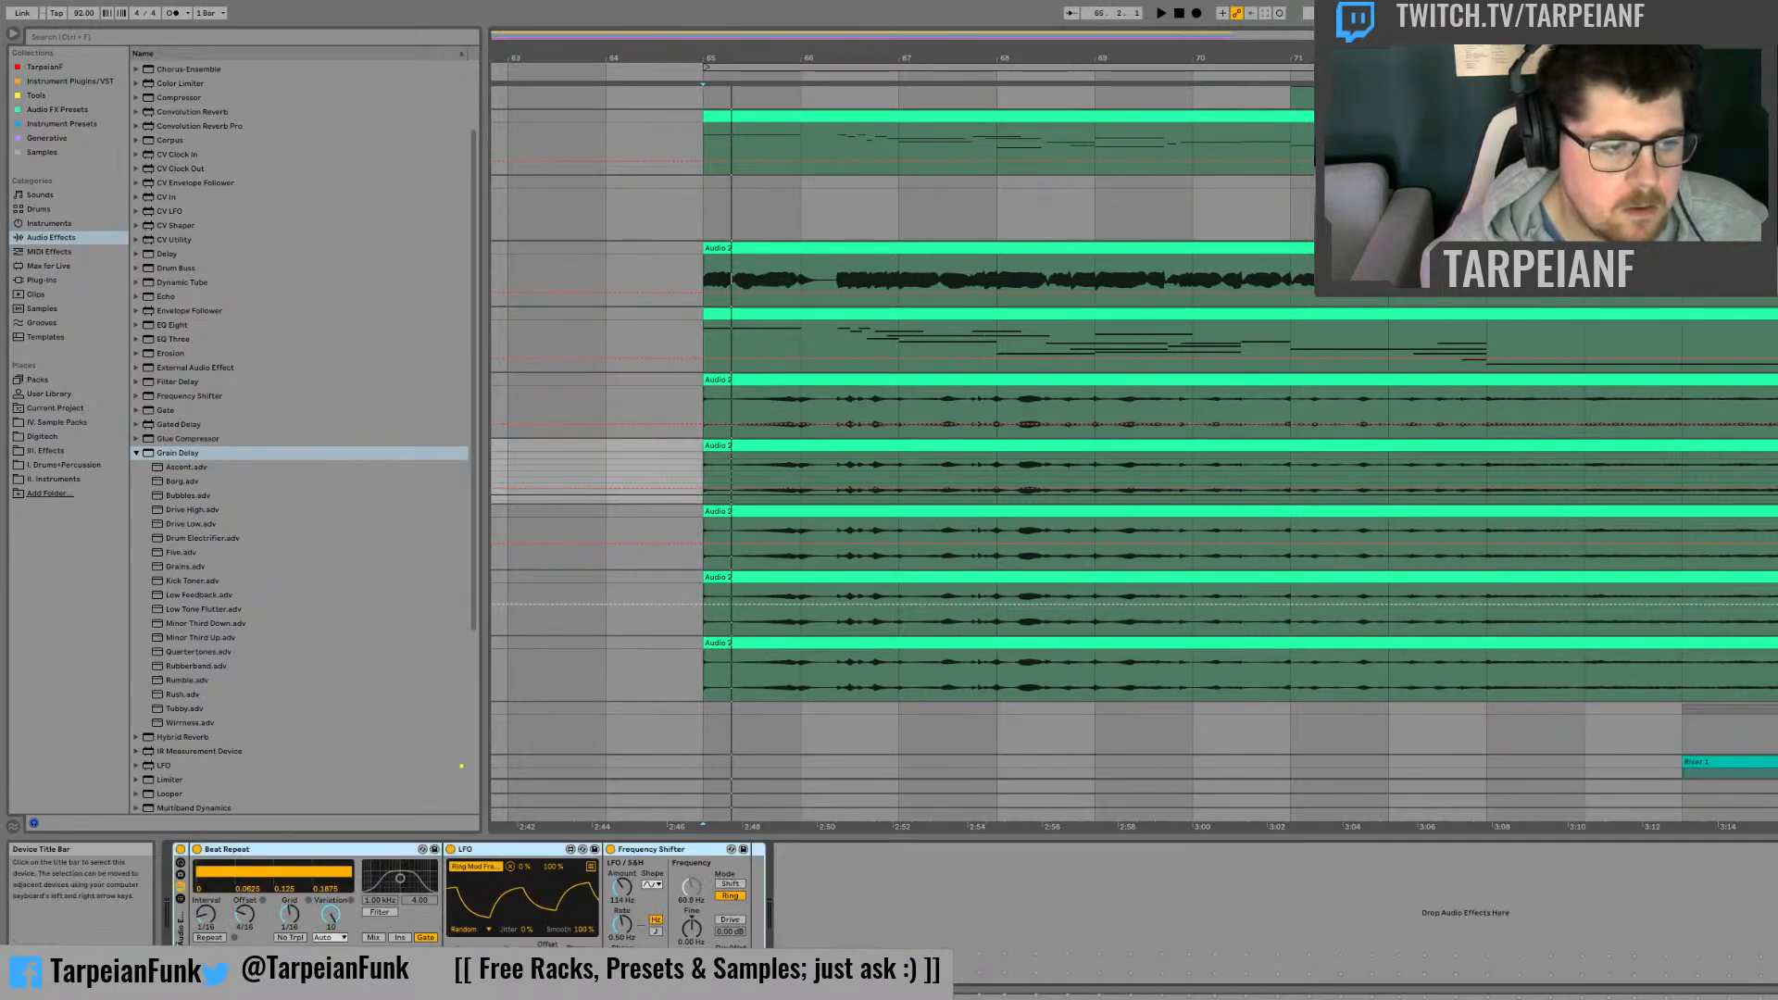
{"action": "left_click", "coordinate": [802, 679]}
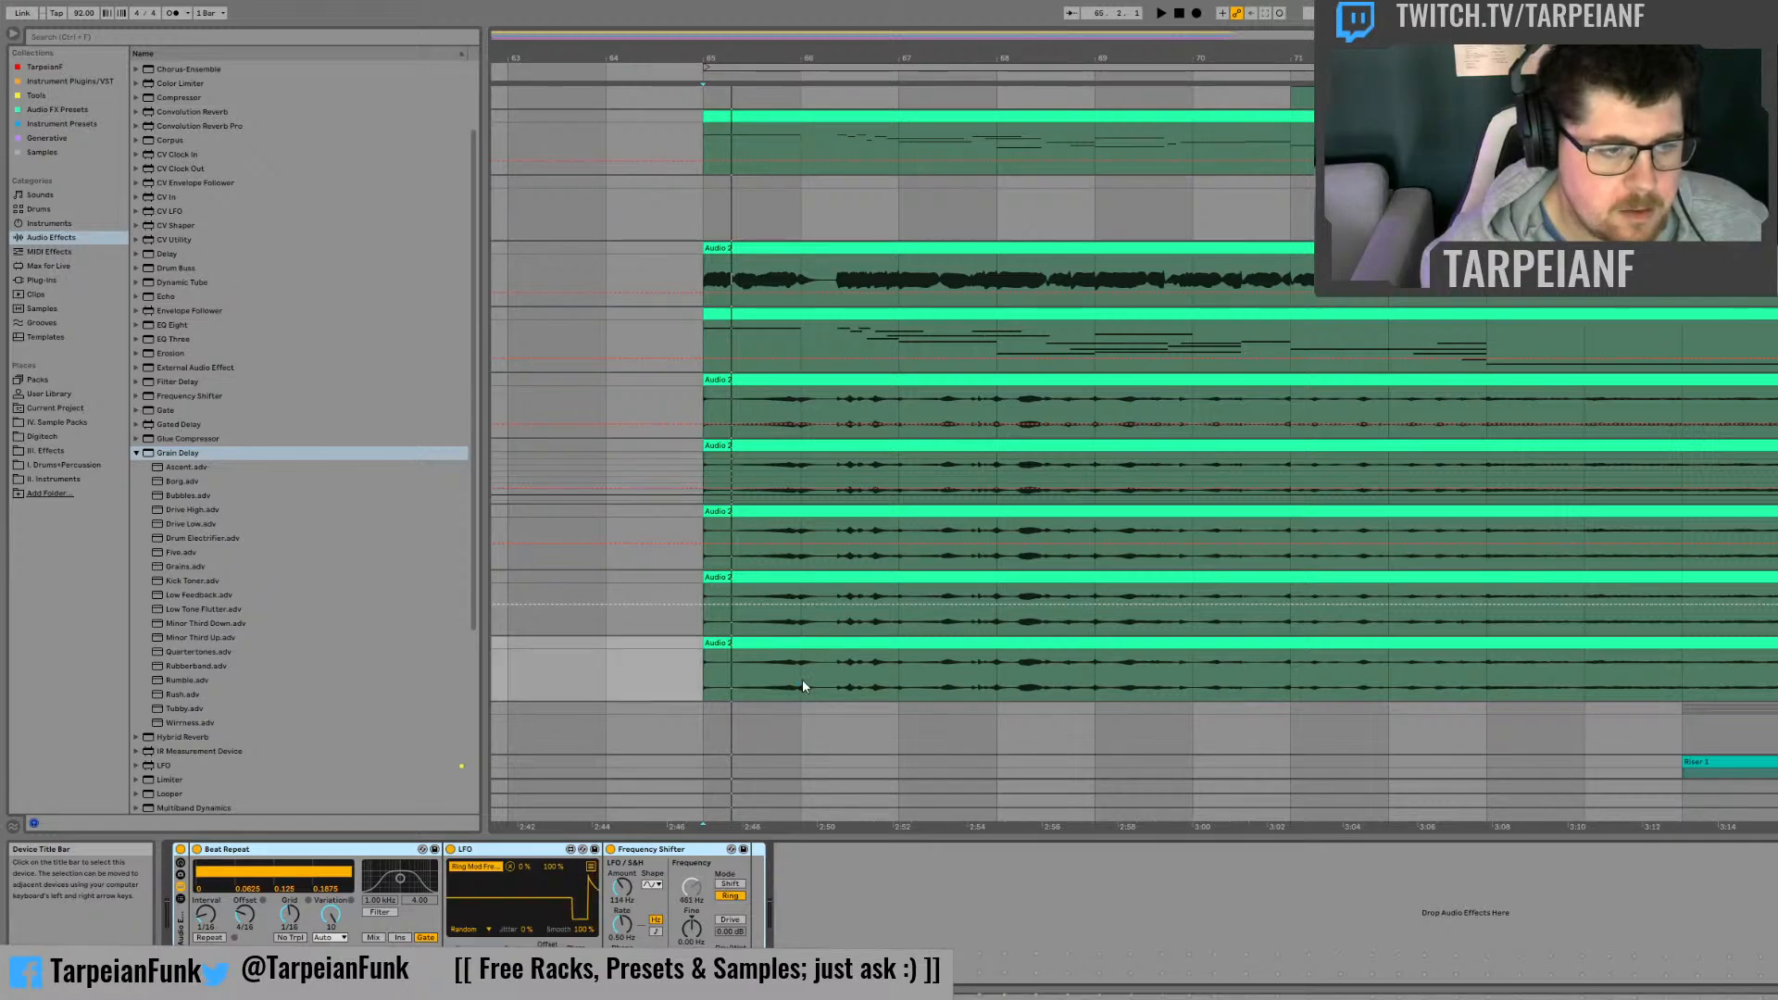
{"action": "left_click", "coordinate": [611, 851]}
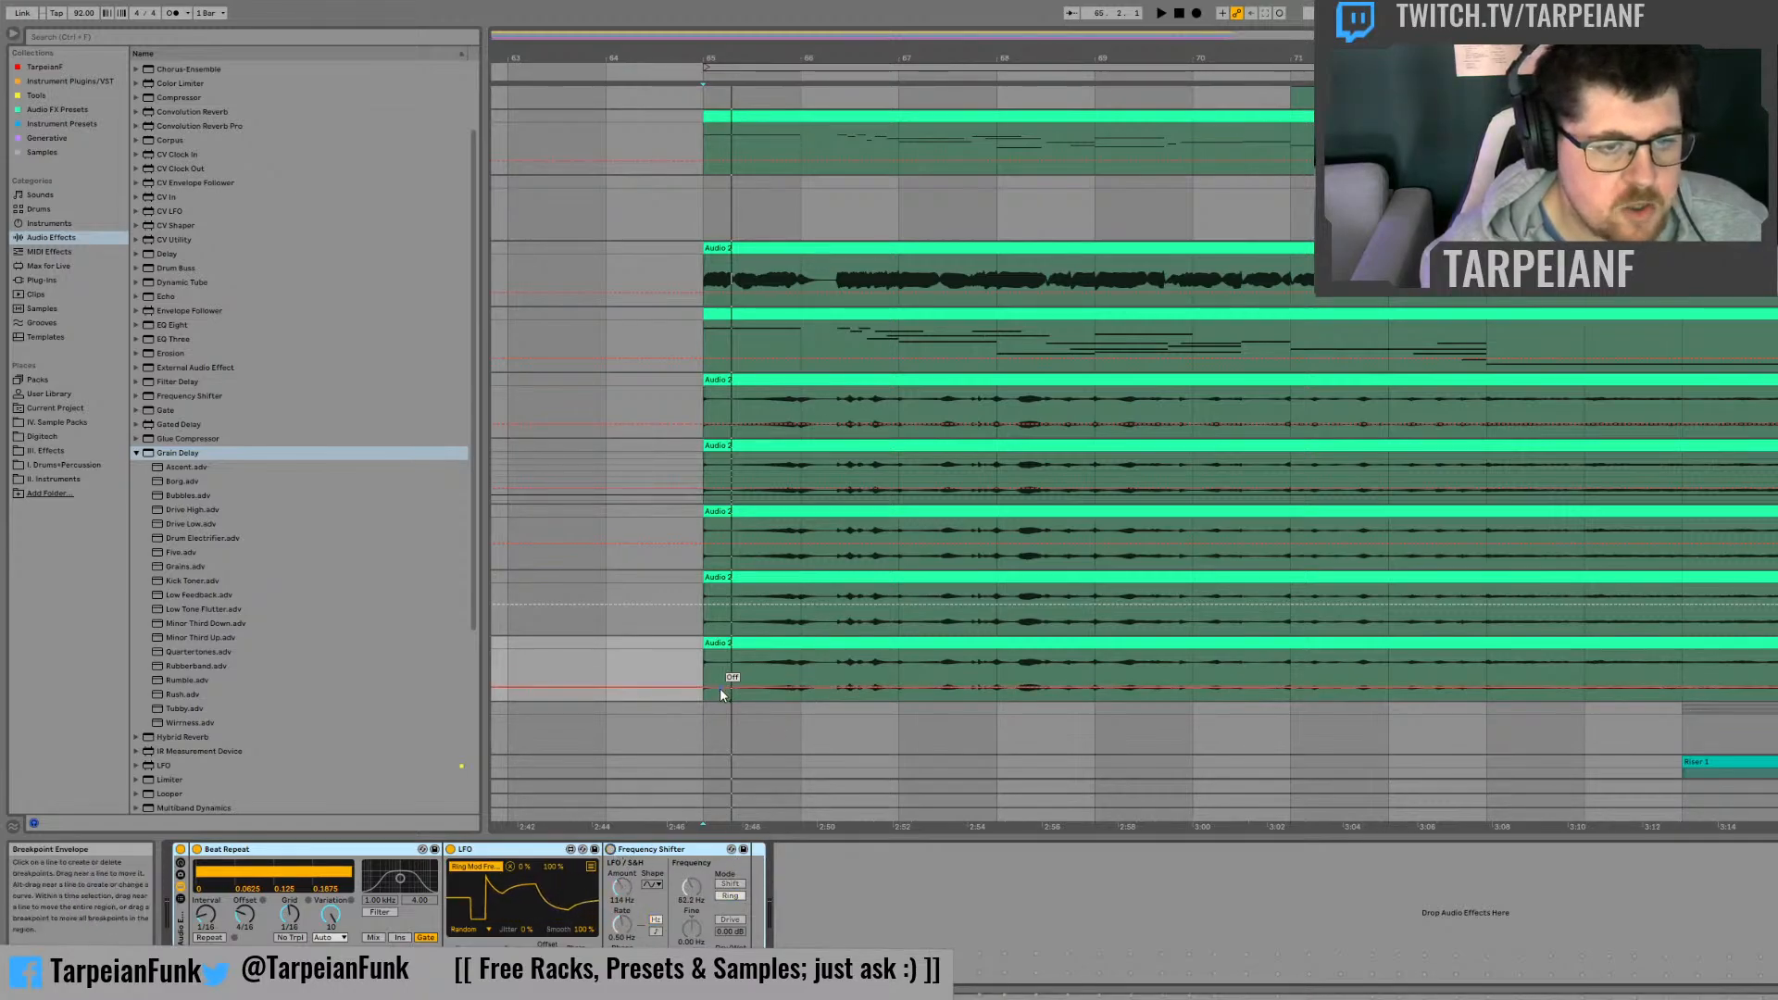
Step: Listen to the copied chain, trying Beat Repeat's Insert output mode, and compare its devices with those on the source track
{"action": "key", "text": "space"}
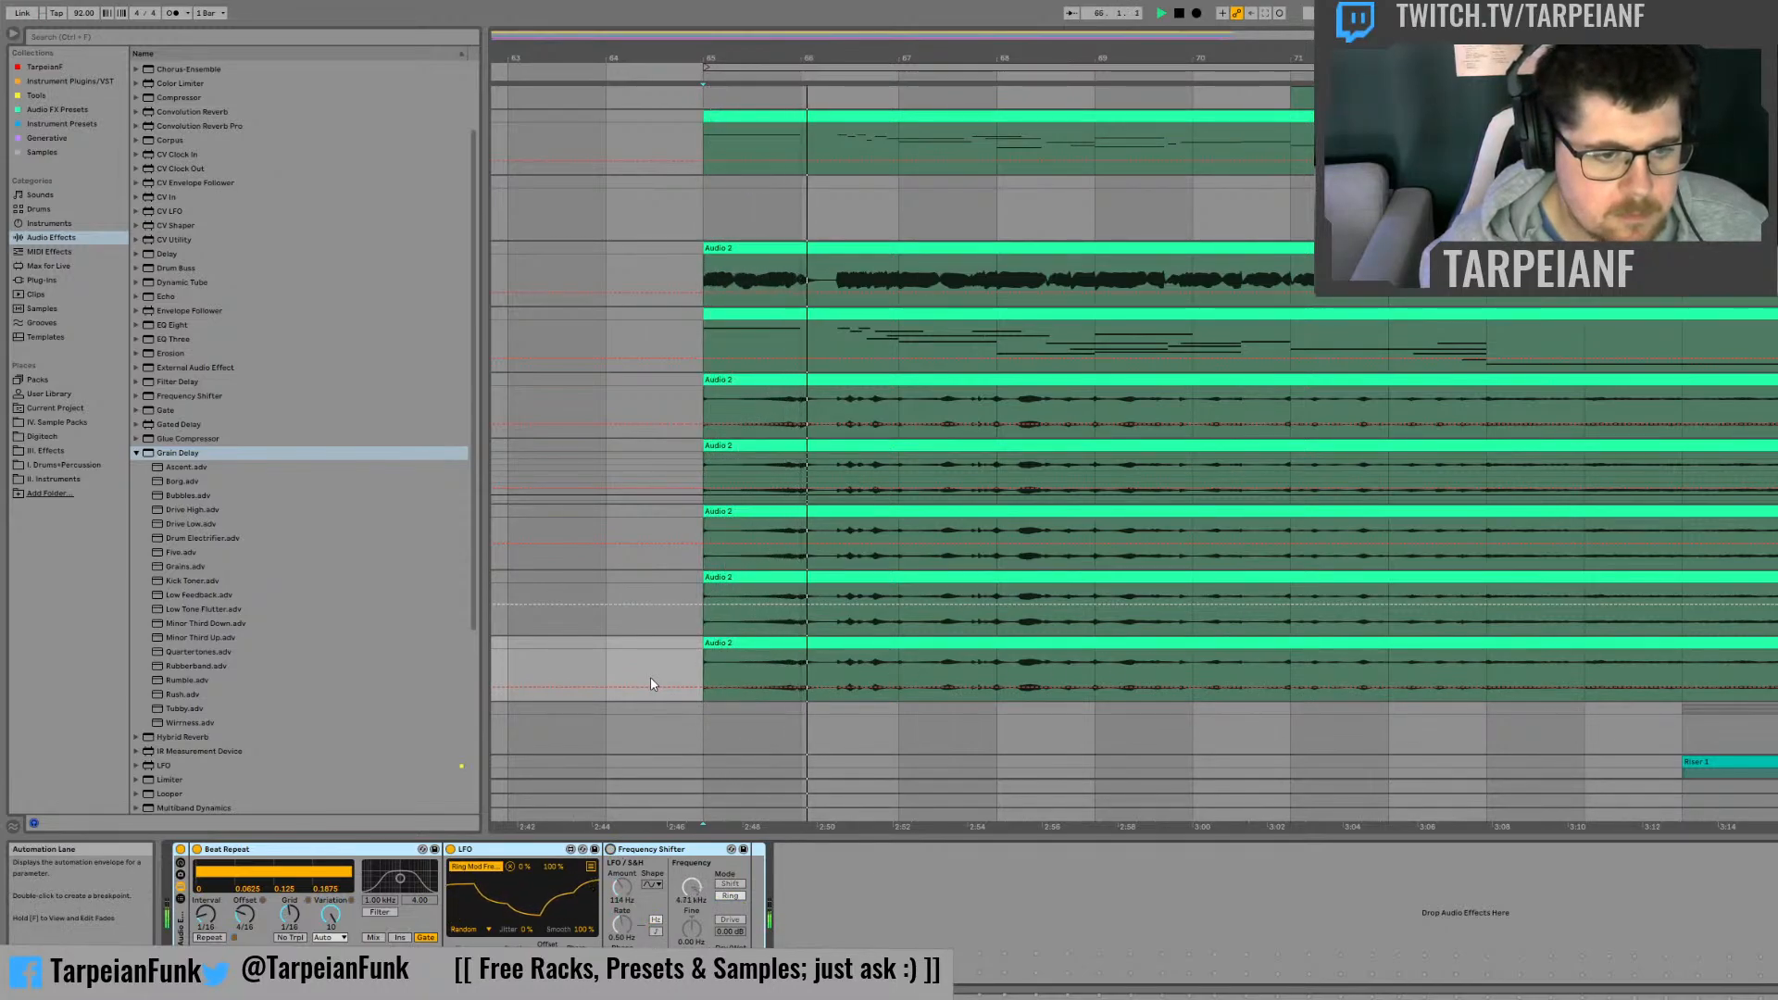
{"action": "left_click", "coordinate": [392, 937]}
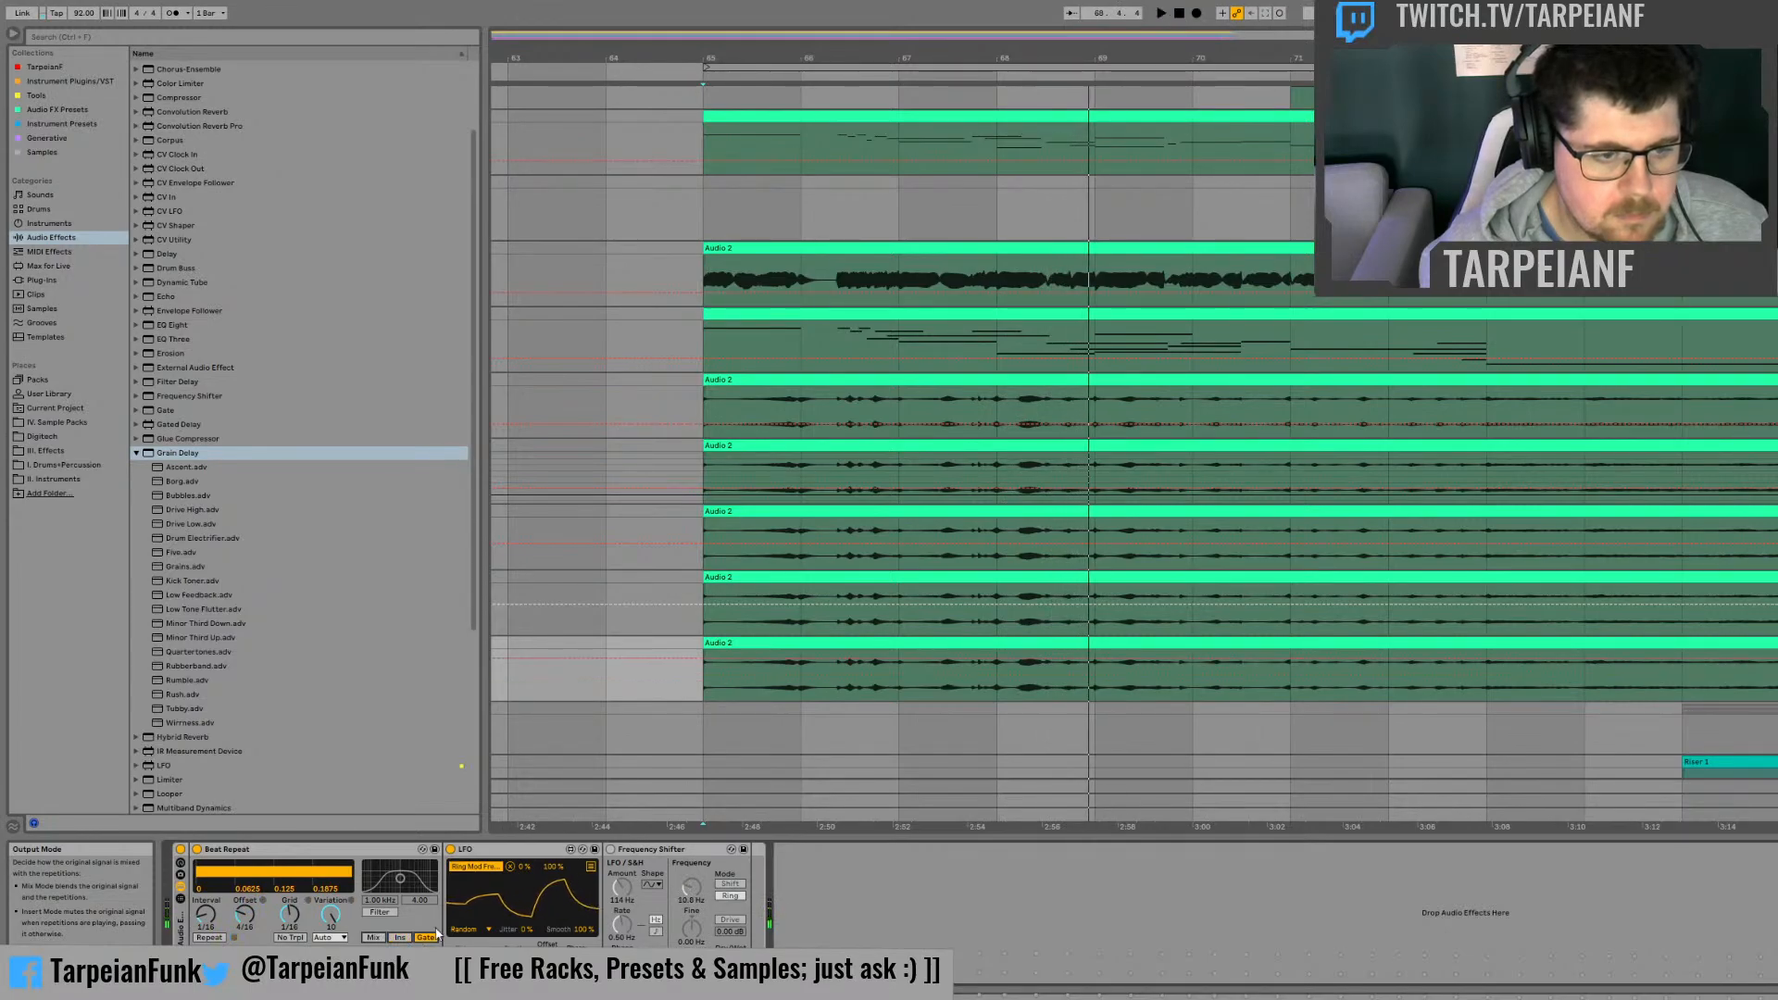
{"action": "key", "text": "space"}
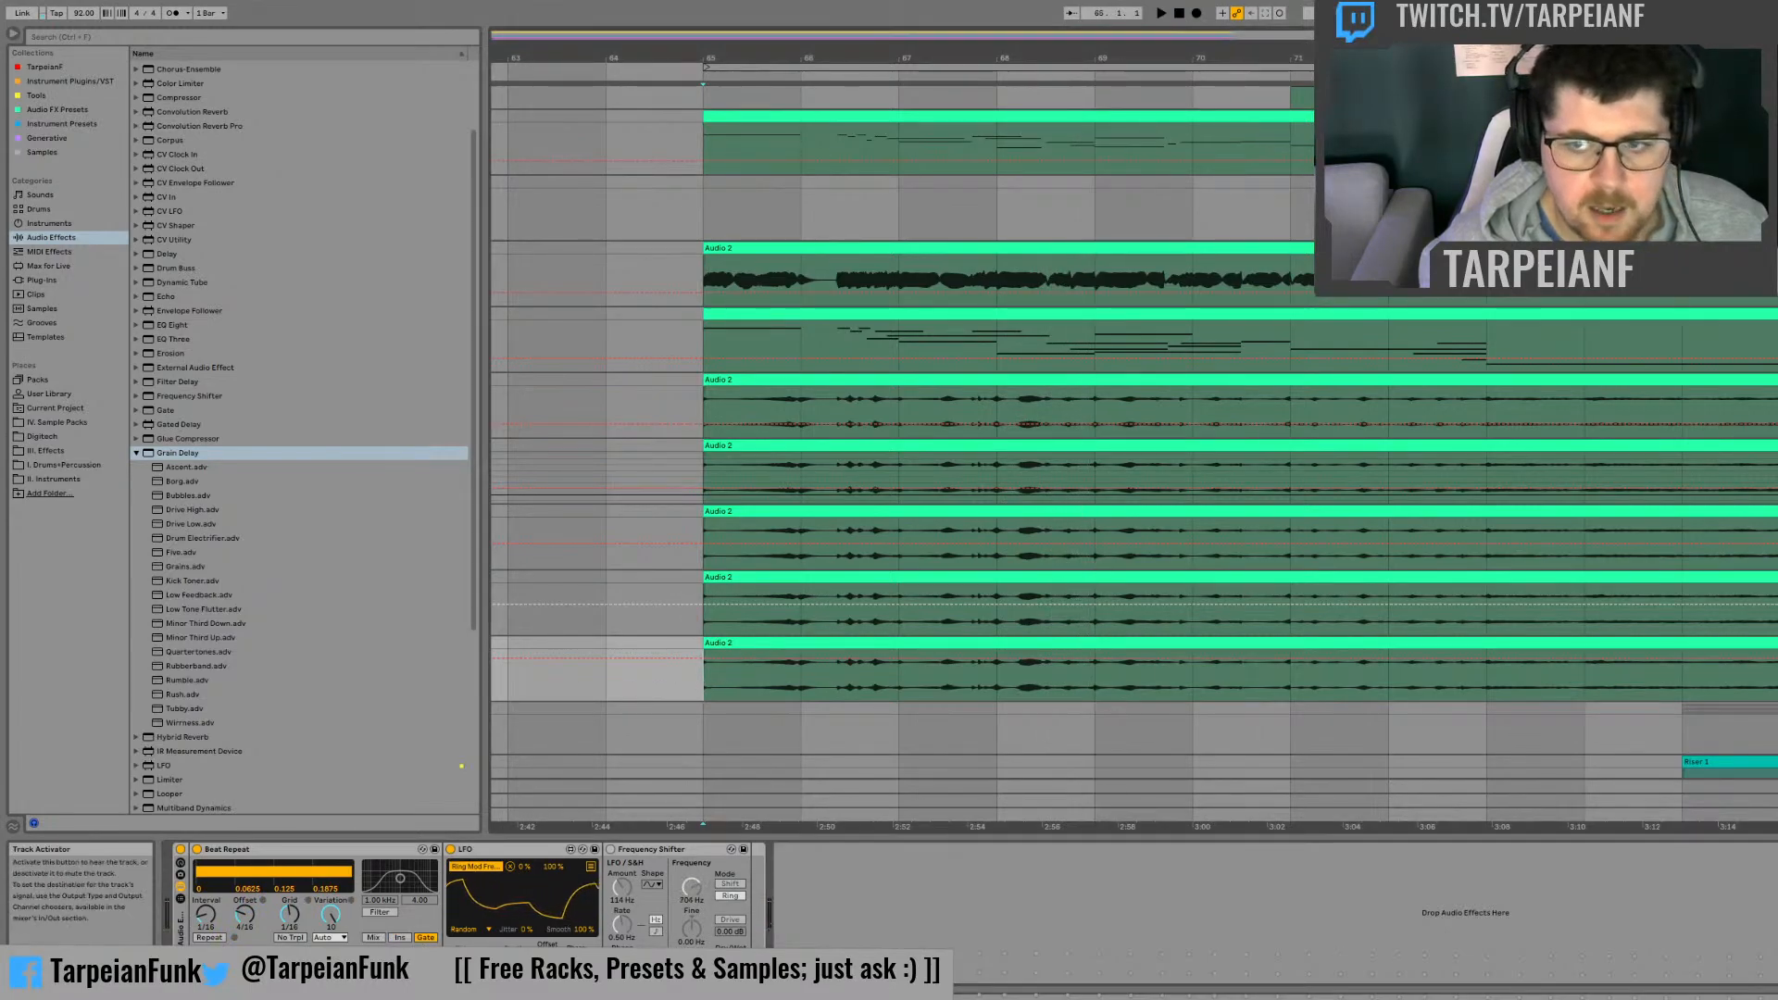
{"action": "left_click", "coordinate": [598, 472]}
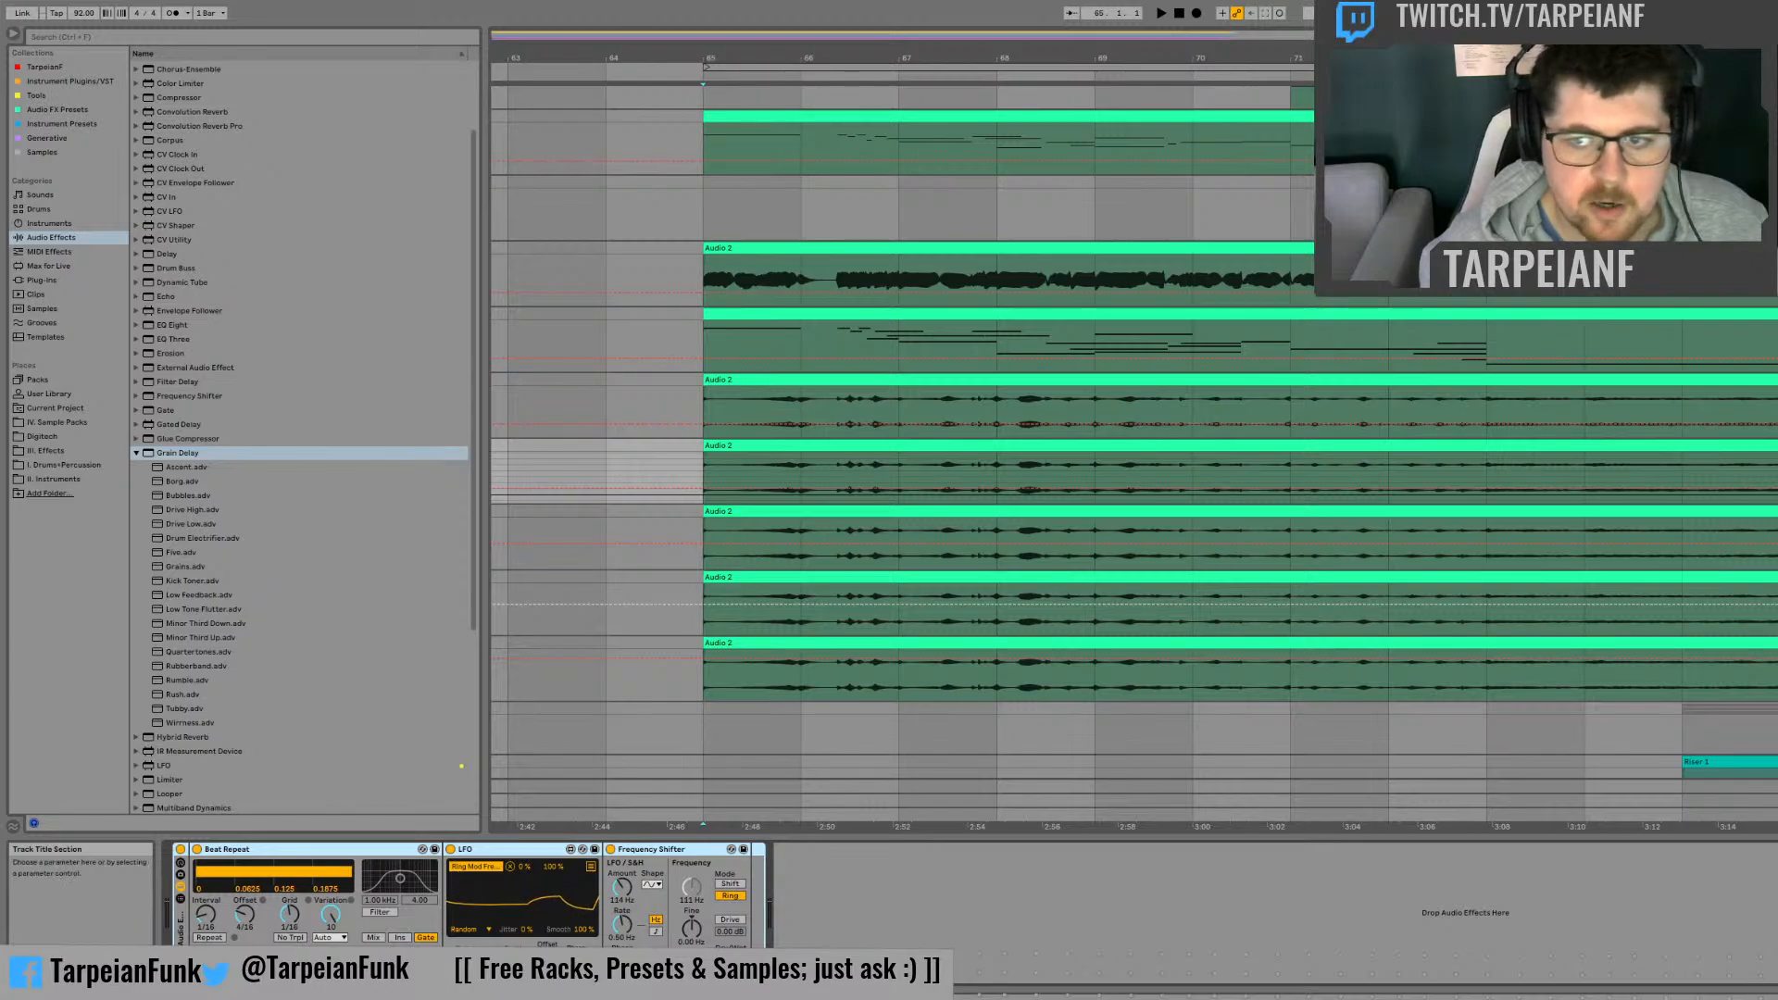
{"action": "left_click", "coordinate": [597, 669]}
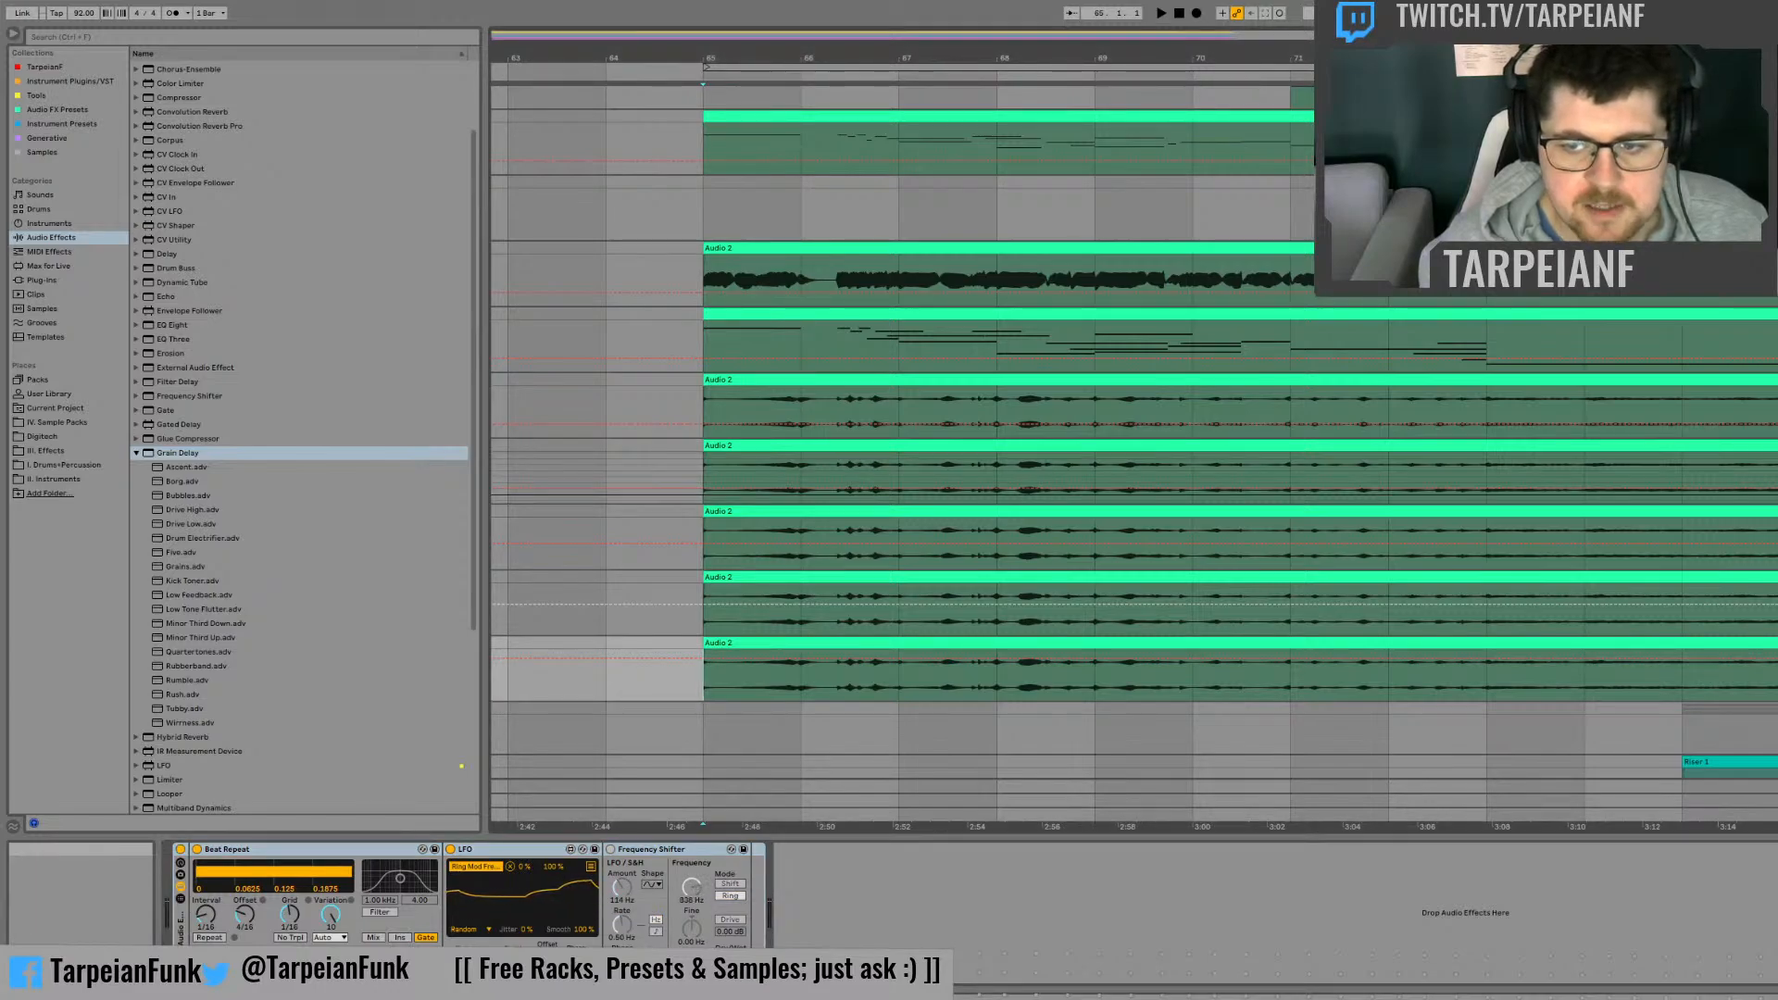
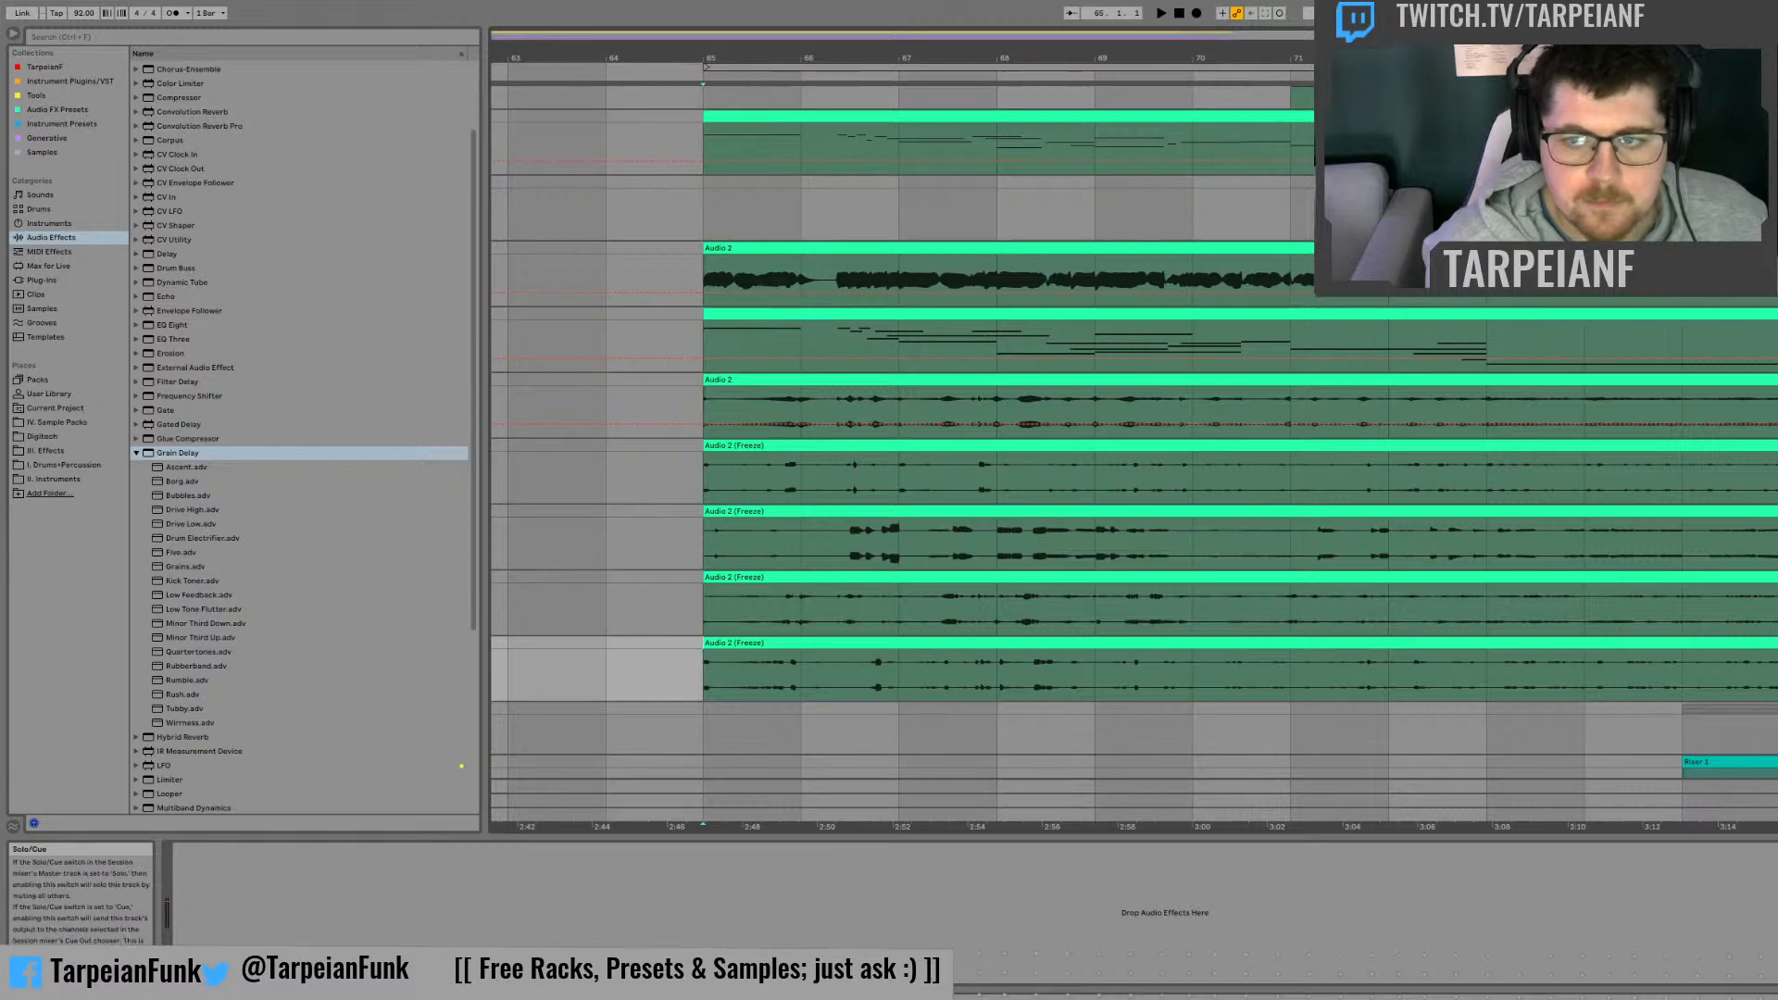
Step: Play the layered Audio 2 tracks repeatedly from bar 65 to examine the first beat of the combined layers
{"action": "key", "text": "space"}
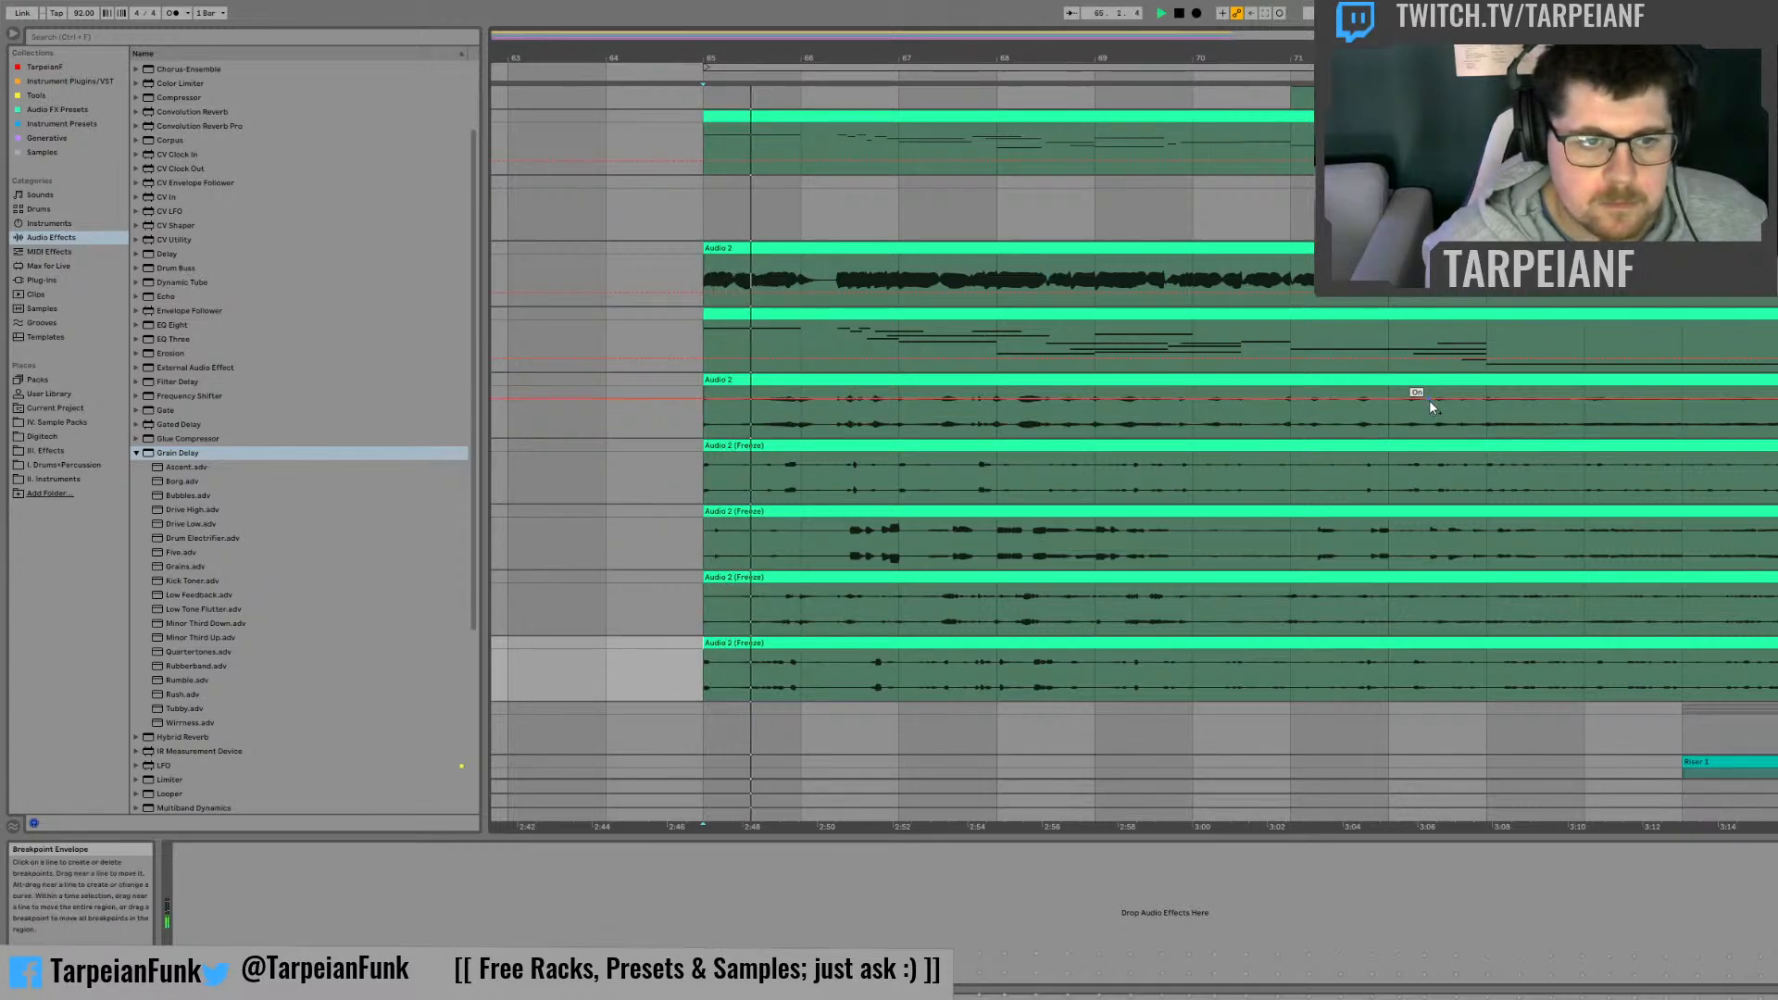
{"action": "key", "text": "space"}
{"action": "key", "text": "space"}
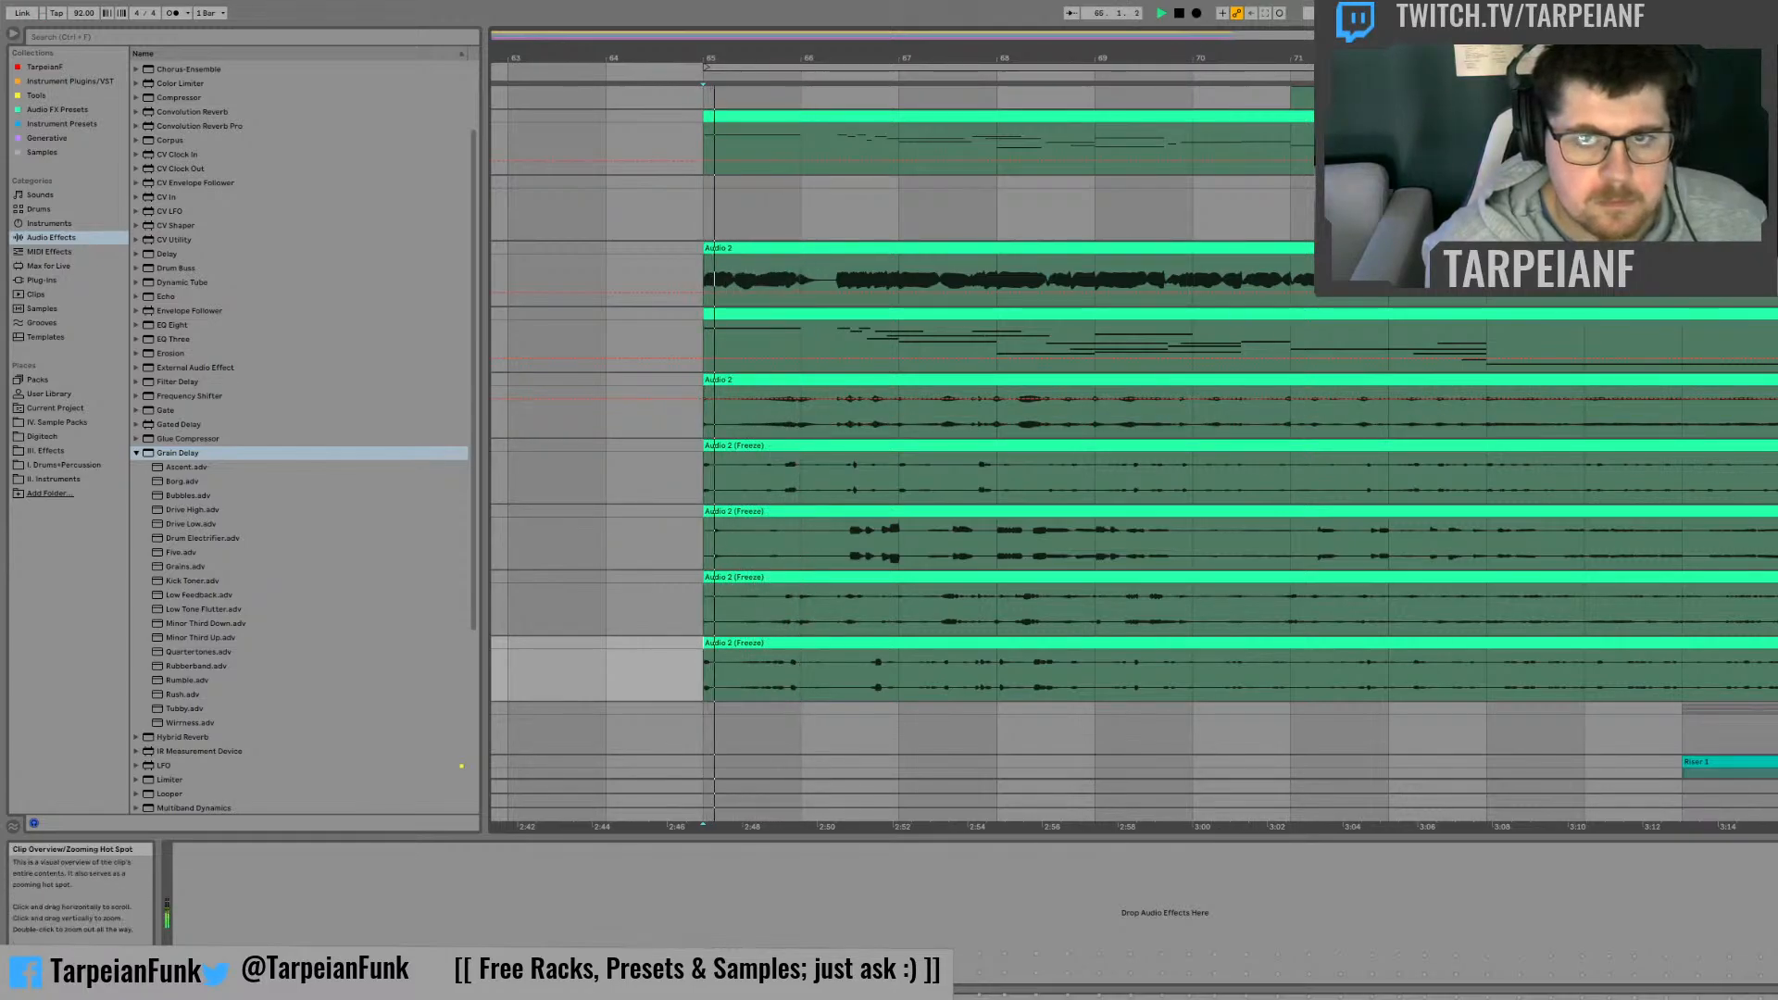
{"action": "key", "text": "space"}
{"action": "left_click_drag", "start_coordinate": [1034, 57], "coordinate": [1777, 115]}
{"action": "key", "text": "space"}
{"action": "key", "text": "space"}
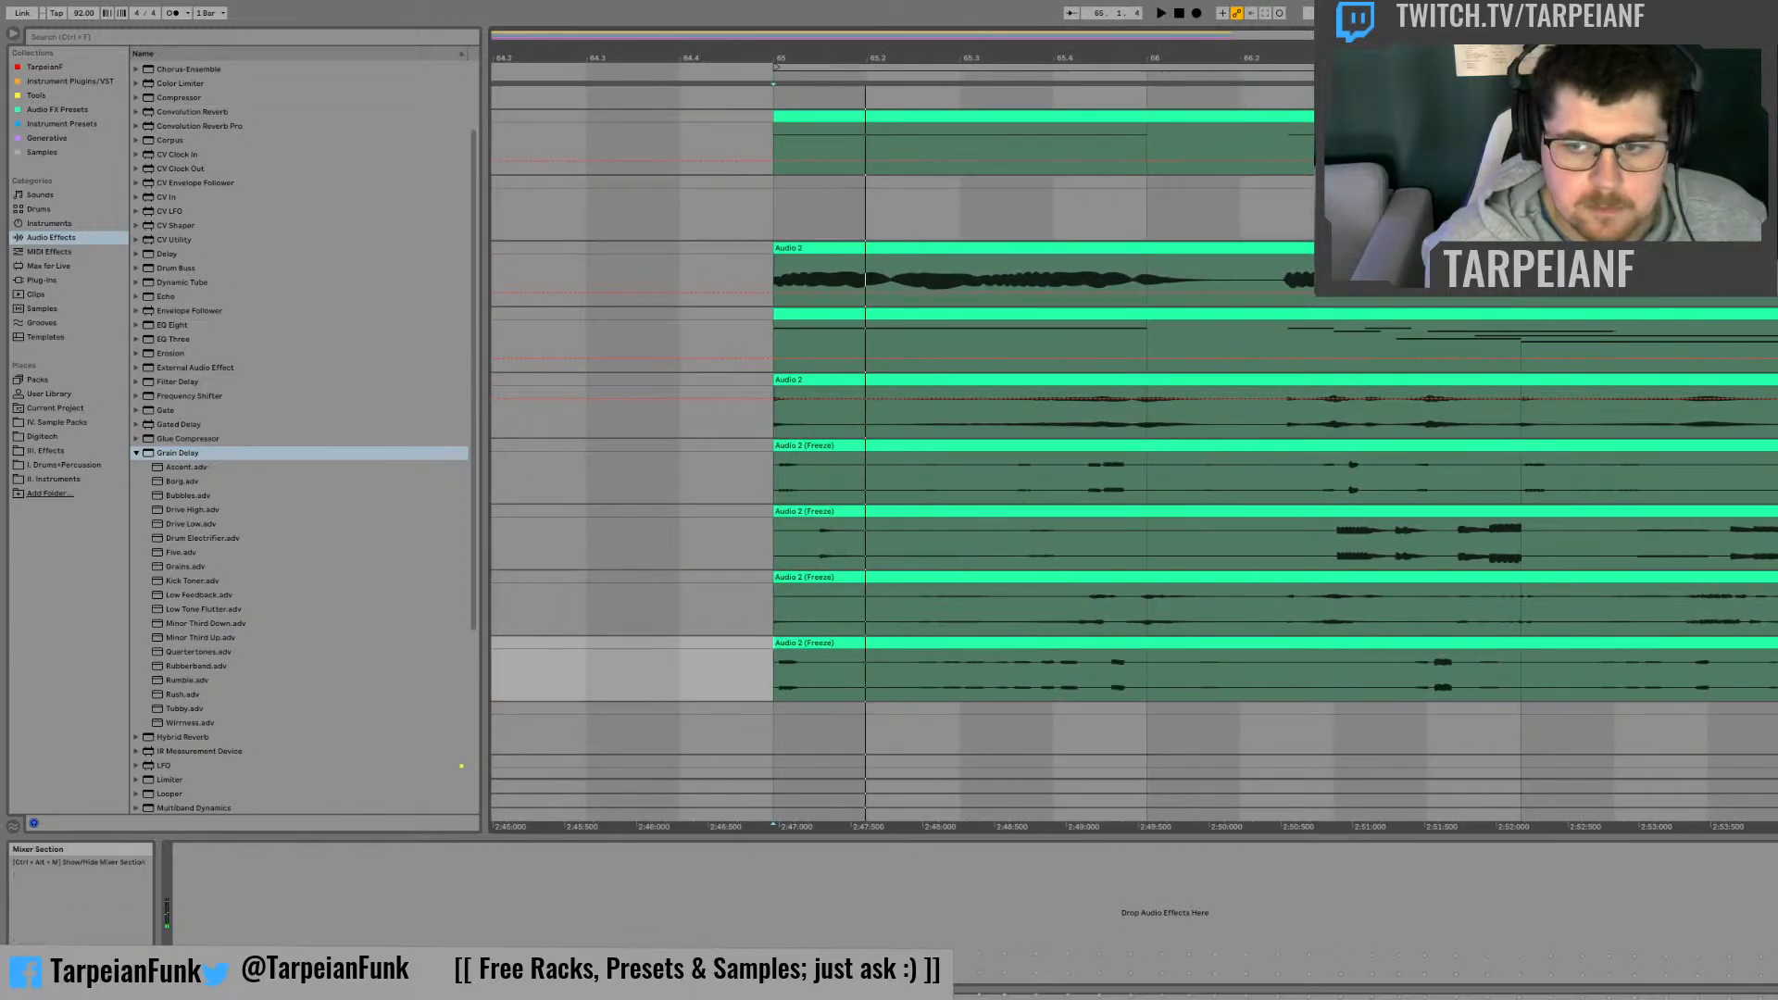
{"action": "key", "text": "space"}
{"action": "key", "text": "space"}
{"action": "key", "text": "space"}
{"action": "key", "text": "space"}
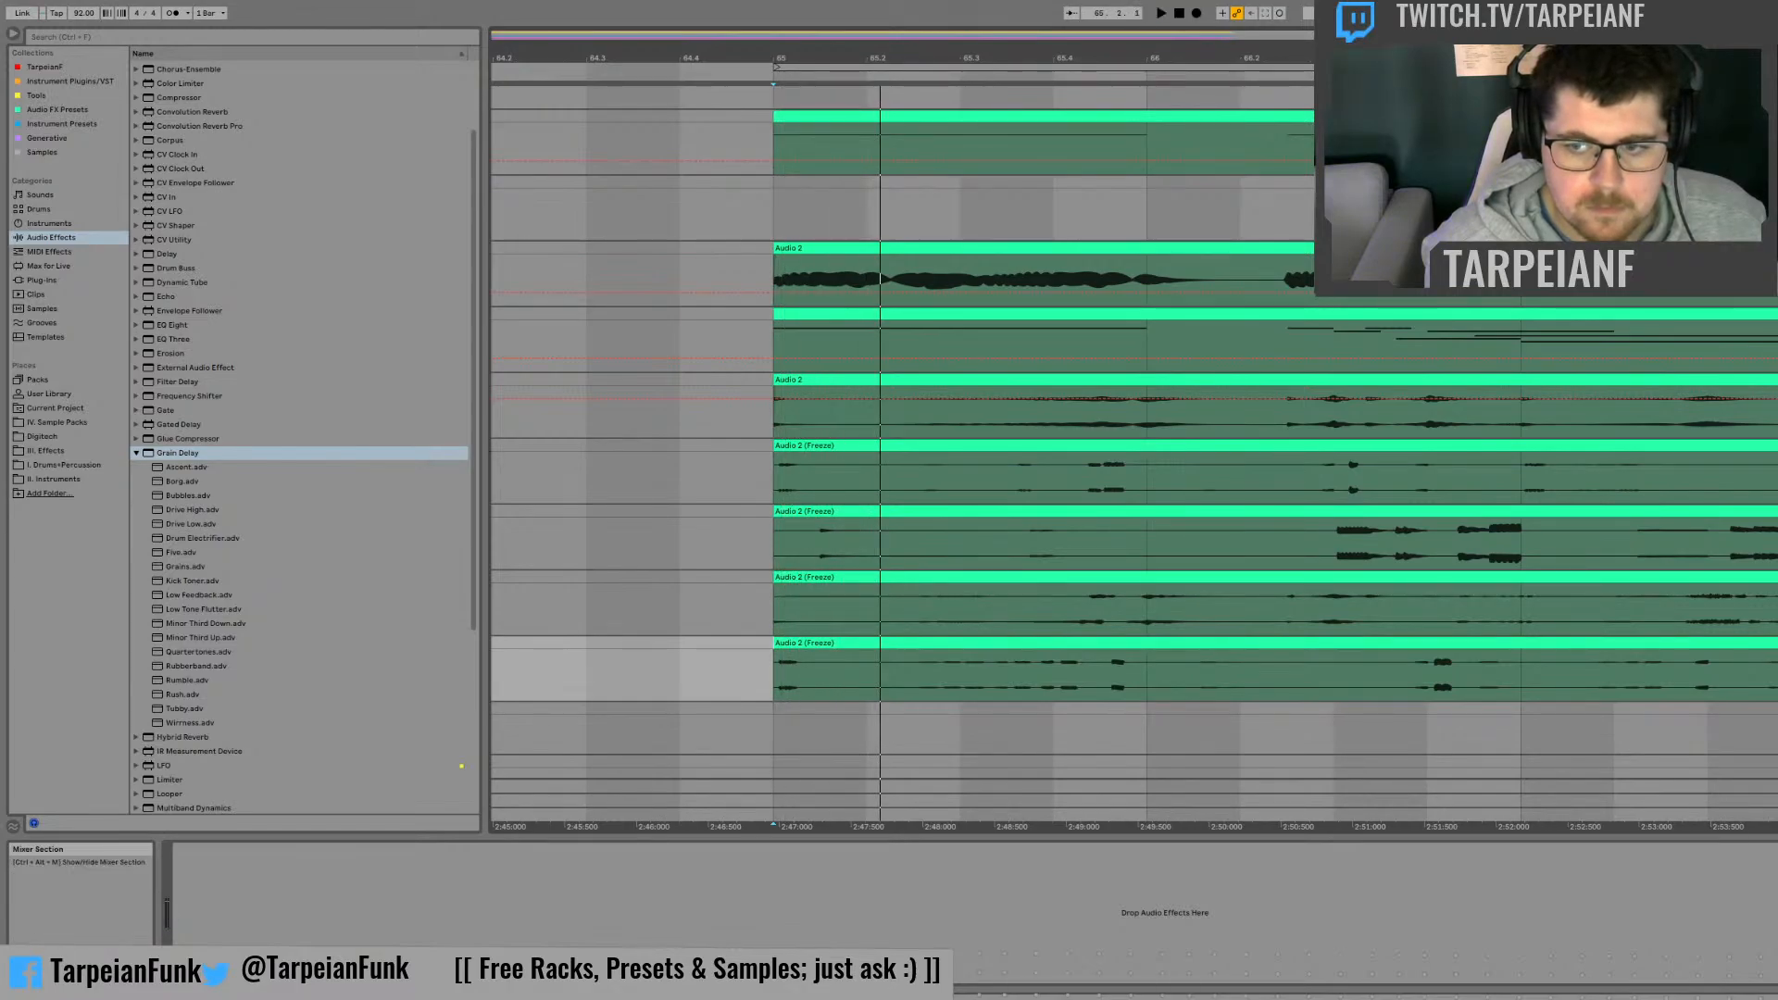
{"action": "key", "text": "space"}
{"action": "key", "text": "space"}
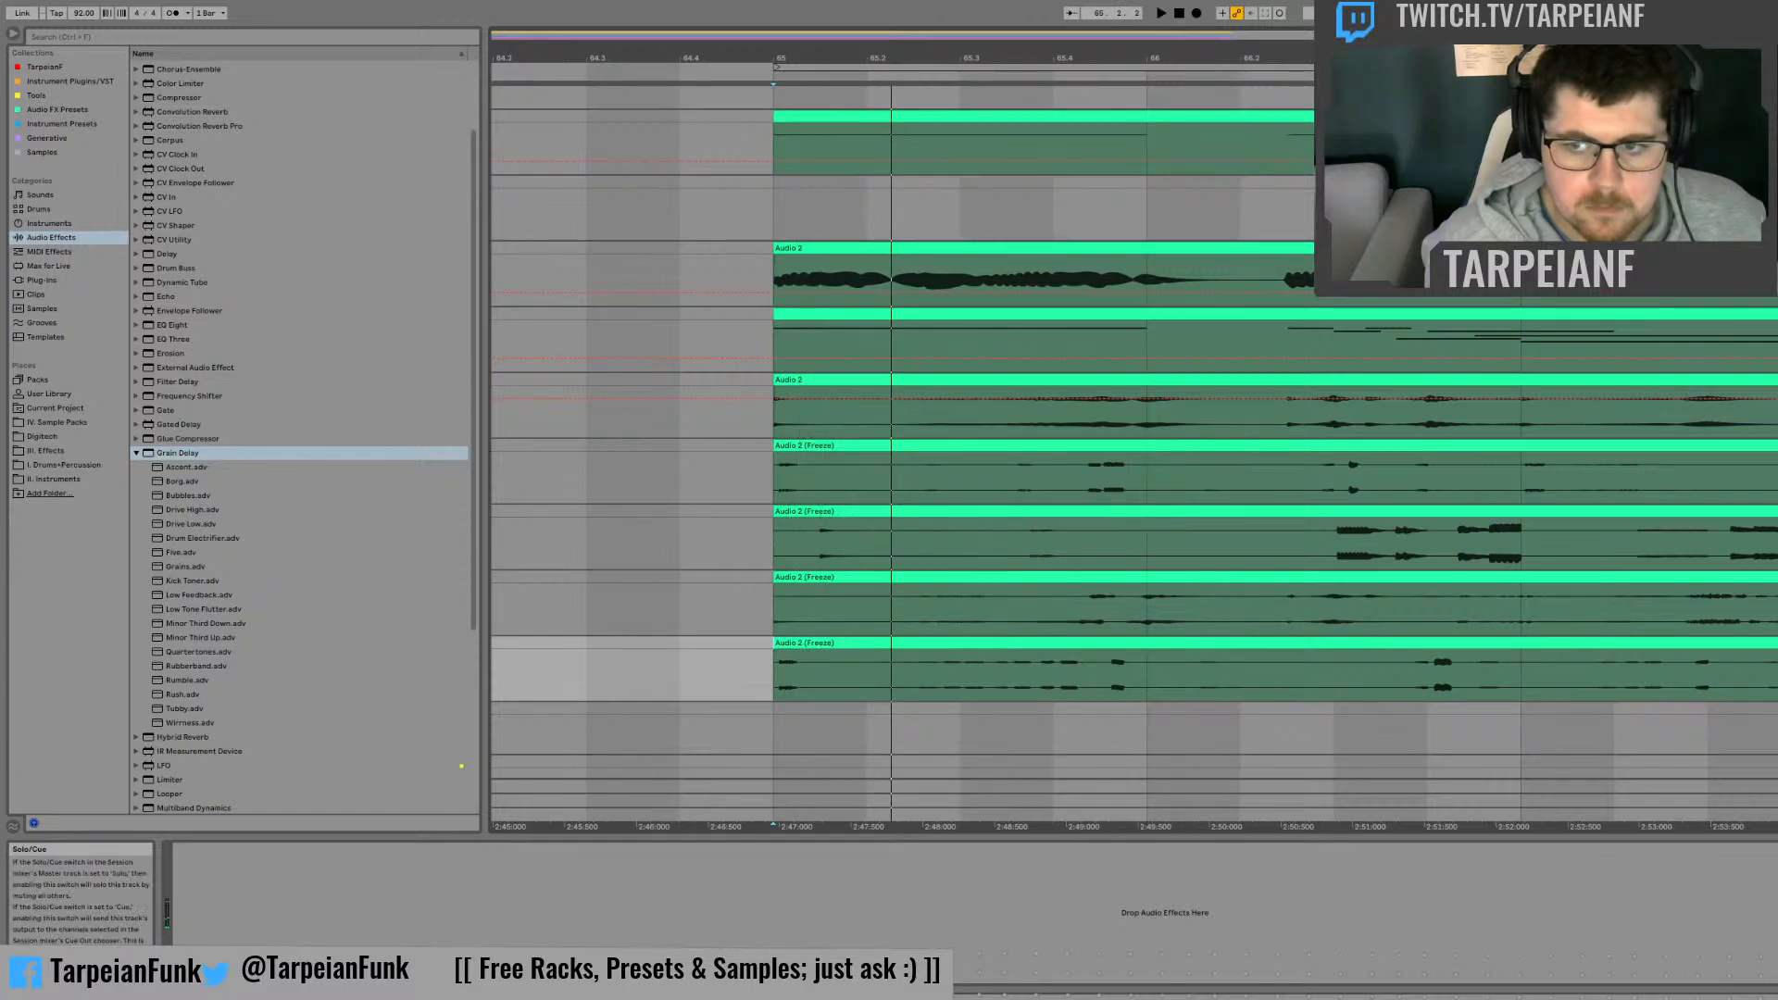
{"action": "key", "text": "space"}
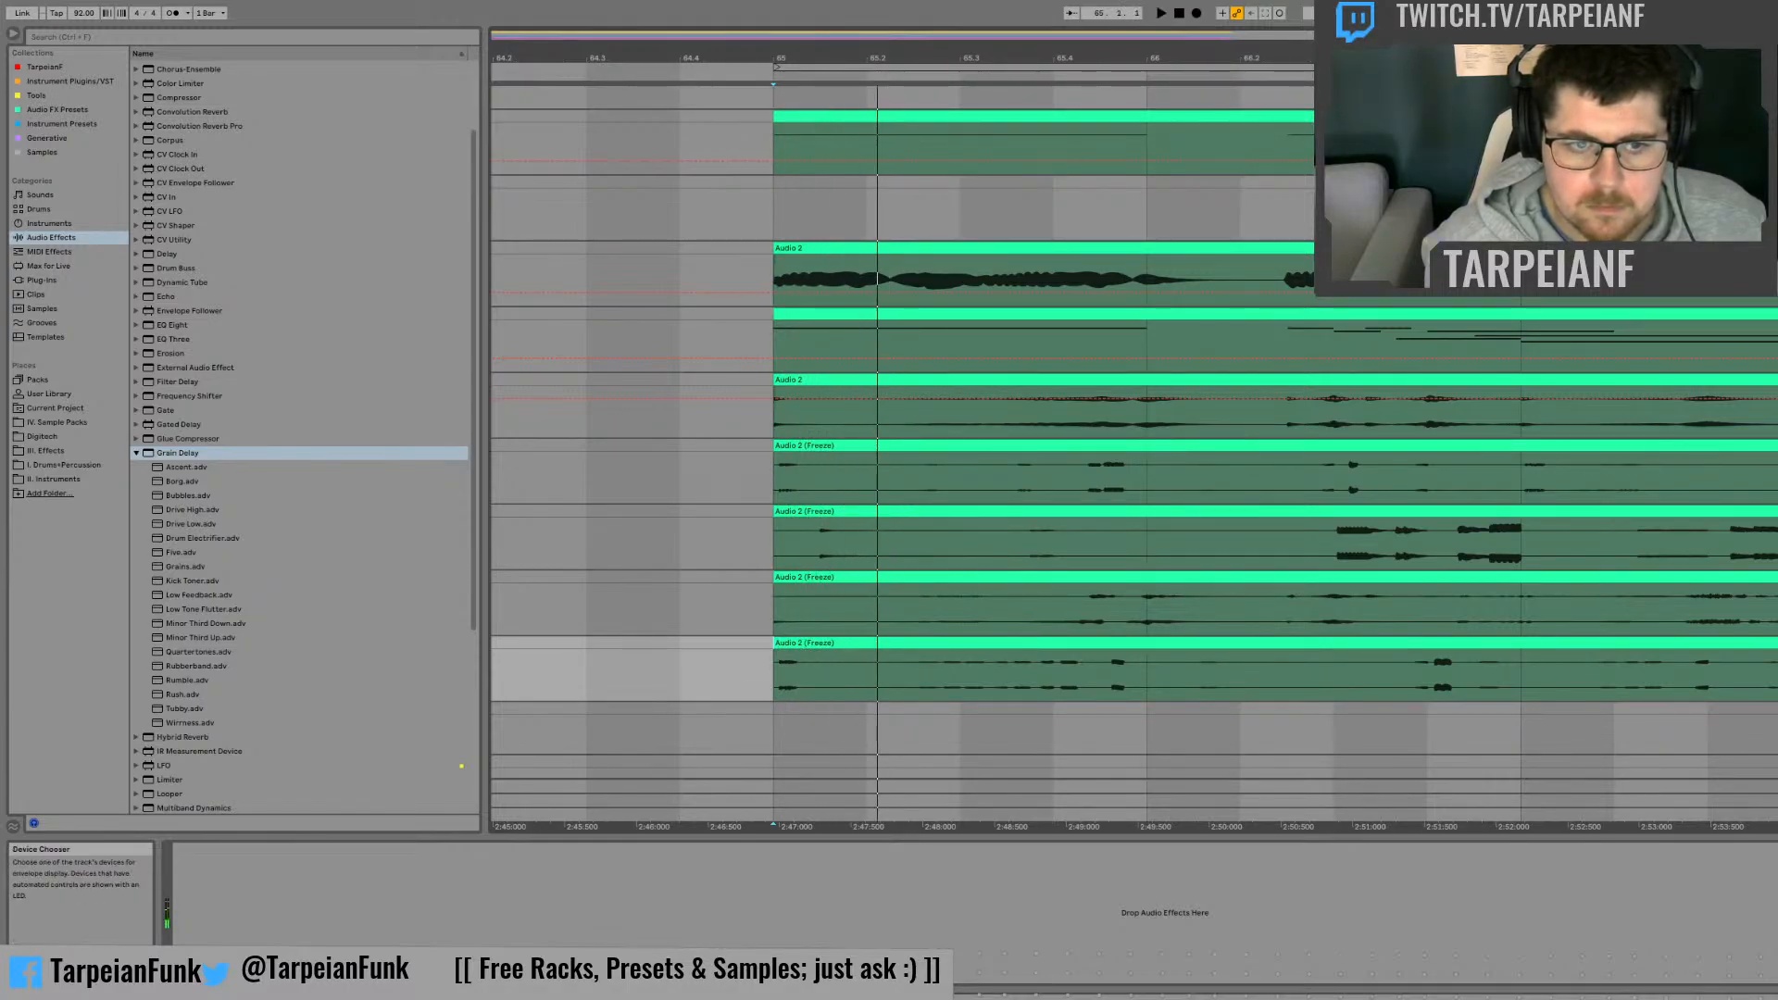
{"action": "key", "text": "space"}
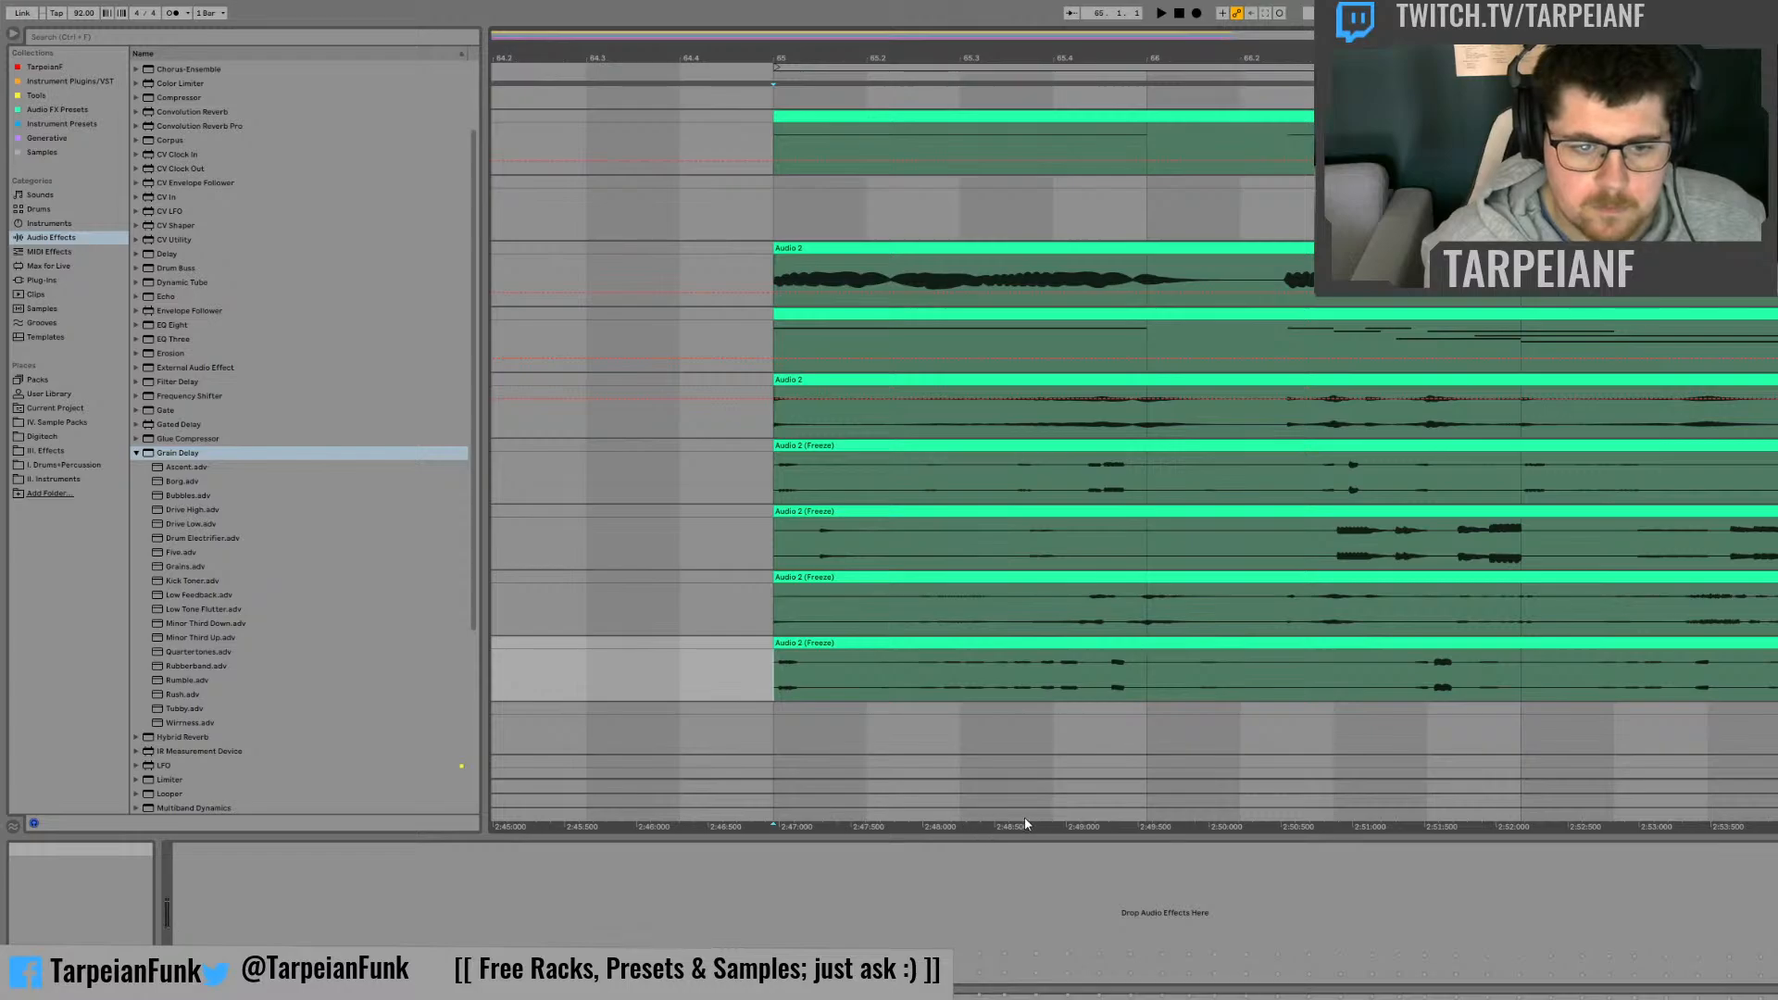
Step: Deactivate the first half beat of bar 65 on all four frozen Audio 2 tracks and play the result
{"action": "left_click_drag", "start_coordinate": [817, 676], "coordinate": [733, 462]}
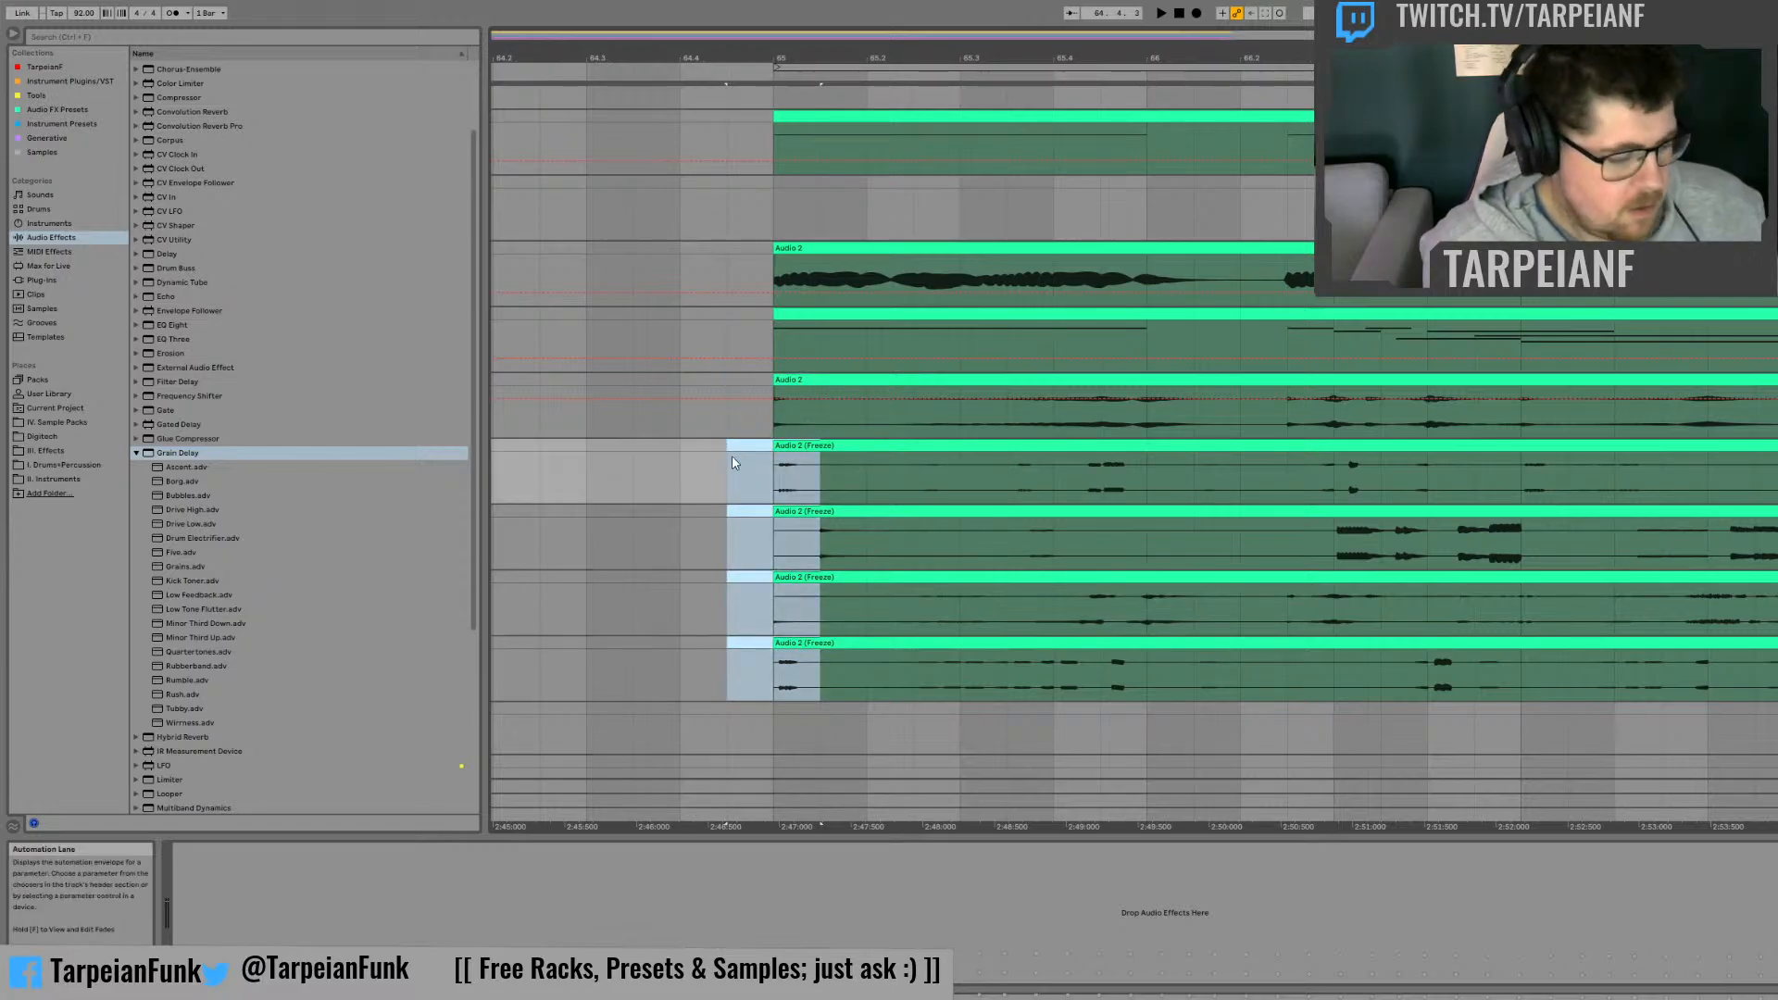
{"action": "key", "text": "0"}
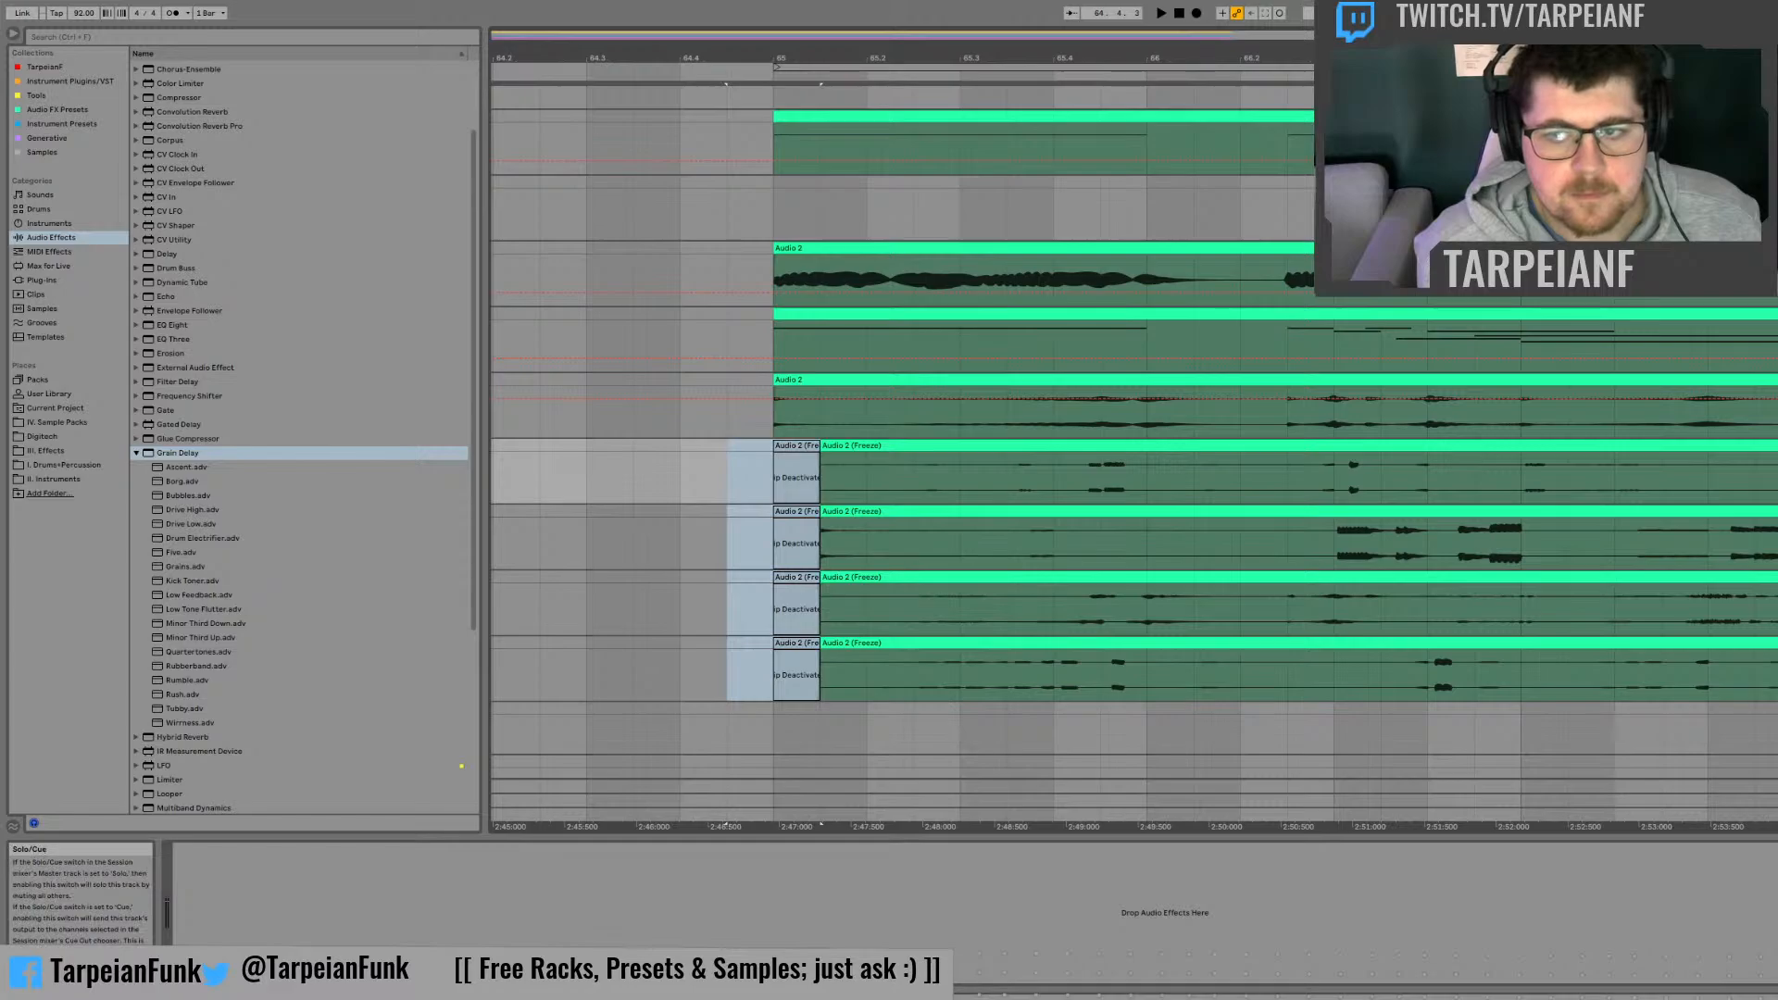
{"action": "key", "text": "space"}
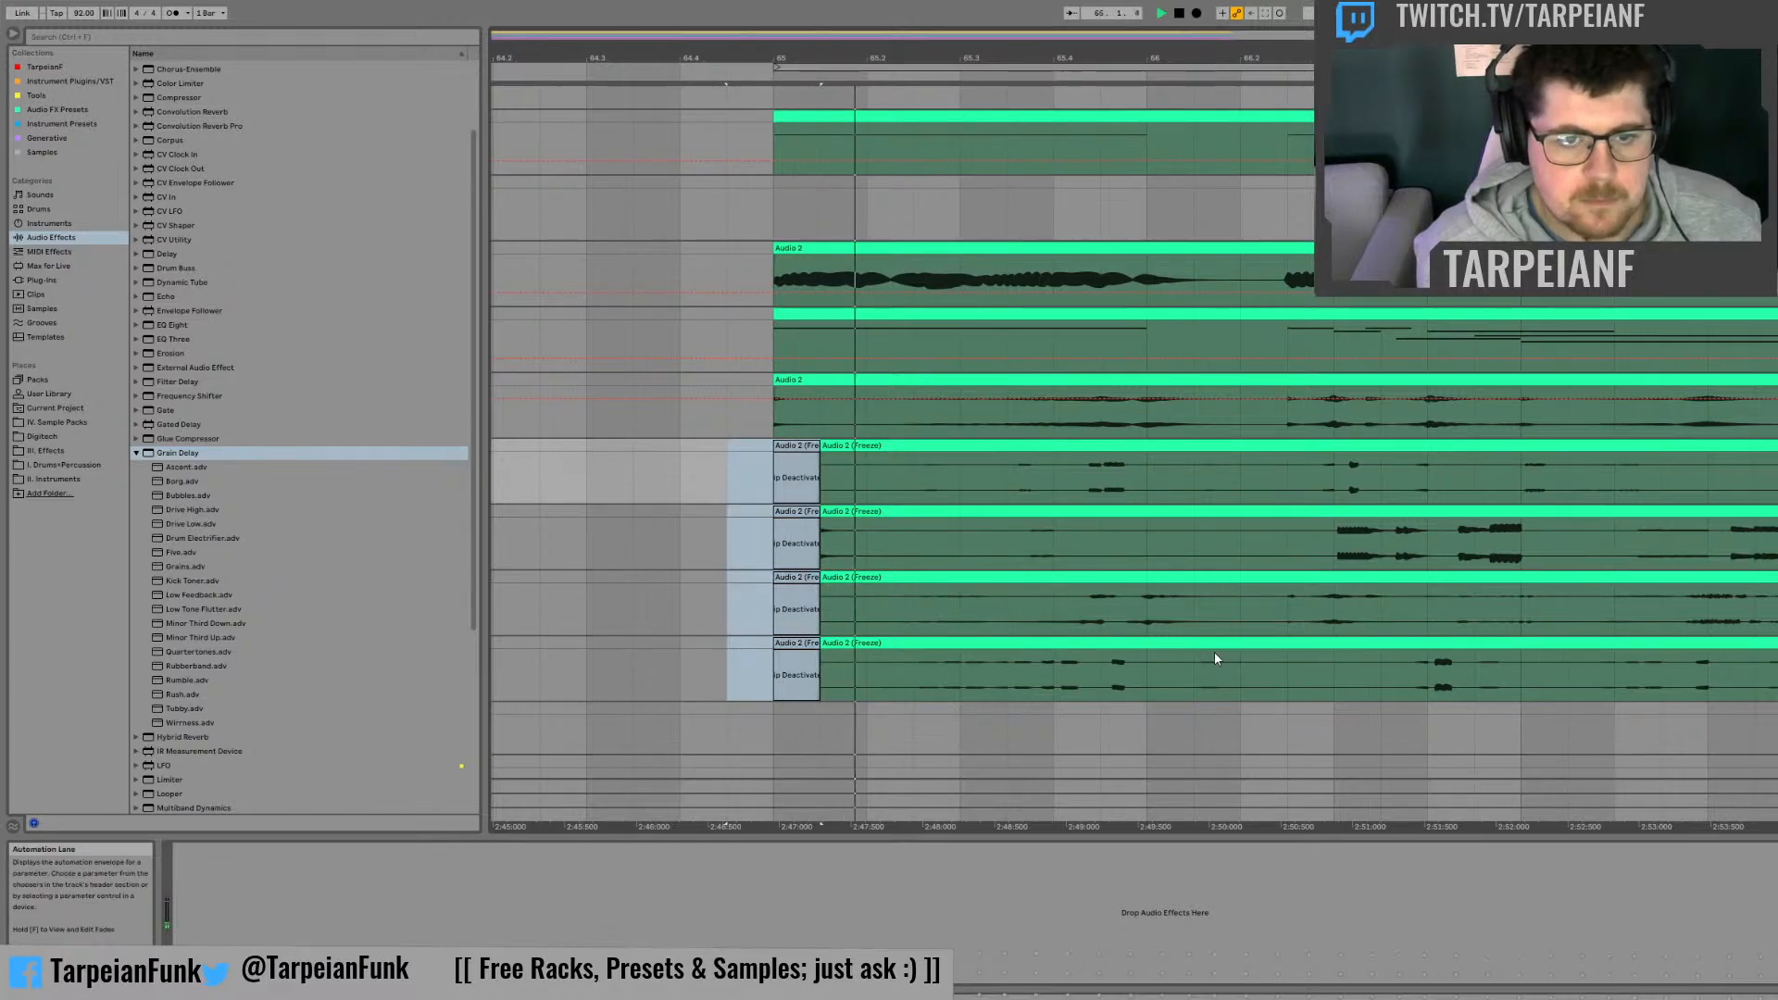
Step: Loop bar 65 from its start to bar 66 and start playback
{"action": "left_click_drag", "start_coordinate": [1147, 675], "coordinate": [781, 677]}
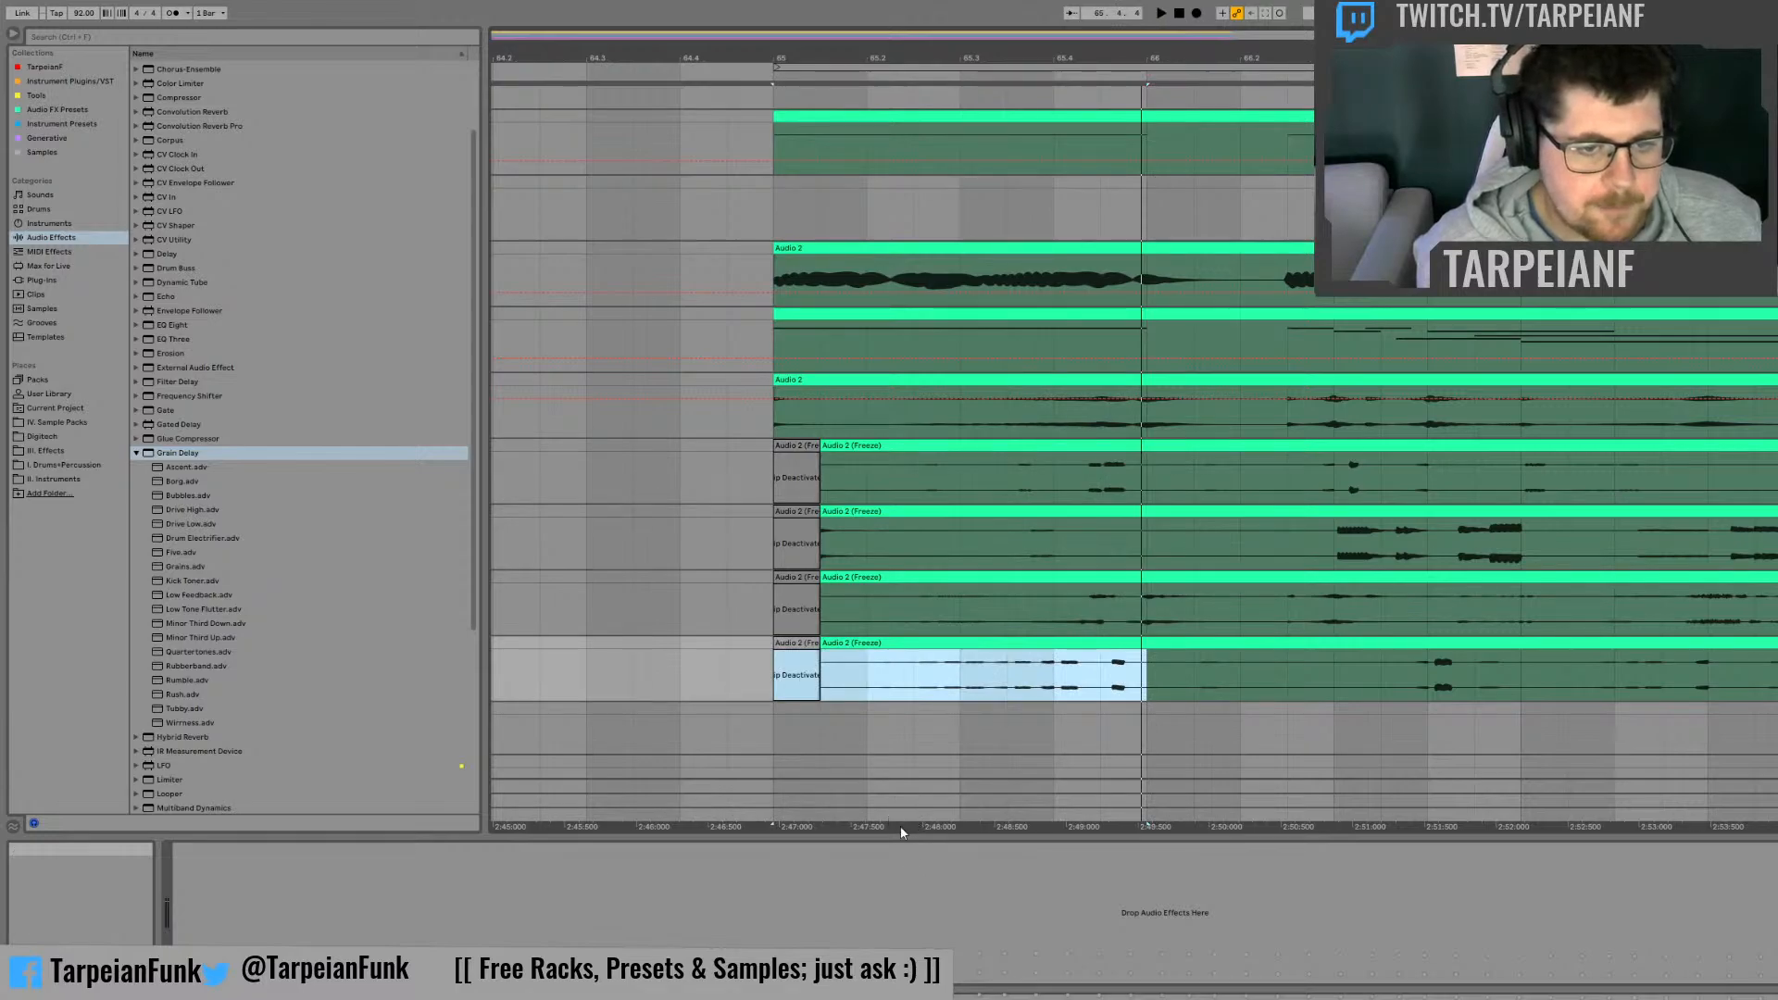
{"action": "key", "text": "ctrl+l"}
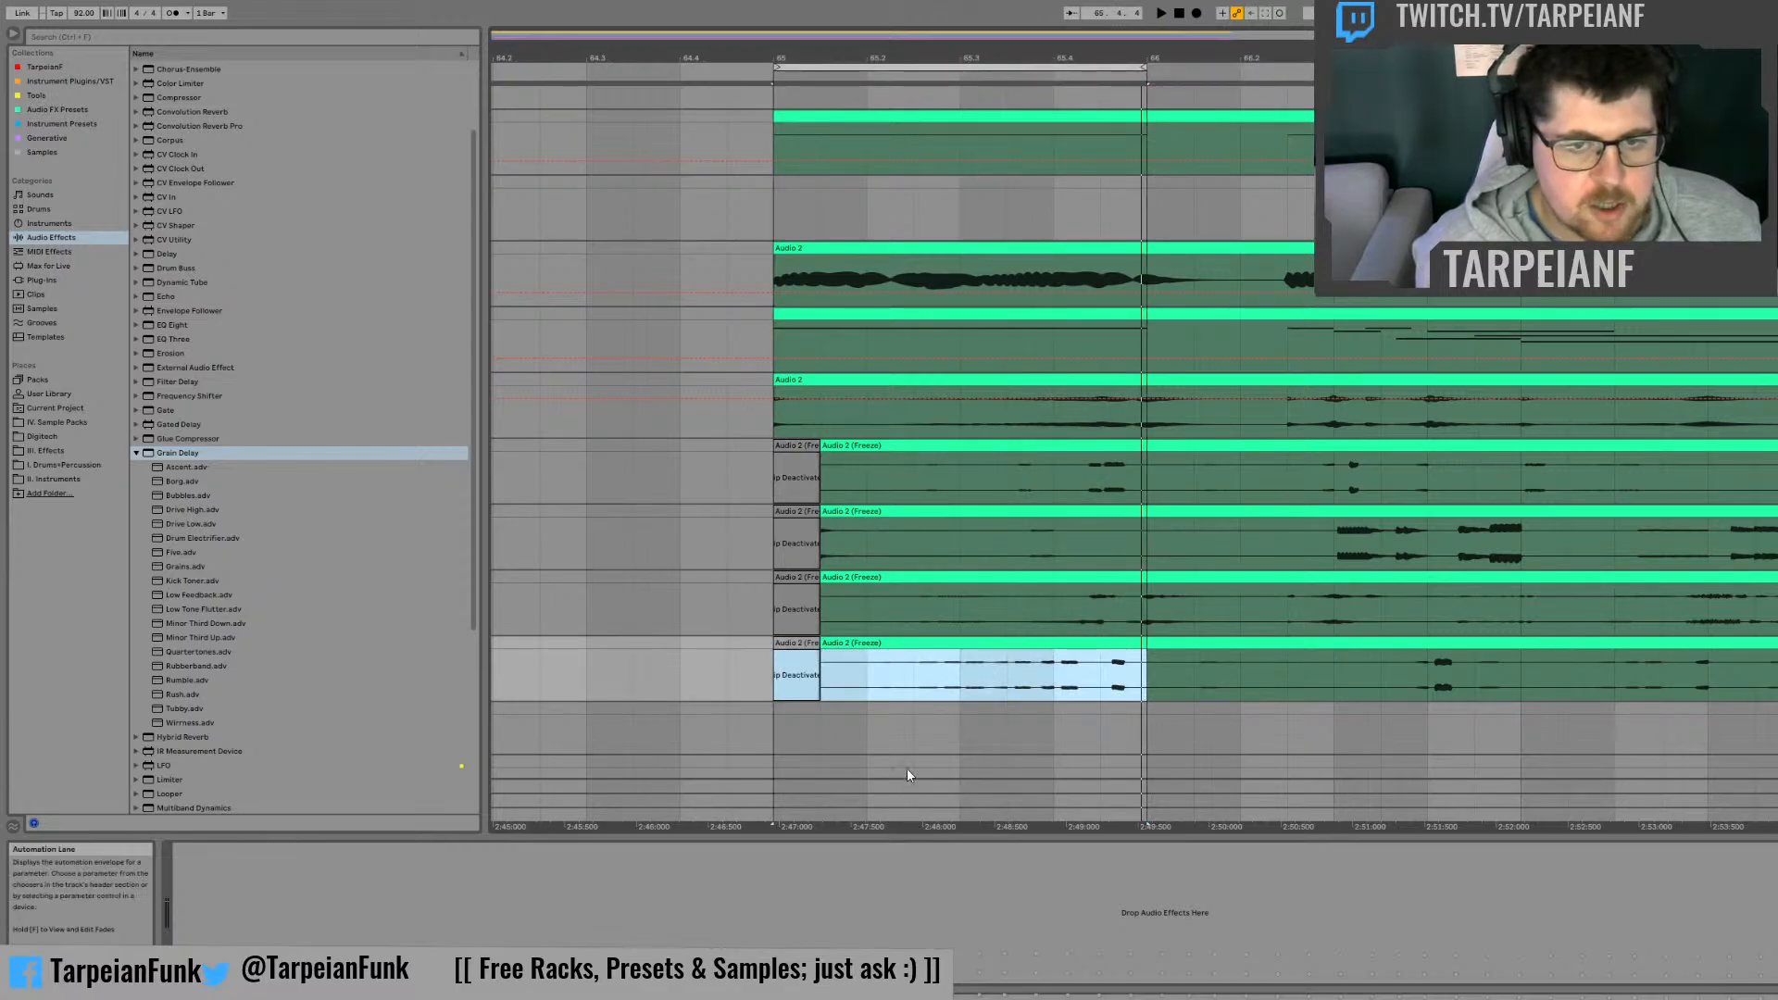
{"action": "key", "text": "space"}
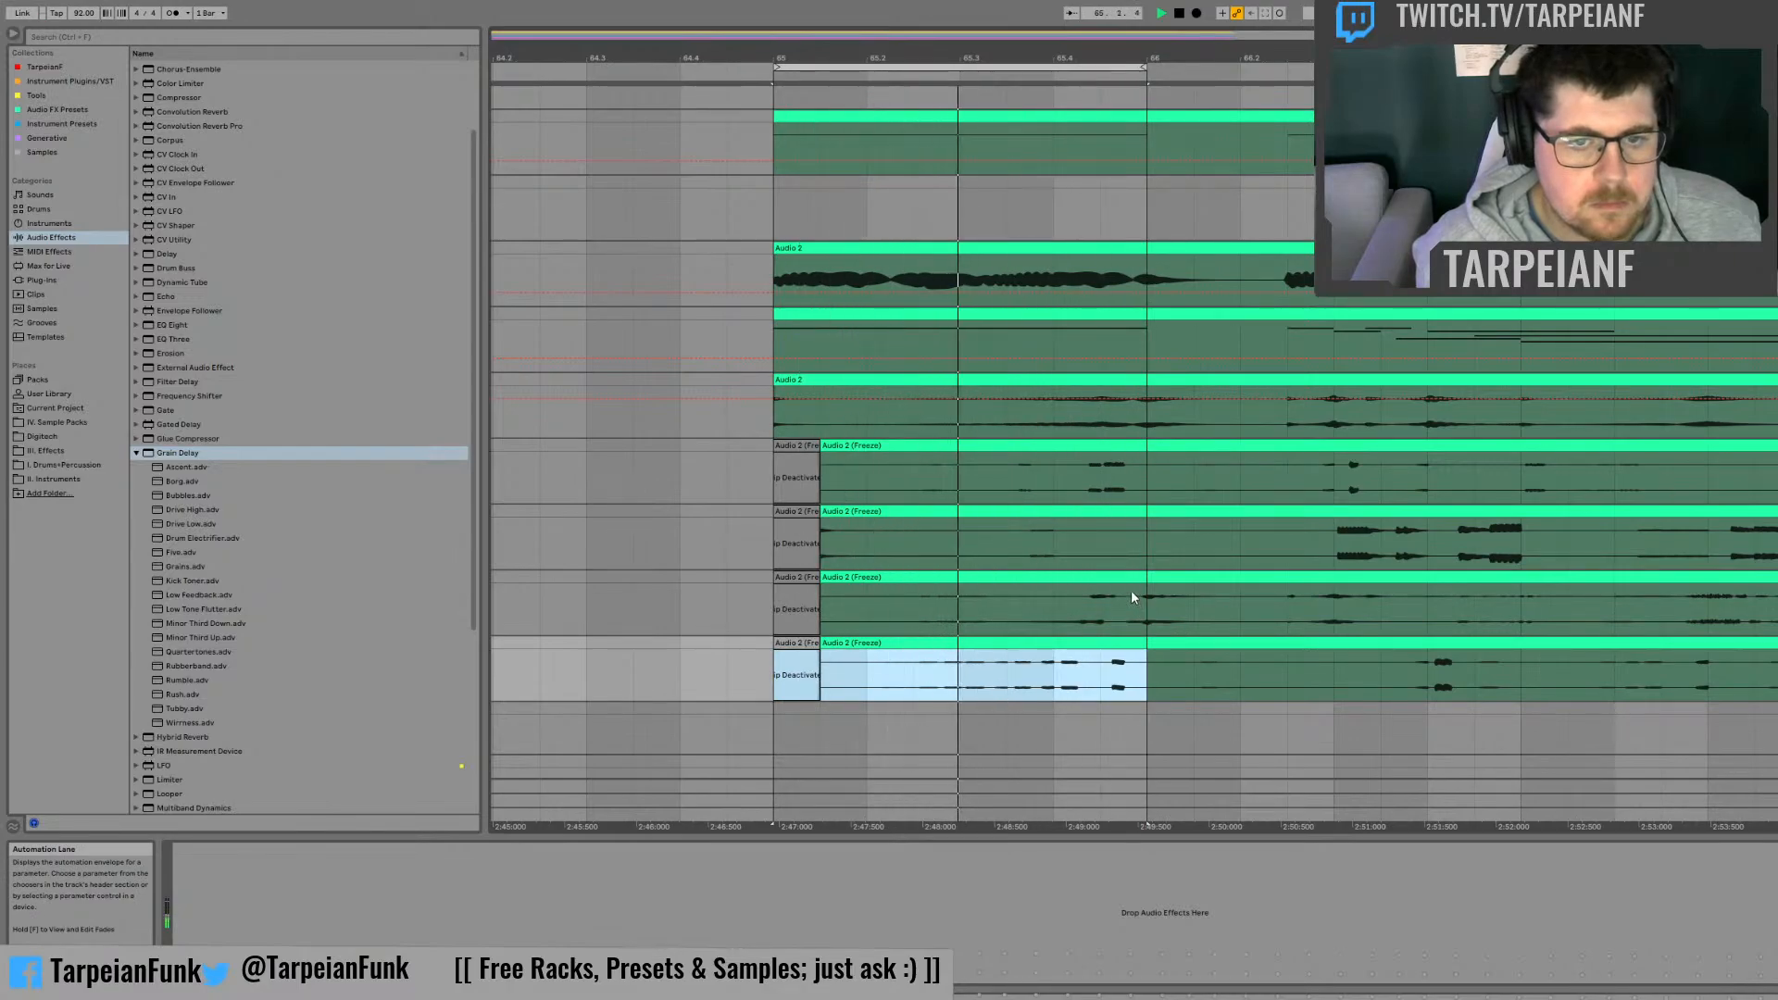
Step: Deactivate the last beat of bar 65 on the upper frozen track and the Audio 2 track above it, and the last half beat on the third frozen track
{"action": "left_click_drag", "start_coordinate": [1146, 461], "coordinate": [1054, 461]}
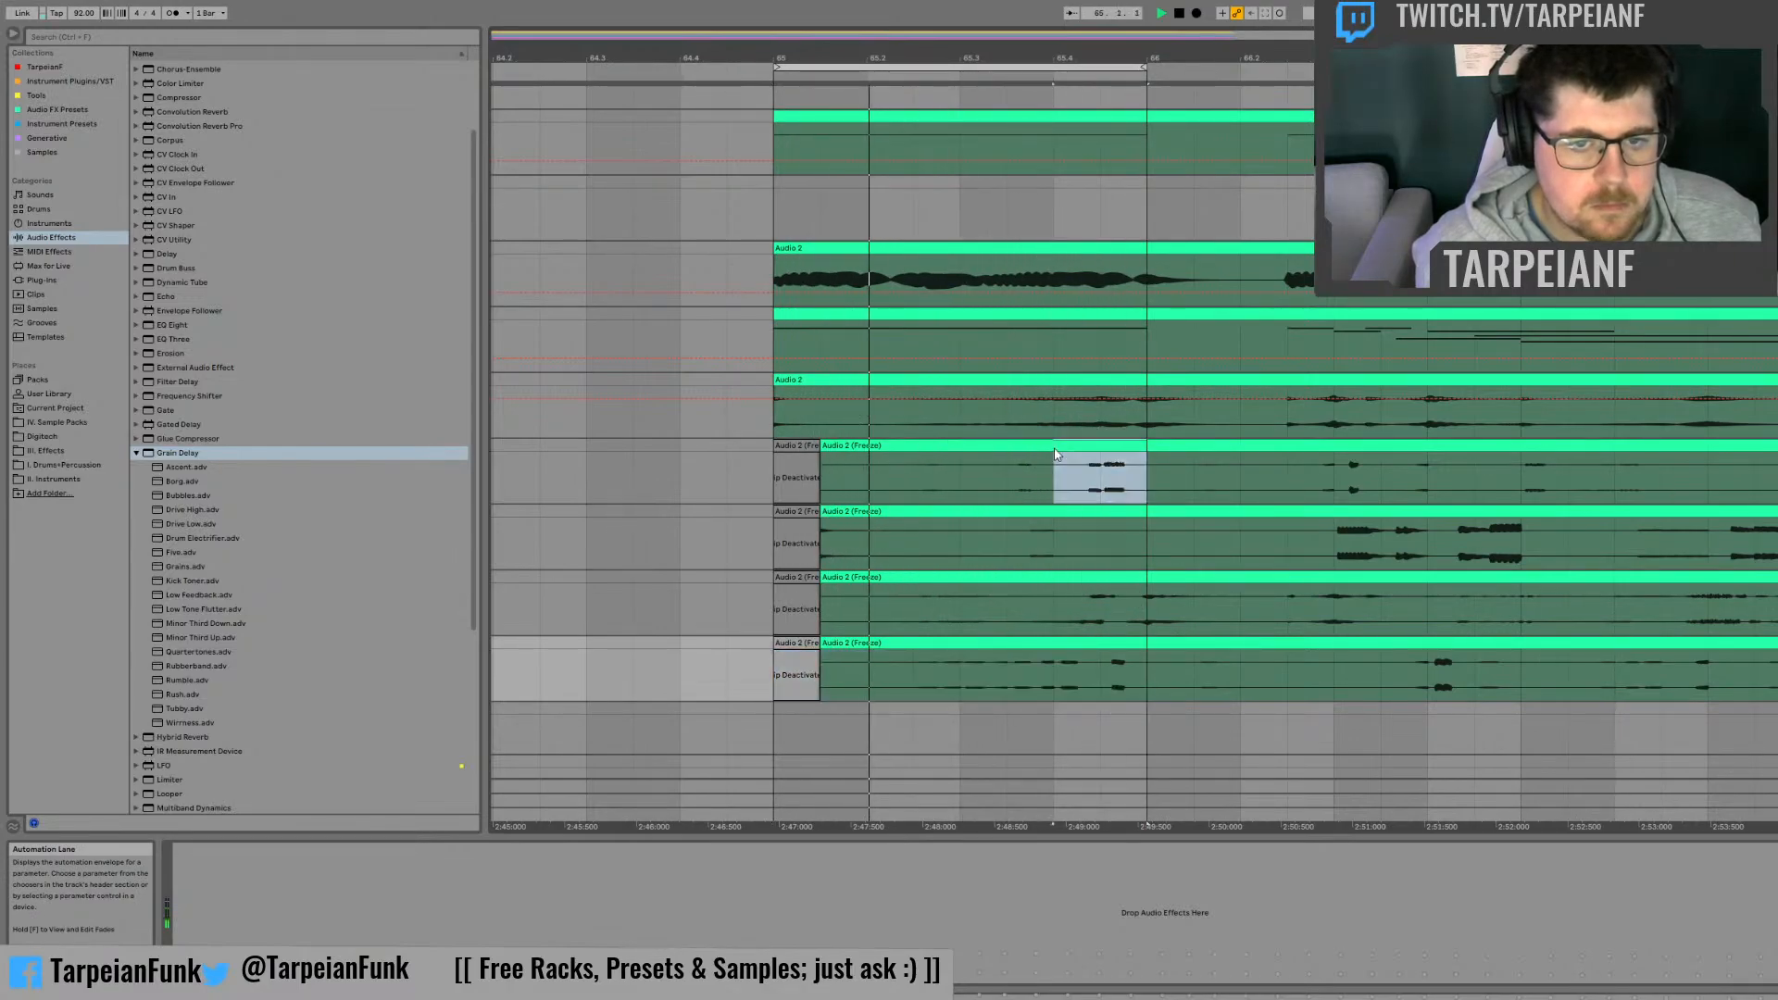
{"action": "key", "text": "0"}
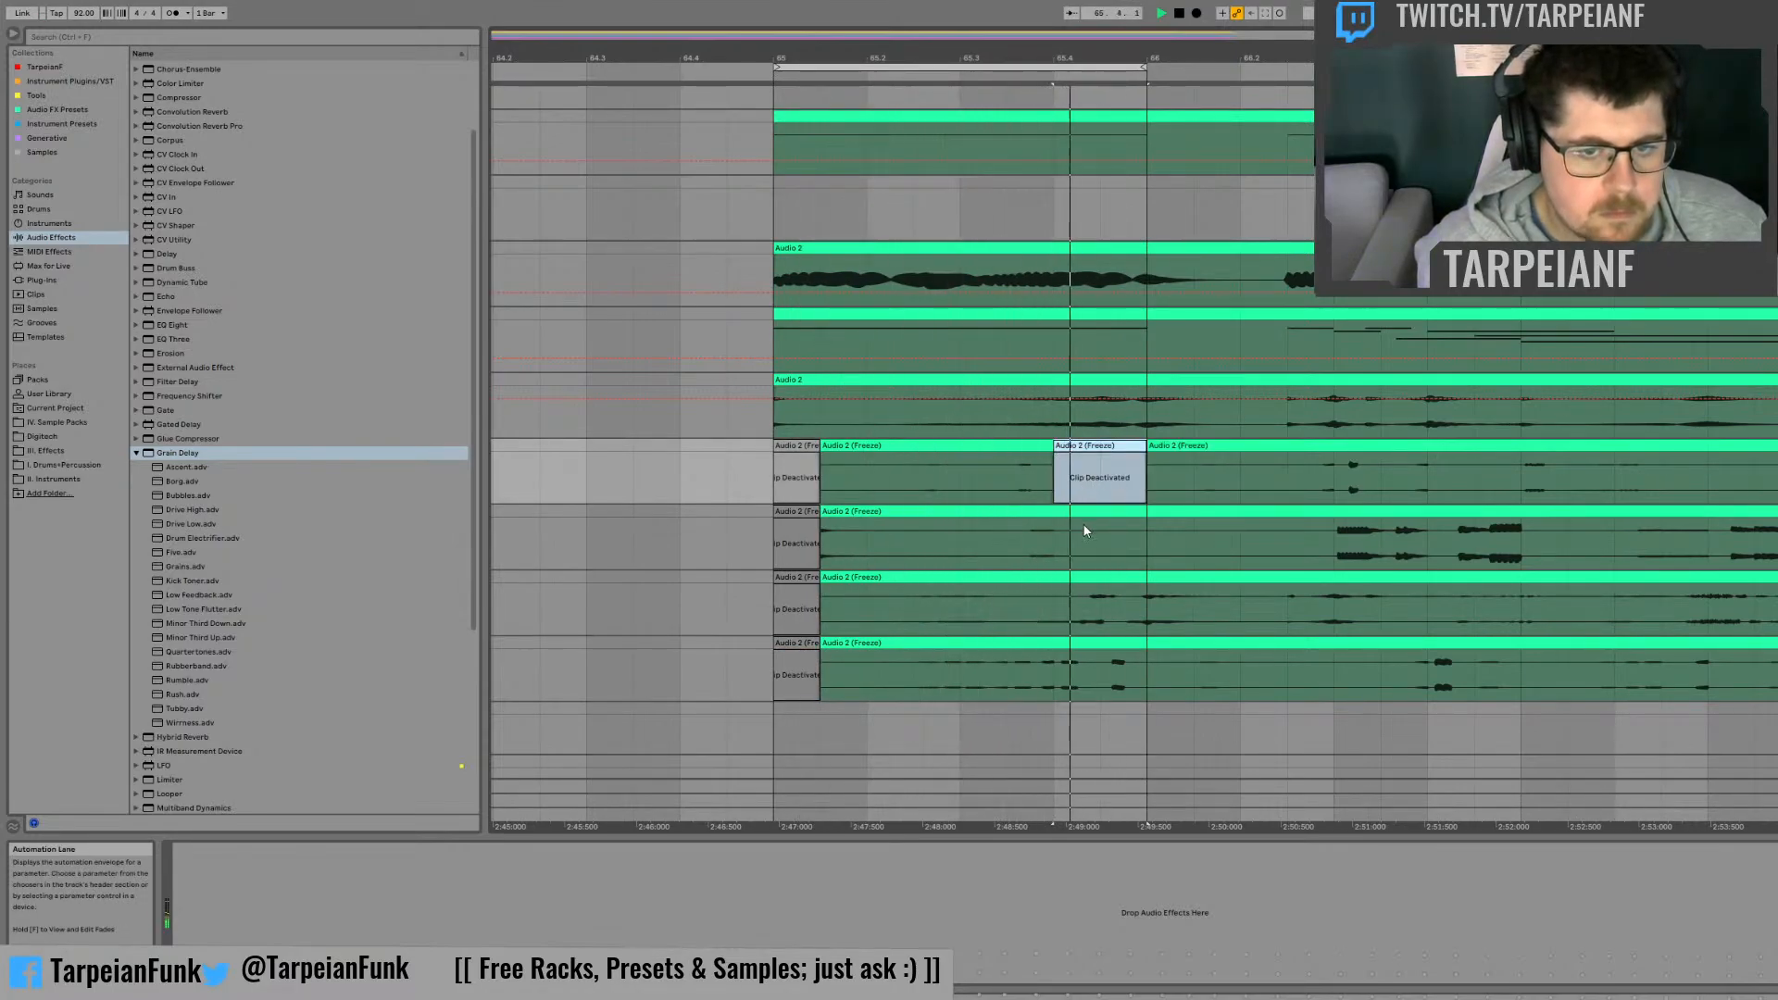
{"action": "left_click_drag", "start_coordinate": [1063, 415], "coordinate": [1157, 372]}
{"action": "key", "text": "0"}
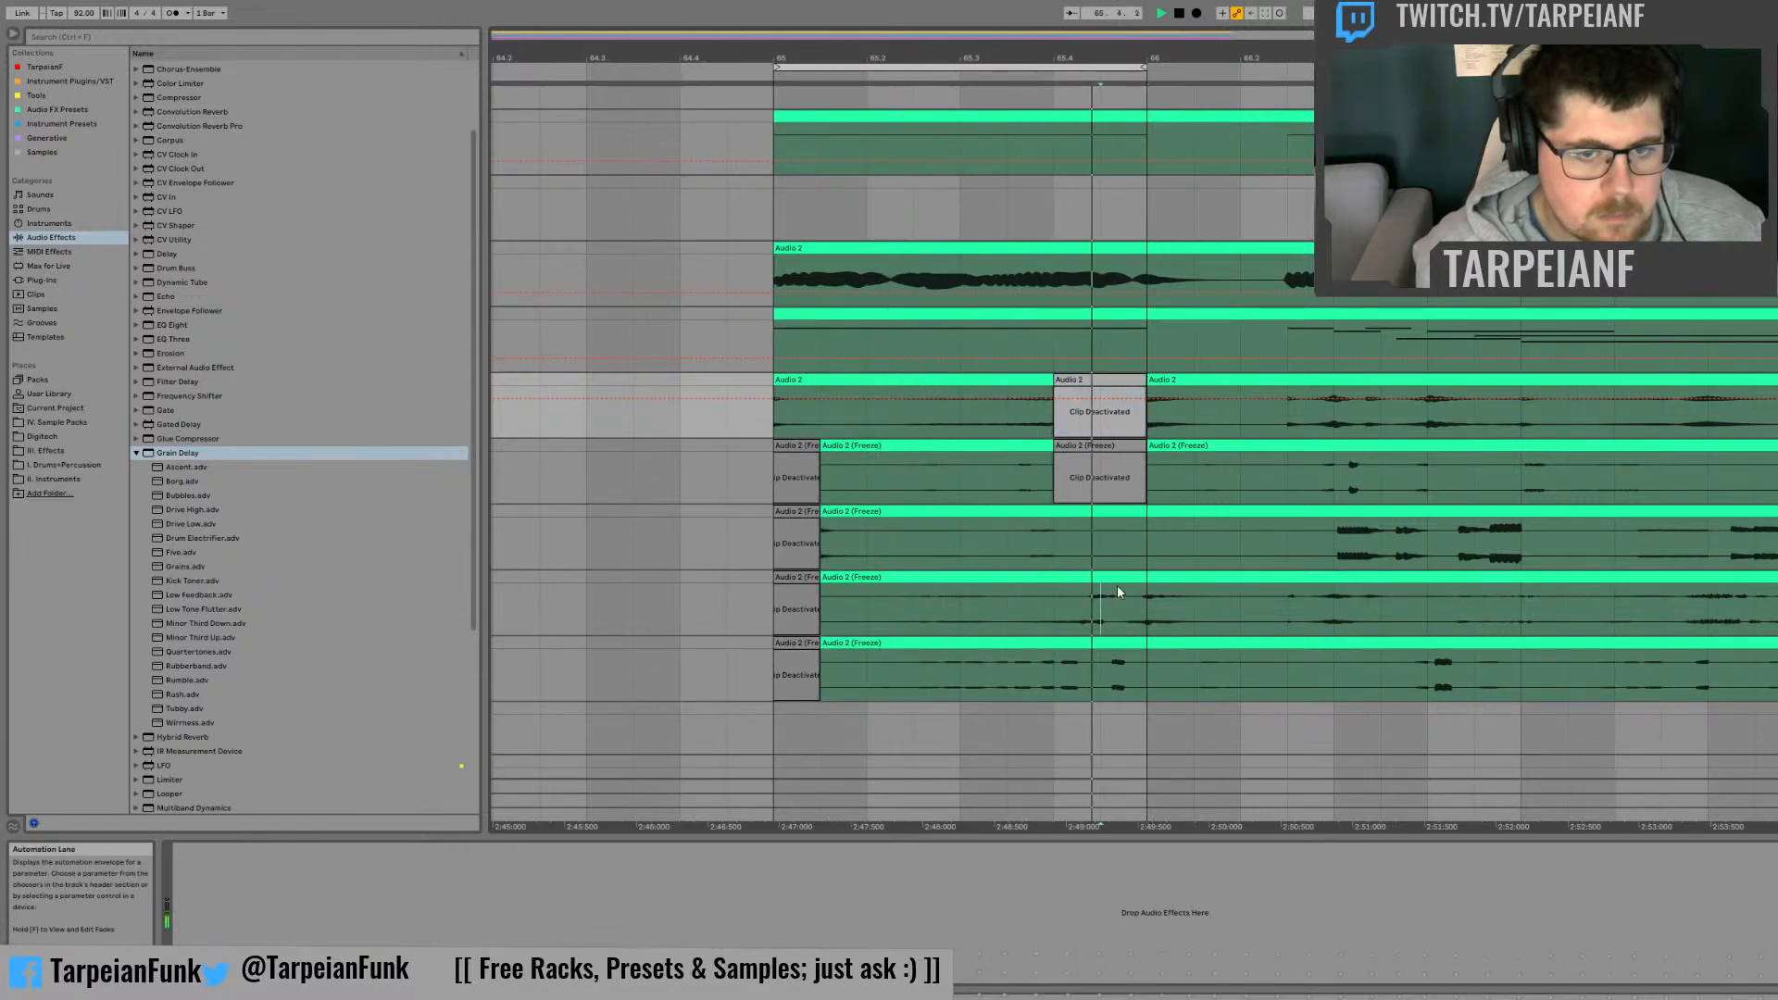
{"action": "left_click_drag", "start_coordinate": [1117, 593], "coordinate": [1141, 602]}
{"action": "key", "text": "0"}
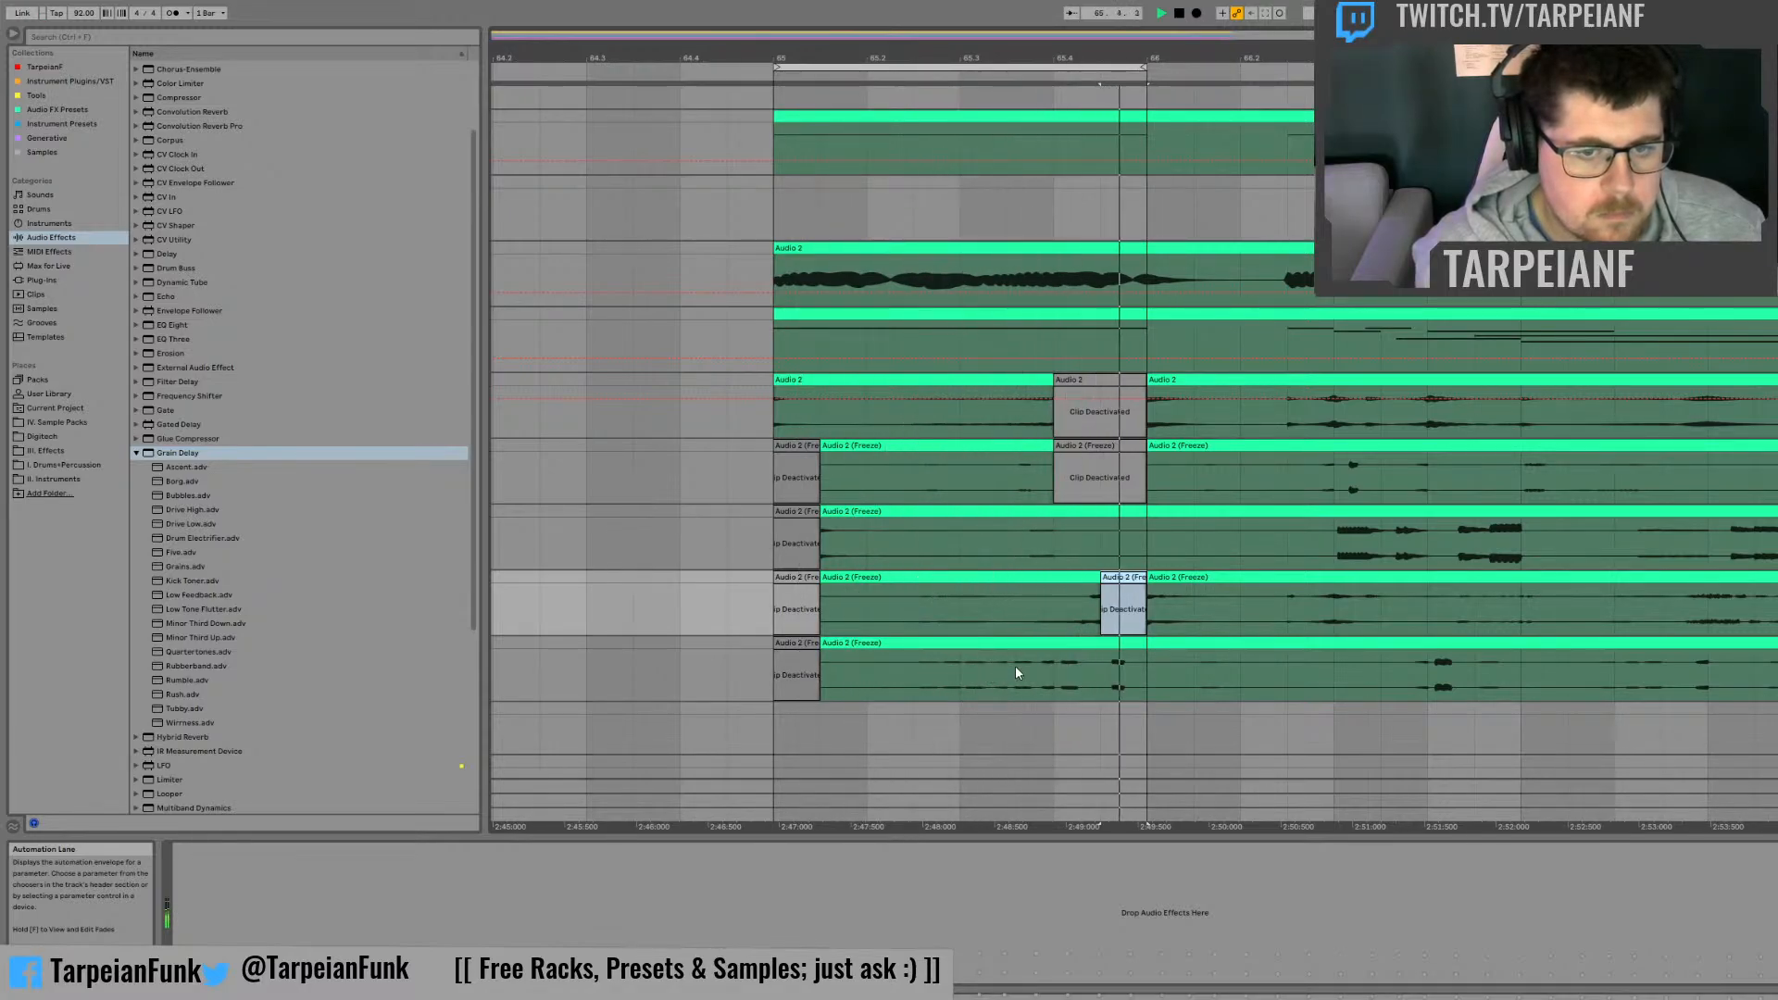
Step: Deactivate the one-beat section from mid-beat 2 to mid-beat 3 of bar 65 on the lowest and the uppermost frozen tracks
{"action": "left_click_drag", "start_coordinate": [1010, 667], "coordinate": [913, 646]}
{"action": "key", "text": "0"}
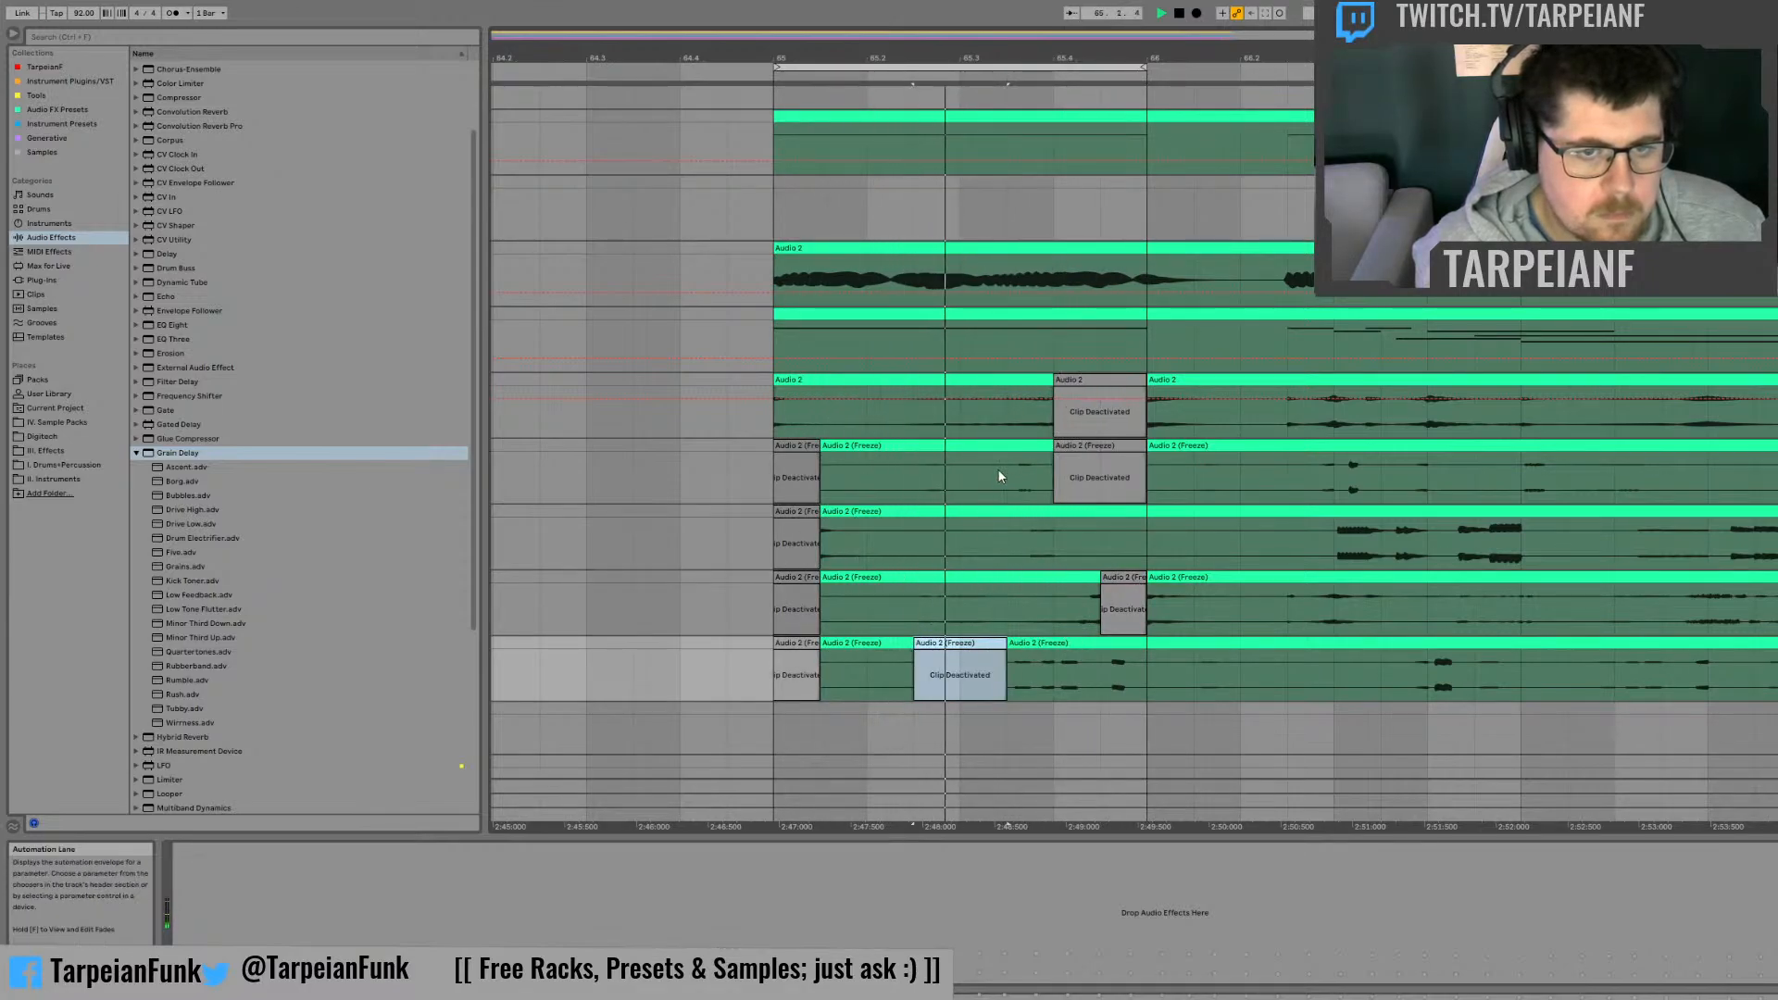
{"action": "left_click_drag", "start_coordinate": [998, 469], "coordinate": [908, 451]}
{"action": "key", "text": "0"}
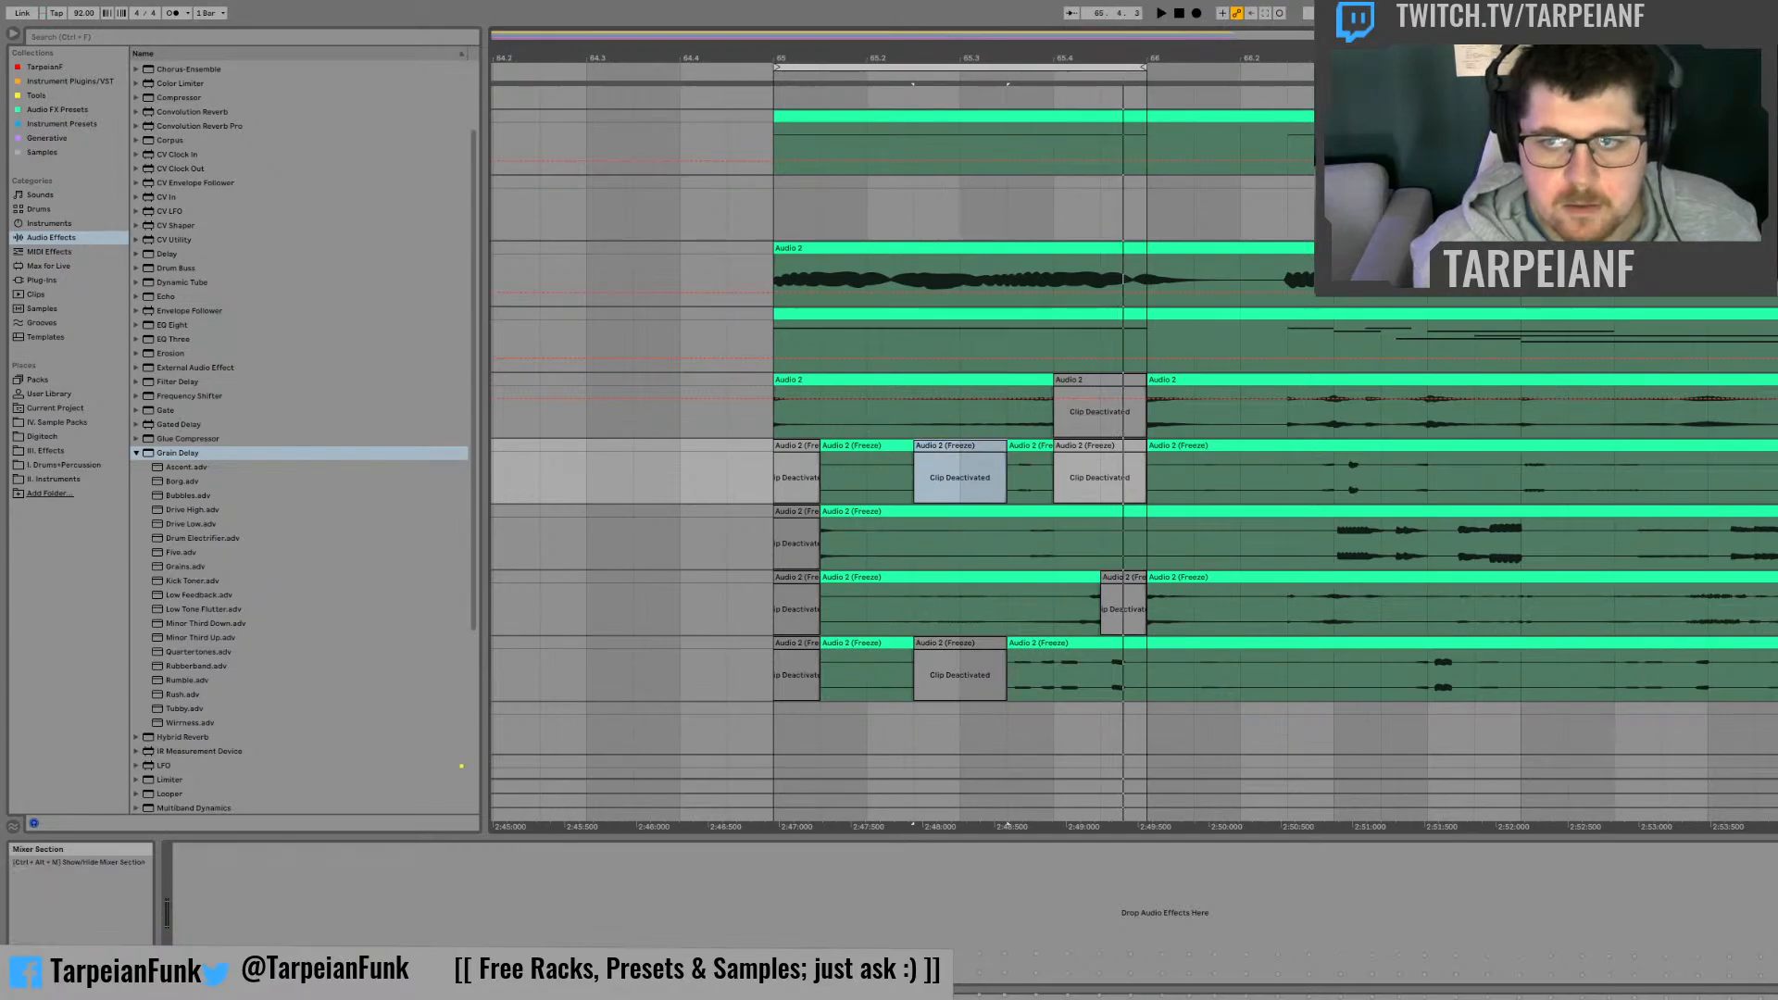
Step: On the second frozen track, shift the half-beat slice after the deactivated opening half a beat later to beat 65.2, and play from bar 65
{"action": "left_click", "coordinate": [771, 538]}
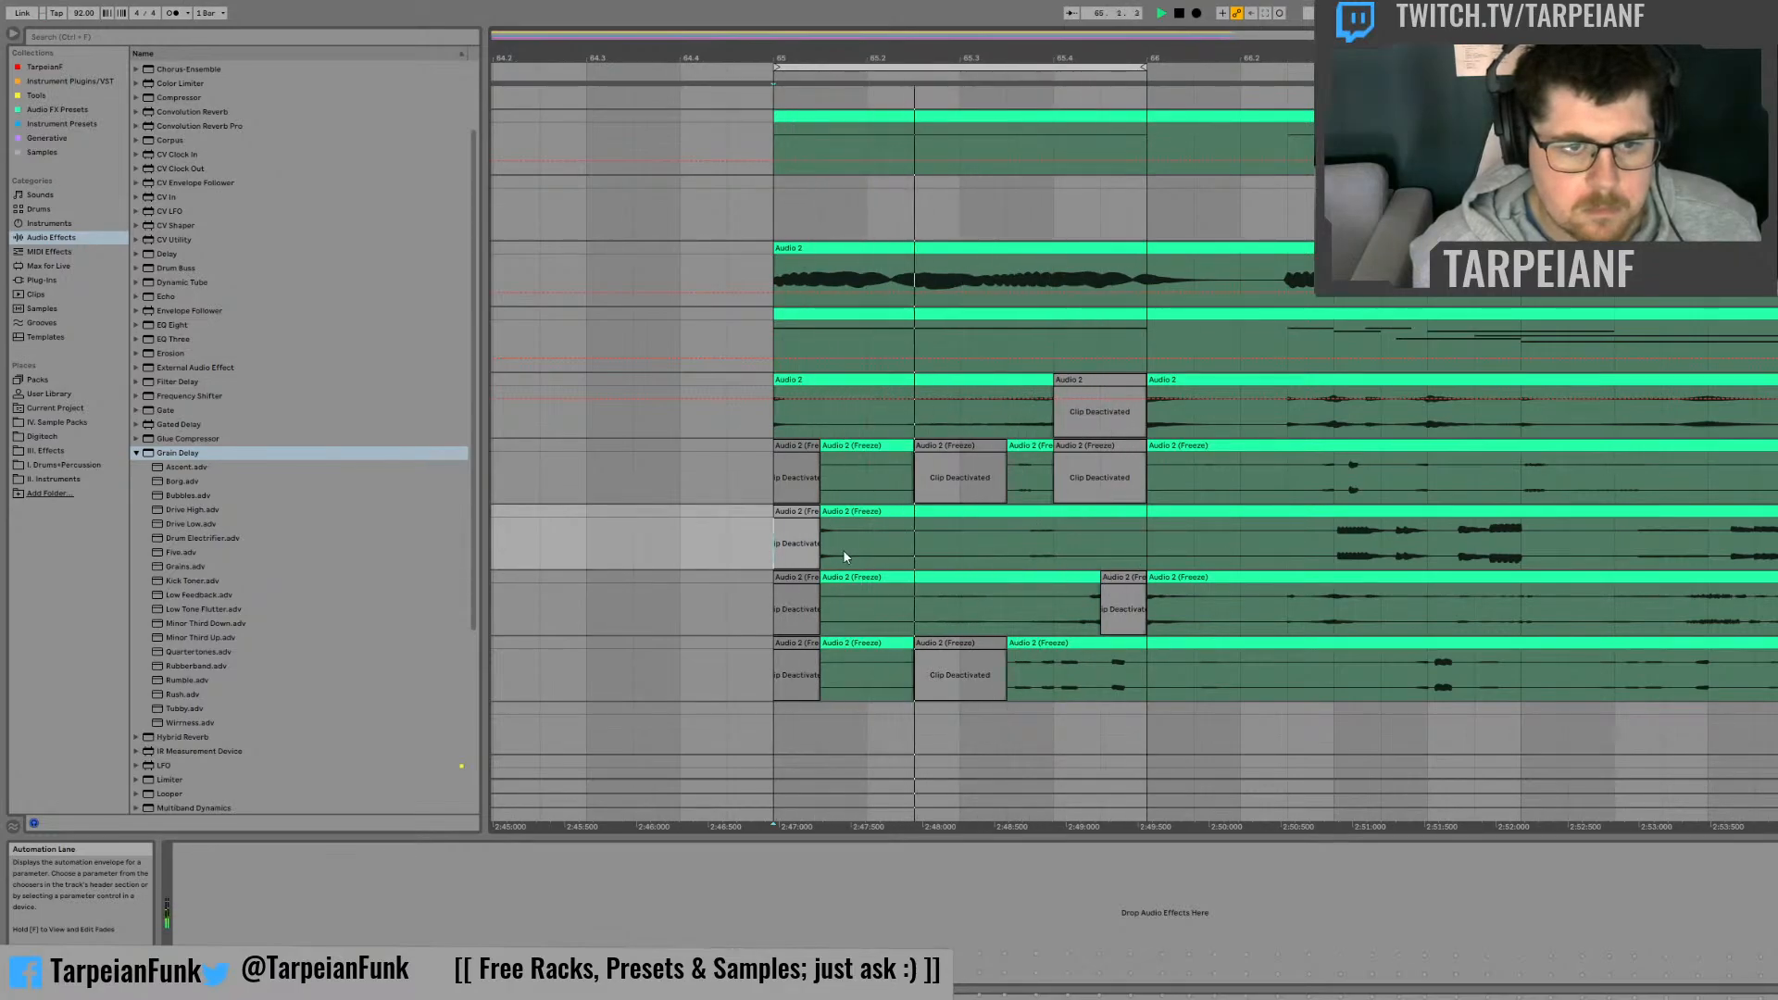
{"action": "left_click_drag", "start_coordinate": [871, 549], "coordinate": [873, 513]}
{"action": "left_click", "coordinate": [782, 535]}
{"action": "key", "text": "space"}
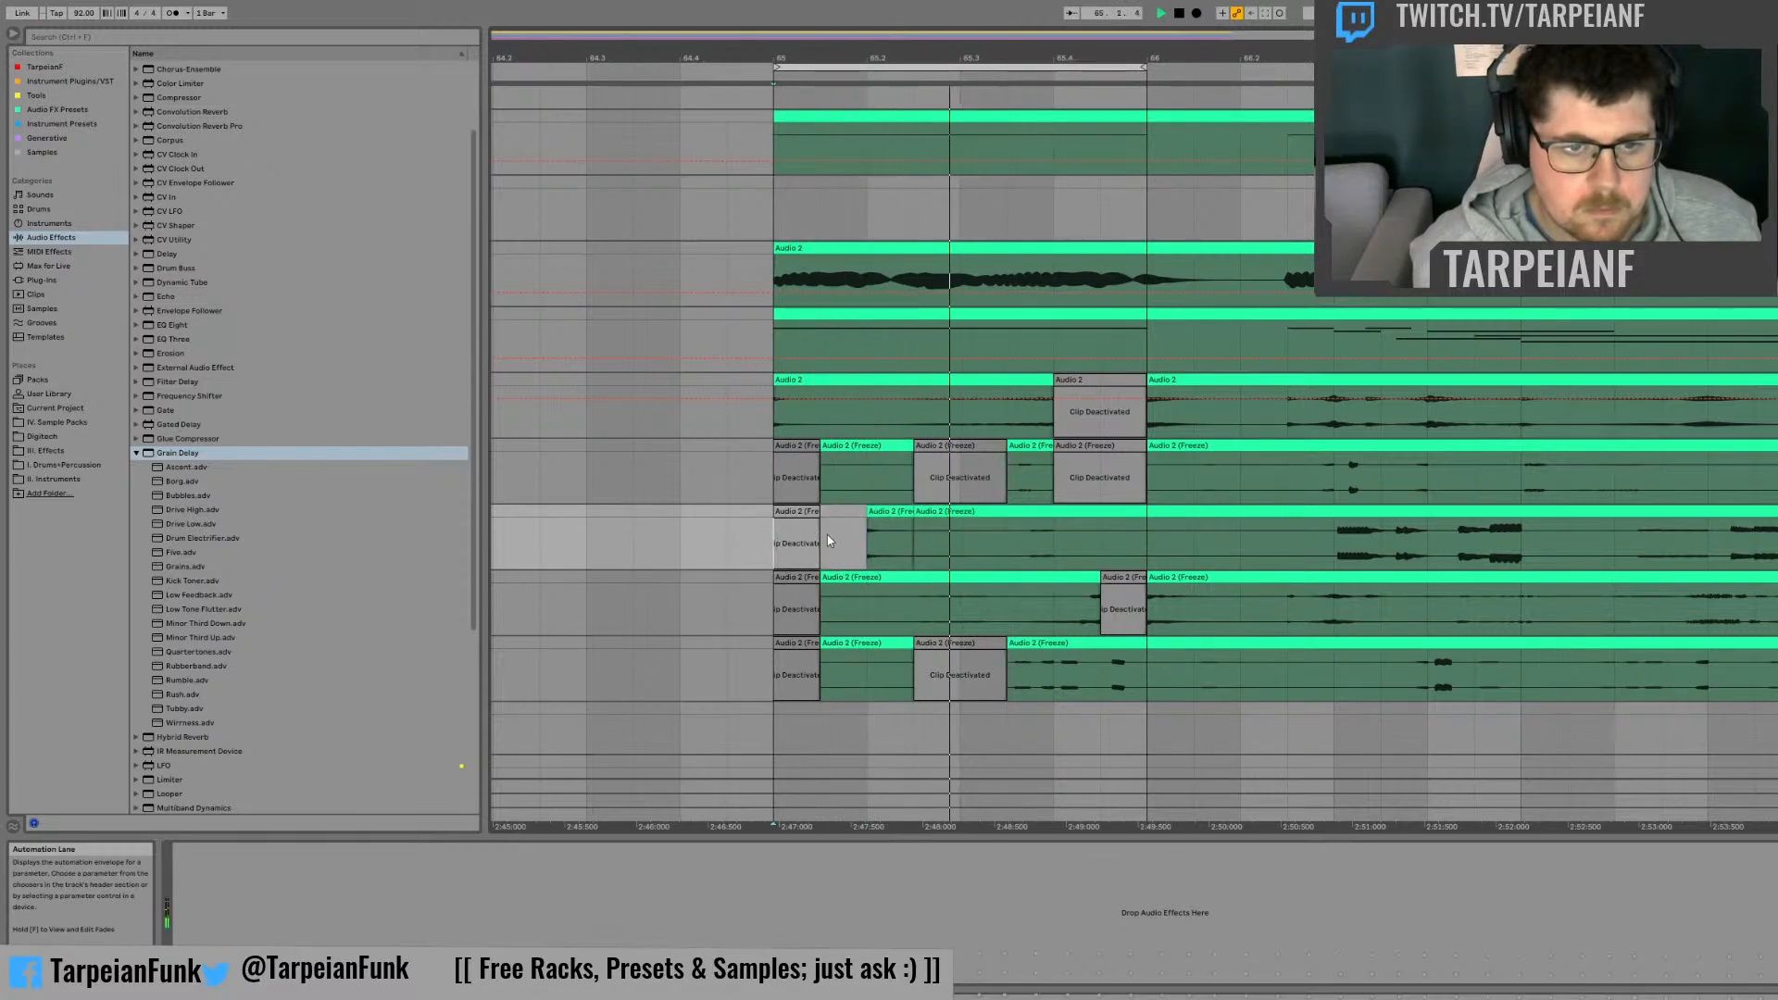
{"action": "key", "text": "space"}
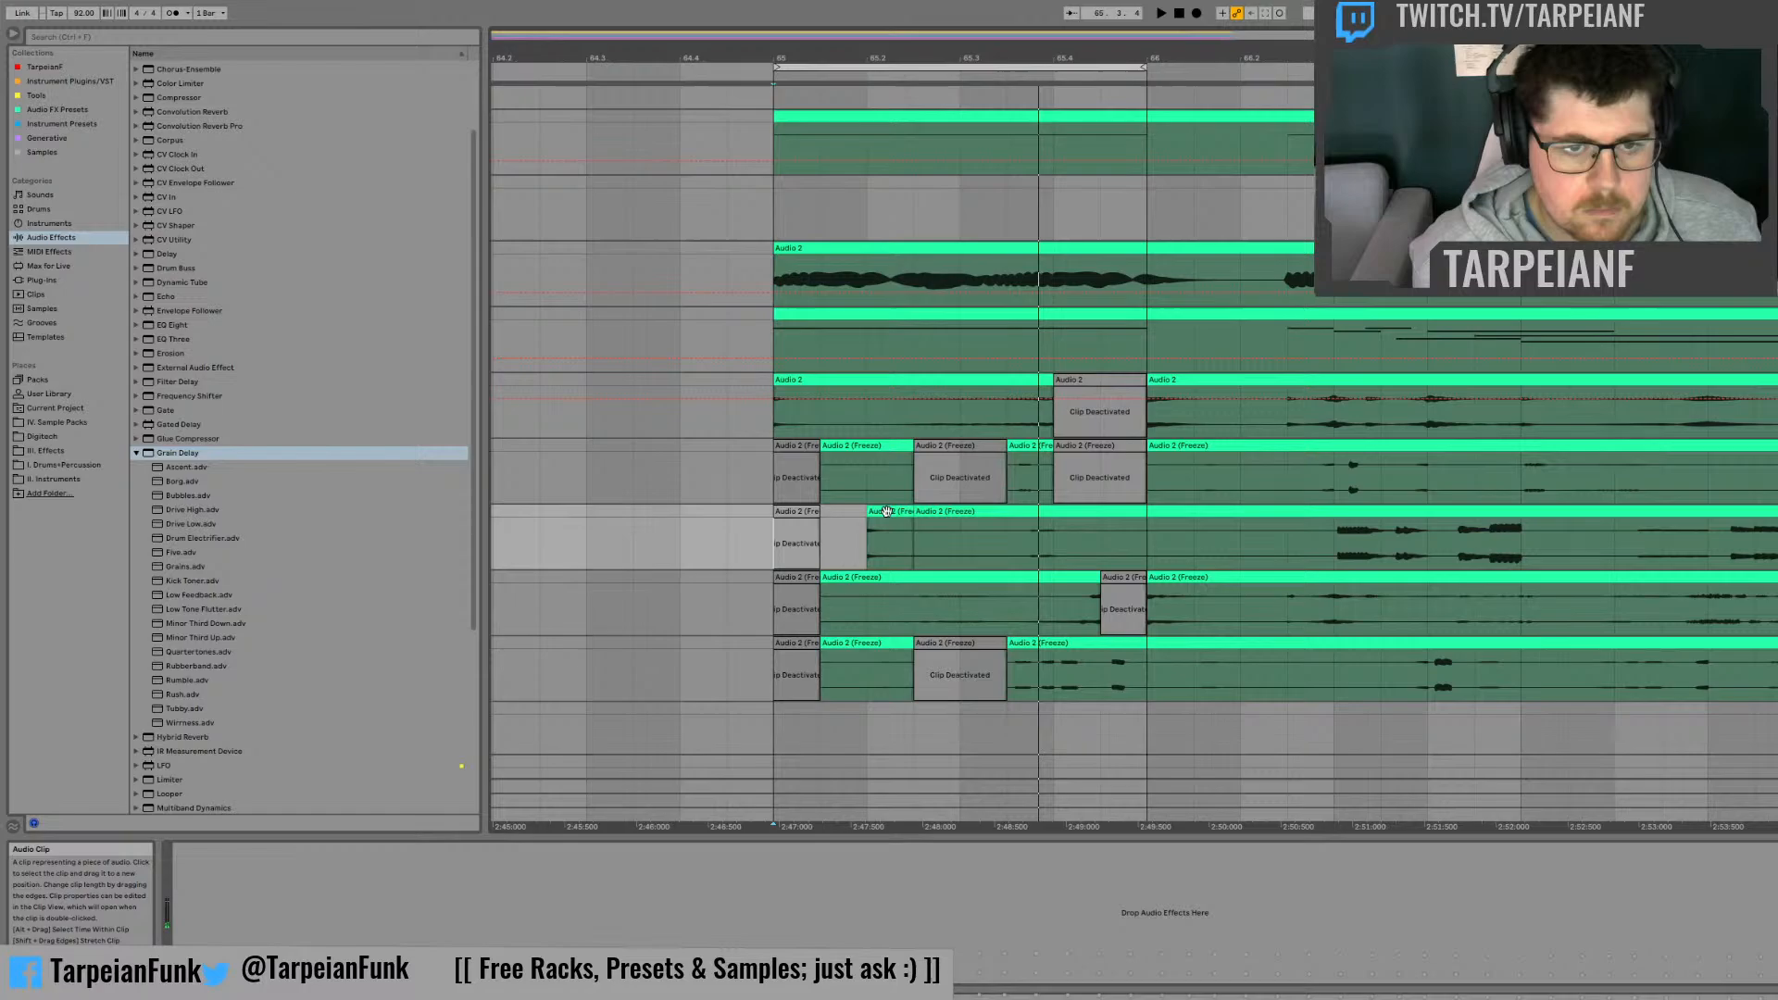
Step: Play repeatedly from beat 65.3 to check how the layers sound in the second half of the bar
{"action": "left_click", "coordinate": [968, 535]}
{"action": "key", "text": "space"}
{"action": "key", "text": "space"}
{"action": "key", "text": "space"}
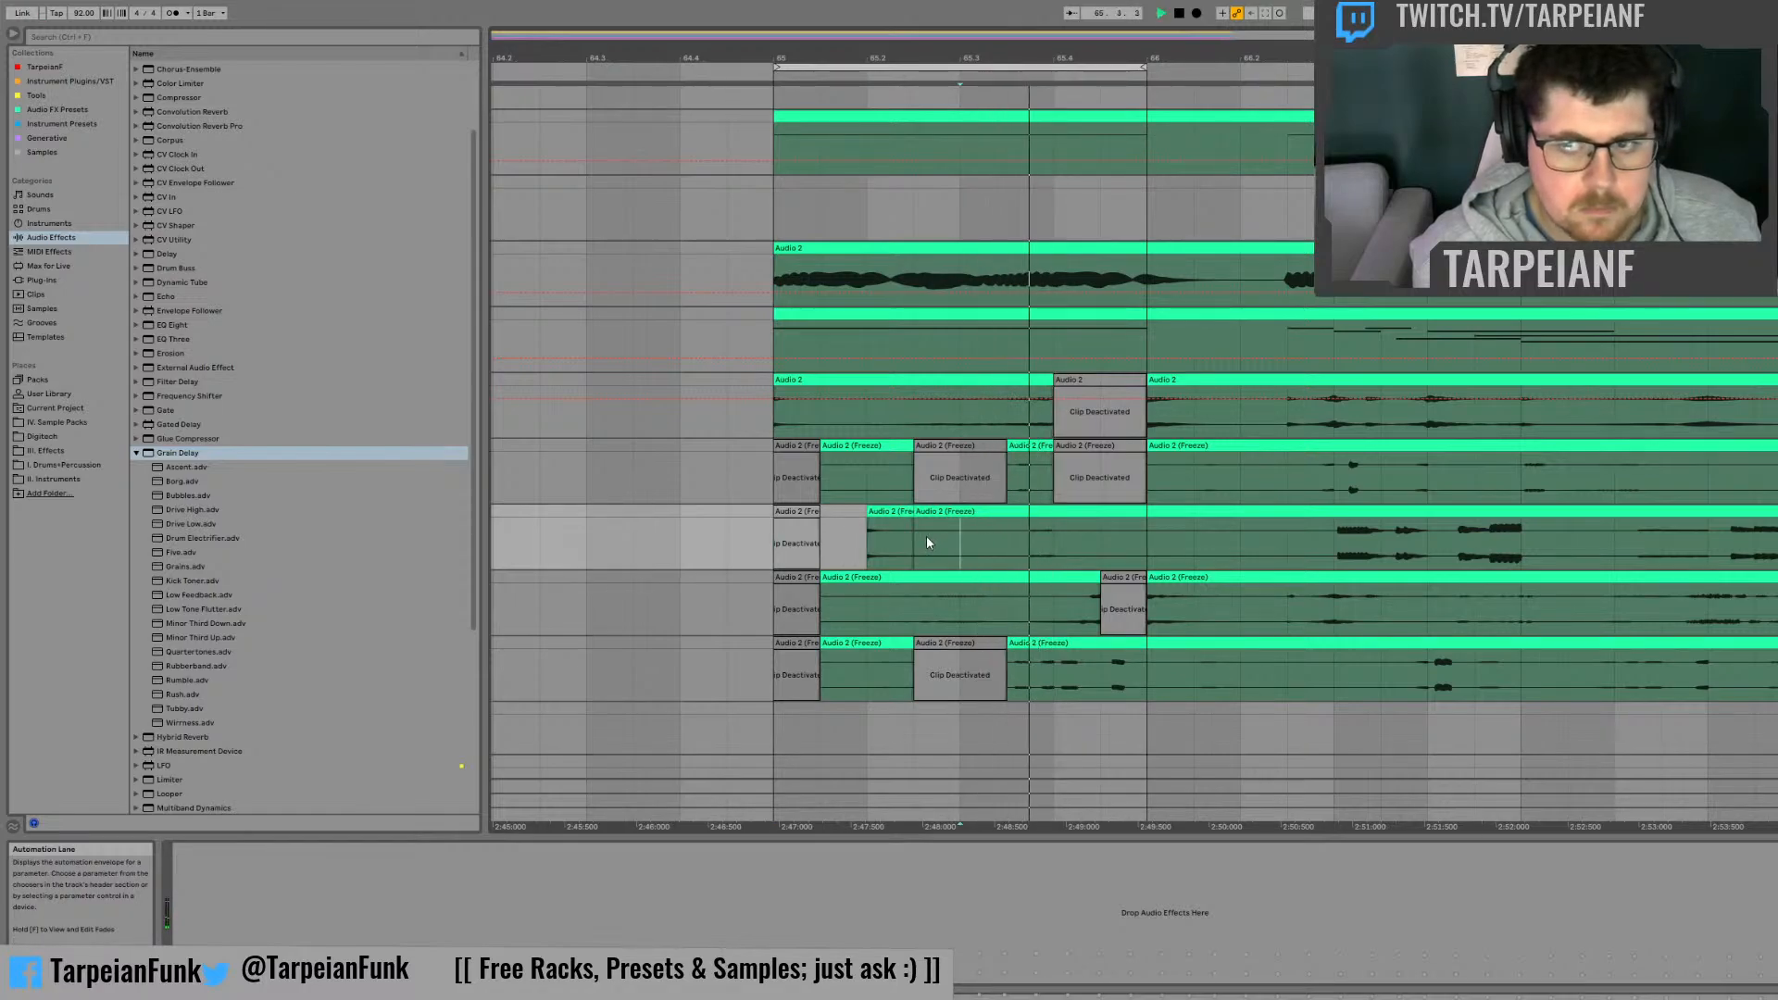
{"action": "key", "text": "space"}
{"action": "key", "text": "space"}
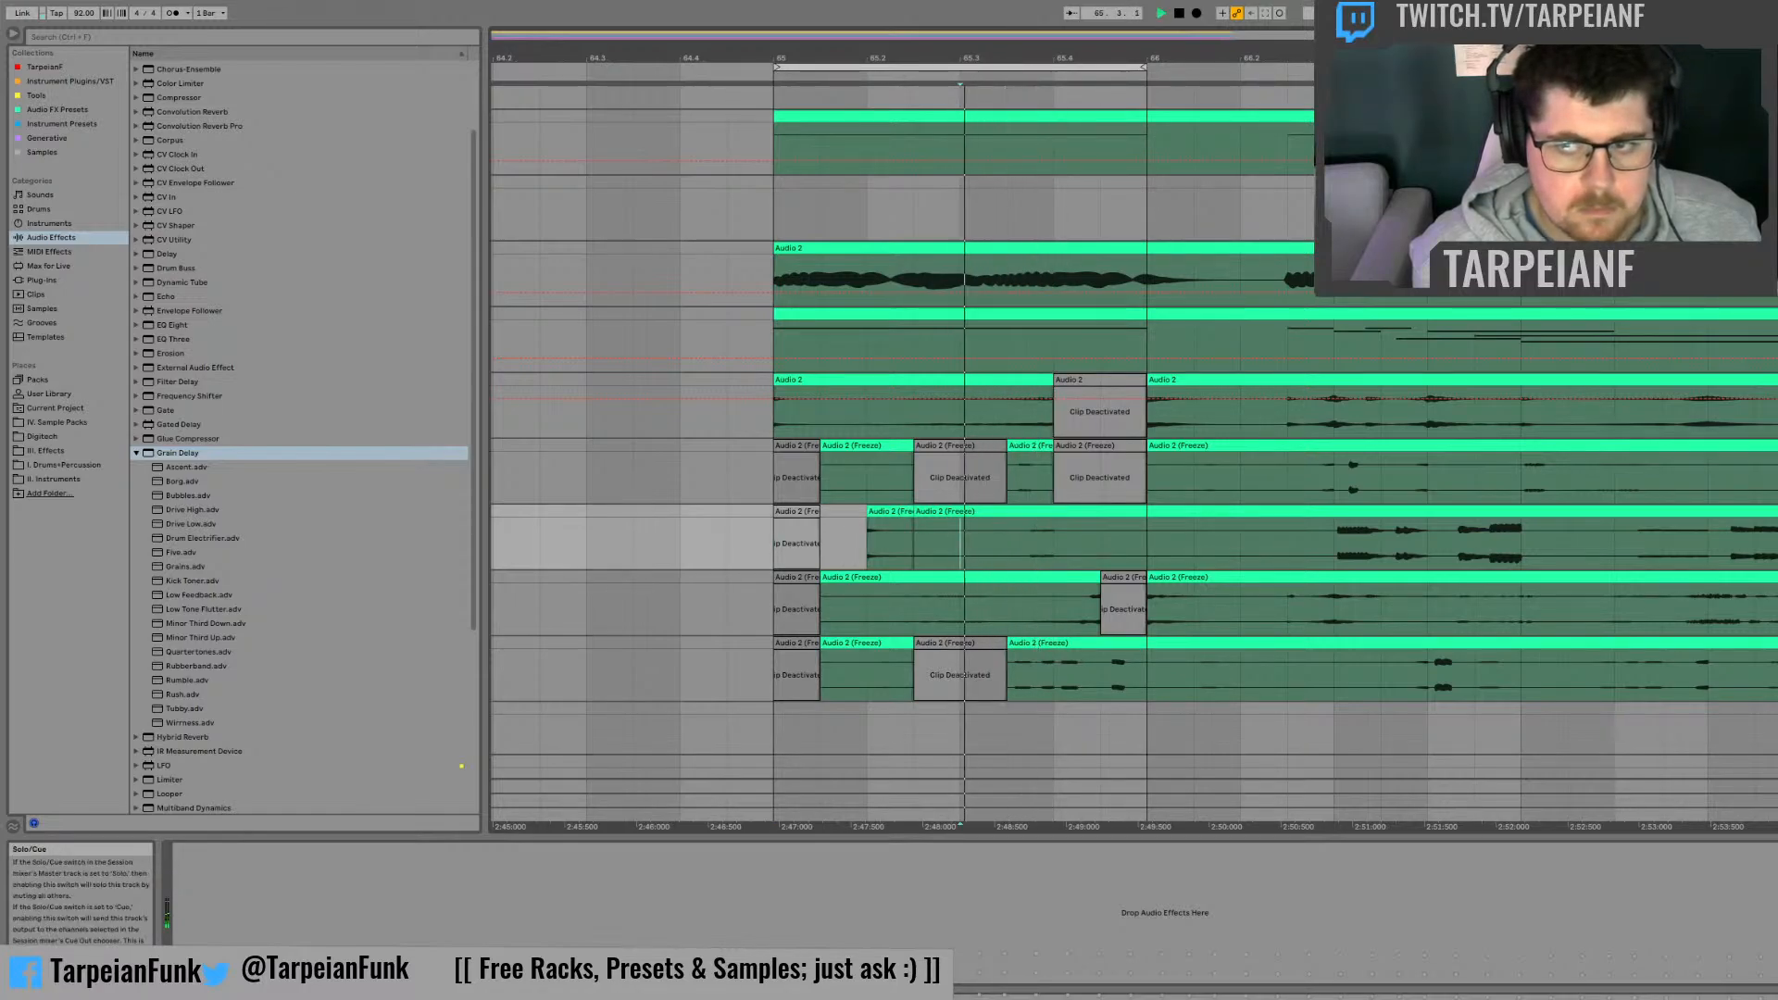
{"action": "key", "text": "space"}
{"action": "key", "text": "space"}
{"action": "key", "text": "space"}
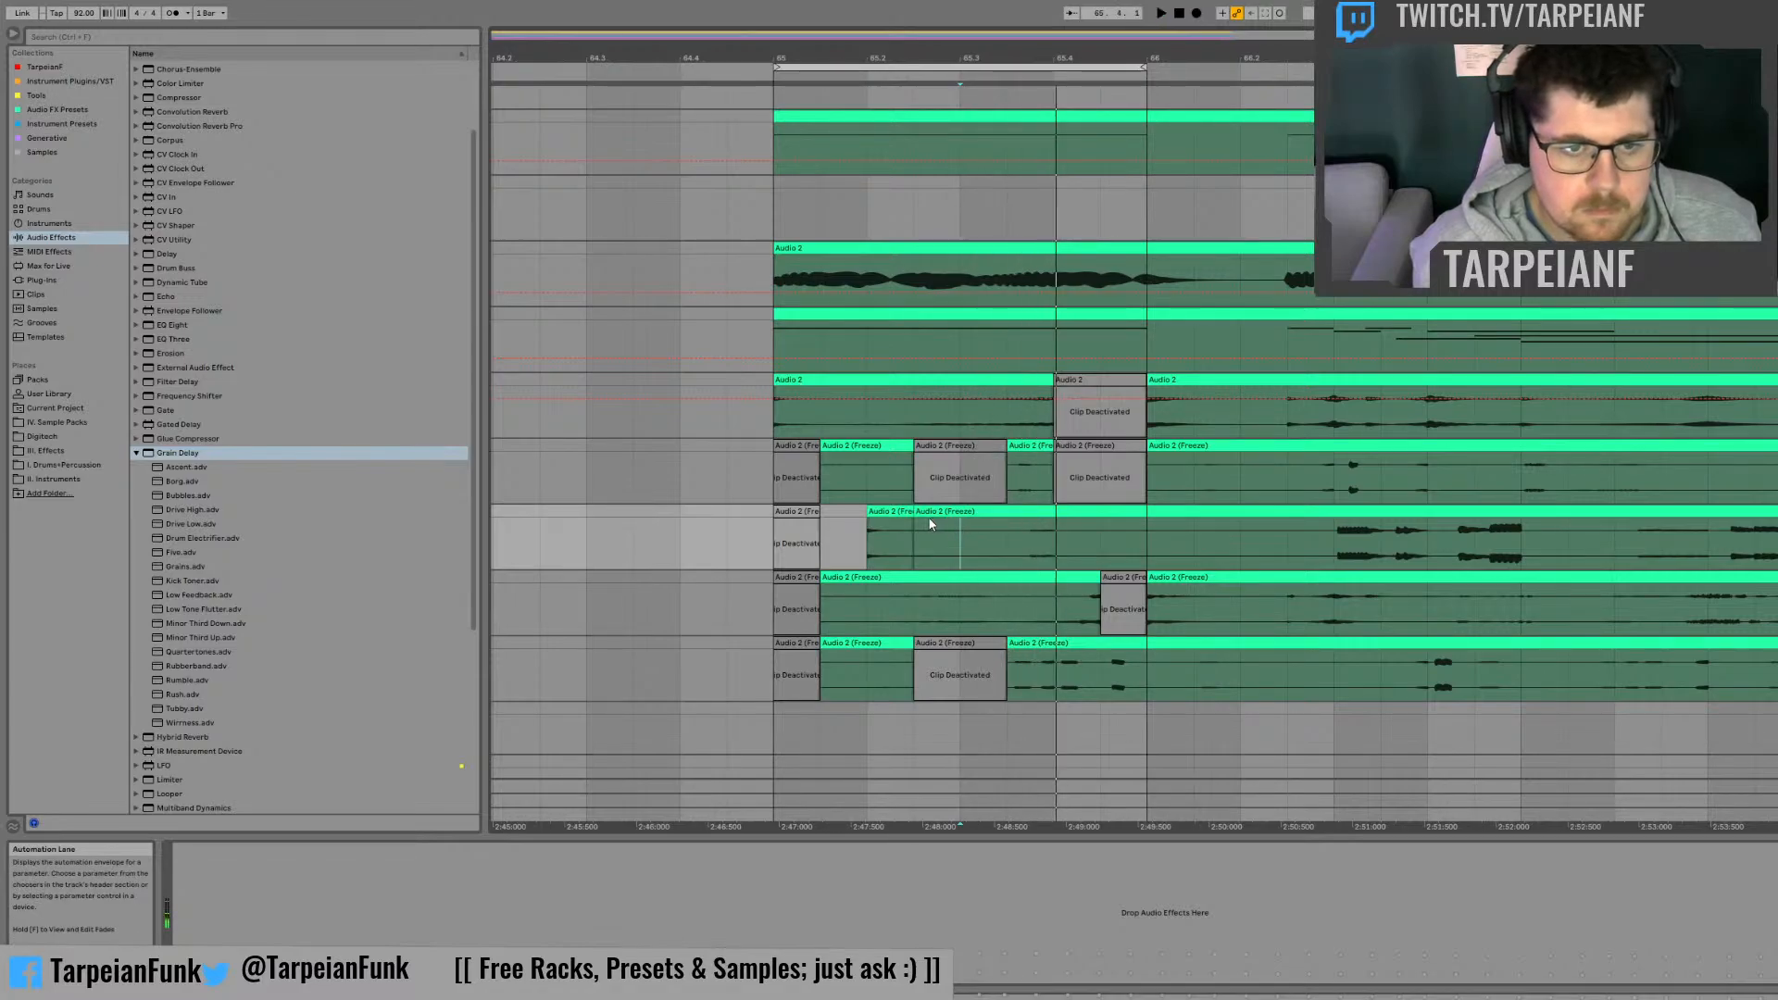
Step: Move the half-beat slice on the second frozen track to the second half of beat 65.3, reverse it, and play the loop
{"action": "left_click_drag", "start_coordinate": [895, 512], "coordinate": [1028, 514]}
{"action": "double_click", "coordinate": [1027, 514]}
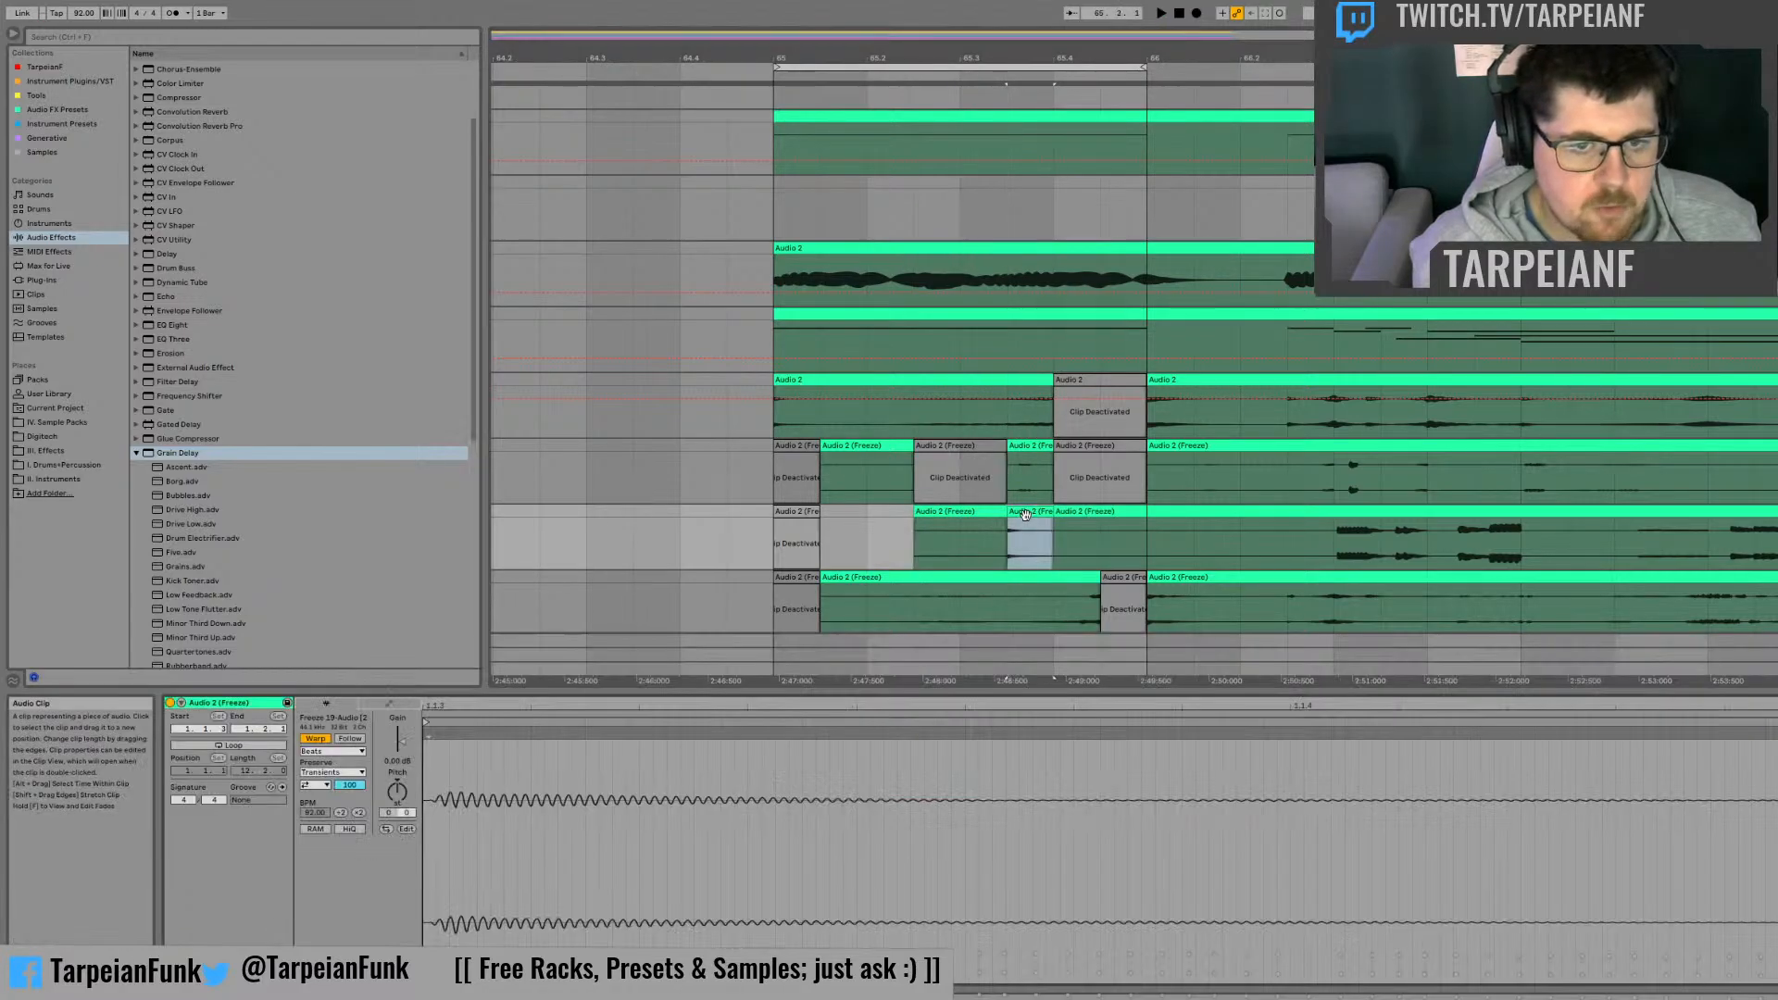
{"action": "left_click", "coordinate": [404, 829]}
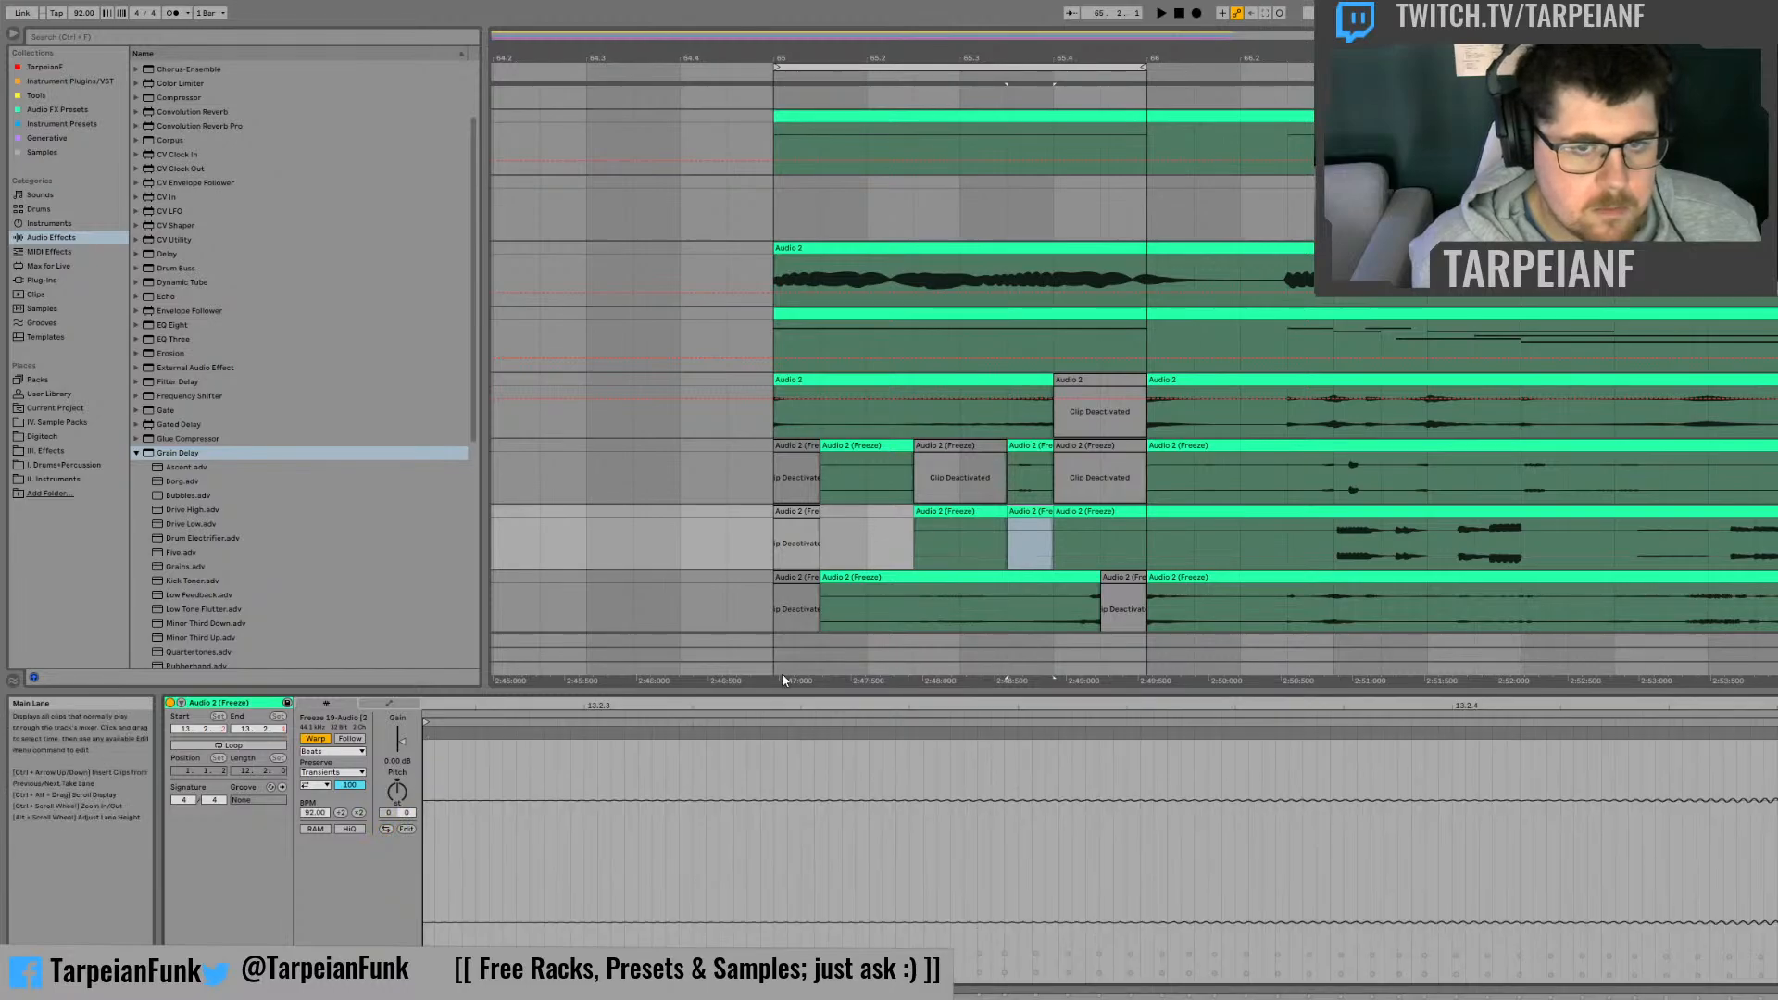
{"action": "key", "text": "space"}
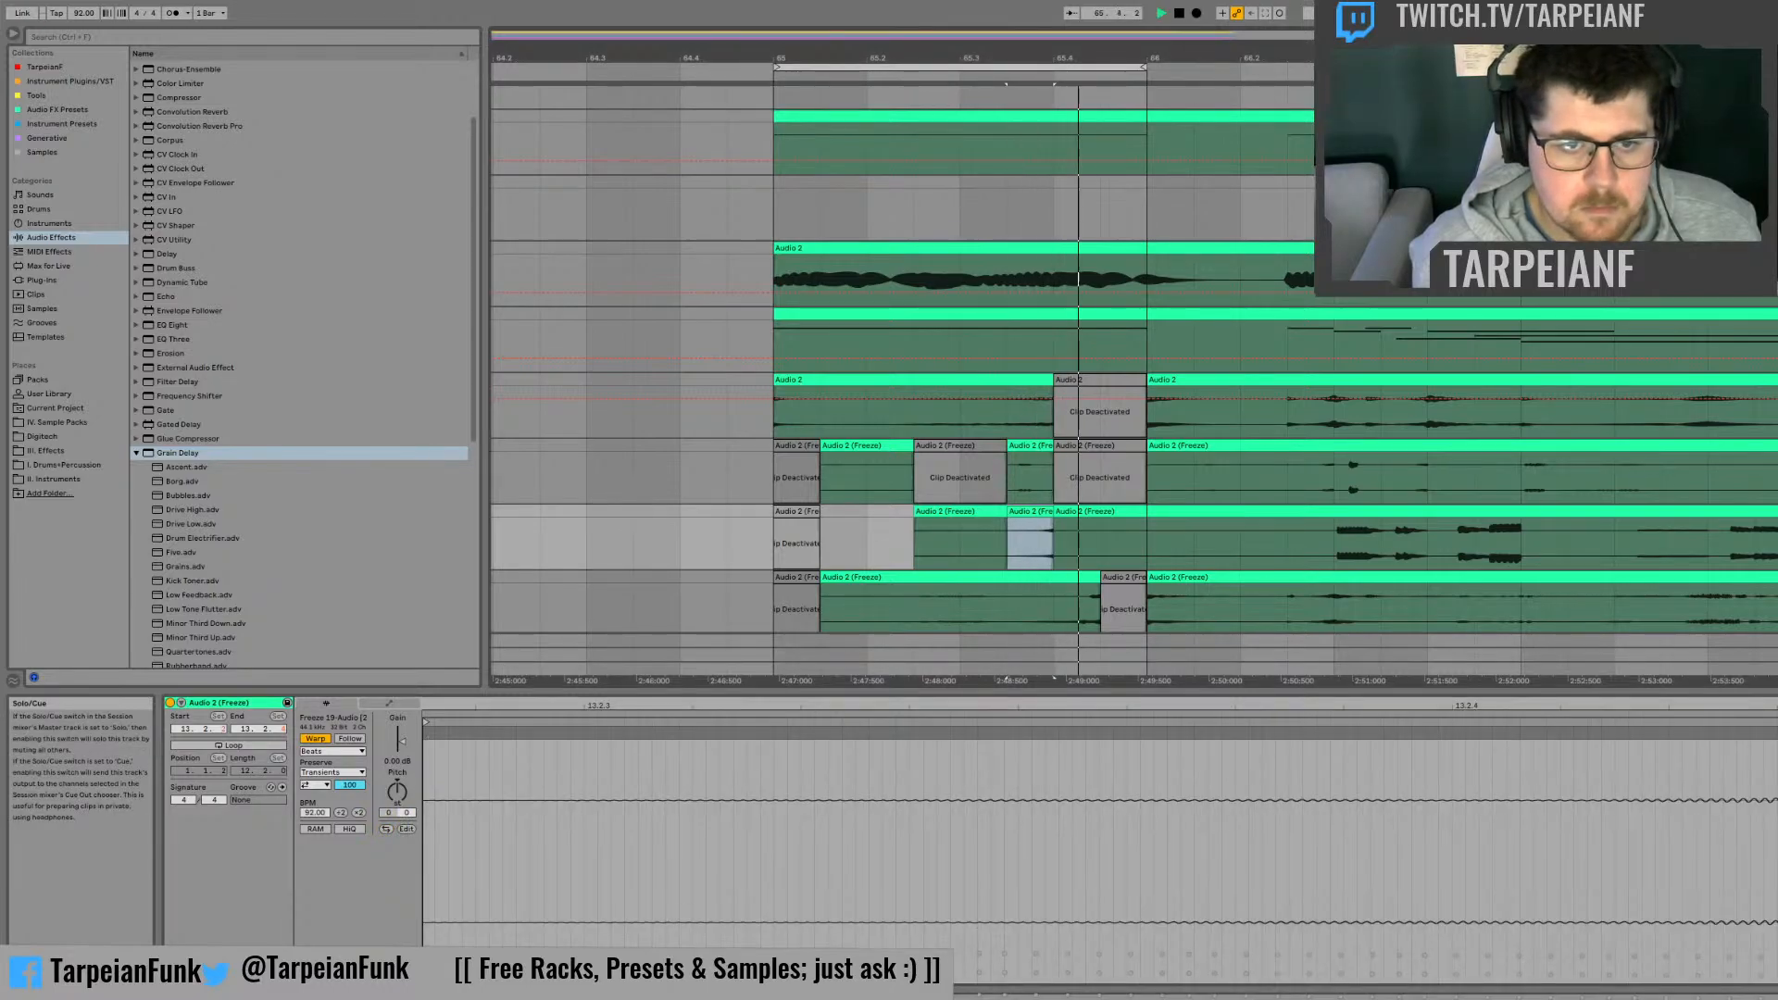
{"action": "key", "text": "space"}
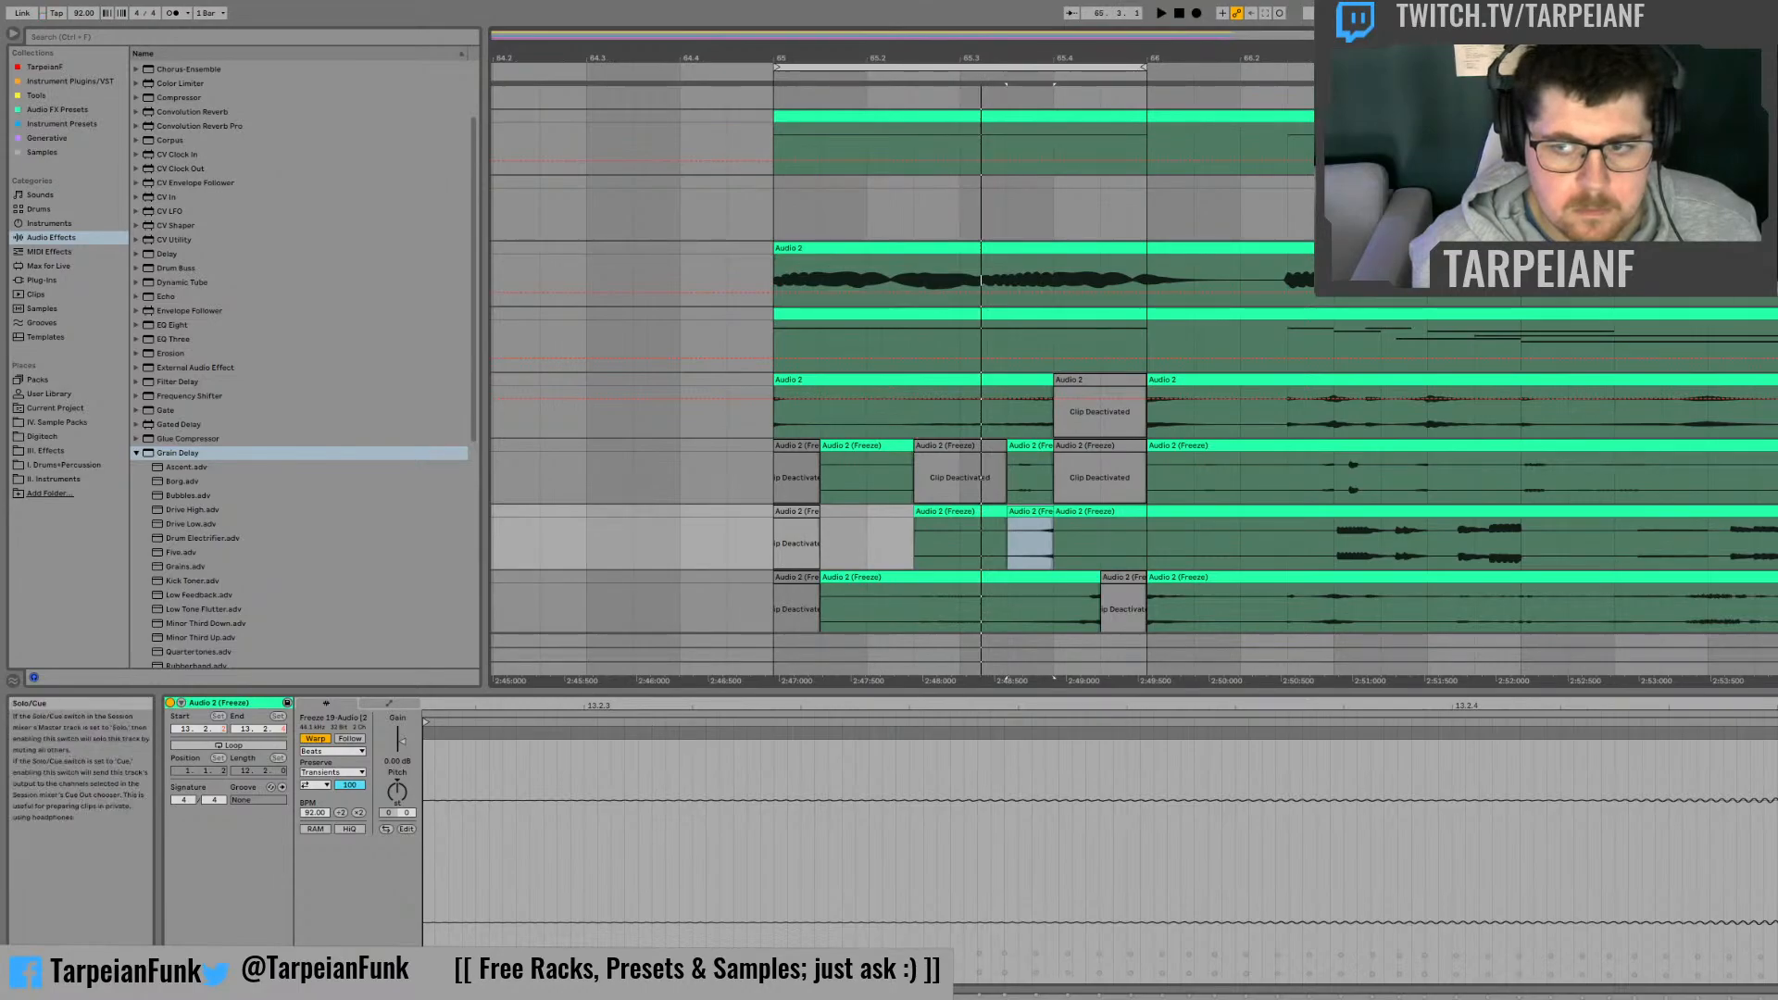
Step: Extend the loop's end to bar 67 so that it covers bars 65 and 66
{"action": "scroll", "coordinate": [1675, 497], "scroll_direction": "down", "scroll_amount": 2}
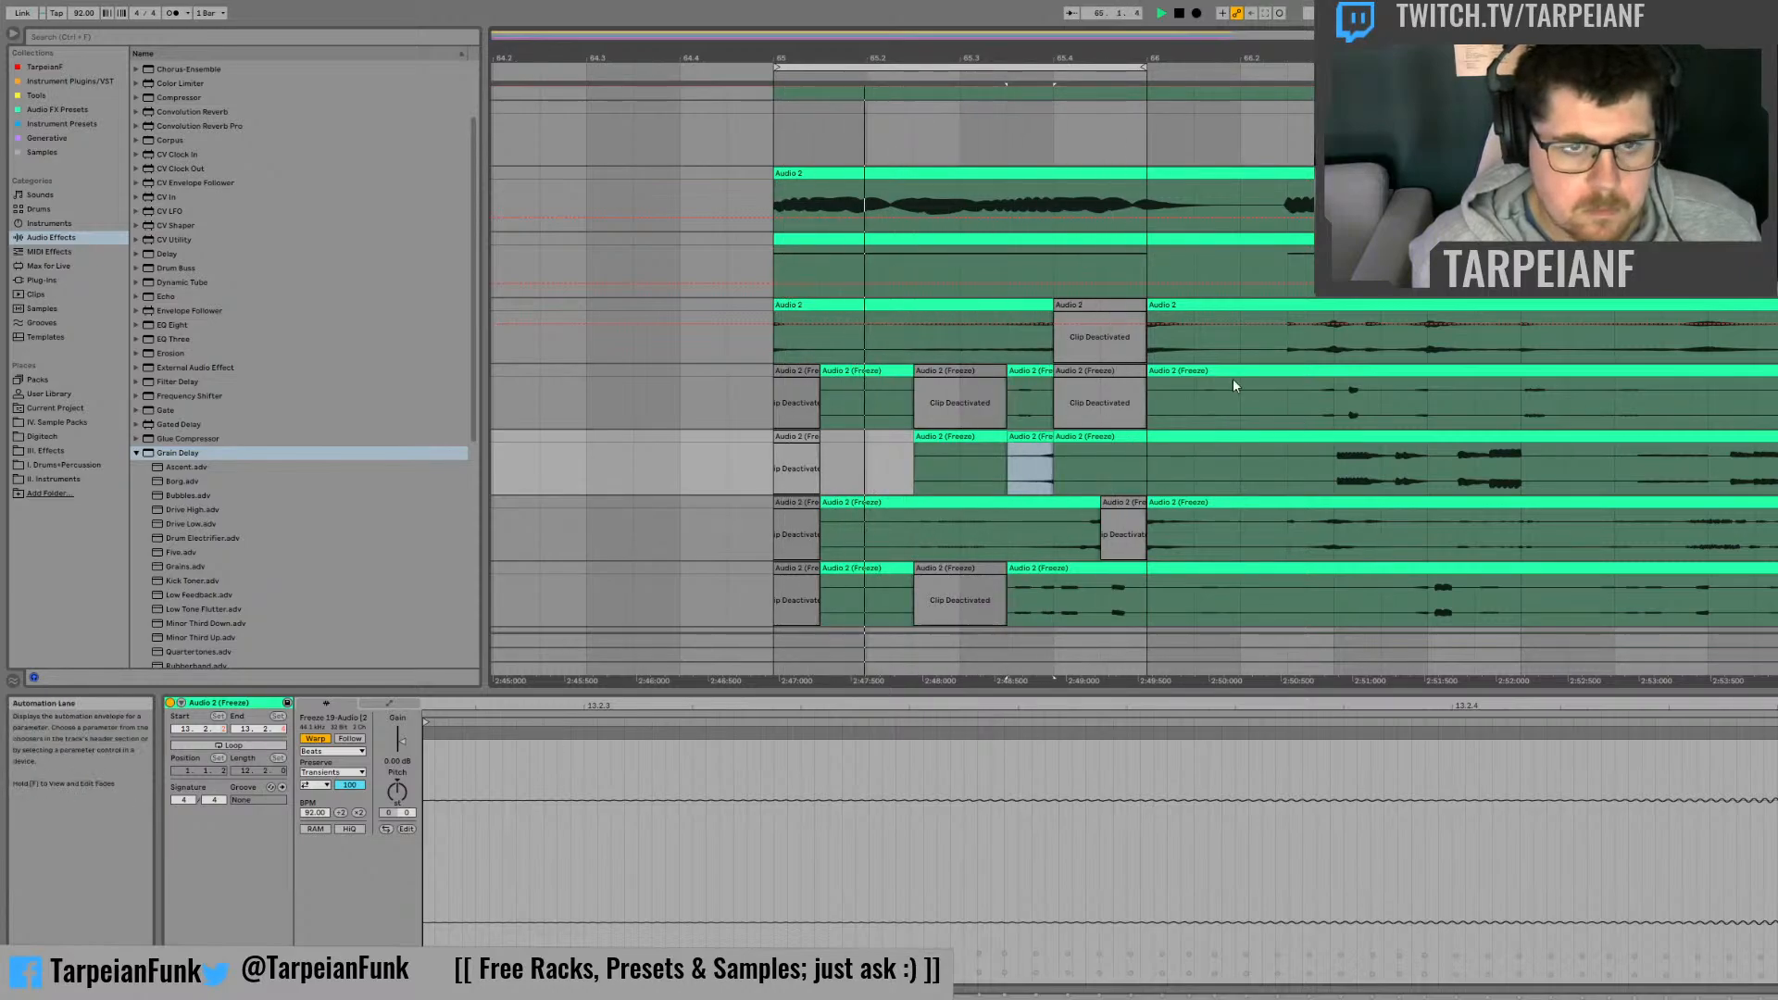
{"action": "left_click", "coordinate": [1104, 306]}
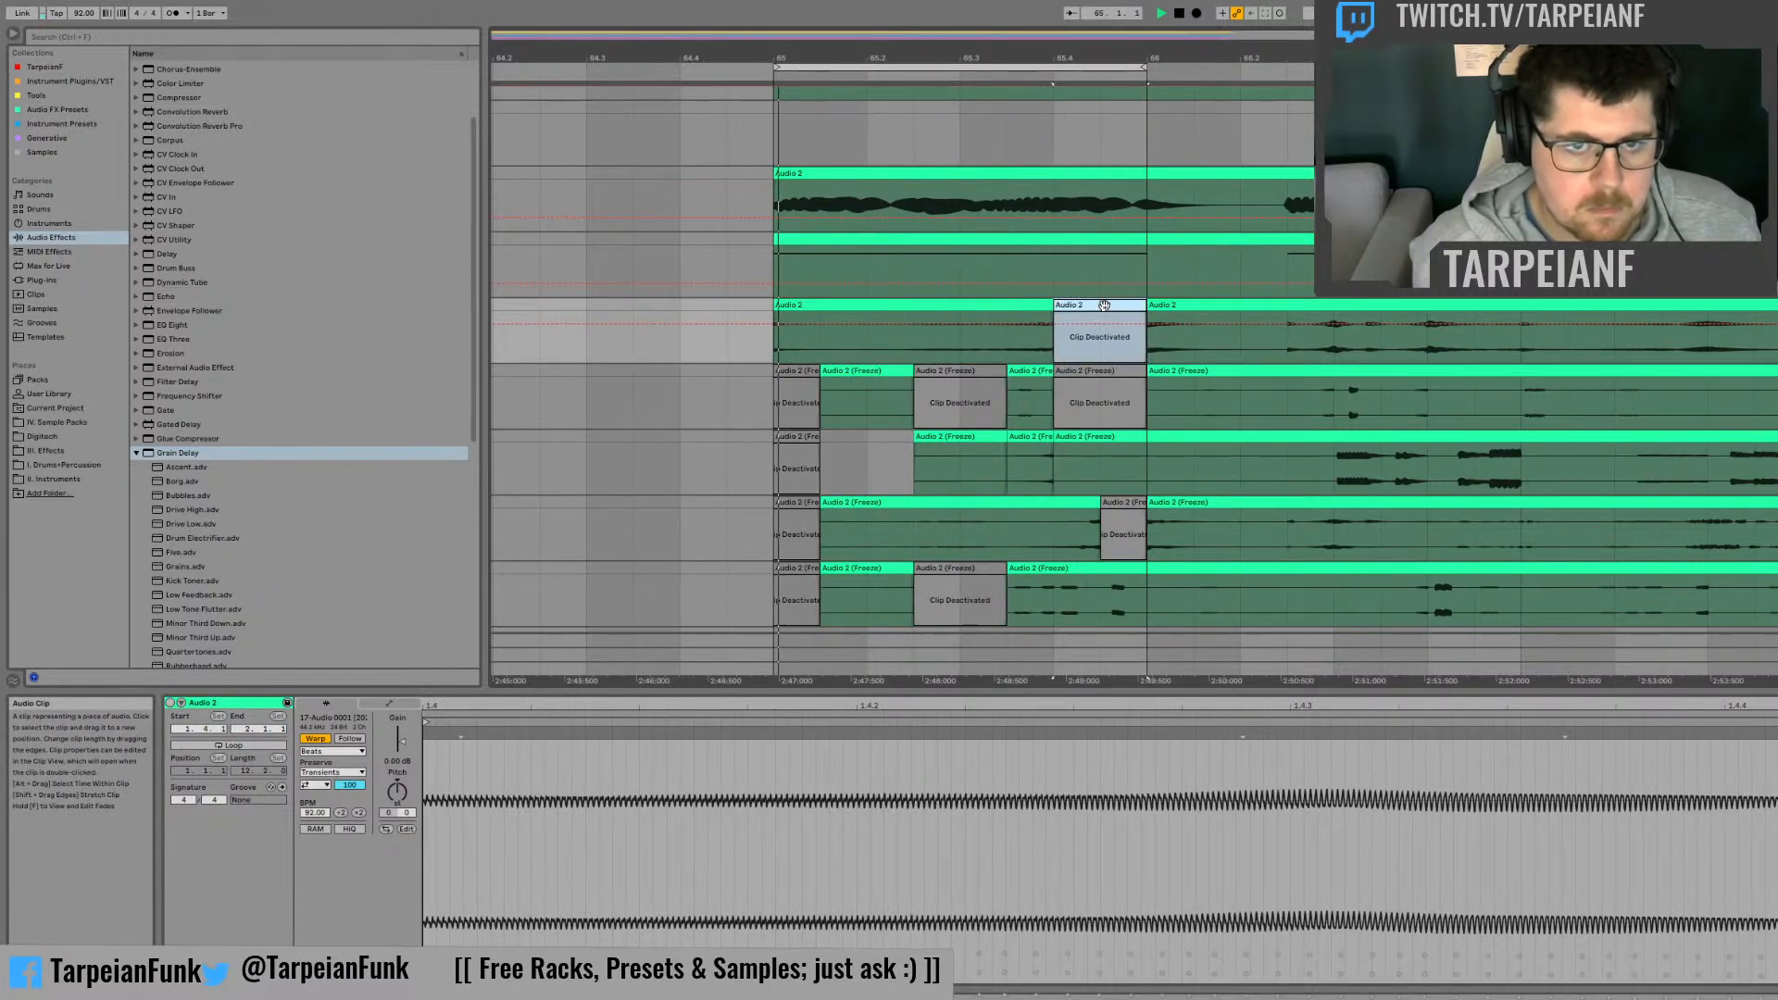
{"action": "left_click_drag", "start_coordinate": [1143, 66], "coordinate": [1520, 67]}
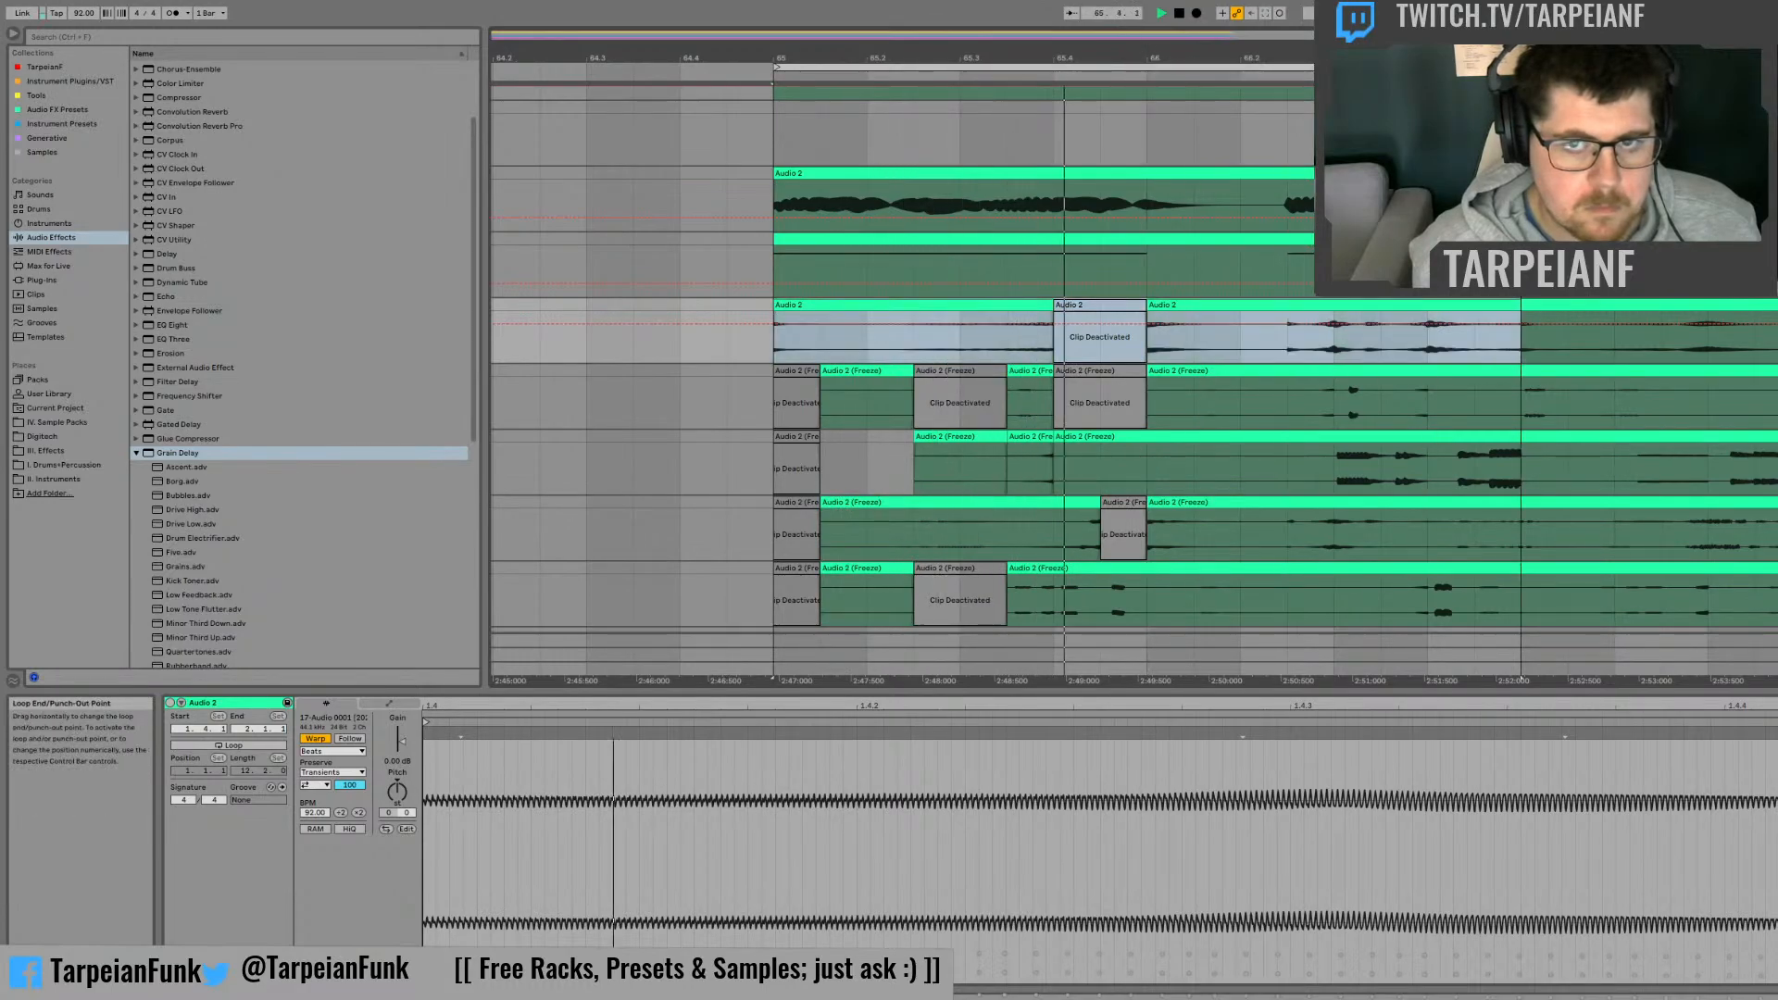
Step: Deactivate the section from beat 66.3 to bar 67 on the second frozen track
{"action": "left_click", "coordinate": [1177, 420]}
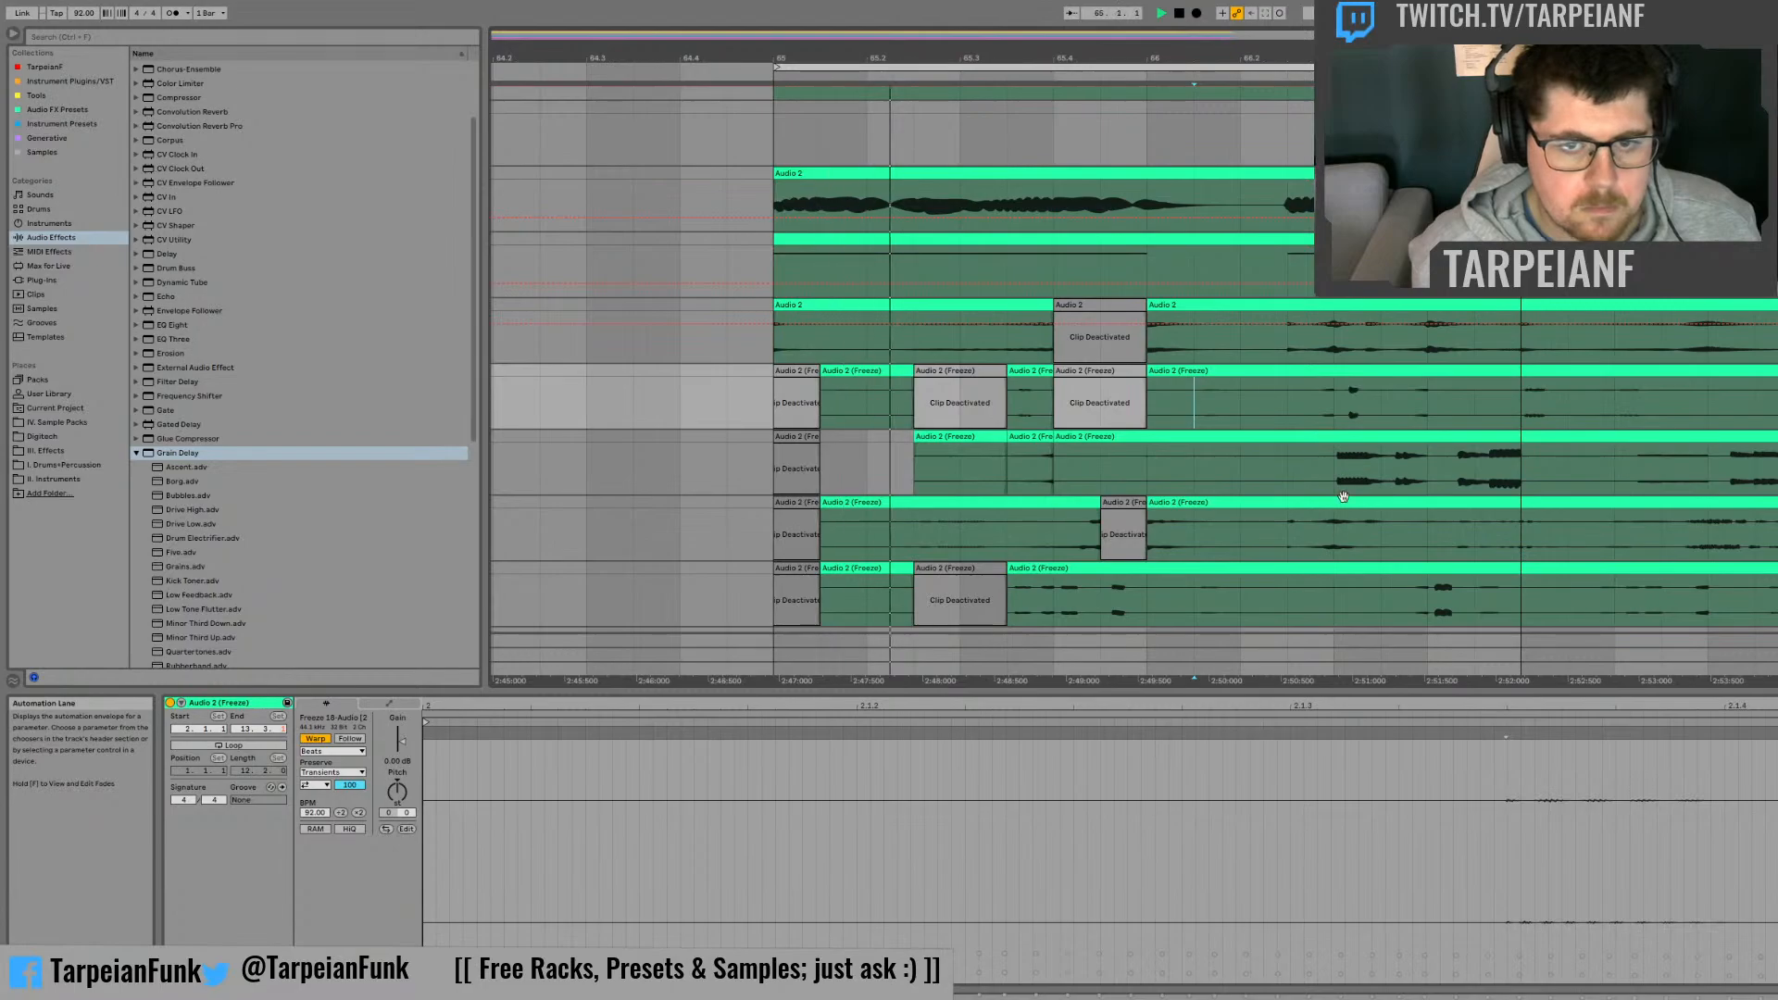
{"action": "left_click_drag", "start_coordinate": [1336, 459], "coordinate": [1511, 441]}
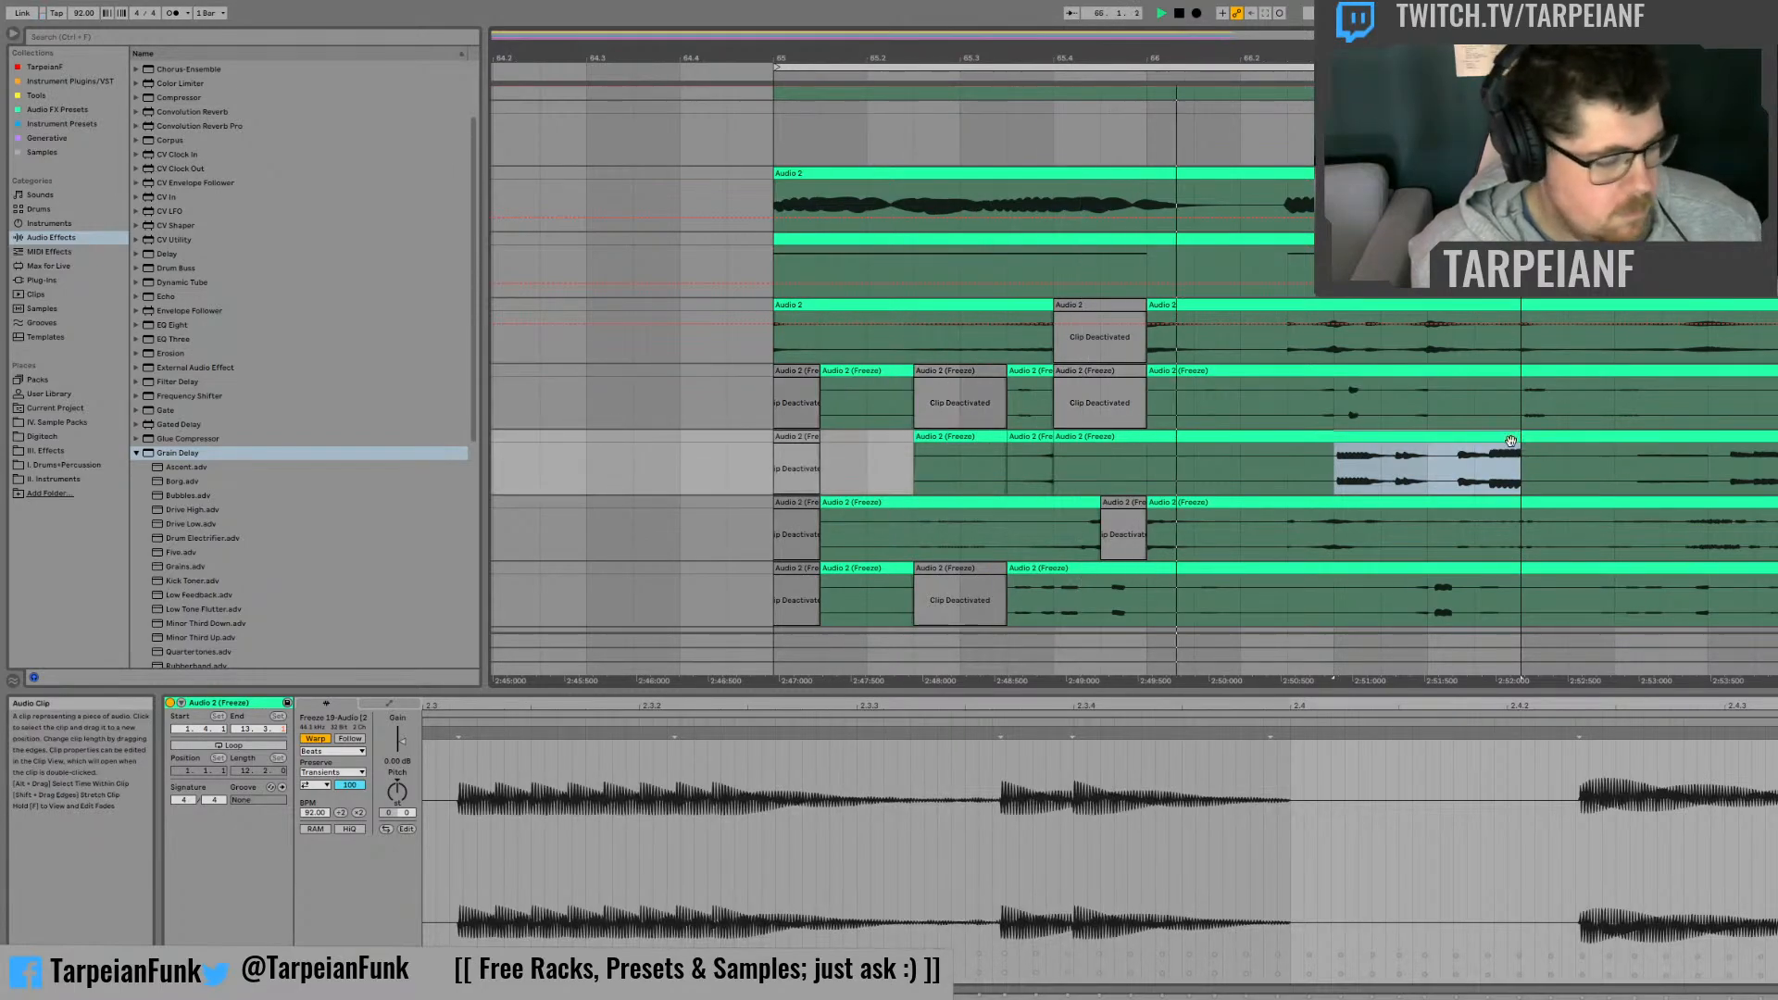
{"action": "key", "text": "0"}
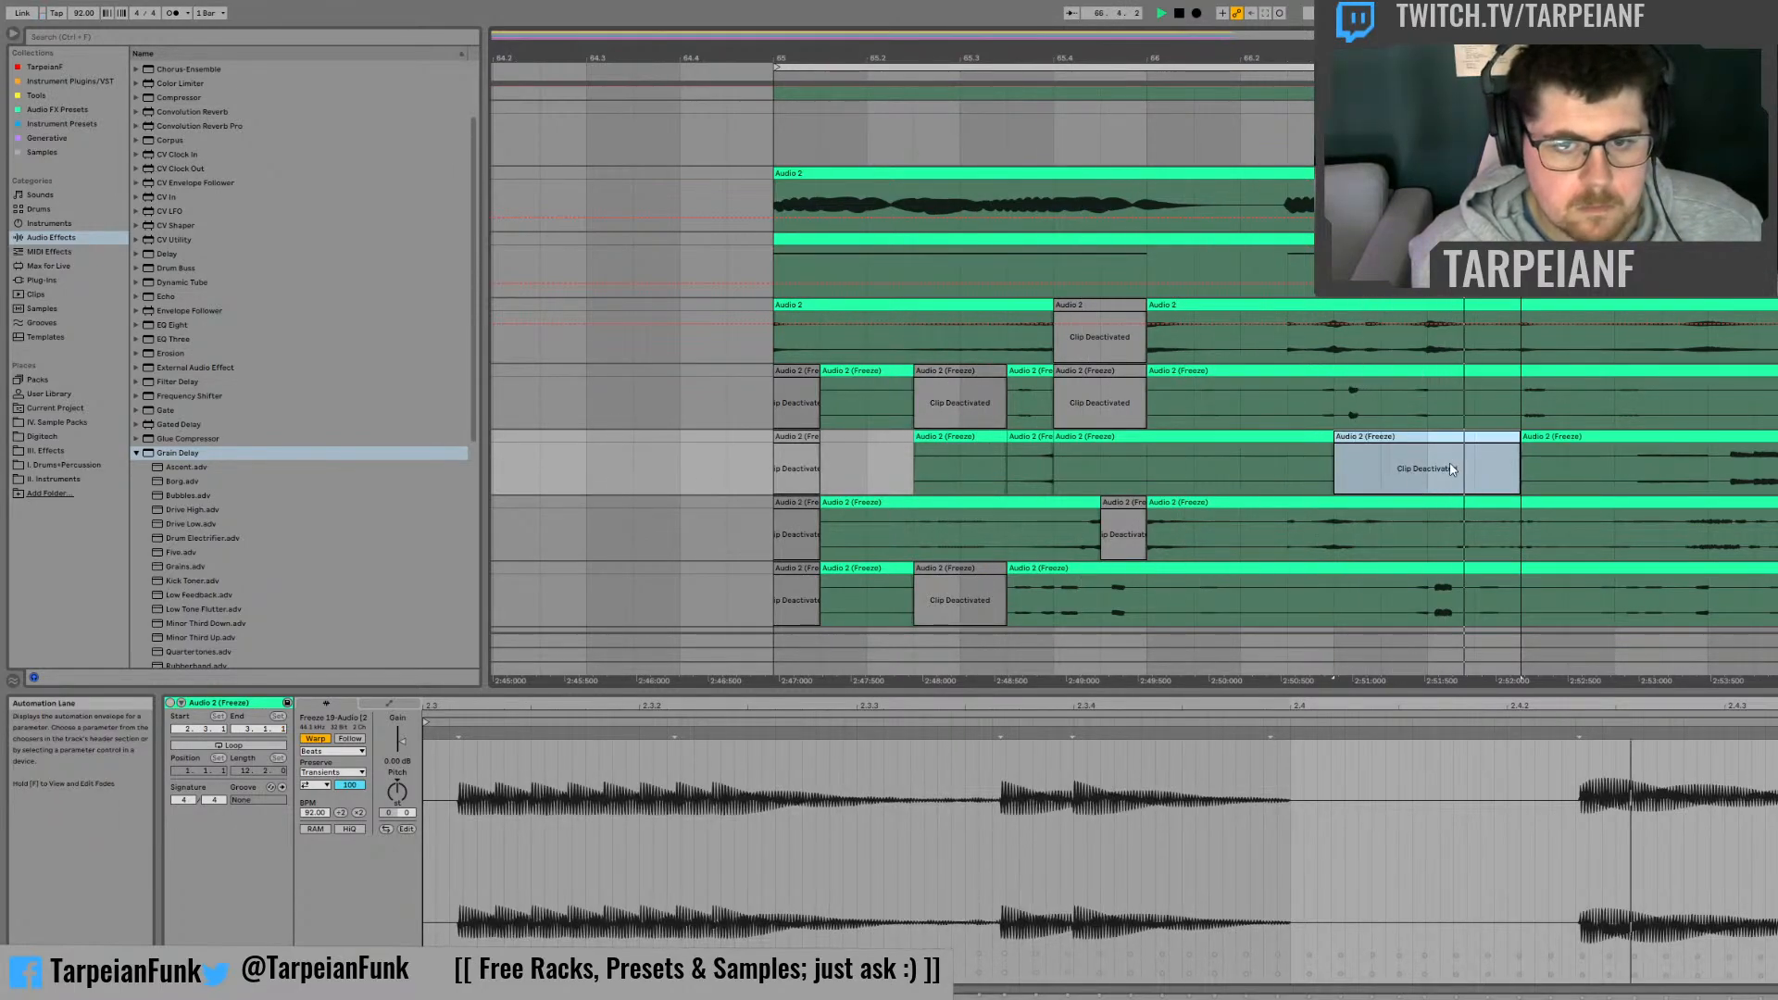
Step: Move the half-beat slice in the second half of beat 66.3 on the first frozen track to the second half of beat 66.4
{"action": "left_click_drag", "start_coordinate": [1426, 399], "coordinate": [1384, 399]}
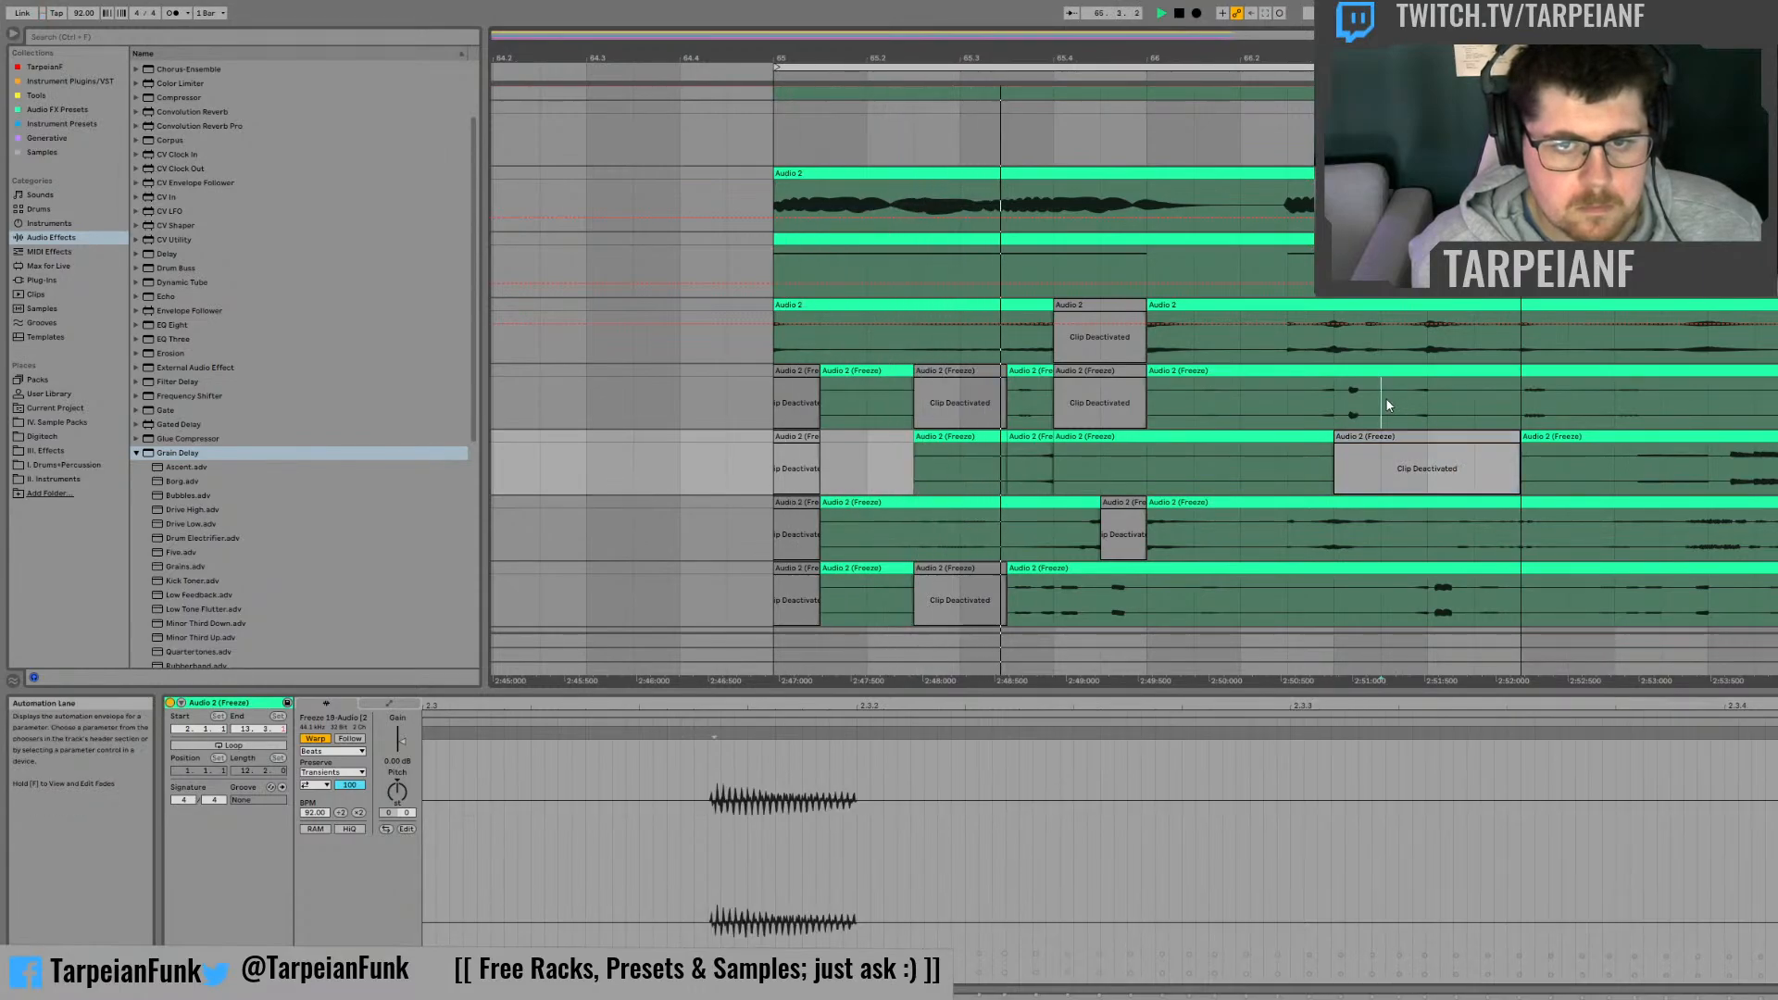
{"action": "key", "text": "0"}
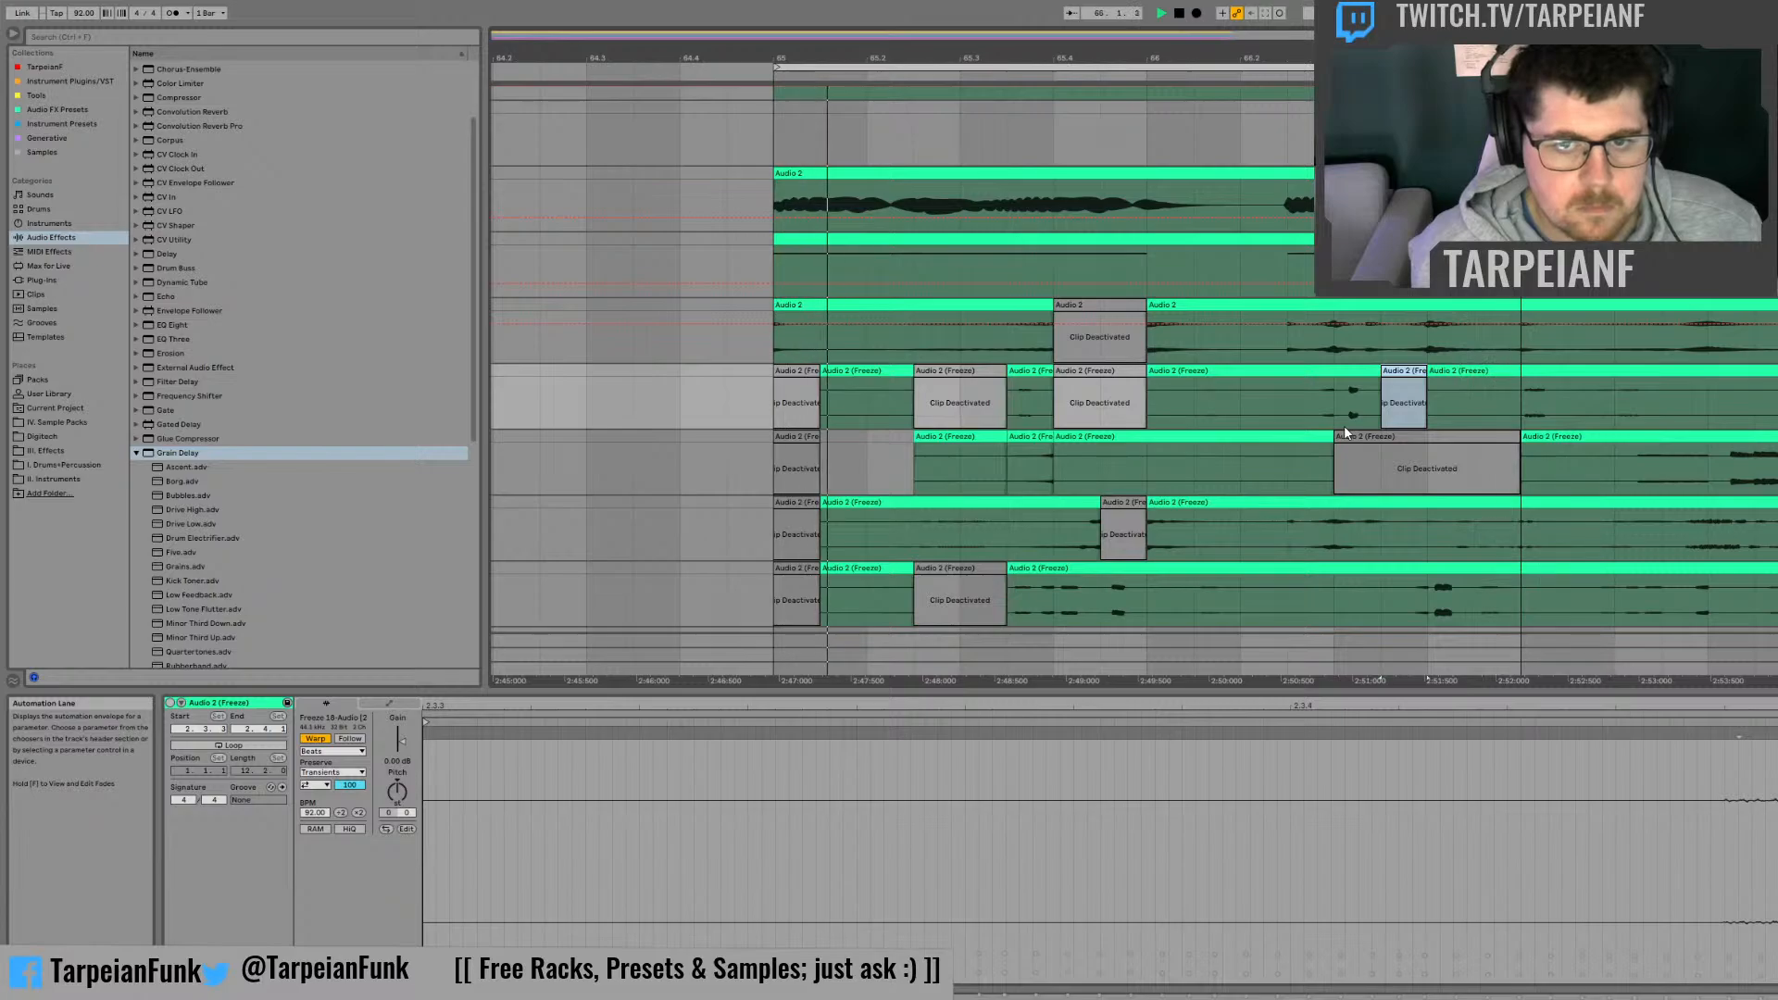
{"action": "left_click_drag", "start_coordinate": [1392, 371], "coordinate": [1486, 369]}
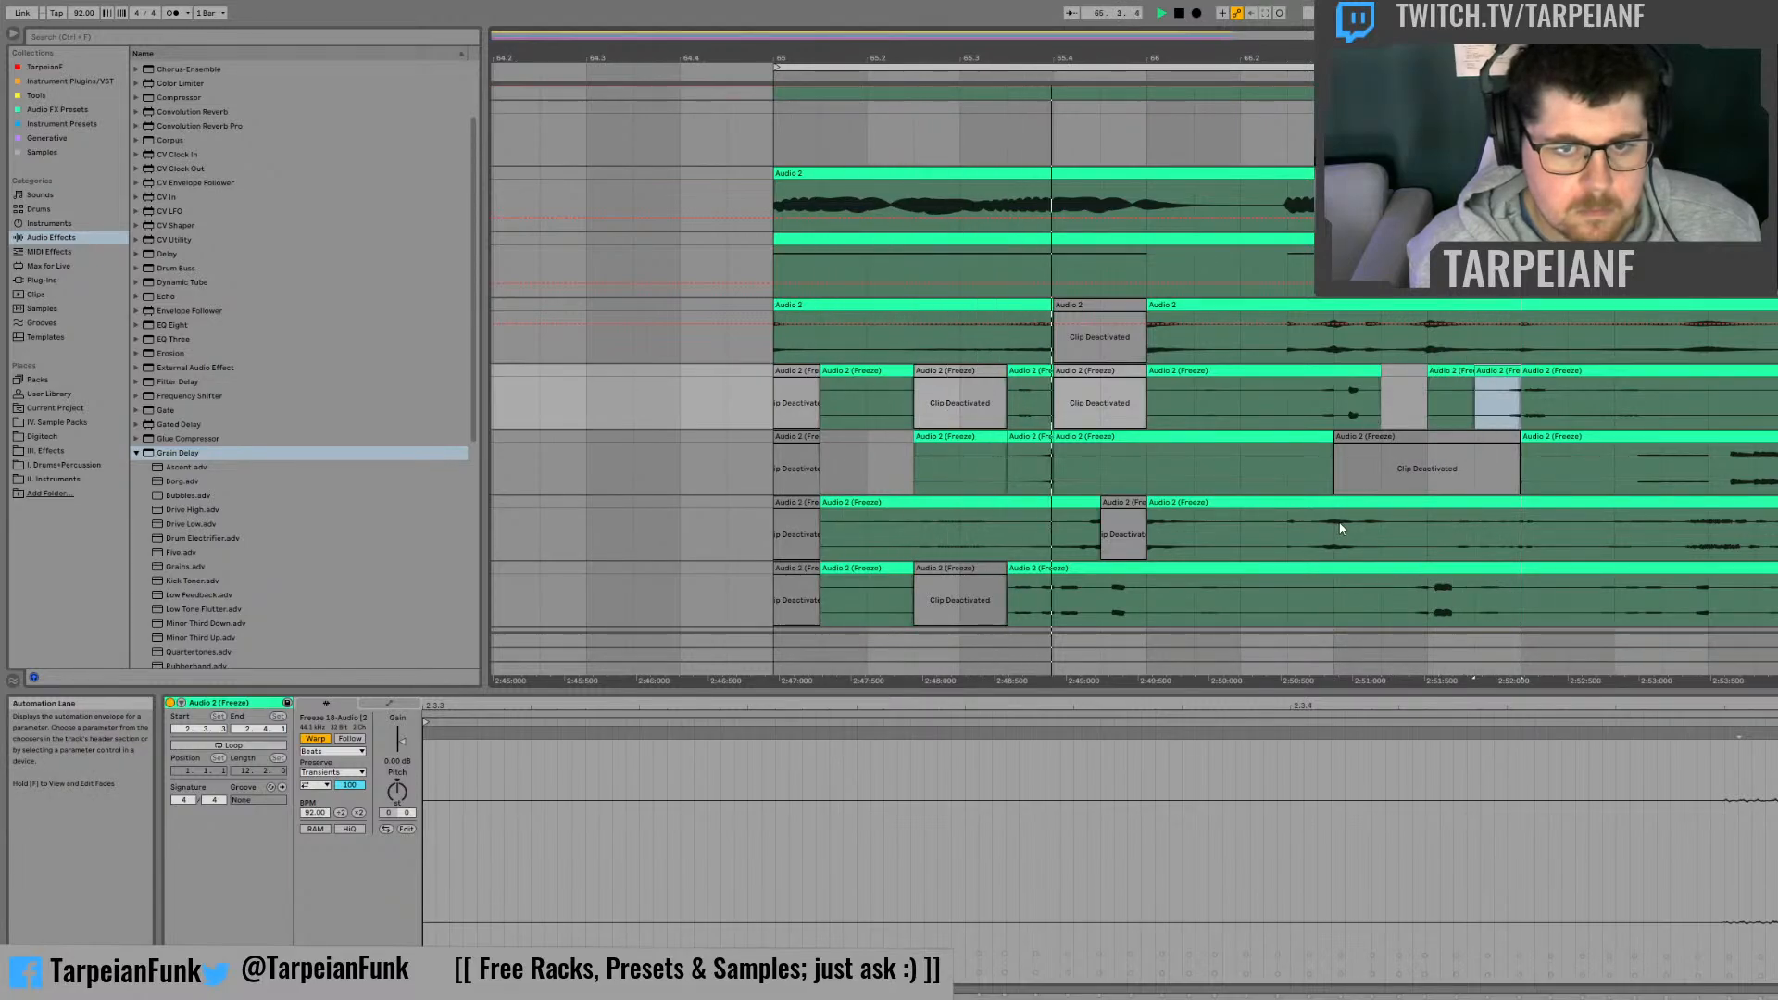
Step: Deactivate the second half of beat 66.2 on the second and third frozen tracks and play the loop
{"action": "left_click_drag", "start_coordinate": [1289, 528], "coordinate": [1334, 445]}
{"action": "key", "text": "0"}
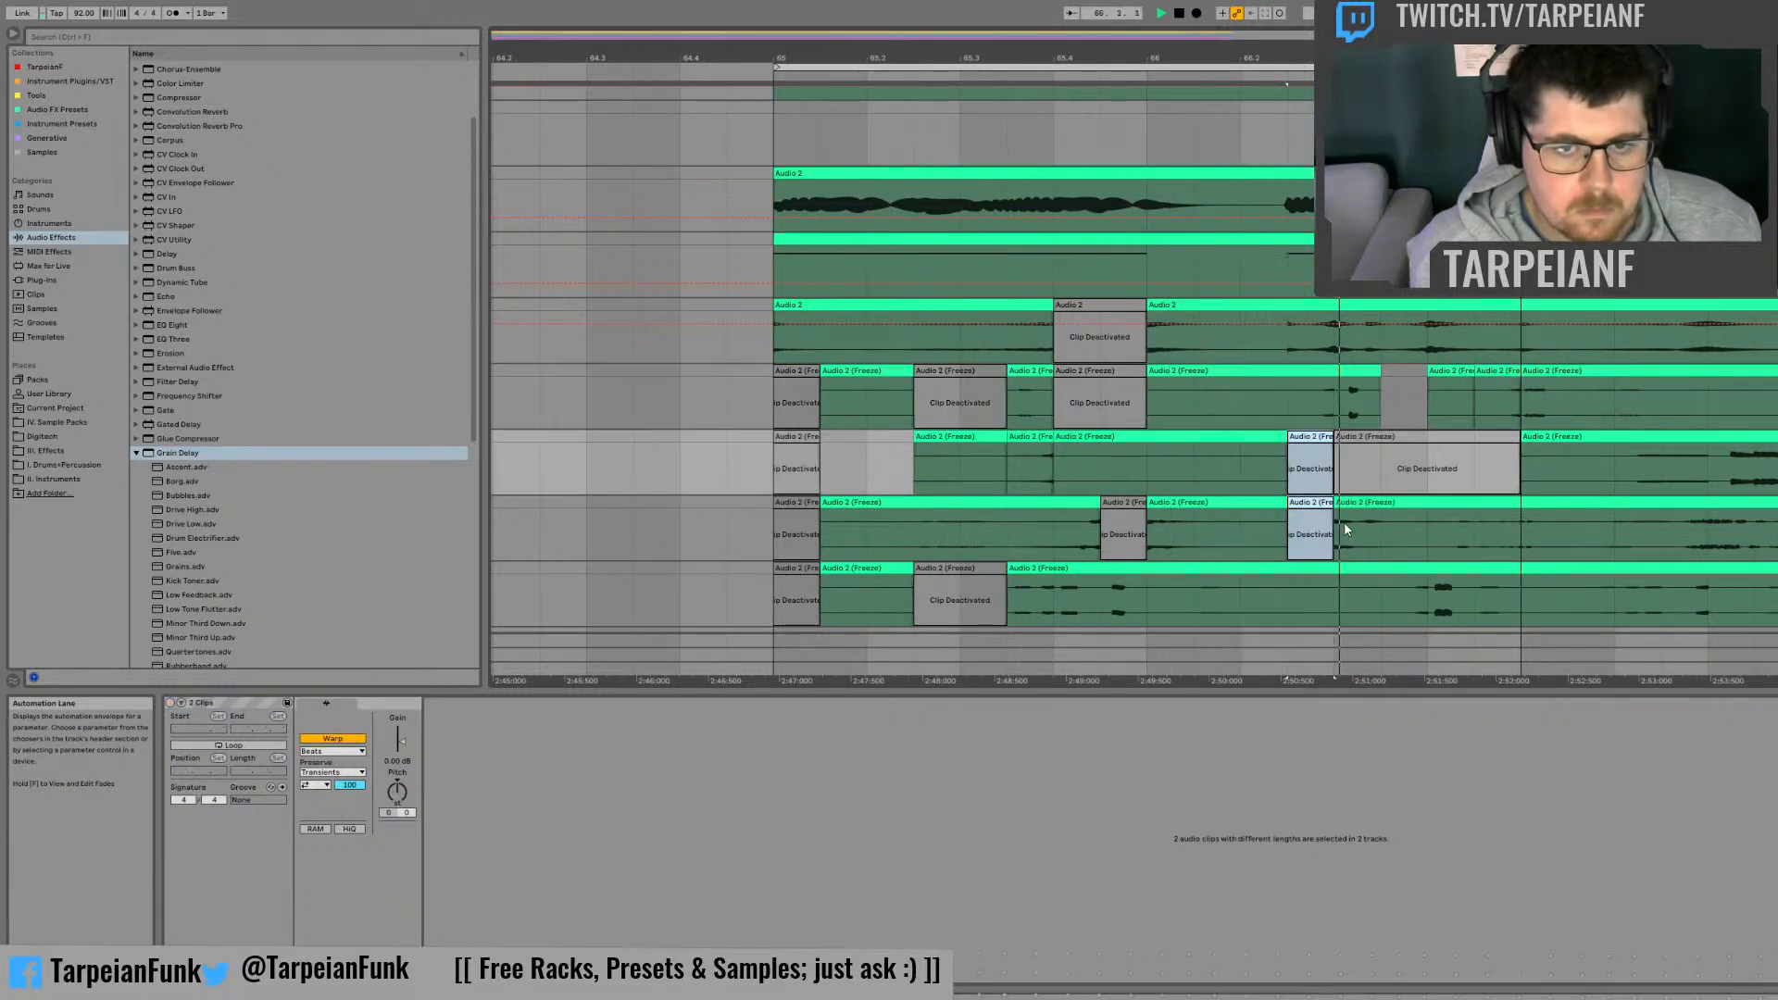
{"action": "left_click", "coordinate": [1397, 528]}
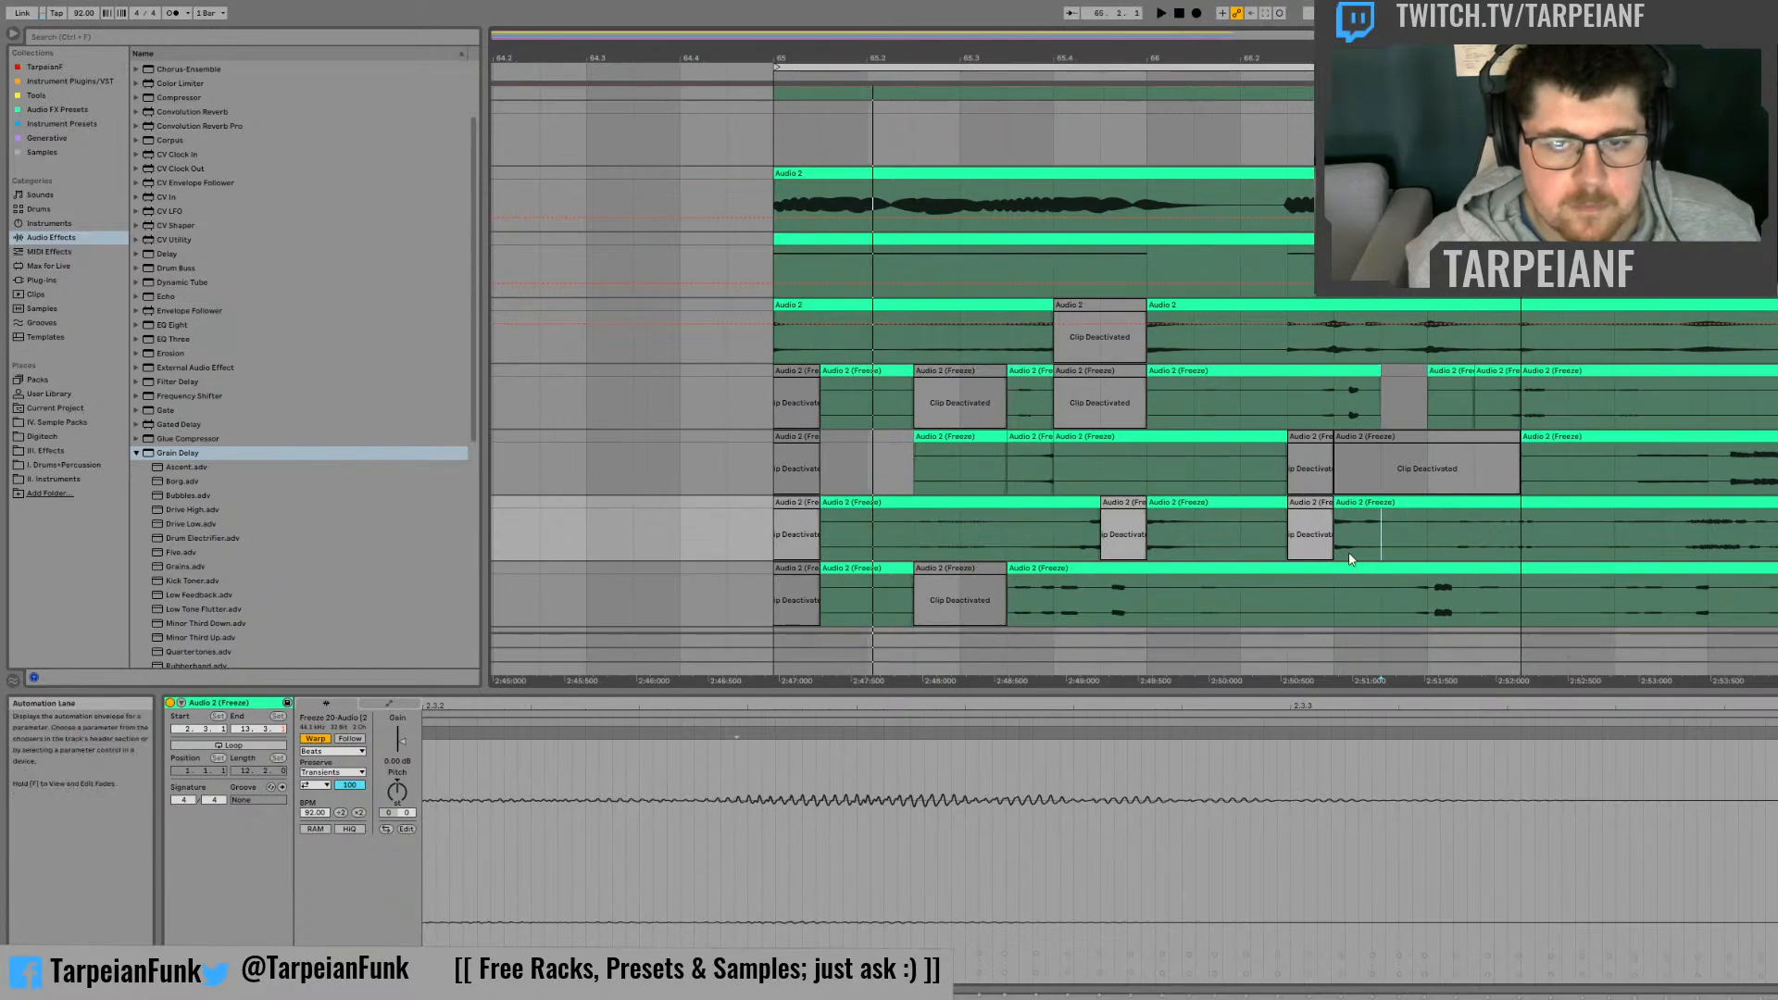
{"action": "left_click", "coordinate": [1429, 534]}
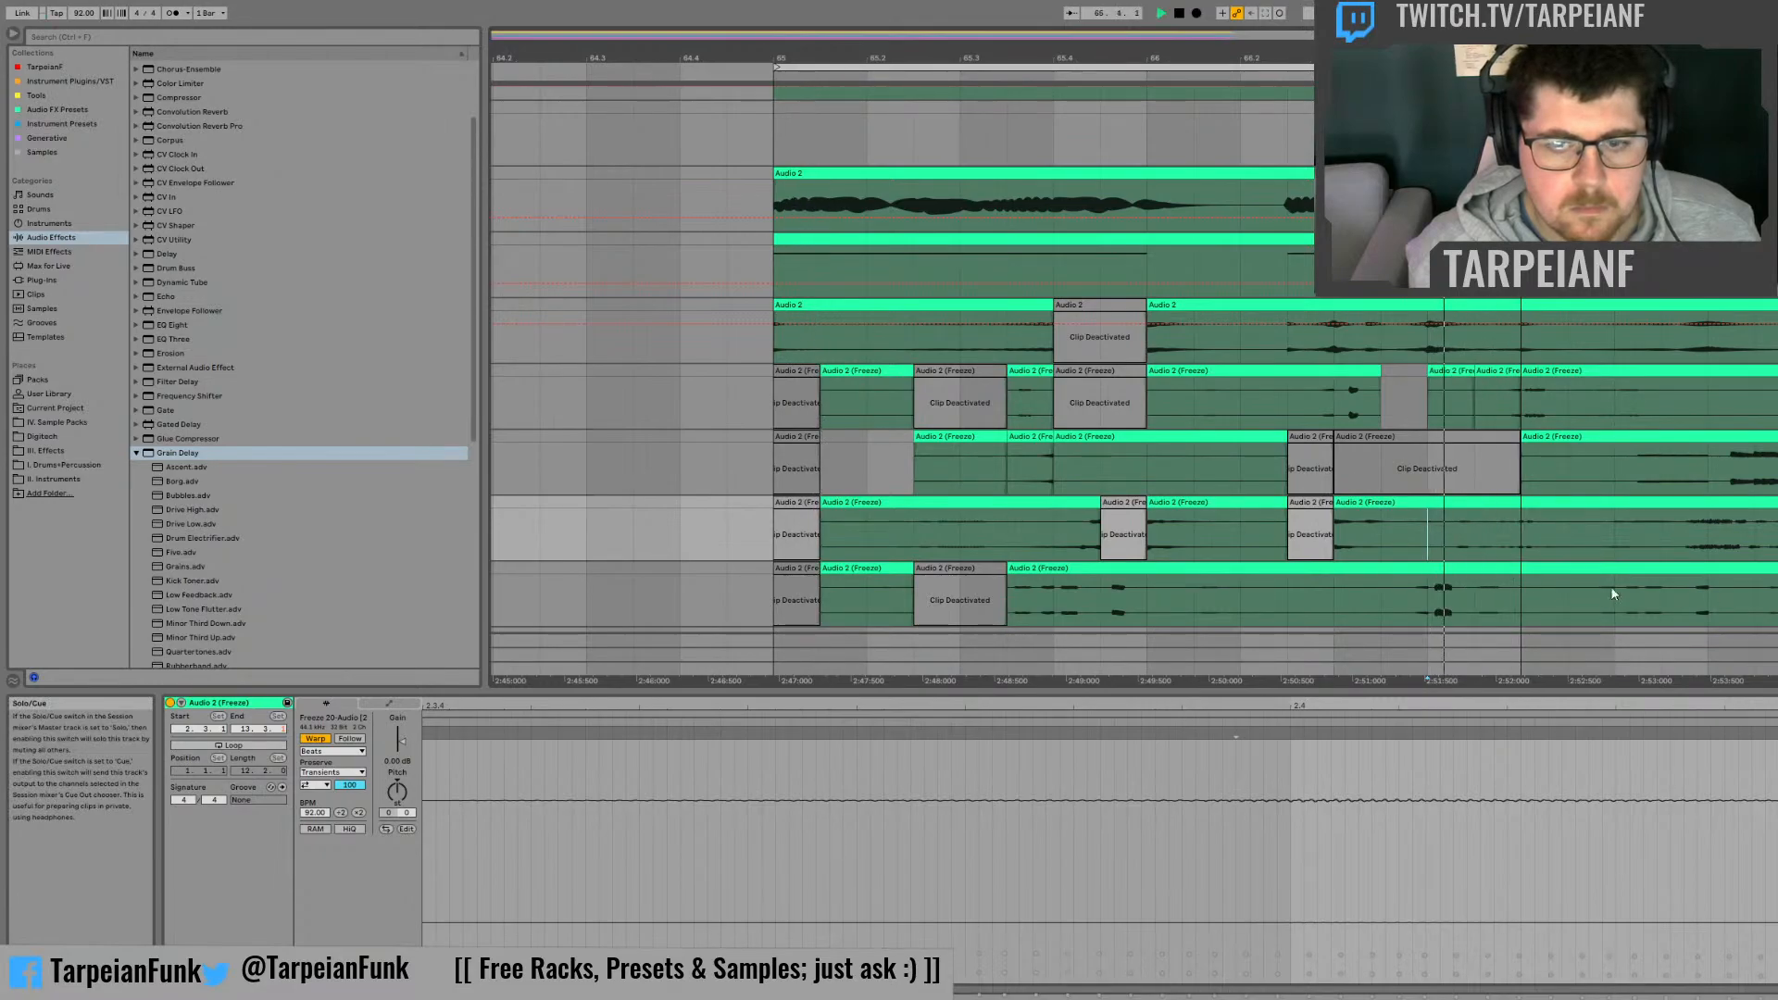
{"action": "key", "text": "space"}
Step: Deactivate the second half of beat 66.4 on the fourth frozen track and check how it plays
{"action": "left_click_drag", "start_coordinate": [1477, 591], "coordinate": [1513, 571]}
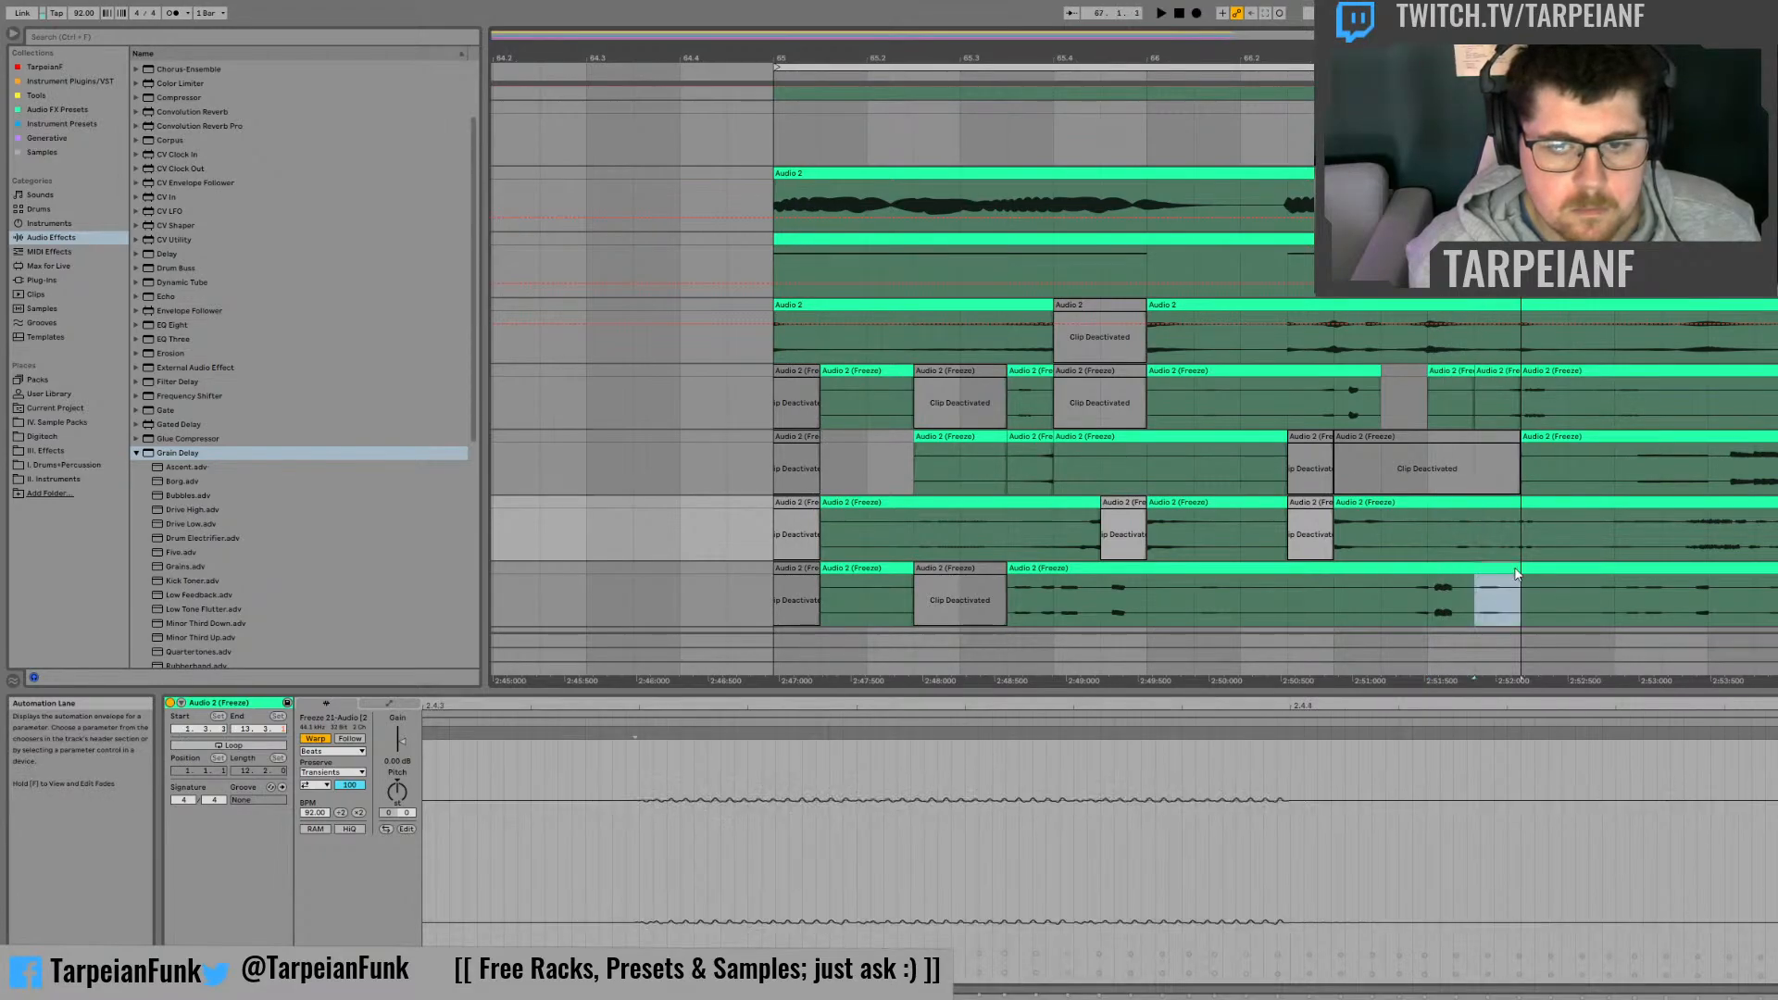
{"action": "key", "text": "0"}
{"action": "left_click", "coordinate": [1381, 597]}
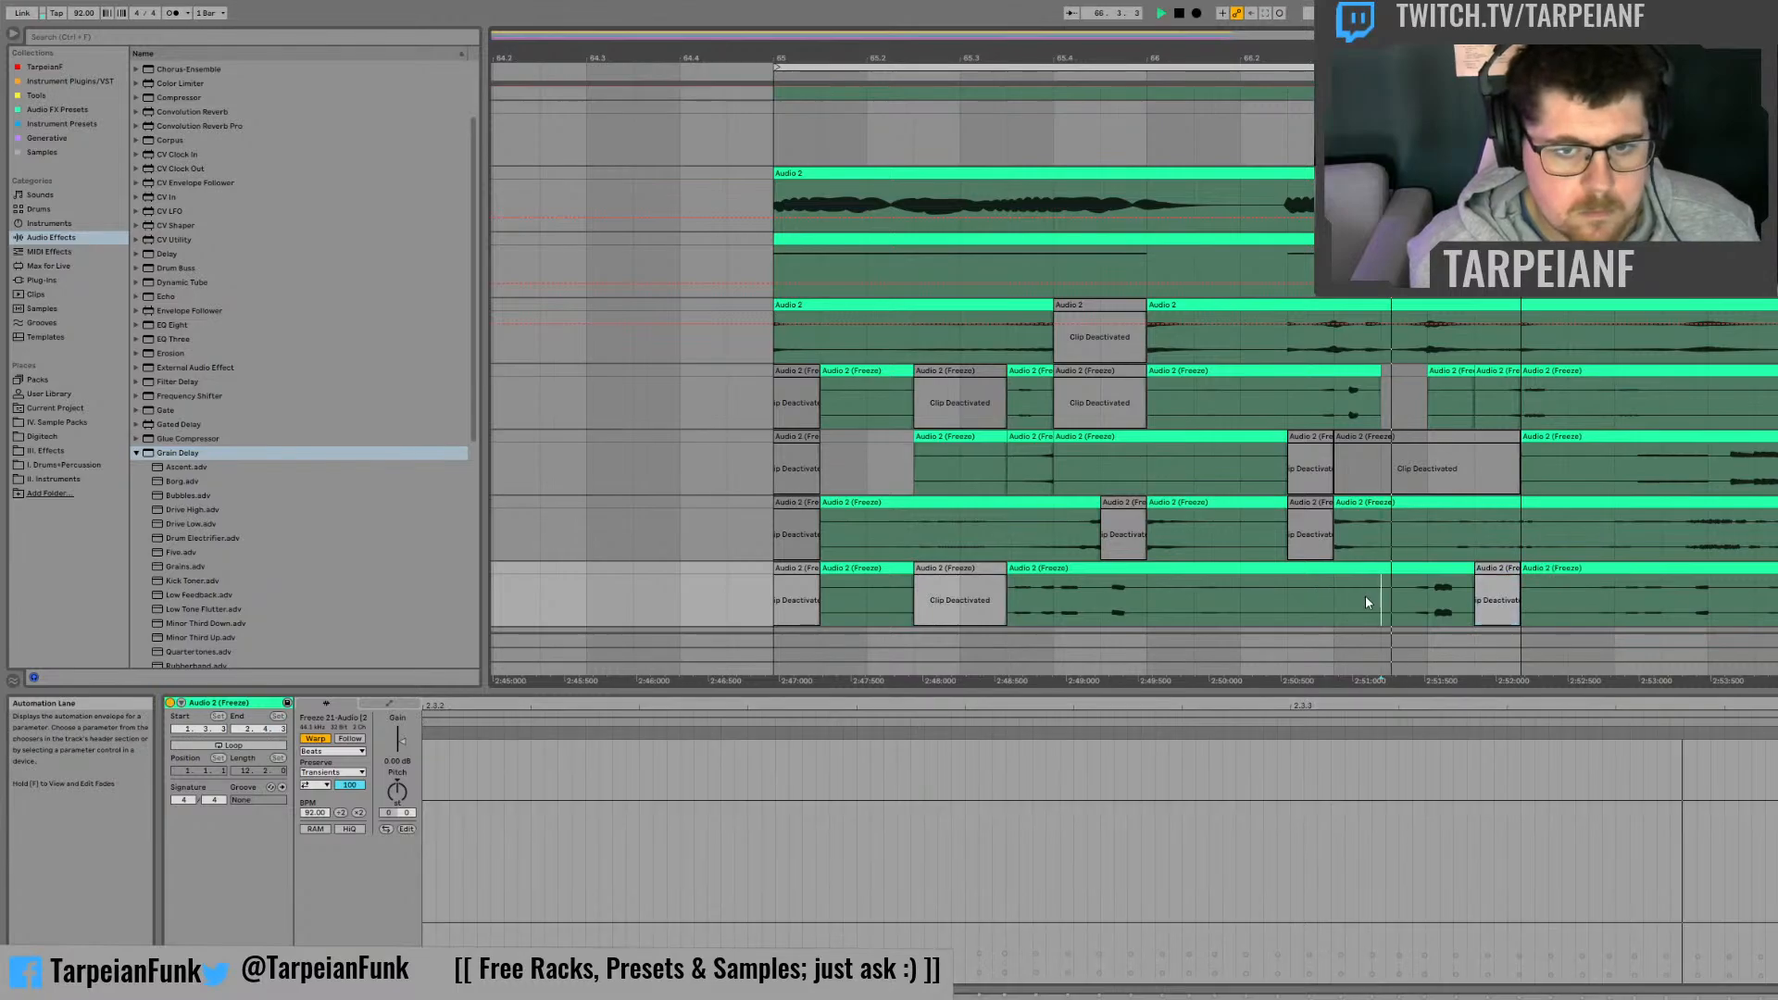
{"action": "key", "text": "space"}
{"action": "key", "text": "space"}
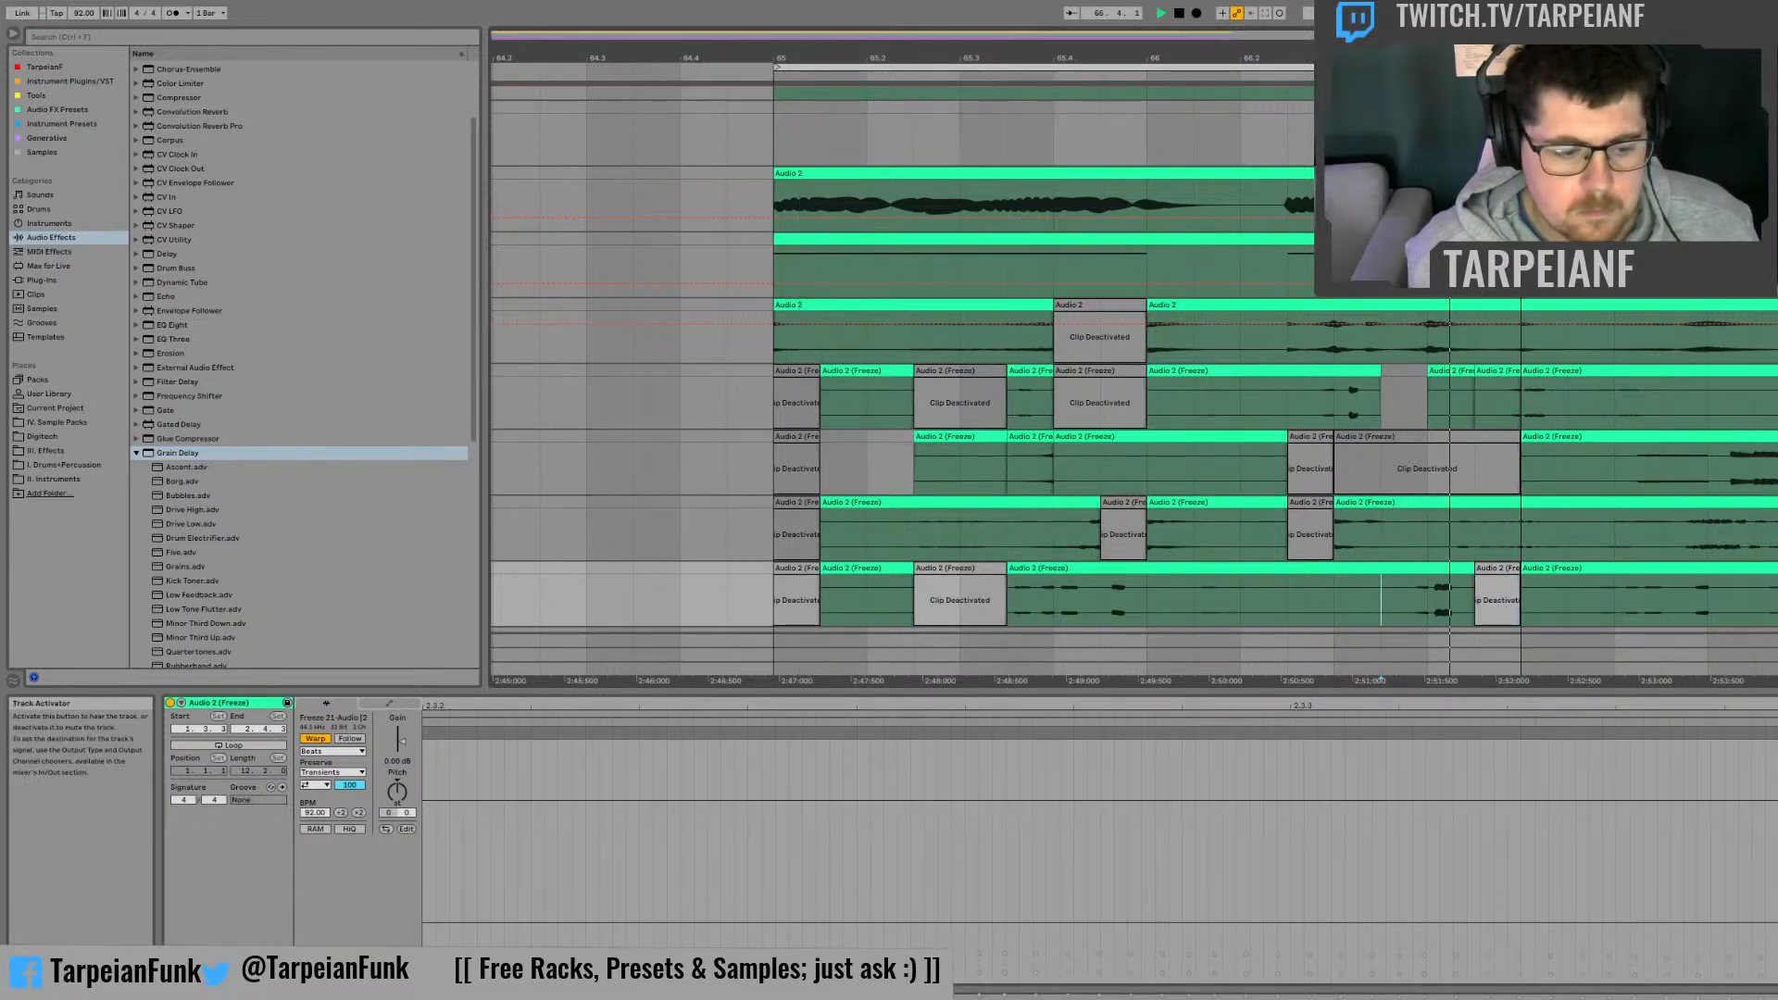
{"action": "left_click", "coordinate": [1159, 545]}
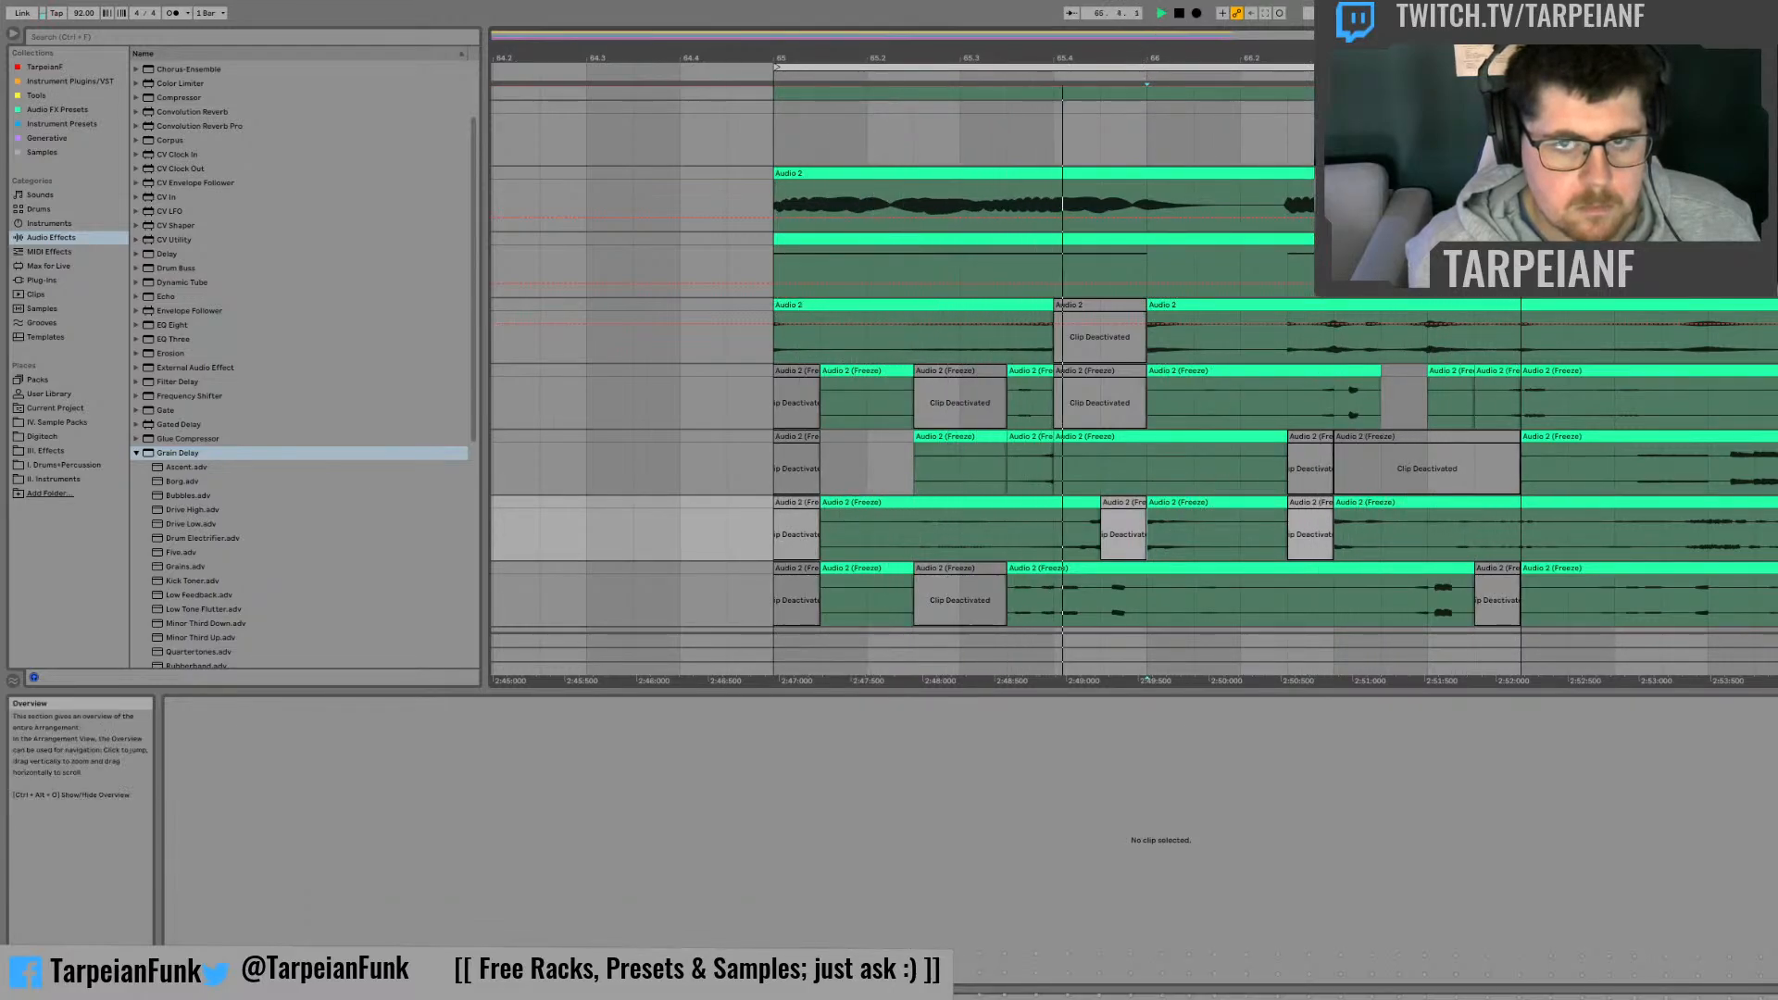
Step: Move the two-bar loop to start at bar 67, covering bars 67 and 68, and play it
{"action": "left_click_drag", "start_coordinate": [1334, 57], "coordinate": [1091, 19]}
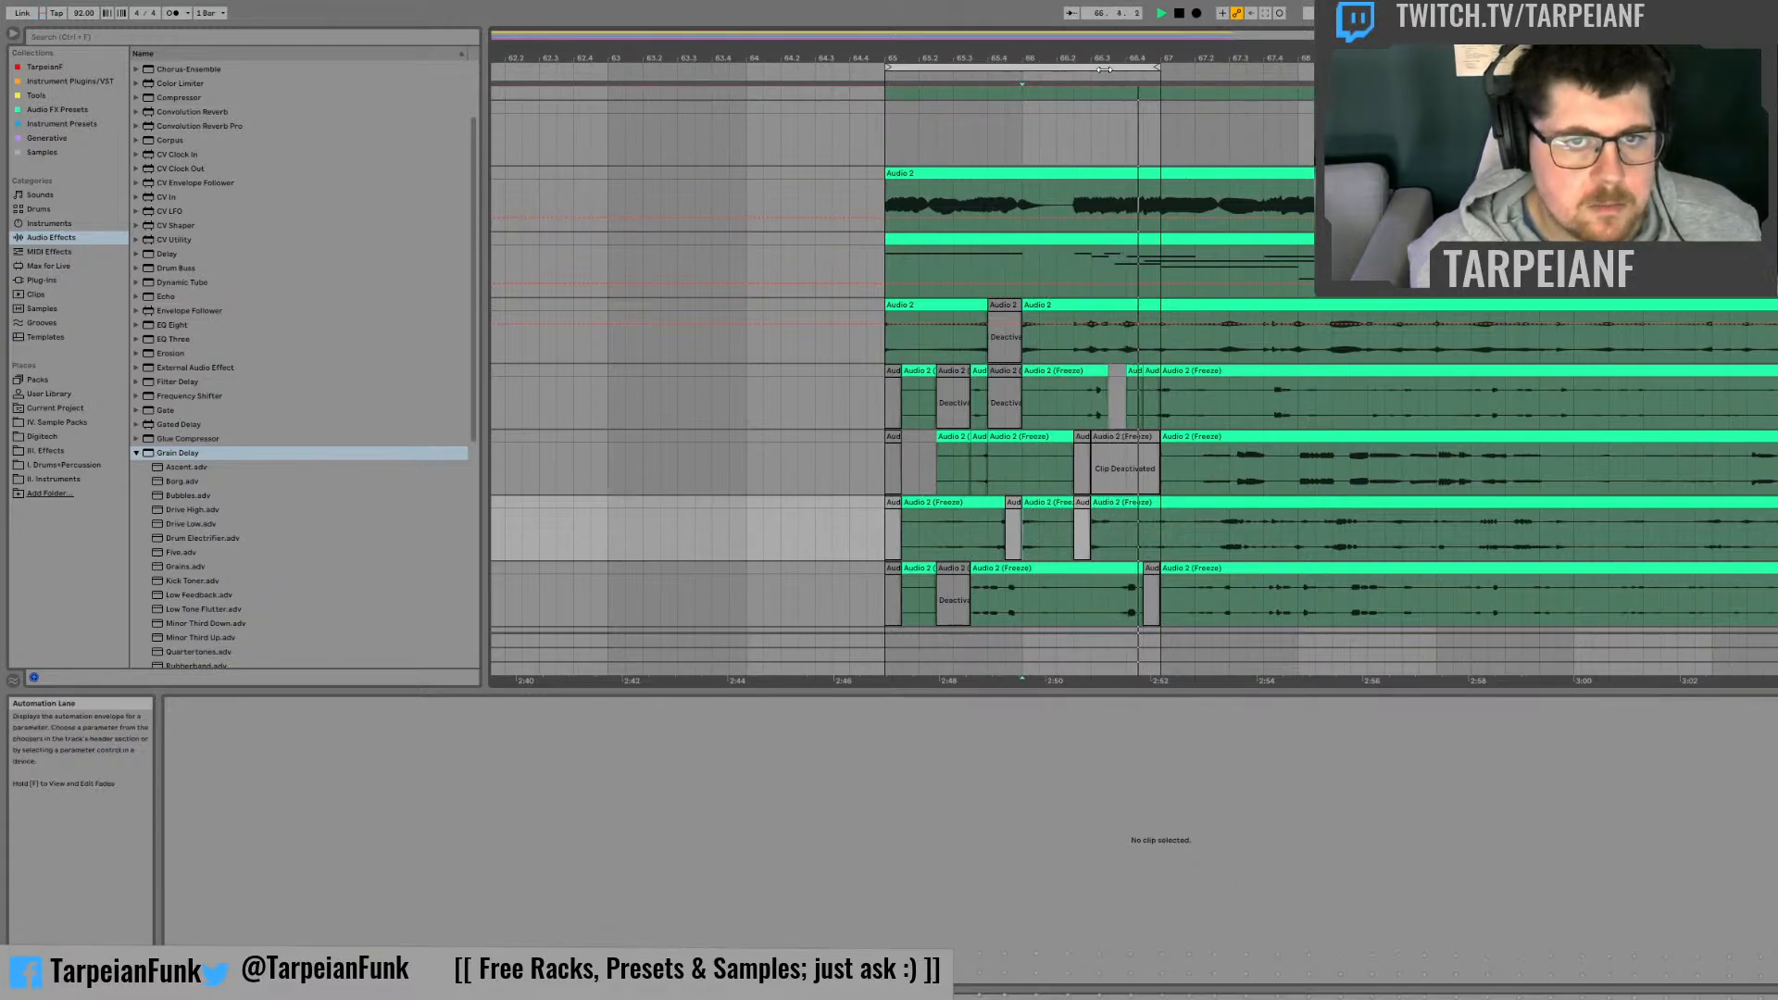
{"action": "key", "text": "space"}
{"action": "left_click_drag", "start_coordinate": [1104, 70], "coordinate": [1379, 69]}
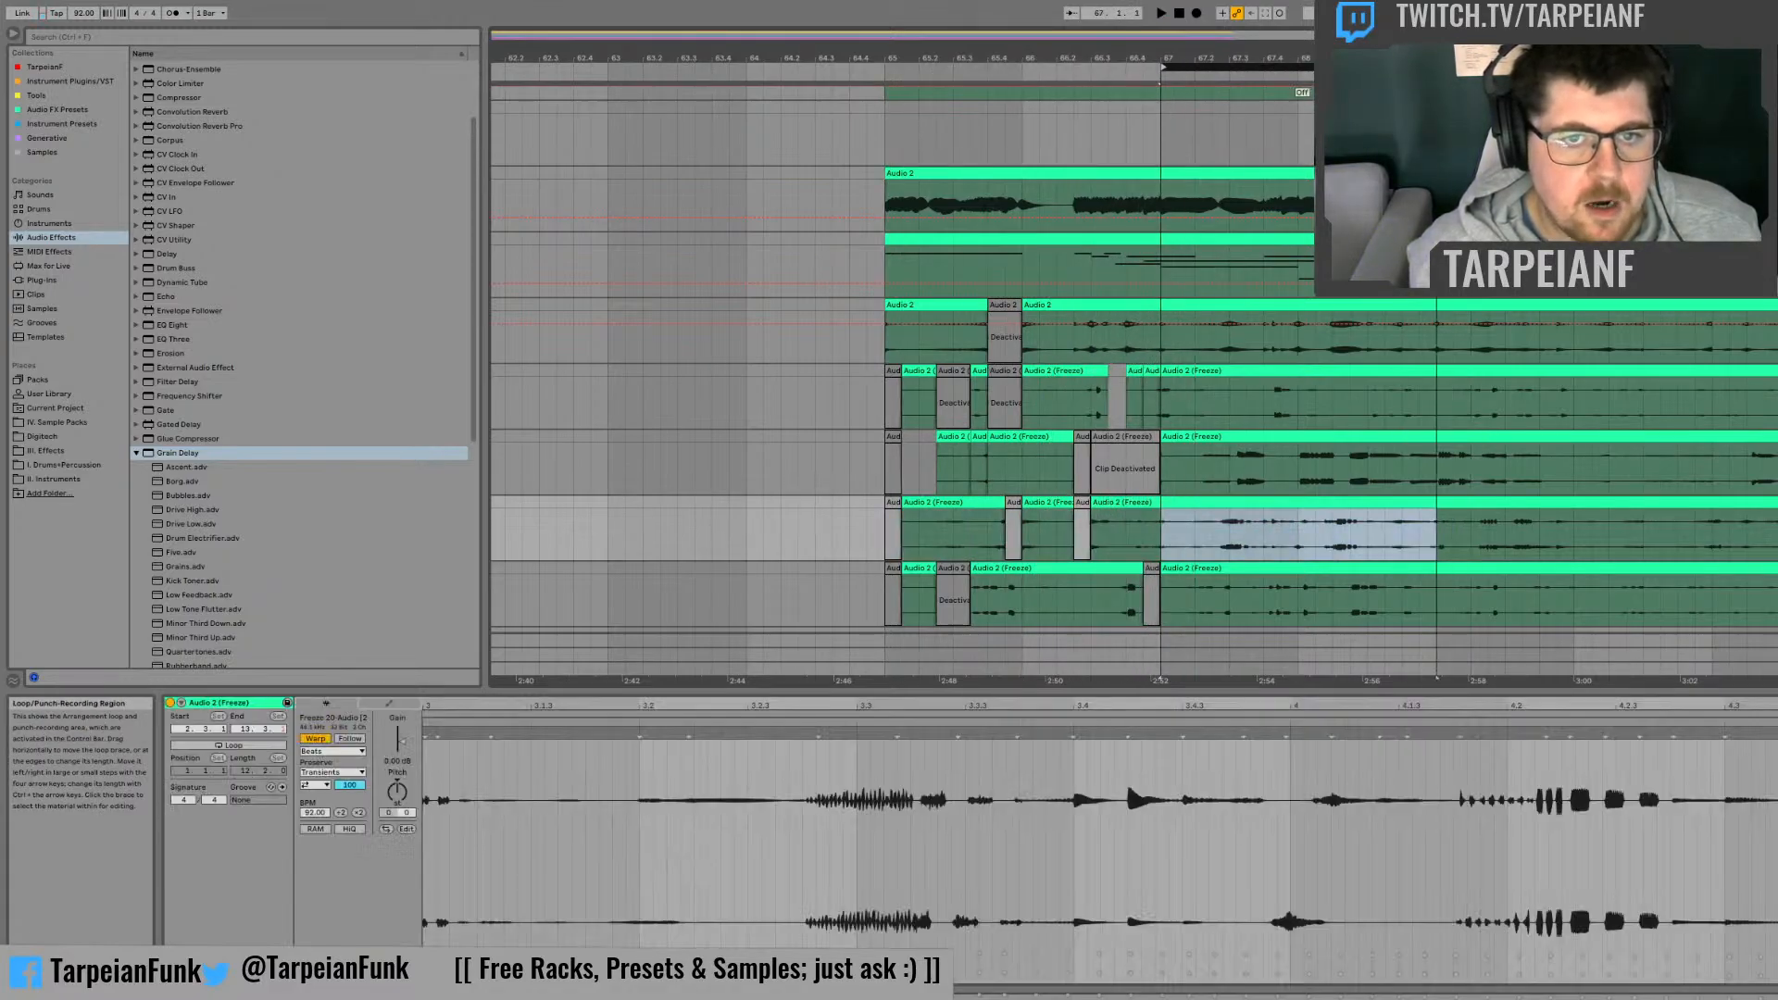
{"action": "scroll", "coordinate": [1134, 425], "scroll_direction": "down", "scroll_amount": 3}
{"action": "key", "text": "space"}
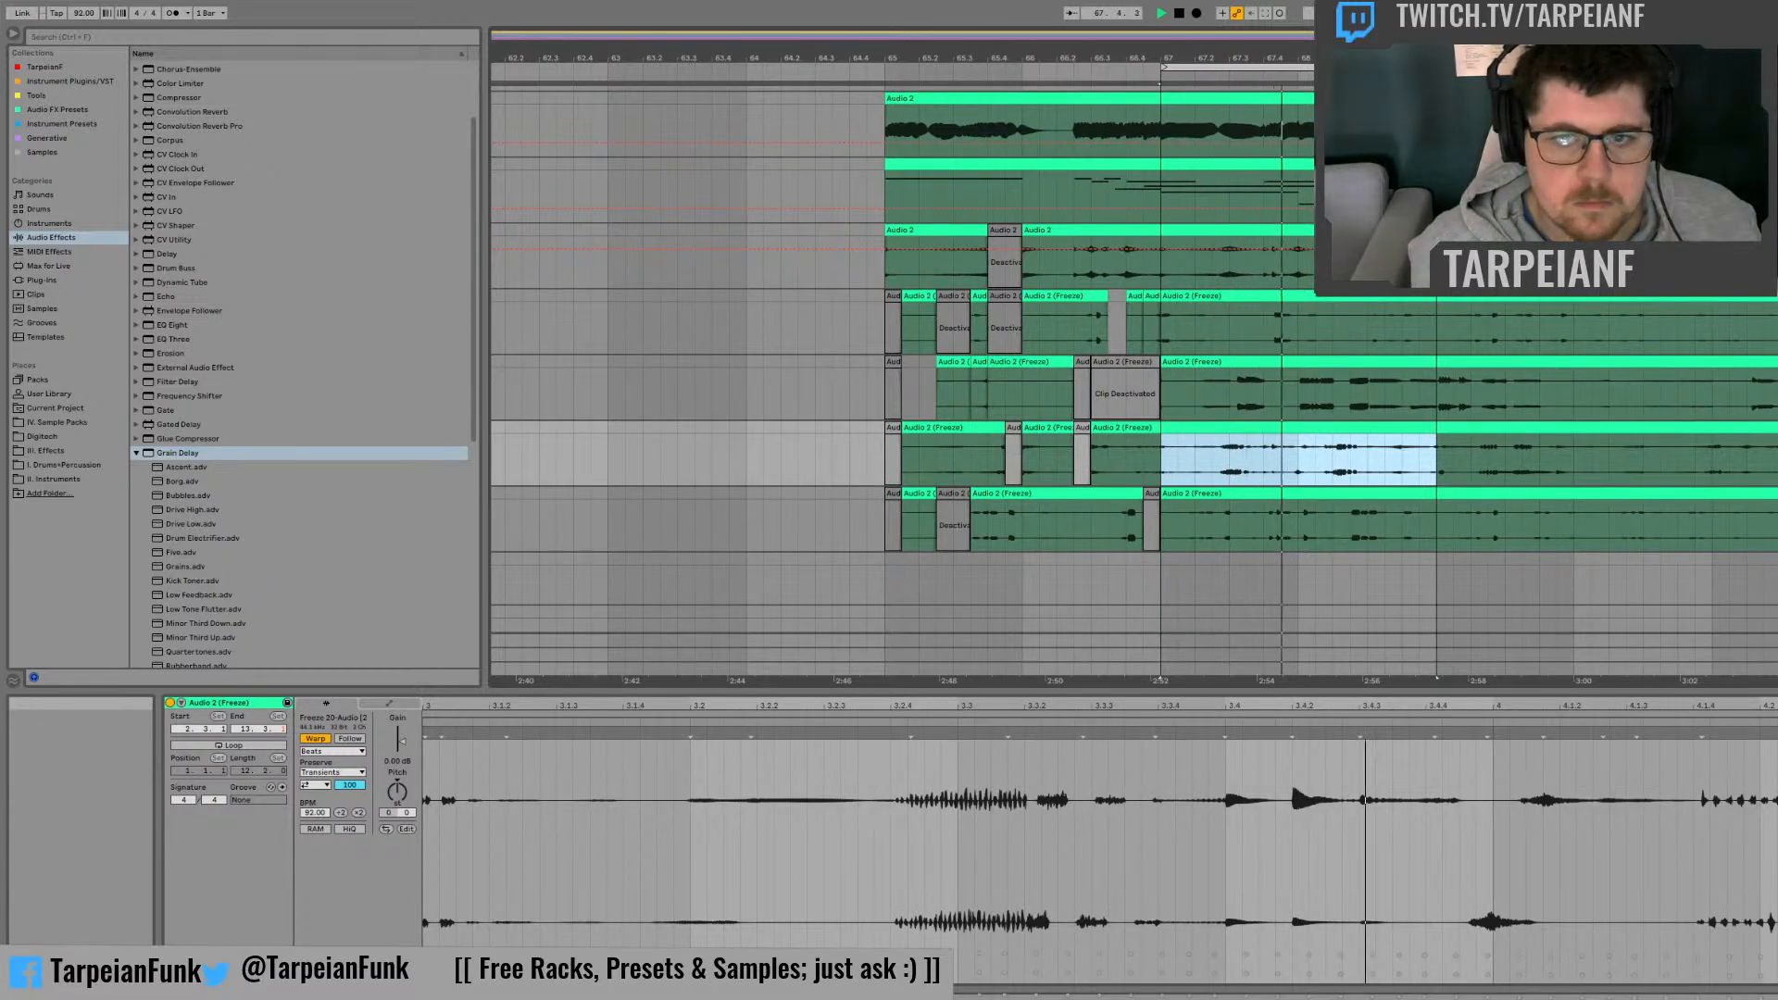
{"action": "left_click_drag", "start_coordinate": [1311, 57], "coordinate": [1311, 168]}
{"action": "key", "text": "space"}
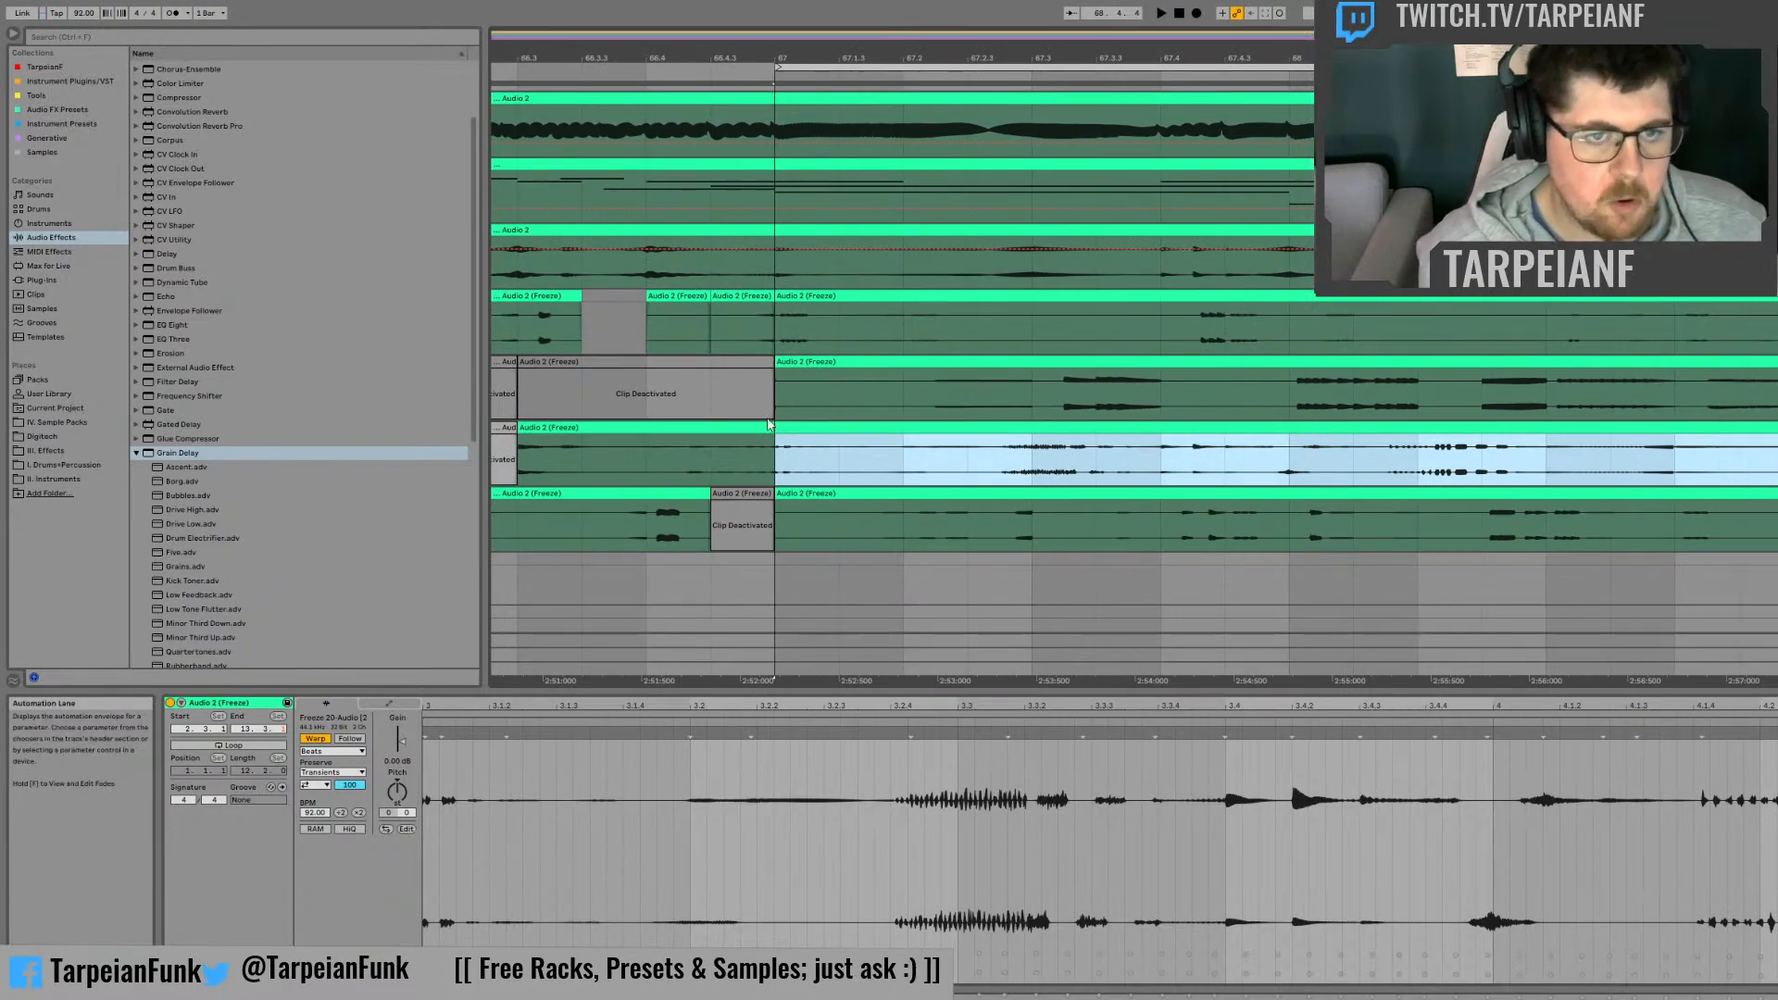
{"action": "left_click", "coordinate": [775, 452]}
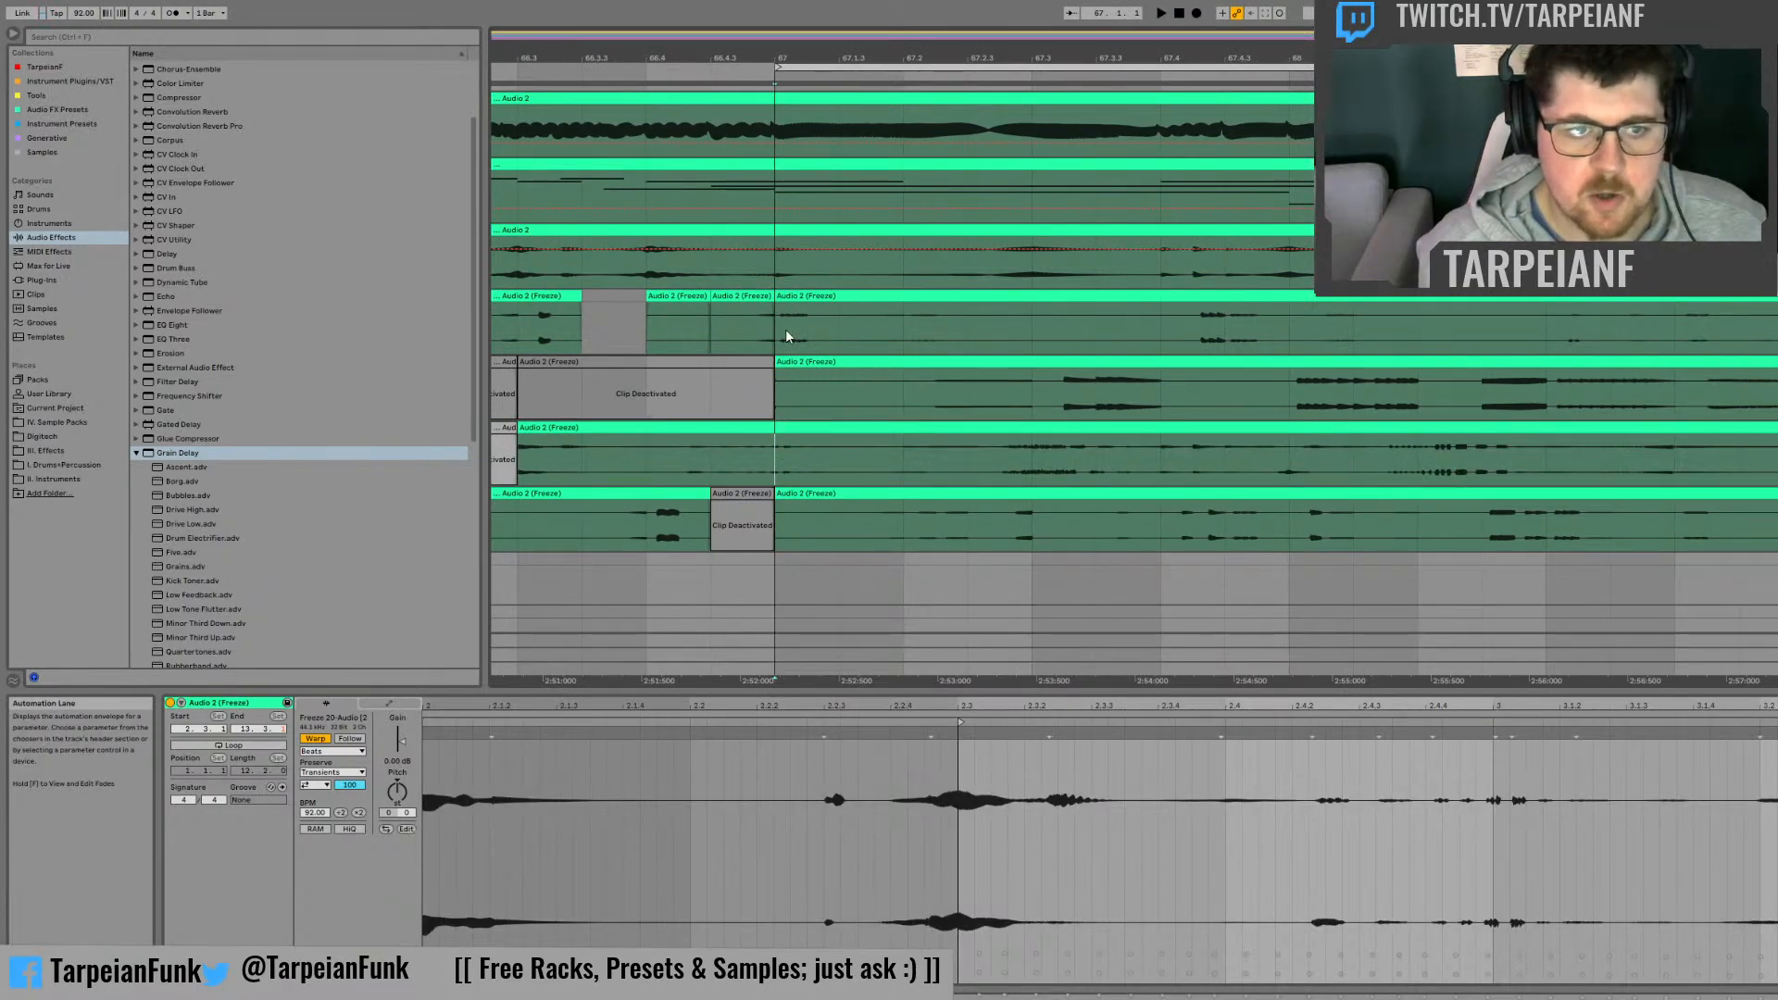
{"action": "key", "text": "space"}
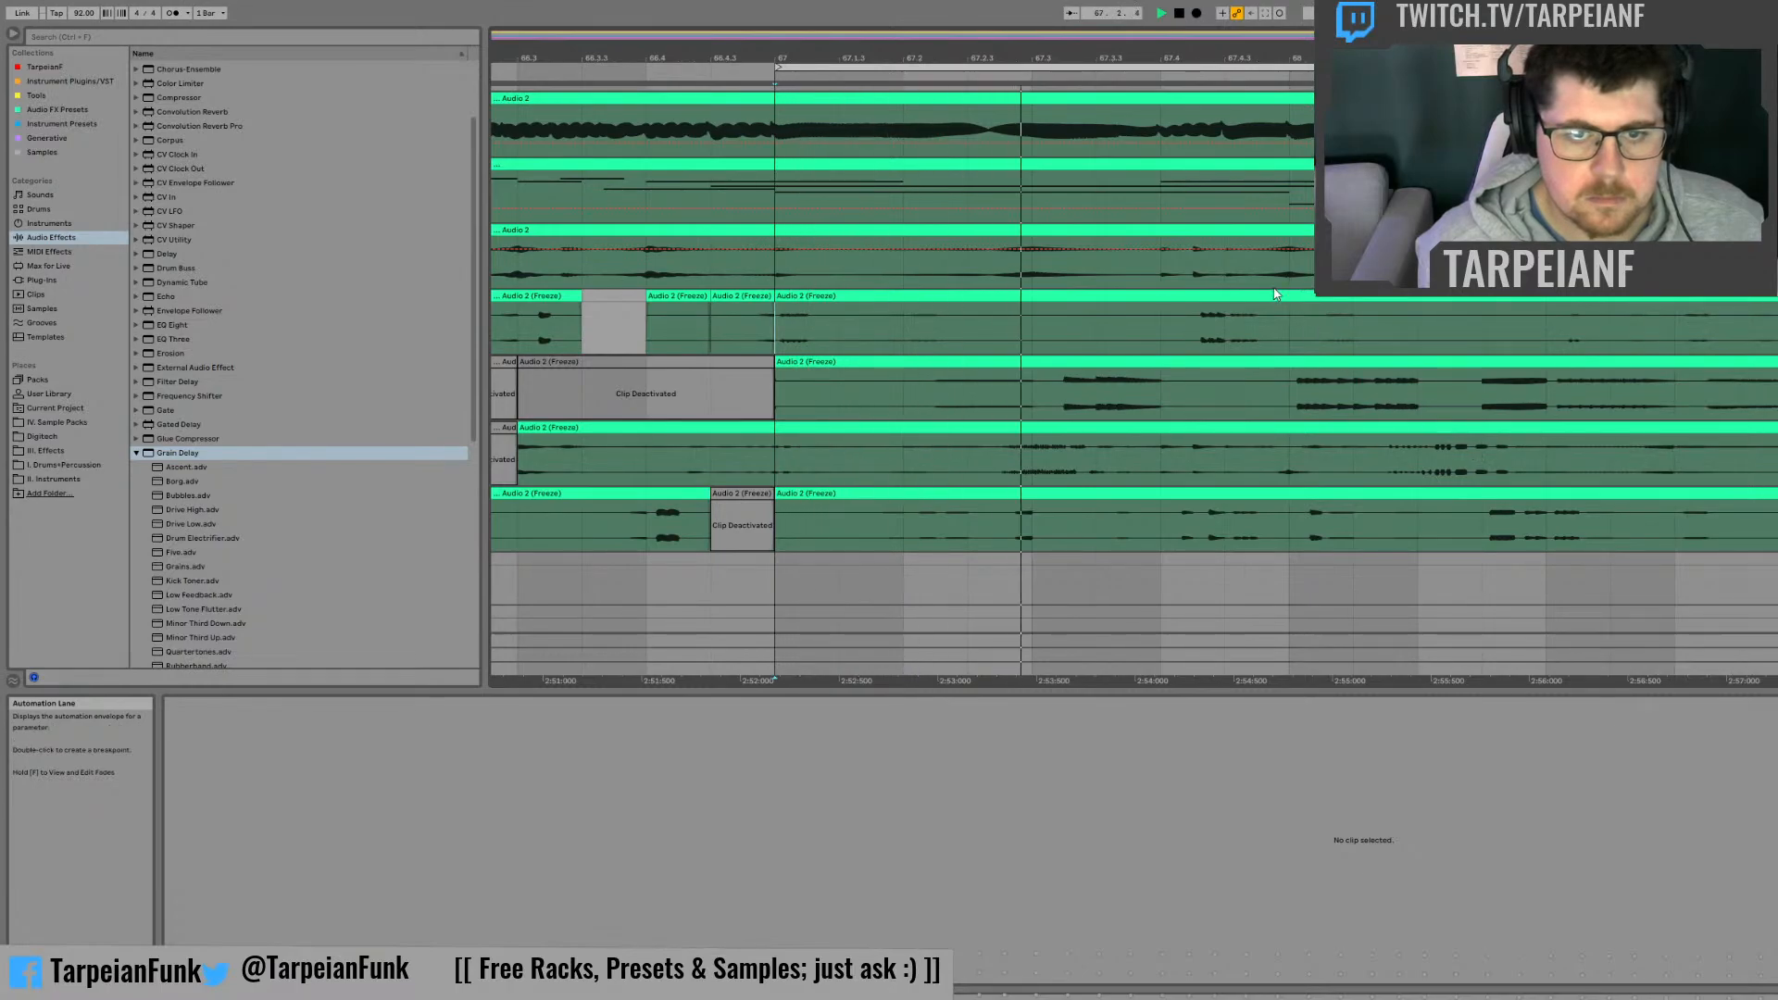
Step: Deactivate beat 67.4 on the unfrozen Audio 2 track directly above the first frozen track
{"action": "left_click_drag", "start_coordinate": [1176, 270], "coordinate": [1273, 233]}
{"action": "key", "text": "space"}
{"action": "key", "text": "0"}
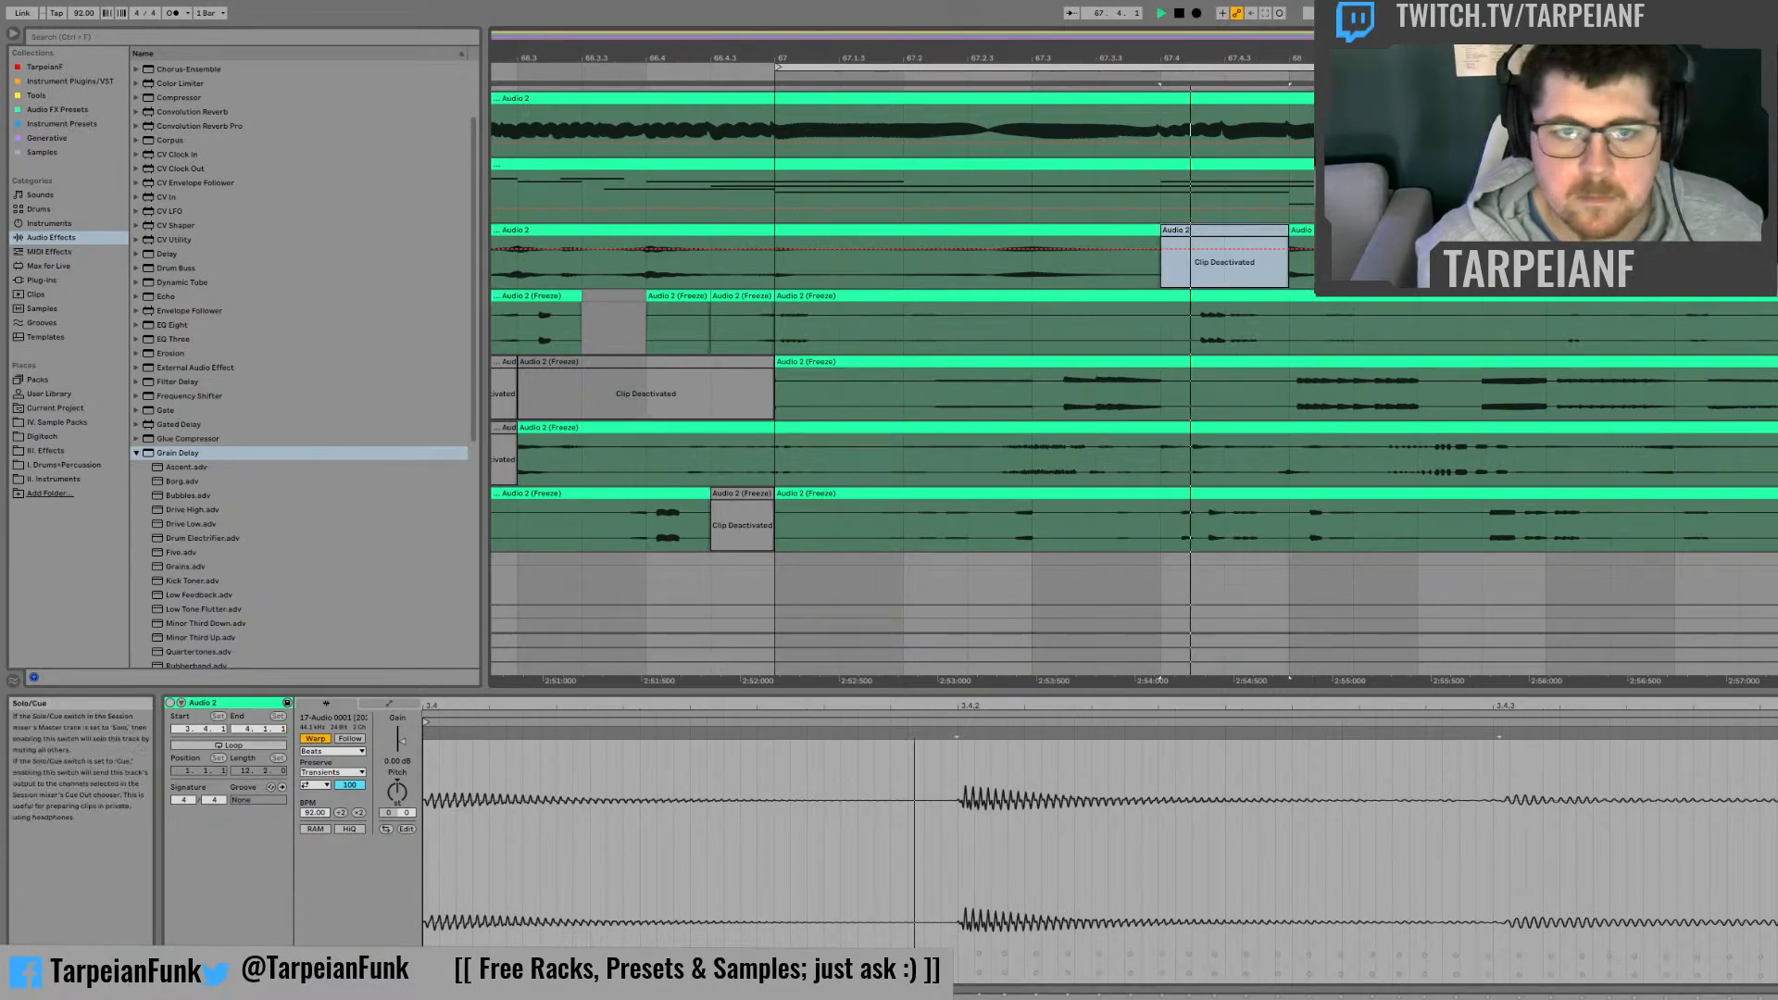
Step: Deactivate both half-beat slices of beat 67.3 on the second frozen track, playing the passage between the edits
{"action": "left_click", "coordinate": [1033, 401]}
{"action": "key", "text": "space"}
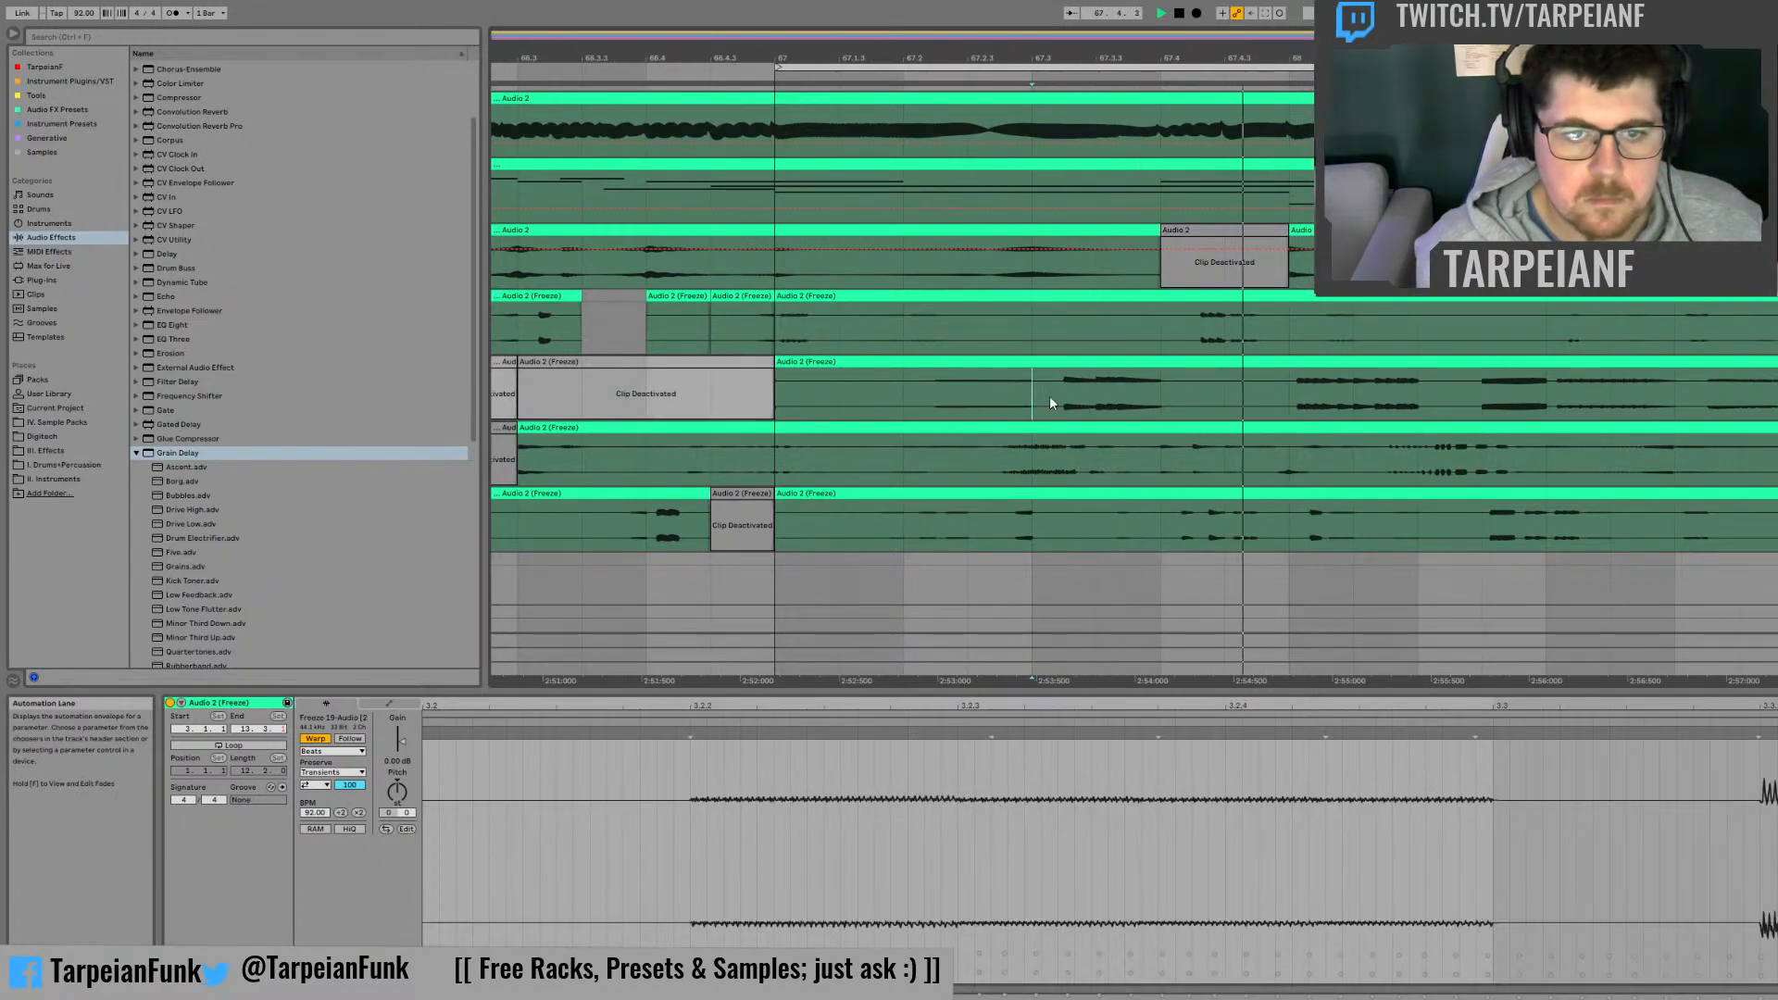
{"action": "key", "text": "space"}
{"action": "mouse_move", "coordinate": [1035, 400]}
{"action": "left_mouse_down"}
{"action": "mouse_move", "coordinate": [1162, 370]}
{"action": "mouse_move", "coordinate": [1053, 380]}
{"action": "left_mouse_up"}
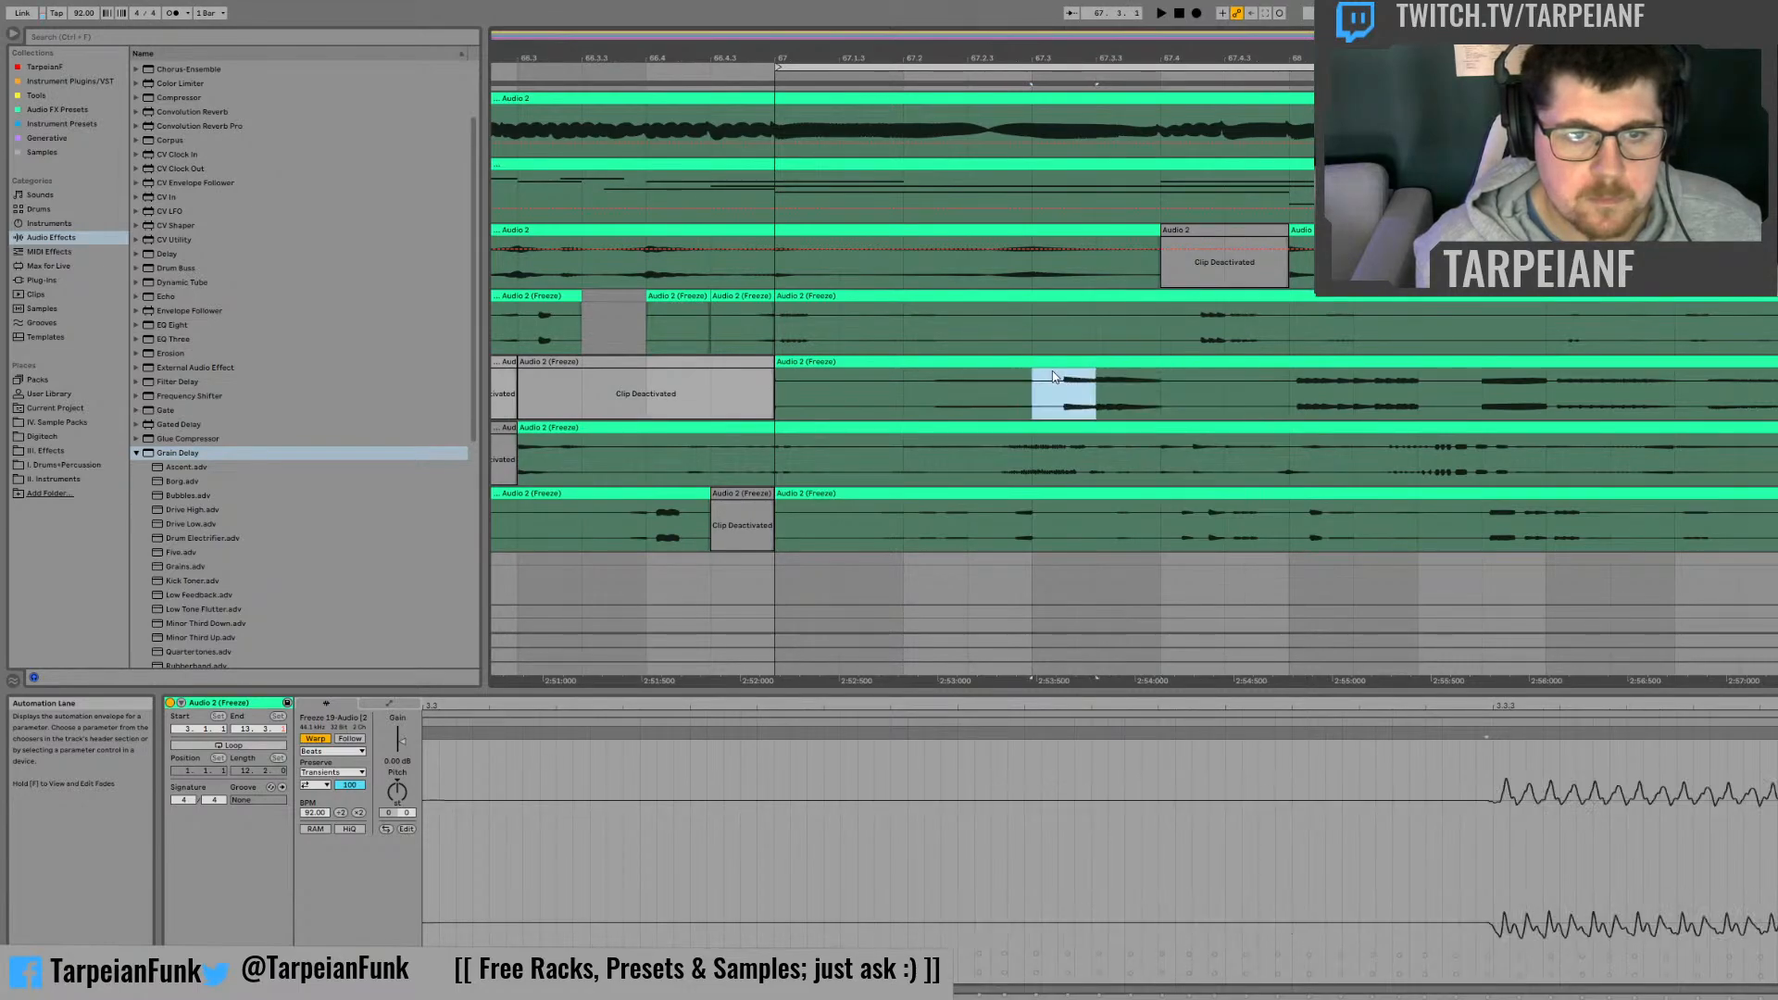
{"action": "key", "text": "0"}
{"action": "left_click", "coordinate": [904, 389]}
{"action": "key", "text": "space"}
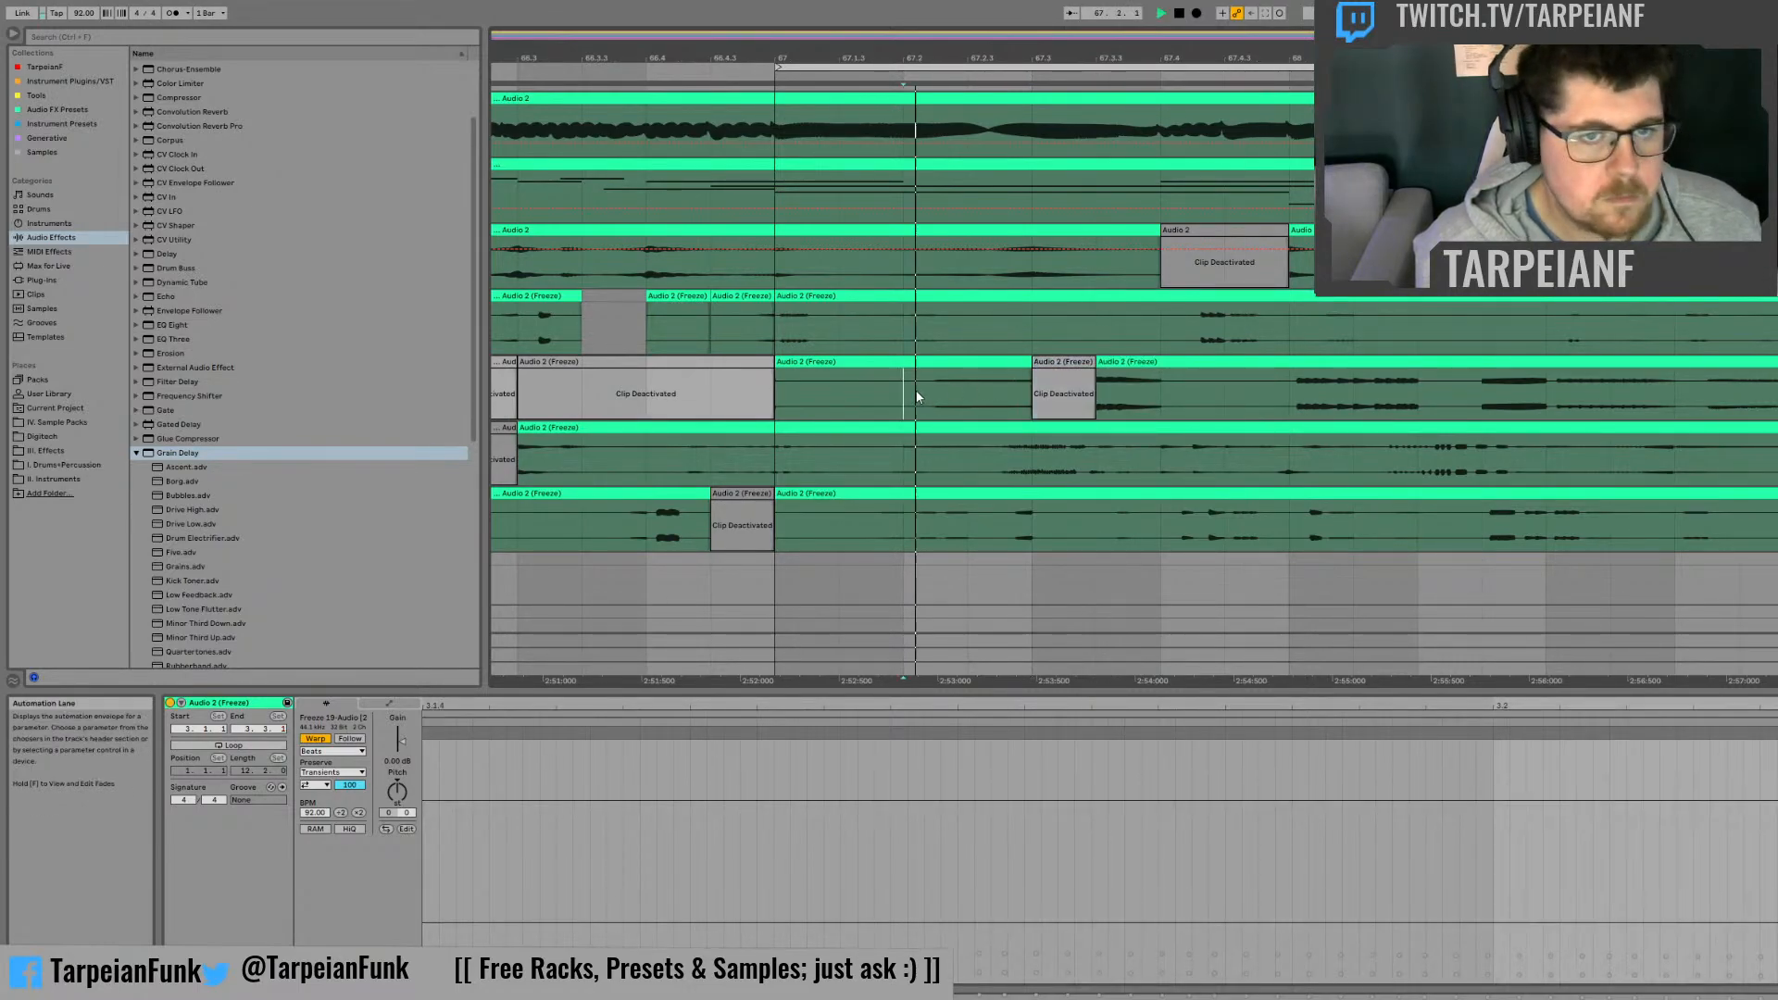
{"action": "key", "text": "space"}
{"action": "left_click_drag", "start_coordinate": [1149, 381], "coordinate": [1102, 362]}
{"action": "key", "text": "0"}
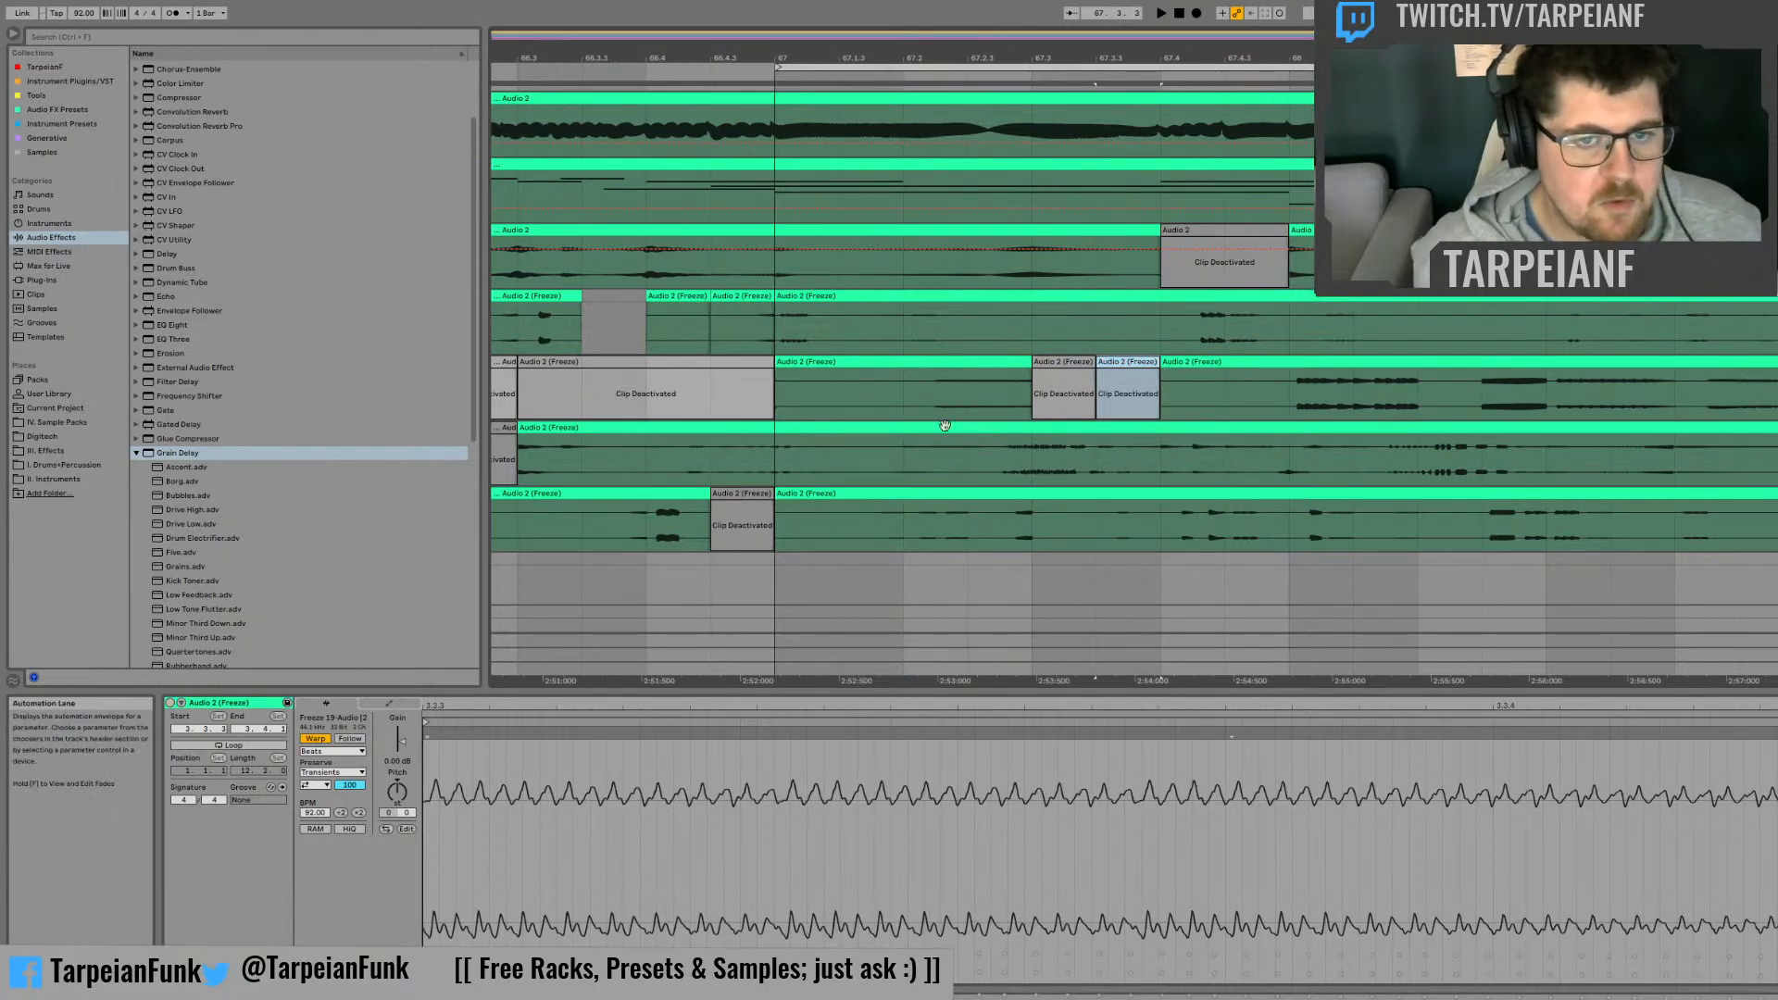
Step: Deactivate the first beat of bar 67 on the first frozen track and play the loop
{"action": "left_click_drag", "start_coordinate": [793, 327], "coordinate": [893, 294]}
{"action": "key", "text": "0"}
{"action": "key", "text": "minus"}
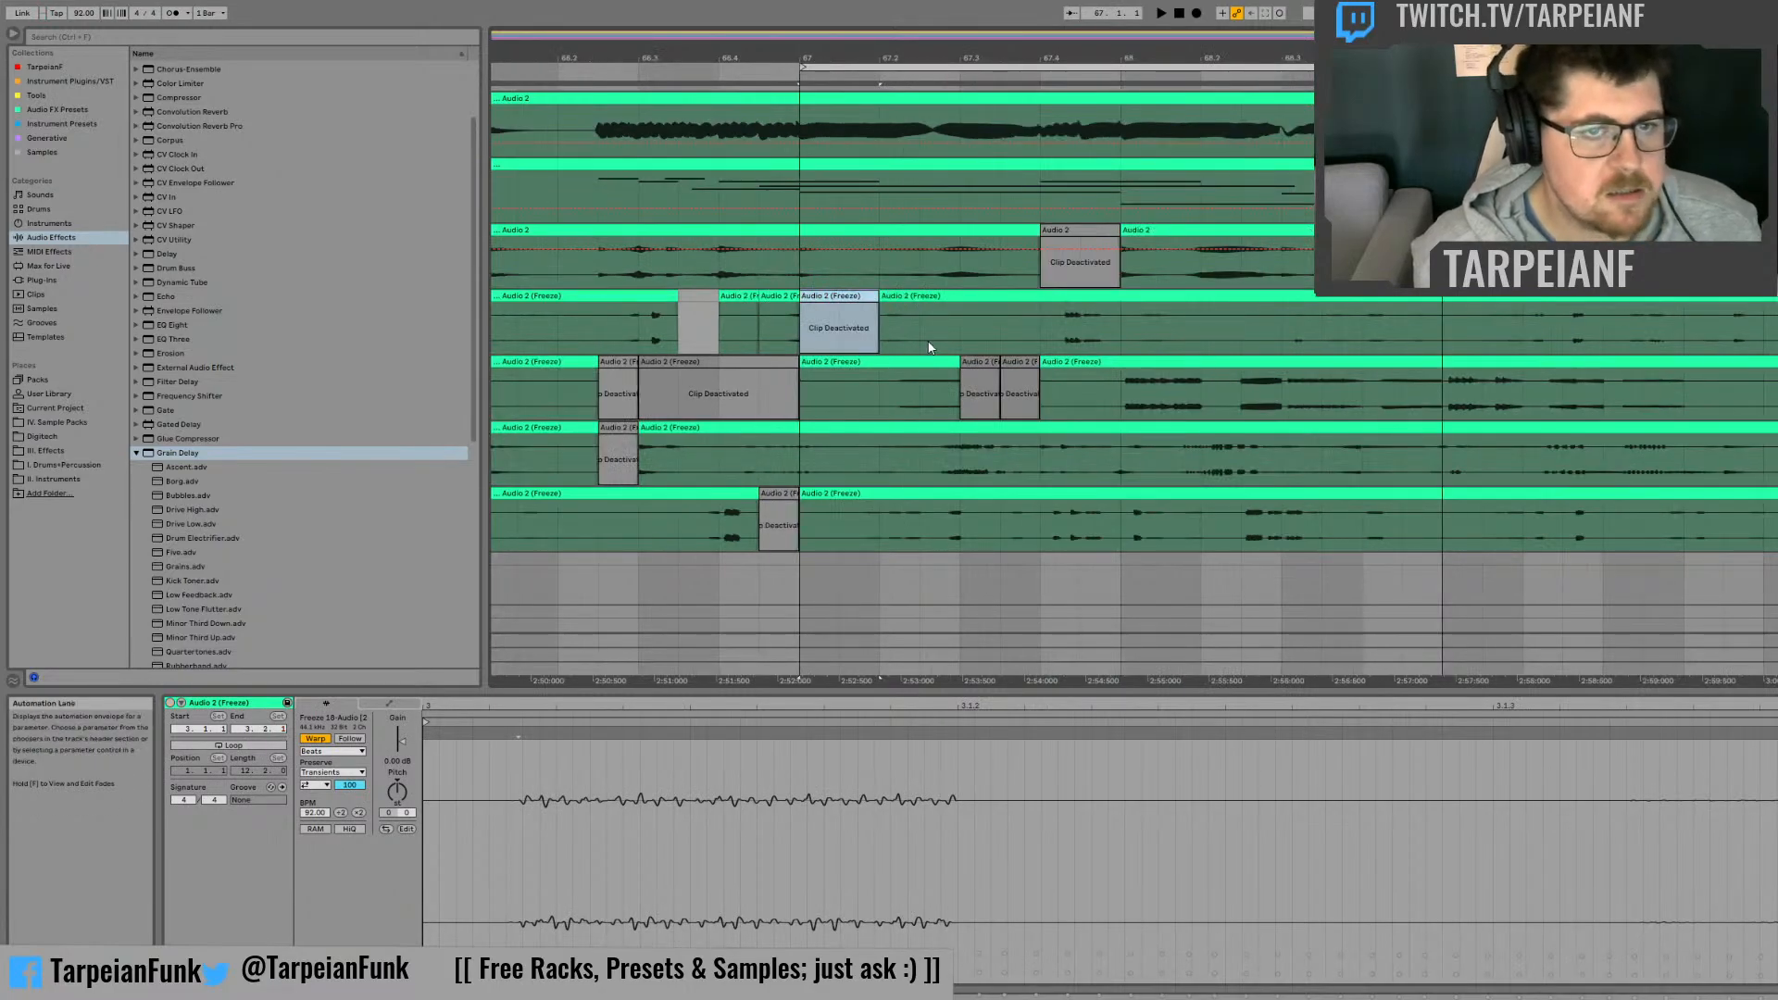
{"action": "key", "text": "space"}
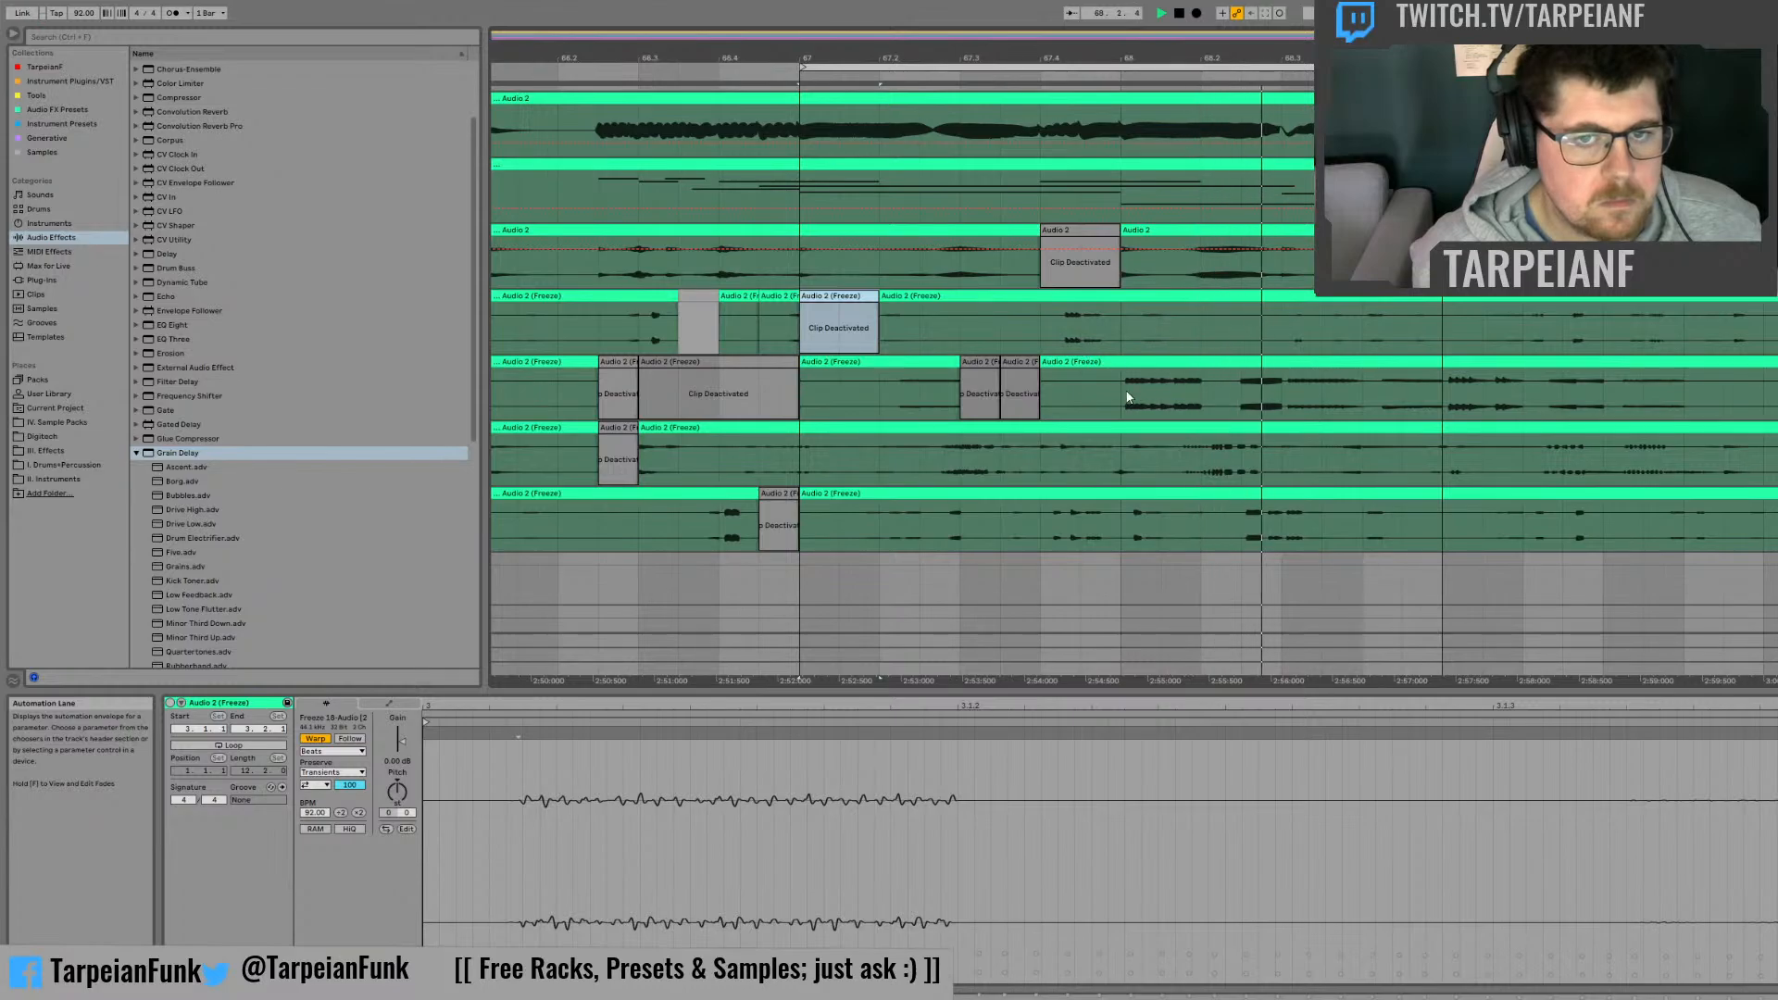
Step: Deactivate the first beat of bar 68 on the second frozen track and play the rest of the bar
{"action": "left_click_drag", "start_coordinate": [1126, 387], "coordinate": [1200, 389]}
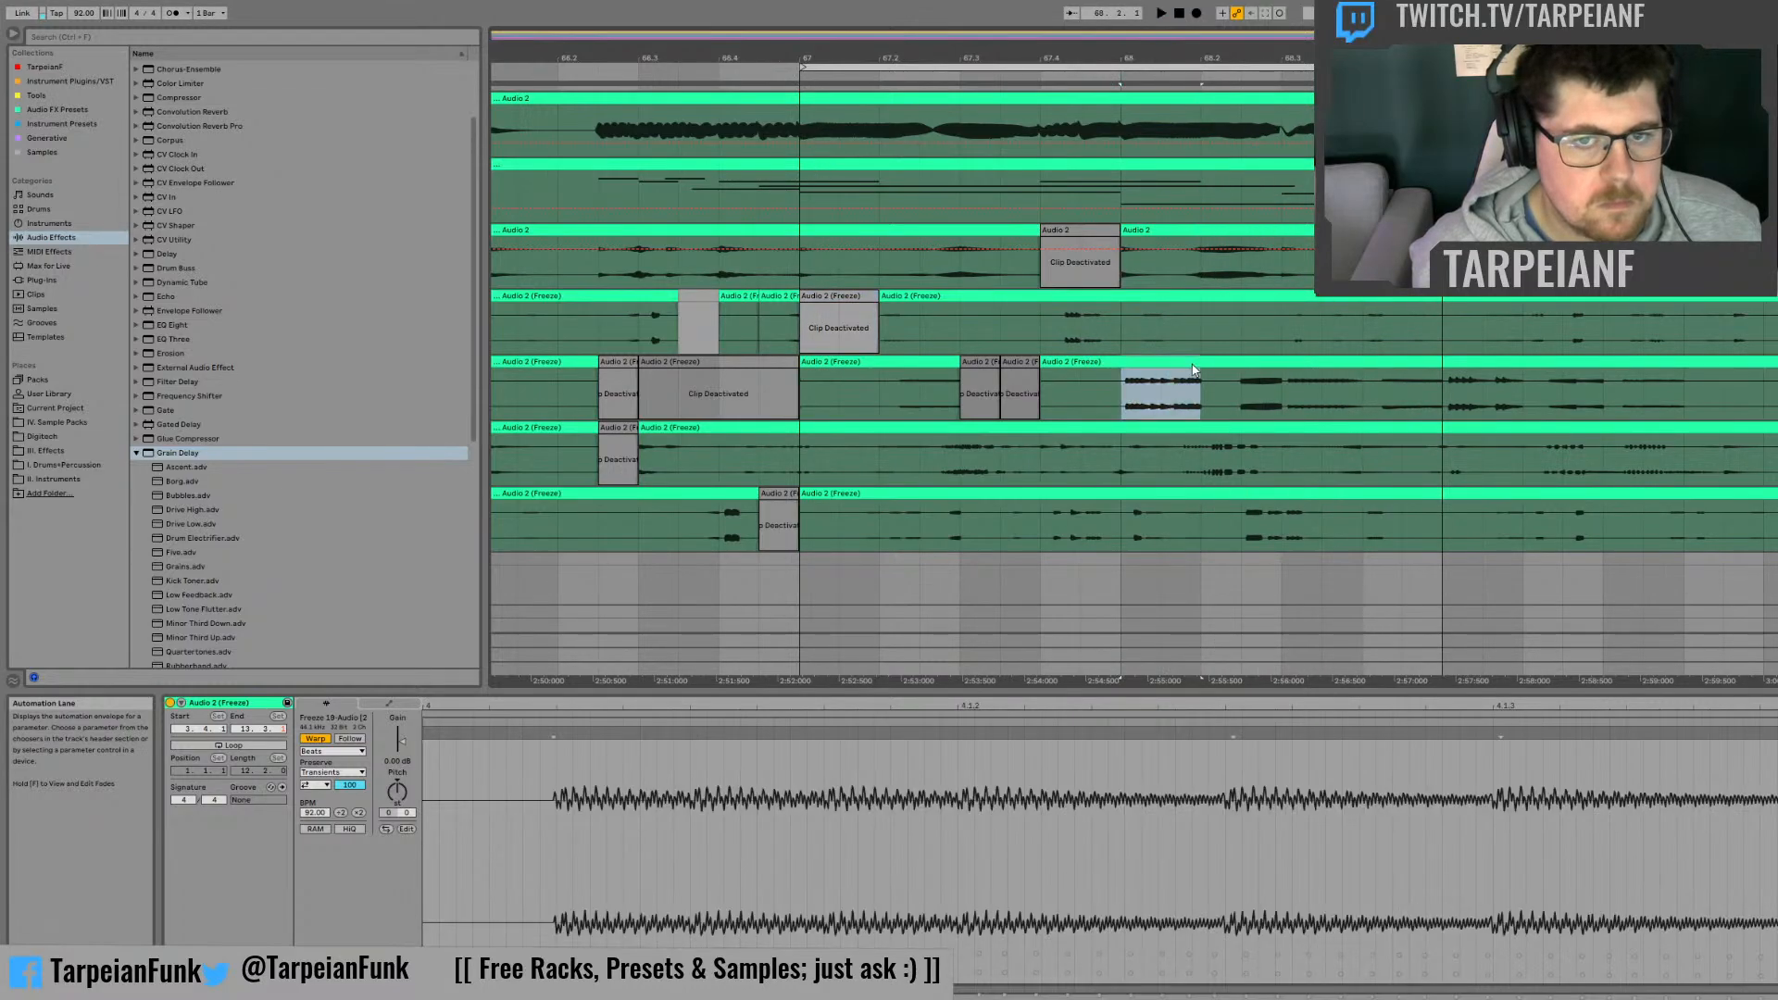
{"action": "key", "text": "space"}
{"action": "key", "text": "0"}
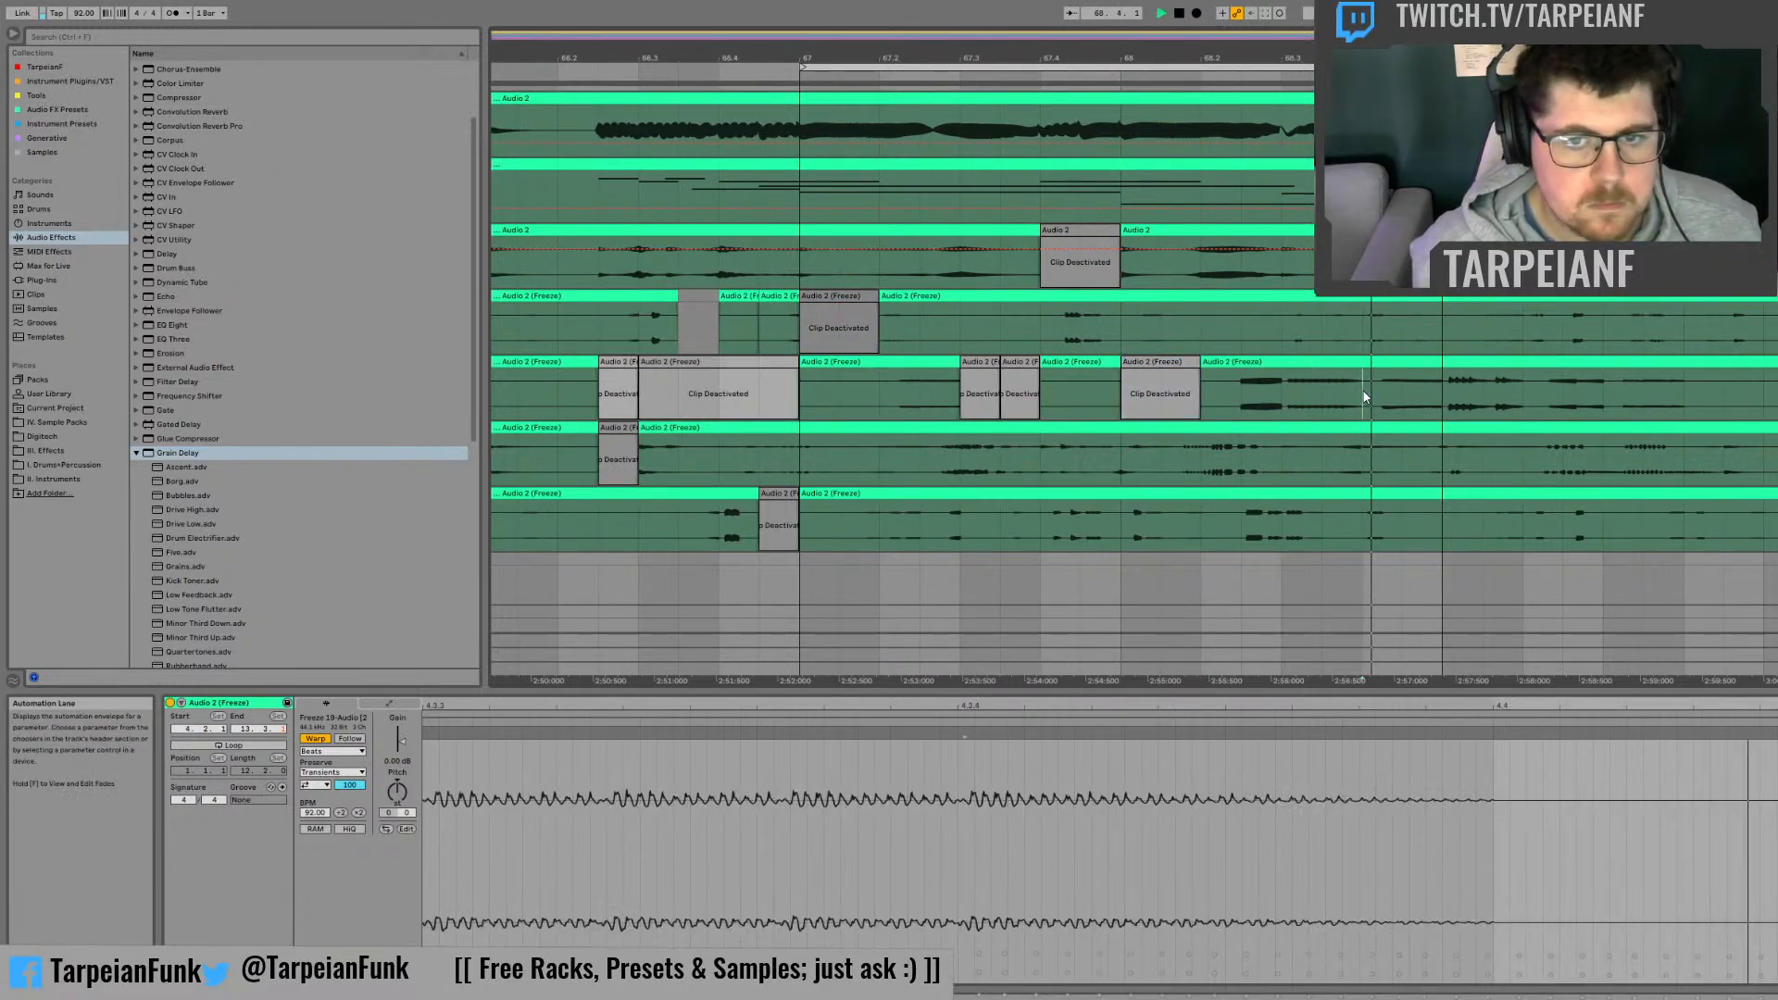
{"action": "key", "text": "space"}
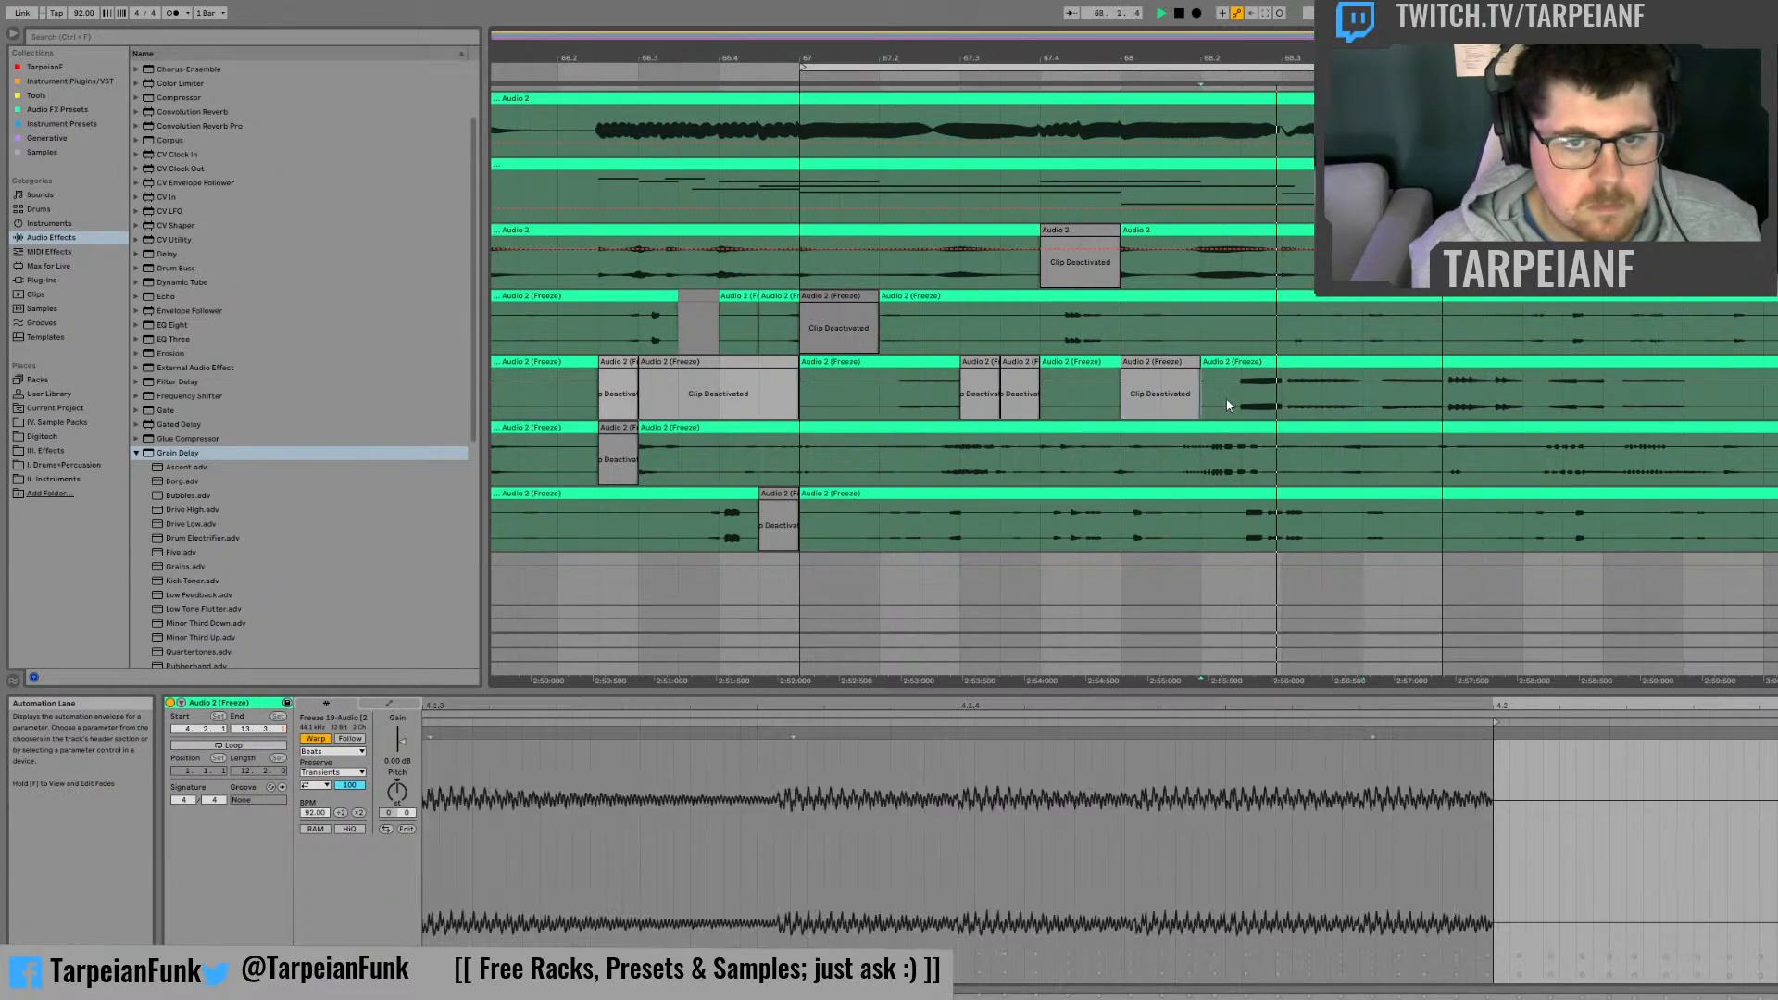
{"action": "key", "text": "space"}
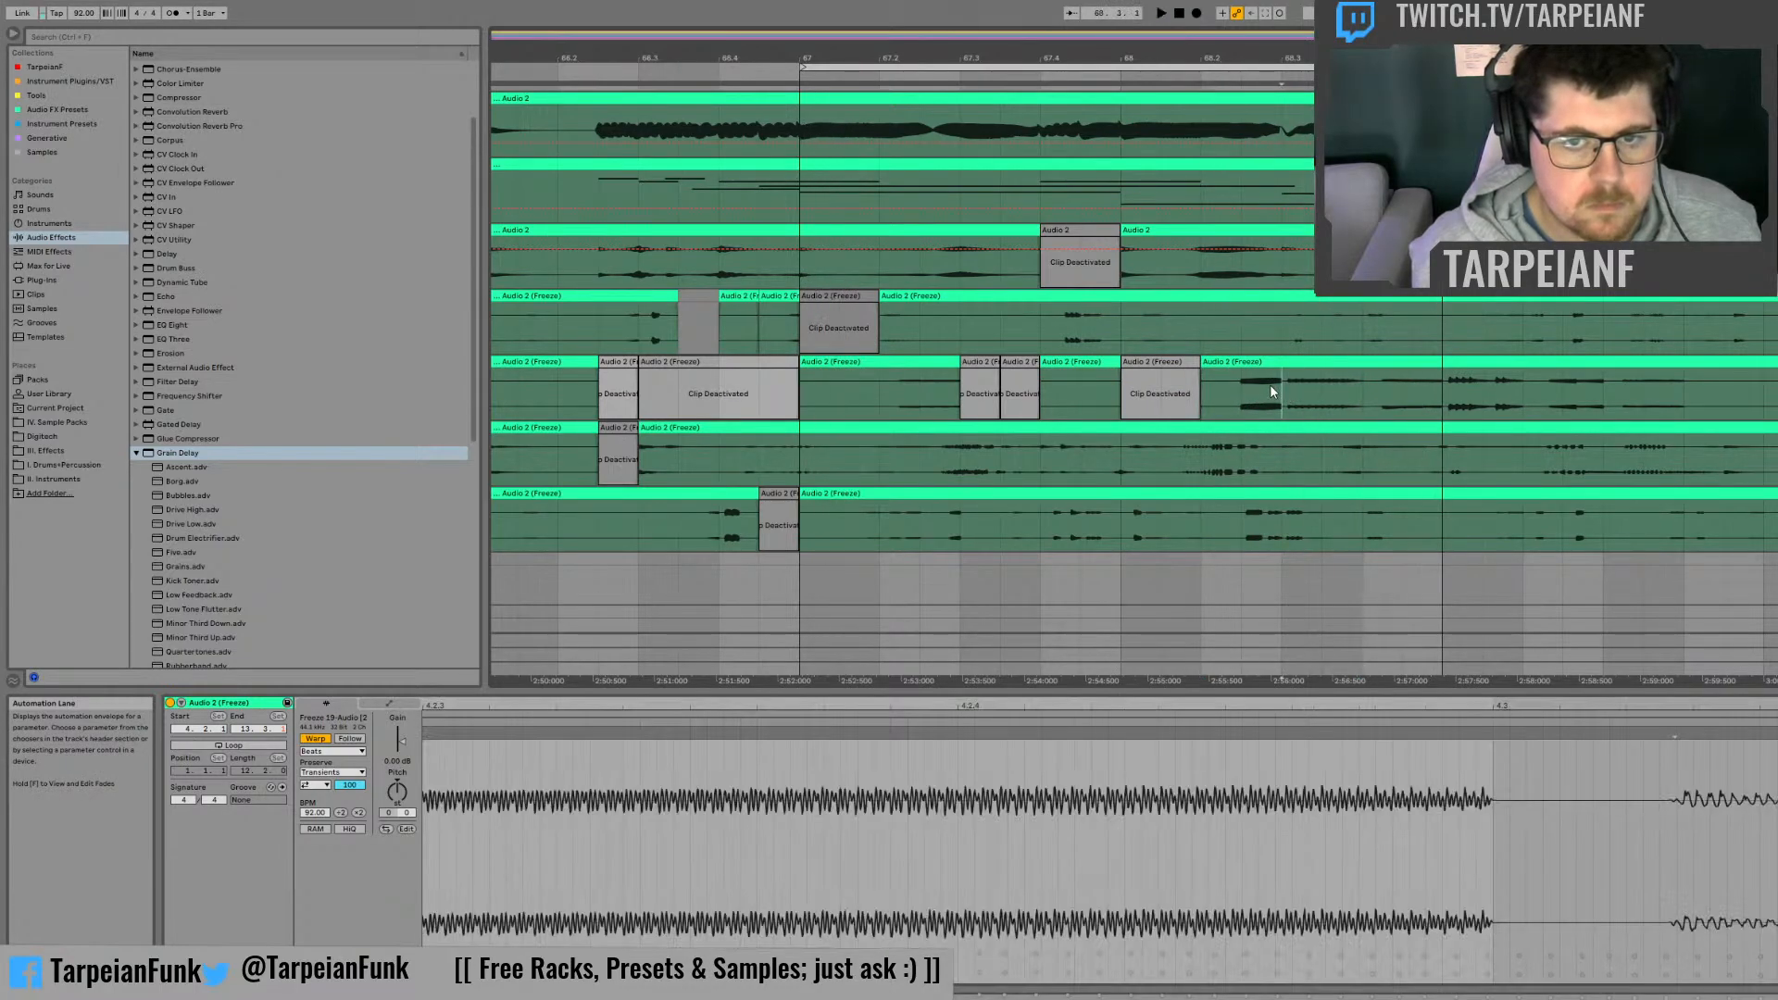
Step: Move the slice at beat 68.3 on the second frozen track to beat 68.4
{"action": "left_click_drag", "start_coordinate": [1282, 388], "coordinate": [1362, 366]}
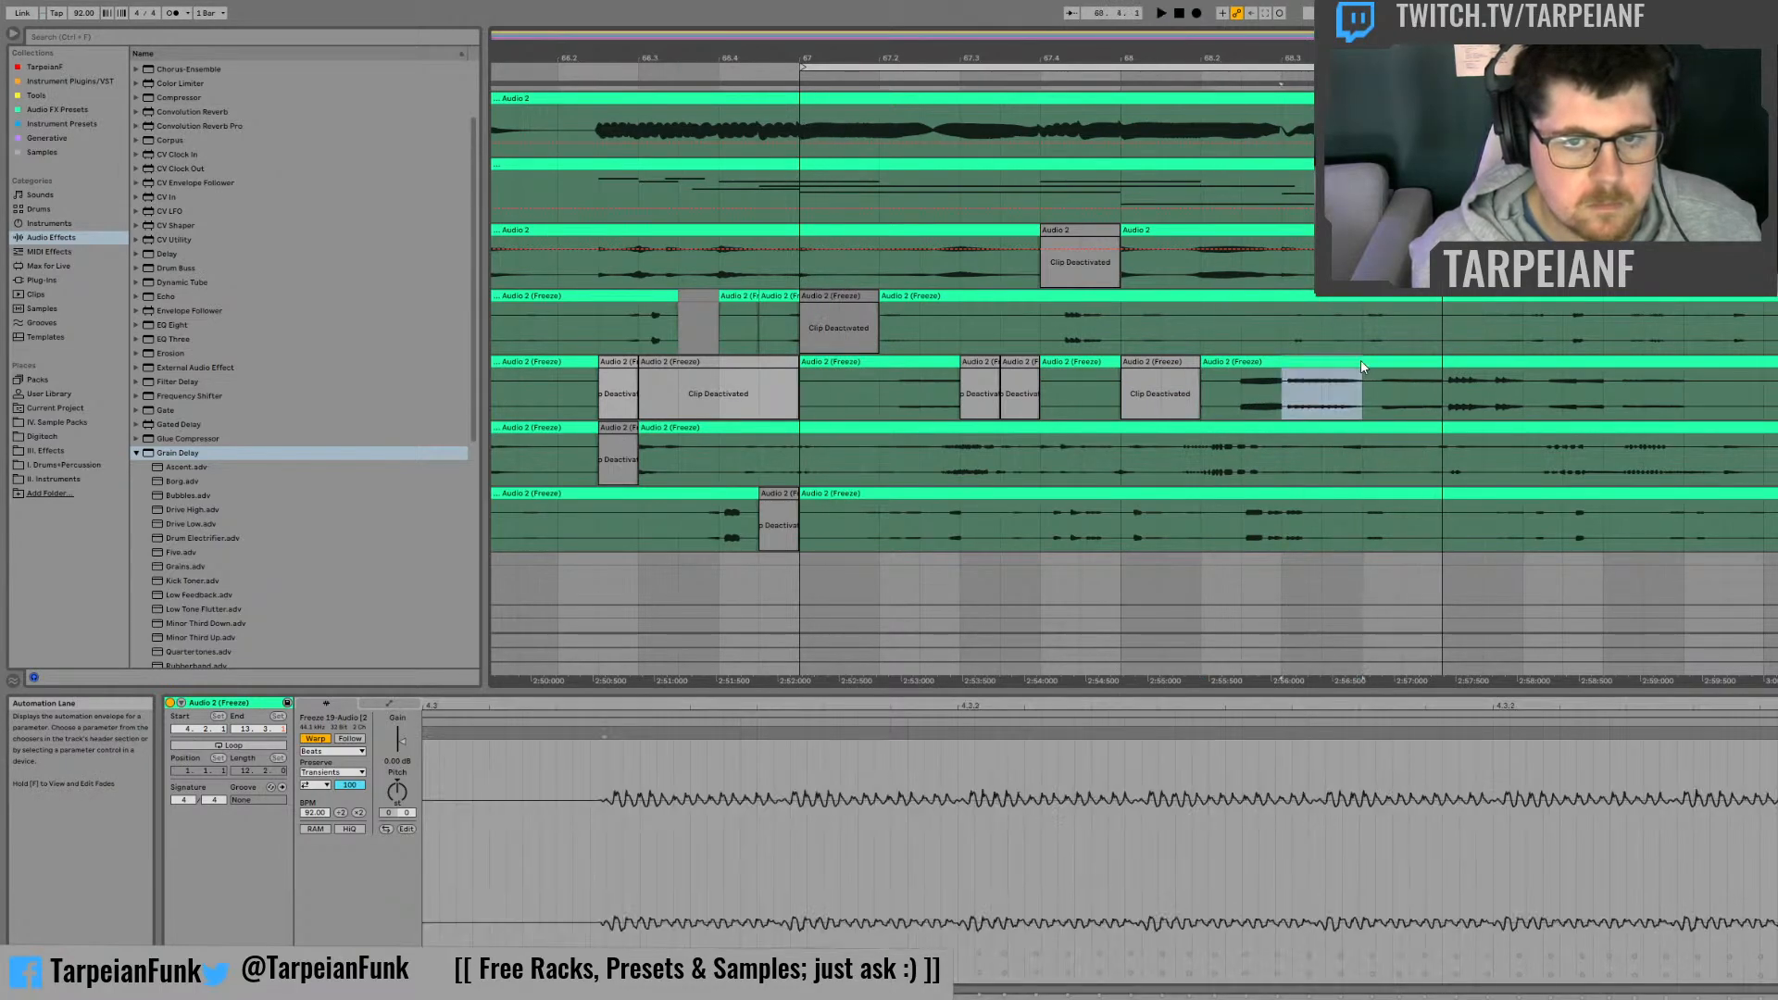
{"action": "key", "text": "Delete"}
{"action": "left_click", "coordinate": [1410, 365]}
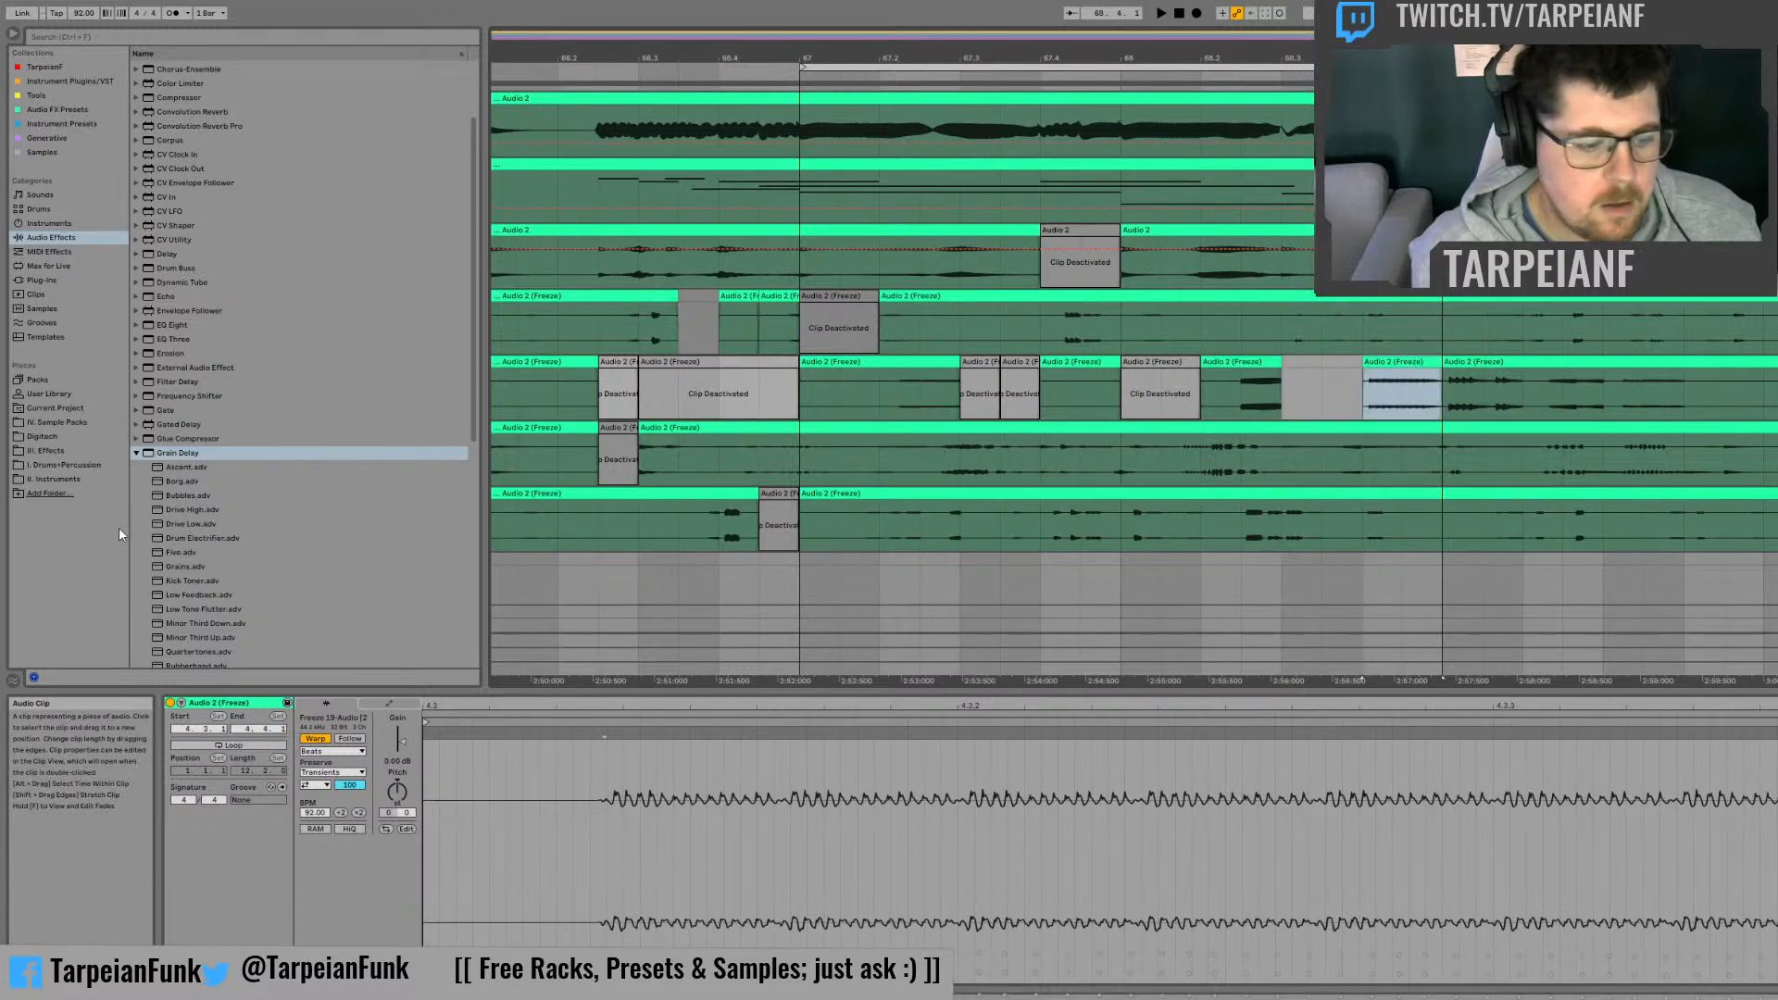
Step: Find Utility among the audio effects and add it to the second frozen track
{"action": "left_click", "coordinate": [136, 453]}
{"action": "scroll", "coordinate": [155, 526], "scroll_direction": "down", "scroll_amount": 4}
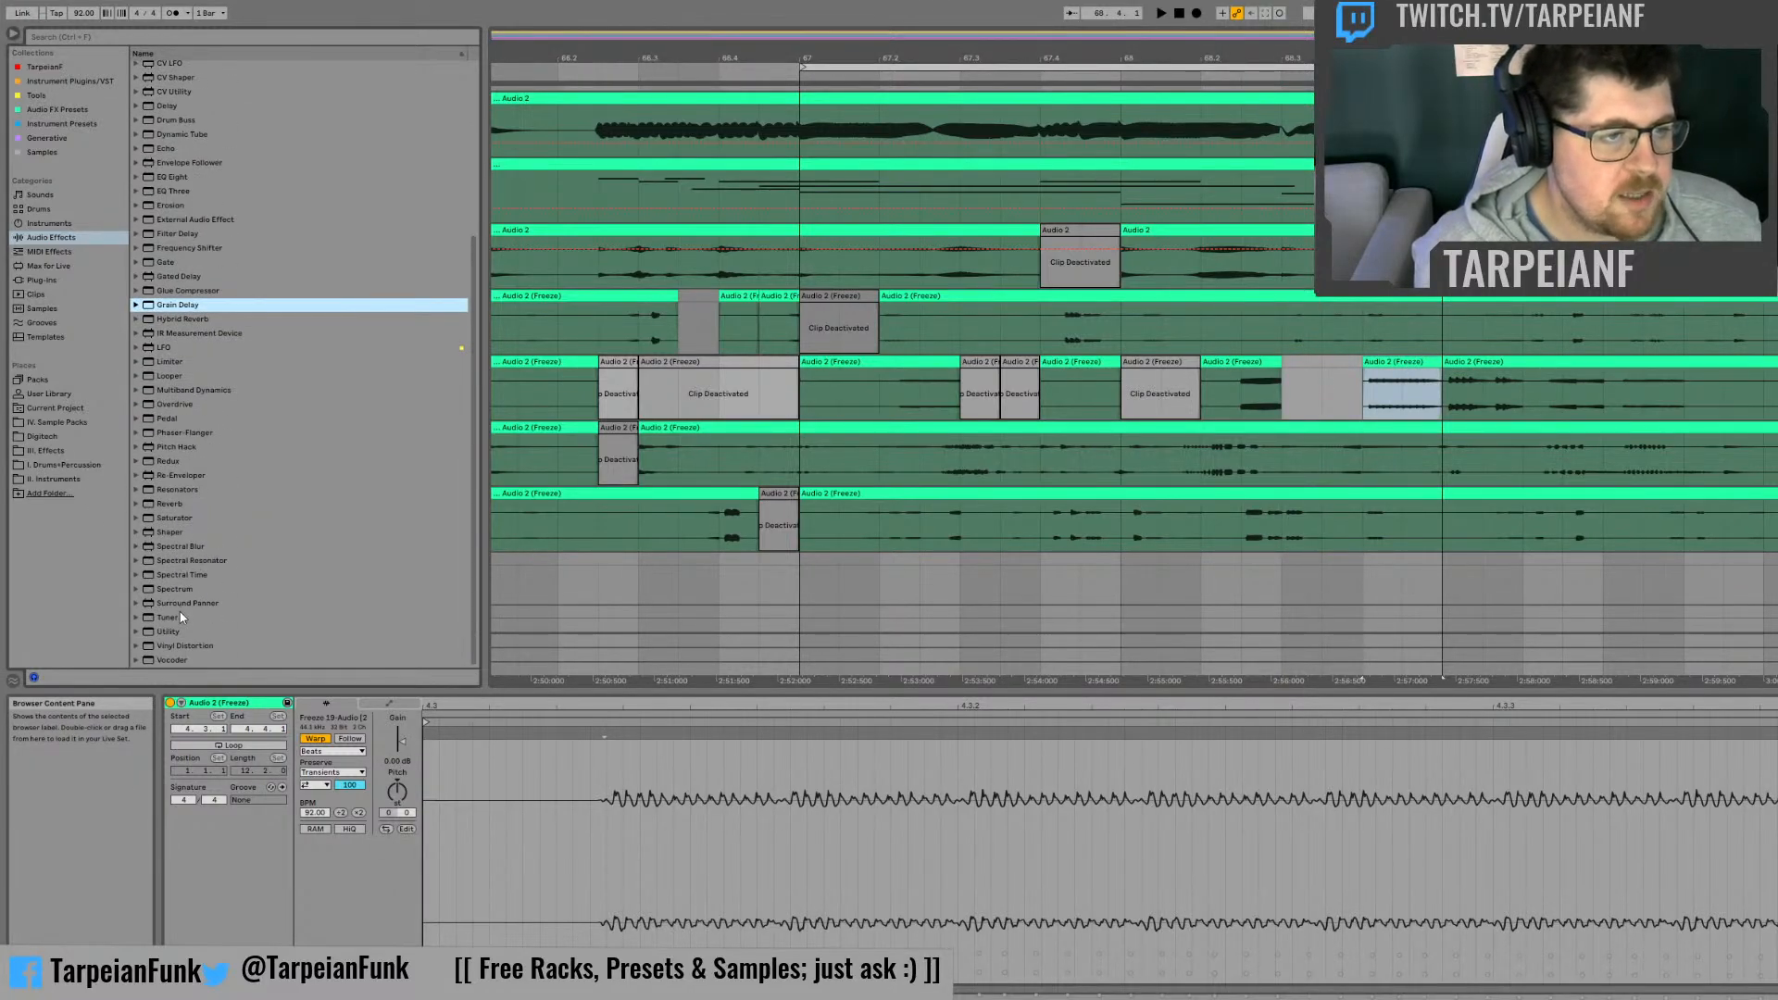
{"action": "left_click", "coordinate": [169, 633]}
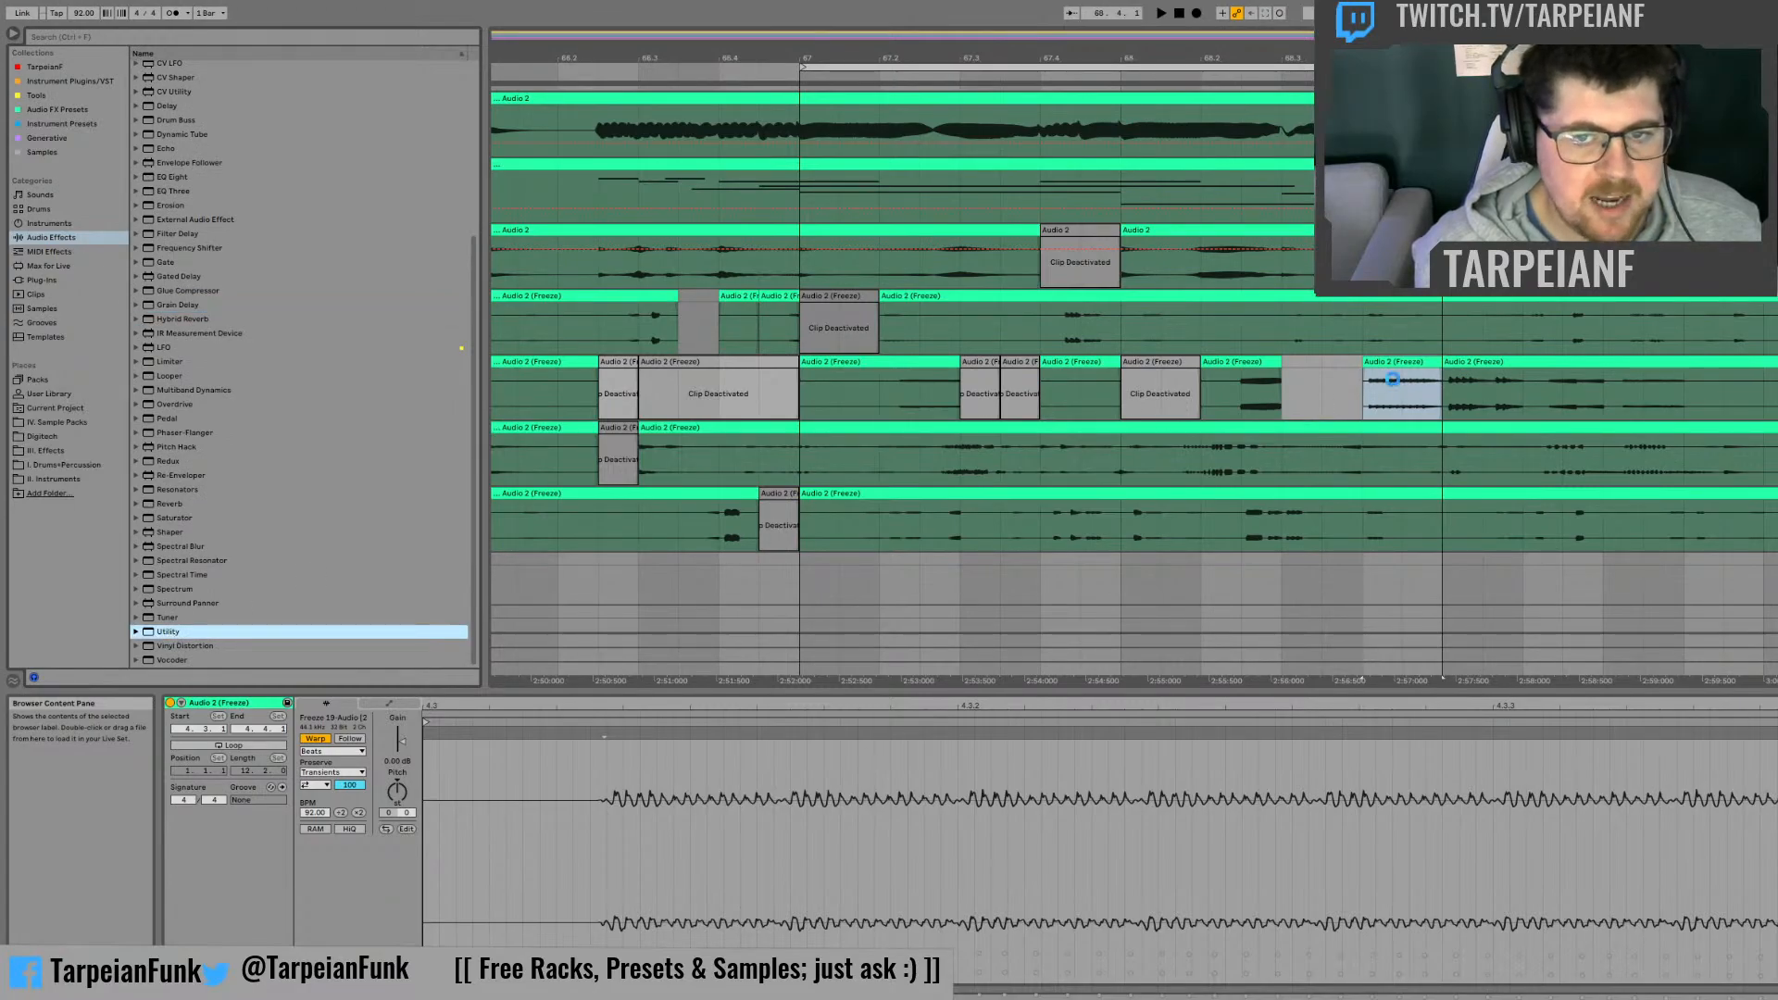
{"action": "left_click_drag", "start_coordinate": [1392, 380], "coordinate": [1392, 379]}
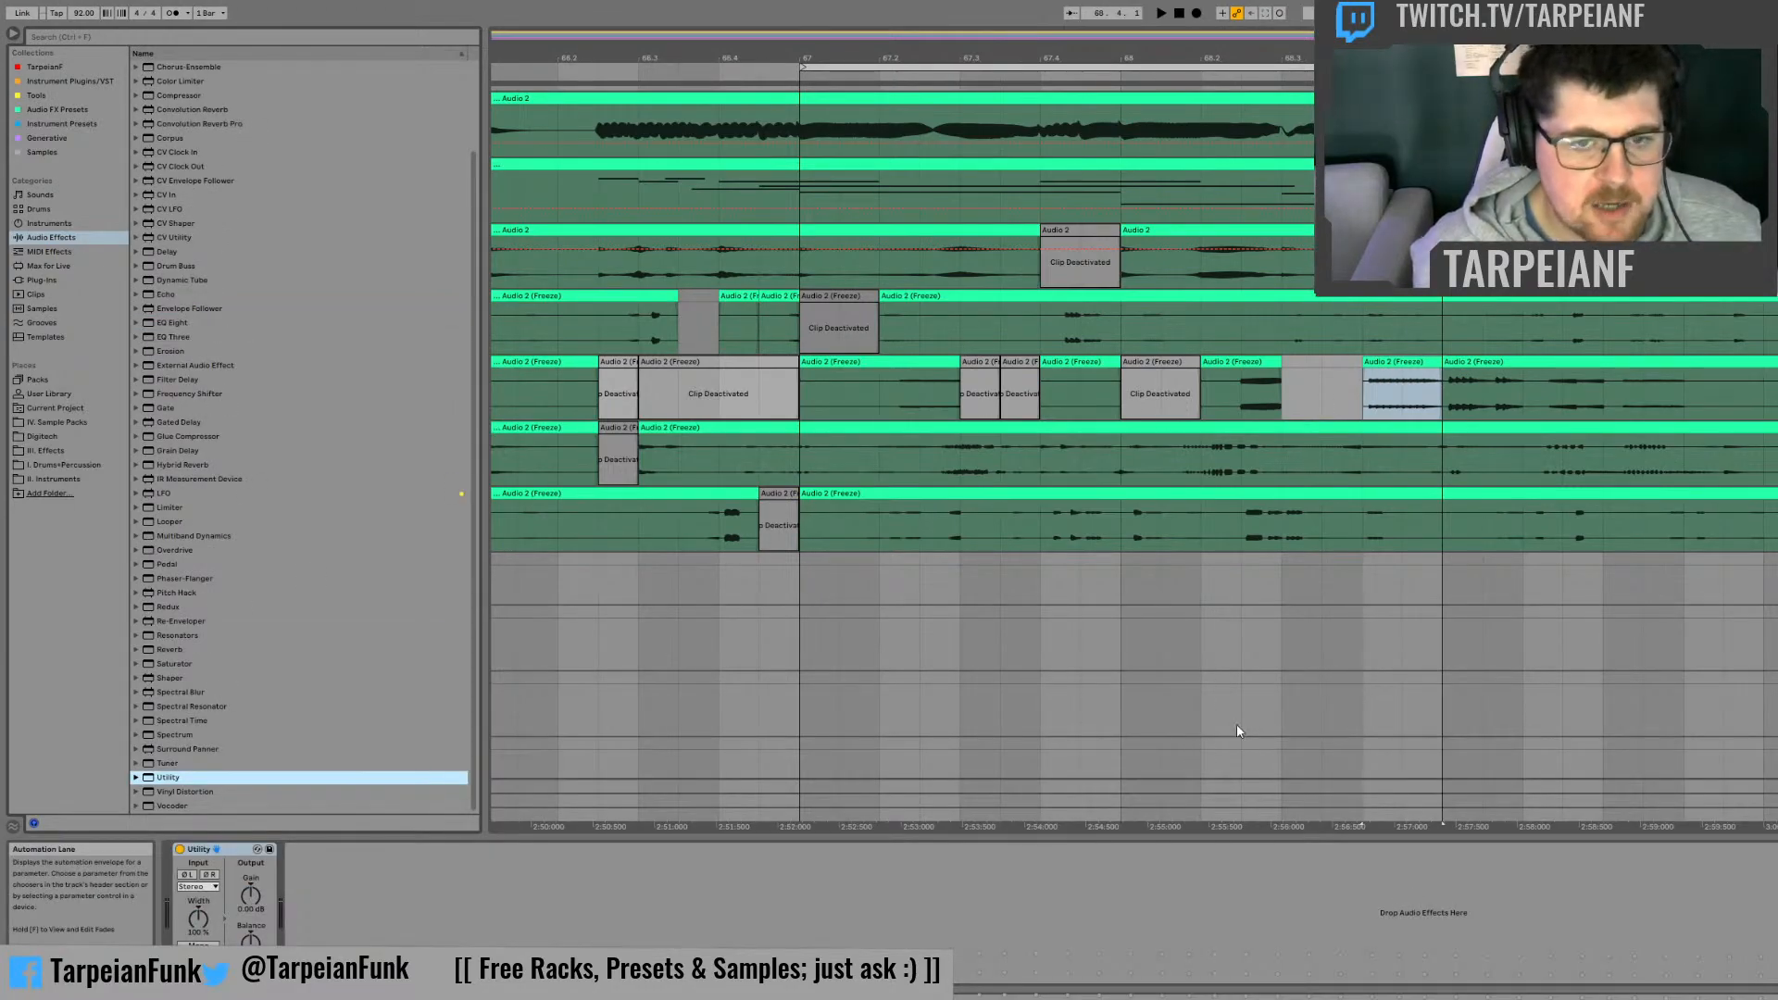
Step: Delete the Utility from the device chain and add a fresh Utility in its place
{"action": "left_click", "coordinate": [237, 849]}
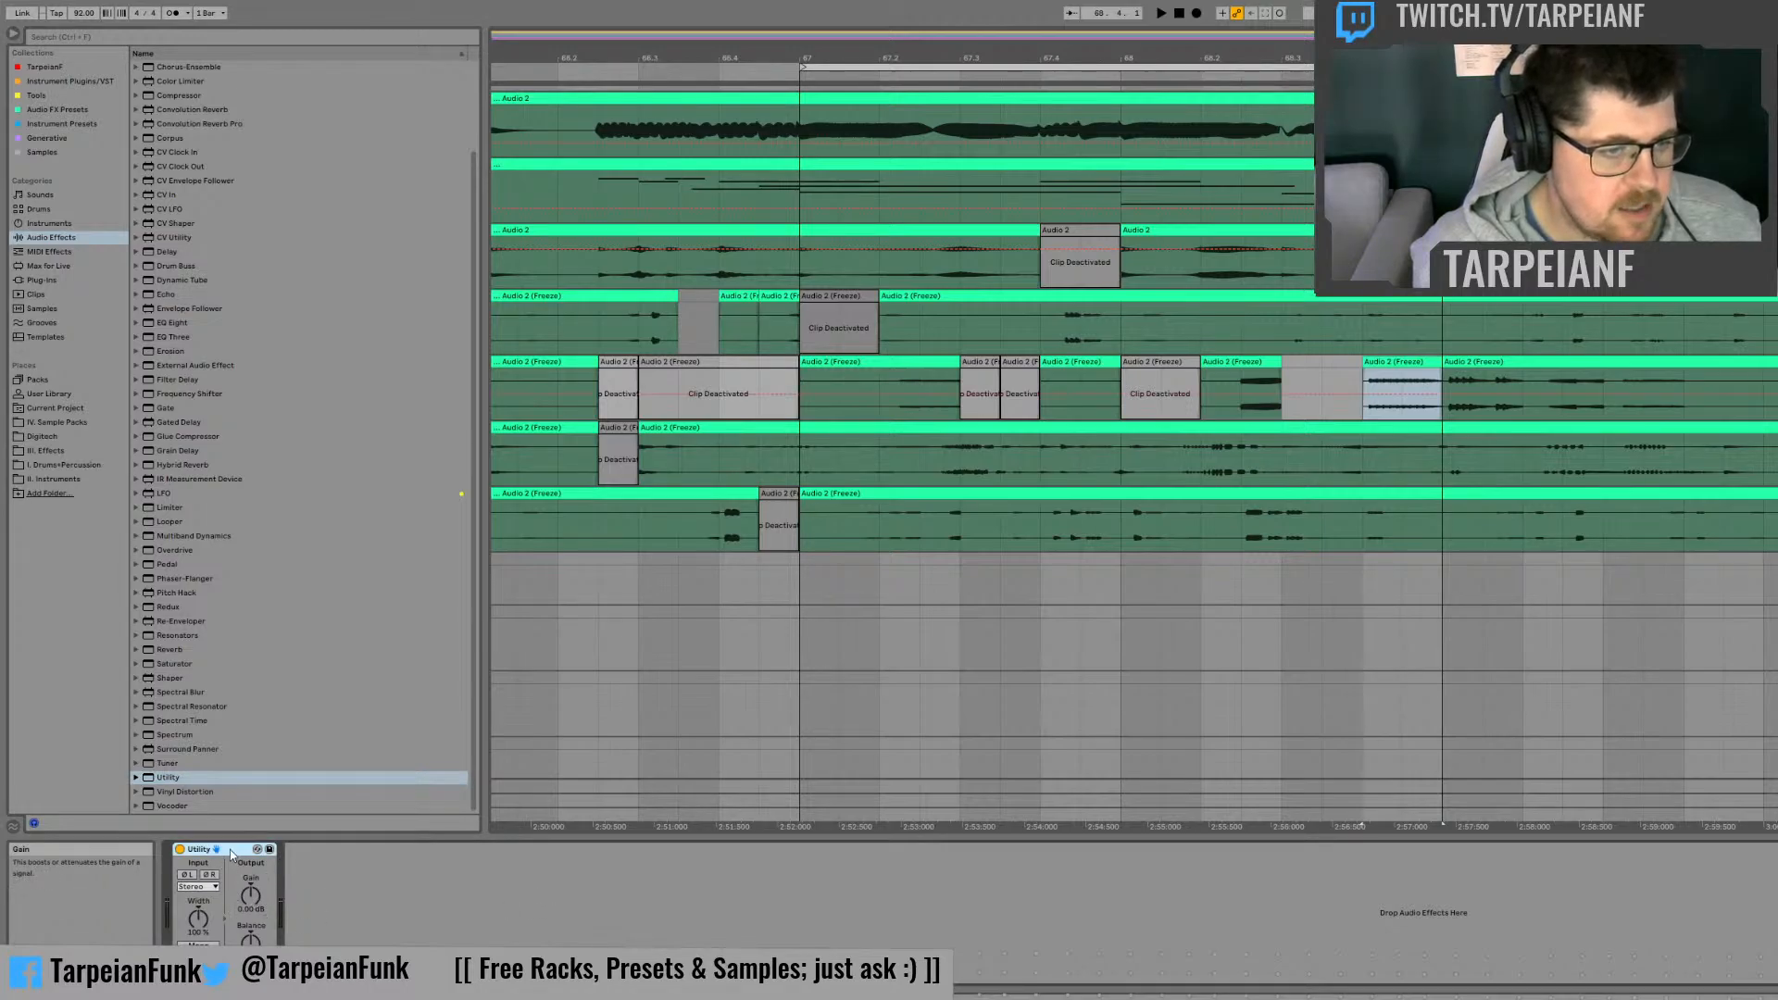
{"action": "key", "text": "Delete"}
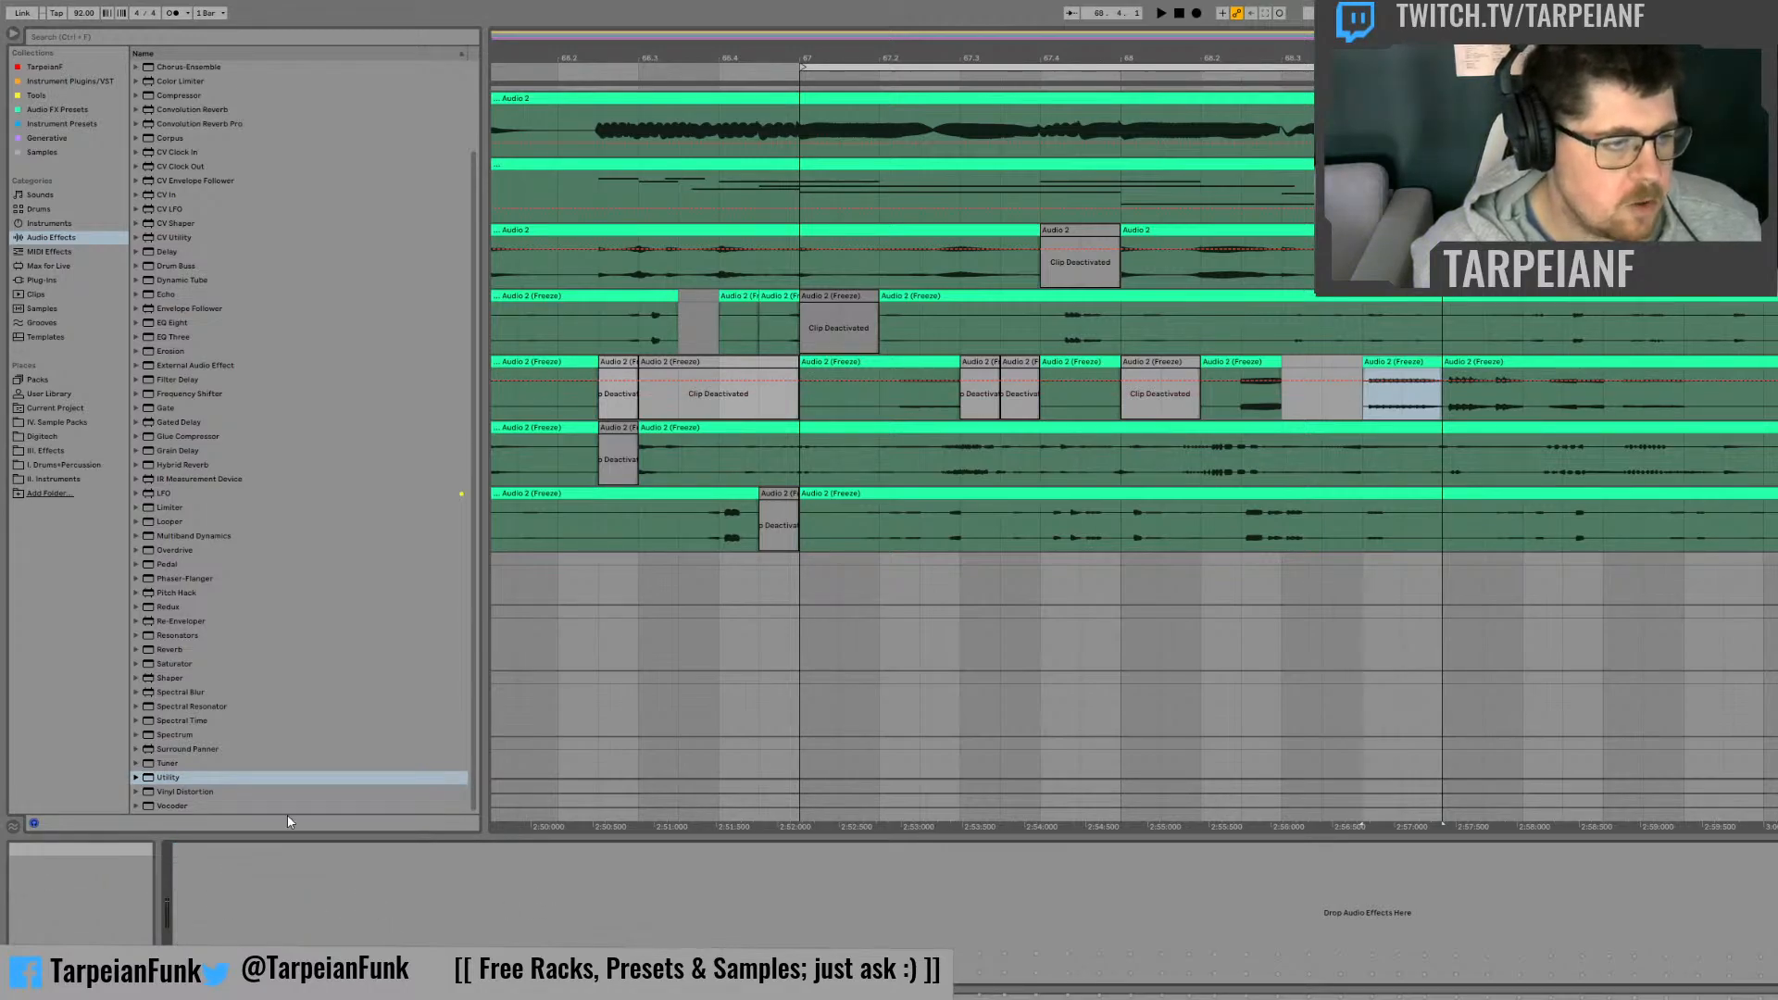
{"action": "left_click_drag", "start_coordinate": [182, 777], "coordinate": [246, 850]}
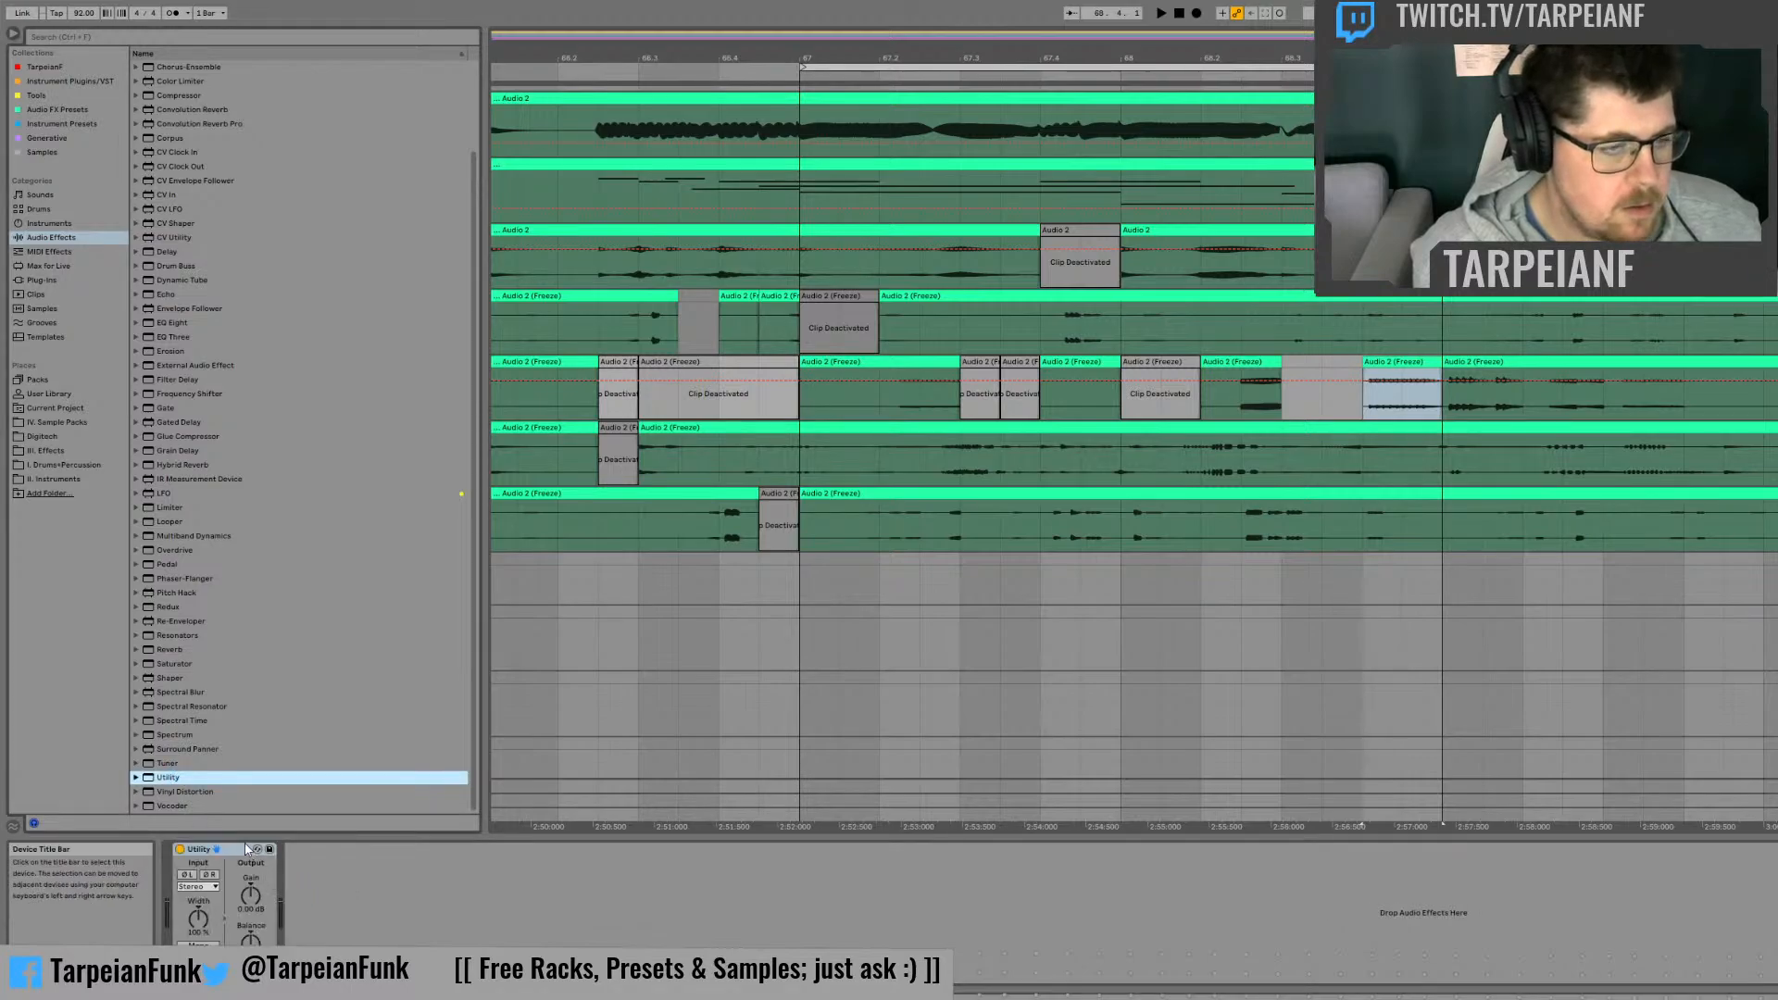
Step: Group the Utility into an Audio Effect Rack and map its Gain to the first macro
{"action": "left_click", "coordinate": [247, 848]}
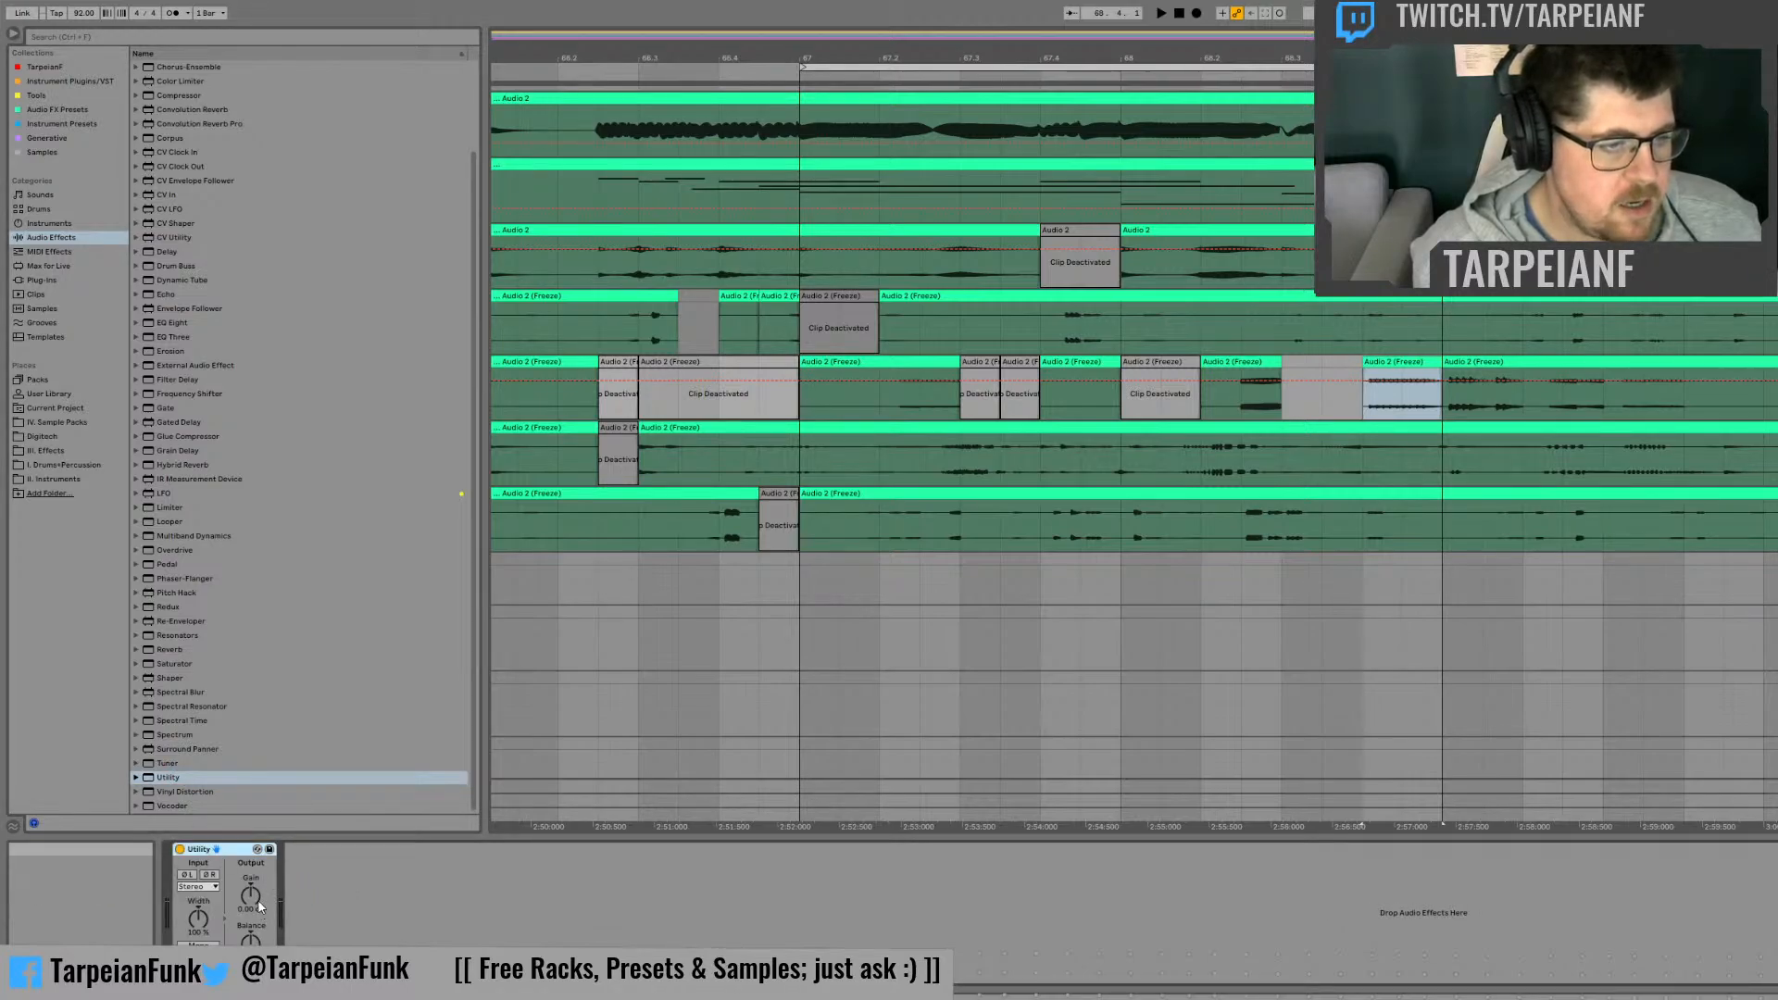
{"action": "key", "text": "ctrl+g"}
{"action": "left_click", "coordinate": [135, 779]}
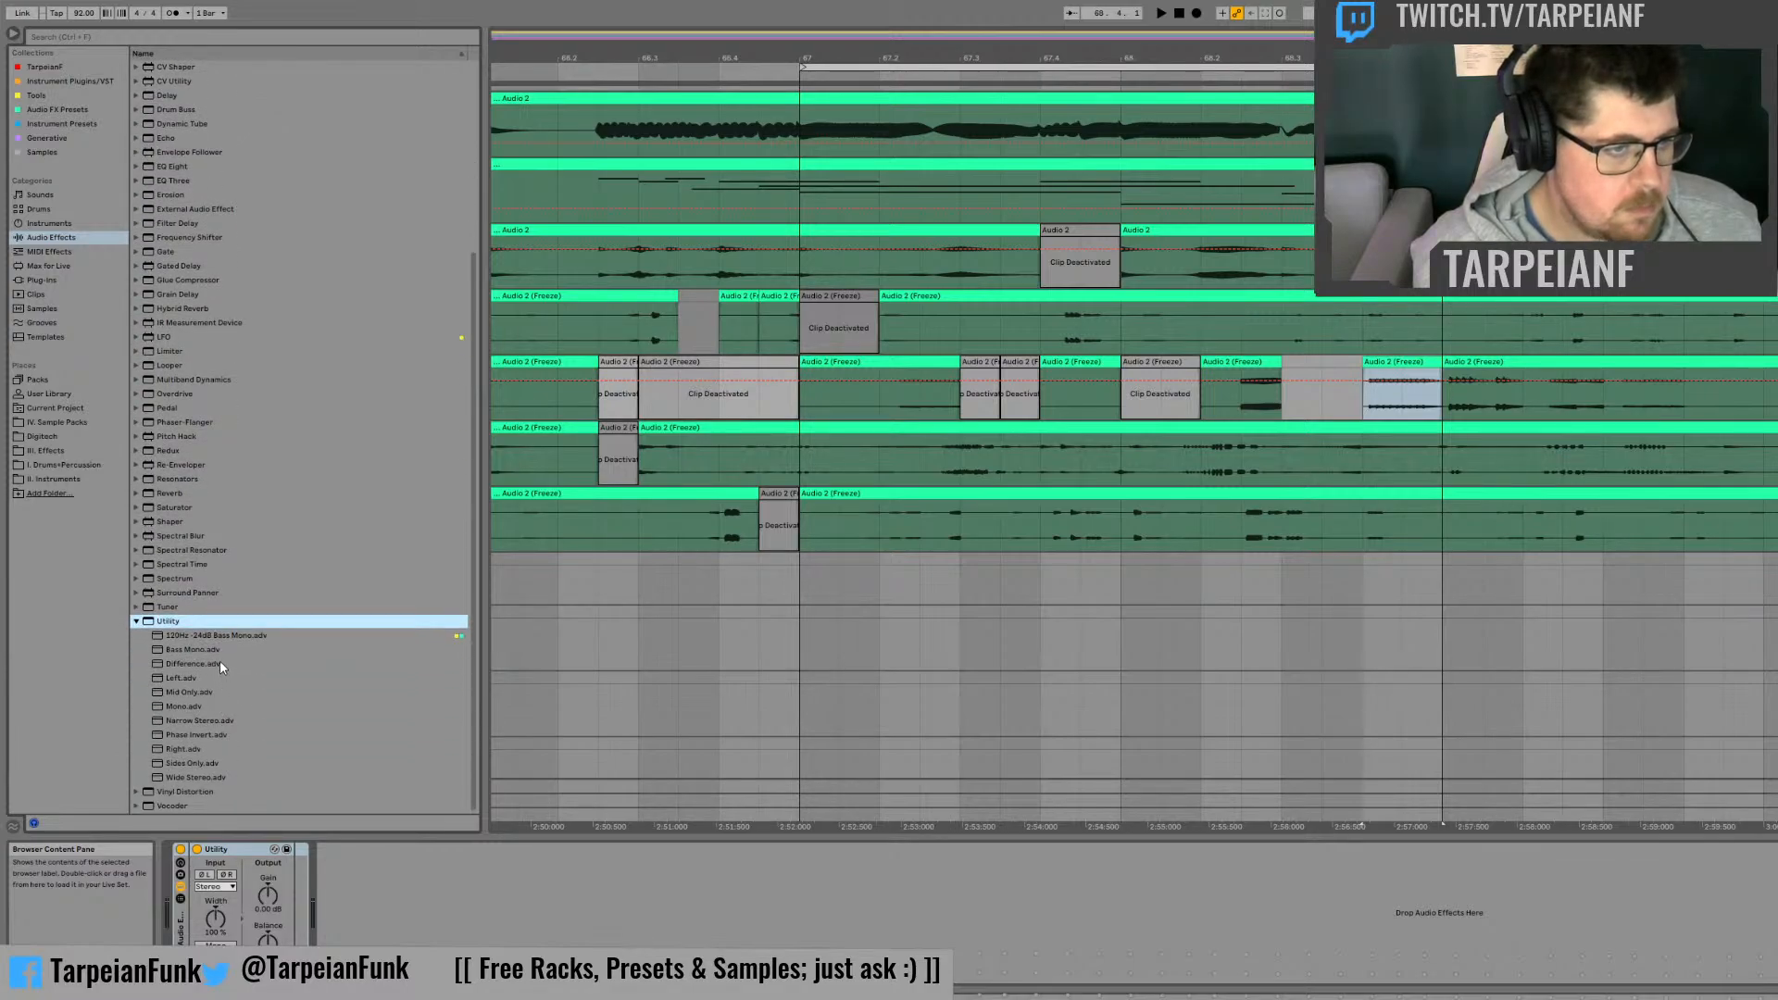
{"action": "left_click", "coordinate": [263, 899]}
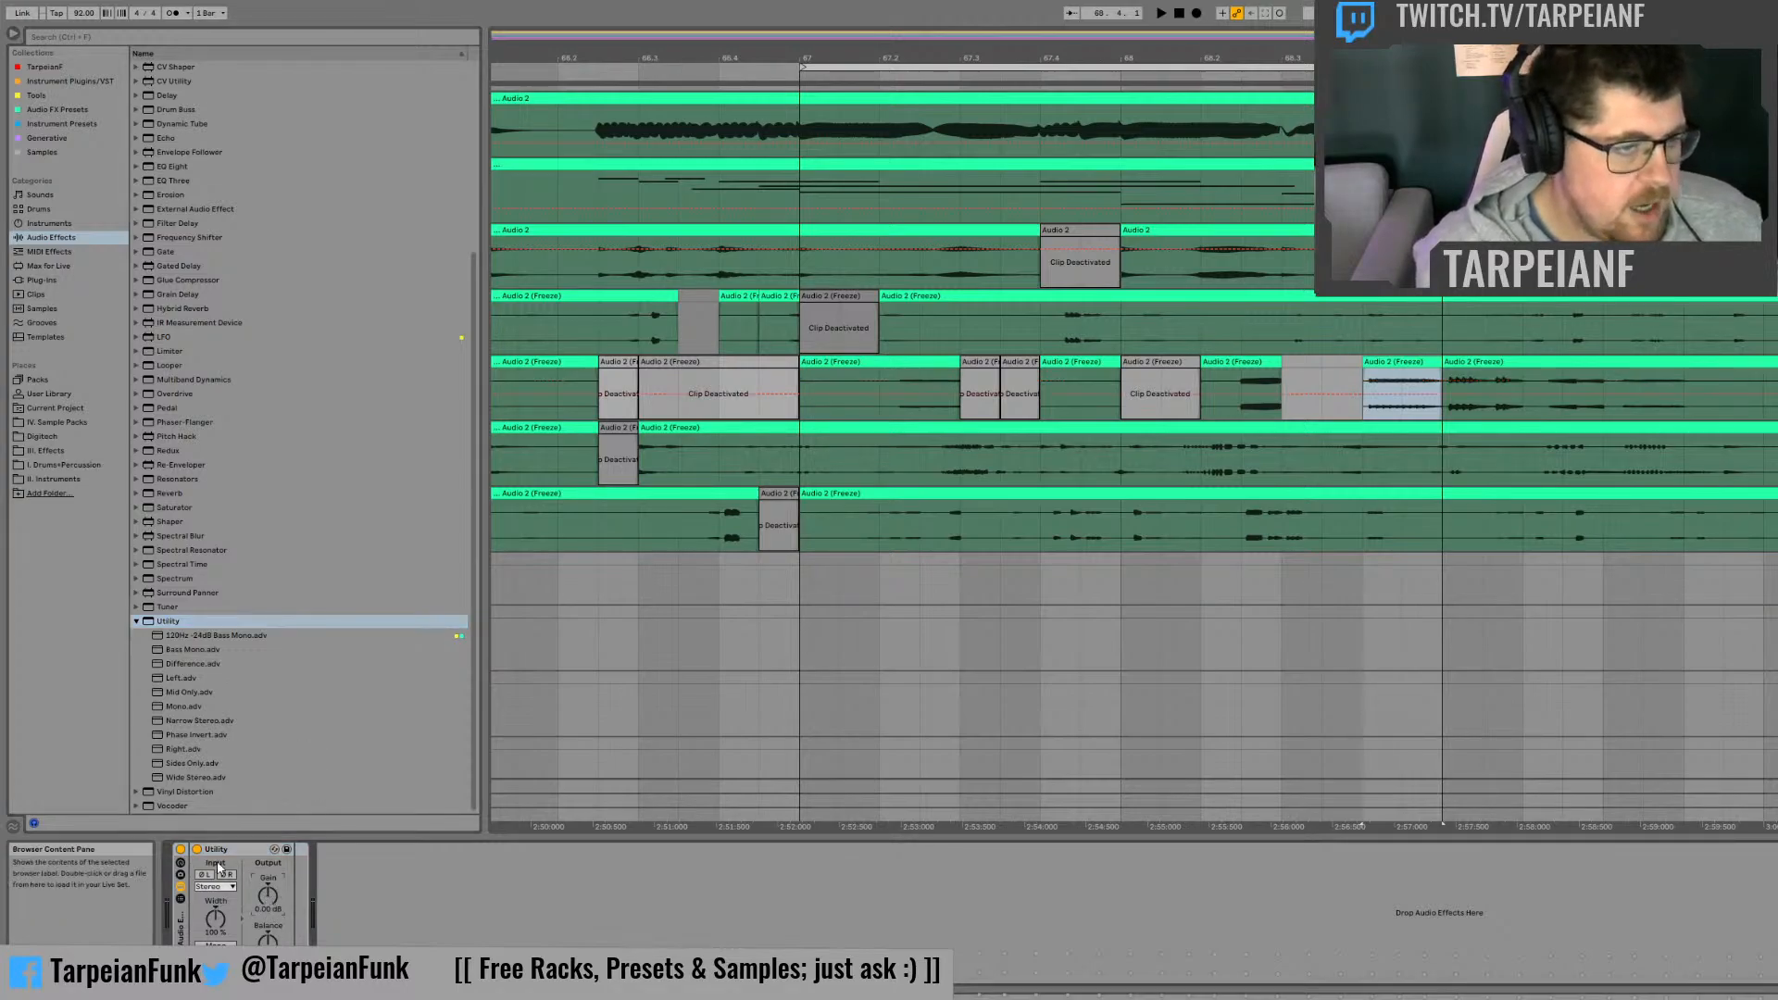
{"action": "left_click", "coordinate": [302, 719]}
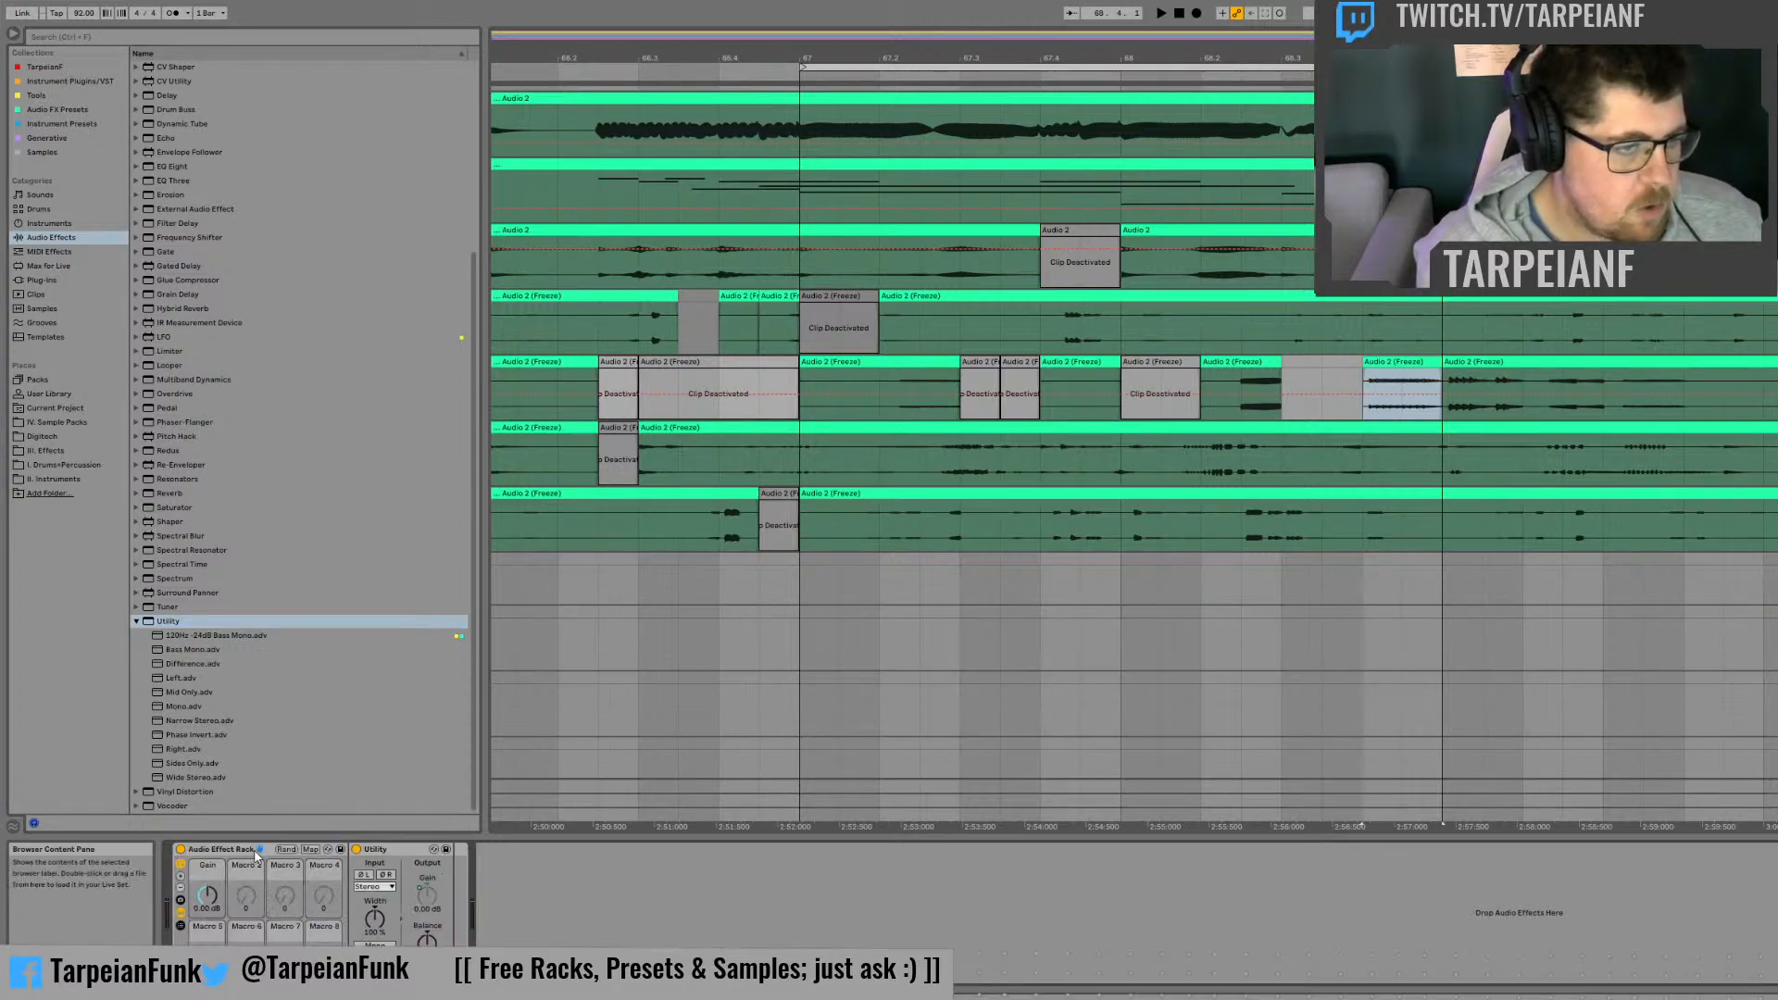
Step: Limit the Gain macro mapping to a maximum of 0 dB and set the macro to 0.00 dB
{"action": "left_click", "coordinate": [310, 849]}
{"action": "left_click", "coordinate": [313, 67]}
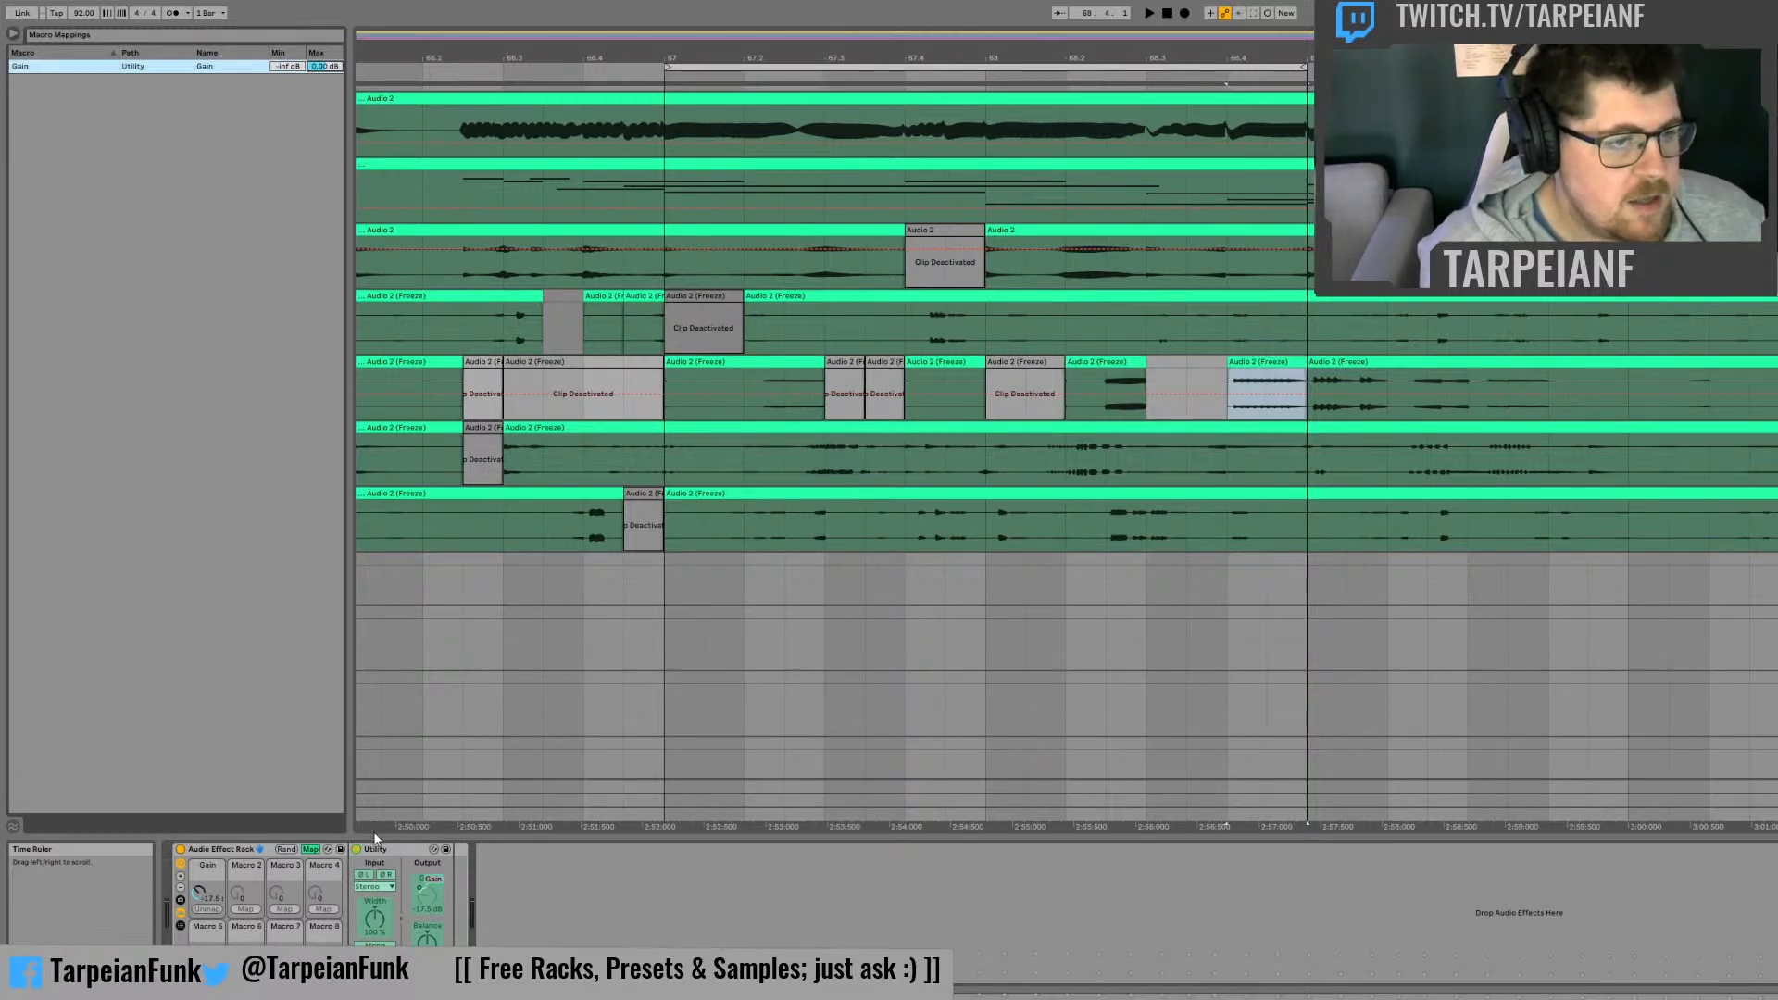
{"action": "left_click", "coordinate": [315, 849]}
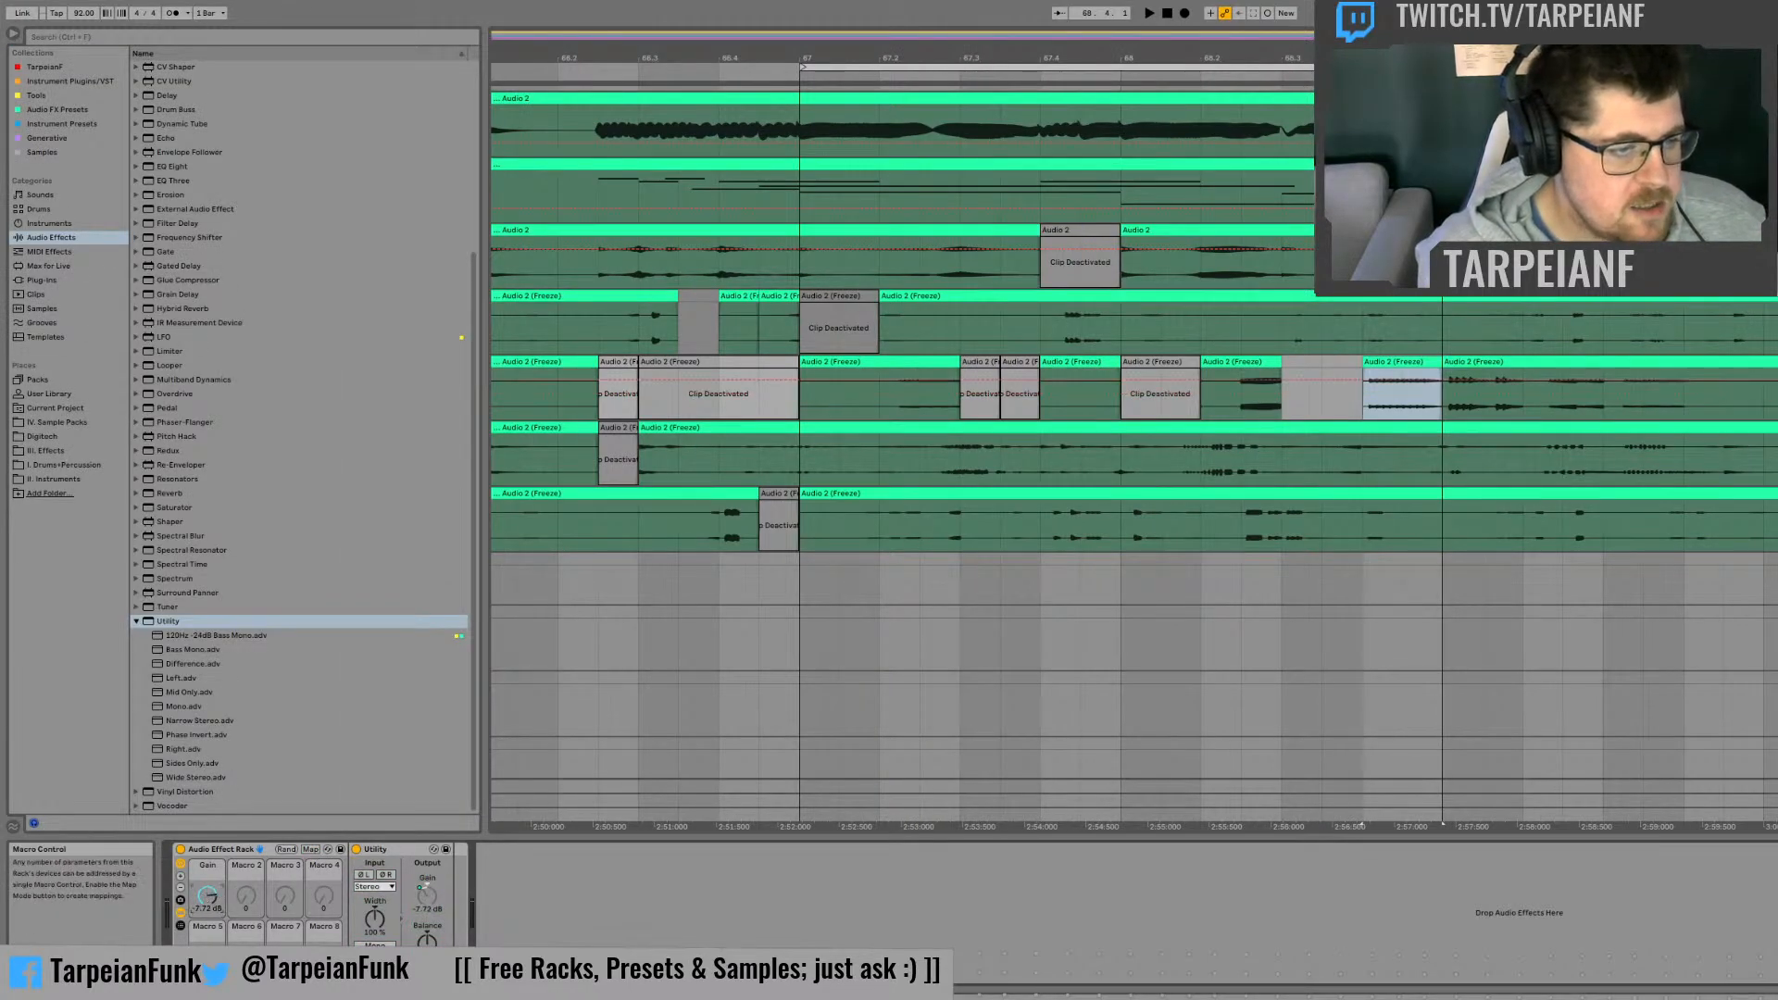
{"action": "left_click_drag", "start_coordinate": [207, 895], "coordinate": [207, 862]}
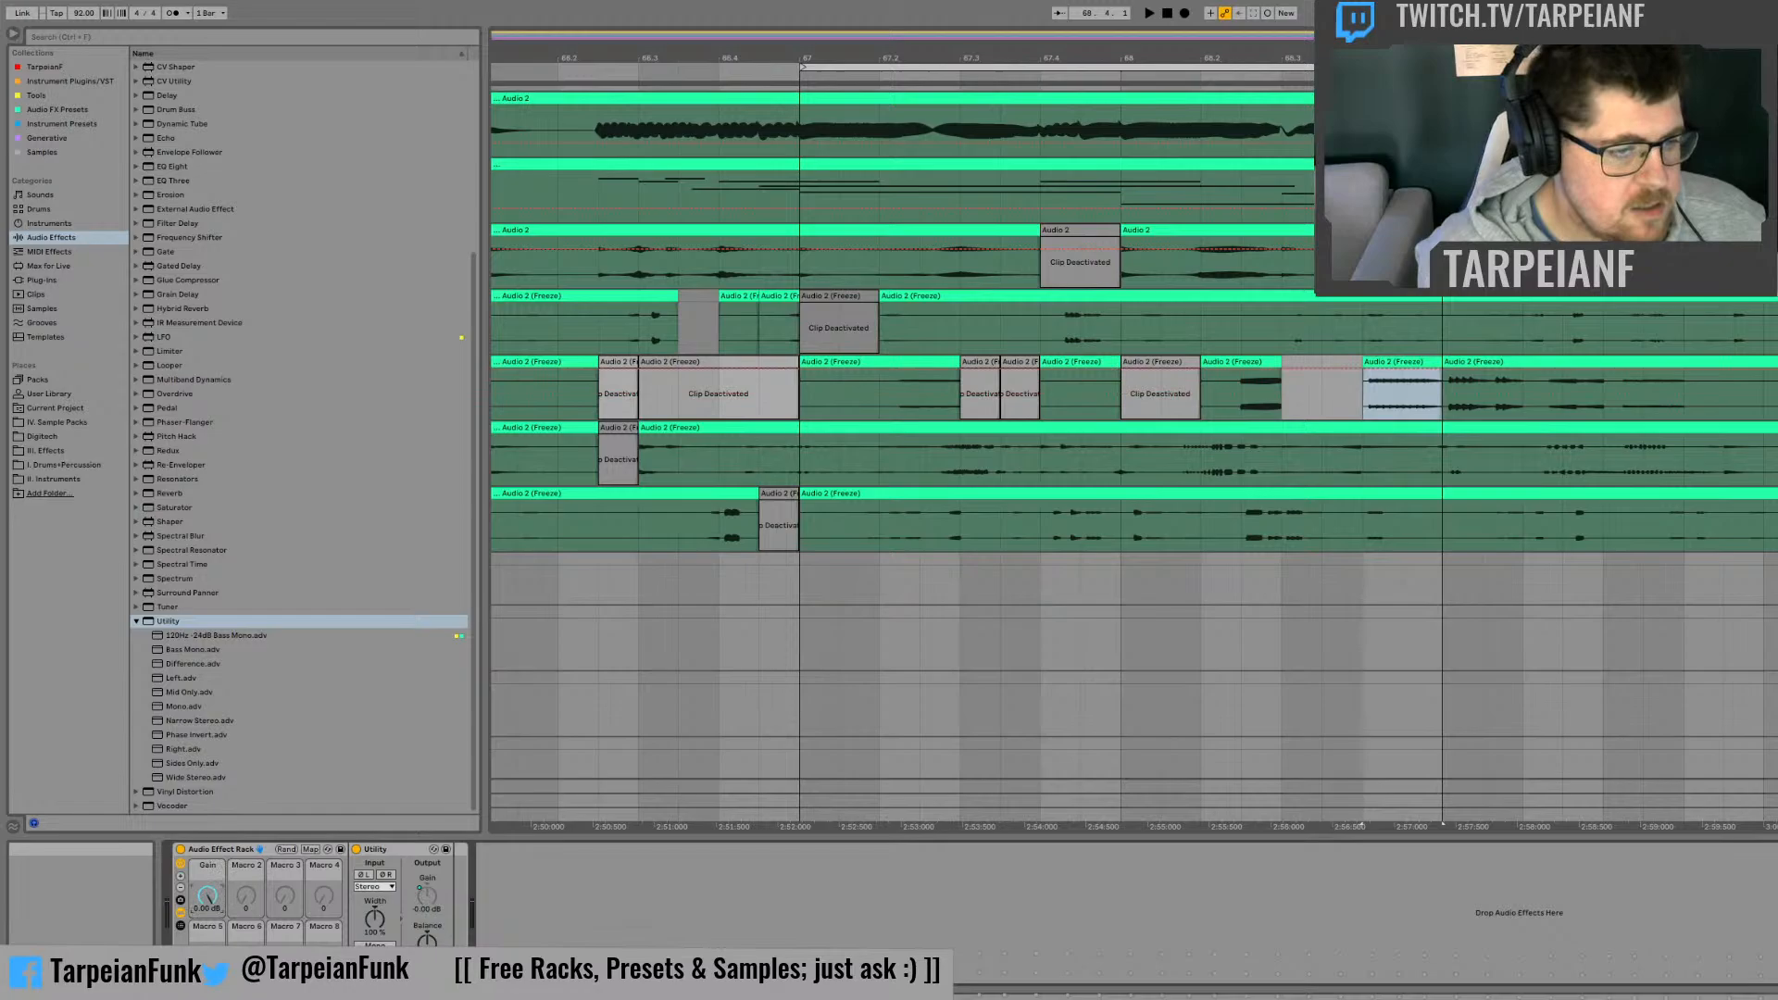
Step: Map the Utility's Balance to the second macro and compact the rack so it shows only the Gain and Balance macros
{"action": "left_click", "coordinate": [485, 776]}
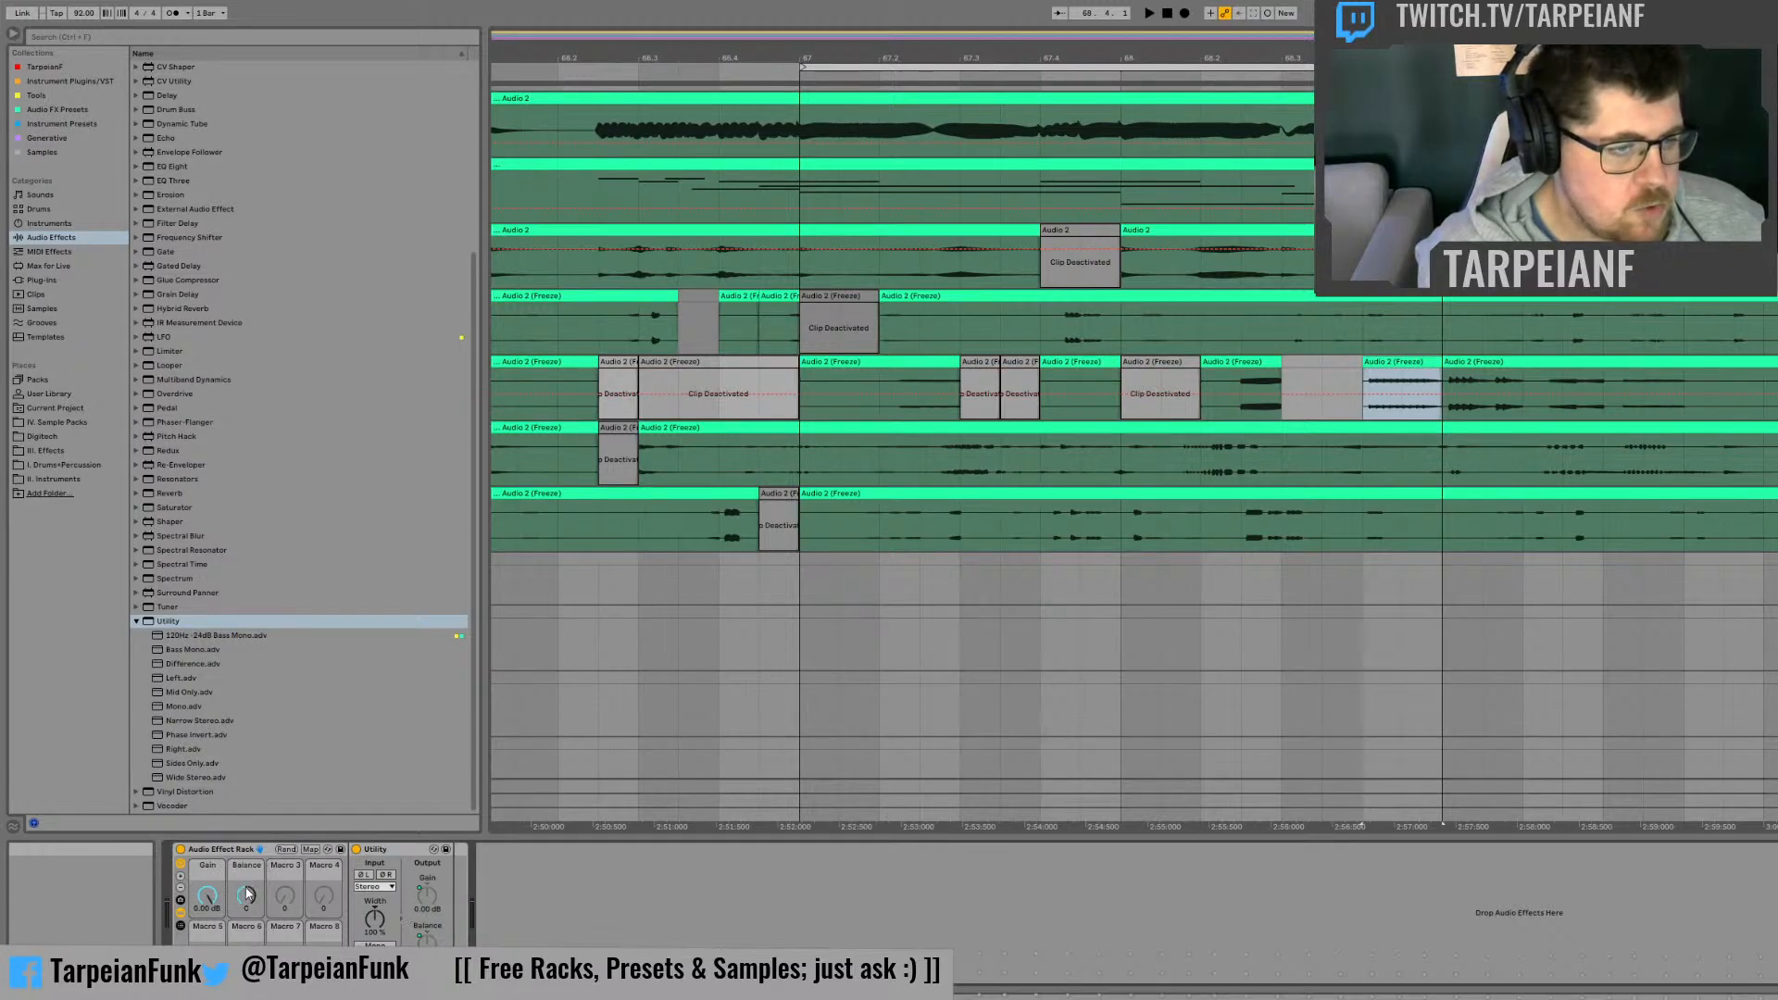
{"action": "left_click", "coordinate": [181, 888]}
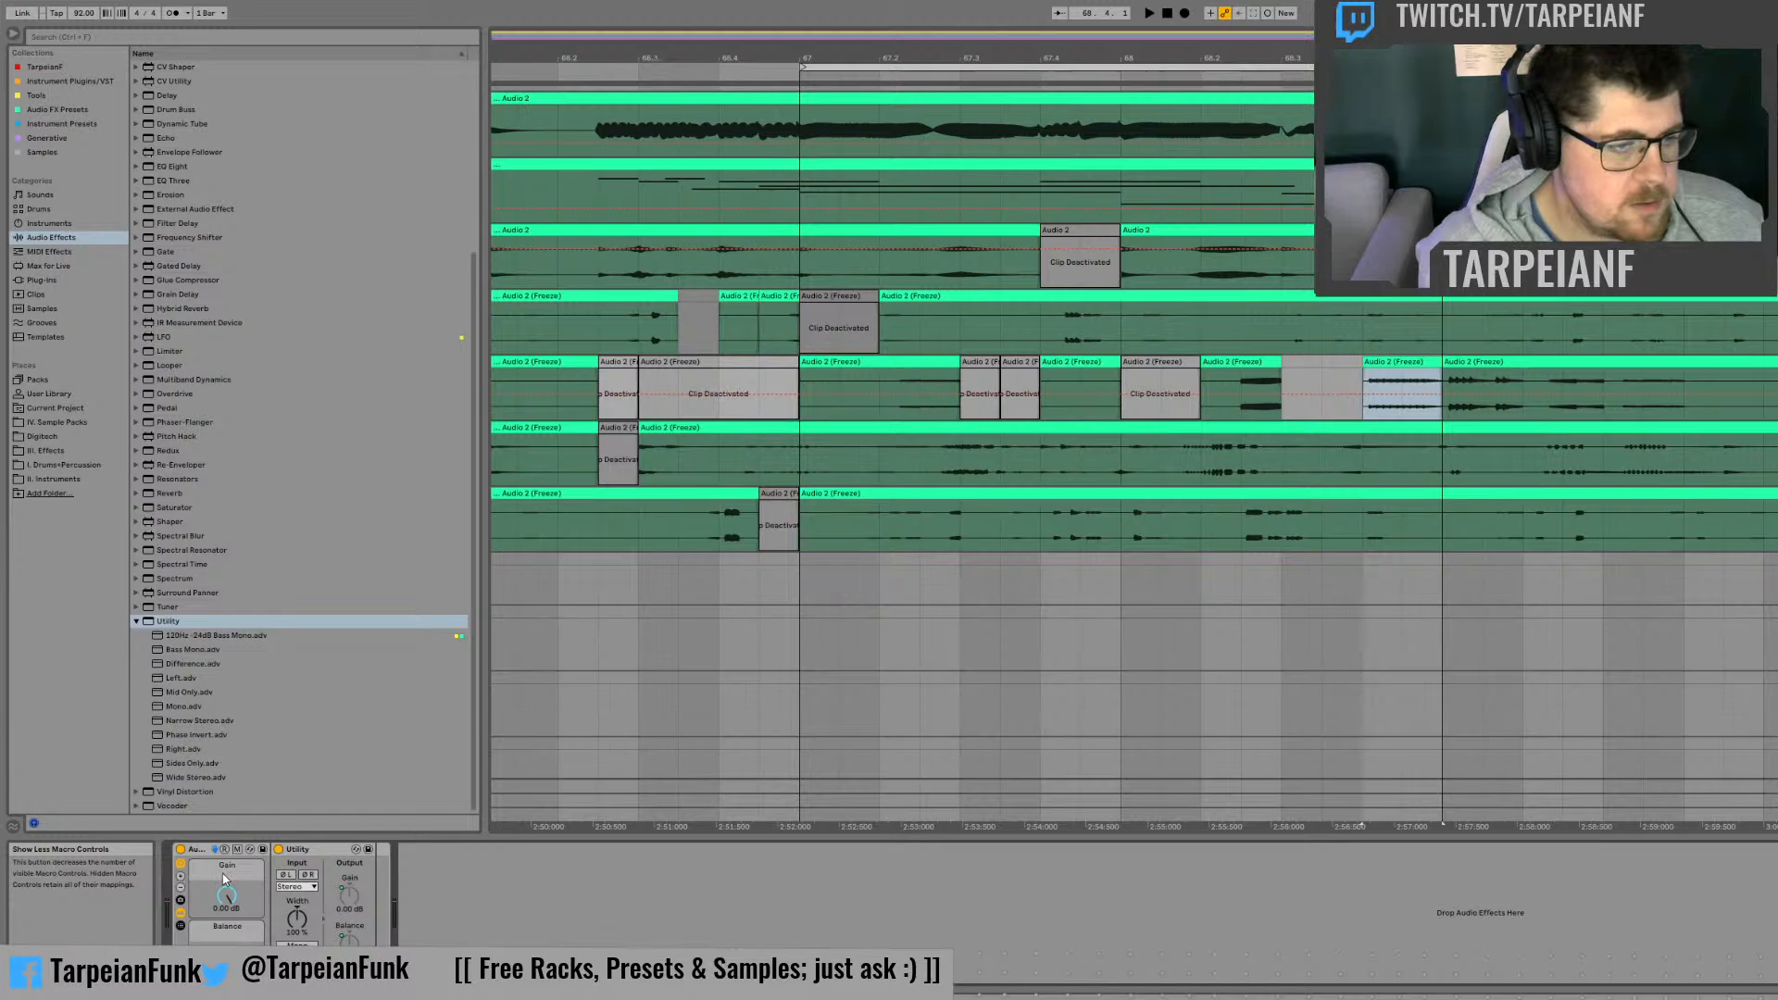
{"action": "left_click", "coordinate": [181, 913]}
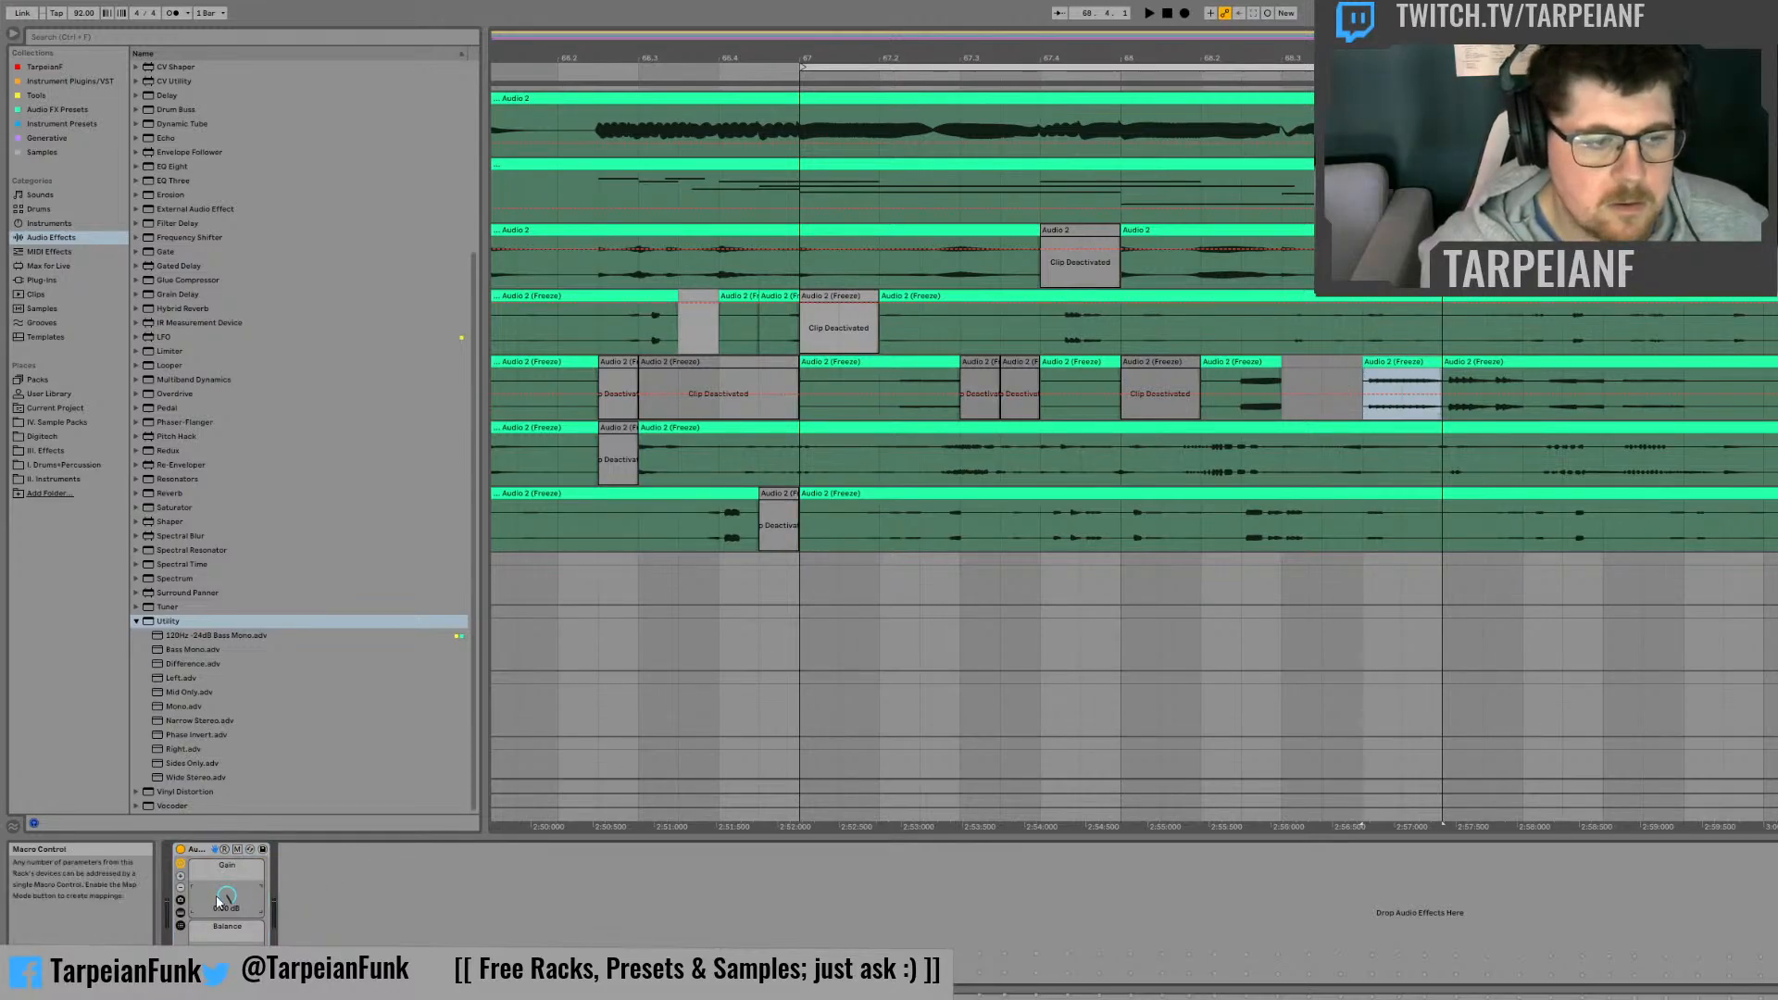
Step: Draw a rising Gain automation ramp across the slice at beat 68.4 on the second frozen track and play it back
{"action": "left_click", "coordinate": [1283, 387]}
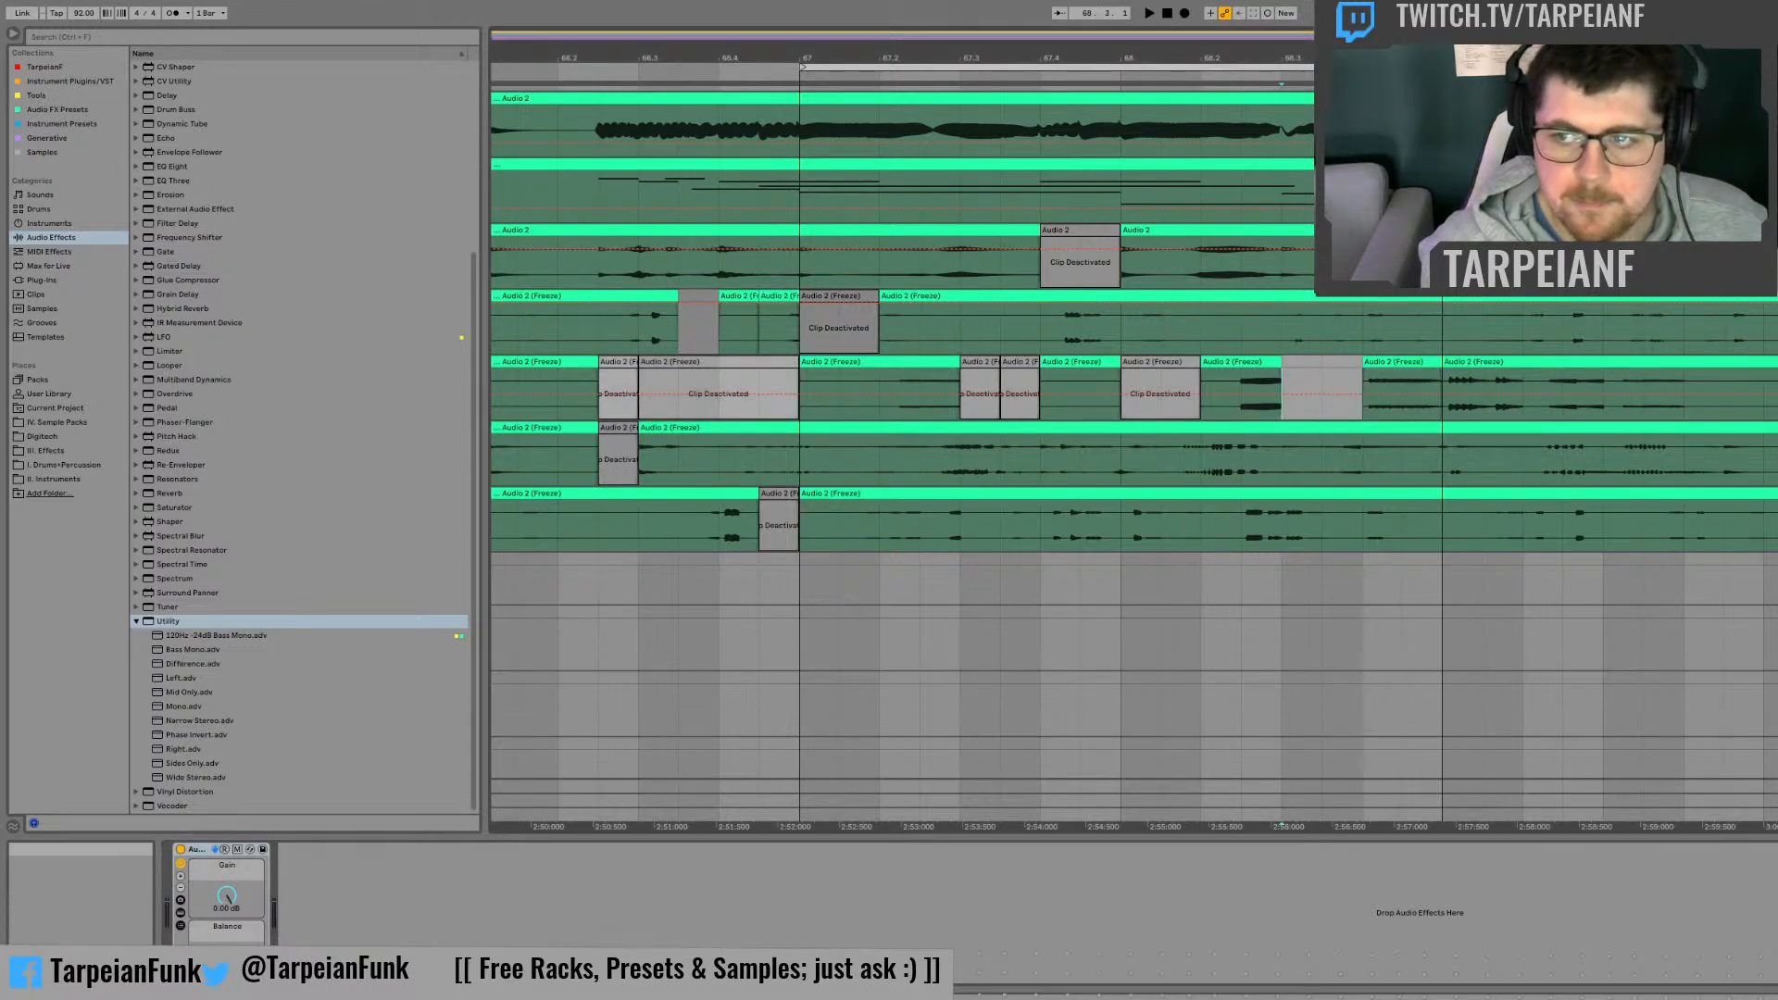
{"action": "left_click", "coordinate": [1371, 391]}
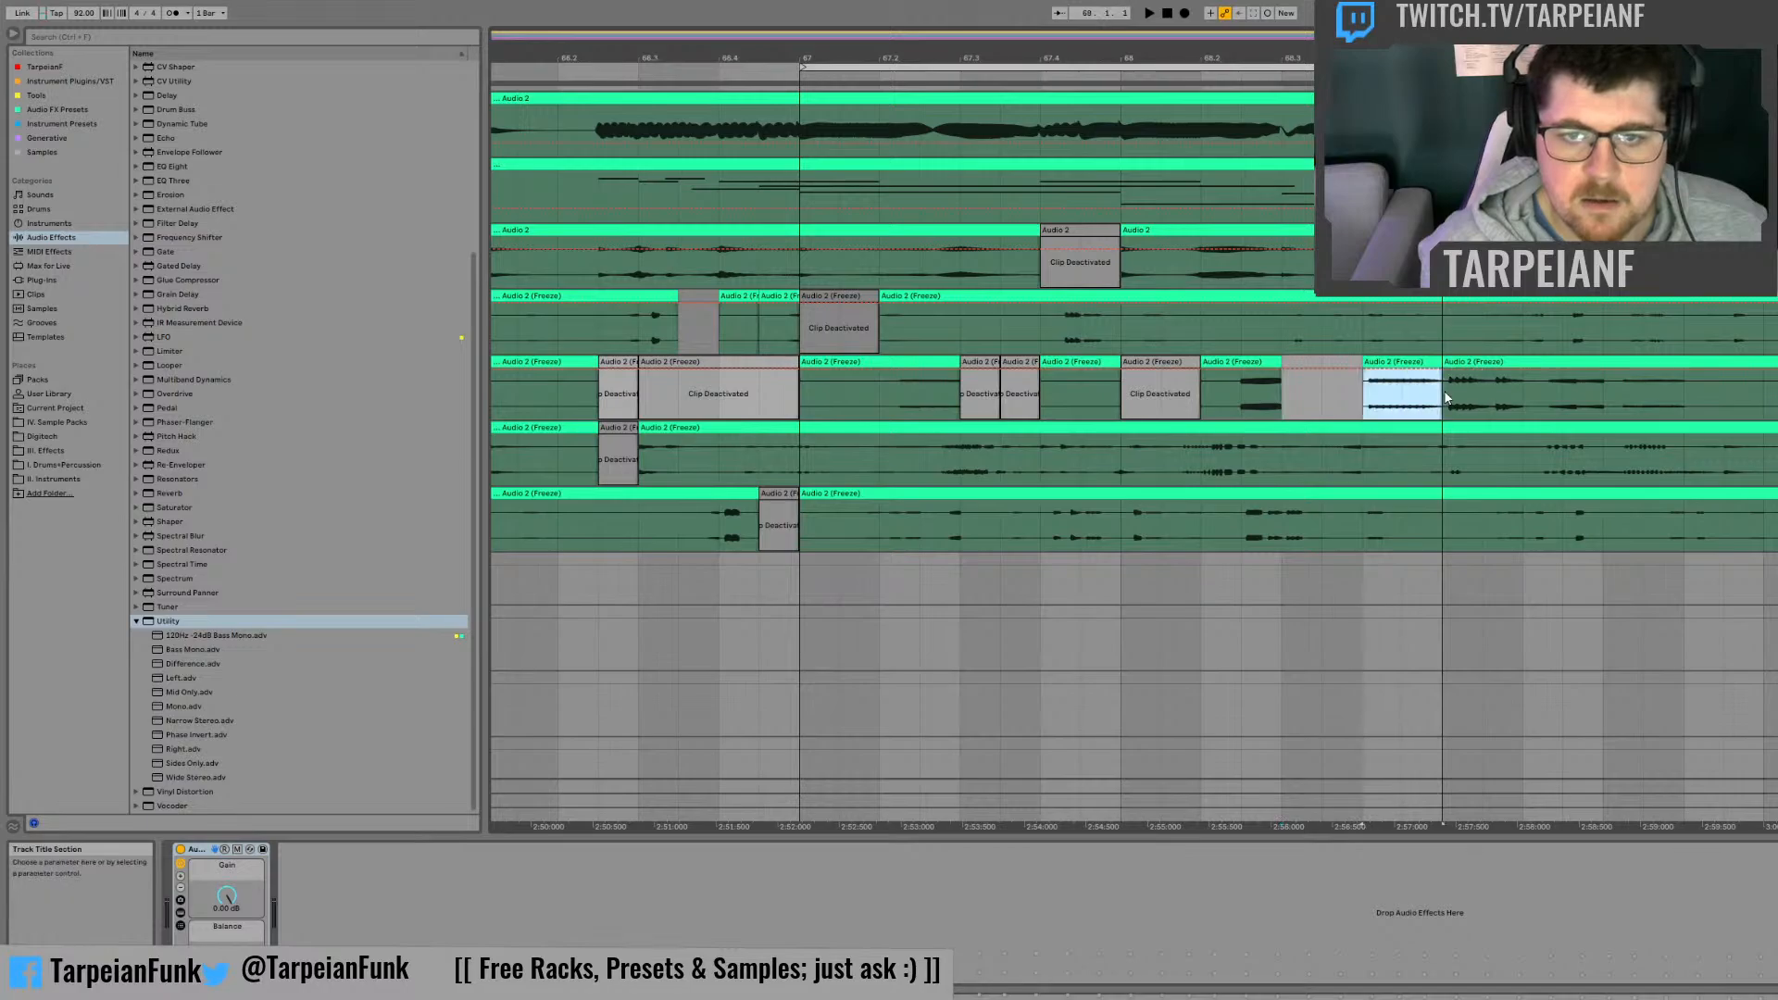
{"action": "left_click", "coordinate": [1510, 710]}
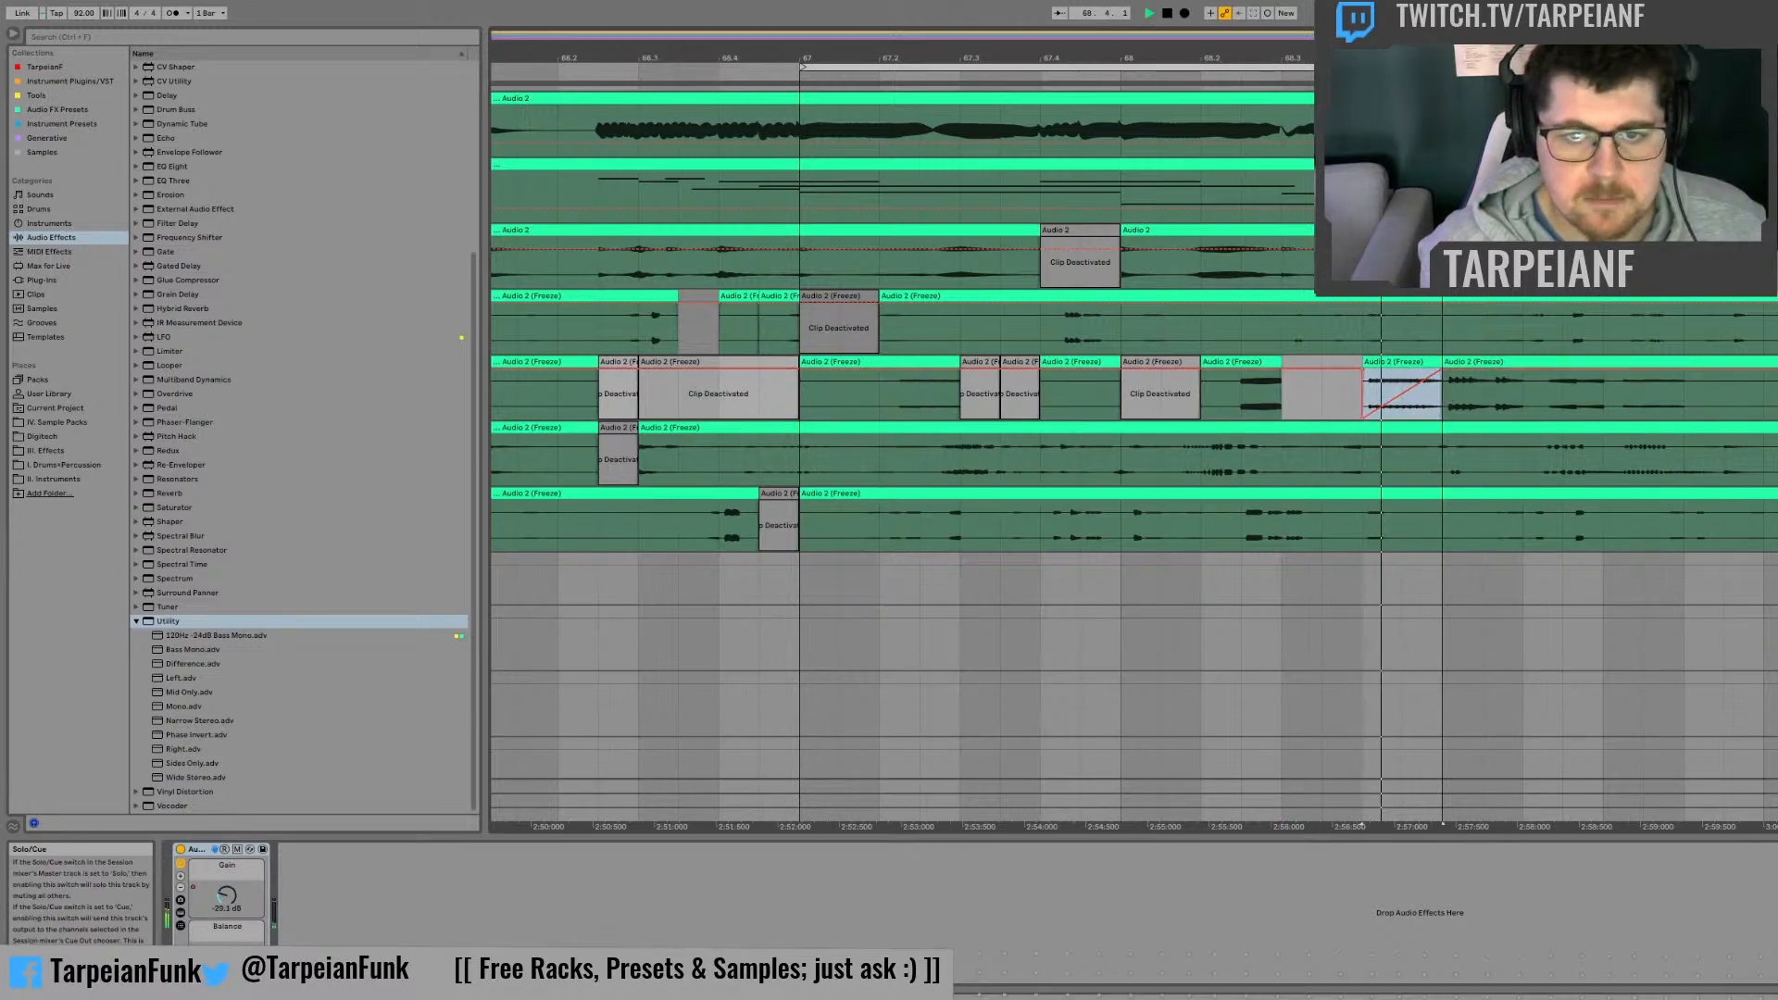
{"action": "key", "text": "space"}
{"action": "key", "text": "space"}
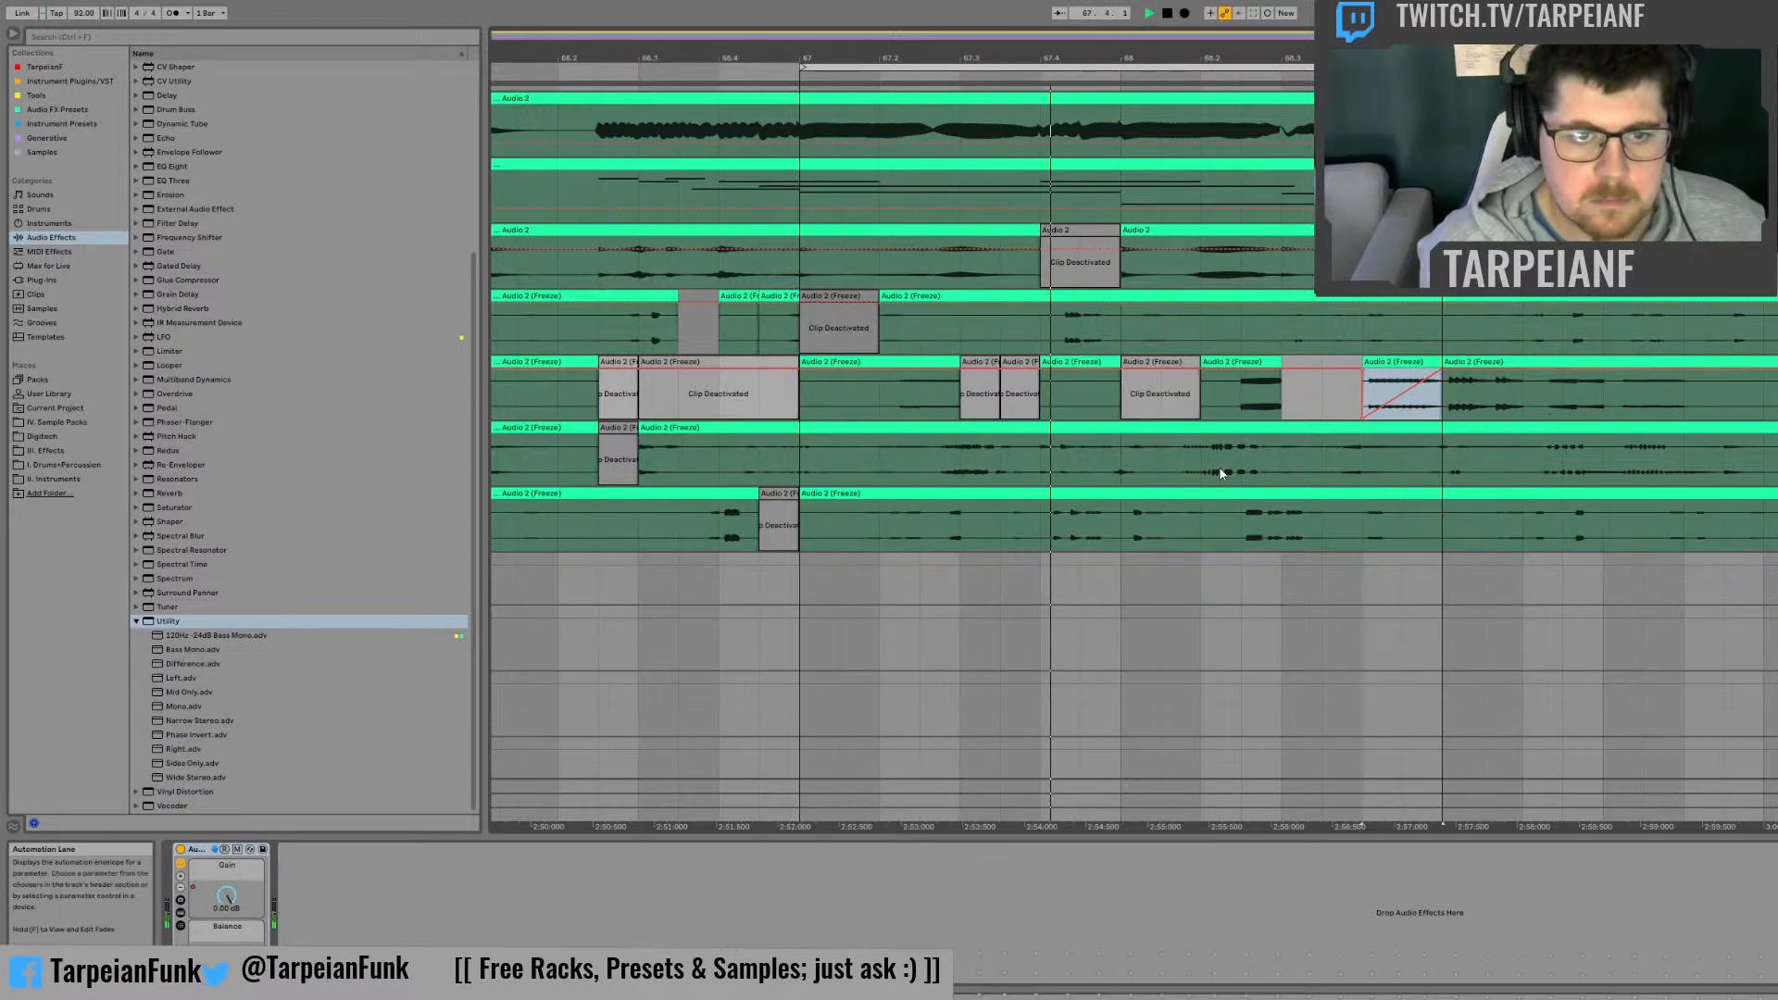
Step: Deactivate the first half of beat 67.3 on the third frozen track
{"action": "left_click_drag", "start_coordinate": [964, 454], "coordinate": [1011, 433]}
{"action": "key", "text": "space"}
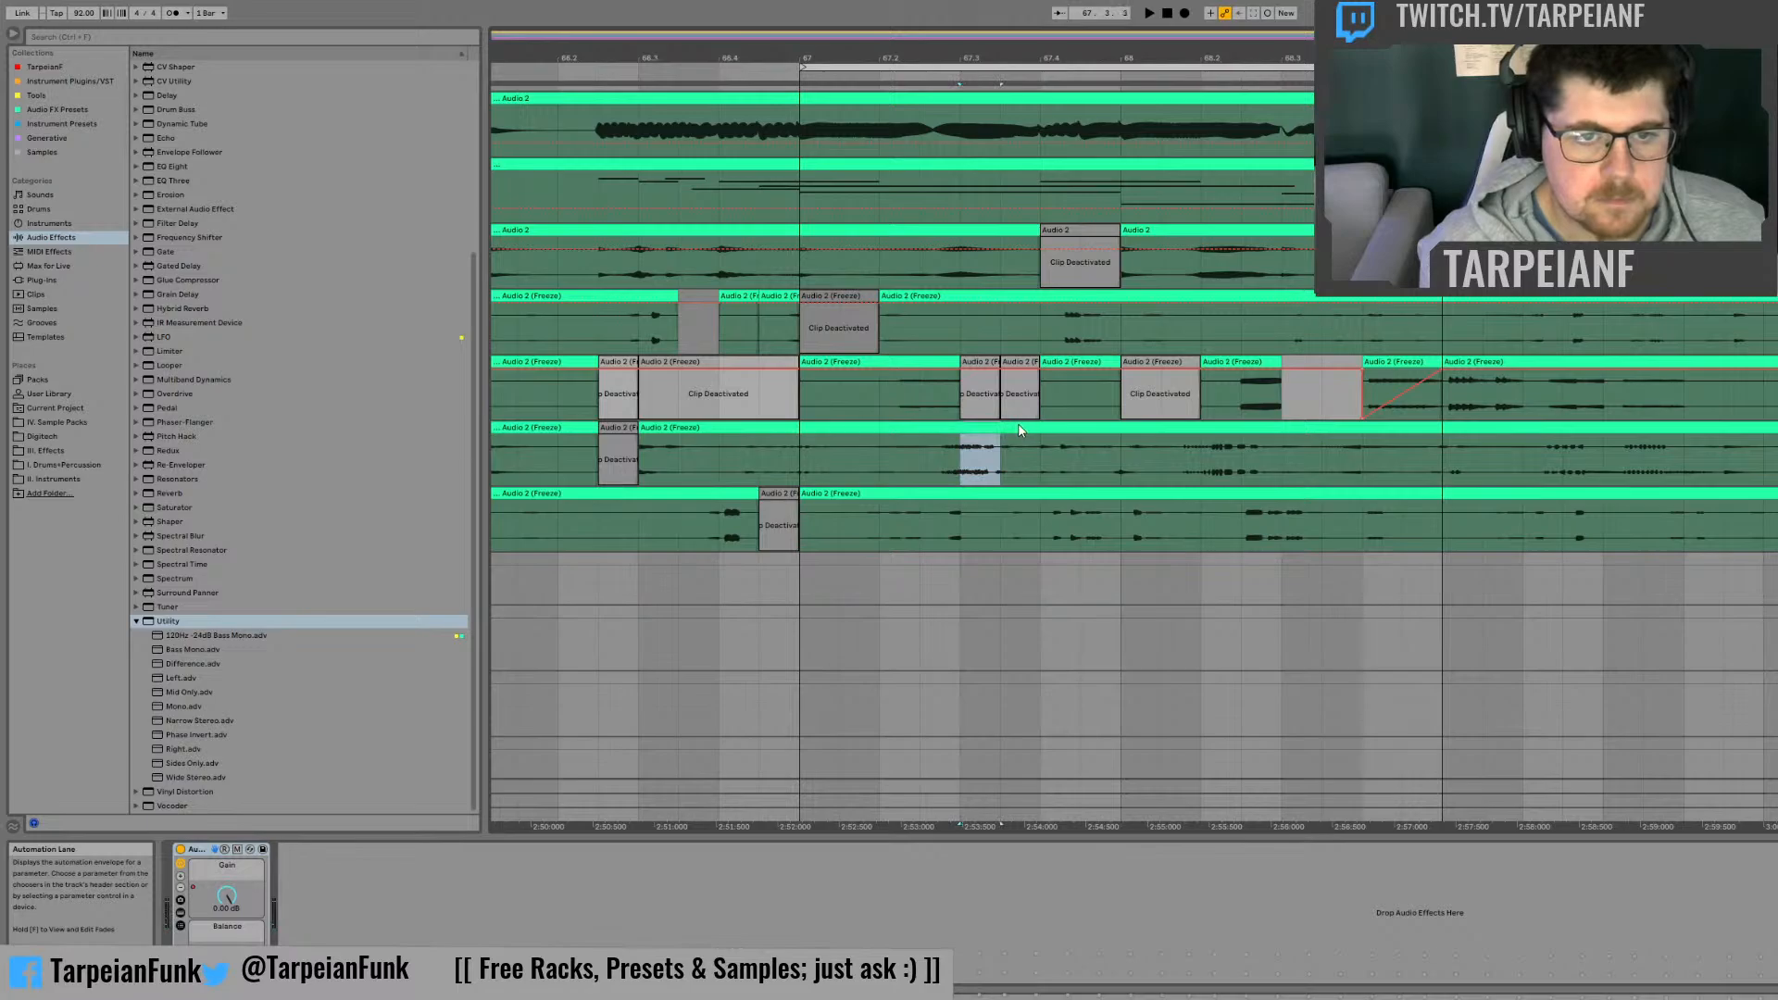
{"action": "key", "text": "0"}
{"action": "key", "text": "minus"}
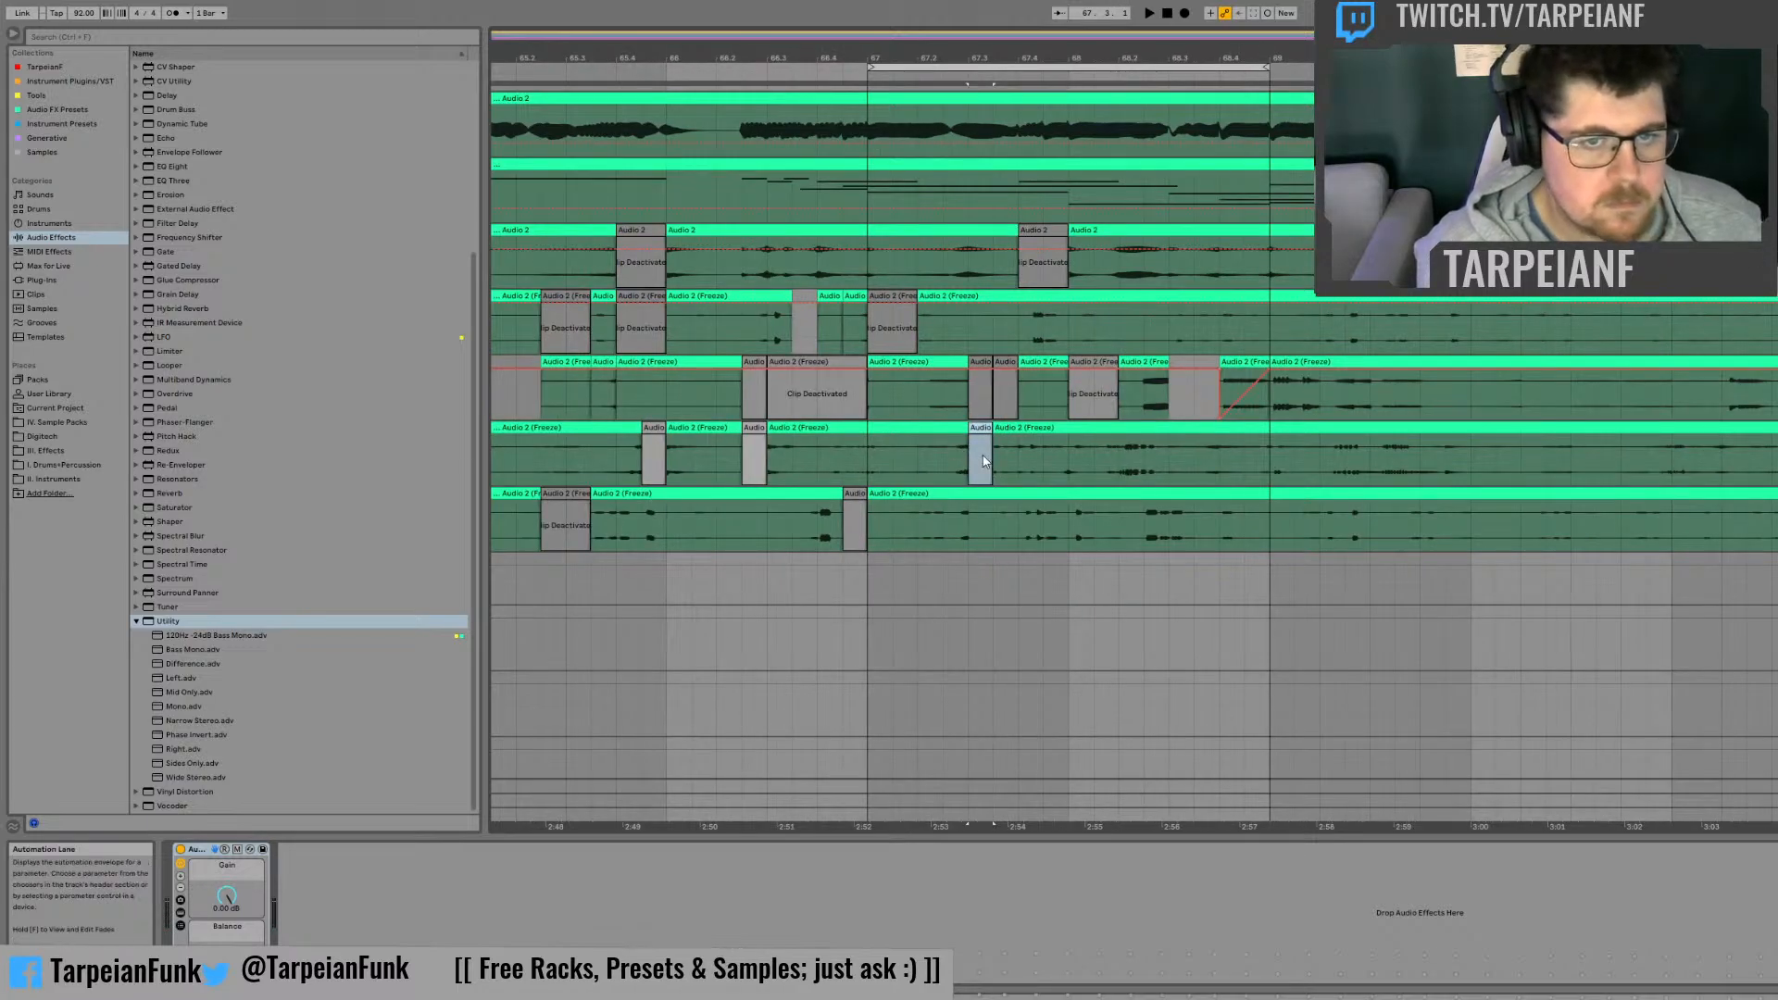
Step: Play through bar 67 and deactivate the half beat just before beat 67.3 on the third frozen track
{"action": "left_click", "coordinate": [915, 459]}
{"action": "key", "text": "space"}
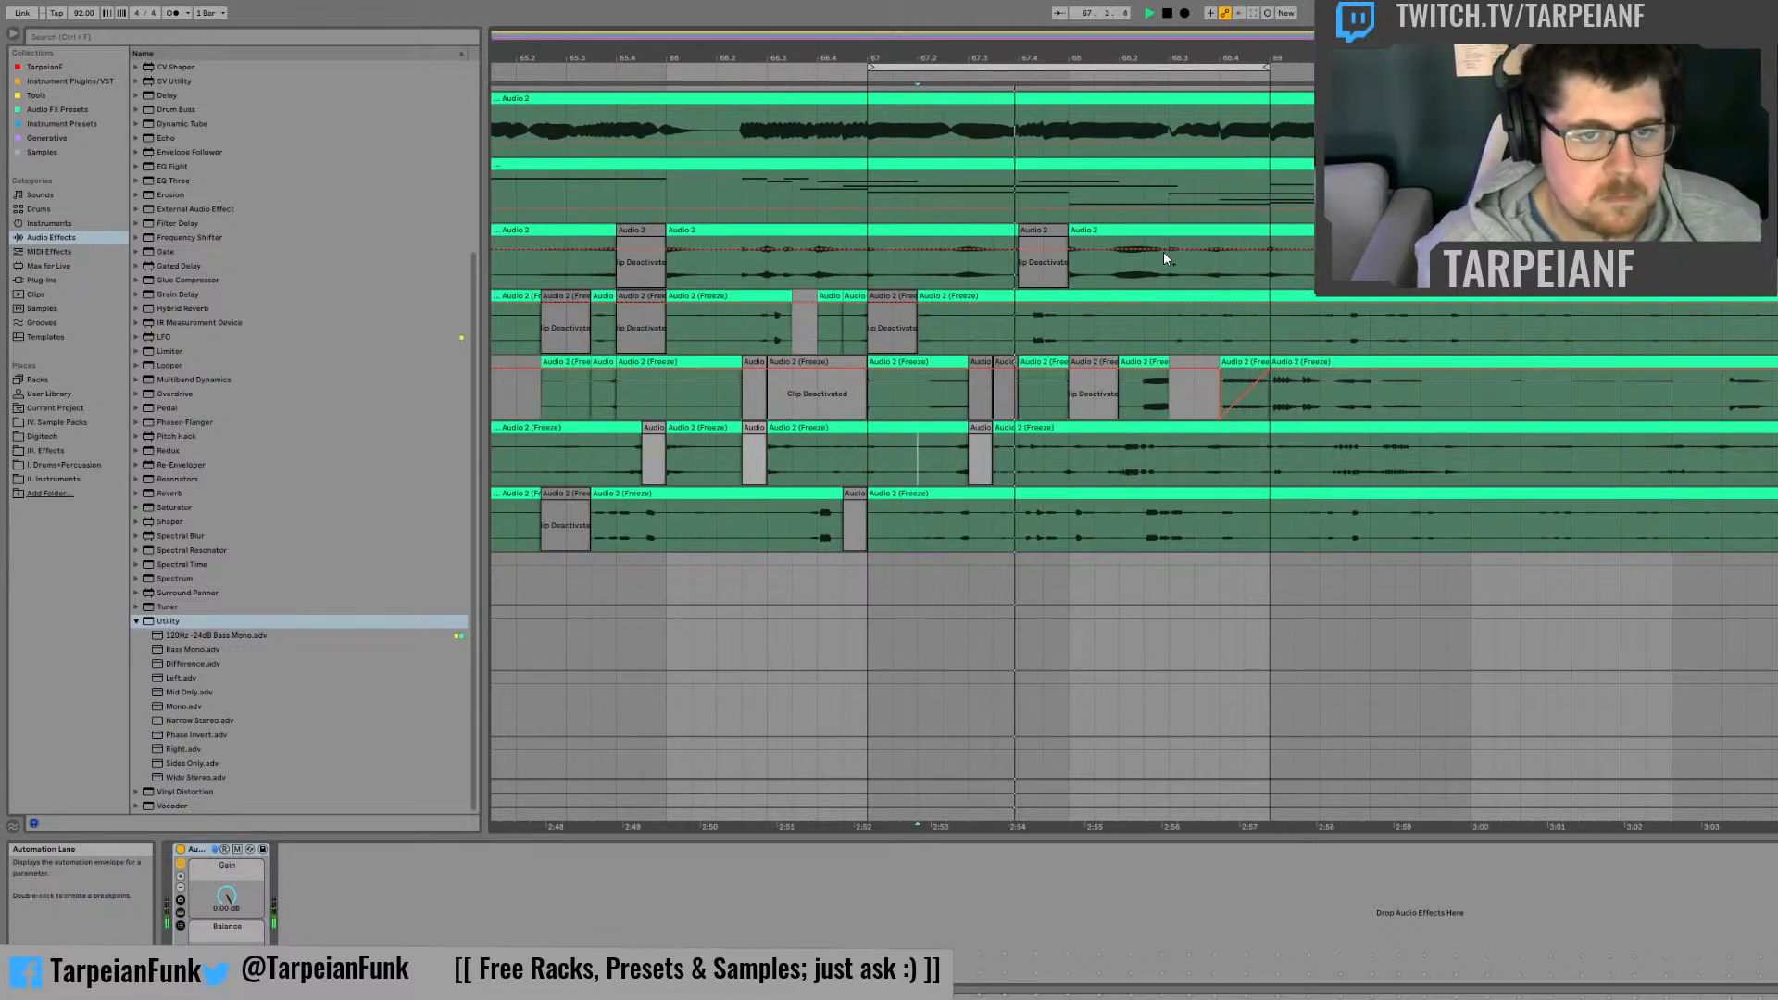
{"action": "left_click", "coordinate": [944, 459]}
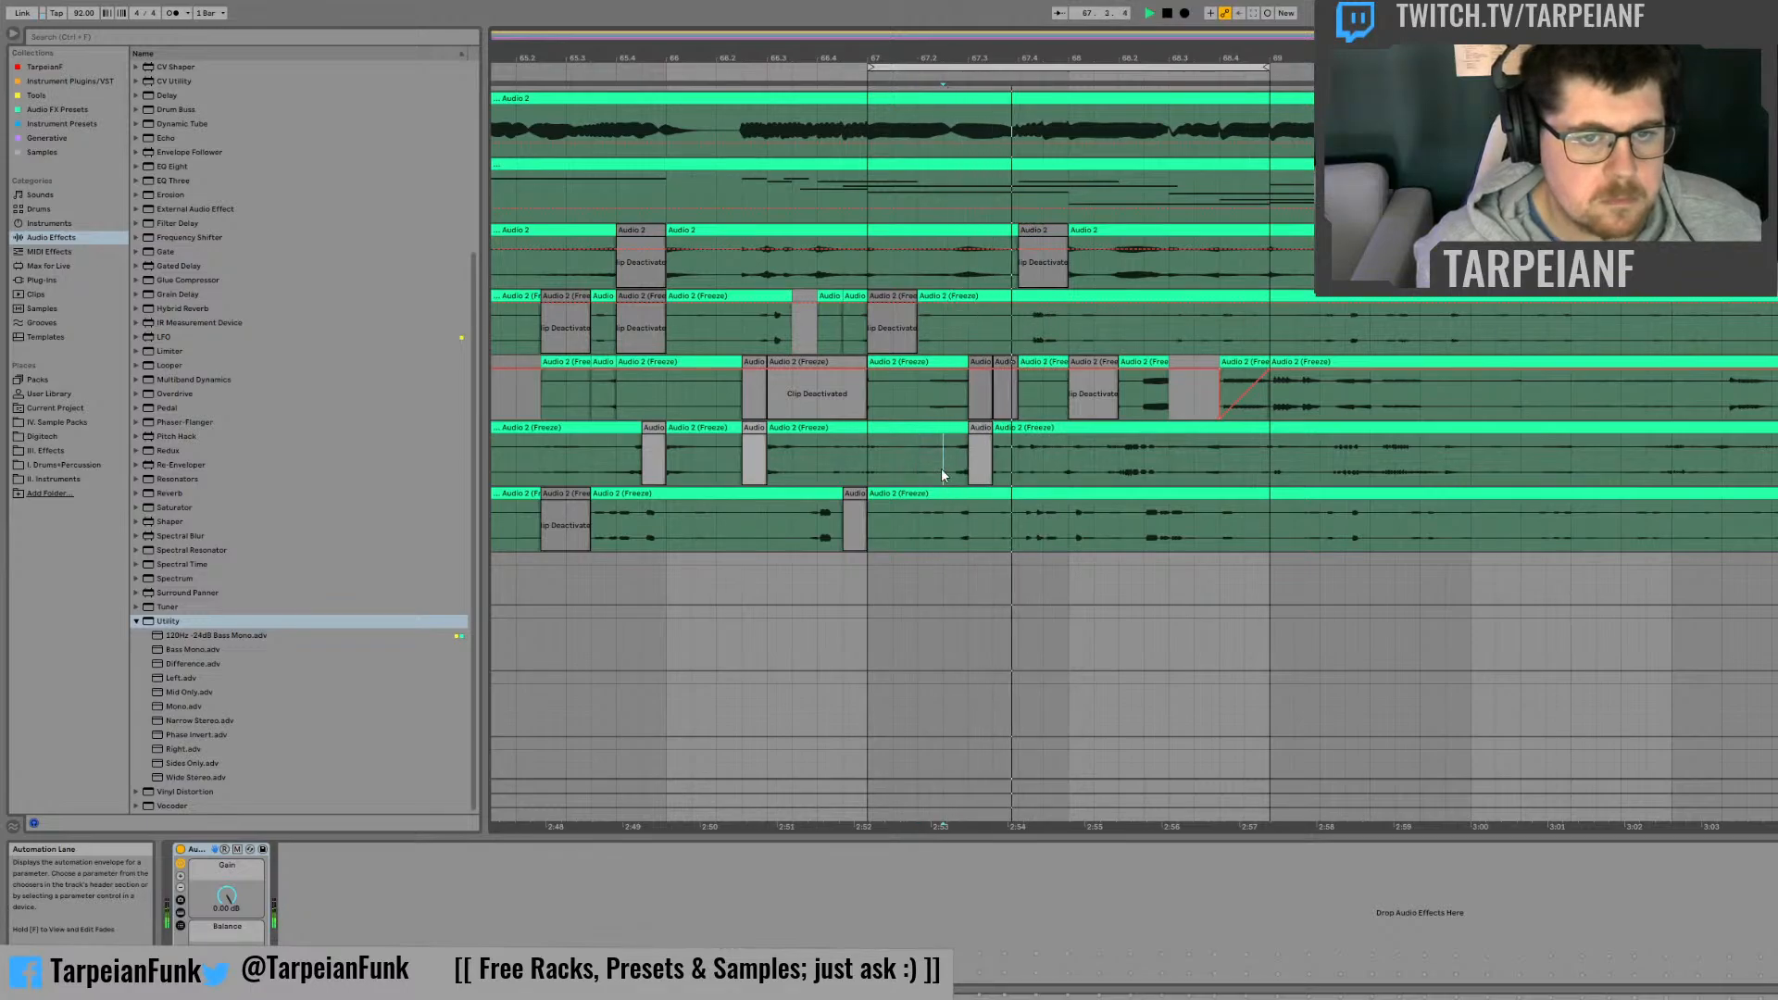
{"action": "key", "text": "space"}
{"action": "key", "text": "space"}
{"action": "key", "text": "space"}
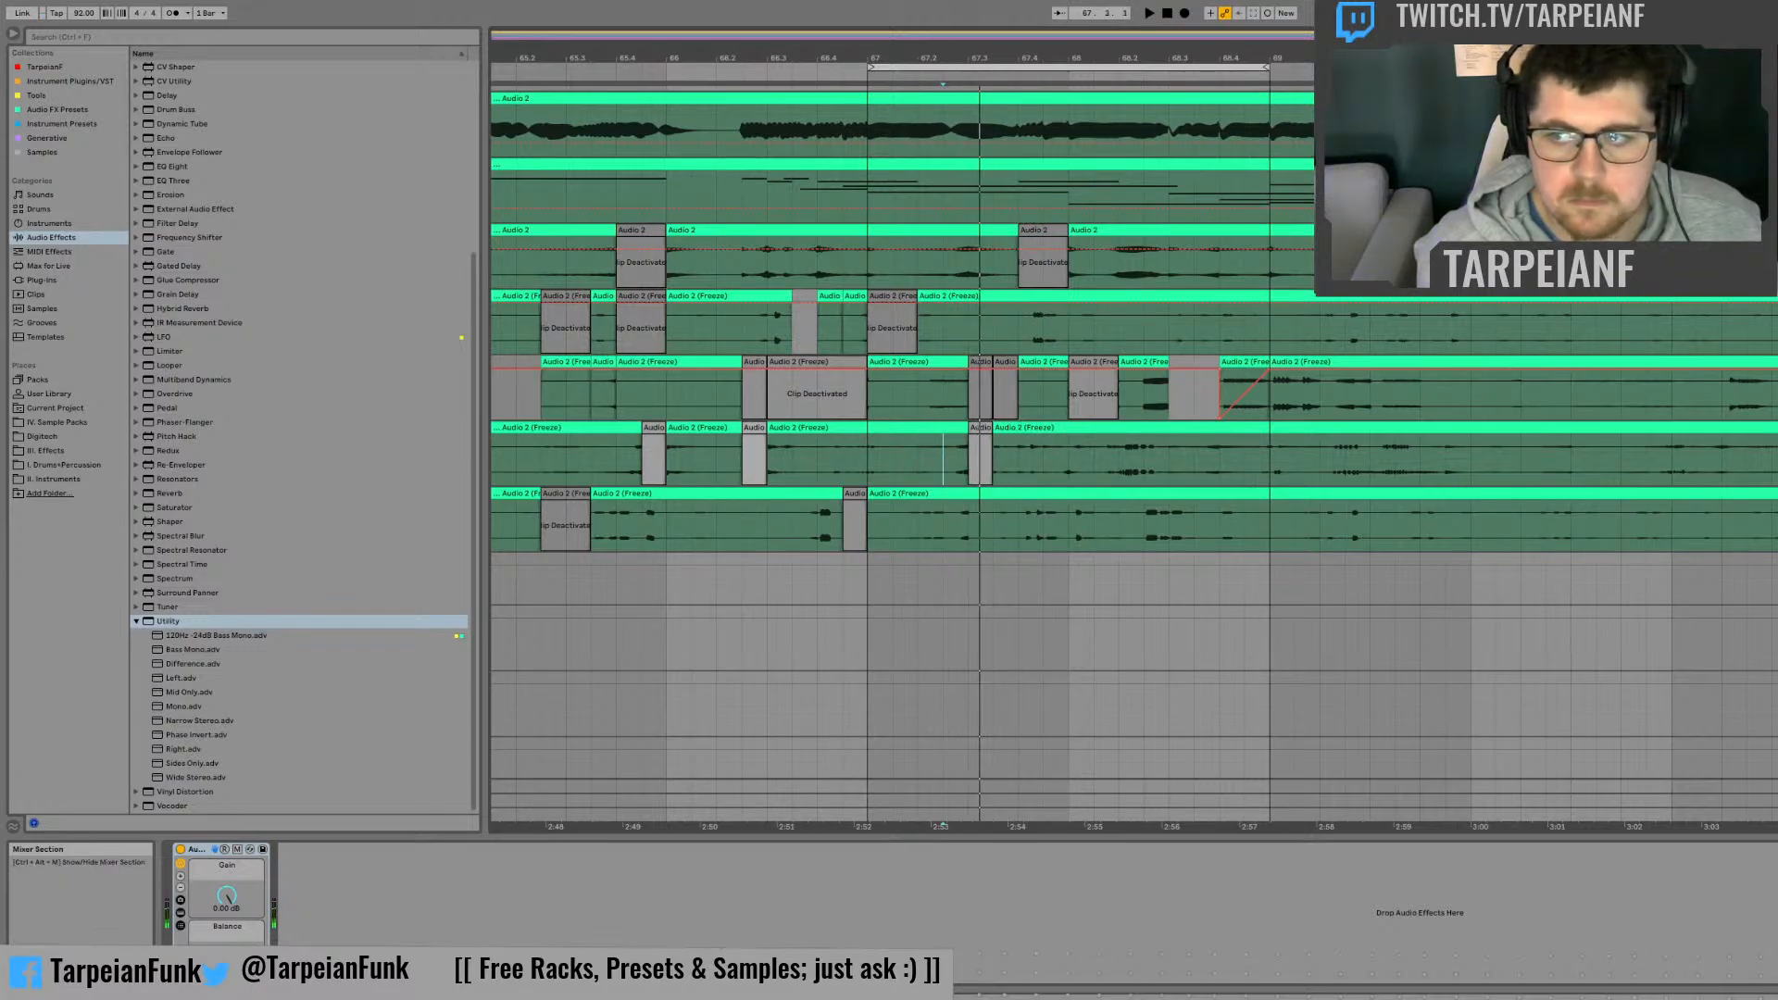
{"action": "key", "text": "space"}
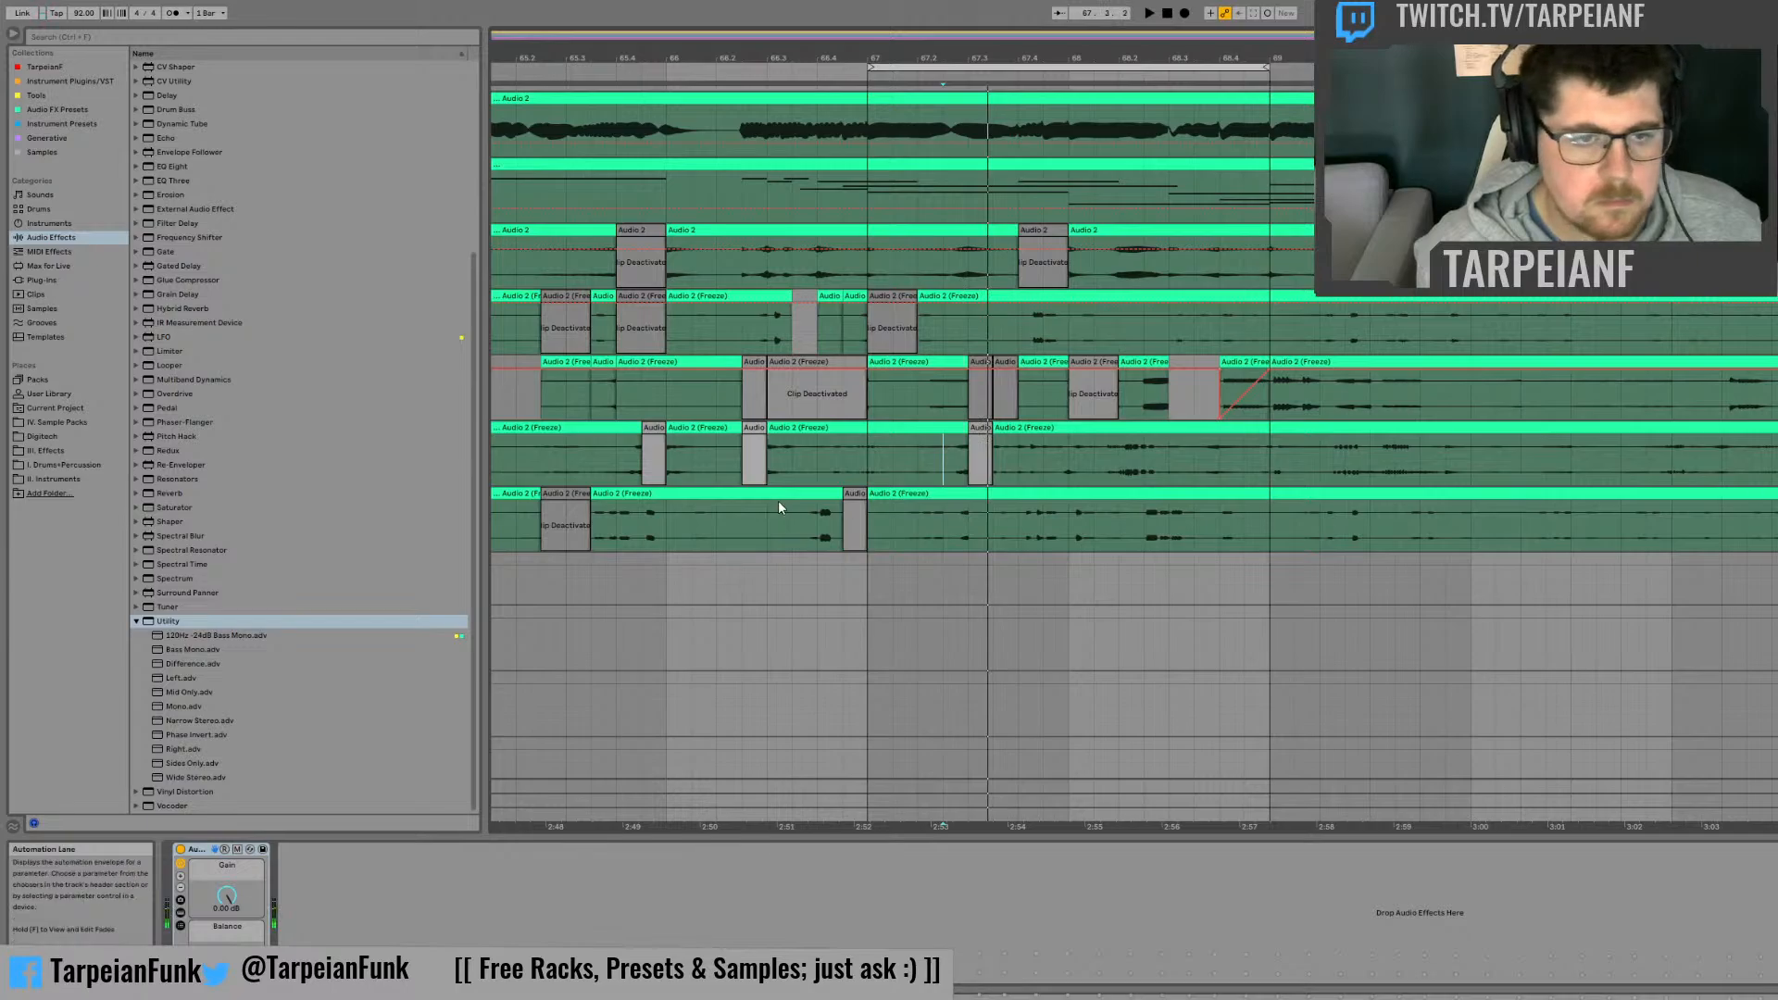
{"action": "left_click_drag", "start_coordinate": [951, 443], "coordinate": [965, 445]}
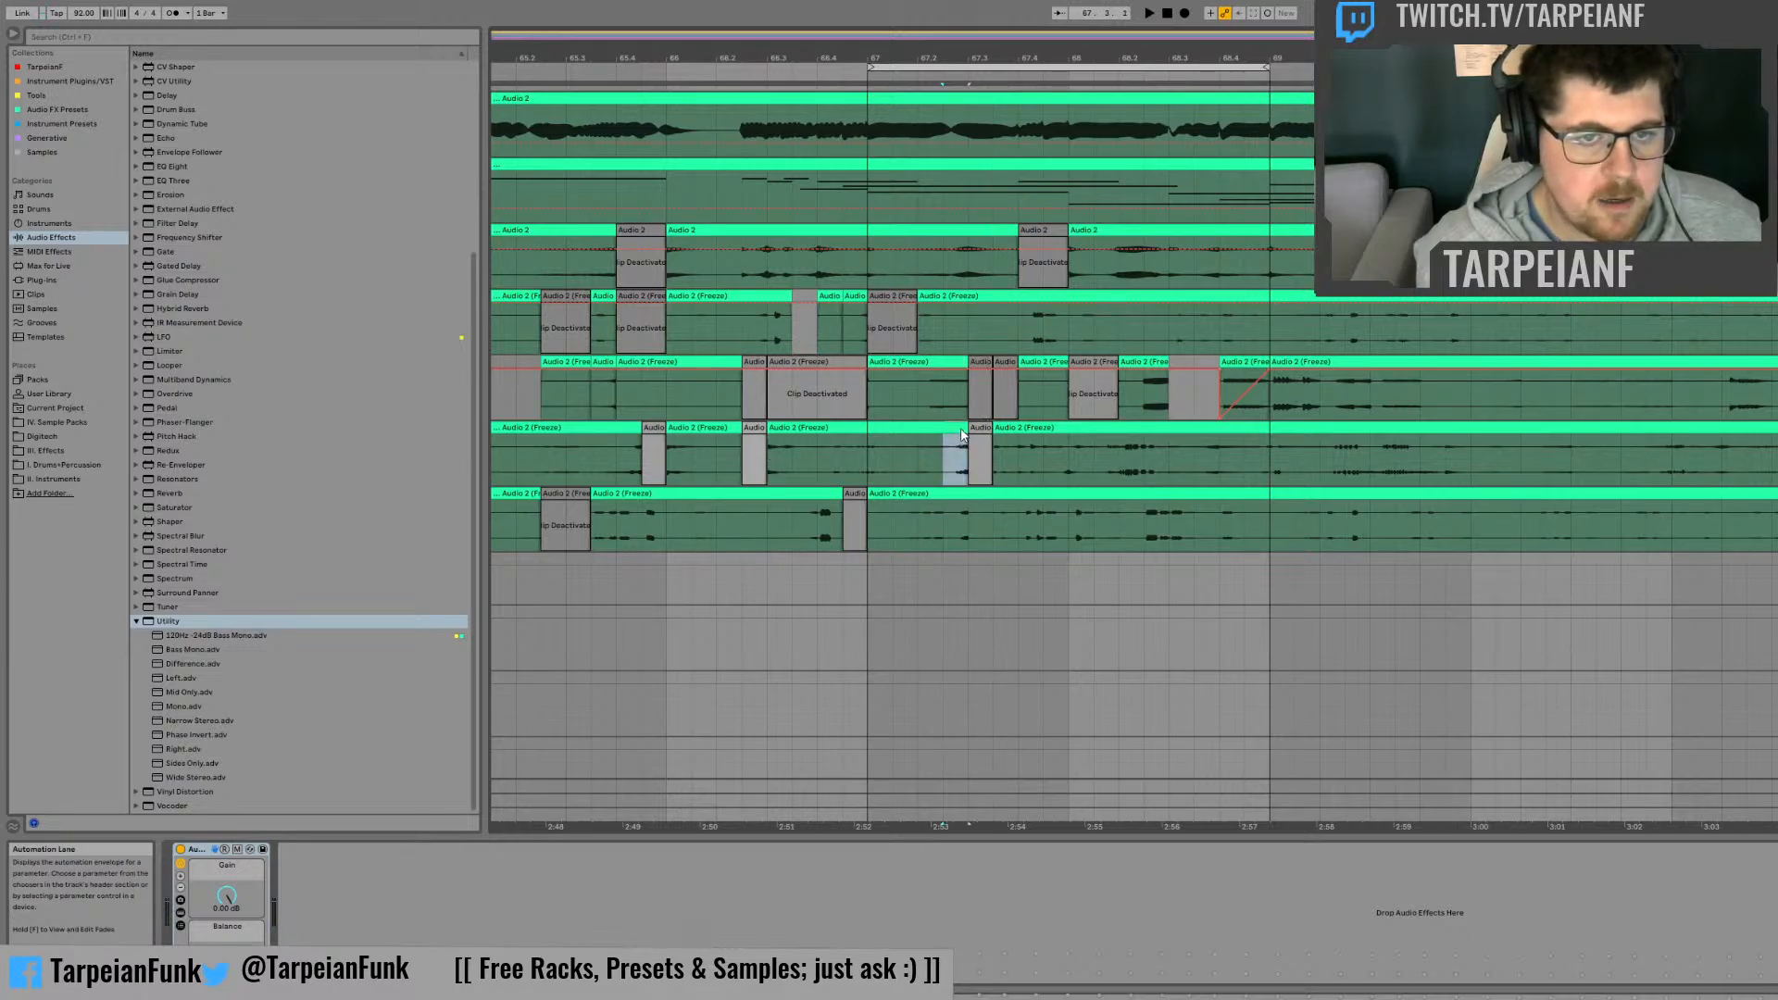
{"action": "key", "text": "0"}
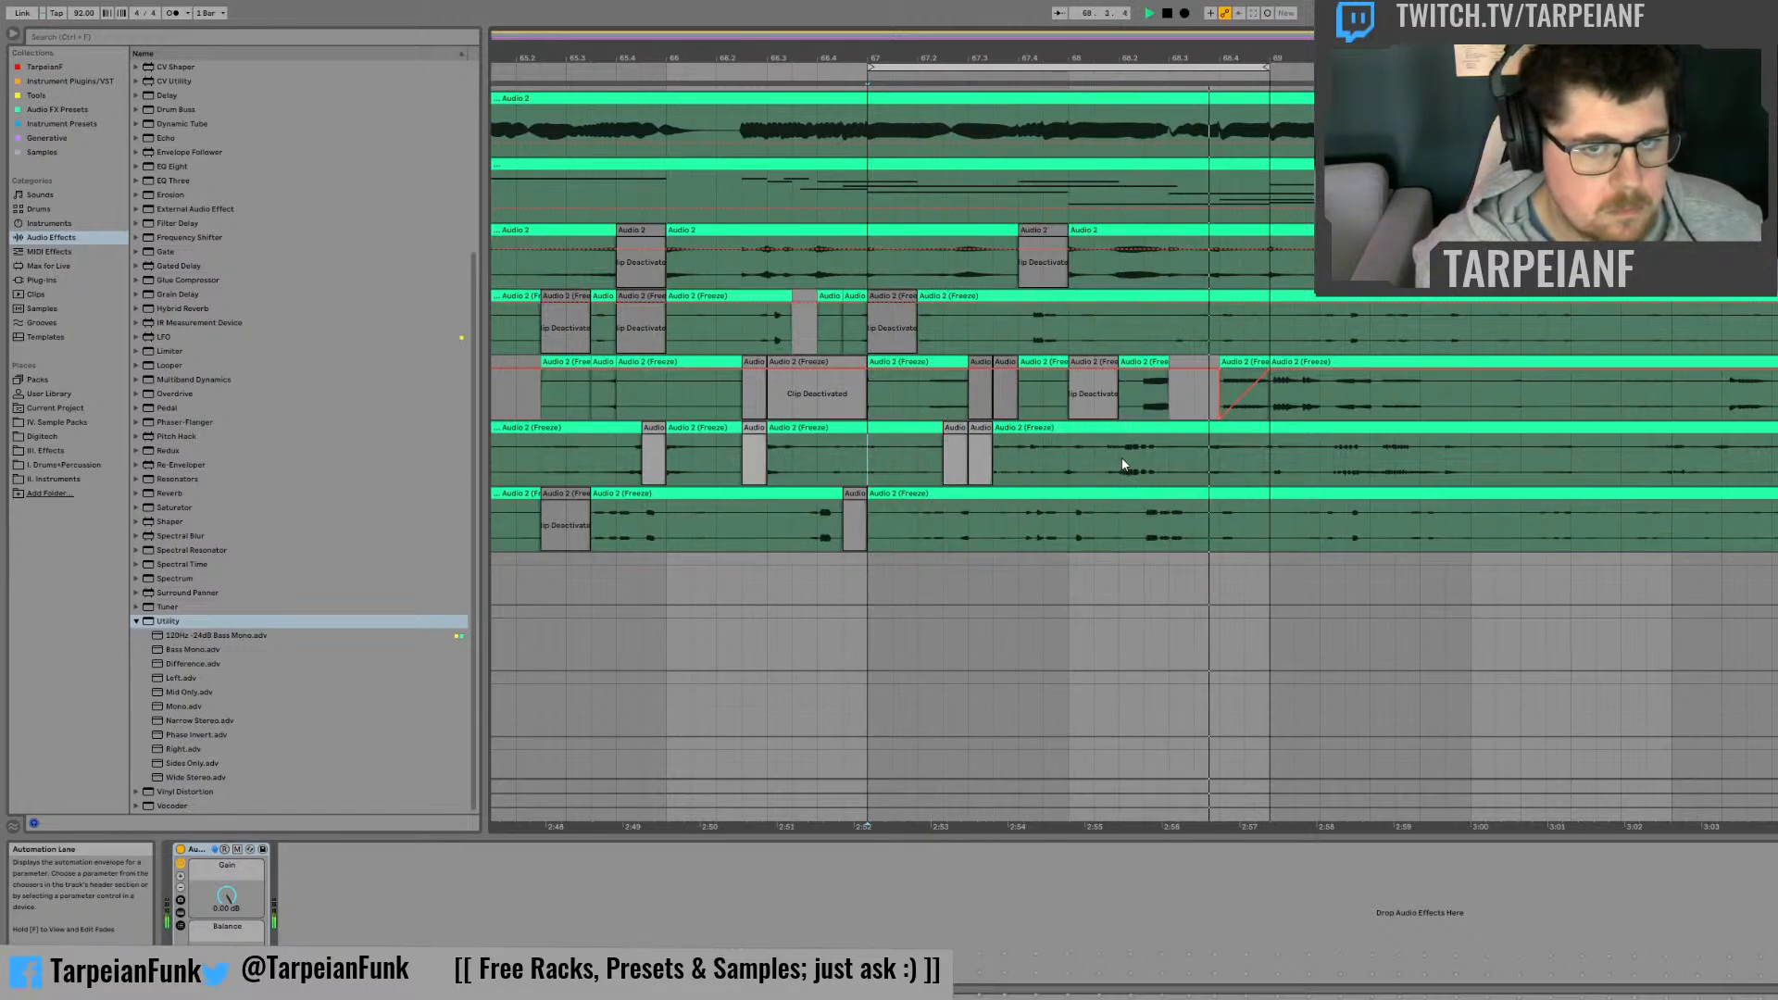
Step: Deactivate beats 68.2 and 68.4 on the third frozen track and the one-beat slice from 68.2.3 on the fourth
{"action": "key", "text": "space"}
{"action": "left_click_drag", "start_coordinate": [1117, 458], "coordinate": [1165, 439]}
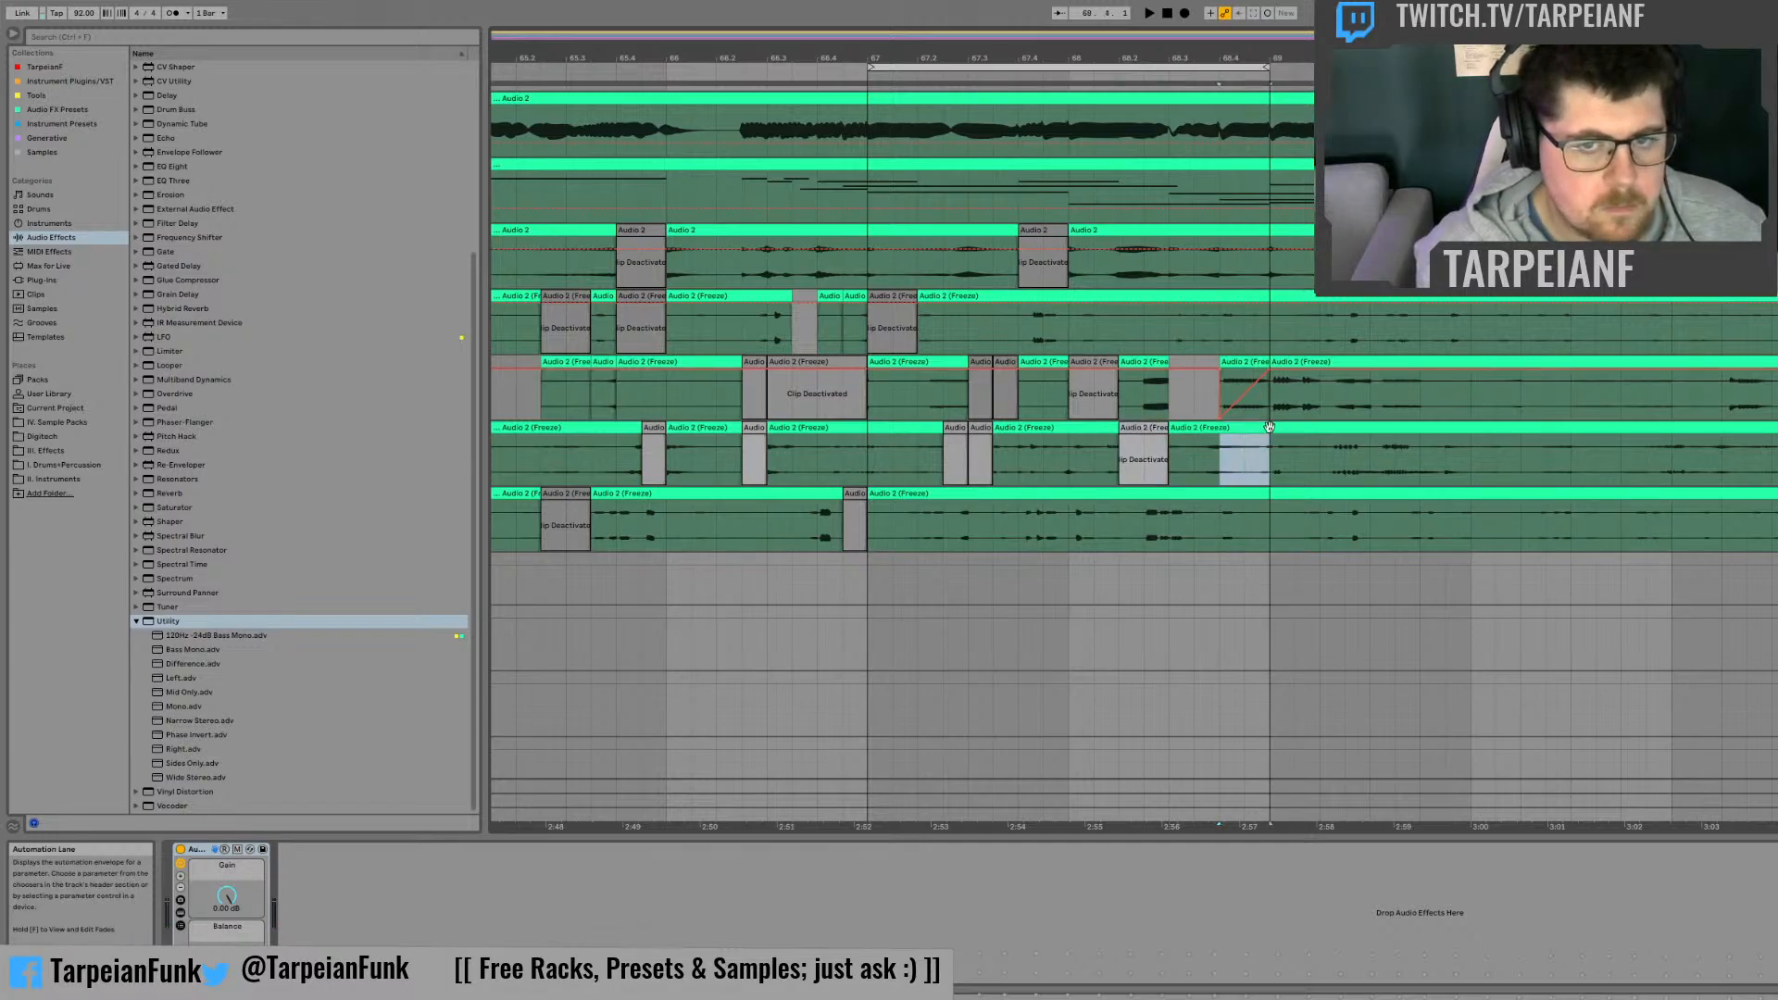
{"action": "key", "text": "0"}
{"action": "key", "text": "space"}
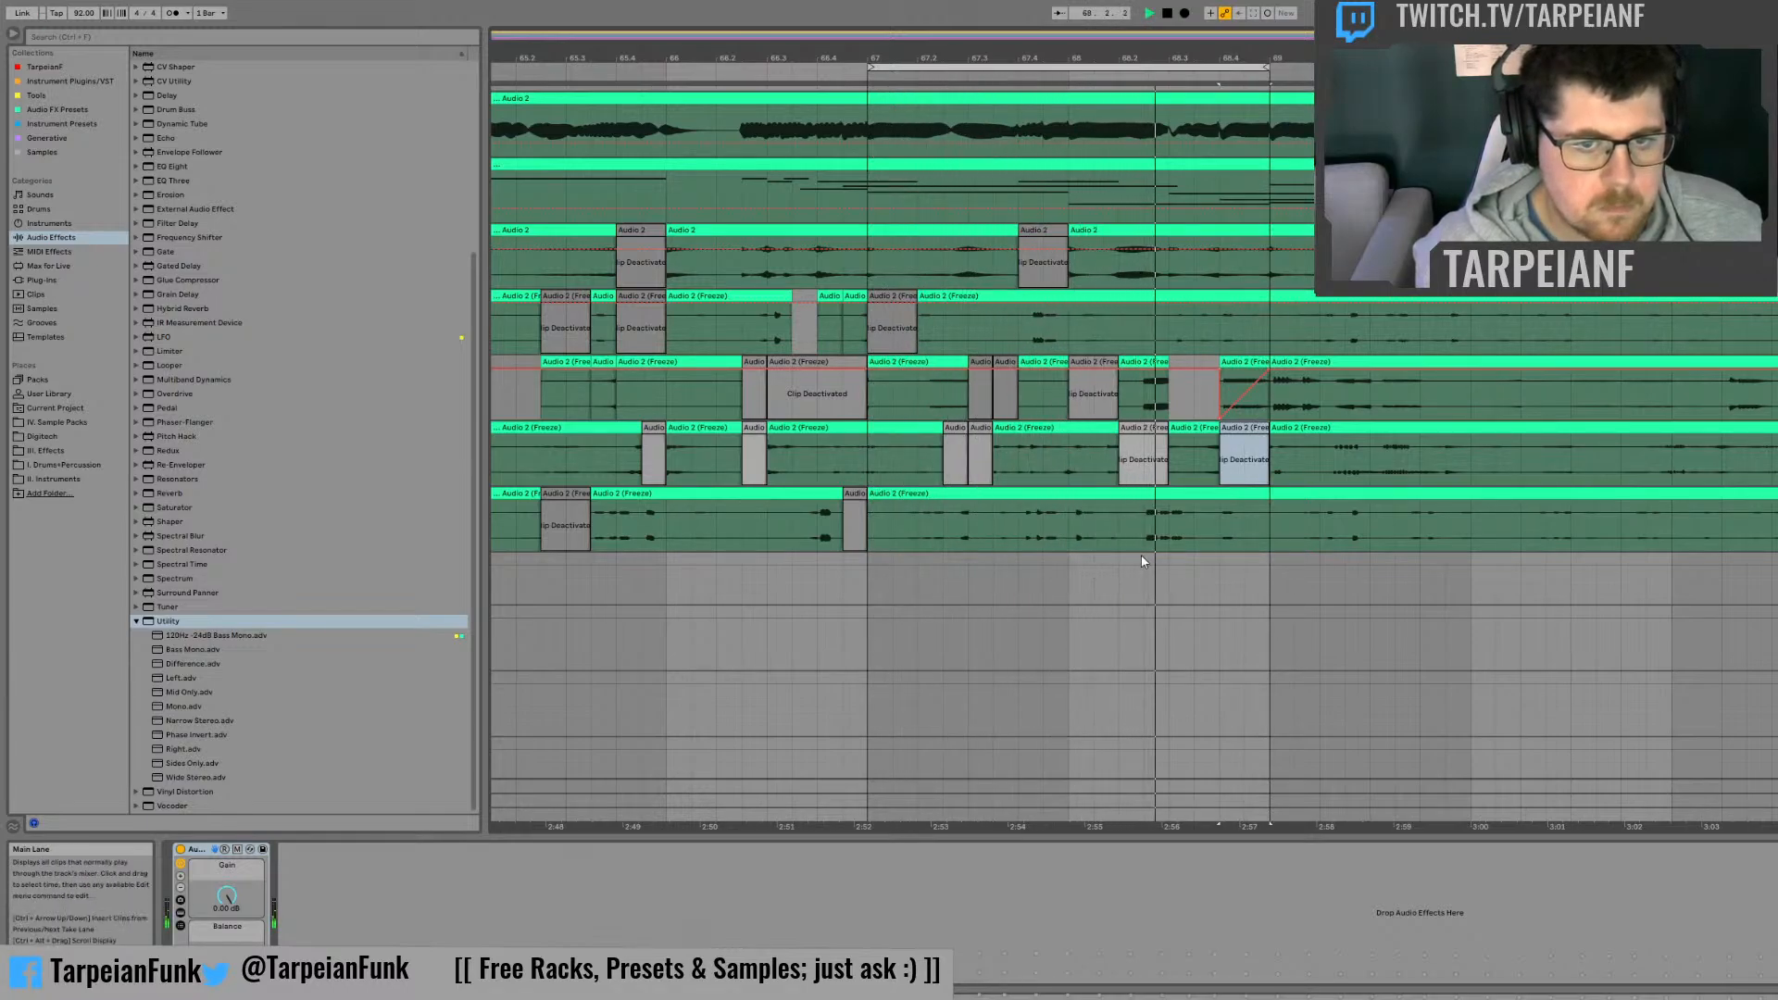
{"action": "left_click_drag", "start_coordinate": [1141, 522], "coordinate": [1195, 500]}
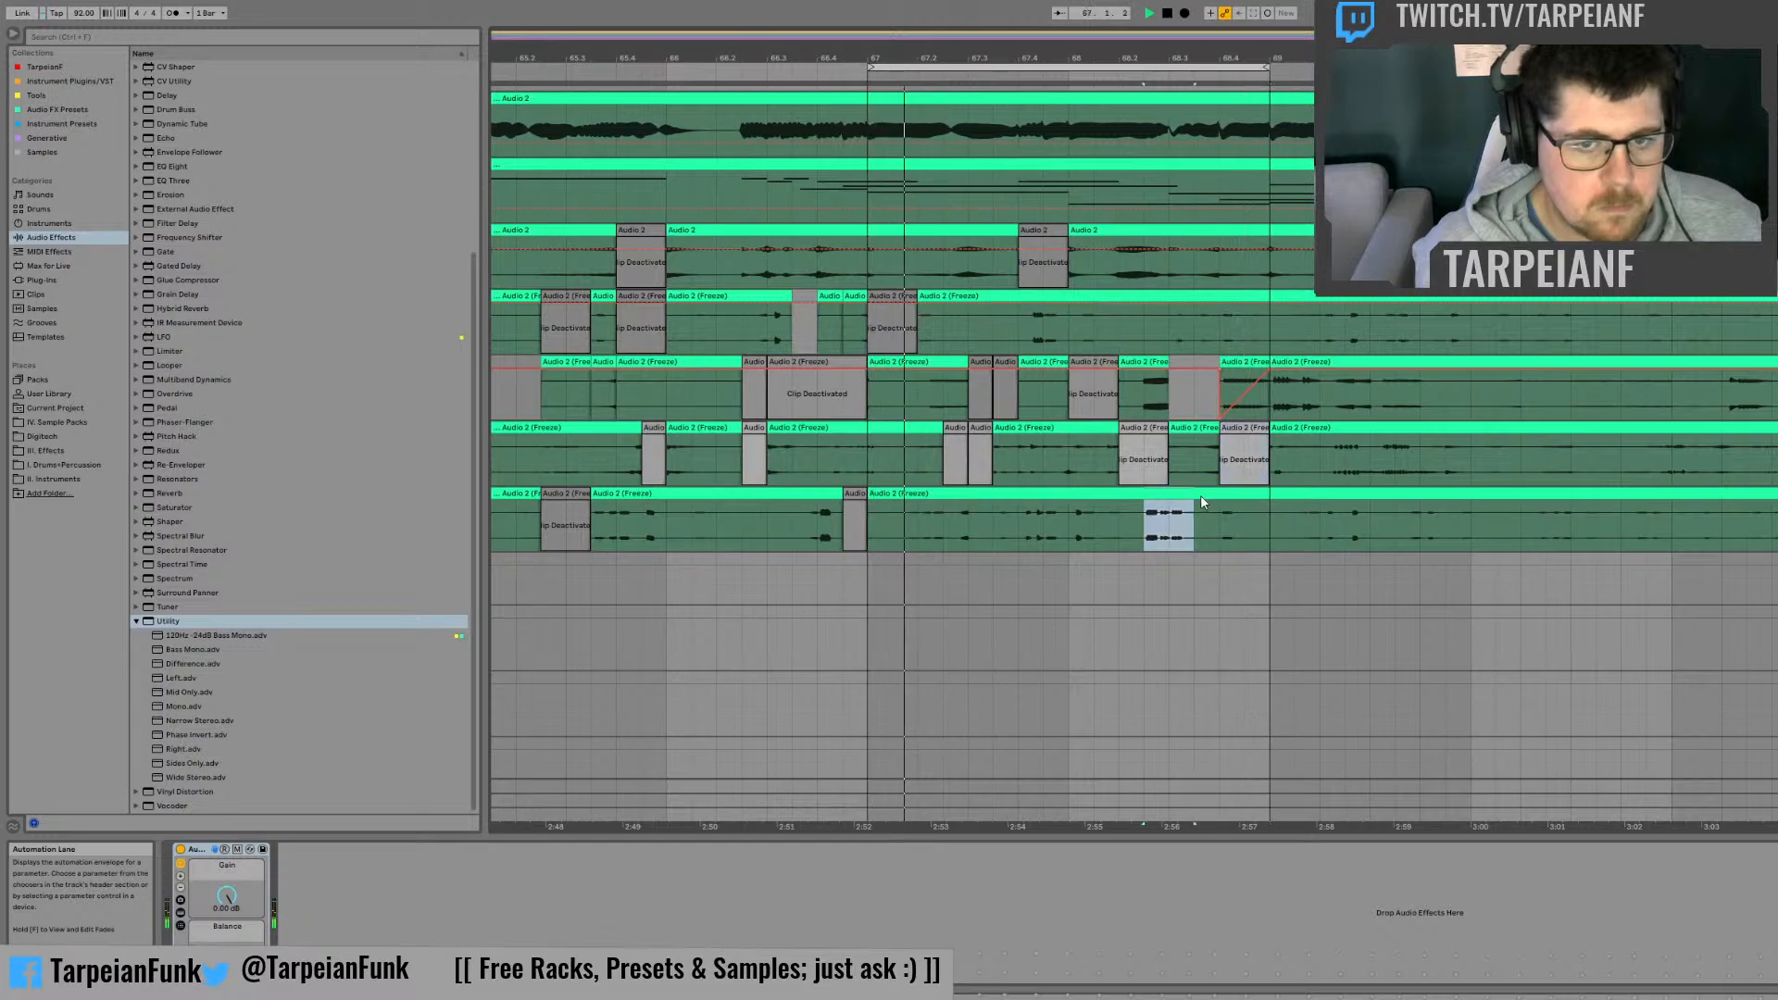
{"action": "key", "text": "0"}
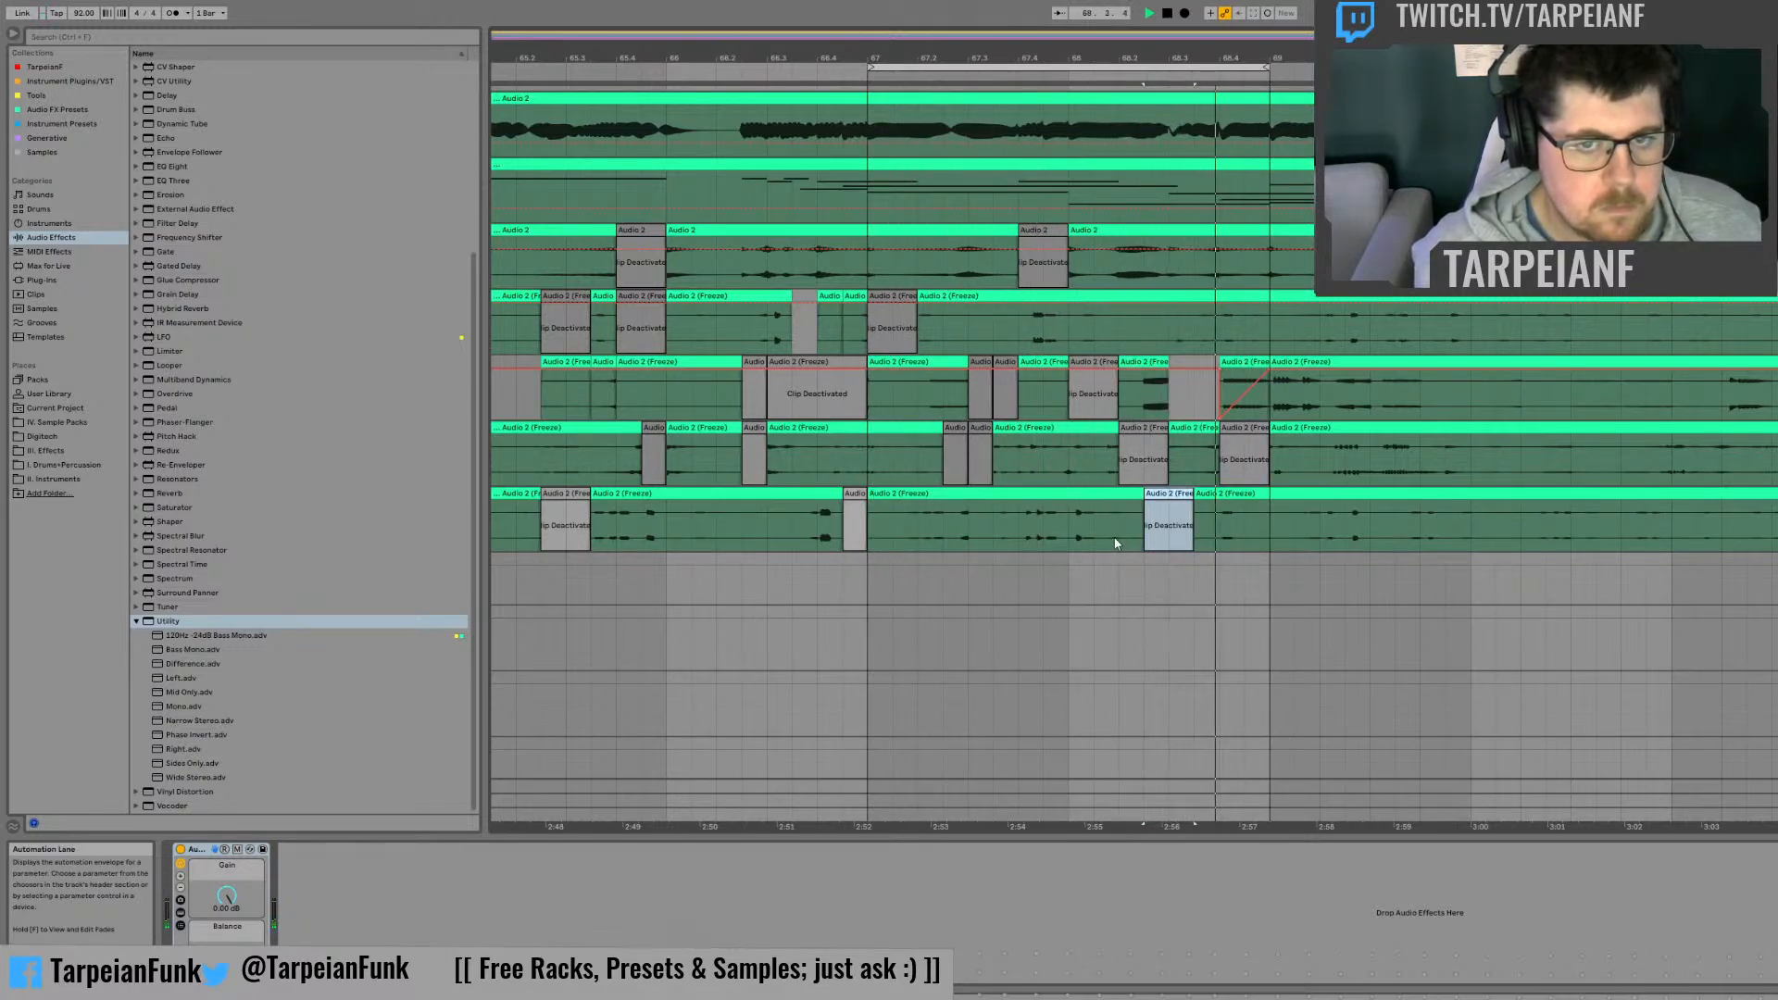
Step: Draw a V-shaped Gain automation dip in the slice just before beat 68.3 on the second frozen track
{"action": "left_click", "coordinate": [1166, 388]}
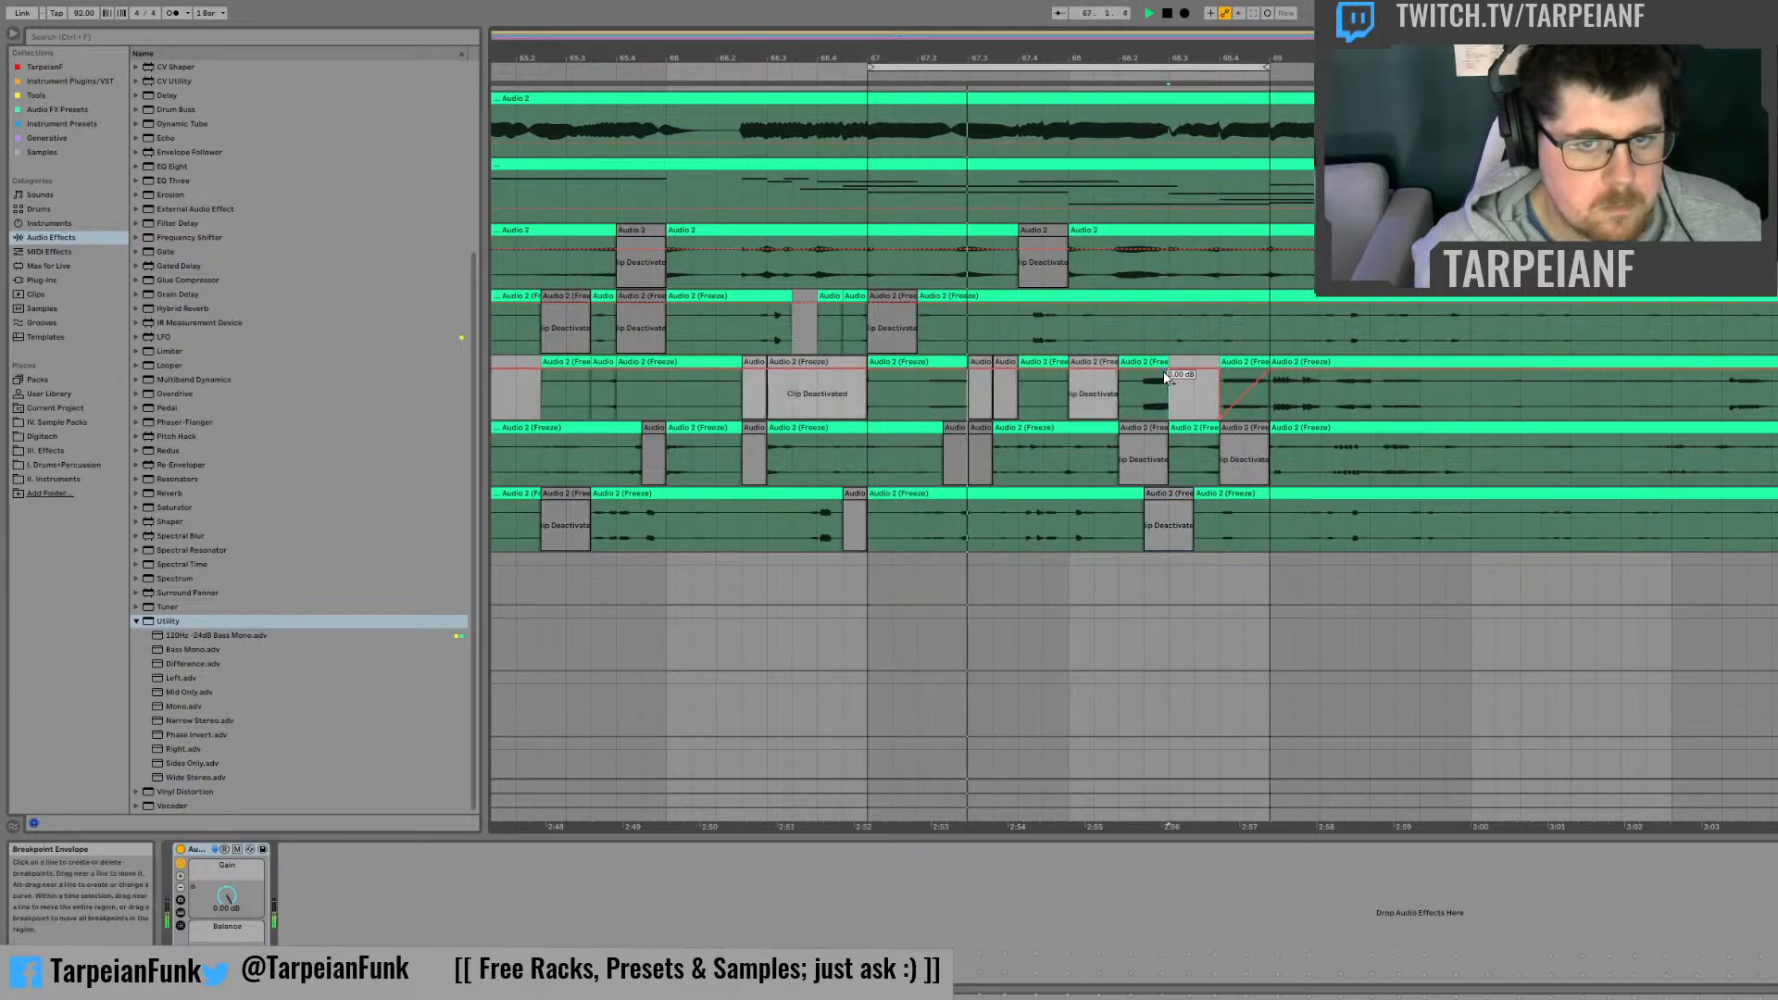
{"action": "left_click", "coordinate": [1166, 377]}
{"action": "left_click", "coordinate": [1132, 376]}
{"action": "left_click_drag", "start_coordinate": [1146, 376], "coordinate": [1146, 408]}
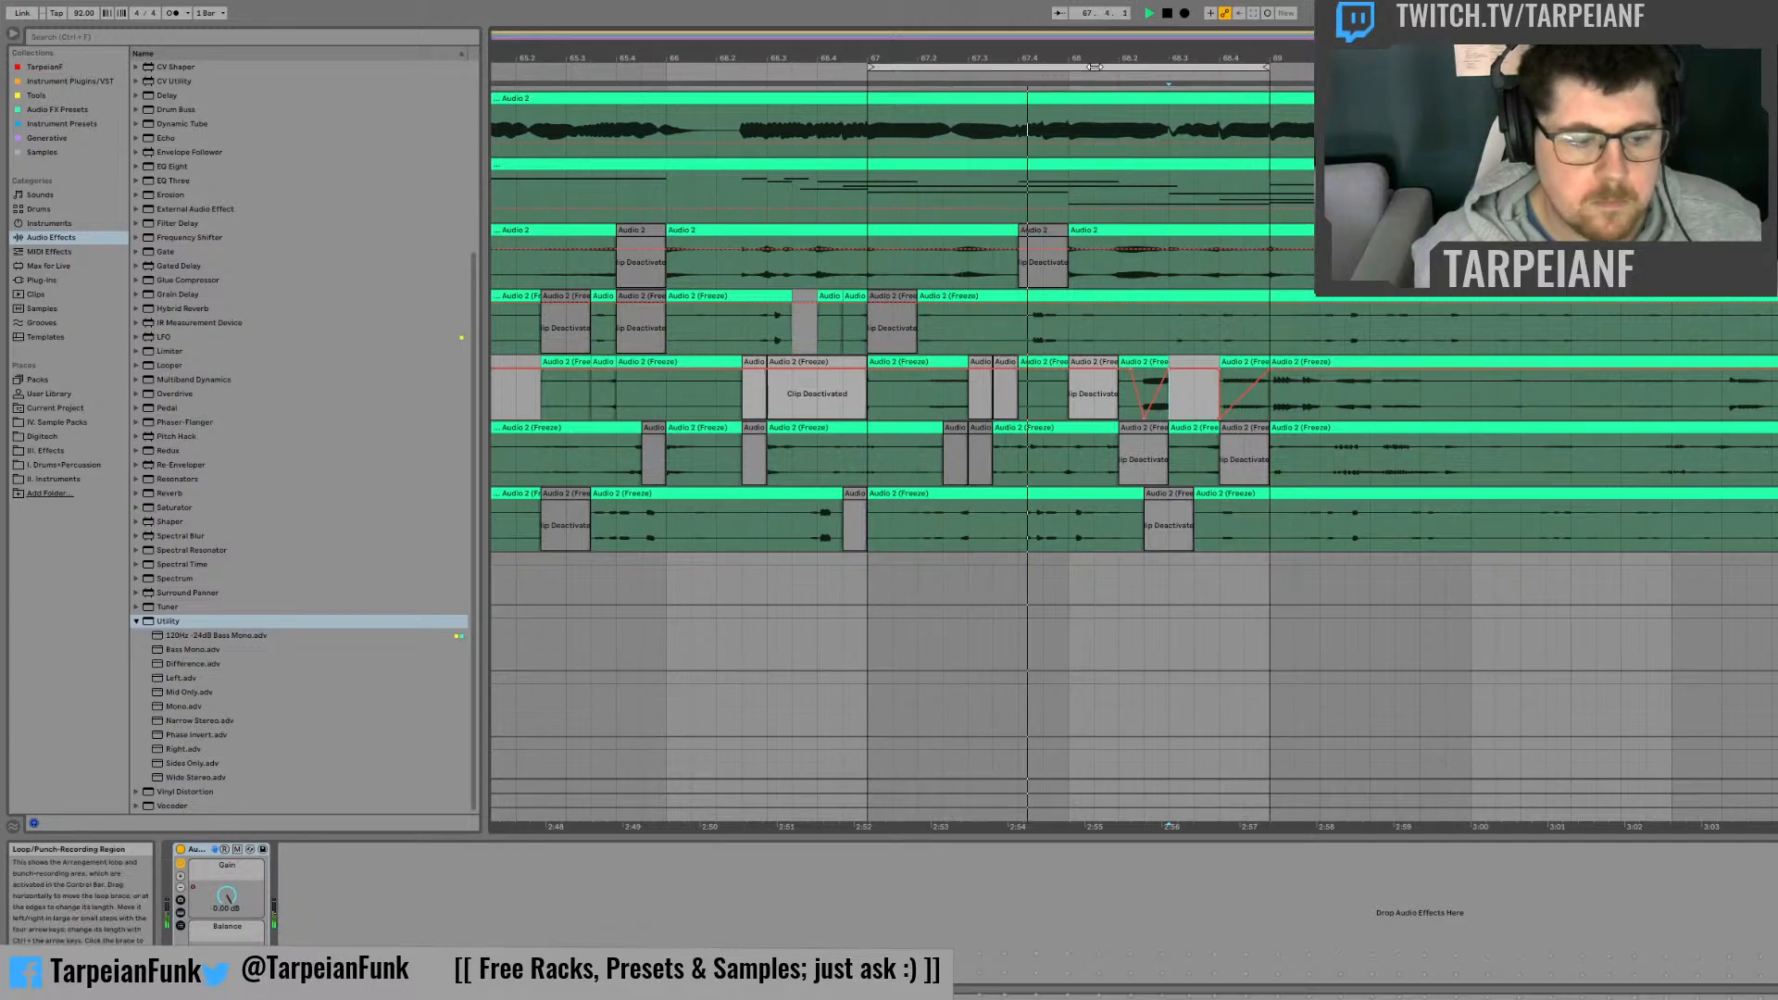
{"action": "key", "text": "space"}
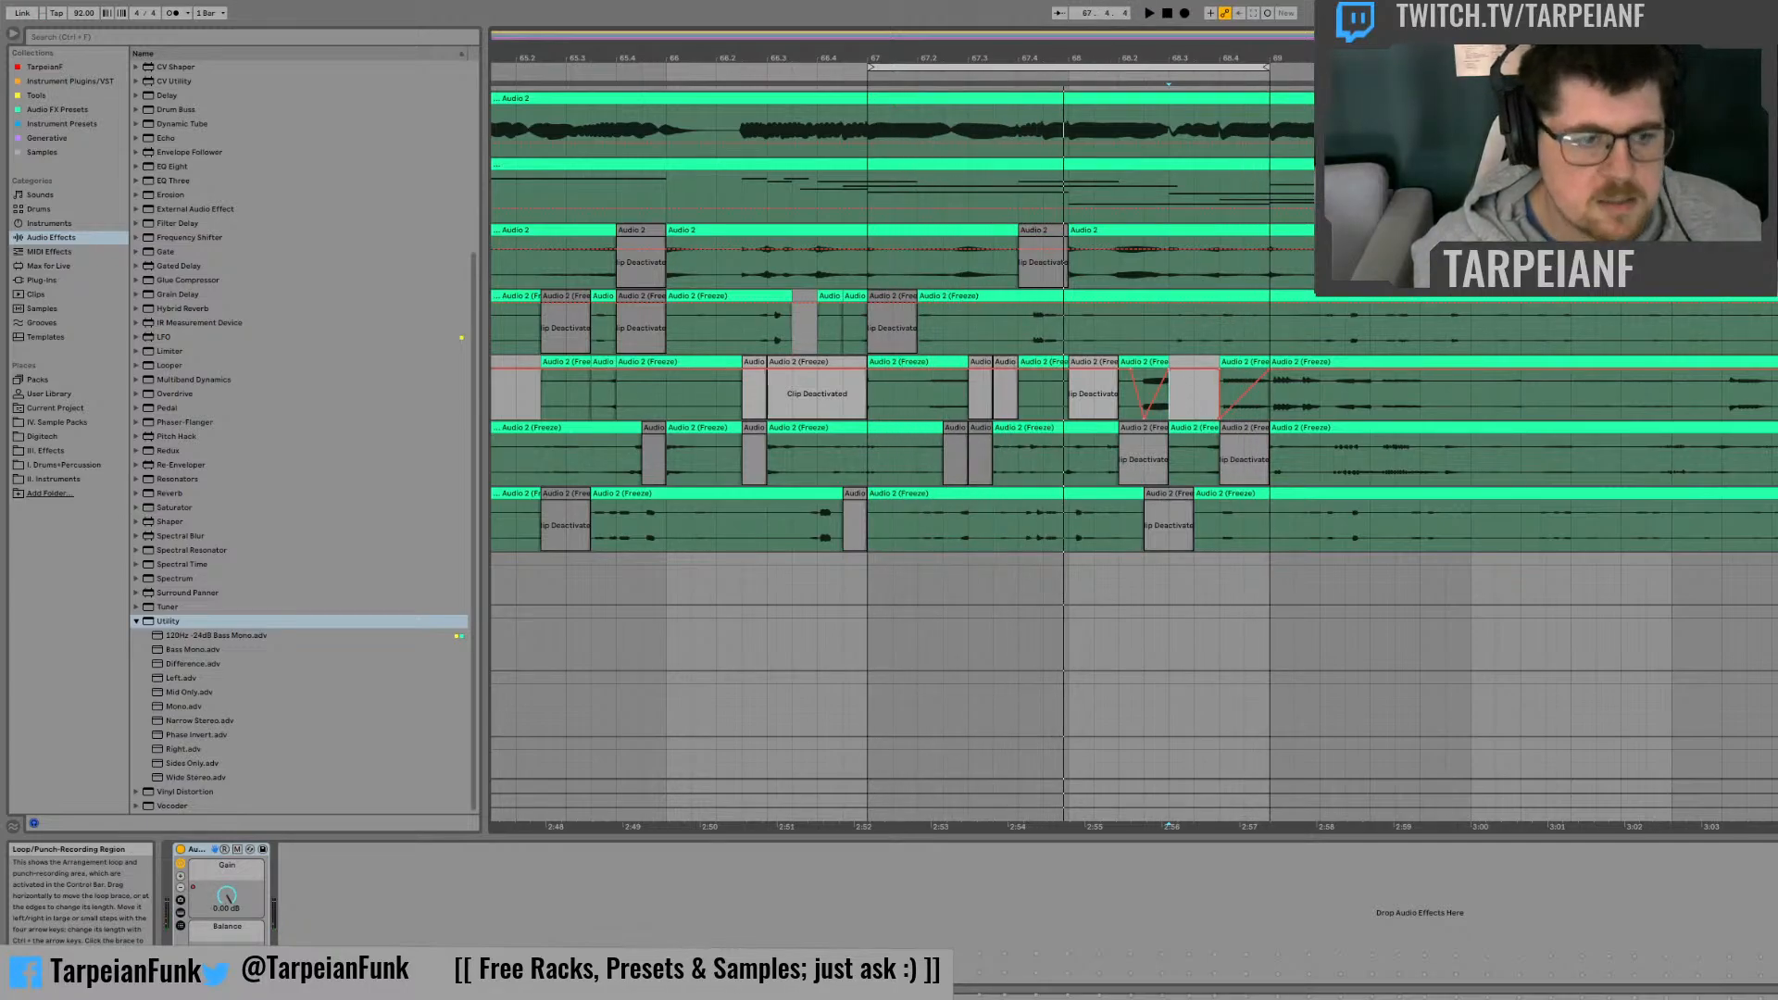
Step: Move the two-bar loop region to start at bar 69 and start playback
{"action": "left_click_drag", "start_coordinate": [1126, 68], "coordinate": [1553, 68]}
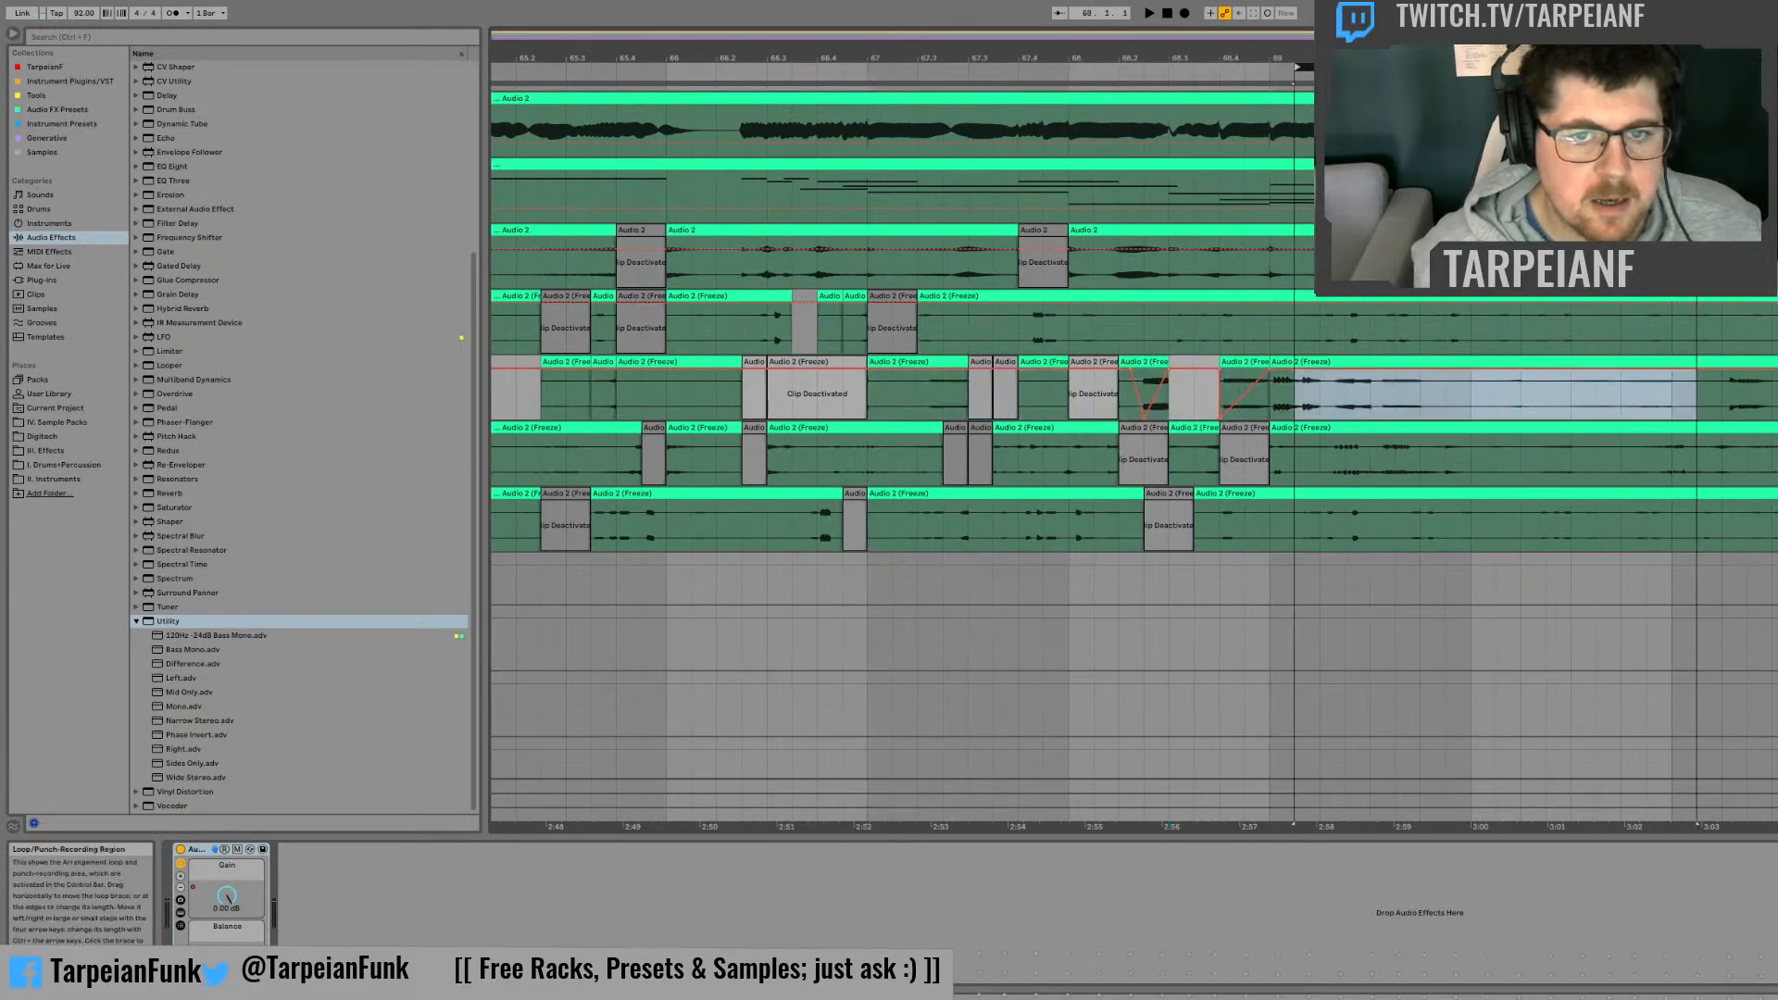
{"action": "key", "text": "Left"}
{"action": "key", "text": "space"}
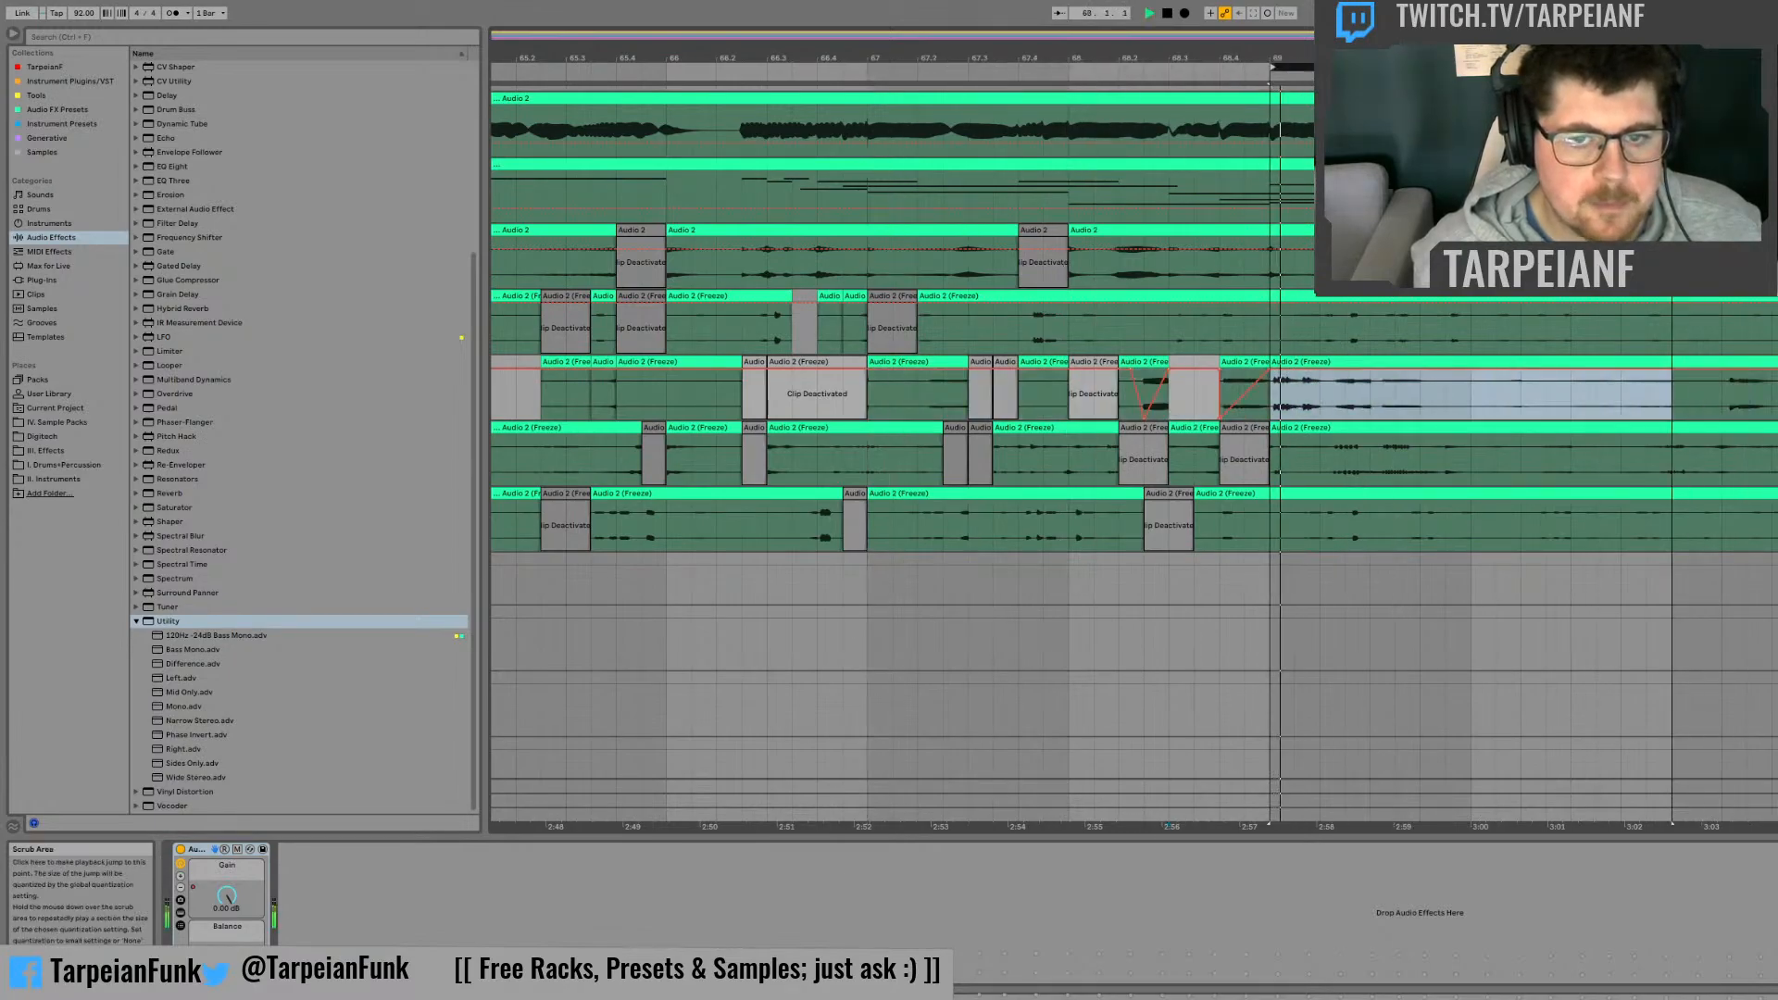
Step: Deactivate the first three beats of bar 69 on the second frozen track and play the section
{"action": "left_click", "coordinate": [1400, 401]}
{"action": "left_click", "coordinate": [1428, 398]}
{"action": "key", "text": "space"}
{"action": "left_click_drag", "start_coordinate": [1429, 398], "coordinate": [1307, 369]}
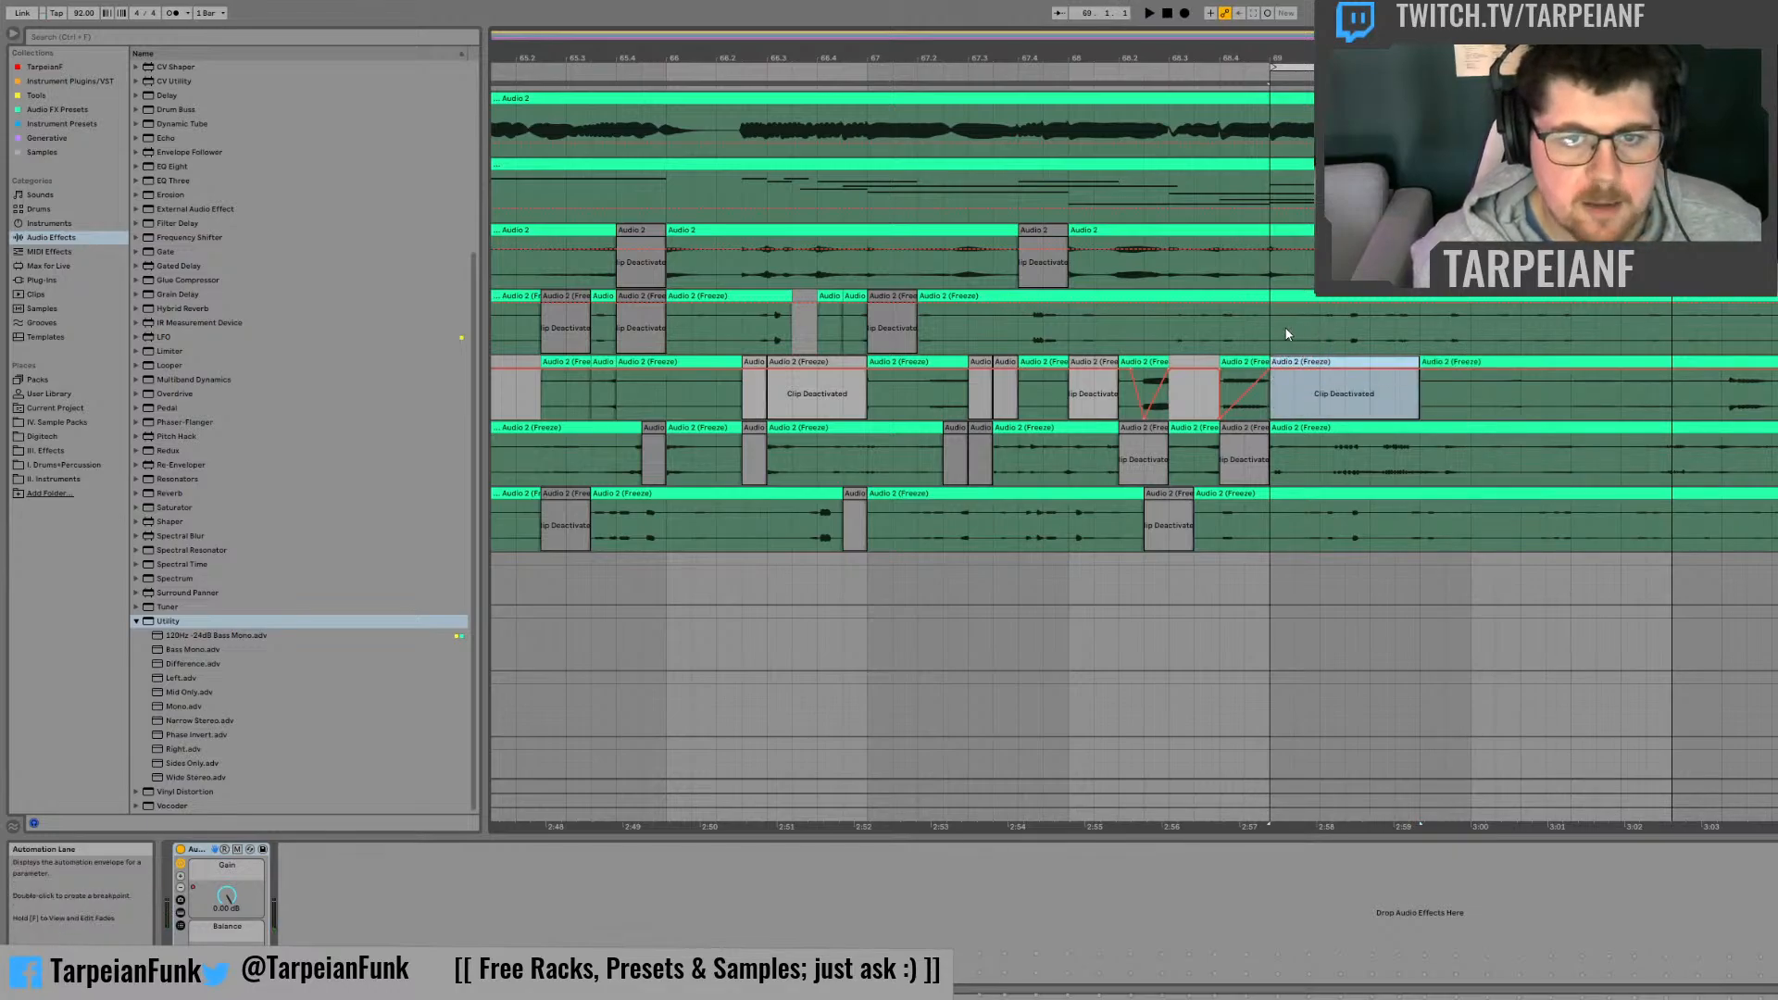
{"action": "key", "text": "0"}
{"action": "key", "text": "space"}
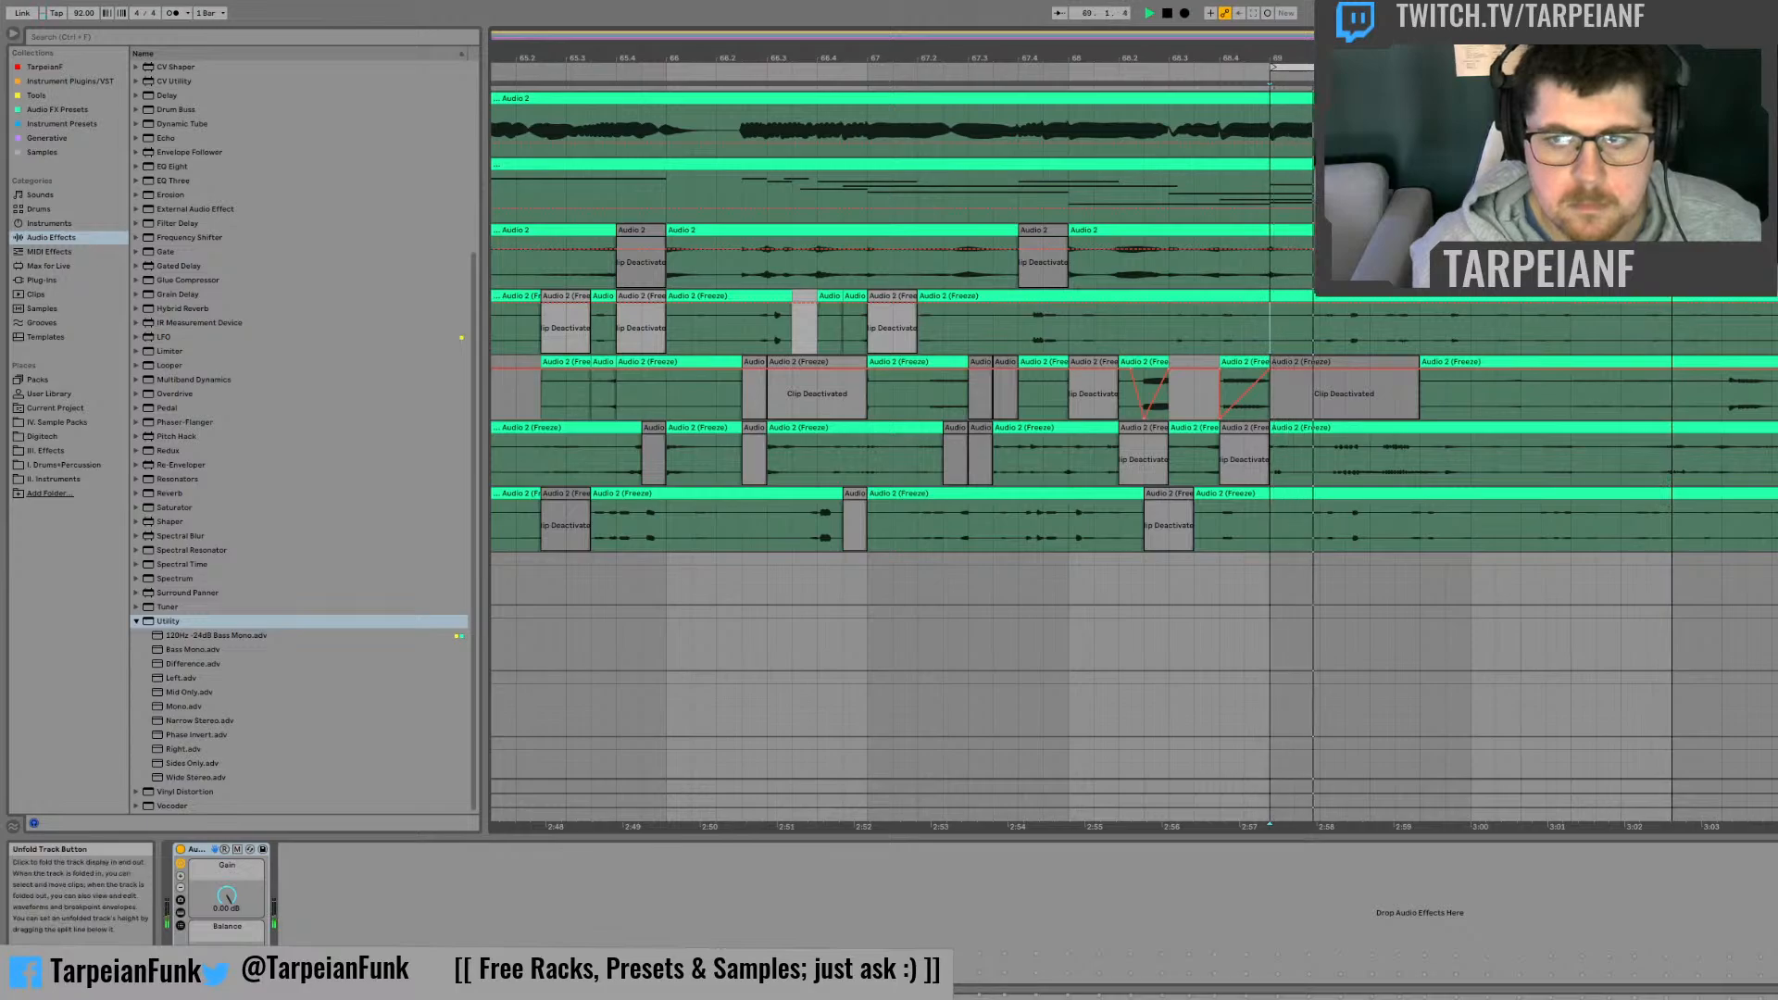
{"action": "key", "text": "space"}
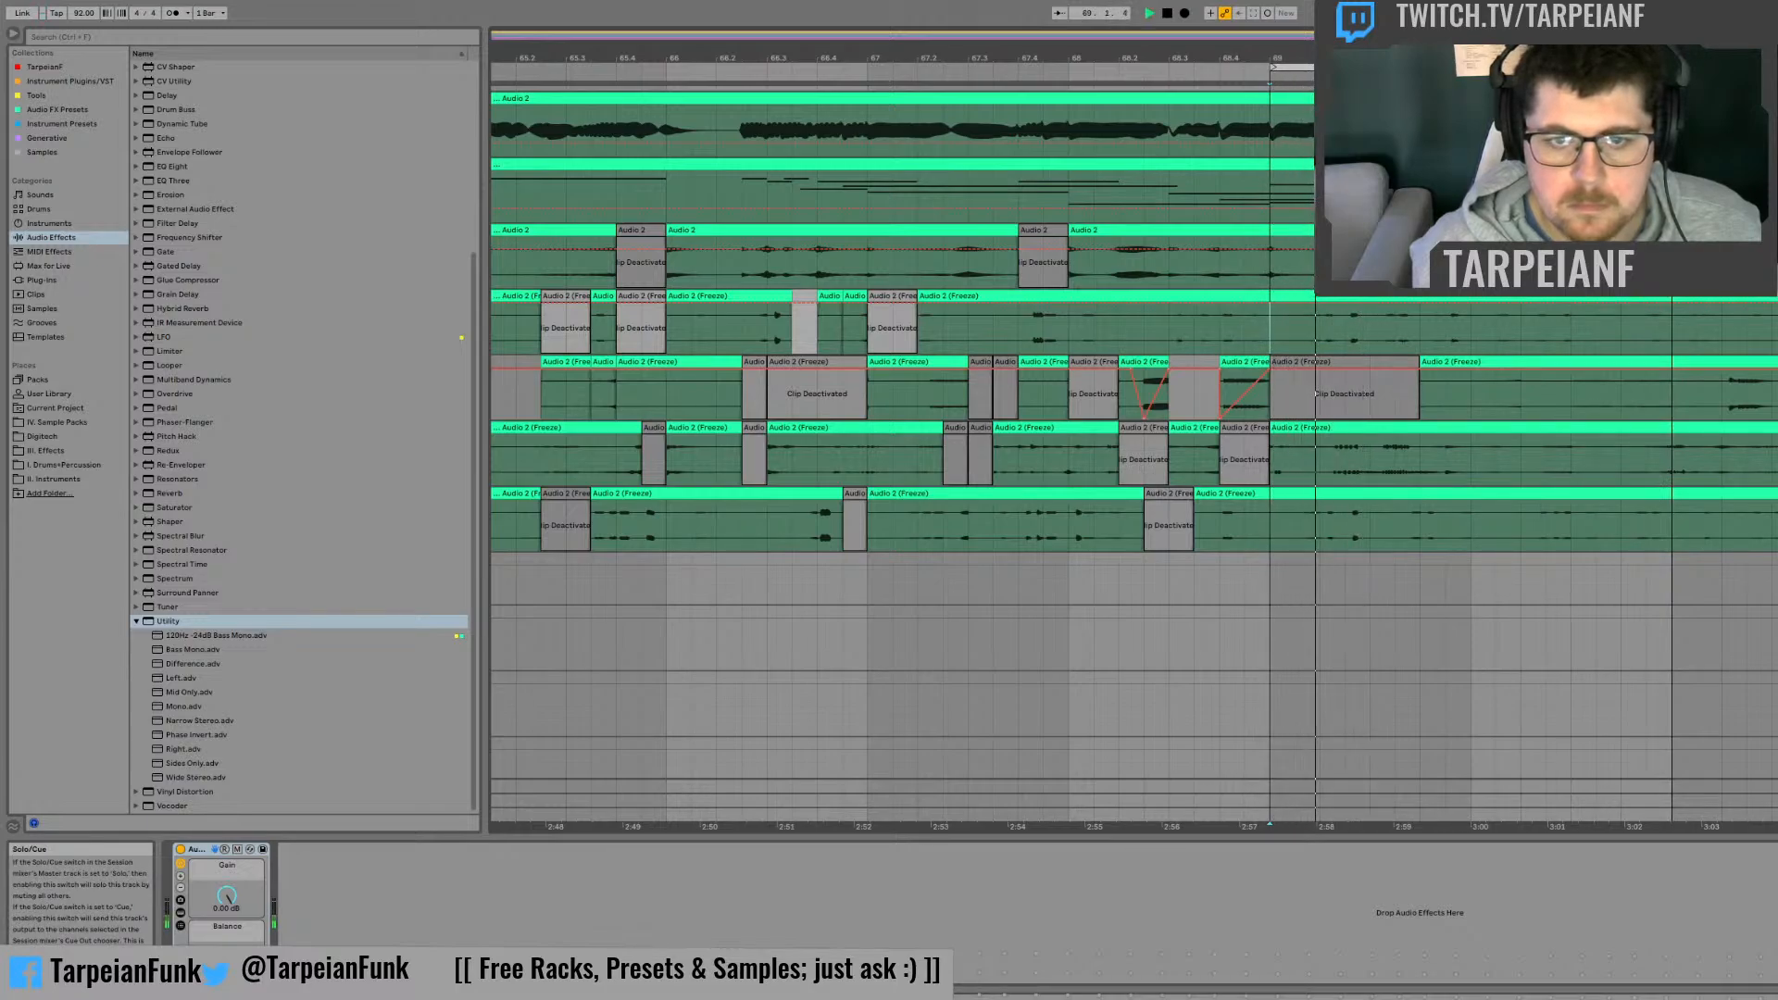
{"action": "key", "text": "space"}
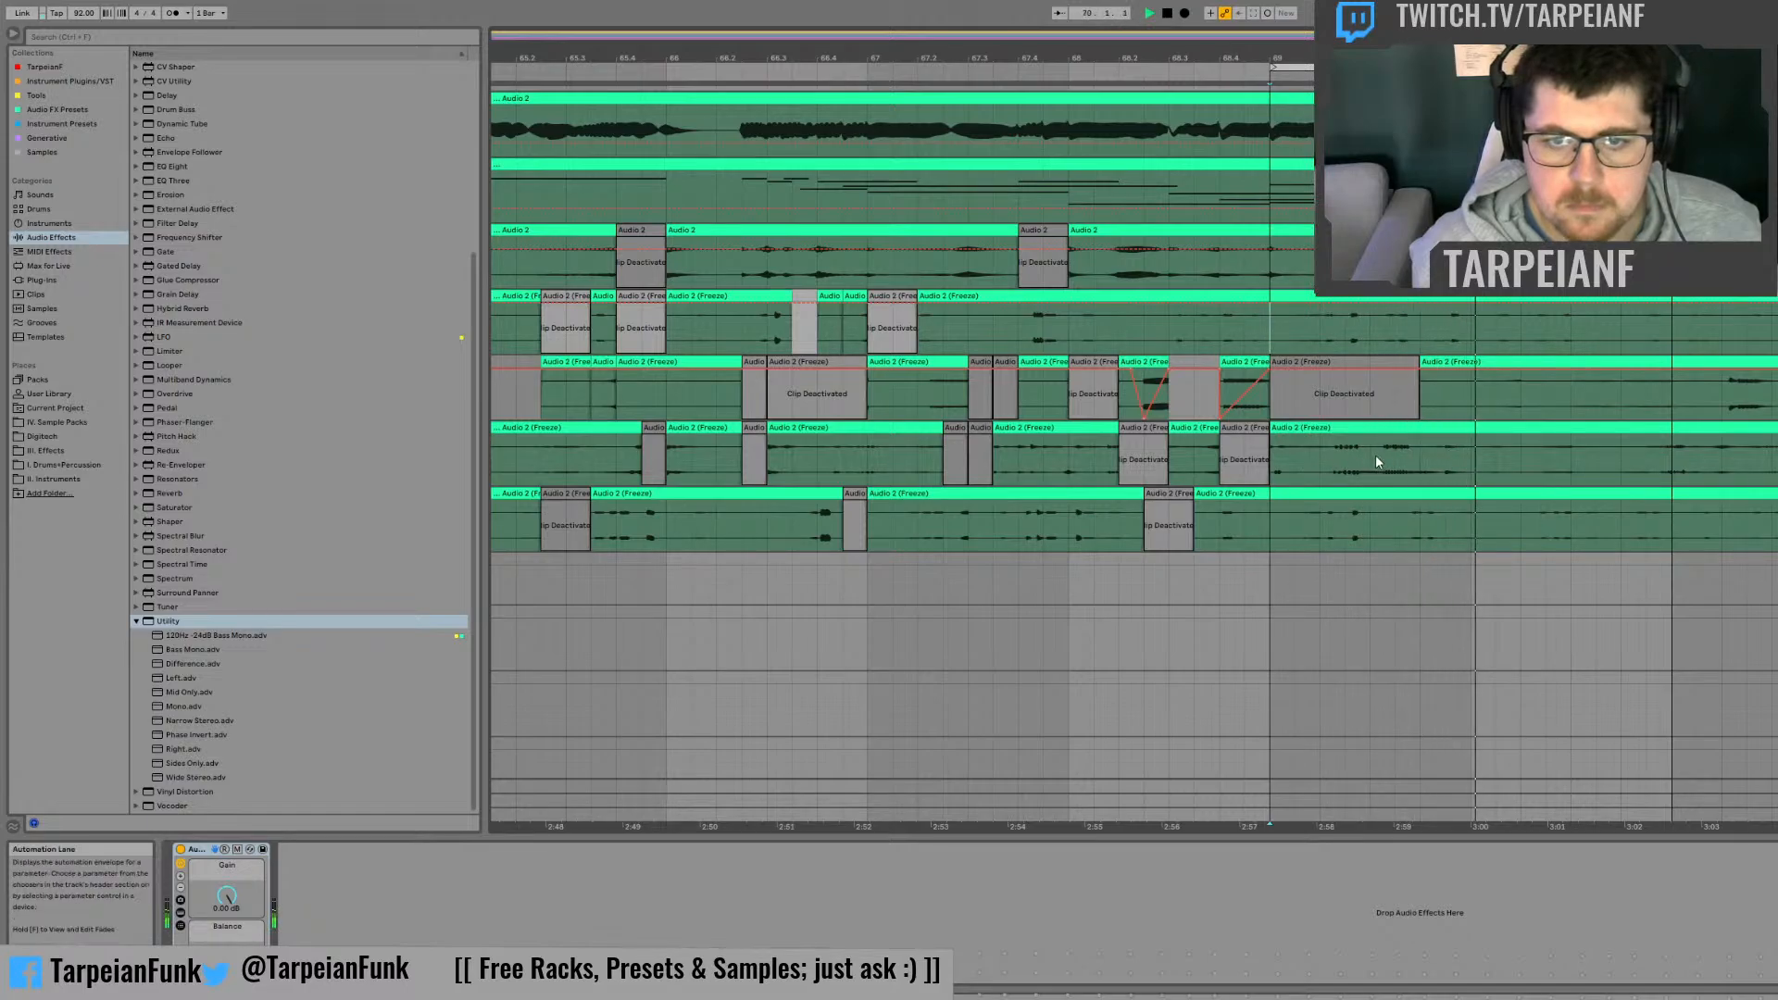
Step: Deactivate the first three beats of bar 69 on the third frozen track and play the section
{"action": "left_click_drag", "start_coordinate": [1419, 458], "coordinate": [1262, 432]}
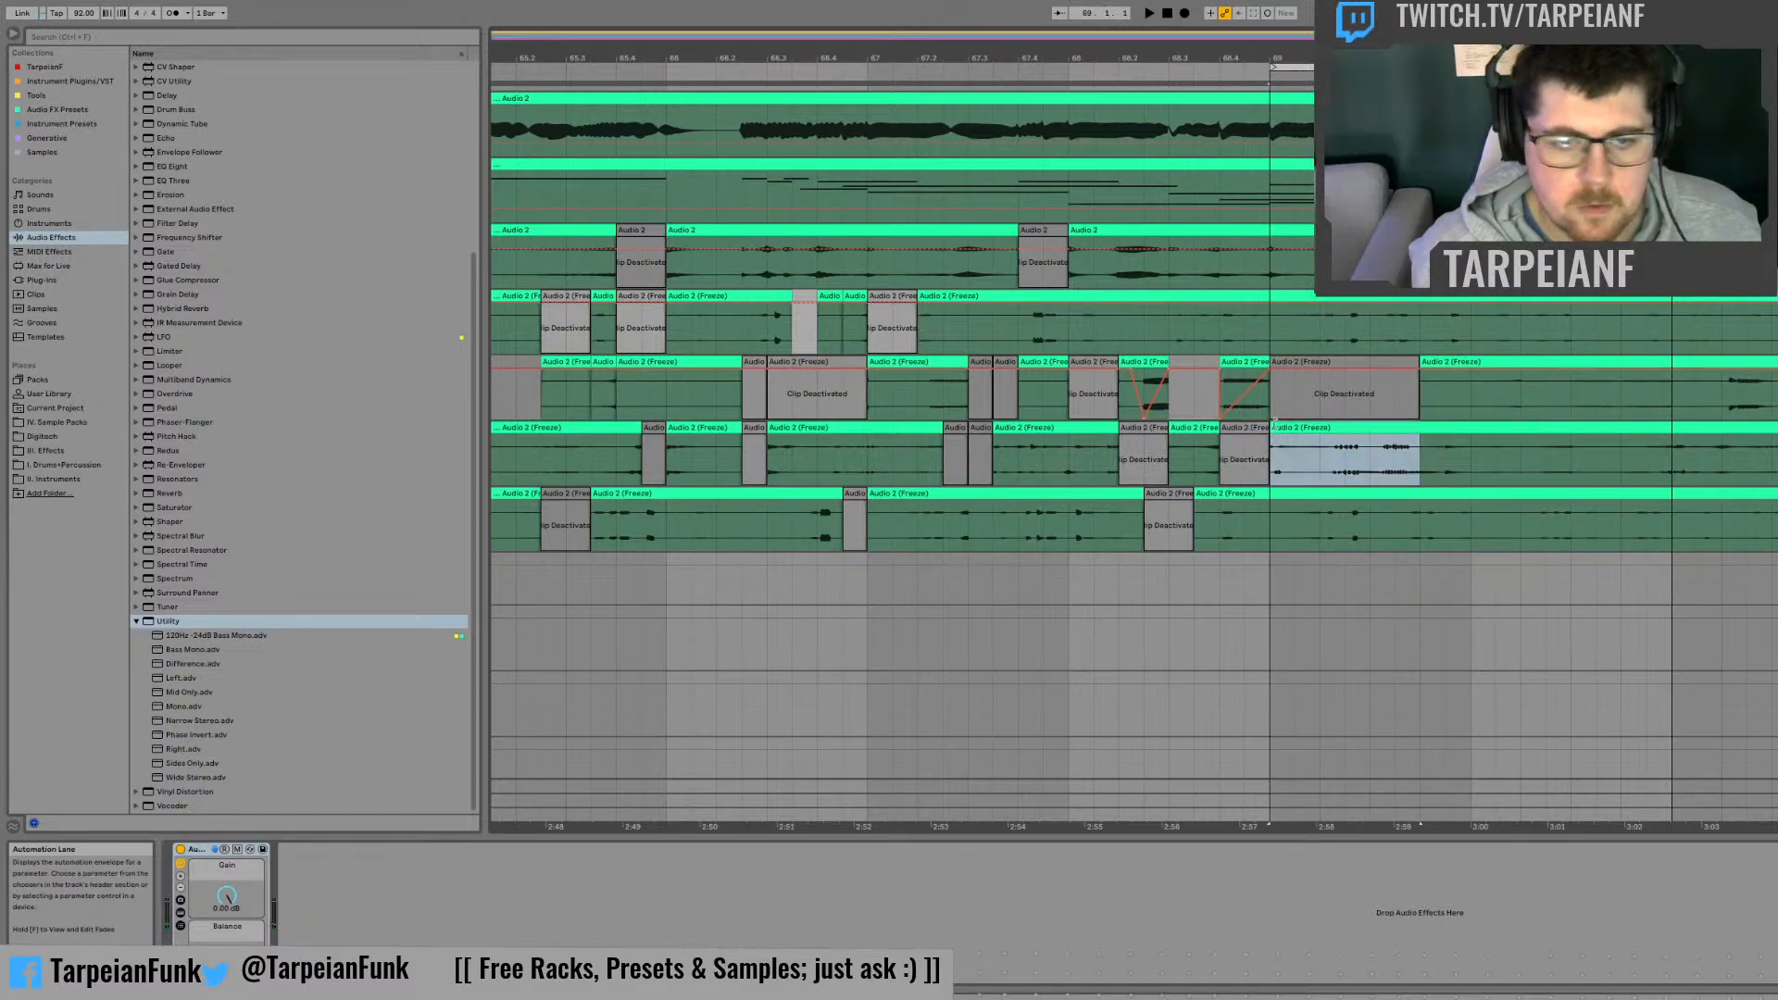
{"action": "key", "text": "0"}
{"action": "key", "text": "space"}
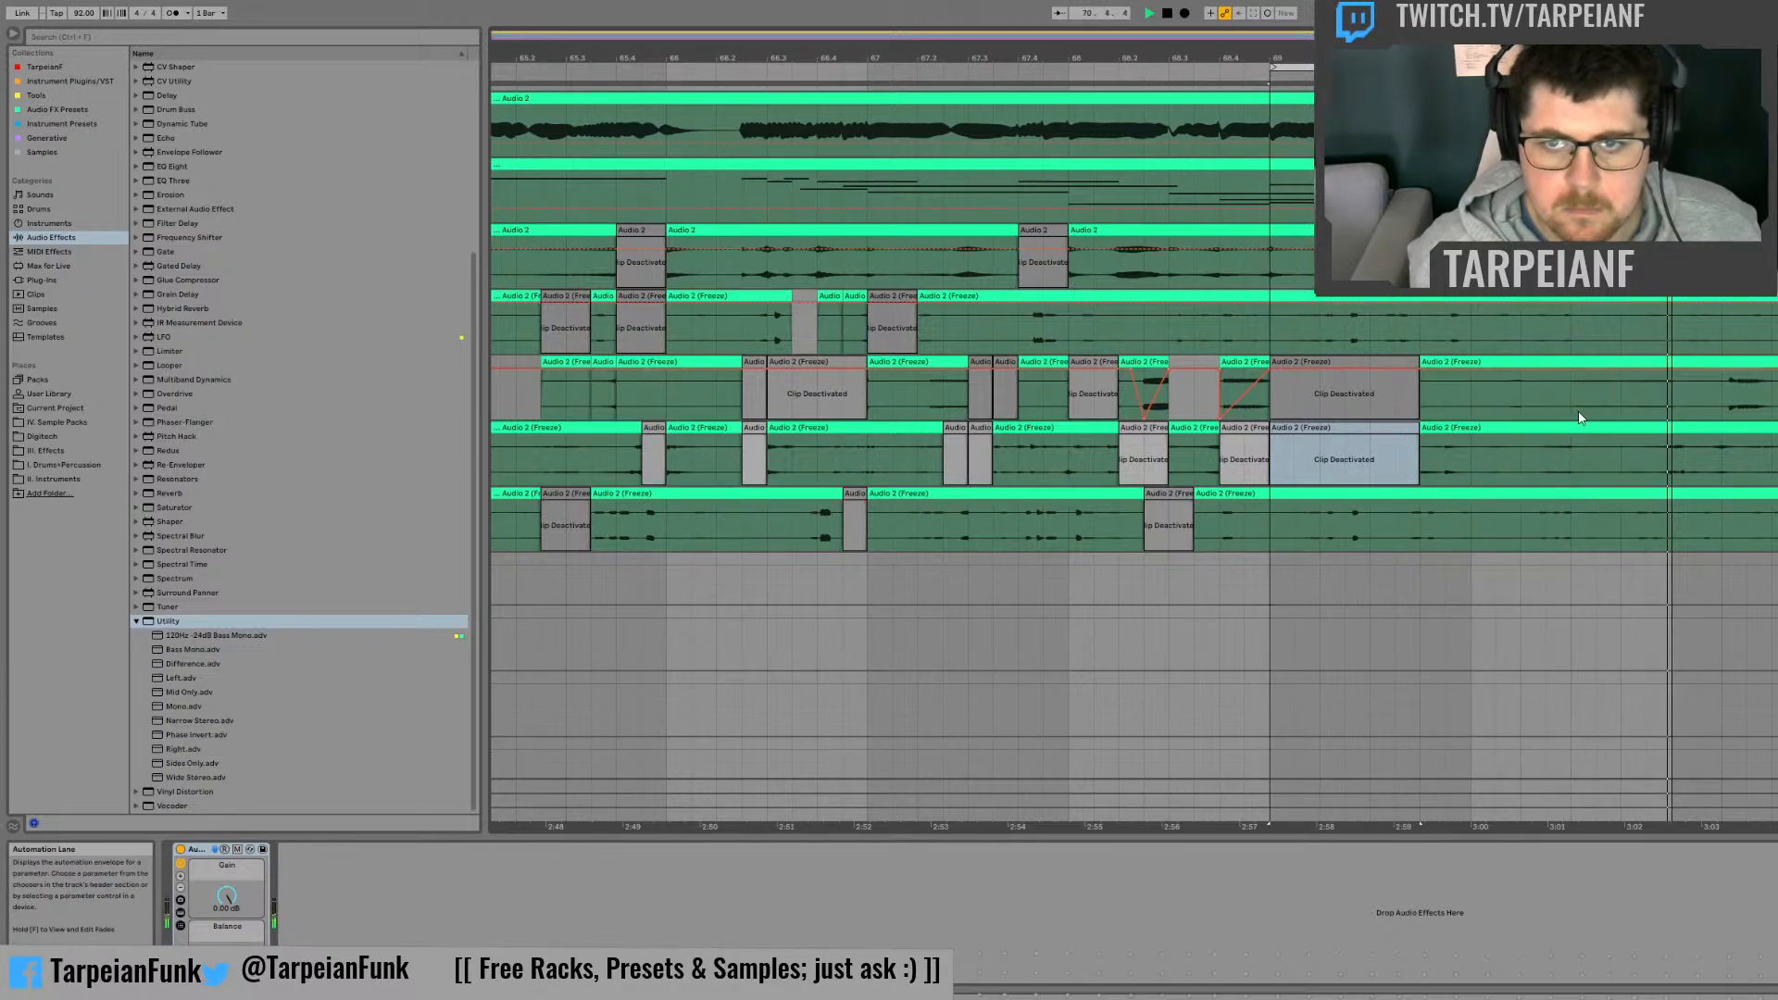
{"action": "key", "text": "space"}
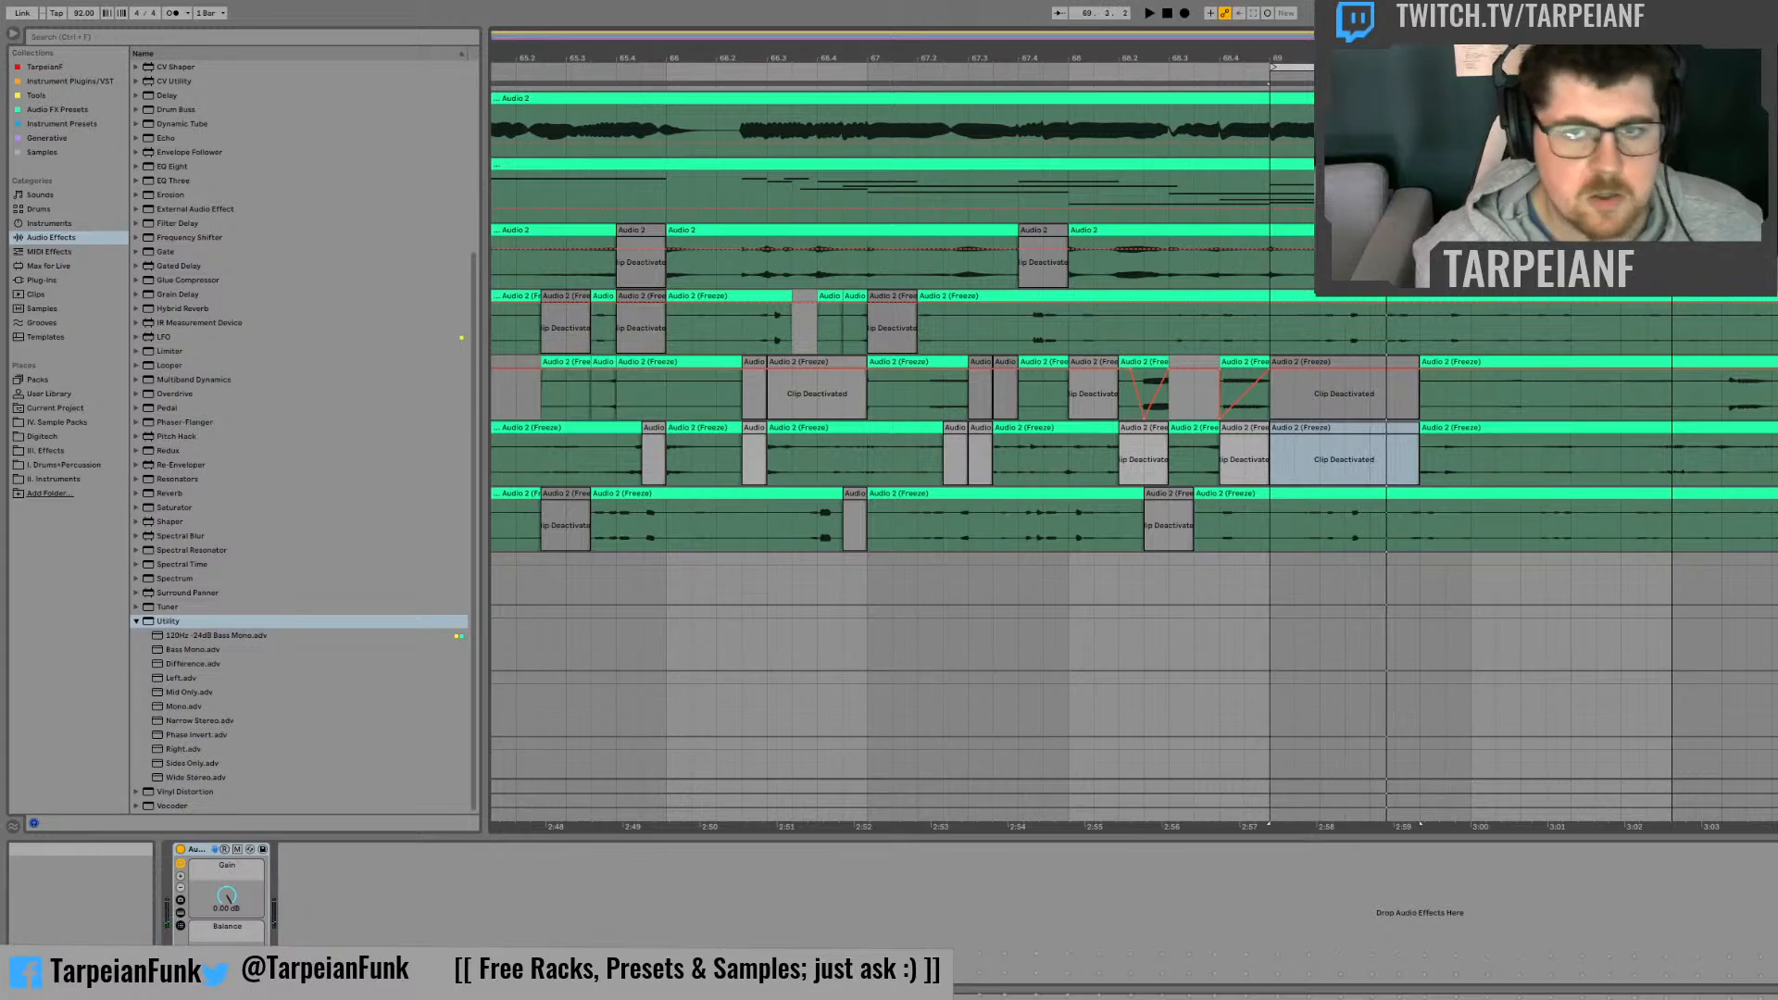
Step: Move the two-bar loop region to start at bar 71 and start playback
{"action": "left_click_drag", "start_coordinate": [1775, 459], "coordinate": [1673, 459]}
{"action": "left_click_drag", "start_coordinate": [1389, 35], "coordinate": [1356, 50]}
{"action": "key", "text": "space"}
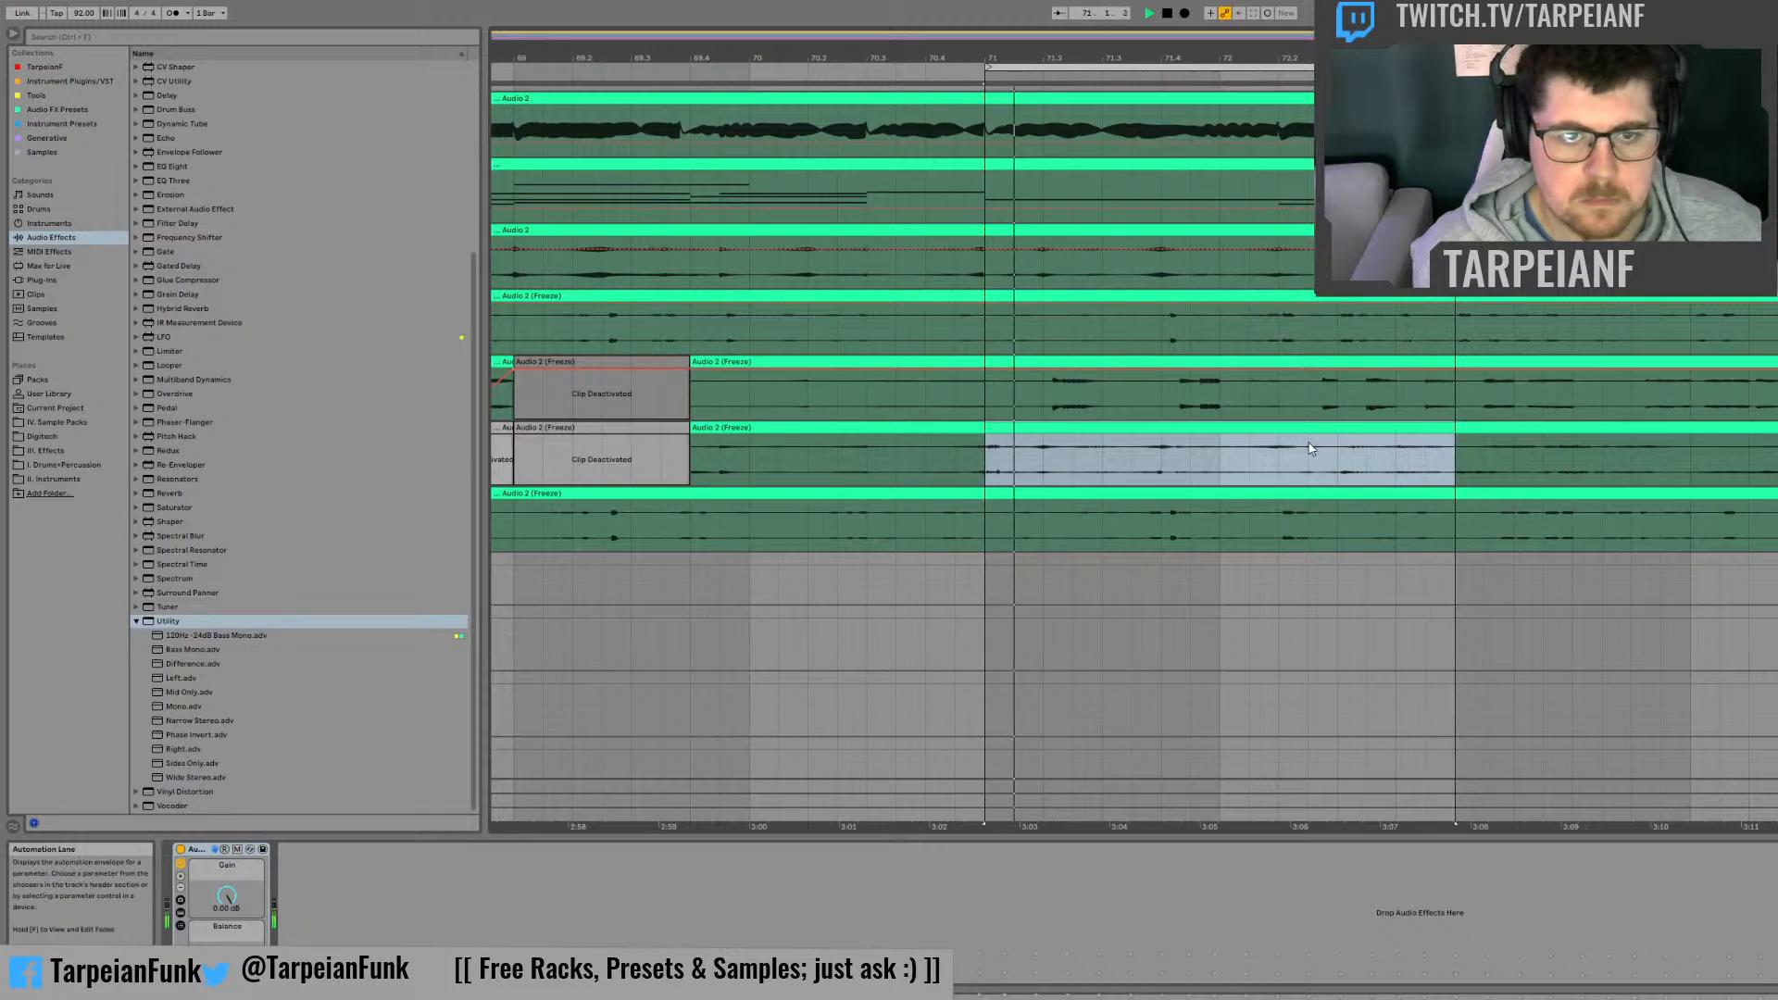
Step: Deactivate beat 71.2, the first half of beat 71.4 and beat 72.2 on the second frozen track
{"action": "left_click_drag", "start_coordinate": [1043, 395], "coordinate": [1102, 394]}
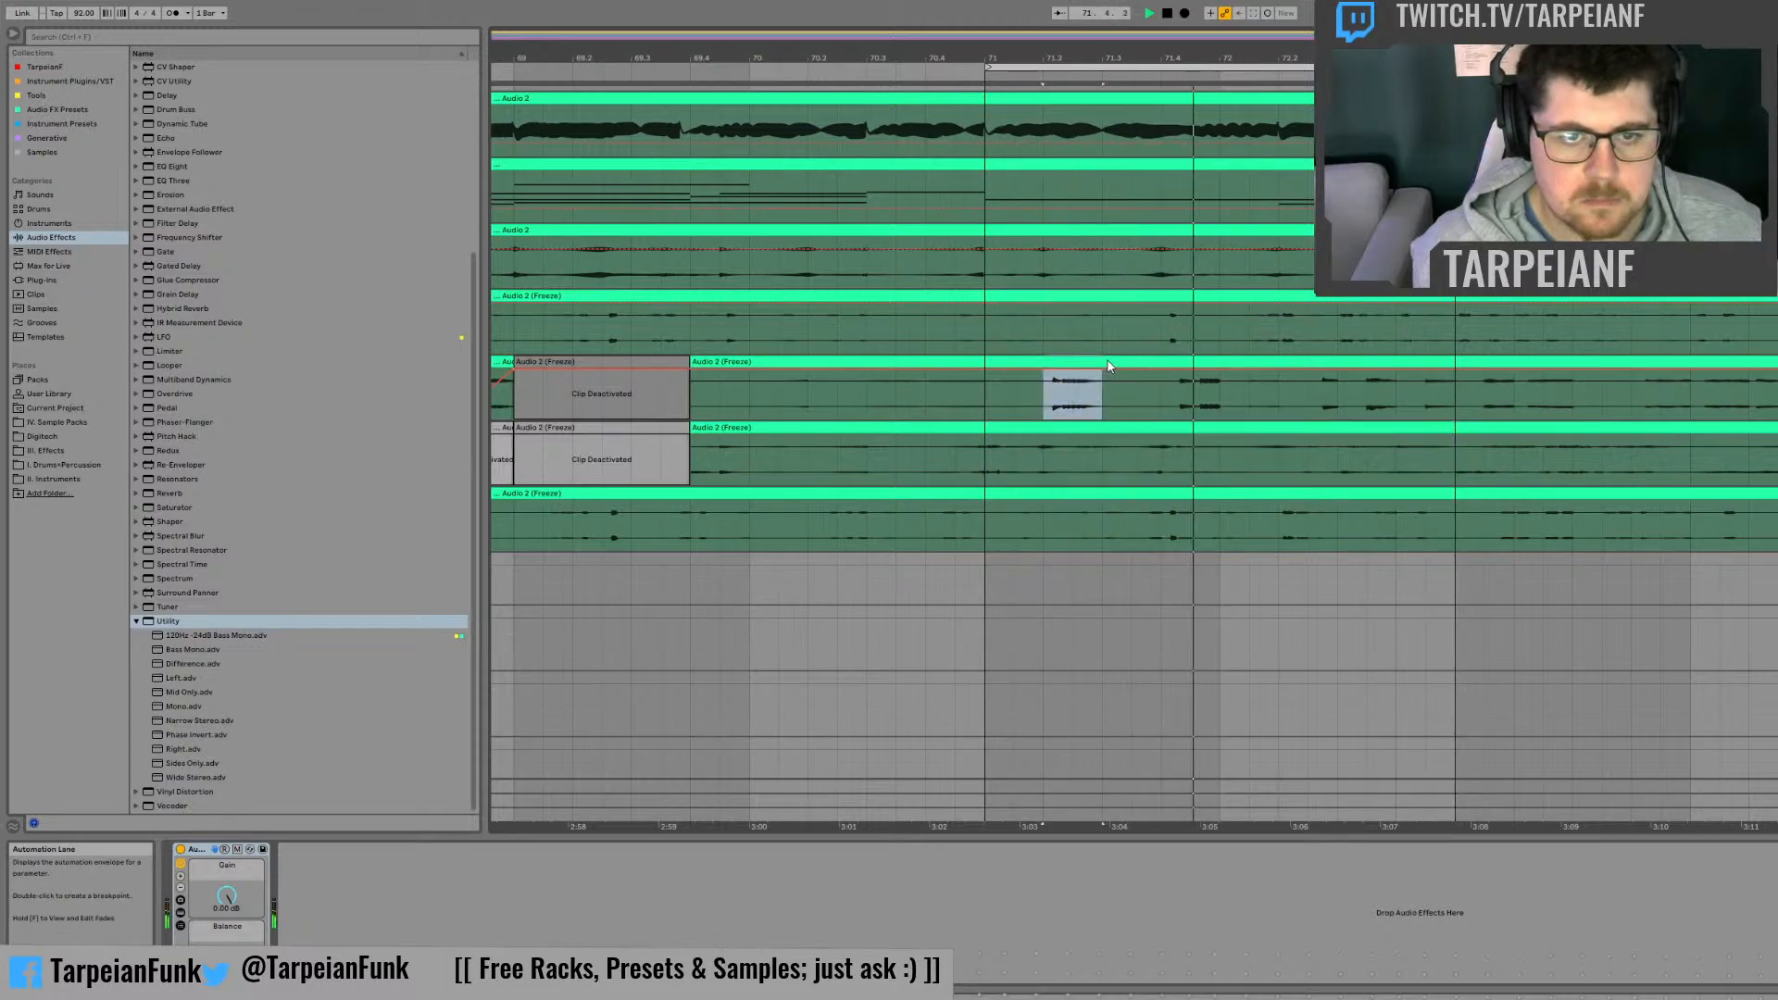
{"action": "key", "text": "0"}
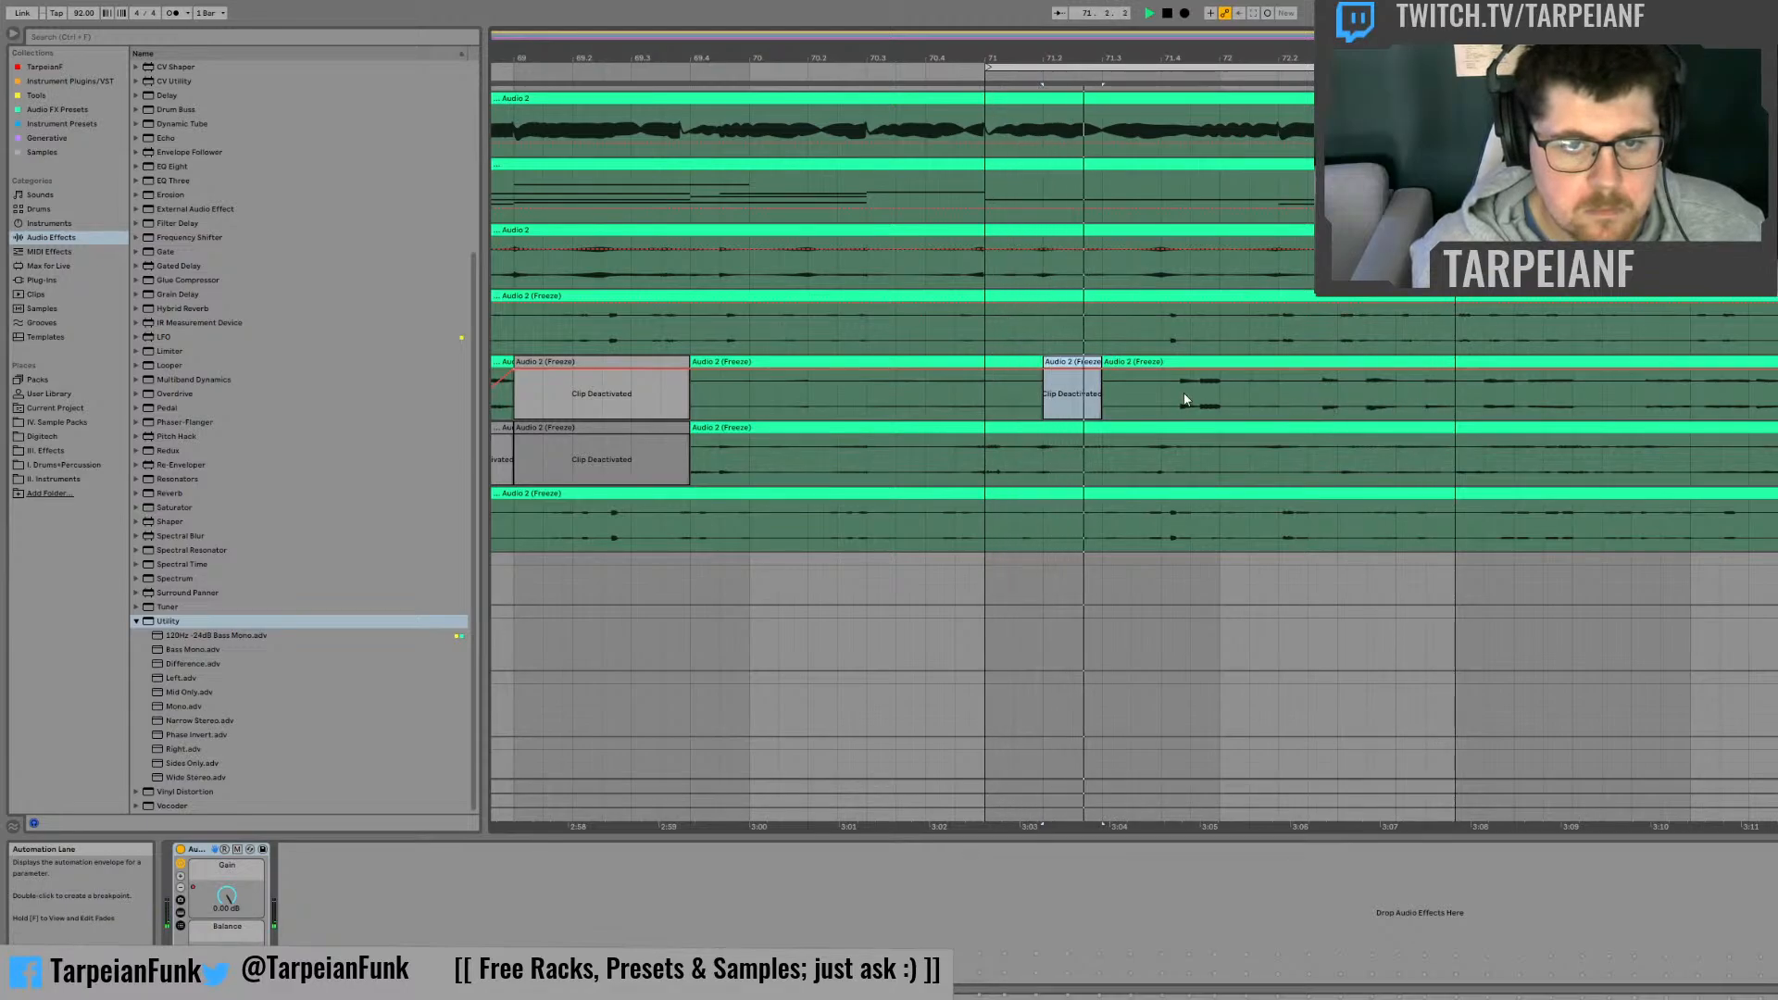
{"action": "left_click_drag", "start_coordinate": [1161, 386], "coordinate": [1191, 389]}
{"action": "key", "text": "0"}
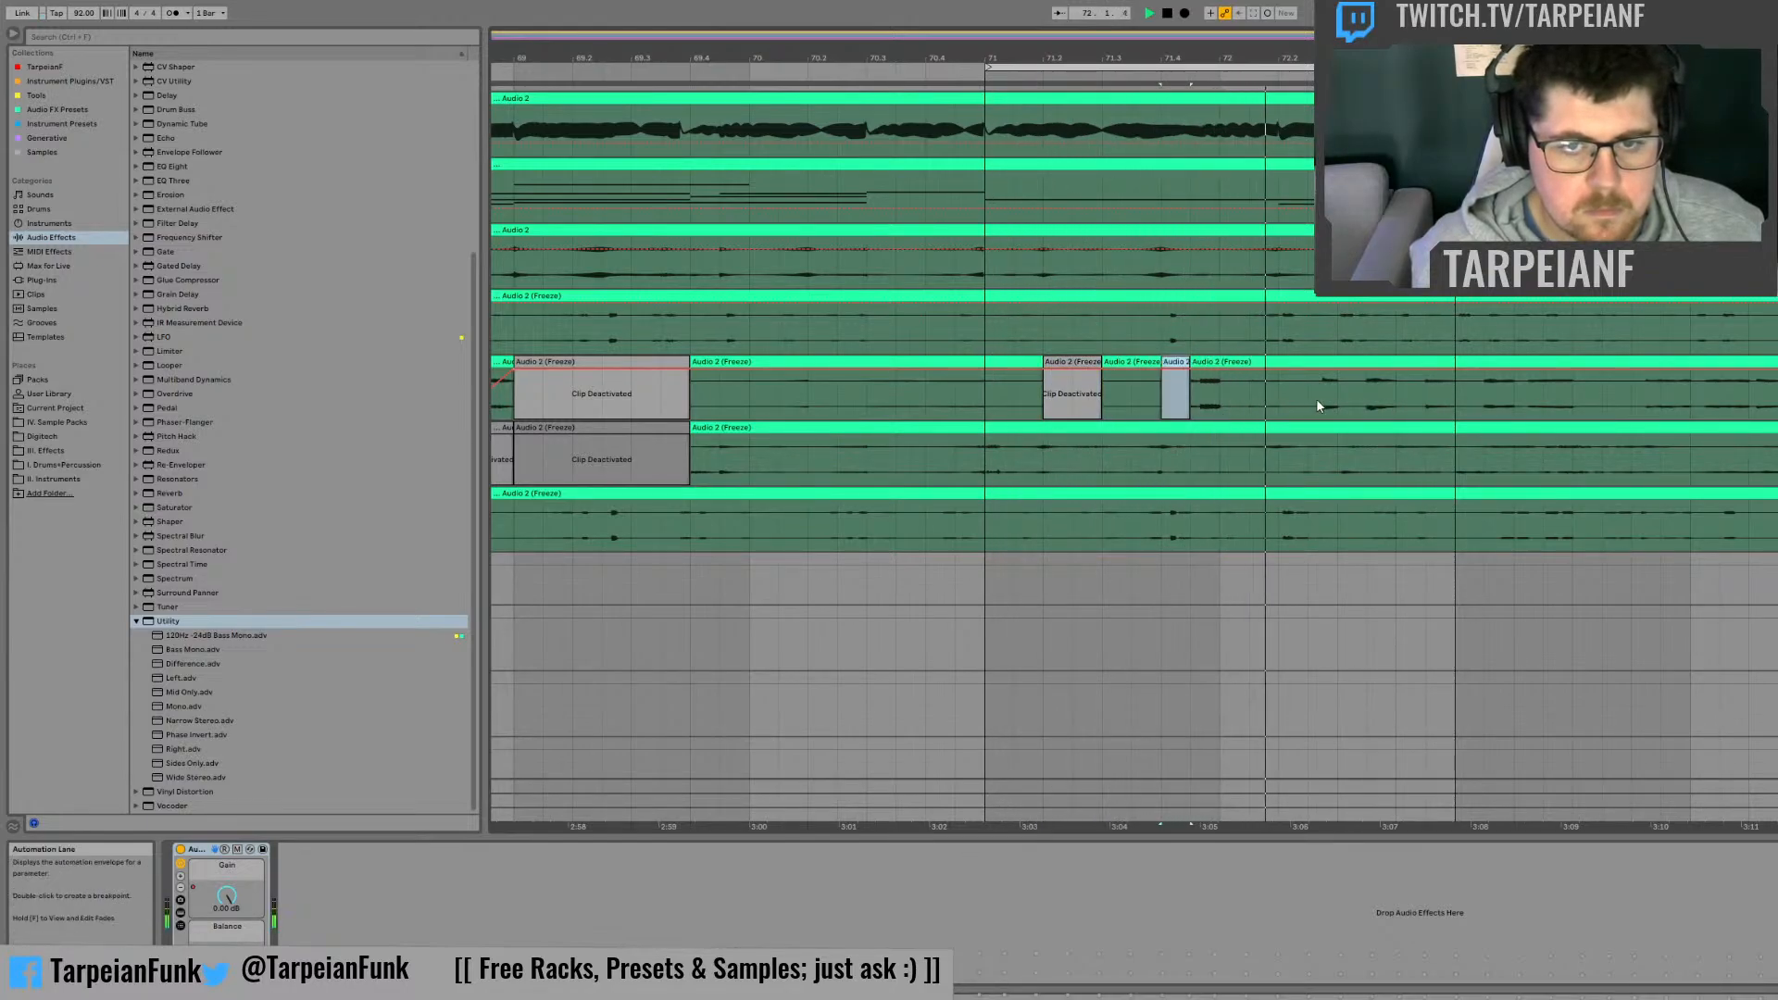
{"action": "left_click", "coordinate": [1280, 393]}
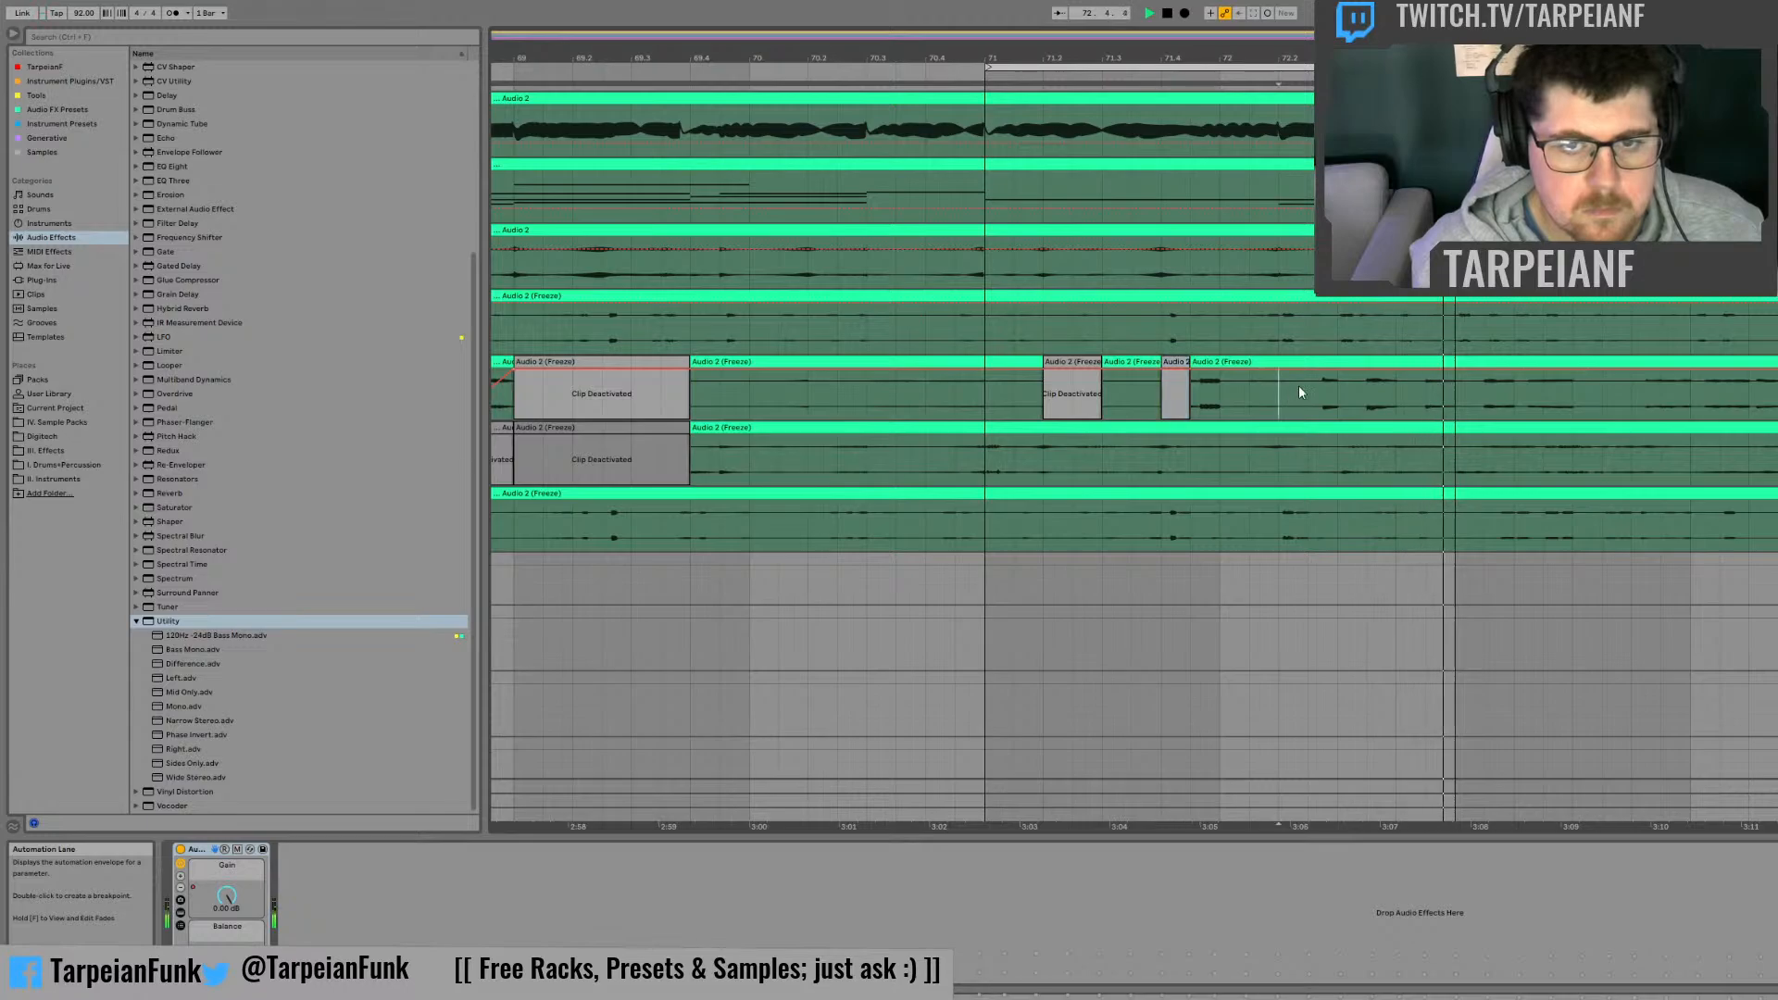
{"action": "left_click", "coordinate": [1338, 392], "text": "shift"}
{"action": "key", "text": "0"}
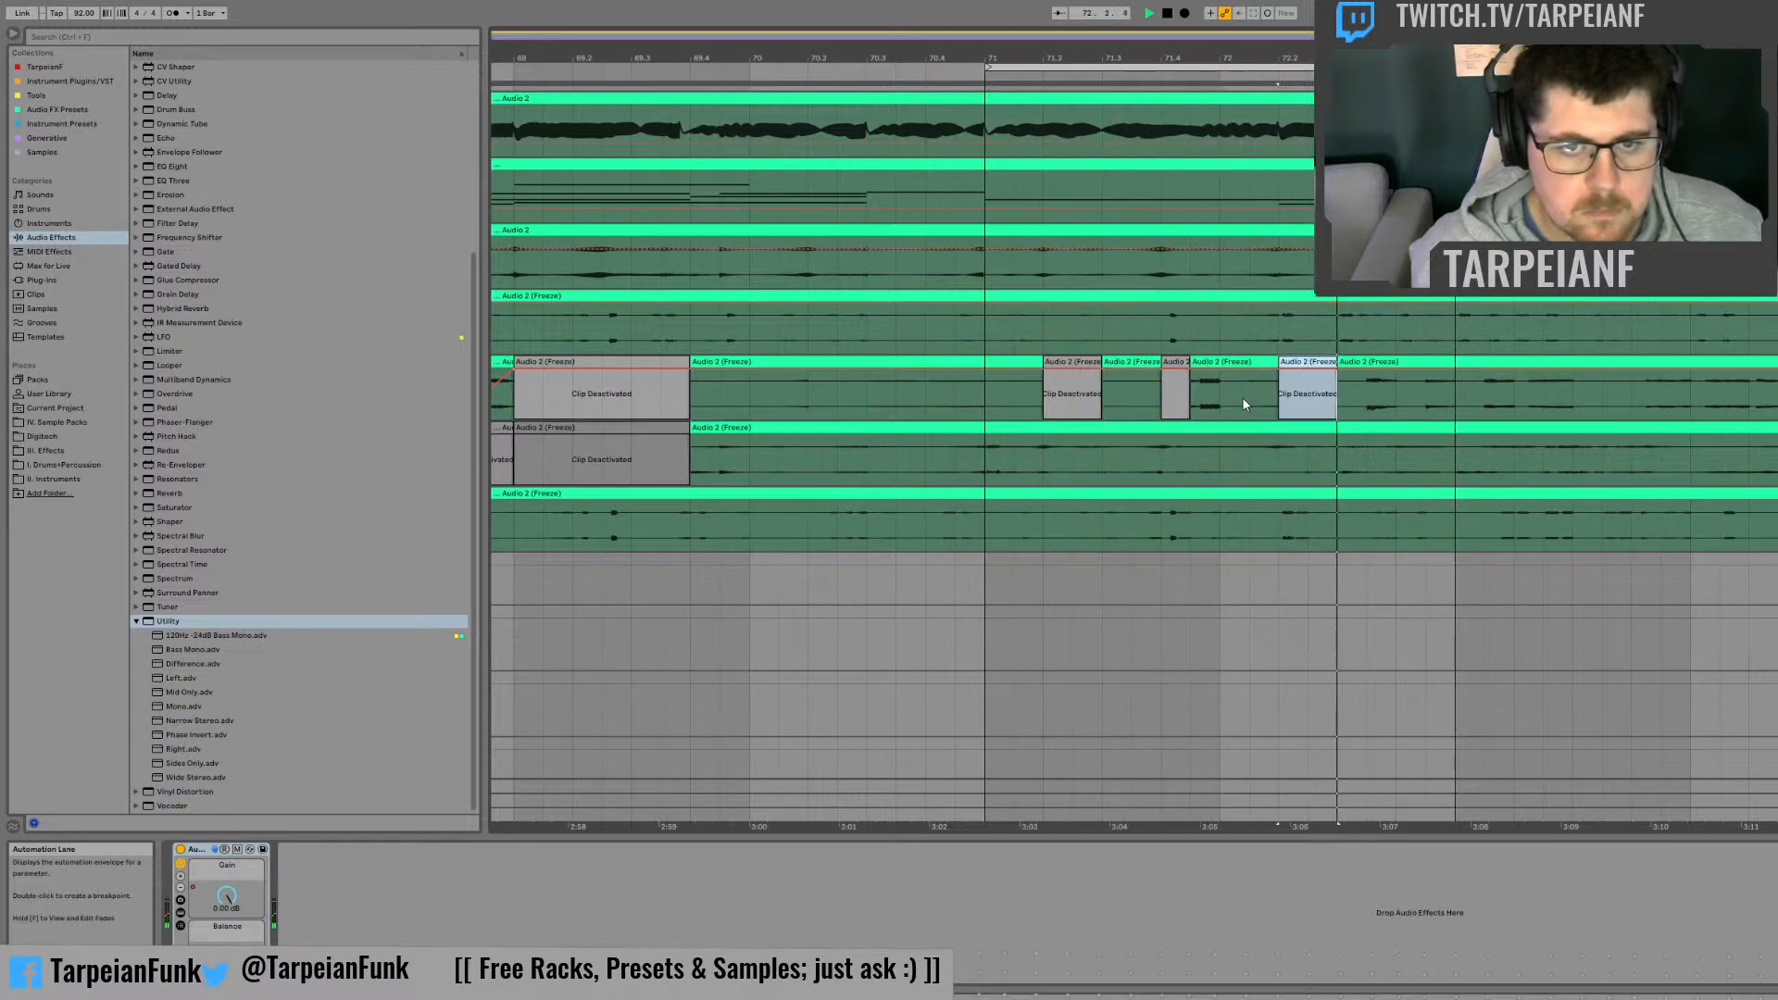
Step: Add rising Gain automation ramps in the second halves of beats 71.4 and 72.4 and a falling one in 72.3 on the second frozen track
{"action": "left_click_drag", "start_coordinate": [1219, 387], "coordinate": [1193, 384]}
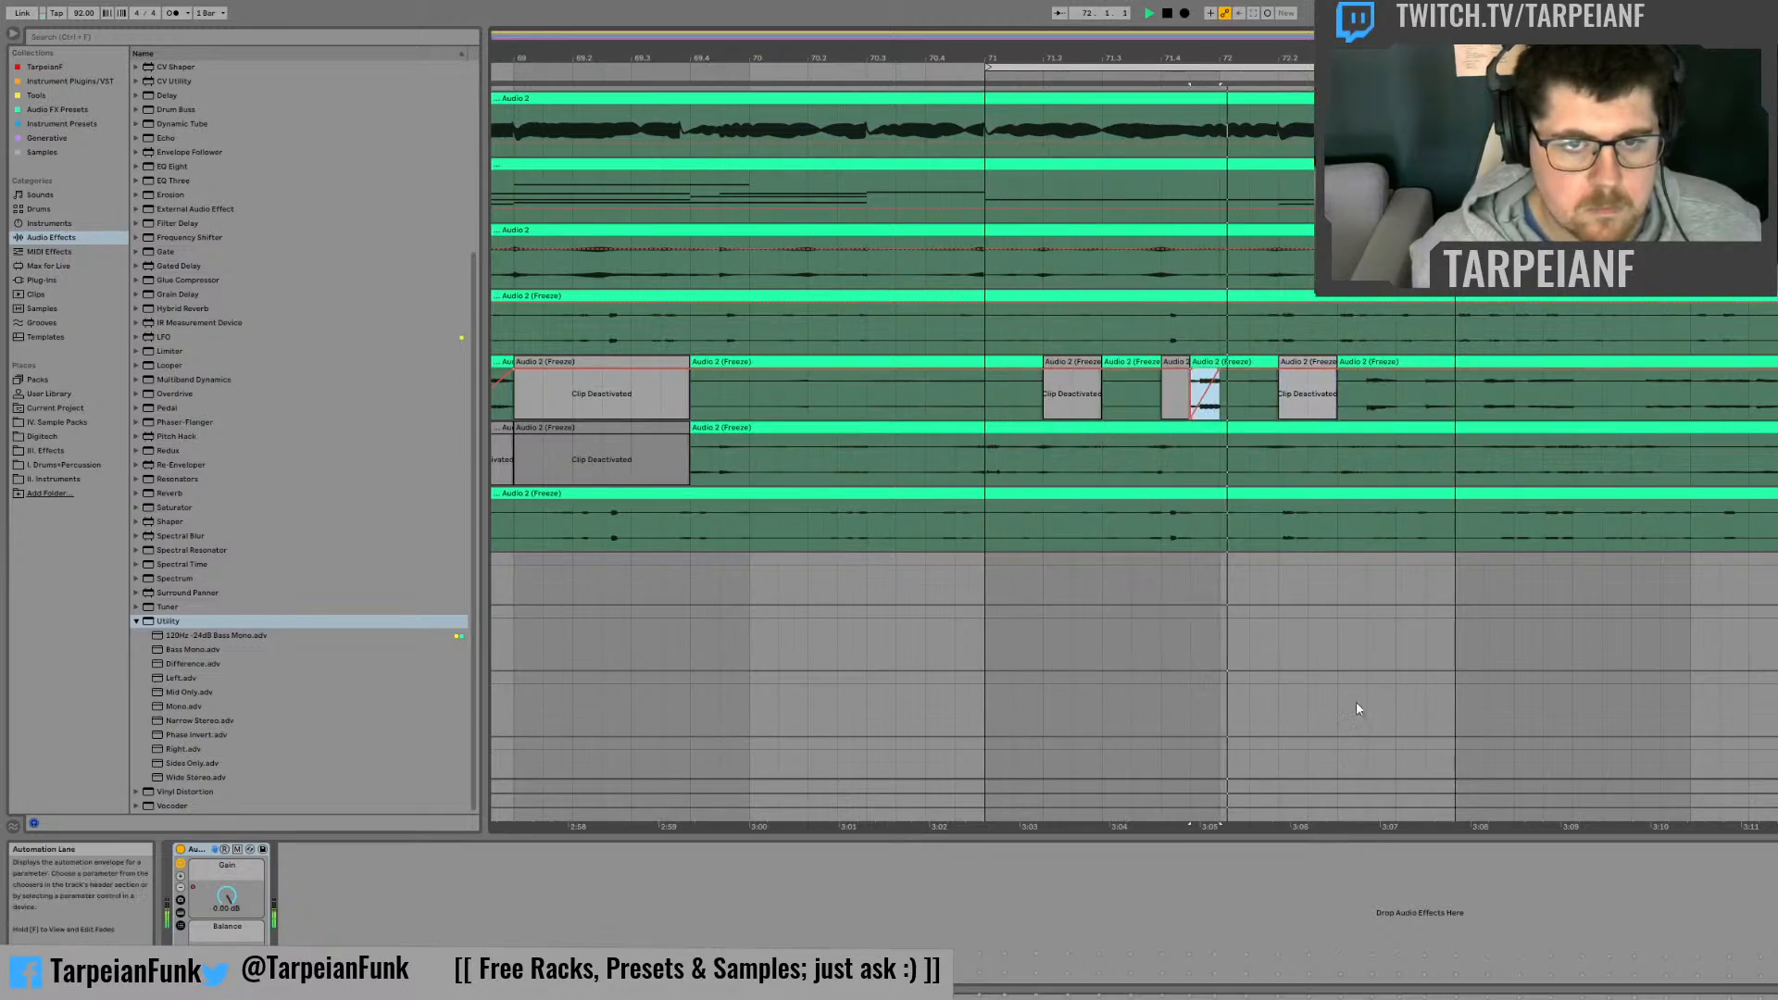
{"action": "left_click_drag", "start_coordinate": [1369, 387], "coordinate": [1390, 399]}
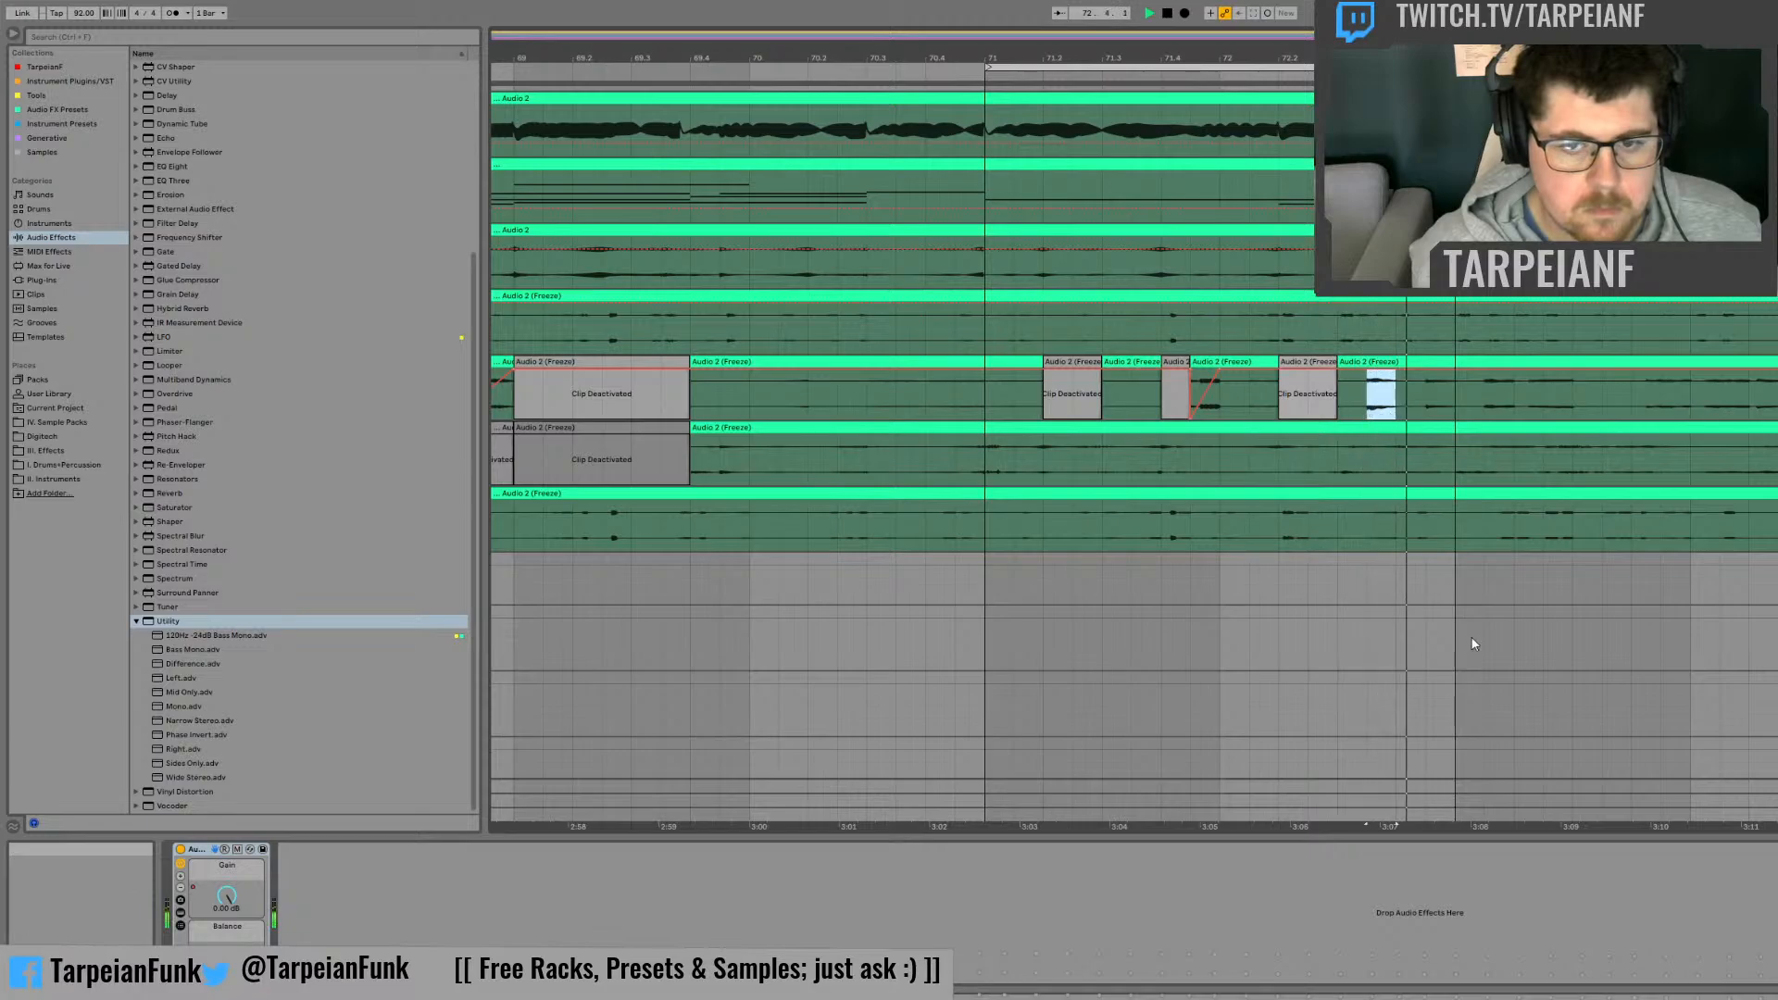
{"action": "key", "text": "ctrl+v"}
{"action": "left_click", "coordinate": [1443, 399]}
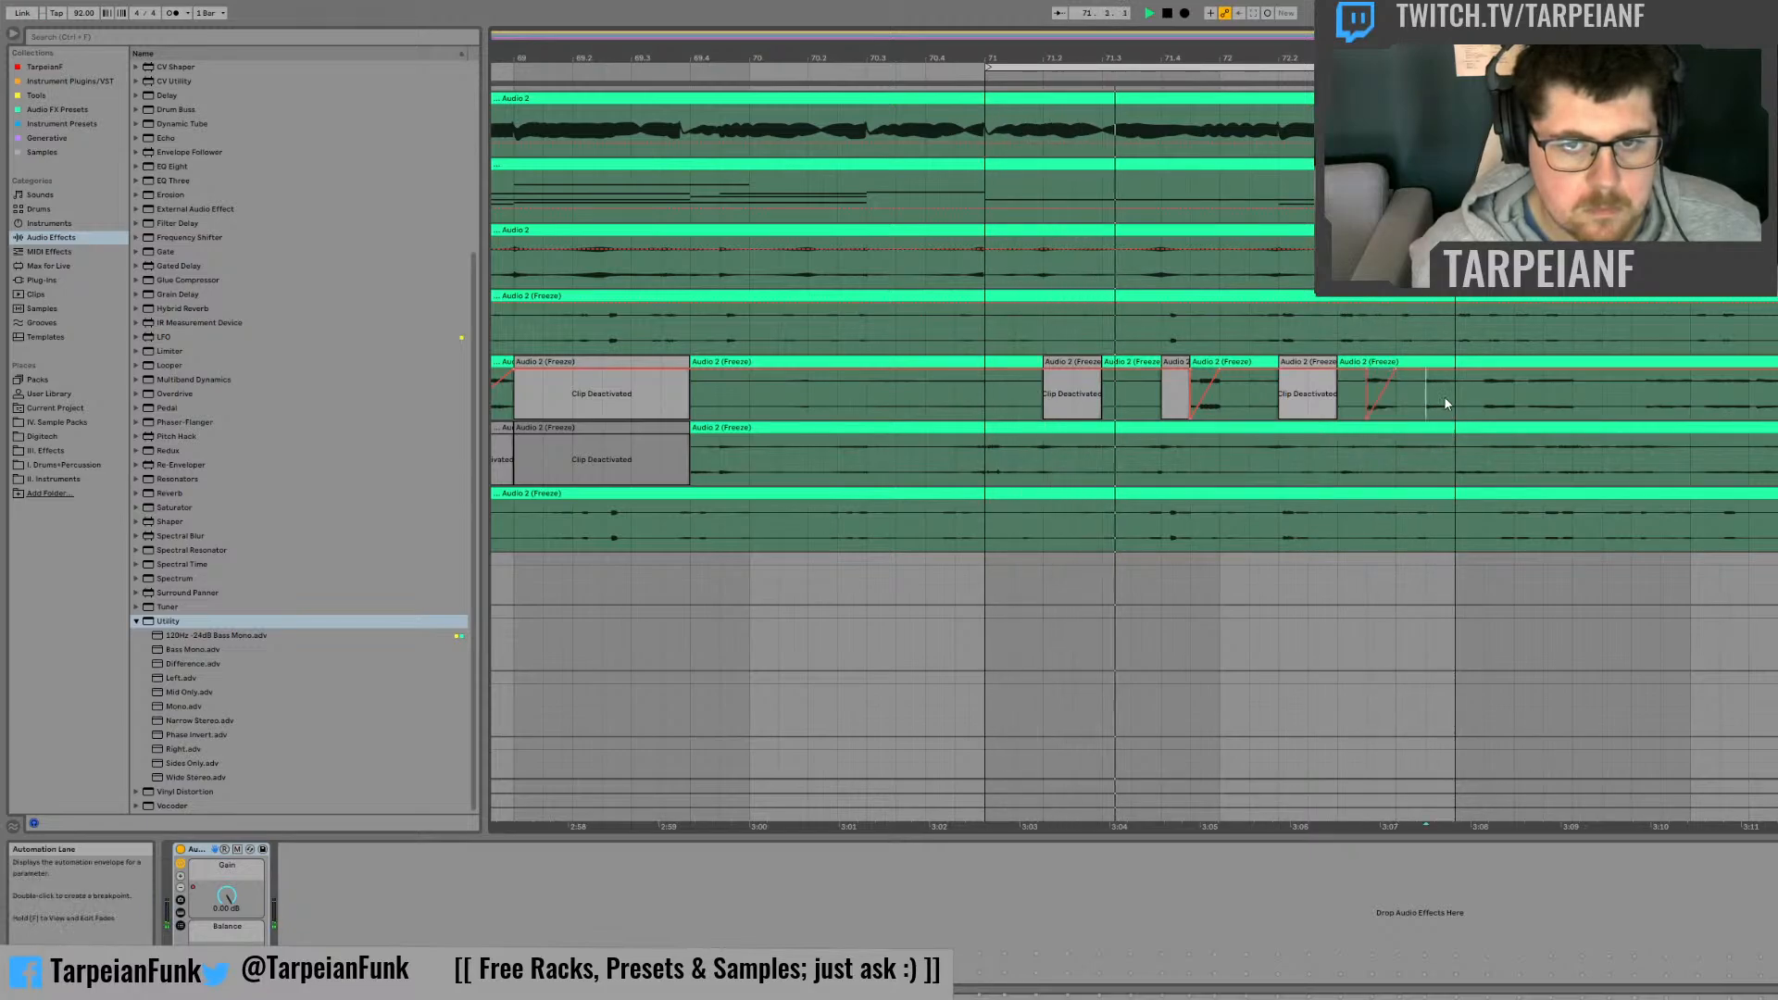
{"action": "left_click_drag", "start_coordinate": [1453, 393], "coordinate": [1432, 399]}
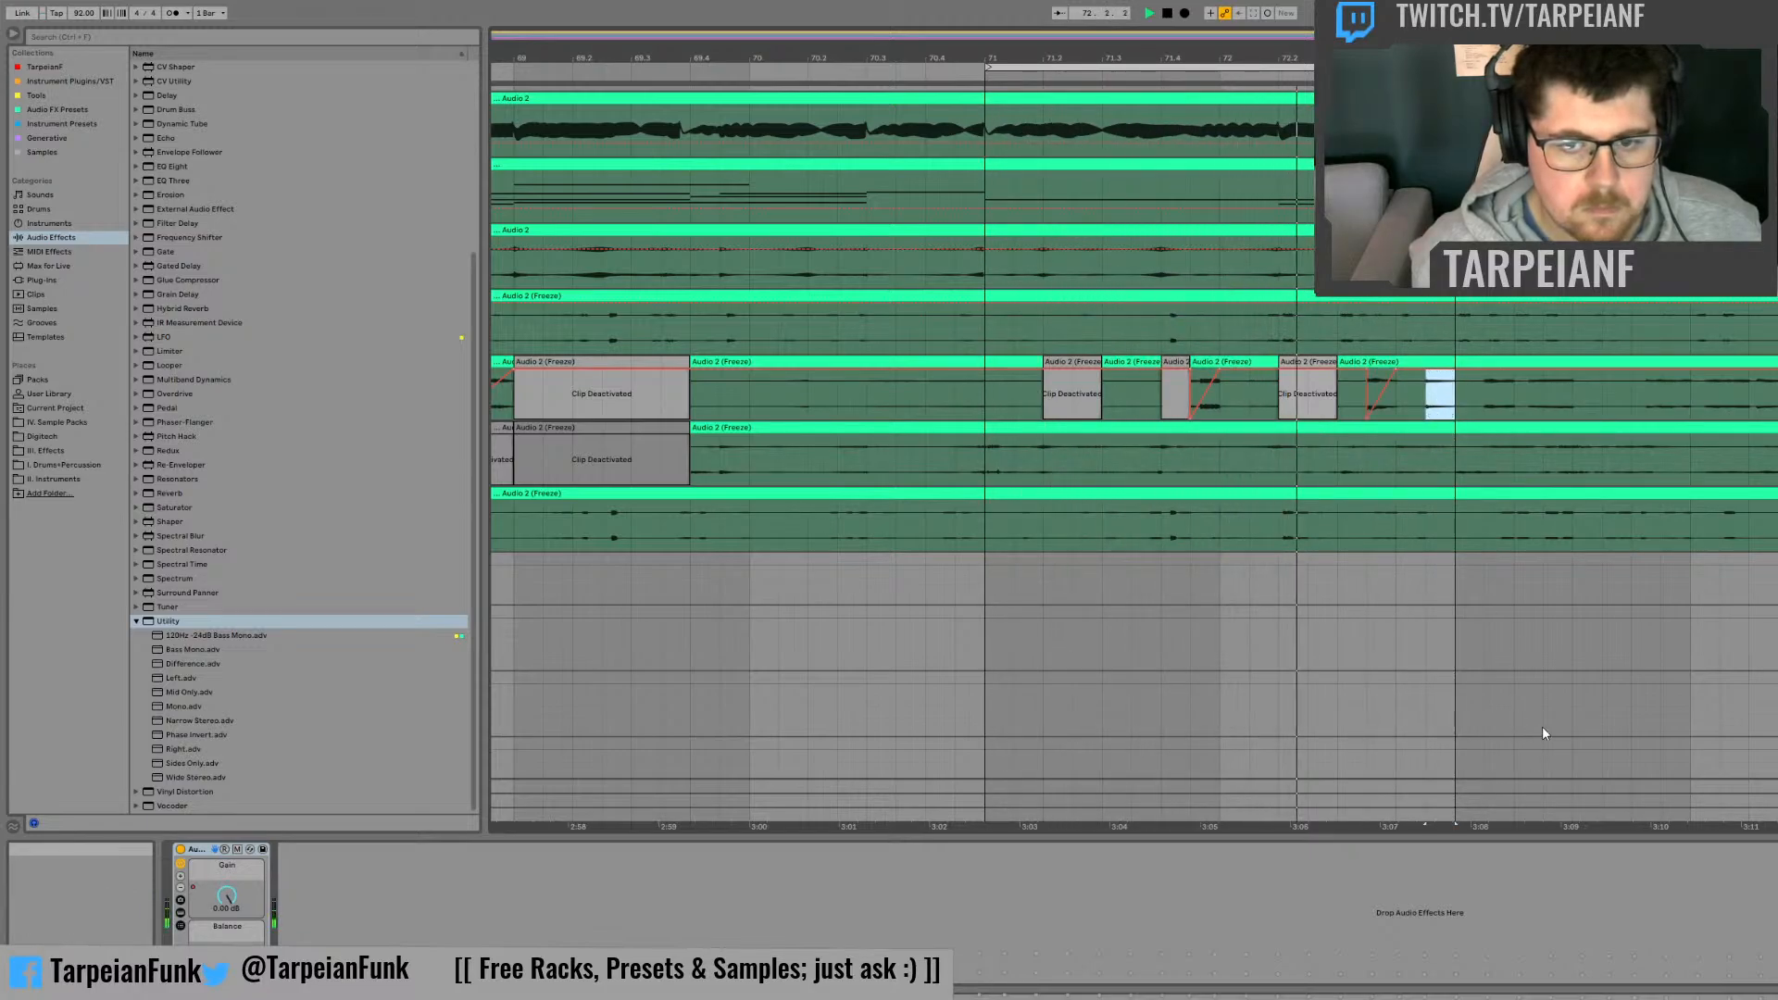
{"action": "key", "text": "ctrl+v"}
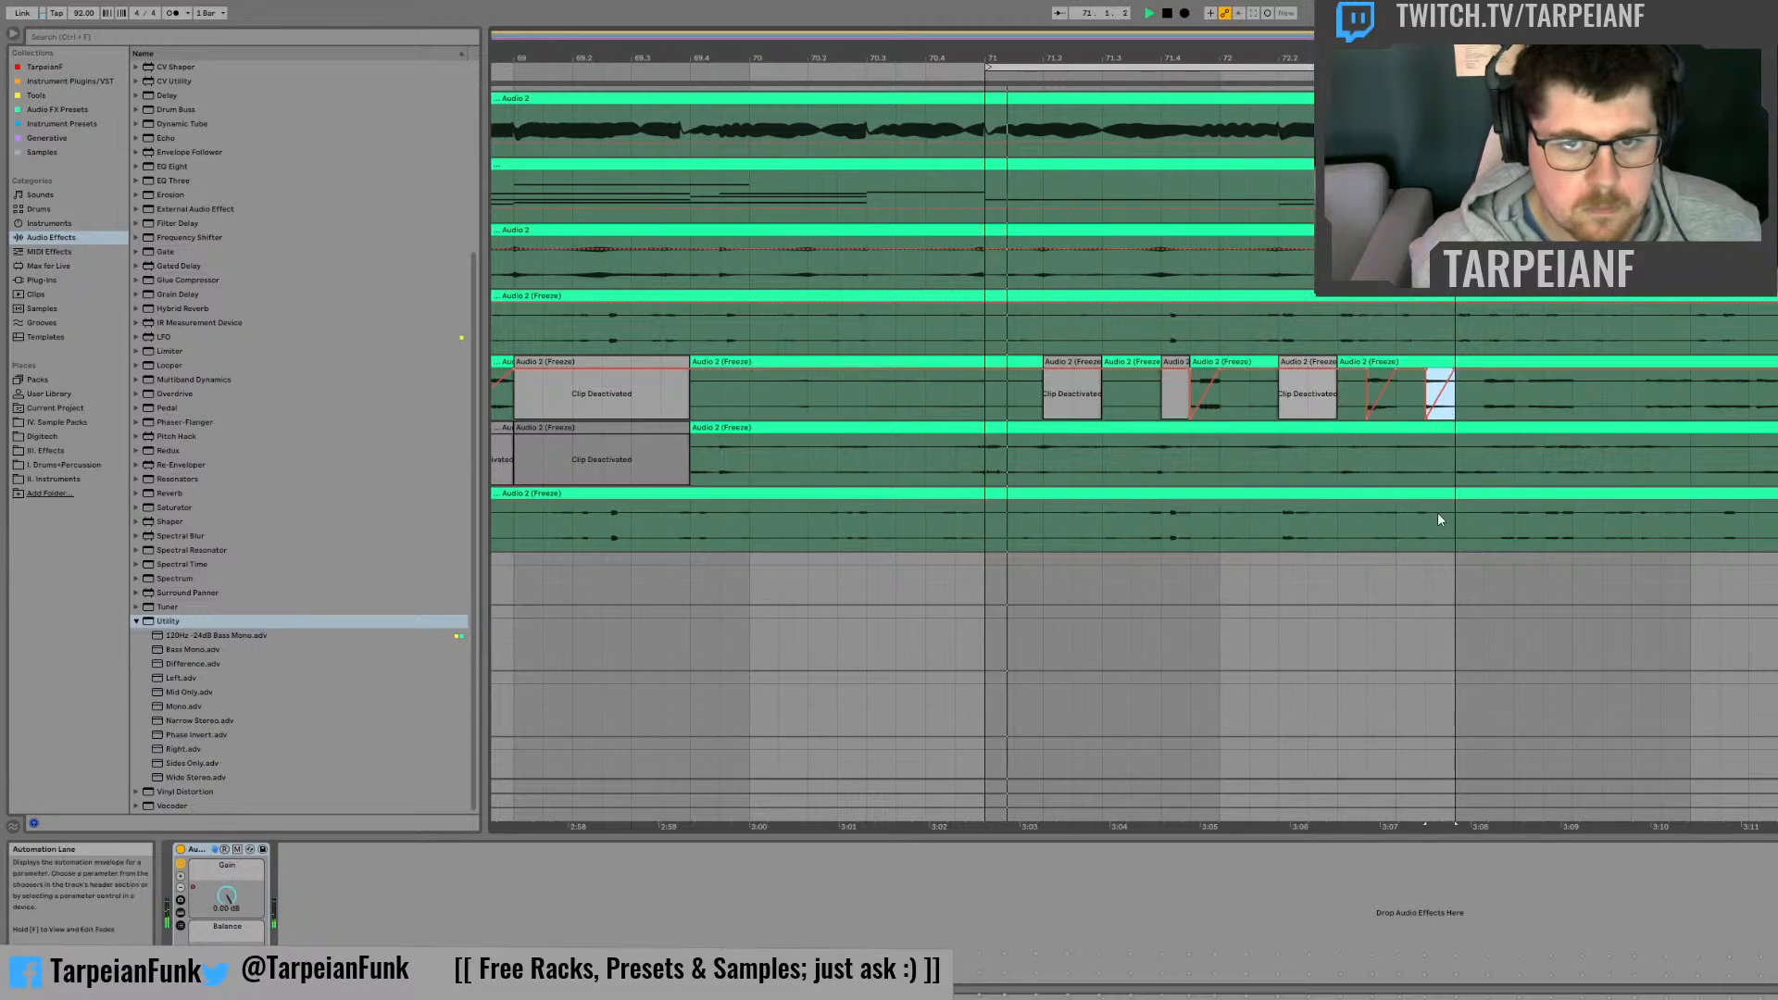
{"action": "left_click", "coordinate": [1395, 417]}
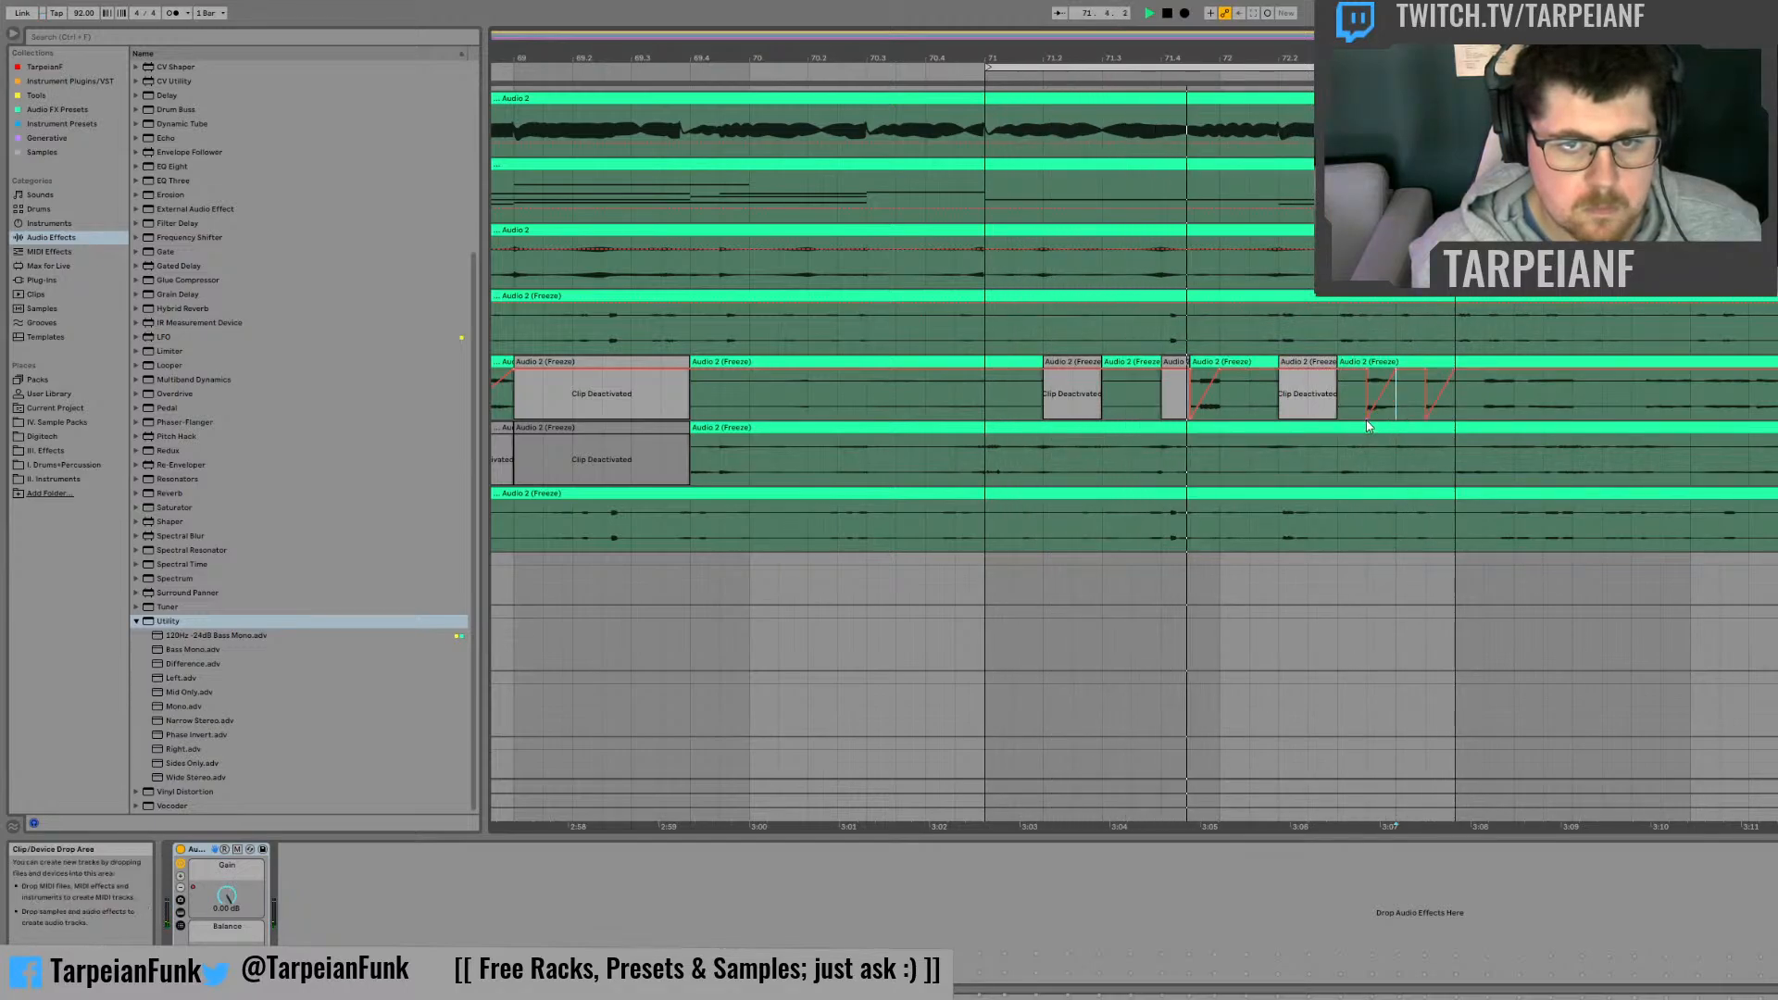
{"action": "left_click_drag", "start_coordinate": [1368, 418], "coordinate": [1398, 424]}
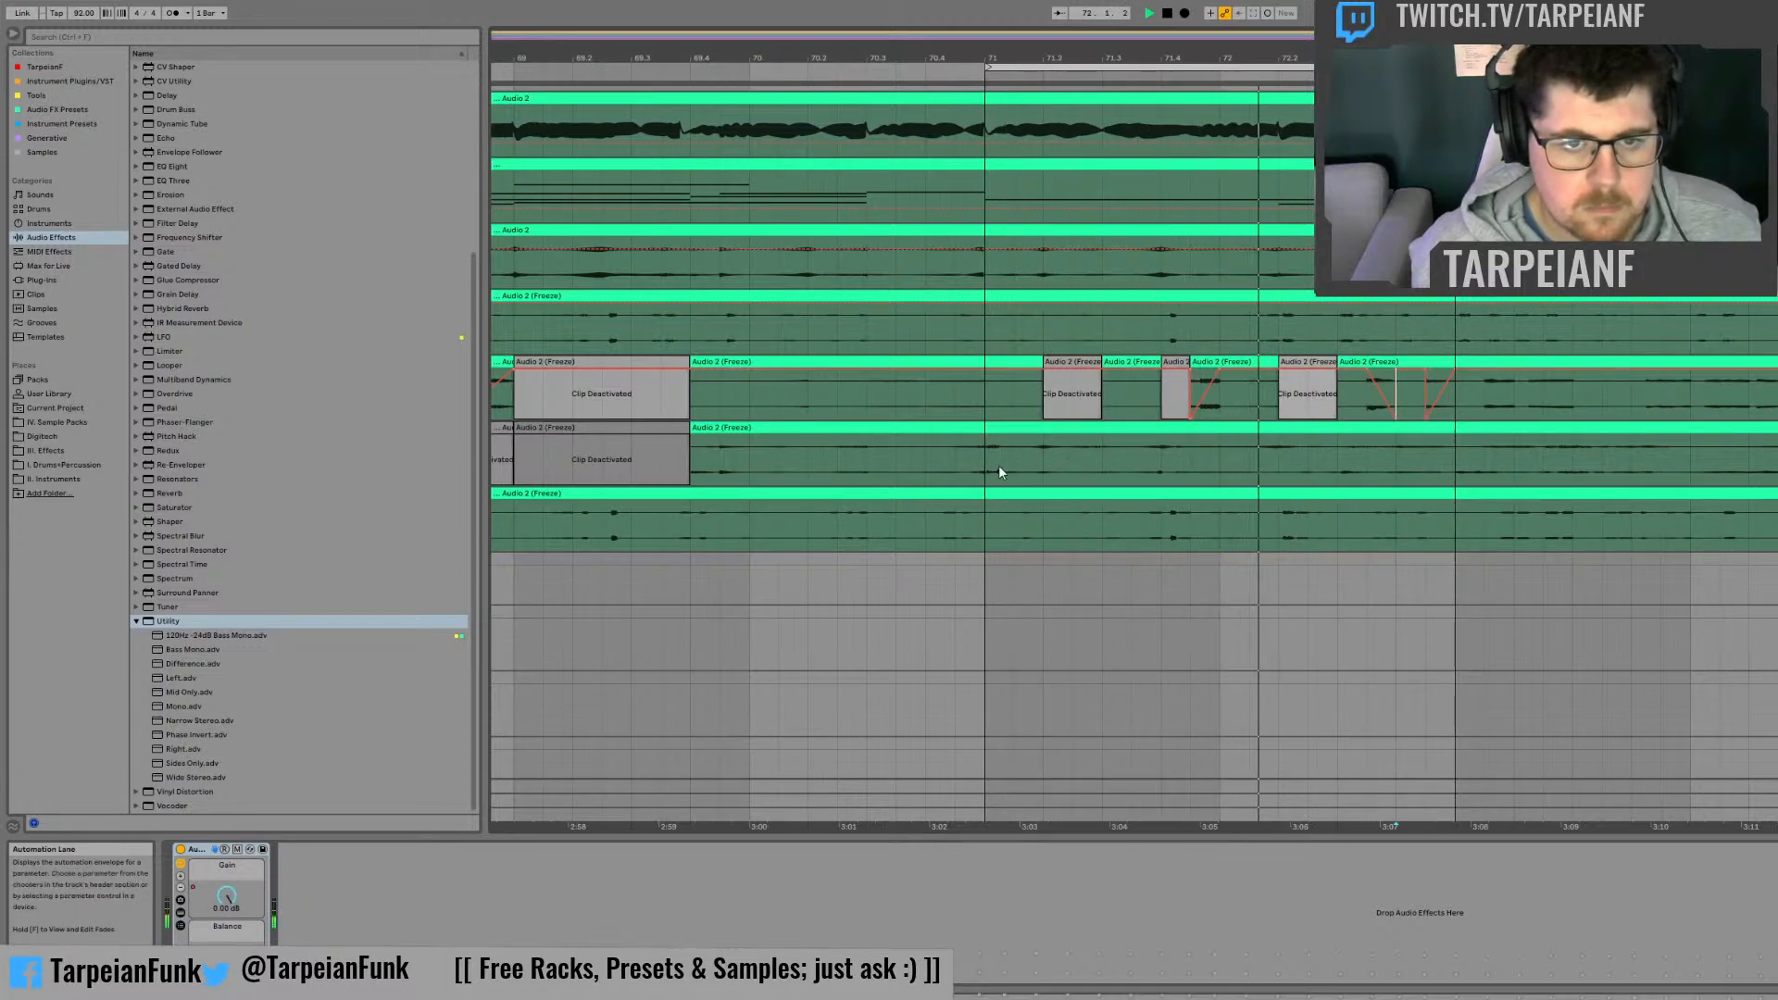
Step: Deactivate beats 71.1 and 71.2 on the third frozen track and the second halves of beats 71.4 and 72.1 on the third and fourth
{"action": "left_click_drag", "start_coordinate": [992, 457], "coordinate": [1212, 443]}
{"action": "key", "text": "0"}
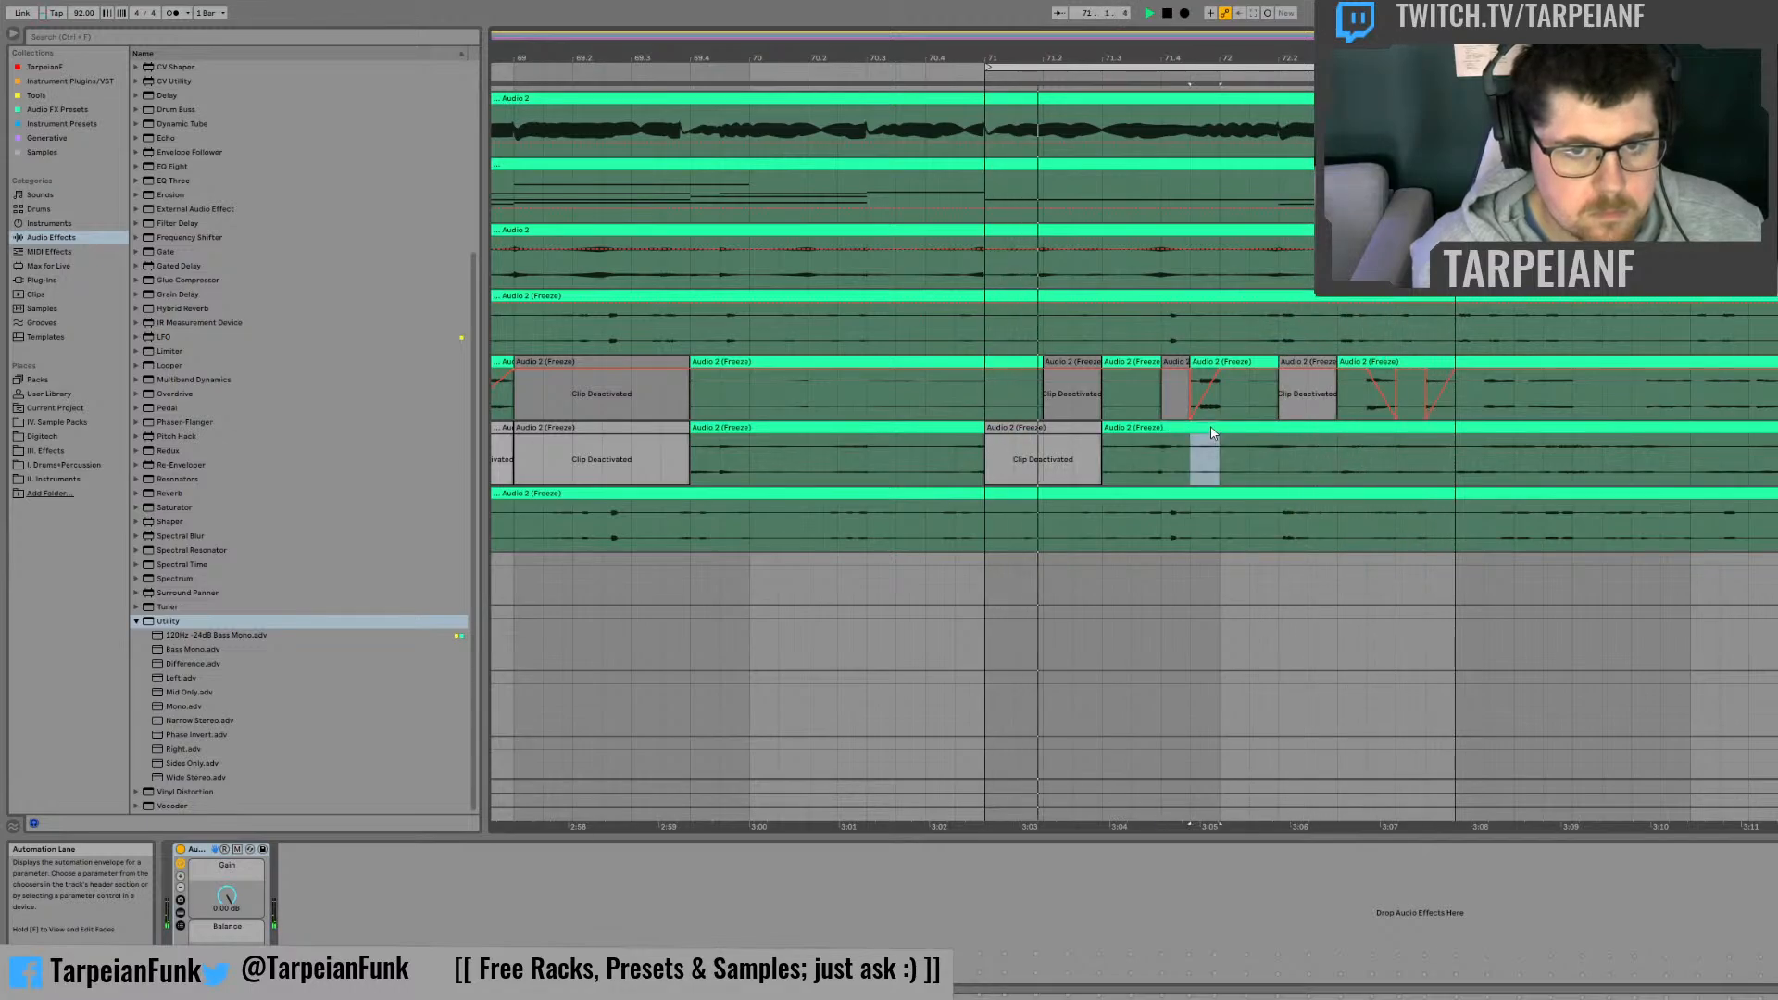
{"action": "key", "text": "0"}
{"action": "left_click_drag", "start_coordinate": [1200, 518], "coordinate": [1278, 455]}
{"action": "key", "text": "ctrl+e"}
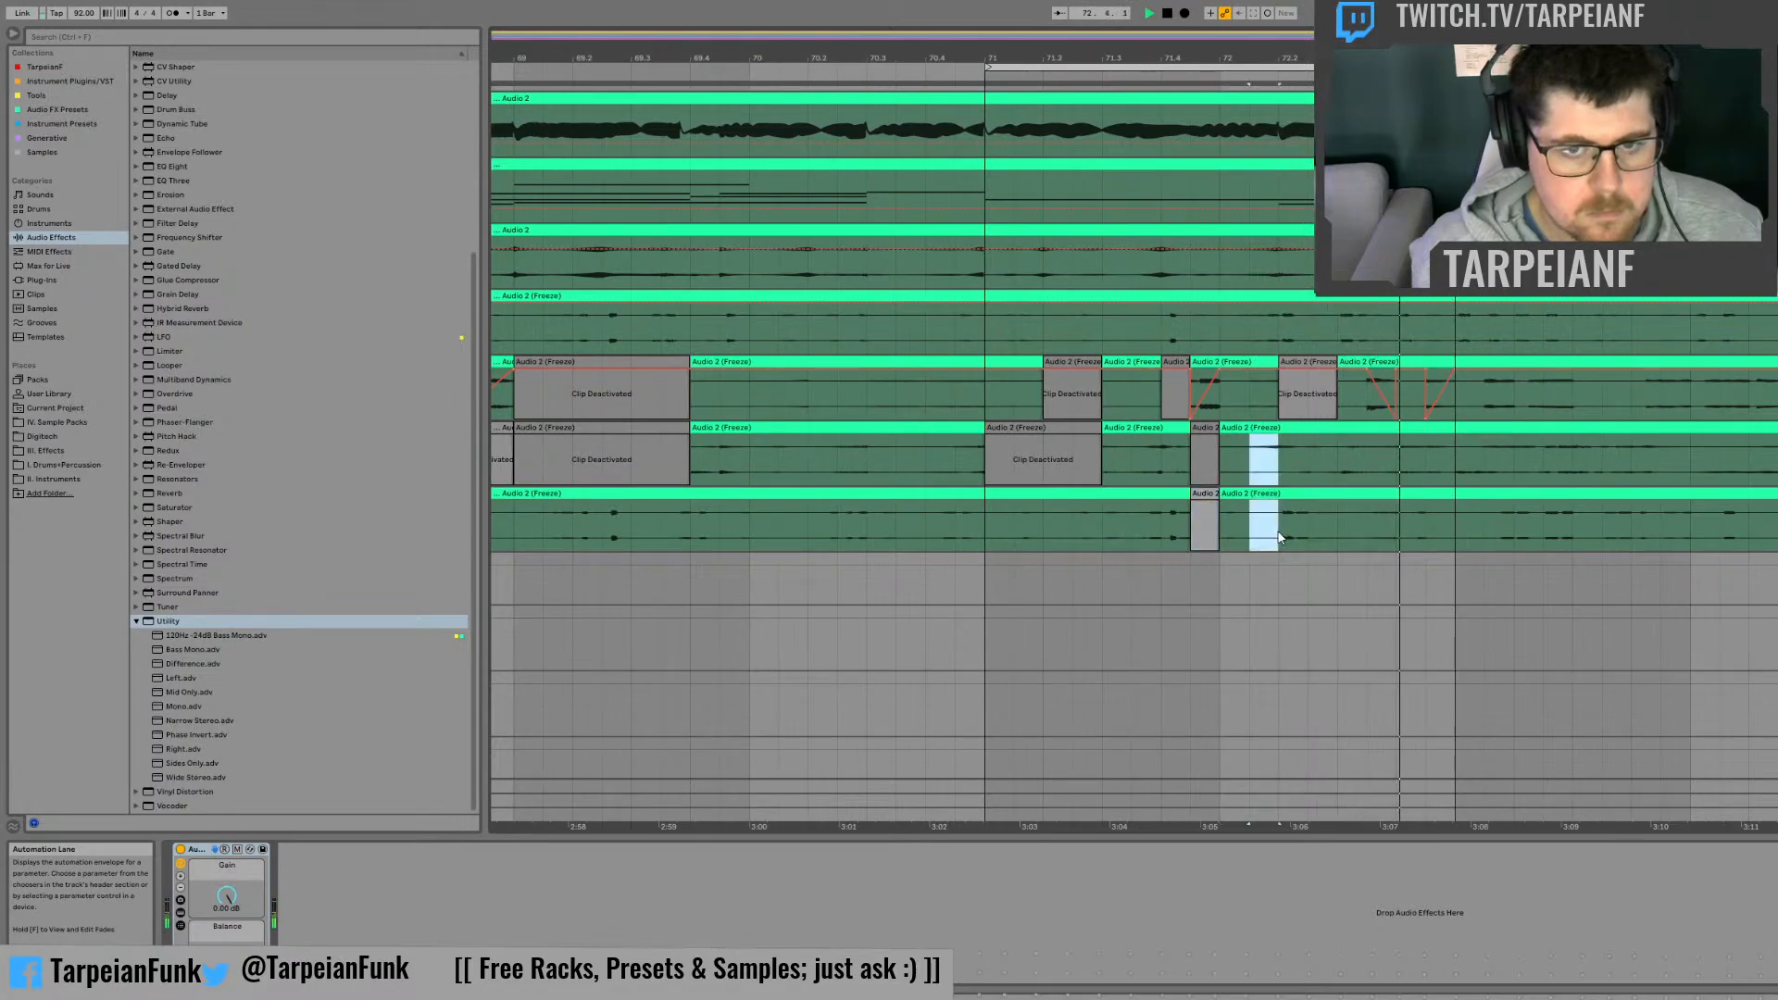
{"action": "key", "text": "ctrl+e"}
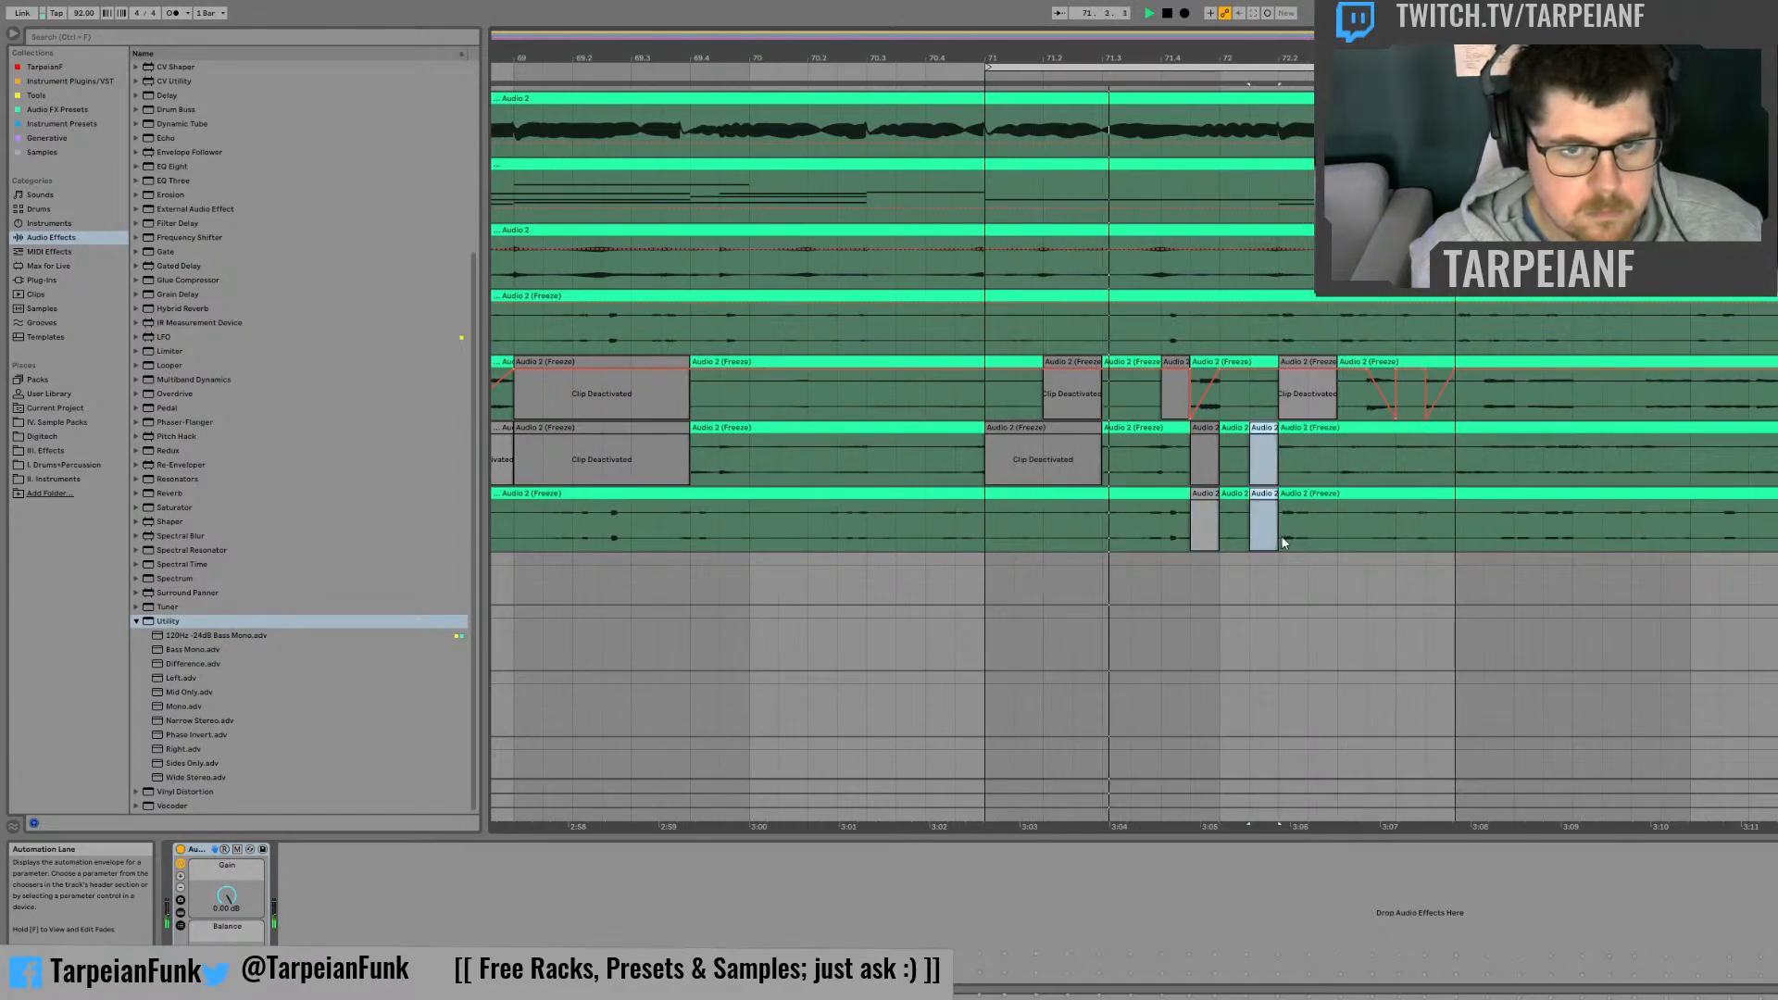
{"action": "key", "text": "0"}
Step: Deactivate alternating halves of beat 72.2 on the fourth and third frozen tracks, and the second half of beat 72.3 on both
{"action": "left_click_drag", "start_coordinate": [1287, 526], "coordinate": [1334, 463]}
{"action": "key", "text": "ctrl+e"}
{"action": "key", "text": "0"}
{"action": "key", "text": "ctrl+e"}
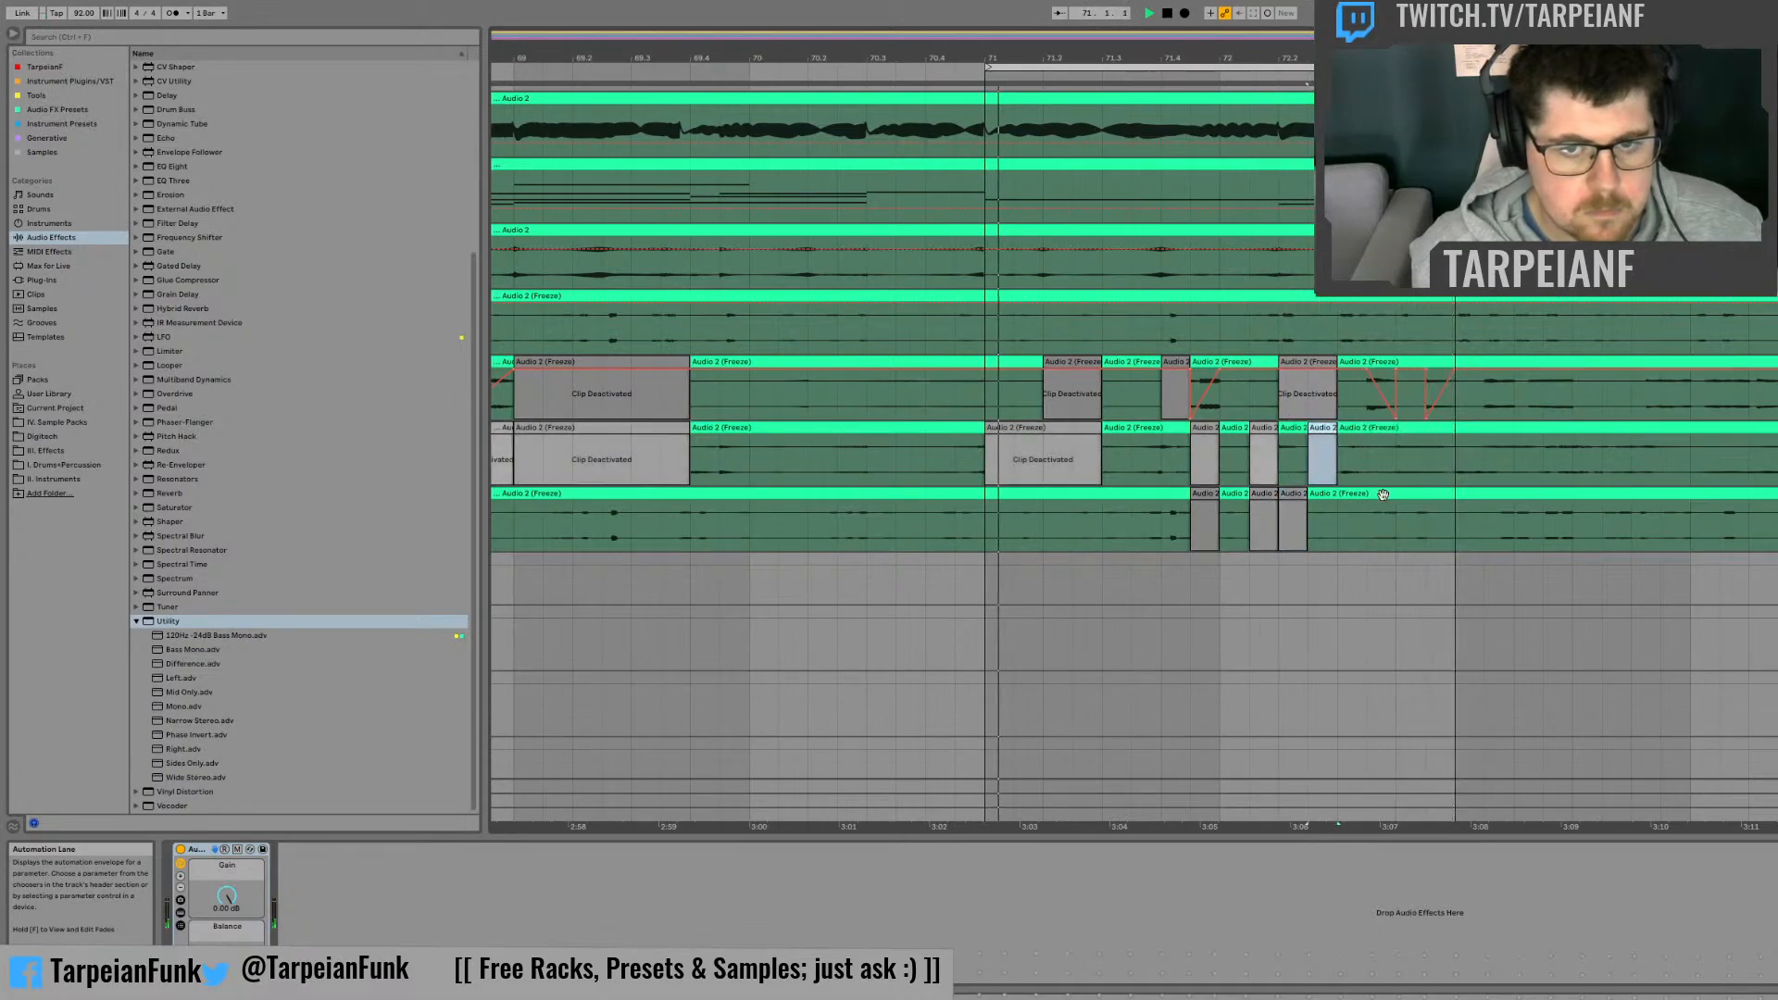
{"action": "key", "text": "0"}
{"action": "left_click_drag", "start_coordinate": [1369, 533], "coordinate": [1387, 427]}
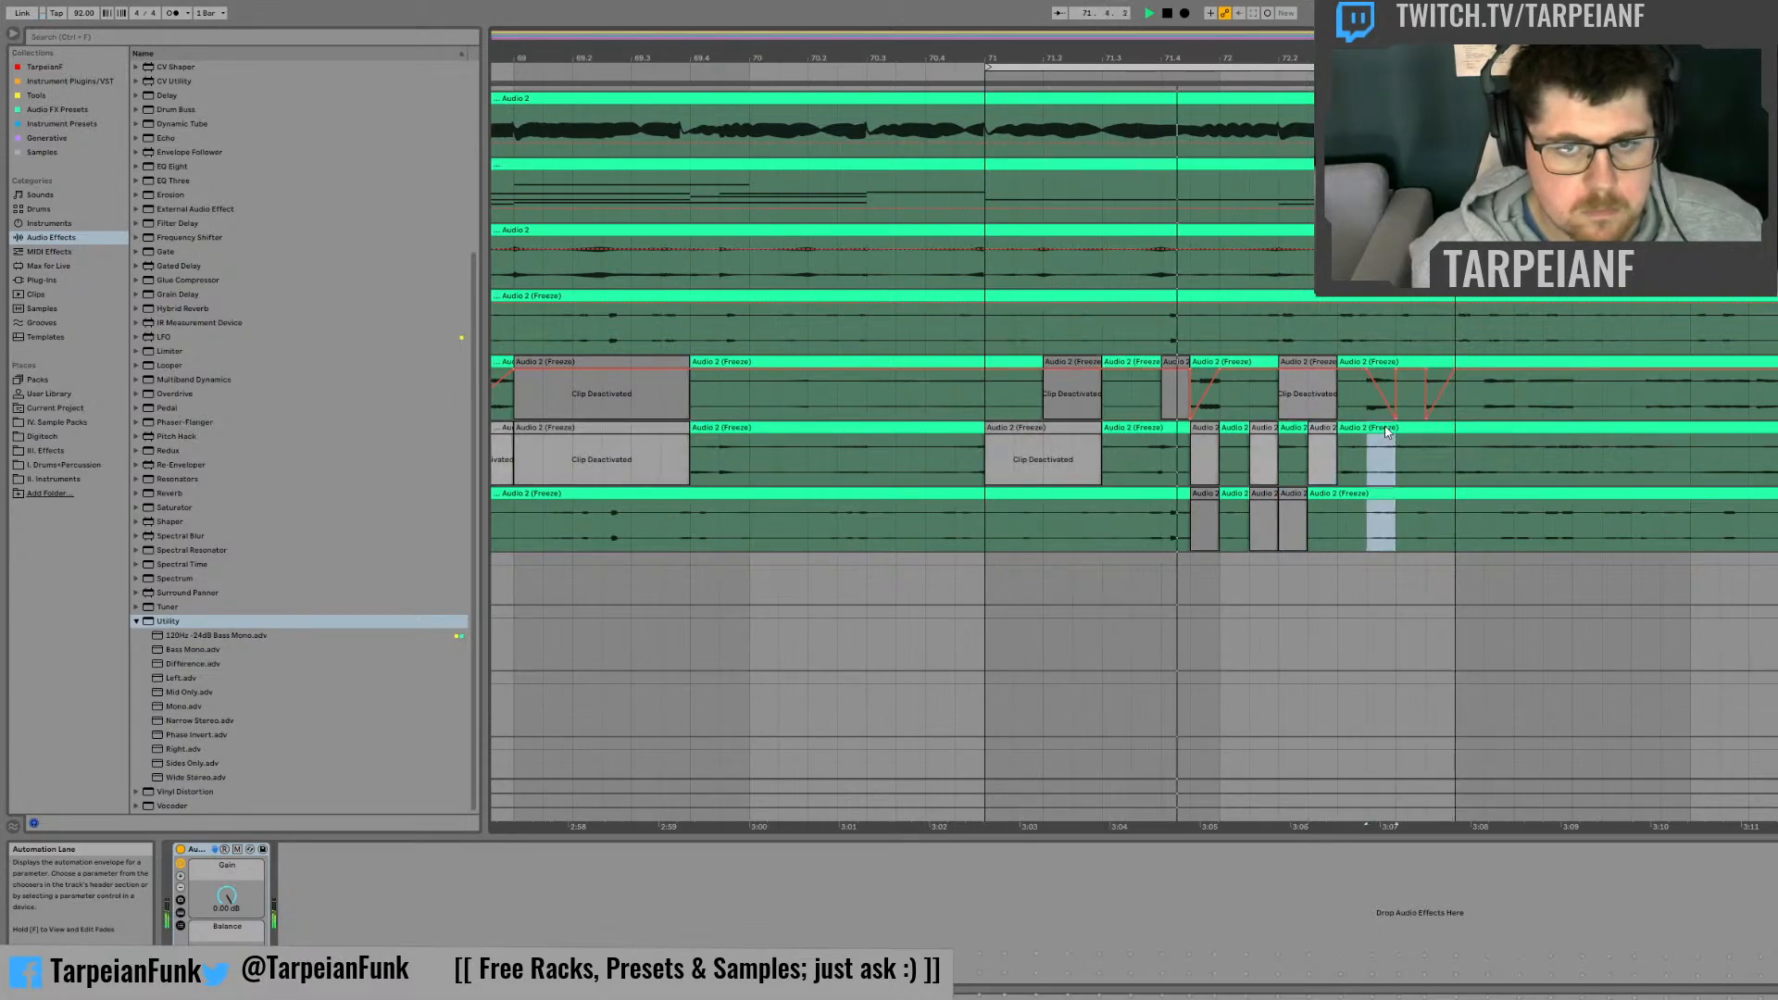
{"action": "key", "text": "ctrl+e"}
{"action": "key", "text": "0"}
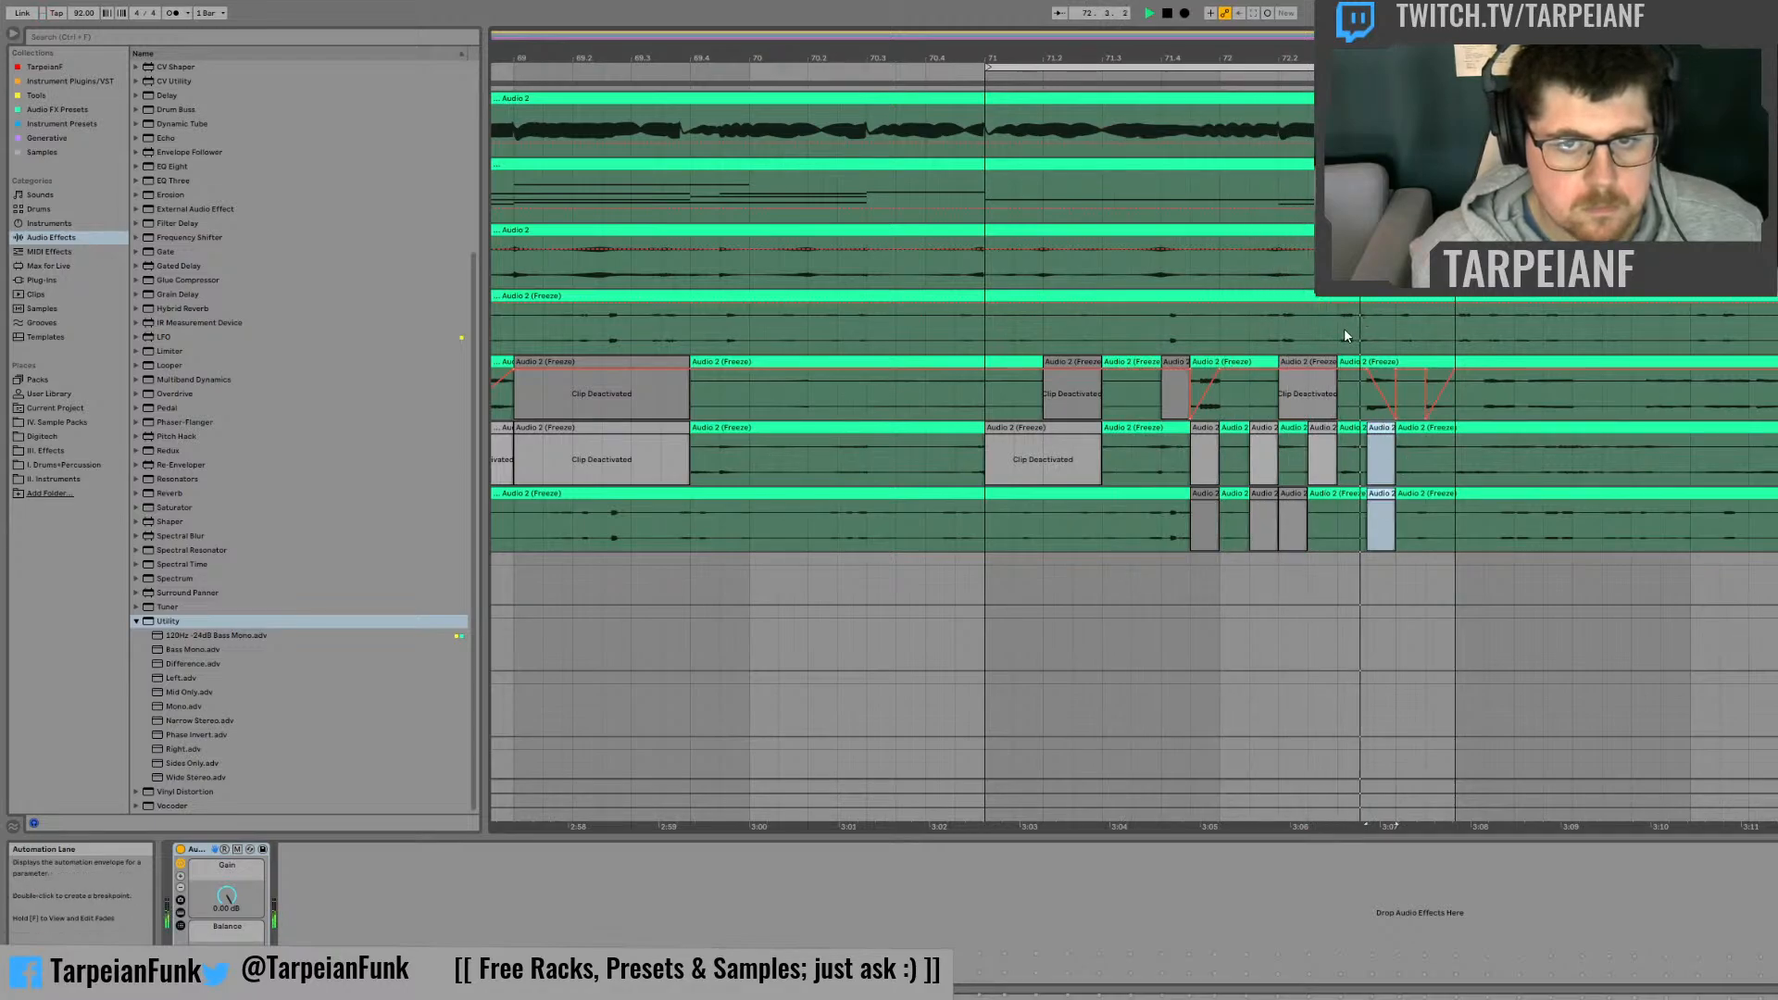
Step: Deactivate beat 72.3, the second half of beat 72.1 and the first half of beat 71.4 on the first frozen track
{"action": "mouse_move", "coordinate": [1340, 329]}
{"action": "left_mouse_down"}
{"action": "mouse_move", "coordinate": [1368, 298]}
{"action": "mouse_move", "coordinate": [1390, 320]}
{"action": "left_mouse_up"}
{"action": "key", "text": "0"}
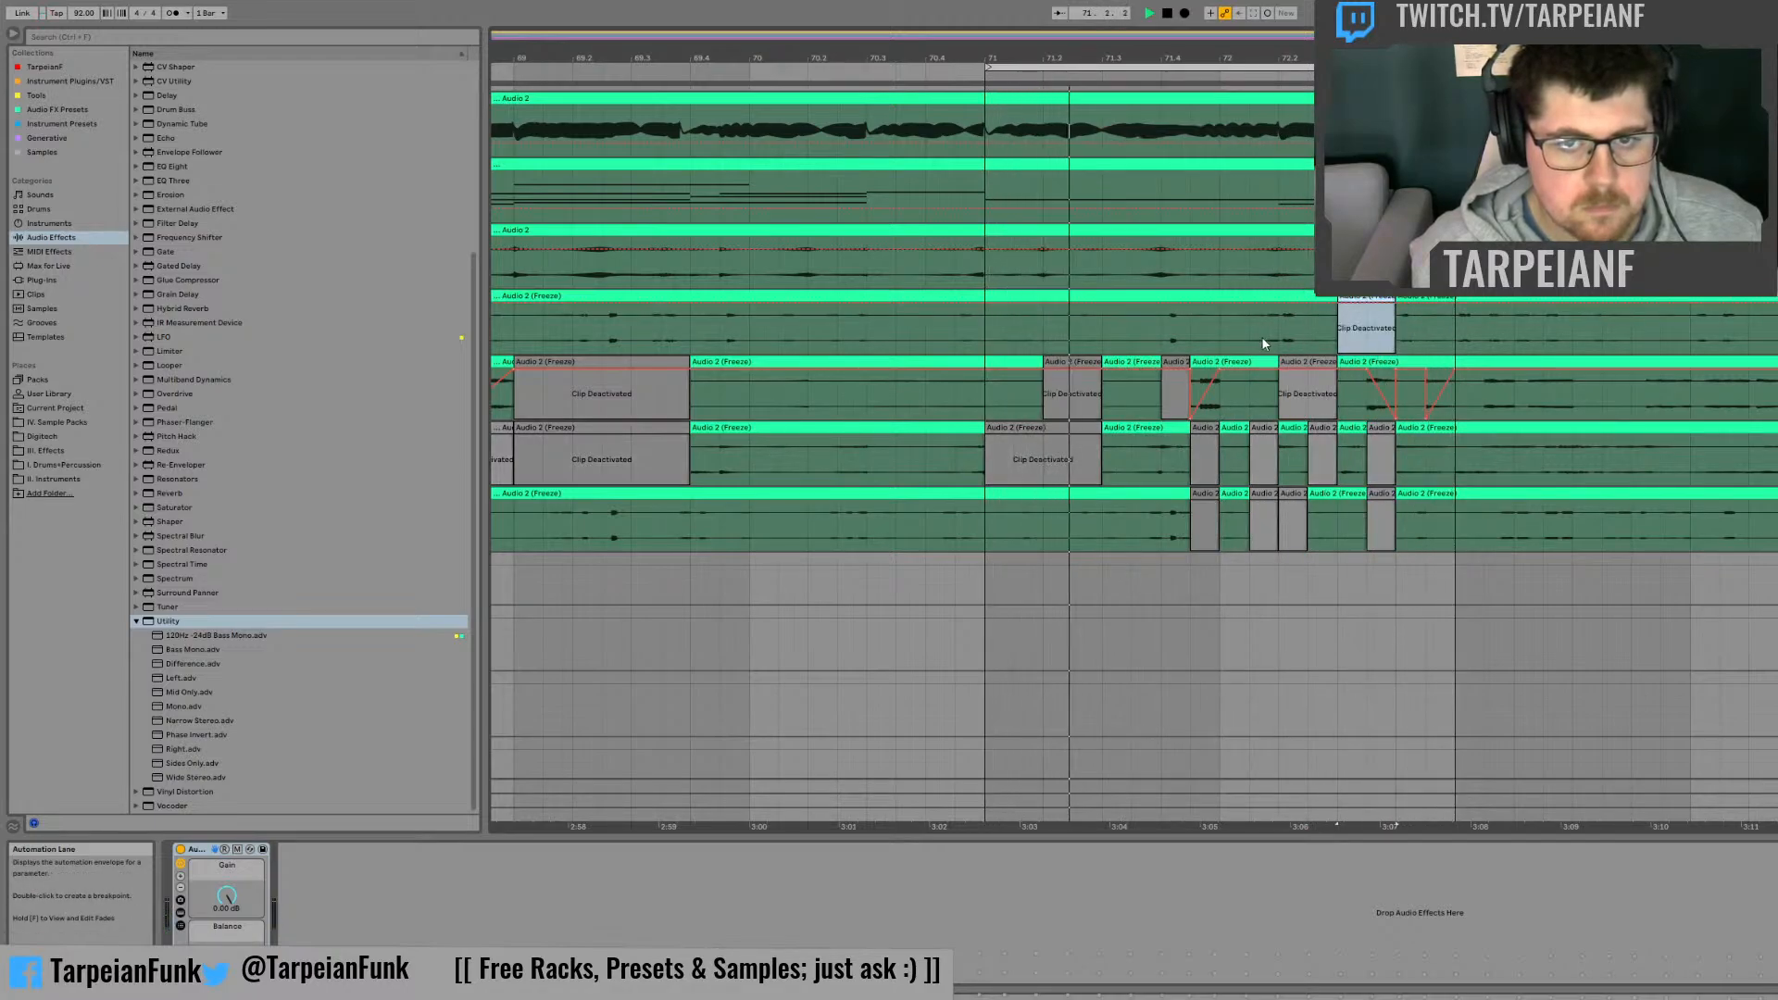
{"action": "left_click", "coordinate": [1262, 332]}
{"action": "left_click_drag", "start_coordinate": [1268, 326], "coordinate": [1281, 327]}
{"action": "key", "text": "ctrl+e"}
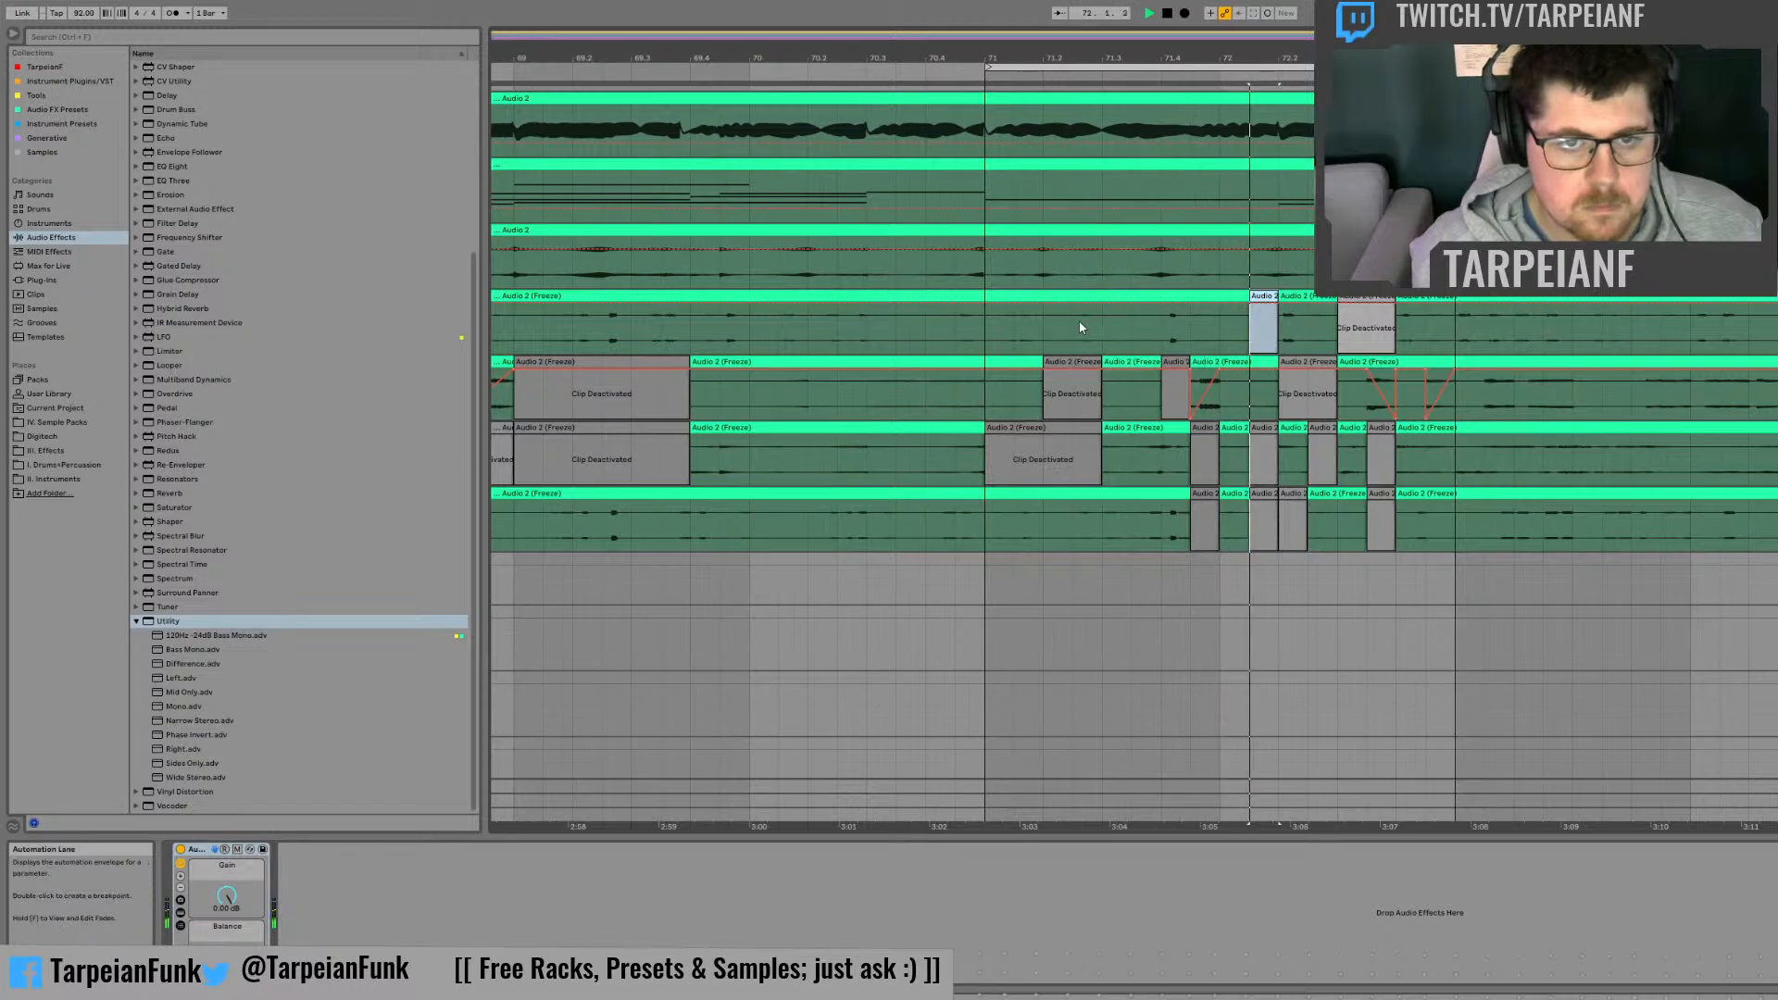
{"action": "left_click", "coordinate": [1163, 326]}
{"action": "key", "text": "ctrl+e"}
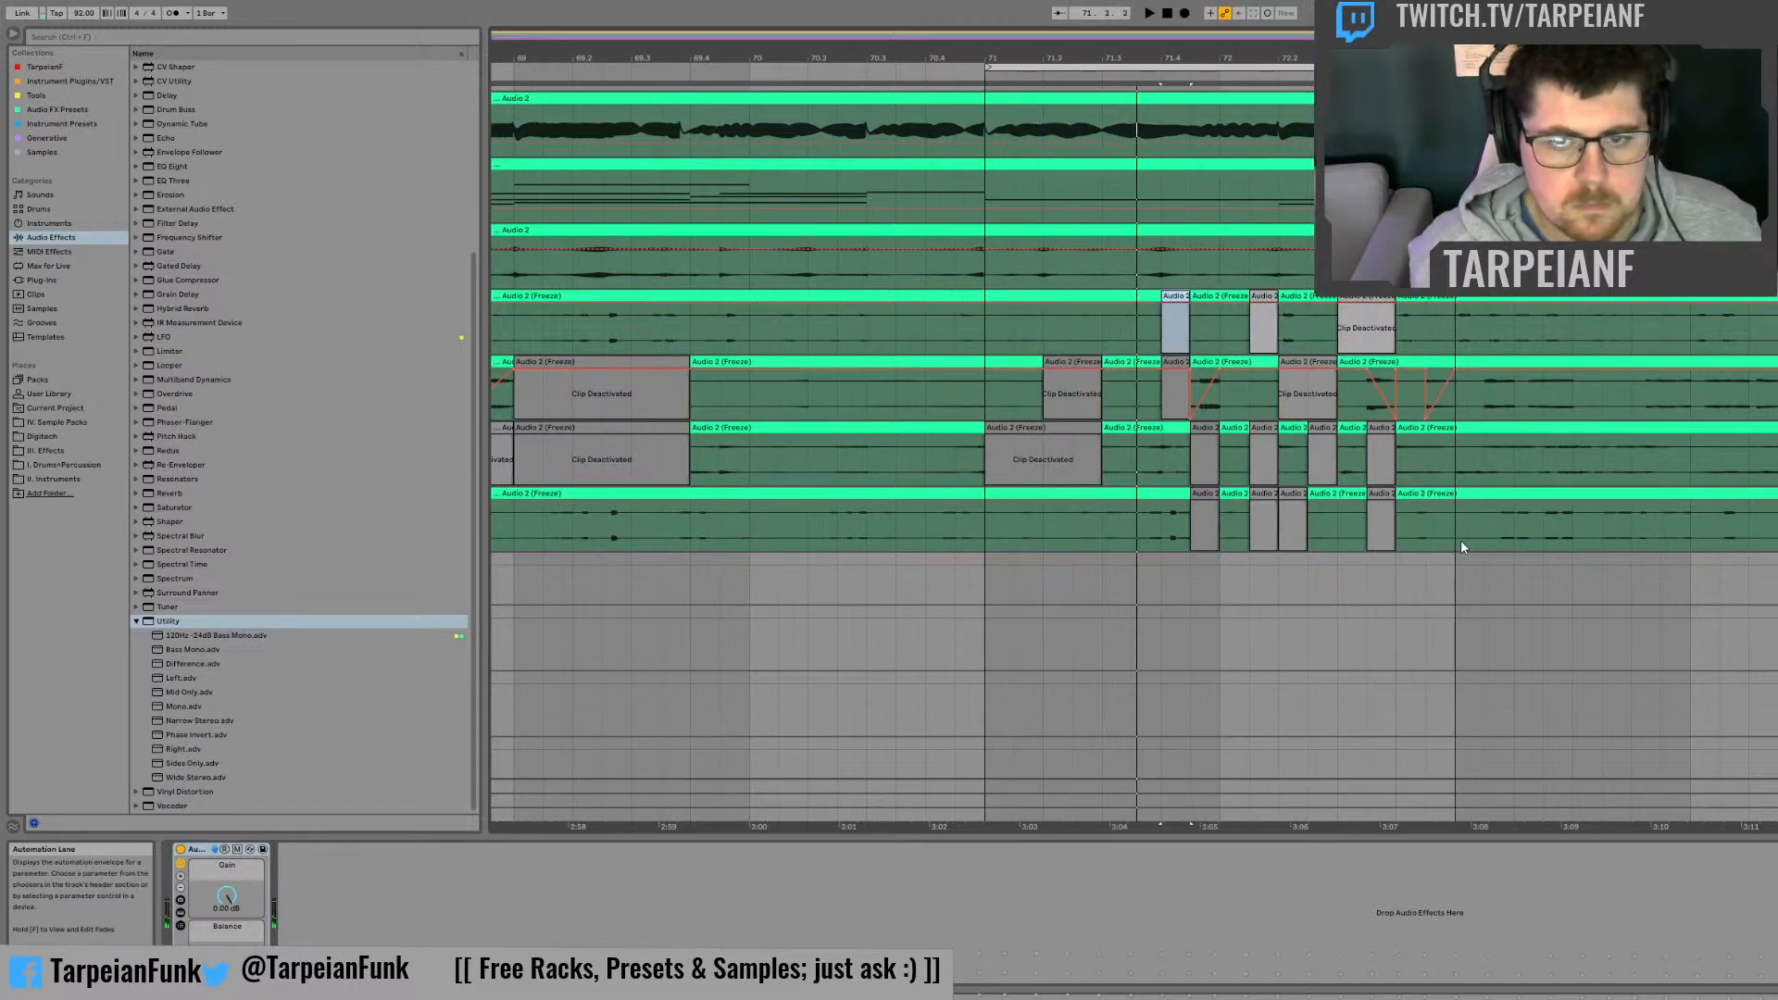
Step: Set the loop region to the eight bars from bar 65 and play the arrangement from there
{"action": "left_click", "coordinate": [1459, 540]}
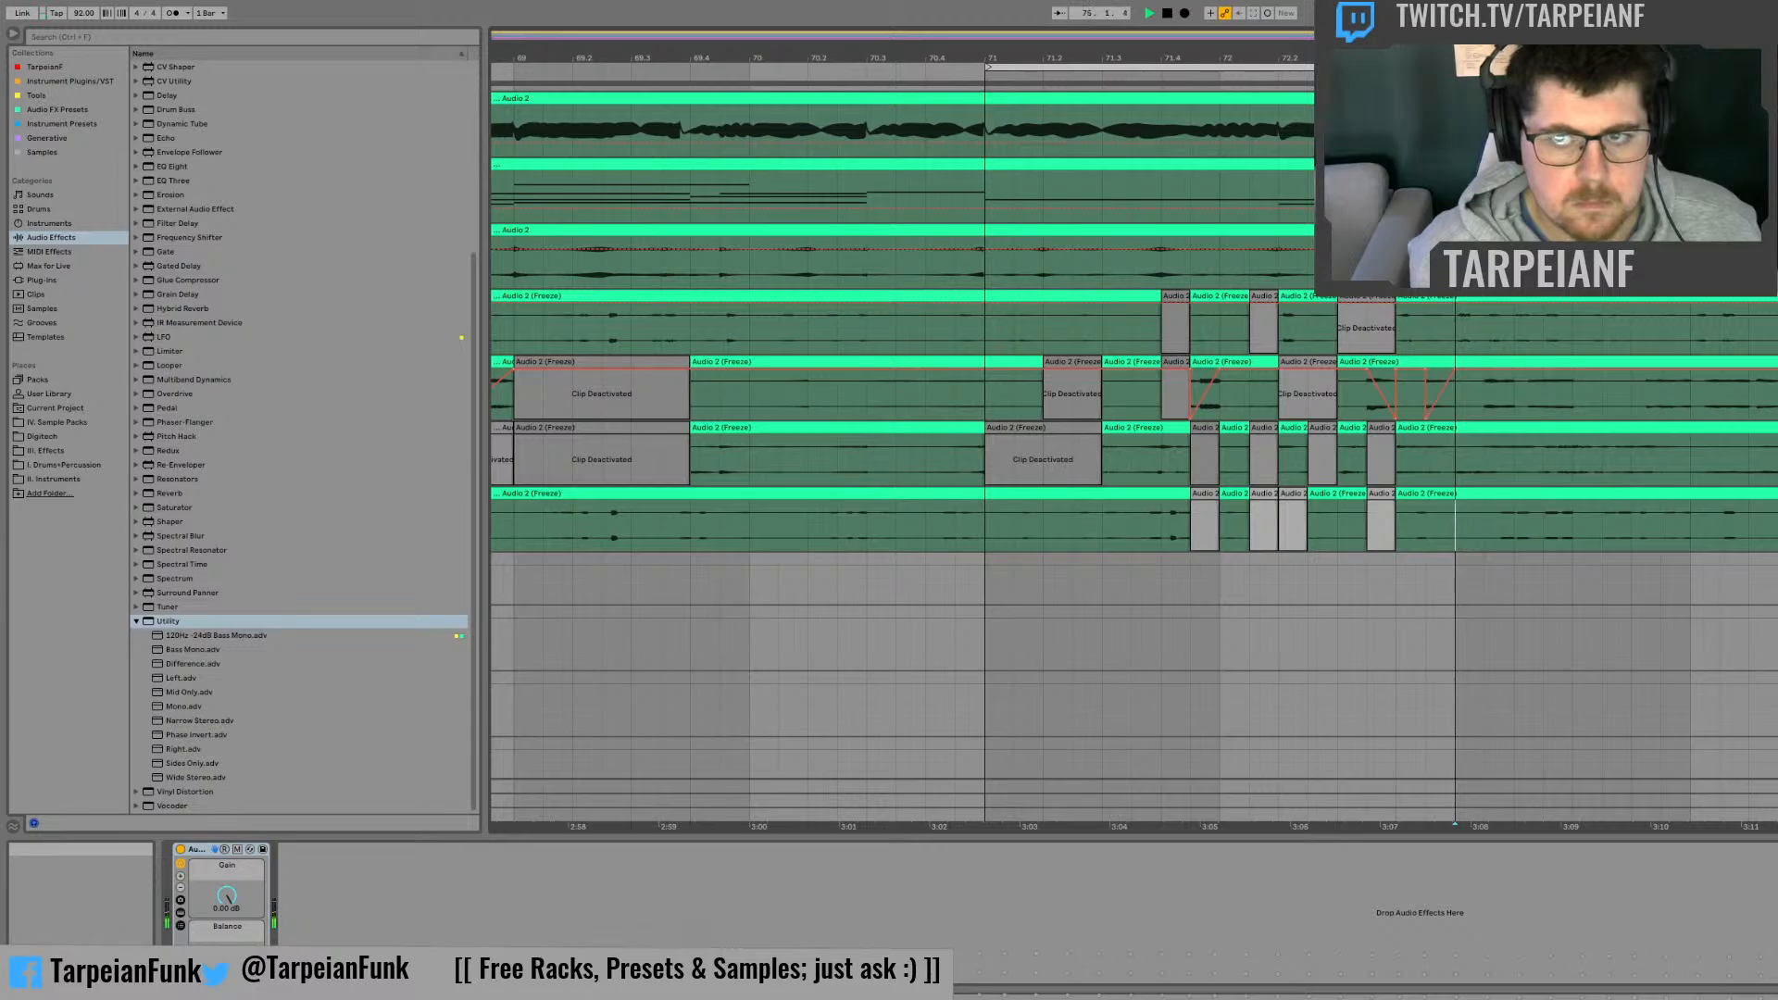
{"action": "left_click_drag", "start_coordinate": [1065, 58], "coordinate": [691, 48]}
{"action": "key", "text": "space"}
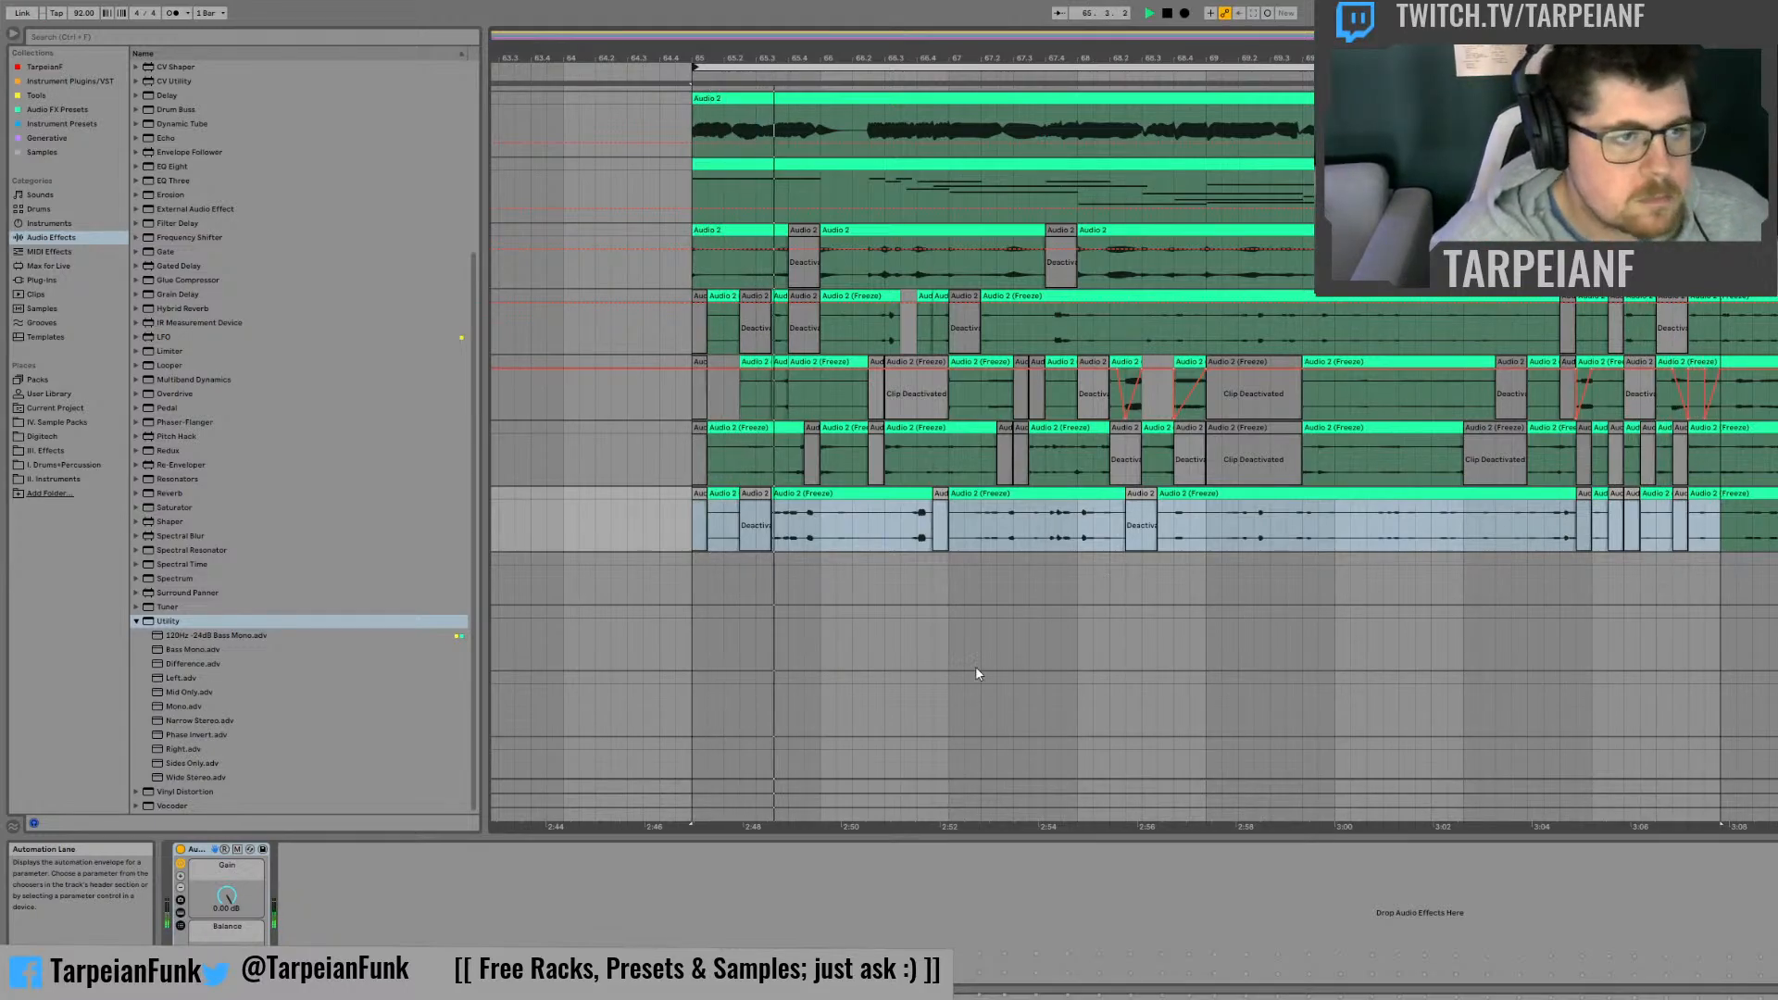
Step: Stop playback and add an Auto Pan effect to the first frozen track
{"action": "key", "text": "space"}
{"action": "left_click", "coordinate": [134, 621]}
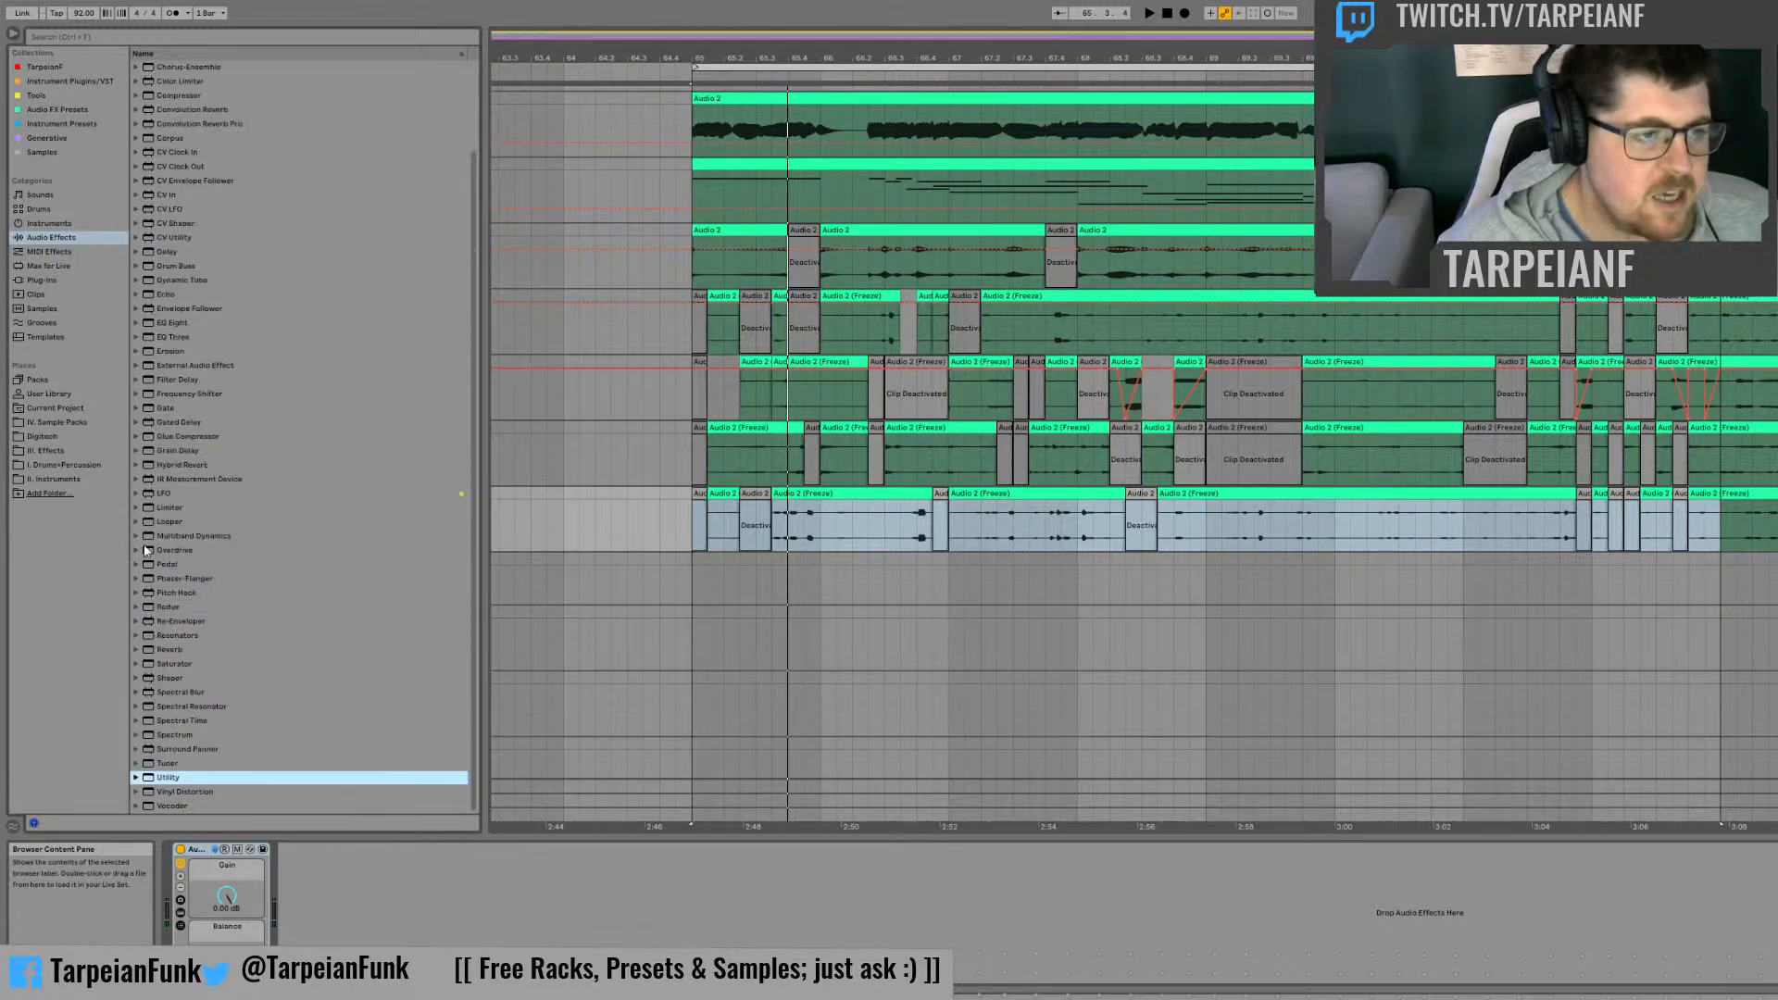
{"action": "scroll", "coordinate": [278, 442], "scroll_direction": "up", "scroll_amount": 3}
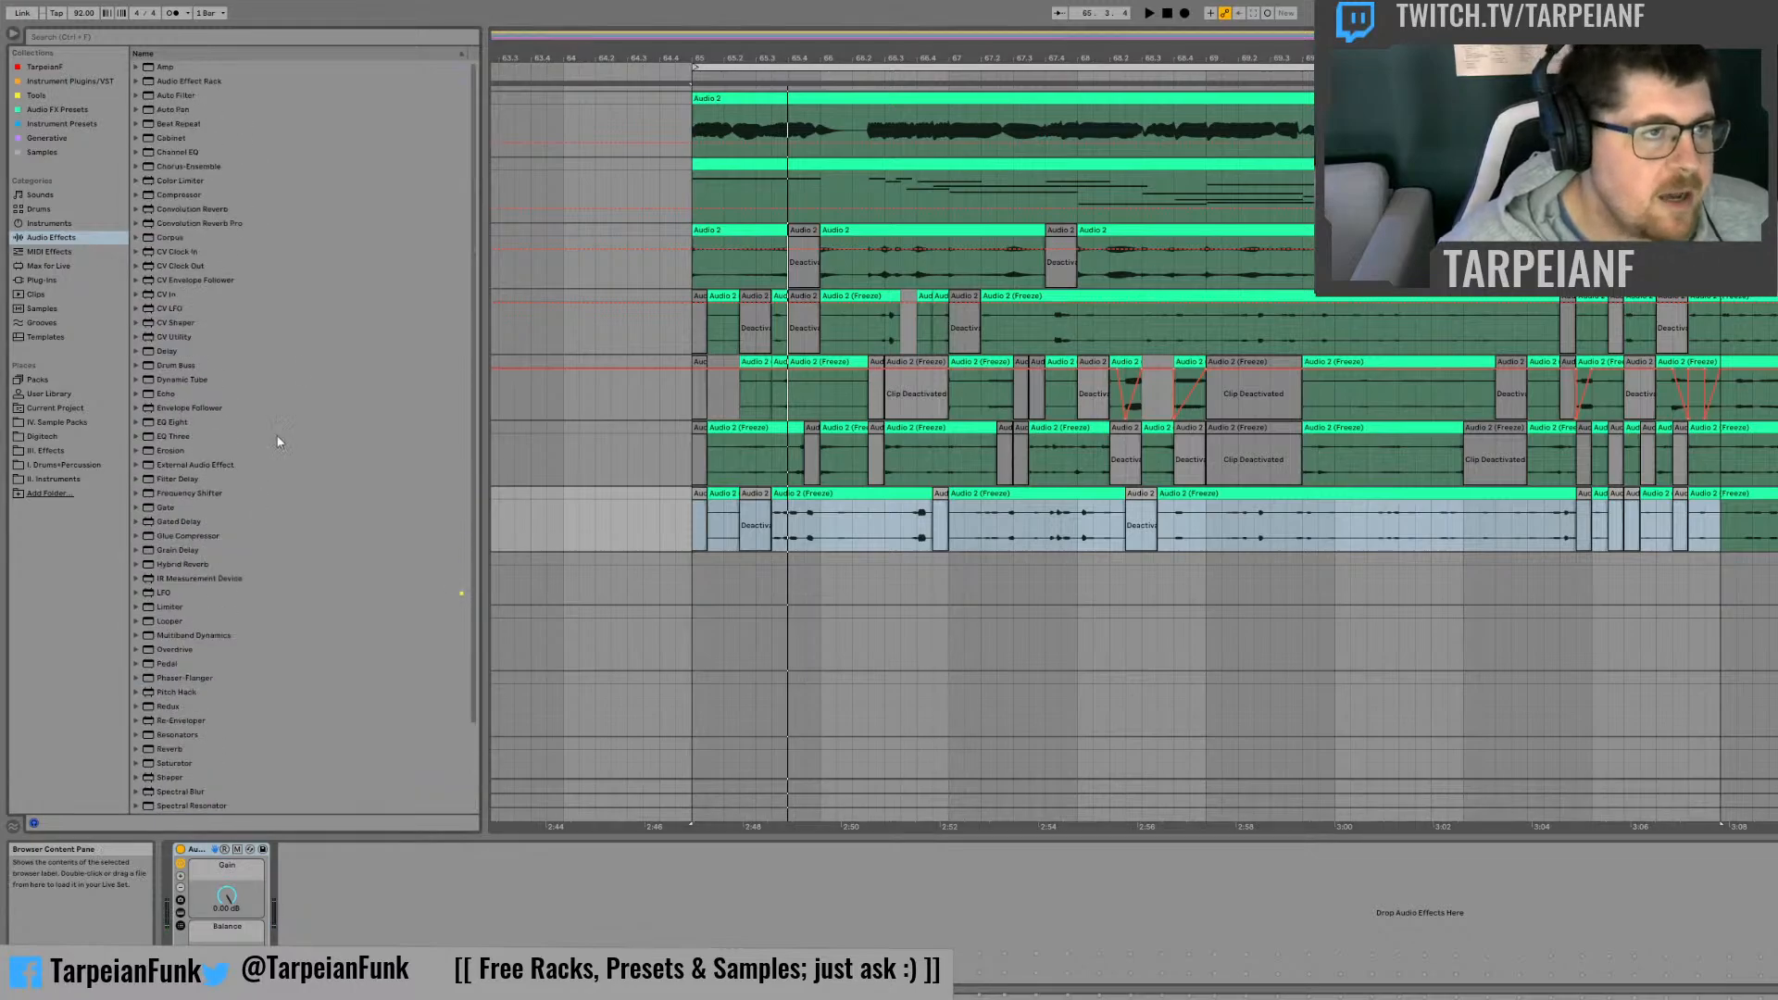
{"action": "left_click", "coordinate": [172, 112]}
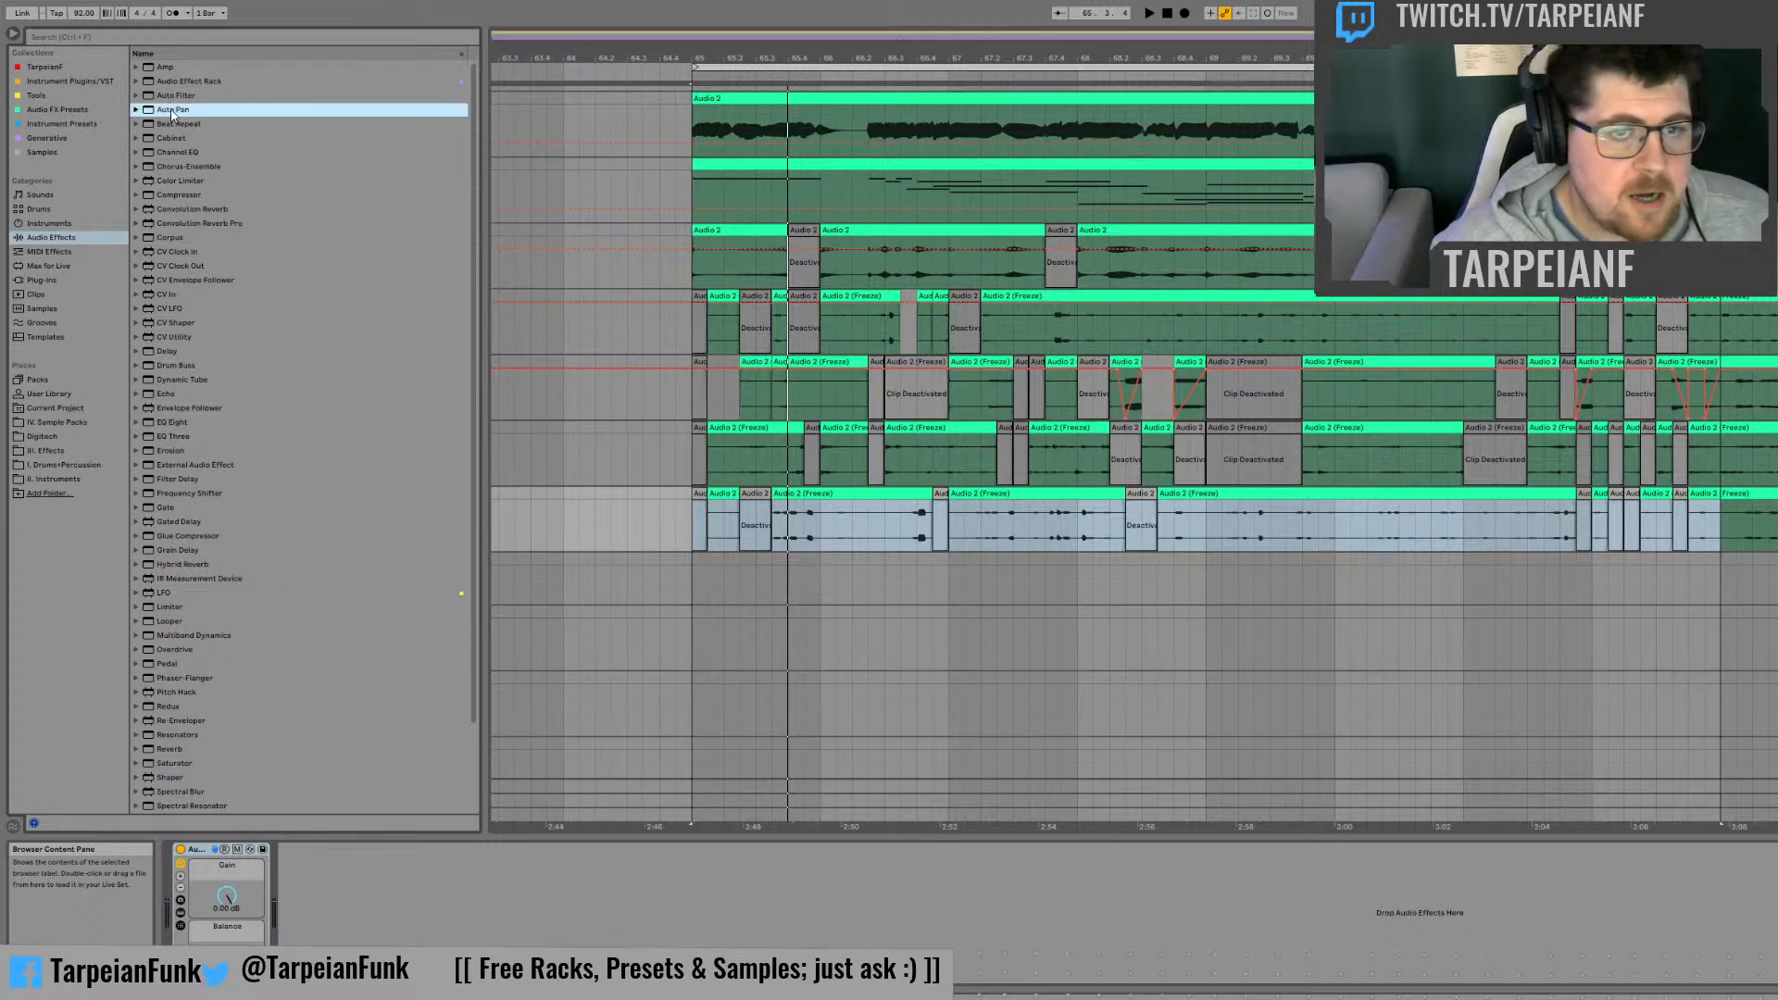
{"action": "left_click_drag", "start_coordinate": [802, 312], "coordinate": [803, 313]}
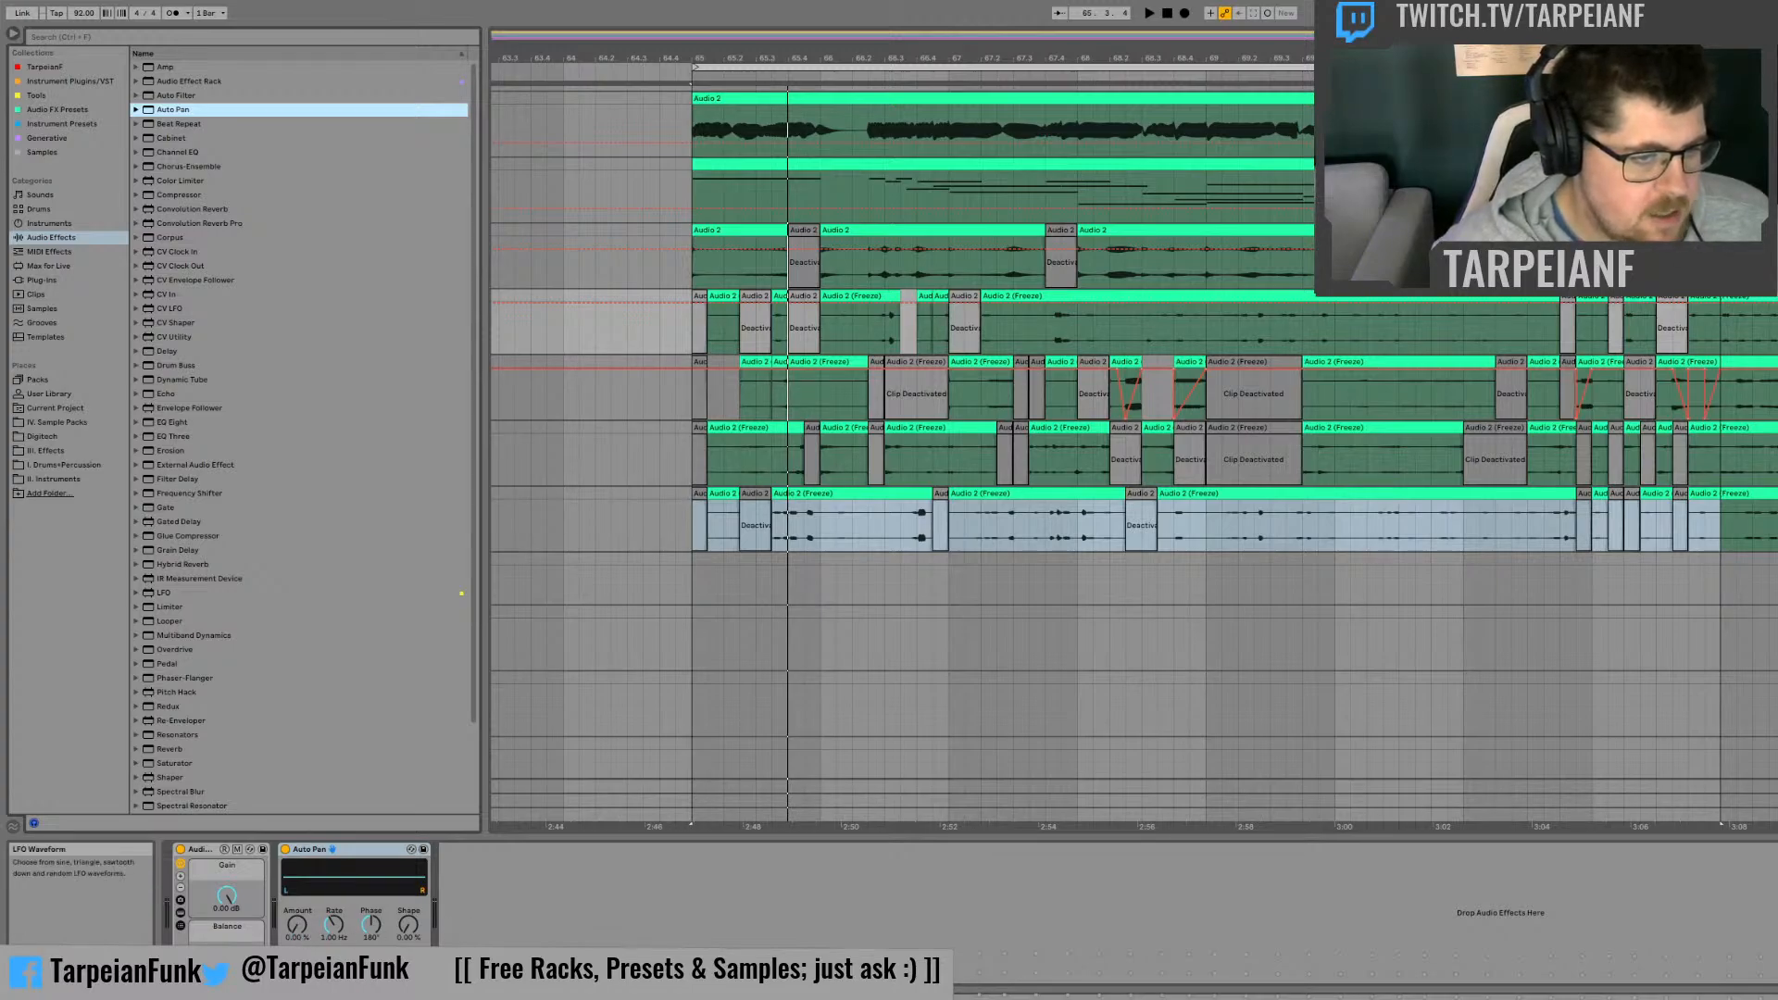
Step: Set the Auto Pan to 100% Amount, 100% Shape and a tempo-synced 1/4 Rate, and play the loop
{"action": "left_click", "coordinate": [410, 961]}
{"action": "double_click", "coordinate": [298, 924]}
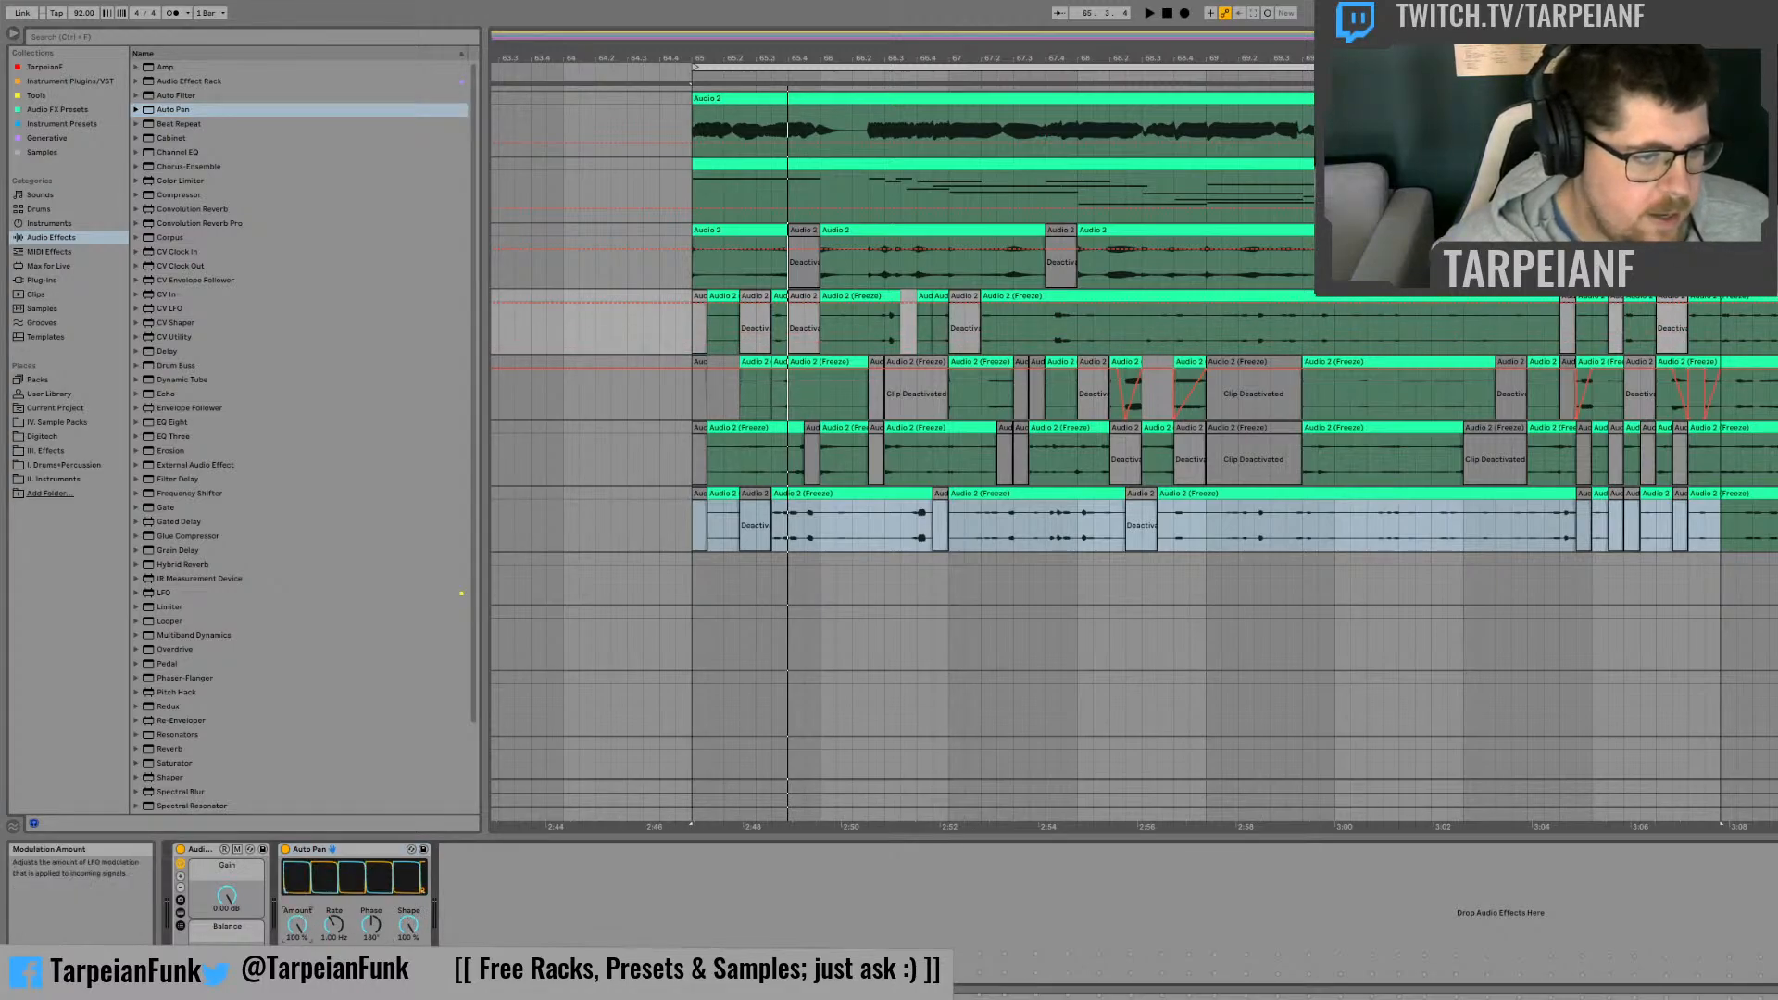
{"action": "left_click", "coordinate": [424, 849]}
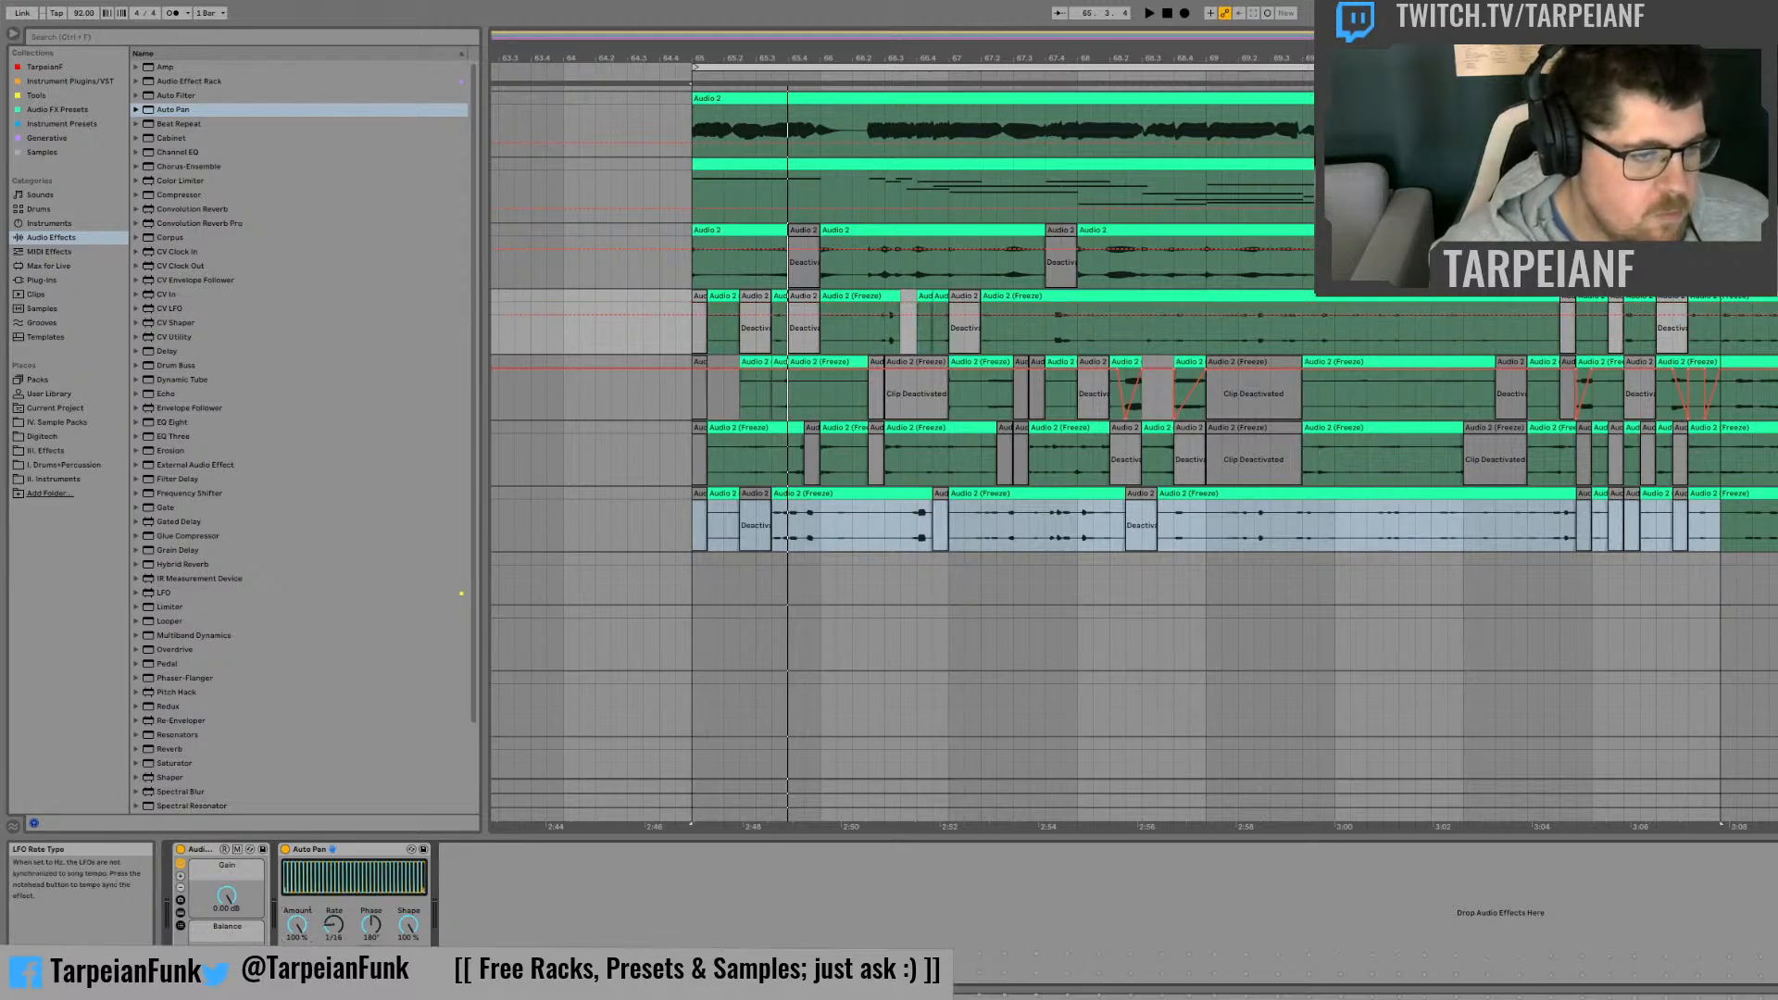
{"action": "left_click_drag", "start_coordinate": [335, 926], "coordinate": [335, 912]}
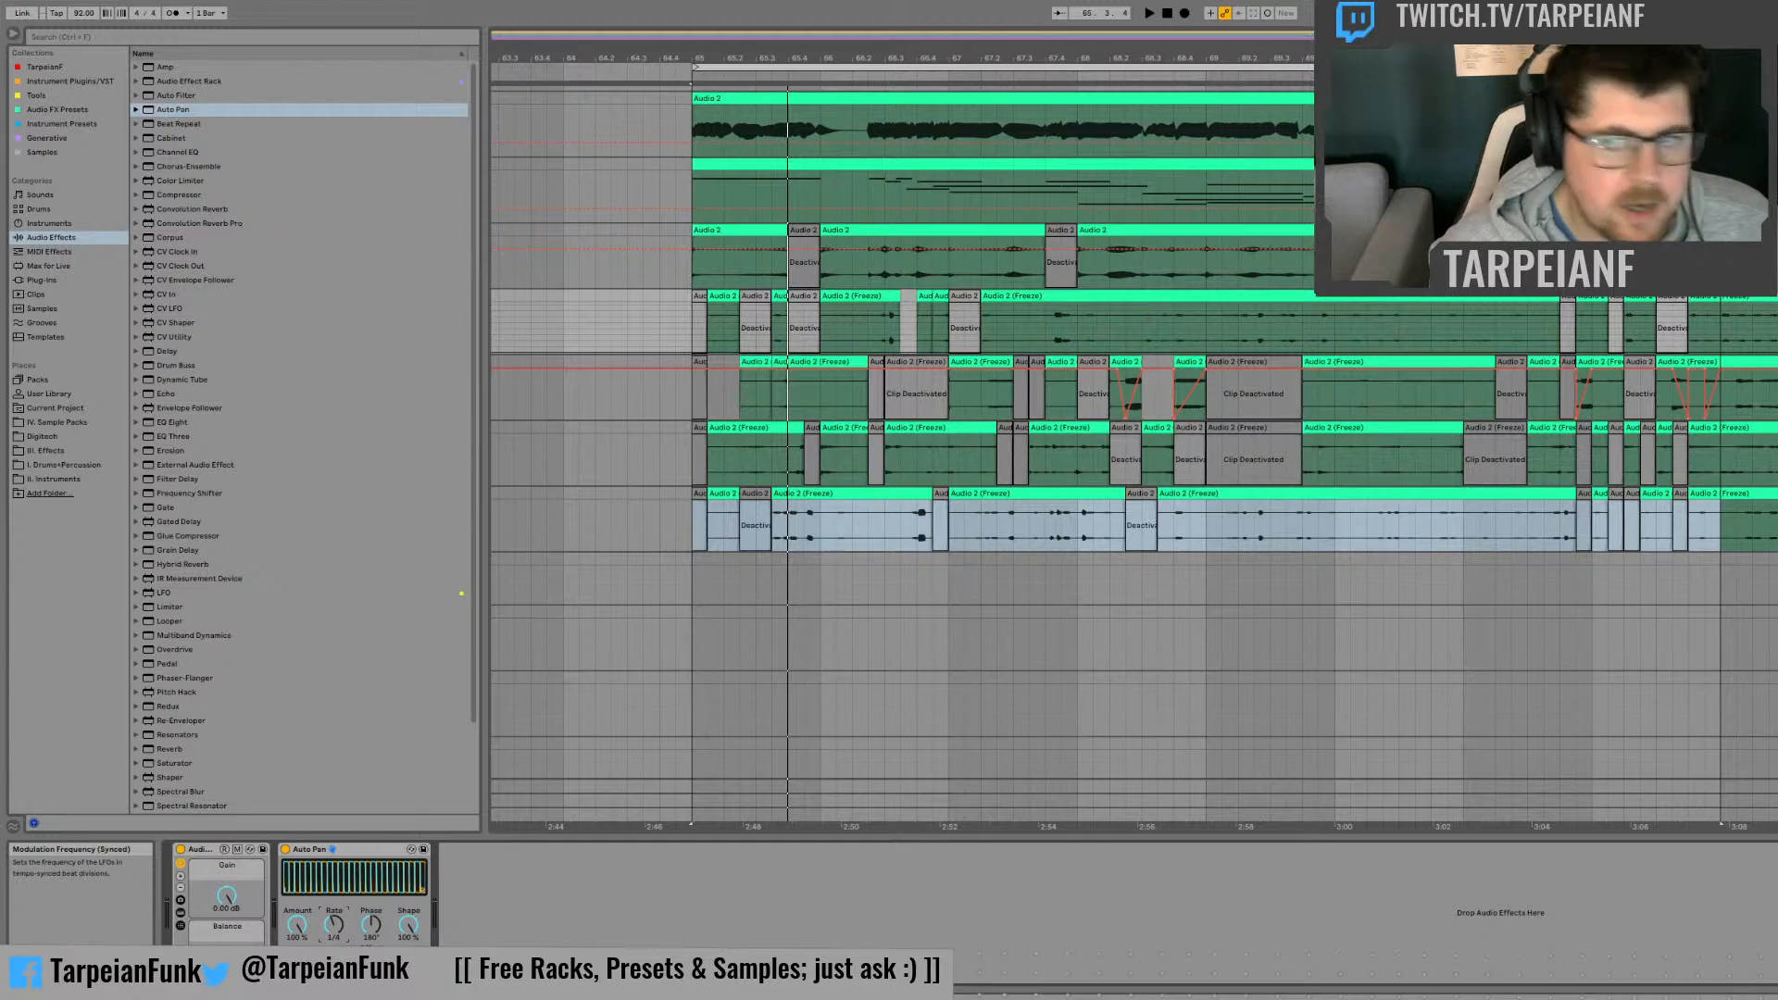
{"action": "key", "text": "space"}
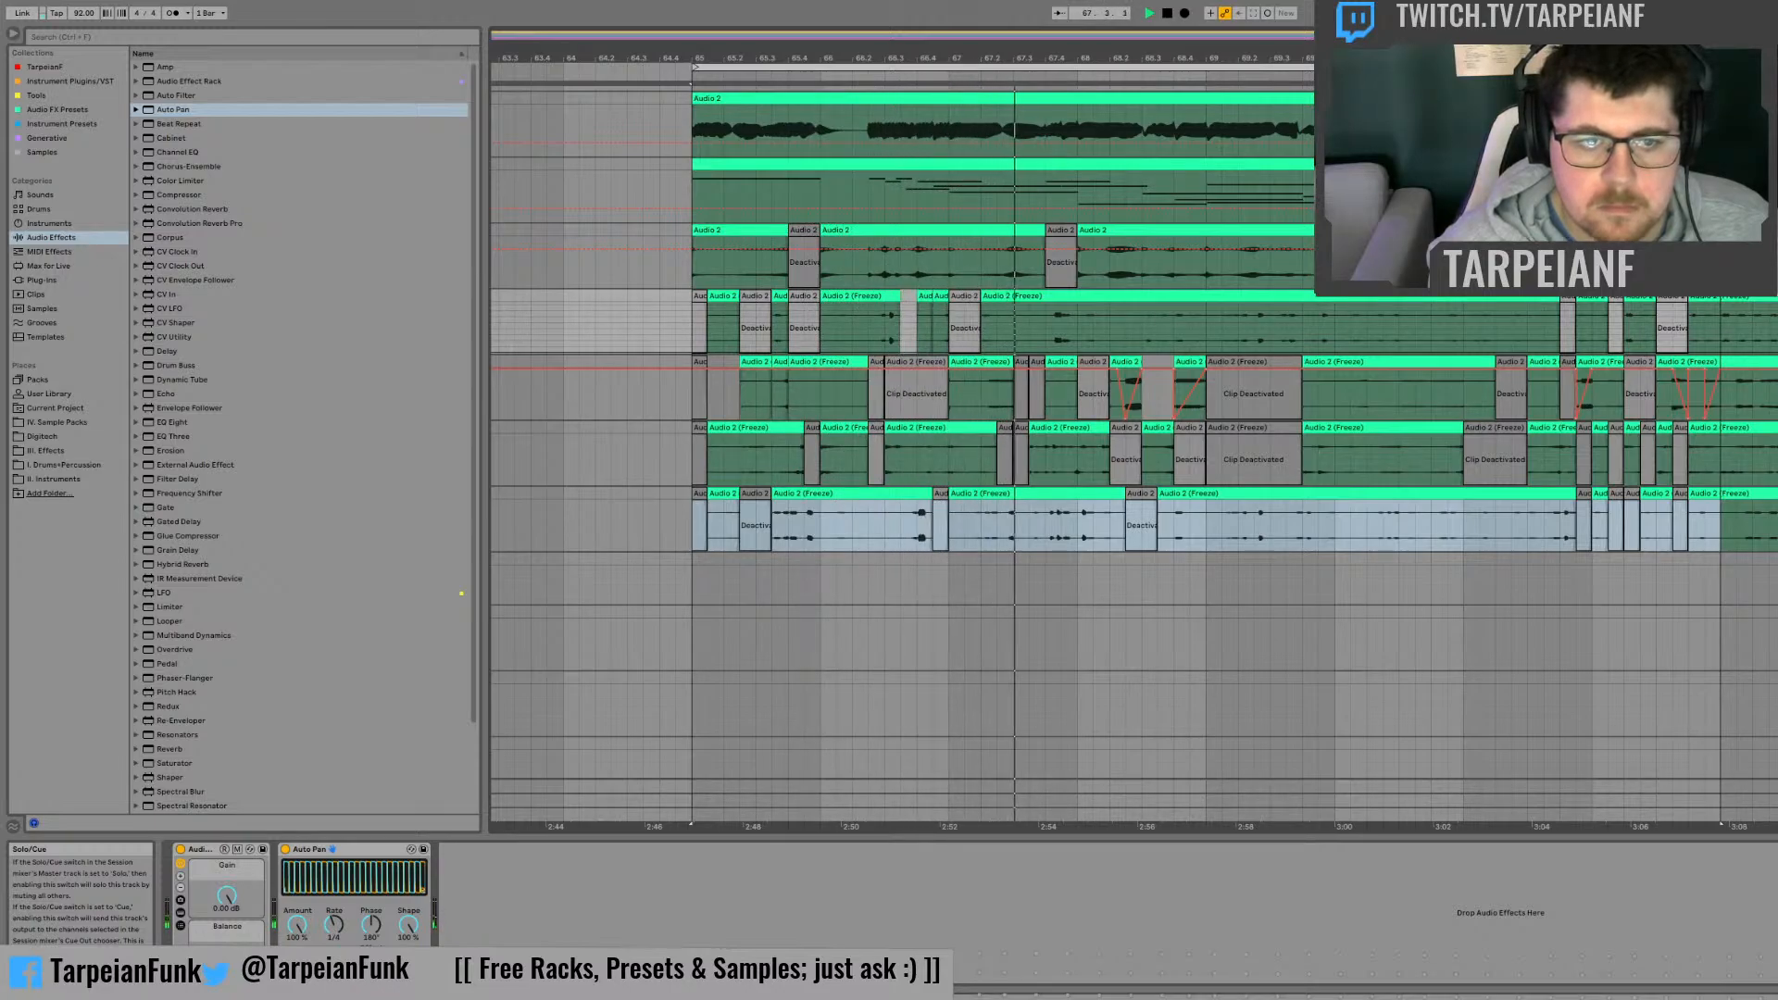
Step: Copy the Auto Pan from the first frozen track to the second frozen track and give the copy a faster tempo-synced Rate
{"action": "key", "text": "space"}
{"action": "left_click", "coordinate": [355, 850]}
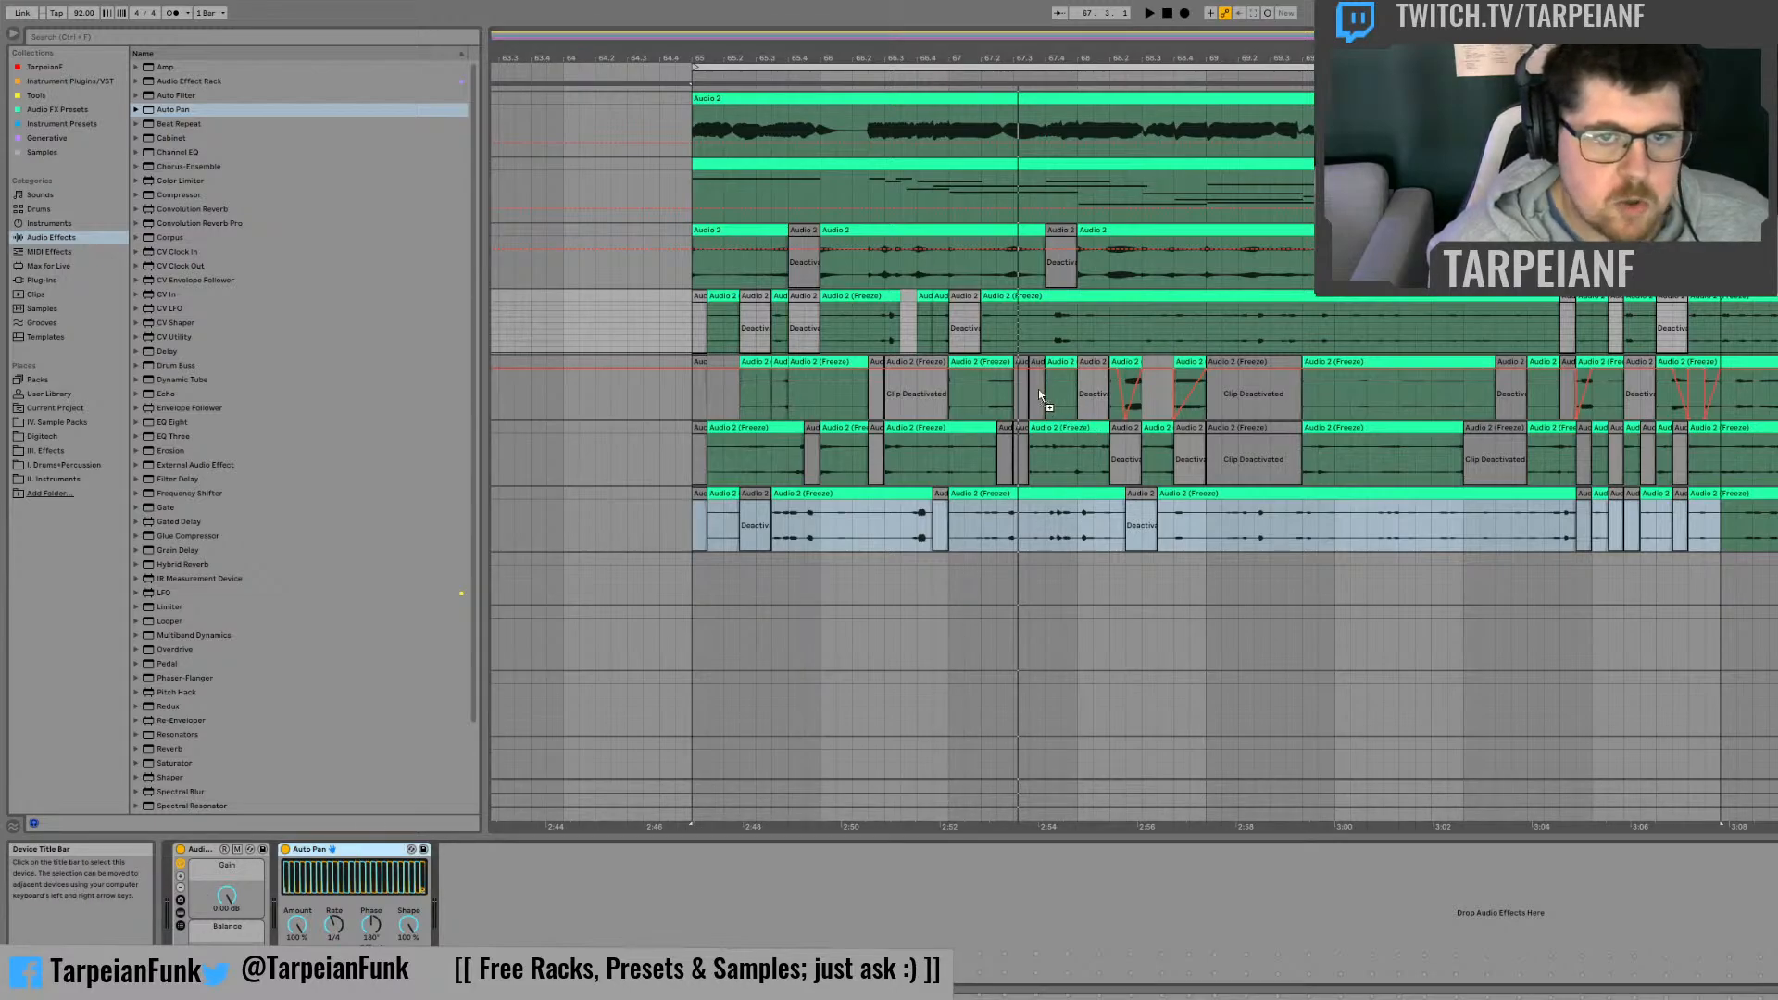
{"action": "key", "text": "Down"}
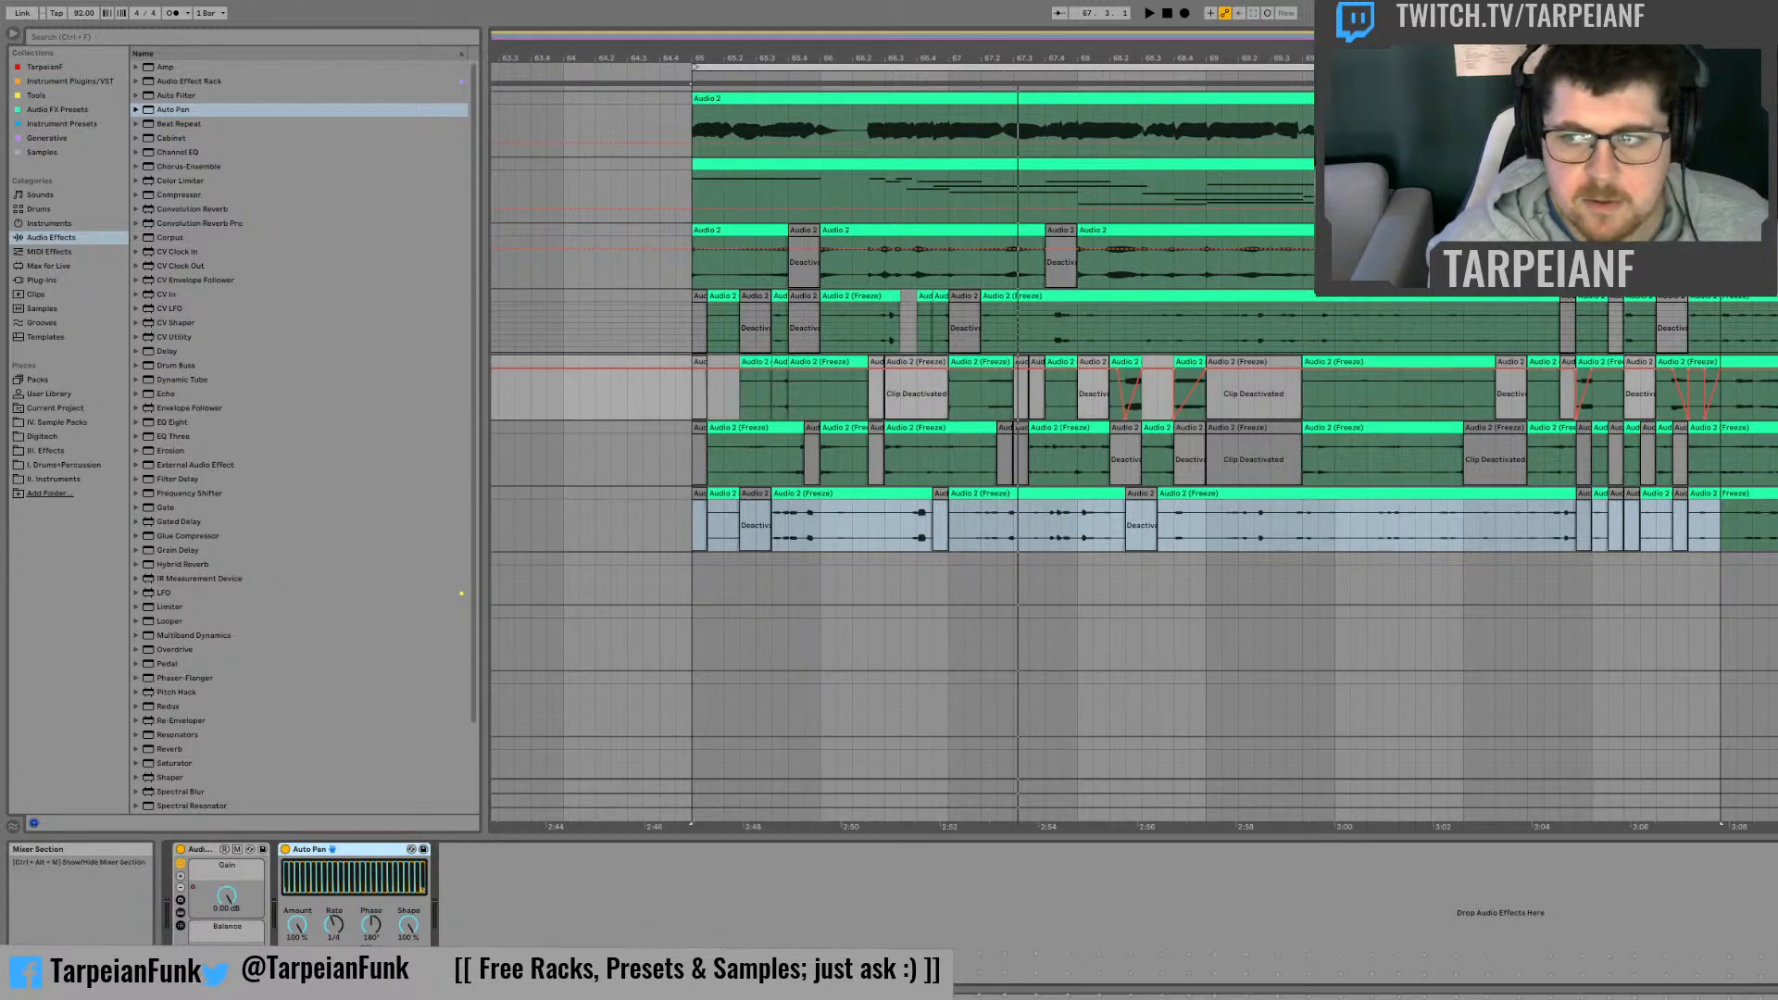
{"action": "key", "text": "space"}
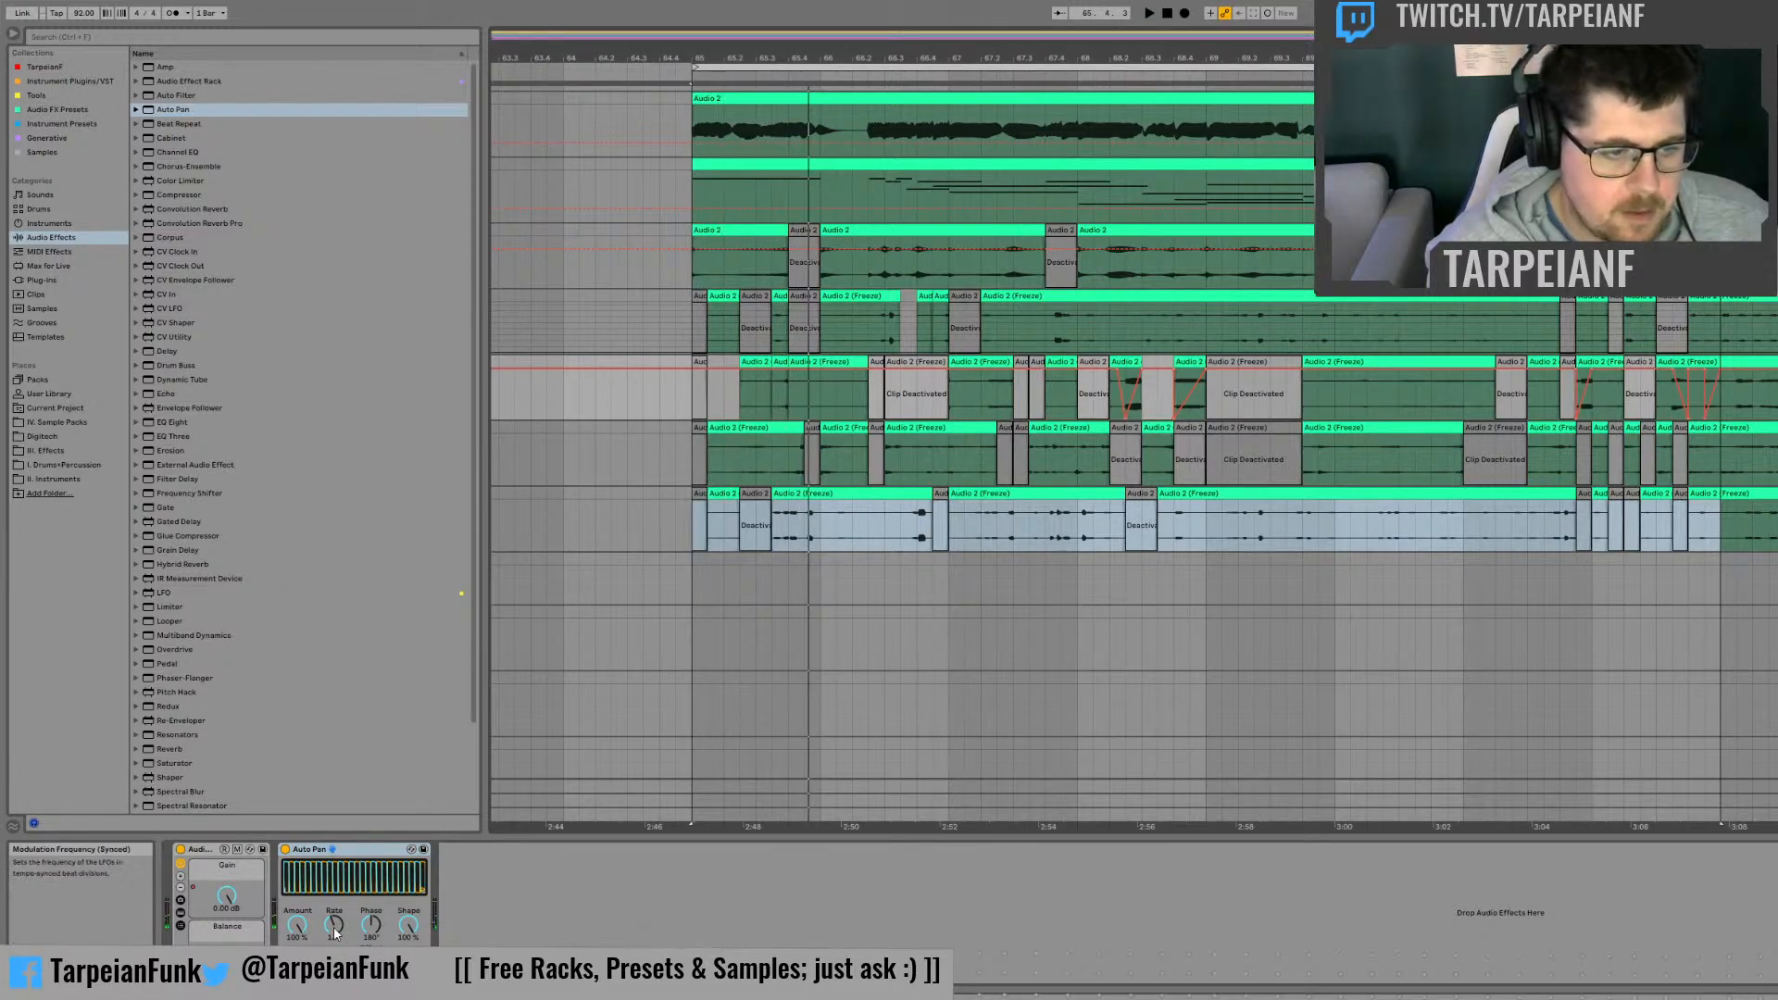
{"action": "left_click_drag", "start_coordinate": [333, 924], "coordinate": [334, 916]}
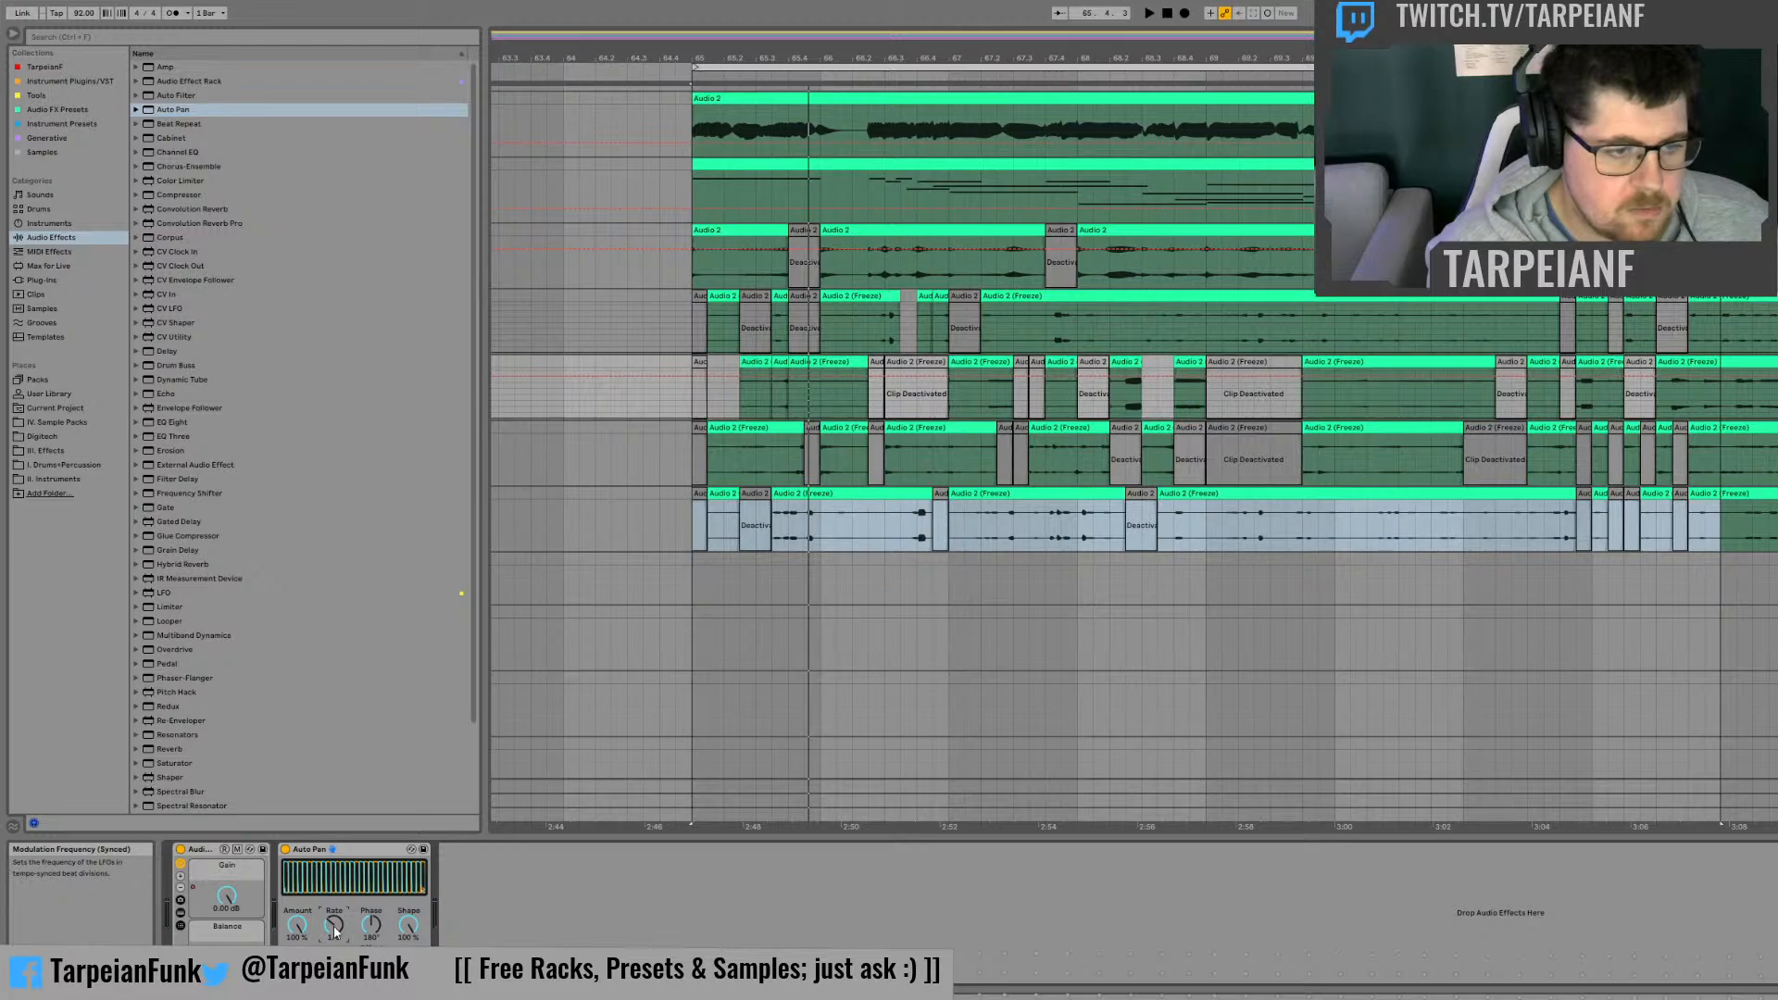
{"action": "left_click_drag", "start_coordinate": [333, 917], "coordinate": [334, 909]}
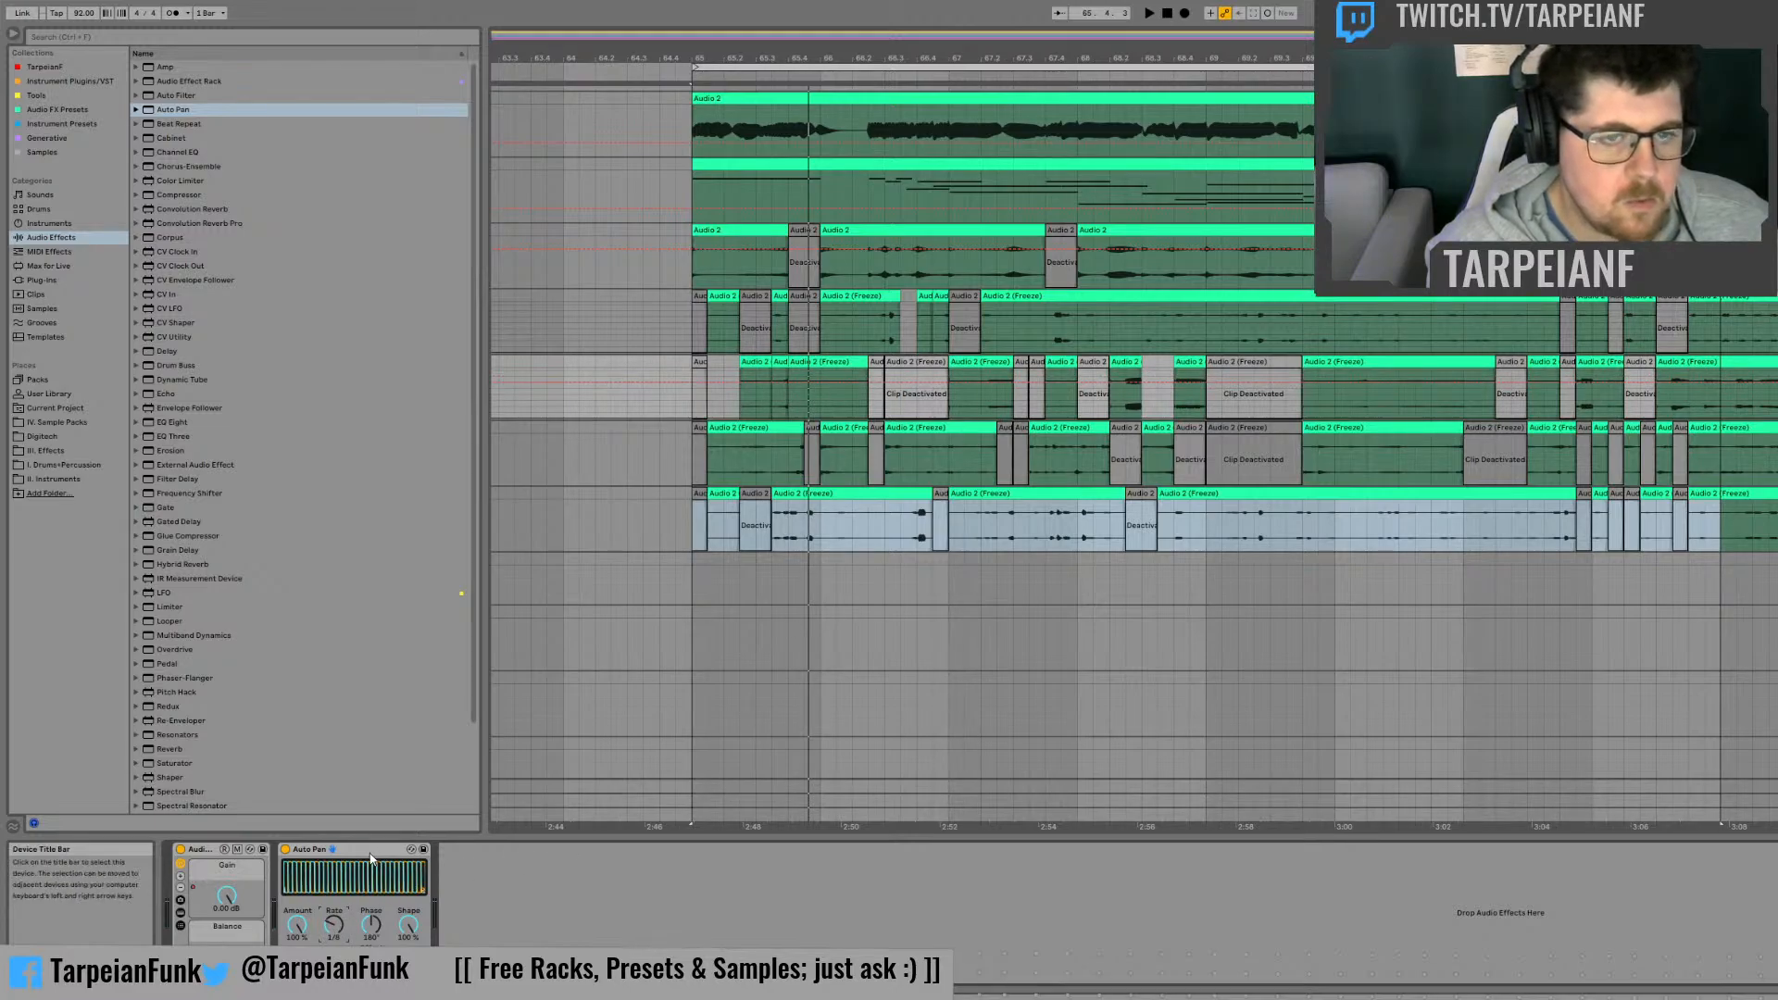
Step: Copy the Auto Pan to the third frozen track, set its Shape to 0% and Rate to 2, change its LFO waveform, and audition it
{"action": "left_click_drag", "start_coordinate": [370, 849], "coordinate": [837, 465]}
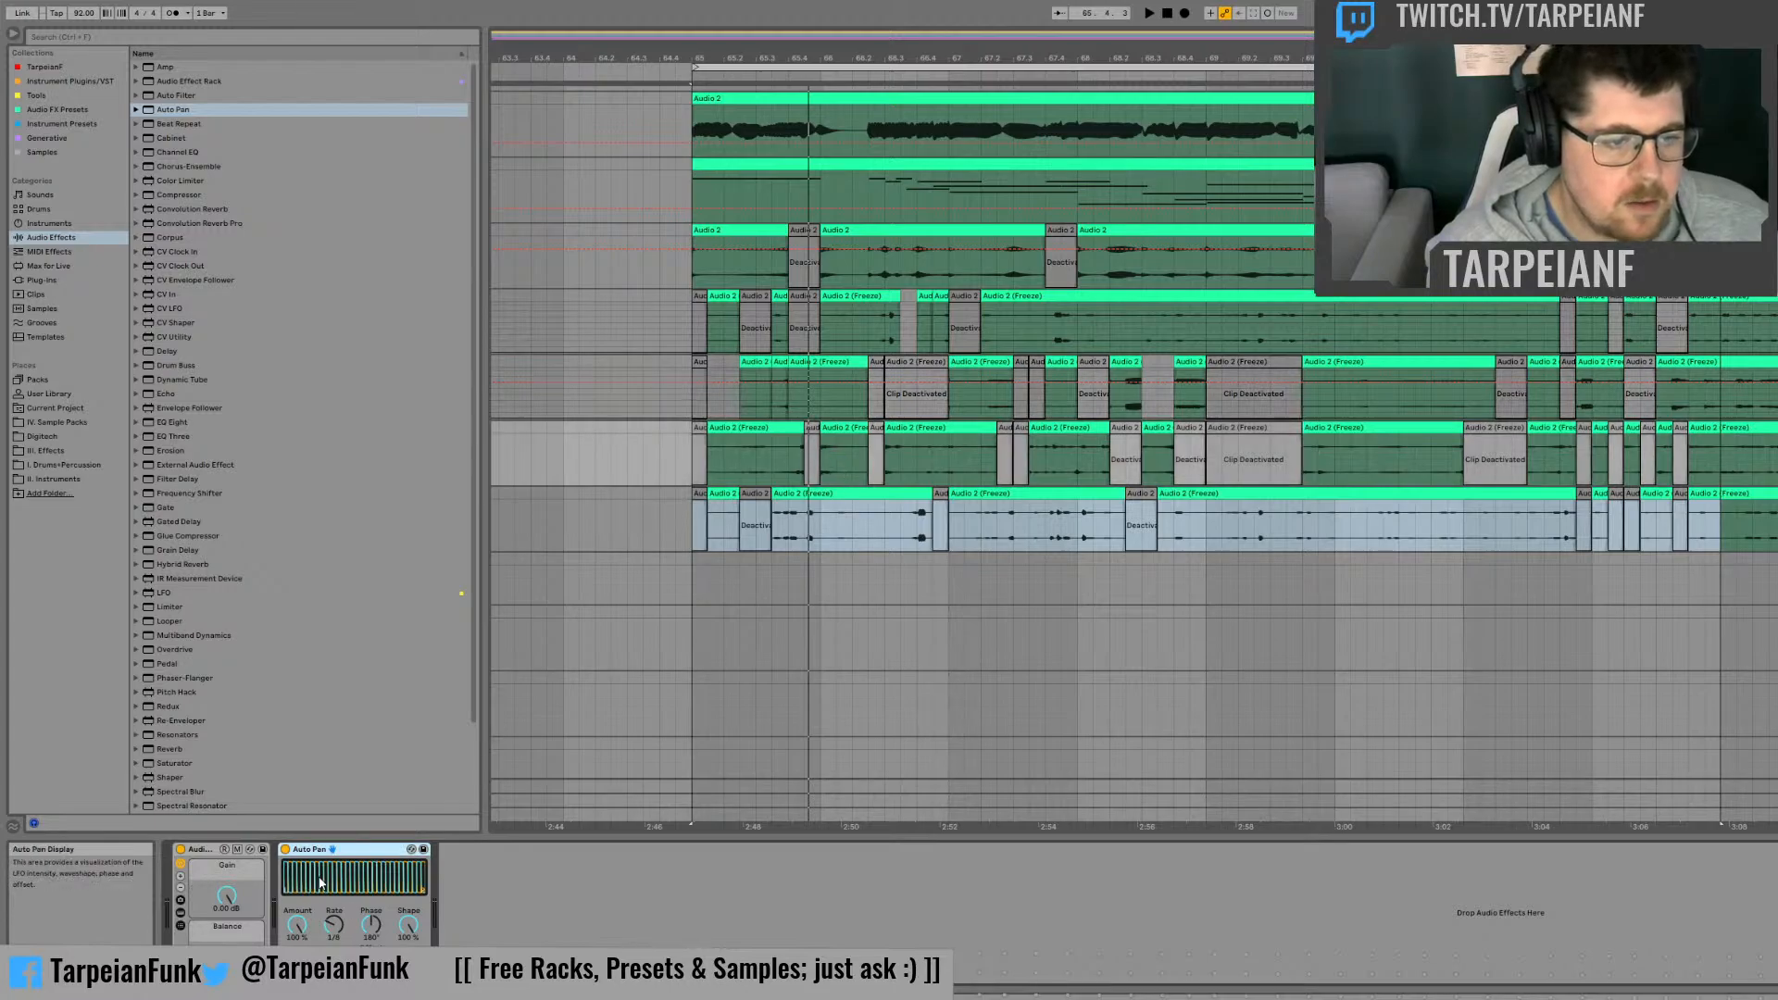
{"action": "left_click", "coordinate": [412, 927]}
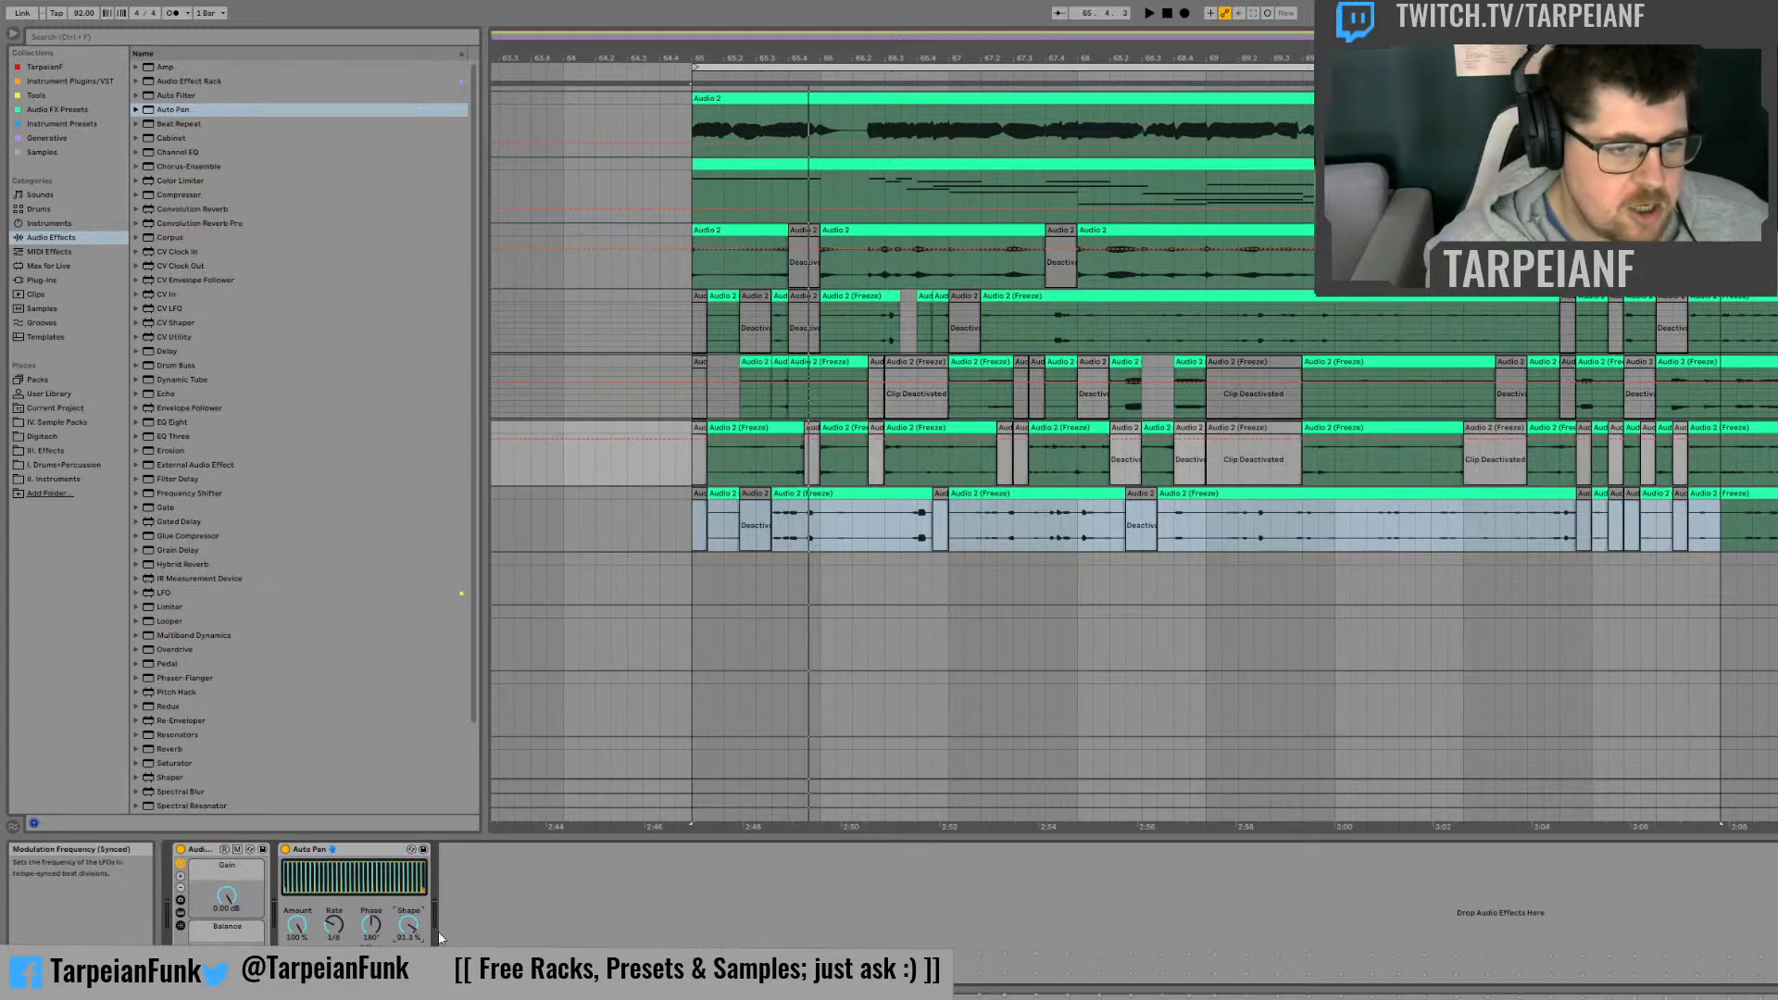
{"action": "double_click", "coordinate": [408, 925]}
{"action": "left_click_drag", "start_coordinate": [333, 925], "coordinate": [333, 950]}
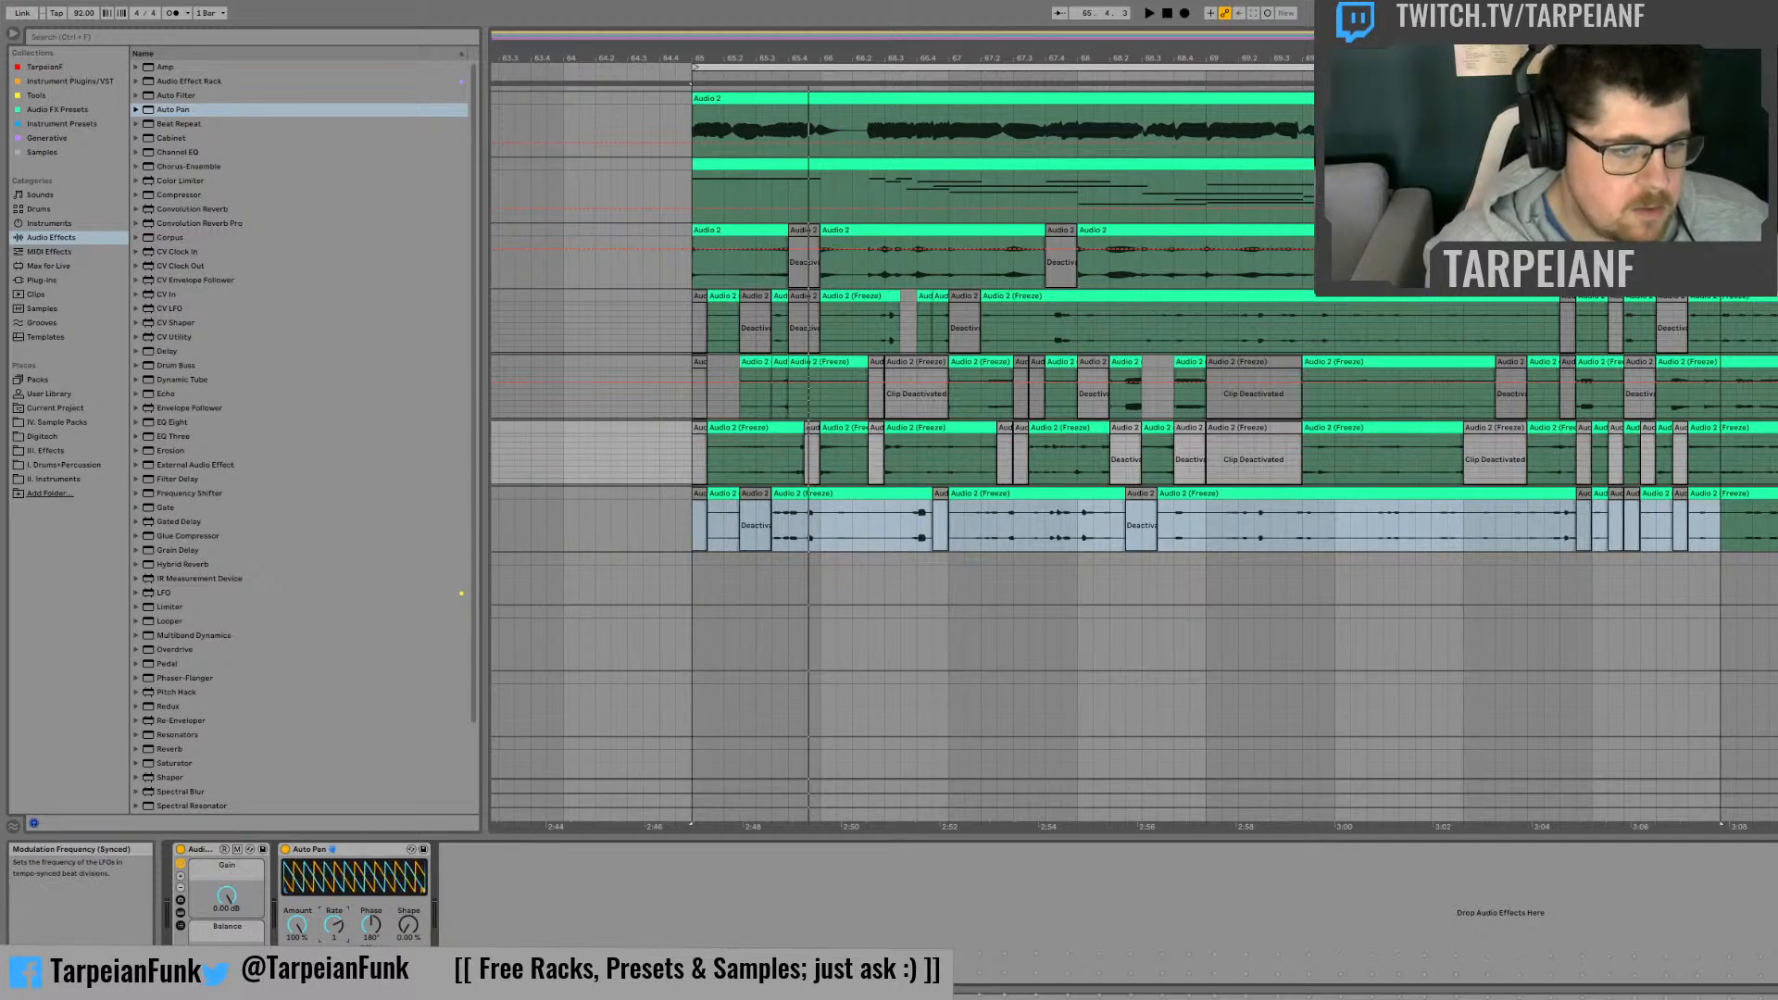
{"action": "left_click", "coordinate": [416, 960]}
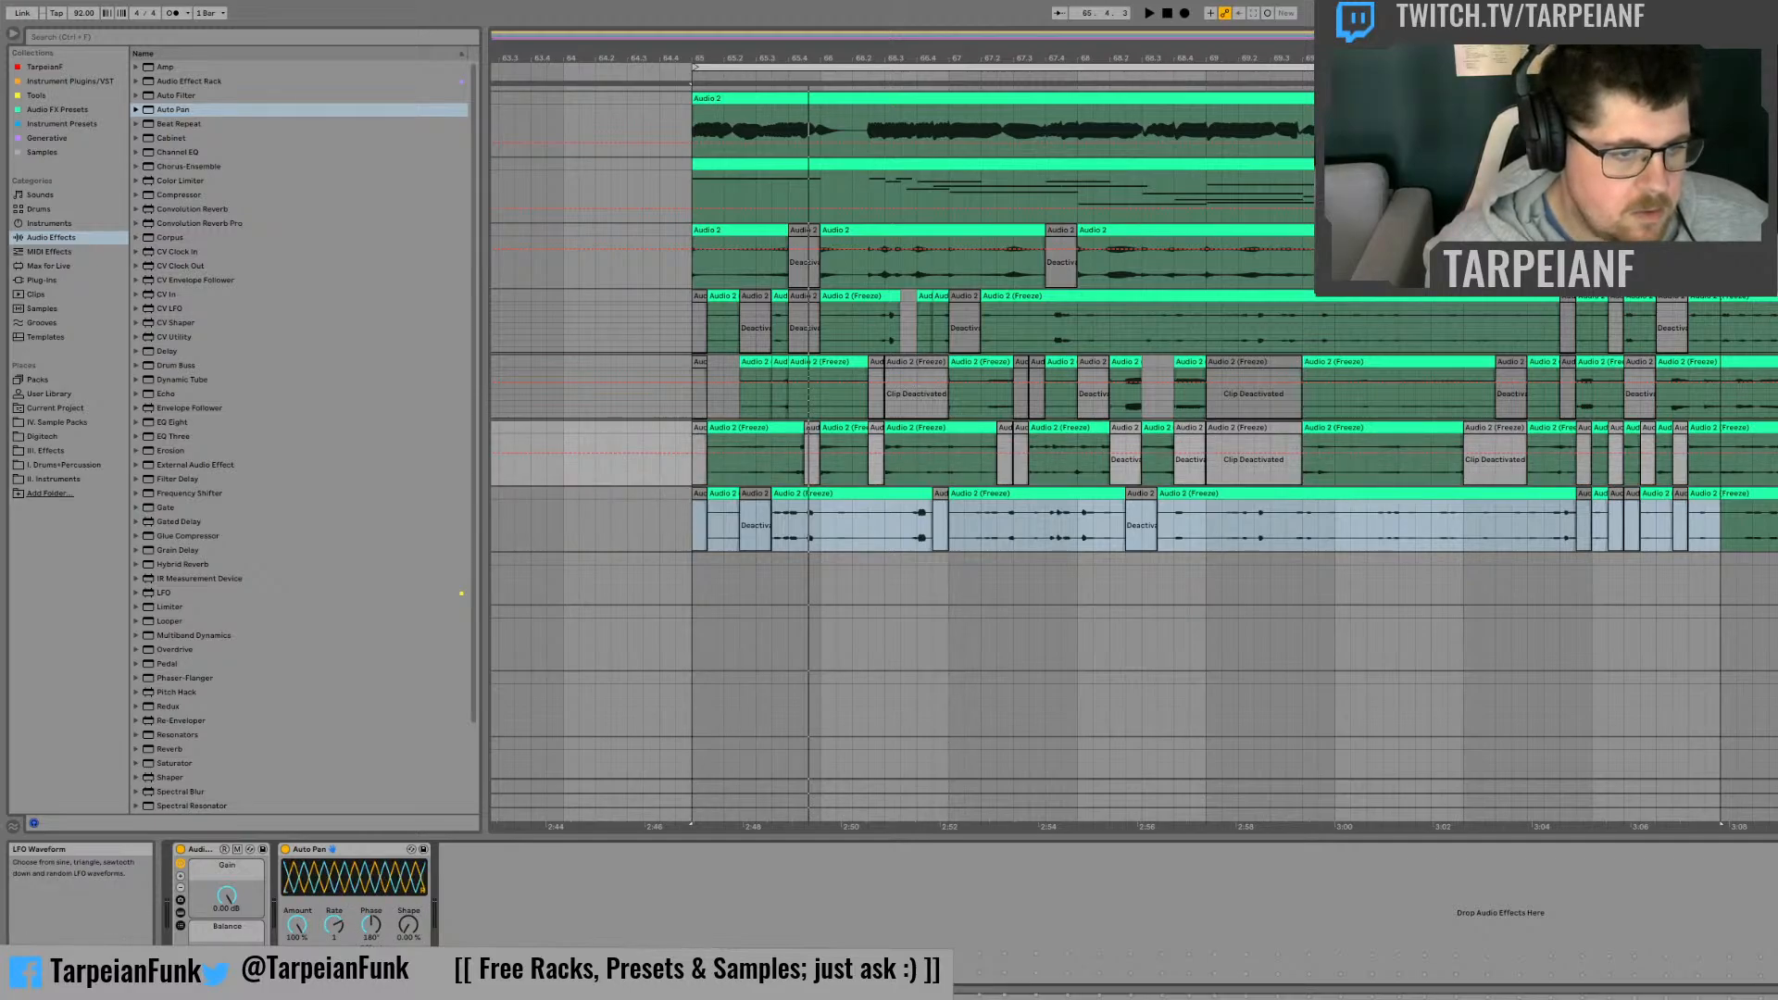
{"action": "mouse_move", "coordinate": [335, 924]}
{"action": "left_mouse_down"}
{"action": "mouse_move", "coordinate": [335, 939]}
{"action": "mouse_move", "coordinate": [335, 924]}
{"action": "left_mouse_up"}
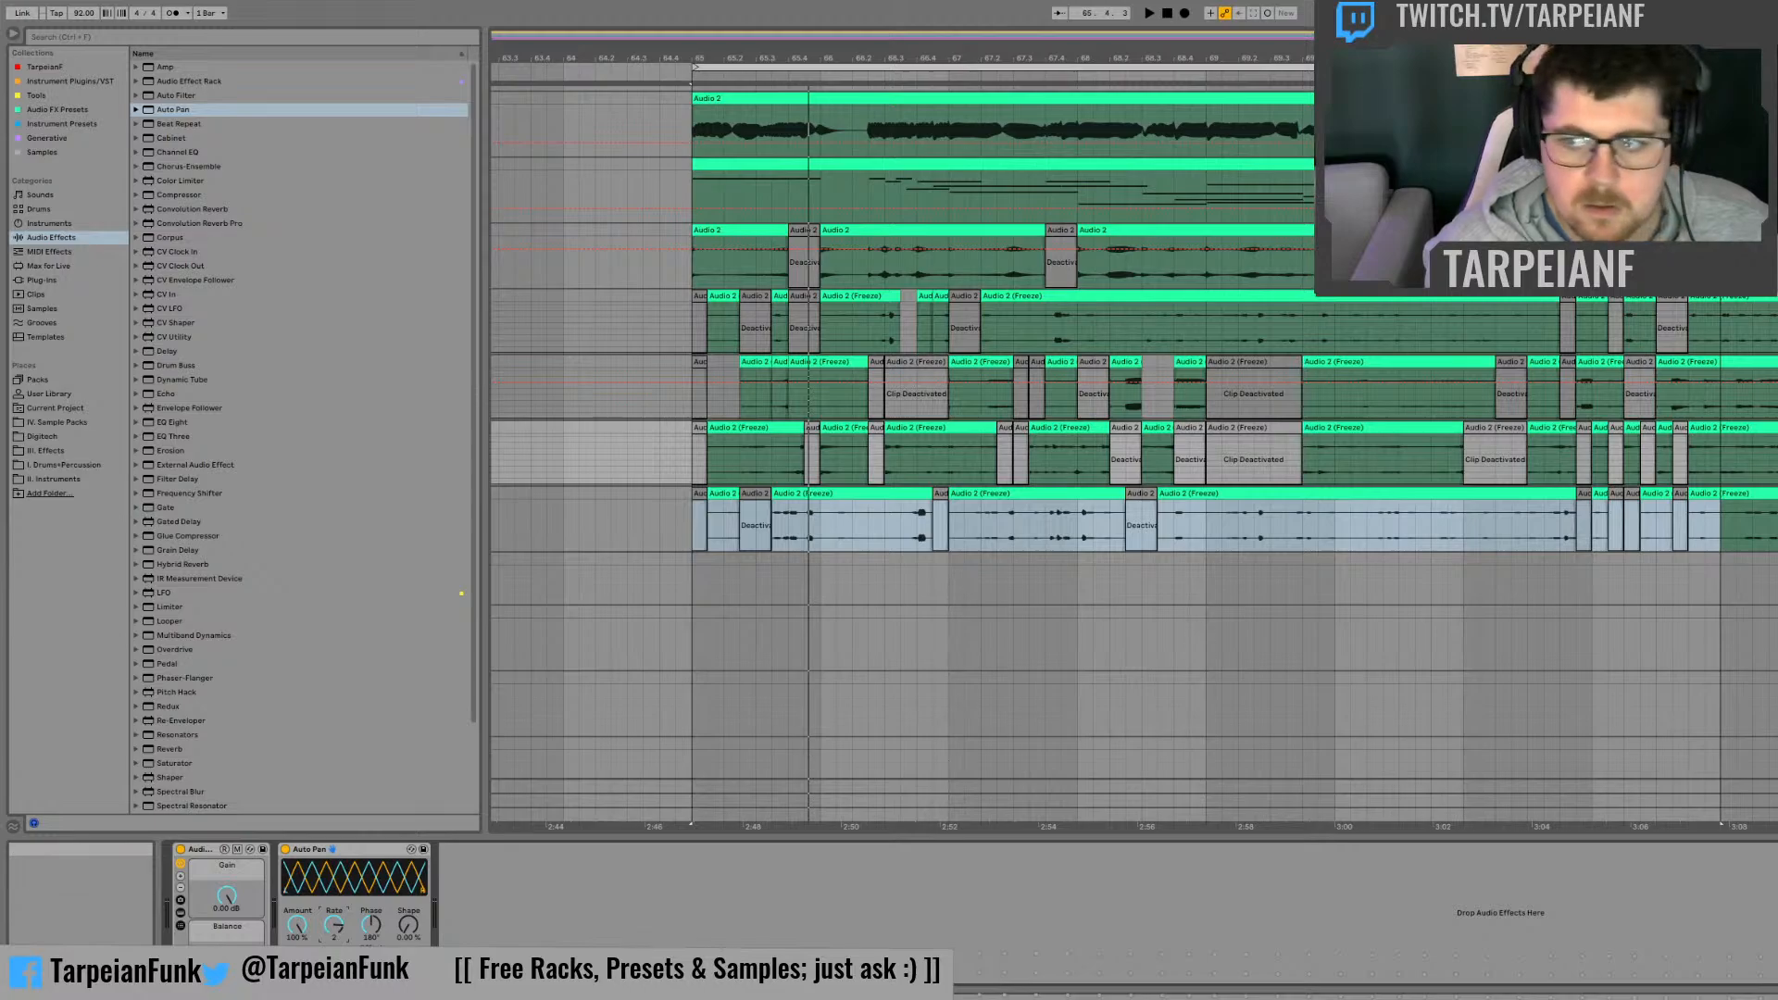
{"action": "key", "text": "space"}
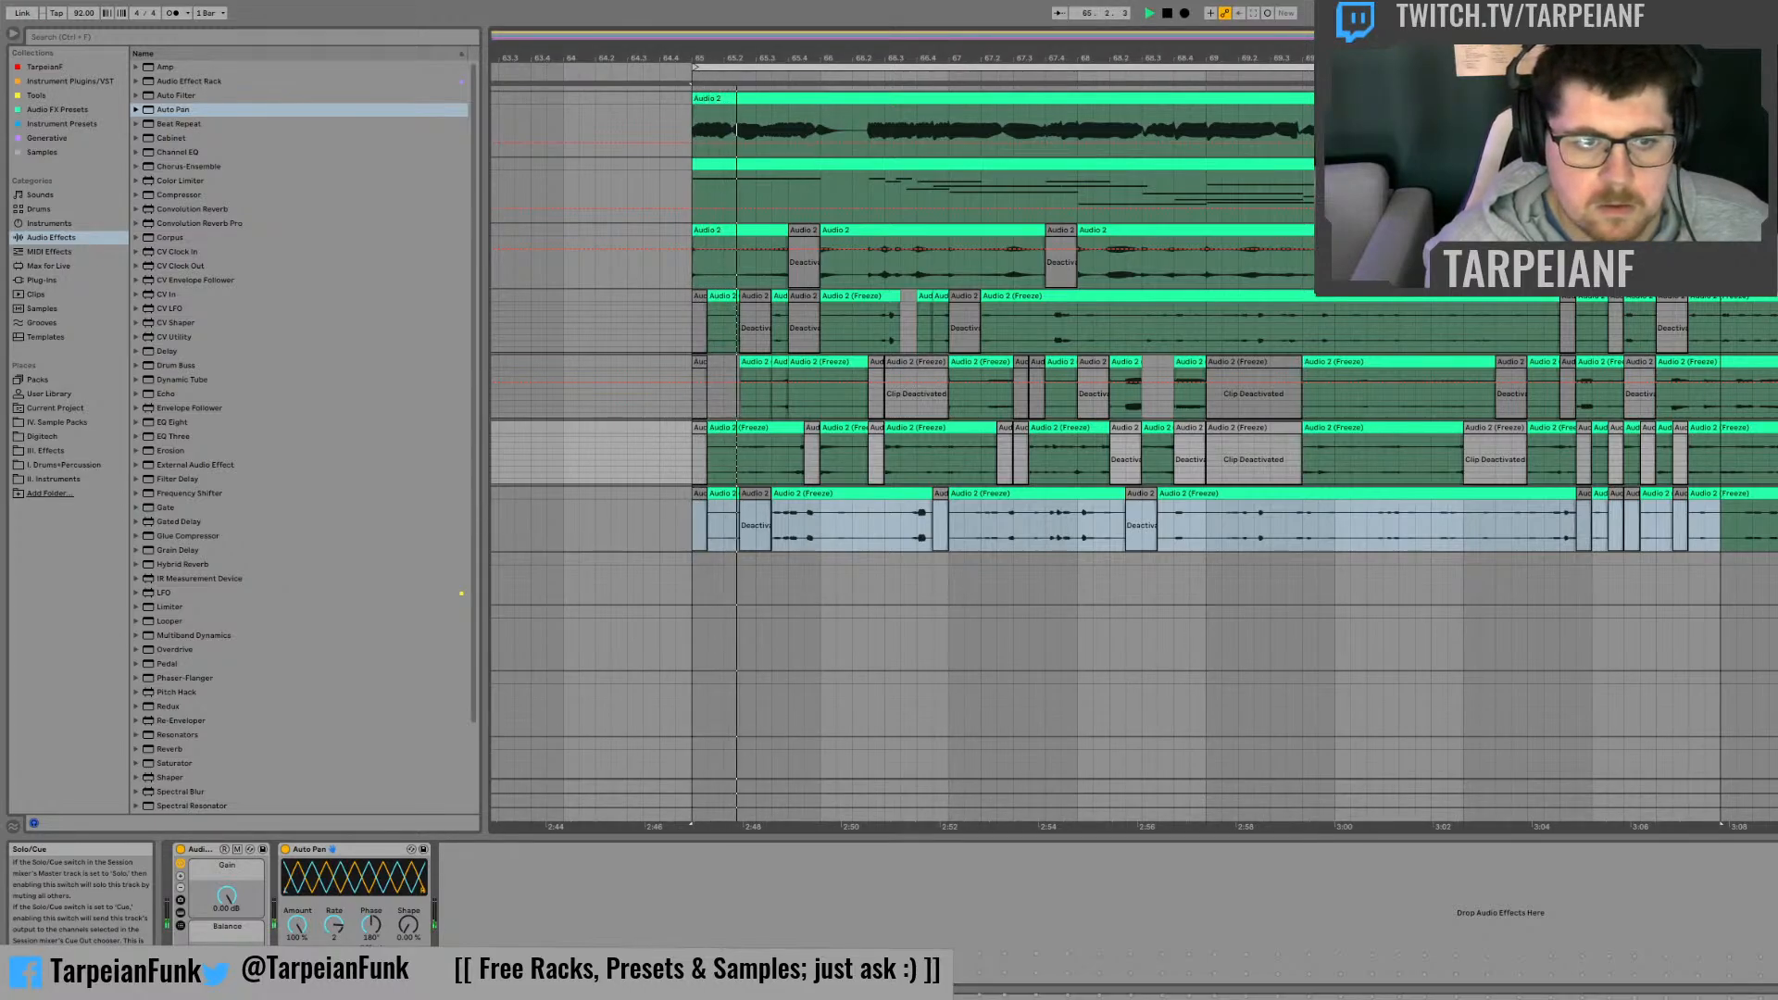
{"action": "key", "text": "space"}
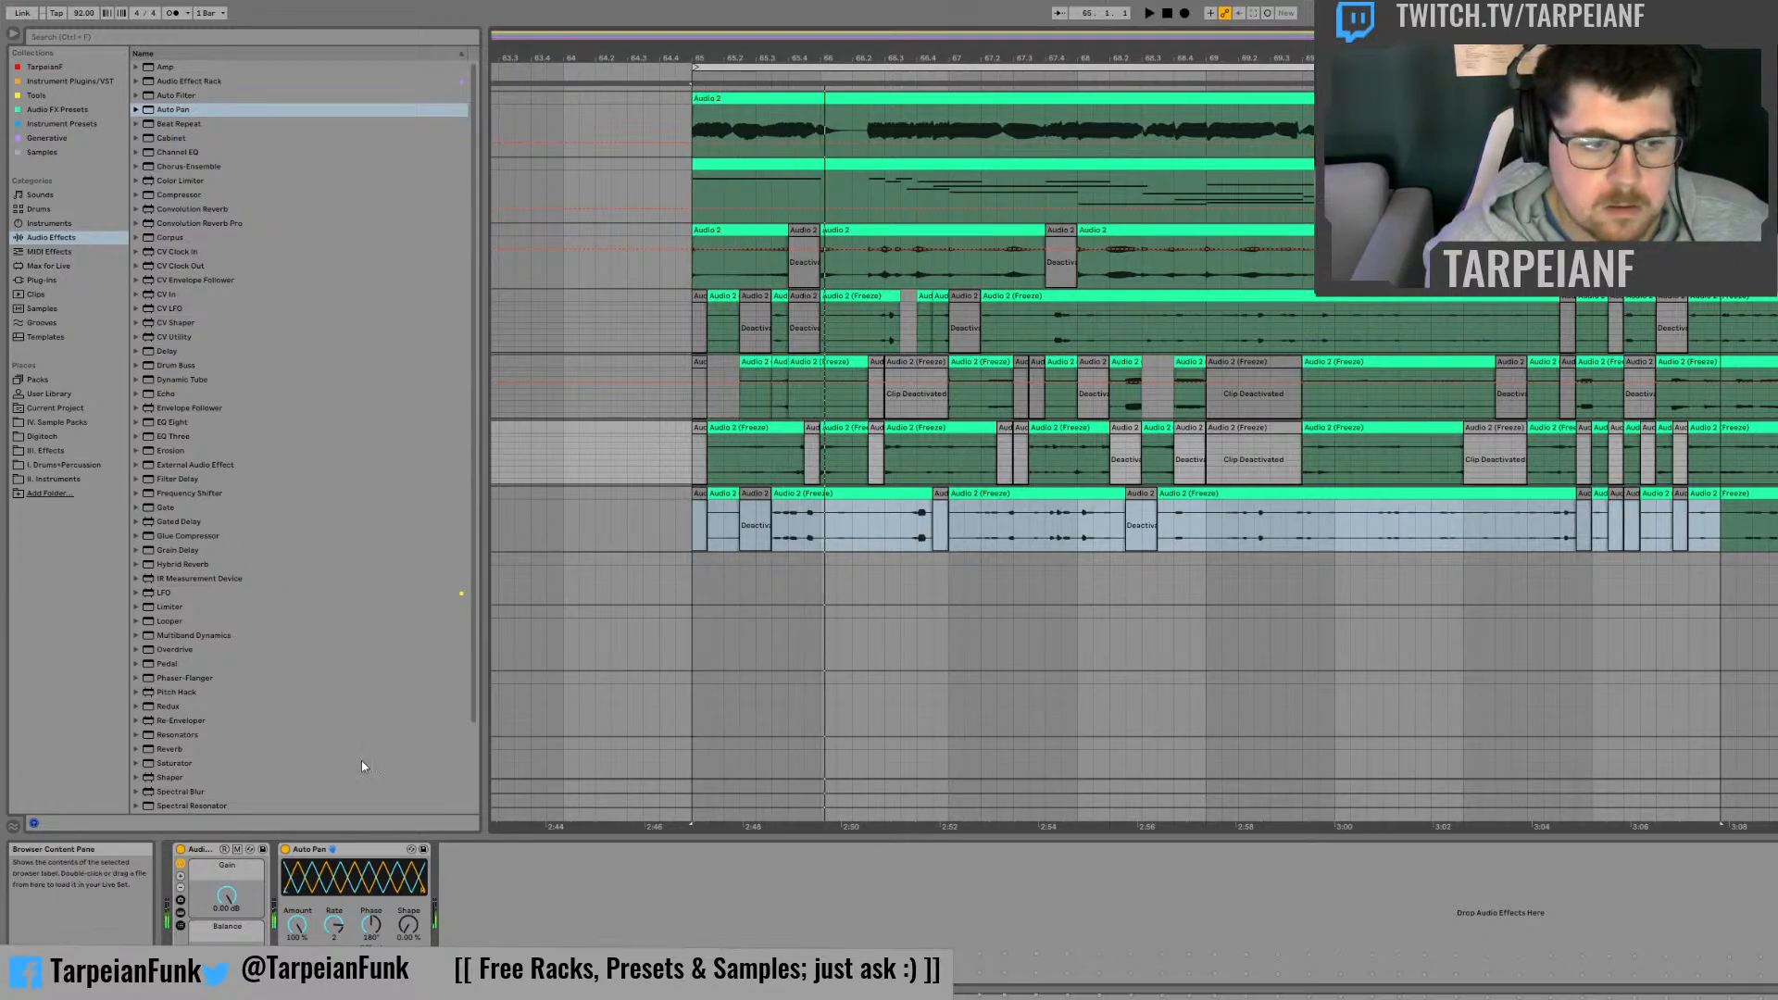
Step: Copy the softened Auto Pan to the fourth frozen track, set its Rate to 1, and audition it
{"action": "left_click_drag", "start_coordinate": [370, 852], "coordinate": [951, 526]}
{"action": "left_click_drag", "start_coordinate": [344, 927], "coordinate": [334, 936]}
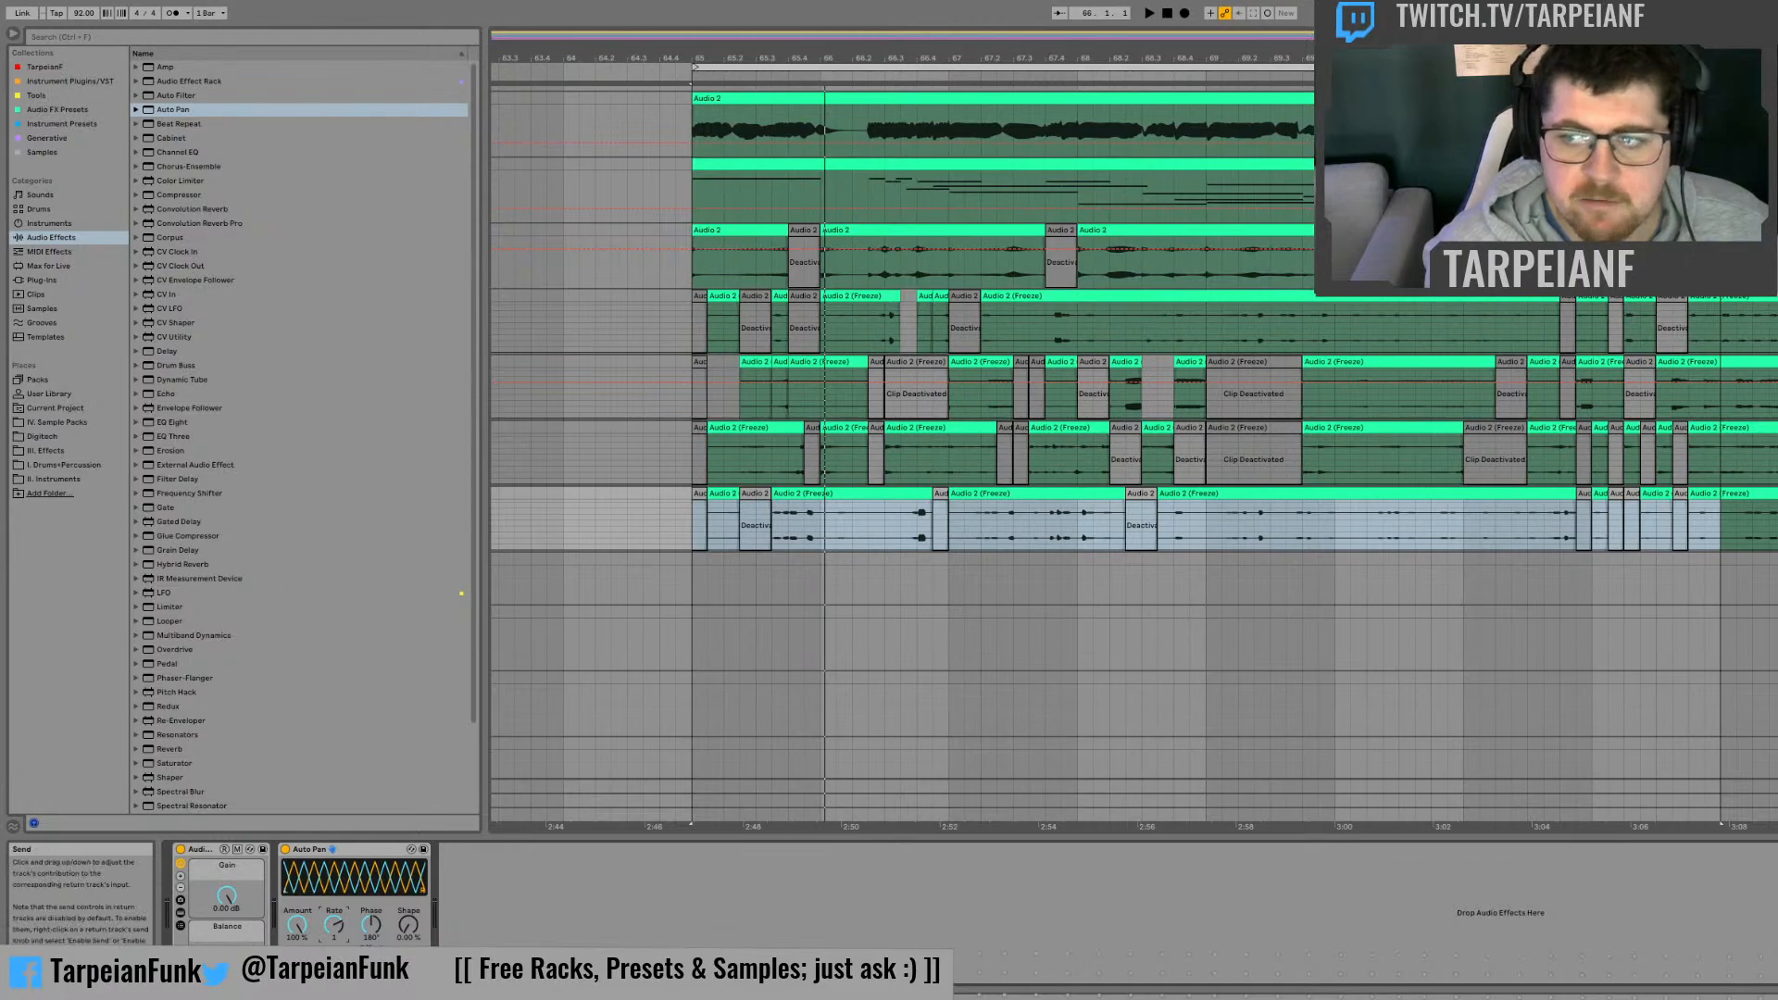
{"action": "key", "text": "space"}
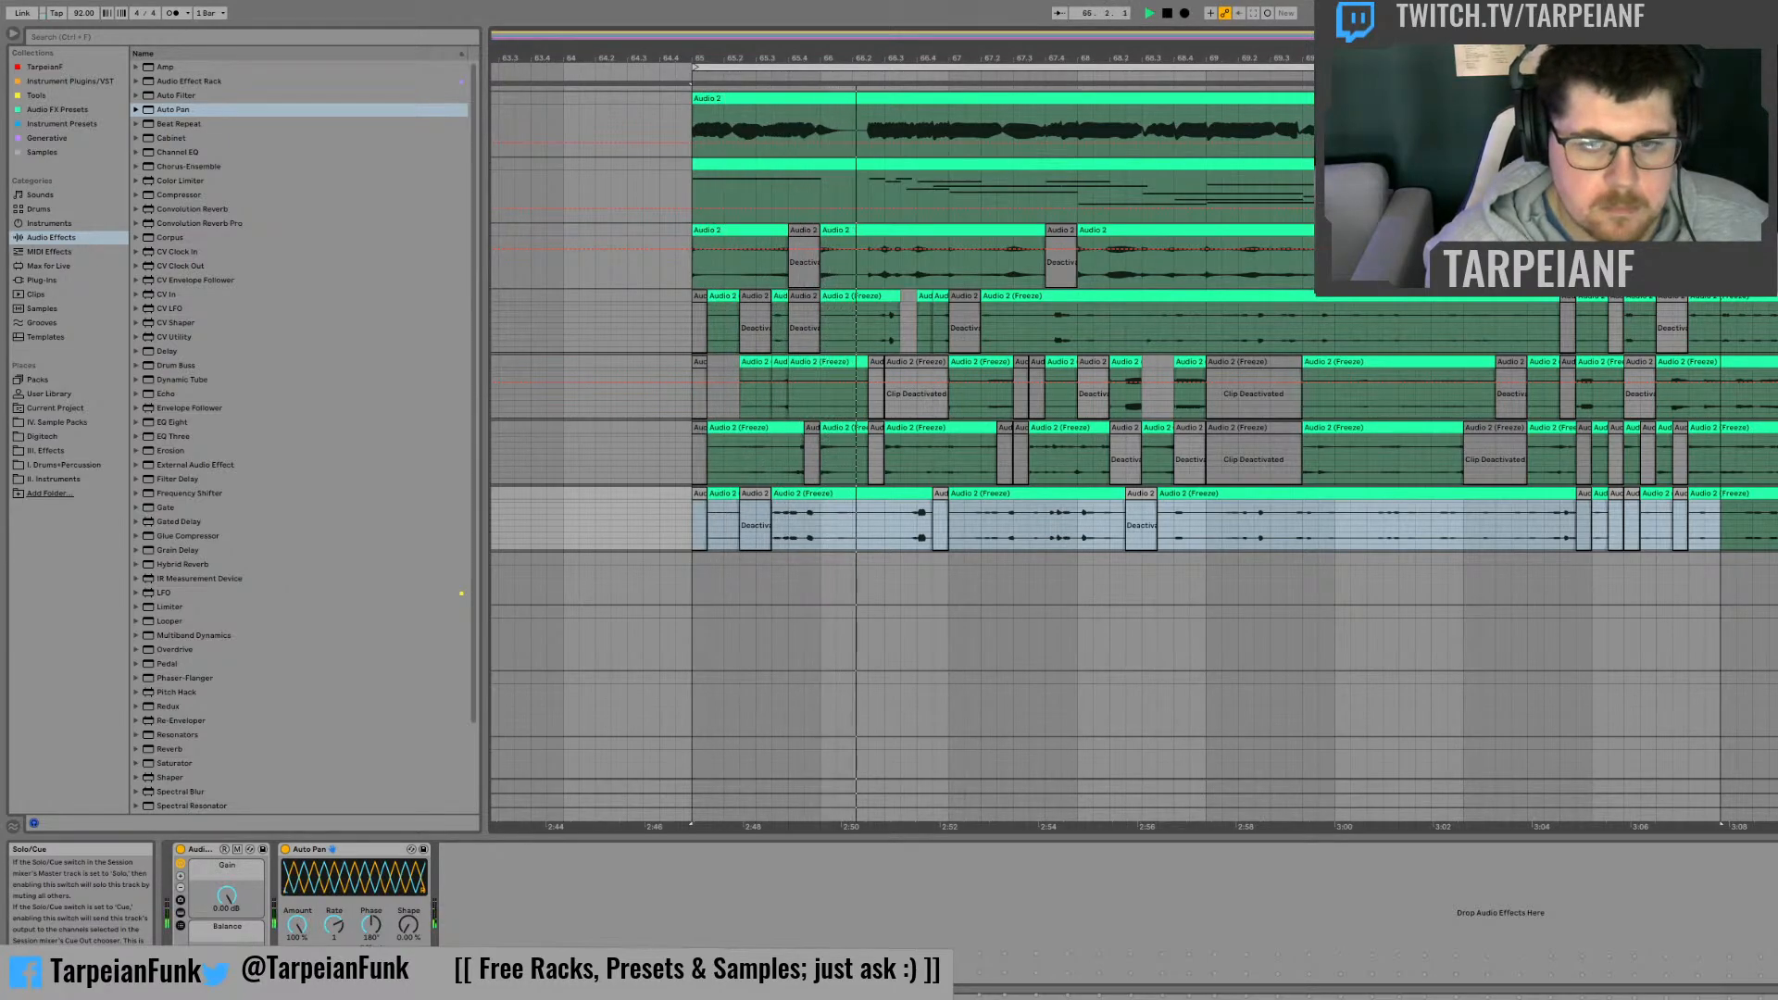
{"action": "key", "text": "space"}
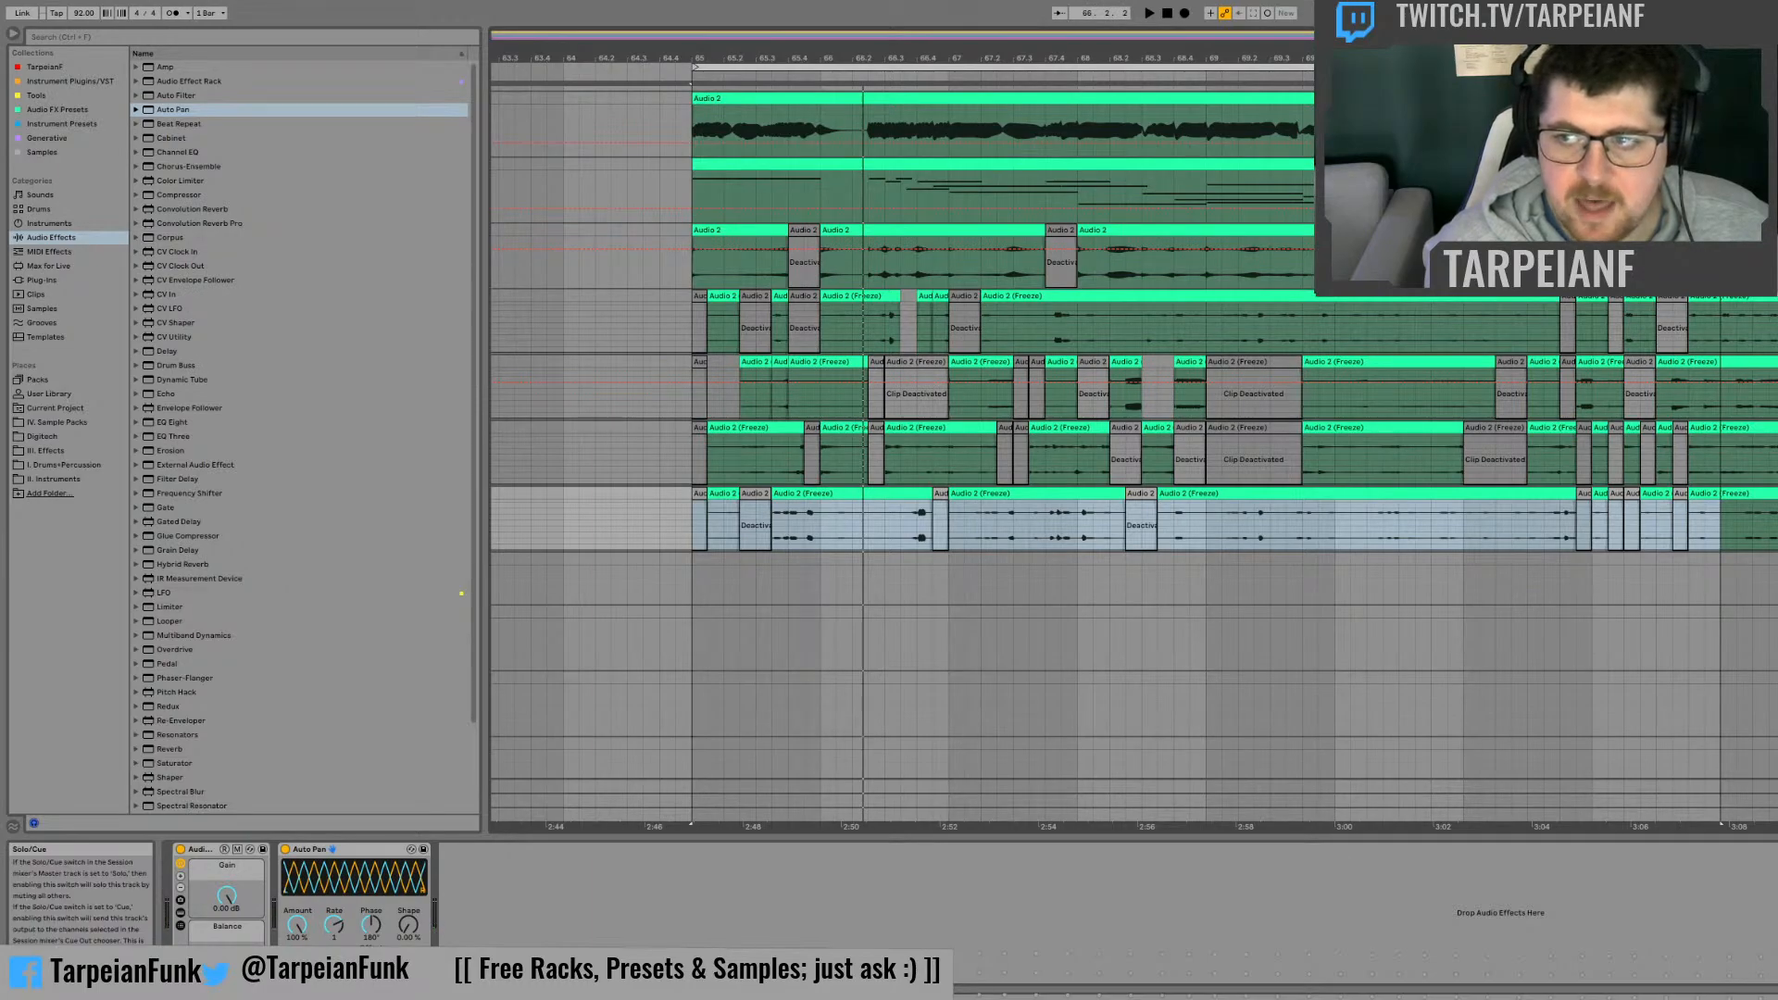
Step: Play the arrangement from bar 65 to compare the auto-panned frozen tracks with the upper Audio 2 tracks
{"action": "left_click", "coordinate": [704, 470]}
{"action": "key", "text": "space"}
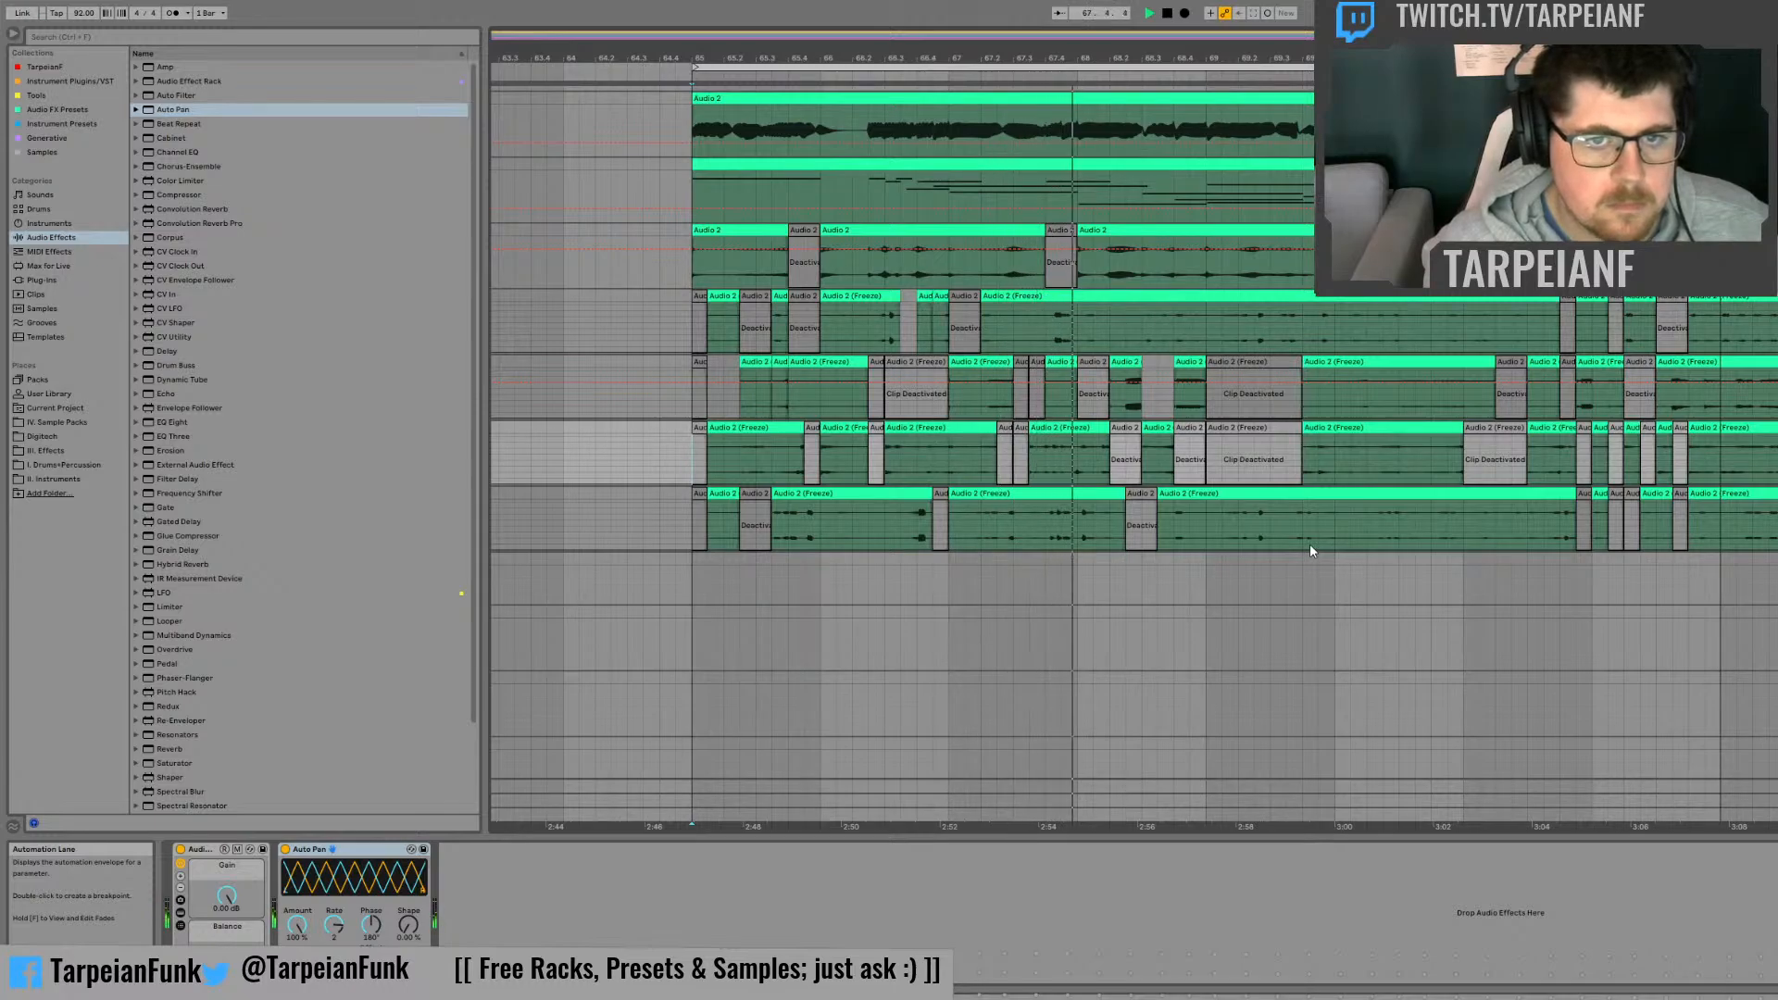
{"action": "key", "text": "space"}
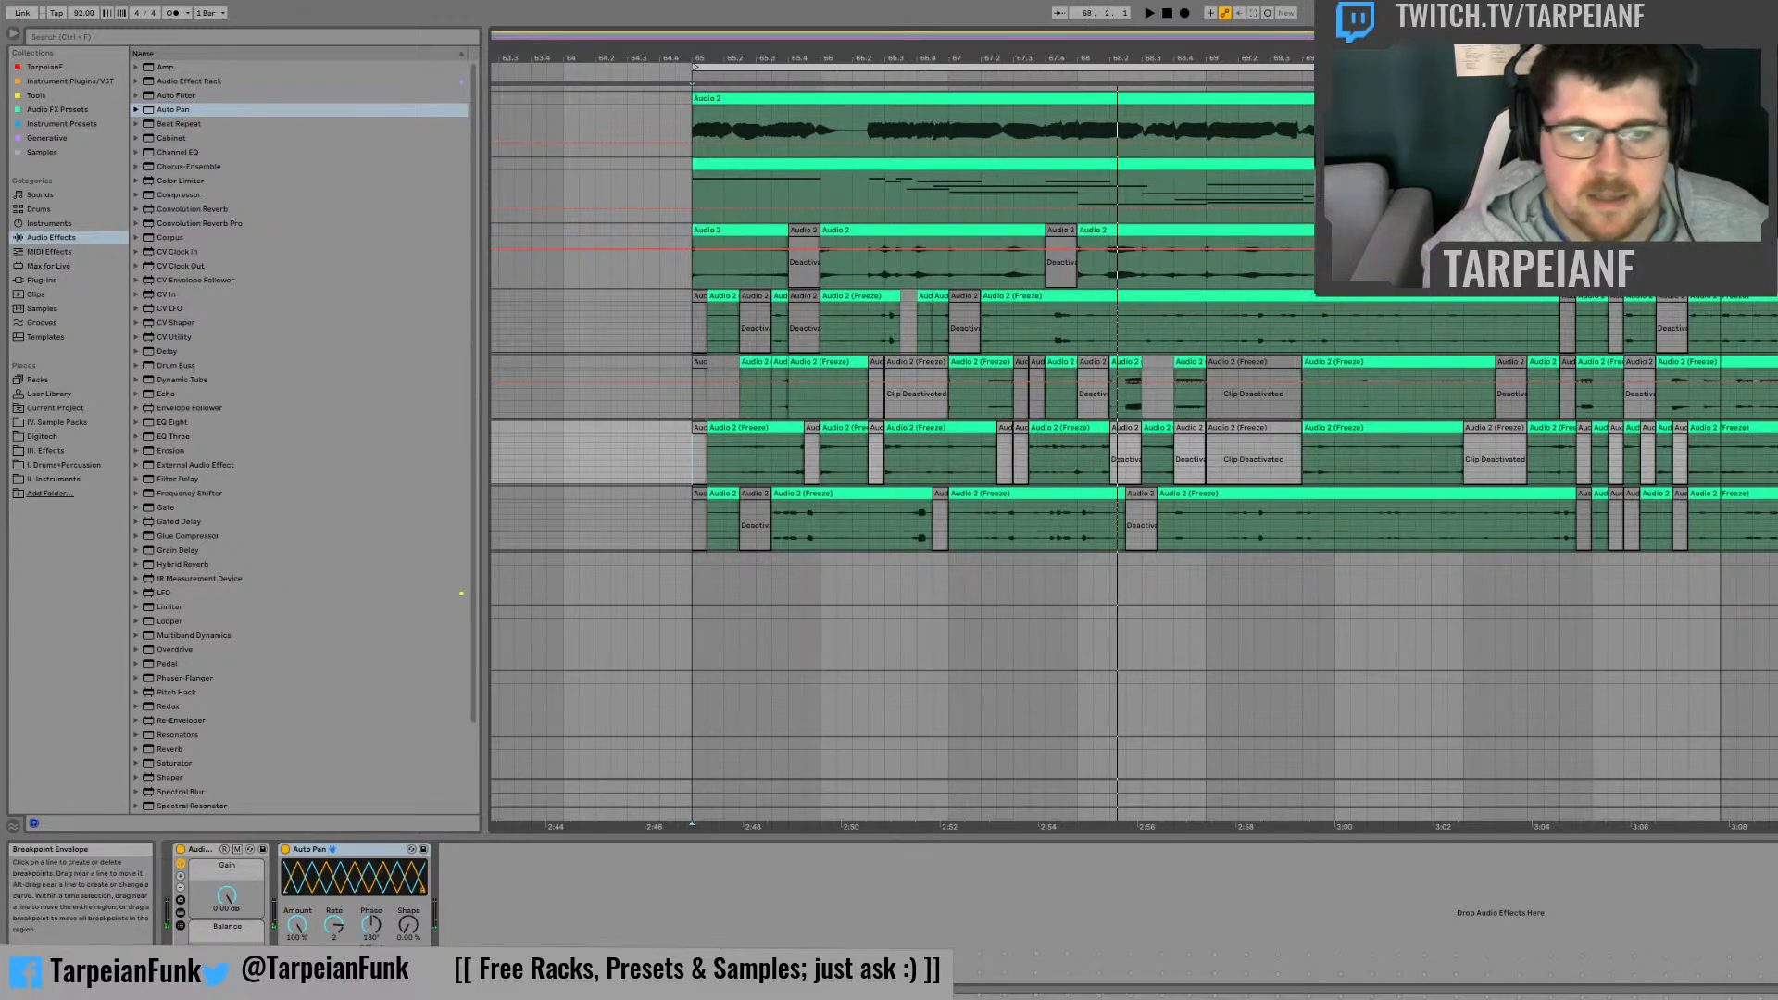
{"action": "key", "text": "space"}
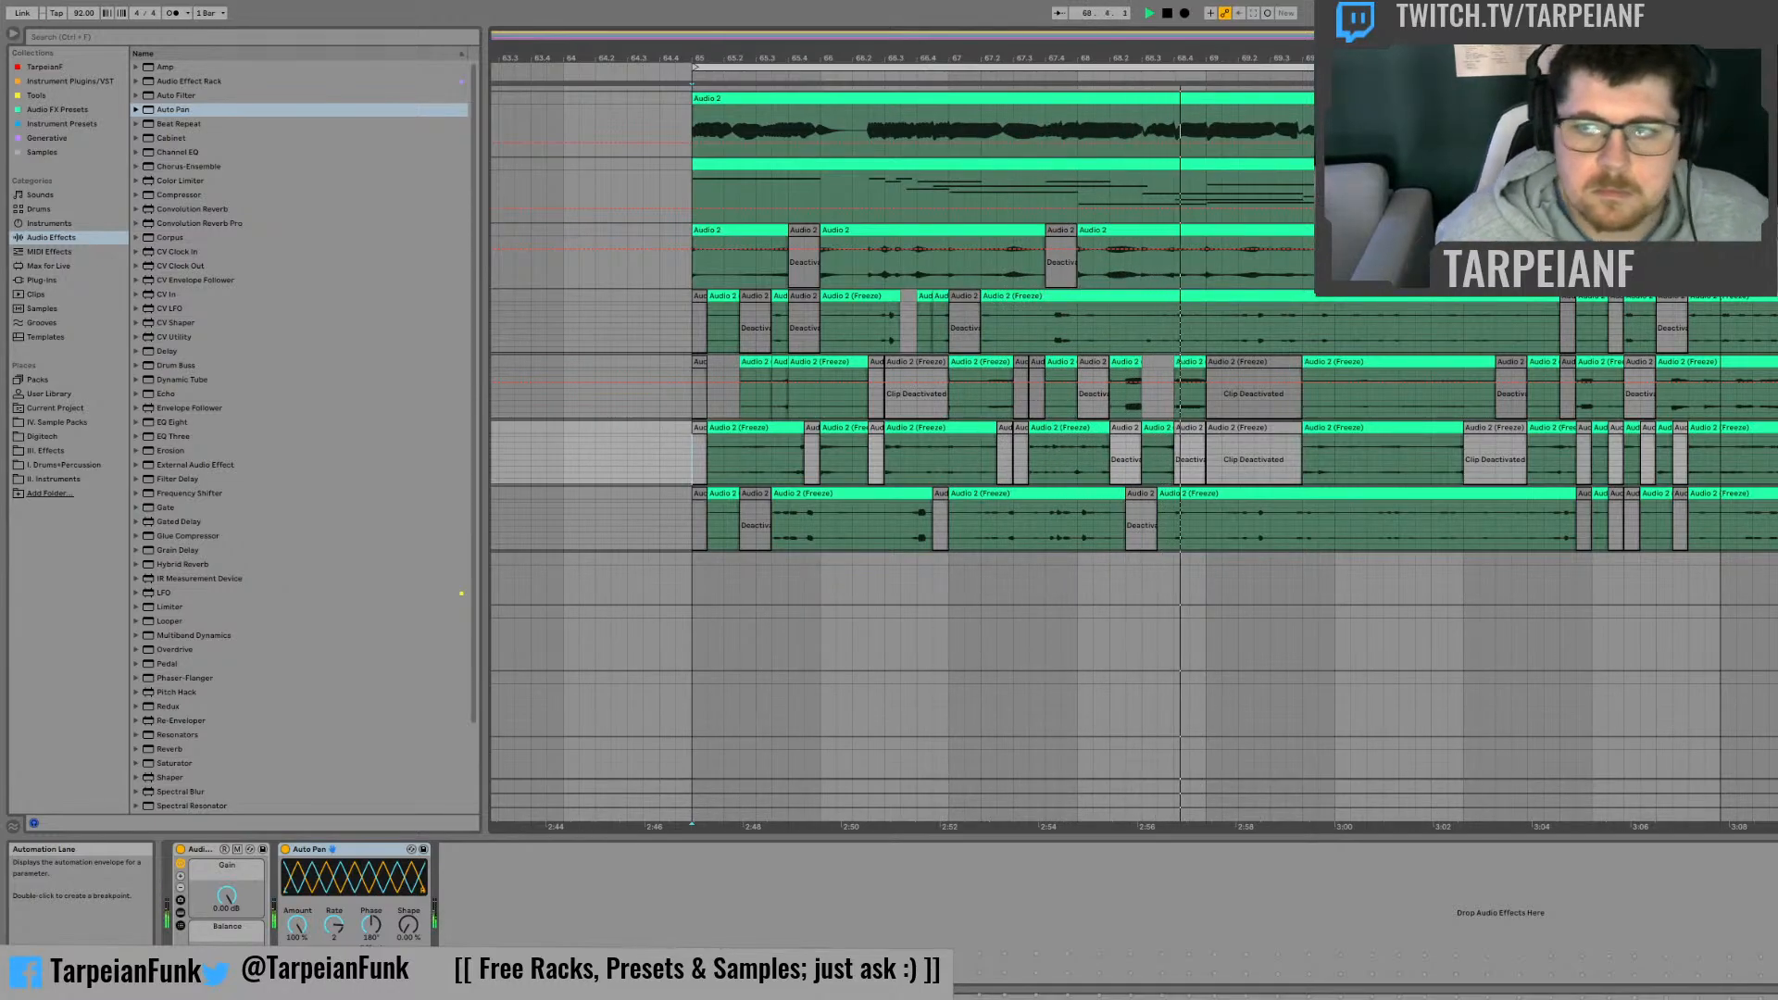
{"action": "left_click", "coordinate": [1773, 230]}
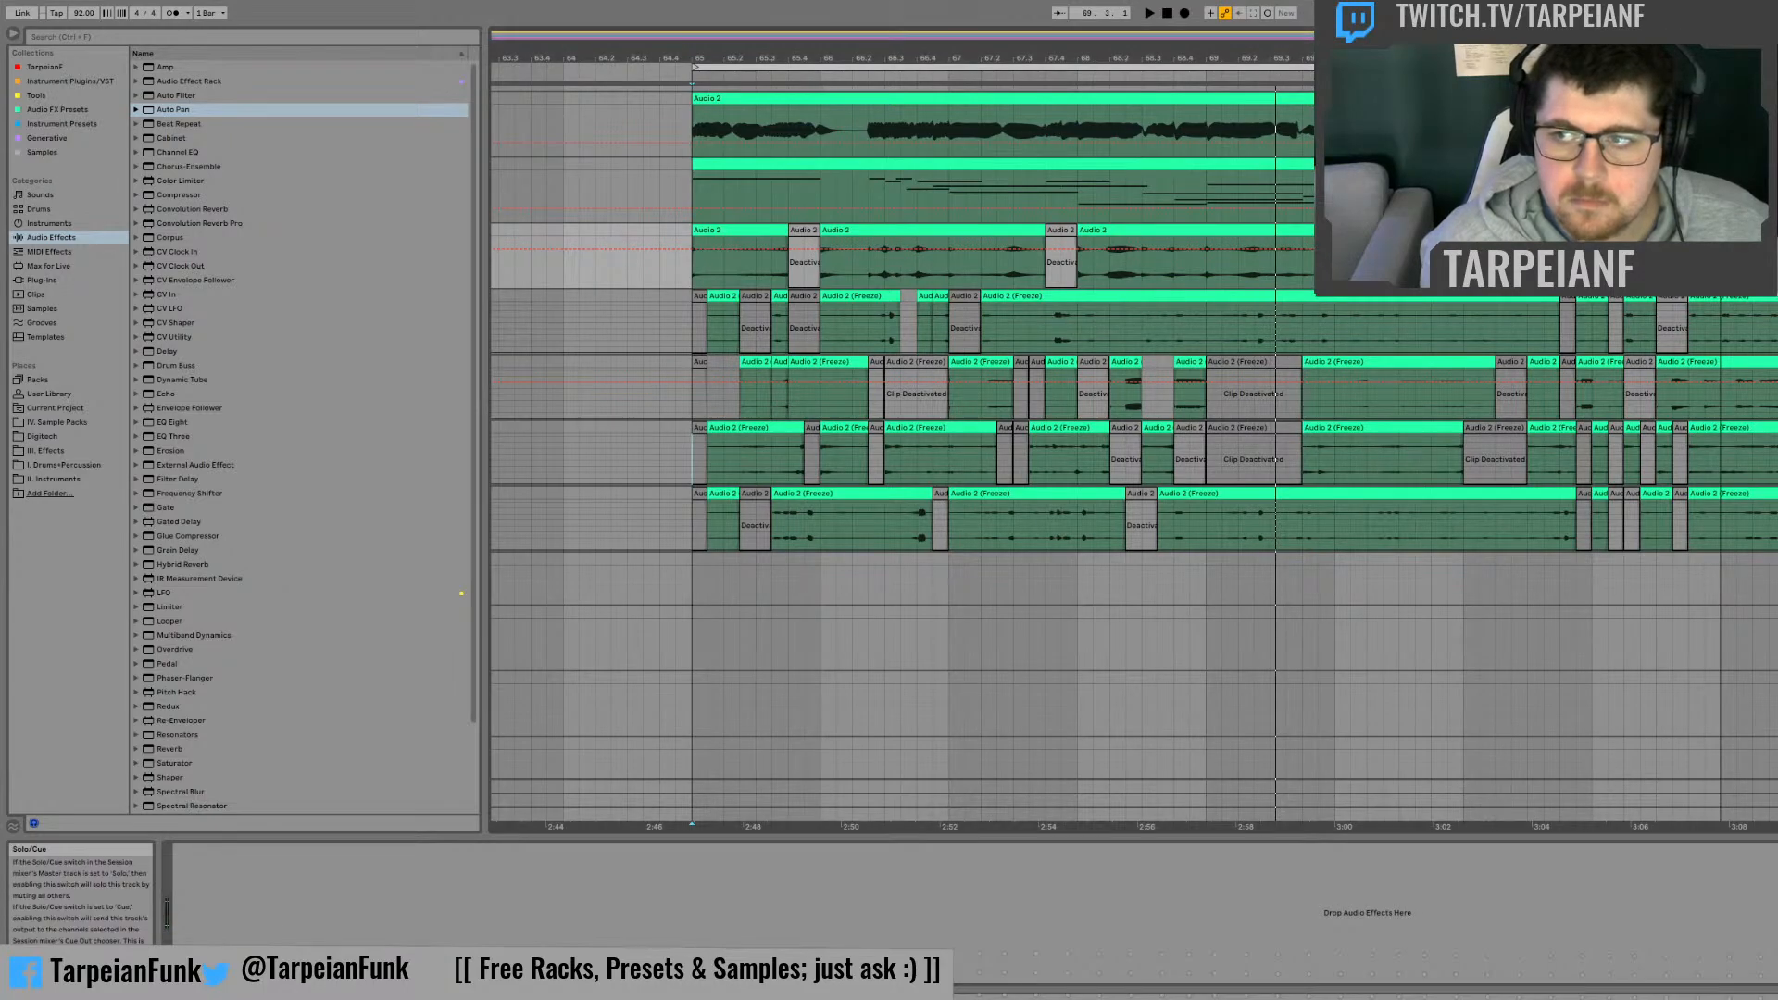
{"action": "left_click", "coordinate": [1774, 100]}
{"action": "key", "text": "space"}
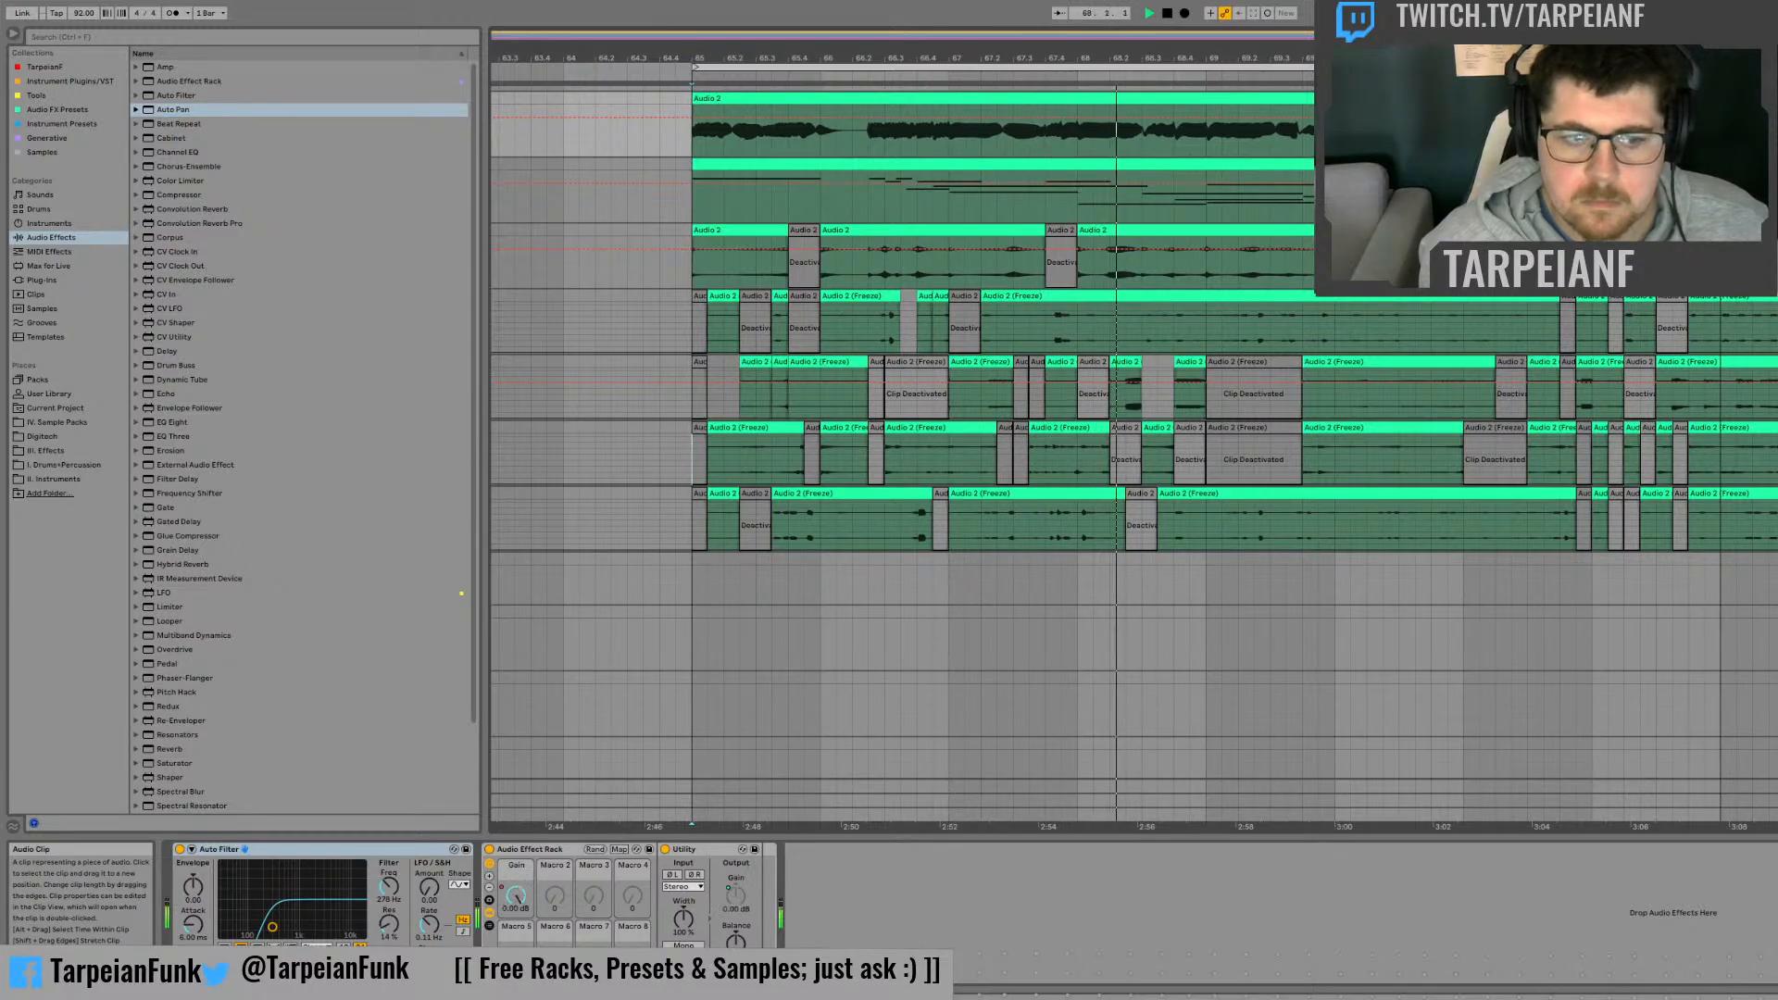
Step: Listen to the full section from bar 65 and let playback continue past bar 73
{"action": "left_click", "coordinate": [1722, 529]}
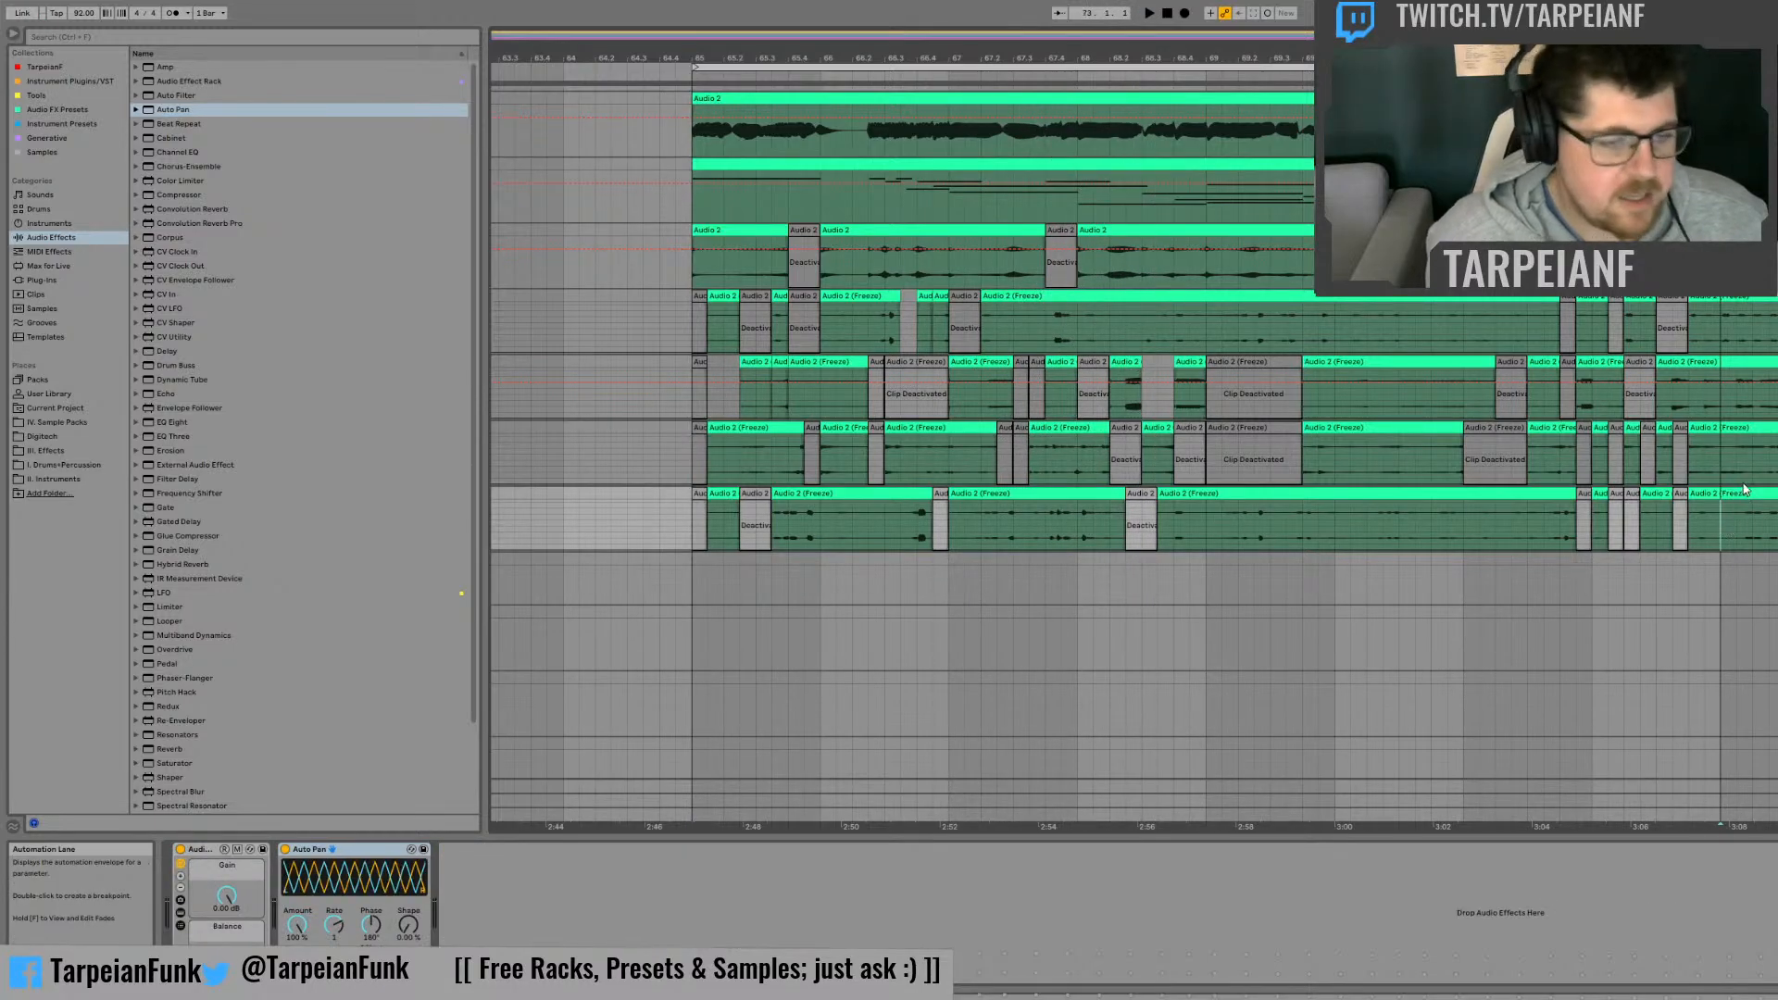
{"action": "key", "text": "space"}
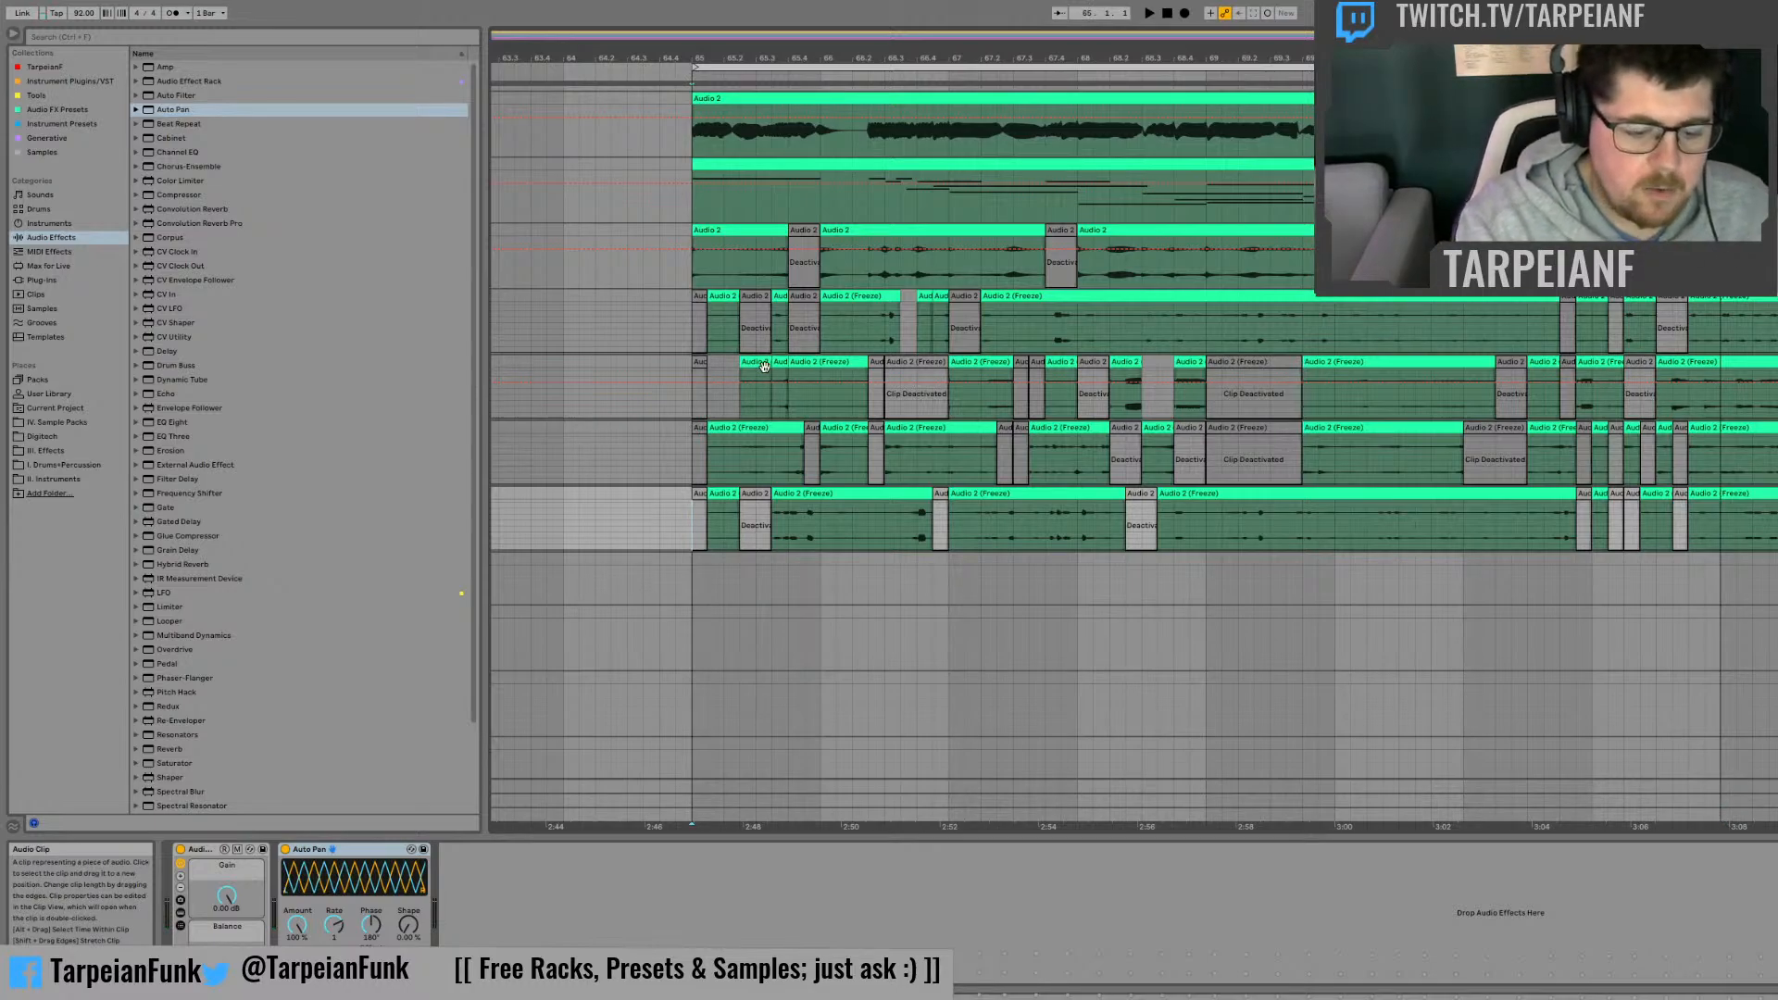
{"action": "key", "text": "space"}
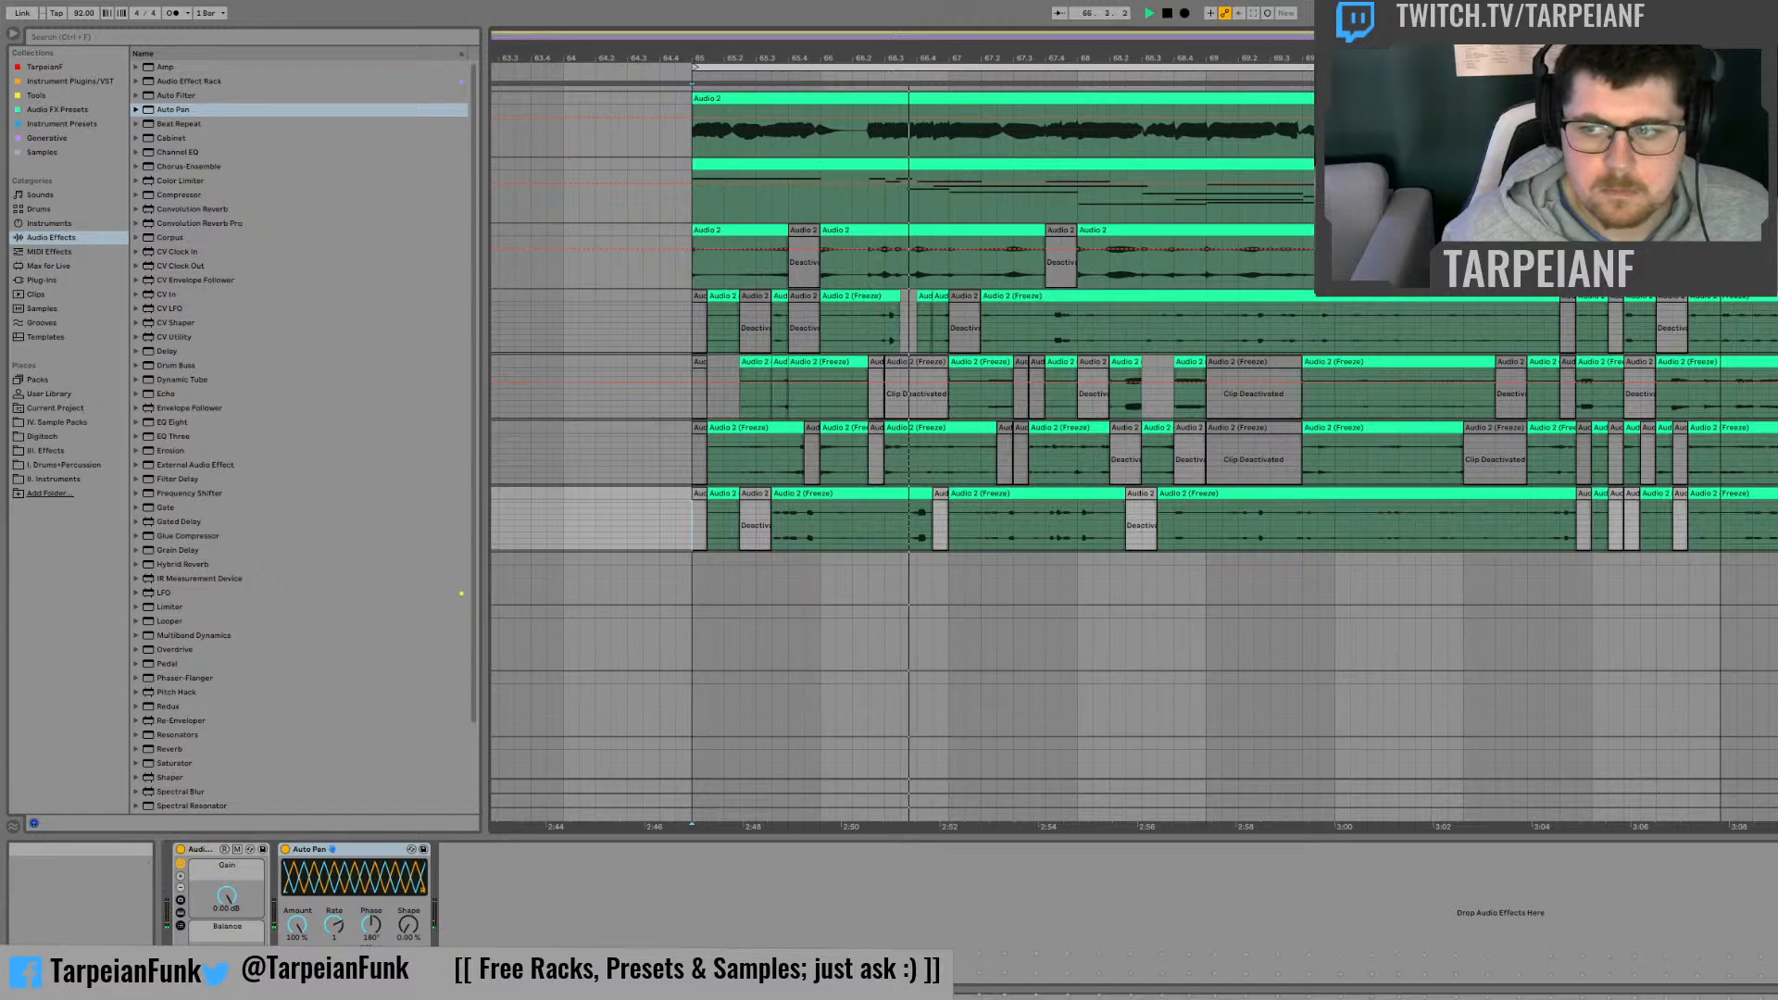
{"action": "key", "text": "ctrl+t"}
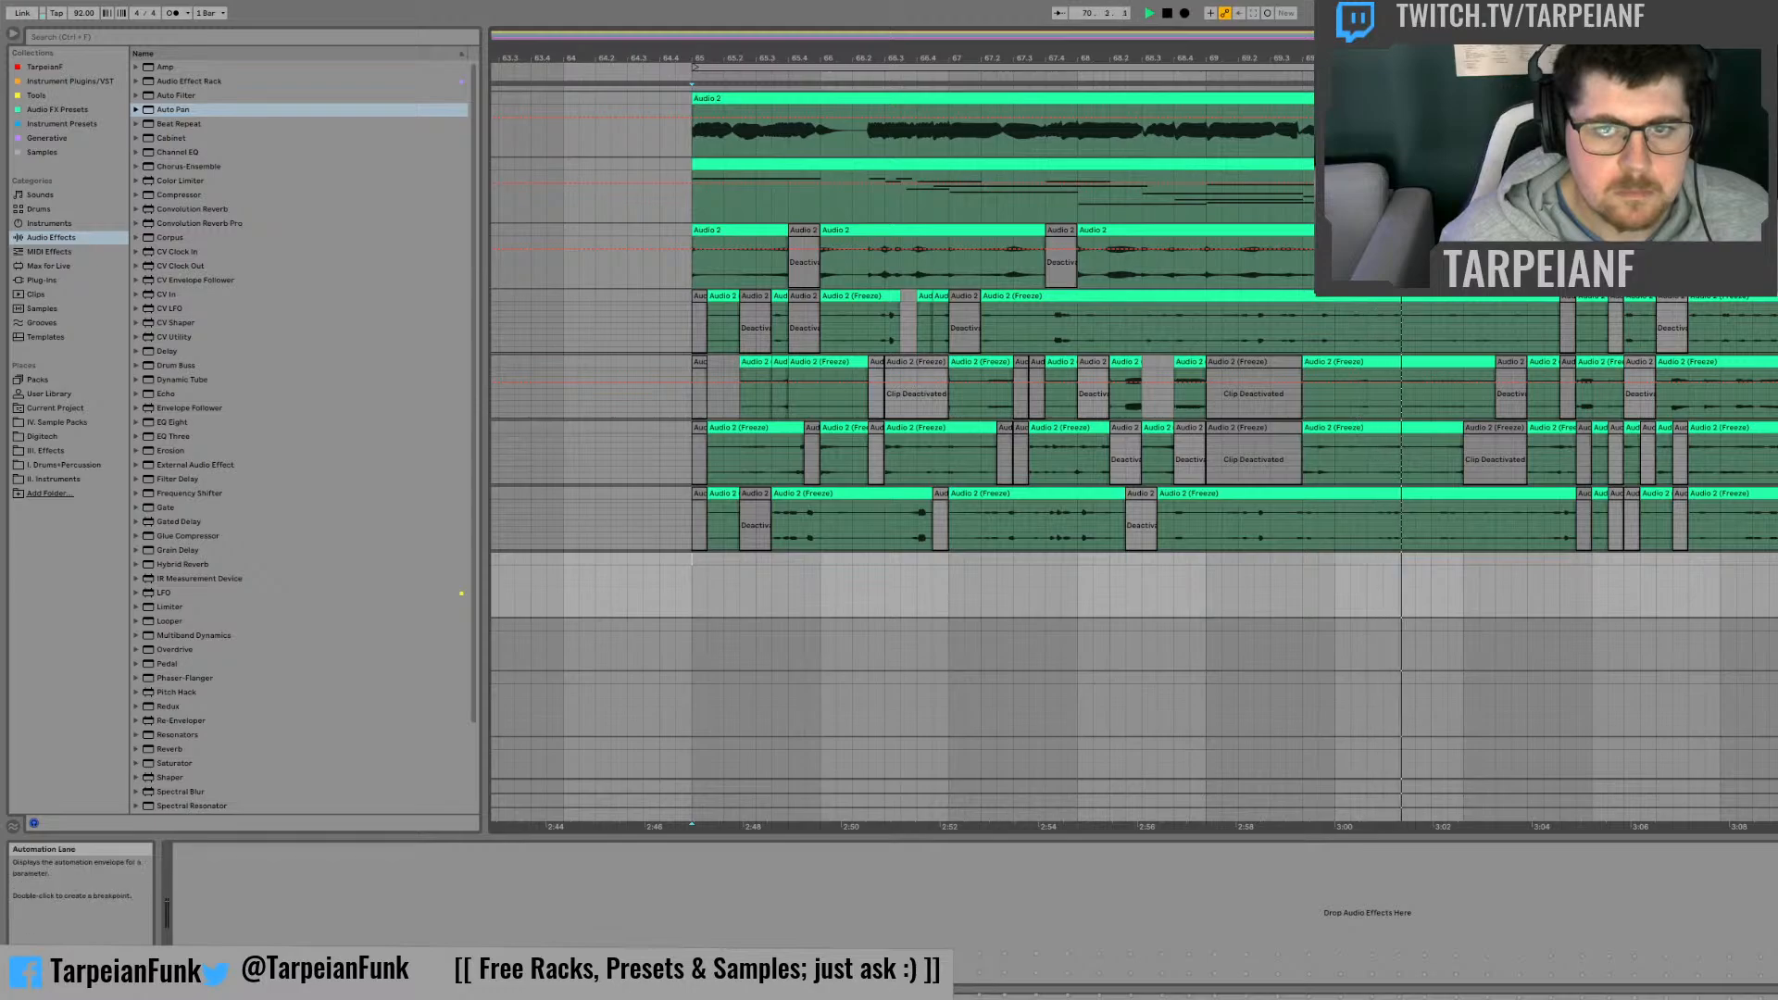
{"action": "scroll", "coordinate": [1571, 599], "scroll_direction": "up", "scroll_amount": 4}
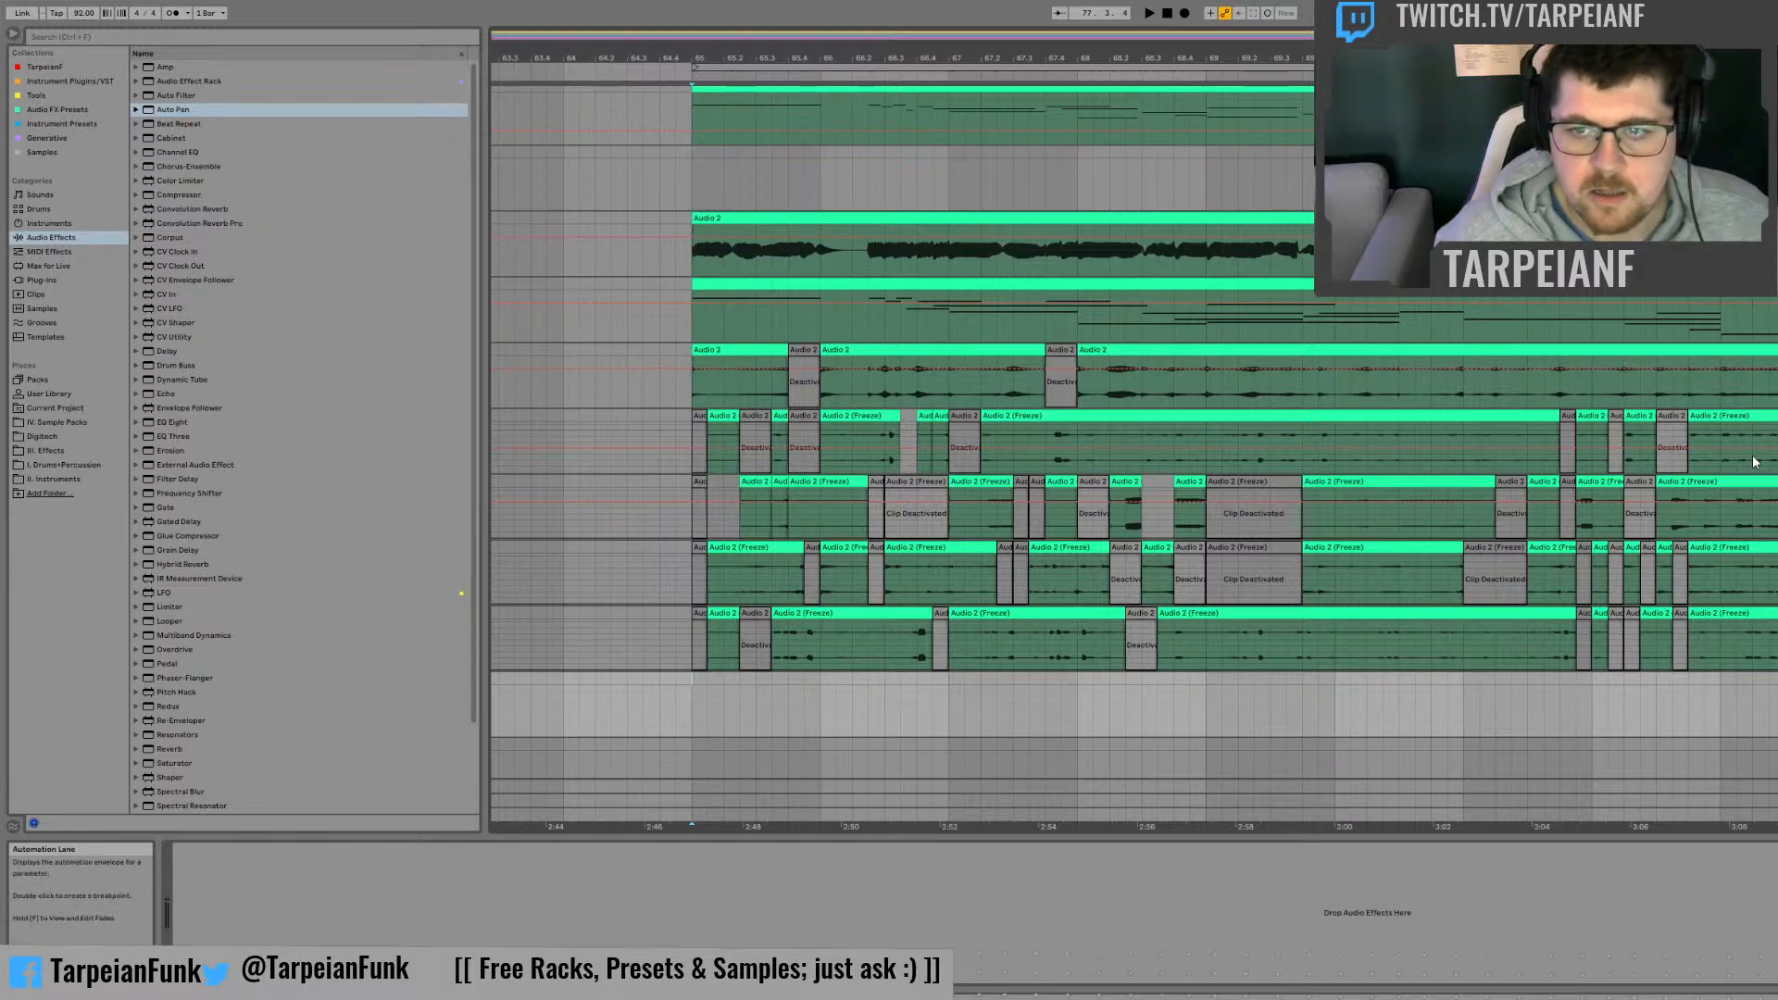
Step: Add an Auto Filter to the first frozen track, set its Frequency to 19.9 kHz and place a Frequency automation breakpoint at bar 73
{"action": "left_click", "coordinate": [1718, 441]}
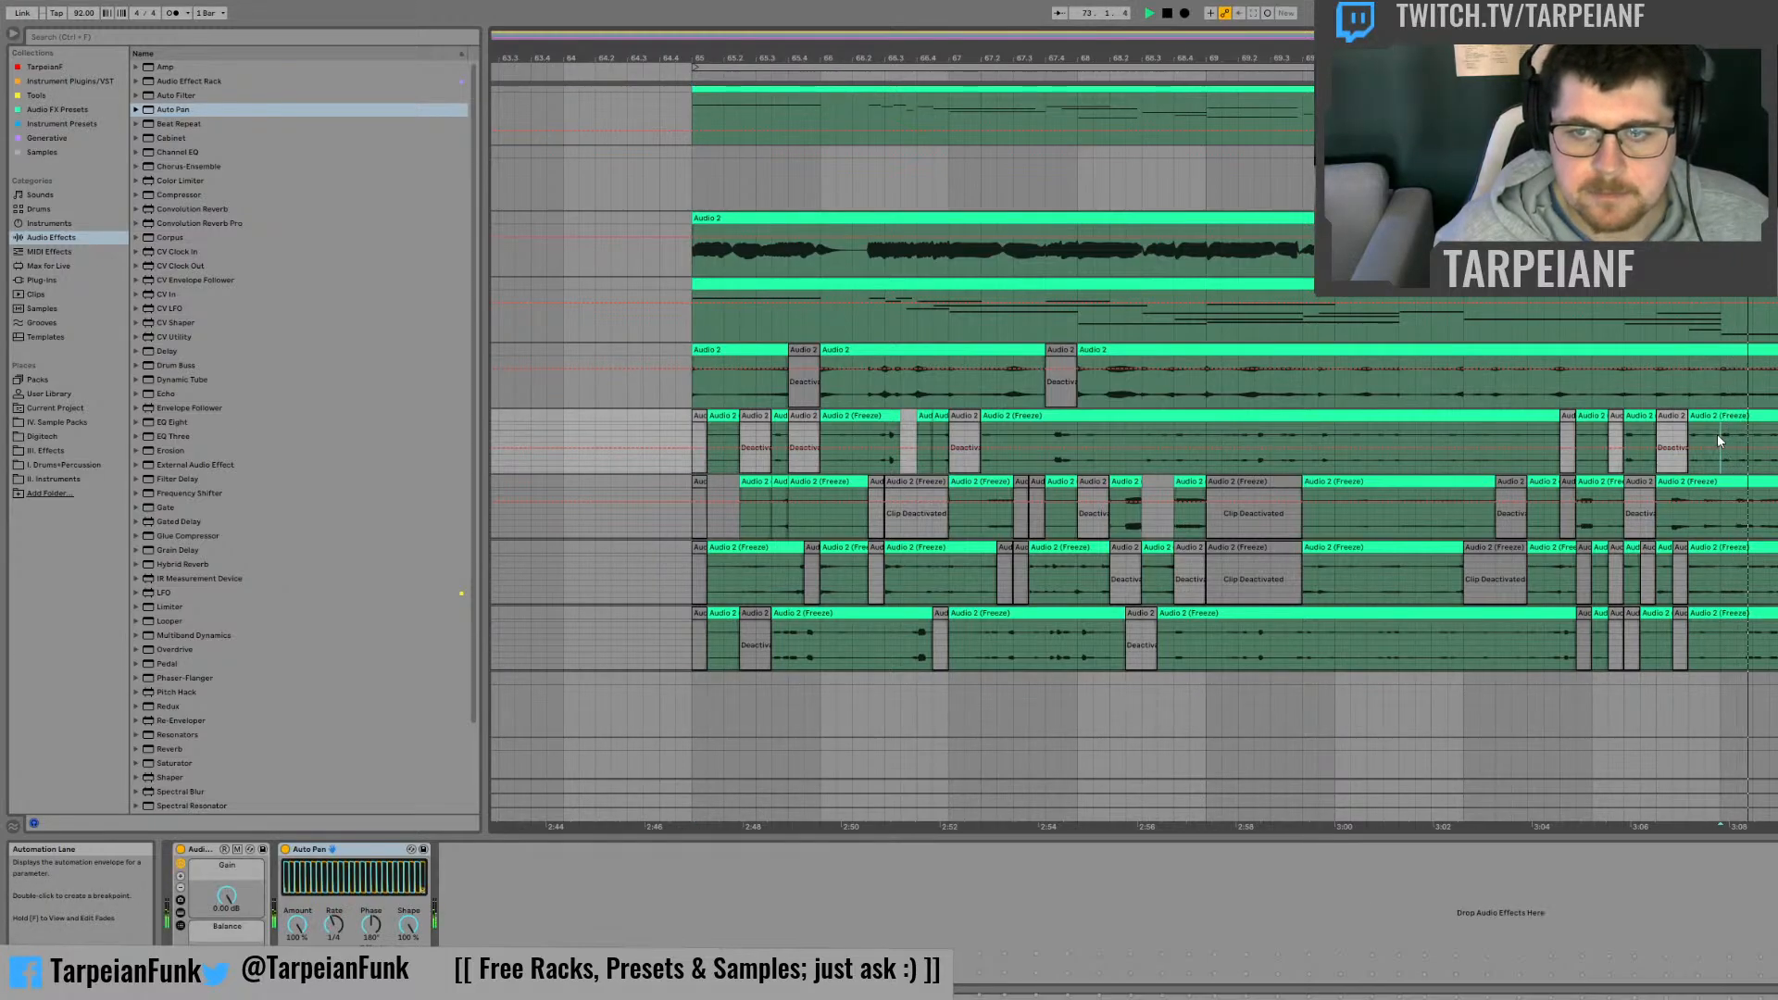
{"action": "left_click", "coordinate": [176, 95]}
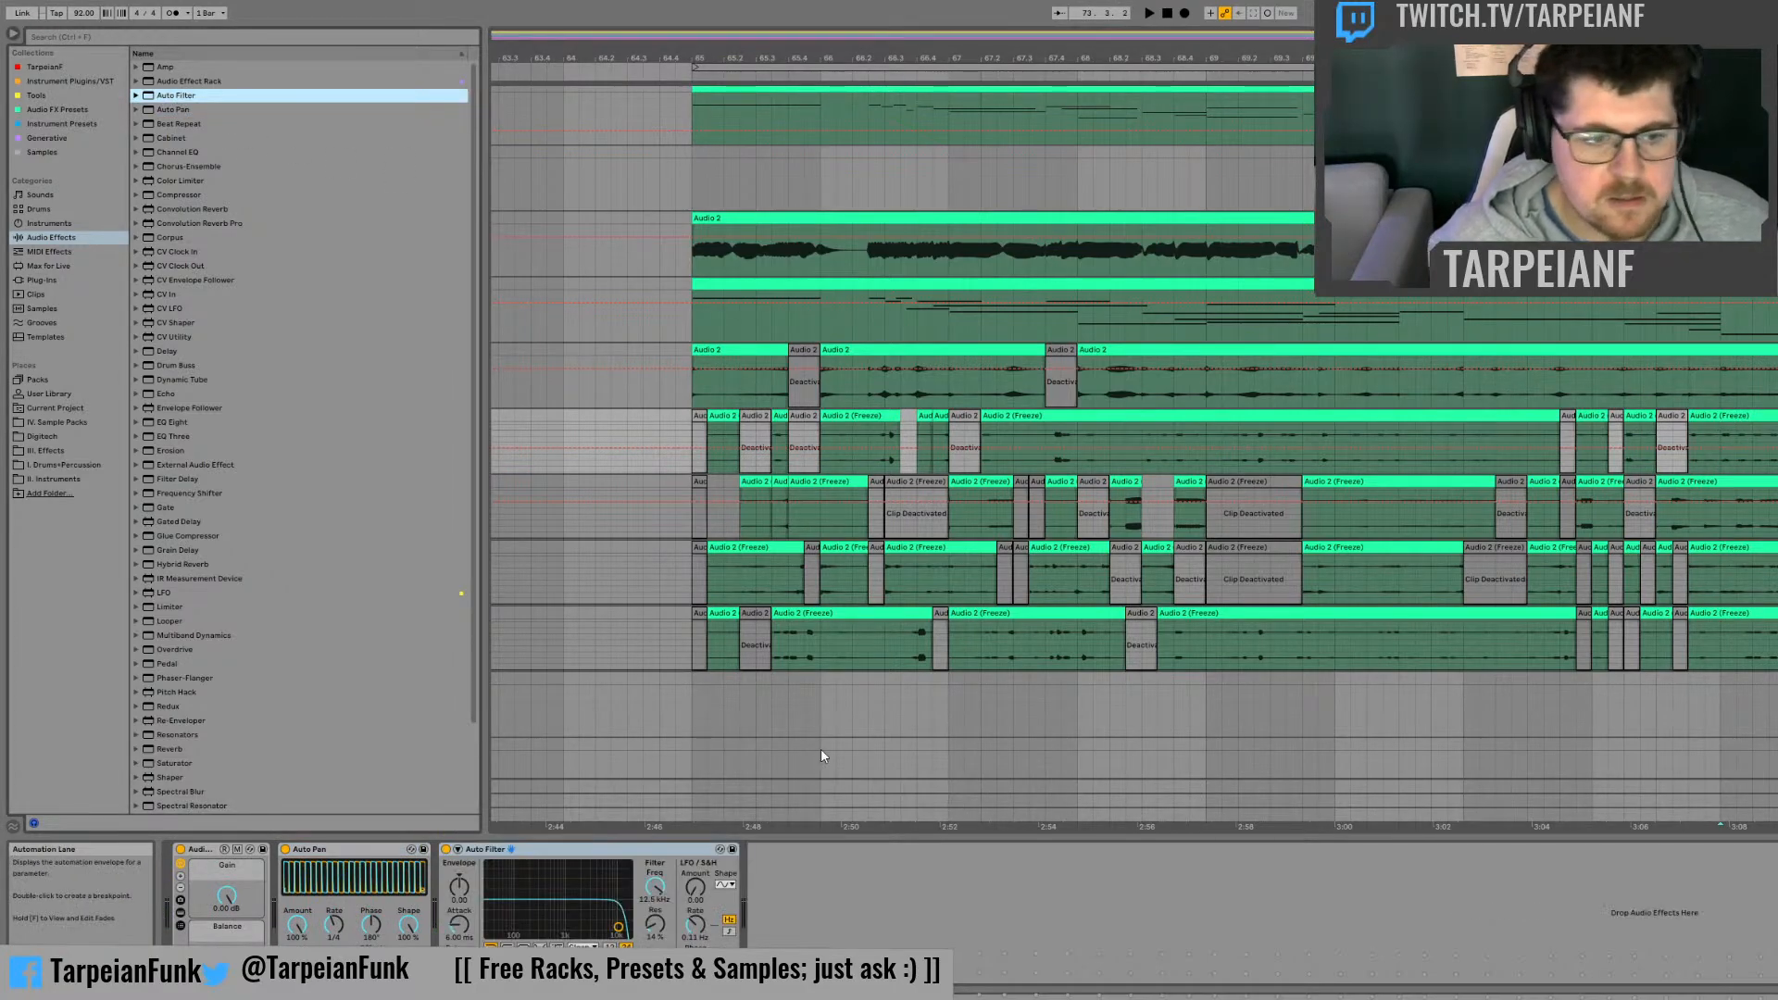
{"action": "left_click_drag", "start_coordinate": [618, 926], "coordinate": [628, 927]}
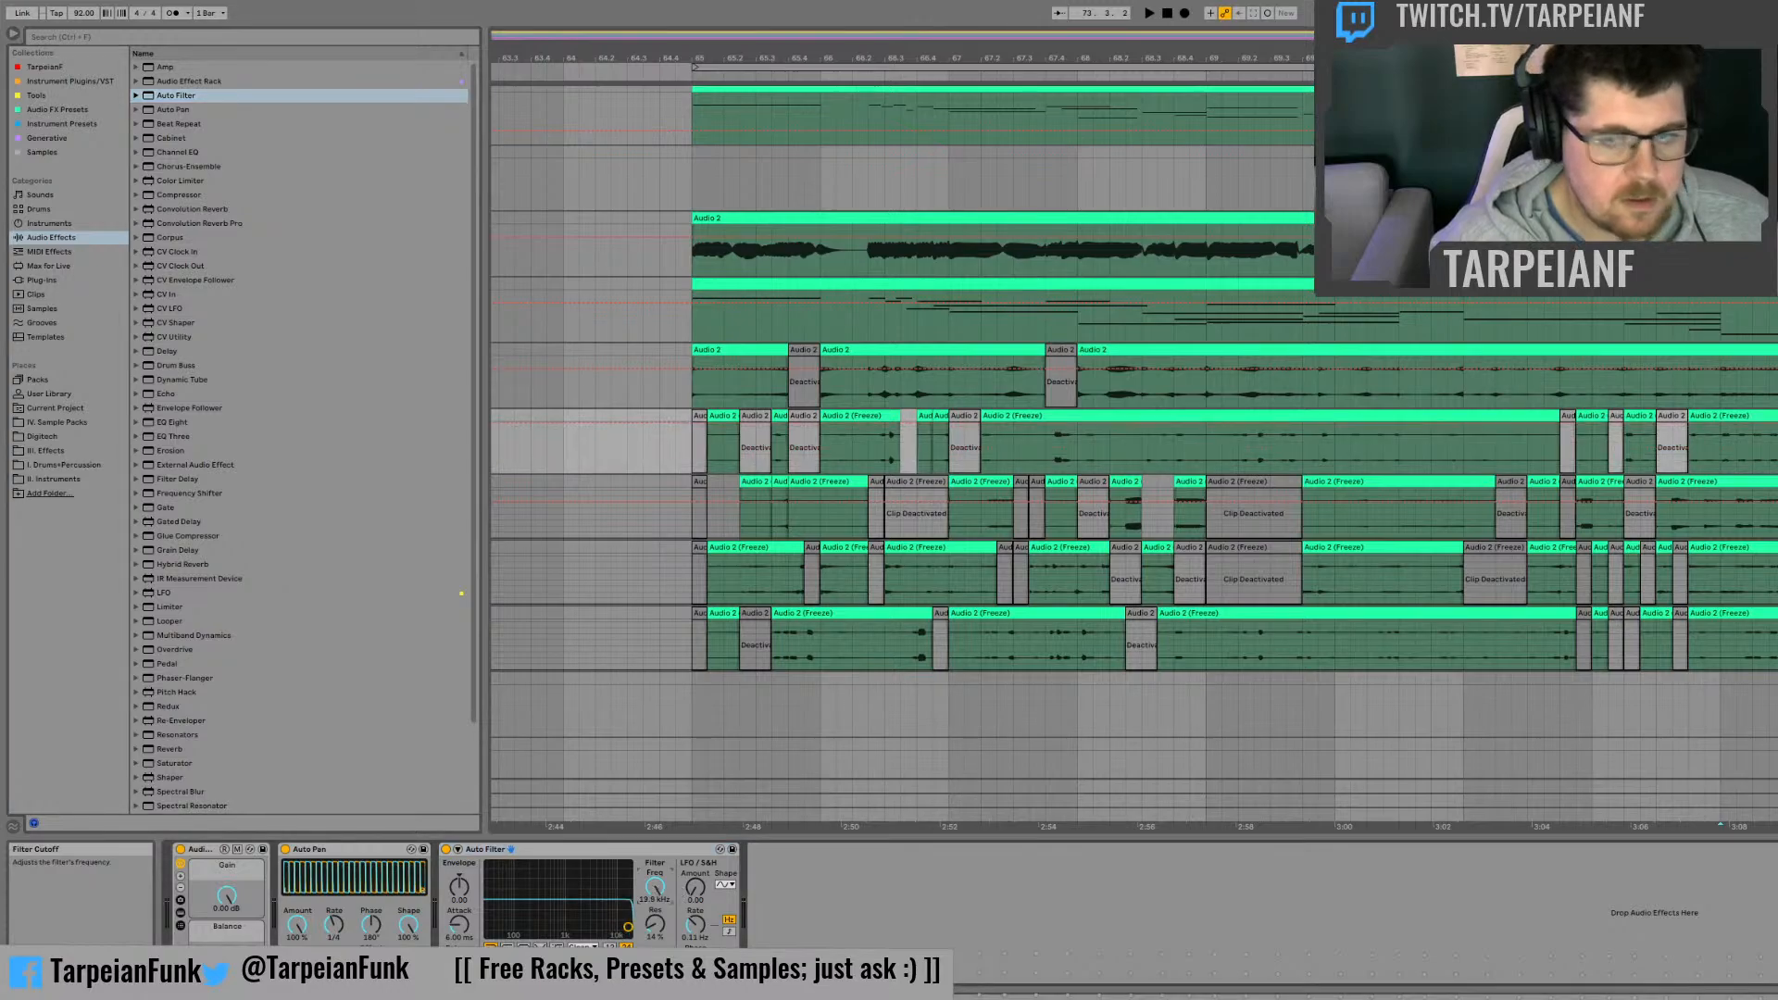
{"action": "left_click", "coordinate": [1722, 424]}
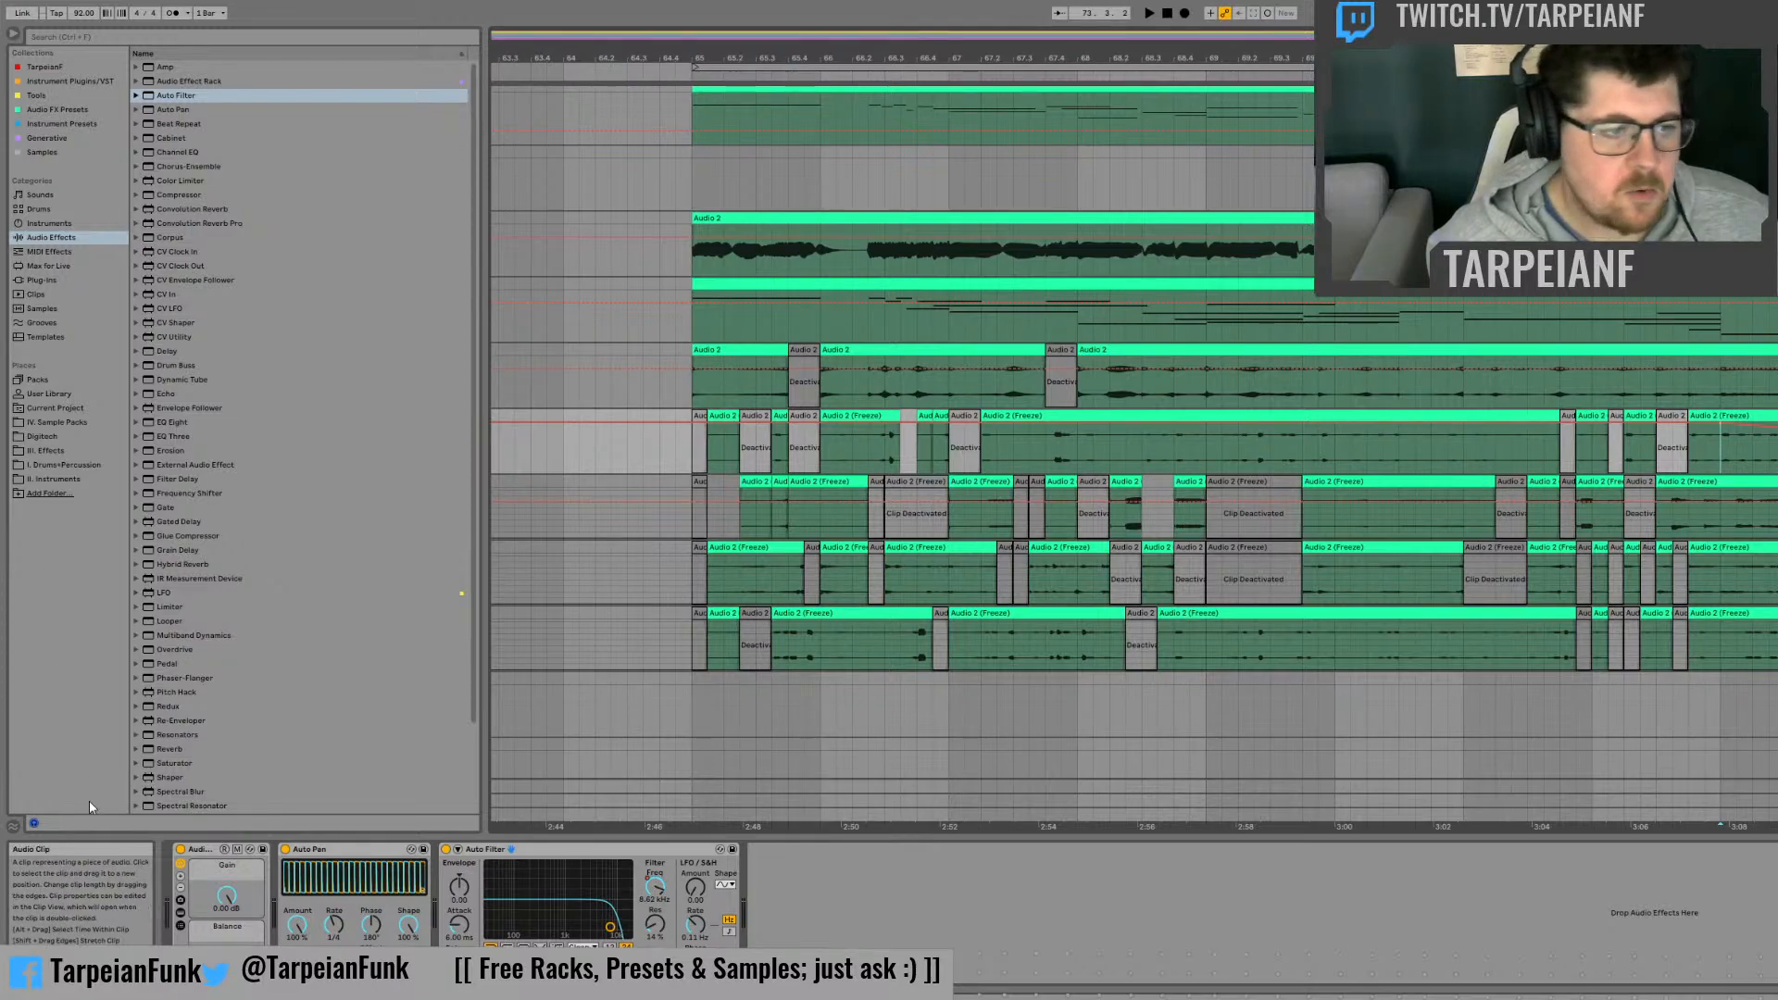
Step: Add a Reverb after the Auto Filter on the first frozen track and raise its Dry/Wet level
{"action": "left_click_drag", "start_coordinate": [156, 748], "coordinate": [461, 779]}
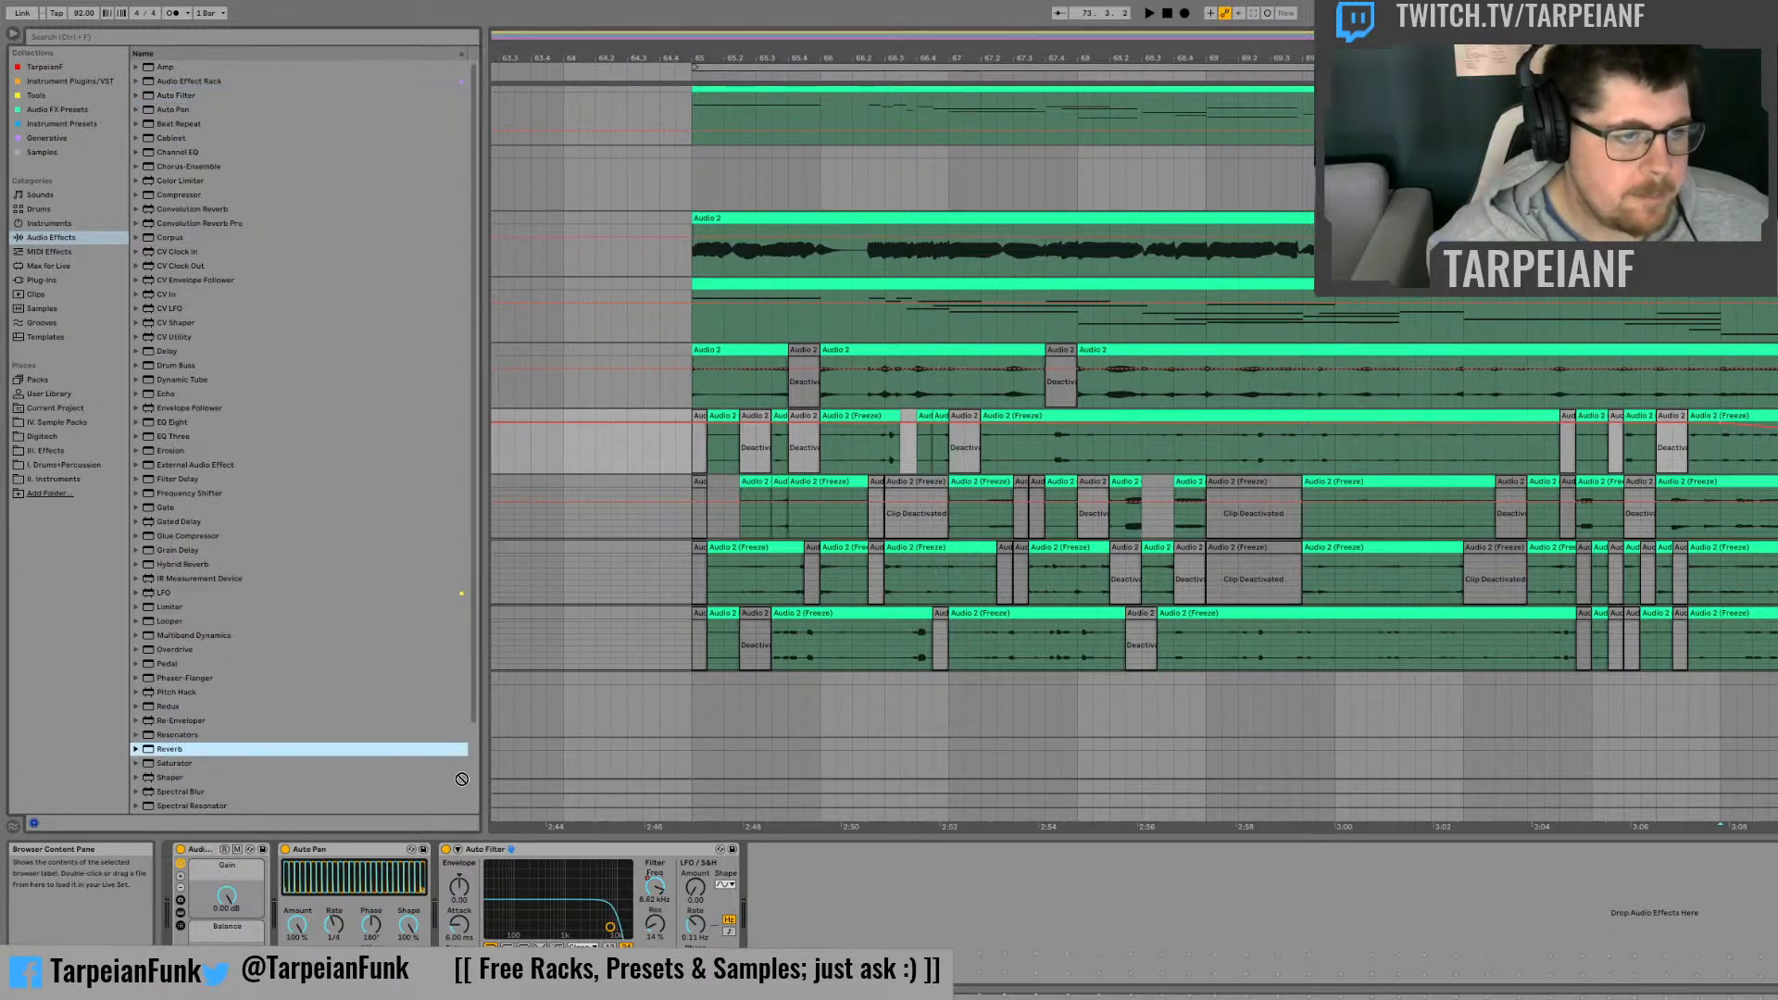
{"action": "left_click_drag", "start_coordinate": [937, 887], "coordinate": [938, 889]}
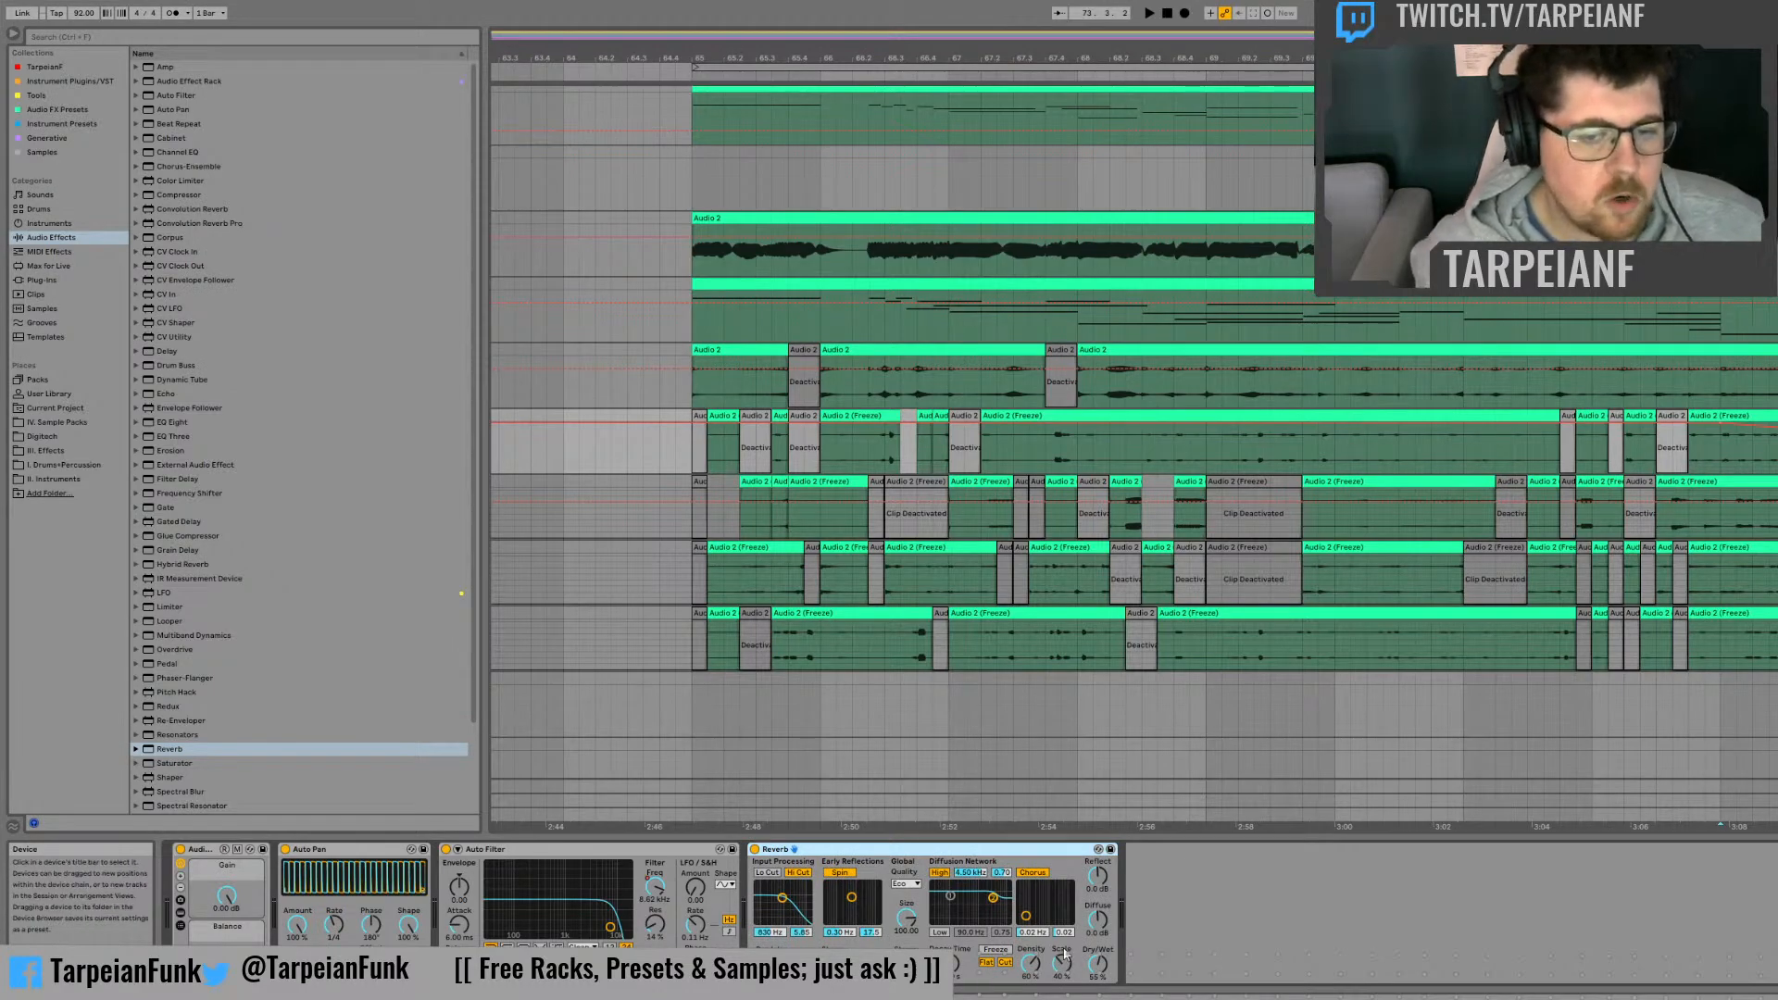
{"action": "left_click_drag", "start_coordinate": [1102, 973], "coordinate": [1102, 917]}
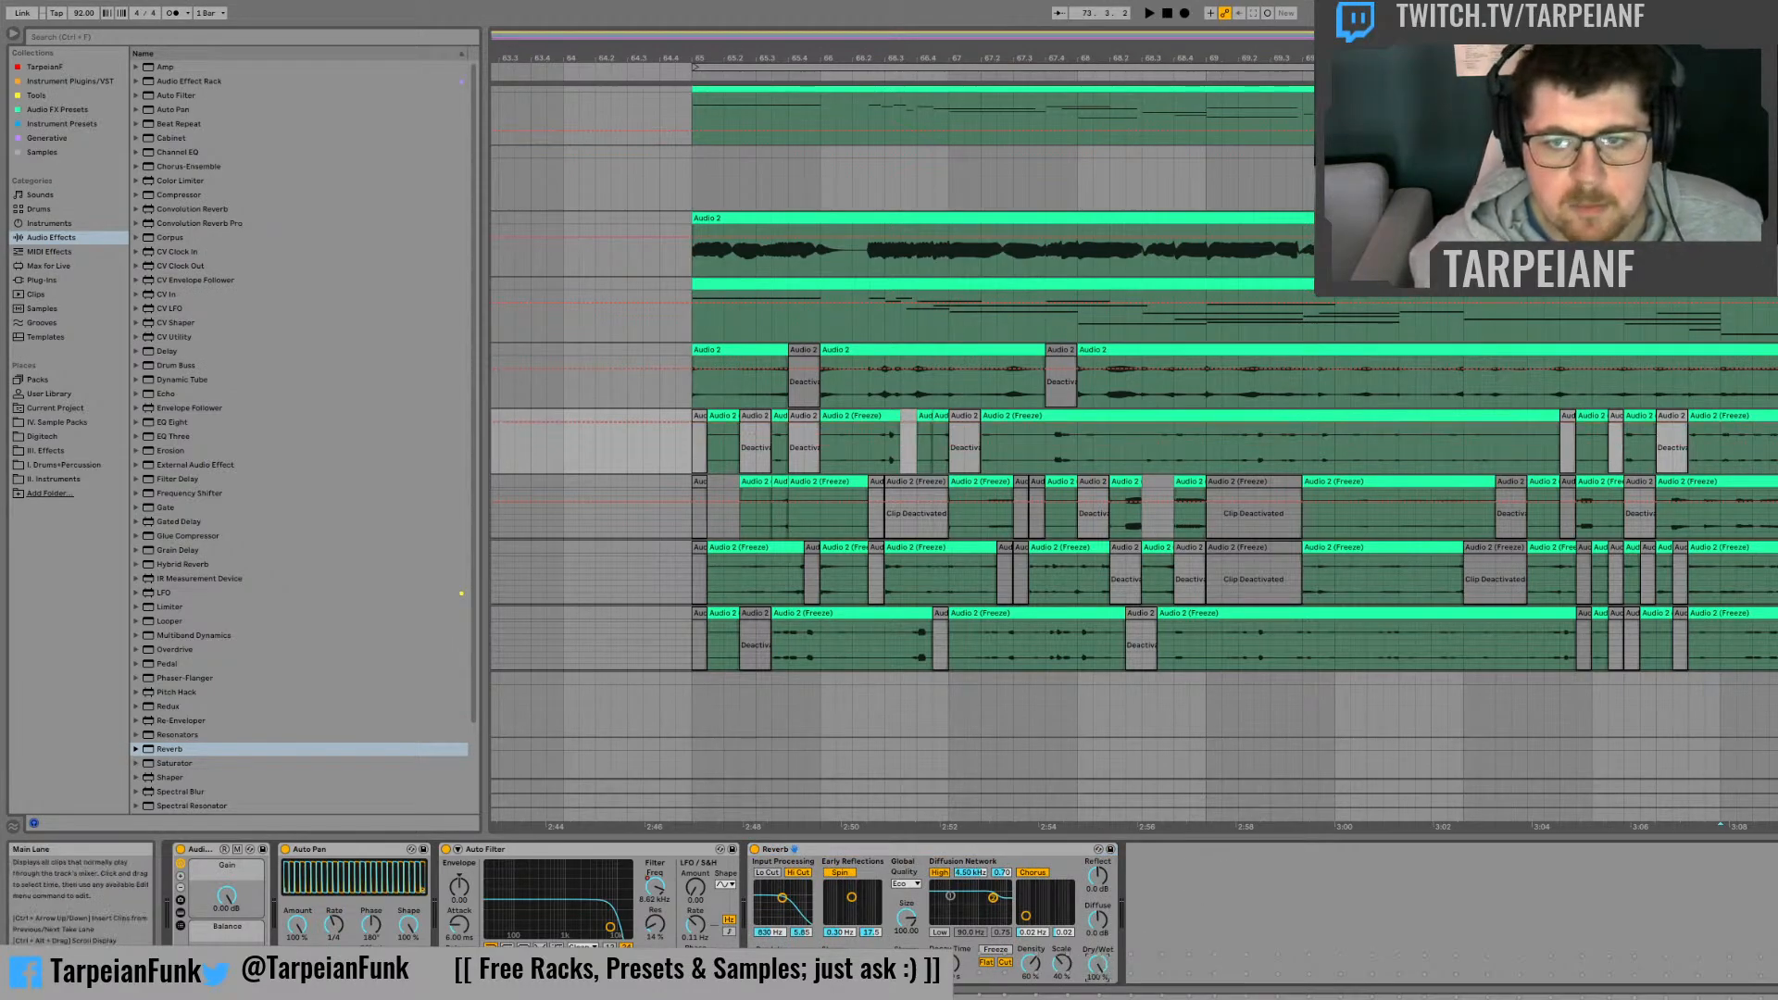
Step: Create a rising Reverb Dry/Wet automation ramp on the first frozen track starting at bar 73, and play it
{"action": "left_click_drag", "start_coordinate": [1724, 455], "coordinate": [1777, 456]}
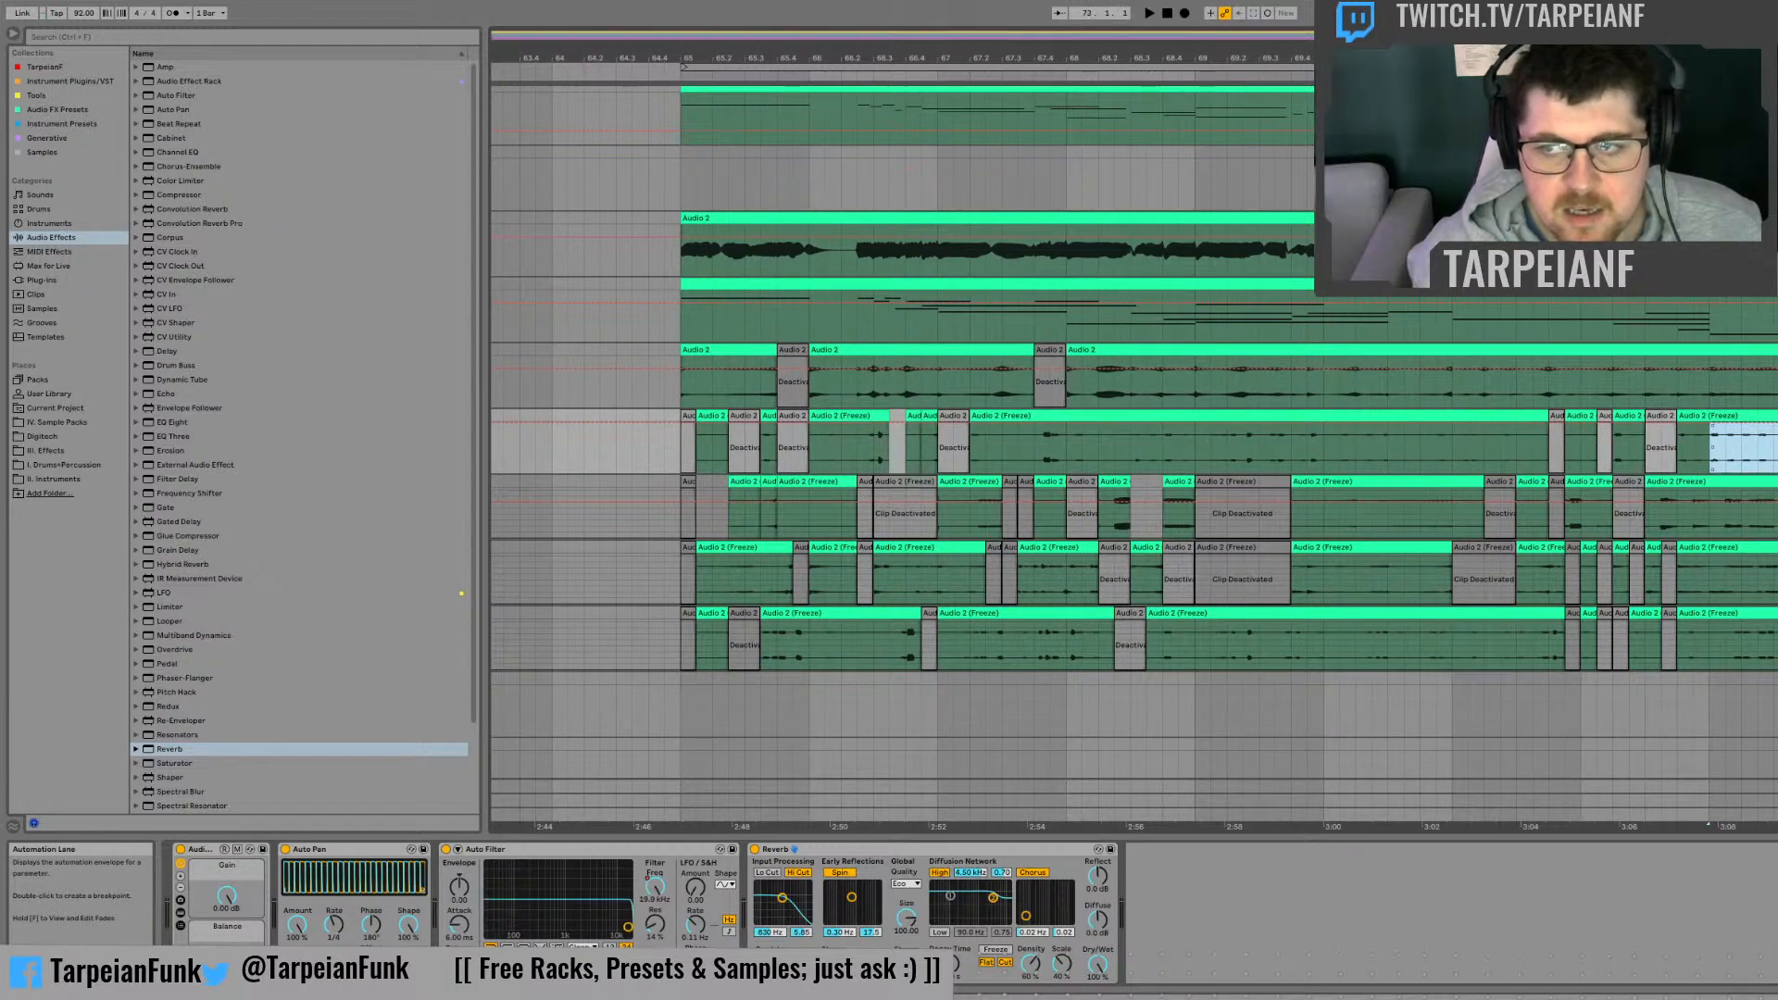
{"action": "left_click", "coordinate": [1759, 455]}
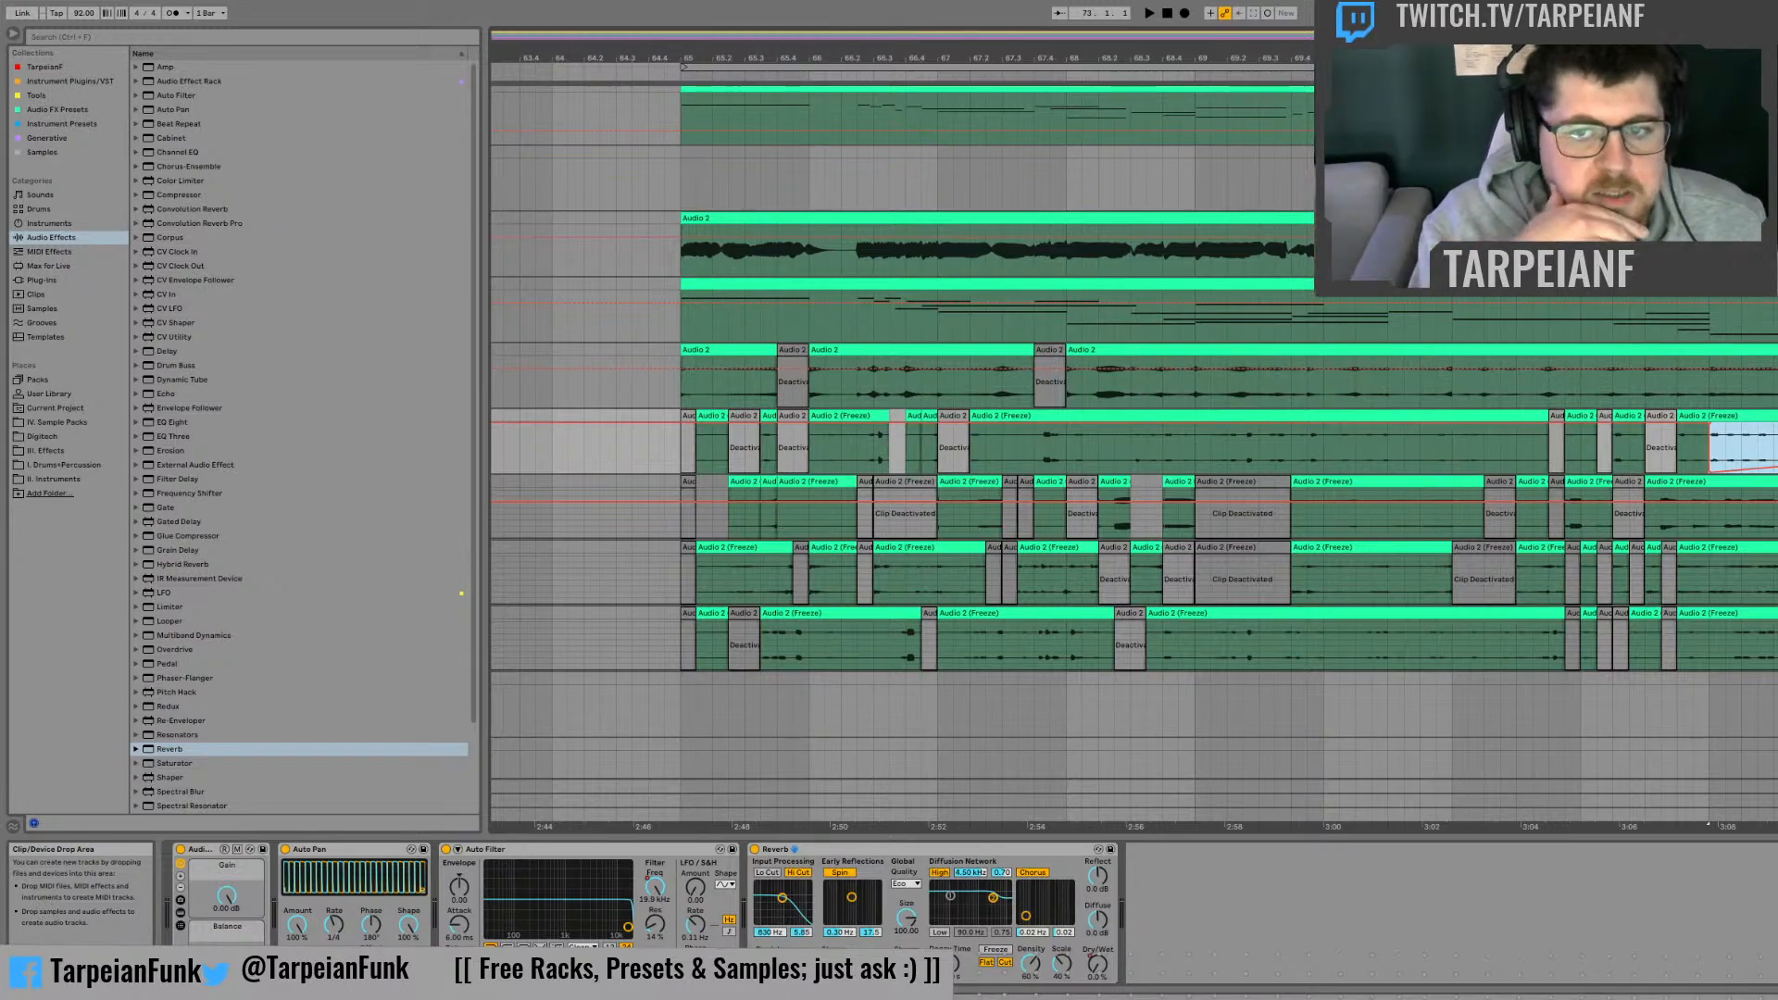
{"action": "key", "text": "space"}
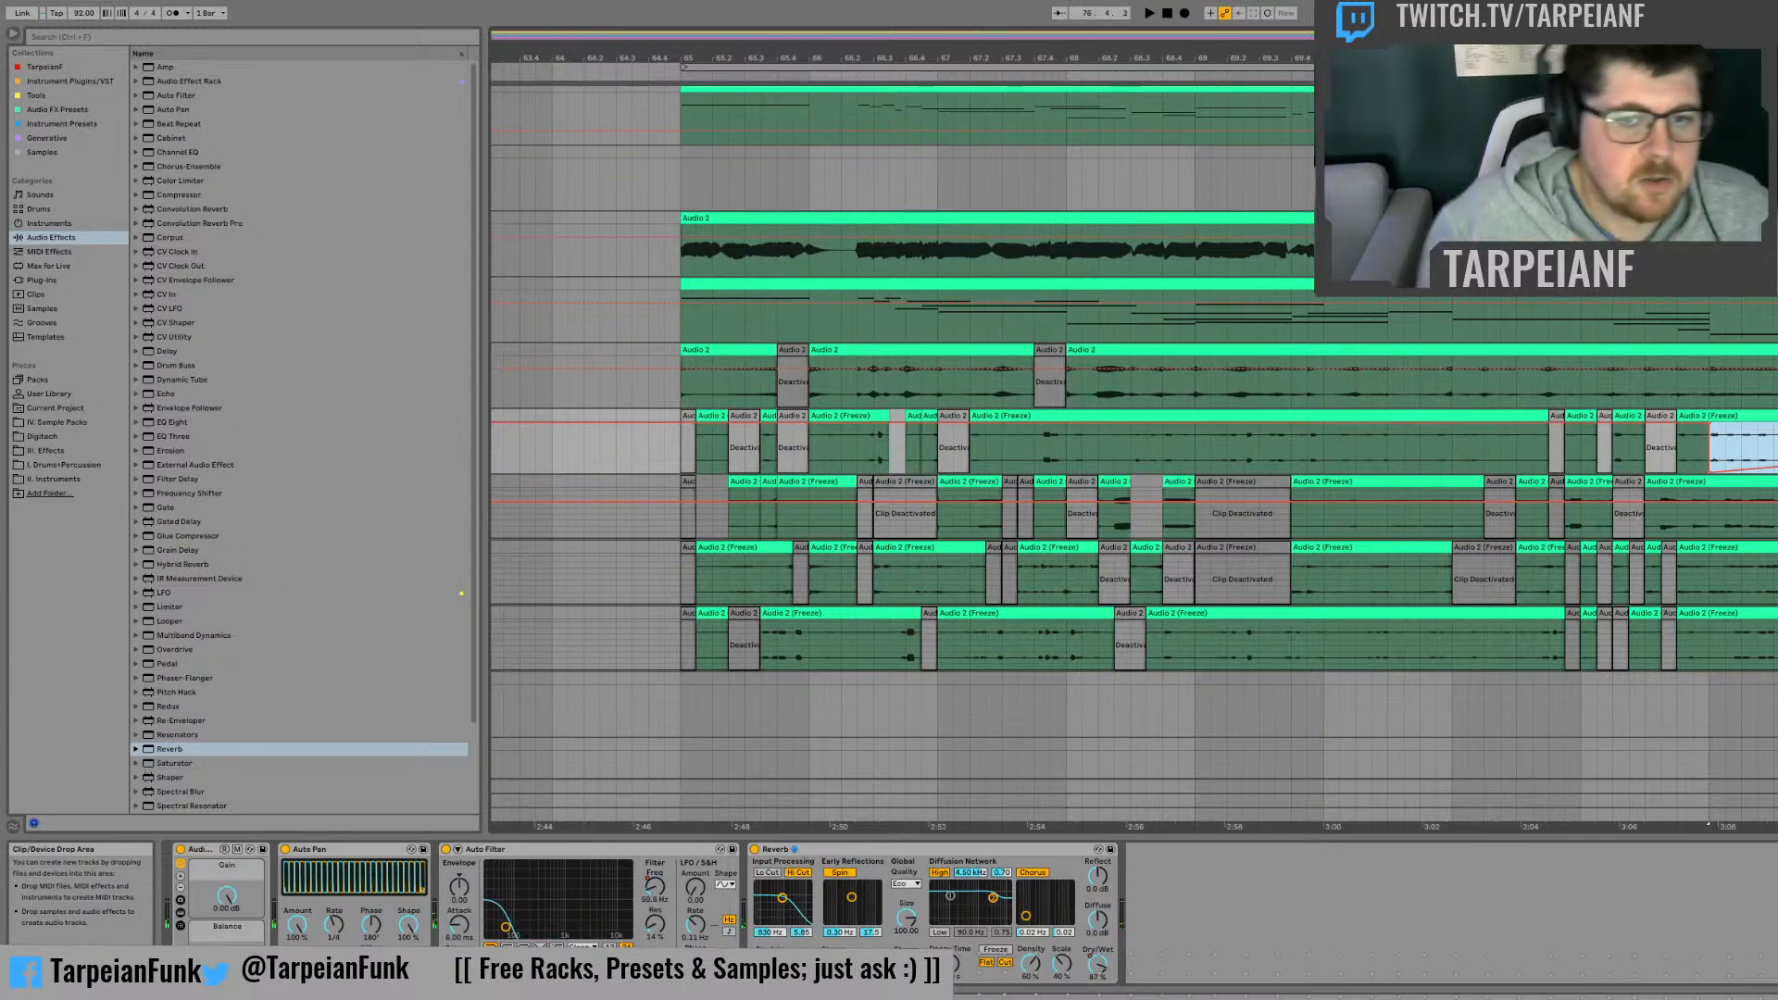
Step: Add an Auto Filter to the second frozen track, switch it to highpass and lower its Frequency to 26.0 Hz
{"action": "key", "text": "space"}
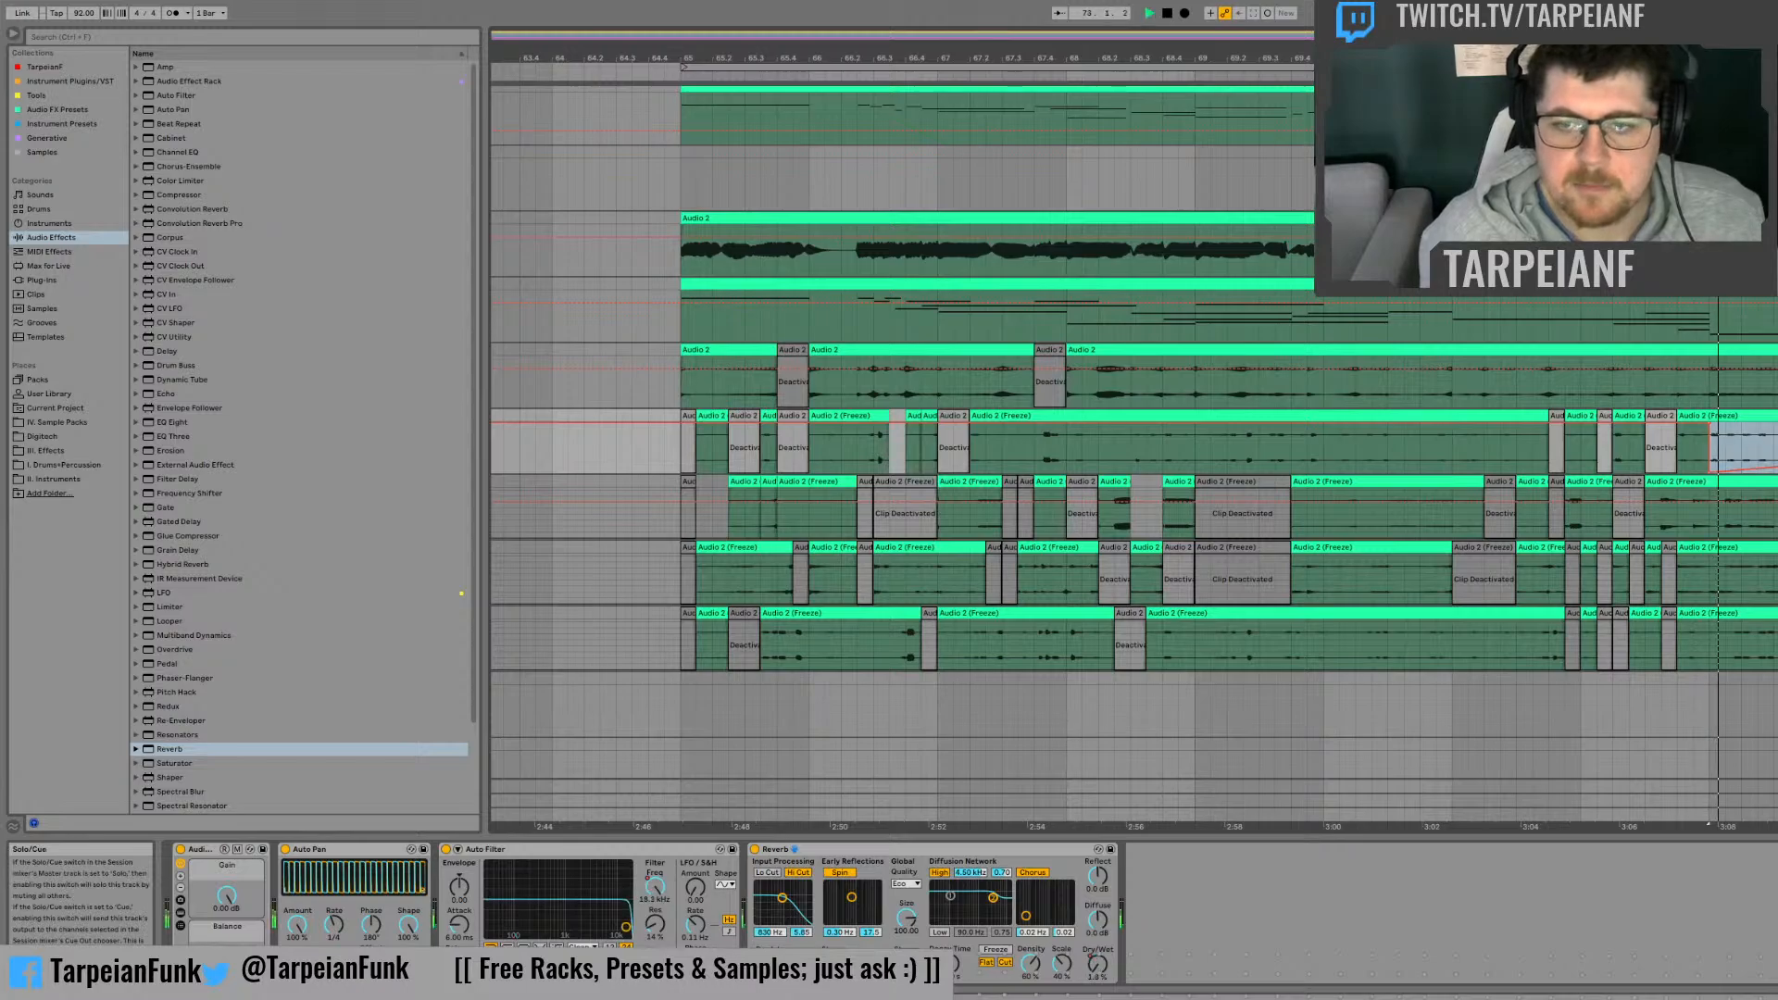
{"action": "left_click", "coordinate": [179, 96]}
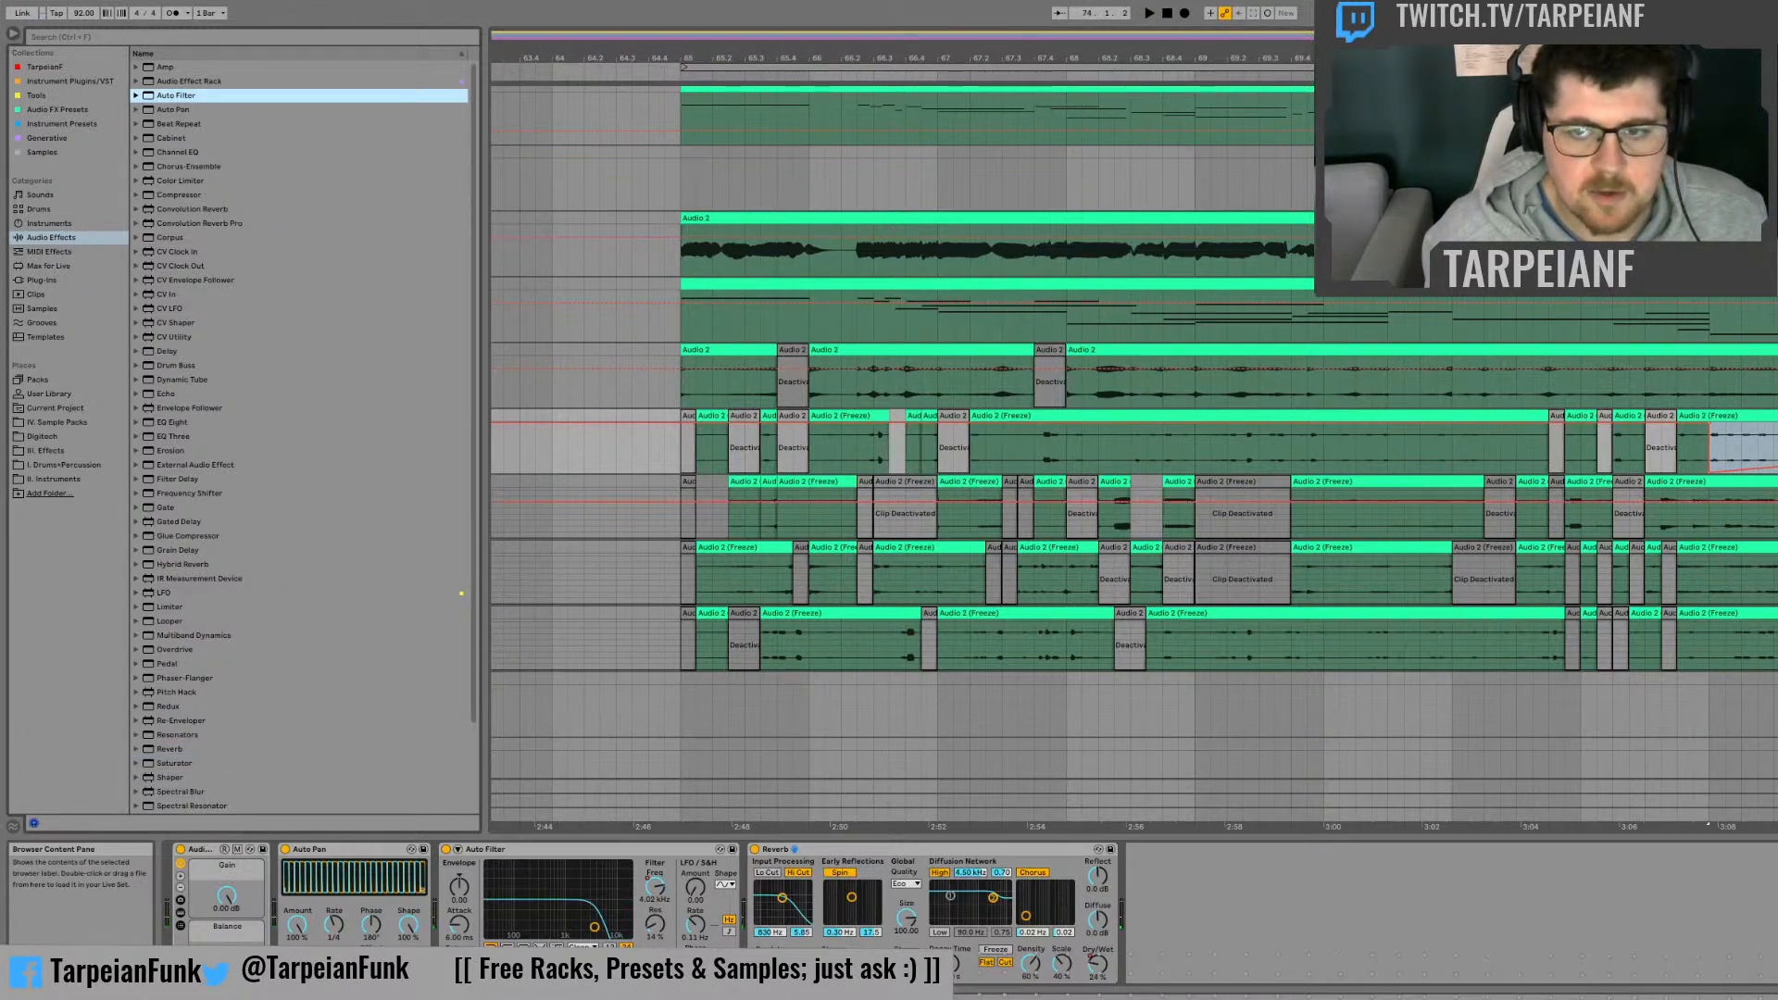
{"action": "key", "text": "Down"}
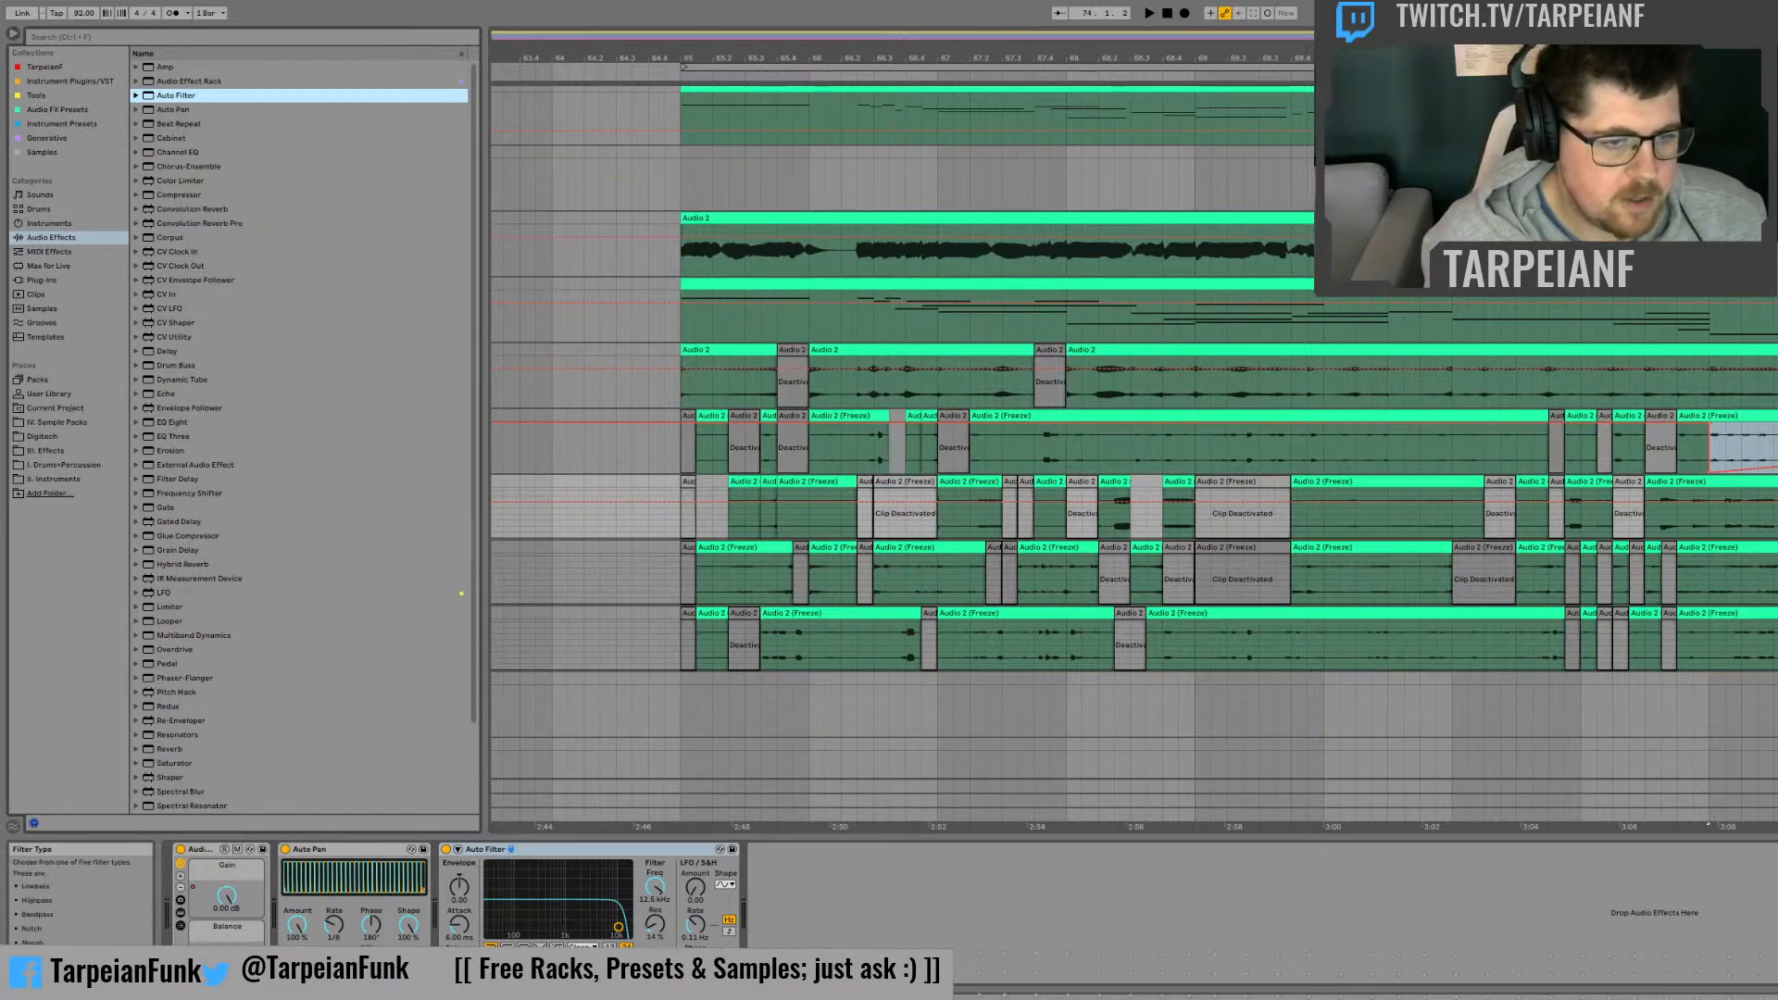
{"action": "left_click", "coordinate": [508, 945]}
{"action": "left_click_drag", "start_coordinate": [656, 924], "coordinate": [656, 959]}
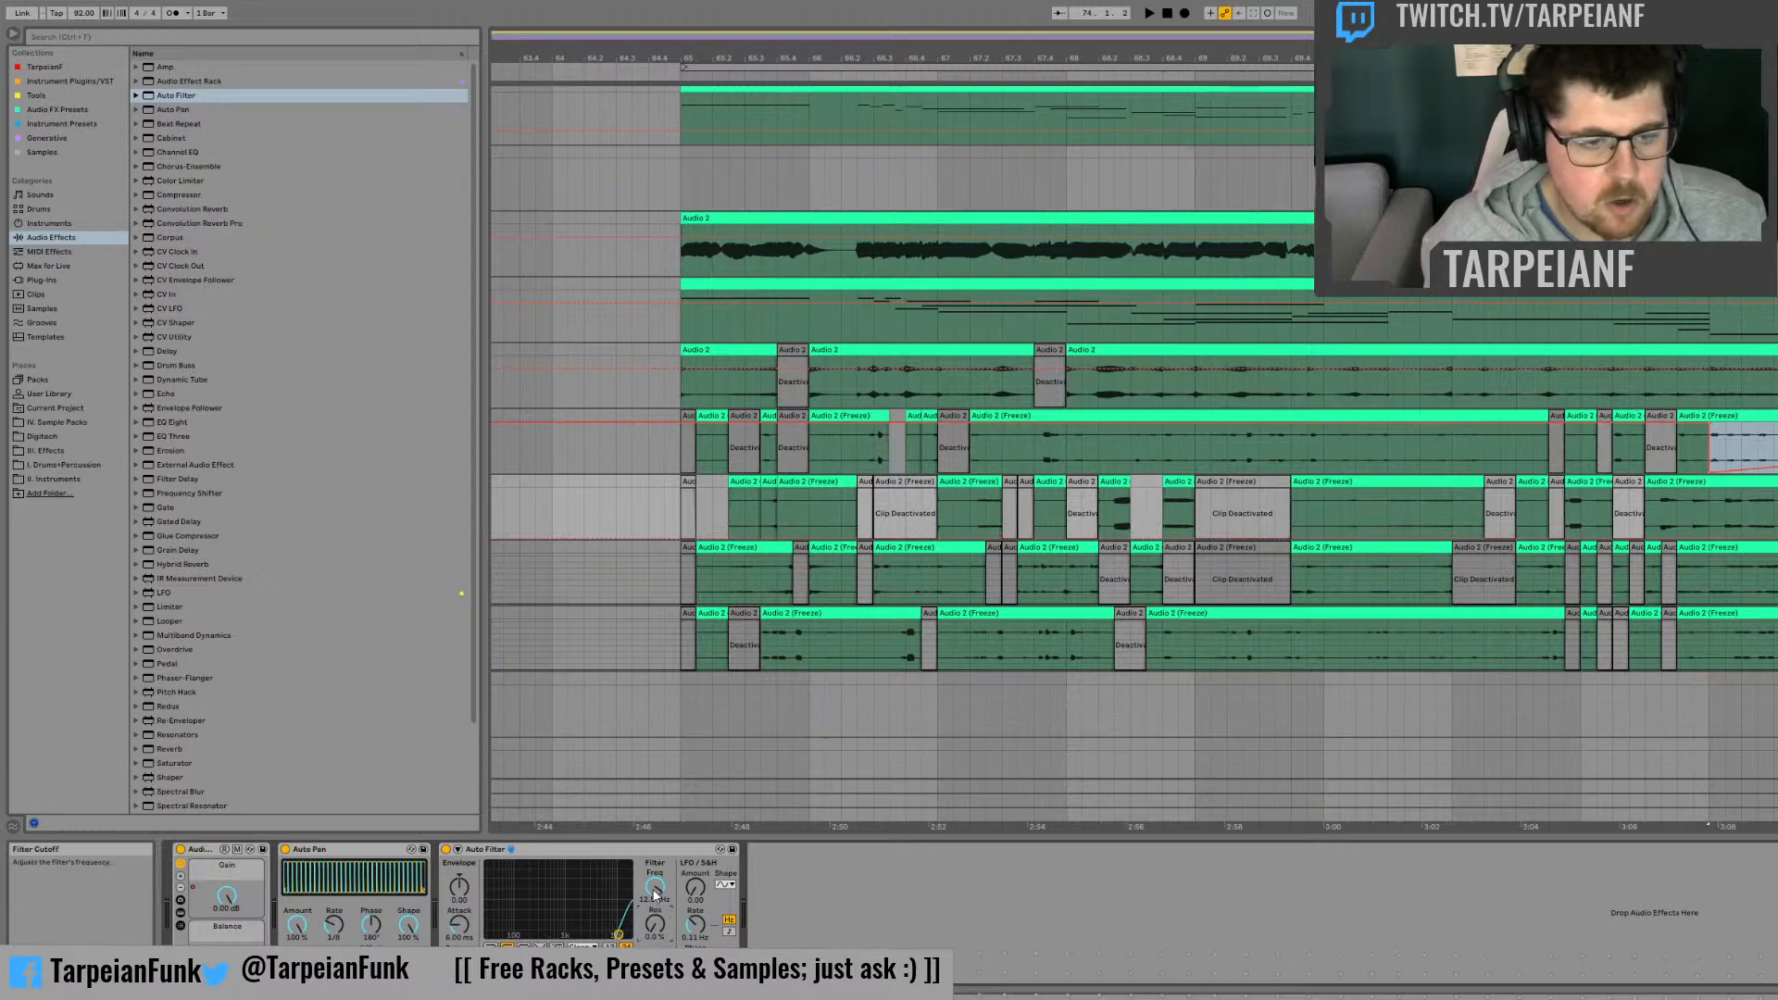
{"action": "left_click_drag", "start_coordinate": [655, 887], "coordinate": [656, 986]}
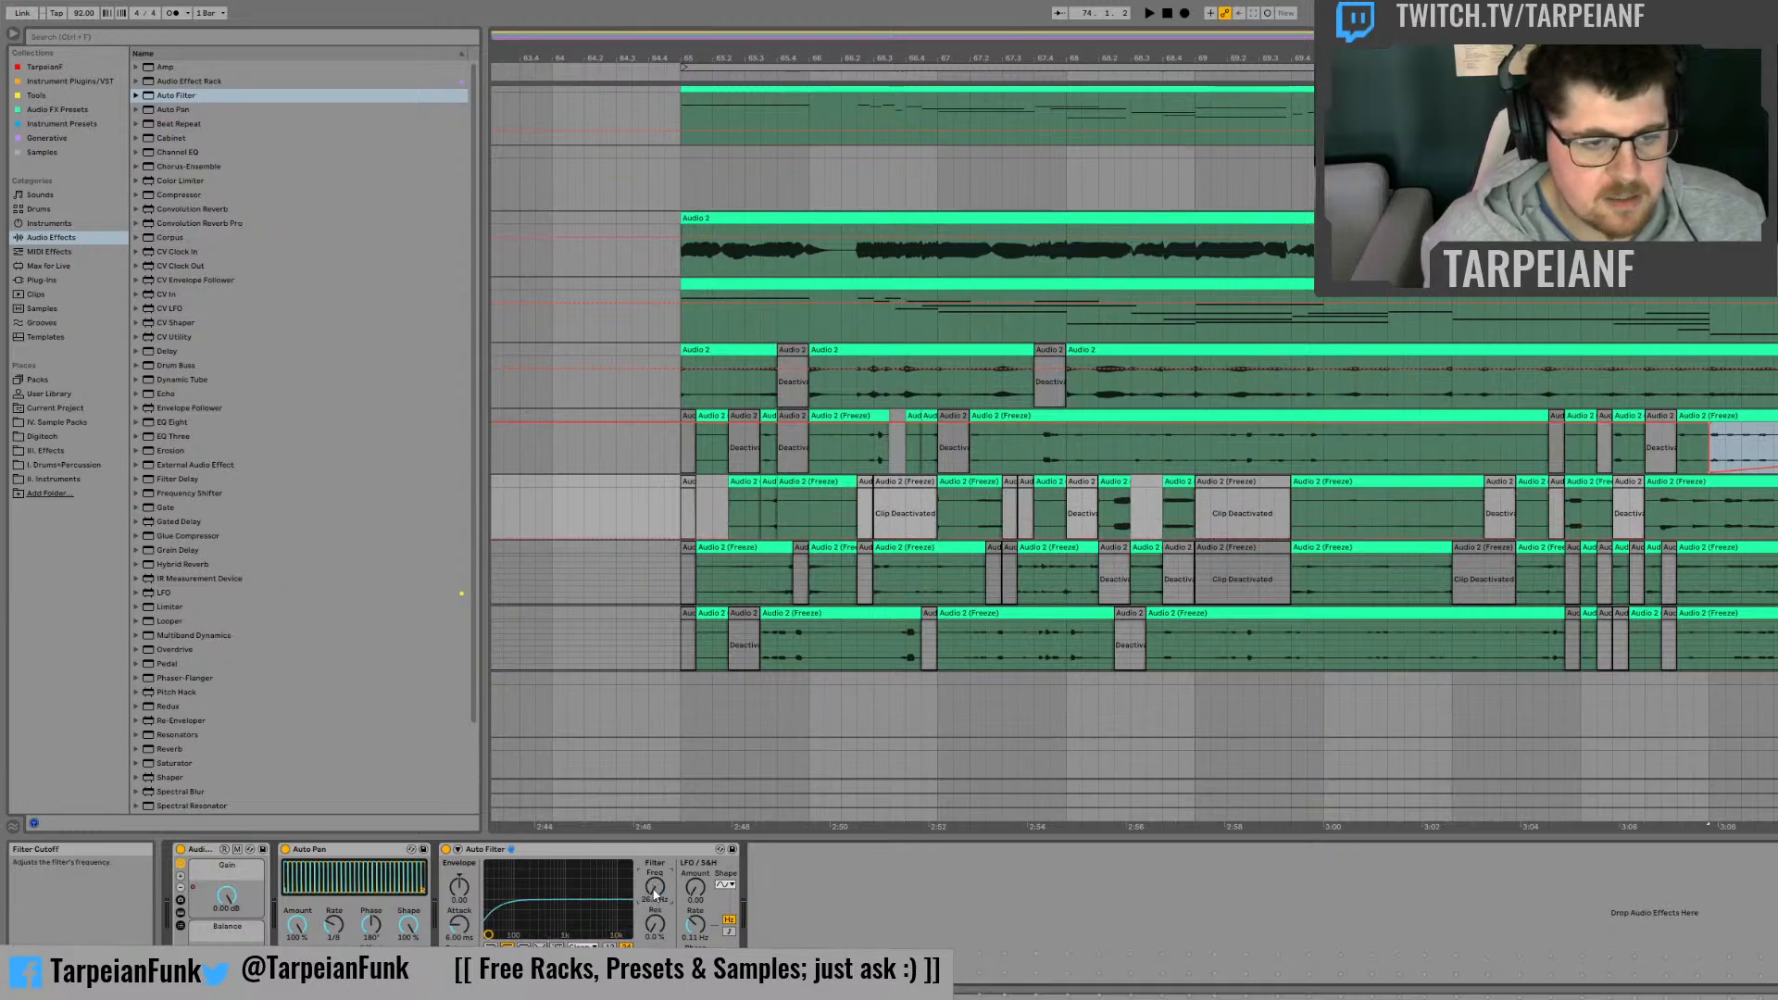
Step: Create a rising Auto Filter Frequency automation on the second frozen track starting at bar 73, and play it
{"action": "left_click", "coordinate": [1725, 511]}
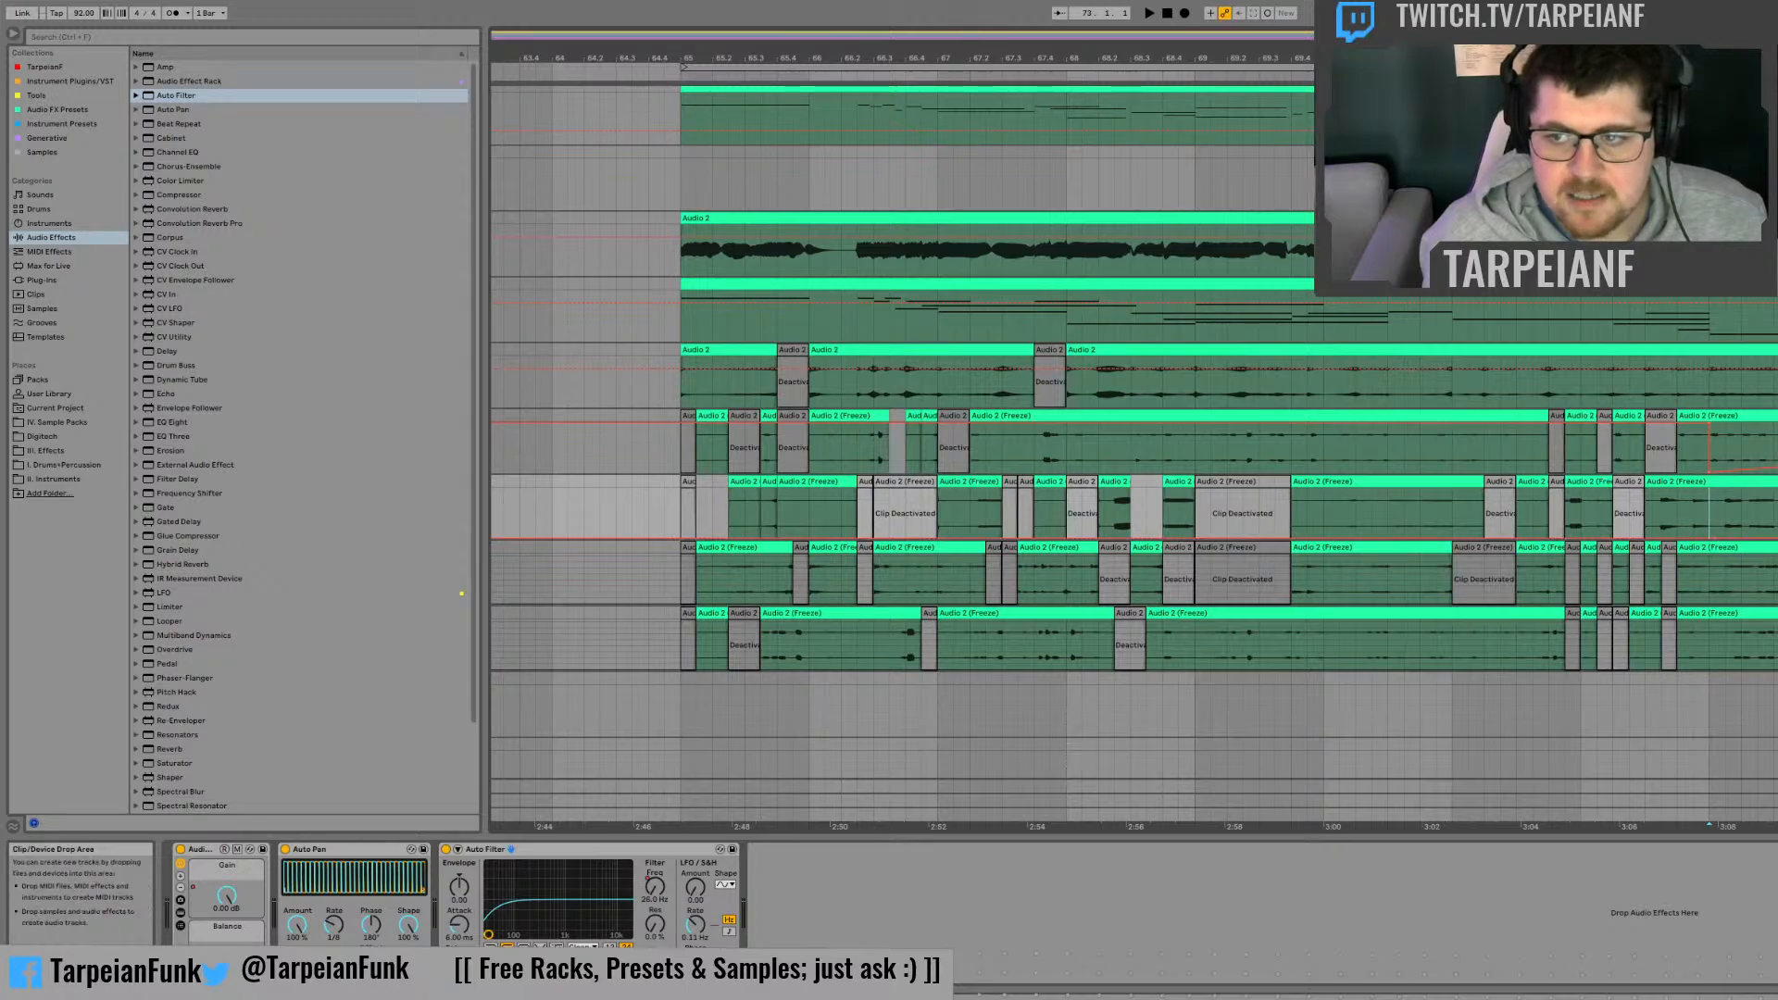
{"action": "key", "text": "space"}
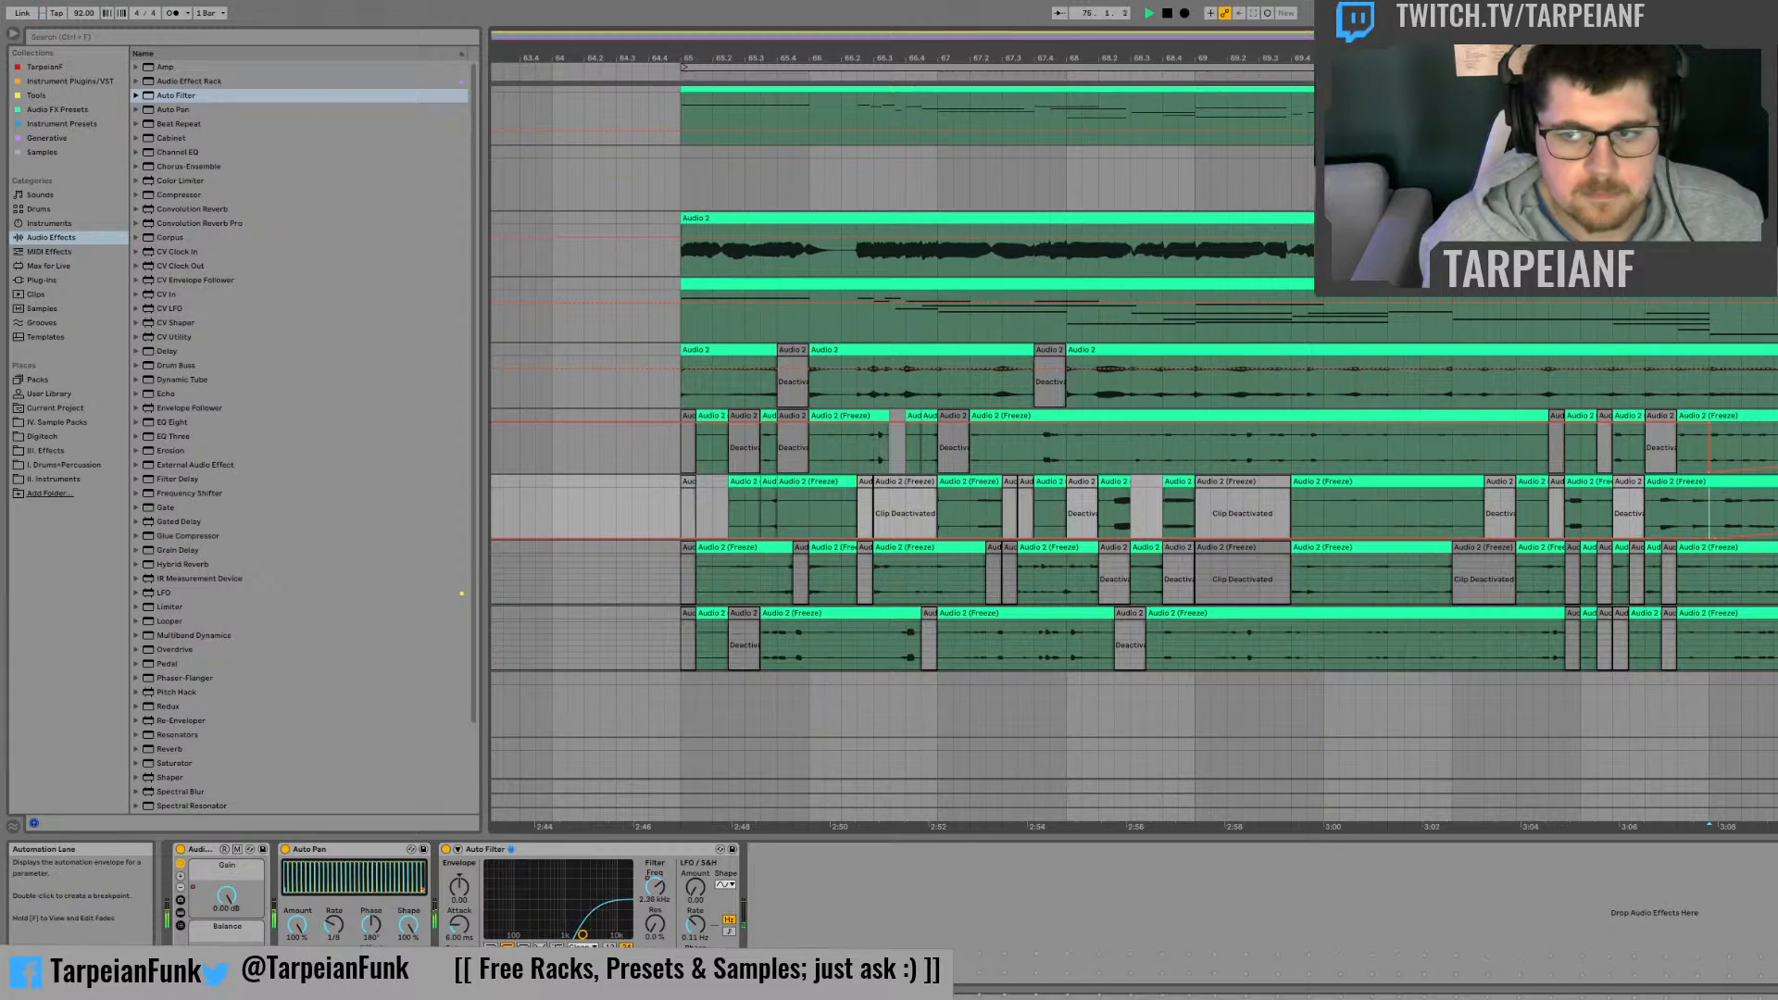
{"action": "key", "text": "space"}
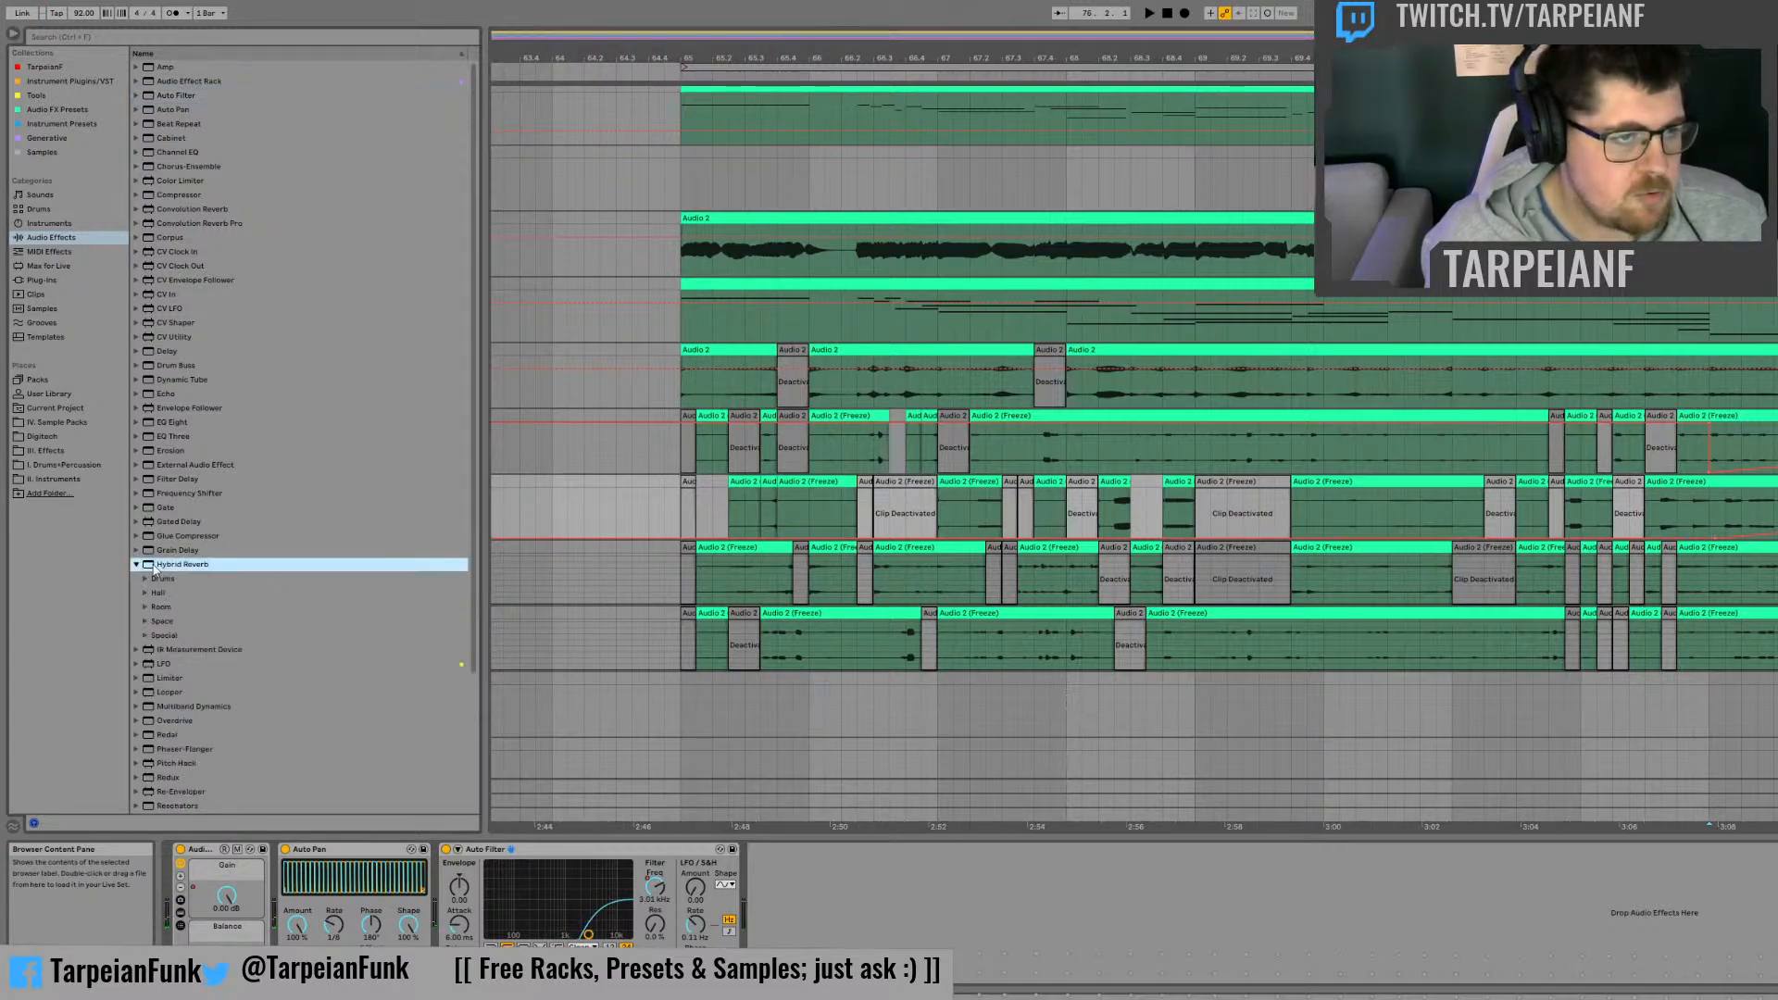
Step: Add the Hybrid Reverb preset Droney Cave after the second frozen track's Auto Filter, and automate its Dry/Wet rising from bar 73
{"action": "left_click", "coordinate": [139, 564]}
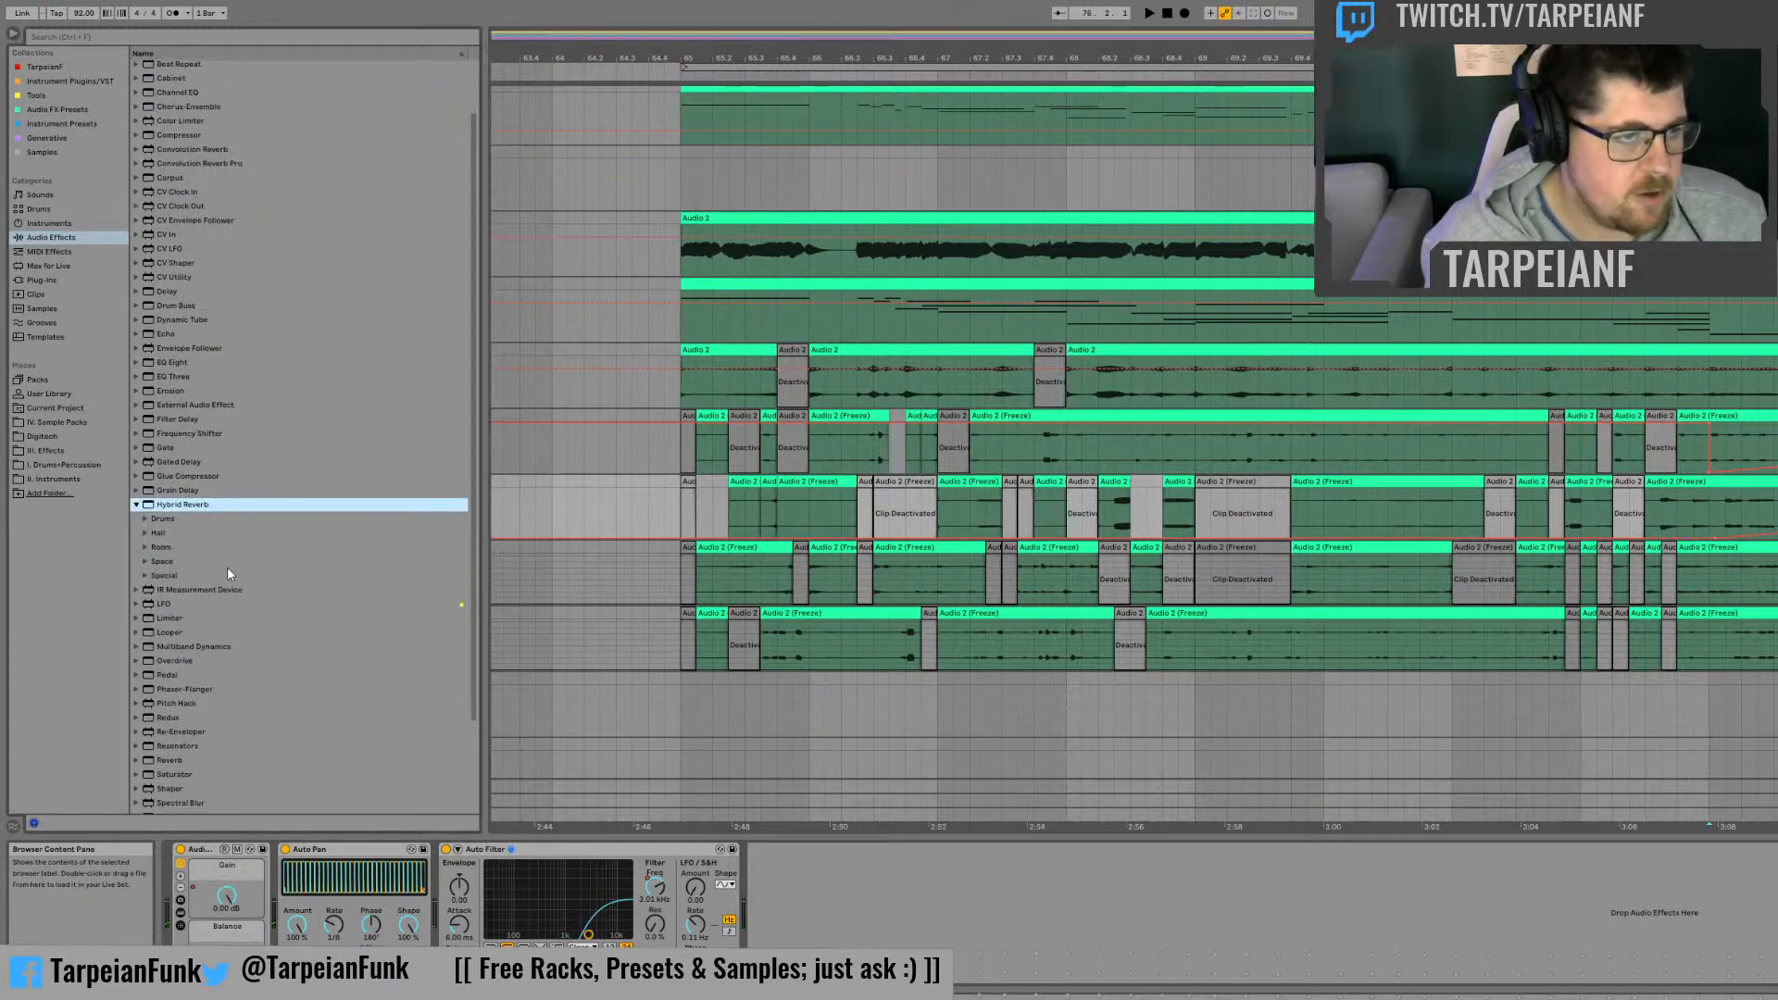
{"action": "left_click", "coordinate": [145, 562]}
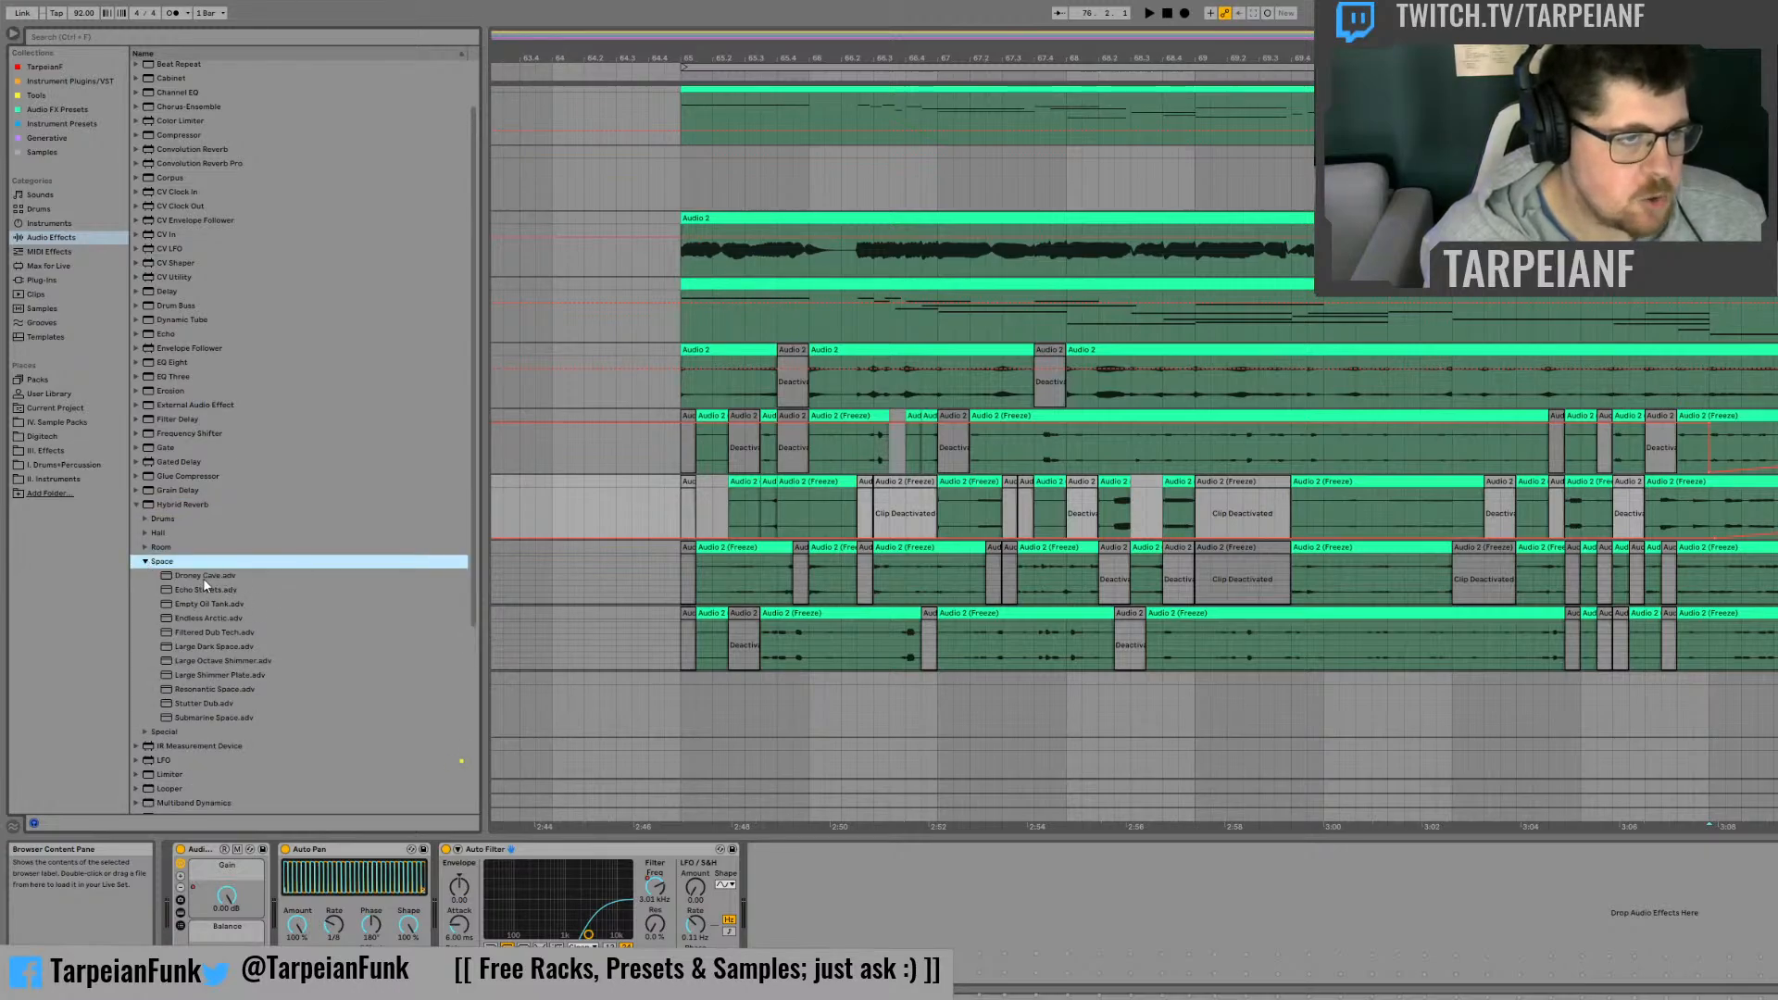
{"action": "left_click_drag", "start_coordinate": [203, 578], "coordinate": [989, 931]}
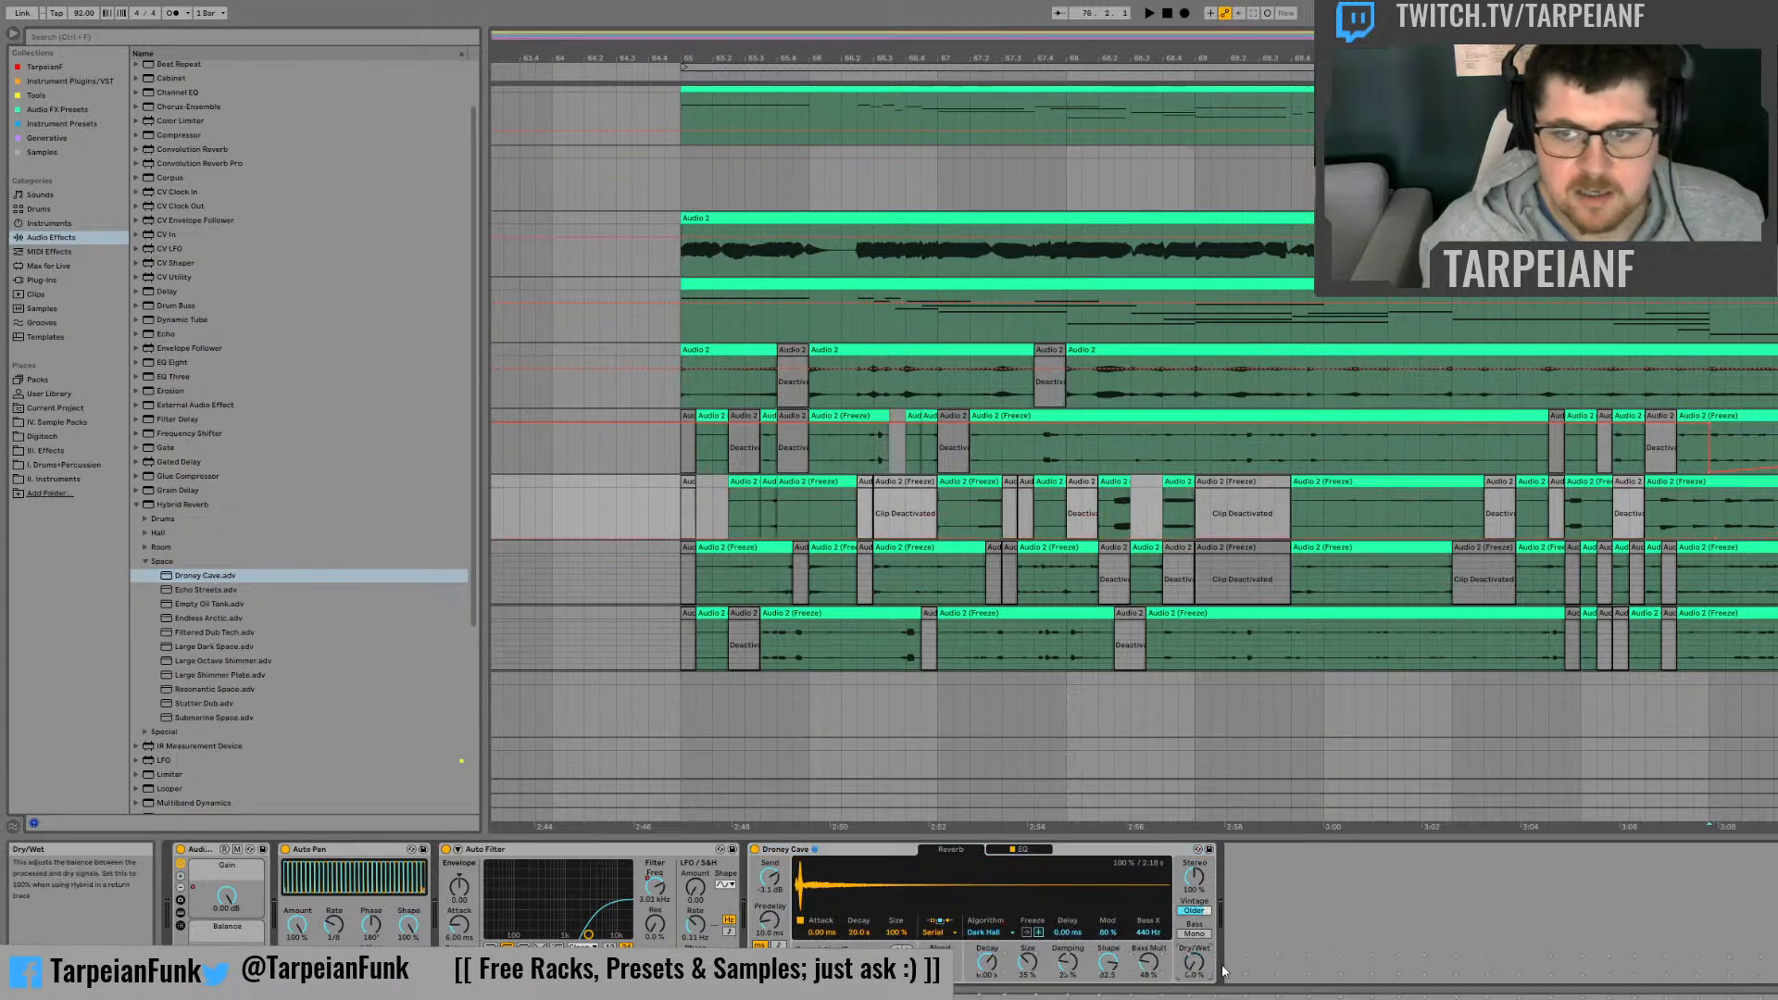
{"action": "left_click_drag", "start_coordinate": [1709, 515], "coordinate": [1776, 515]}
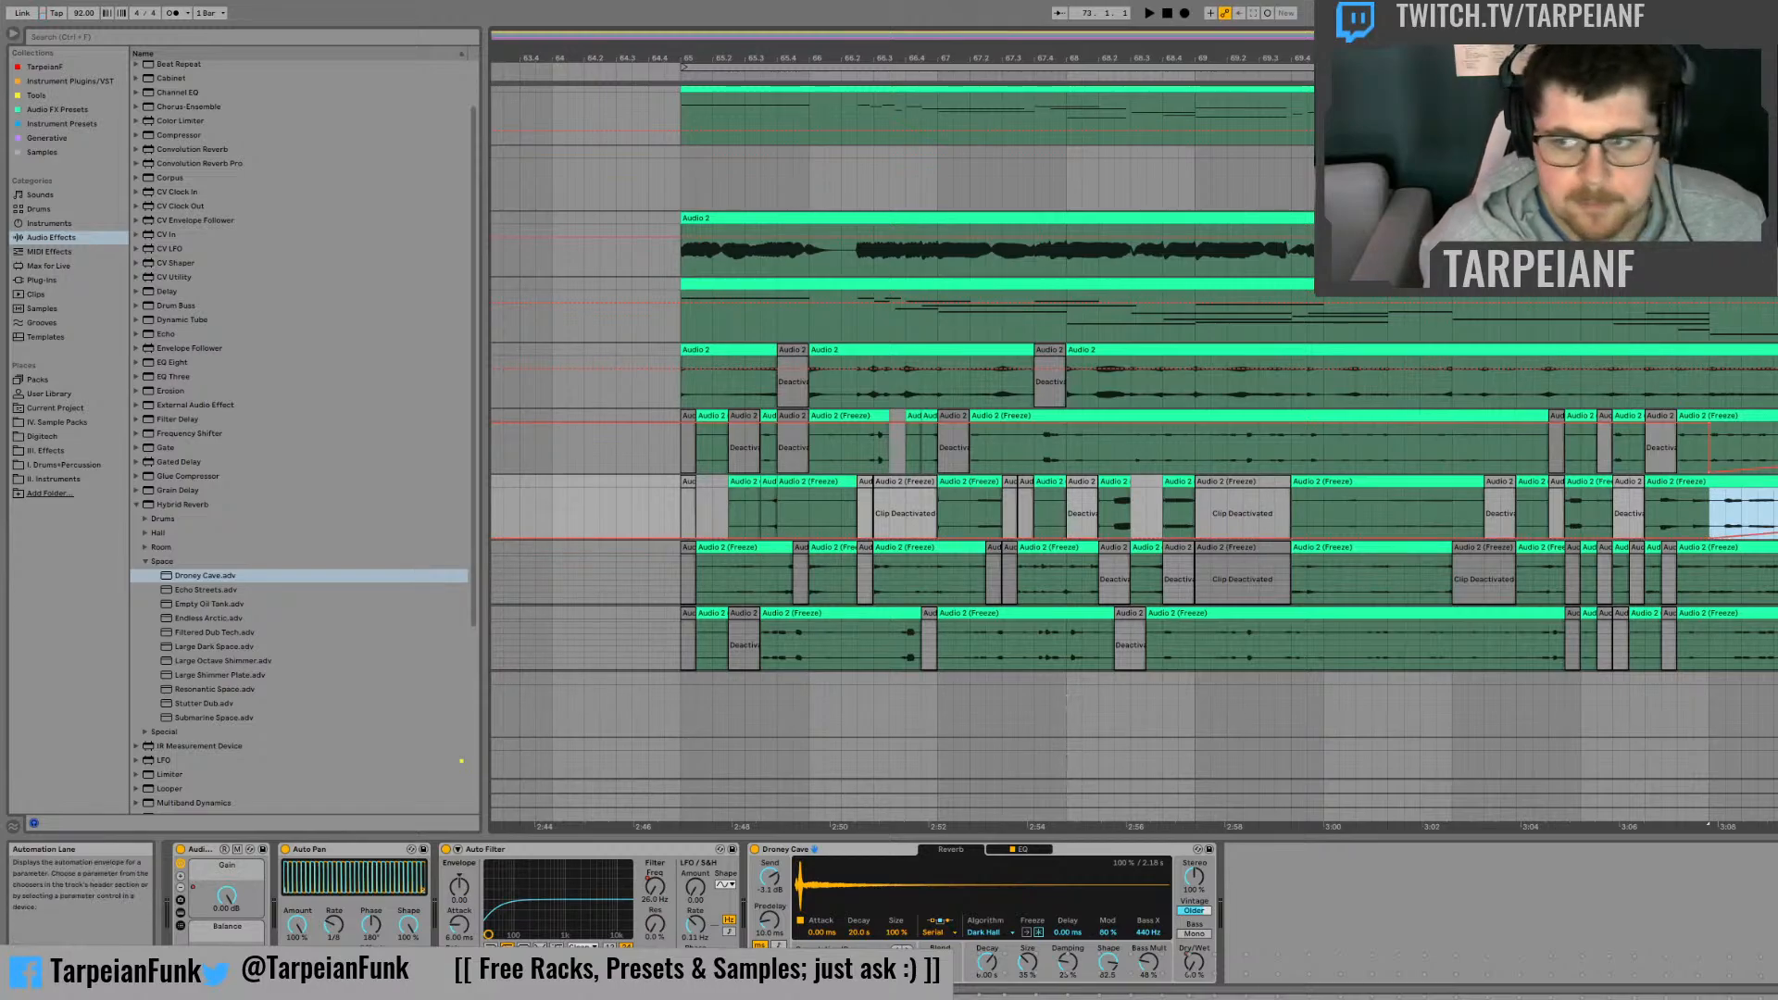
{"action": "key", "text": "space"}
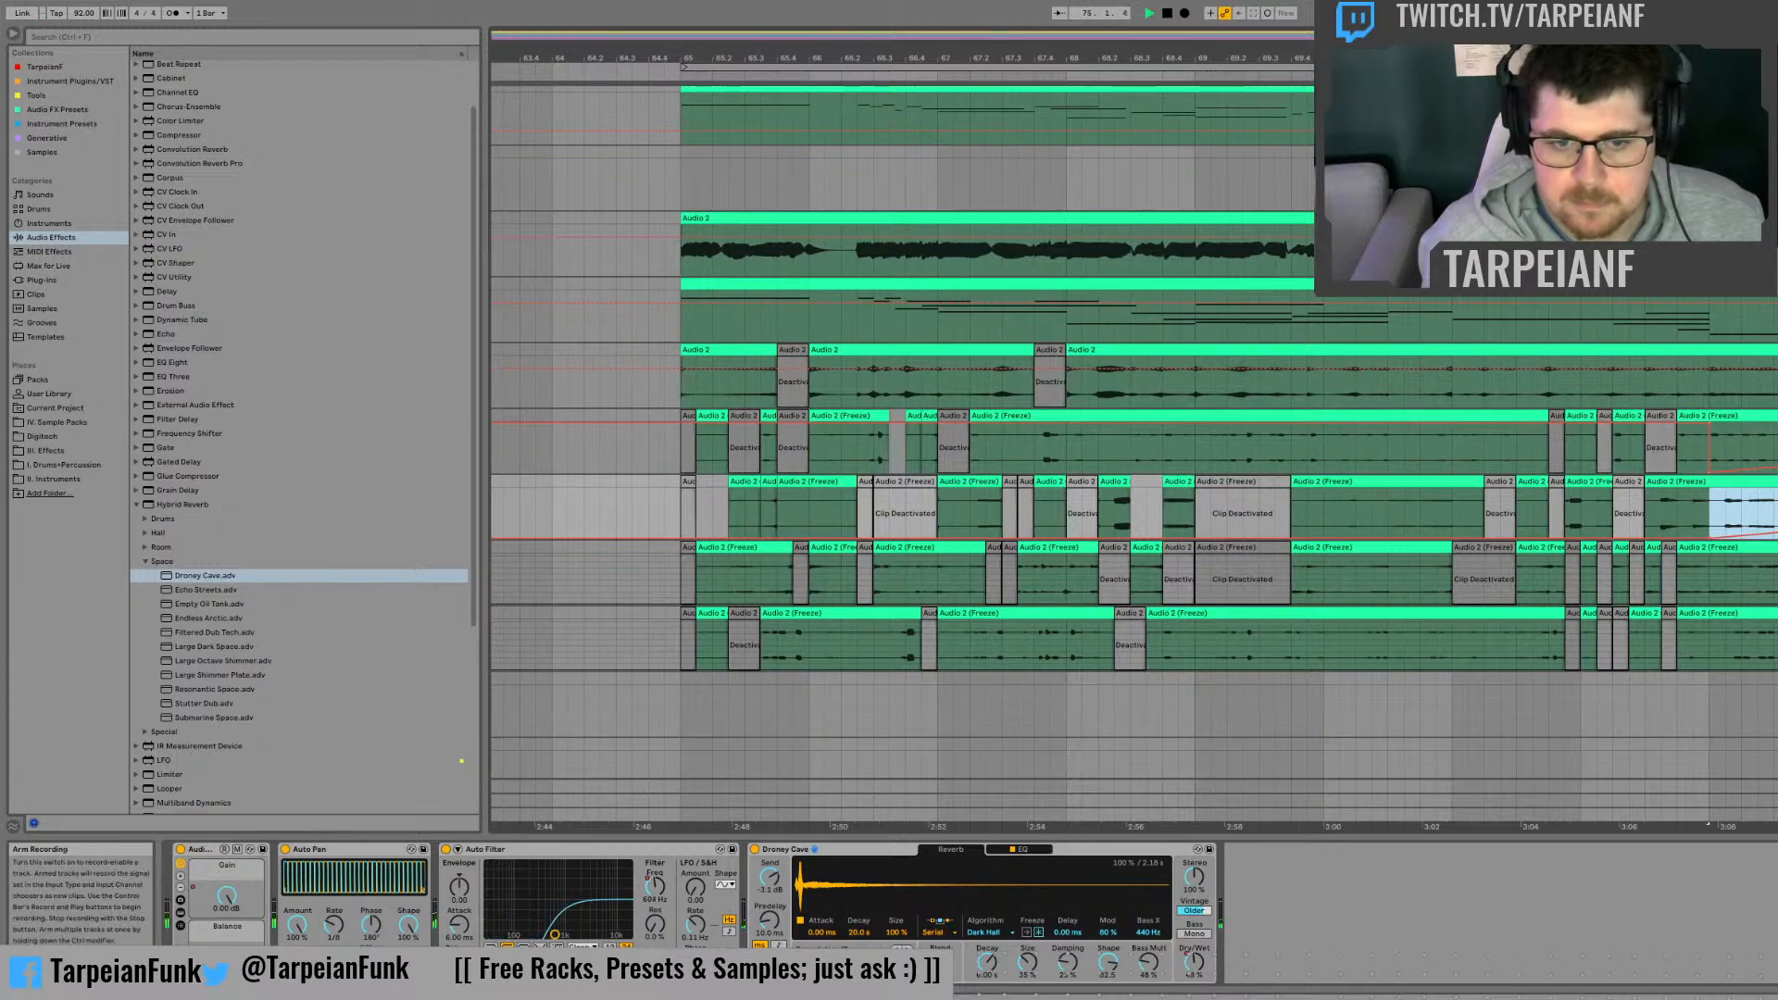
Step: Add the Hybrid Reverb hall preset Sparse Hall to the third frozen track
{"action": "left_click", "coordinate": [144, 535]}
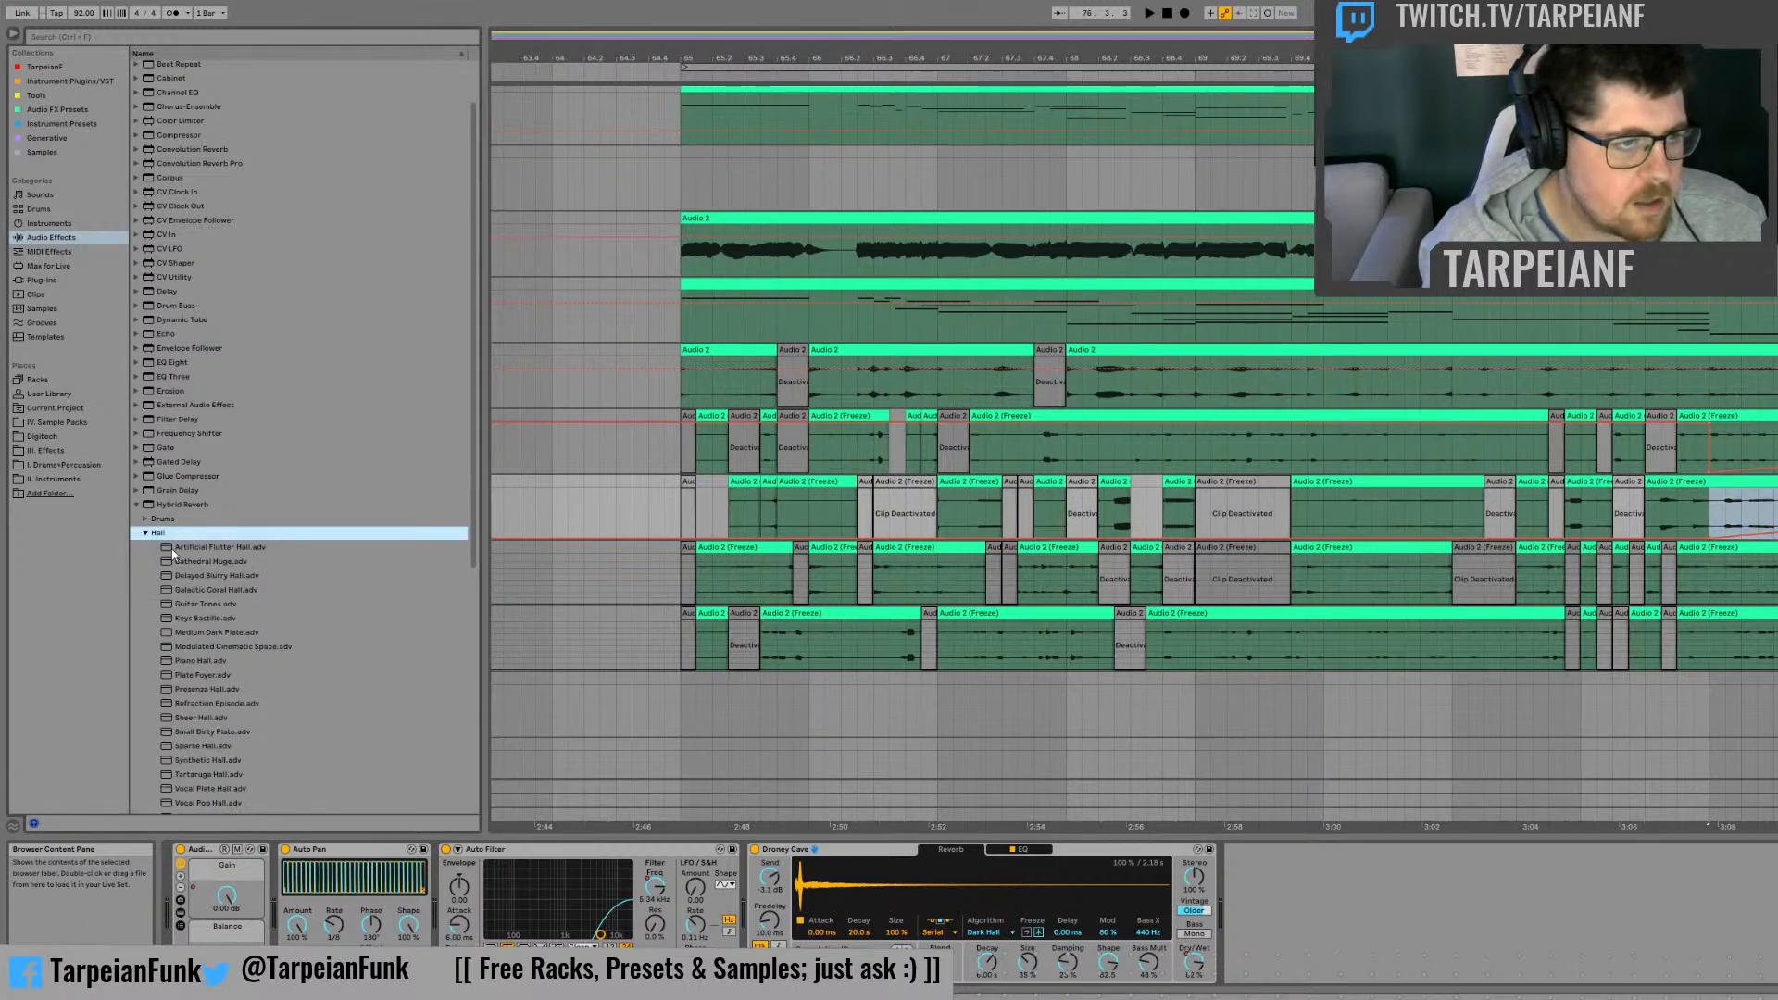
{"action": "left_click", "coordinate": [192, 747]}
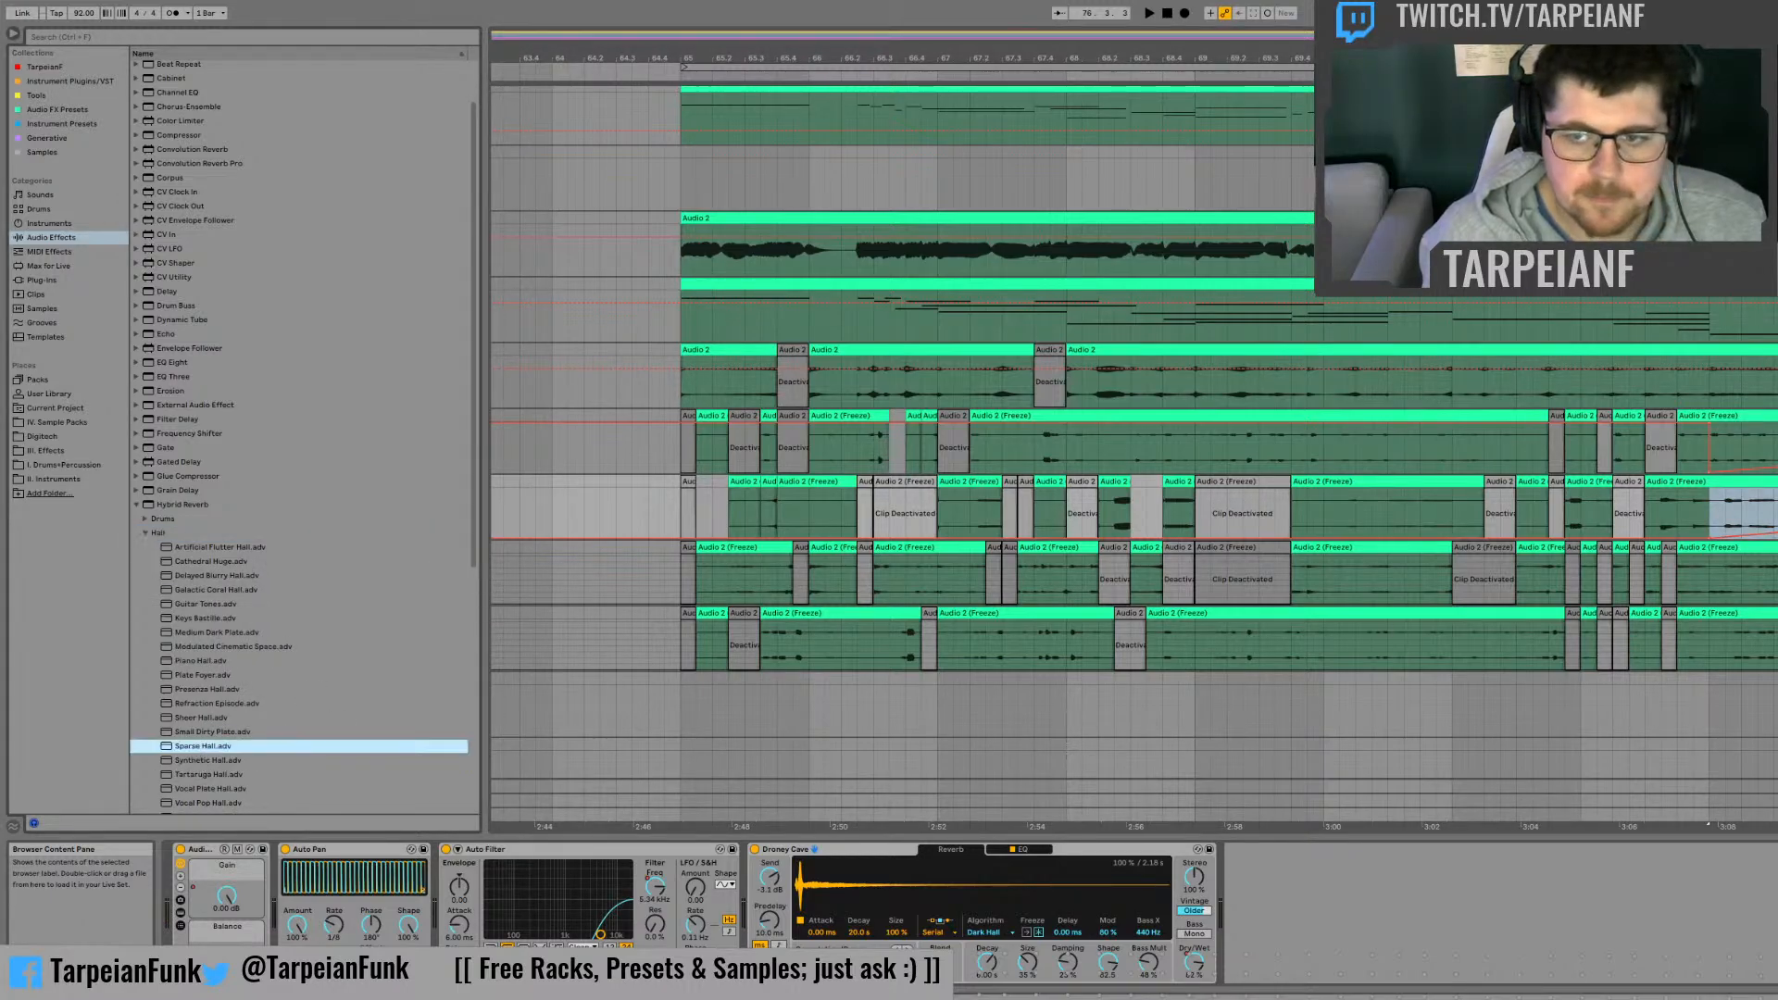
{"action": "left_click_drag", "start_coordinate": [192, 746], "coordinate": [598, 575]}
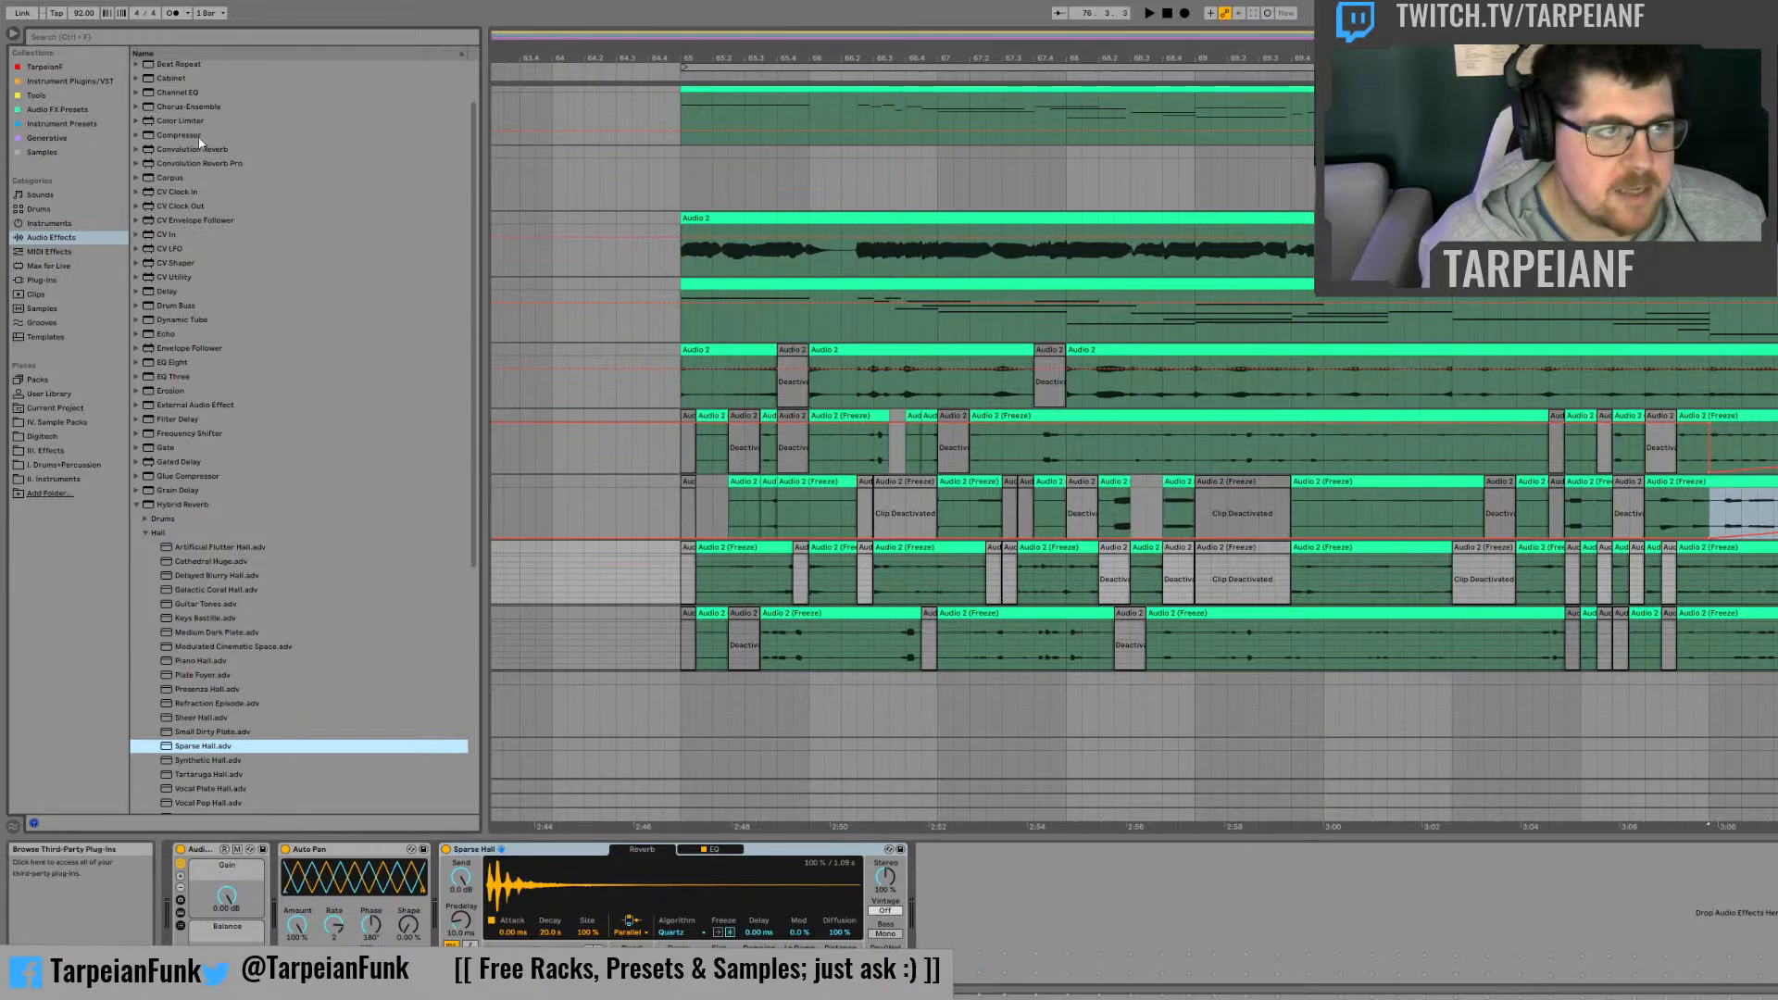
Step: Insert an EQ Eight before Sparse Hall on the third frozen track, and automate the reverb's Dry/Wet rising from bar 73
{"action": "scroll", "coordinate": [258, 423], "scroll_direction": "up", "scroll_amount": 2}
{"action": "left_click", "coordinate": [169, 96]}
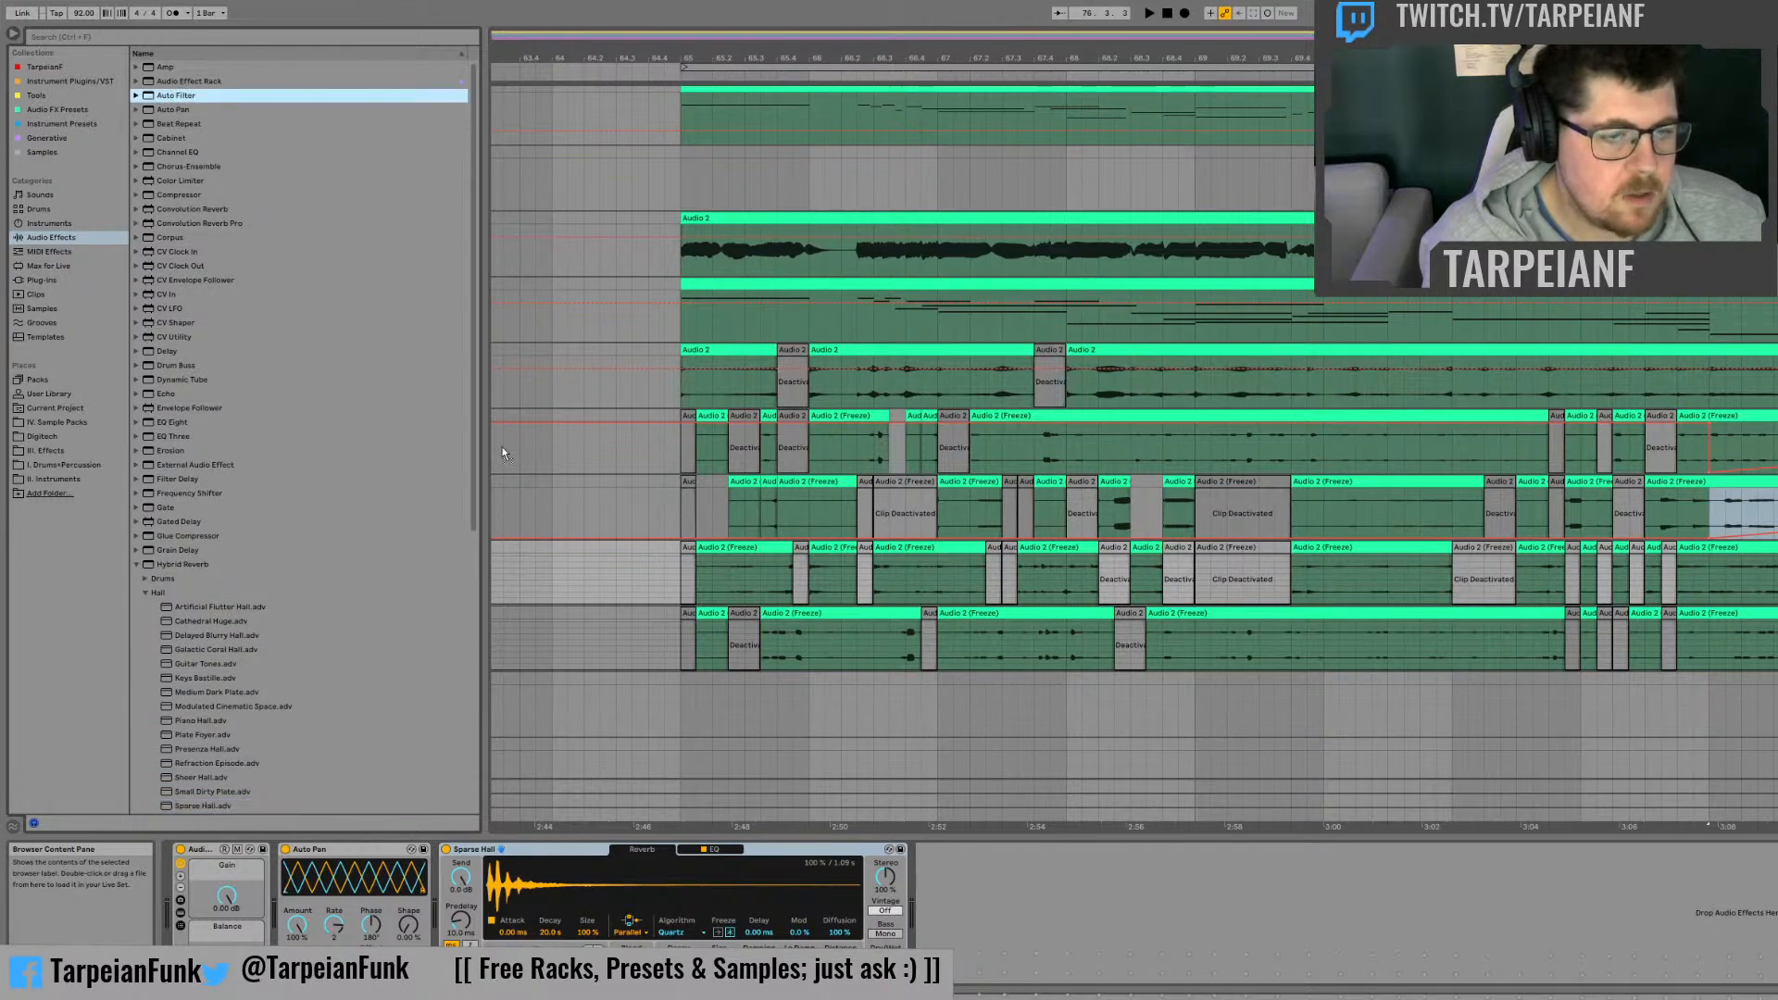
{"action": "left_click_drag", "start_coordinate": [433, 809], "coordinate": [351, 429]}
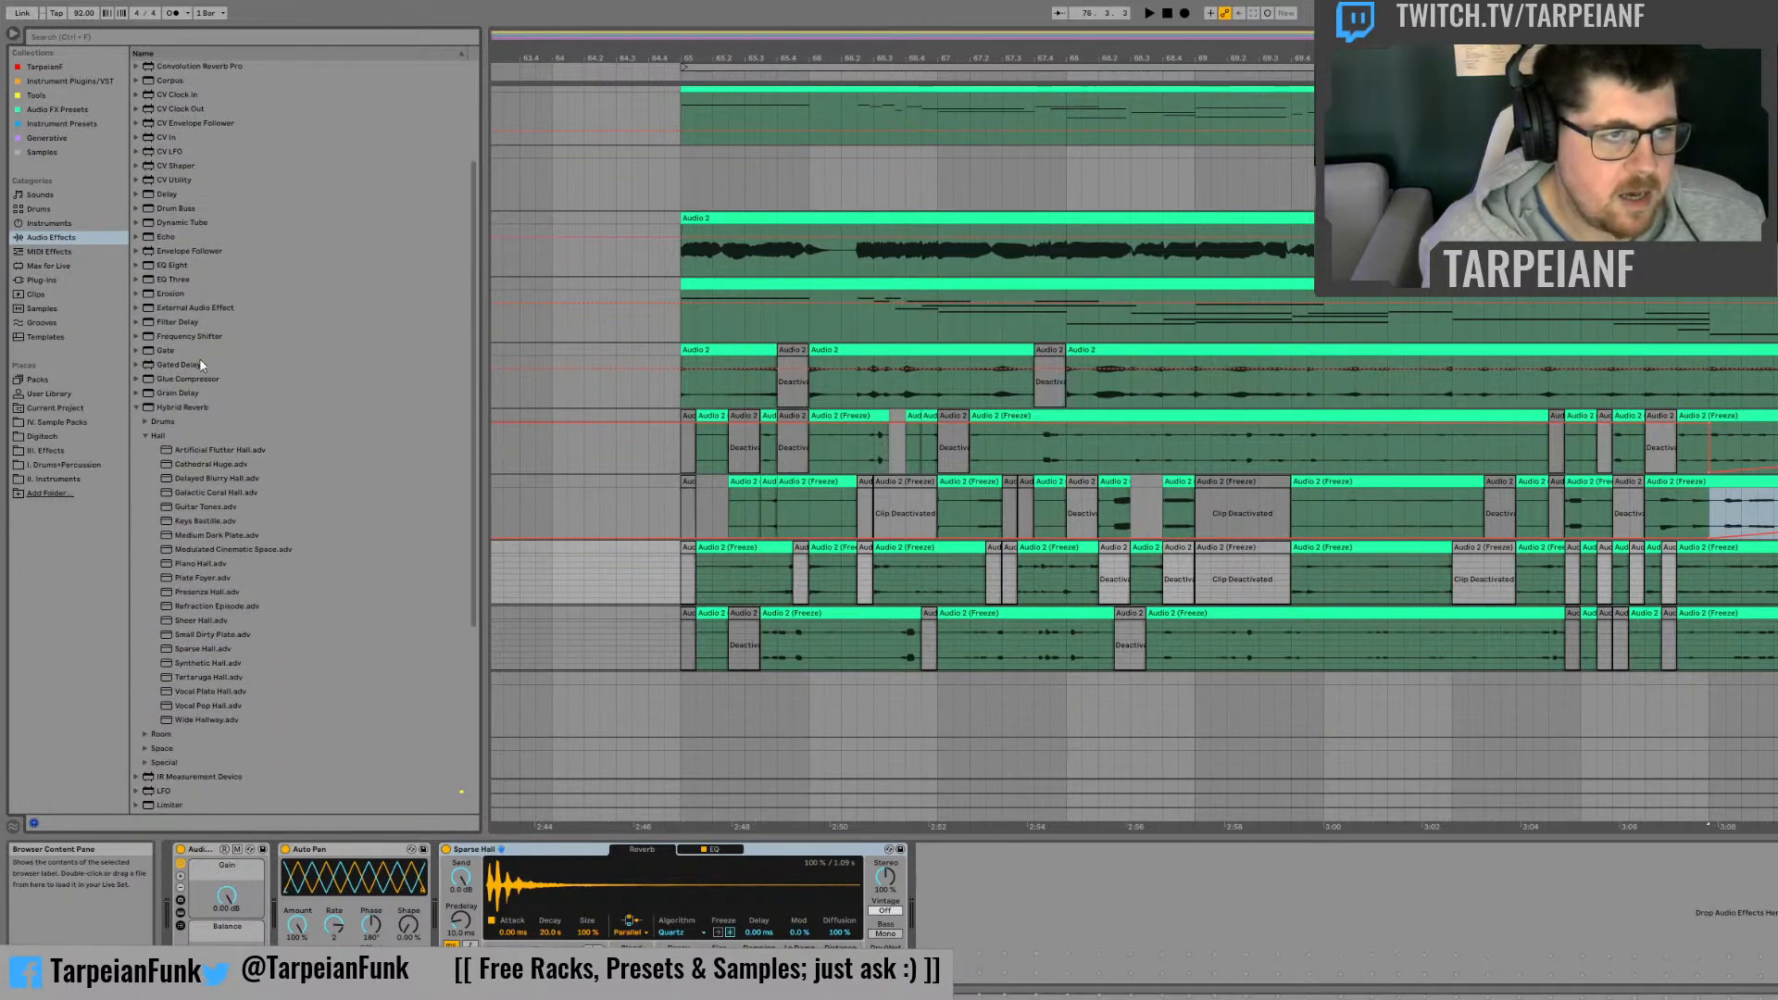
{"action": "left_click", "coordinate": [136, 408]}
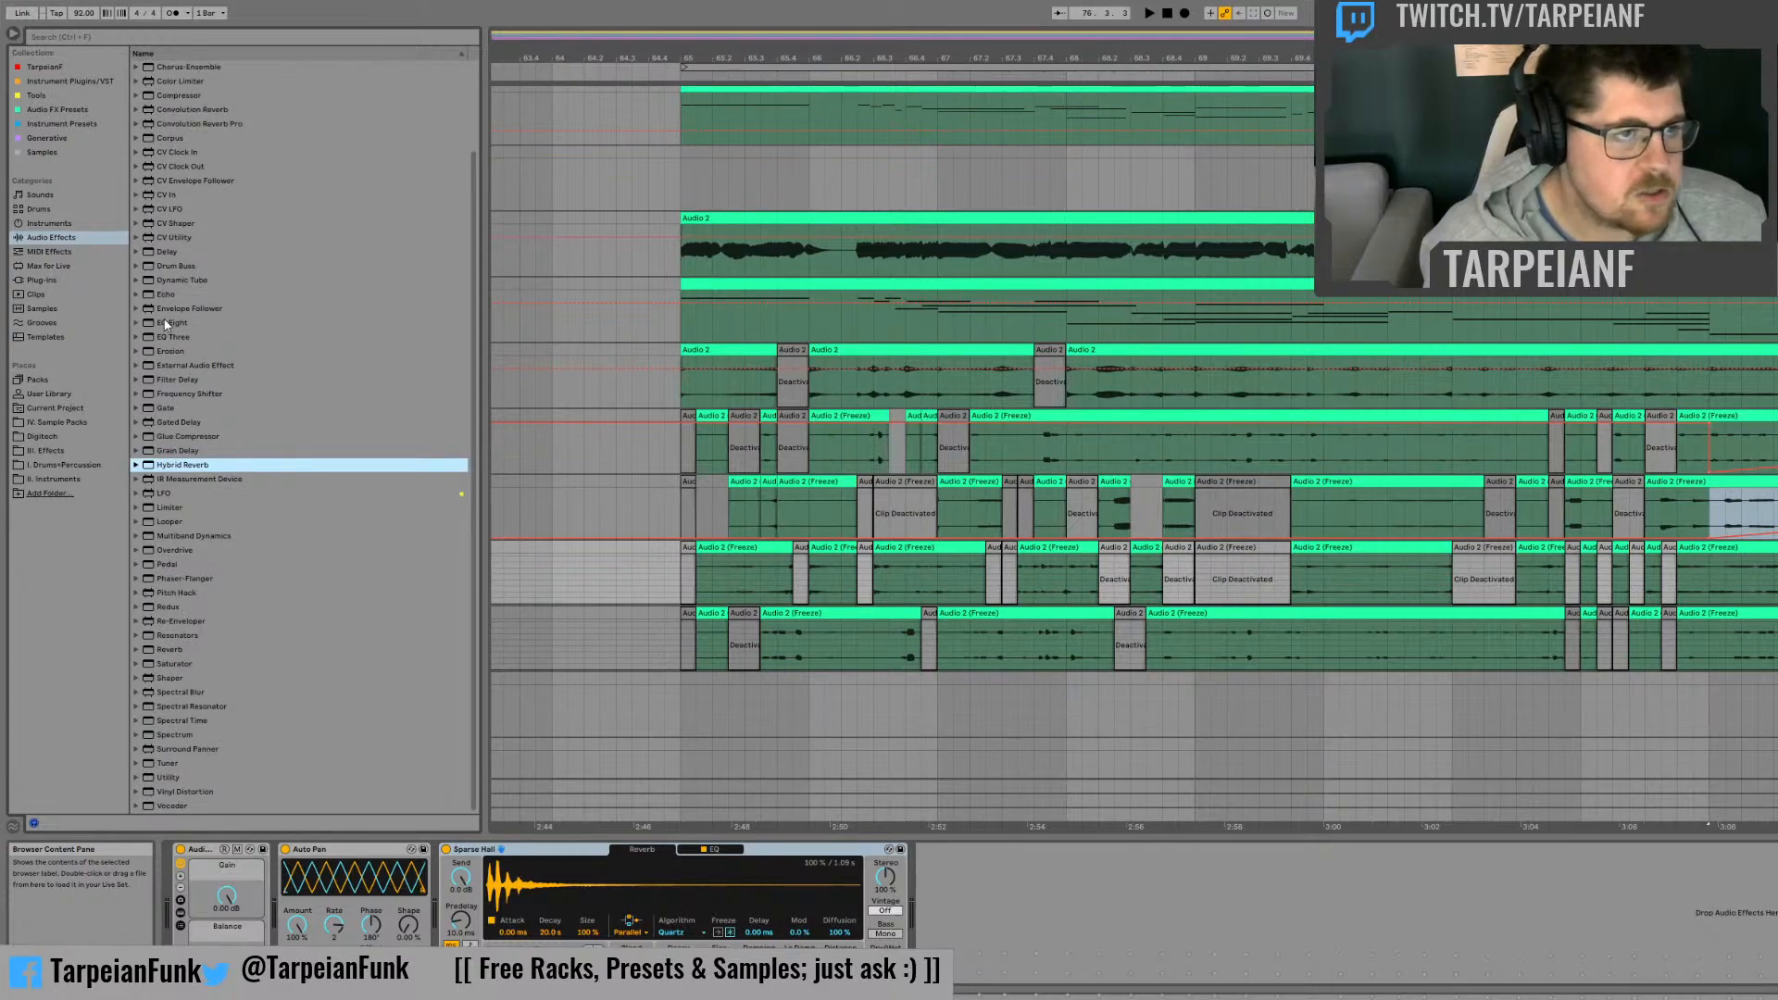
{"action": "left_click_drag", "start_coordinate": [167, 323], "coordinate": [442, 866]}
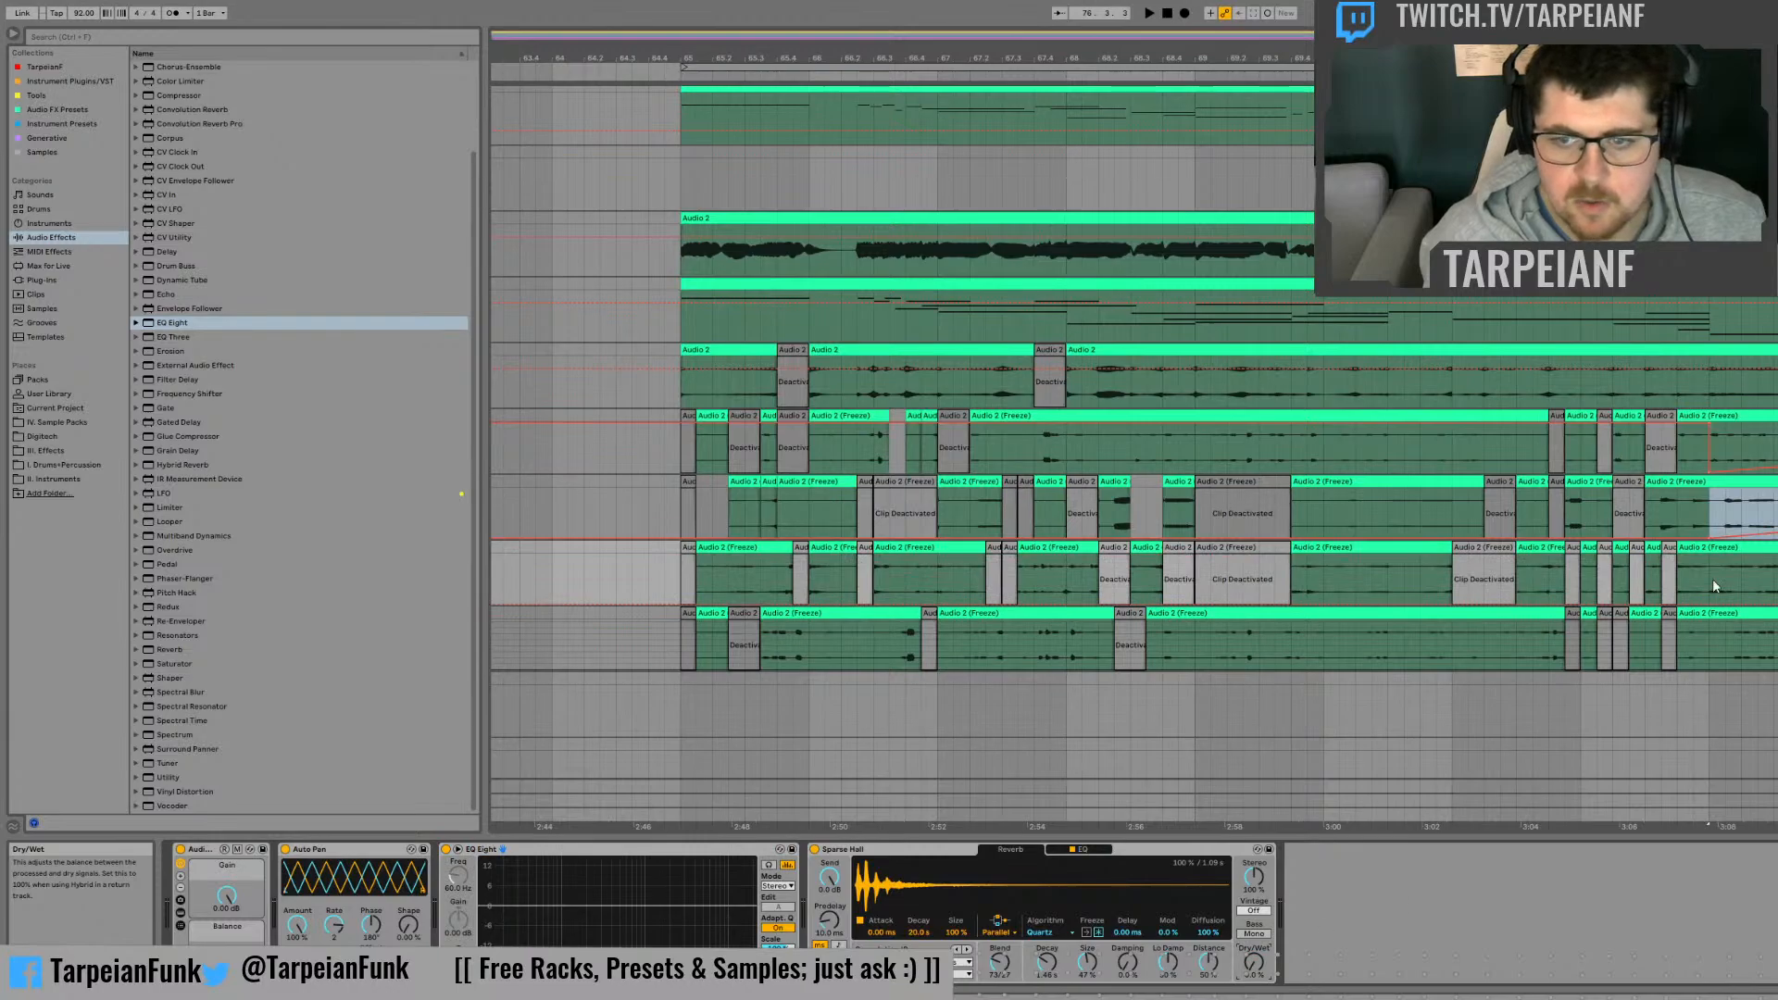
{"action": "left_click_drag", "start_coordinate": [1711, 575], "coordinate": [1776, 576]}
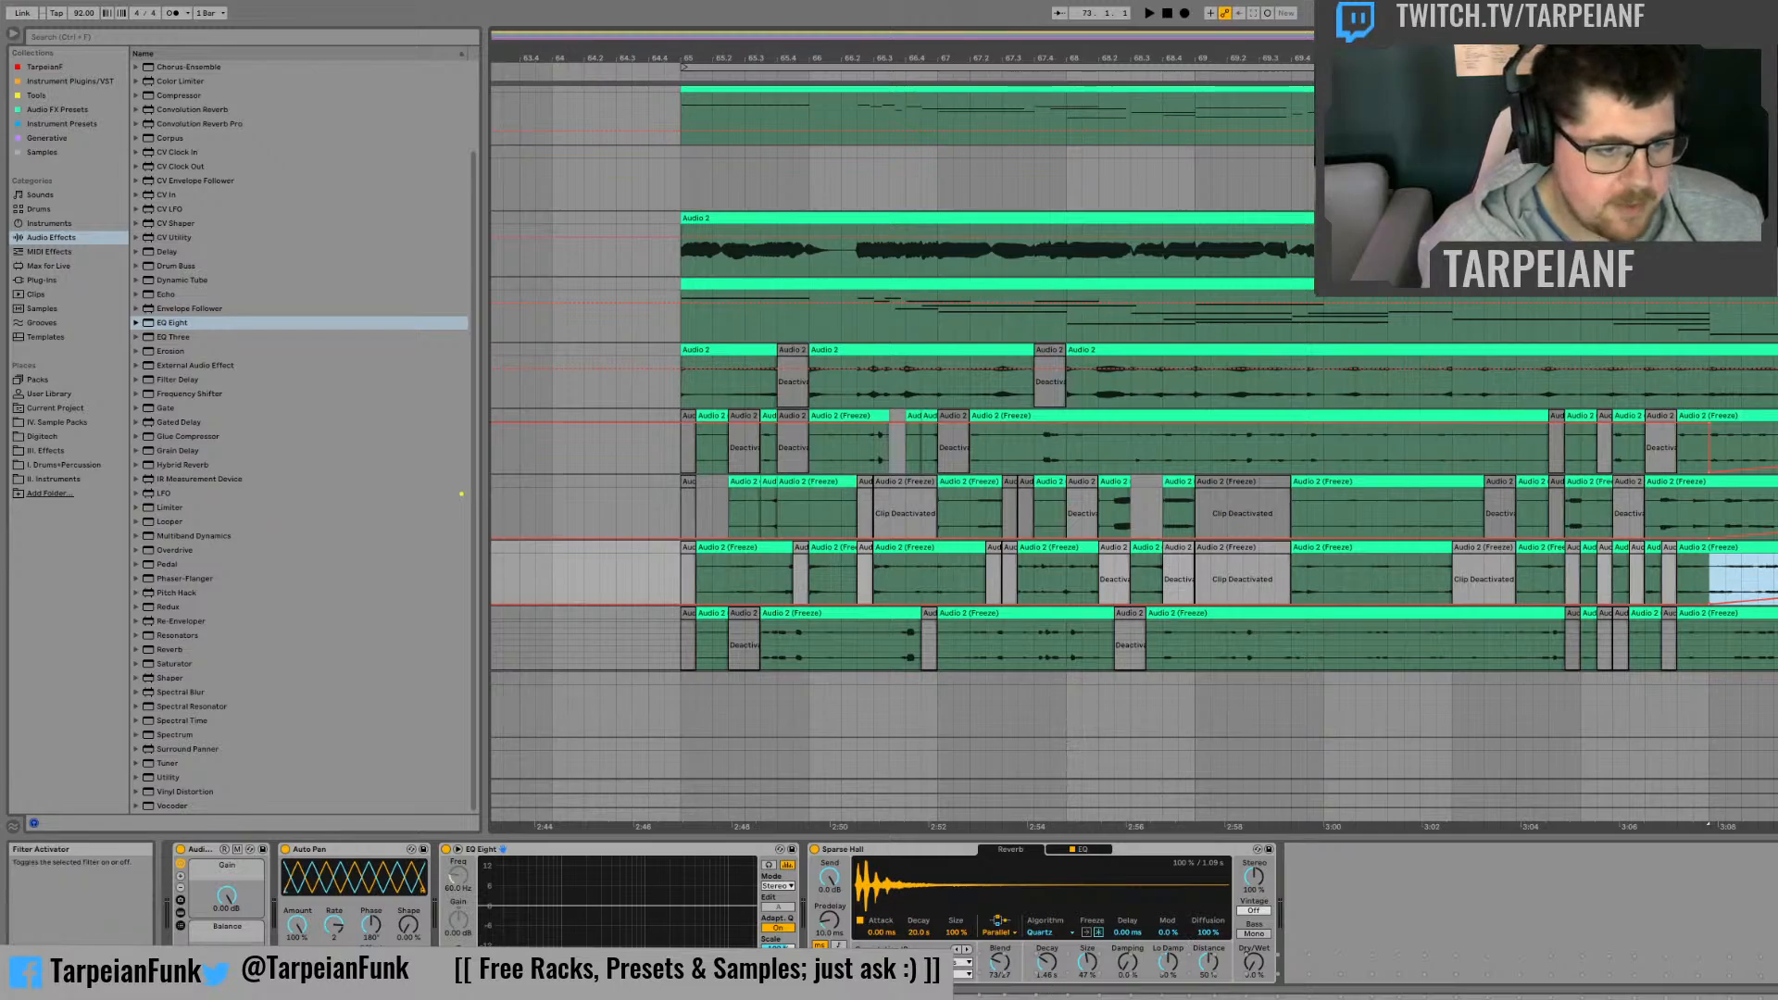
Step: Enable a 10.0 Hz low-cut and a high-cut band in the EQ Eight, and start the high-cut Frequency automation at 22.0 kHz at bar 73
{"action": "left_click", "coordinate": [493, 975]}
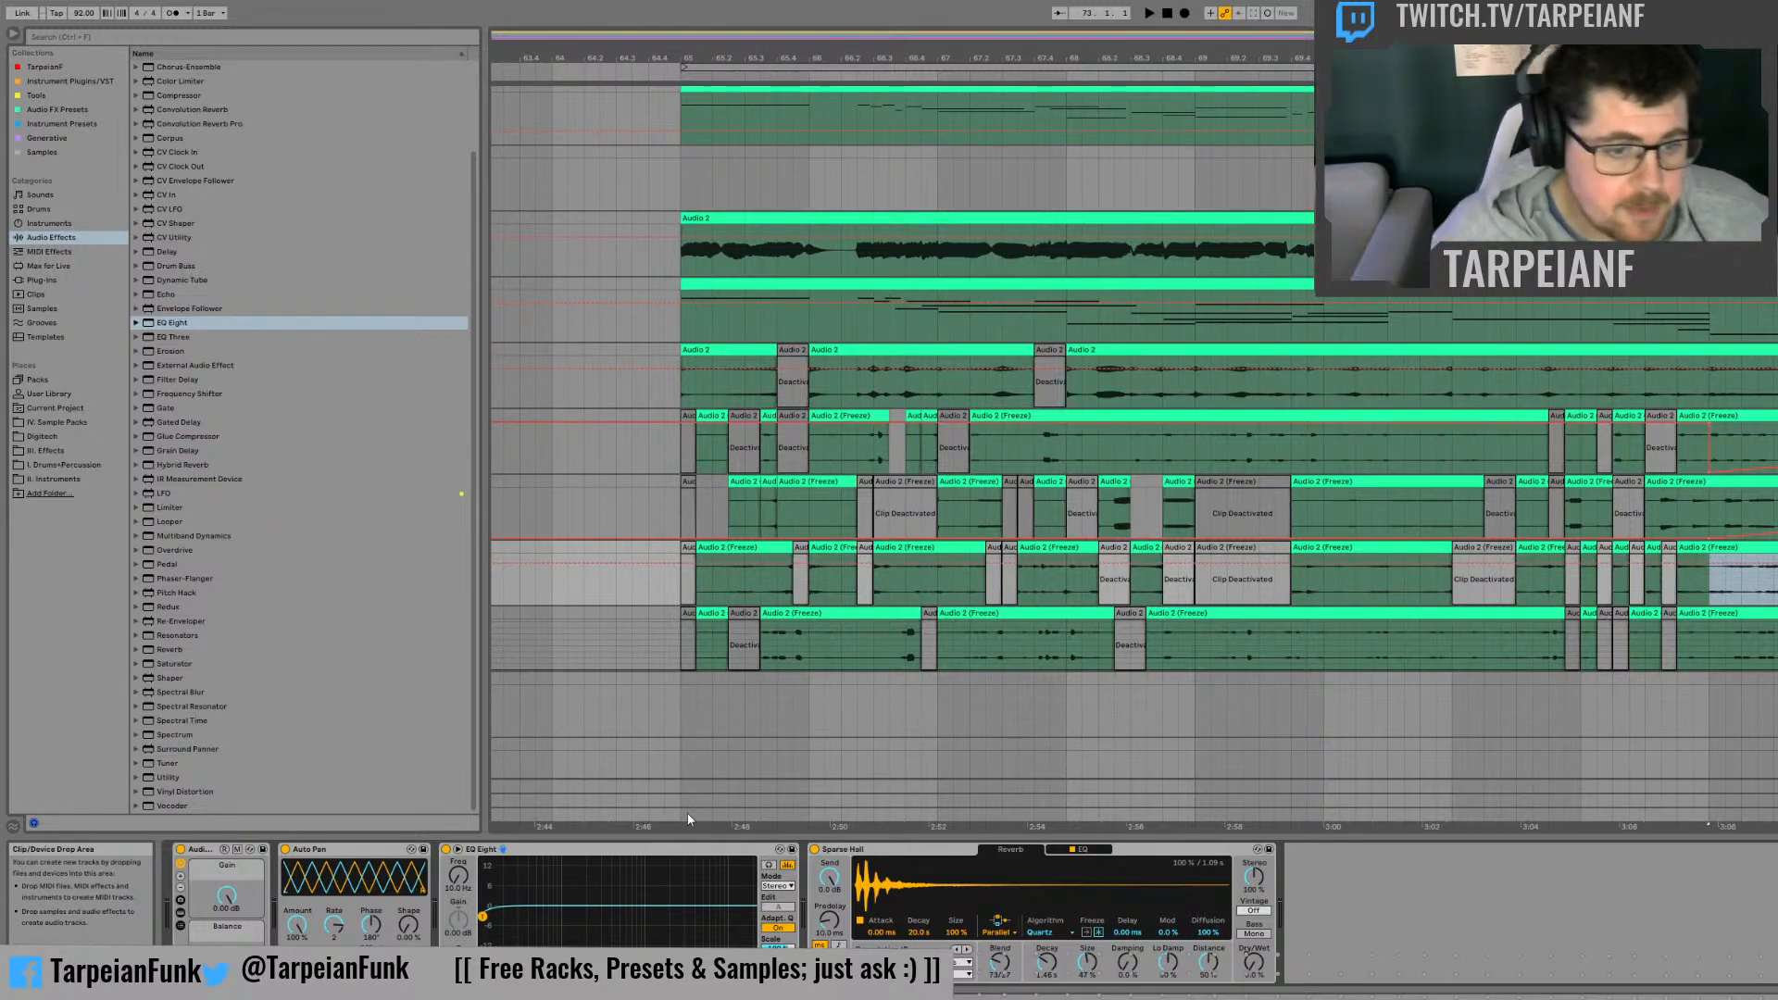
{"action": "left_click", "coordinate": [736, 975]}
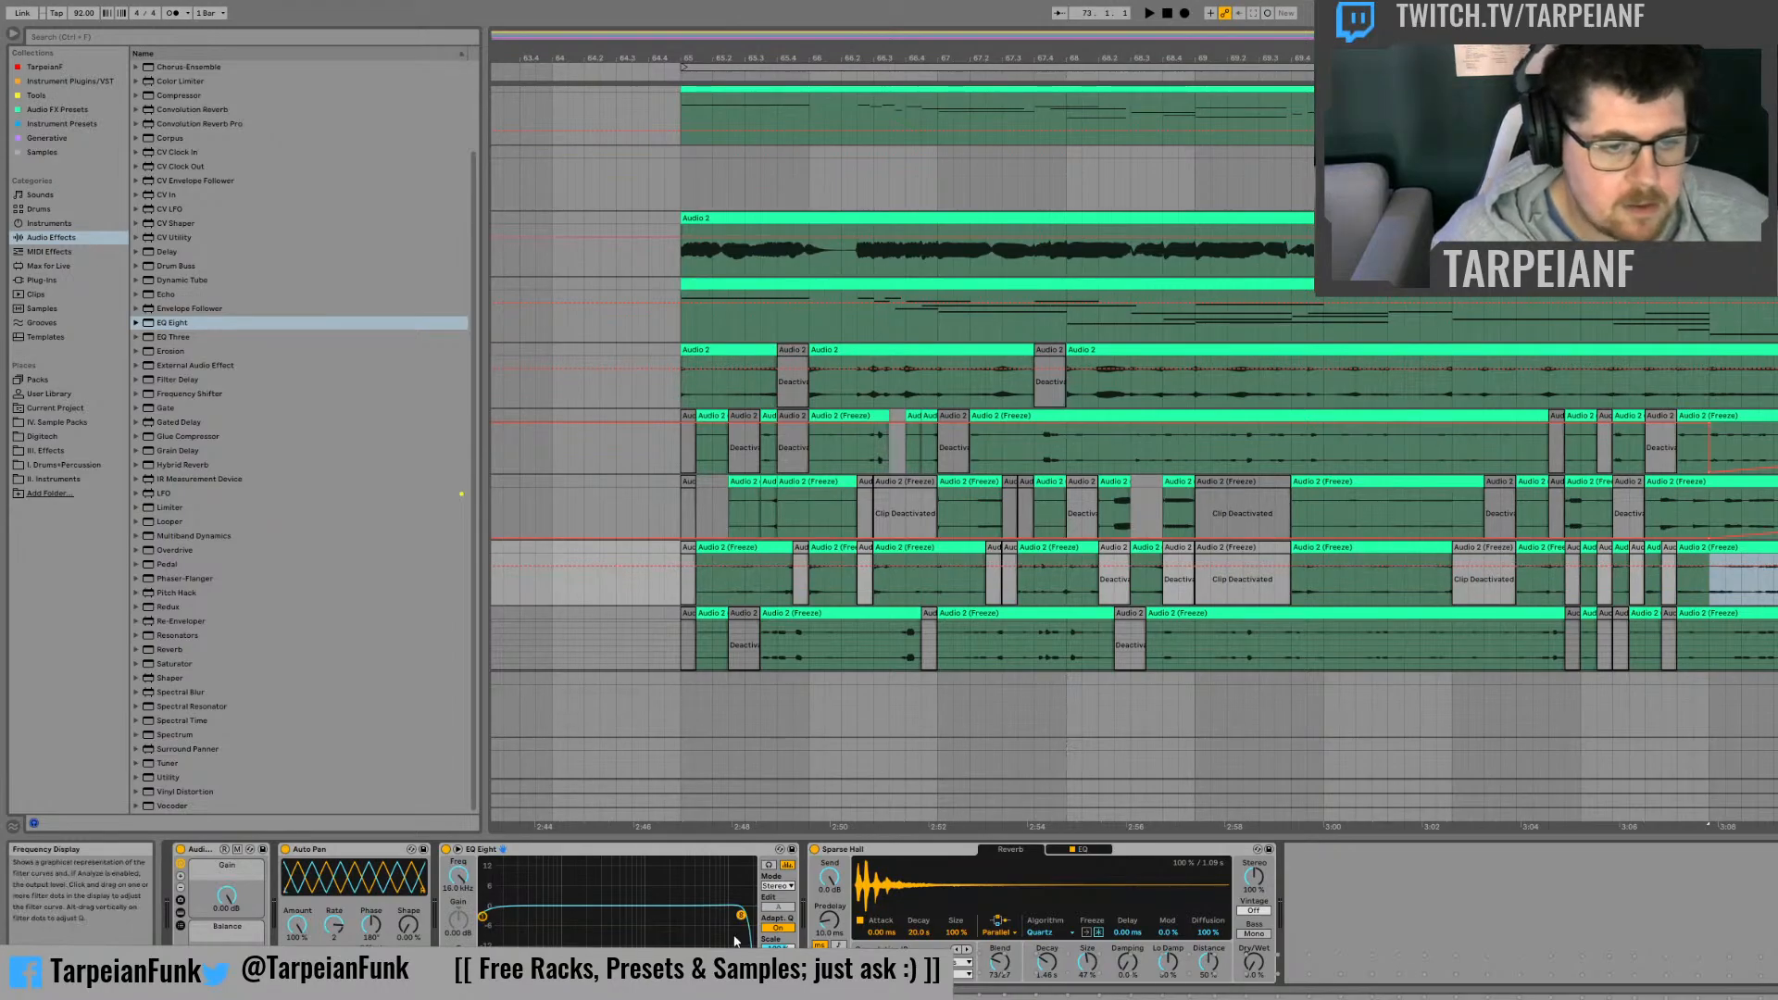
{"action": "left_click_drag", "start_coordinate": [459, 876], "coordinate": [459, 949]}
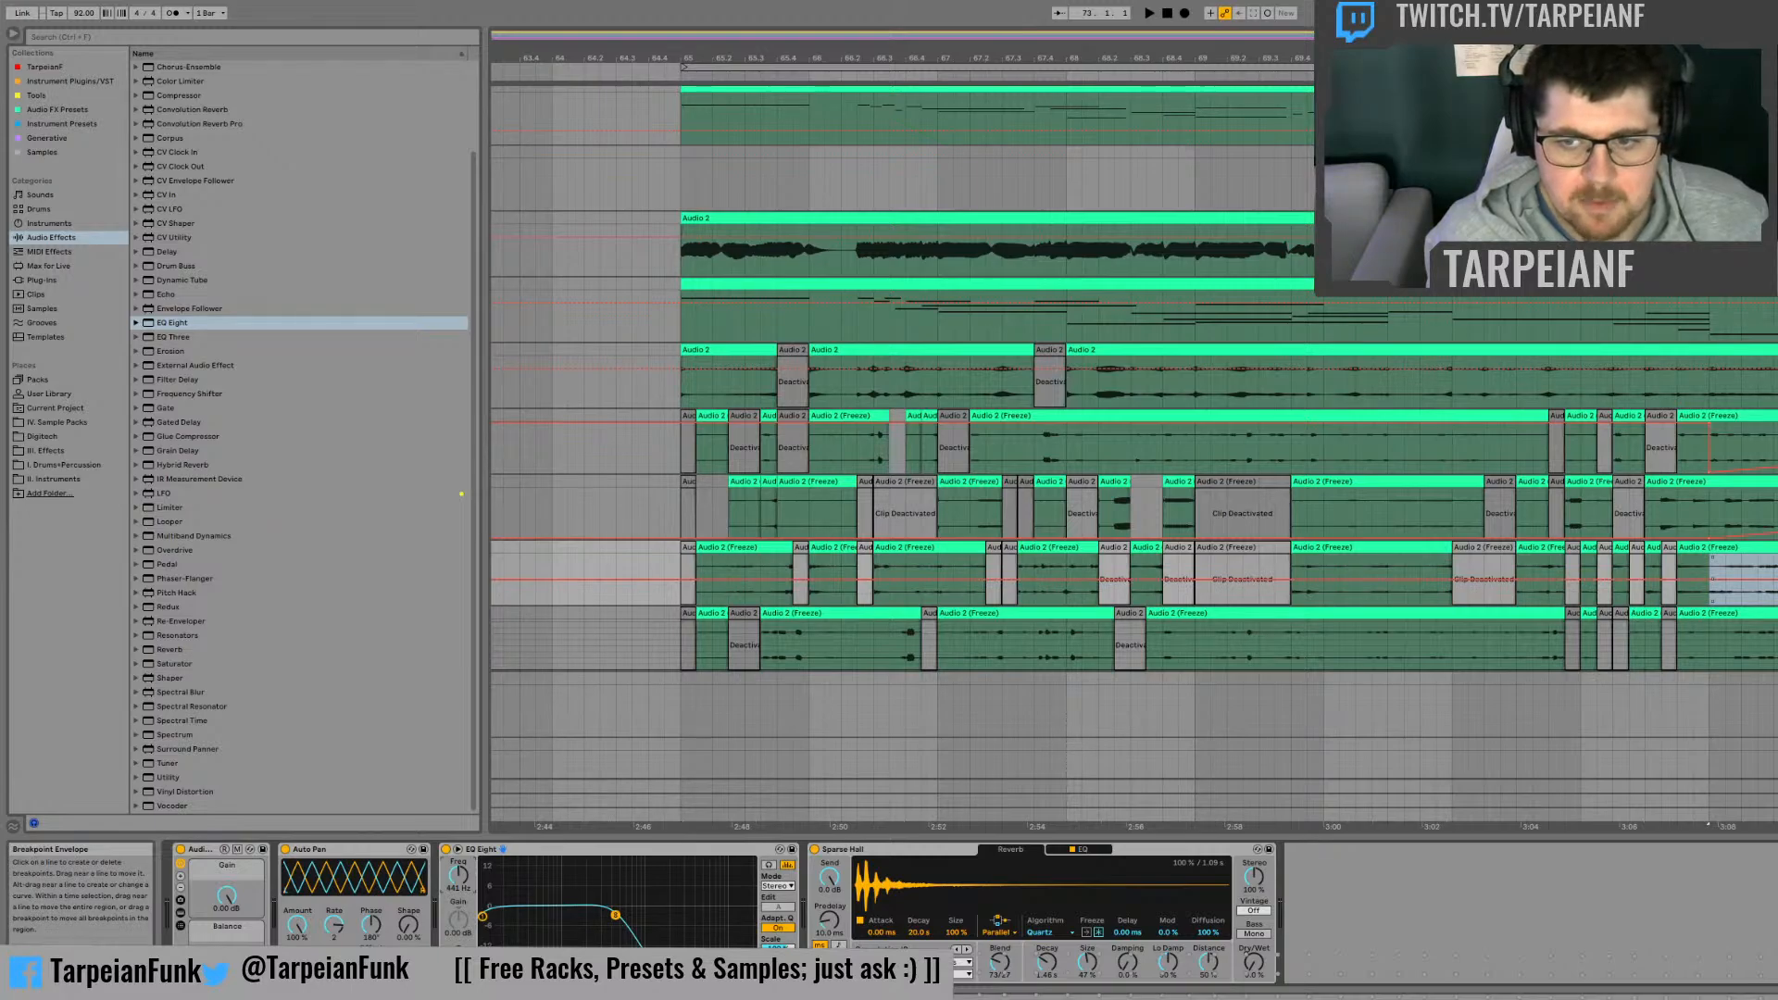
{"action": "left_click", "coordinate": [1710, 593]}
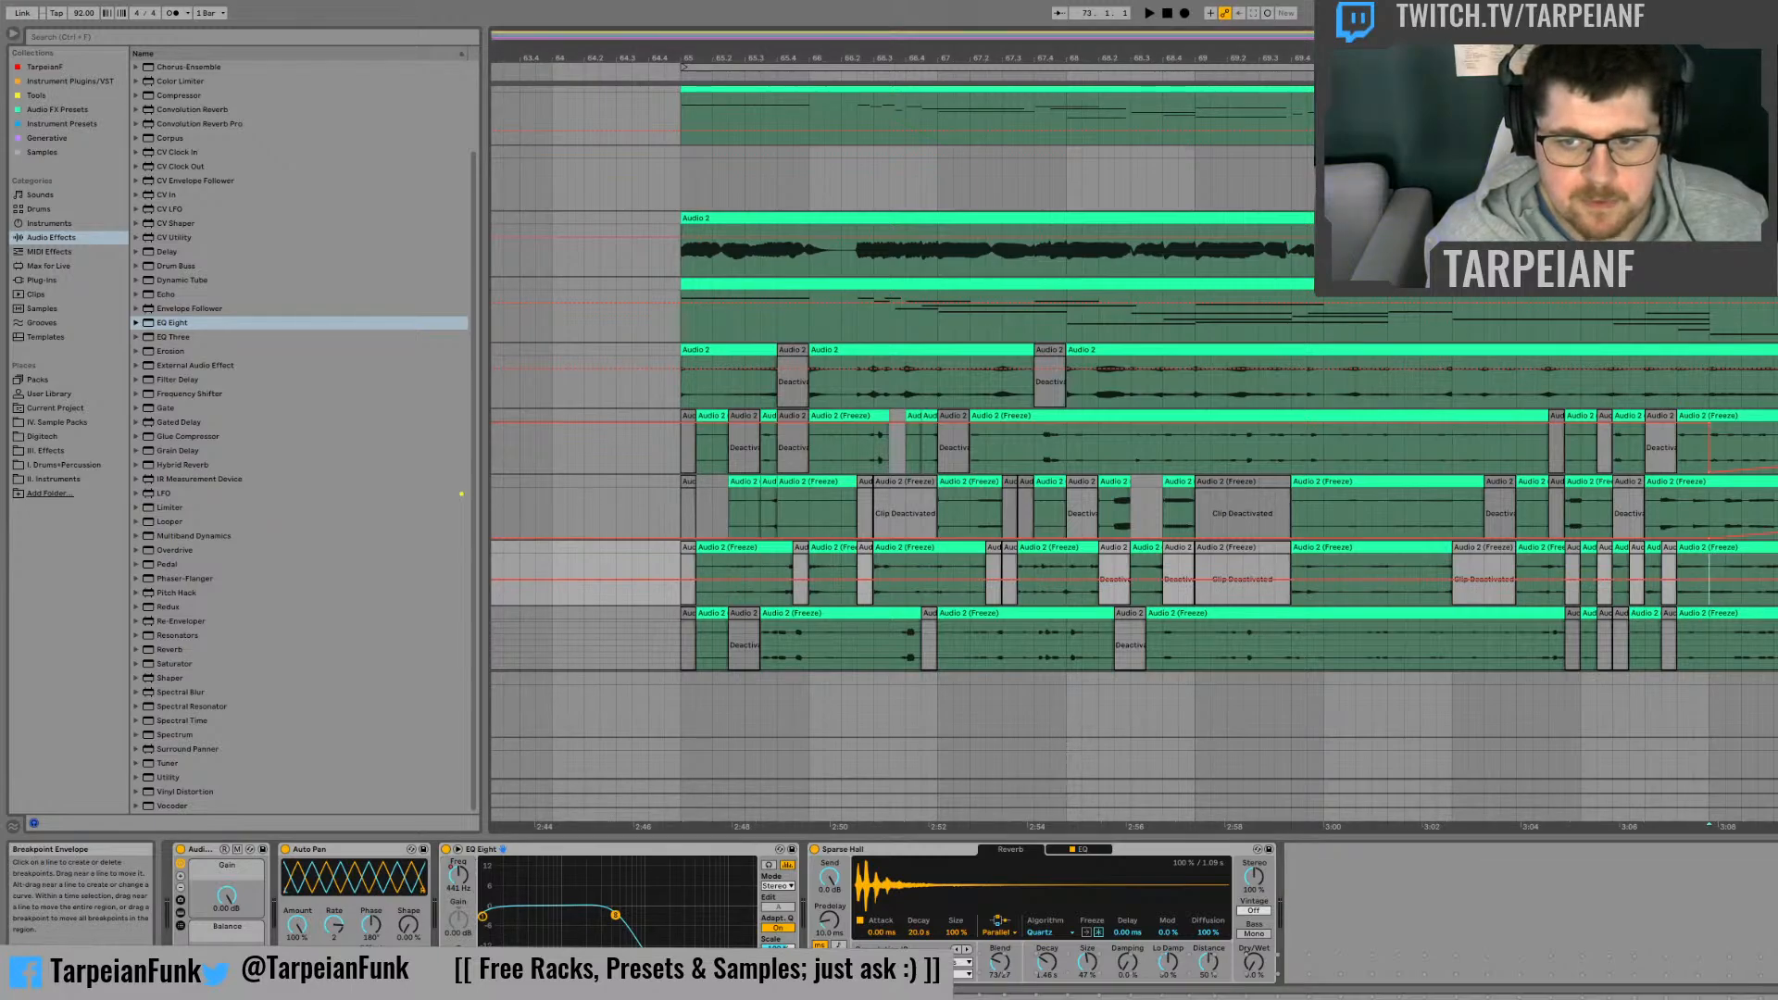
{"action": "left_click_drag", "start_coordinate": [1710, 579], "coordinate": [1709, 554]}
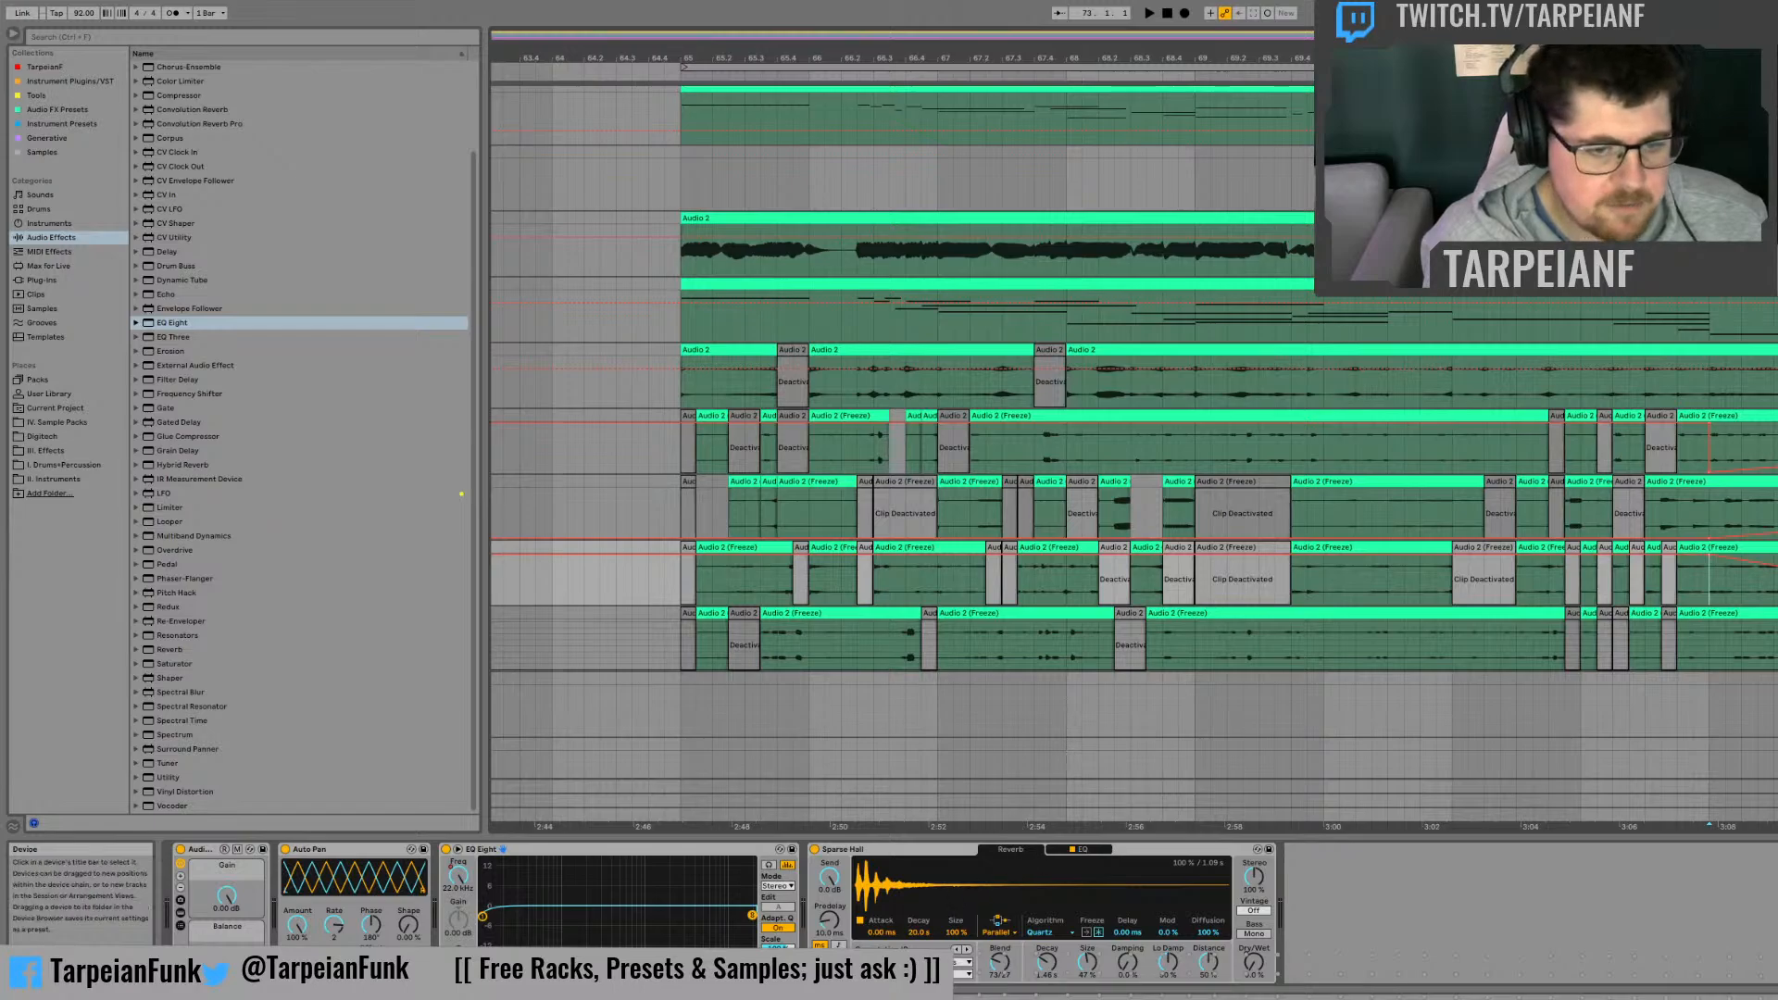
Step: Automate the EQ Eight low-cut Frequency on the third frozen track to rise from 10.0 Hz starting at bar 73
{"action": "left_click", "coordinate": [497, 970]}
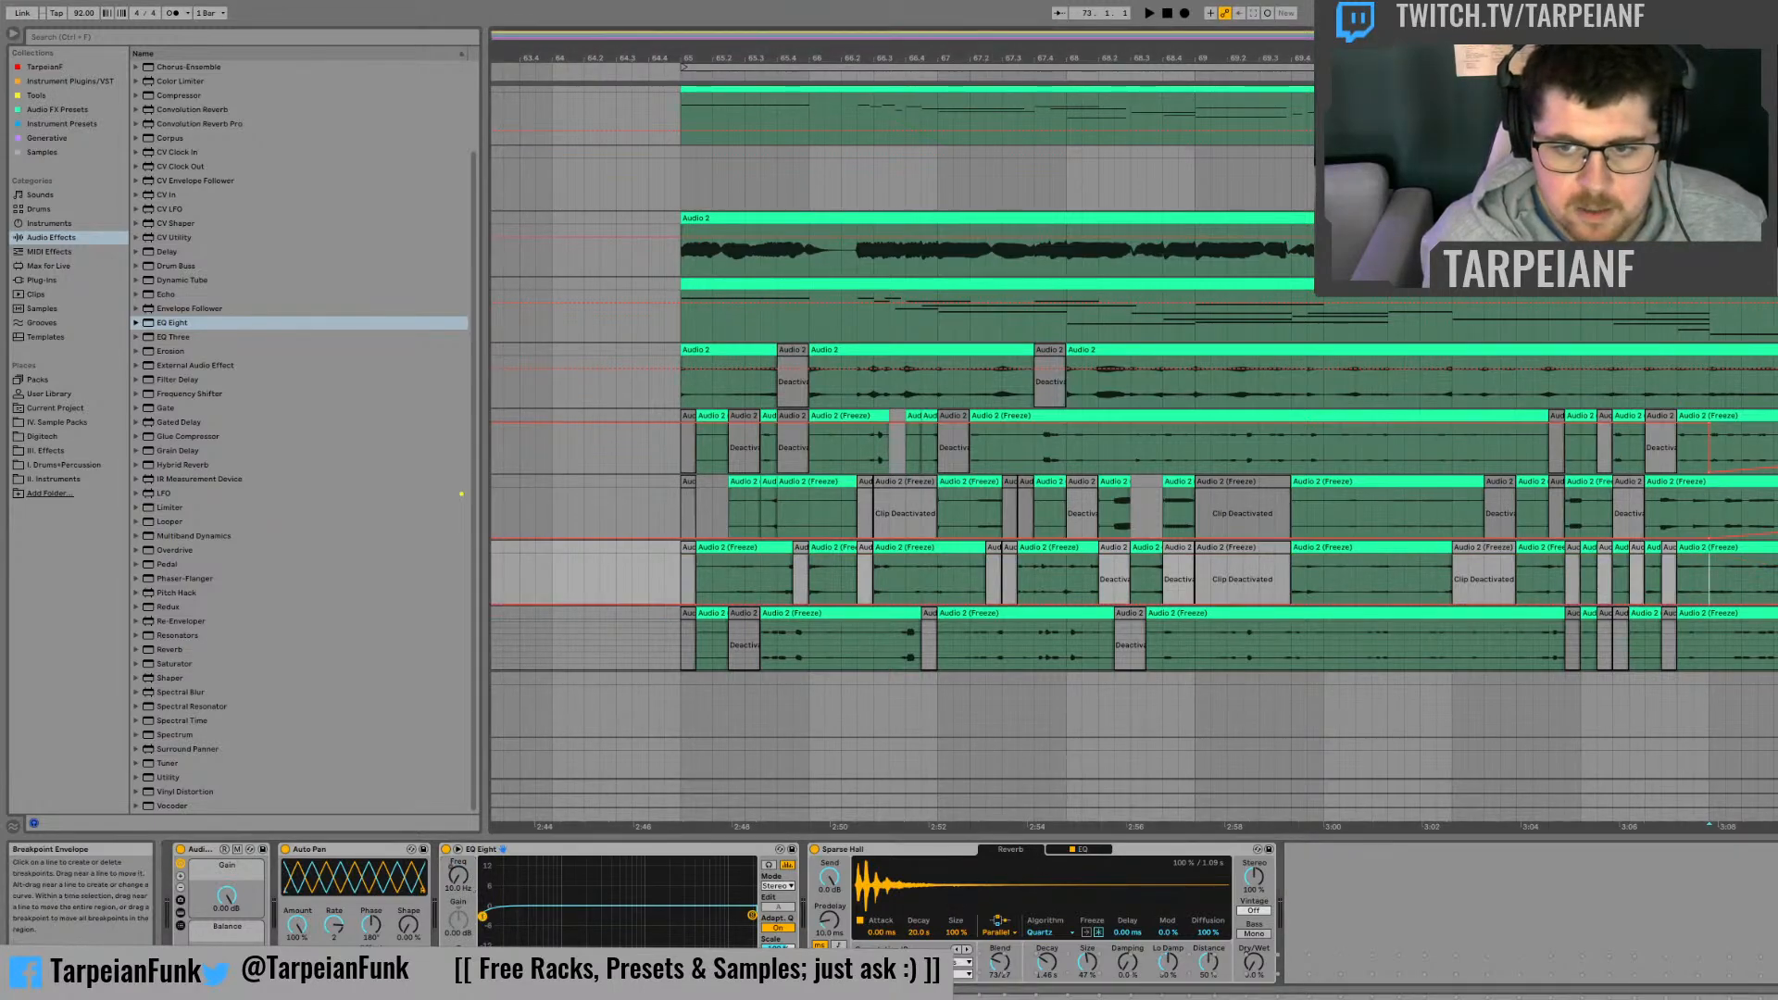
{"action": "left_click_drag", "start_coordinate": [1204, 605], "coordinate": [1204, 576]}
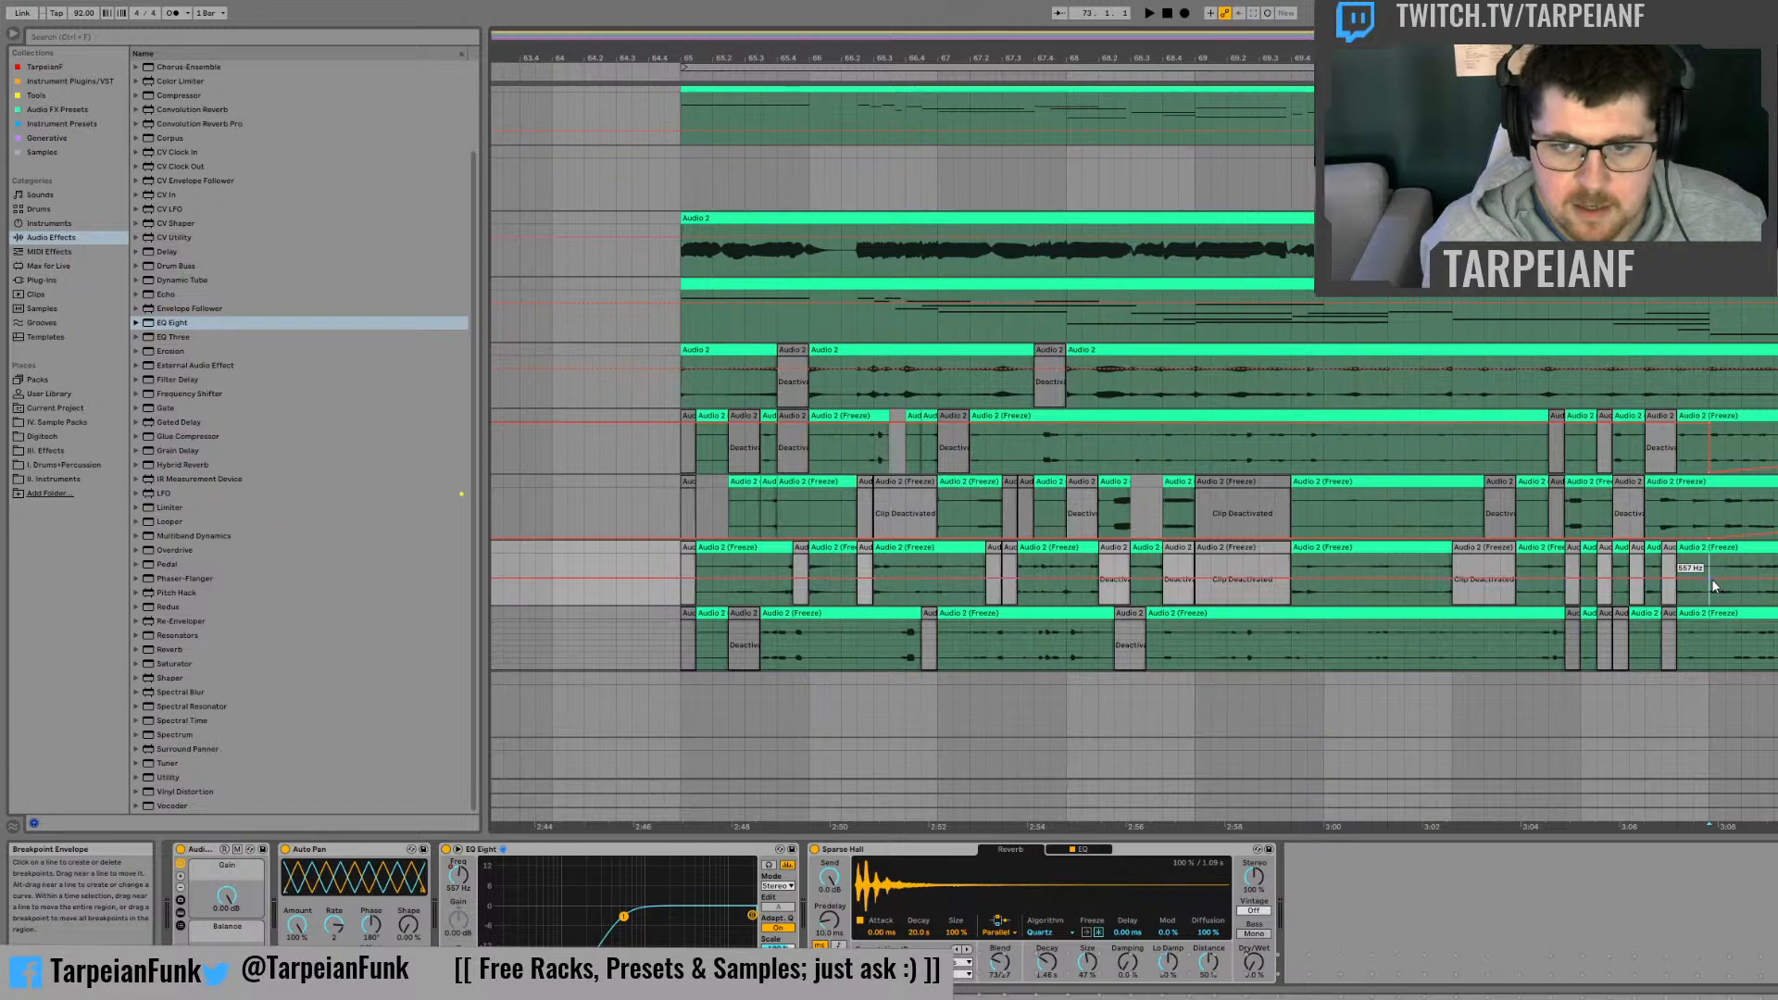
{"action": "left_click_drag", "start_coordinate": [1712, 580], "coordinate": [1712, 605]}
{"action": "left_click", "coordinate": [1777, 585]}
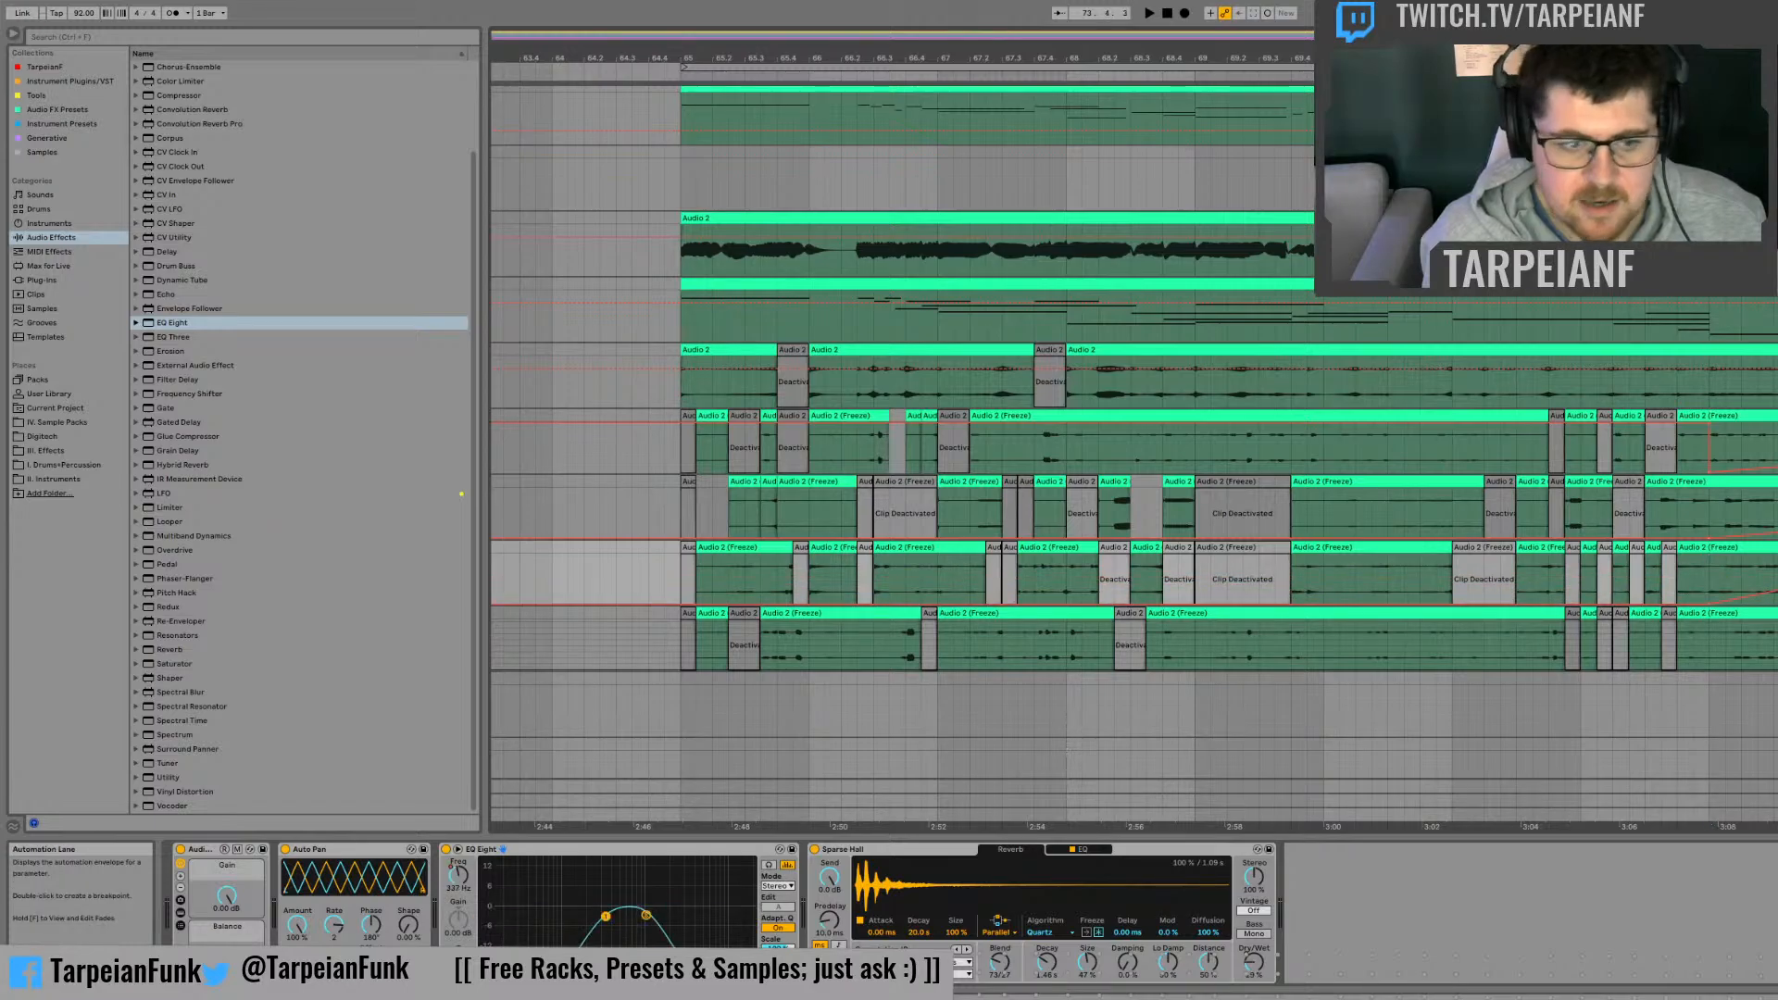
{"action": "left_click", "coordinate": [1776, 576]}
{"action": "left_click", "coordinate": [1776, 576]}
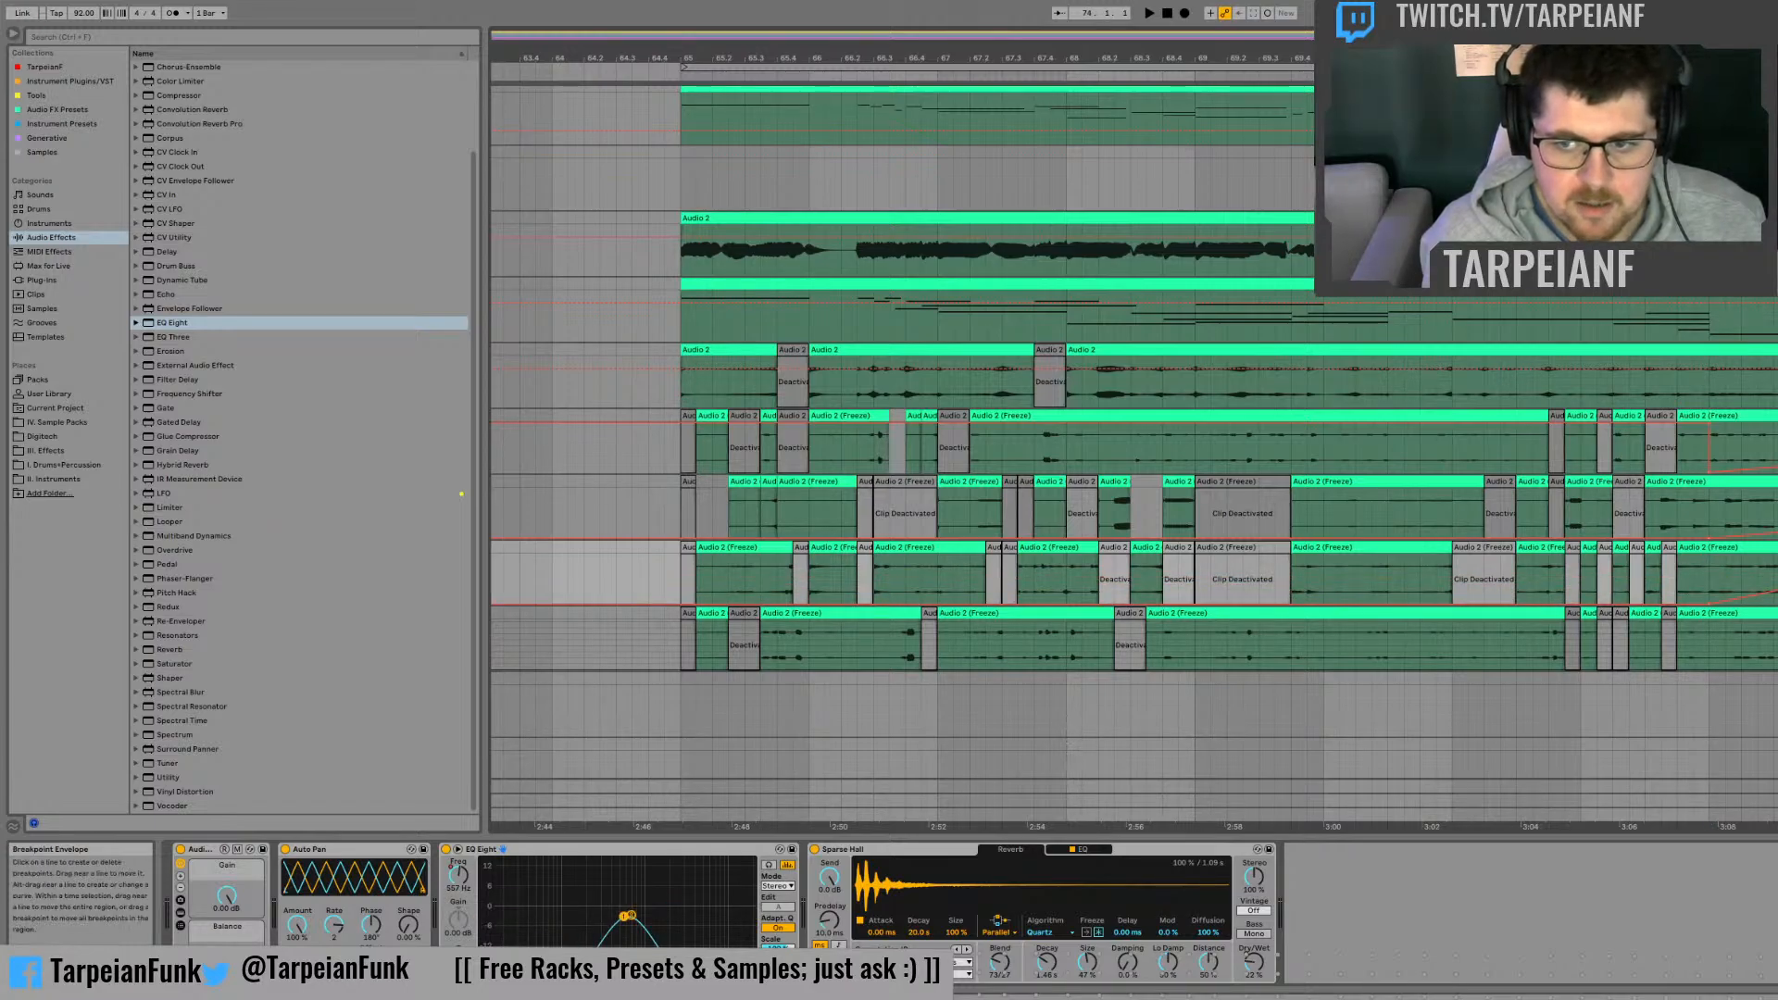
{"action": "left_click", "coordinate": [1776, 576]}
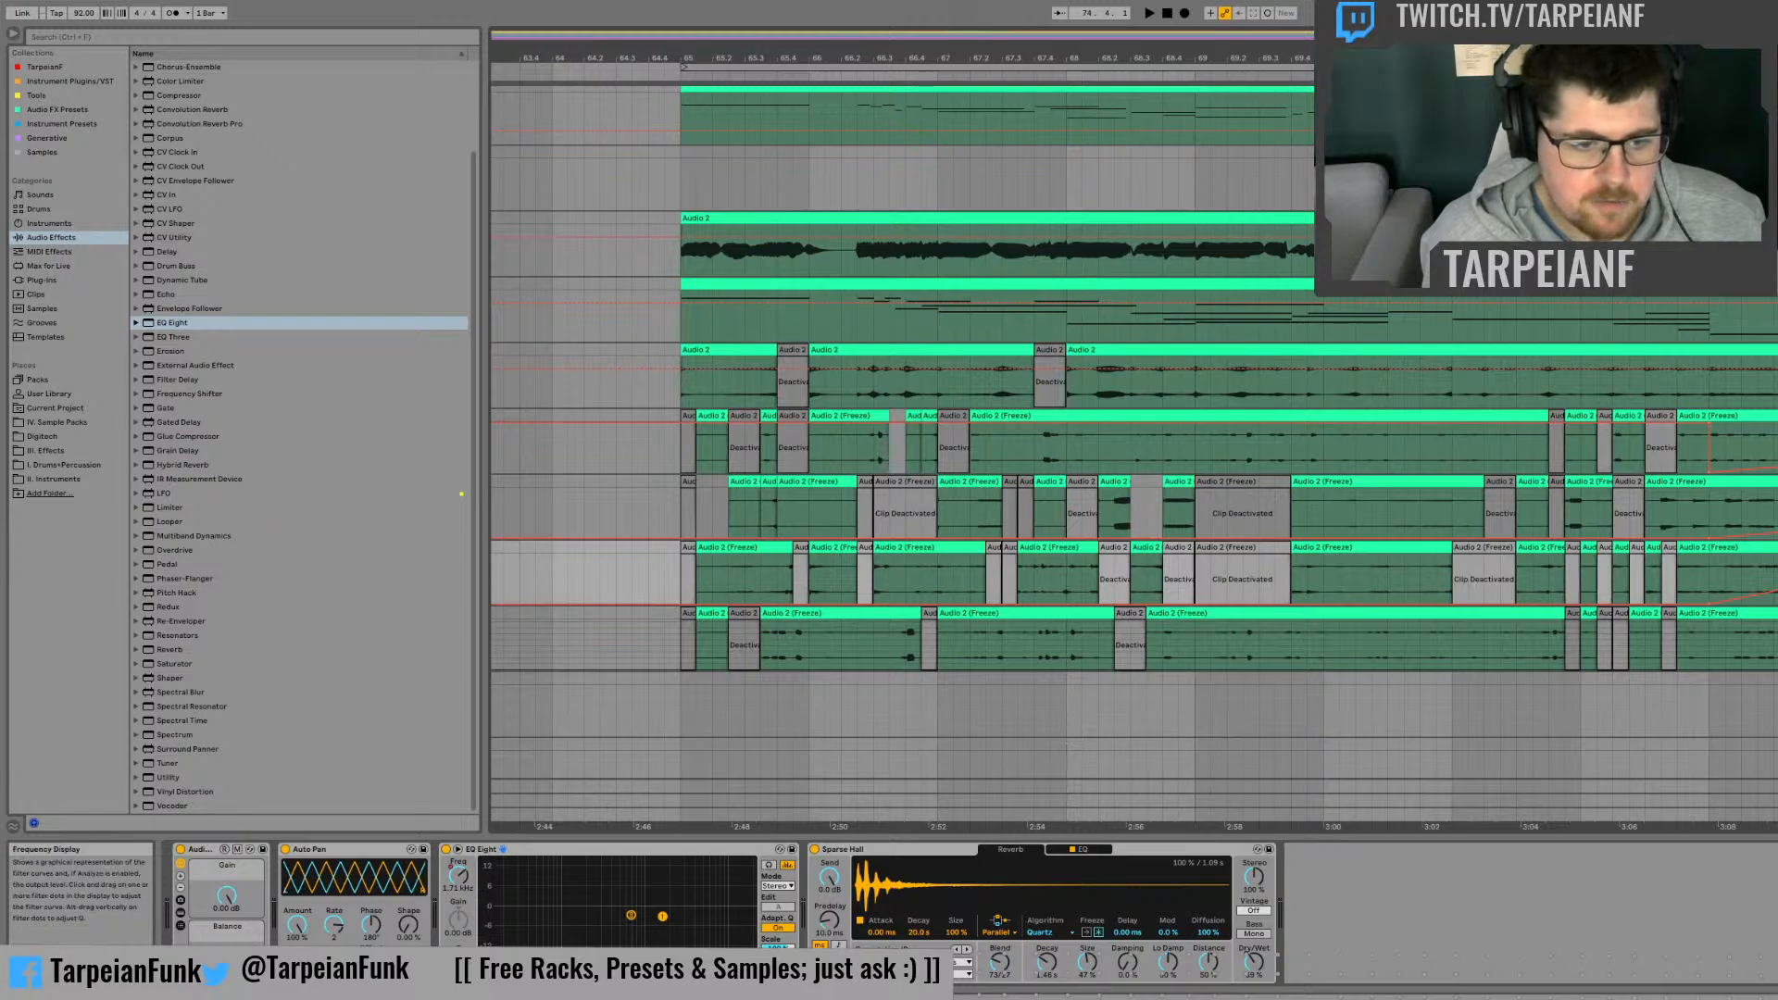
Step: Extend the EQ Eight high-cut Frequency automation on the third frozen track past bar 74, and check the filter curve at several positions
{"action": "left_click", "coordinate": [632, 916]}
{"action": "left_click", "coordinate": [464, 886]}
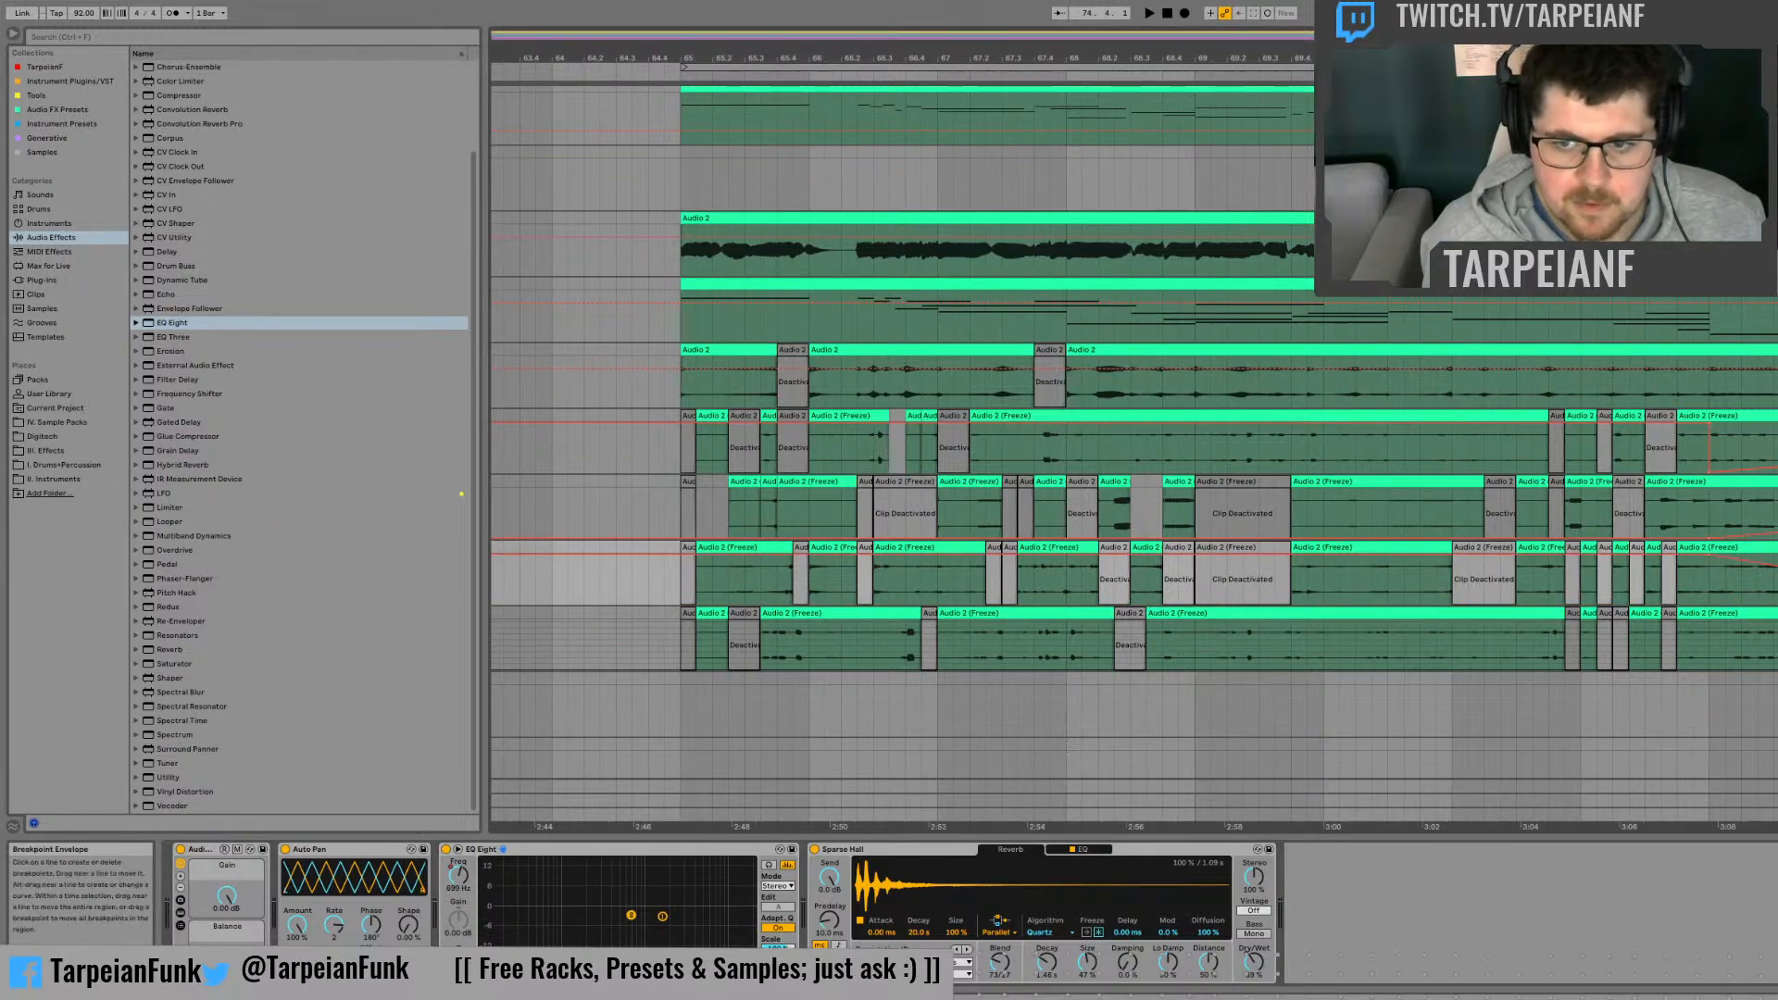
{"action": "left_click", "coordinate": [1777, 580]}
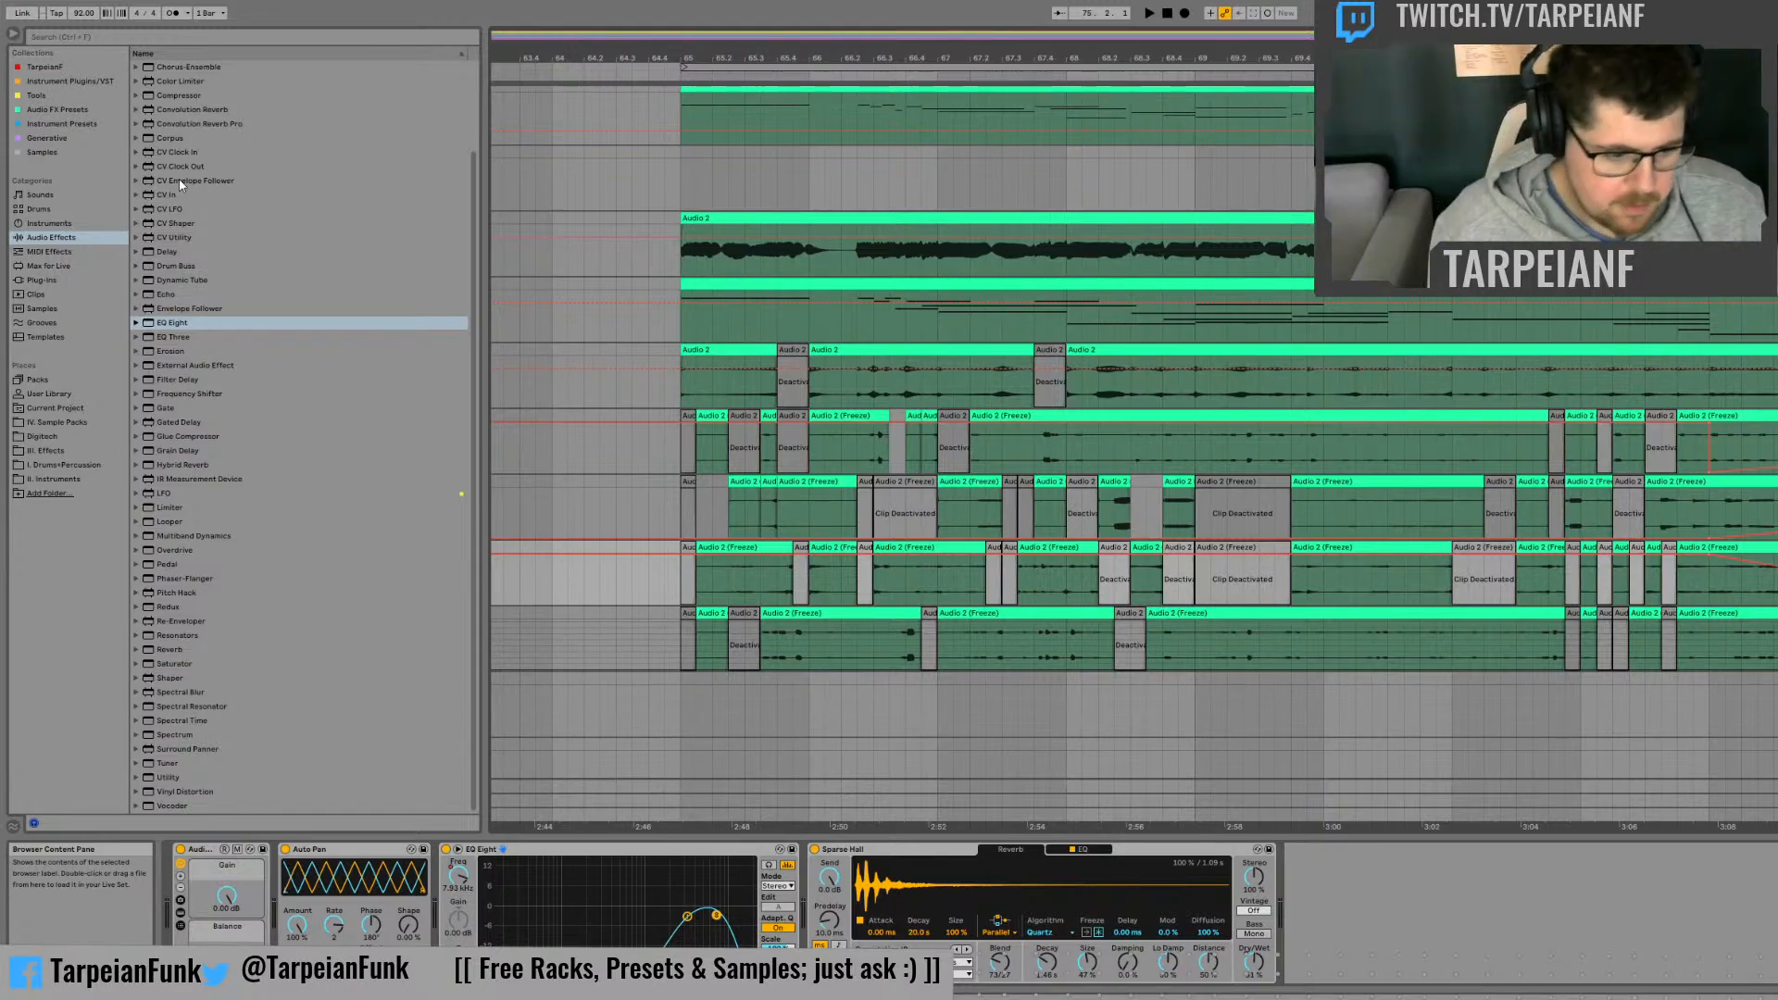
{"action": "left_click", "coordinate": [1769, 593]}
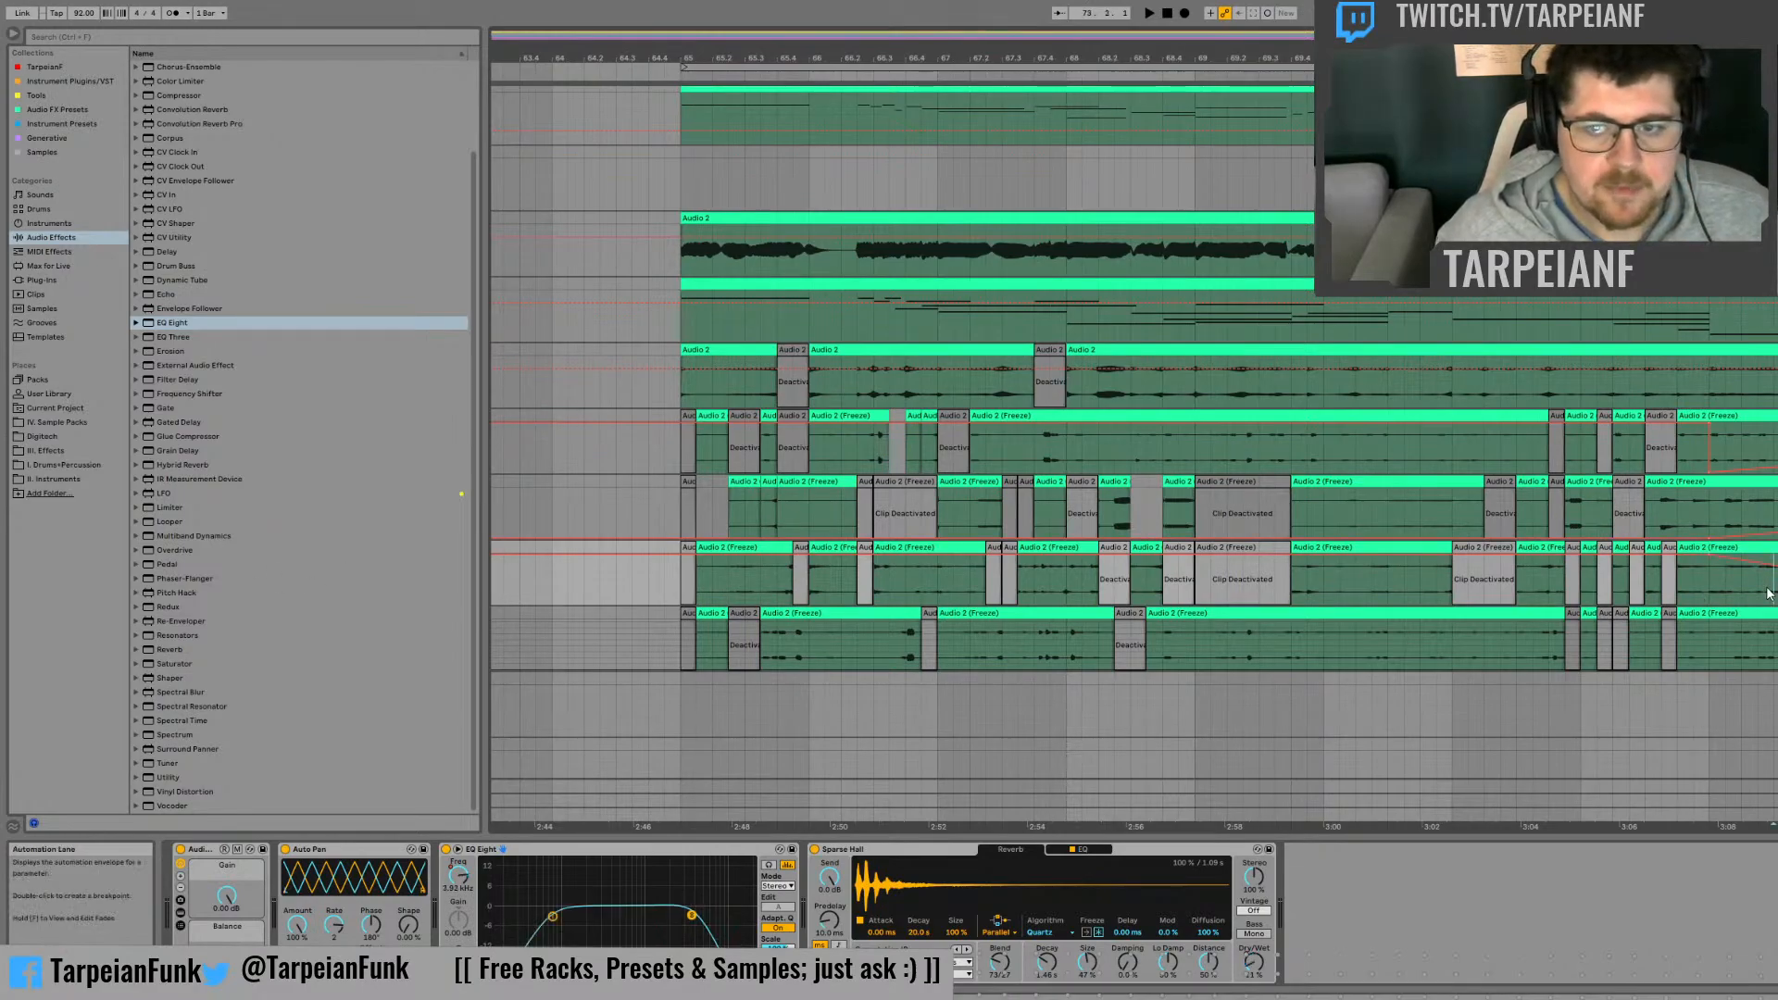
{"action": "left_click", "coordinate": [1711, 586]}
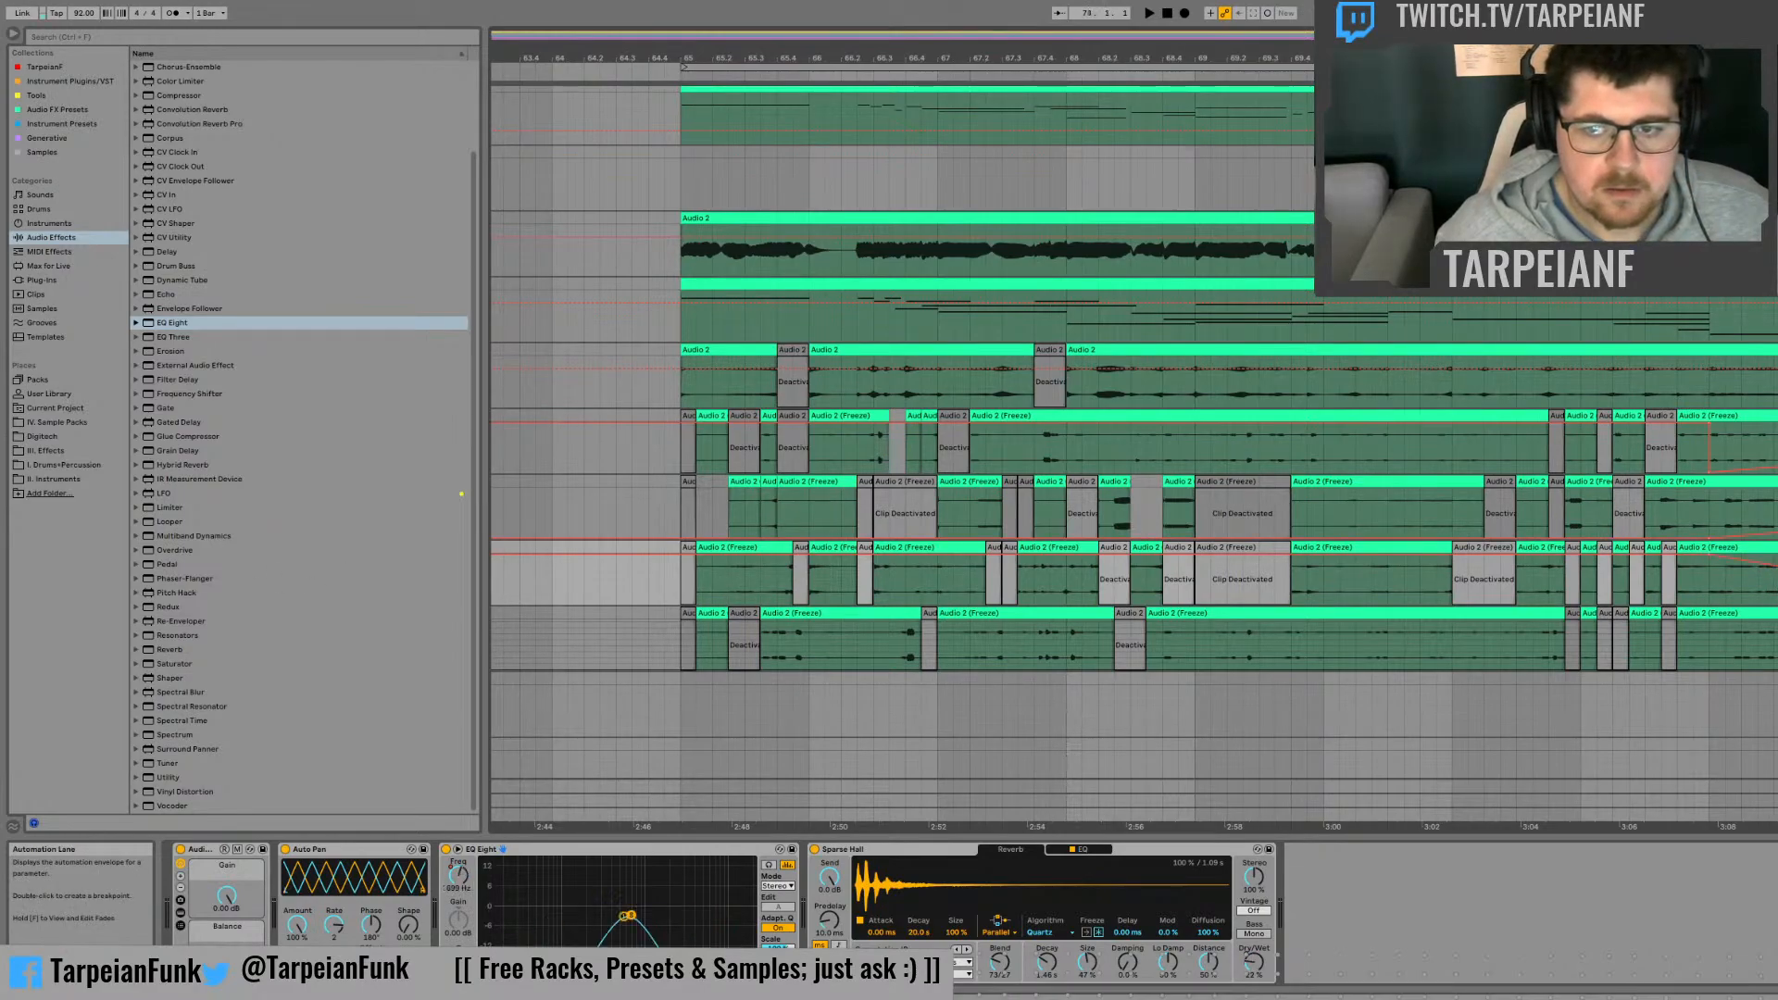
Step: Add Redux after Auto Pan on the fourth frozen track, and automate its Rate to fall from 40.0 kHz
{"action": "left_click", "coordinate": [1776, 579]}
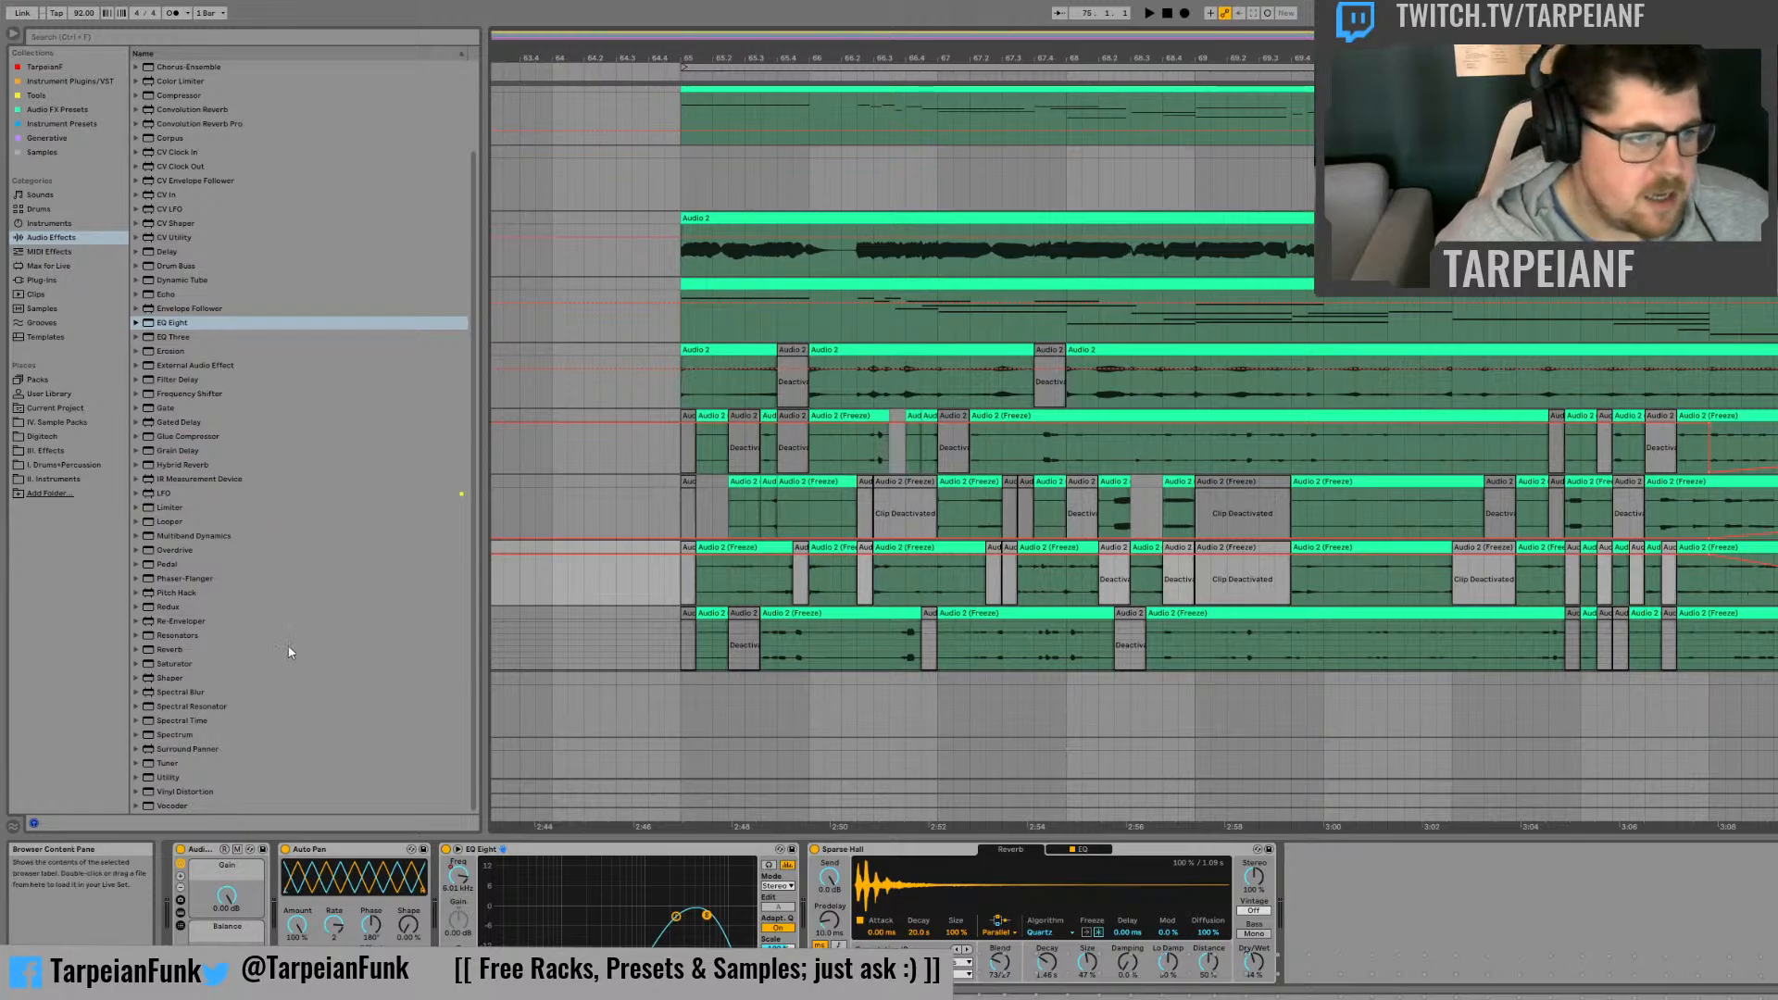
{"action": "left_click", "coordinate": [159, 604]}
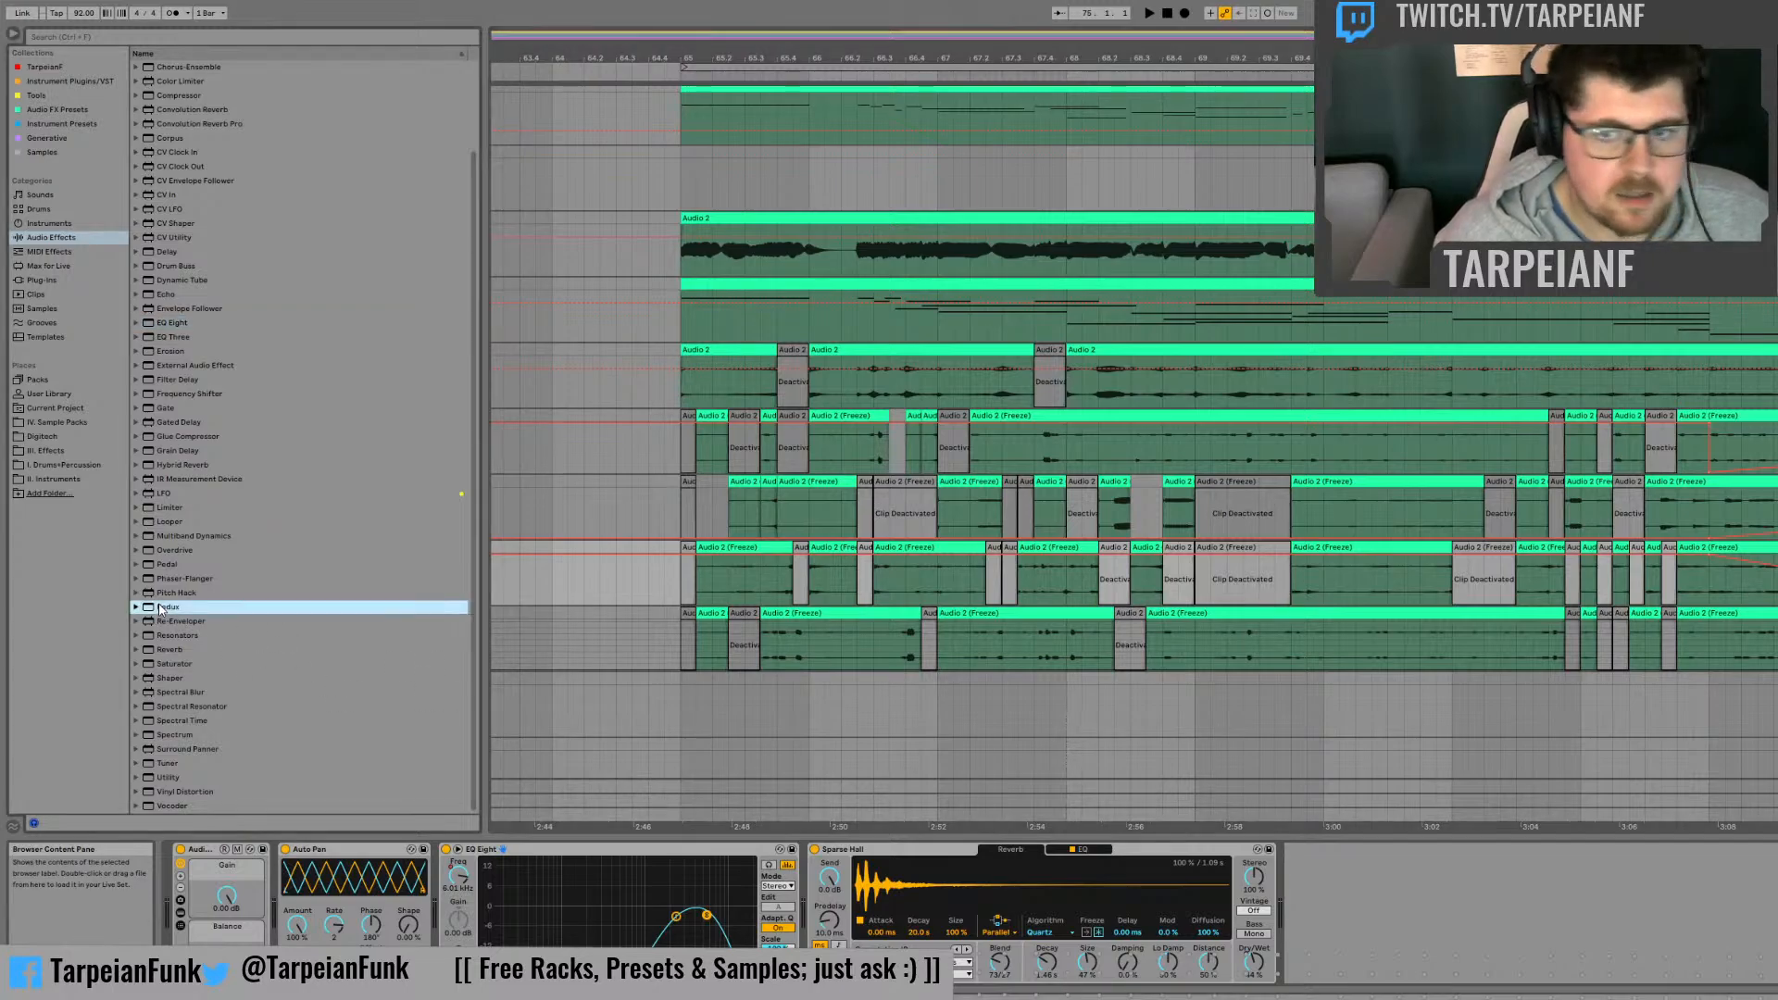
{"action": "left_click", "coordinate": [1517, 653]}
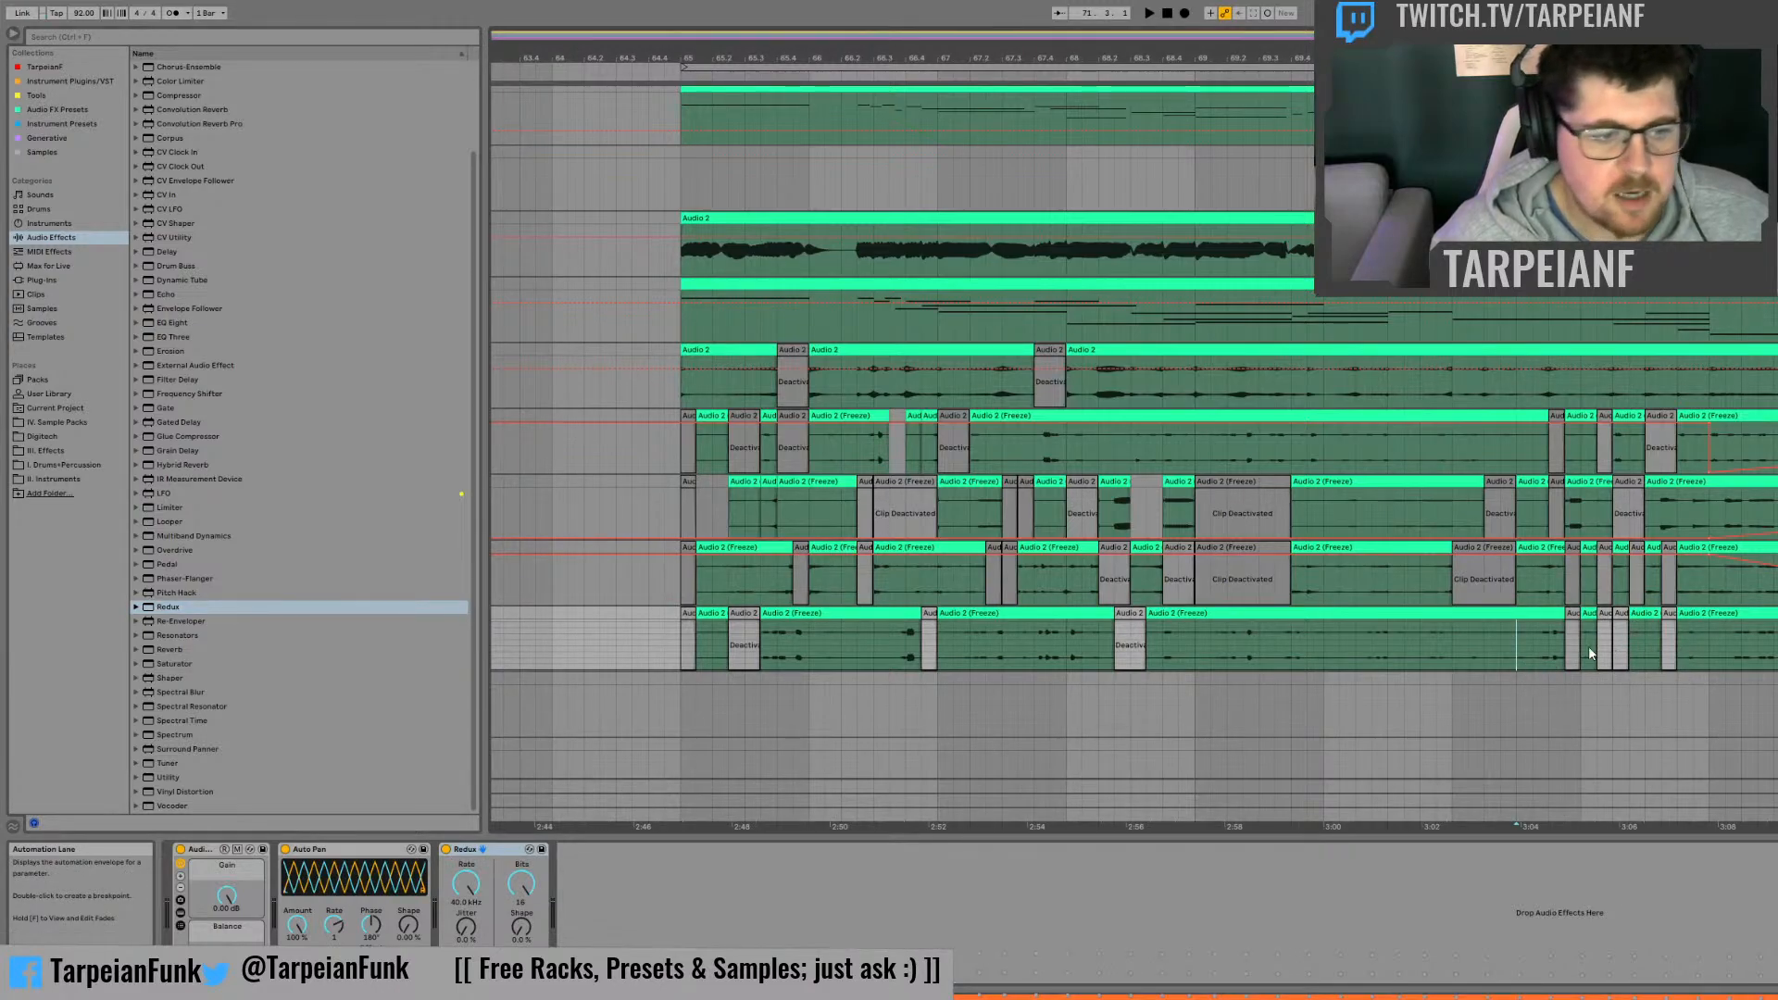
{"action": "left_click", "coordinate": [469, 892]}
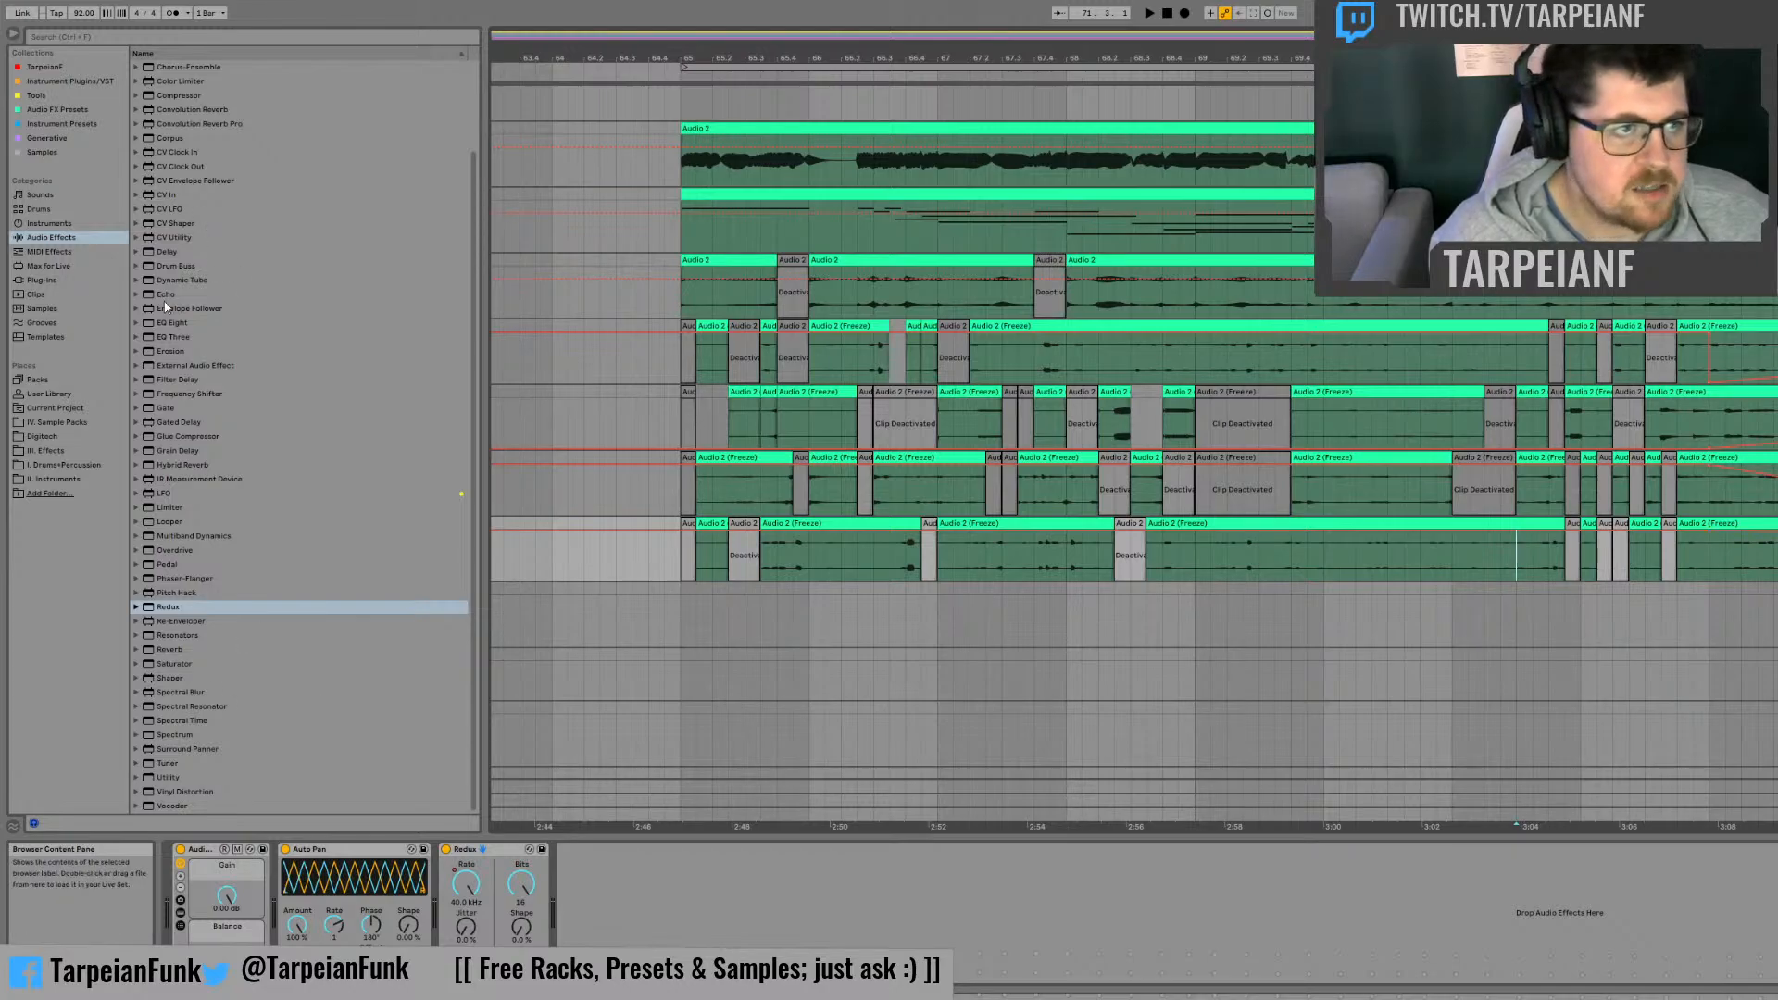
Step: Add an Auto Filter after Redux on the fourth frozen track, and automate its filter Freq to sweep down from bar 73
{"action": "scroll", "coordinate": [201, 351], "scroll_direction": "up", "scroll_amount": 3}
{"action": "left_click", "coordinate": [179, 95]}
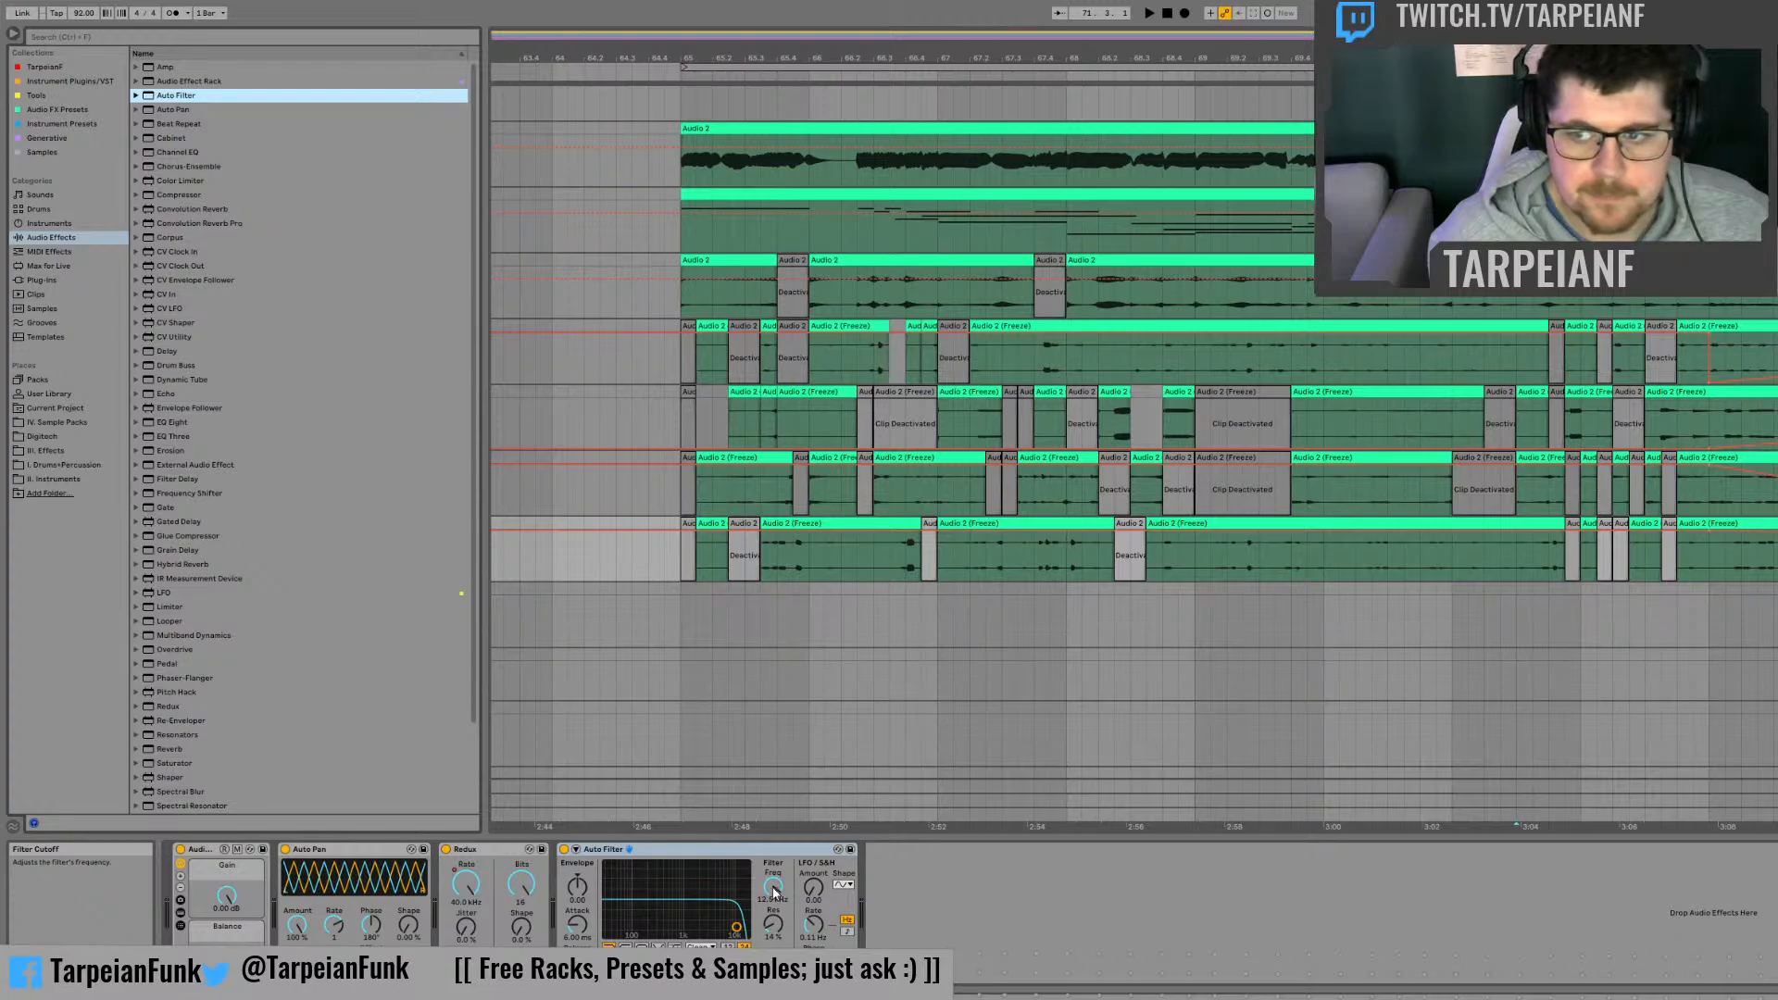
{"action": "left_click", "coordinate": [775, 893]}
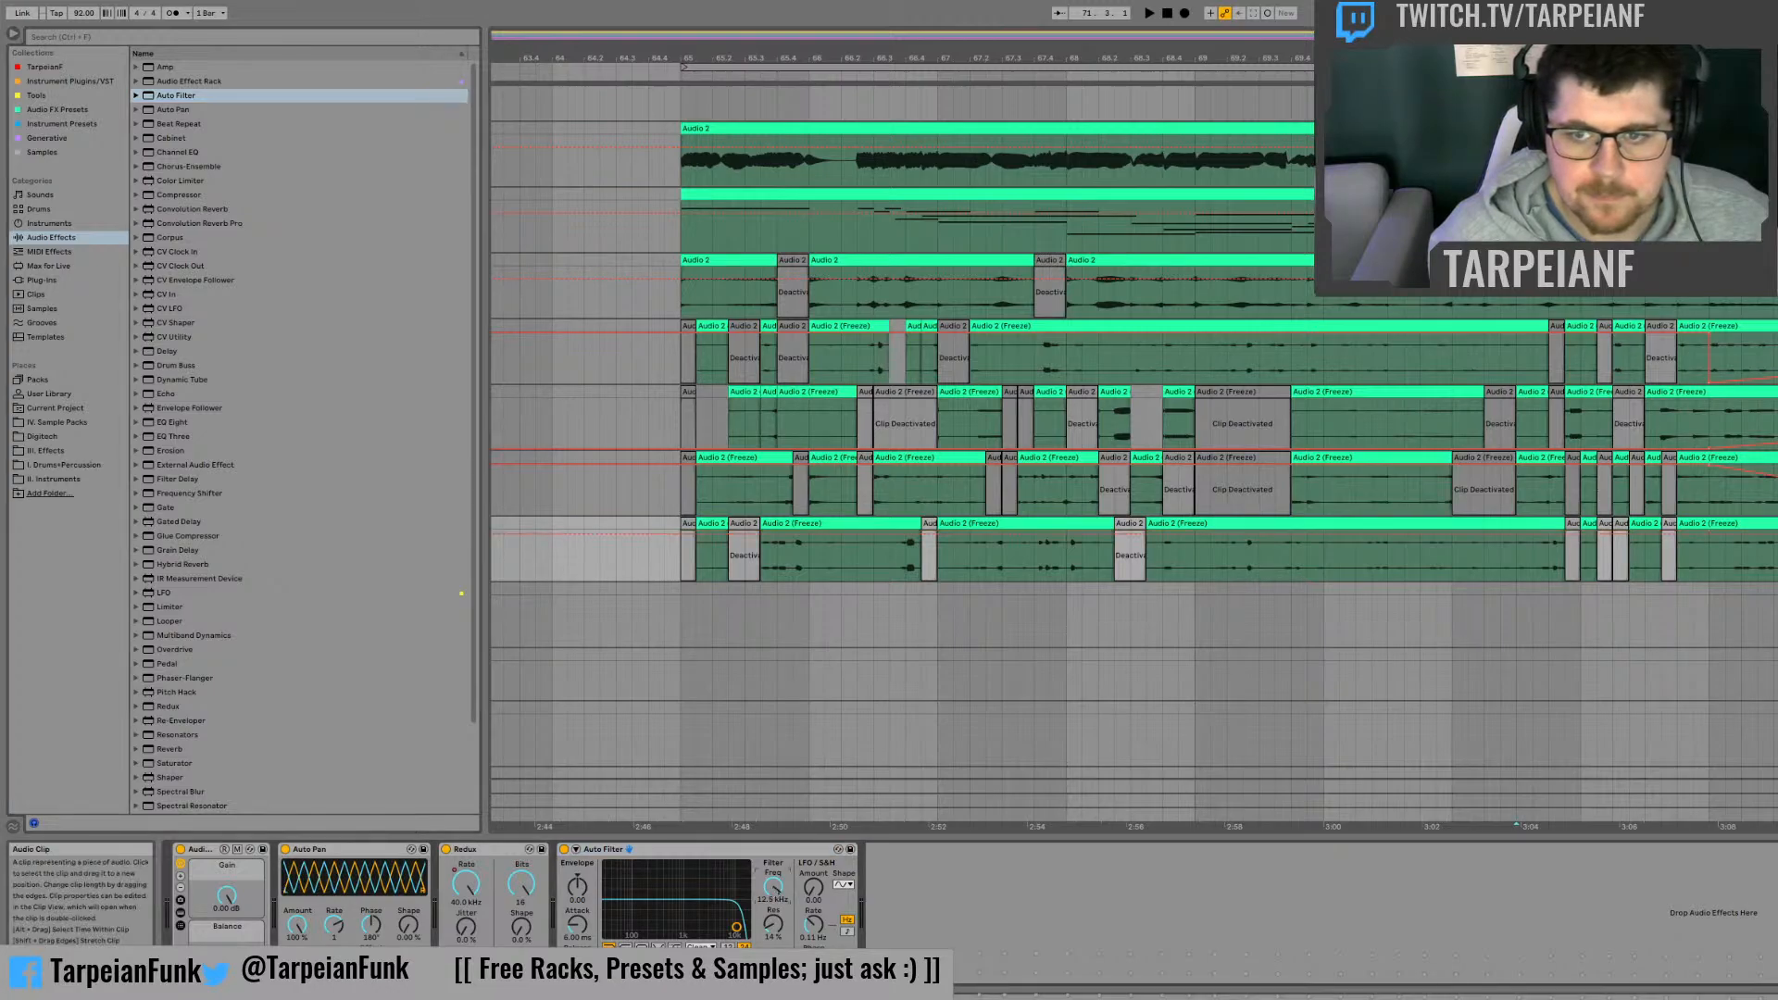
{"action": "left_click", "coordinate": [1777, 556]}
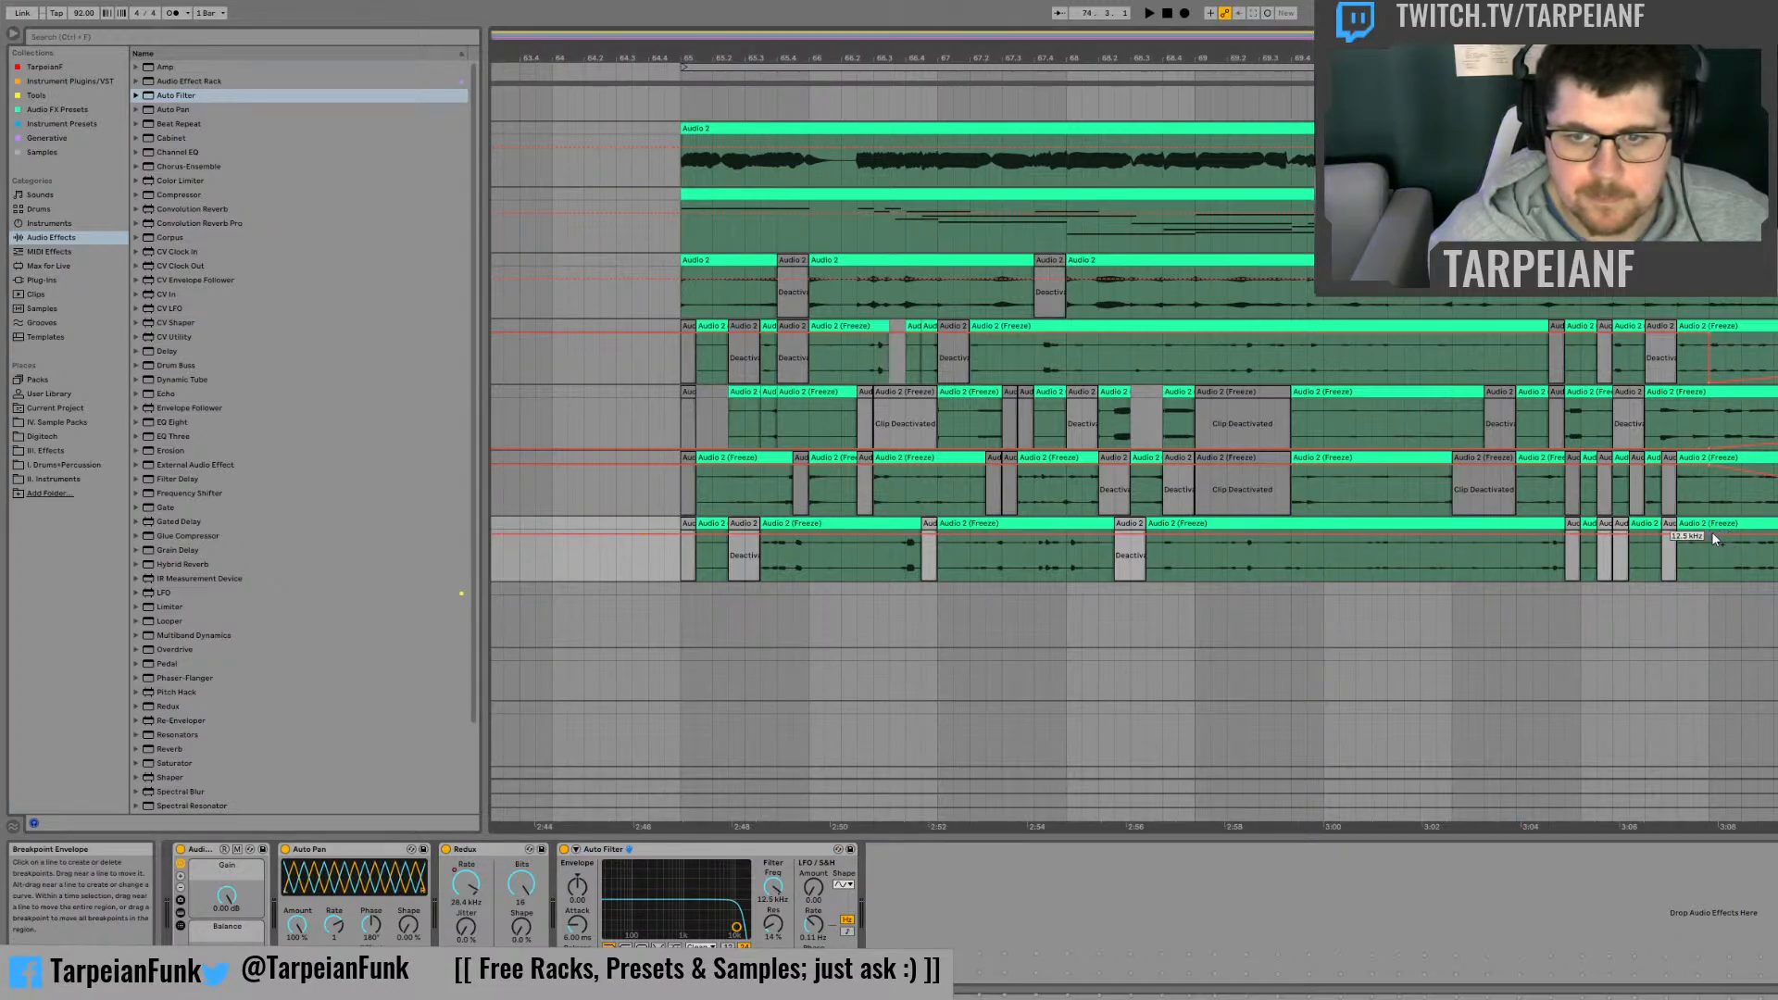
{"action": "left_click_drag", "start_coordinate": [1704, 534], "coordinate": [1704, 528]}
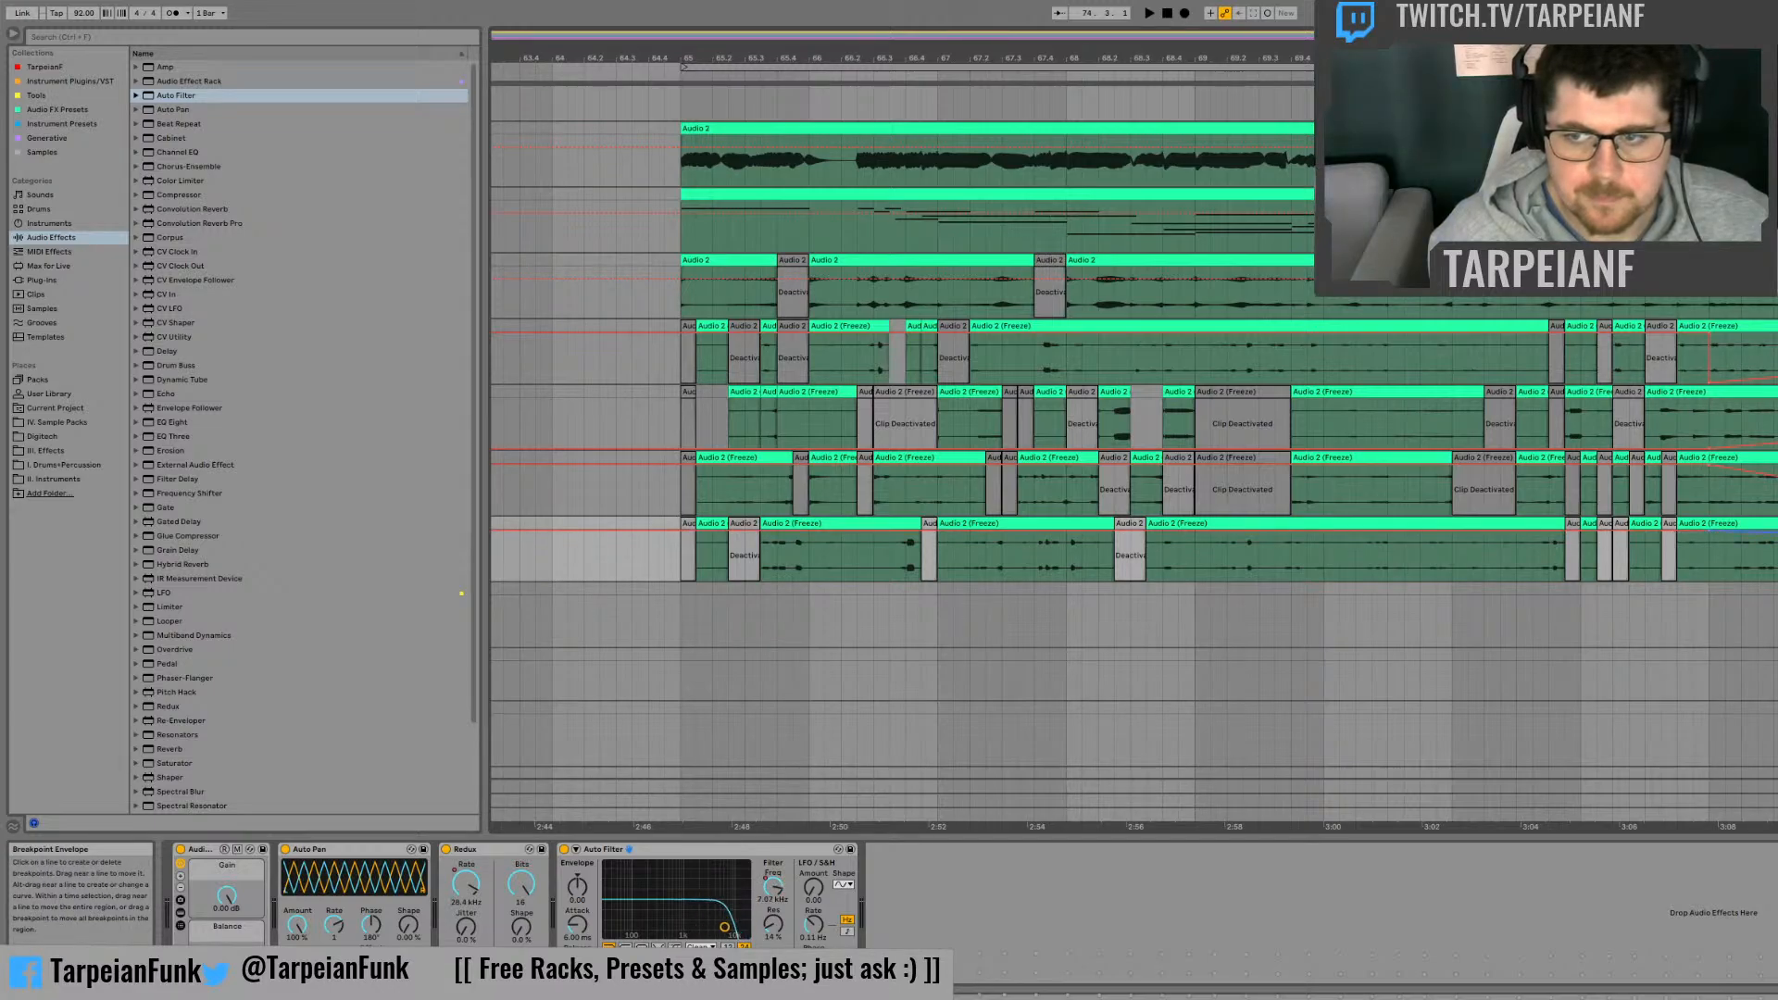
{"action": "left_click_drag", "start_coordinate": [1777, 539], "coordinate": [1777, 536]}
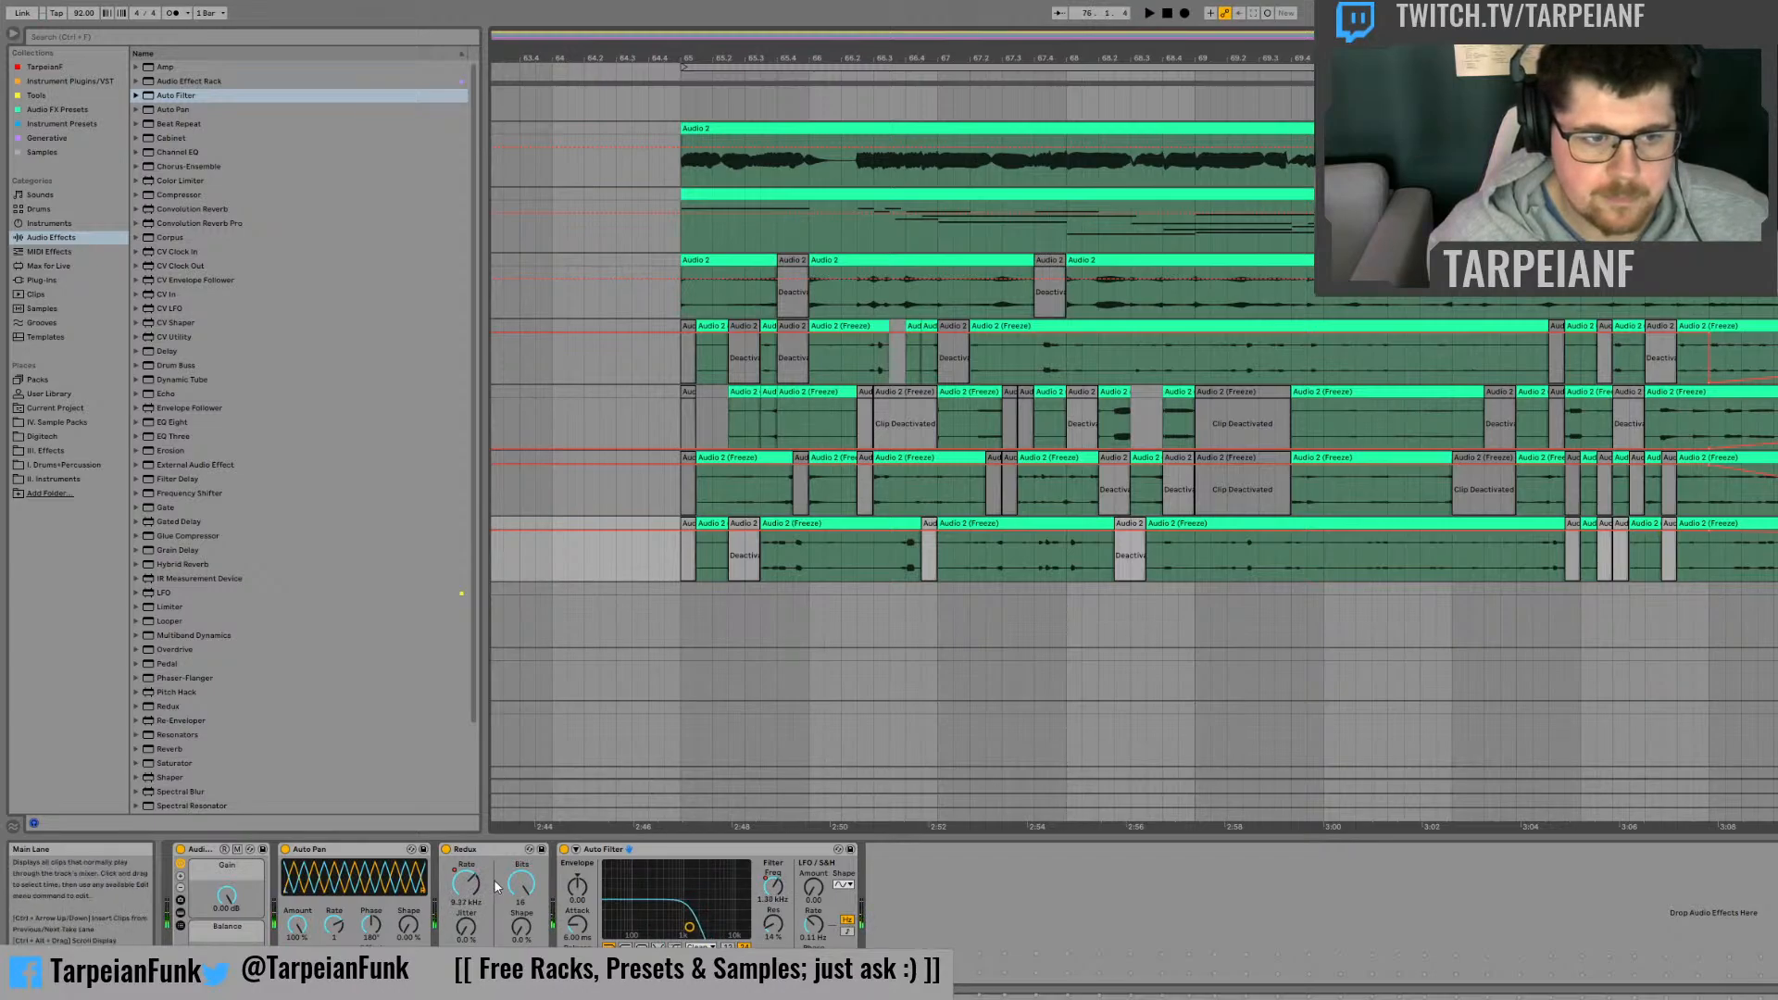
Step: Lower the Redux Rate automation on the fourth frozen track toward bar 76, and play back the sweep
{"action": "key", "text": "space"}
{"action": "left_click_drag", "start_coordinate": [466, 882], "coordinate": [465, 889]}
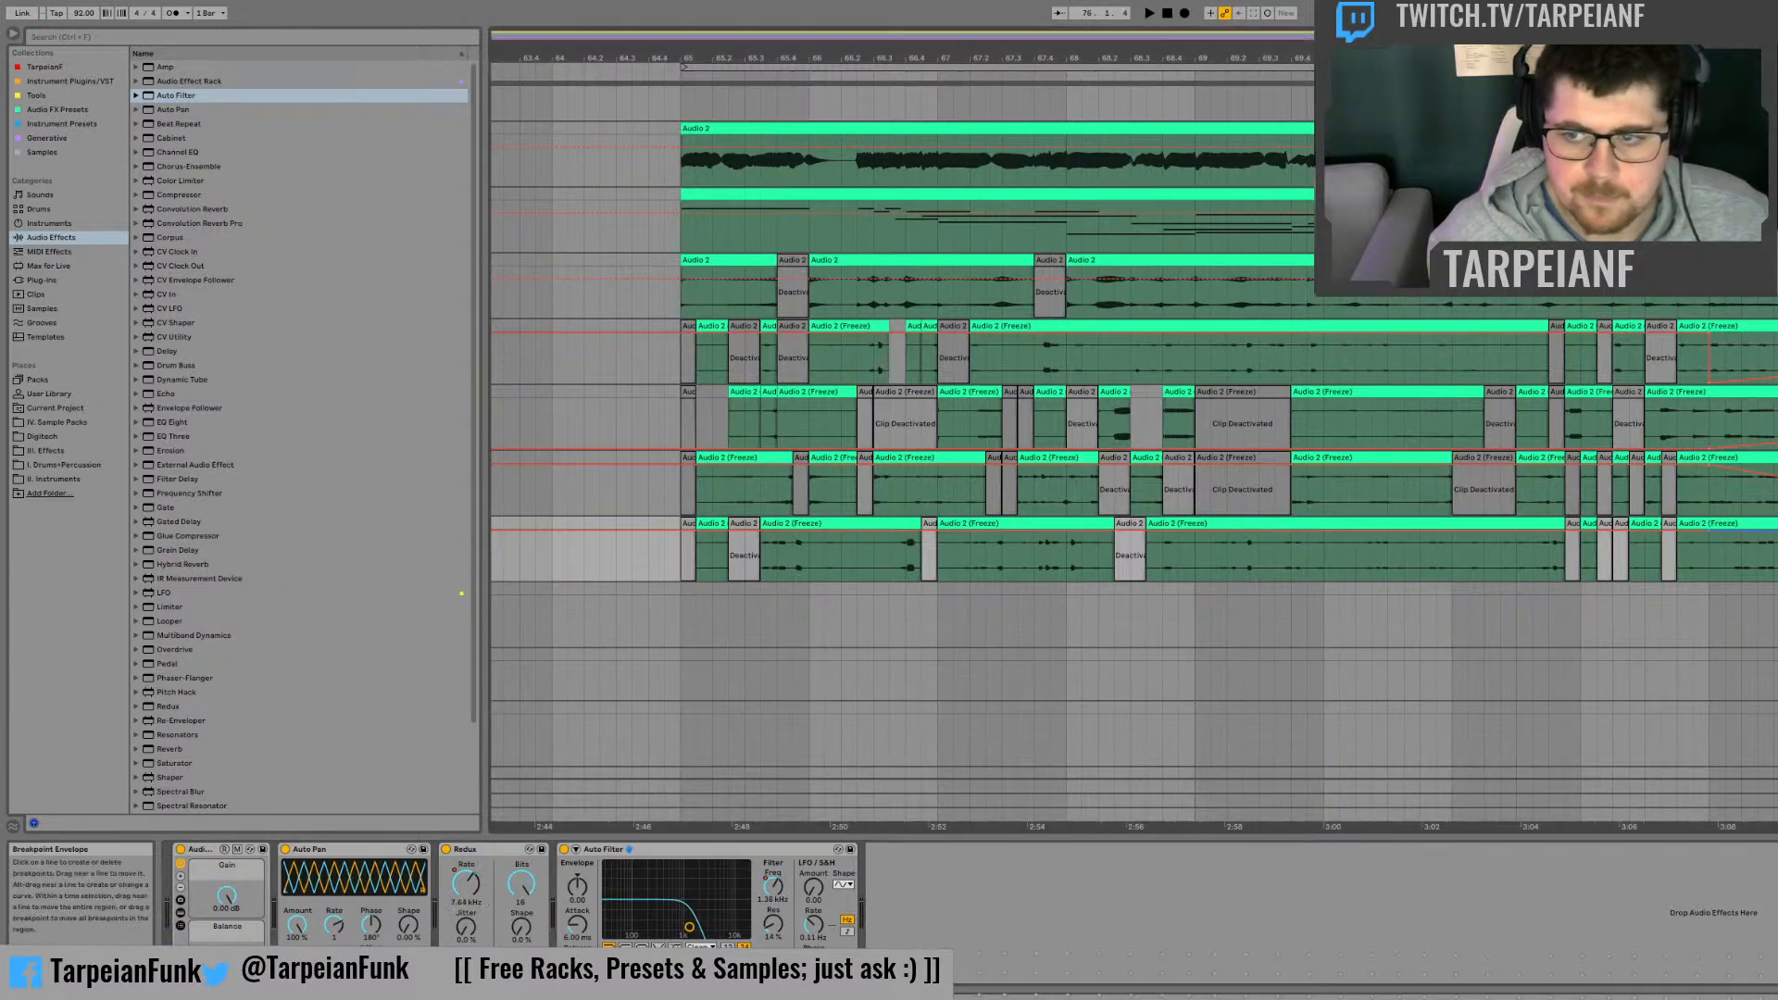
{"action": "key", "text": "space"}
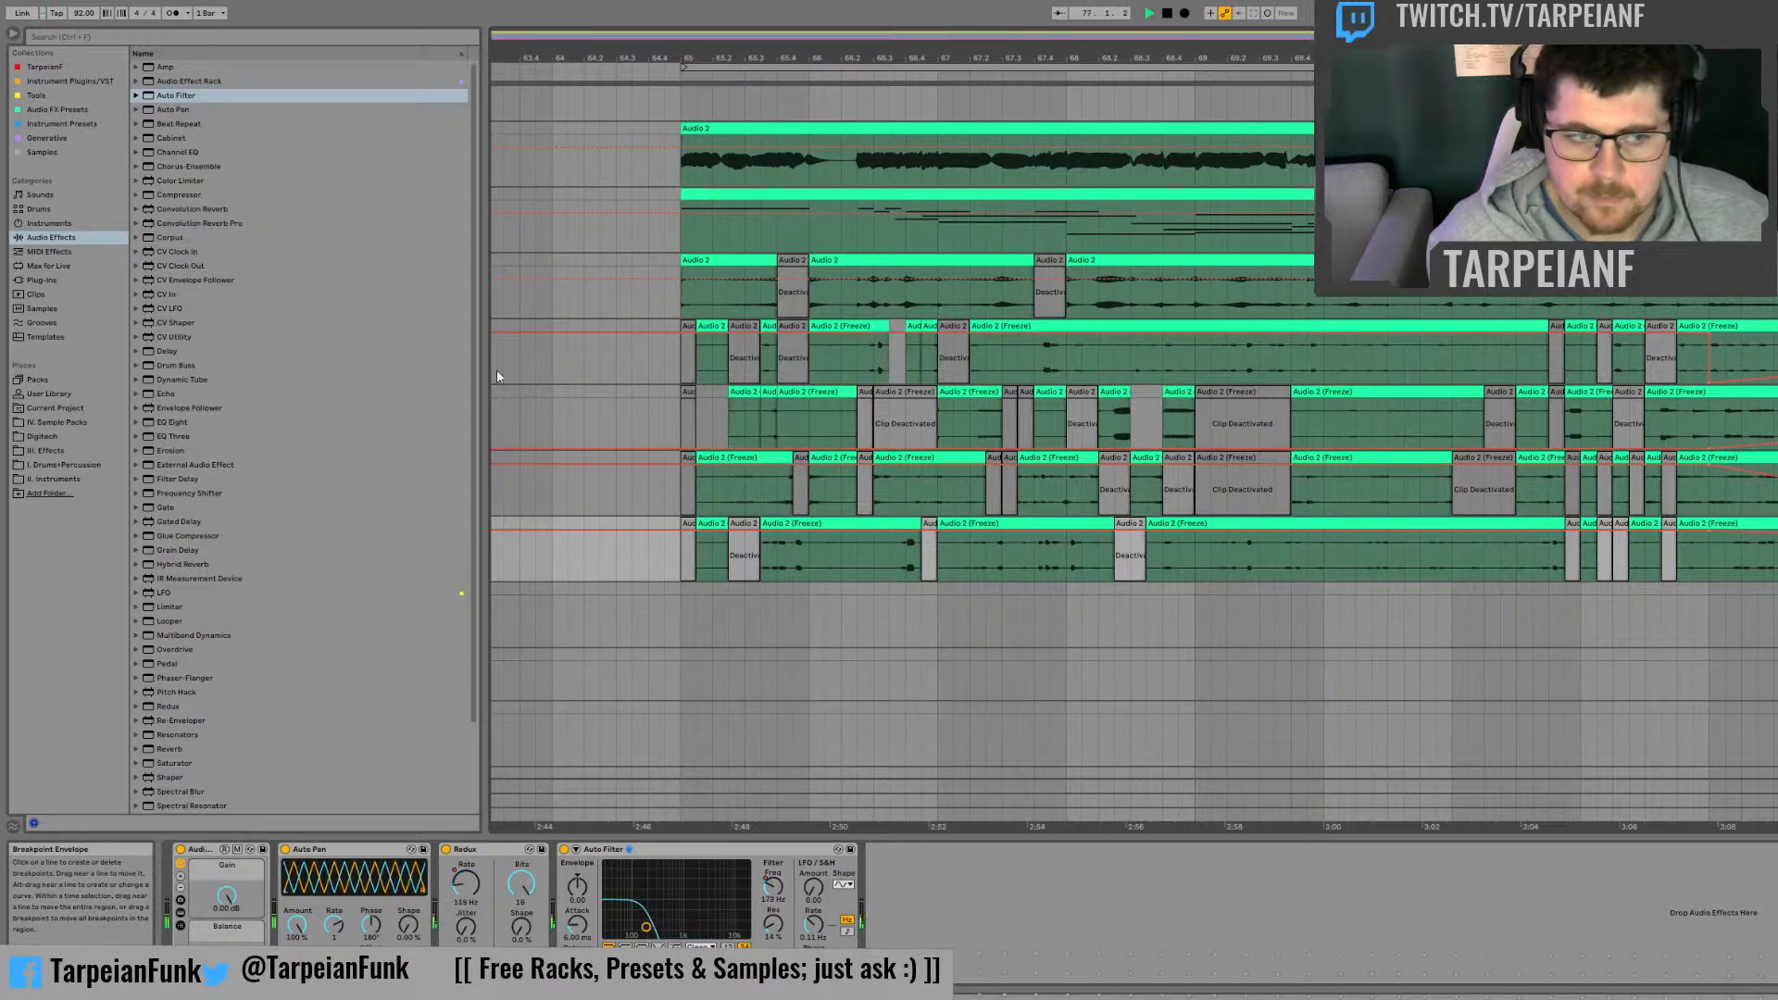
Step: Load the Hybrid Reverb preset Wide Hallway after Auto Filter on the fourth frozen track, and audition the passage around bar 73
{"action": "scroll", "coordinate": [149, 602], "scroll_direction": "down", "scroll_amount": 3}
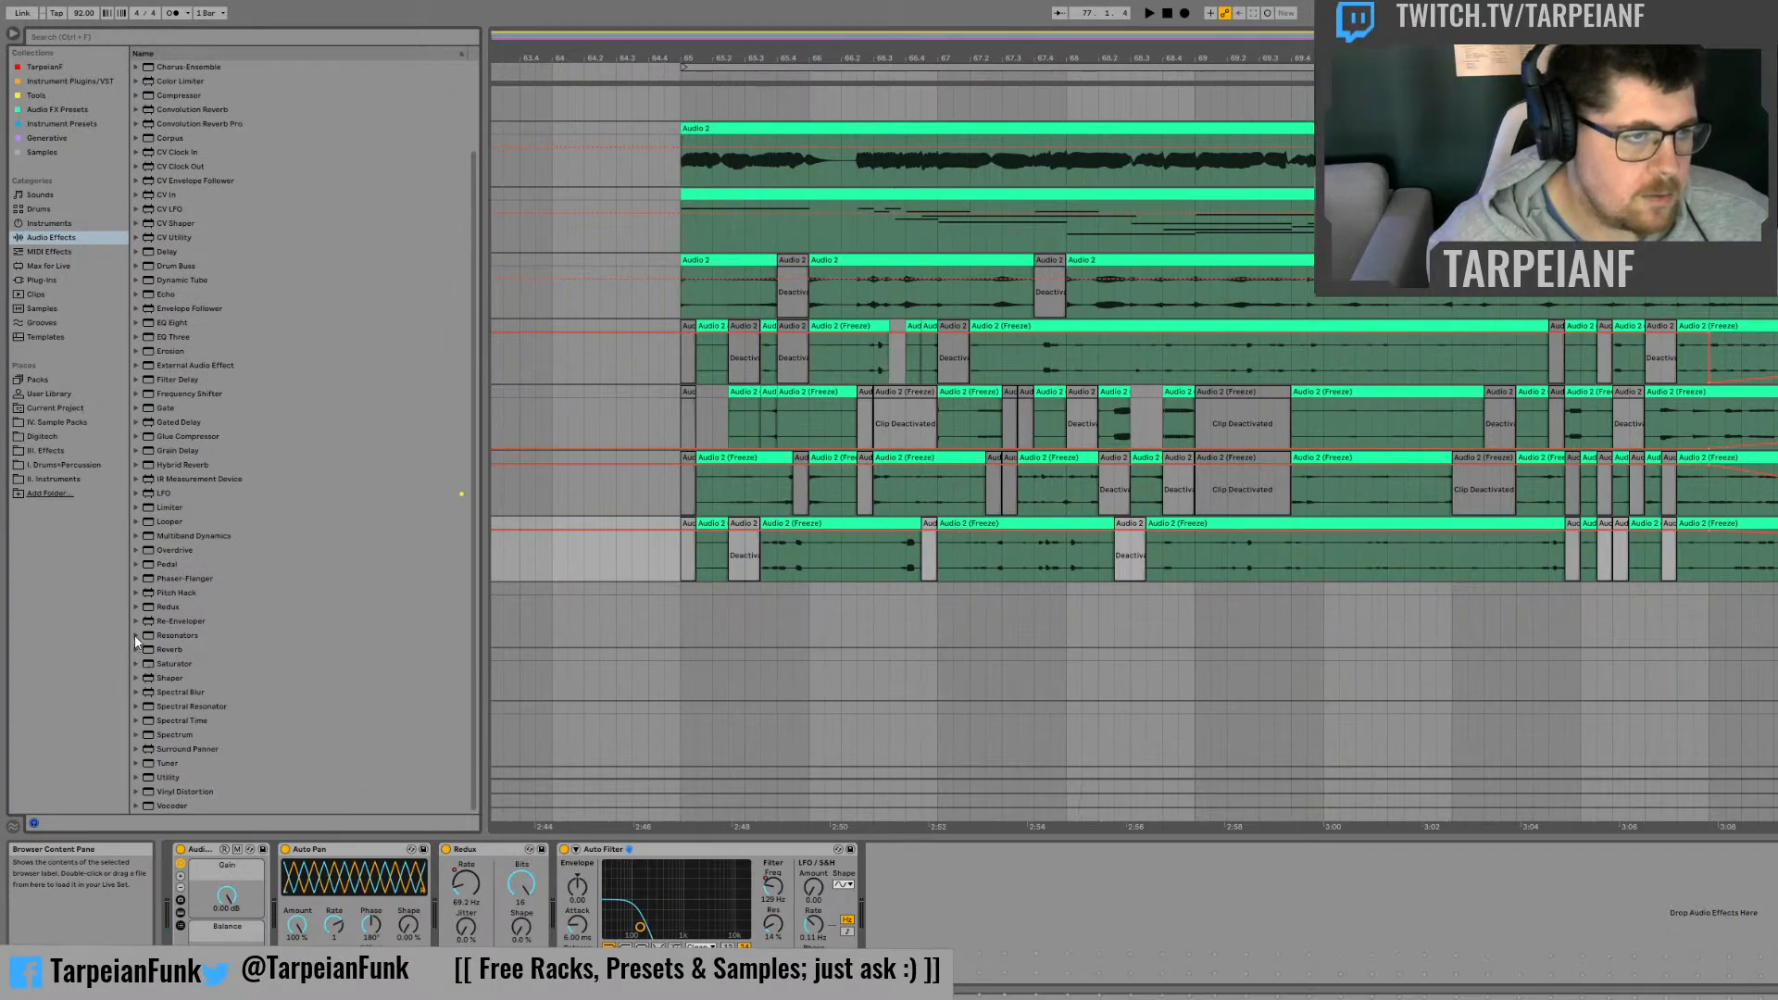
{"action": "left_click", "coordinate": [142, 465]}
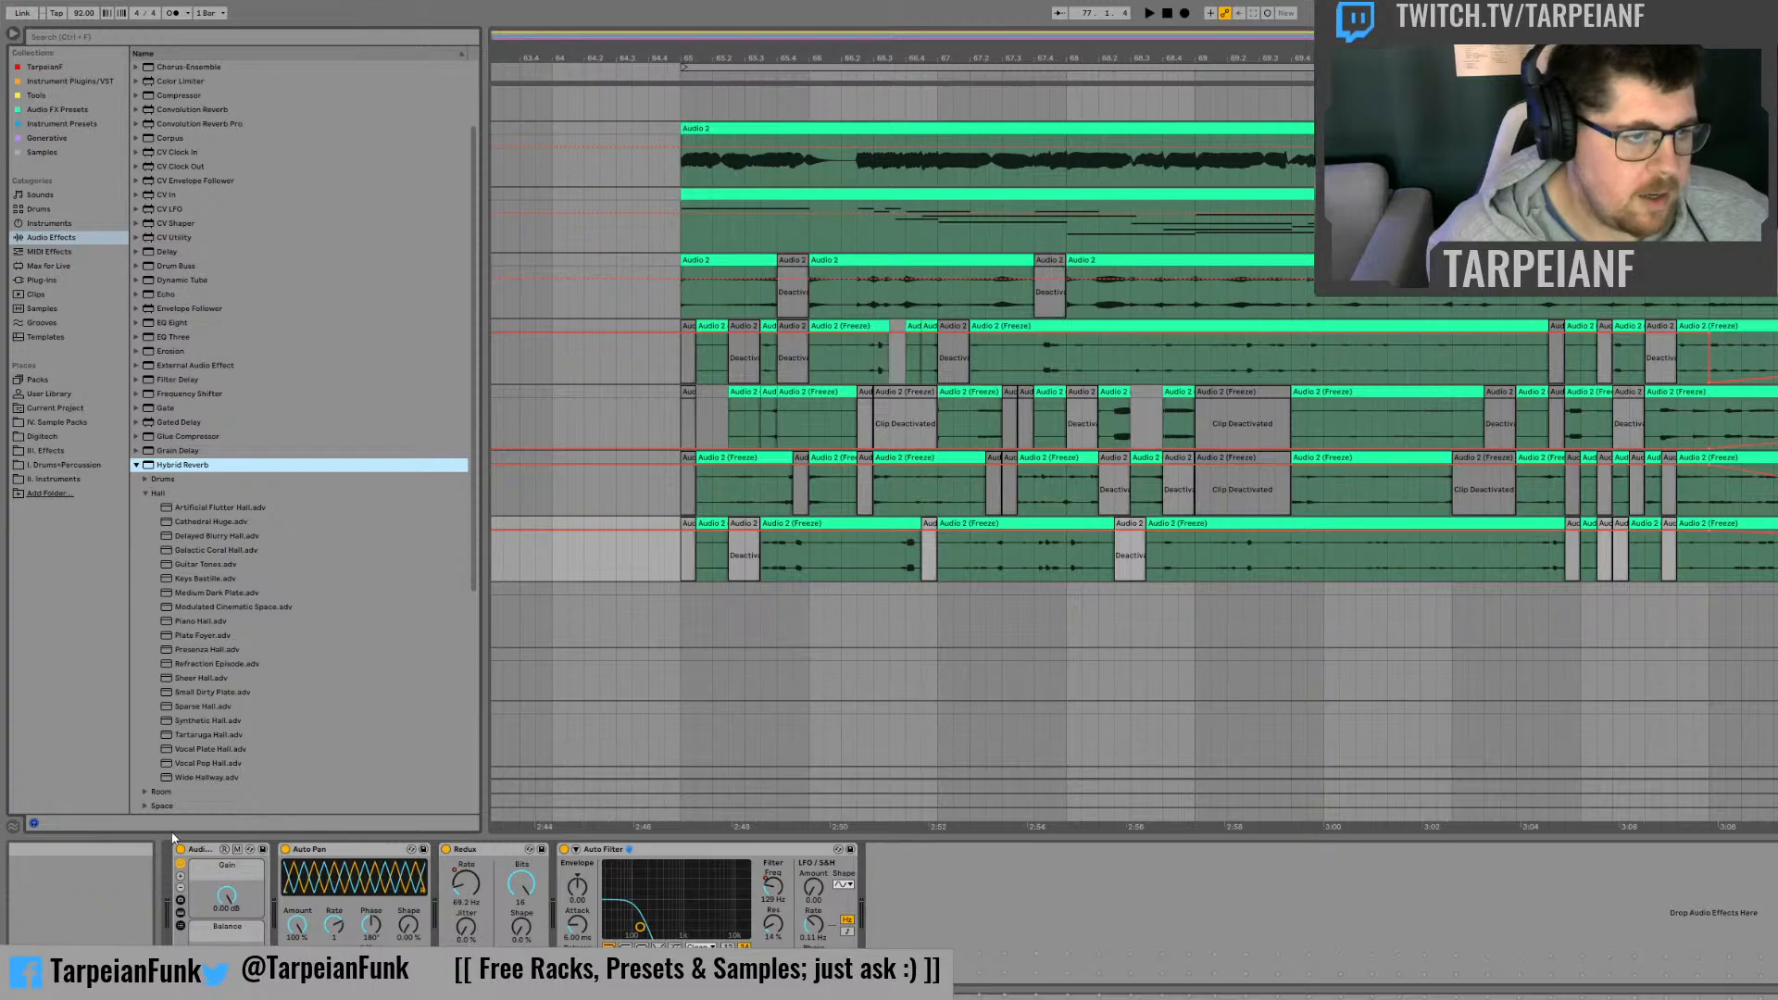
{"action": "left_click_drag", "start_coordinate": [201, 776], "coordinate": [1147, 896]}
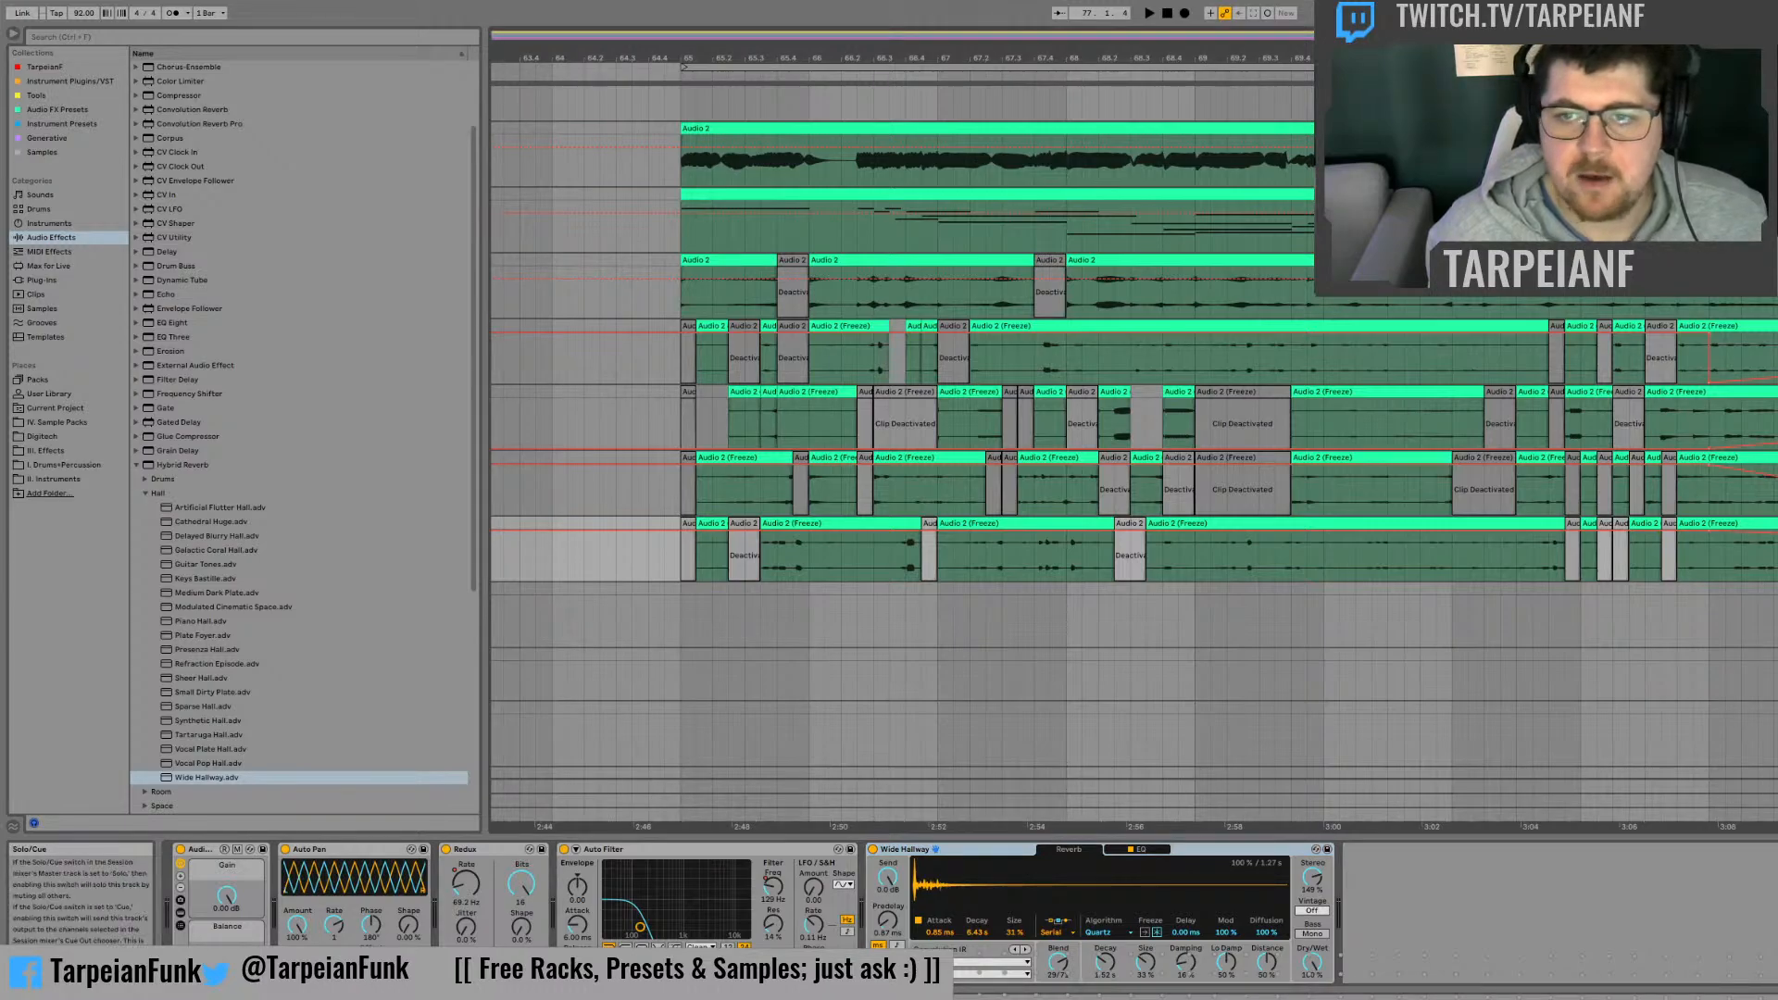
{"action": "left_click", "coordinate": [1675, 417]}
{"action": "key", "text": "space"}
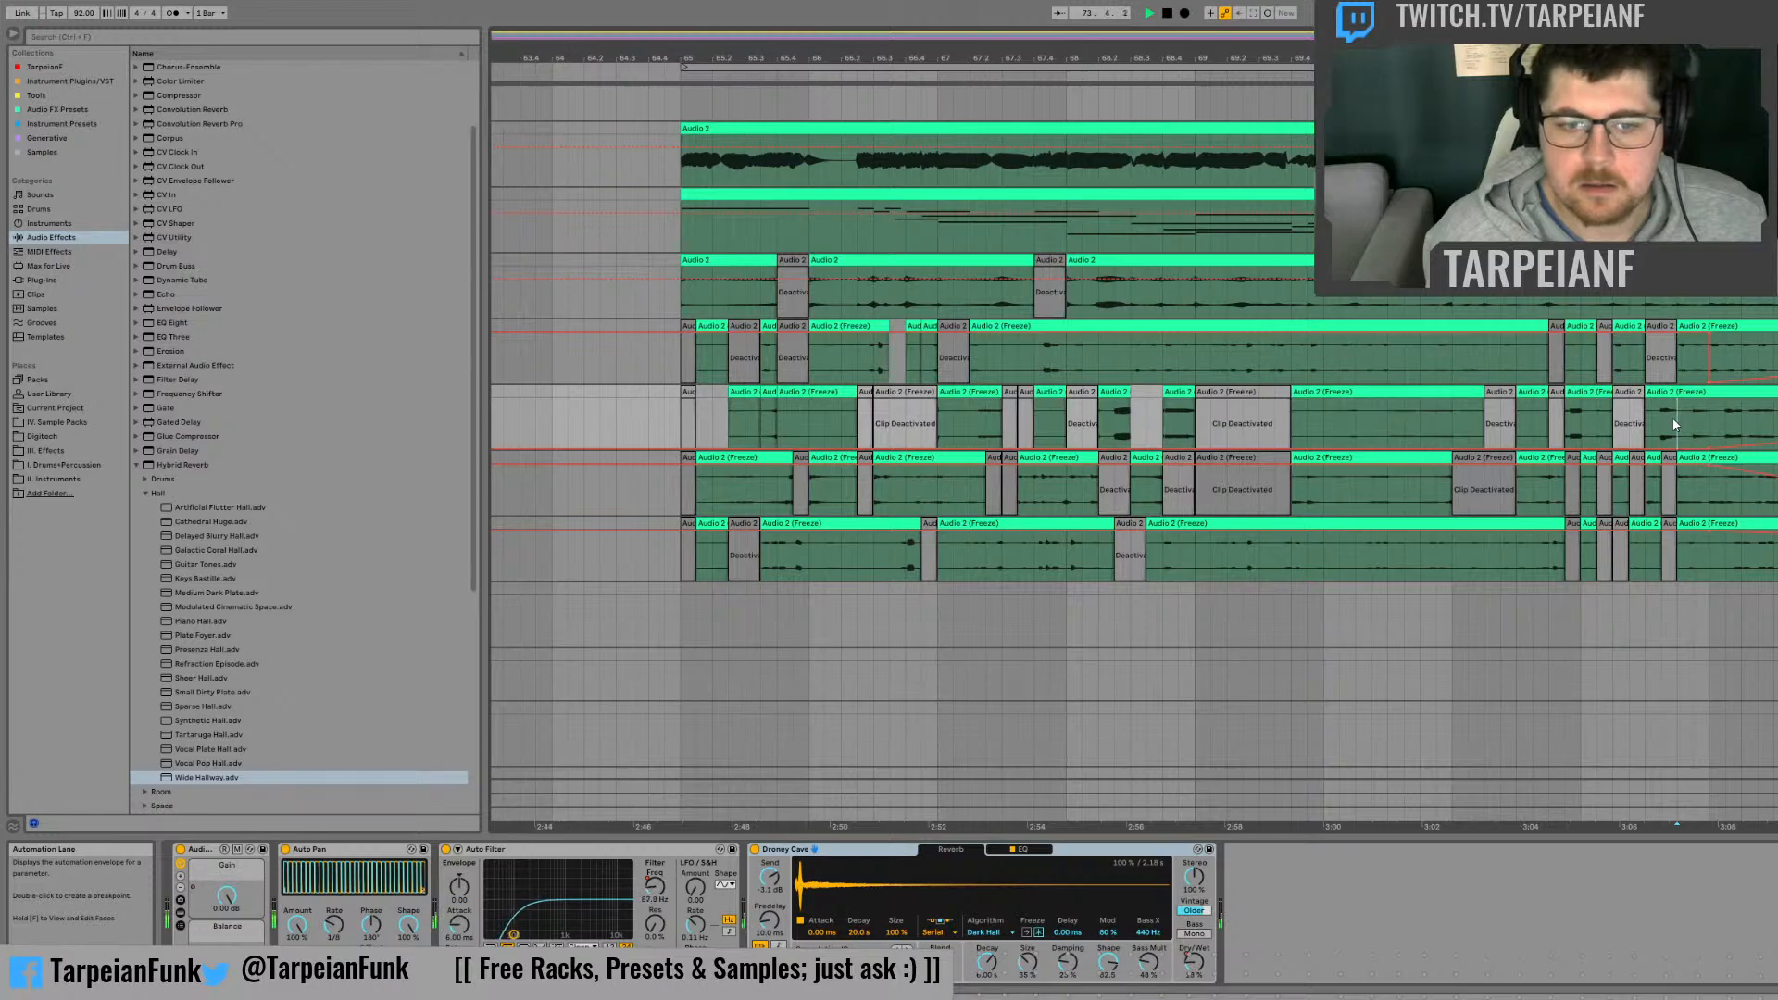
{"action": "left_click", "coordinate": [1677, 556]}
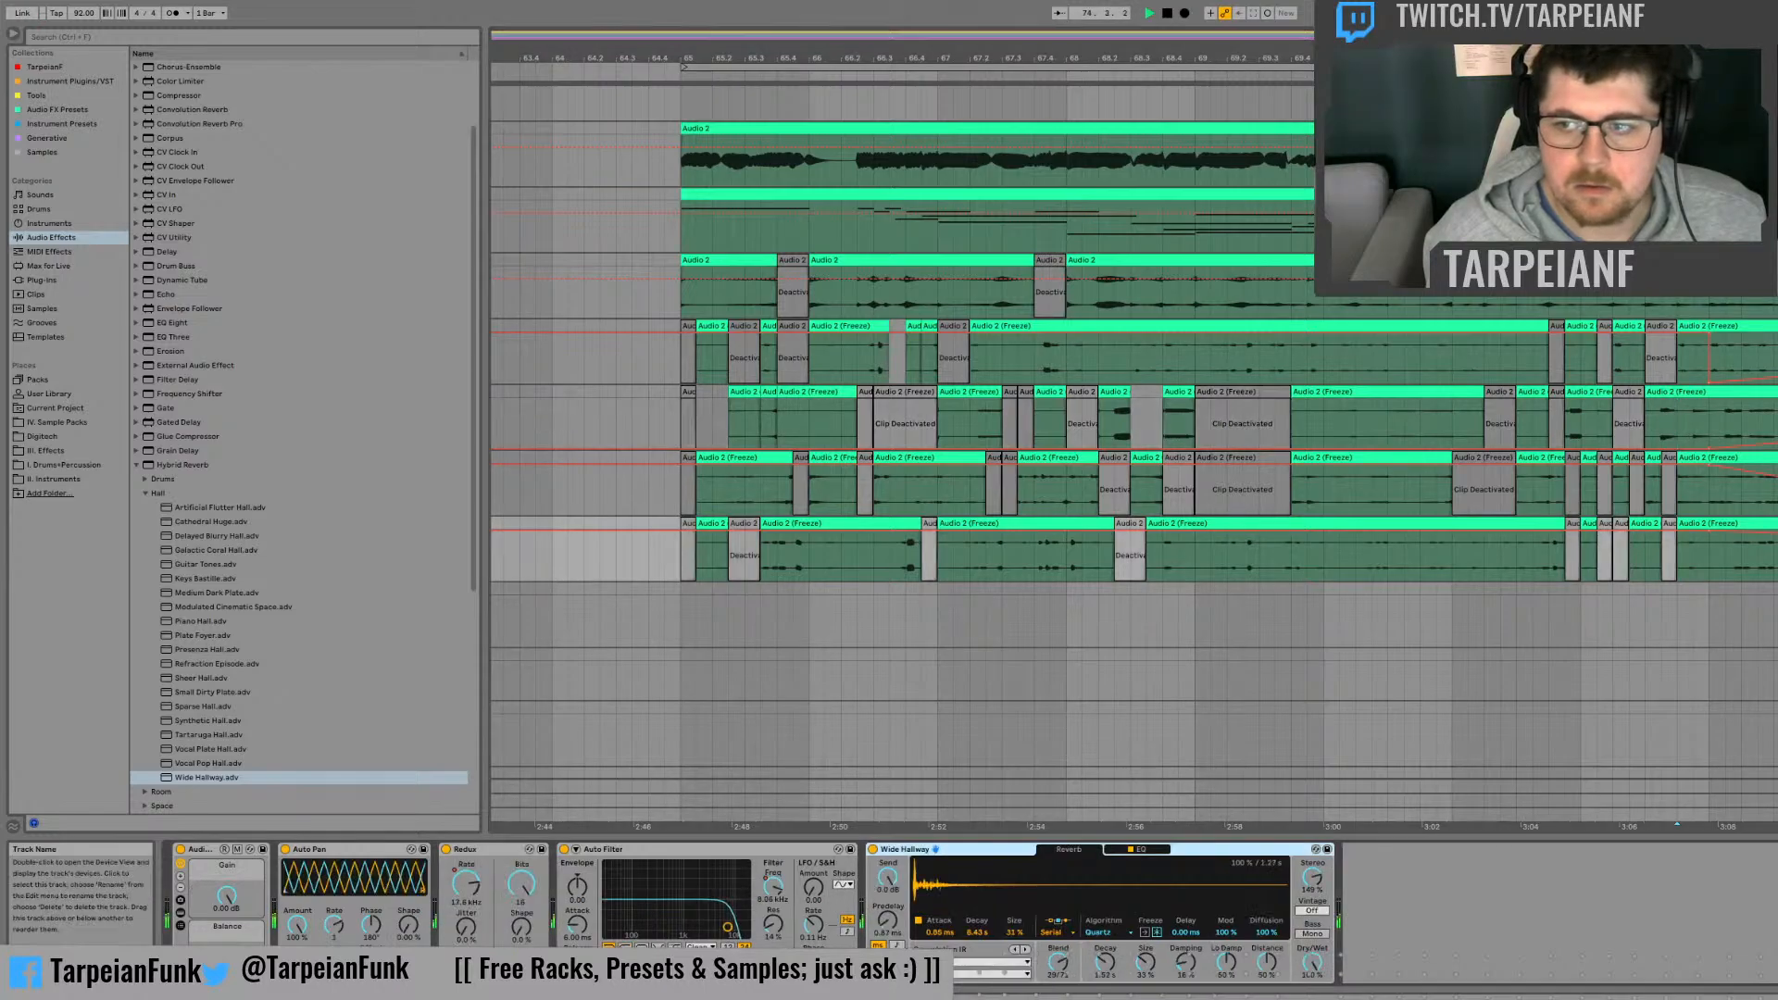
{"action": "key", "text": "space"}
Step: Automate Wide Hallway's Dry/Wet on the fourth frozen track to rise from near zero at bar 73, and play it back
{"action": "left_click_drag", "start_coordinate": [1313, 965], "coordinate": [1312, 999]}
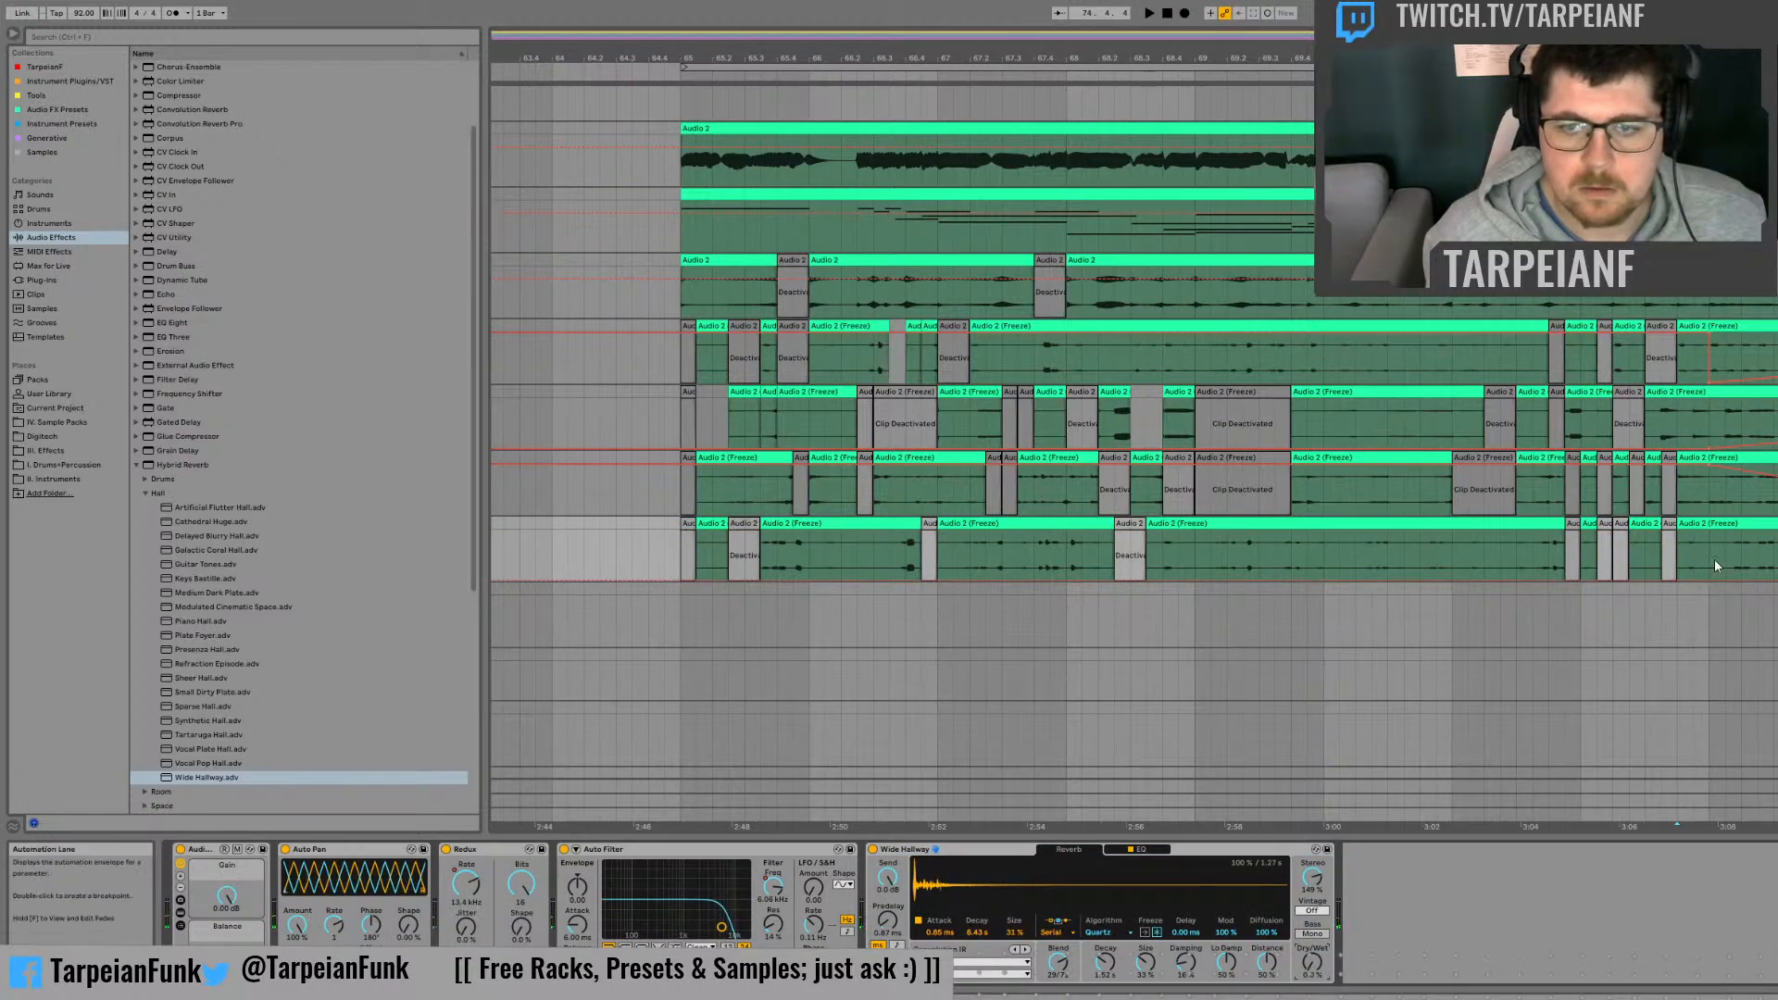
{"action": "left_click_drag", "start_coordinate": [1715, 563], "coordinate": [1777, 563]}
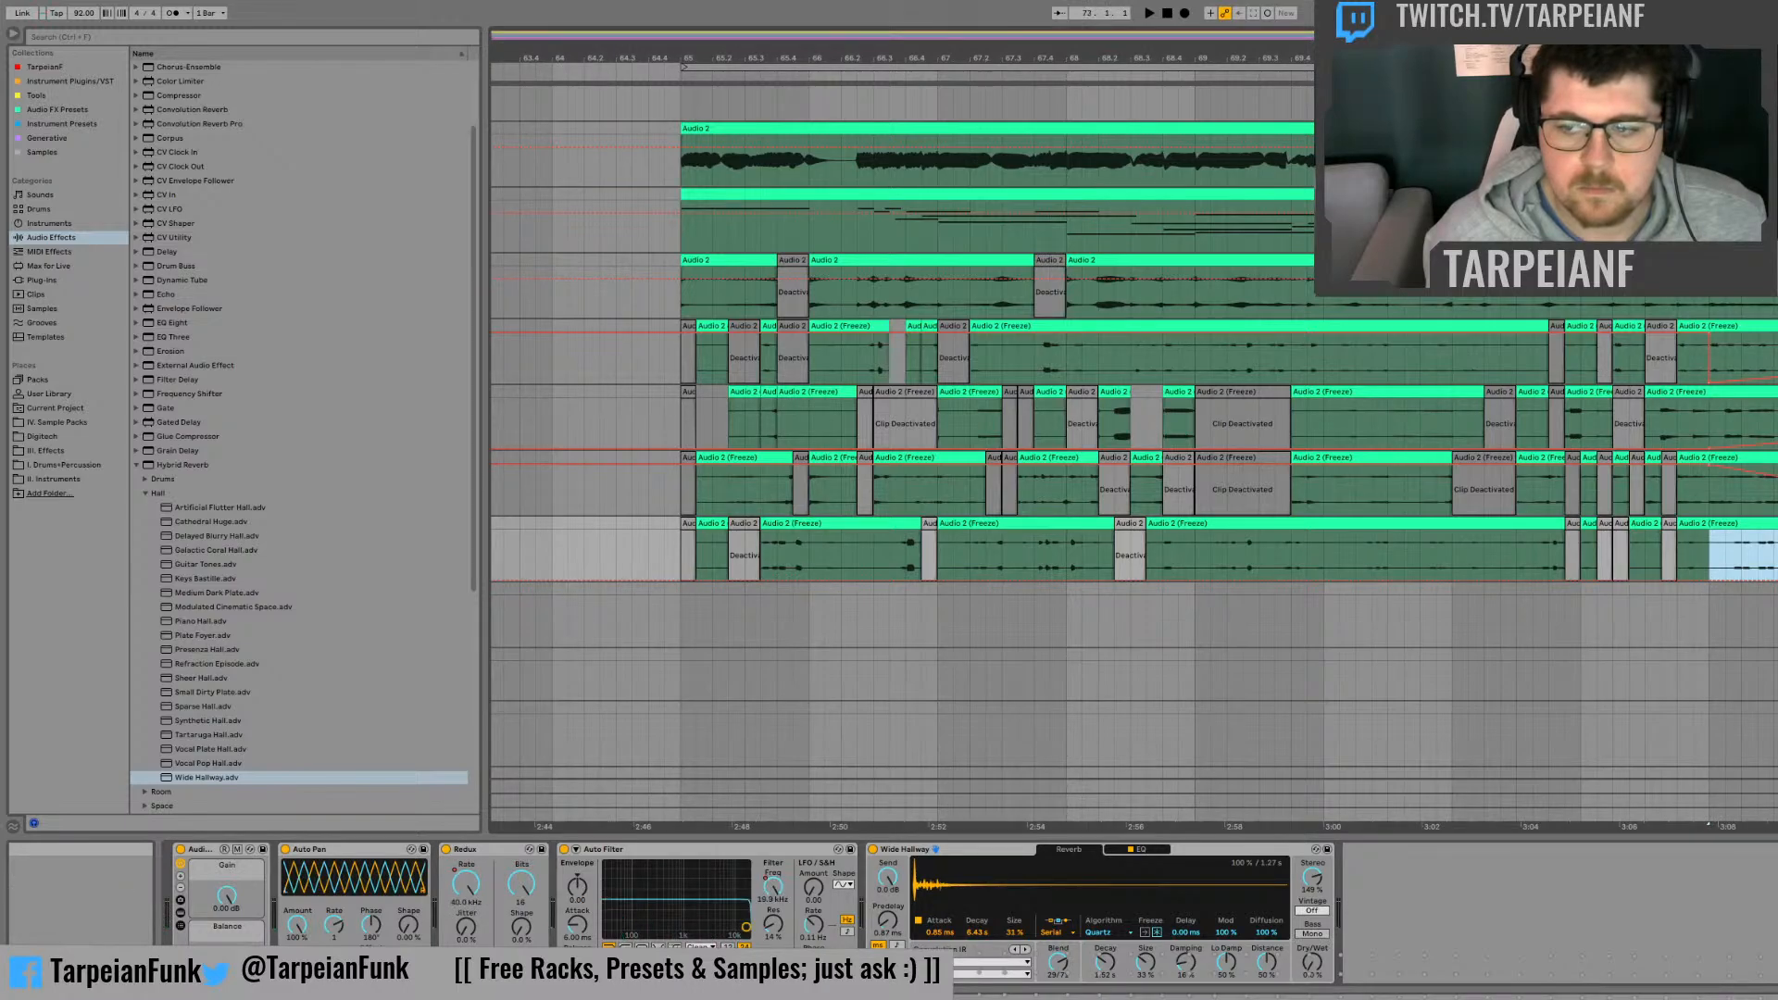
{"action": "left_click", "coordinate": [1683, 552]}
{"action": "key", "text": "space"}
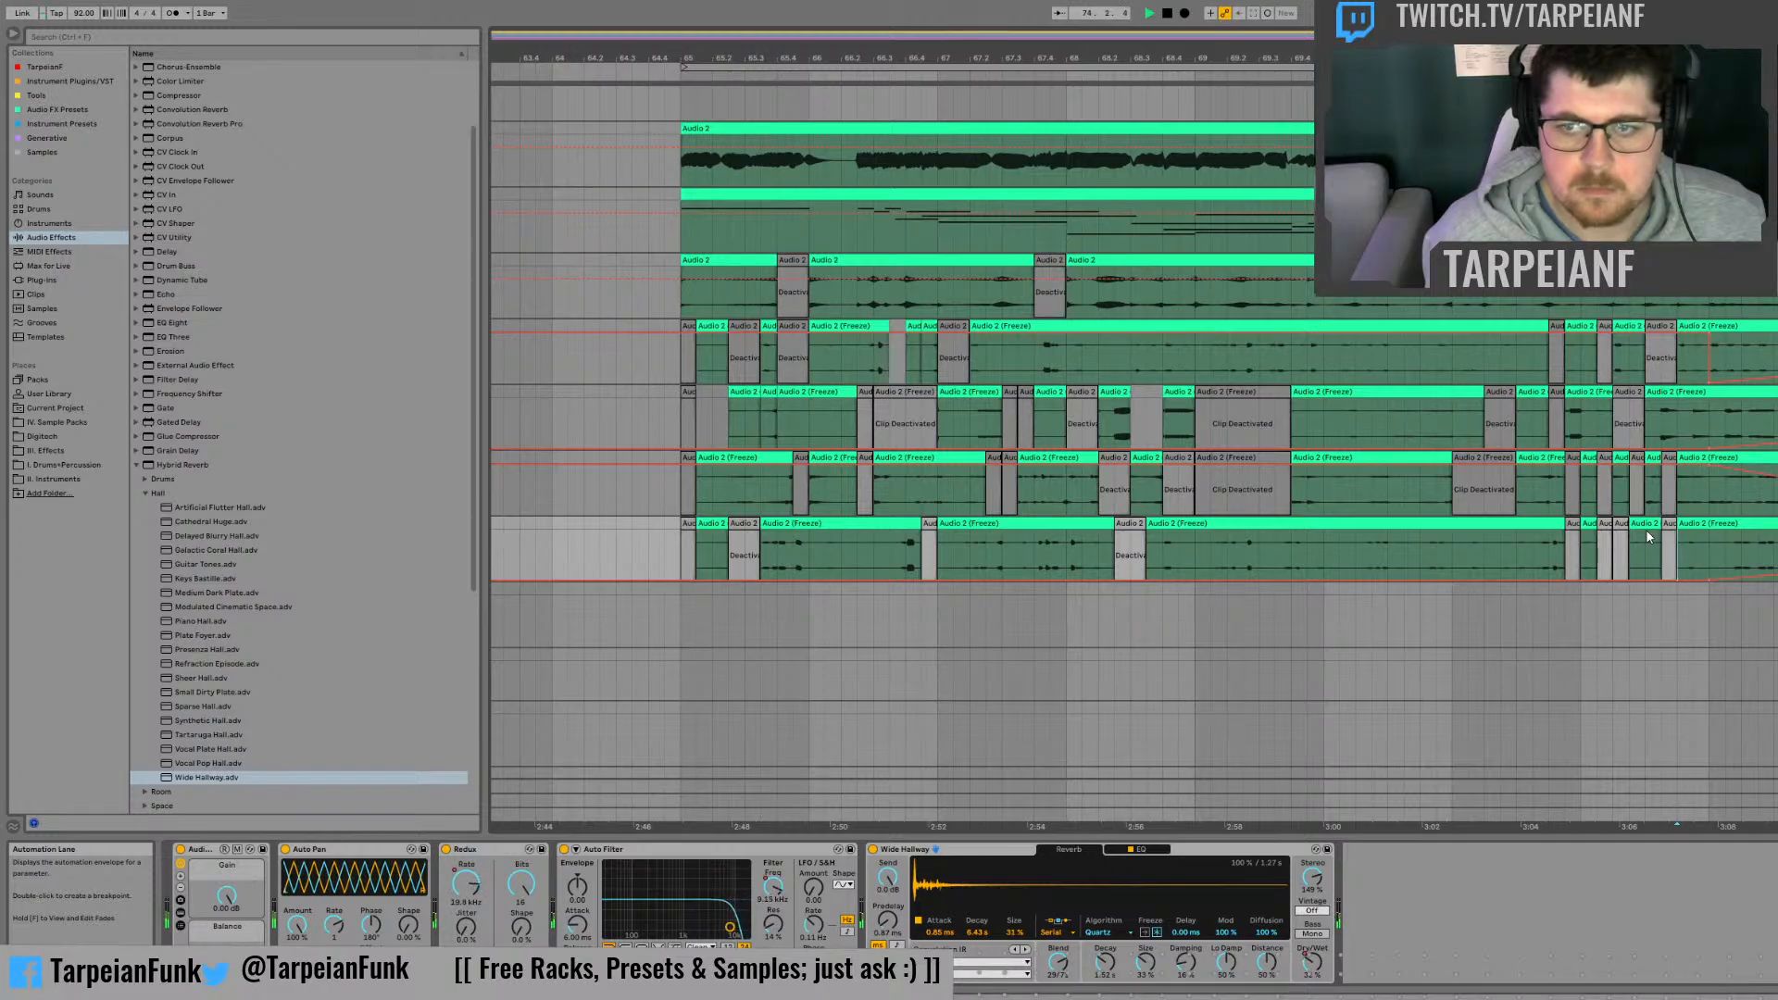
{"action": "key", "text": "space"}
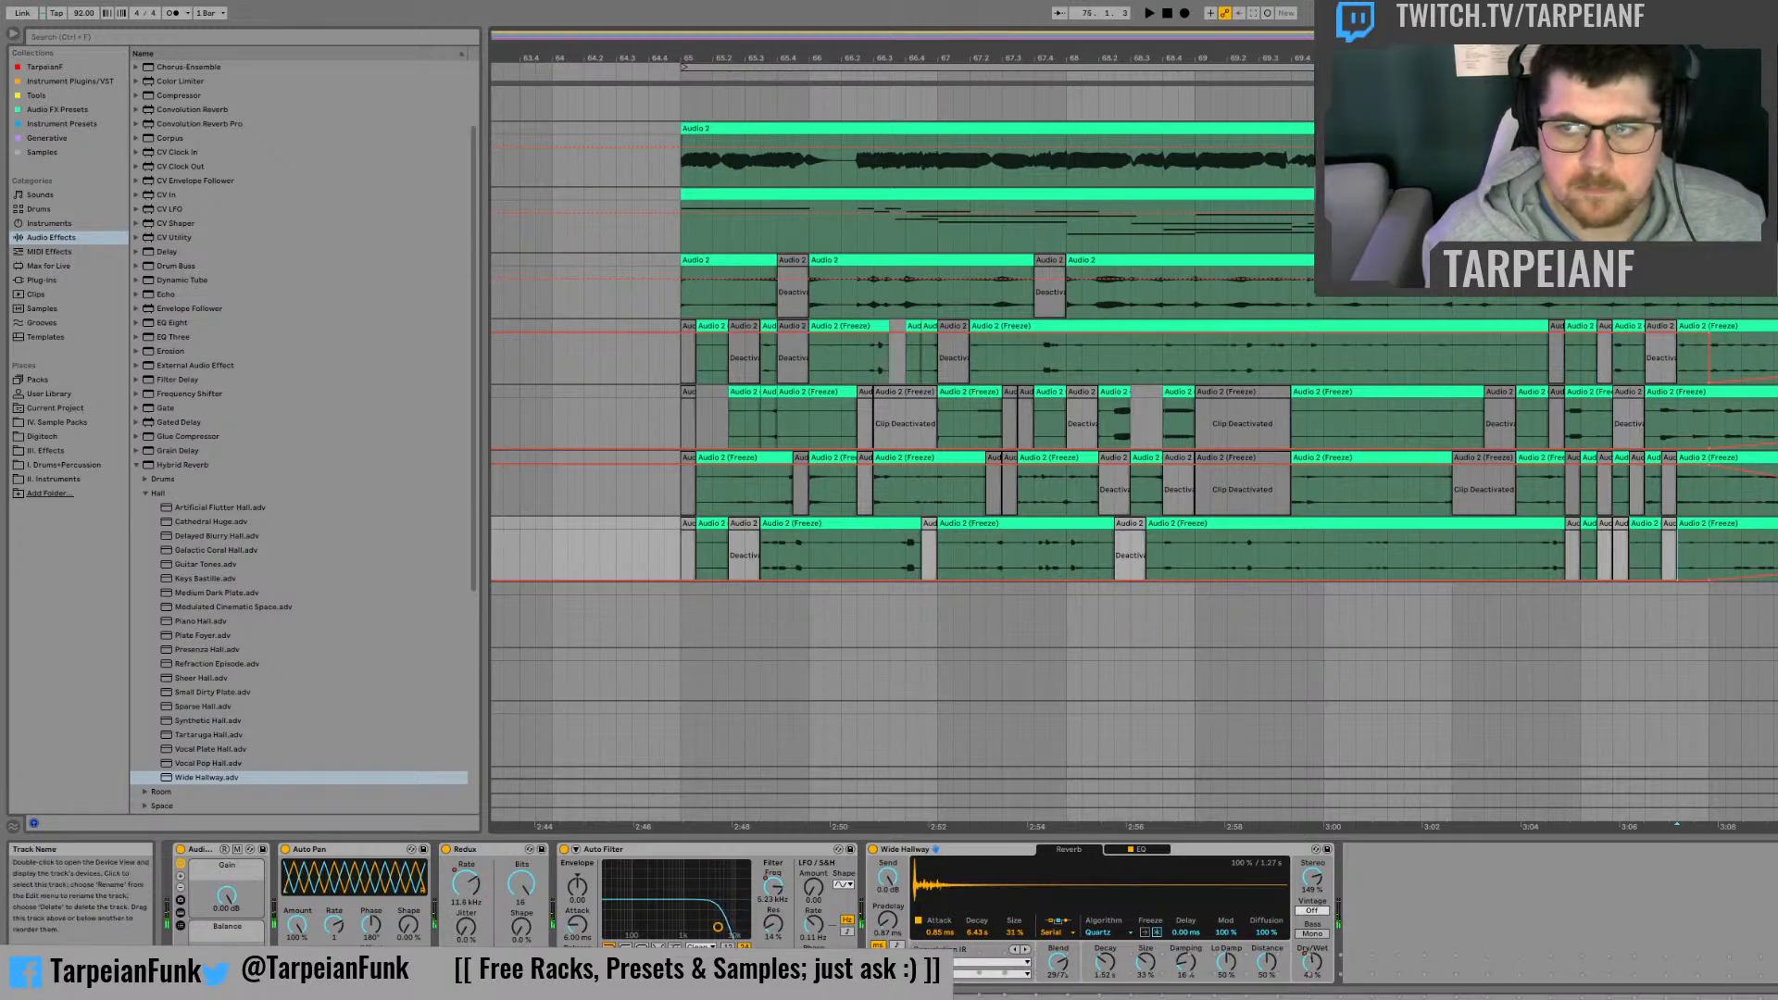
Step: Lower the first frozen track's Auto Pan Rate automation to 1.00 Hz, raise it into bar 73, and play it back
{"action": "left_click", "coordinate": [1680, 360]}
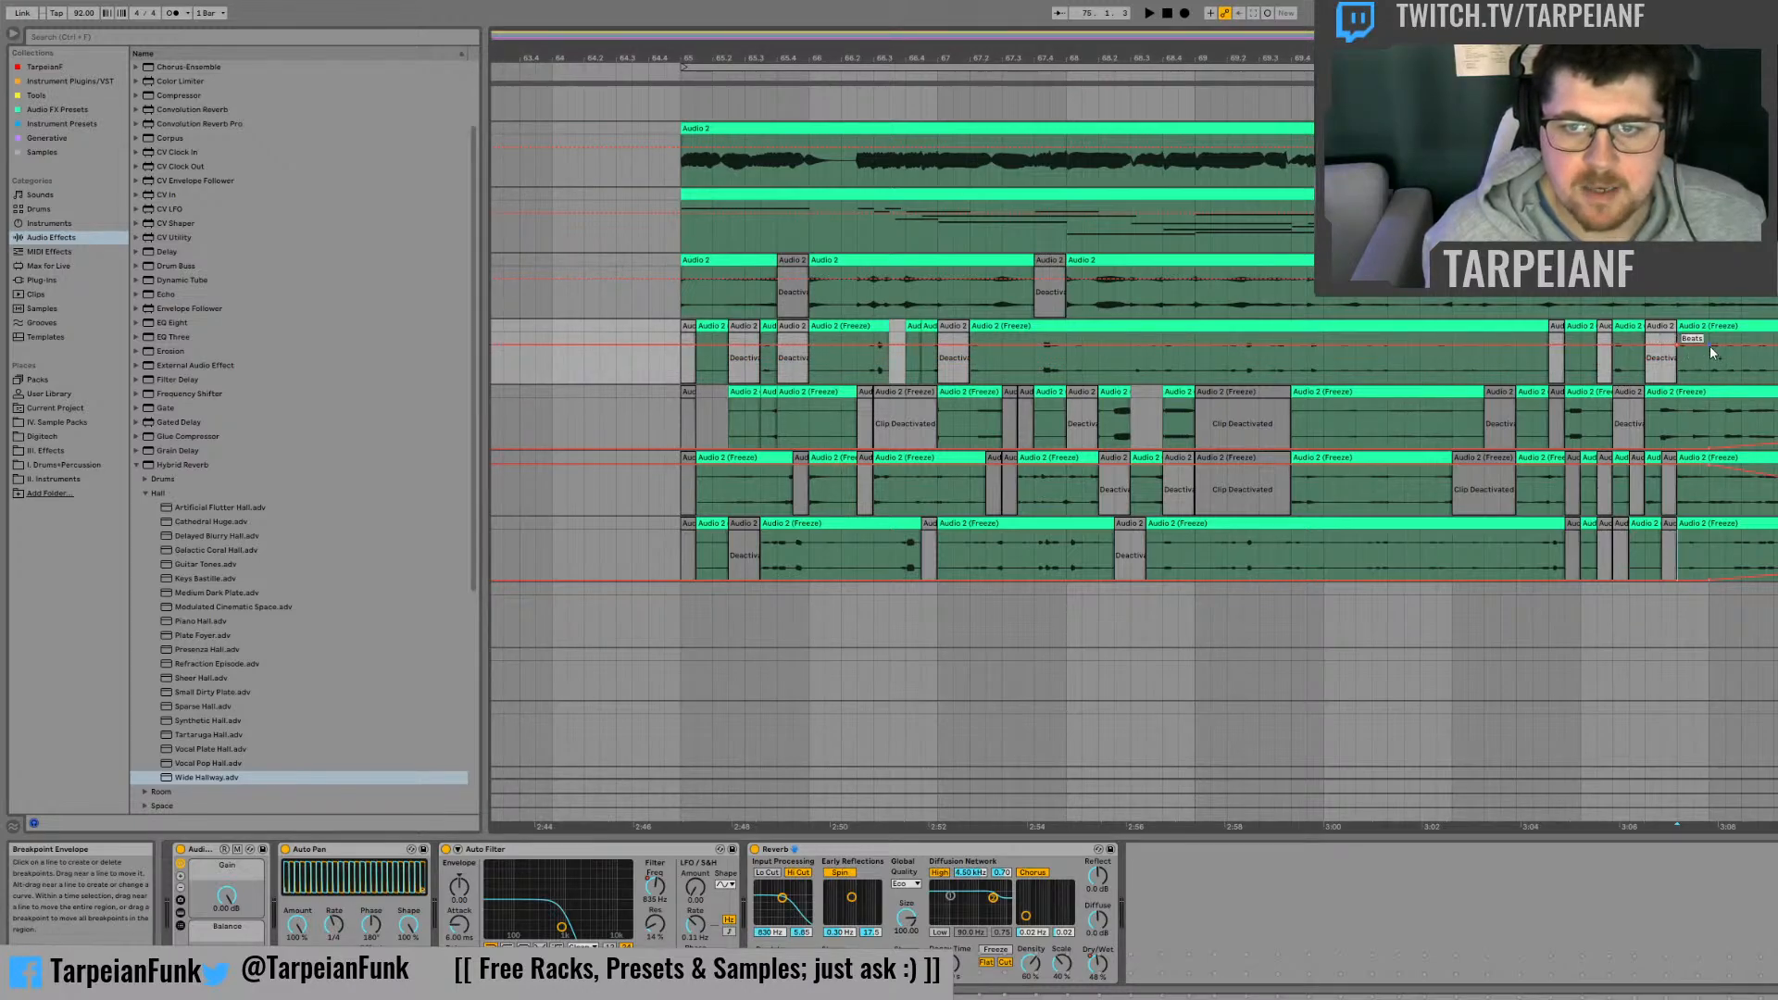
{"action": "left_click_drag", "start_coordinate": [1710, 346], "coordinate": [1710, 370]}
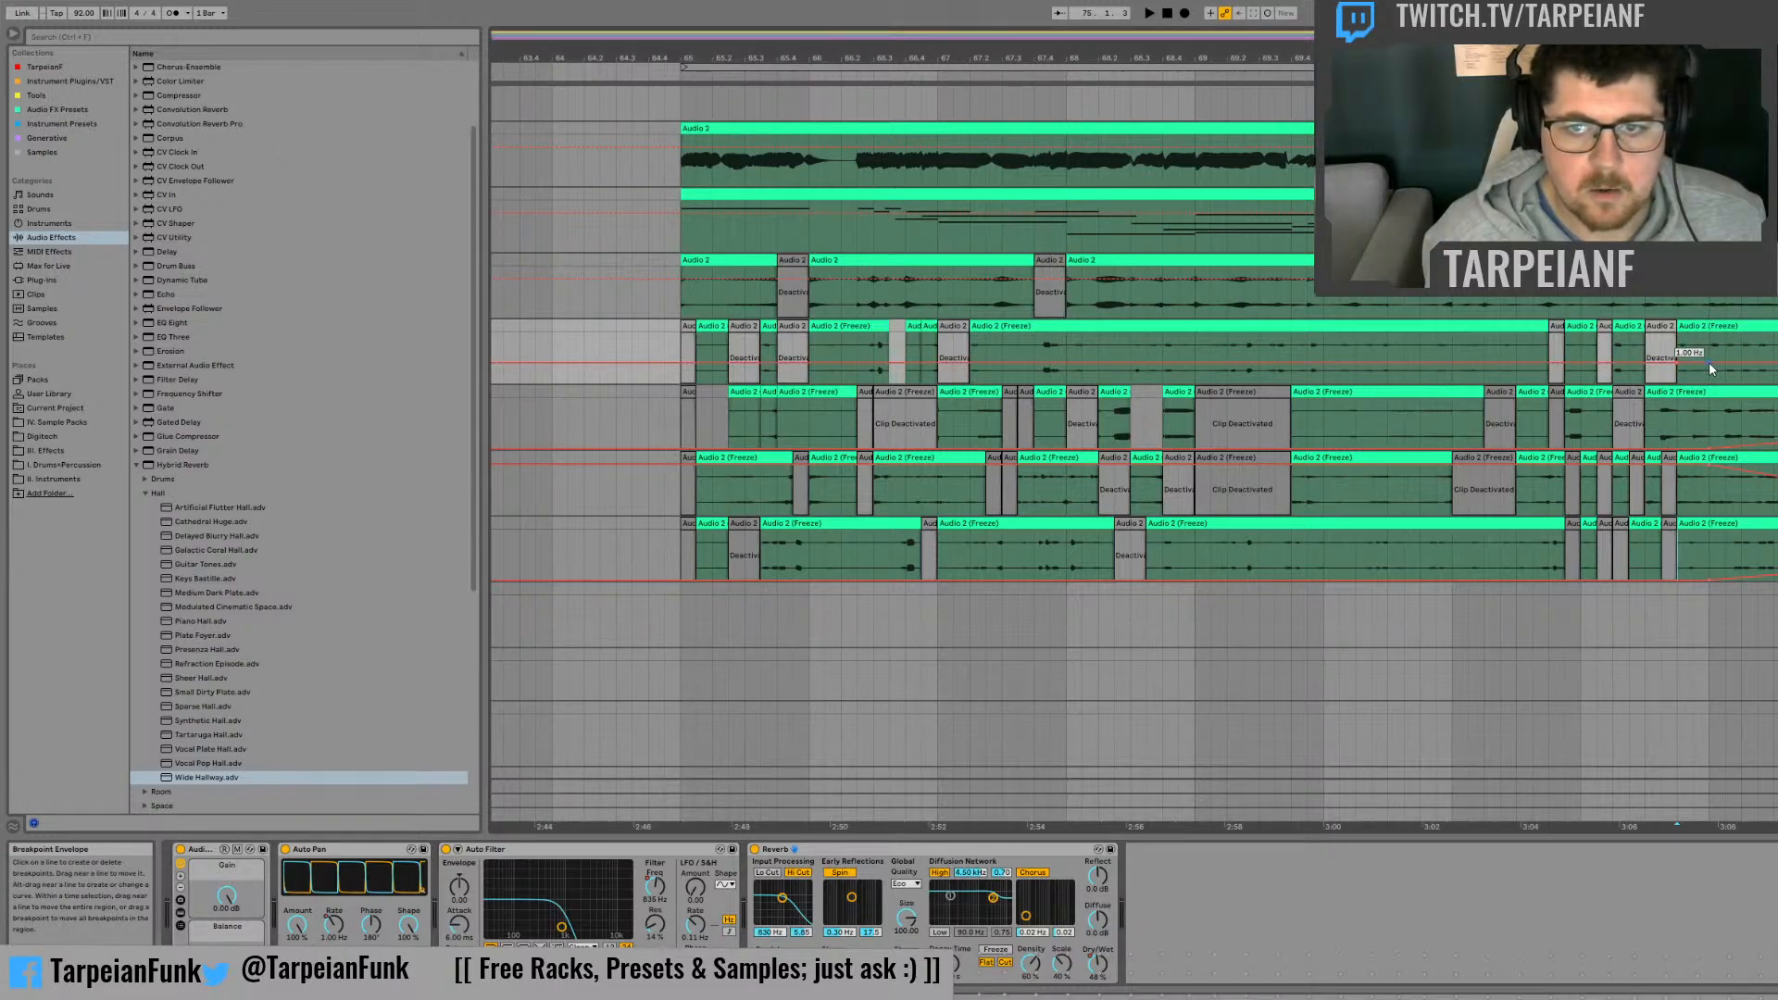
{"action": "left_click_drag", "start_coordinate": [1709, 362], "coordinate": [1709, 353]}
{"action": "key", "text": "space"}
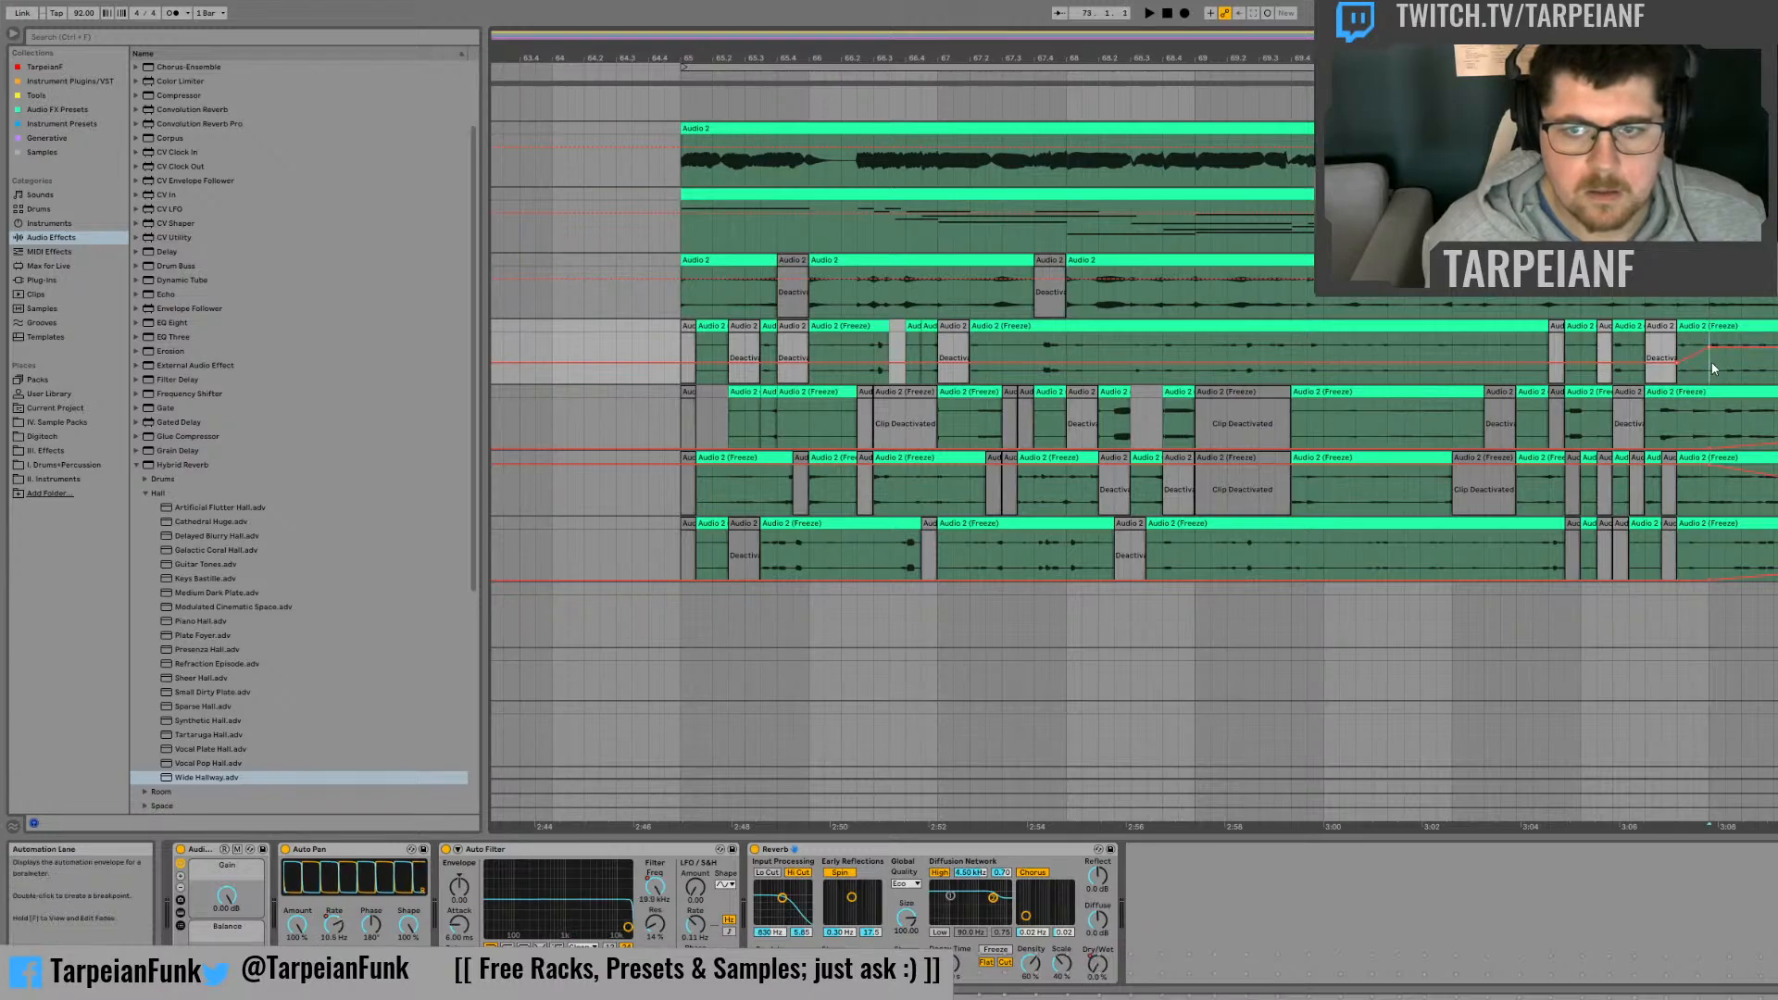
{"action": "key", "text": "space"}
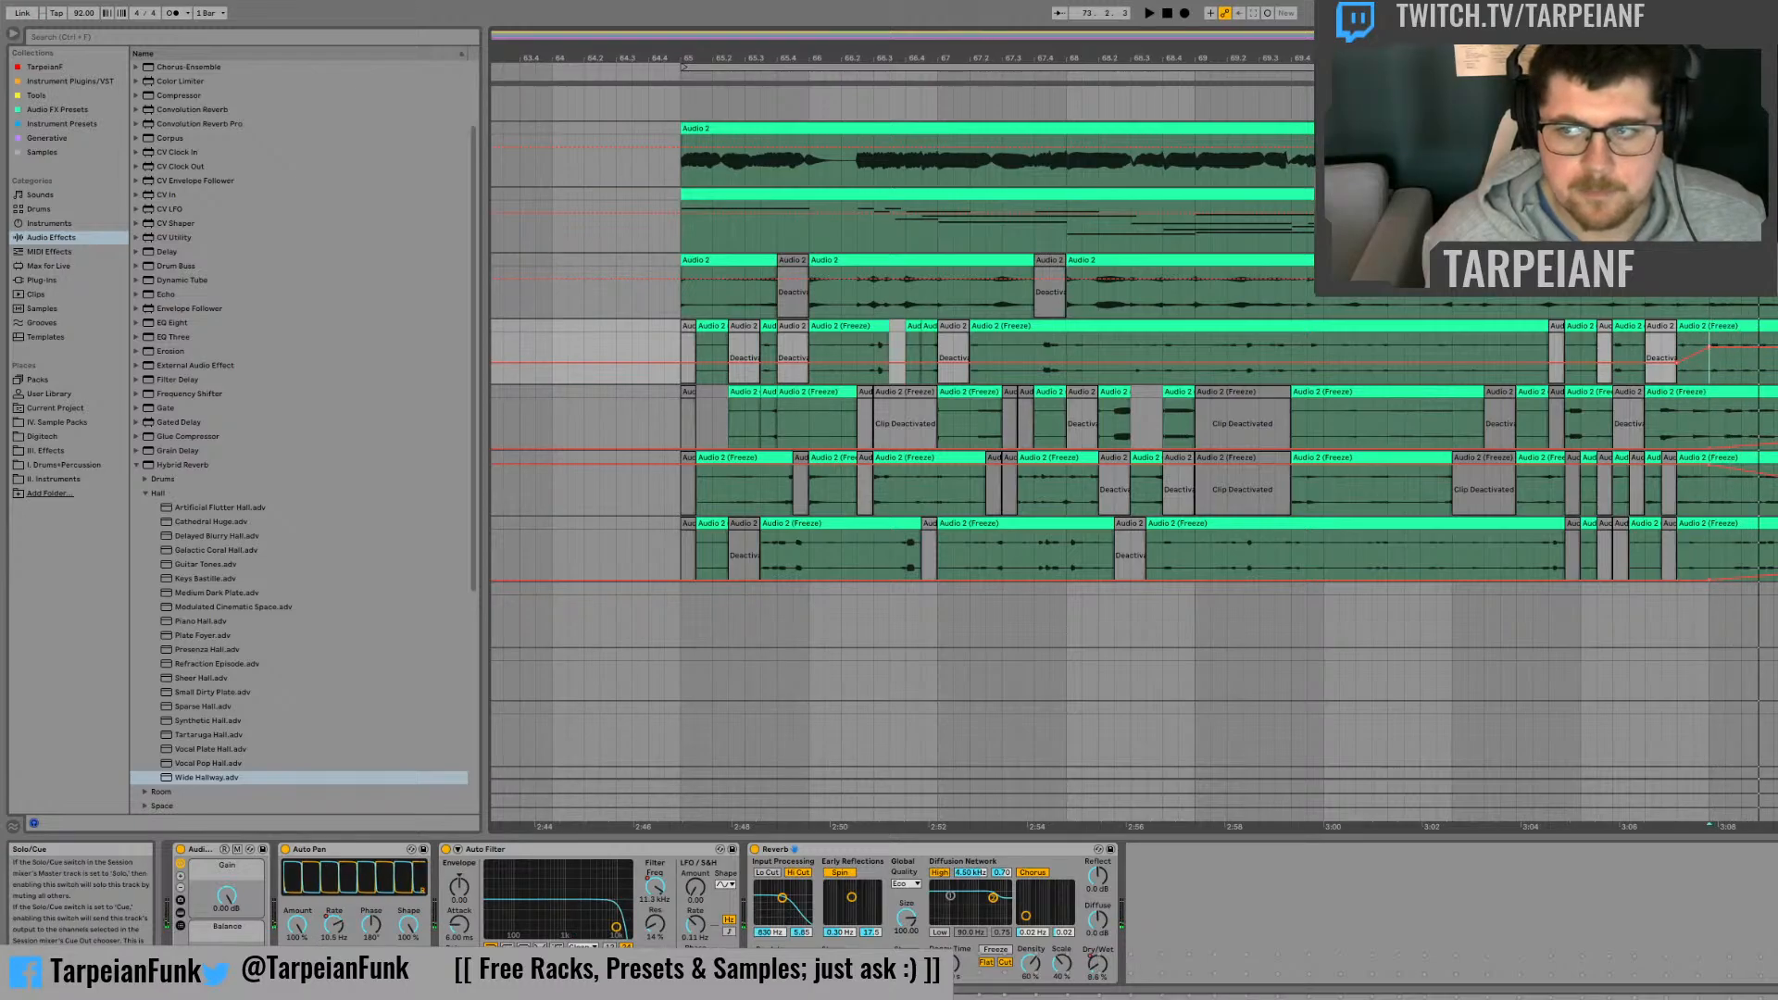
{"action": "key", "text": "space"}
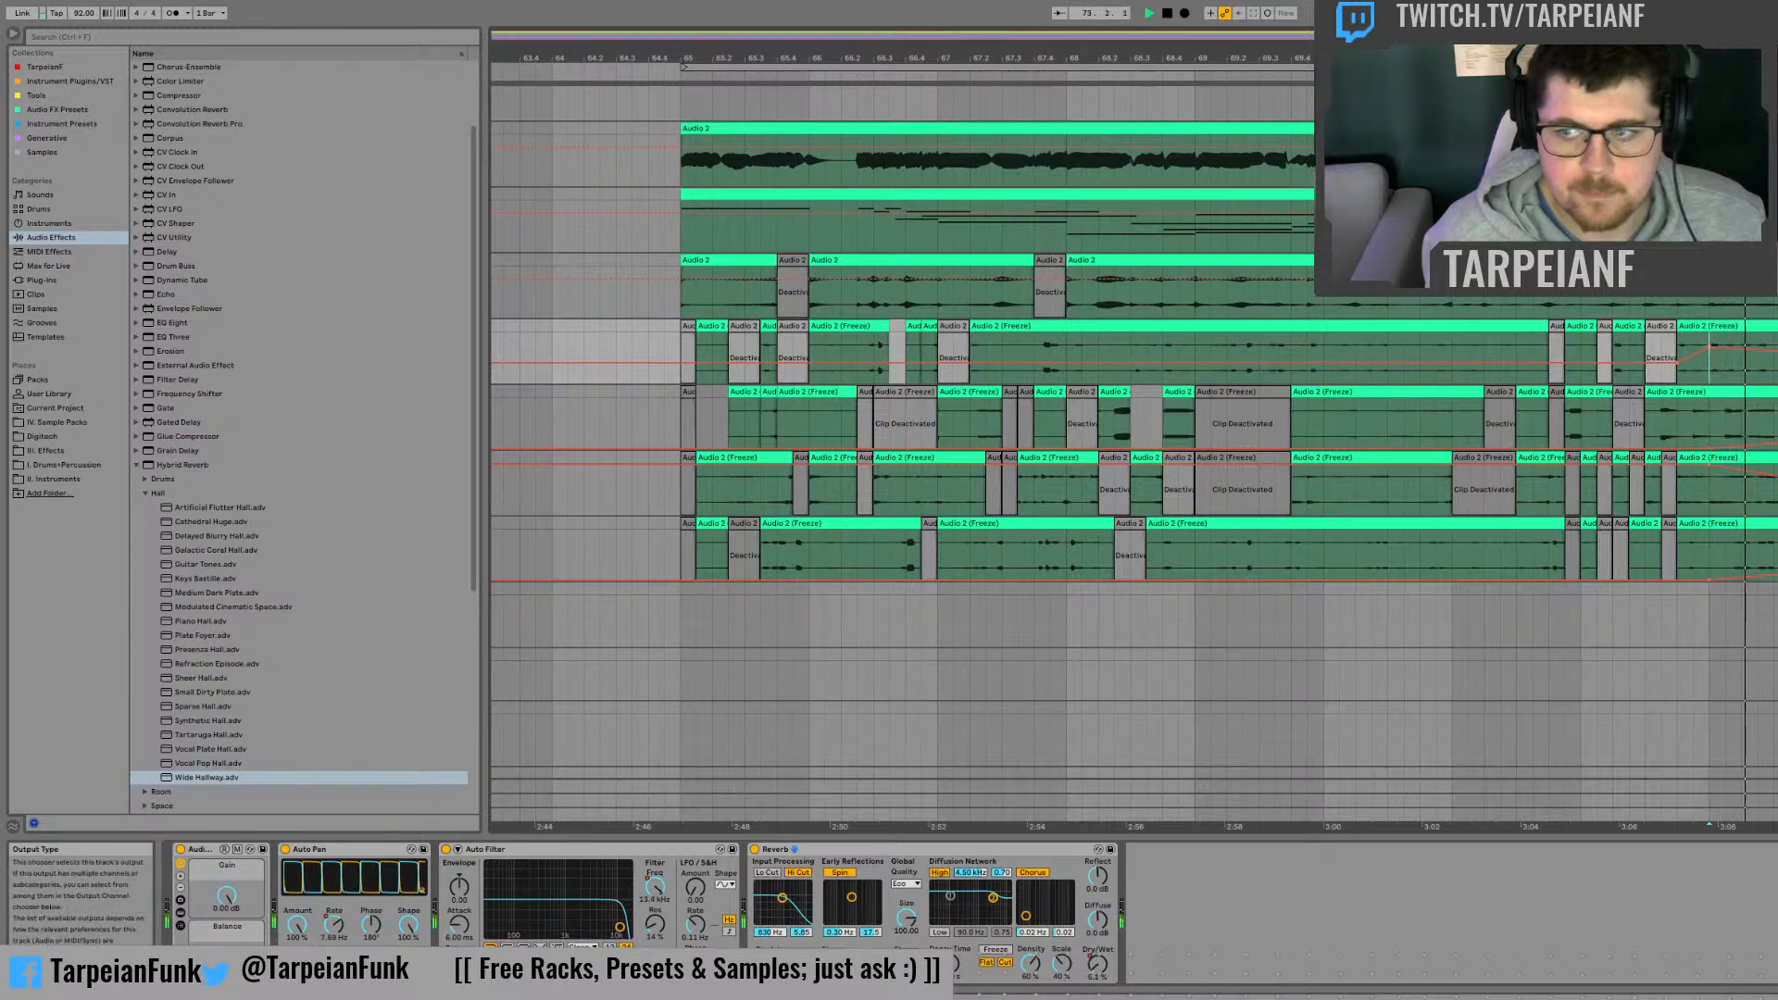
{"action": "key", "text": "space"}
Step: Shape the Auto Pan Rate automation on the second frozen track, starting from 1.00 Hz with a breakpoint at bar 73
{"action": "key", "text": "Down"}
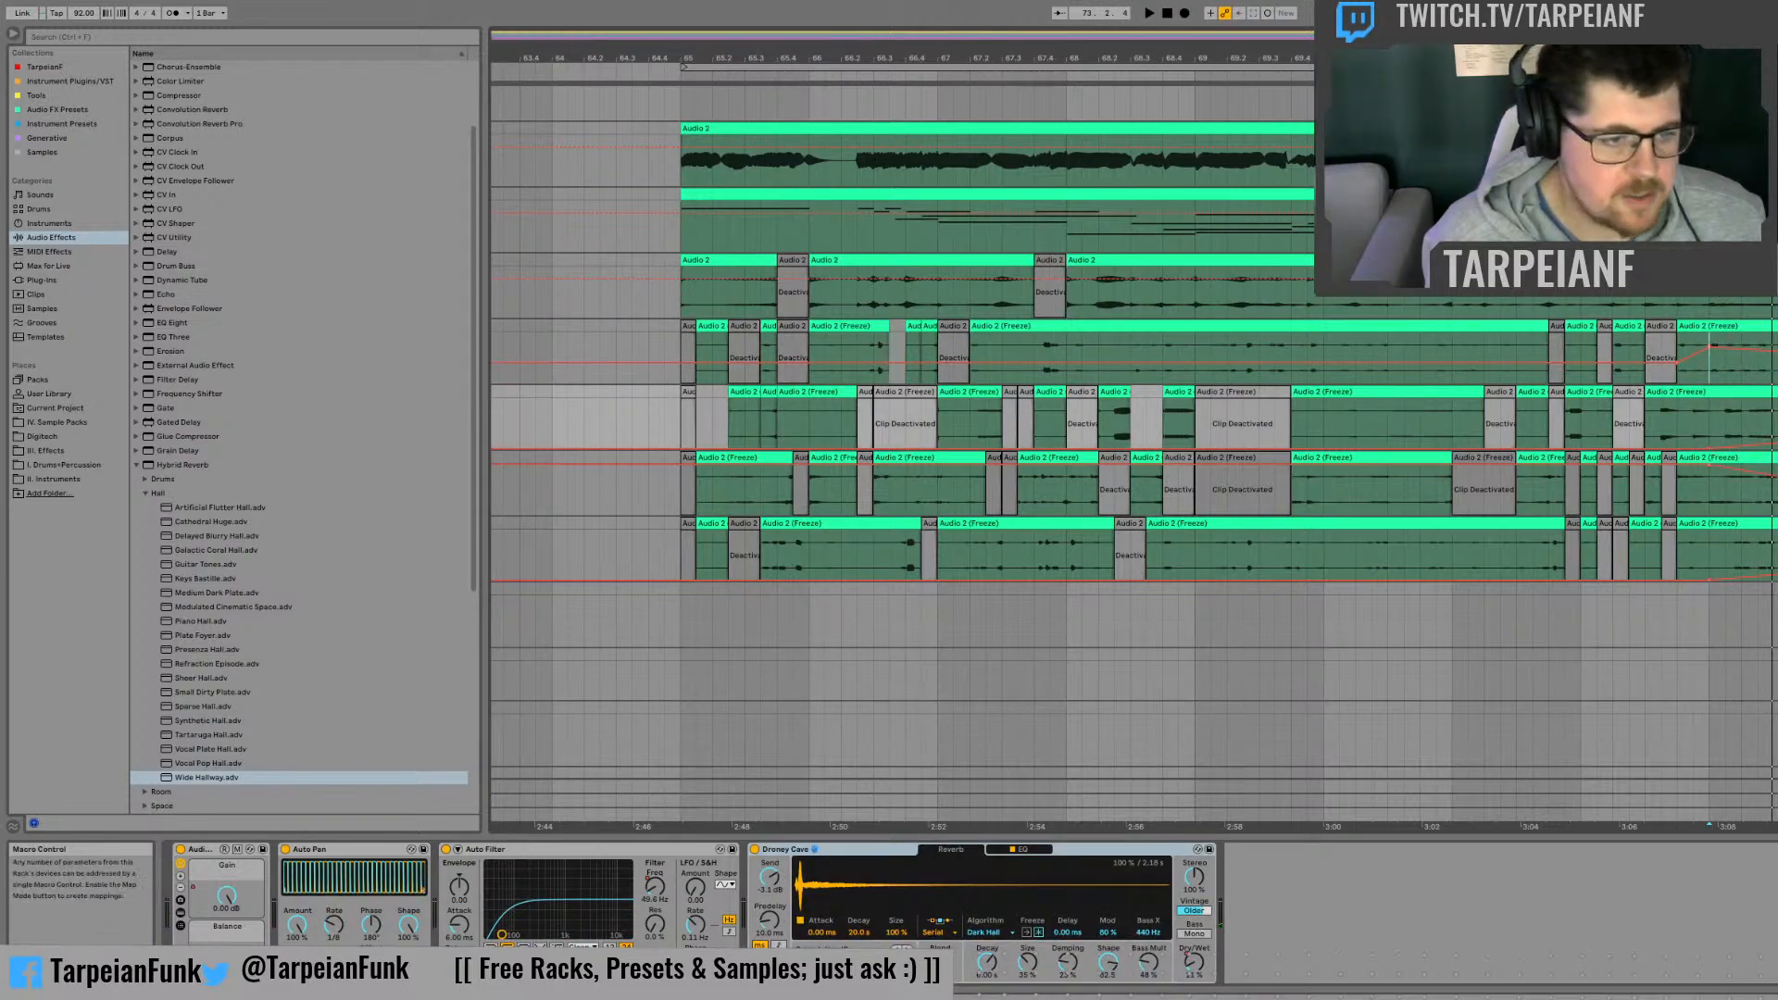
{"action": "left_click", "coordinate": [1715, 412]}
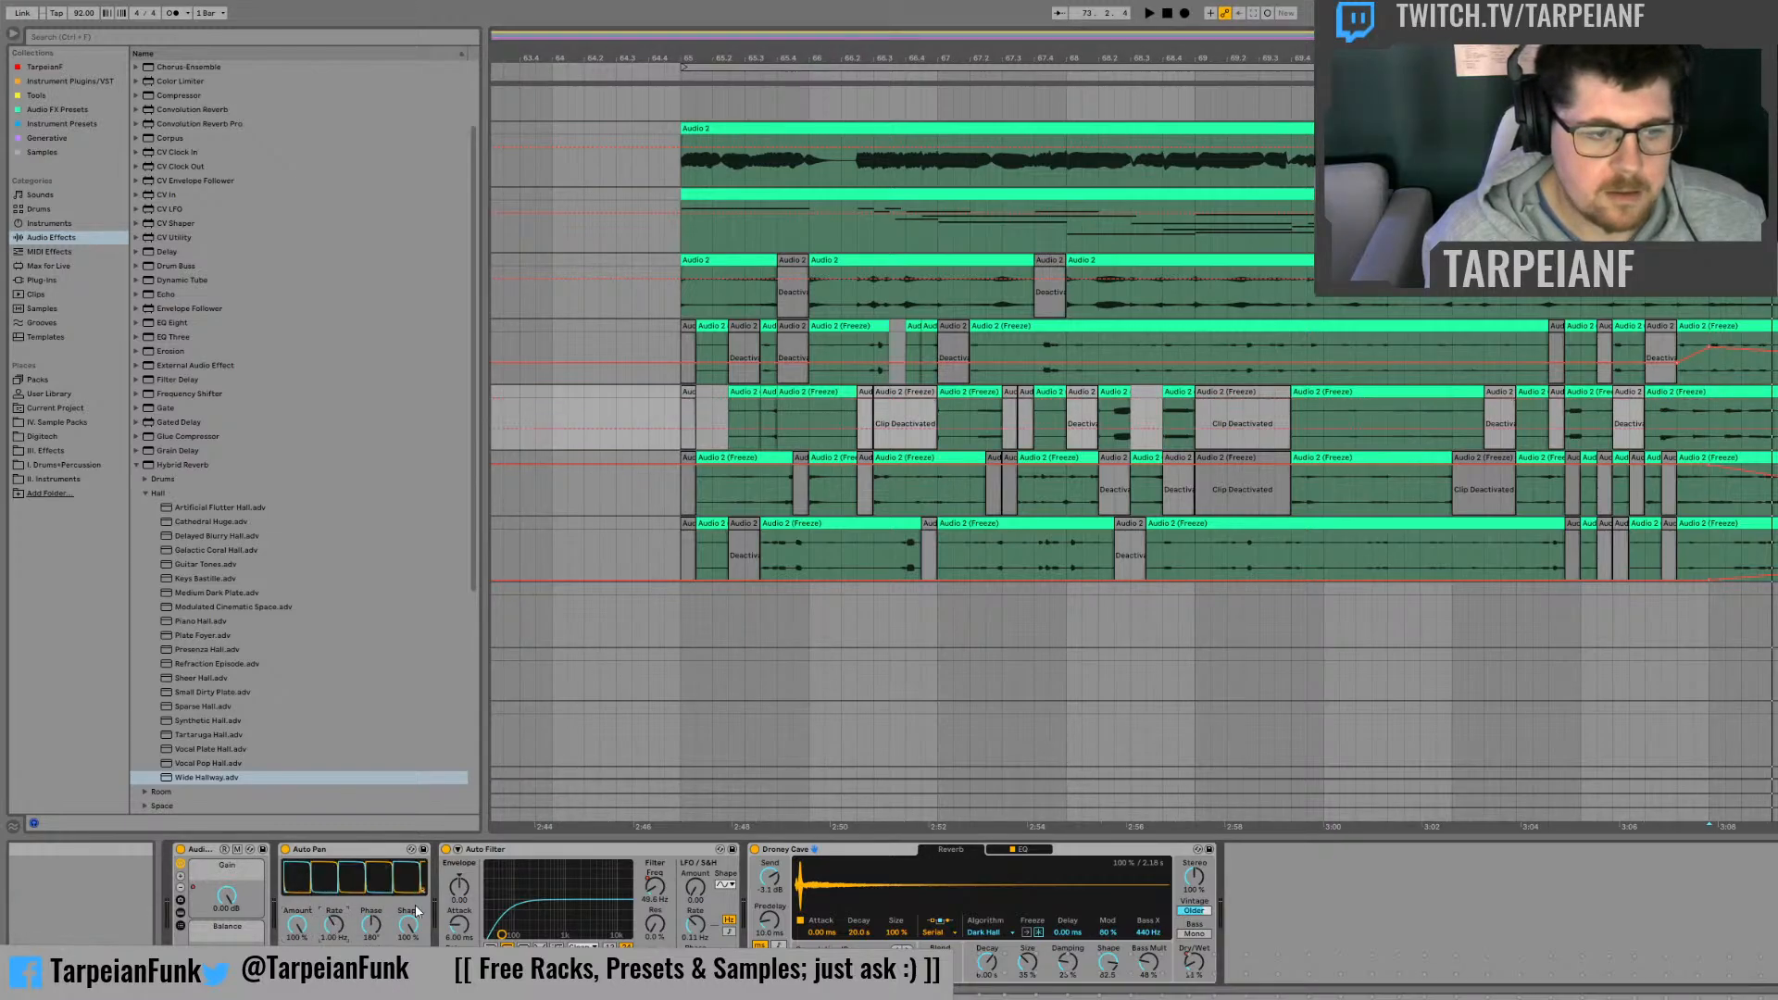
{"action": "left_click", "coordinate": [1709, 428]}
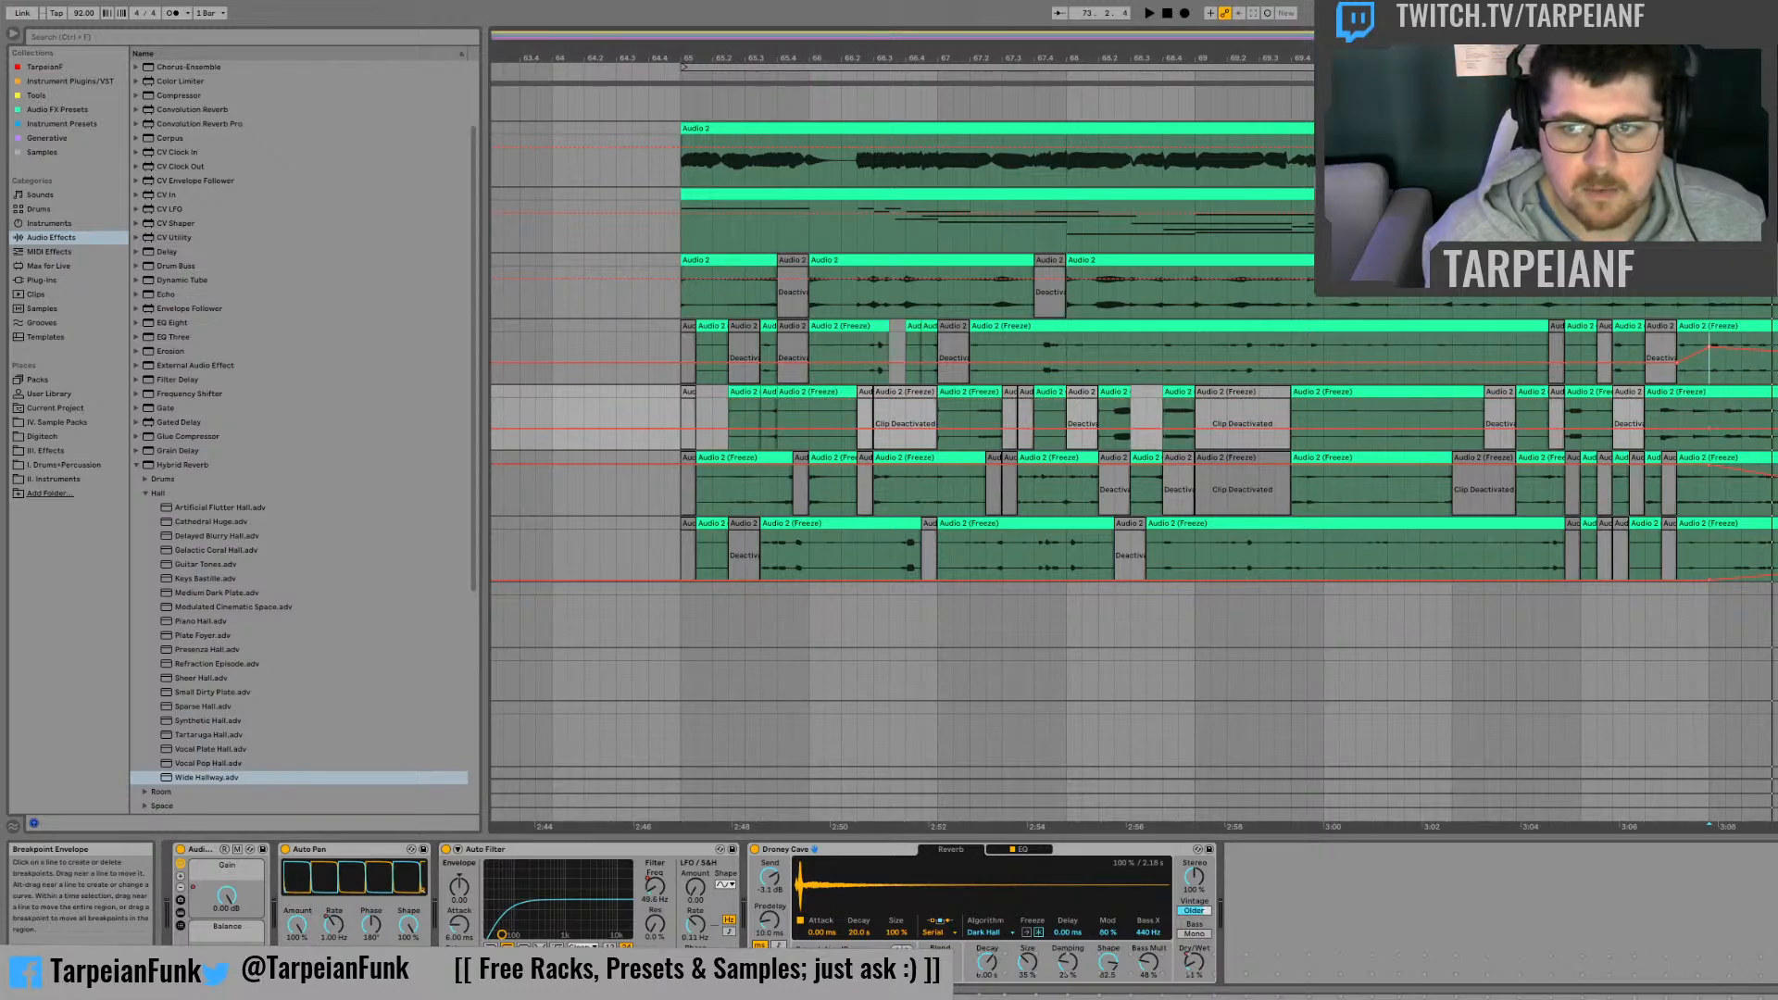
{"action": "left_click_drag", "start_coordinate": [1776, 429], "coordinate": [1776, 434]}
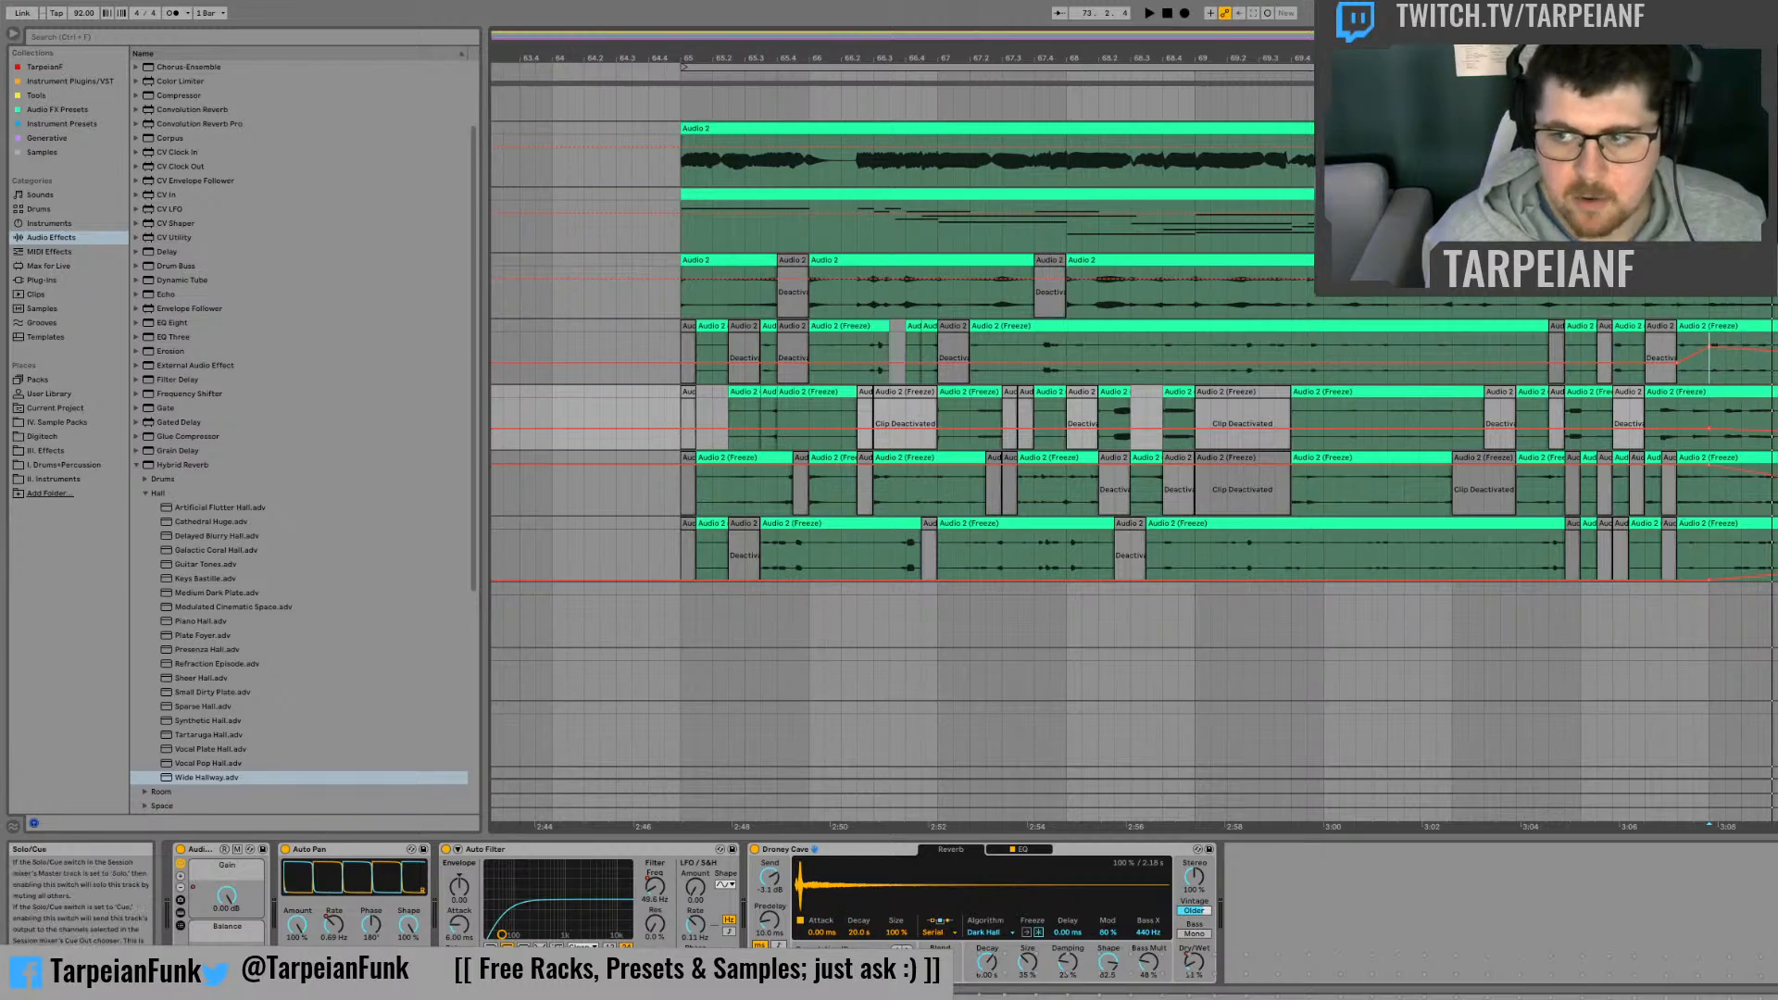
Step: Play the arrangement from bar 73 to review the combined automation, including the third and fourth frozen tracks
{"action": "left_click", "coordinate": [1714, 487]}
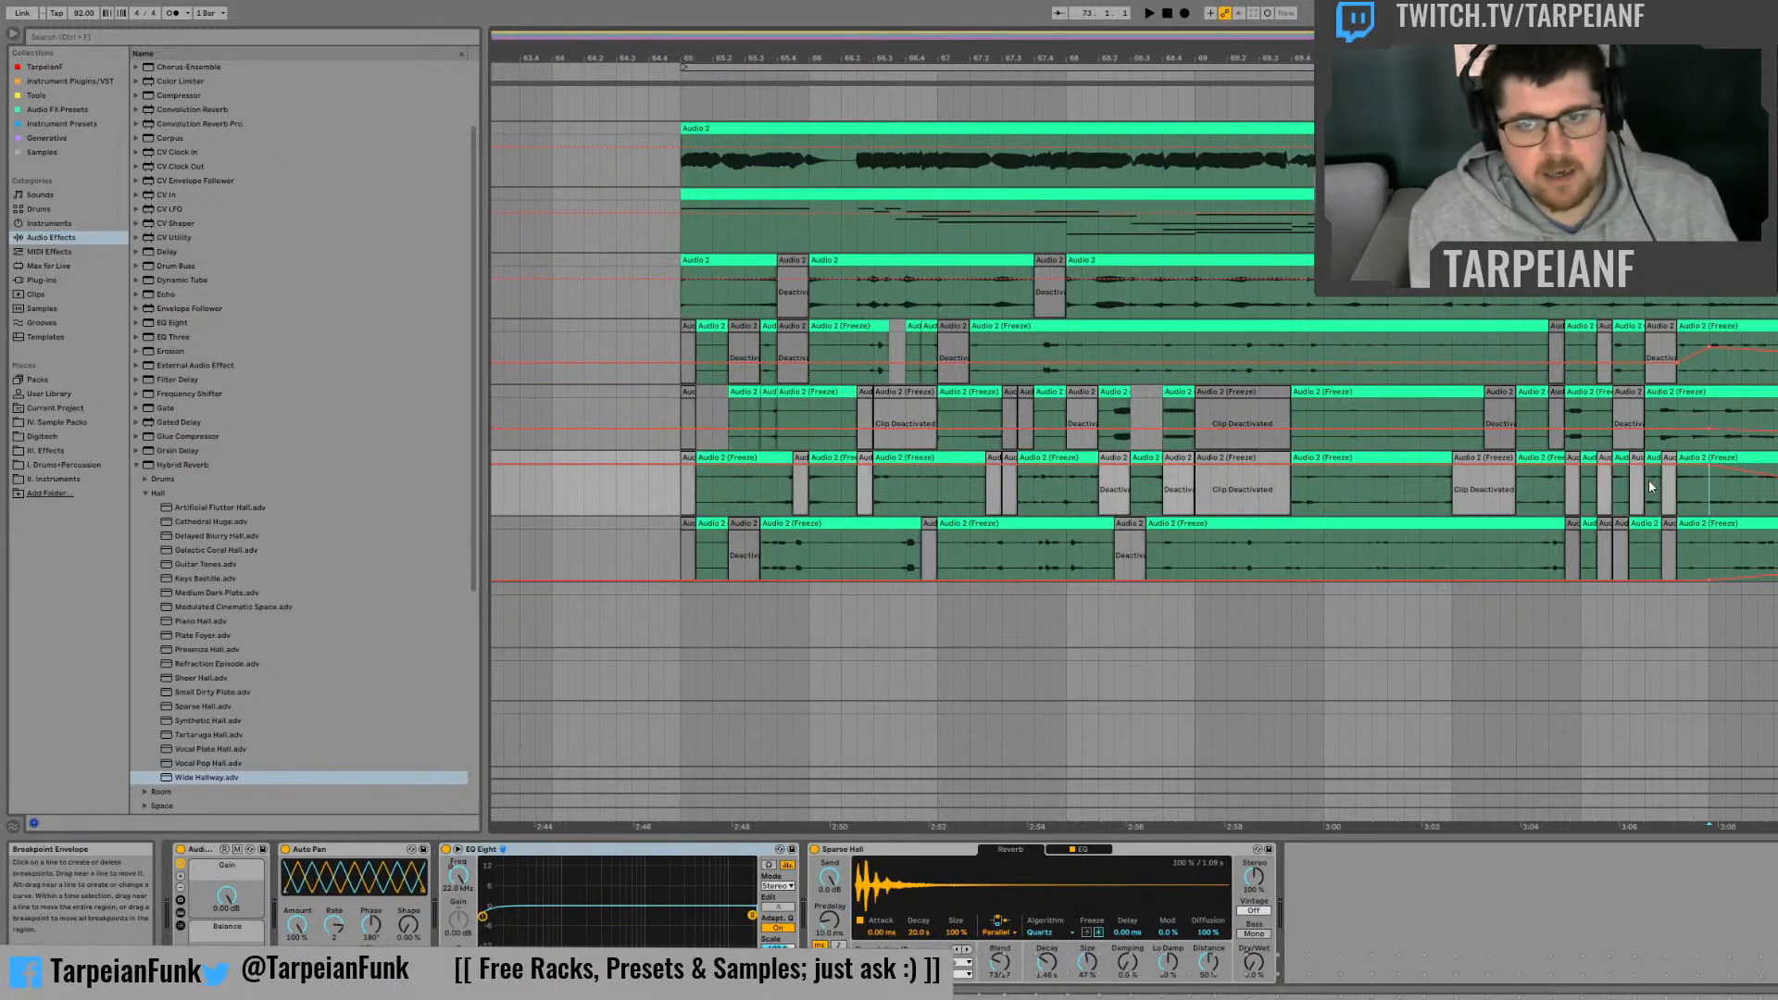
{"action": "key", "text": "space"}
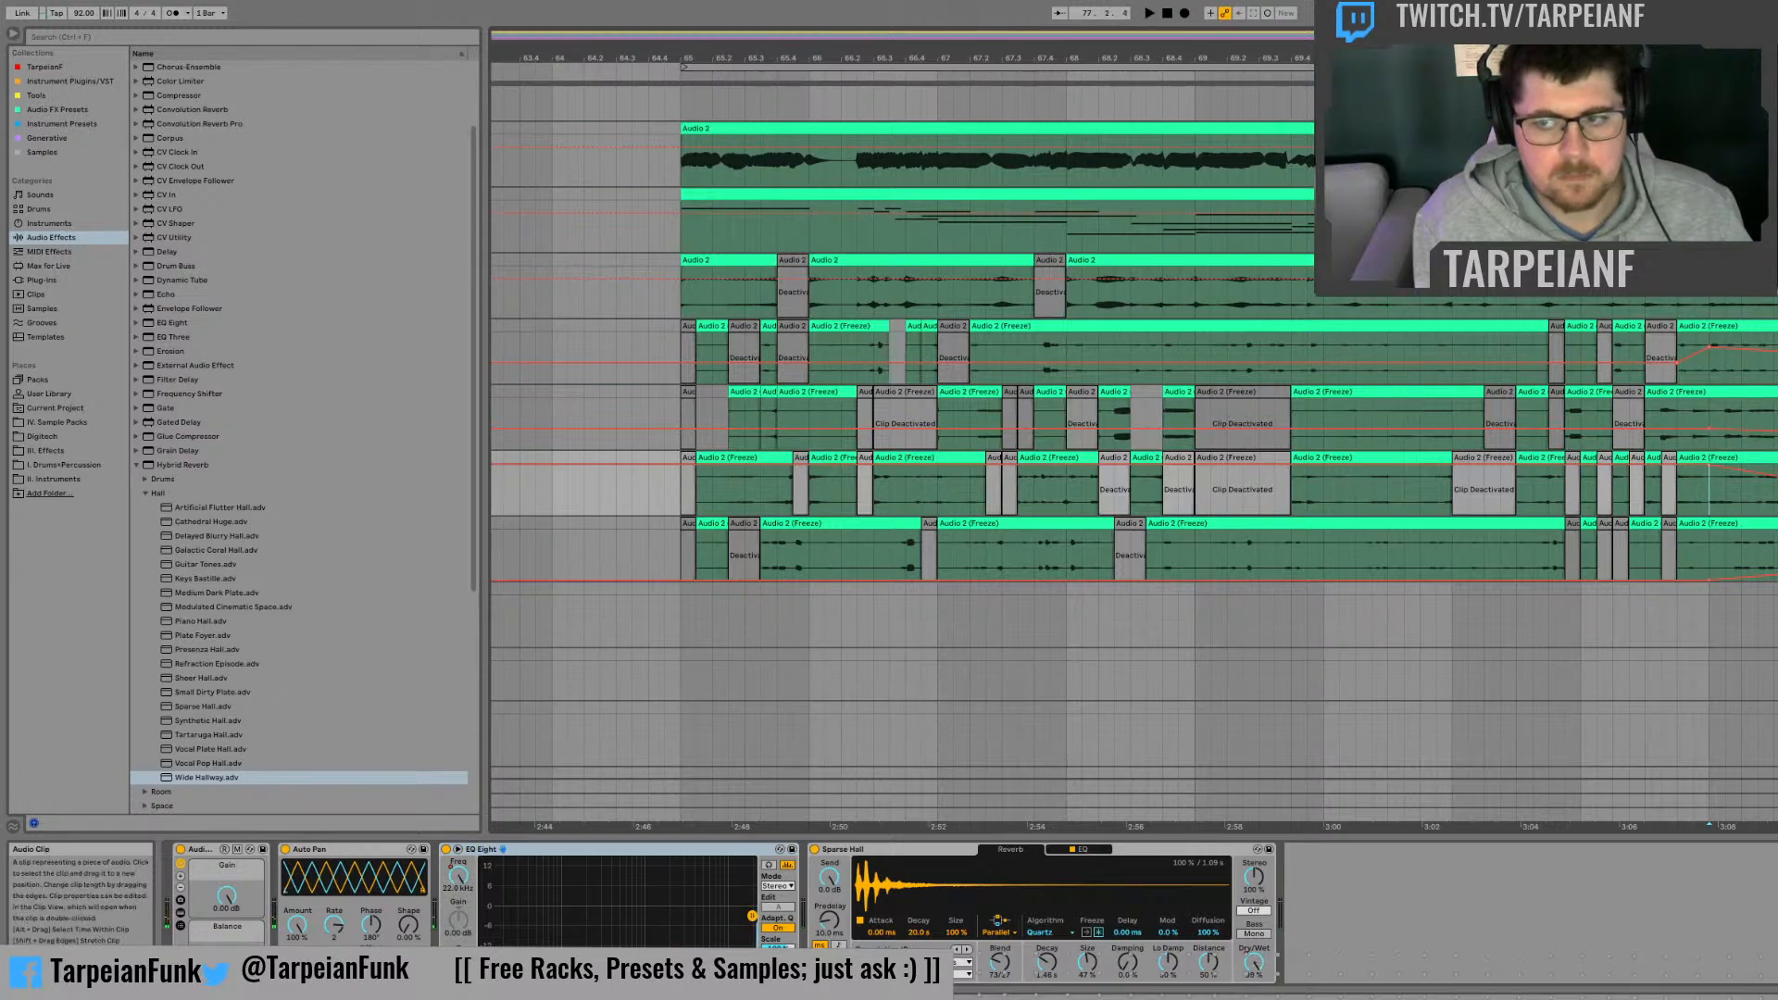
{"action": "left_click", "coordinate": [1775, 554]}
{"action": "key", "text": "space"}
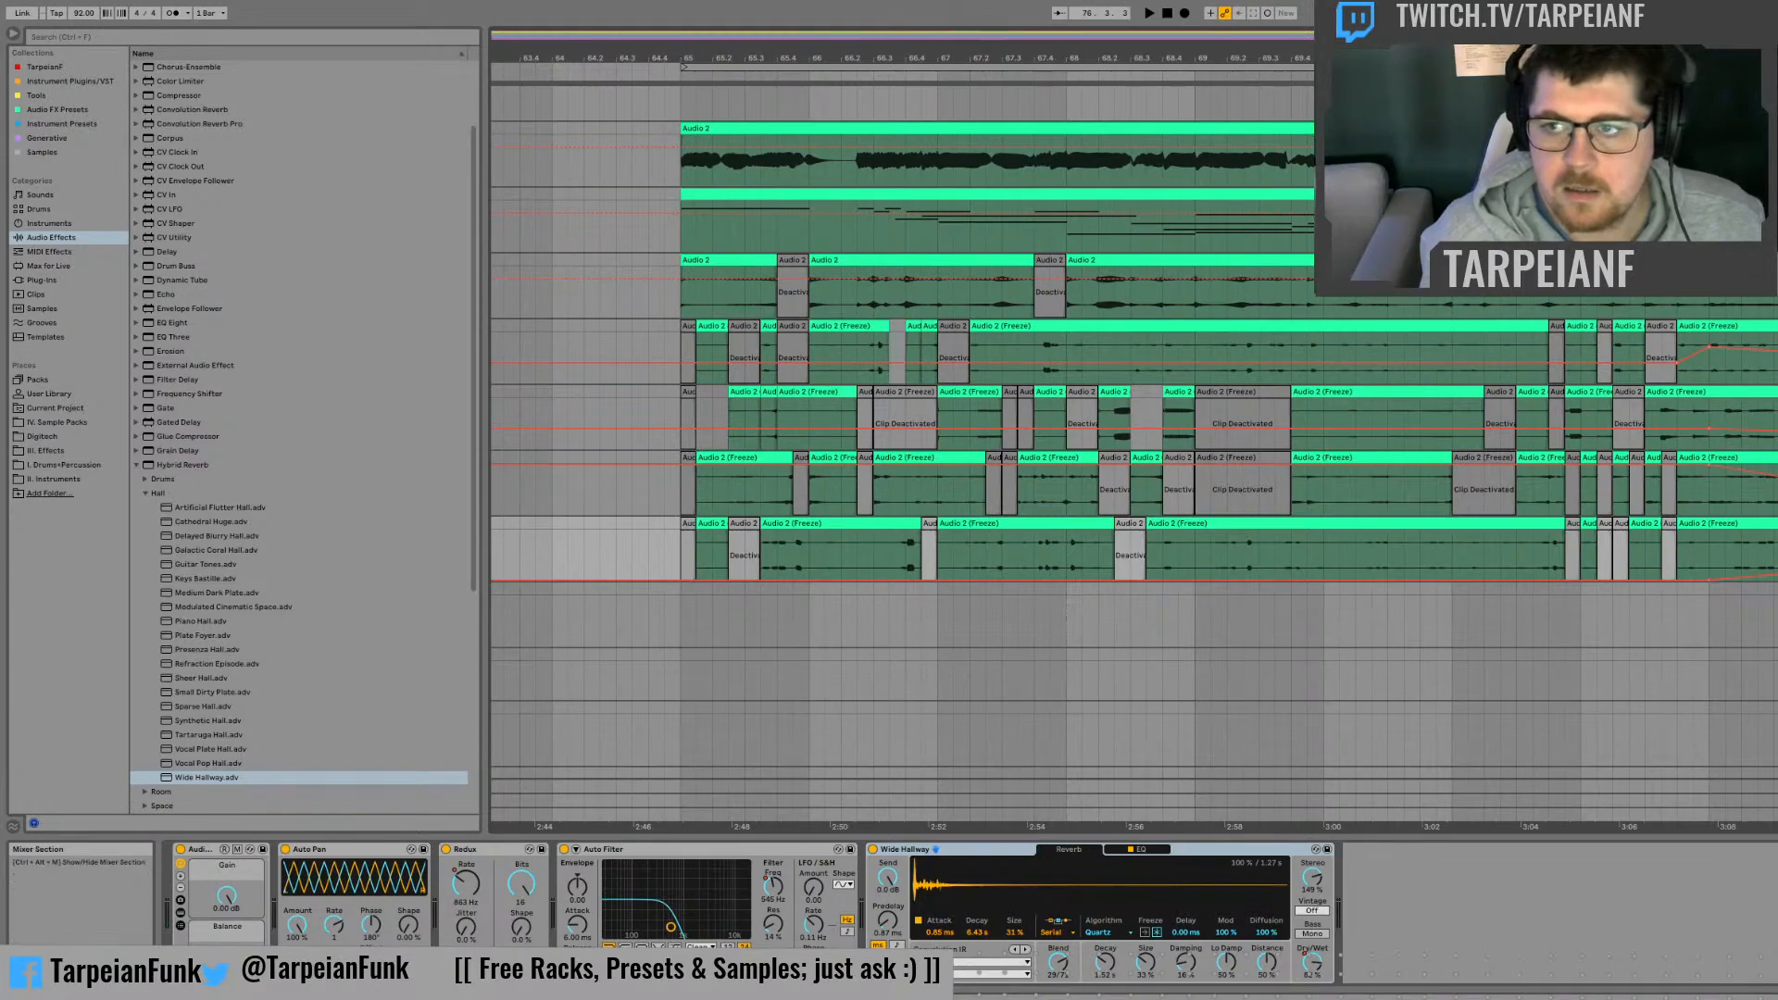
Step: Lower the Auto Filter frequency automation on the top Audio 2 track to about 190 Hz, checking it in playback
{"action": "left_click", "coordinate": [1775, 154]}
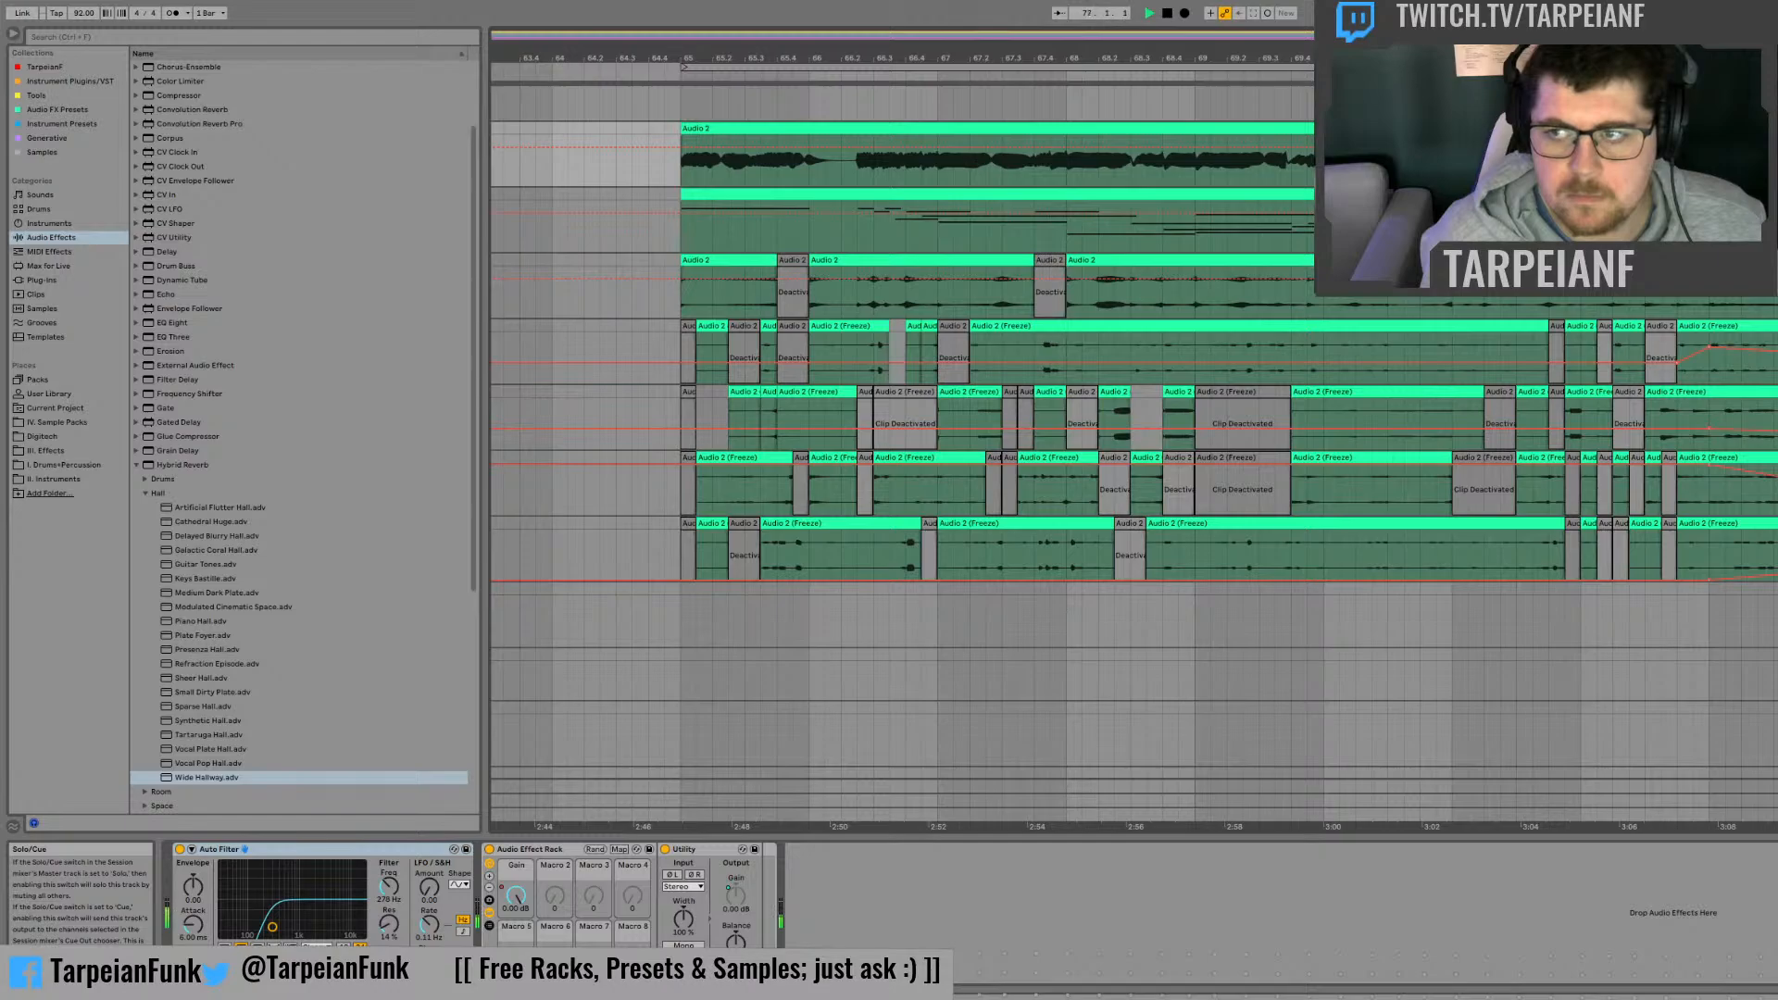
{"action": "key", "text": "space"}
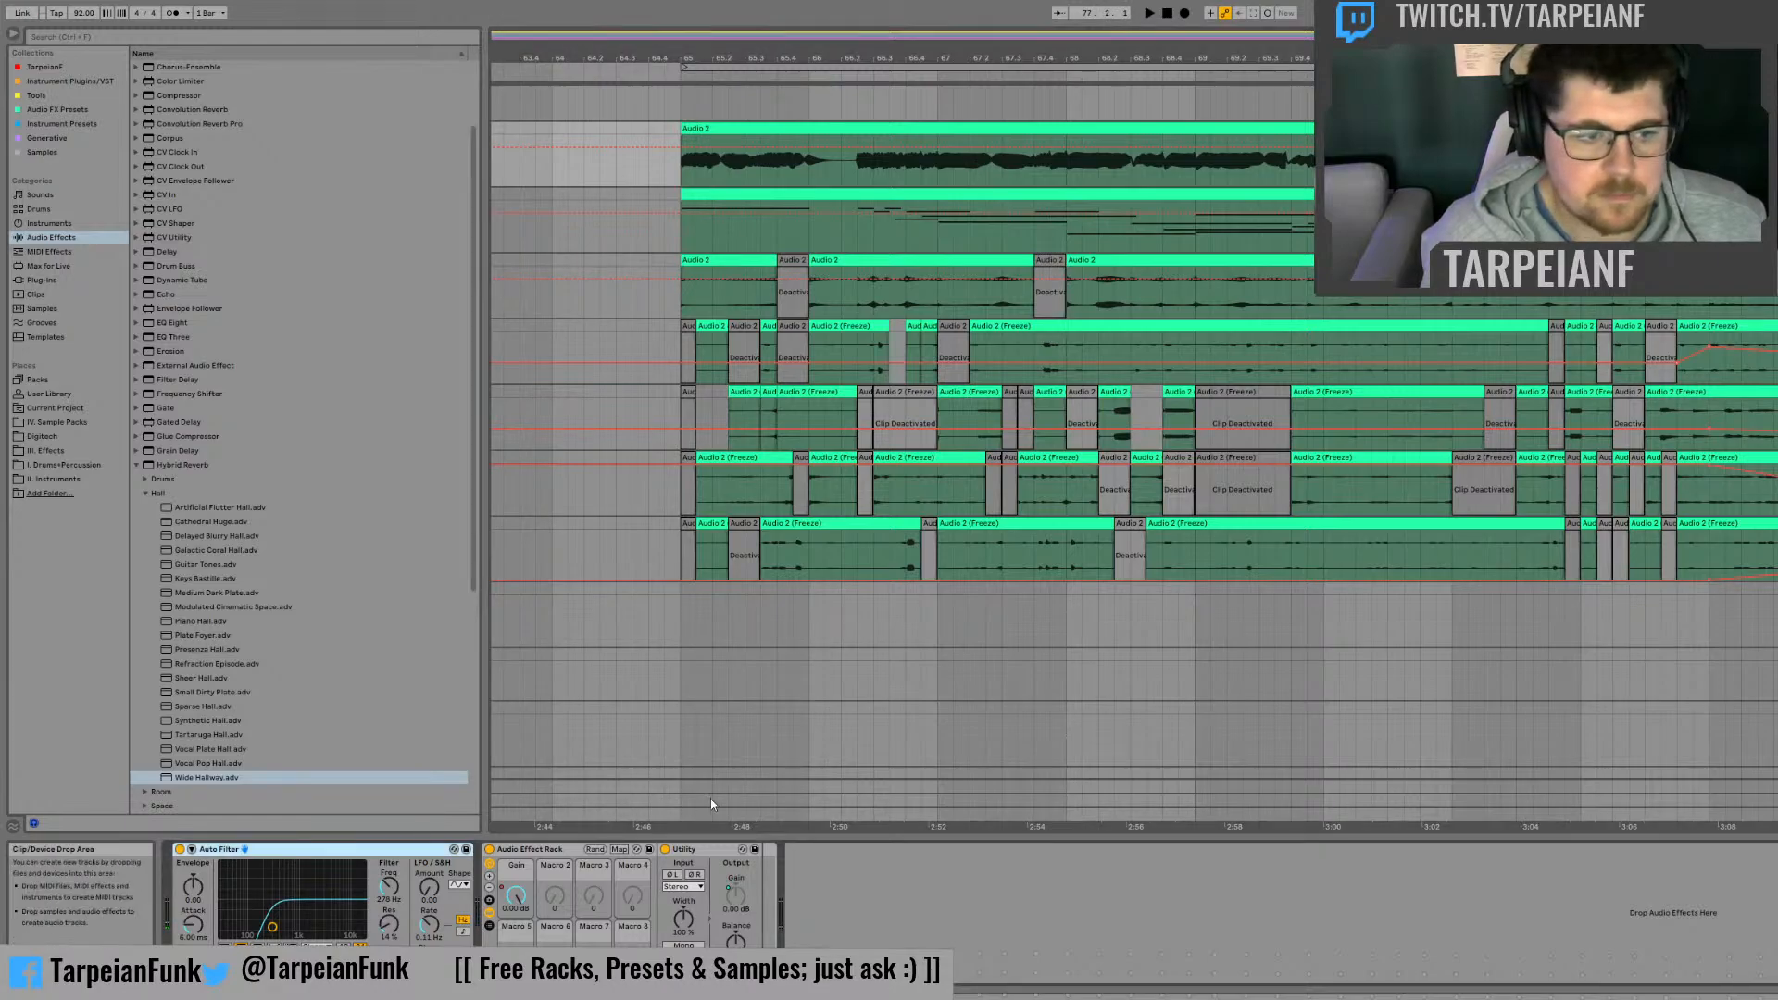
{"action": "left_click", "coordinate": [380, 889]}
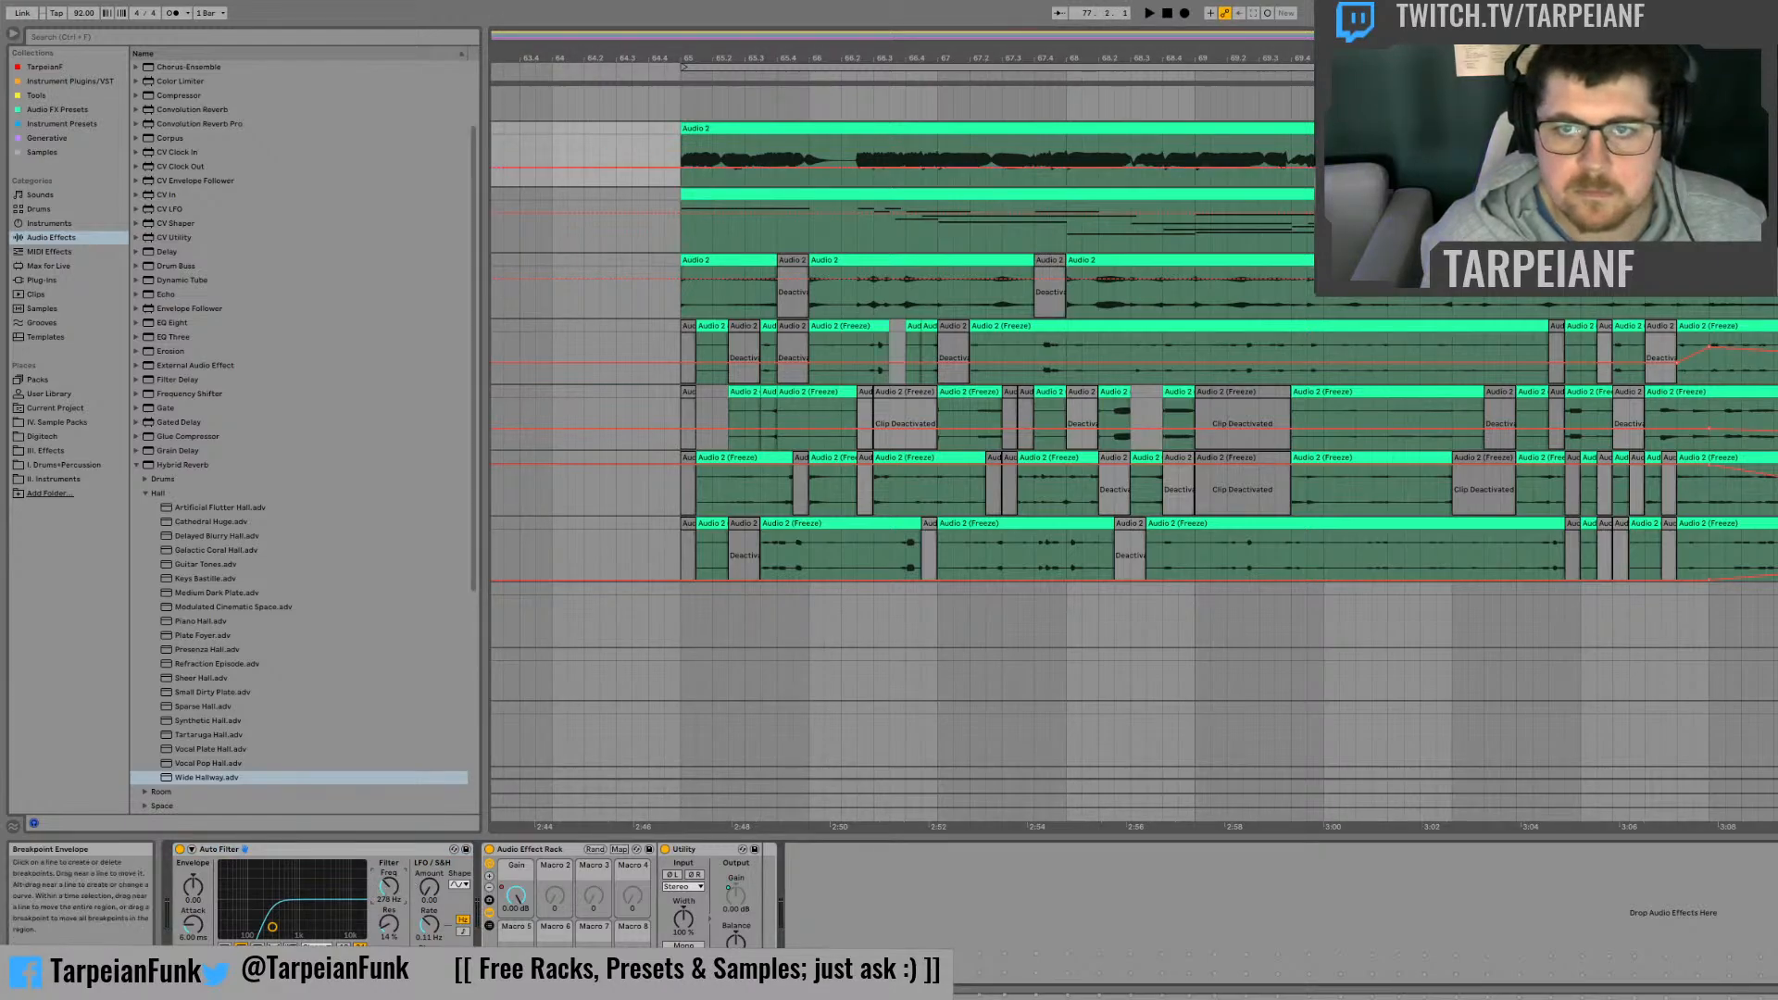
{"action": "left_click_drag", "start_coordinate": [273, 926], "coordinate": [362, 927]}
{"action": "key", "text": "space"}
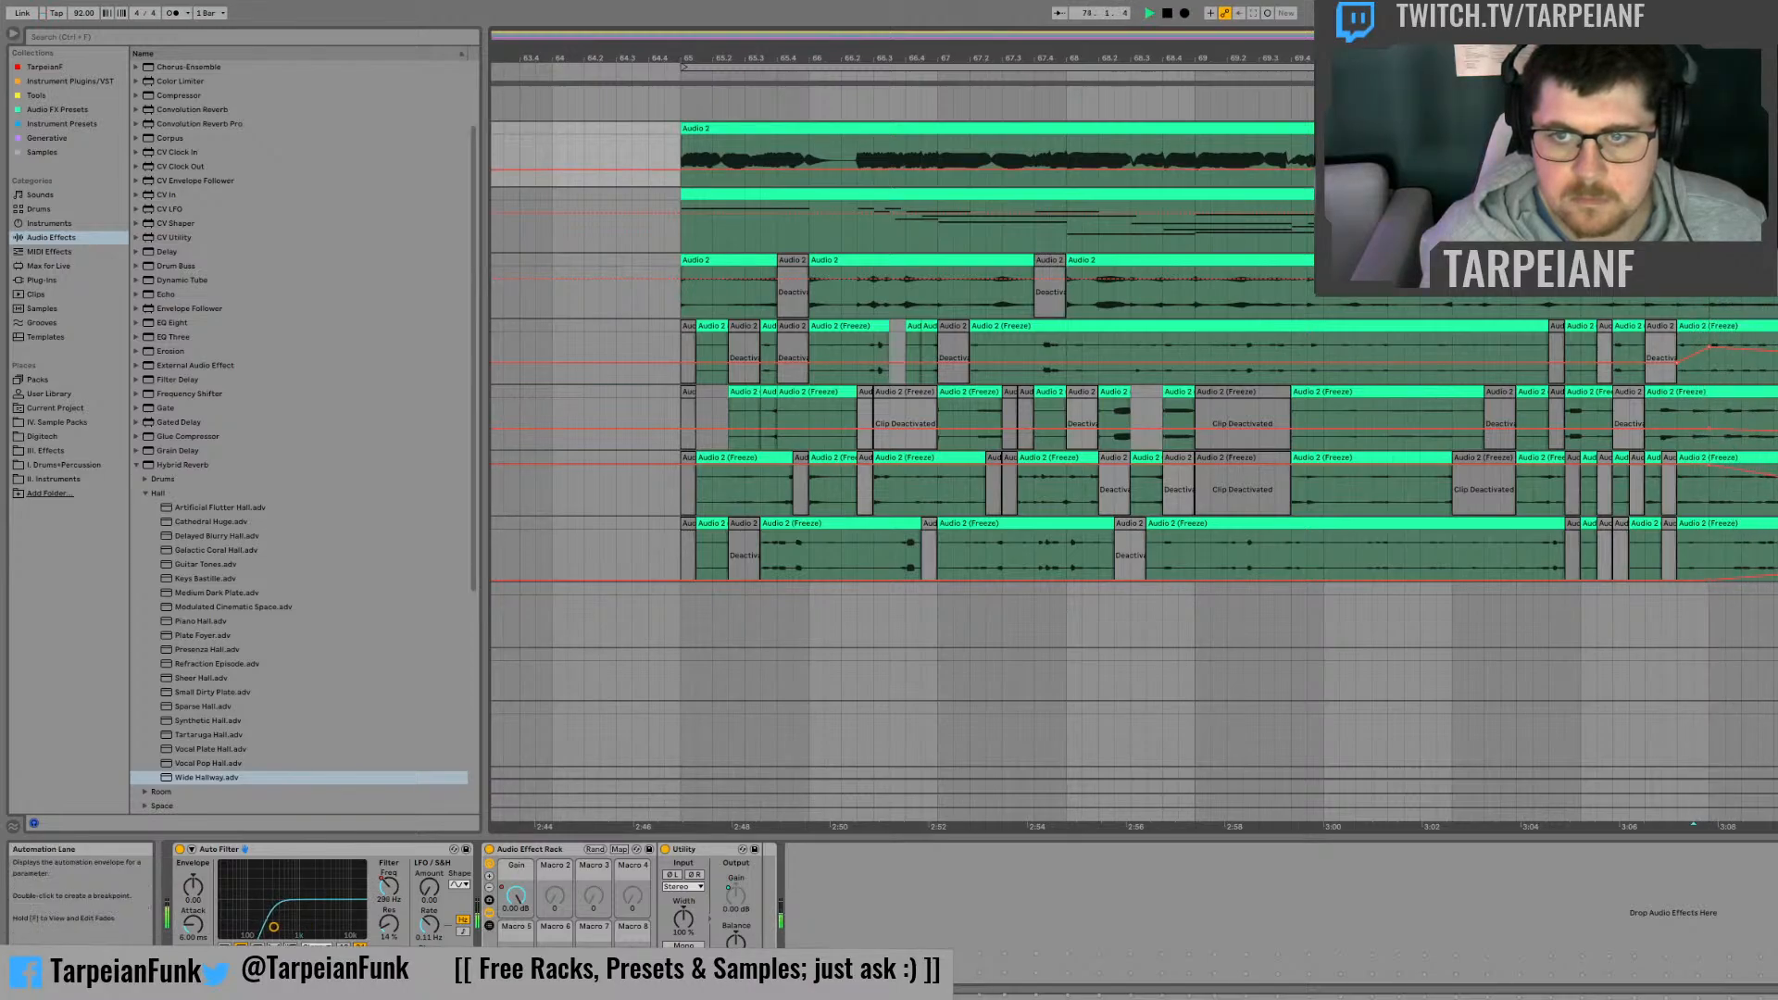
{"action": "key", "text": "space"}
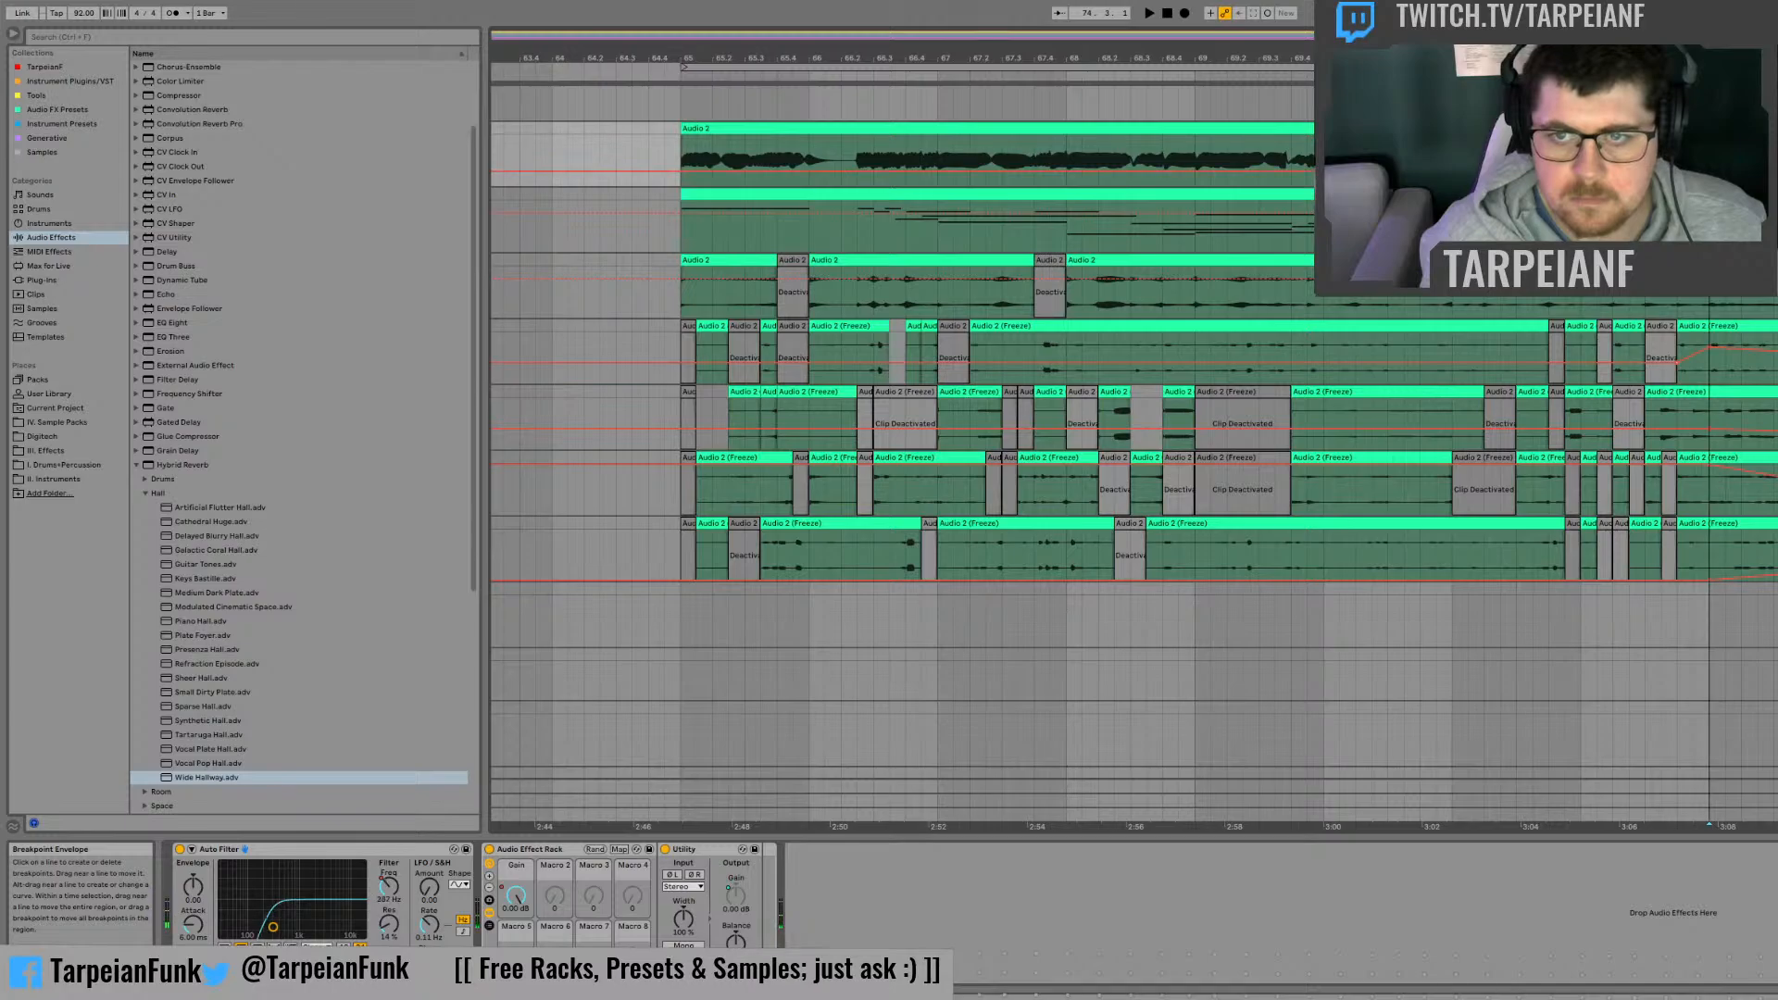
{"action": "key", "text": "space"}
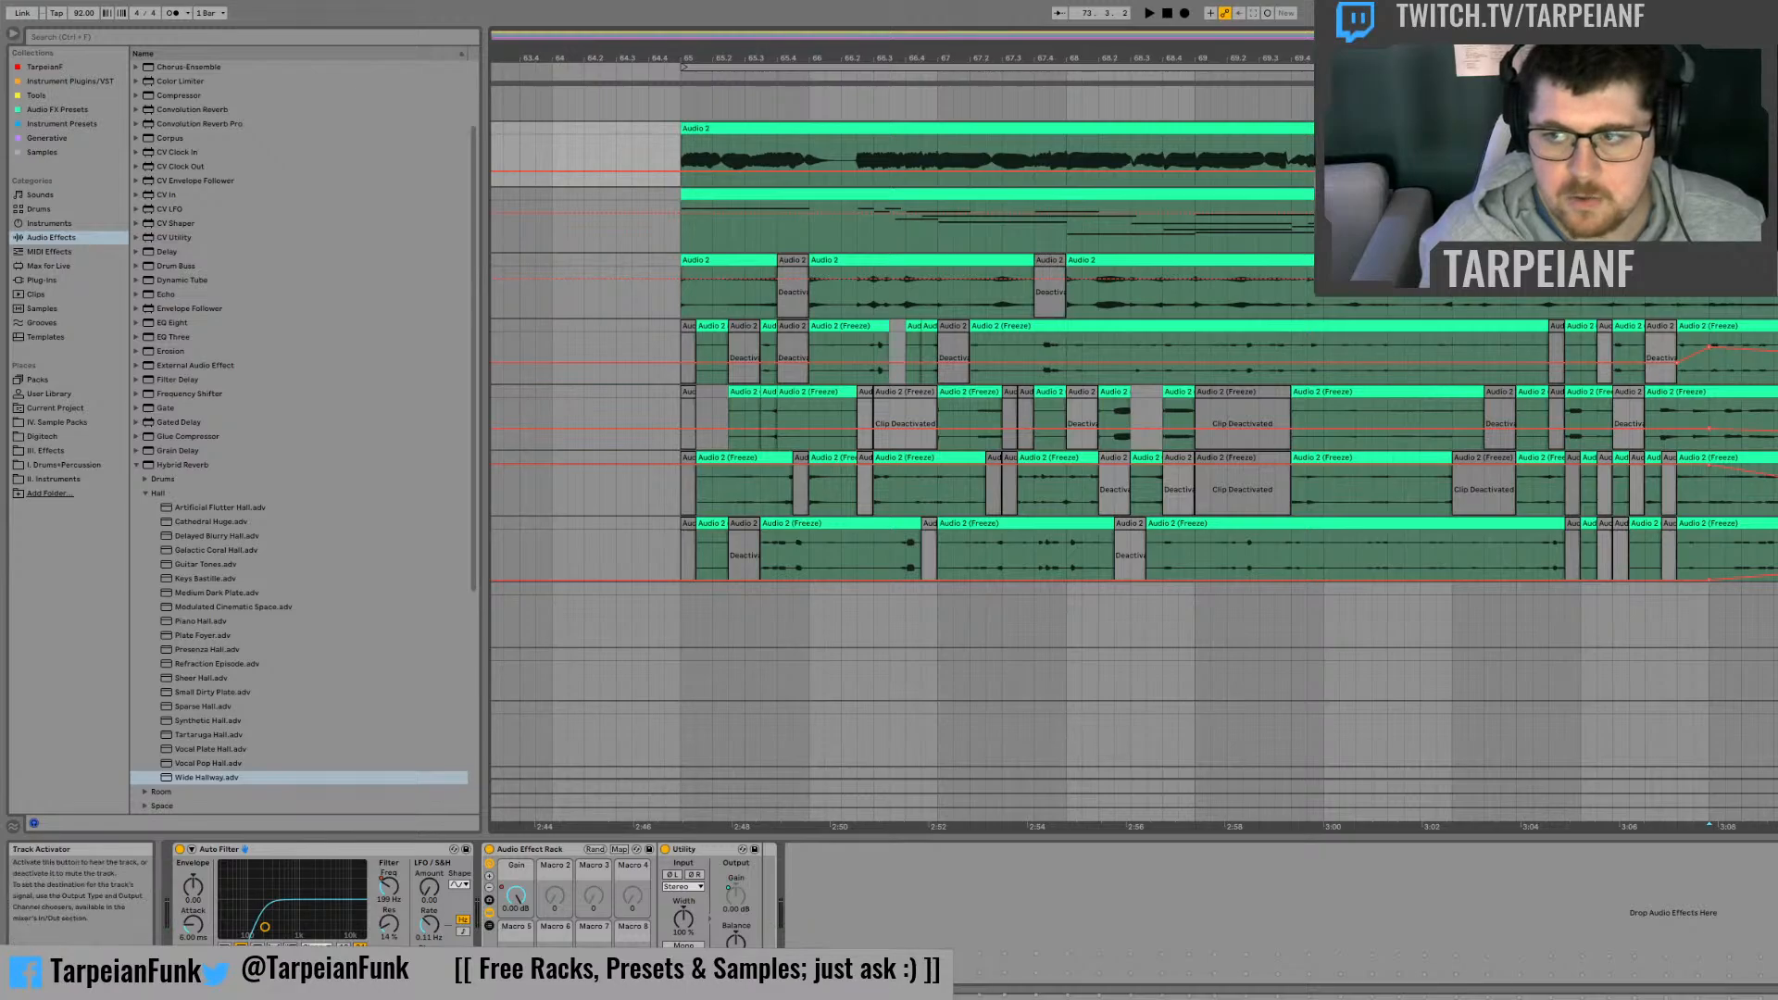
Step: Play the arrangement from bar 65 and inspect the effect chains on the fourth, third and second frozen tracks
{"action": "left_click", "coordinate": [678, 539]}
{"action": "left_click", "coordinate": [678, 539]}
{"action": "key", "text": "space"}
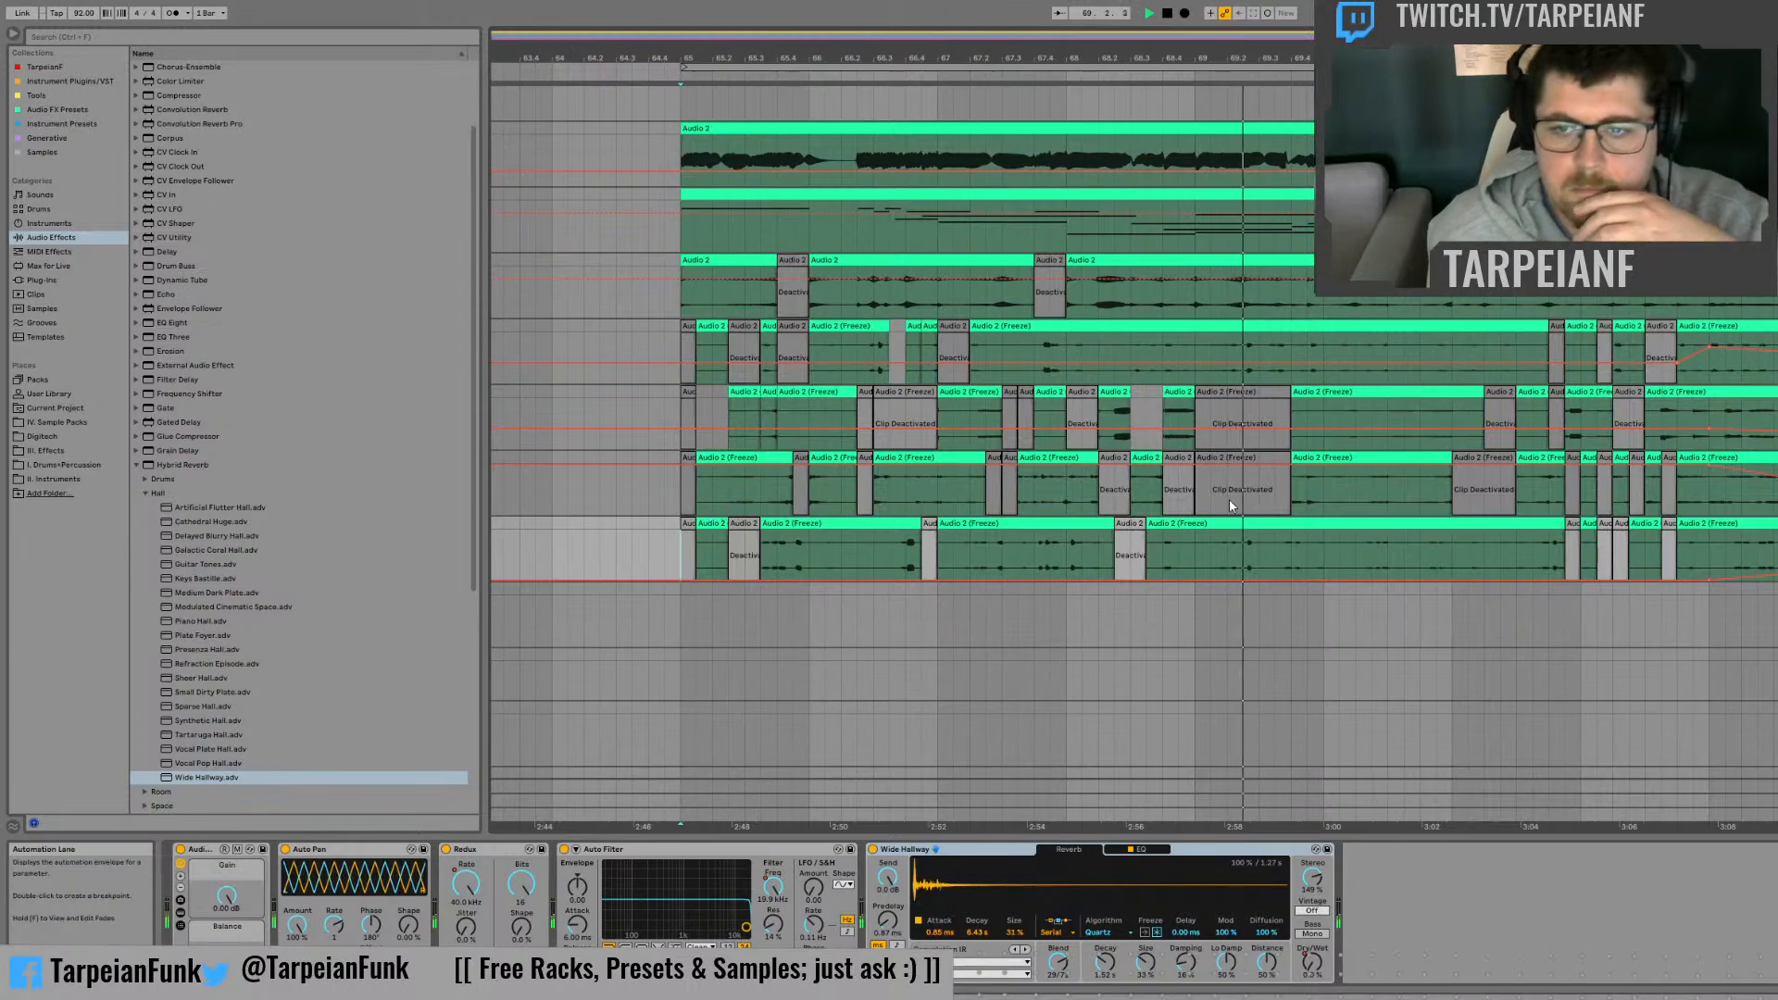
{"action": "left_click", "coordinate": [1771, 457]}
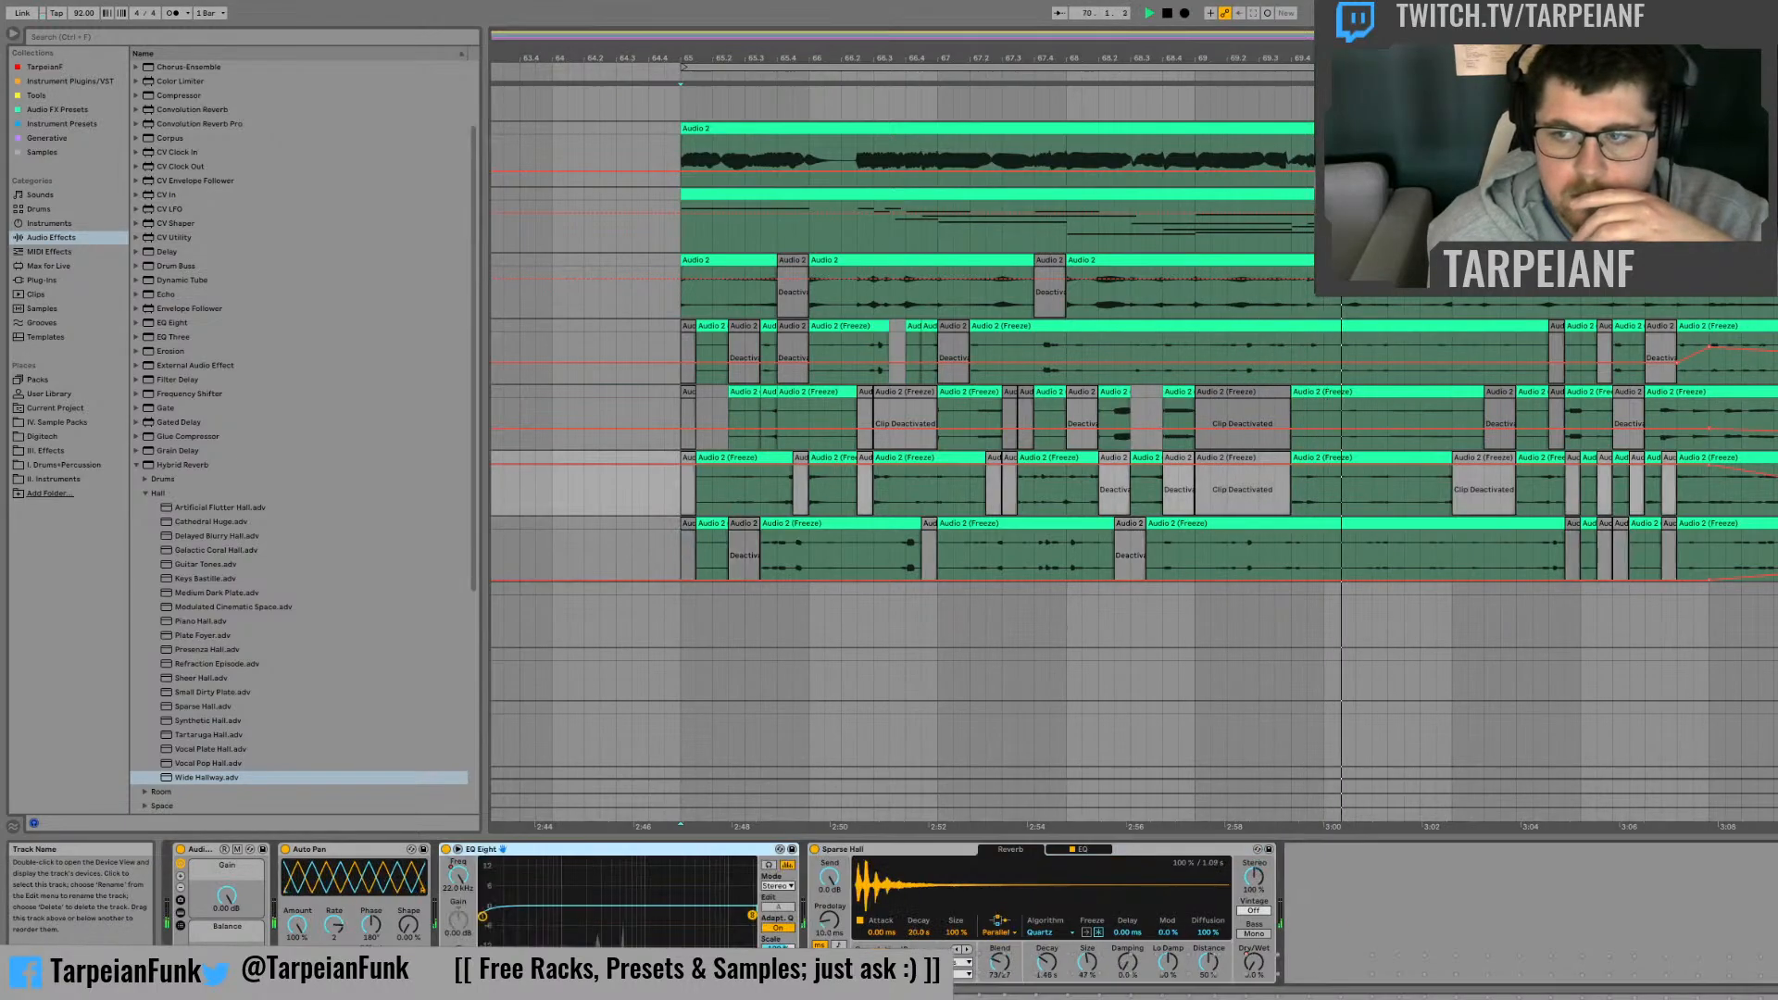
{"action": "left_click", "coordinate": [1771, 391]}
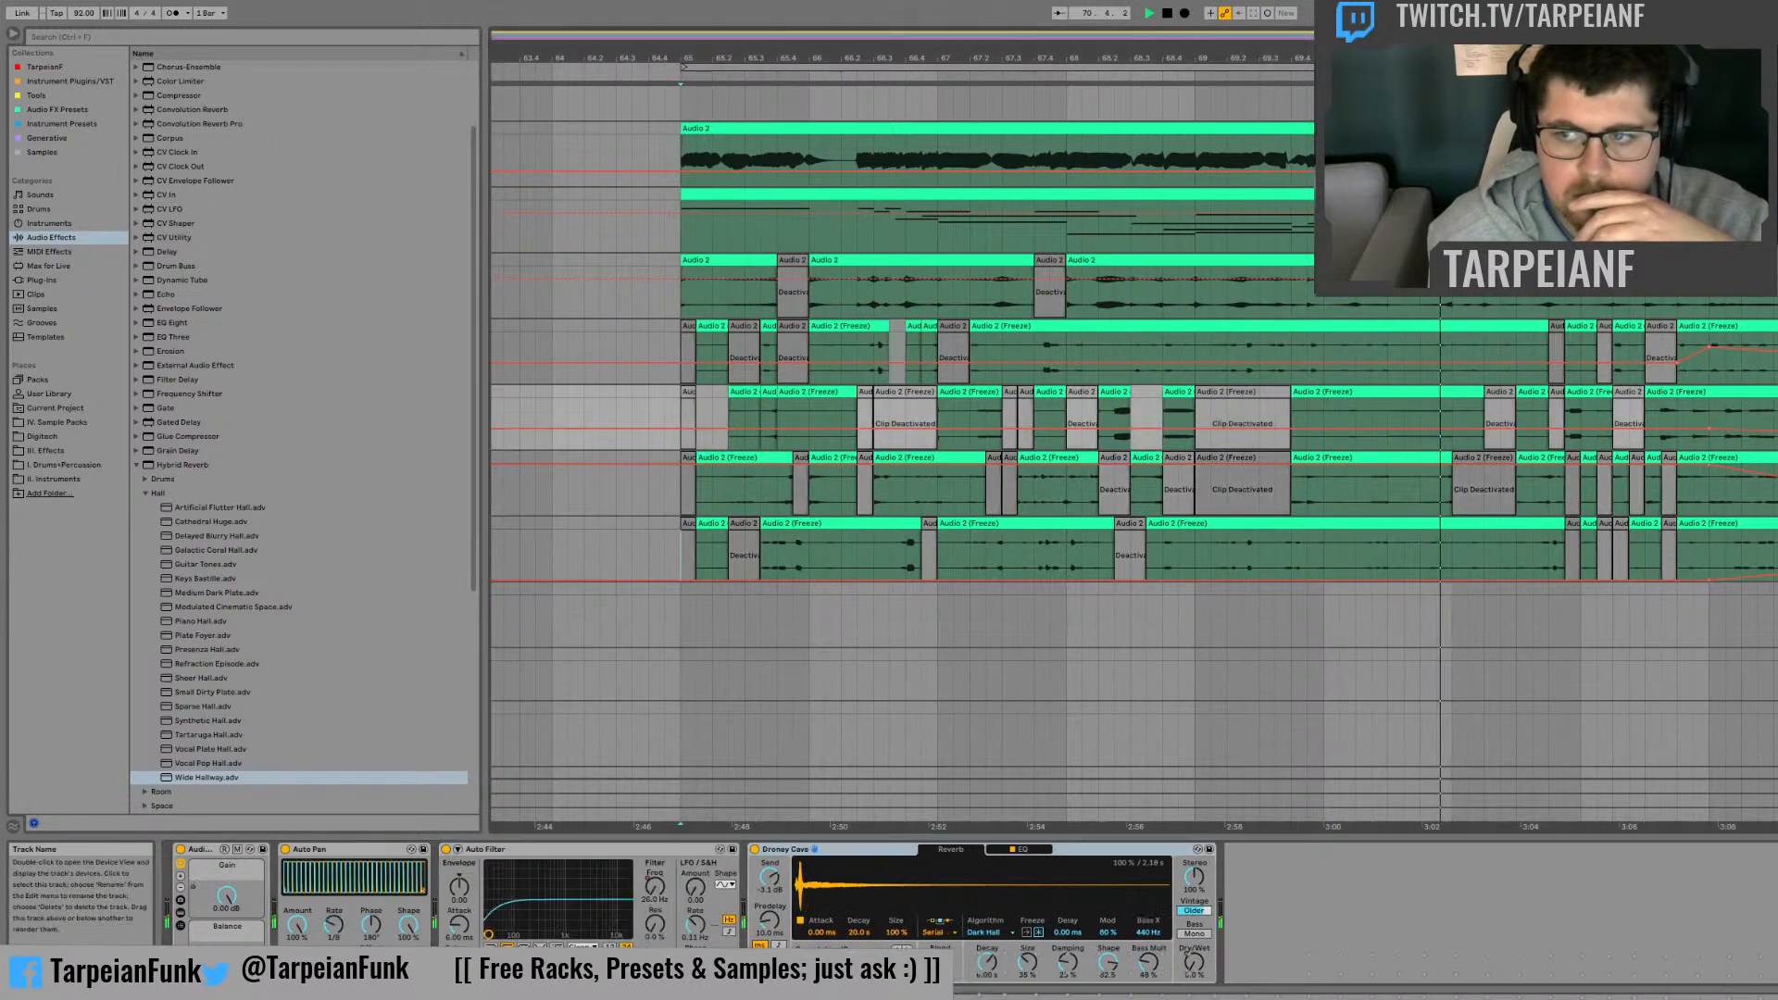
Step: Automate the Reverb Dry/Wet on the first frozen track to rise from zero at bar 73, and play it back
{"action": "left_click", "coordinate": [1771, 326]}
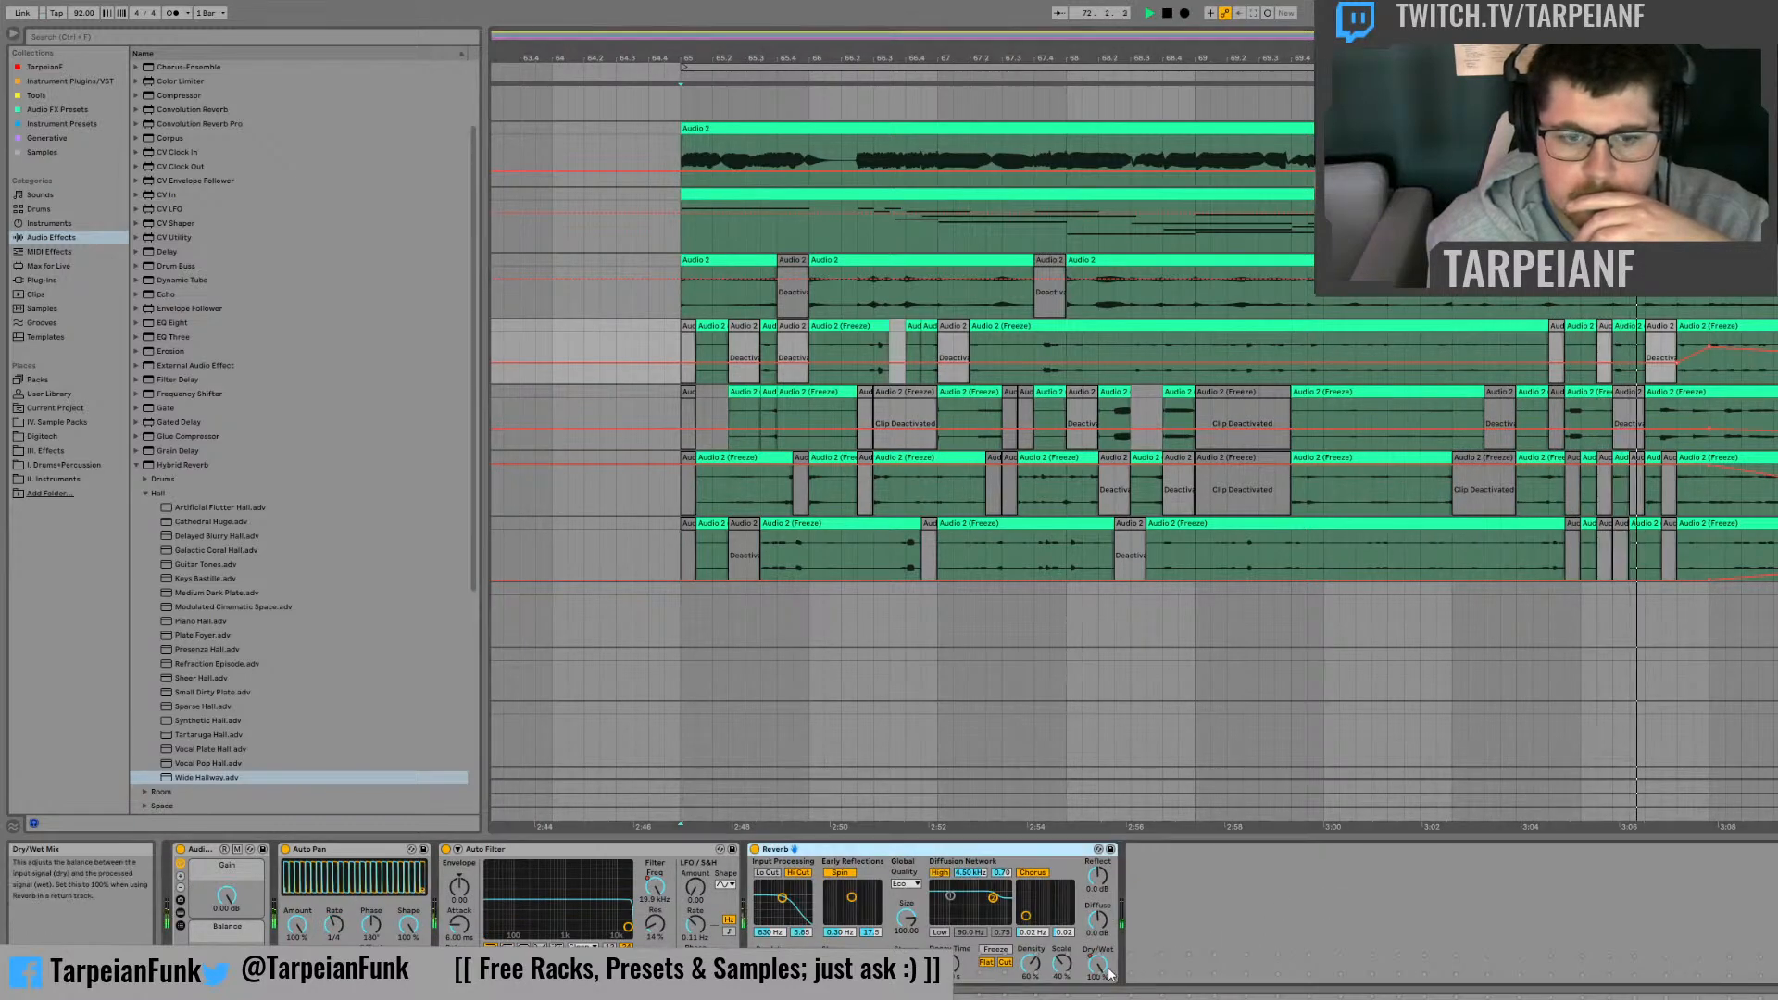
{"action": "left_click_drag", "start_coordinate": [1108, 973], "coordinate": [1109, 999]}
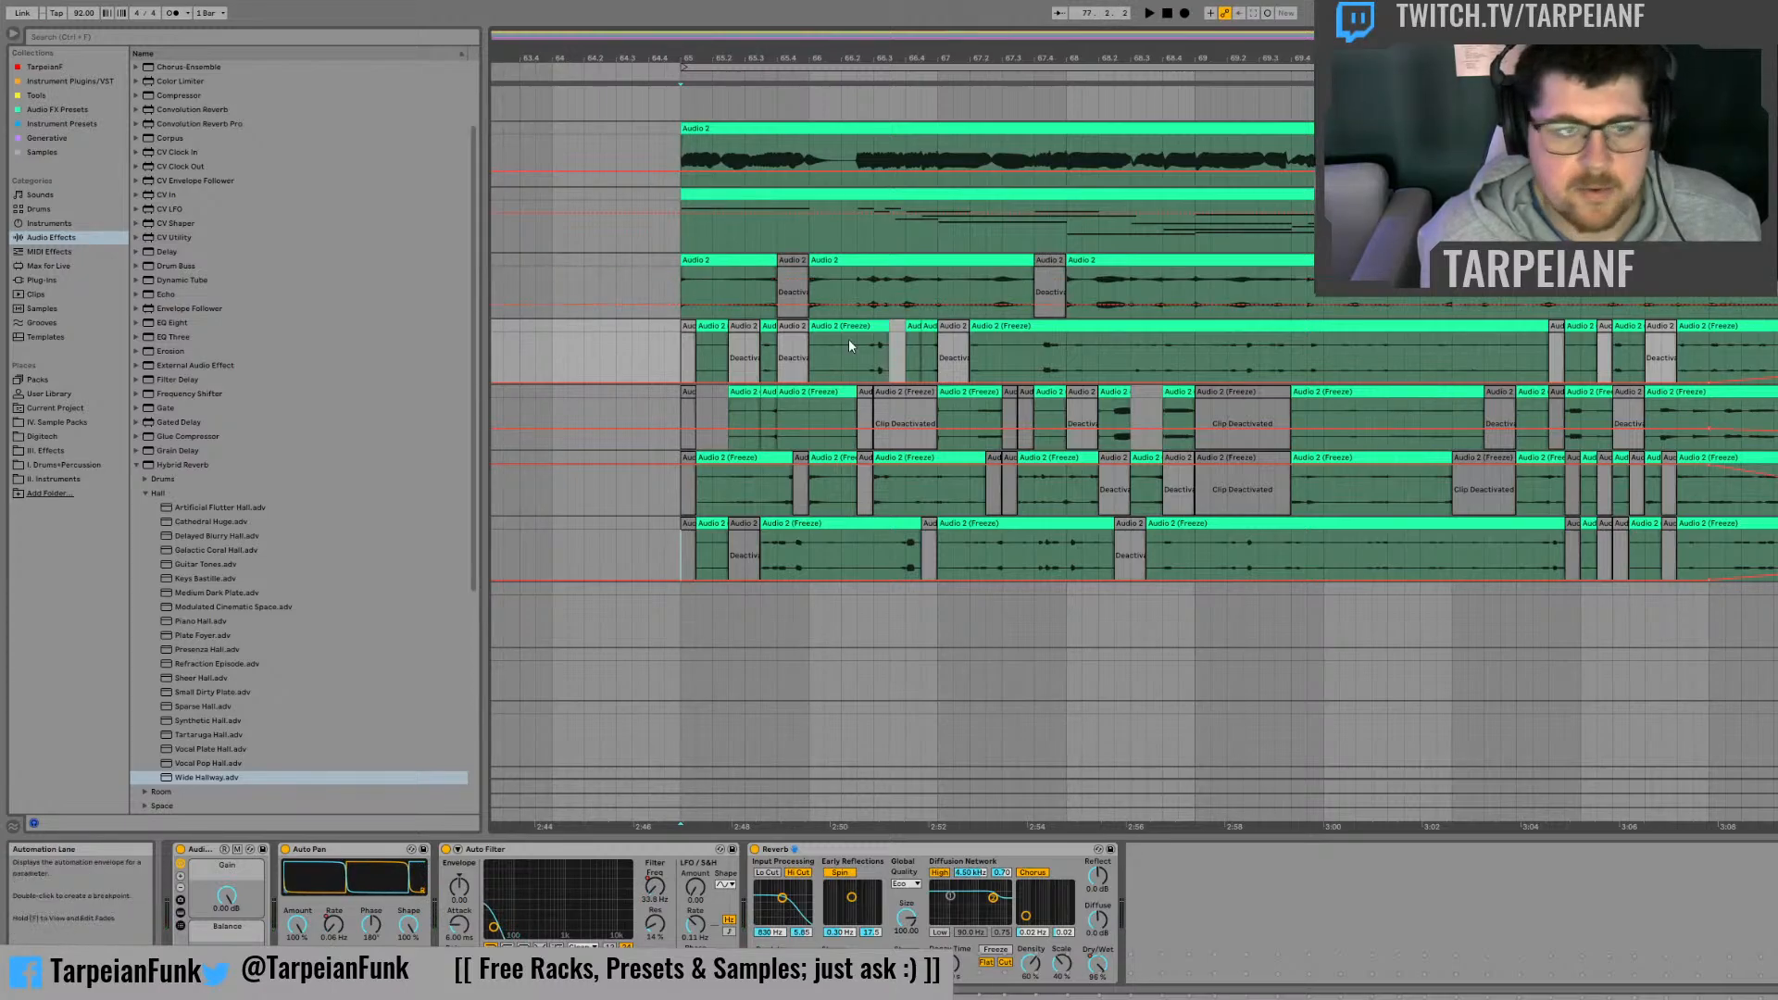
{"action": "left_click", "coordinate": [633, 367]}
{"action": "key", "text": "space"}
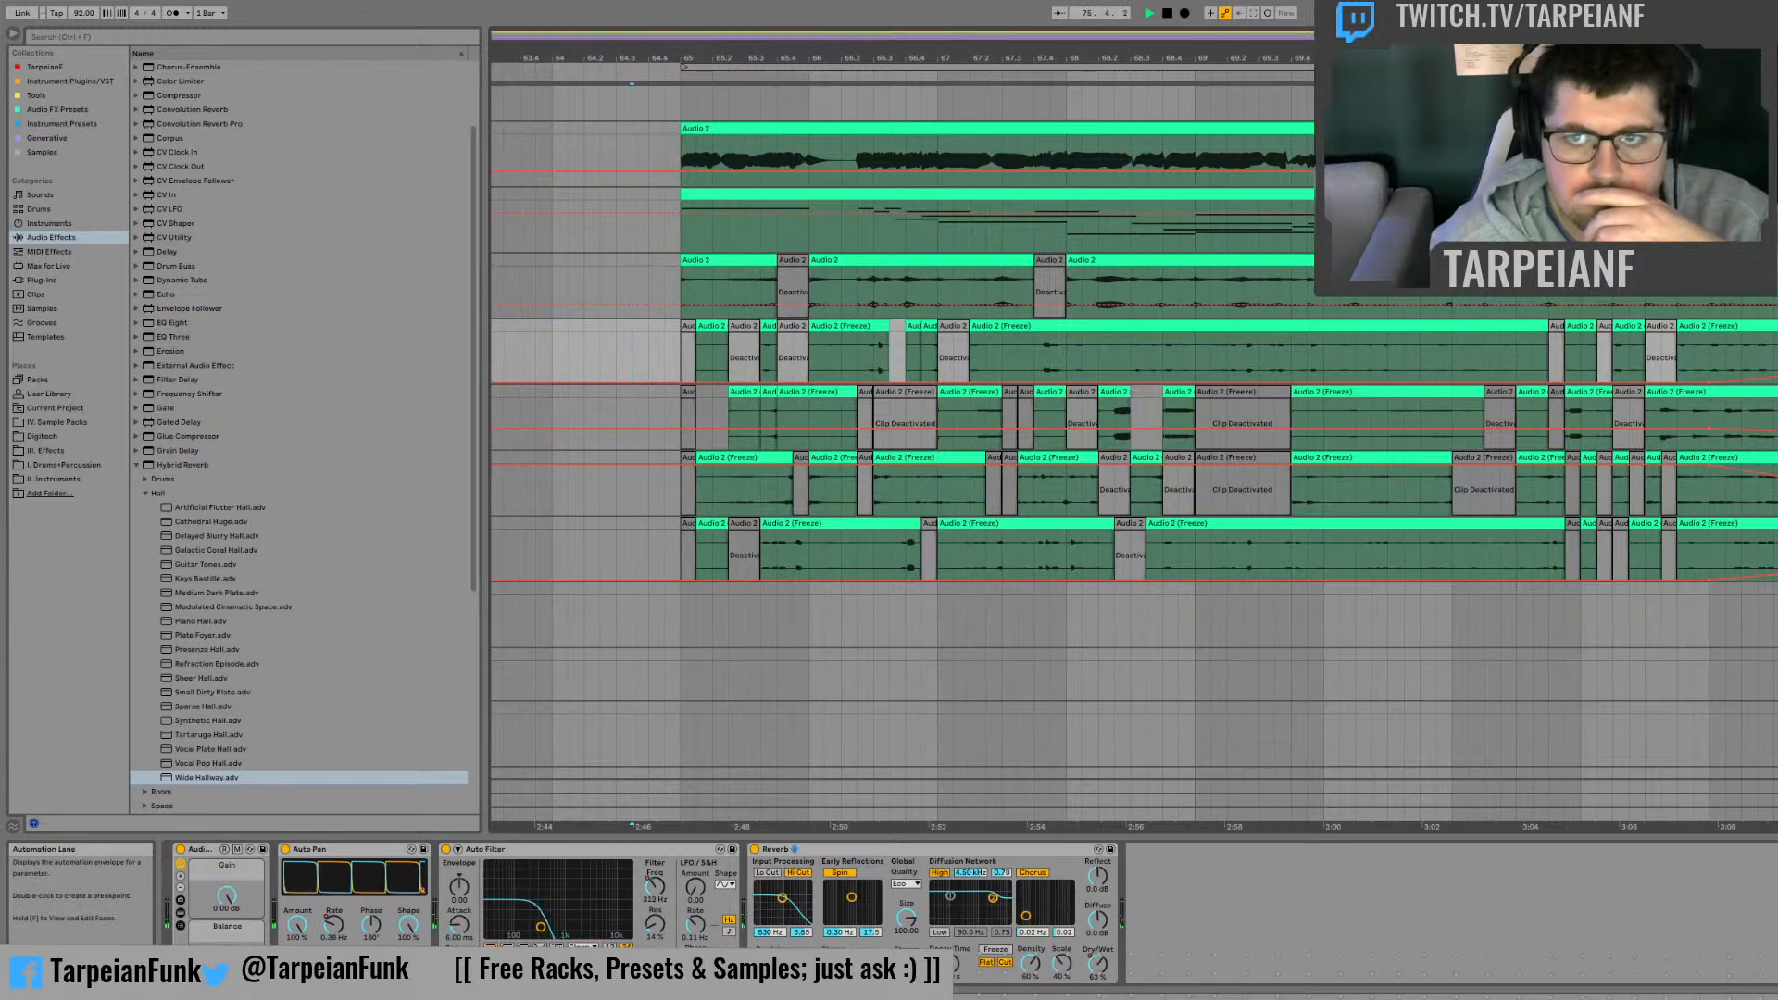
Step: Start recording the arrangement from bar 65 onto the empty audio track below the frozen tracks
{"action": "left_click_drag", "start_coordinate": [1220, 58], "coordinate": [1164, 23]}
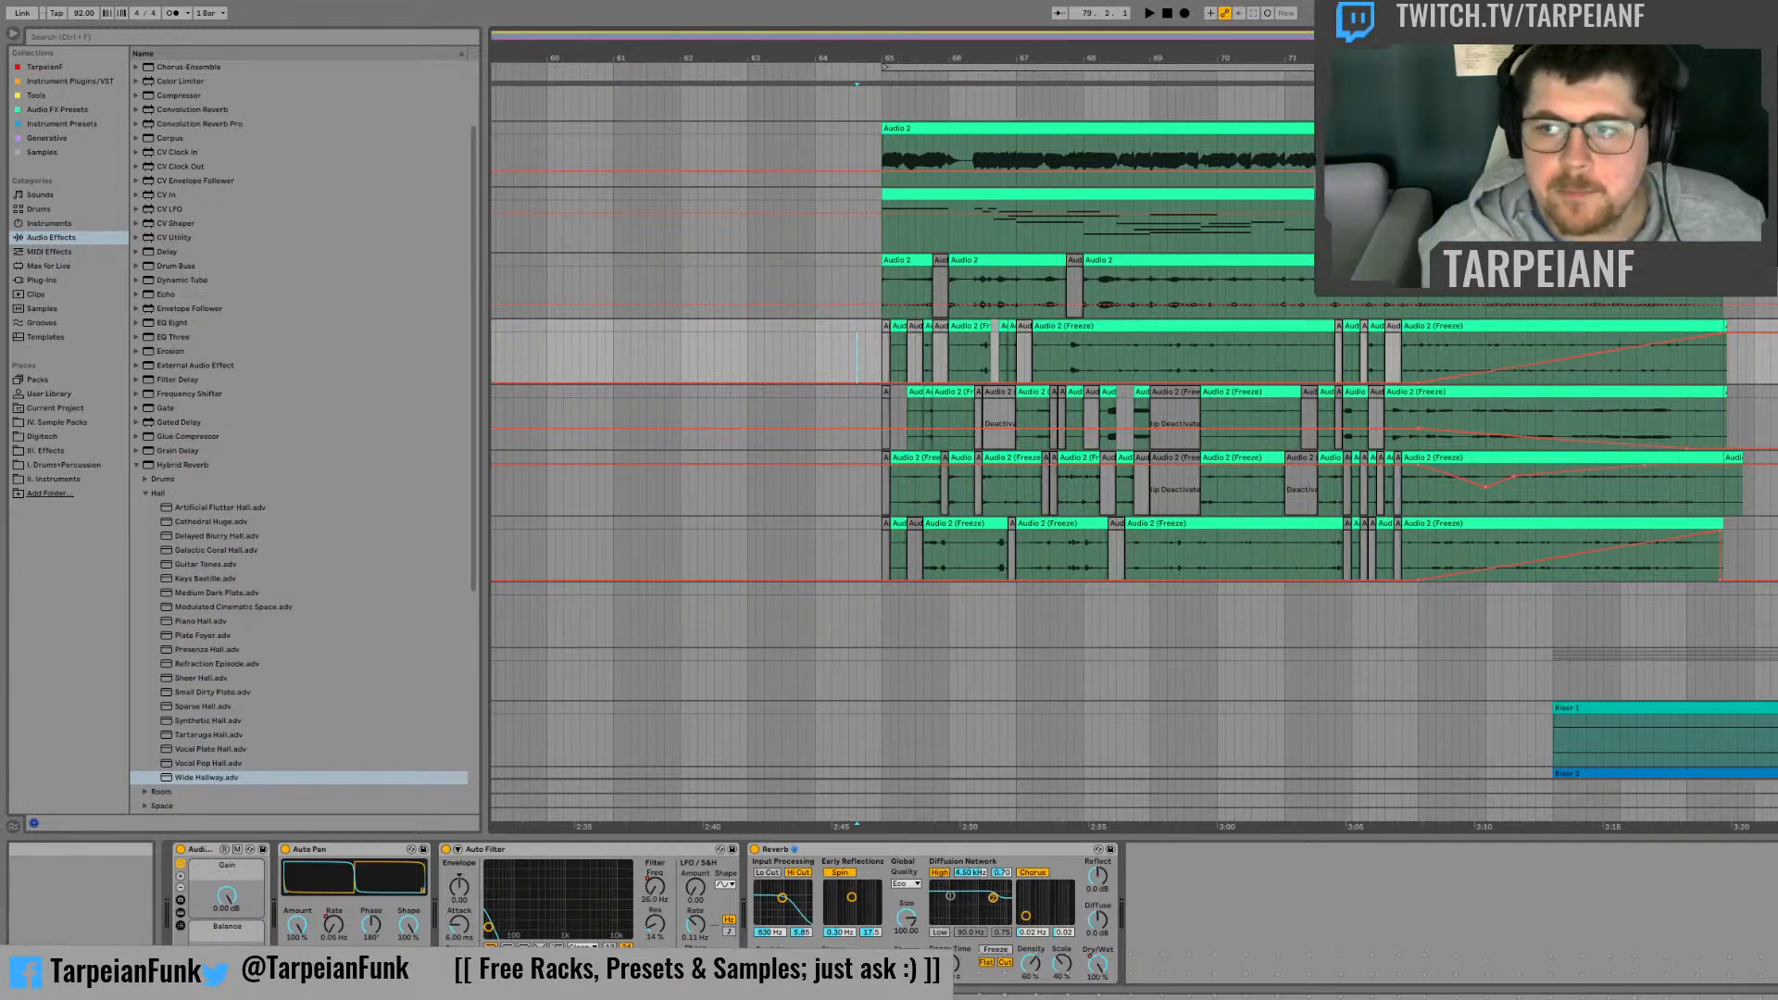
{"action": "left_click", "coordinate": [1771, 547]}
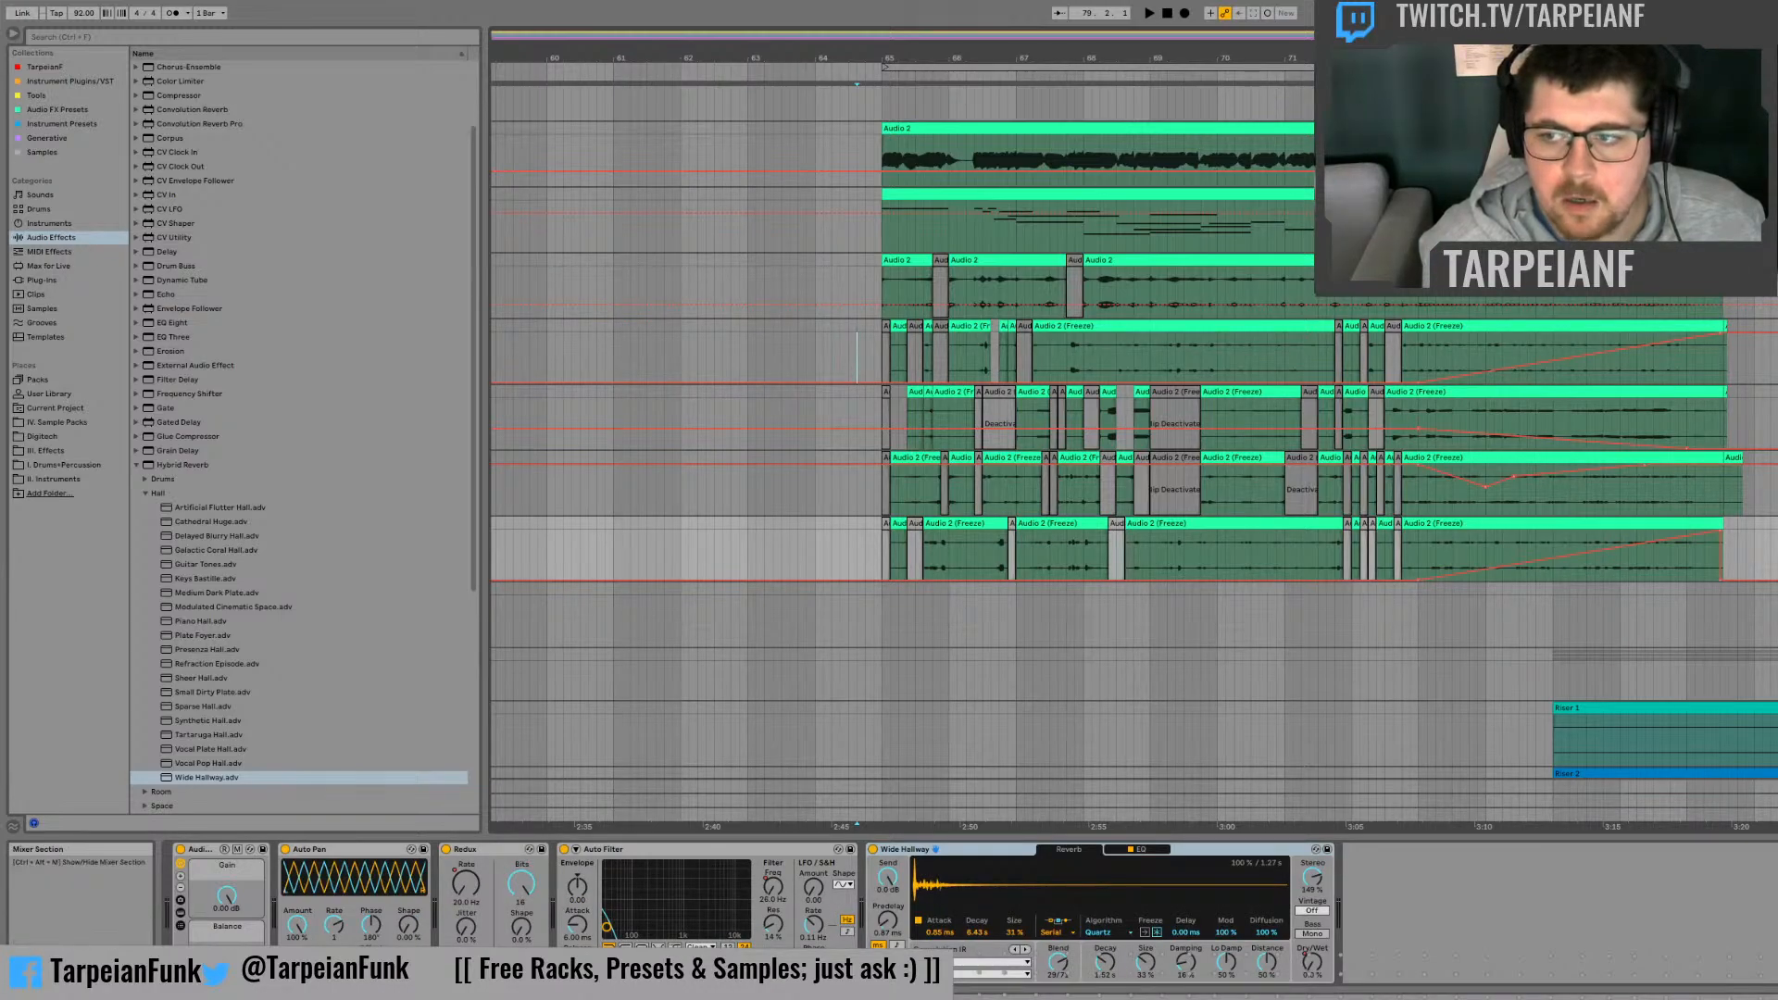
{"action": "left_click", "coordinate": [1420, 615]}
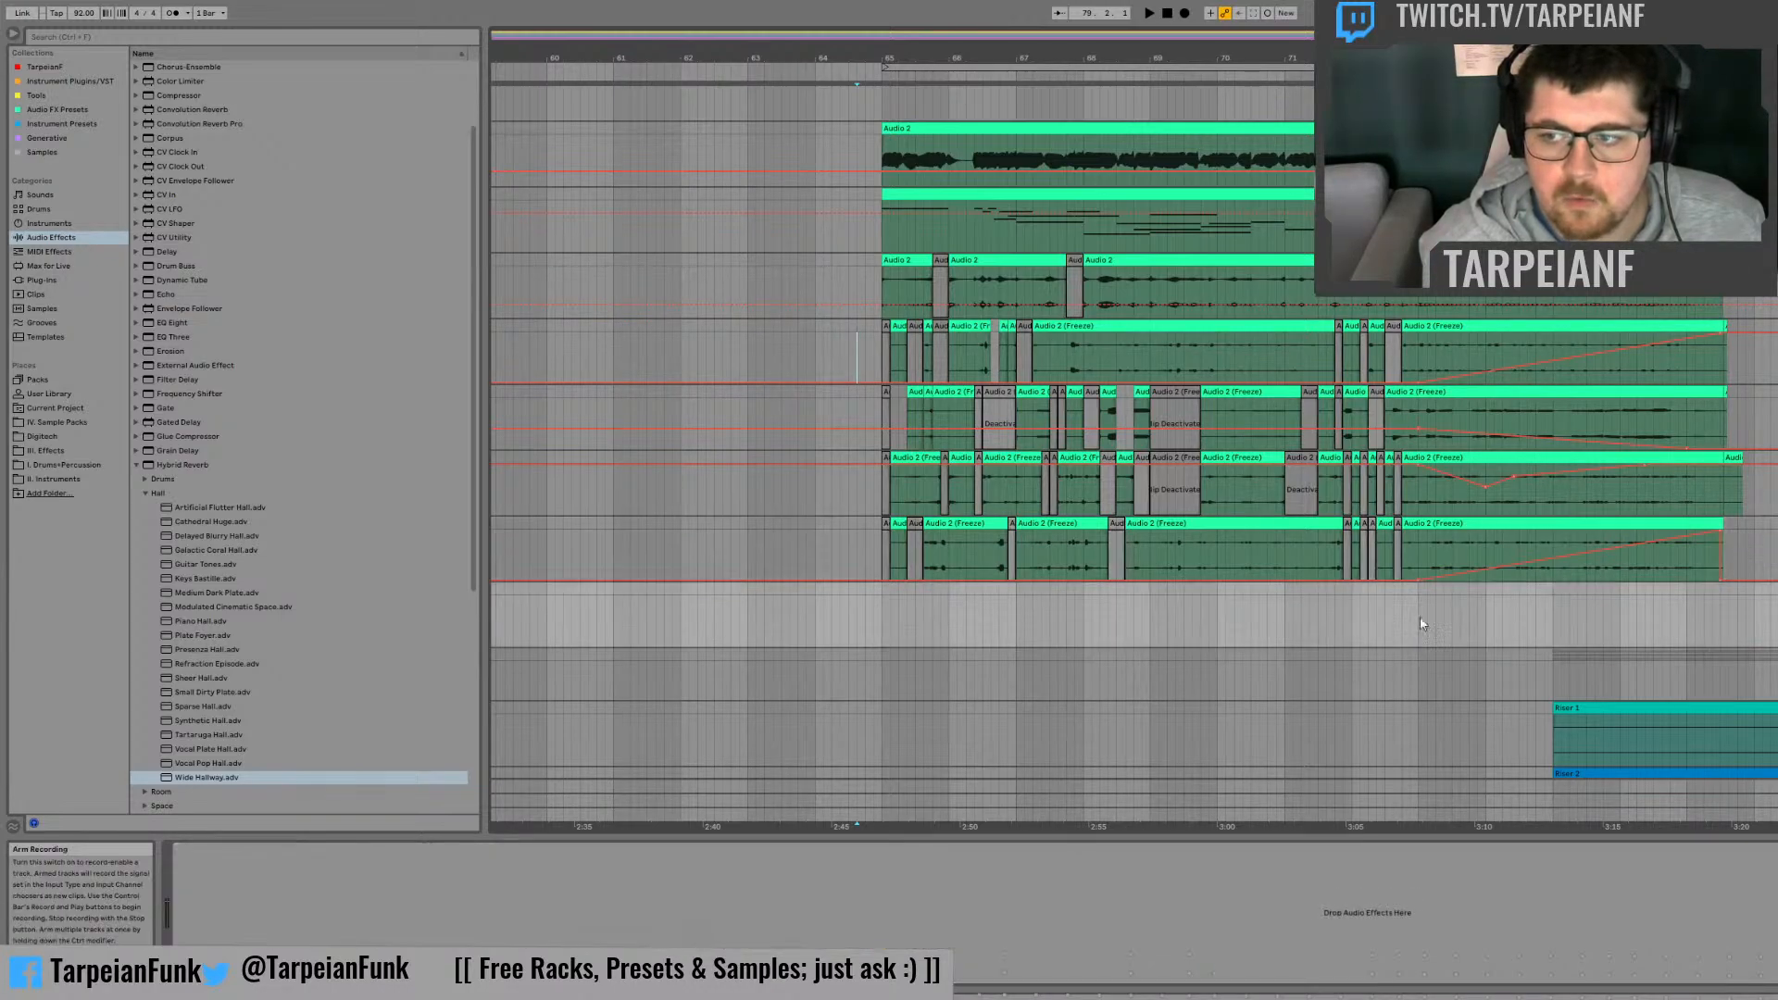
{"action": "left_click", "coordinate": [882, 587]}
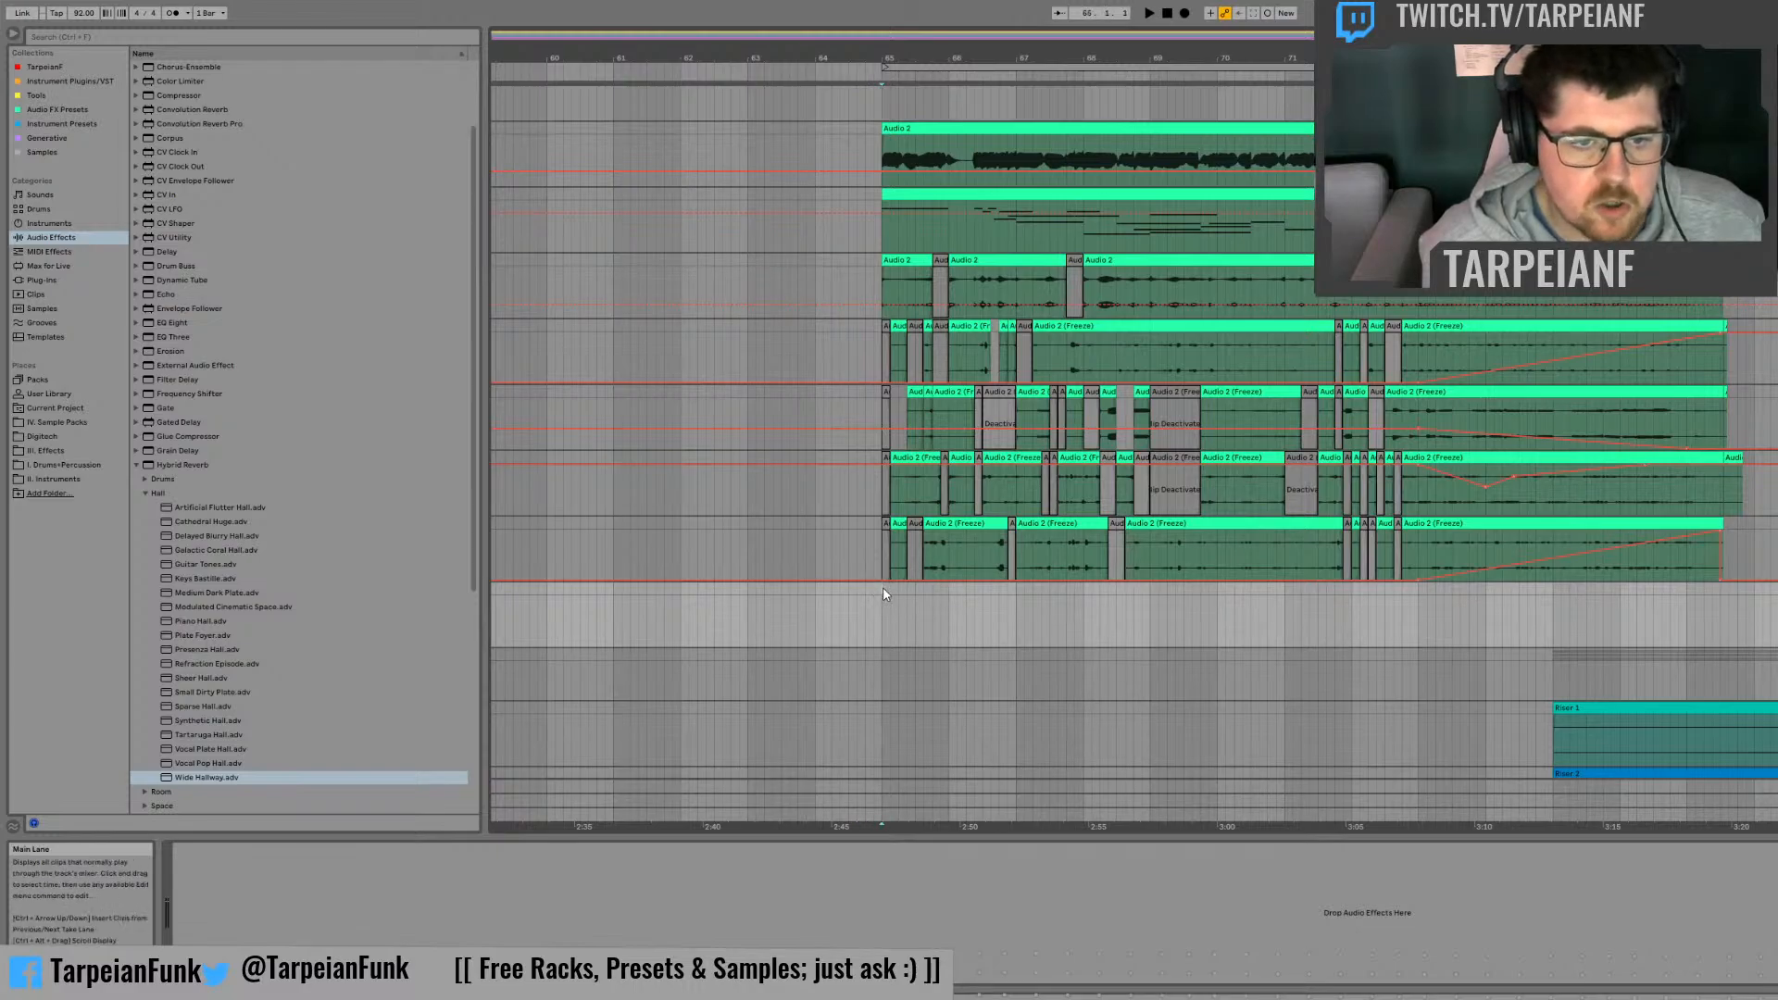
{"action": "left_click", "coordinate": [1185, 13]}
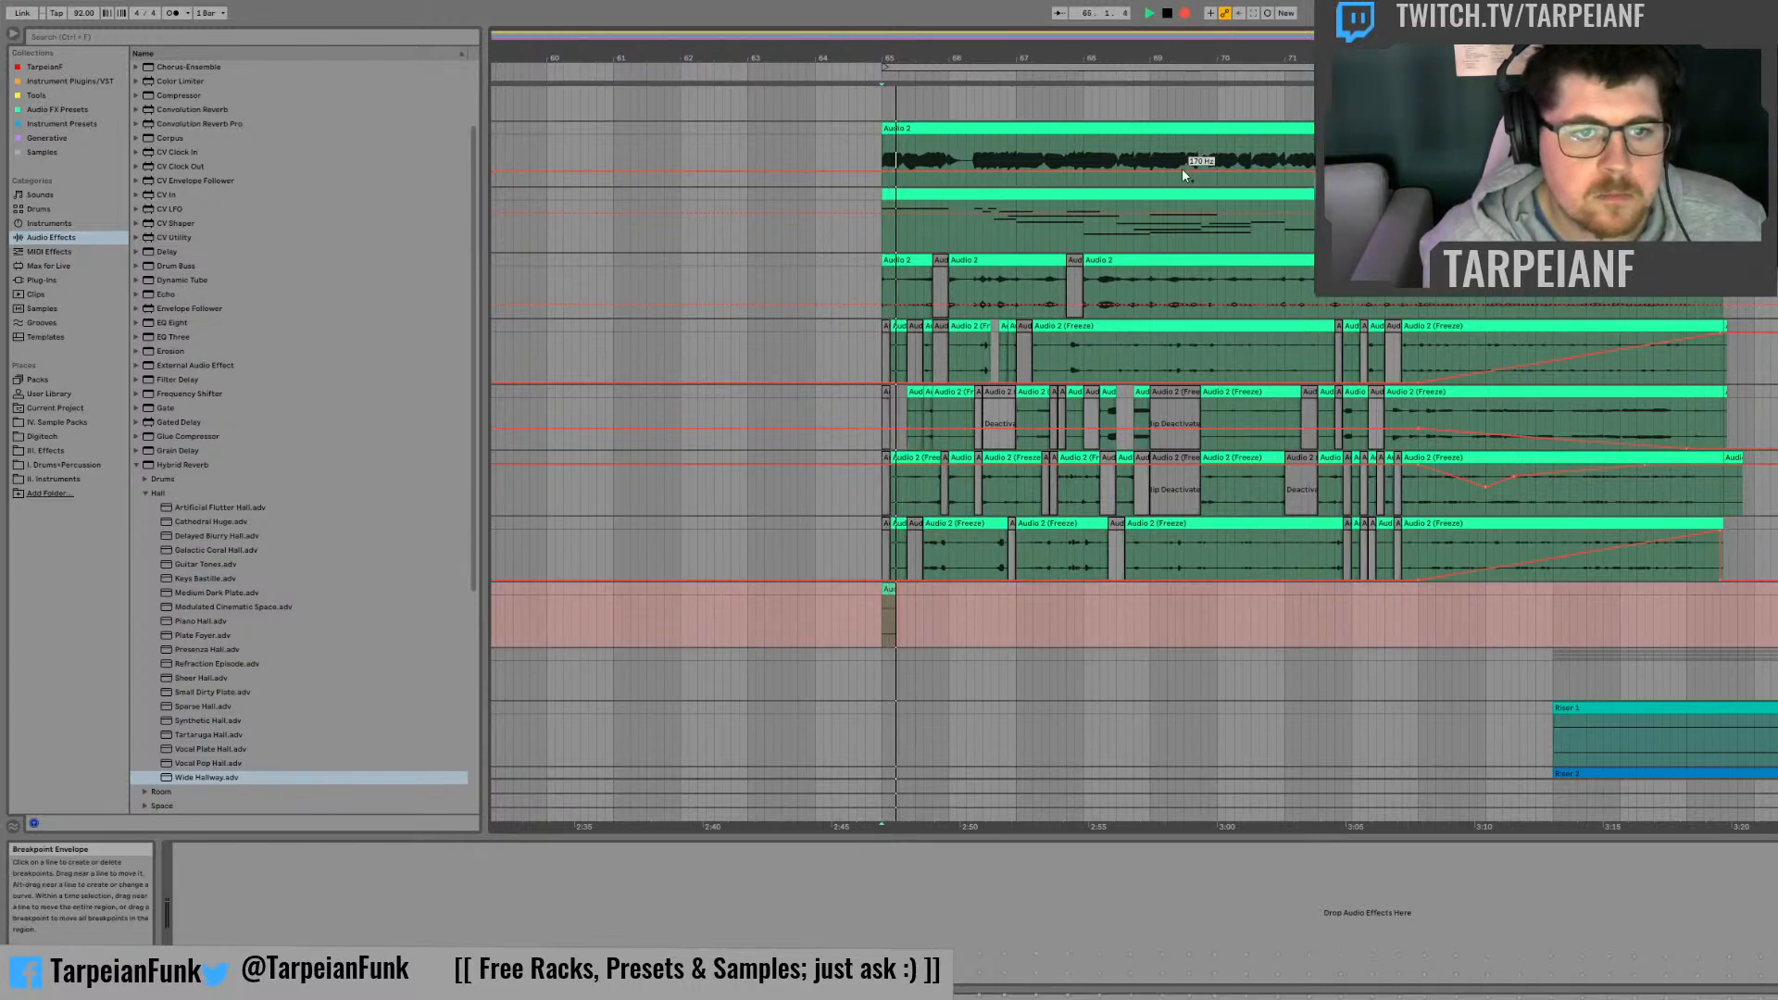
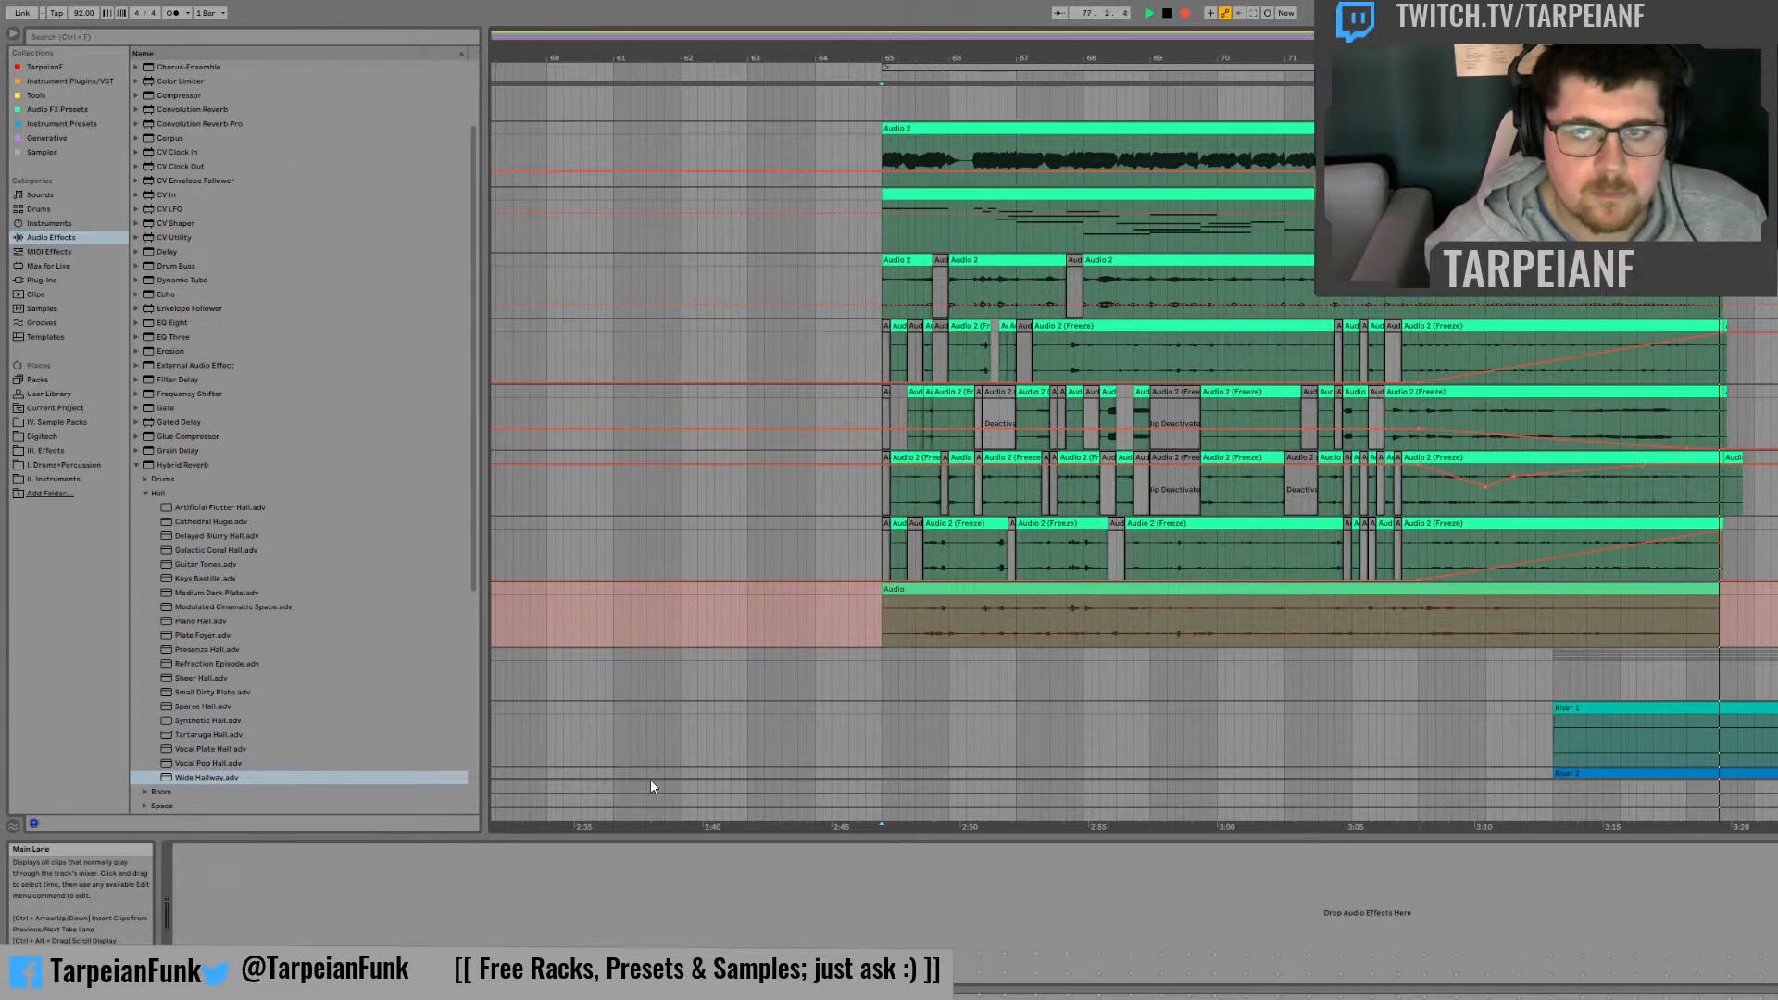
Step: Finish the recording below the frozen tracks and add another empty audio track underneath it
{"action": "key", "text": "space"}
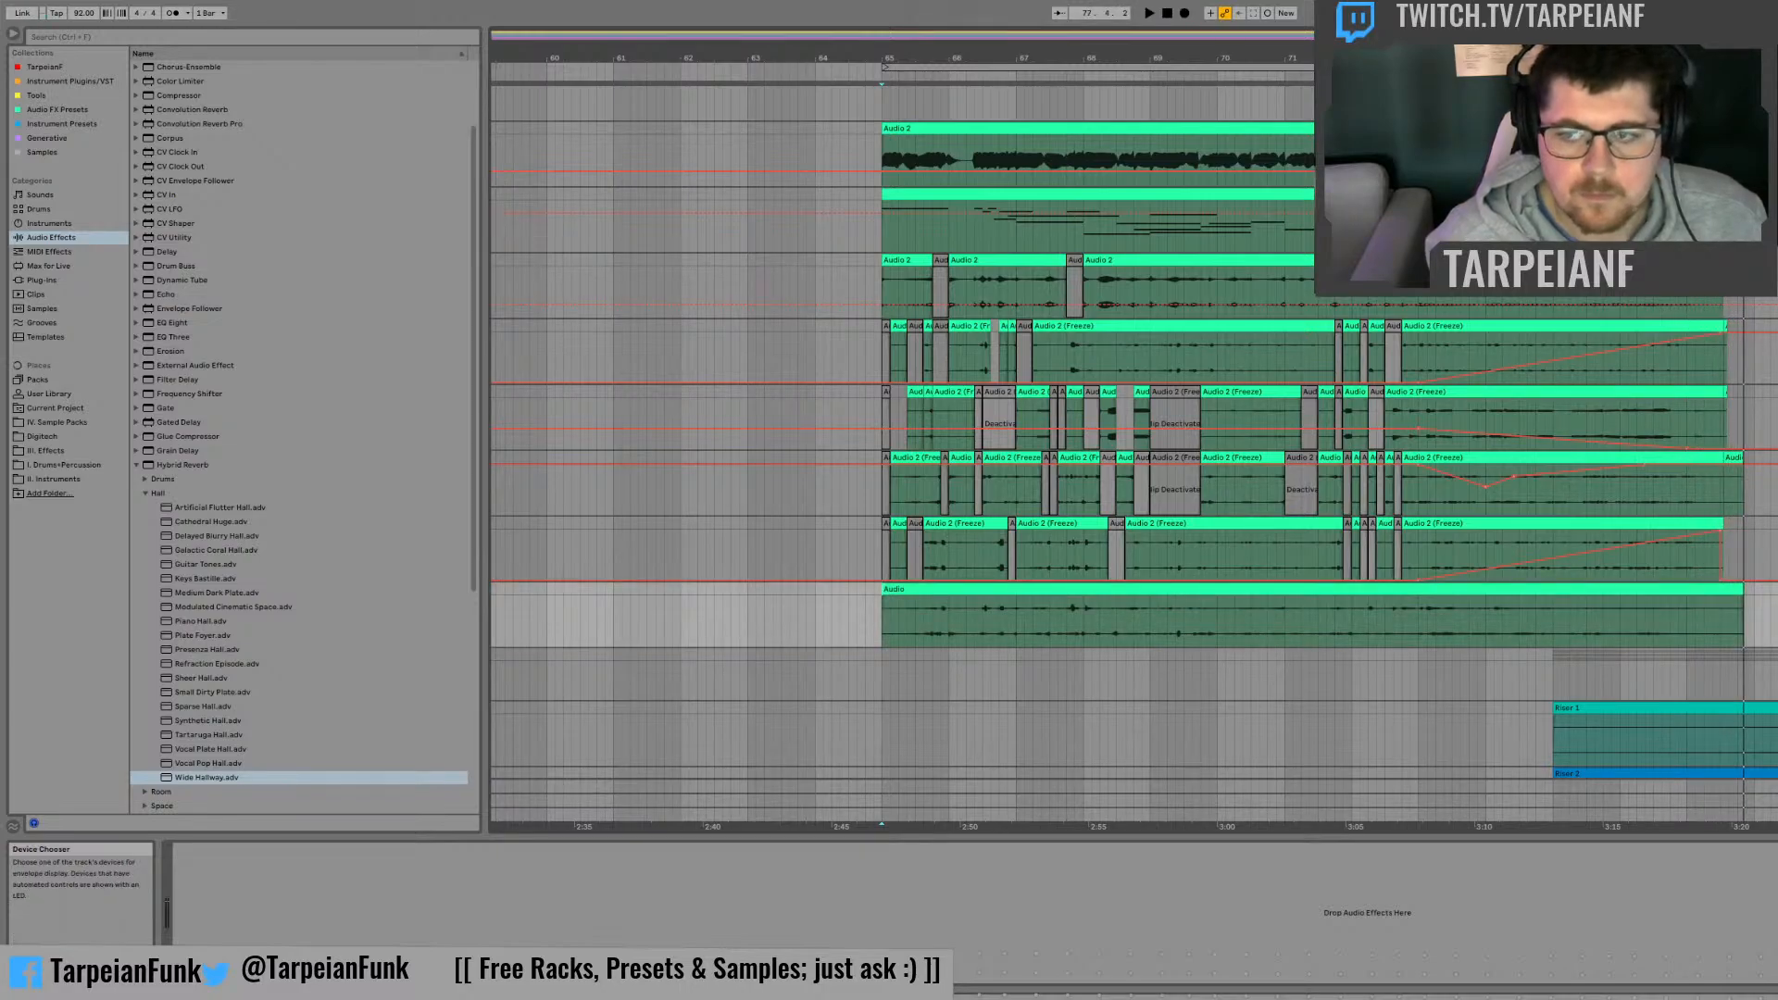
{"action": "key", "text": "ctrl+t"}
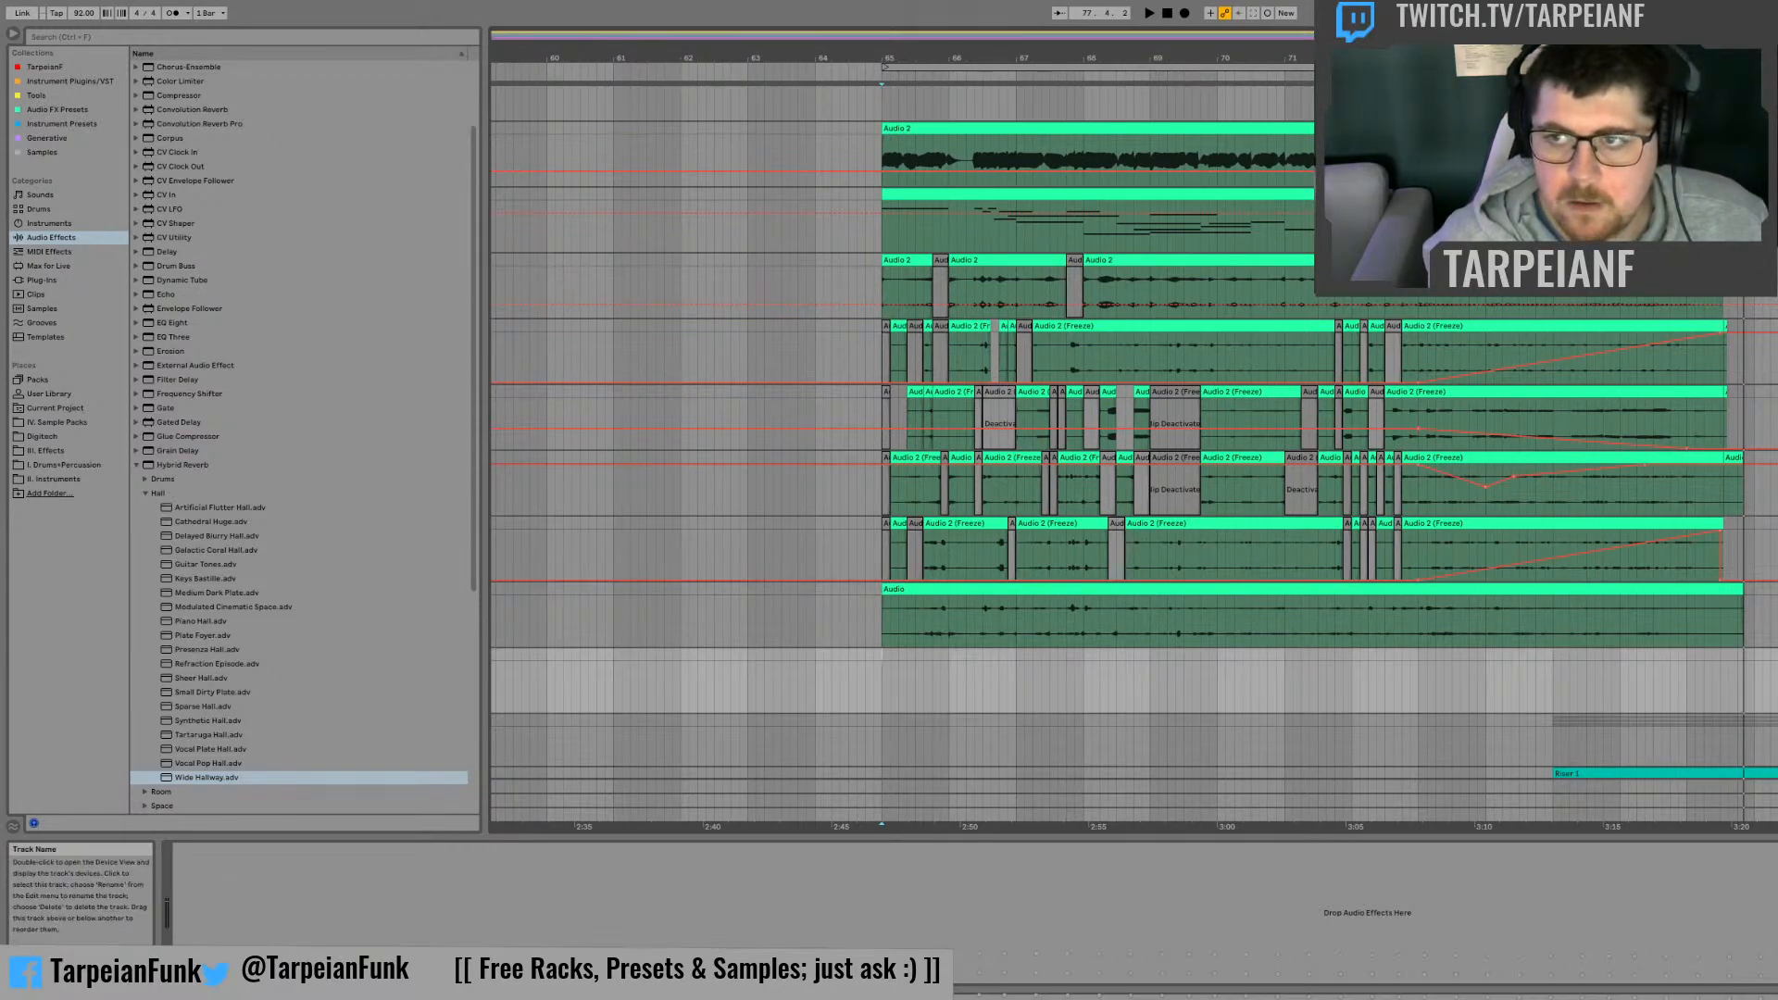
{"action": "left_click", "coordinate": [1771, 128]}
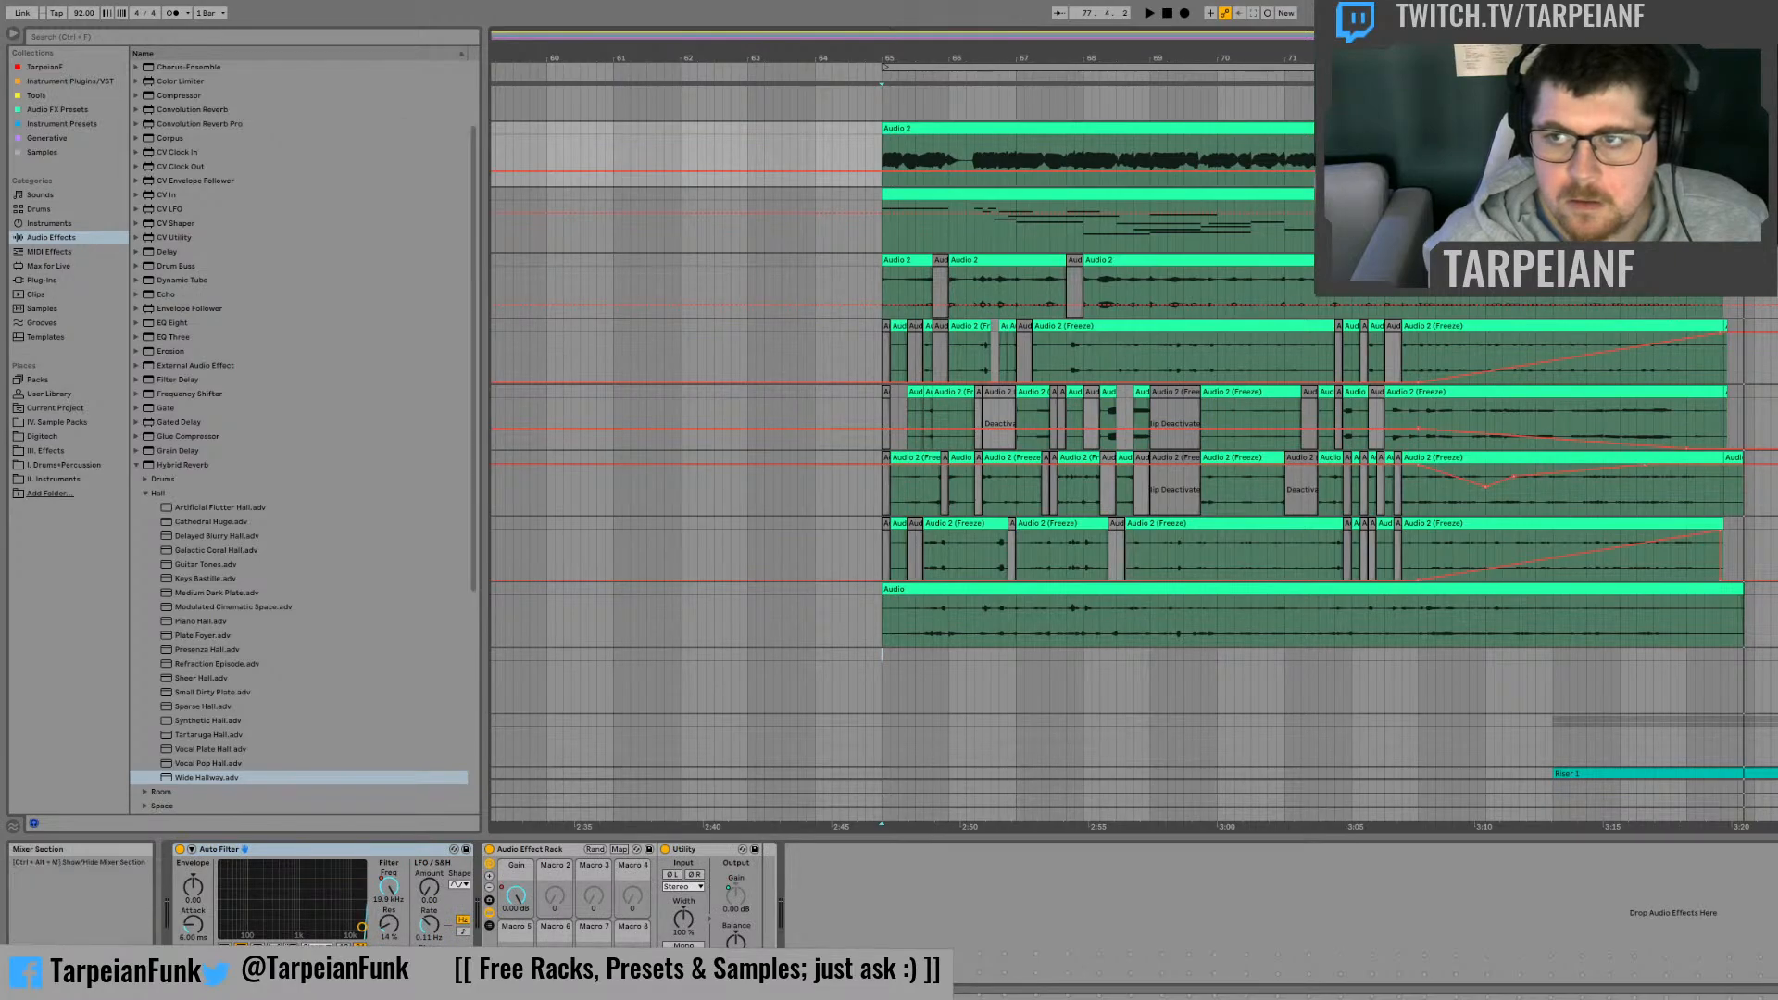
Step: Record the arrangement from bar 65 until bar 77 onto the newly added audio track
{"action": "key", "text": "space"}
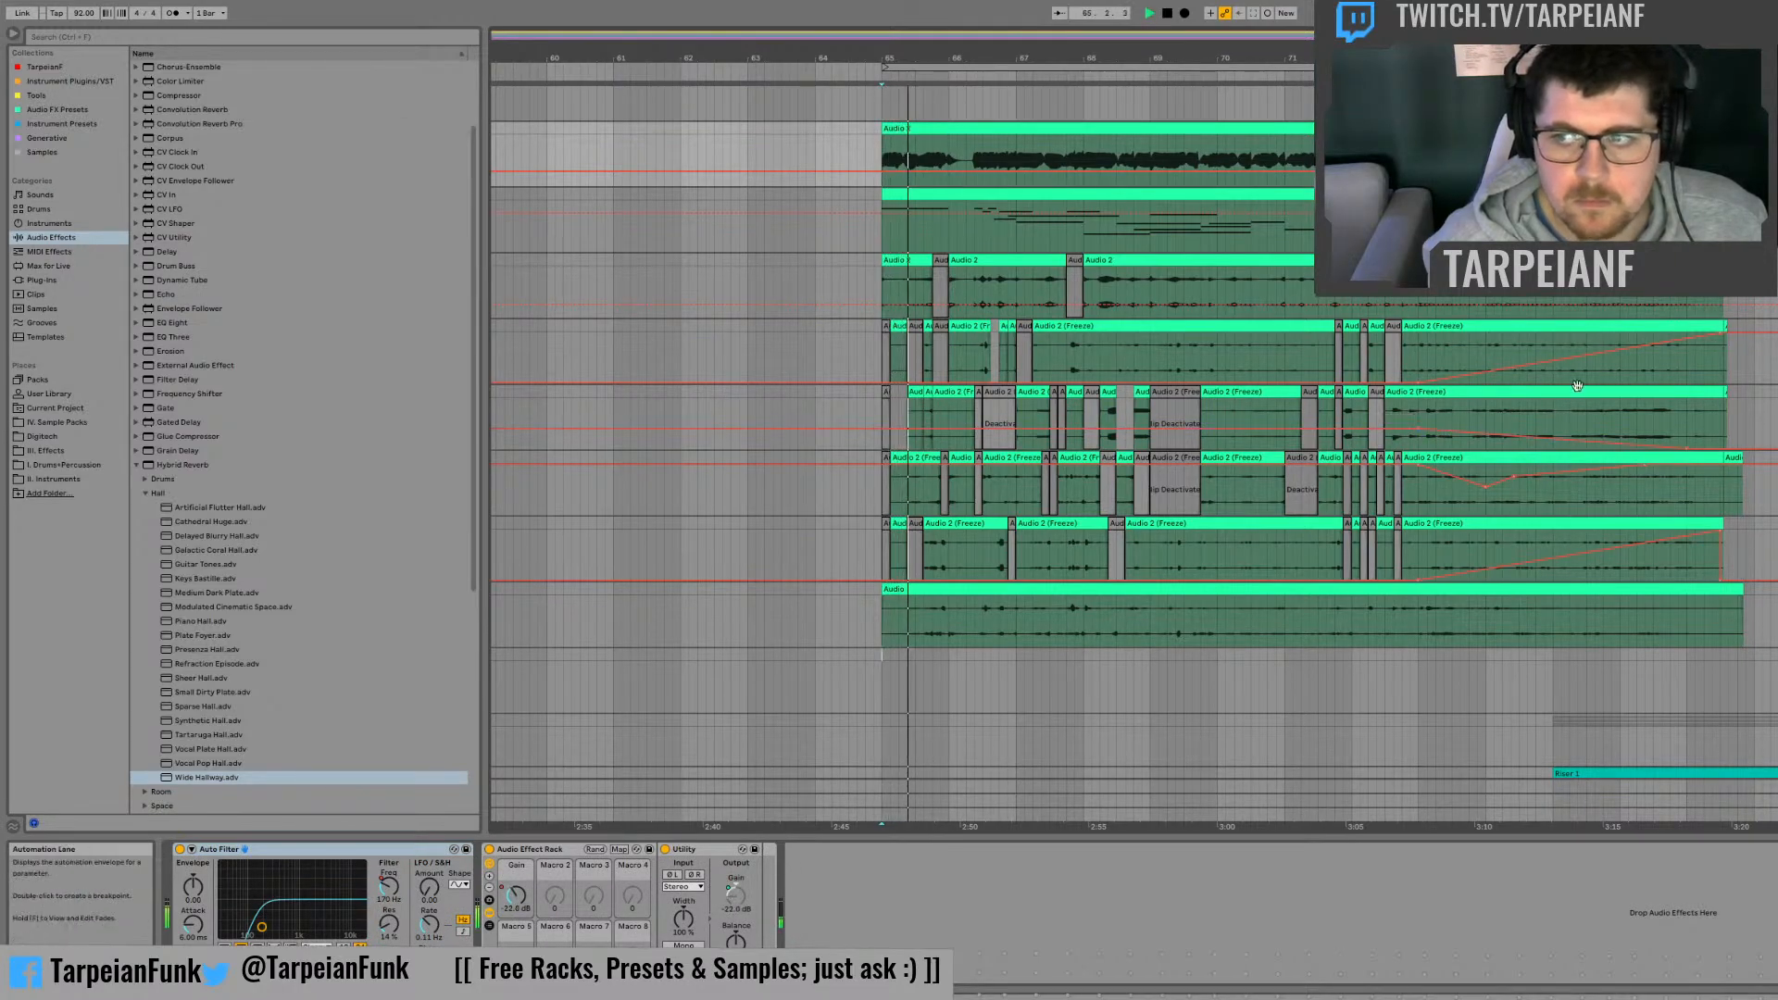
{"action": "left_click", "coordinate": [1184, 13]}
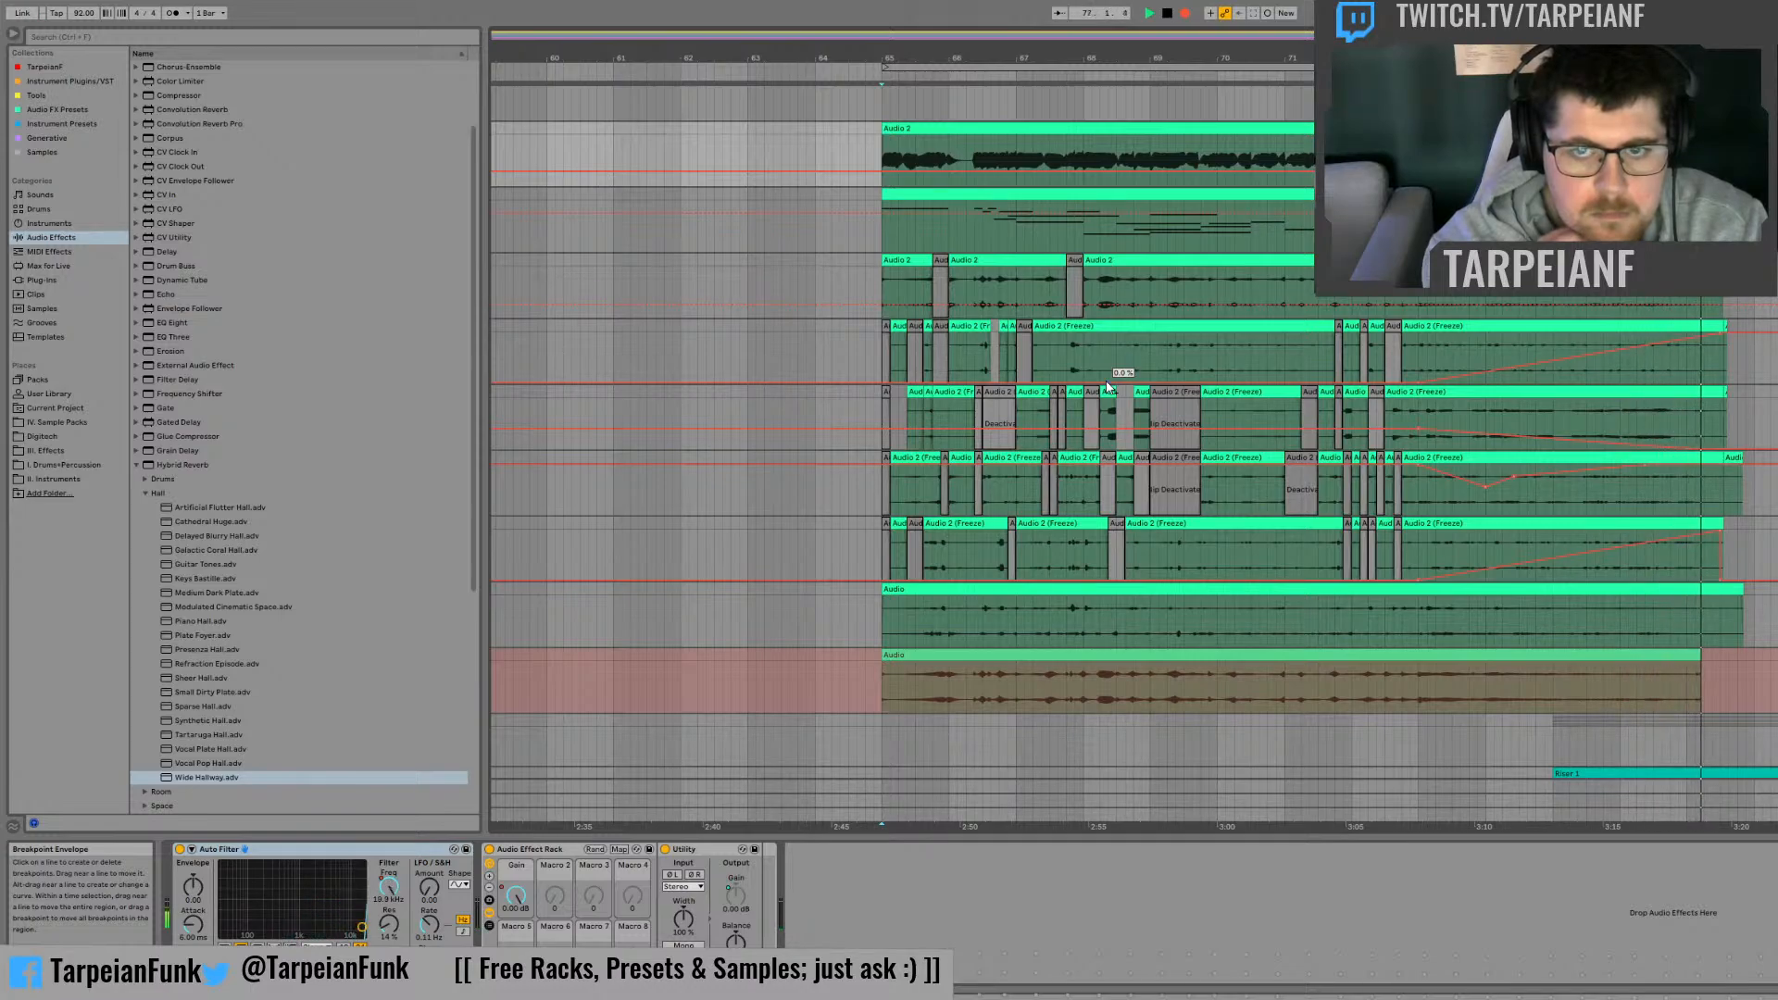
{"action": "key", "text": "space"}
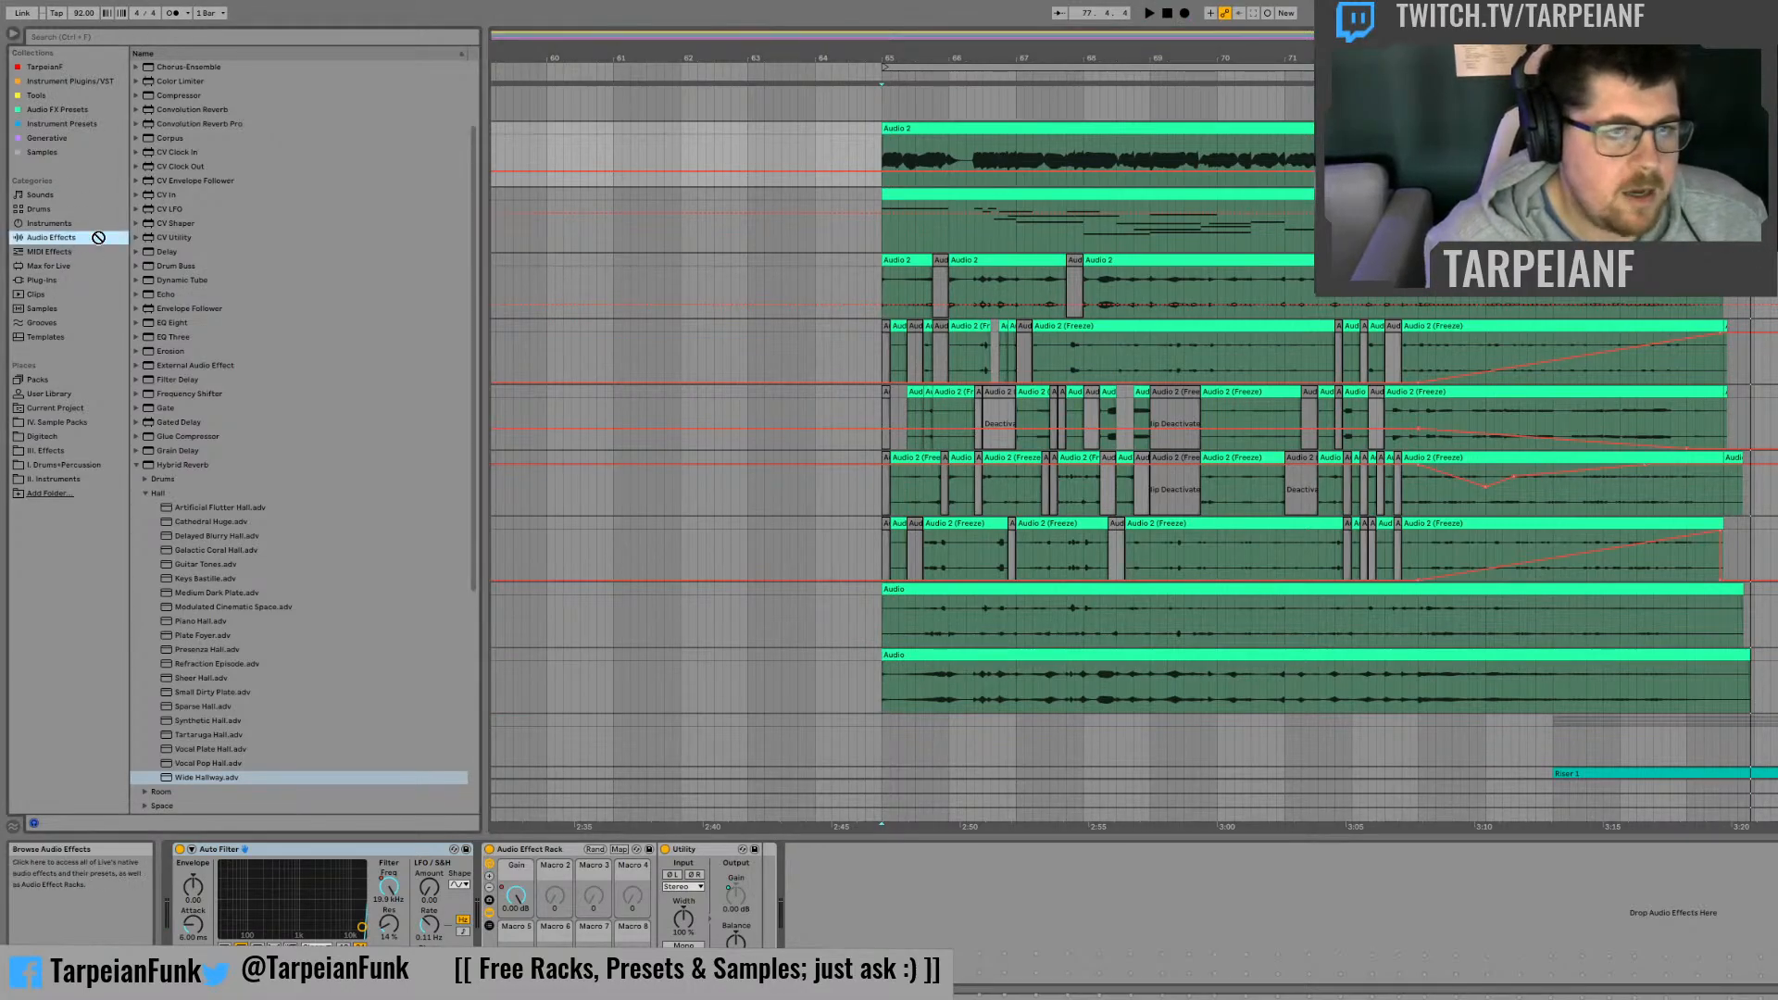
Step: Add an Auto Filter to the Wavetable synth track directly below the top Audio 2 track
{"action": "scroll", "coordinate": [213, 177], "scroll_direction": "up", "scroll_amount": 3}
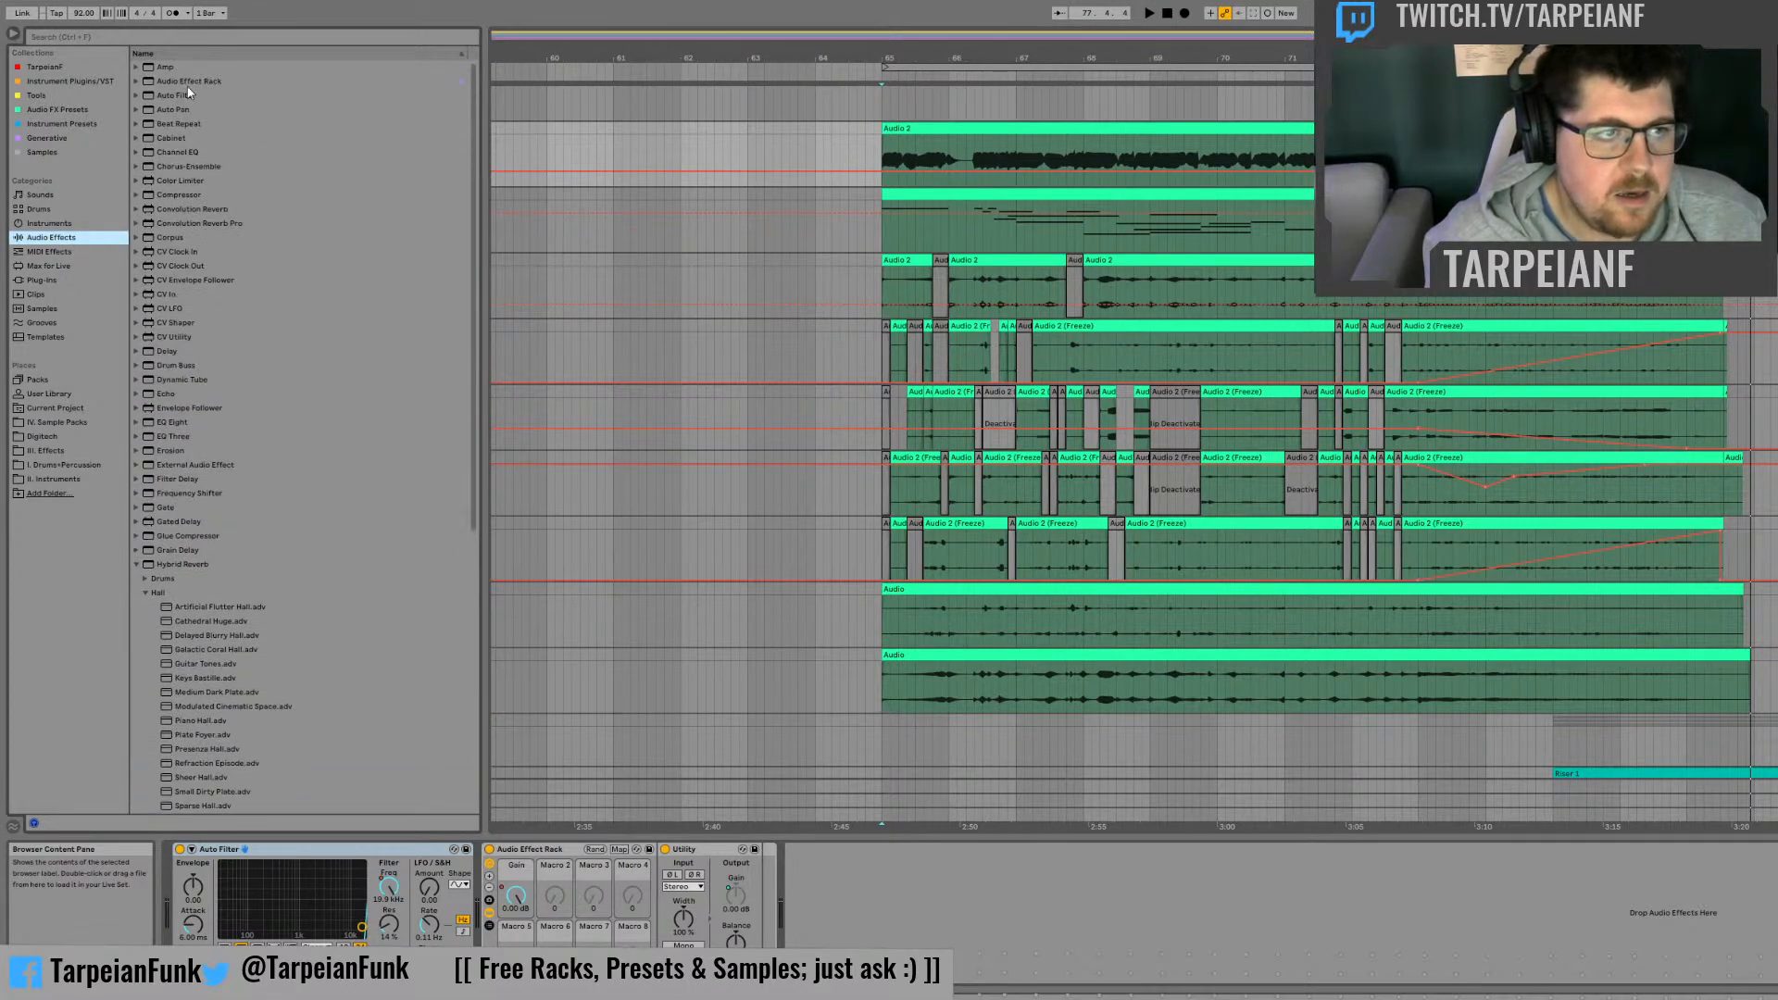
{"action": "left_click", "coordinate": [164, 95]}
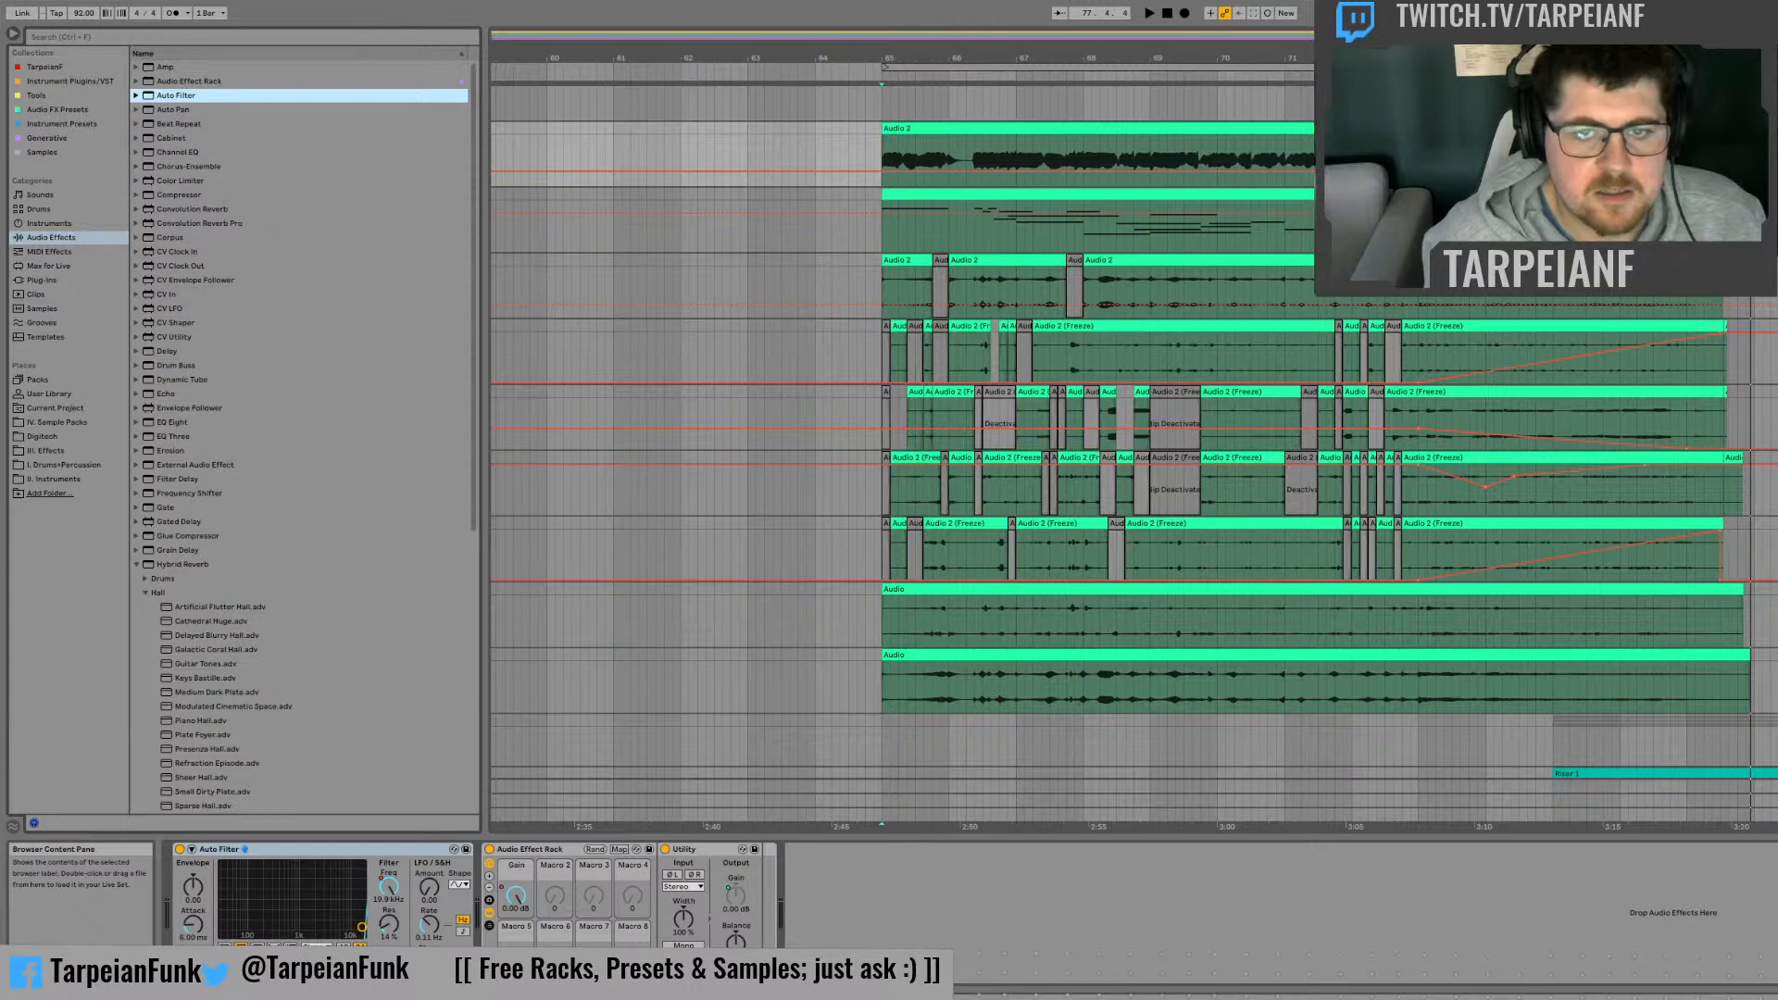
{"action": "left_click_drag", "start_coordinate": [165, 96], "coordinate": [1333, 222]}
{"action": "left_click", "coordinate": [1750, 850]}
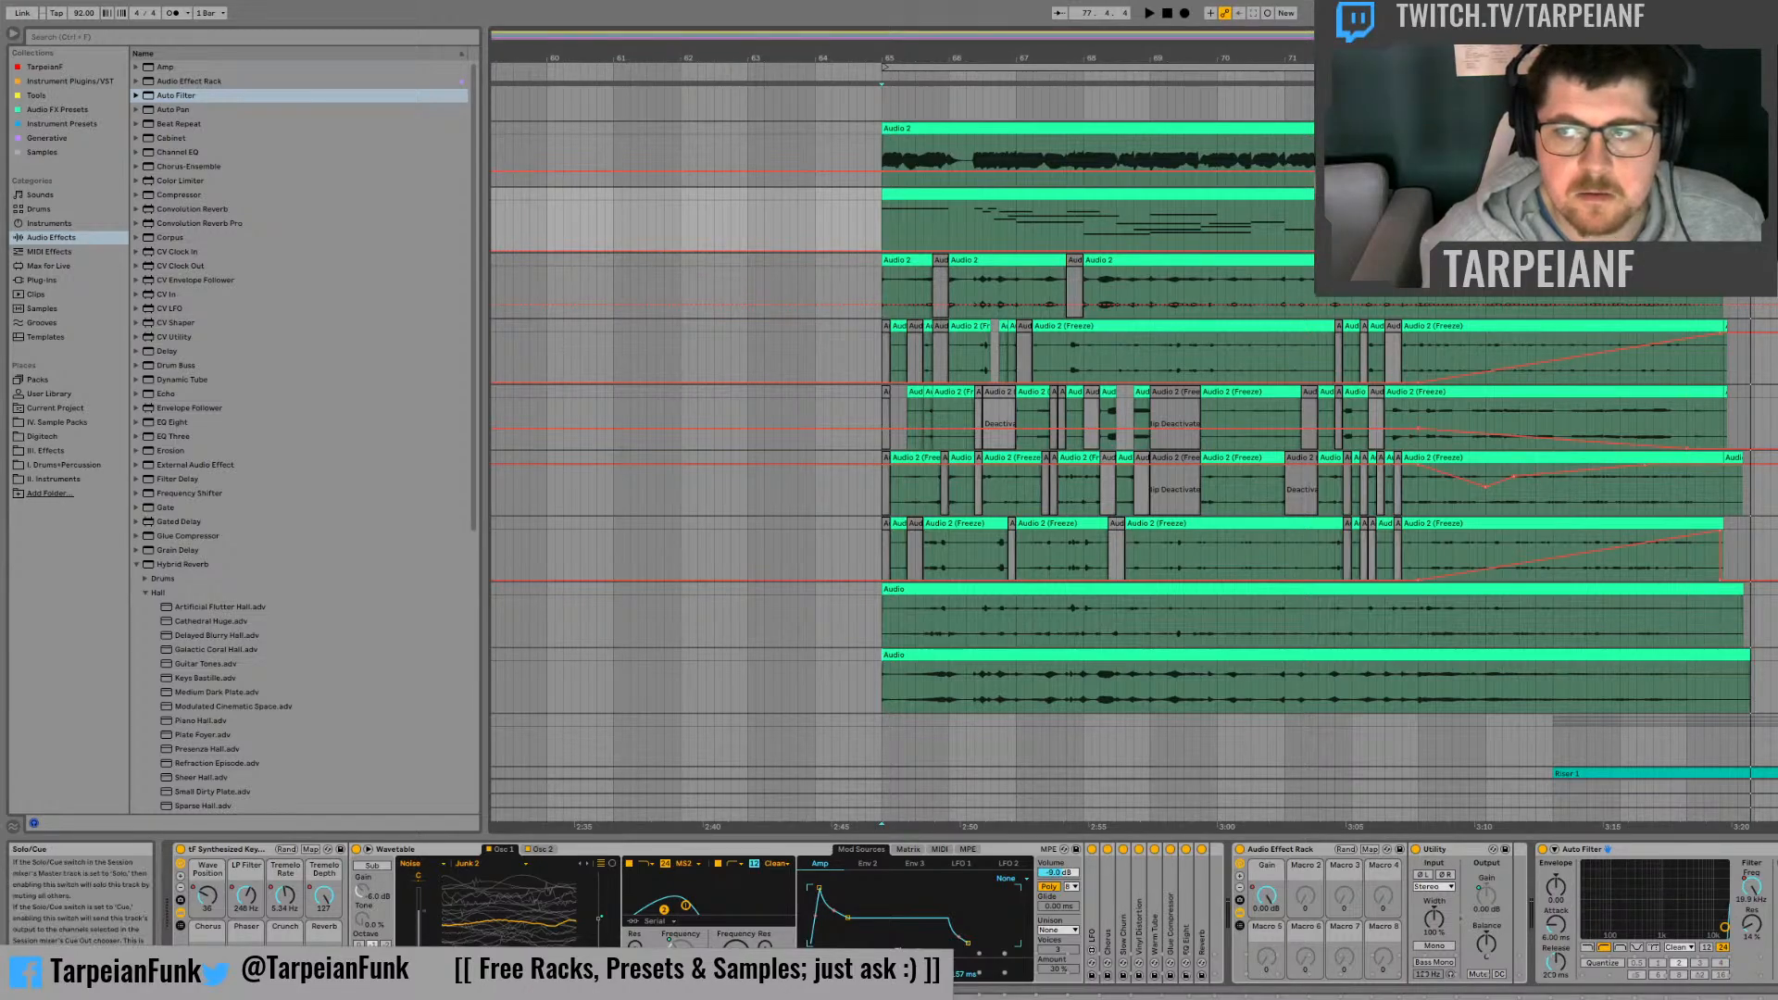
Step: Display the Tremolo Rate automation on the Wavetable synth track and check it in playback, including from bar 65
{"action": "key", "text": "space"}
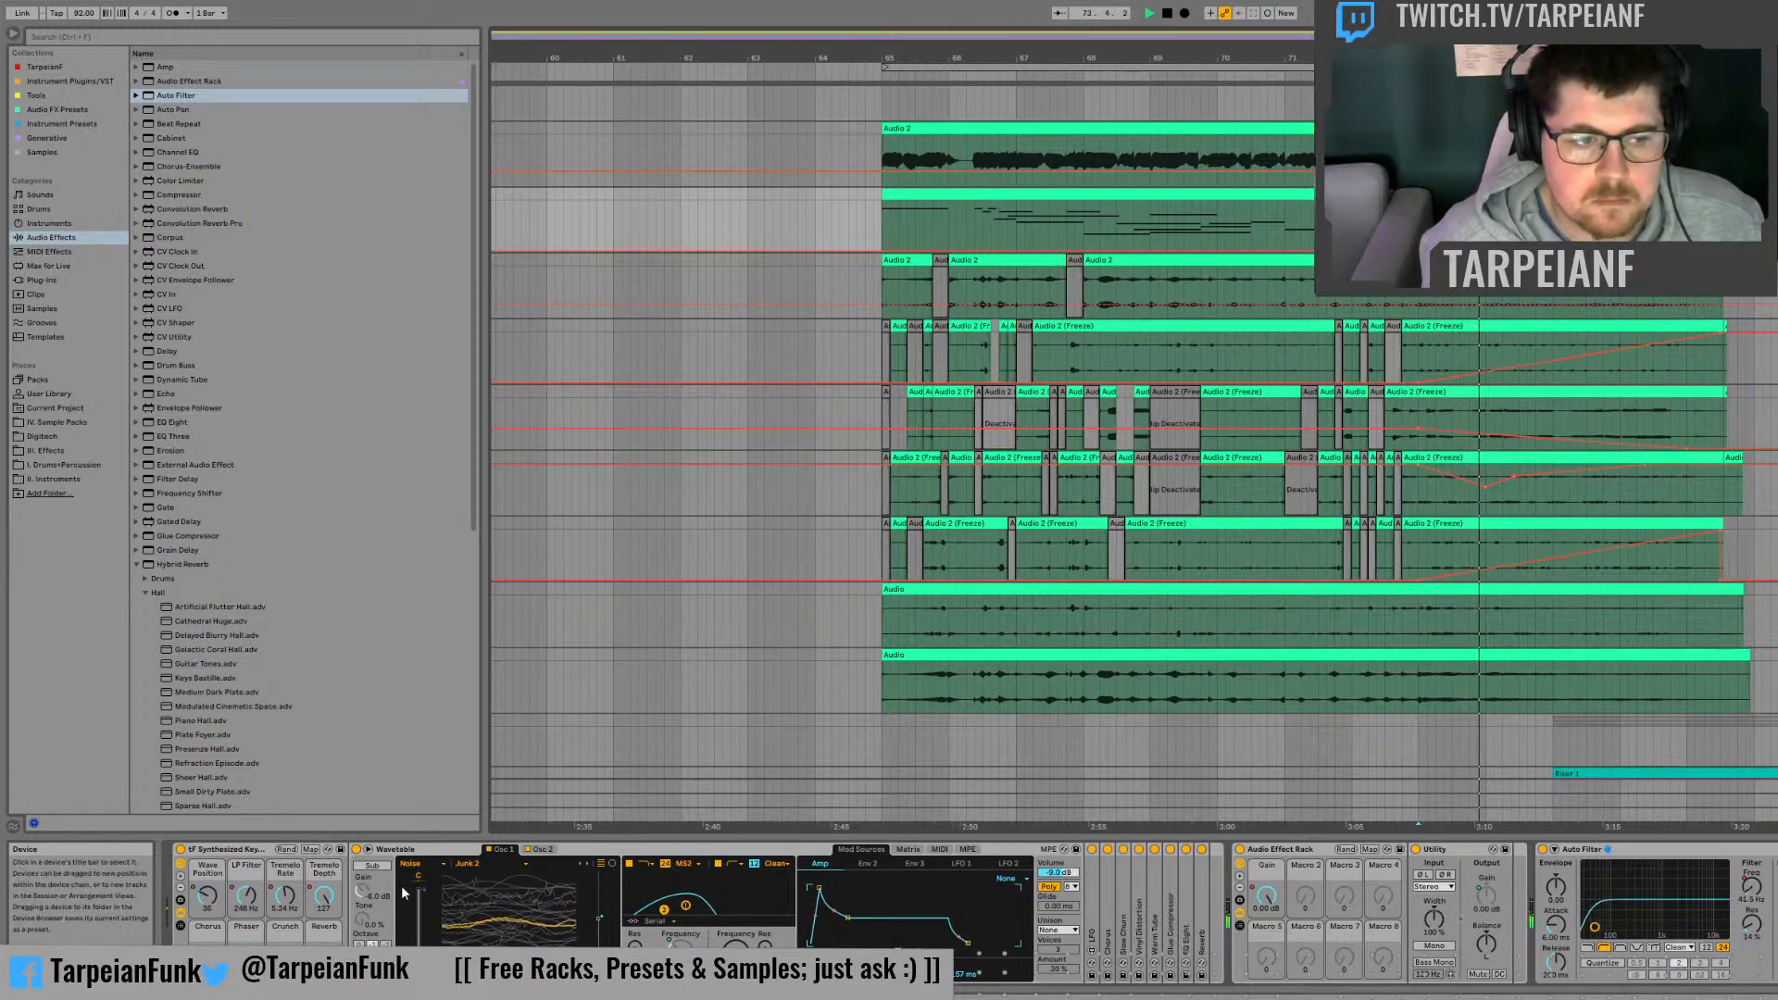
{"action": "left_click", "coordinate": [285, 895]}
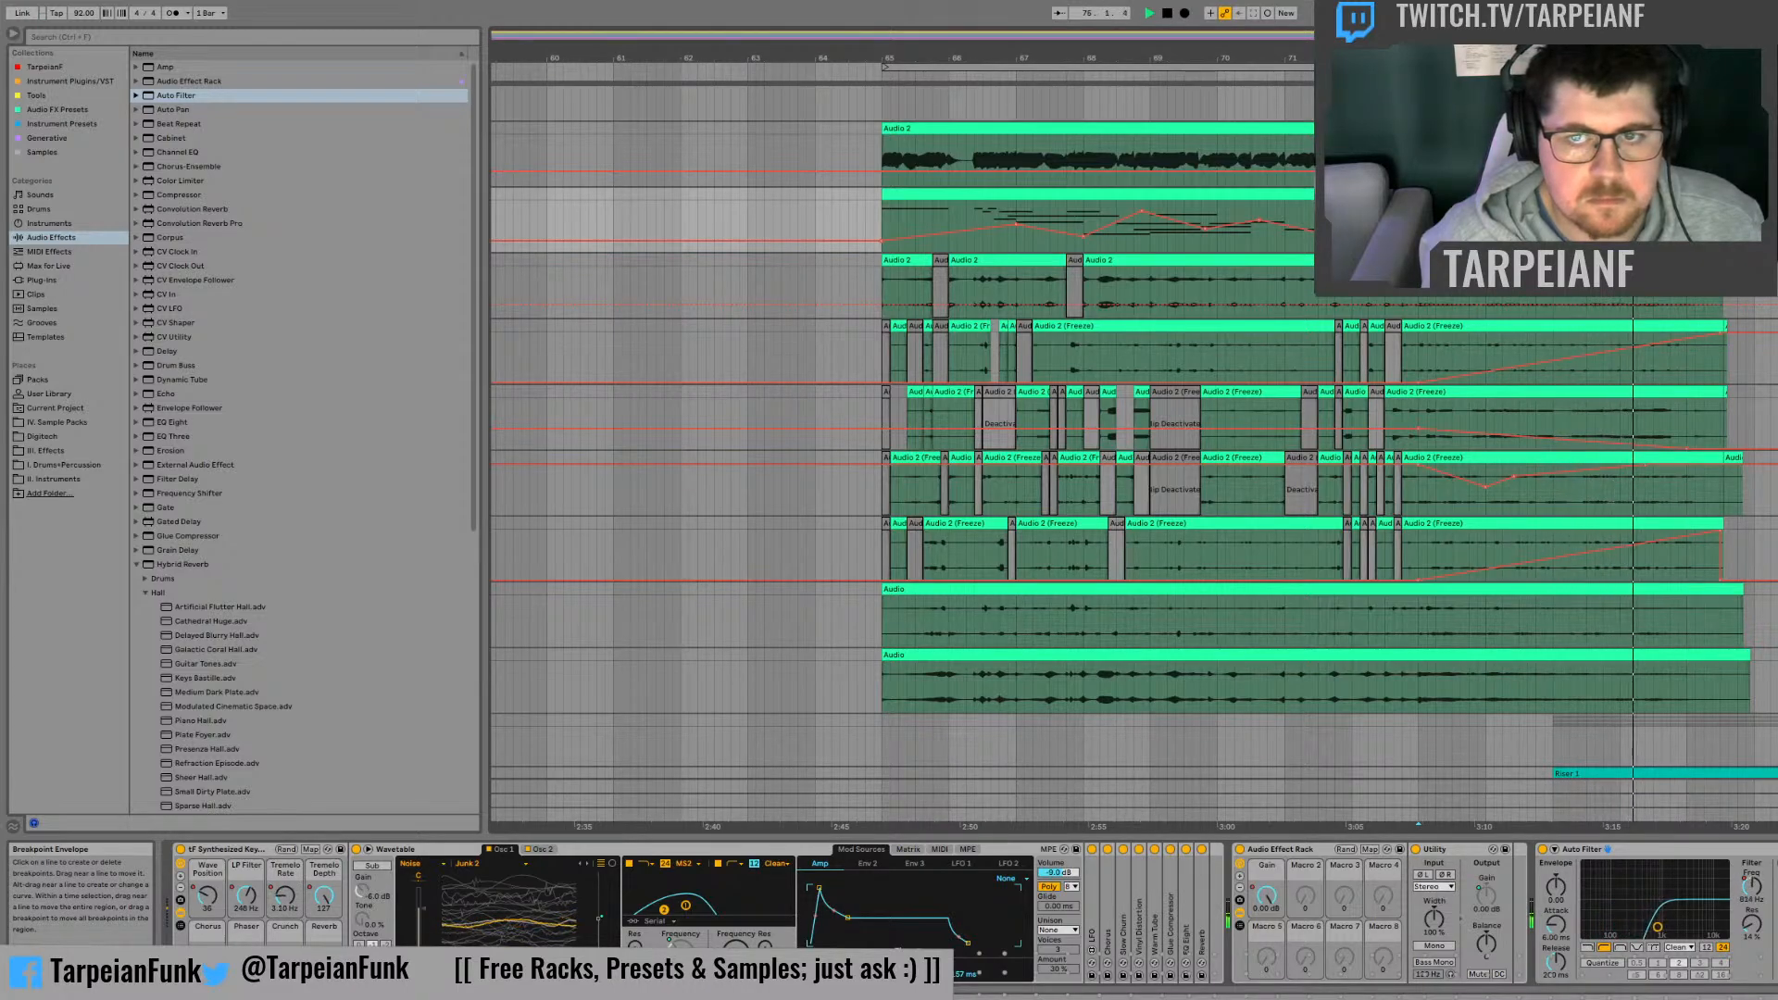
{"action": "key", "text": "space"}
{"action": "key", "text": "space"}
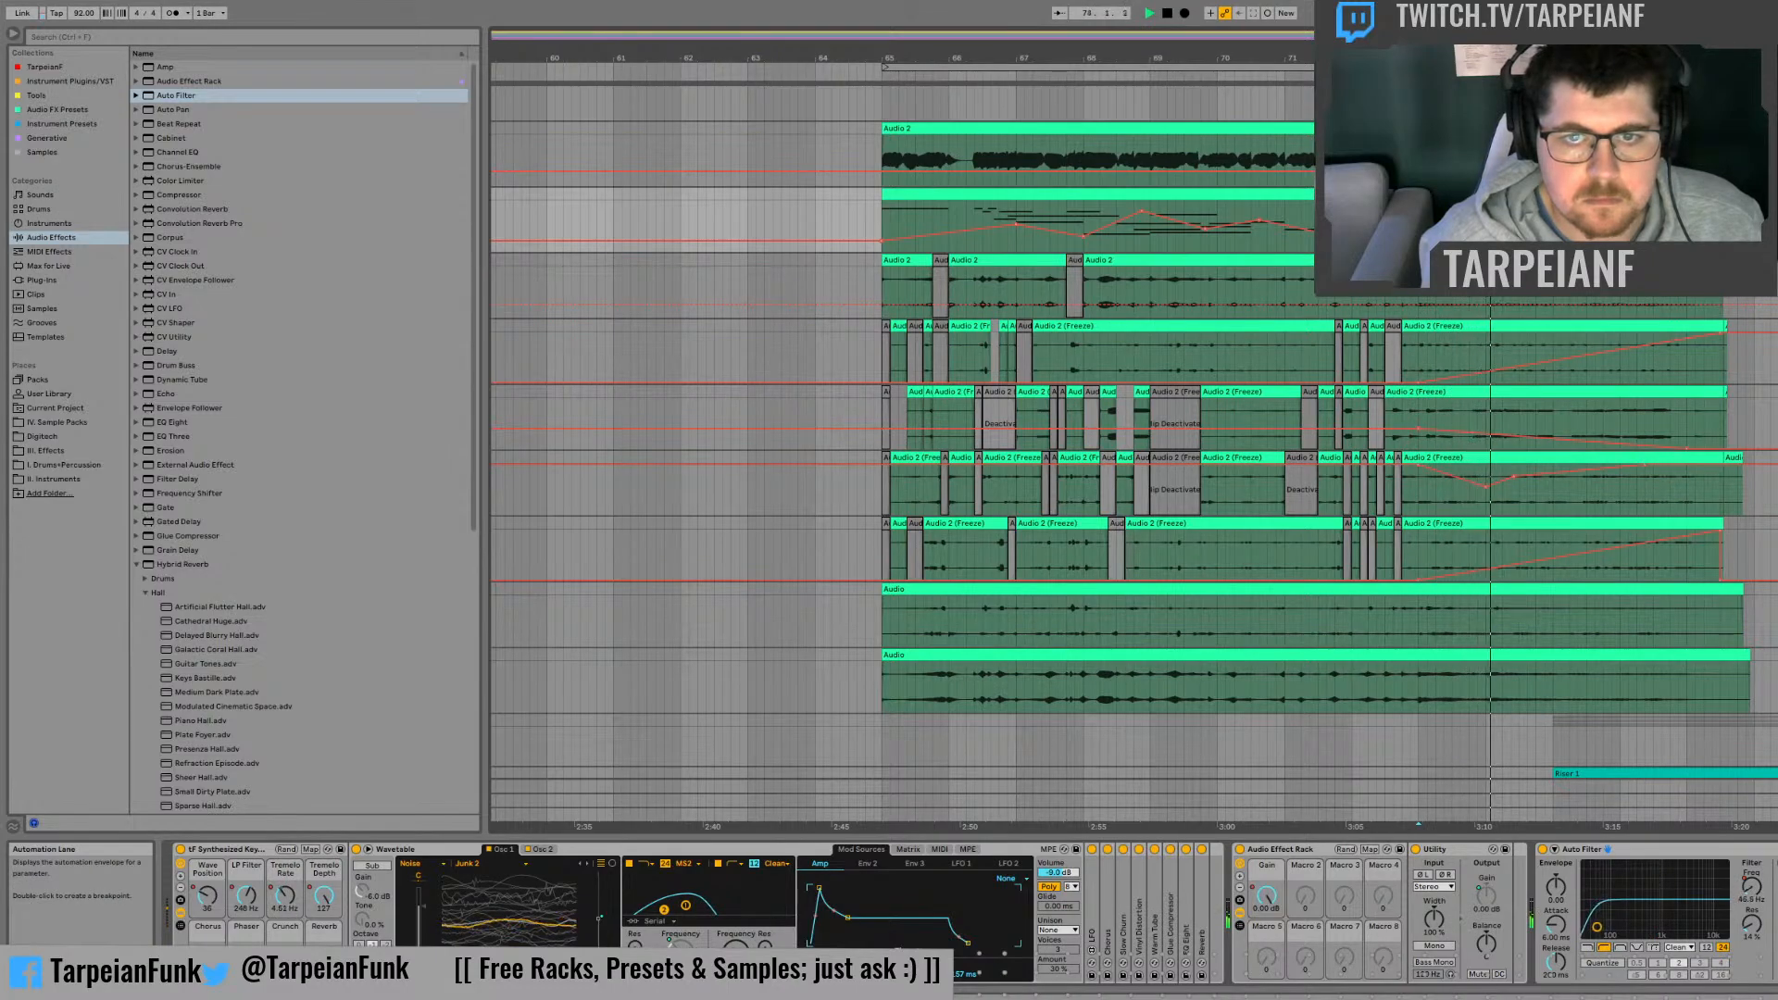
{"action": "left_click", "coordinate": [882, 217]}
{"action": "key", "text": "space"}
{"action": "key", "text": "space"}
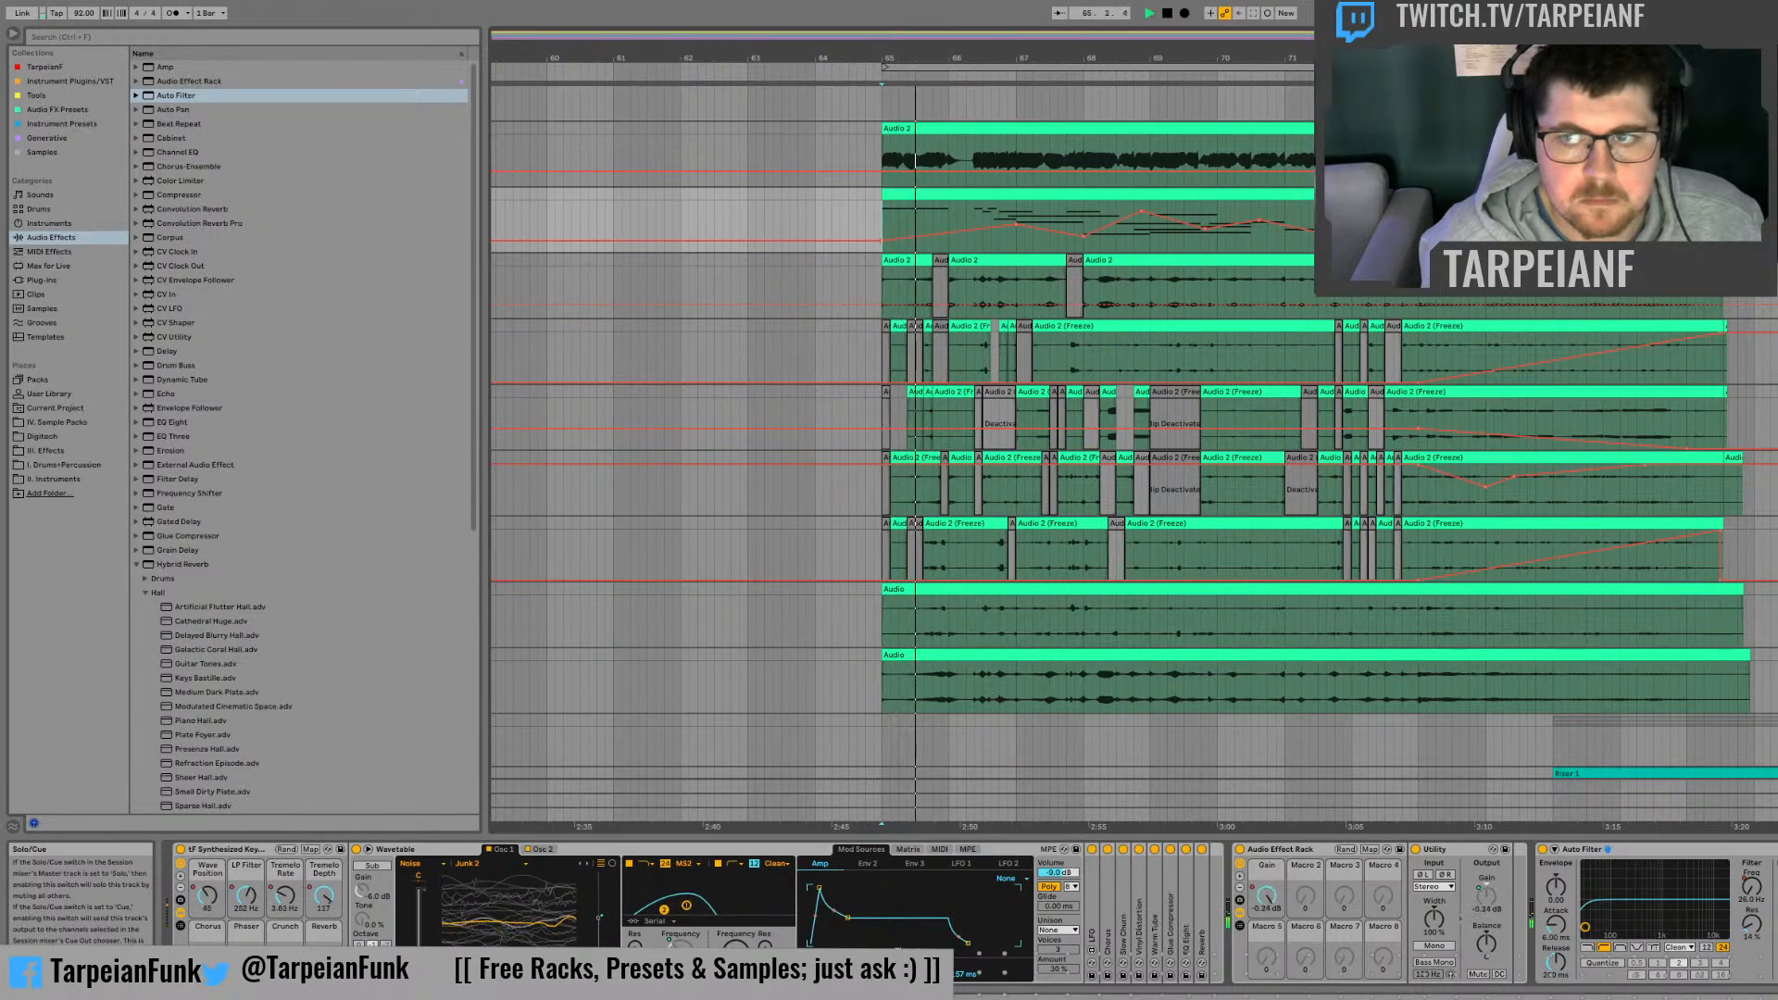
{"action": "key", "text": "space"}
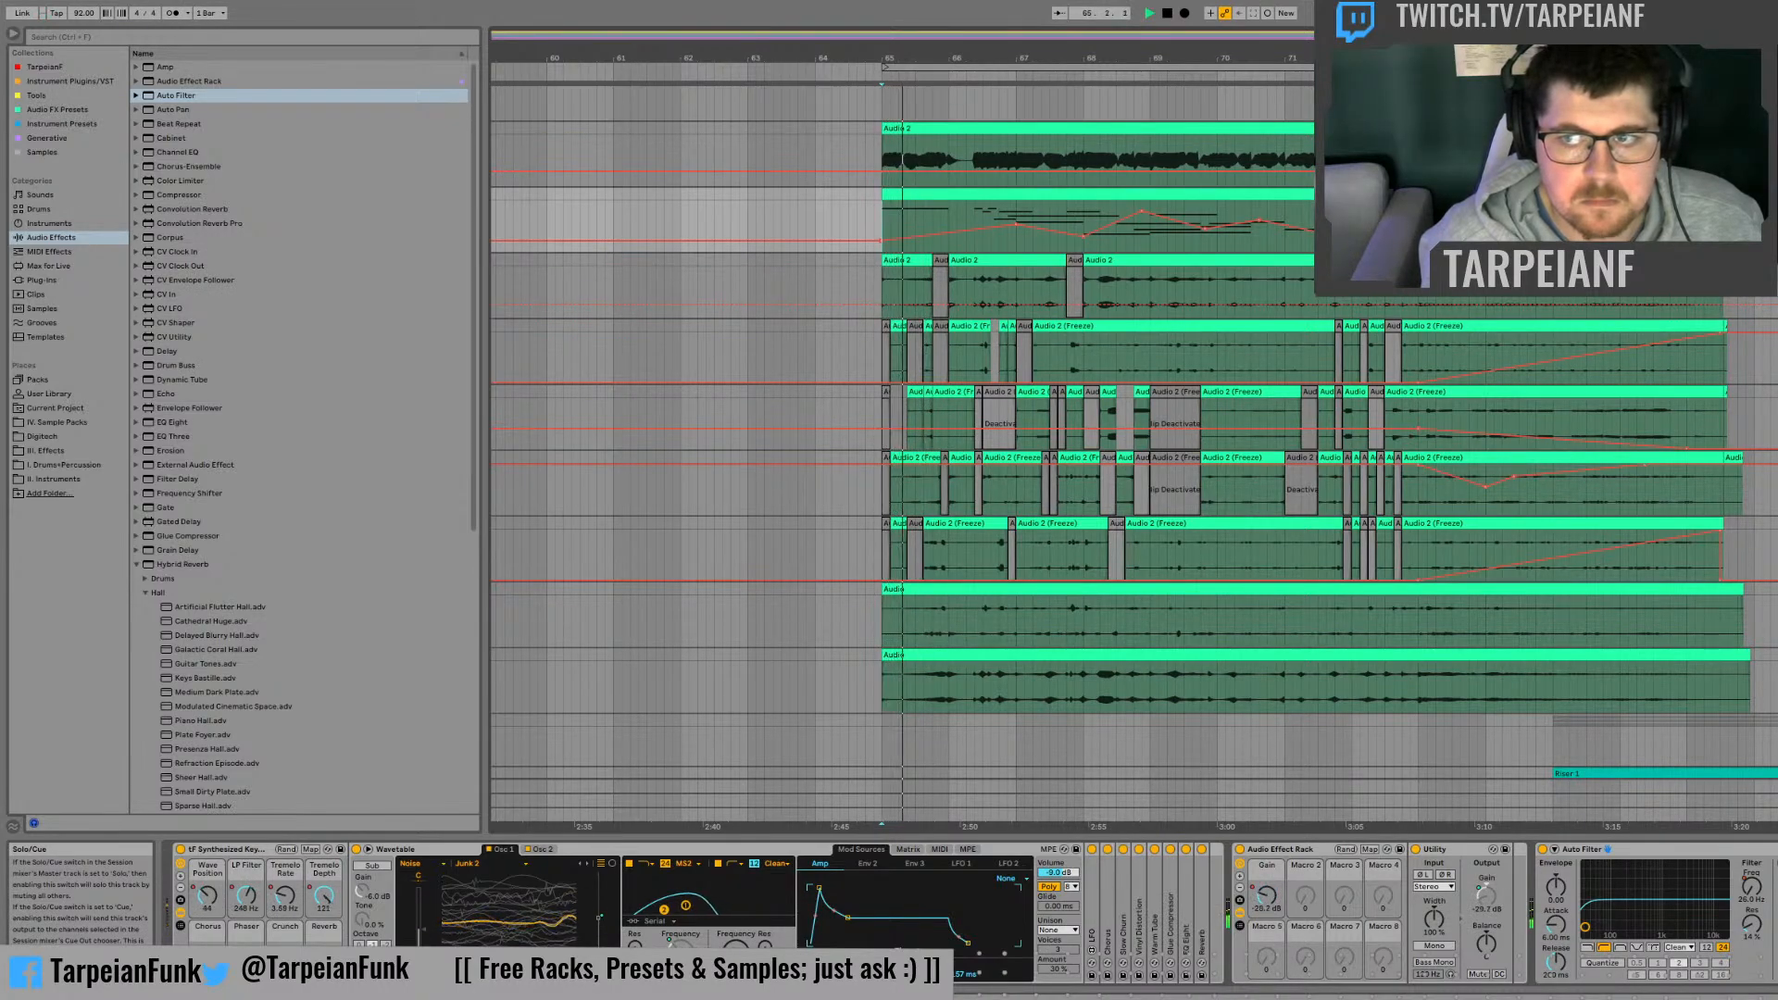
{"action": "key", "text": "space"}
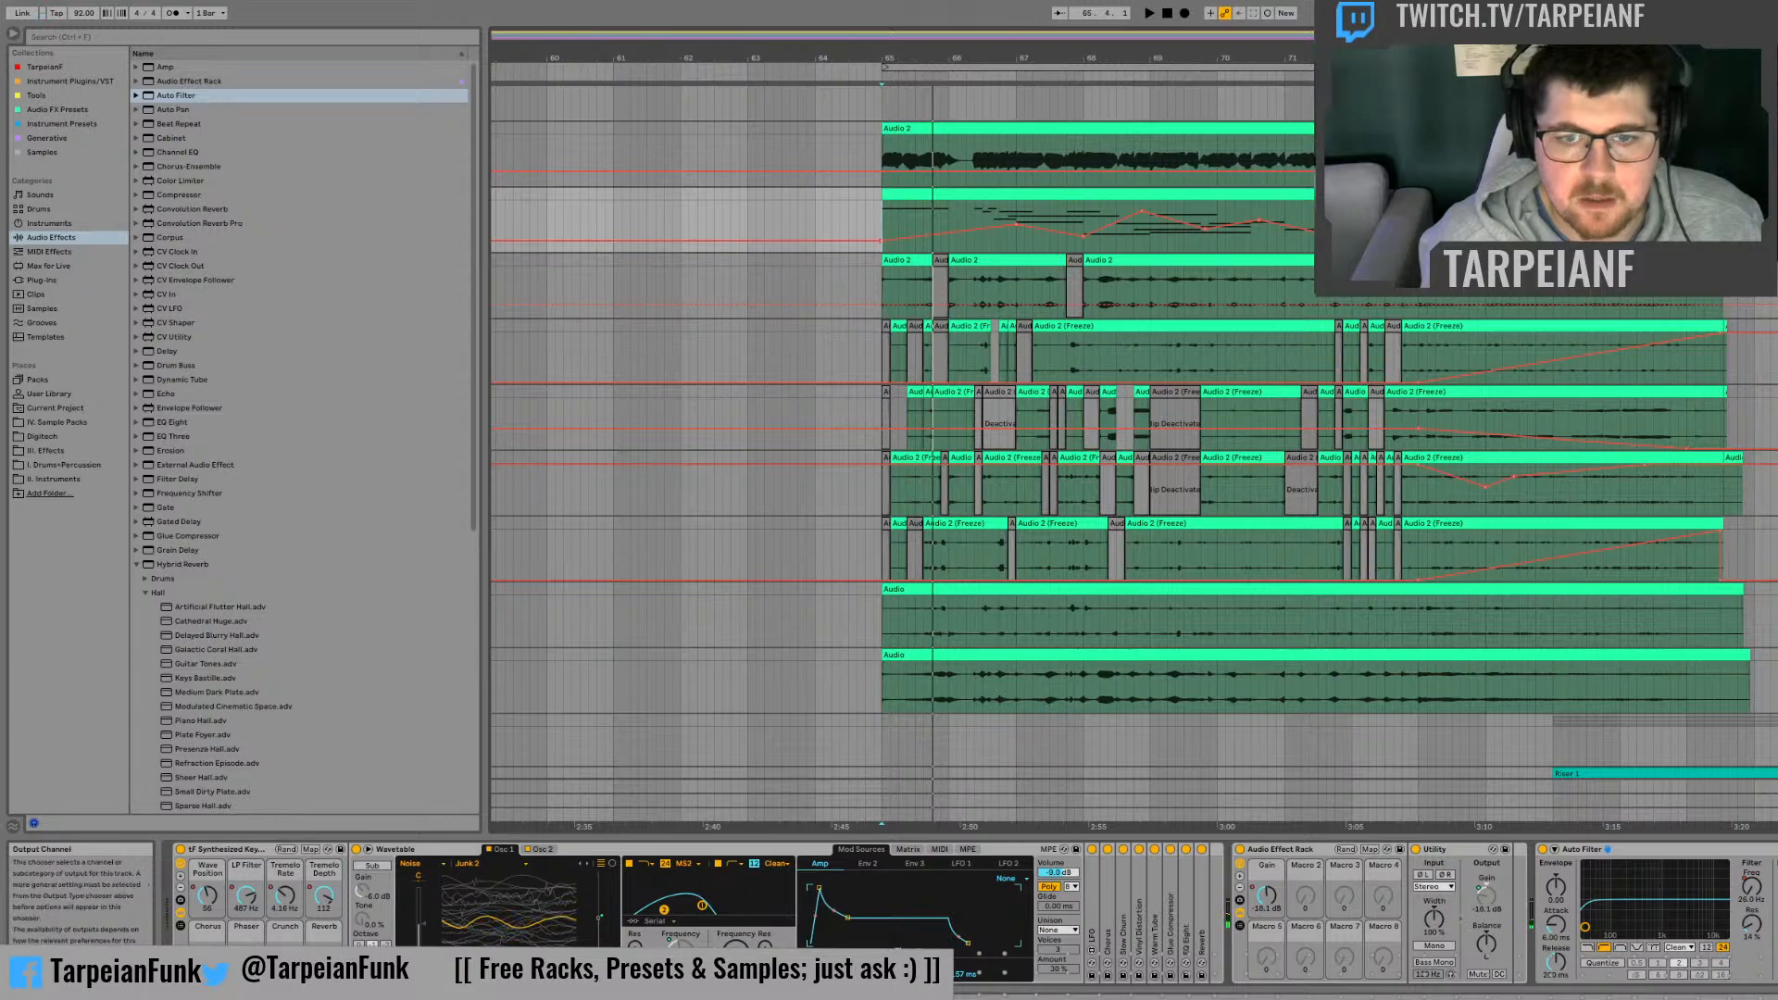
Step: Add another empty audio track below the second recording
{"action": "left_click", "coordinate": [1769, 656]}
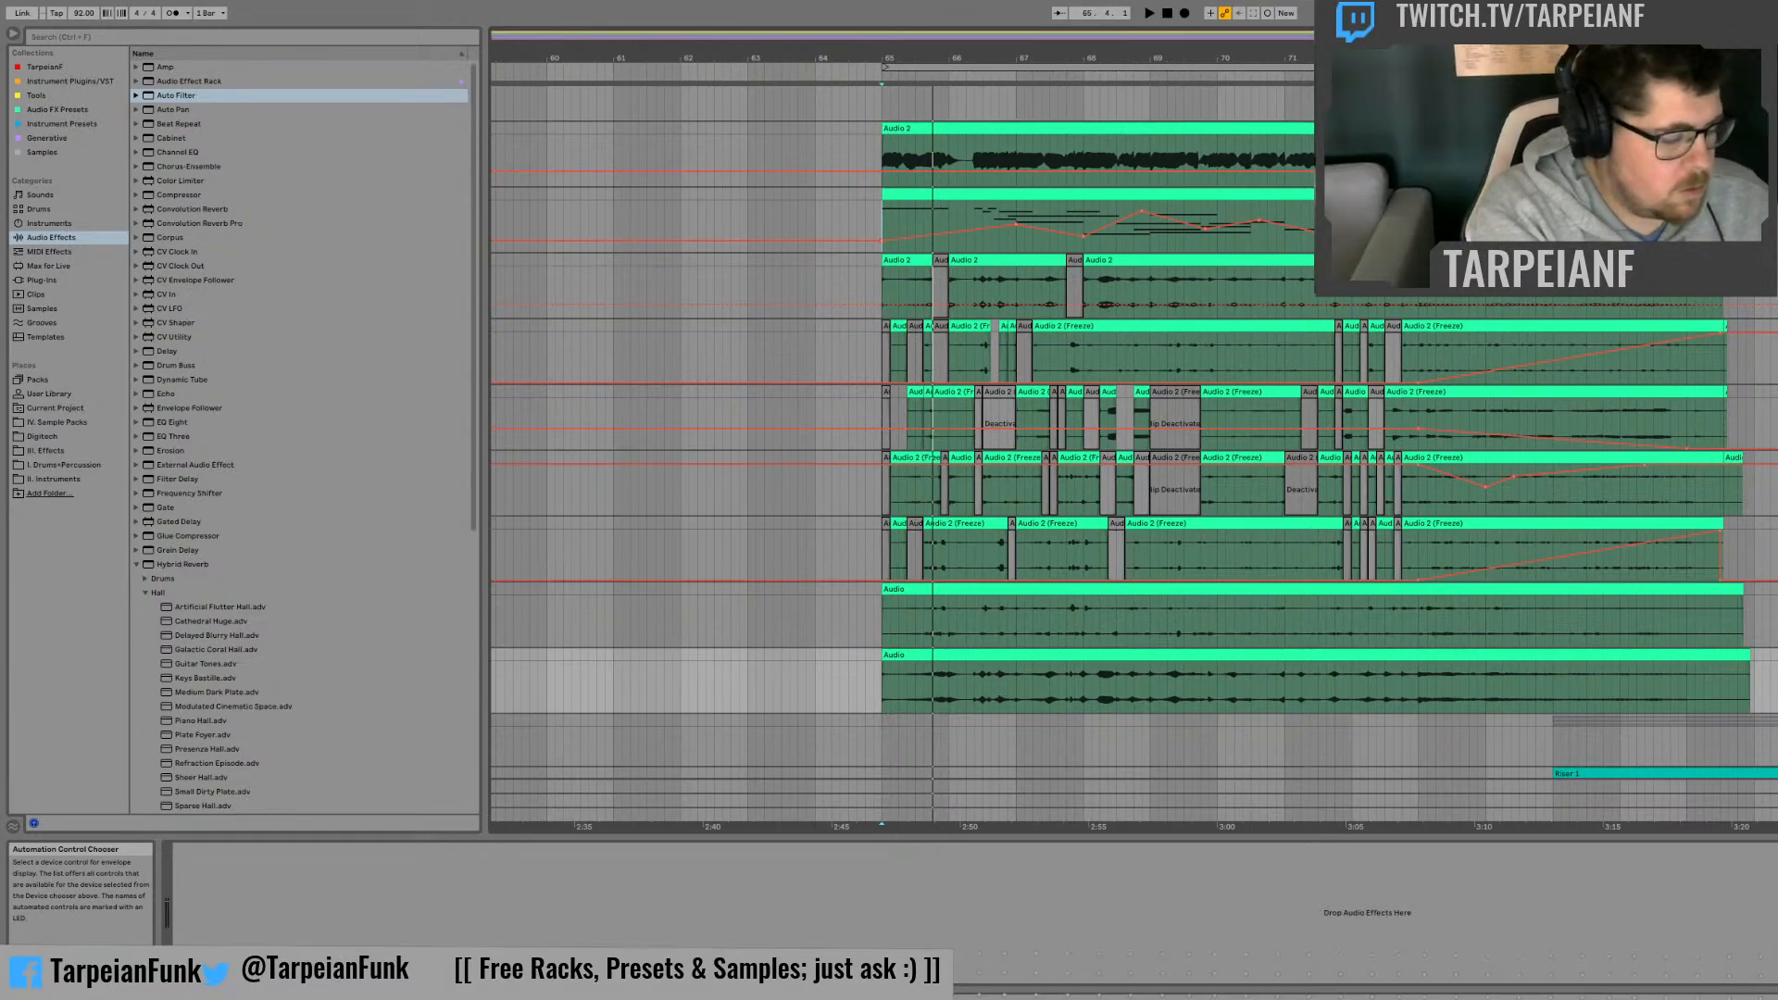
{"action": "key", "text": "ctrl+t"}
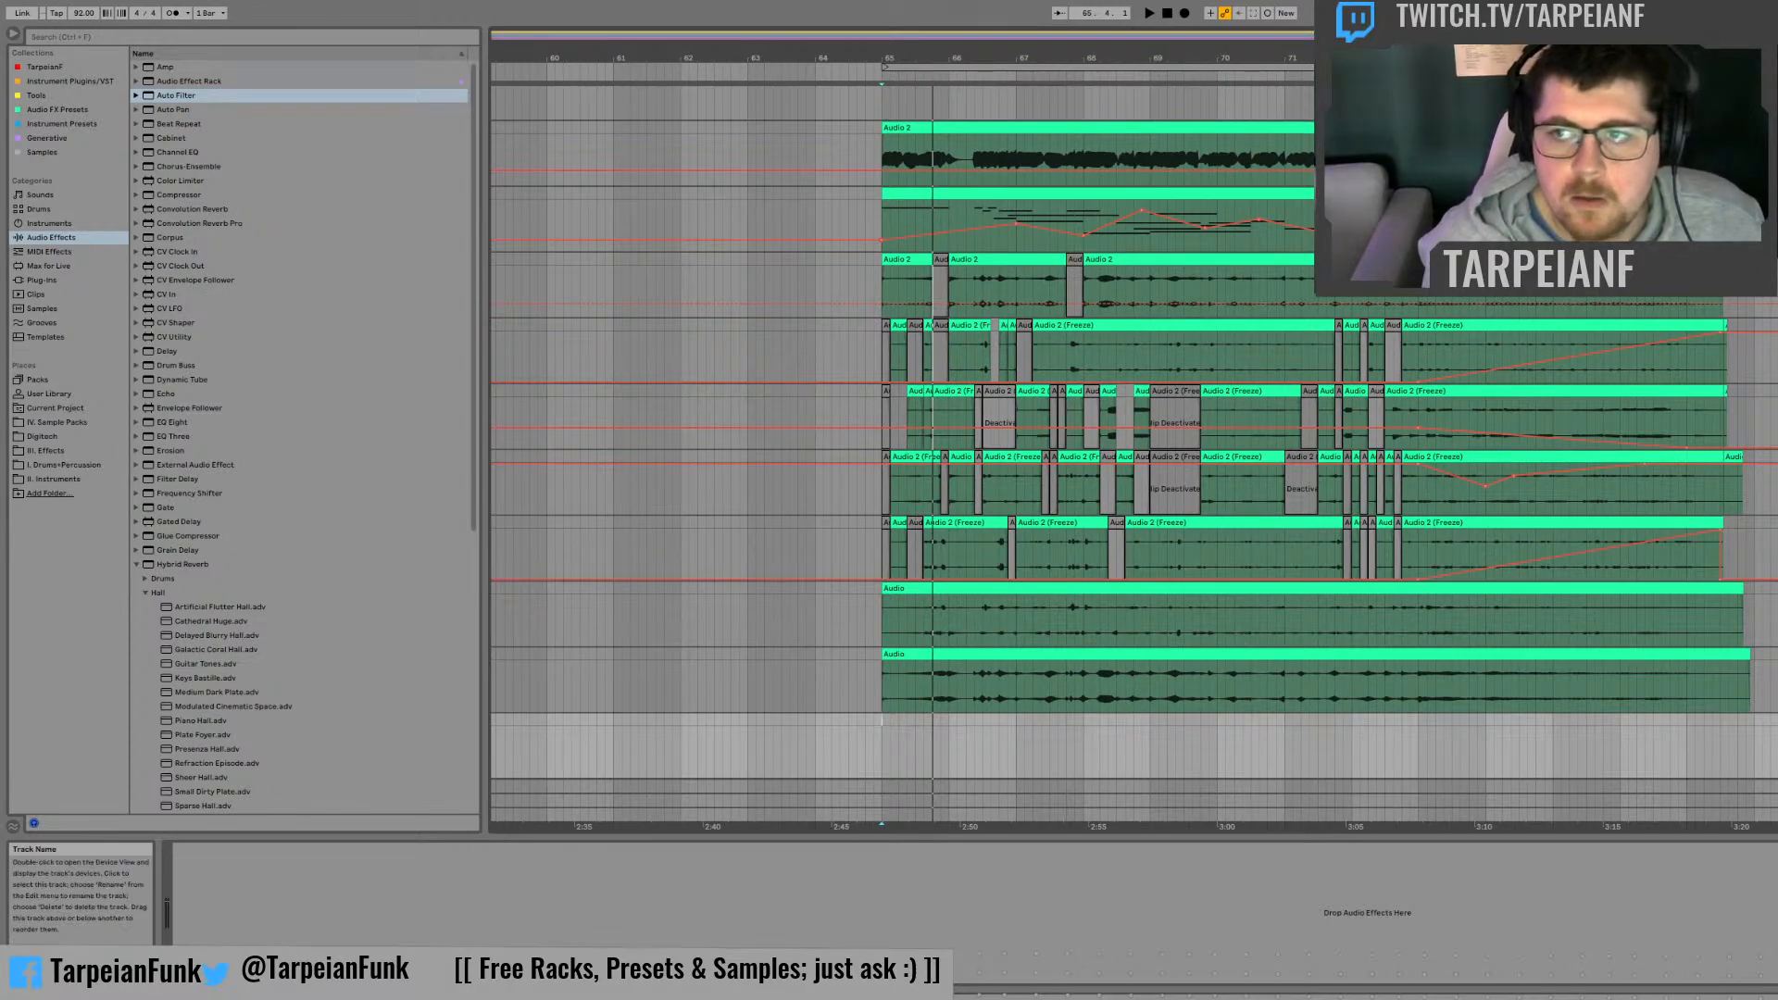
{"action": "left_click", "coordinate": [942, 709]}
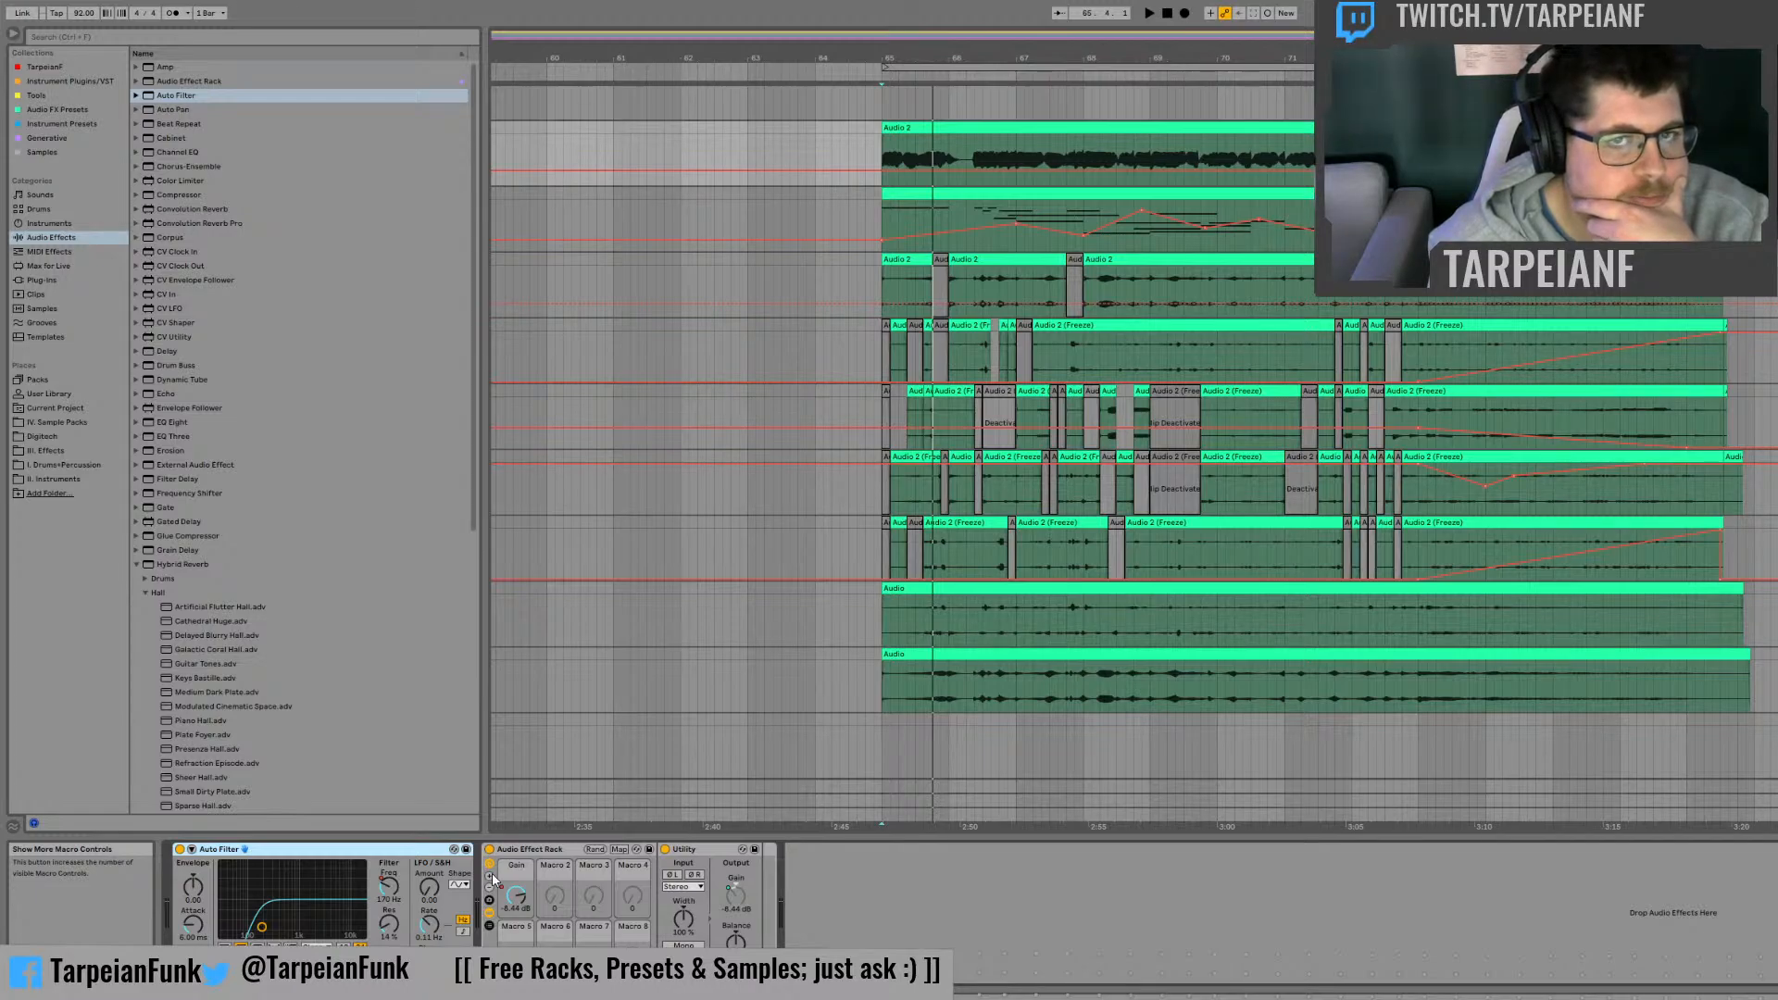
Step: Record a new take from bar 65 to bar 77 over the second recording
{"action": "left_click", "coordinate": [873, 722]}
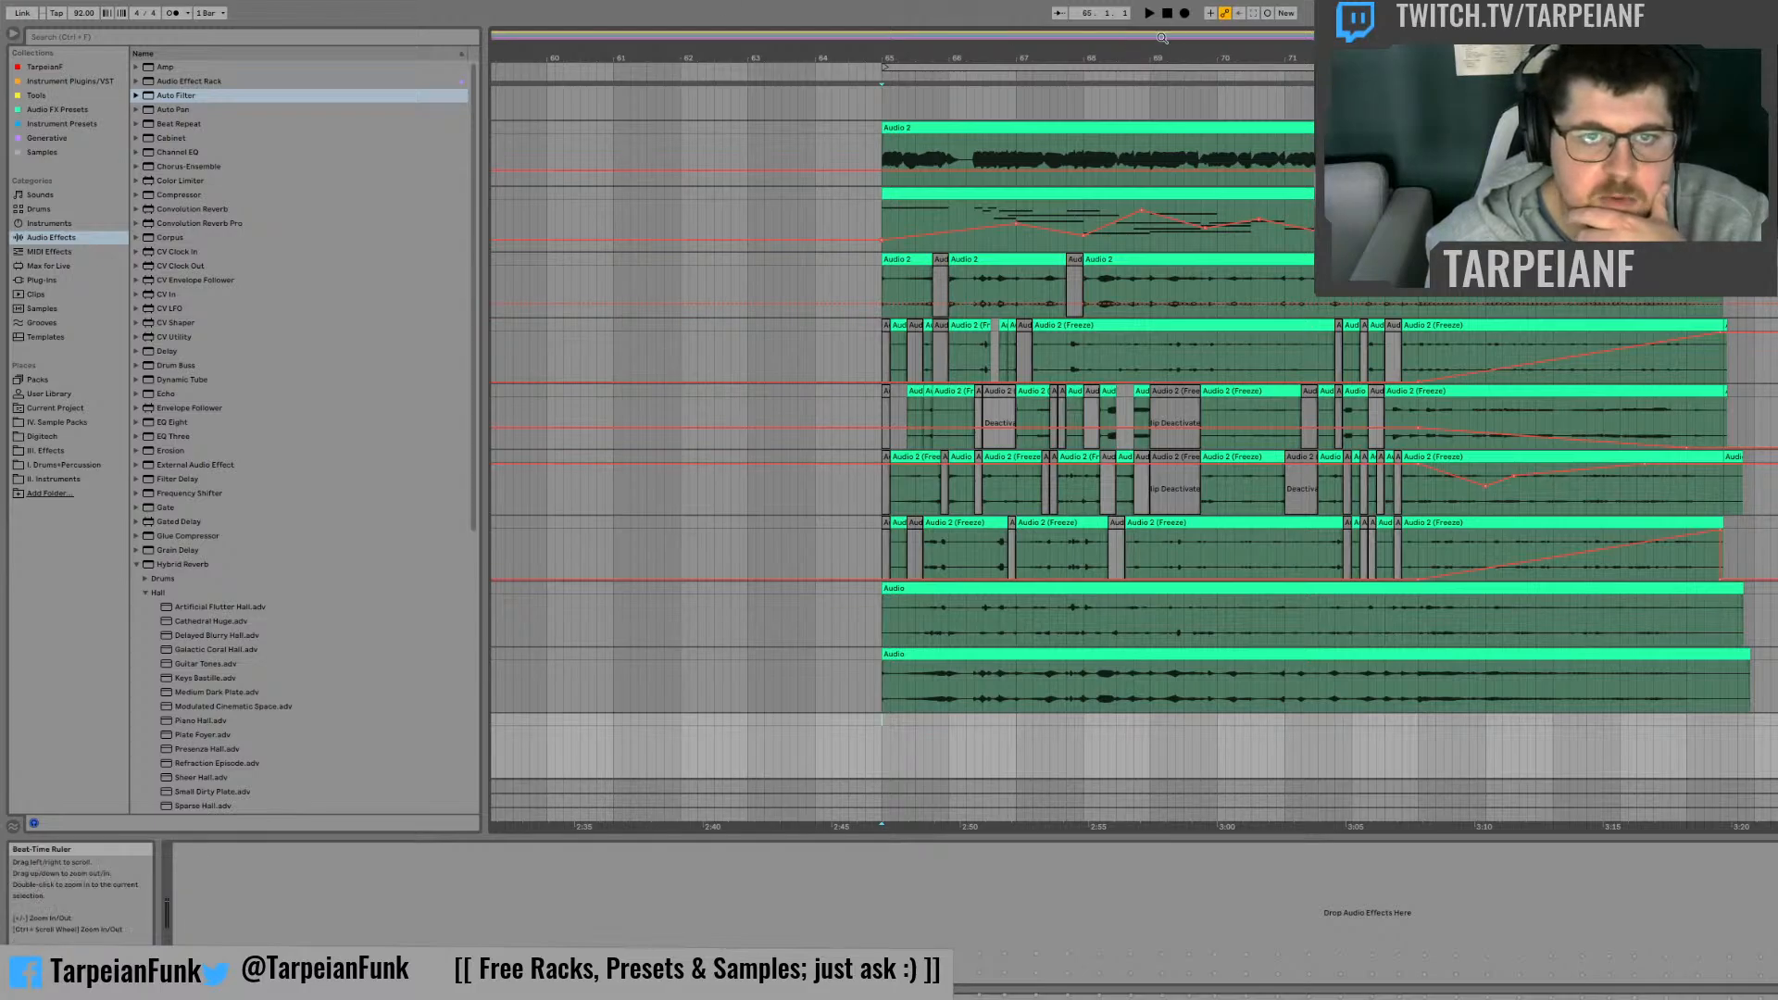
{"action": "left_click", "coordinate": [1186, 14]}
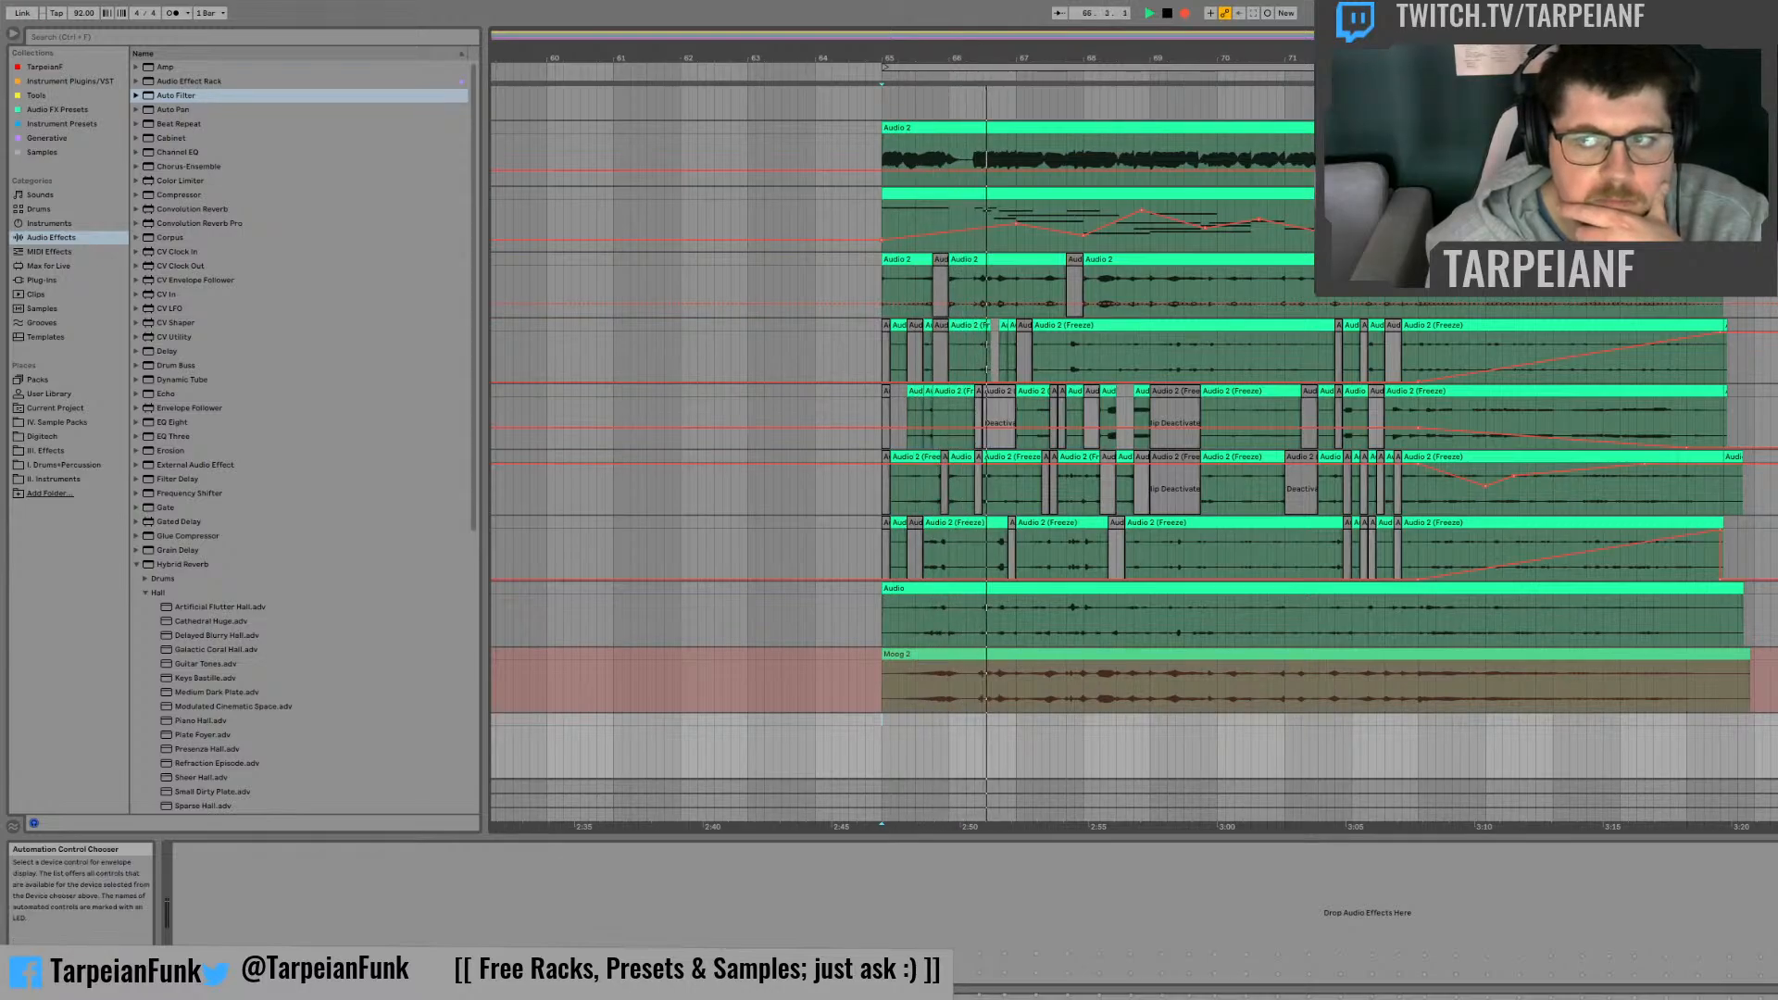
{"action": "left_click", "coordinate": [1777, 128]}
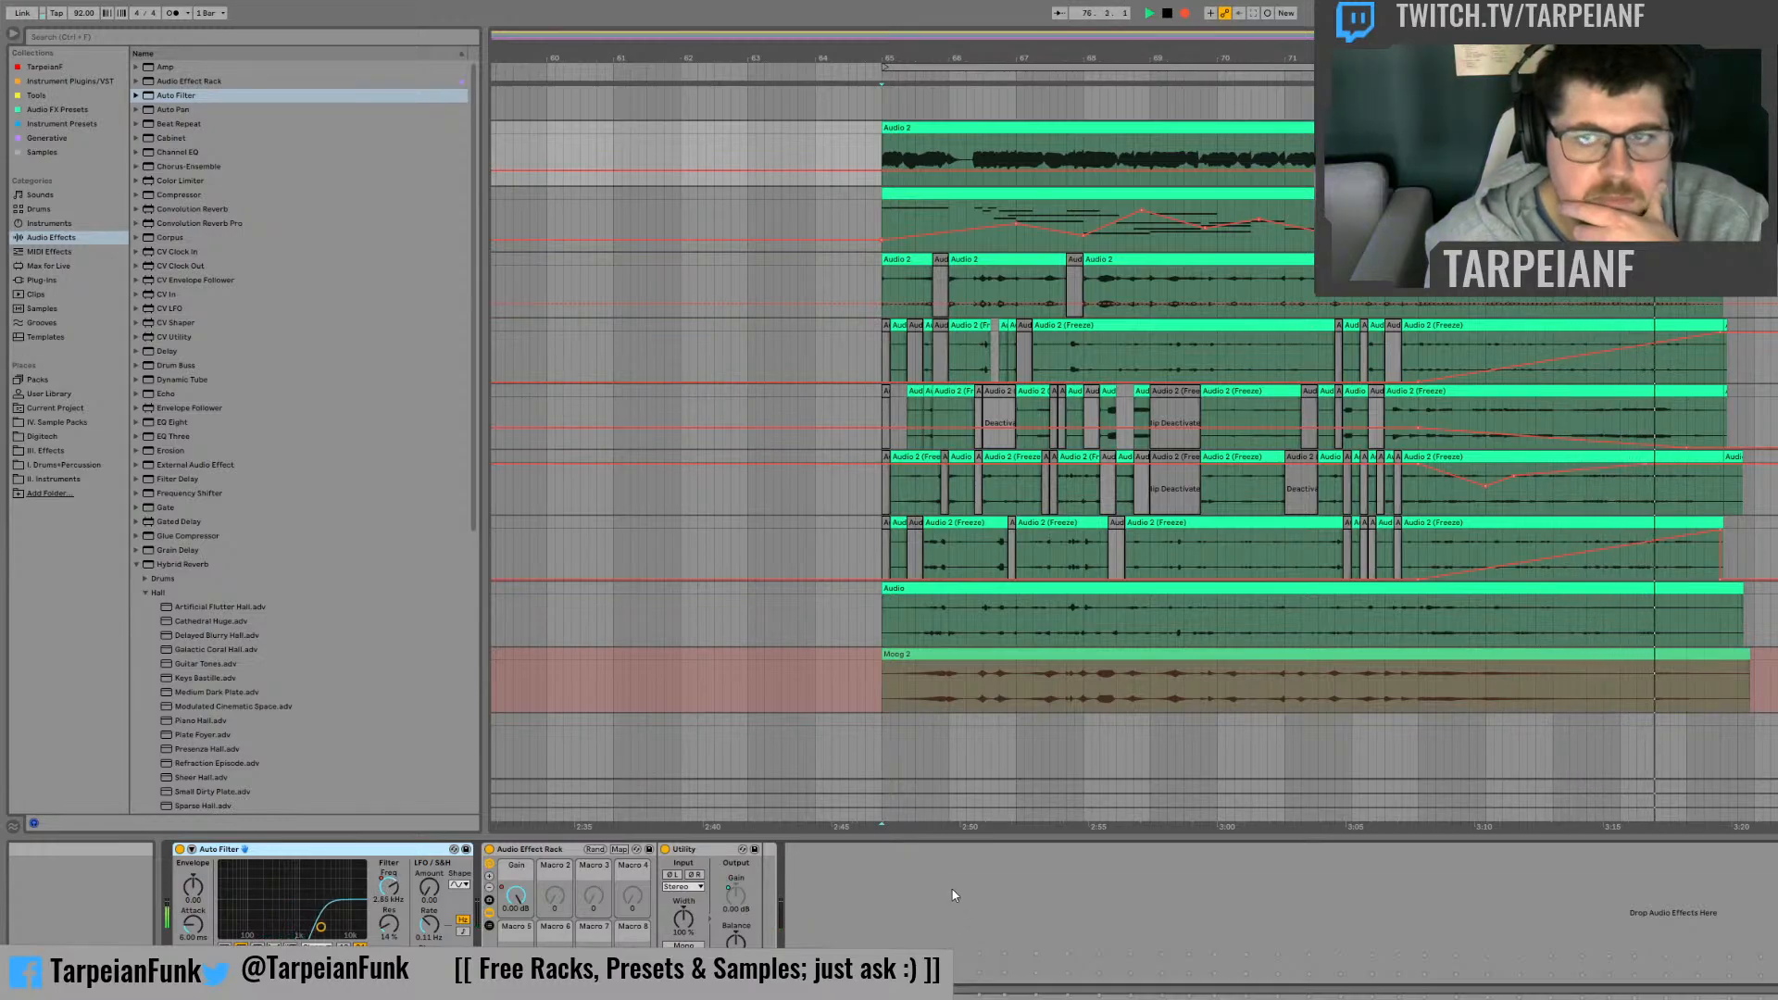
{"action": "key", "text": "space"}
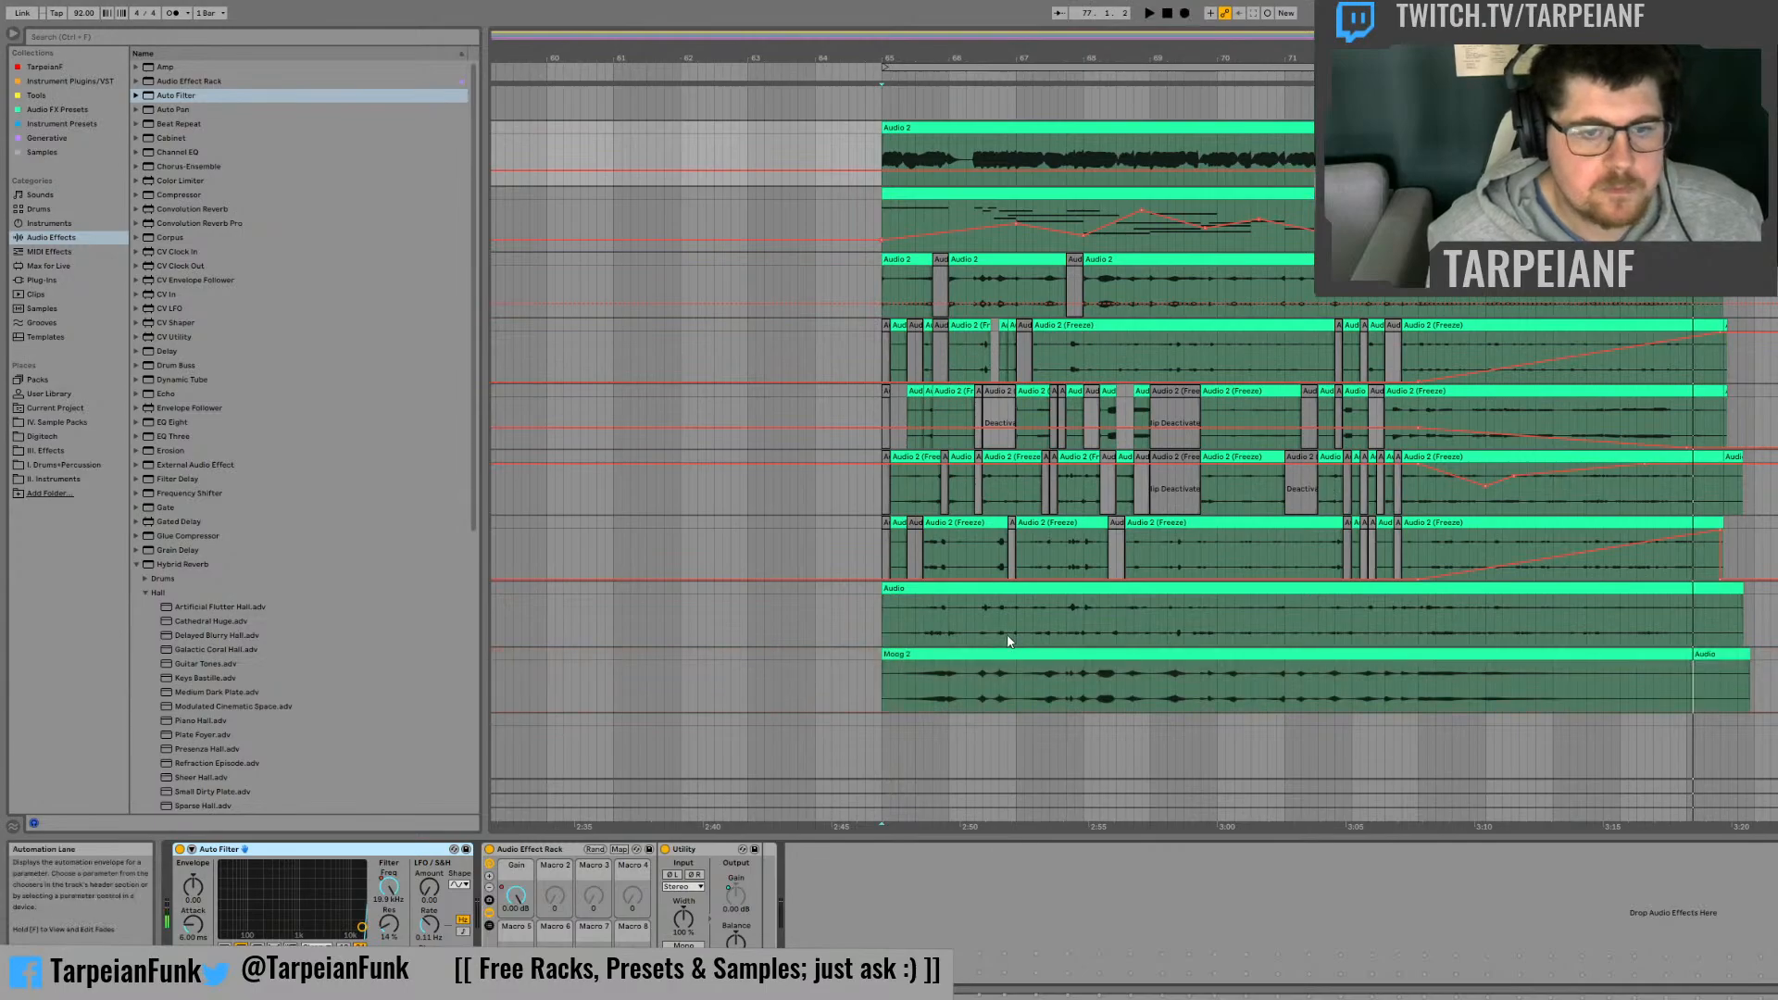
Step: Rename the new take on the lower recording track as Moog Autogain
{"action": "left_click", "coordinate": [987, 656]}
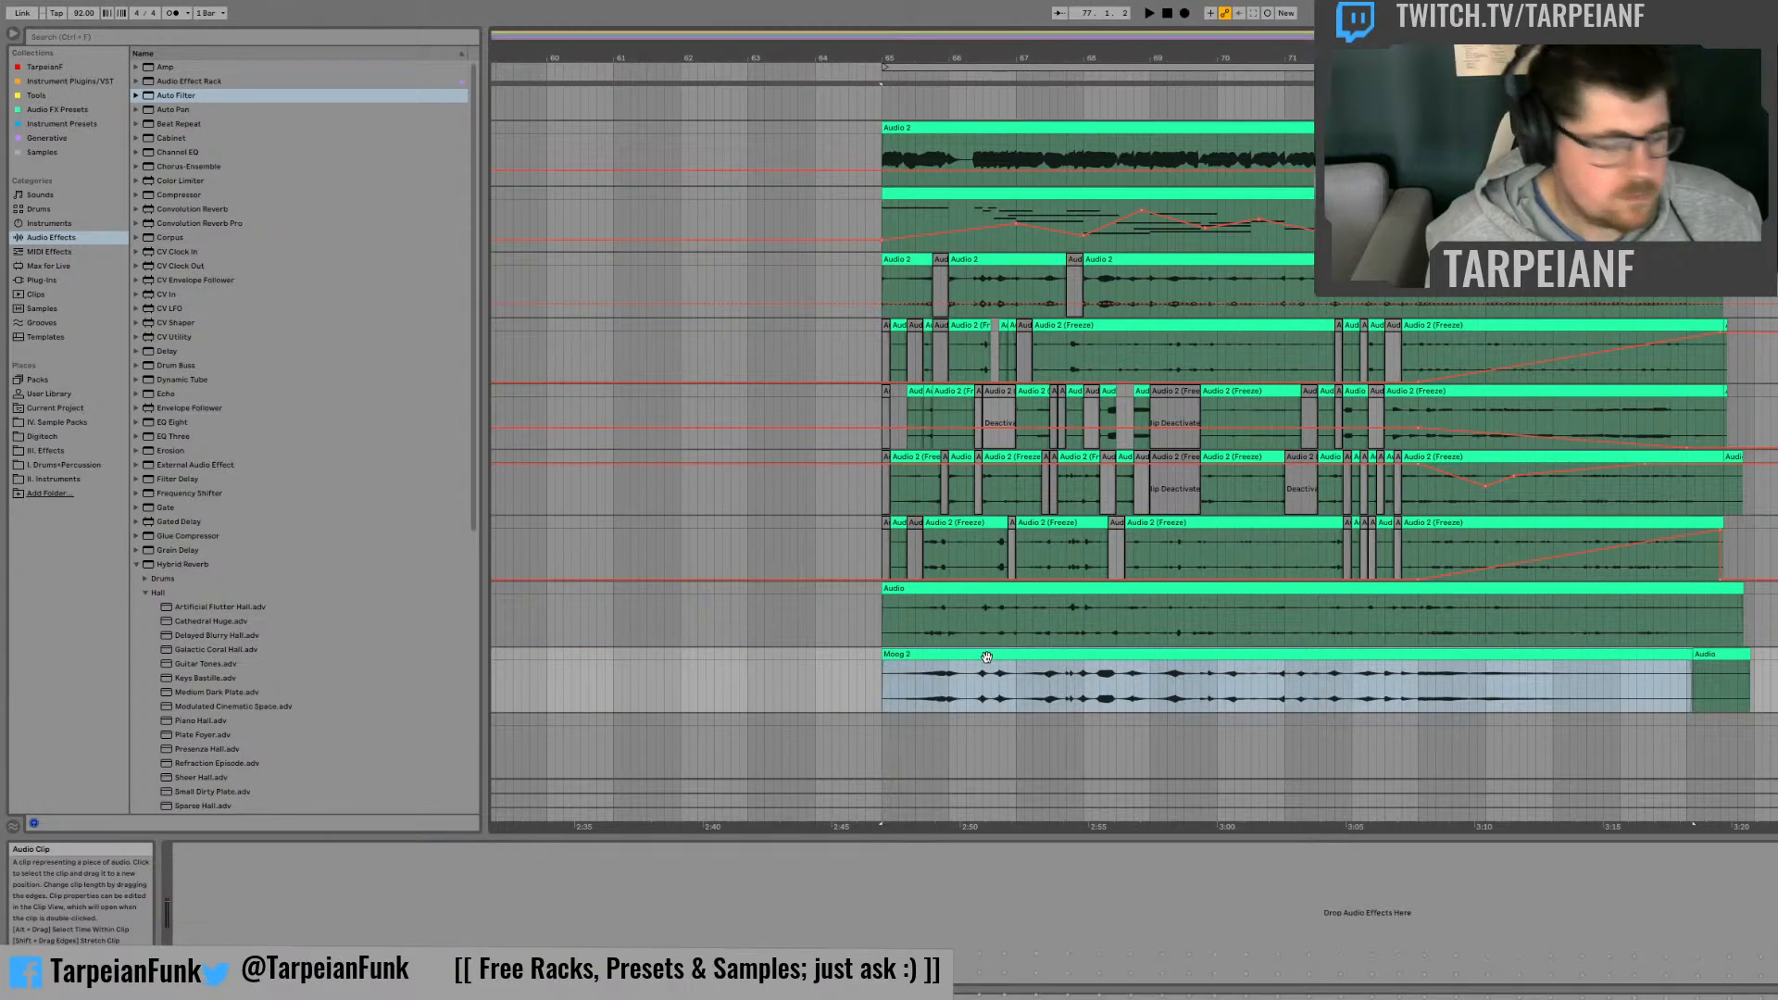
{"action": "type", "text": "M"}
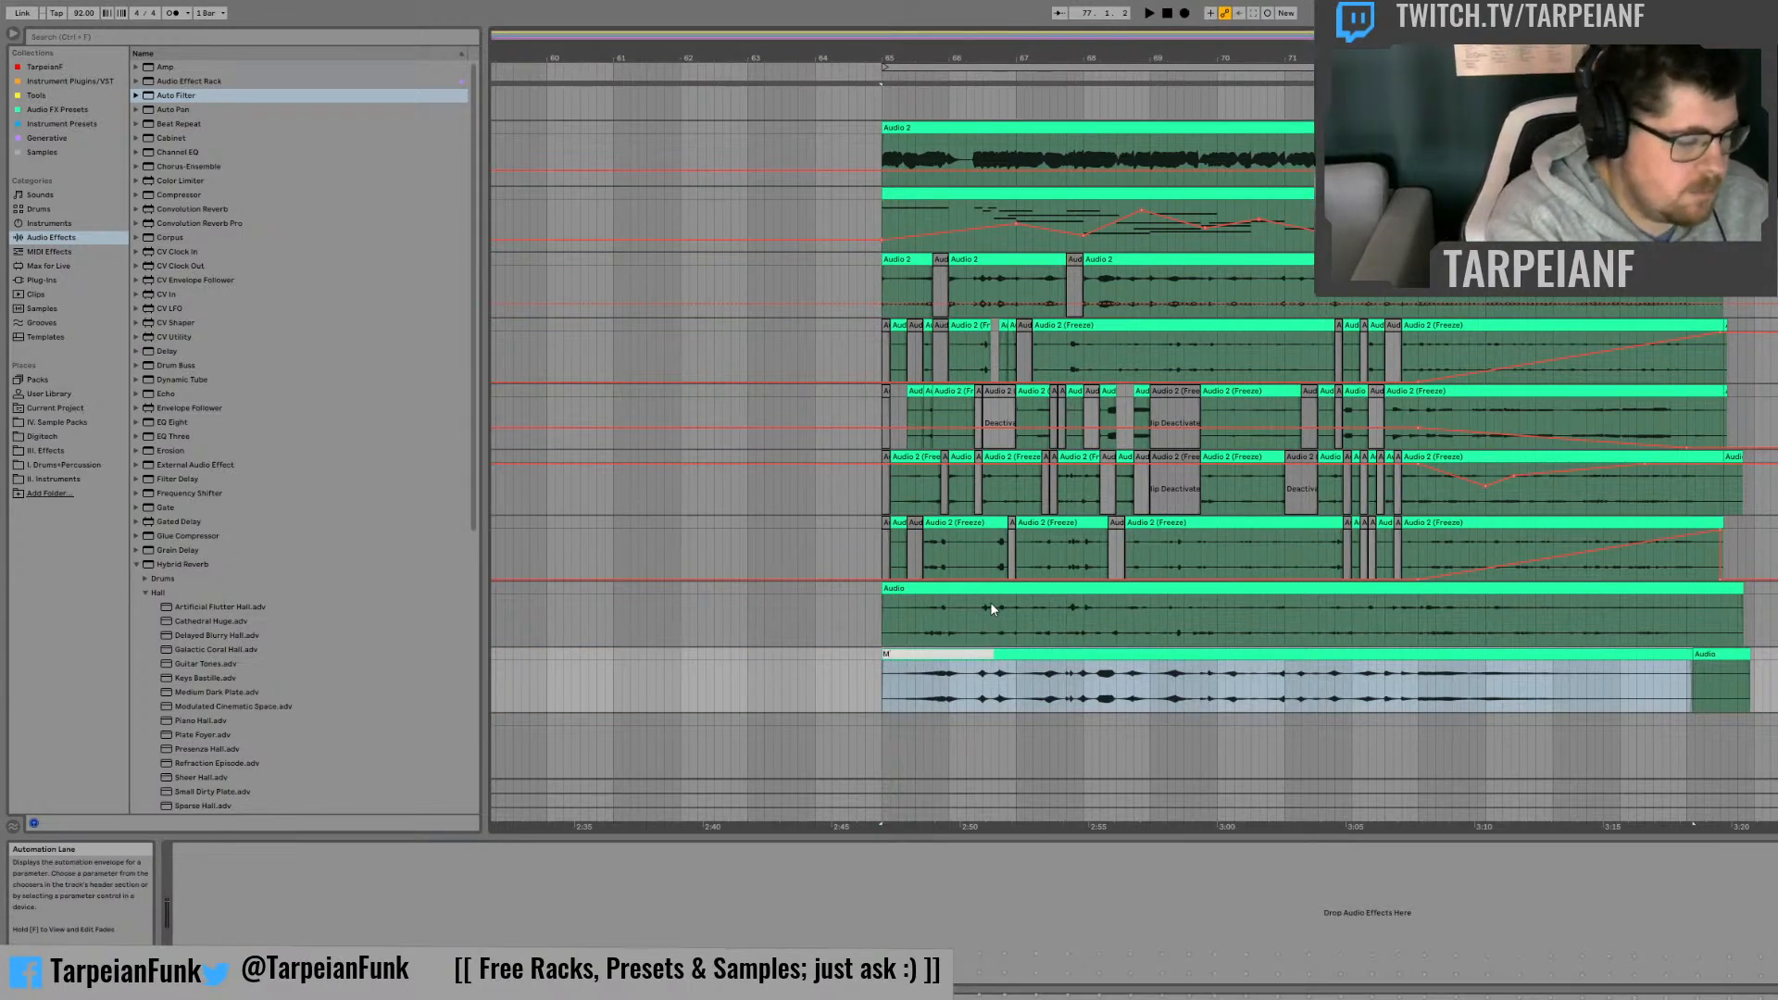
{"action": "type", "text": "oog Autogain"}
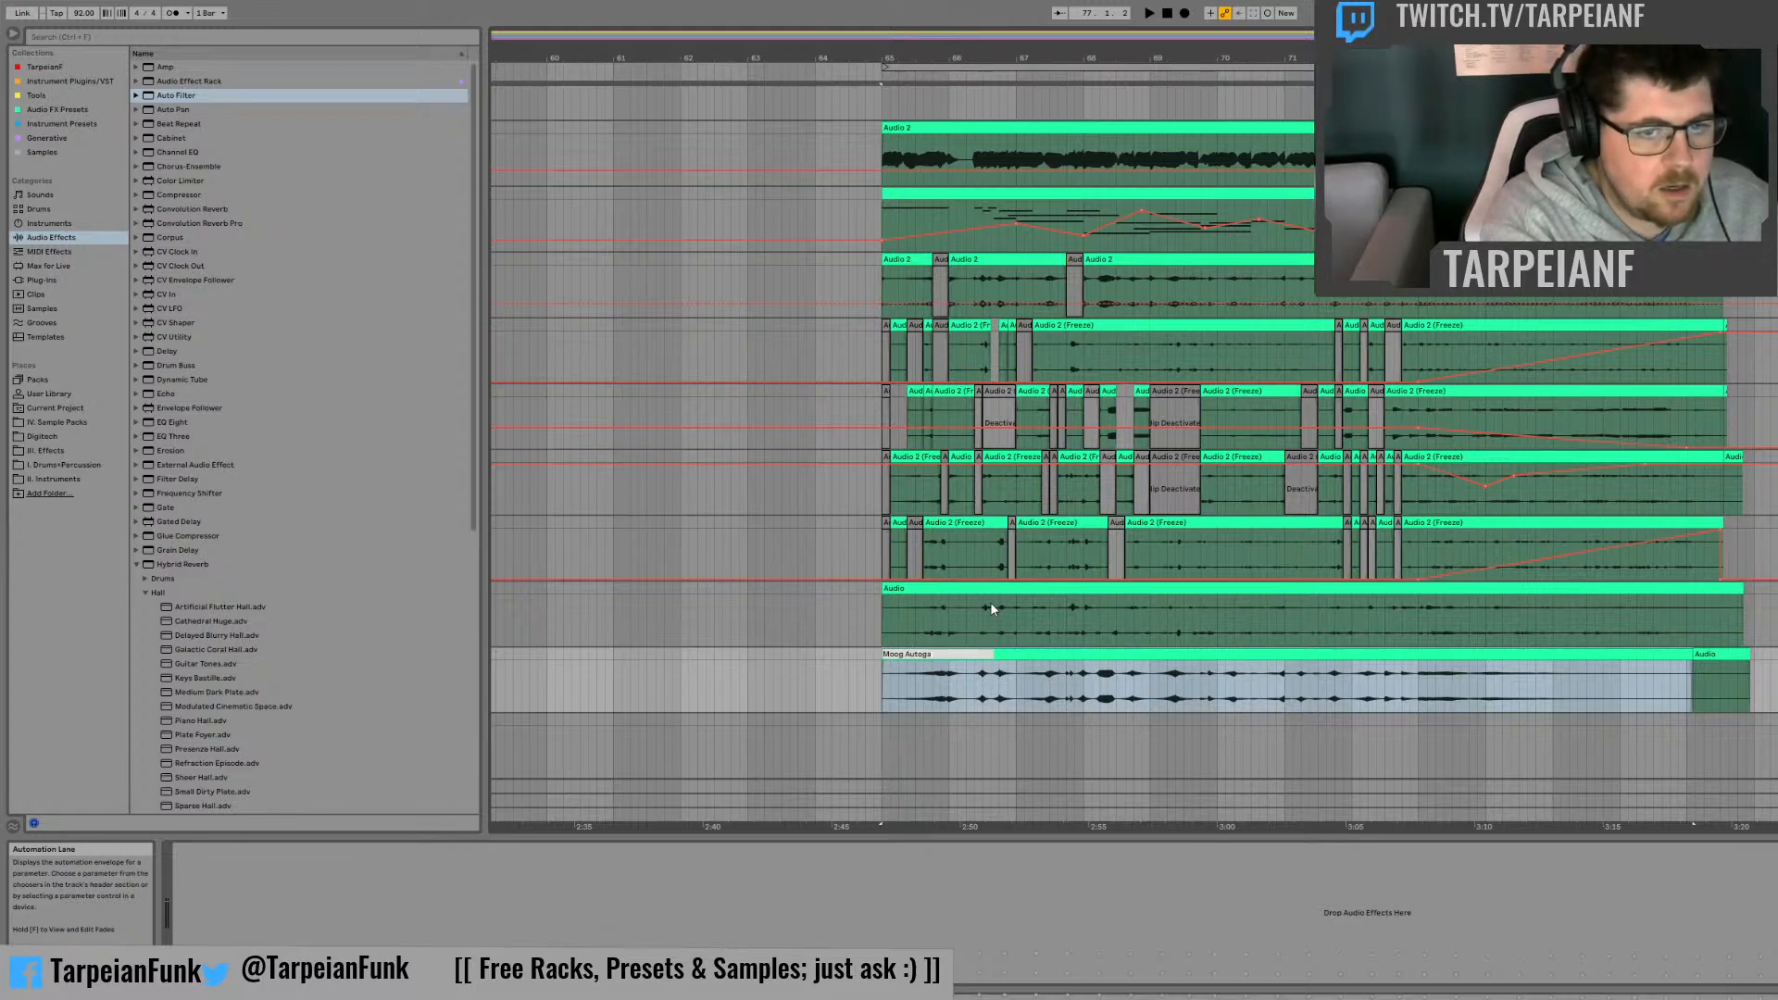
{"action": "key", "text": "Return"}
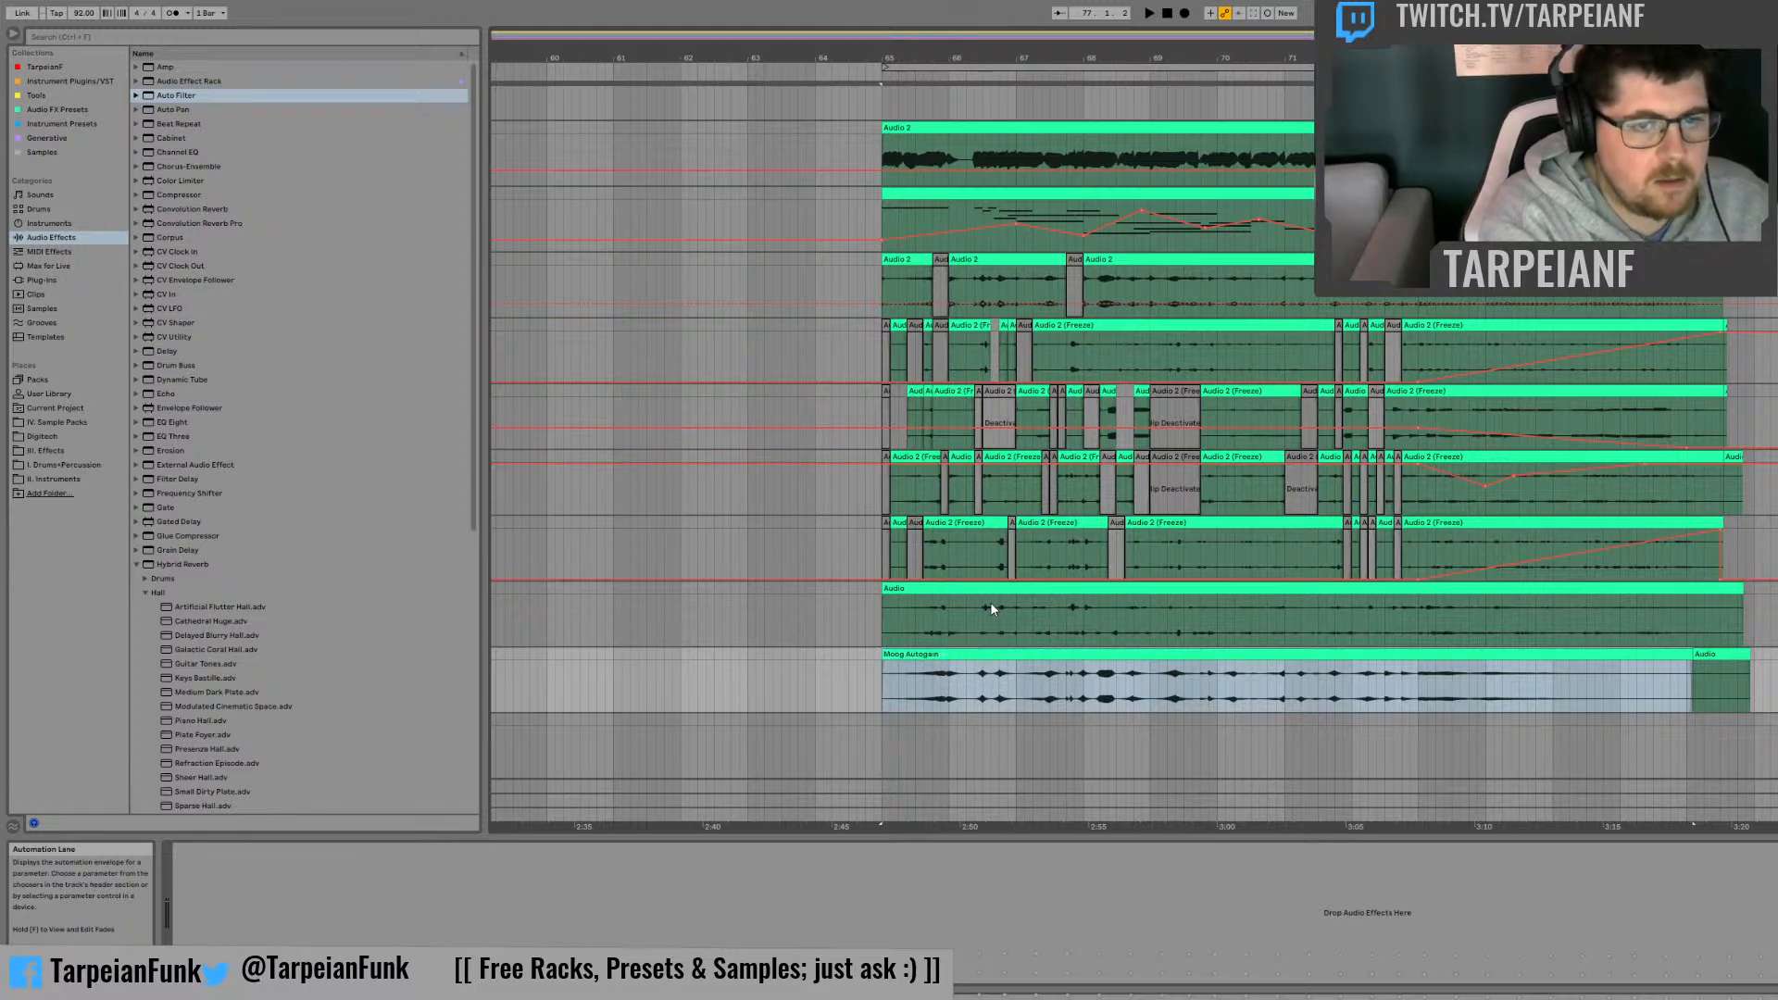
Step: Delete the Moog Autogain clip from the lower recording track
{"action": "left_click", "coordinate": [1369, 682]}
{"action": "left_click", "coordinate": [1315, 654]}
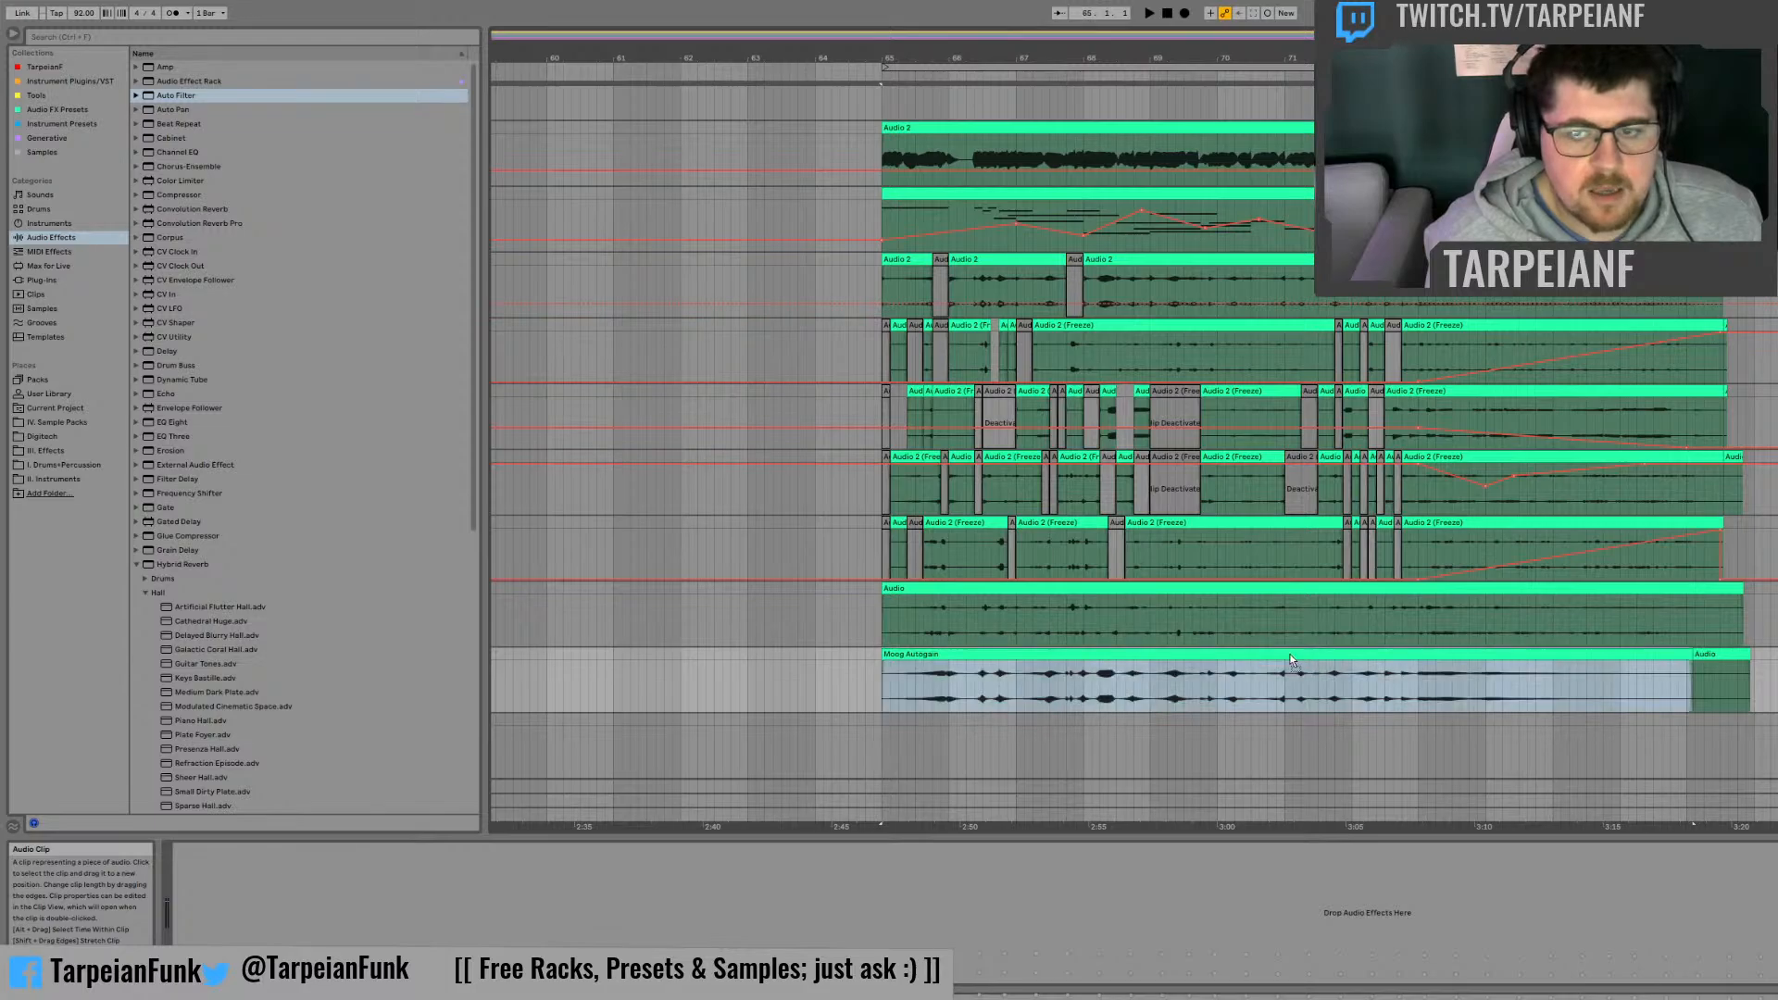
{"action": "key", "text": "Delete"}
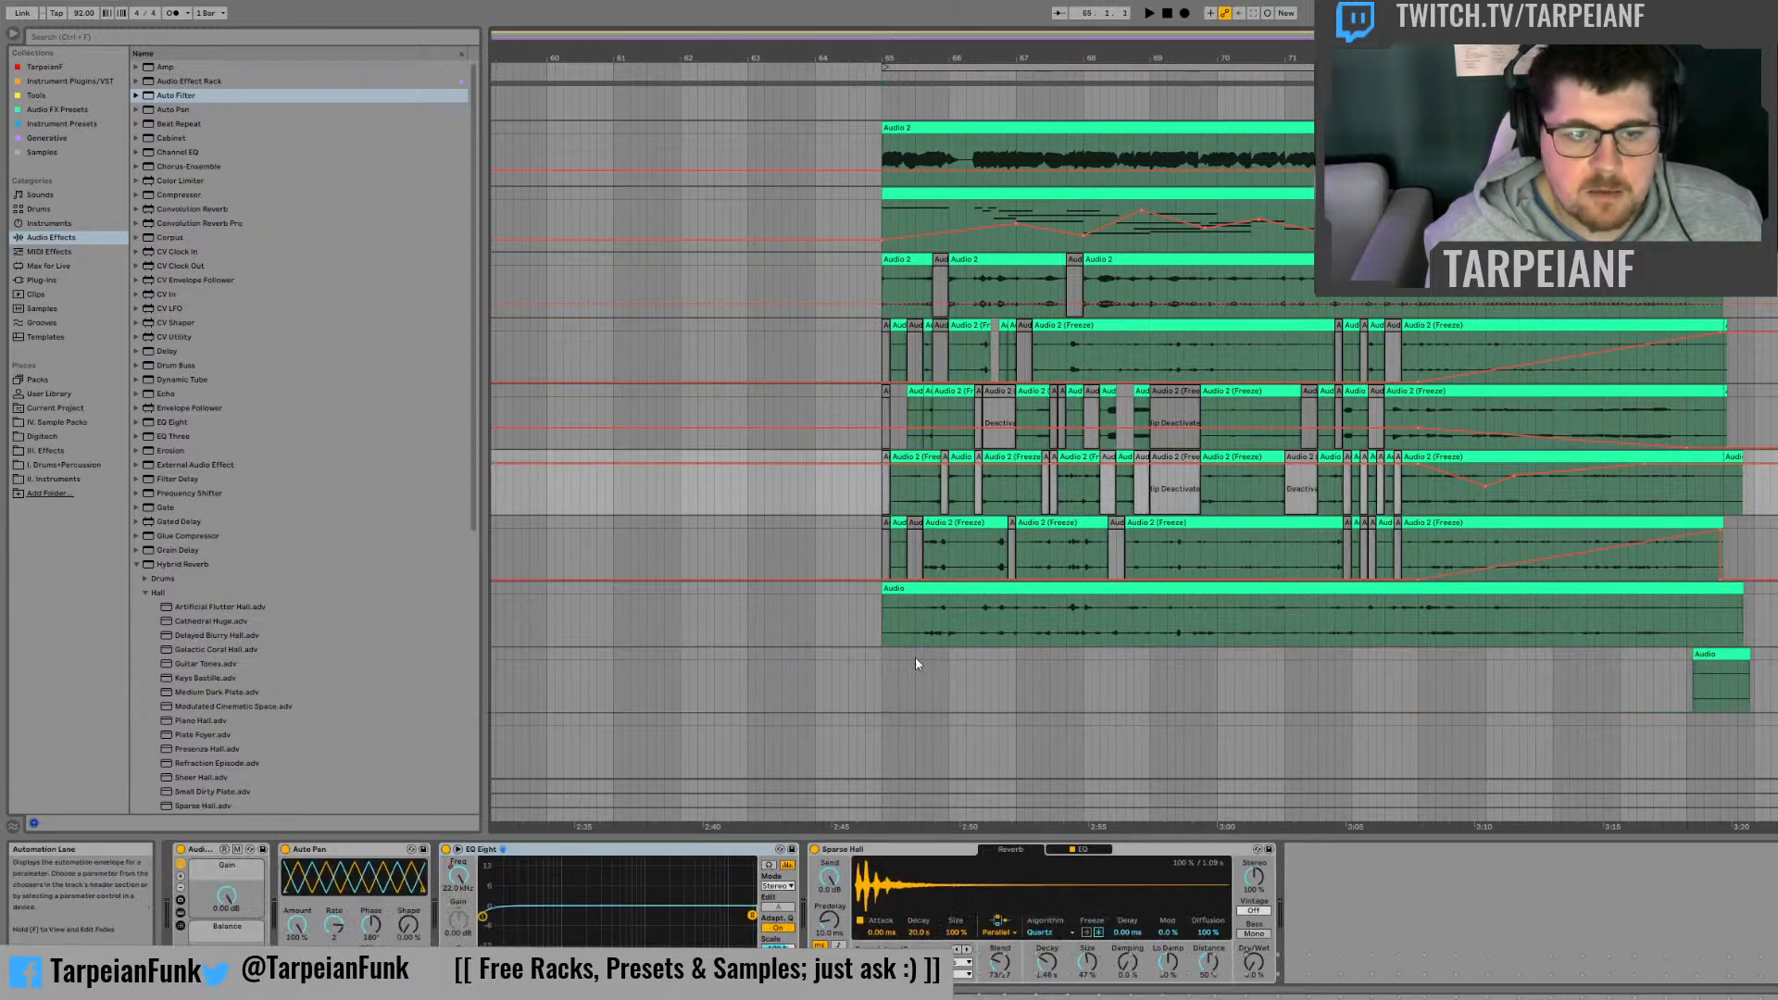
Step: Switch off the Audio Effect Rack on the top Audio 2 track
{"action": "left_click", "coordinate": [915, 663]}
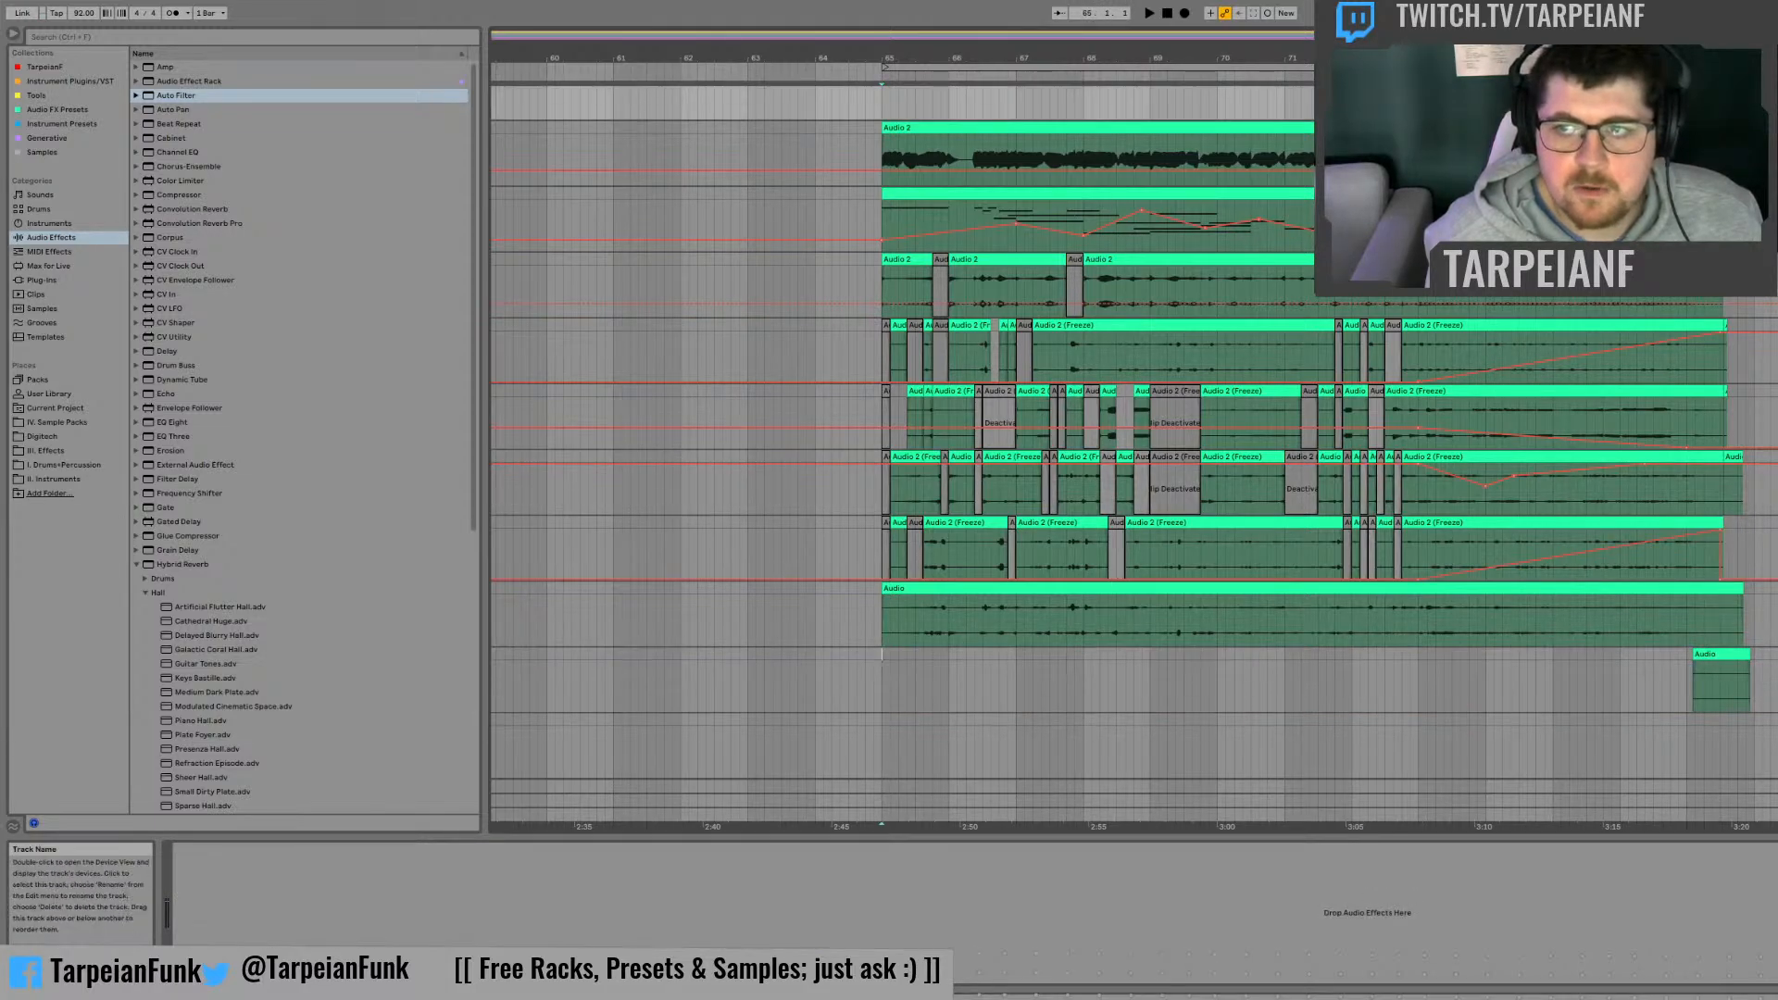
{"action": "left_click", "coordinate": [1771, 128]}
{"action": "left_click", "coordinate": [489, 849]}
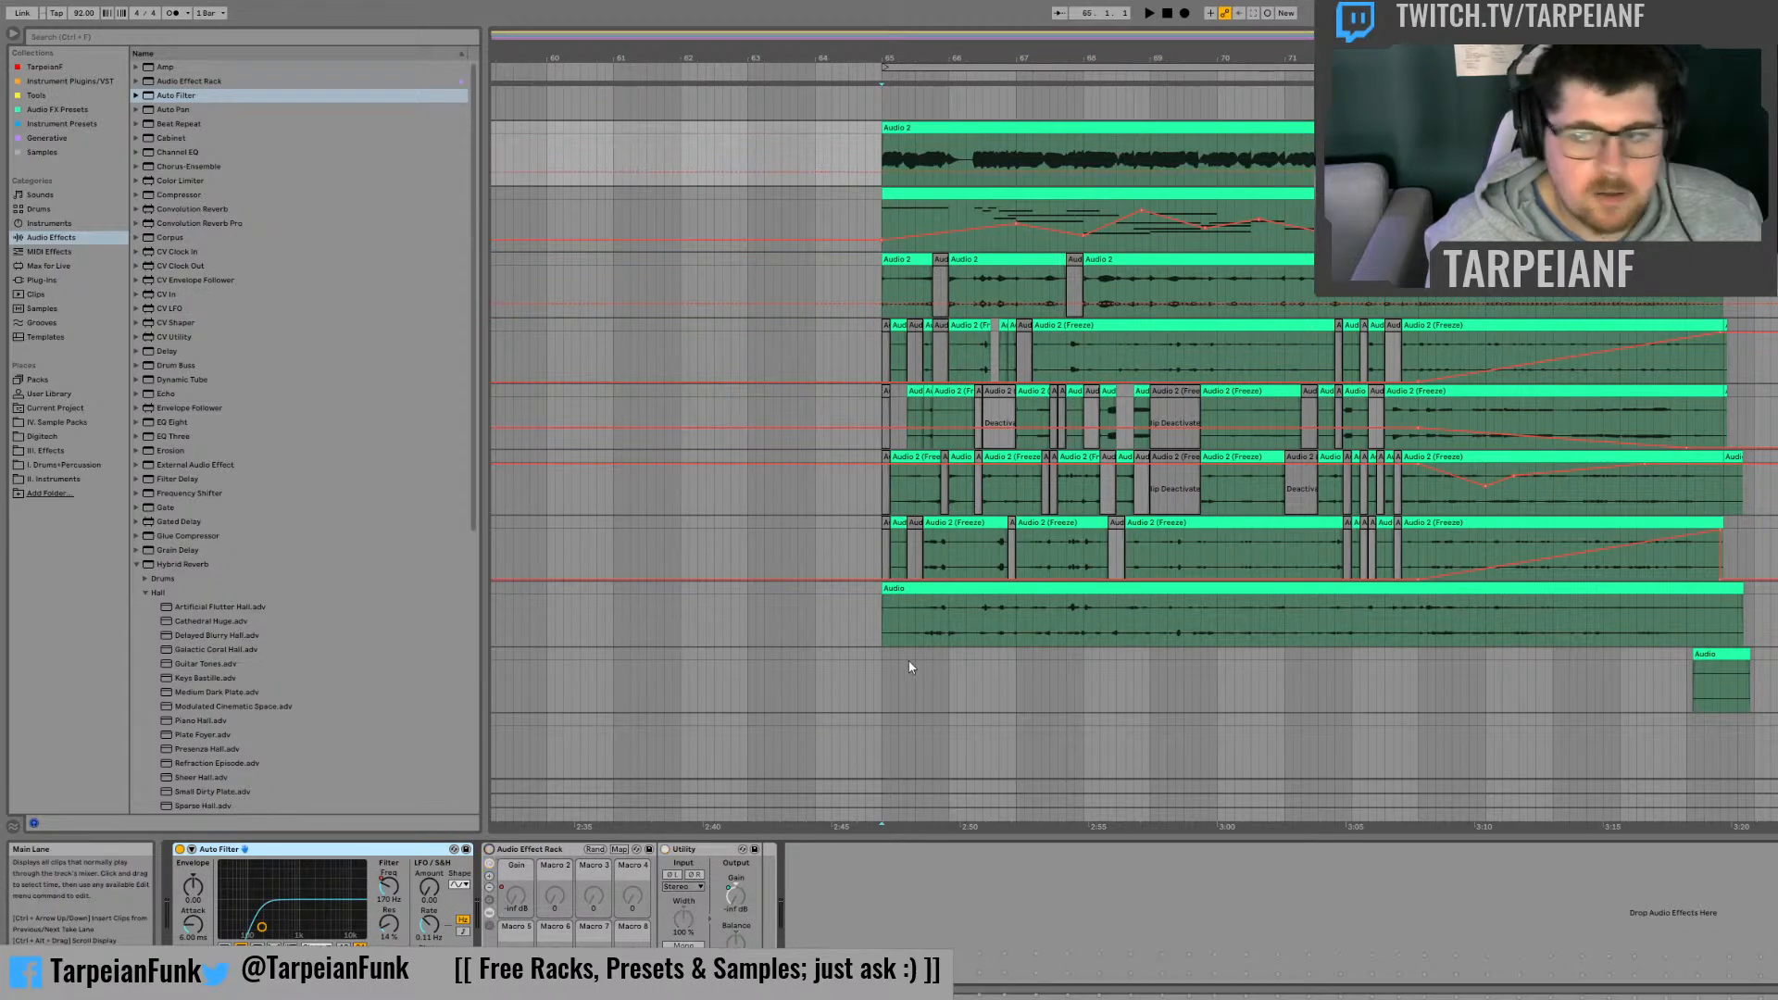
Step: Record the arrangement from bar 65 through bar 76 onto the lower recording track with the short leftover Audio clip
{"action": "left_click", "coordinate": [871, 666]}
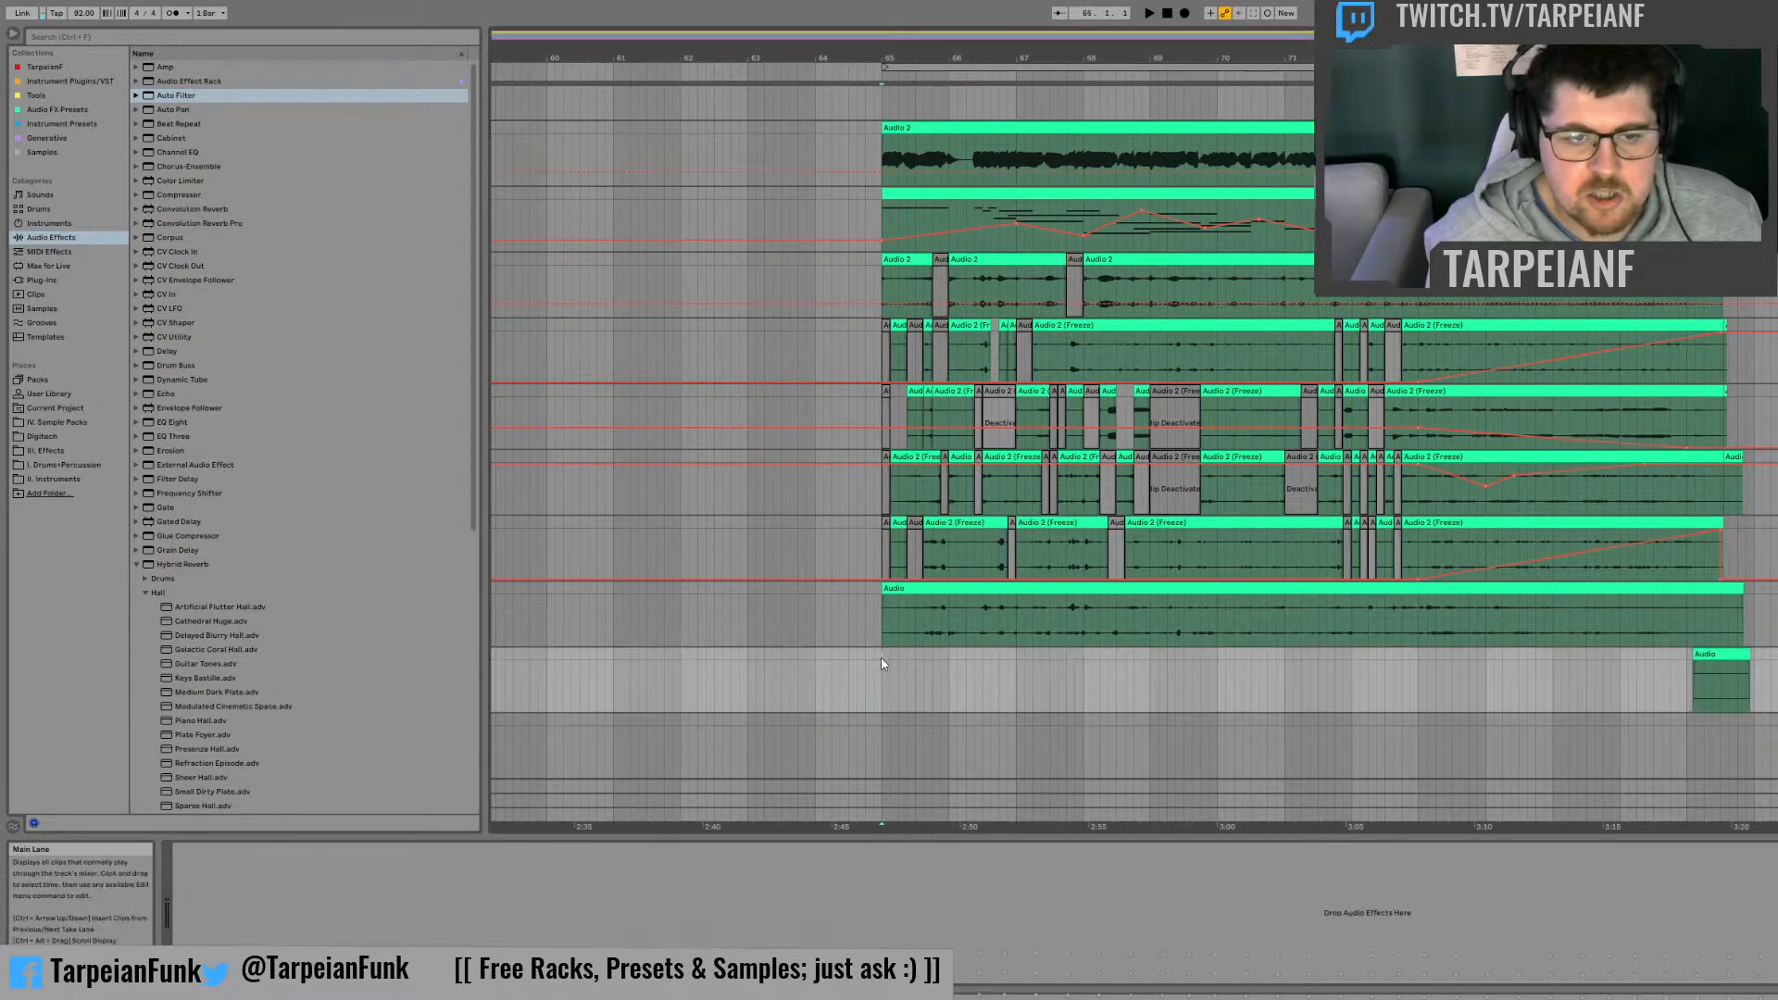
{"action": "left_click", "coordinate": [1185, 13]}
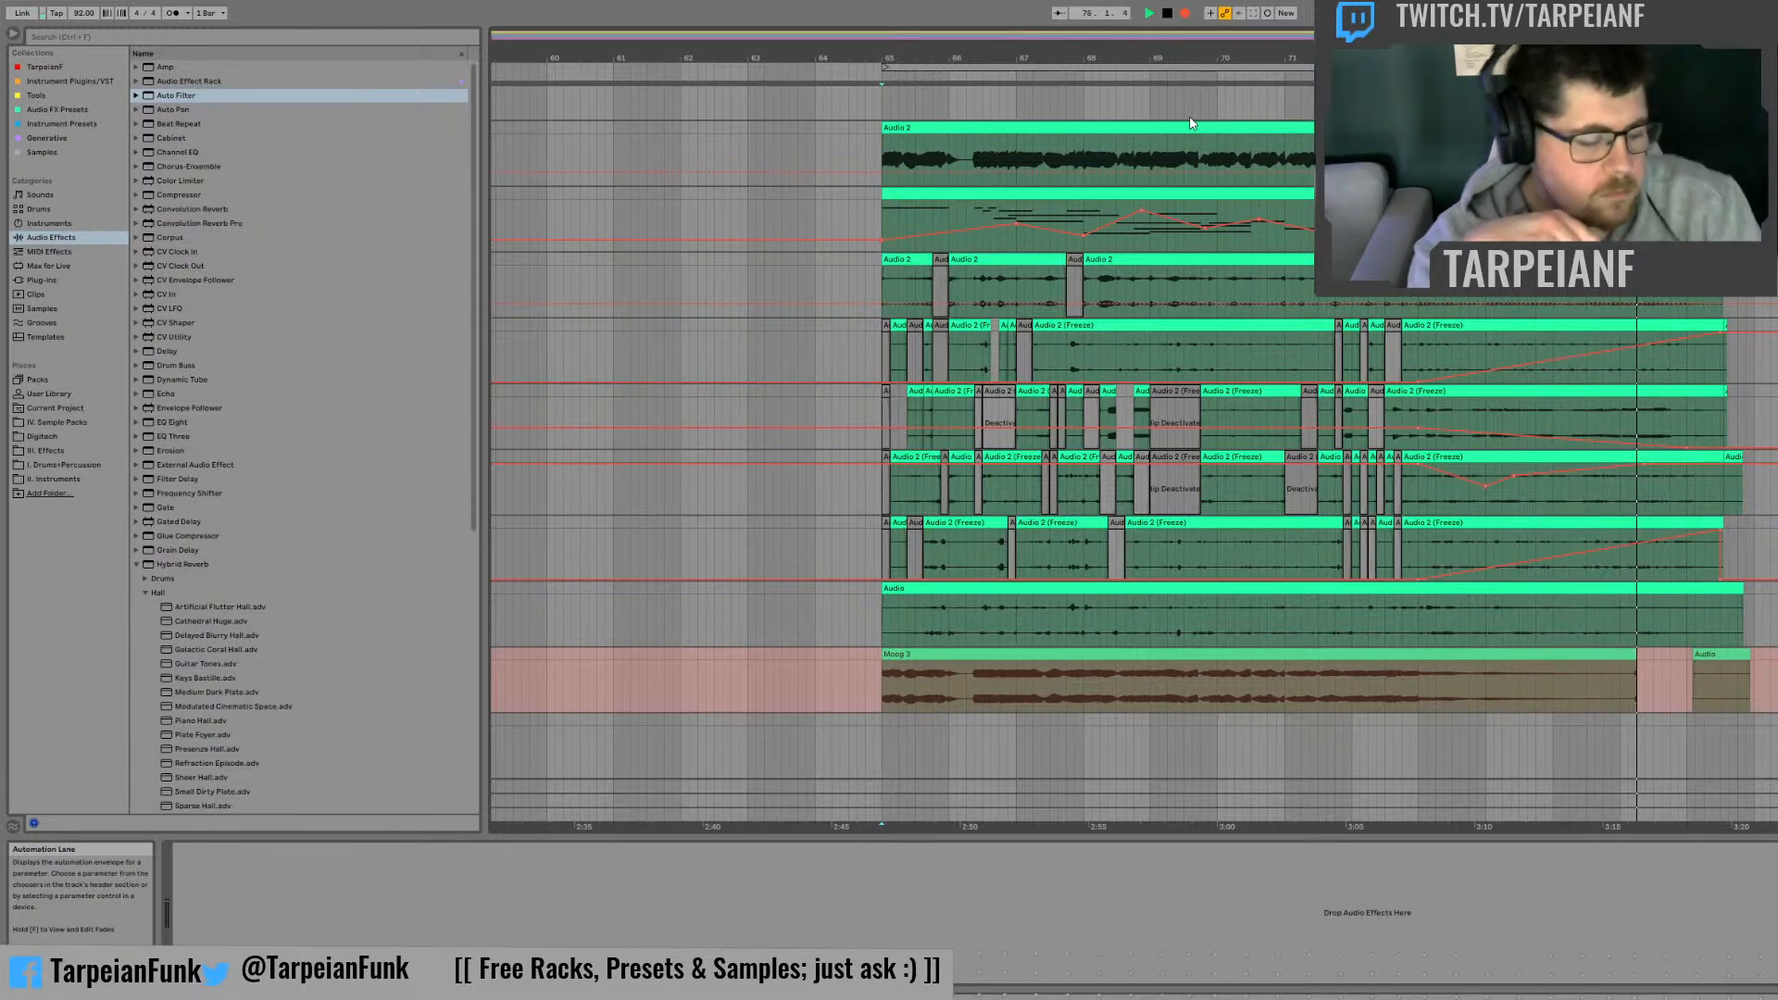
{"action": "key", "text": "space"}
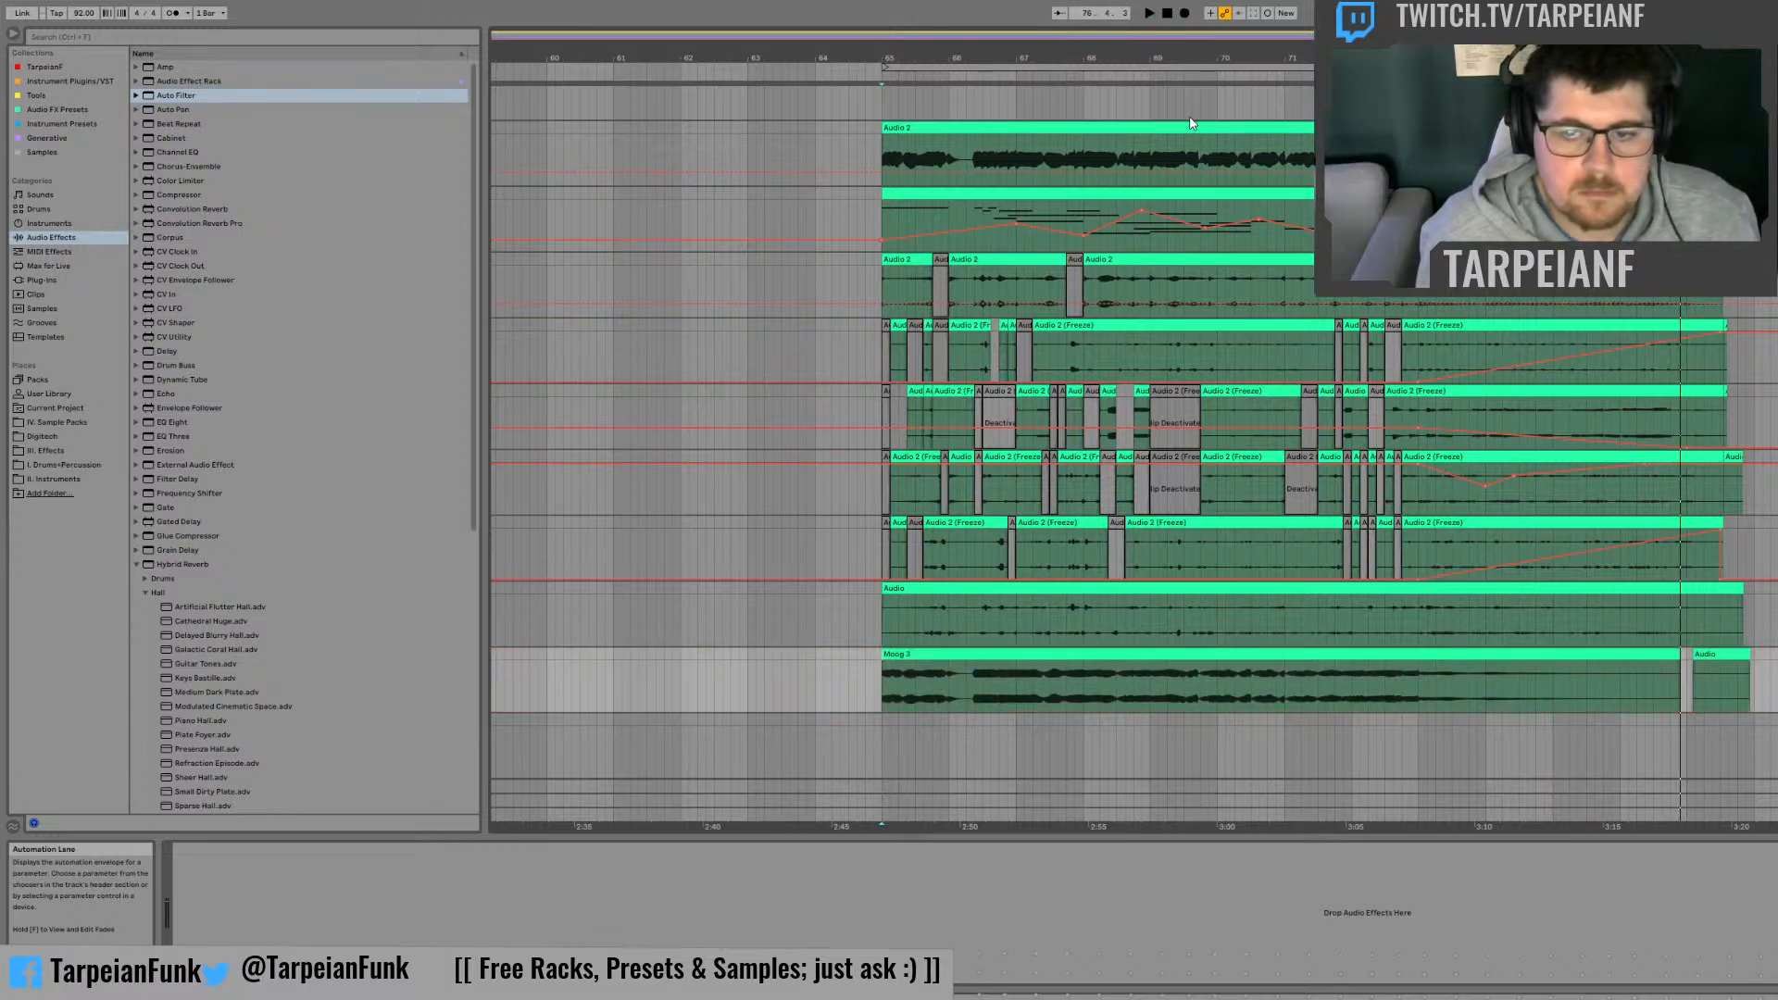
Step: Delete the Moog 3 clip from the lower recording track
{"action": "left_click", "coordinate": [1352, 655]}
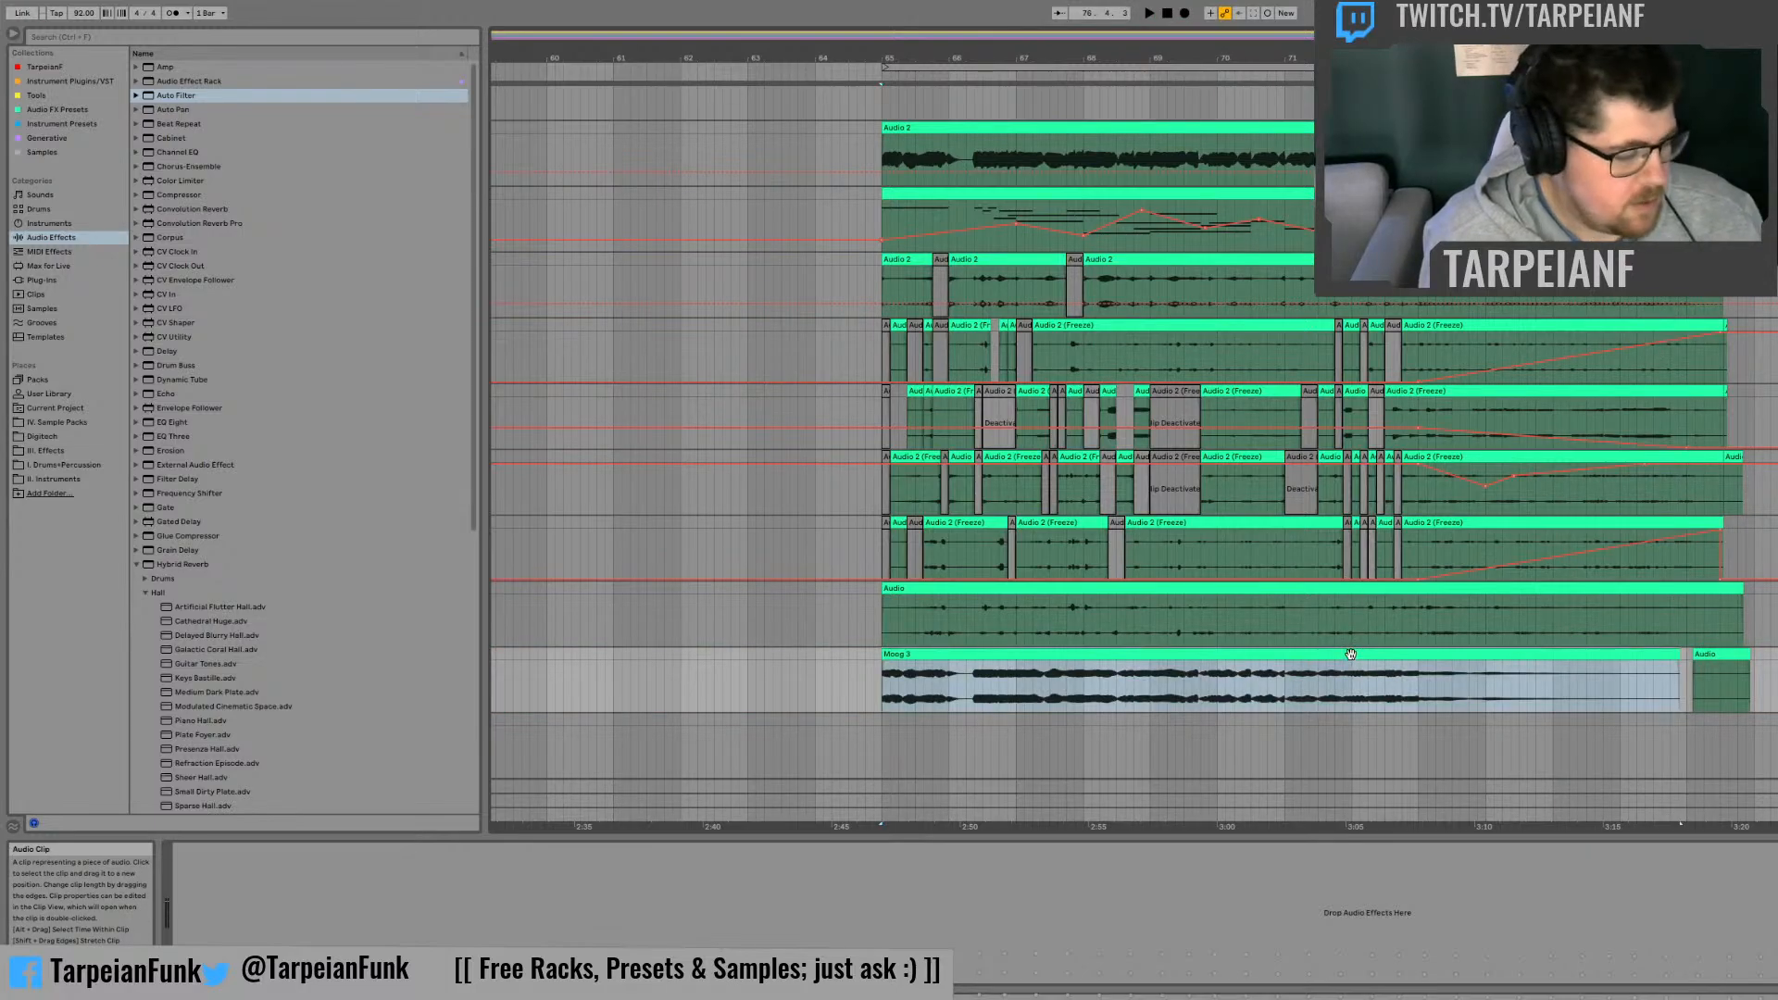
{"action": "key", "text": "0"}
{"action": "left_click_drag", "start_coordinate": [960, 656], "coordinate": [1777, 667]}
{"action": "key", "text": "Delete"}
{"action": "left_click", "coordinate": [1777, 488]}
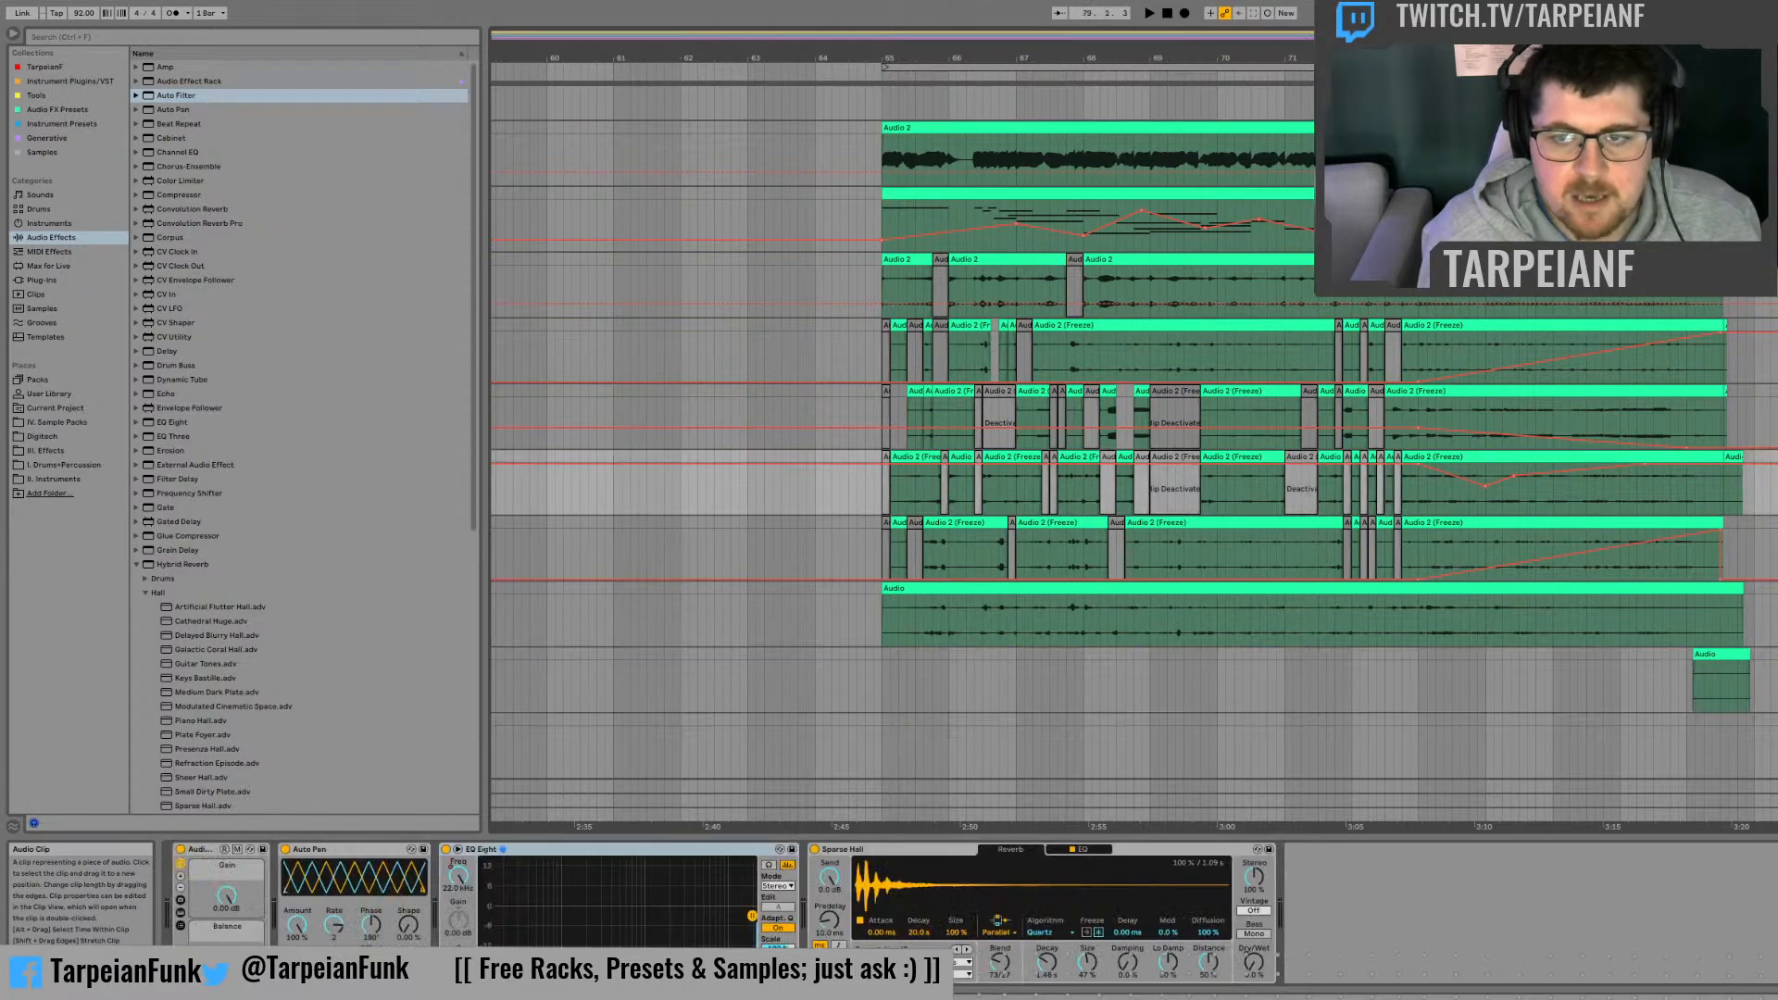
Step: Place the Moog Autogain clip from bar 65 on the lower recording track, ahead of the short leftover Audio clip
{"action": "left_click_drag", "start_coordinate": [1777, 458], "coordinate": [1091, 673]}
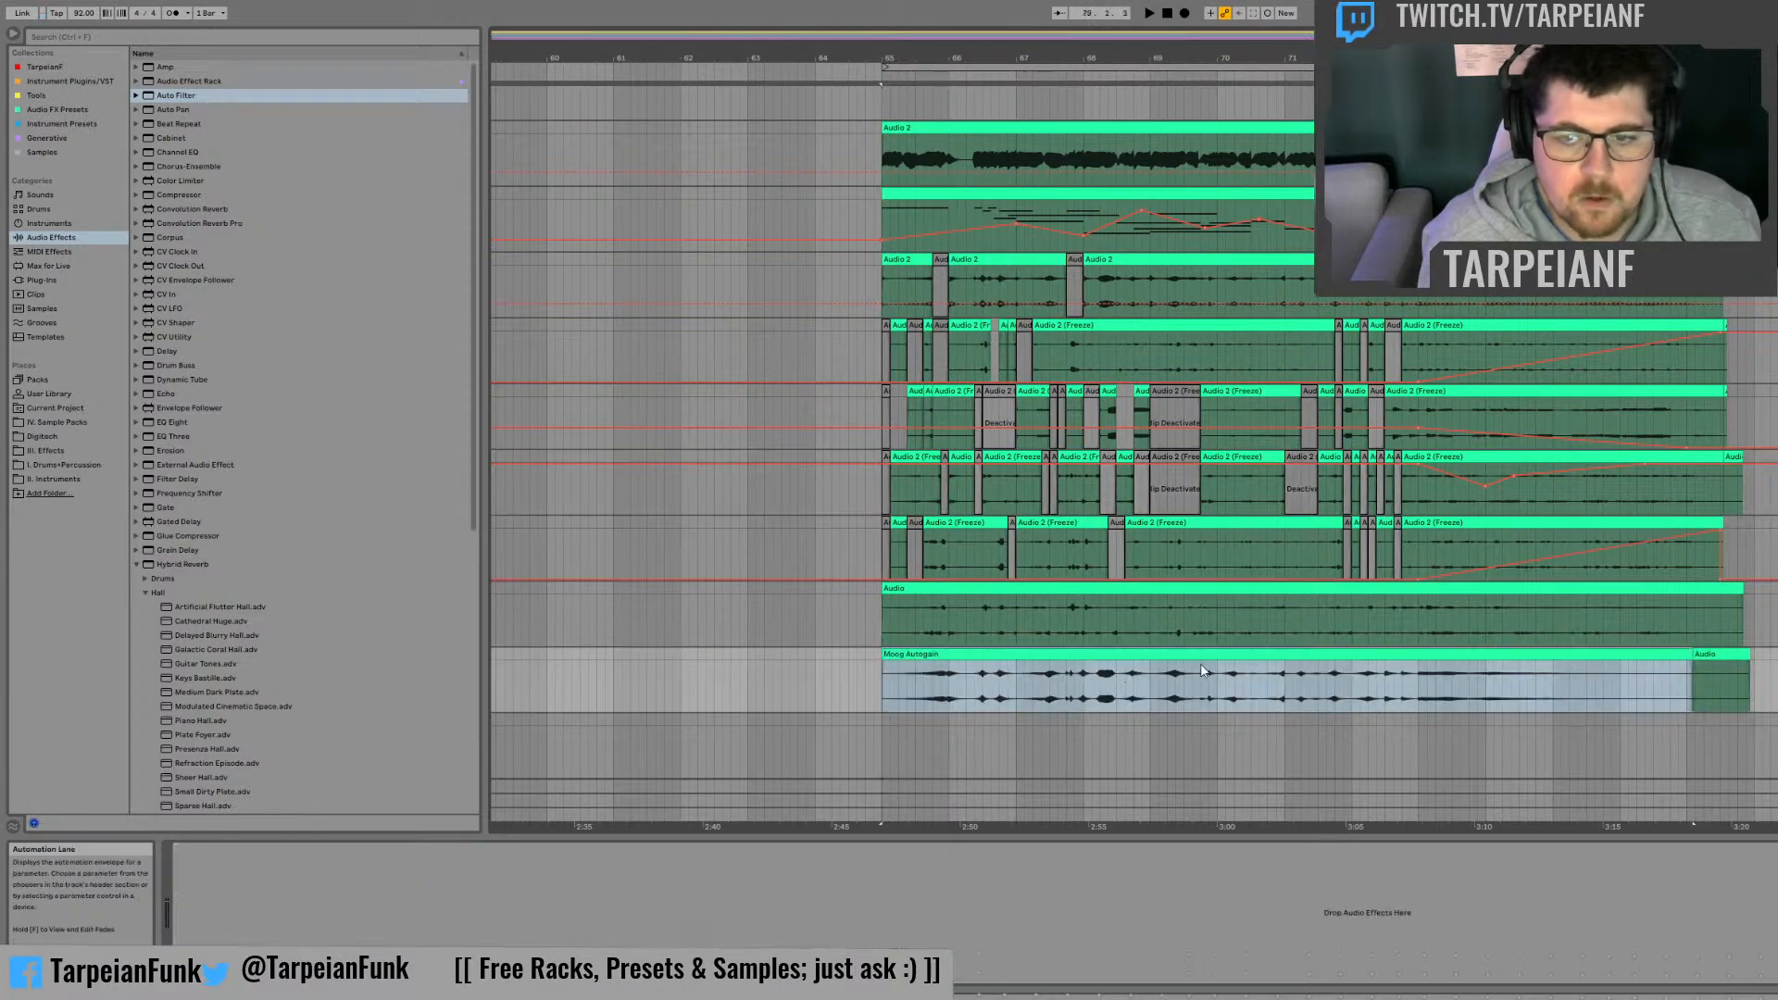
Step: Record the Keys Melody from bar 65 to bar 77 onto the empty track below Moog Autogain
{"action": "left_click", "coordinate": [1777, 208]}
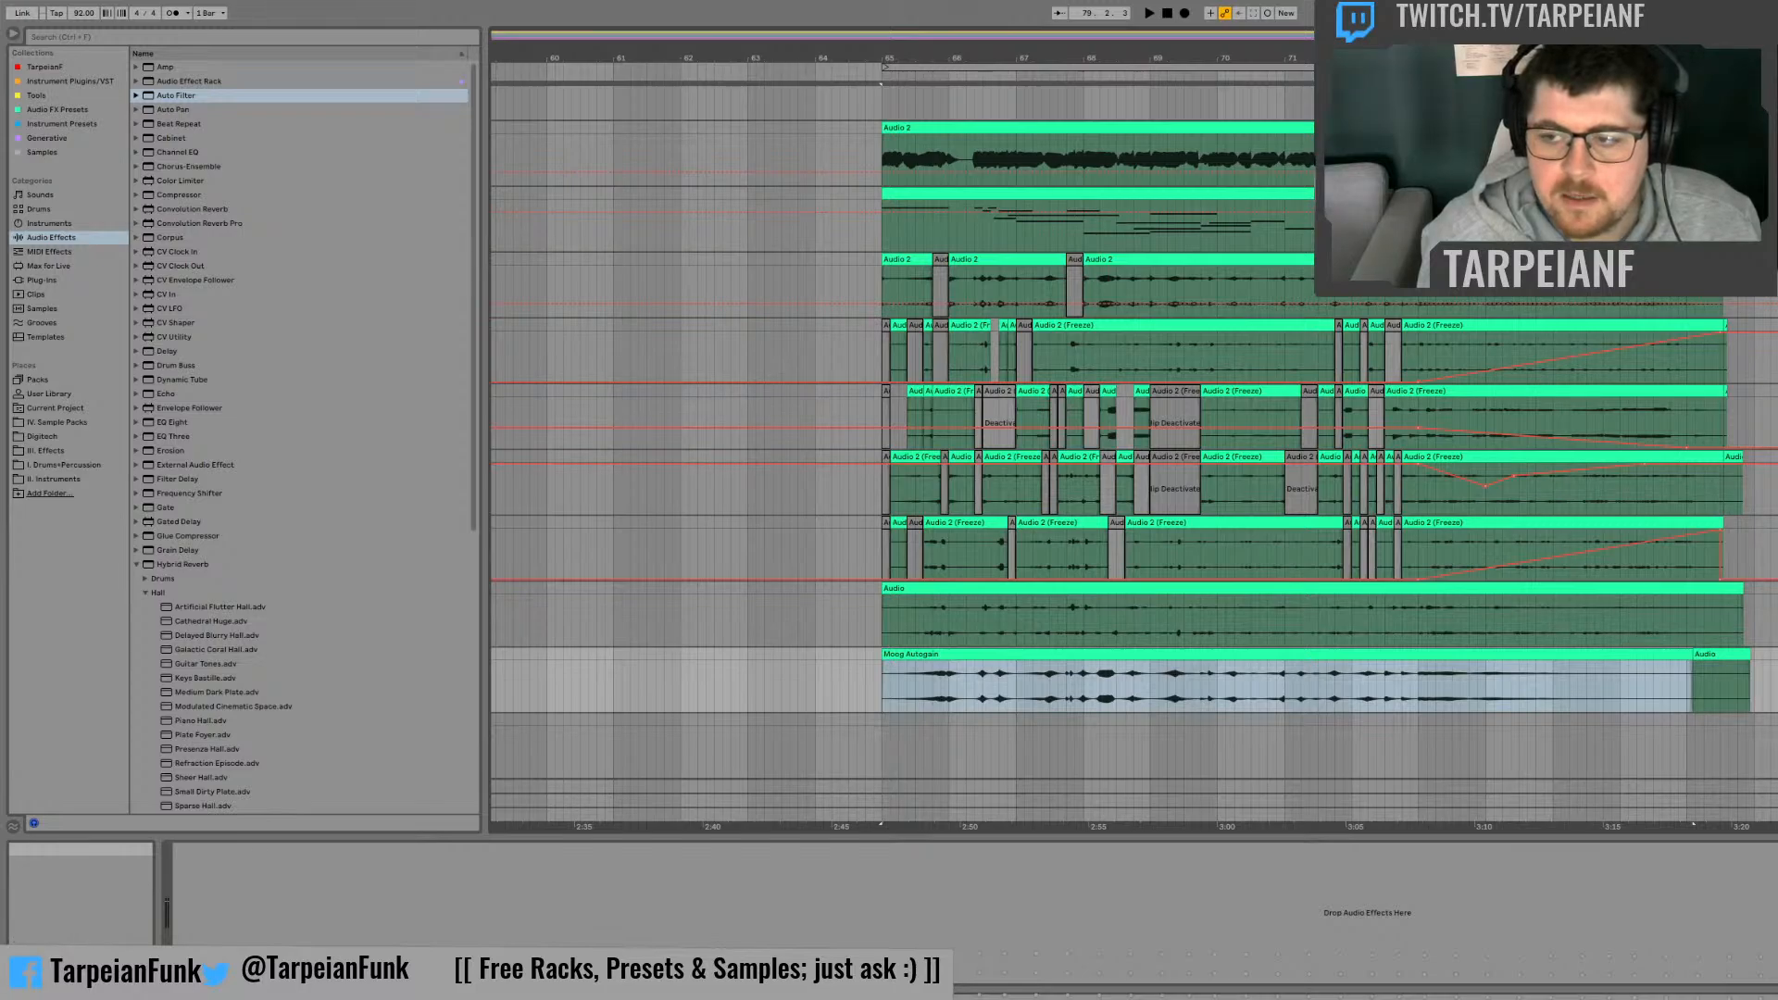
{"action": "left_click", "coordinate": [880, 733]}
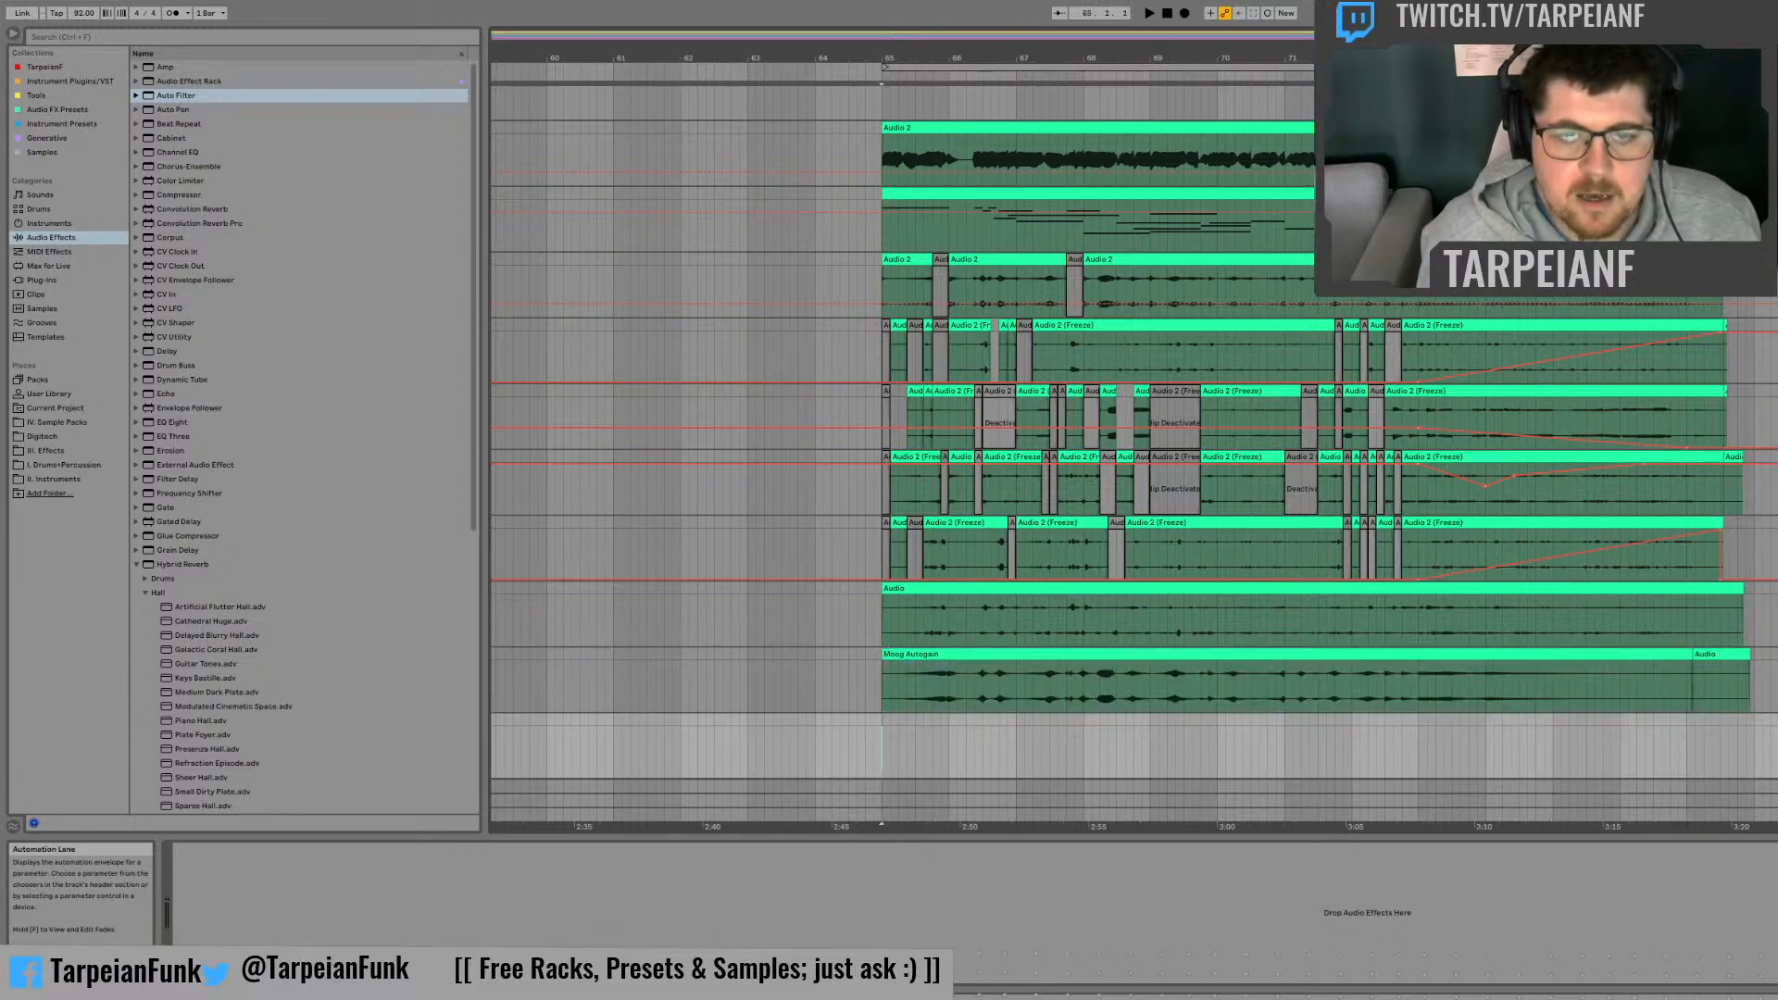
{"action": "left_click", "coordinate": [1184, 13]}
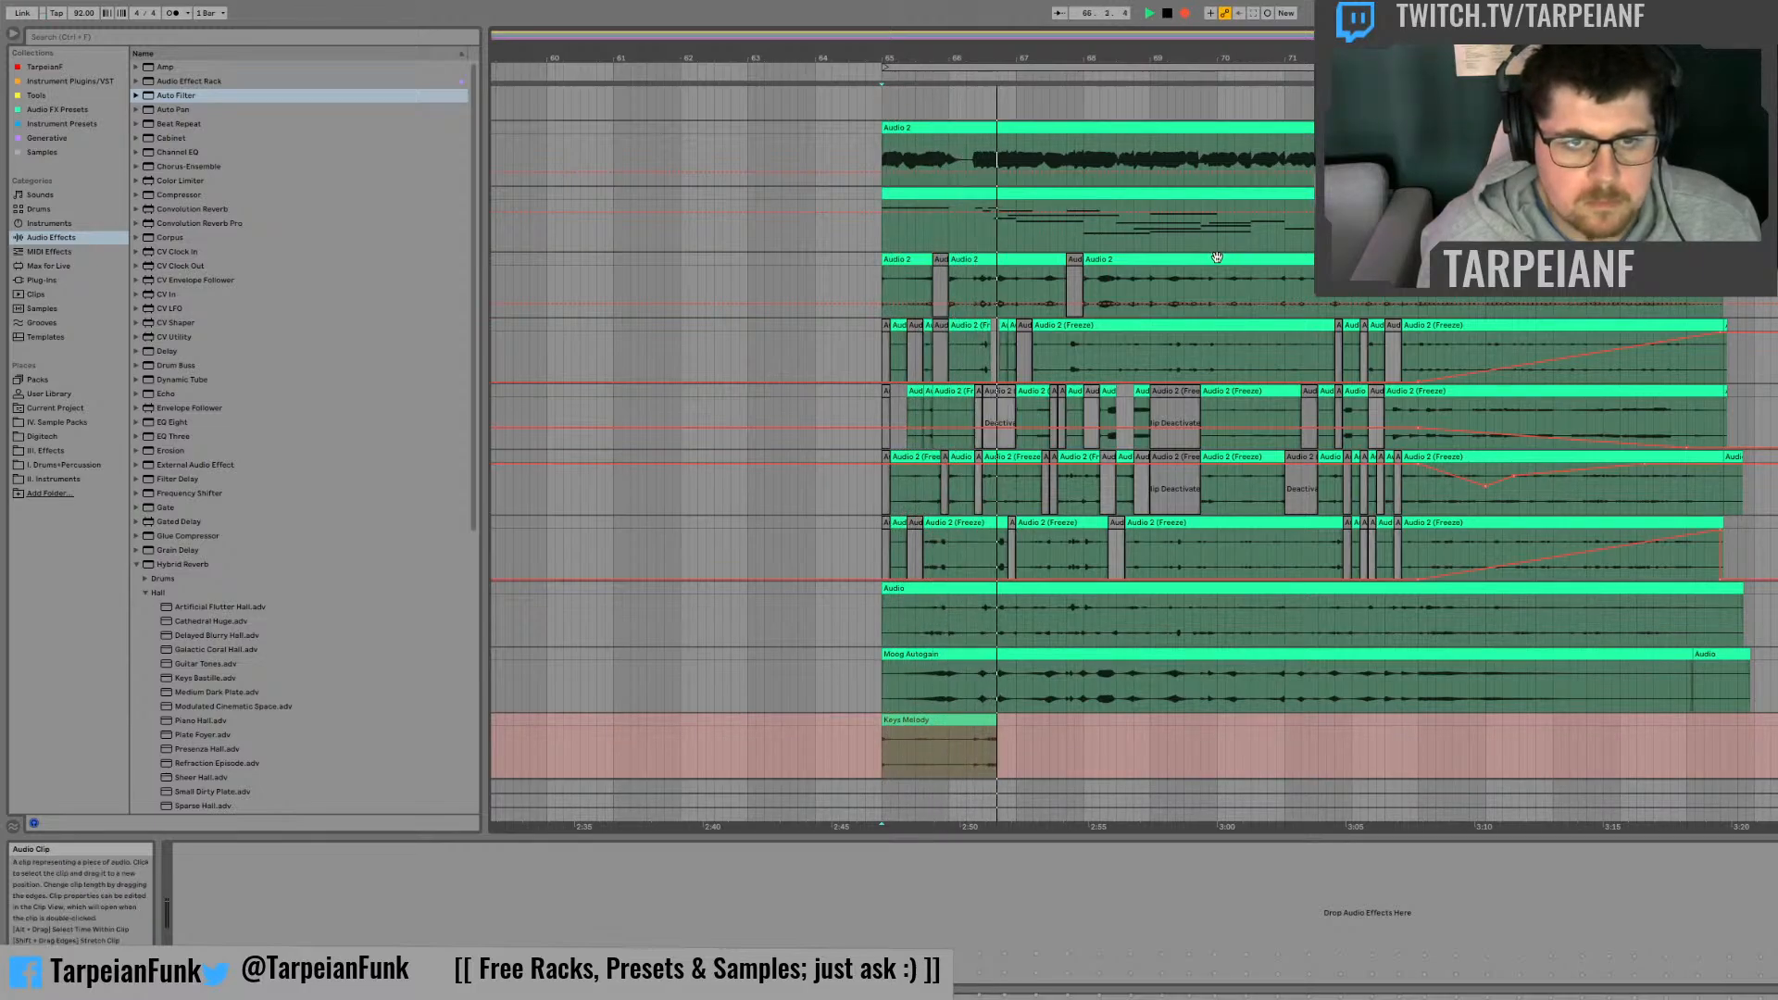
{"action": "left_click", "coordinate": [1767, 193]}
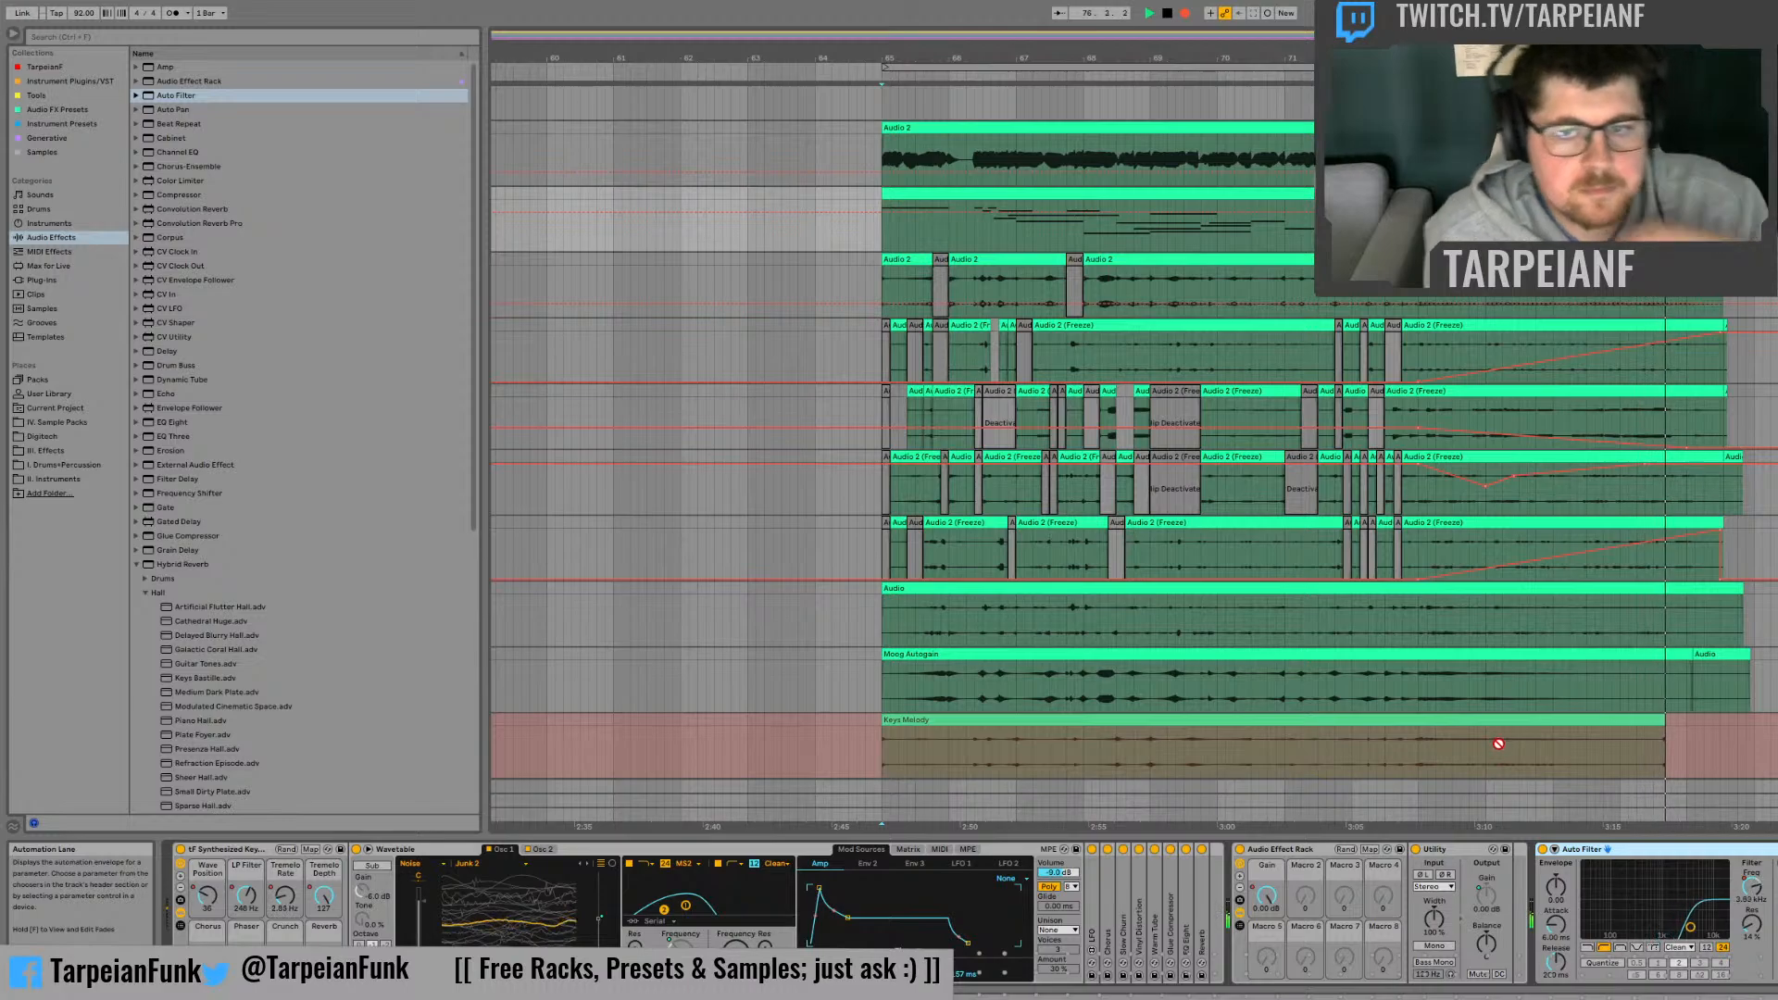
{"action": "key", "text": "space"}
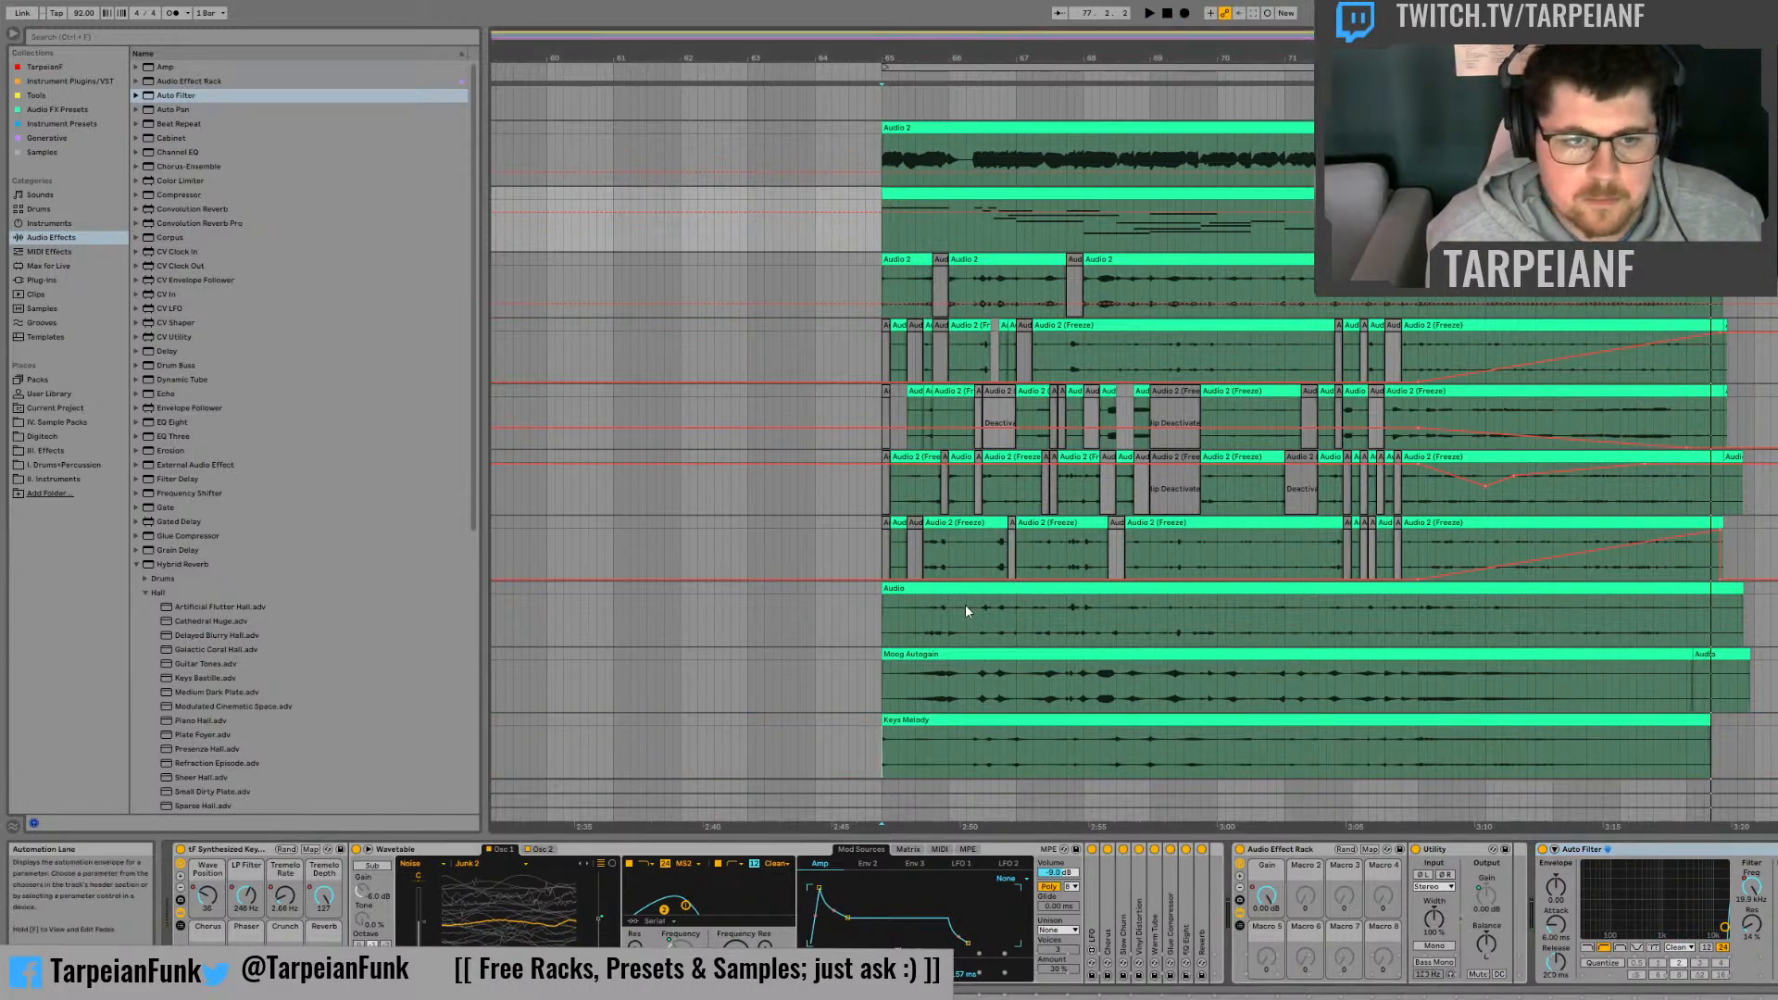
Step: Audition the long Audio clip above Moog Autogain and rename it Melody FX
{"action": "left_click", "coordinate": [915, 609]}
{"action": "key", "text": "space"}
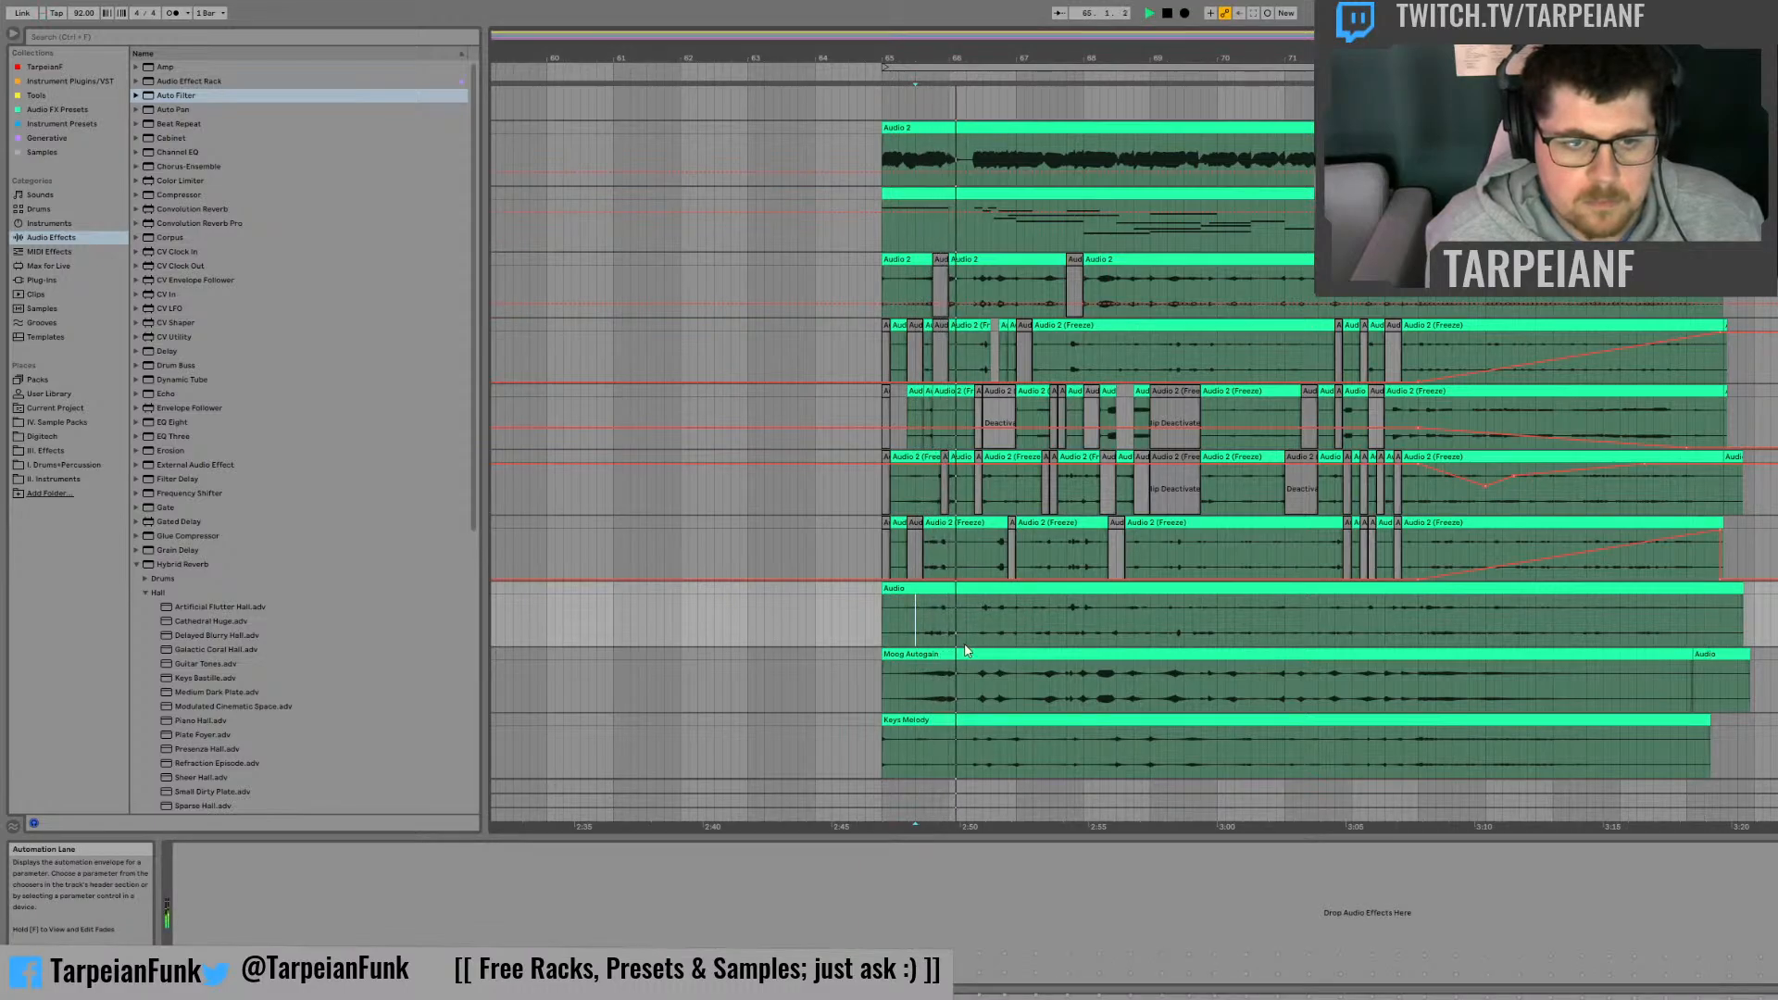
{"action": "left_click", "coordinate": [1369, 588]}
{"action": "key", "text": "ctrl+r"}
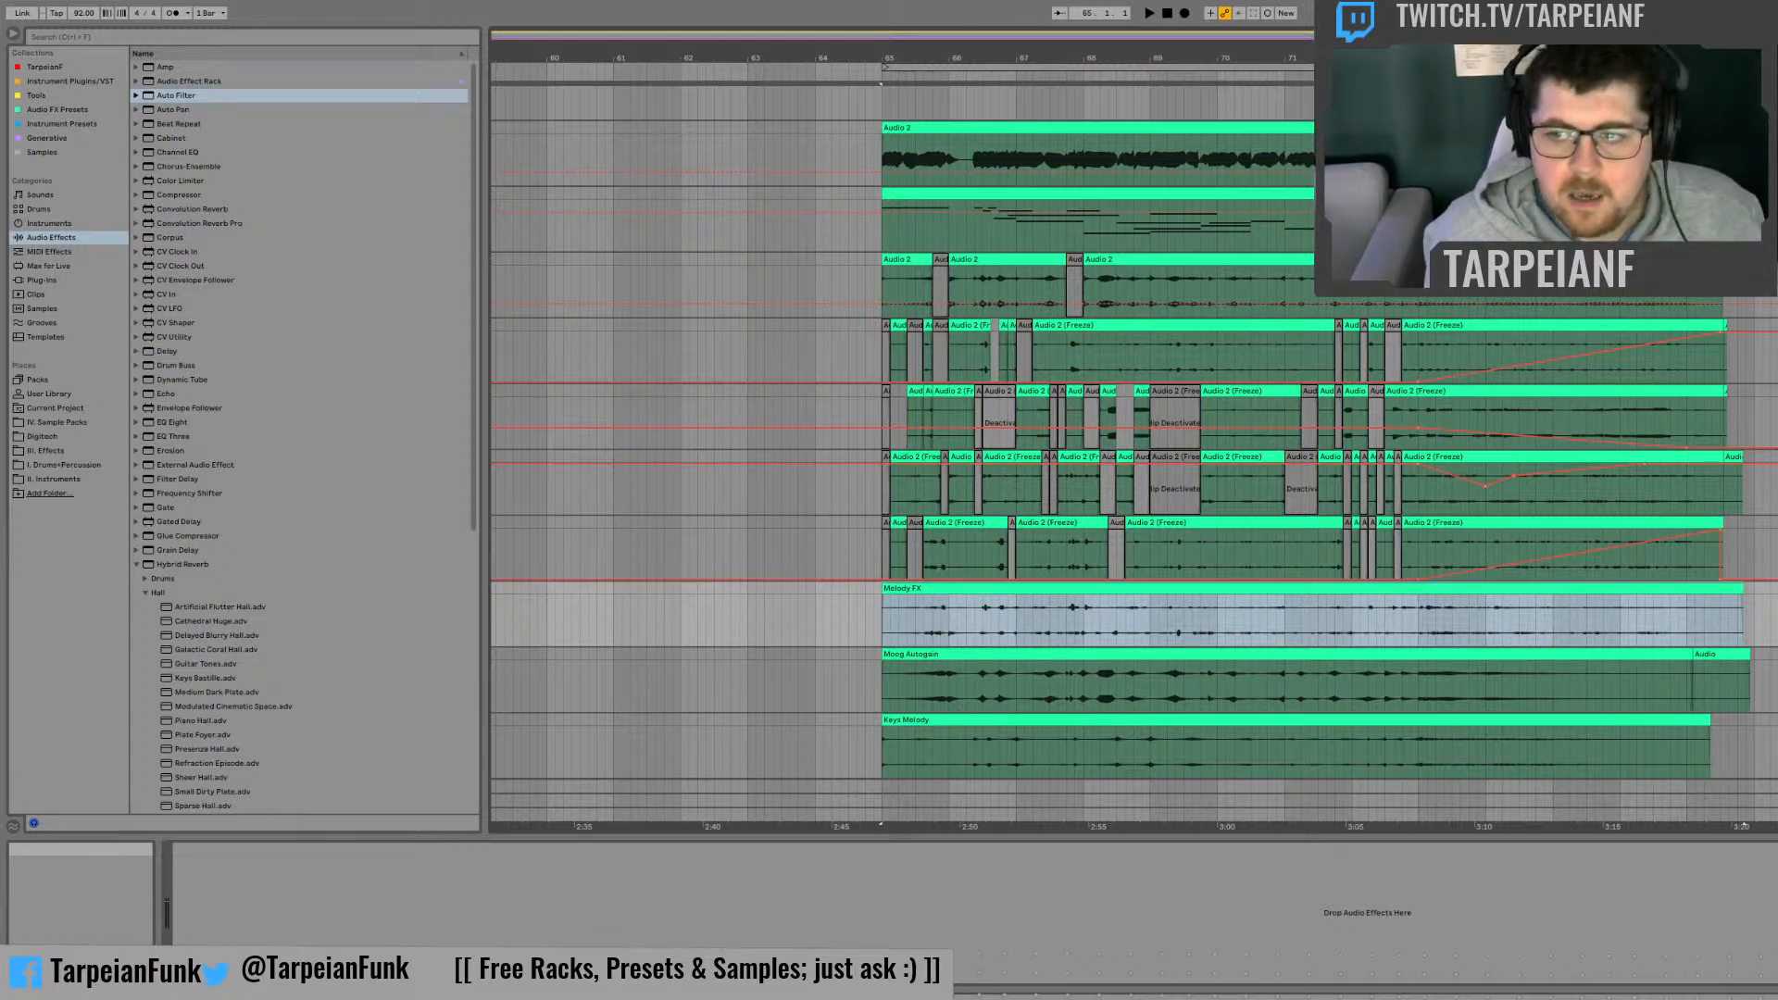
Step: Delete the chopped-up Audio 2 track and the four Audio 2 (Freeze) tracks above Melody FX
{"action": "left_click", "coordinate": [1771, 548]}
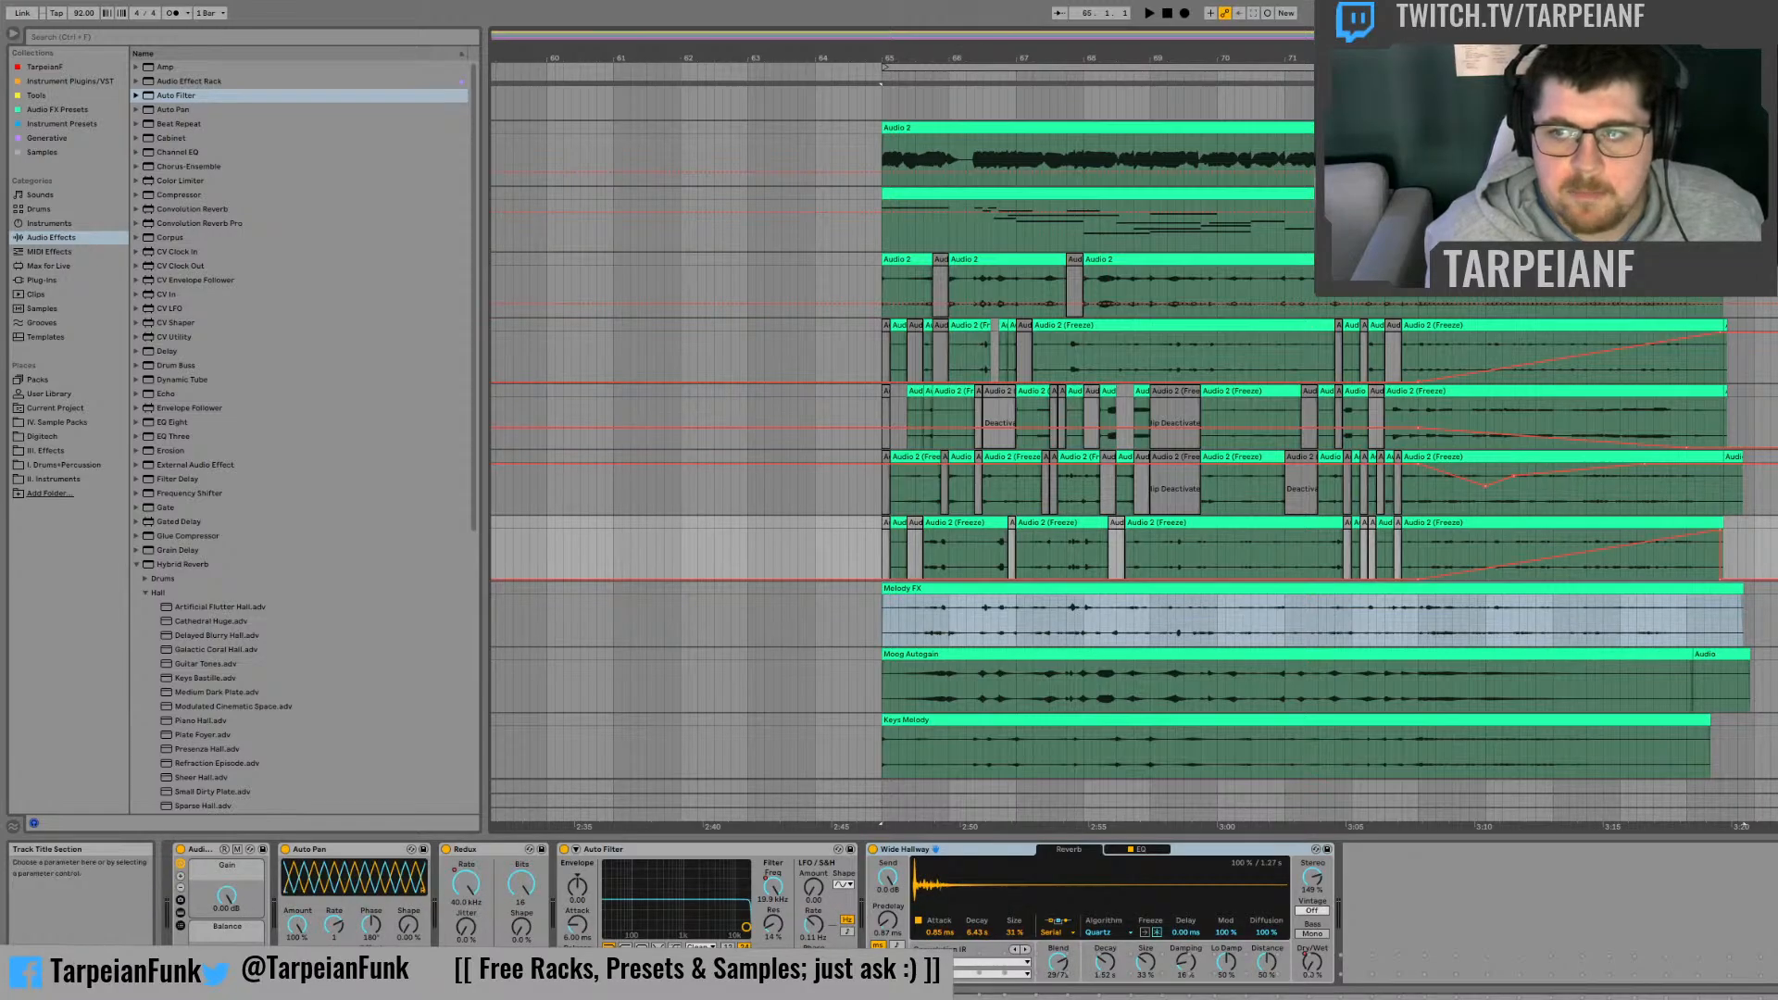
{"action": "left_click", "coordinate": [1771, 261]}
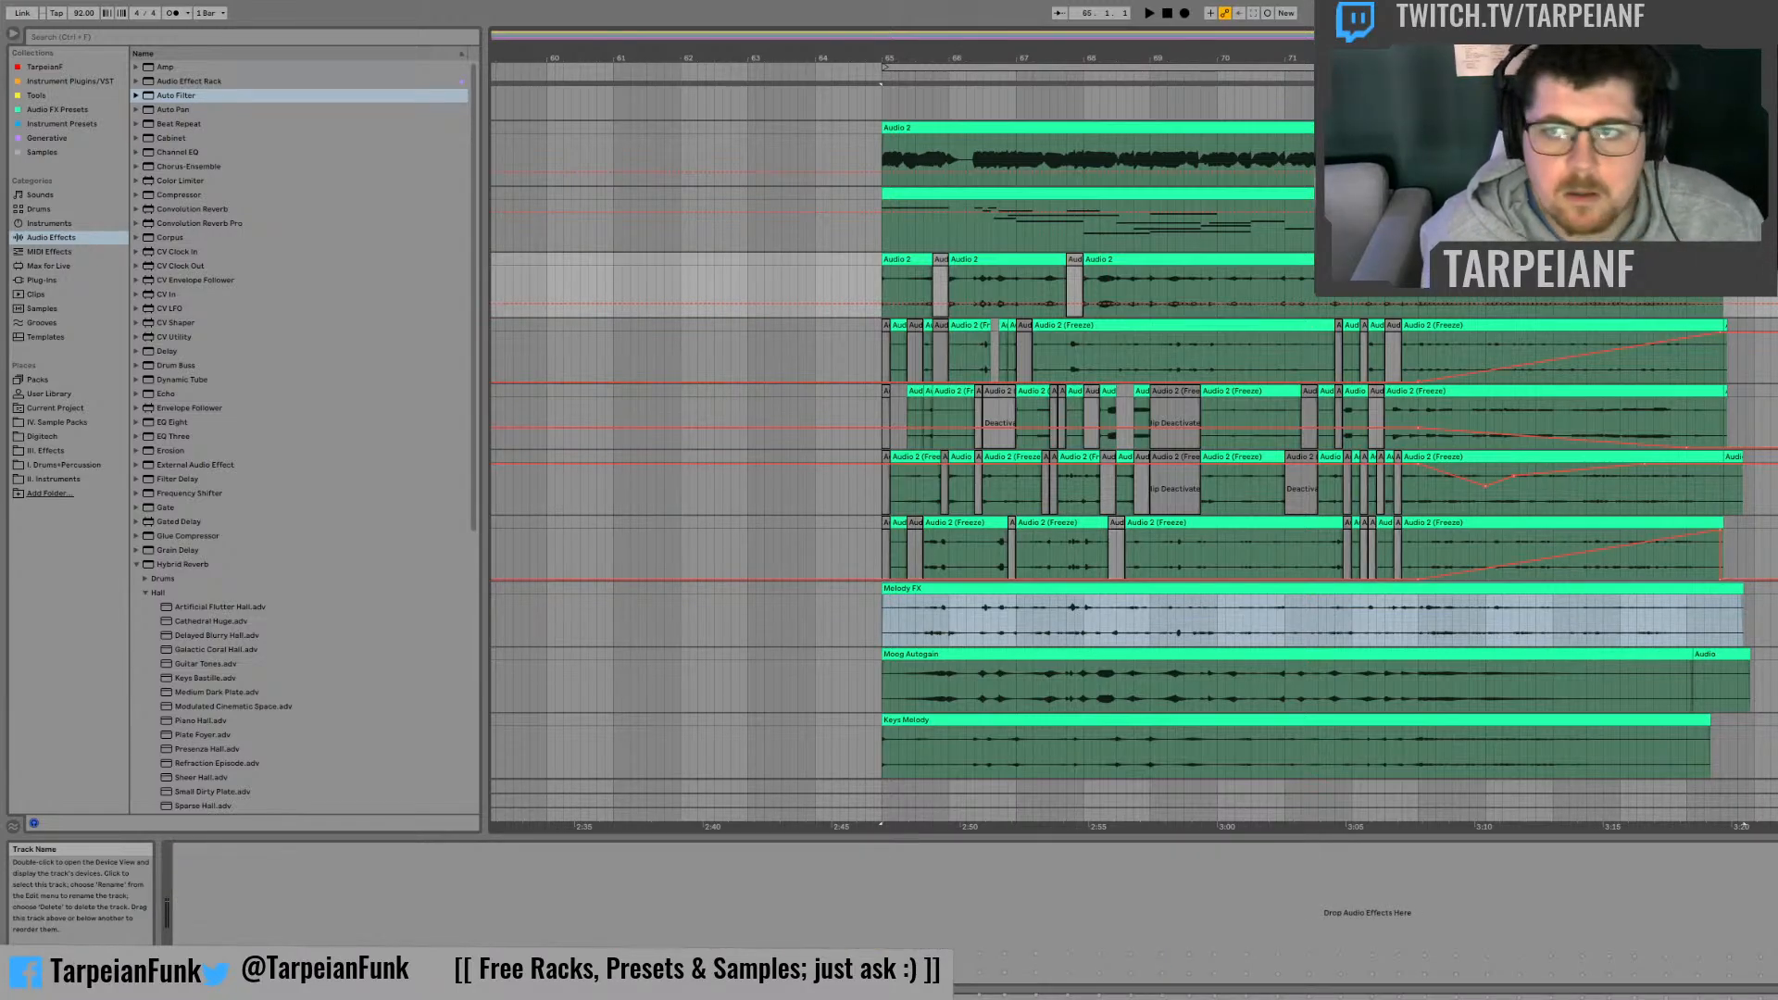
{"action": "key", "text": "Delete"}
Step: Insert a MIDI track below Keys Melody and copy the keys MIDI clip onto it at bar 65
{"action": "left_click", "coordinate": [1771, 378]}
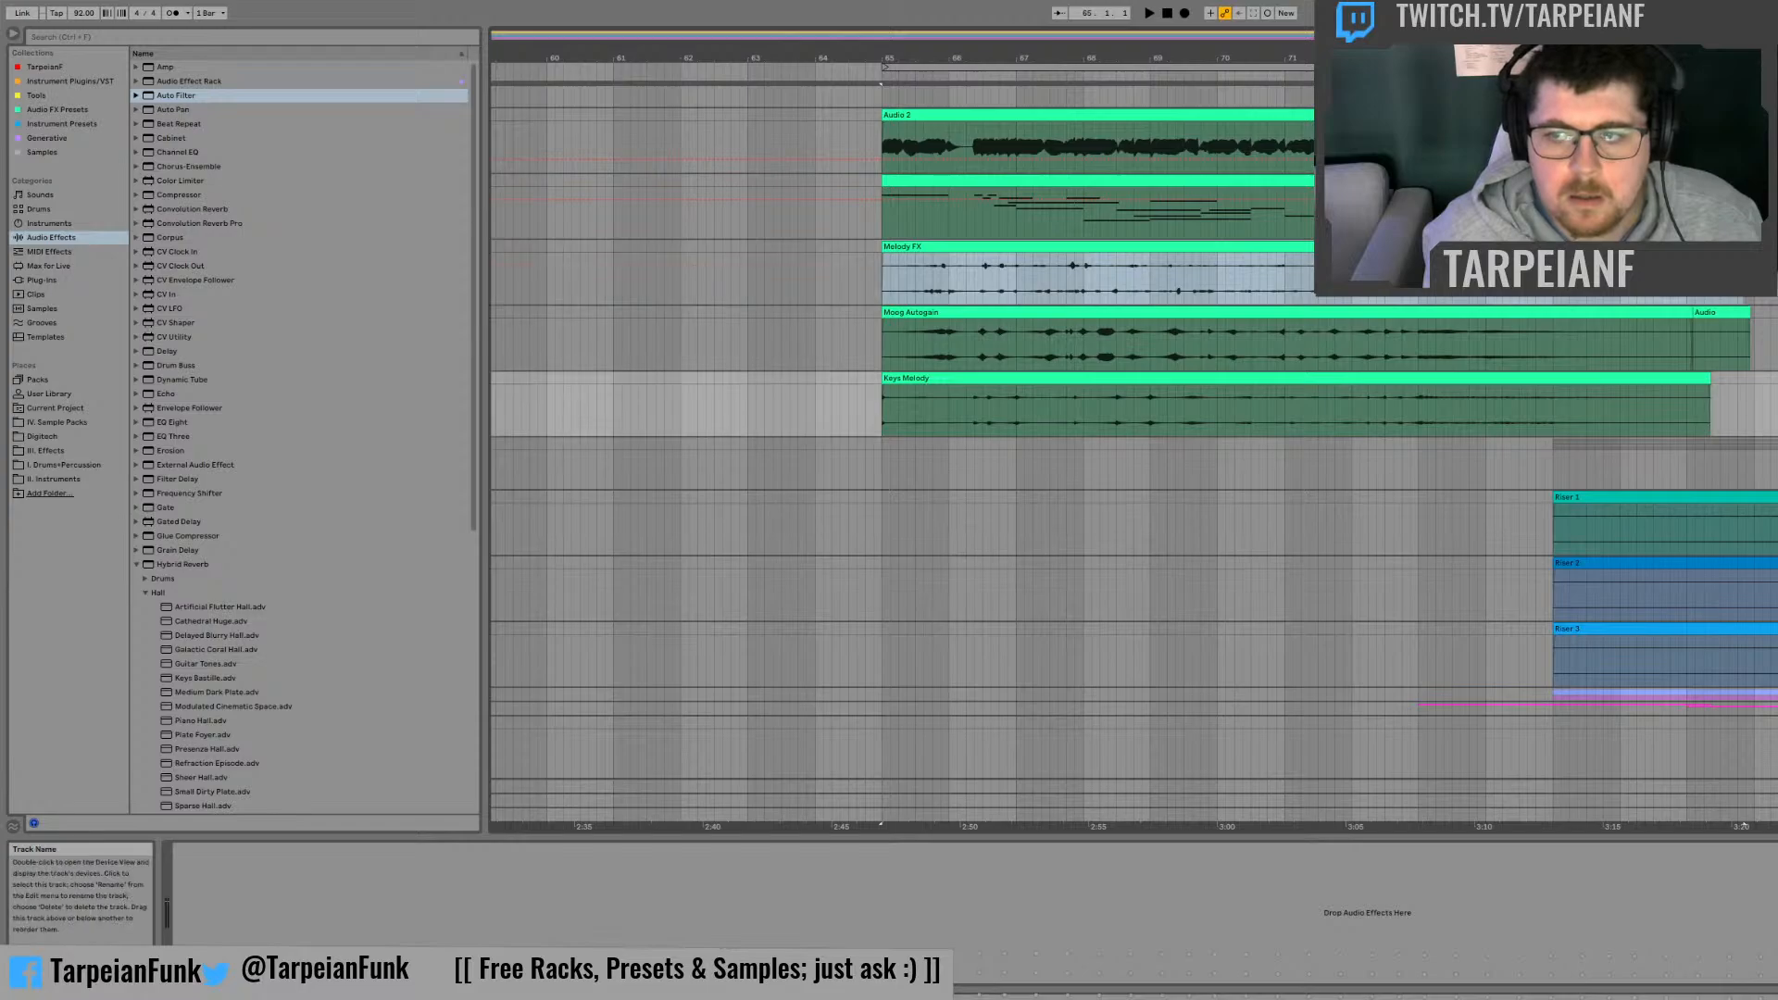
{"action": "key", "text": "ctrl+shift+t"}
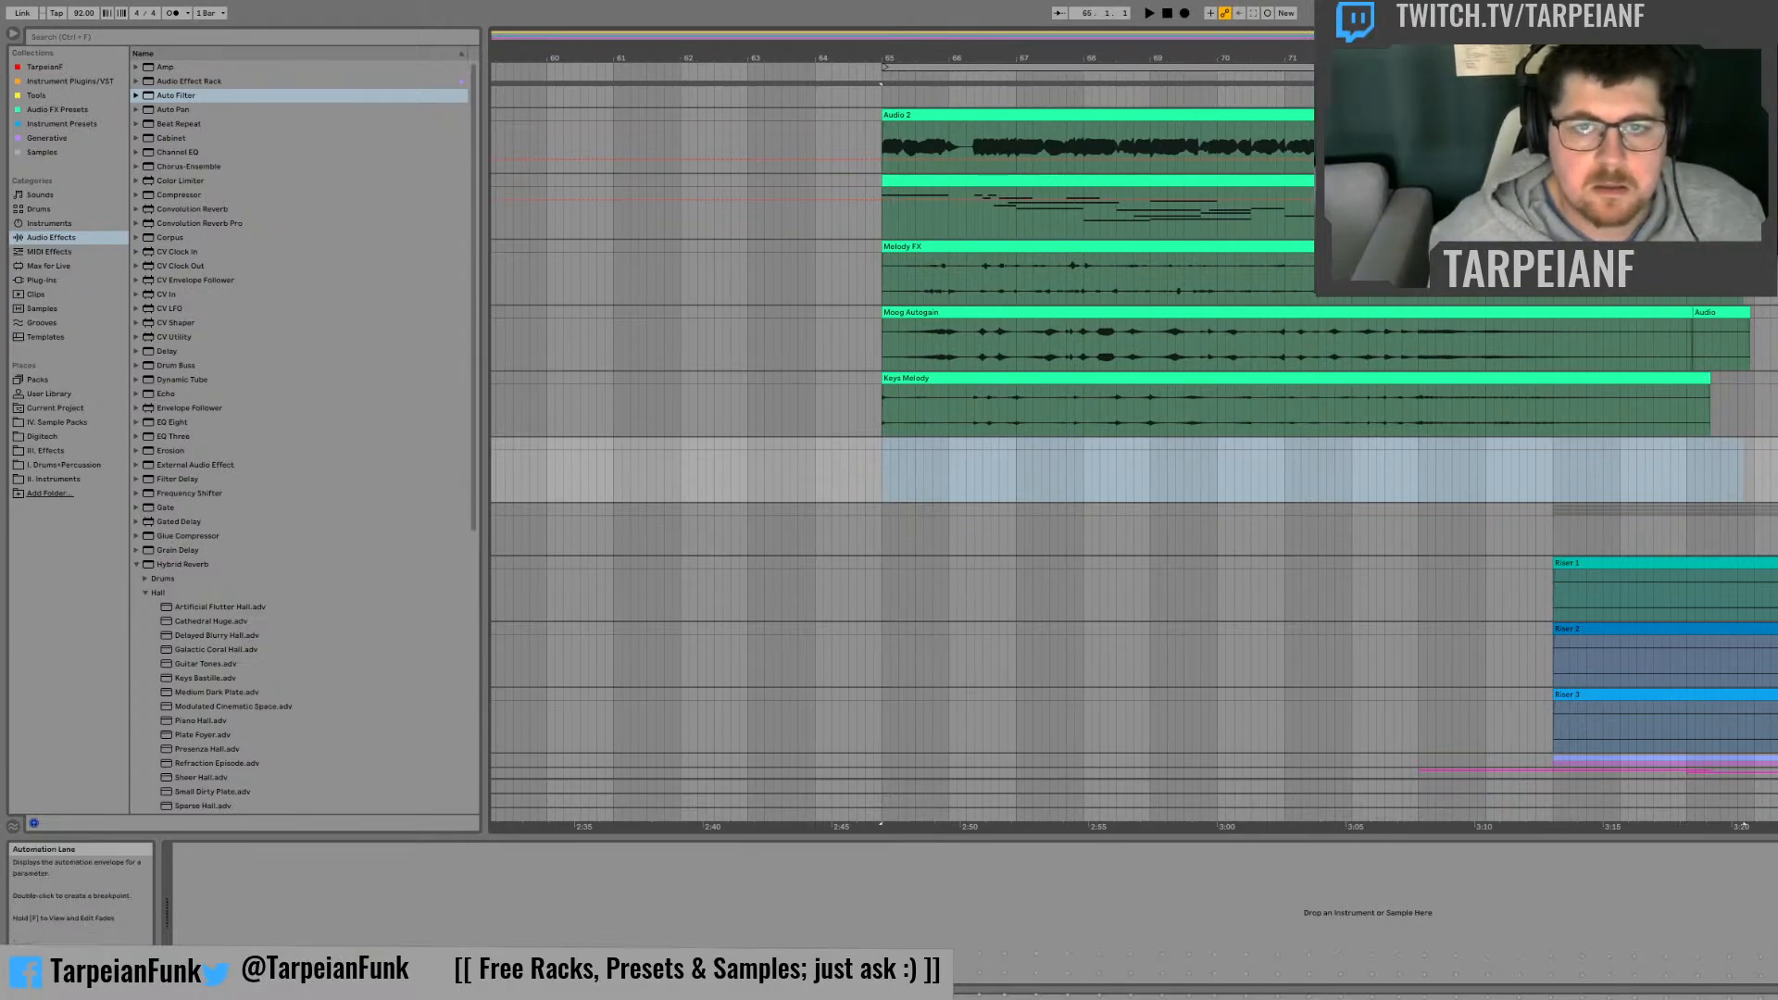
{"action": "left_click", "coordinate": [1167, 191]}
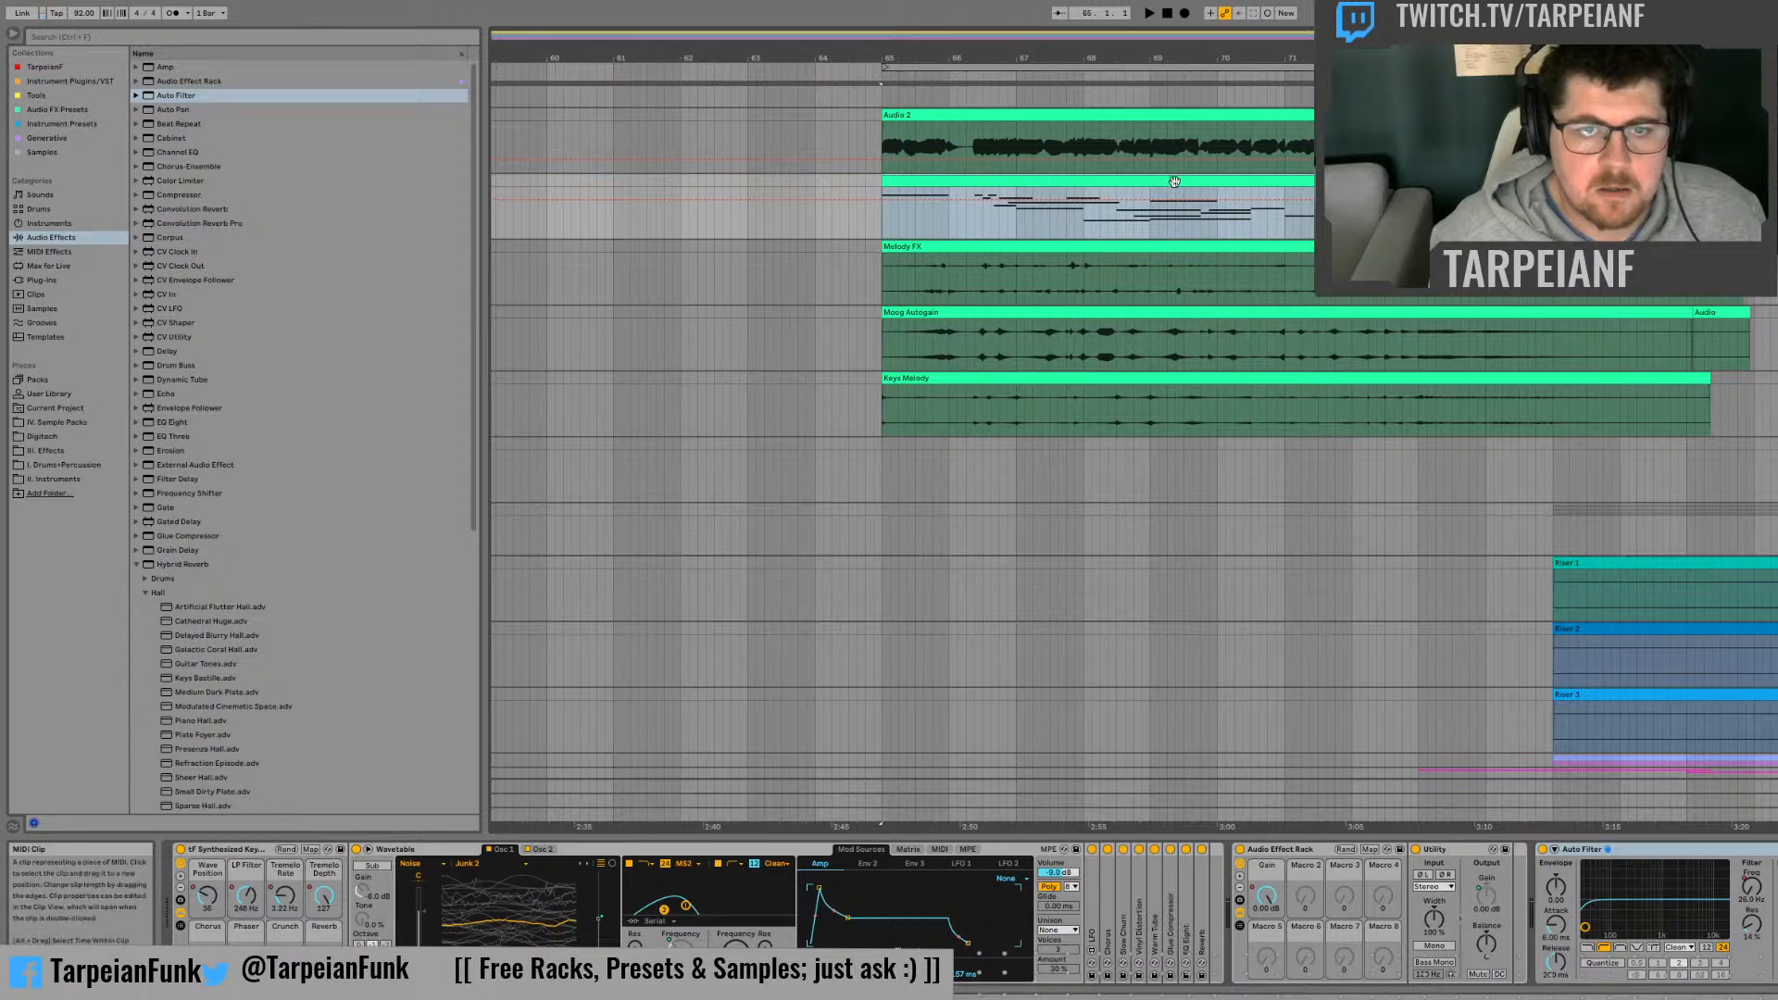
{"action": "left_click_drag", "start_coordinate": [1169, 188], "coordinate": [1173, 459]}
Step: Delete the original Audio 2 track and the original keys MIDI track above Melody FX
{"action": "left_click", "coordinate": [1774, 189]}
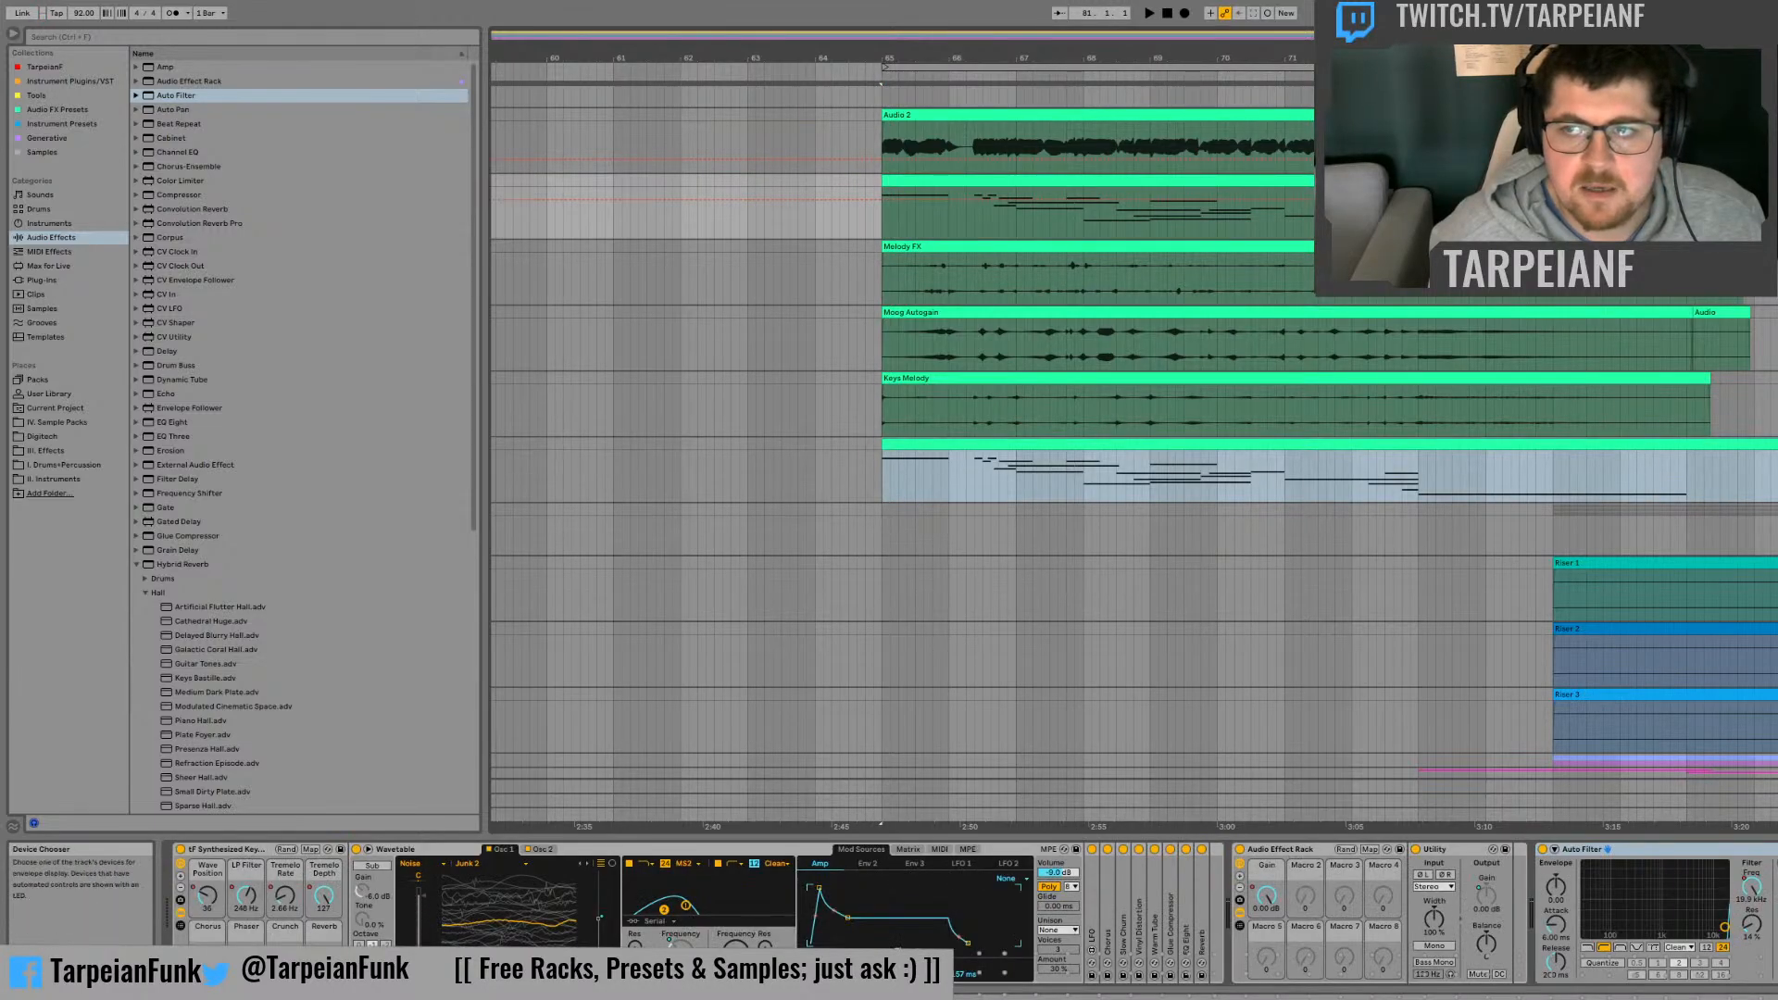
{"action": "left_click", "coordinate": [1773, 124]}
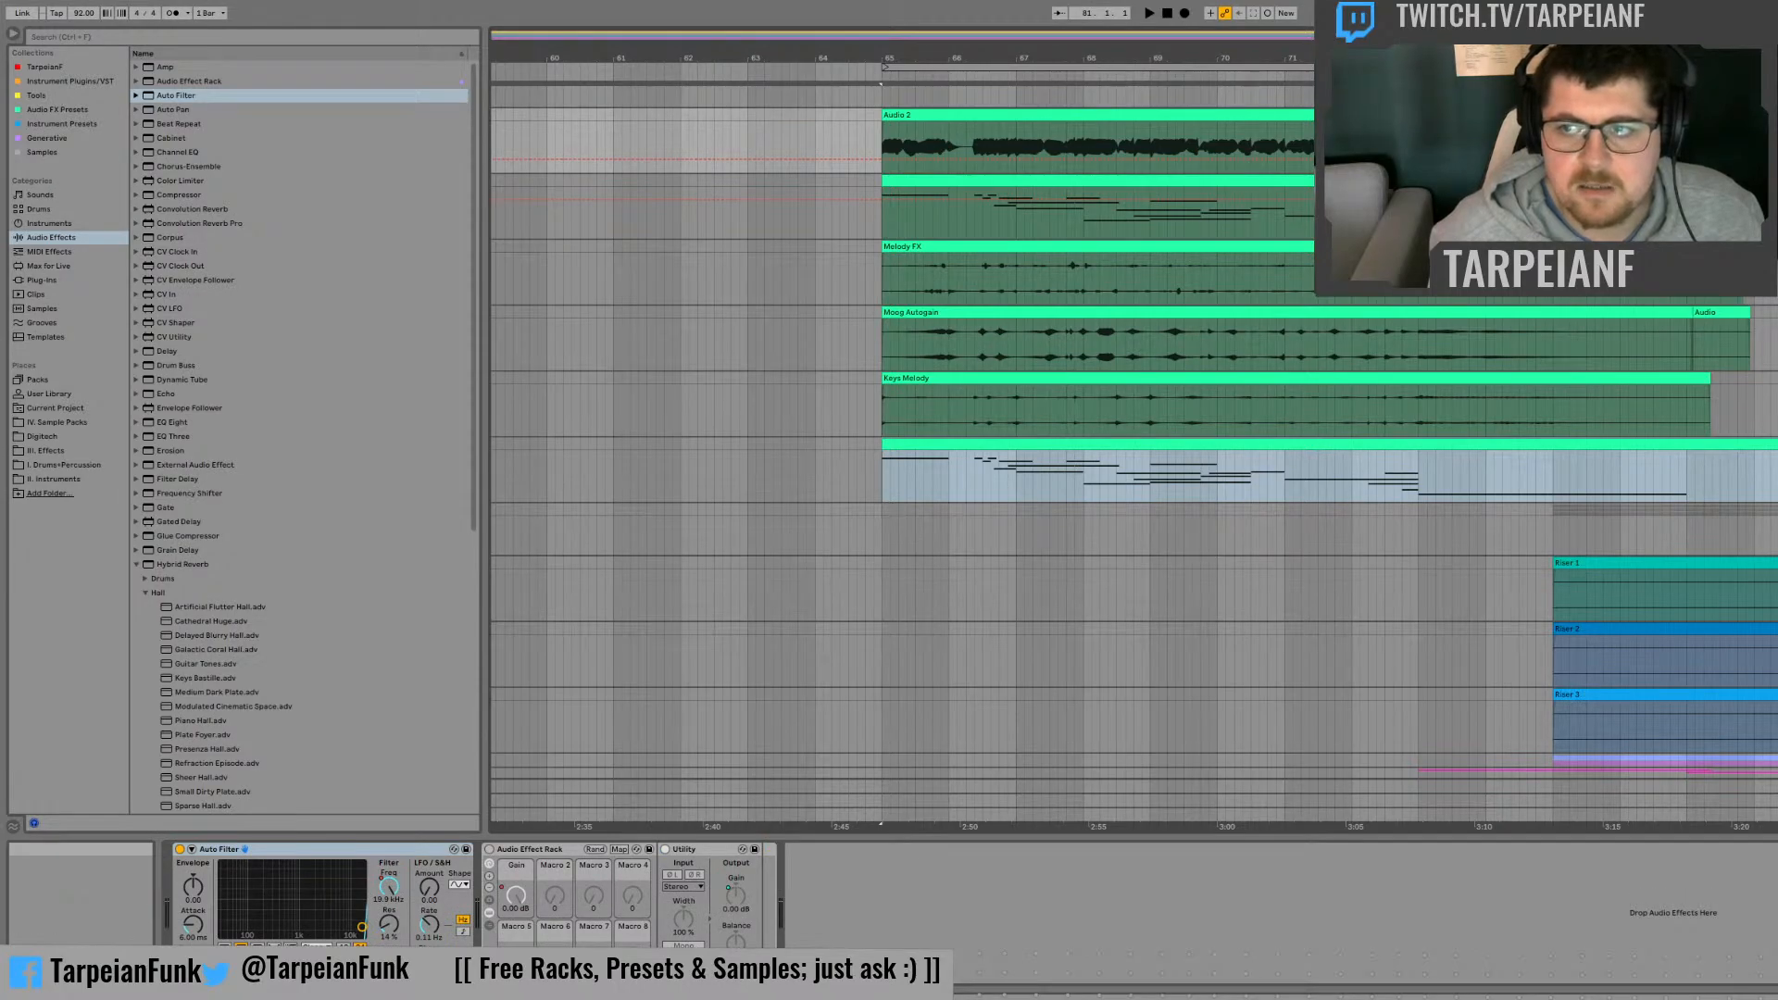
{"action": "key", "text": "Delete"}
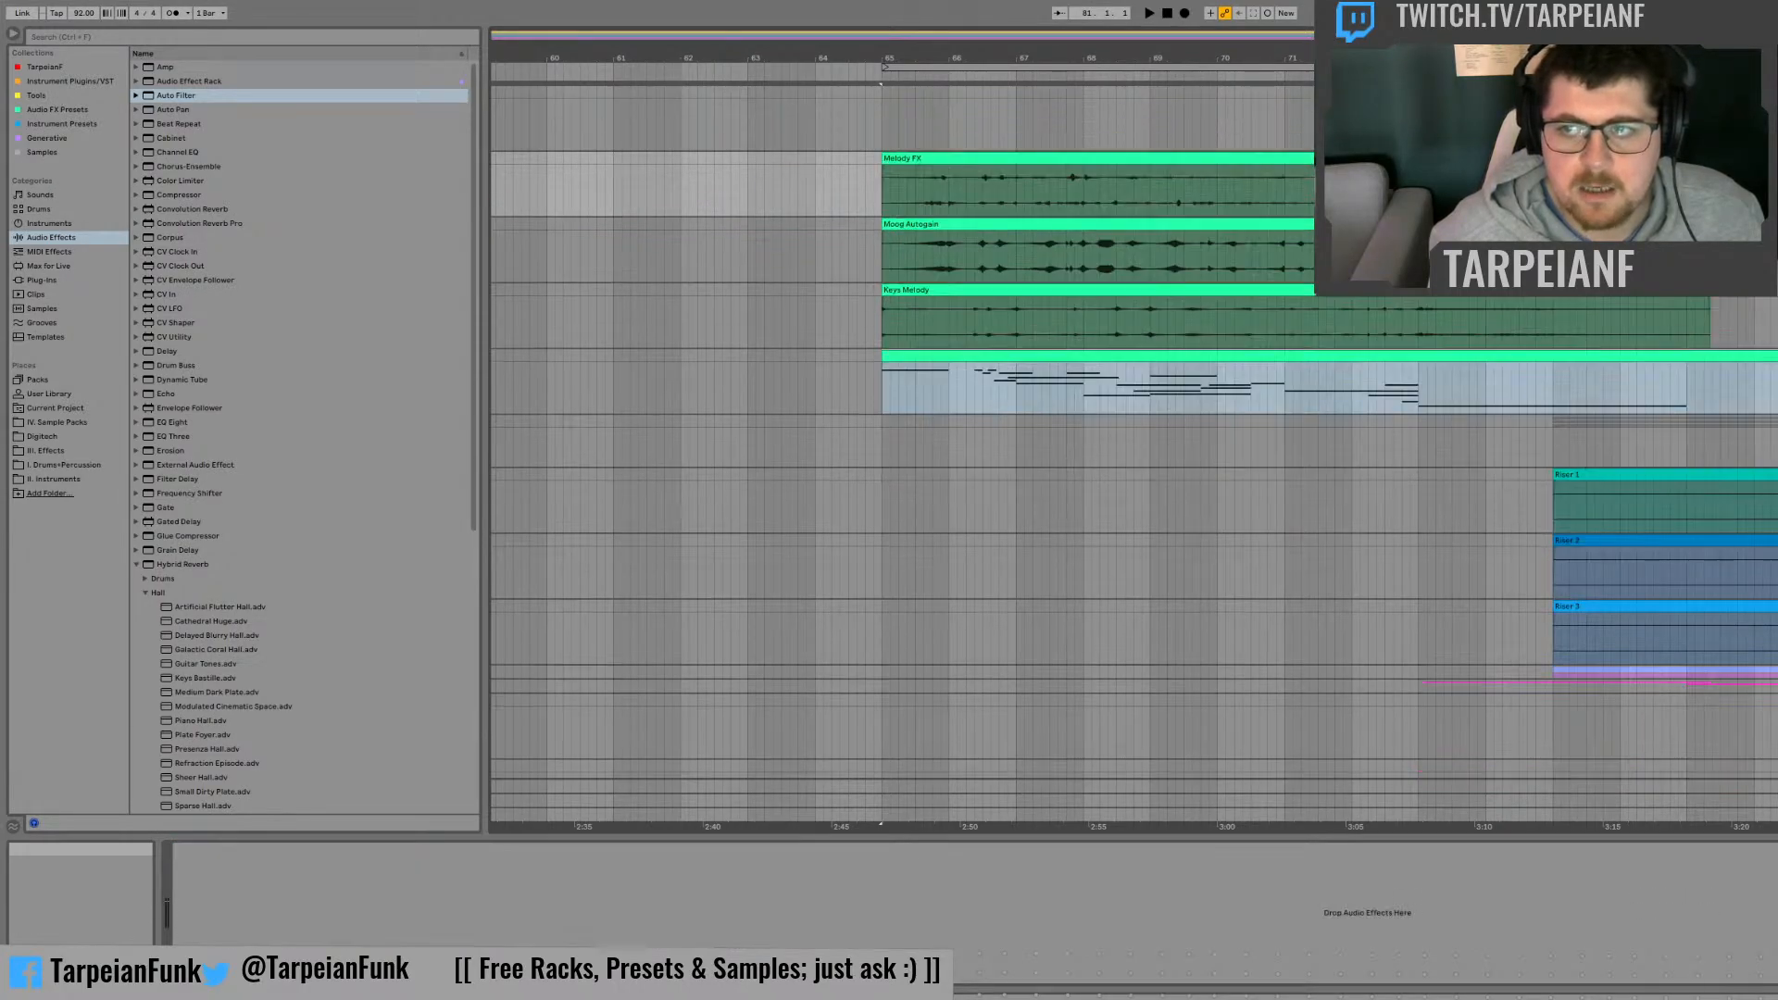
Step: Delete the Moog Sub25 MIDI track and the empty track directly above Melody FX
{"action": "scroll", "coordinate": [1134, 431], "scroll_direction": "up", "scroll_amount": 4}
{"action": "scroll", "coordinate": [1134, 498], "scroll_direction": "up", "scroll_amount": 2}
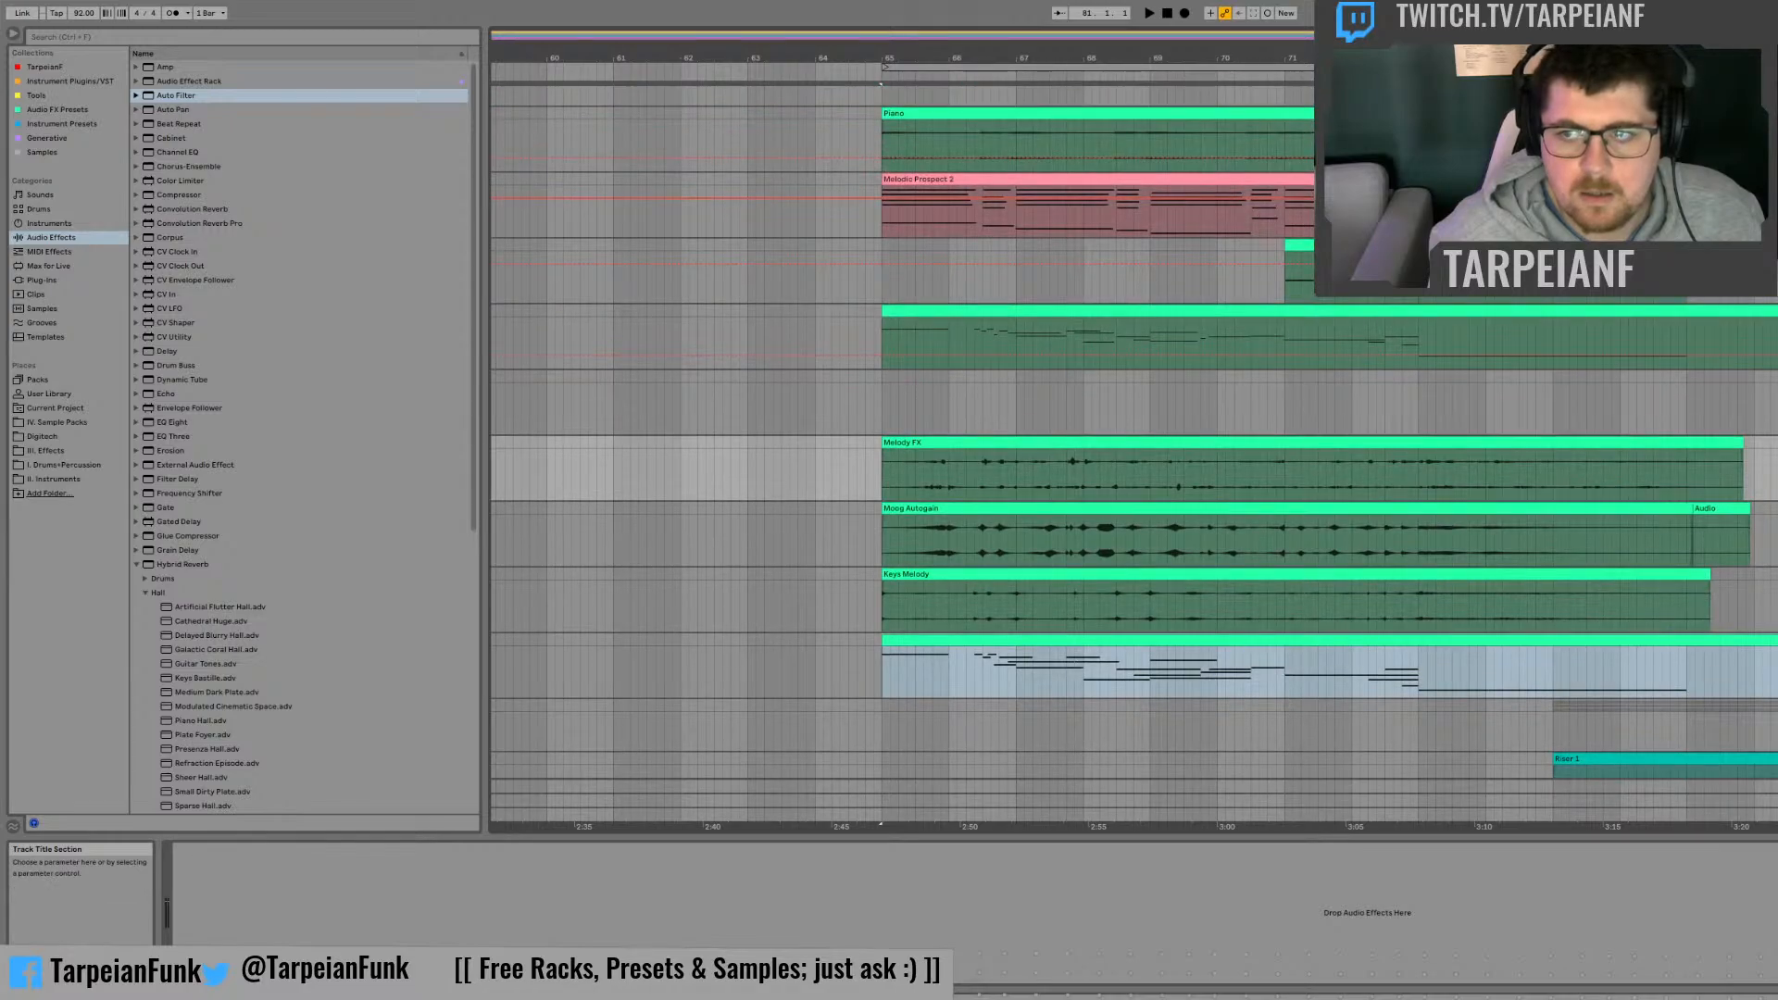
{"action": "scroll", "coordinate": [1133, 454], "scroll_direction": "up", "scroll_amount": 3}
{"action": "left_click", "coordinate": [1765, 168]}
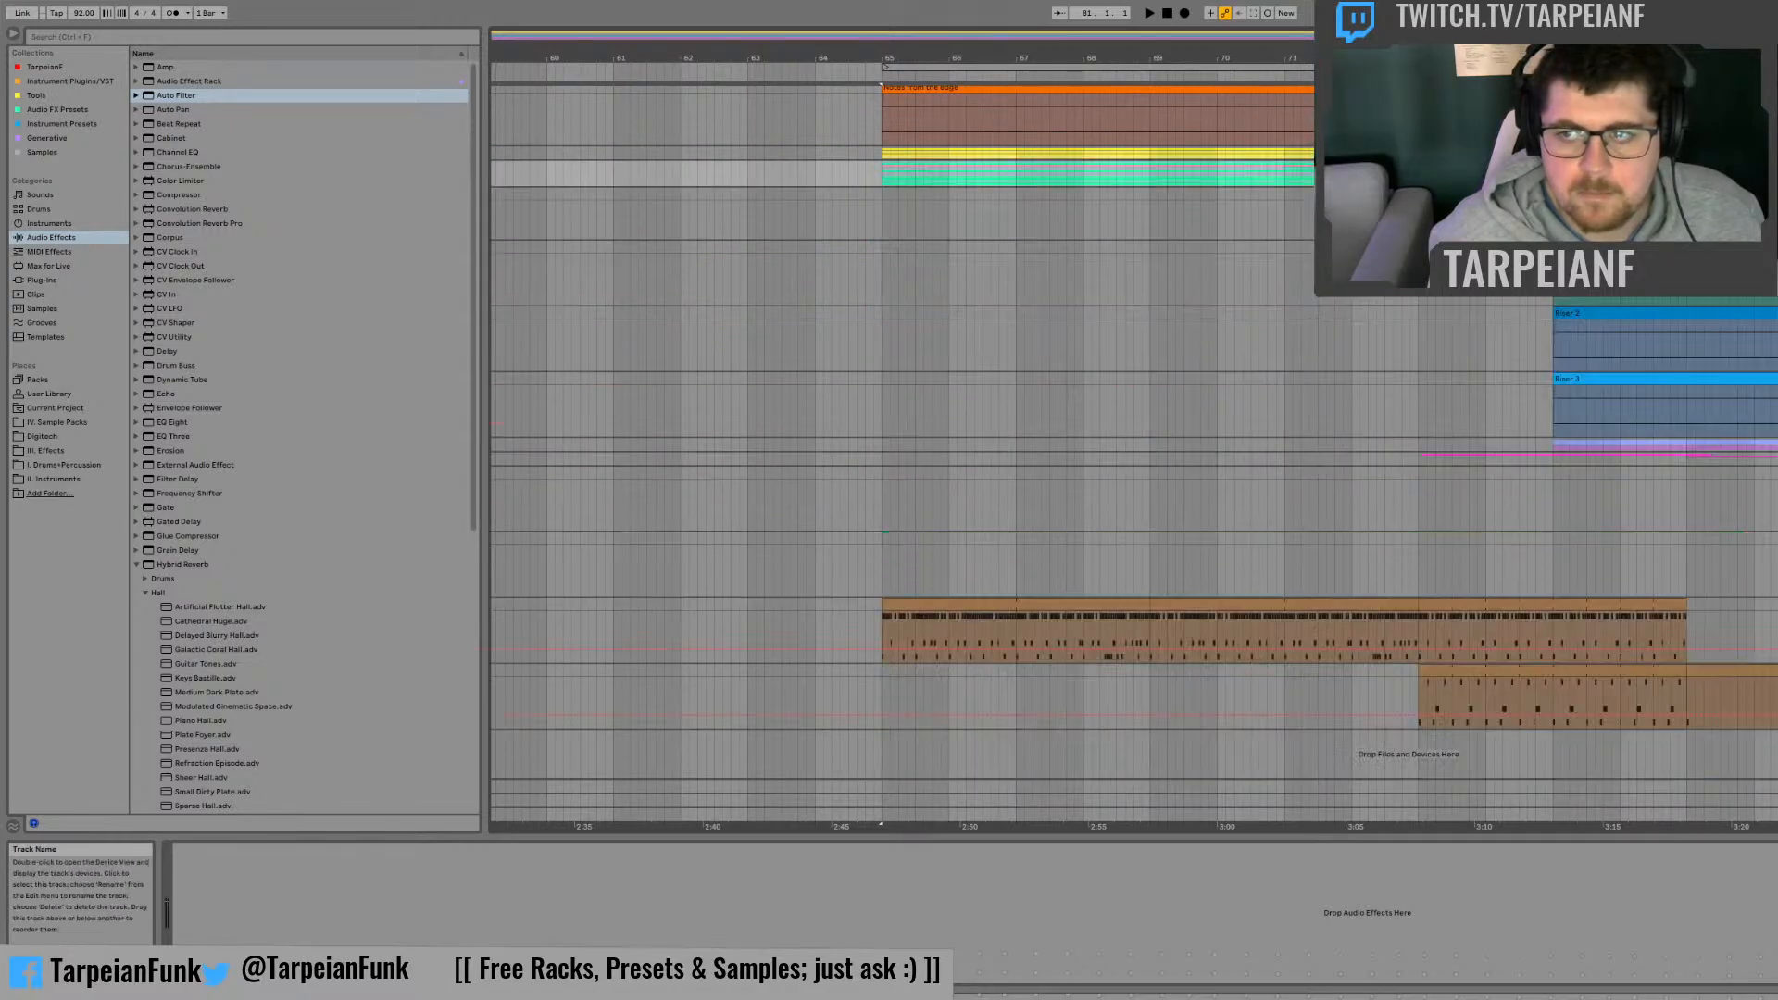
{"action": "left_click", "coordinate": [1765, 168]}
{"action": "left_click", "coordinate": [1767, 431]}
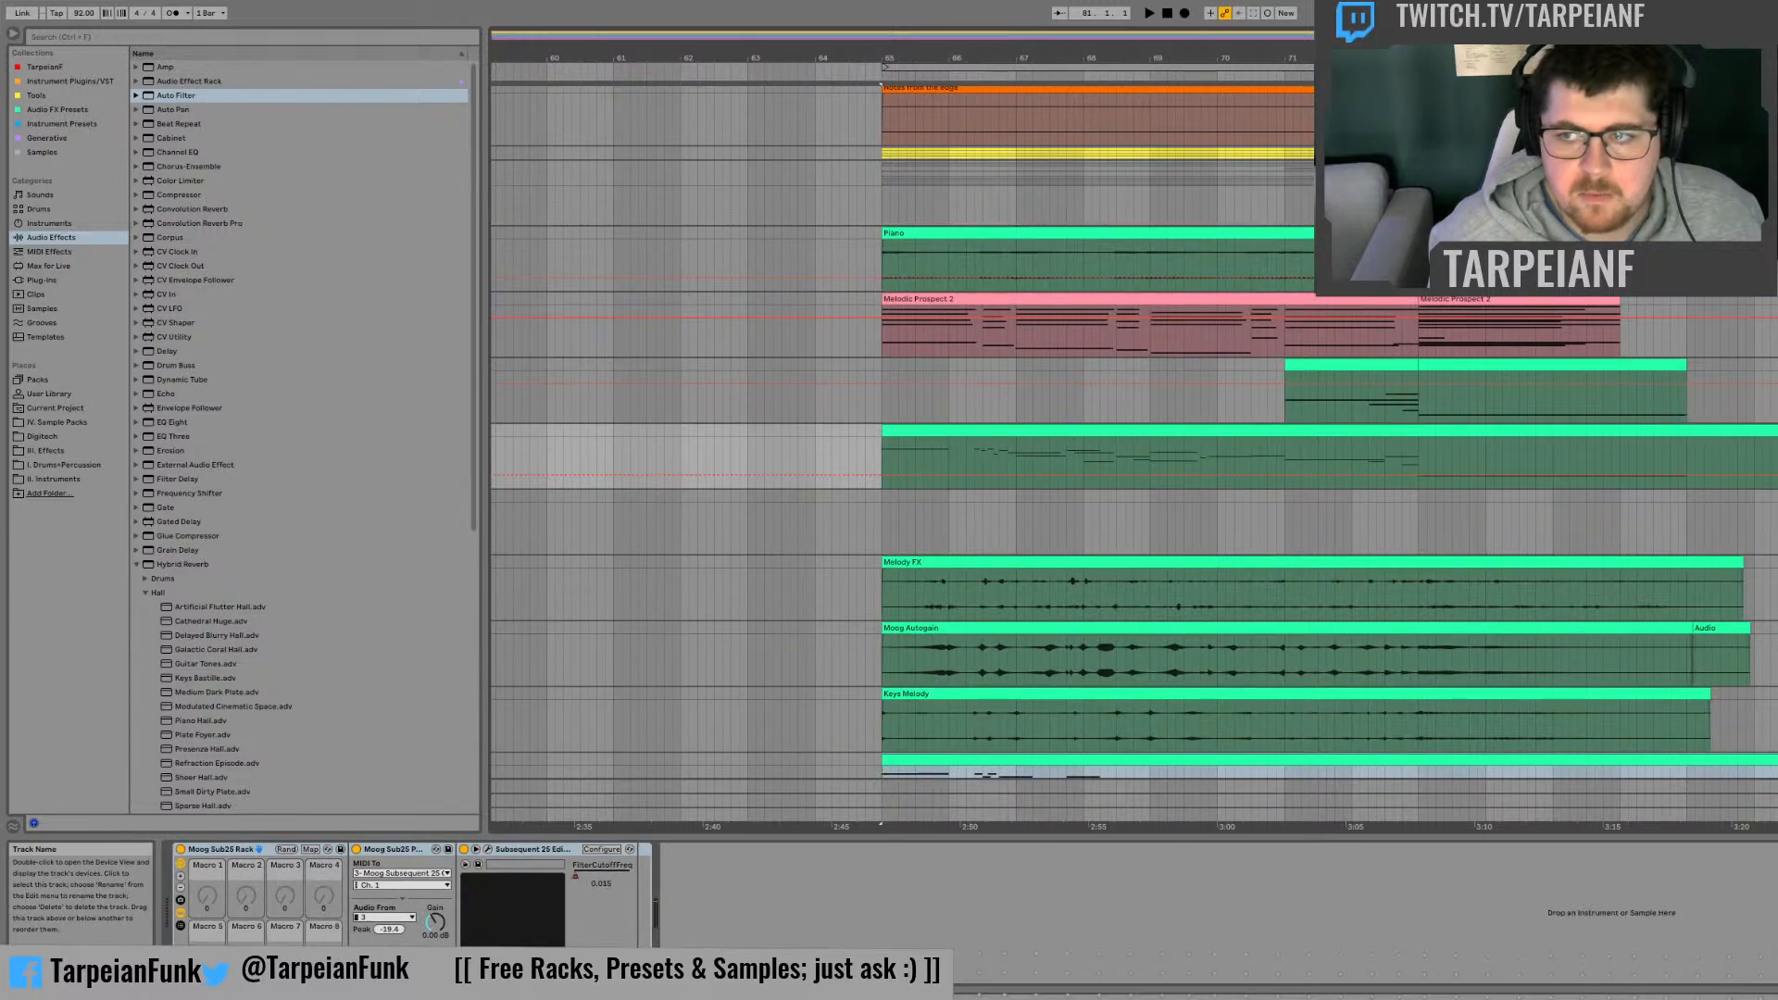
{"action": "key", "text": "Delete"}
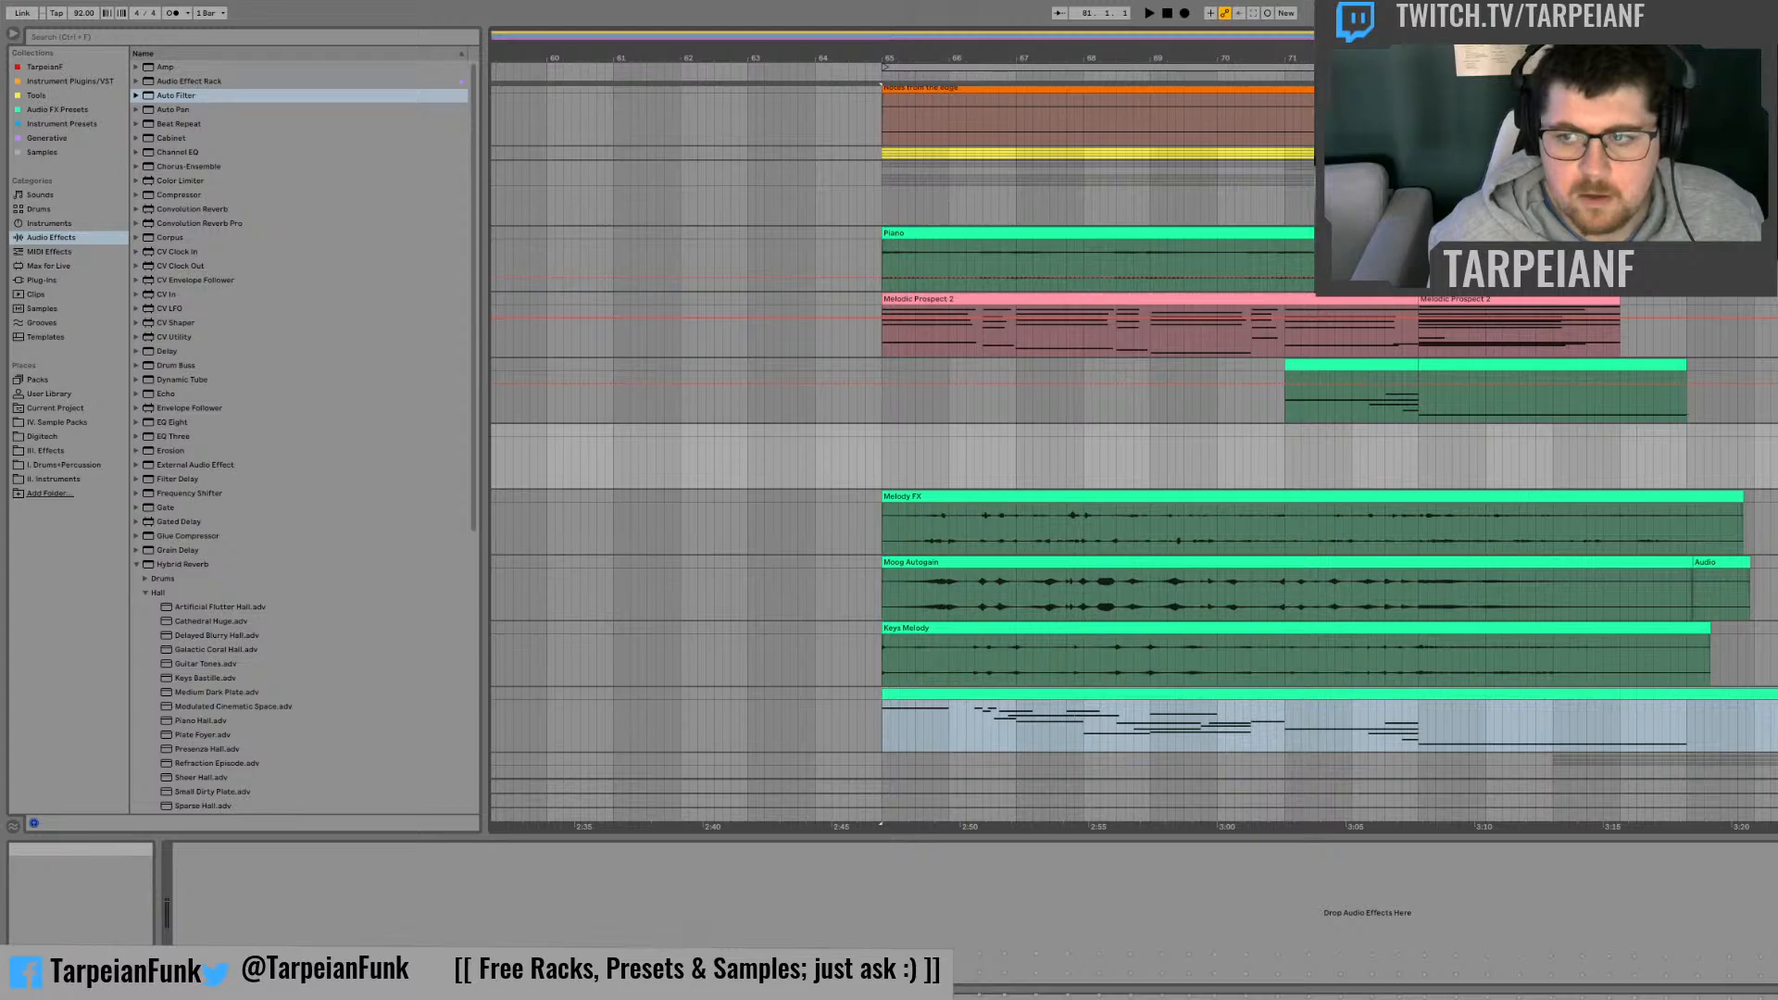
{"action": "scroll", "coordinate": [1133, 445], "scroll_direction": "down", "scroll_amount": 5}
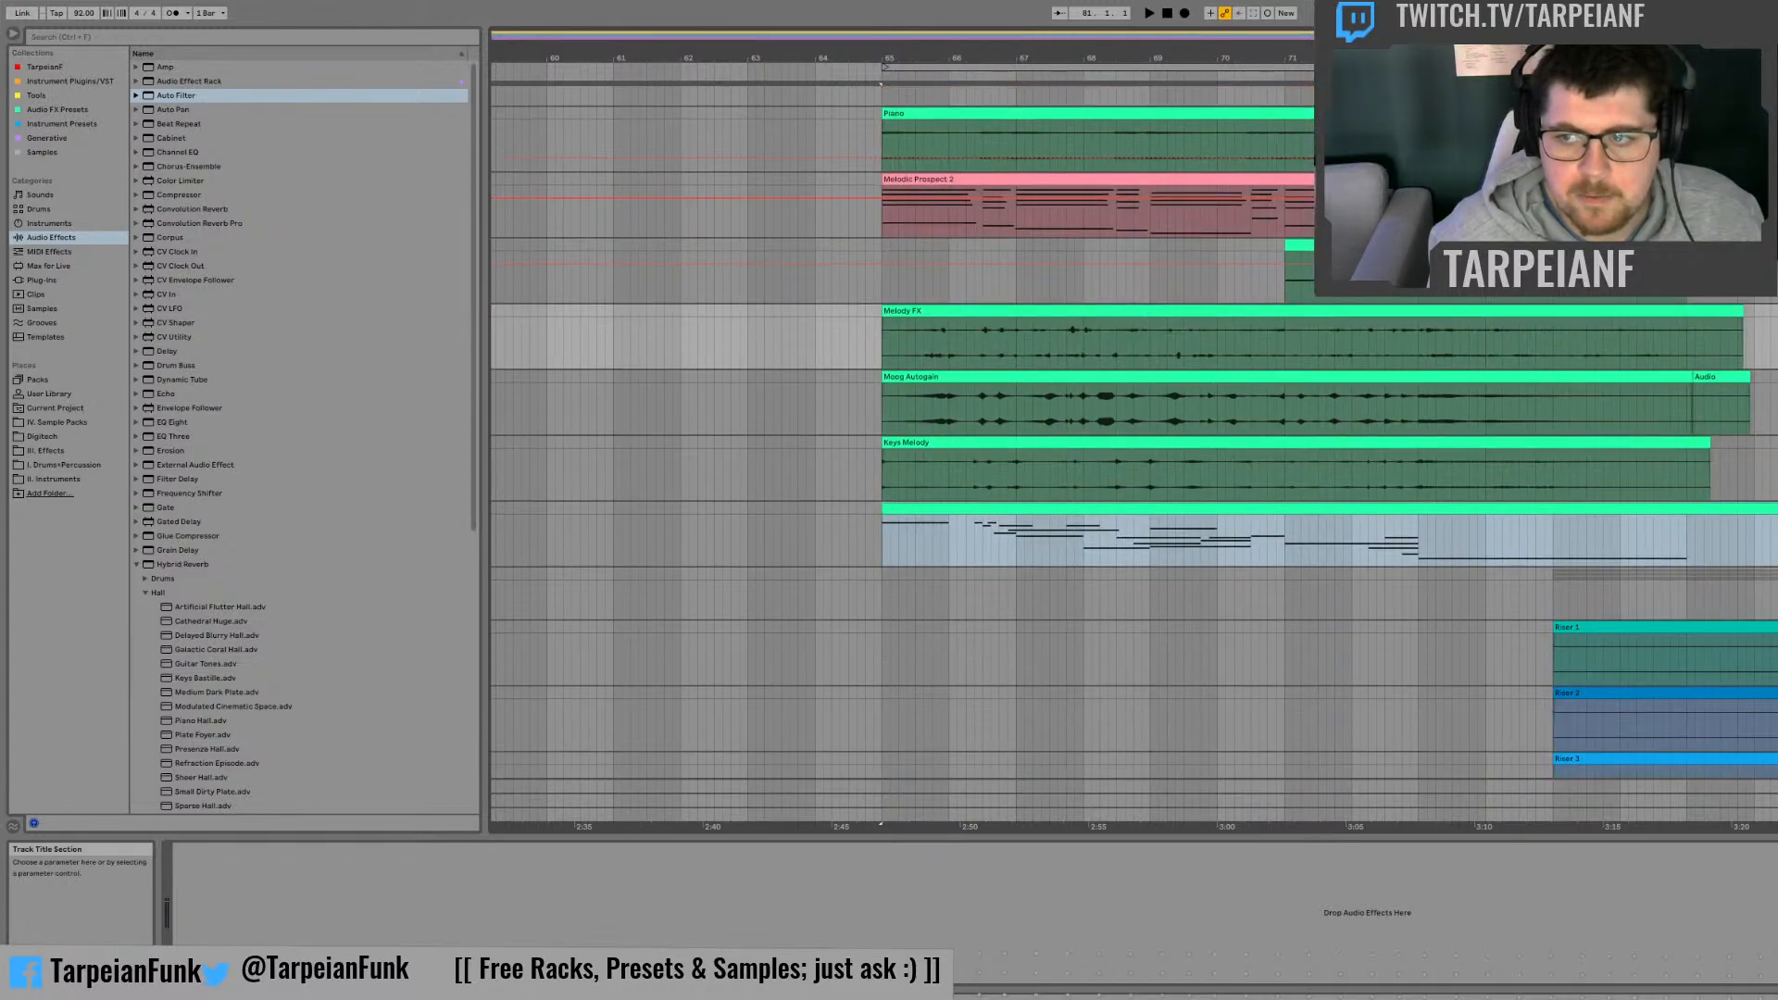
Step: Group the Melody FX, Moog Autogain, Keys Melody and copied MIDI tracks together
{"action": "left_click", "coordinate": [1774, 508]}
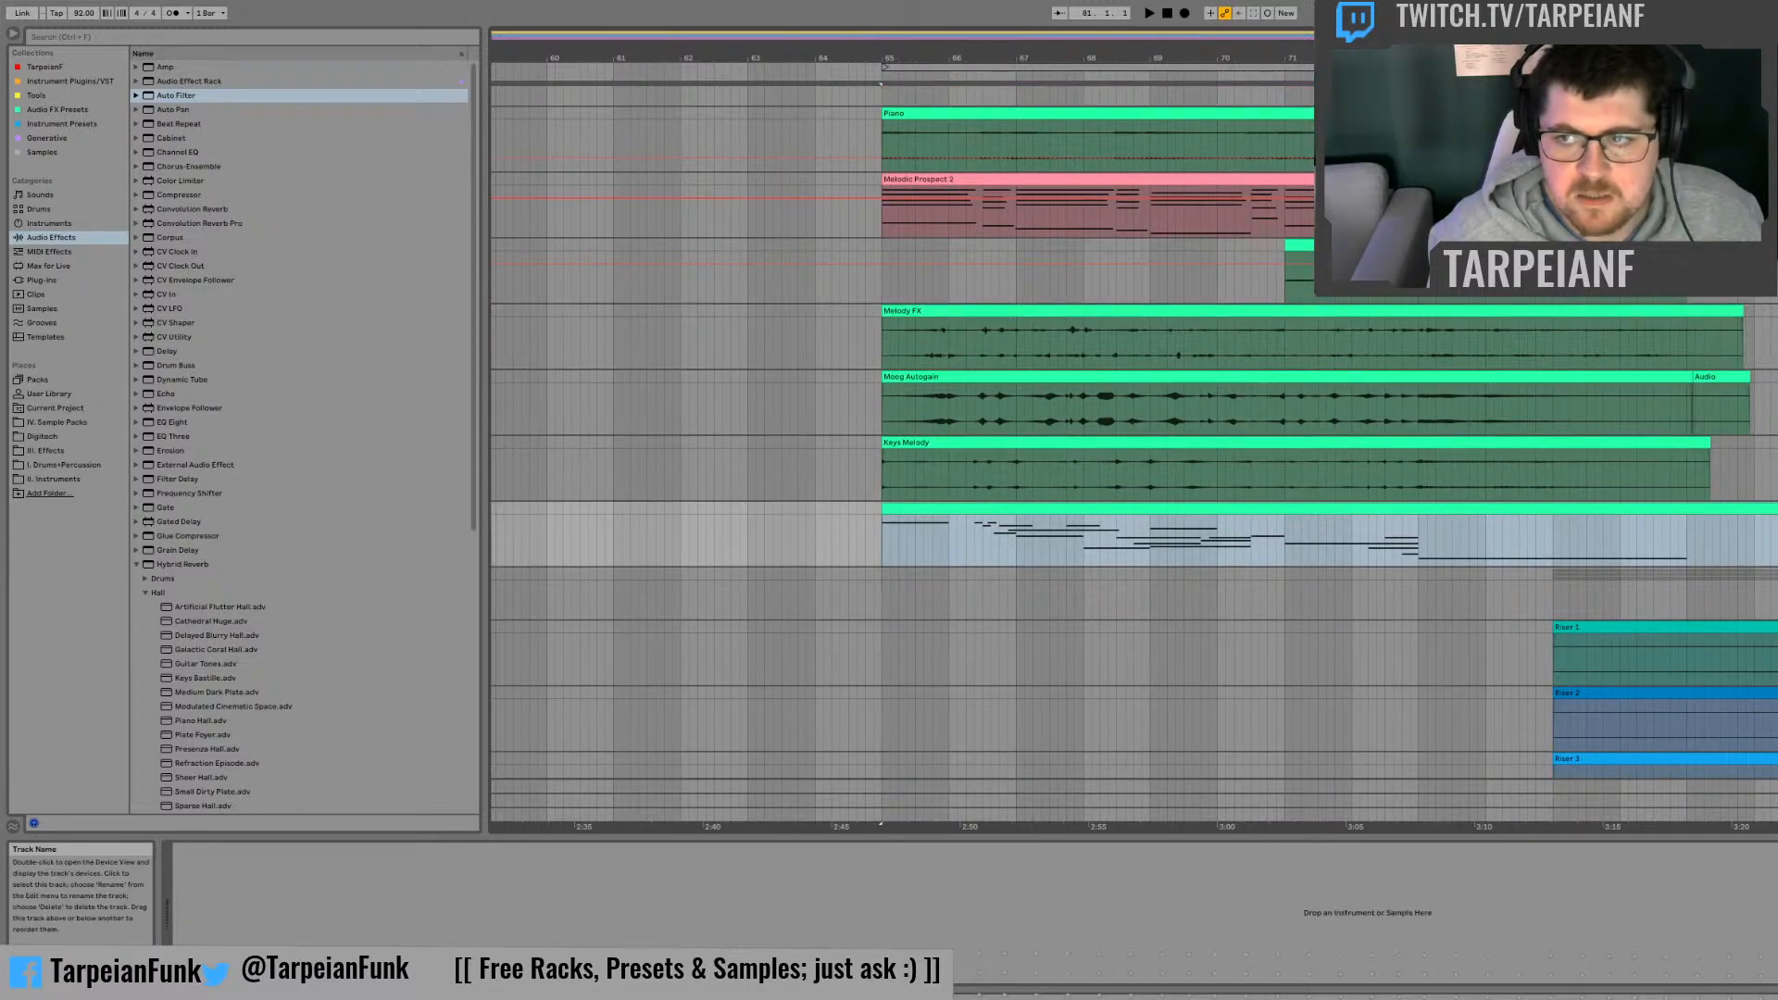
{"action": "left_click_drag", "start_coordinate": [1774, 311], "coordinate": [1774, 566]}
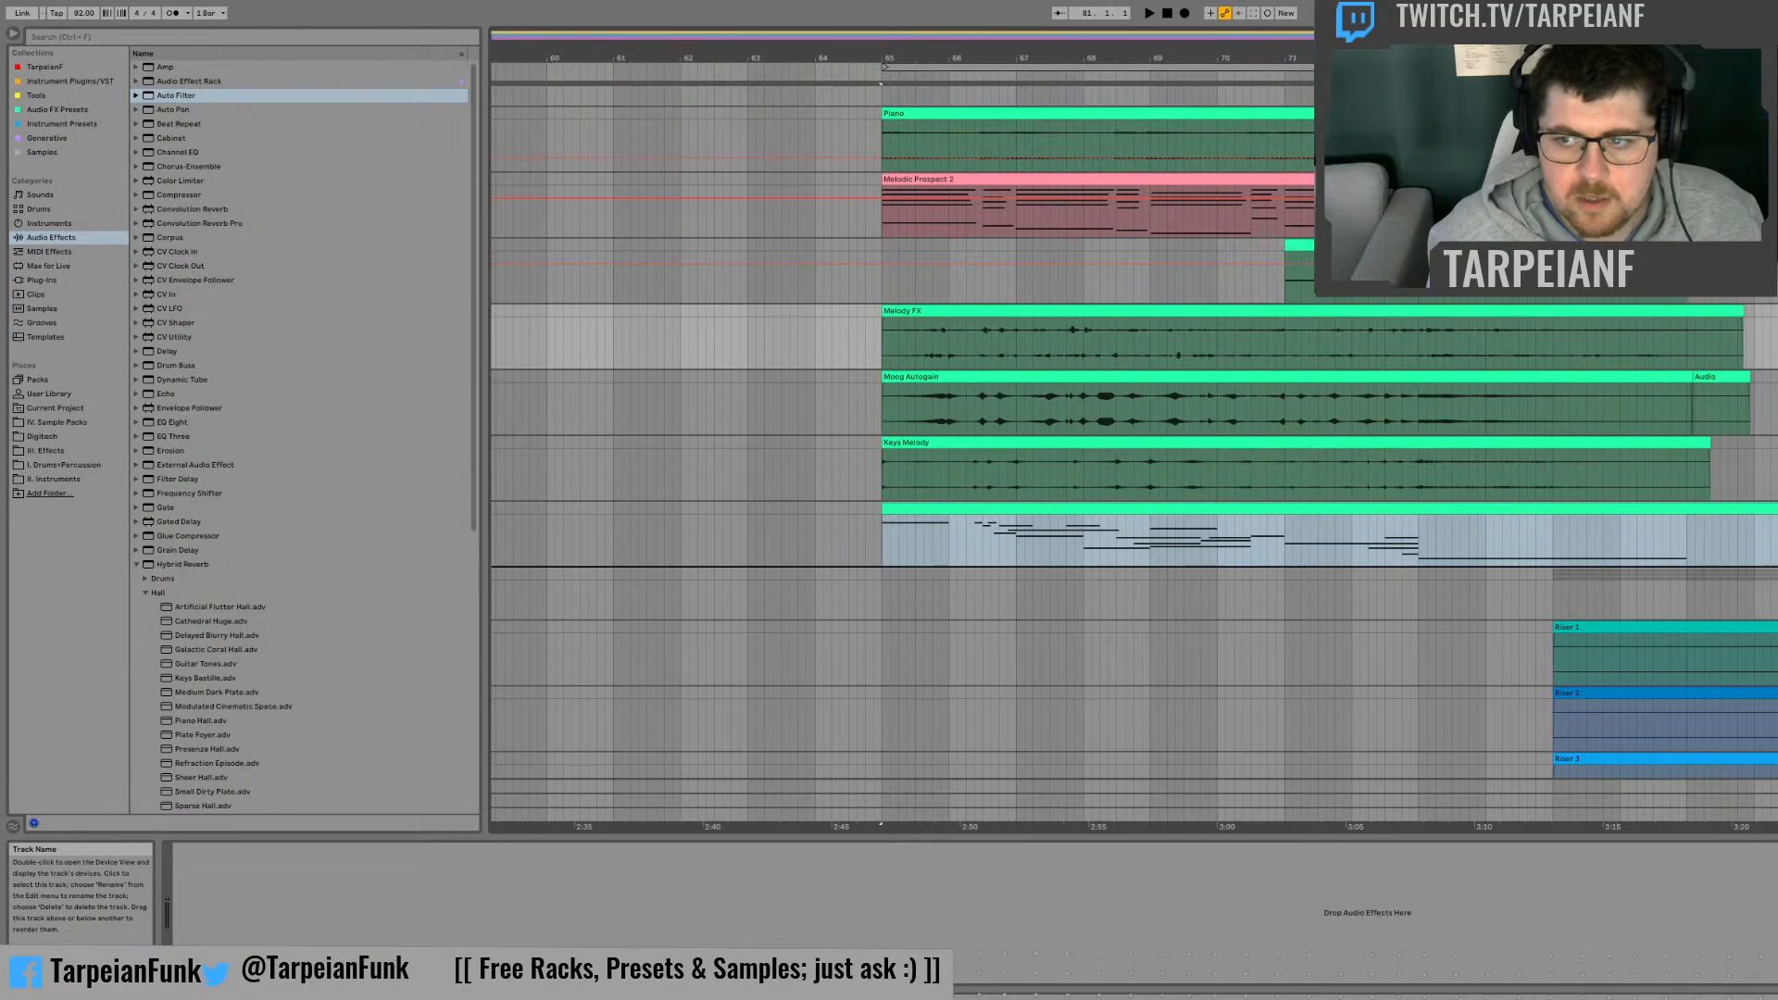
{"action": "scroll", "coordinate": [1134, 431], "scroll_direction": "down", "scroll_amount": 1}
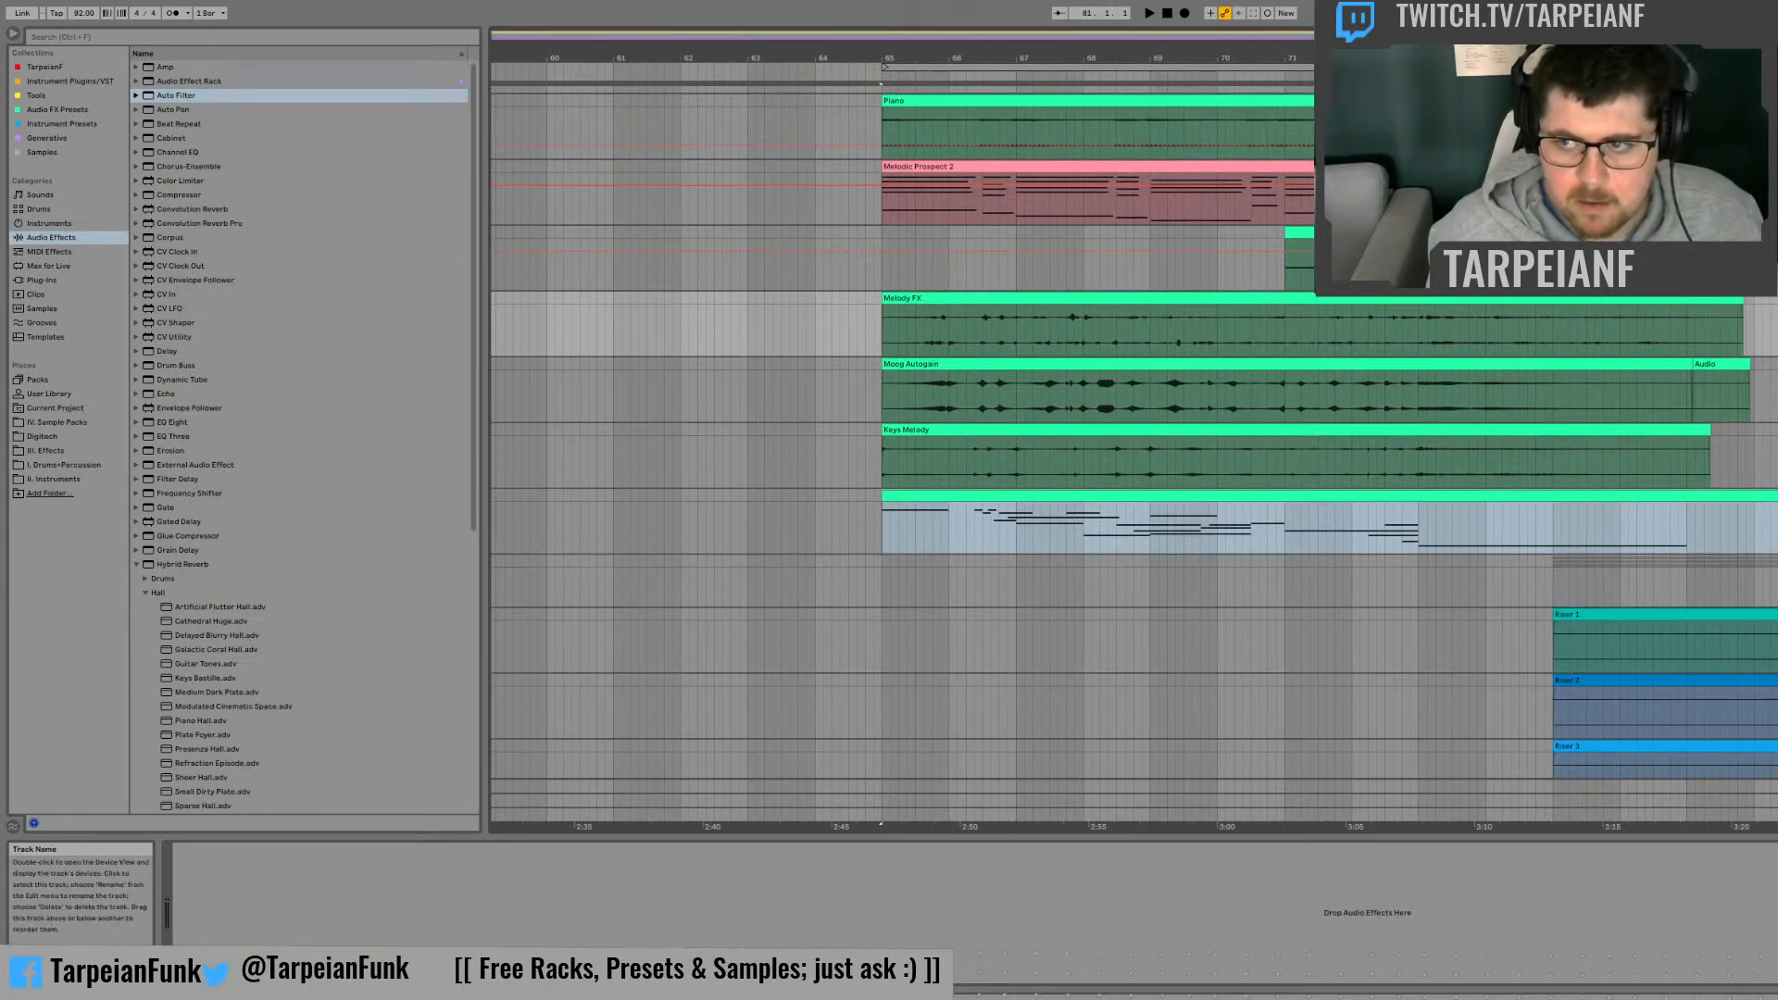
{"action": "left_click", "coordinate": [1770, 496]}
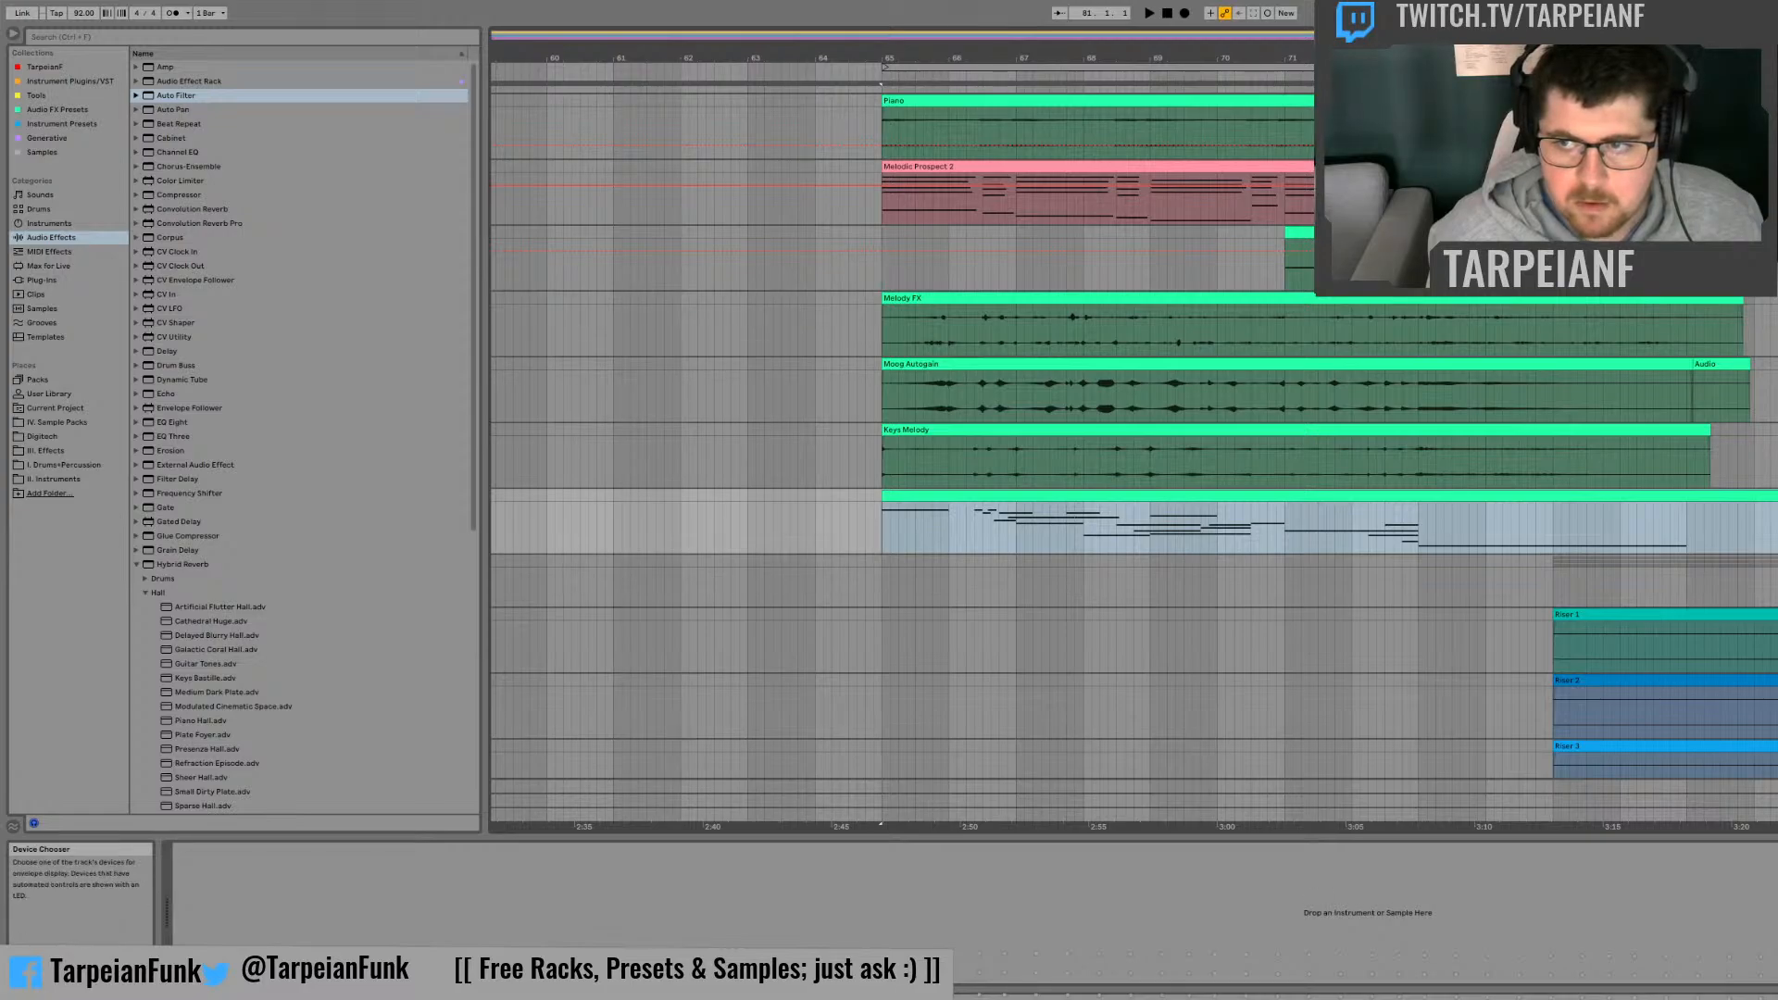
{"action": "key", "text": "ctrl+g"}
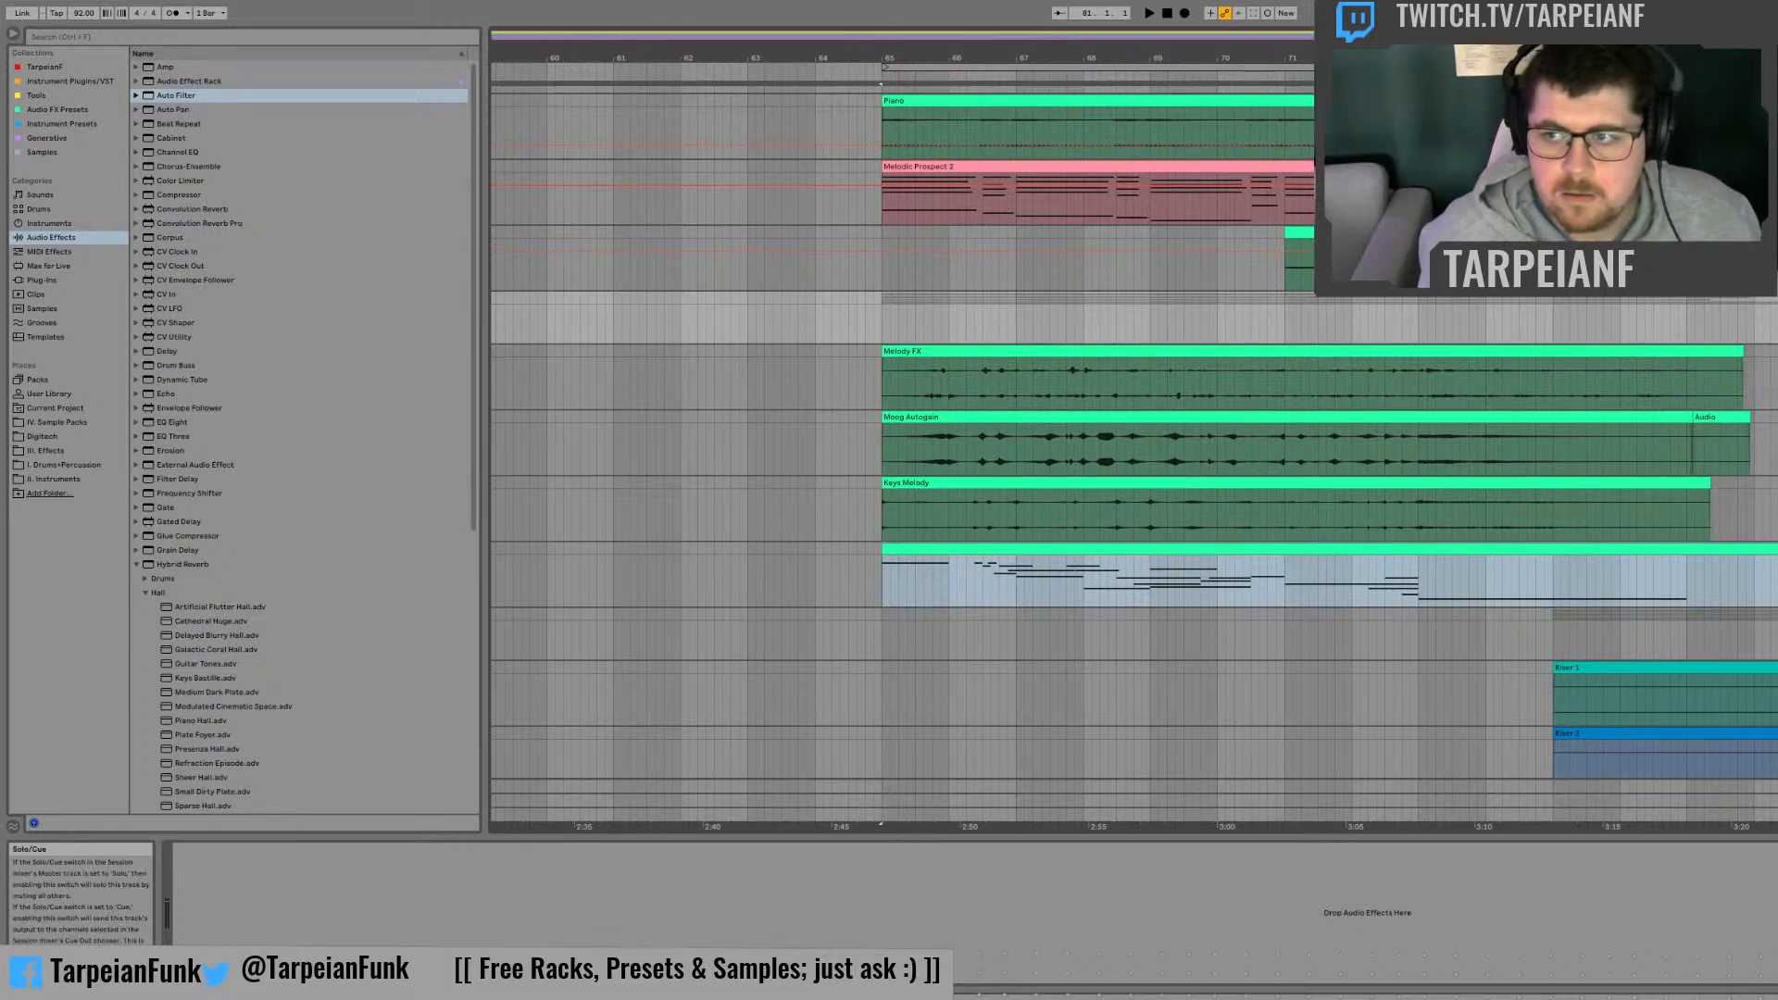
Step: Play the arrangement from bar 65 and place the Moog no gain modulation clip at bar 77 on the Moog Autogain track
{"action": "key", "text": "space"}
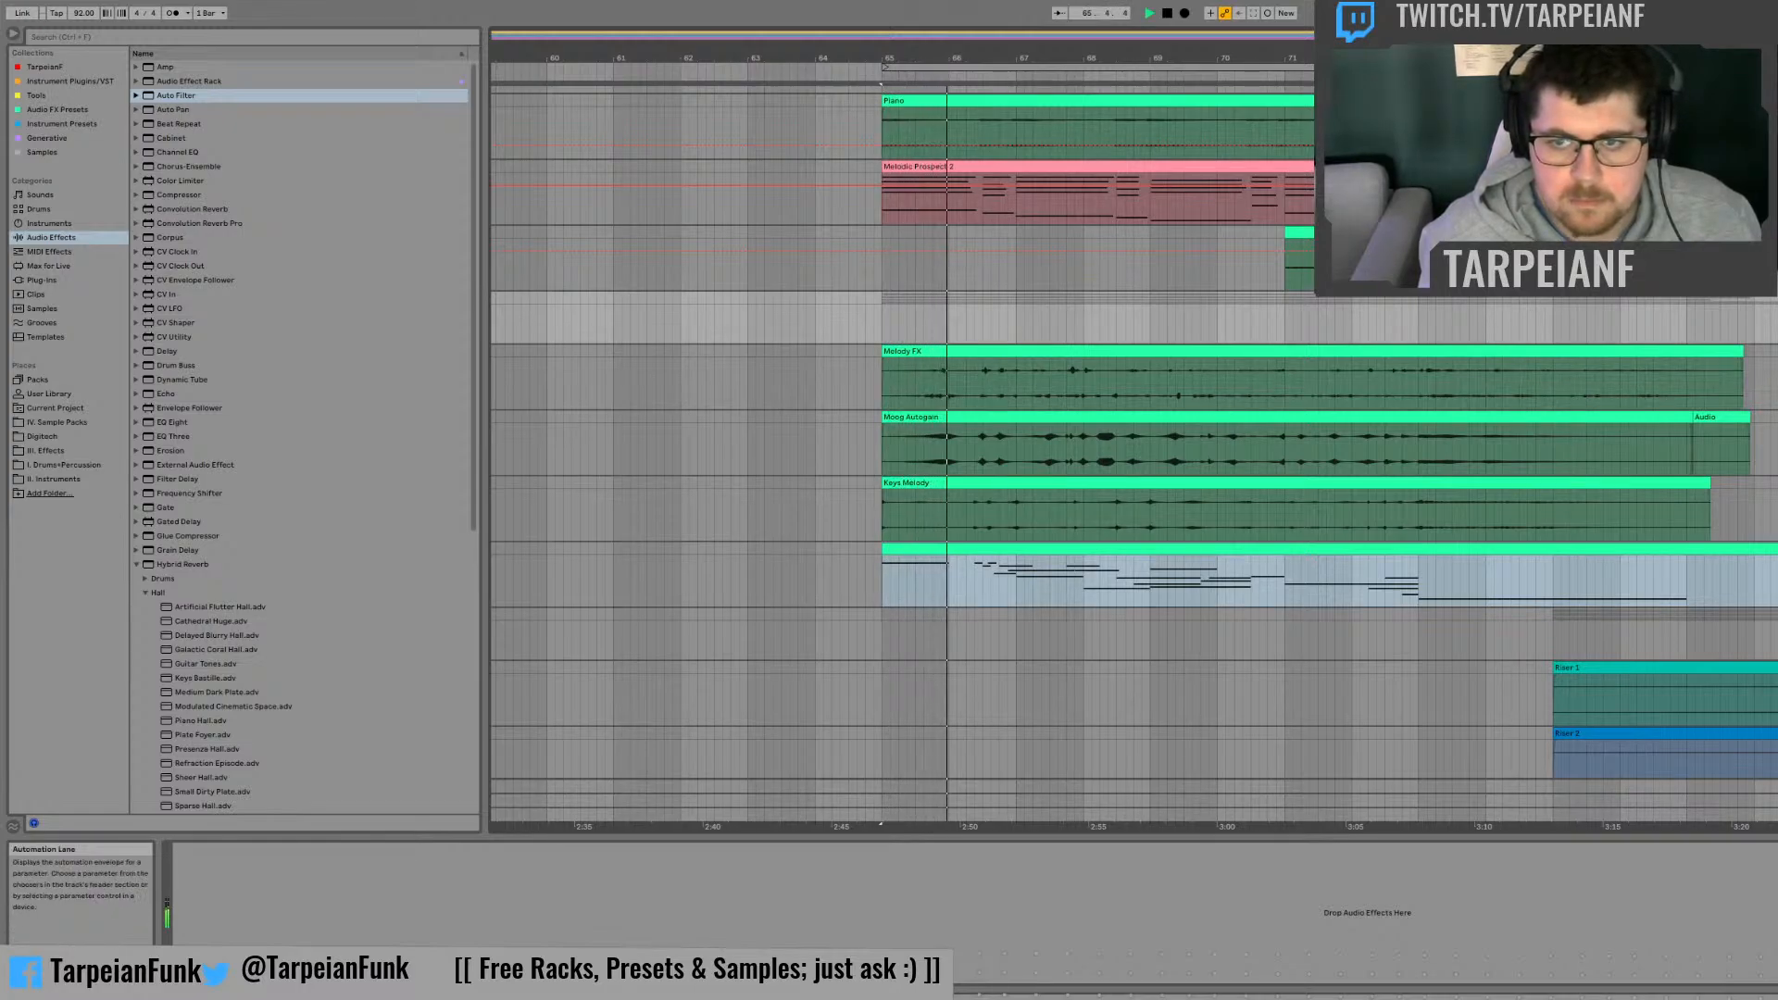
{"action": "left_click_drag", "start_coordinate": [1777, 430], "coordinate": [1773, 432]}
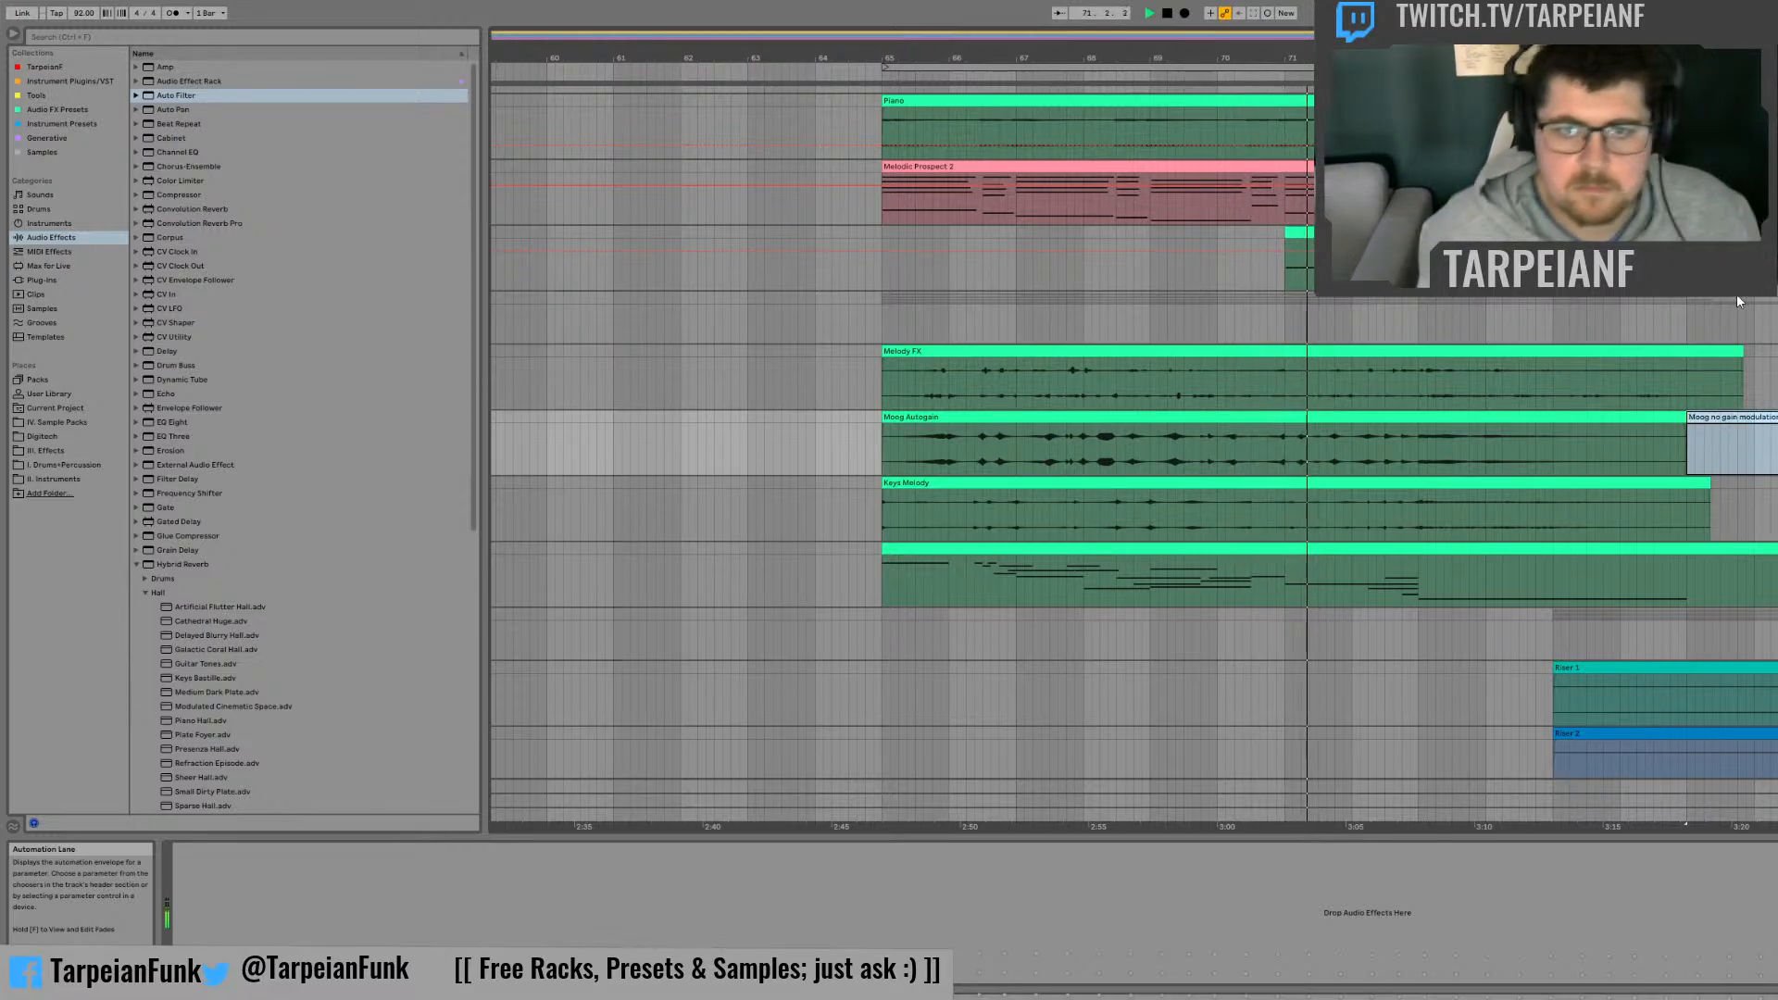
{"action": "key", "text": "space"}
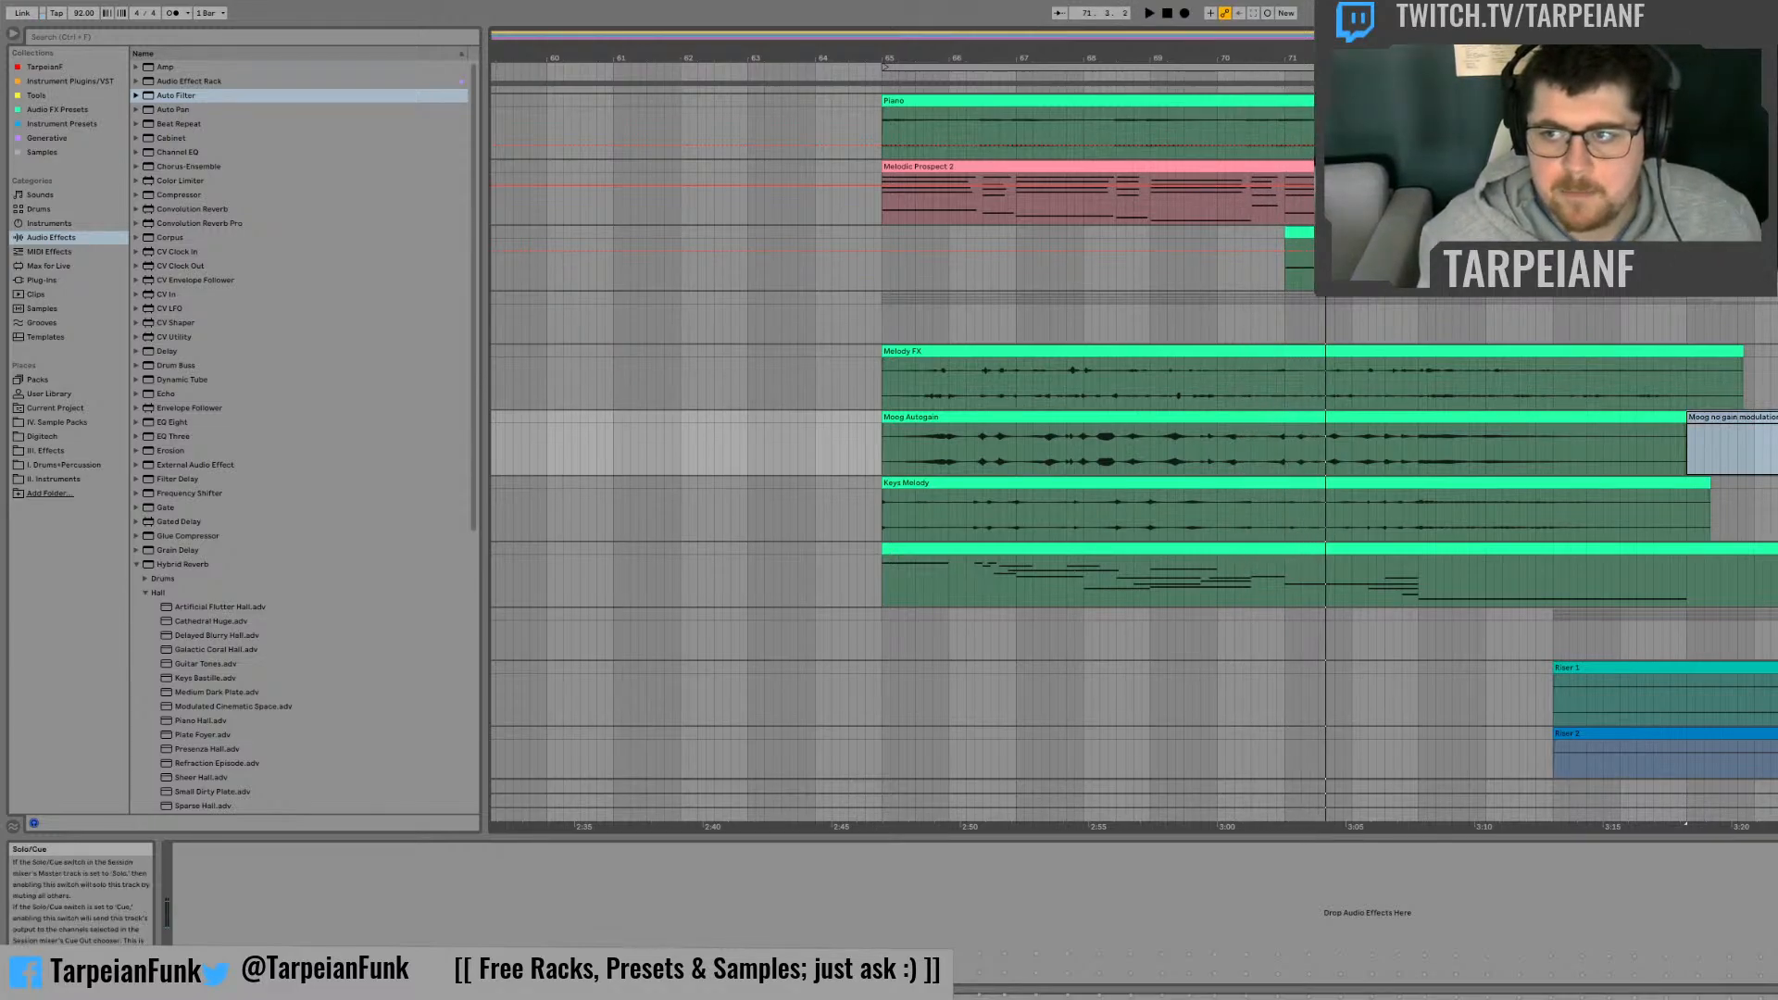
Step: Fold the melody group and play the arrangement from just before bar 65 to bar 71
{"action": "left_click", "coordinate": [1764, 318]}
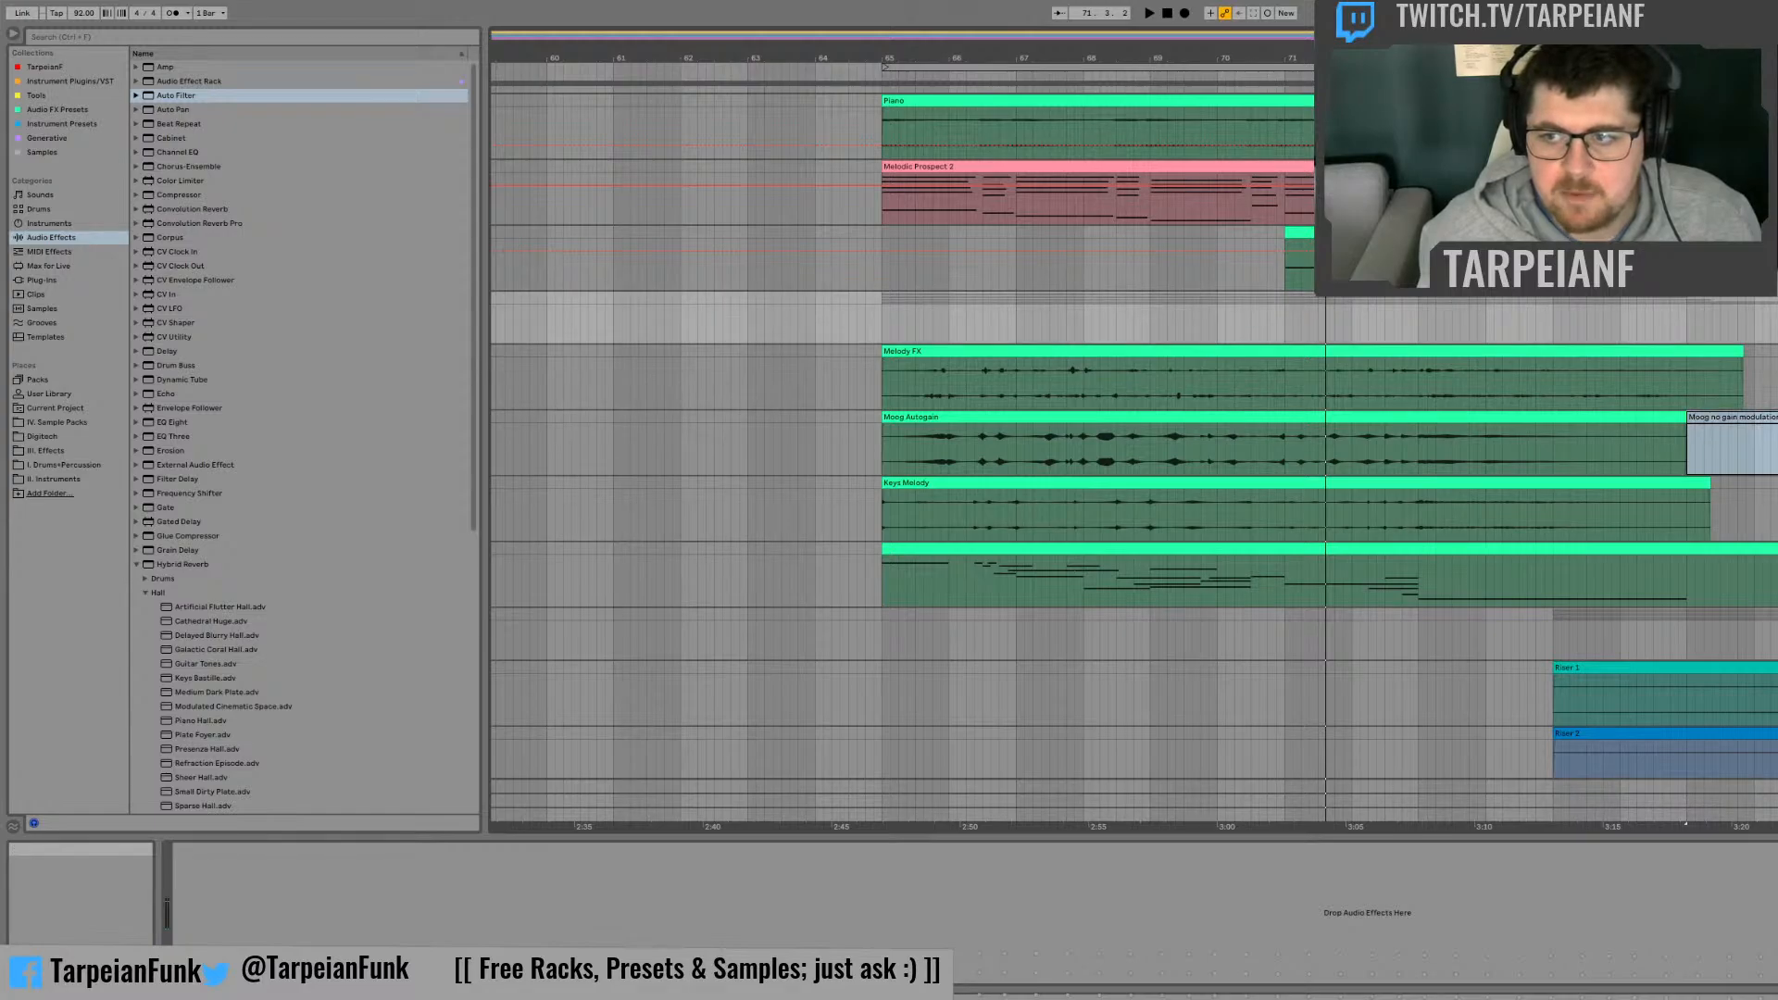
{"action": "left_click", "coordinate": [1764, 351]}
{"action": "left_click", "coordinate": [1764, 549]}
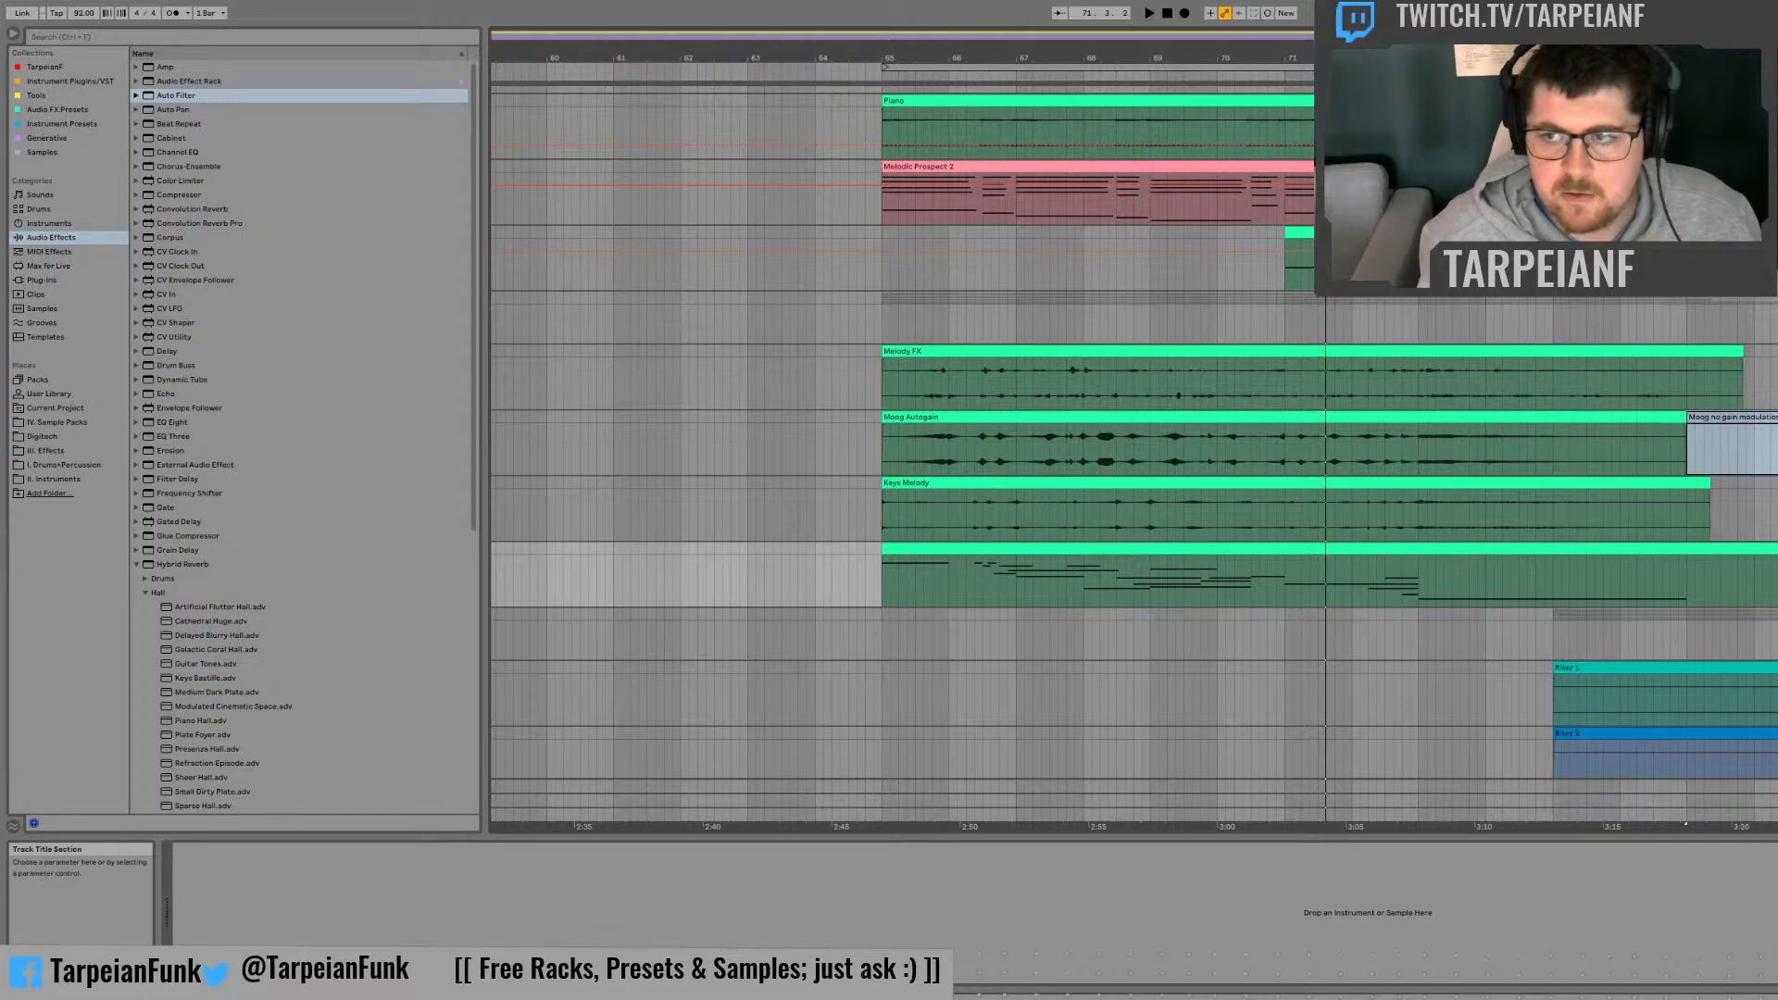
{"action": "left_click", "coordinate": [1764, 301]}
{"action": "scroll", "coordinate": [1134, 452], "scroll_direction": "up", "scroll_amount": 2}
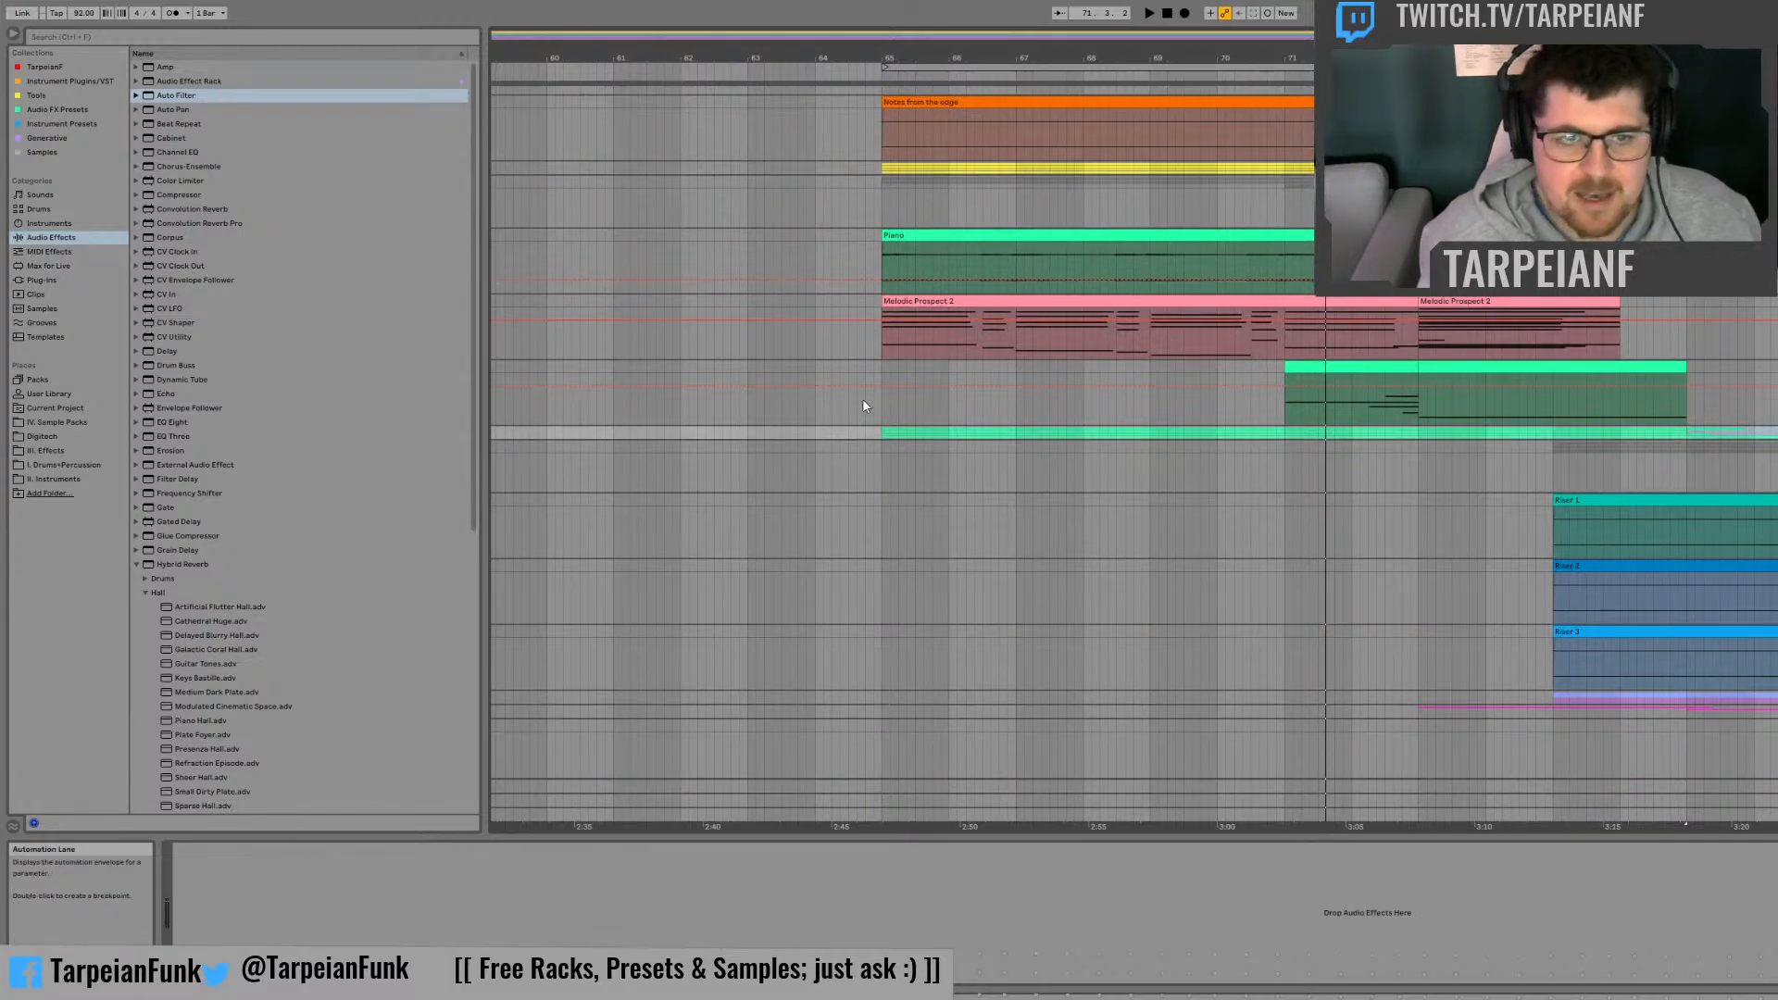
{"action": "left_click", "coordinate": [875, 371]}
{"action": "key", "text": "space"}
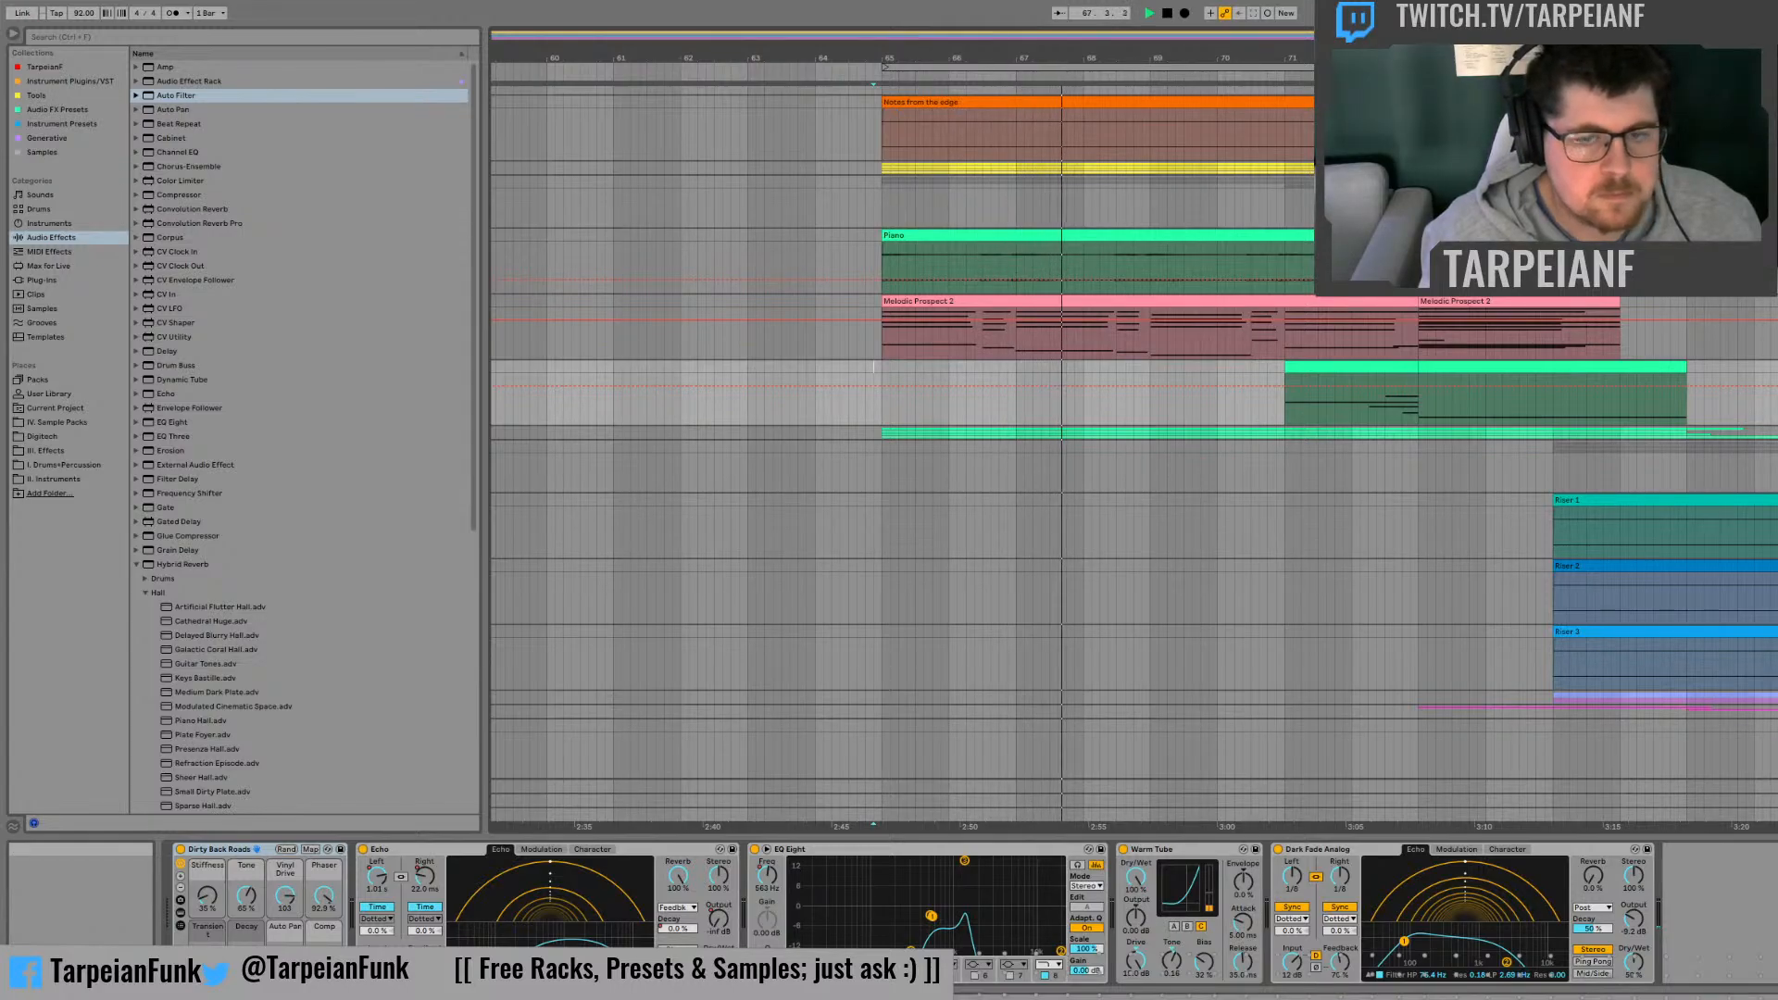
{"action": "left_click", "coordinate": [1769, 168]}
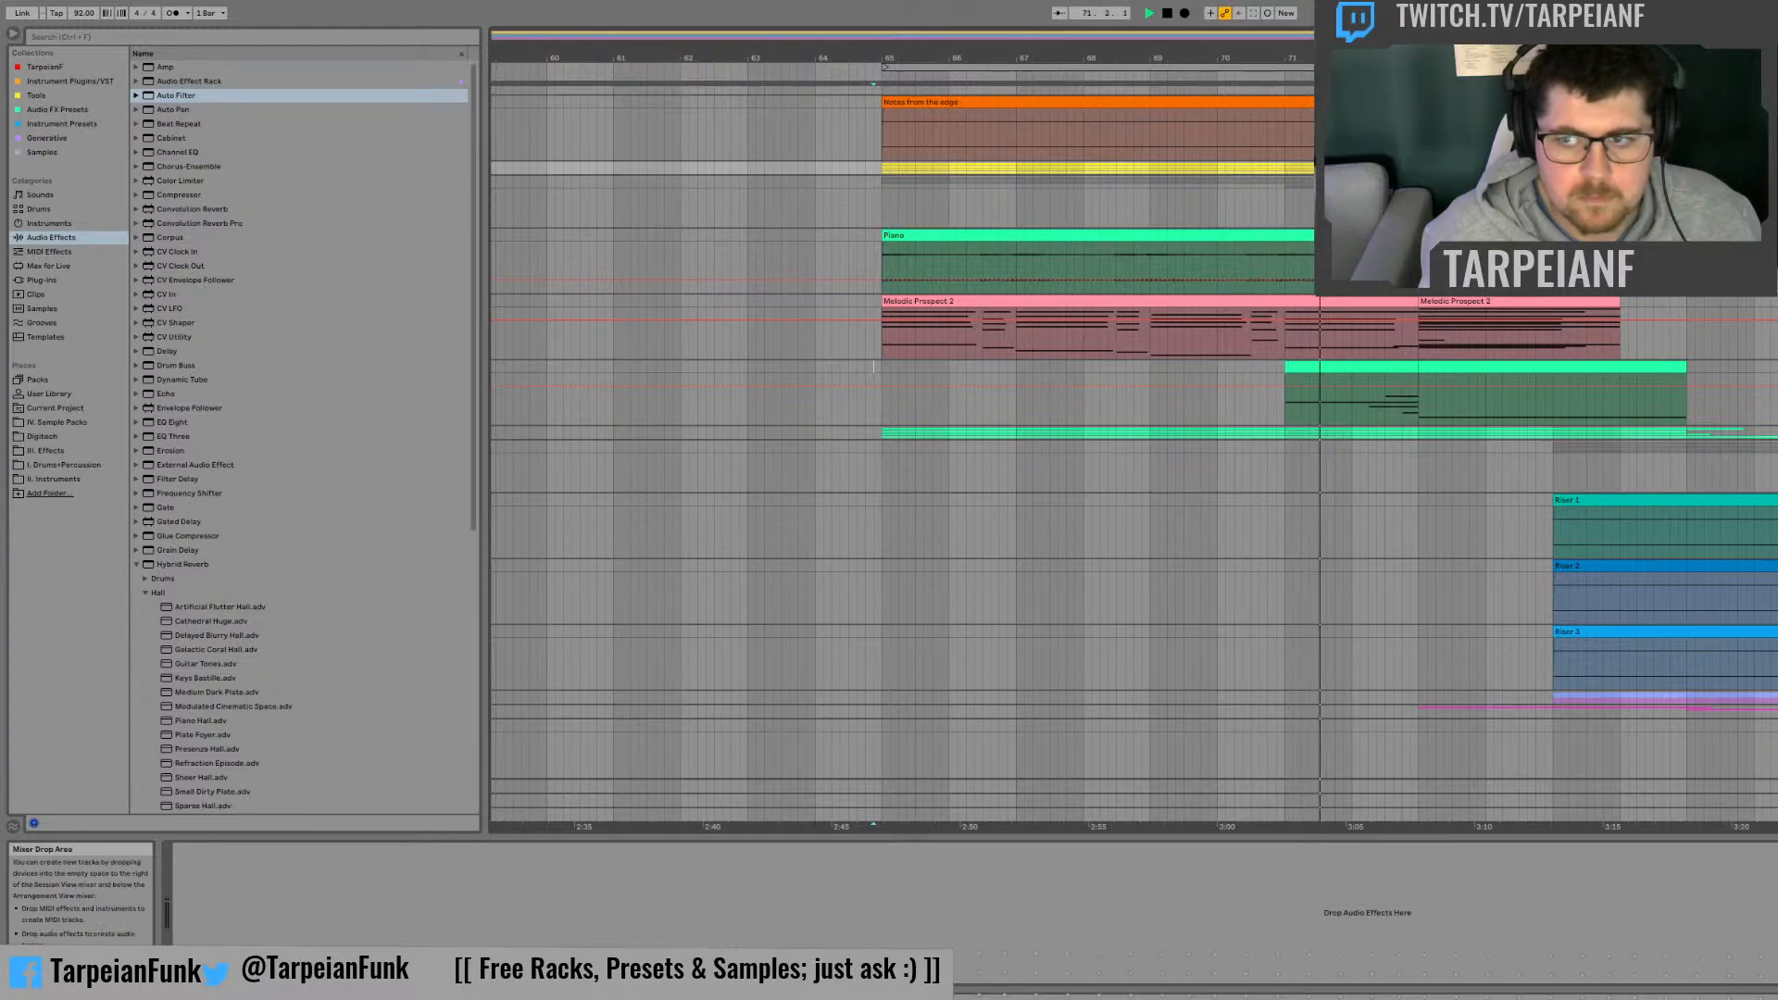
{"action": "key", "text": "space"}
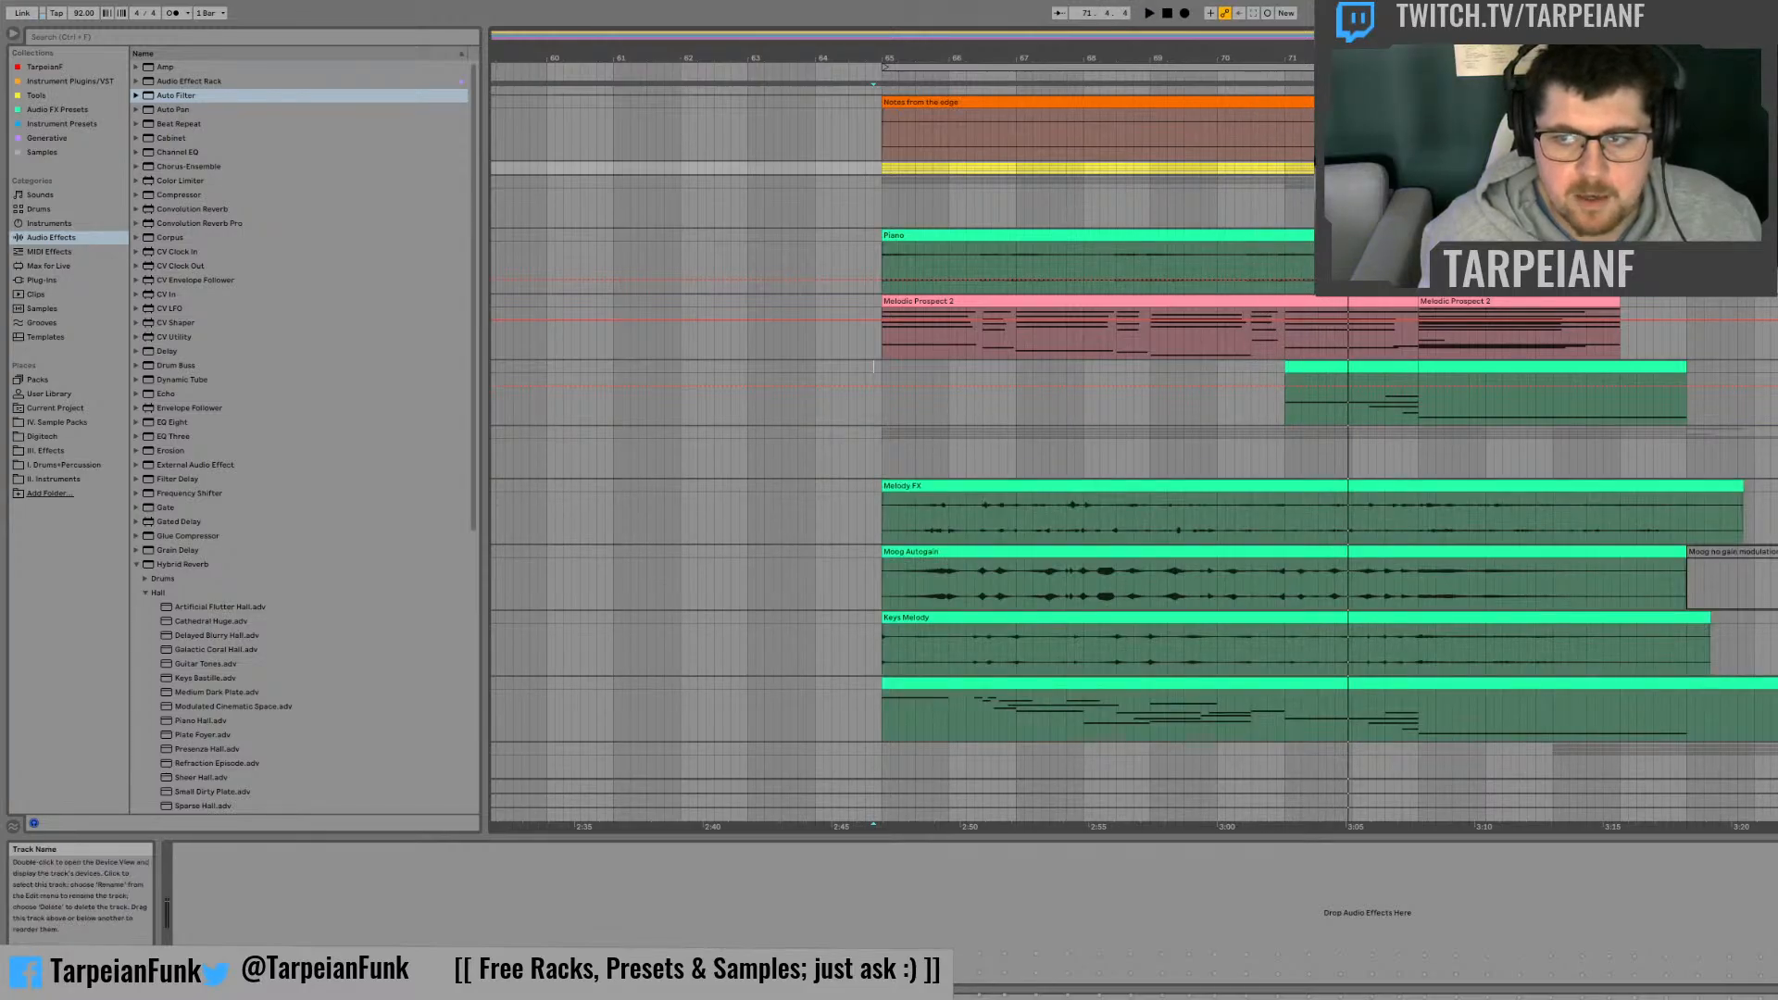
Step: Solo the Lead Synths group in the mixer and return to the arrangement
{"action": "key", "text": "Tab"}
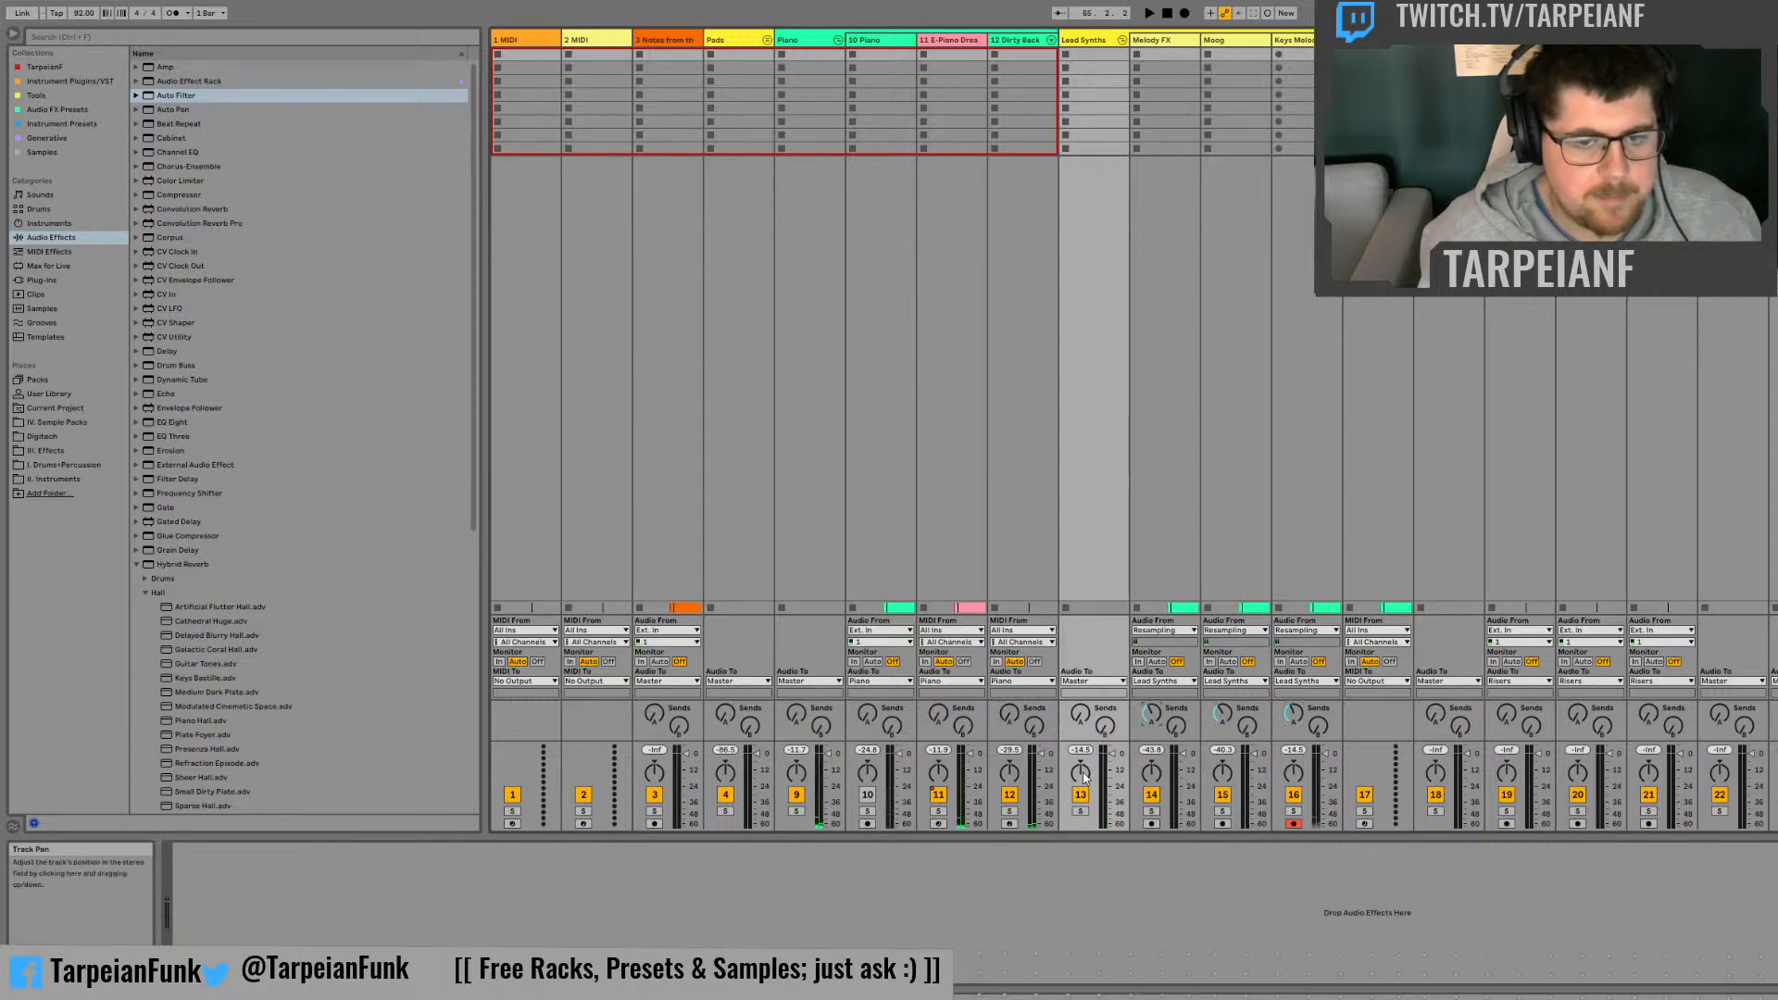
{"action": "left_click", "coordinate": [1081, 812]}
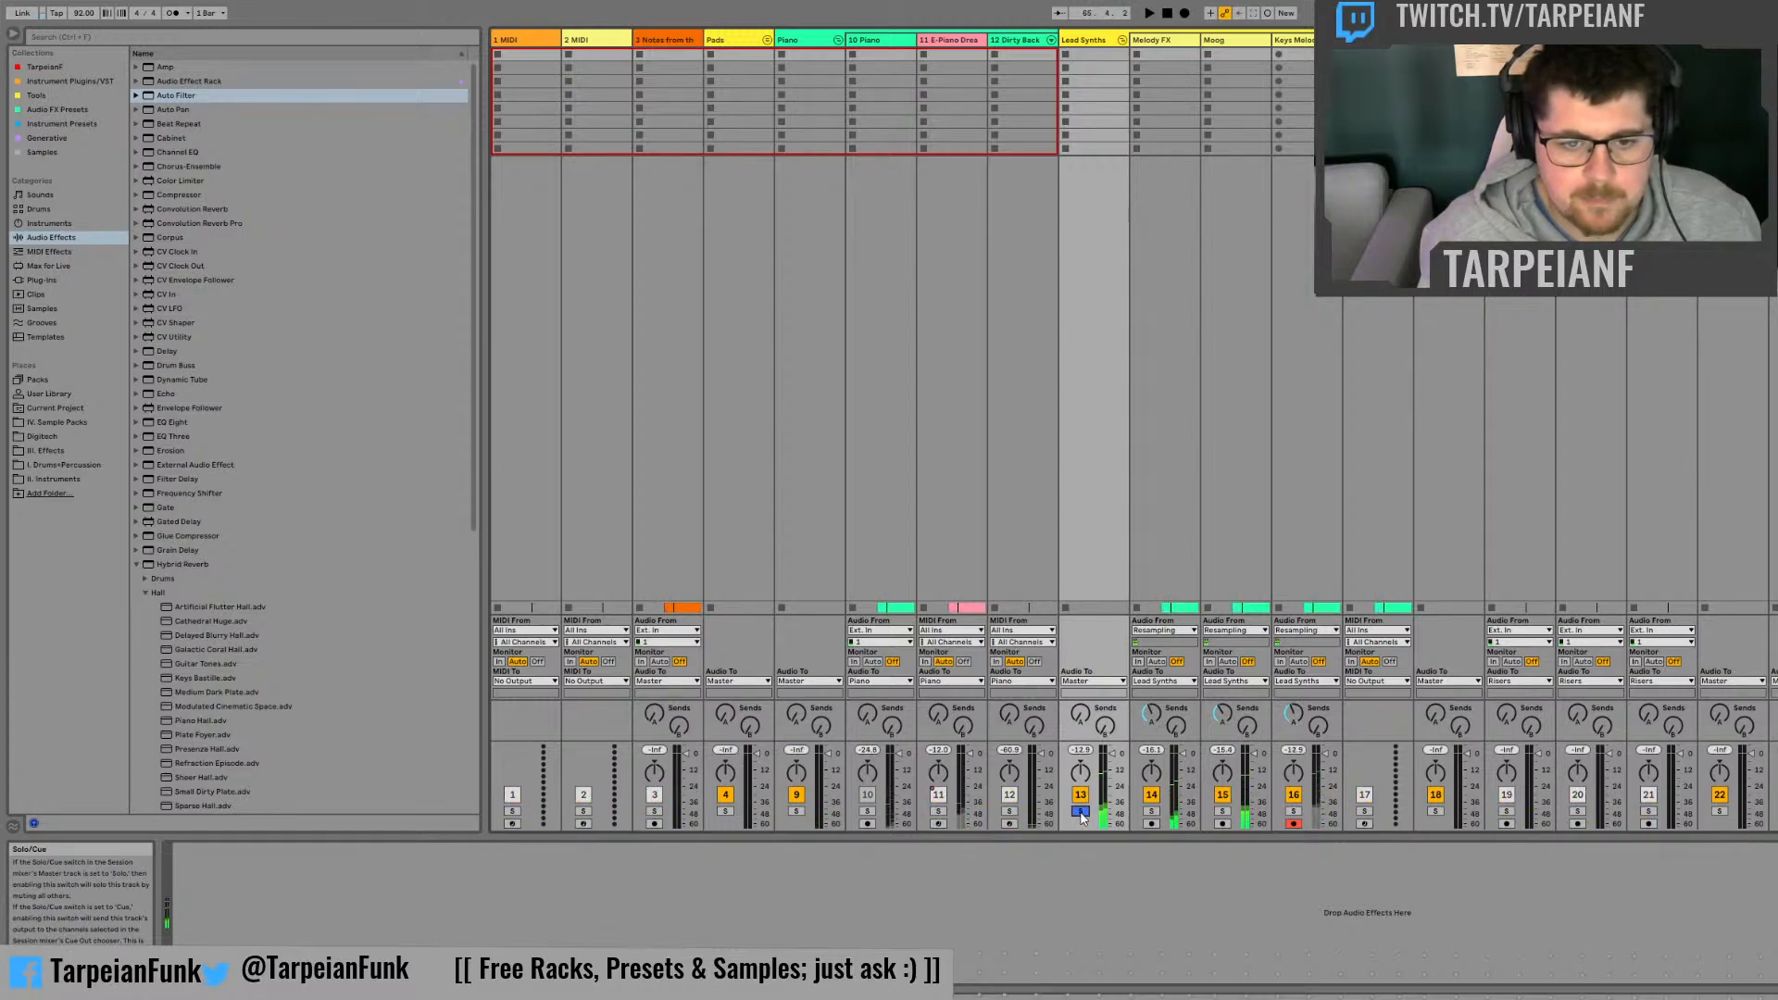
{"action": "key", "text": "Tab"}
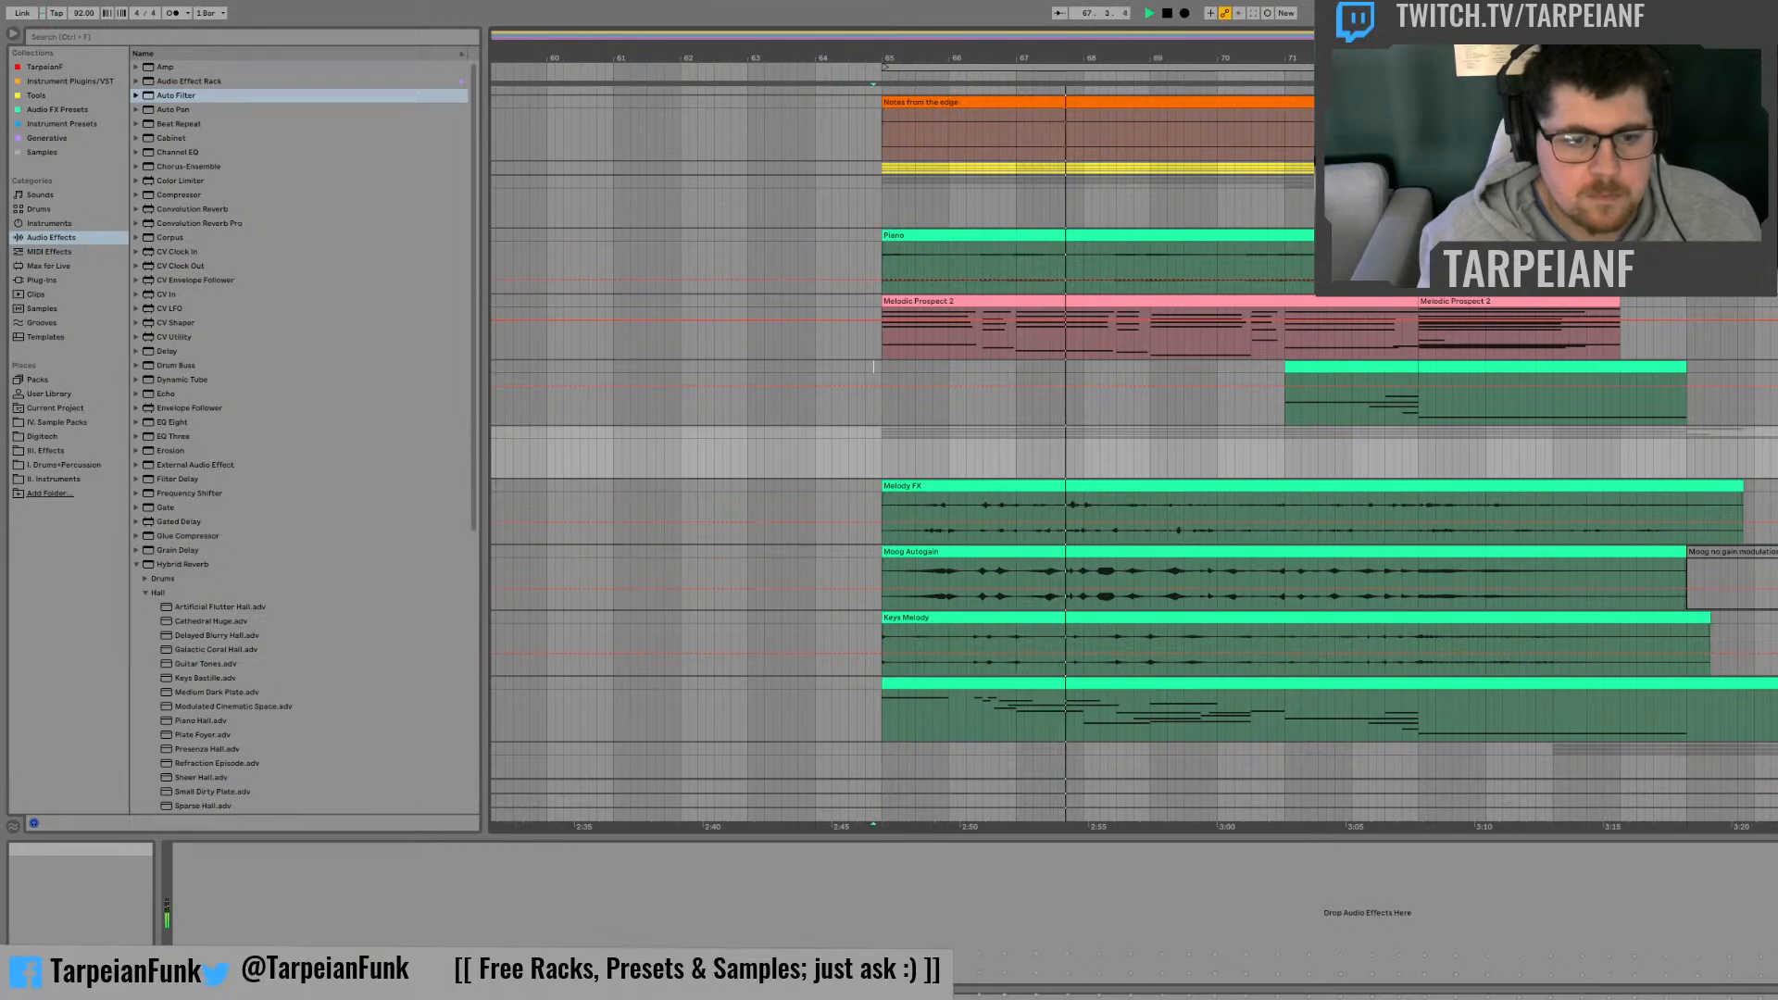
Step: Fold the Piano, Lead Synths and Risers groups in the arrangement
{"action": "left_click", "coordinate": [1773, 181]}
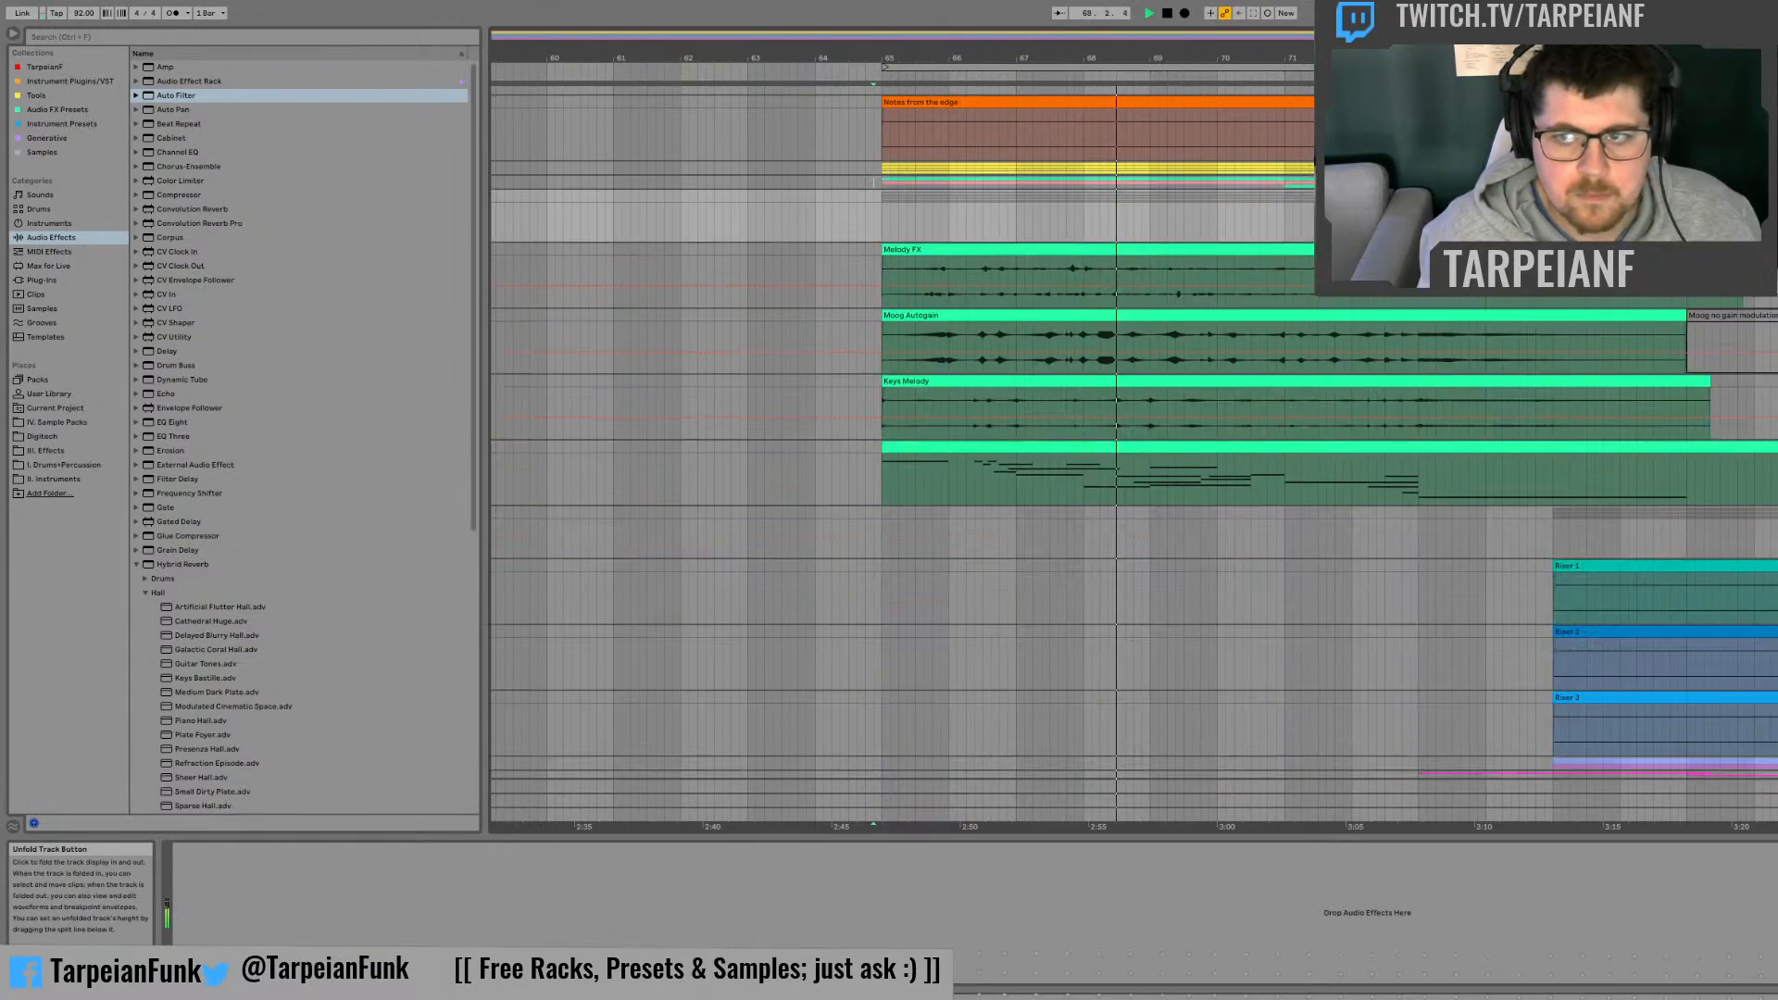
{"action": "left_click", "coordinate": [1774, 196]}
{"action": "left_click", "coordinate": [1774, 211]}
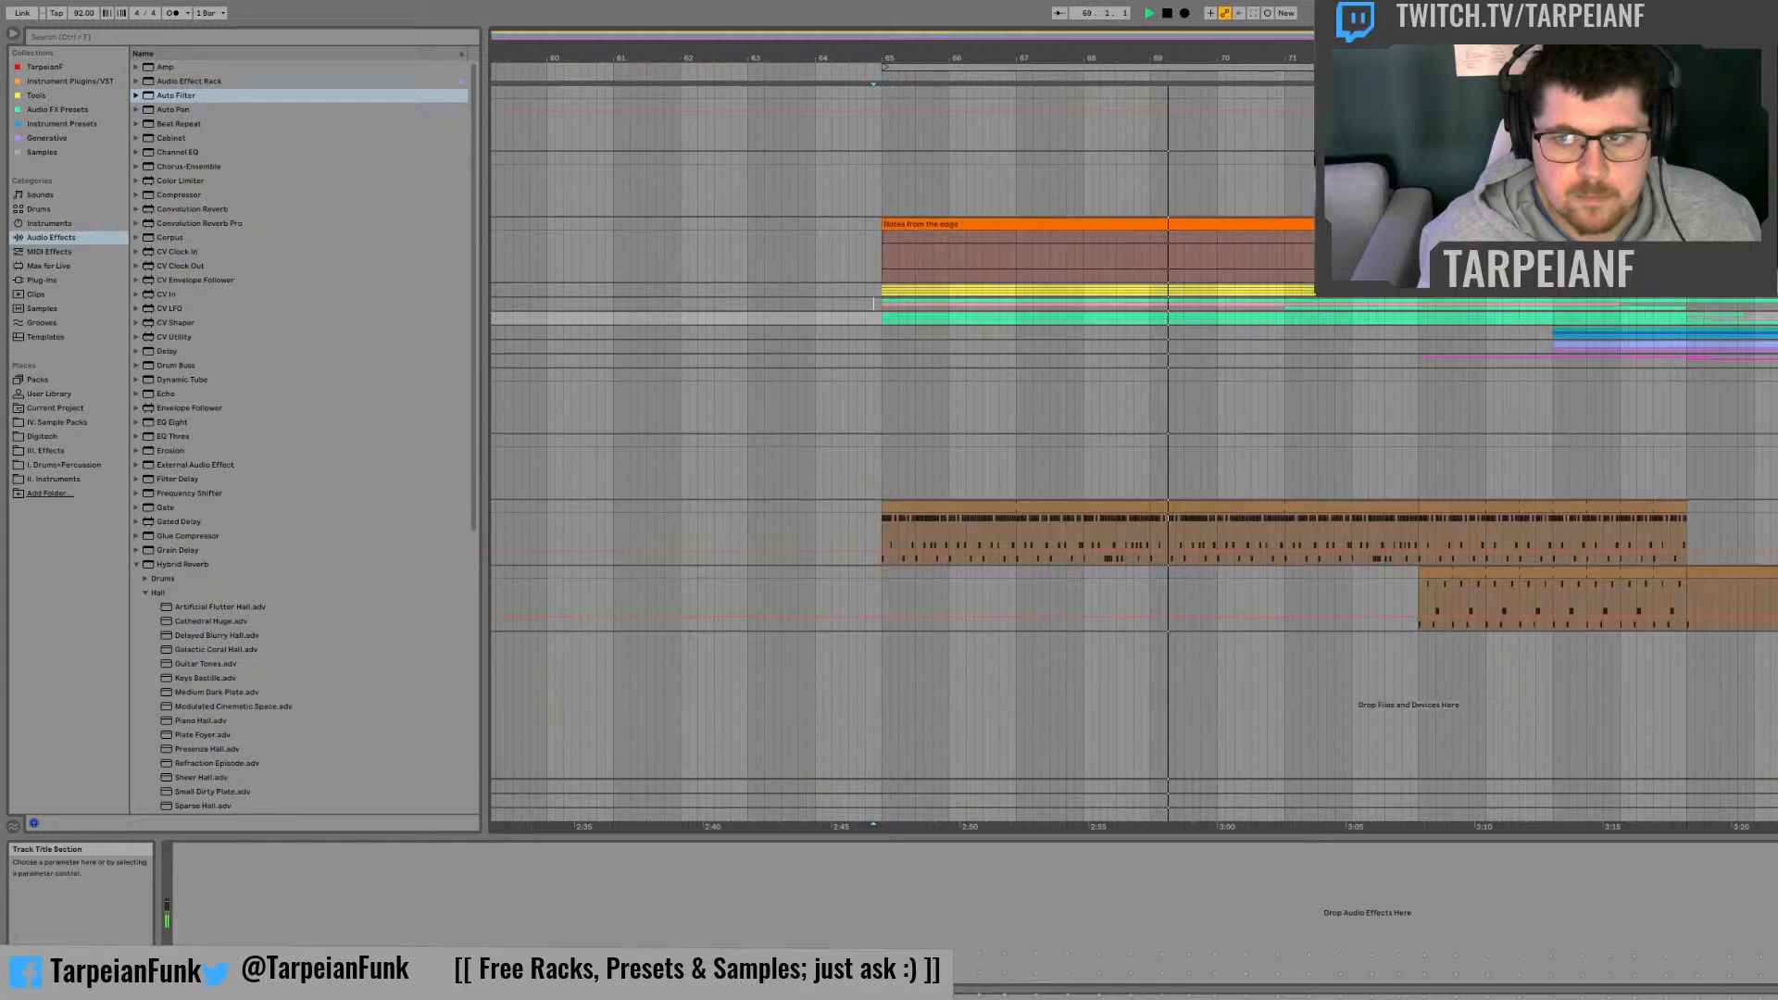
Step: Delete the two empty MIDI tracks above the Notes from the edge track
{"action": "left_click", "coordinate": [1773, 92]}
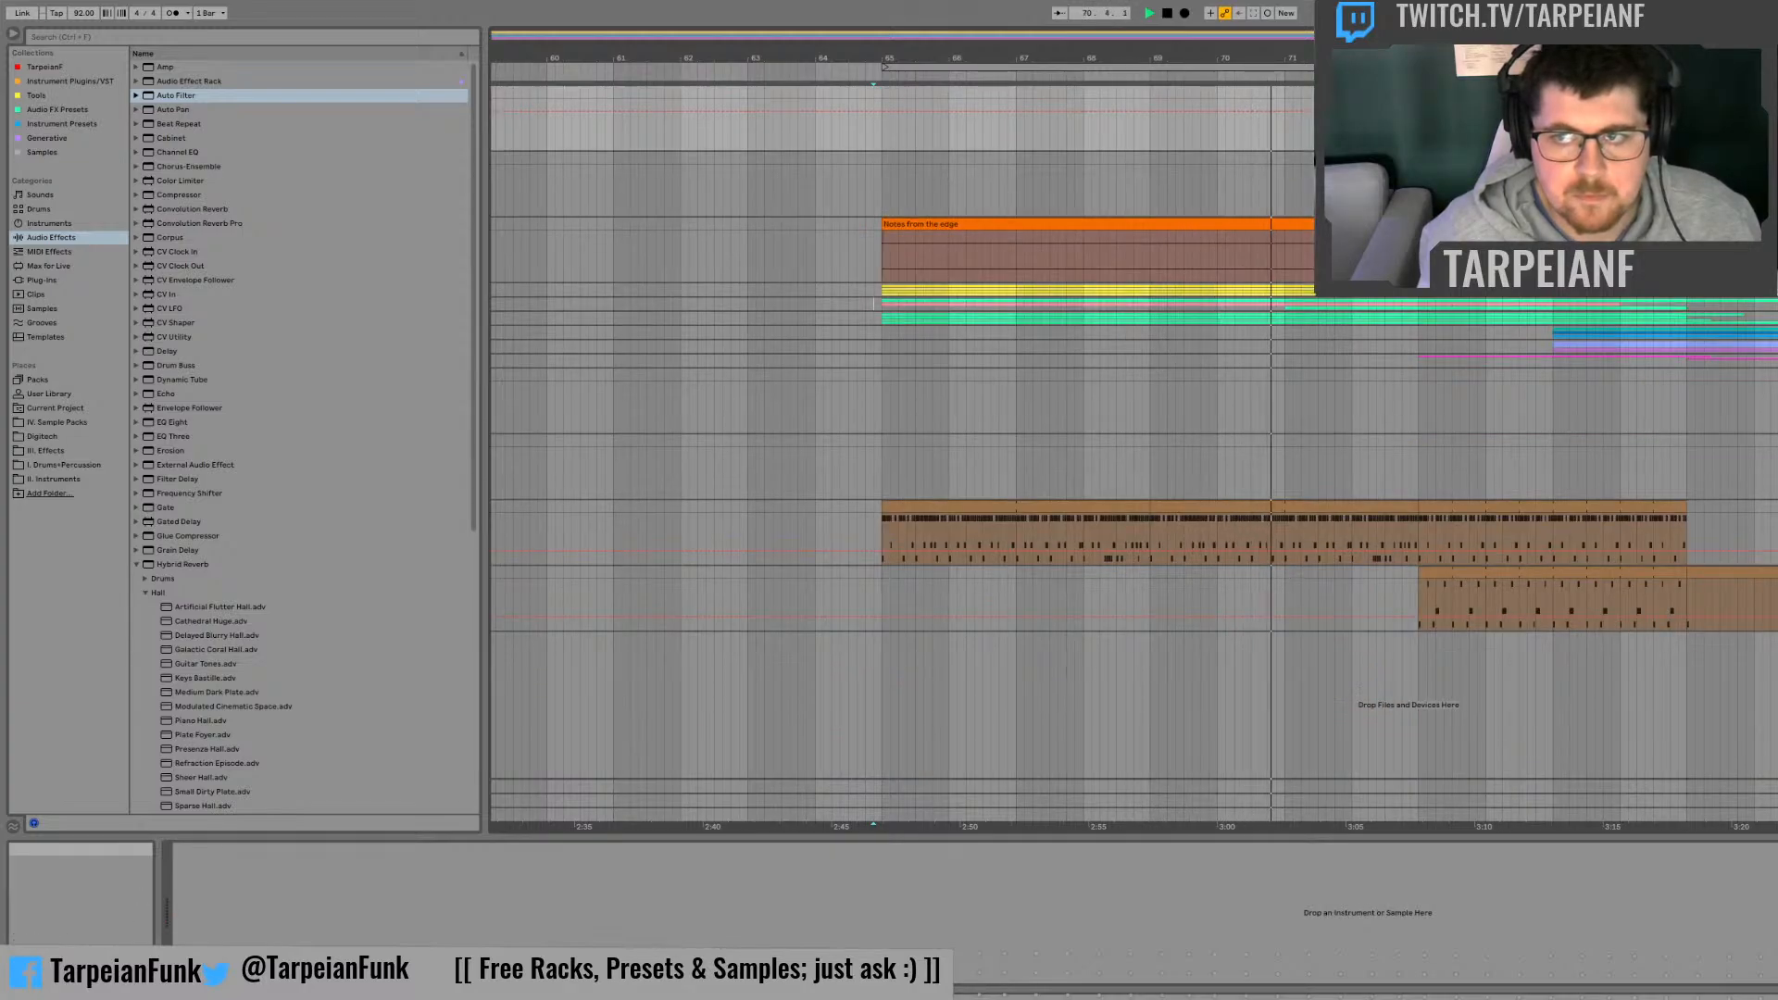
{"action": "key", "text": "Delete"}
{"action": "key", "text": "Delete"}
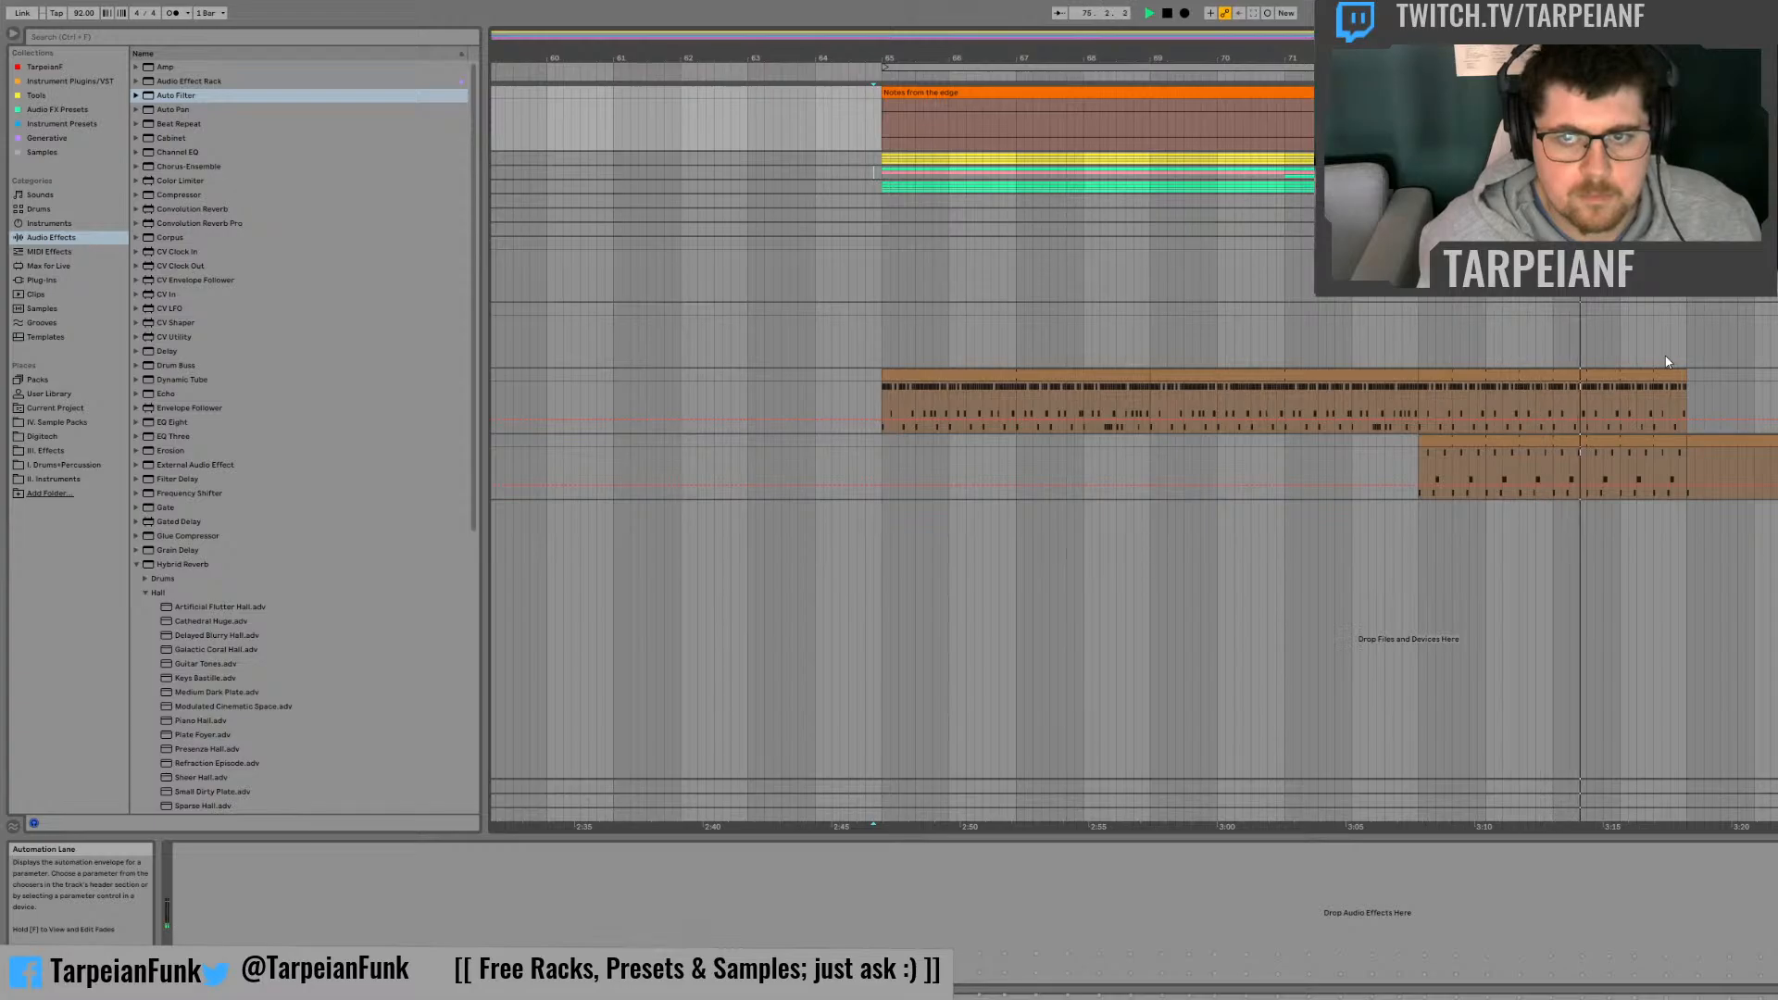
Step: Select the arrangement from bar 65 onward across all tracks
{"action": "left_click_drag", "start_coordinate": [1645, 267], "coordinate": [886, 254]}
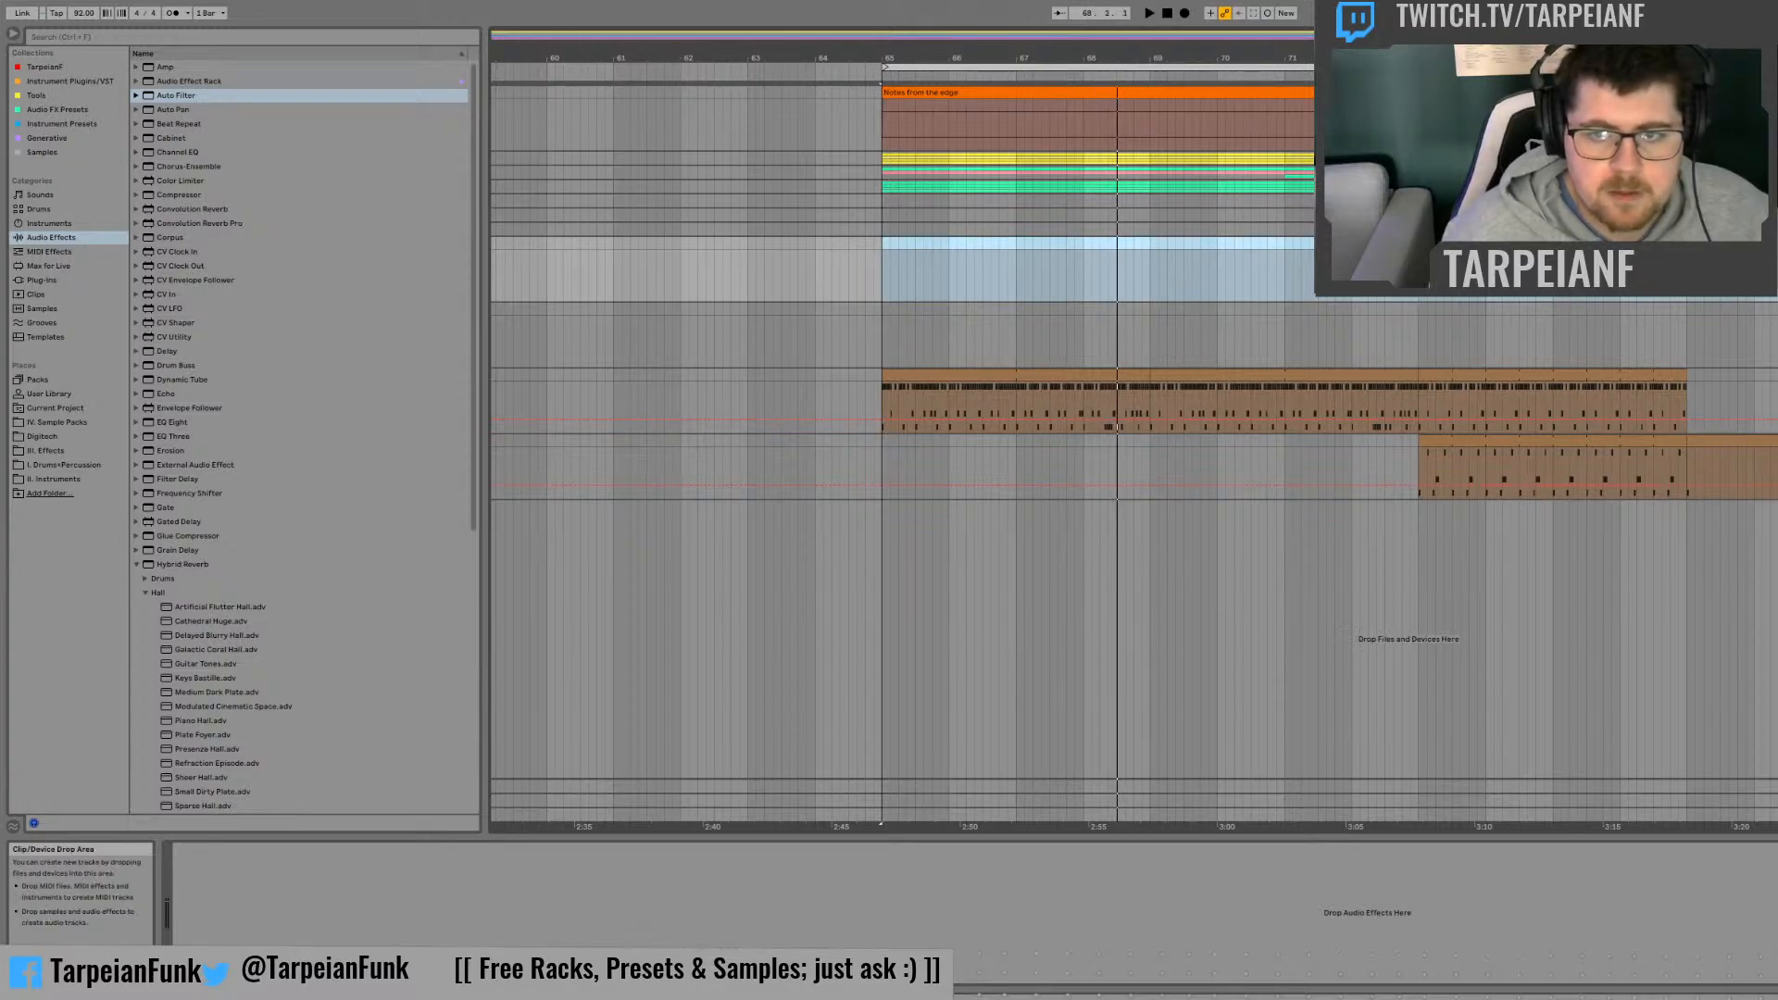
{"action": "left_click_drag", "start_coordinate": [1773, 556], "coordinate": [932, 121]}
{"action": "left_click", "coordinate": [1774, 592]}
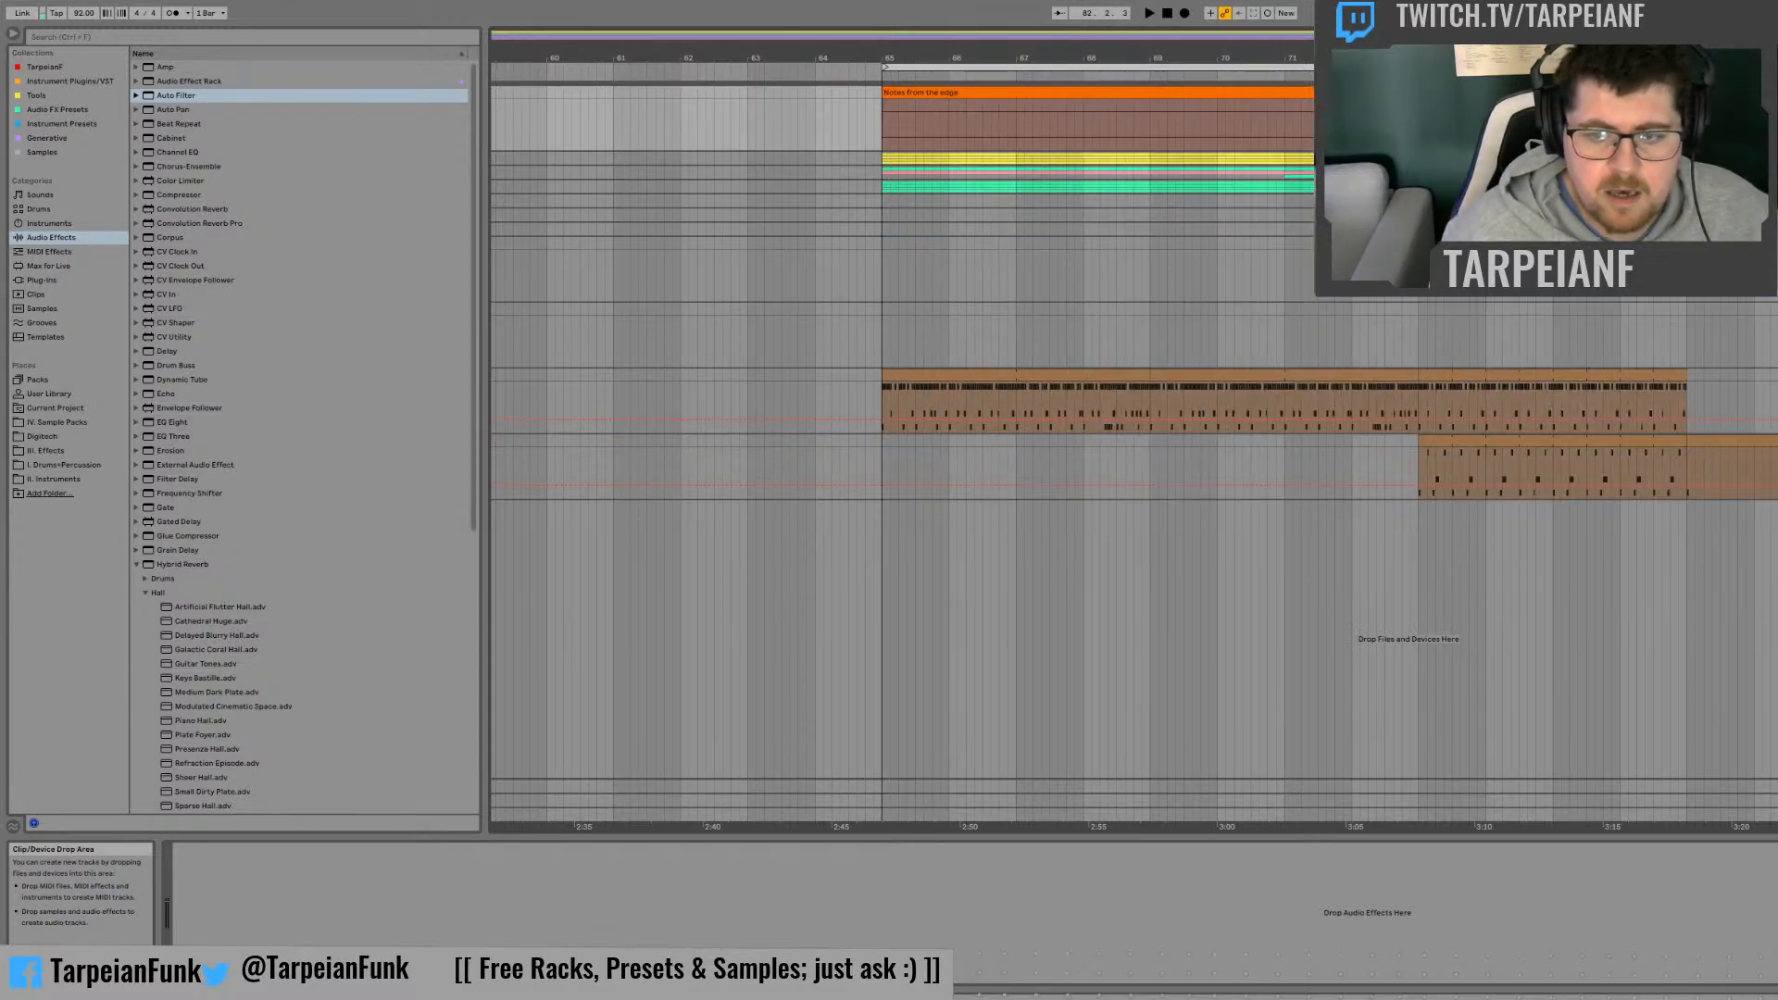
{"action": "left_click", "coordinate": [1773, 468]}
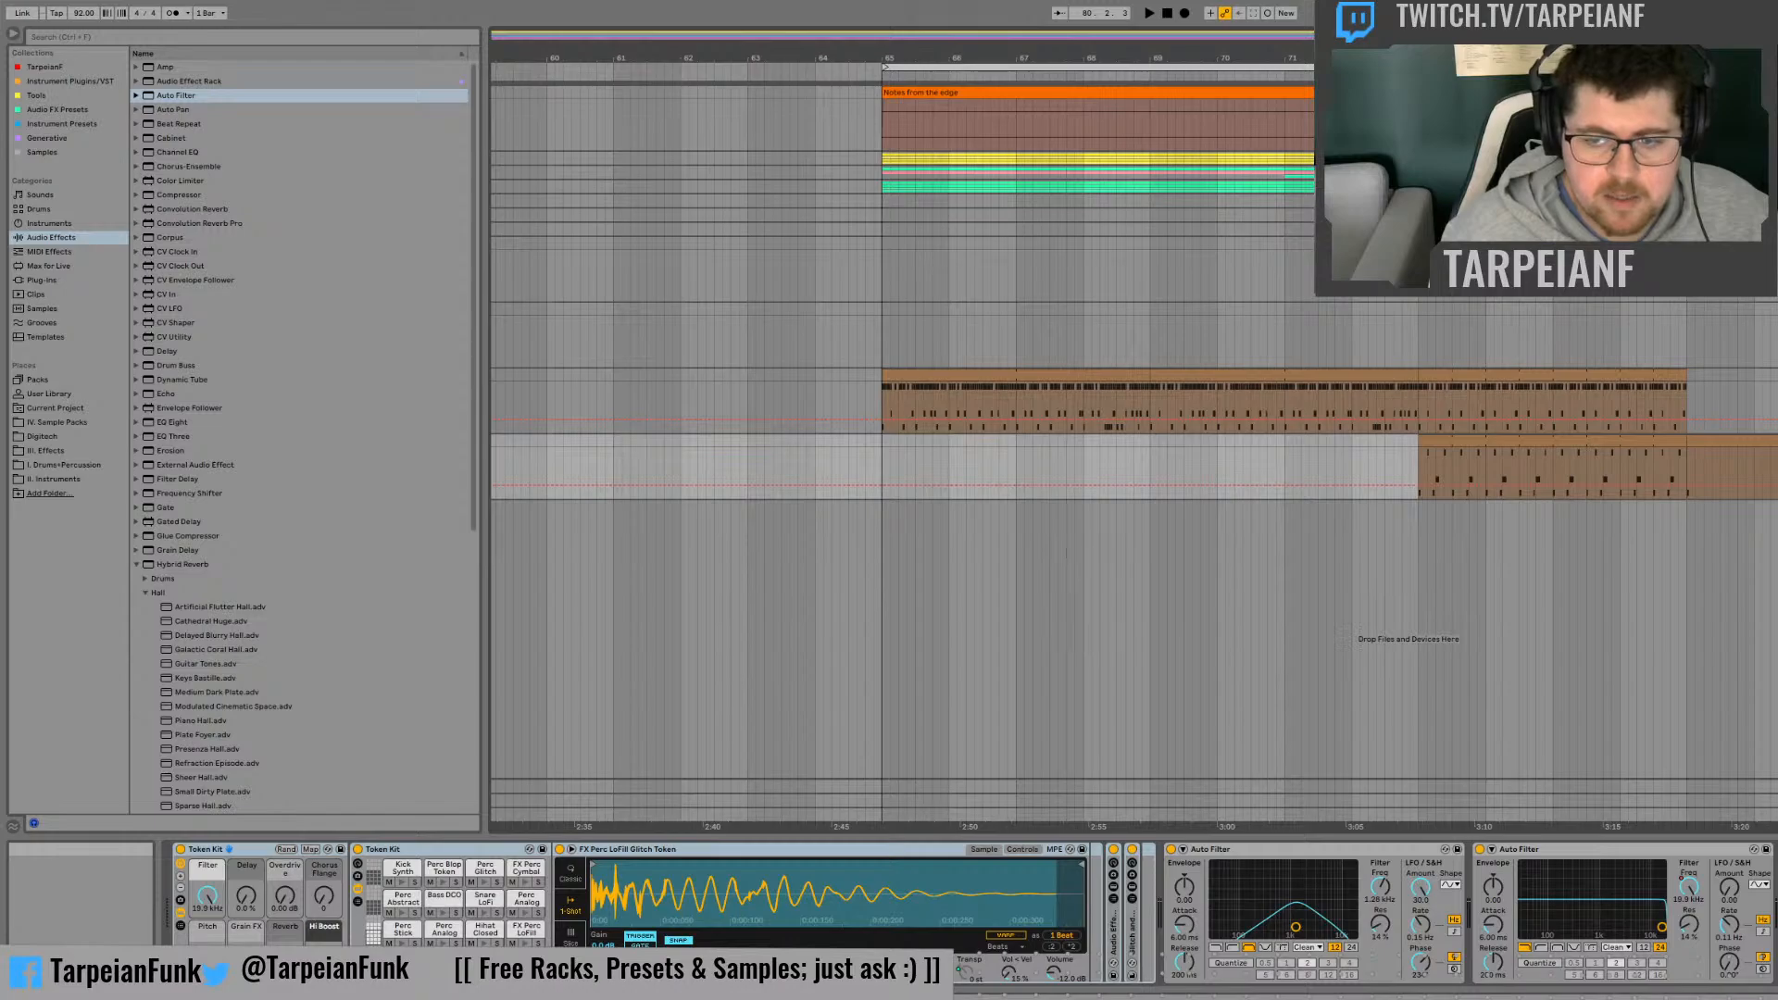
{"action": "left_click_drag", "start_coordinate": [1773, 786], "coordinate": [883, 121]}
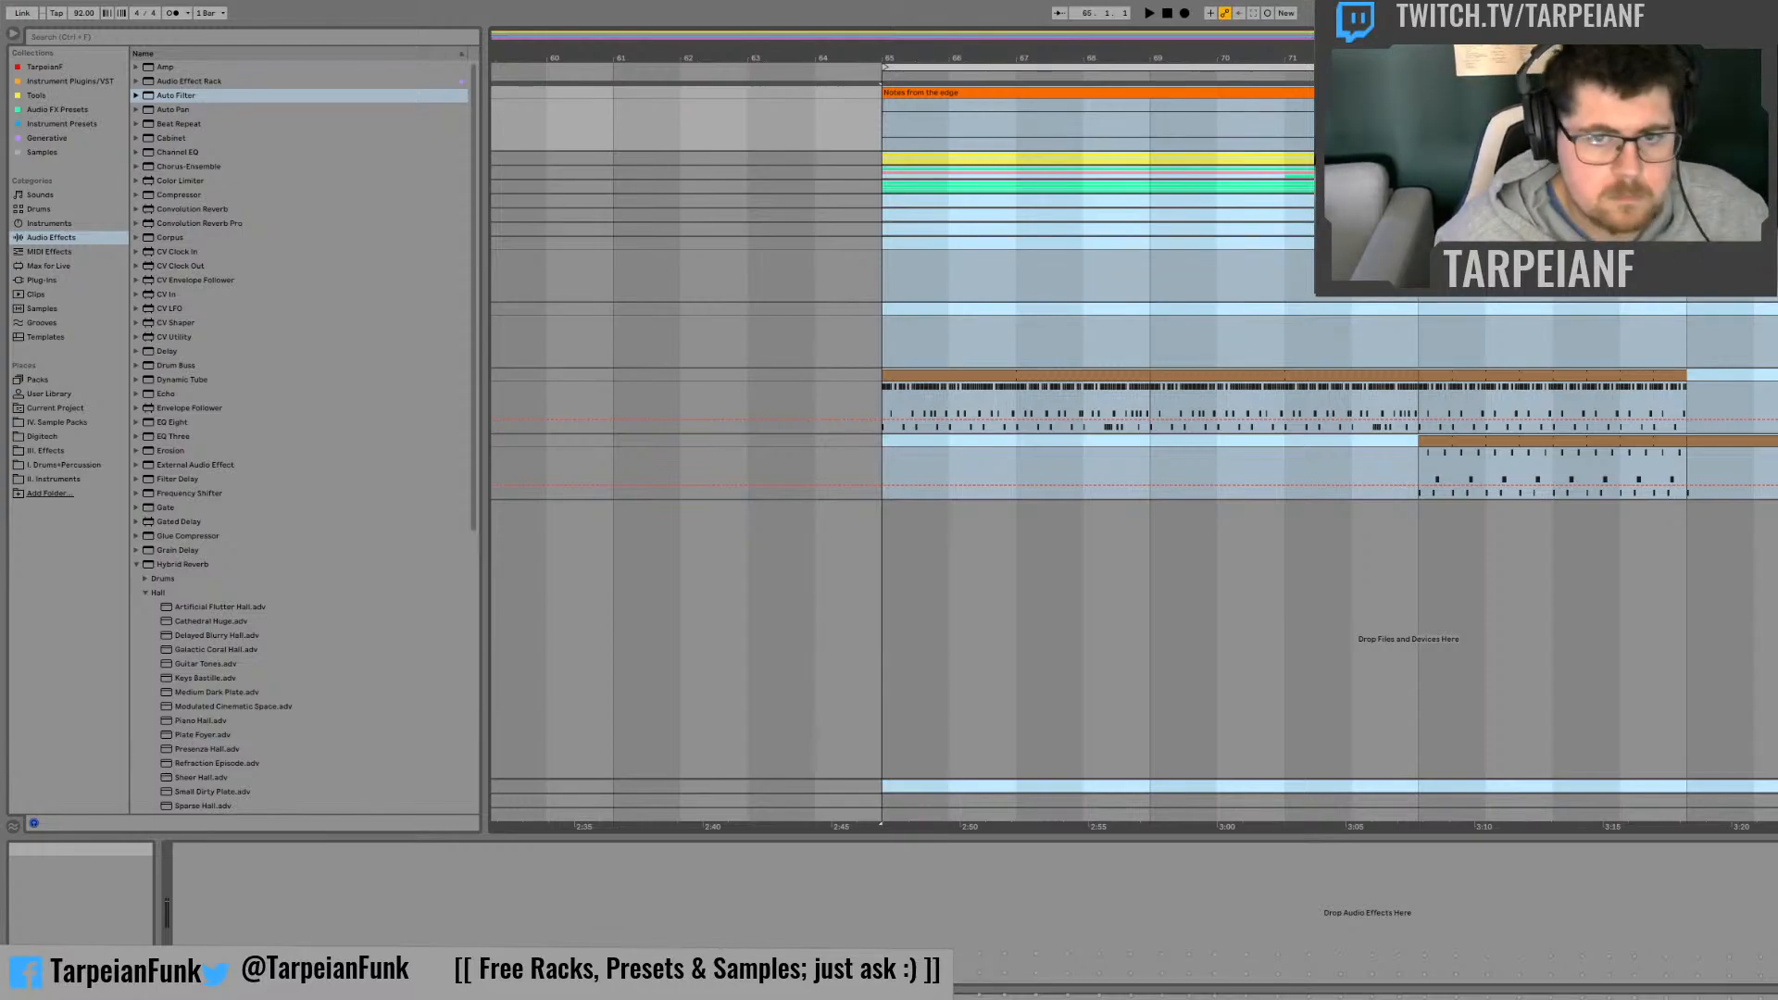
Step: Listen to the arrangement from bar 77 and again from bar 81
{"action": "left_click", "coordinate": [1689, 556]}
{"action": "key", "text": "space"}
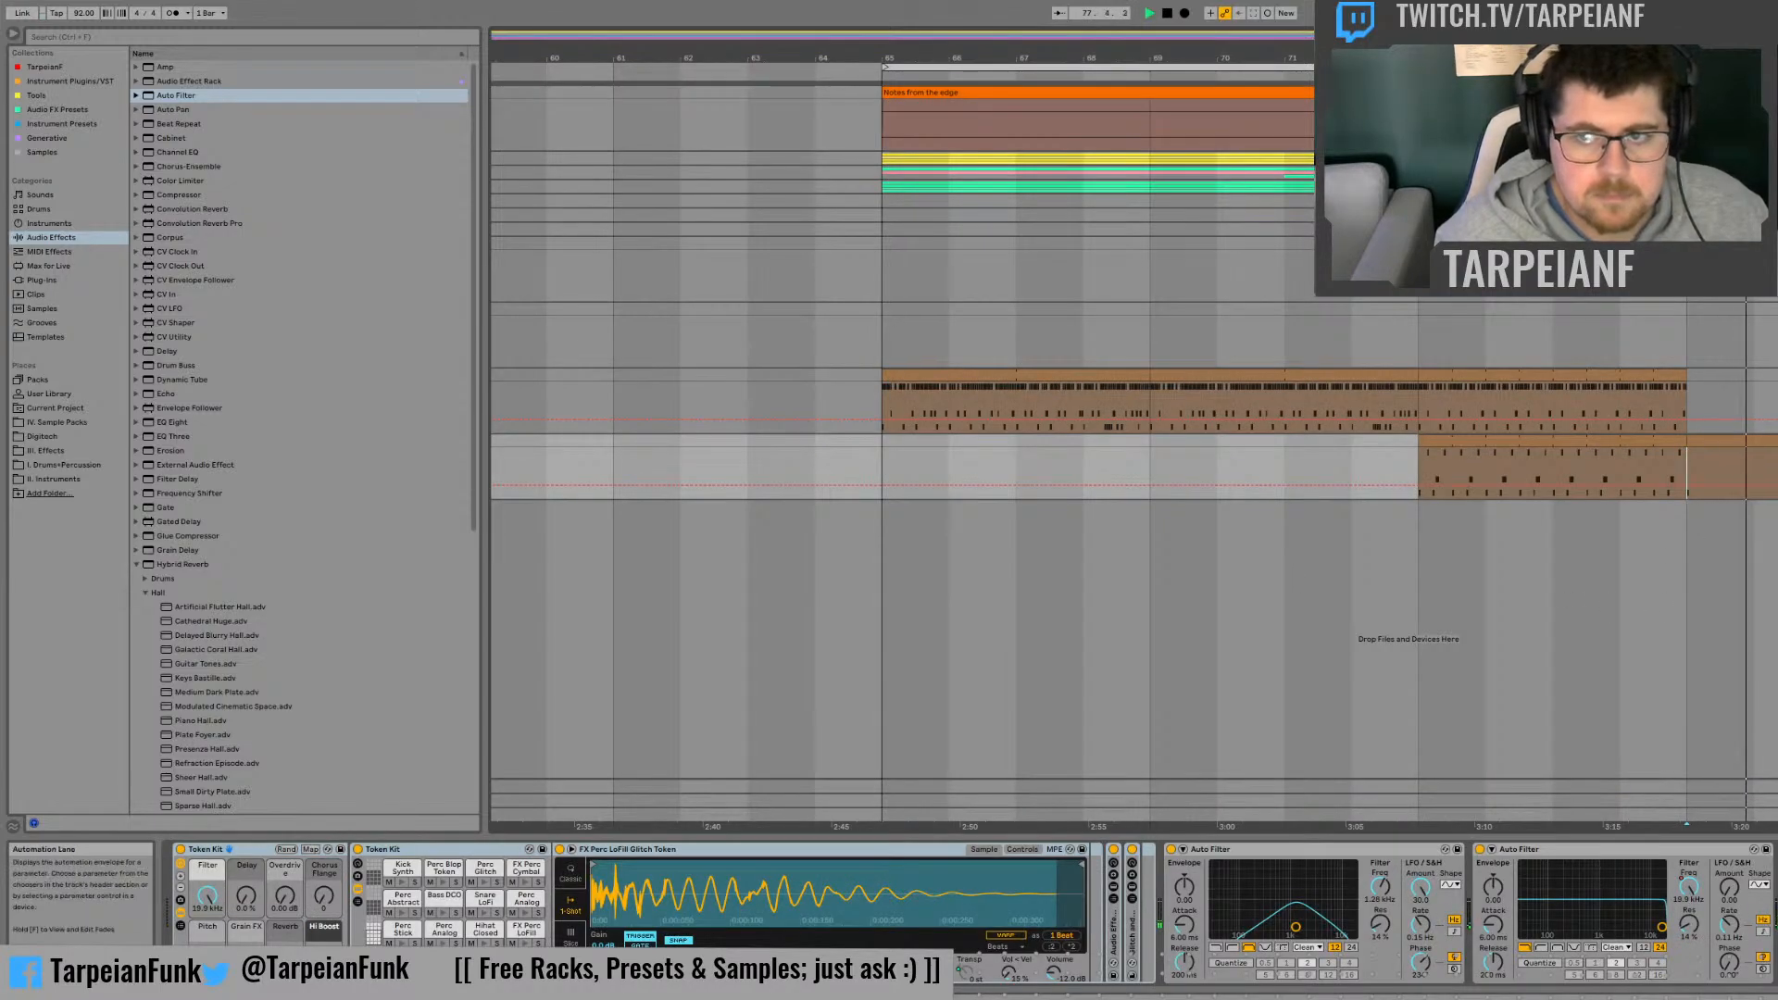
{"action": "key", "text": "space"}
{"action": "left_click", "coordinate": [1777, 270]}
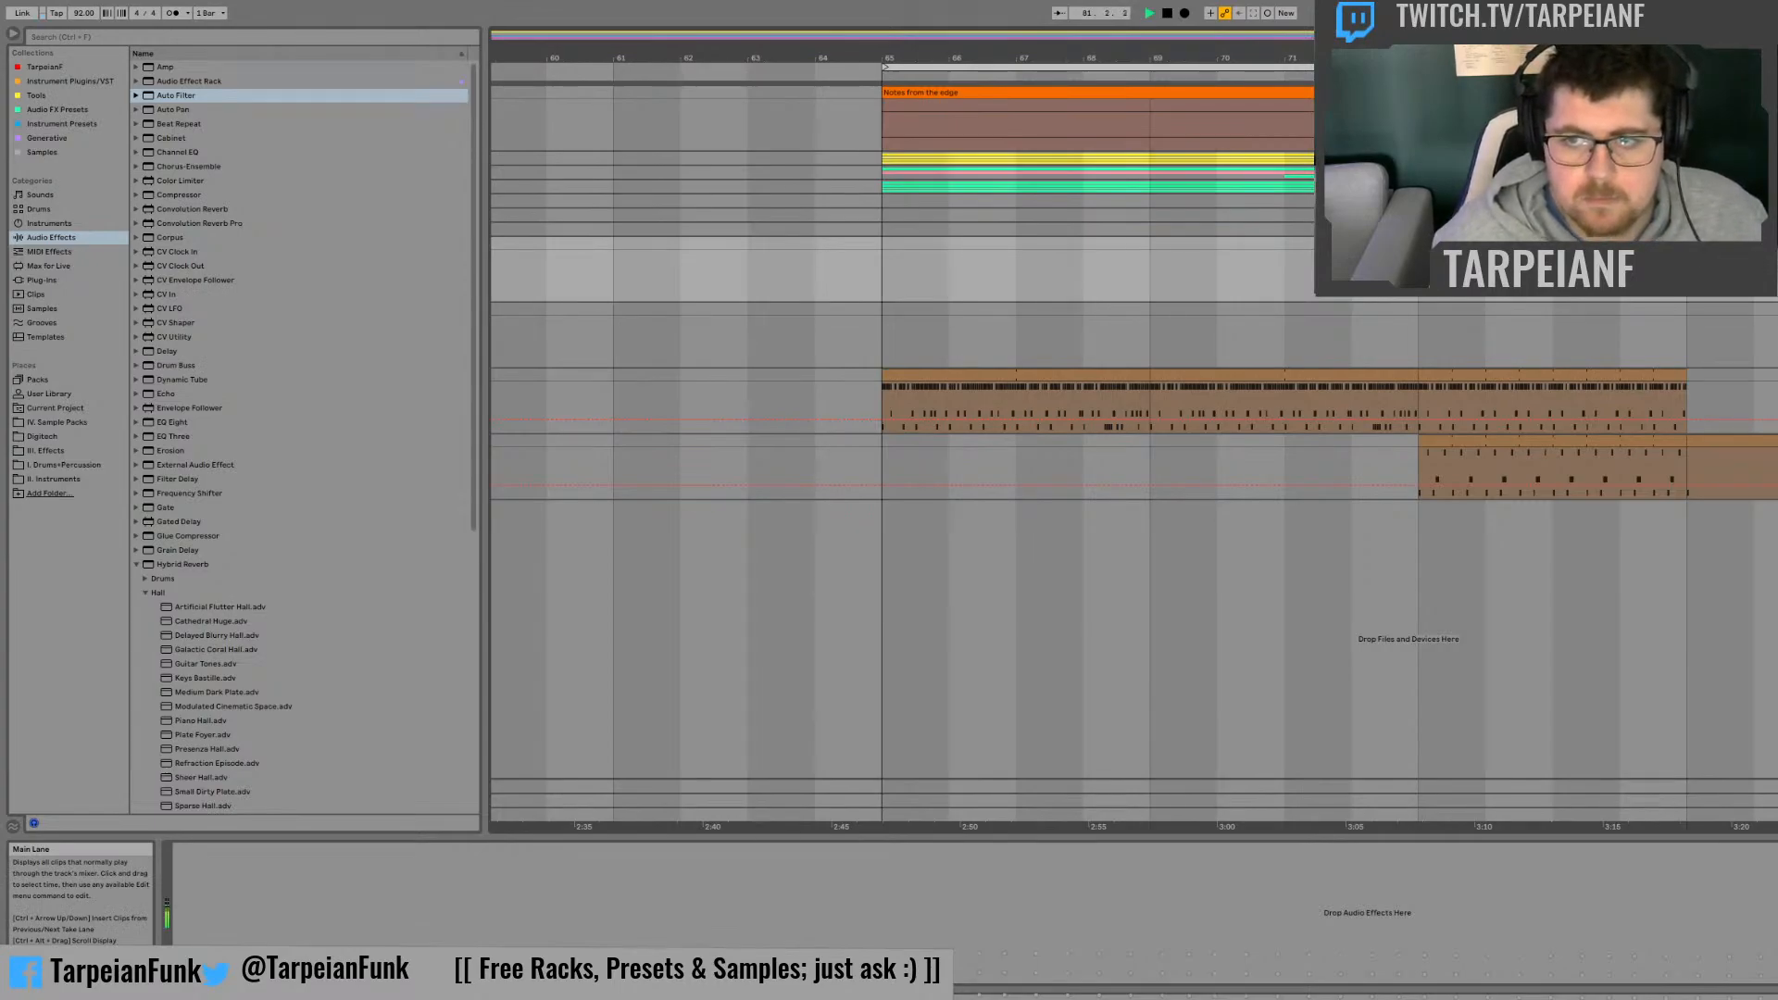
{"action": "left_click_drag", "start_coordinate": [1491, 36], "coordinate": [1545, 28]}
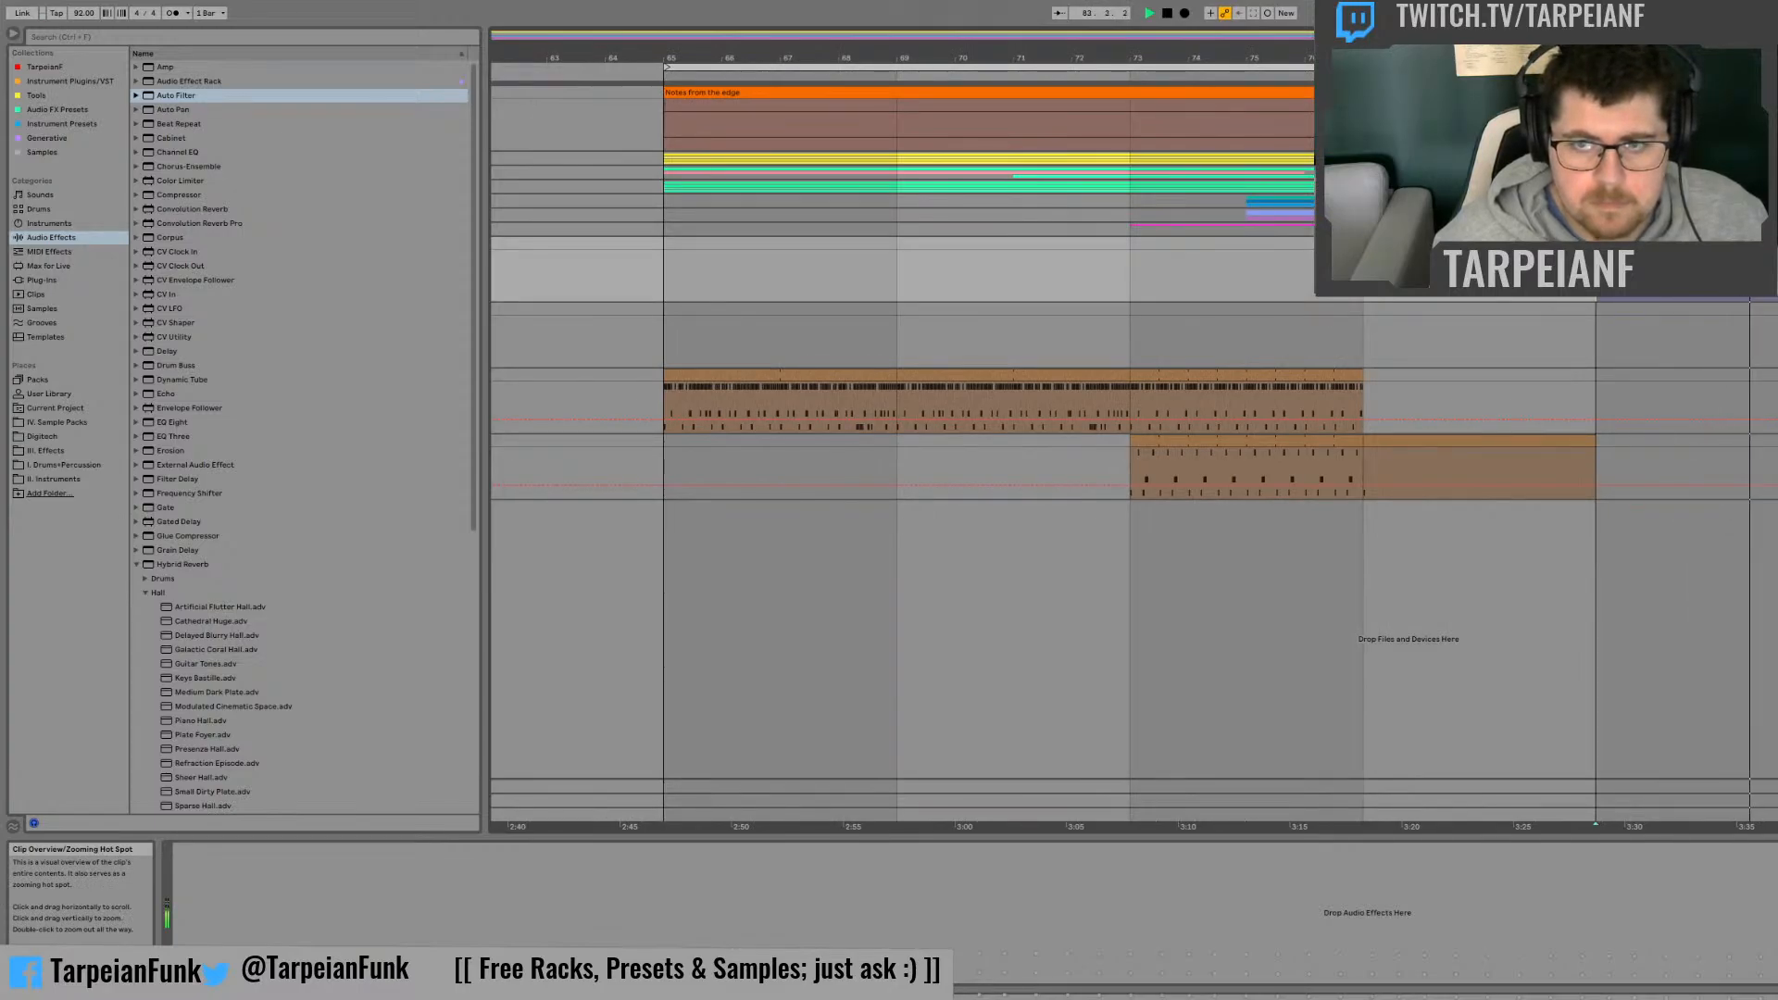
{"action": "key", "text": "space"}
Step: Listen to the earlier part of the arrangement from bar 29 and from bar 17
{"action": "left_click_drag", "start_coordinate": [1545, 35], "coordinate": [1304, 39]}
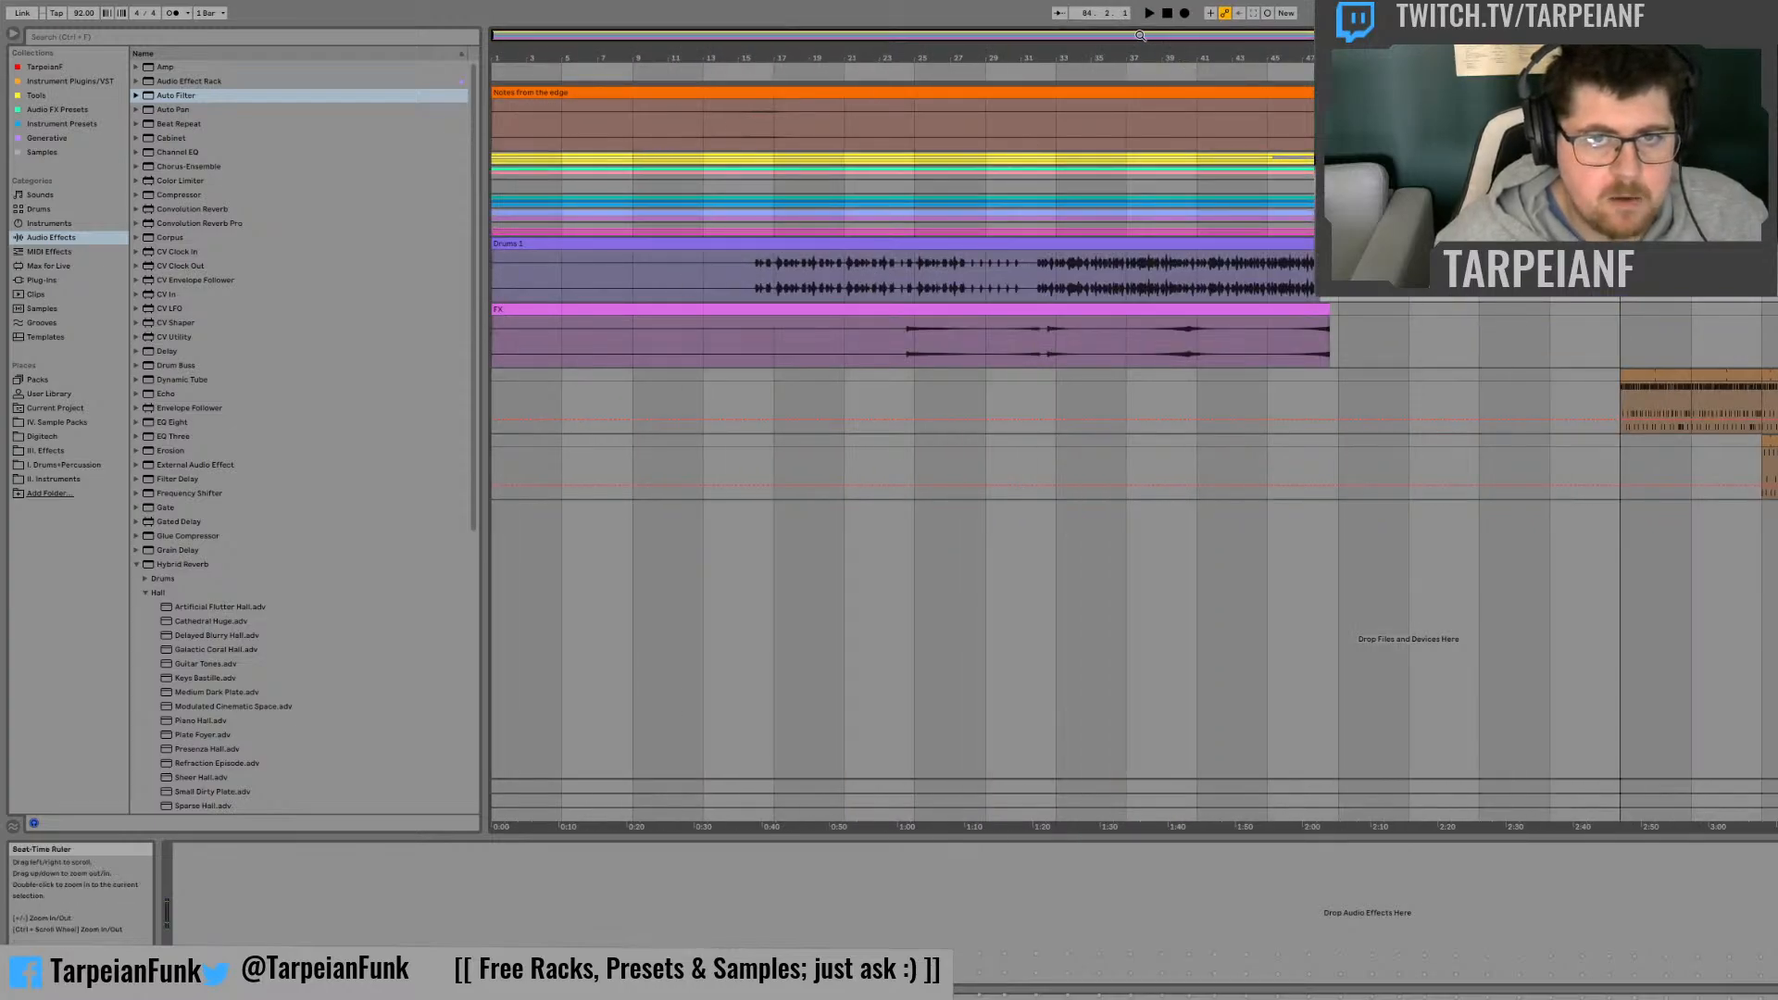
{"action": "mouse_move", "coordinate": [1080, 35]}
{"action": "left_mouse_down"}
{"action": "mouse_move", "coordinate": [1100, 69]}
{"action": "mouse_move", "coordinate": [892, 74]}
{"action": "left_mouse_up"}
{"action": "left_click", "coordinate": [1418, 268]}
{"action": "key", "text": "space"}
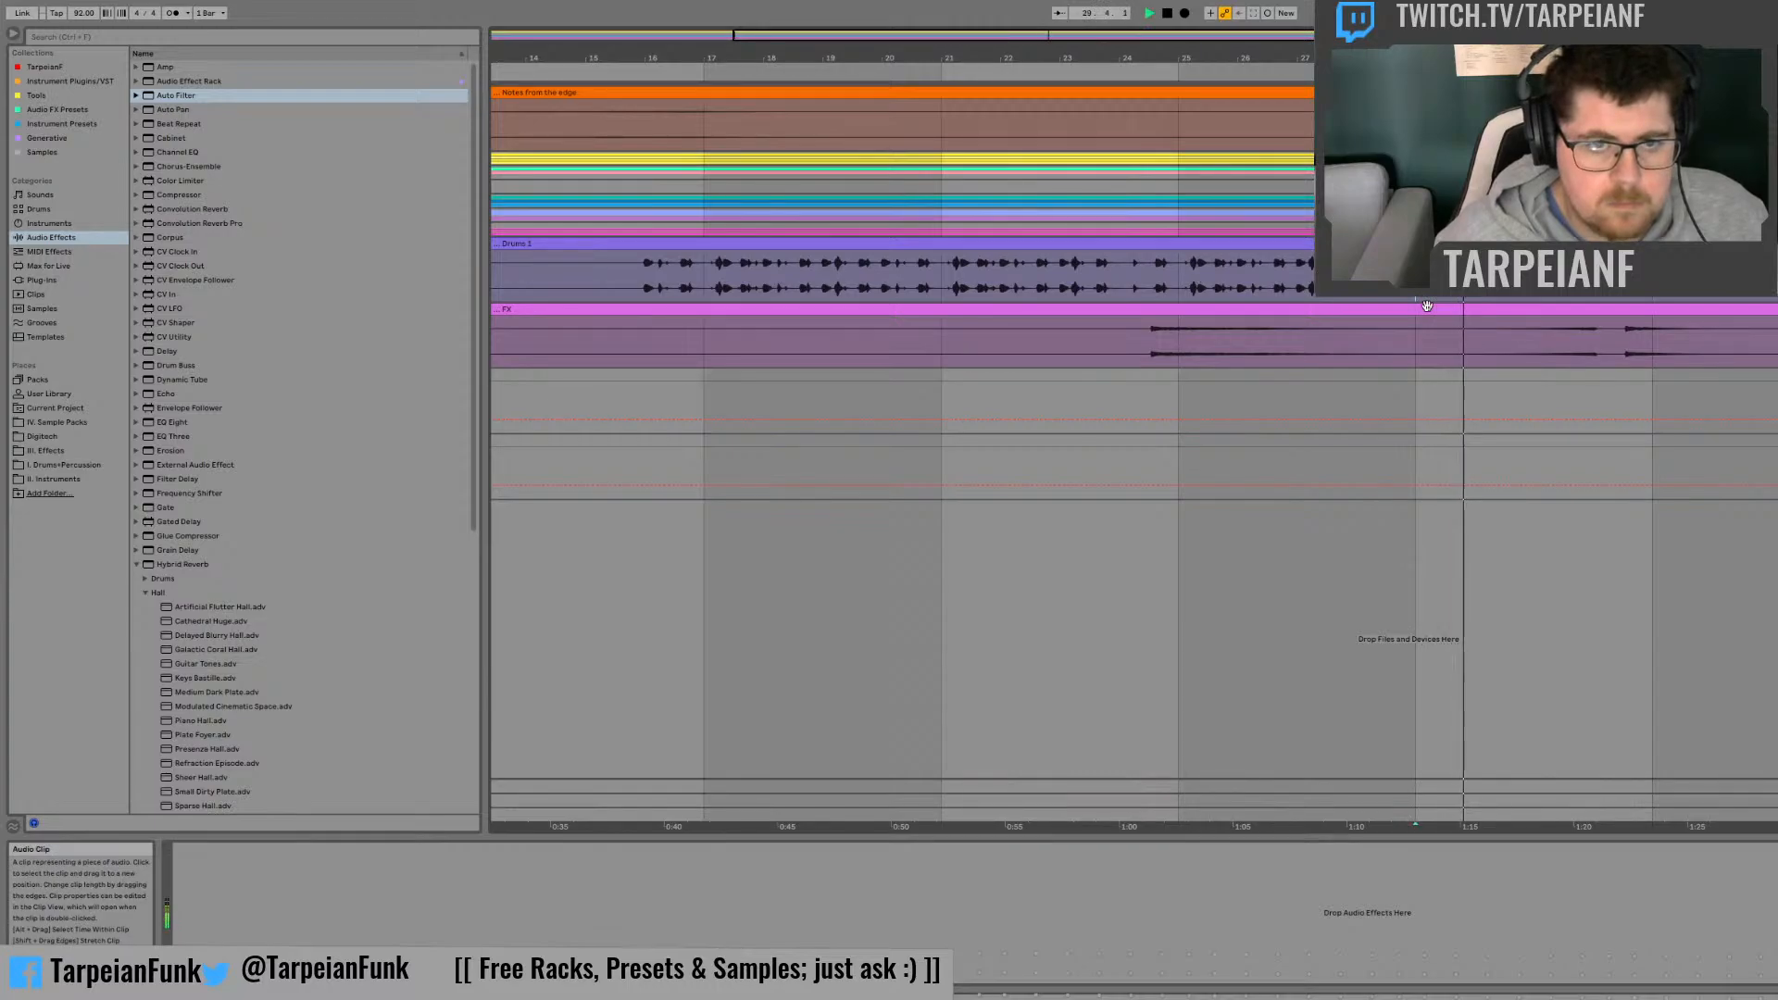
{"action": "left_click", "coordinate": [706, 276]}
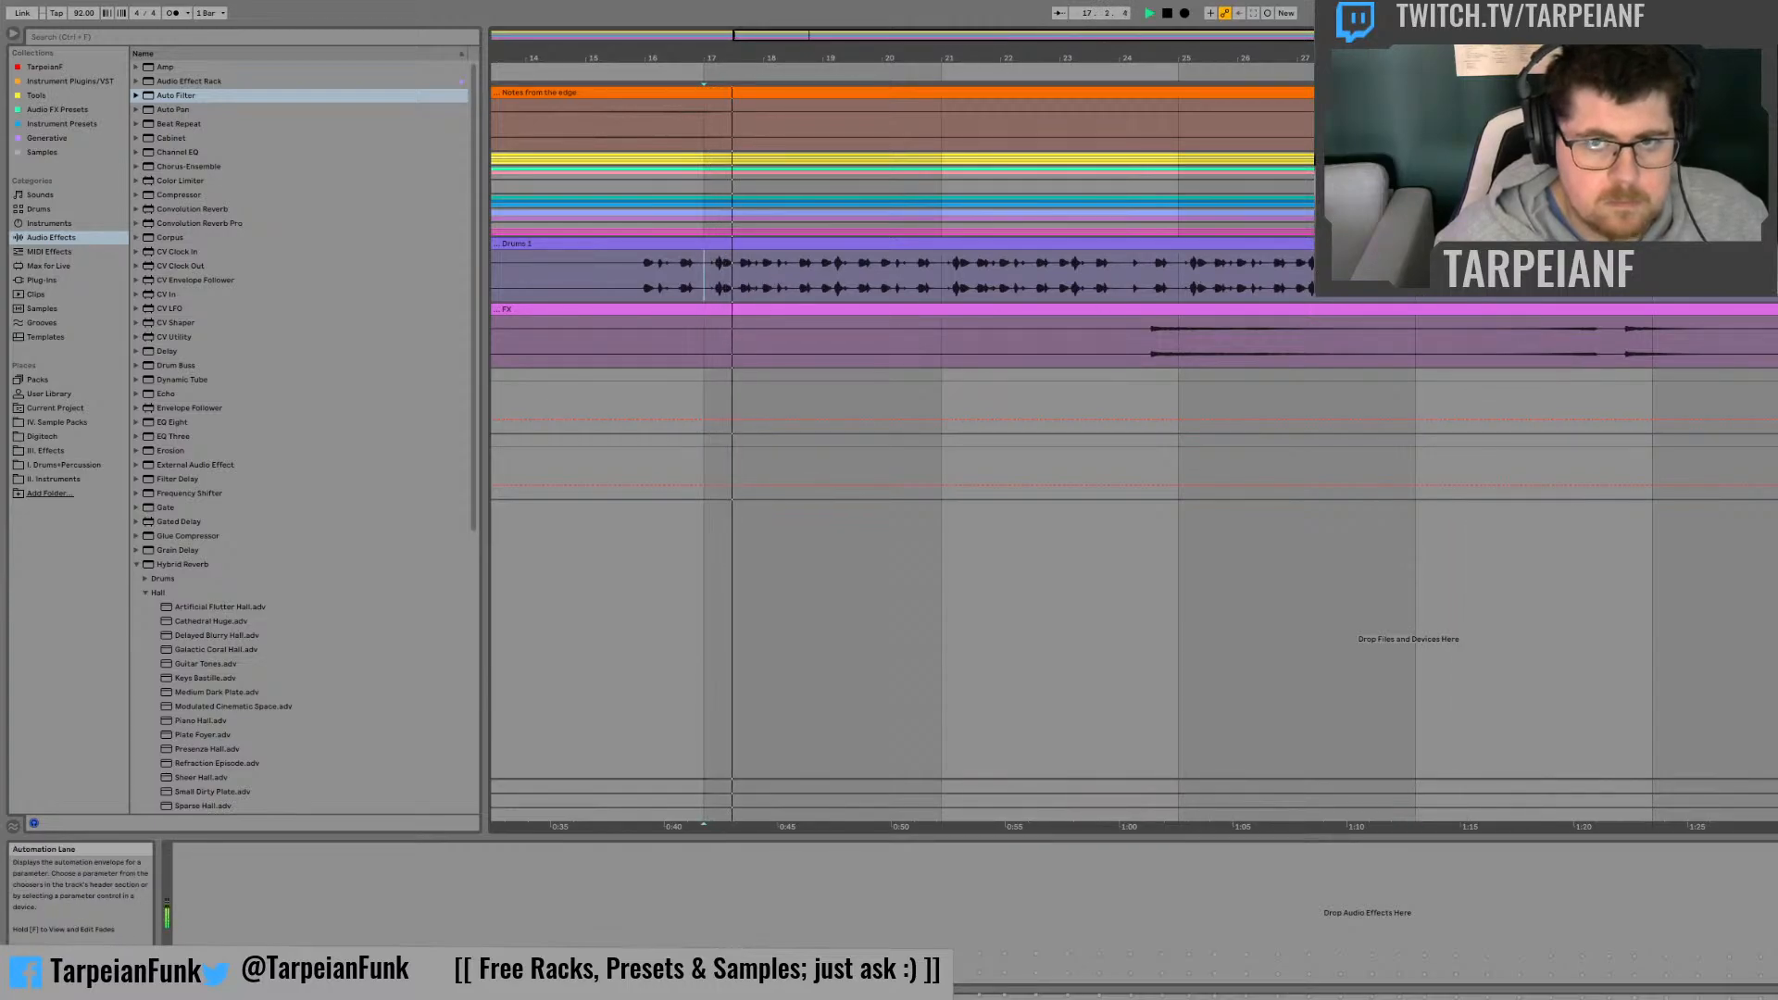
{"action": "key", "text": "space"}
Step: Go back to the drum clips and play the arrangement from bar 77 up to bar 81
{"action": "left_click", "coordinate": [1774, 35]}
{"action": "left_click_drag", "start_coordinate": [1774, 35], "coordinate": [1777, 30]}
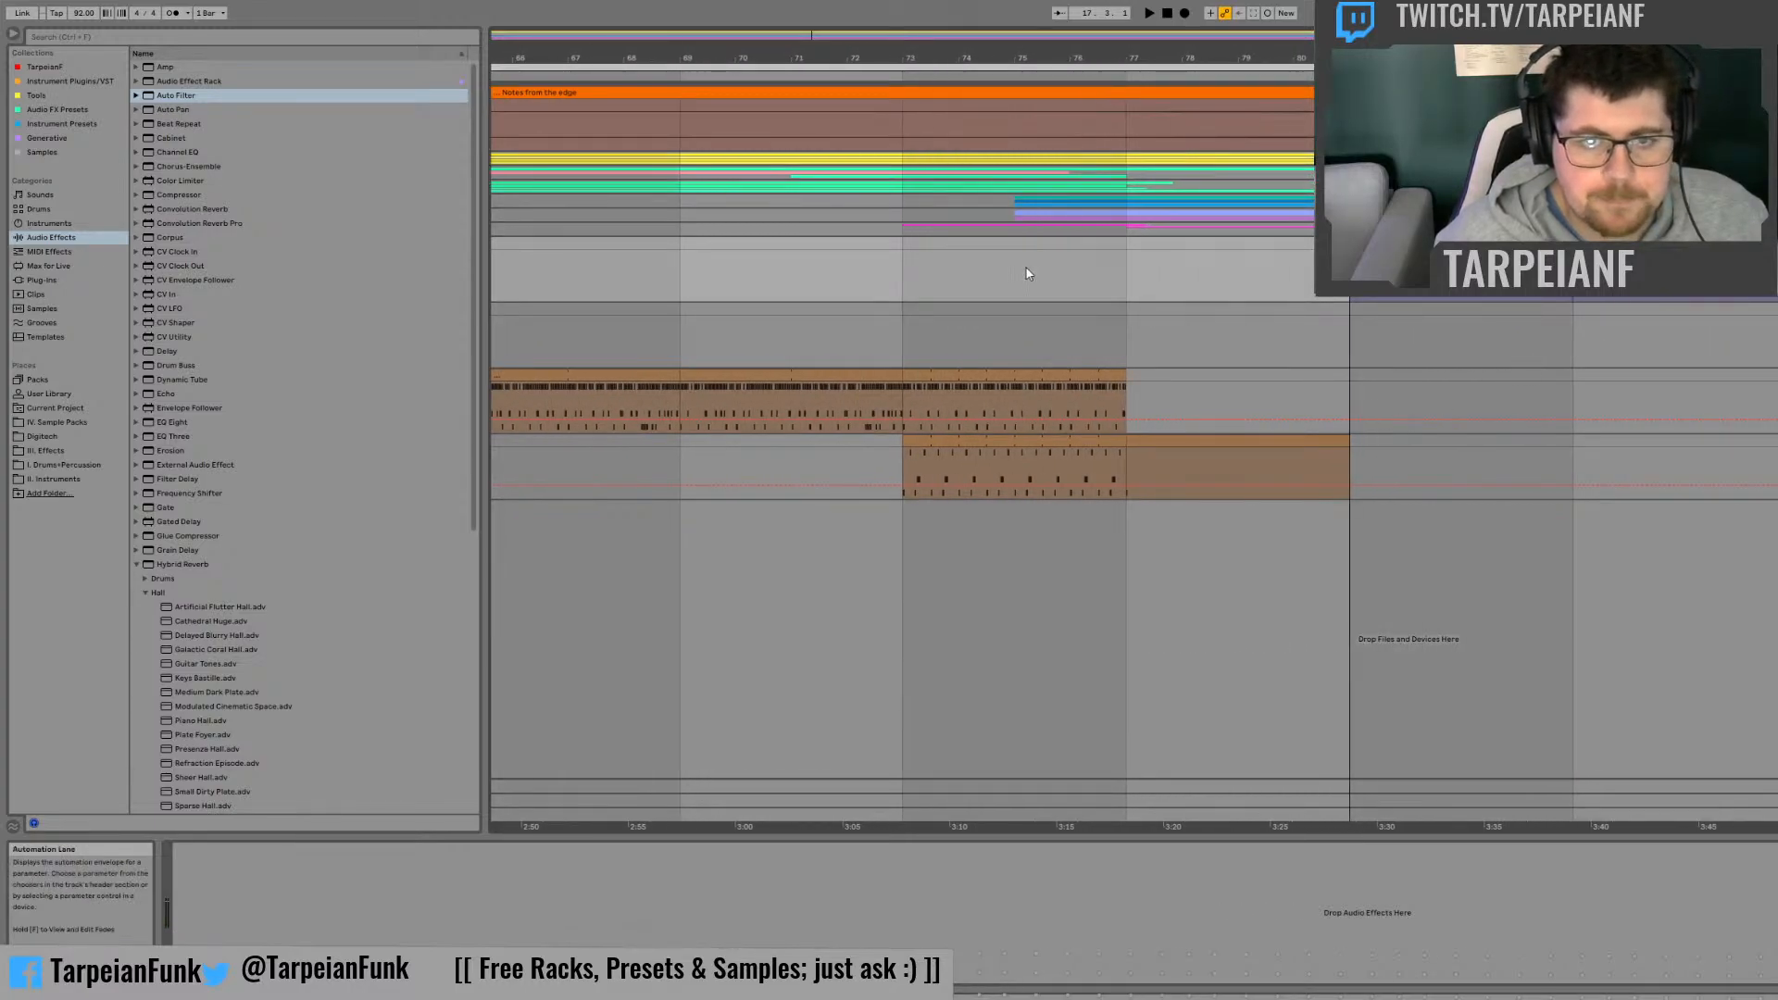
{"action": "left_click", "coordinate": [1181, 325]}
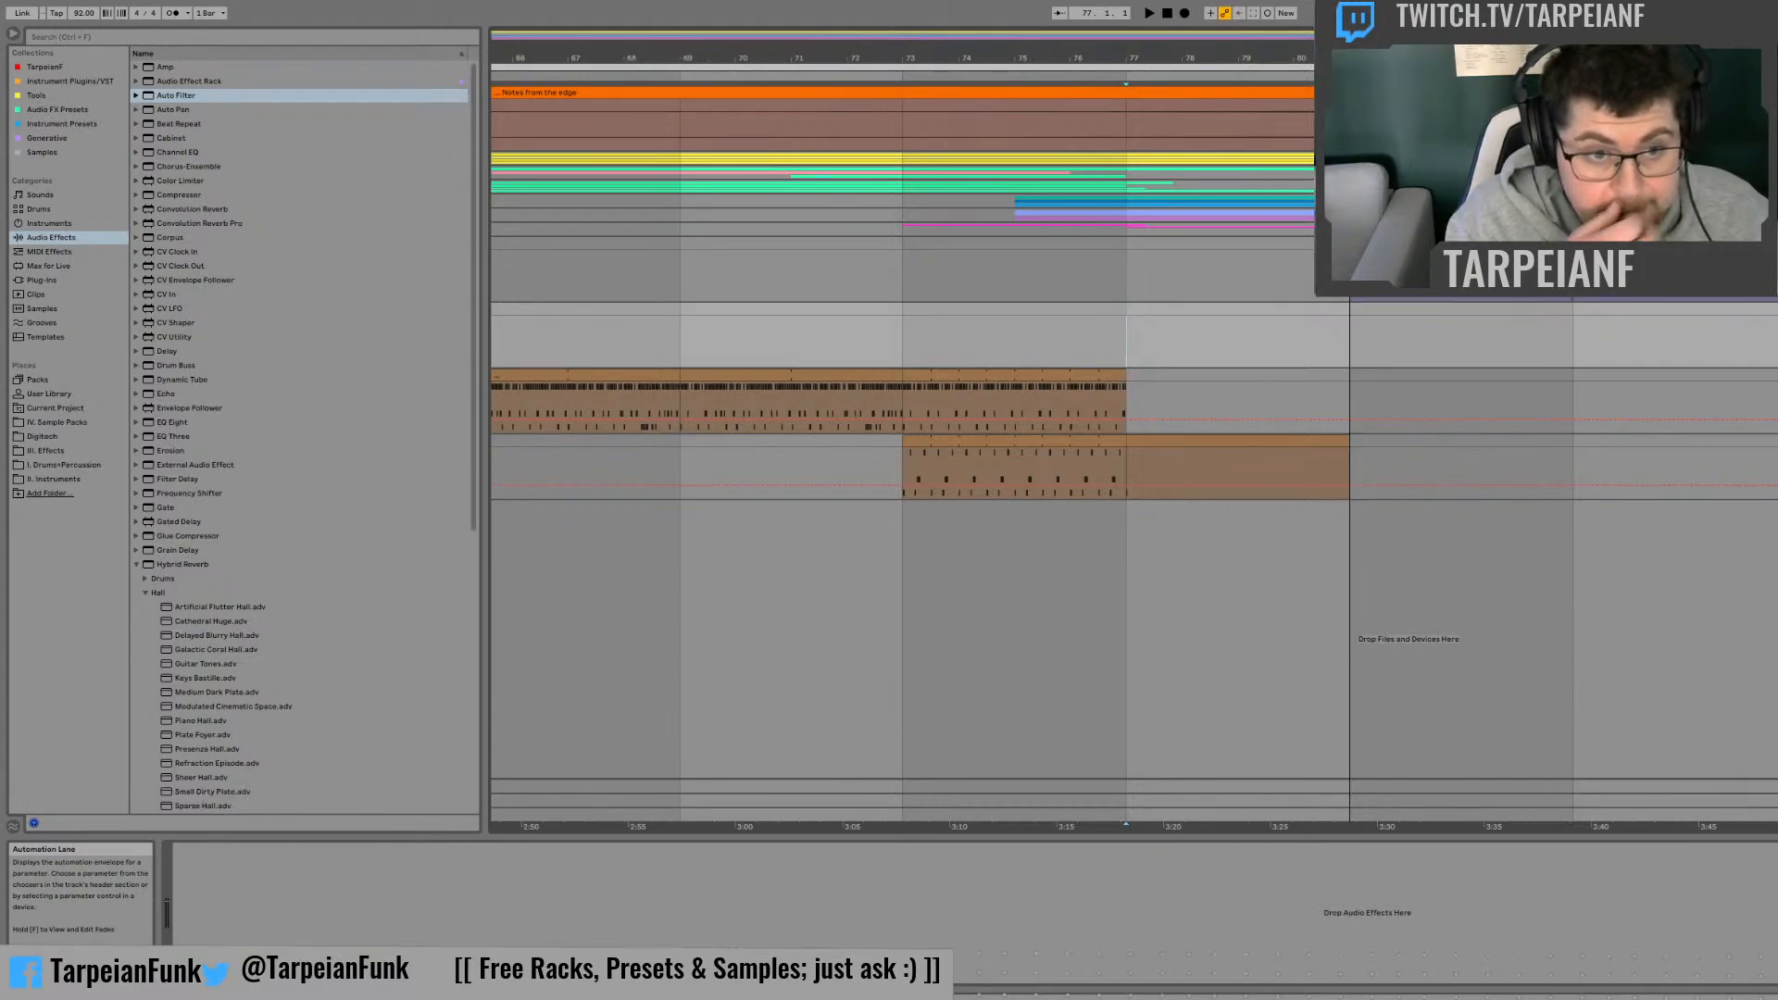
{"action": "key", "text": "space"}
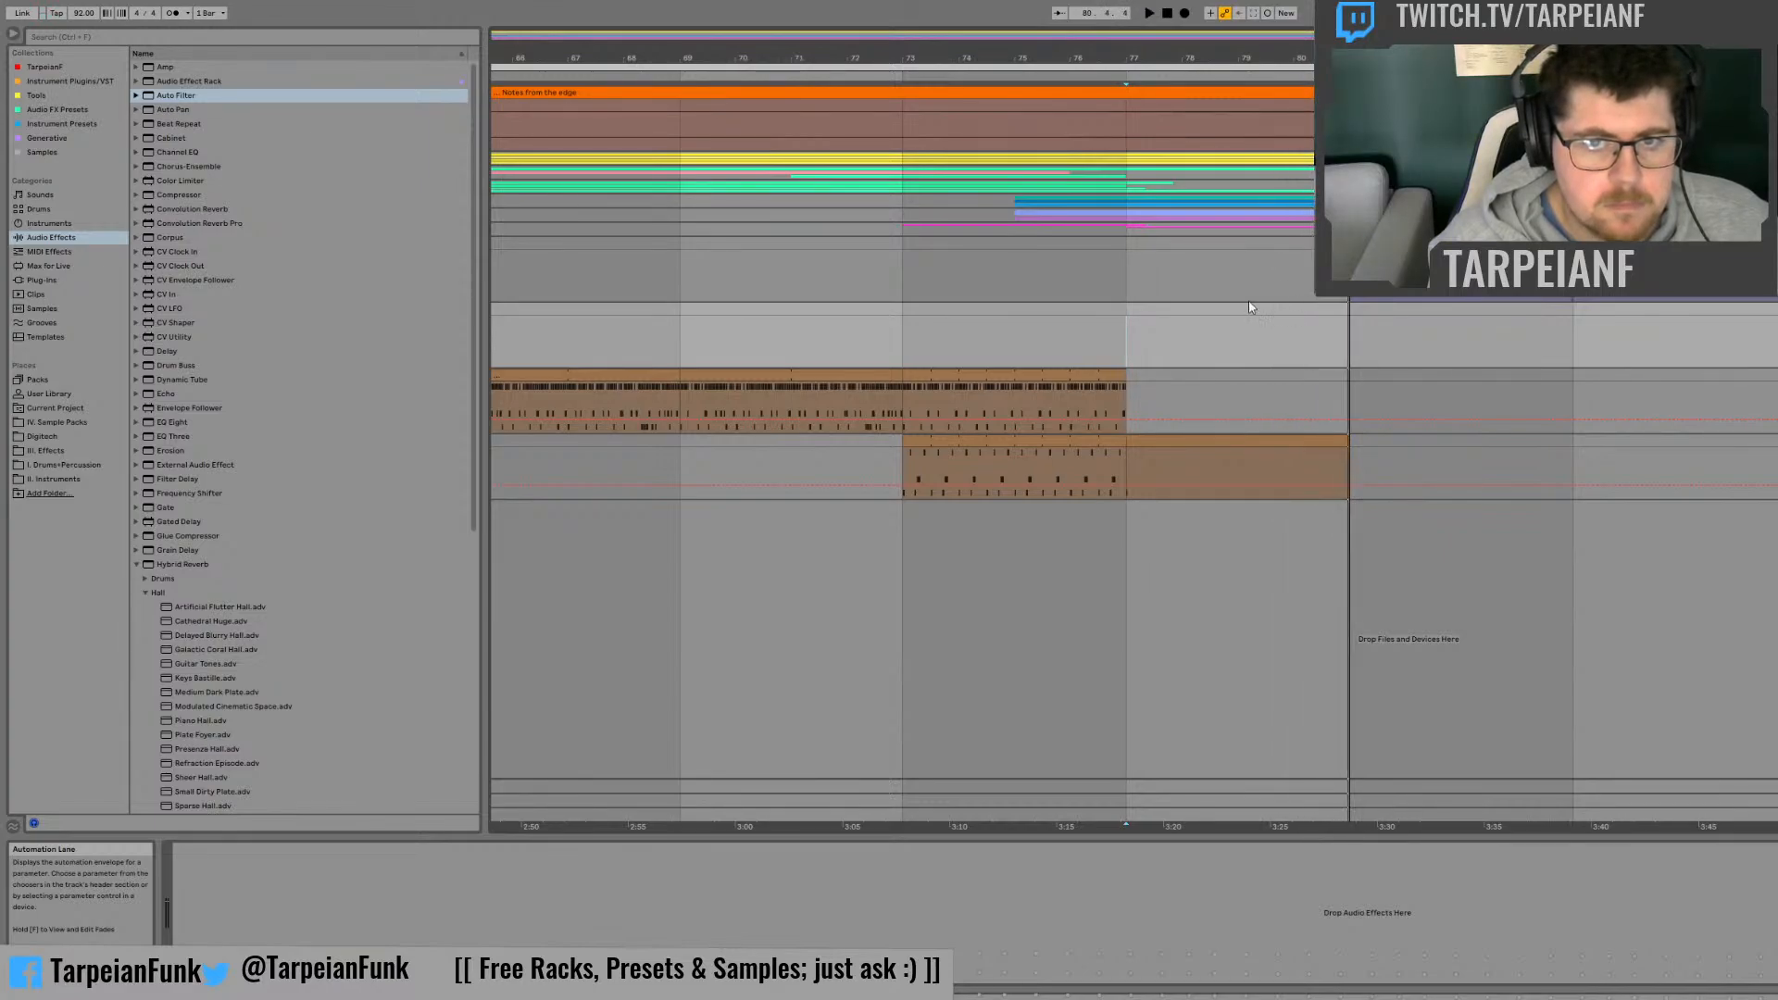
Step: Preview the Effects presets under Sounds in the browser, from 8Bit Explosion through Airplane Wave and Argh Car Alarm to Beatle
{"action": "left_click", "coordinate": [137, 566]}
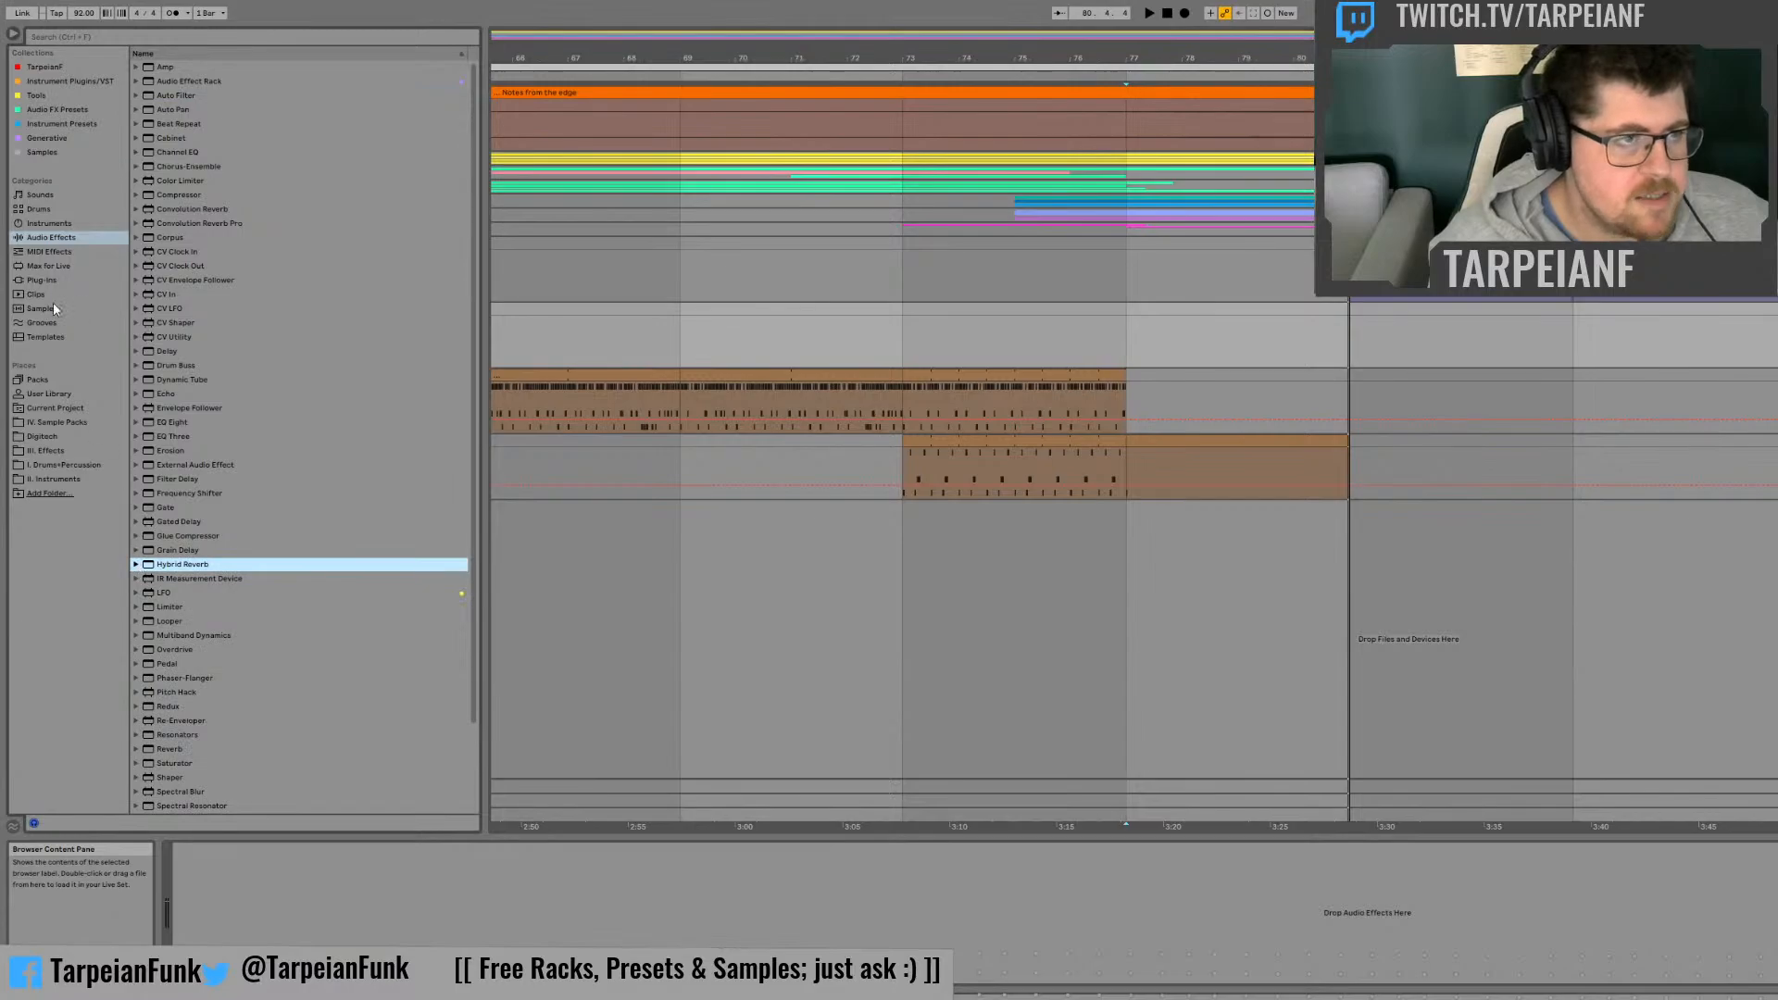
{"action": "left_click", "coordinate": [65, 194]}
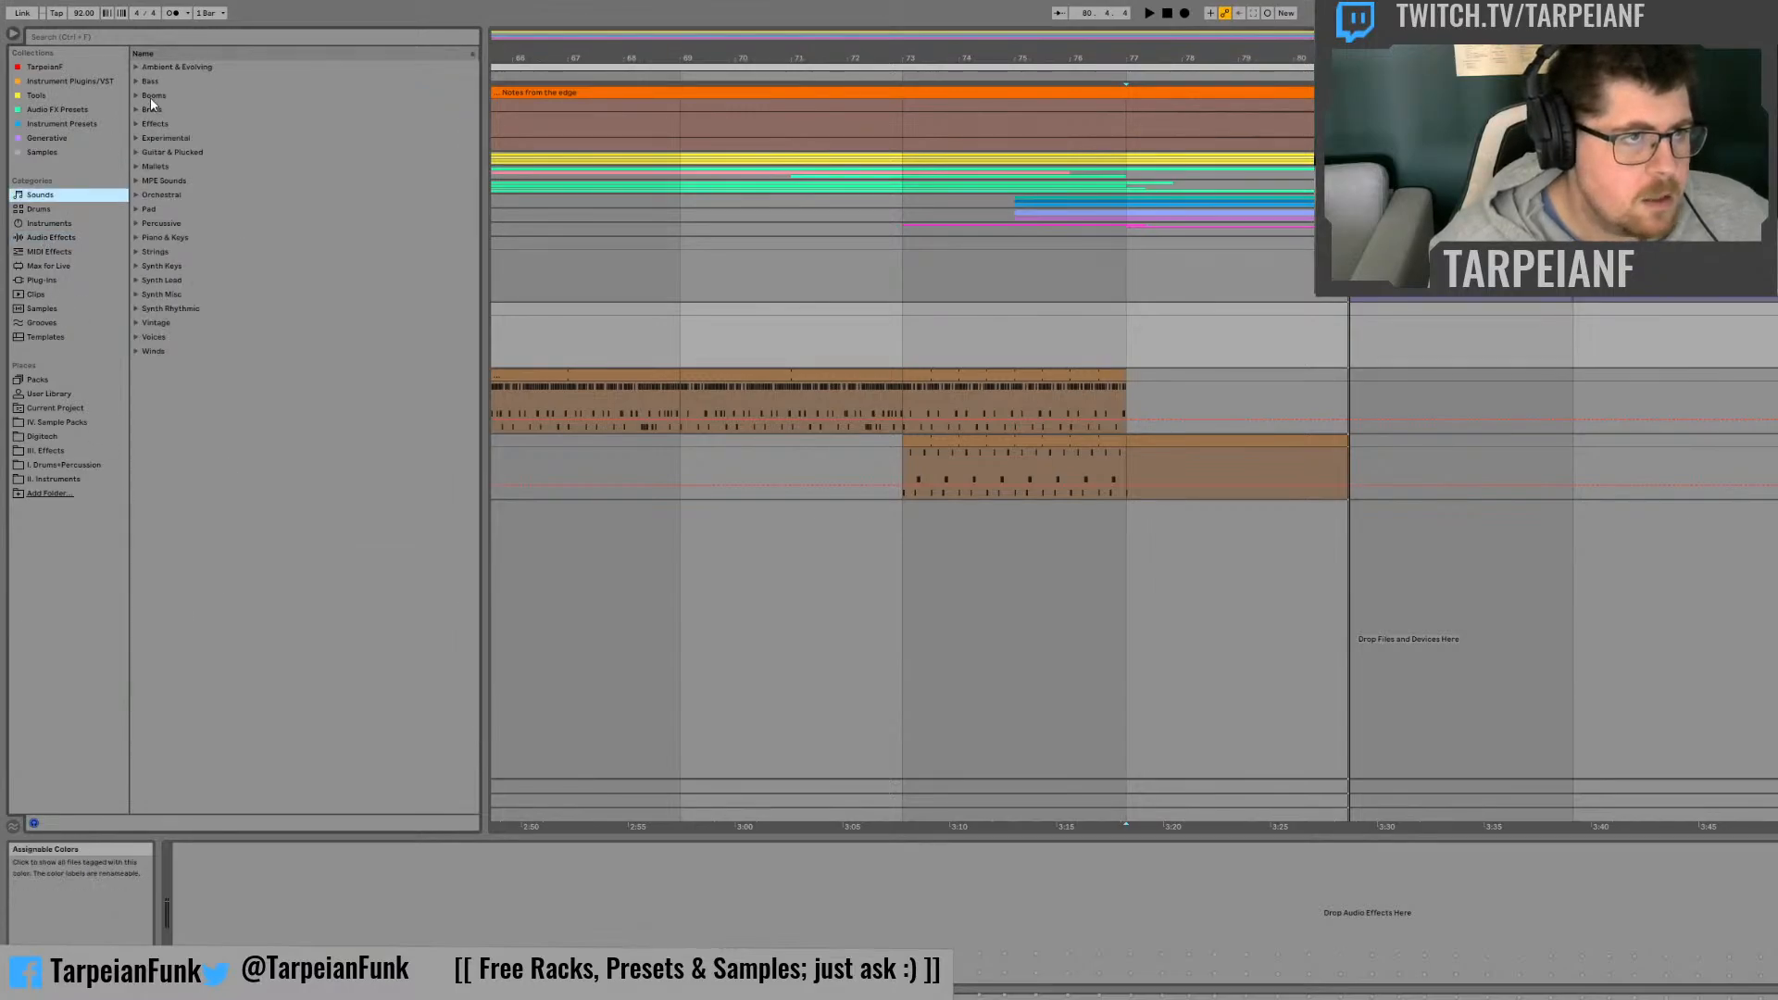
{"action": "left_click", "coordinate": [154, 123]}
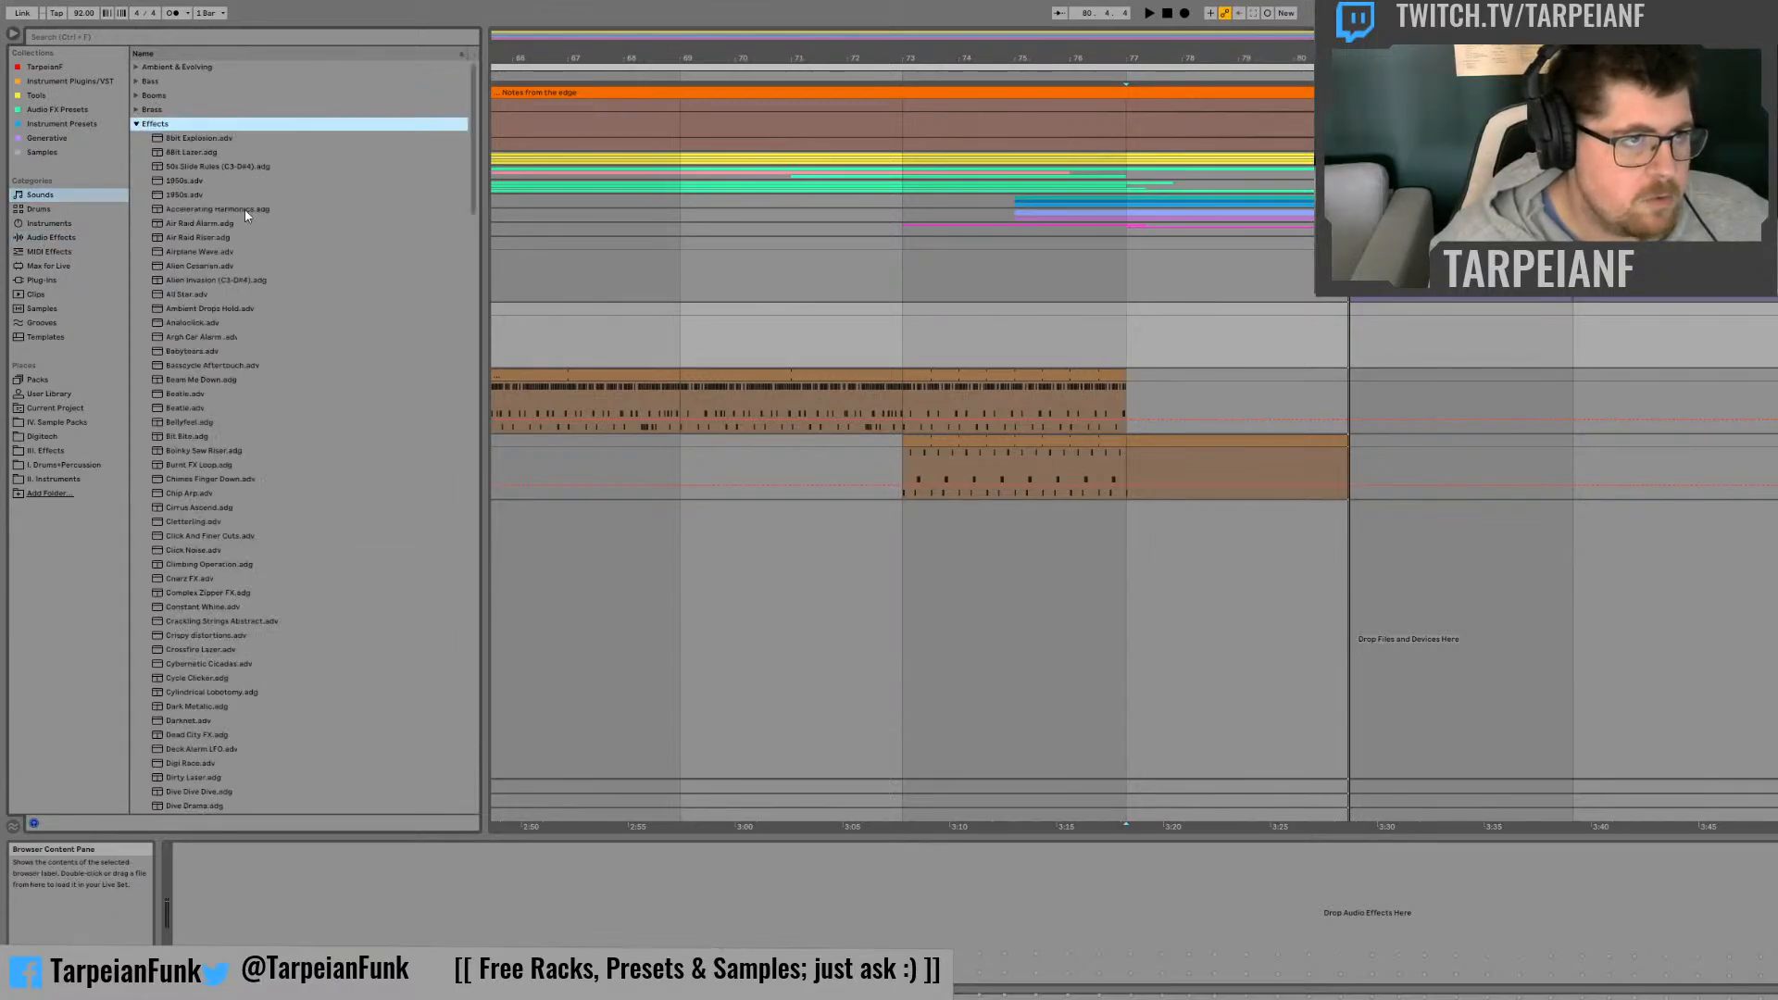
{"action": "left_click", "coordinate": [228, 138]}
{"action": "left_click", "coordinate": [224, 154]}
{"action": "left_click", "coordinate": [220, 180]}
{"action": "left_click", "coordinate": [217, 196]}
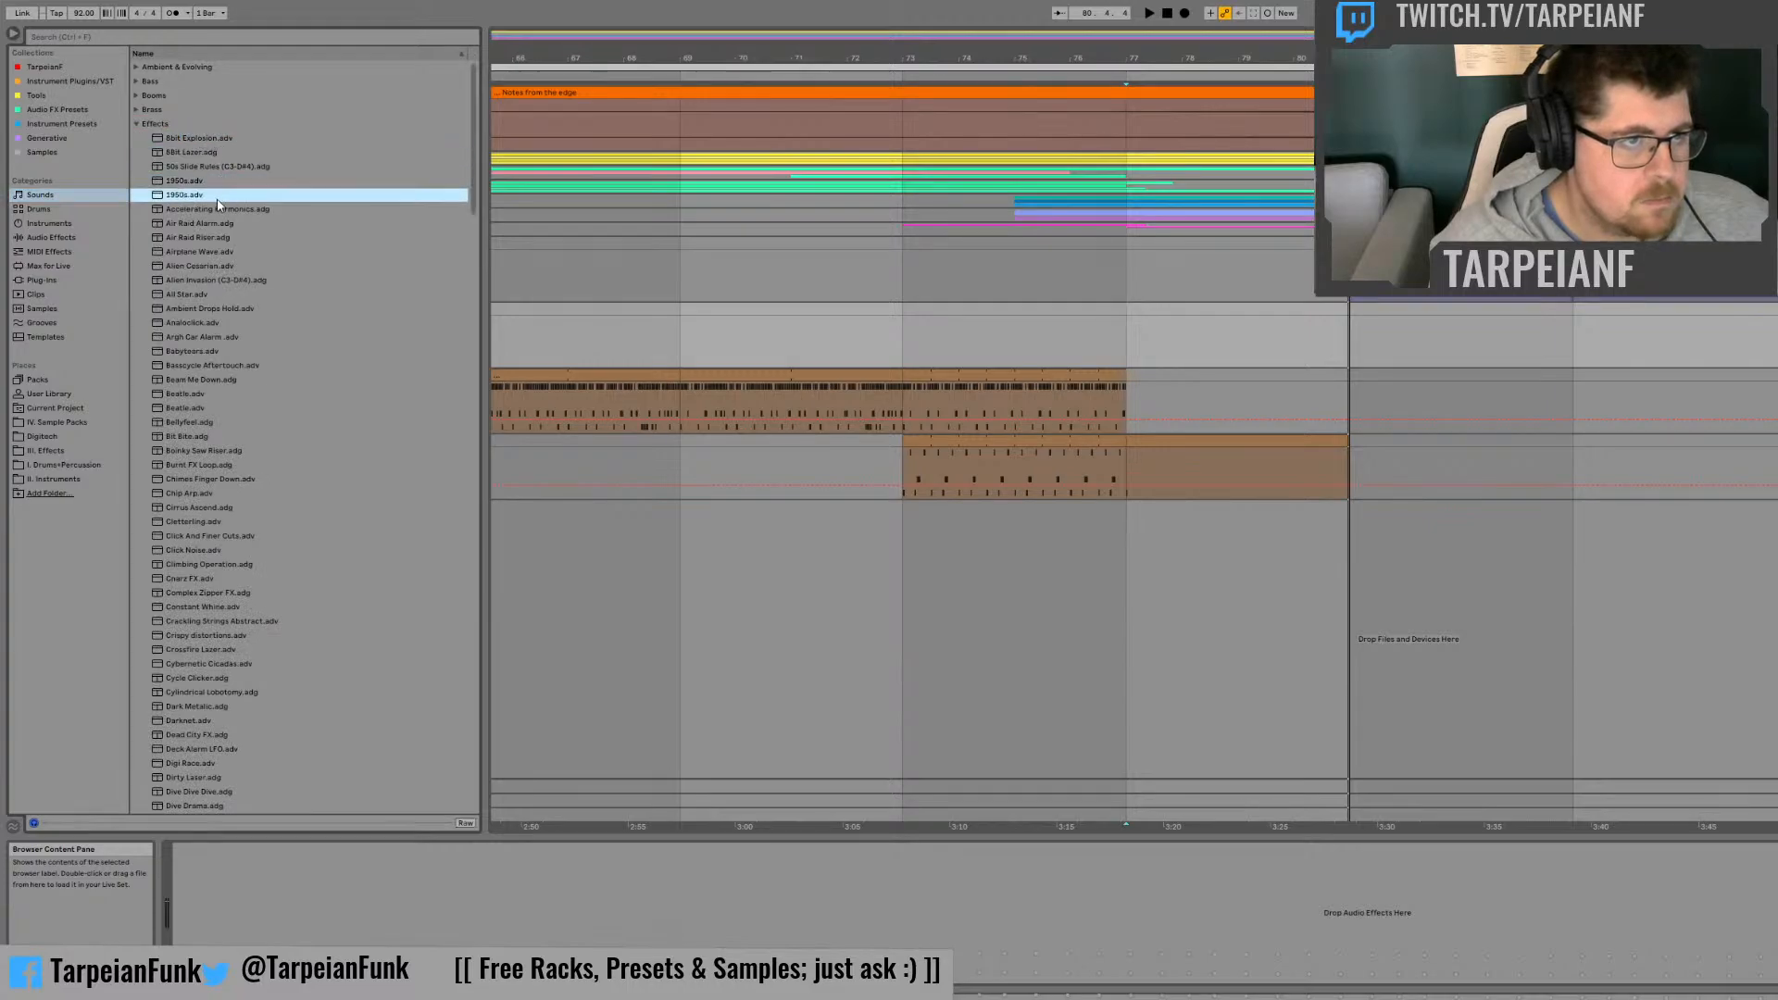
{"action": "key", "text": "Down"}
{"action": "key", "text": "Down"}
{"action": "key", "text": "Down"}
{"action": "key", "text": "Down"}
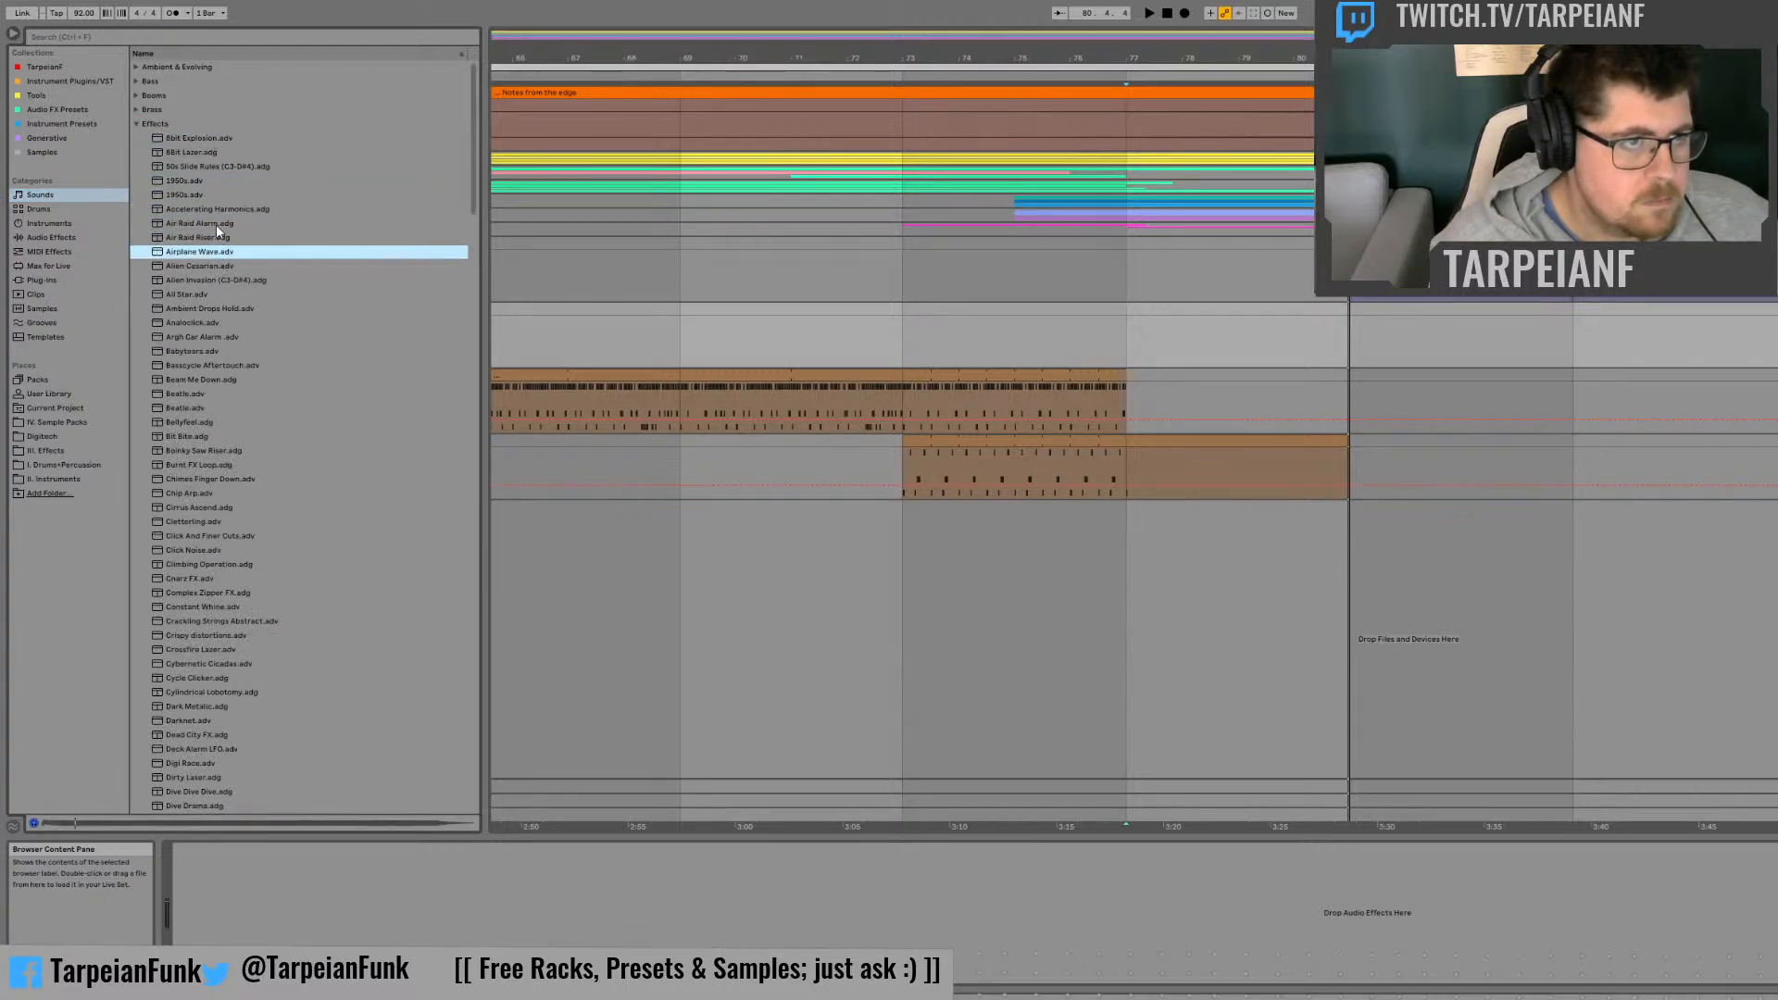
{"action": "key", "text": "Up"}
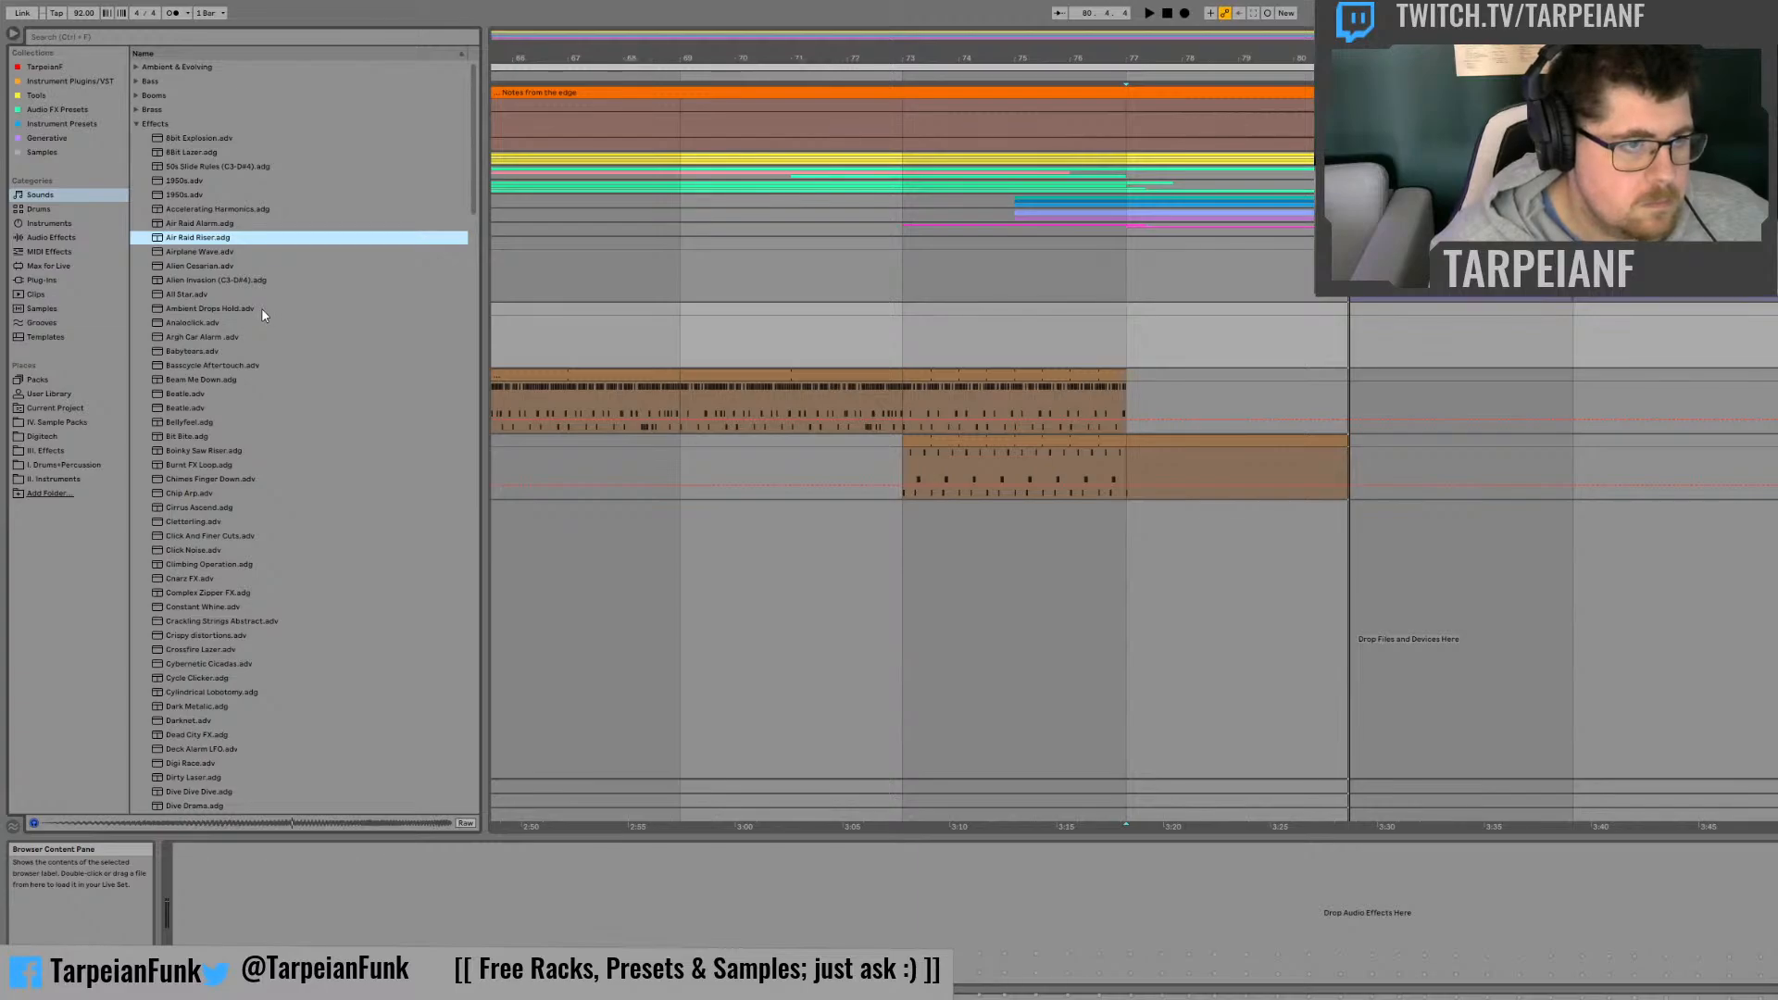
{"action": "key", "text": "Down"}
{"action": "key", "text": "Down"}
{"action": "key", "text": "Down"}
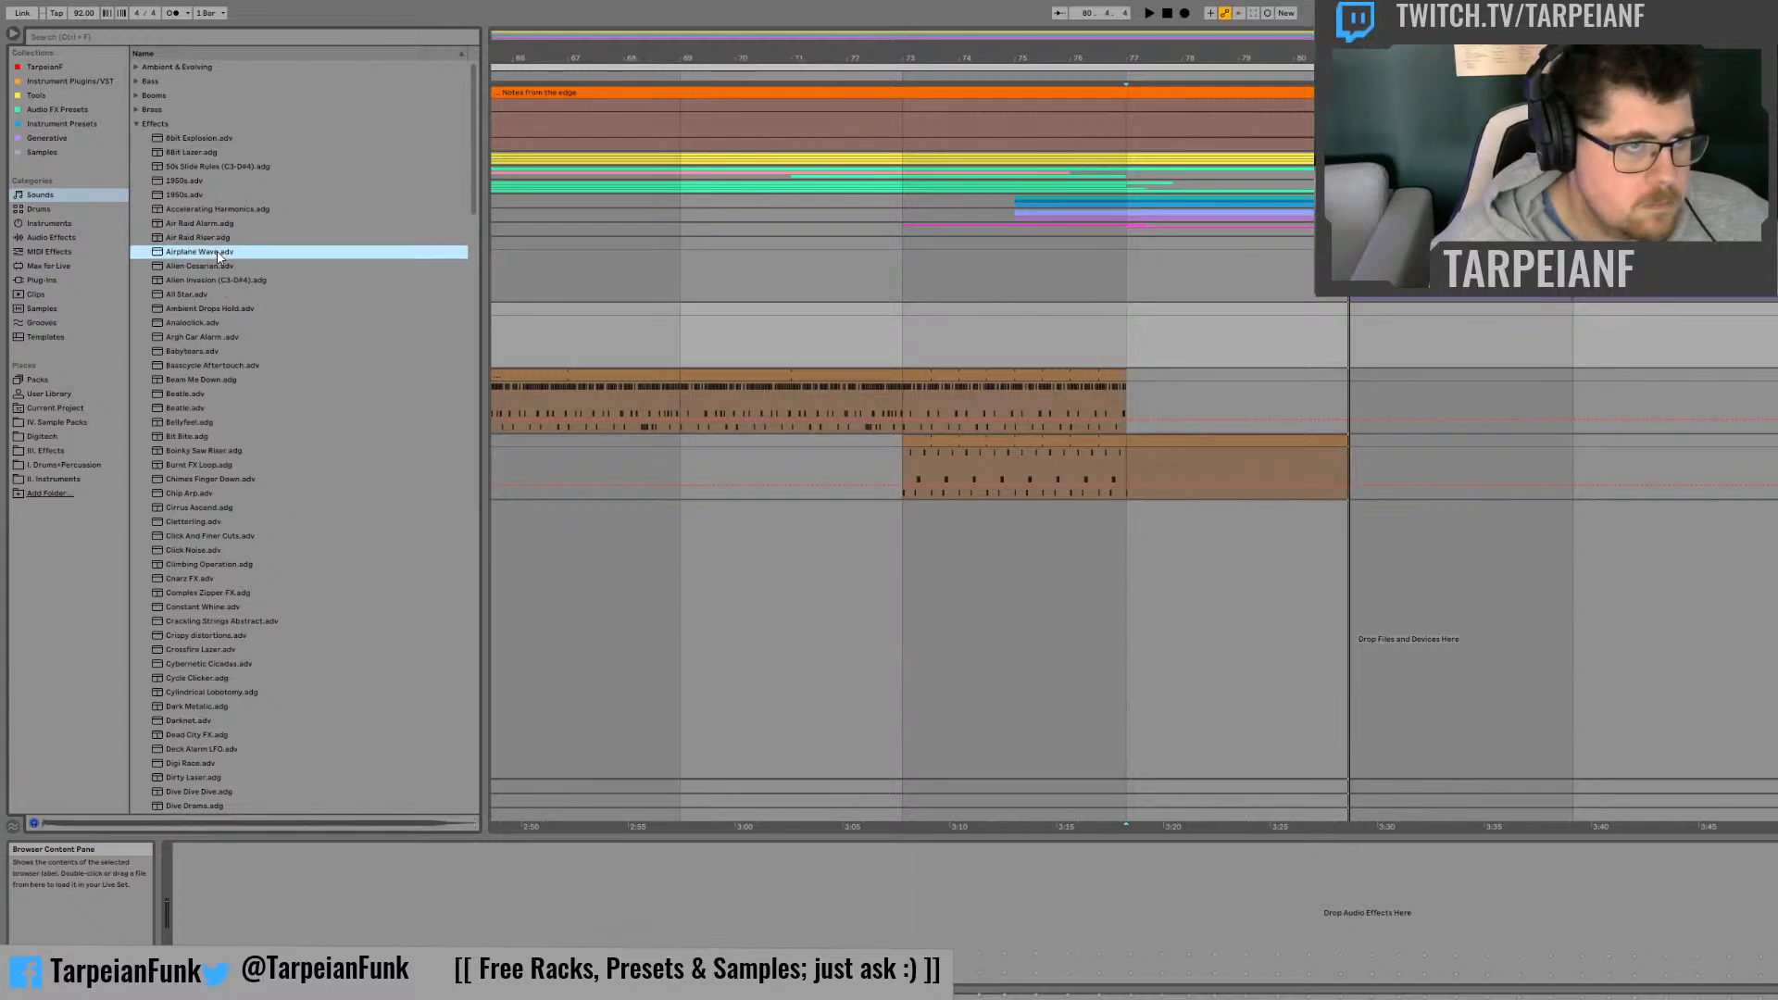
{"action": "left_click", "coordinate": [215, 296]}
{"action": "left_click", "coordinate": [216, 309]}
{"action": "left_click", "coordinate": [217, 323]}
{"action": "left_click", "coordinate": [220, 338]}
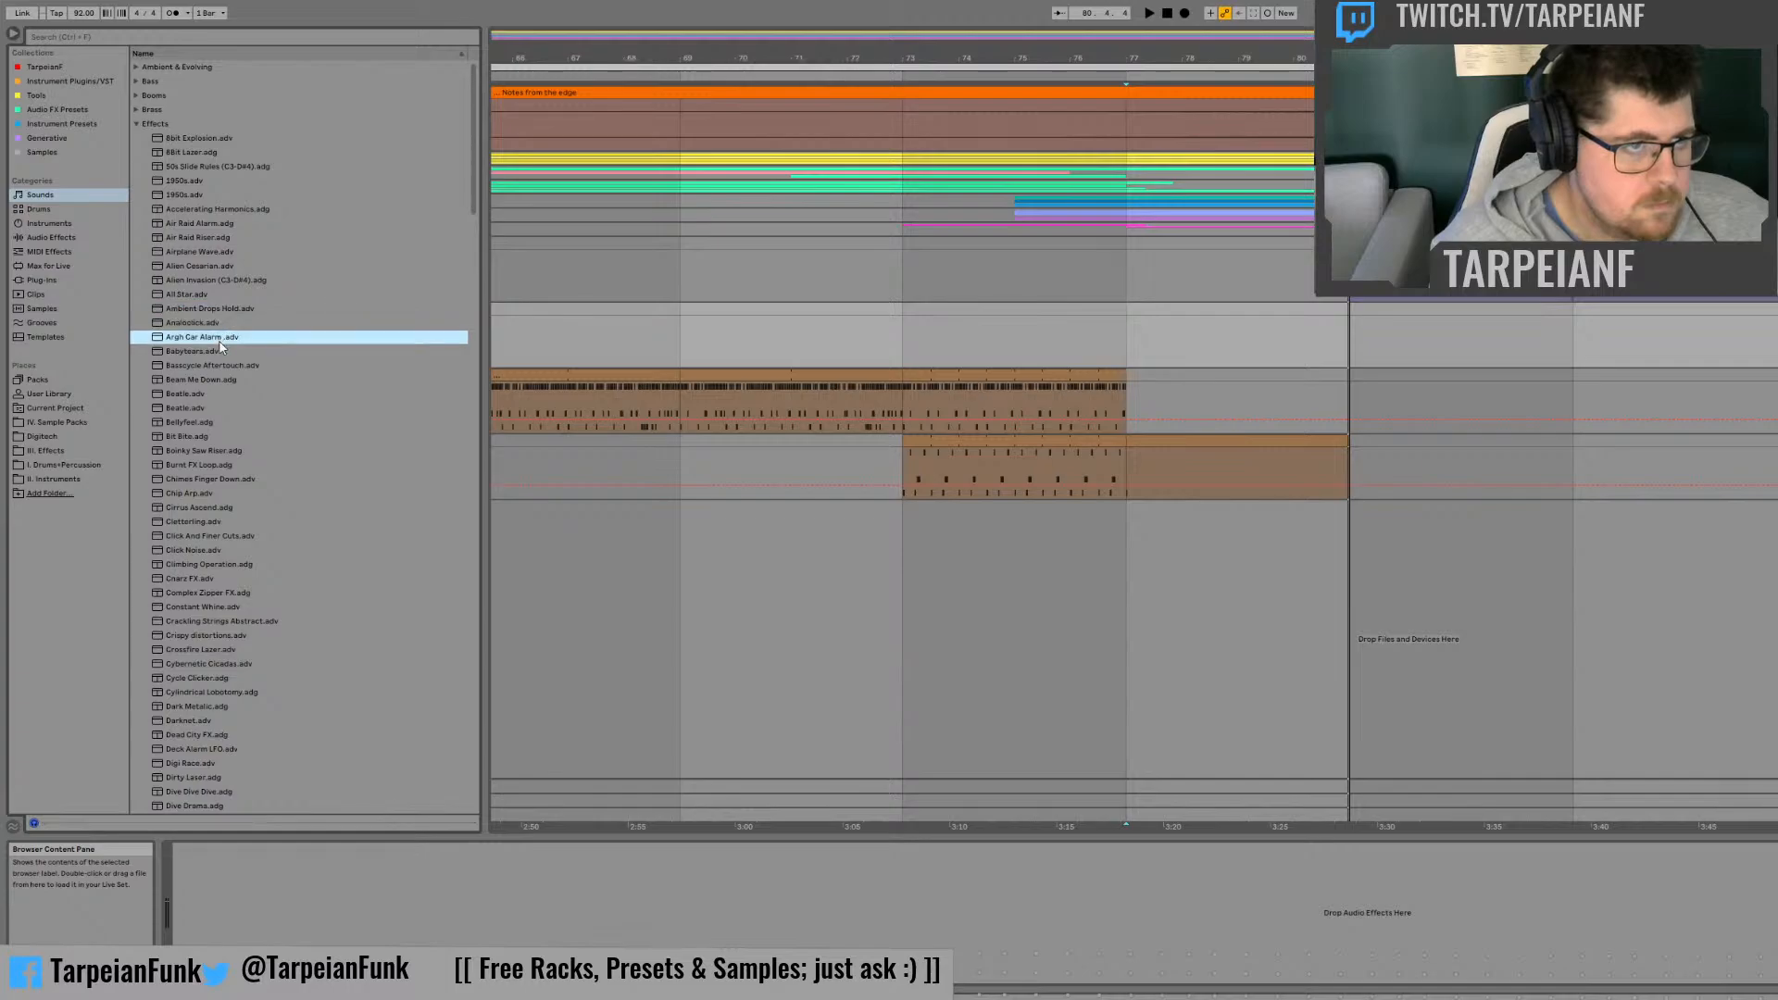
{"action": "left_click", "coordinate": [222, 351]}
{"action": "left_click", "coordinate": [223, 366]}
{"action": "left_click", "coordinate": [221, 380]}
{"action": "left_click", "coordinate": [215, 395]}
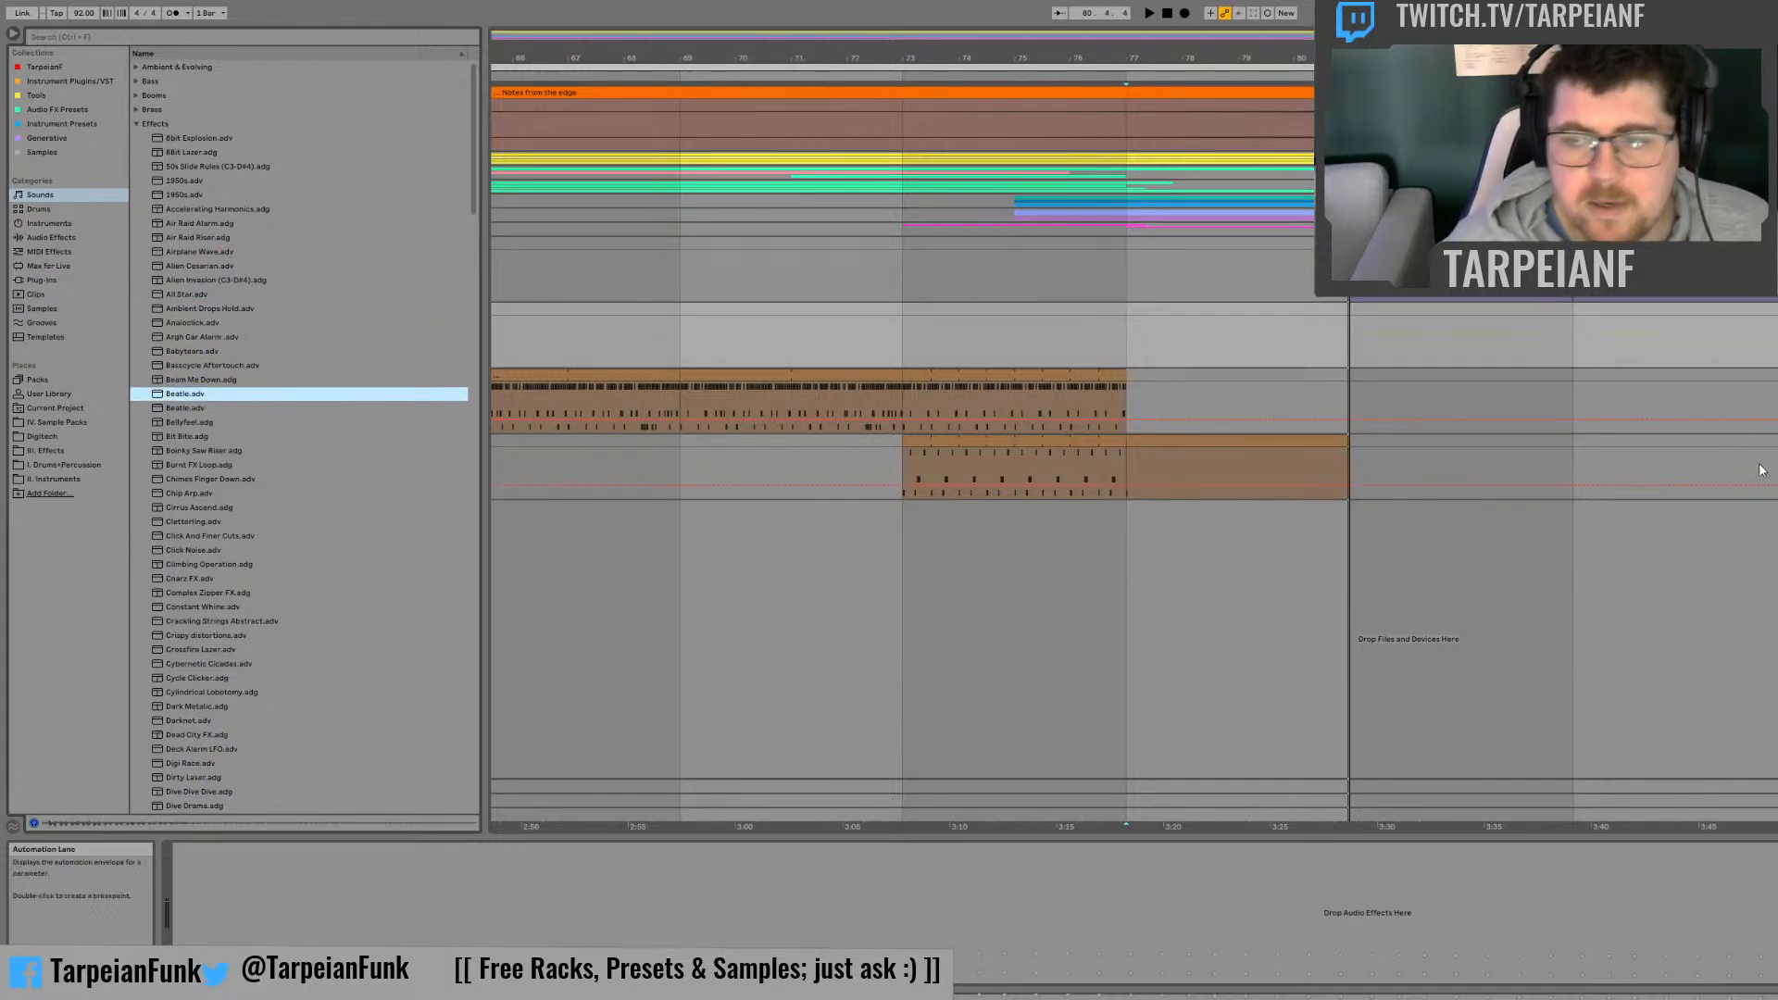
Step: Add a Wavetable track below the drum tracks and create an 8-bar MIDI clip on it from bar 77 to bar 85
{"action": "left_click", "coordinate": [81, 222]}
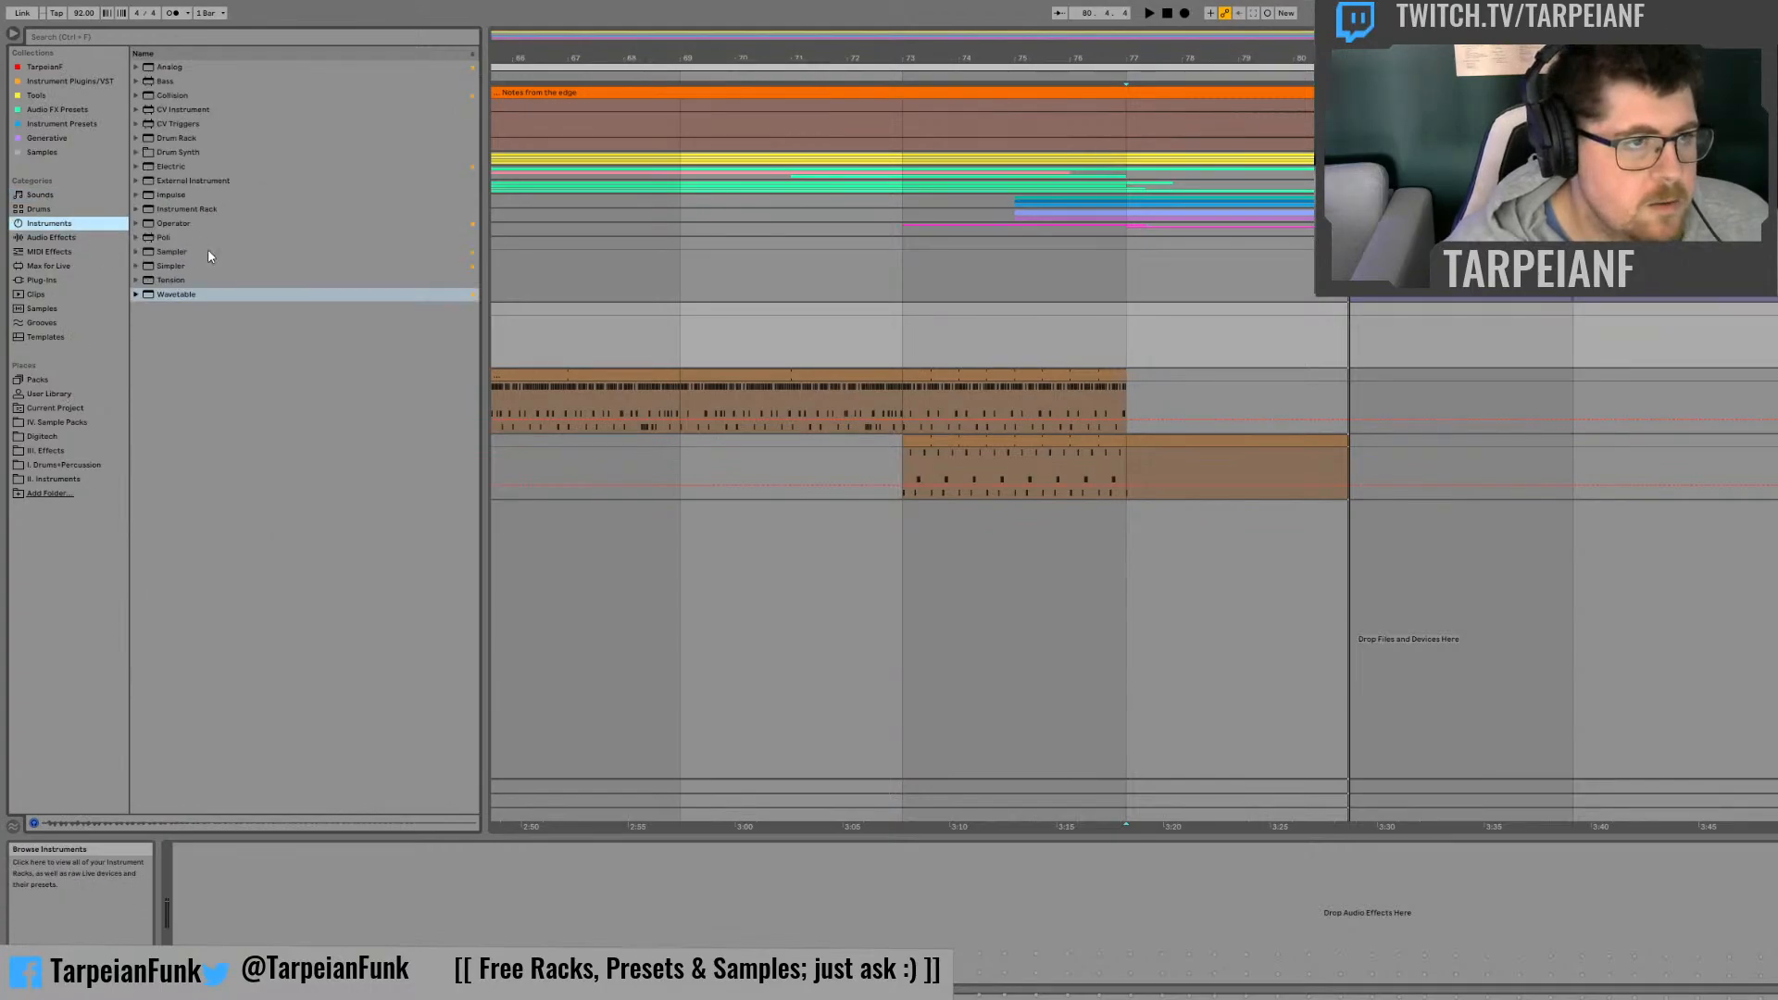
{"action": "left_click", "coordinate": [170, 294]}
{"action": "left_click_drag", "start_coordinate": [1350, 550], "coordinate": [1315, 542]}
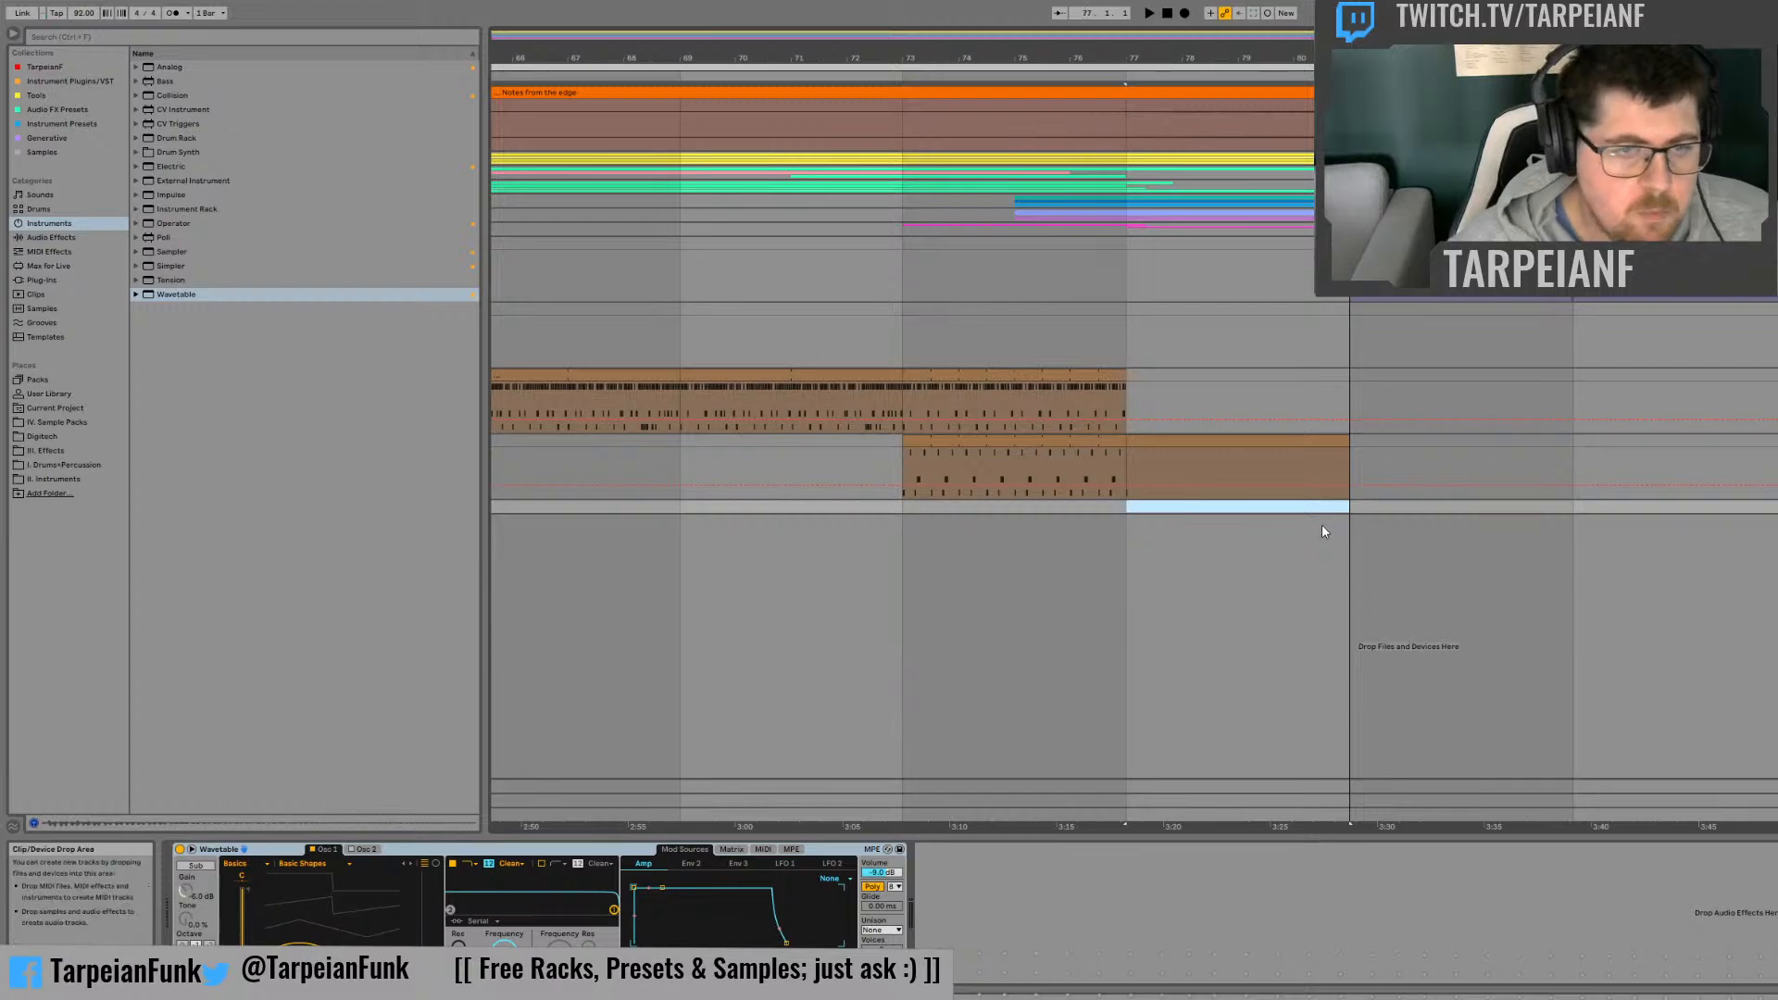
{"action": "left_click_drag", "start_coordinate": [1540, 511], "coordinate": [1069, 521]}
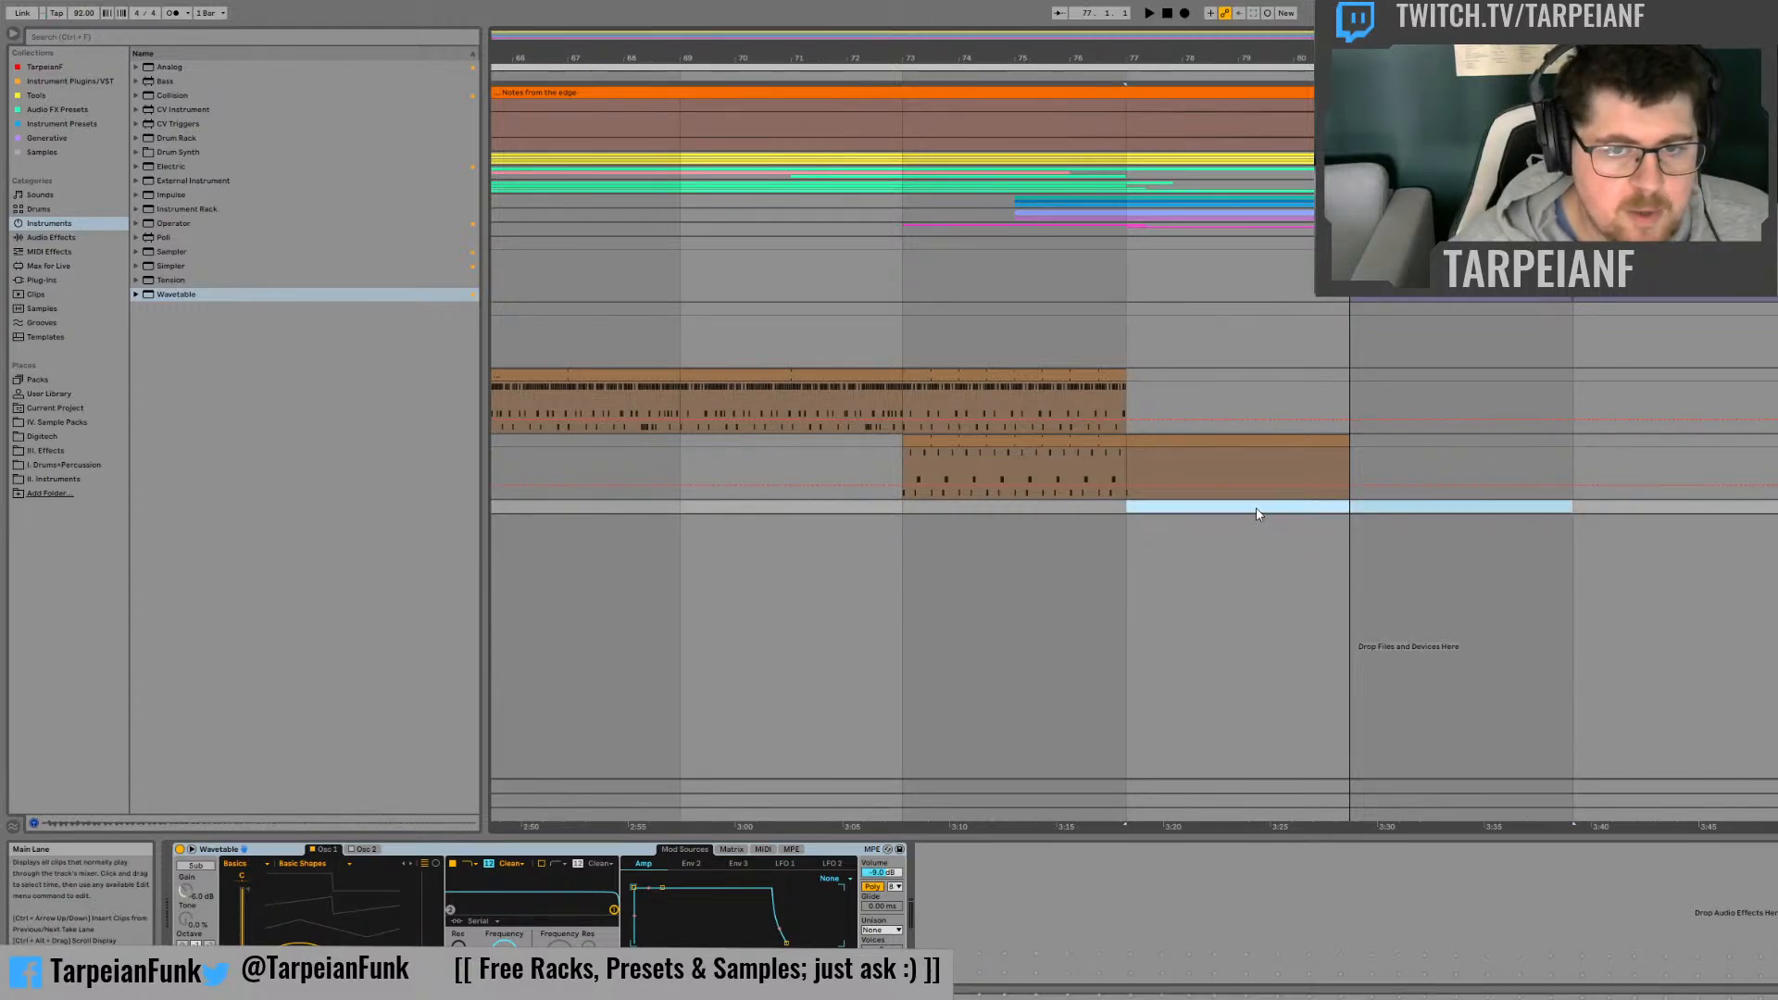
{"action": "key", "text": "ctrl+shift+m"}
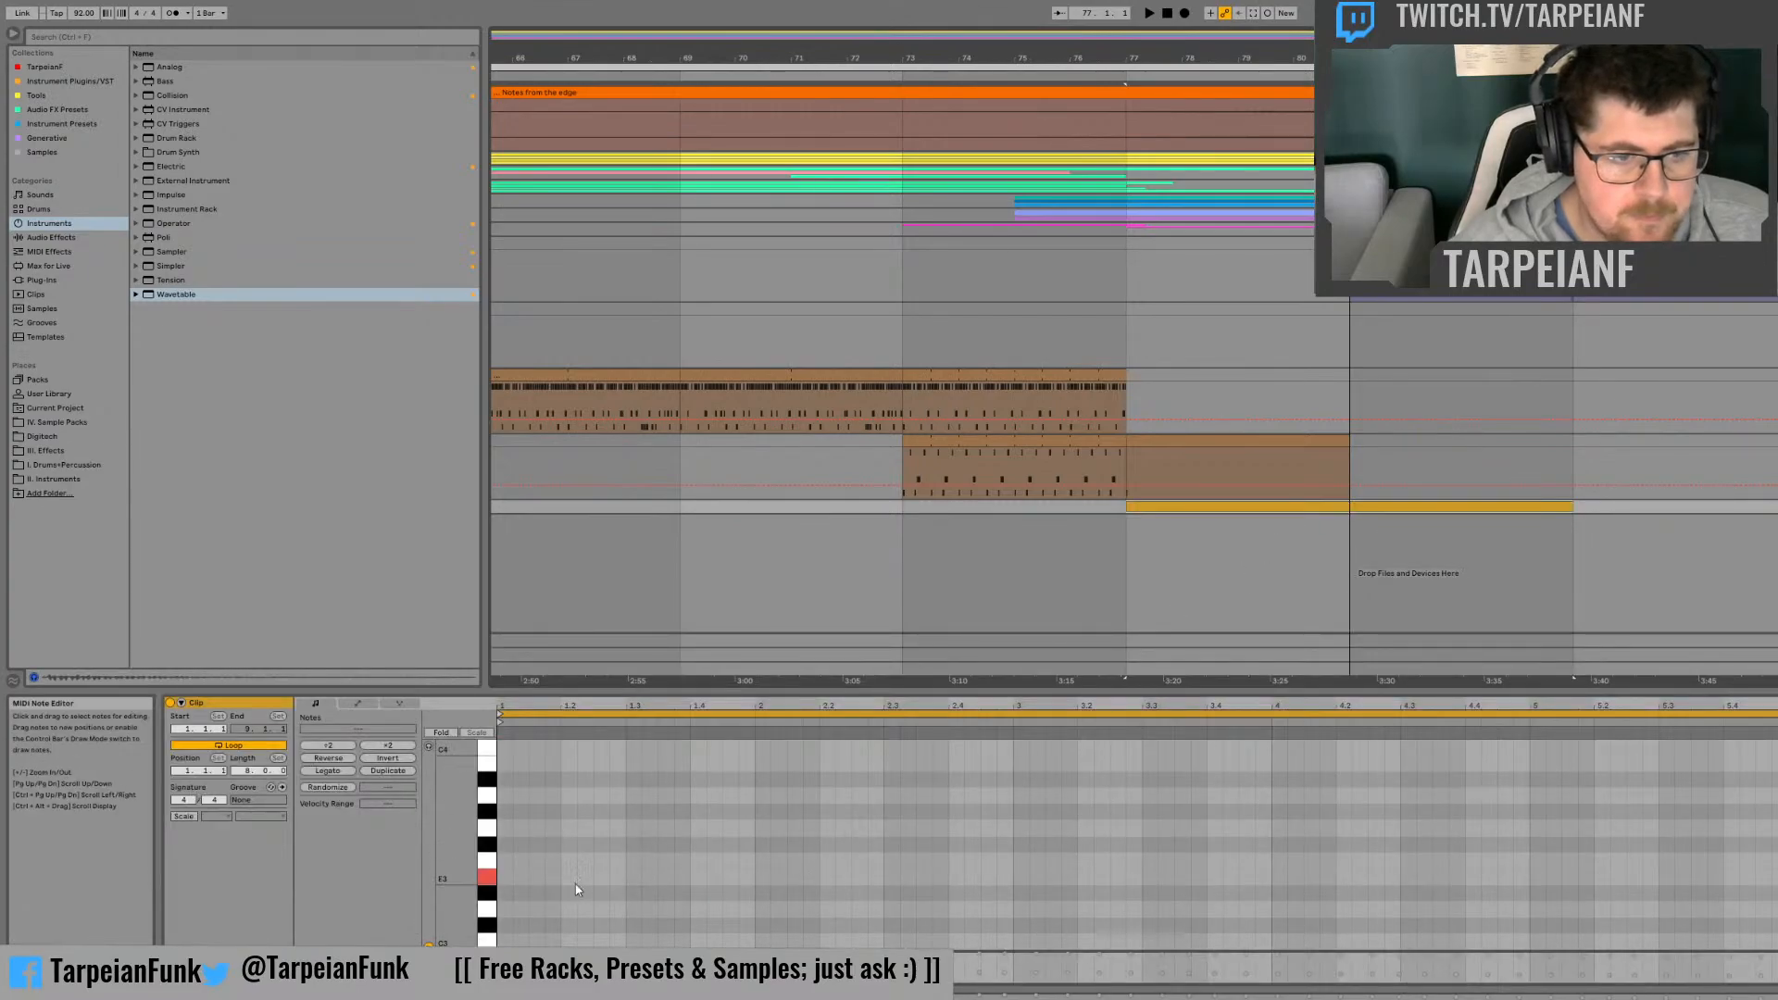
Step: Play the arrangement briefly from bar 81, at the end of the lower drum clip
{"action": "left_click", "coordinate": [1349, 456]}
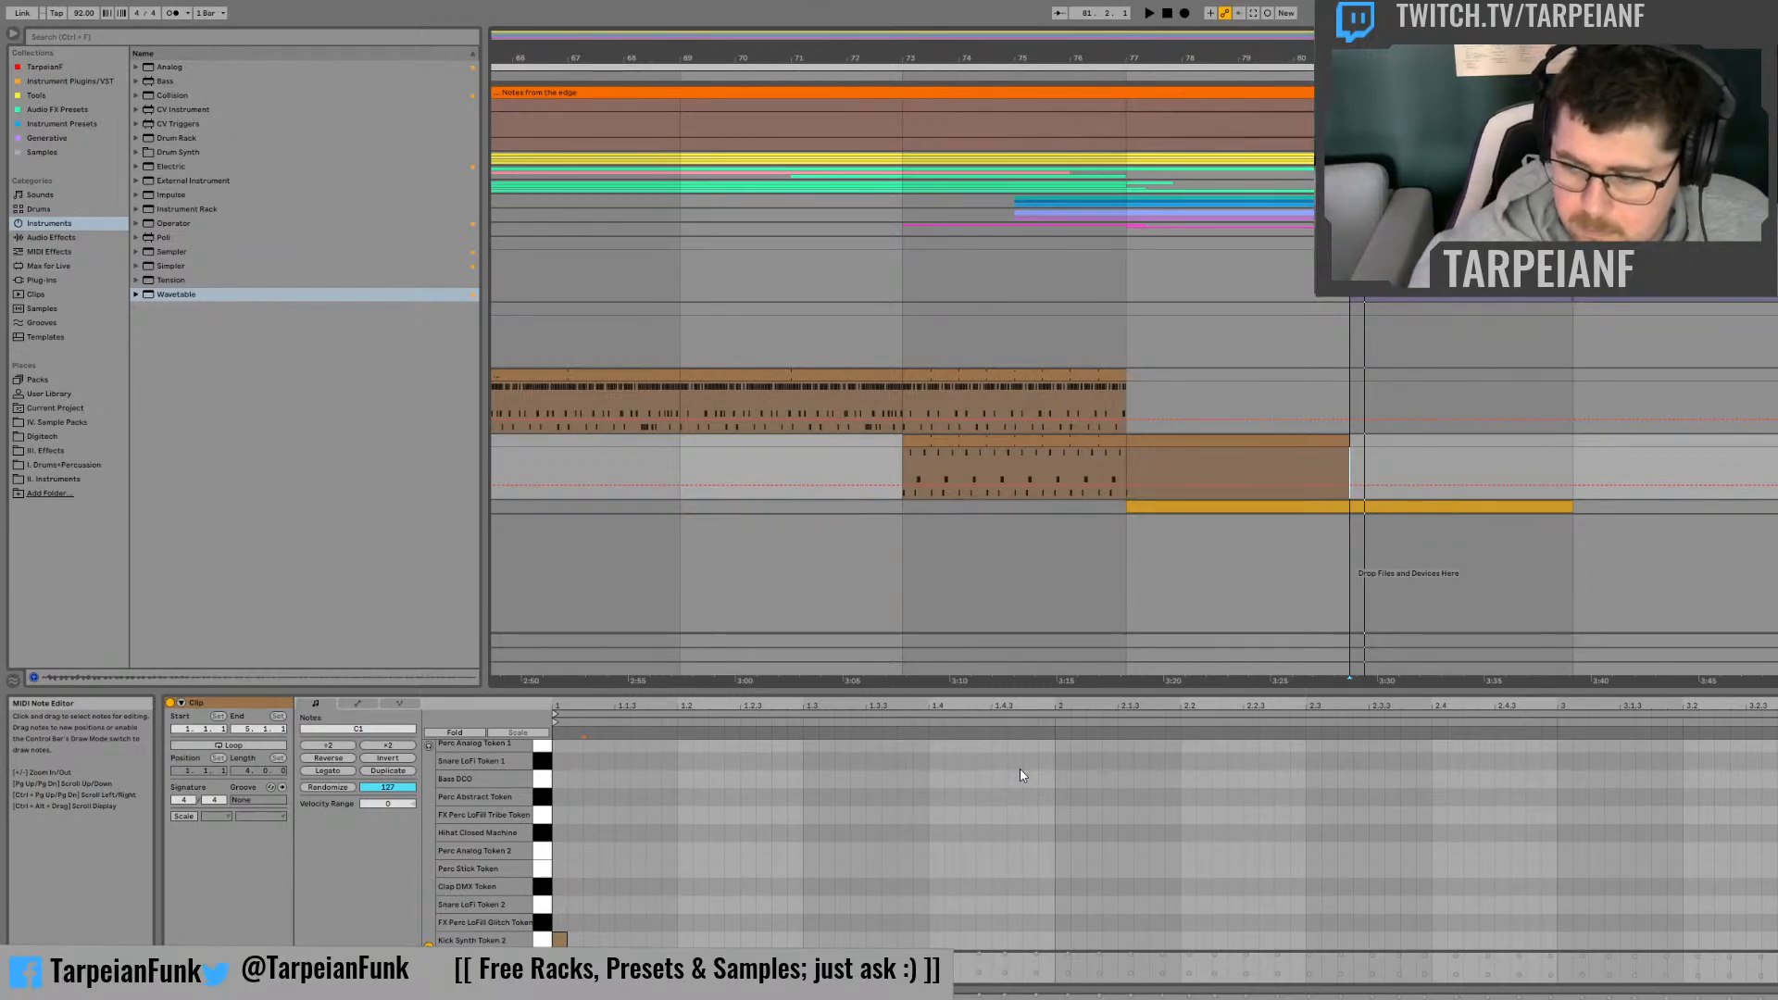
{"action": "key", "text": "space"}
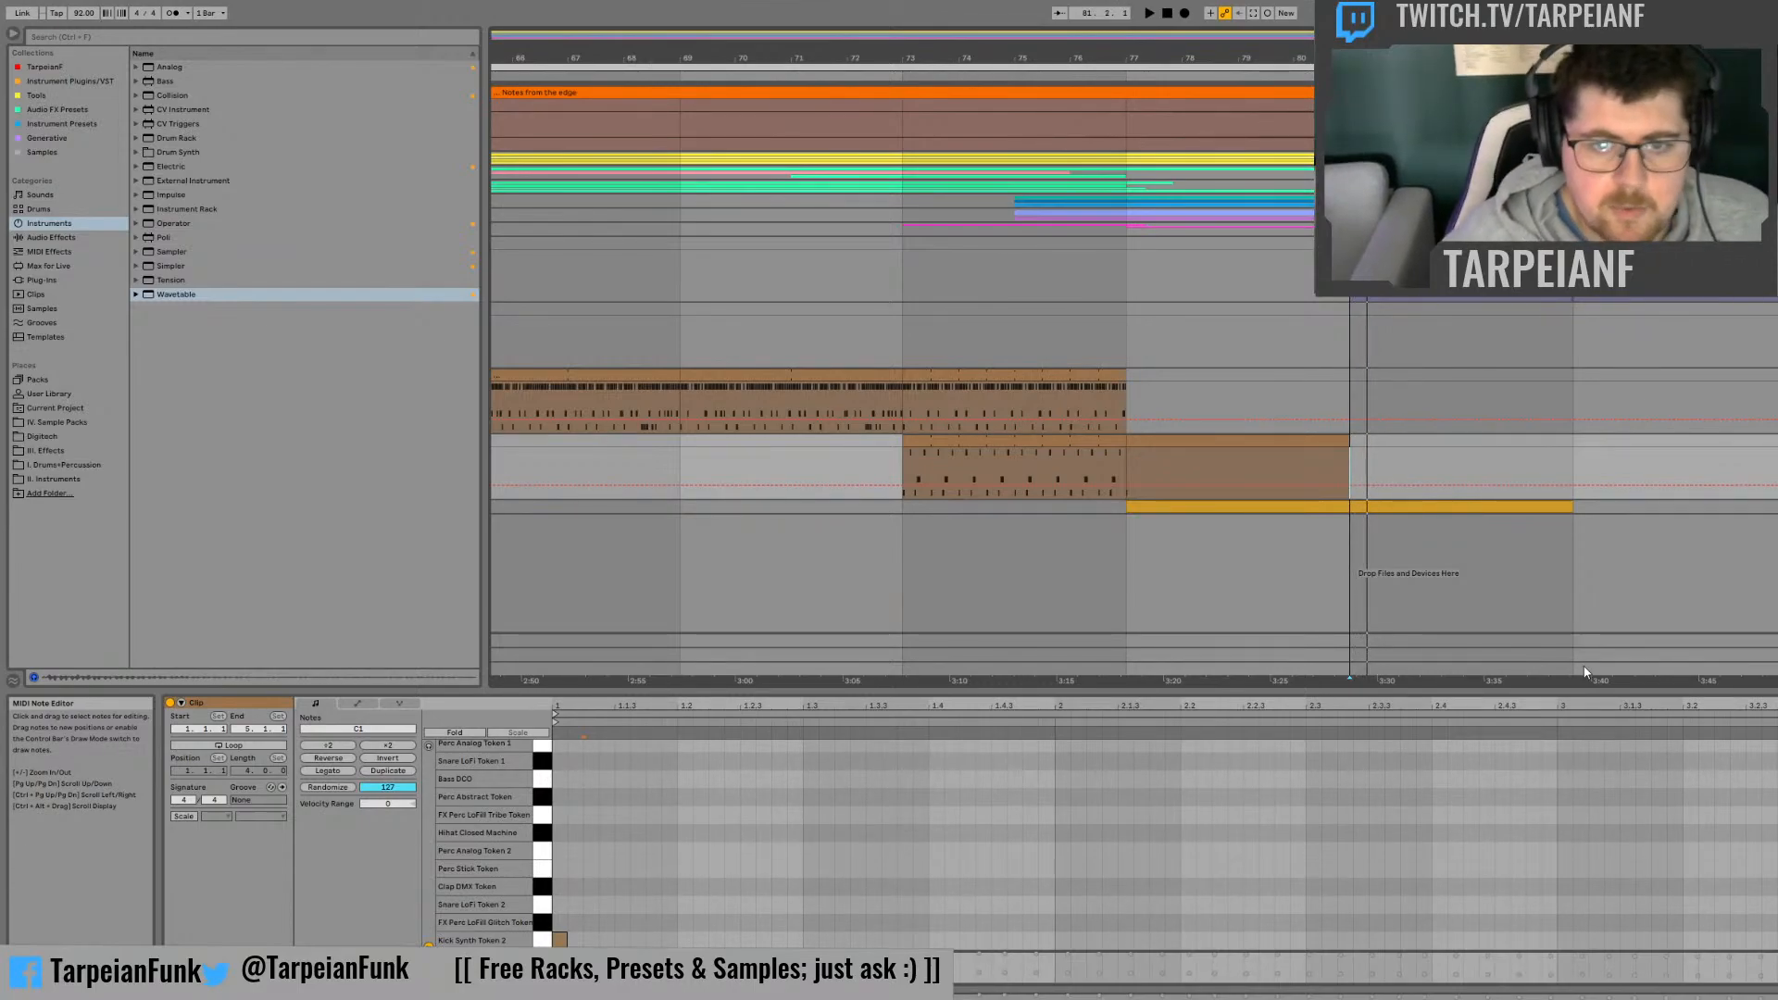
Step: Add a B2 note spanning the whole new Wavetable clip and play it briefly from bar 77
{"action": "left_click", "coordinate": [1483, 506]}
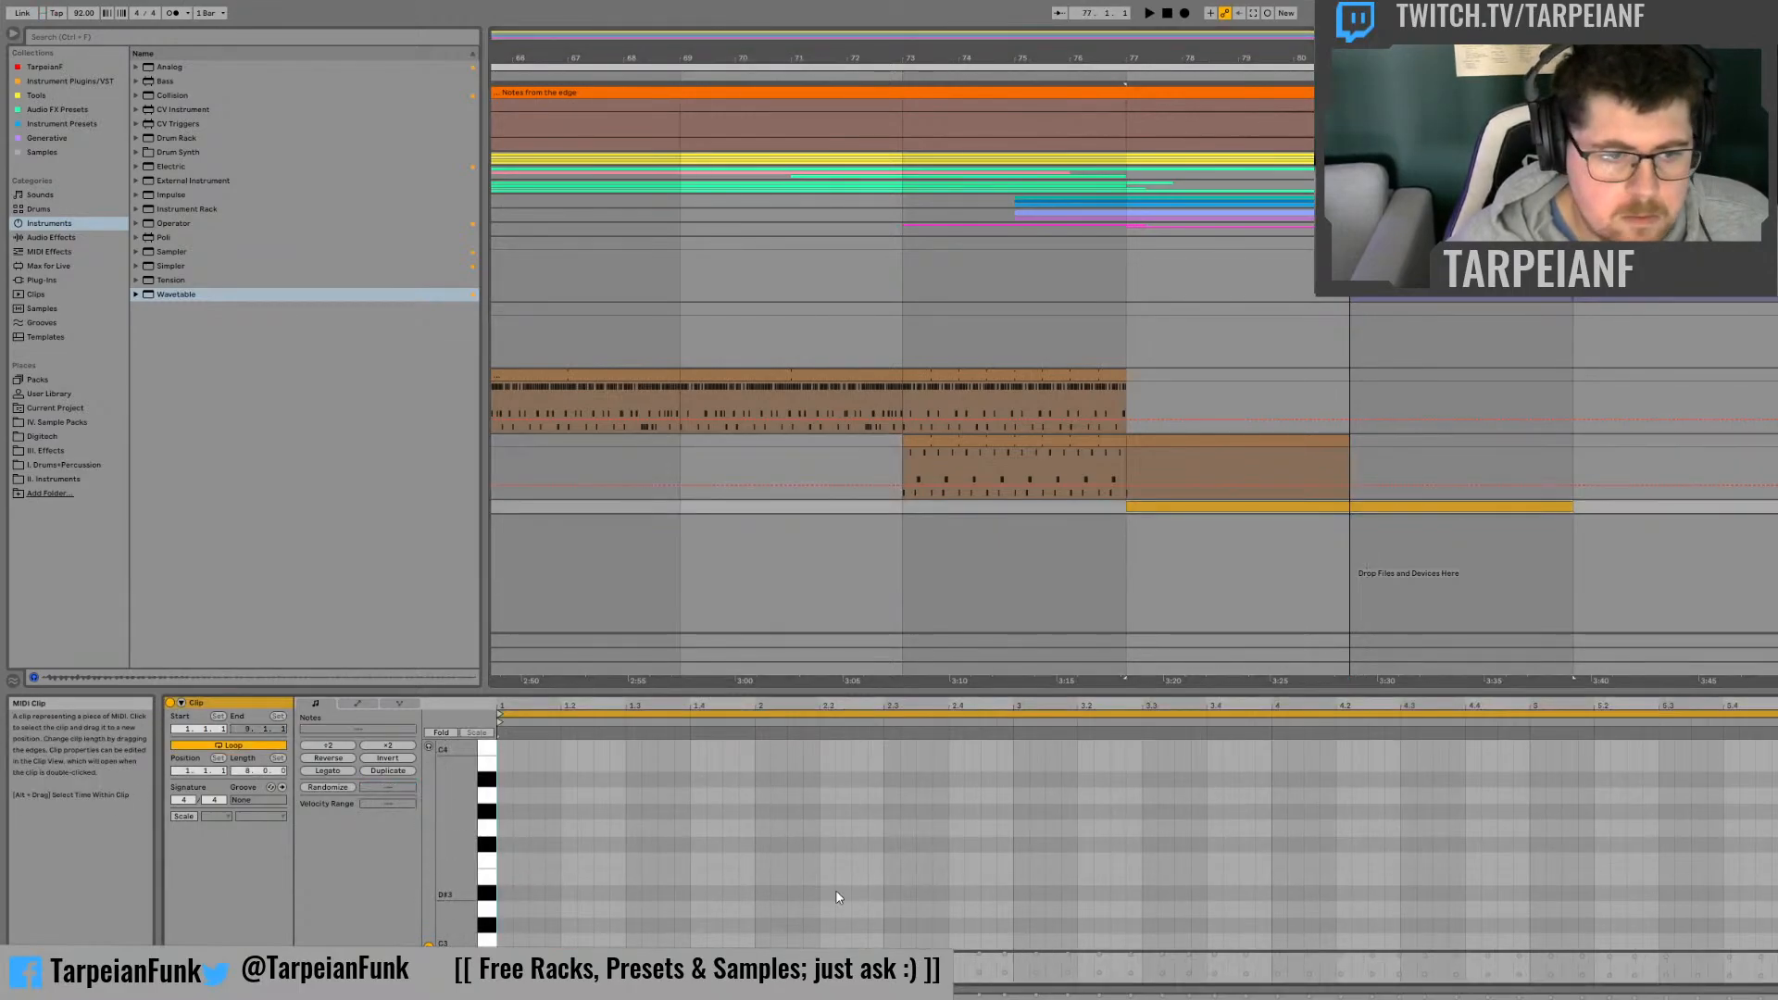
{"action": "scroll", "coordinate": [601, 892], "scroll_direction": "down", "scroll_amount": 2}
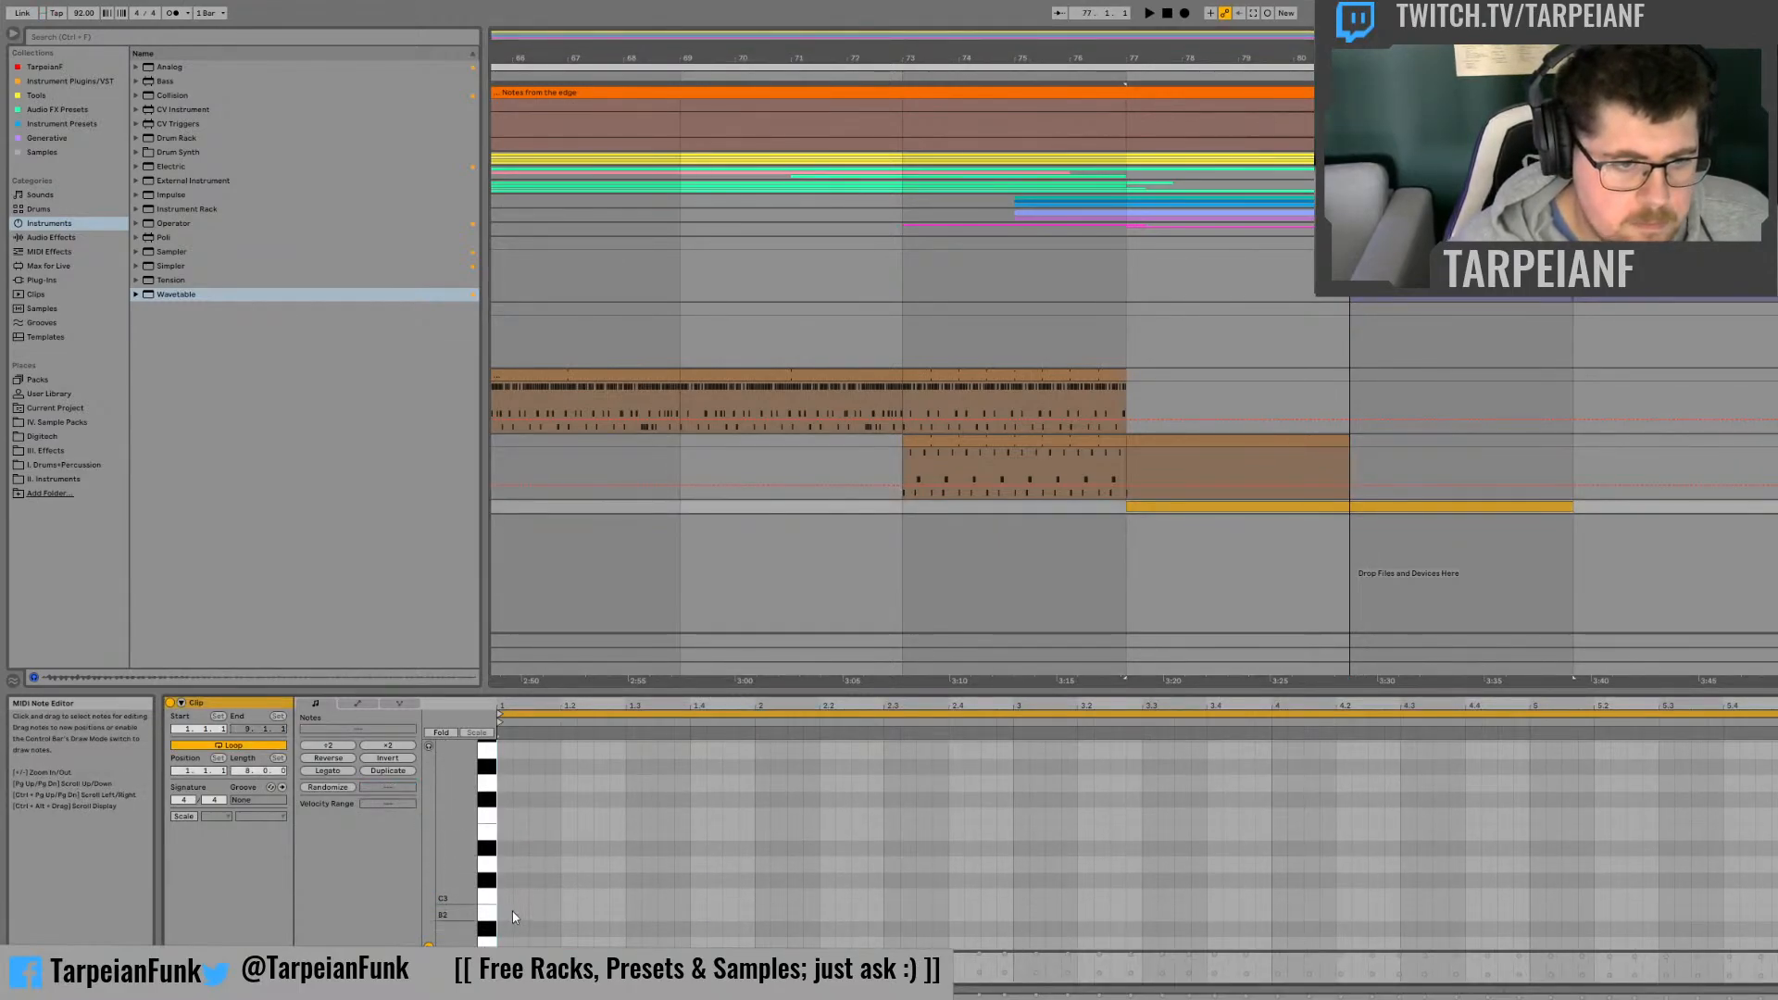
{"action": "scroll", "coordinate": [513, 909], "scroll_direction": "down", "scroll_amount": 6}
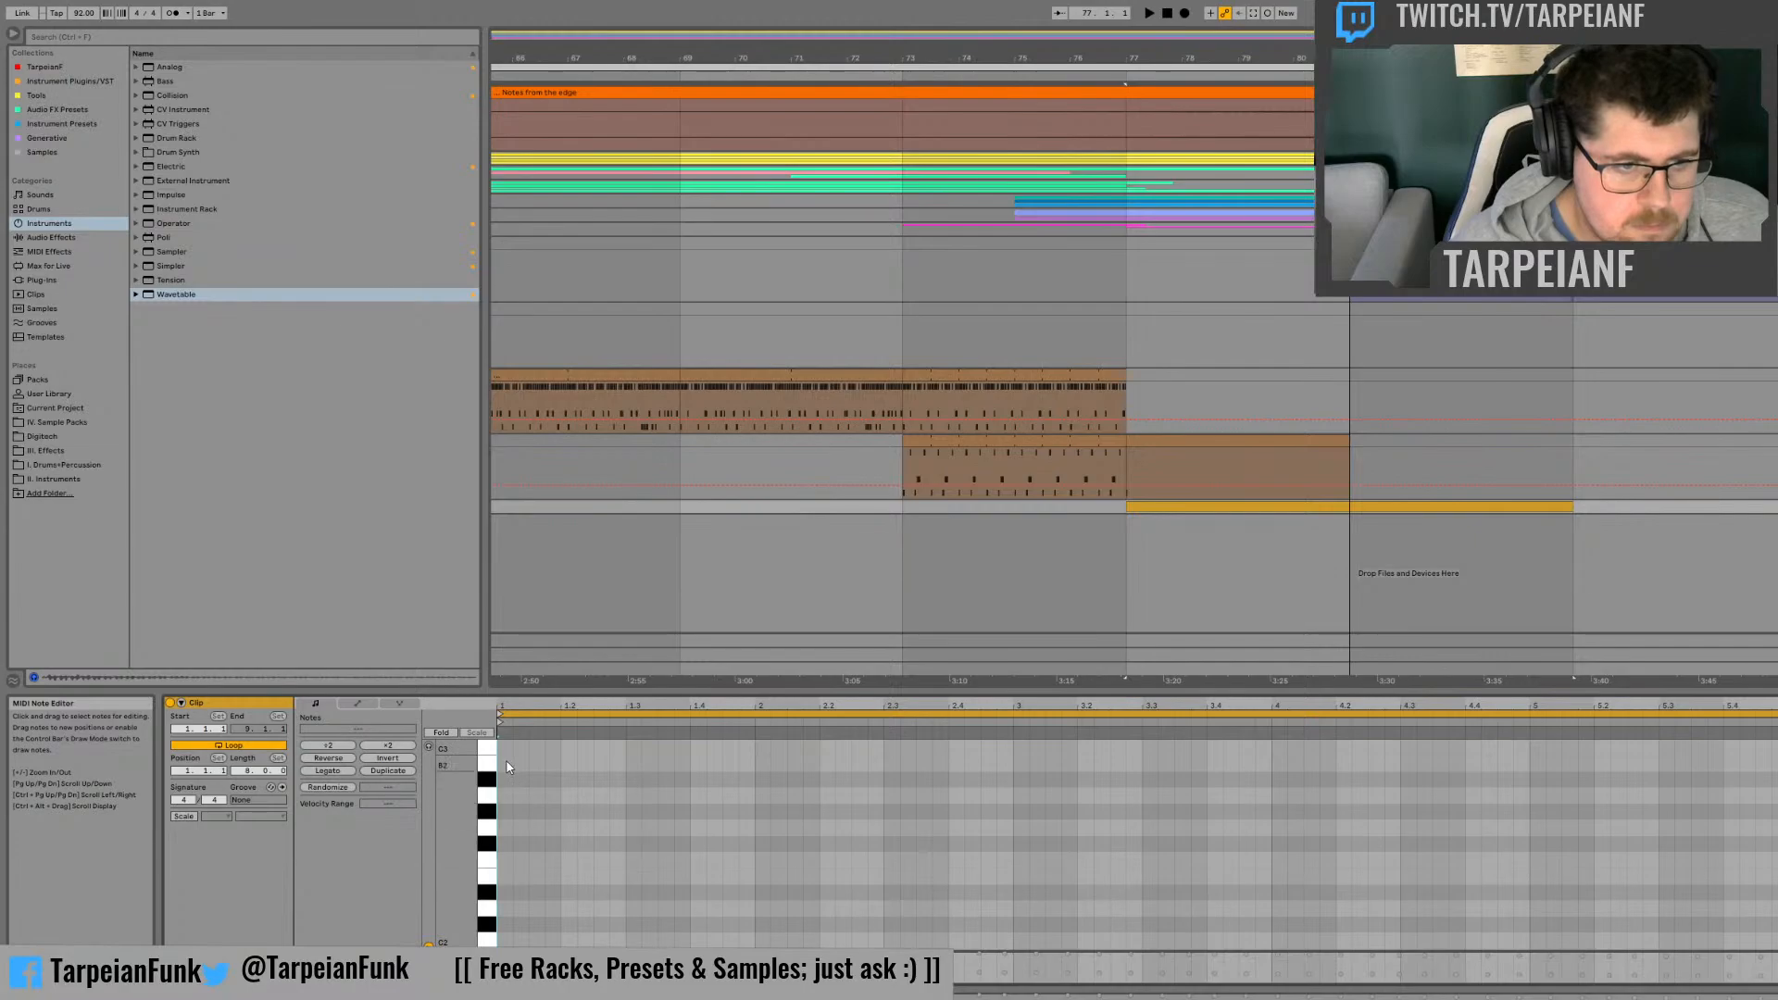
{"action": "double_click", "coordinate": [506, 762]}
{"action": "left_click_drag", "start_coordinate": [514, 763], "coordinate": [1777, 764]}
{"action": "key", "text": "space"}
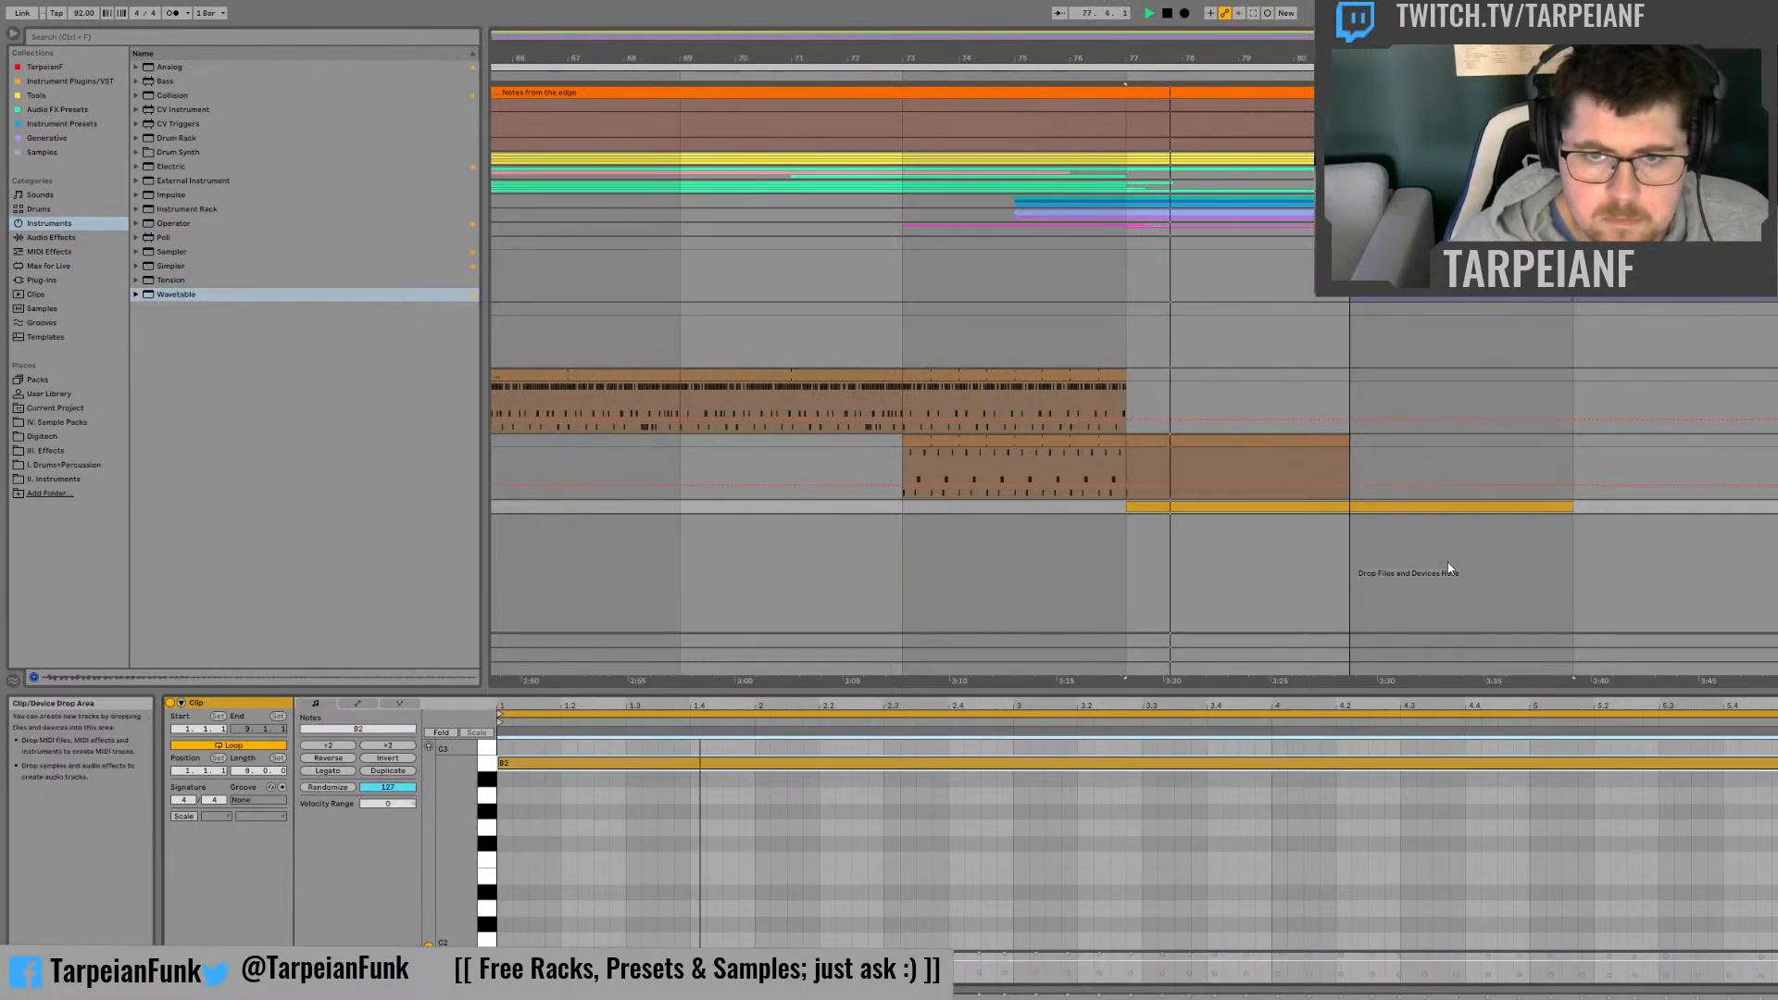
{"action": "key", "text": "space"}
Step: Set Wavetable's pitch bend modulation of Pitch to 12 and open the clip's Pitch Bend envelope
{"action": "double_click", "coordinate": [1775, 506]}
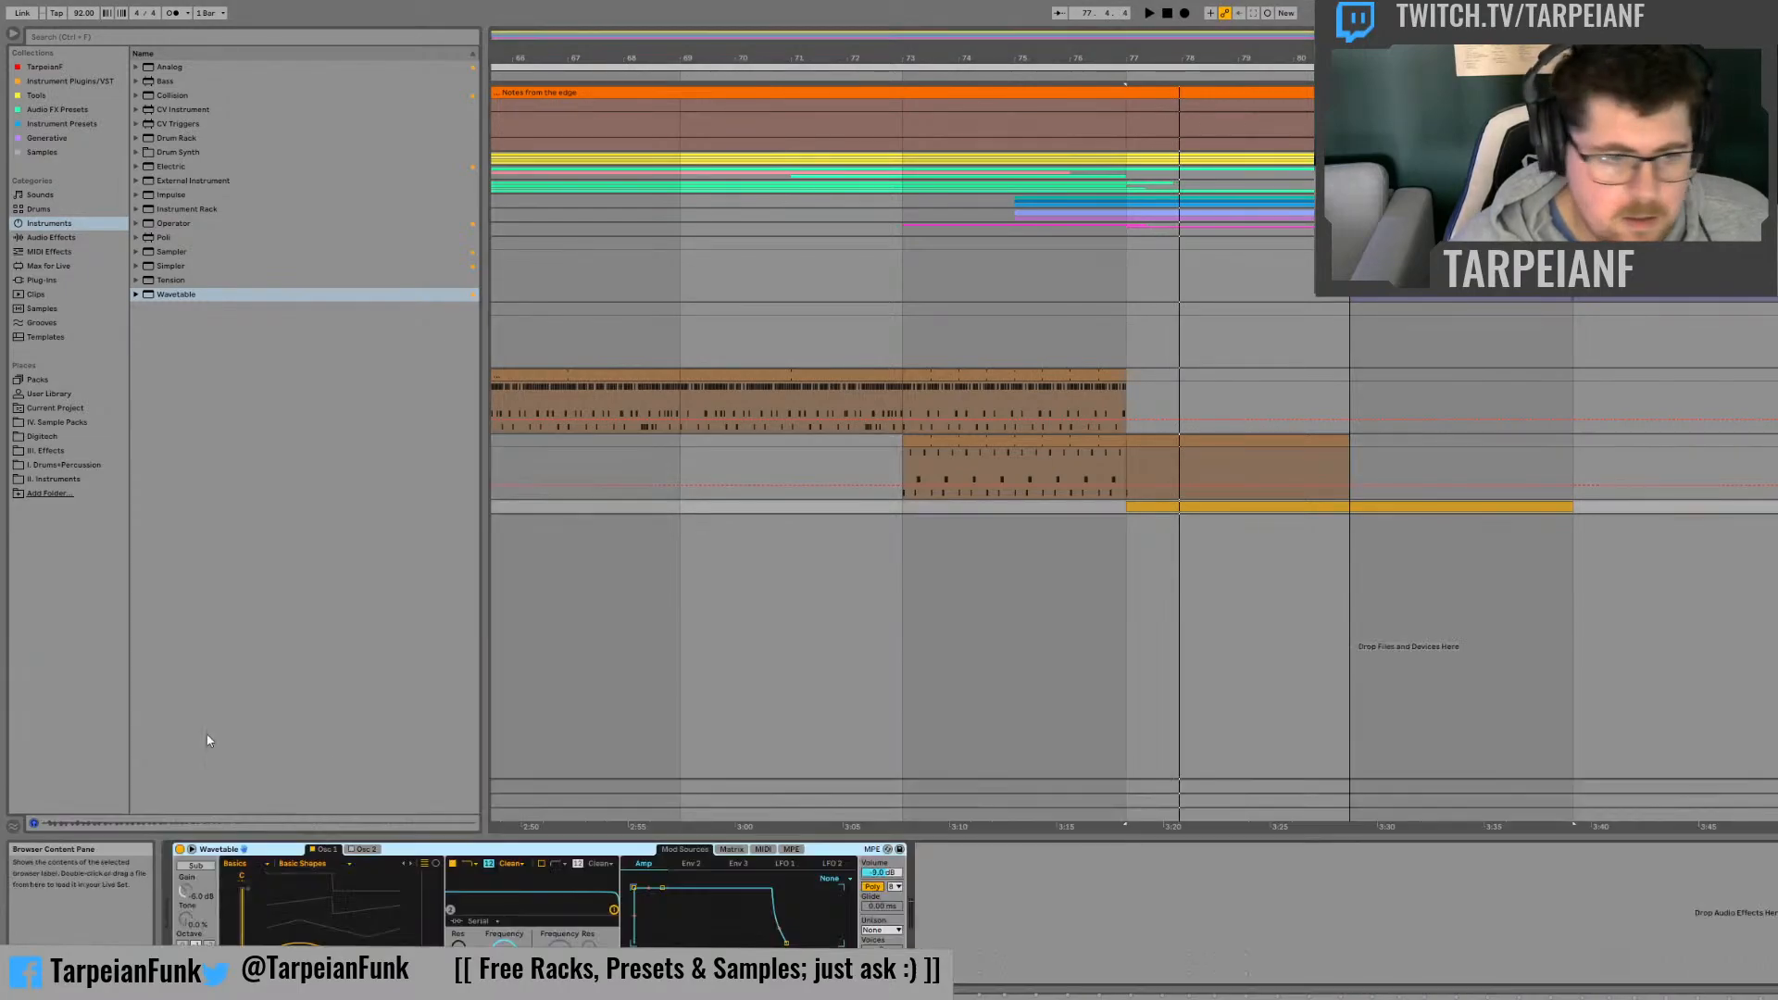
{"action": "left_click", "coordinate": [762, 849]}
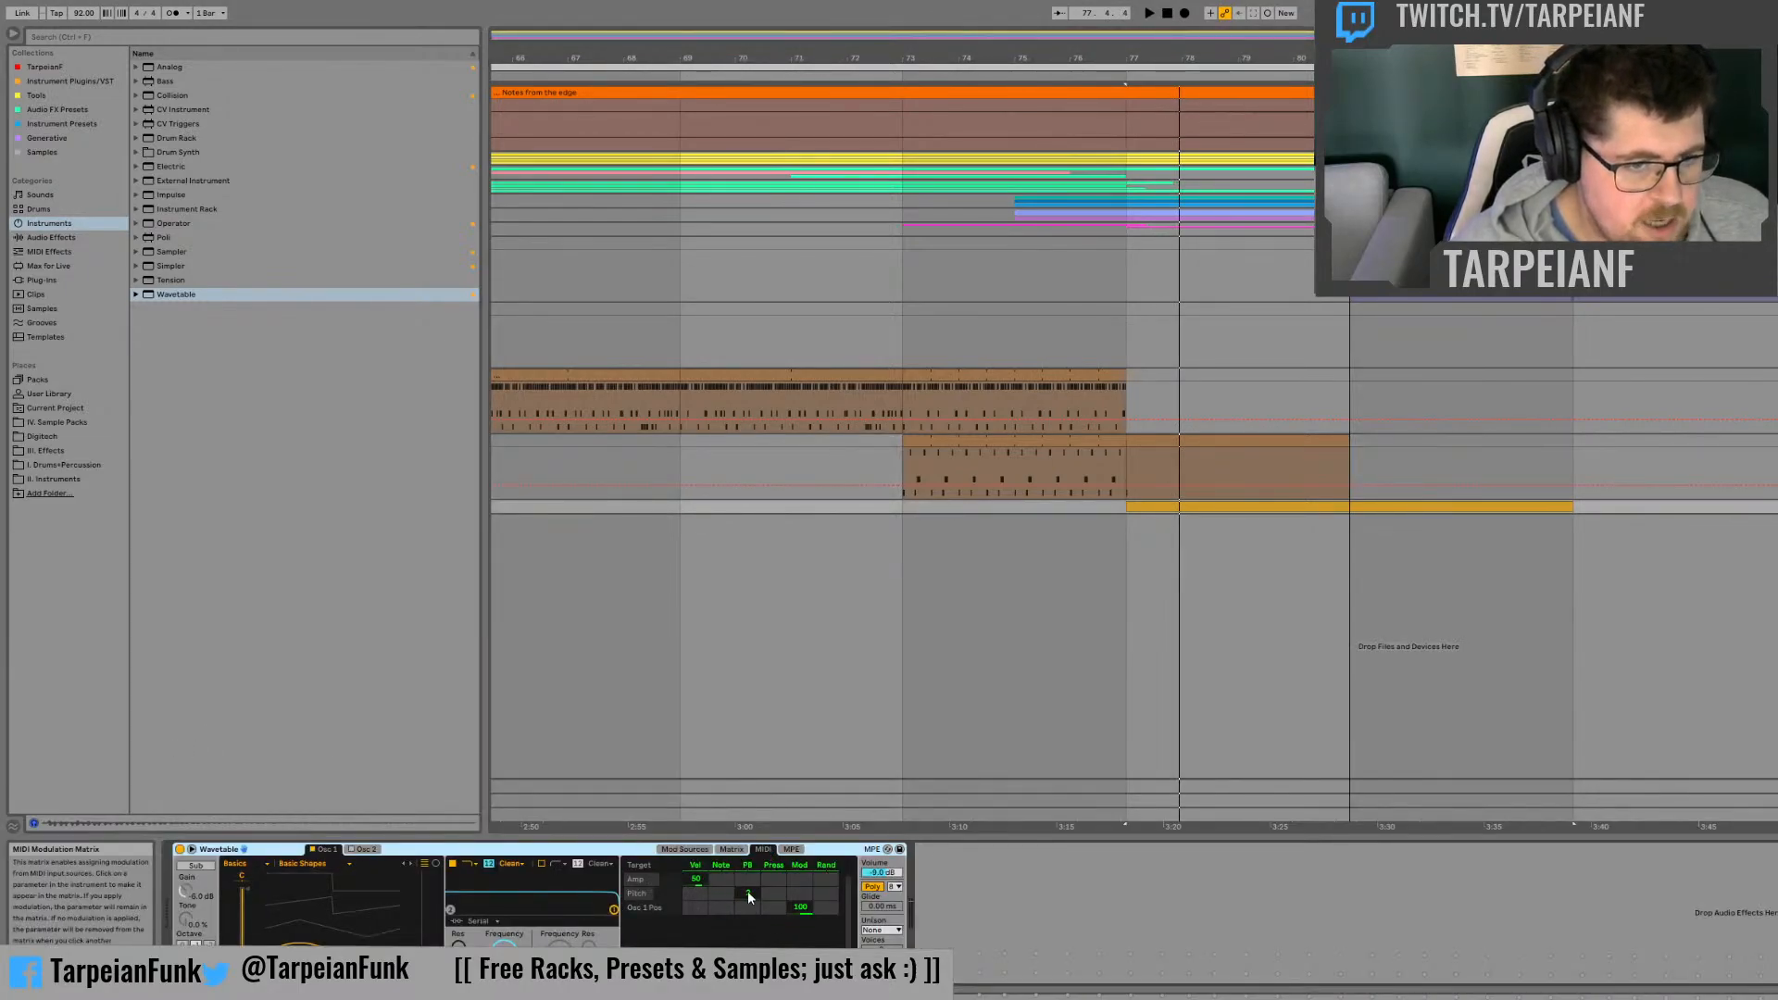
{"action": "left_click", "coordinate": [749, 893]}
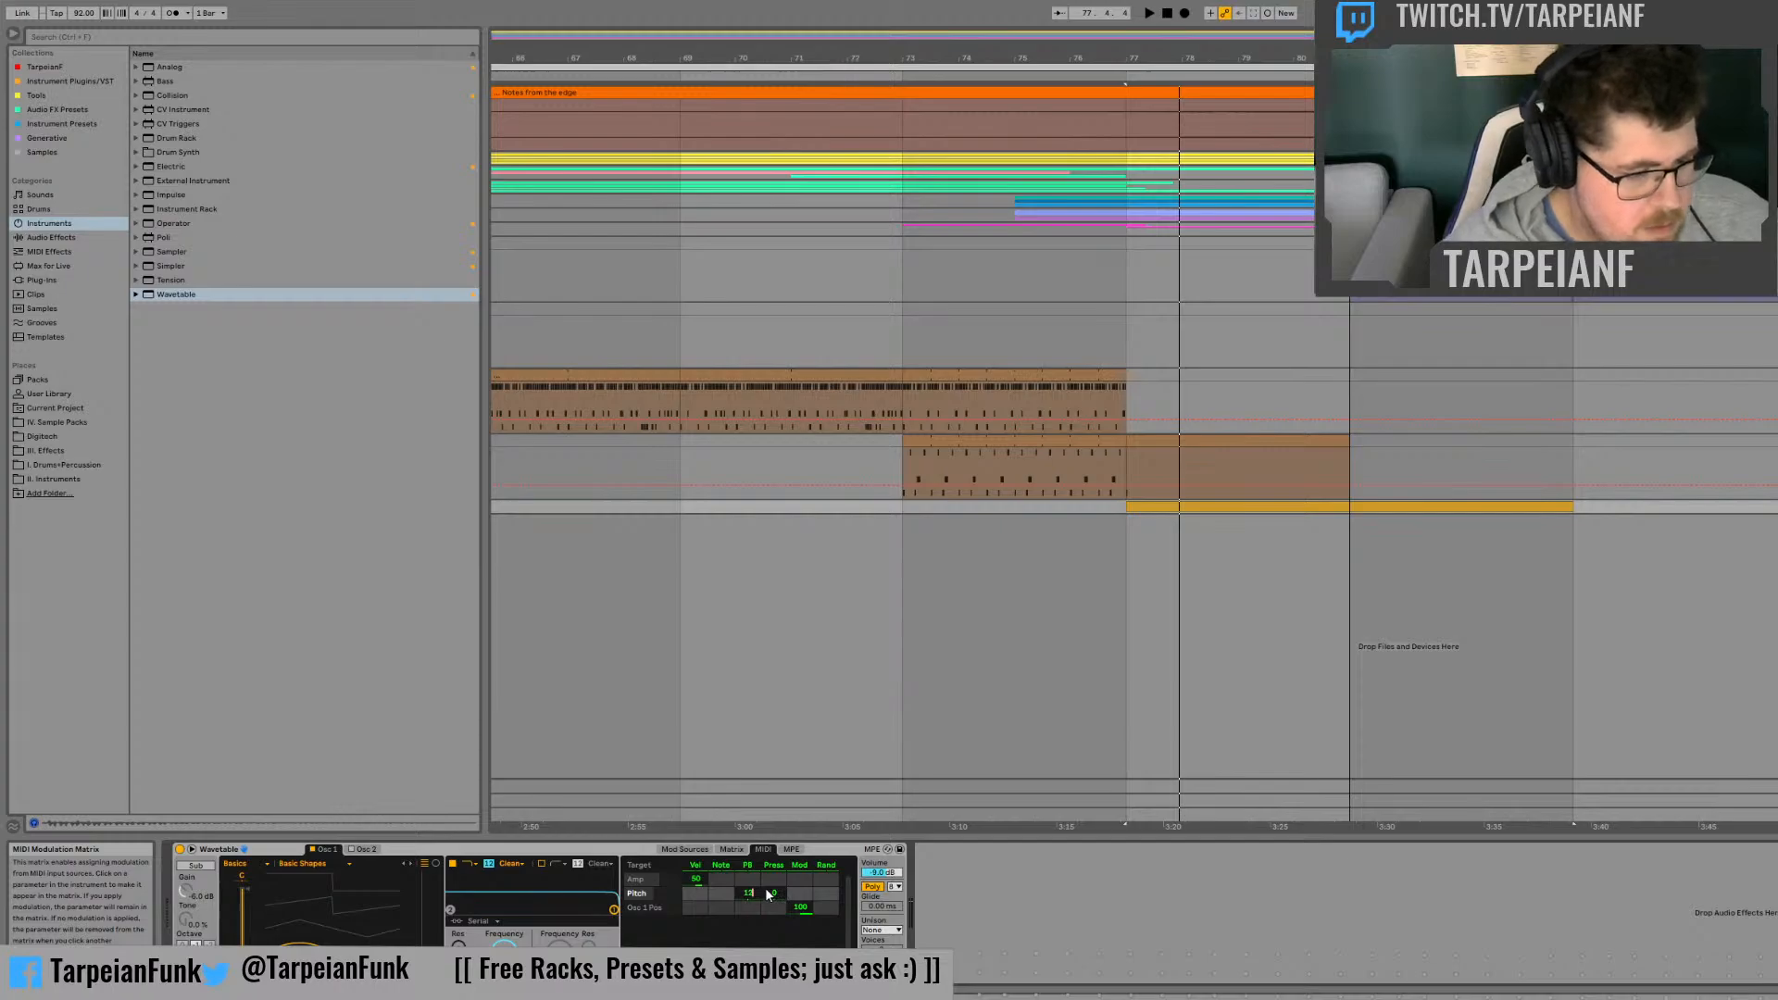
{"action": "left_click", "coordinate": [1434, 504]}
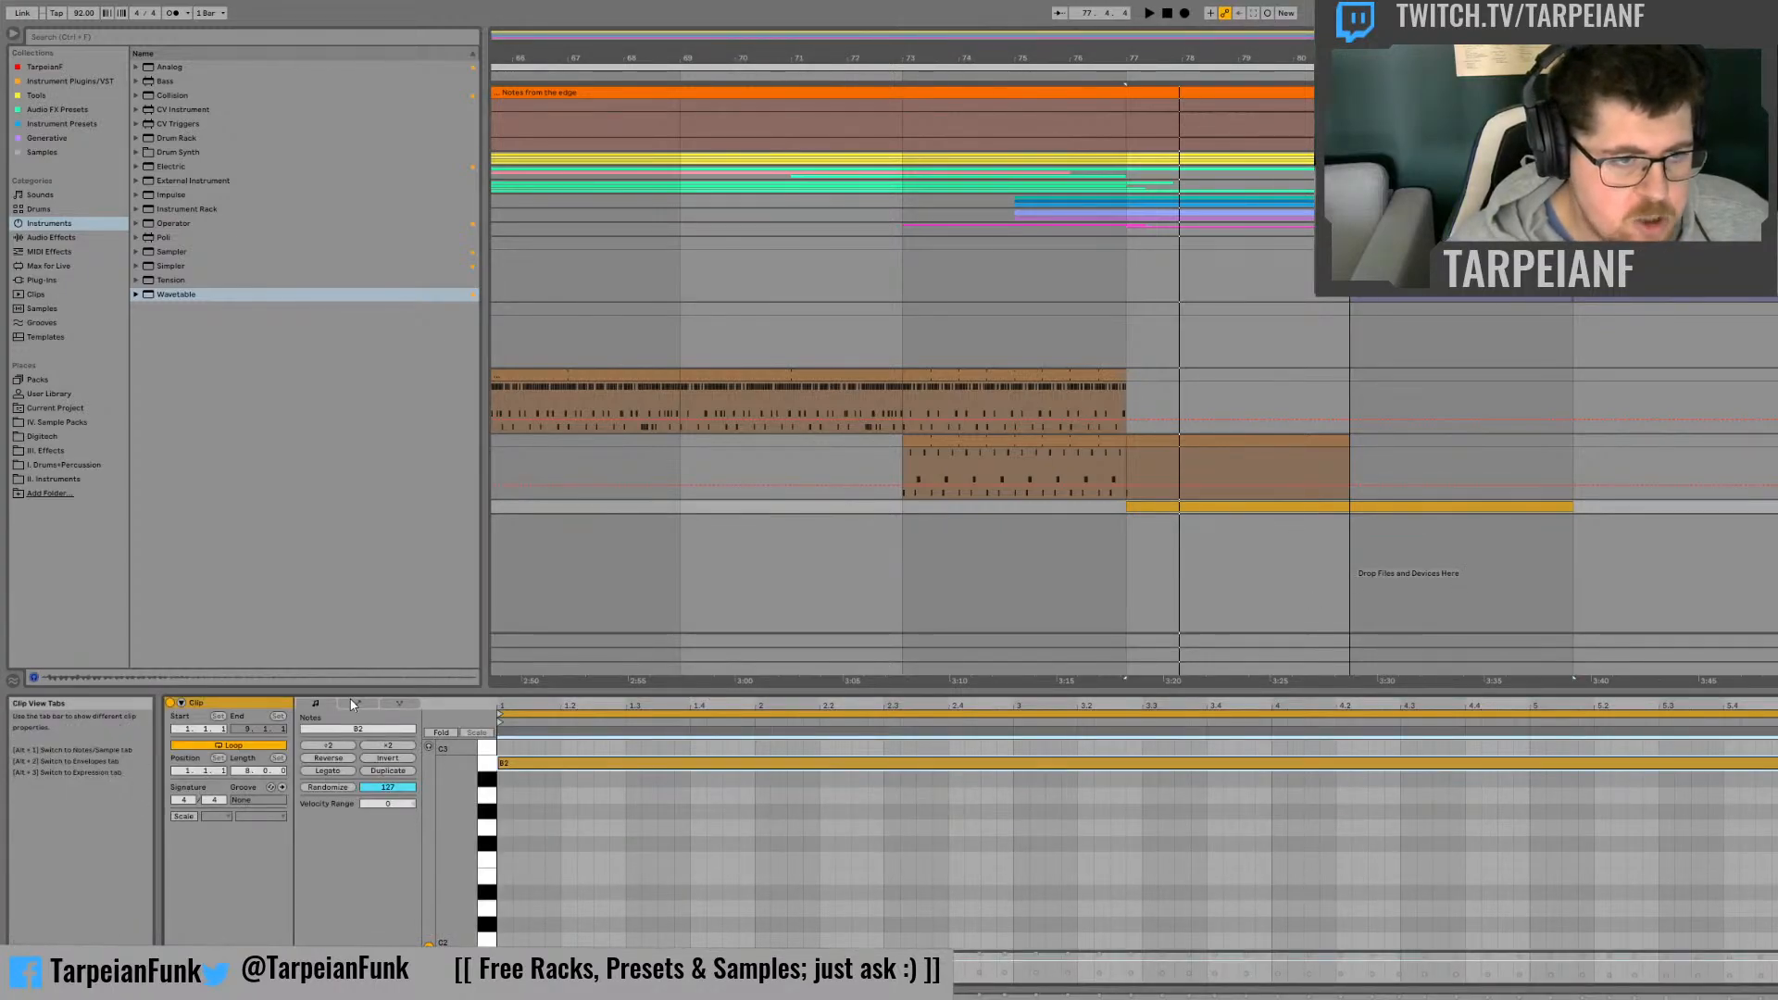
{"action": "left_click", "coordinate": [355, 704]}
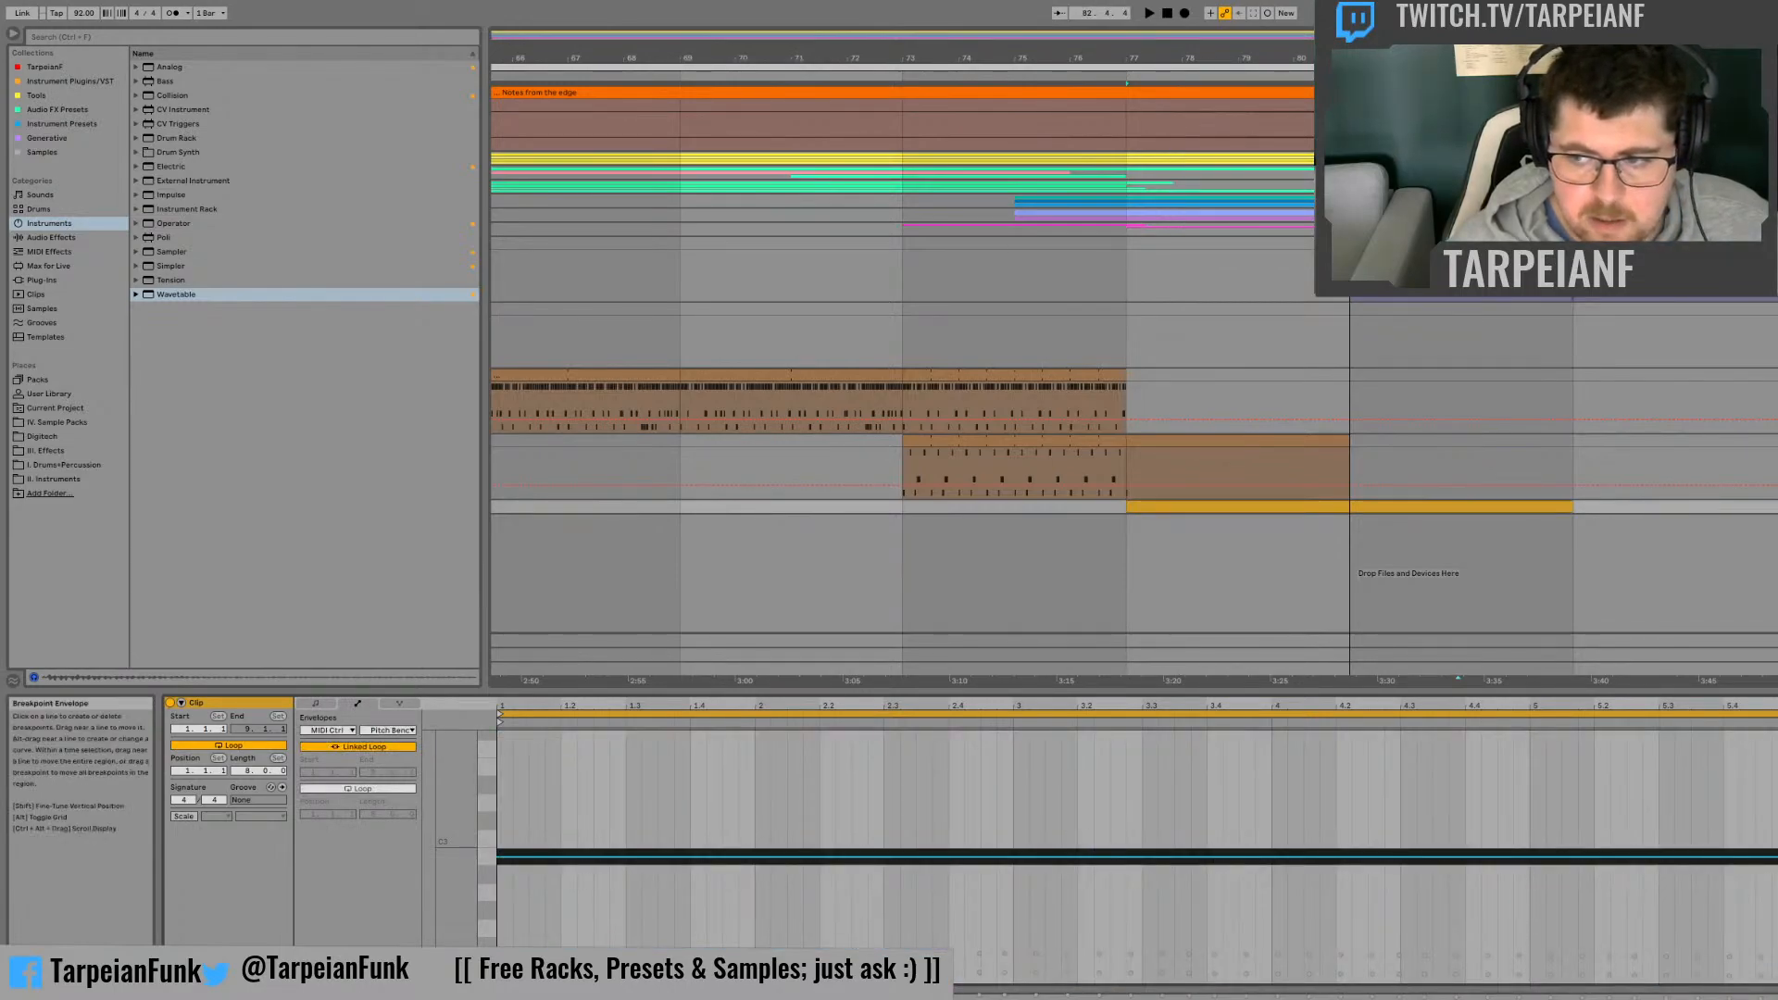
Step: Try a straight Pitch Bend ramp rising across the clip, play it around bar 82, and undo the envelope edits
{"action": "left_click_drag", "start_coordinate": [704, 857], "coordinate": [704, 731]}
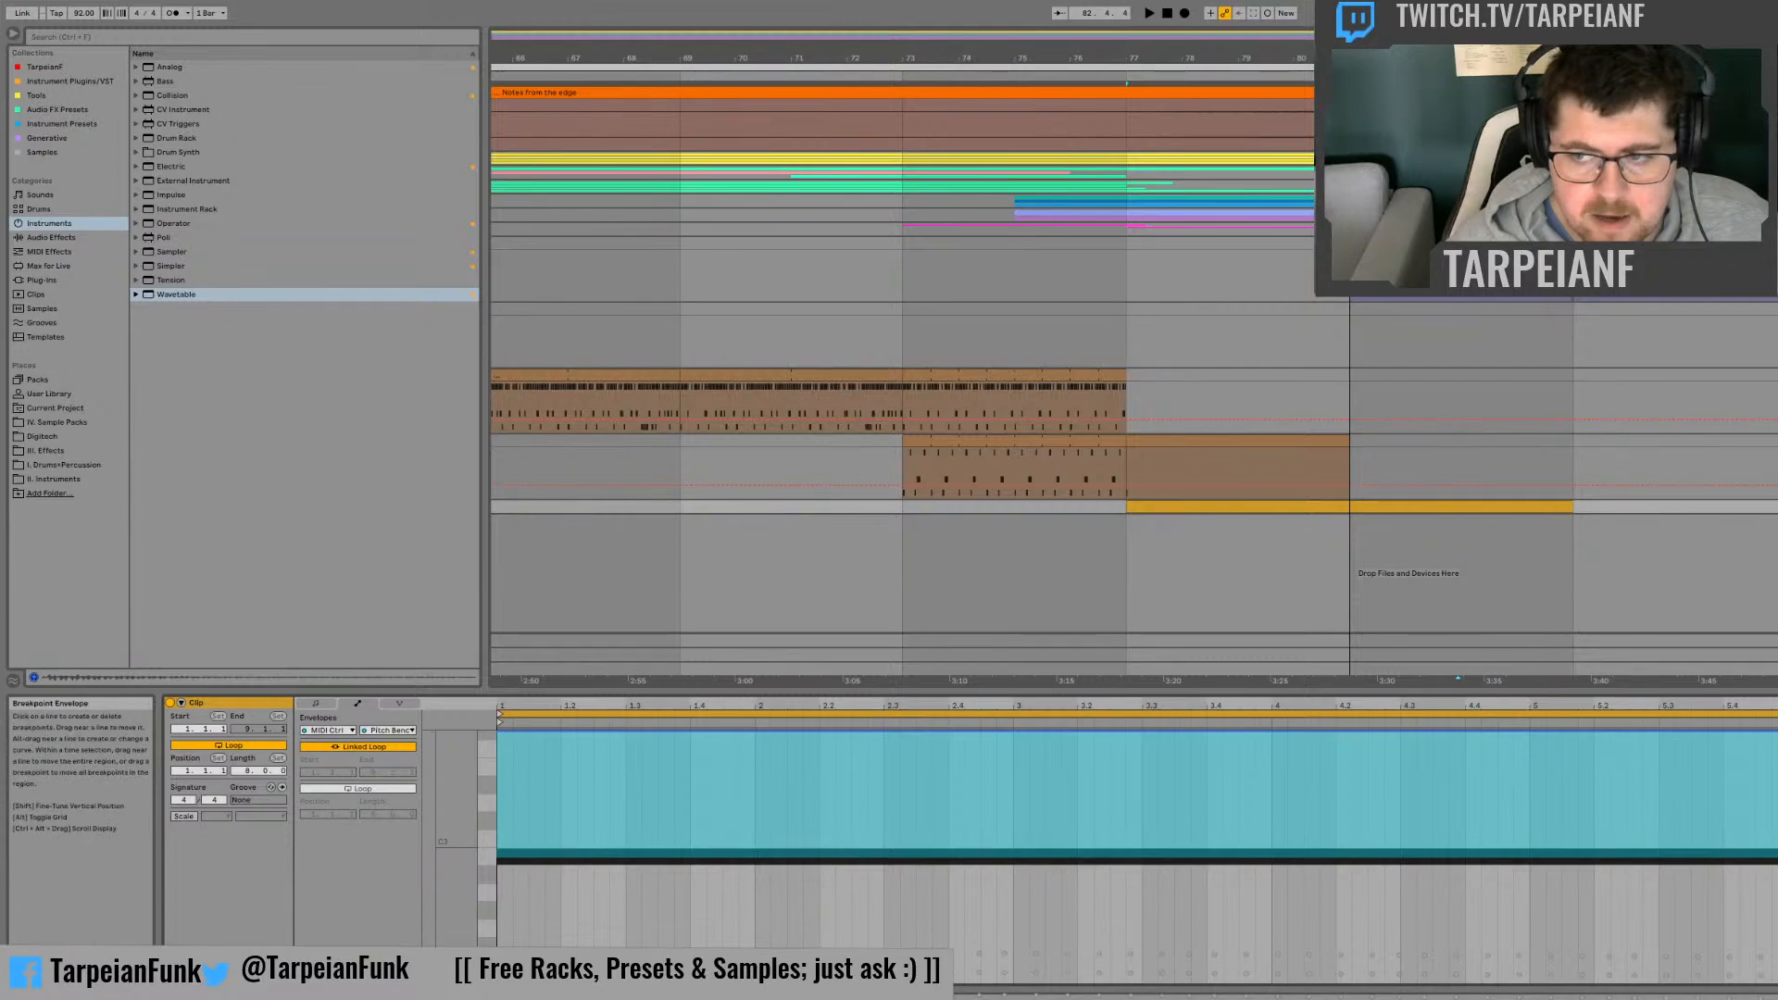
{"action": "left_click_drag", "start_coordinate": [1667, 732], "coordinate": [578, 982]}
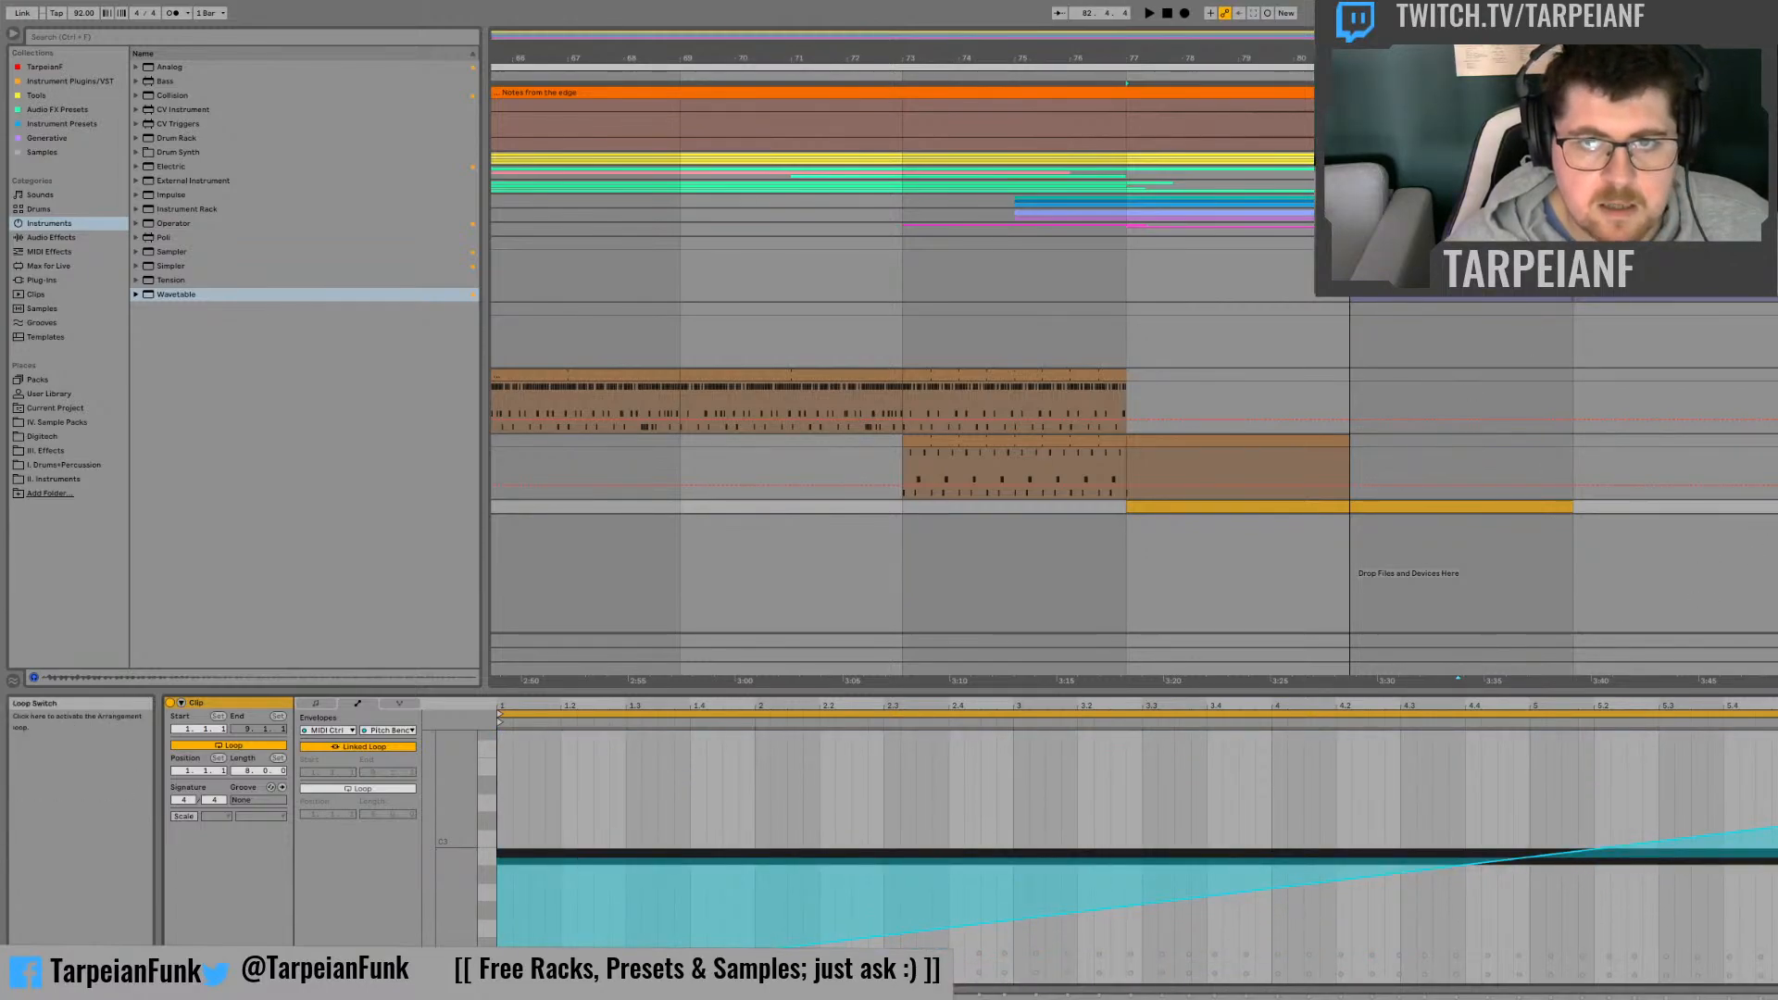
{"action": "key", "text": "space"}
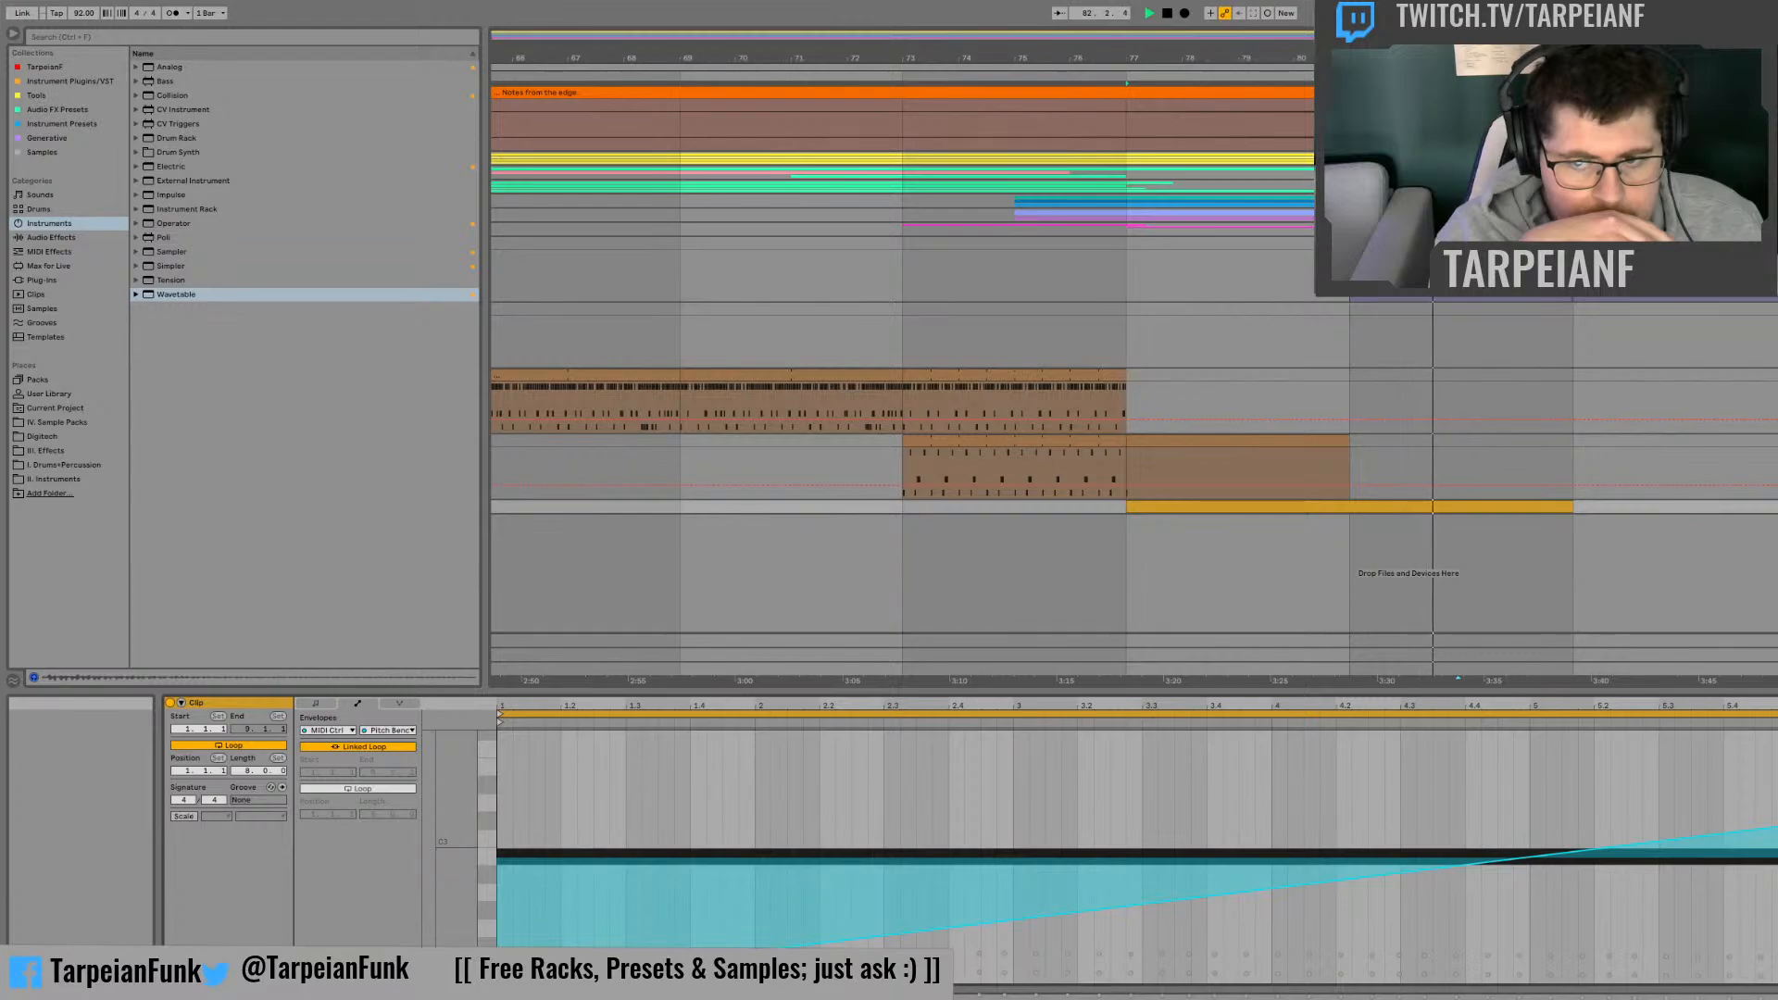
{"action": "key", "text": "space"}
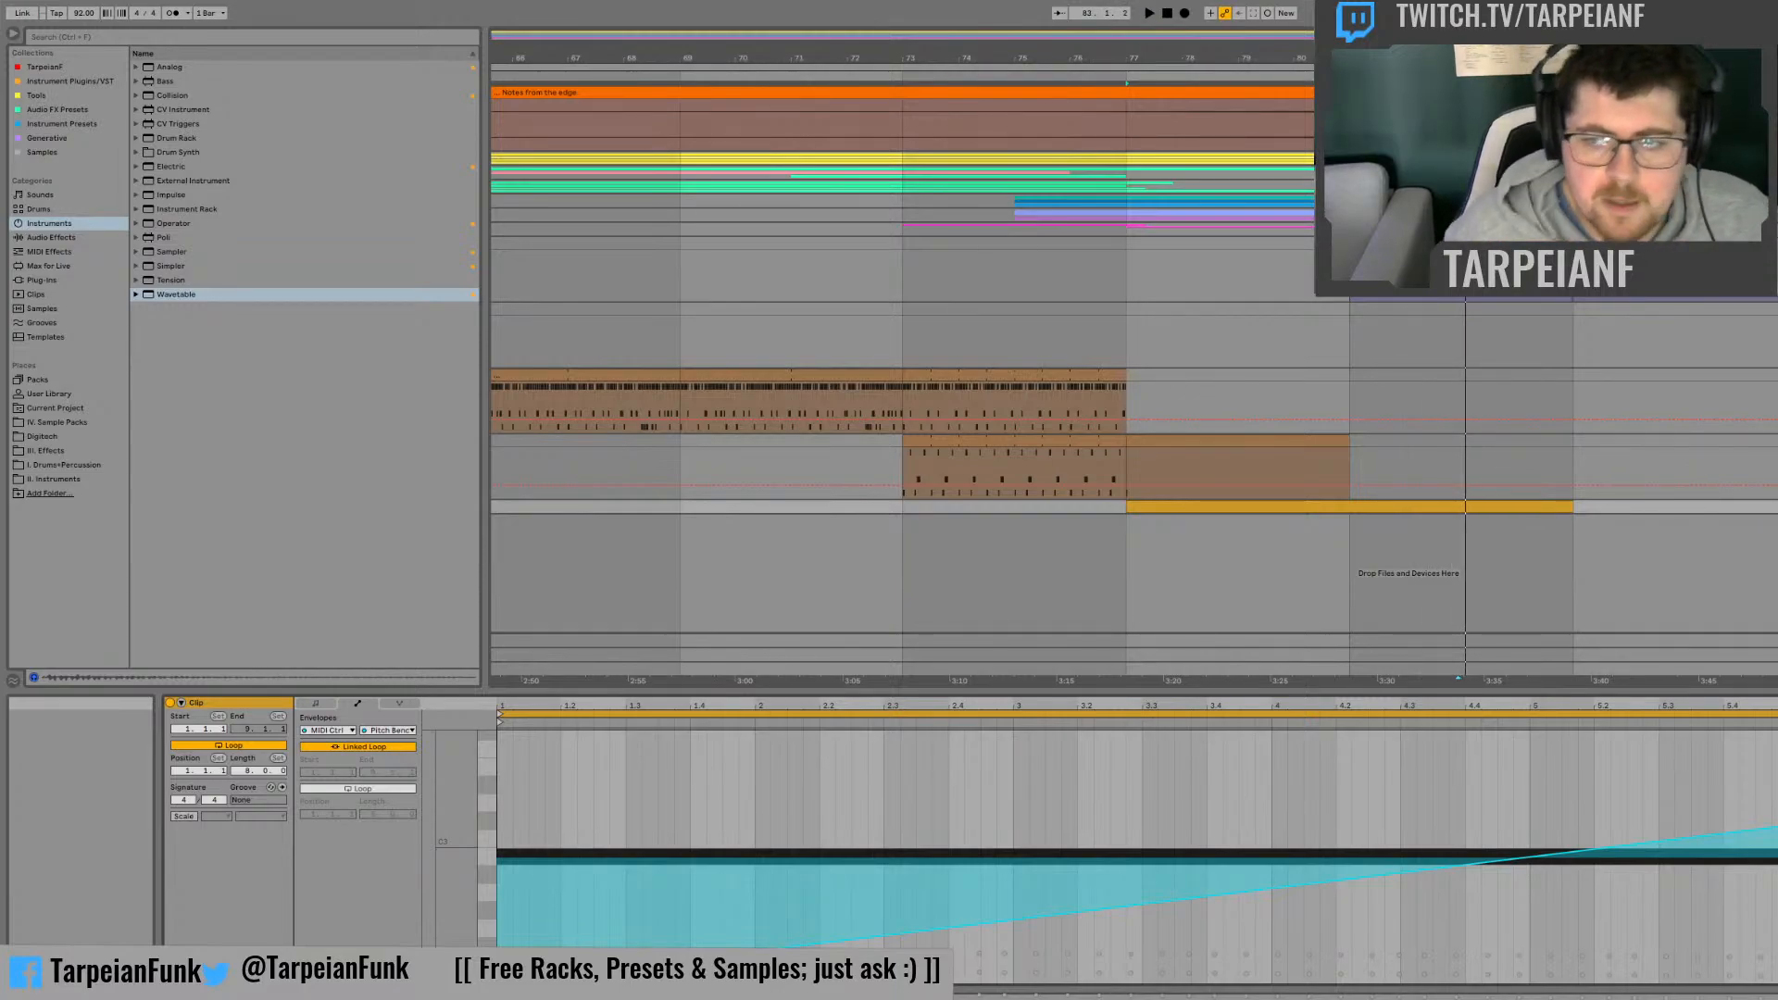
{"action": "key", "text": "ctrl+z"}
{"action": "key", "text": "ctrl+z"}
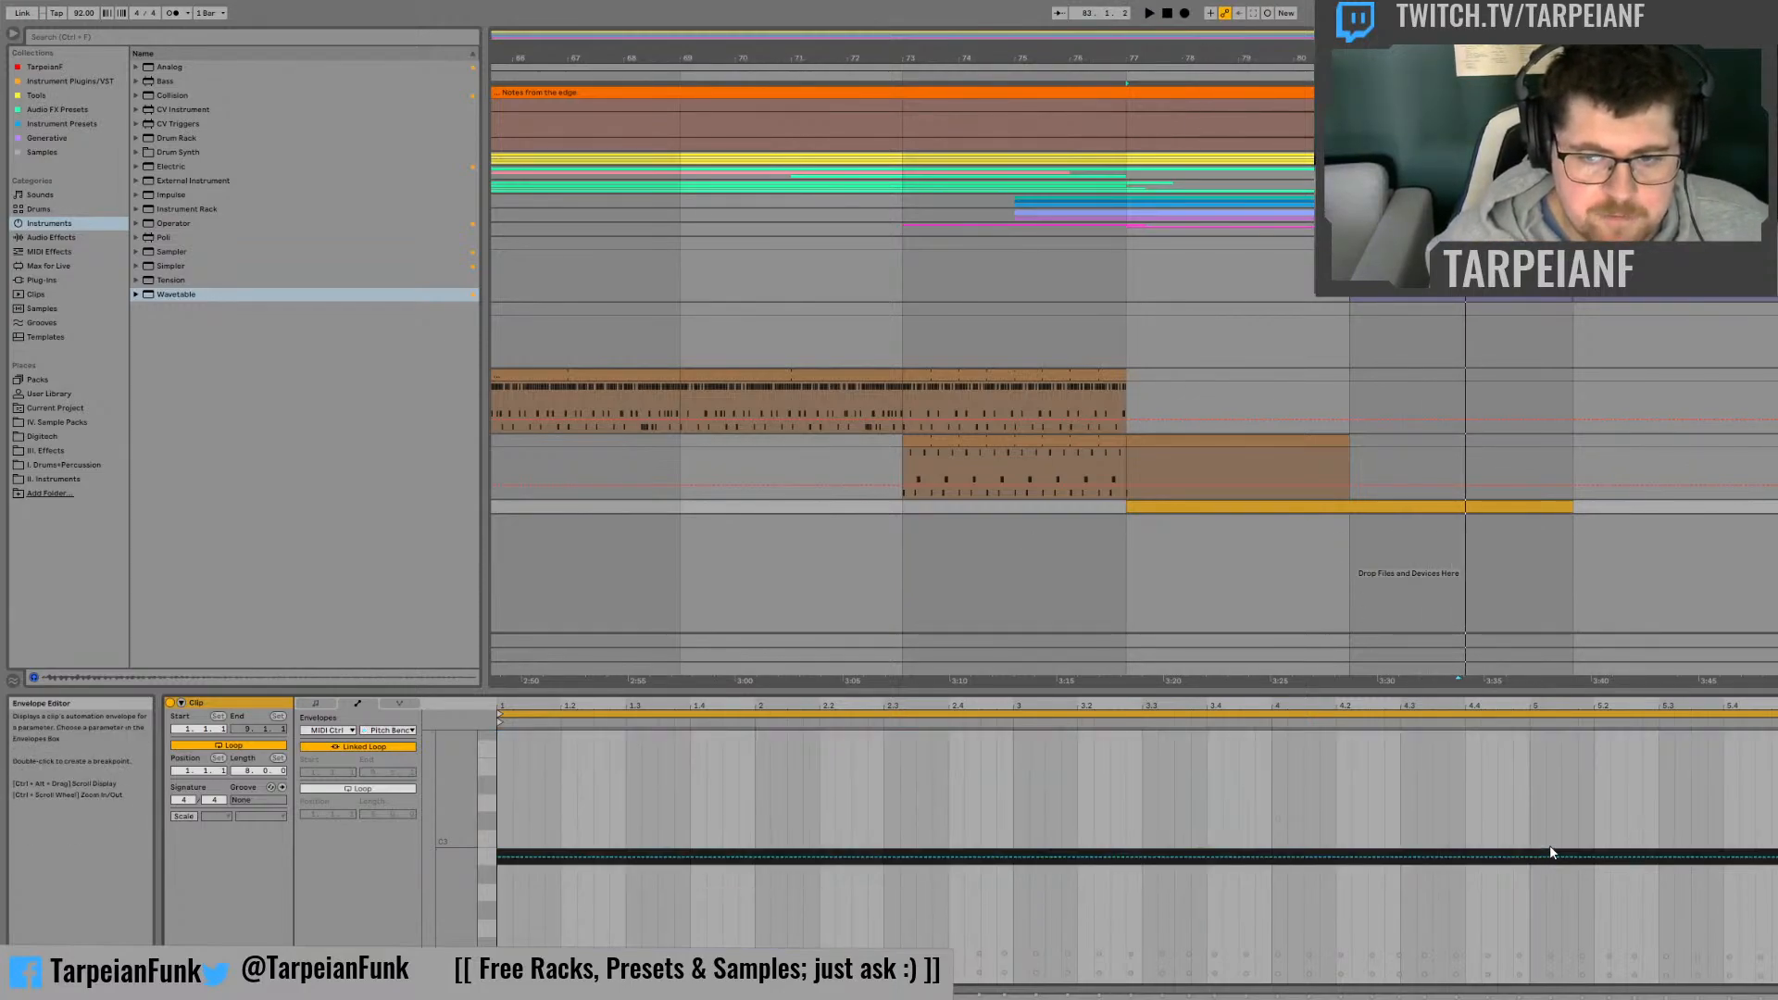
Step: Draw a curved Pitch Bend rise from the lowest value at the clip's start to zero at its fifth bar, and play it
{"action": "left_click", "coordinate": [1526, 856]}
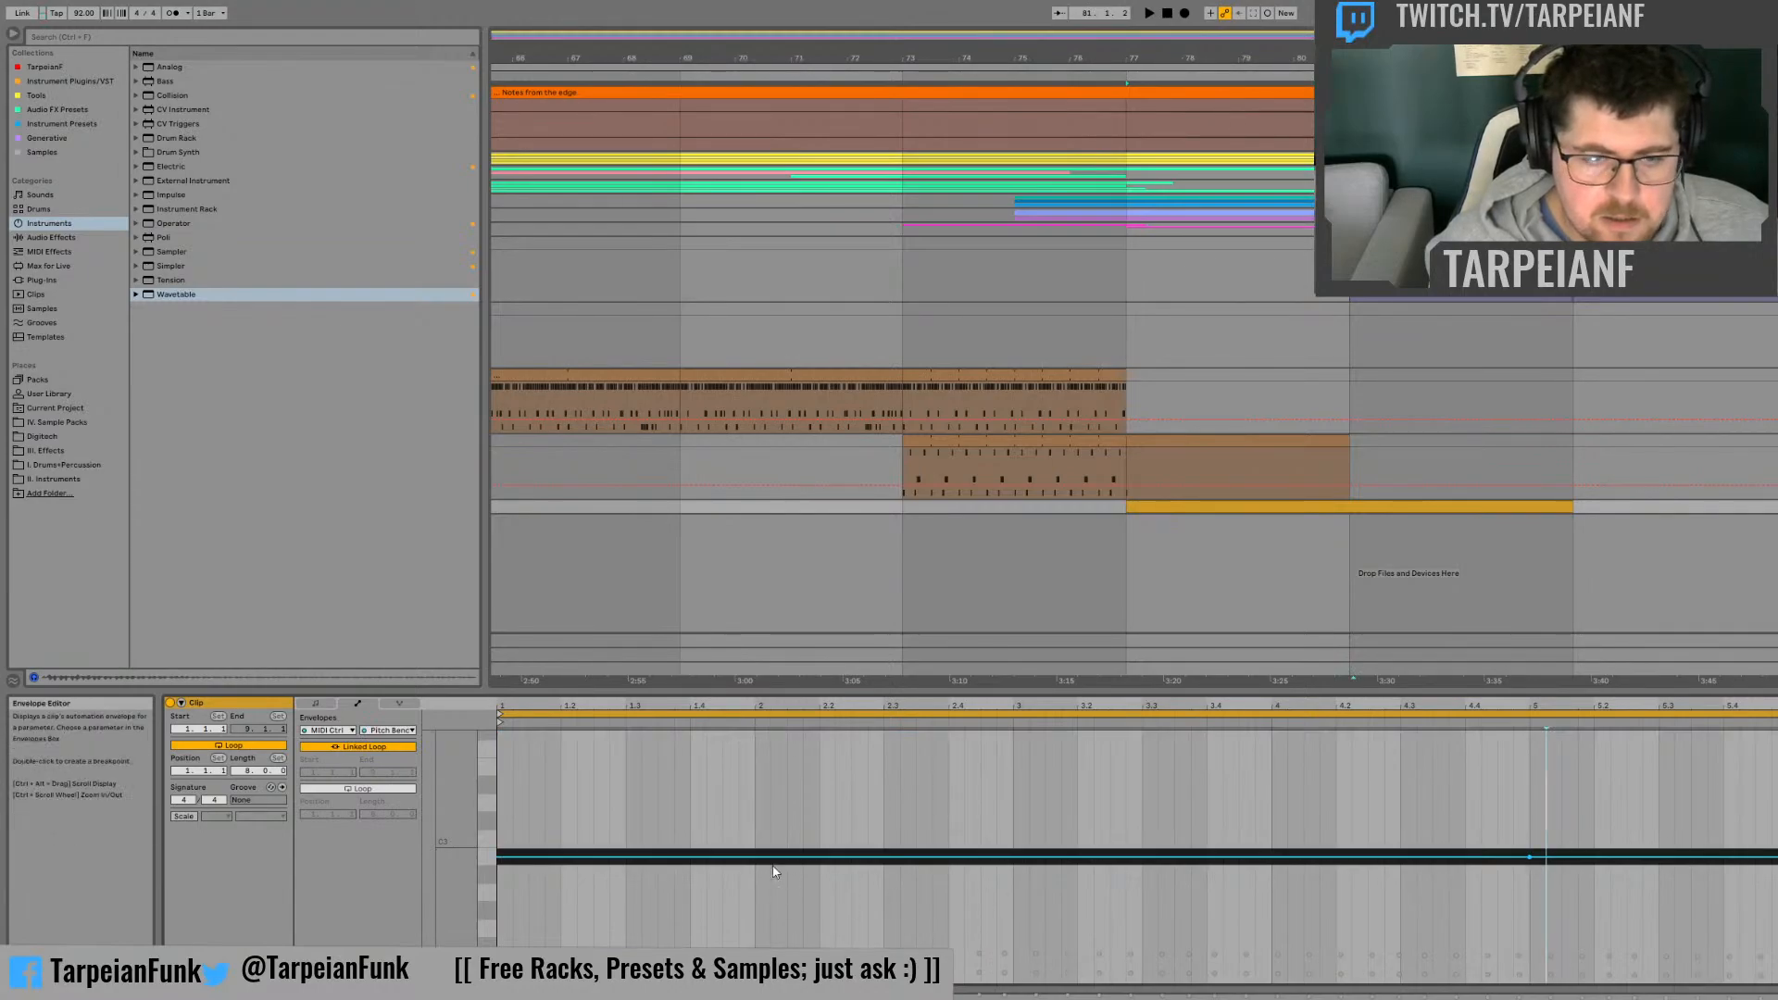
{"action": "left_click_drag", "start_coordinate": [504, 857], "coordinate": [505, 958]}
{"action": "left_click_drag", "start_coordinate": [946, 932], "coordinate": [1214, 932]}
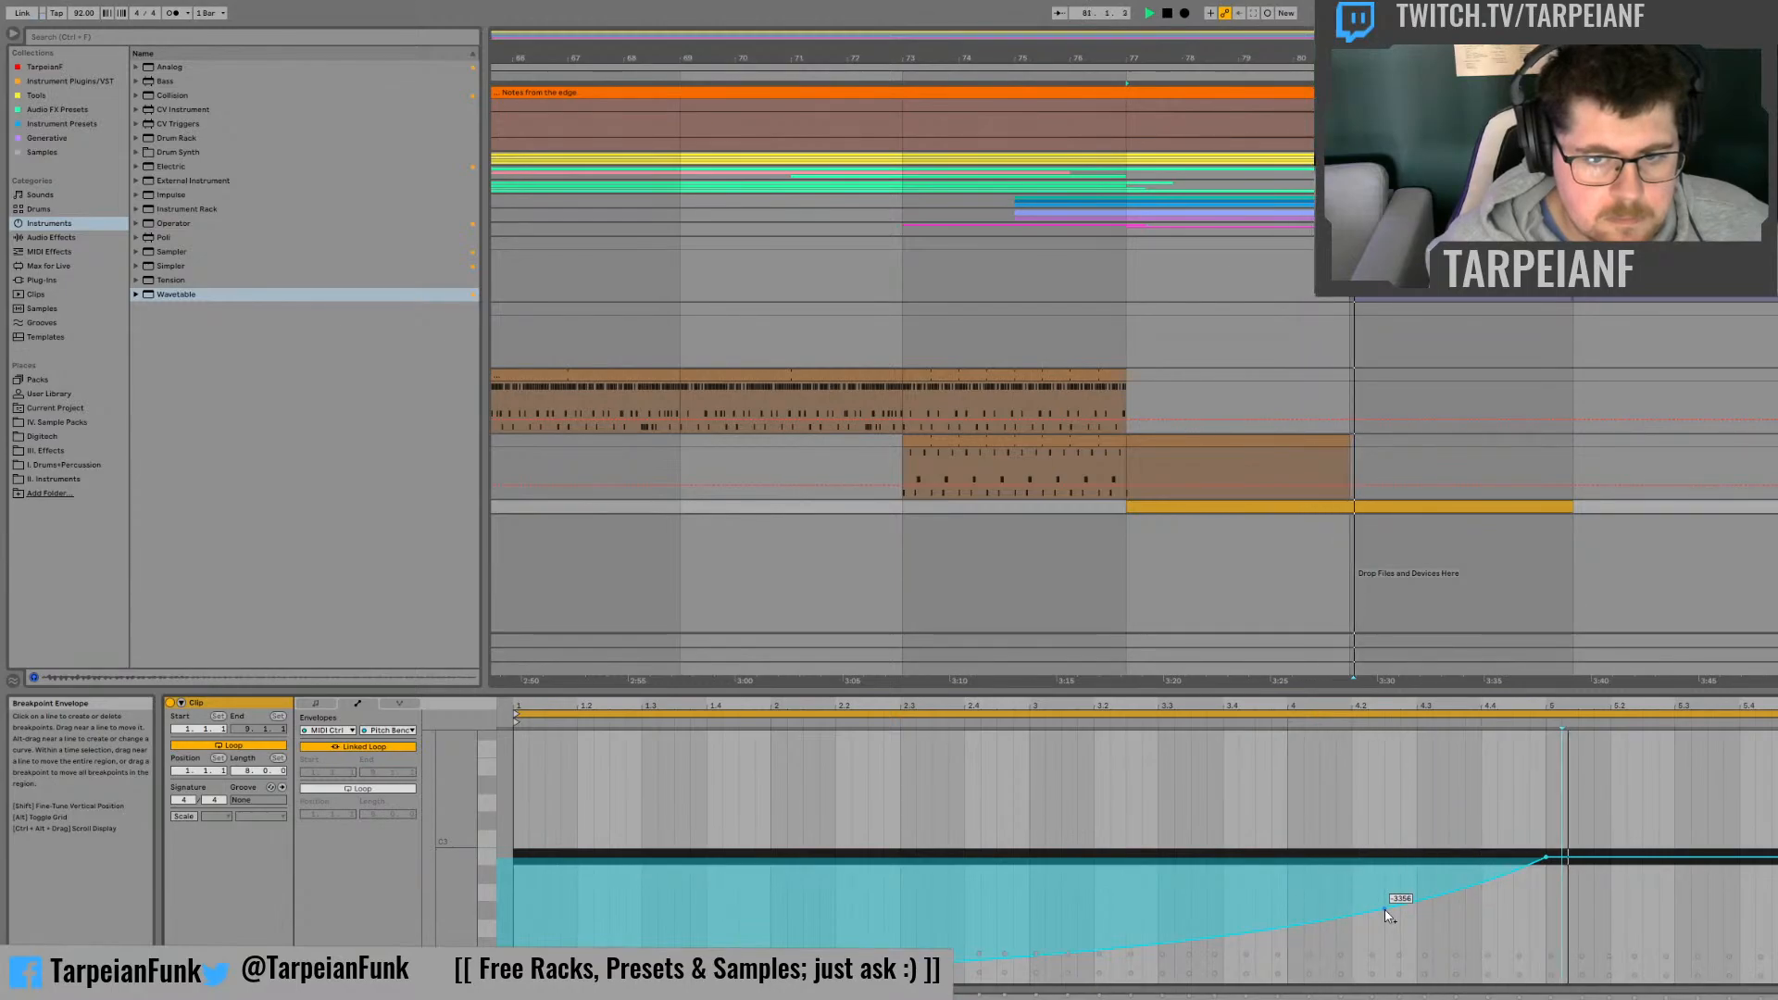
{"action": "key", "text": "space"}
Step: Switch Wavetable's first oscillator to the Junk 2 table in the Noise category and adjust its wave position
{"action": "left_click", "coordinate": [1777, 441]}
{"action": "double_click", "coordinate": [1777, 507]}
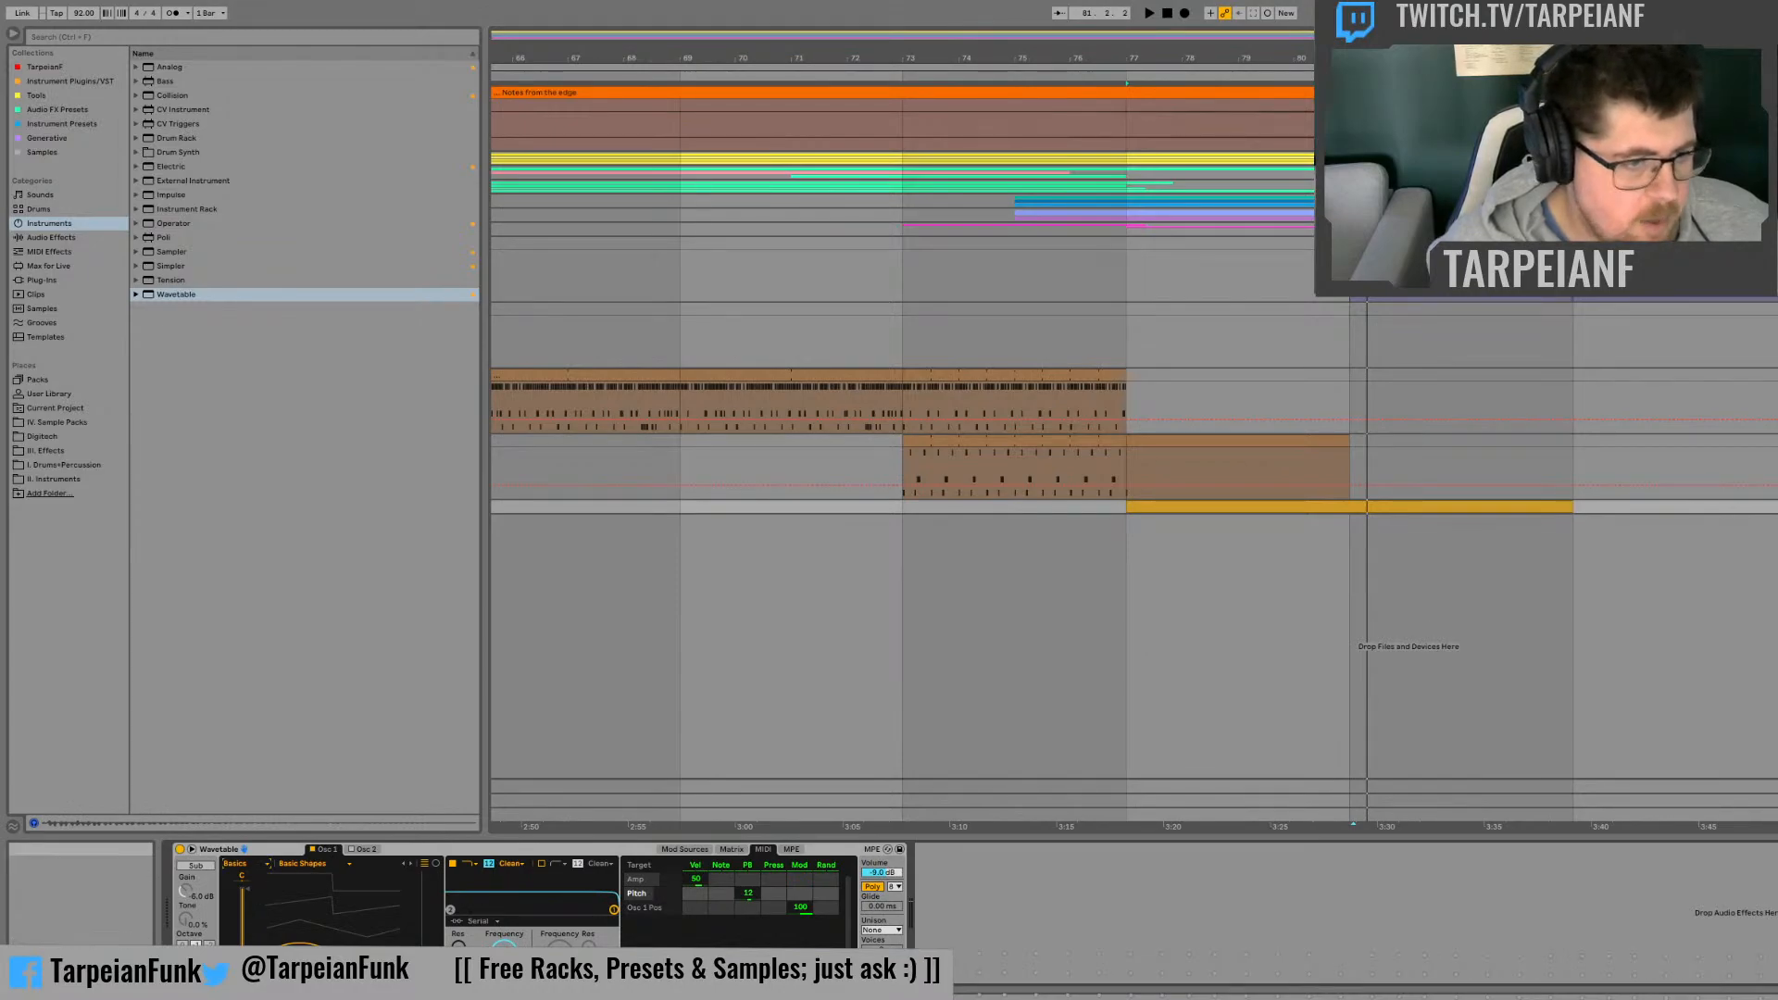
{"action": "left_click", "coordinate": [248, 797]}
{"action": "left_click", "coordinate": [320, 863]}
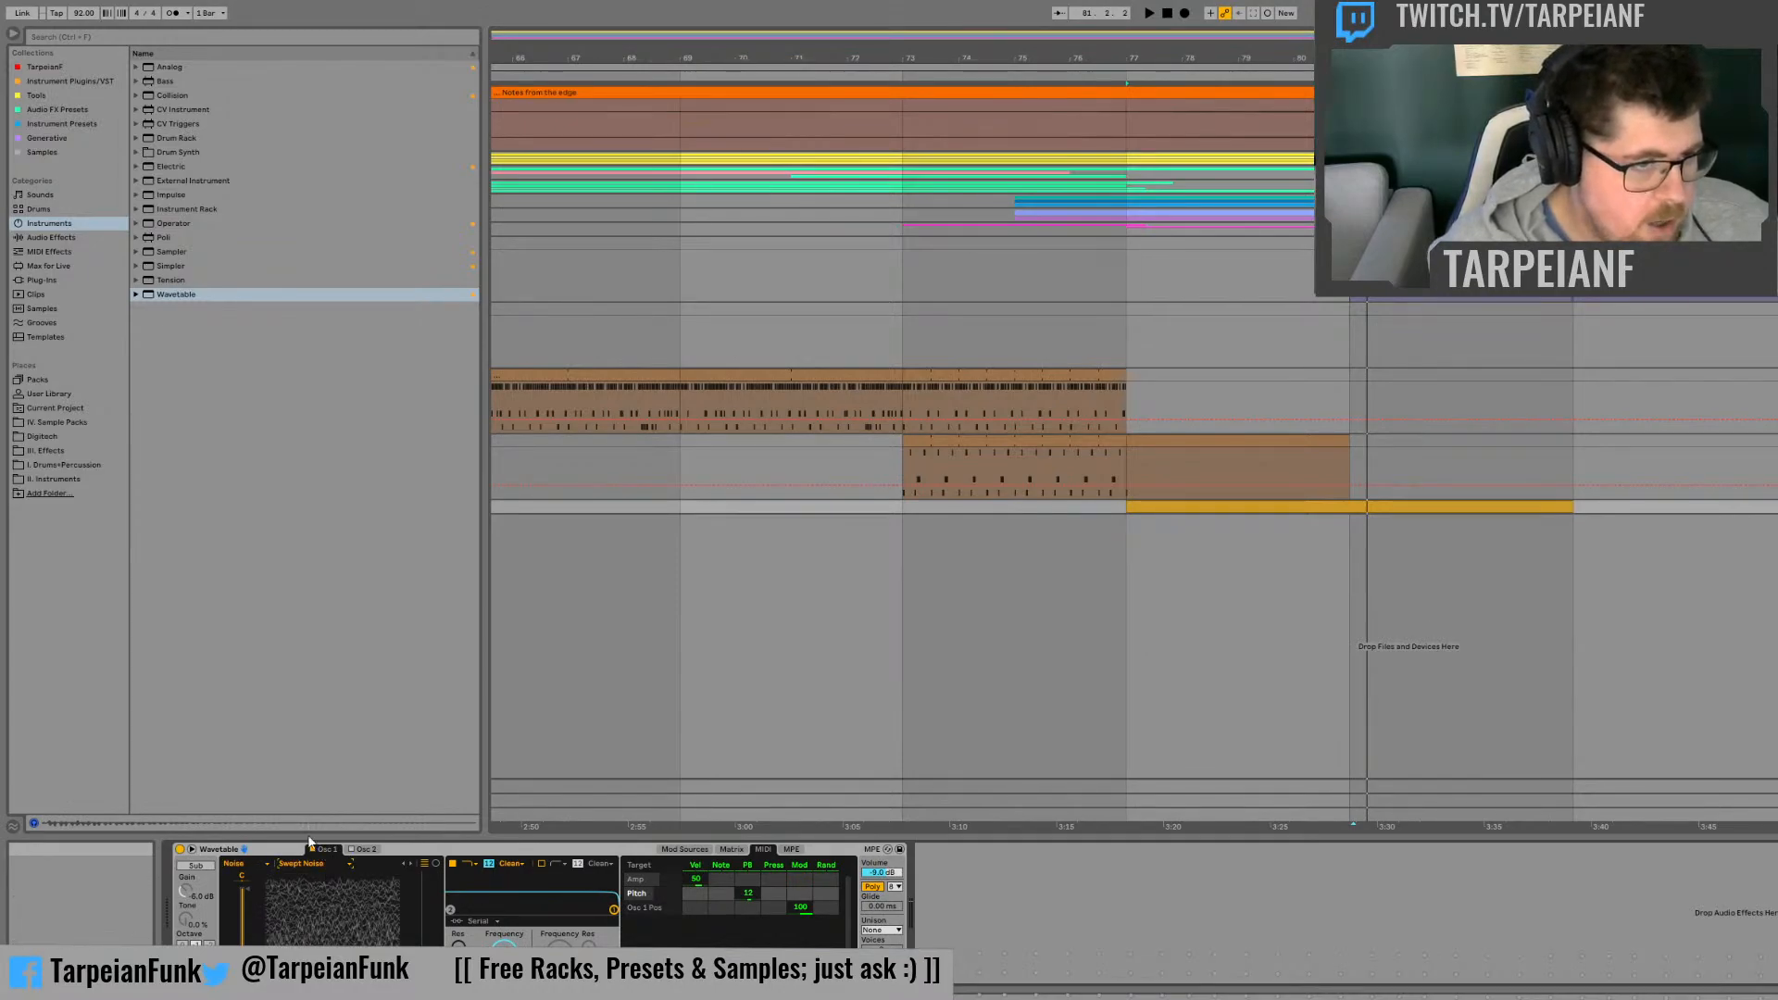
{"action": "left_click", "coordinate": [310, 841]}
{"action": "left_click_drag", "start_coordinate": [329, 895], "coordinate": [330, 857]}
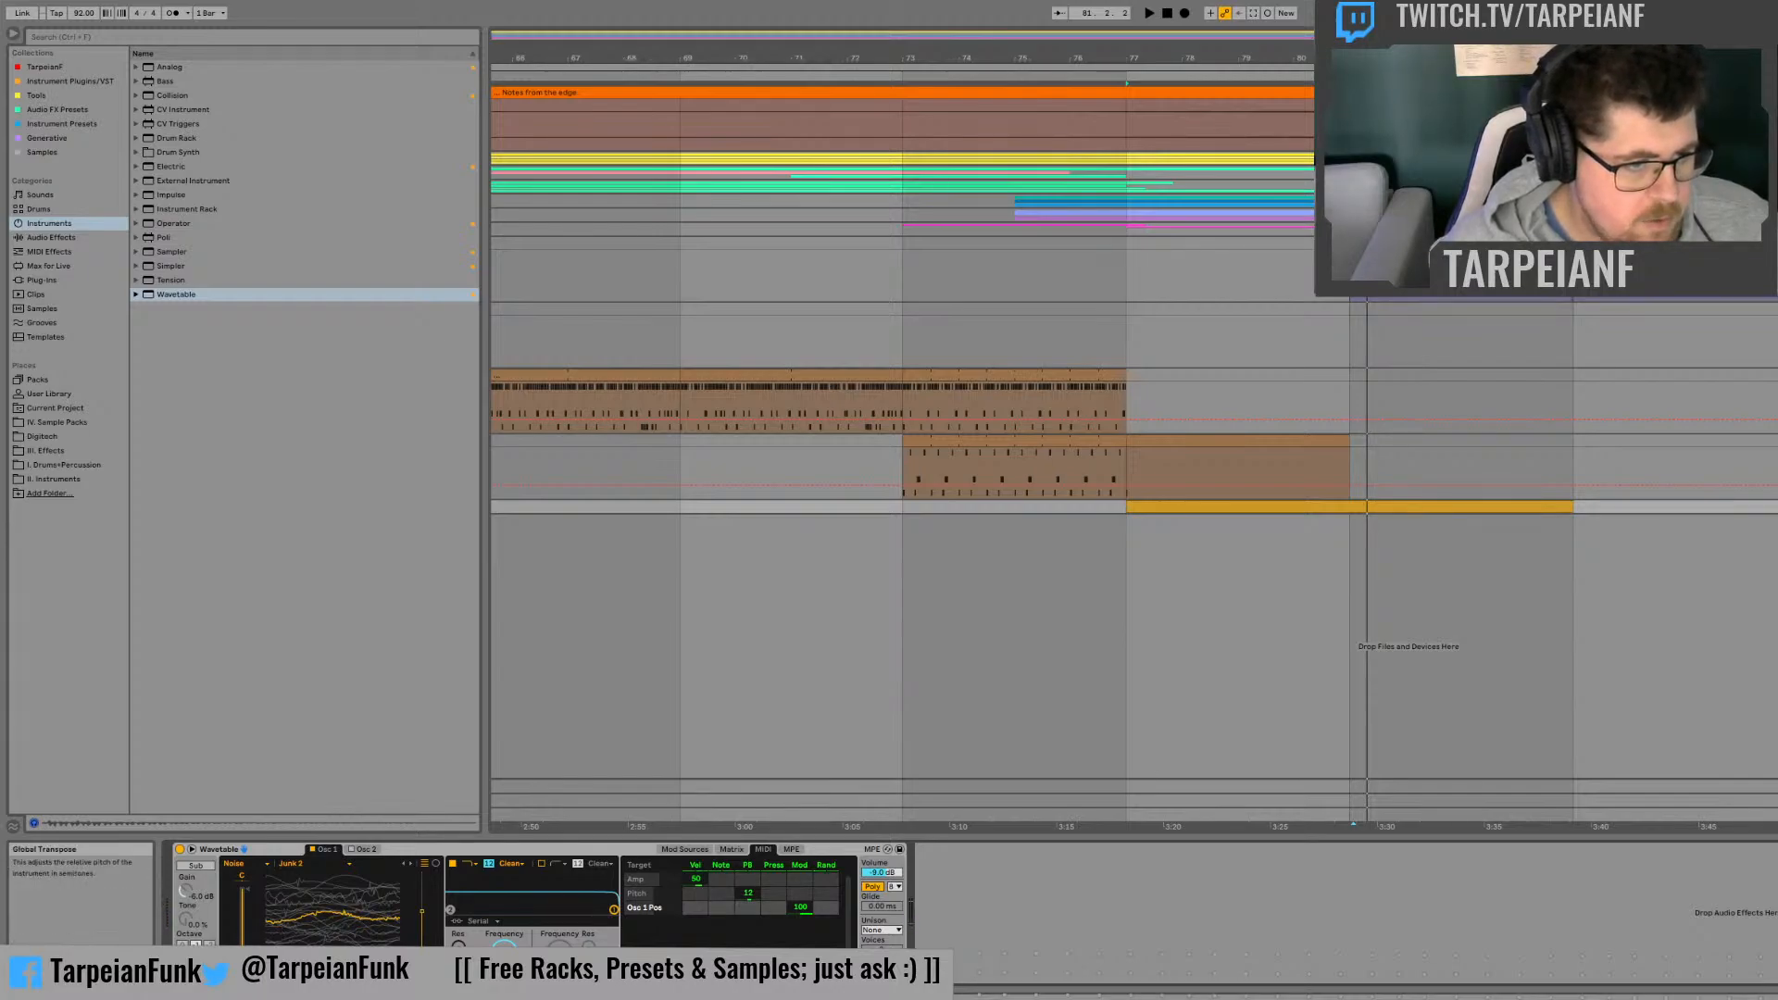
{"action": "left_click", "coordinate": [195, 969]}
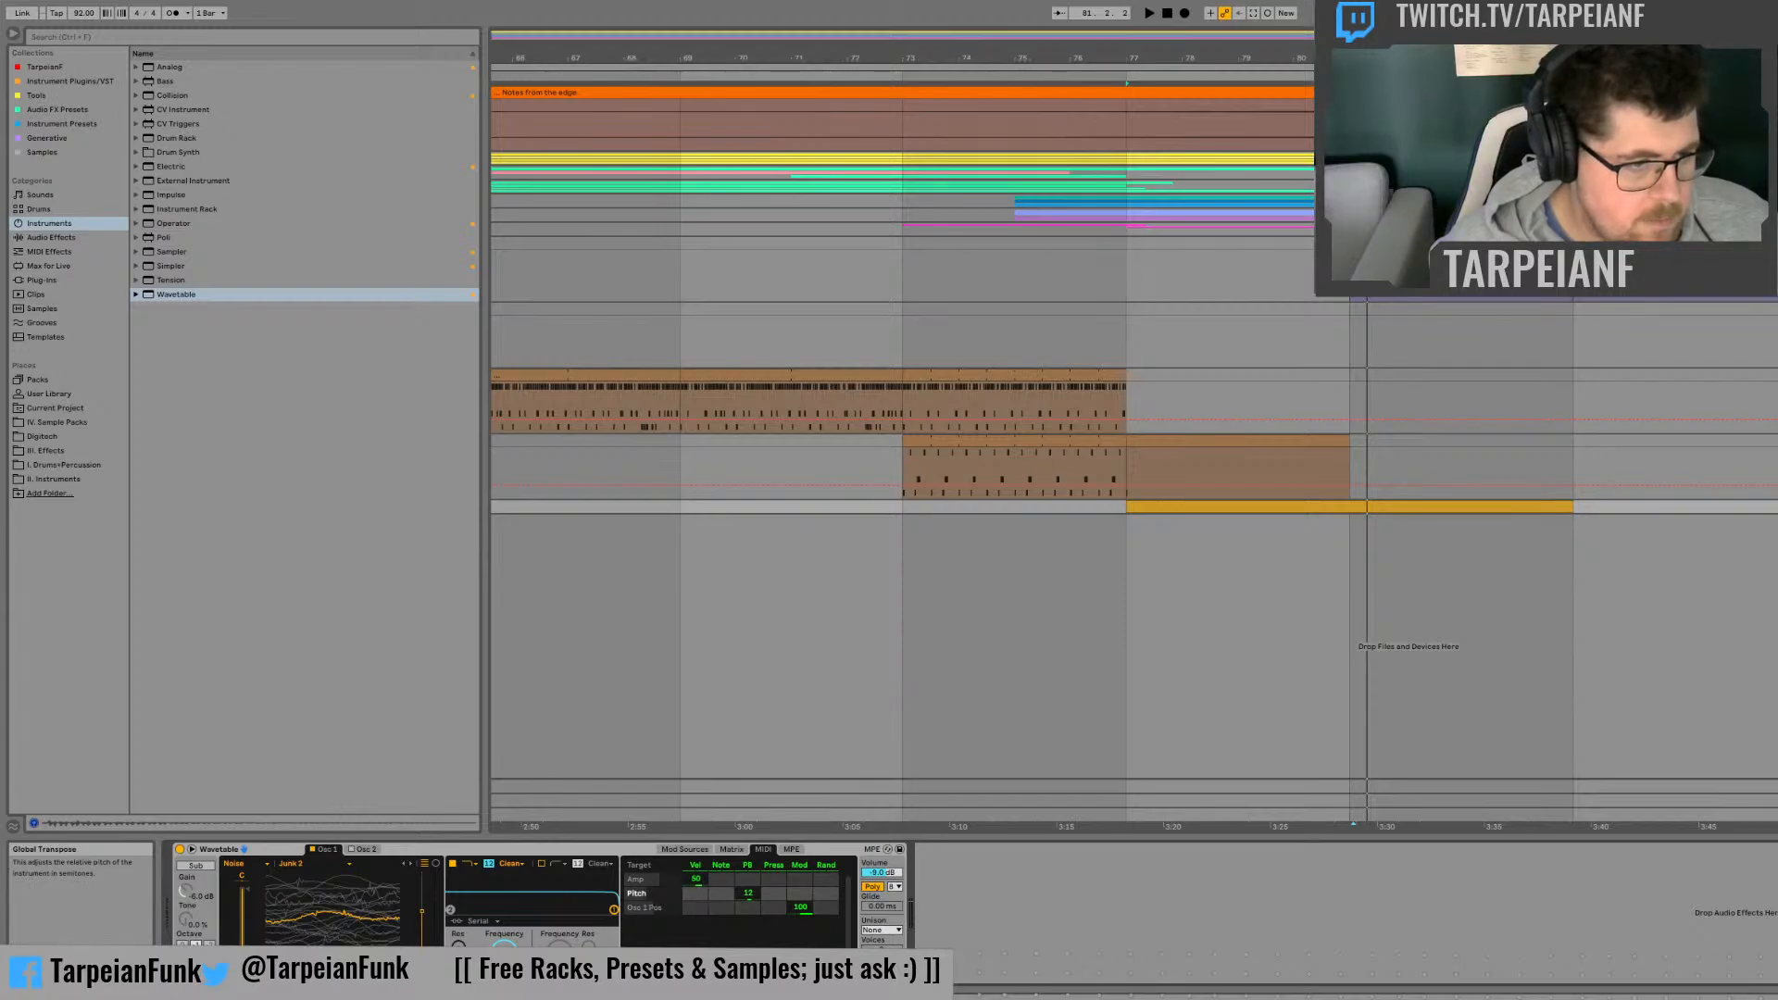
{"action": "left_click_drag", "start_coordinate": [422, 911], "coordinate": [422, 916]}
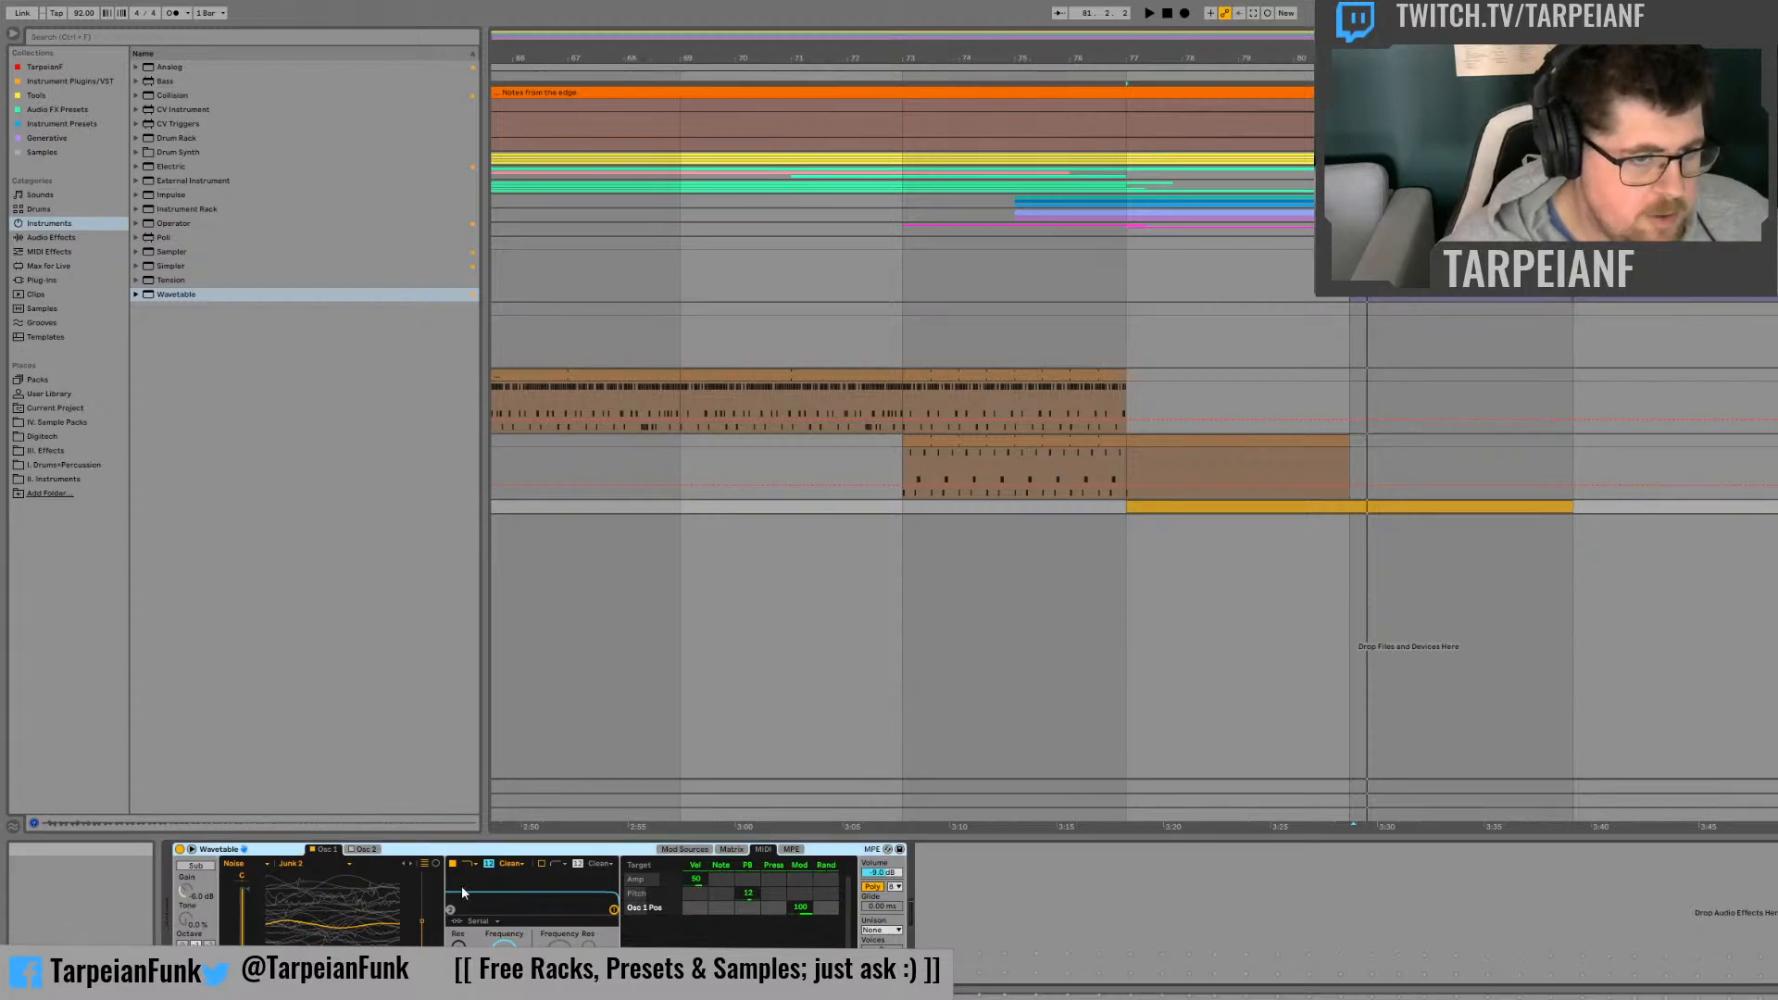
Step: Group Wavetable into an Instrument Rack, map the Osc 1 position to the first macro, and limit its range to 34–42%
{"action": "key", "text": "ctrl+g"}
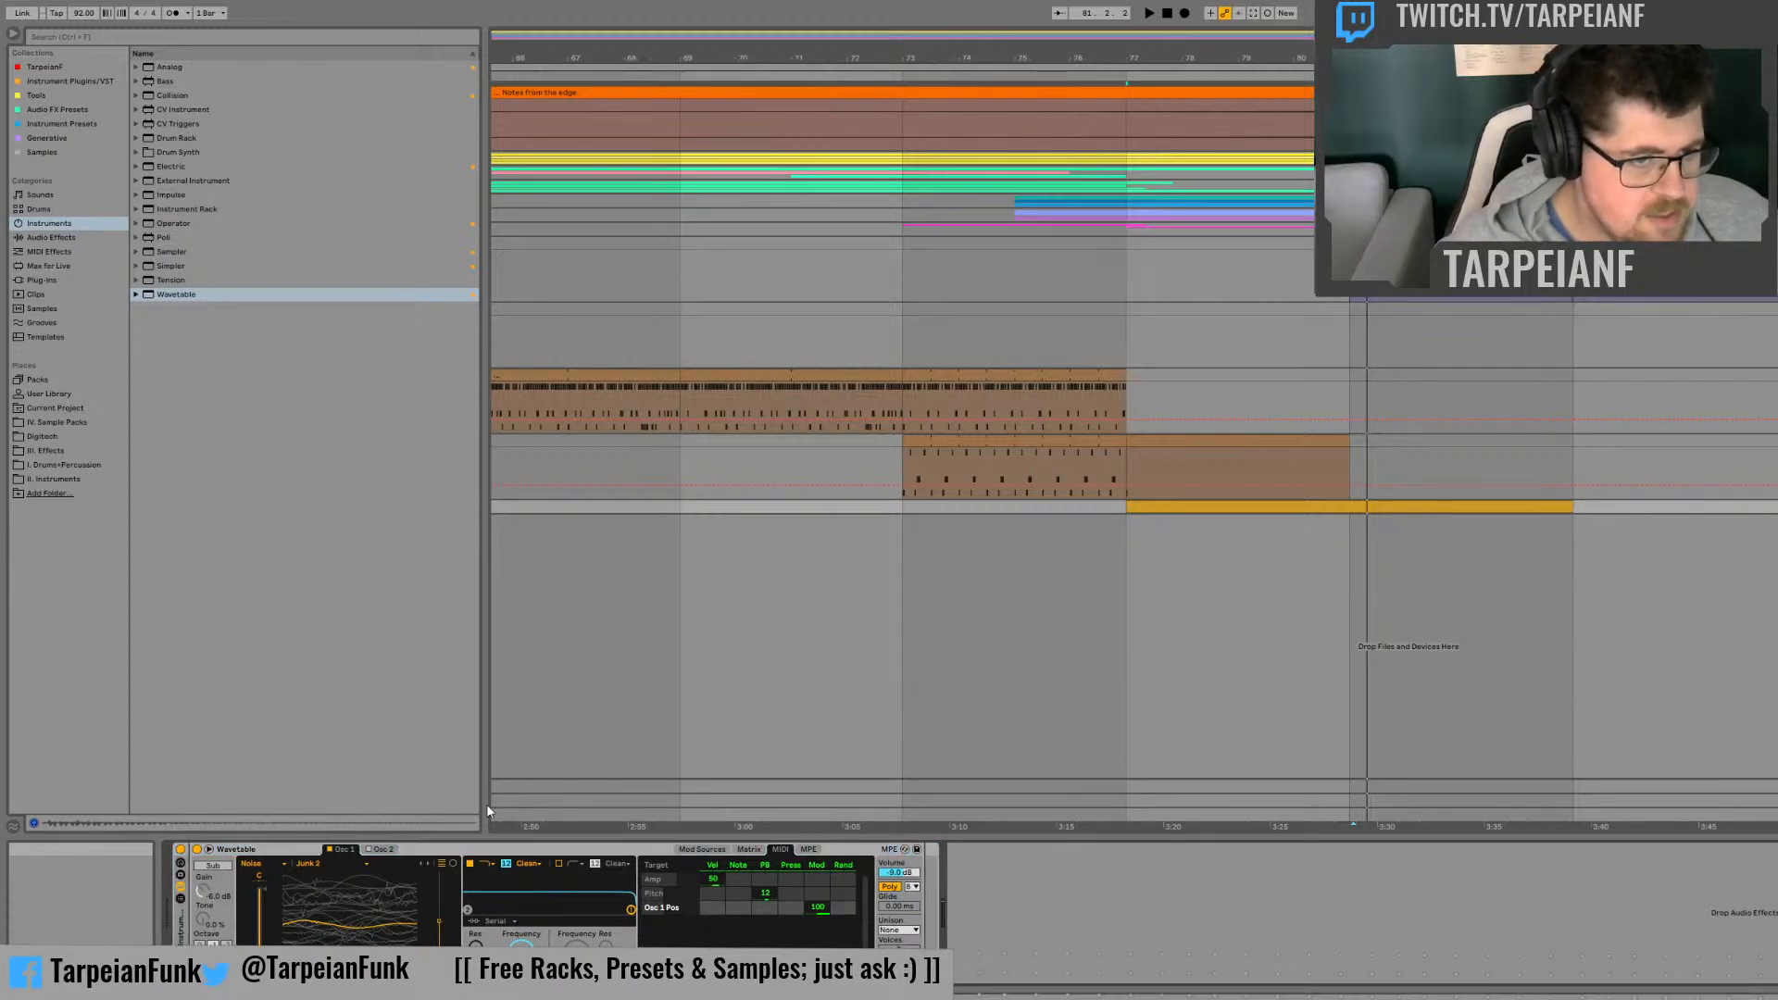
{"action": "key", "text": "ctrl+g"}
{"action": "left_click", "coordinate": [310, 850]}
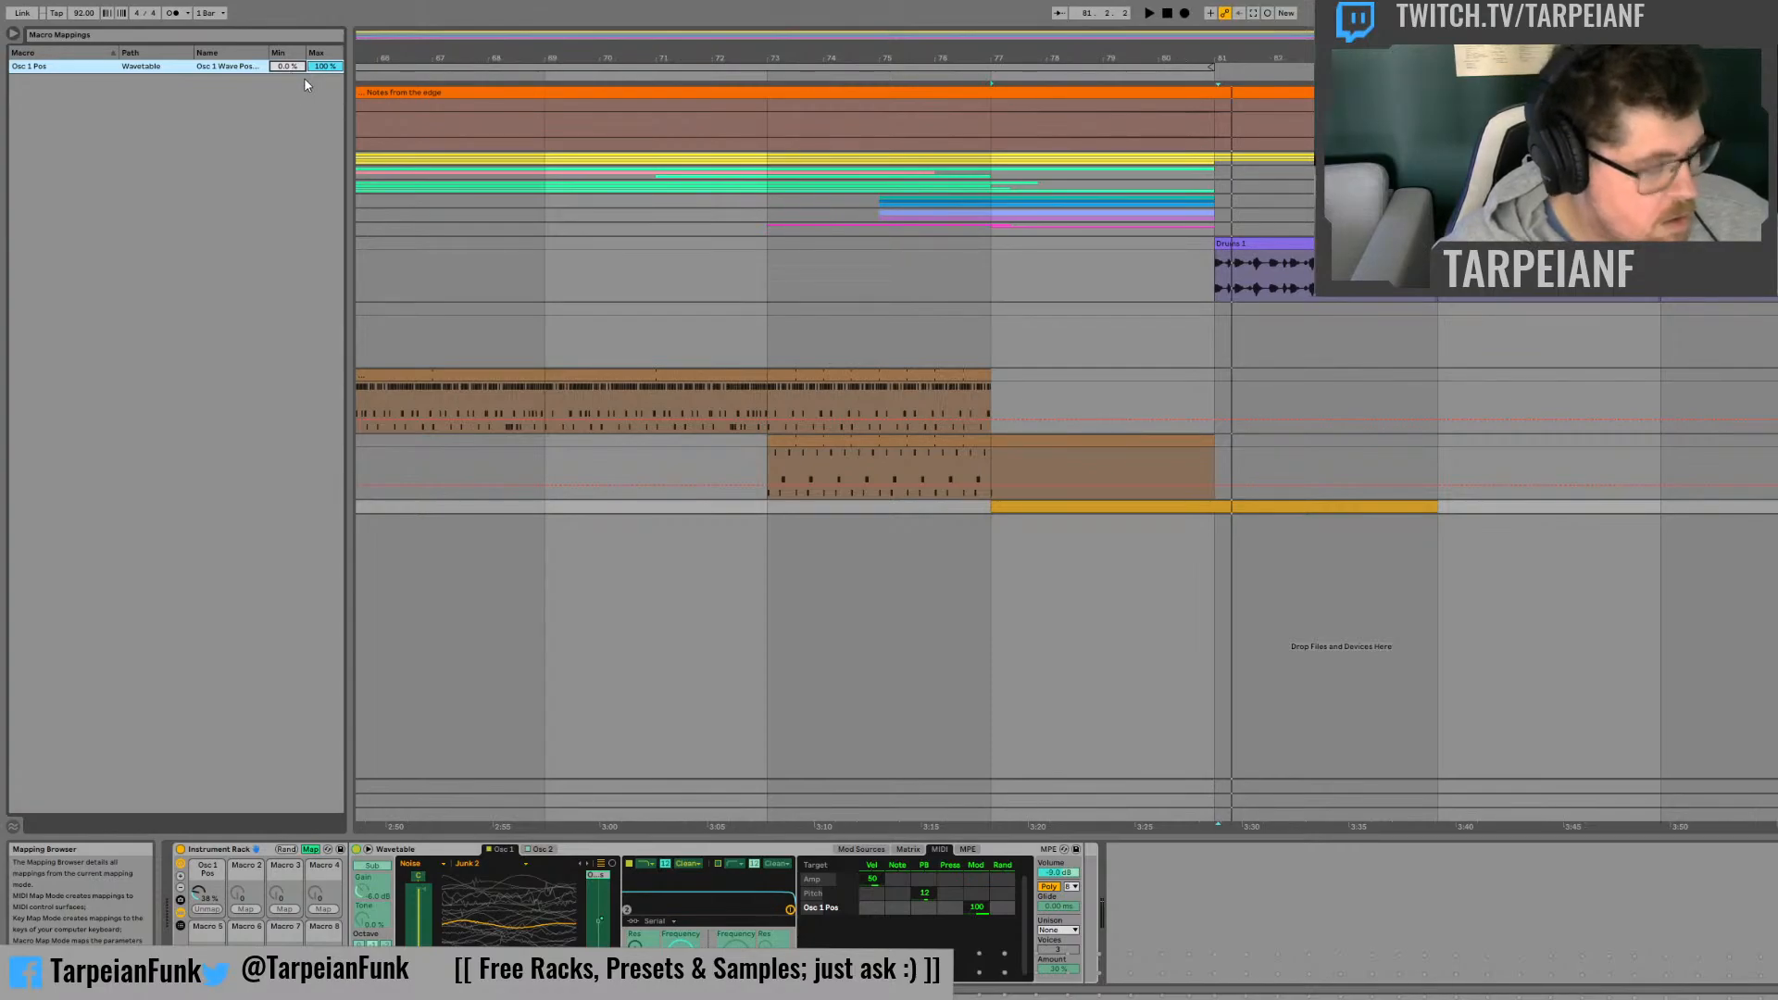
{"action": "type", "text": "34"}
{"action": "left_click", "coordinate": [322, 67]}
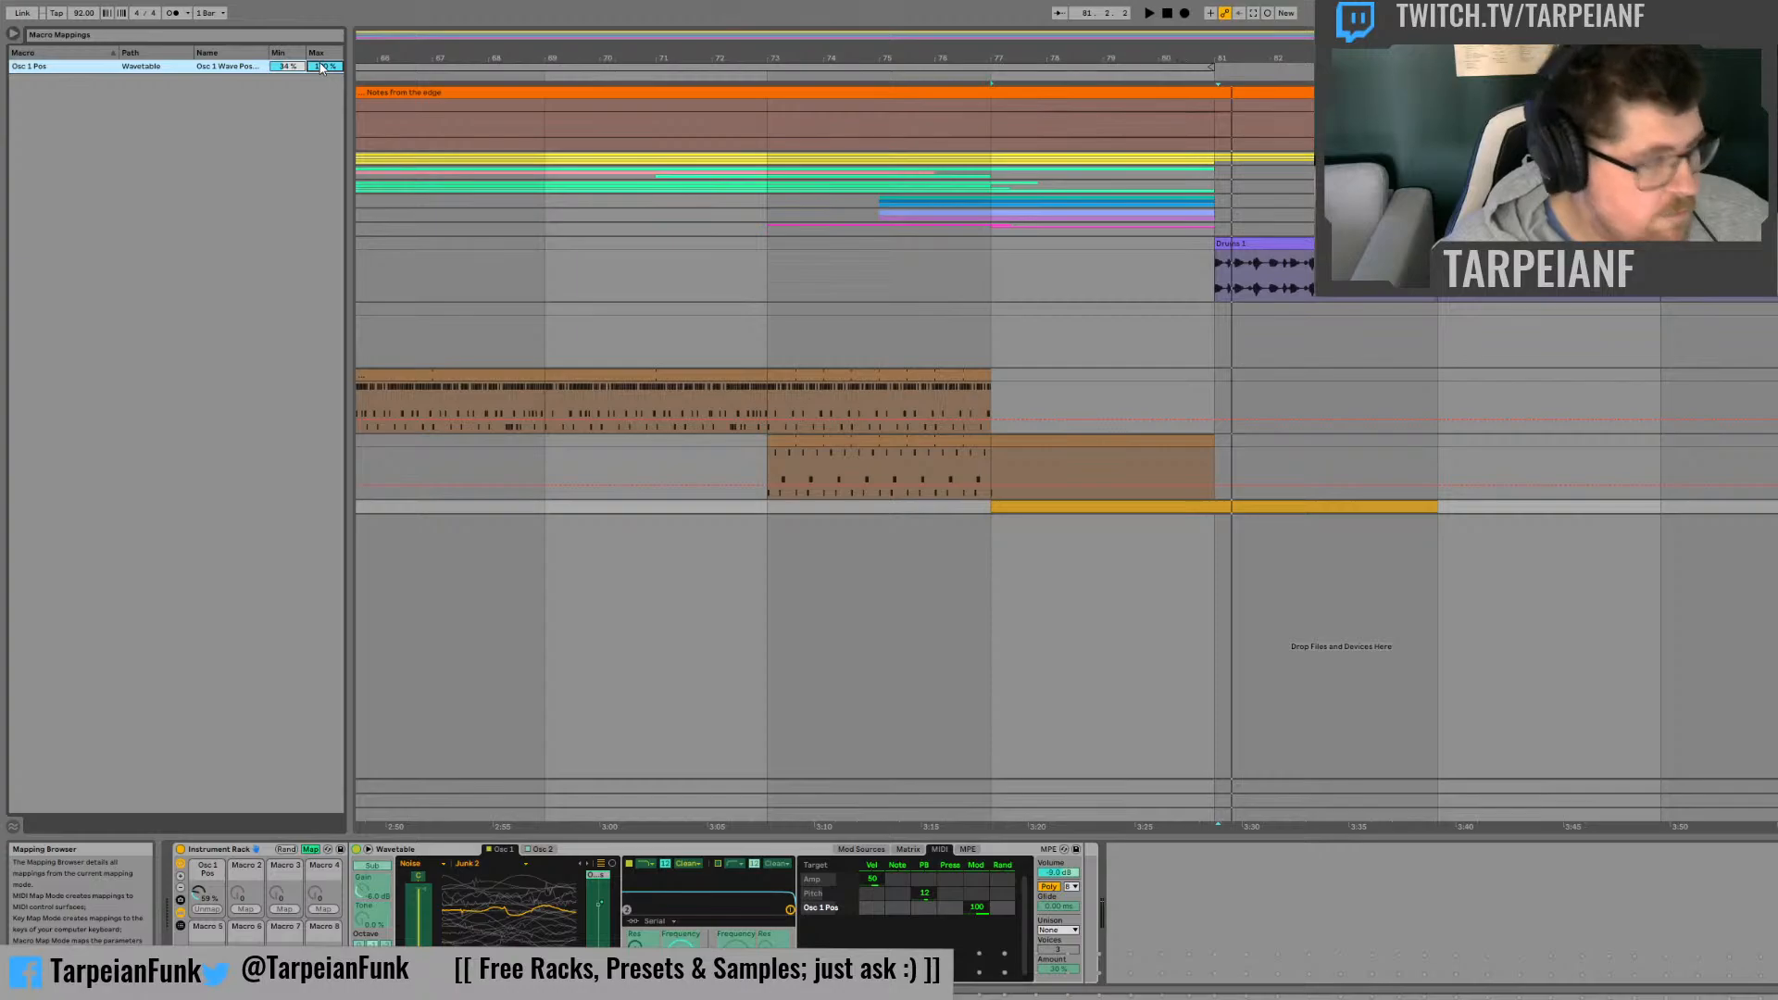
{"action": "type", "text": "42"}
{"action": "key", "text": "Return"}
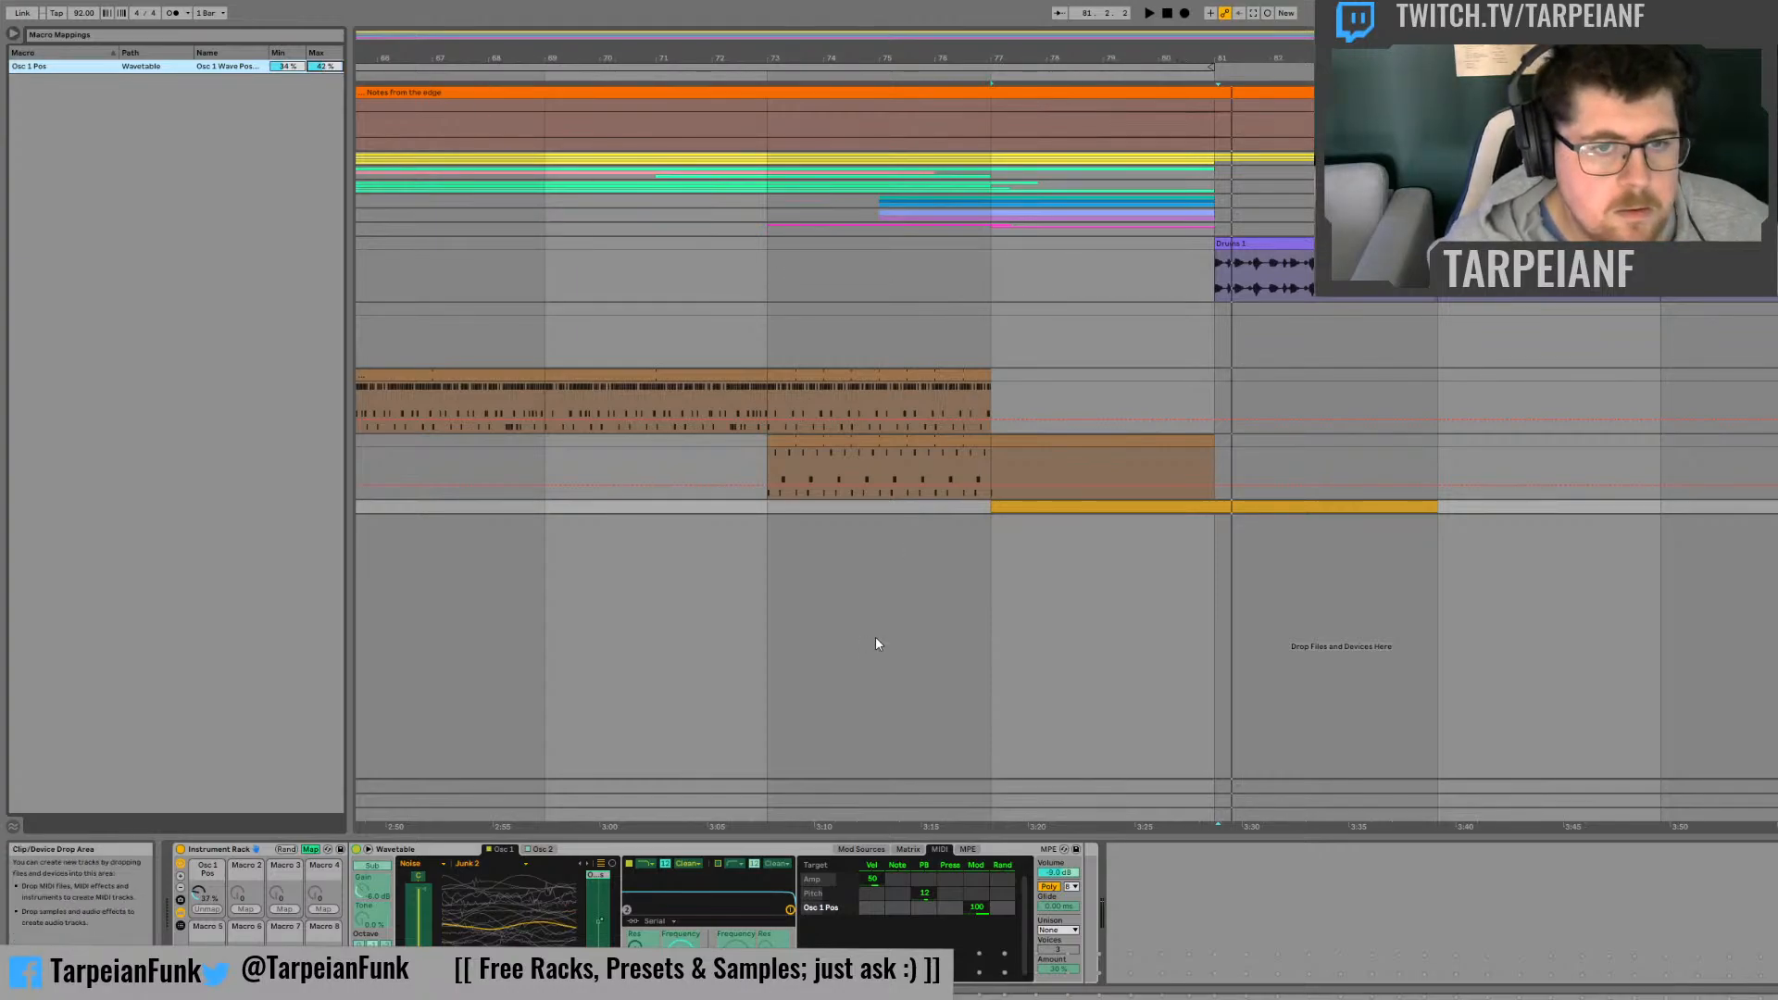
Step: Automate Osc 1 Pos on the Wavetable track from its minimum at bar 77 to a peak at bar 79, and play from bar 77
{"action": "key", "text": "u"}
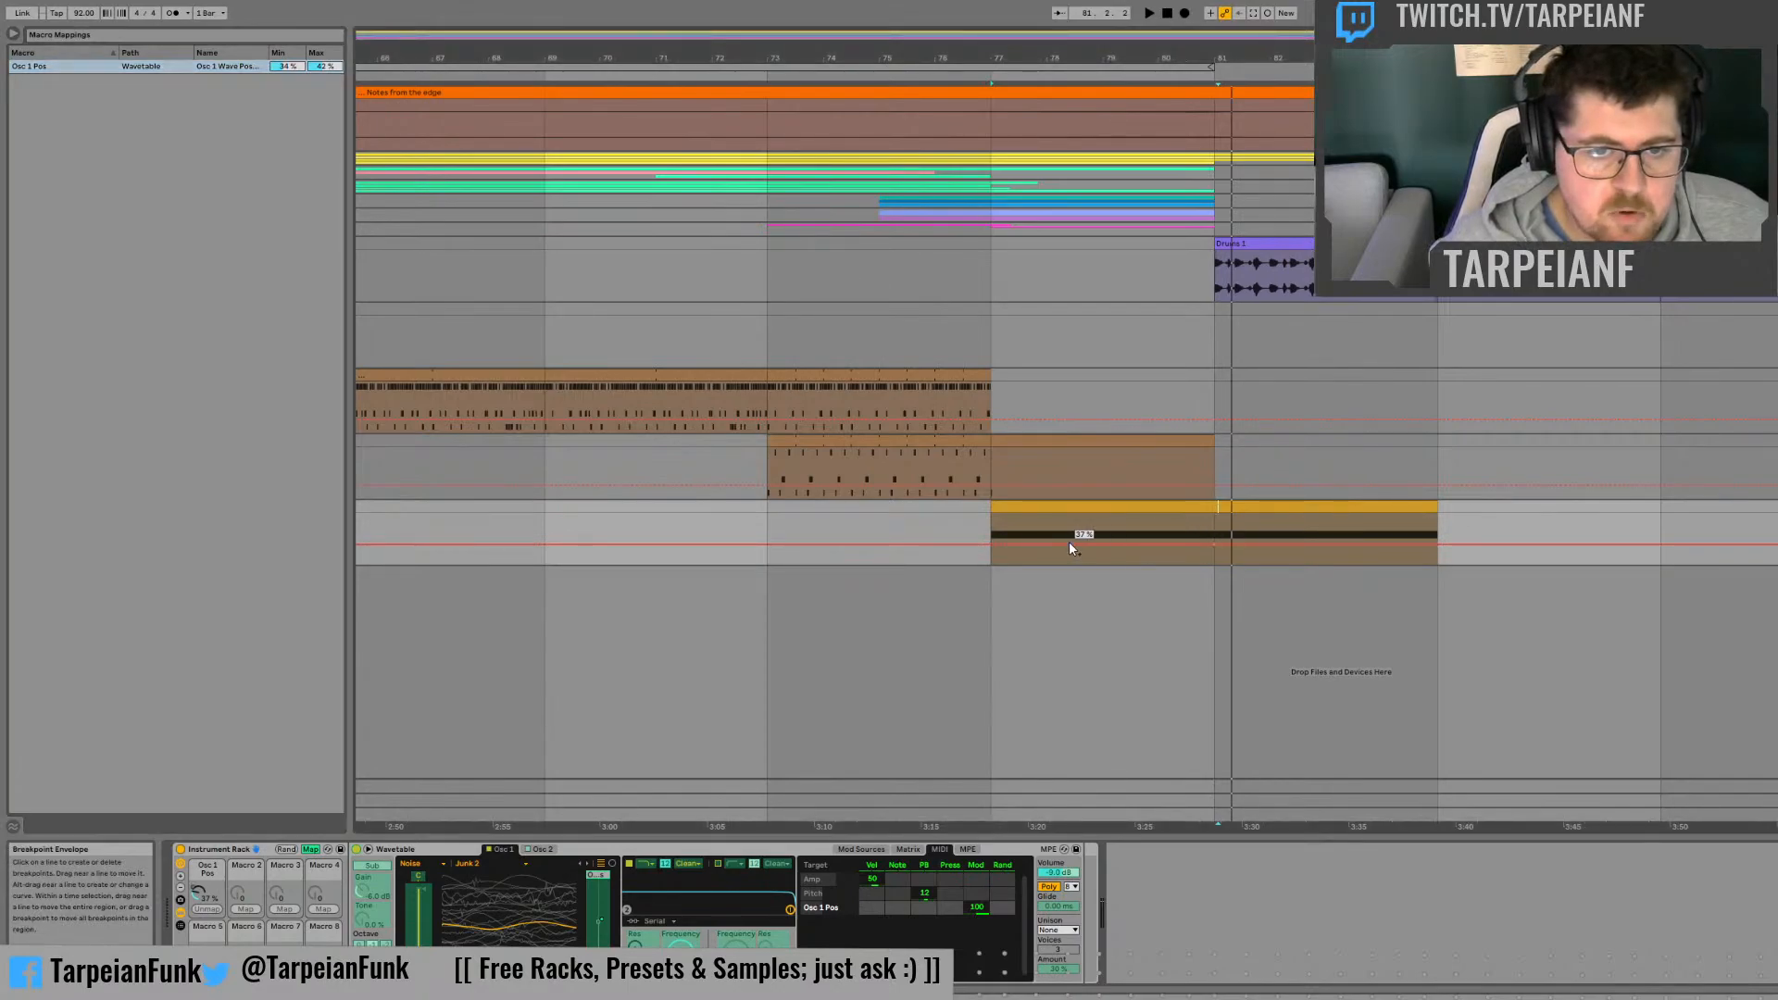
{"action": "left_click_drag", "start_coordinate": [988, 544], "coordinate": [991, 567]}
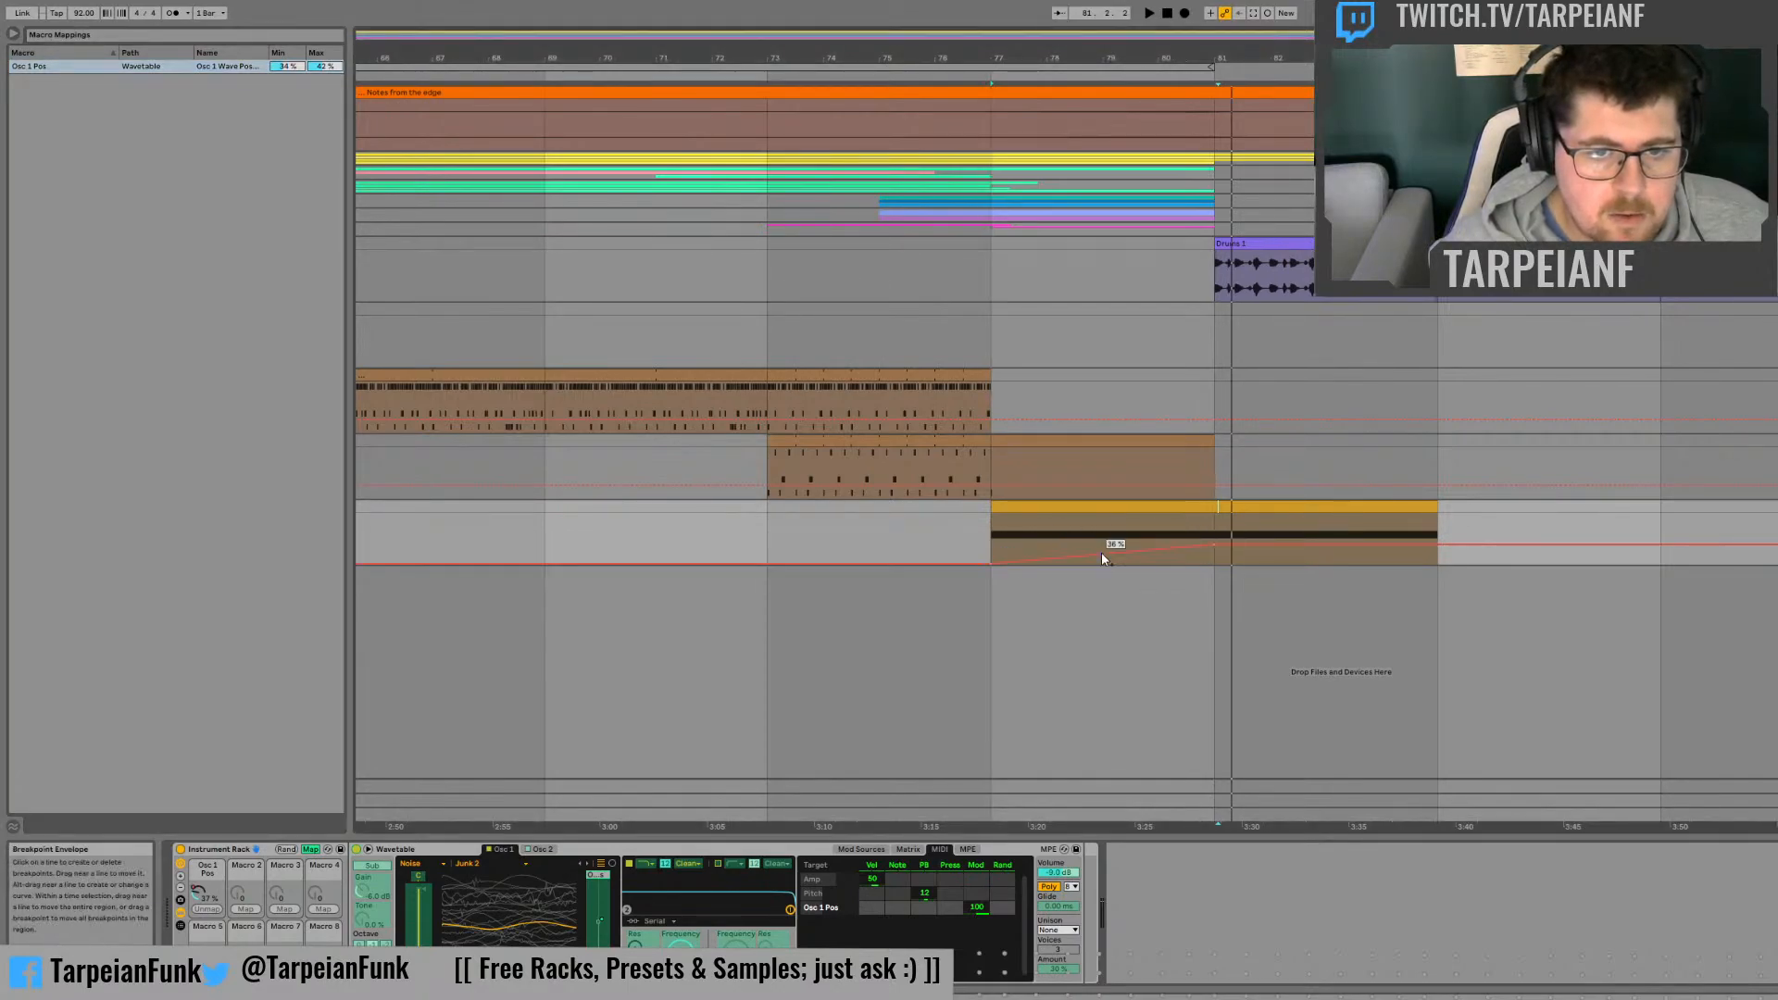
{"action": "left_click_drag", "start_coordinate": [1102, 554], "coordinate": [1101, 514]}
{"action": "left_click", "coordinate": [1003, 524]}
{"action": "key", "text": "space"}
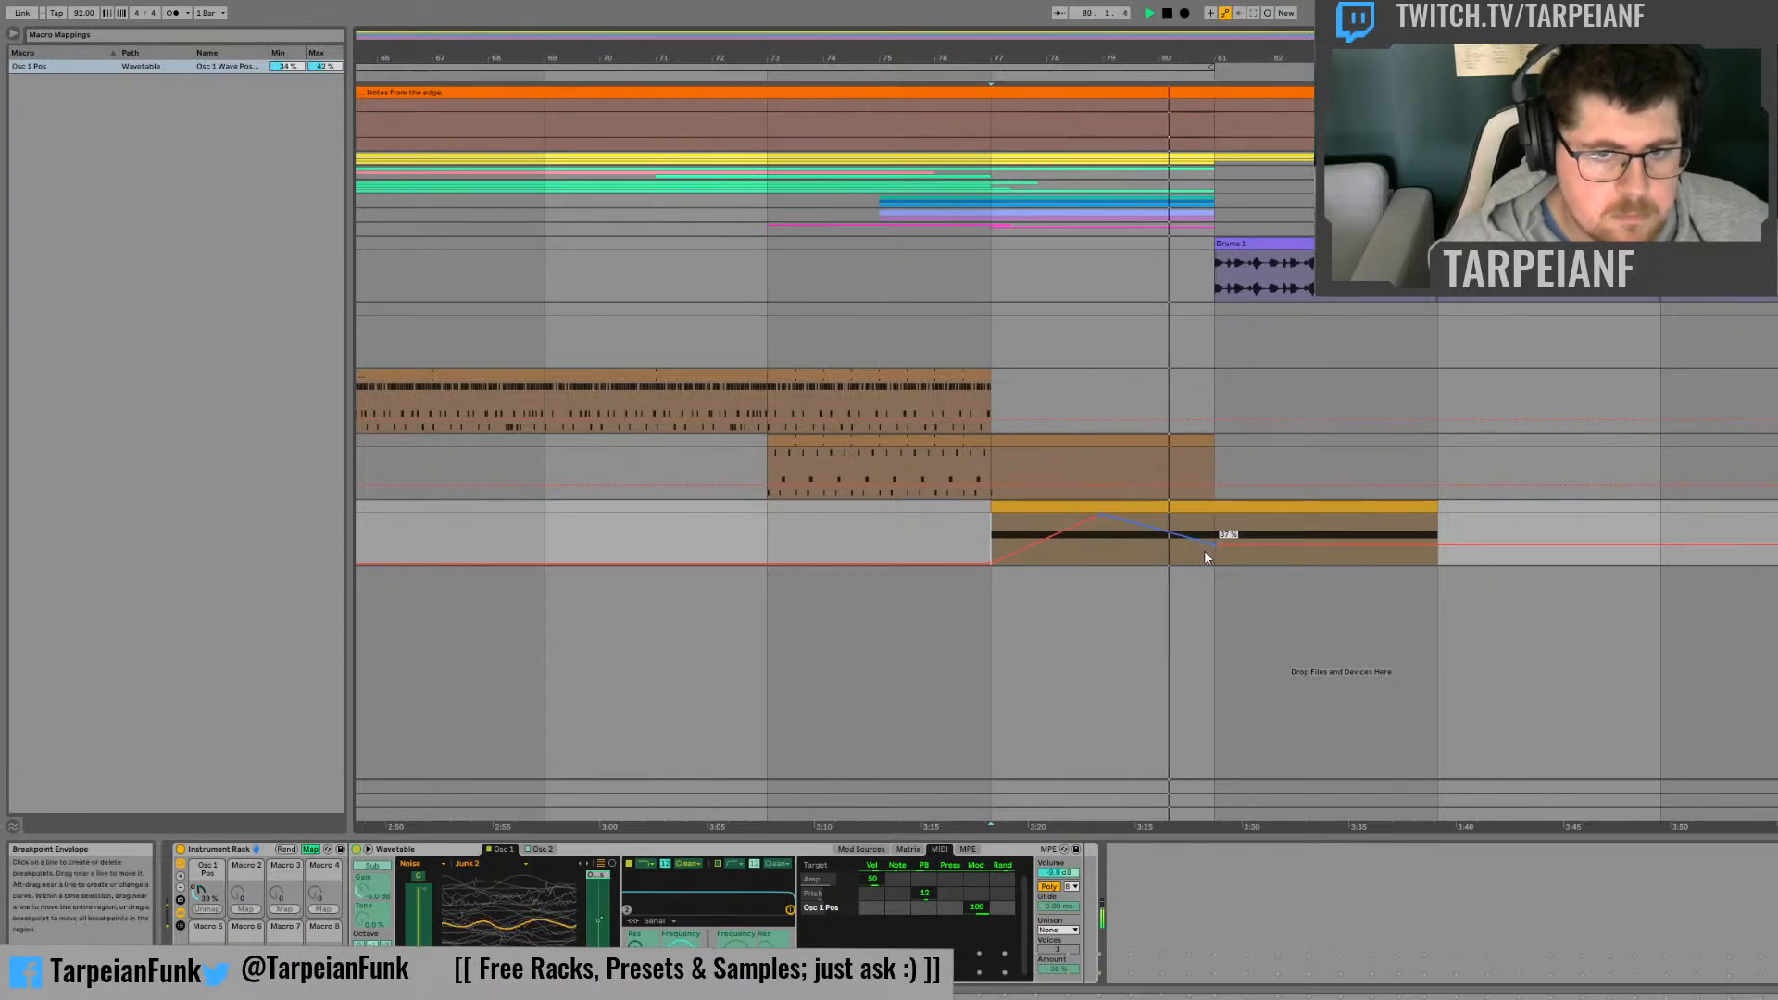
Step: Curve the Osc 1 Pos automation between bars 77 and 81 and raise it gradually towards the clip's end at bar 85
{"action": "left_click_drag", "start_coordinate": [1212, 545], "coordinate": [1211, 563]}
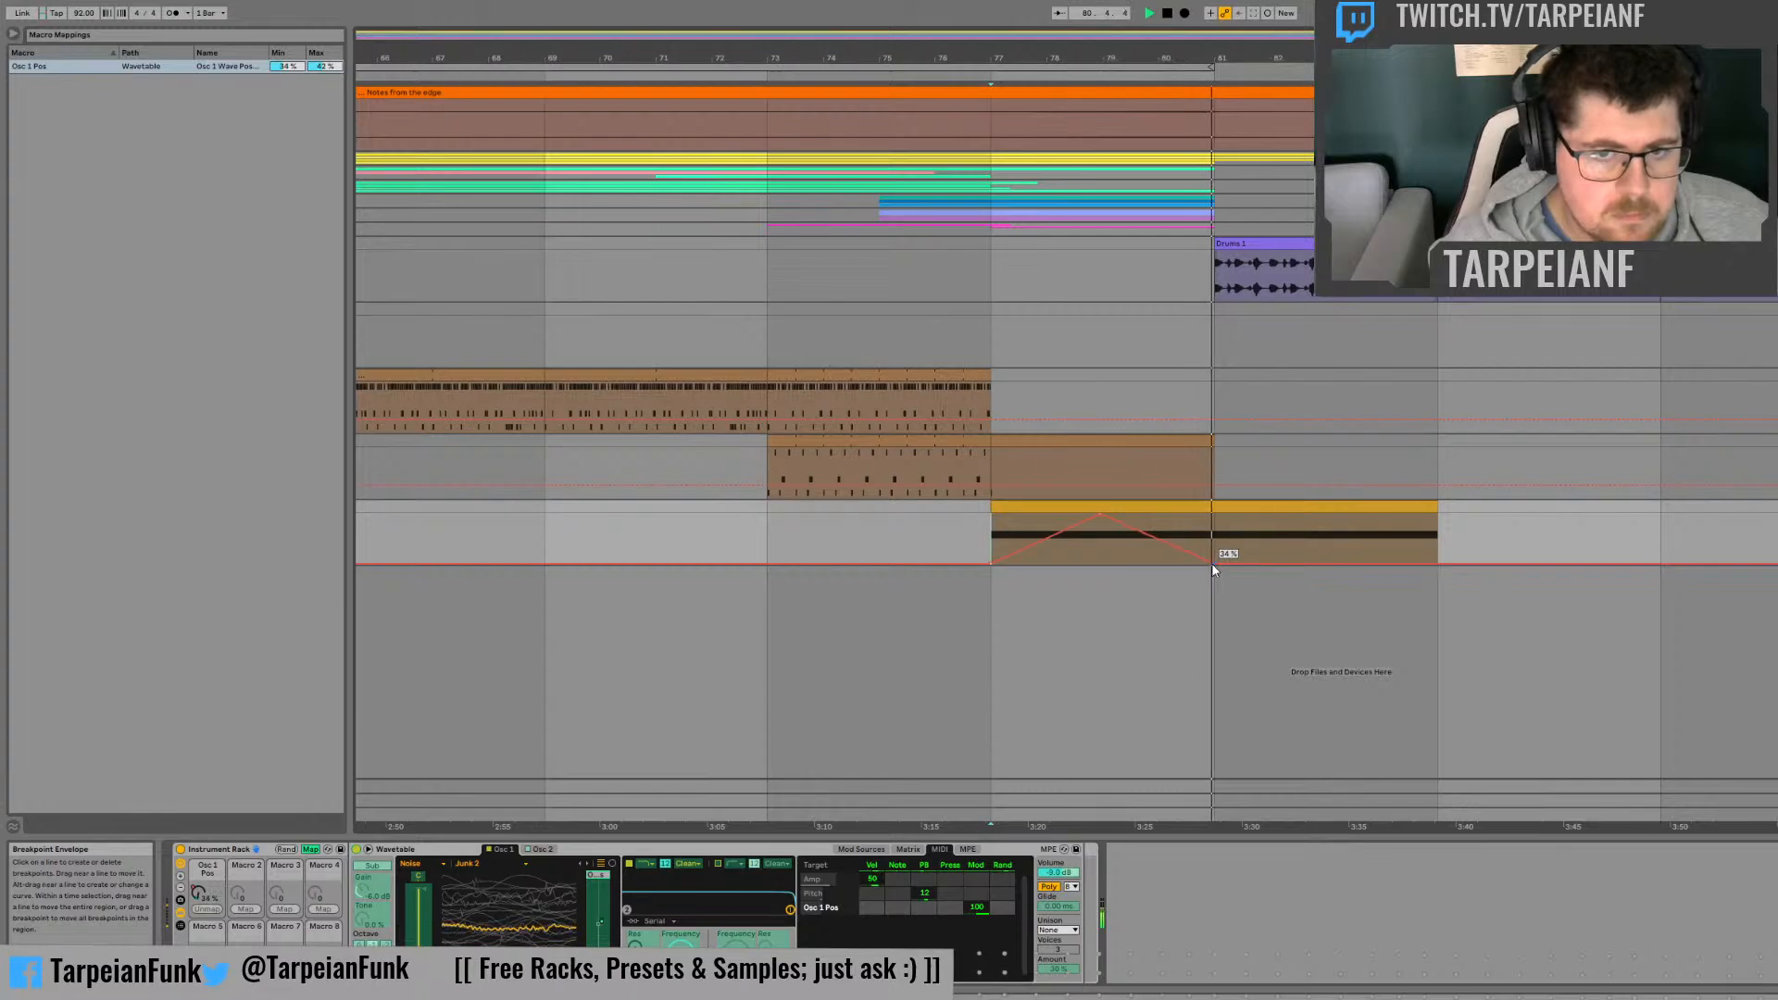
{"action": "key", "text": "ctrl+z"}
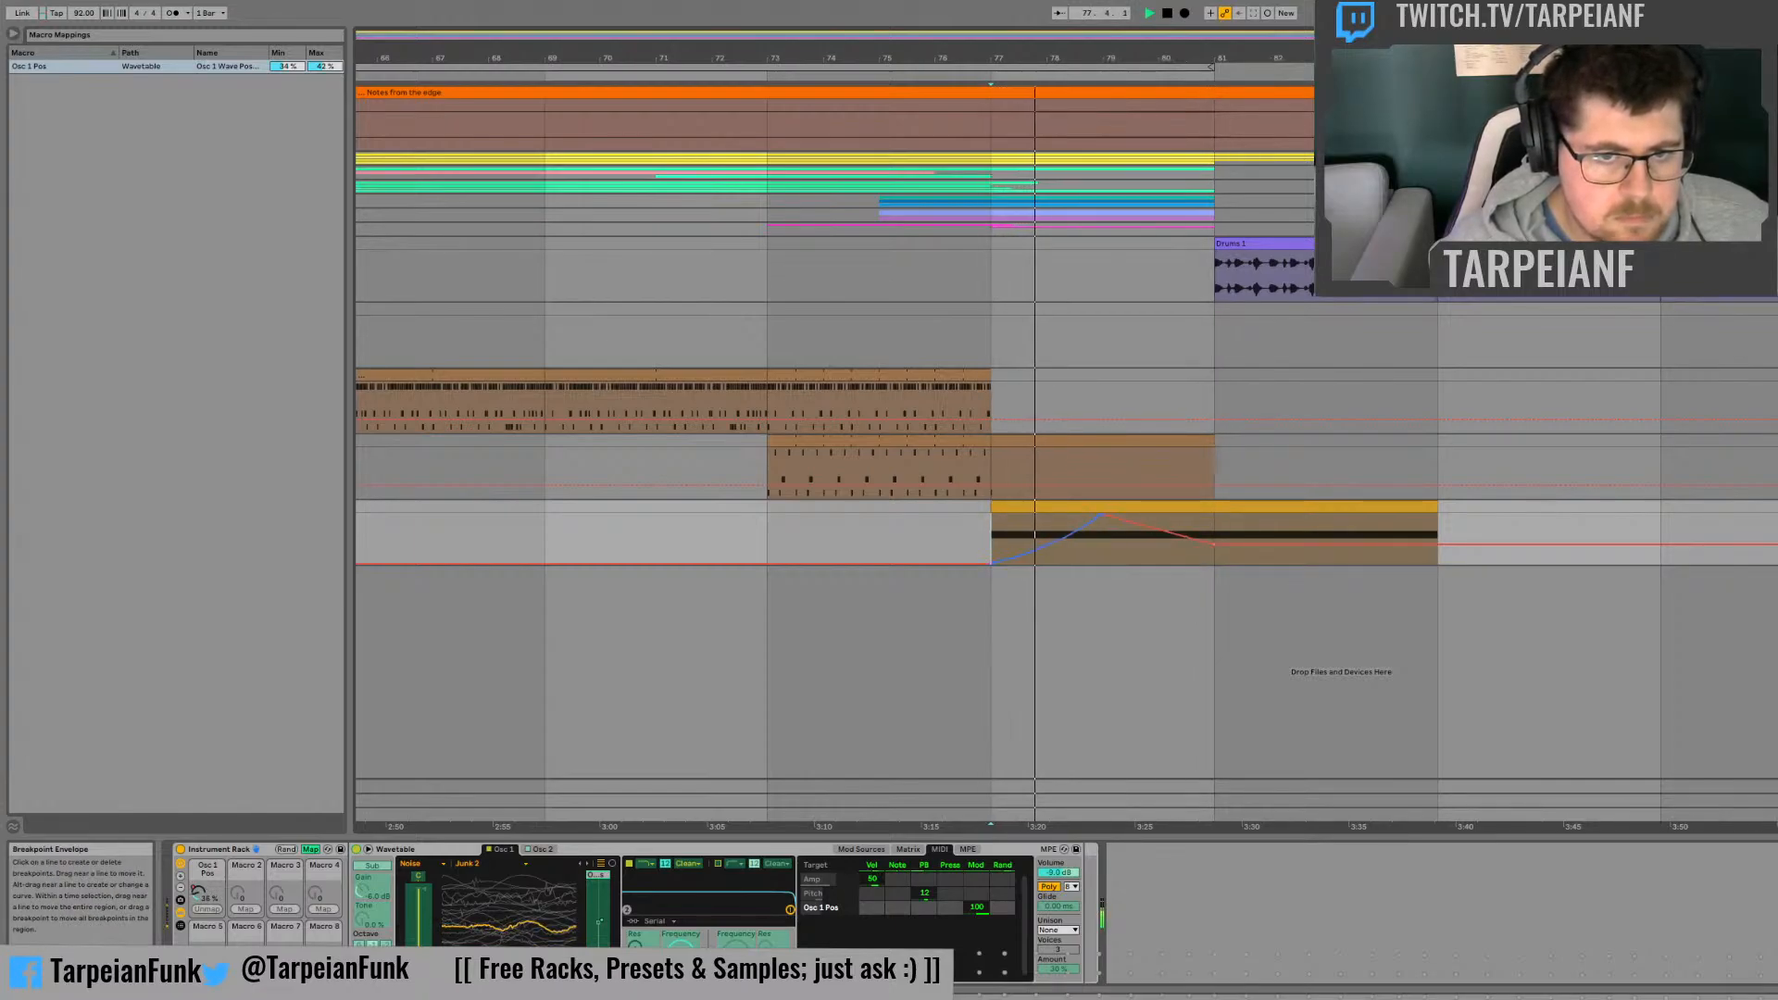
{"action": "left_click_drag", "start_coordinate": [1162, 530], "coordinate": [1162, 523]}
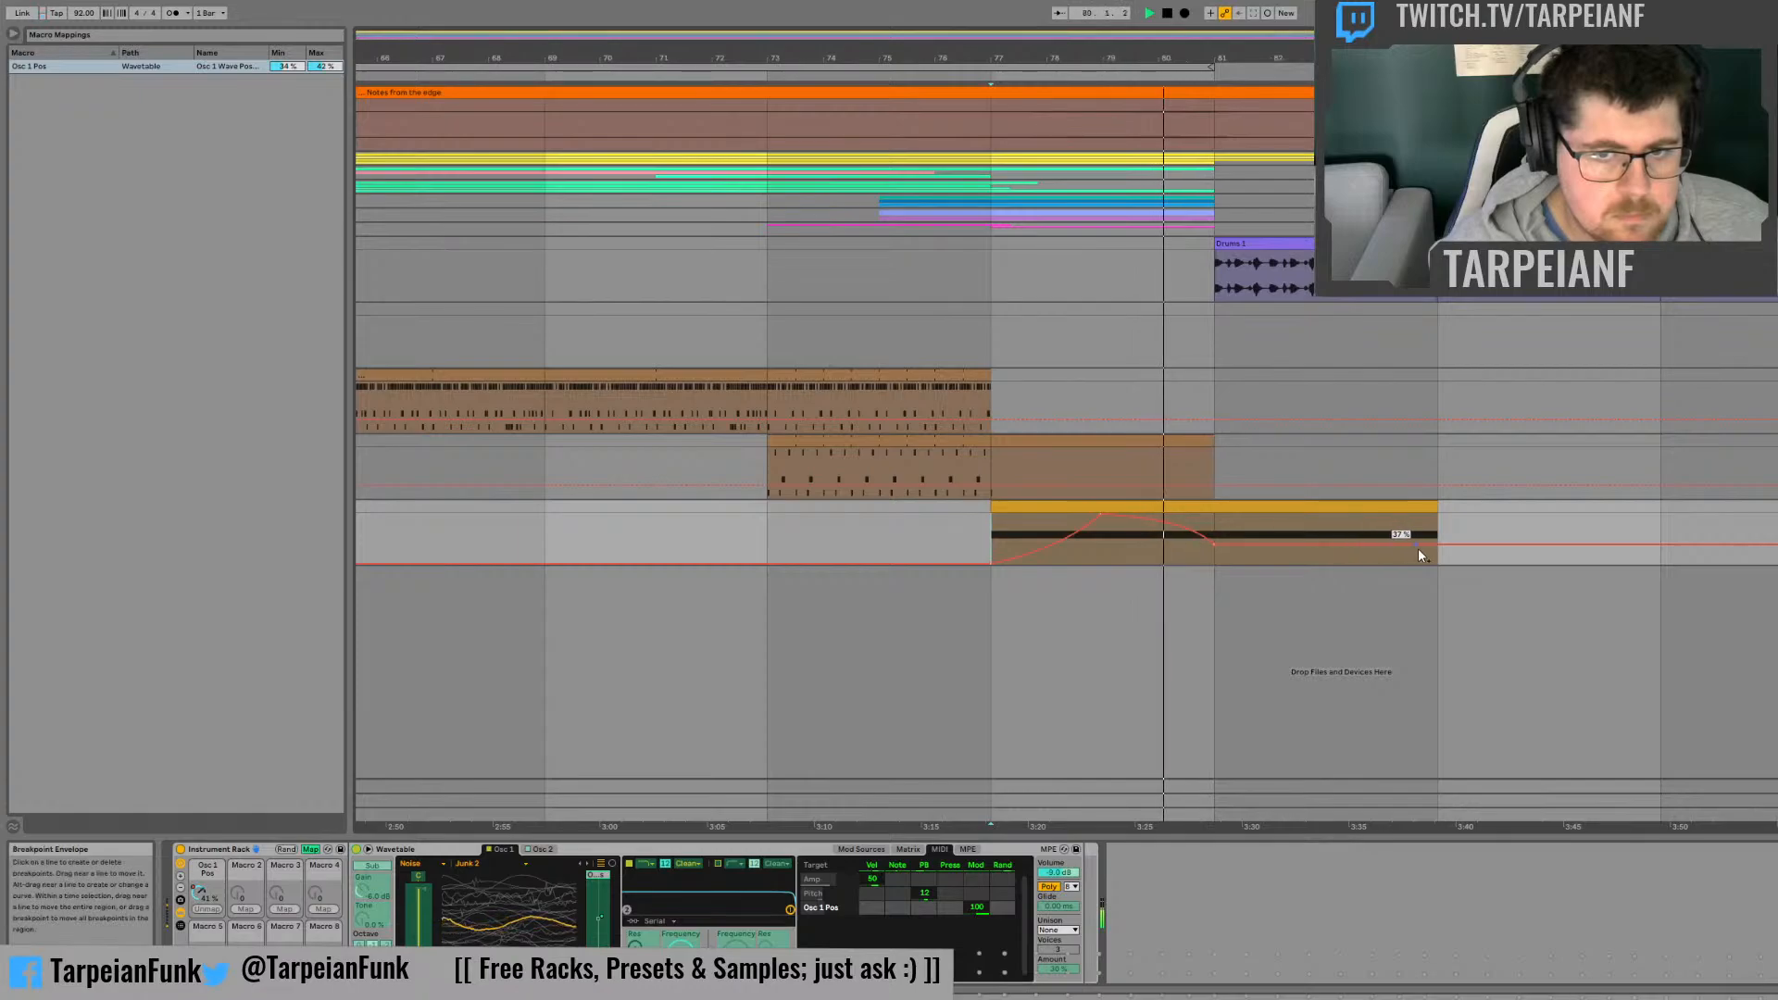
{"action": "left_click_drag", "start_coordinate": [1438, 544], "coordinate": [1437, 541]}
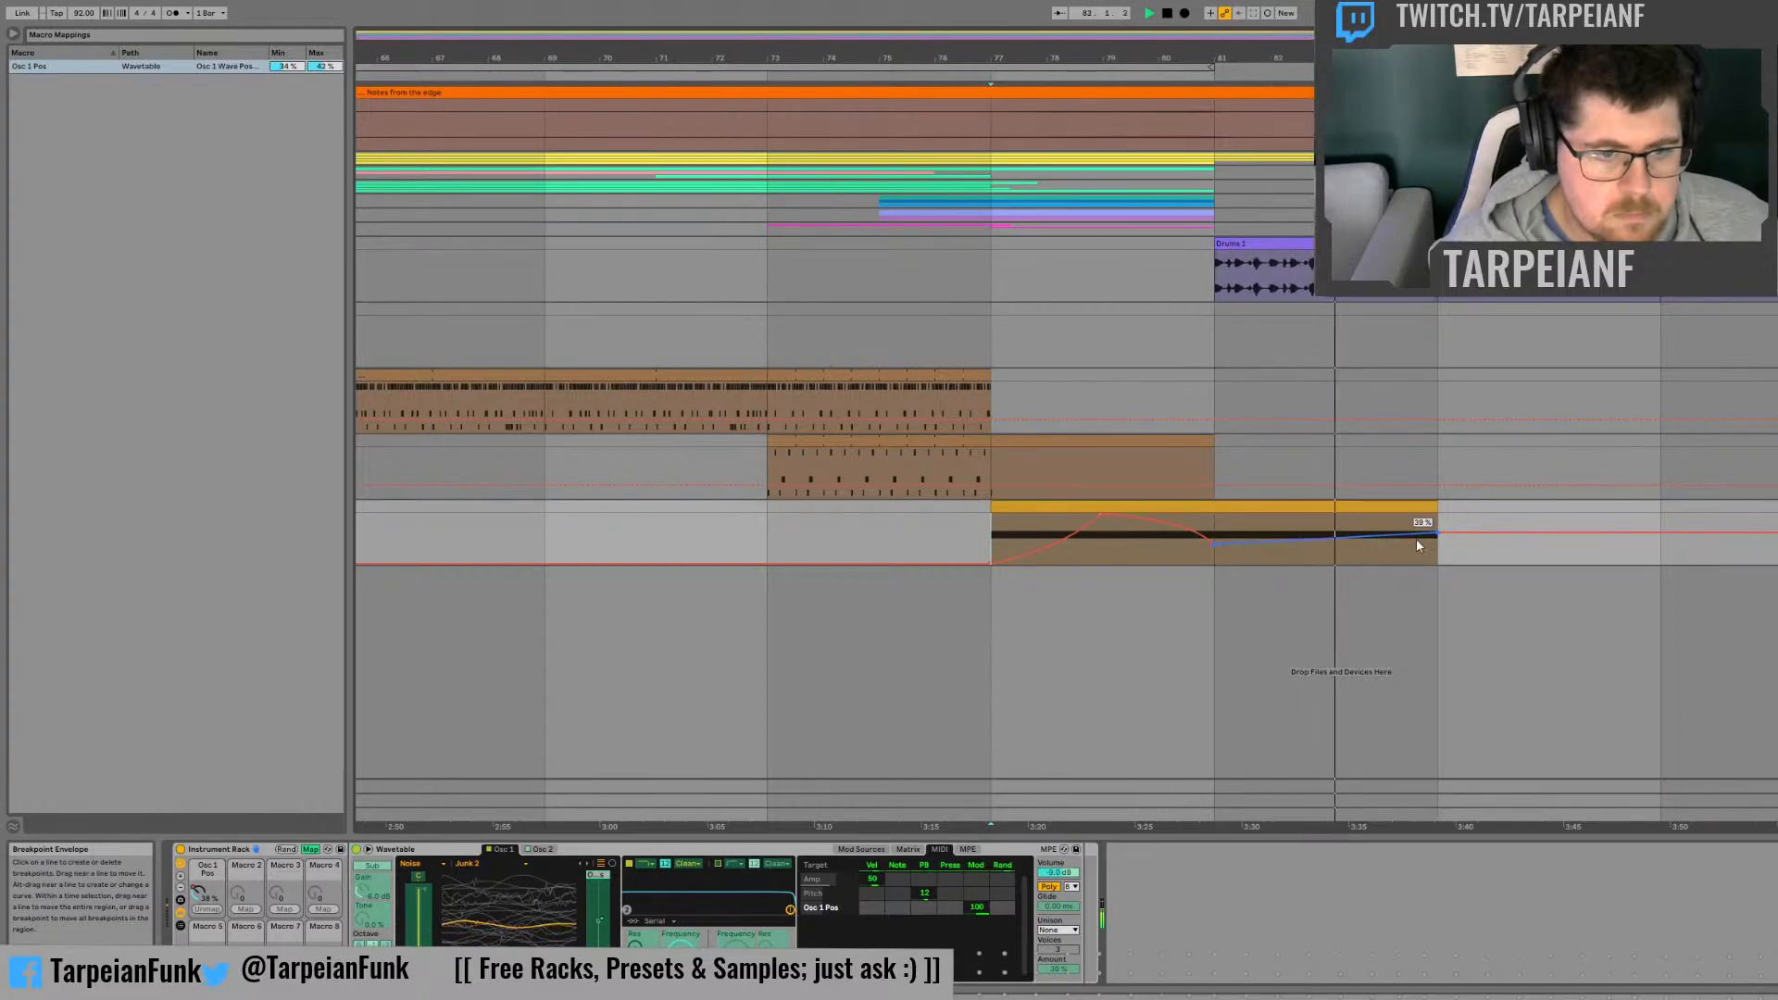
{"action": "key", "text": "space"}
{"action": "left_click_drag", "start_coordinate": [1417, 547], "coordinate": [1417, 543]}
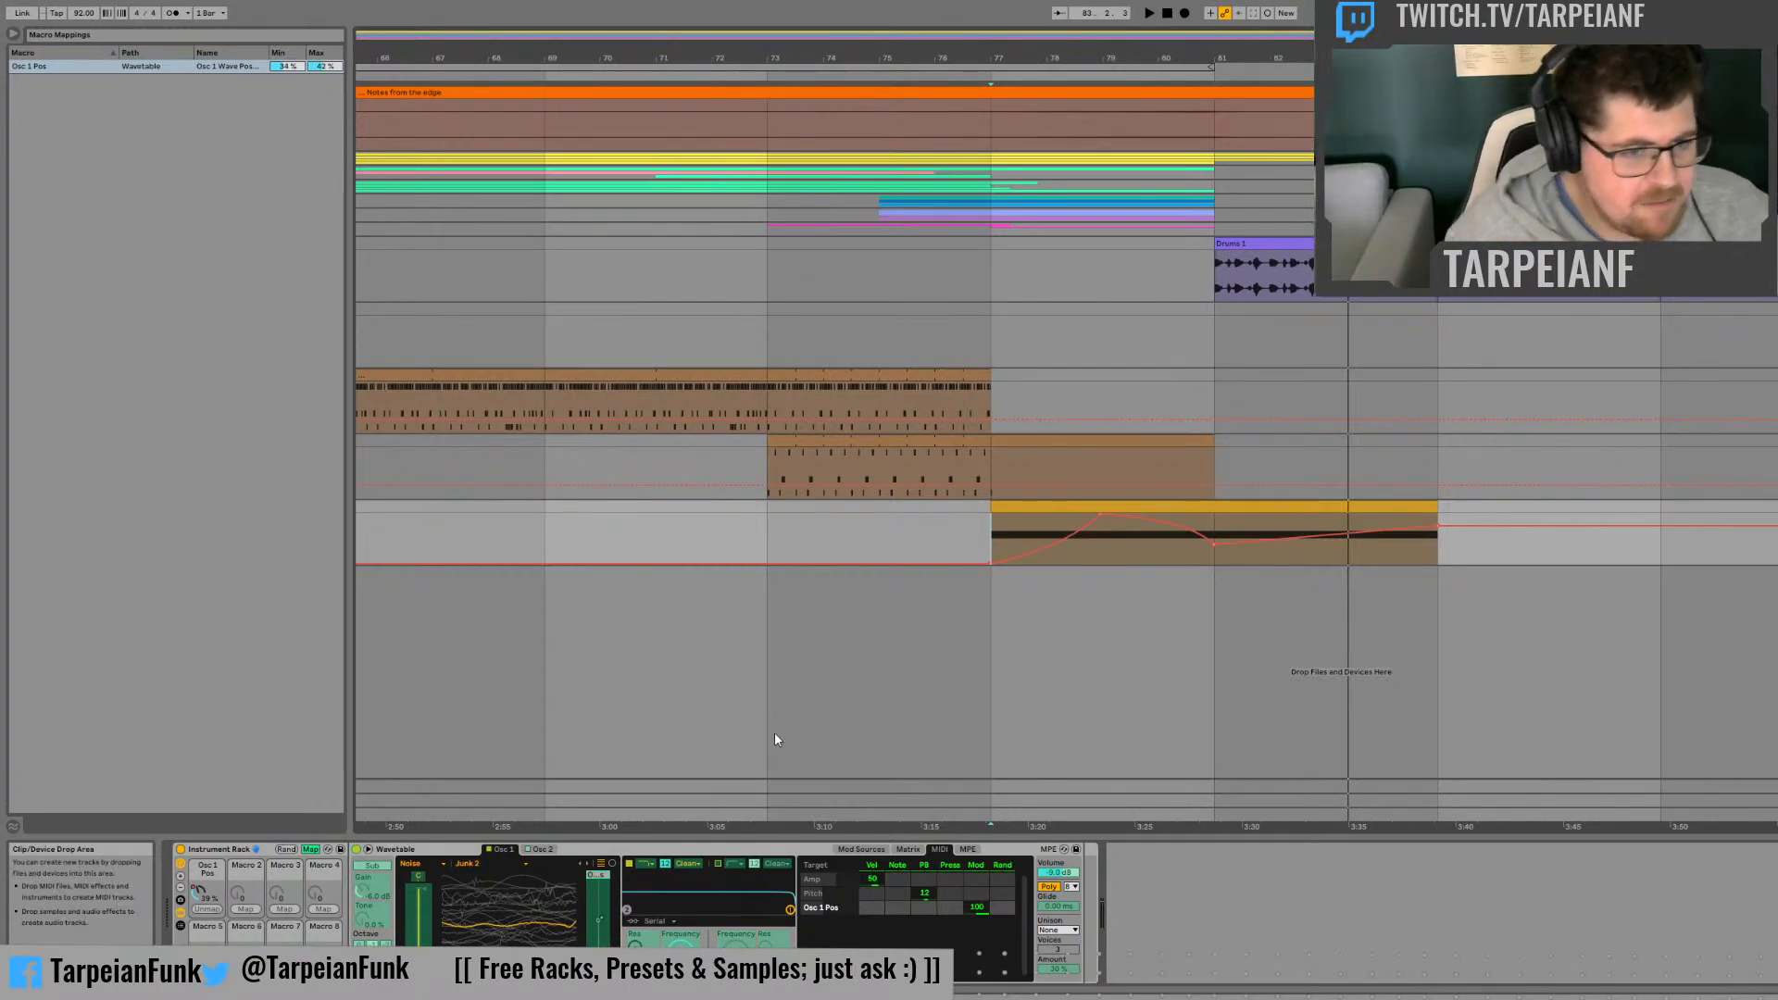
Step: Leave macro mapping and route LFO 1 to Wavetable's Pitch with an amount of 2.2 in the modulation matrix
{"action": "left_click", "coordinate": [310, 849]}
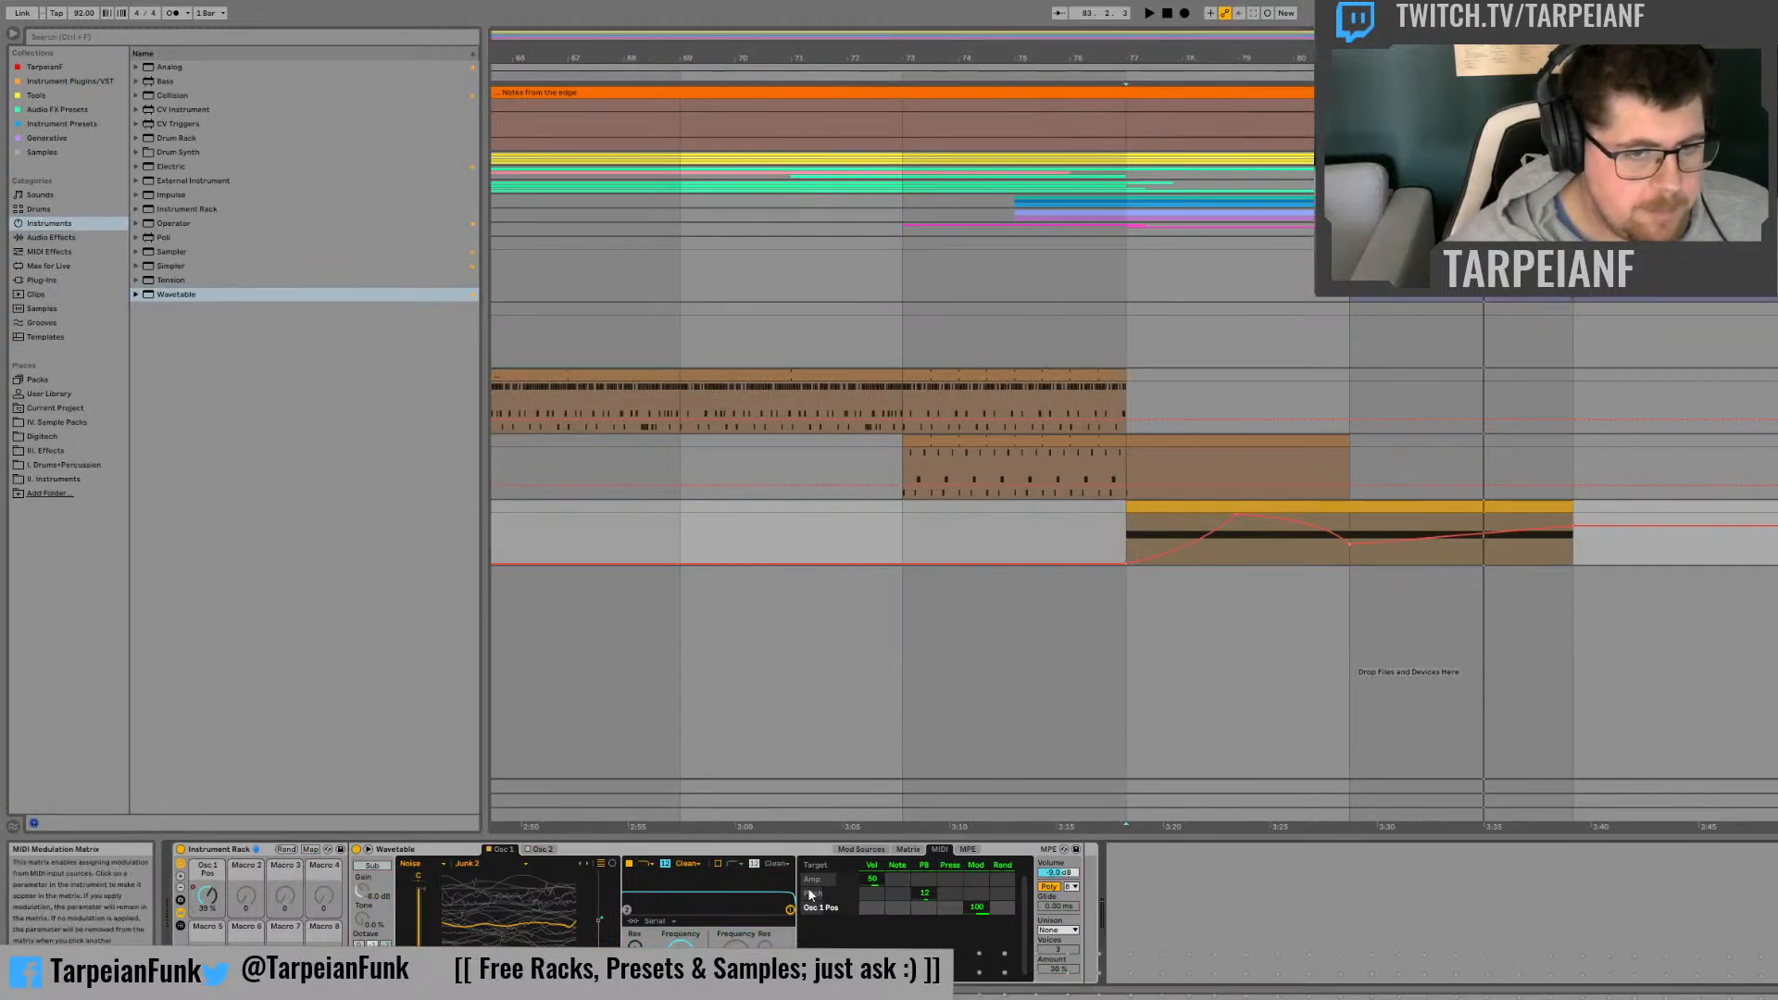
{"action": "left_click", "coordinate": [864, 850]}
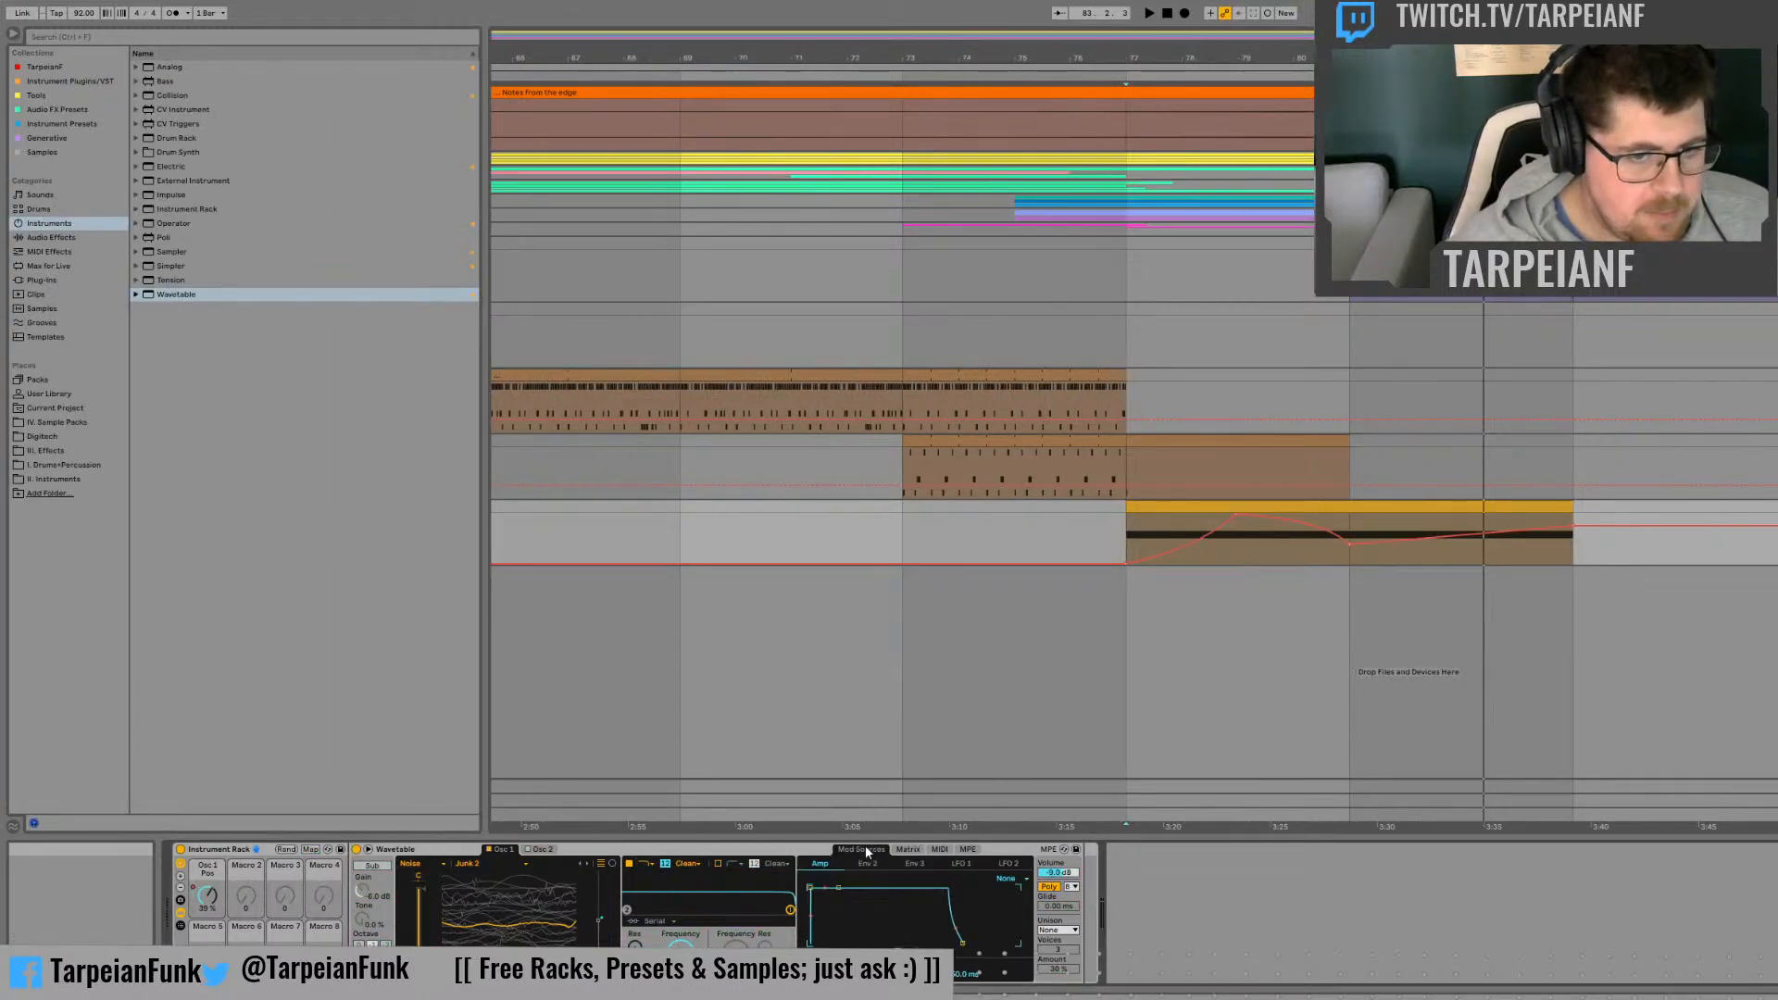
{"action": "left_click", "coordinate": [917, 850]}
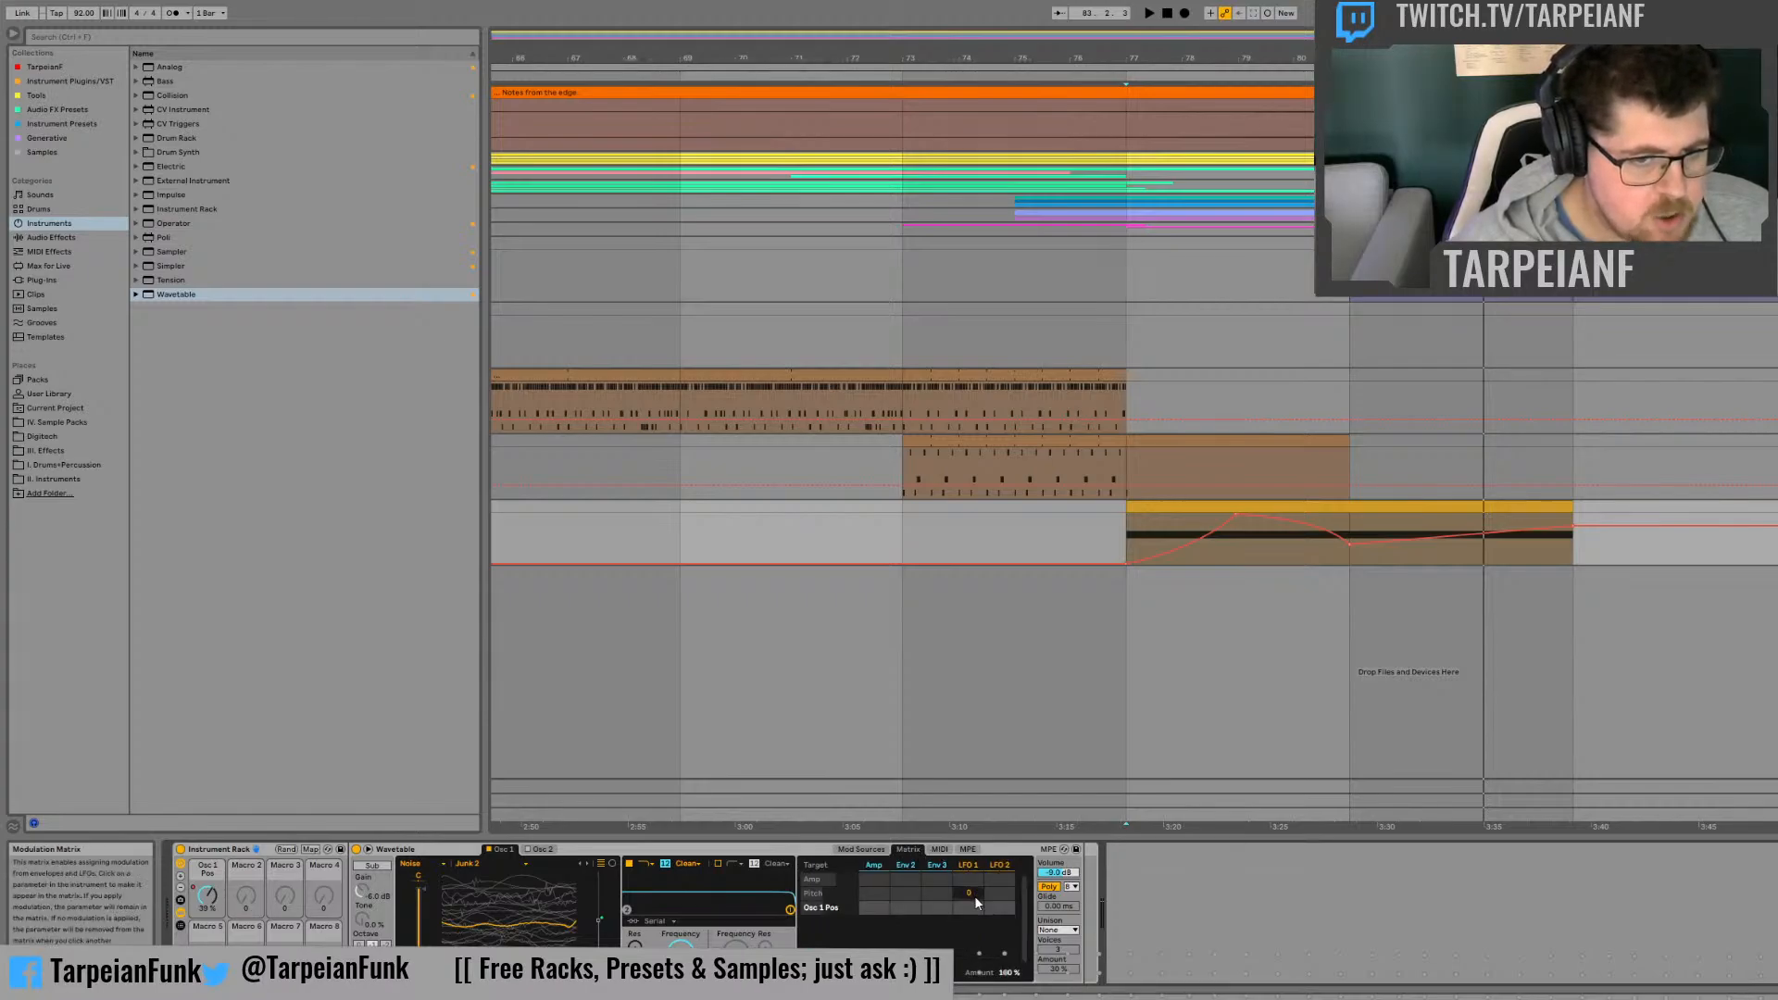
{"action": "left_click_drag", "start_coordinate": [965, 893], "coordinate": [965, 884]}
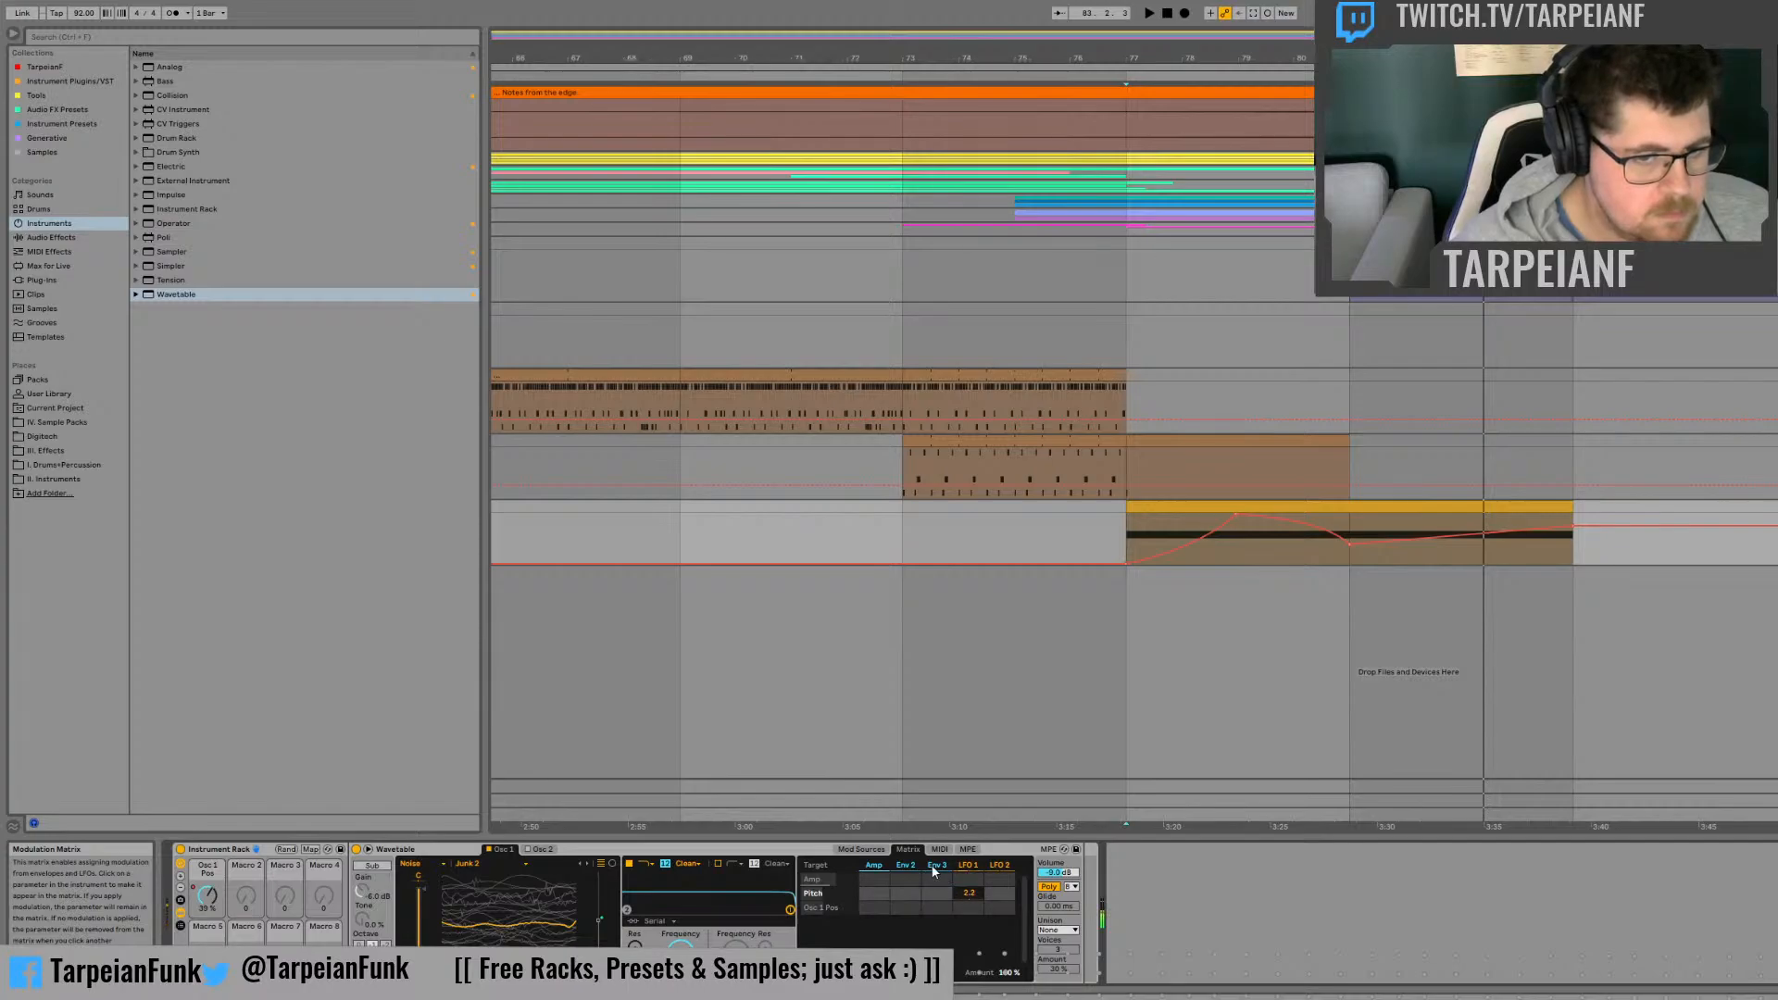
Step: Raise LFO 1's rate and automate it climbing from bar 77 to a peak at bar 81
{"action": "left_click", "coordinate": [879, 850]}
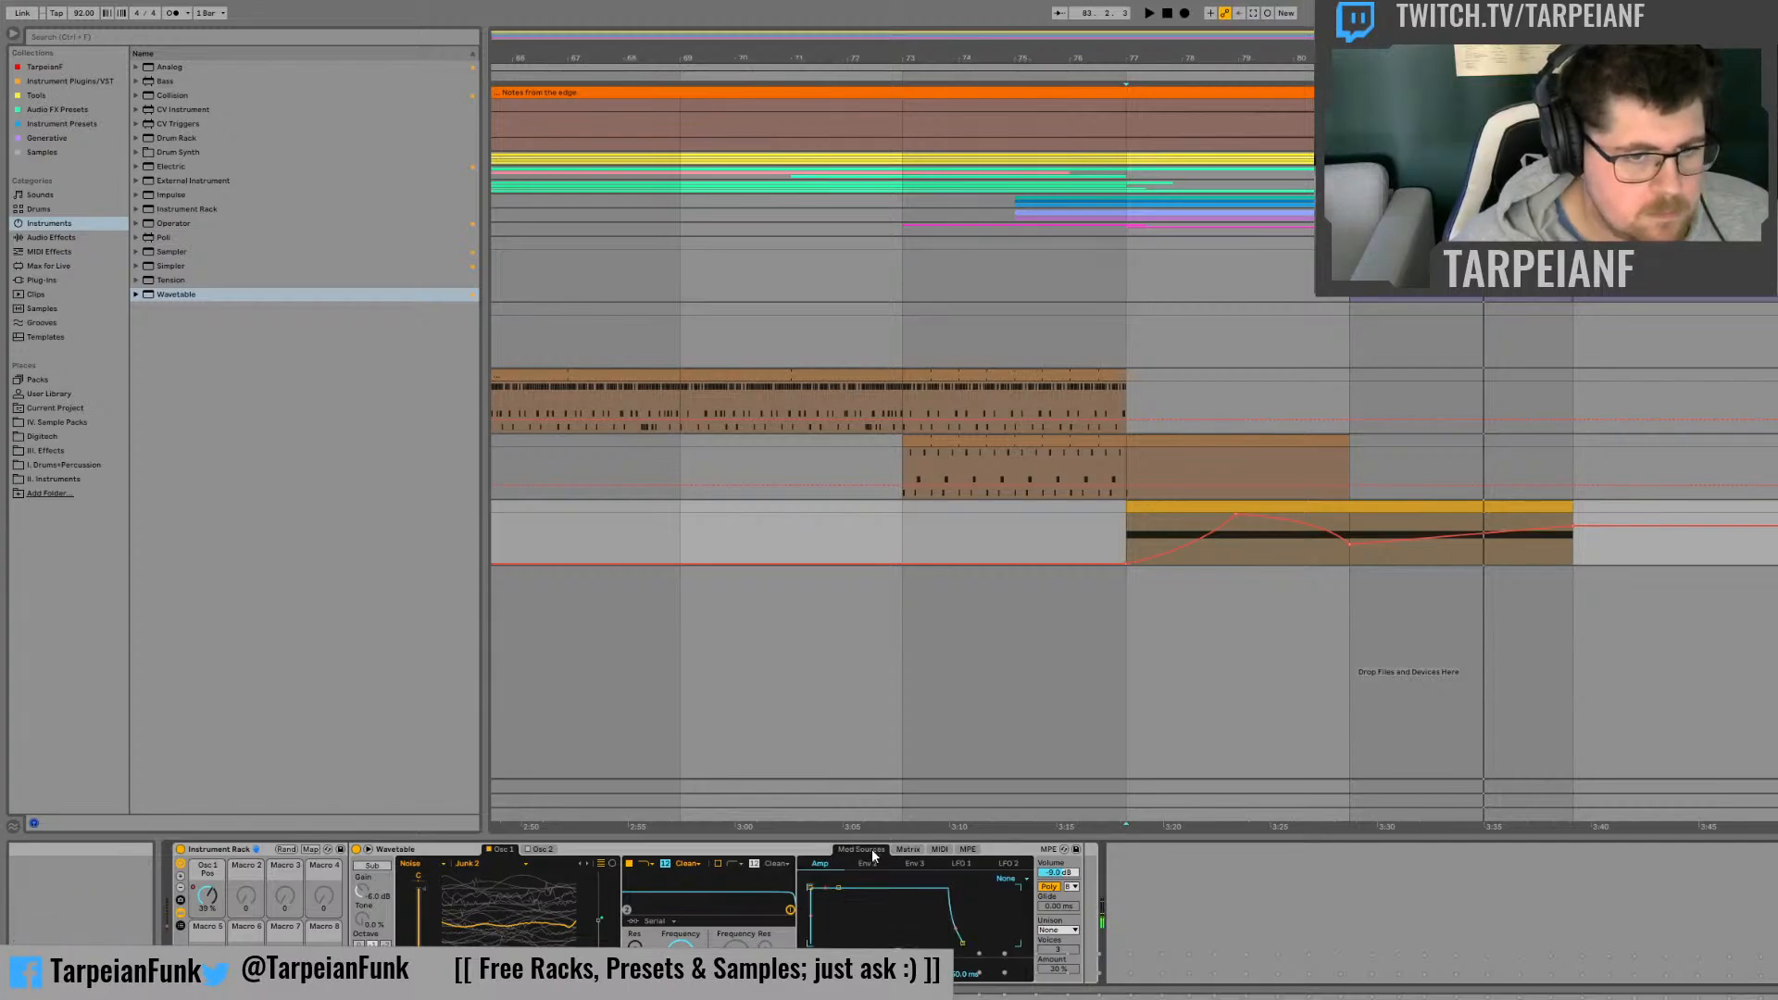
{"action": "left_click", "coordinate": [967, 863]}
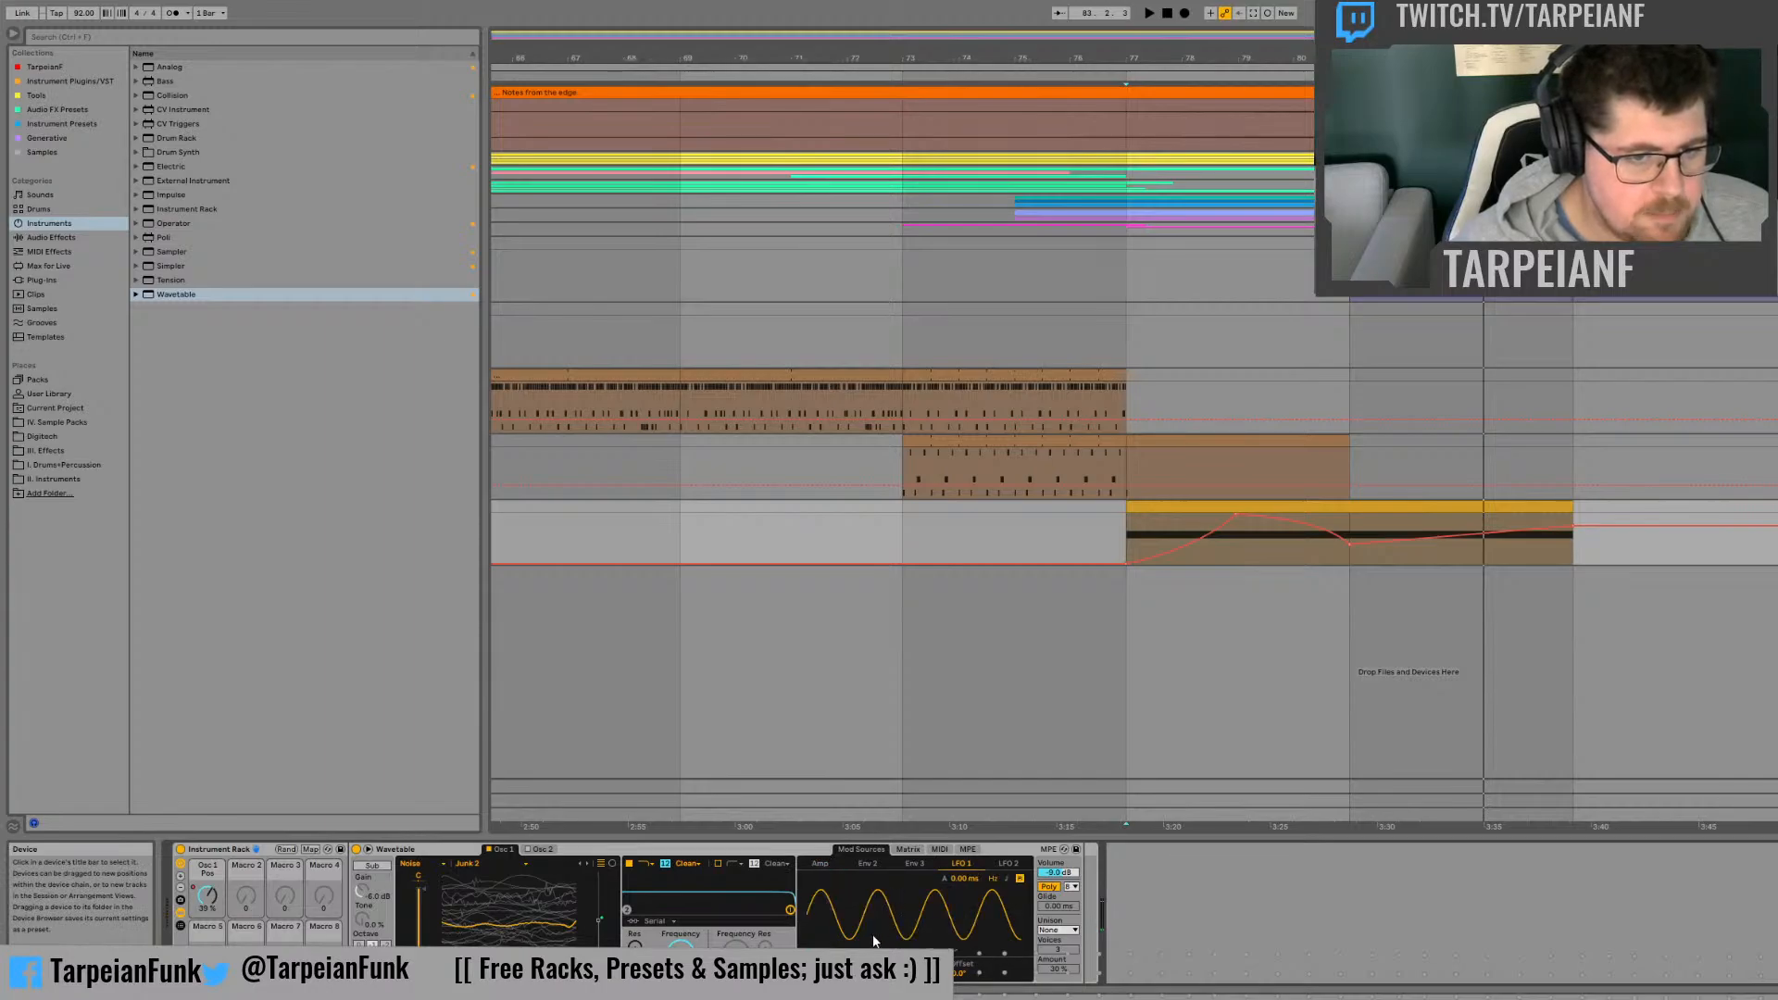
{"action": "mouse_move", "coordinate": [869, 971]}
{"action": "left_mouse_down"}
{"action": "mouse_move", "coordinate": [869, 941]}
{"action": "mouse_move", "coordinate": [869, 964]}
{"action": "left_mouse_up"}
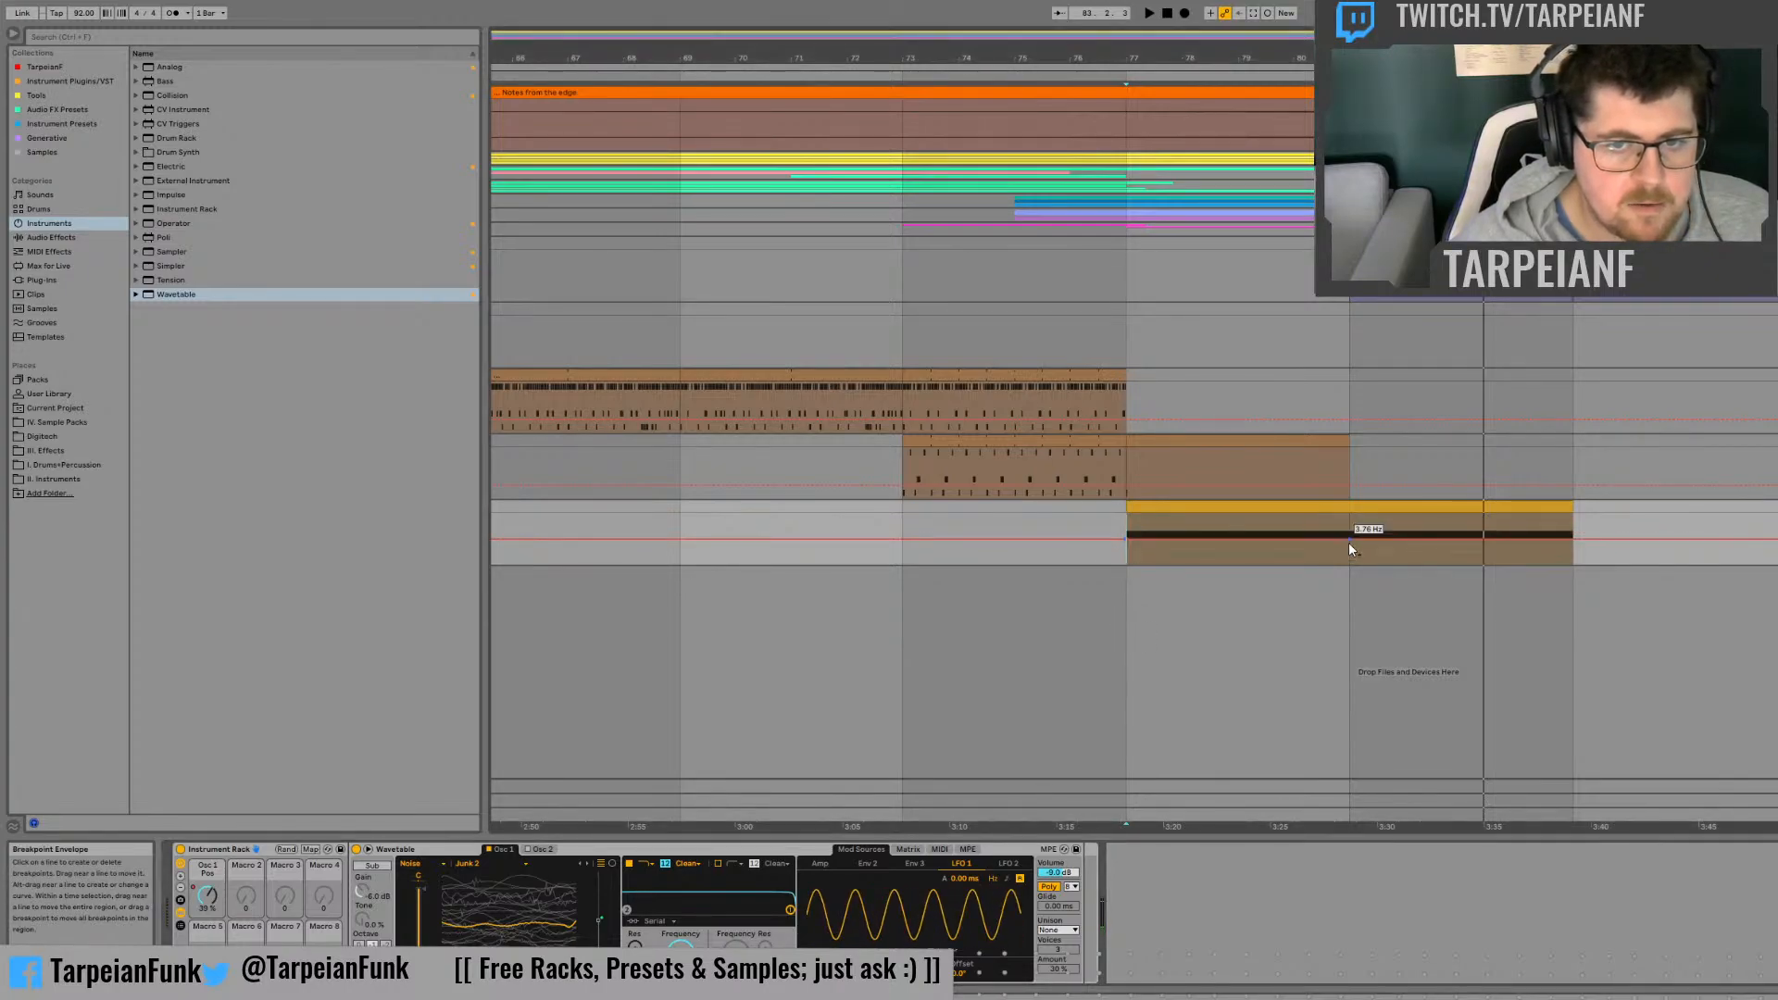
{"action": "left_click_drag", "start_coordinate": [1349, 542], "coordinate": [1348, 516]}
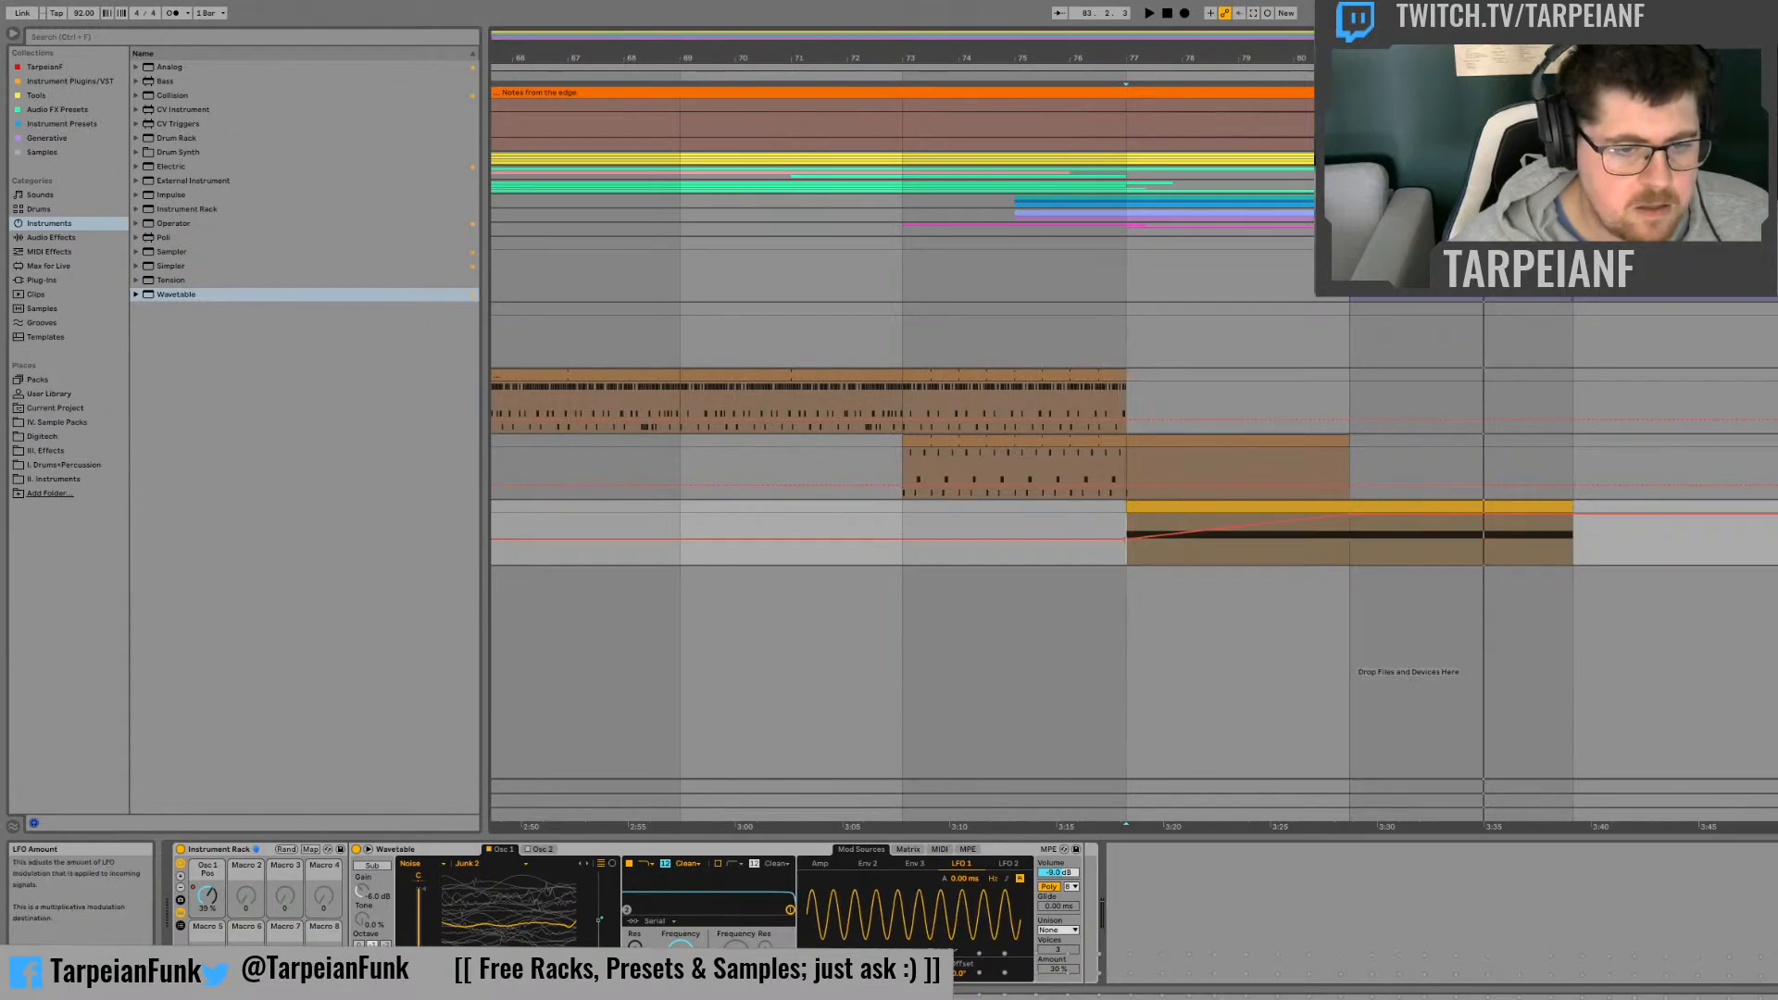
Step: Automate LFO 1's amount curving up from 0% at bar 77 to 100% at bar 81, and play from bar 77
{"action": "left_click", "coordinate": [917, 968]}
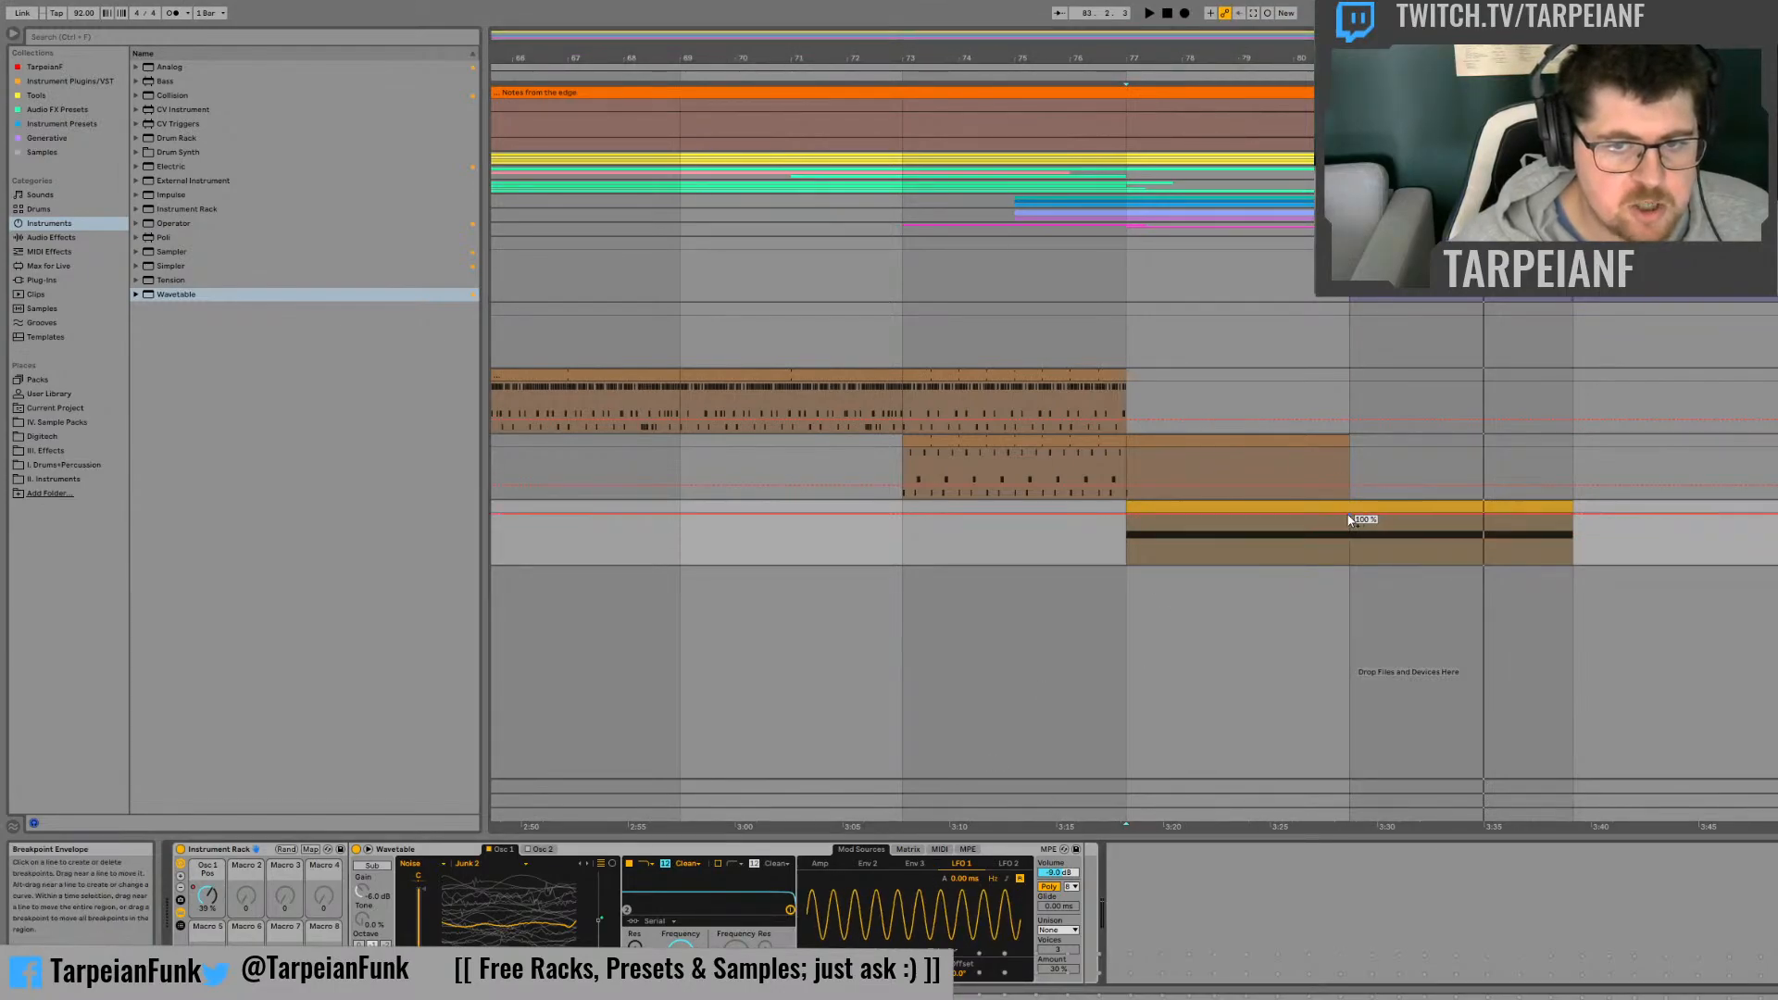
{"action": "left_click_drag", "start_coordinate": [1130, 519], "coordinate": [1130, 562]}
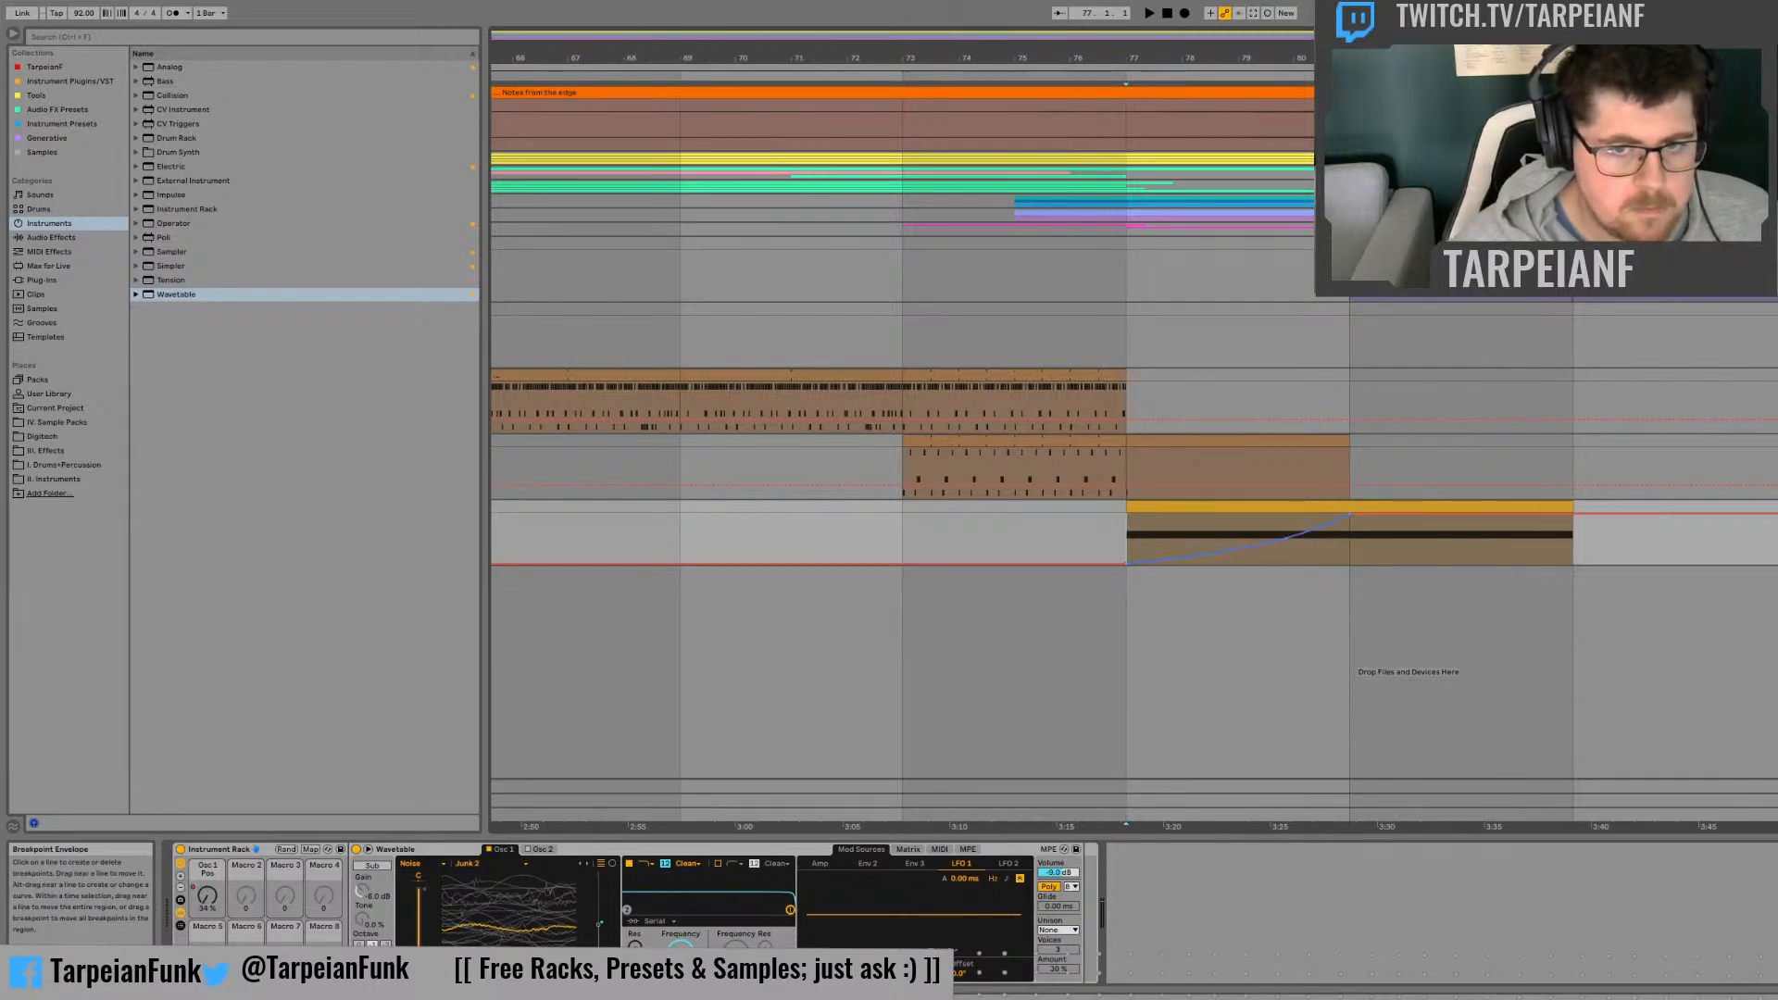
{"action": "key", "text": "space"}
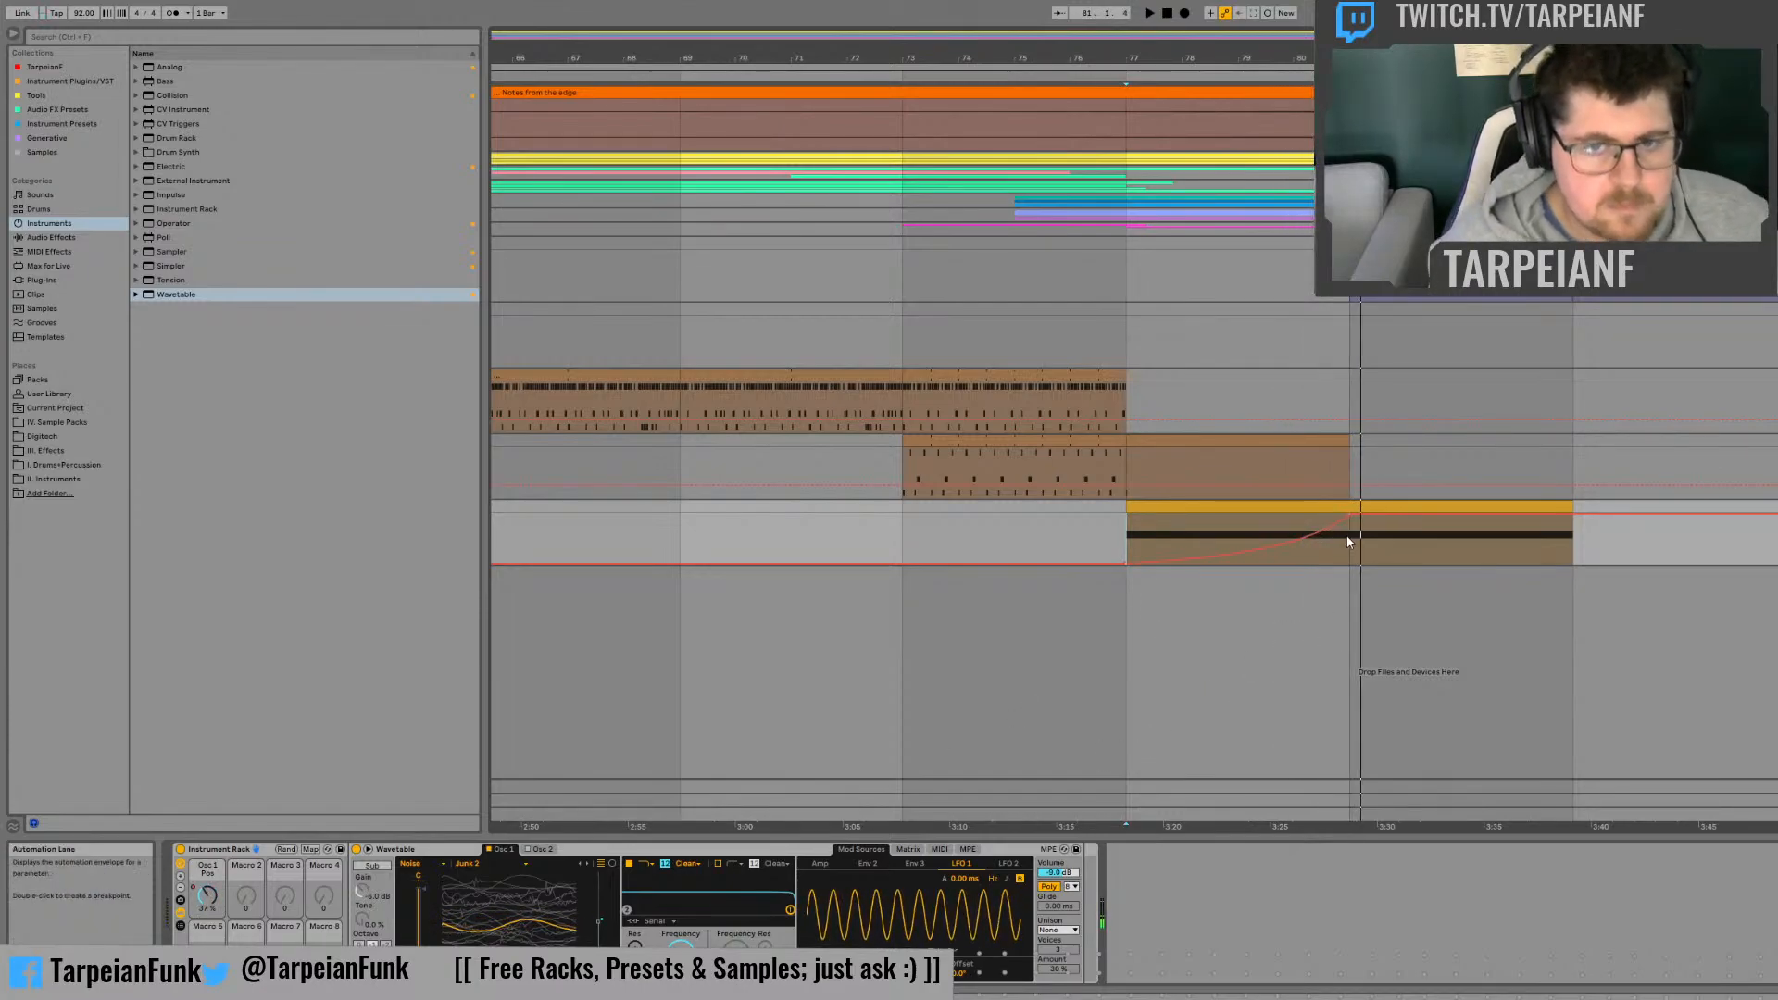
Step: Curve LFO 1's amount automation from its peak at bar 81 down to 0% at about bar 84, and play from bar 81
{"action": "left_click_drag", "start_coordinate": [1363, 518], "coordinate": [1352, 566]}
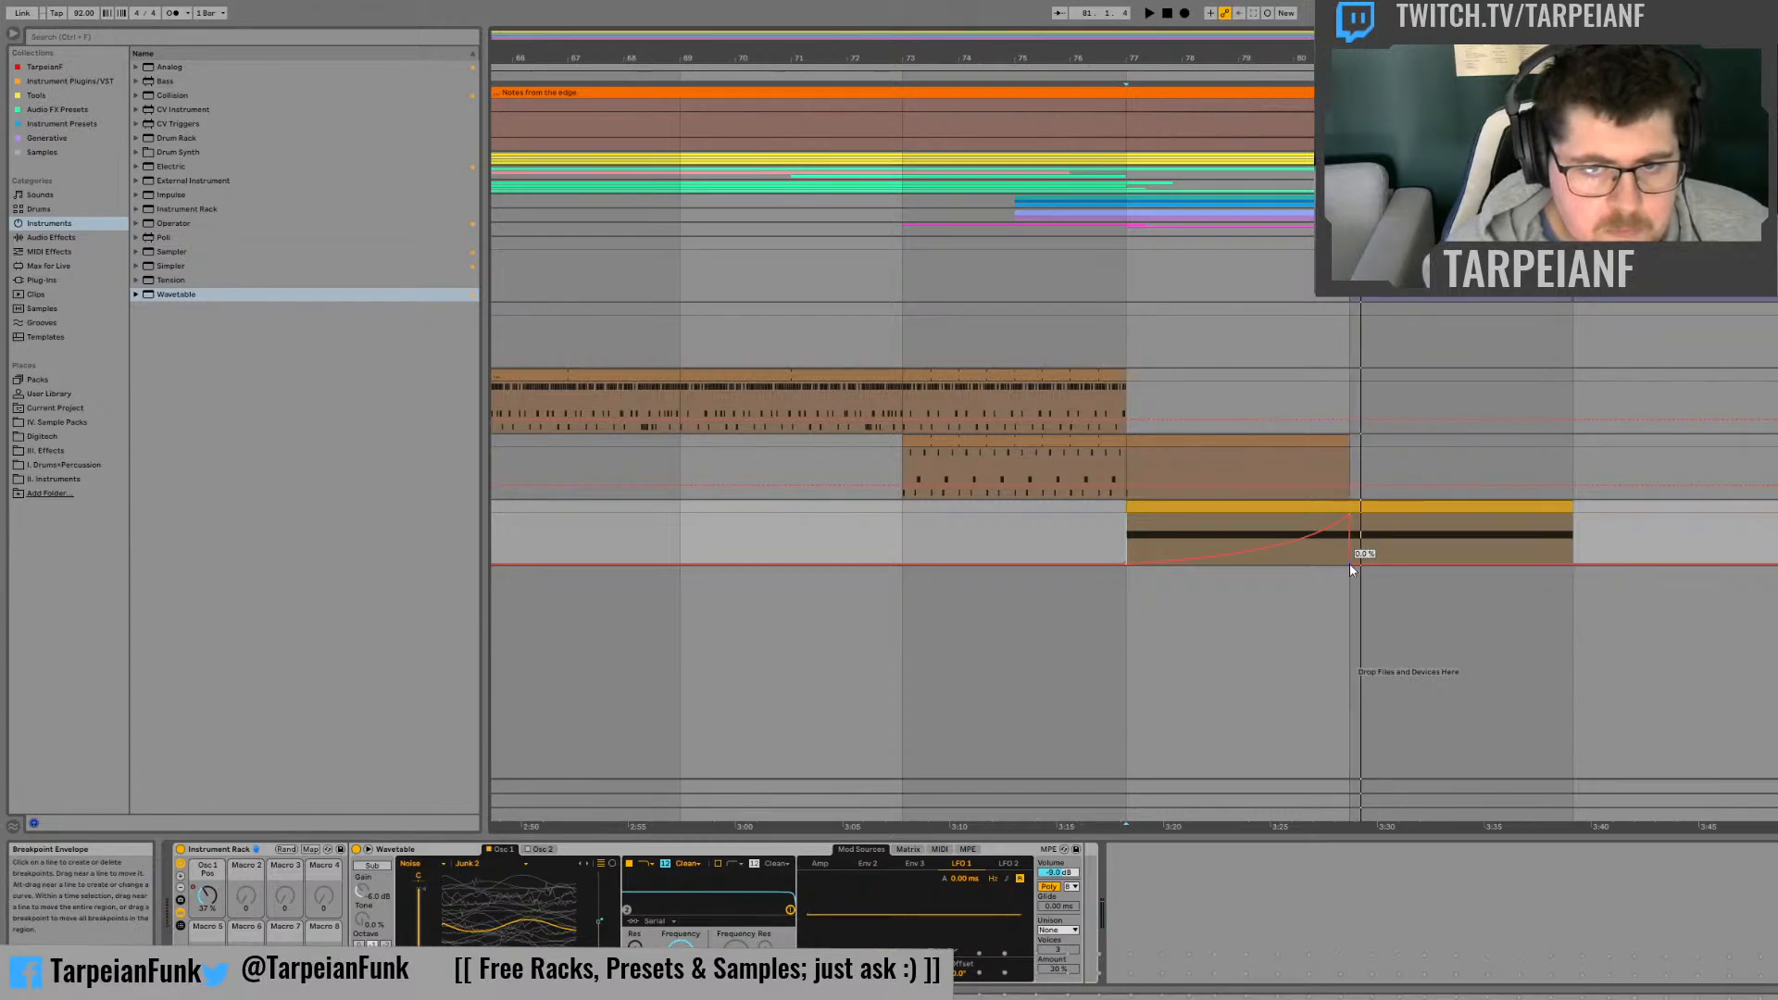
{"action": "left_click", "coordinate": [1364, 547]}
{"action": "key", "text": "space"}
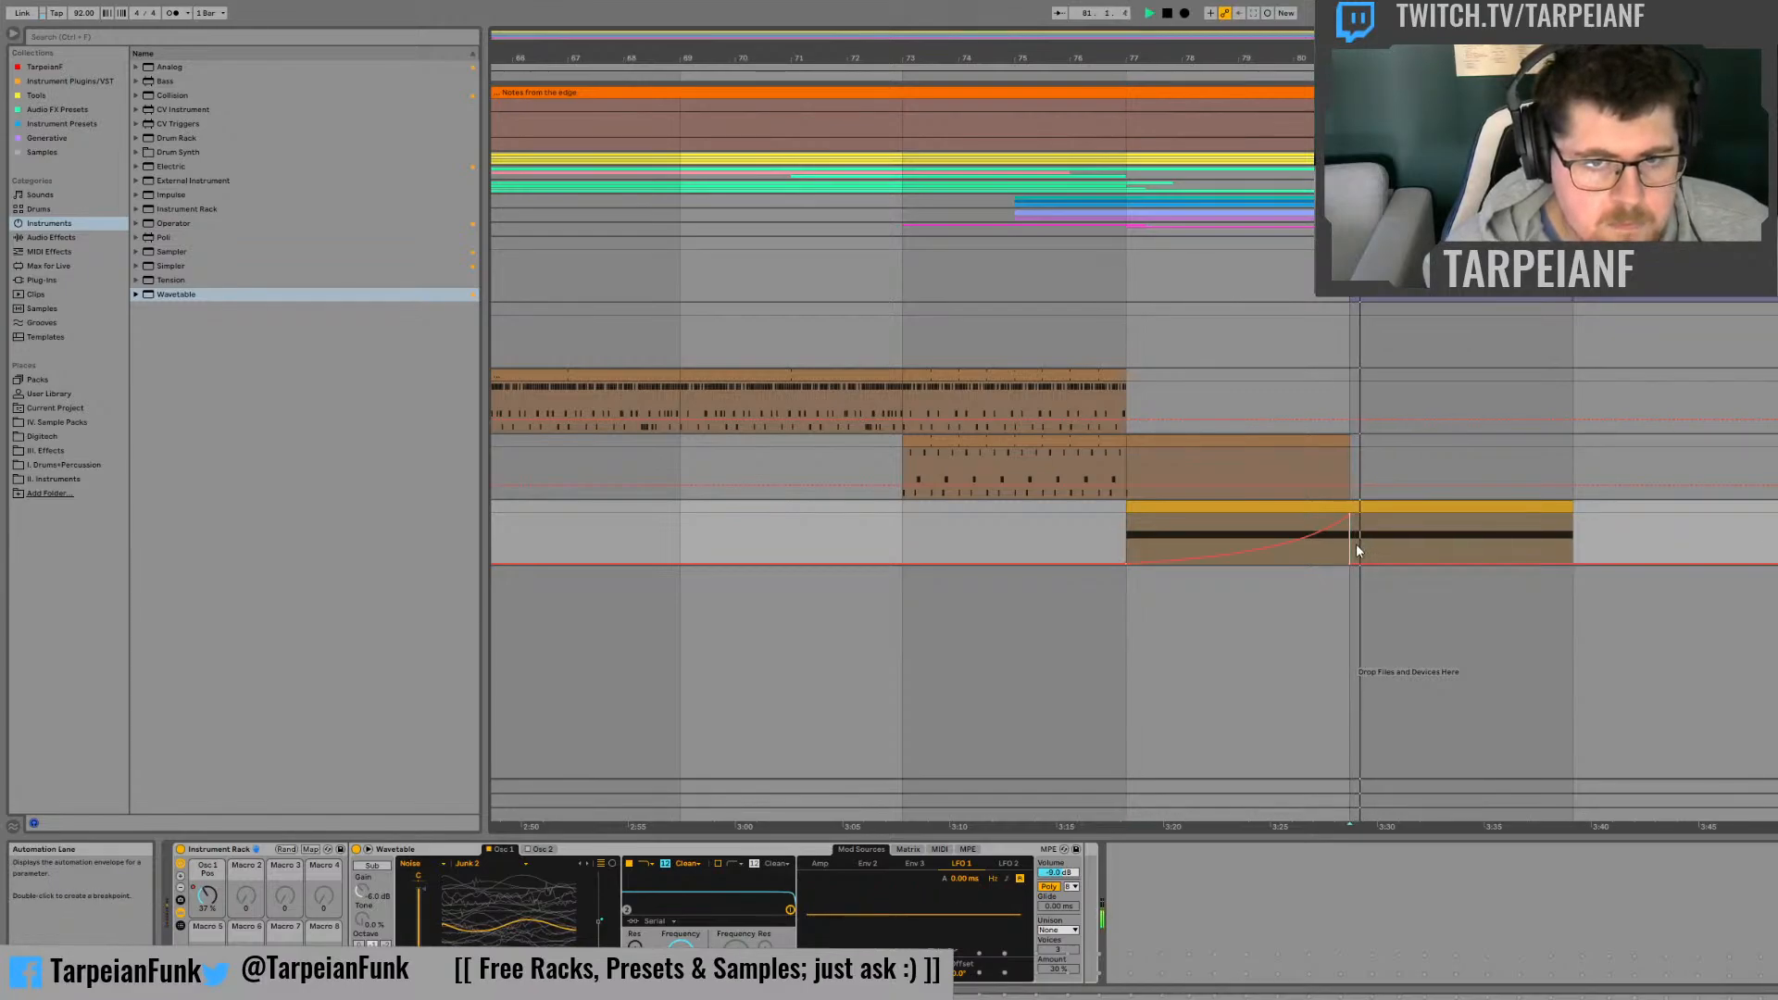
{"action": "key", "text": "space"}
{"action": "mouse_move", "coordinate": [1352, 562]}
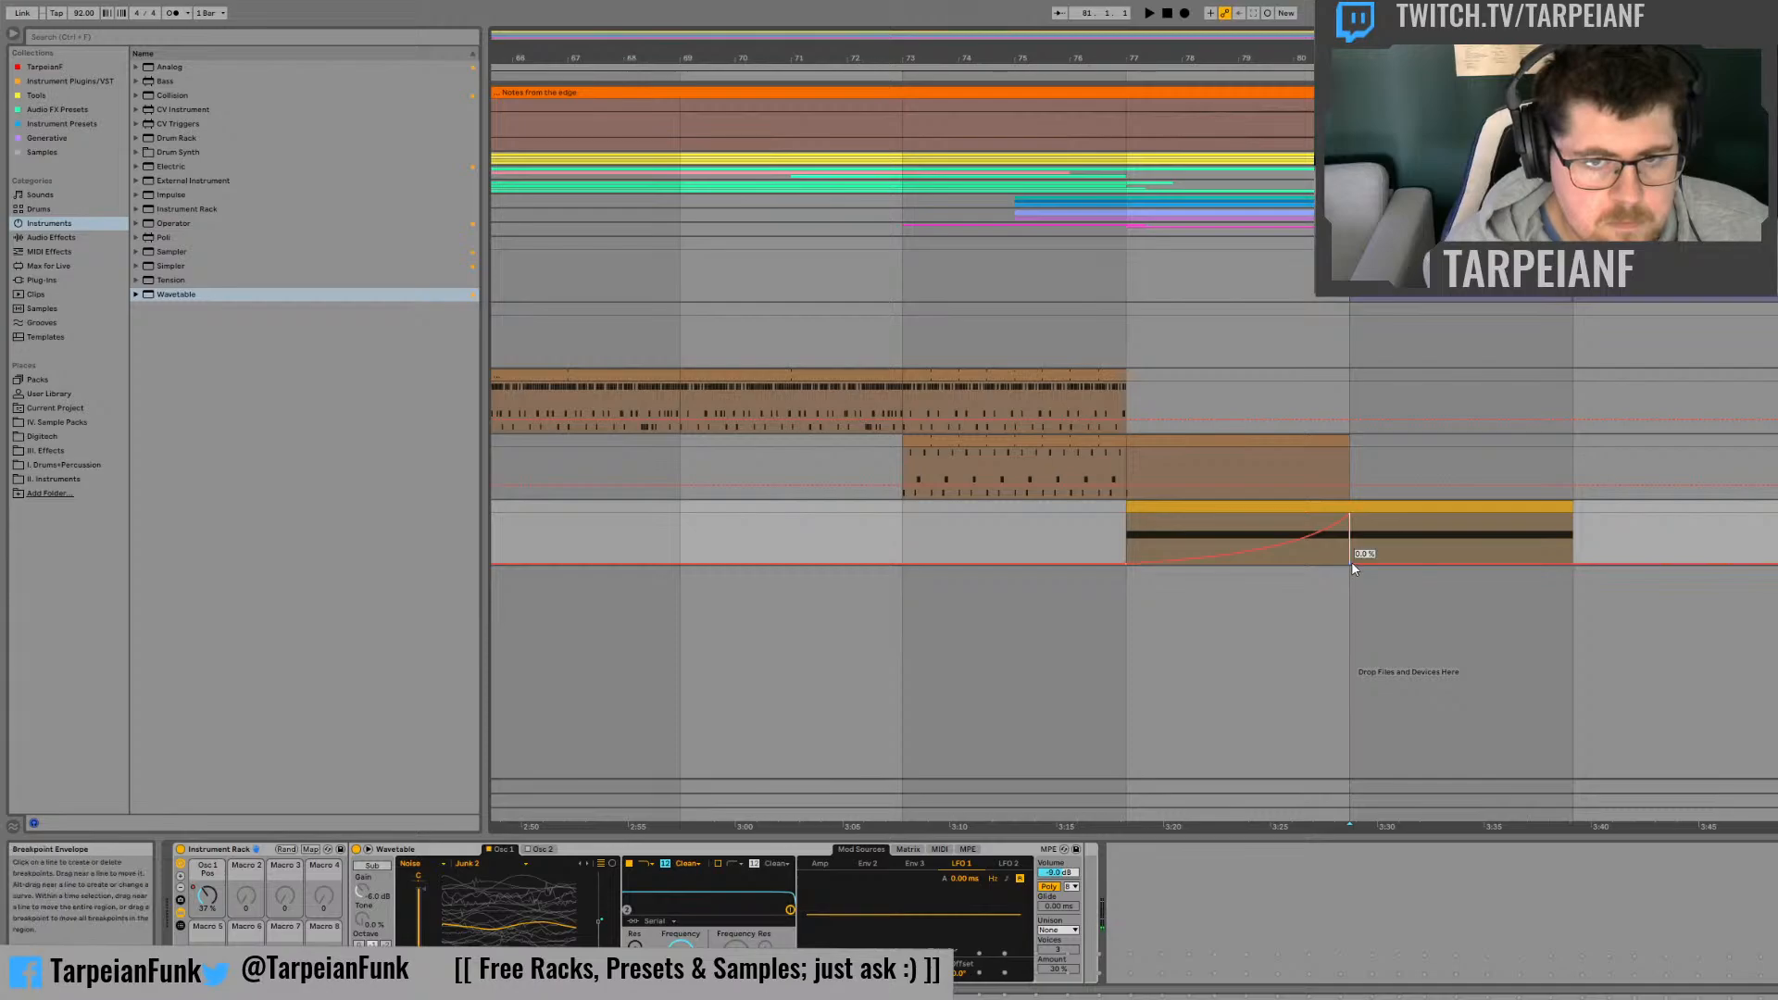
{"action": "left_click_drag", "start_coordinate": [1352, 561], "coordinate": [1520, 565]}
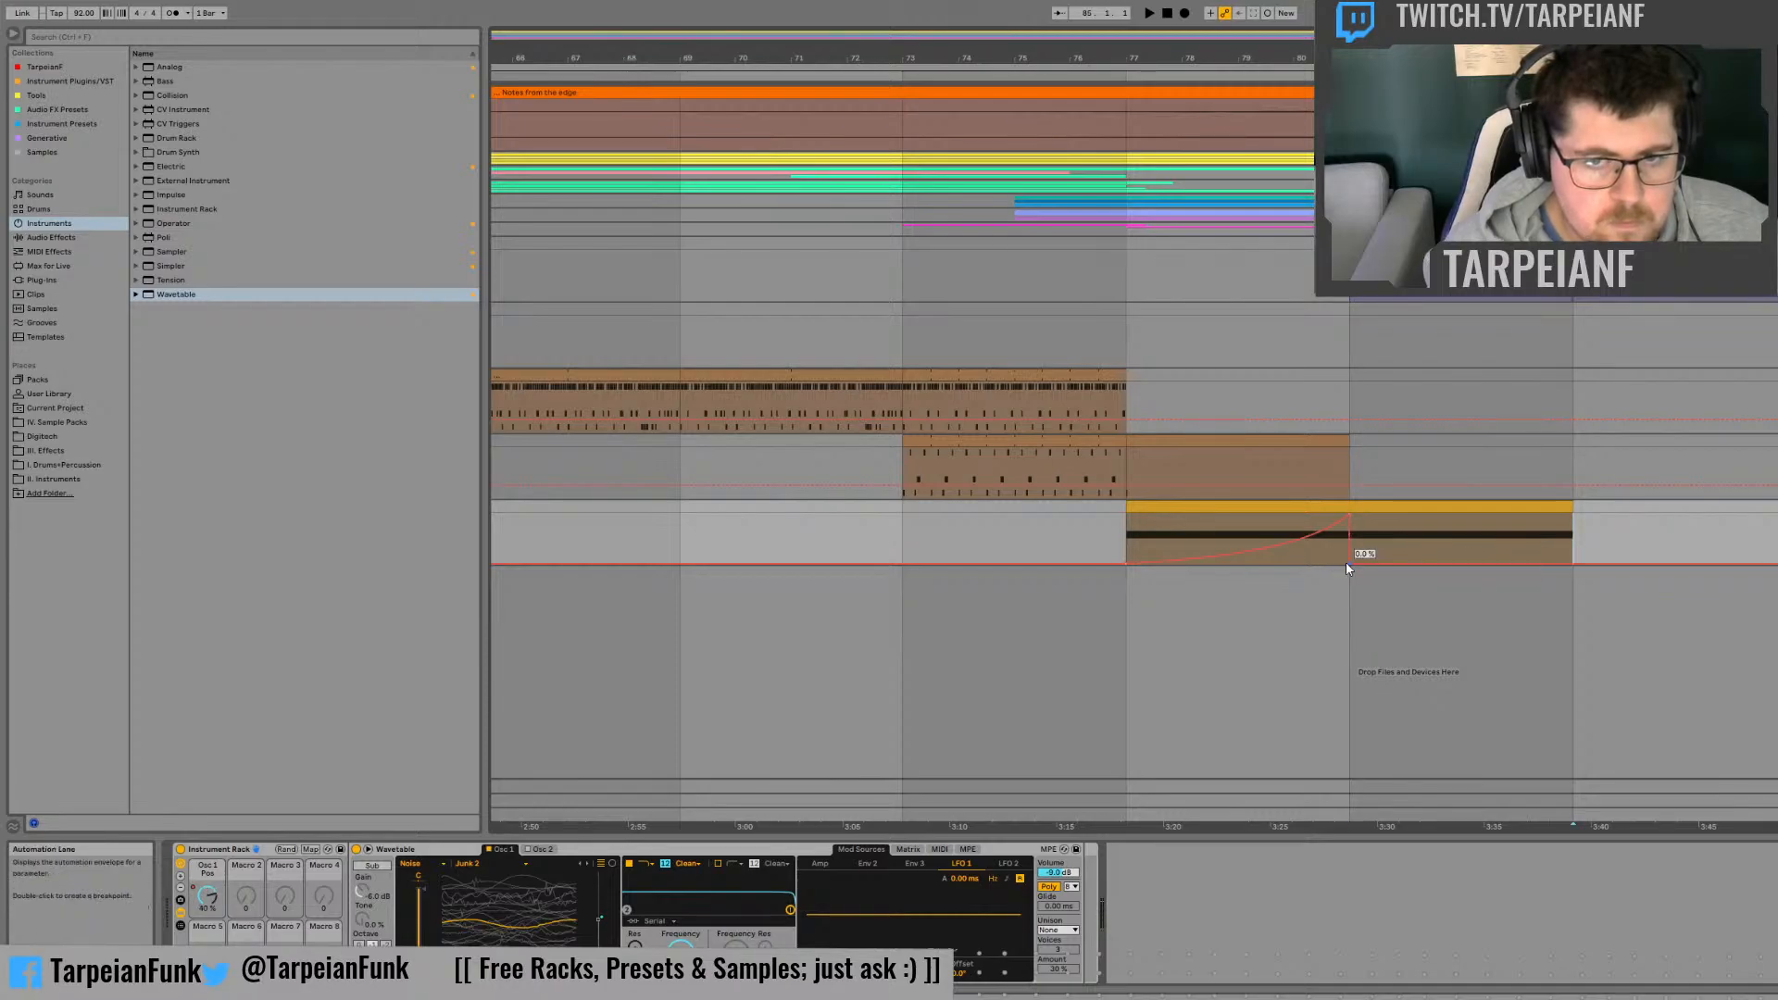
{"action": "key", "text": "space"}
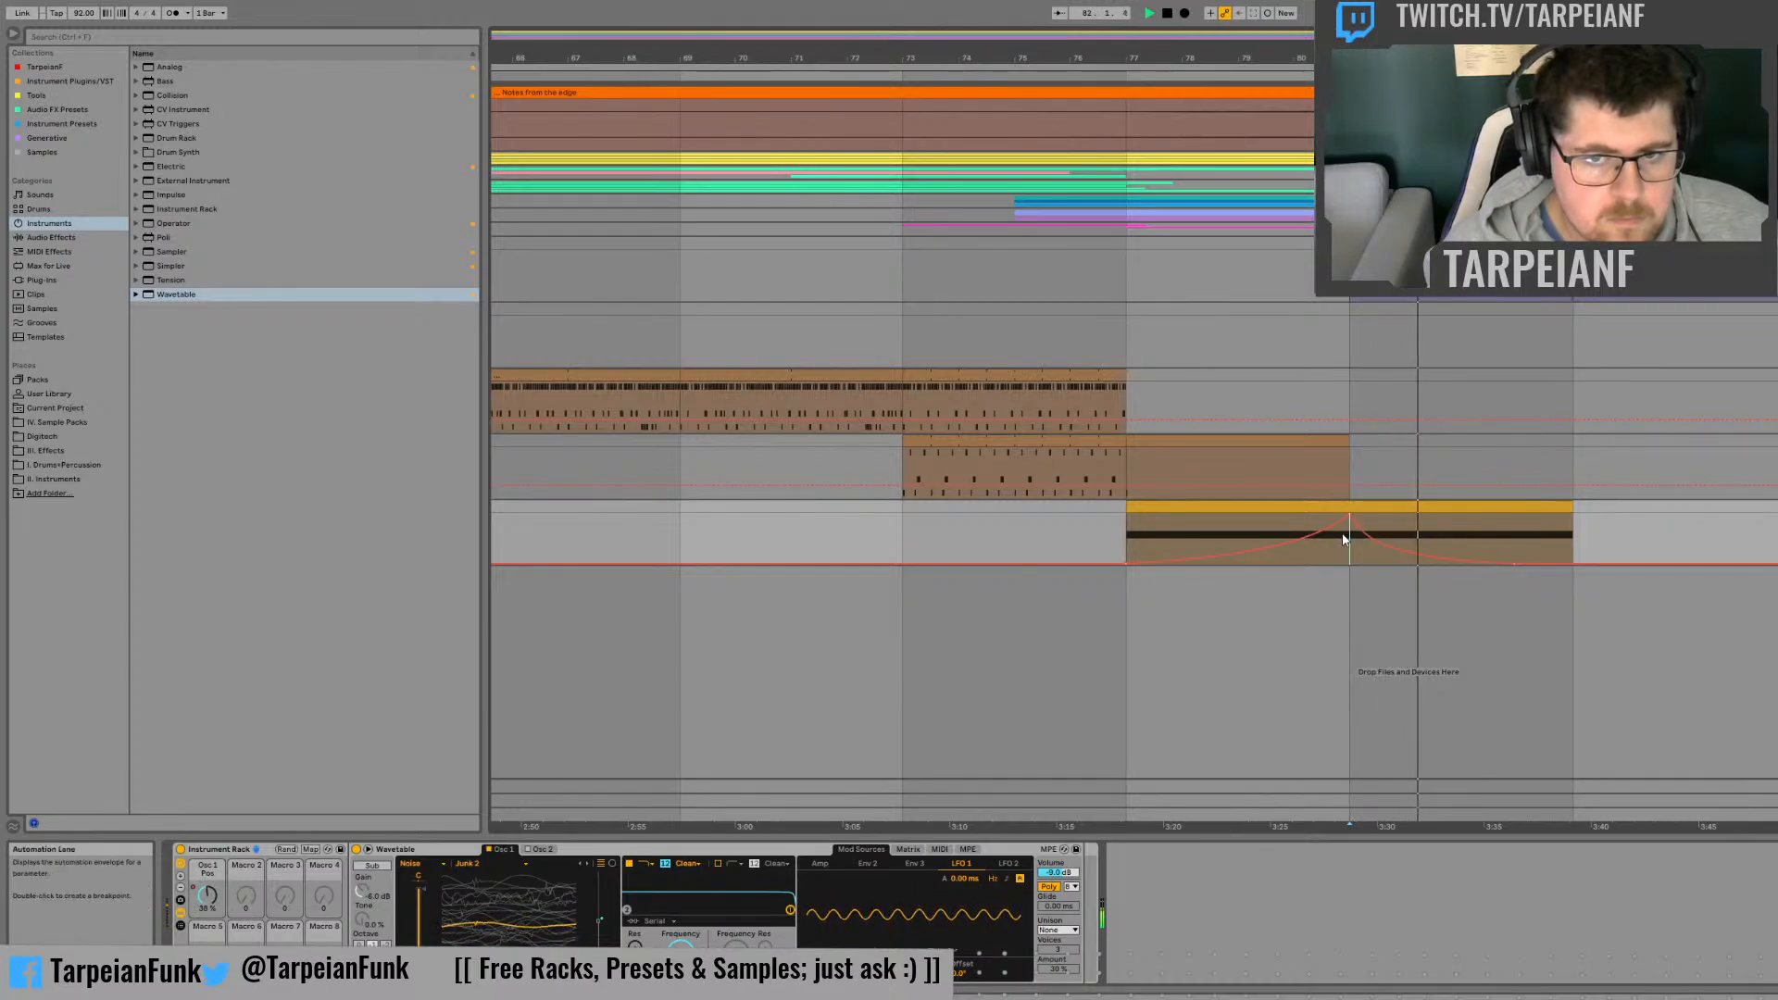
{"action": "key", "text": "space"}
Step: Curve LFO 1's rate automation from its peak at bar 81 down to the minimum at bar 85, and play from bar 81
{"action": "left_click", "coordinate": [207, 894]}
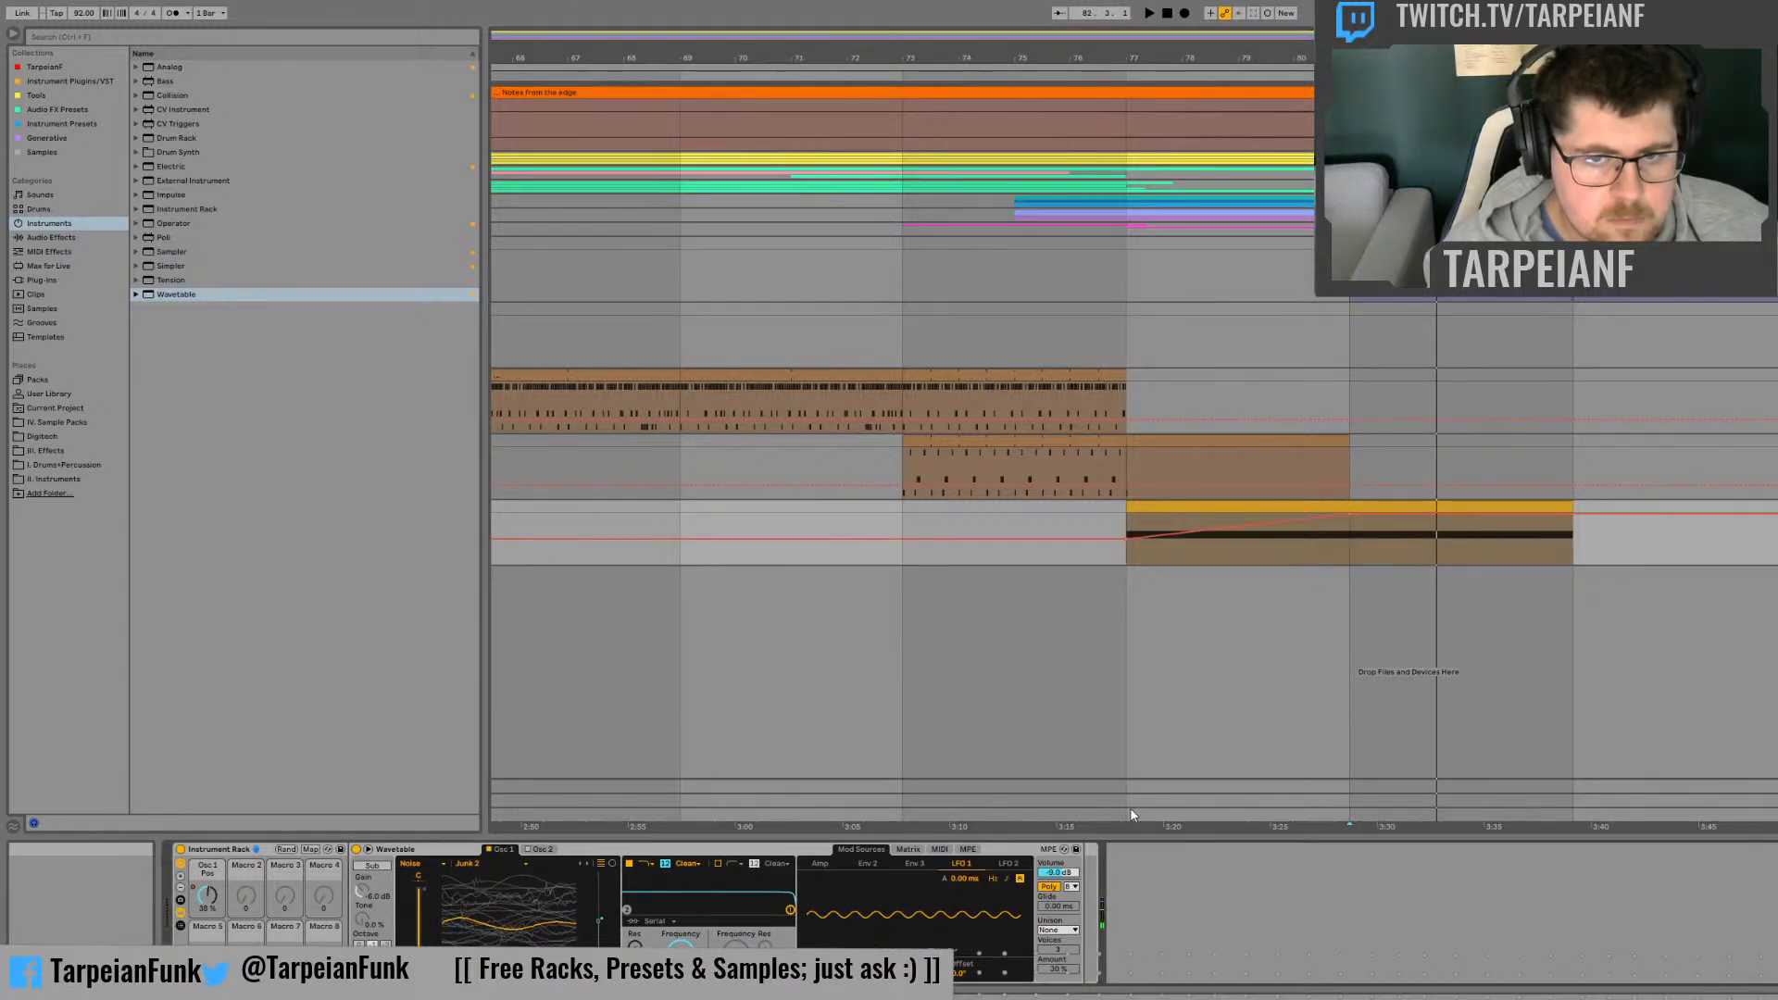
{"action": "left_click_drag", "start_coordinate": [1574, 517], "coordinate": [1575, 567]}
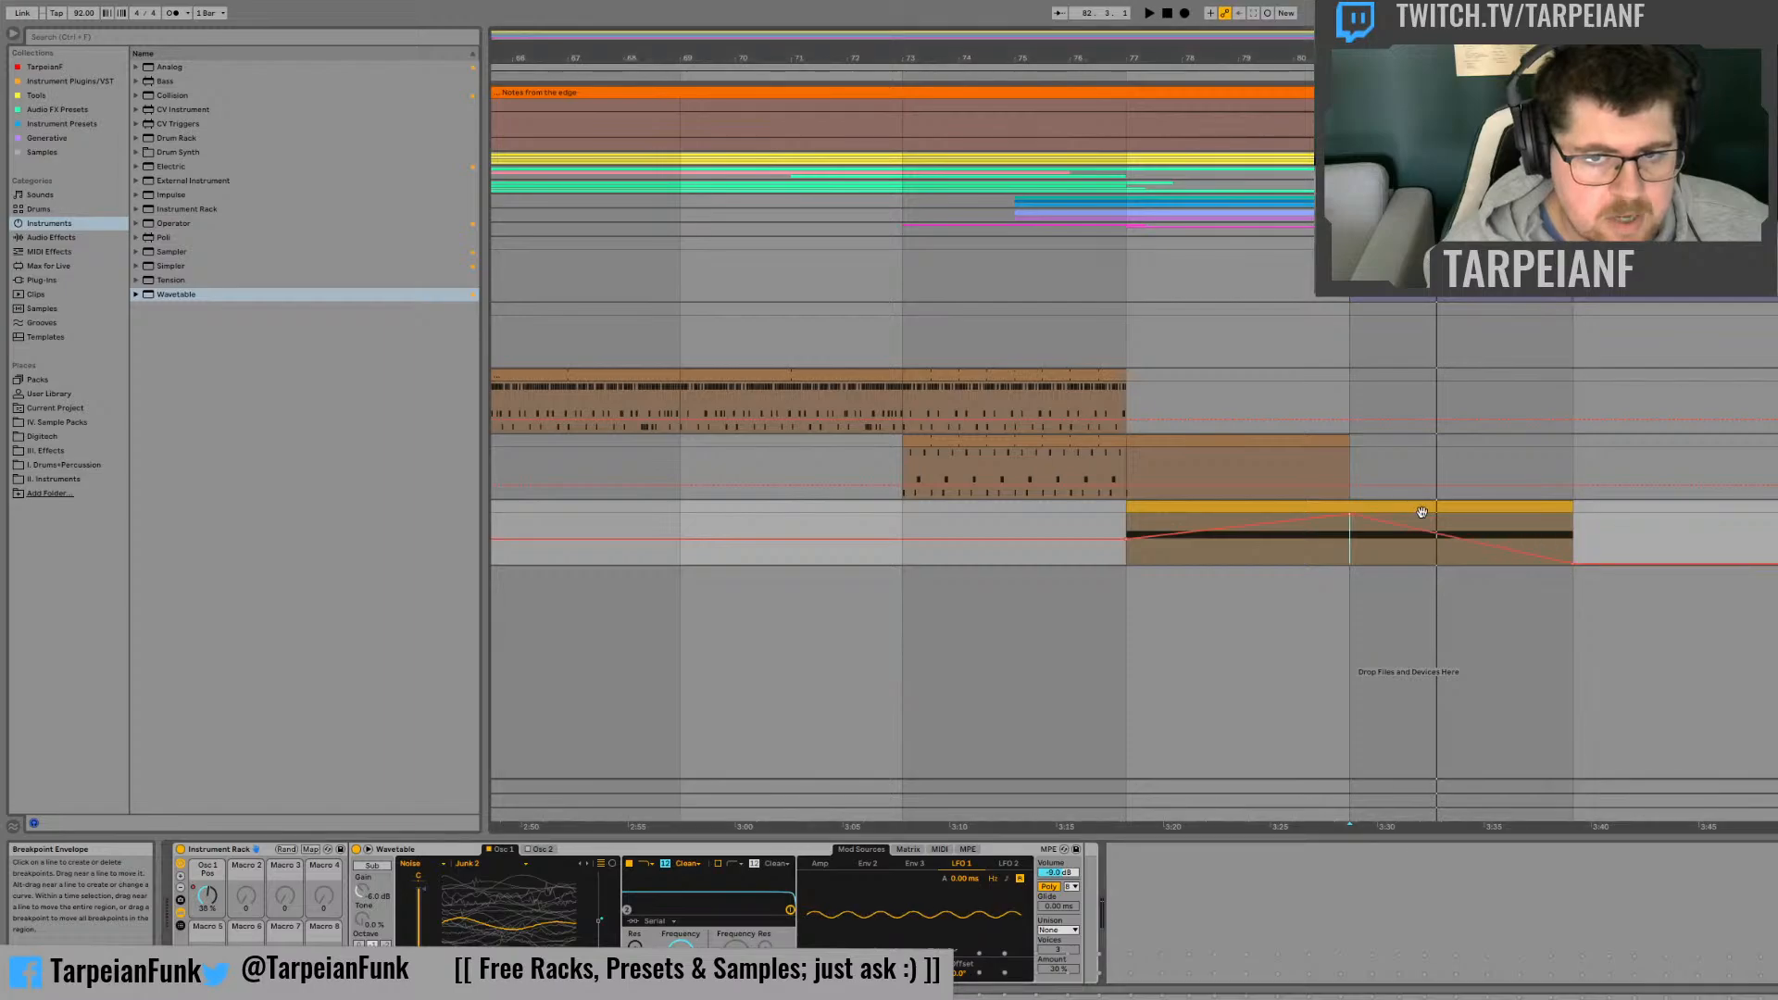
{"action": "left_click_drag", "start_coordinate": [1414, 530], "coordinate": [1415, 557]}
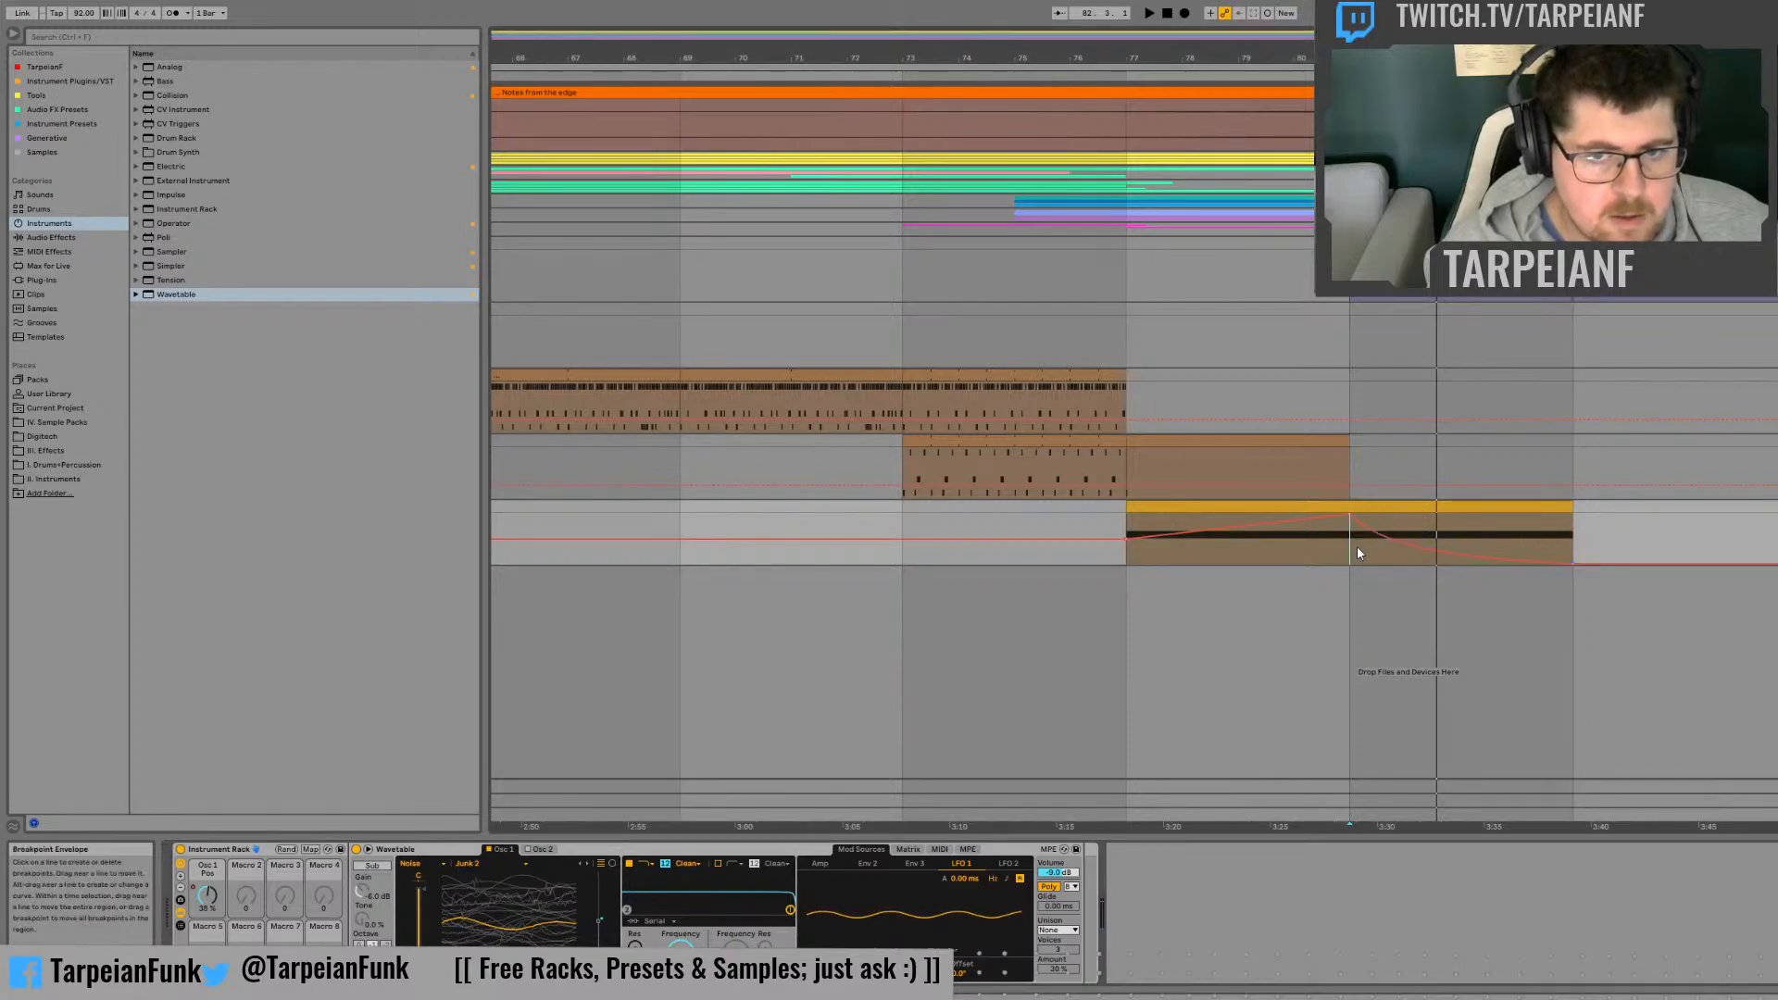
{"action": "key", "text": "space"}
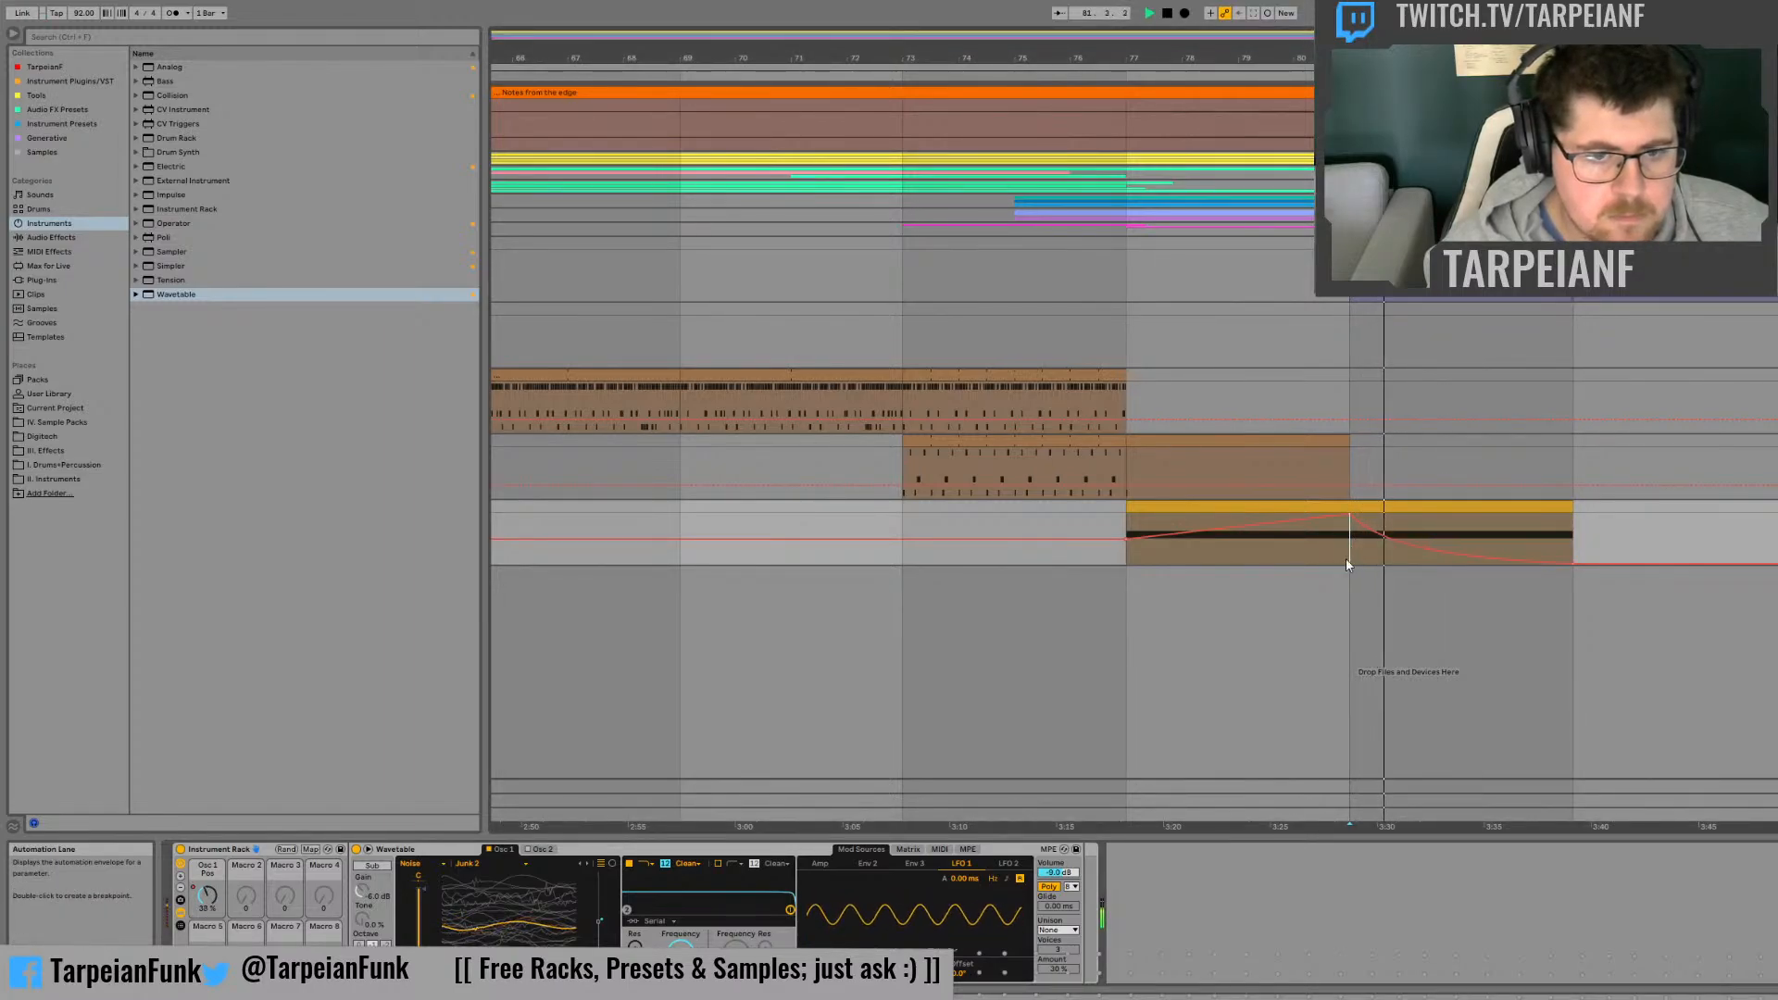
Step: Play from bar 77, add Osc 1 Gain to the modulation matrix with an LFO 1 amount of -100, and listen again
{"action": "left_click", "coordinate": [882, 968]}
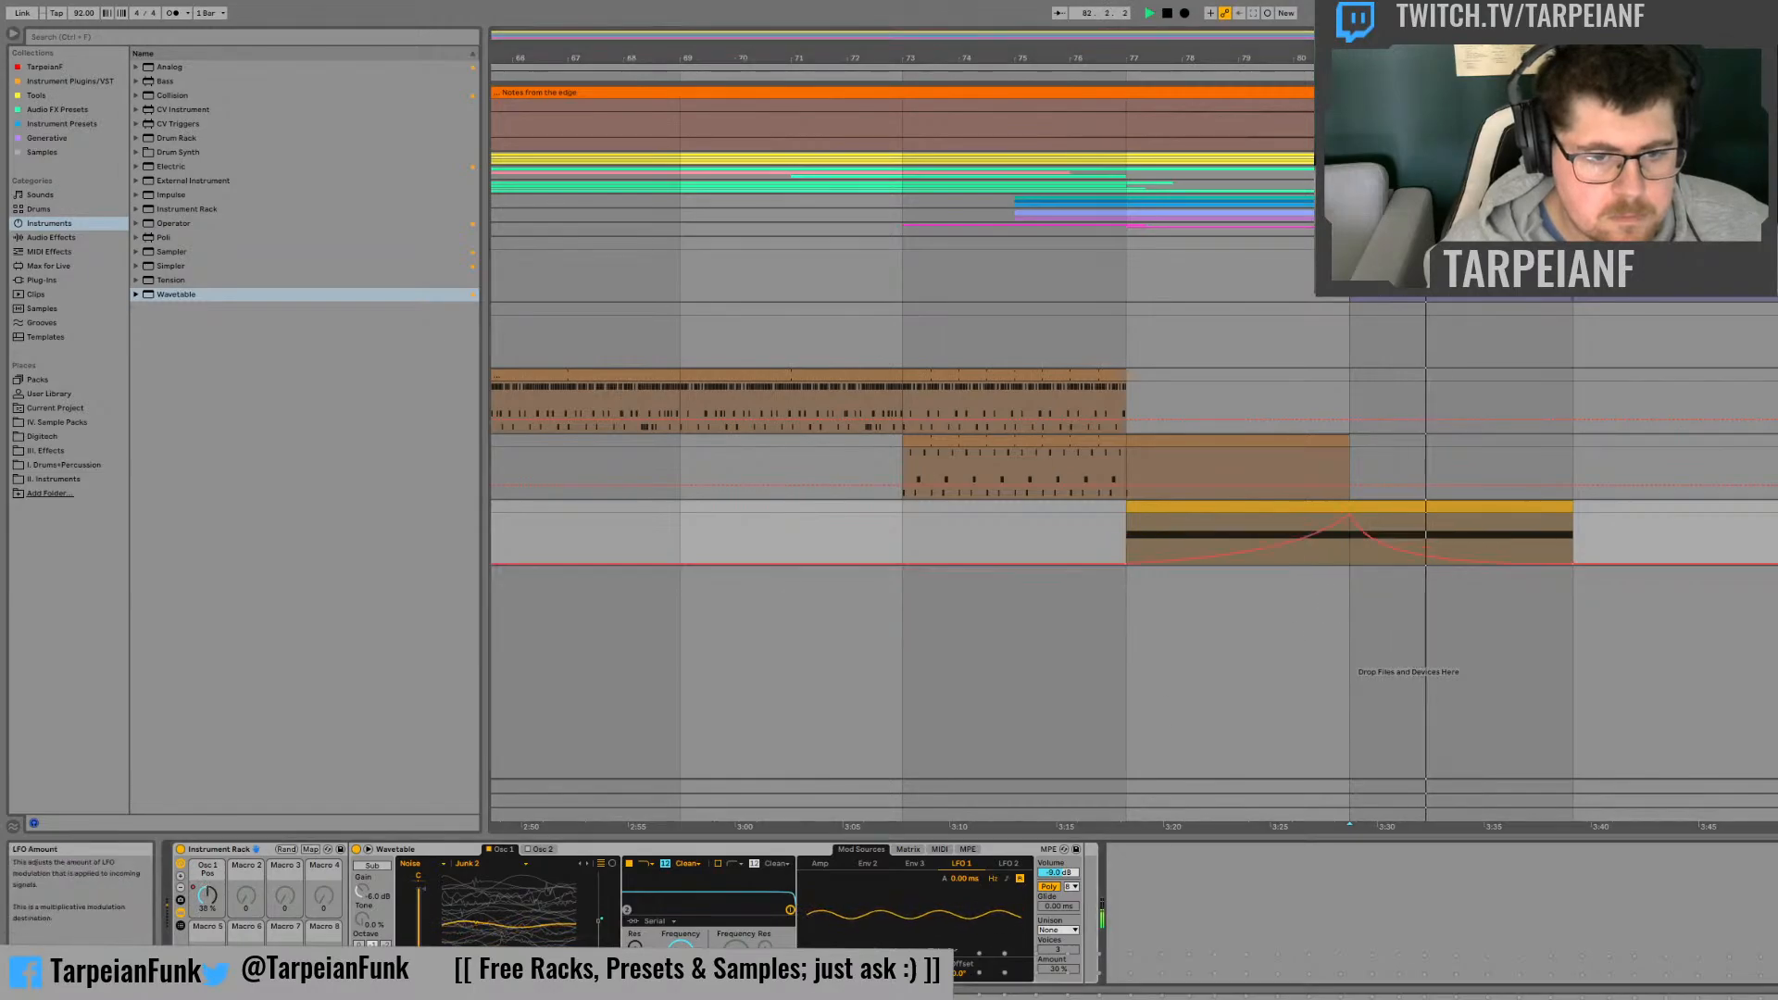
{"action": "left_click", "coordinate": [1128, 532]}
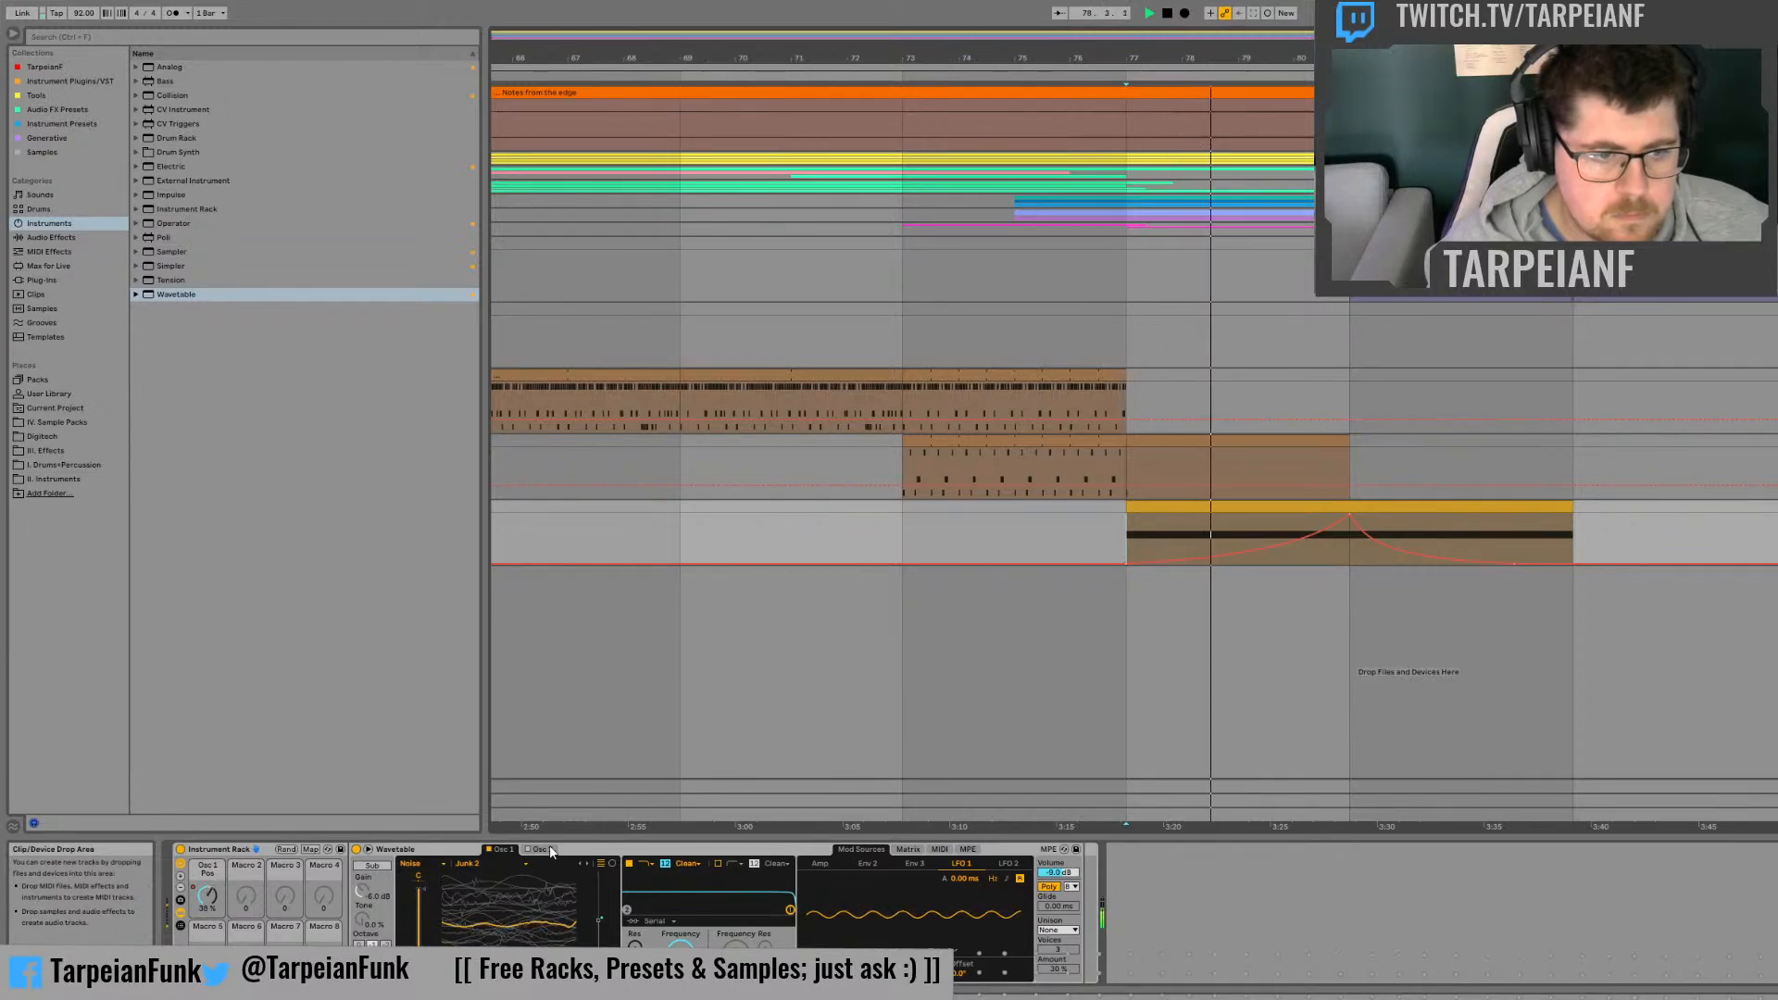
{"action": "left_click", "coordinate": [909, 851]}
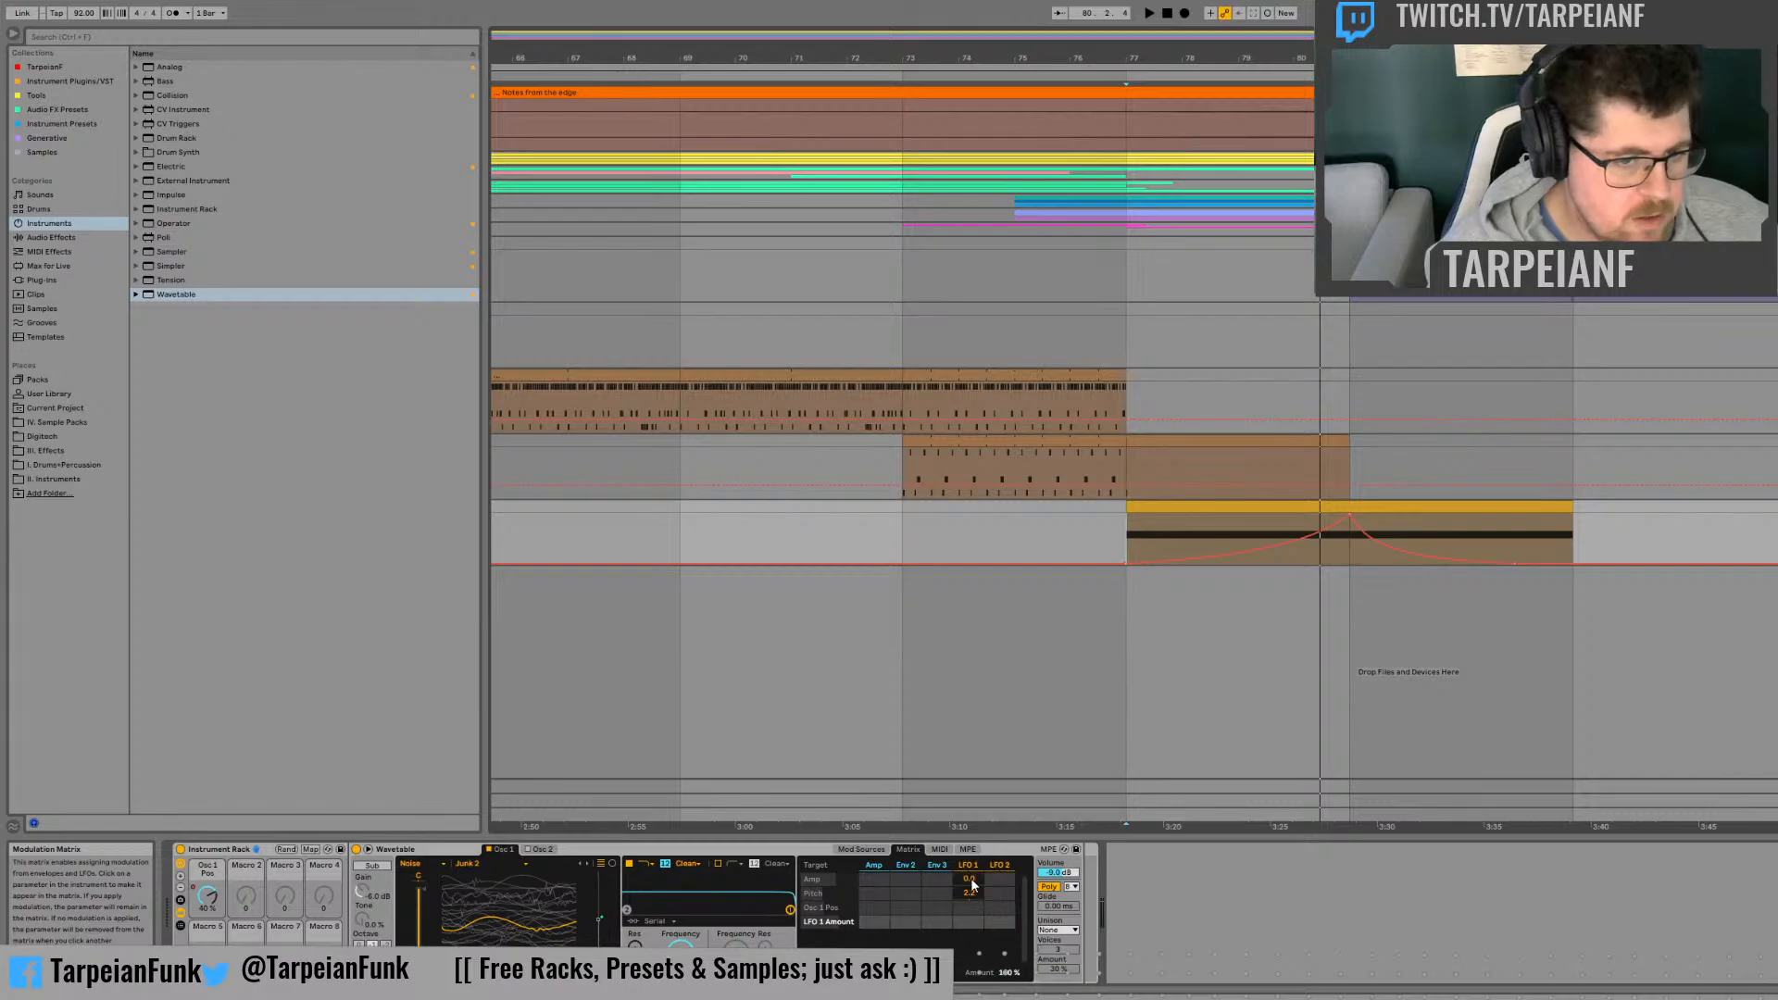
{"action": "left_click", "coordinate": [423, 889]}
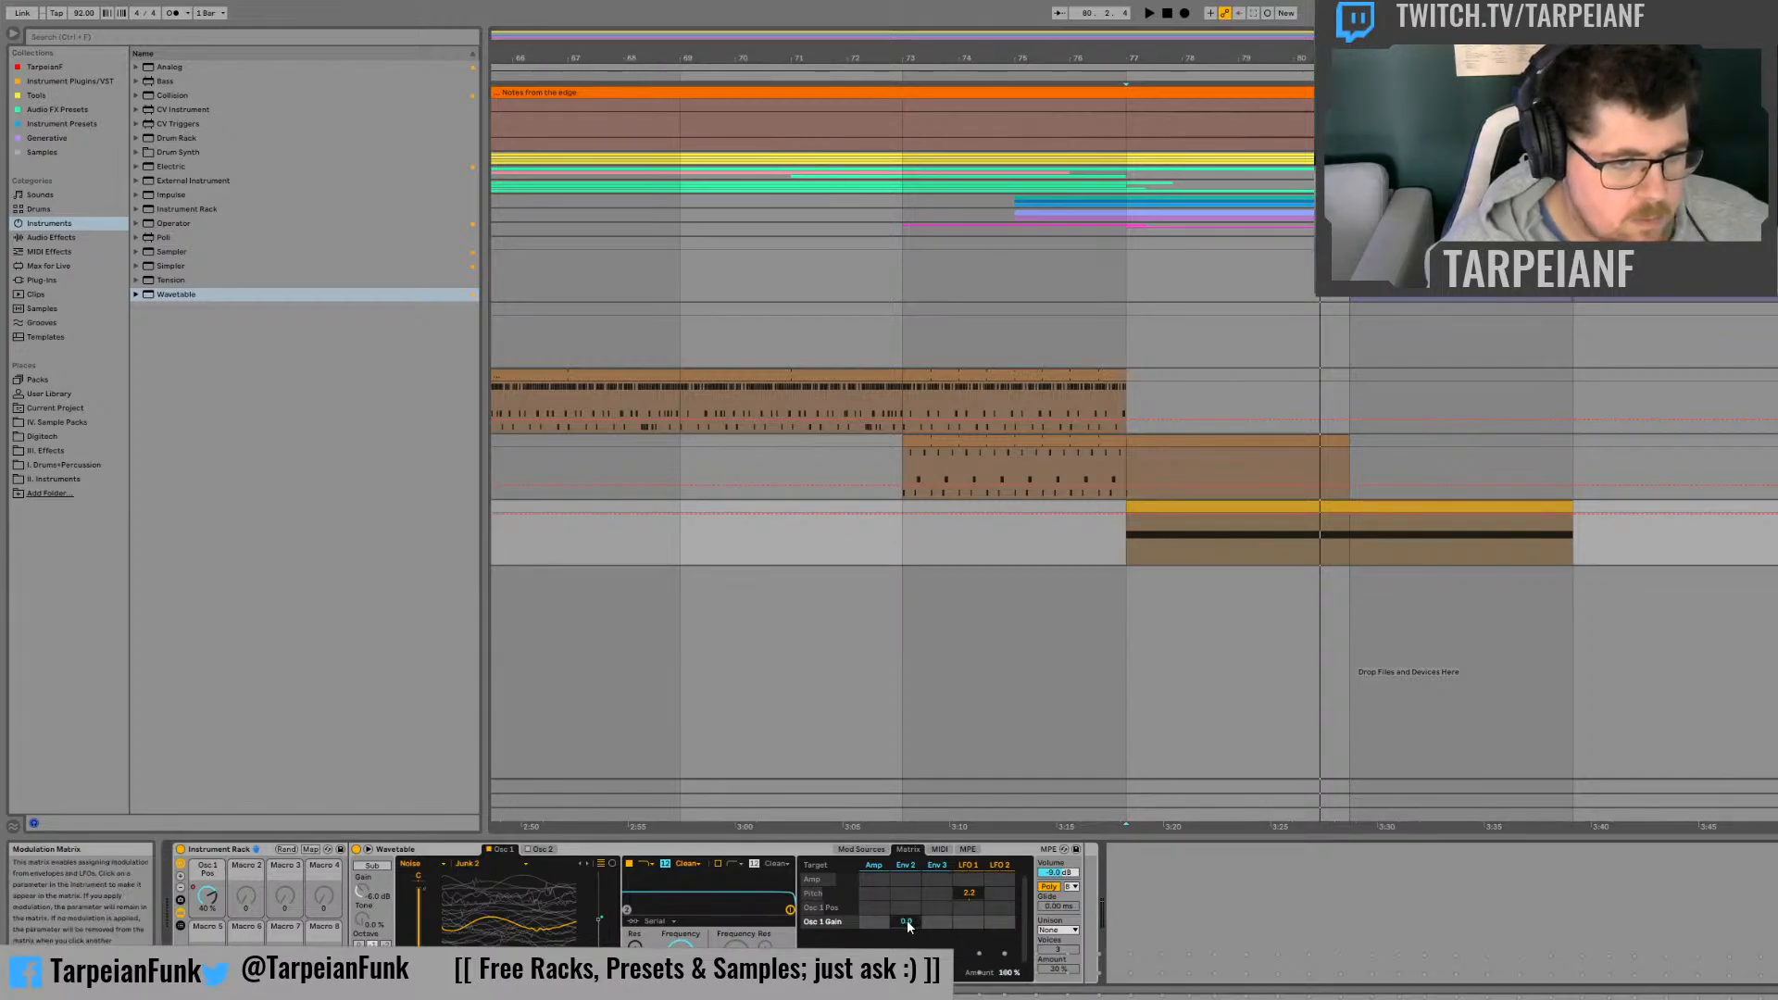
{"action": "left_click_drag", "start_coordinate": [975, 924], "coordinate": [971, 927]}
{"action": "key", "text": "space"}
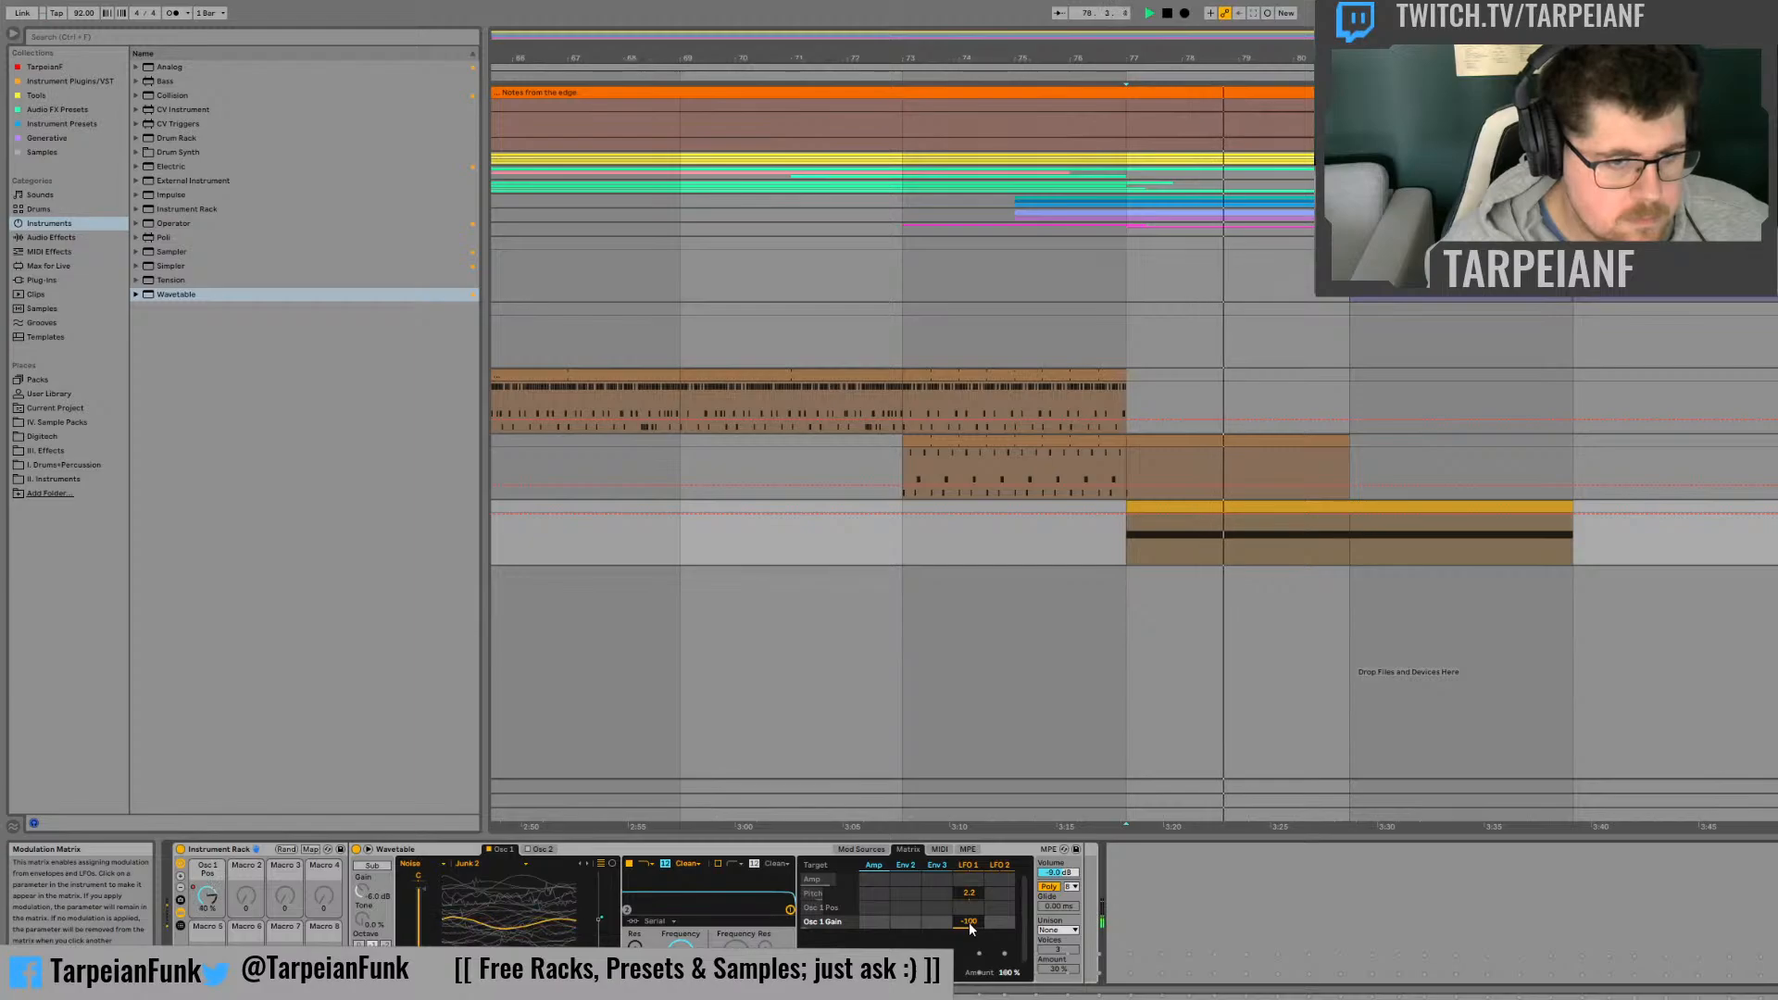
Step: Try LFO 1 amounts of 50 and 100 on Osc 1 Gain with the oscillator's gain lowered, playing from bar 77
{"action": "left_click_drag", "start_coordinate": [970, 925], "coordinate": [972, 924]}
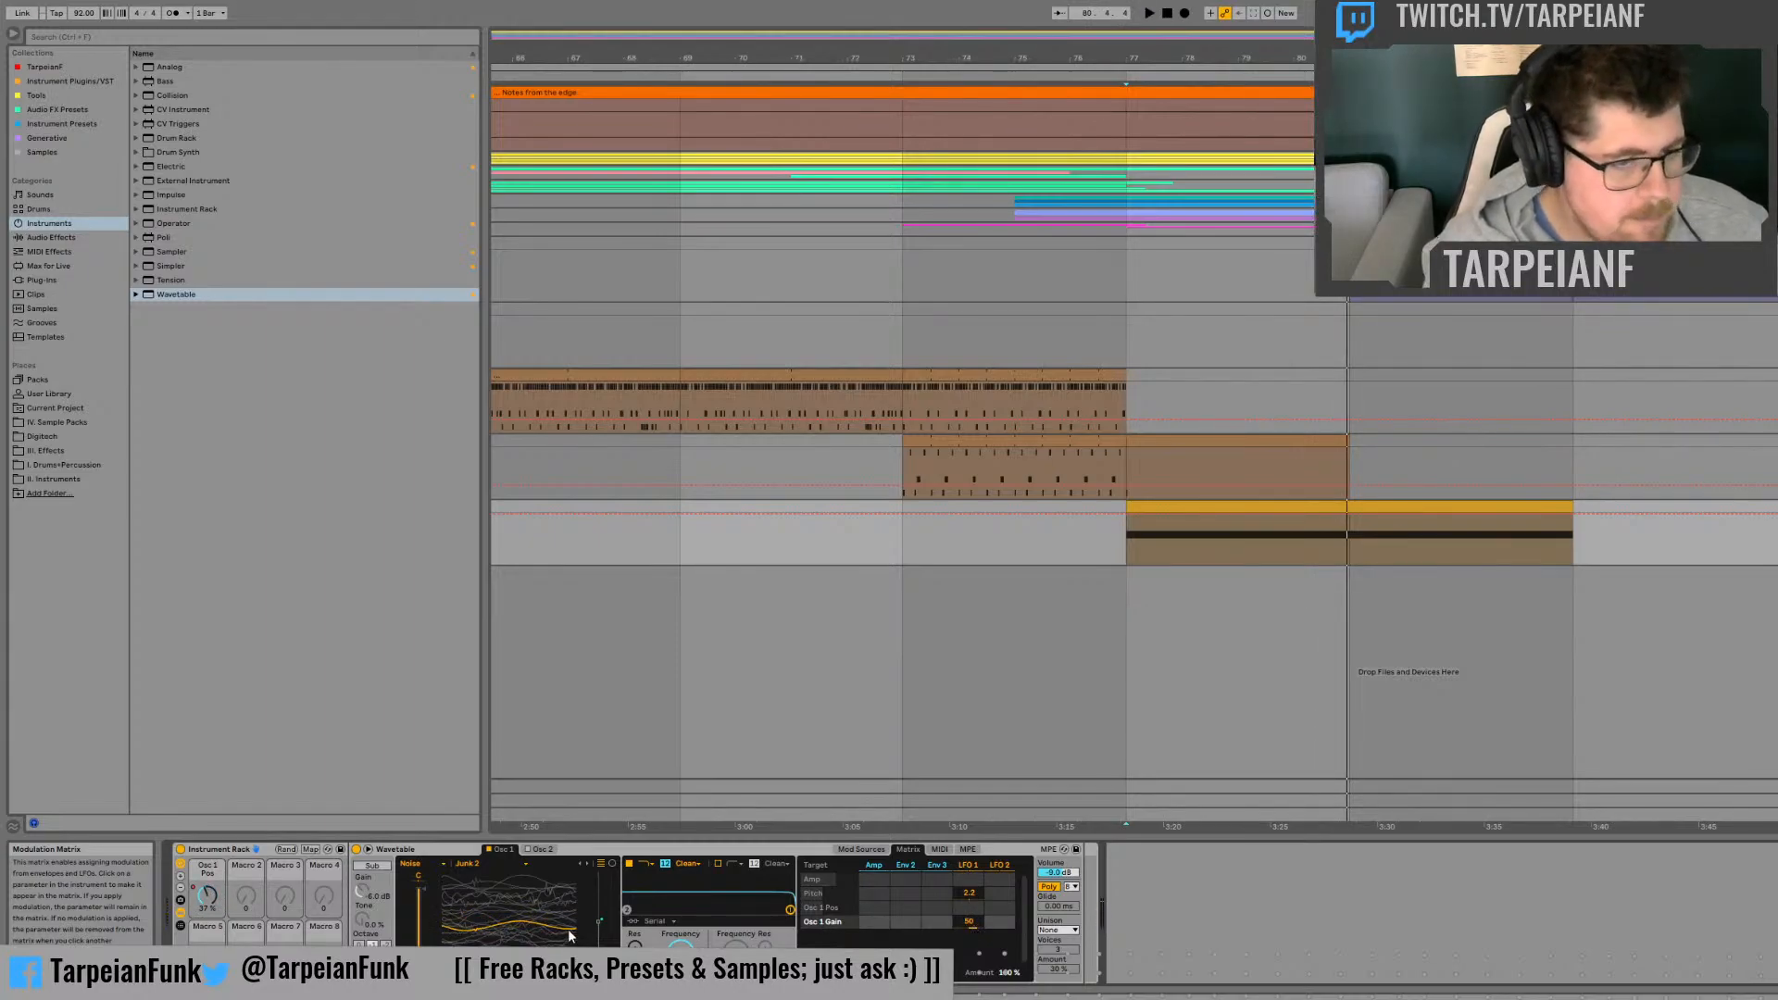
{"action": "left_click_drag", "start_coordinate": [419, 897], "coordinate": [419, 918]}
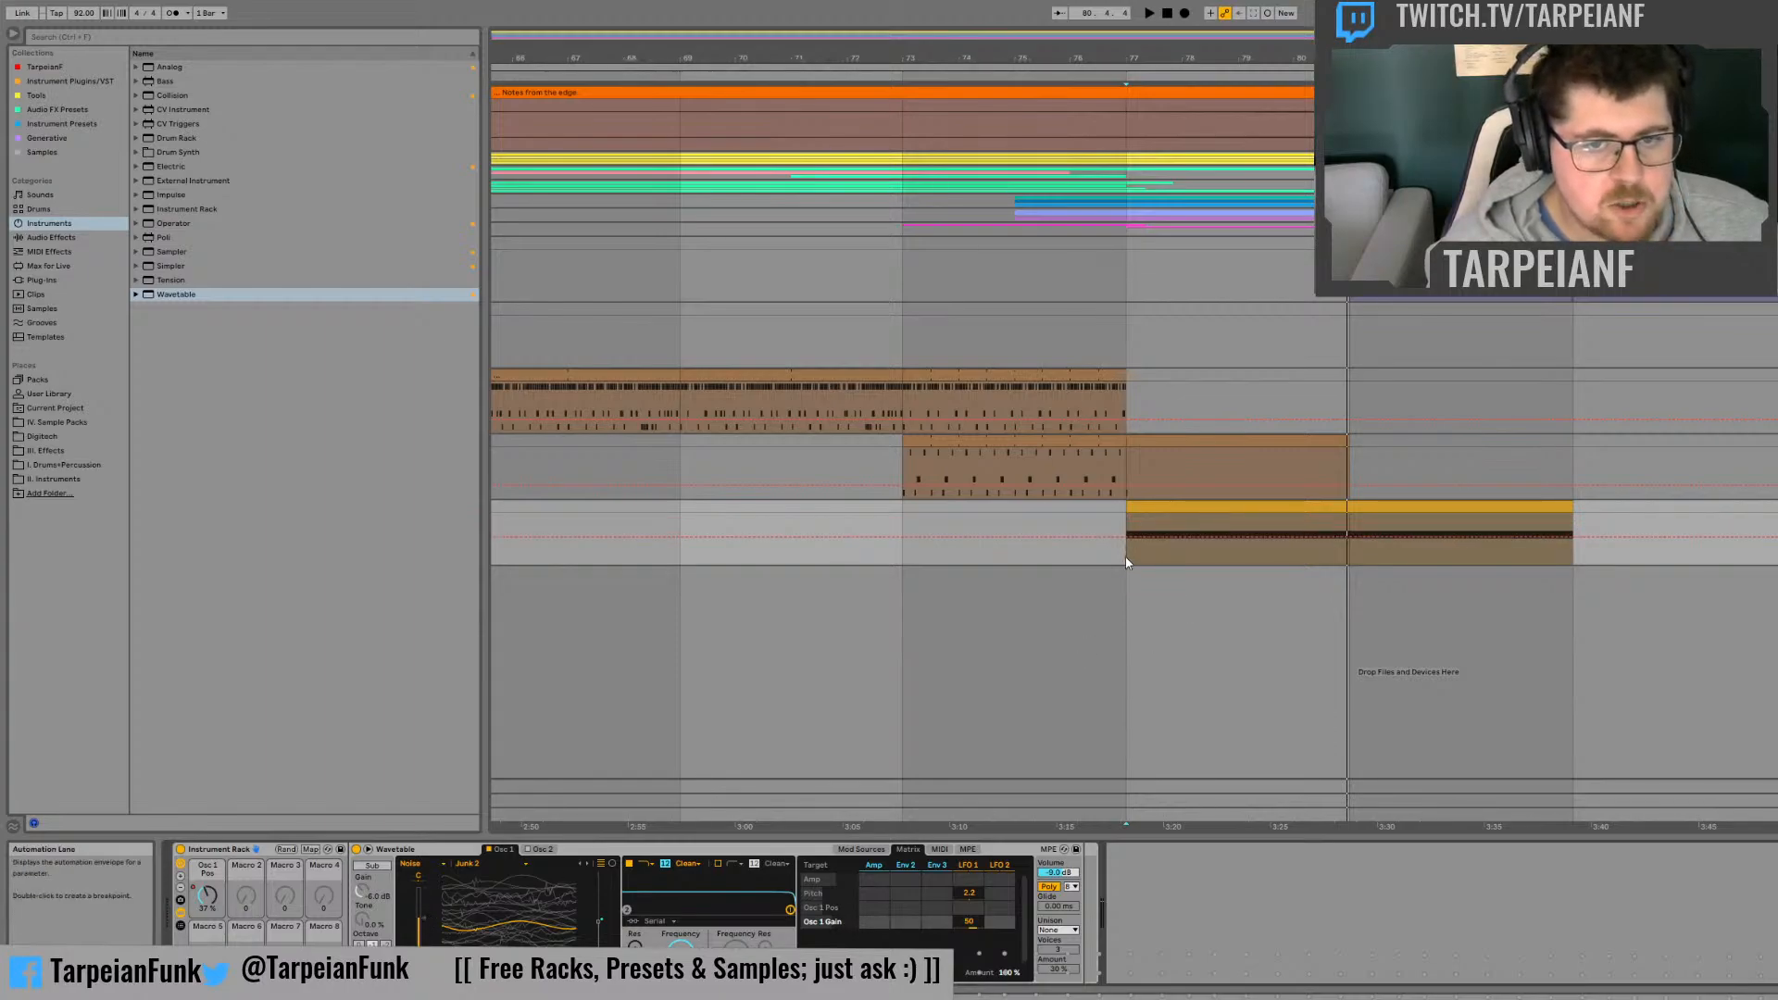
{"action": "key", "text": "space"}
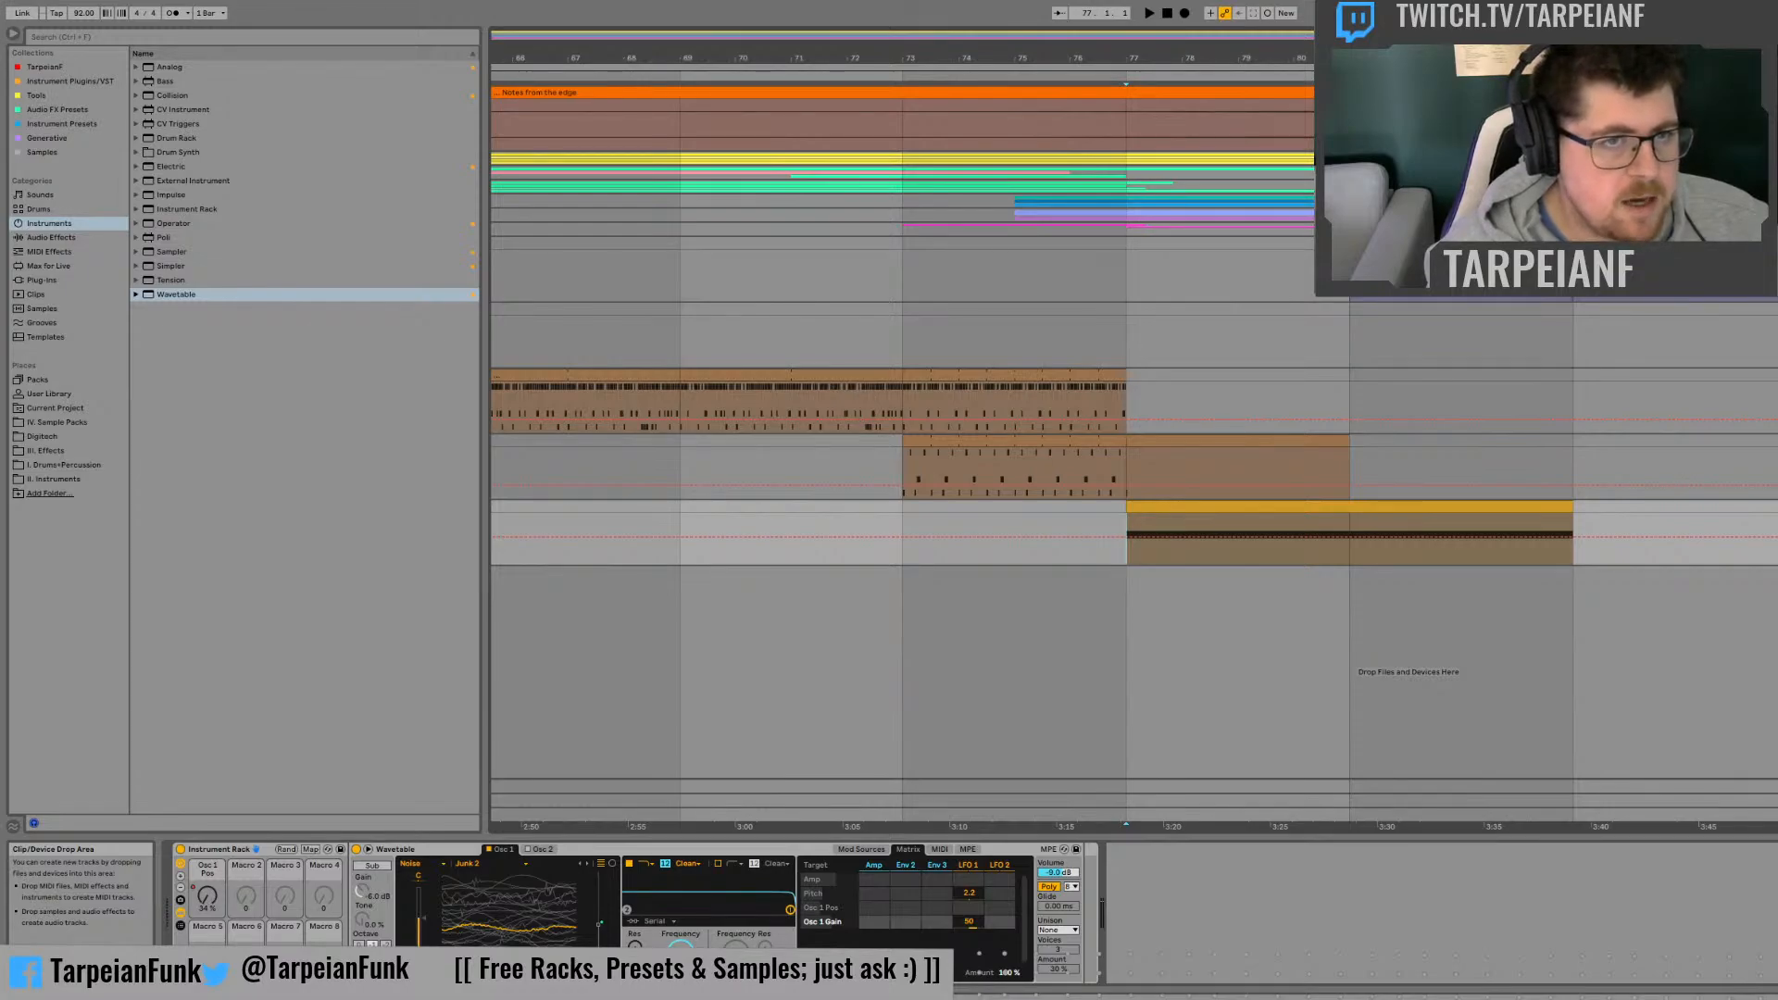
{"action": "key", "text": "space"}
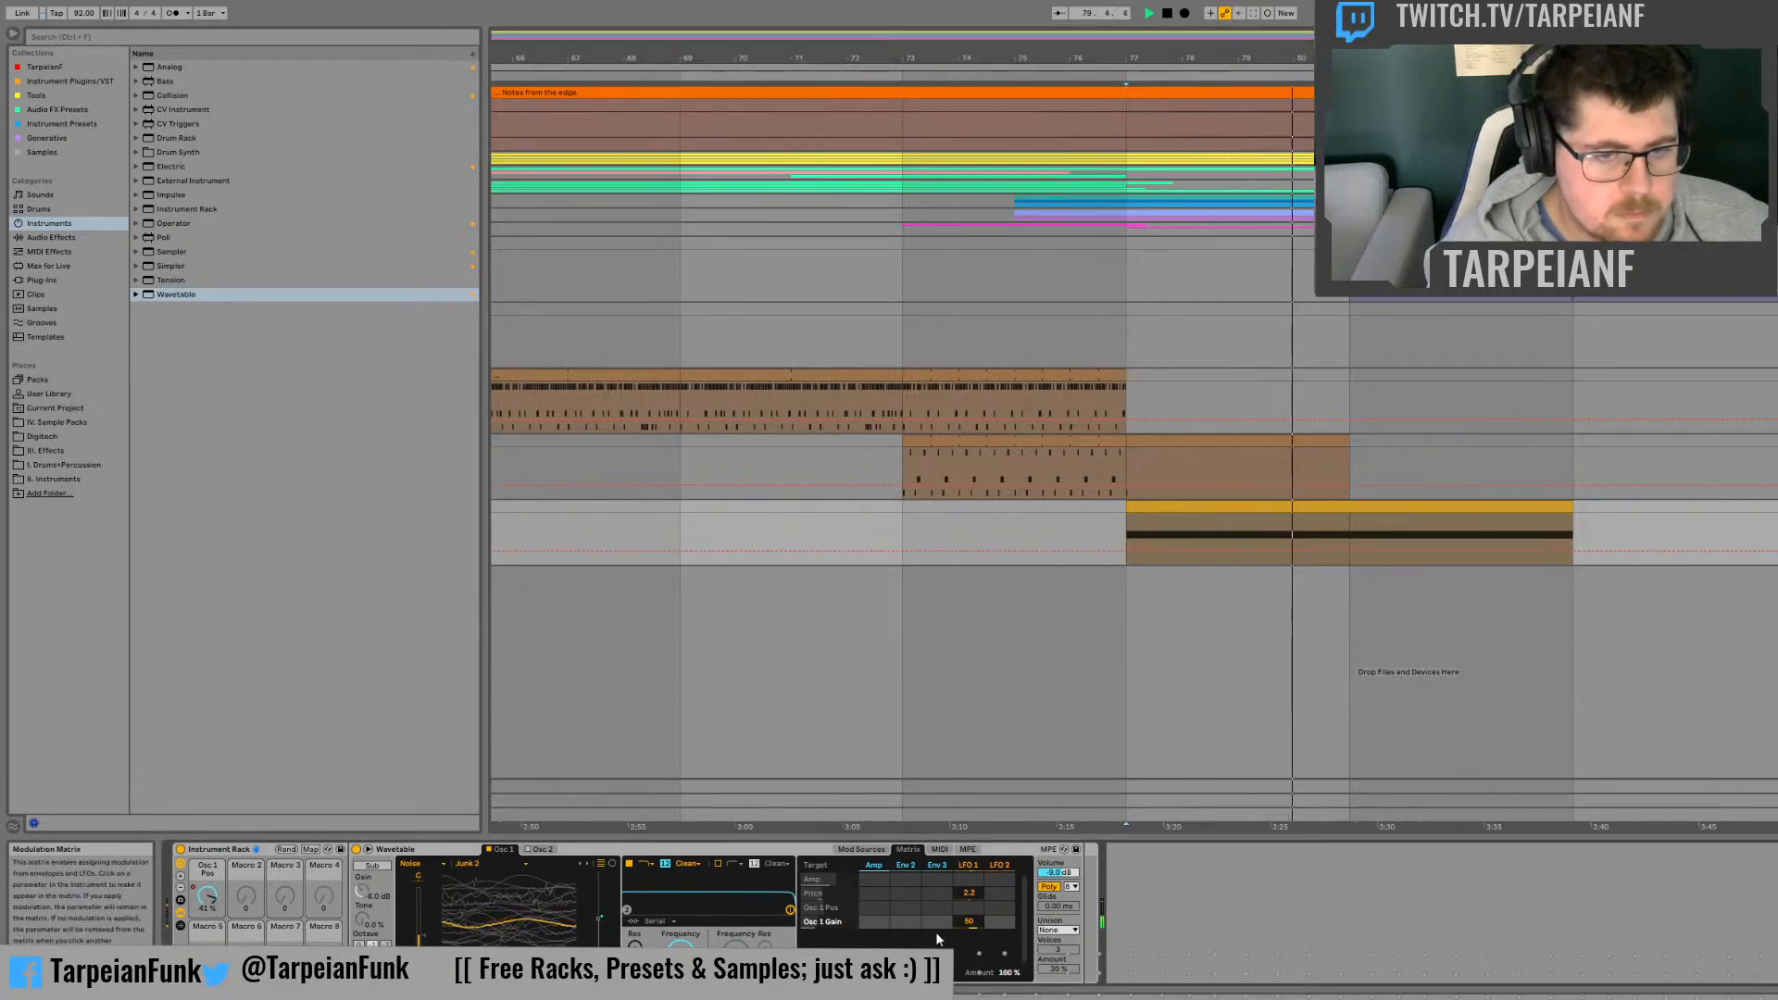
{"action": "left_click_drag", "start_coordinate": [977, 921], "coordinate": [973, 878]}
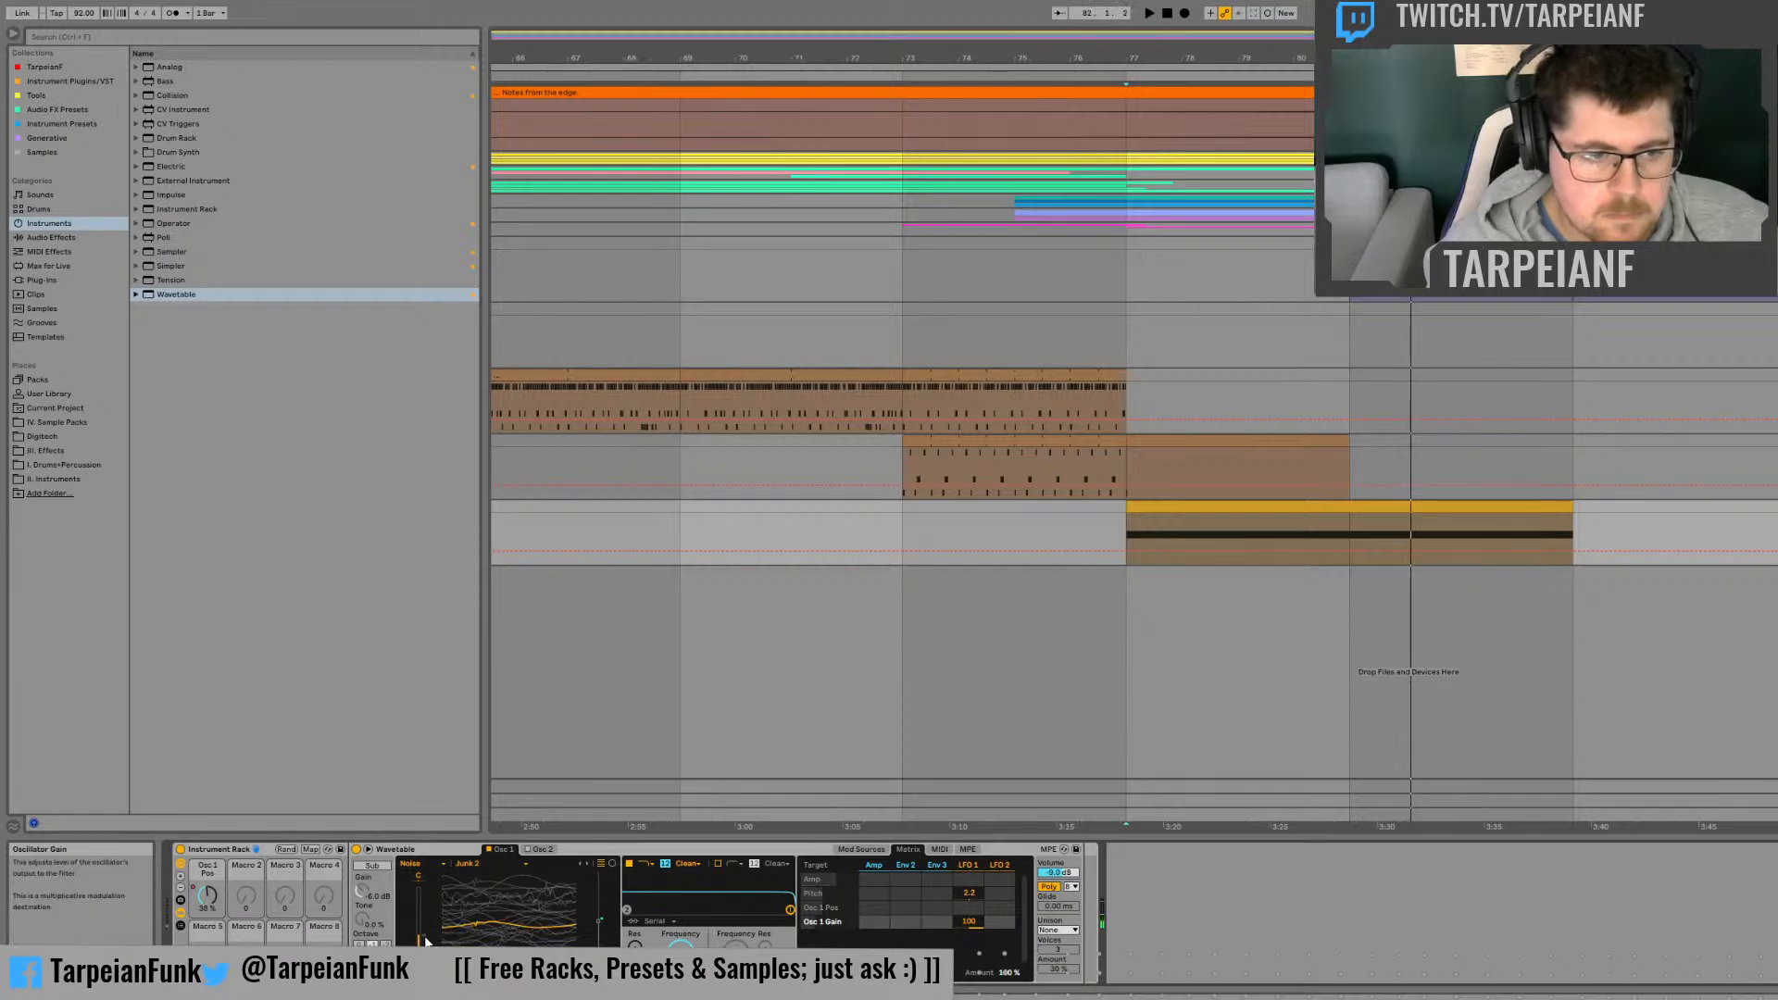
{"action": "key", "text": "space"}
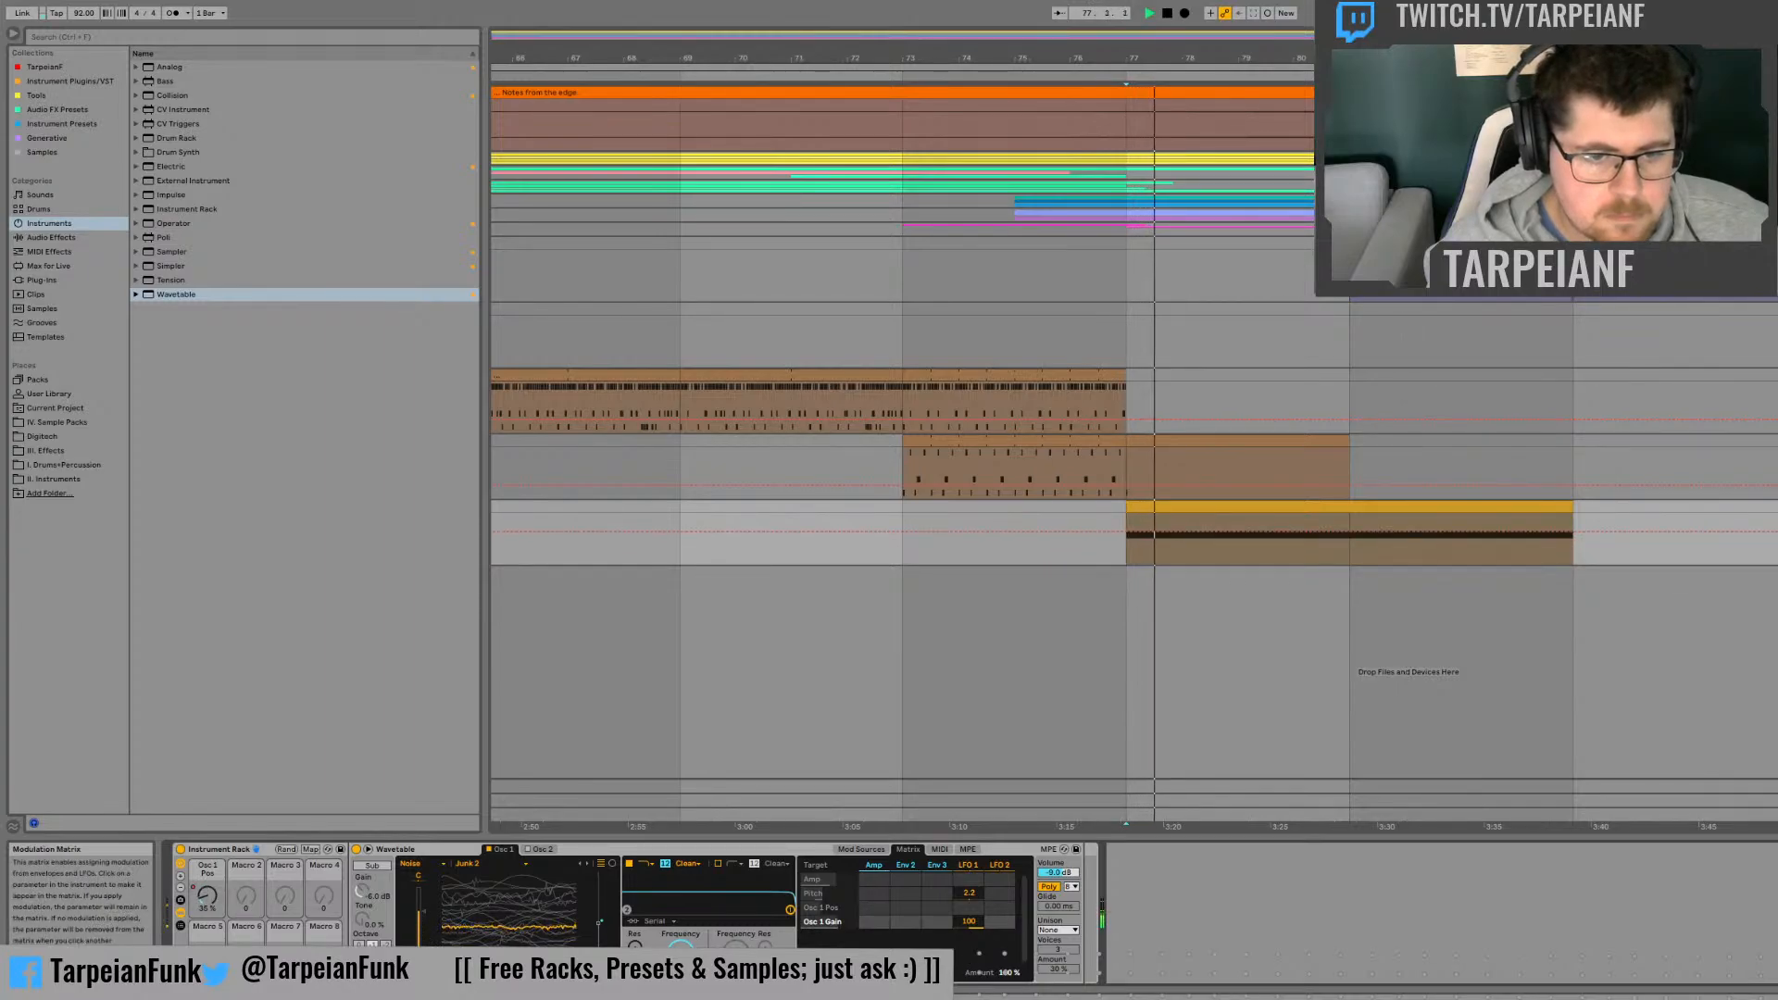
Step: Set LFO 1's modulation of Osc 1 Gain to -100, raise the oscillator's gain again, play from bar 77, and ease the modulation back
{"action": "mouse_move", "coordinate": [969, 922]}
{"action": "left_mouse_down"}
{"action": "mouse_move", "coordinate": [969, 999]}
{"action": "mouse_move", "coordinate": [969, 900]}
{"action": "mouse_move", "coordinate": [970, 925]}
{"action": "left_mouse_up"}
{"action": "left_click", "coordinate": [422, 891]}
{"action": "key", "text": "space"}
{"action": "key", "text": "space"}
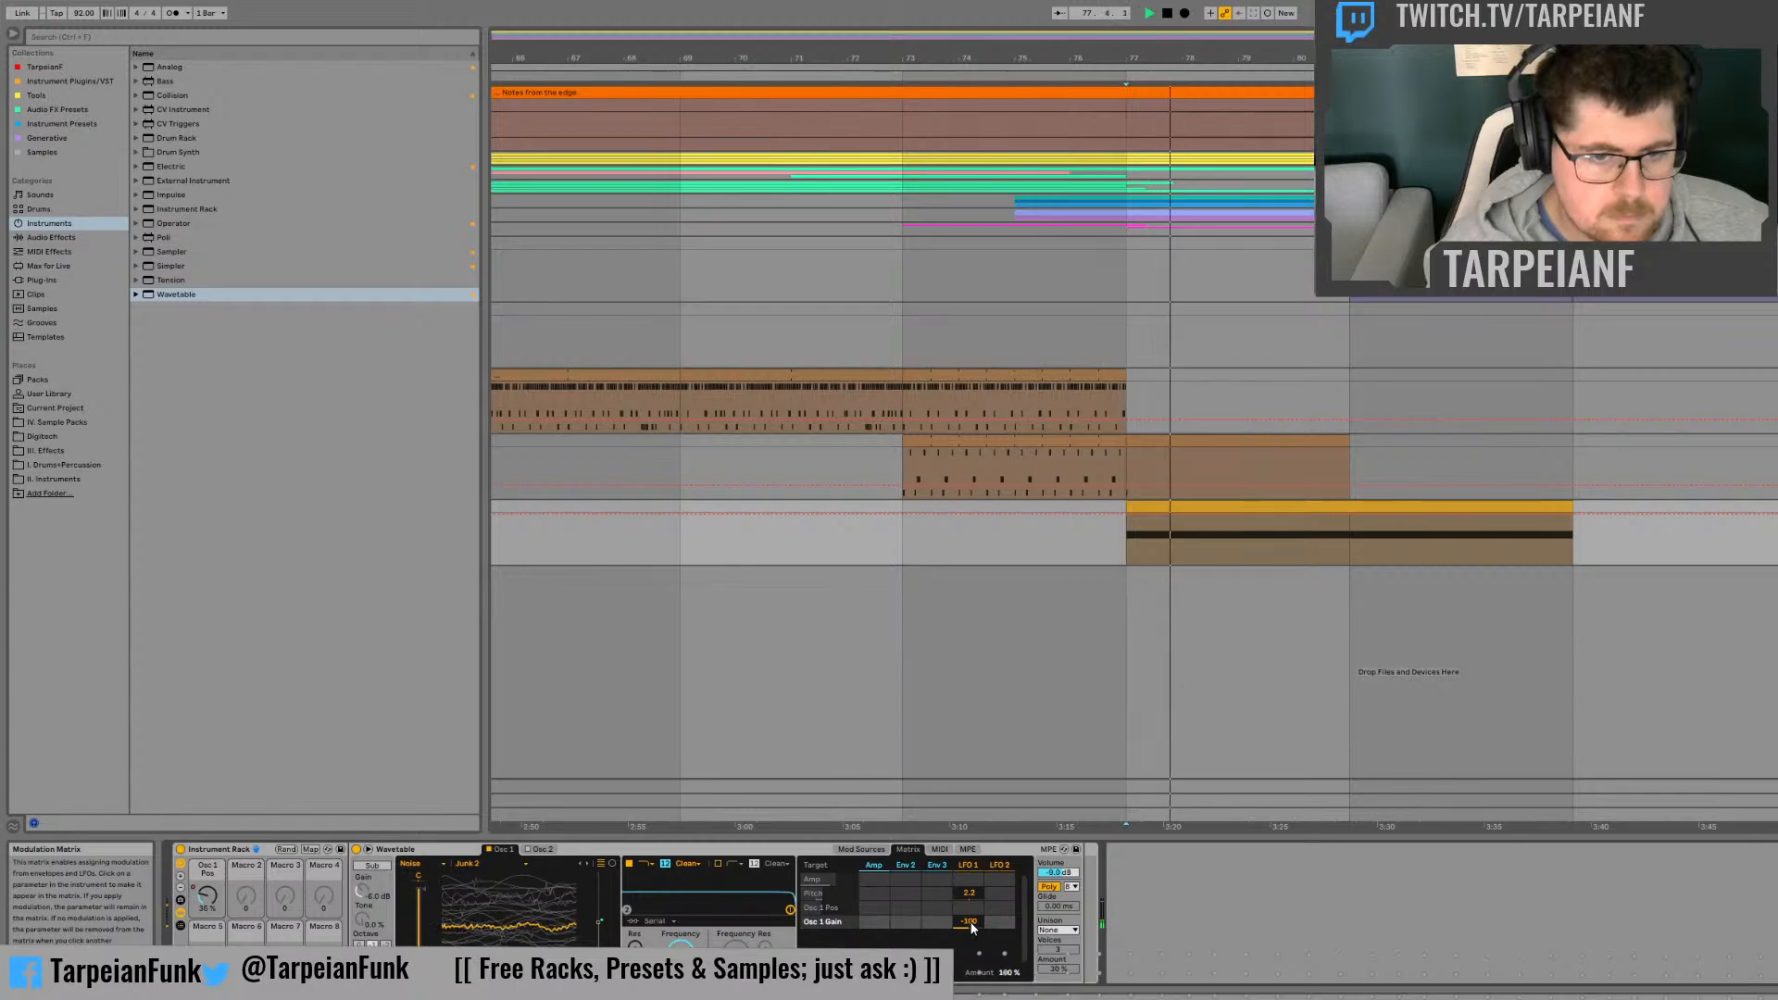
{"action": "mouse_move", "coordinate": [970, 923]}
{"action": "left_mouse_down"}
{"action": "mouse_move", "coordinate": [970, 941]}
{"action": "mouse_move", "coordinate": [970, 918]}
{"action": "left_mouse_up"}
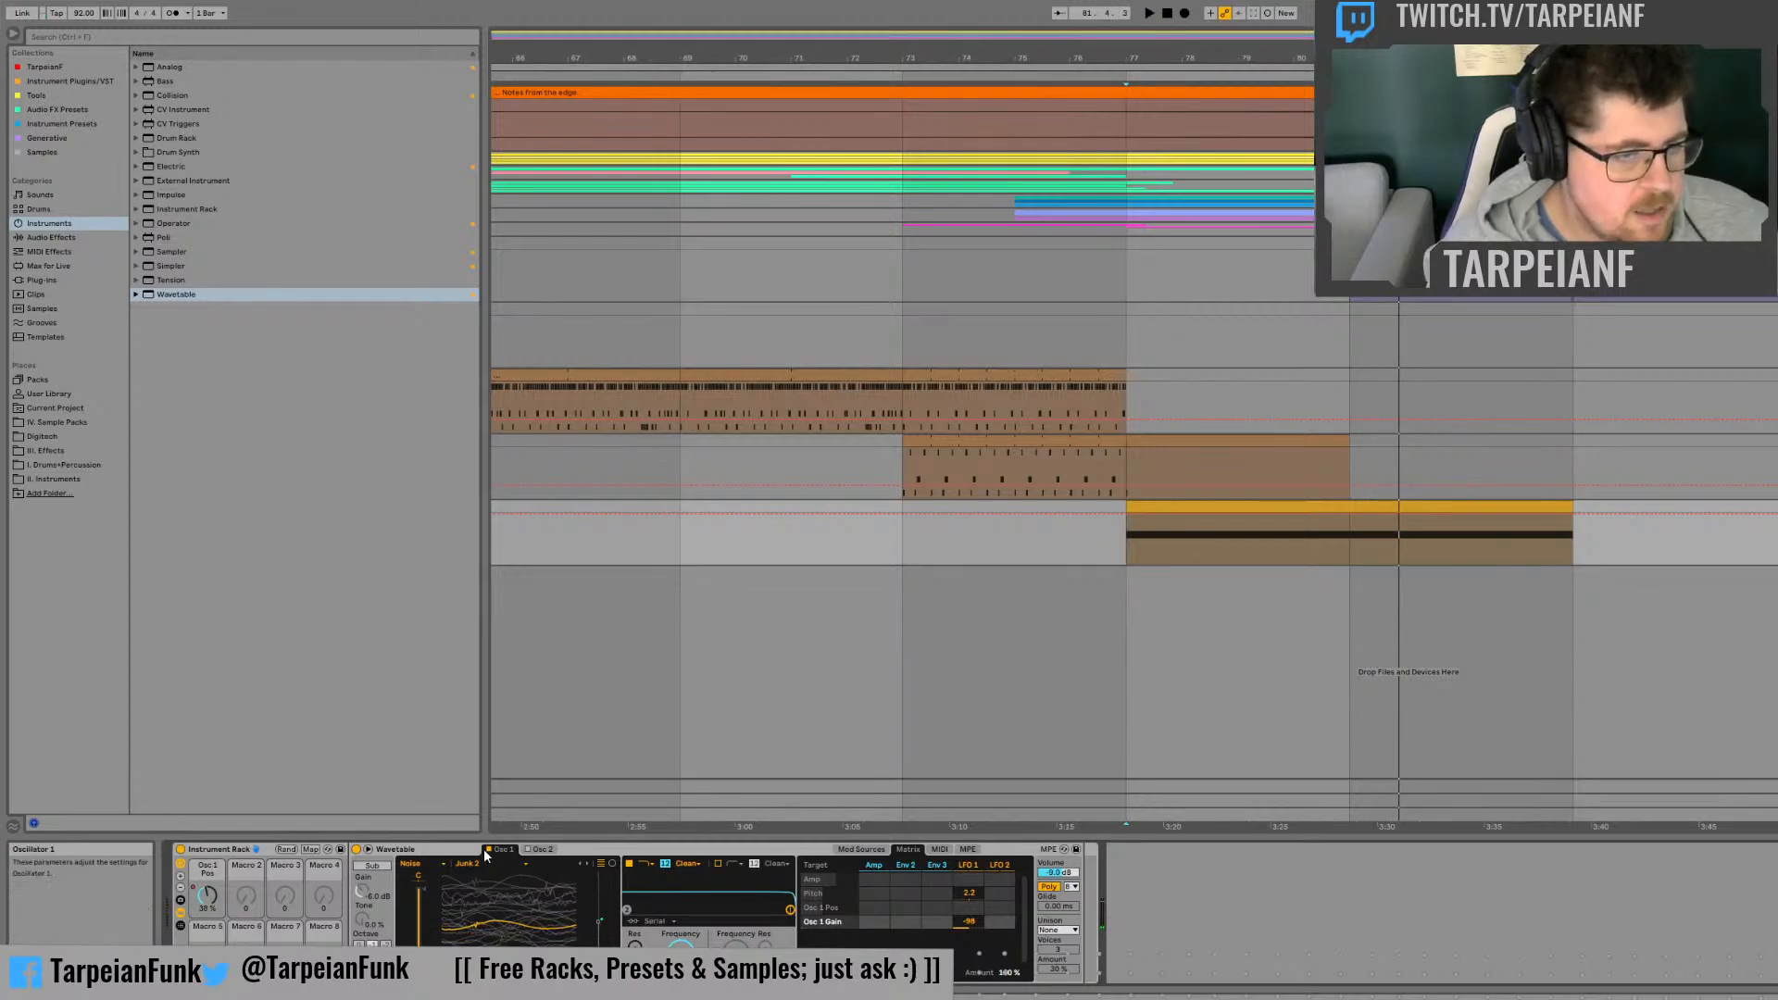
Step: Enable oscillator 2, load the Amber wavetable from the Collection category, and raise its wave position
{"action": "left_click", "coordinate": [541, 849]}
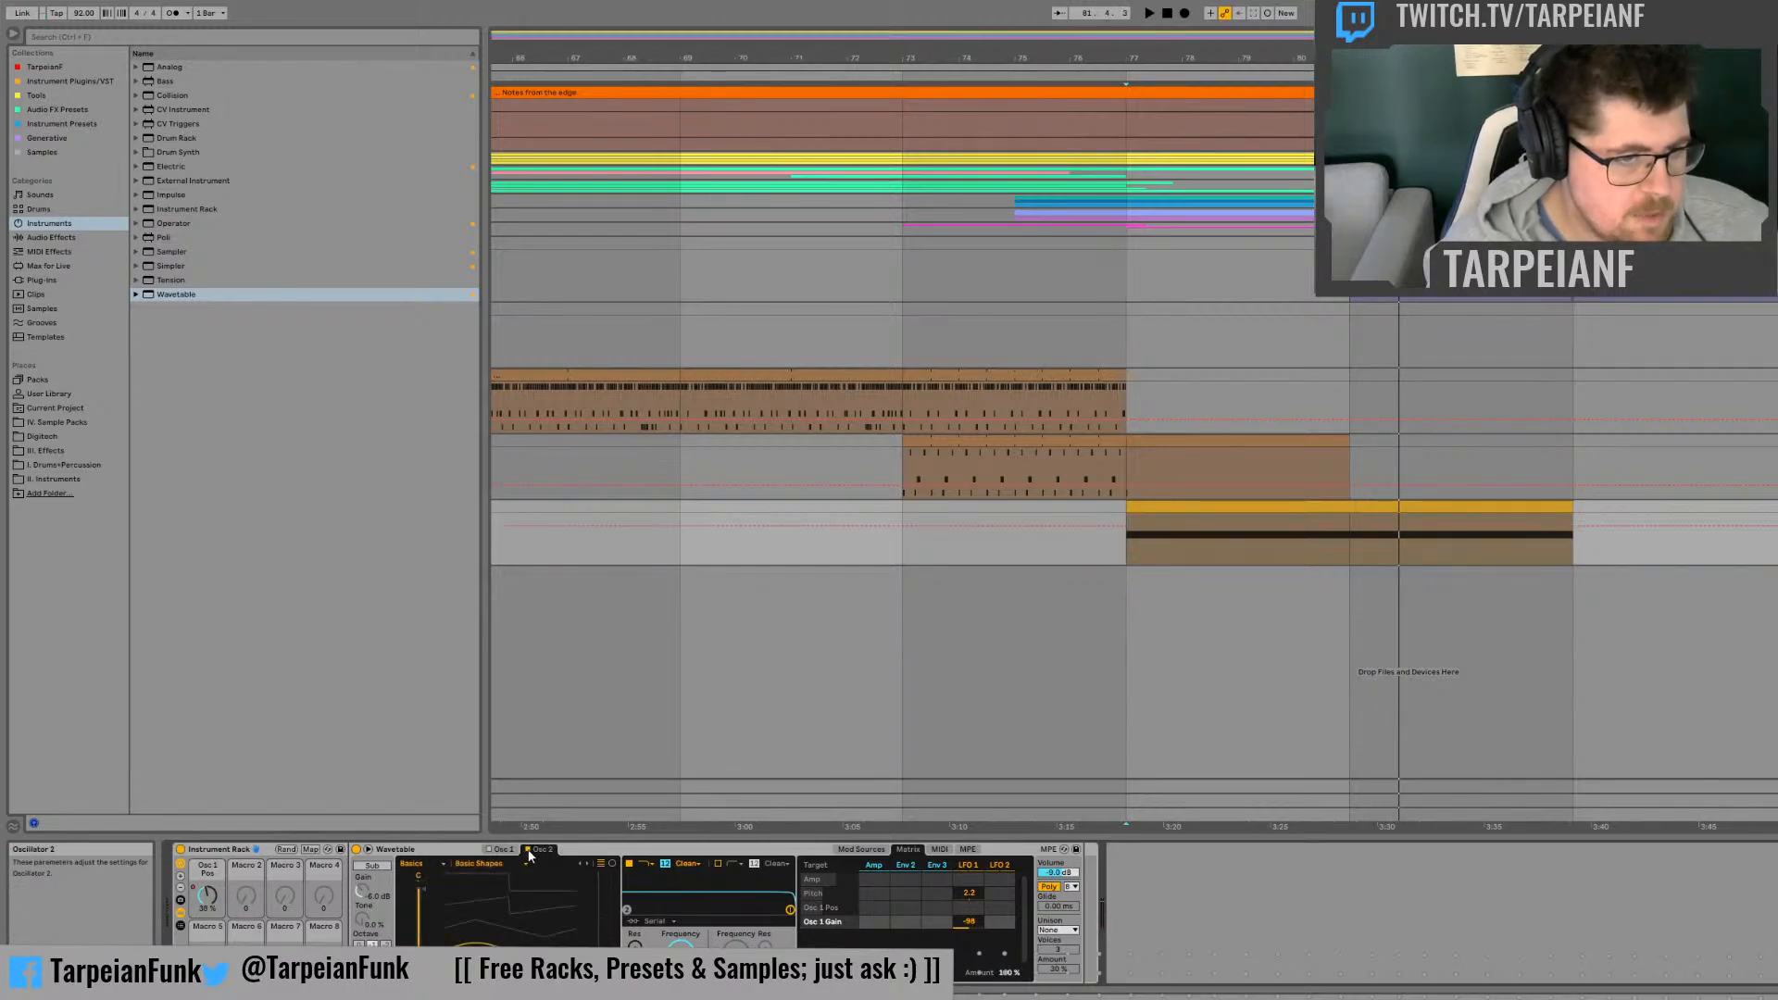
{"action": "left_click", "coordinate": [424, 886]}
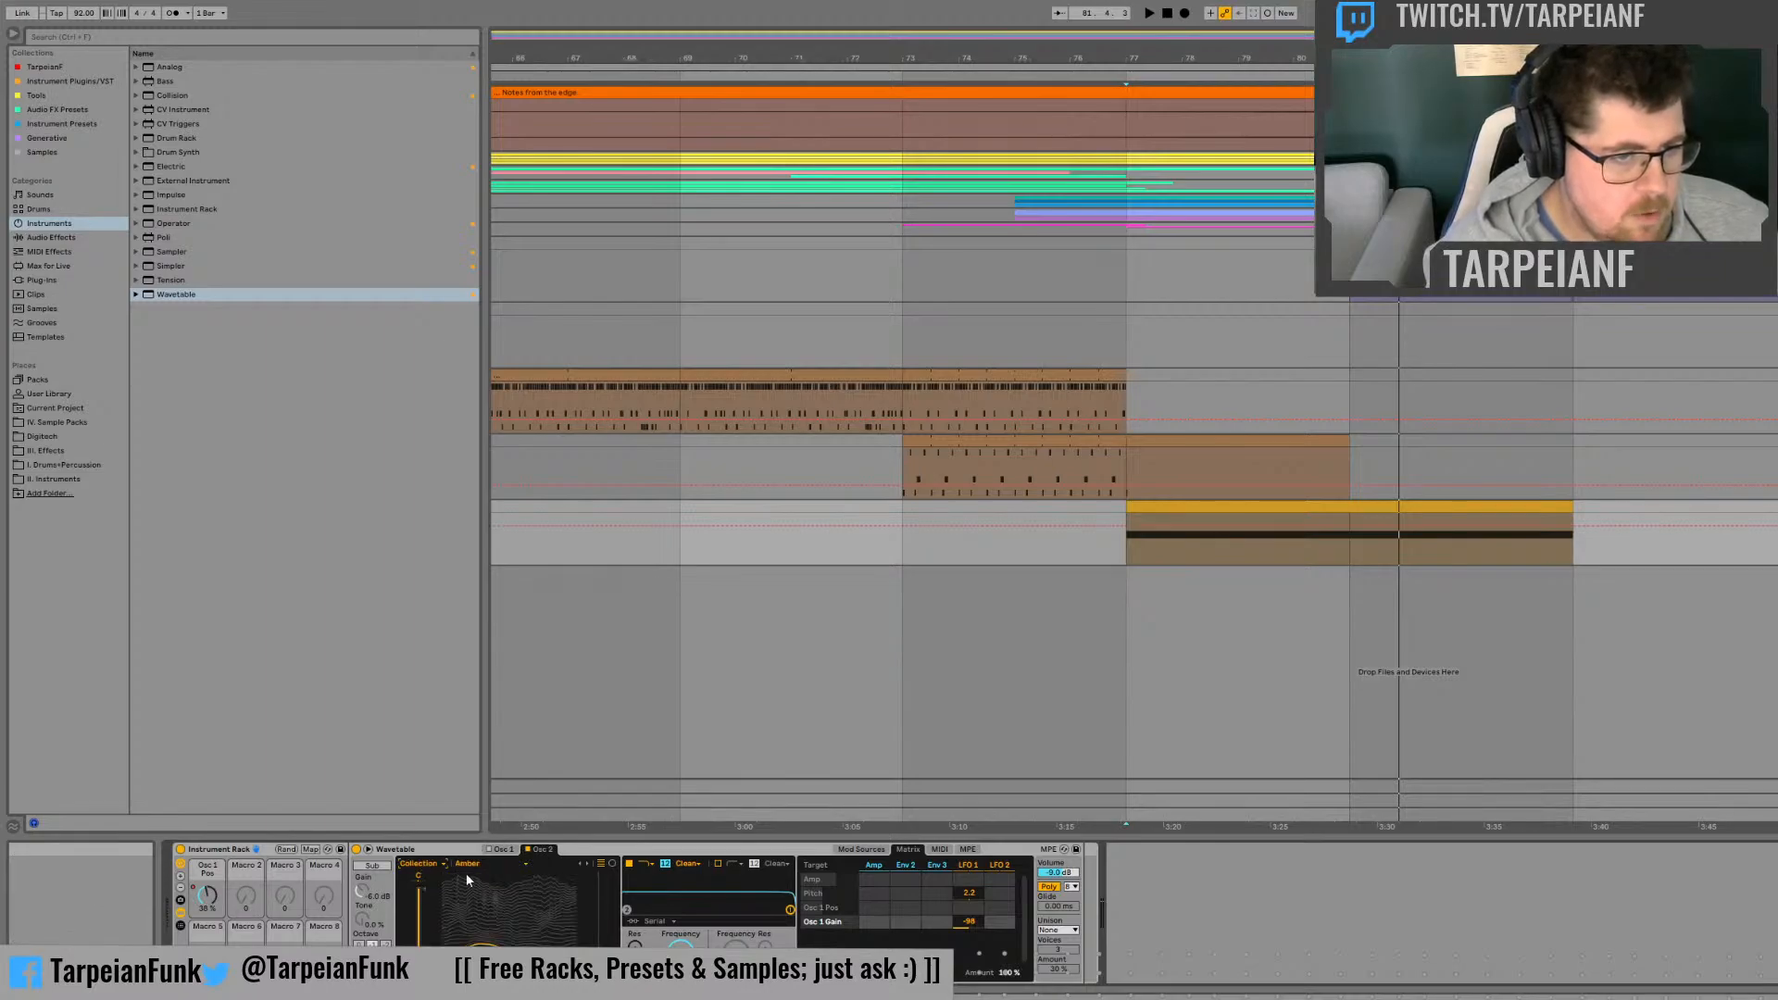
{"action": "left_click_drag", "start_coordinate": [491, 929], "coordinate": [491, 885]}
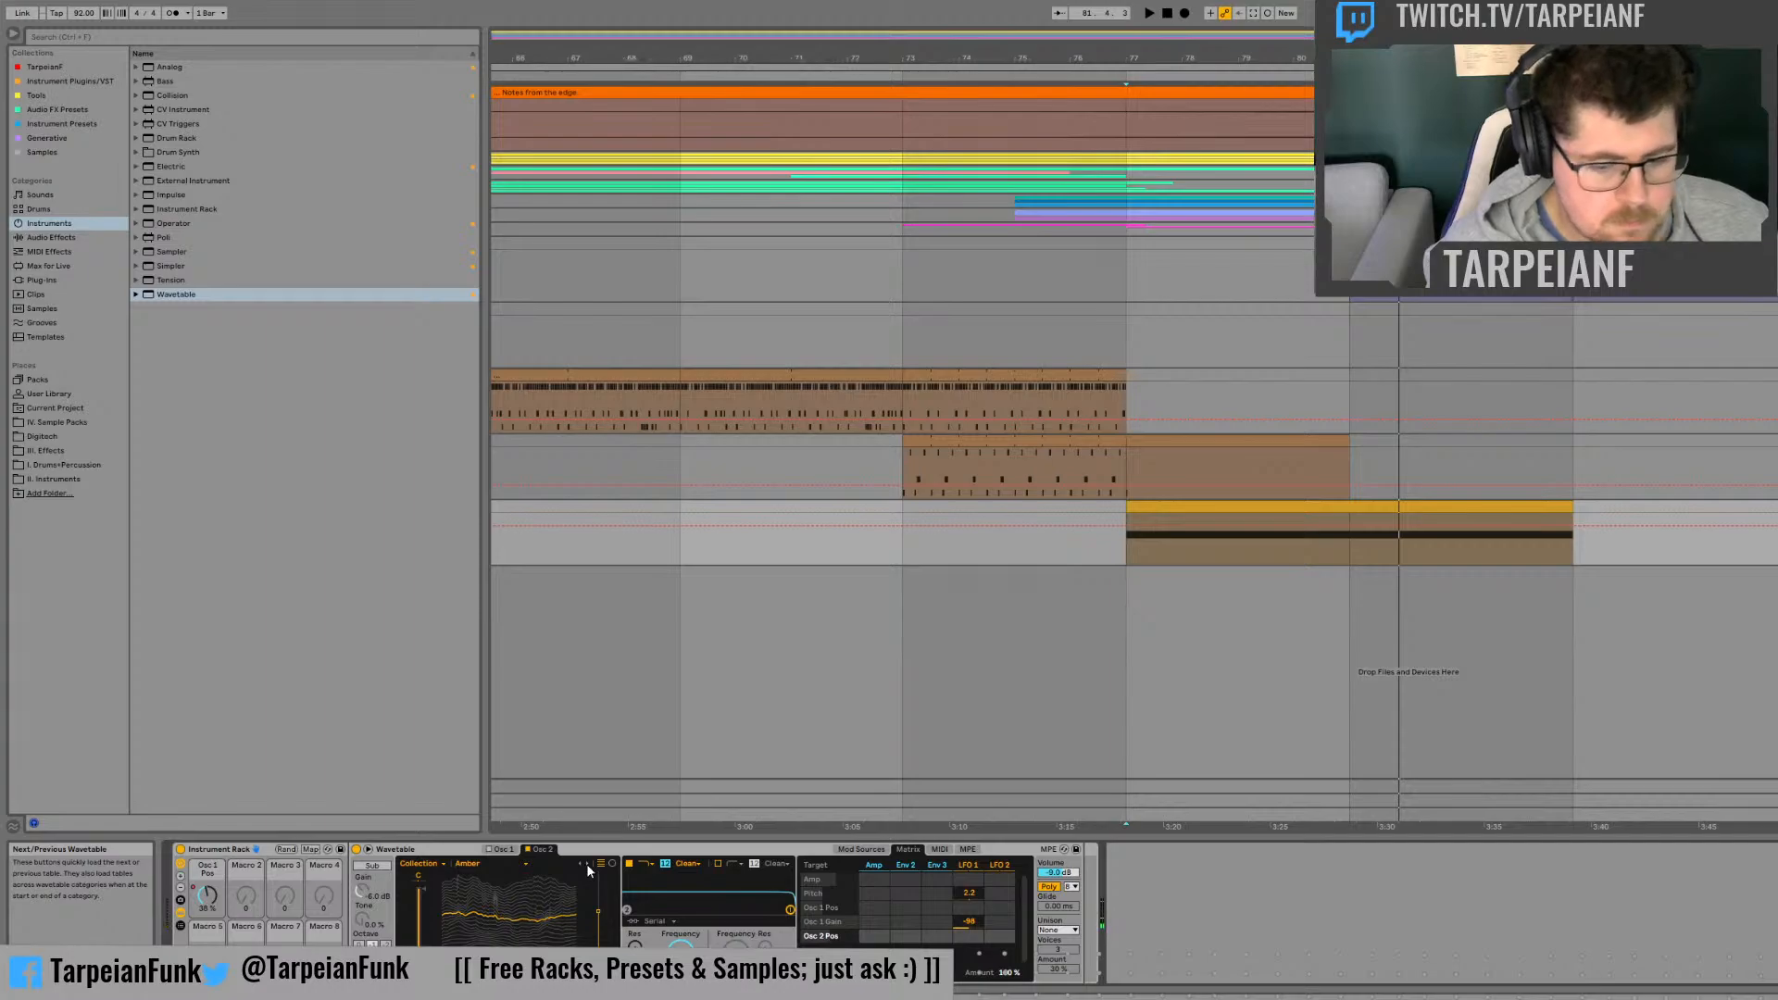
Step: Browse the Collection wavetables for oscillator 2 and settle on Rust
{"action": "left_click", "coordinate": [441, 853]}
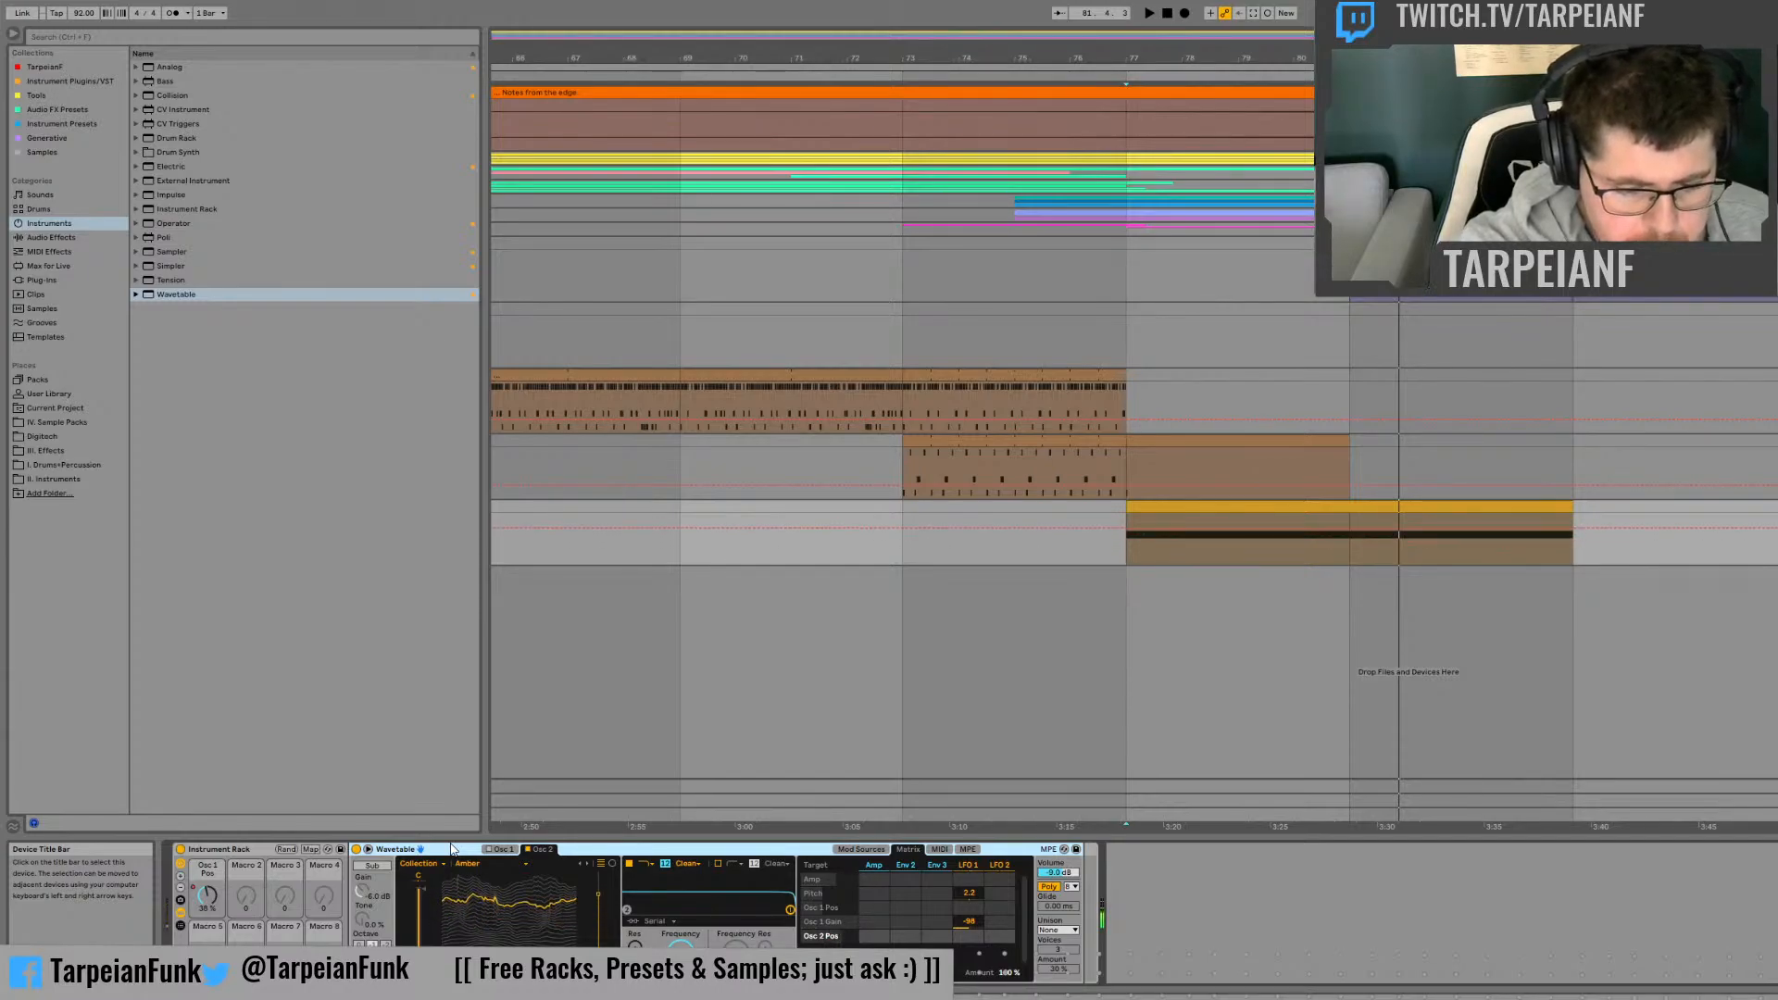
{"action": "key", "text": "Down"}
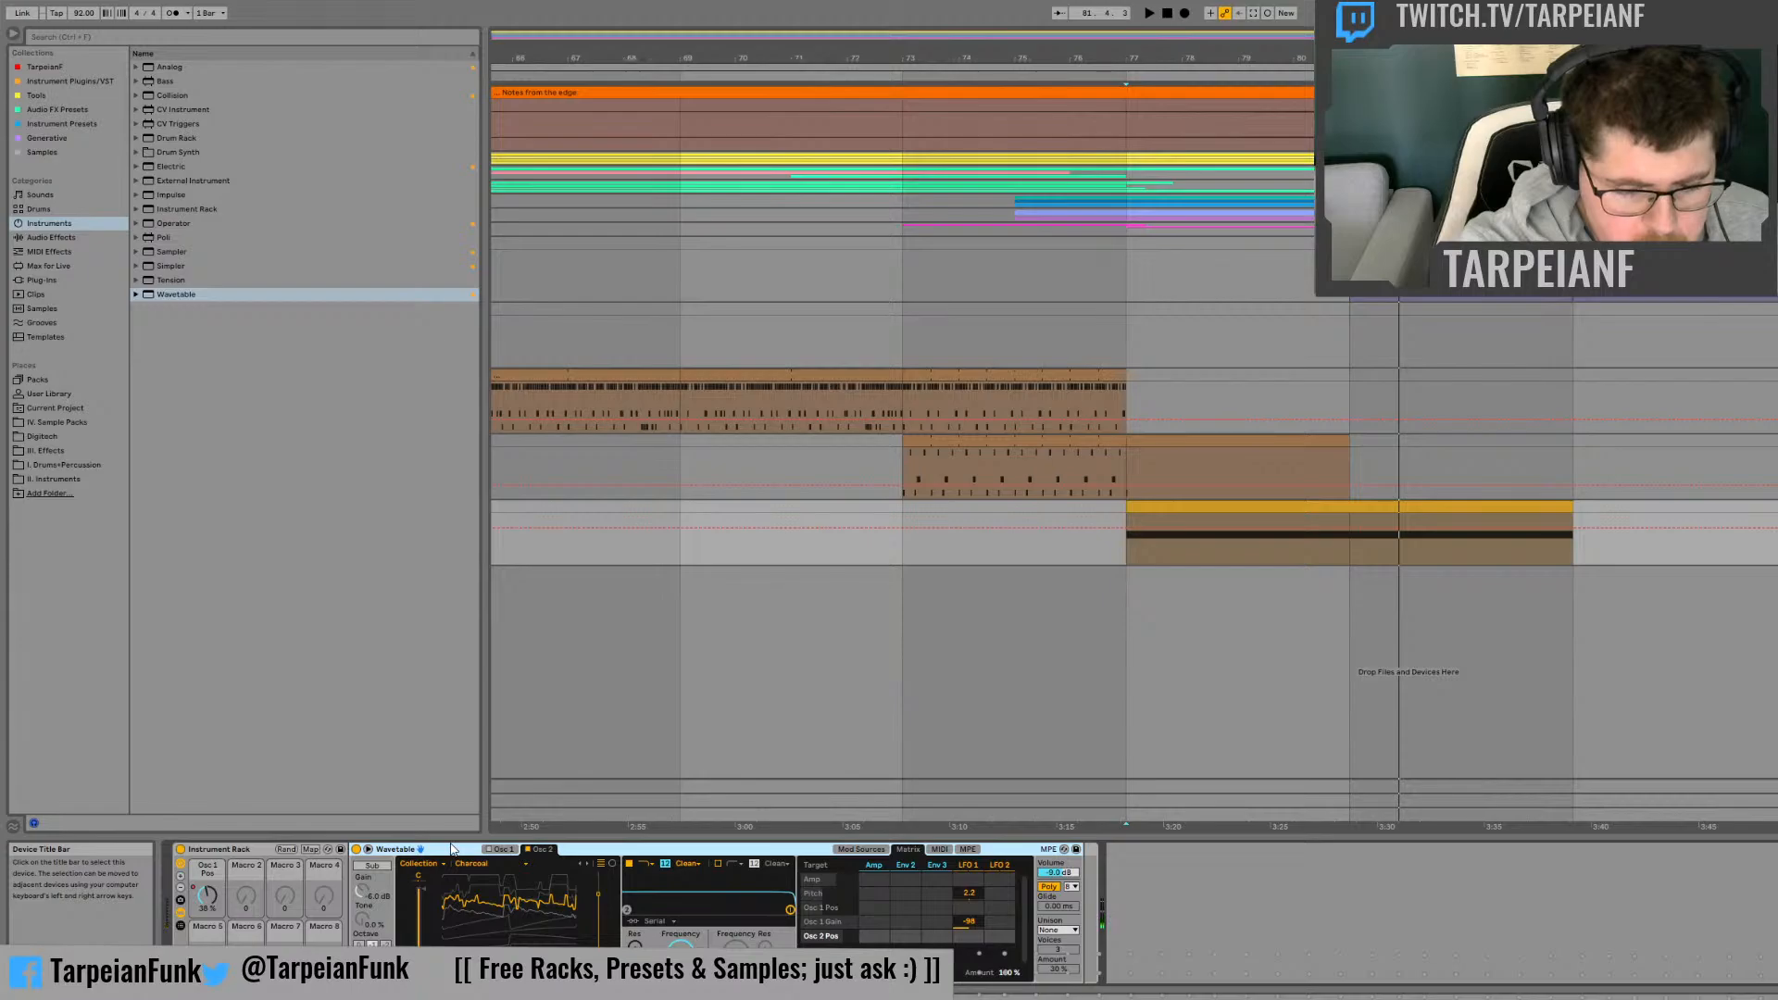
{"action": "key", "text": "Up"}
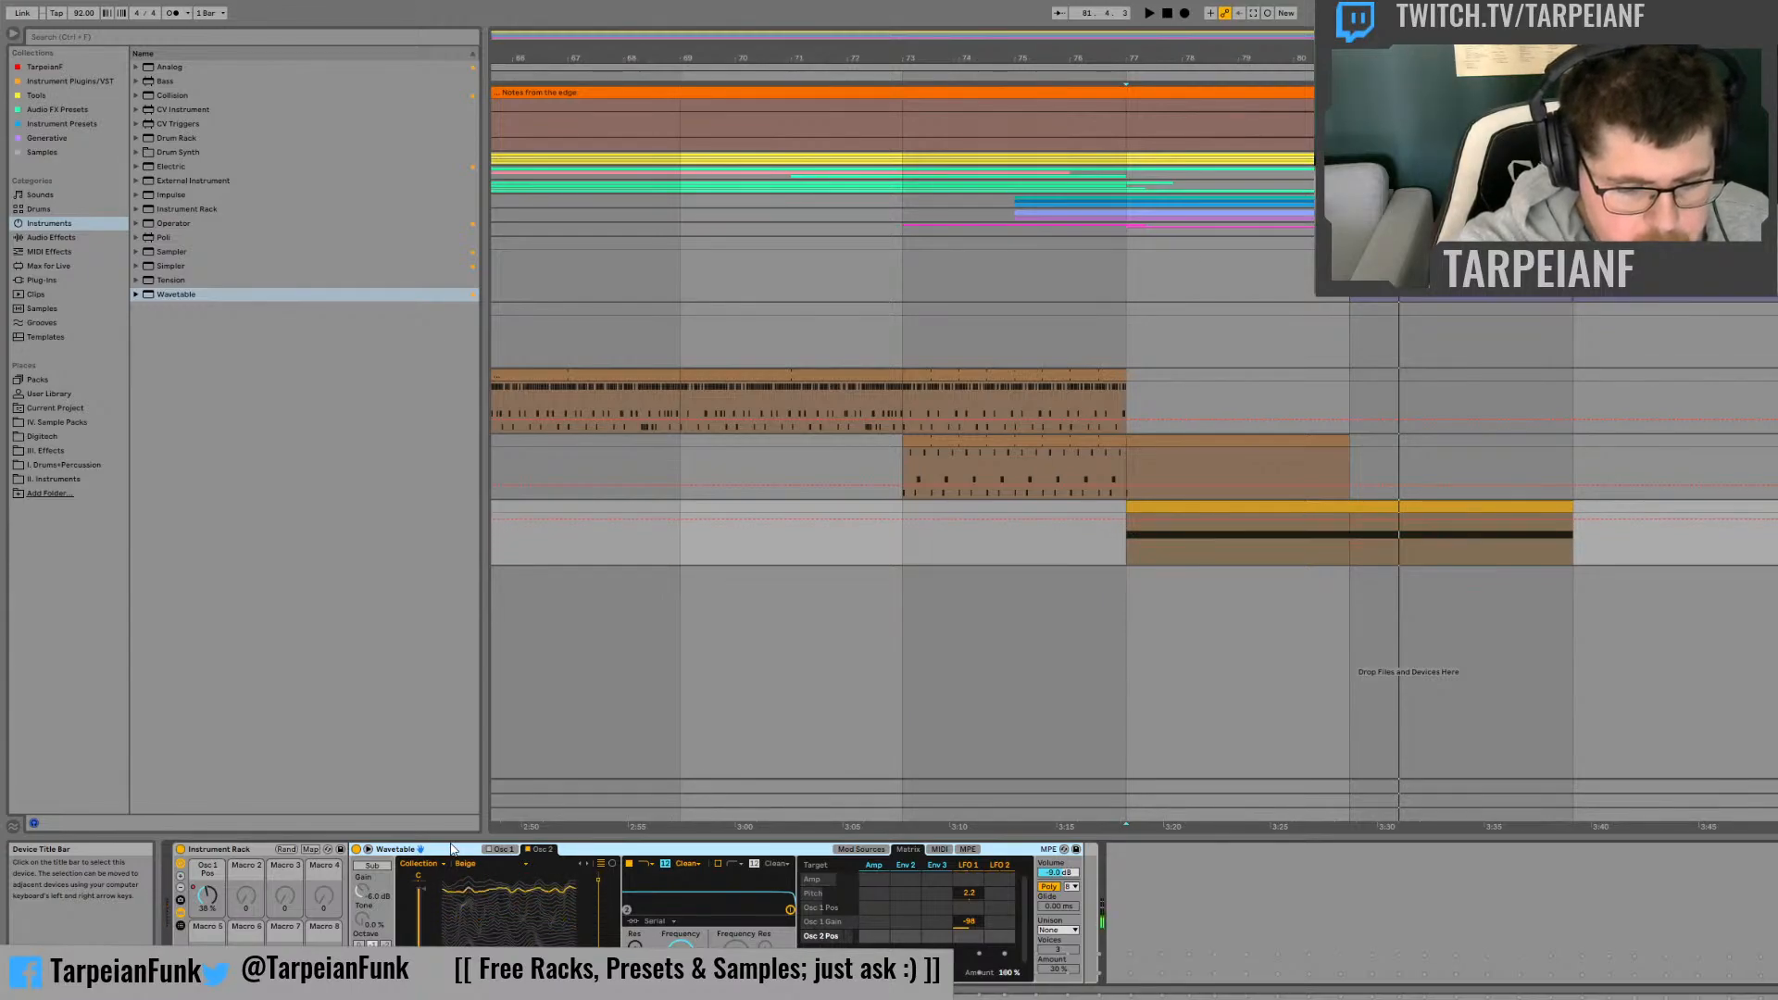
{"action": "key", "text": "Down"}
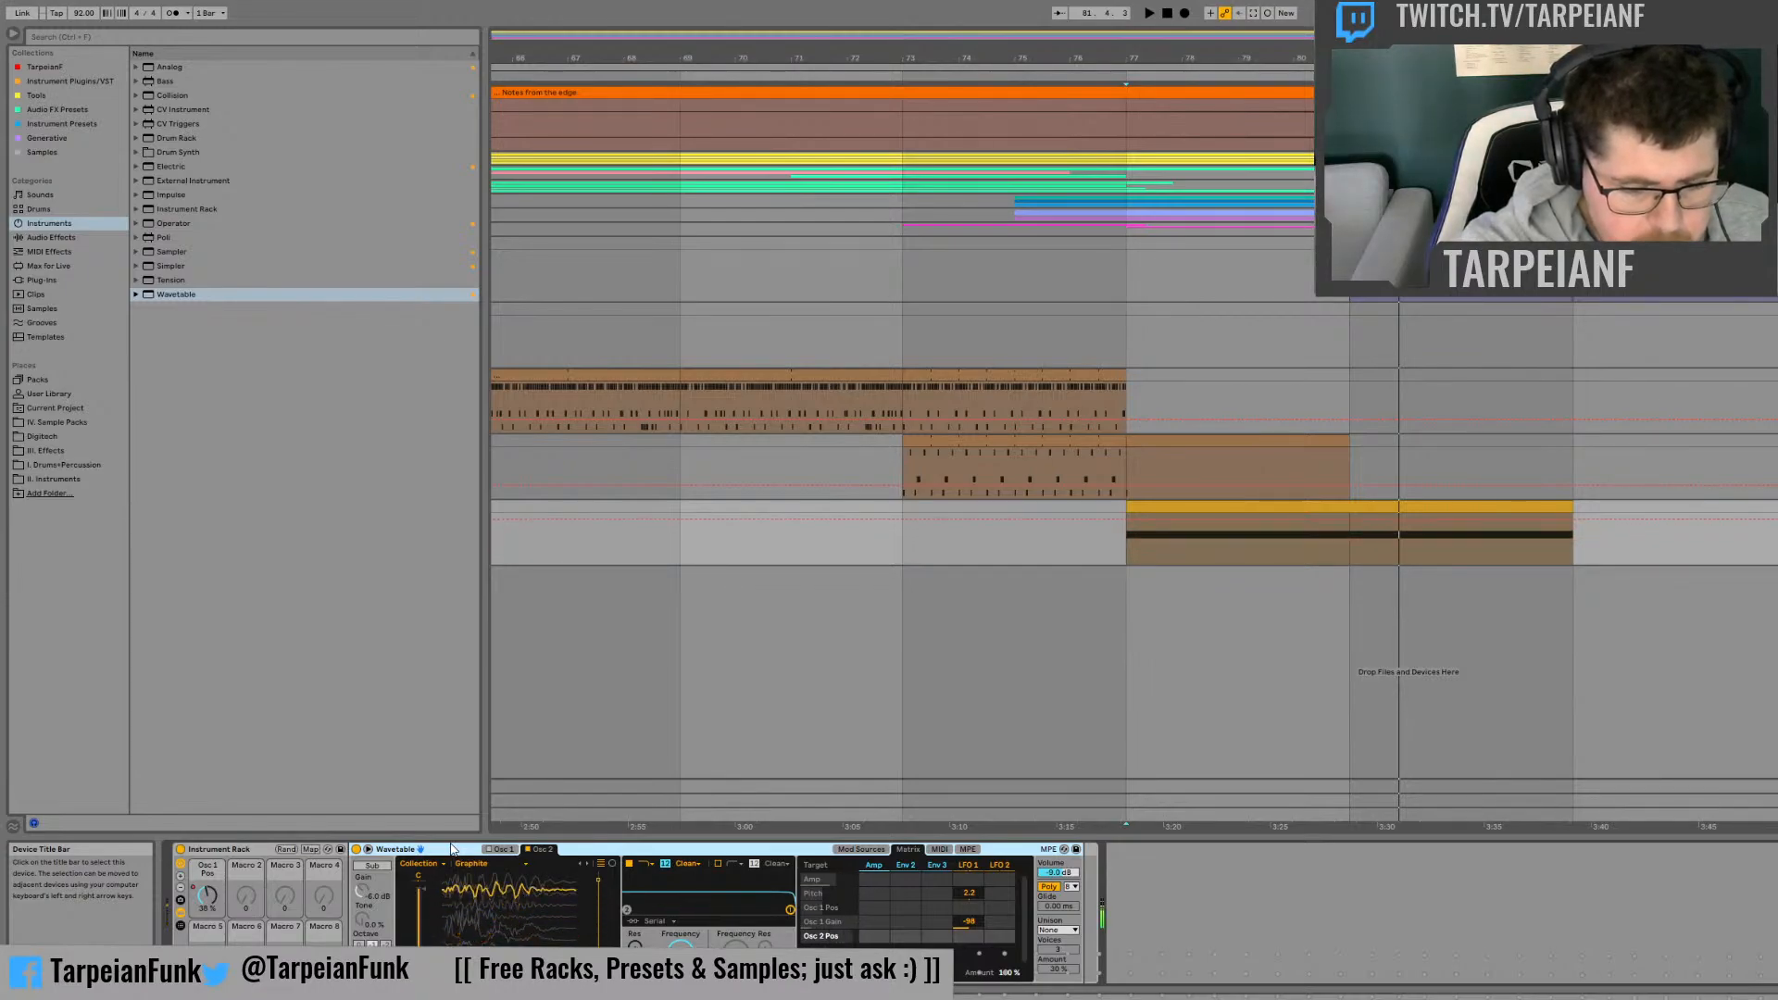
{"action": "key", "text": "Down"}
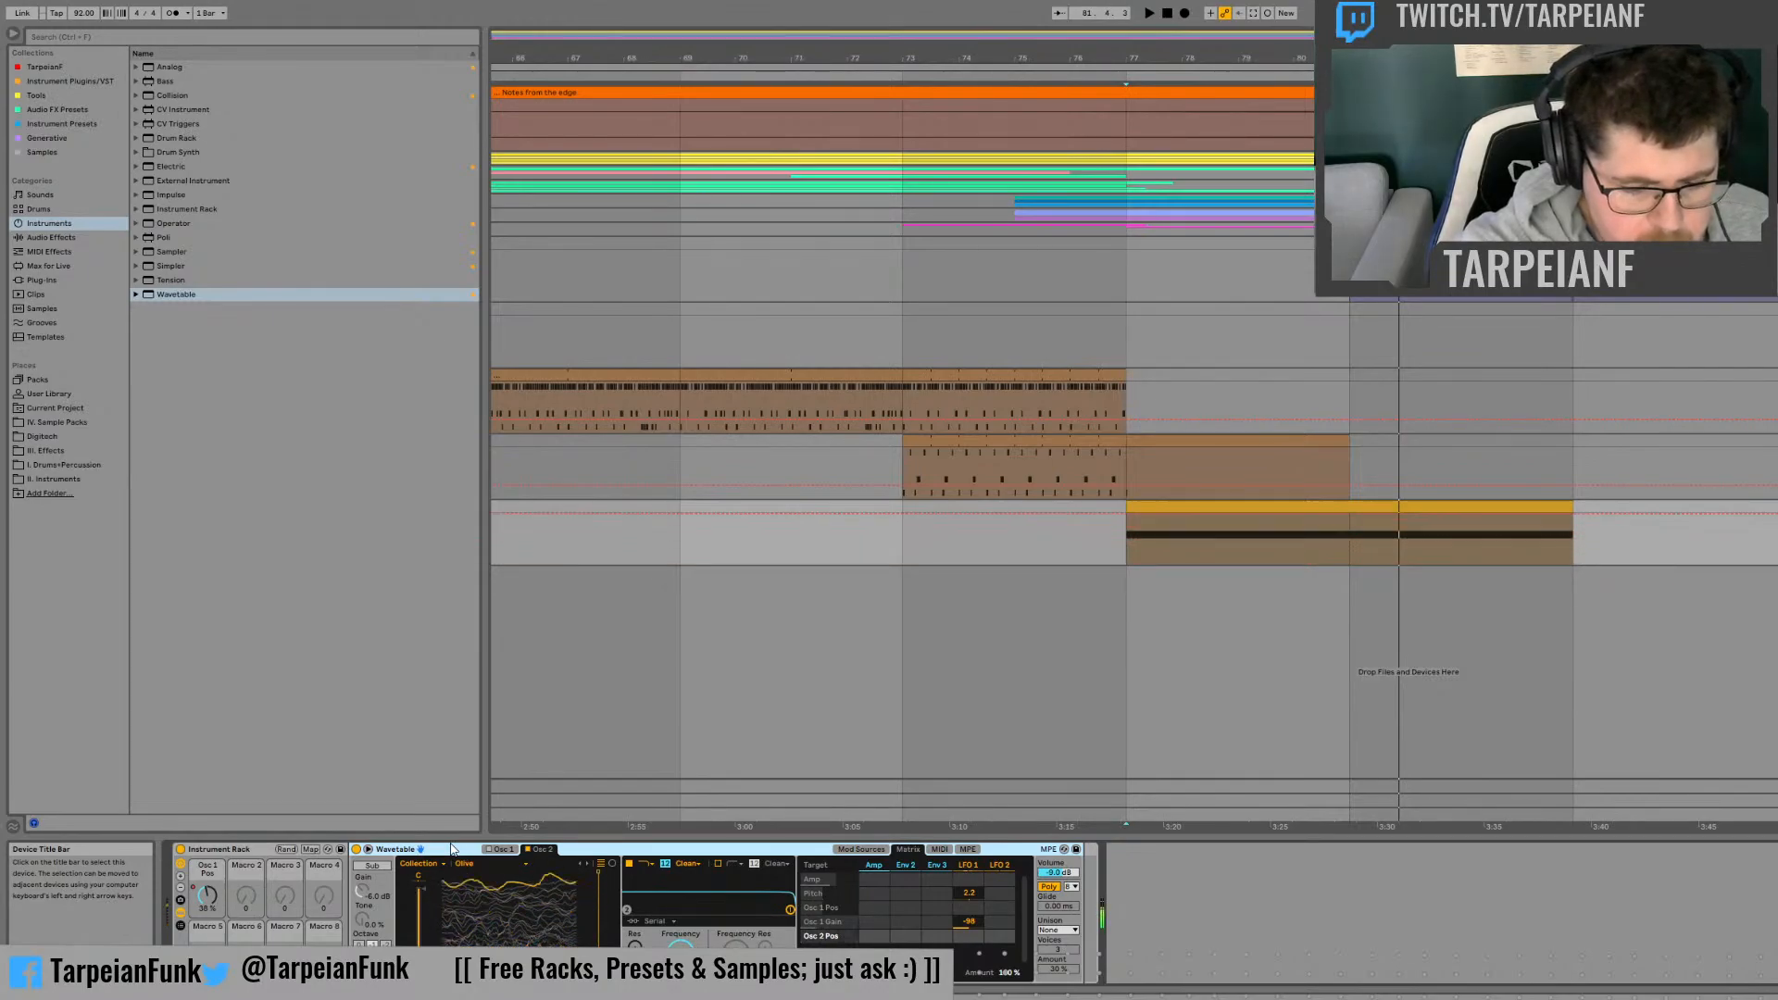
{"action": "key", "text": "Down"}
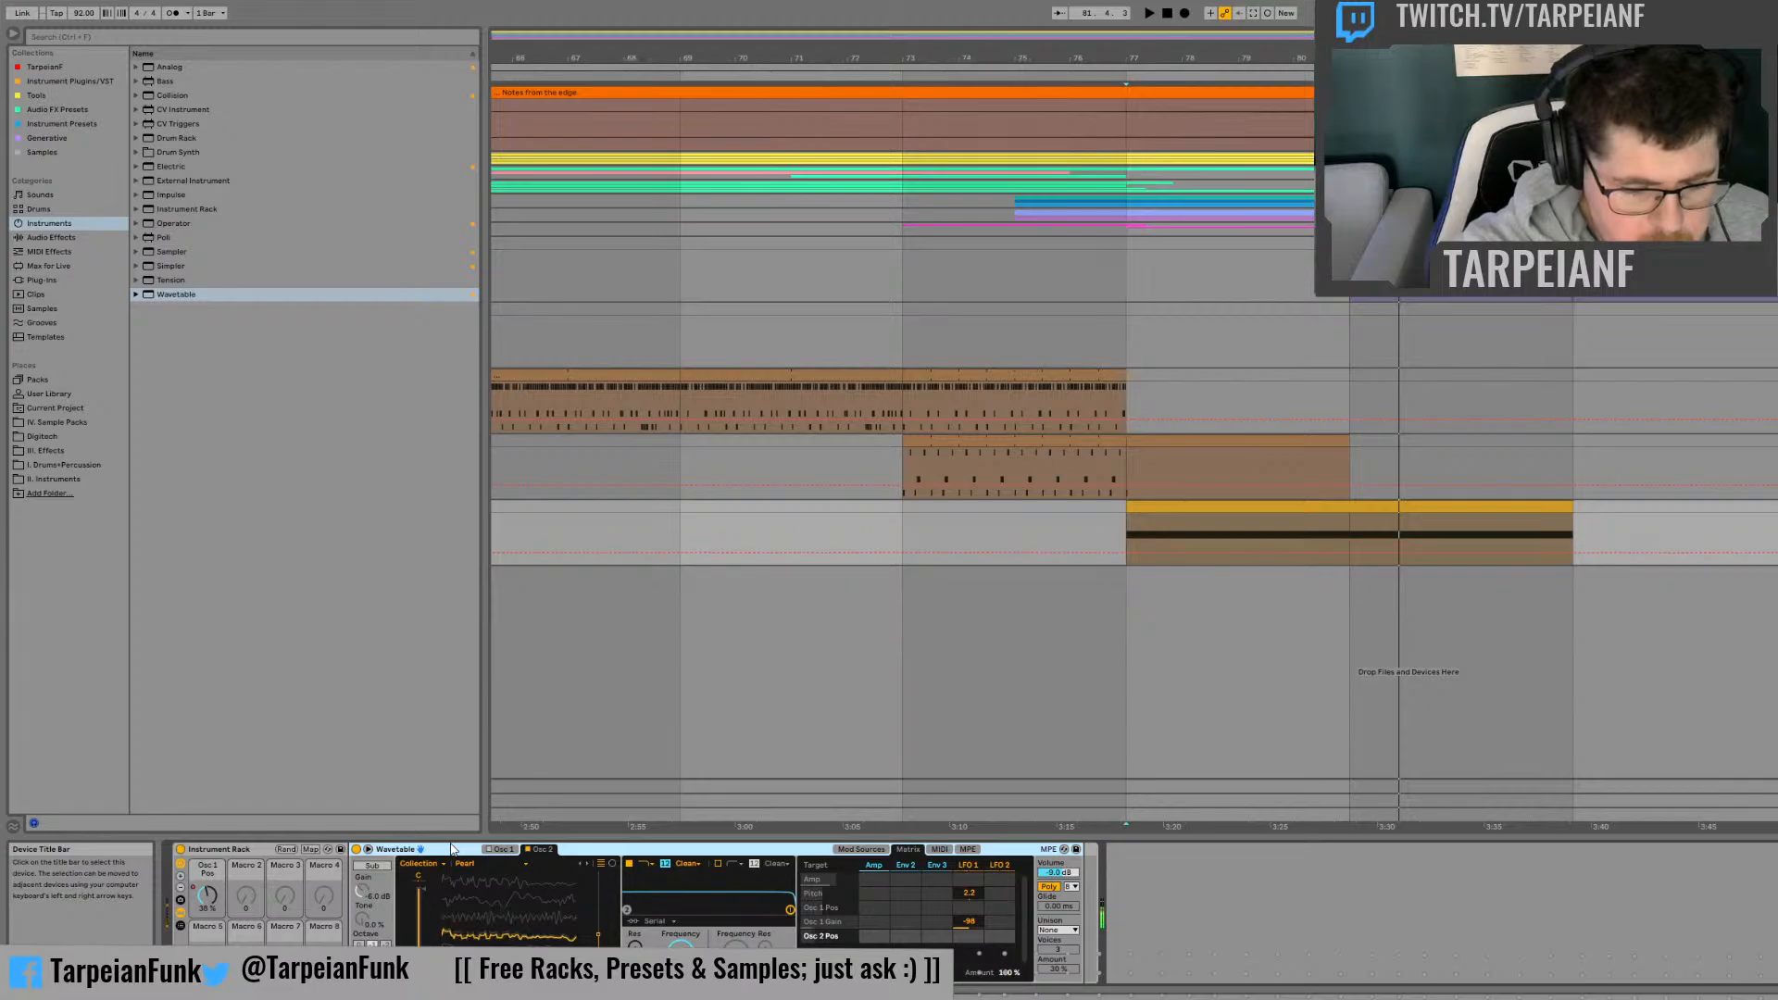
{"action": "key", "text": "Down"}
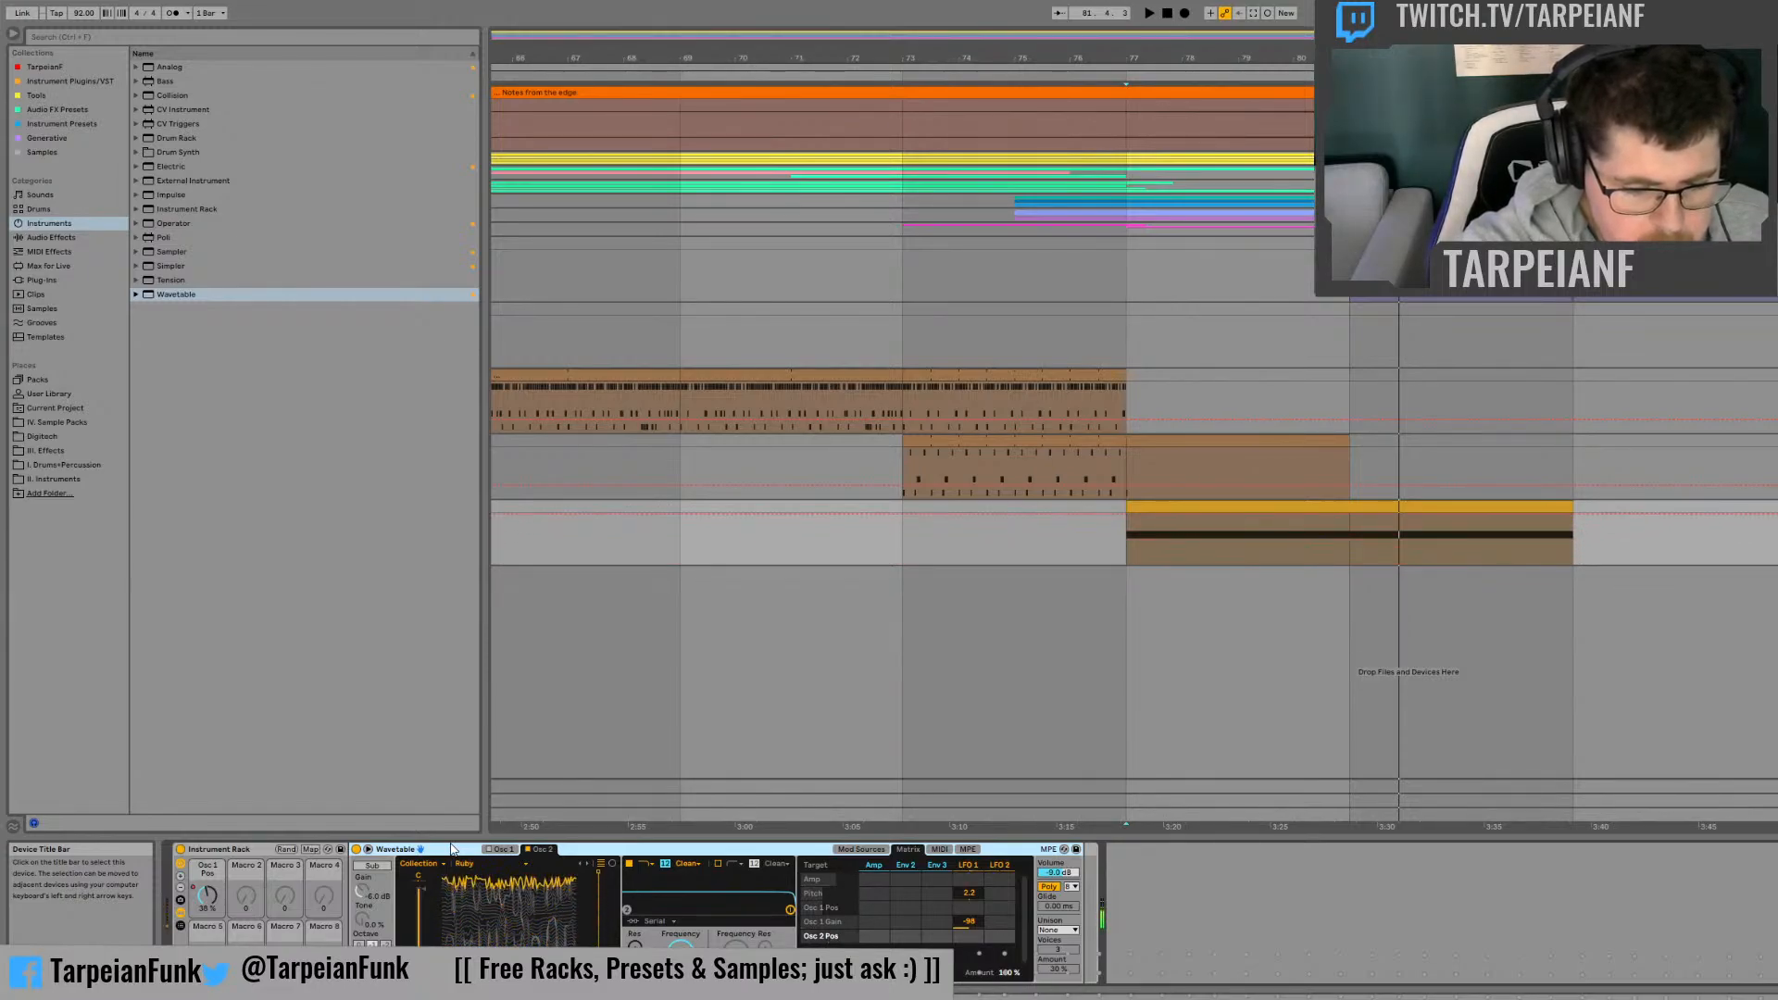
{"action": "key", "text": "Down"}
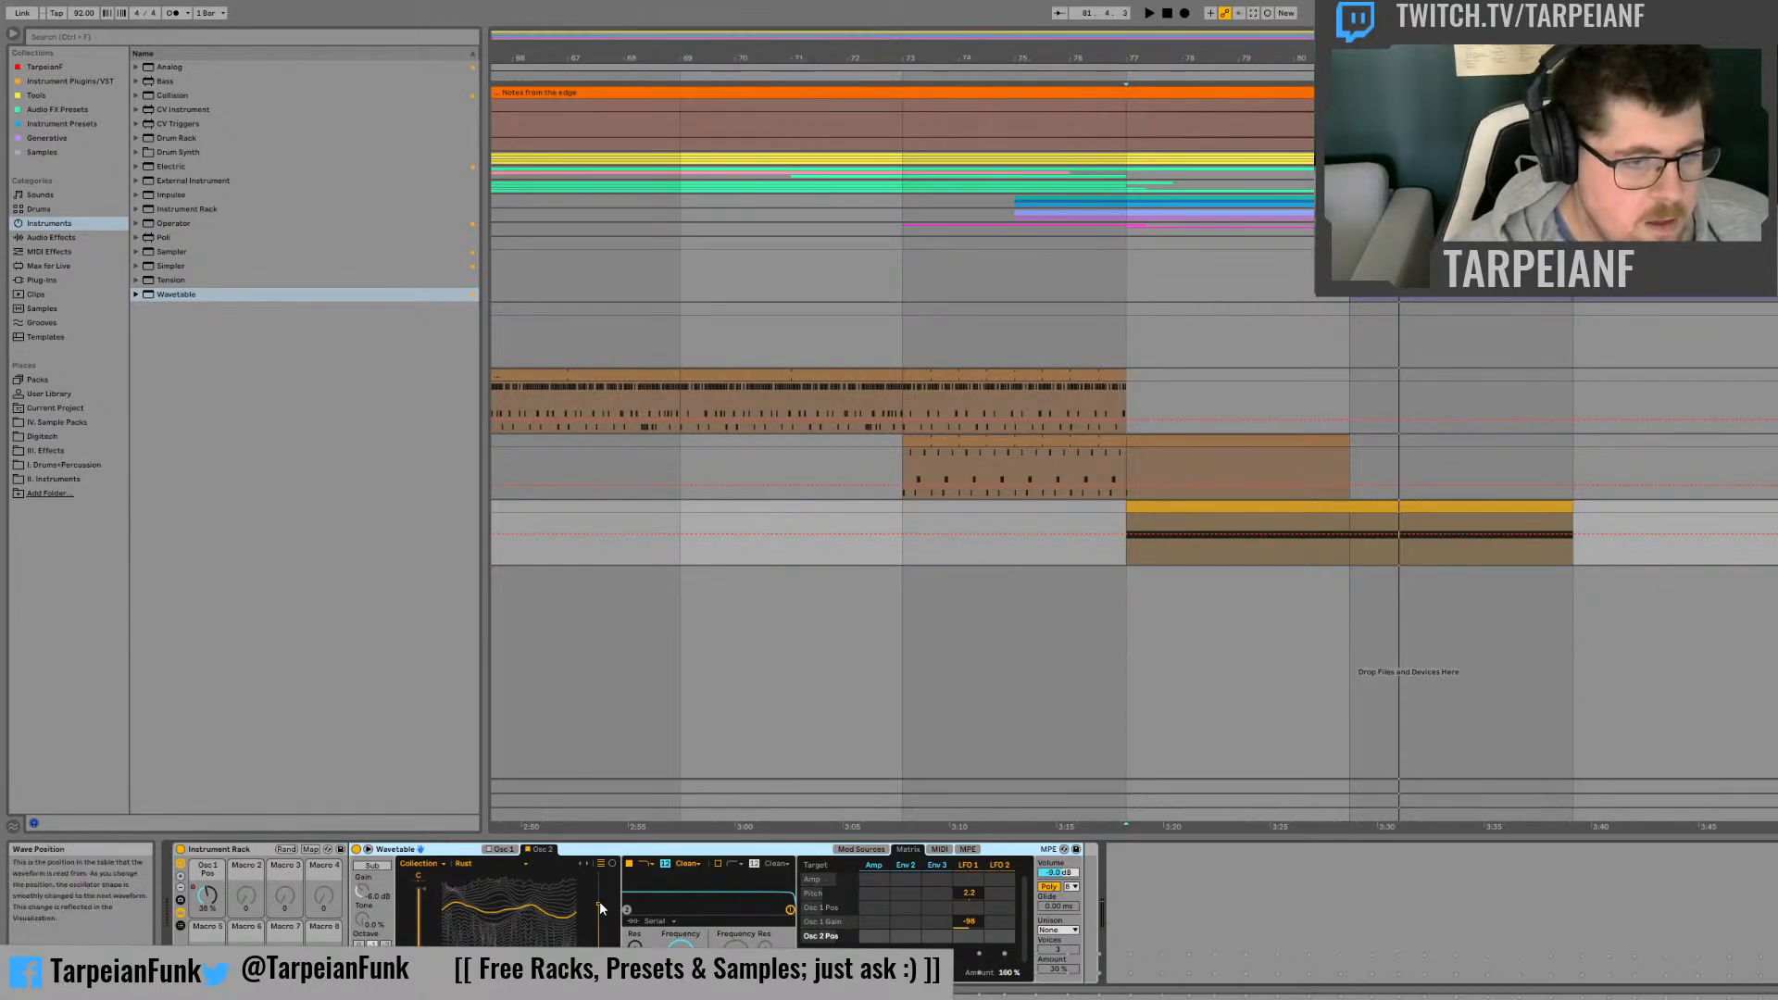
Step: Map oscillator 2's wave position to the second macro and narrow its mapping range to 45–55 %
{"action": "left_click_drag", "start_coordinate": [598, 904], "coordinate": [598, 912]}
{"action": "left_click", "coordinate": [691, 748]}
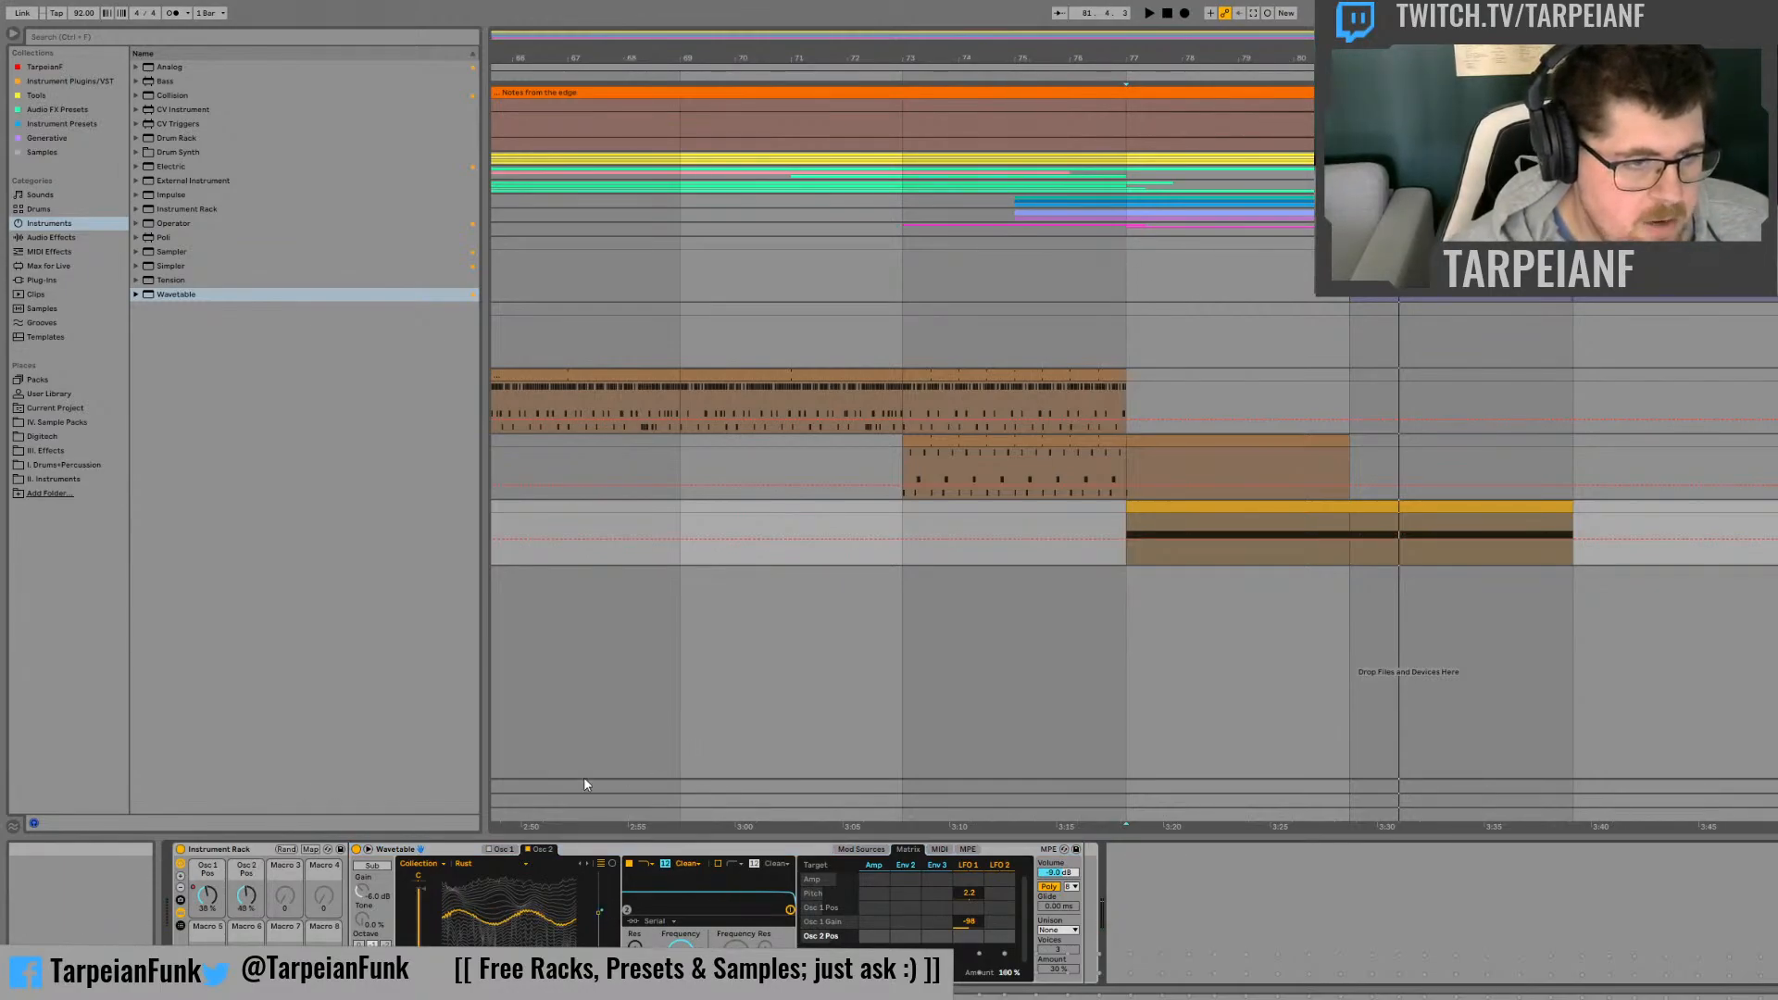
{"action": "left_click", "coordinate": [312, 849]}
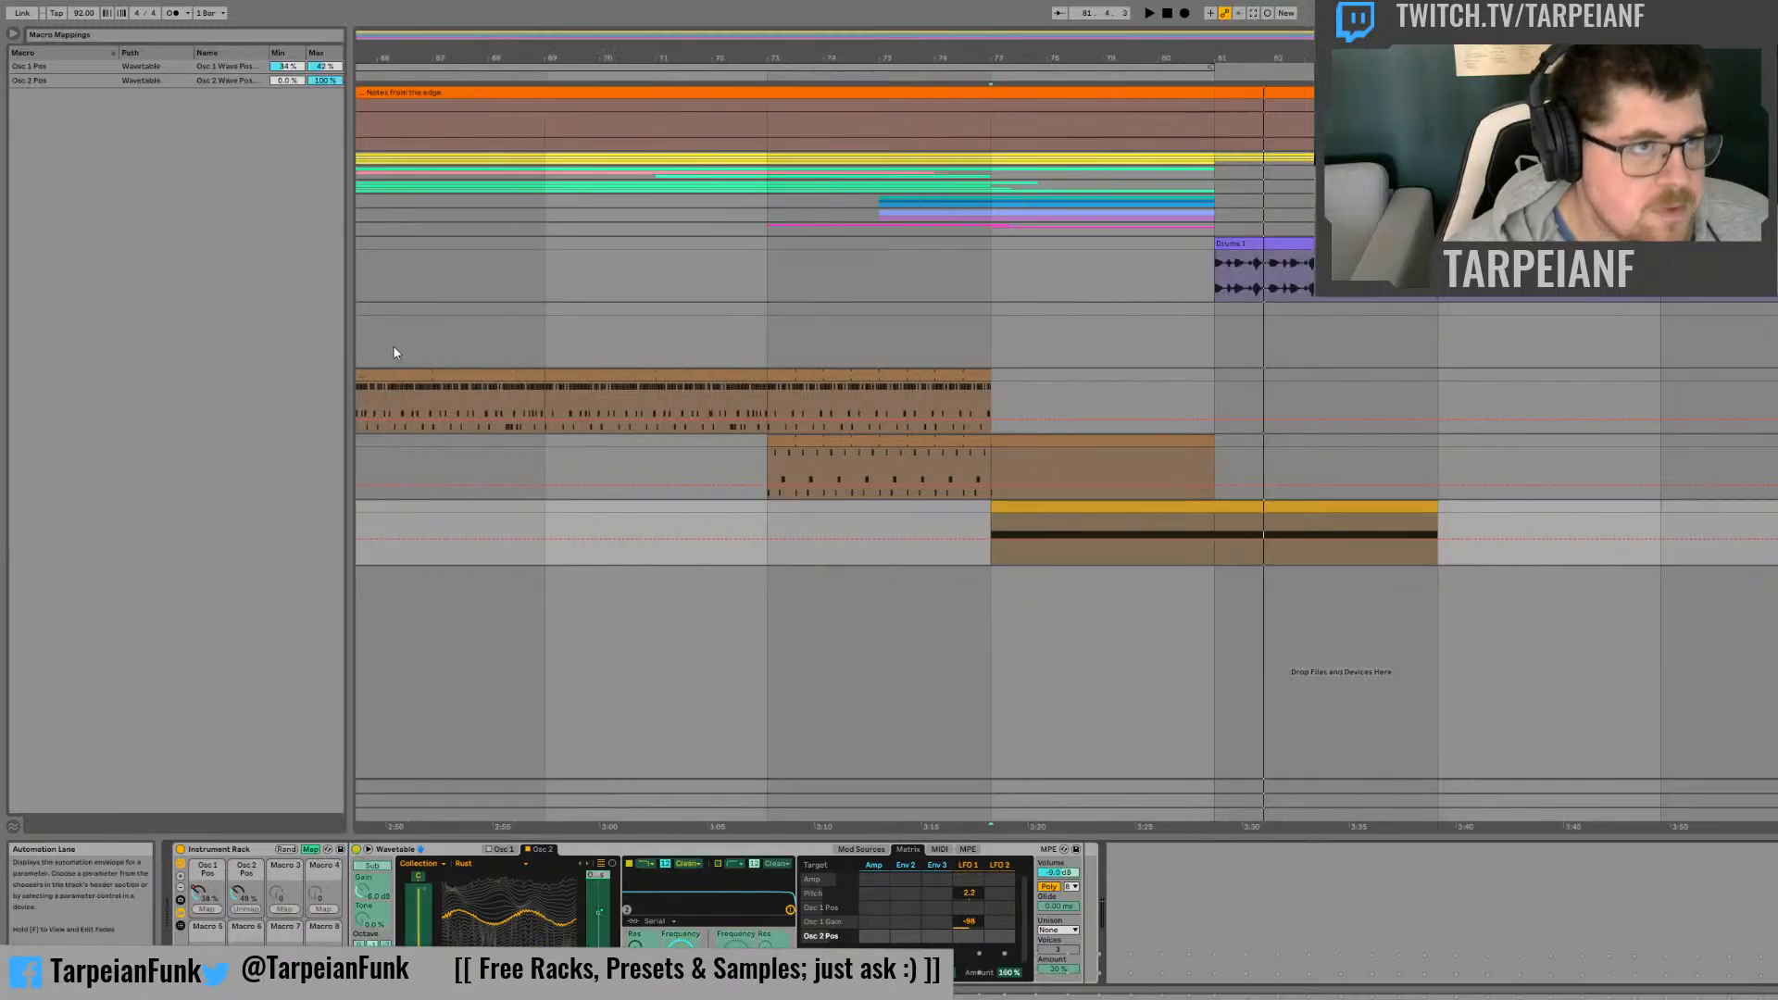
{"action": "left_click", "coordinate": [290, 82]}
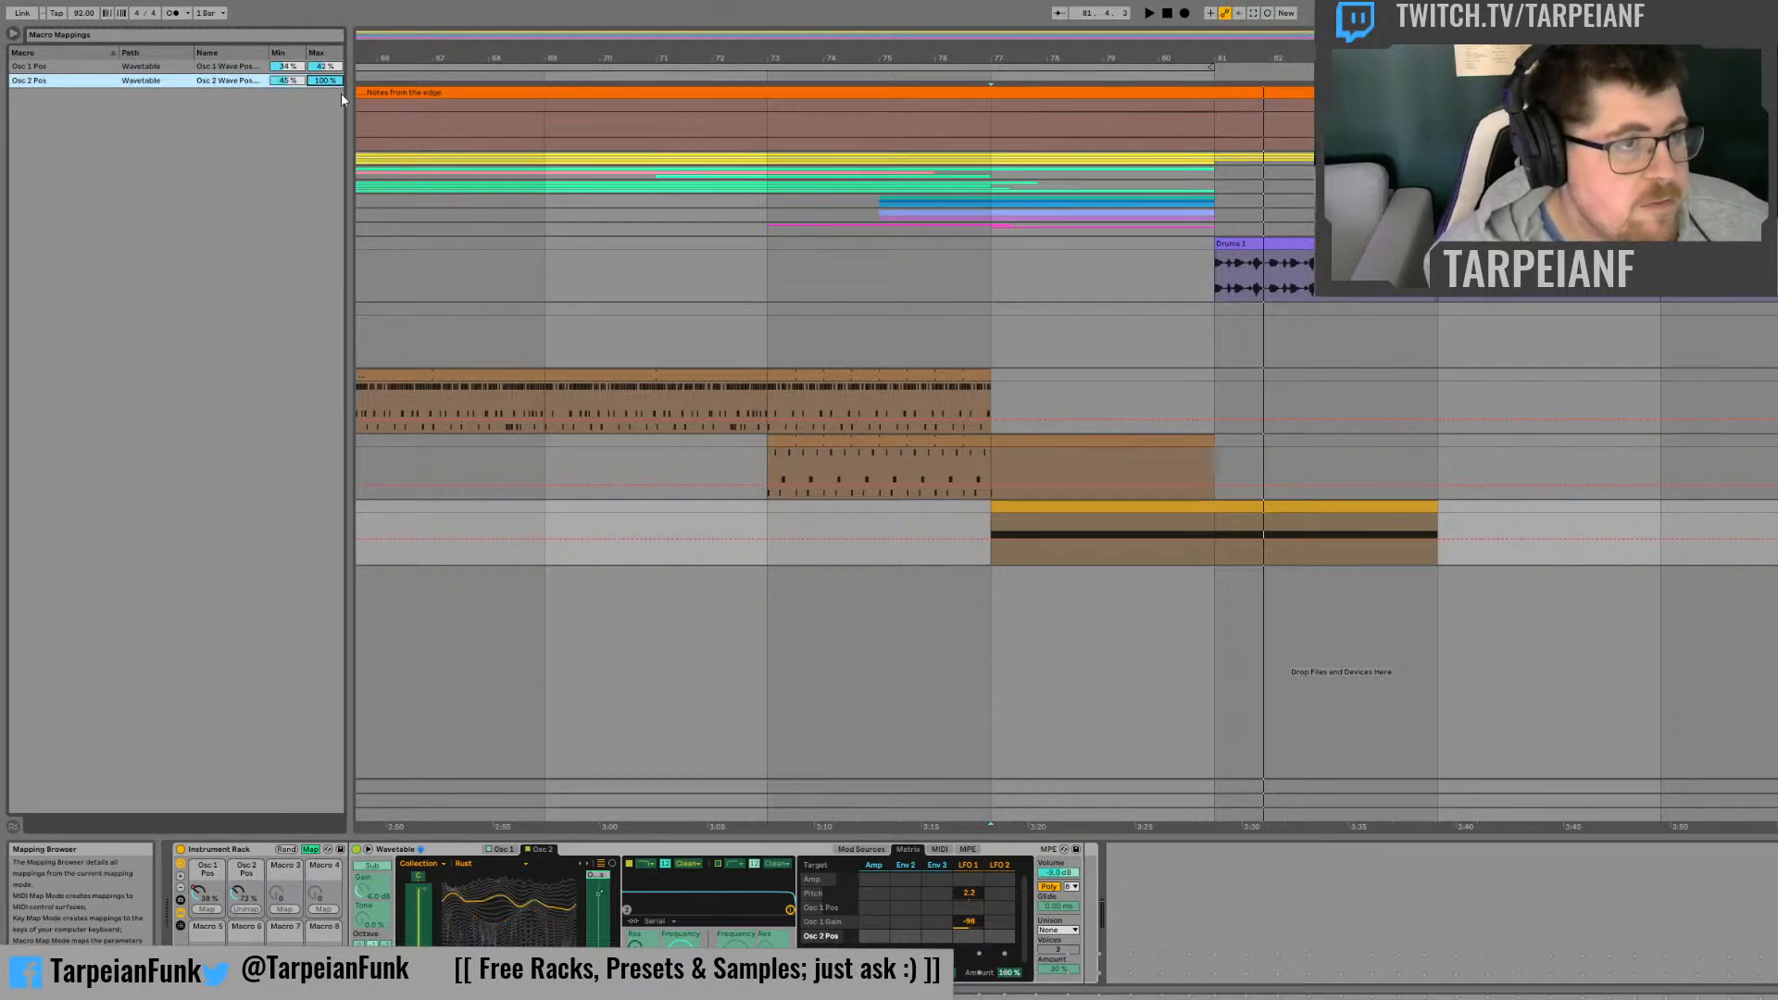
{"action": "key", "text": "Return"}
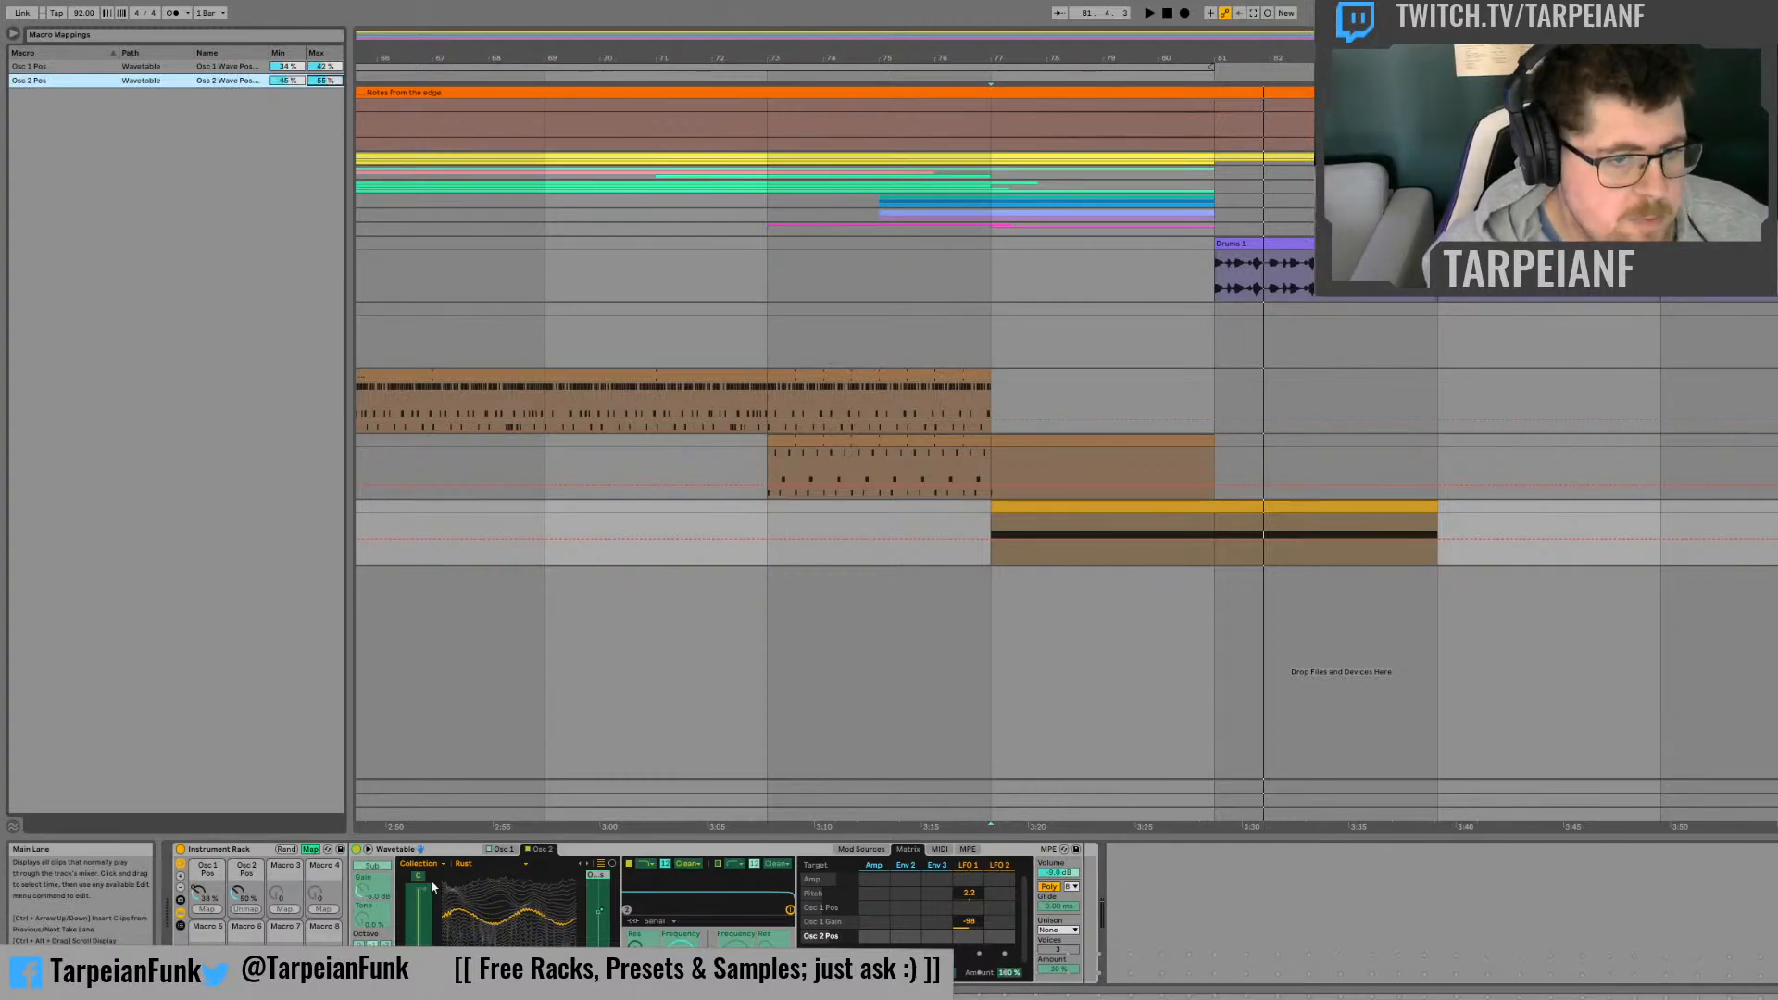
{"action": "left_click", "coordinate": [309, 850]}
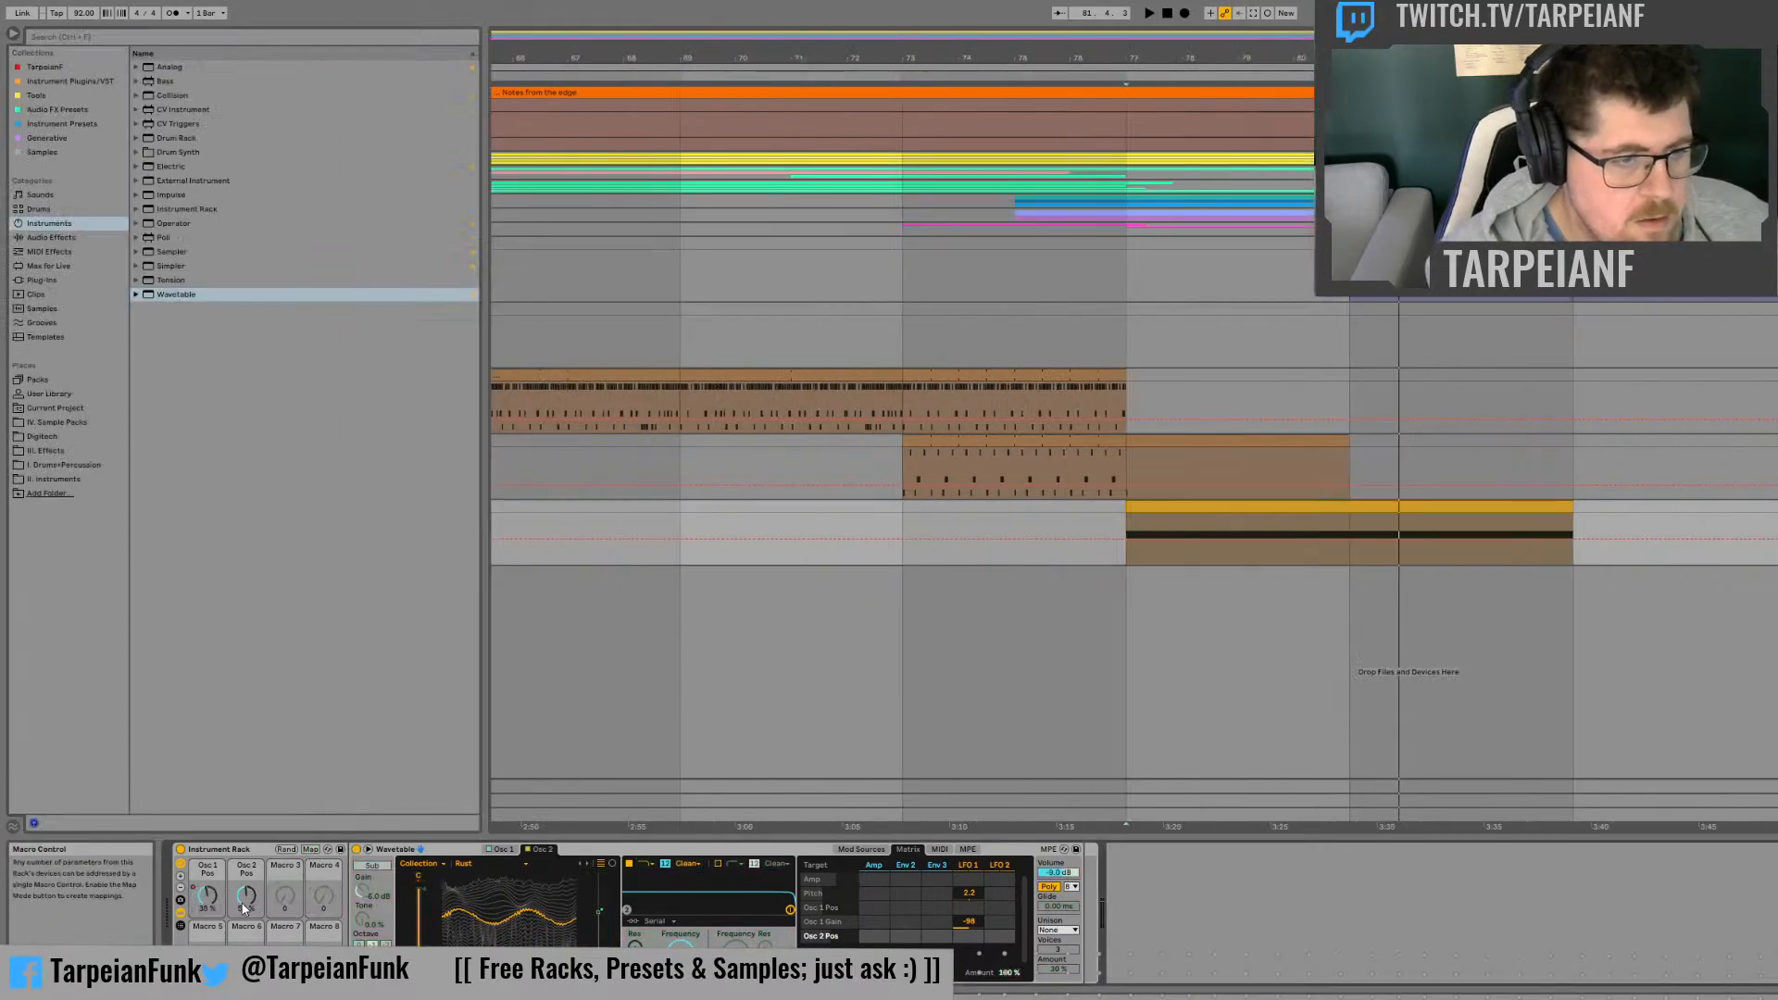
Step: Automate the Osc 2 Pos macro from its minimum at bar 77 up to its maximum just before bar 79, and play it
{"action": "left_click", "coordinate": [1225, 539]}
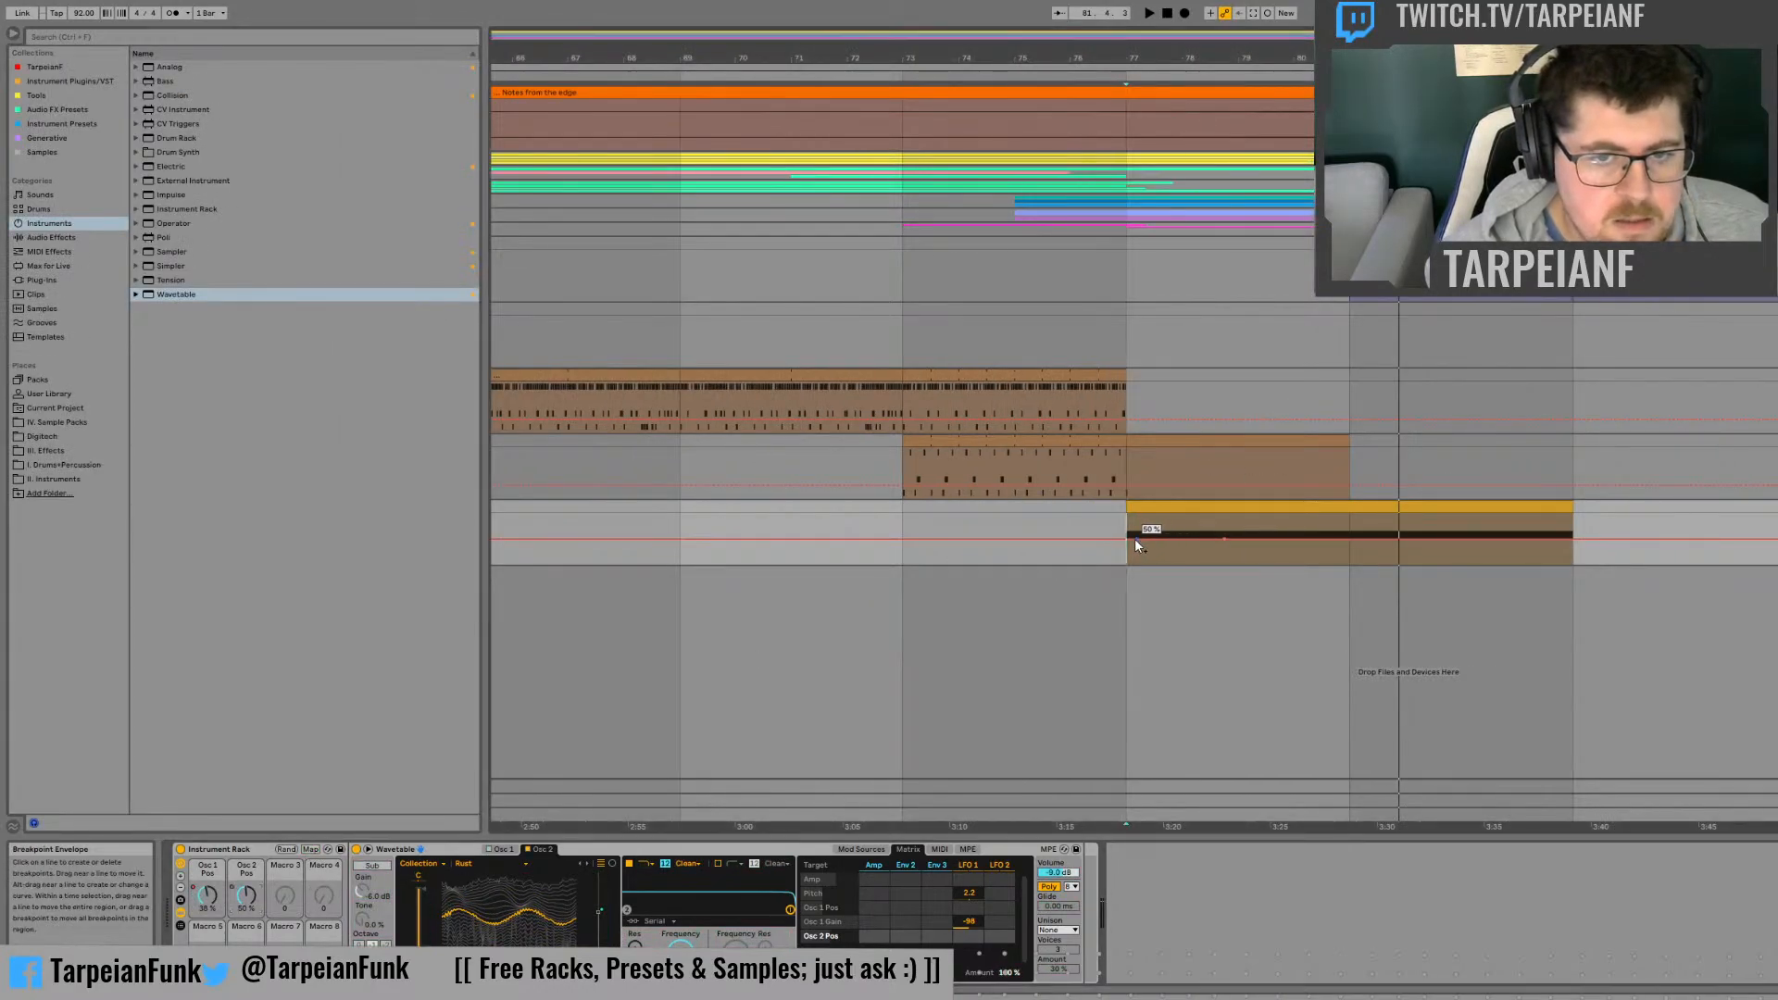
{"action": "left_click_drag", "start_coordinate": [1128, 538], "coordinate": [1128, 564]}
{"action": "key", "text": "space"}
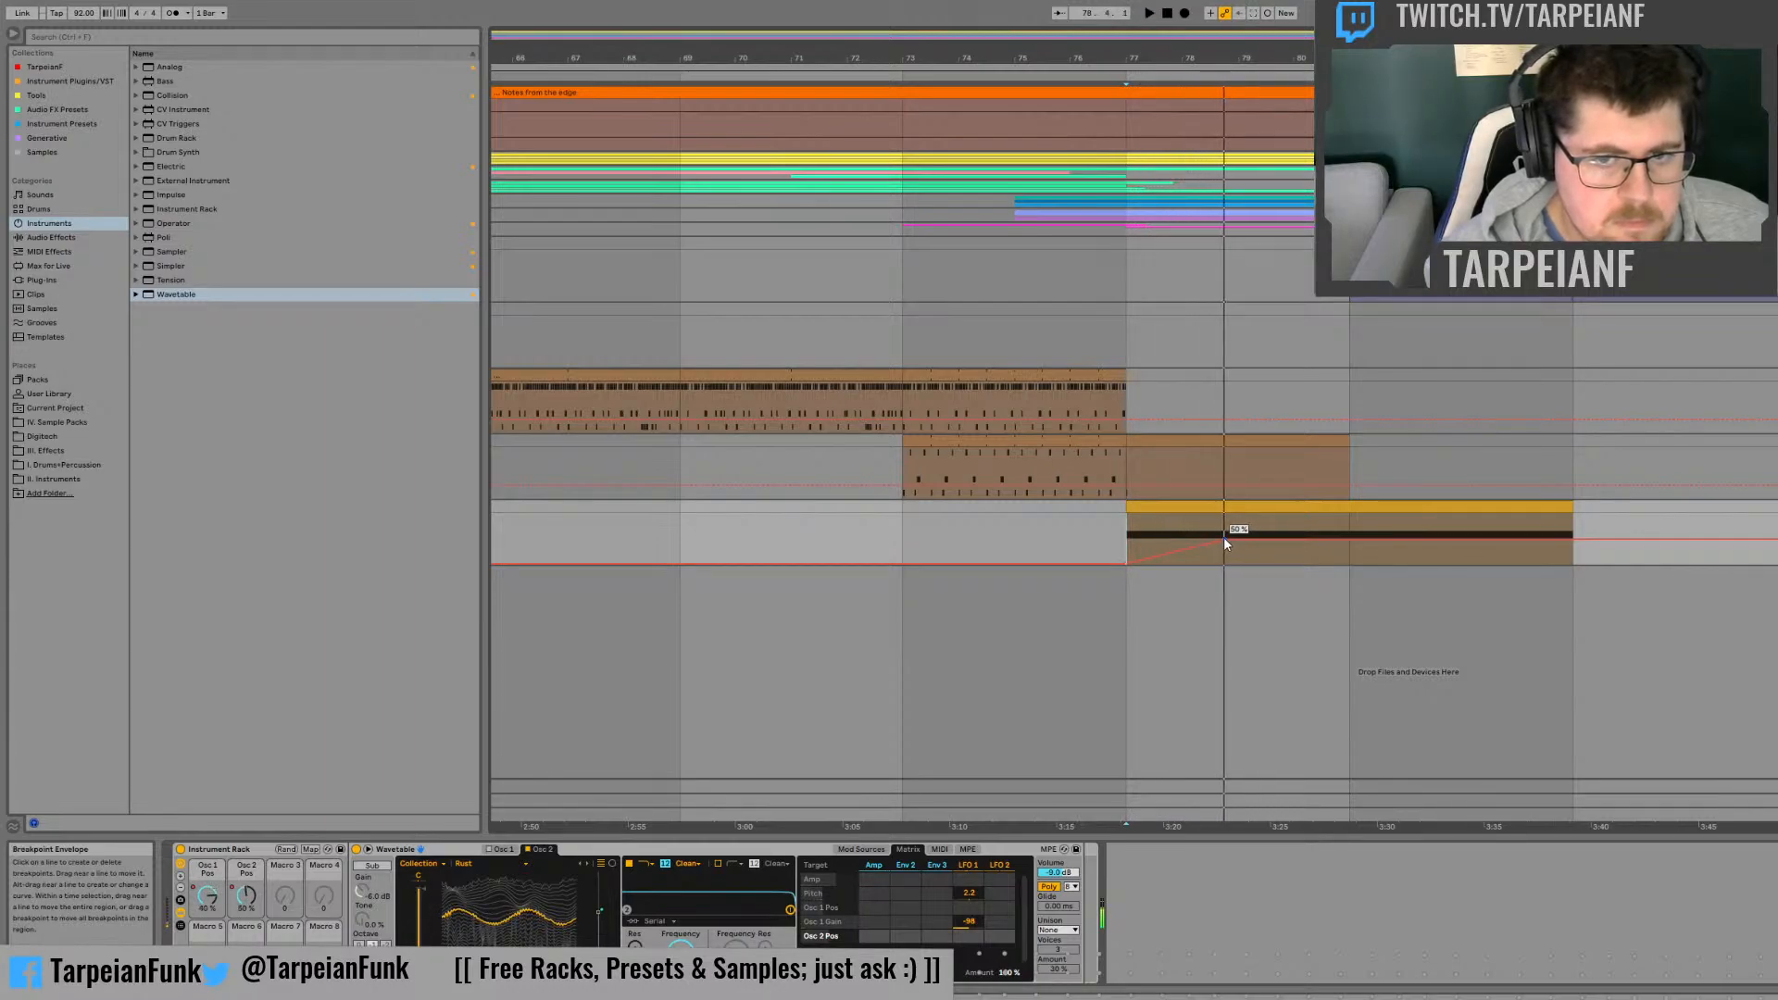
{"action": "left_click_drag", "start_coordinate": [1224, 536], "coordinate": [1226, 520]}
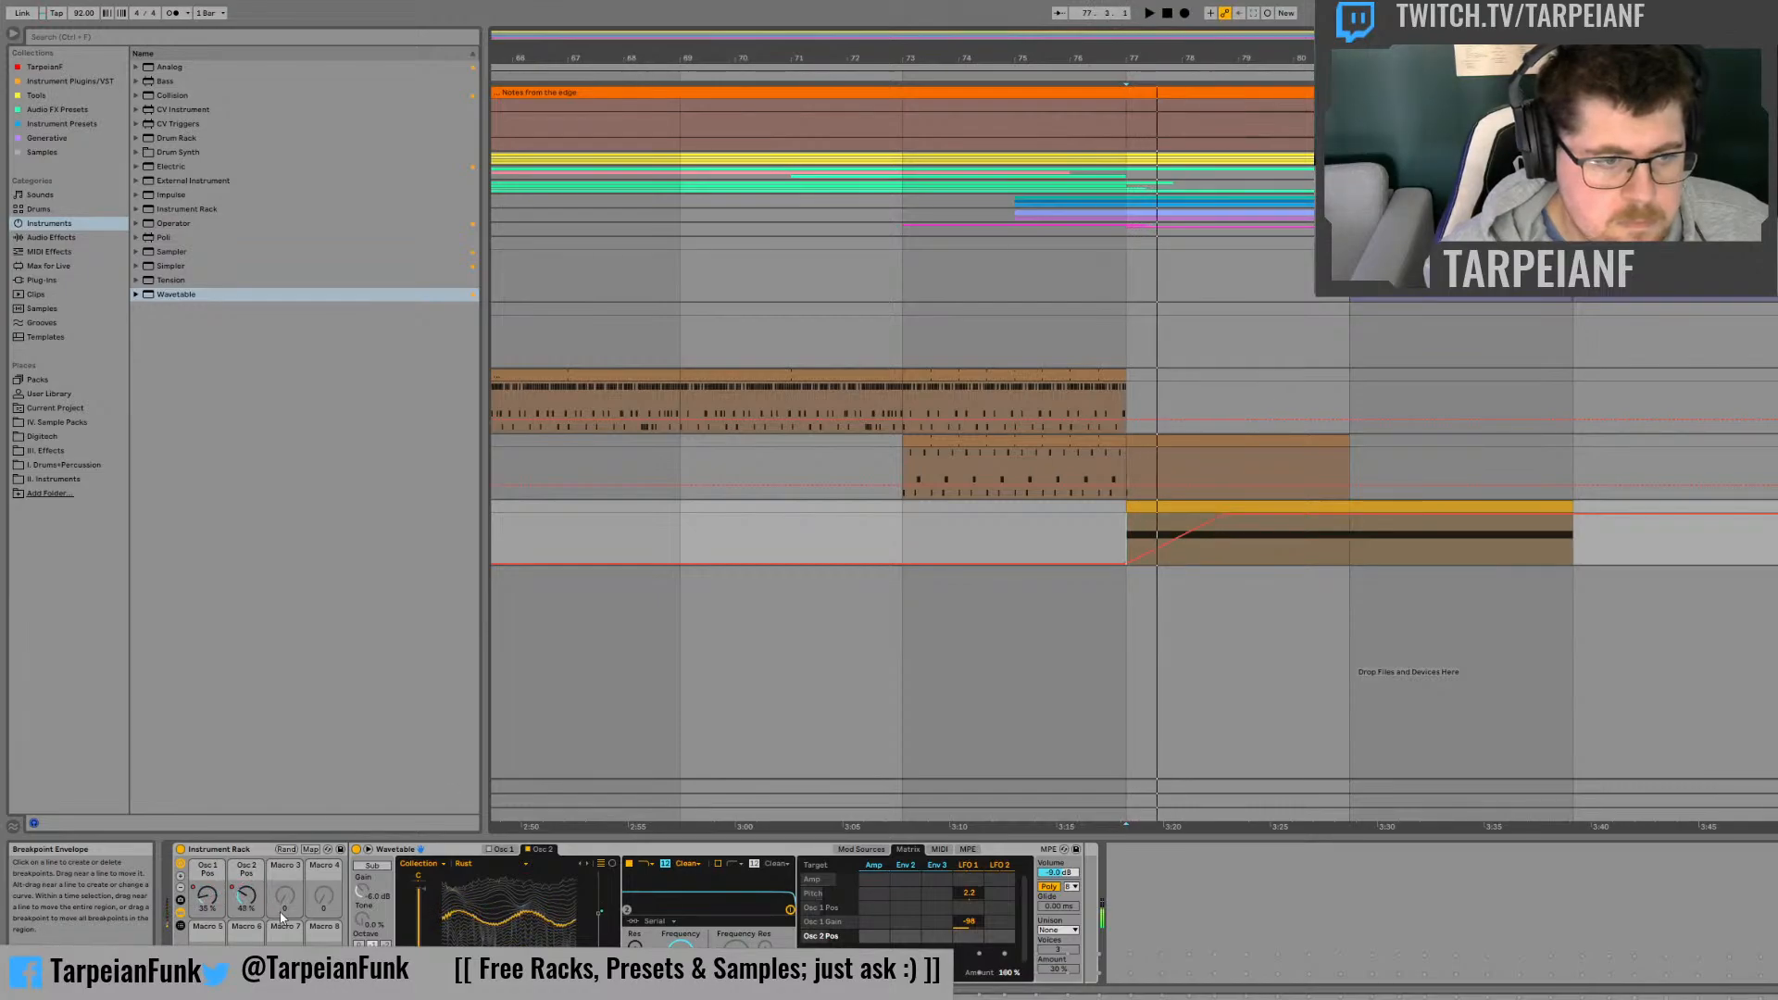
Step: Widen the Osc 2 Pos macro mapping range to 0–100 % and listen from bar 77
{"action": "left_click", "coordinate": [312, 849]}
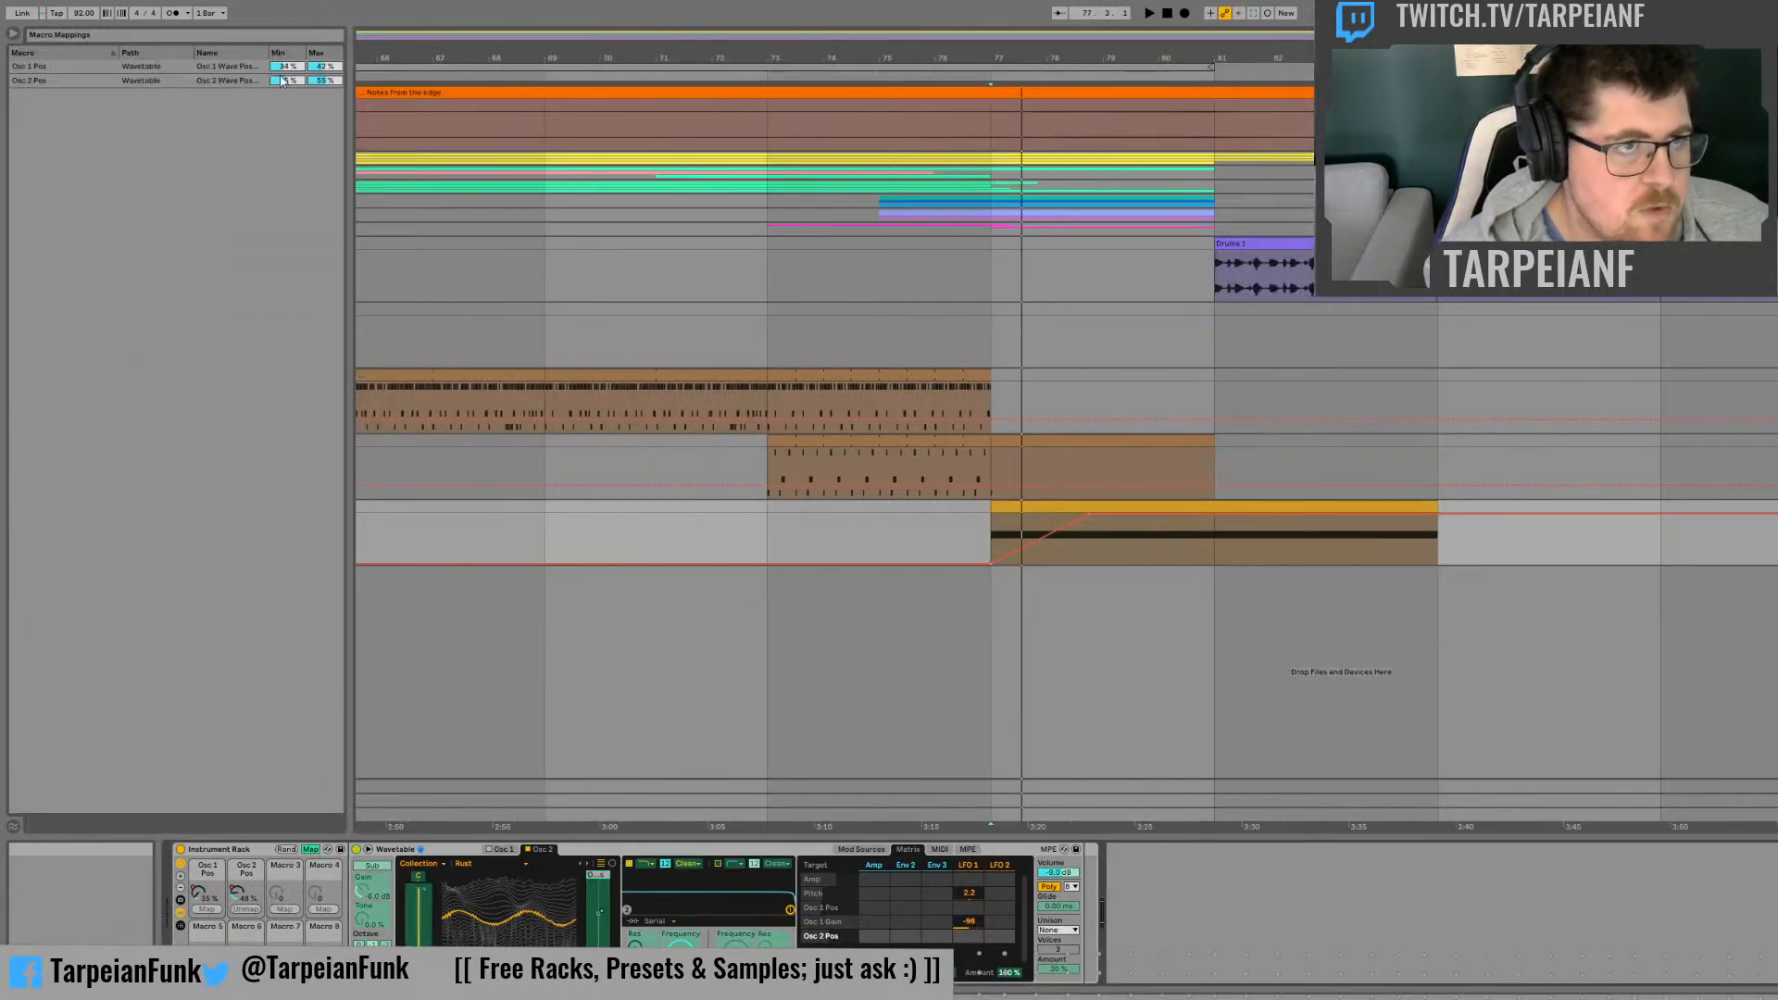
{"action": "mouse_move", "coordinate": [290, 83]}
{"action": "left_mouse_down"}
{"action": "mouse_move", "coordinate": [289, 130]}
{"action": "mouse_move", "coordinate": [341, 28]}
{"action": "left_mouse_up"}
{"action": "key", "text": "space"}
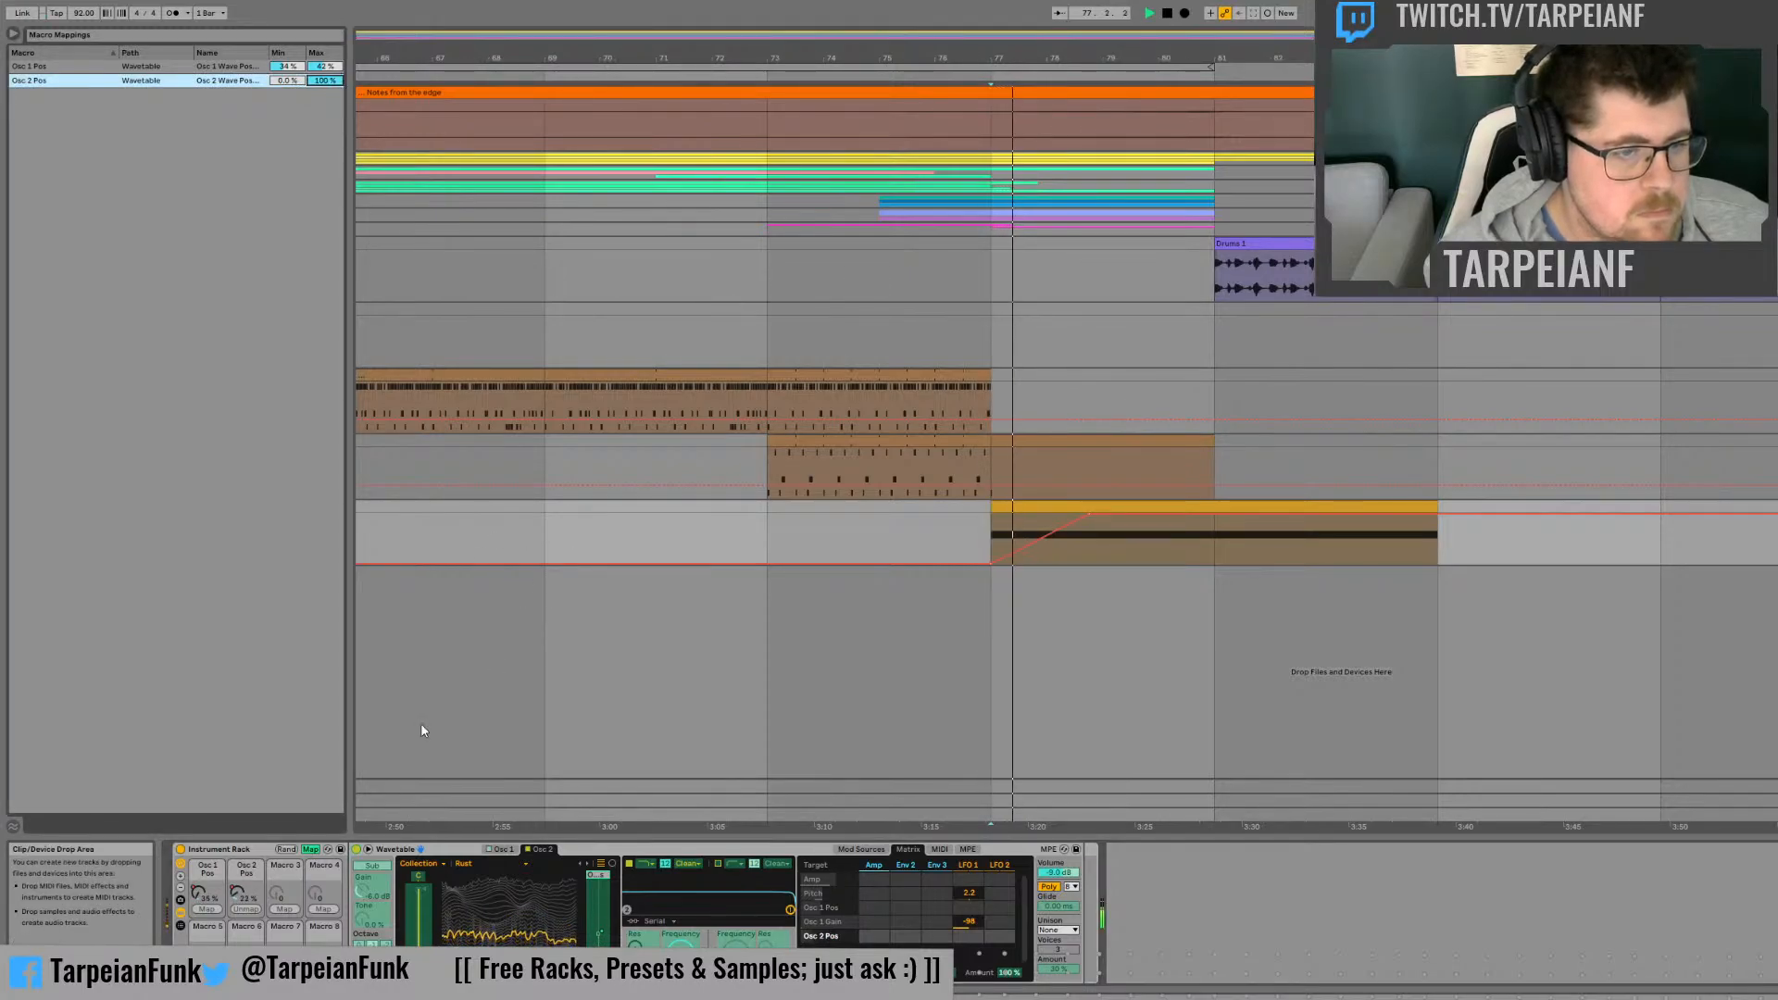
{"action": "left_click", "coordinate": [319, 850]}
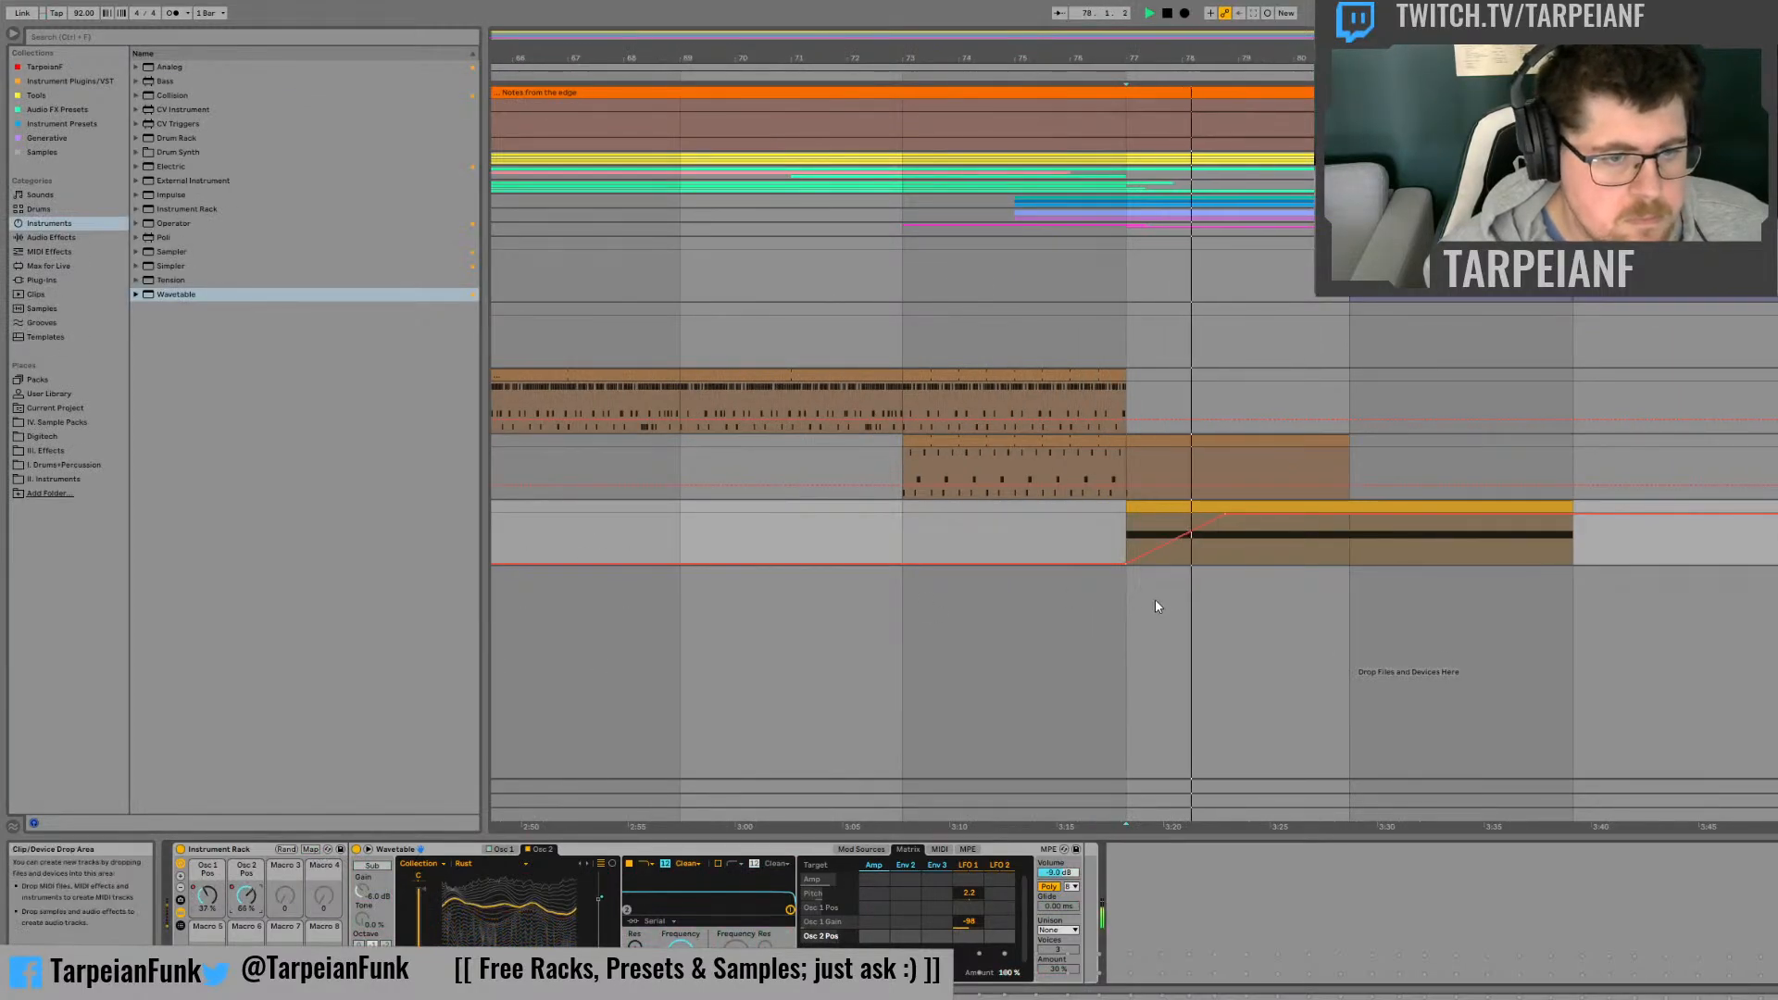
{"action": "key", "text": "space"}
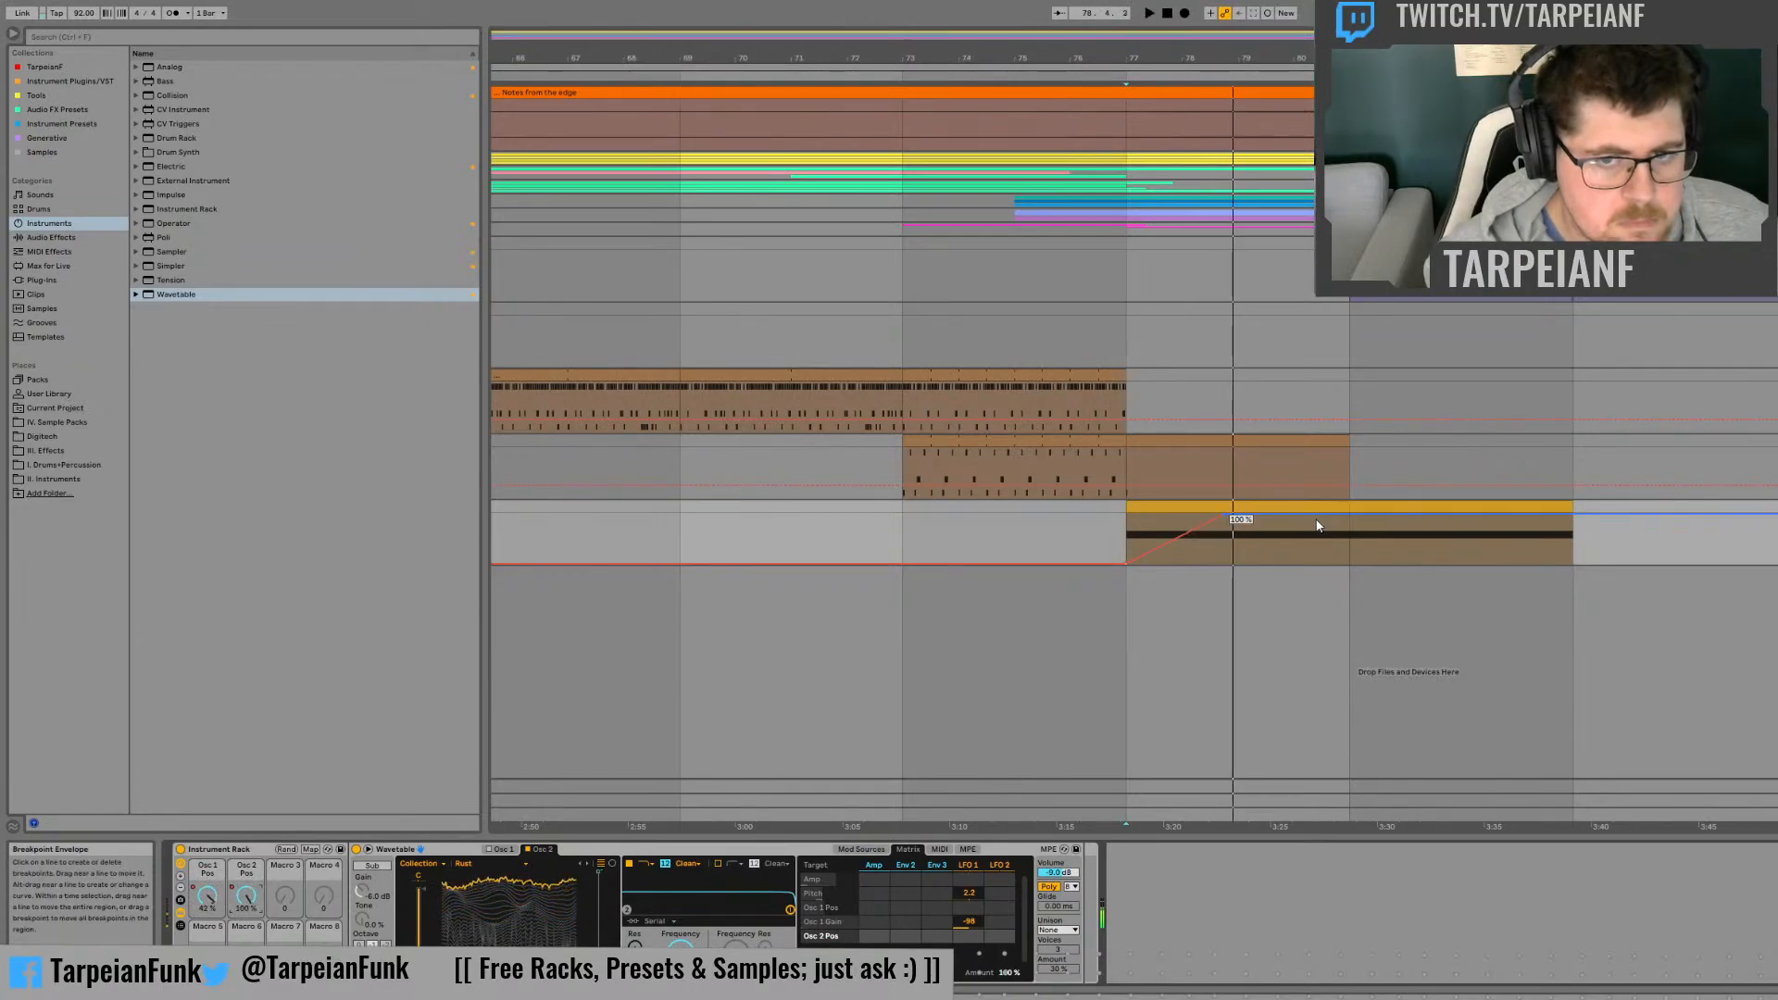
Step: Extend the Osc 2 Pos automation down to 0 % near bar 80, up to 100 % past bar 82 and back to 0 % at bar 85, and play
{"action": "left_click_drag", "start_coordinate": [1311, 520], "coordinate": [1301, 554]}
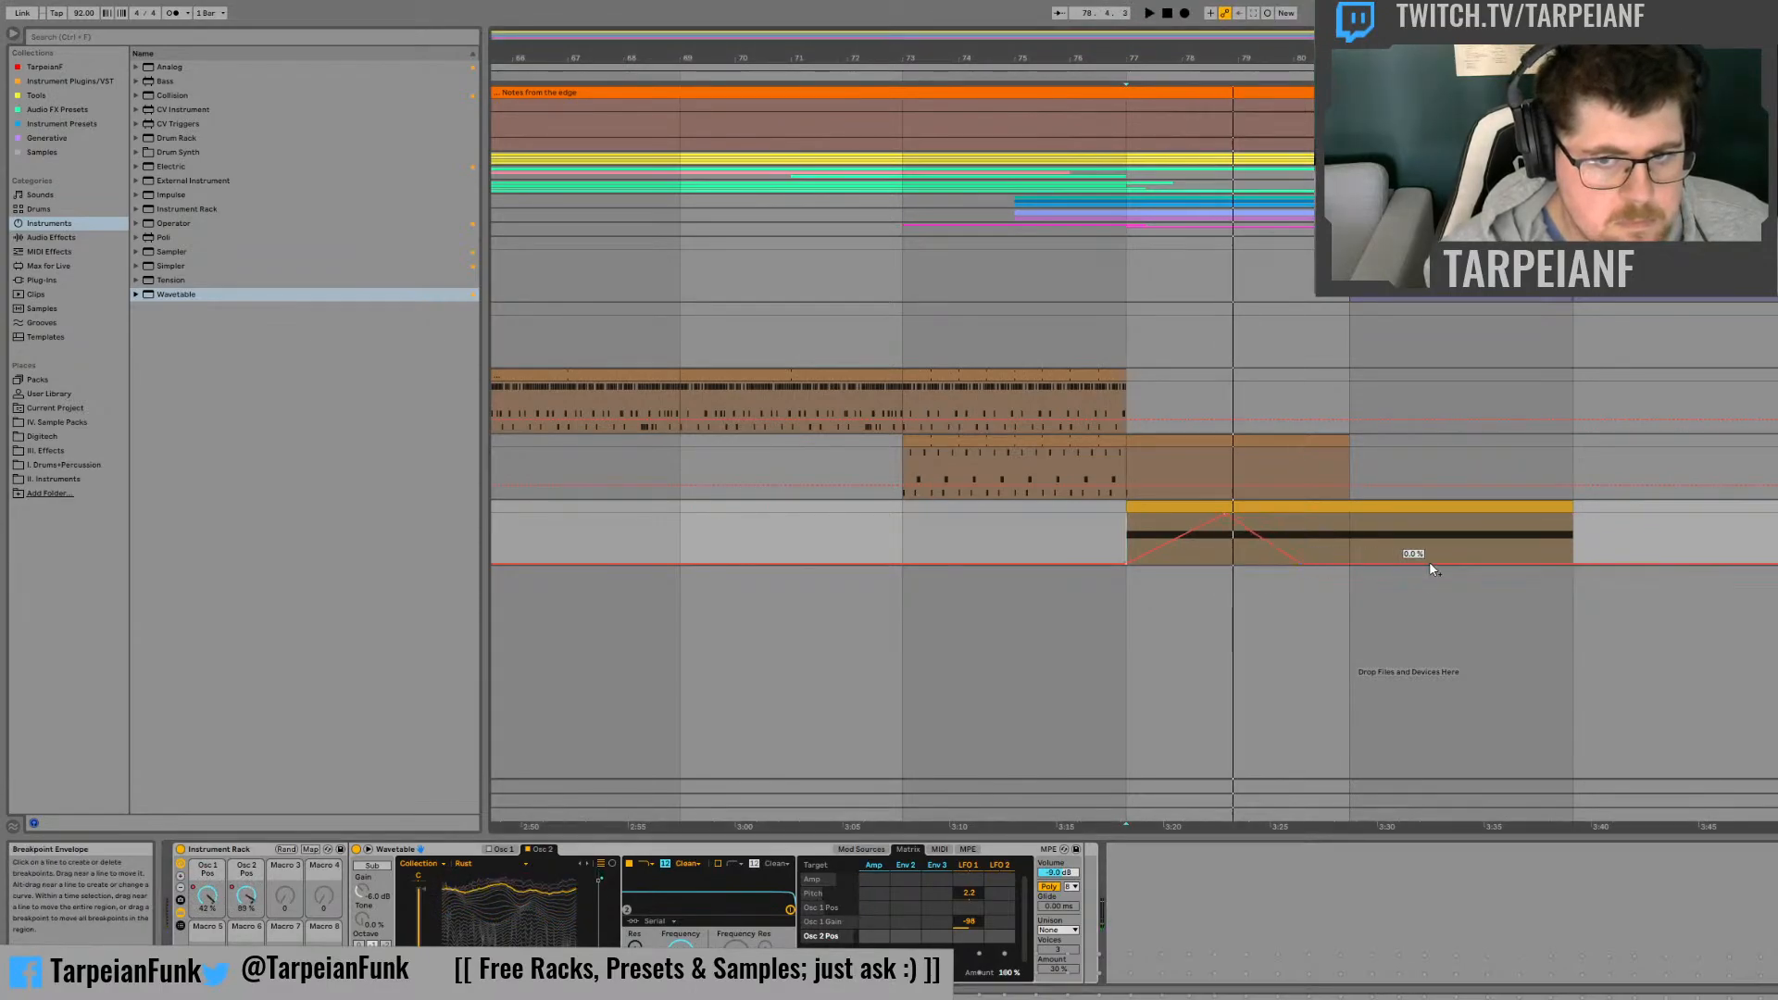
{"action": "left_click_drag", "start_coordinate": [1417, 561], "coordinate": [1417, 514]}
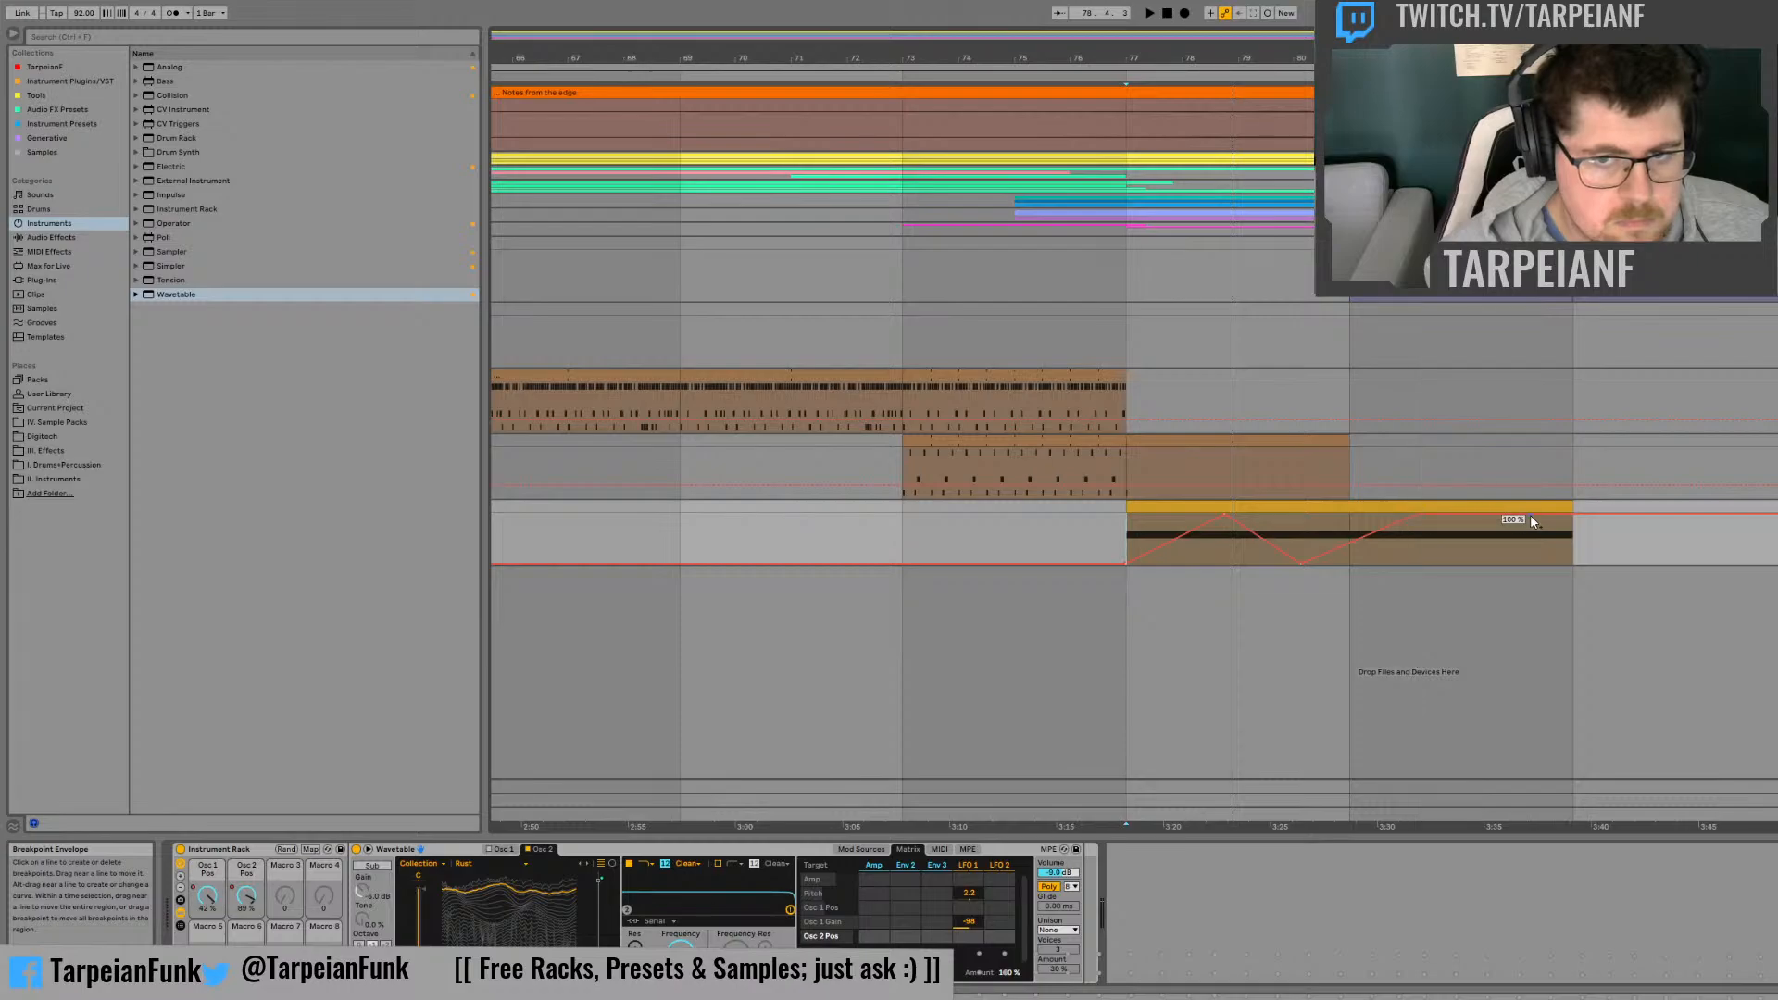
{"action": "left_click_drag", "start_coordinate": [1573, 515], "coordinate": [1572, 563]}
{"action": "key", "text": "space"}
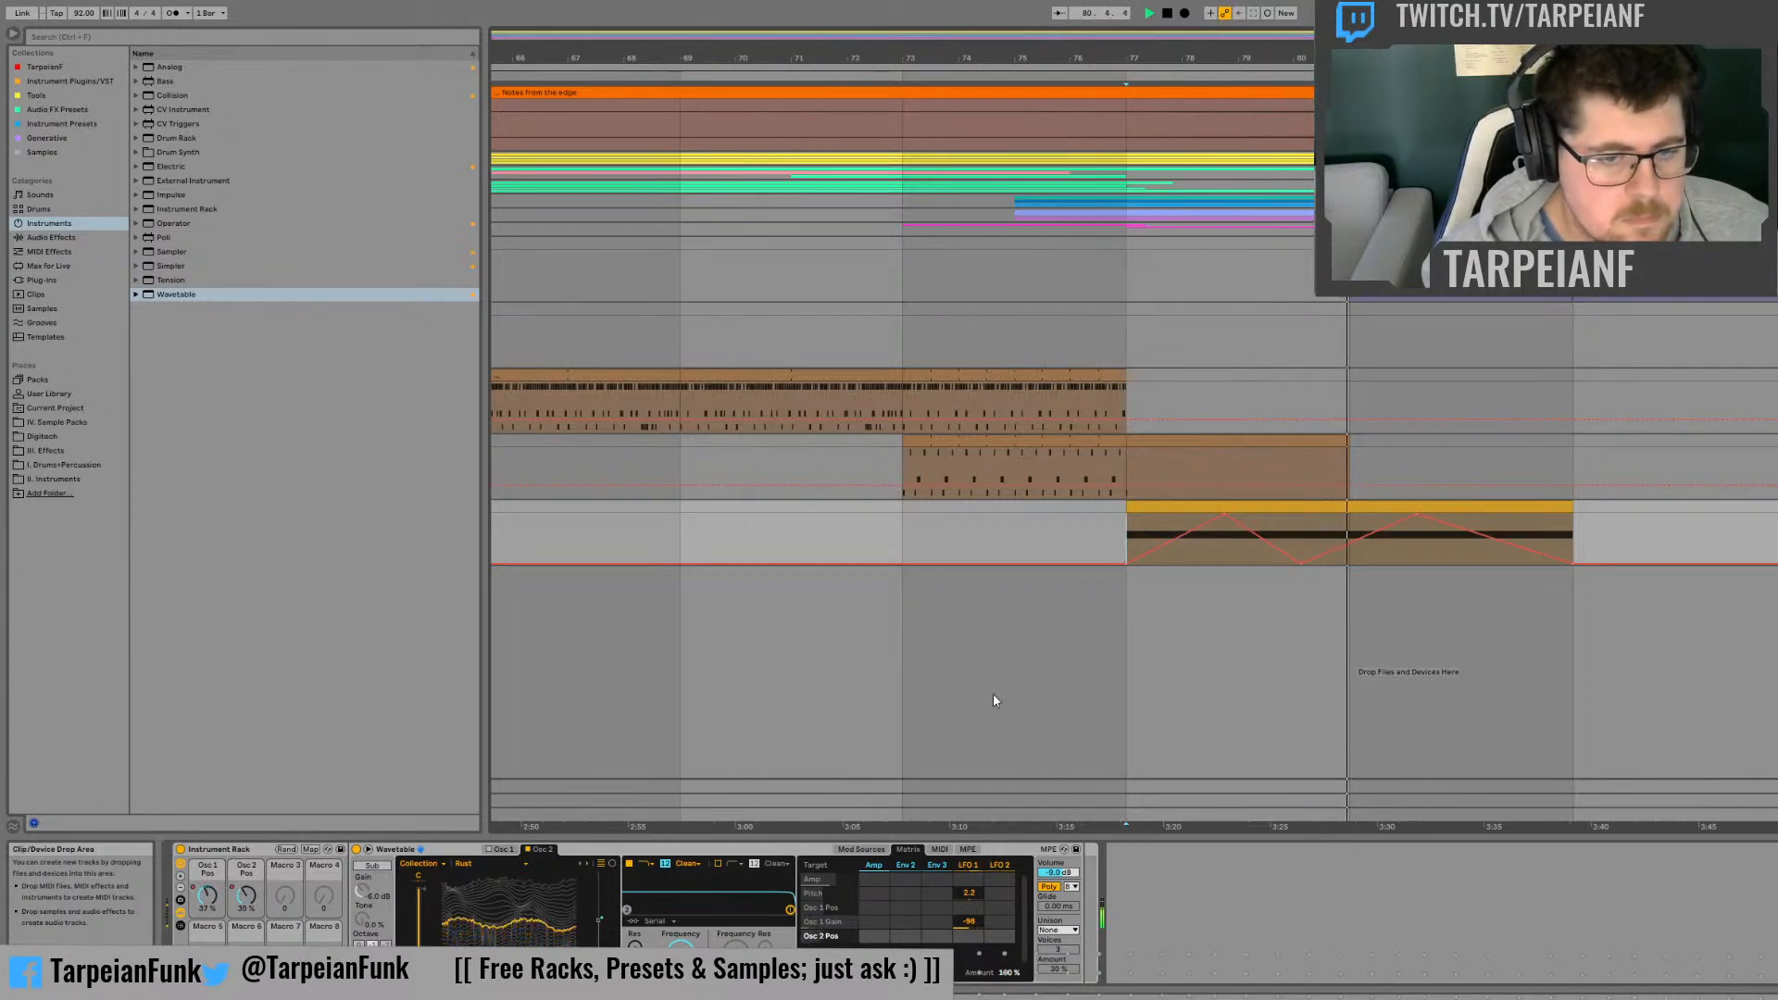
Step: Check LFO 2's waveform, add a small LFO 2 amount to Pitch in the modulation matrix, and listen from bar 77
{"action": "left_click", "coordinate": [872, 851]}
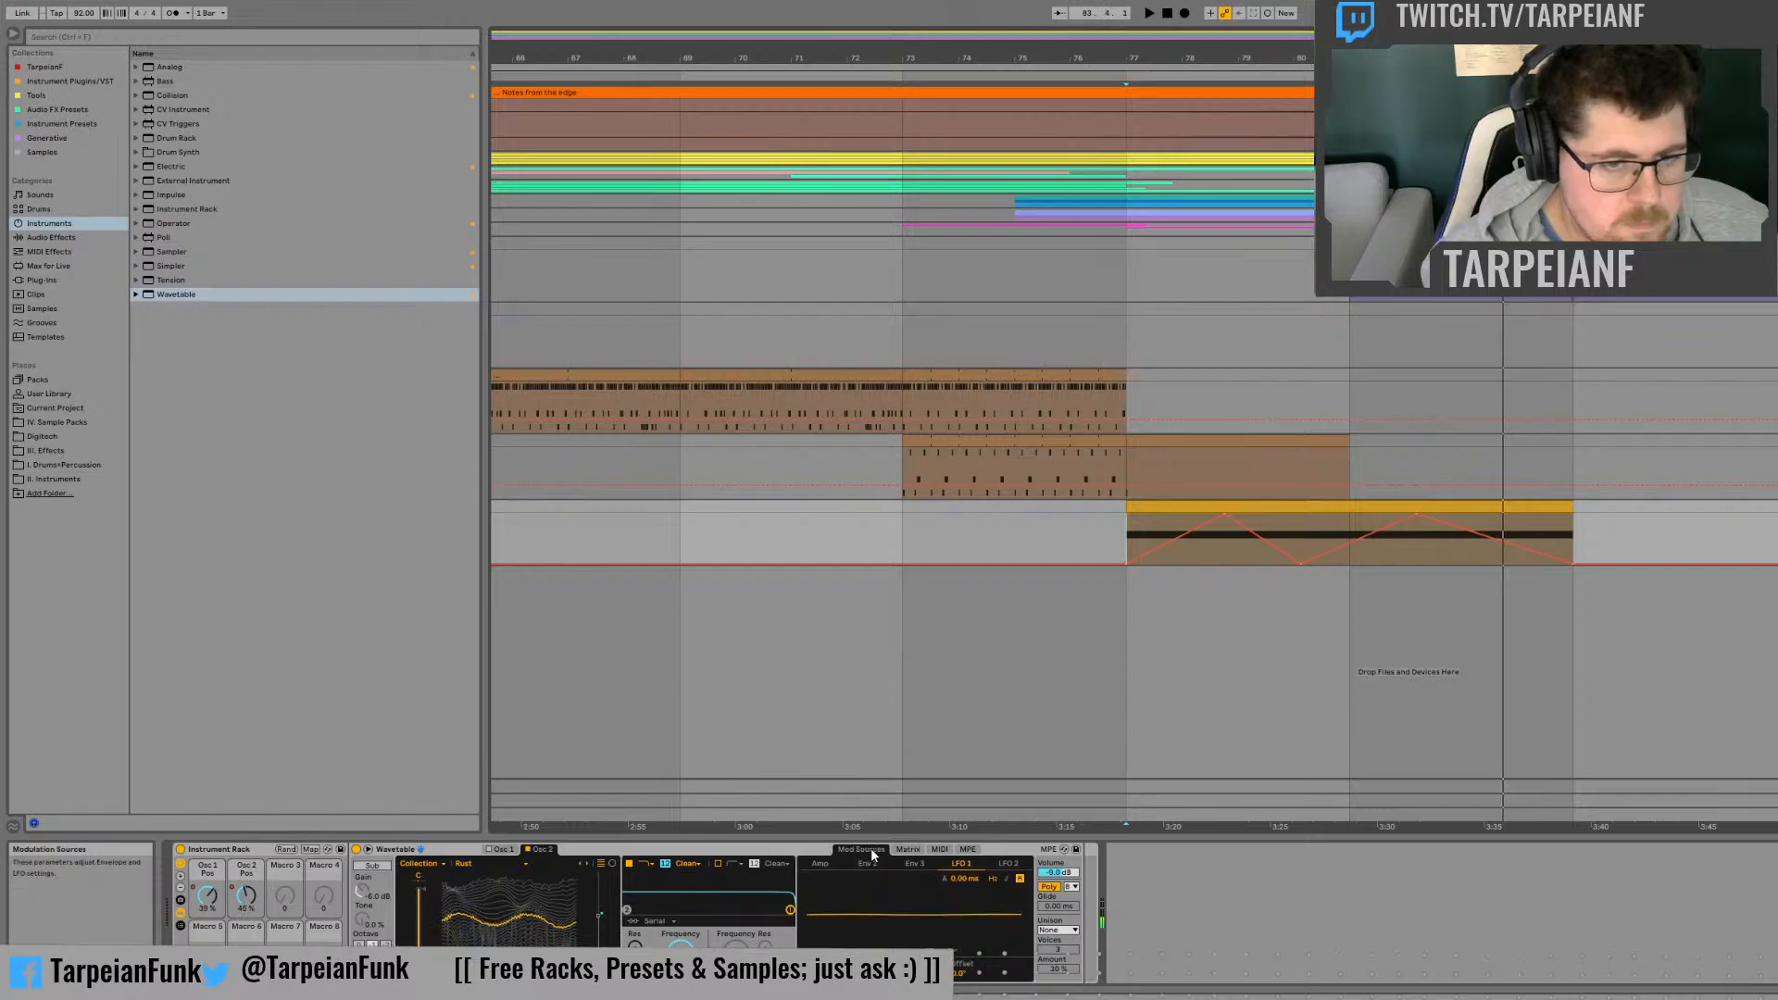
{"action": "left_click", "coordinate": [1012, 866]}
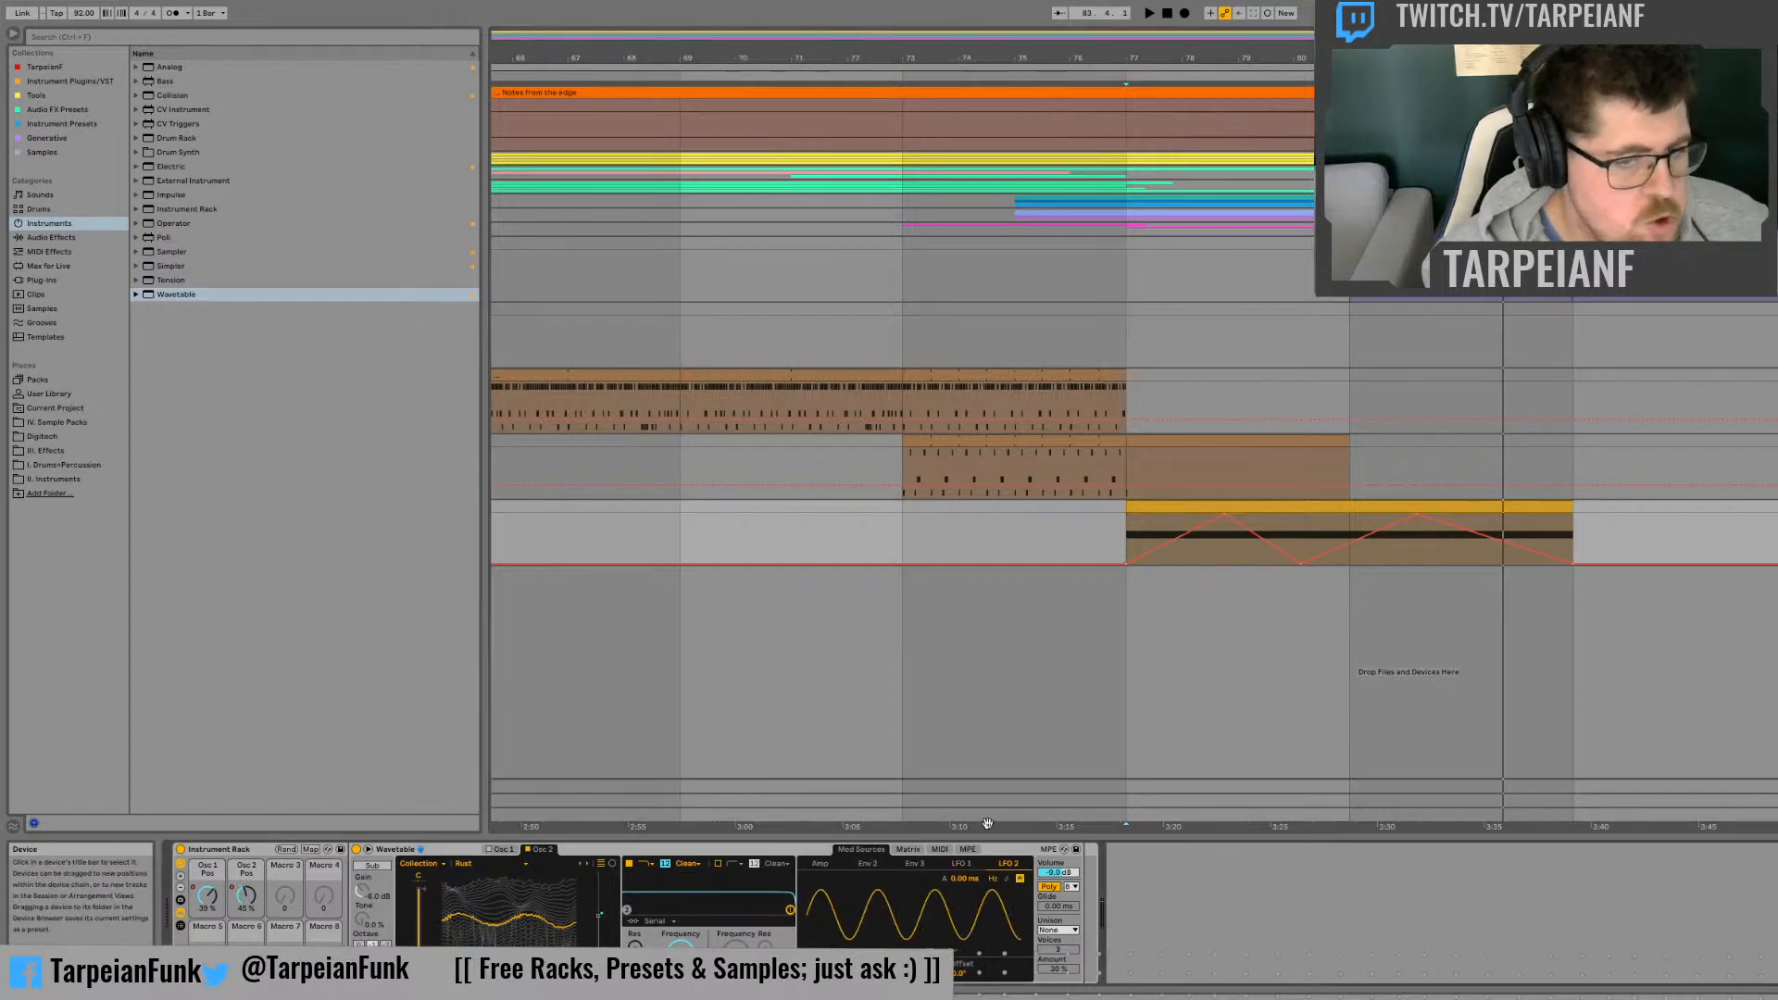
{"action": "left_click", "coordinate": [905, 850]}
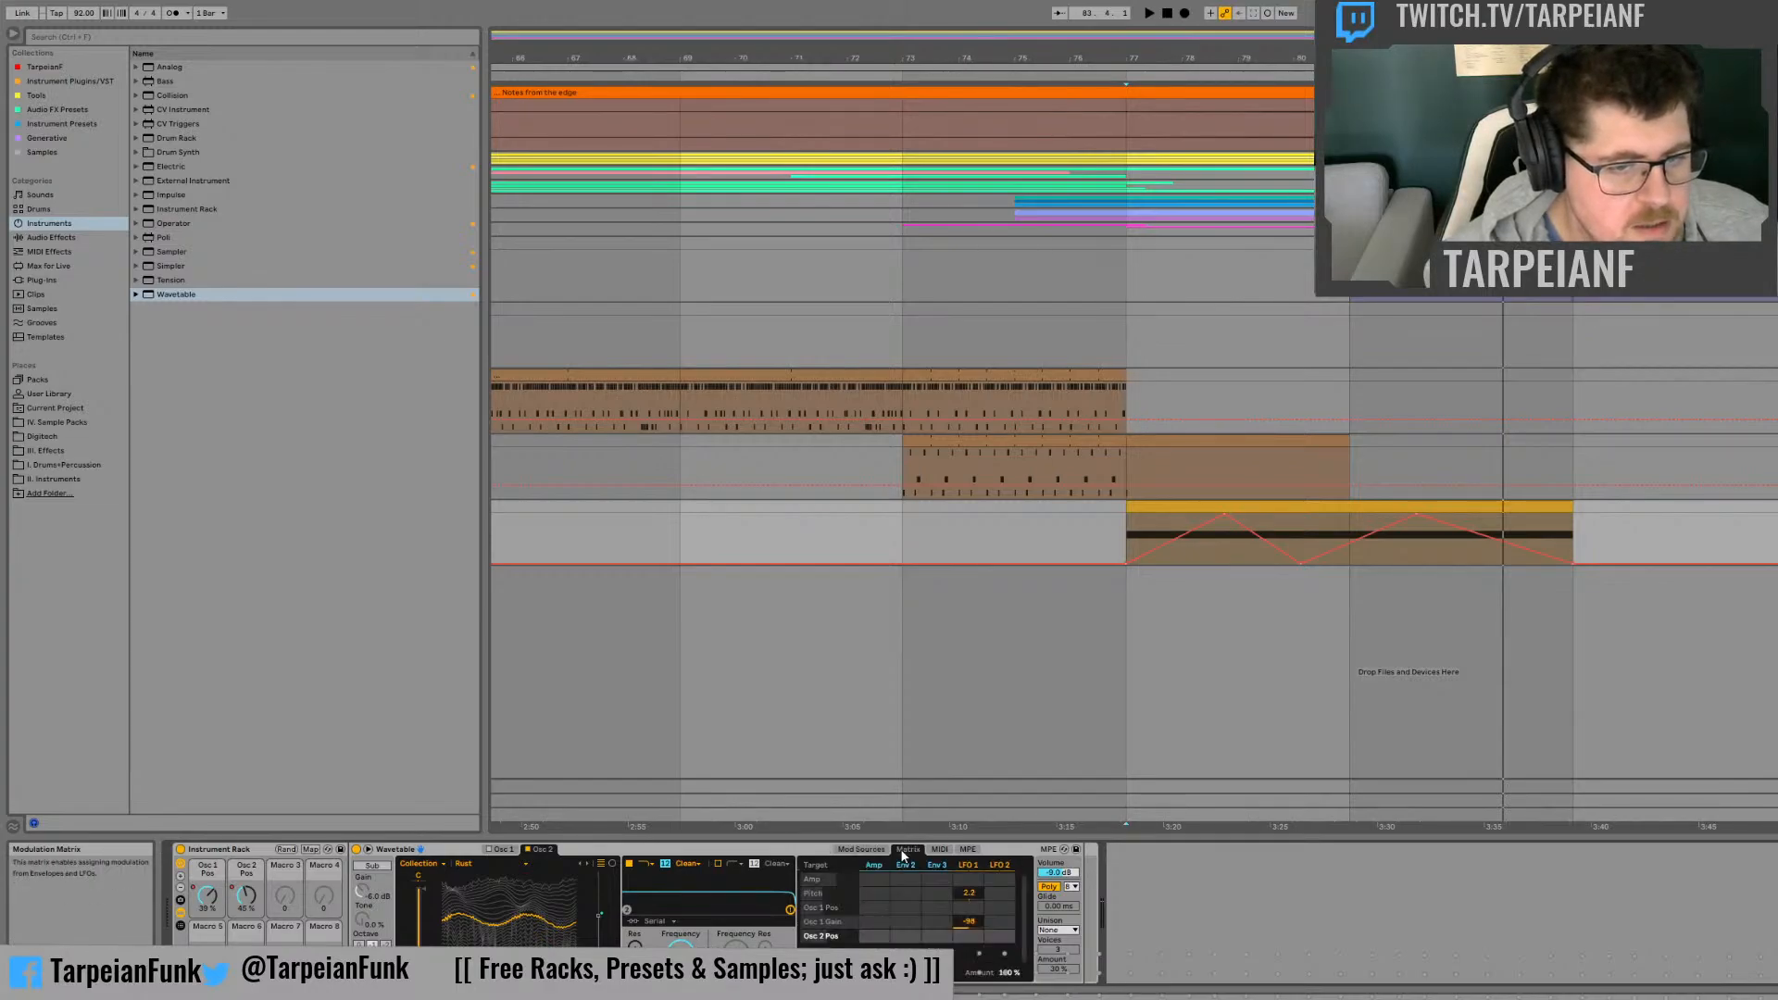
{"action": "left_click", "coordinate": [1000, 895]}
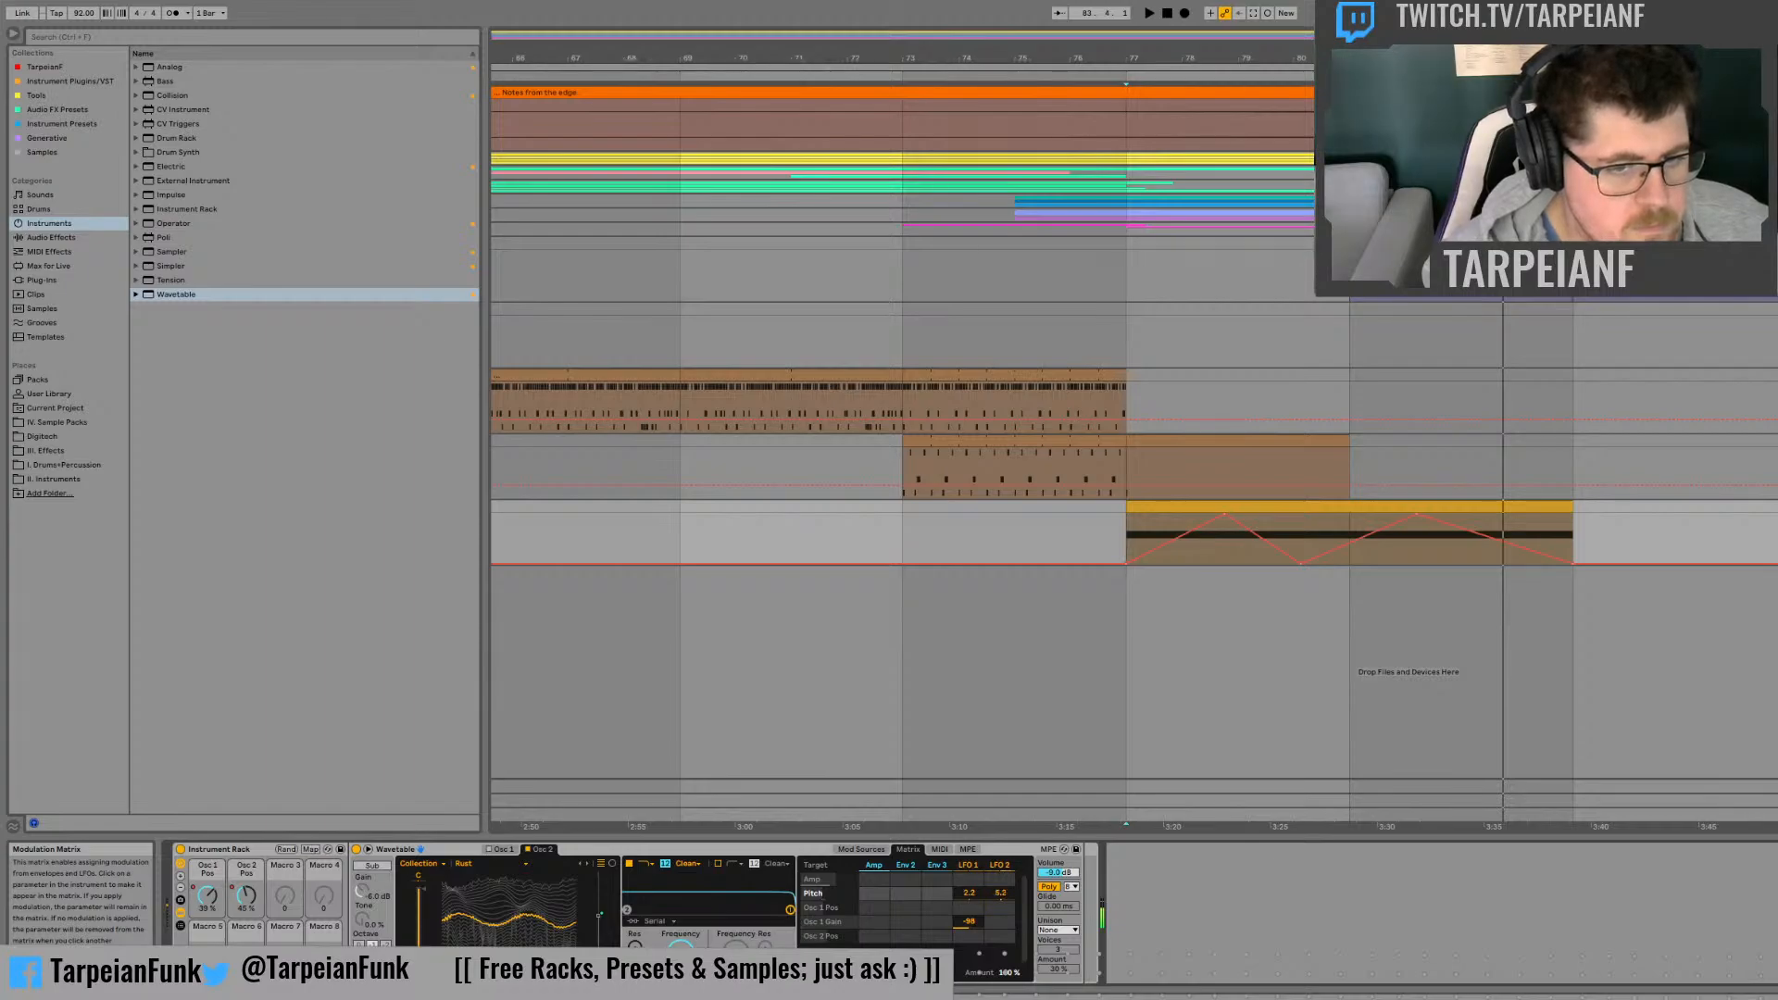
{"action": "left_click", "coordinate": [1143, 530]}
{"action": "key", "text": "space"}
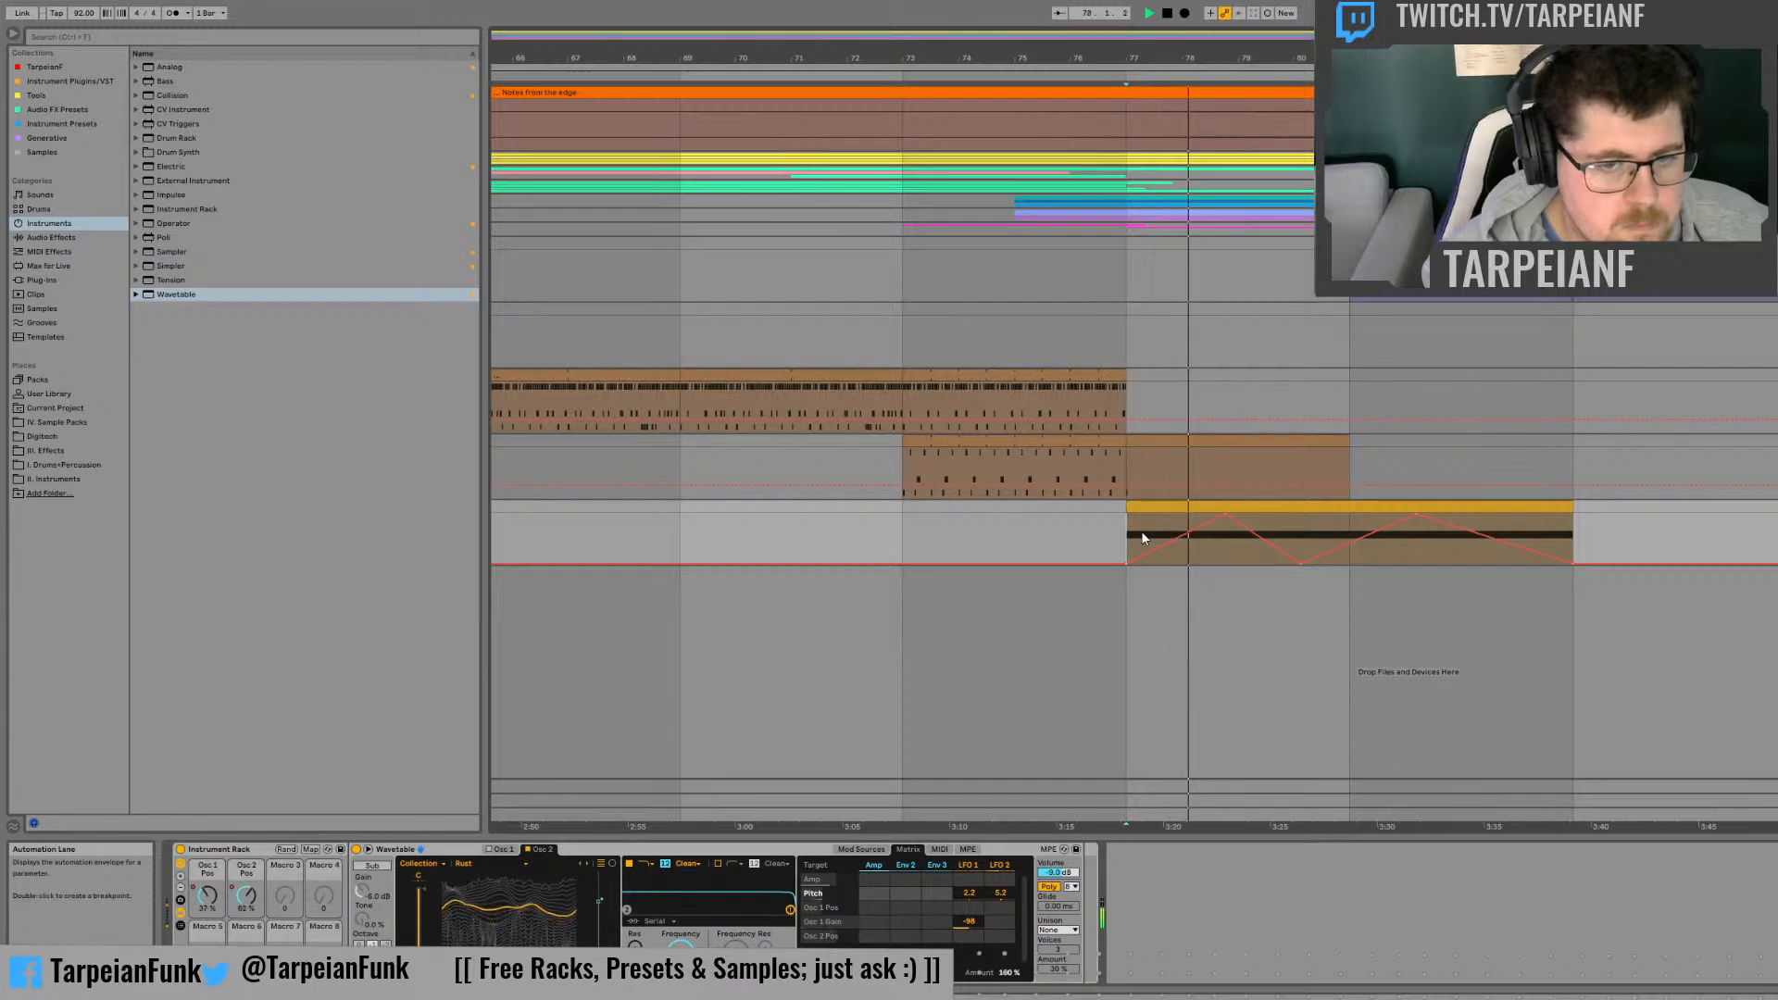
{"action": "left_click", "coordinate": [1287, 522]}
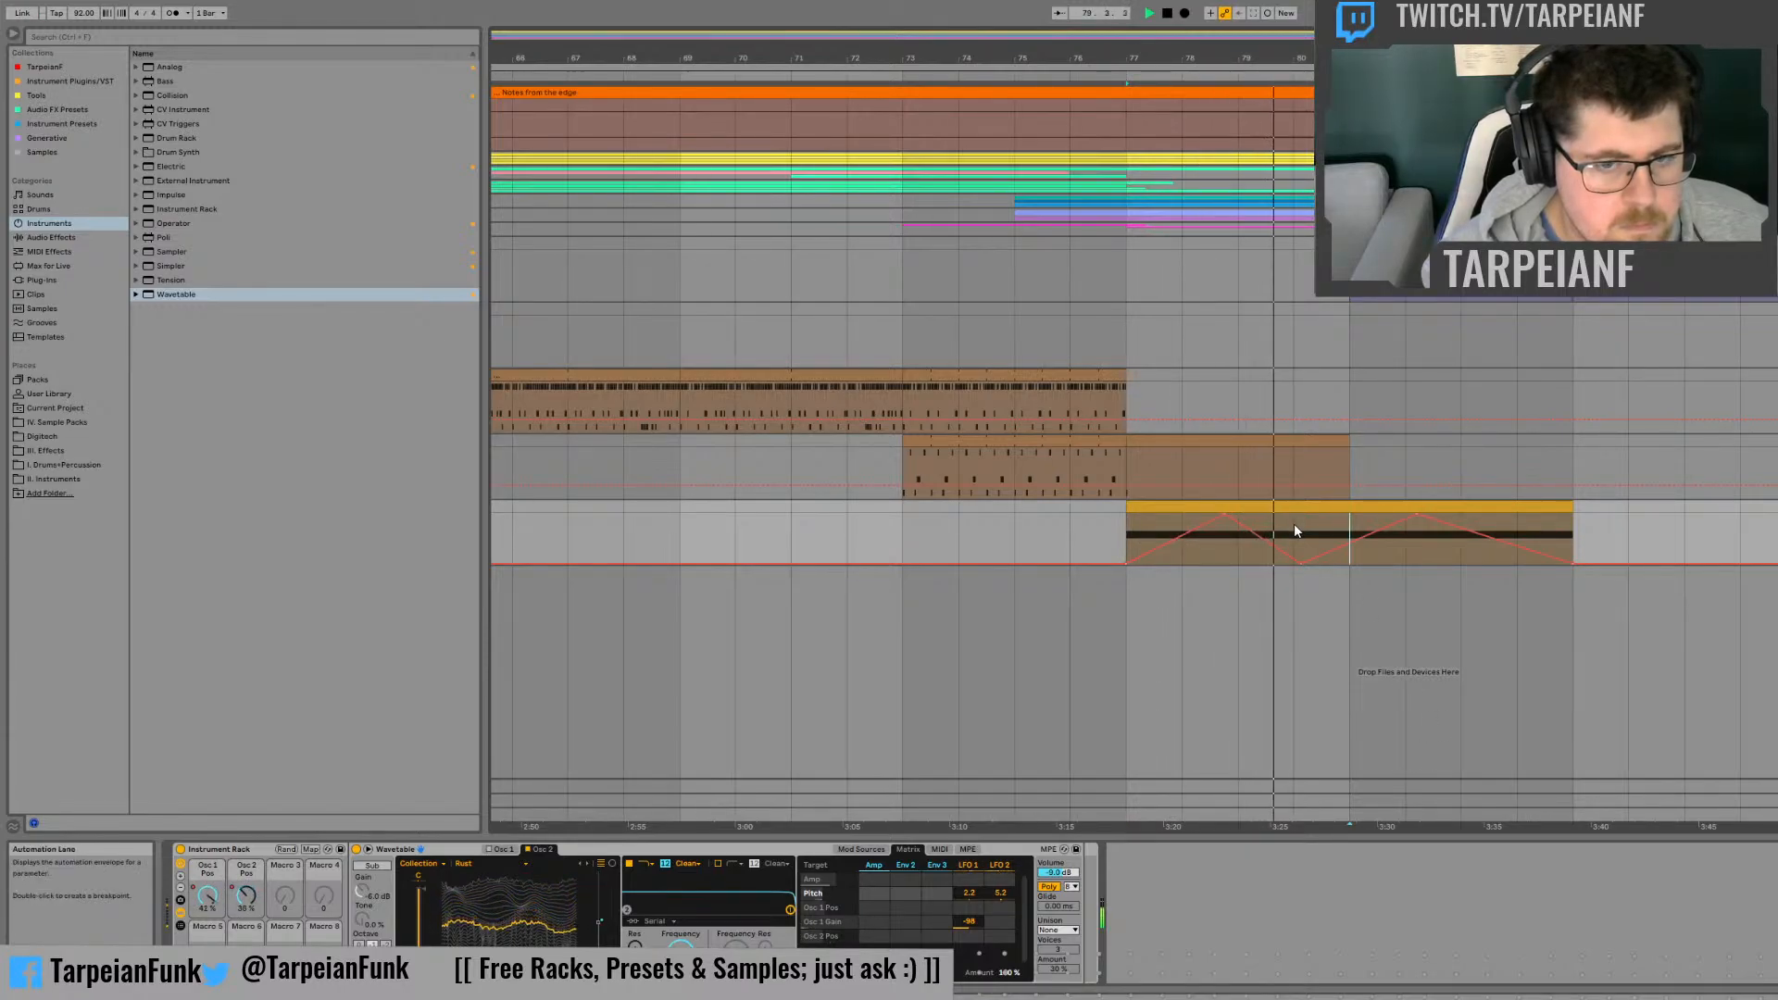
Step: Automate LFO 2's rate to fall from its maximum at bar 77 to its minimum at bar 81, holding it through bar 85
{"action": "left_click", "coordinate": [863, 849]}
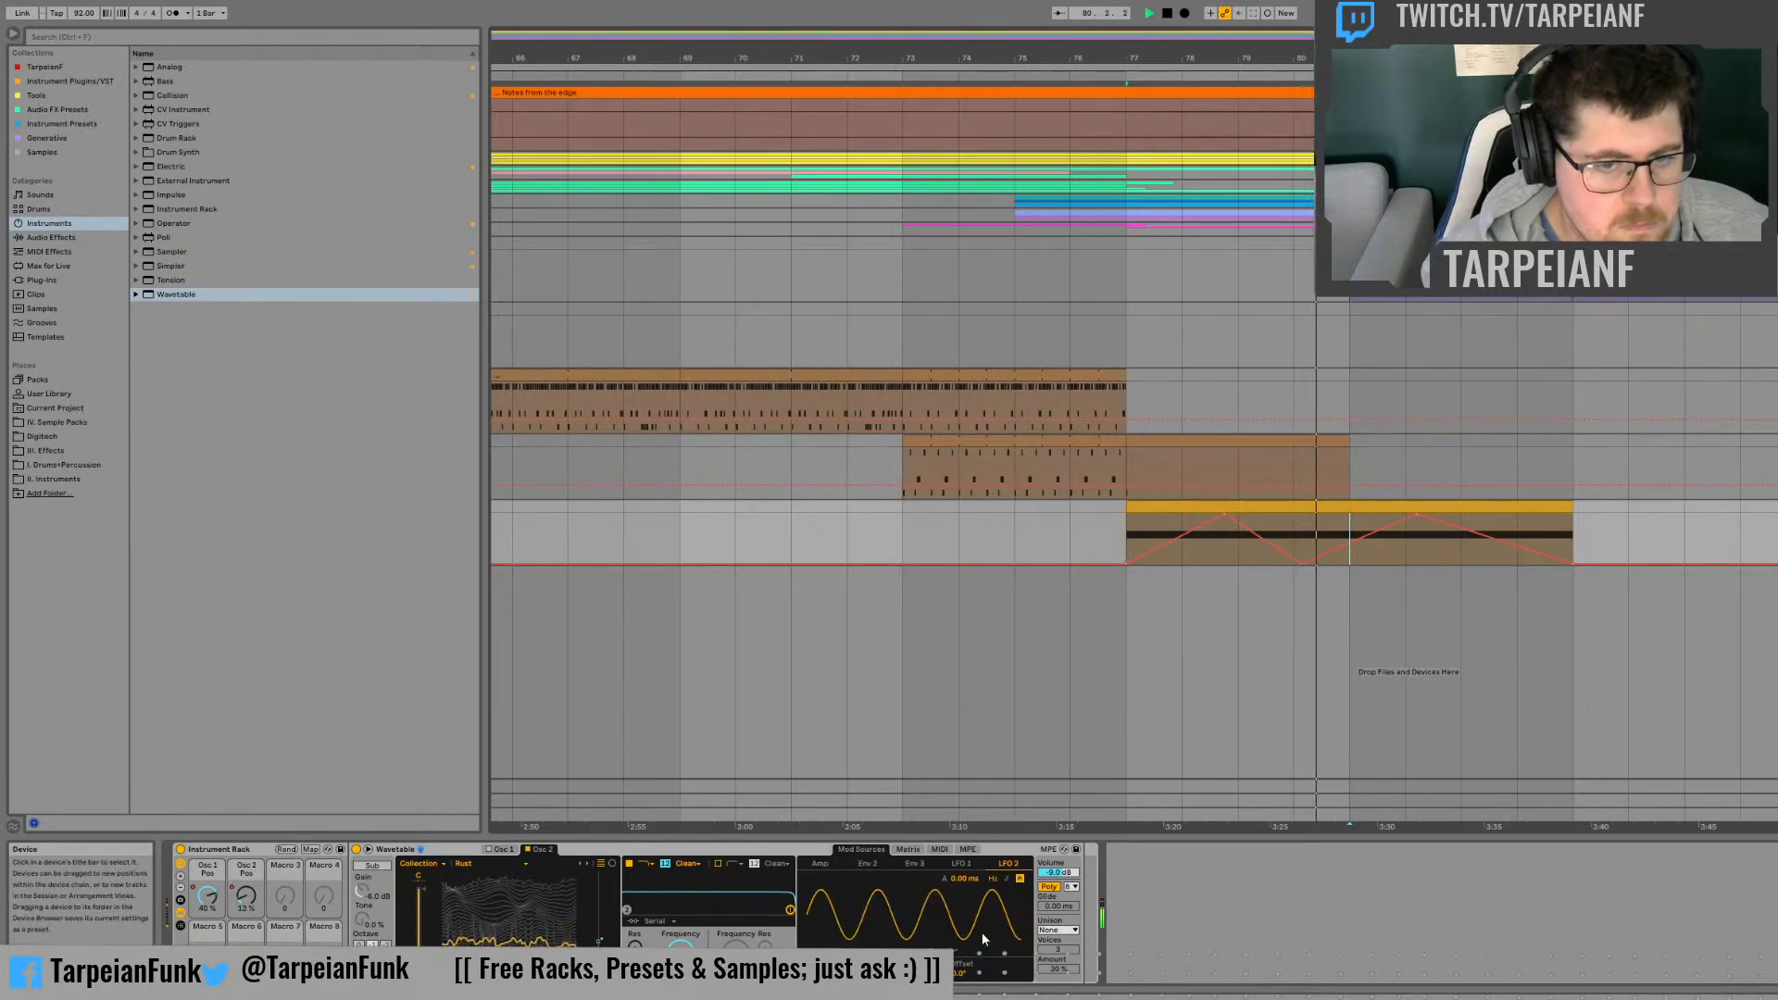
{"action": "left_click", "coordinate": [917, 972]}
{"action": "key", "text": "space"}
{"action": "left_click_drag", "start_coordinate": [916, 971], "coordinate": [917, 912]}
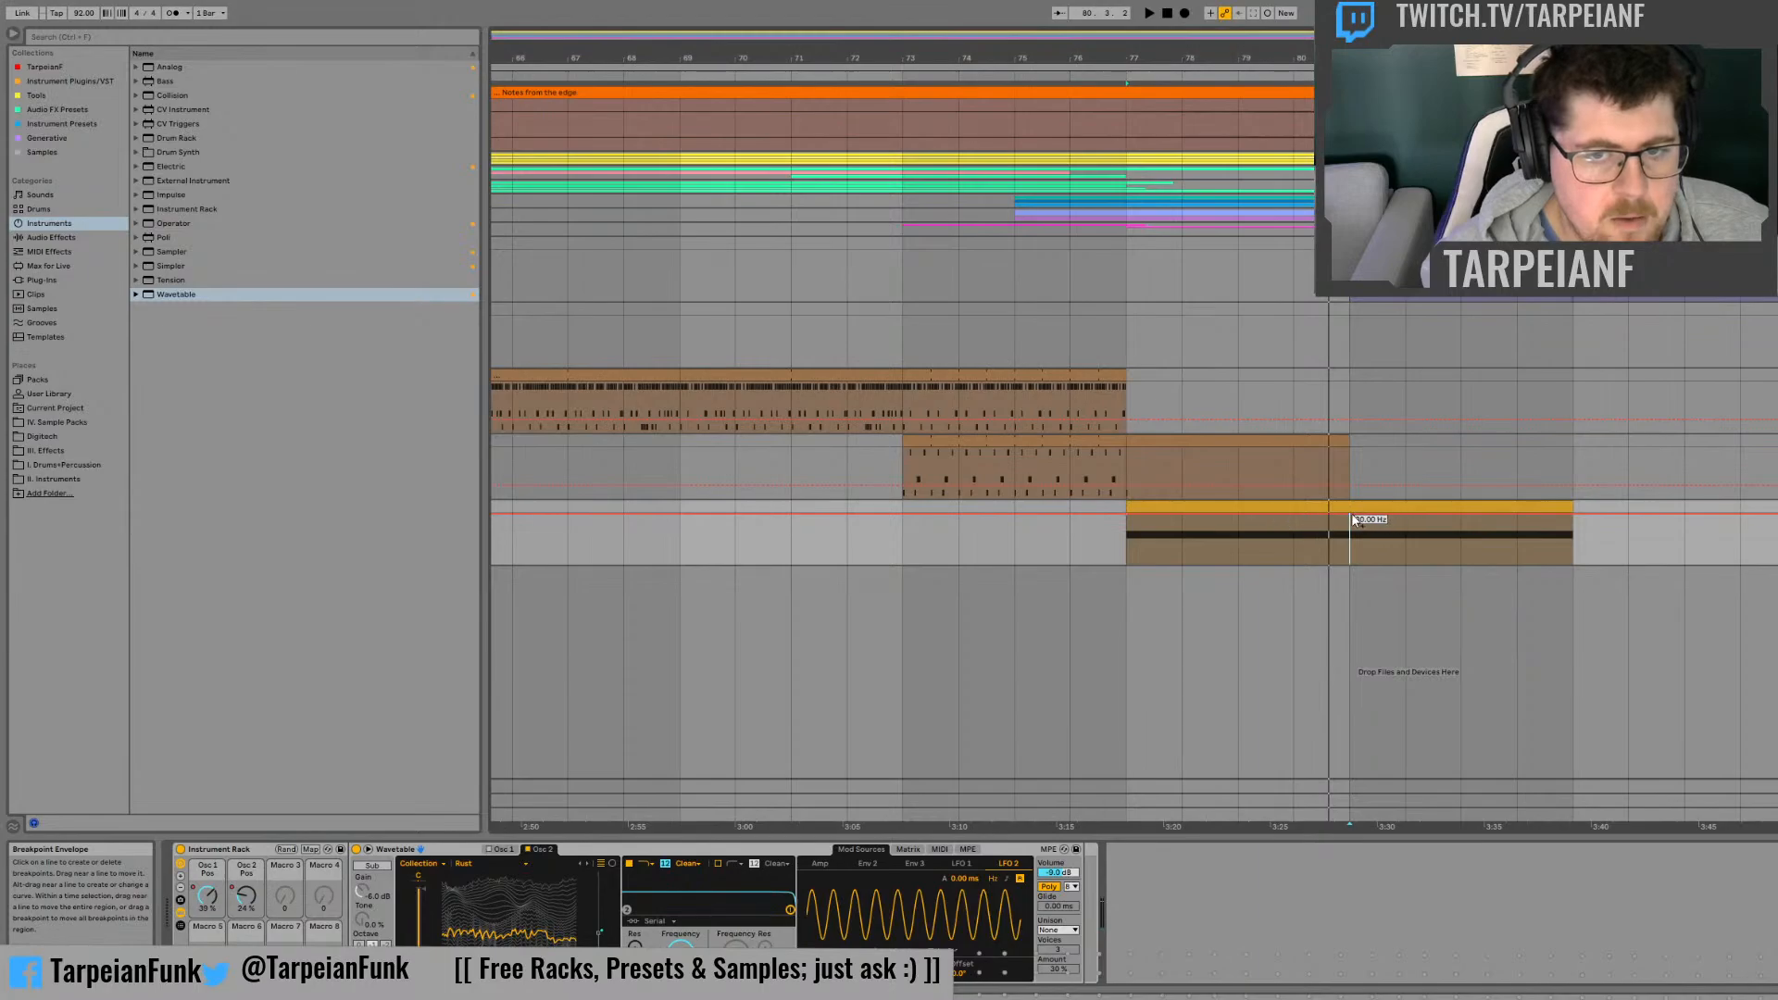
{"action": "left_click_drag", "start_coordinate": [1352, 521], "coordinate": [1351, 560]}
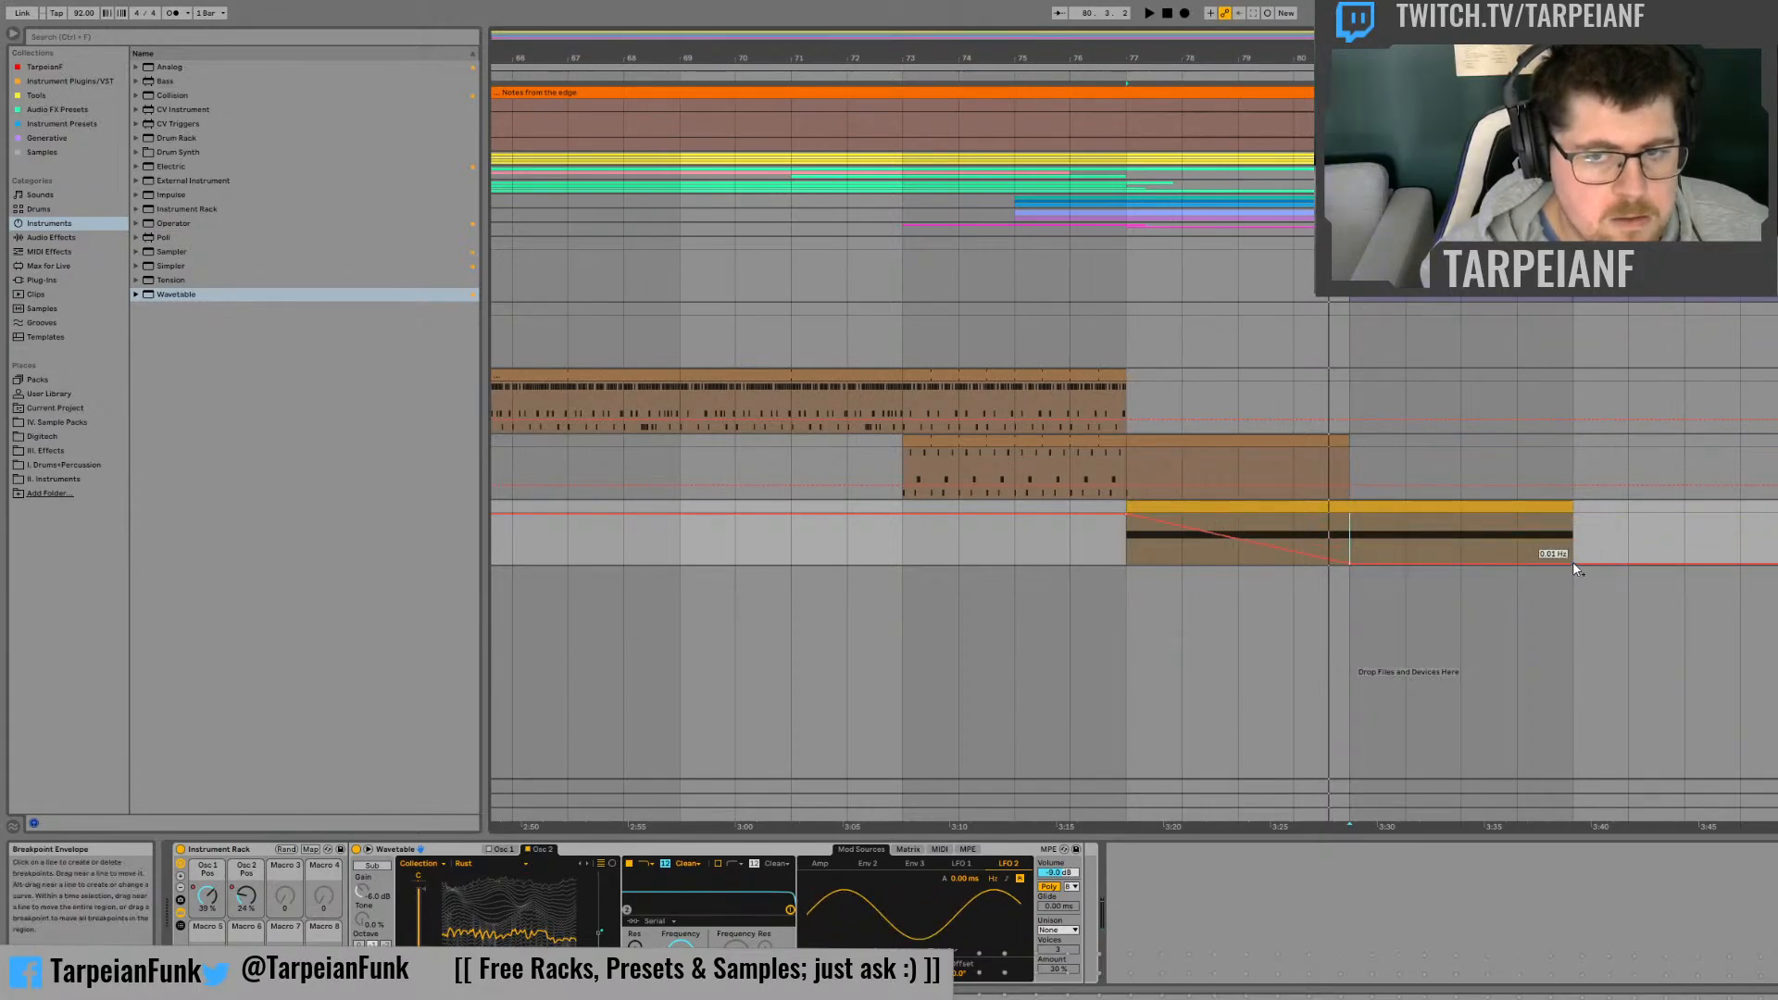
Step: Automate LFO 2's amount from 0 % at bar 77 up to 100 % at bar 81, curving back down to 0 % at bar 85
{"action": "left_click", "coordinate": [880, 968]}
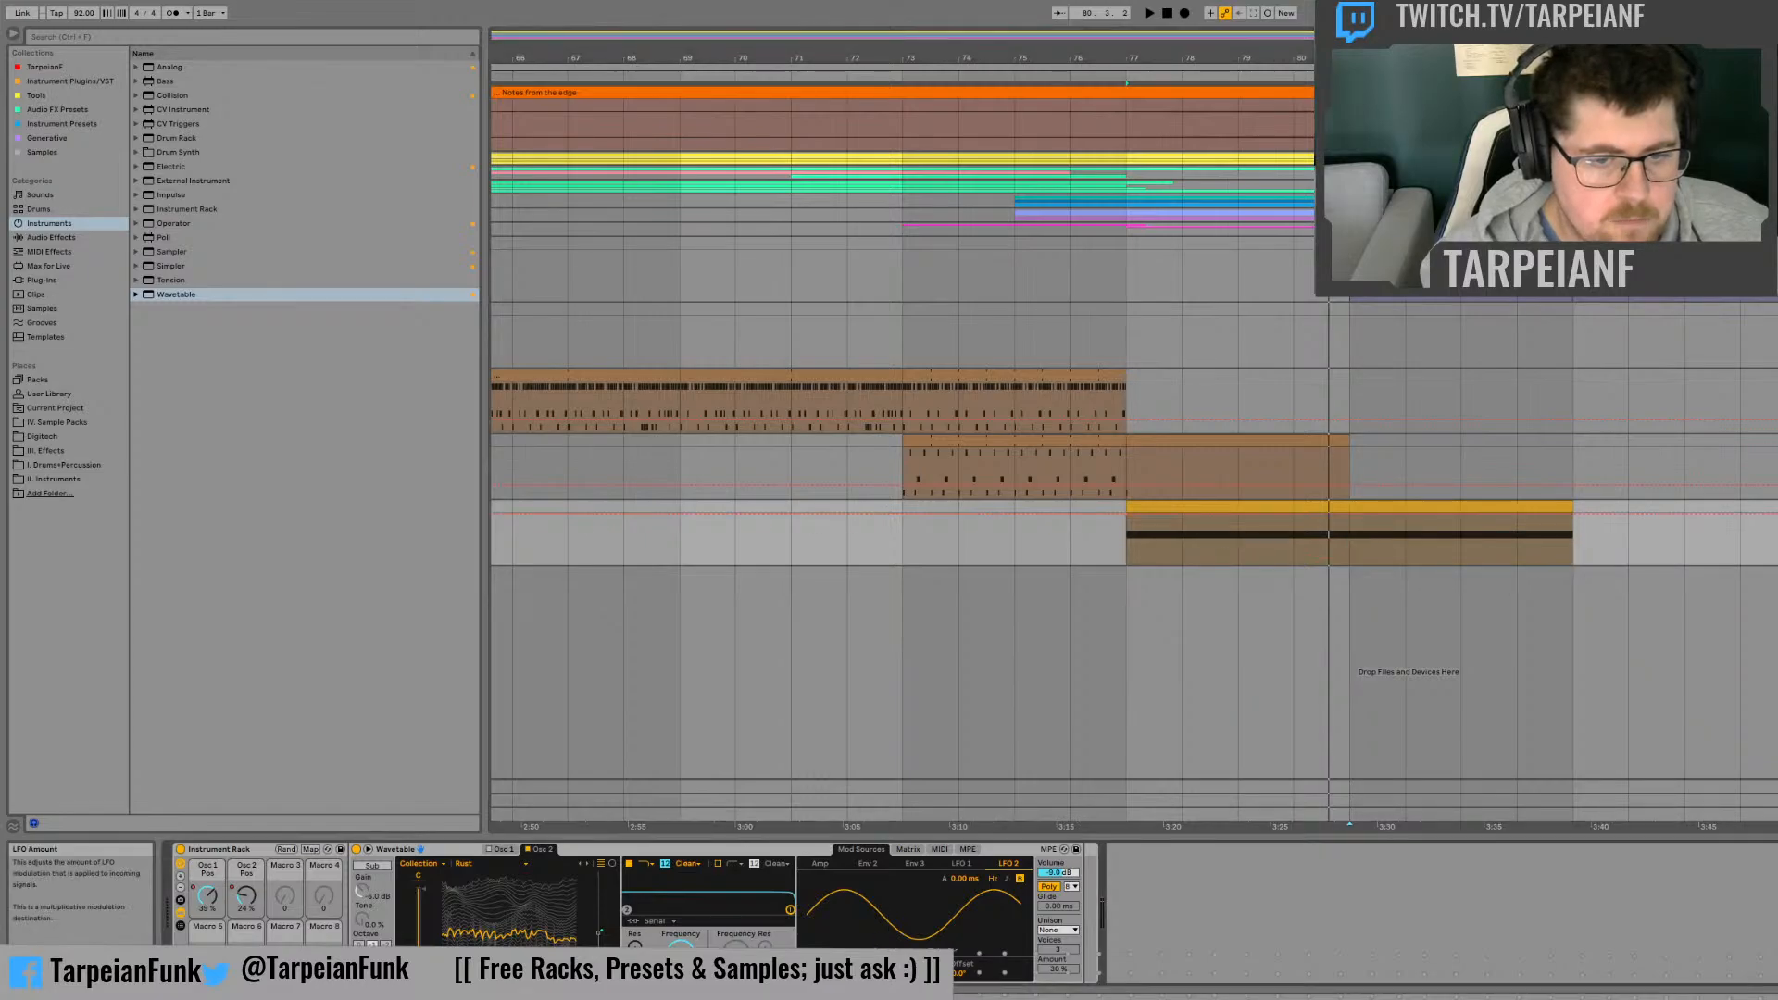
{"action": "left_click", "coordinate": [1352, 519]}
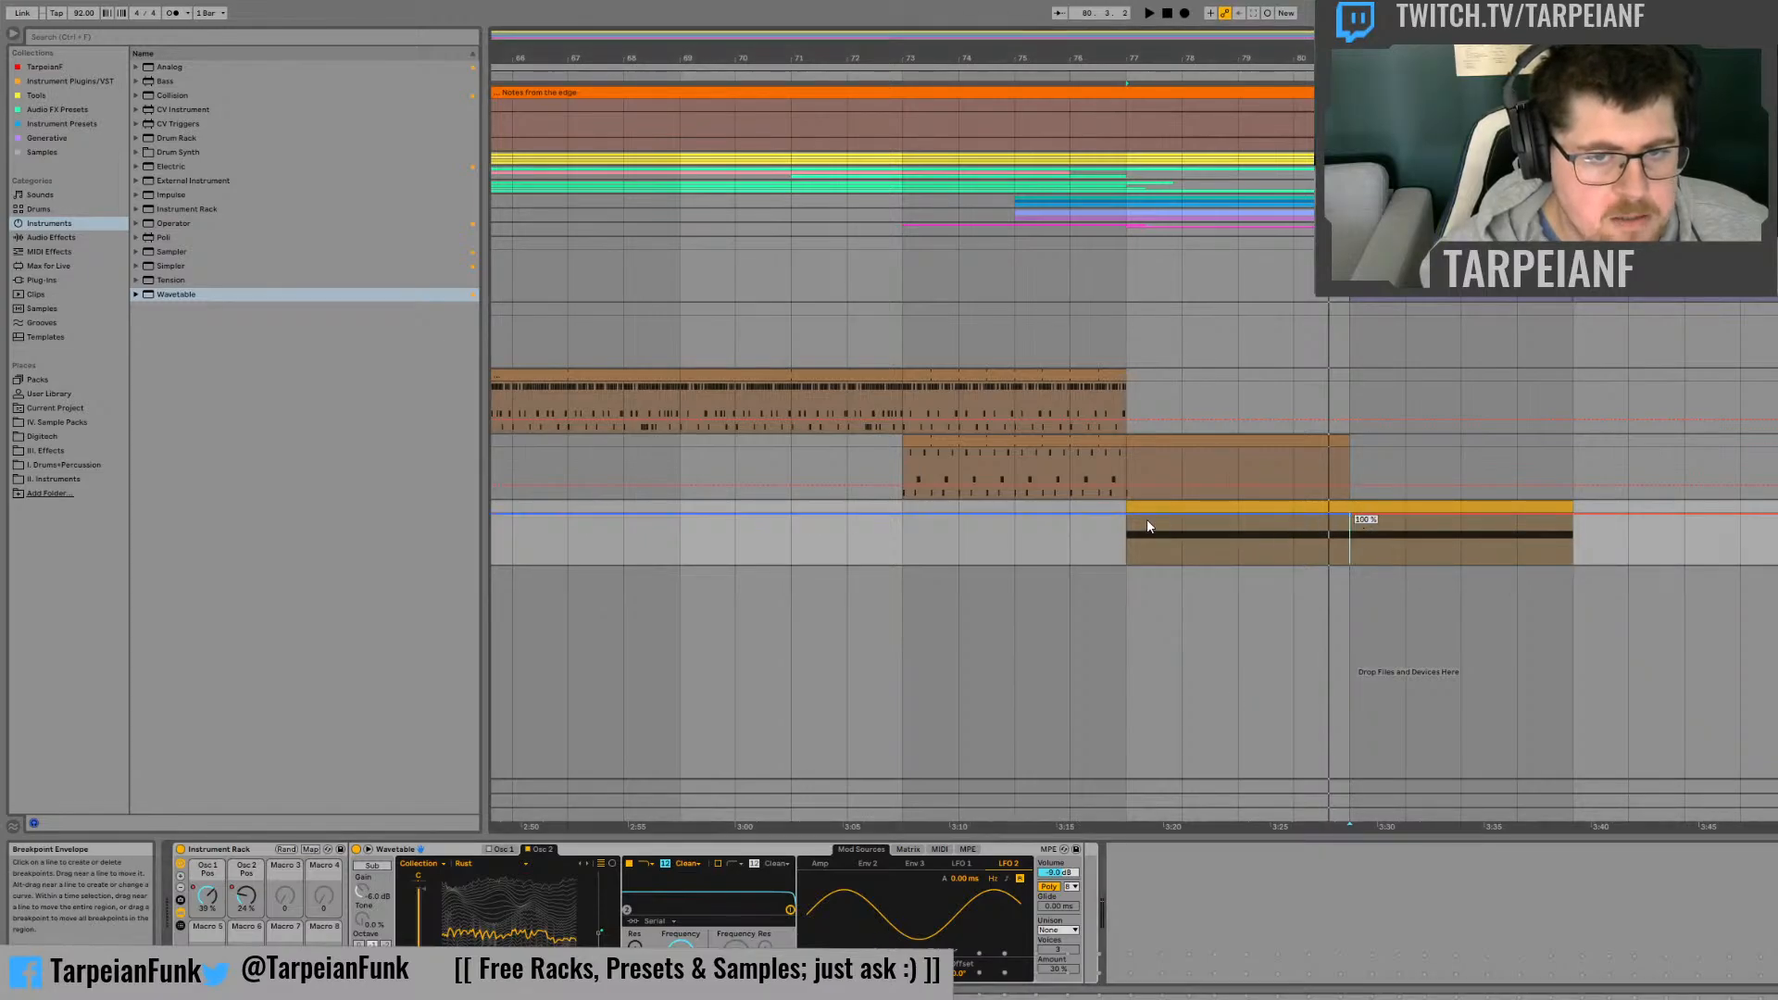
{"action": "left_click_drag", "start_coordinate": [1129, 519], "coordinate": [1128, 569]}
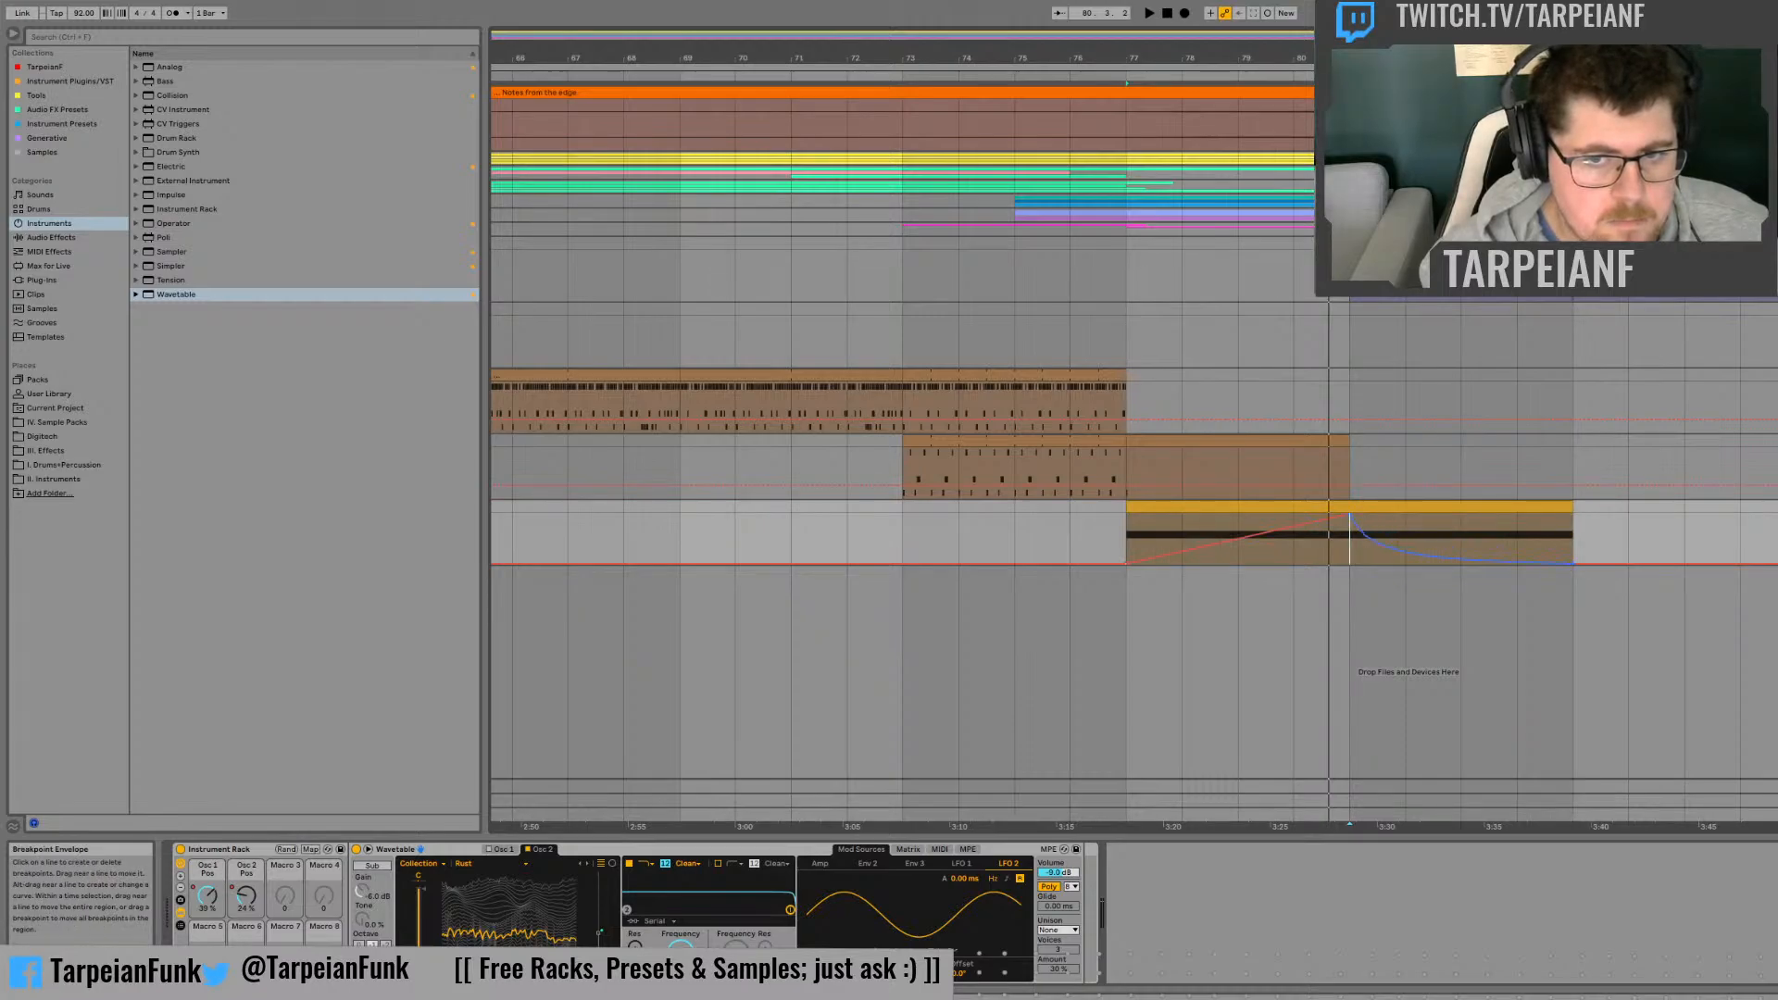
Step: Steepen the LFO 2 amount's fall after bar 81, listen around bars 80 to 82, and check LFO 1's waveform
{"action": "left_click", "coordinate": [1294, 556]}
{"action": "key", "text": "space"}
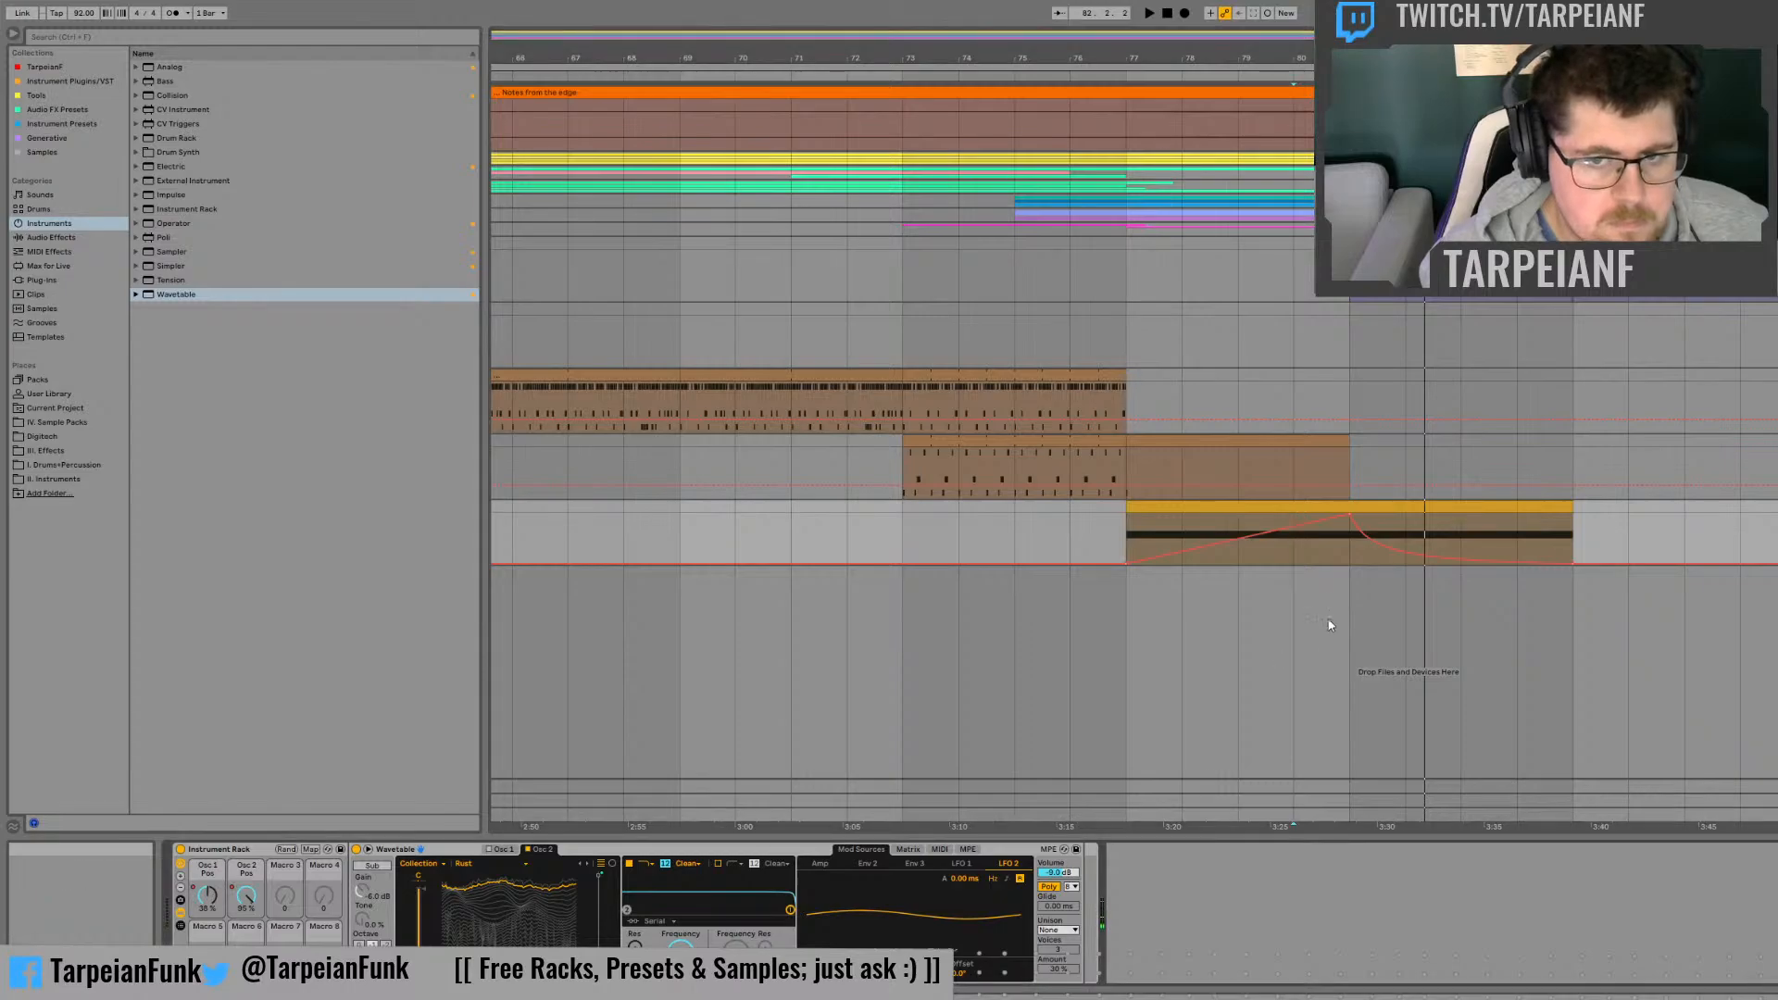
{"action": "left_click", "coordinate": [1332, 555]}
{"action": "key", "text": "space"}
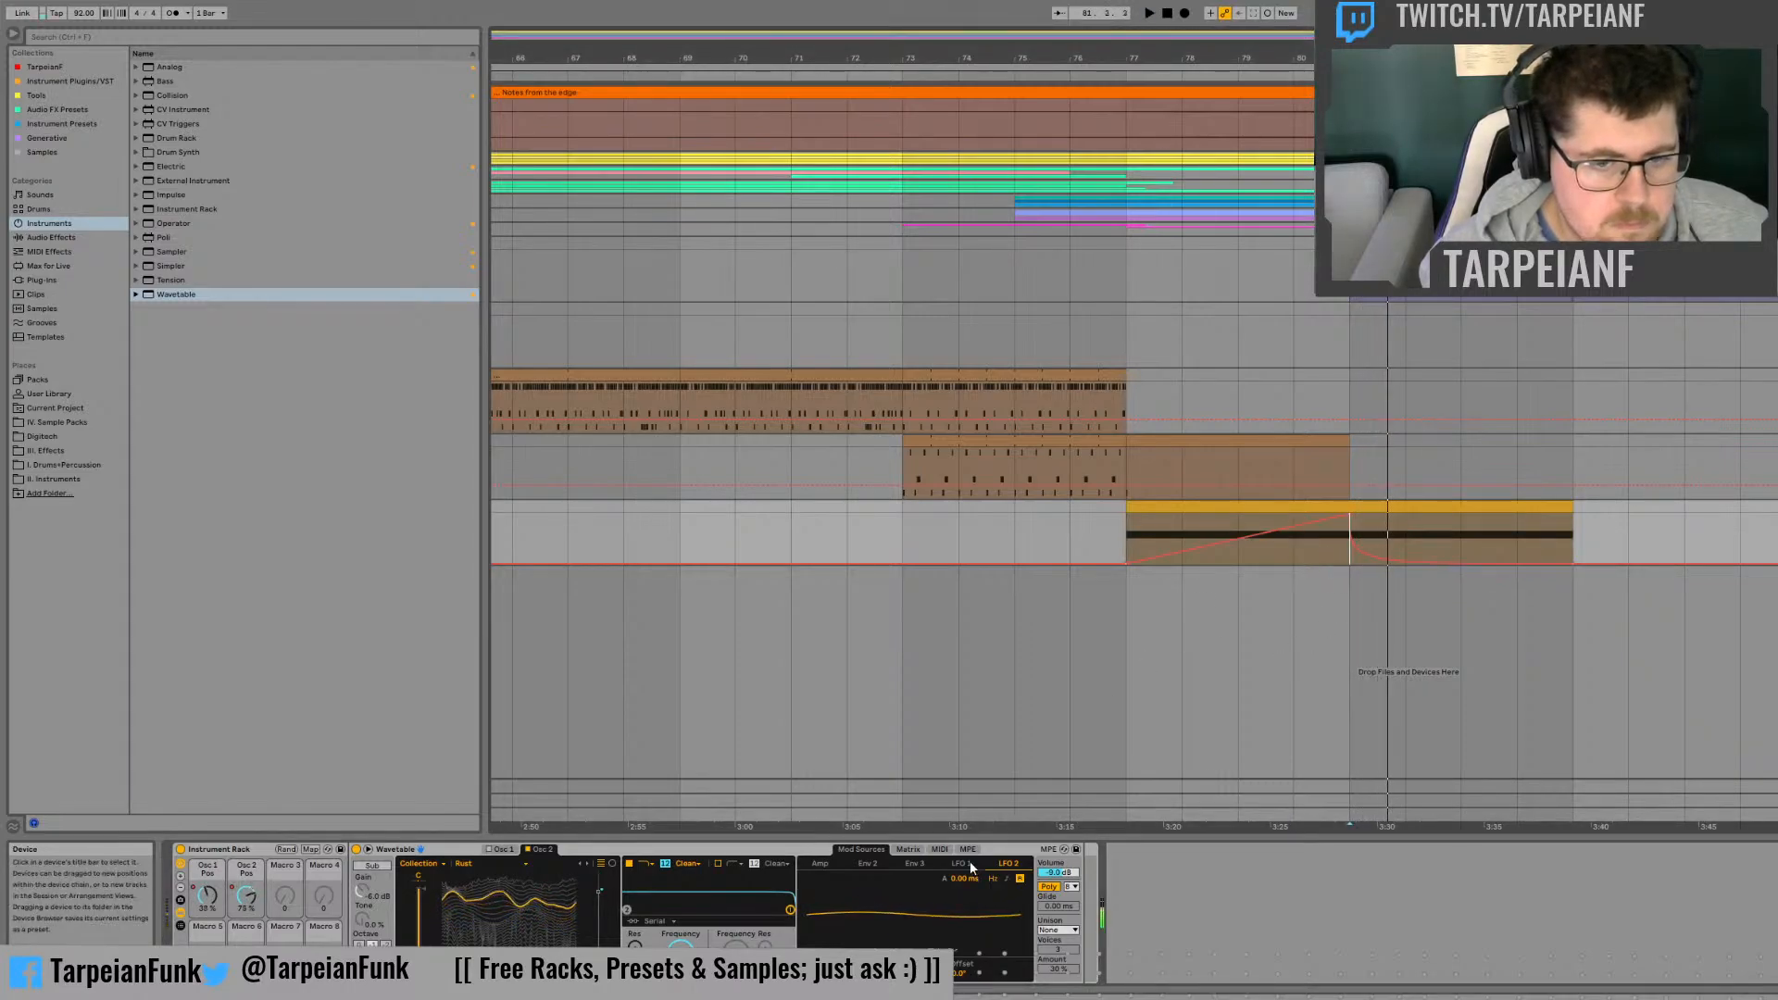
{"action": "left_click", "coordinate": [963, 863]}
{"action": "key", "text": "space"}
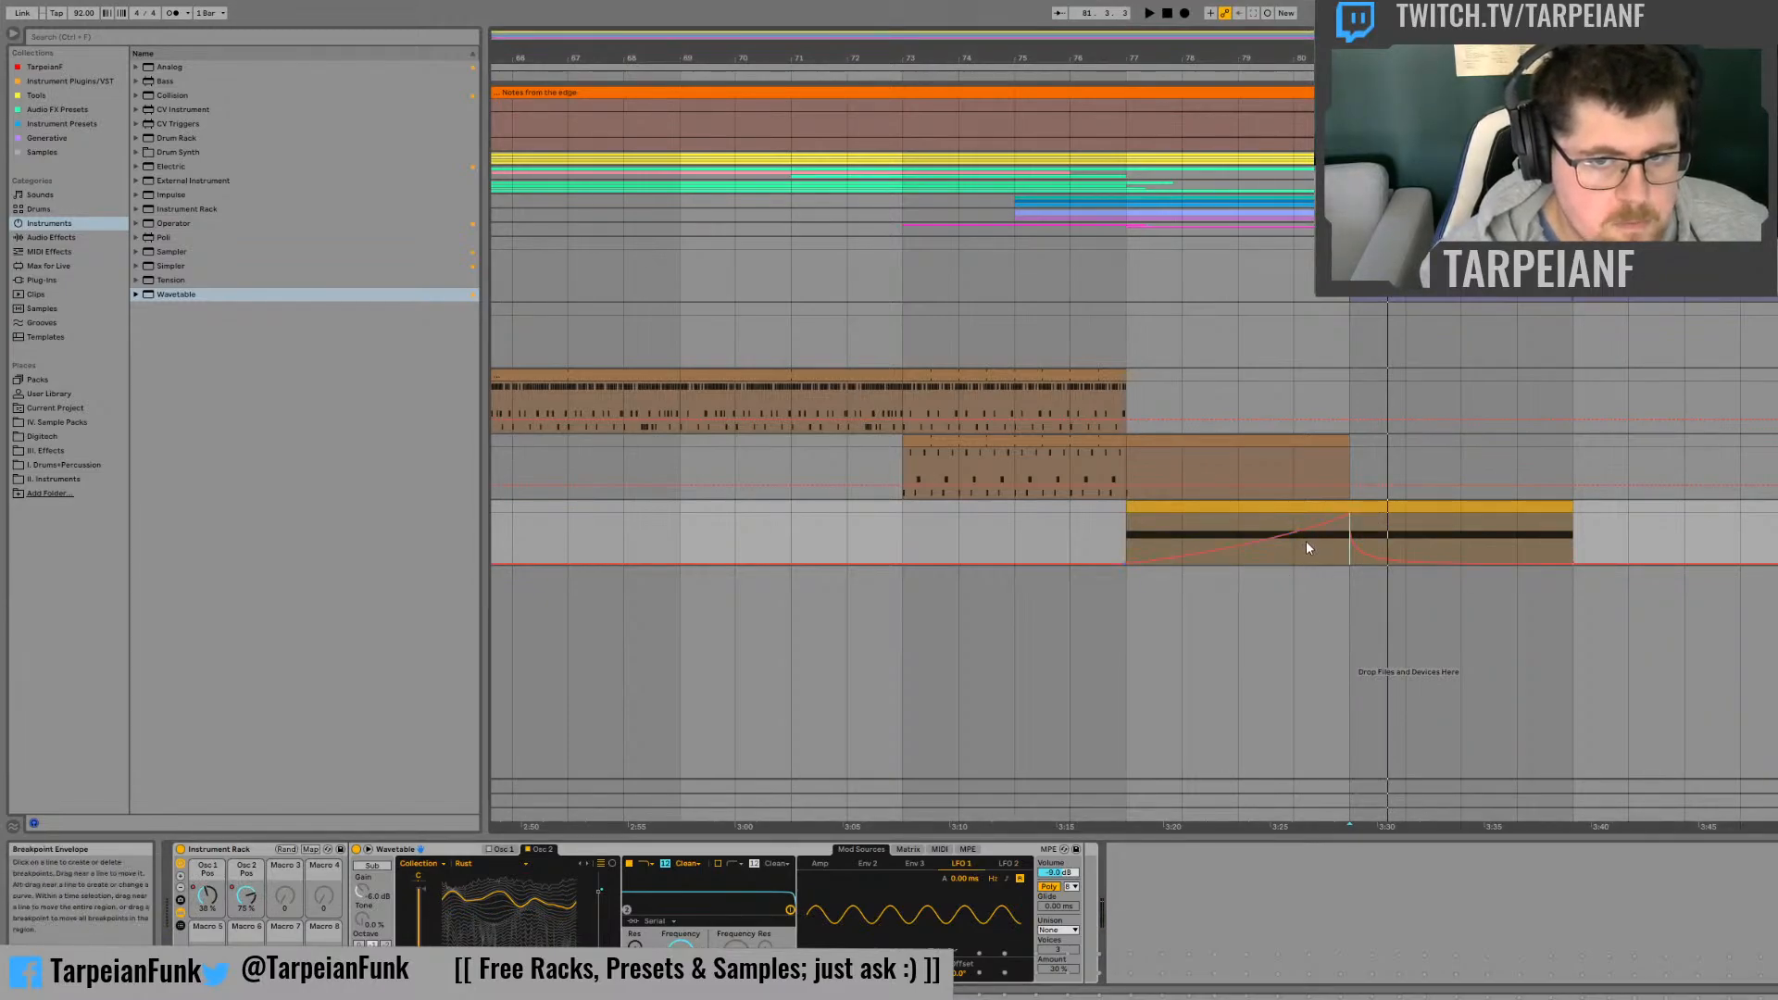
Step: Bend the LFO 2 amount's rise before bar 81 into a sharper curve while listening from bar 79 and watching both LFO waveforms
{"action": "left_click", "coordinate": [1237, 537]}
{"action": "key", "text": "space"}
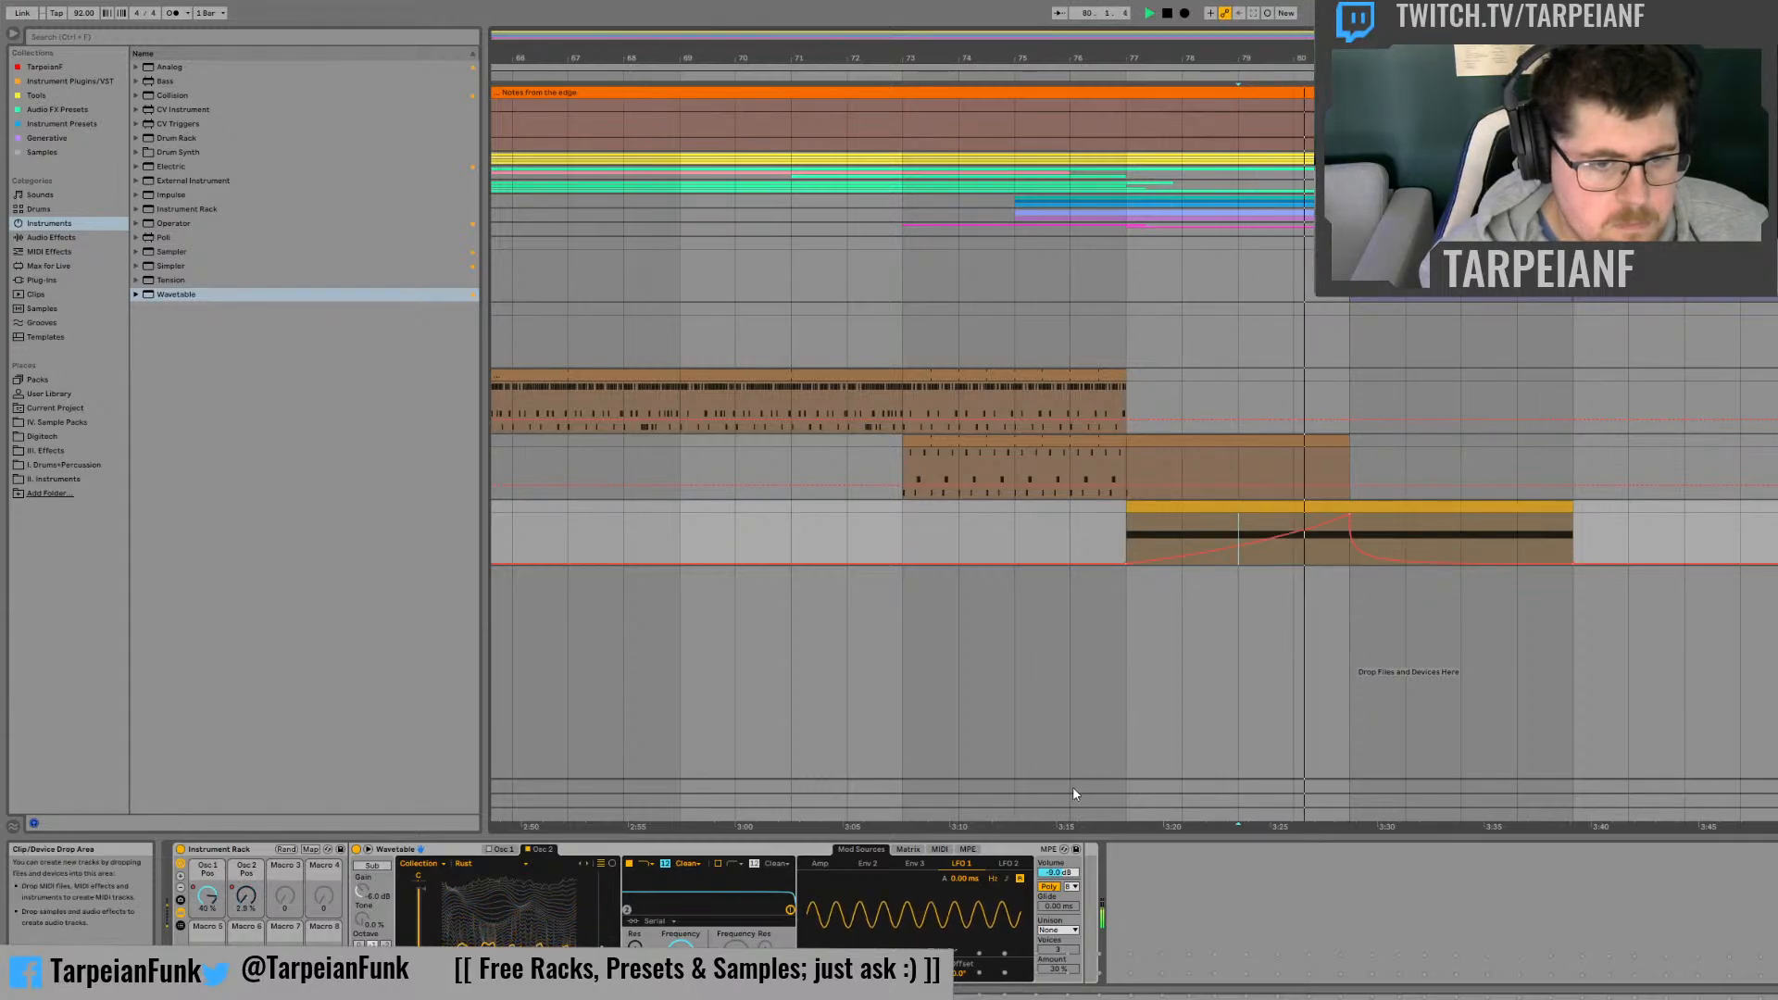
{"action": "left_click", "coordinate": [1008, 865]}
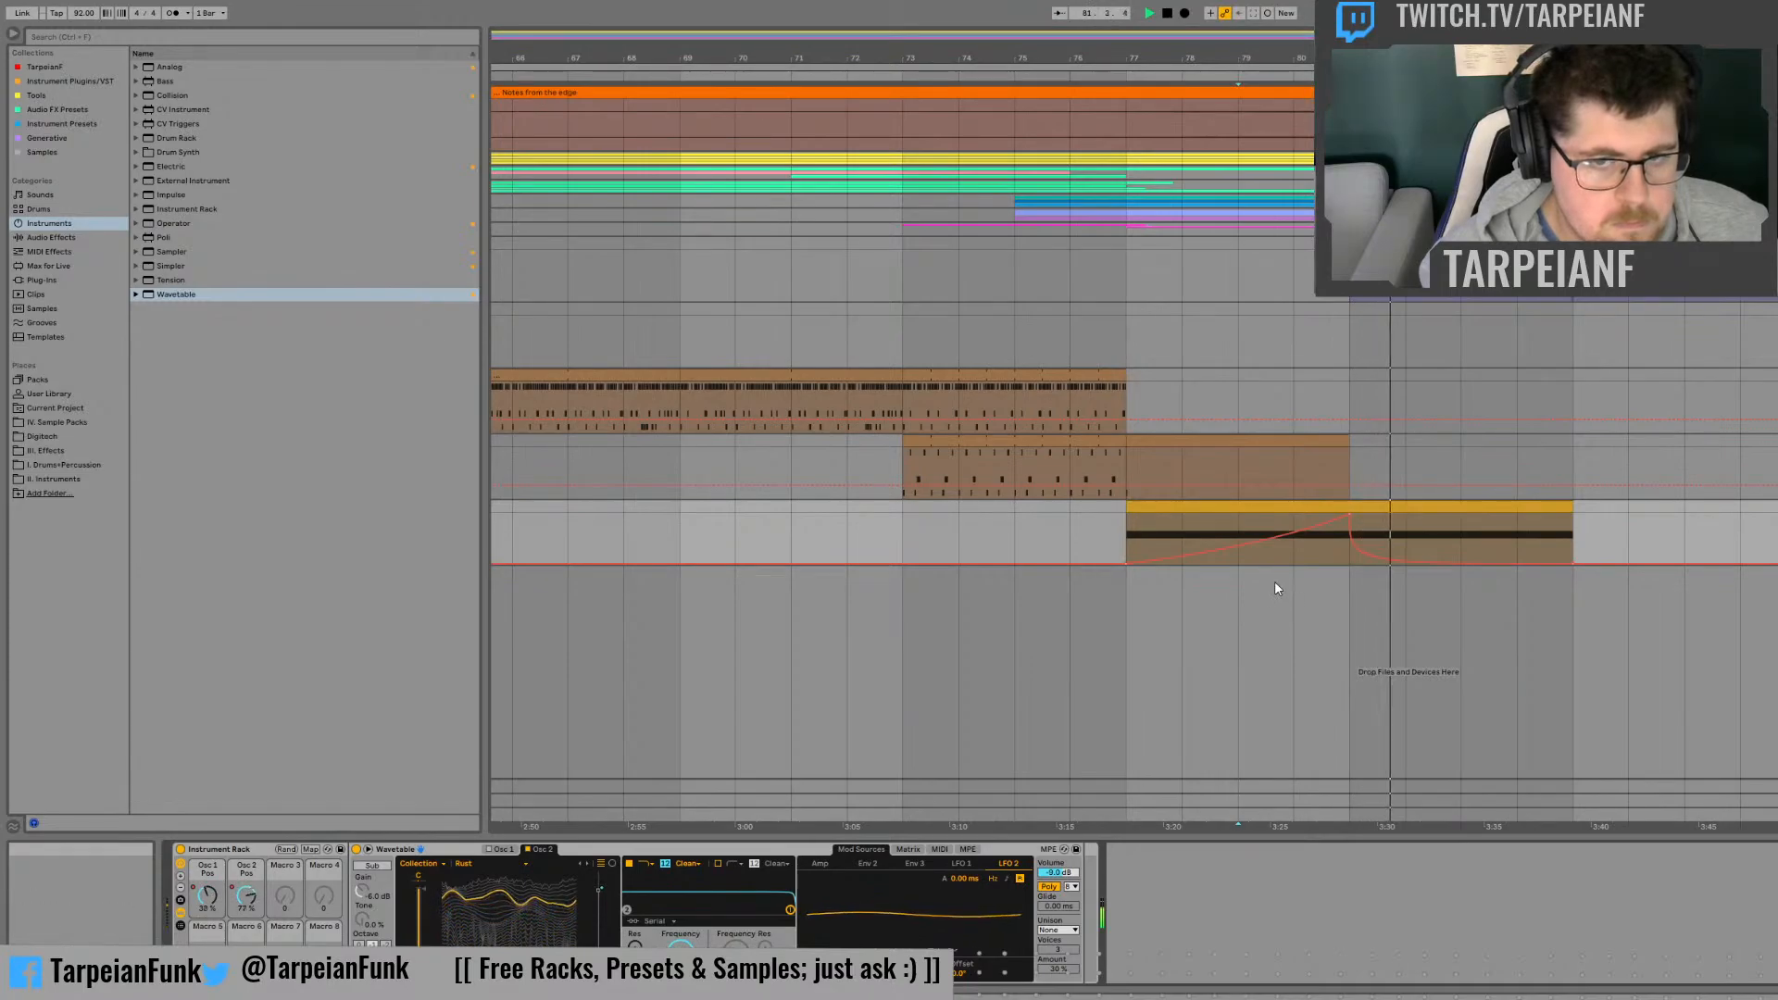
{"action": "left_click", "coordinate": [1289, 536]}
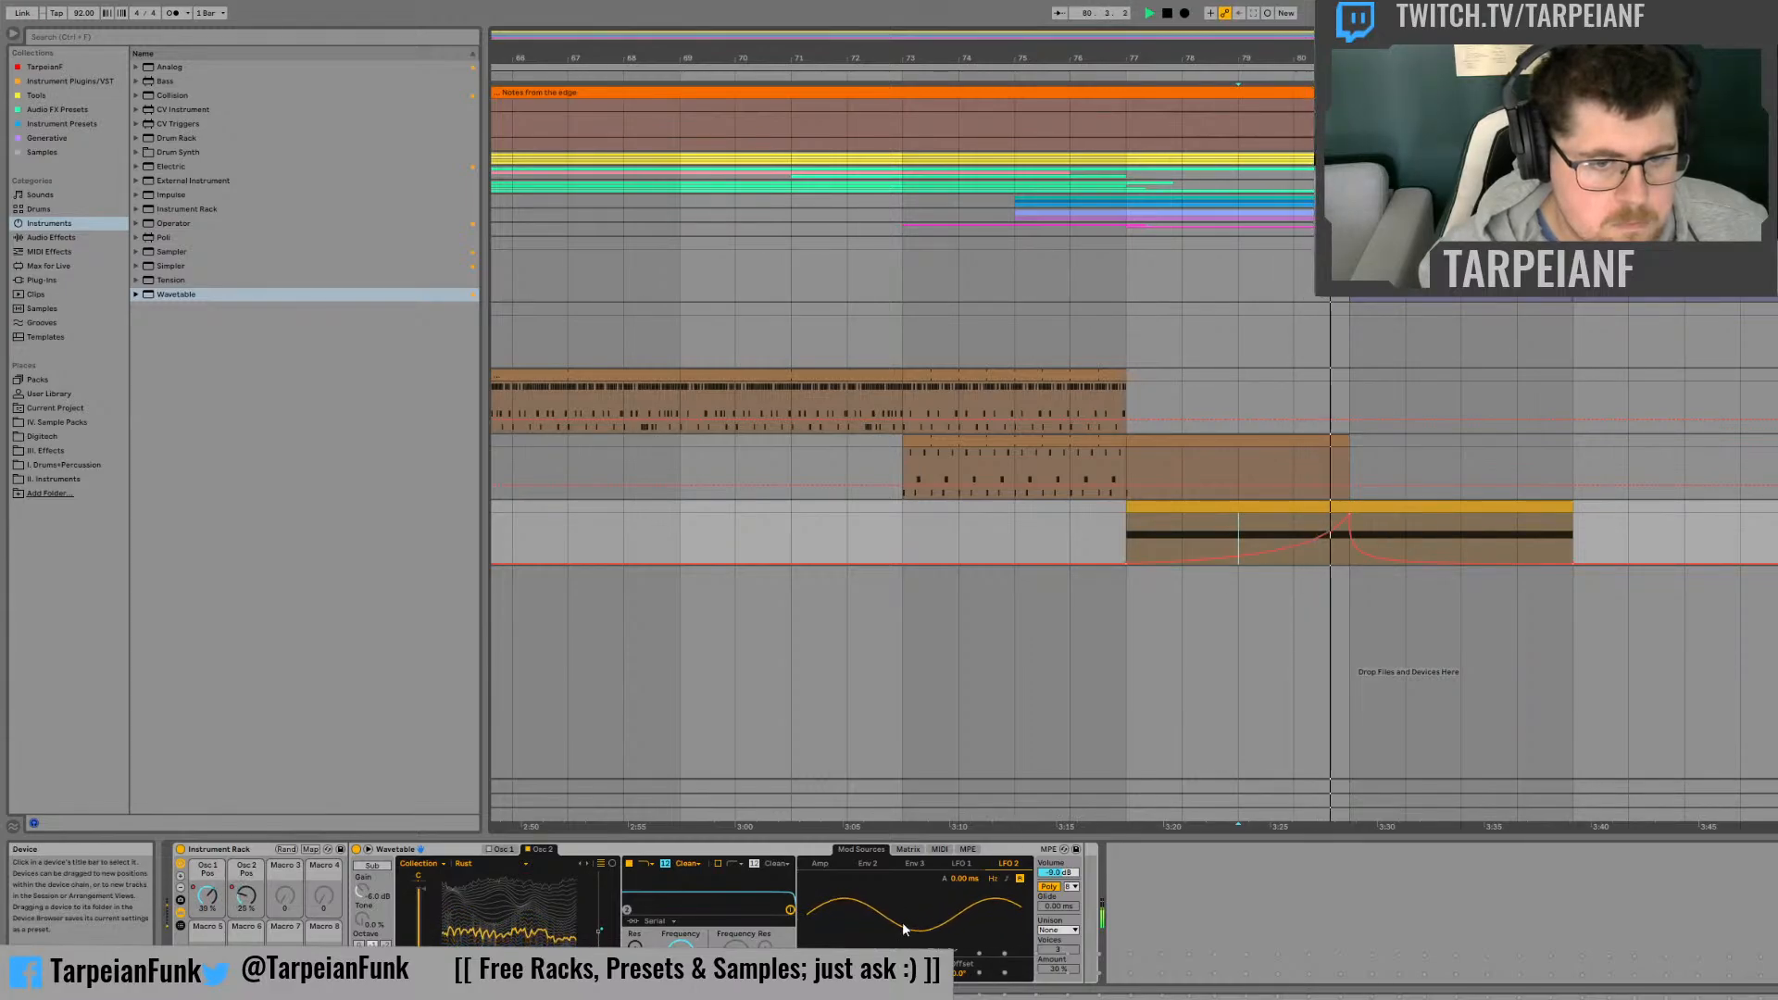
{"action": "key", "text": "space"}
{"action": "key", "text": "space"}
Step: Automate Filter 1's frequency to rise from its minimum at bar 77 to its maximum at bar 81, and play it
{"action": "left_click", "coordinate": [963, 864]}
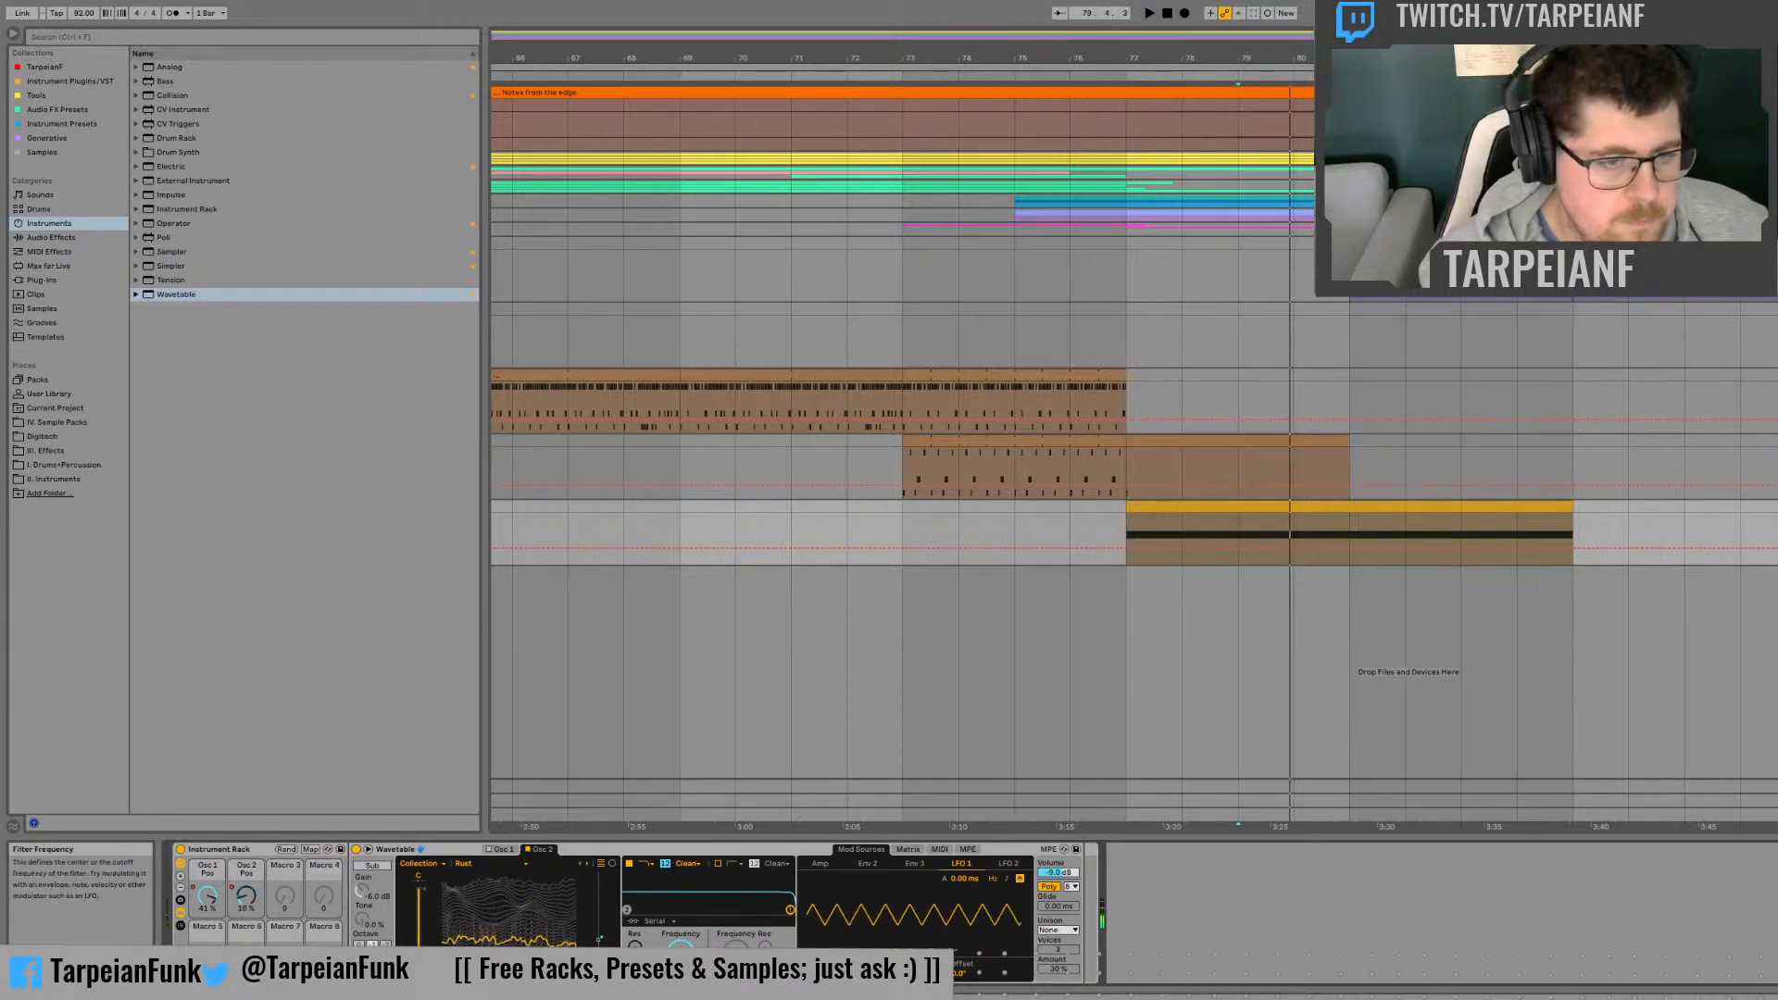
{"action": "left_click_drag", "start_coordinate": [677, 947], "coordinate": [677, 996]}
{"action": "left_click_drag", "start_coordinate": [1134, 537], "coordinate": [1337, 536]}
{"action": "left_click", "coordinate": [1480, 833]}
{"action": "key", "text": "space"}
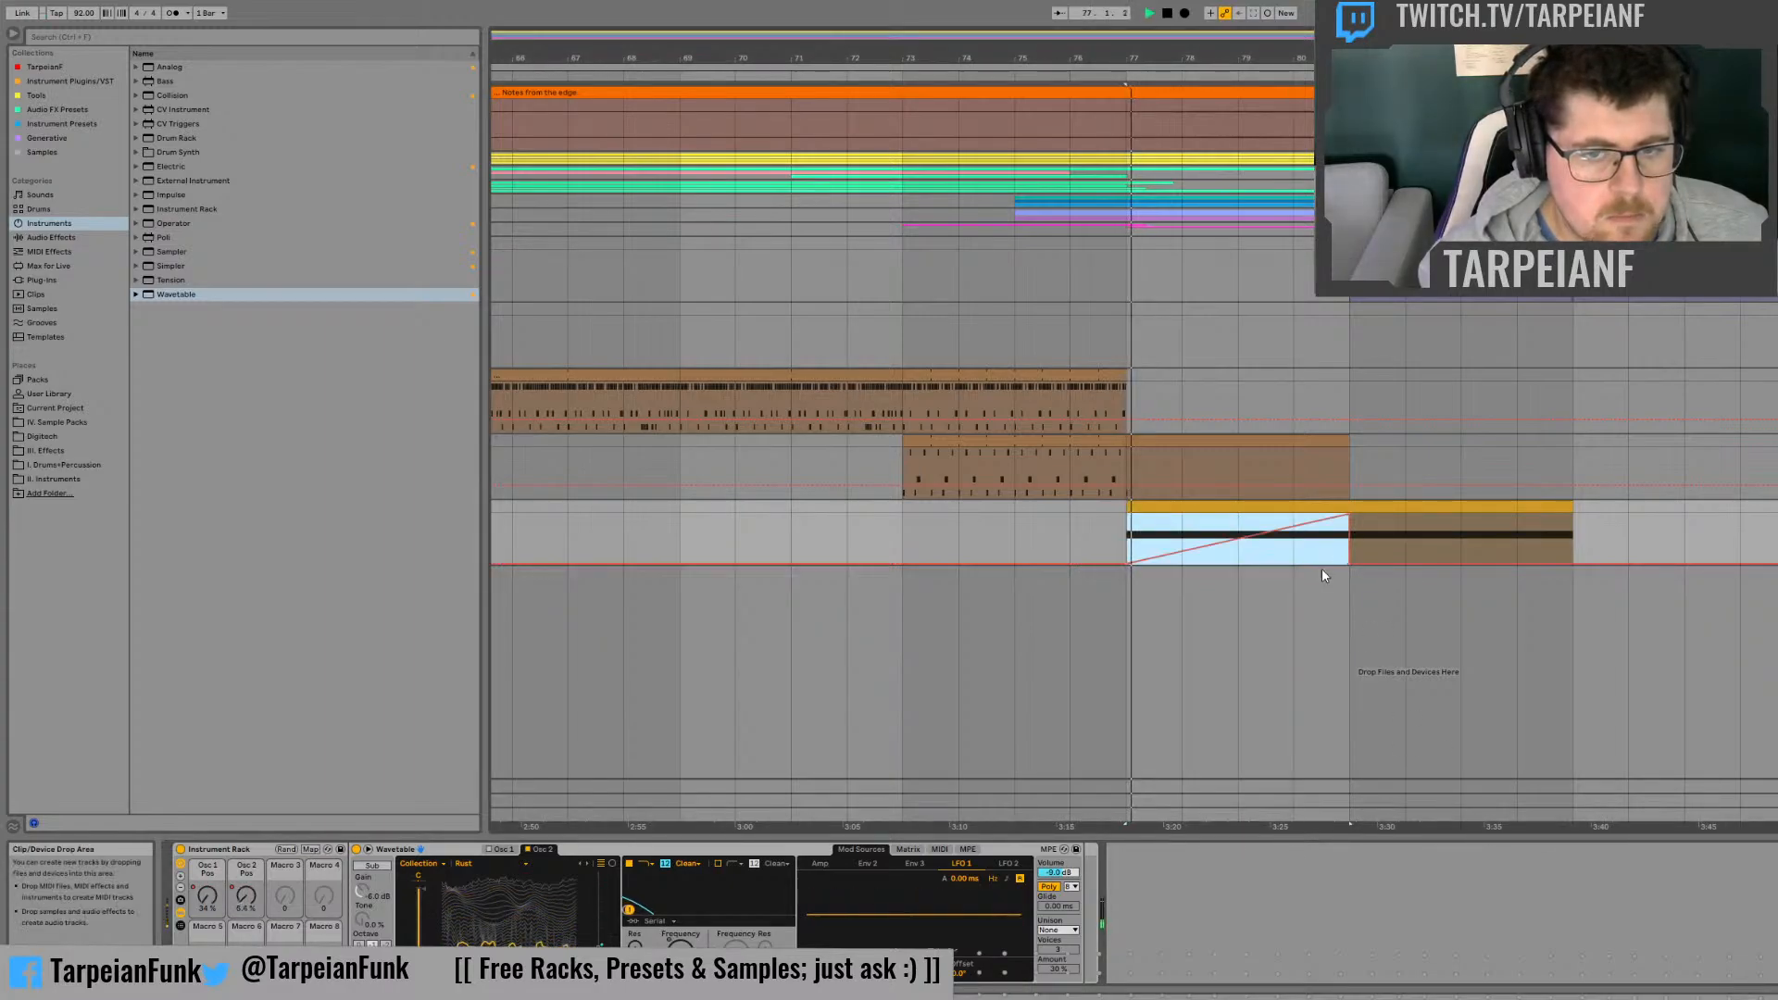
Step: Remove Filter 1's frequency drop to 20.0 Hz at bar 81 and curve the rise leading up to it
{"action": "left_click", "coordinate": [1367, 540]}
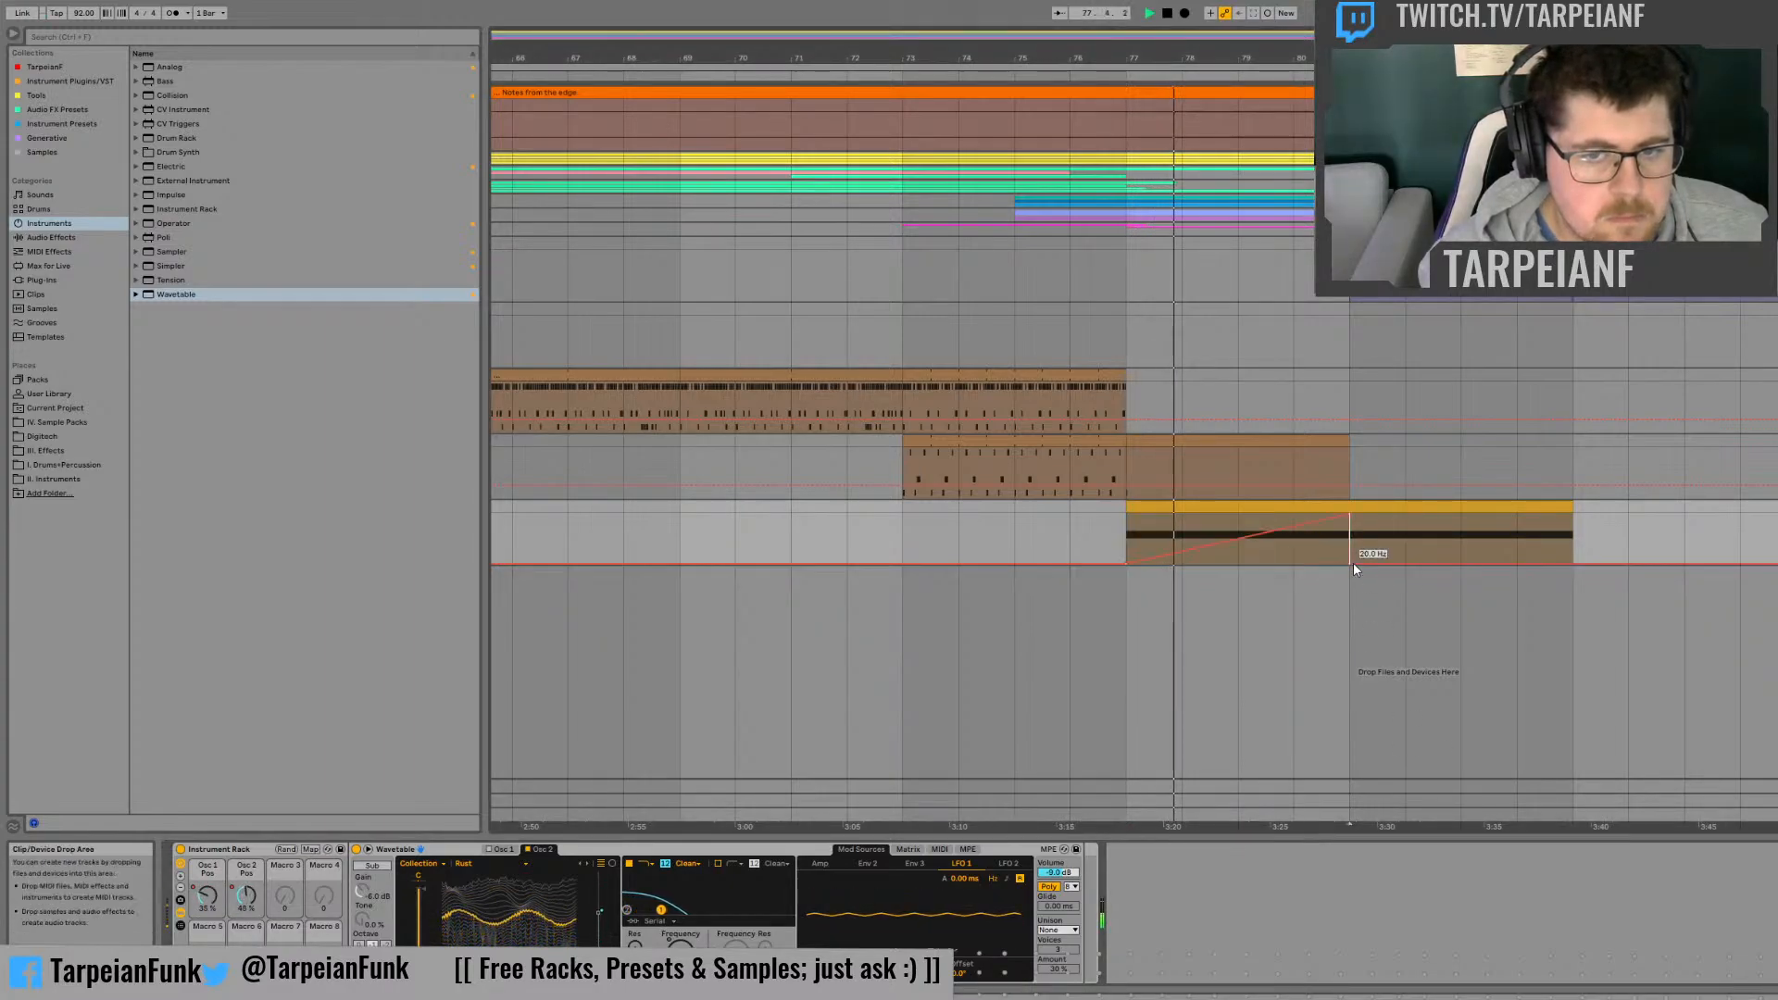
{"action": "left_click", "coordinate": [1352, 563]}
{"action": "left_click", "coordinate": [1314, 526]}
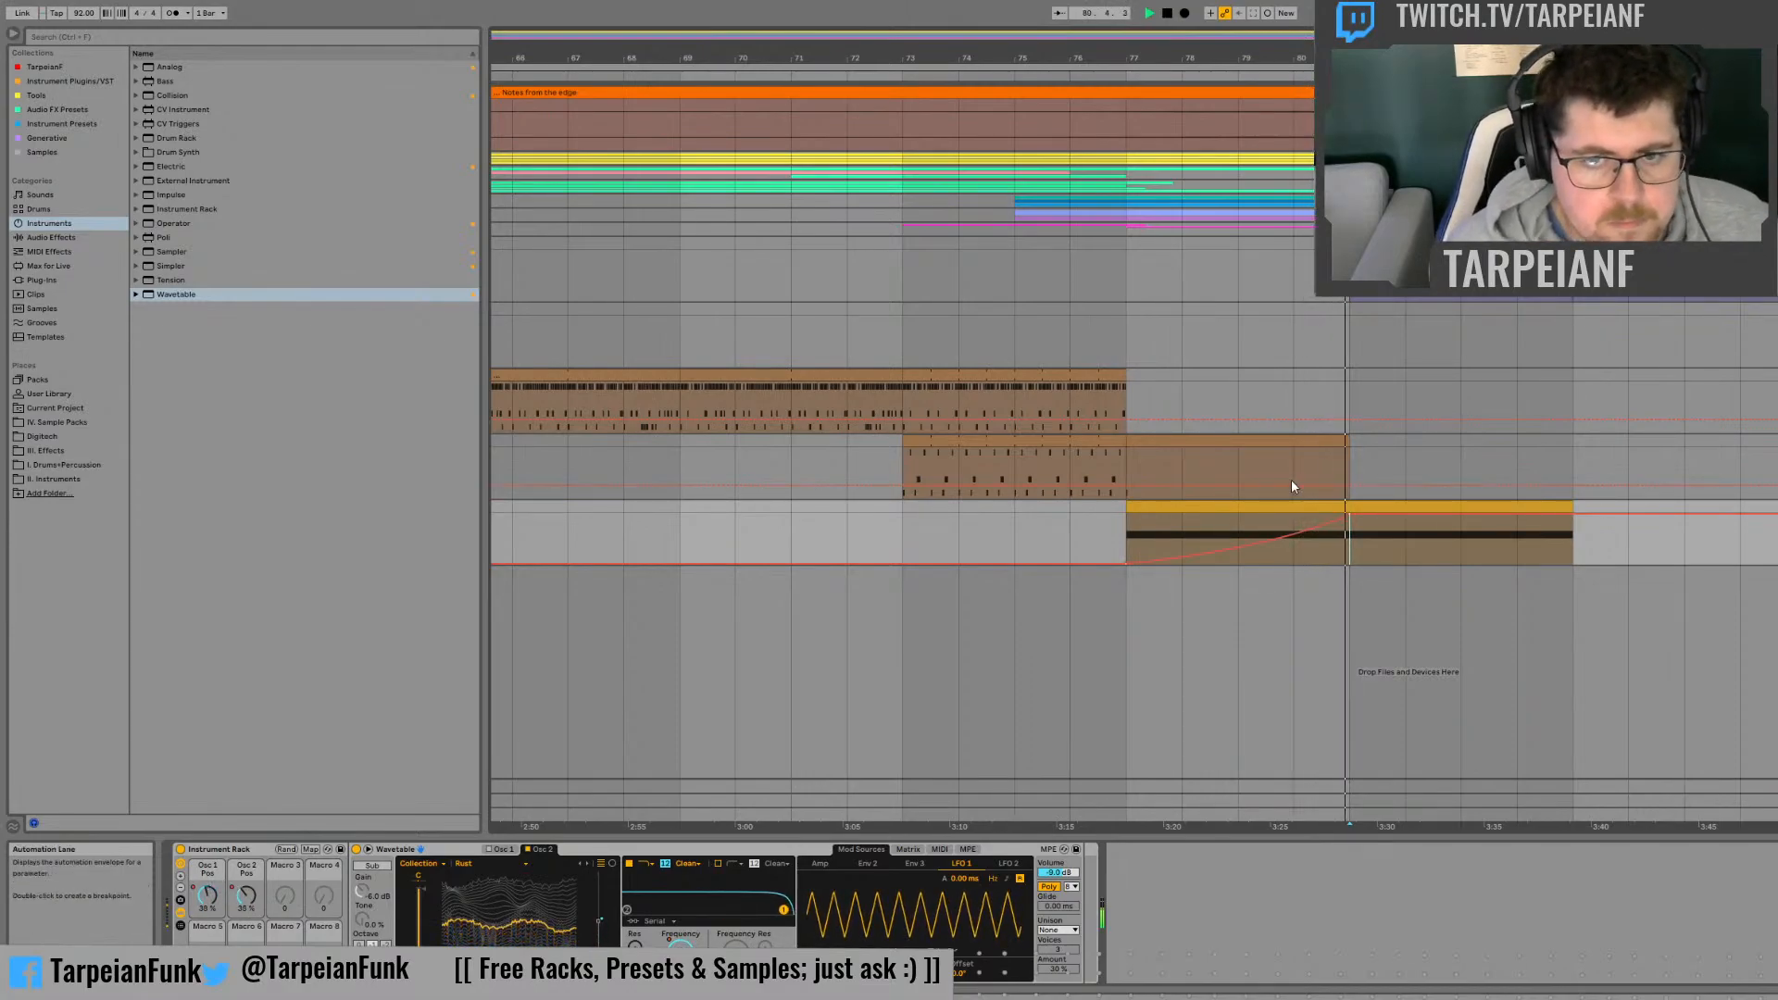
Step: Turn on Filter 2 and automate its frequency from 20.0 kHz at bar 77 down to its minimum at bar 81
{"action": "left_click", "coordinate": [716, 863]}
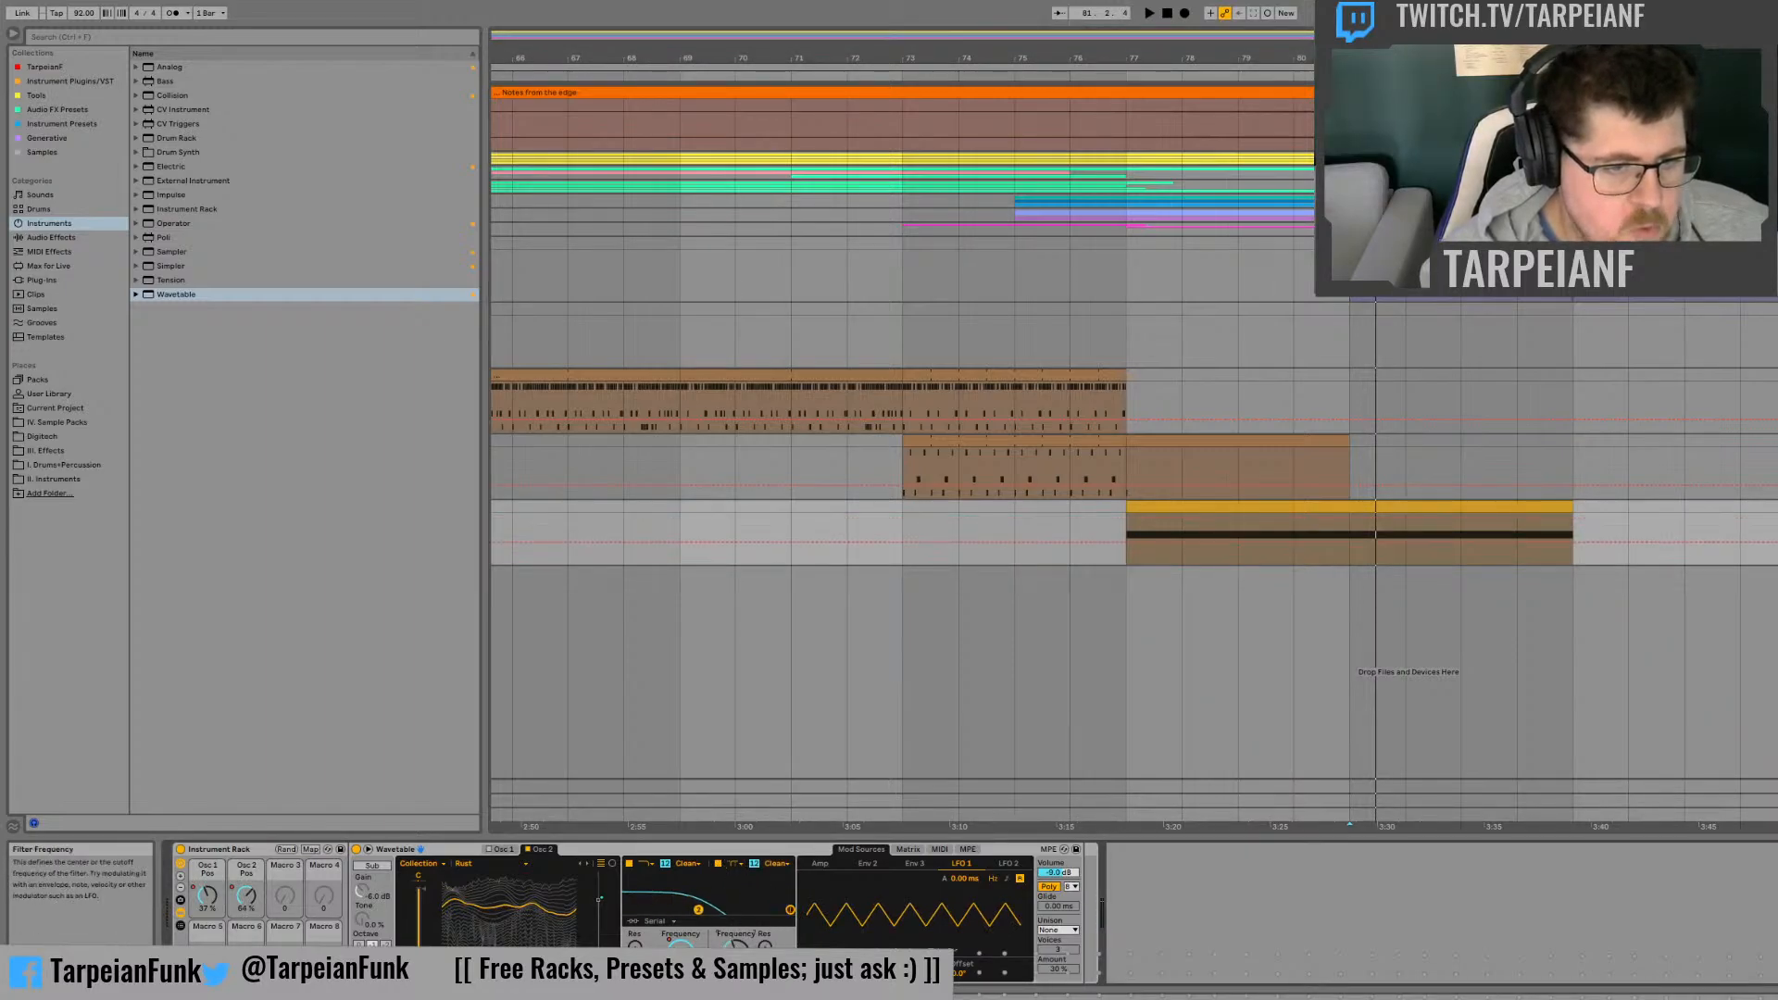
{"action": "left_click_drag", "start_coordinate": [698, 910], "coordinate": [786, 909]}
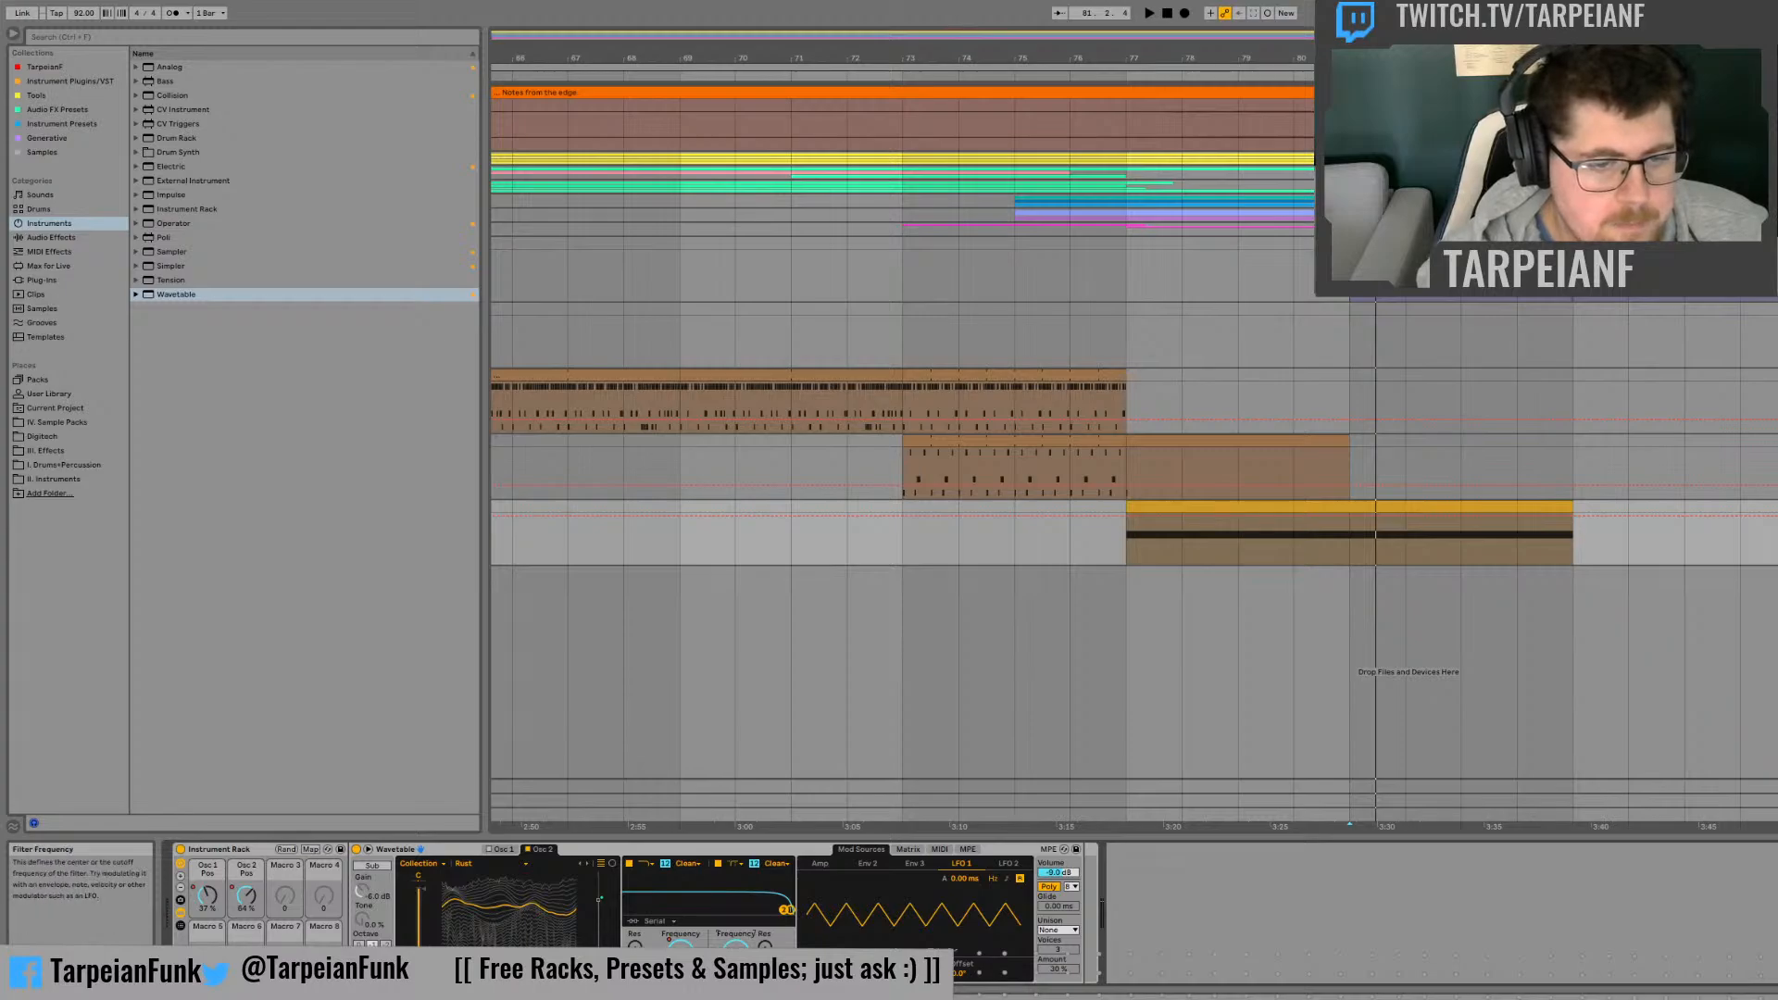
{"action": "left_click", "coordinate": [1351, 525]}
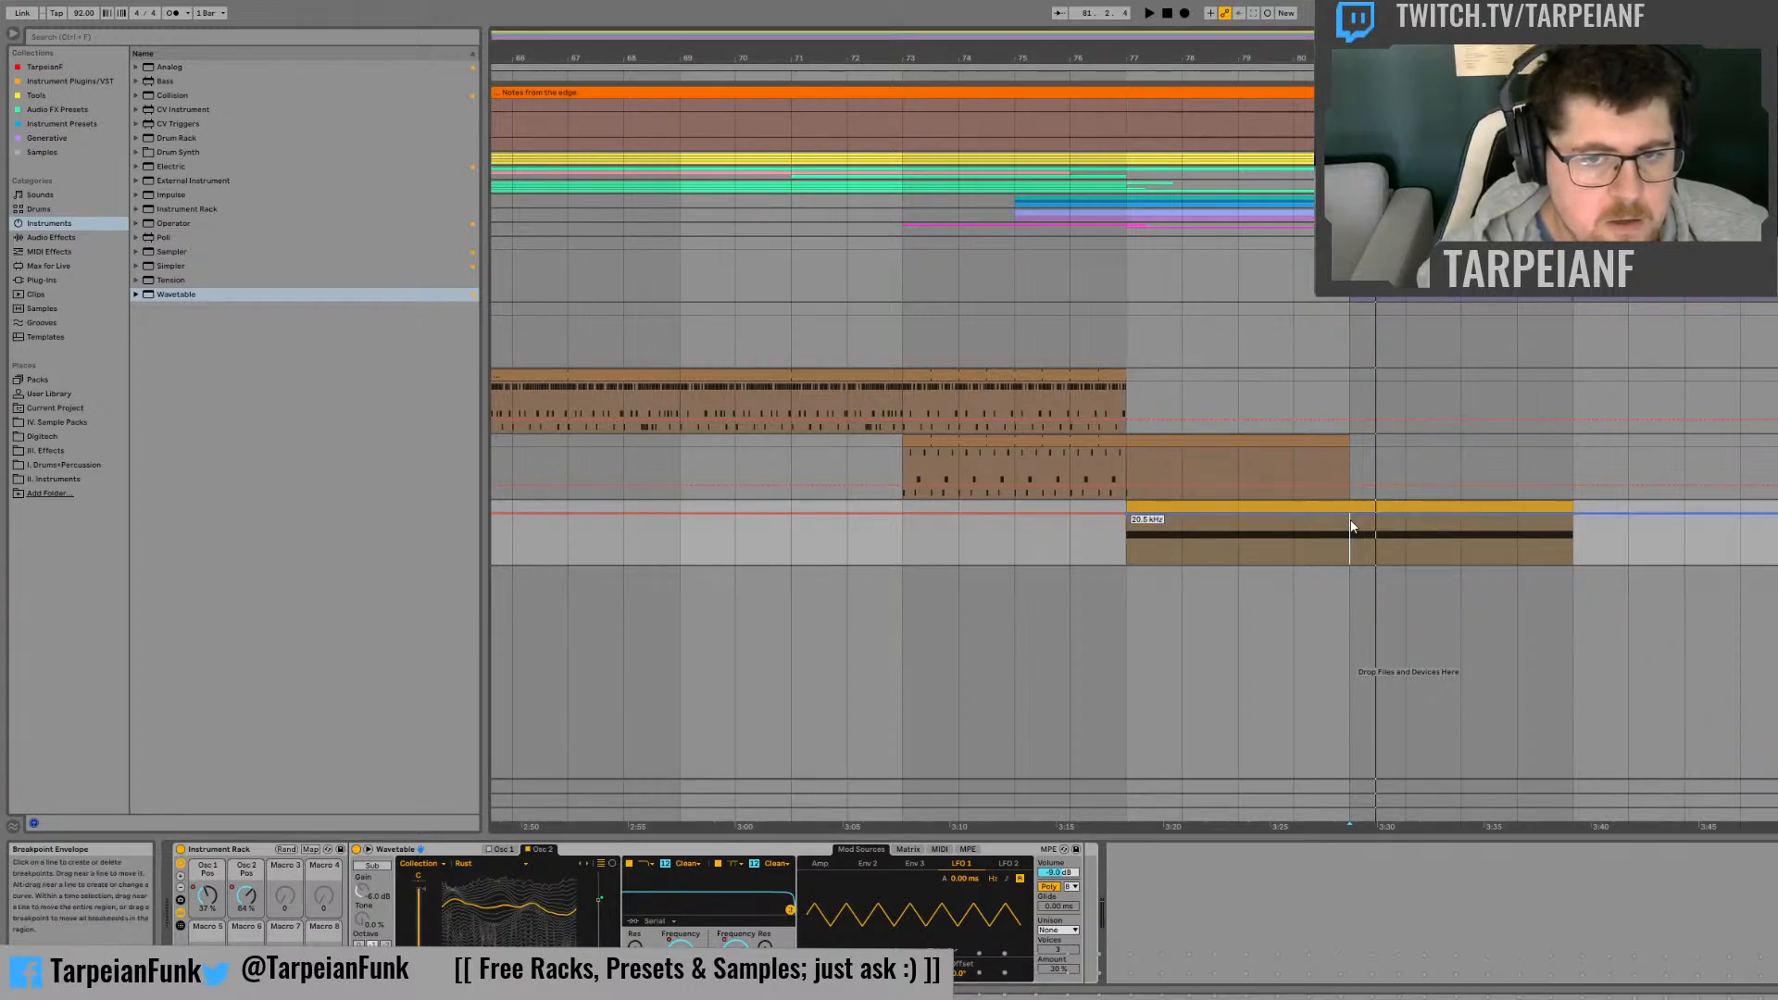
{"action": "left_click_drag", "start_coordinate": [1351, 521], "coordinate": [1350, 561]}
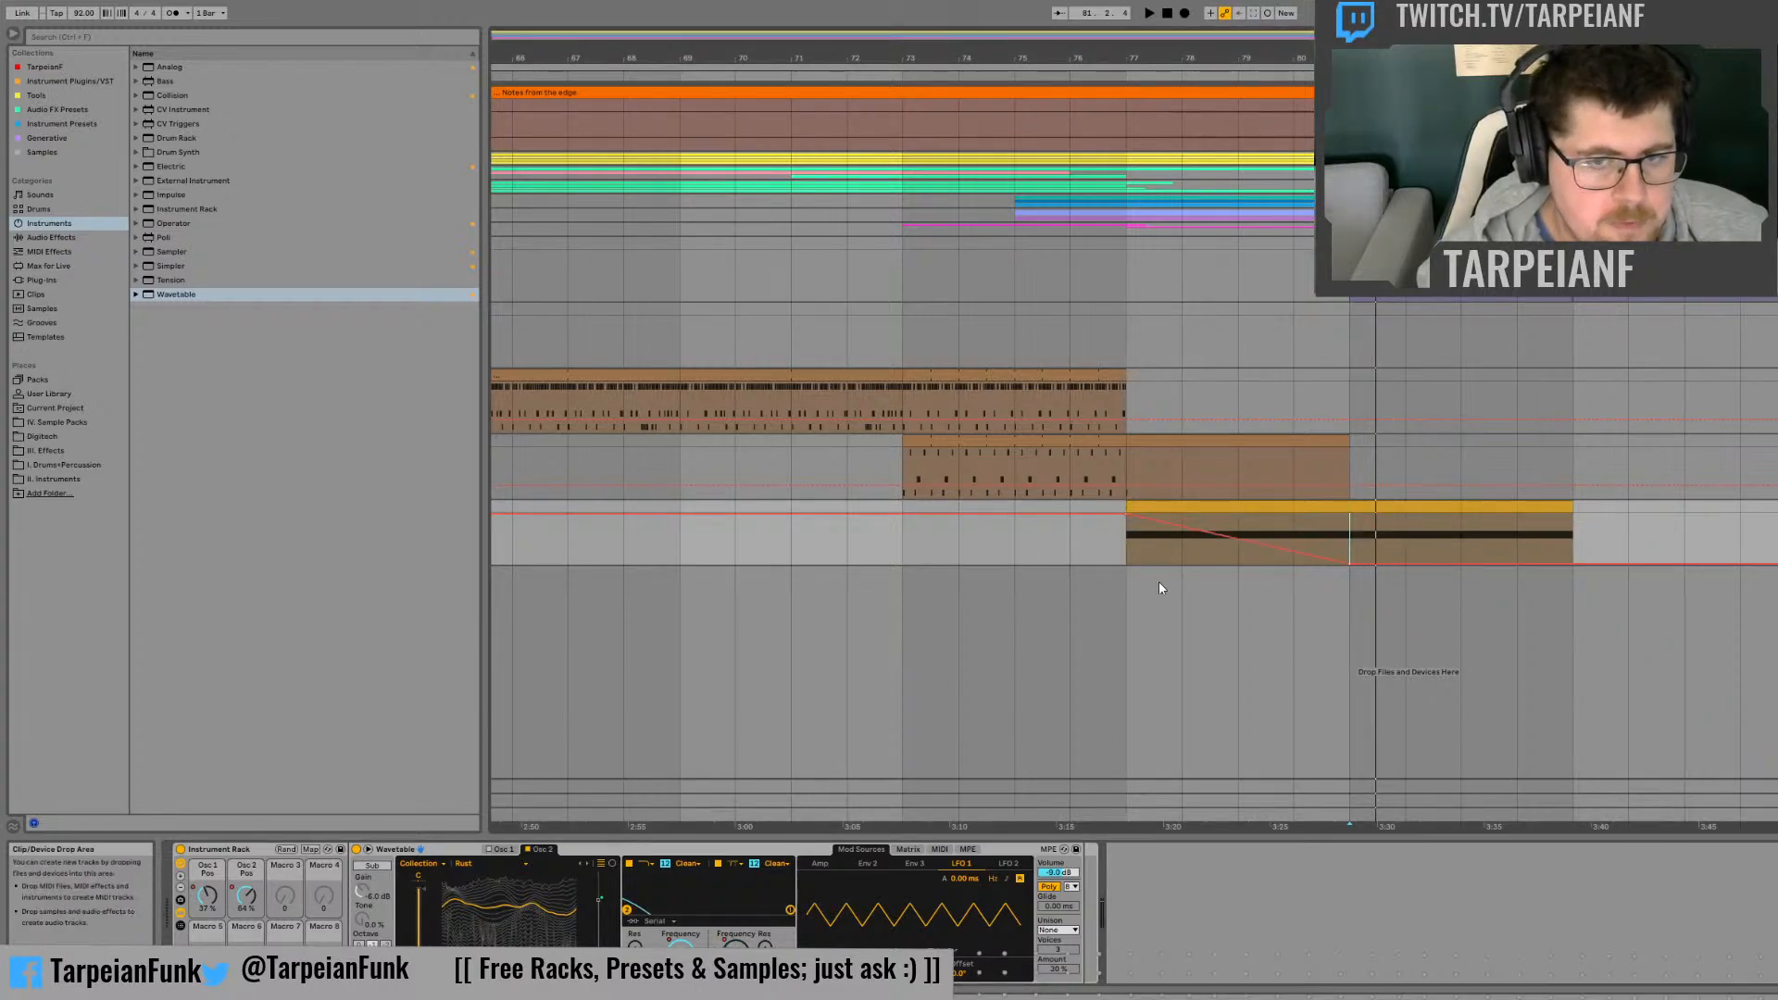
Step: Turn off Filter 1 and automate Filter 2's morph from its minimum at bar 77, through 12 bp/hp at bar 78, up to near maximum at bar 80
{"action": "left_click", "coordinate": [1136, 549]}
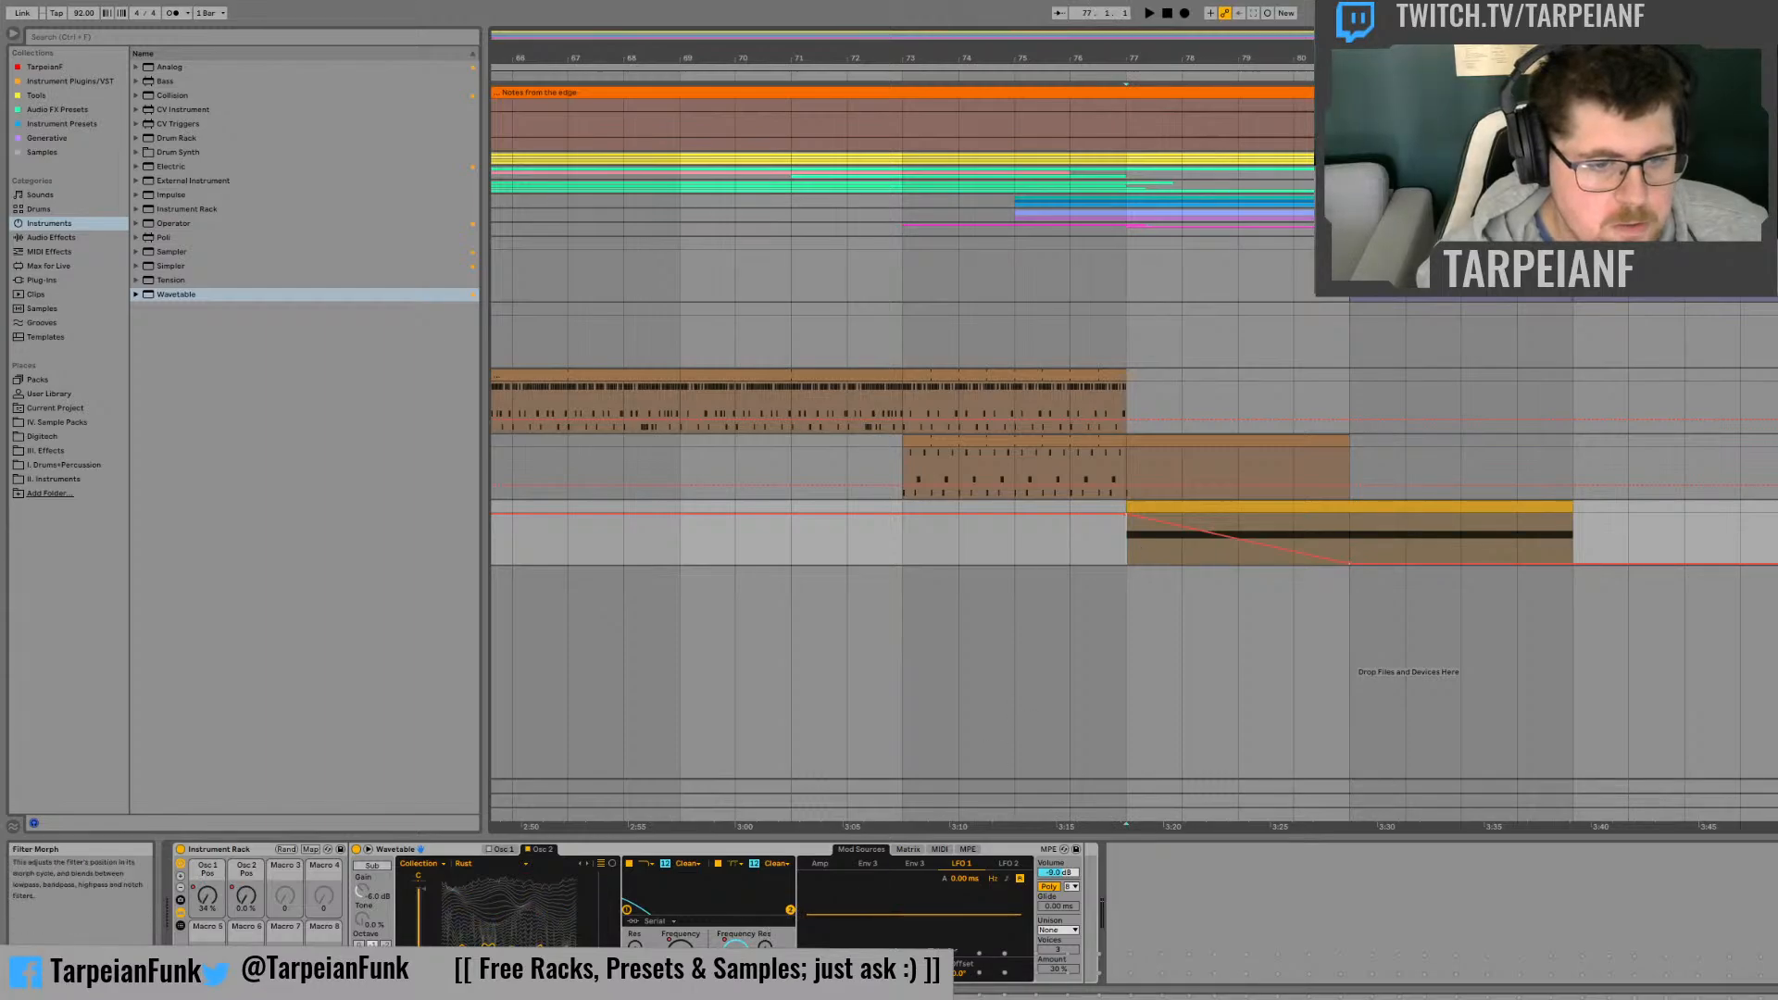
{"action": "left_click", "coordinate": [636, 972]}
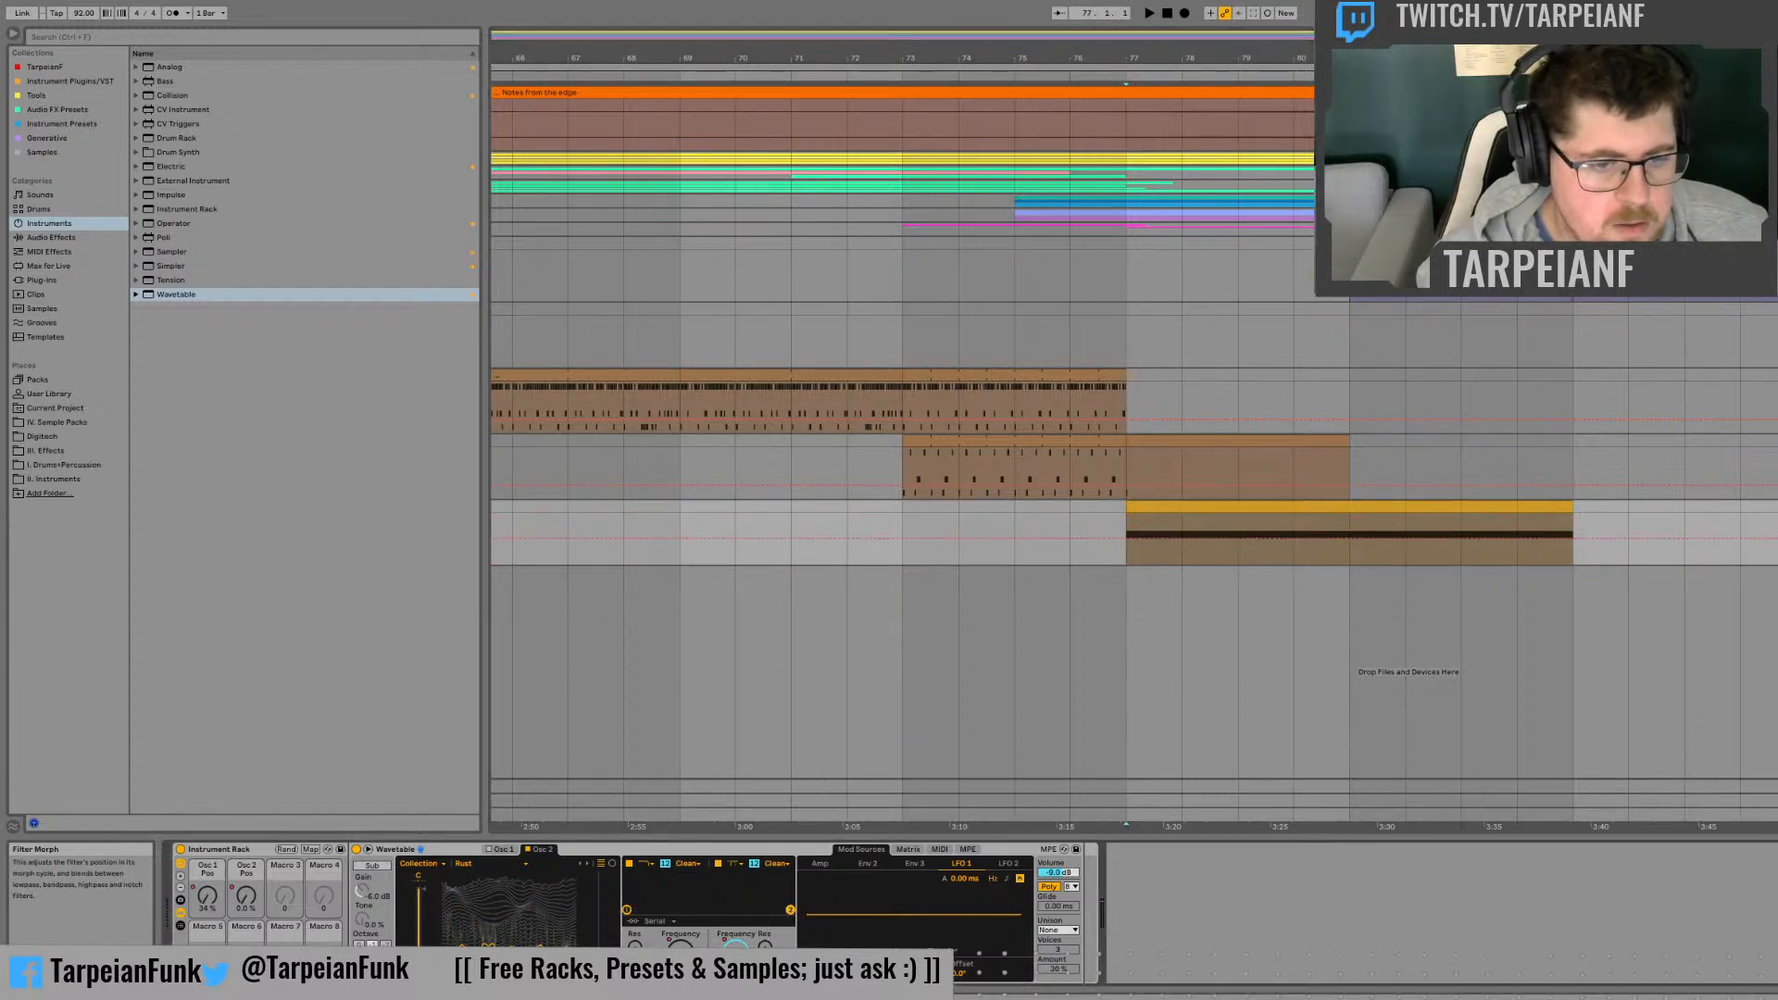
{"action": "left_click", "coordinate": [630, 864]}
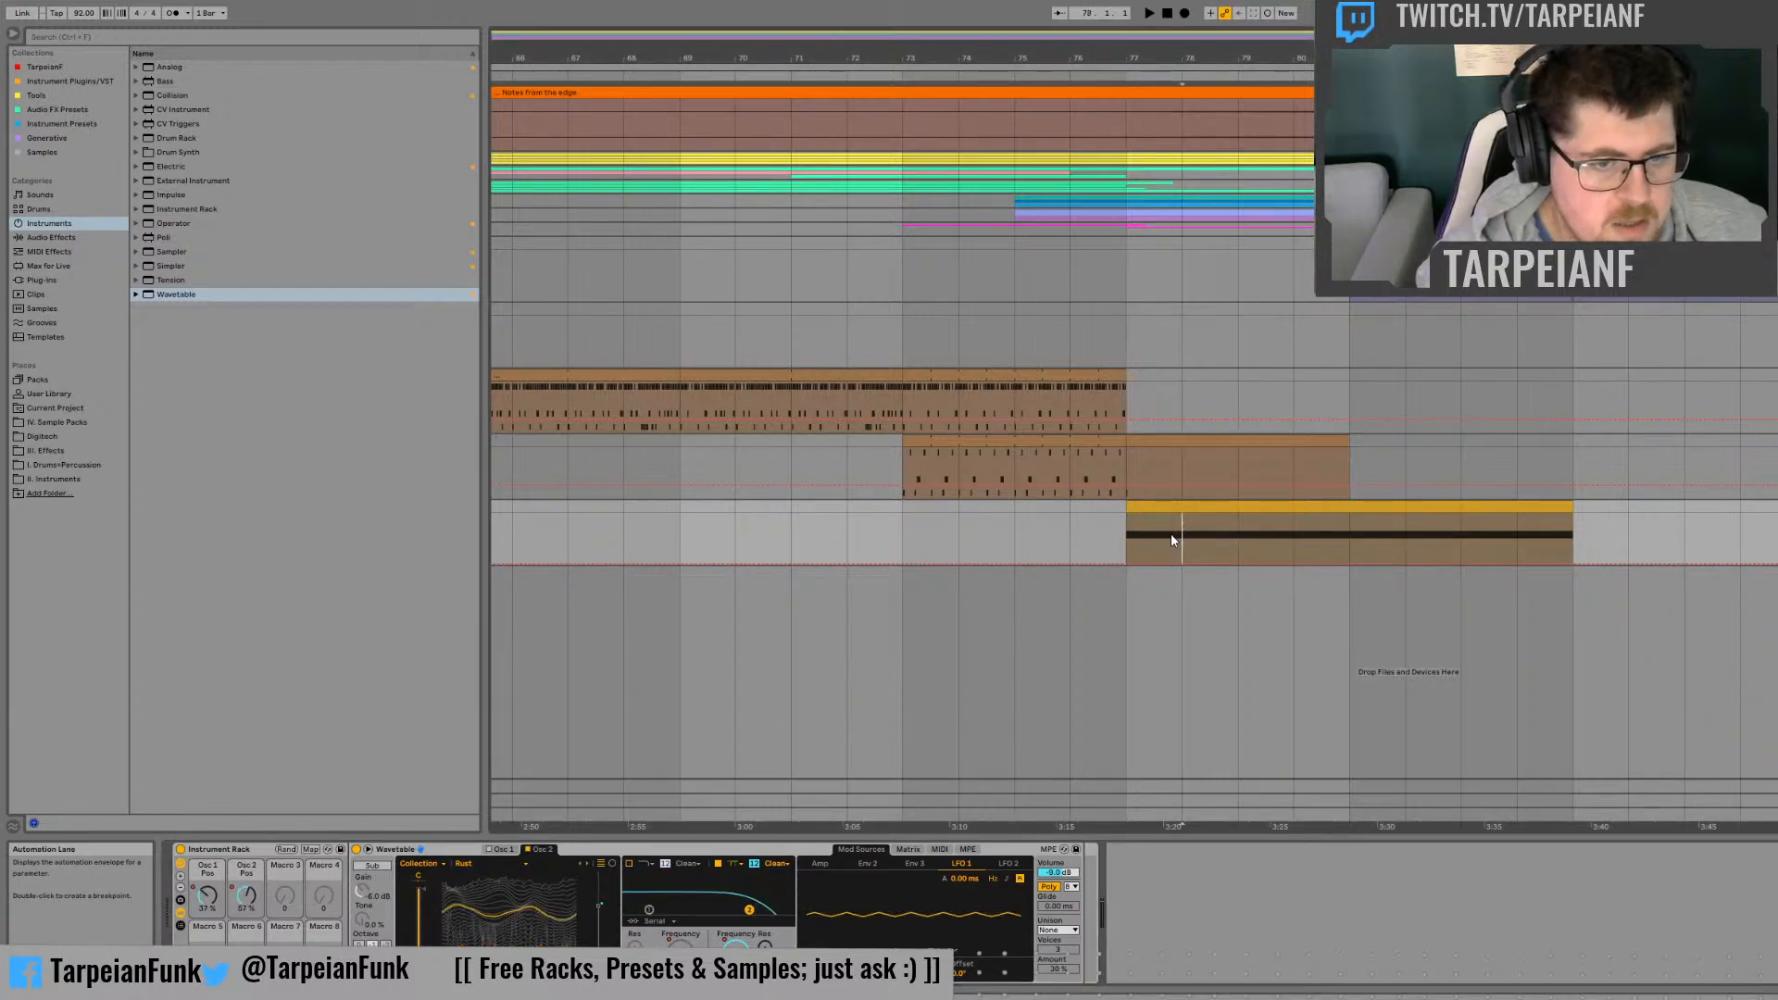
{"action": "left_click_drag", "start_coordinate": [767, 972], "coordinate": [767, 947]}
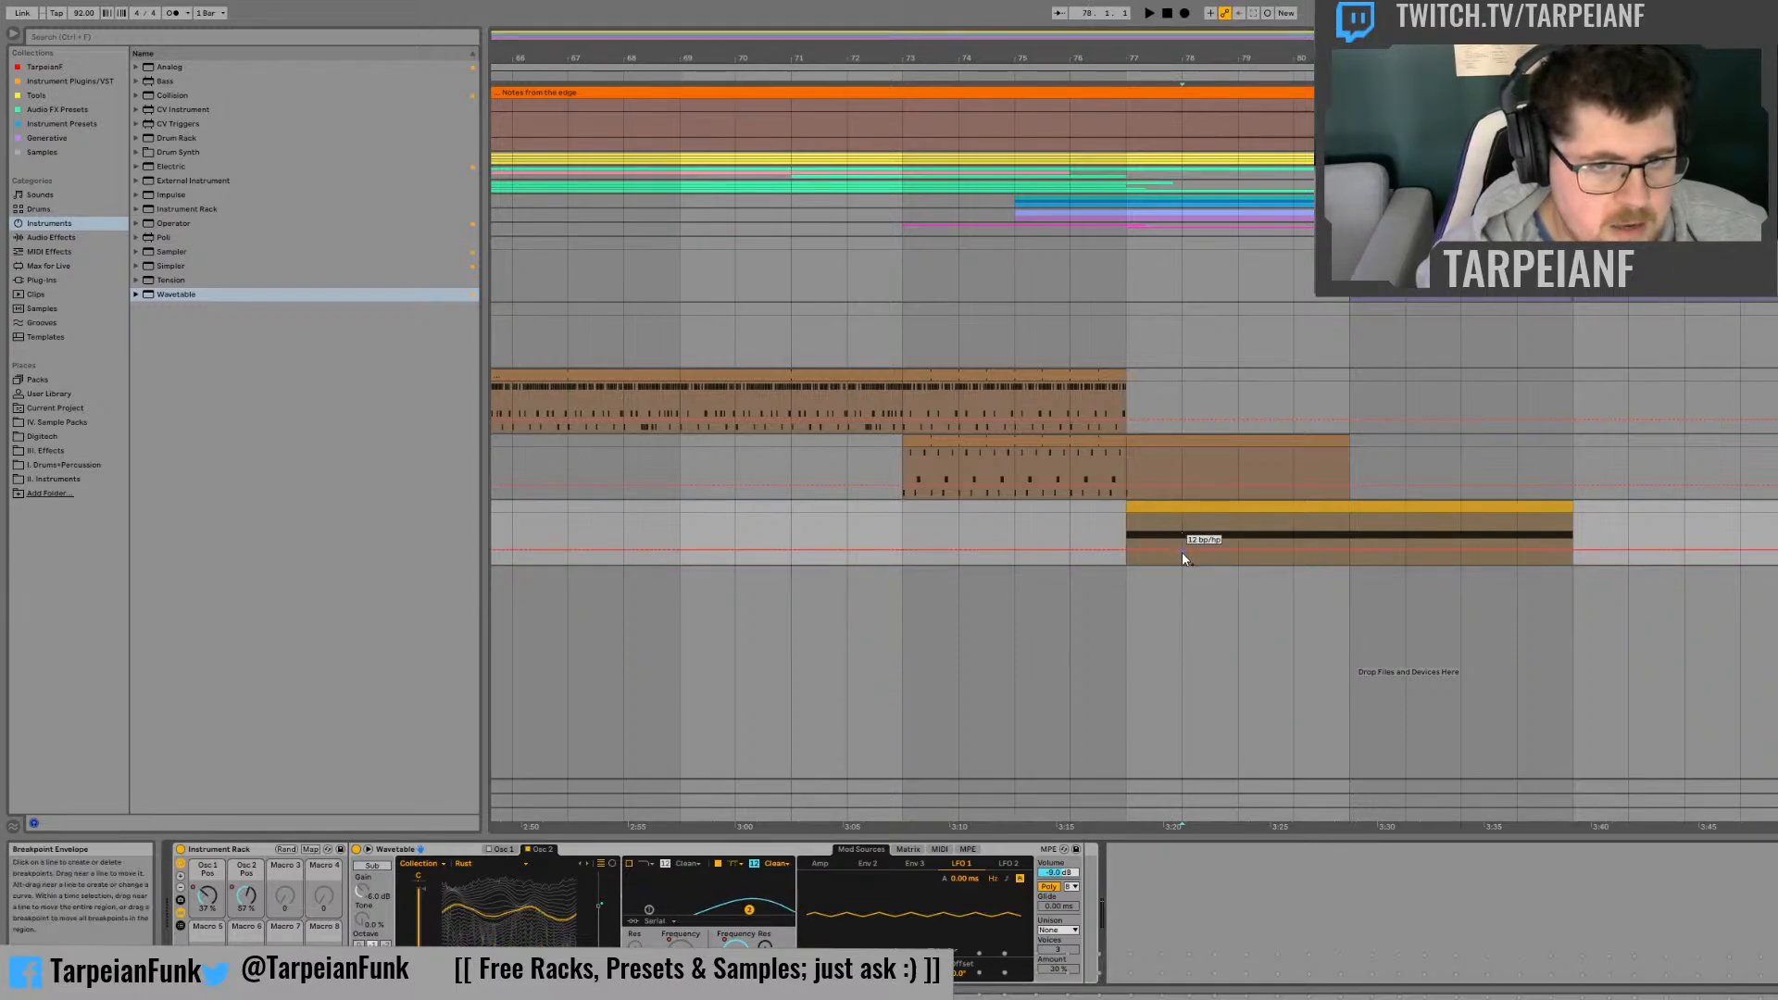
{"action": "left_click_drag", "start_coordinate": [1125, 550], "coordinate": [1146, 568]}
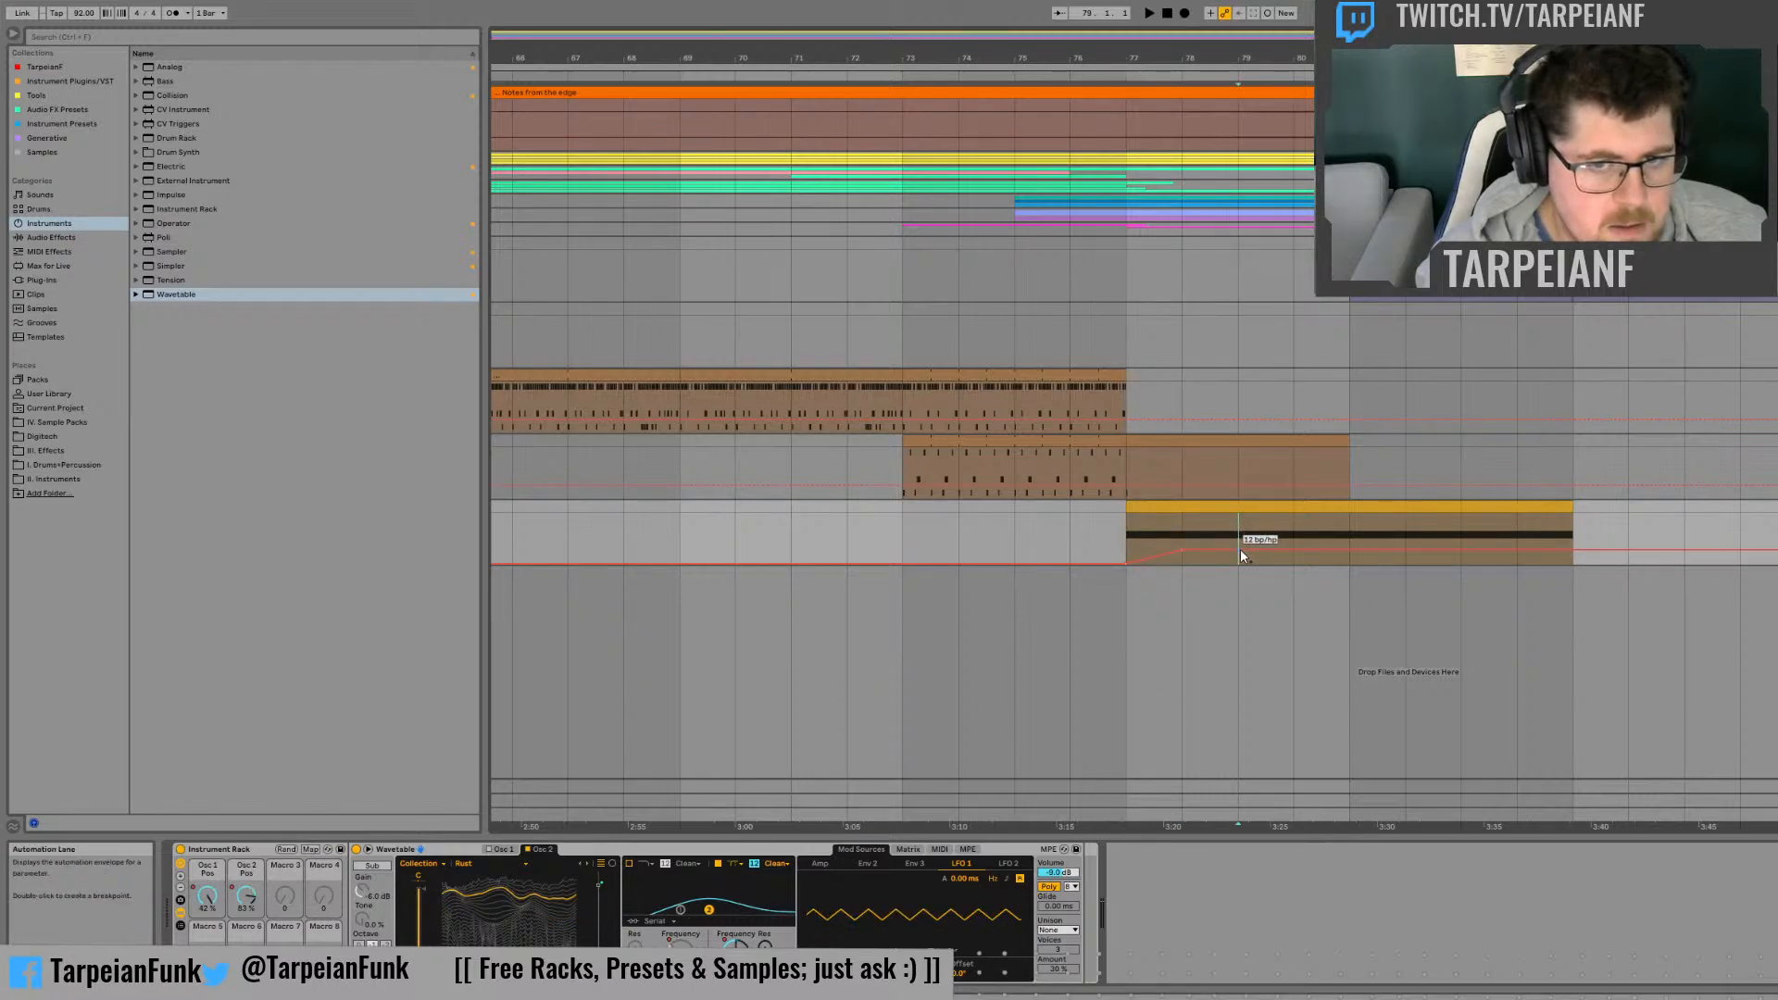
{"action": "left_click_drag", "start_coordinate": [1239, 548], "coordinate": [1294, 521]}
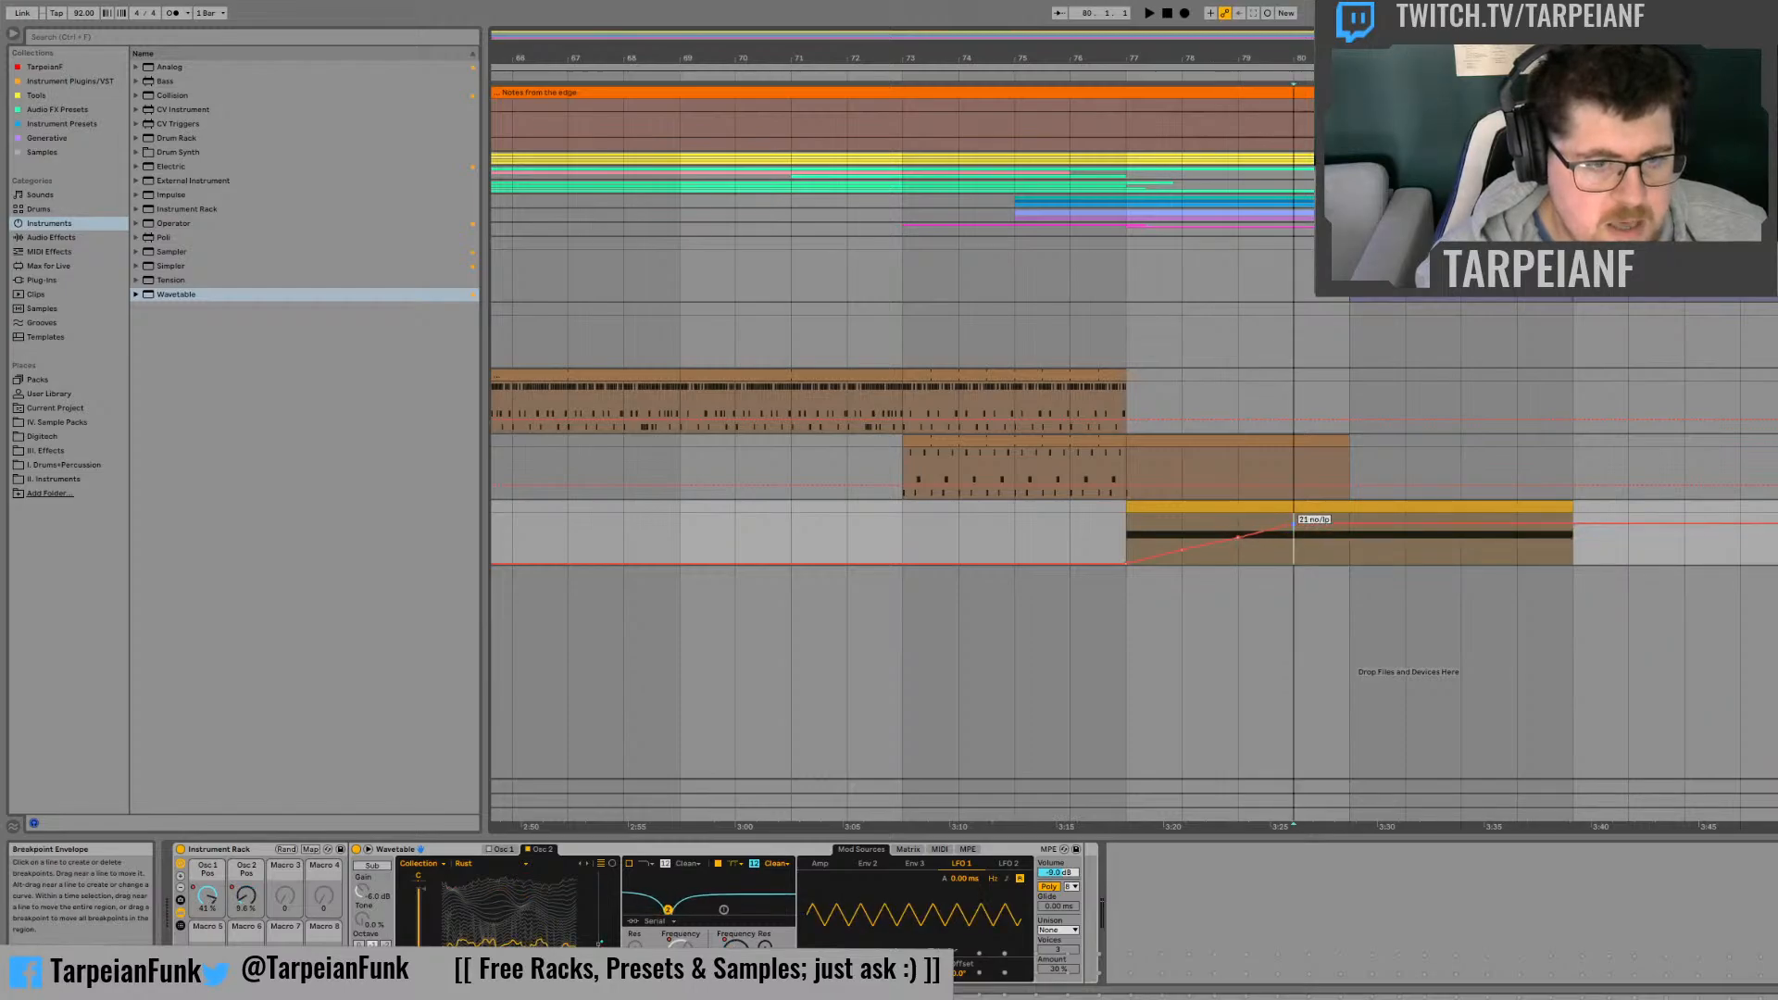
Step: Switch Filter 2's slope to 24 dB and add a lower morph automation point at bar 81
{"action": "left_click", "coordinate": [756, 864]}
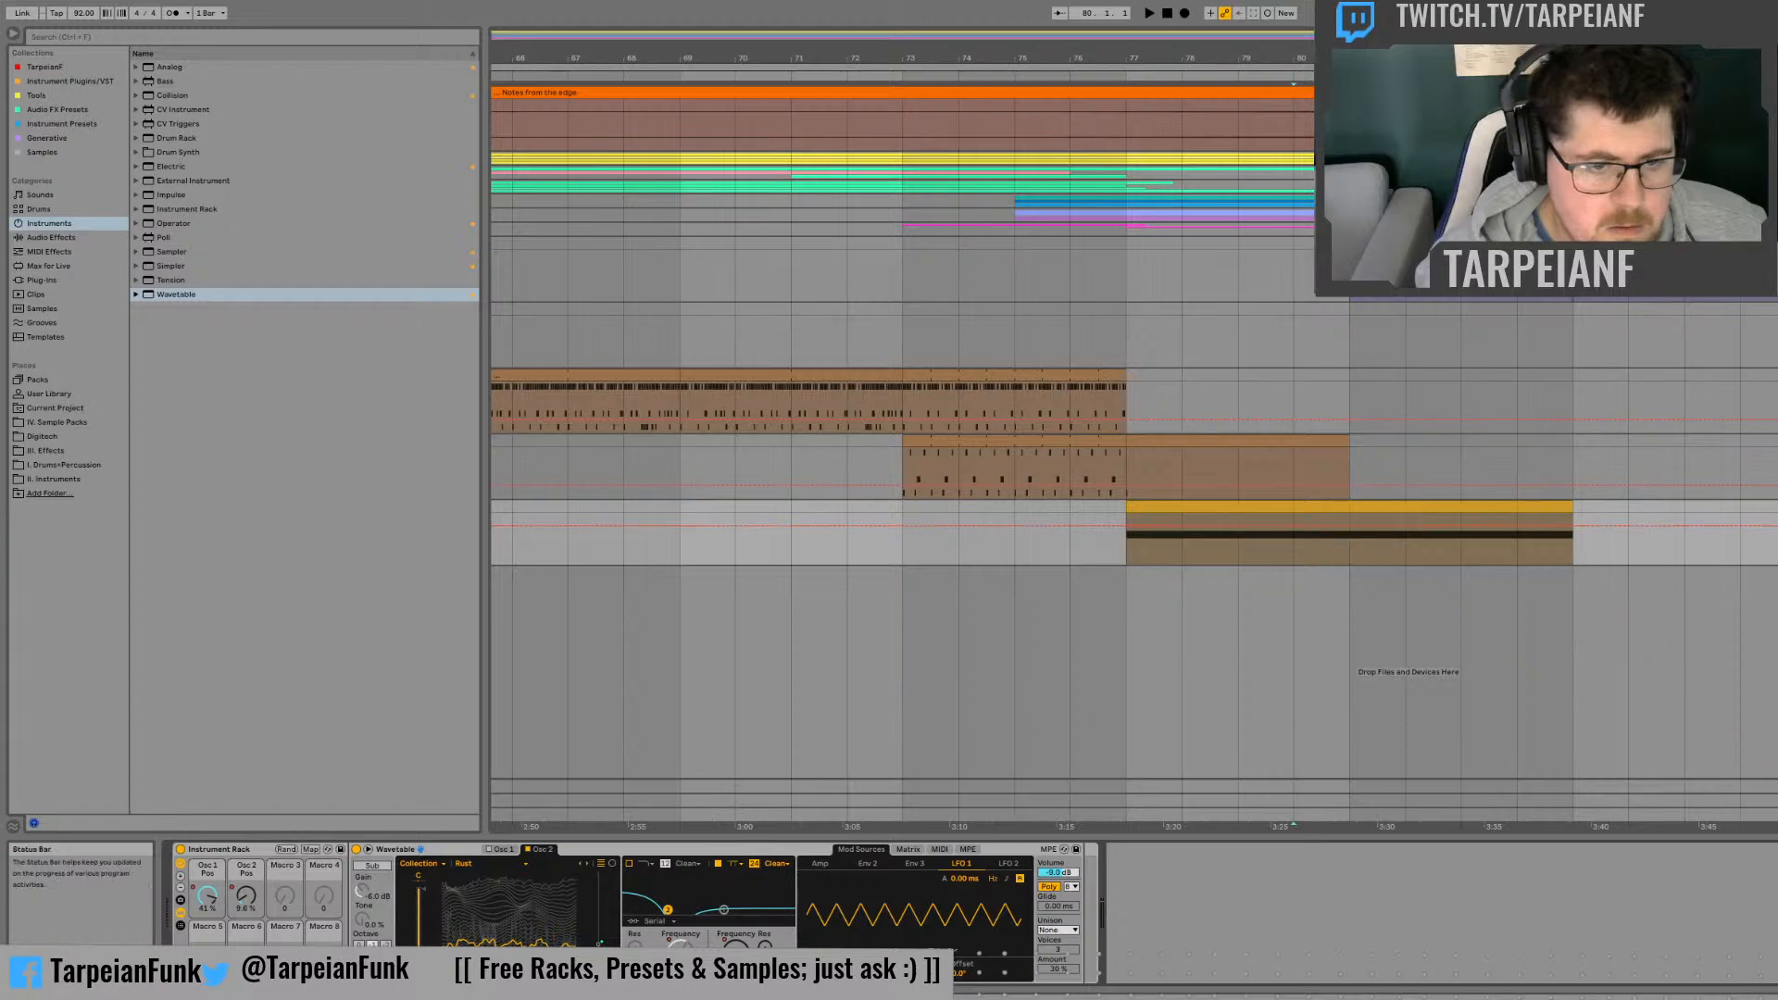
{"action": "left_click", "coordinate": [736, 950]}
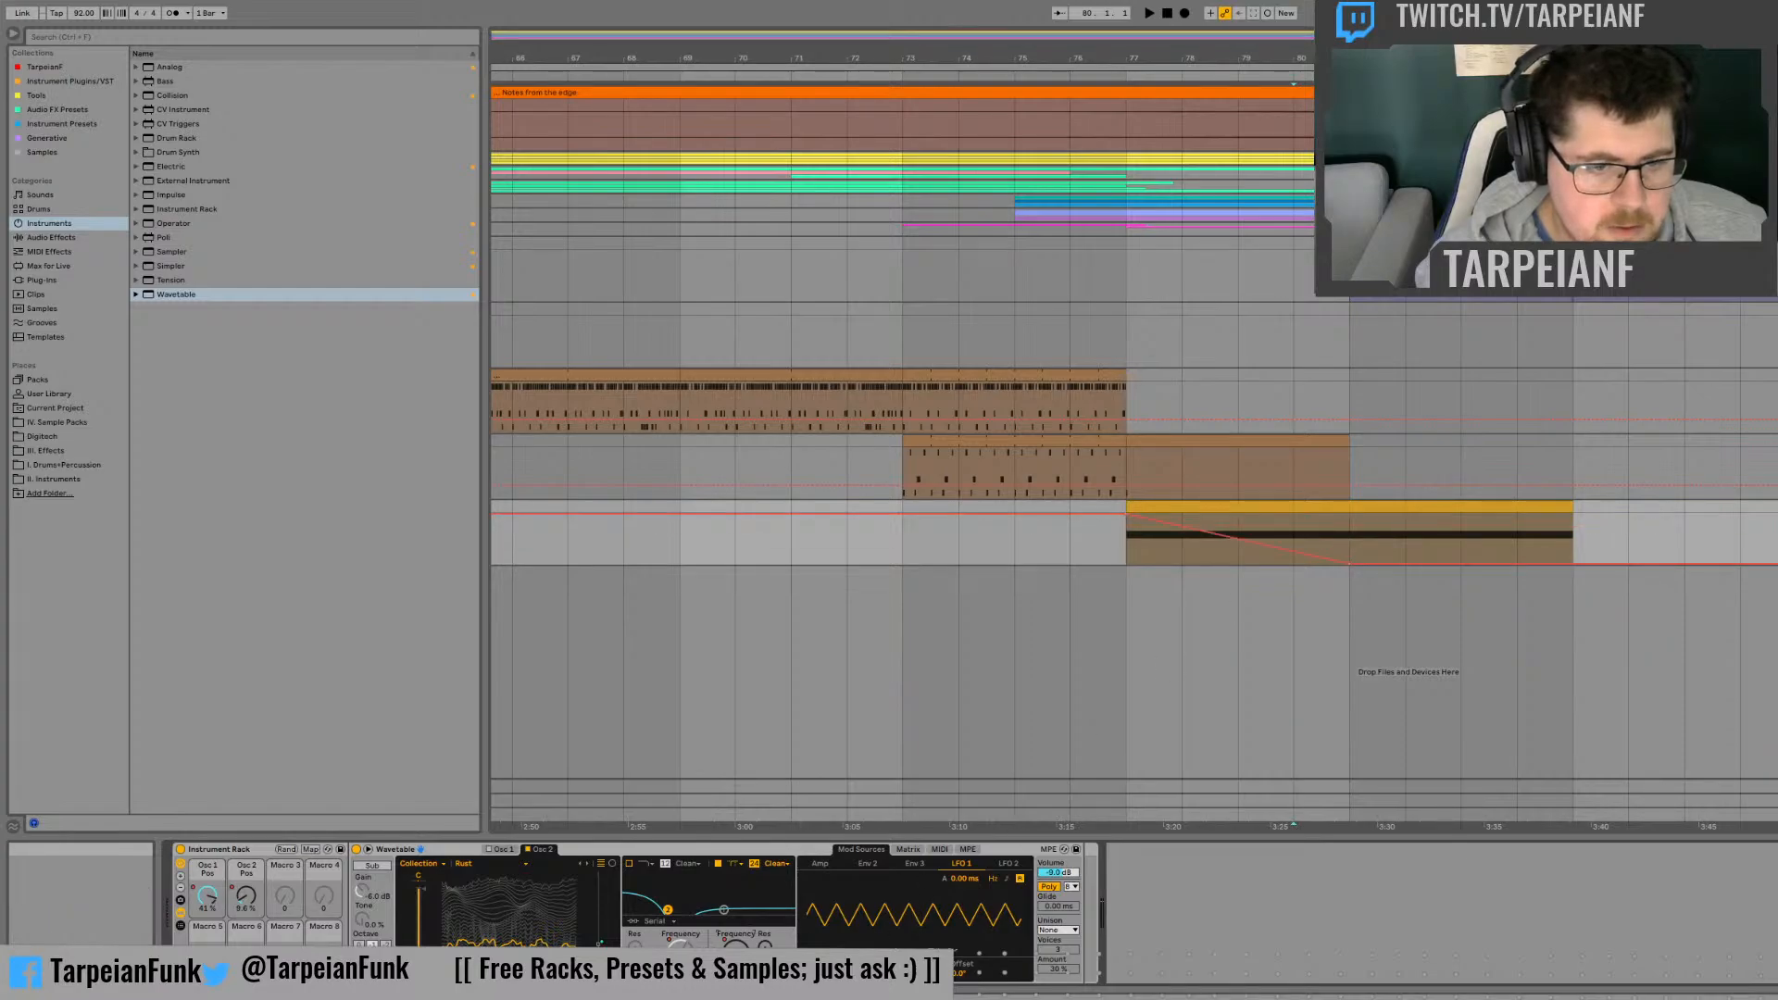
{"action": "left_click", "coordinate": [680, 951]}
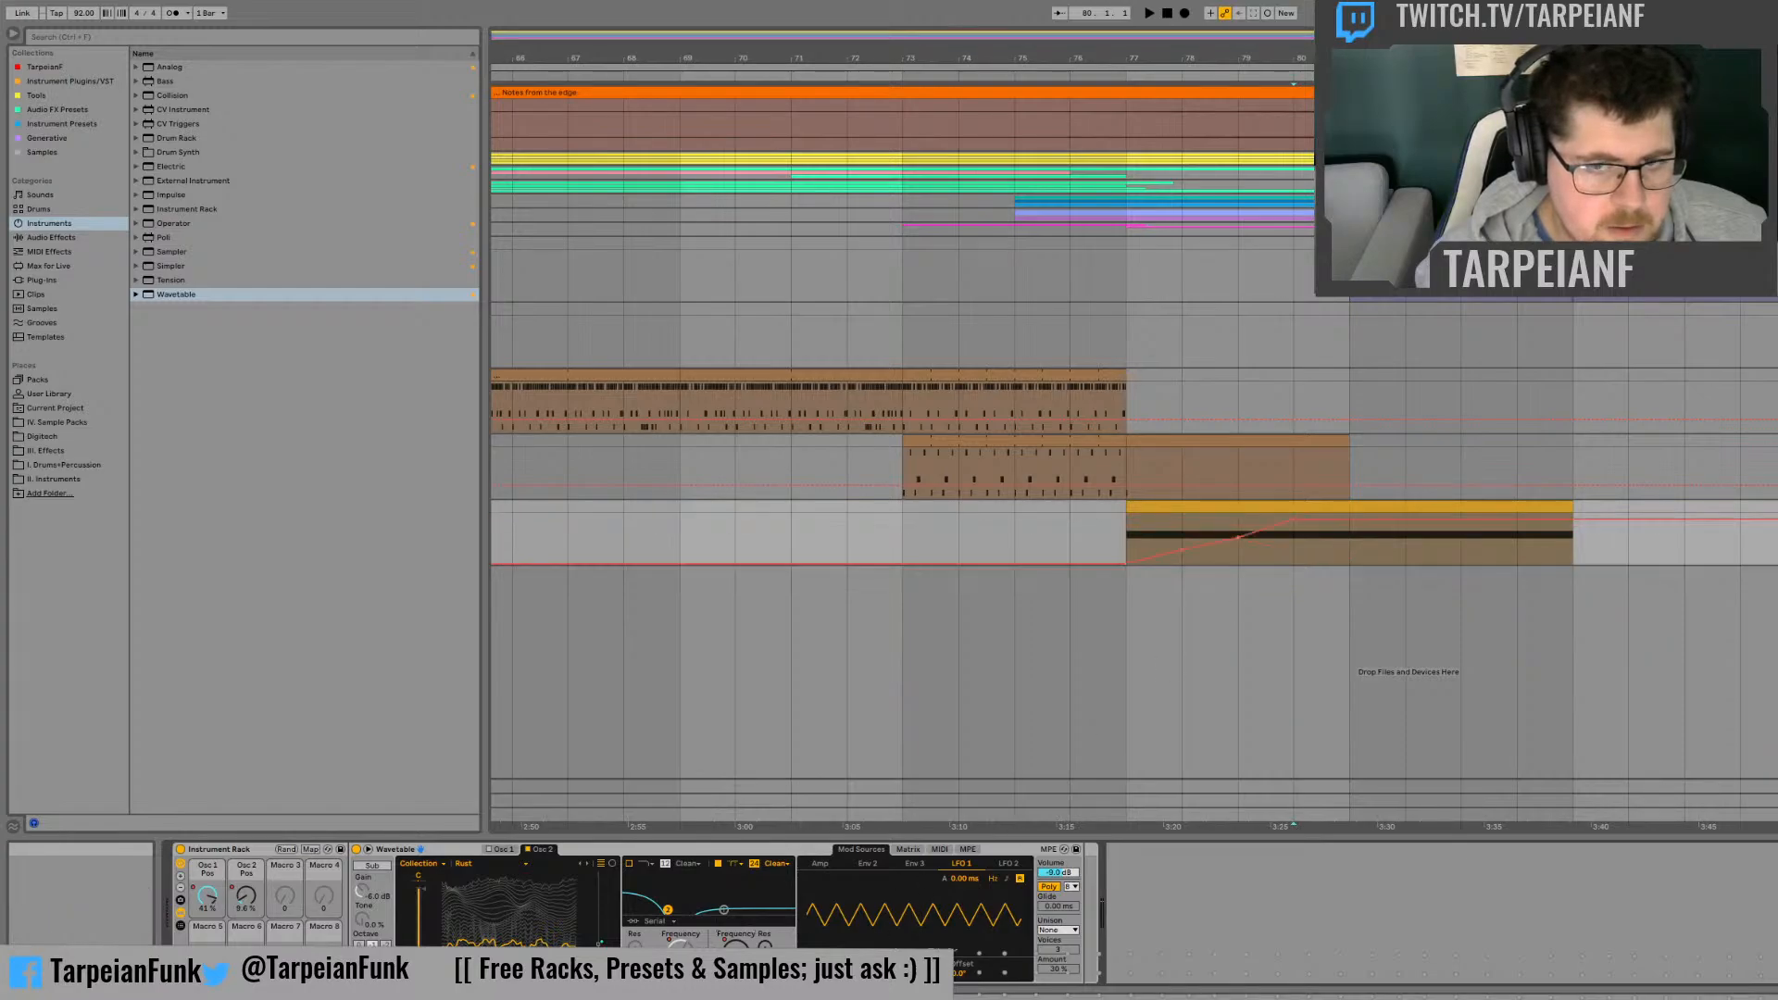
{"action": "left_click", "coordinate": [1347, 519]}
{"action": "left_click", "coordinate": [1339, 557]}
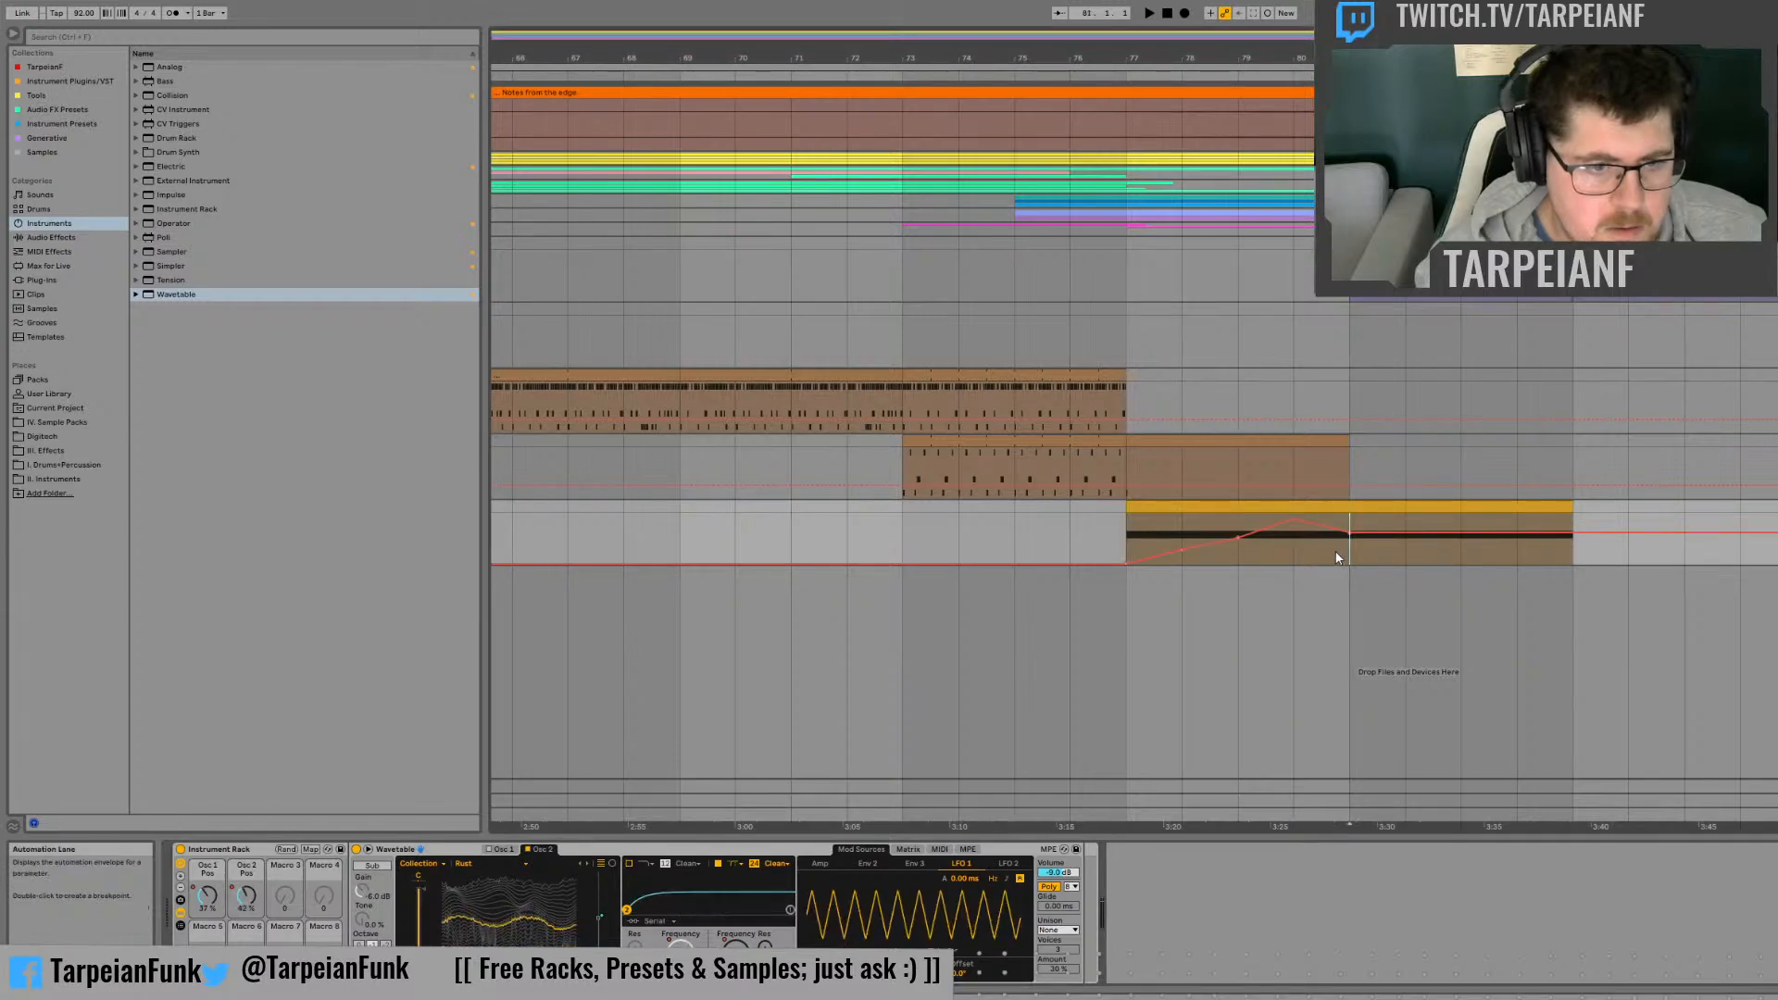
Step: Turn Filter 1 back on and listen to the filtered noise effect from bar 77
{"action": "left_click", "coordinate": [630, 865]}
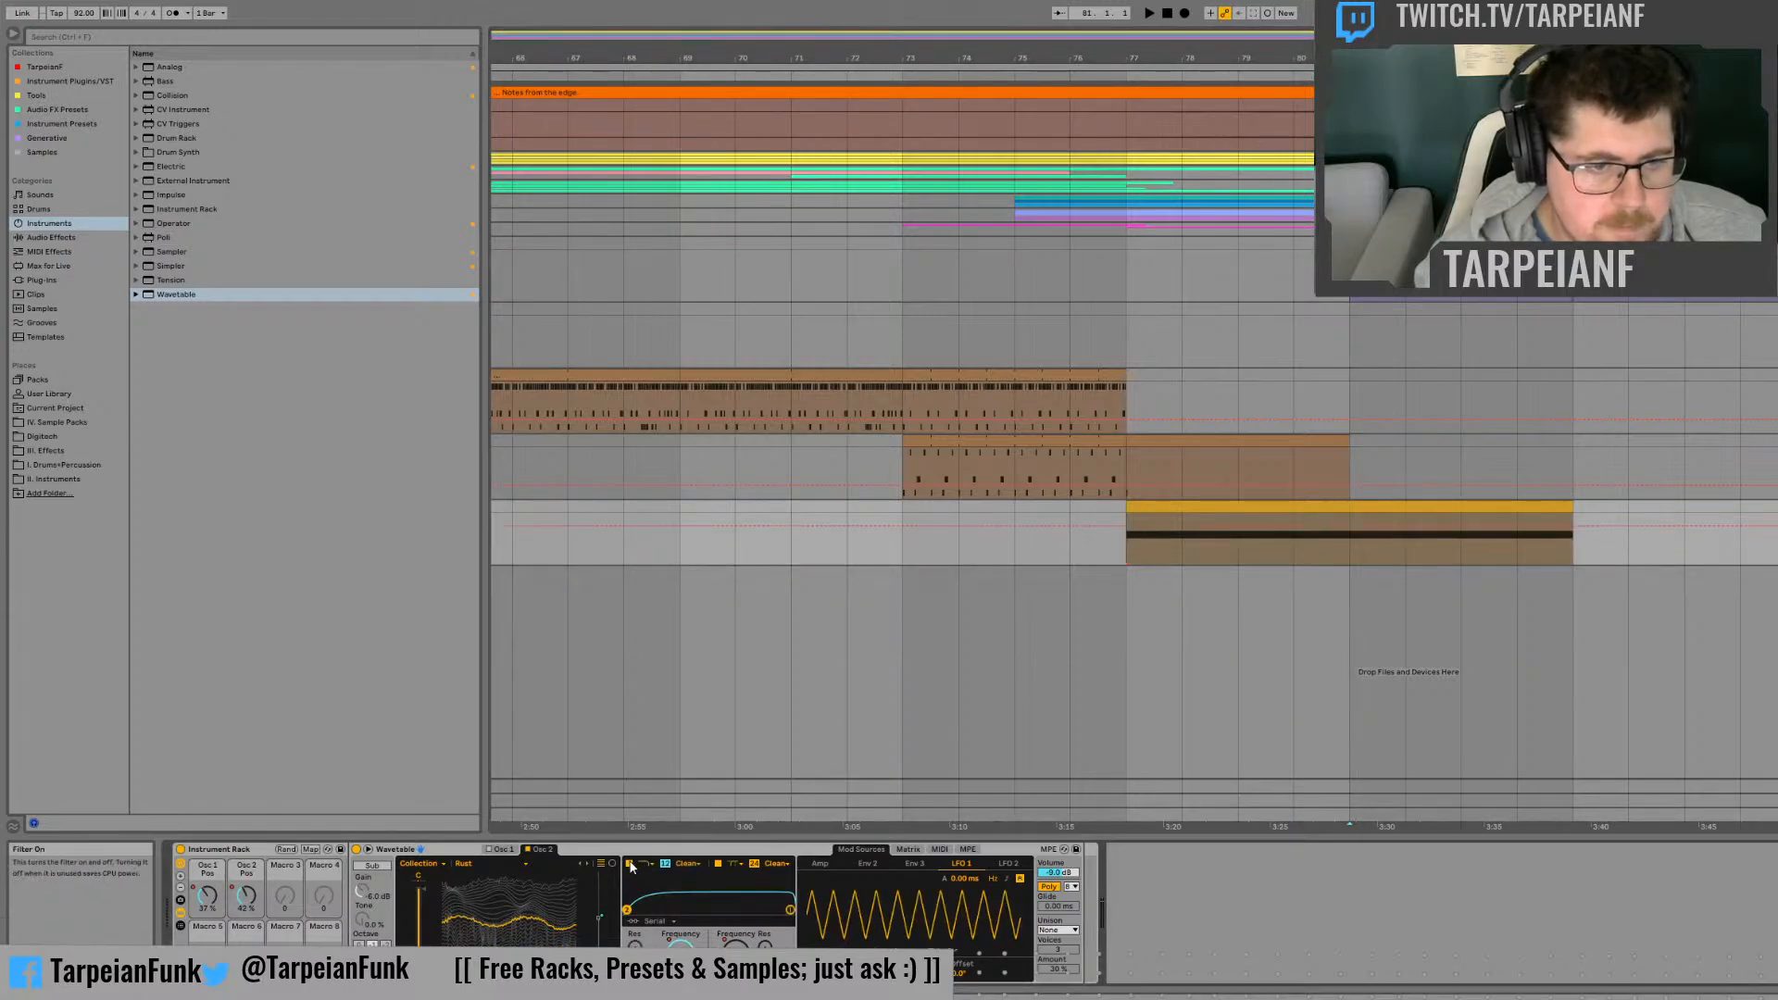
{"action": "left_click", "coordinate": [1128, 558]}
{"action": "key", "text": "space"}
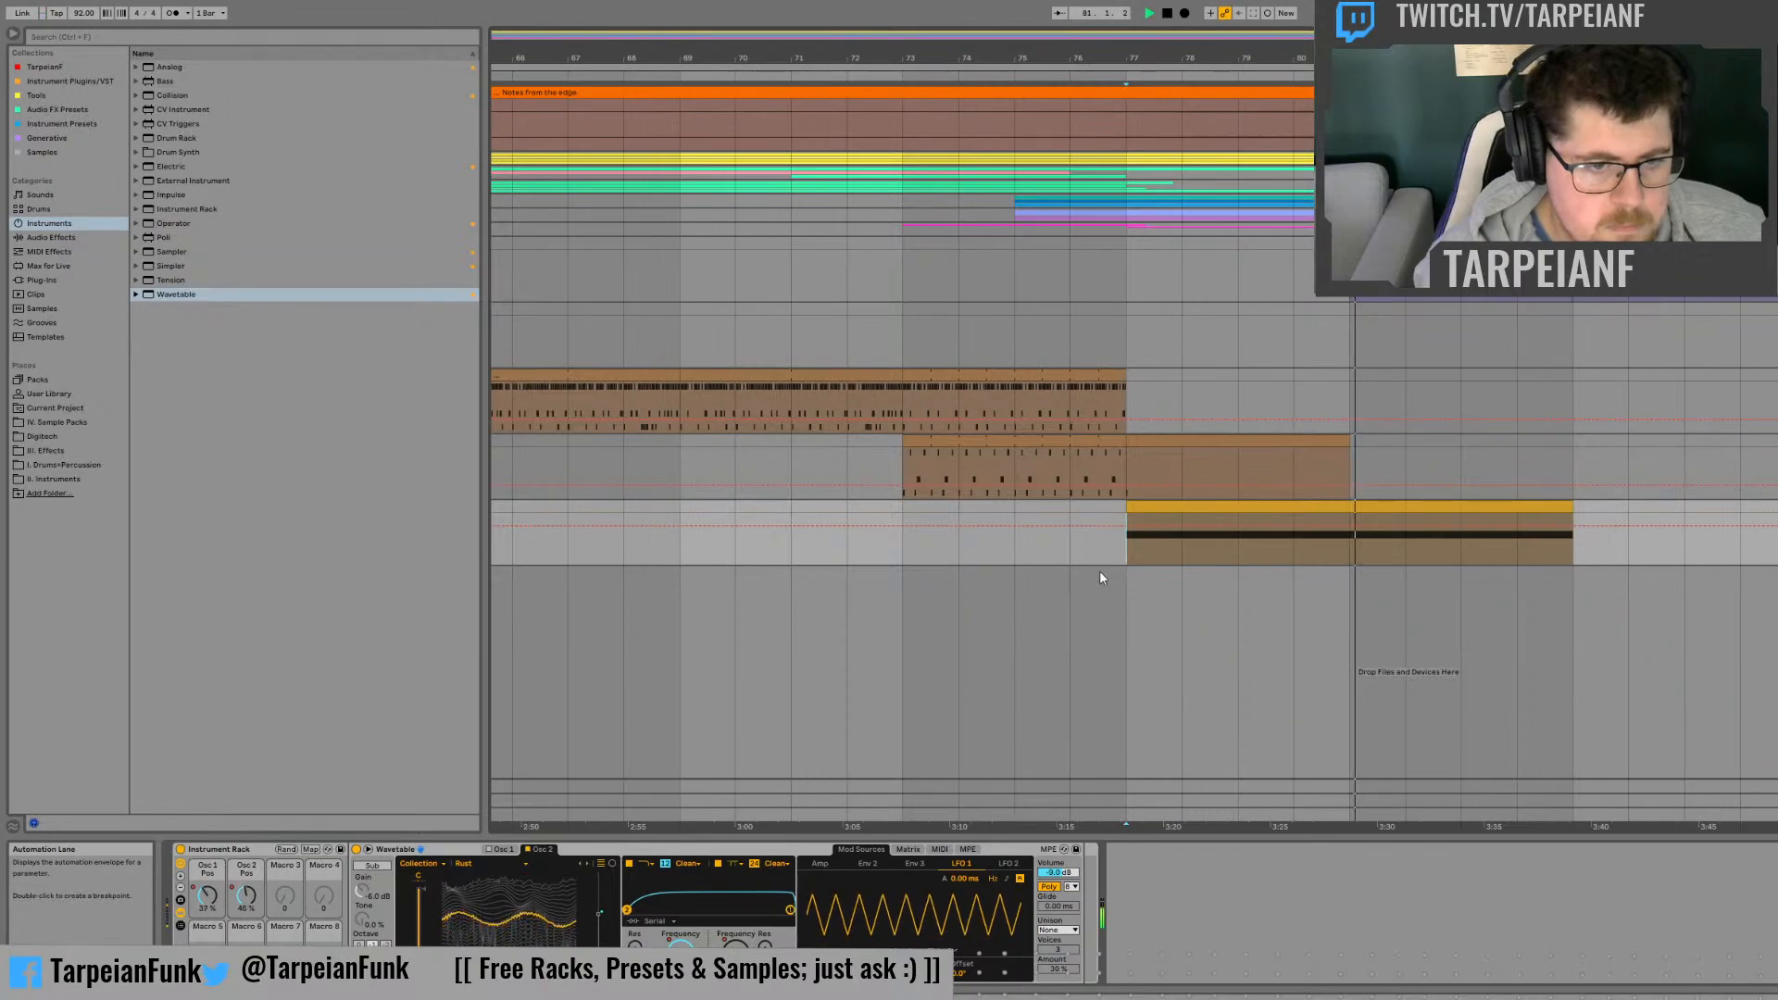
{"action": "key", "text": "space"}
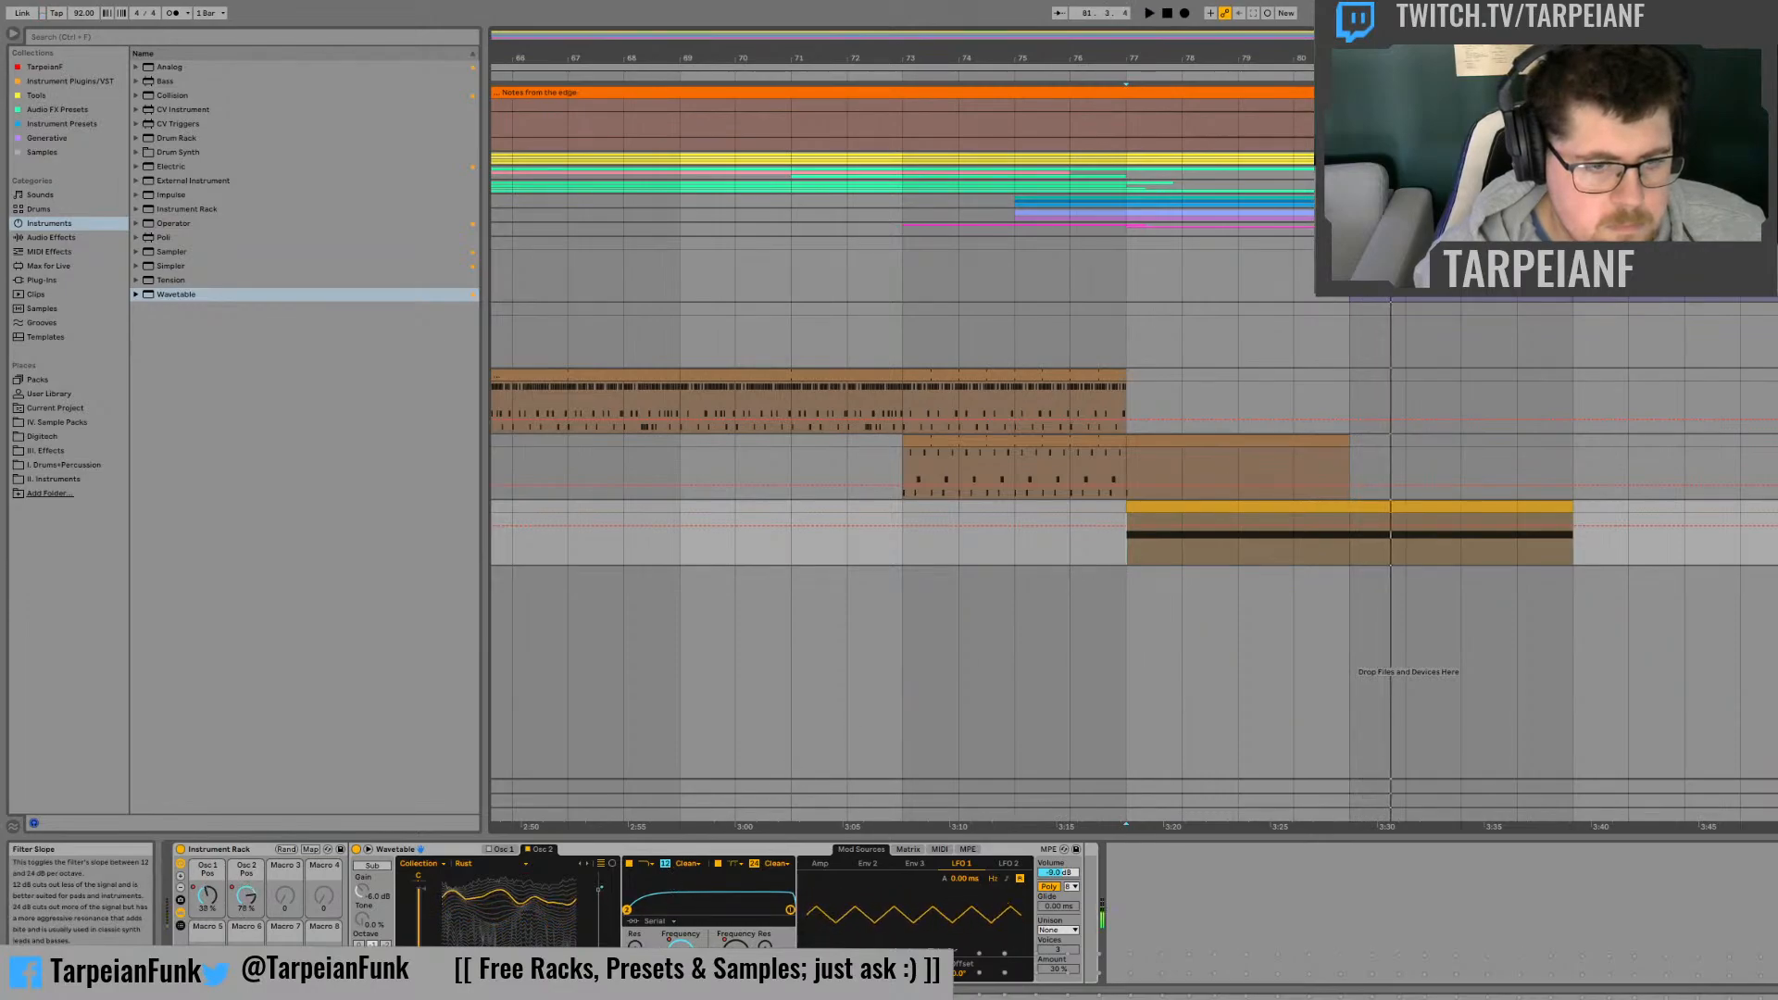
Step: Raise Filter 2's morph automation point at bar 78 to near the top of its range
{"action": "left_click", "coordinate": [814, 941]}
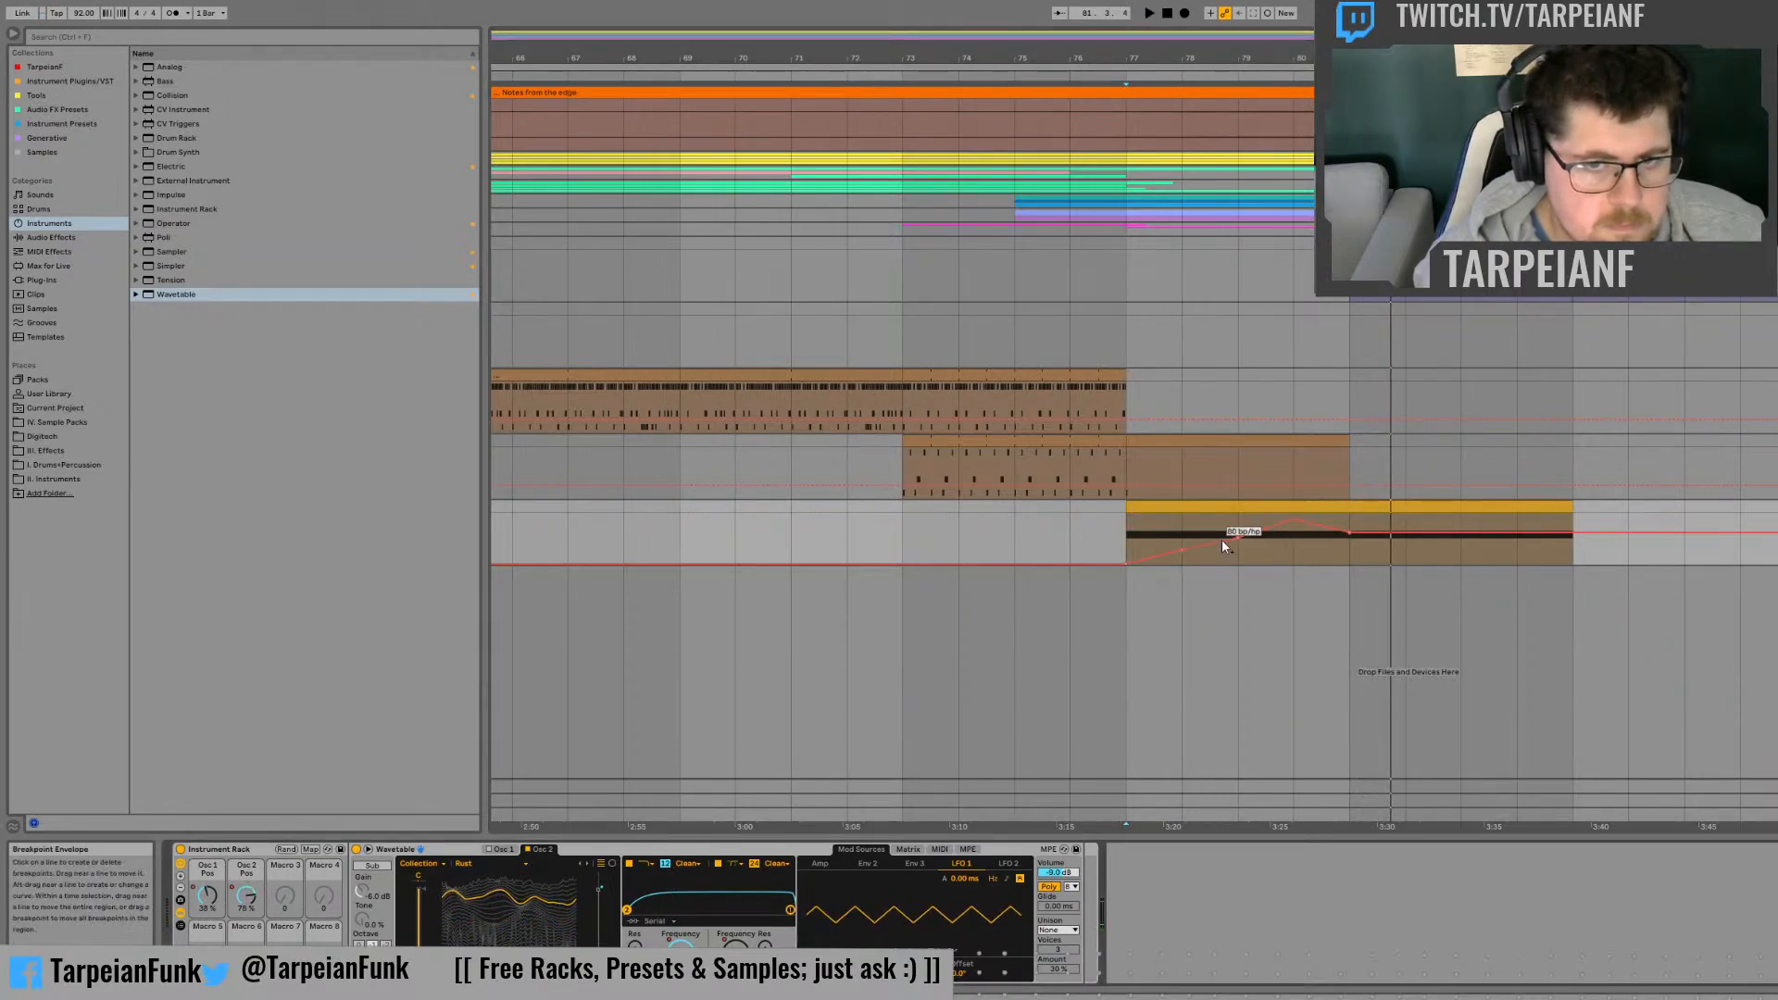
{"action": "left_click_drag", "start_coordinate": [1182, 548], "coordinate": [1181, 522]}
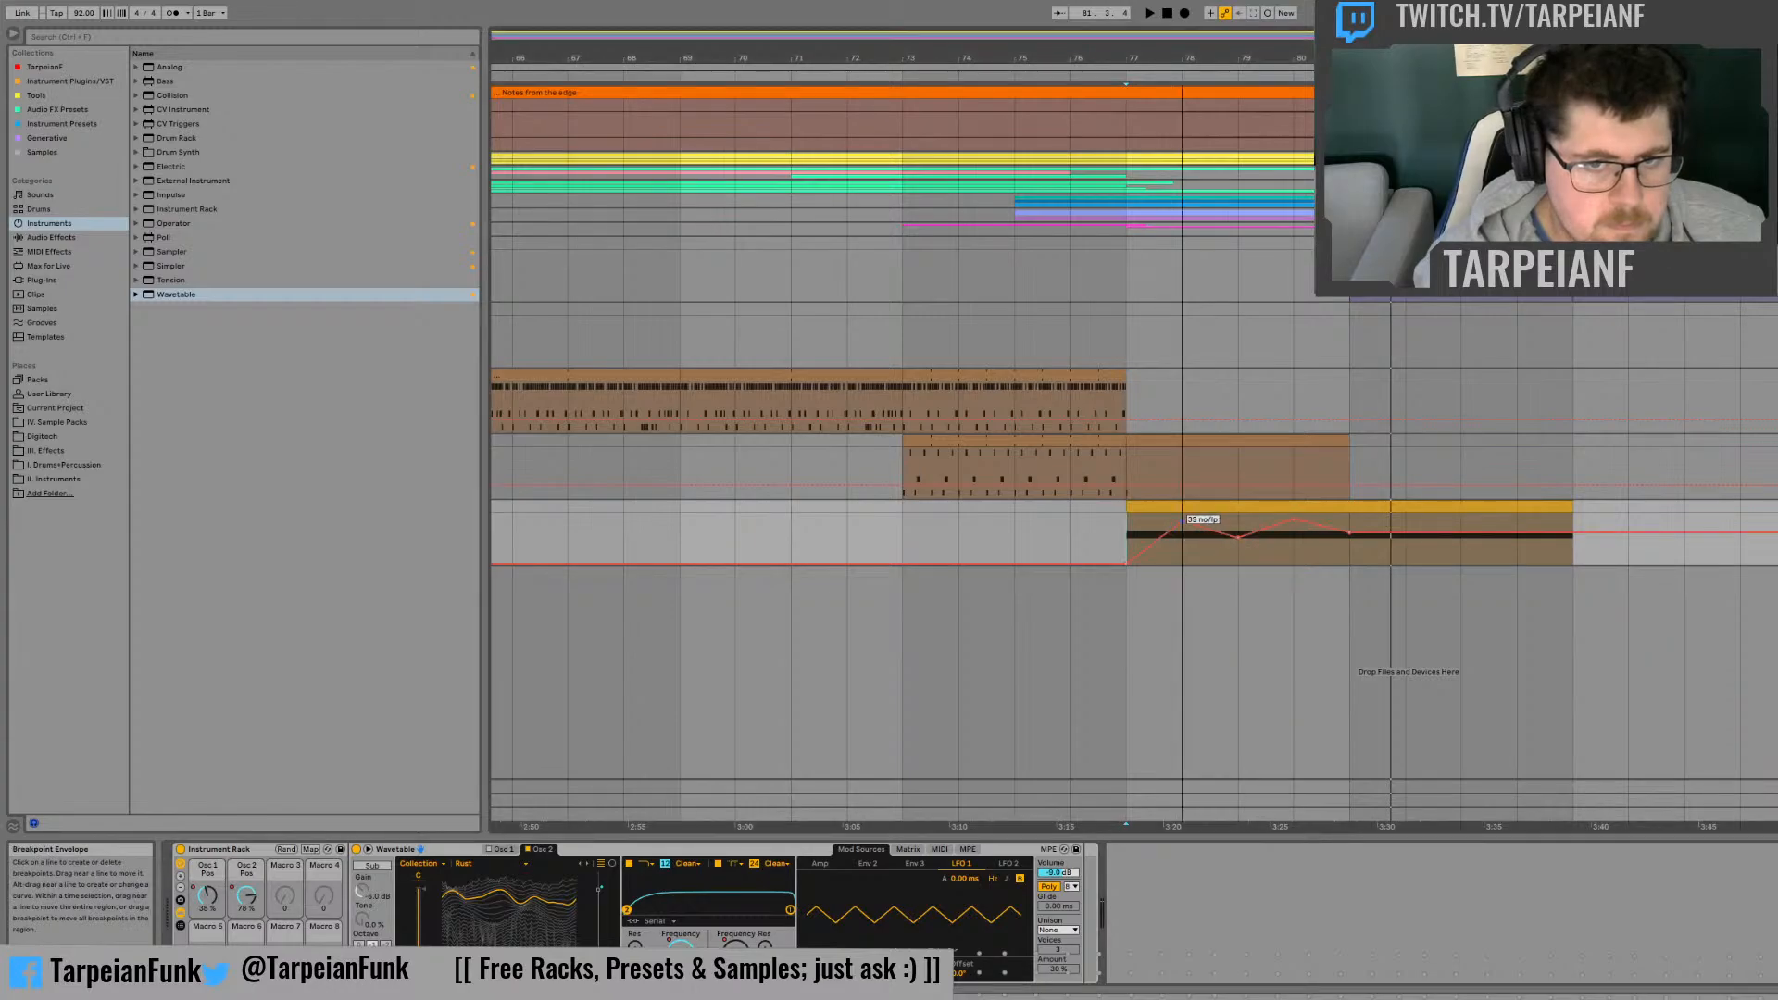
Step: Listen from bar 78 and raise Filter 2's morph automation point at bar 81 into the upper part of its range
{"action": "left_click", "coordinate": [1172, 563]}
{"action": "key", "text": "space"}
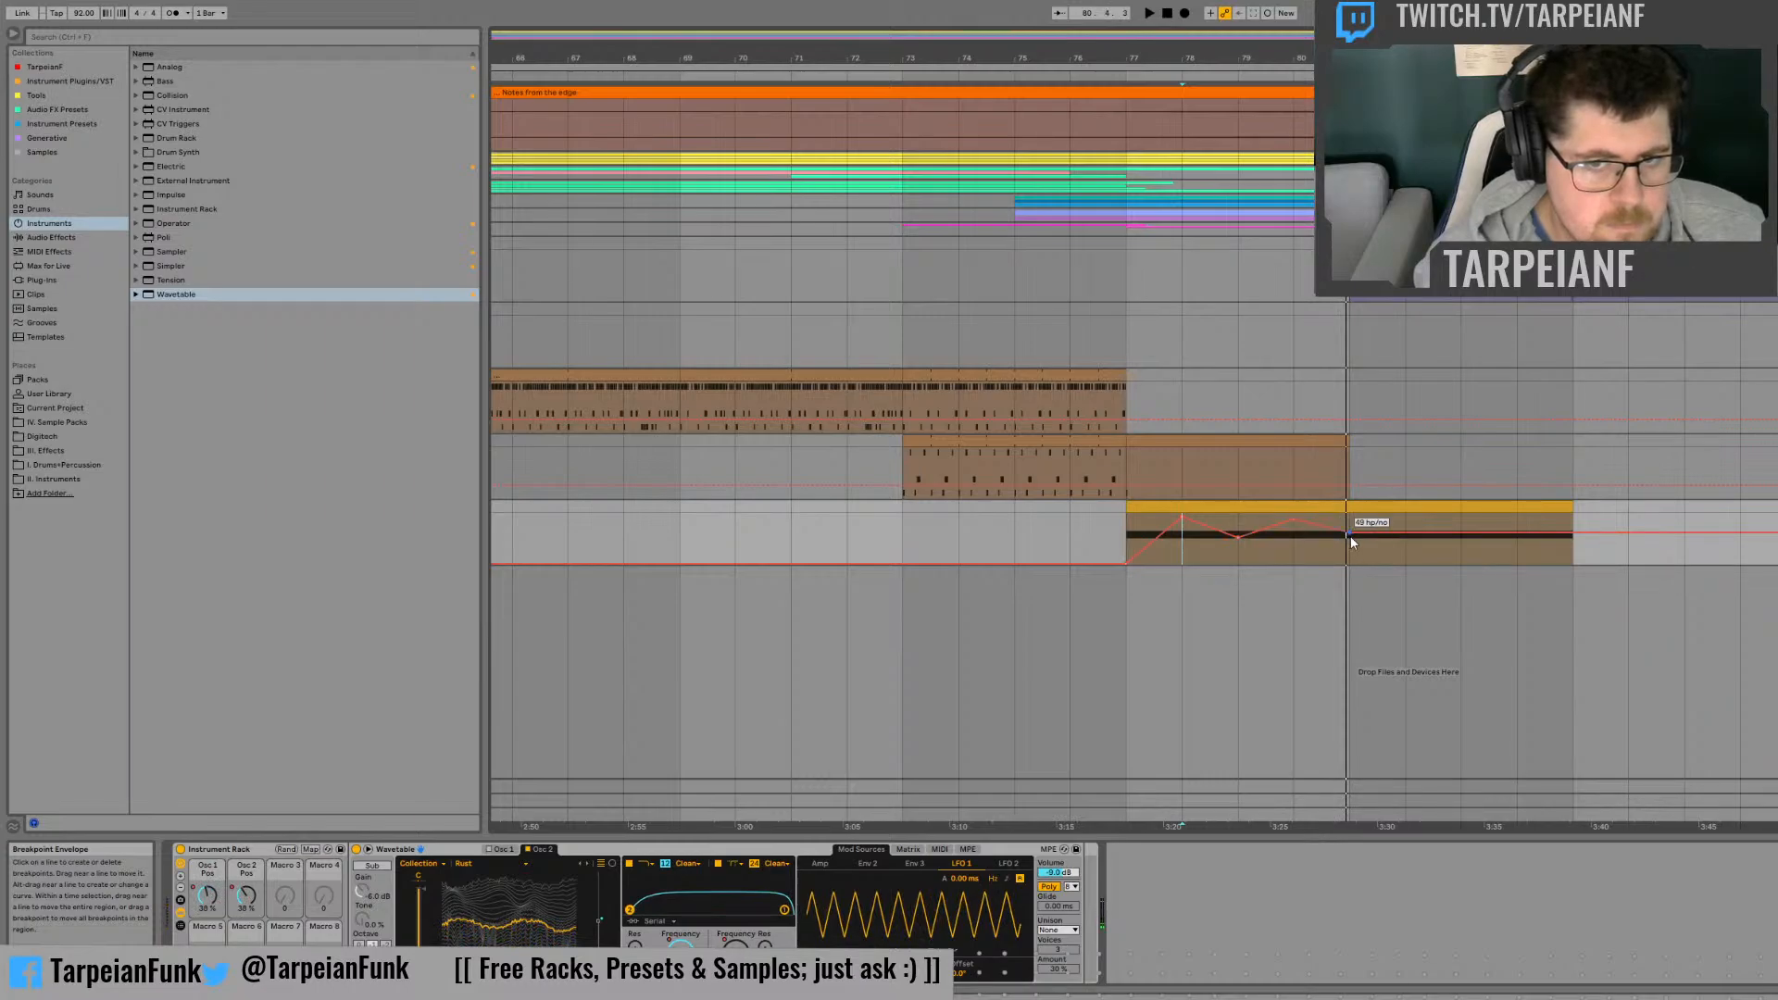
{"action": "left_click_drag", "start_coordinate": [1350, 535], "coordinate": [1351, 538]}
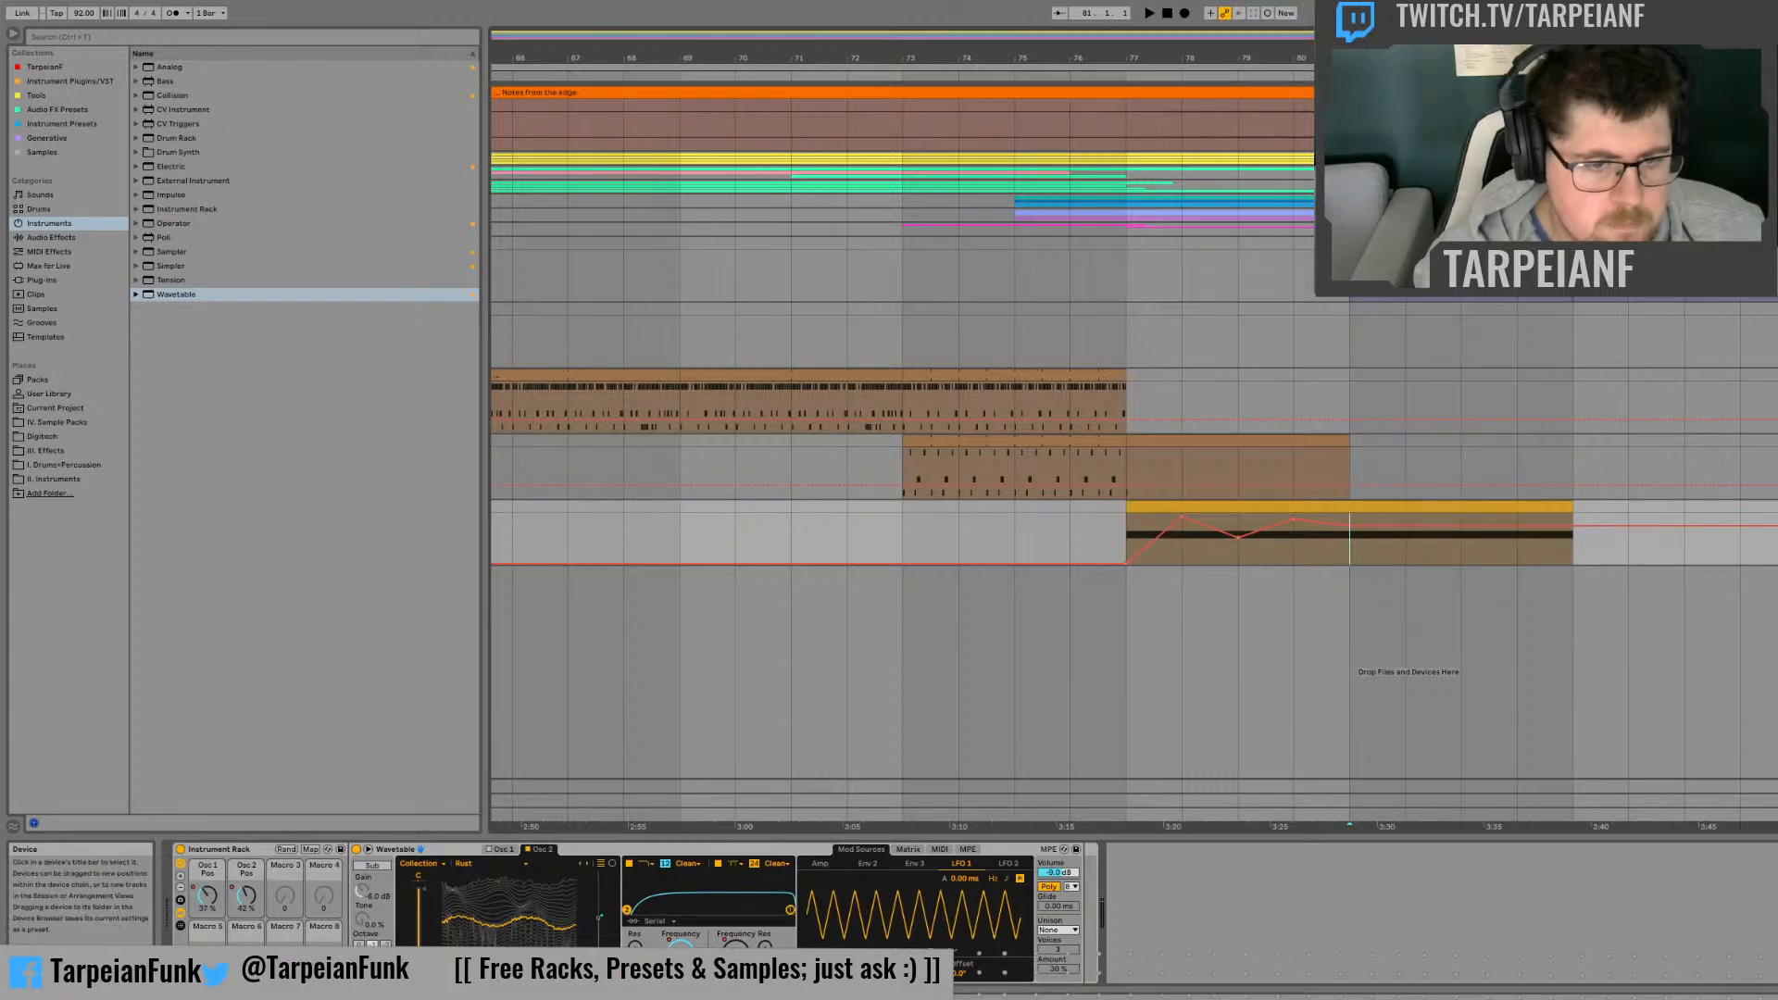
Step: Automate Filter 2's frequency down to 20.0 Hz at bar 79 and back up to mid-range at bar 81, and play it
{"action": "left_click", "coordinate": [736, 946]}
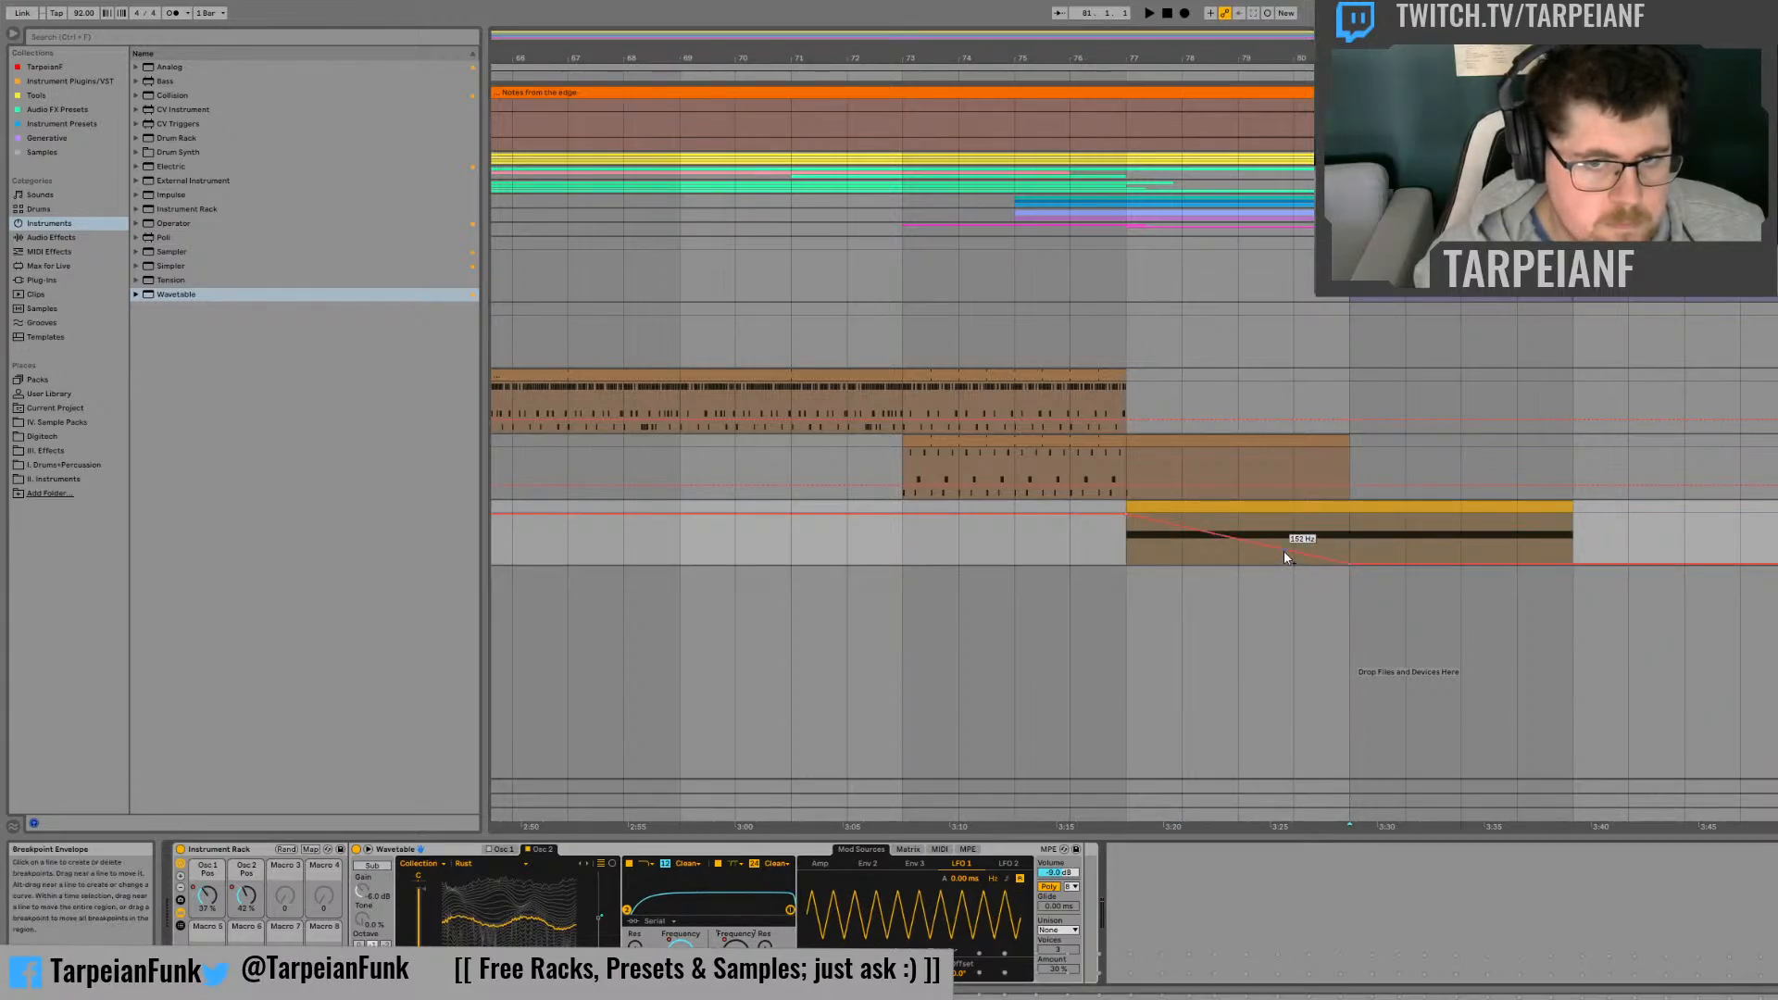
{"action": "left_click_drag", "start_coordinate": [1247, 544], "coordinate": [1240, 563]}
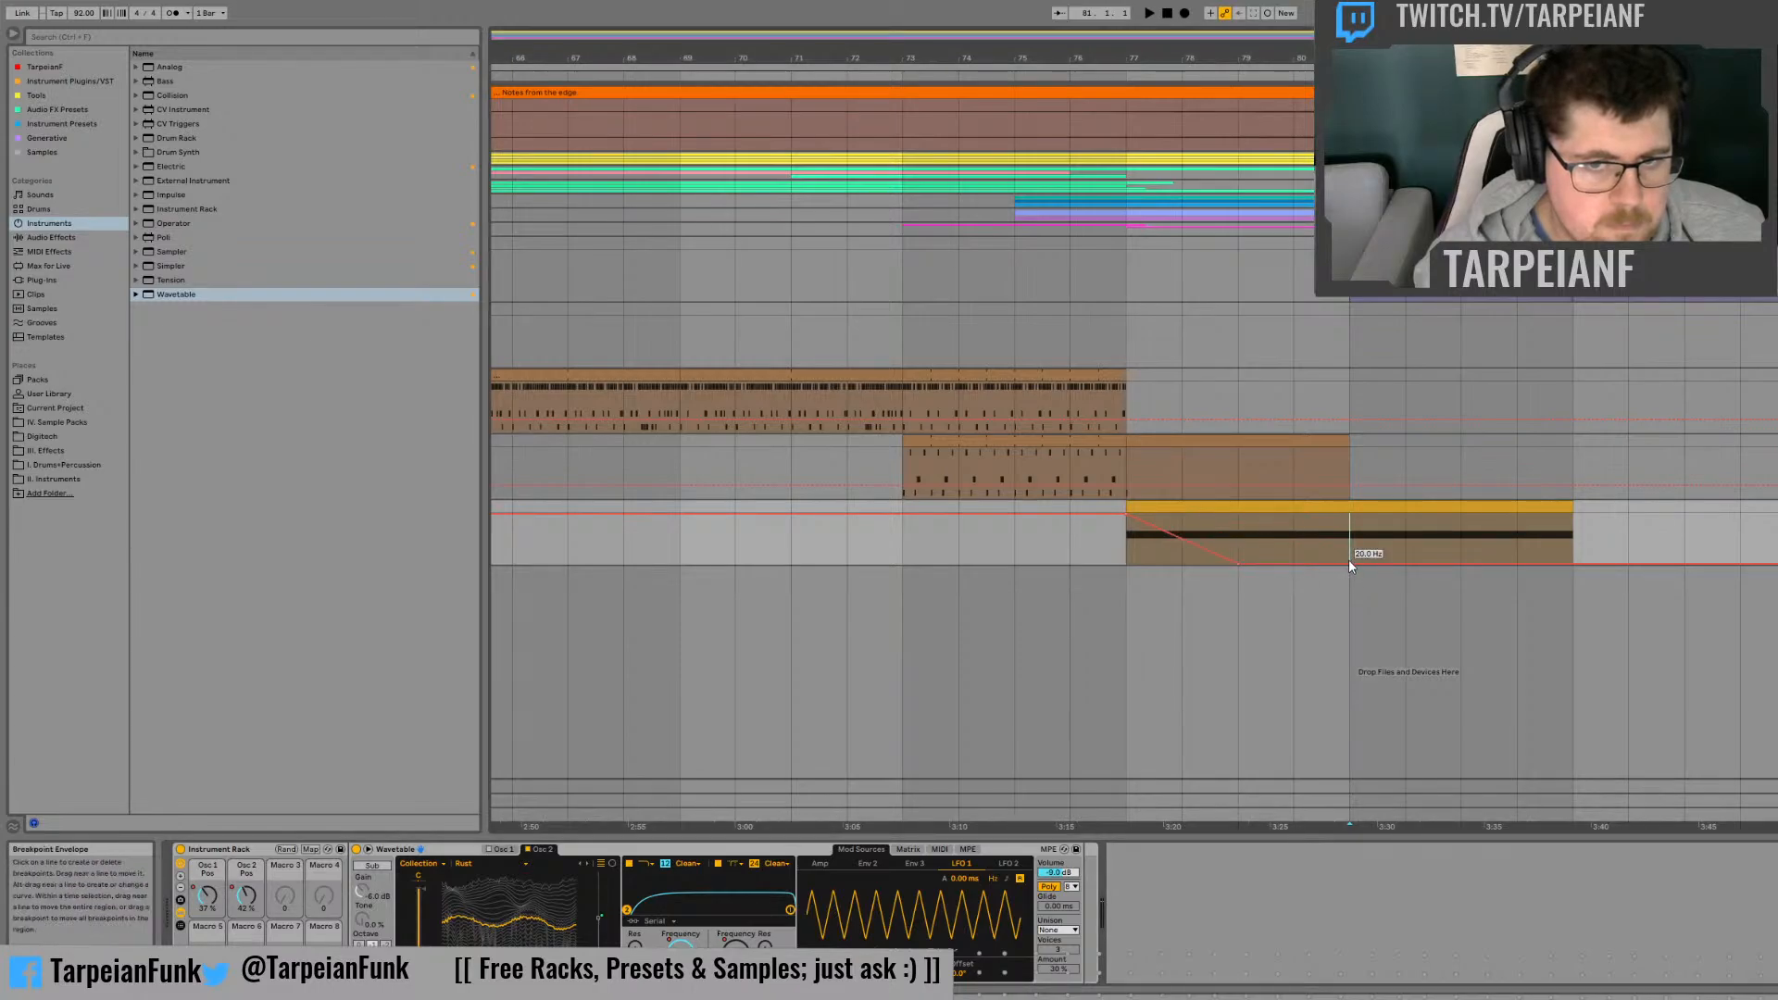
{"action": "left_click_drag", "start_coordinate": [1350, 562], "coordinate": [1349, 537]}
{"action": "left_click", "coordinate": [1281, 534]}
{"action": "key", "text": "space"}
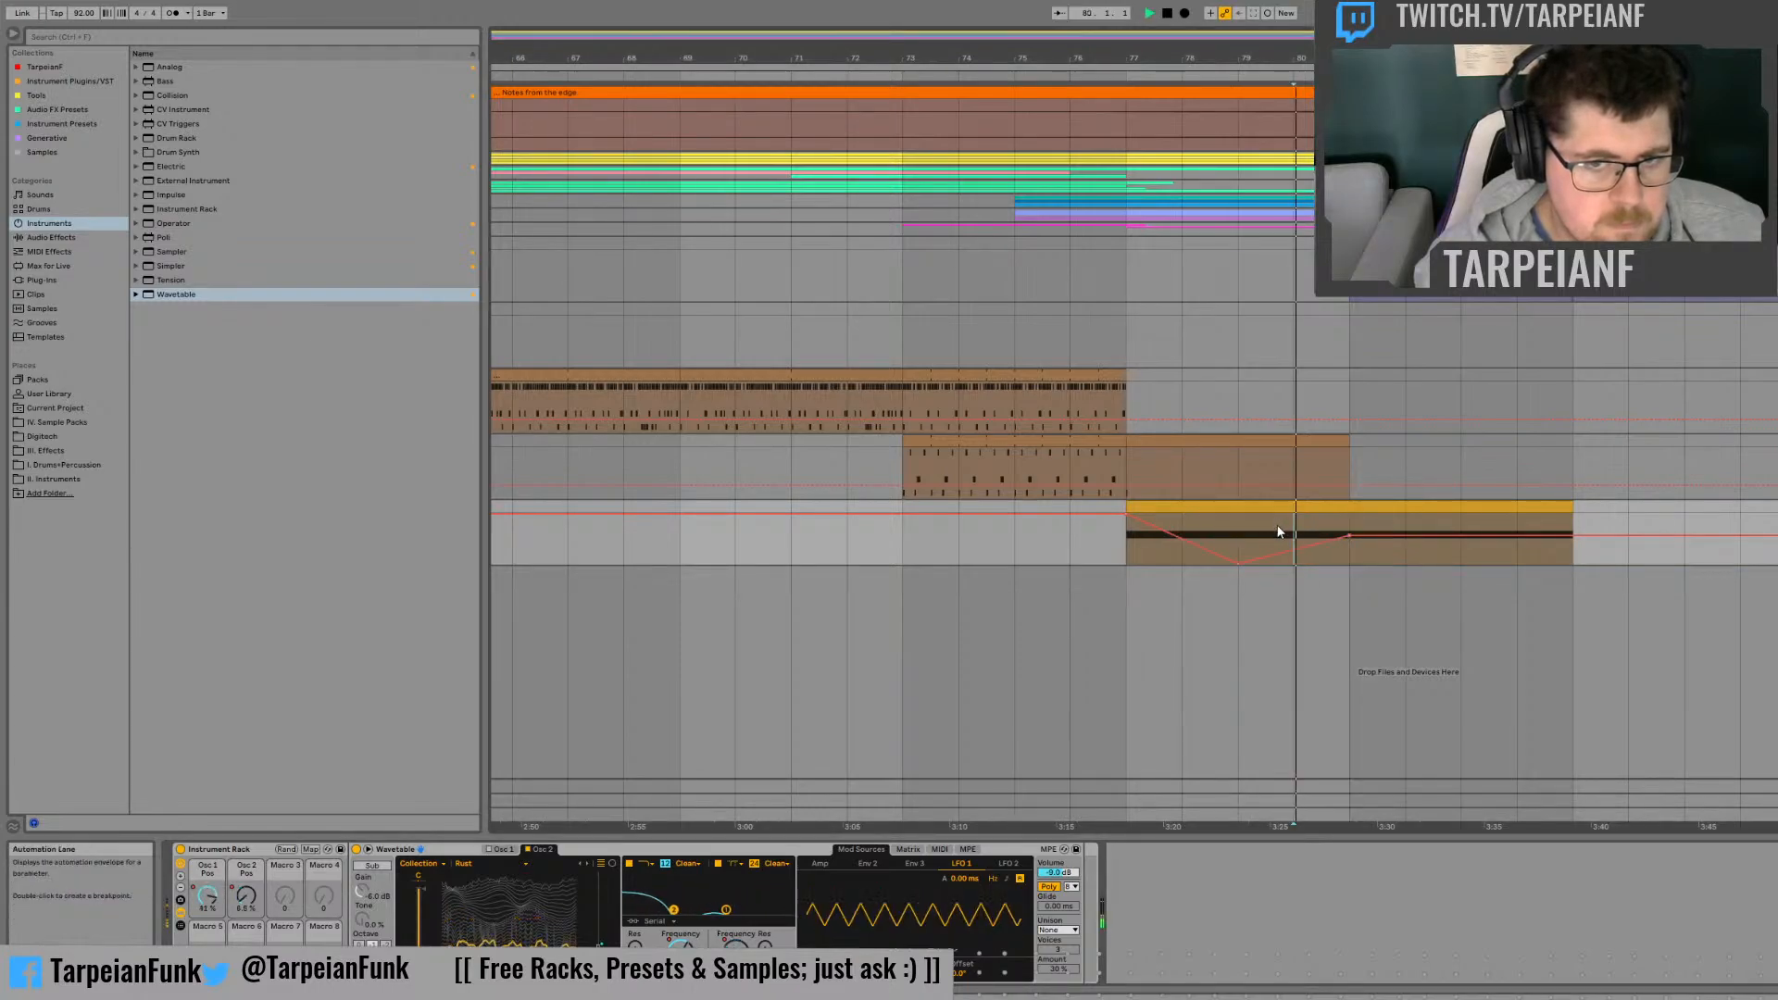
Step: Replay the effect, raise Filter 2's frequency automation near maximum at bar 78 and drop its bar 77 point to the minimum
{"action": "left_click", "coordinate": [1183, 530]}
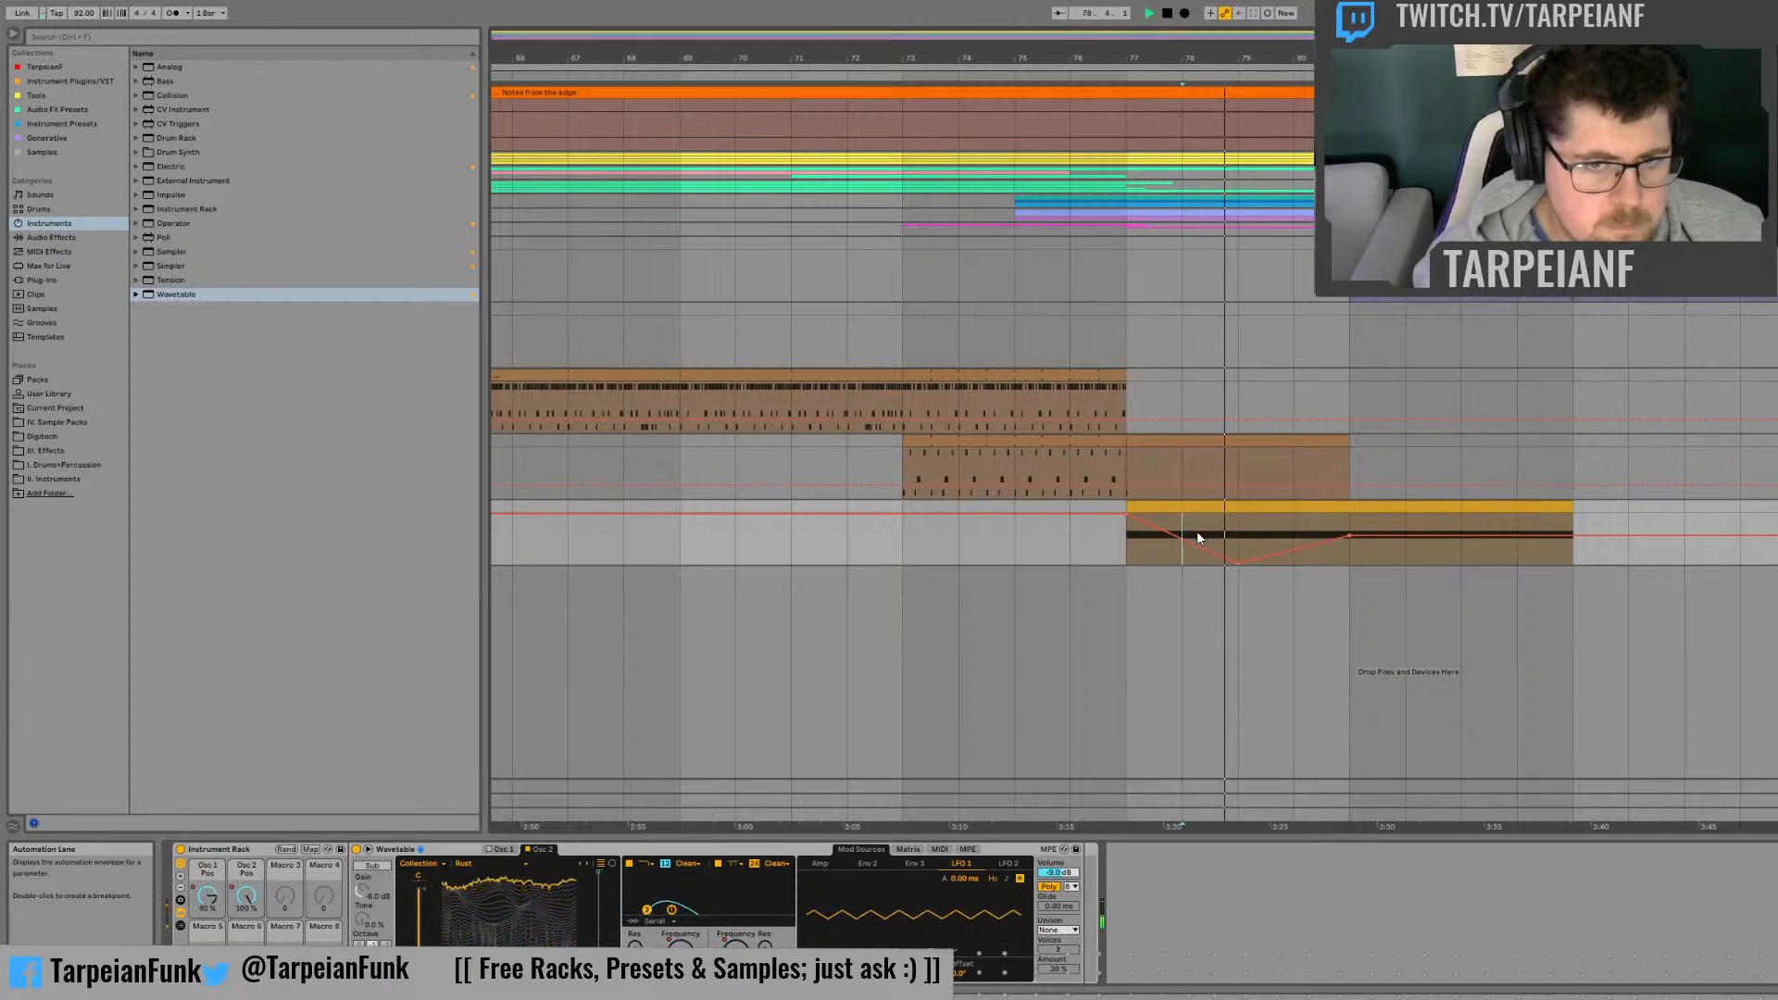
{"action": "left_click", "coordinate": [1128, 558]}
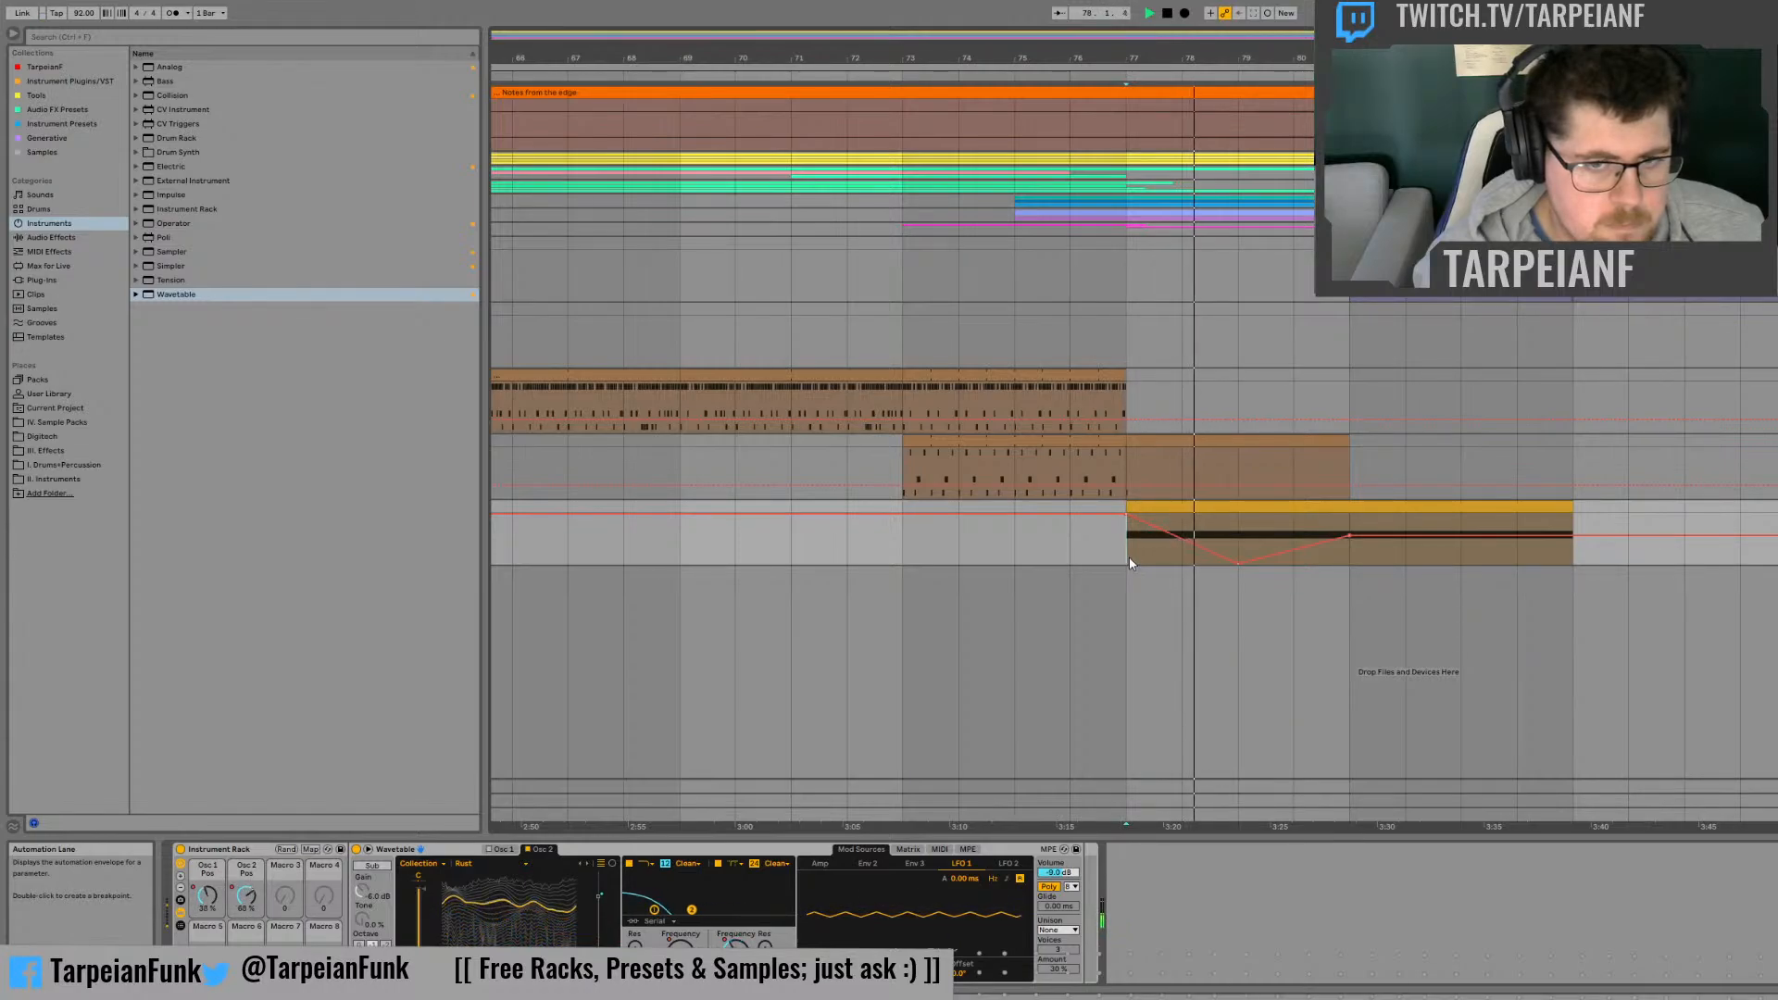
{"action": "key", "text": "space"}
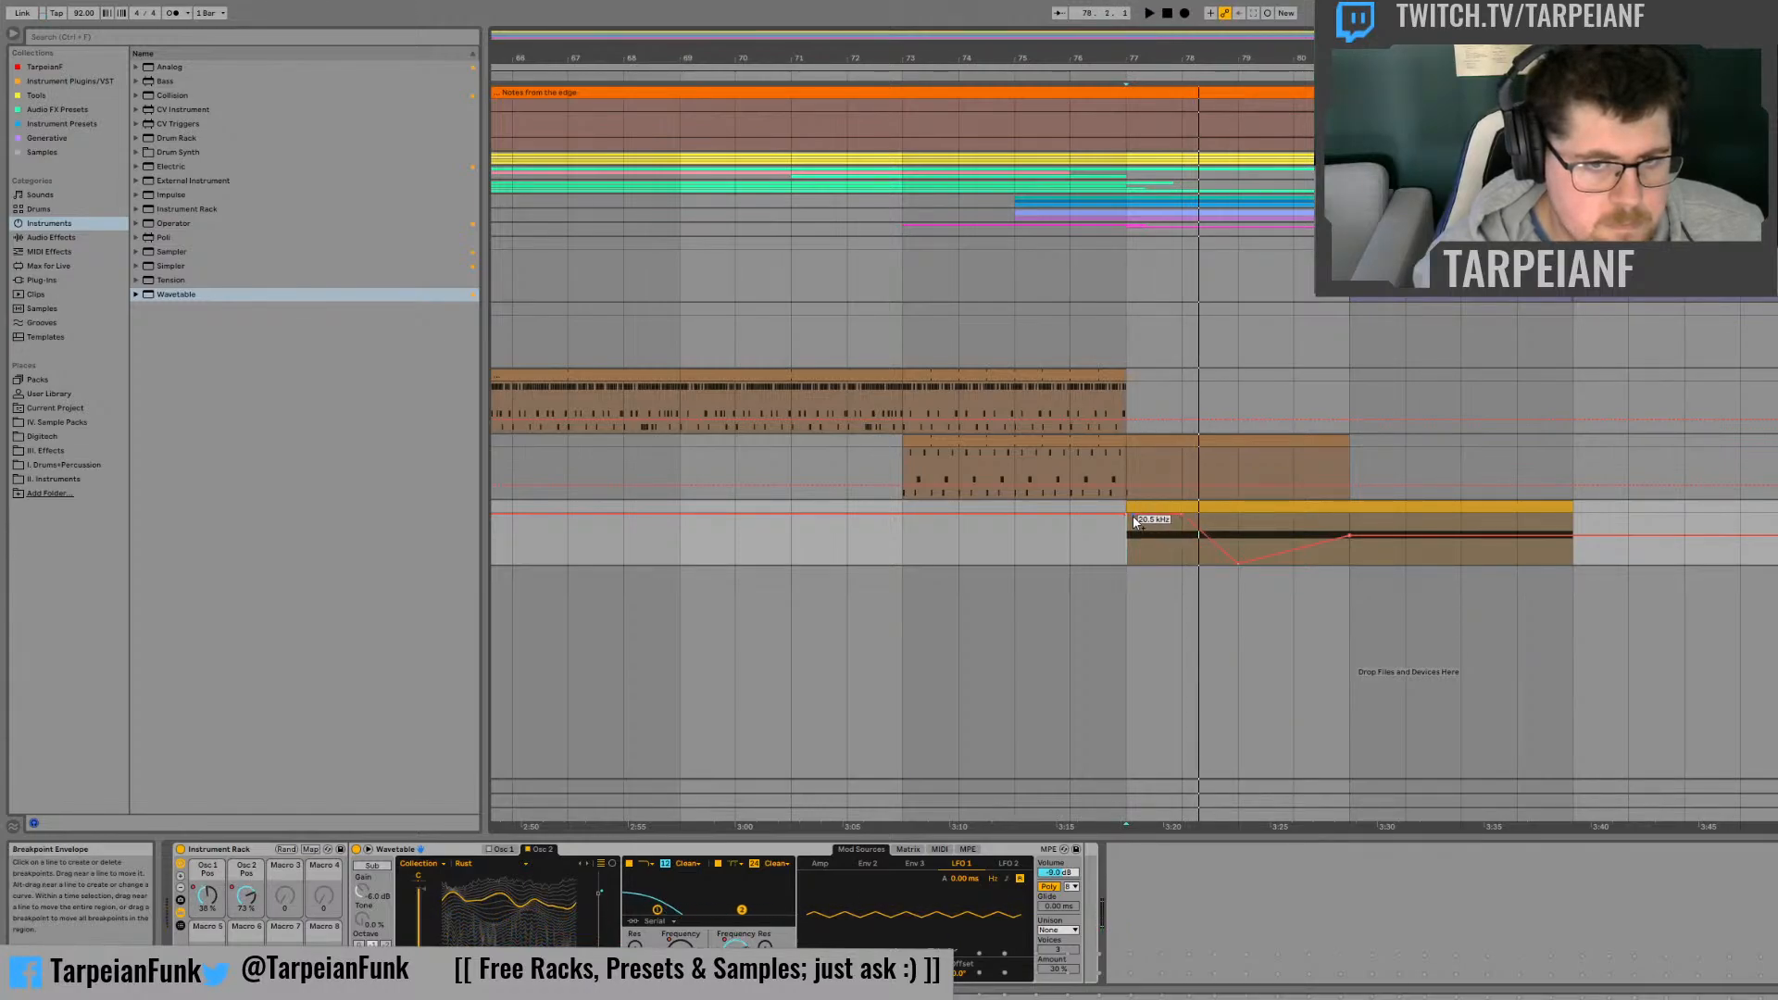
{"action": "left_click_drag", "start_coordinate": [1127, 514], "coordinate": [1129, 569]}
Step: Raise Filter 2's morph automation point at bar 77 to about mid-range and play the result
{"action": "left_click", "coordinate": [765, 971]}
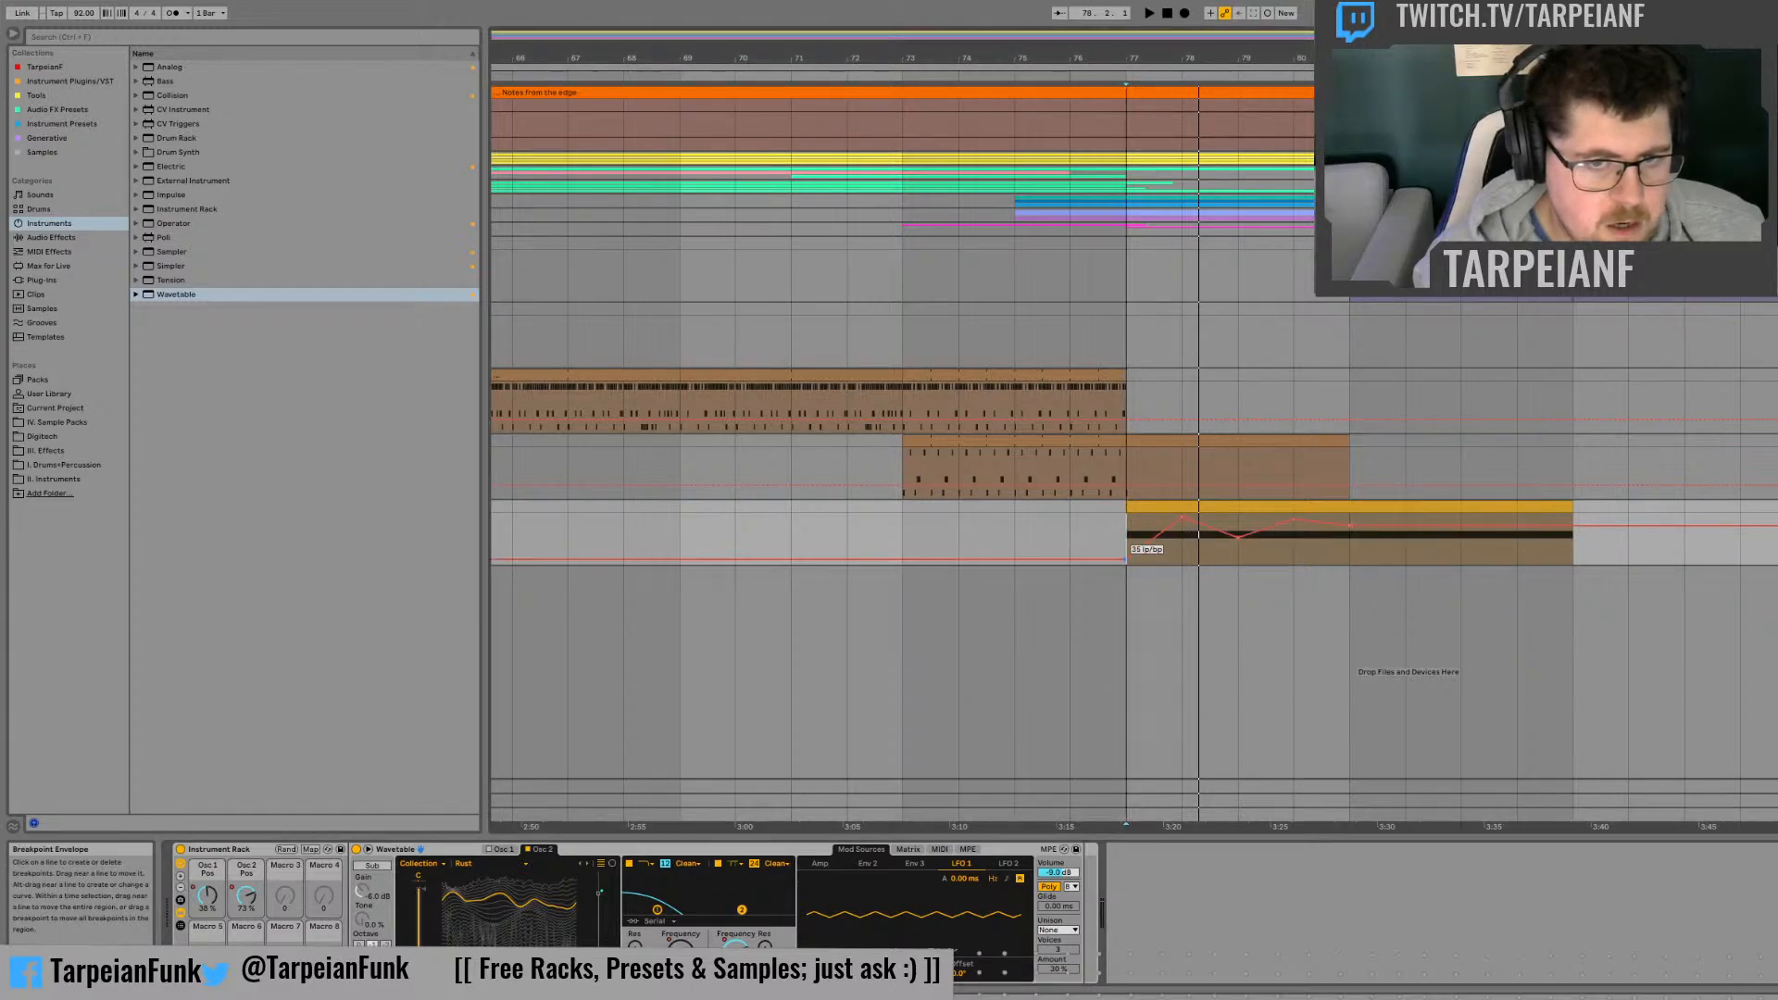
{"action": "left_click_drag", "start_coordinate": [1126, 563], "coordinate": [1126, 537]}
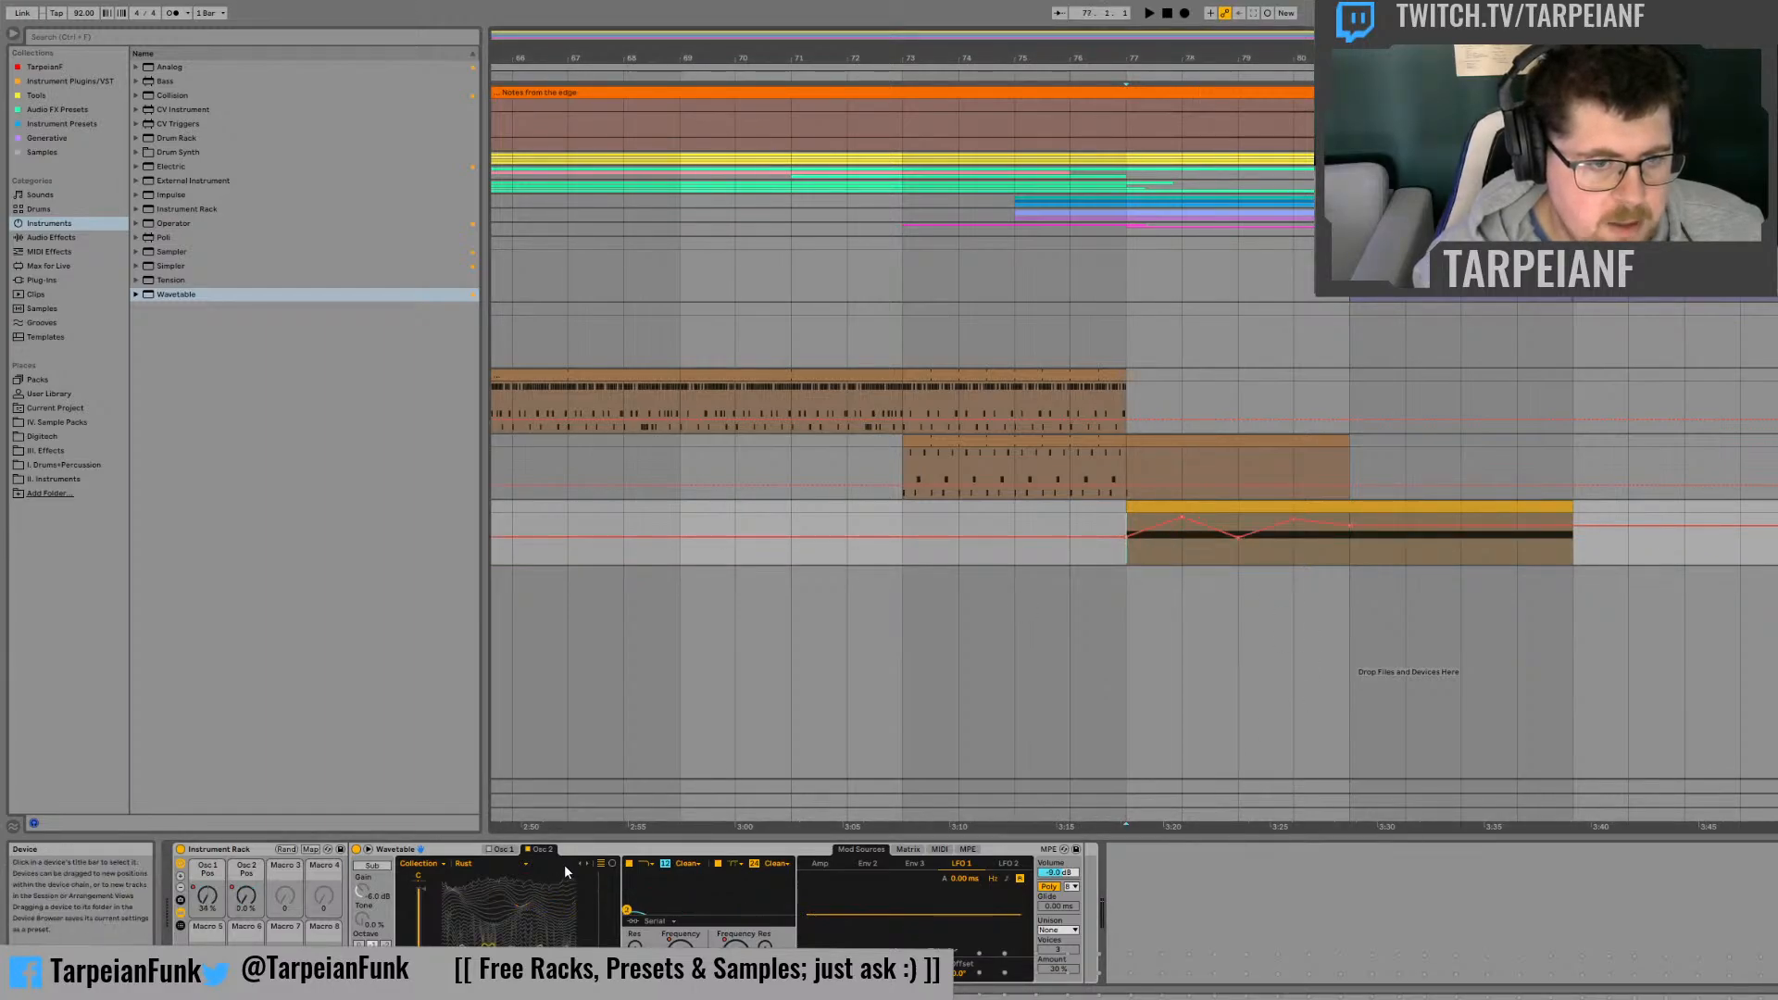
{"action": "key", "text": "space"}
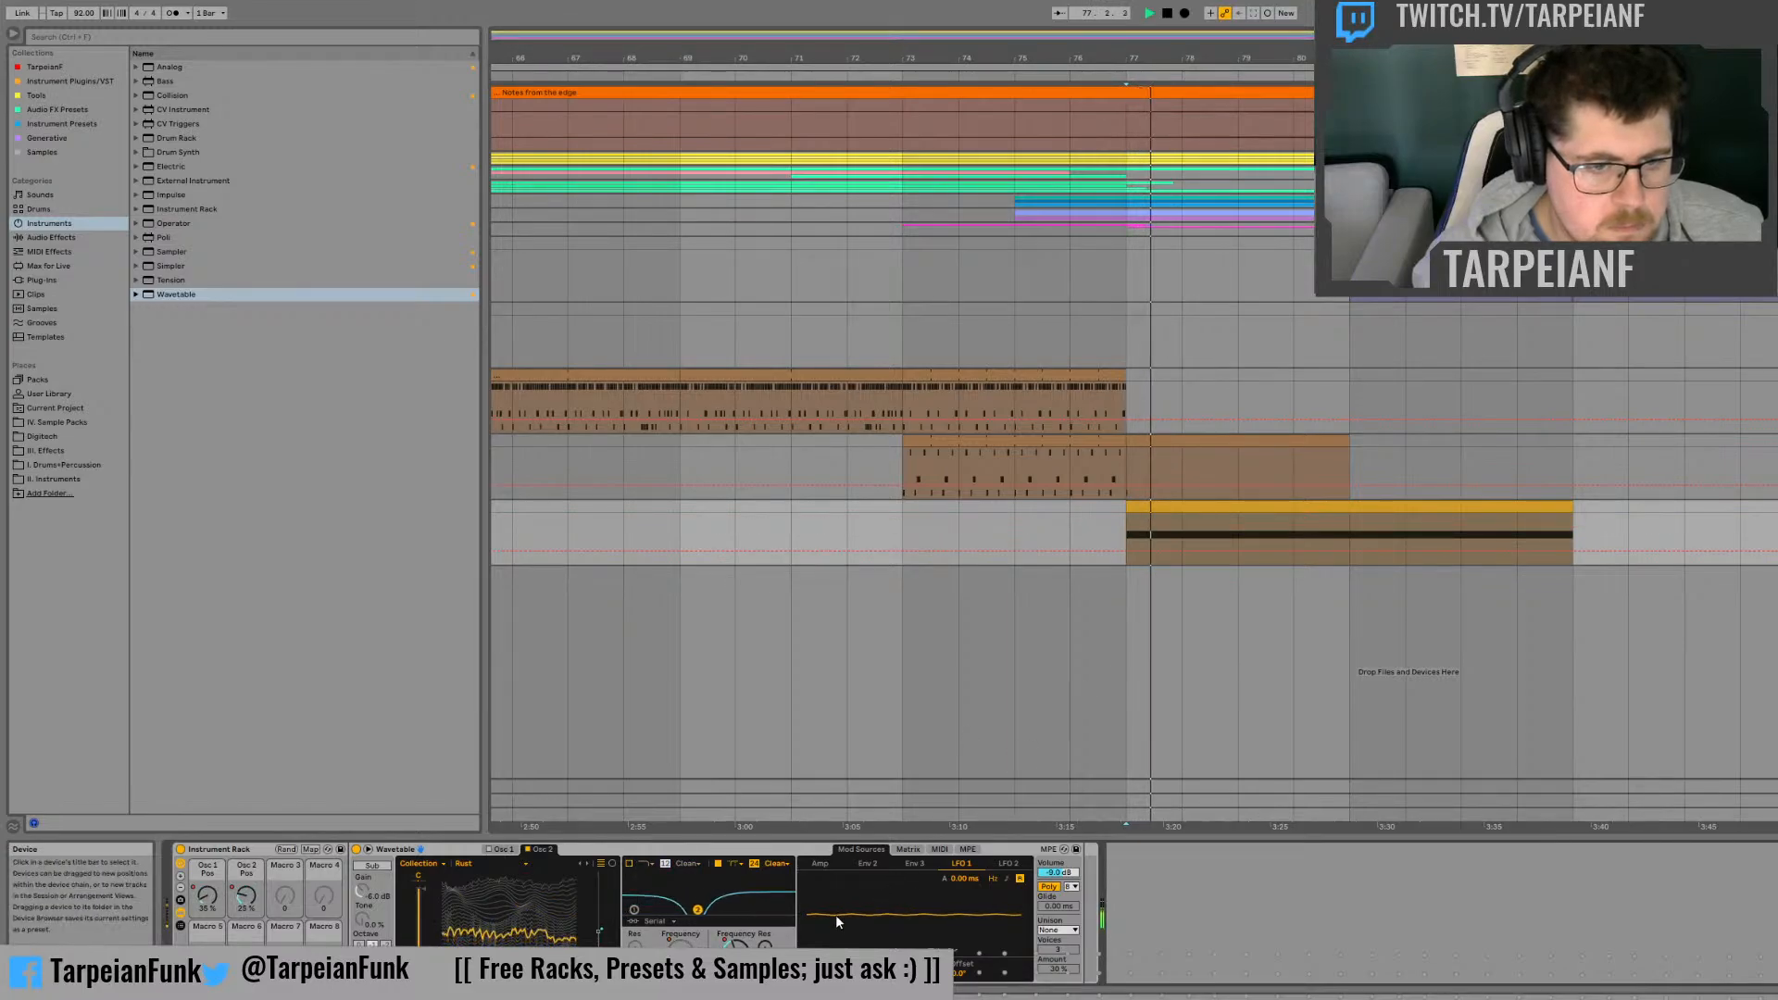
Step: Turn Filter 1 back on and adjust its morph amount
{"action": "left_click", "coordinate": [630, 864]}
{"action": "key", "text": "space"}
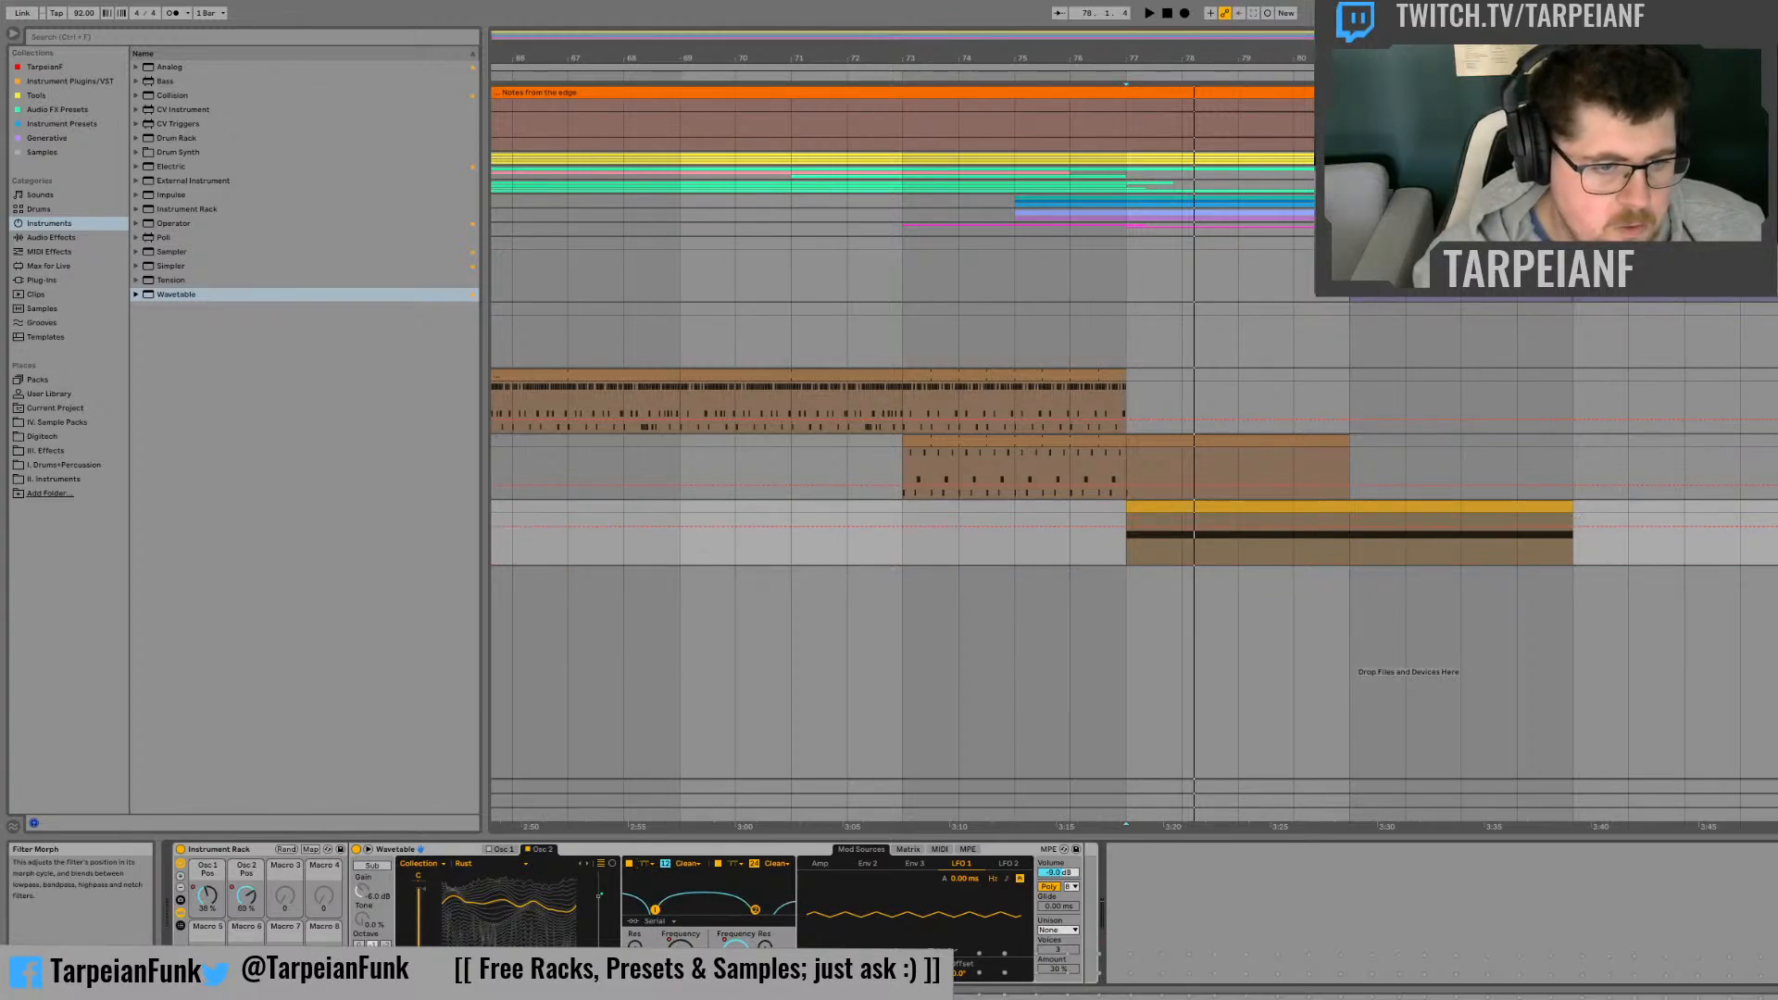
{"action": "left_click_drag", "start_coordinate": [635, 969], "coordinate": [635, 937]}
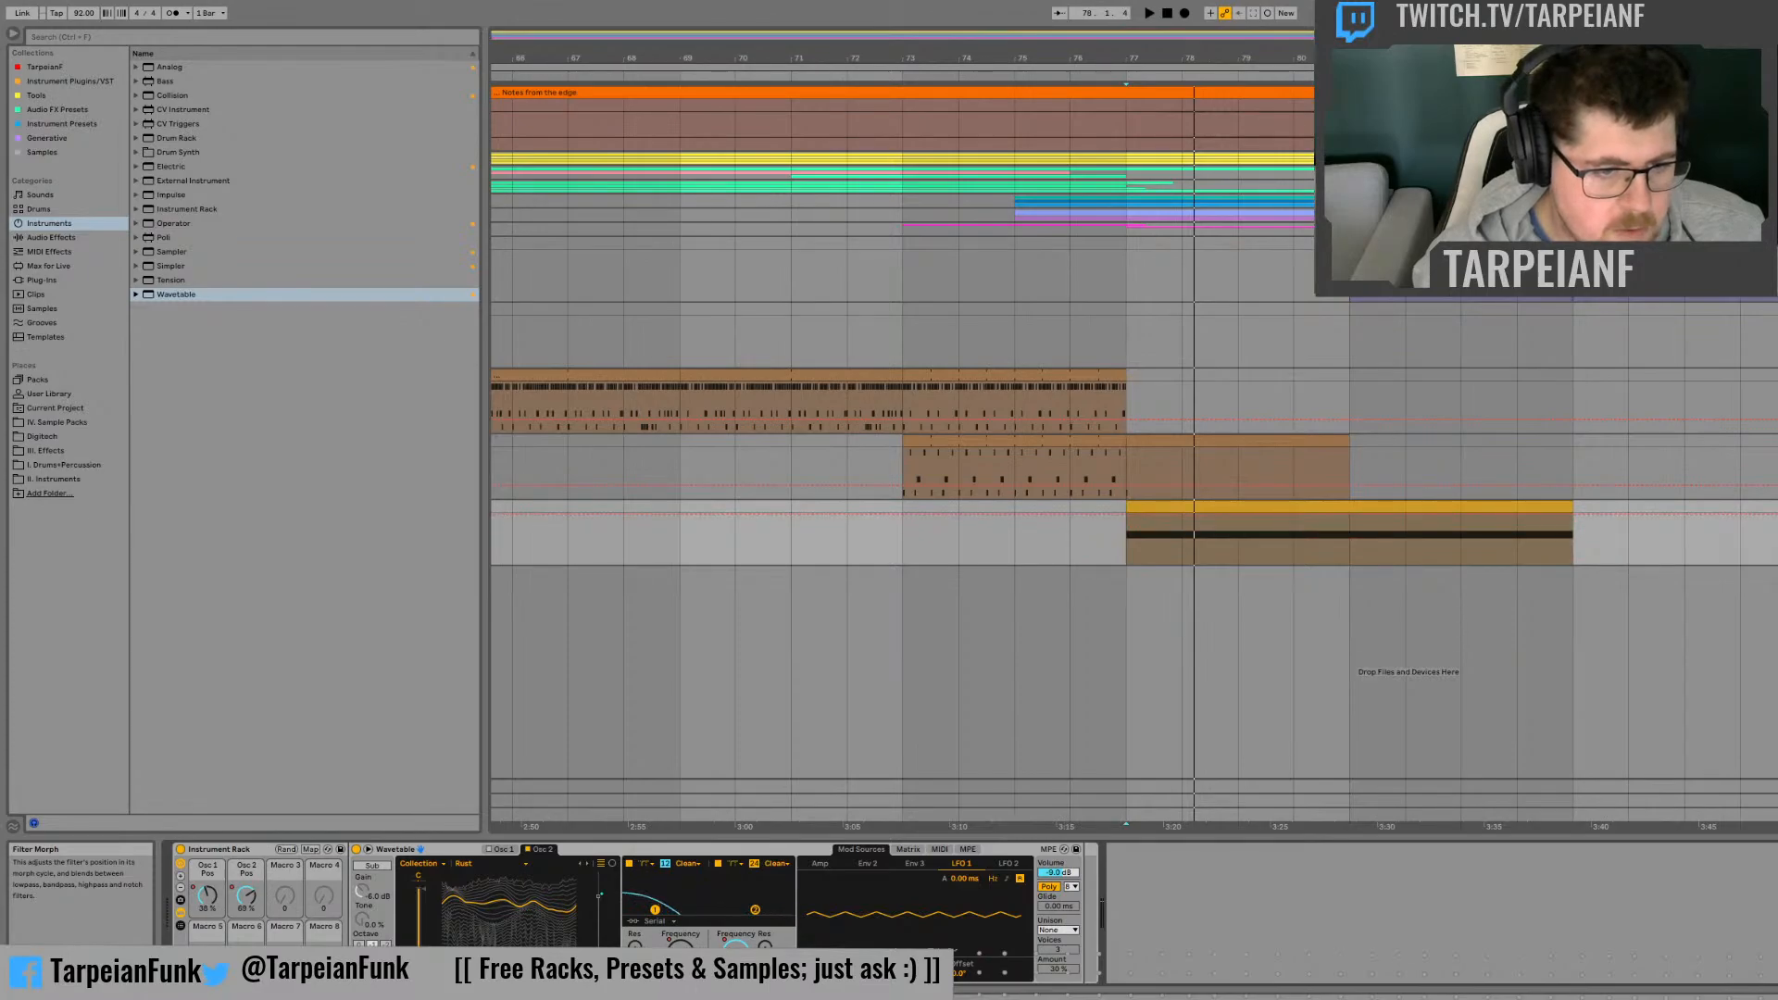
Step: Listen to the effect and add a lower Filter 1 morph automation point at bar 78
{"action": "key", "text": "space"}
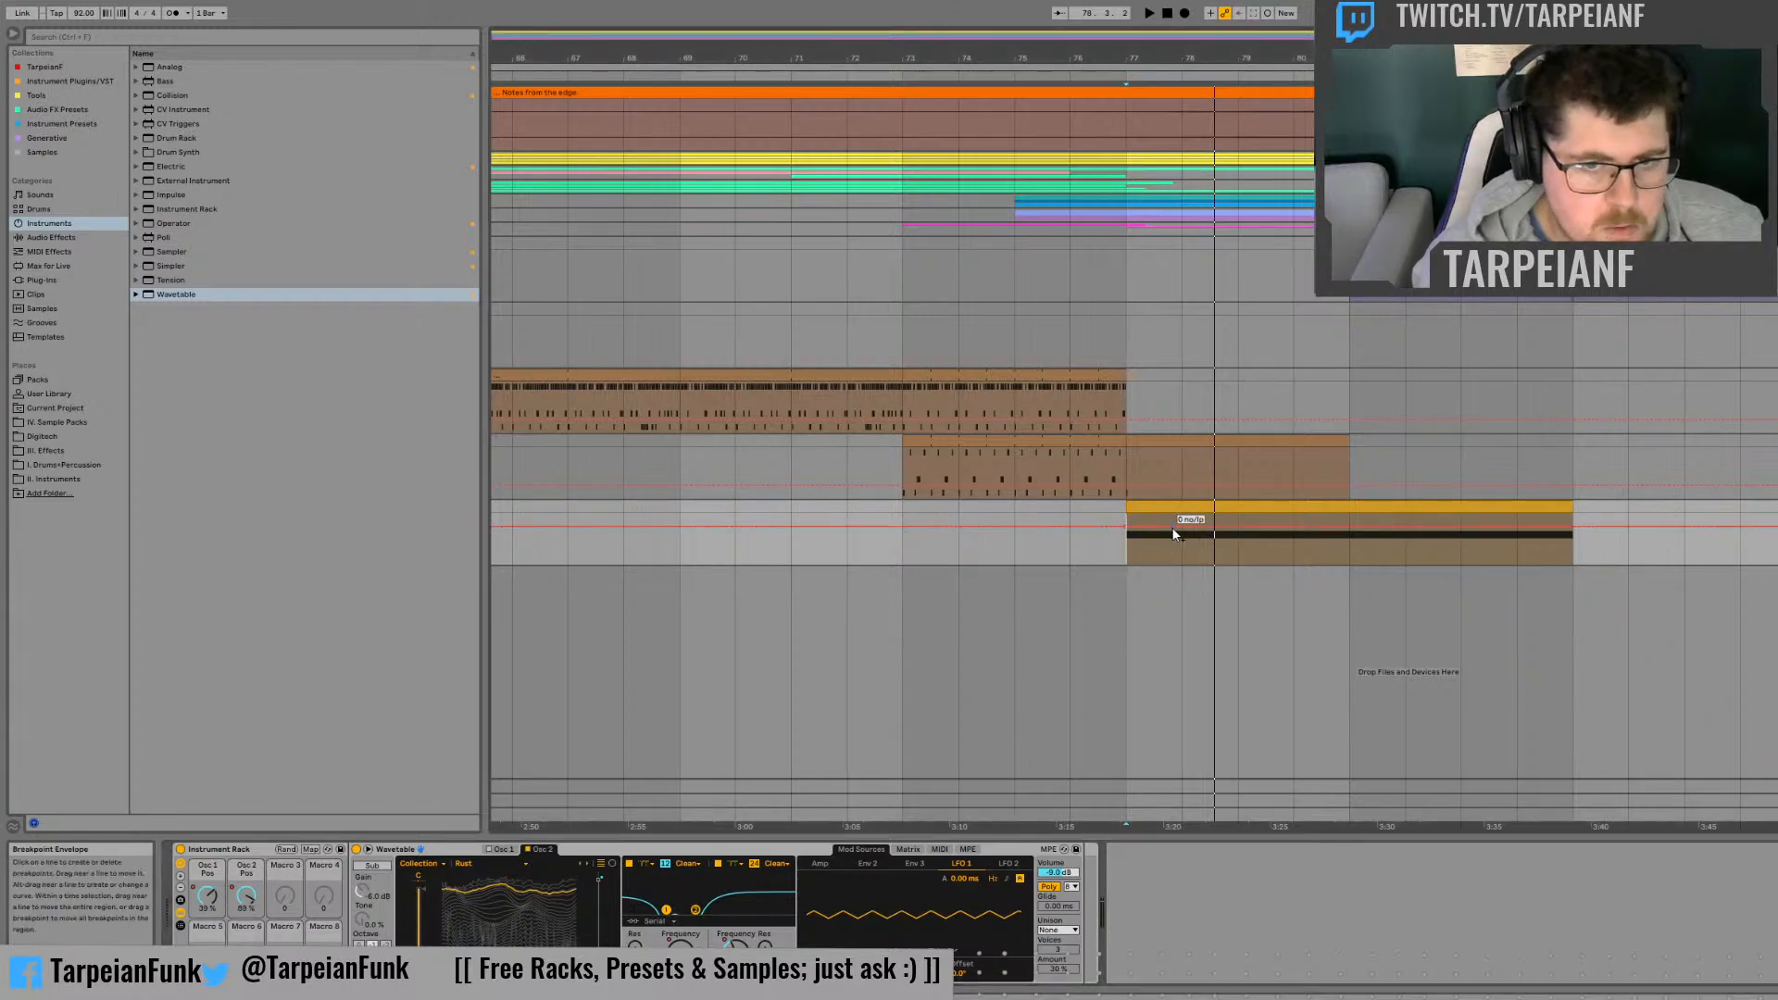
{"action": "key", "text": "space"}
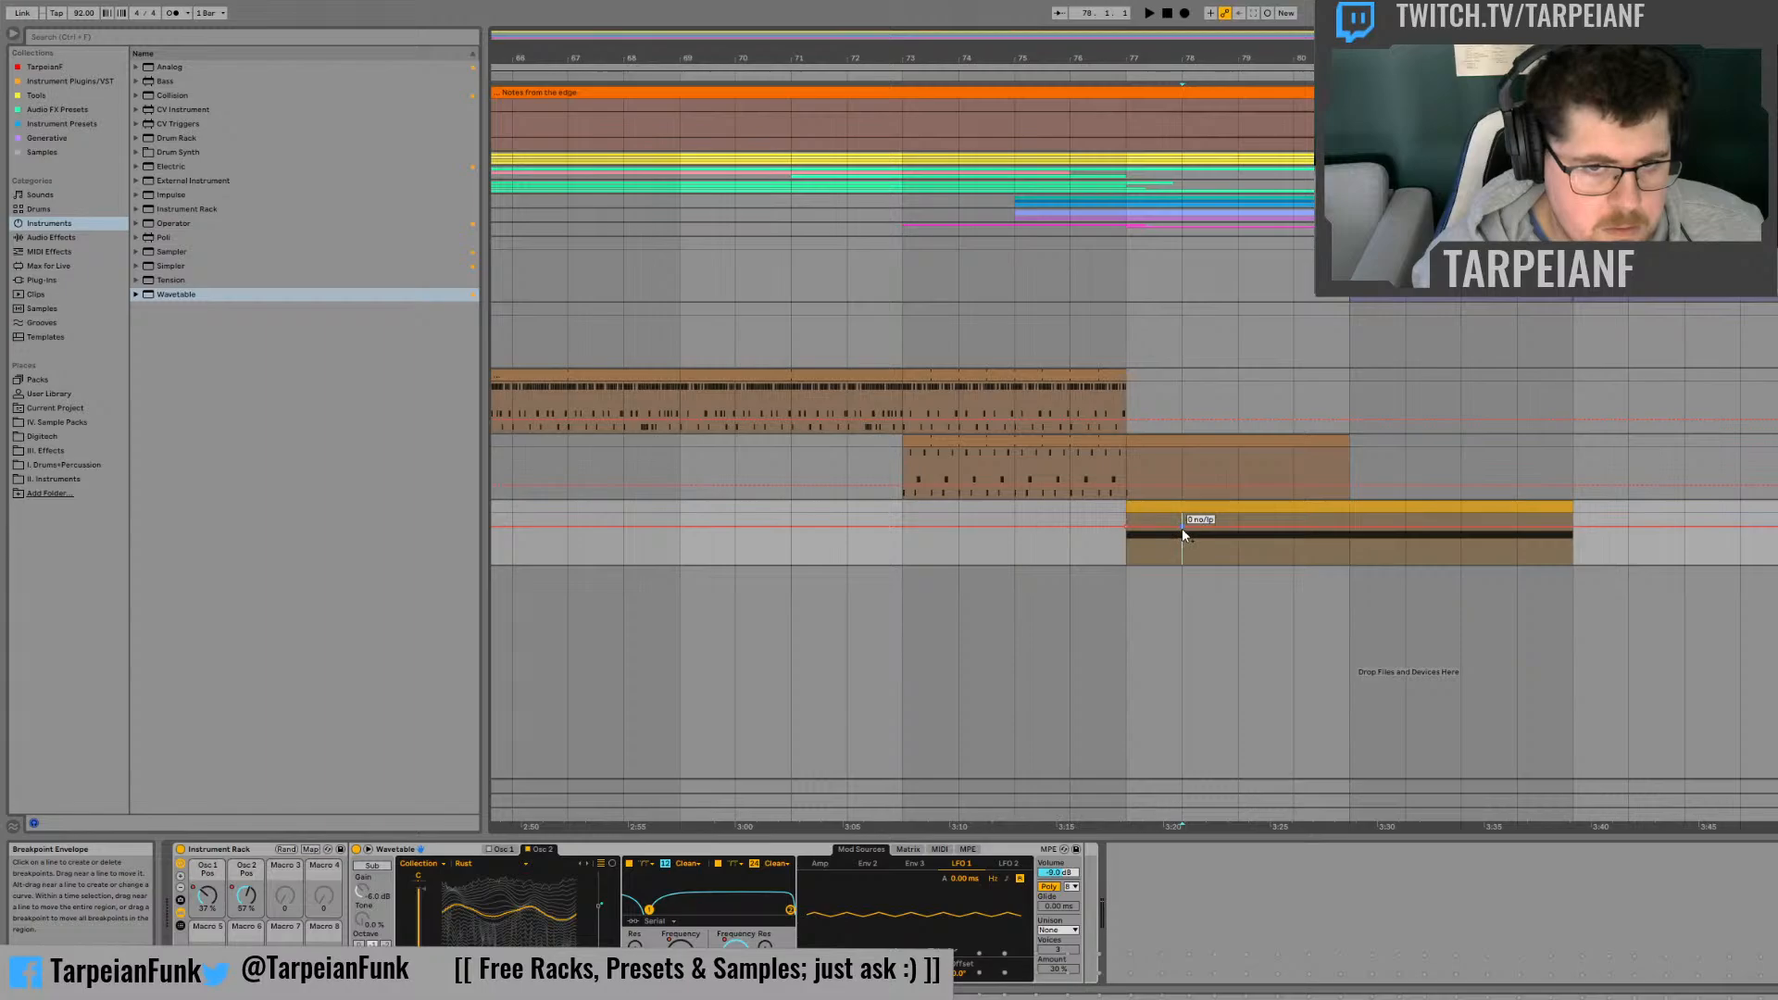
{"action": "left_click_drag", "start_coordinate": [1182, 527], "coordinate": [1182, 539]}
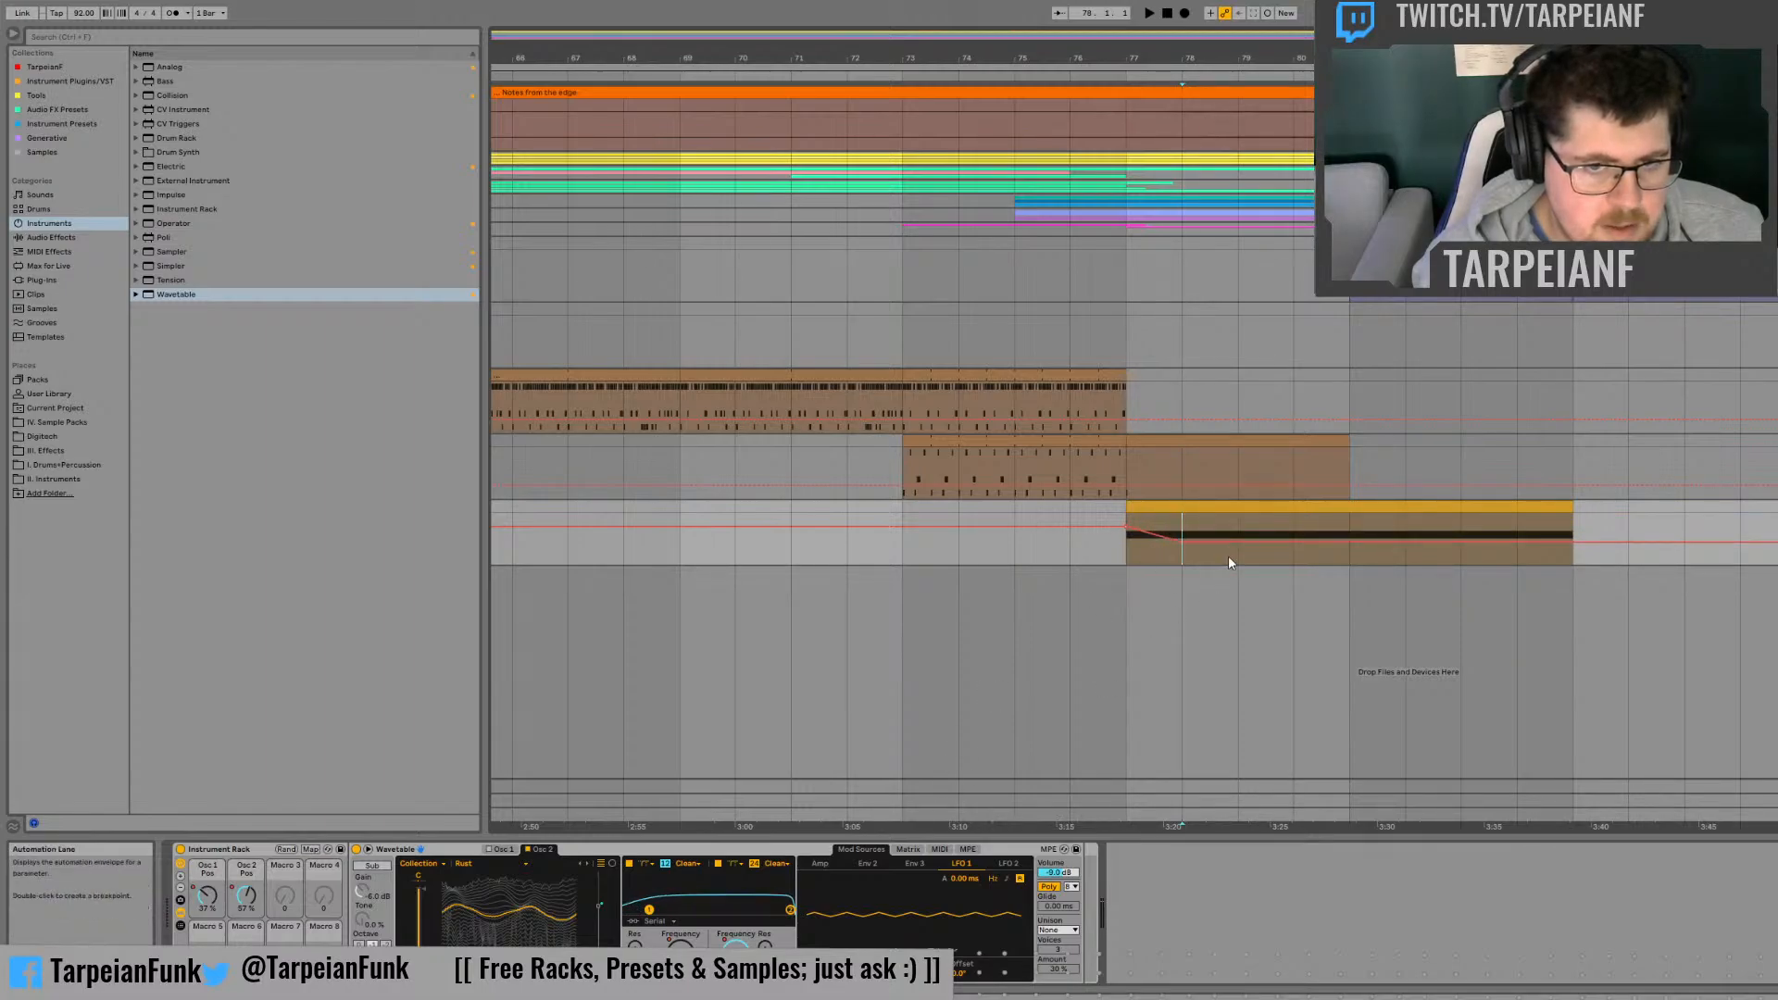
Step: Shape Filter 1's frequency automation with a low point at bar 78 and a mid-range point at 78.3
{"action": "left_click", "coordinate": [690, 947]}
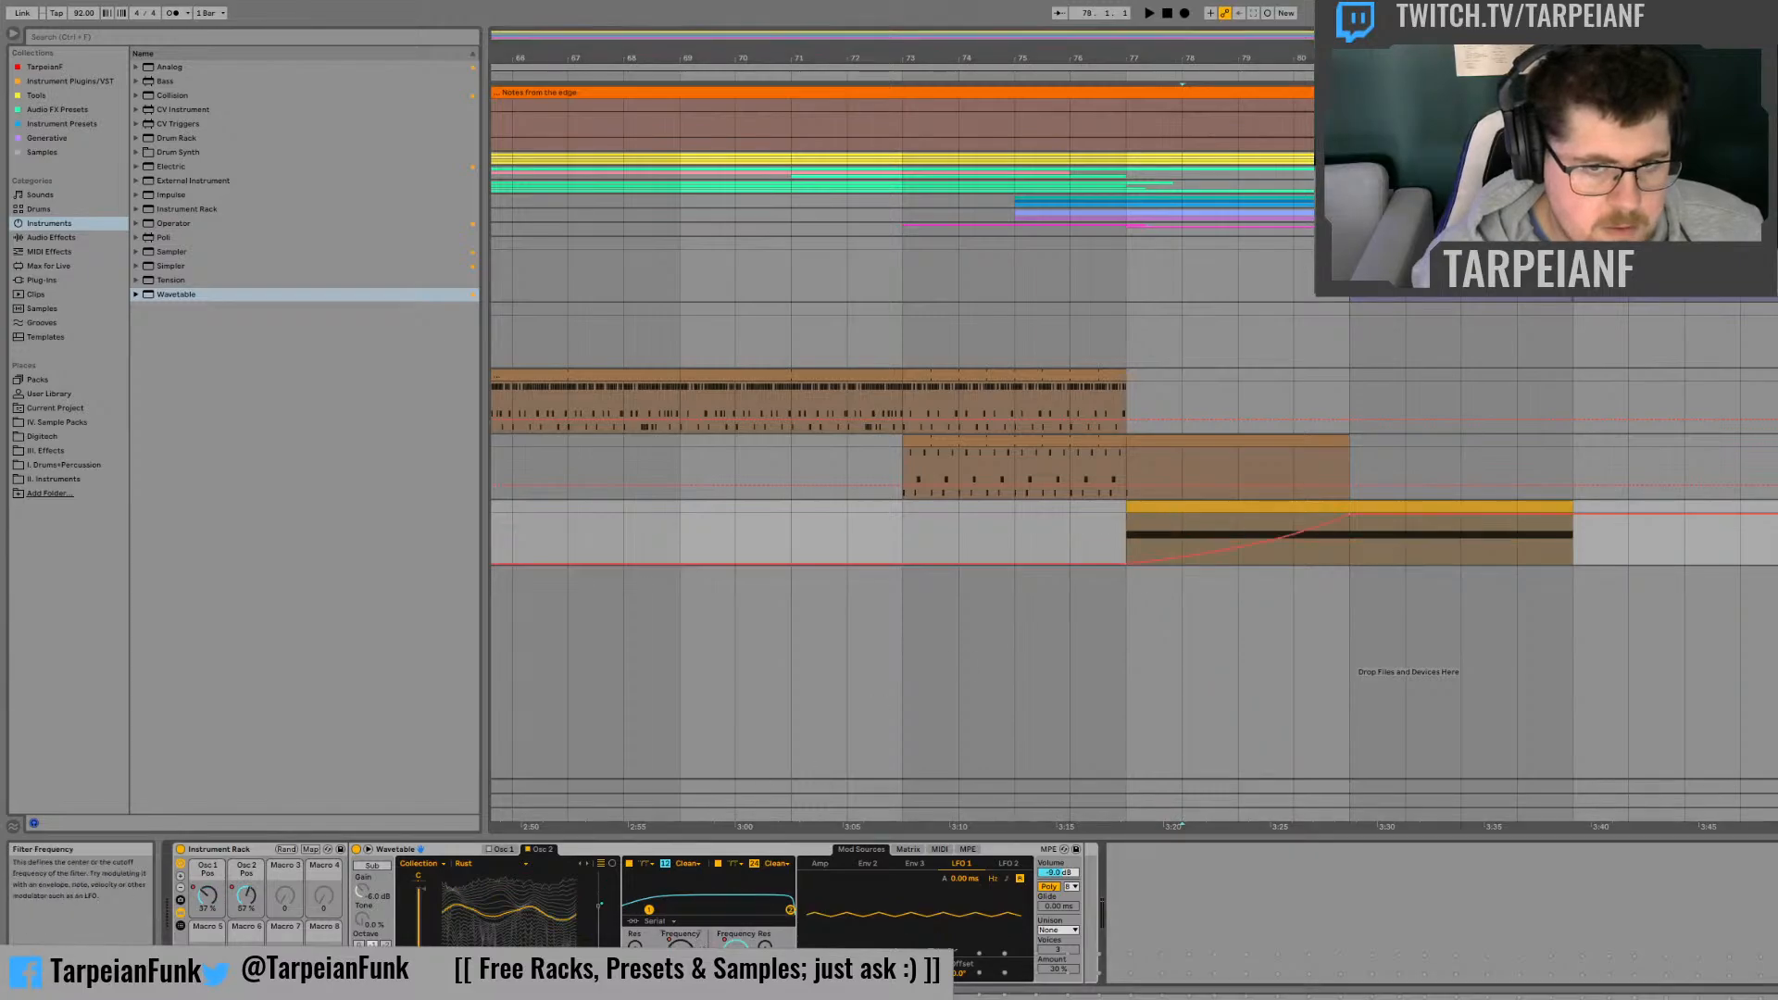
{"action": "left_click", "coordinate": [1182, 559]}
{"action": "left_click_drag", "start_coordinate": [1213, 549], "coordinate": [1212, 541]}
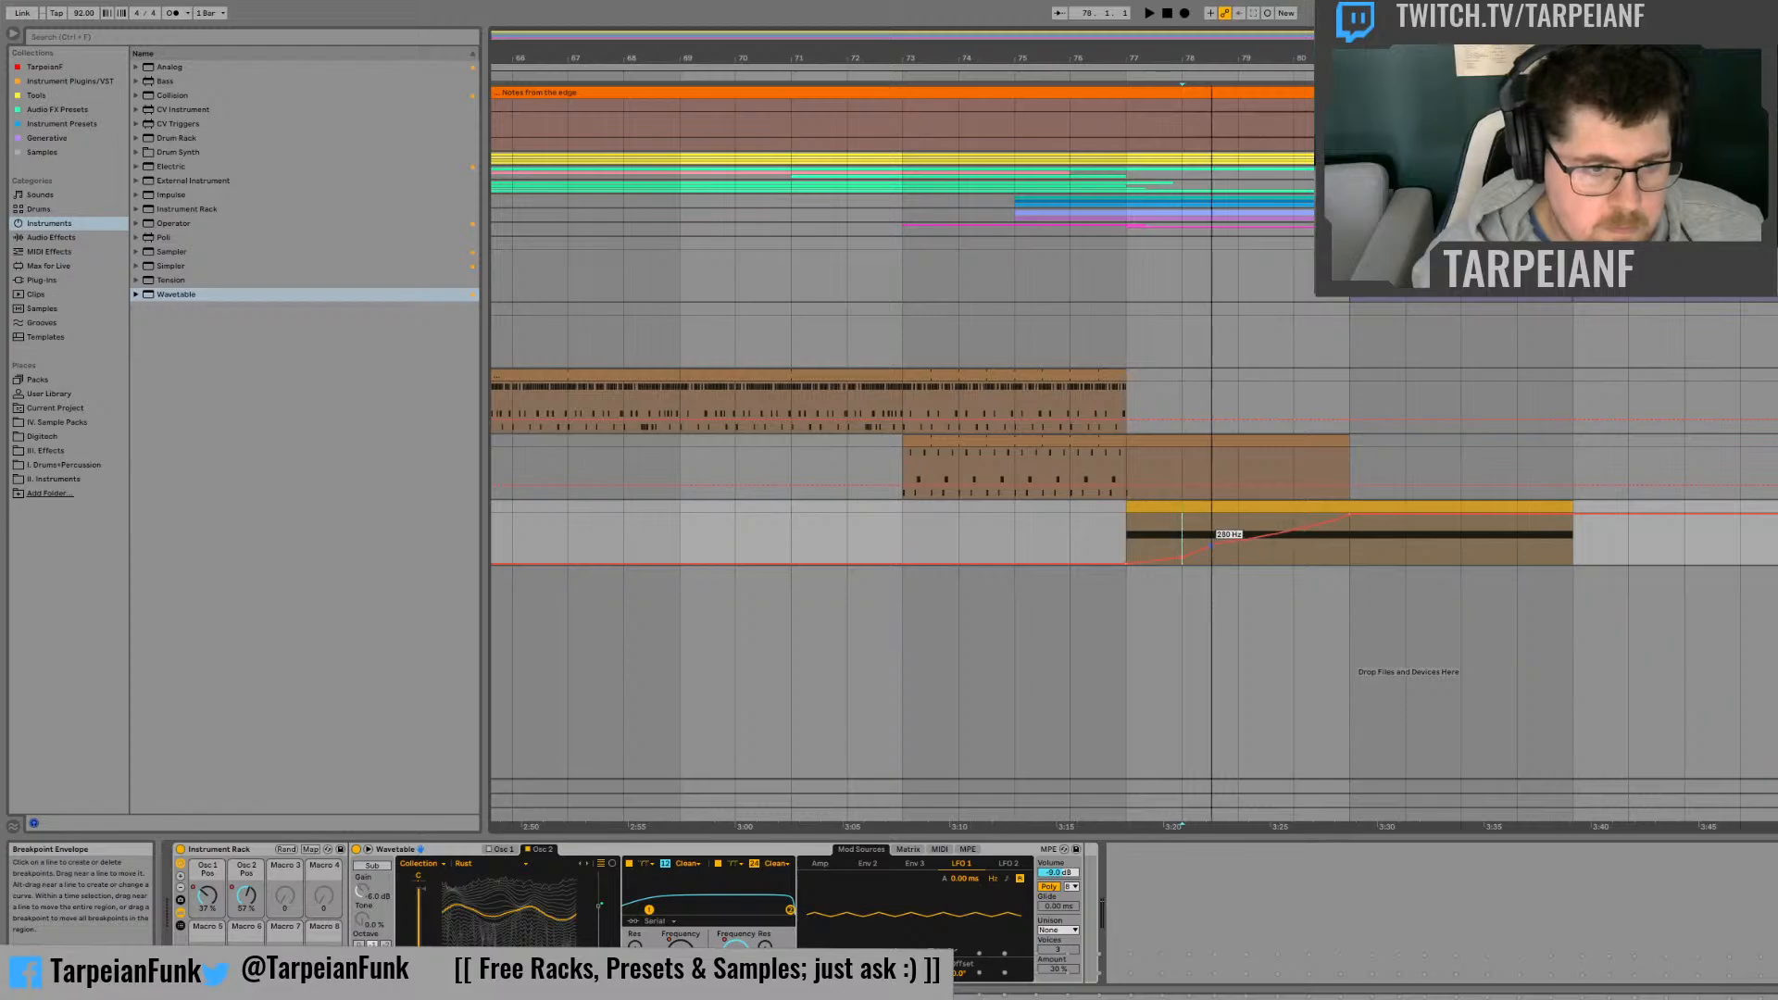
{"action": "left_click", "coordinate": [1230, 552]}
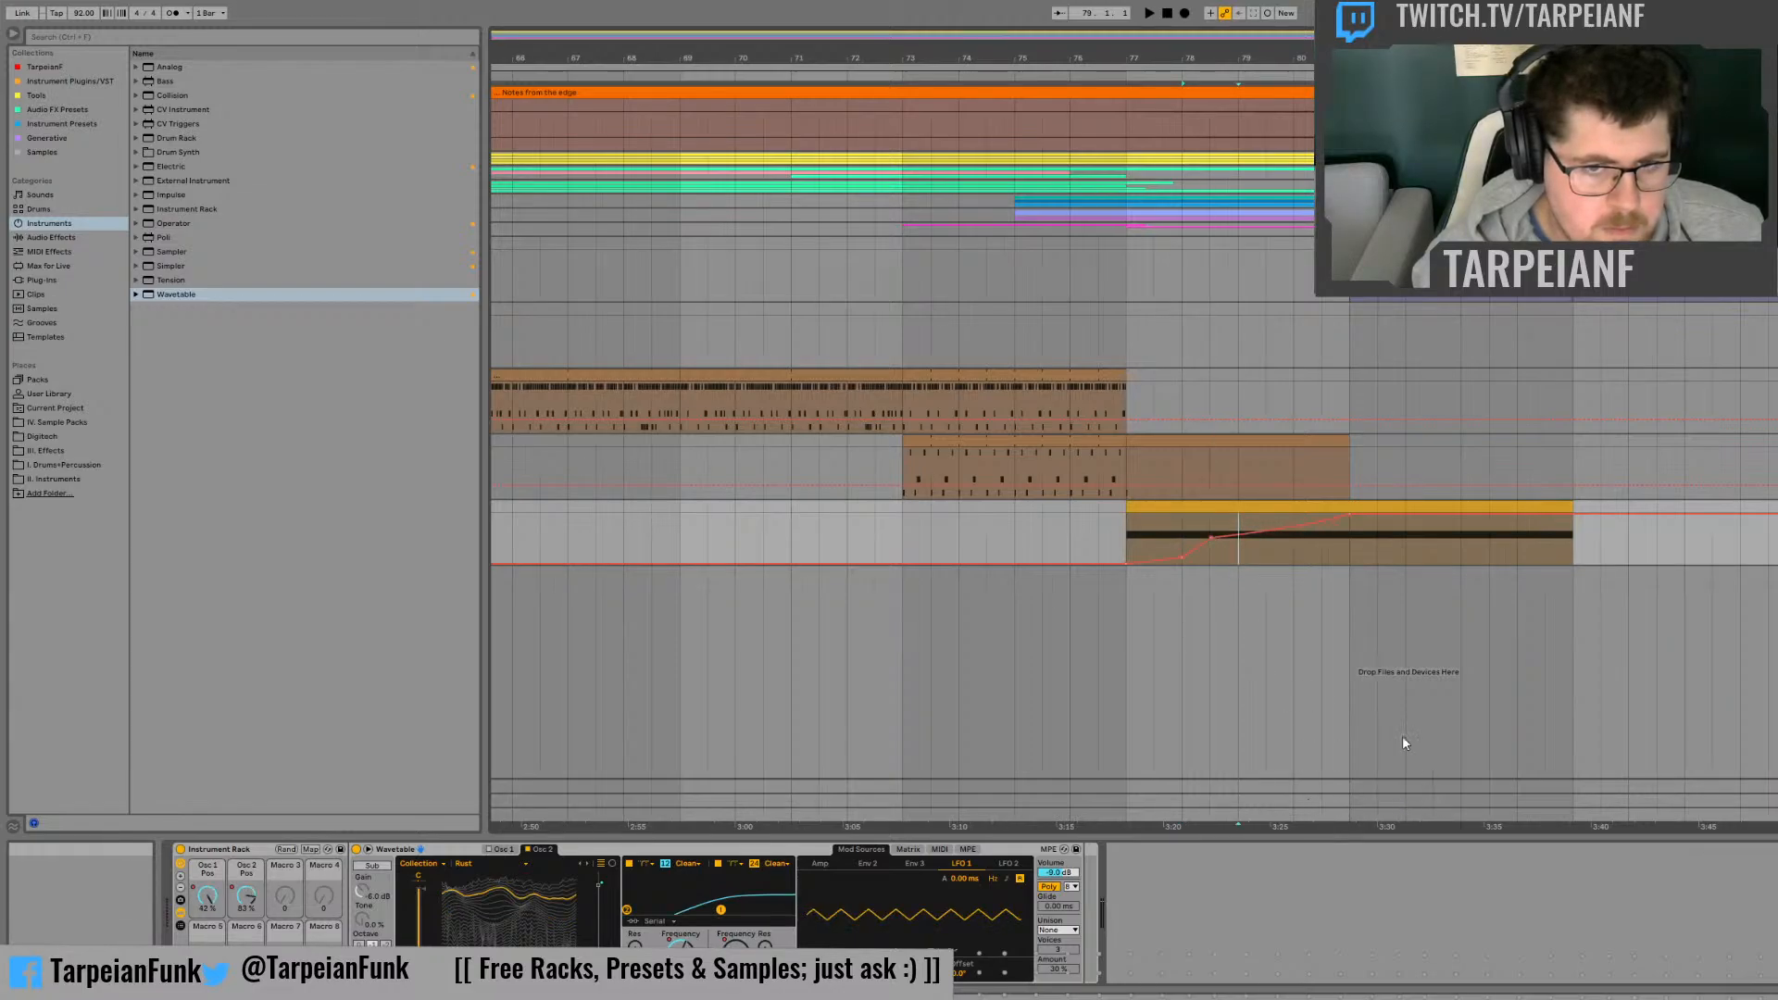
Step: Add a dip in Filter 1's frequency automation at bar 79 and listen to it from bar 78
{"action": "left_click", "coordinate": [1208, 556]}
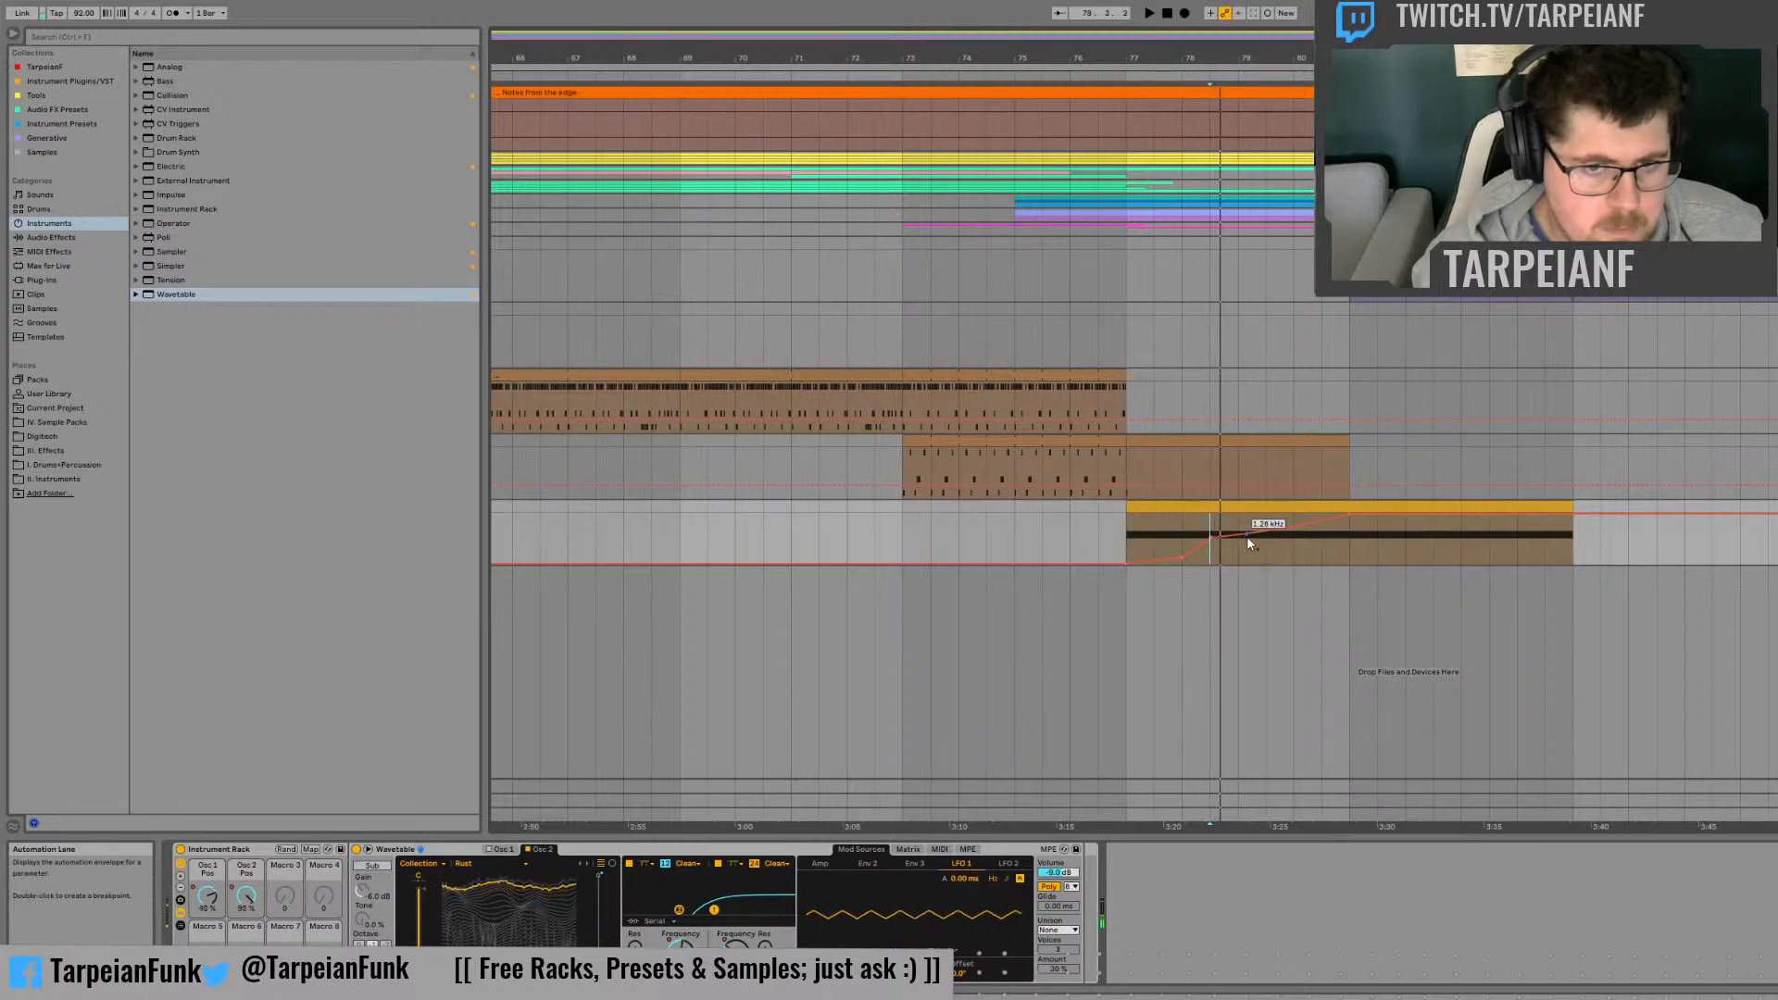
{"action": "left_click_drag", "start_coordinate": [1235, 535], "coordinate": [1235, 548]}
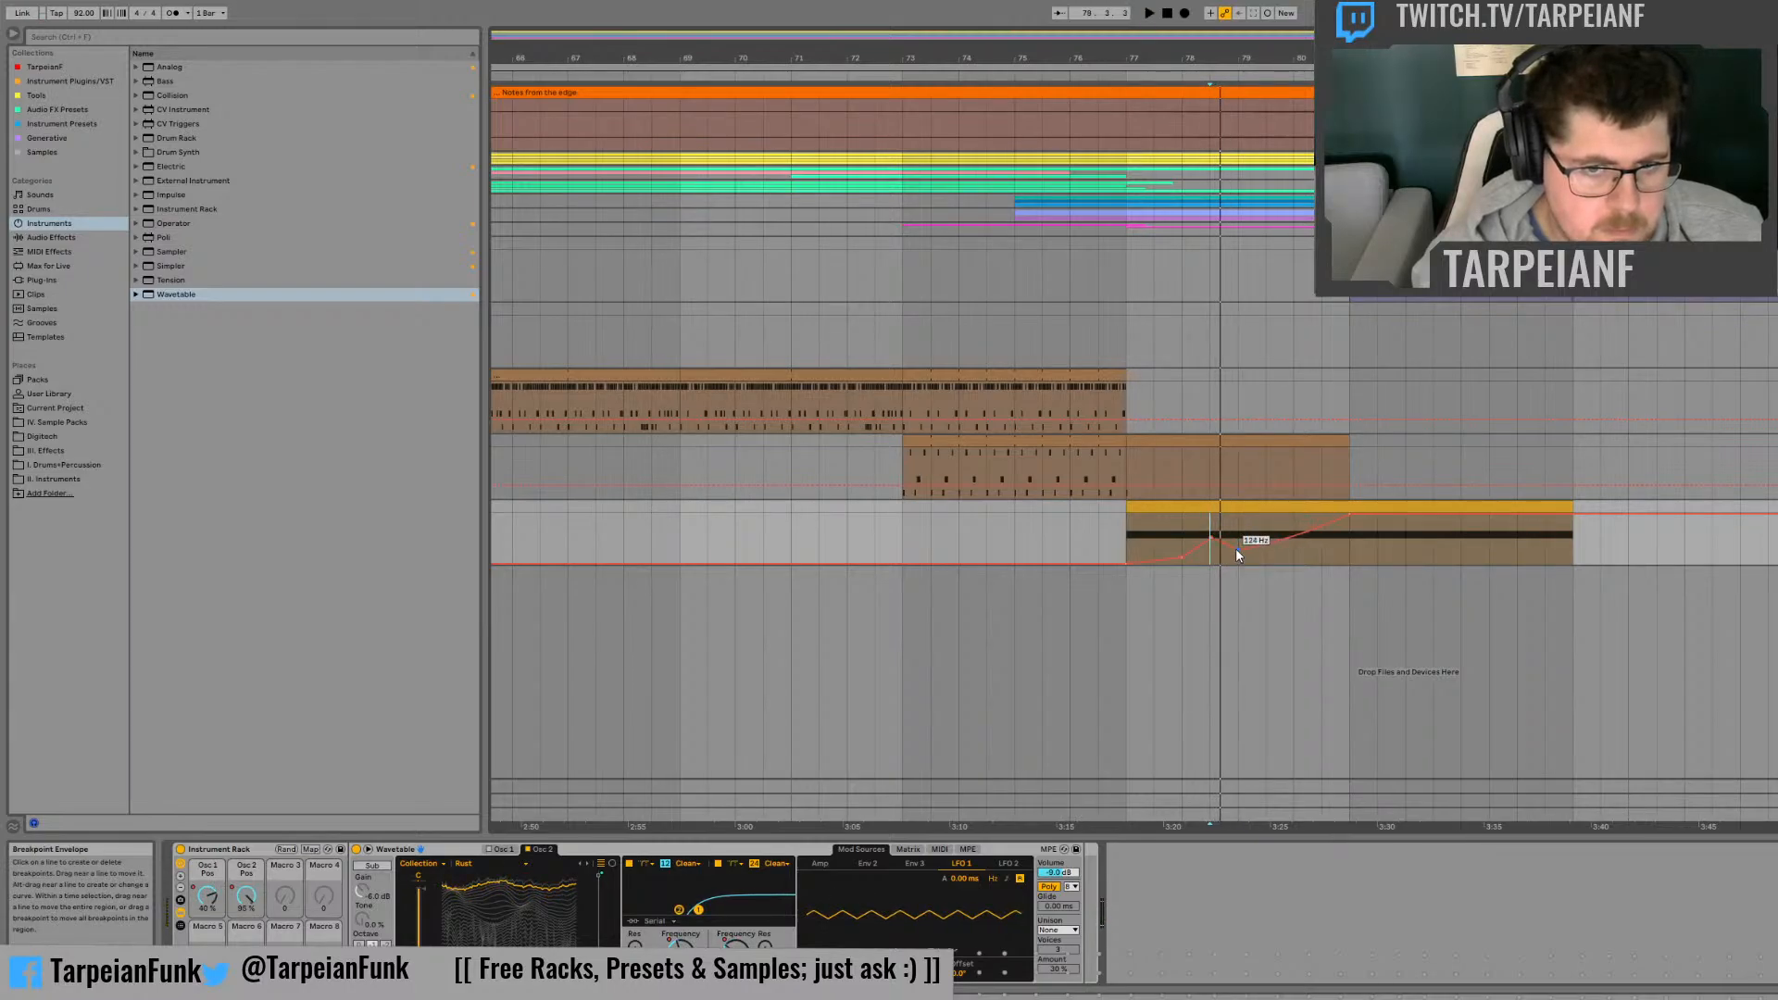
{"action": "left_click", "coordinate": [1182, 528]}
{"action": "key", "text": "space"}
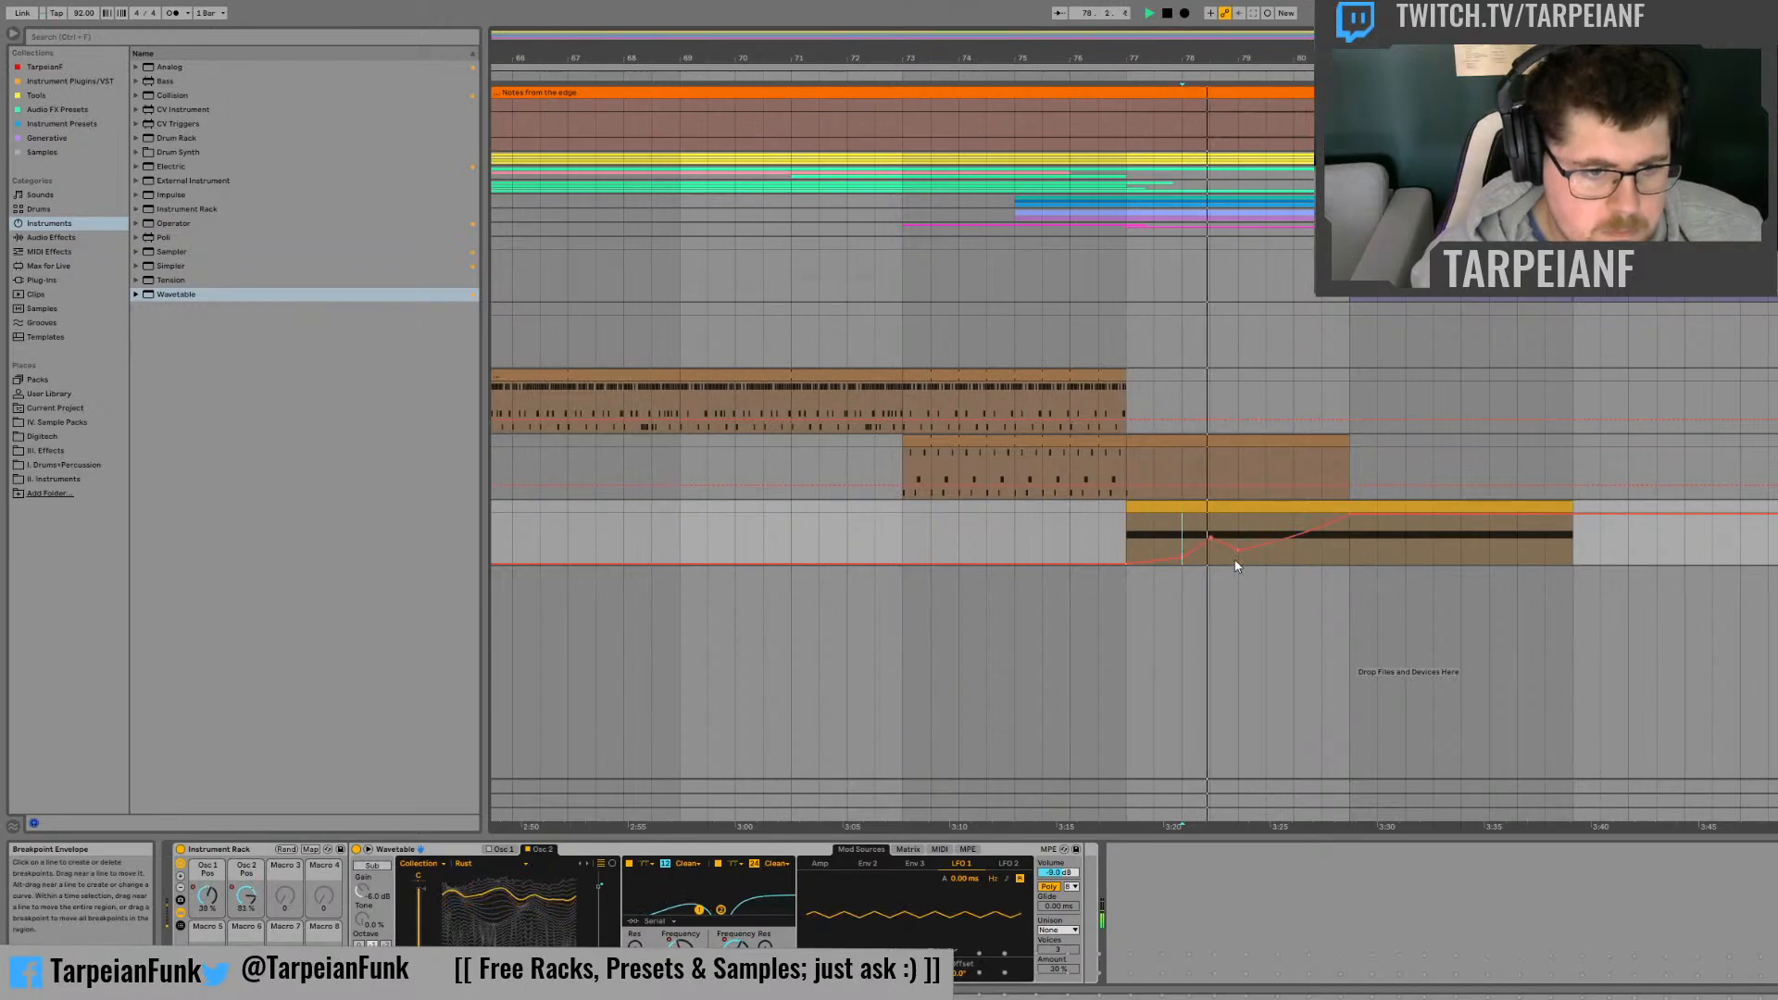
{"action": "key", "text": "space"}
Step: Automate Filter 1's morph with a dip at bar 79, a peak at 79.3 and alternating dips and peaks up to about bar 85
{"action": "left_click", "coordinate": [765, 970]}
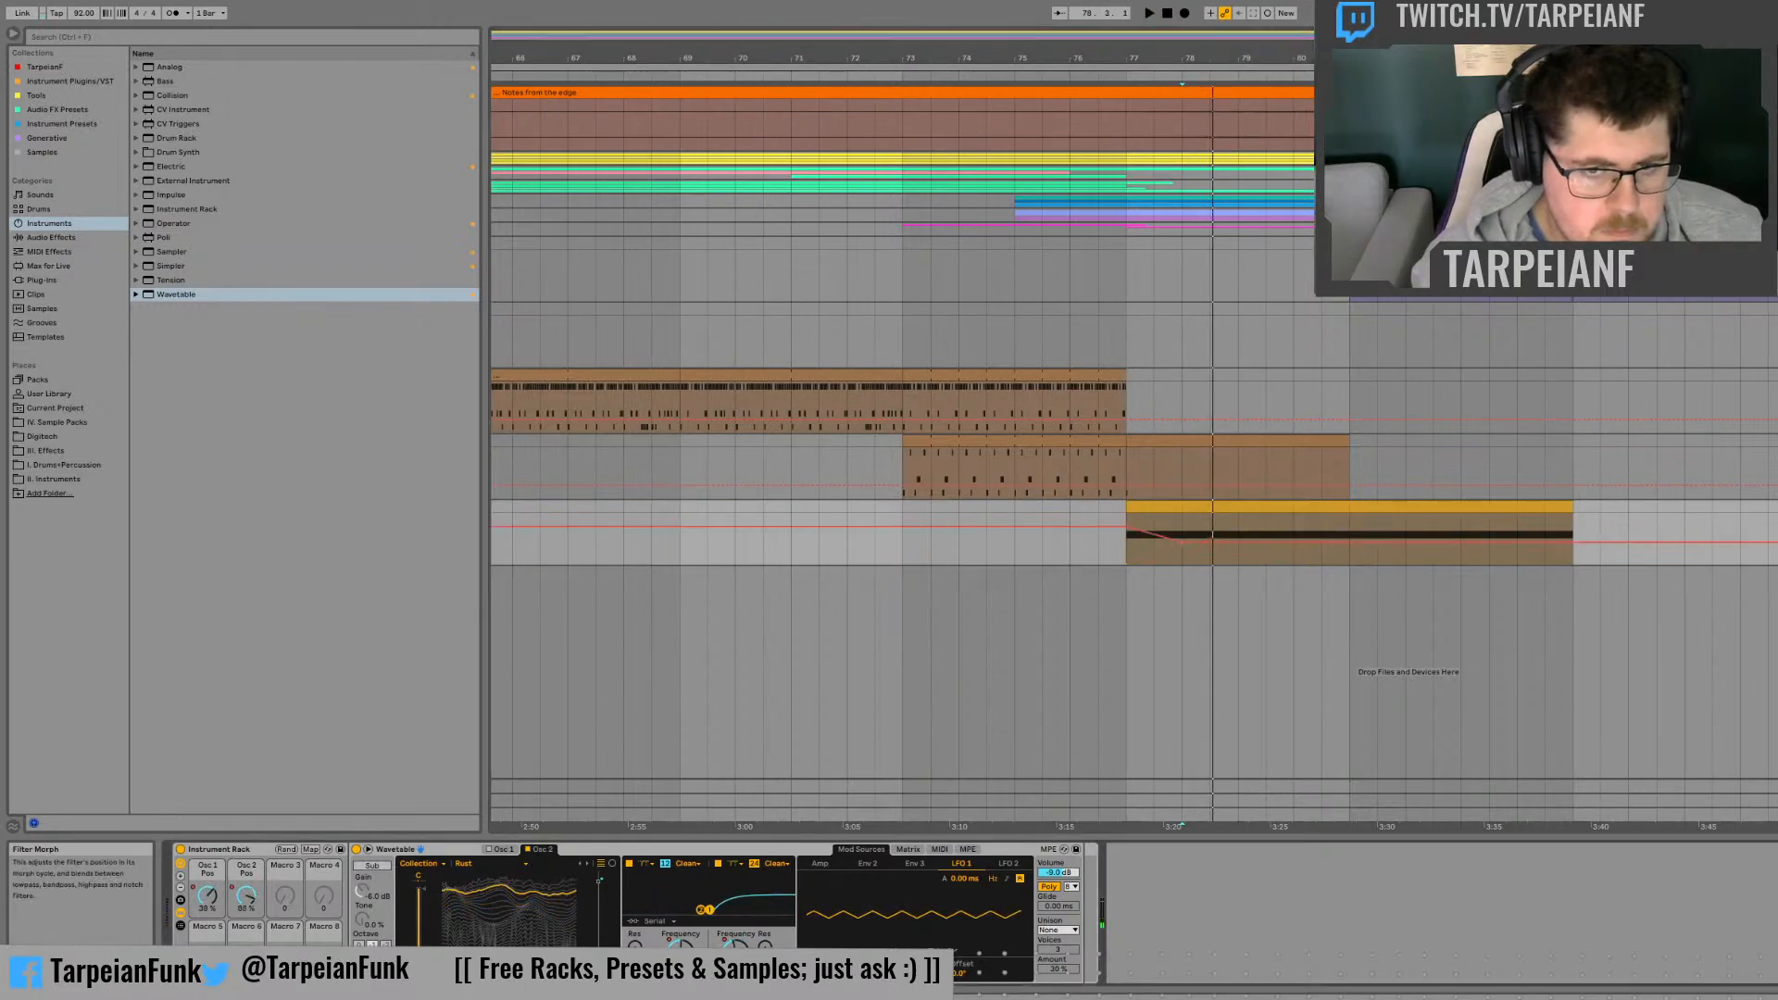
{"action": "left_click", "coordinate": [1241, 540]}
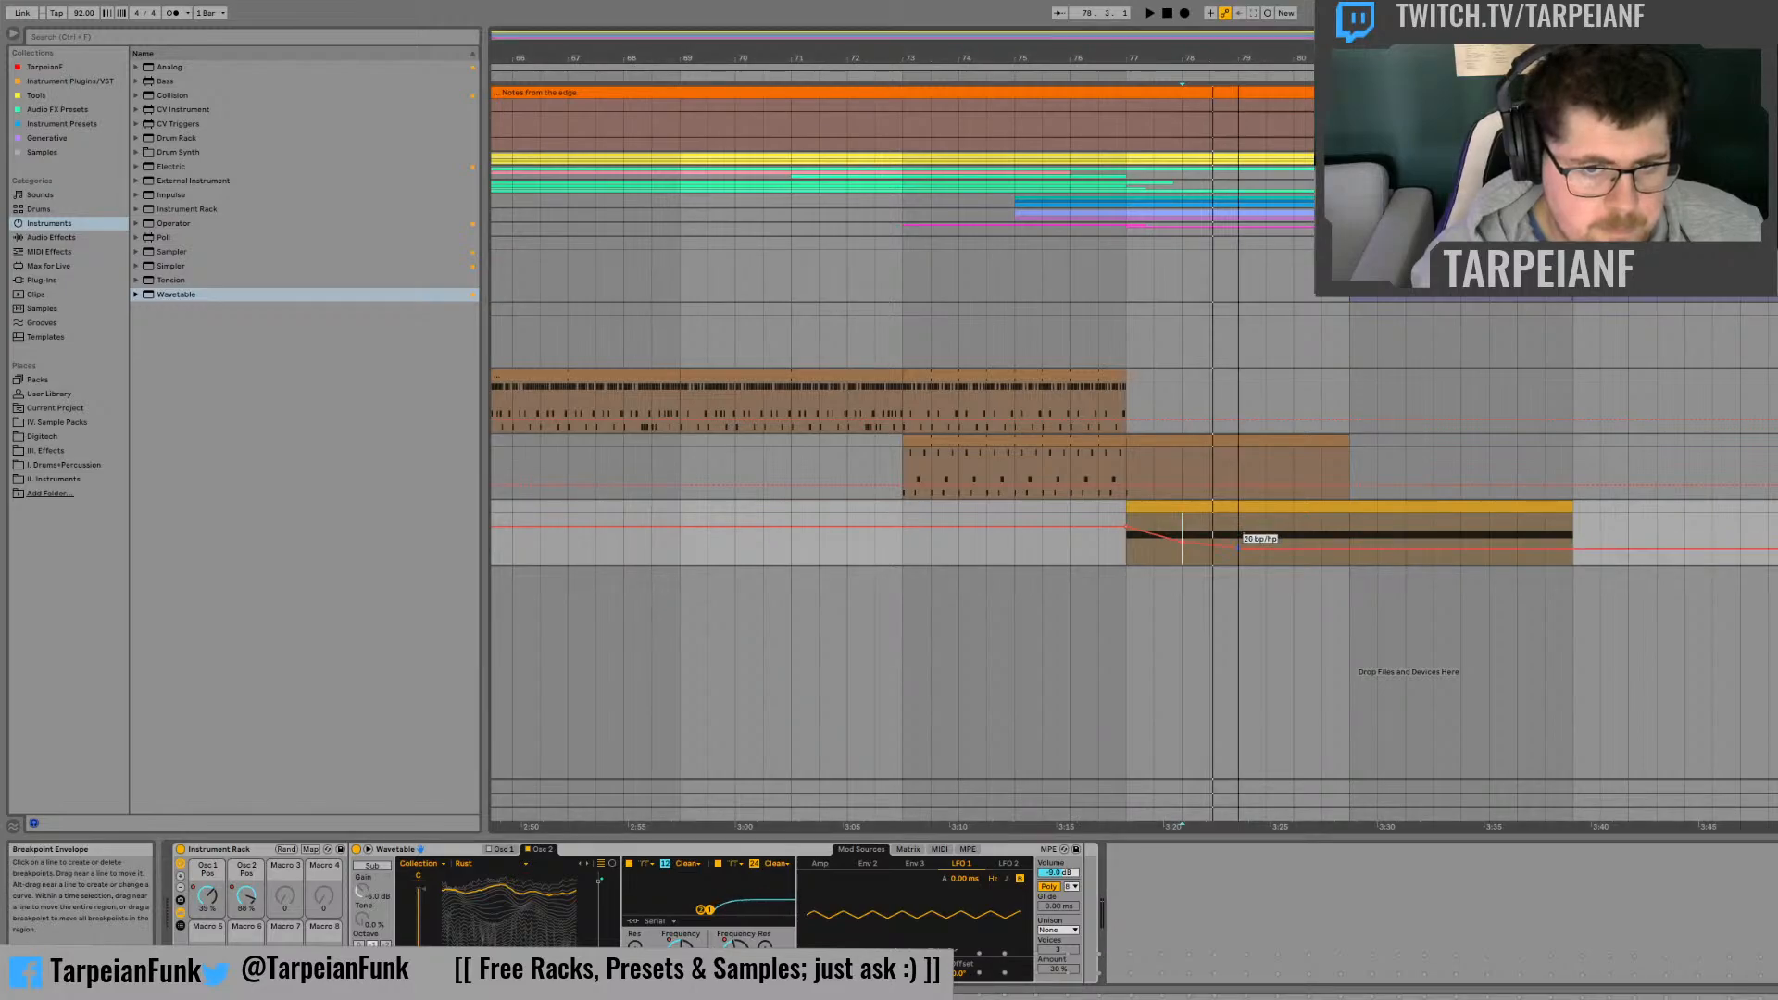
{"action": "left_click", "coordinate": [1241, 531]}
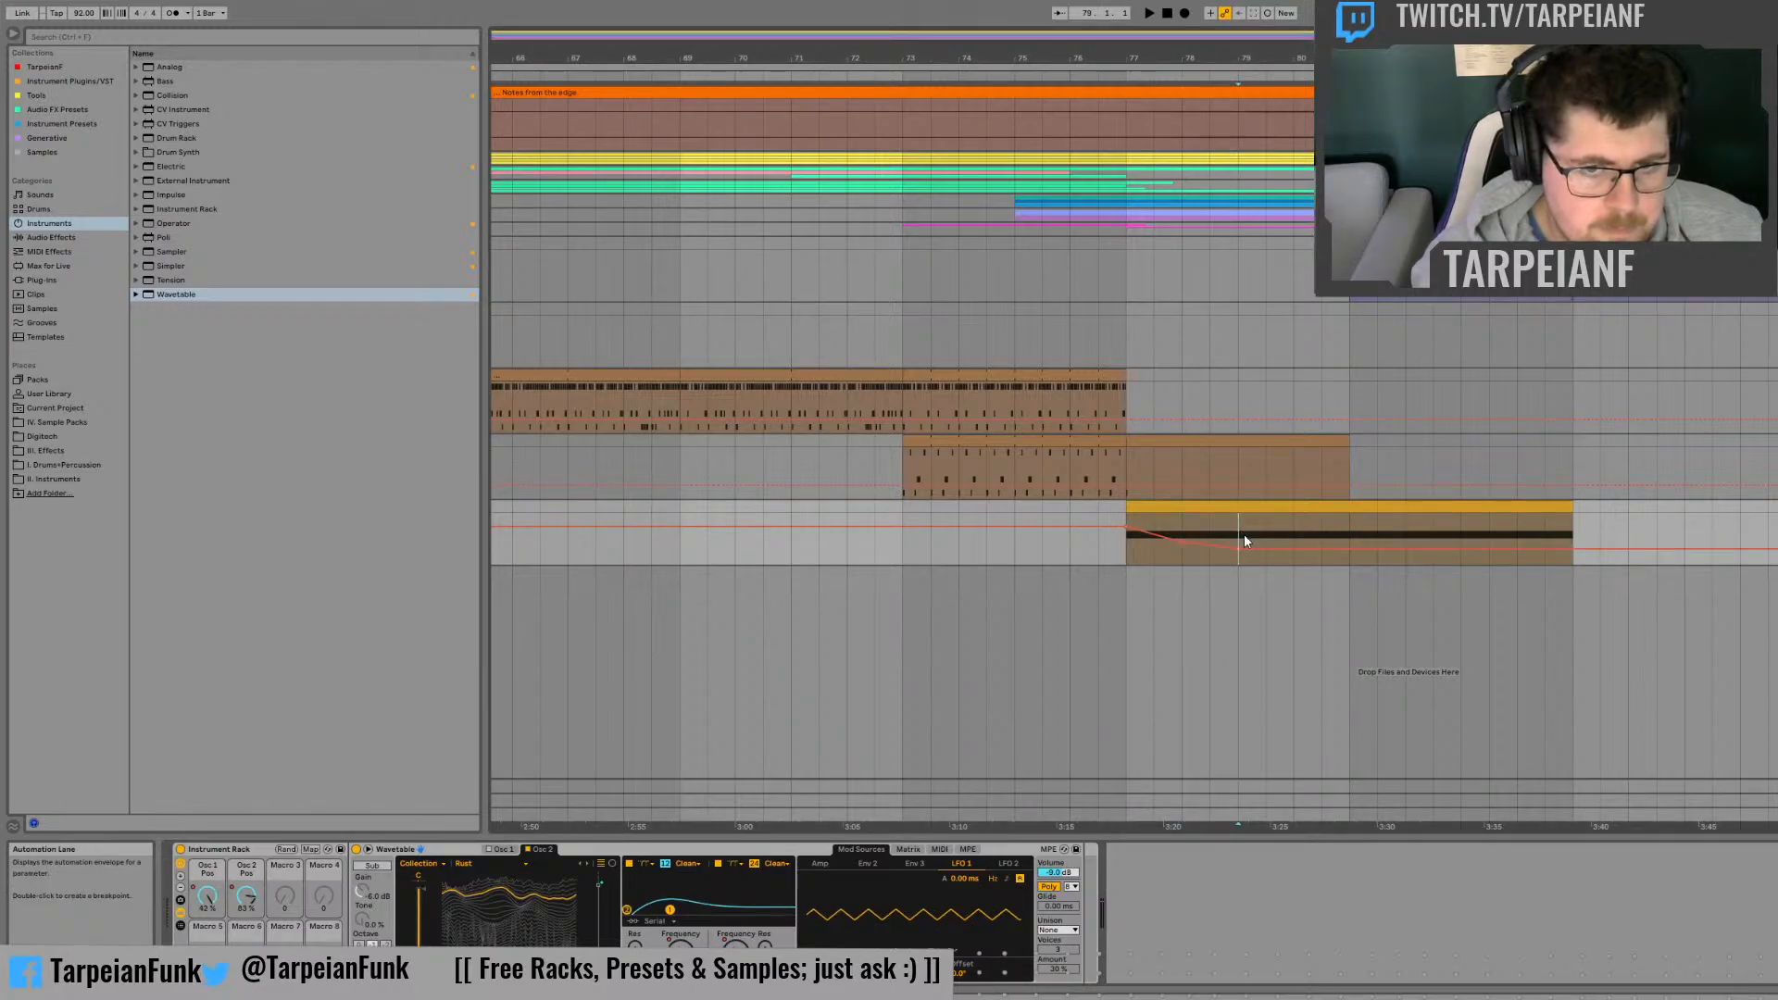
{"action": "left_click_drag", "start_coordinate": [1267, 553], "coordinate": [1266, 535]}
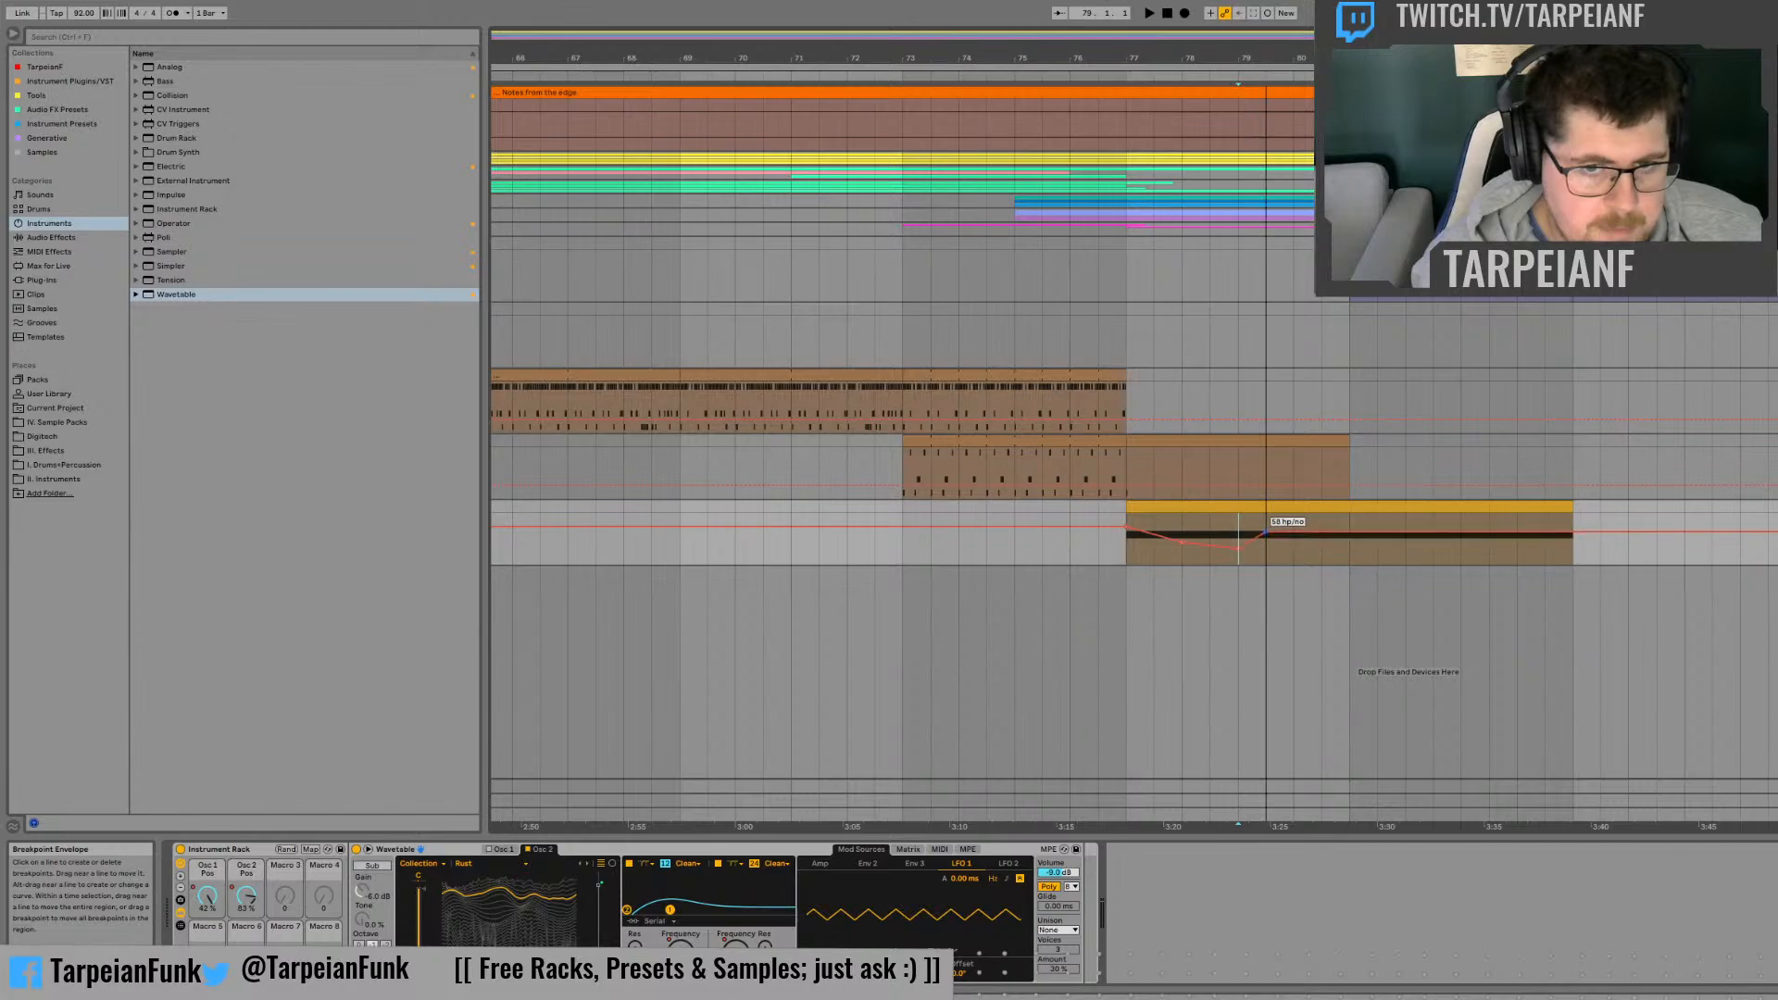
{"action": "left_click", "coordinate": [1271, 552]}
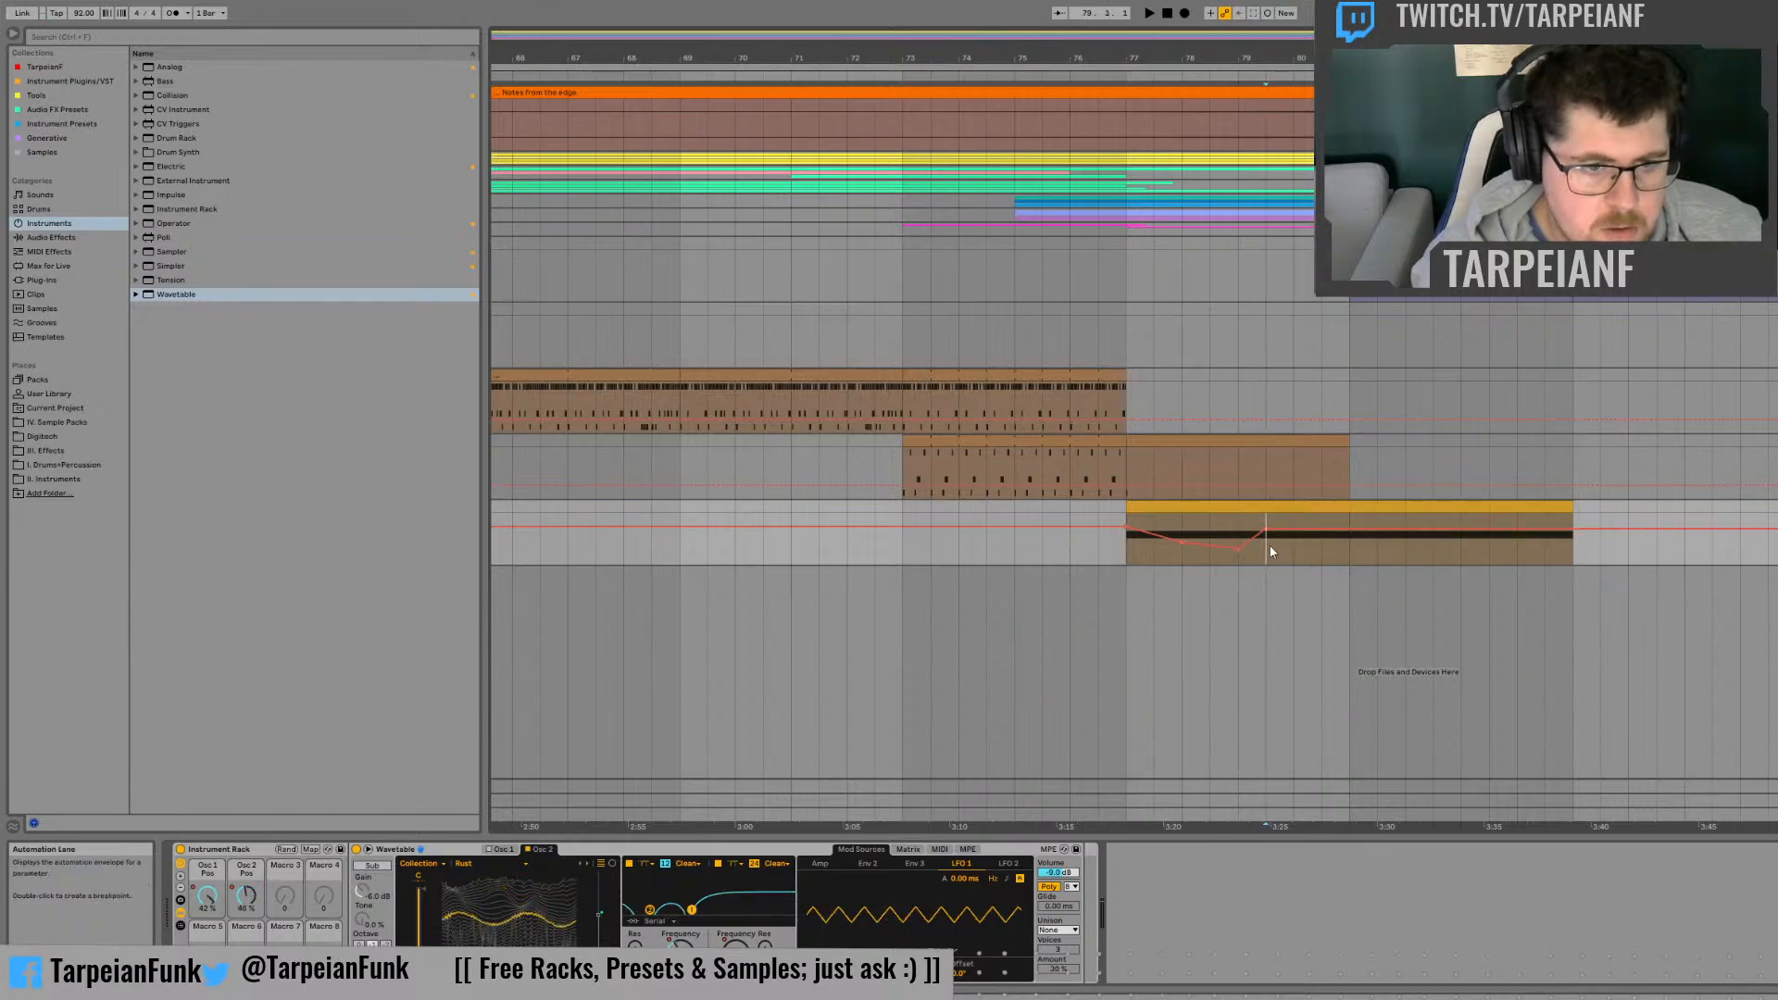
{"action": "left_click_drag", "start_coordinate": [1292, 532], "coordinate": [1560, 521]}
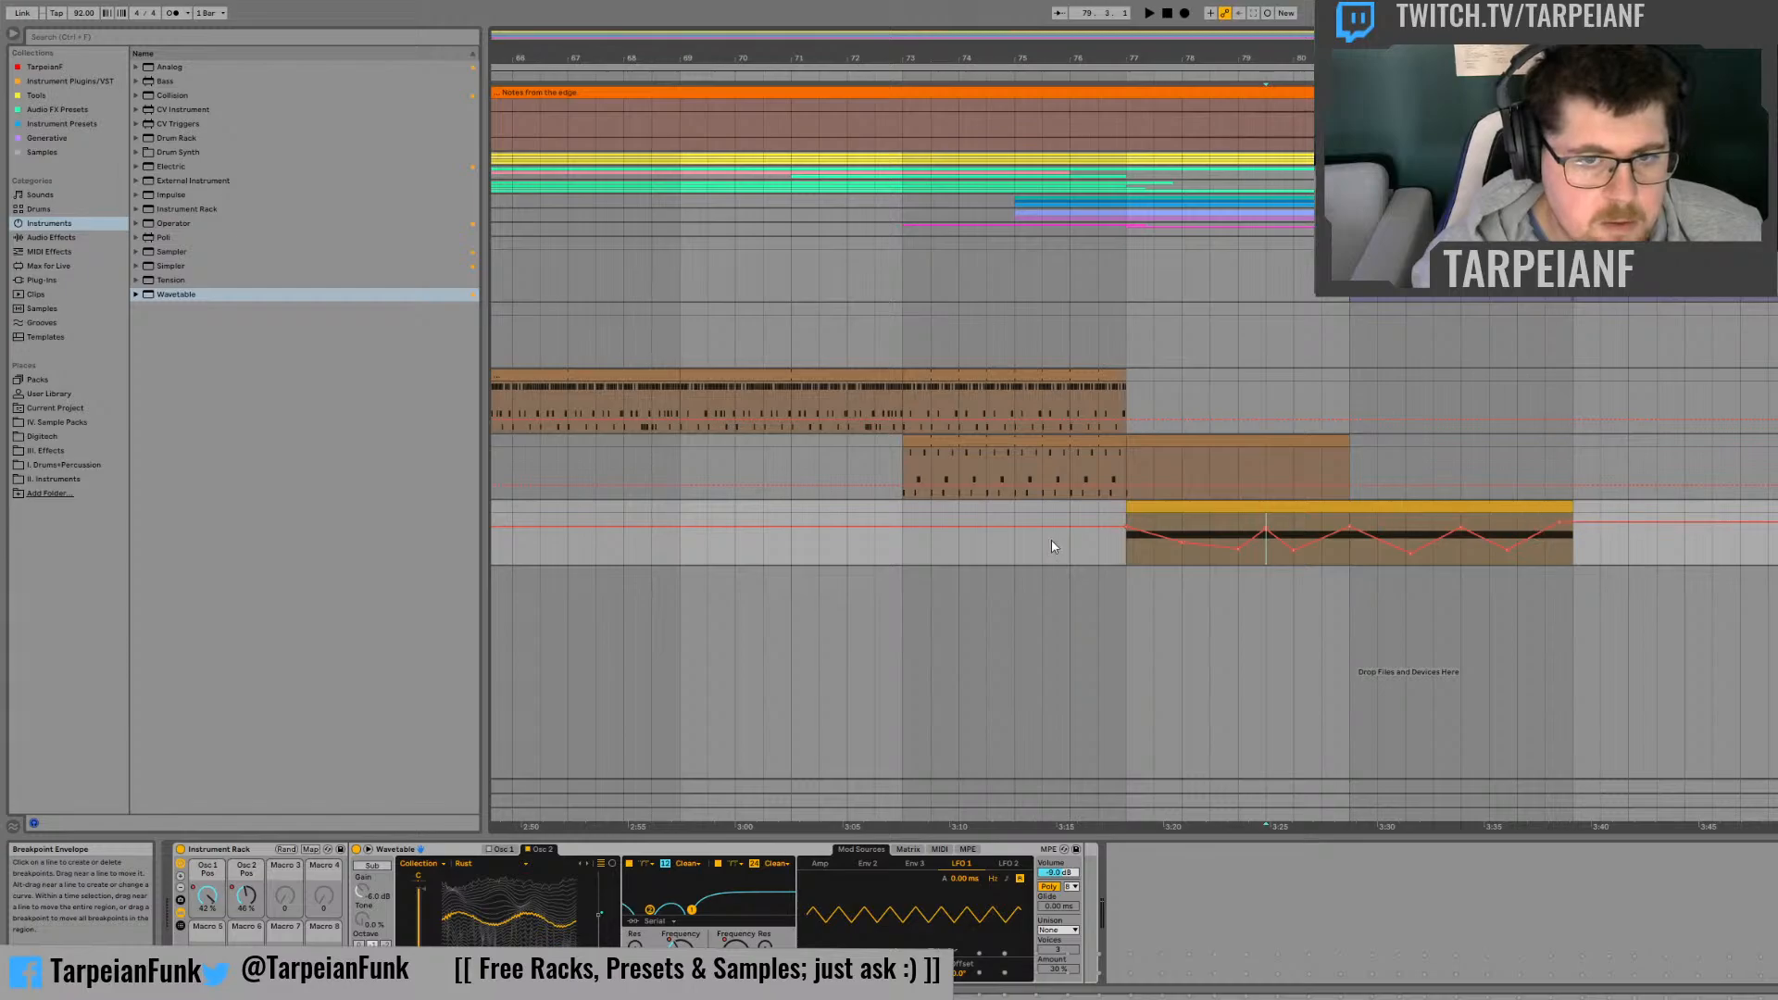
Step: Play the effect from bar 77 and switch Filter 1's slope to 24 dB
{"action": "left_click", "coordinate": [1128, 555]}
{"action": "key", "text": "space"}
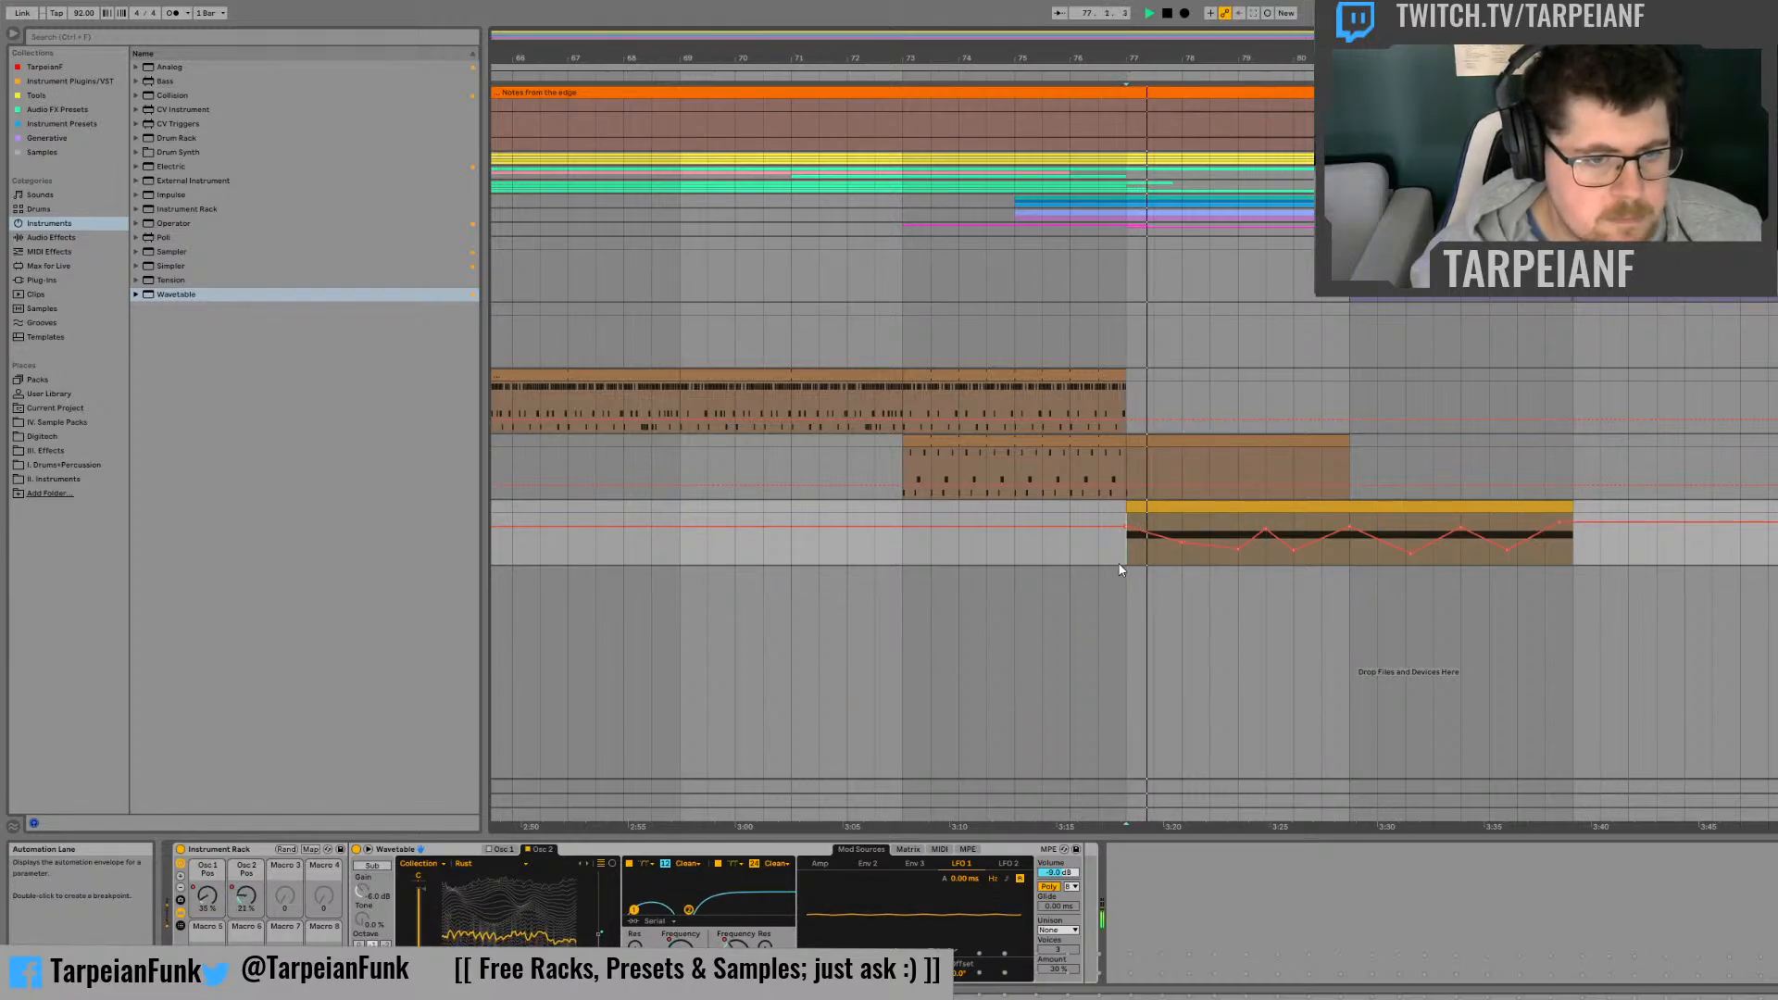
{"action": "left_click", "coordinate": [670, 863]}
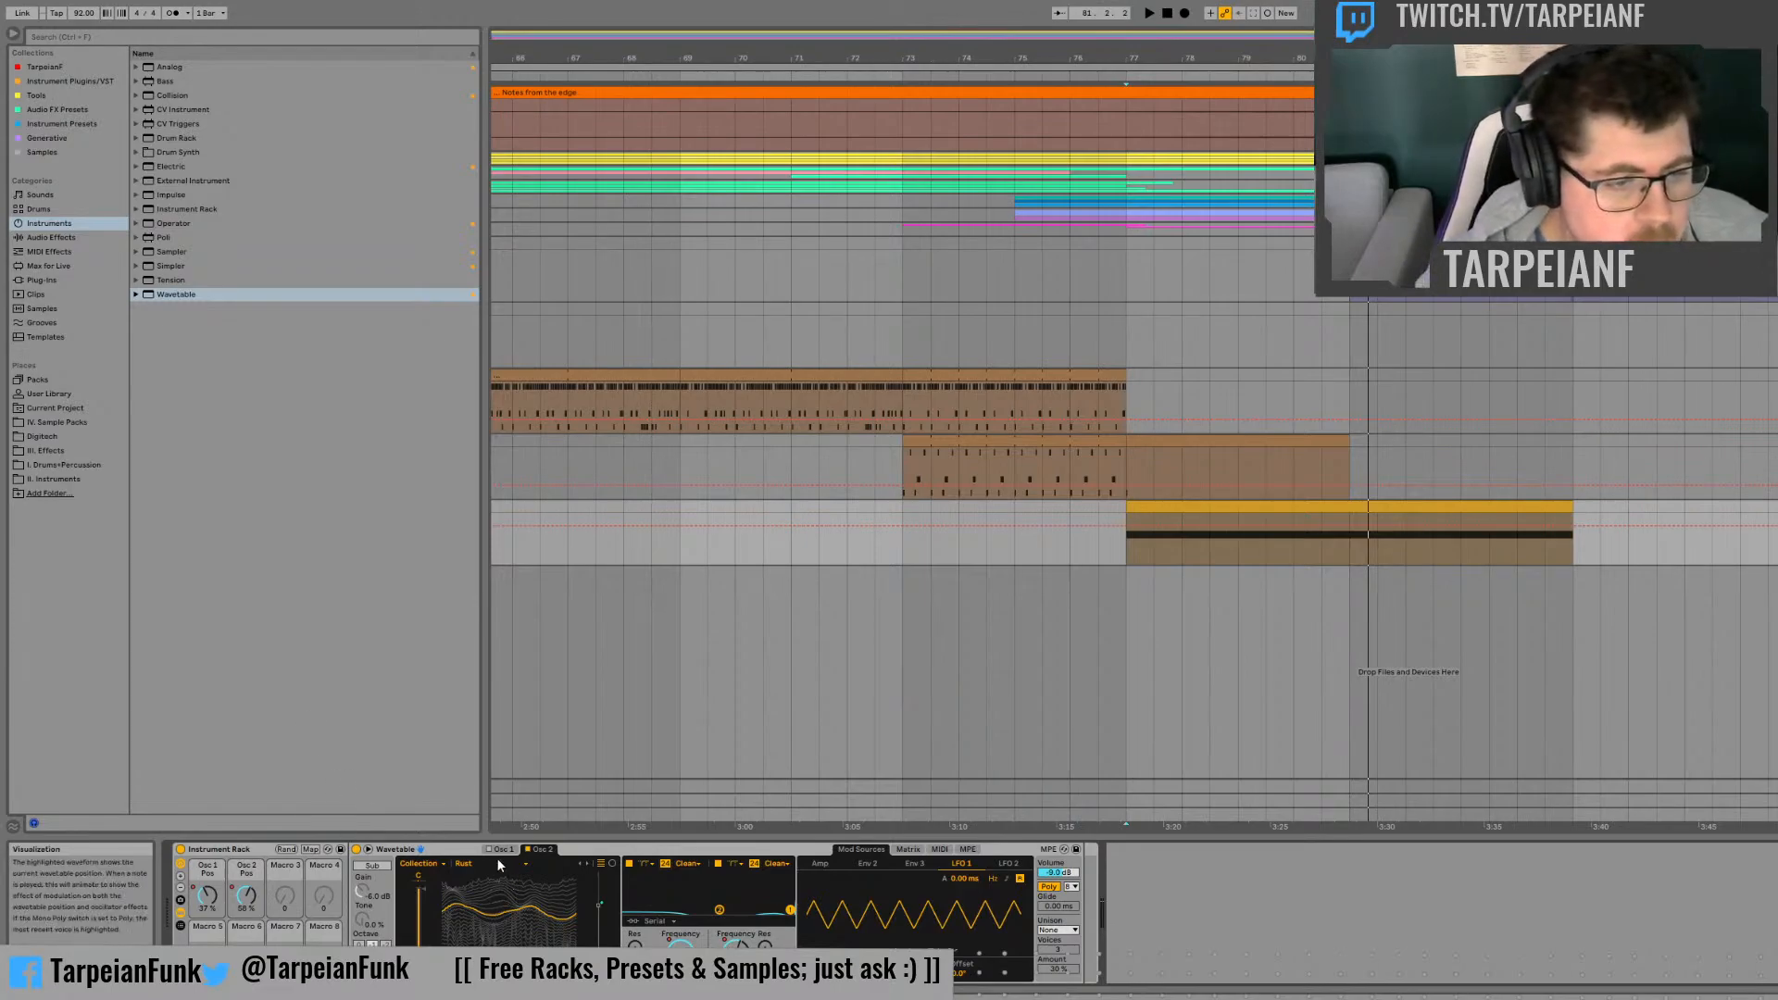
{"action": "key", "text": "space"}
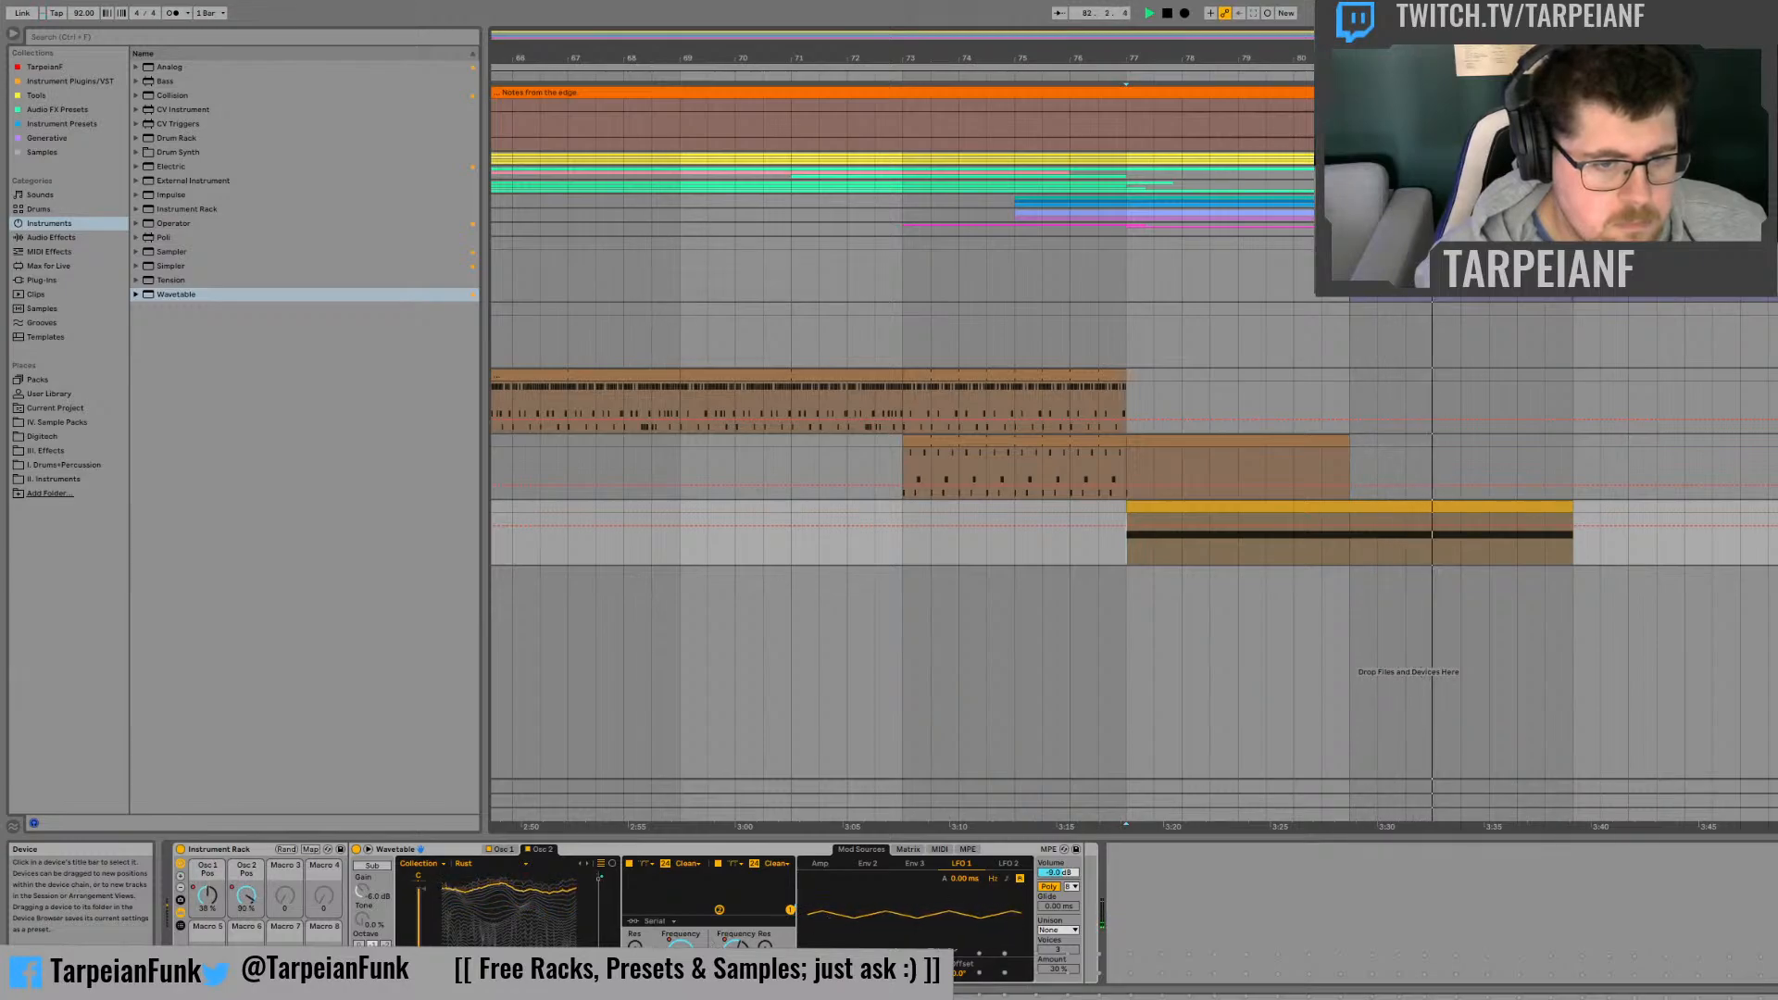
{"action": "key", "text": "space"}
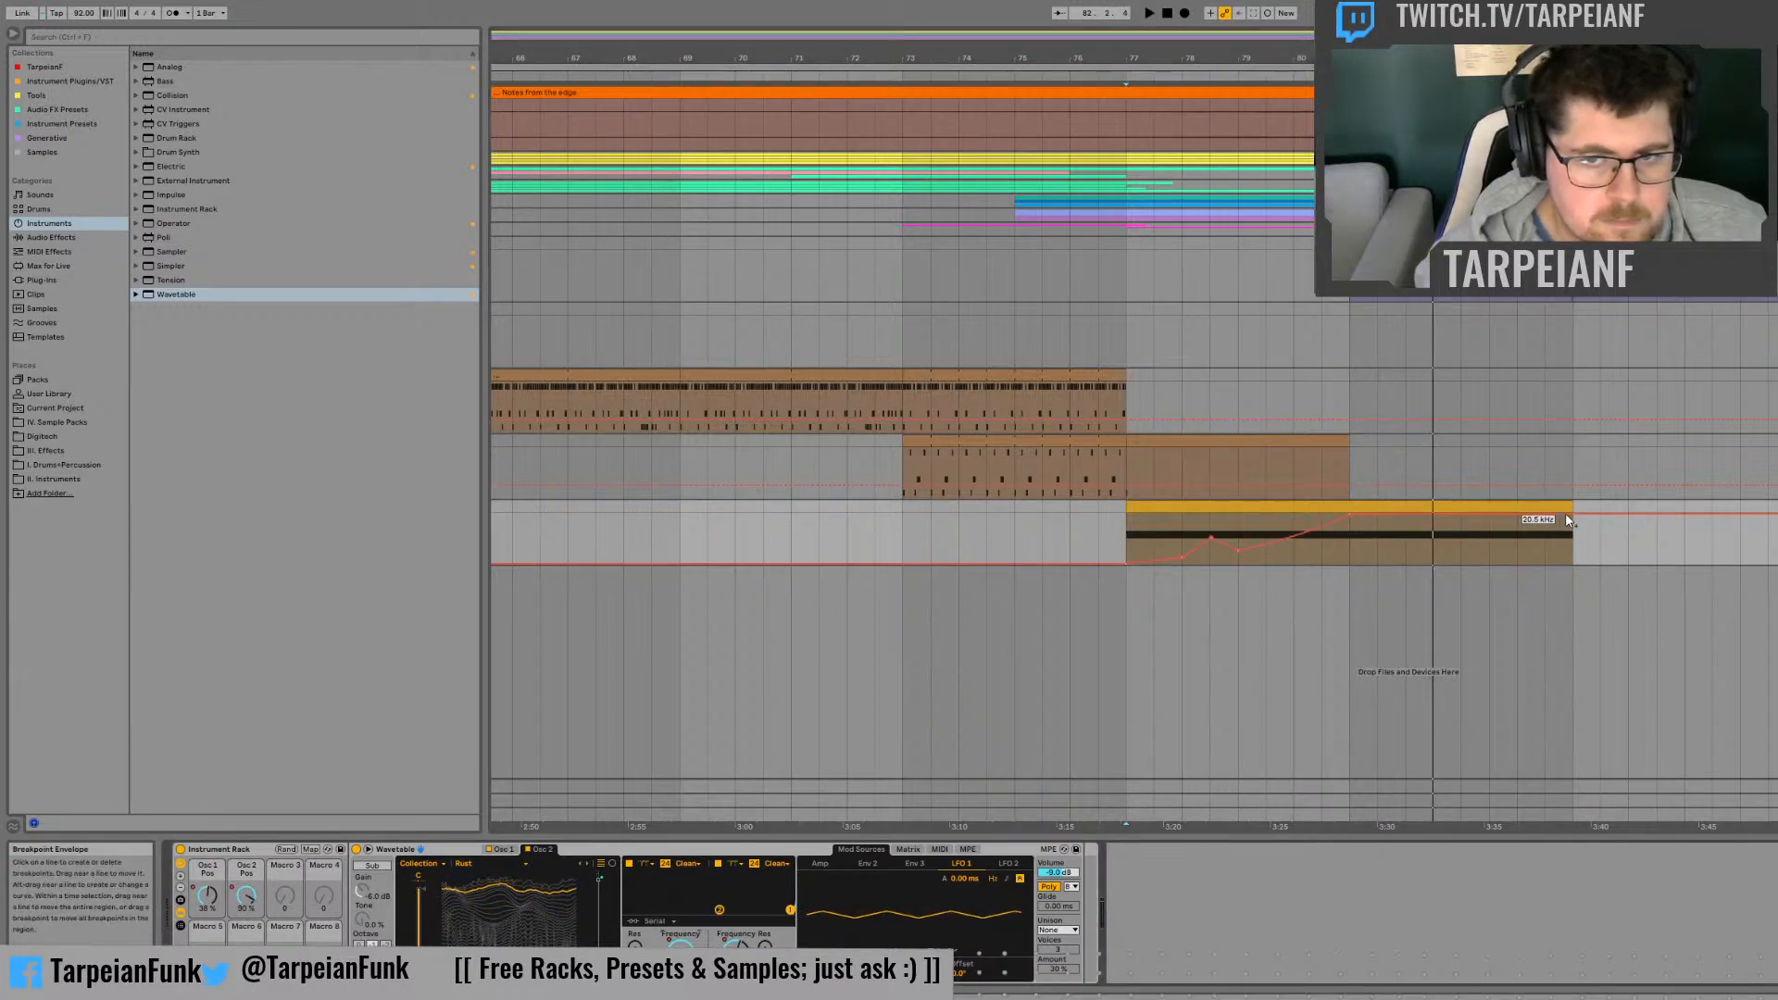
Step: Drop Filter 1's frequency automation to its minimum at bar 85 and listen from bar 81
{"action": "left_click_drag", "start_coordinate": [1579, 515], "coordinate": [1574, 532]}
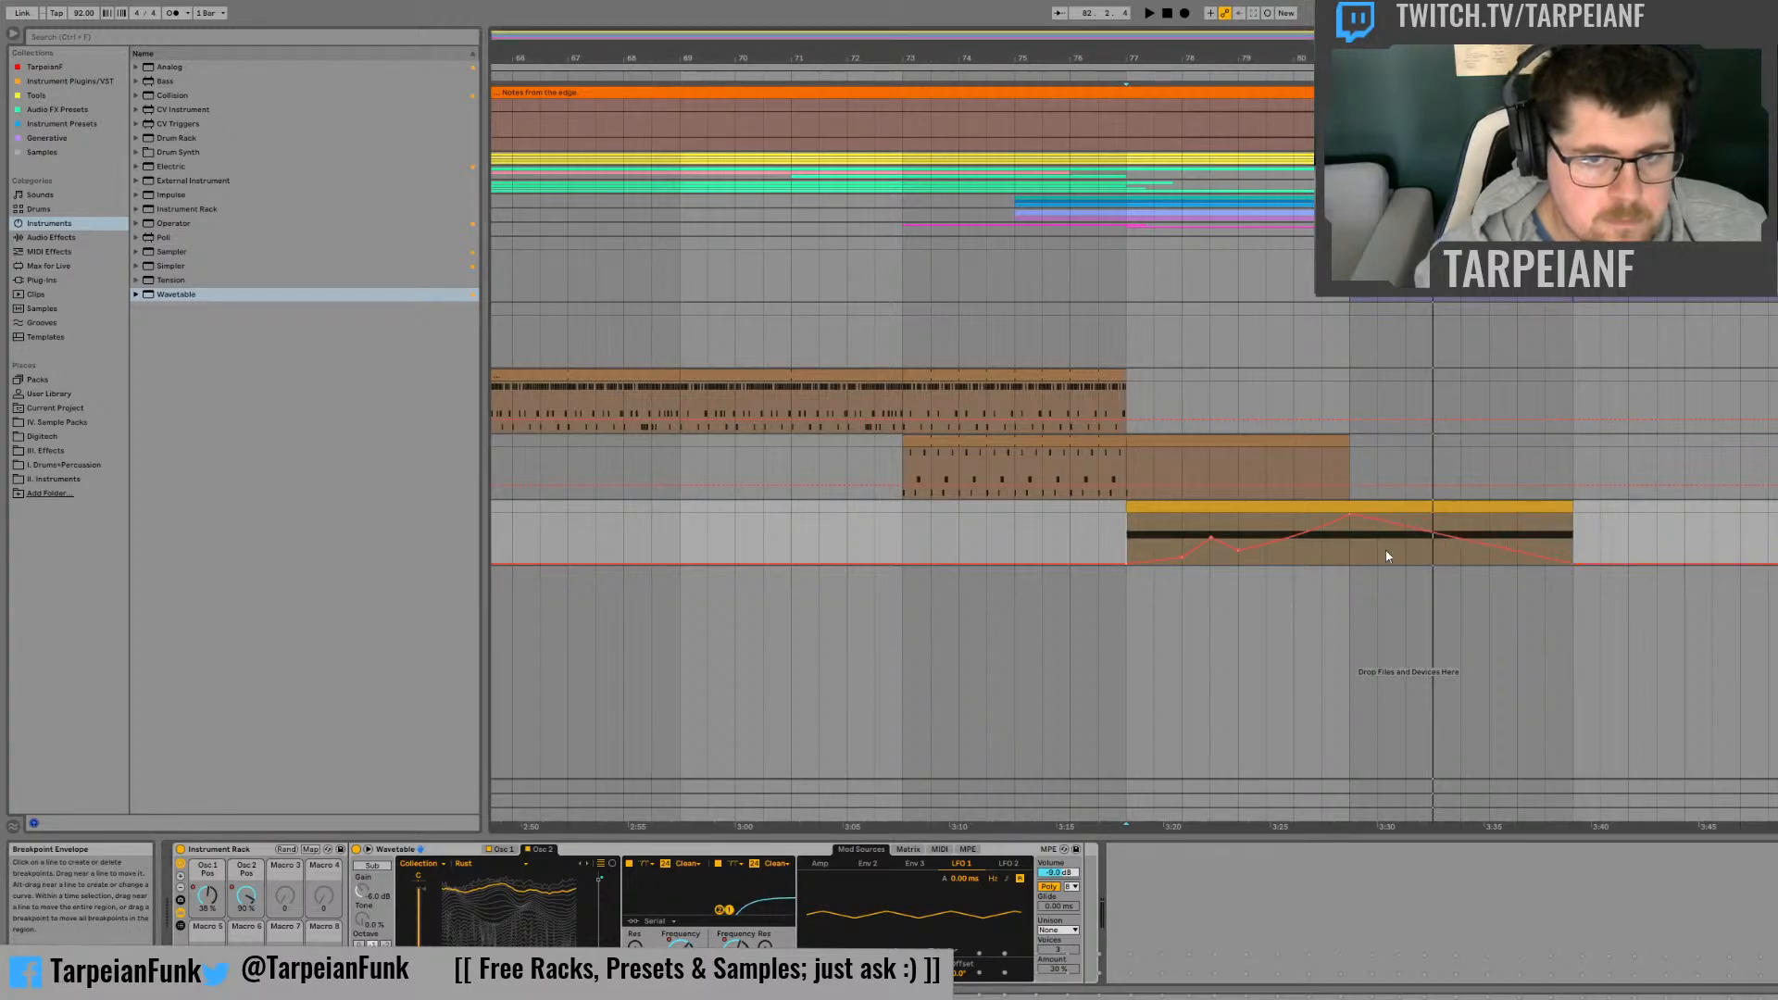
{"action": "left_click", "coordinate": [1349, 546]}
{"action": "key", "text": "space"}
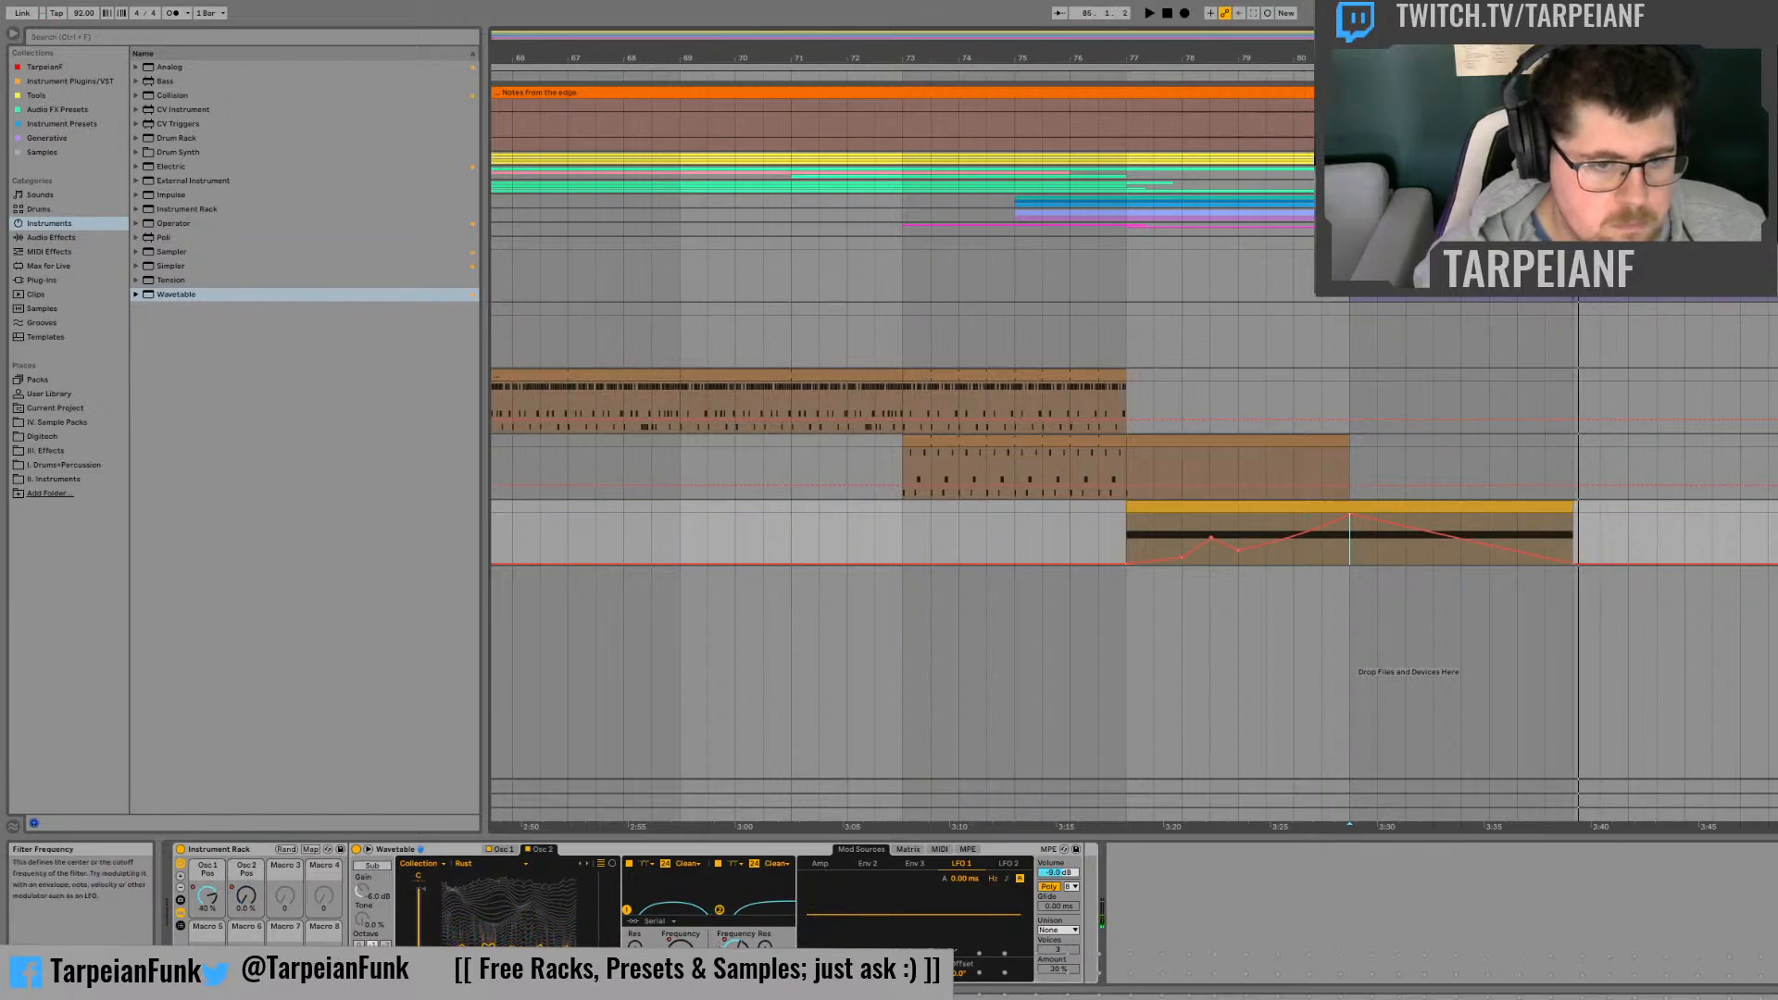
Step: Raise Filter 2's frequency automation to near maximum at bar 85
{"action": "left_click", "coordinate": [738, 949]}
{"action": "left_click_drag", "start_coordinate": [1577, 543], "coordinate": [1574, 515]}
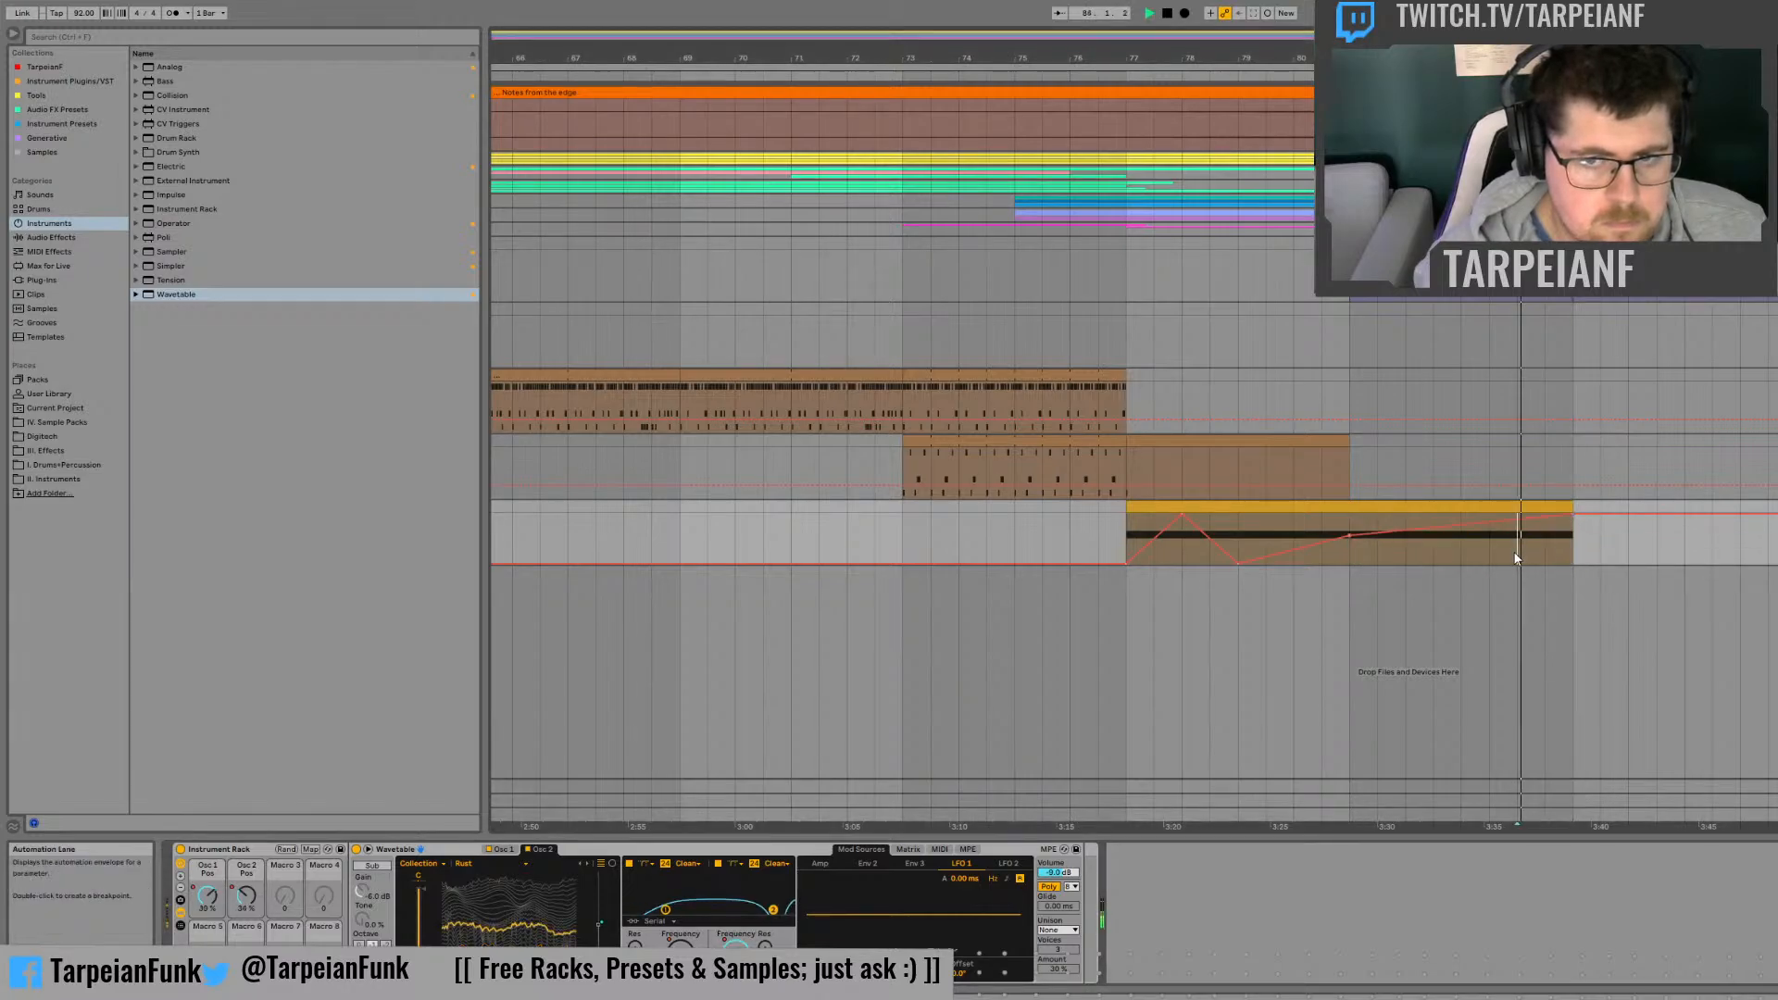
Step: Add a dip at bar 84 to Filter 2's morph automation, raise it to maximum at bar 85 and listen
{"action": "key", "text": "space"}
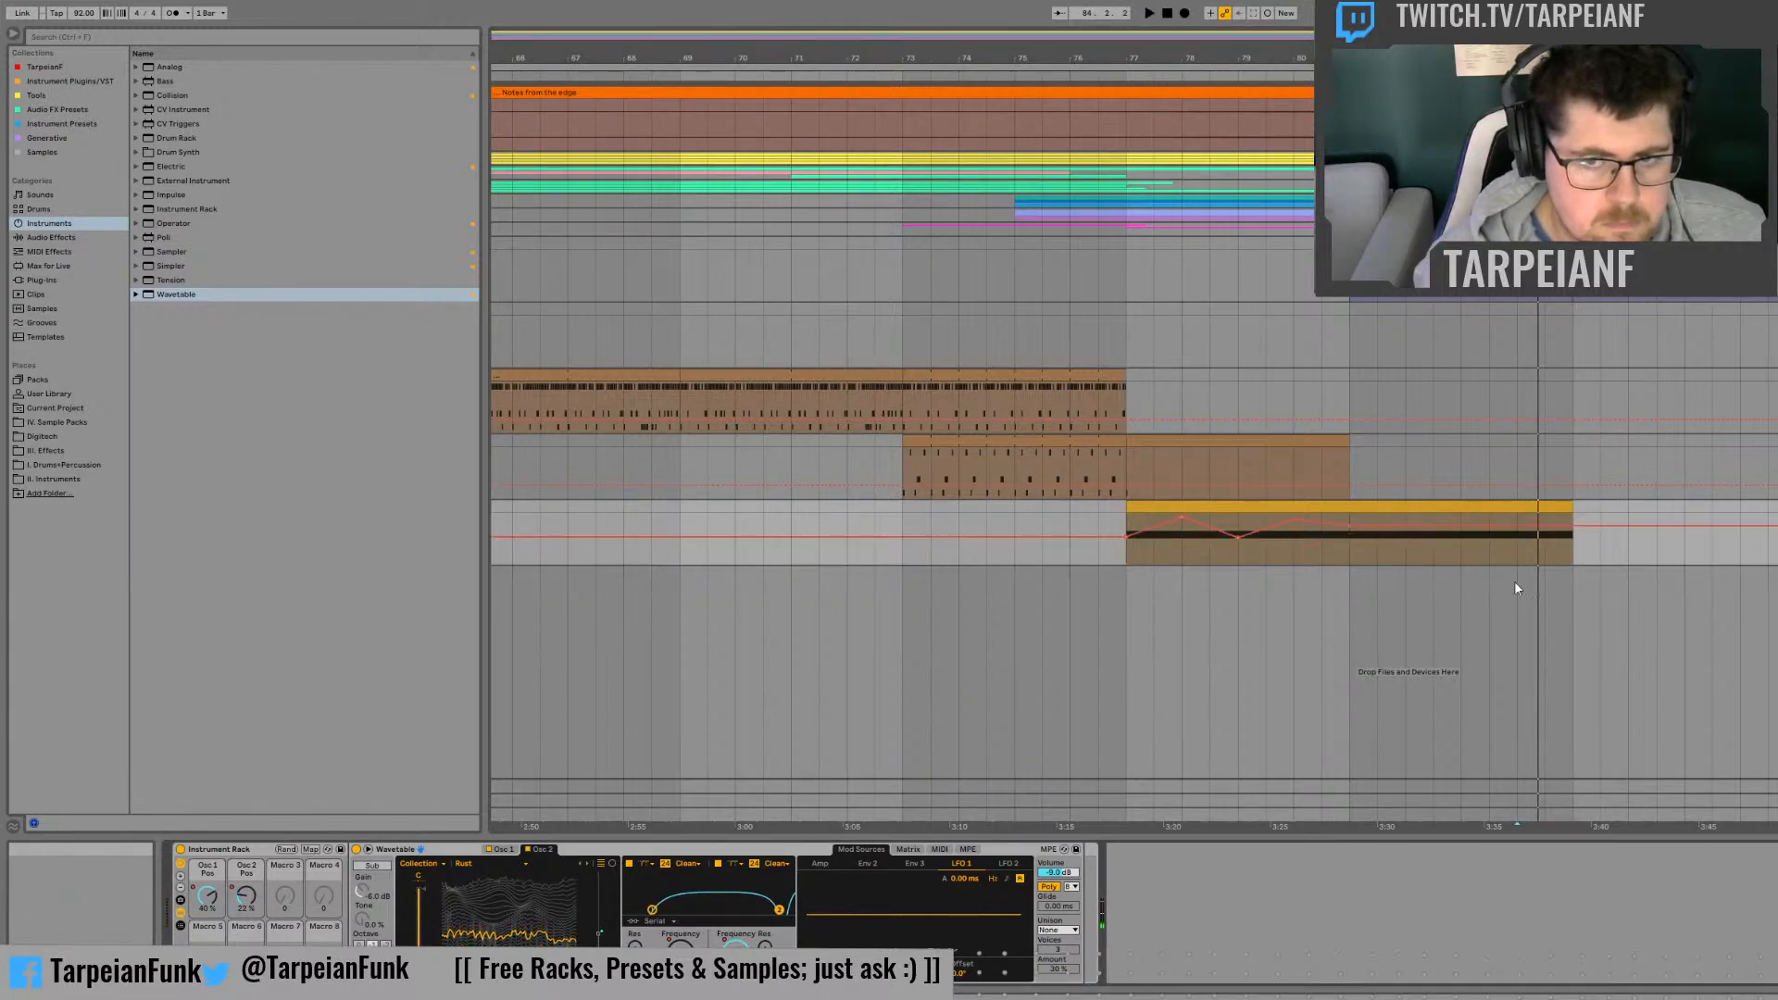
{"action": "left_click", "coordinate": [1515, 526]}
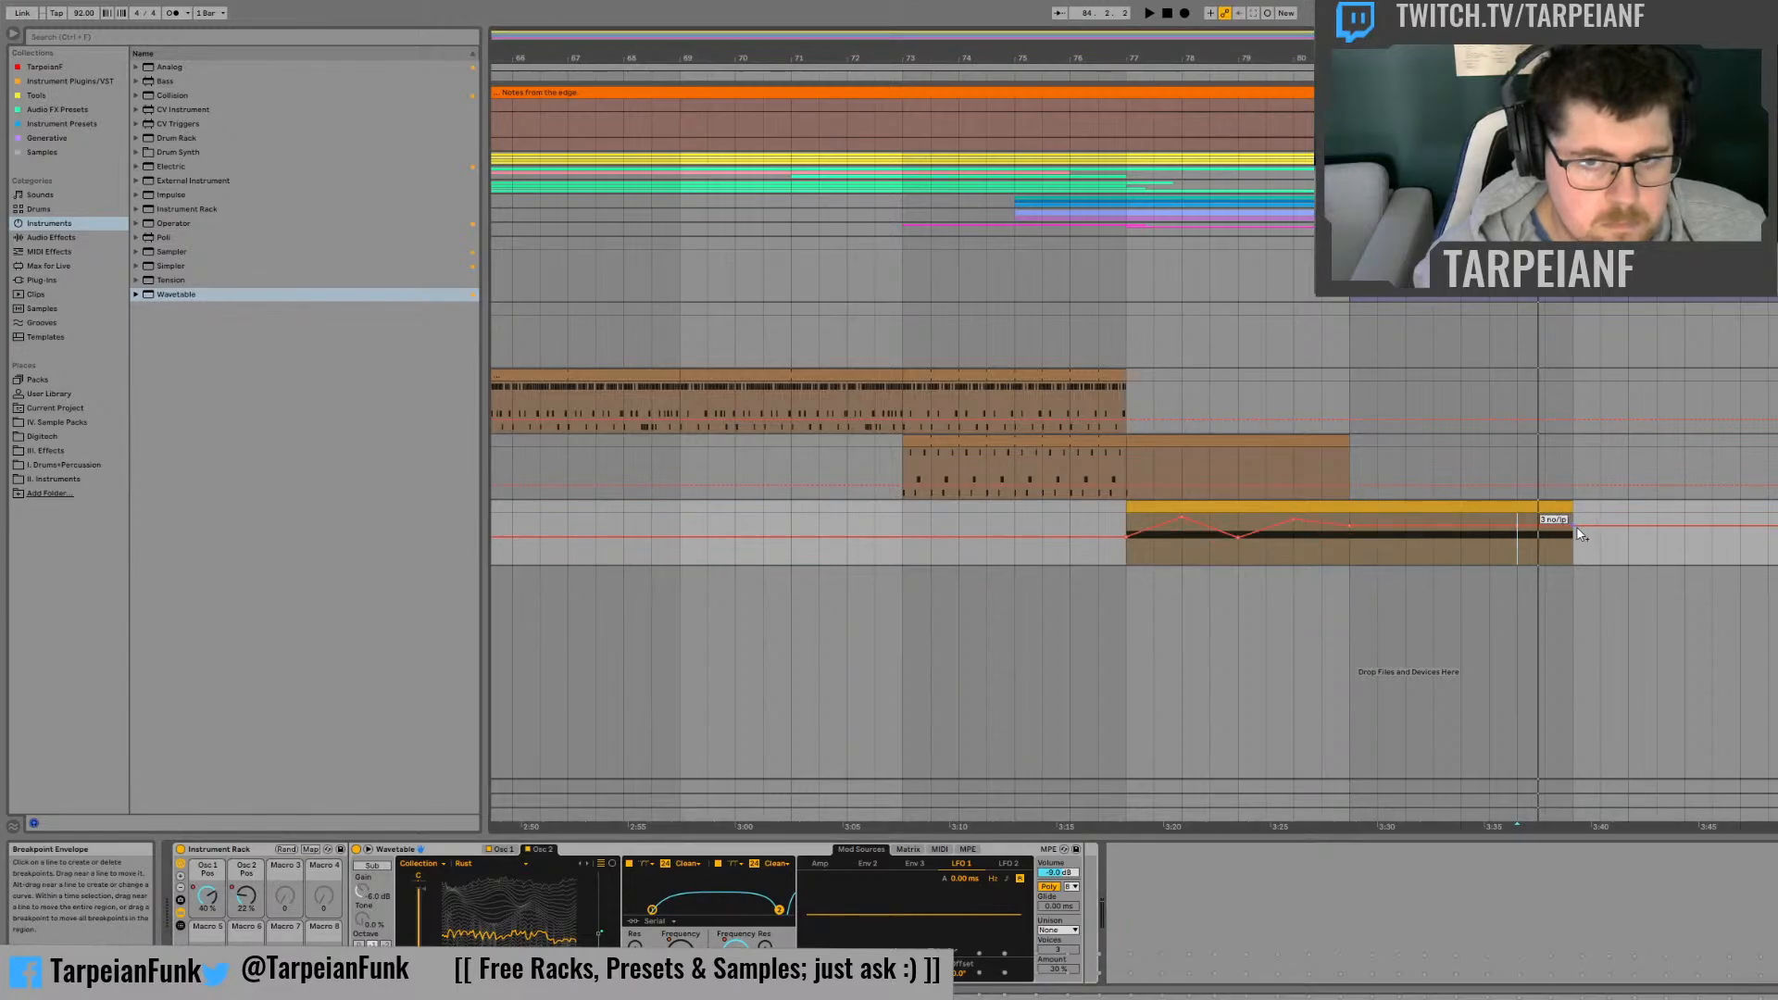
{"action": "left_click_drag", "start_coordinate": [1515, 528], "coordinate": [1515, 533]}
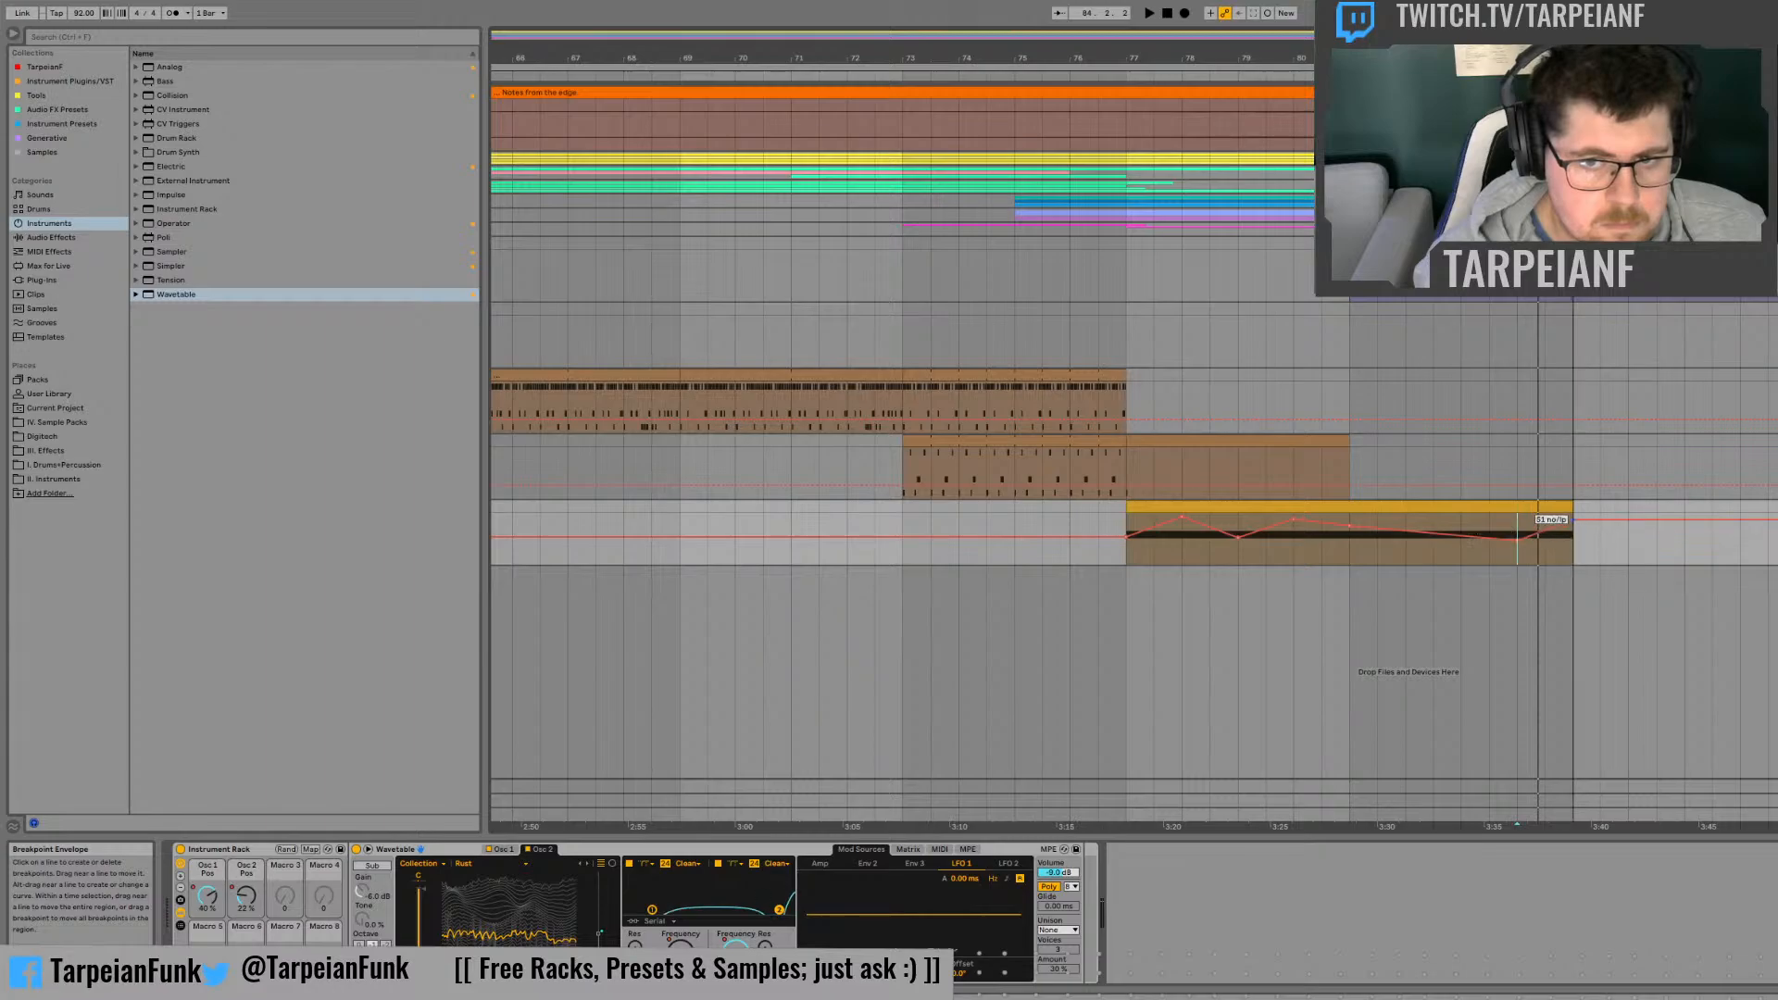
{"action": "key", "text": "space"}
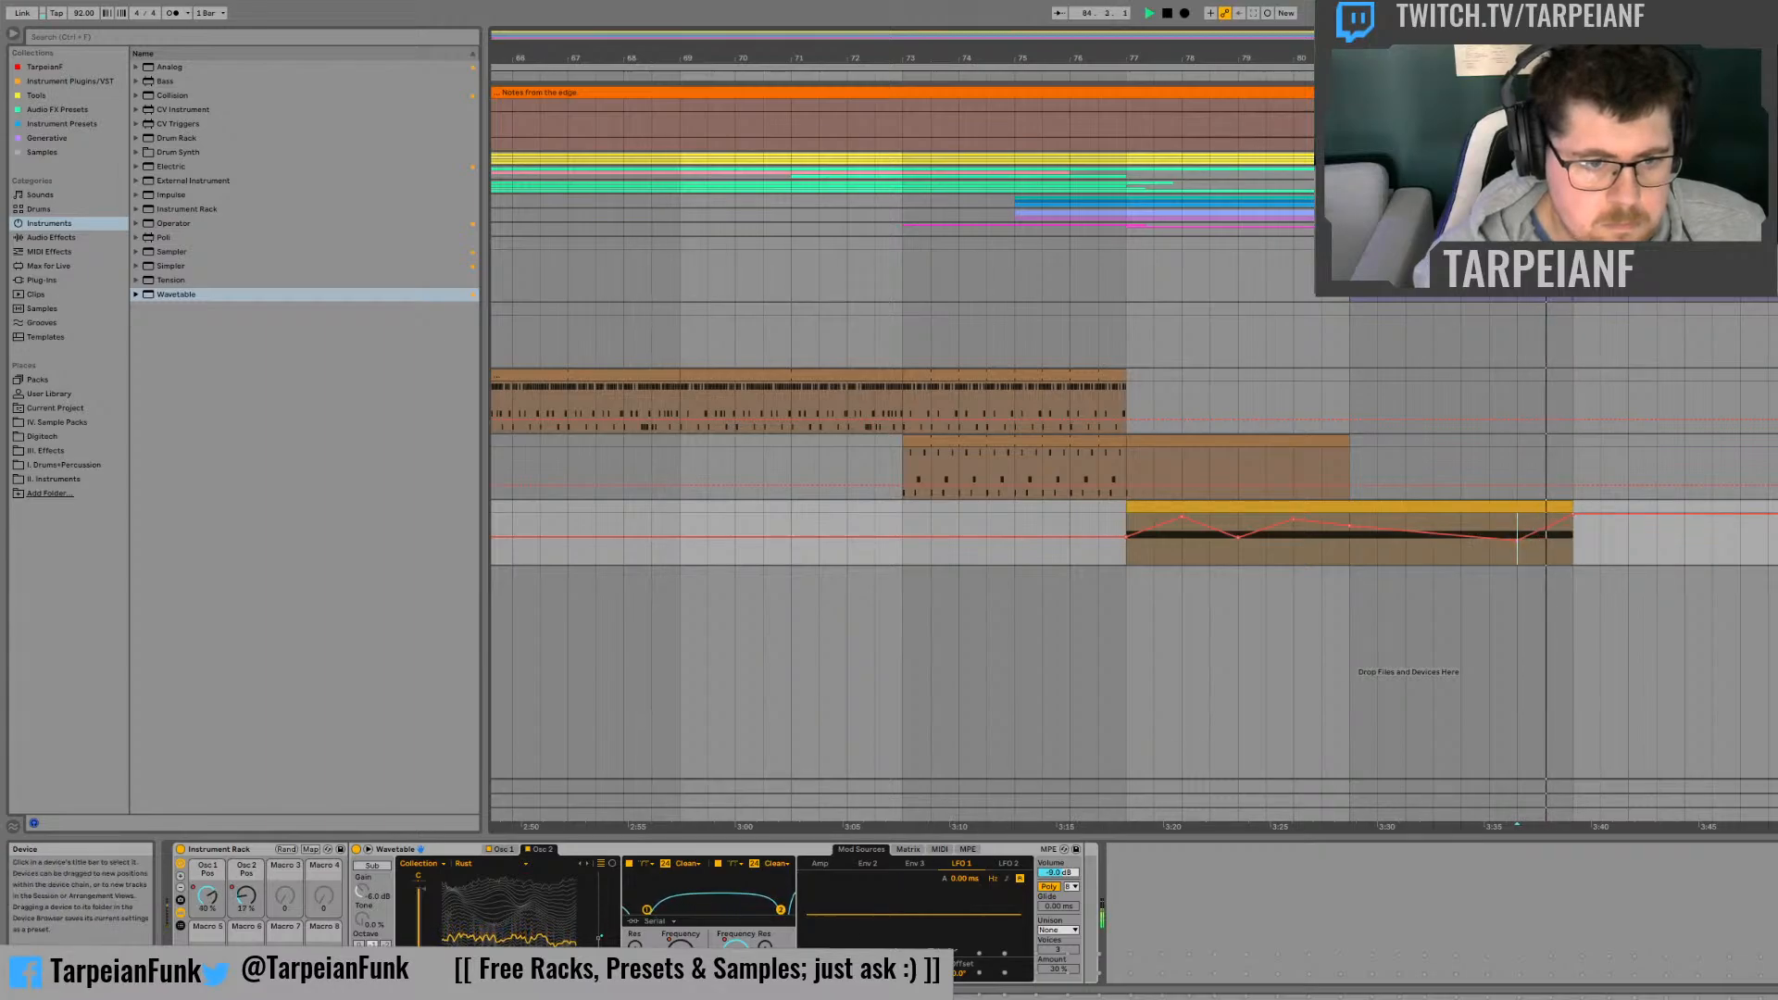
Step: Set Filter 2's frequency automation near maximum at bar 84, falling to minimum at bar 85, and listen from bar 84
{"action": "key", "text": "space"}
{"action": "left_click", "coordinate": [739, 943]}
{"action": "left_click_drag", "start_coordinate": [1517, 525], "coordinate": [1573, 564]}
{"action": "key", "text": "space"}
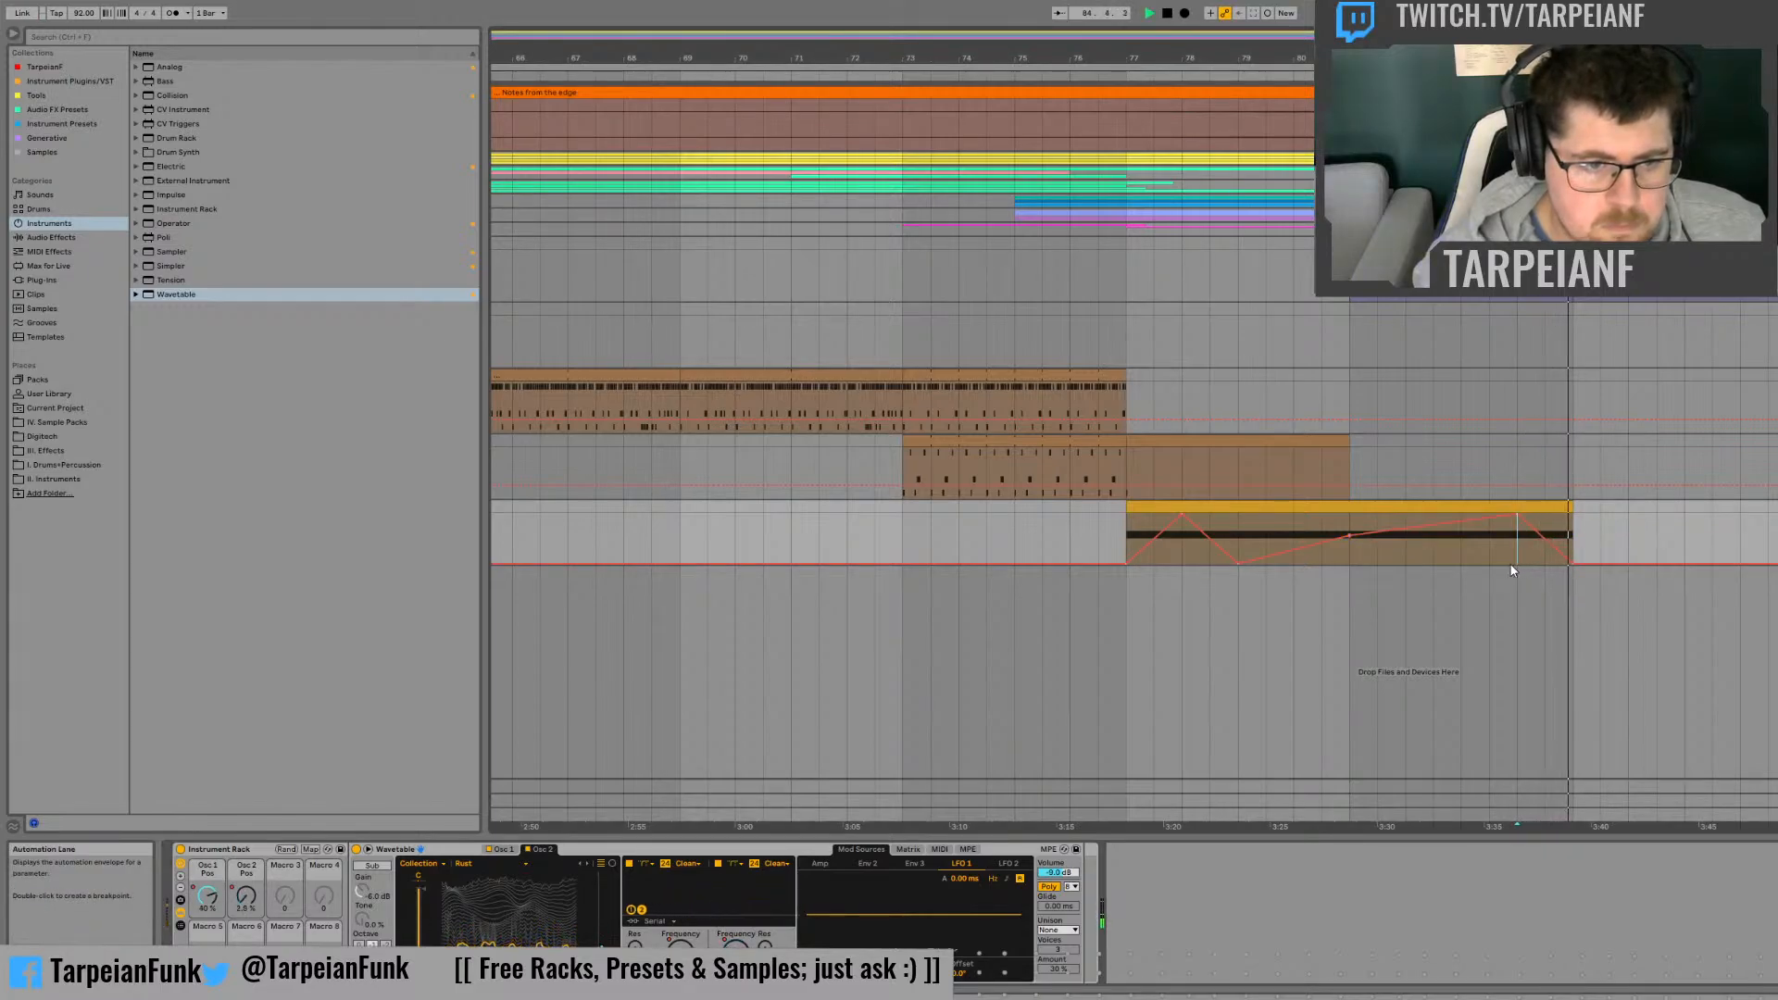
Step: Steepen the curves of LFO 1's amount automation around its bar 81 peak and listen from bar 79.3
{"action": "left_click", "coordinate": [1265, 525]}
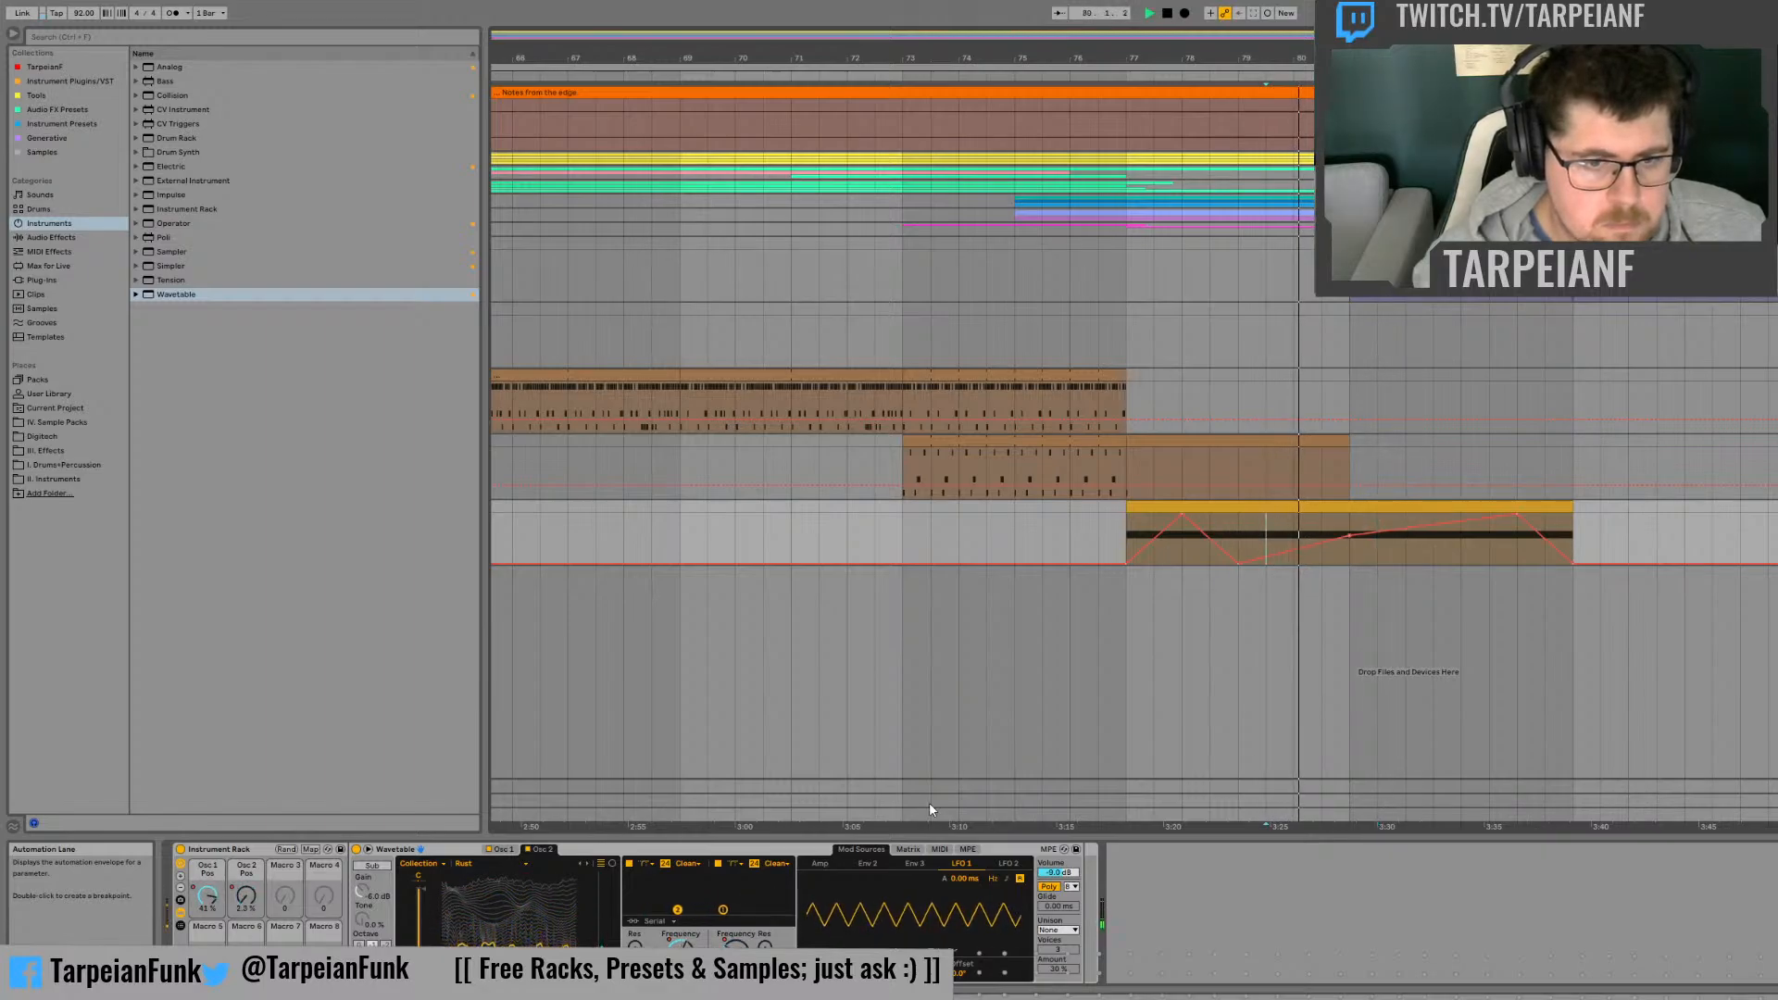
{"action": "left_click", "coordinate": [863, 962]}
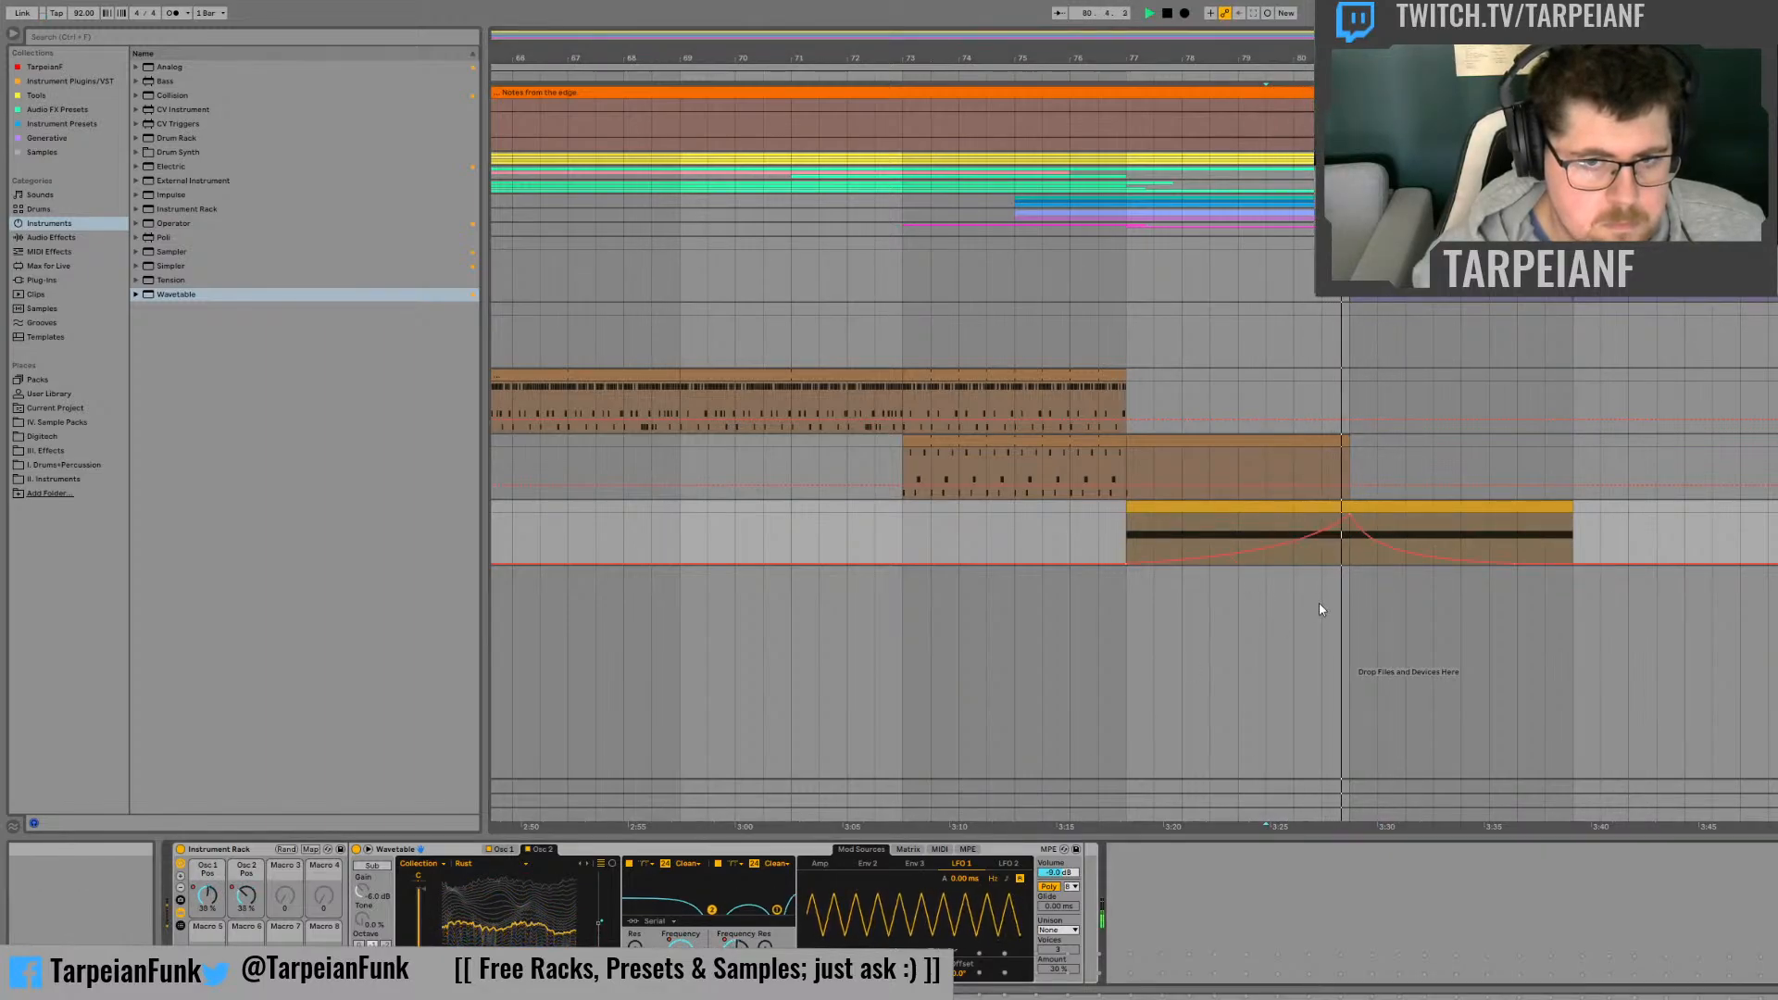
{"action": "key", "text": "space"}
{"action": "left_click_drag", "start_coordinate": [1300, 540], "coordinate": [1300, 547]}
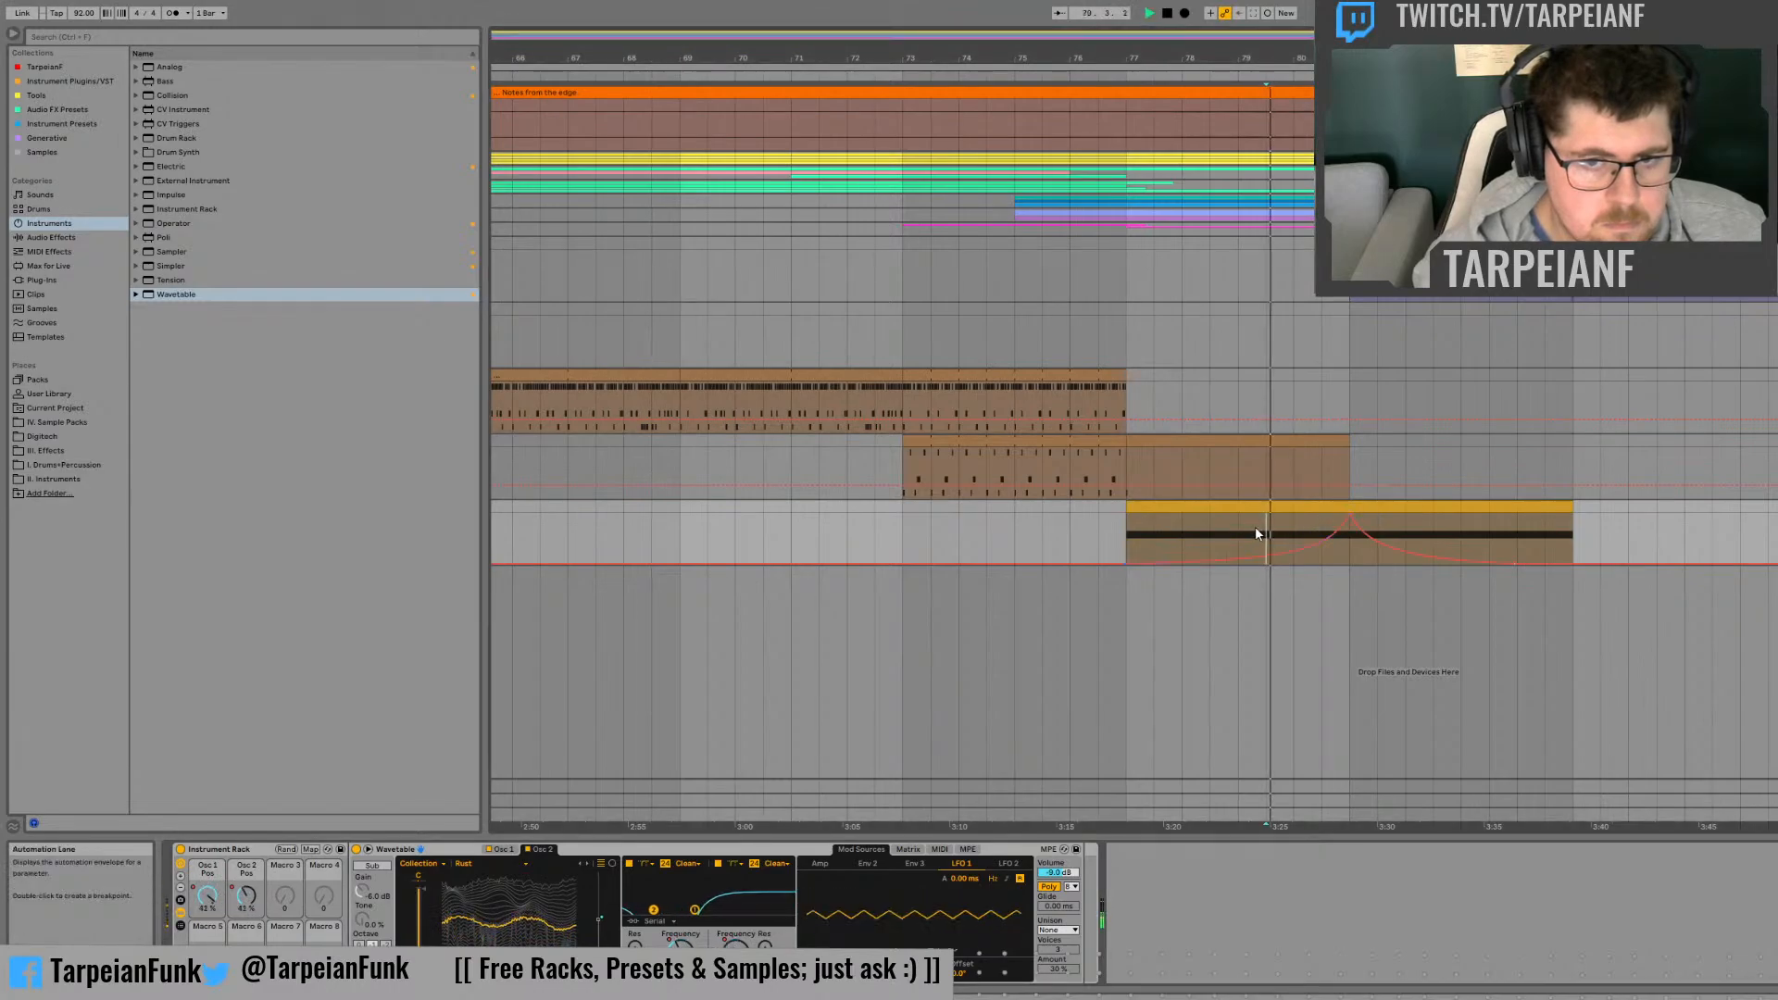
{"action": "key", "text": "space"}
Step: Steepen the curves of LFO 2's amount automation around its bar 81 peak and listen from bar 80
{"action": "left_click", "coordinate": [1010, 865]}
{"action": "key", "text": "space"}
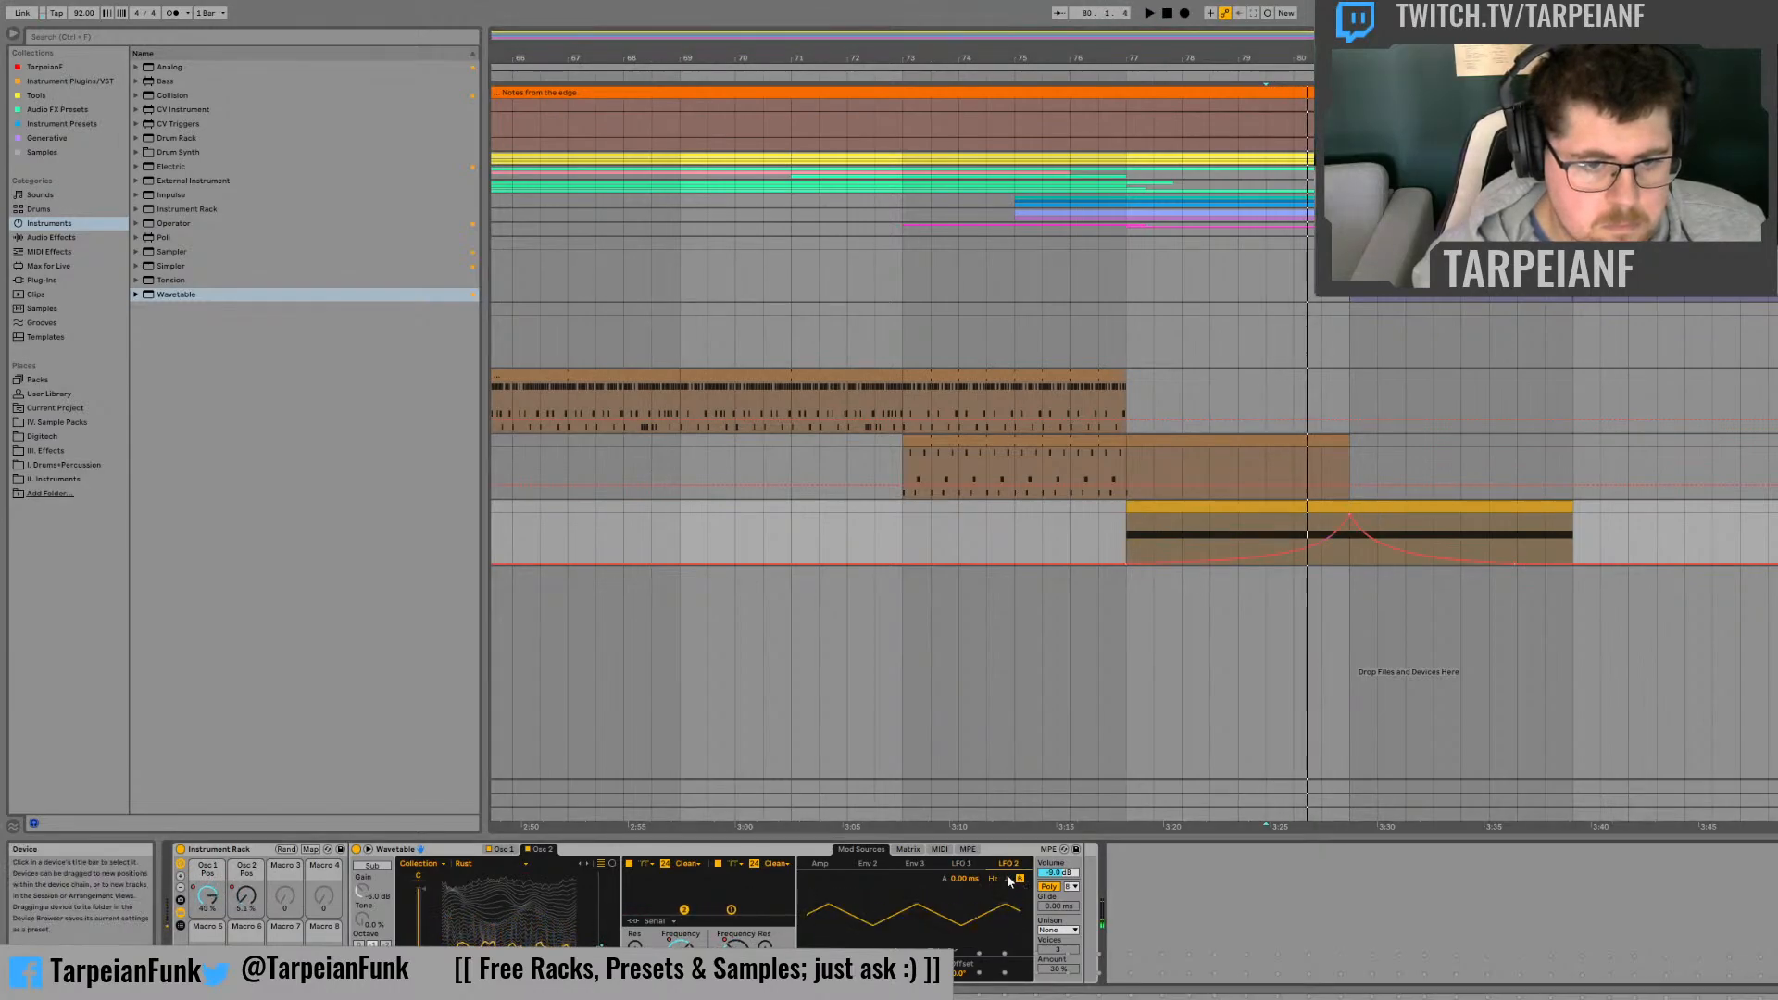
{"action": "left_click", "coordinate": [1294, 535]}
{"action": "key", "text": "space"}
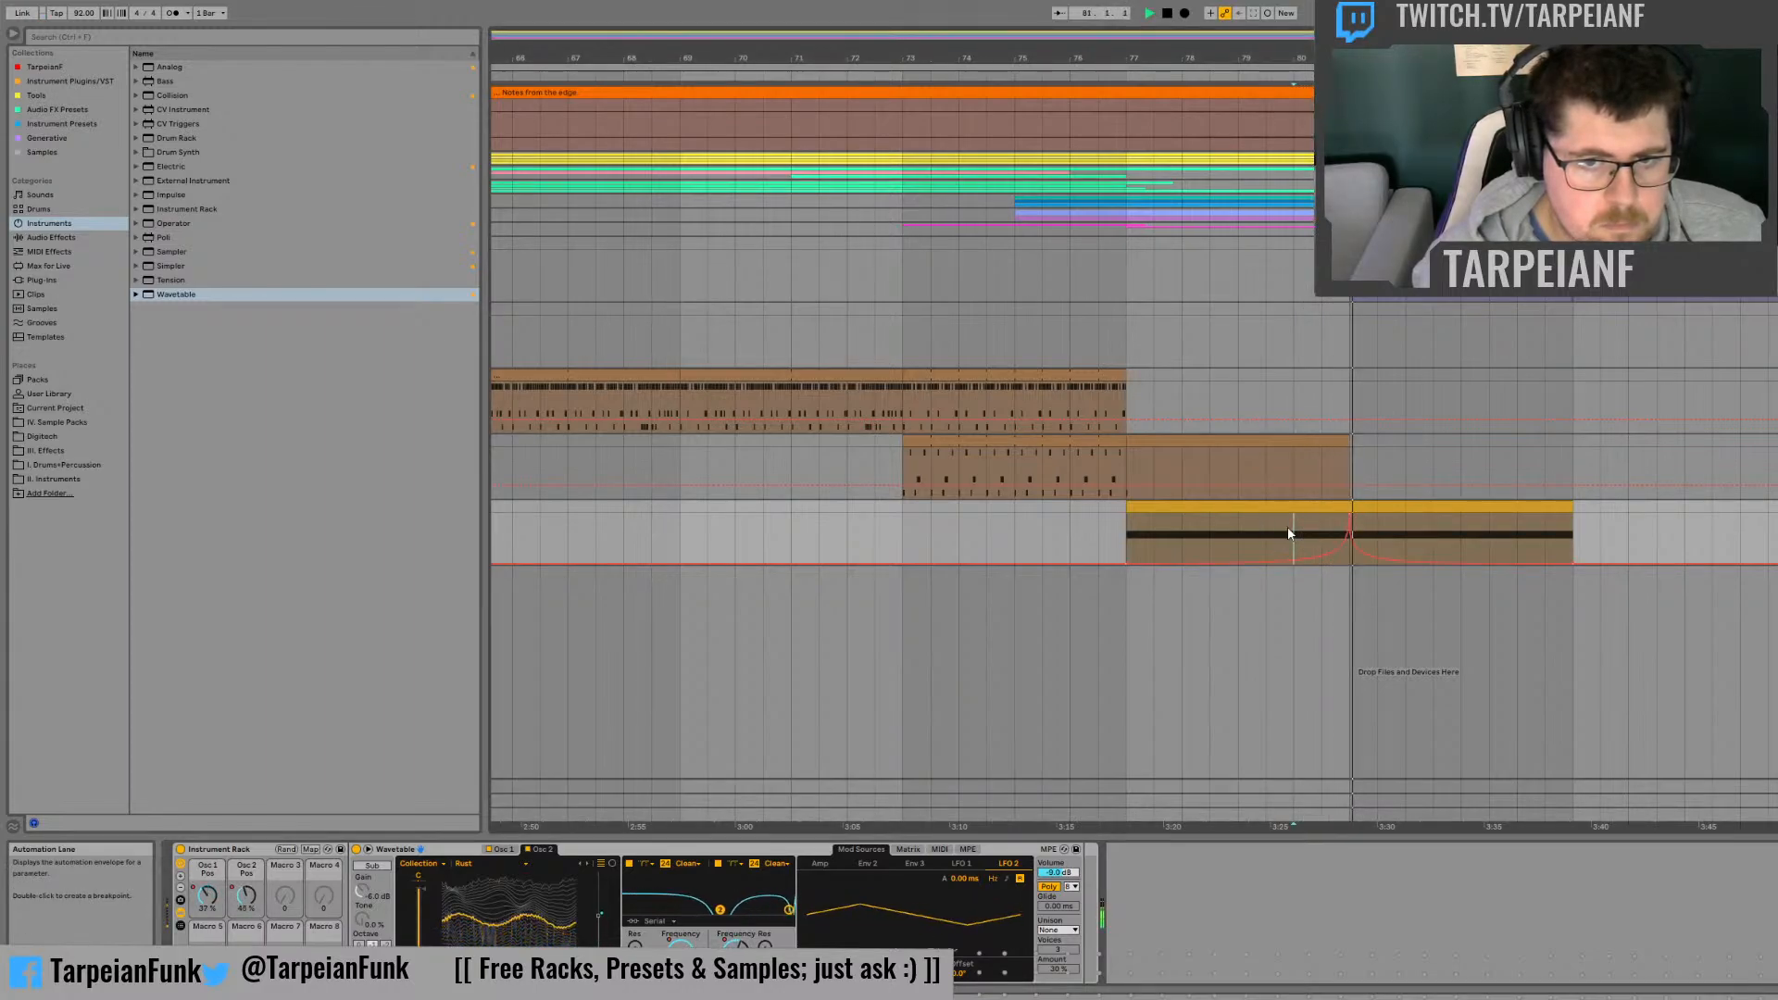
Step: Listen from bar 79, switch Wavetable to Mono with Position unison and return the play position to bar 77
{"action": "left_click", "coordinate": [1231, 534]}
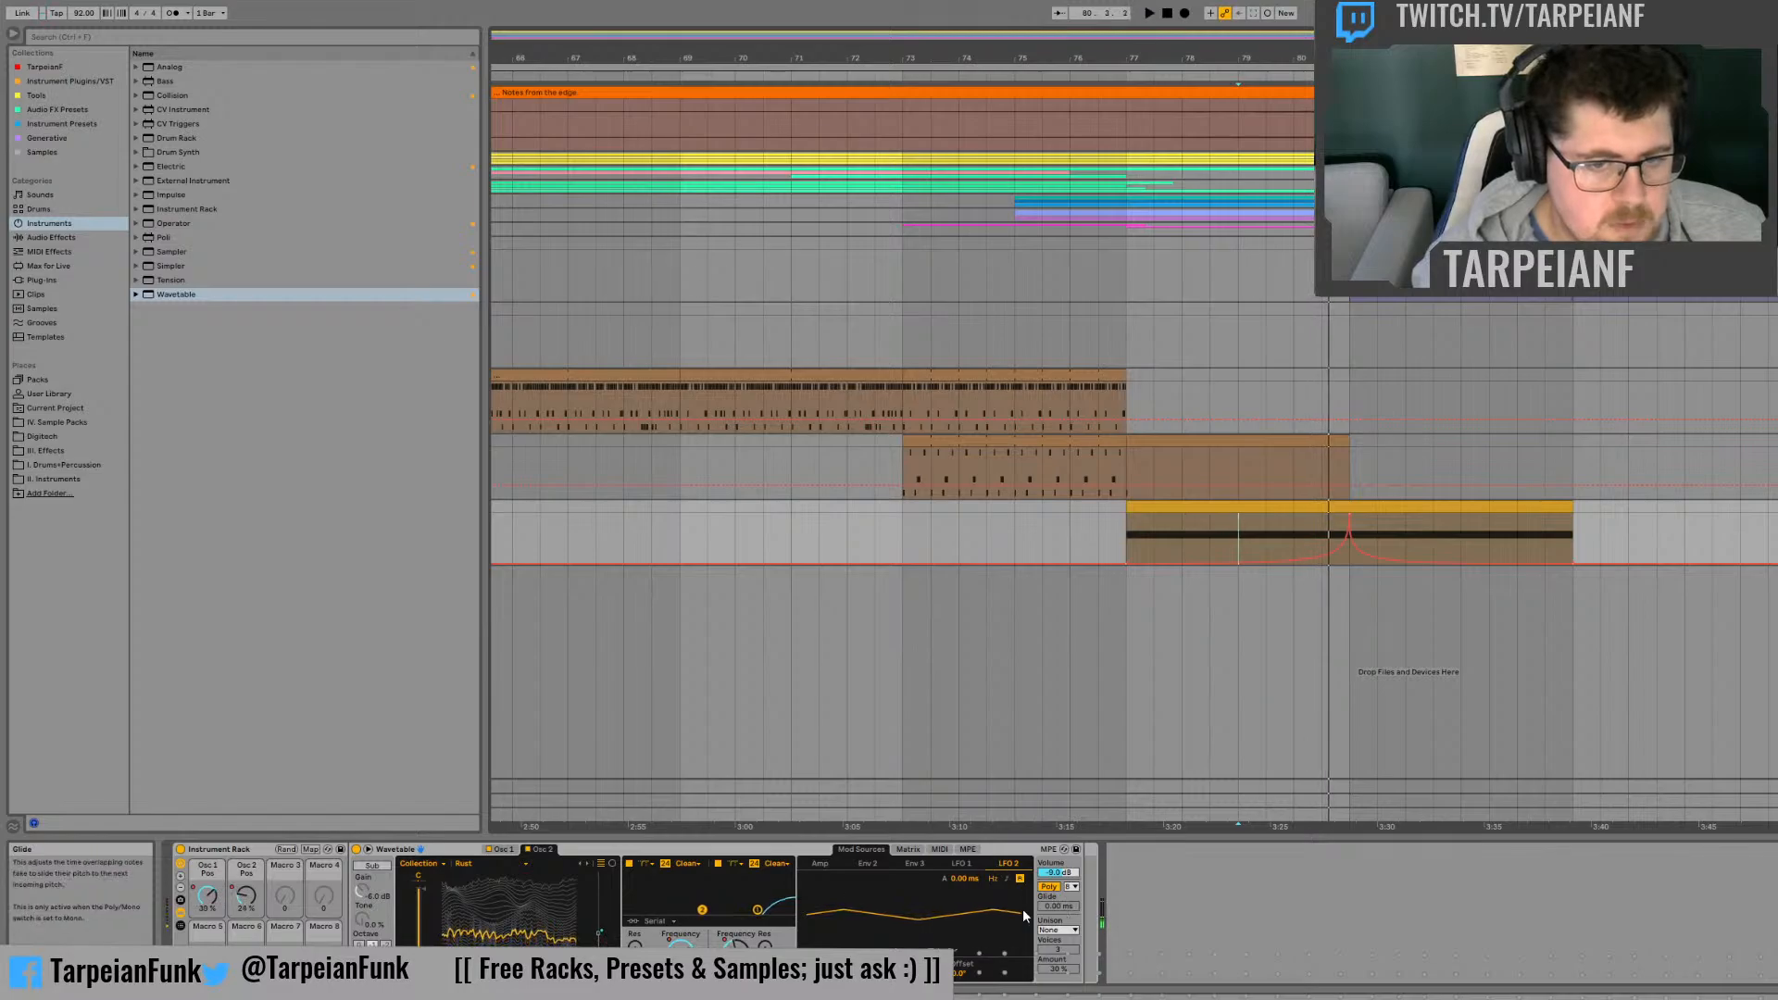
{"action": "left_click", "coordinate": [1048, 888]}
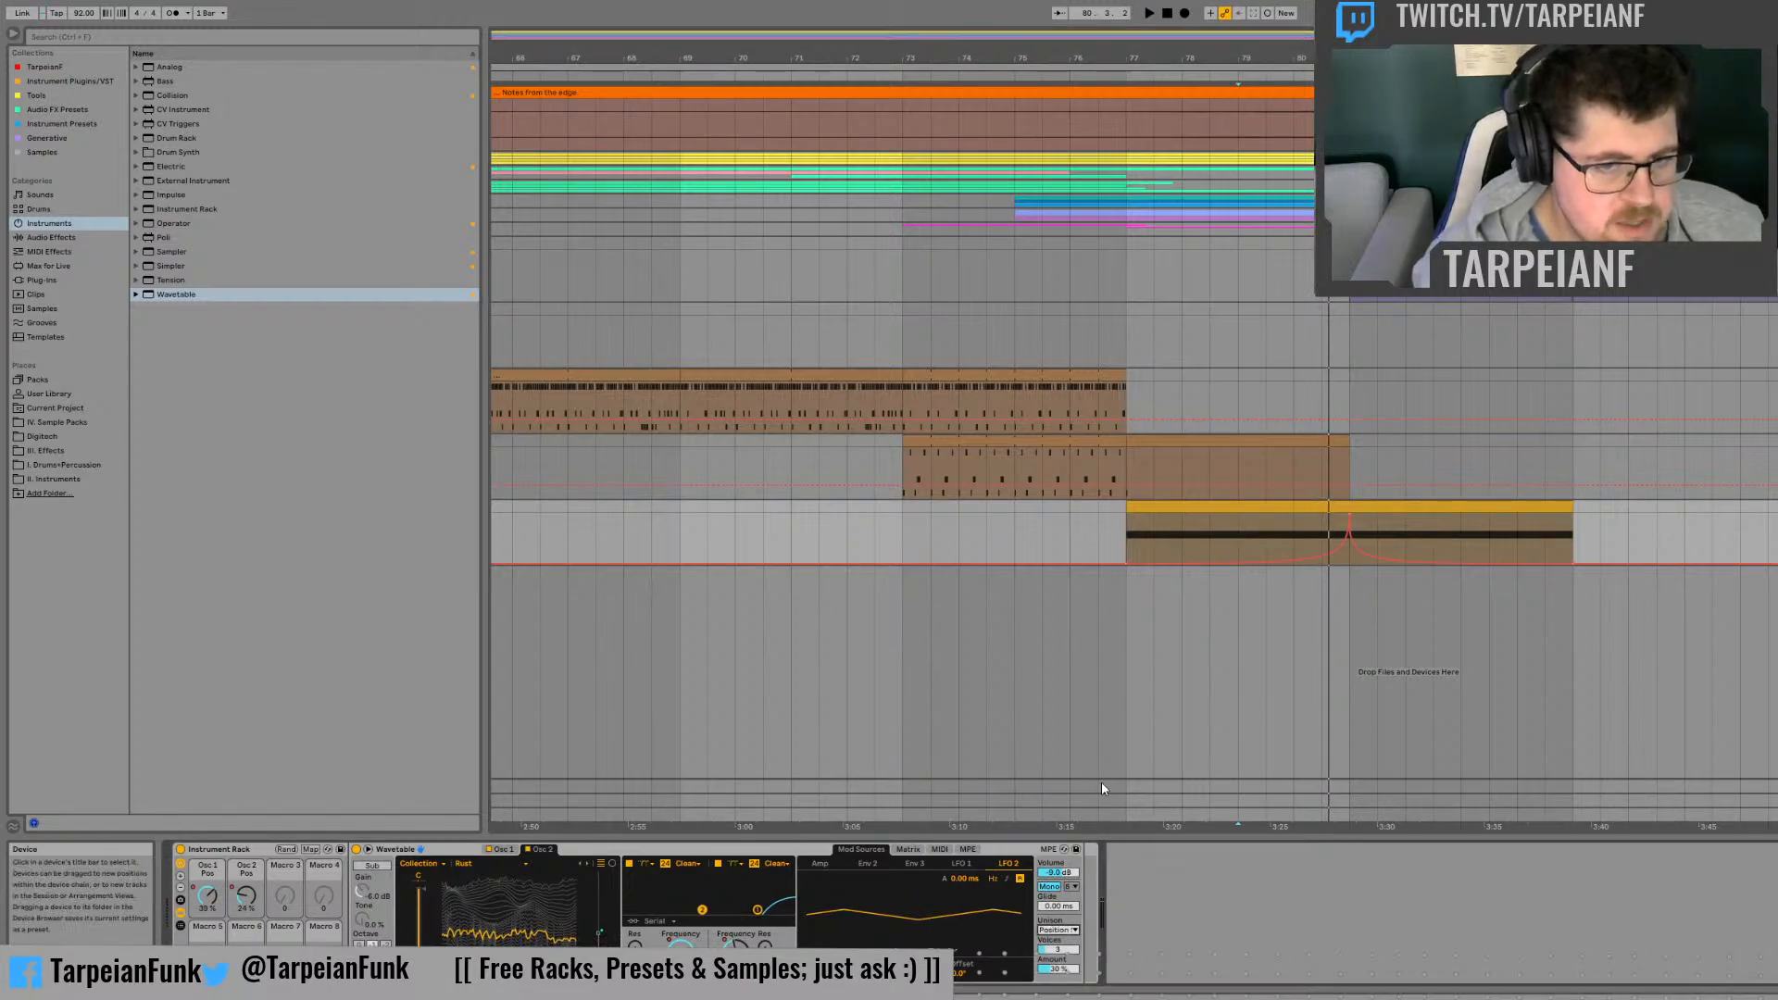
{"action": "left_click", "coordinate": [1126, 536]}
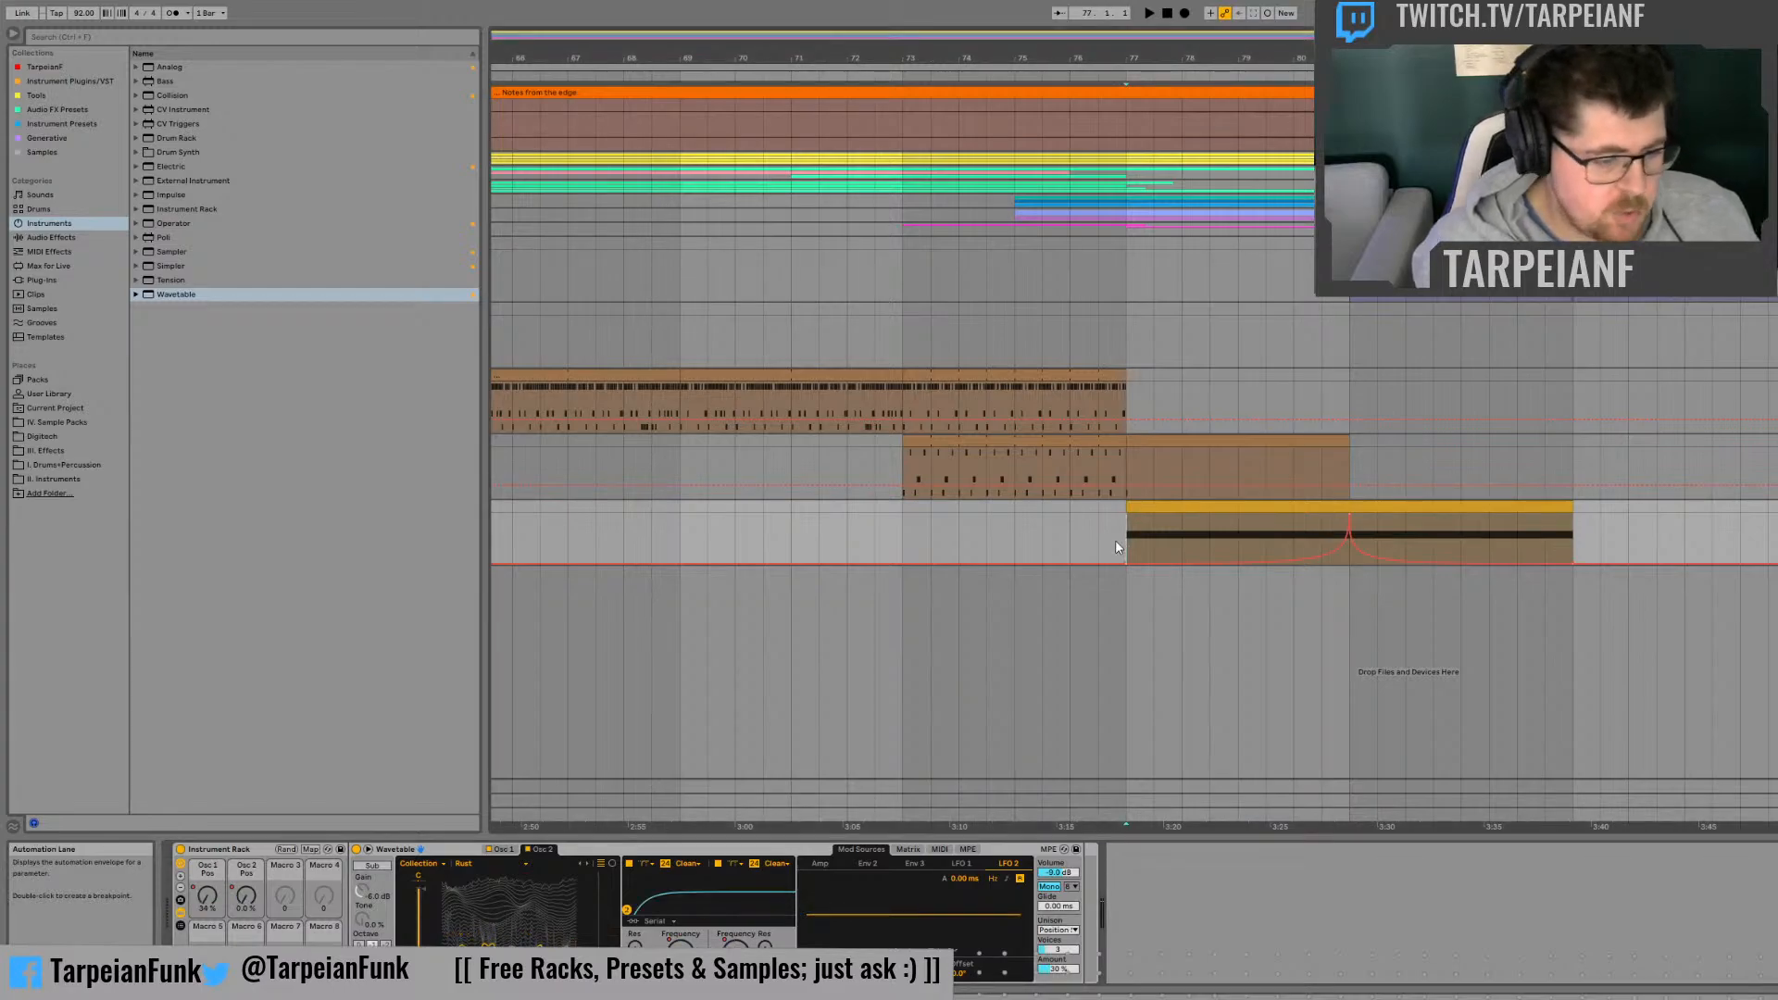
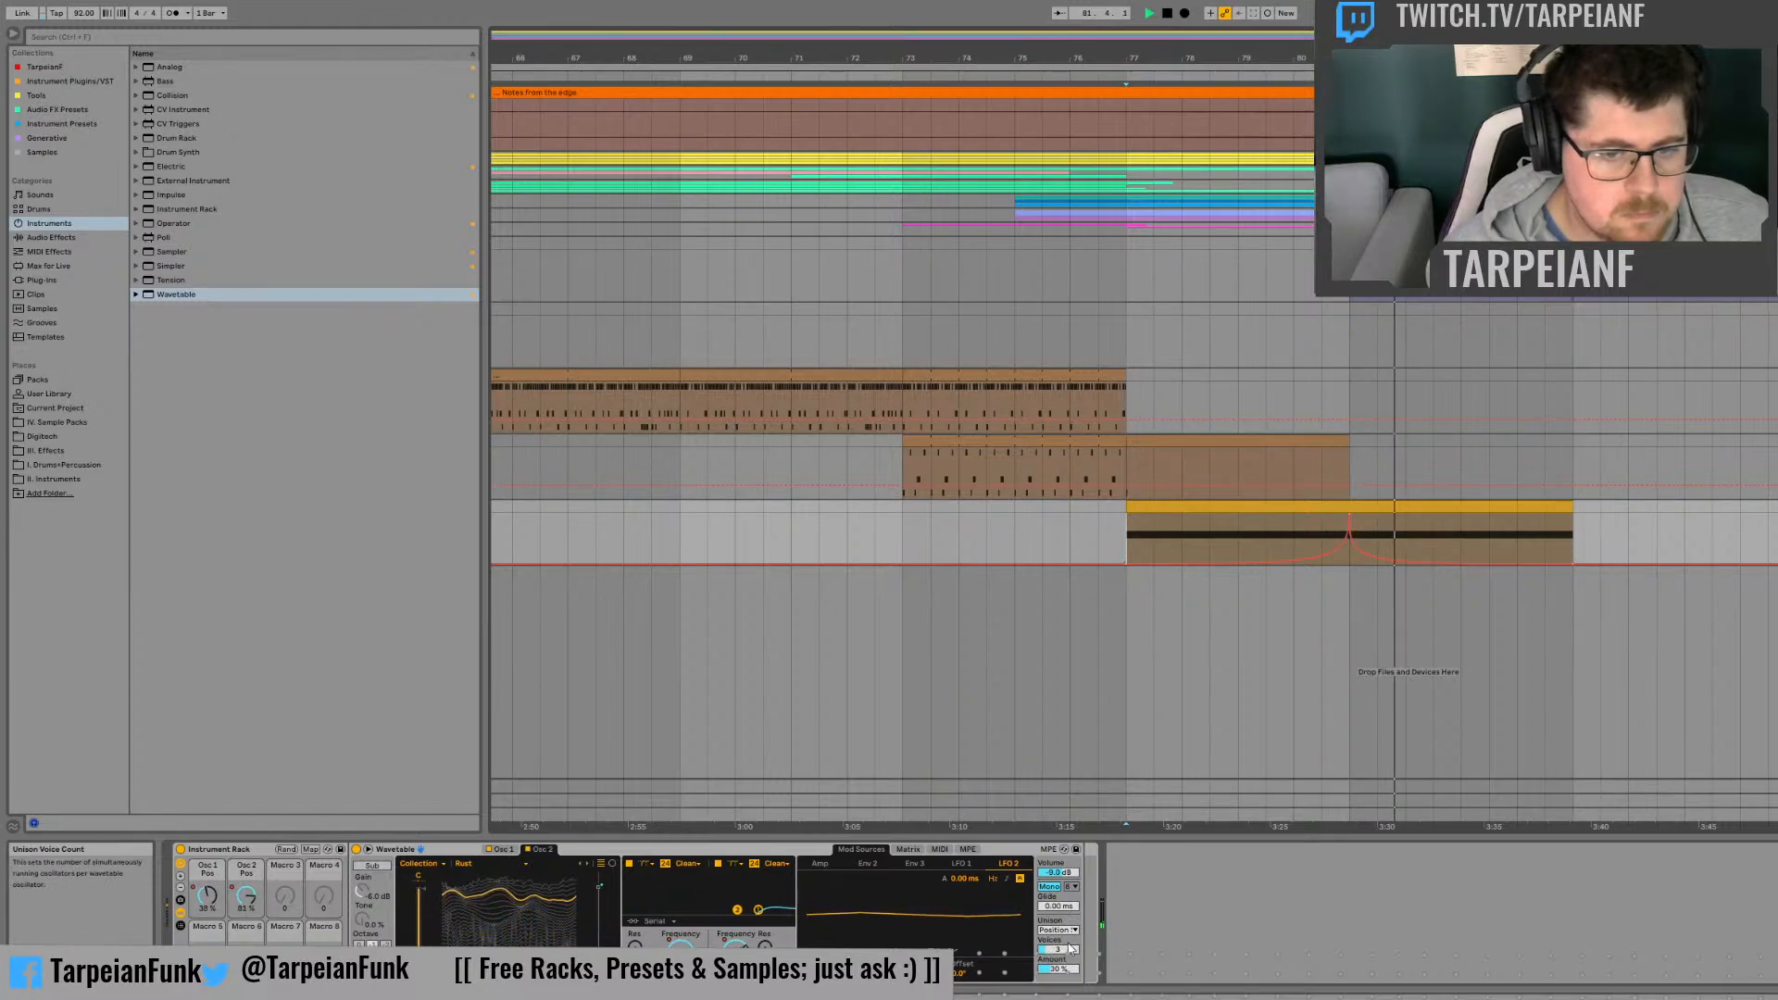
Step: Set Wavetable's unison mode to Classic and try automating its unison Amount down from 100% at bar 77 to 0% at bar 81
{"action": "key", "text": "space"}
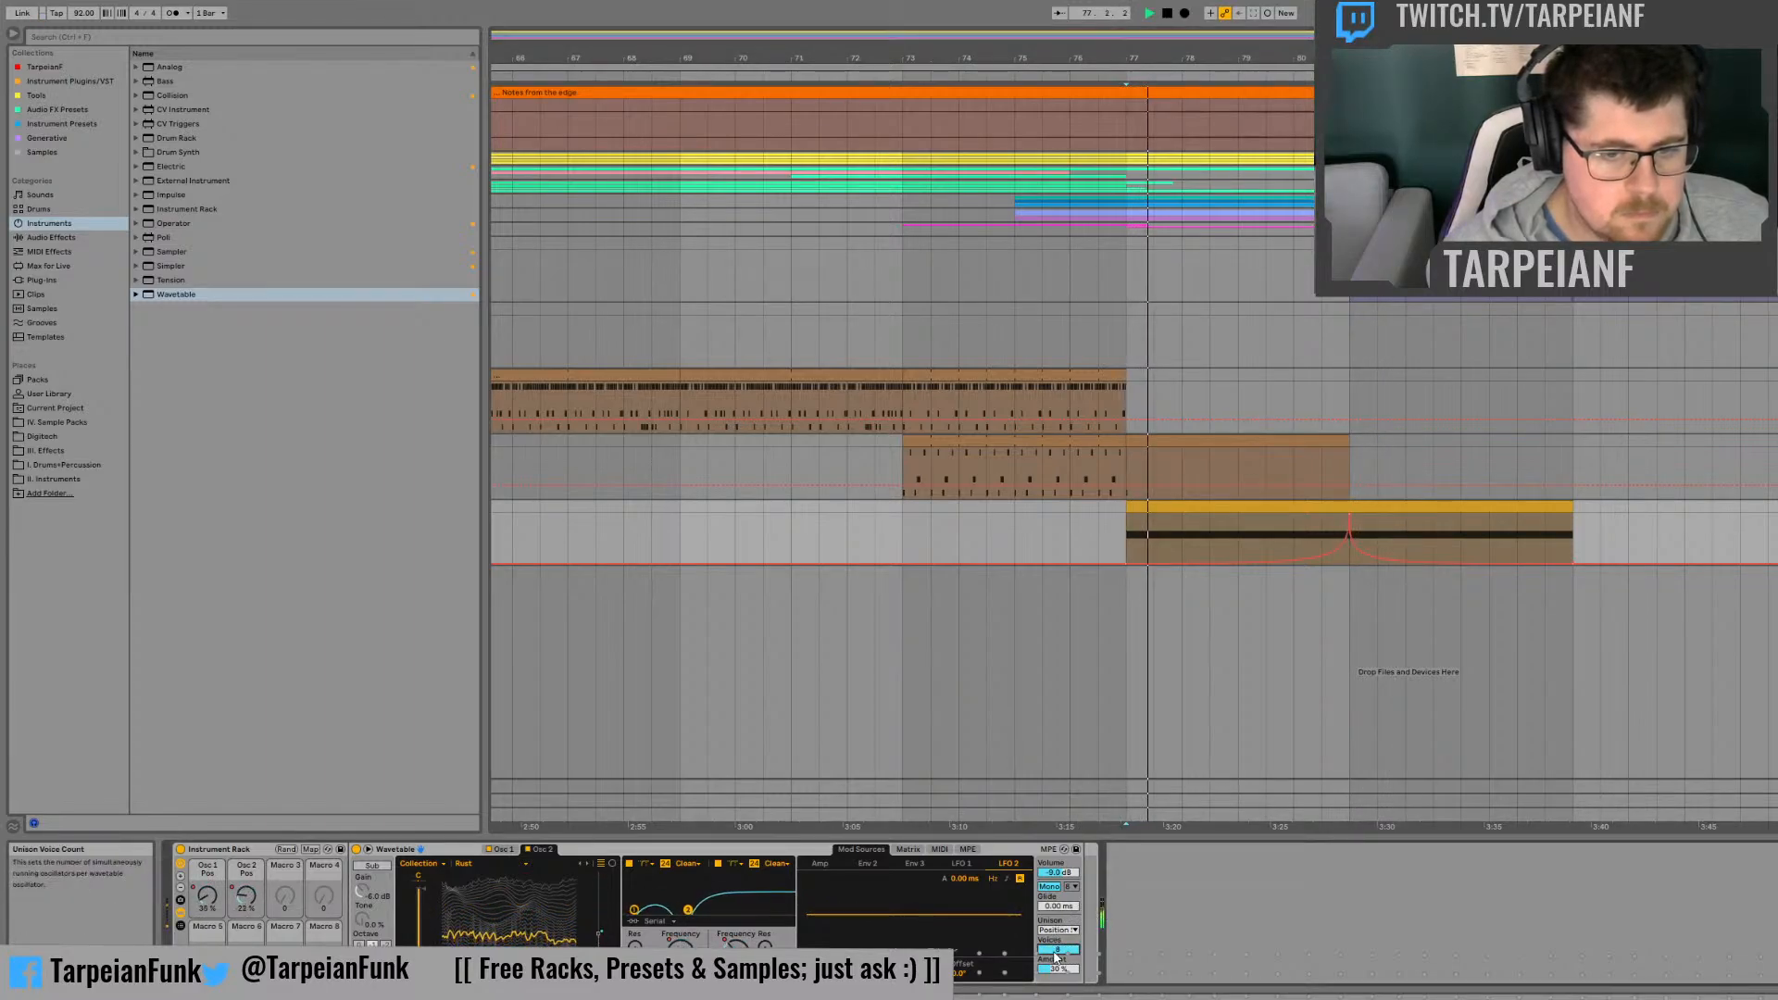
{"action": "key", "text": "space"}
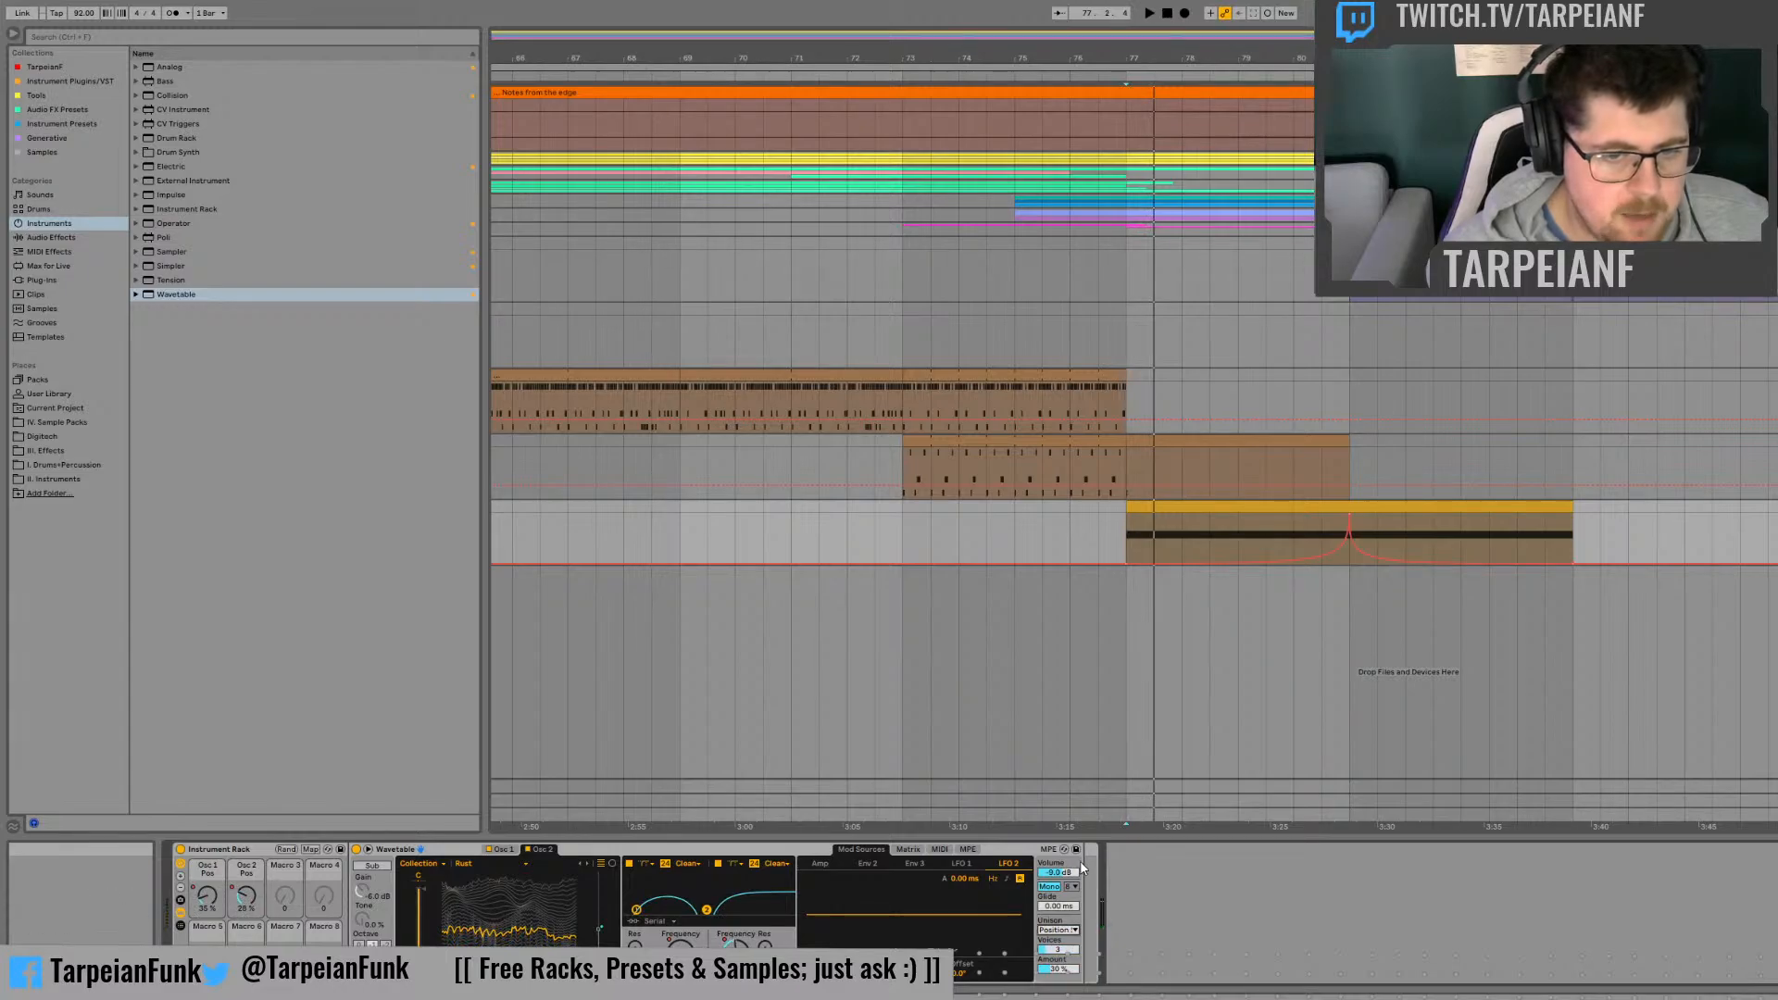
{"action": "key", "text": "space"}
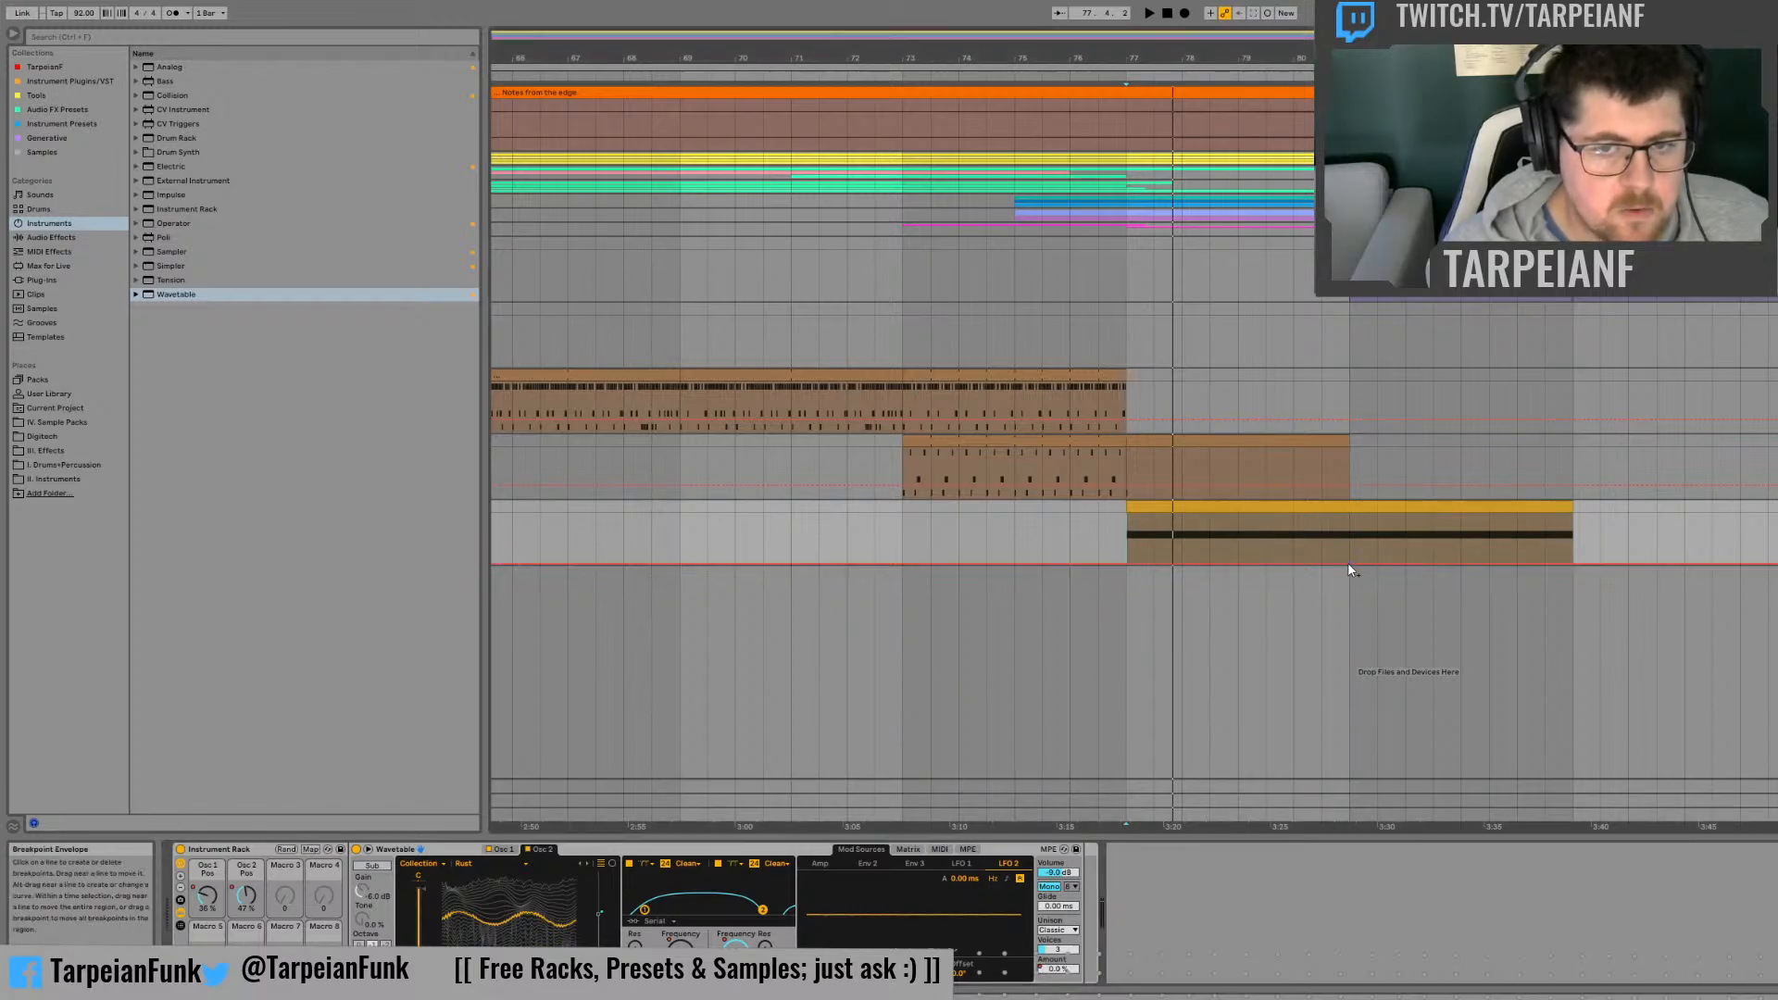
{"action": "left_click_drag", "start_coordinate": [1126, 563], "coordinate": [1130, 515]}
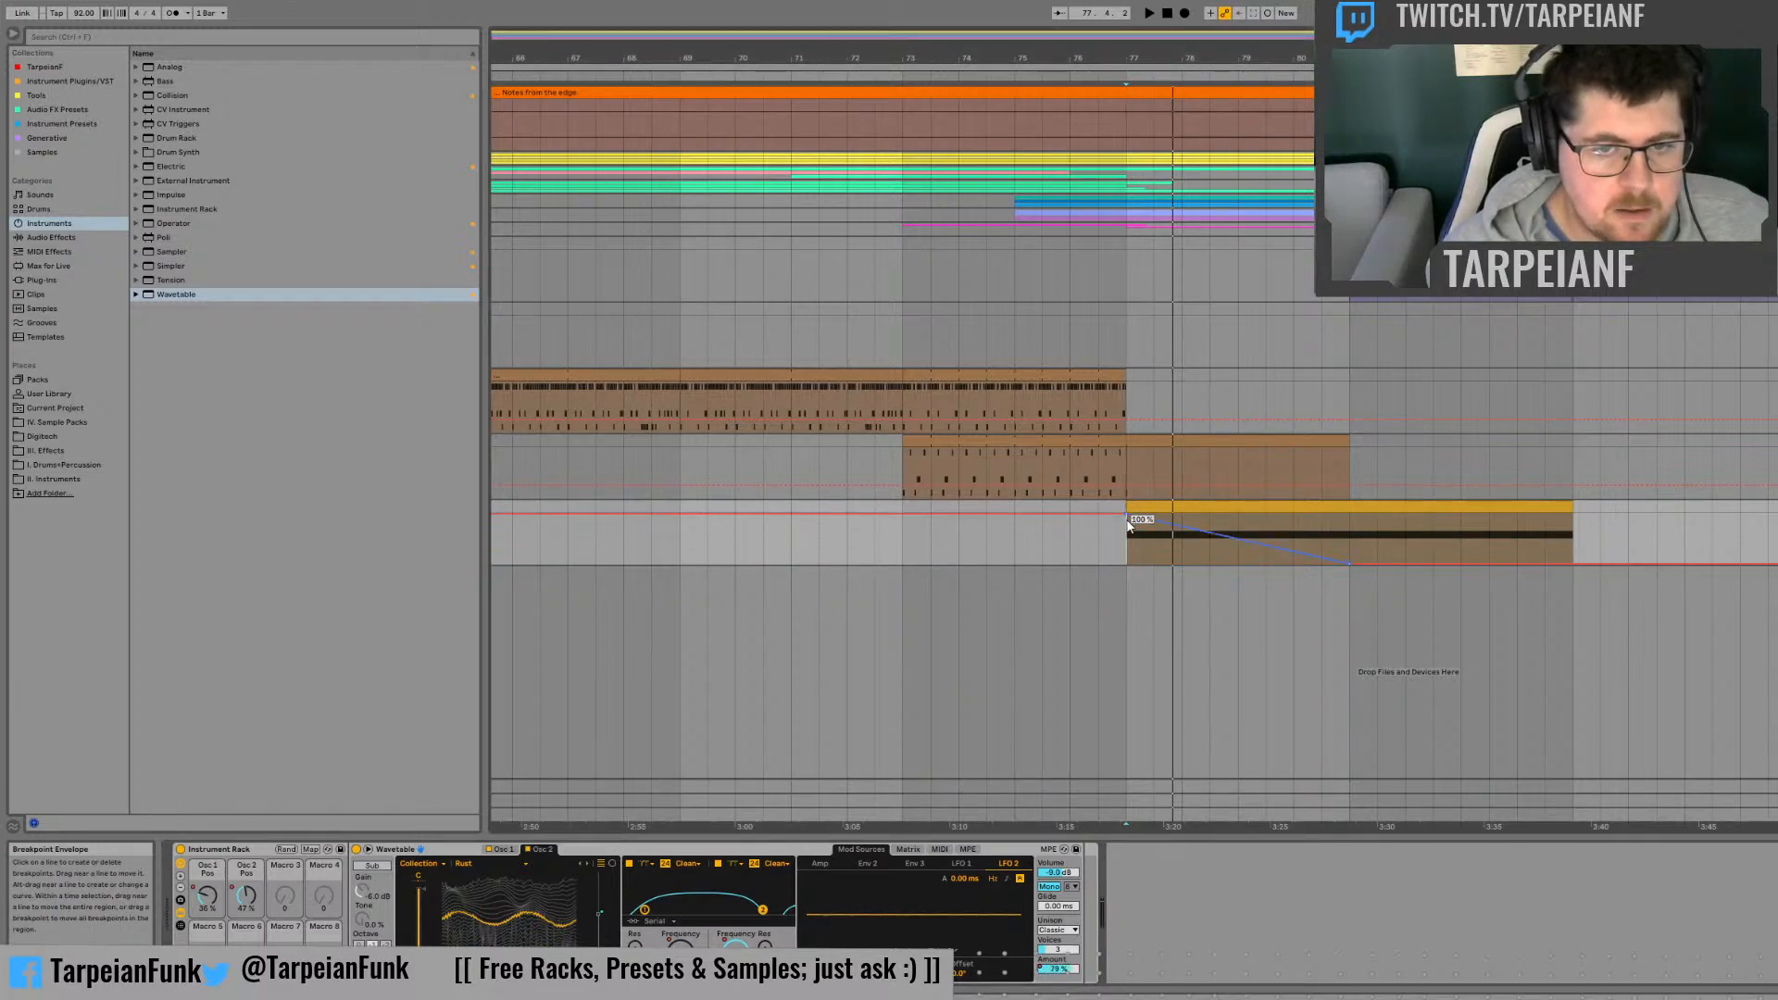
{"action": "key", "text": "space"}
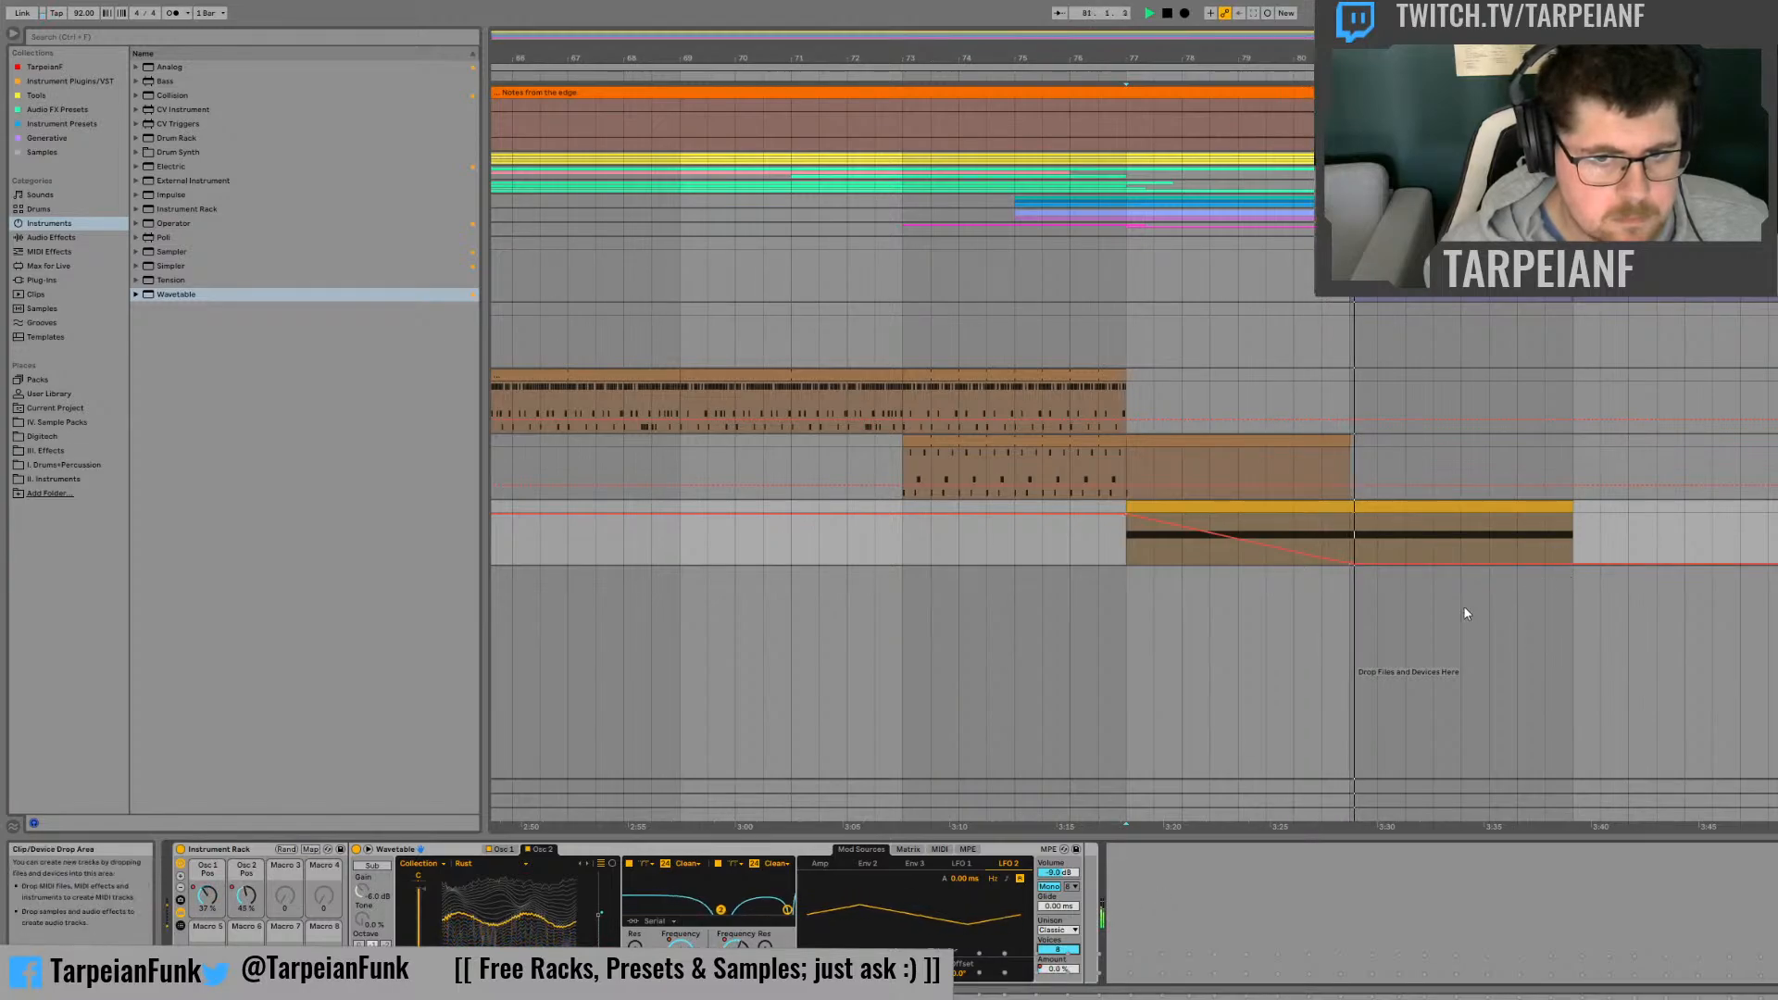
Step: Automate the unison Amount in a curve from 0% at bar 77 to 100% at bar 81 and audition it with Position unison mode
{"action": "left_click", "coordinate": [1352, 562]}
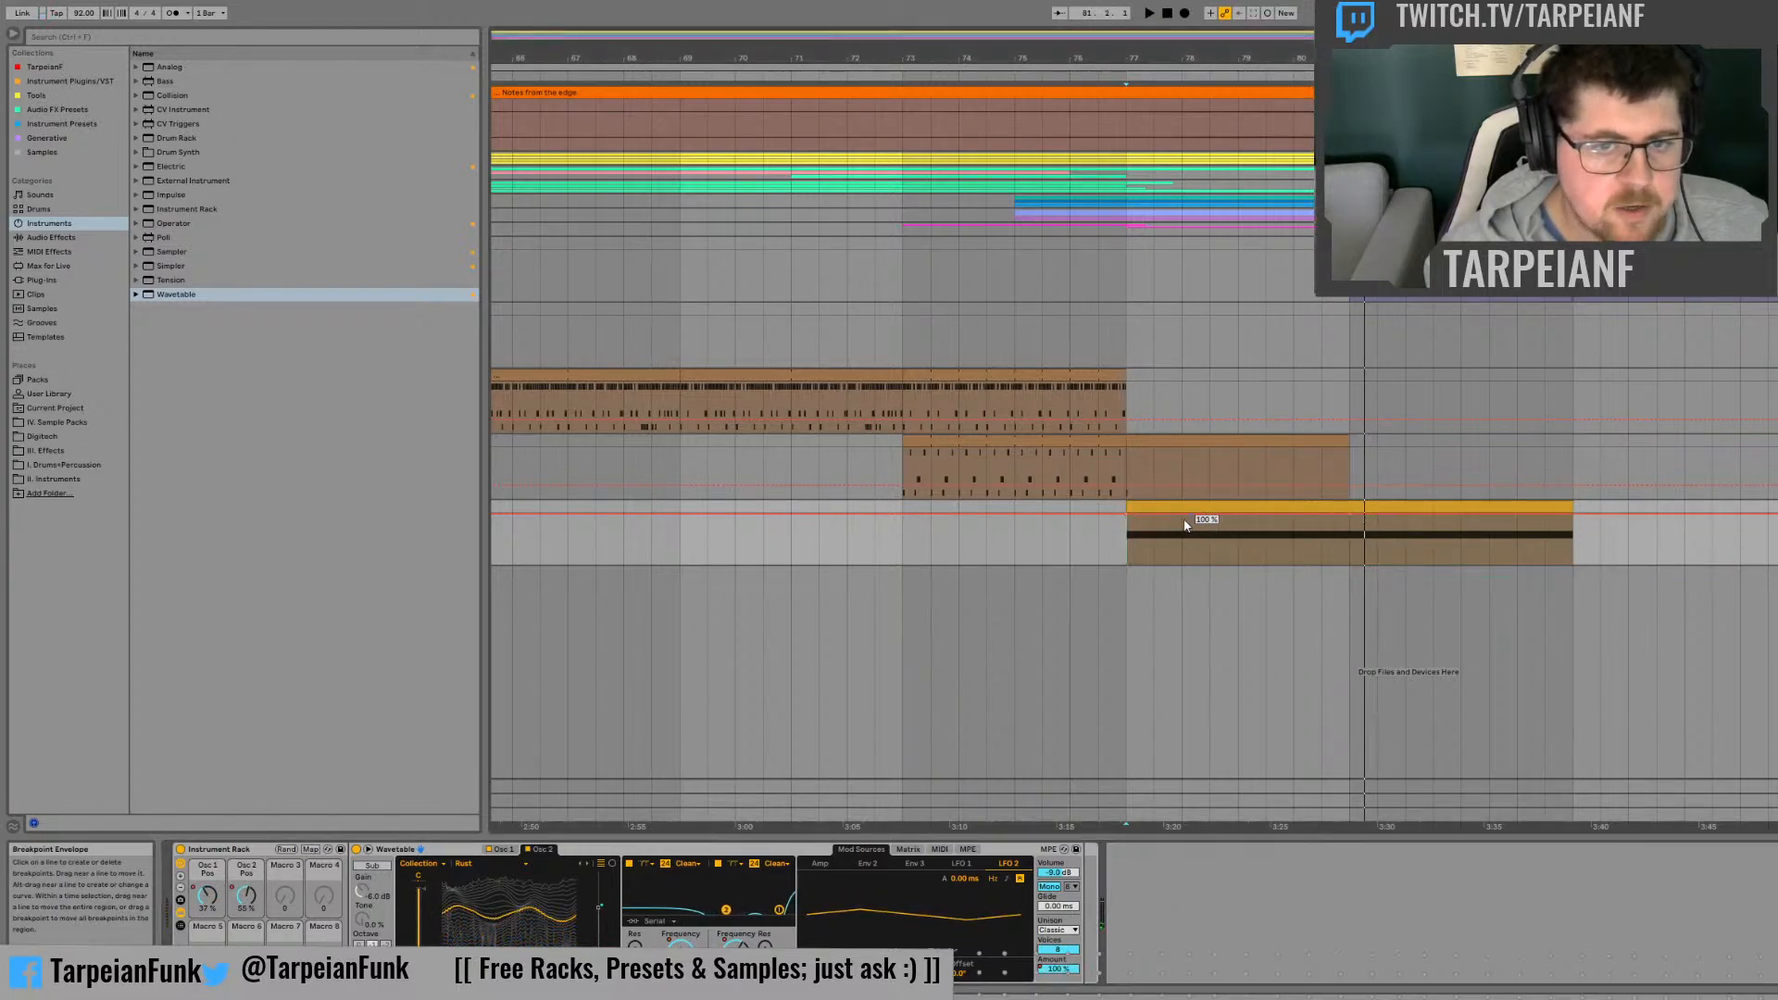
{"action": "left_click_drag", "start_coordinate": [1125, 512], "coordinate": [1139, 538]}
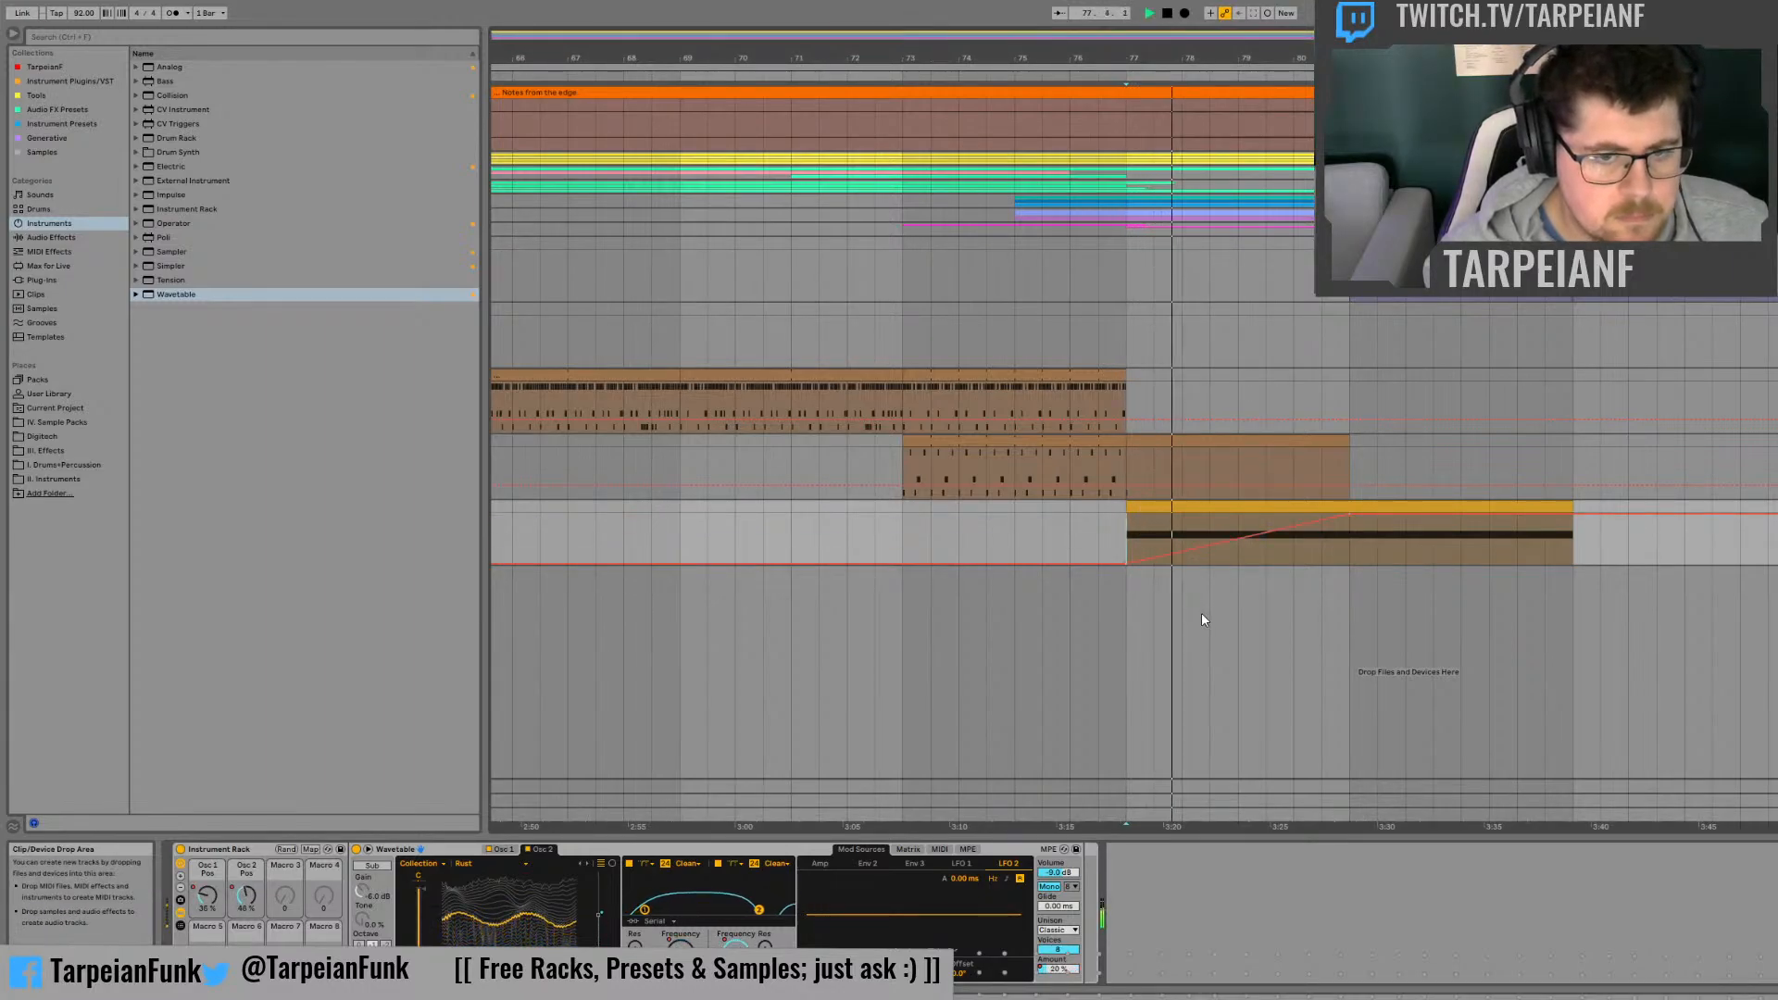
{"action": "left_click_drag", "start_coordinate": [1267, 532], "coordinate": [1301, 542]}
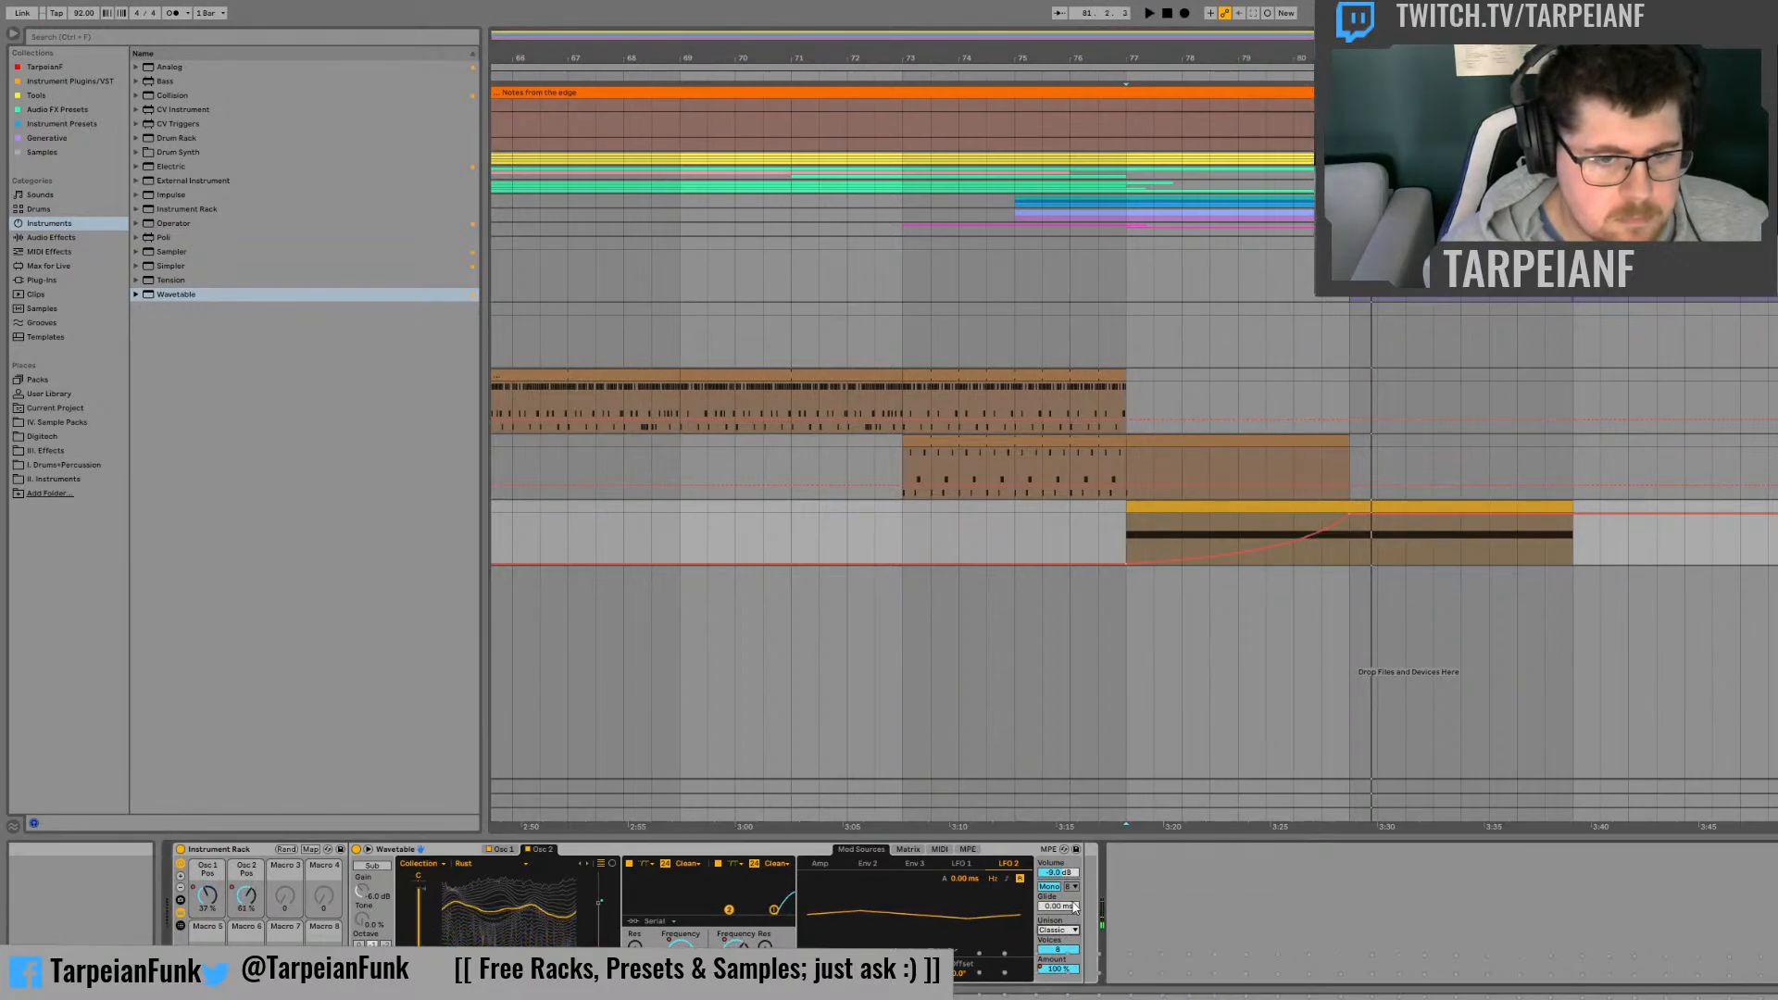
{"action": "key", "text": "space"}
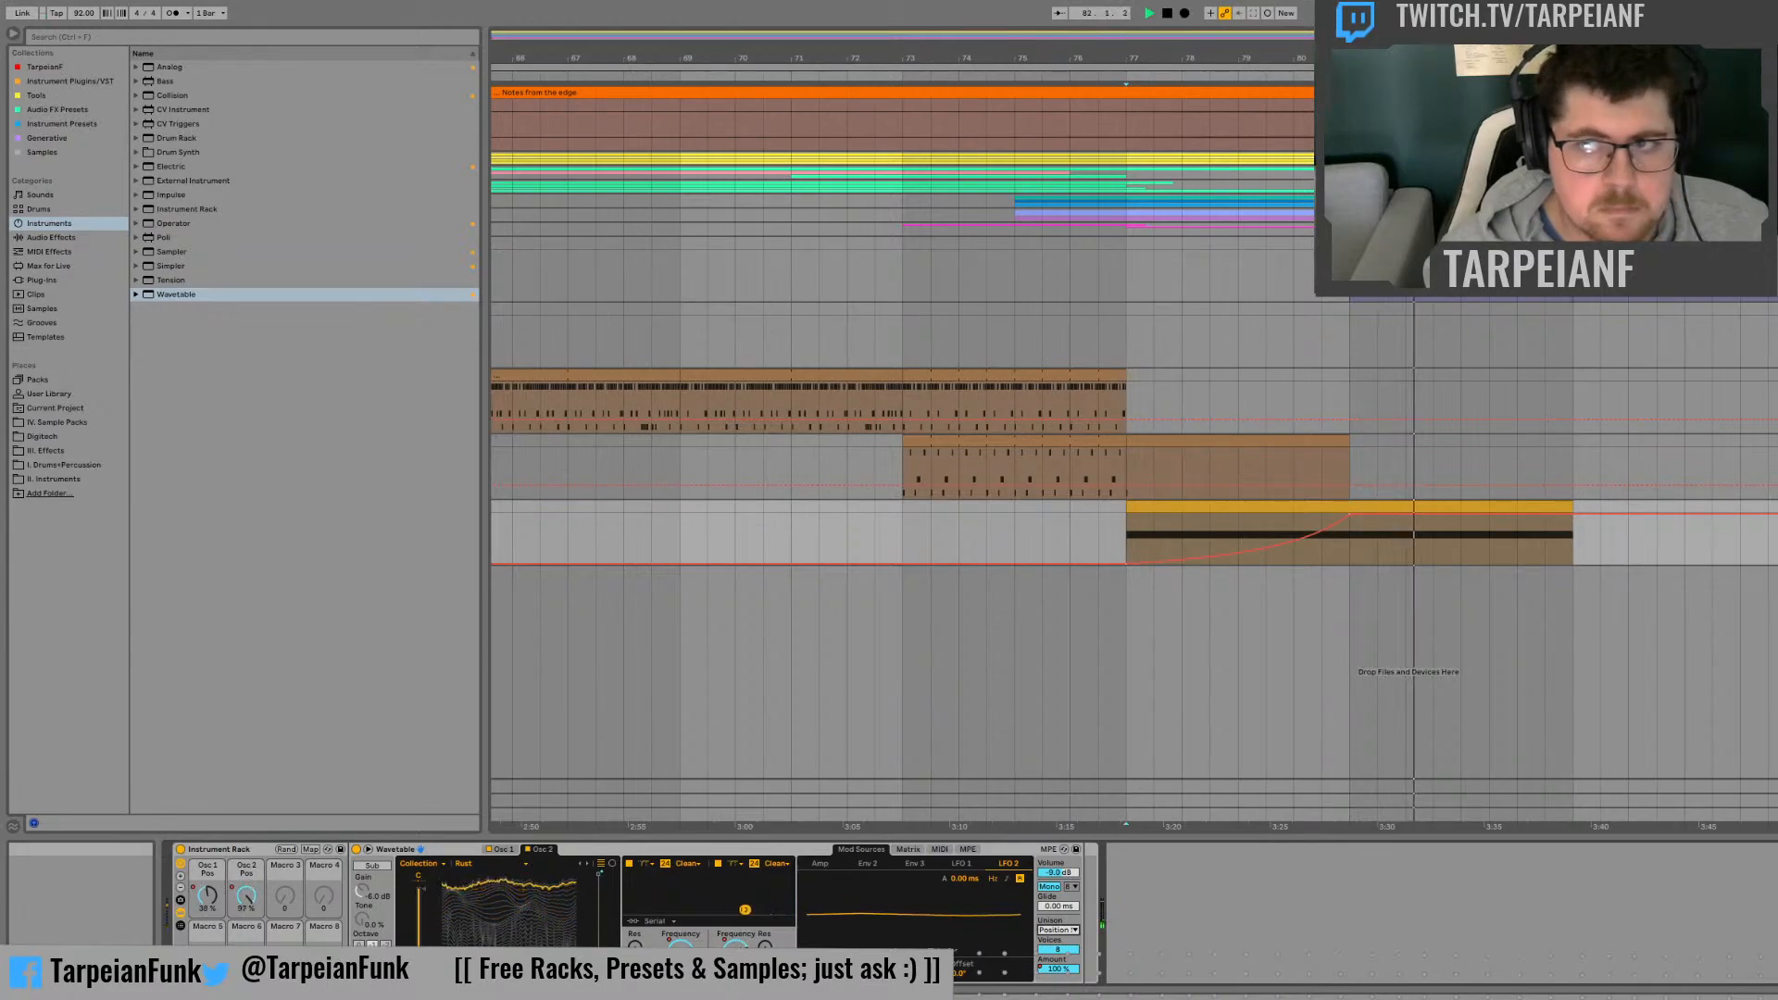
{"action": "key", "text": "space"}
{"action": "key", "text": "space"}
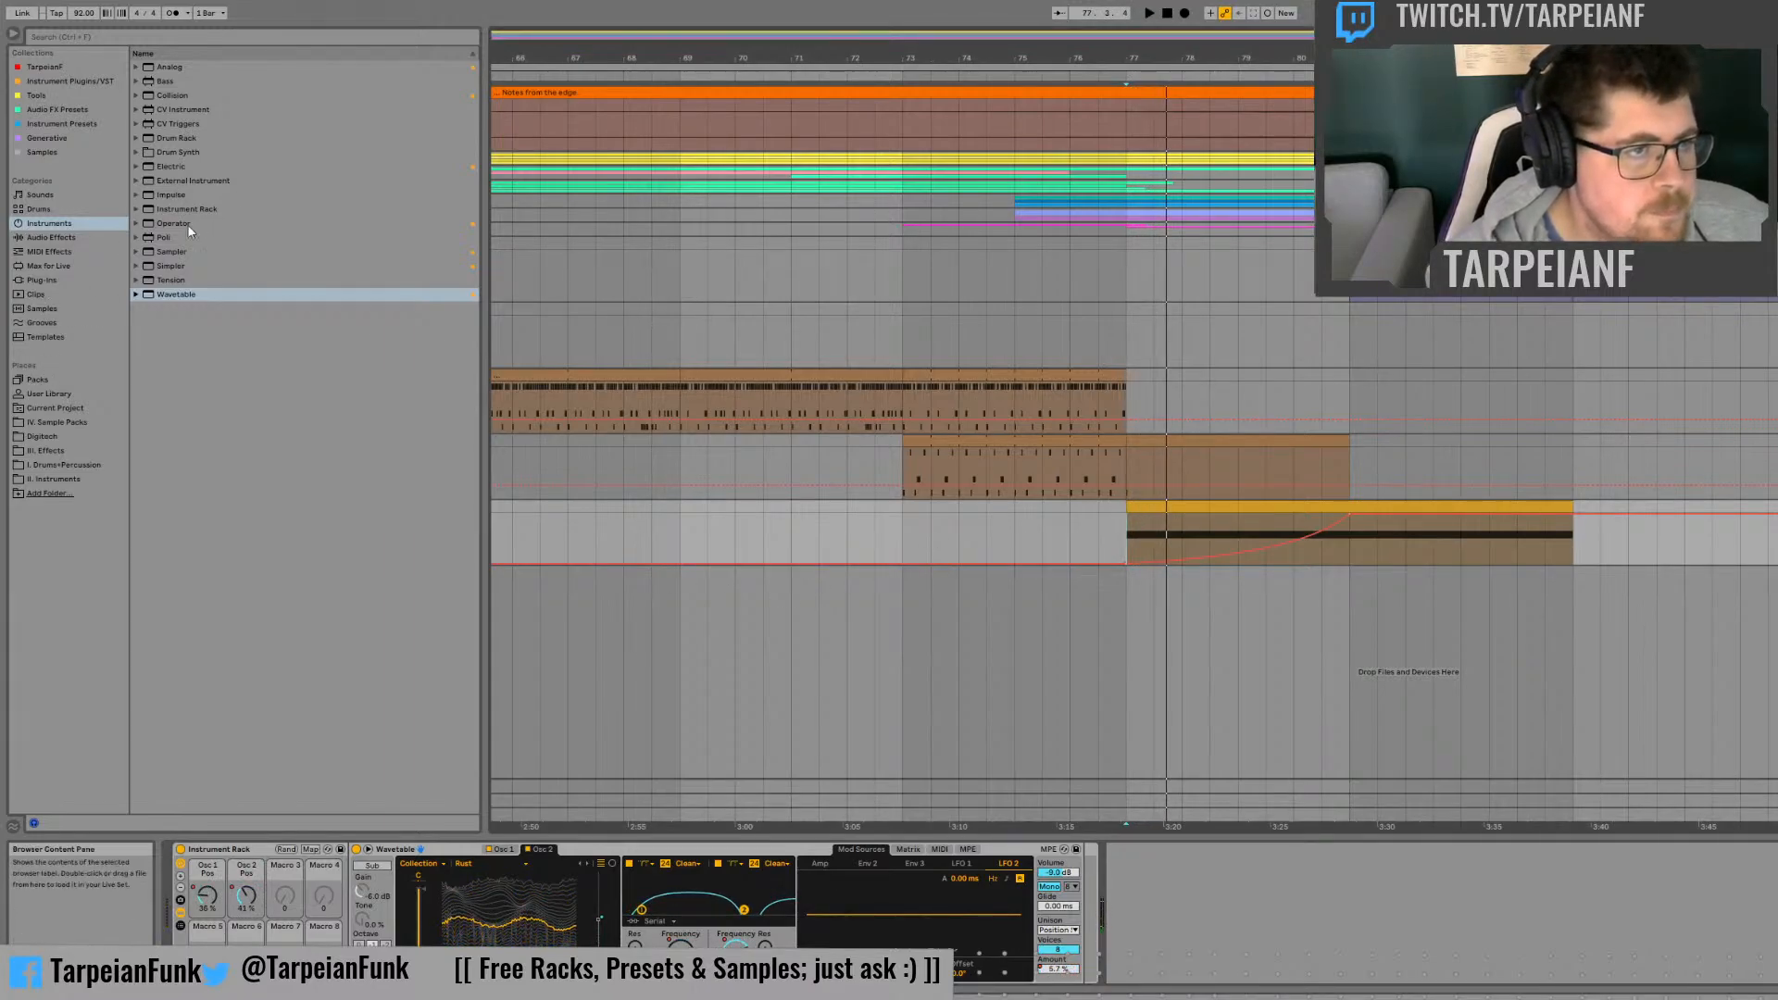
Step: Show the Special presets of Hybrid Reverb among the audio effects
{"action": "left_click", "coordinate": [62, 238]}
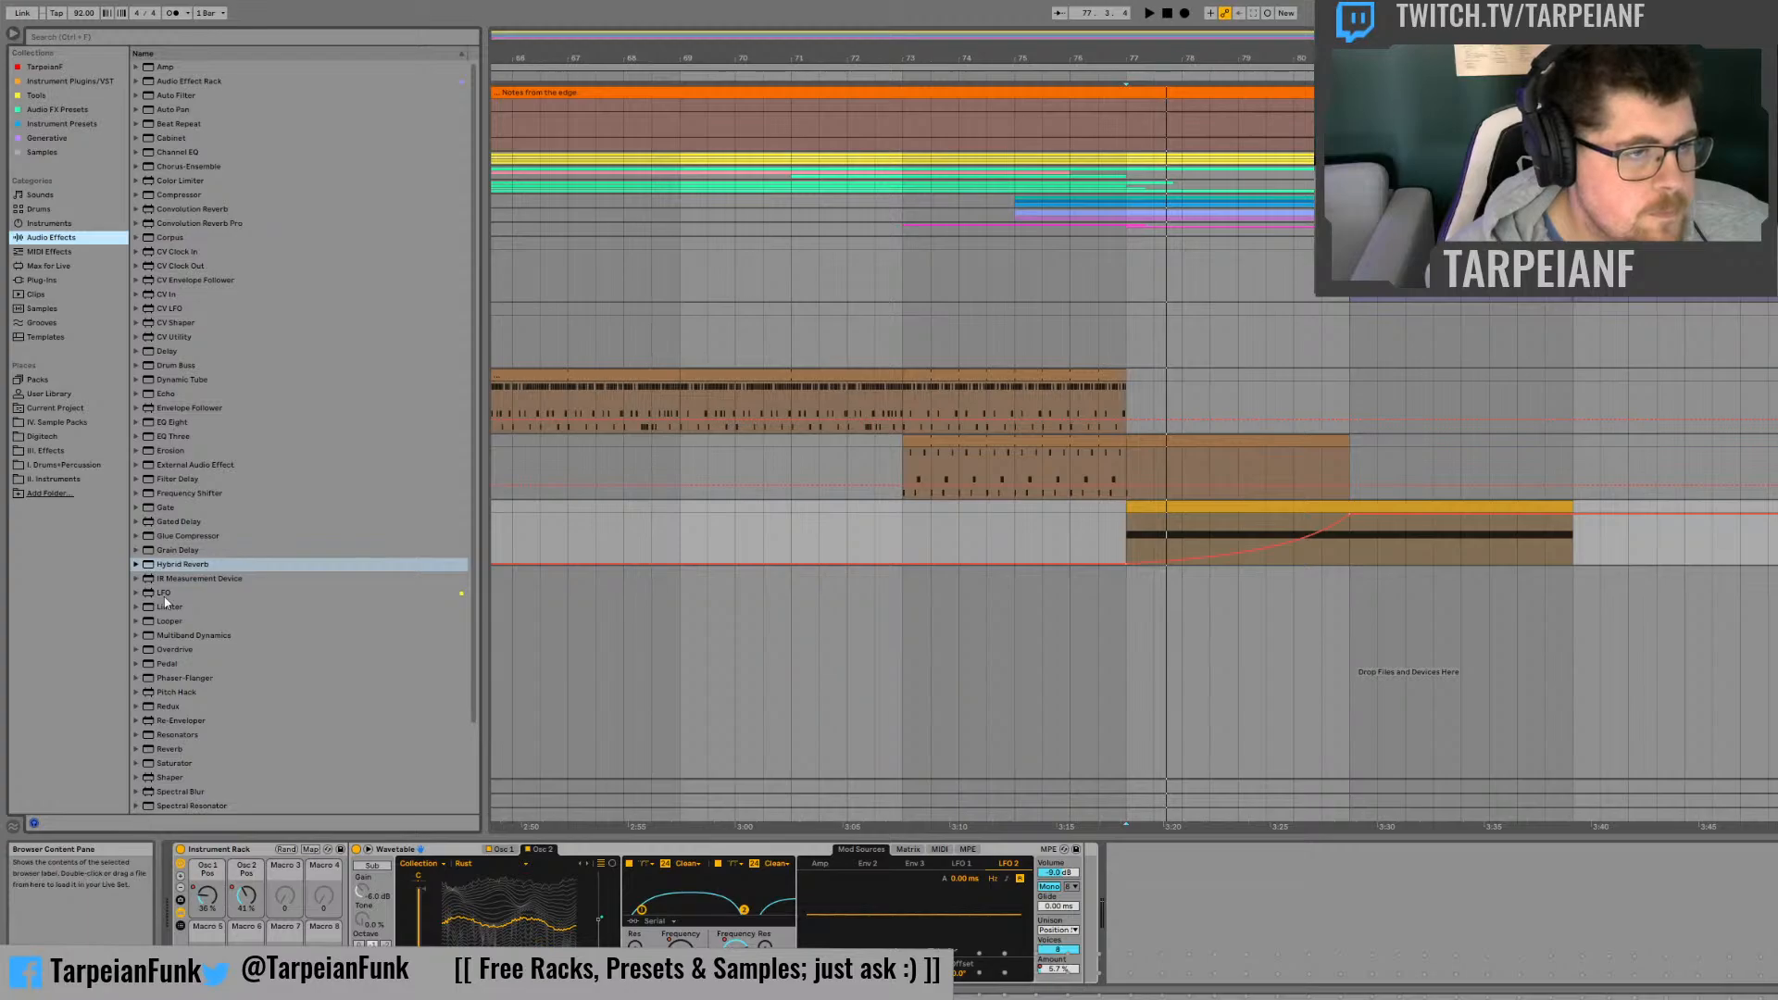
{"action": "left_click", "coordinate": [137, 565]}
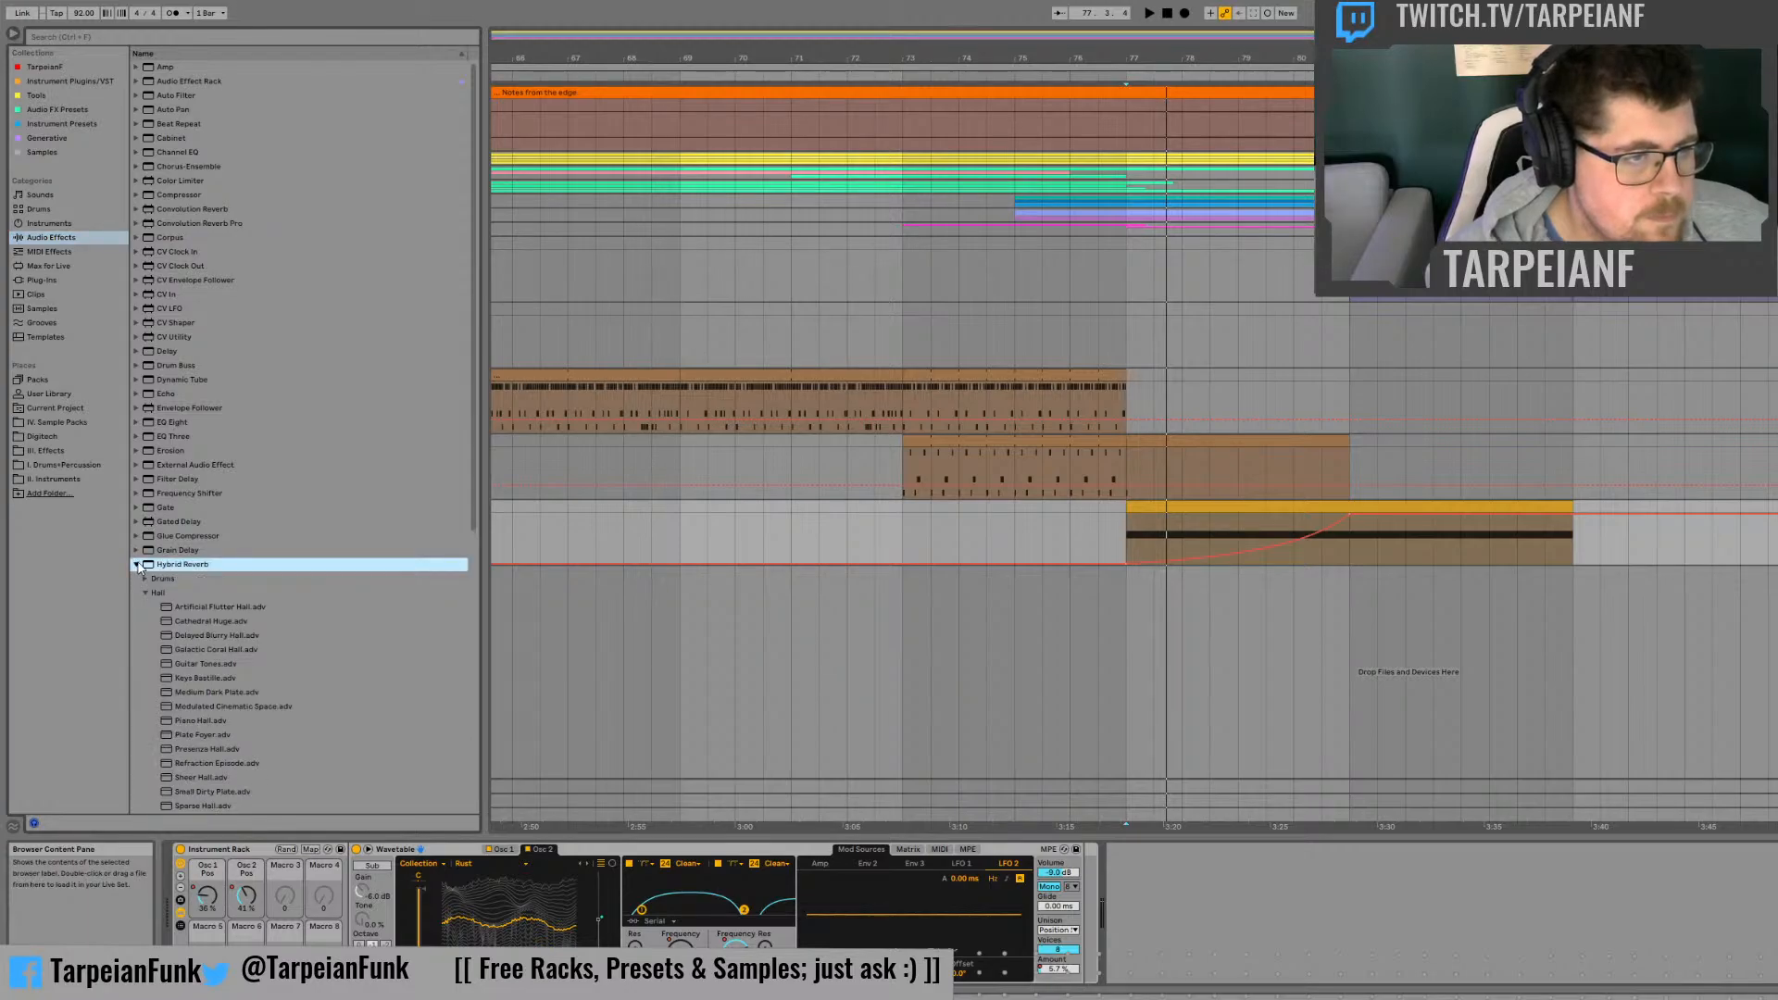
{"action": "left_click", "coordinate": [145, 592]}
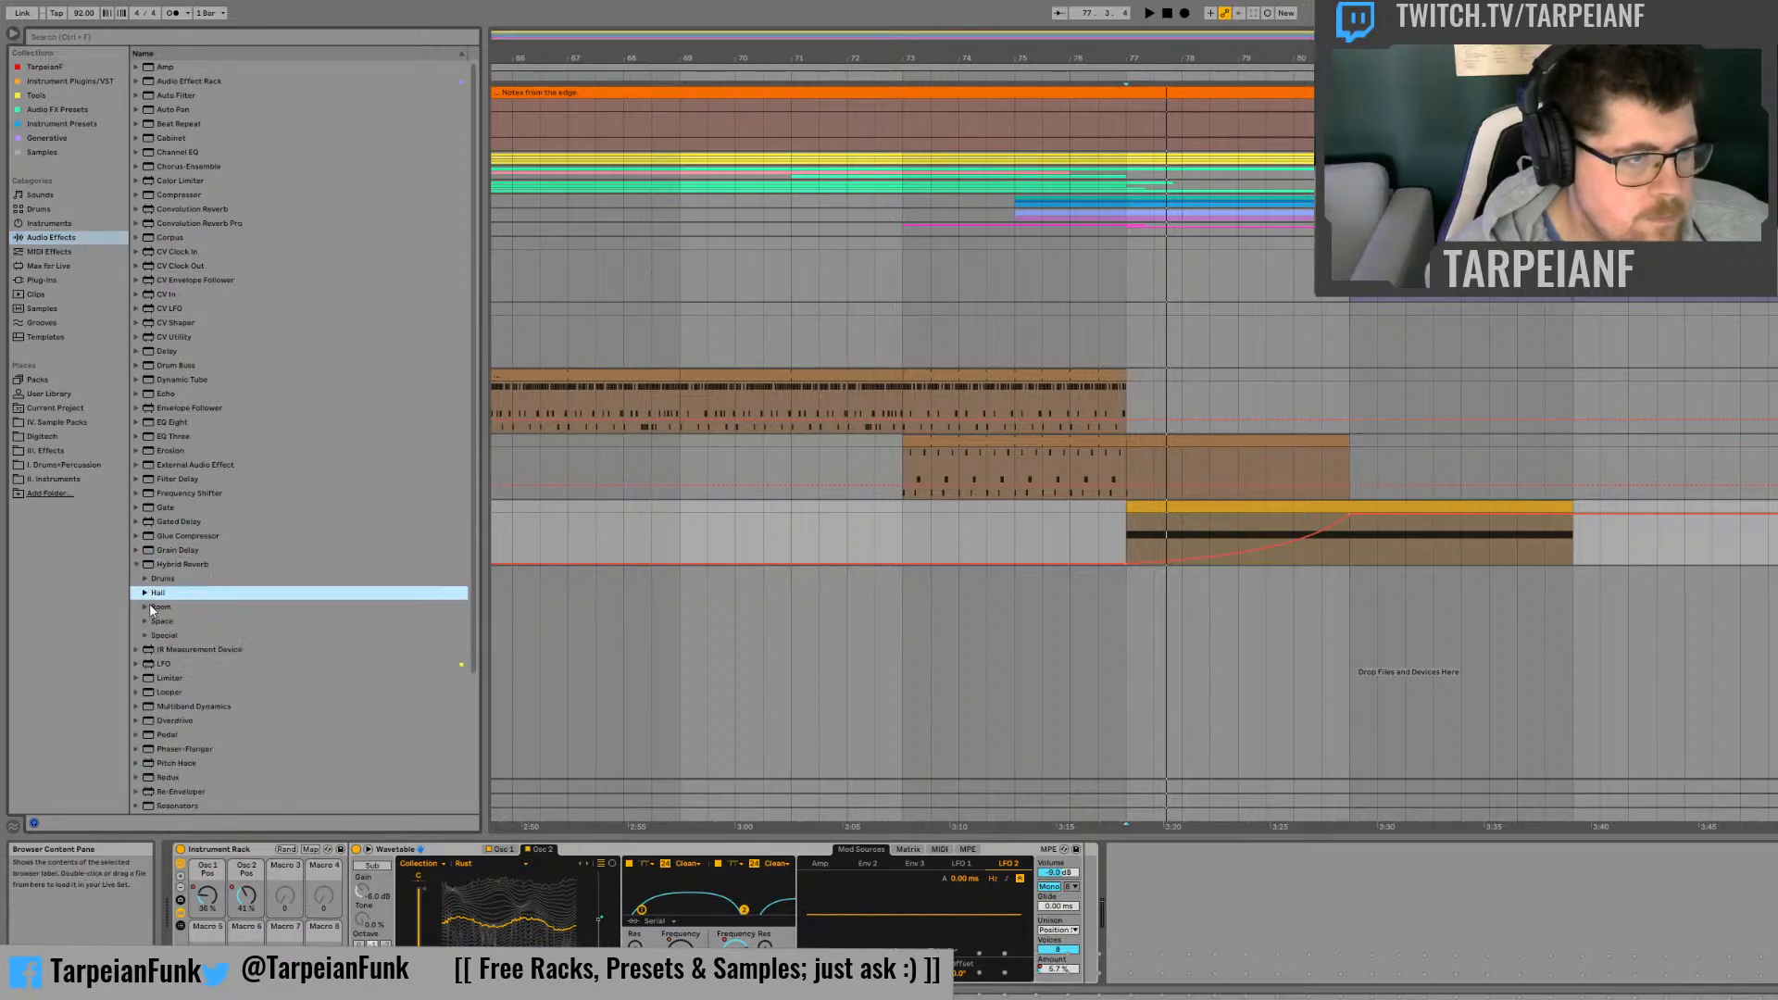
{"action": "left_click", "coordinate": [144, 636]}
{"action": "scroll", "coordinate": [236, 657], "scroll_direction": "down", "scroll_amount": 2}
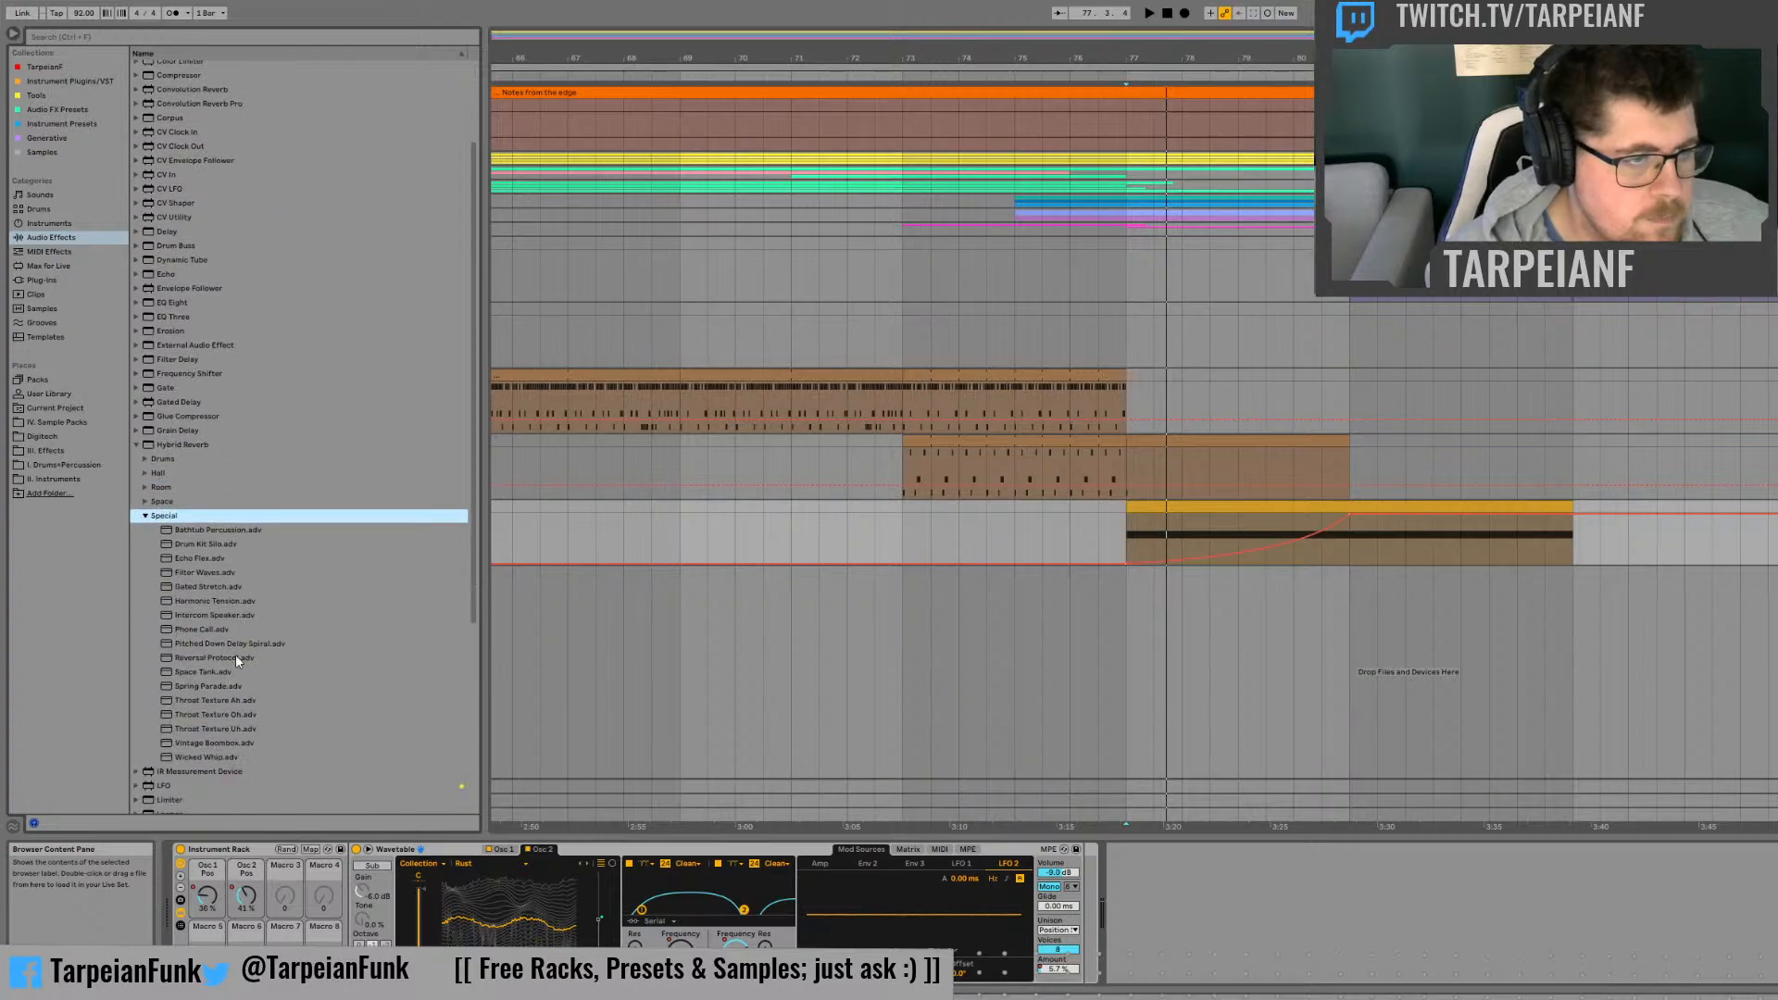
Step: Try the Drum Kit Silo, Bathtub Percussion and Wicked Whip reverb presets on the synth track during playback
{"action": "left_click", "coordinate": [205, 544]}
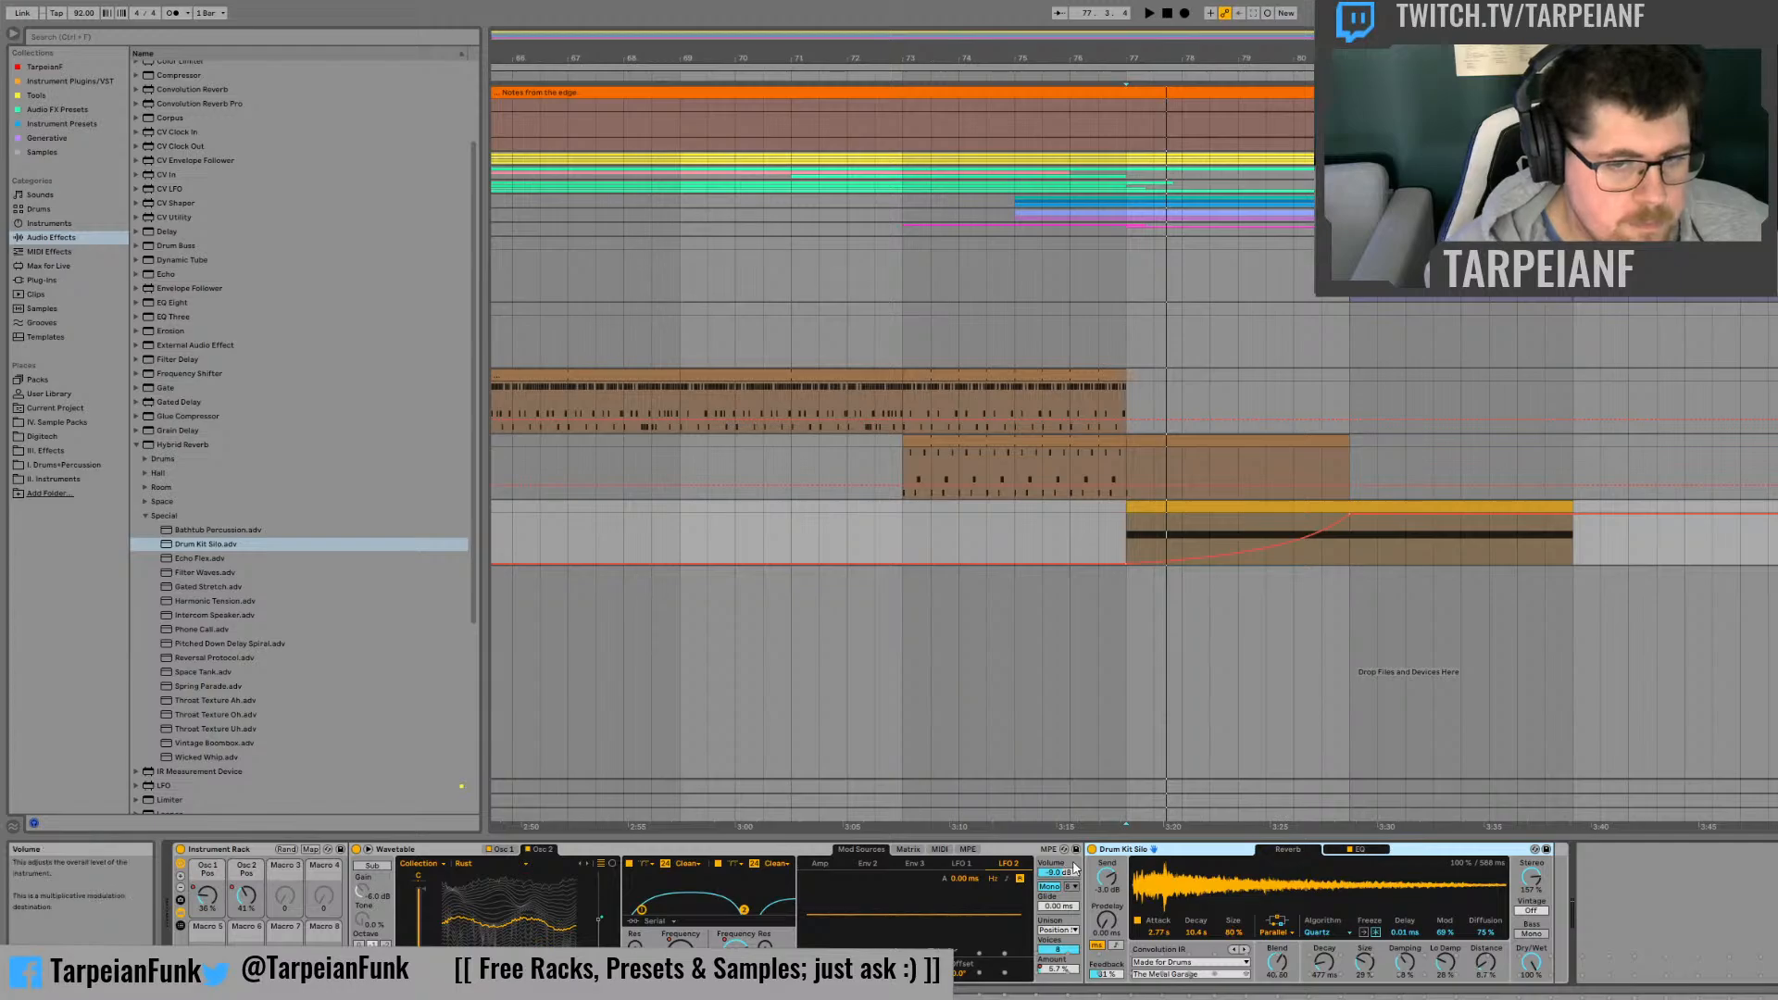
{"action": "key", "text": "space"}
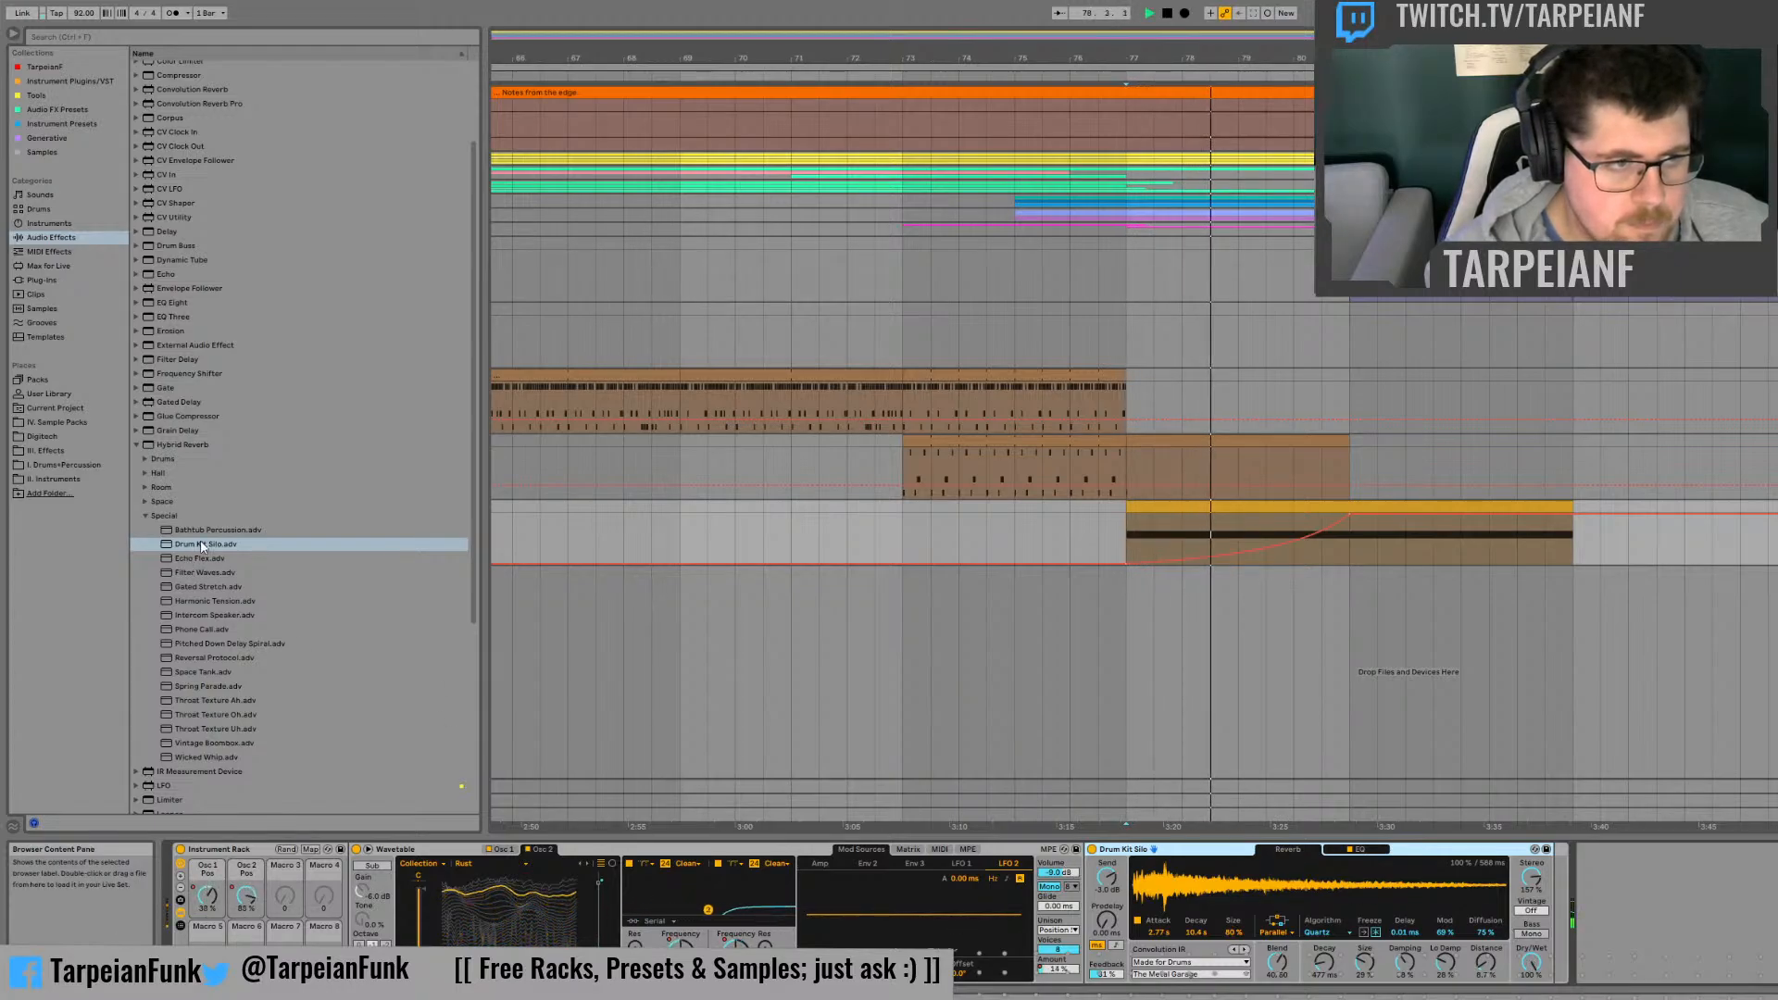
{"action": "left_click_drag", "start_coordinate": [205, 531], "coordinate": [1165, 854]}
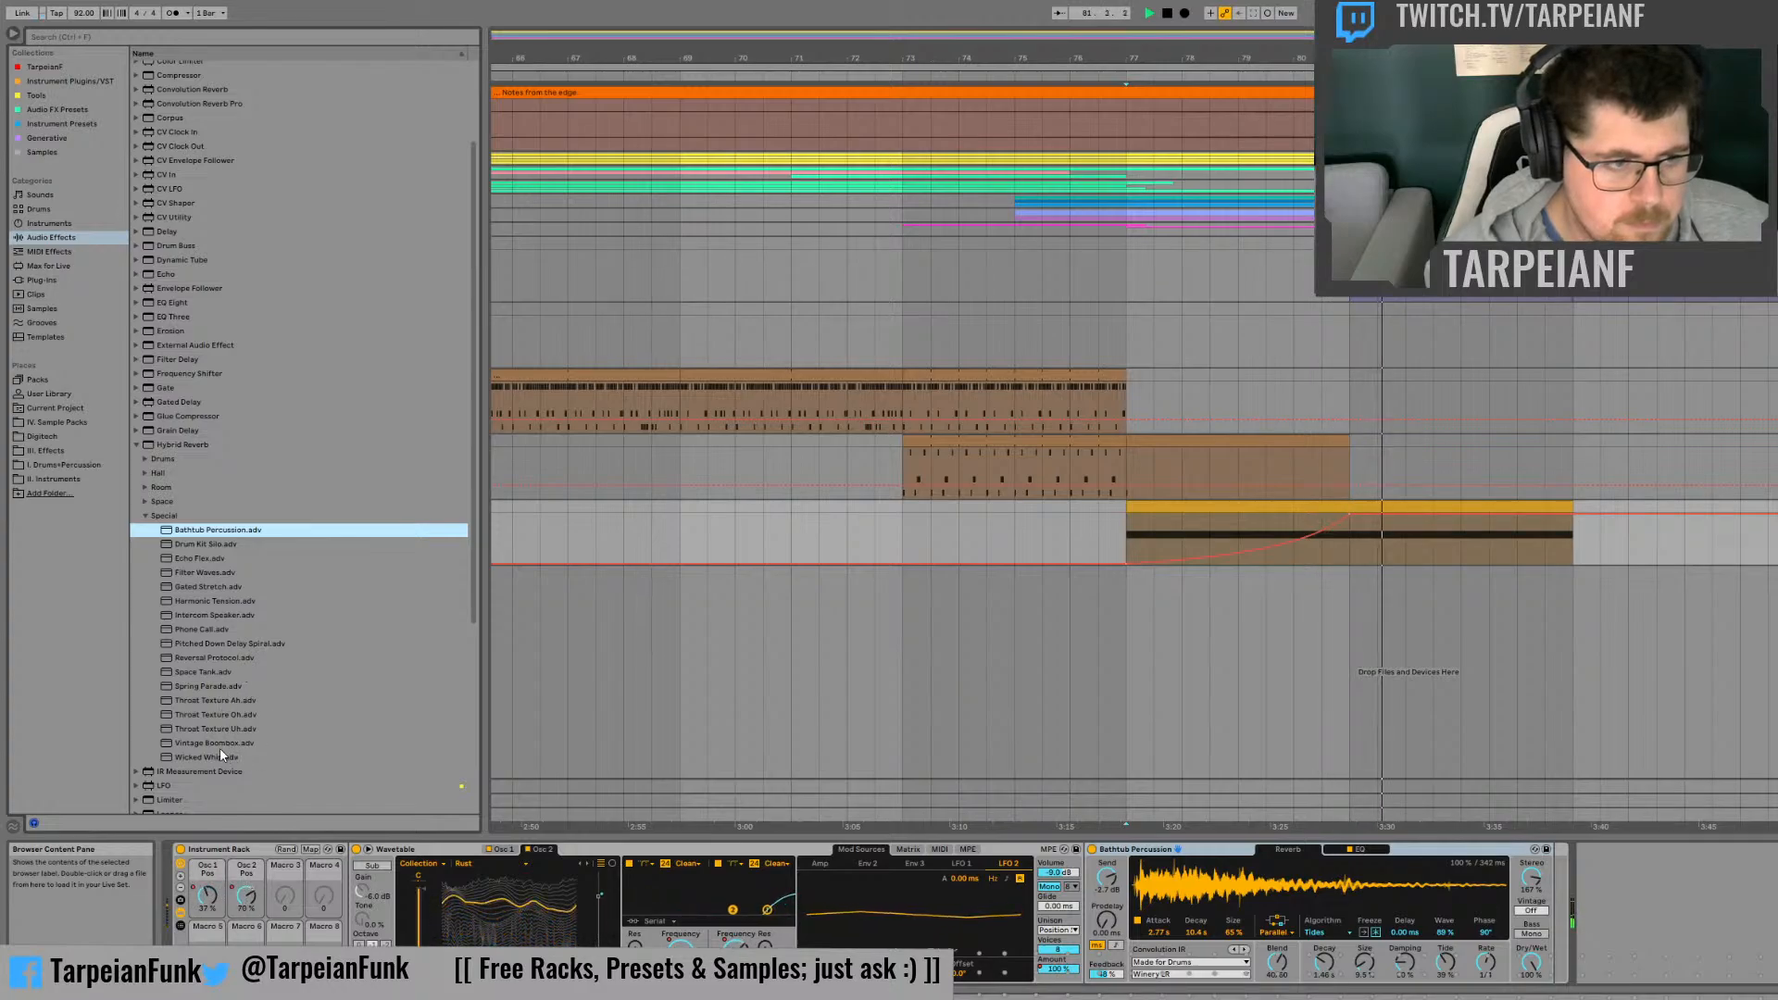
{"action": "left_click", "coordinate": [199, 759]}
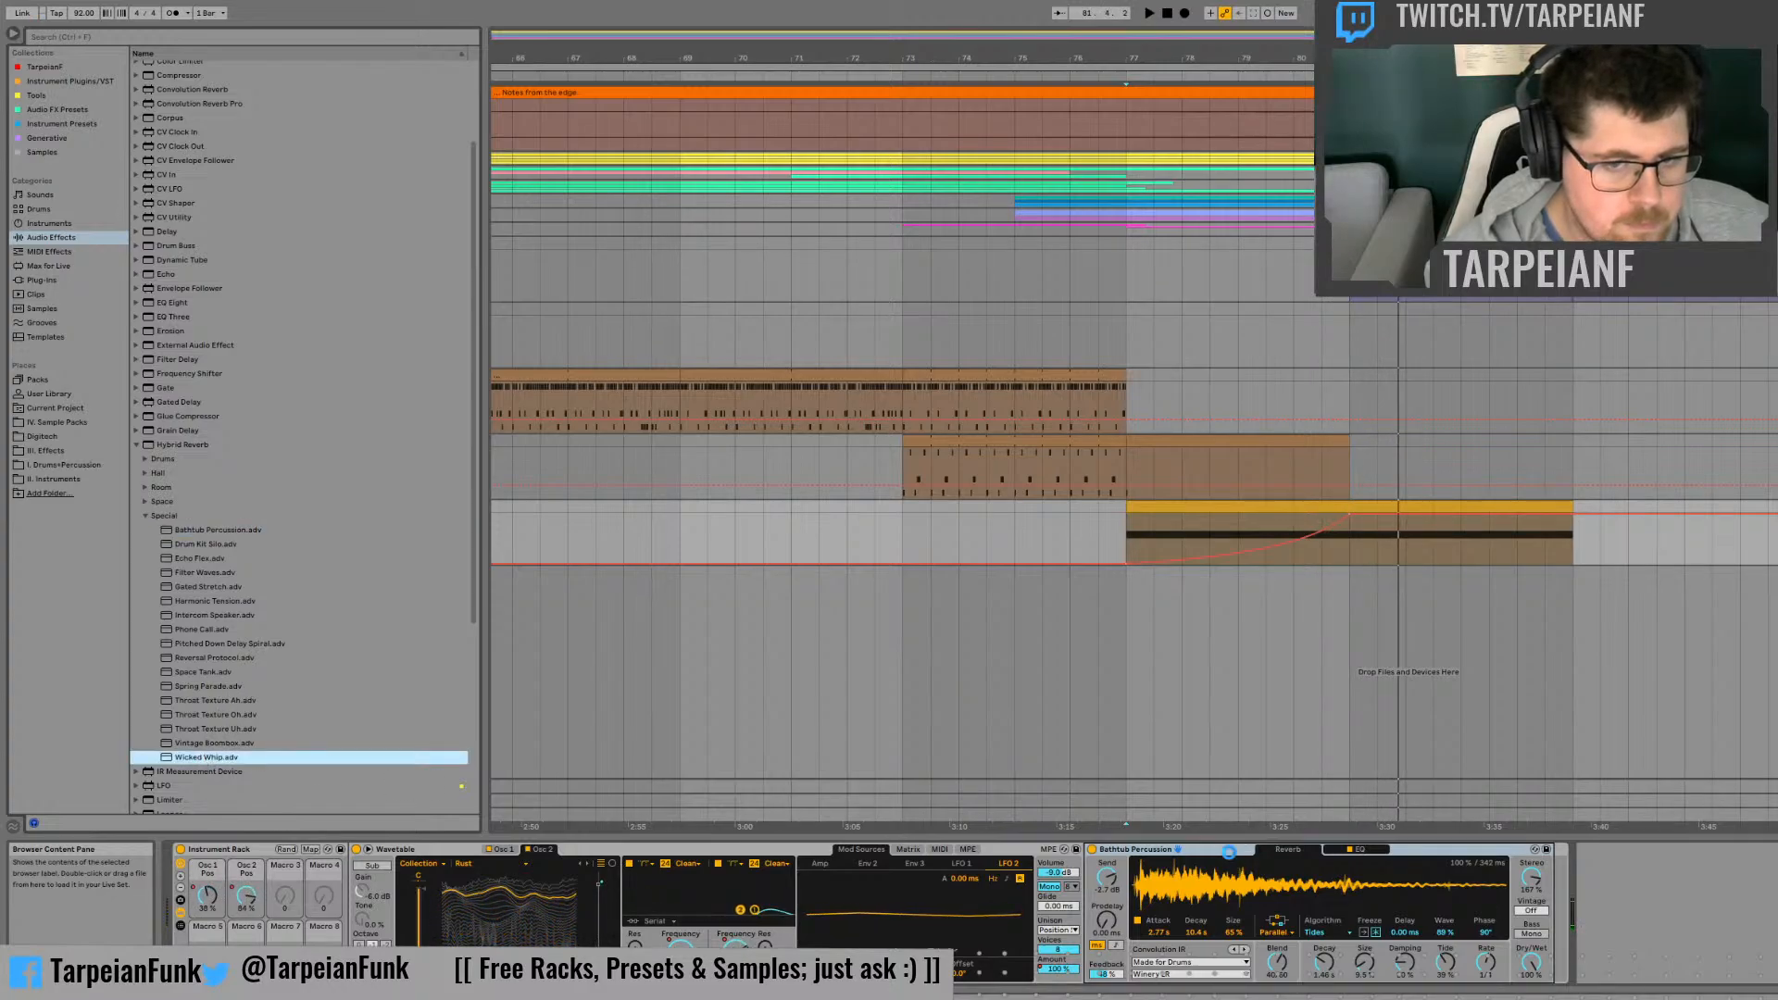
{"action": "key", "text": "space"}
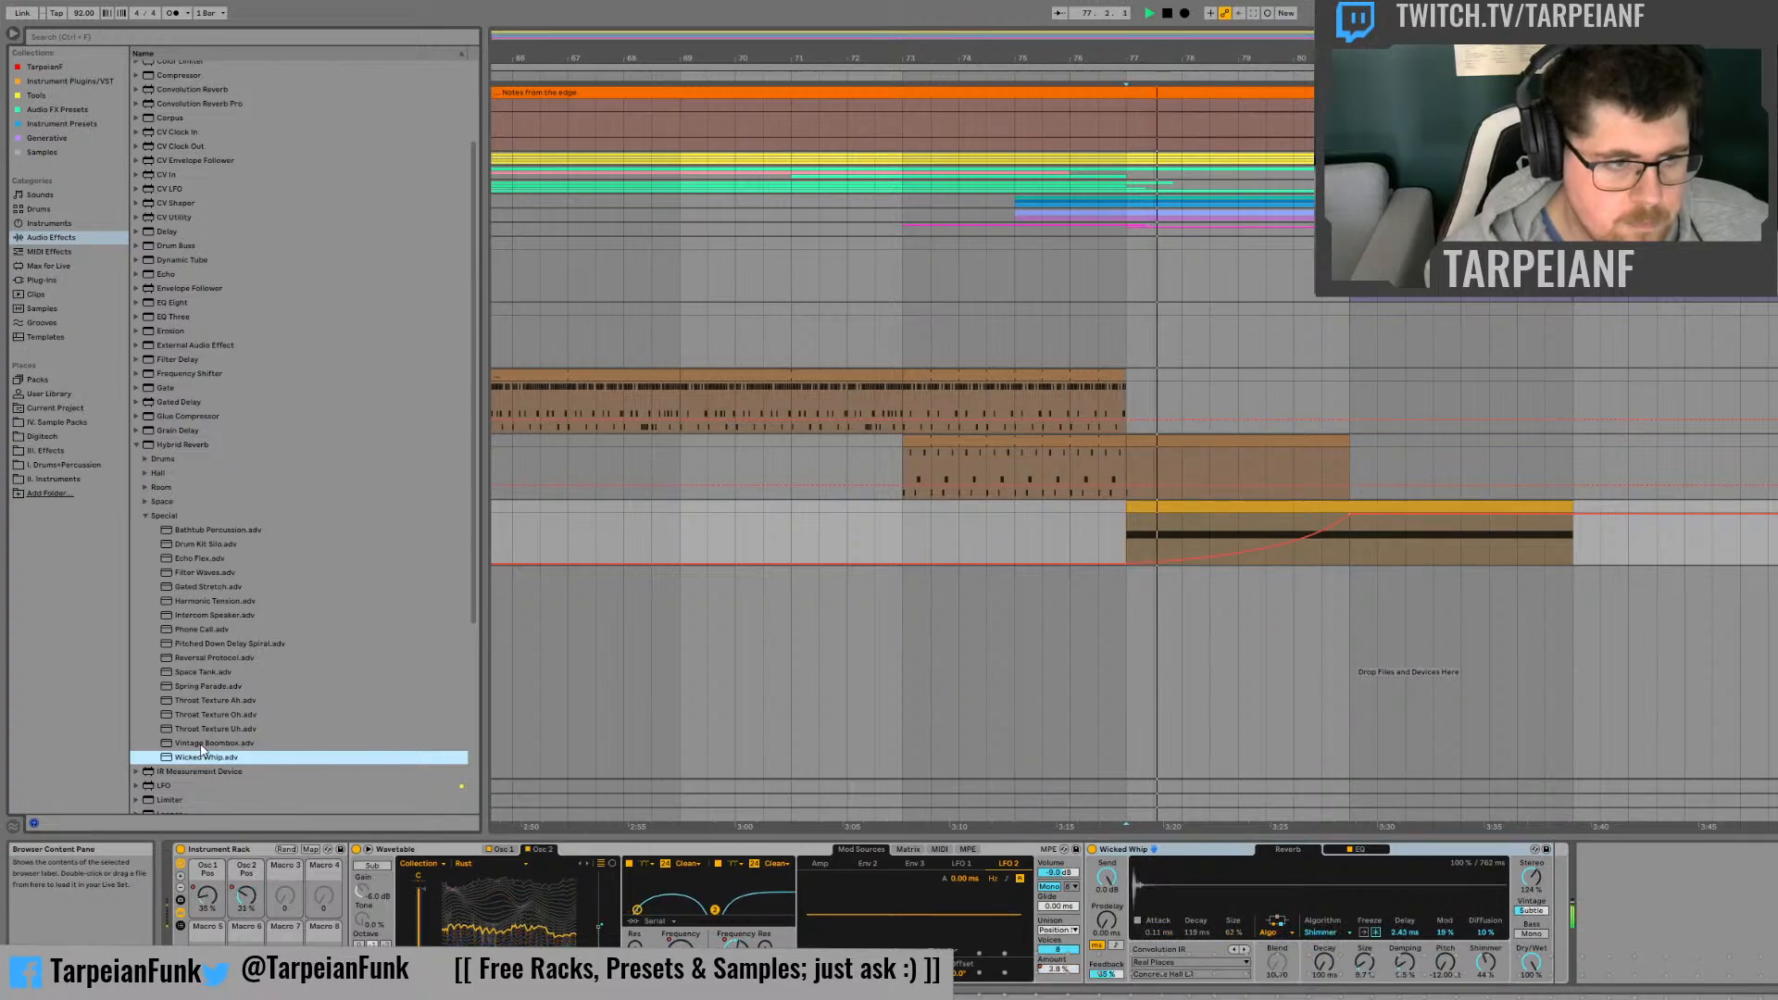
Step: Load the Vintage Boombox reverb preset on the synth track and raise its Stereo width to 200%
{"action": "left_click_drag", "start_coordinate": [188, 747], "coordinate": [1164, 863]}
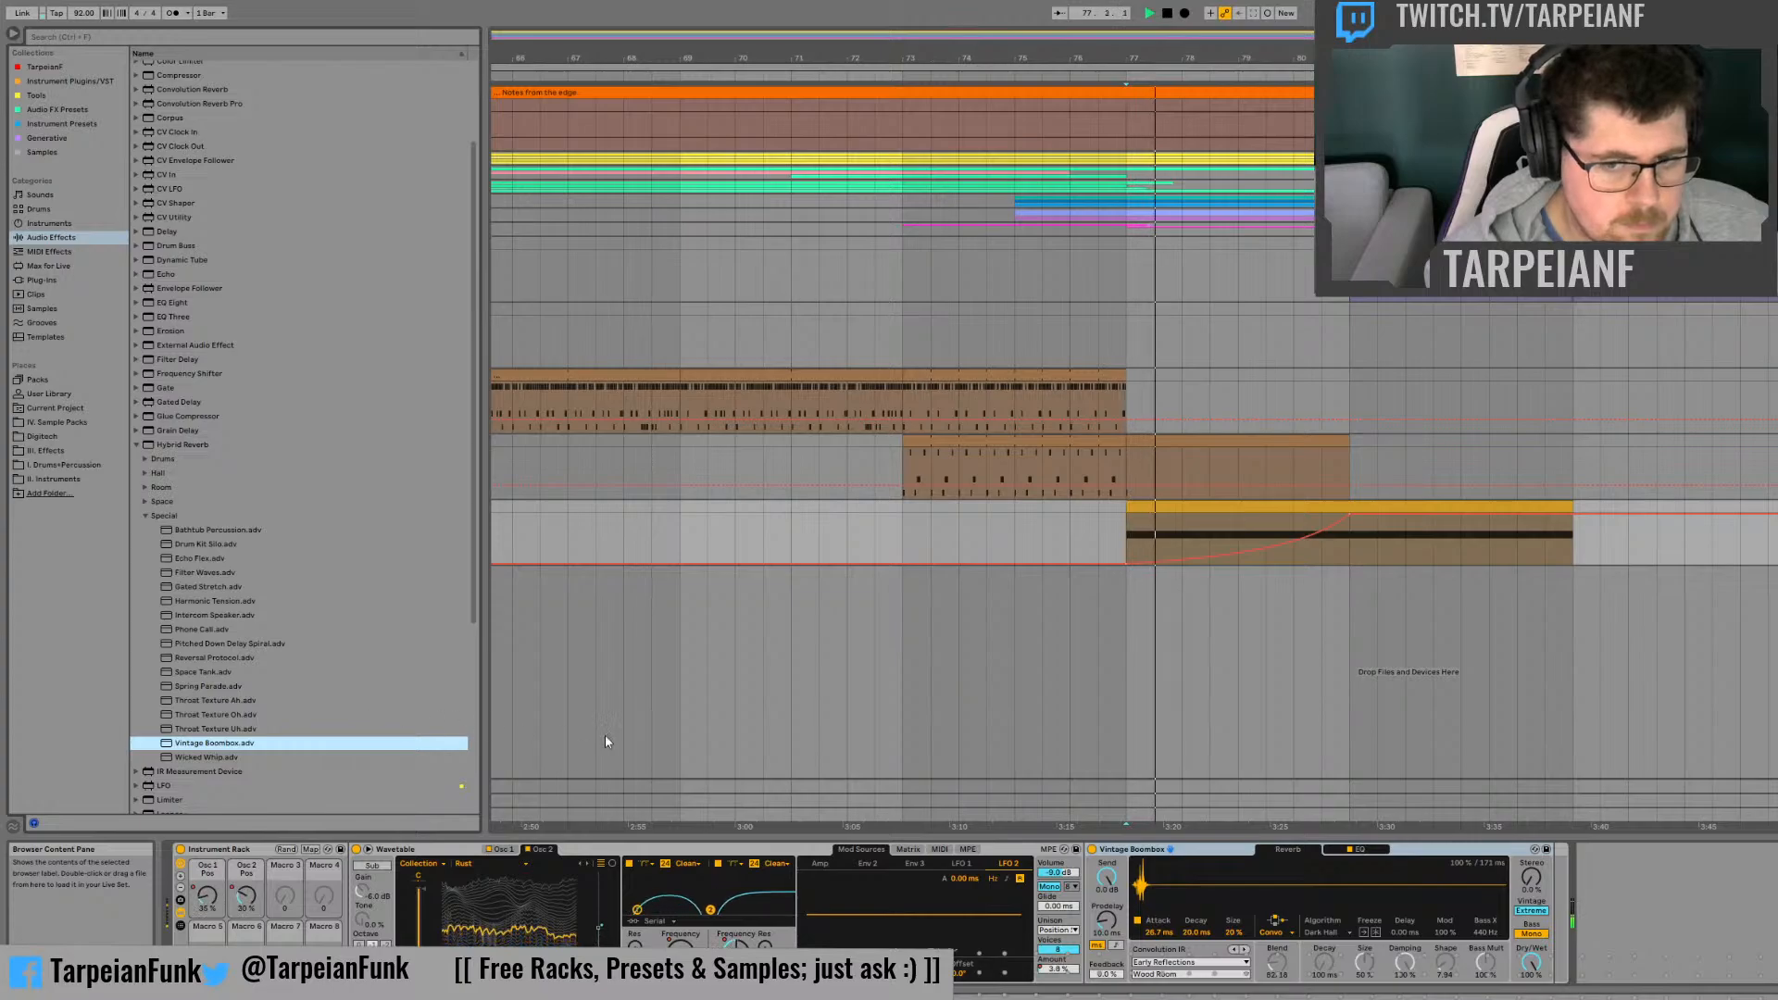
{"action": "left_click_drag", "start_coordinate": [1531, 877], "coordinate": [1531, 750]}
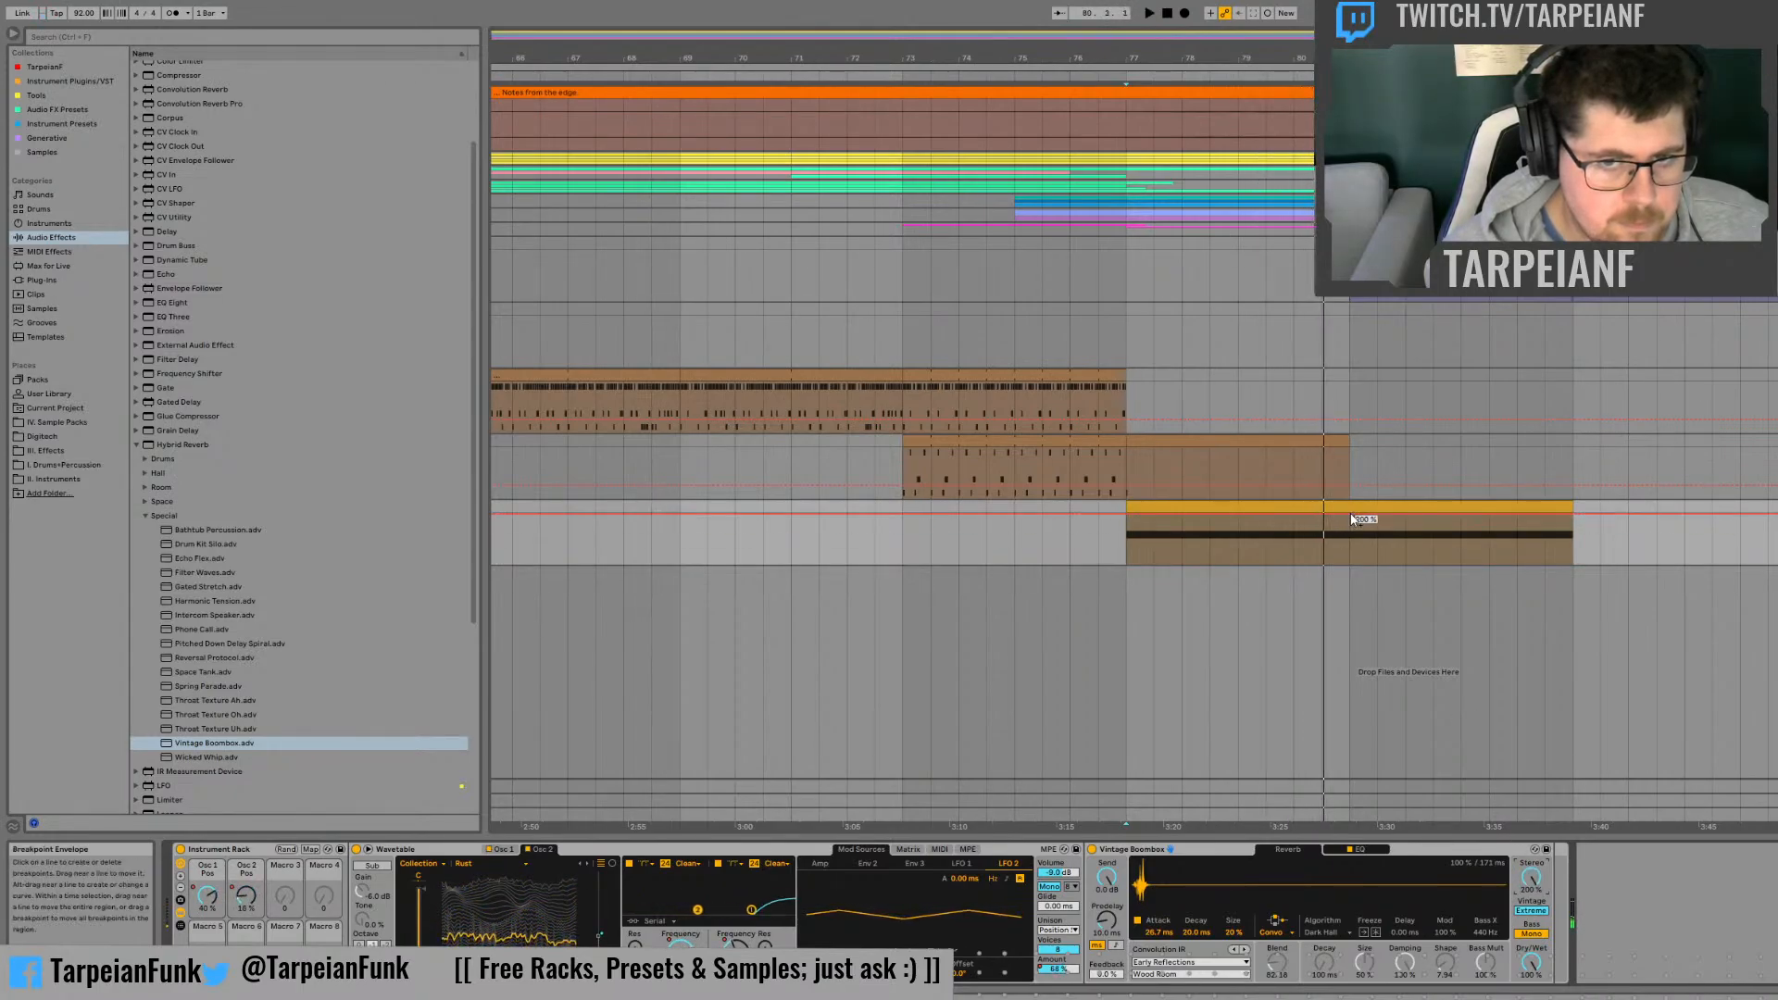
Step: Try automating the reverb's Stereo width to dip from 200% at bar 77 to 0% at bar 79 and back by bar 81
{"action": "left_click_drag", "start_coordinate": [1350, 507], "coordinate": [1352, 562]}
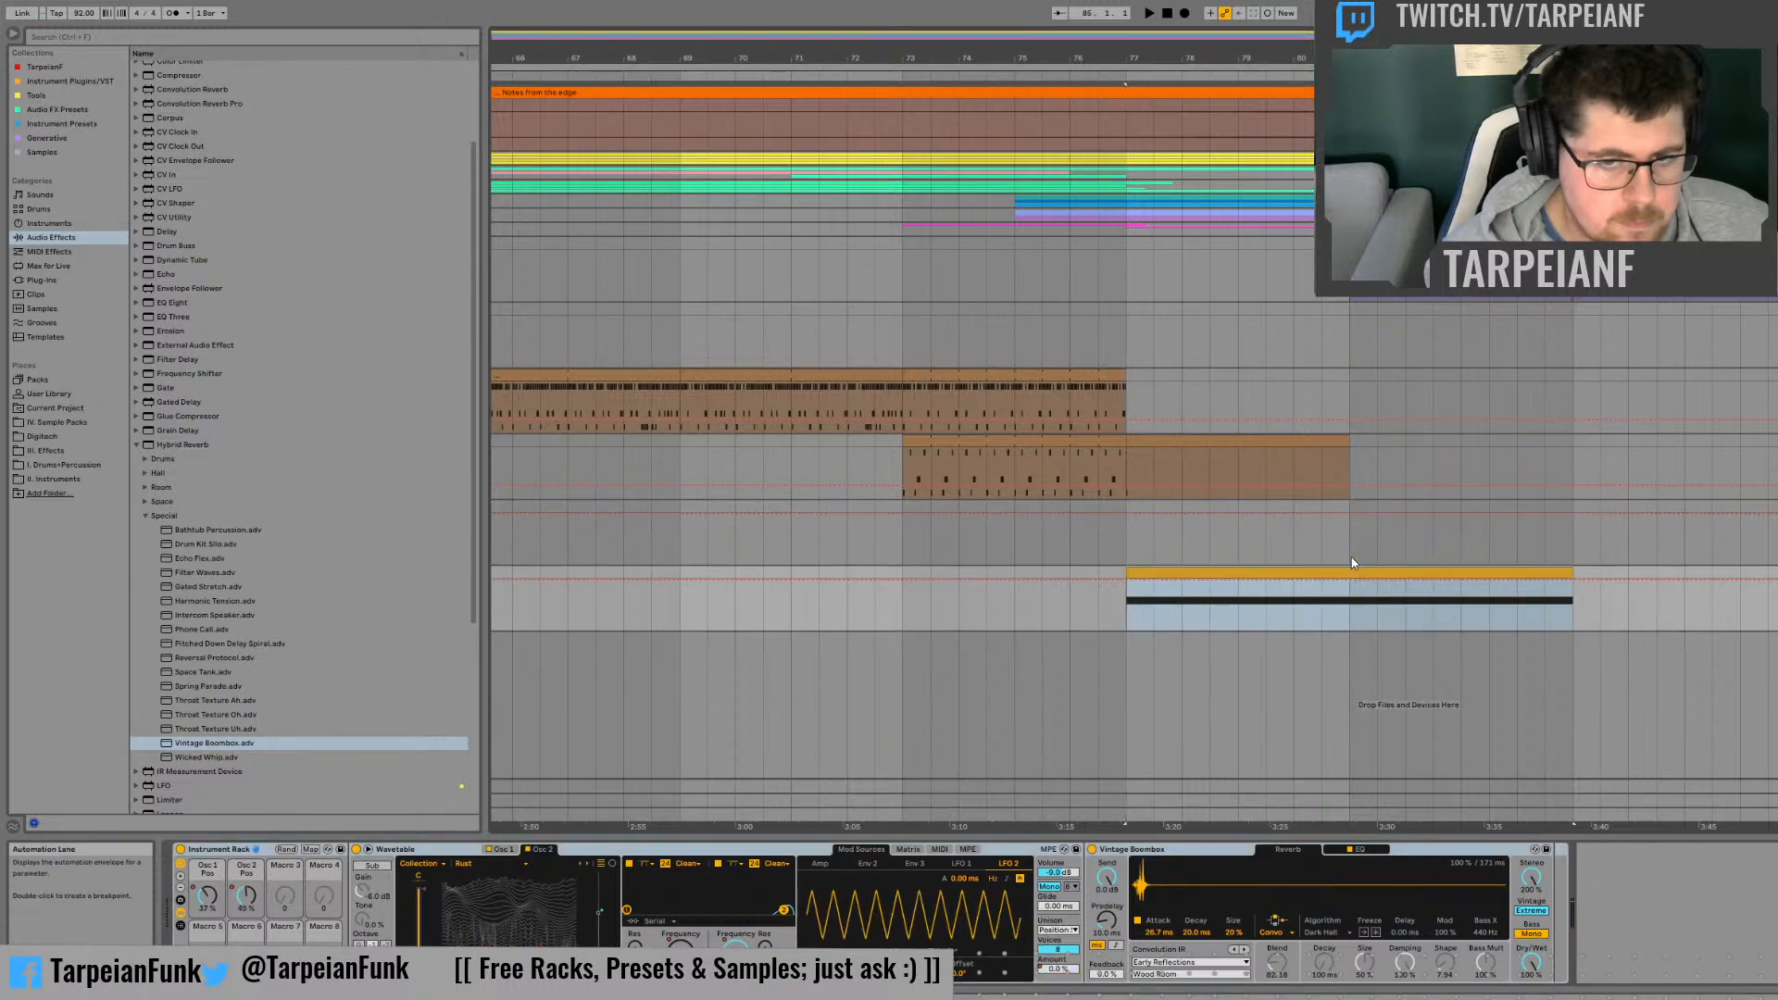
{"action": "key", "text": "ctrl+z"}
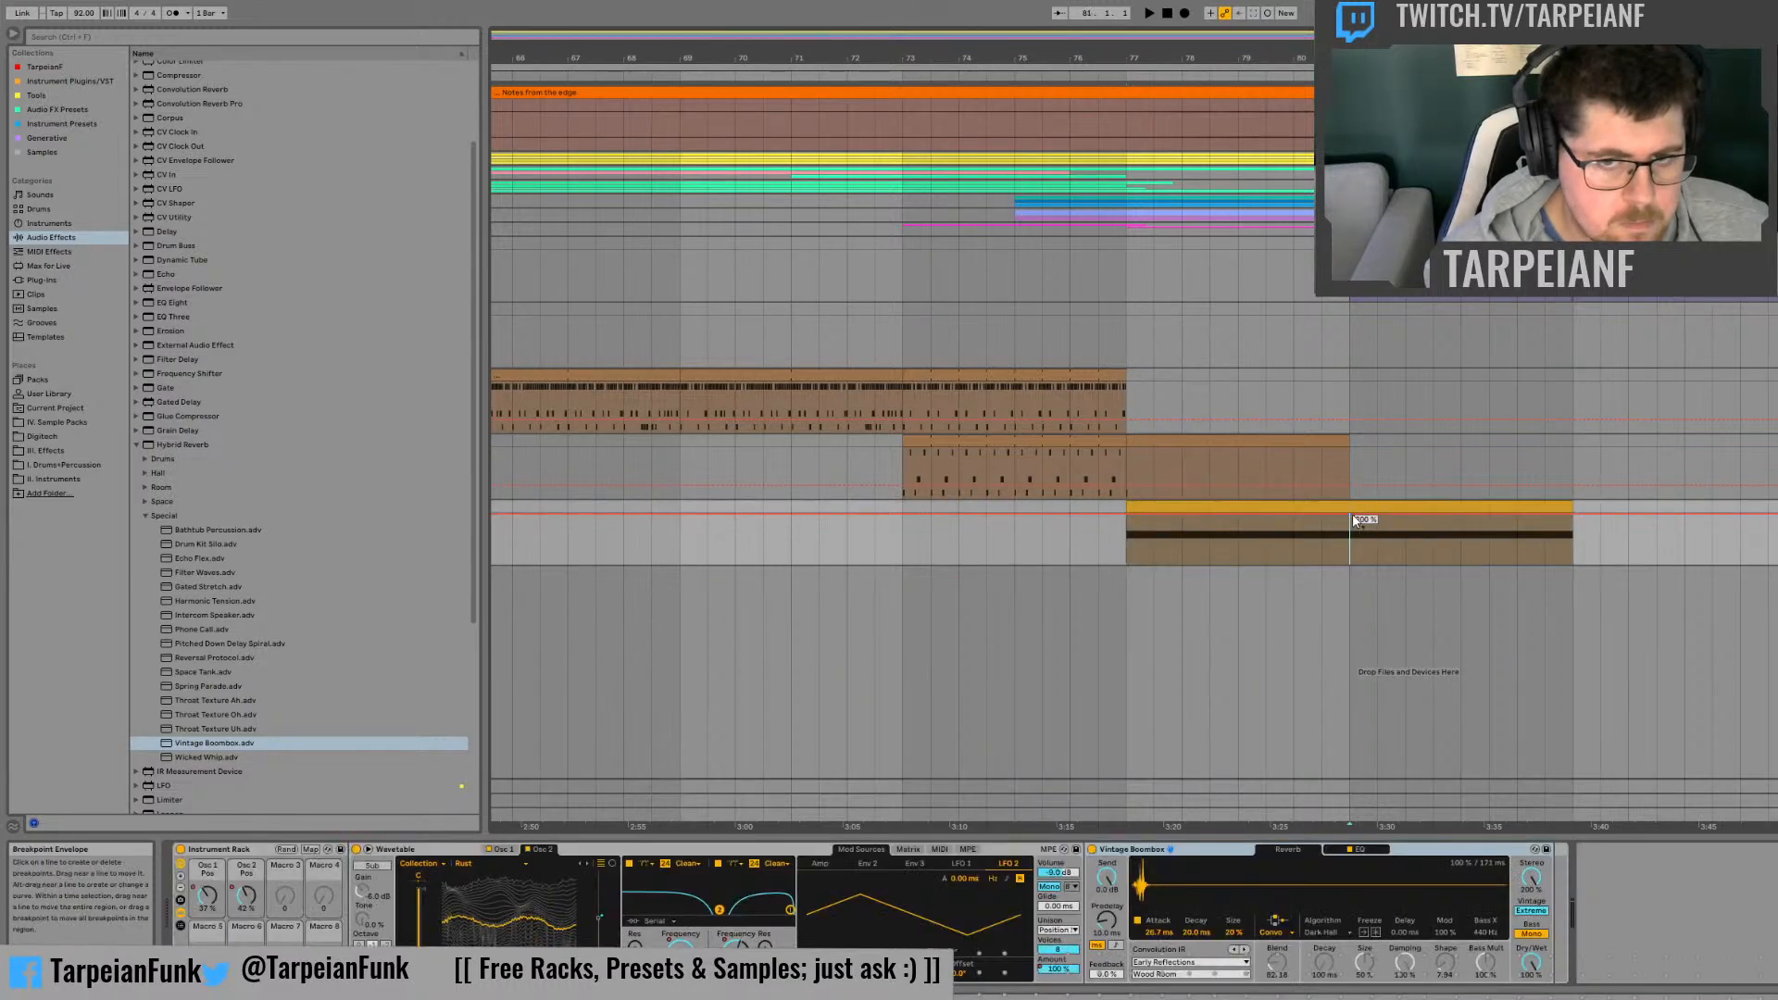
{"action": "left_click", "coordinate": [1134, 536]}
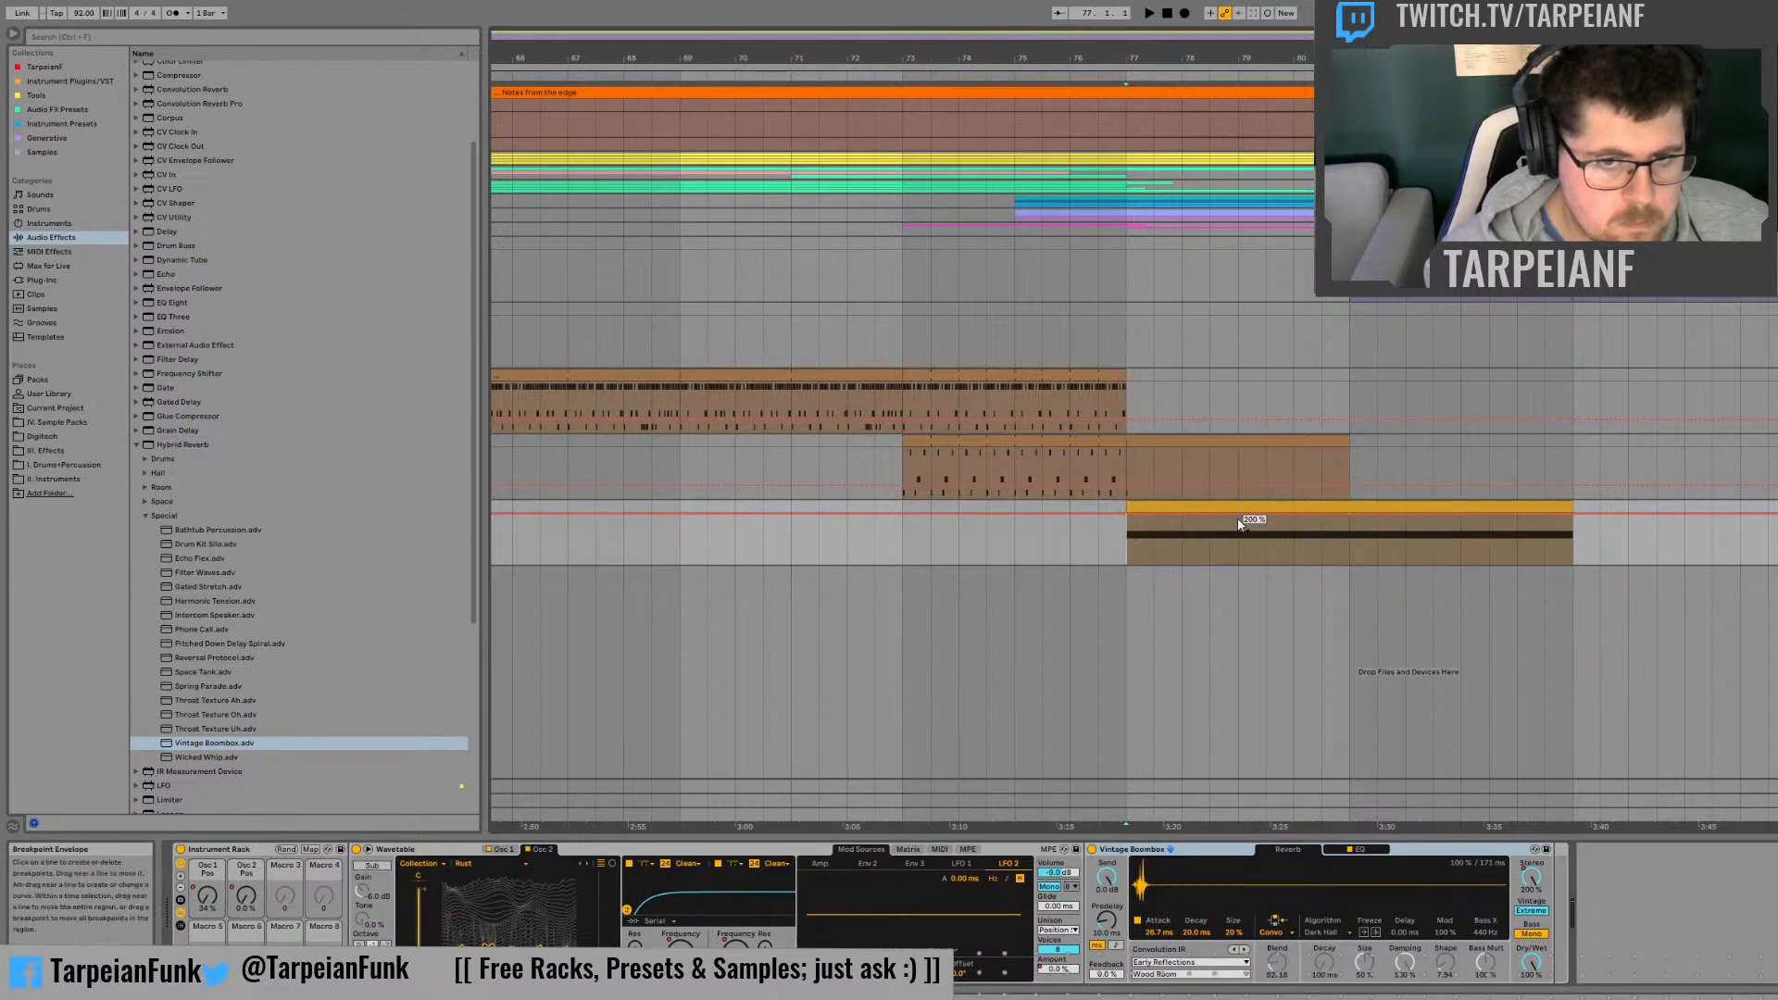
{"action": "key", "text": "space"}
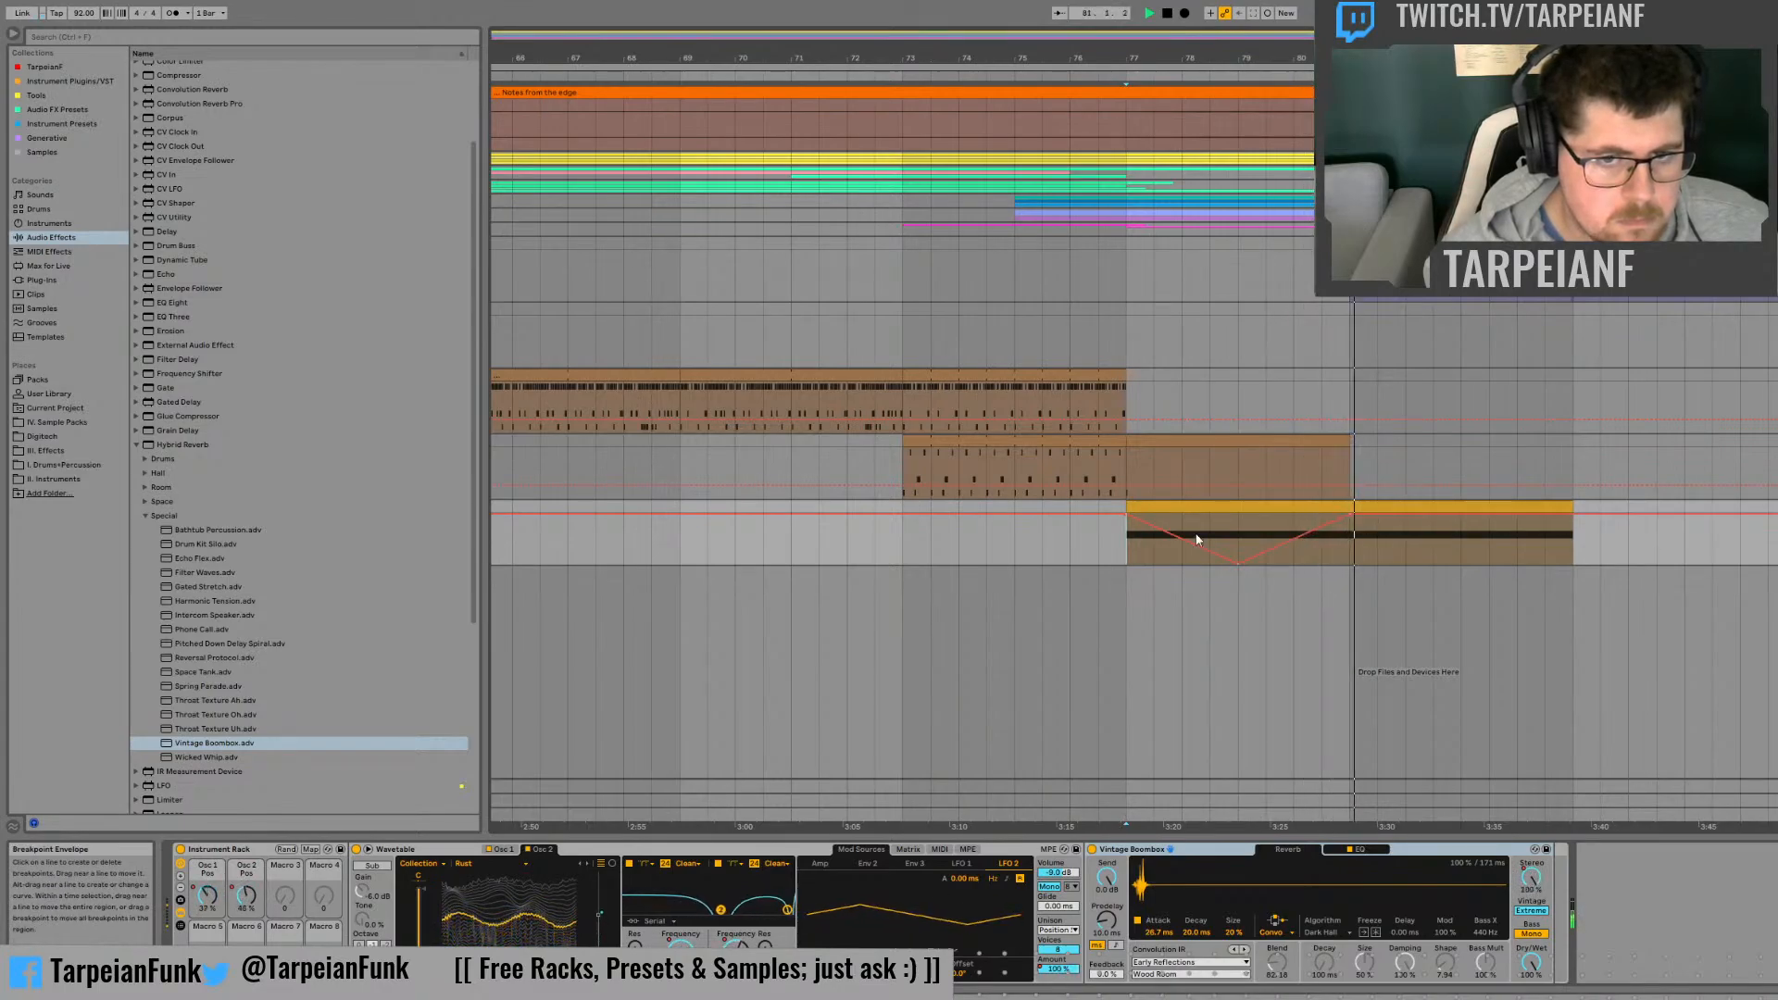
{"action": "left_click", "coordinate": [1235, 565]}
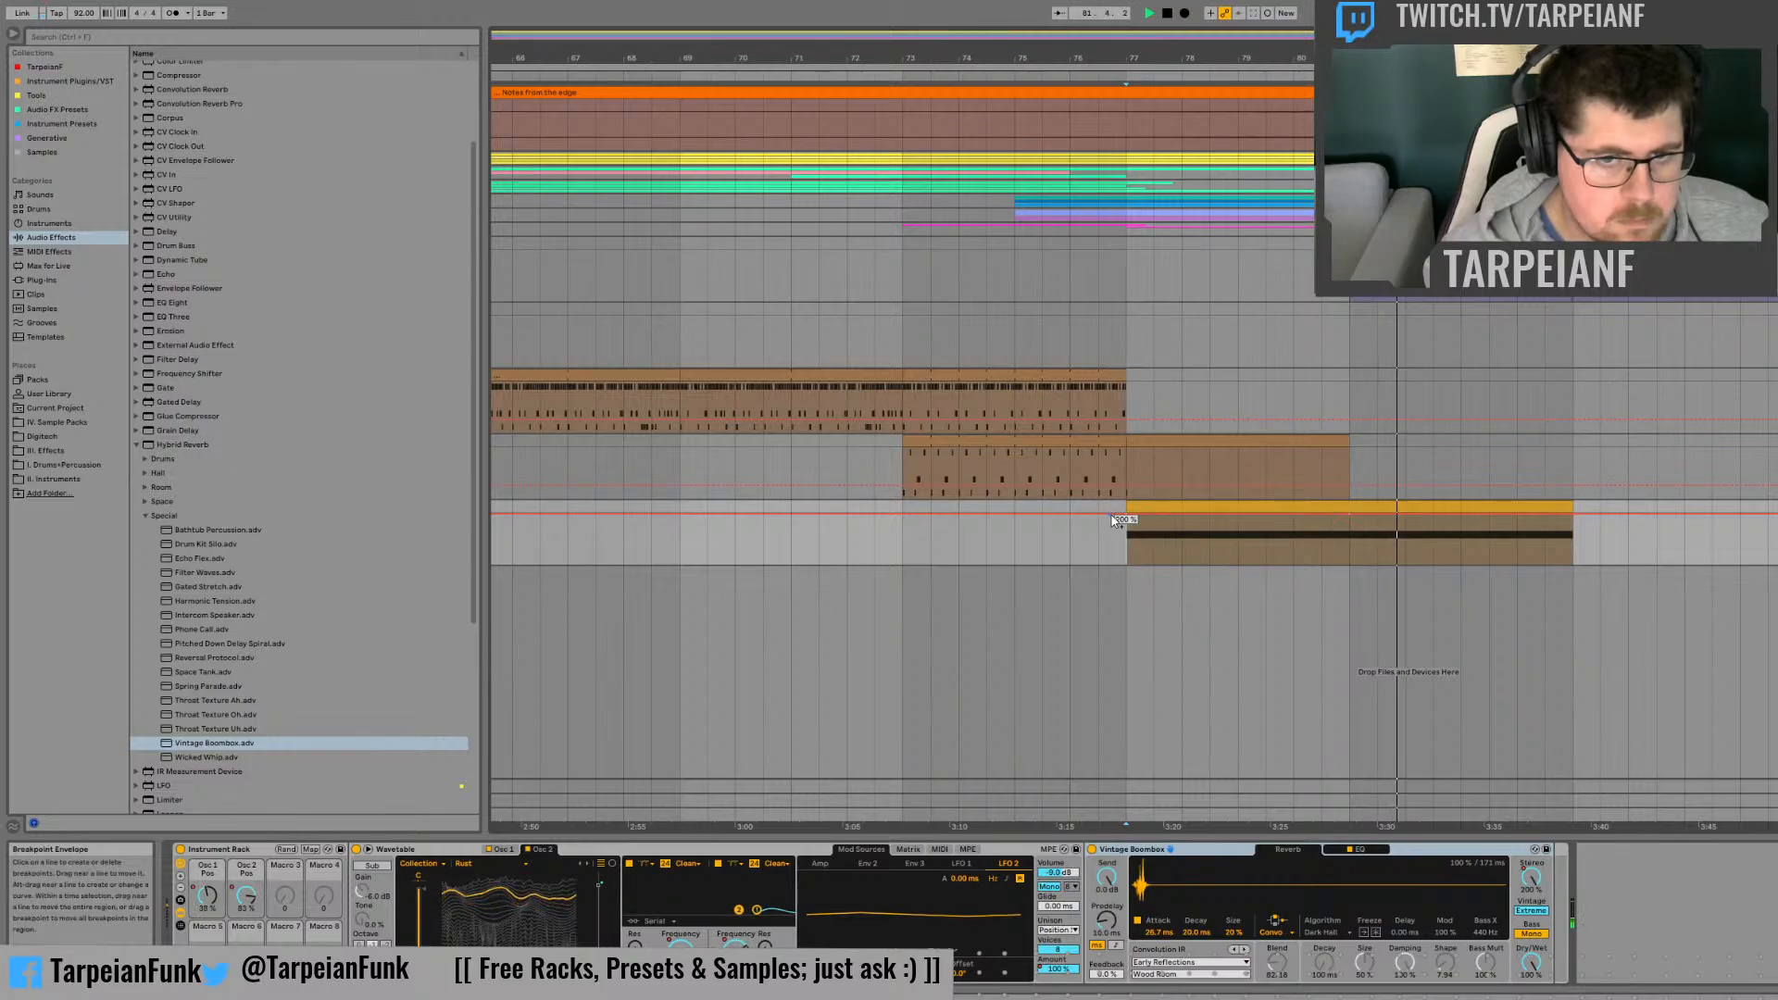
Step: Automate the reverb's Stereo width to rise from 0% at bar 77 to 200% at bar 81 and audition it
{"action": "left_click_drag", "start_coordinate": [1127, 516], "coordinate": [1128, 566]}
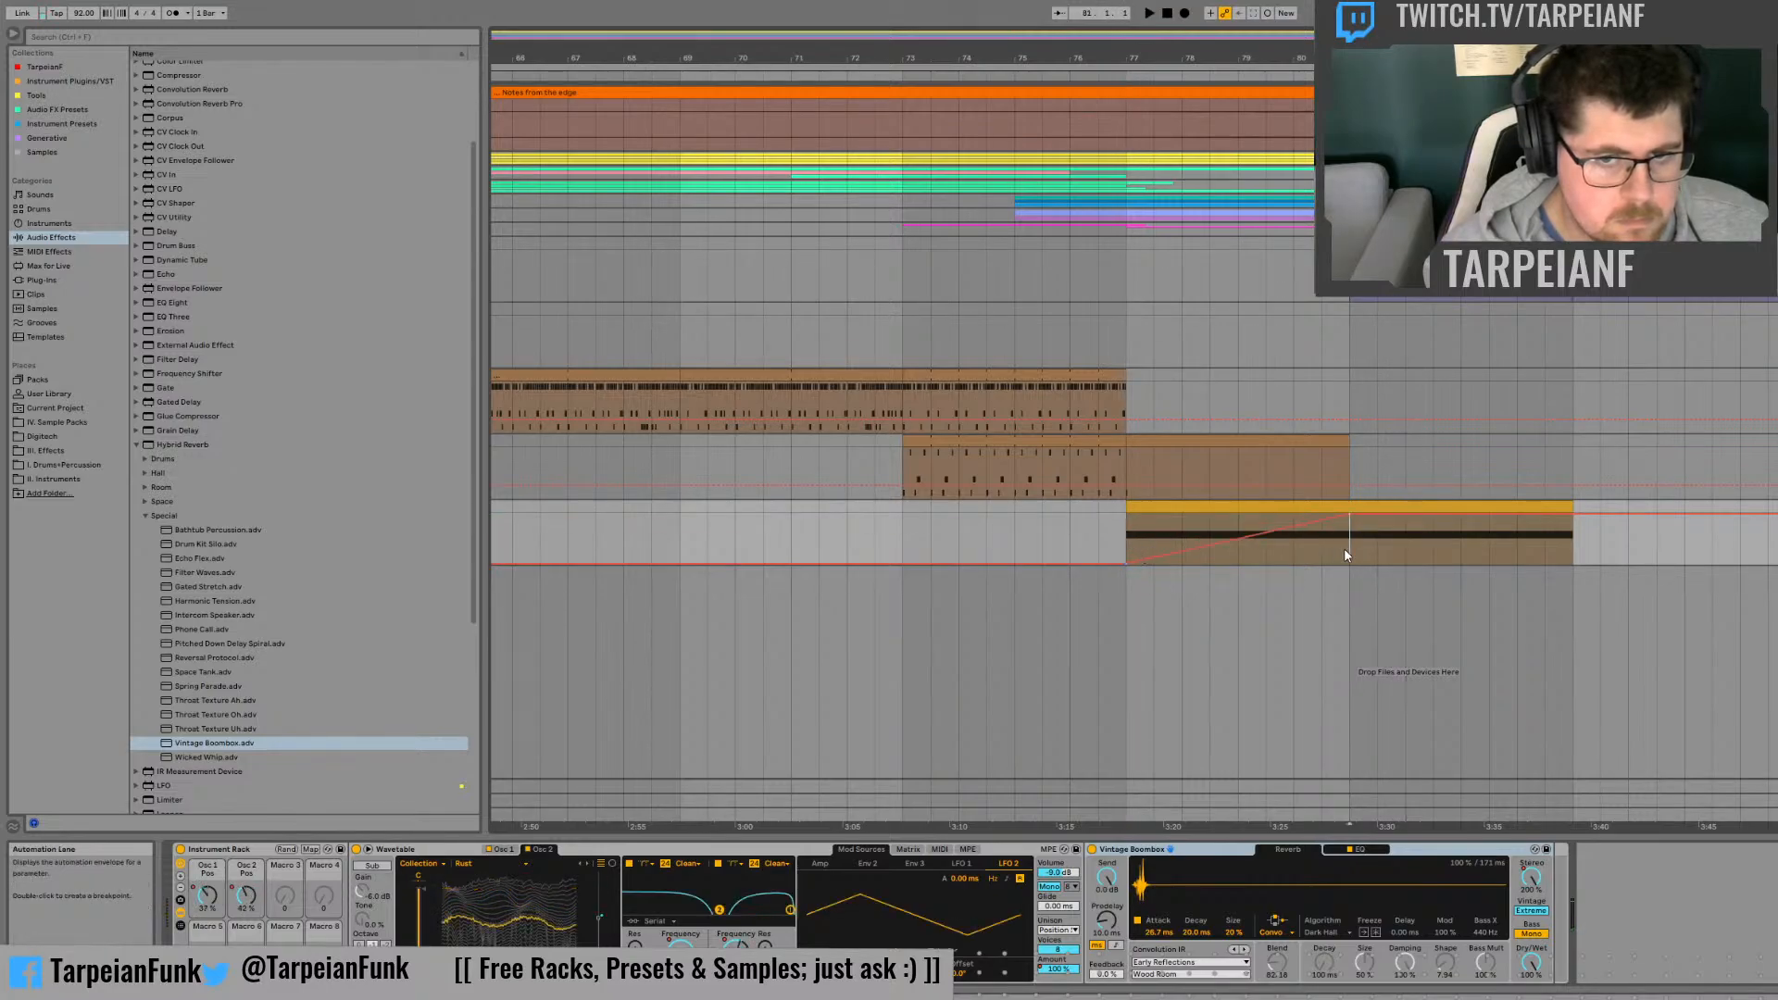
{"action": "key", "text": "space"}
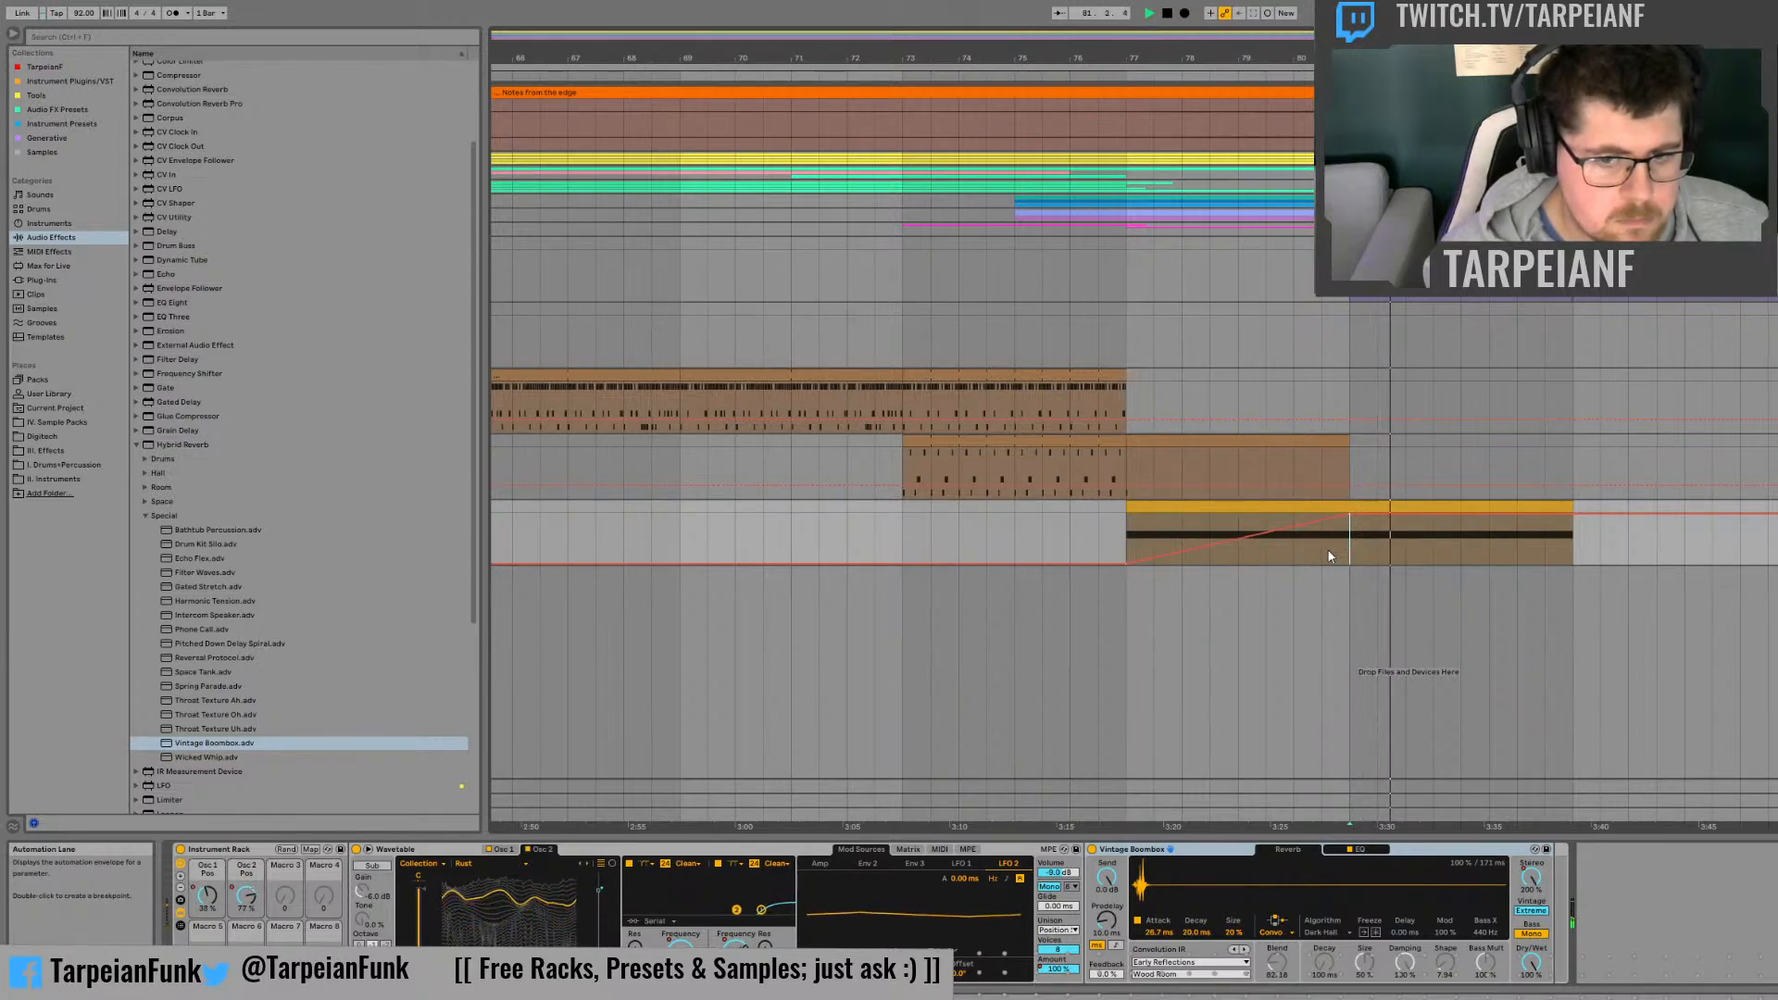
{"action": "left_click", "coordinate": [1127, 535]}
{"action": "key", "text": "space"}
{"action": "key", "text": "space"}
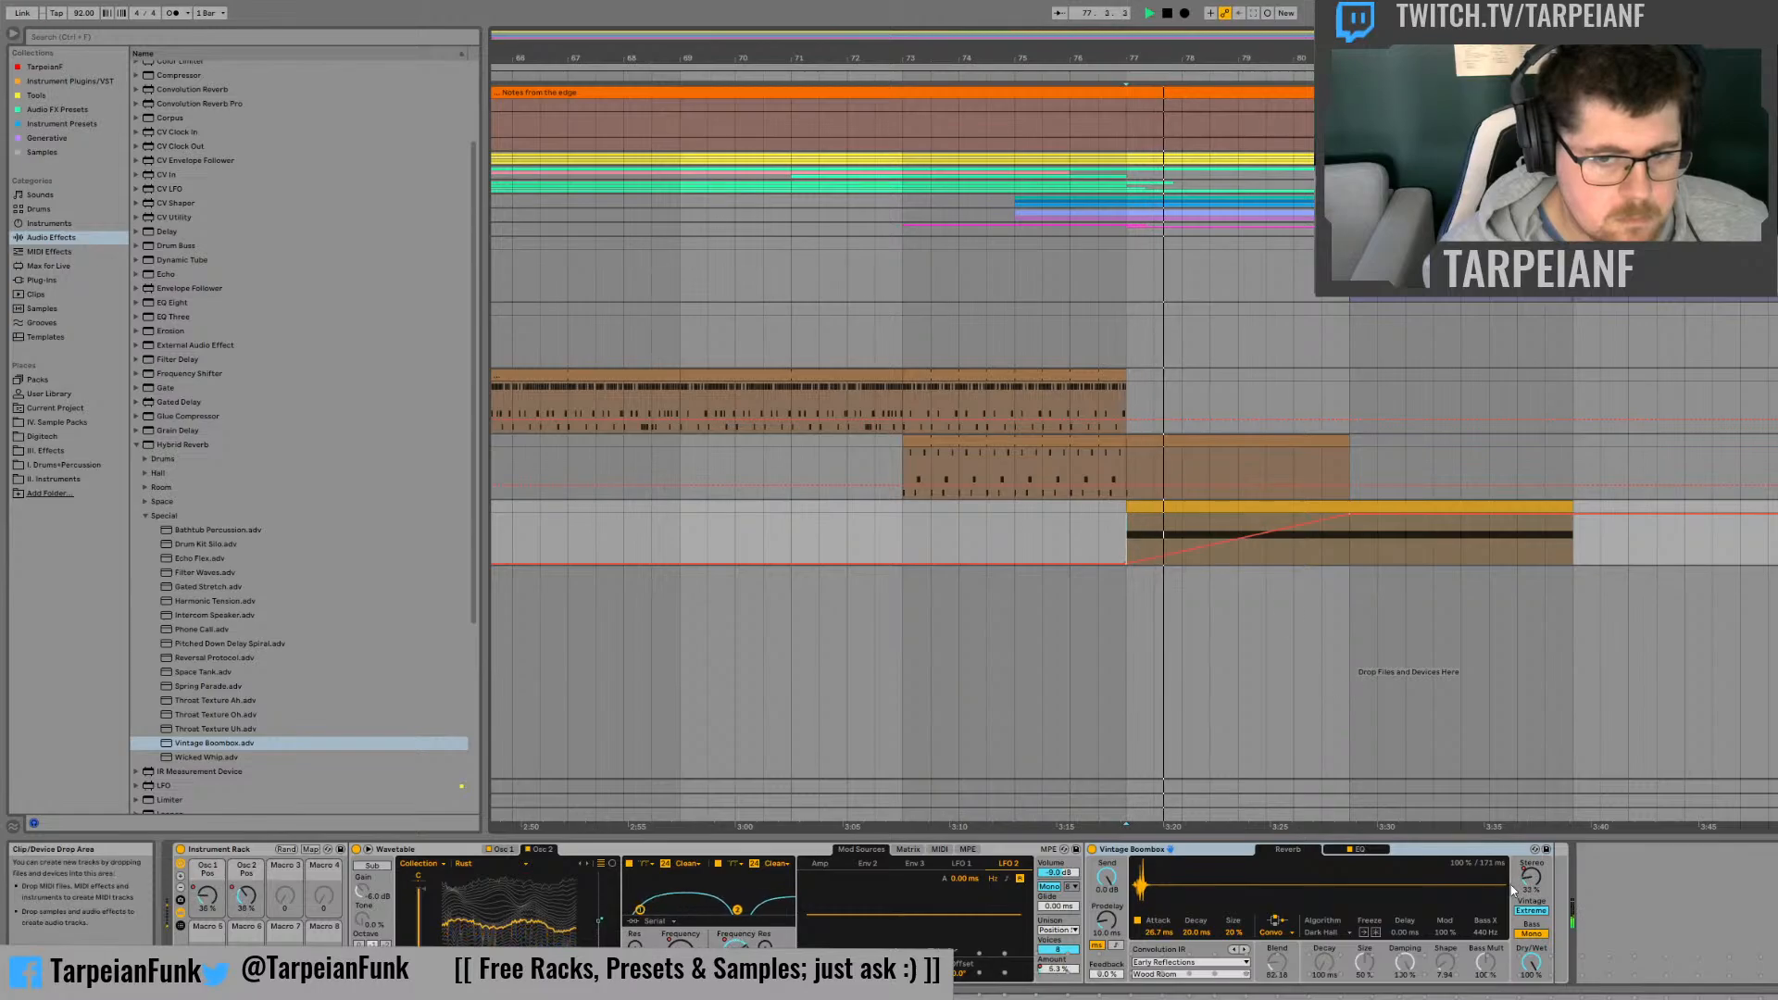
Step: Audition the reverb with Vintage set to Off and Extreme, and settle on Older
{"action": "key", "text": "space"}
{"action": "key", "text": "space"}
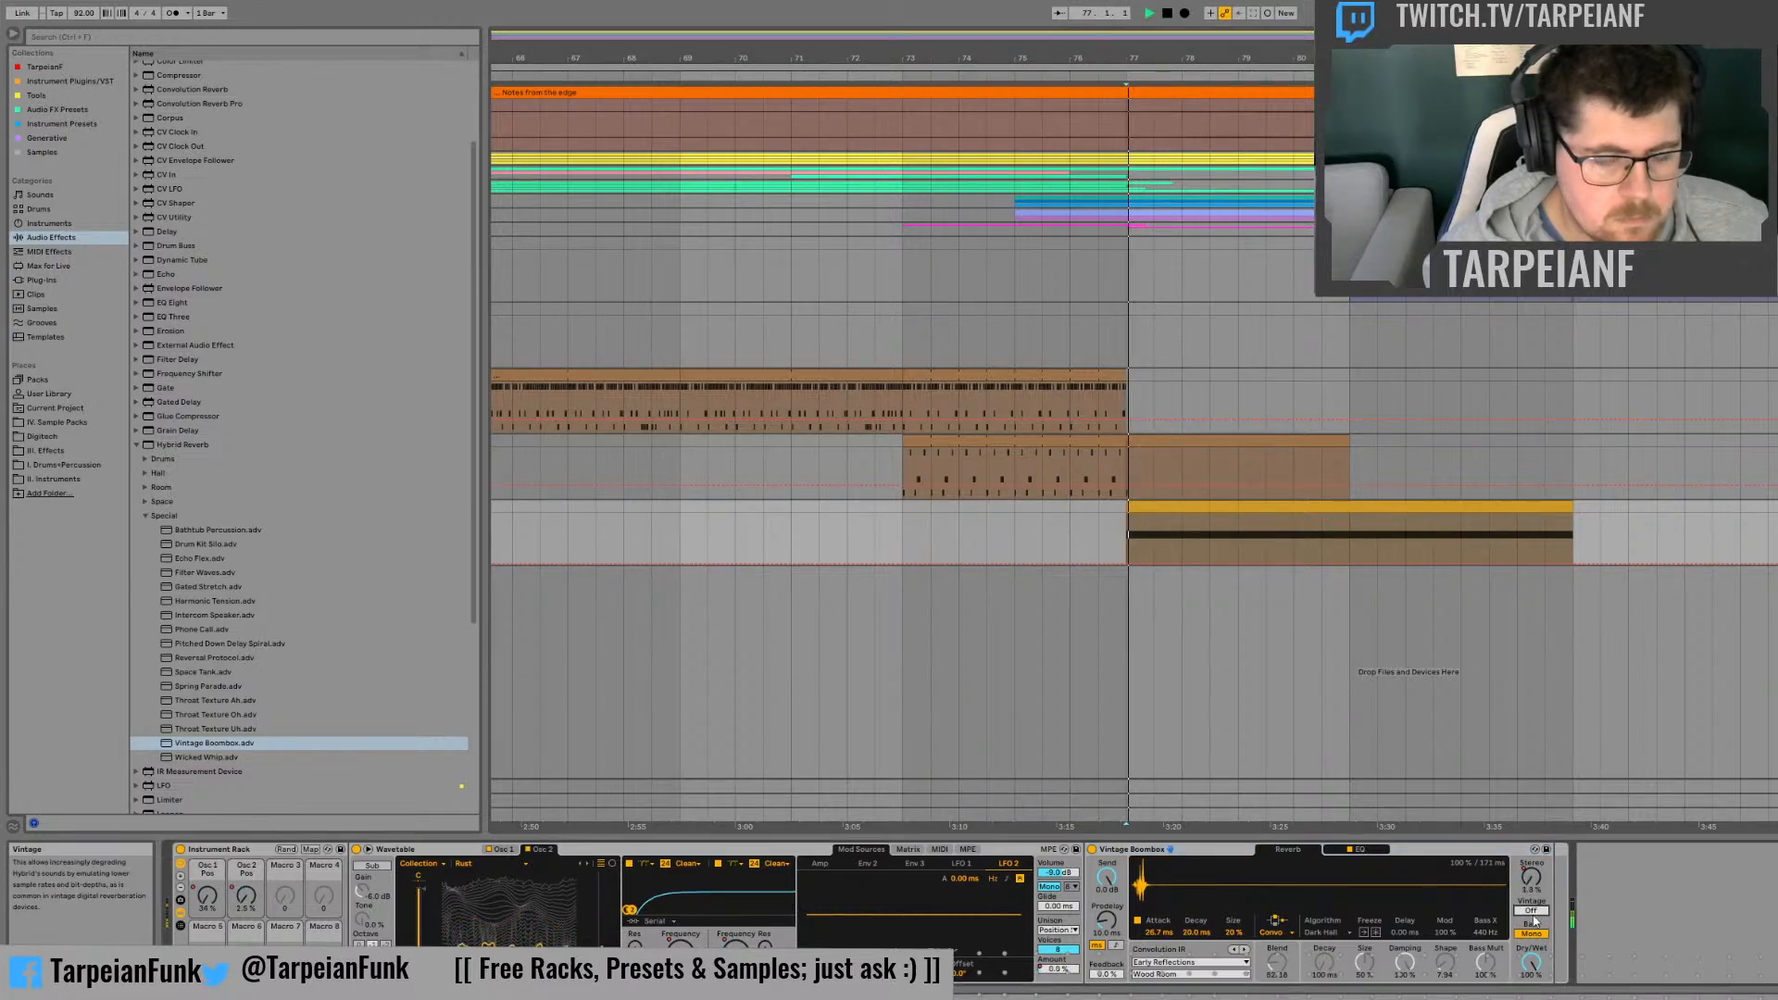
{"action": "left_click", "coordinate": [1348, 530]}
{"action": "key", "text": "space"}
{"action": "key", "text": "space"}
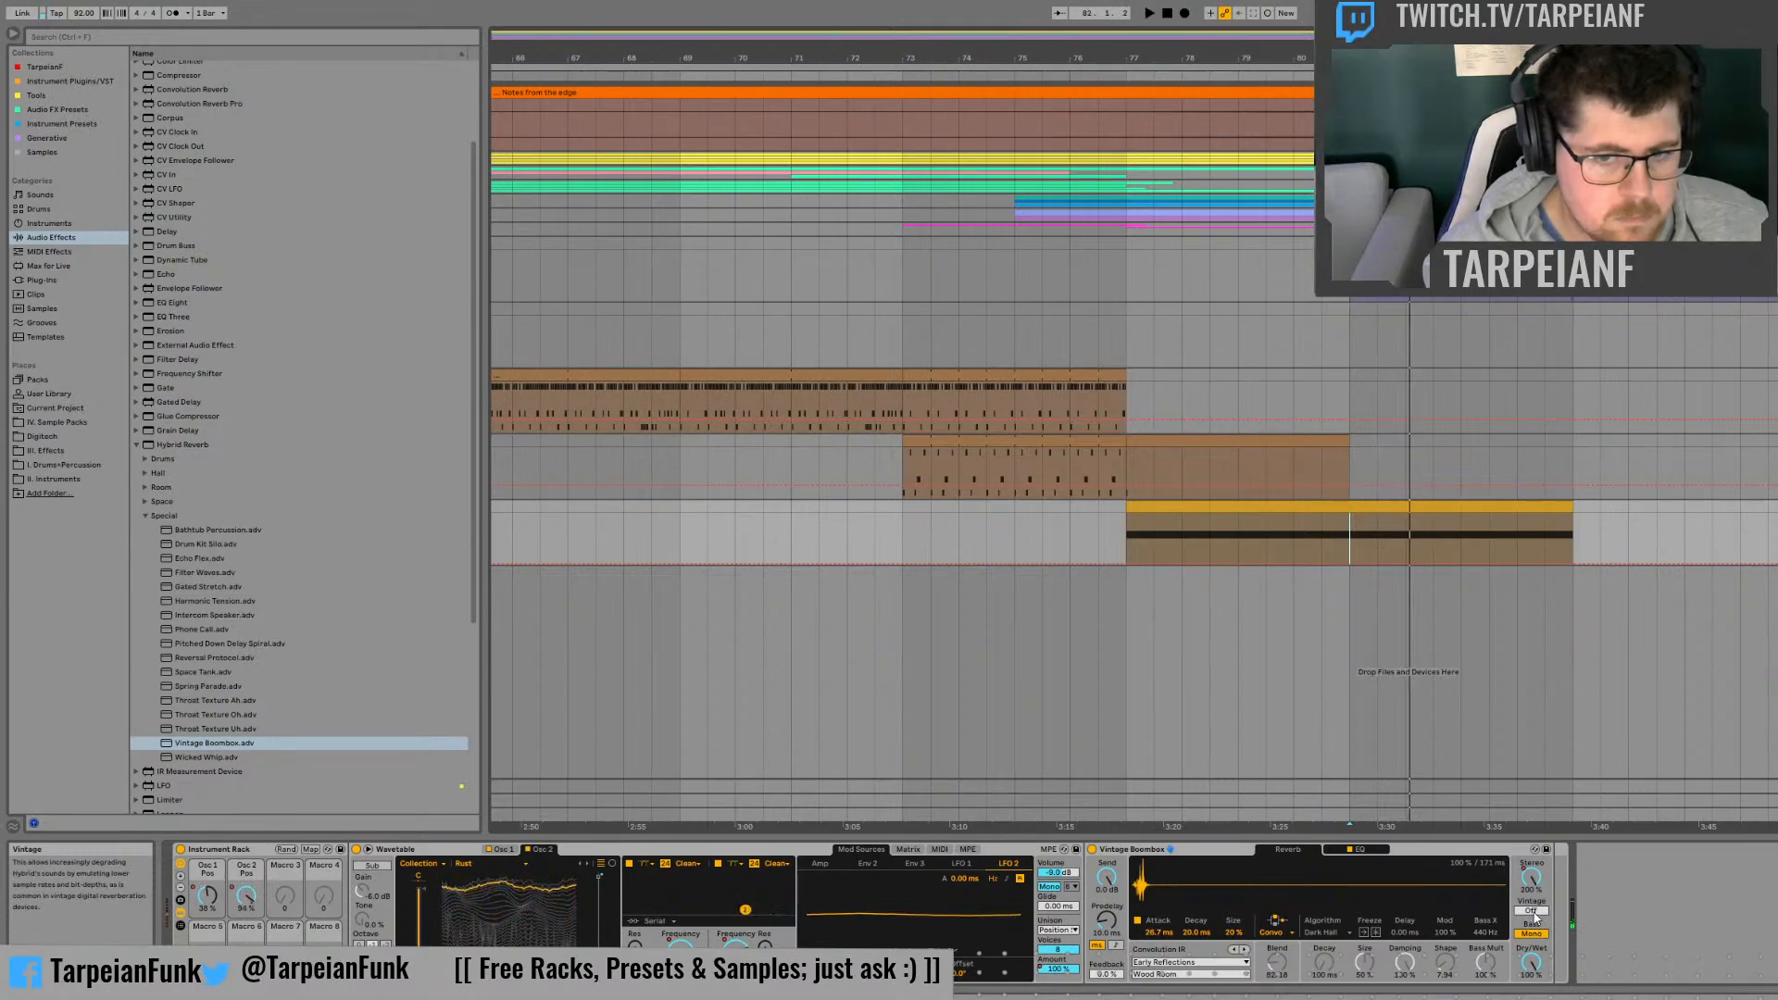
{"action": "left_click_drag", "start_coordinate": [1533, 912], "coordinate": [1533, 903]}
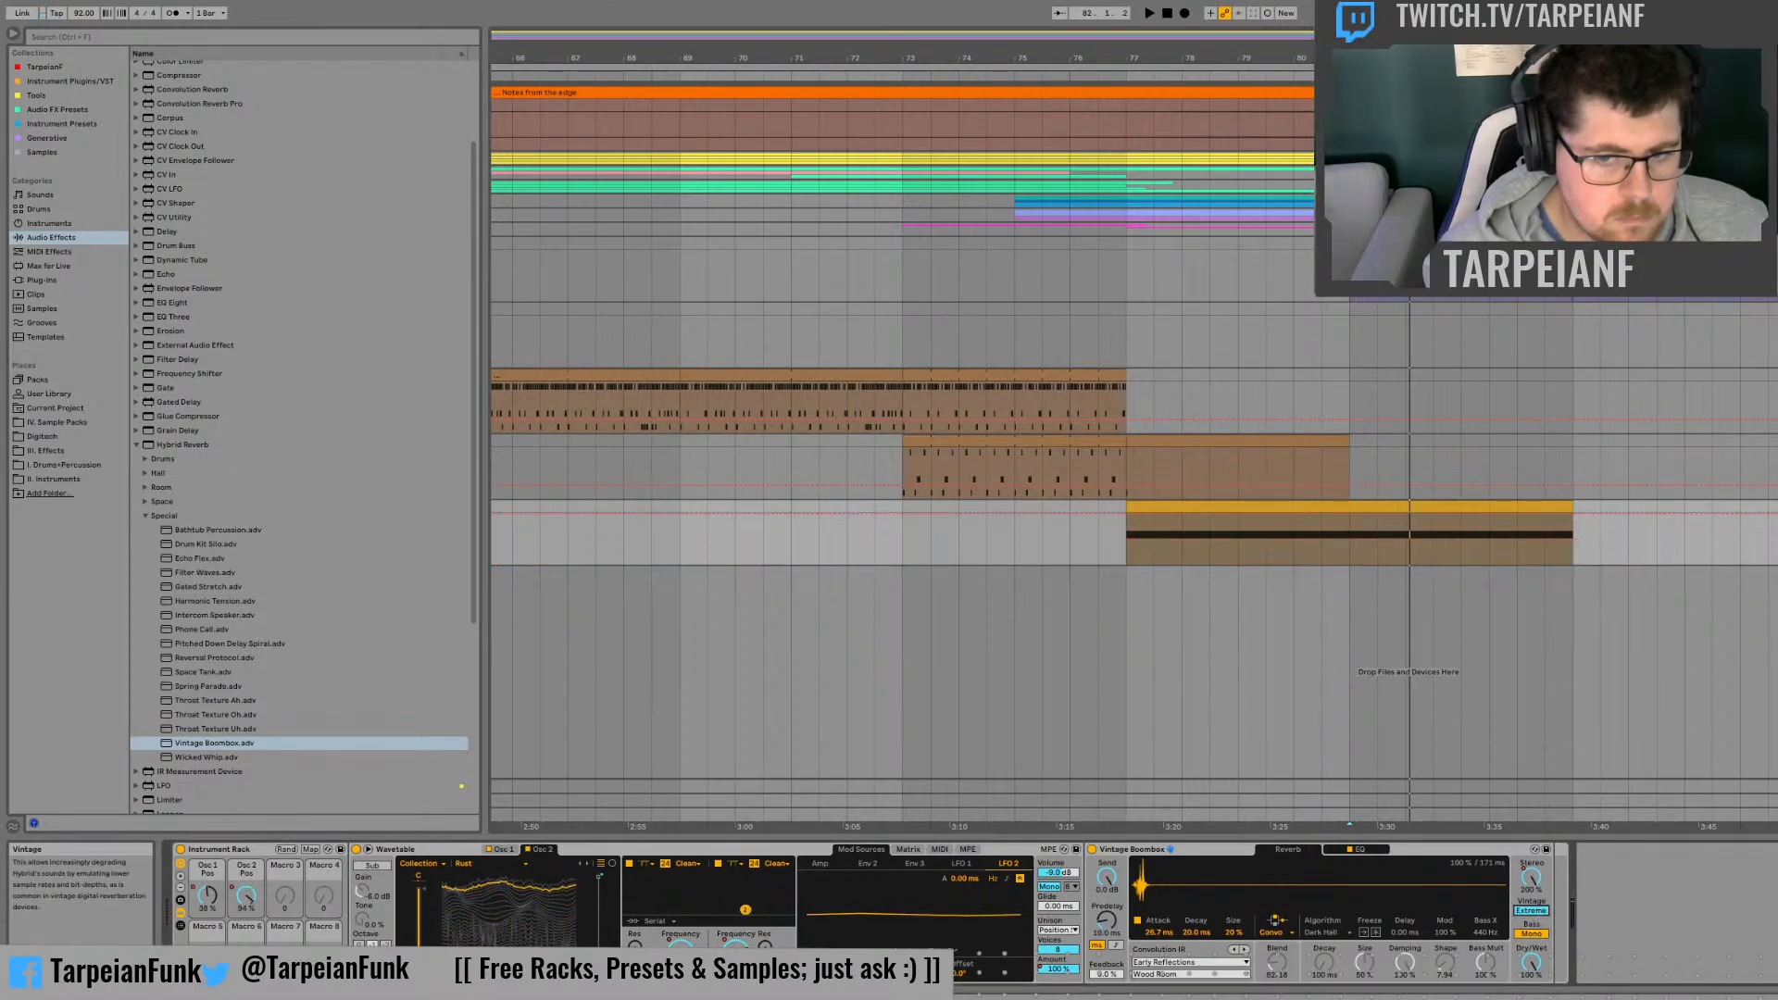
{"action": "key", "text": "space"}
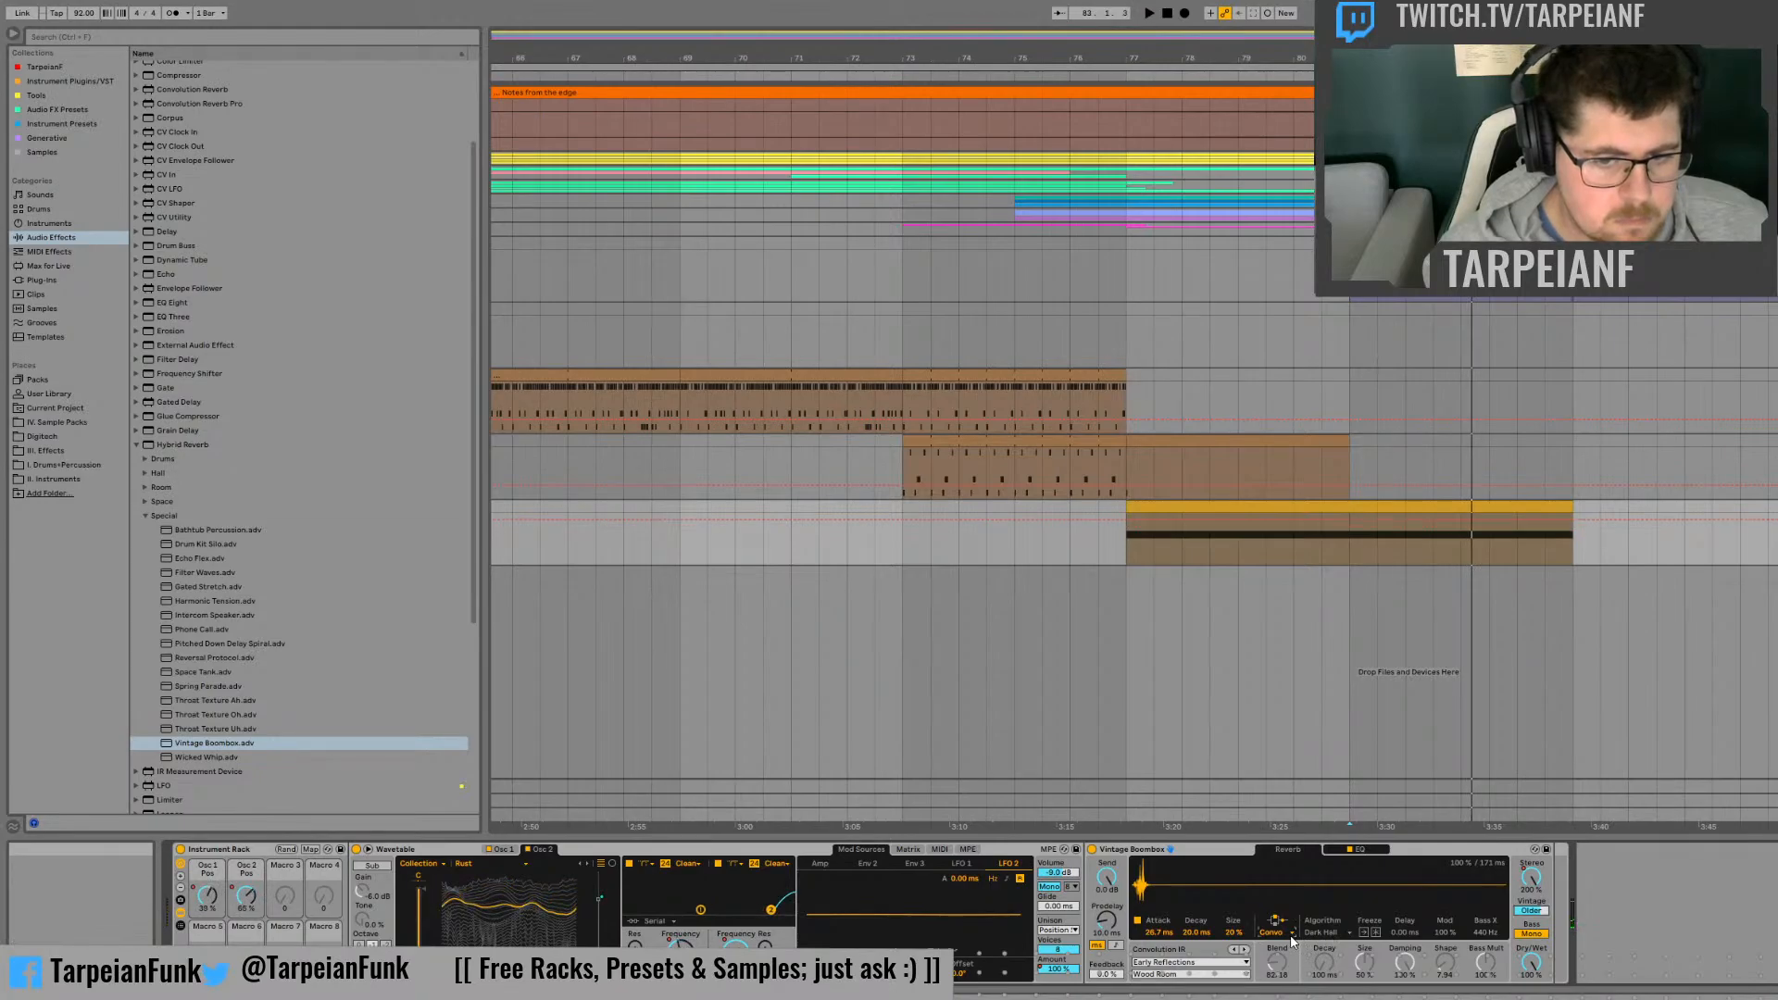
Step: Switch the Hybrid Reverb's routing to Serial and adjust its Decay, Blend and Dry/Wet while auditioning from bar 77
{"action": "key", "text": "space"}
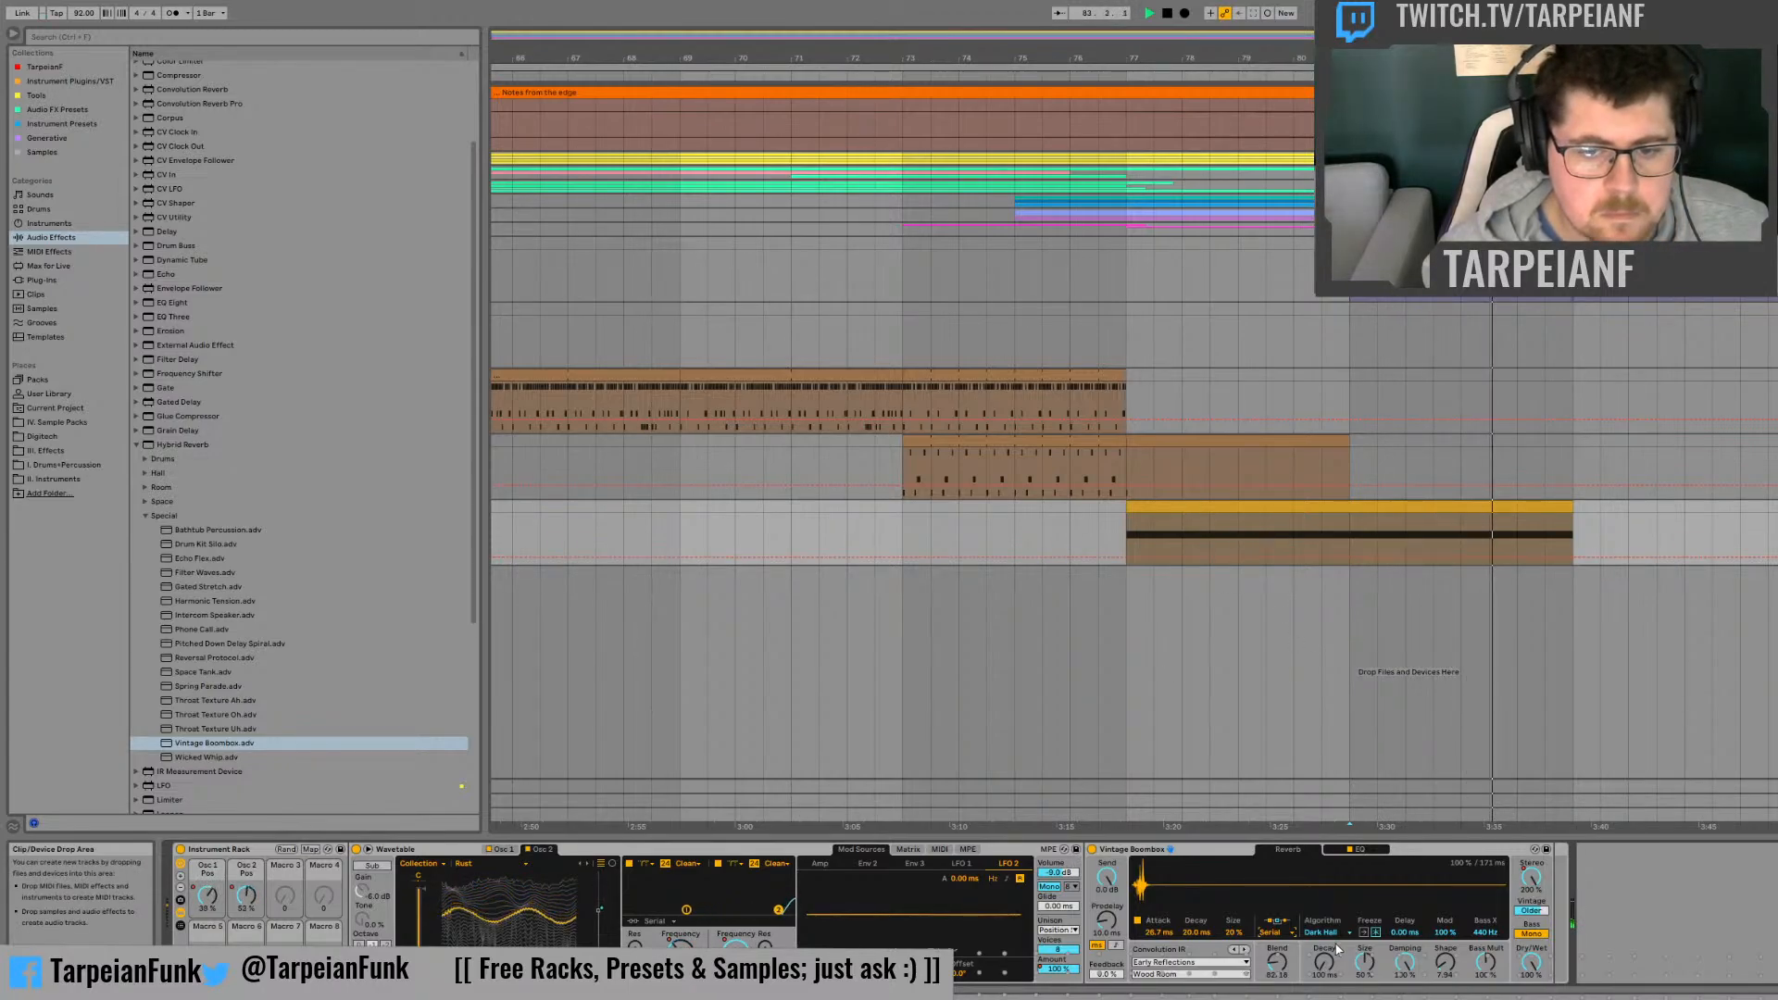
{"action": "key", "text": "space"}
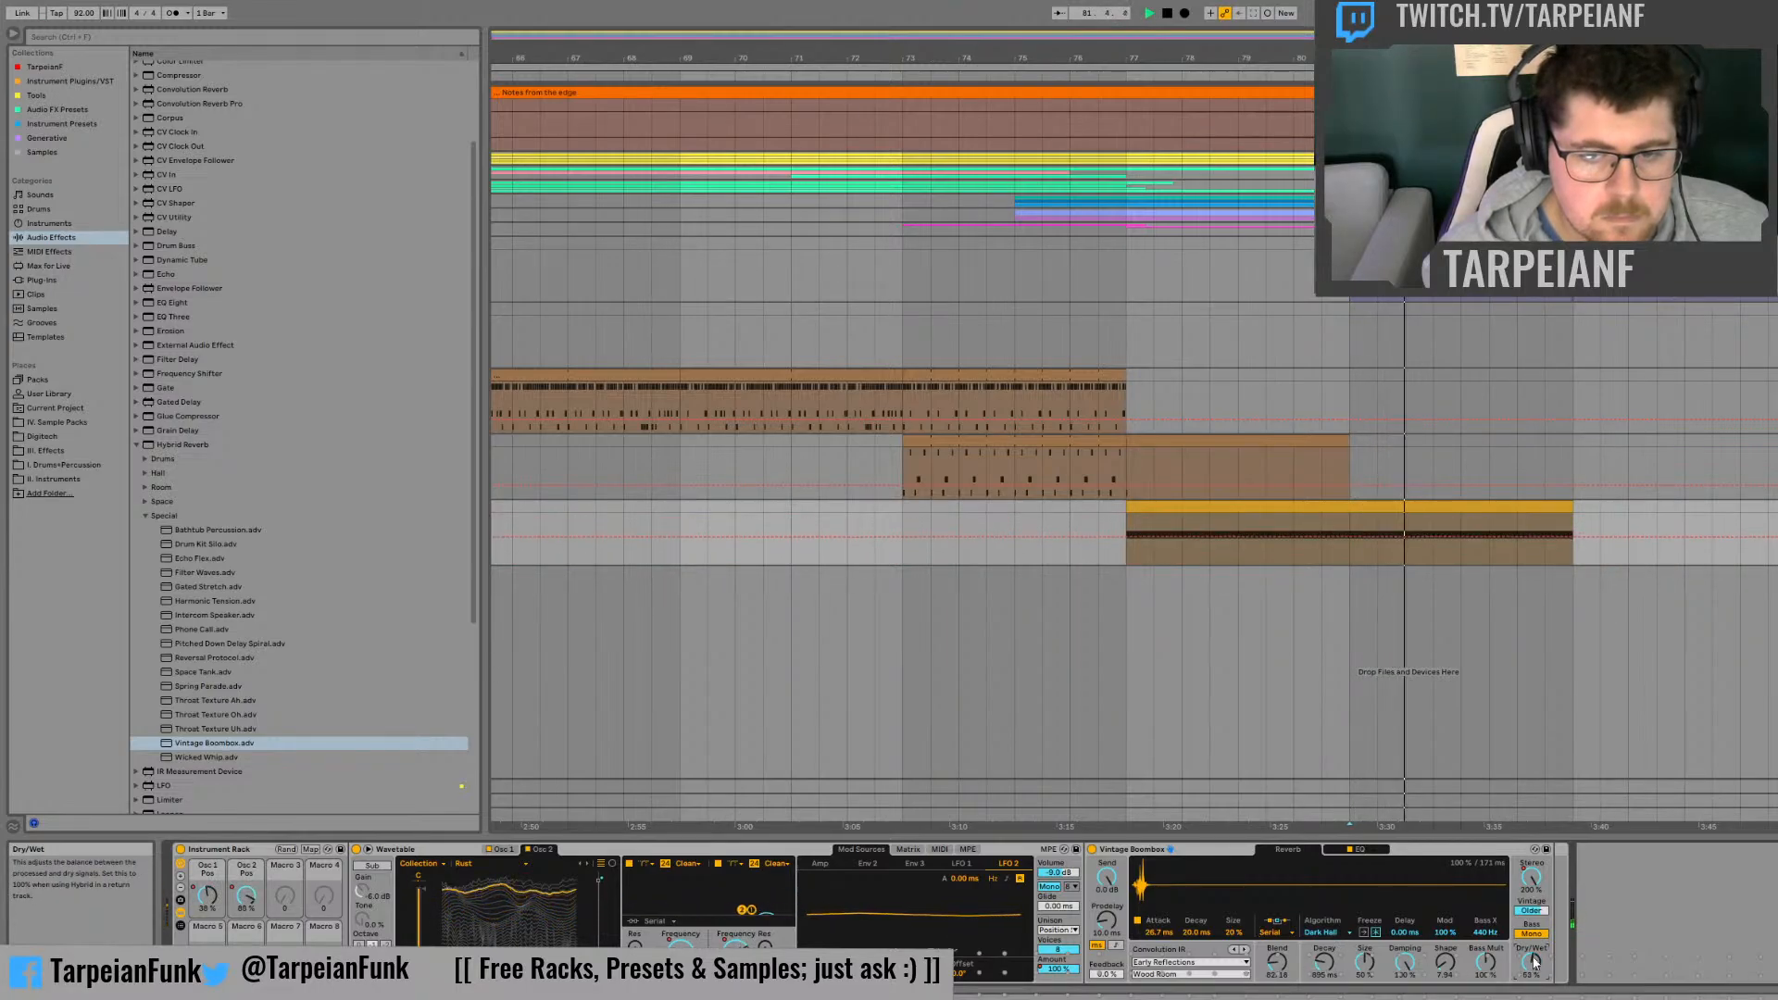
{"action": "key", "text": "space"}
{"action": "left_click", "coordinate": [1124, 525]}
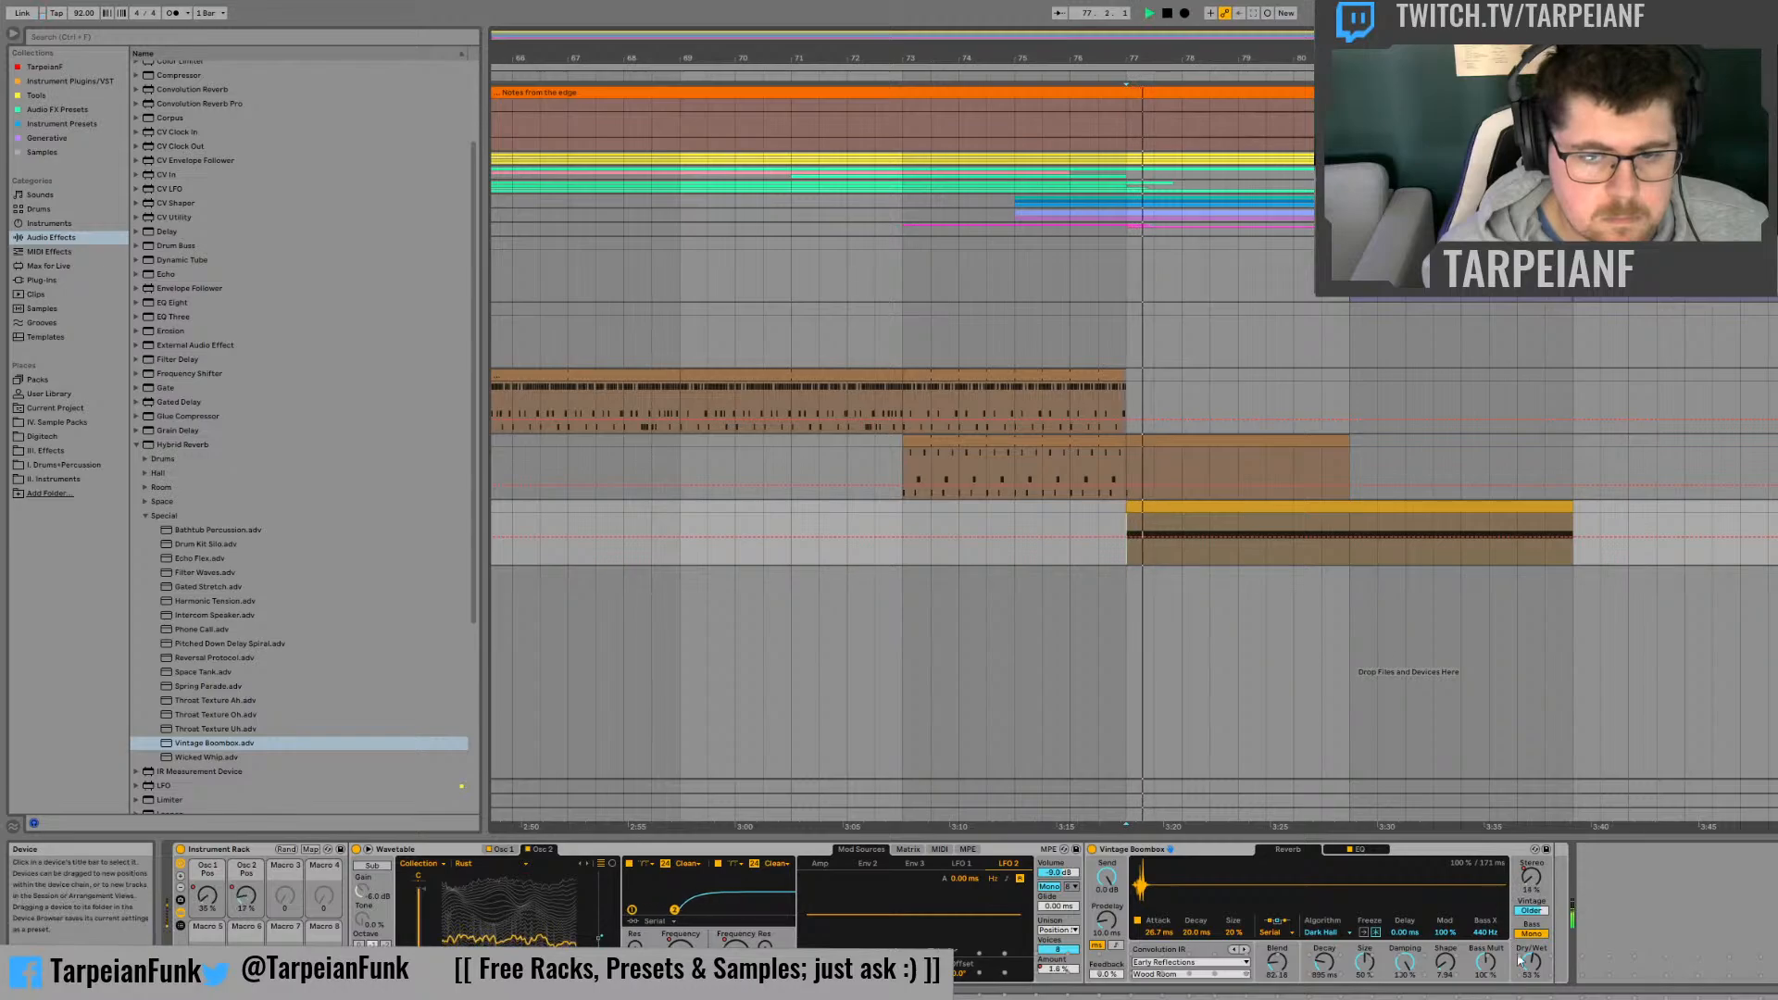
{"action": "key", "text": "space"}
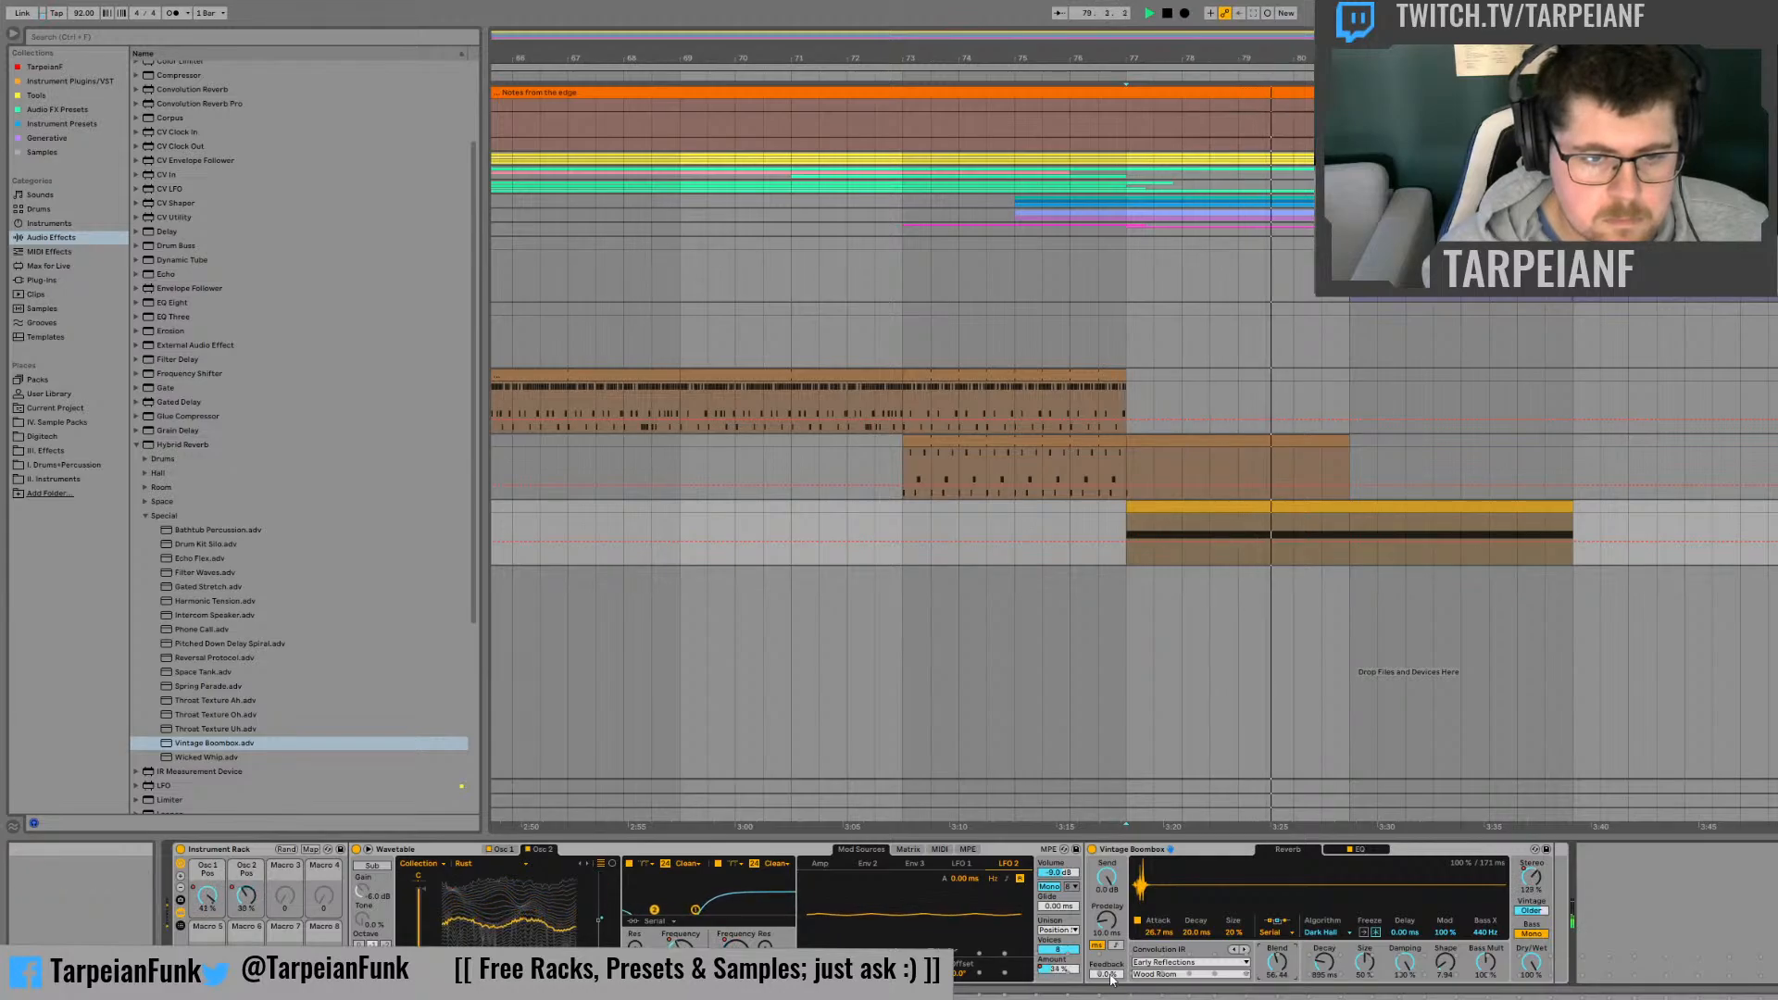
Step: Automate the reverb's predelay Feedback to rise from 0% at bar 79 to a peak at bar 81 and fall back by bar 83
{"action": "left_click_drag", "start_coordinate": [1108, 976], "coordinate": [1109, 880]}
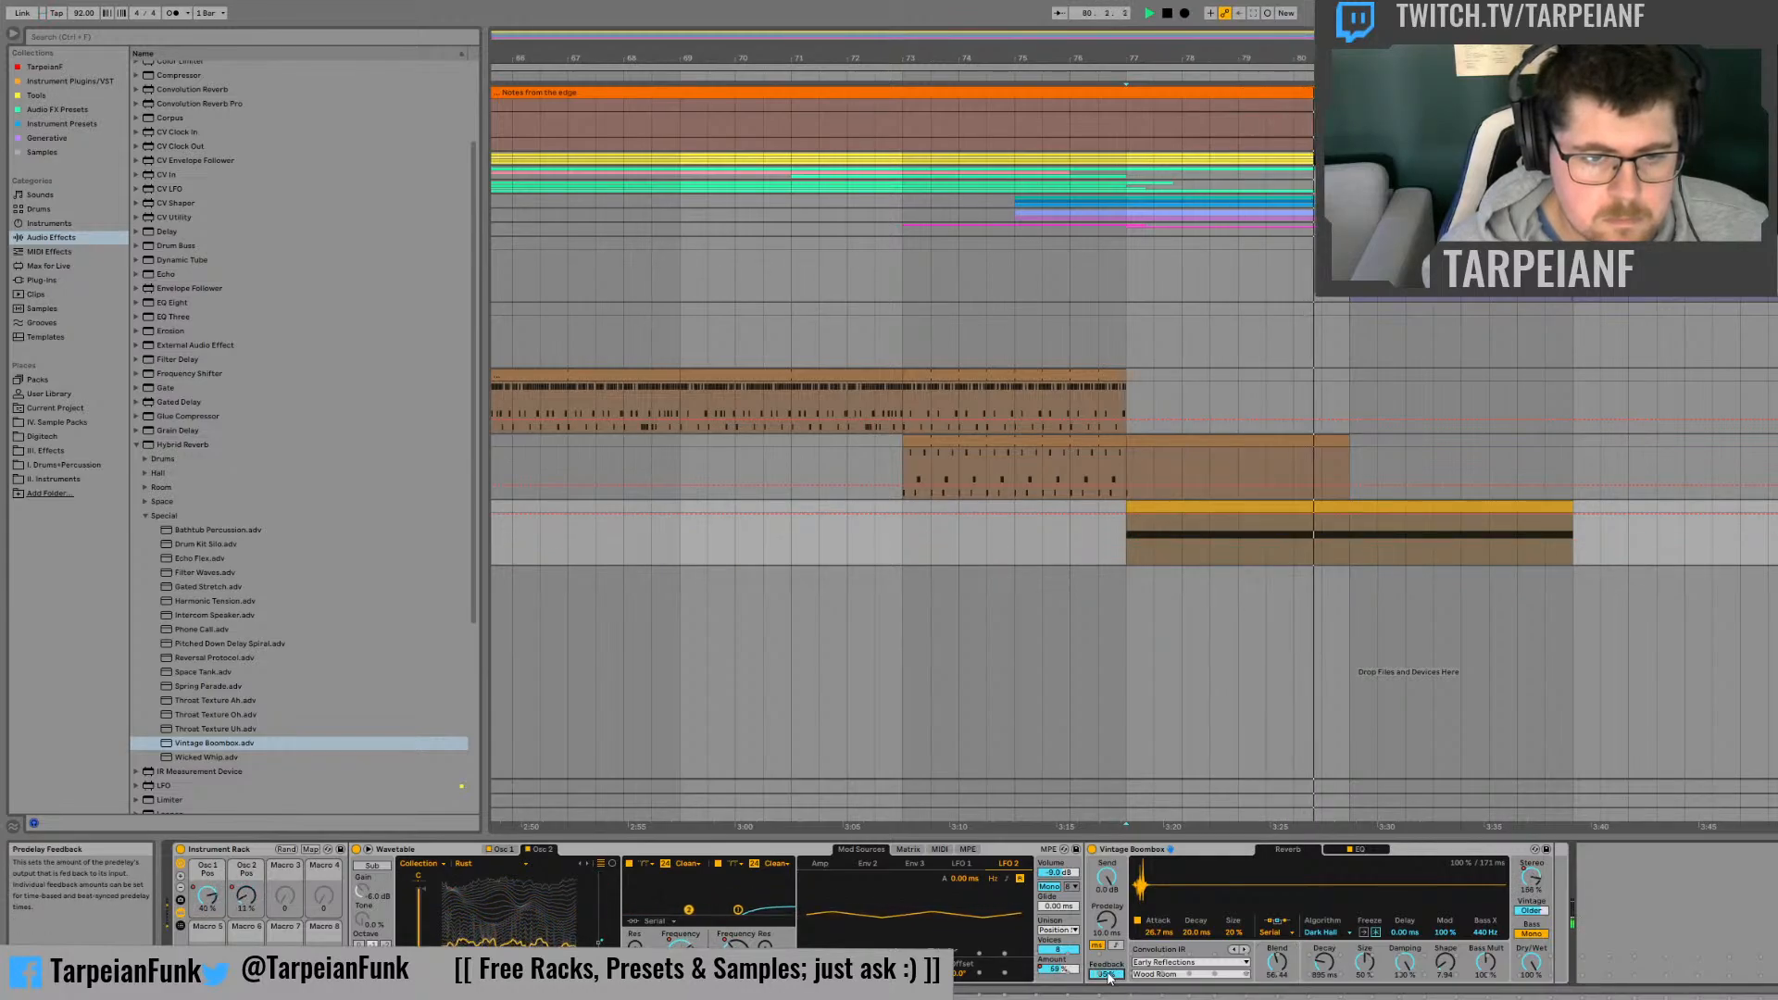
{"action": "left_click_drag", "start_coordinate": [1109, 977], "coordinate": [1110, 988]}
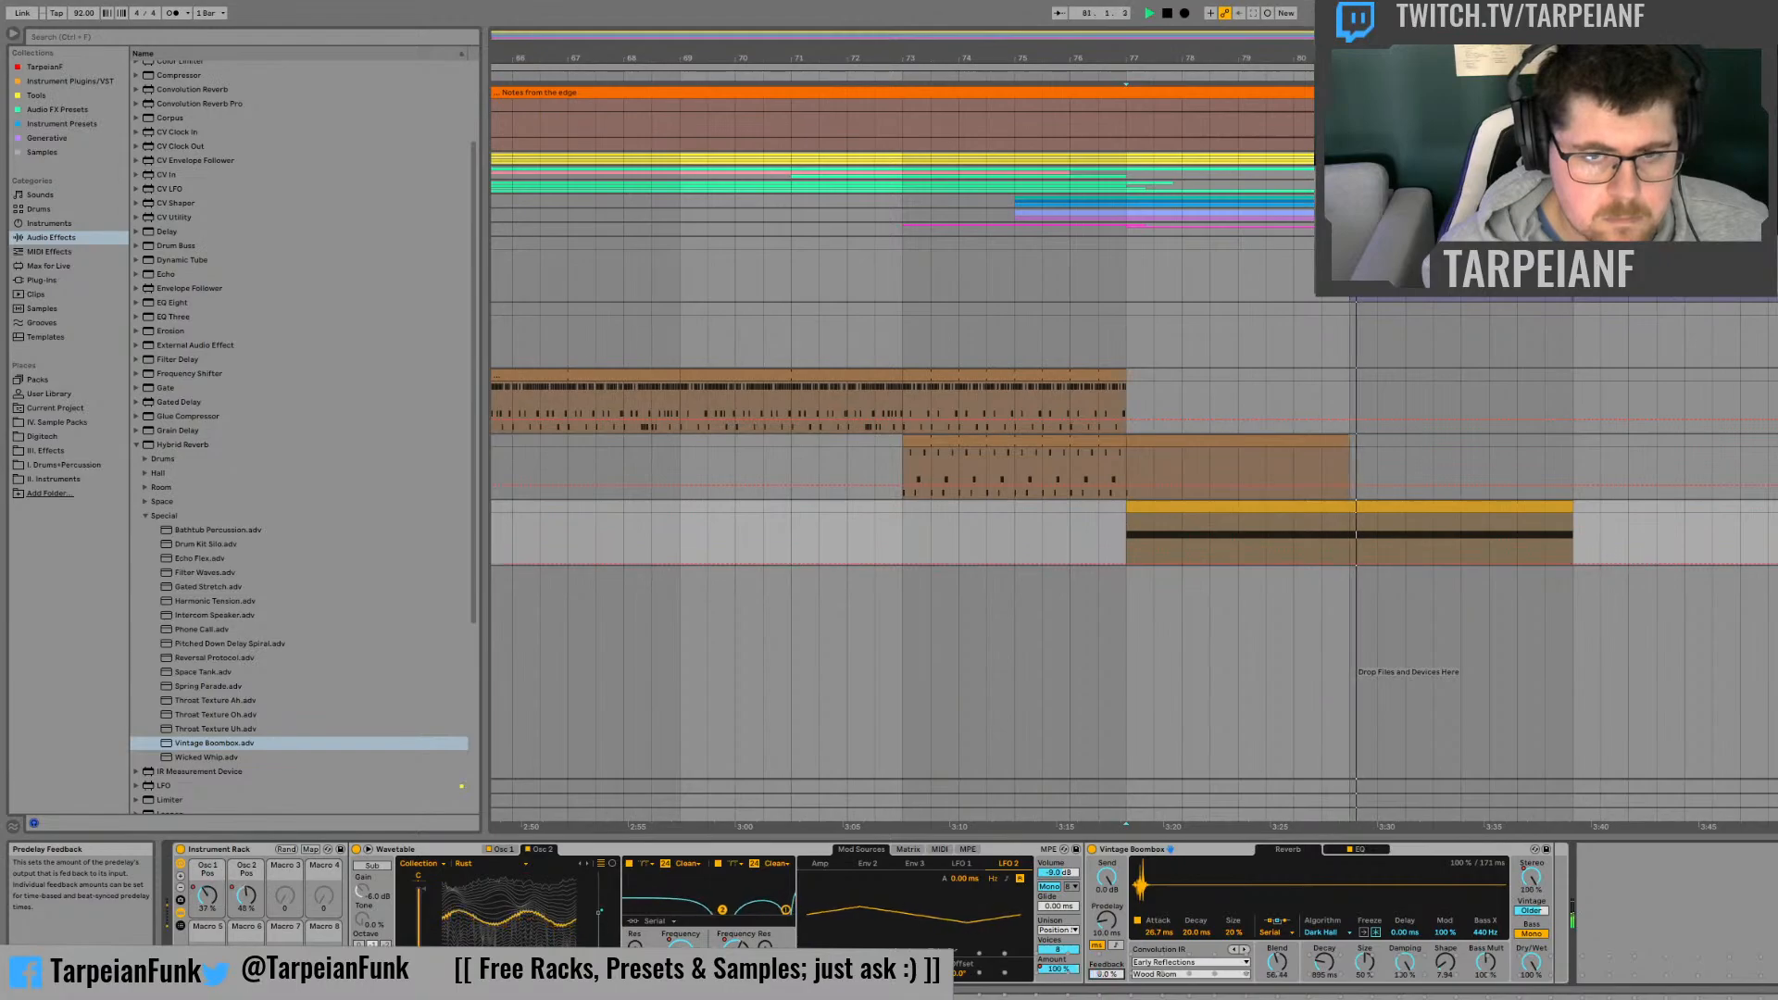
{"action": "left_click_drag", "start_coordinate": [1388, 532], "coordinate": [1350, 566]}
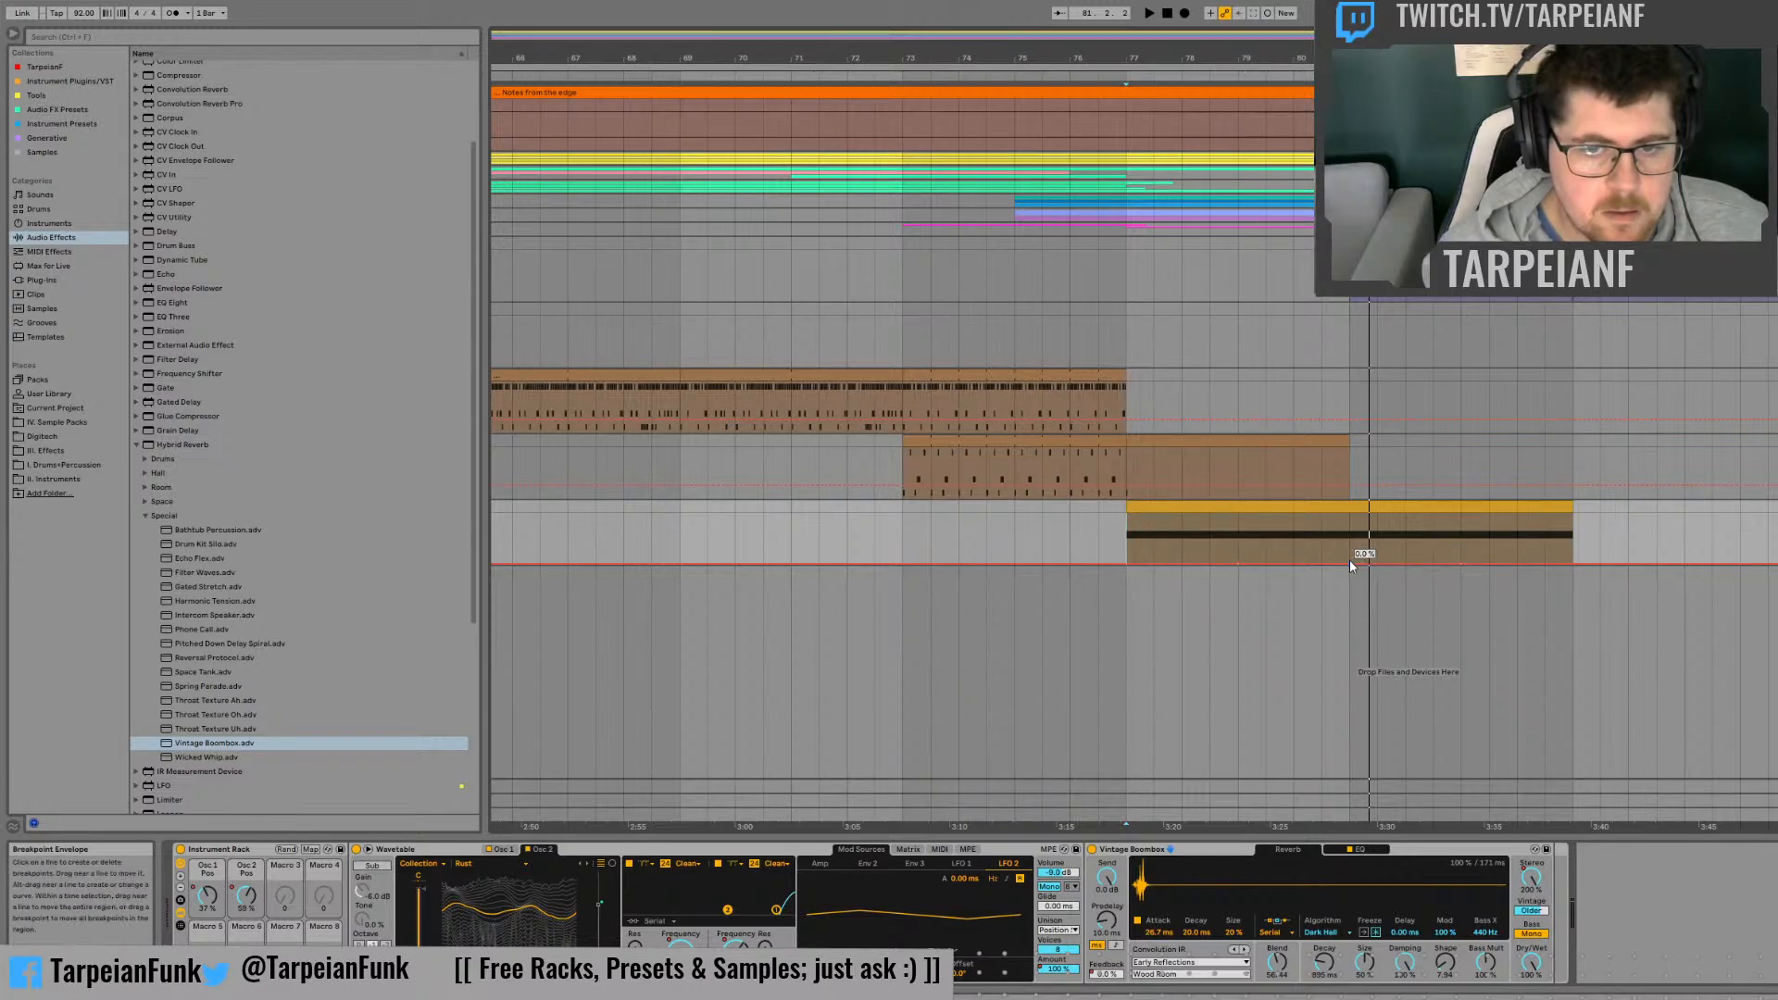
{"action": "left_click_drag", "start_coordinate": [1350, 562], "coordinate": [1349, 511]}
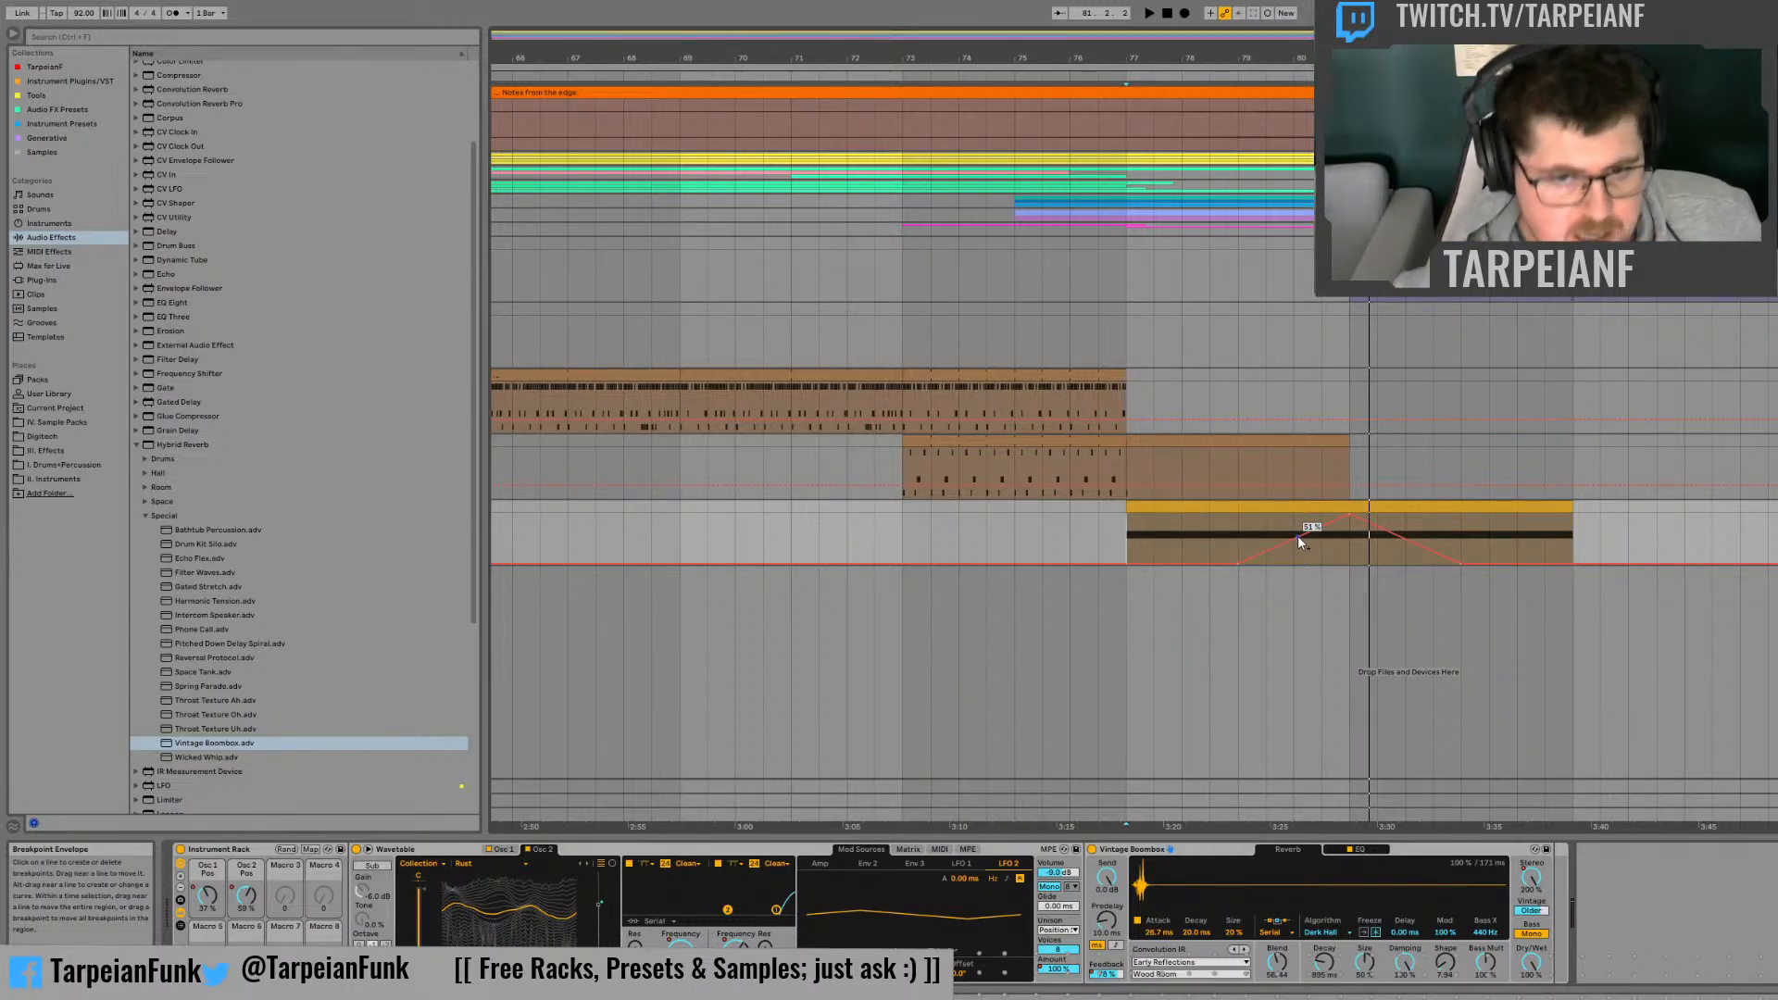
{"action": "key", "text": "space"}
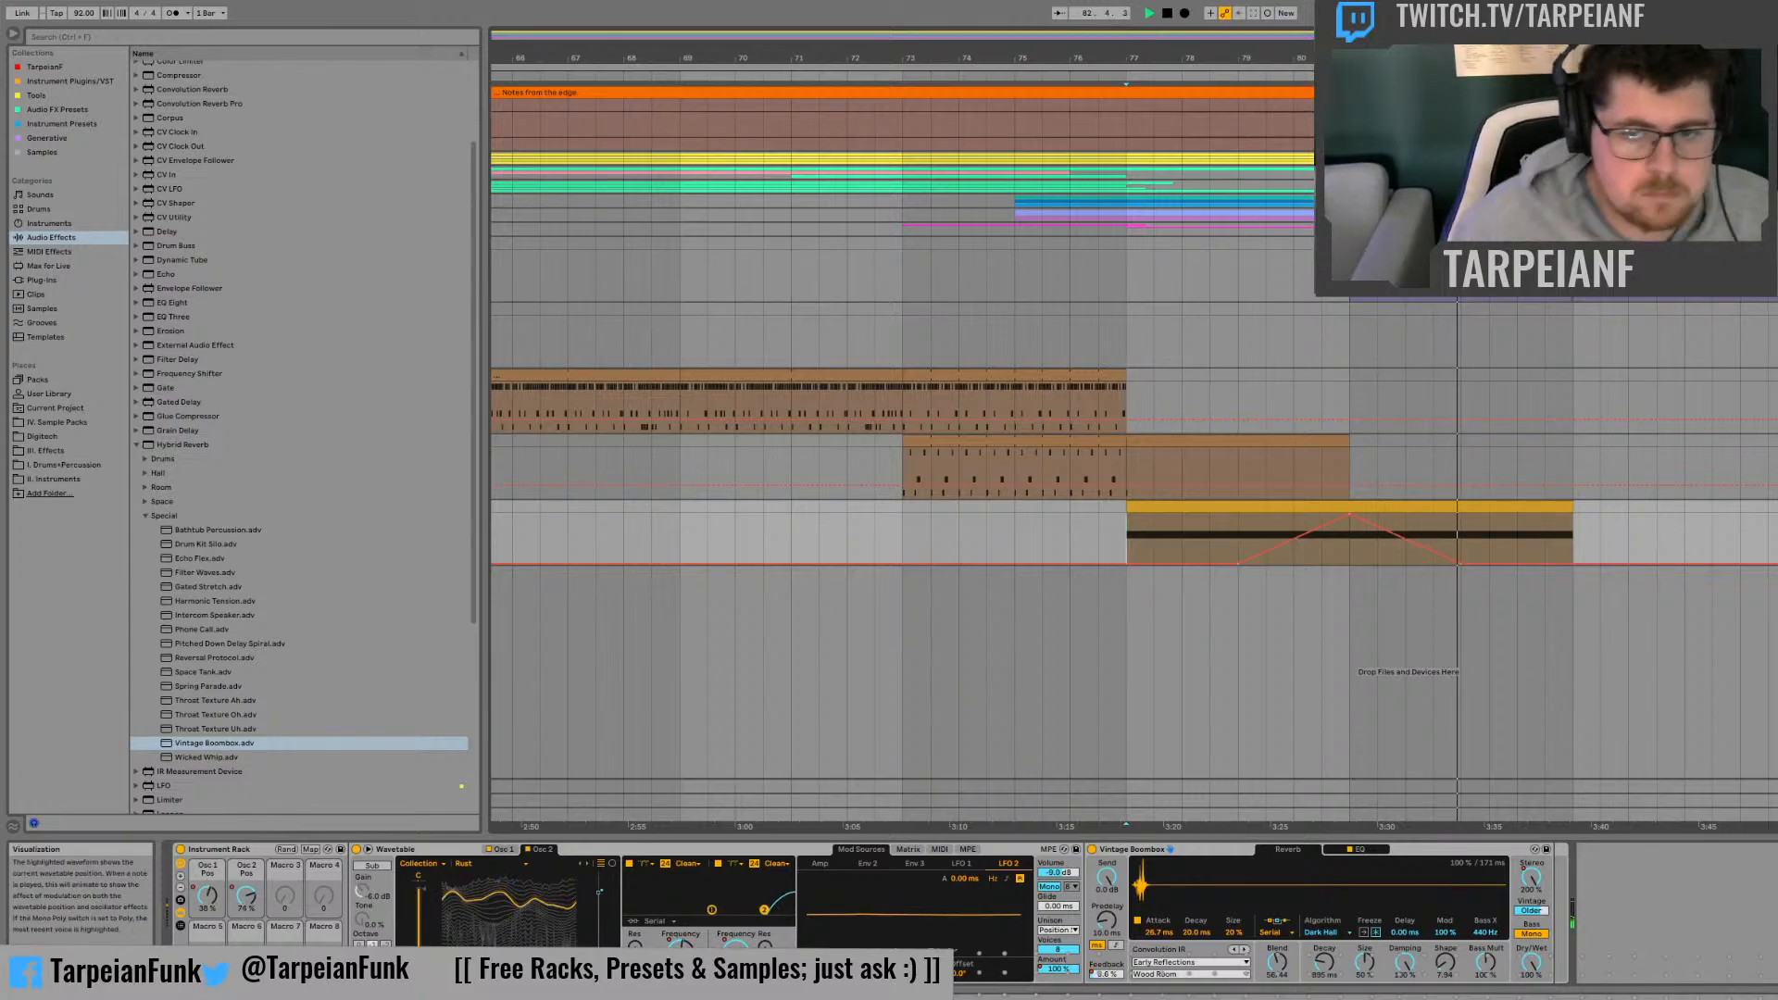
Step: Shape the first Wetable filter's Frequency automation into a zigzag with about 217 Hz between bars 80 and 81, then audition
{"action": "left_click", "coordinate": [1297, 563]}
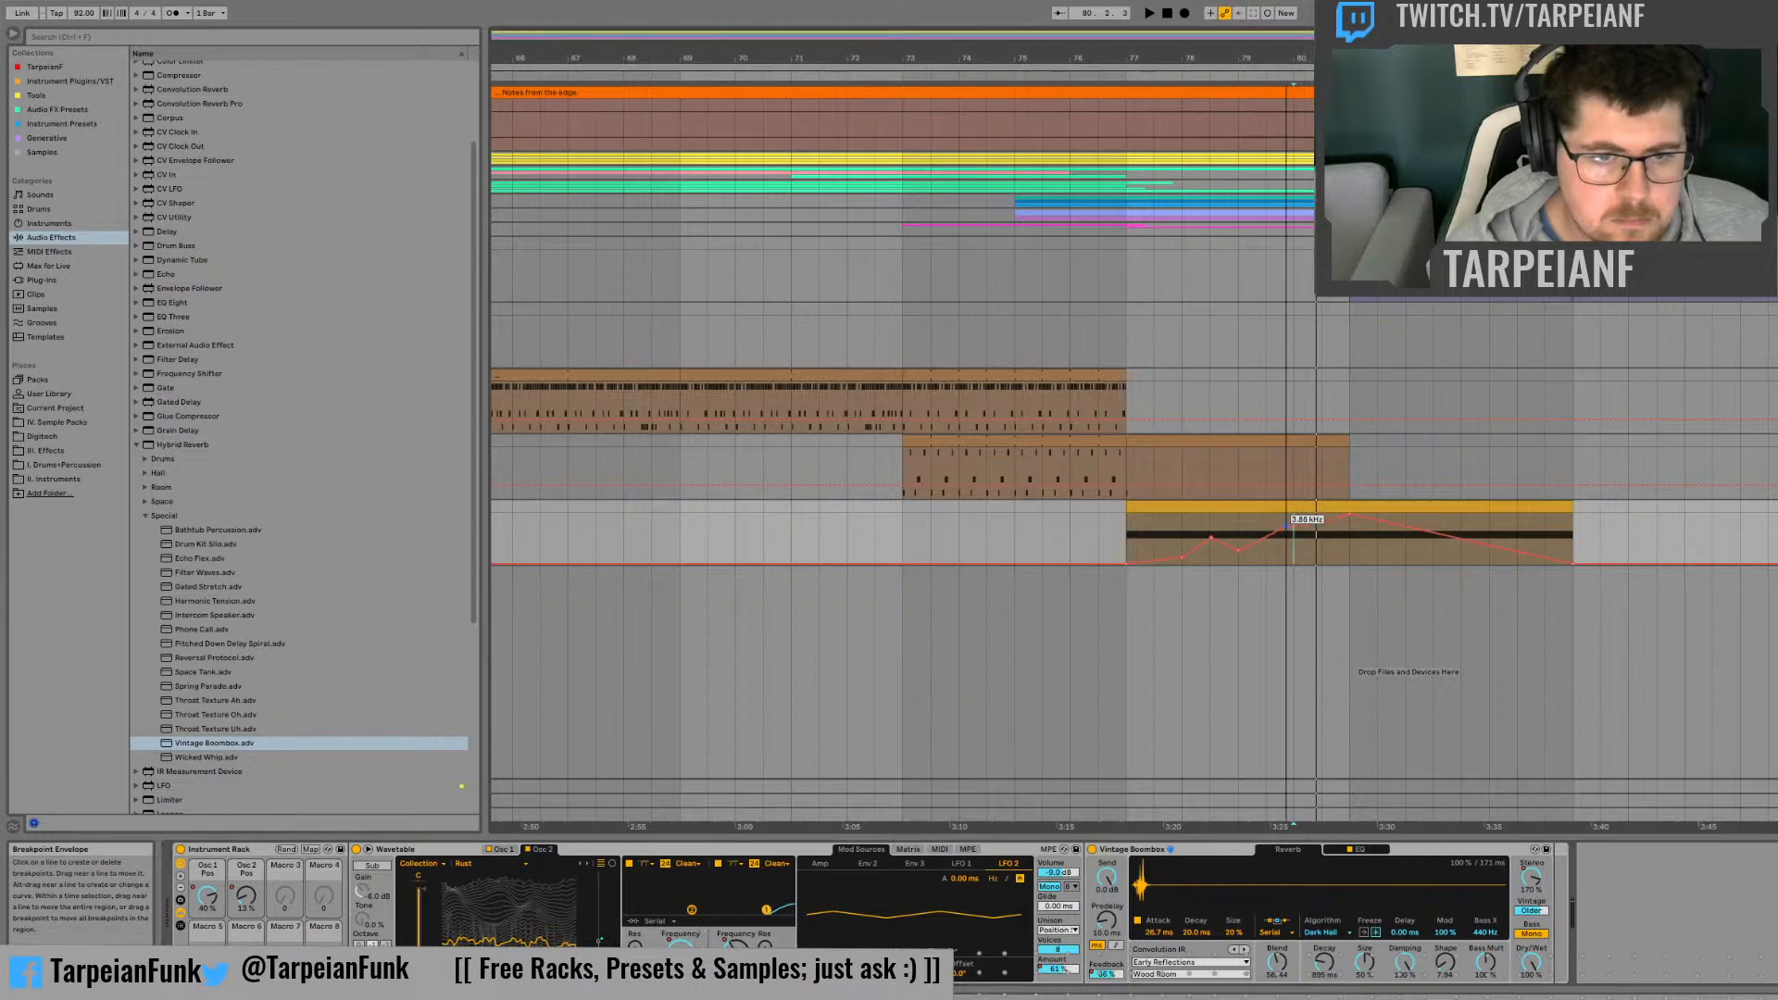
{"action": "left_click_drag", "start_coordinate": [1293, 526], "coordinate": [1322, 525]}
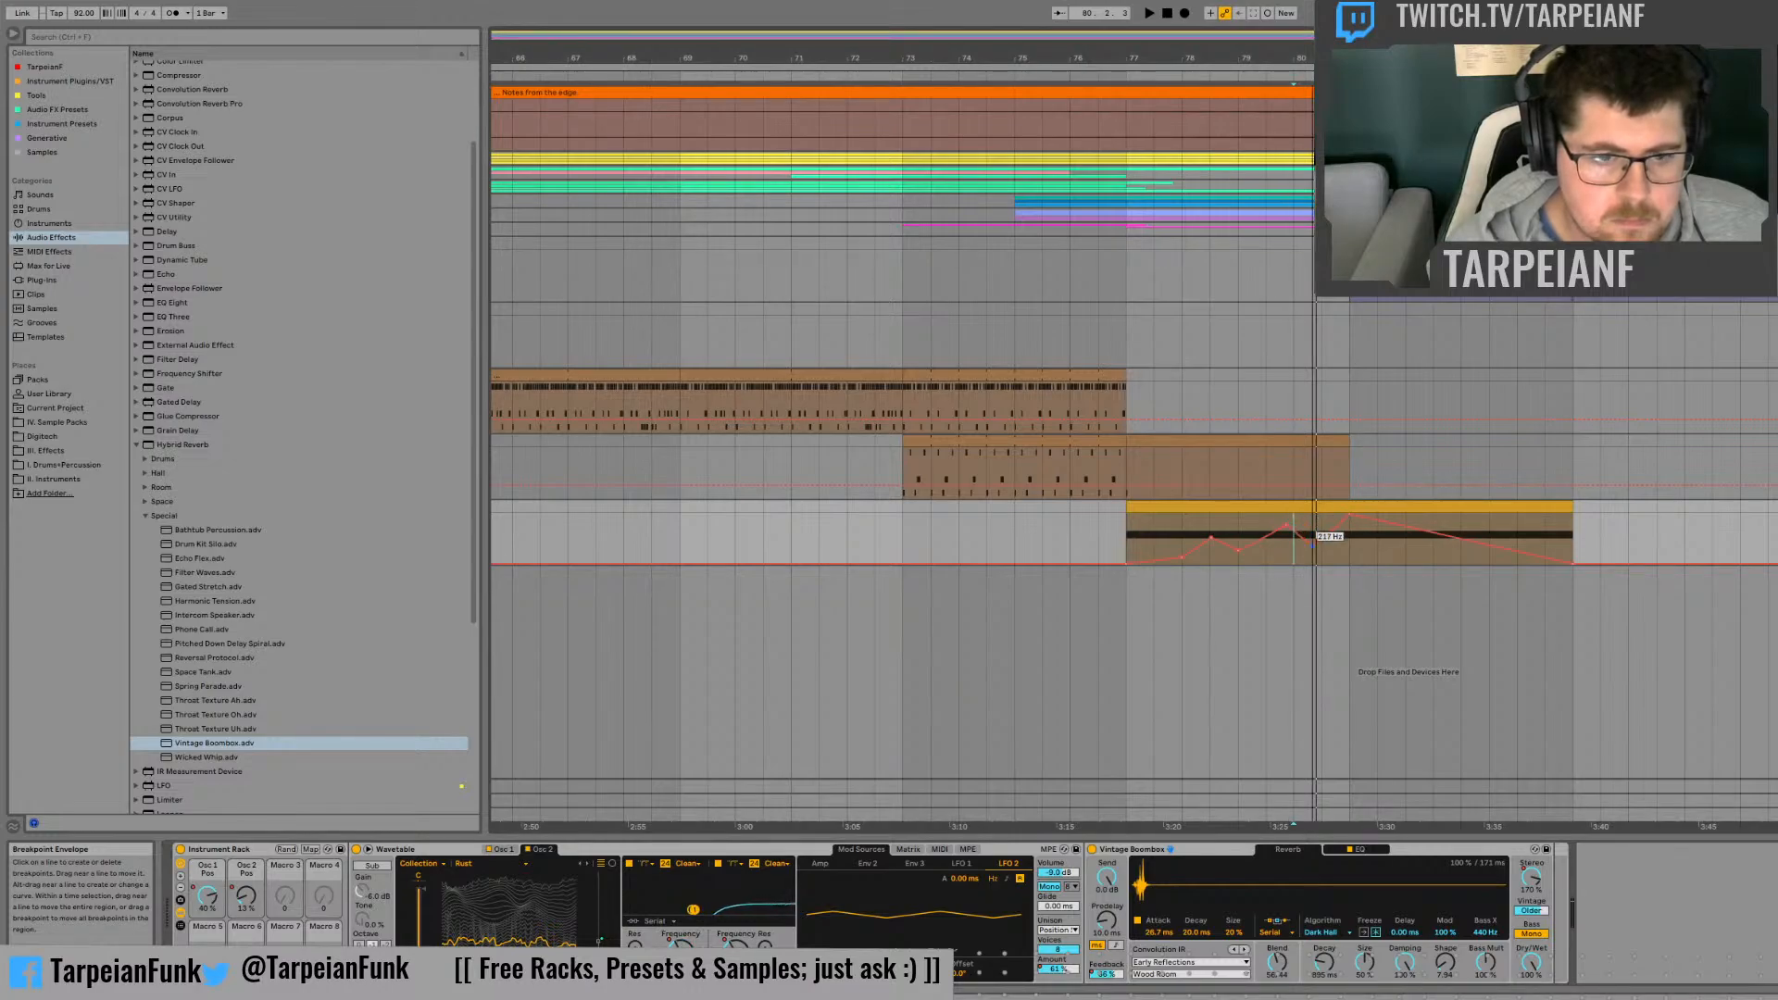
{"action": "left_click", "coordinate": [1262, 567]}
{"action": "key", "text": "space"}
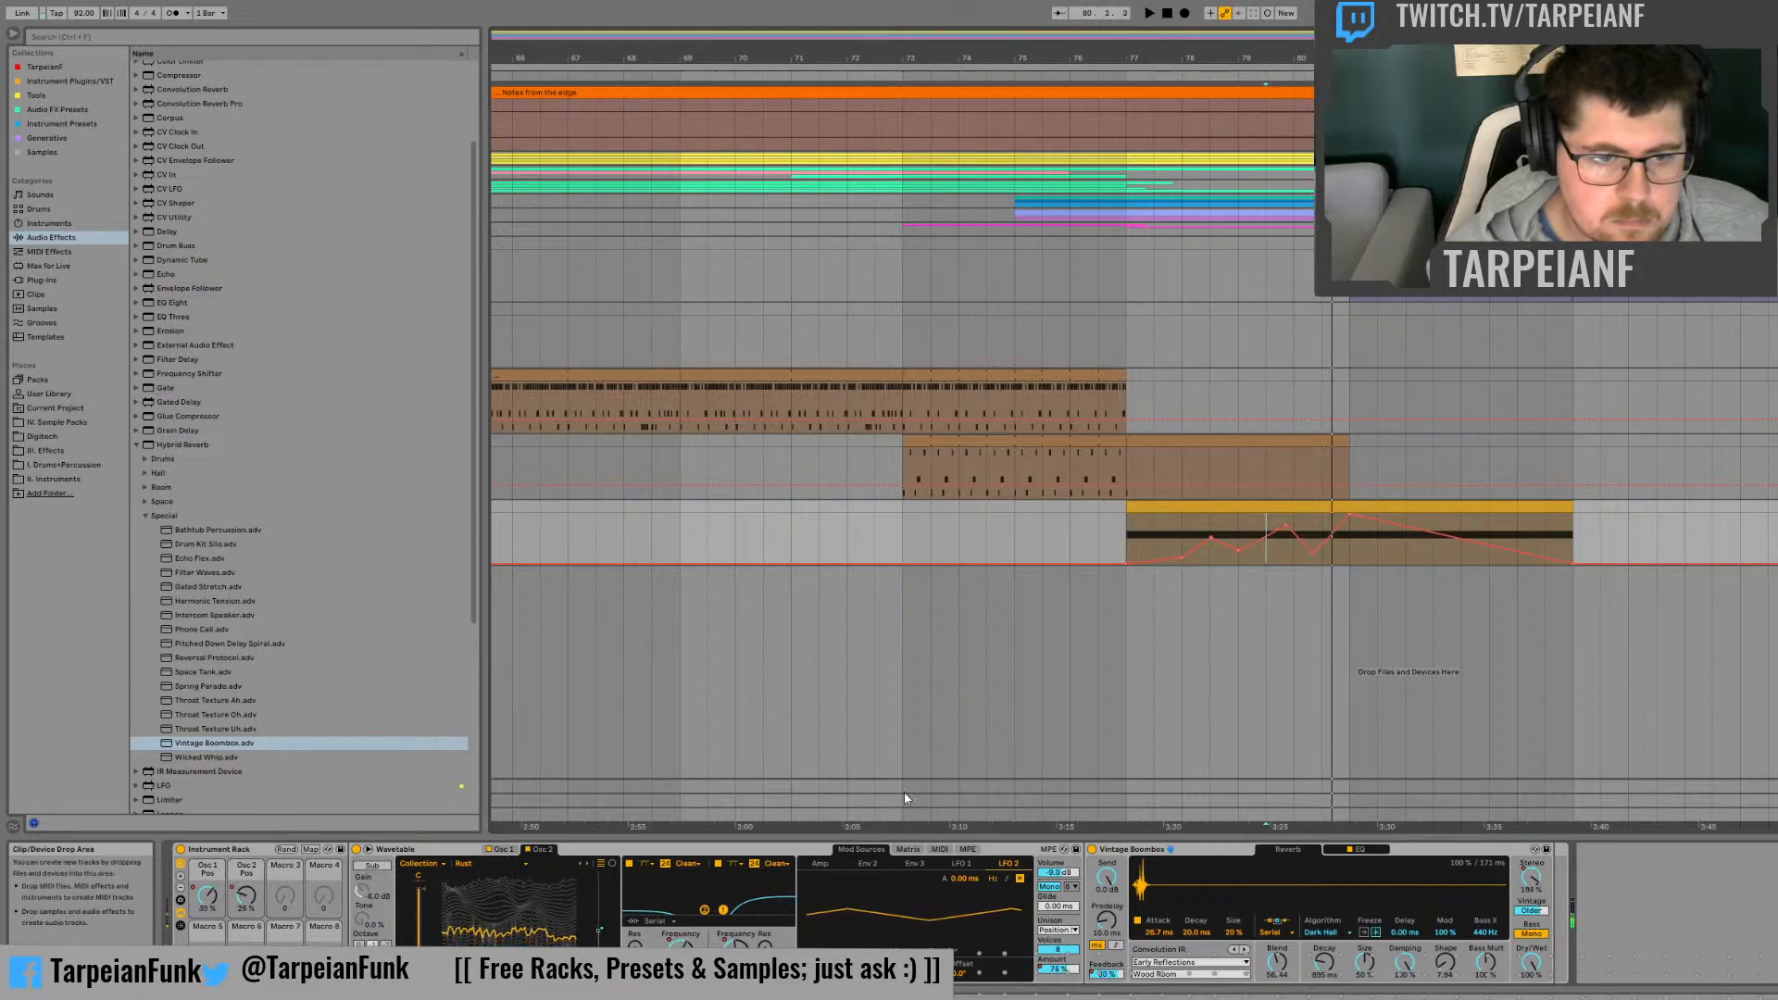
Step: Automate the second Wavetable filter's Frequency with peaks at bars 78, 80 and 84 and dips at bars 79 and 81, and audition it
{"action": "left_click", "coordinate": [737, 952]}
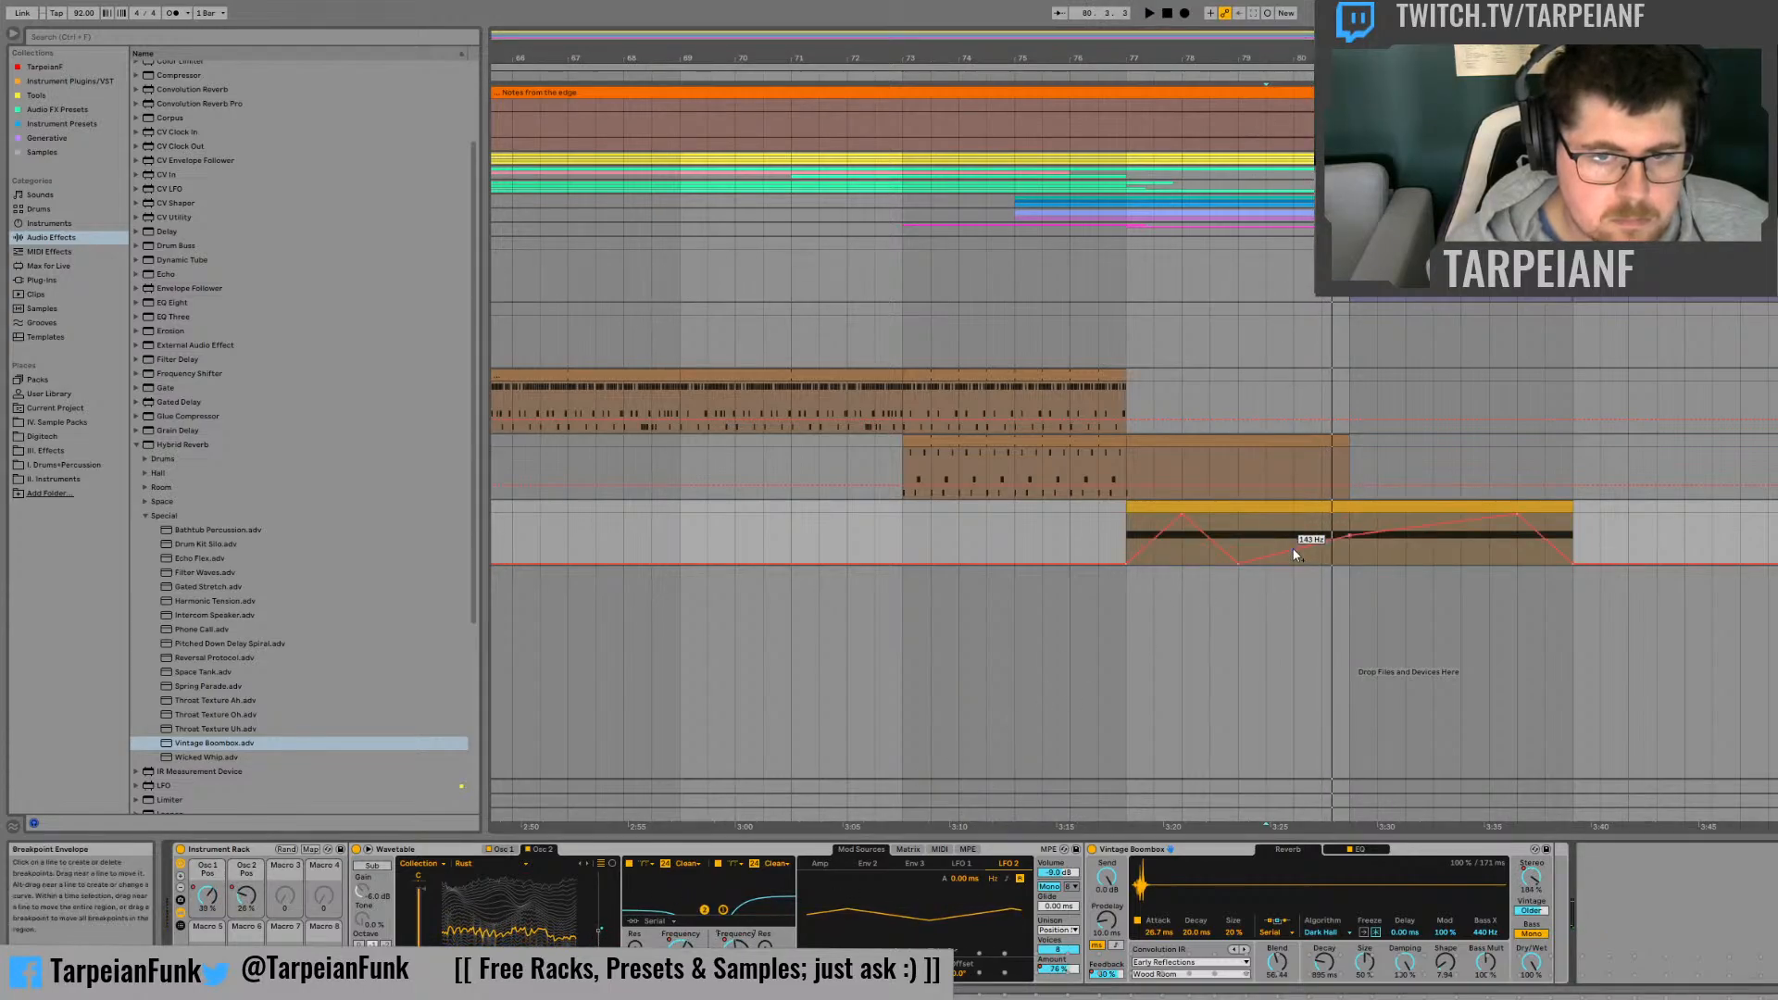
{"action": "left_click_drag", "start_coordinate": [1293, 552], "coordinate": [1294, 523]}
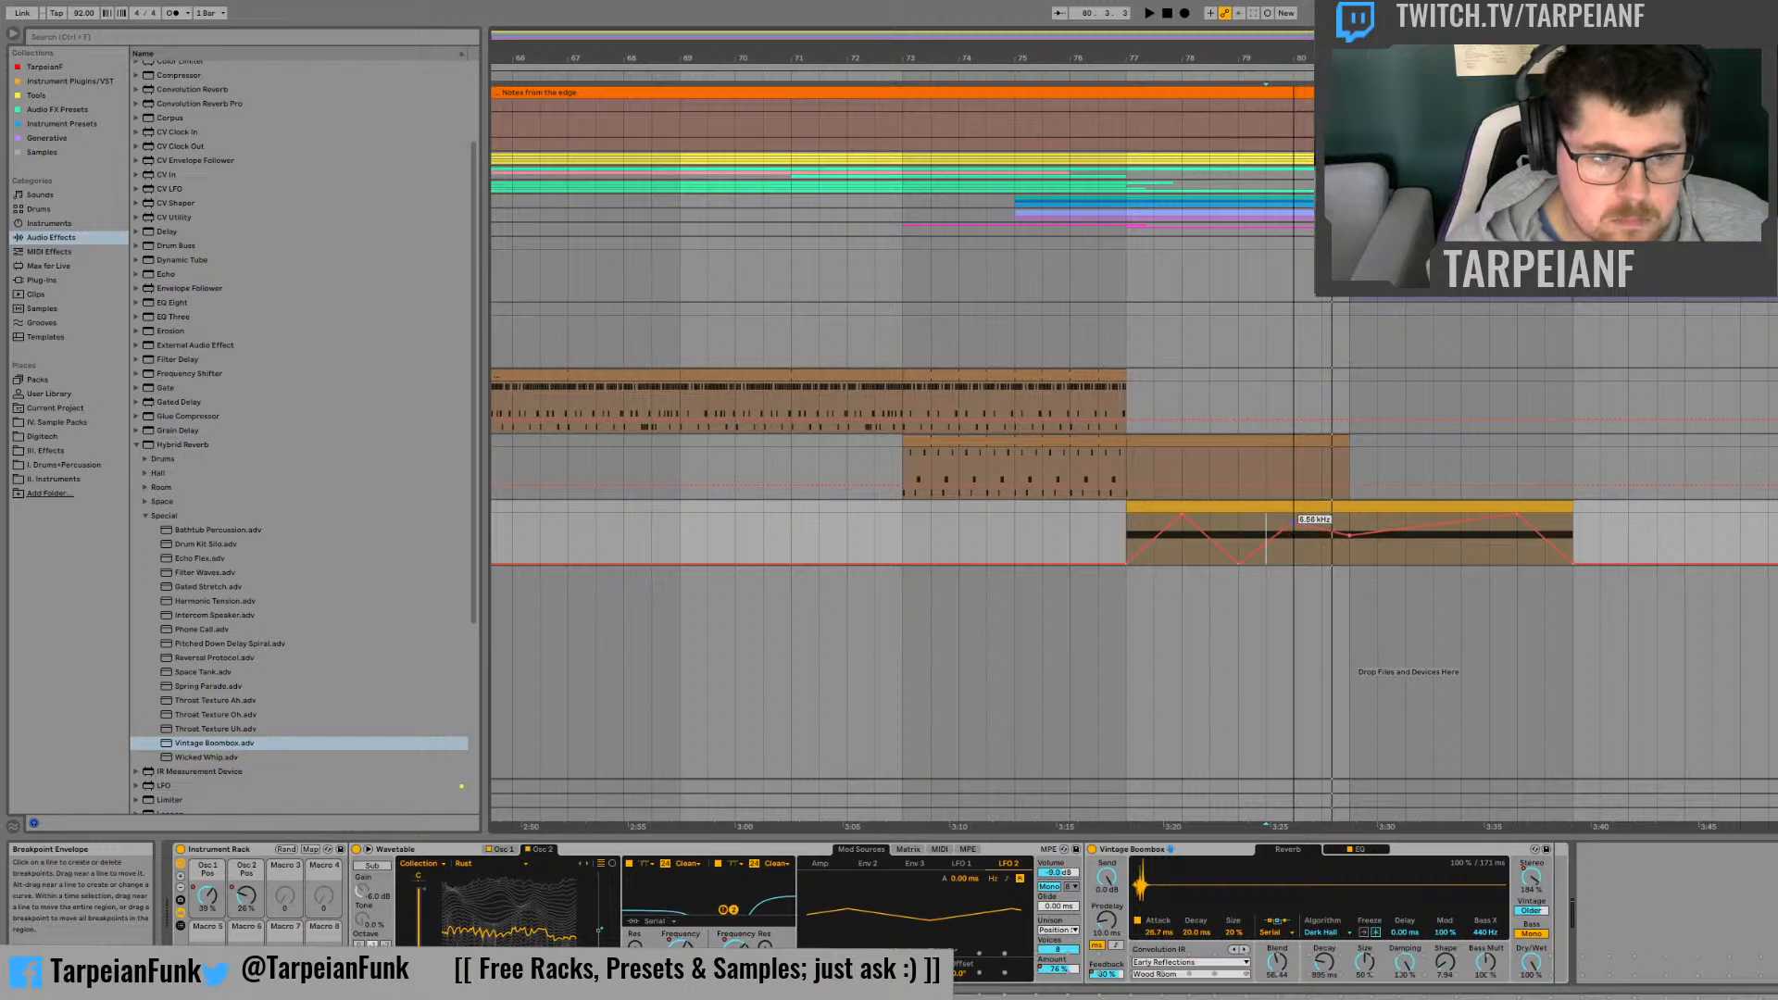
{"action": "left_click", "coordinate": [1293, 548]}
{"action": "key", "text": "space"}
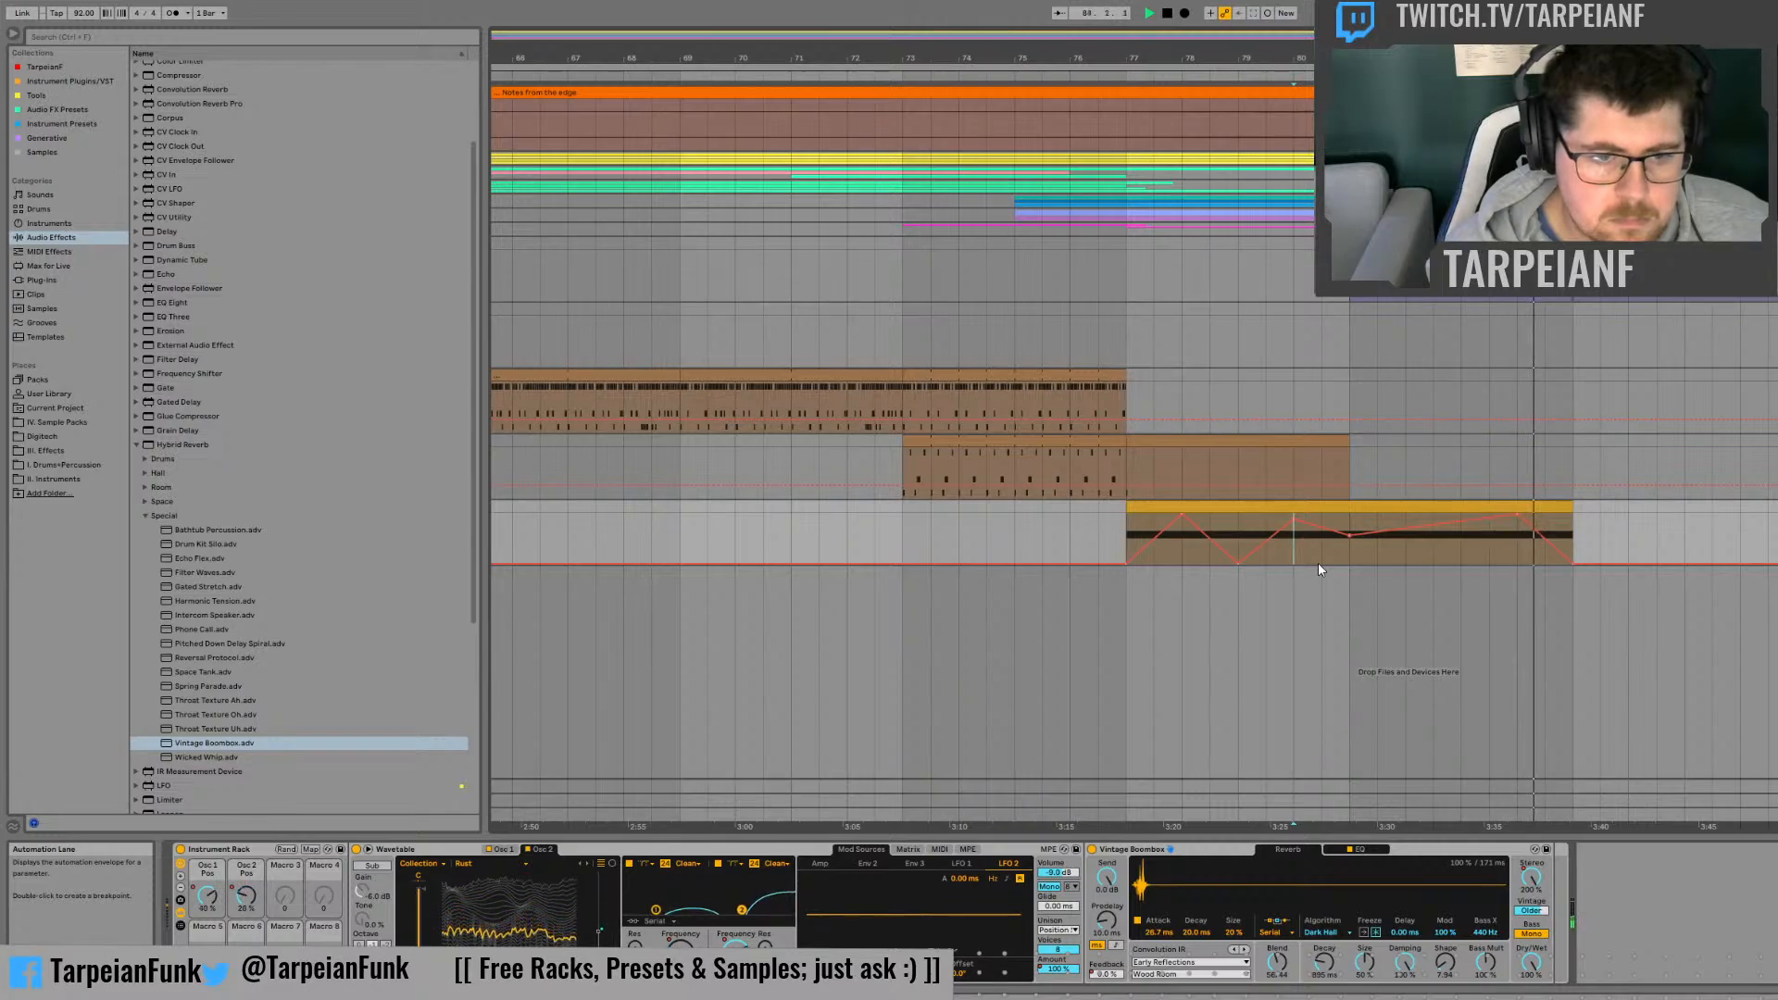
Step: Group the Vintage Boombox reverb into an Audio Effect Rack, show its chain list and duplicate the chain
{"action": "left_click", "coordinate": [1115, 519]}
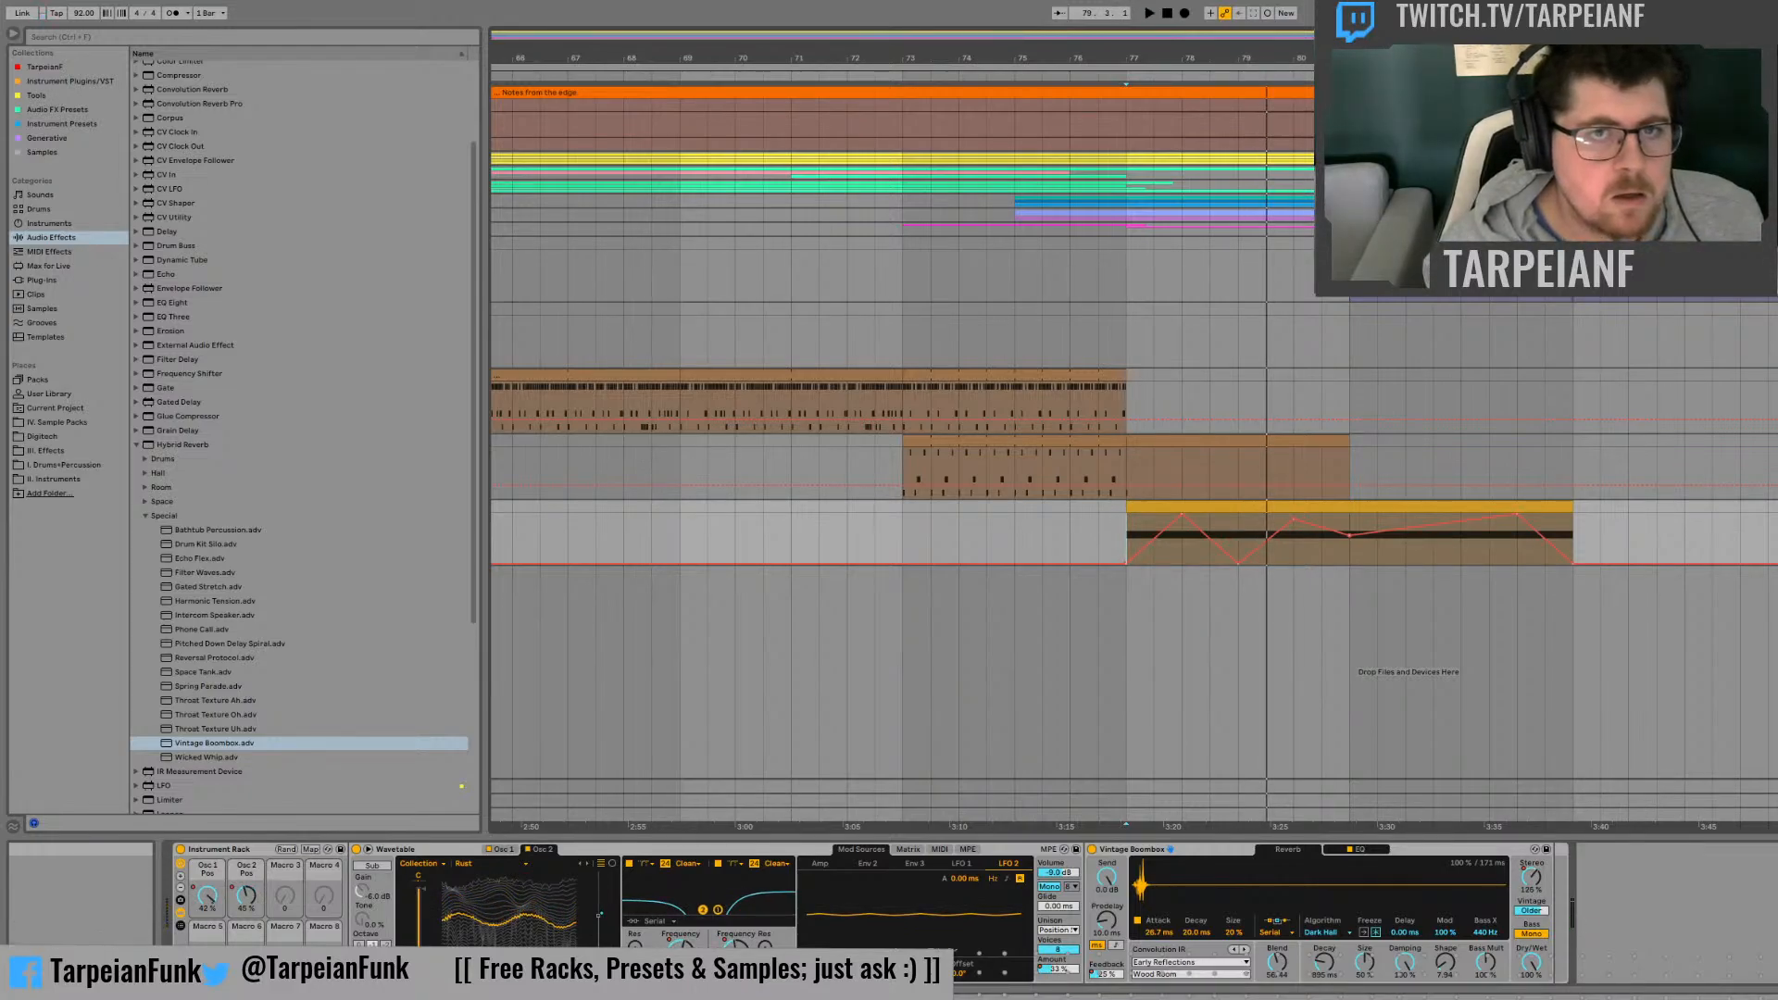
{"action": "left_click", "coordinate": [1126, 531]}
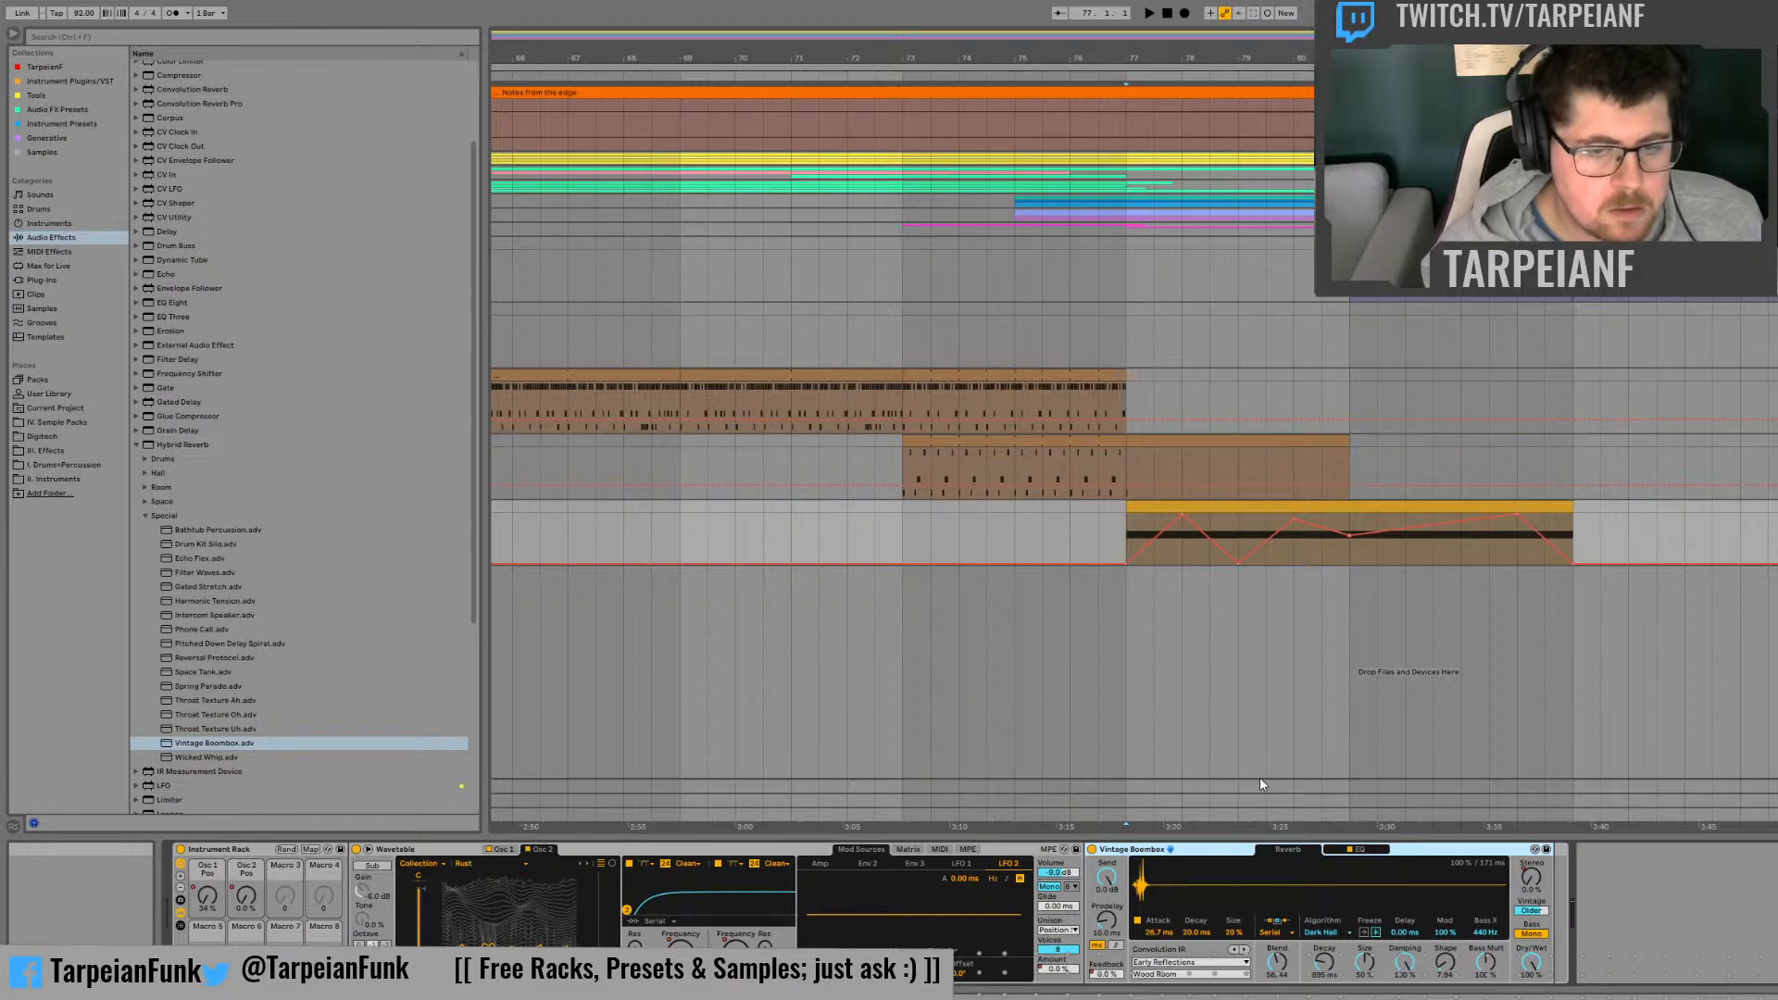
{"action": "key", "text": "ctrl+g"}
{"action": "left_click", "coordinate": [1094, 896]}
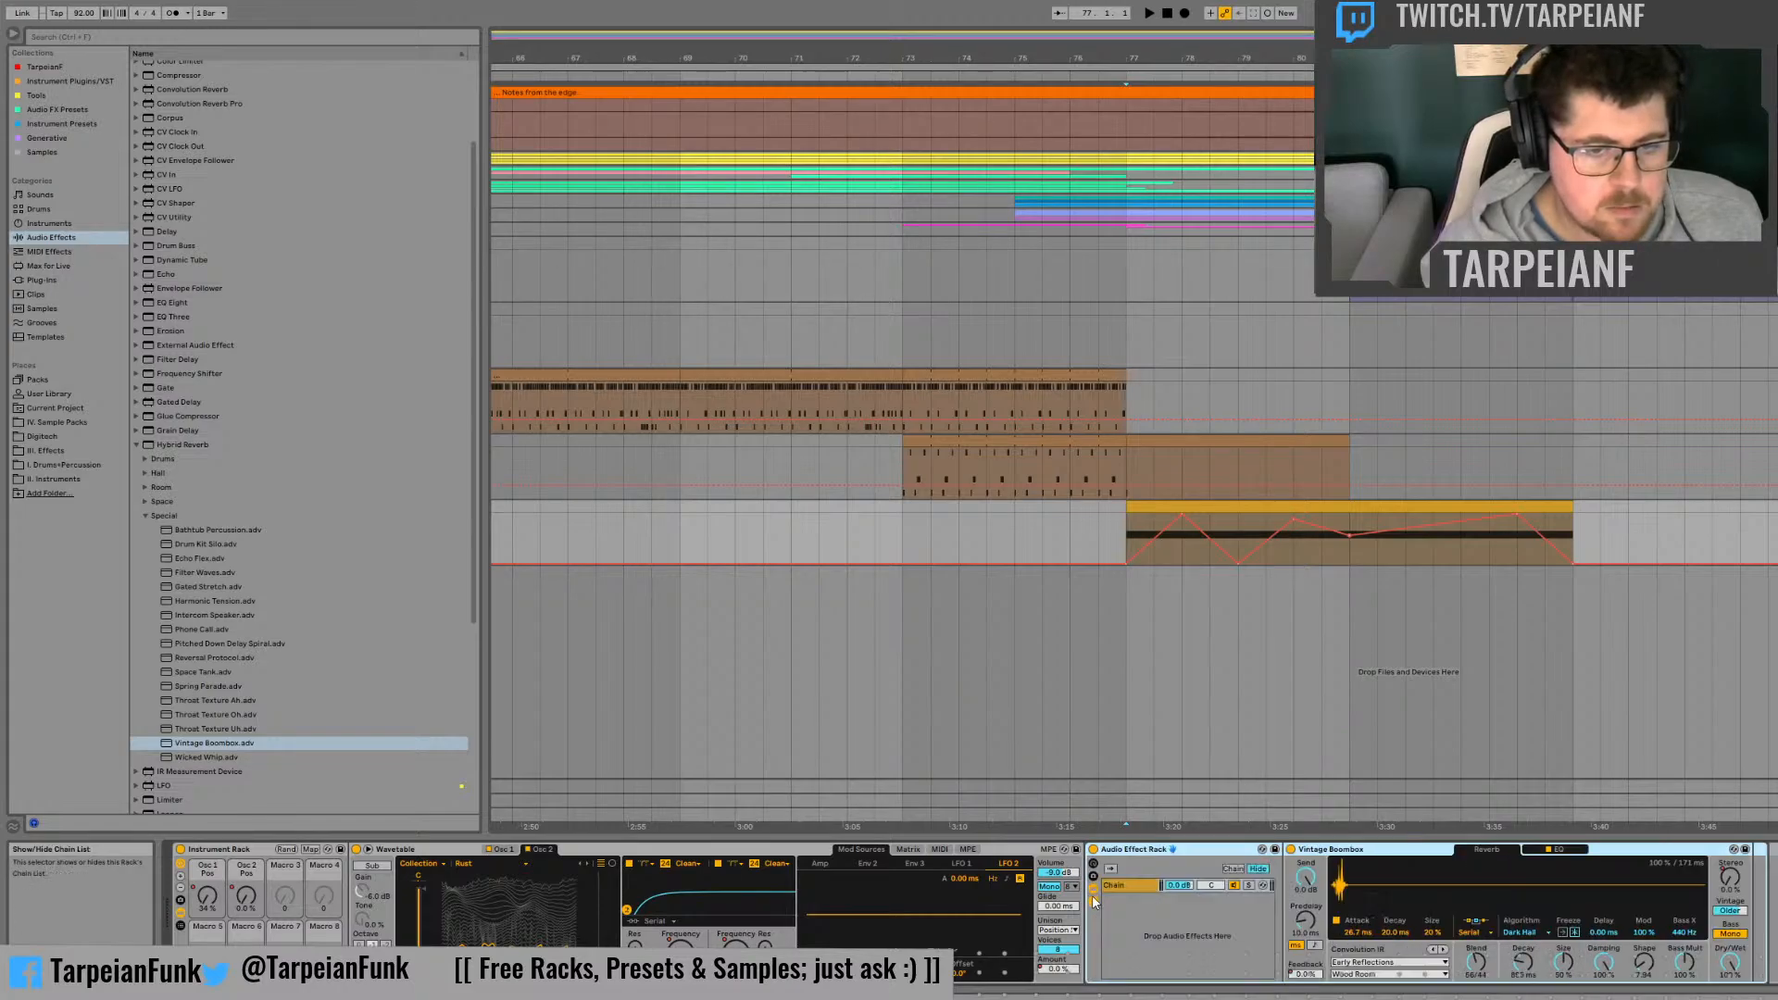
{"action": "left_click", "coordinate": [1143, 889]}
{"action": "key", "text": "ctrl+d"}
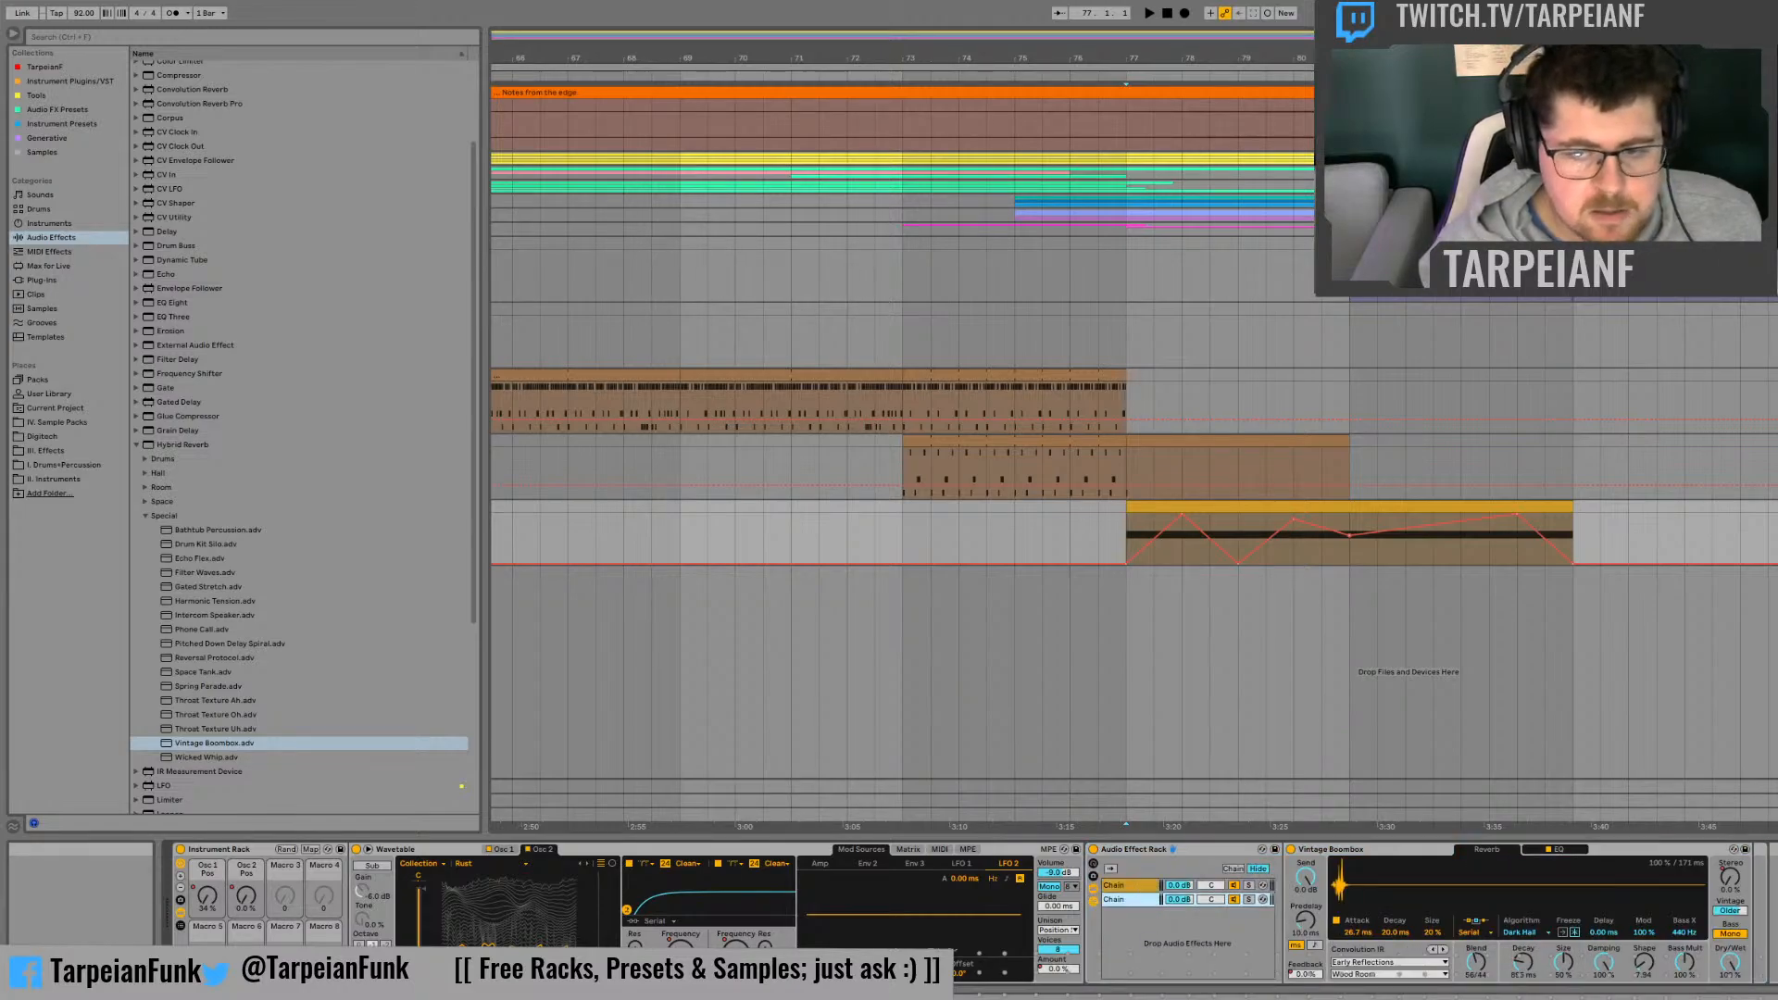
Step: Set Vintage to Extreme on the duplicated chain's reverb and solo the chains in turn to compare their sound from bar 77
{"action": "left_click_drag", "start_coordinate": [1730, 911], "coordinate": [1730, 893]}
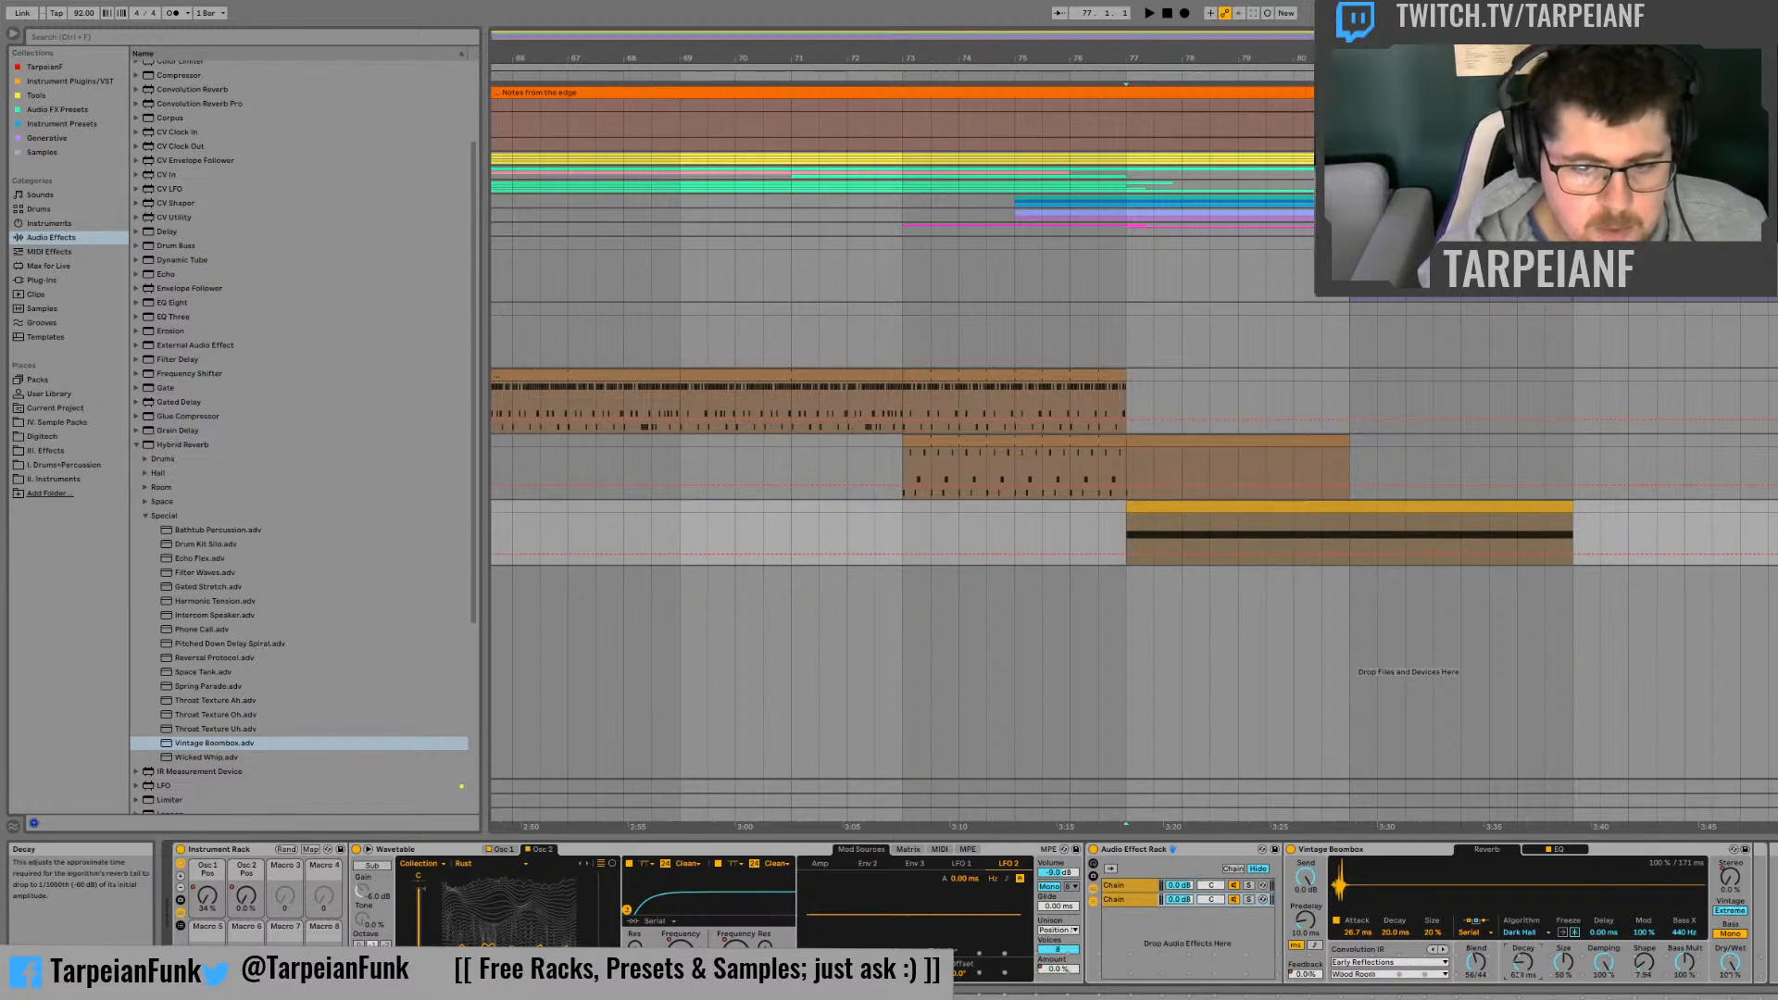
{"action": "left_click", "coordinate": [1250, 886]}
{"action": "key", "text": "space"}
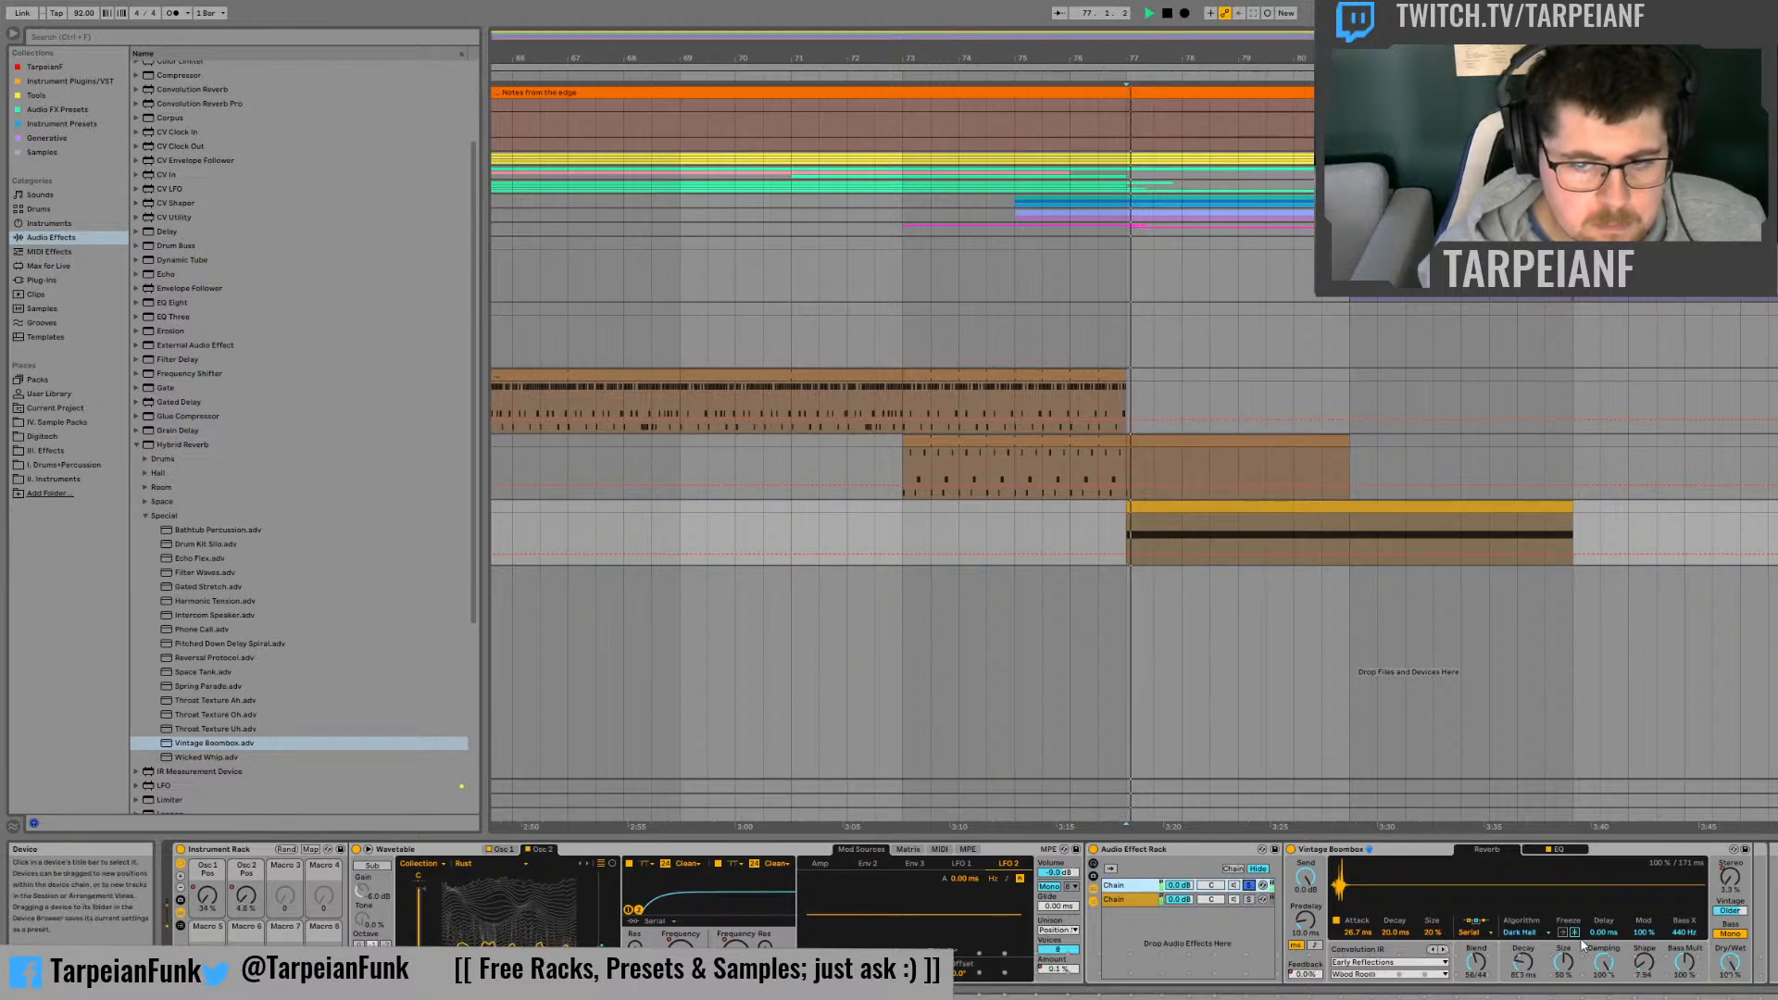
{"action": "key", "text": "space"}
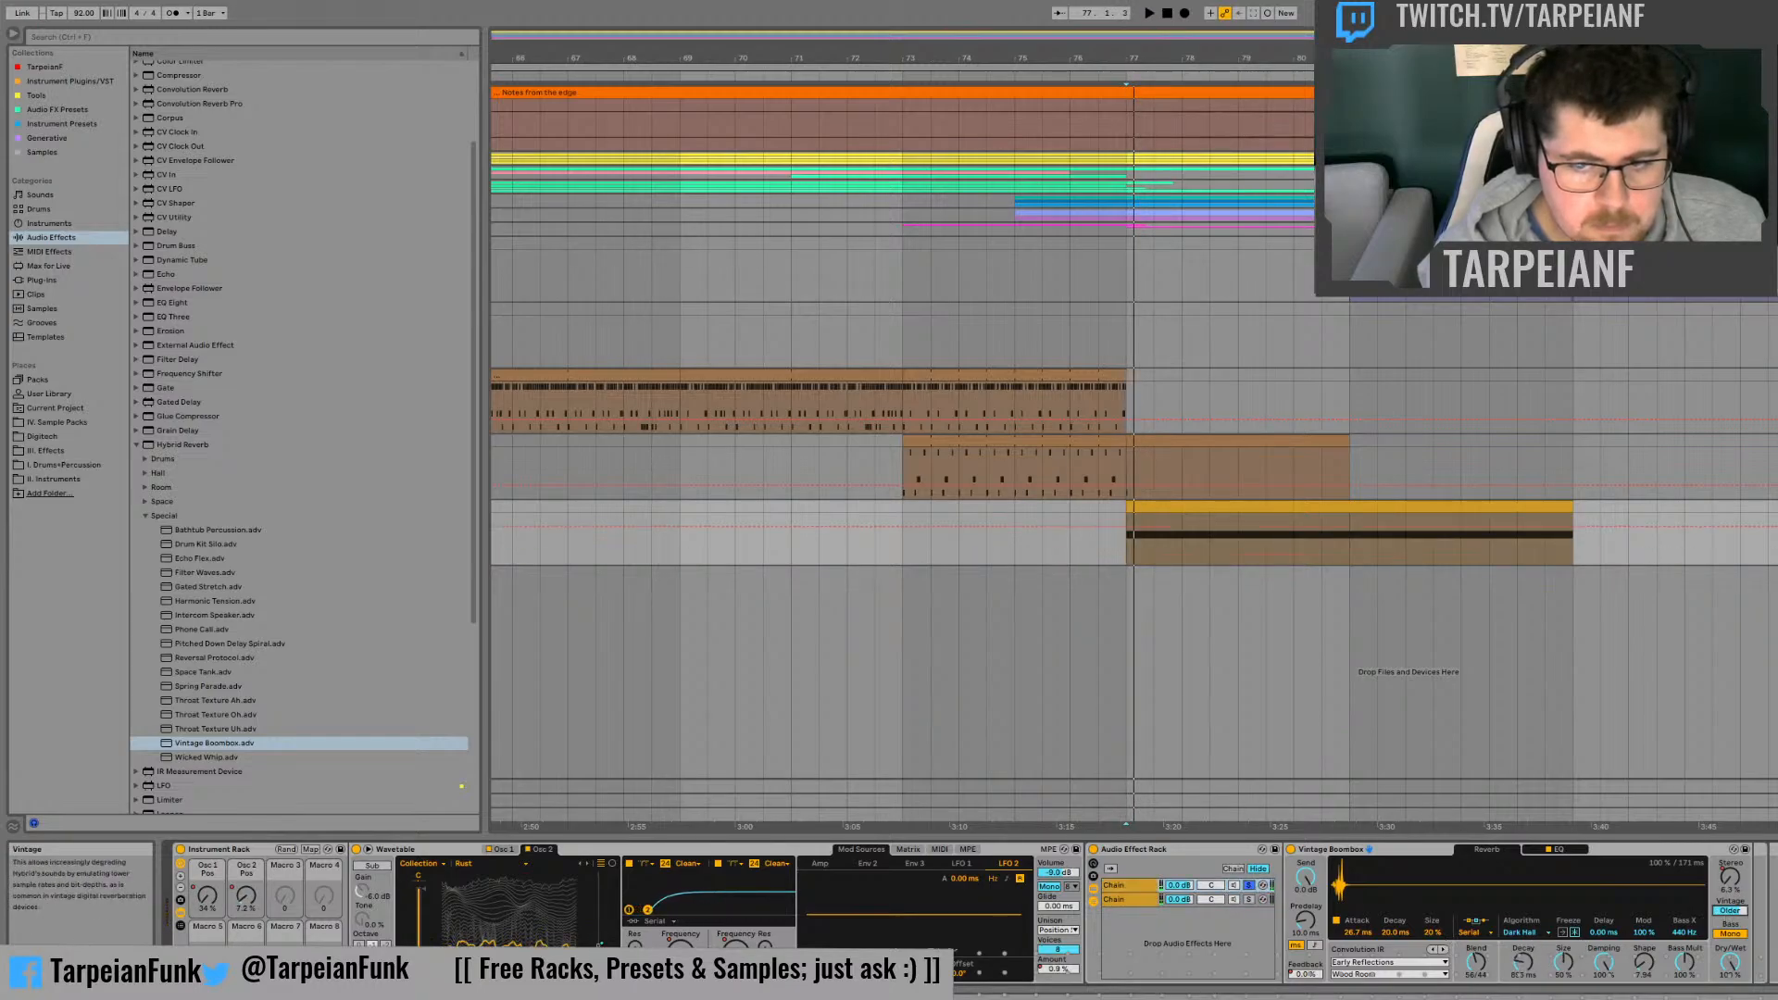
{"action": "key", "text": "space"}
{"action": "key", "text": "space"}
{"action": "left_click_drag", "start_coordinate": [1727, 913], "coordinate": [1727, 871]}
{"action": "key", "text": "space"}
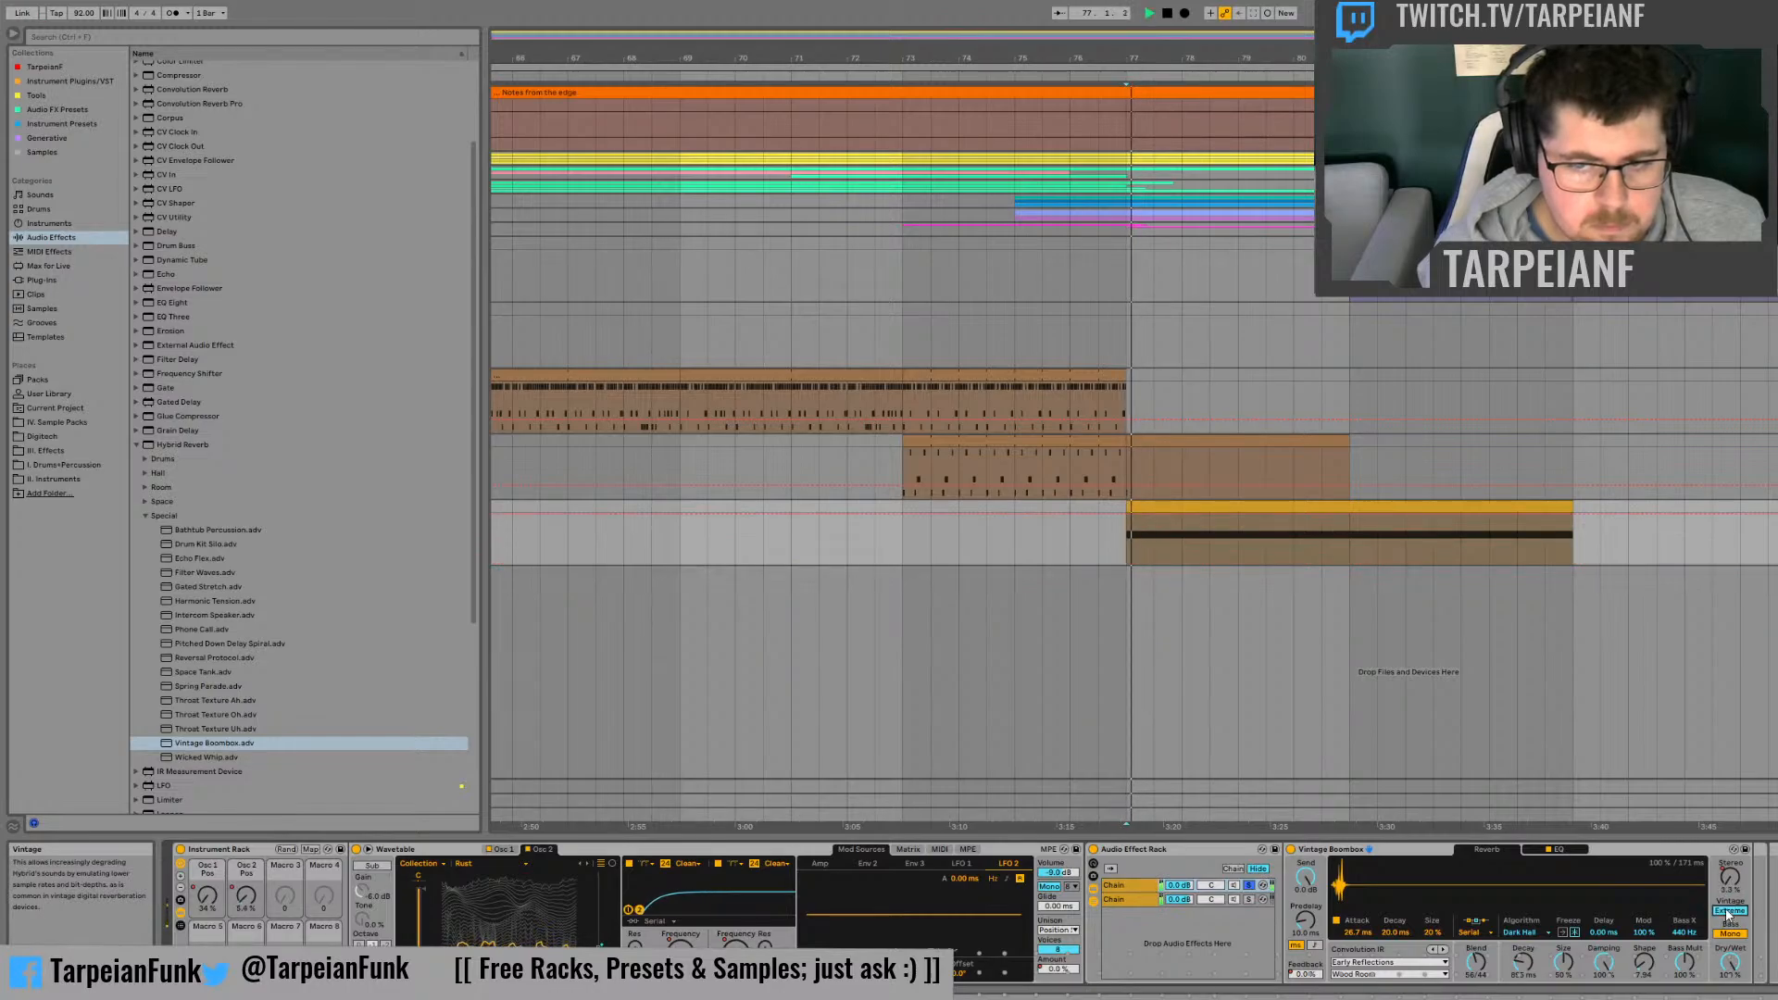
{"action": "key", "text": "space"}
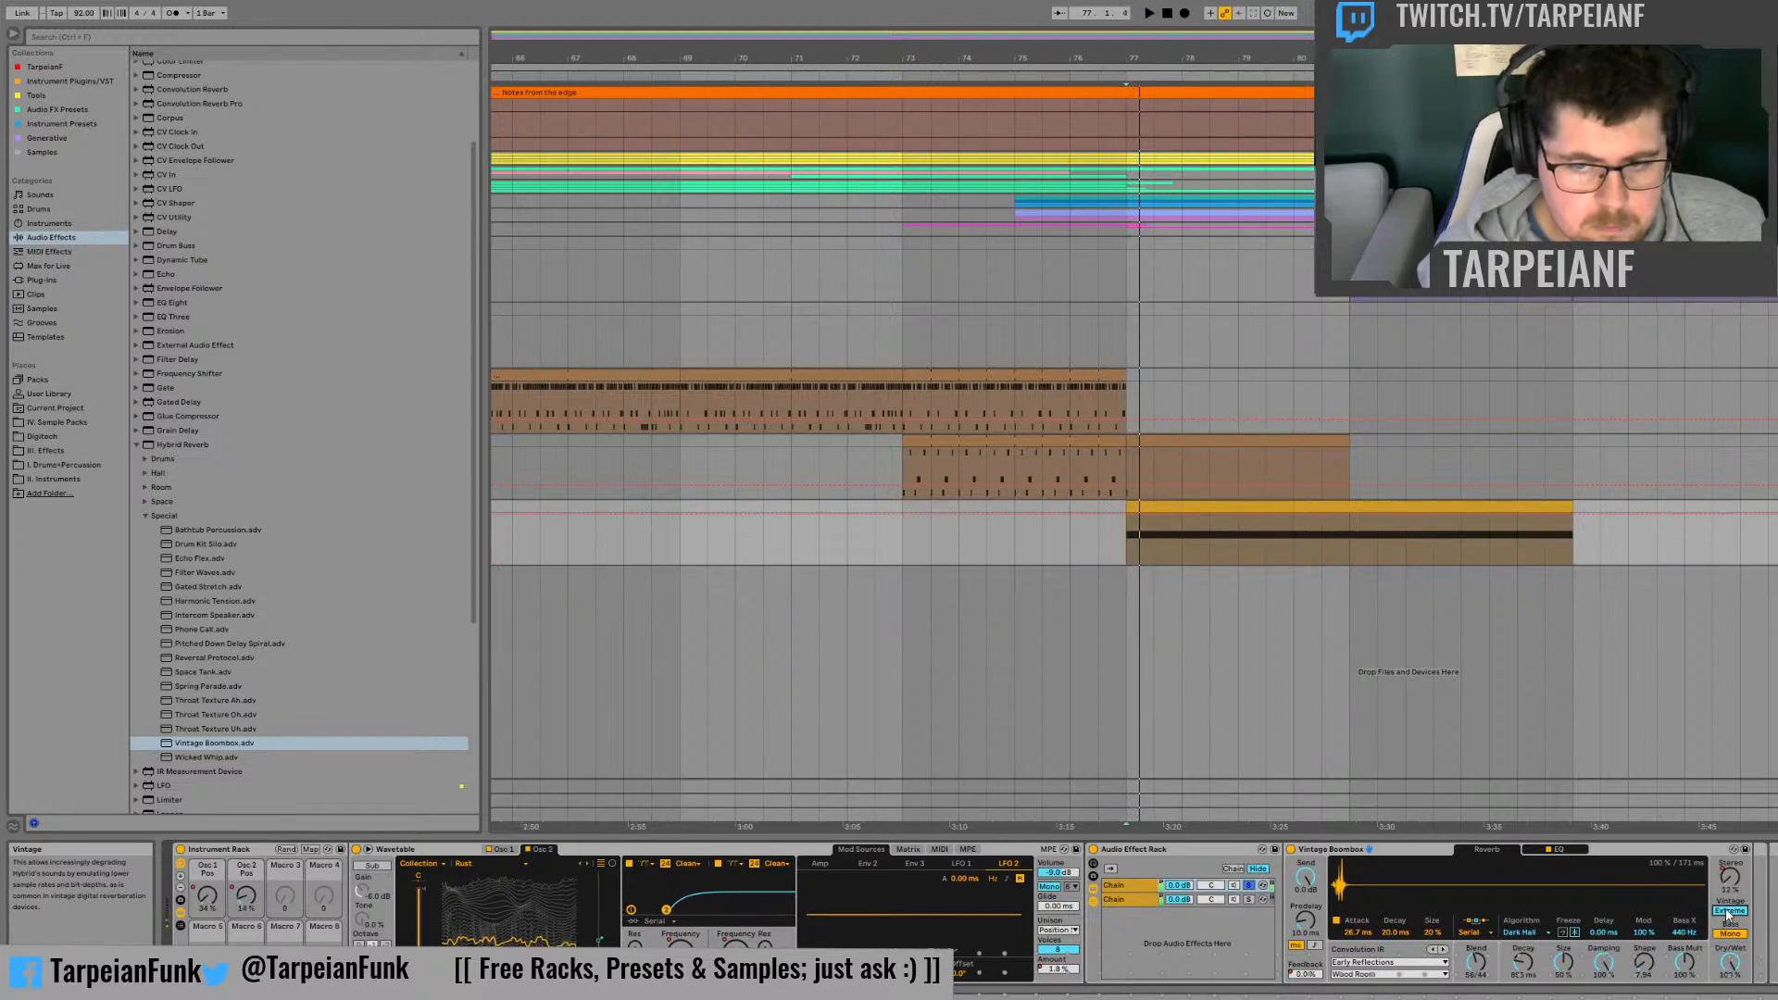
Step: Set the first chain's reverb Vintage to Old, pan the two chains to opposite sides and audition them from bar 77
{"action": "left_click", "coordinate": [1248, 886]}
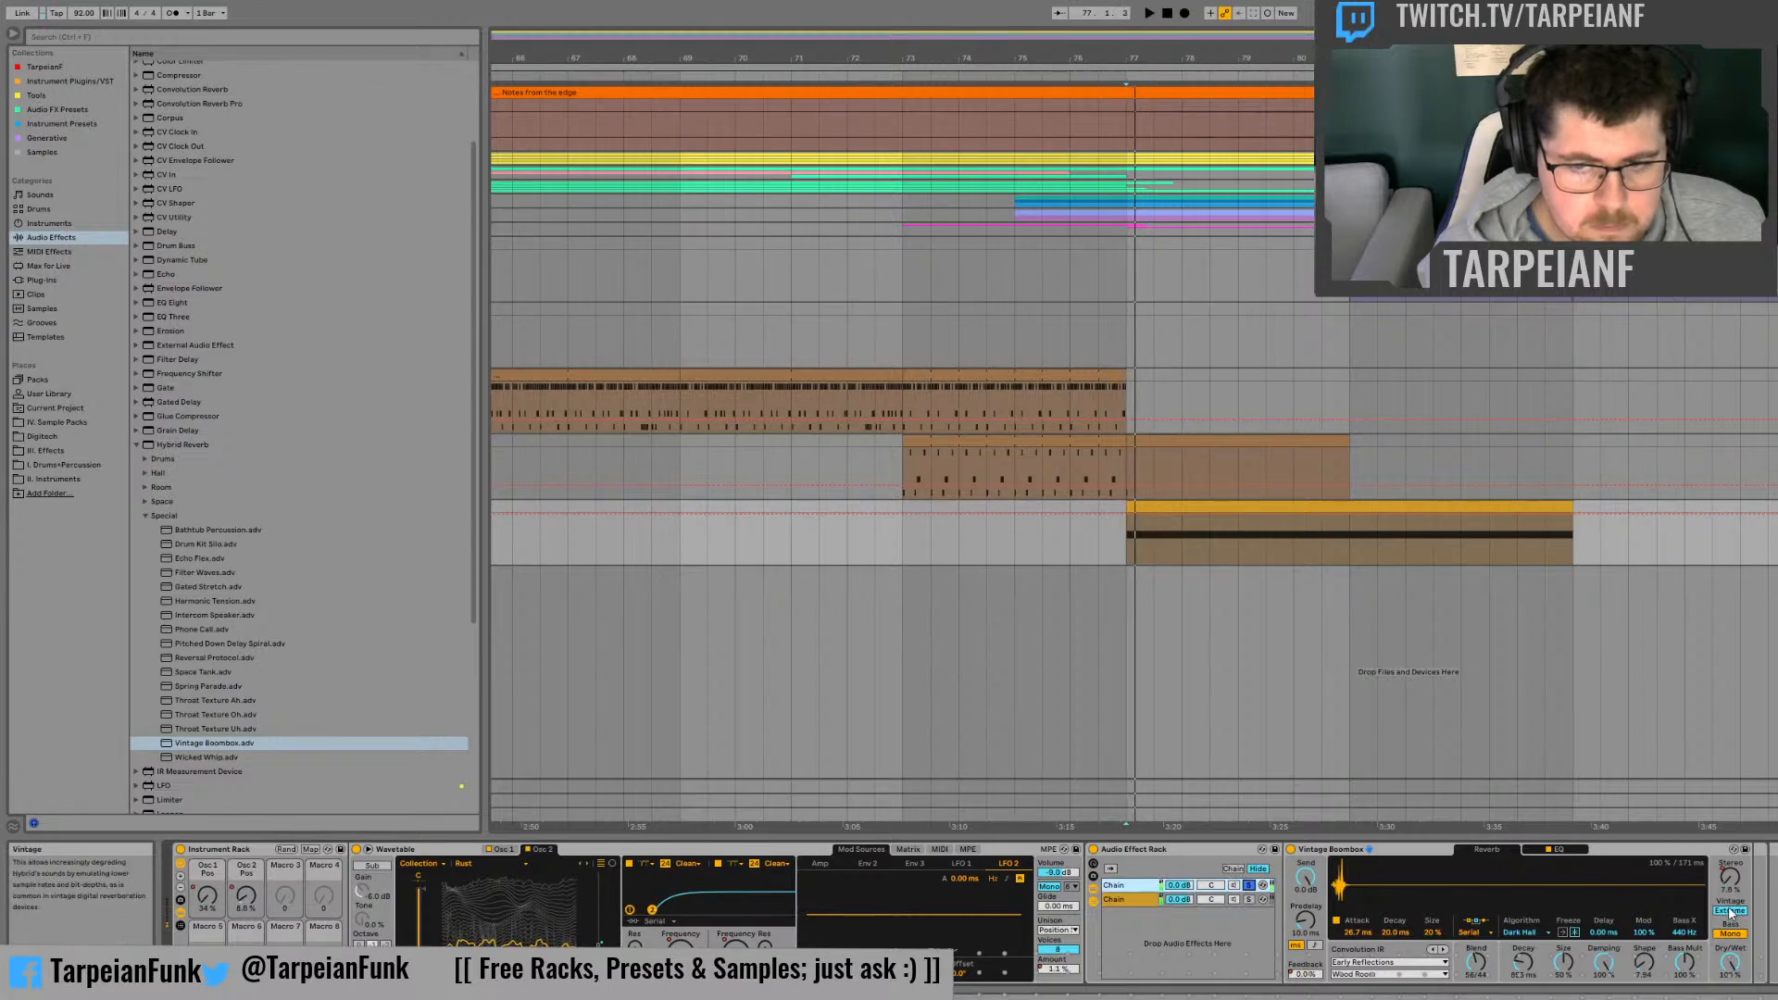
{"action": "key", "text": "space"}
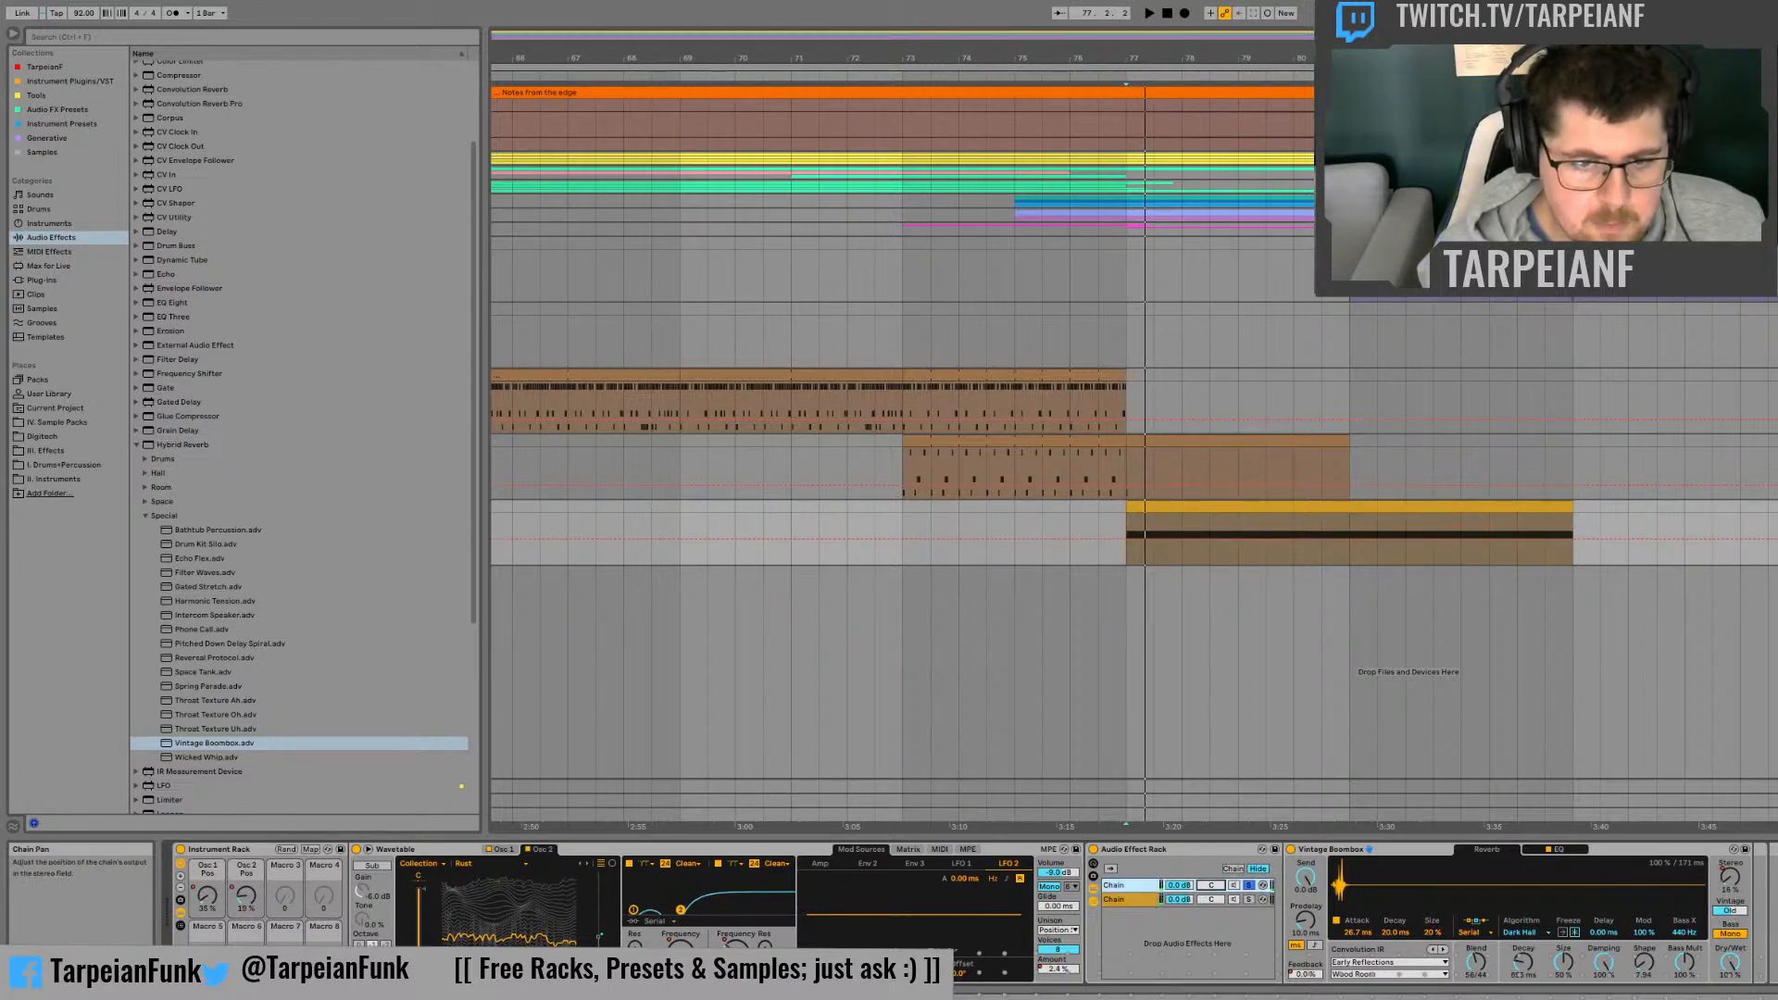
{"action": "left_click_drag", "start_coordinate": [1210, 894], "coordinate": [1211, 912]}
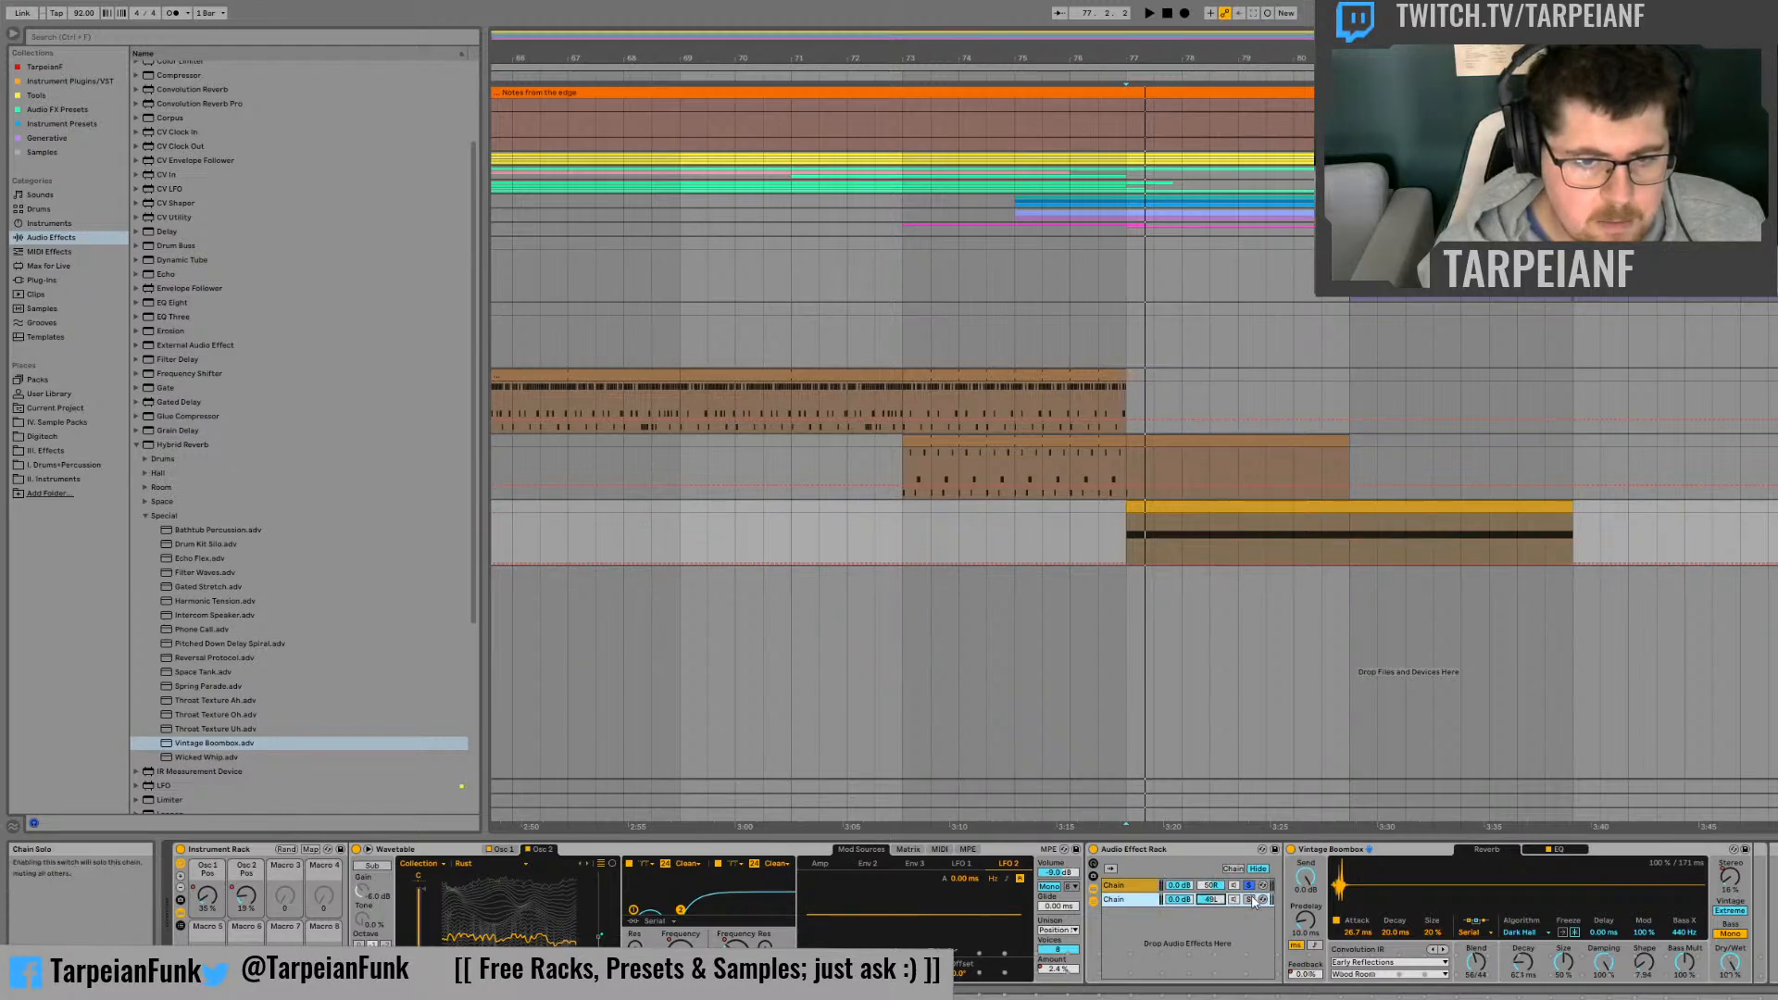
{"action": "key", "text": "space"}
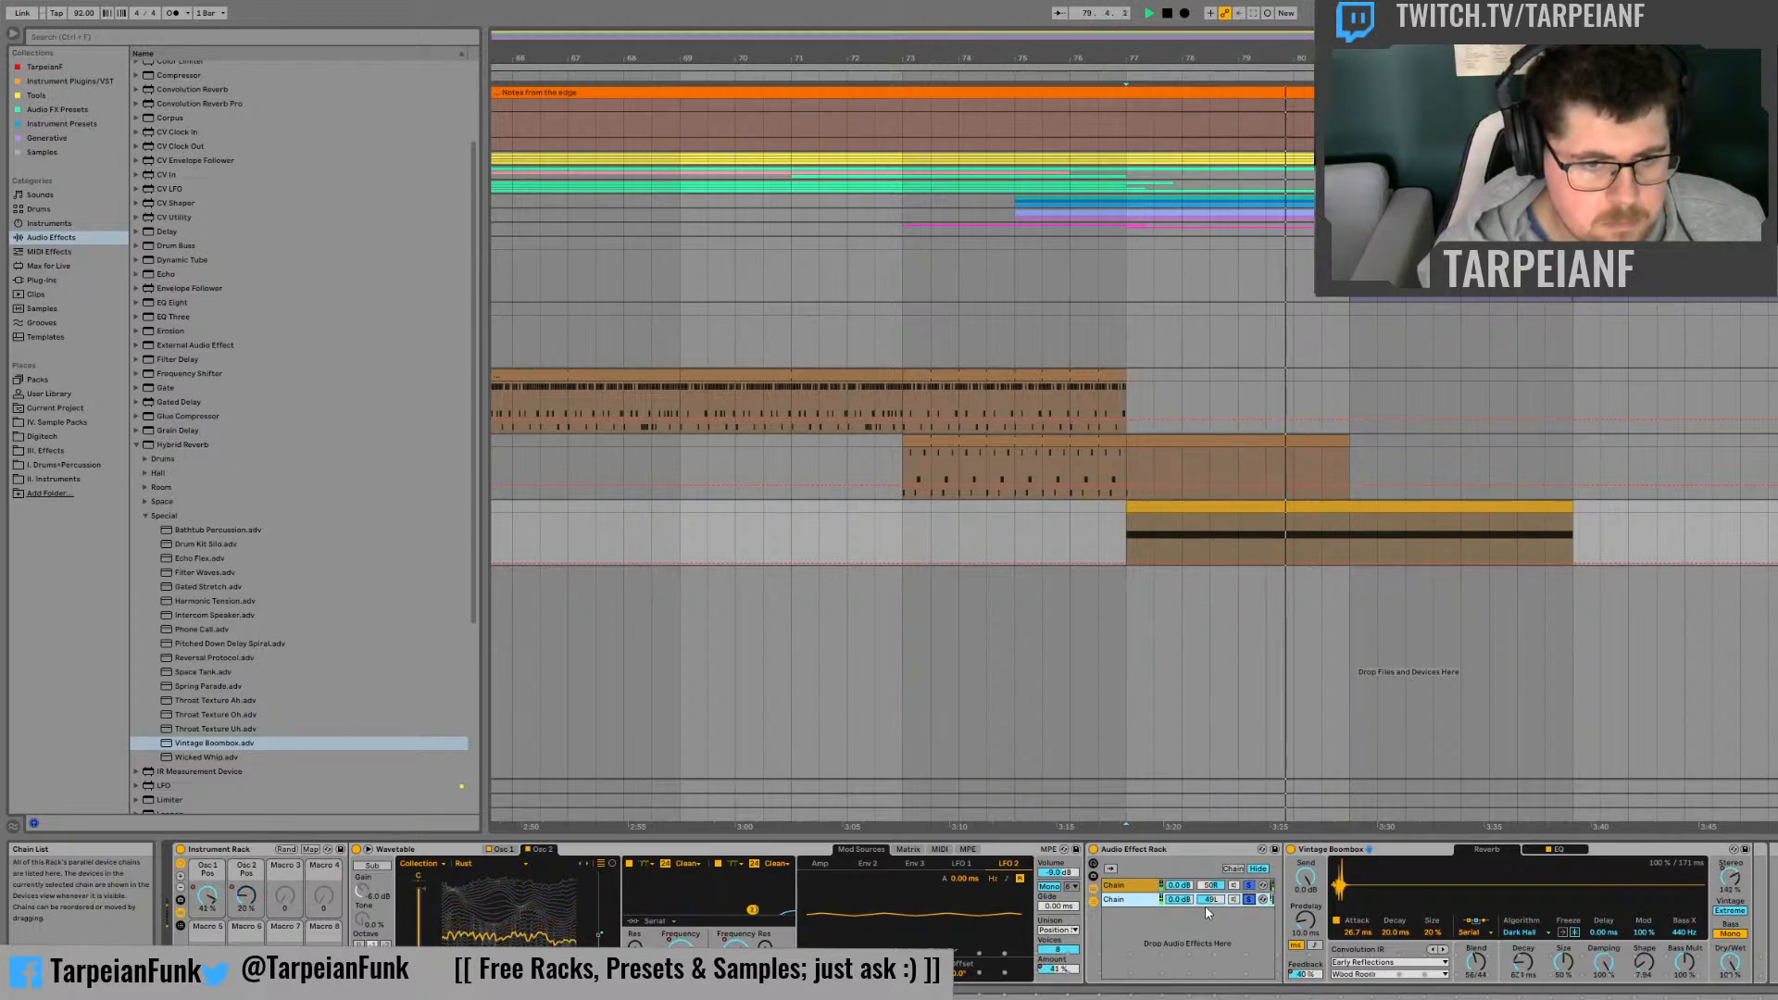
{"action": "key", "text": "space"}
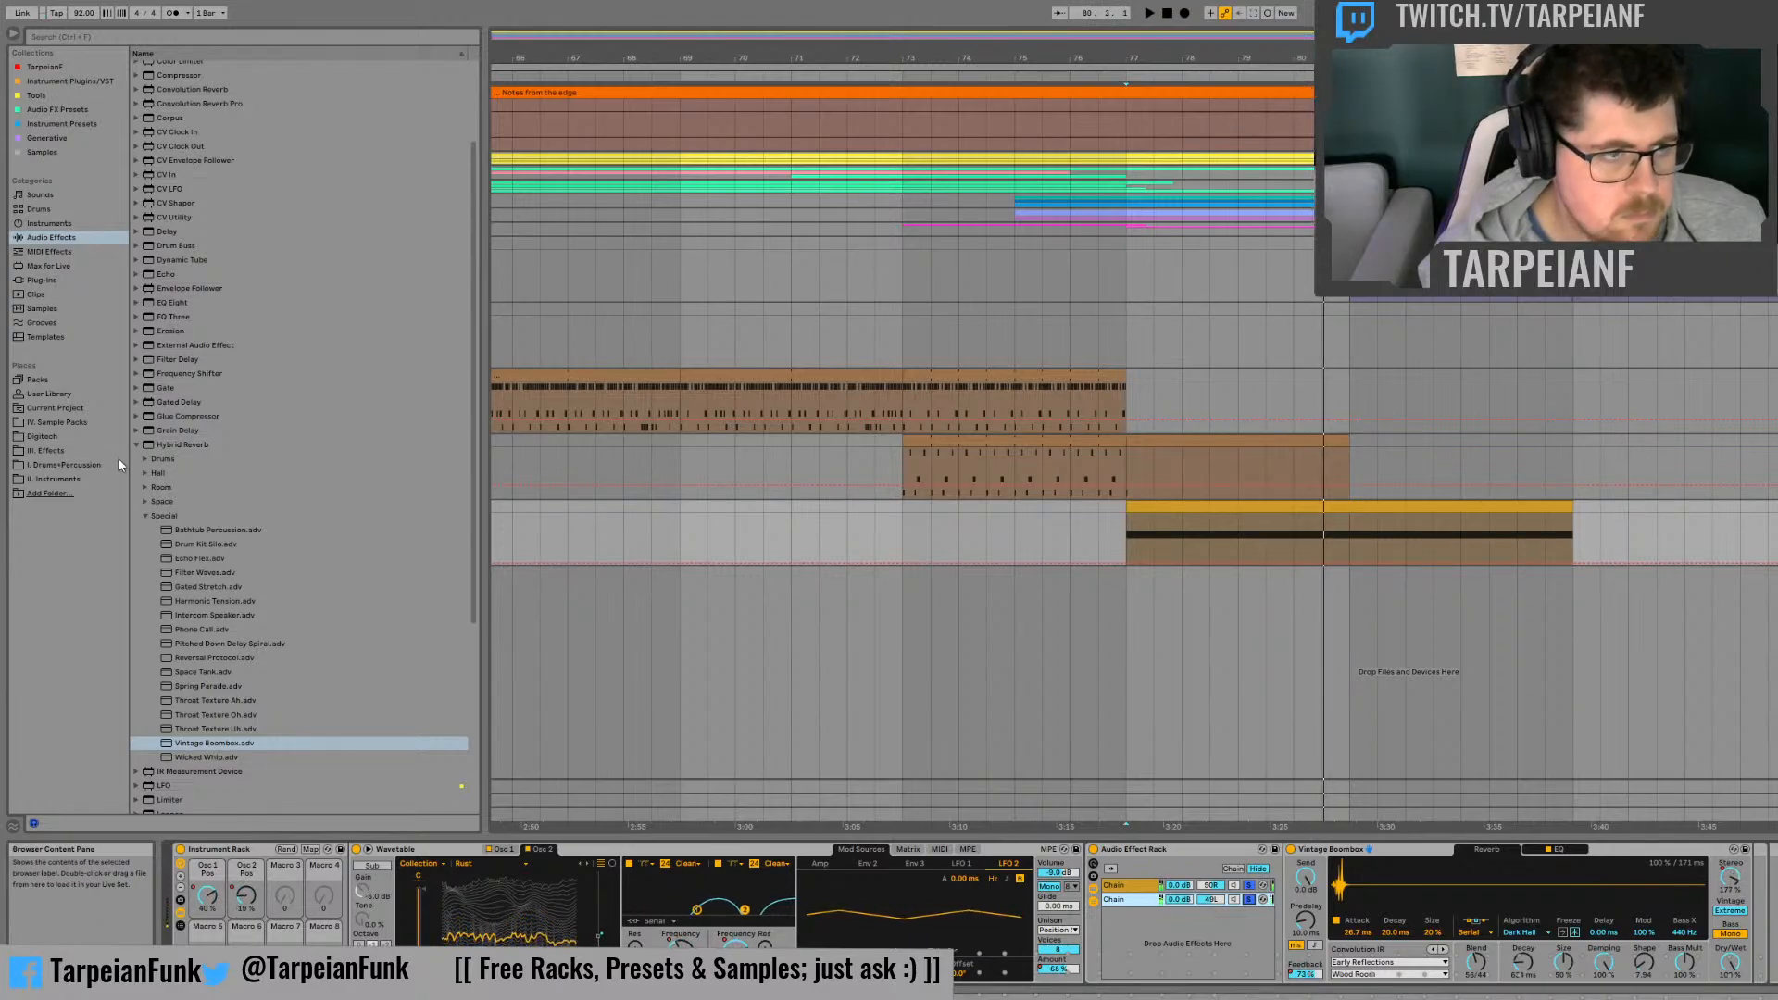
Step: Add Vinyl Distortion before the reverb in the second chain and solo that chain for playback
{"action": "left_click", "coordinate": [136, 445]}
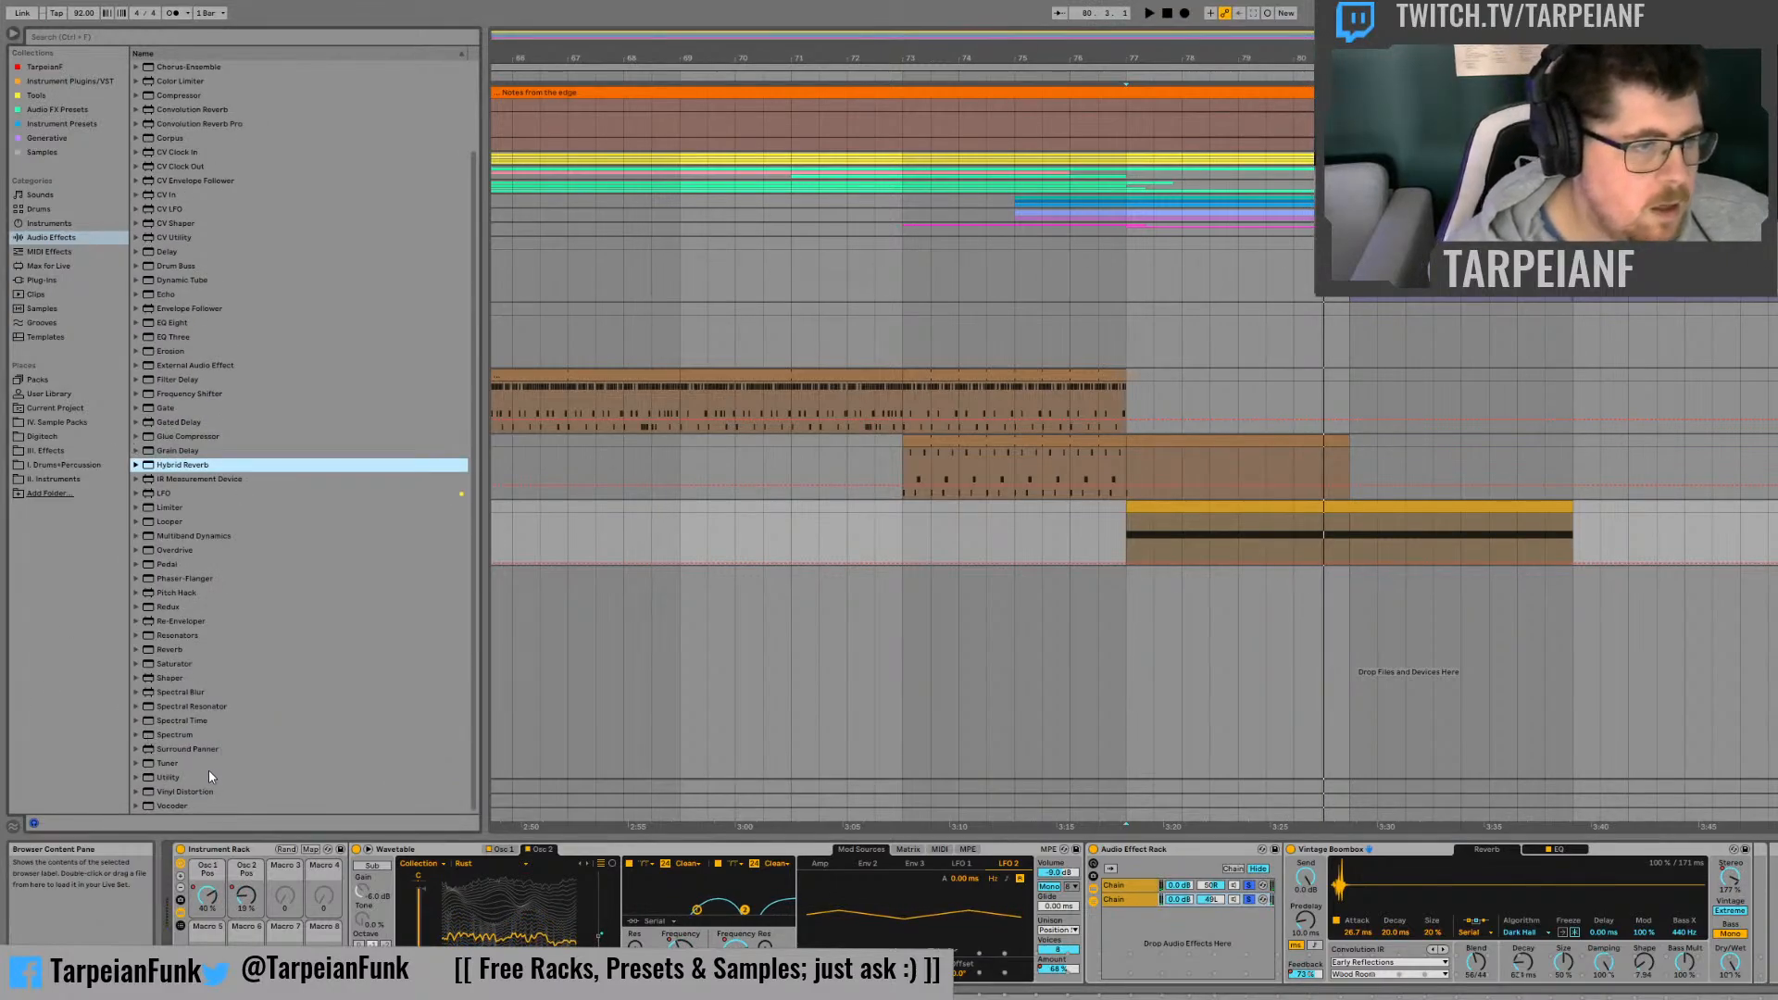
{"action": "left_click", "coordinate": [174, 791]}
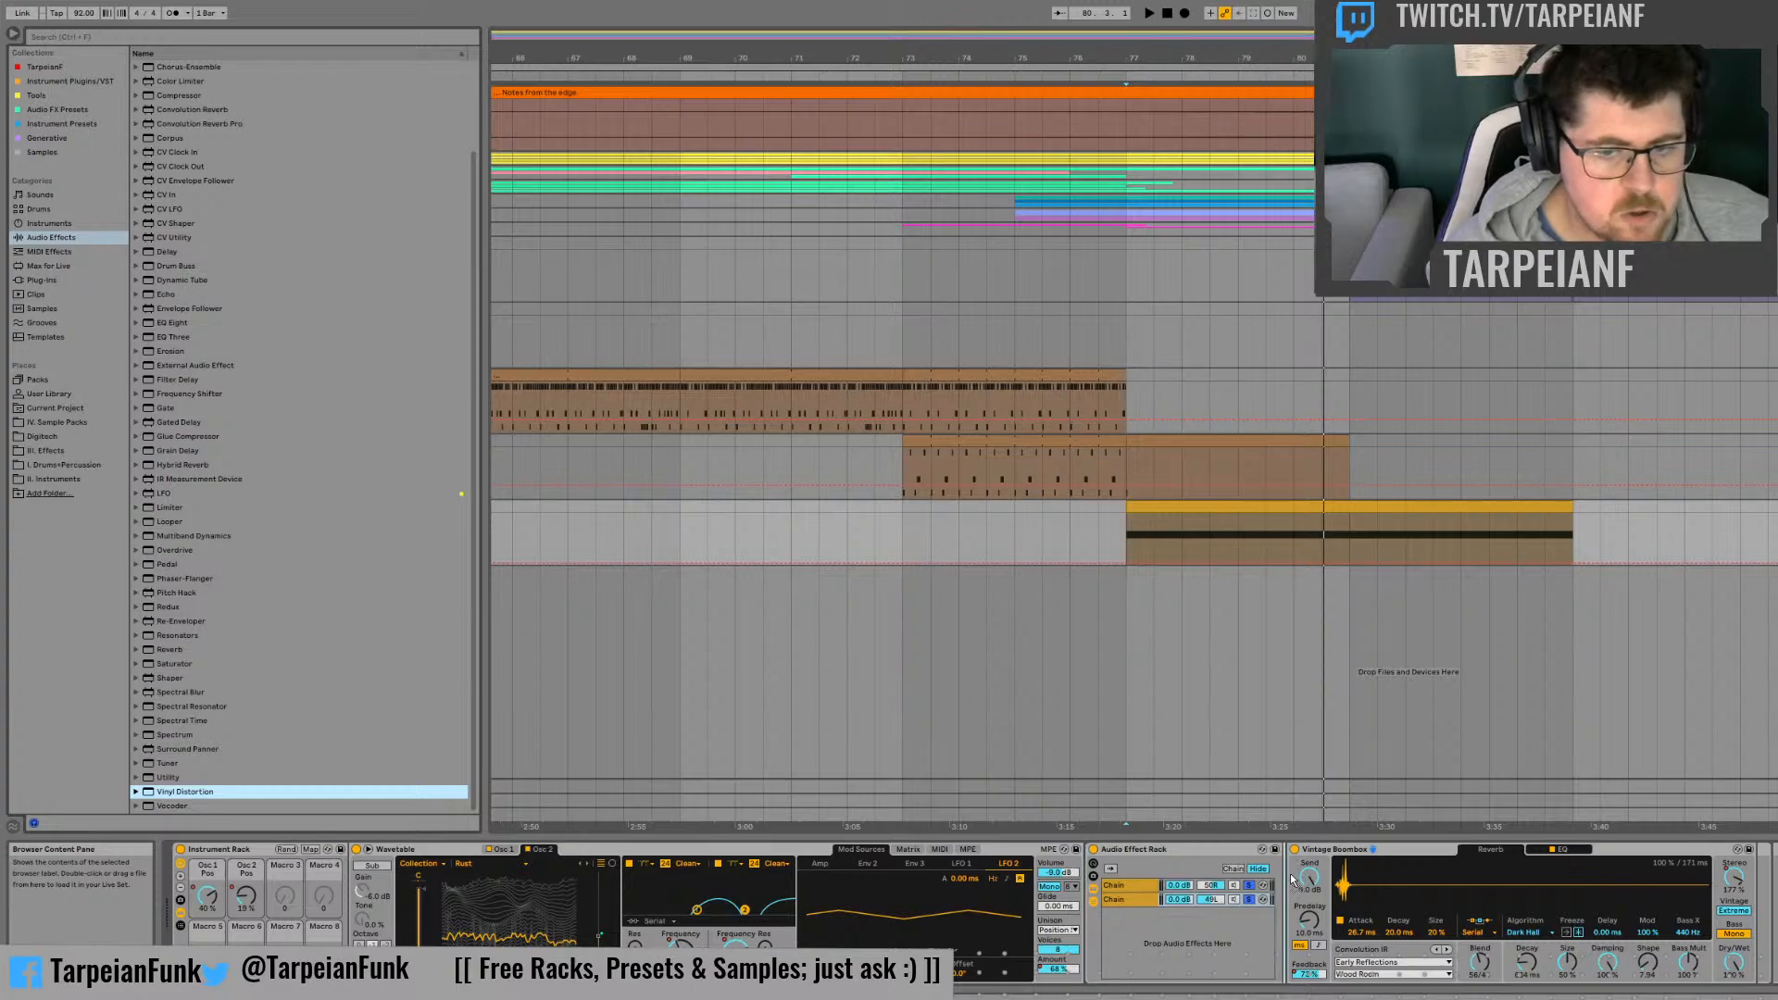
{"action": "left_click", "coordinate": [1247, 901]}
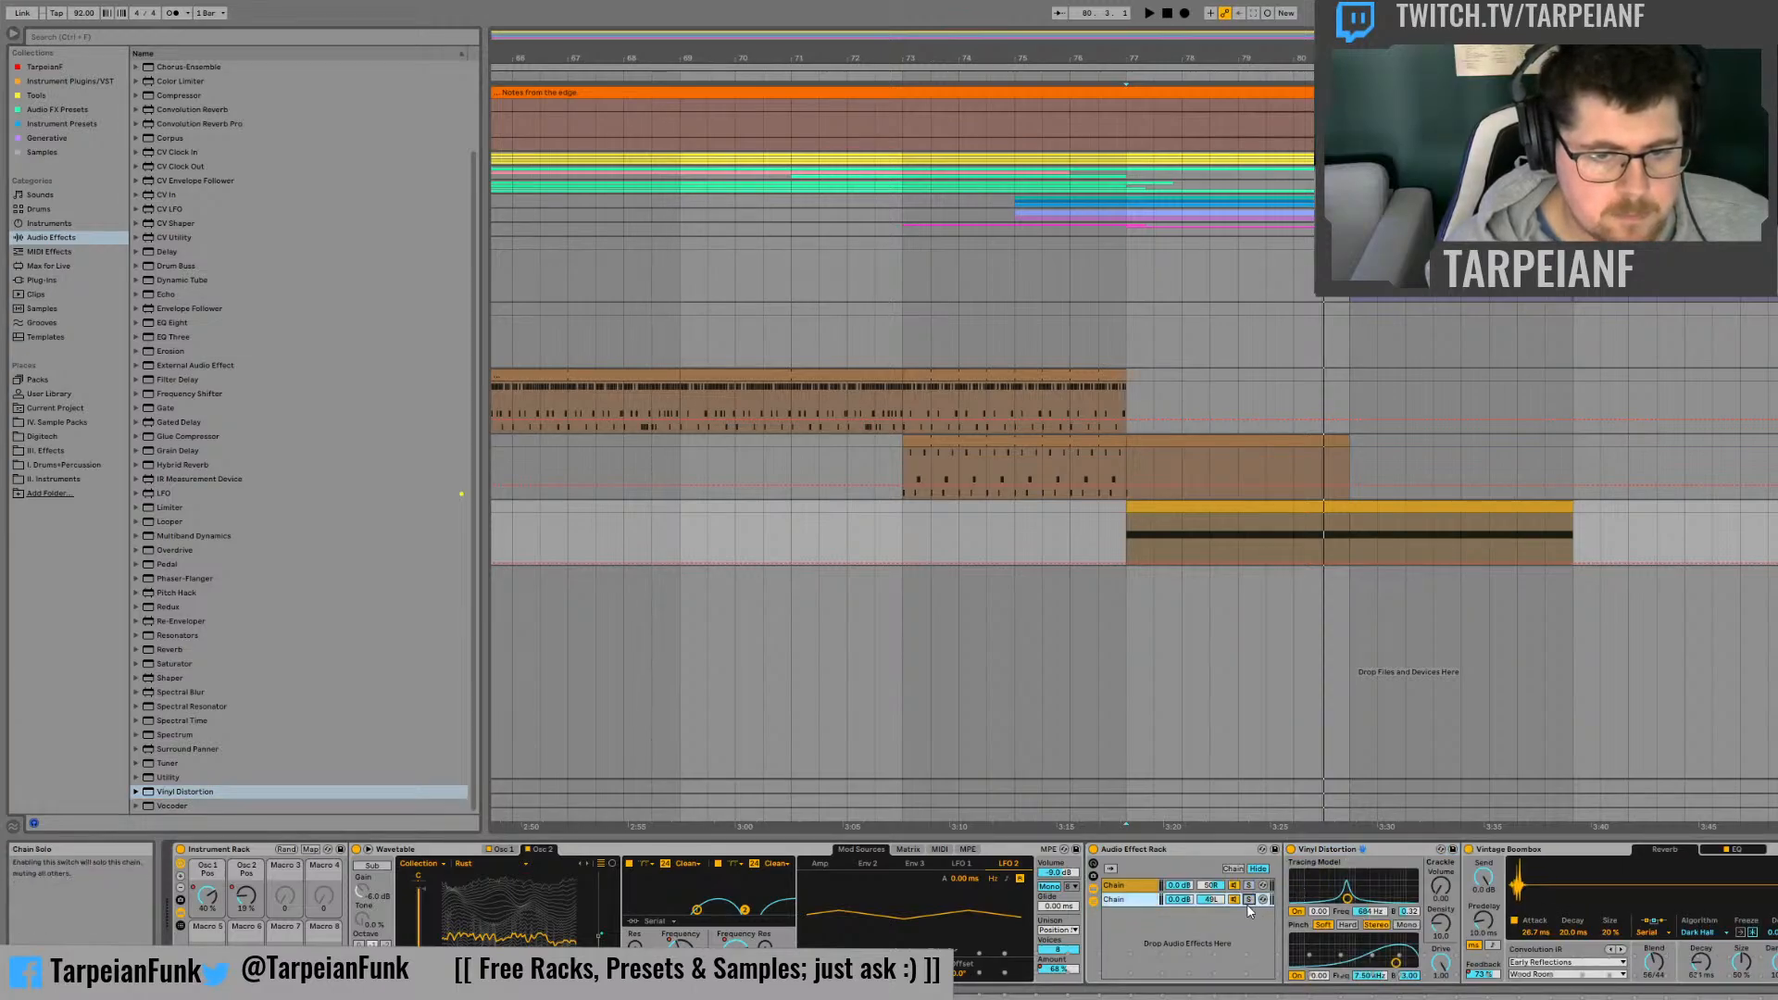
{"action": "left_click", "coordinate": [1249, 901]}
{"action": "key", "text": "space"}
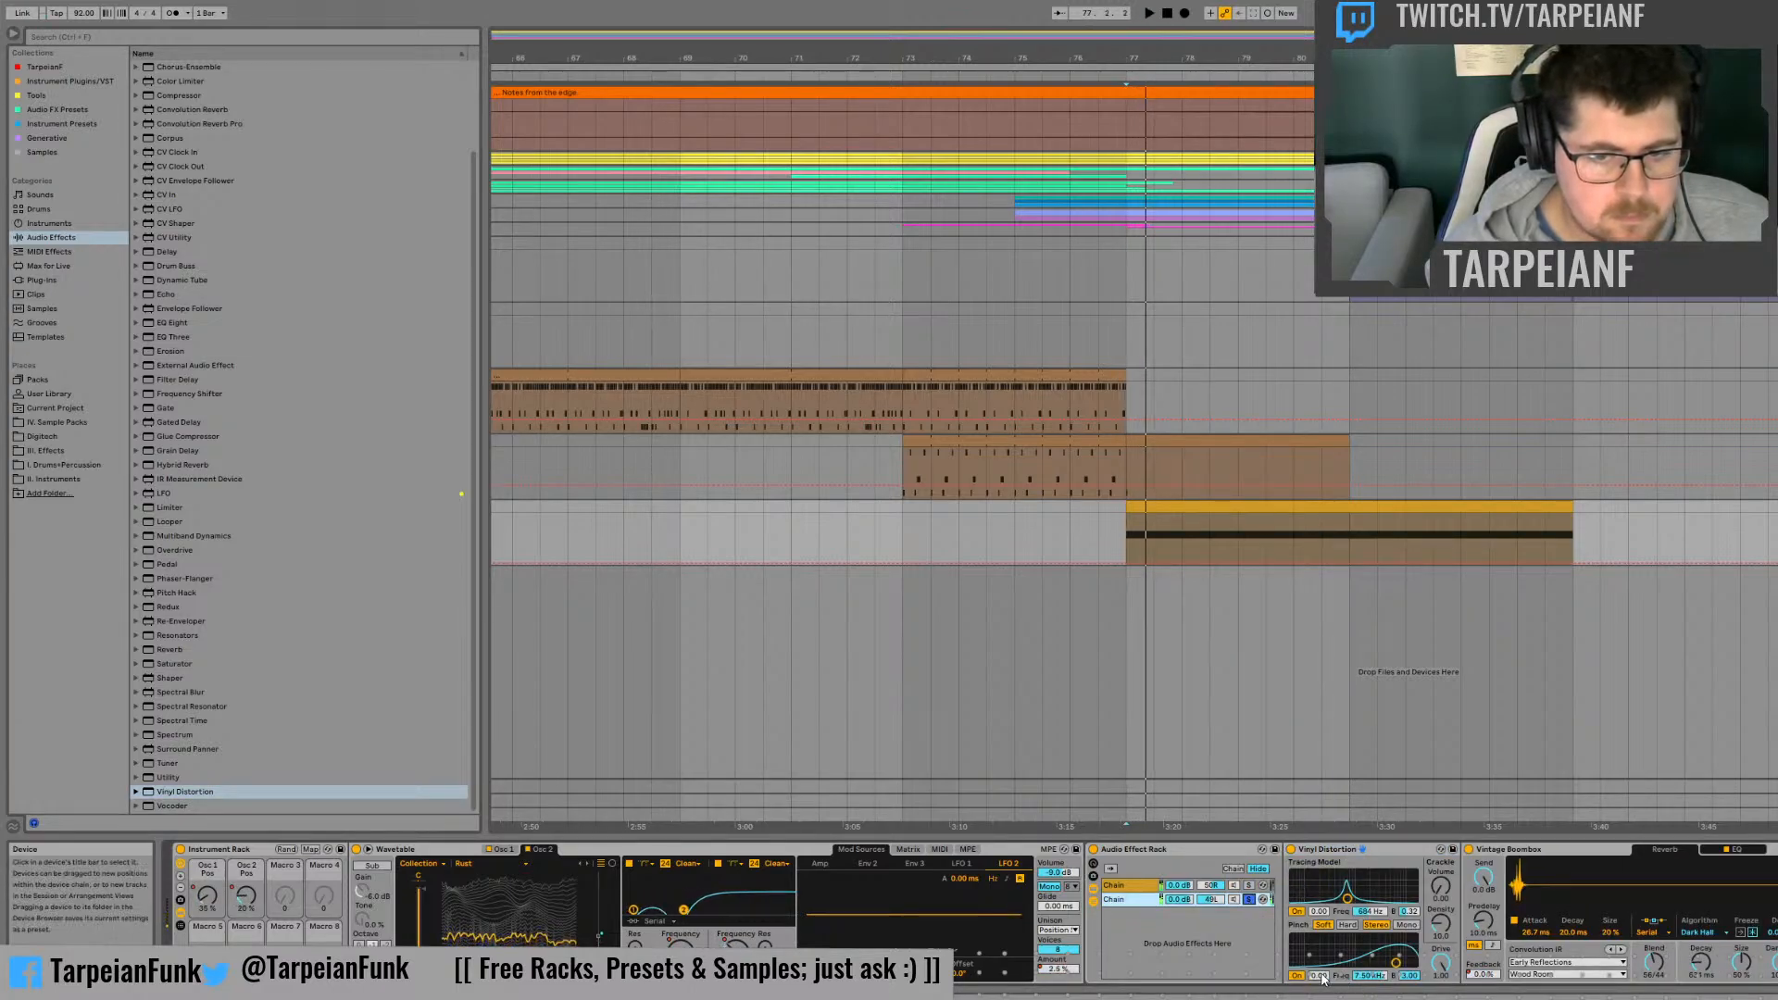
Step: Try Vinyl Distortion's Pinch drive at 1.00 and 0.47 during playback and switch Pinch to Mono
{"action": "left_click_drag", "start_coordinate": [1320, 976], "coordinate": [1321, 880]}
{"action": "key", "text": "space"}
{"action": "key", "text": "space"}
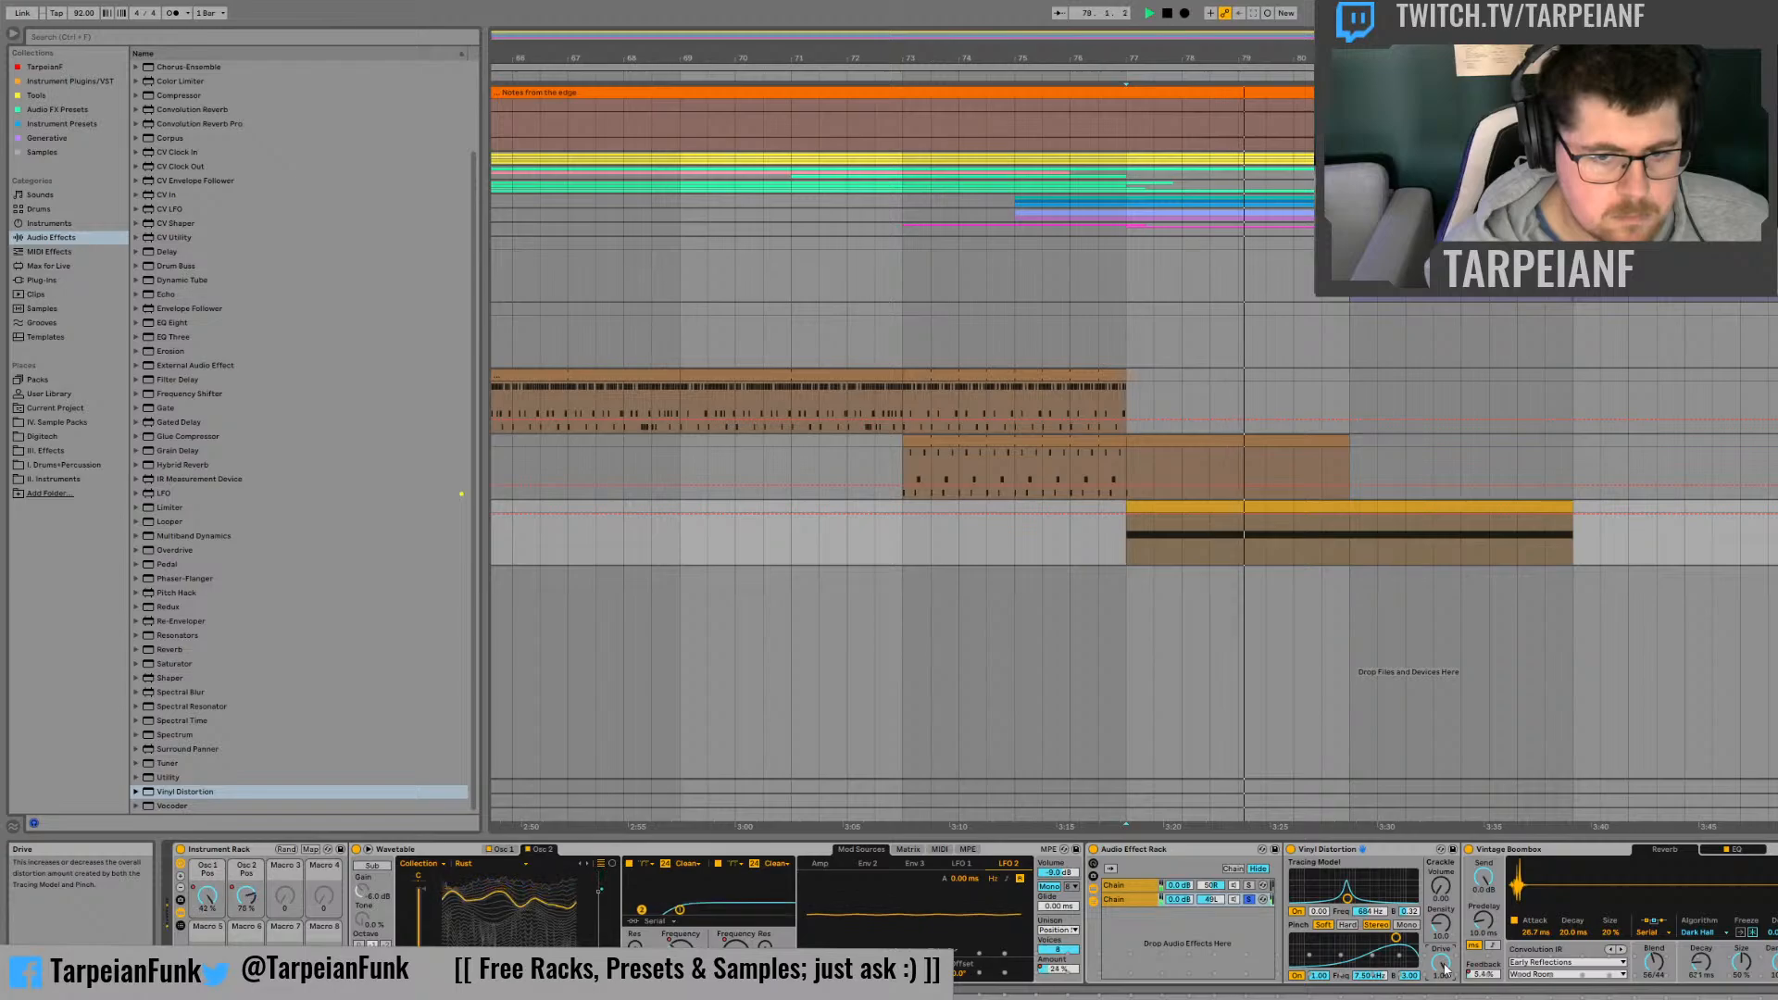
{"action": "left_click_drag", "start_coordinate": [1320, 976], "coordinate": [1320, 989]}
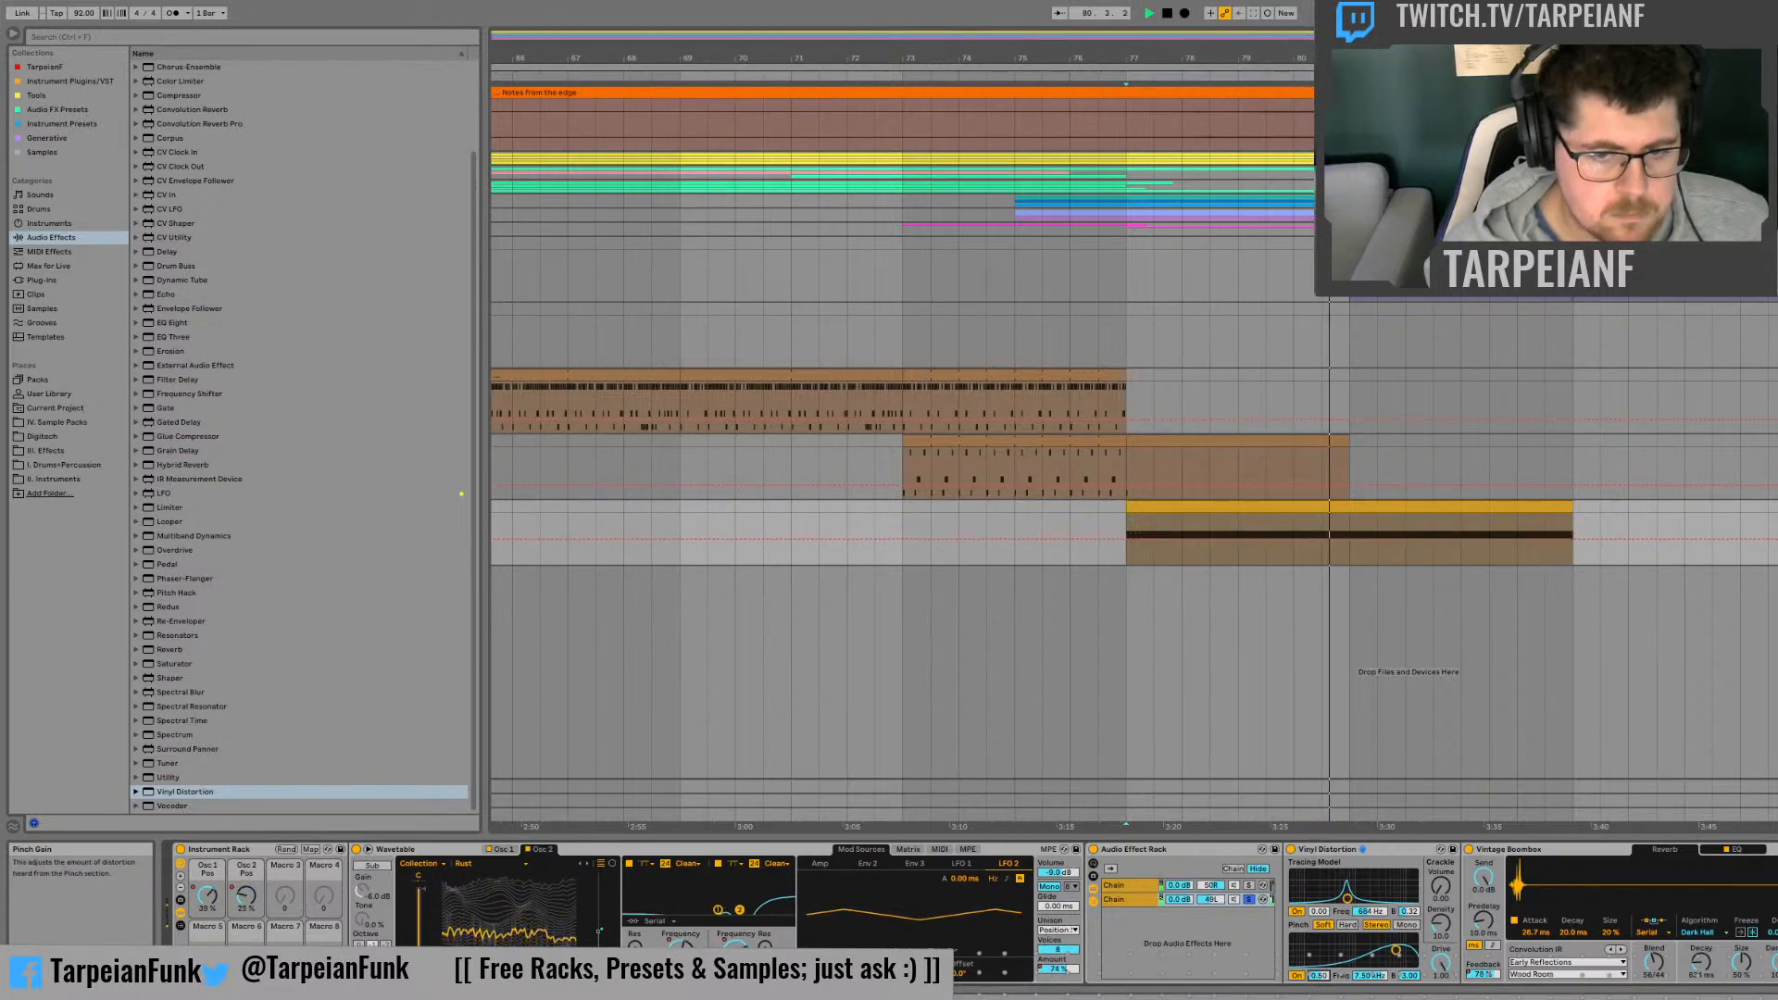
{"action": "left_click", "coordinate": [1414, 925]}
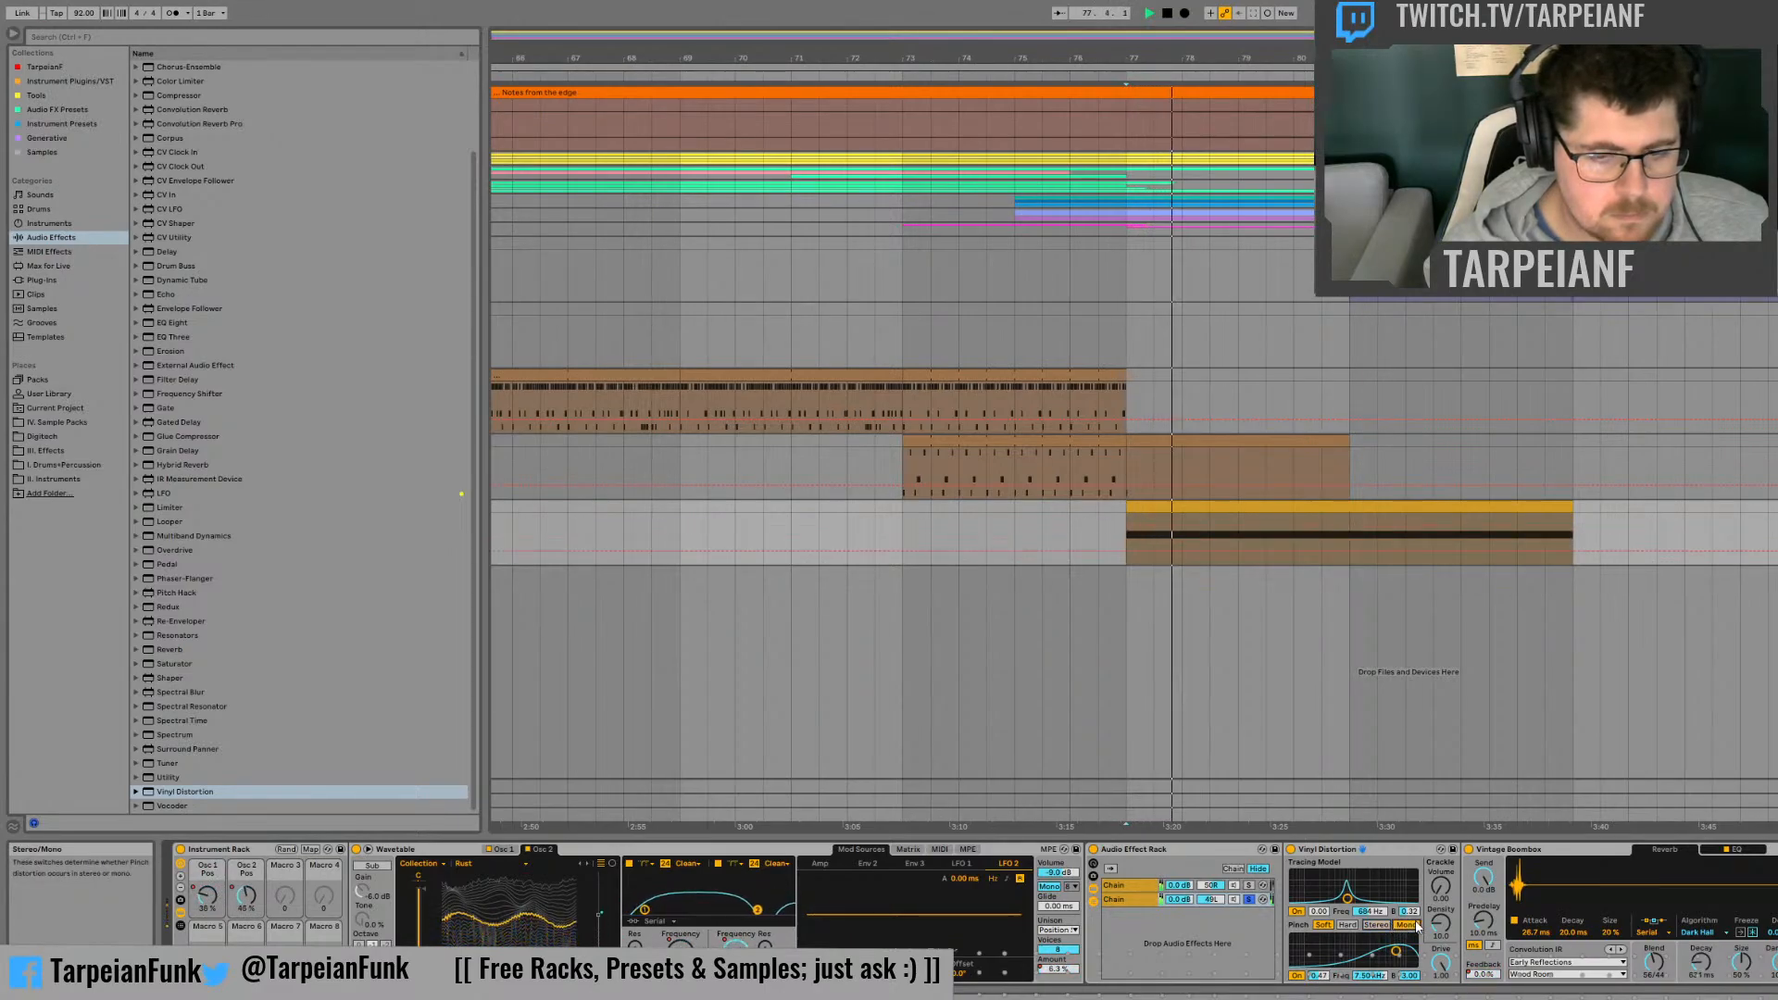
Step: Centre the second chain's pan and bypass and re-enable Vinyl Distortion to compare the sound
{"action": "double_click", "coordinate": [1212, 900]}
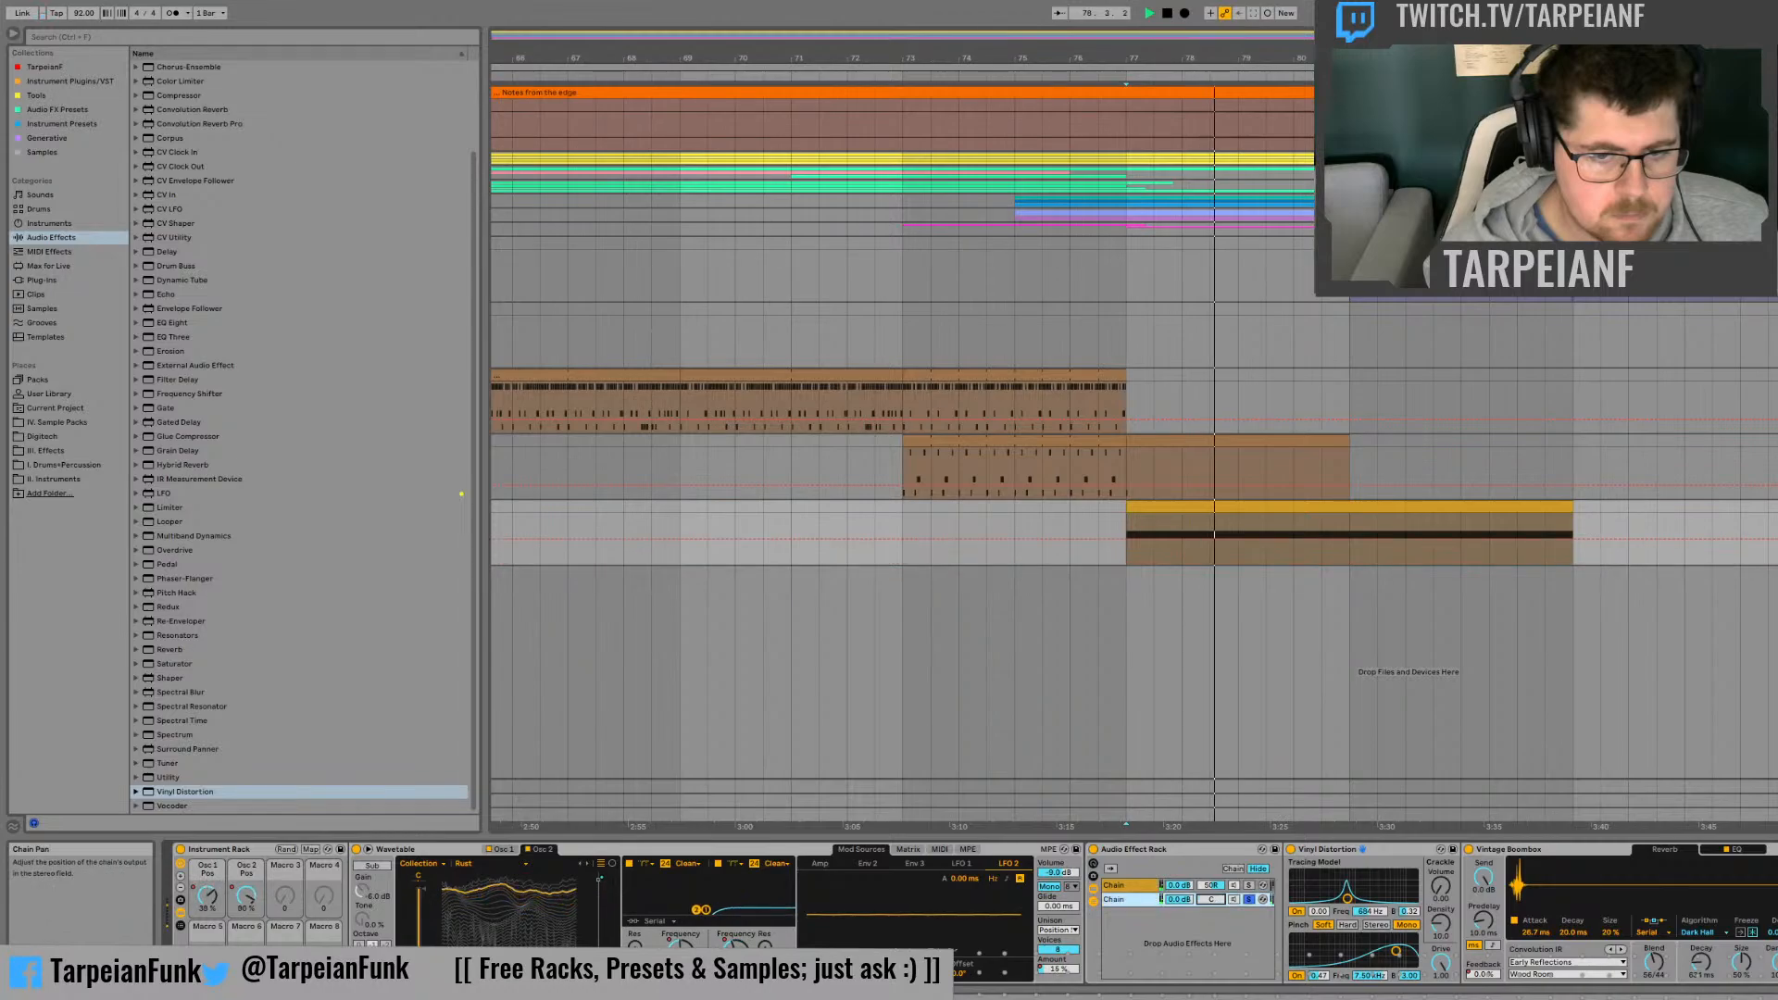
{"action": "left_click", "coordinate": [1292, 850]}
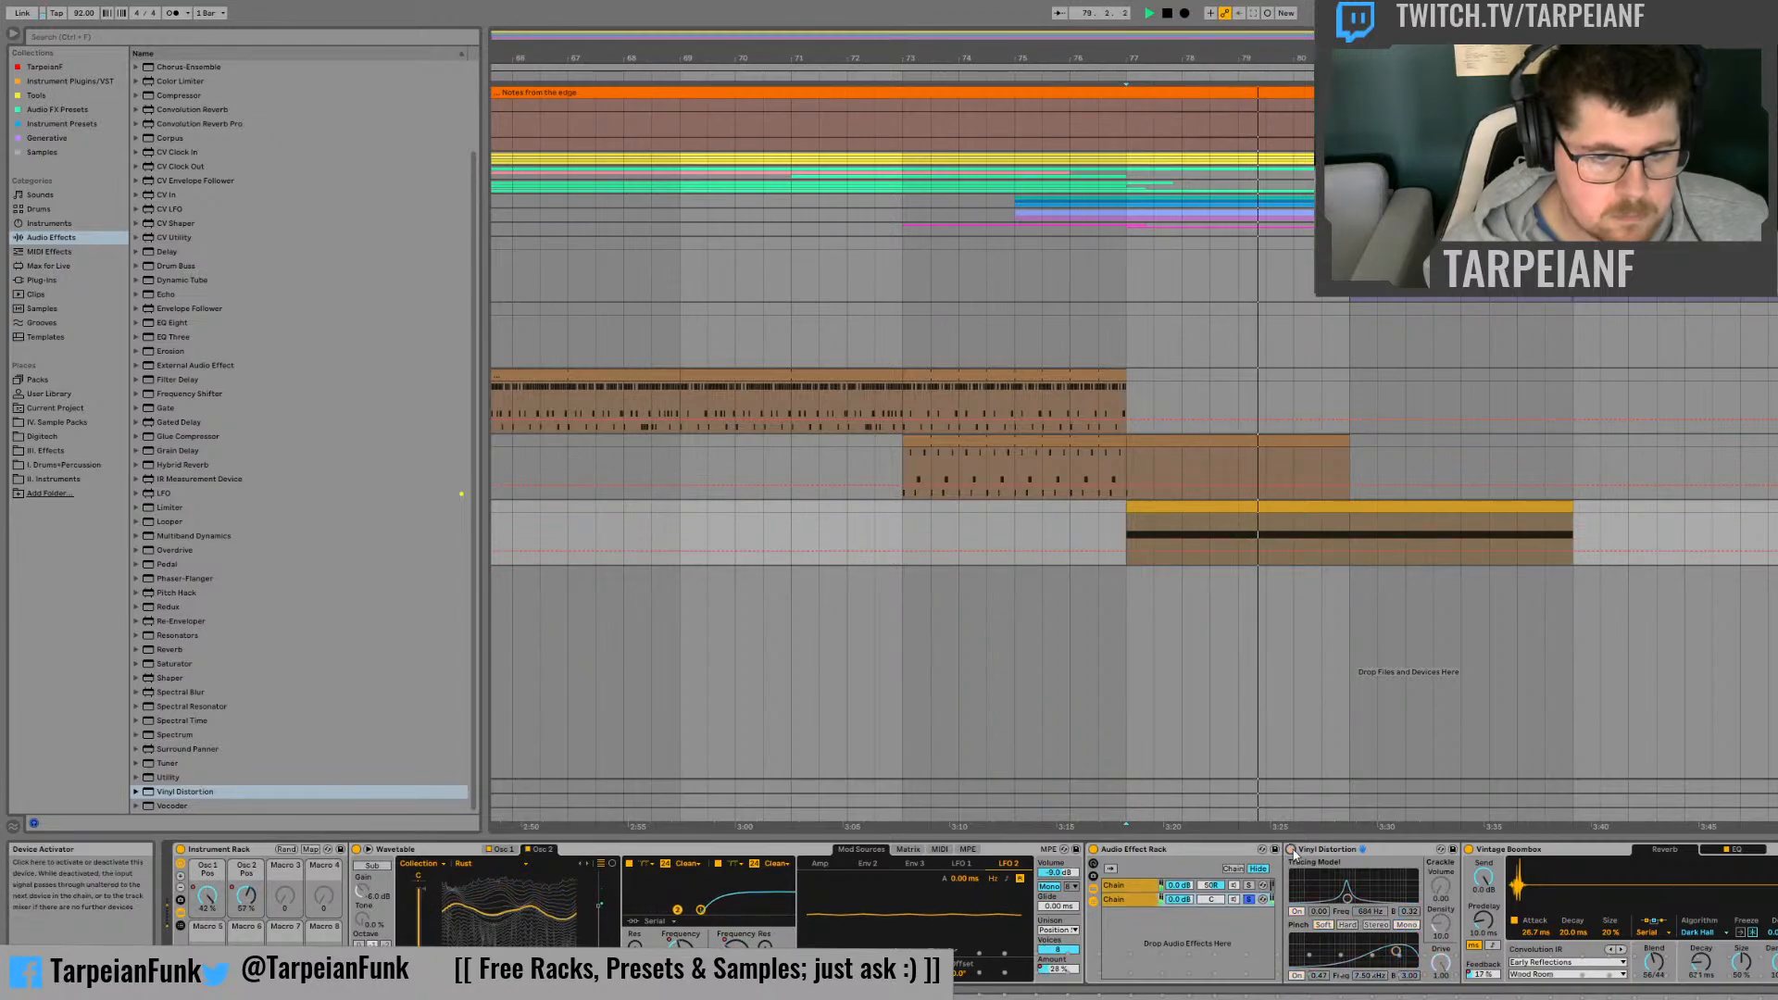
{"action": "left_click", "coordinate": [1291, 850]}
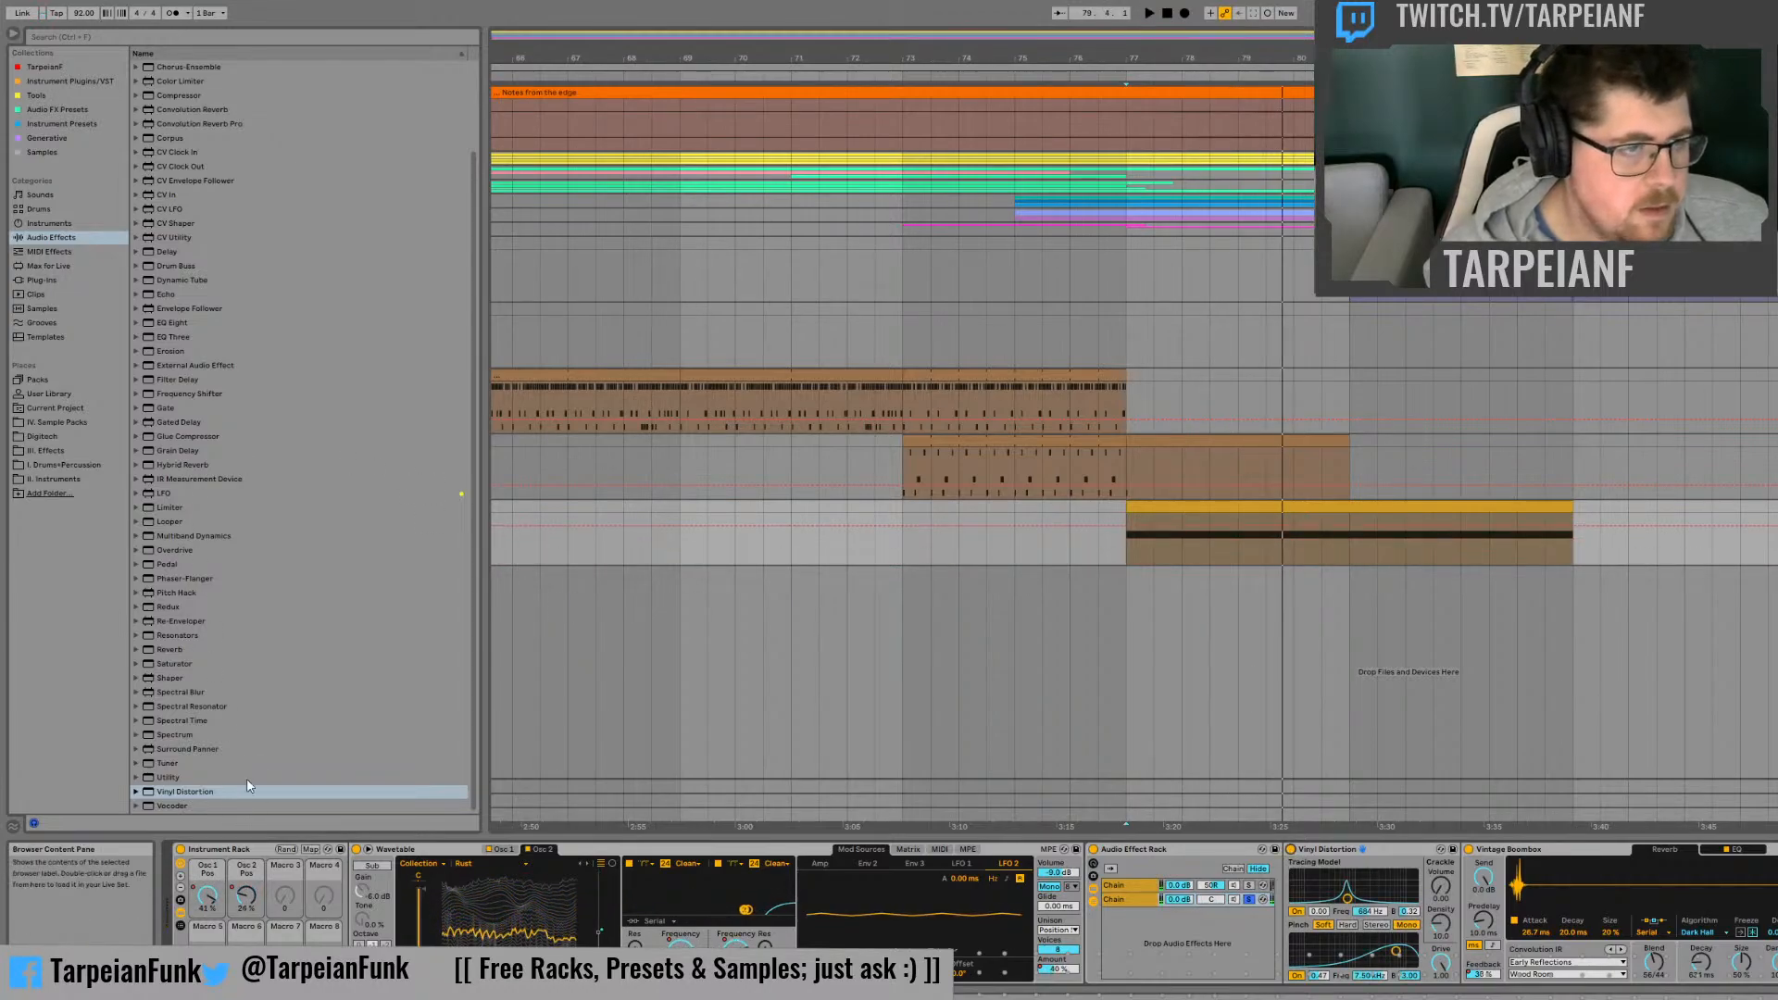
Step: Narrow the Pinch band and automate its frequency at about 18 kHz at bars 77 and 81, dipping to minimum at bar 79
{"action": "left_click_drag", "start_coordinate": [1409, 975], "coordinate": [1409, 998]}
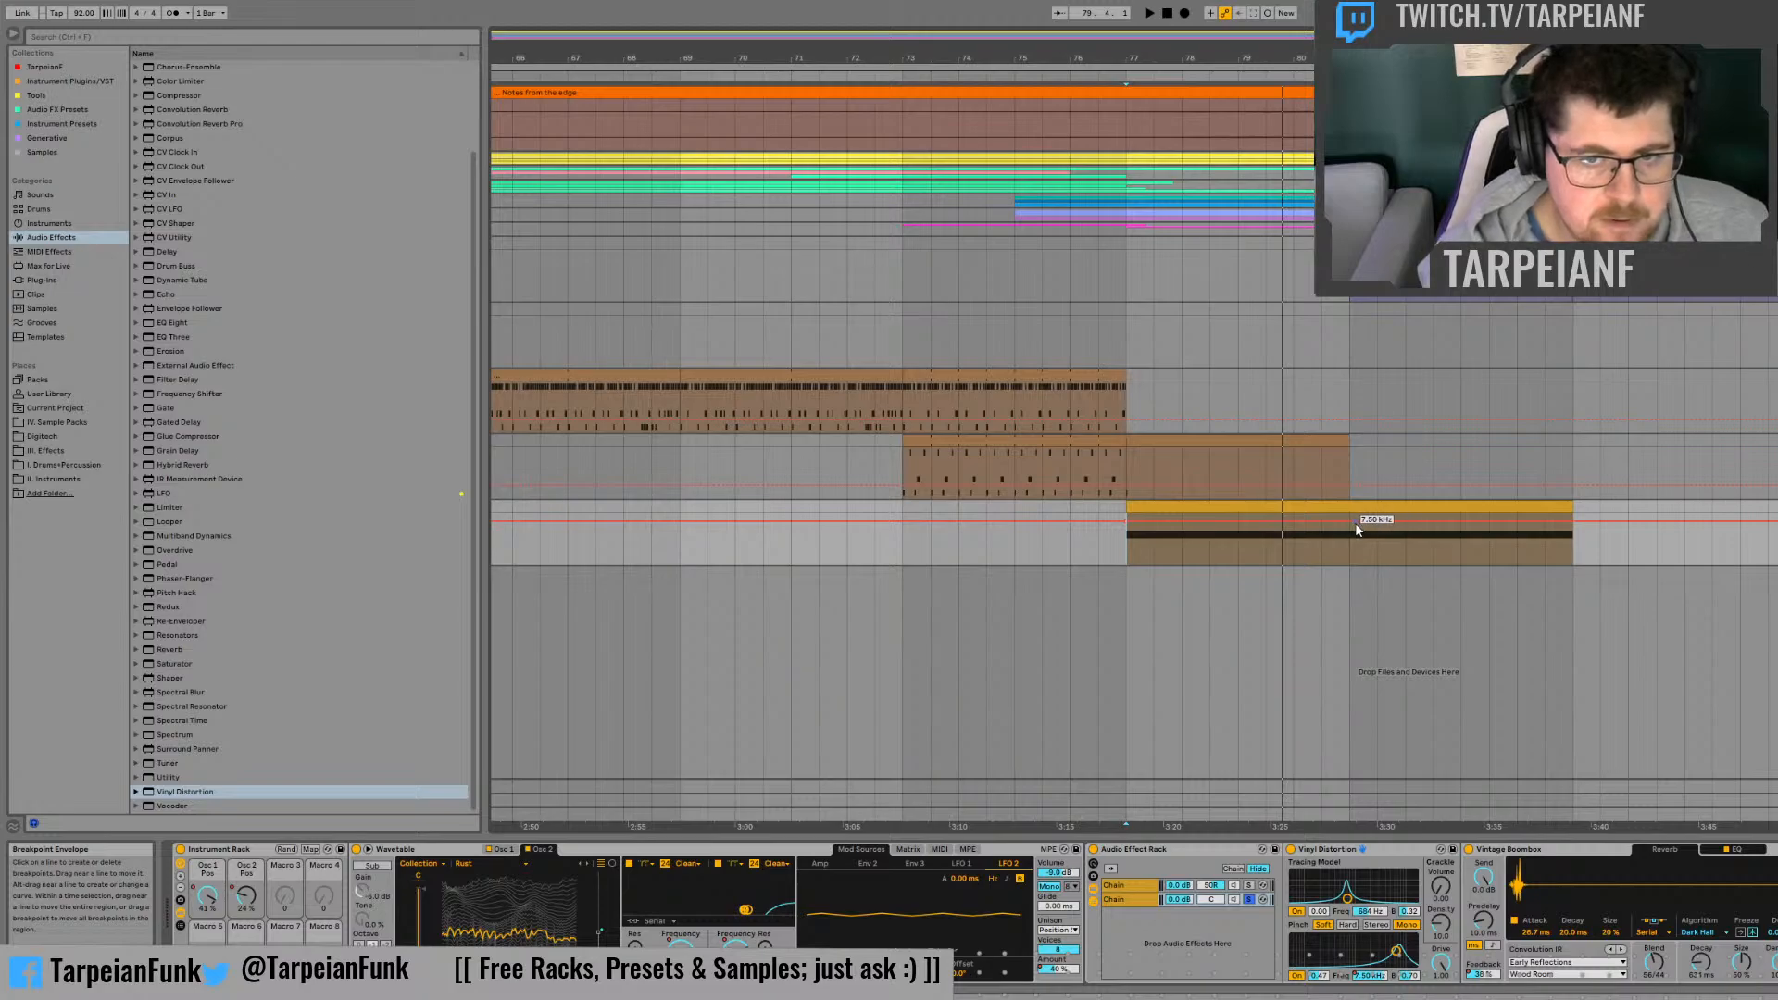
{"action": "left_click_drag", "start_coordinate": [1356, 525], "coordinate": [1323, 513]}
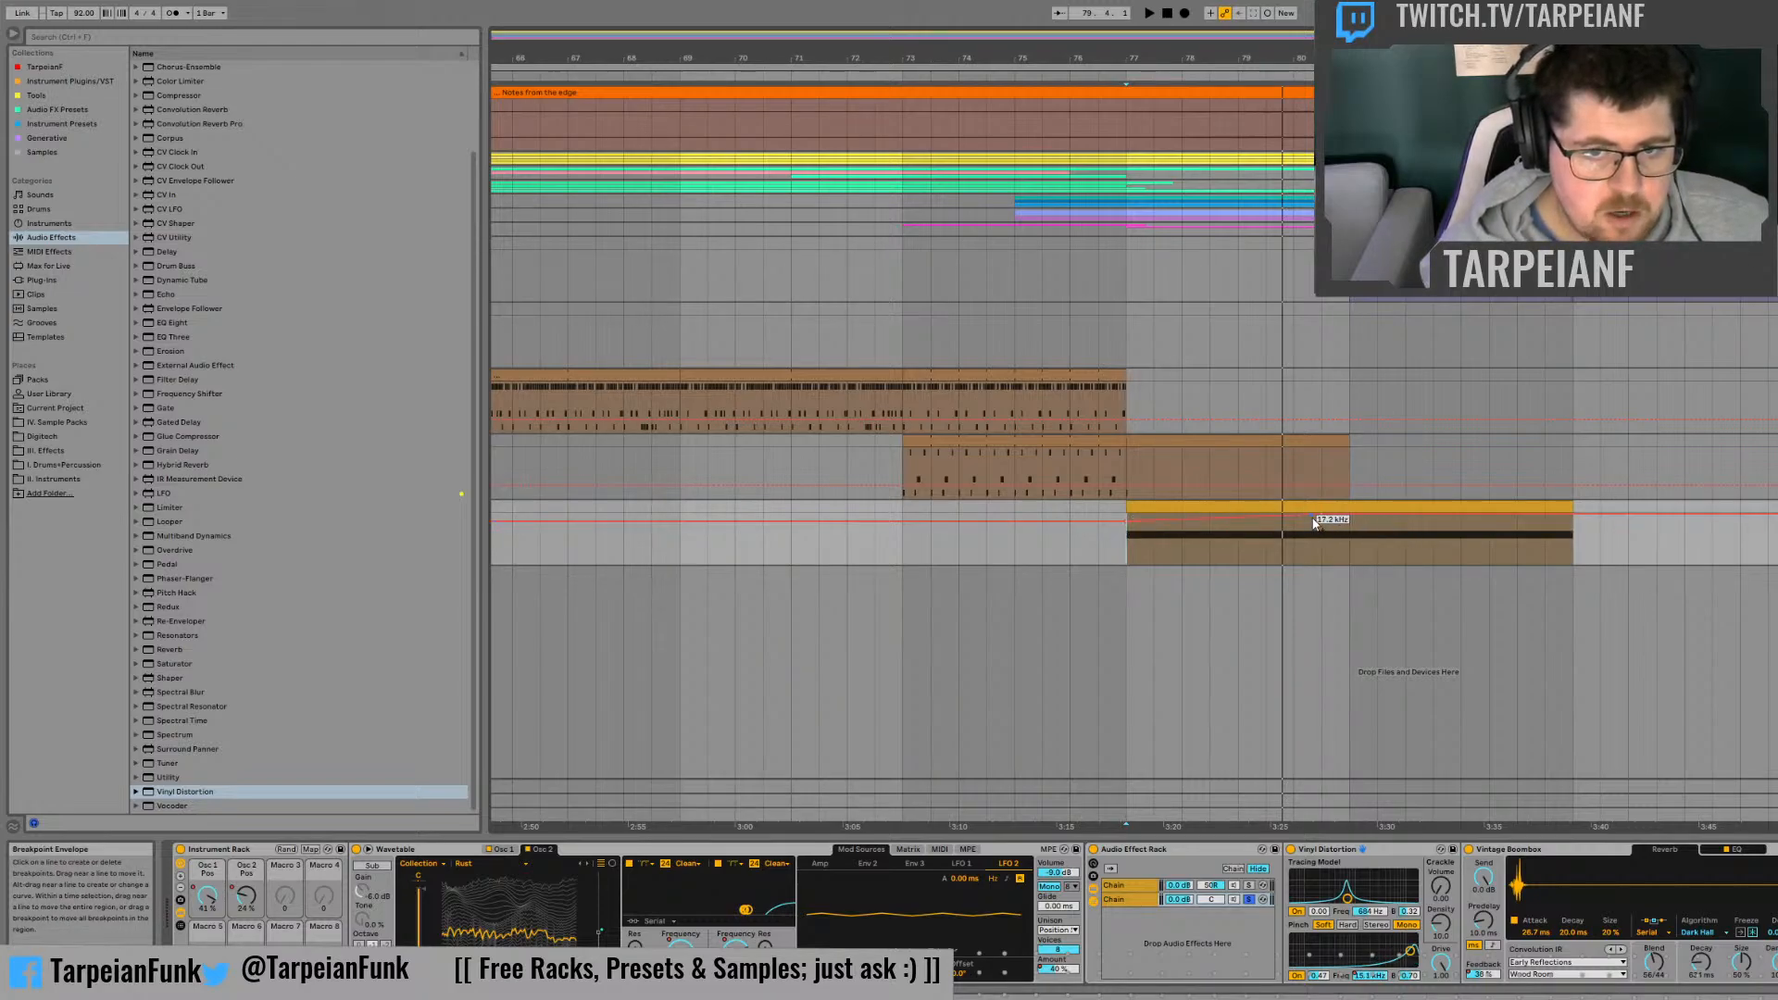
{"action": "left_click_drag", "start_coordinate": [1126, 526], "coordinate": [1127, 515]}
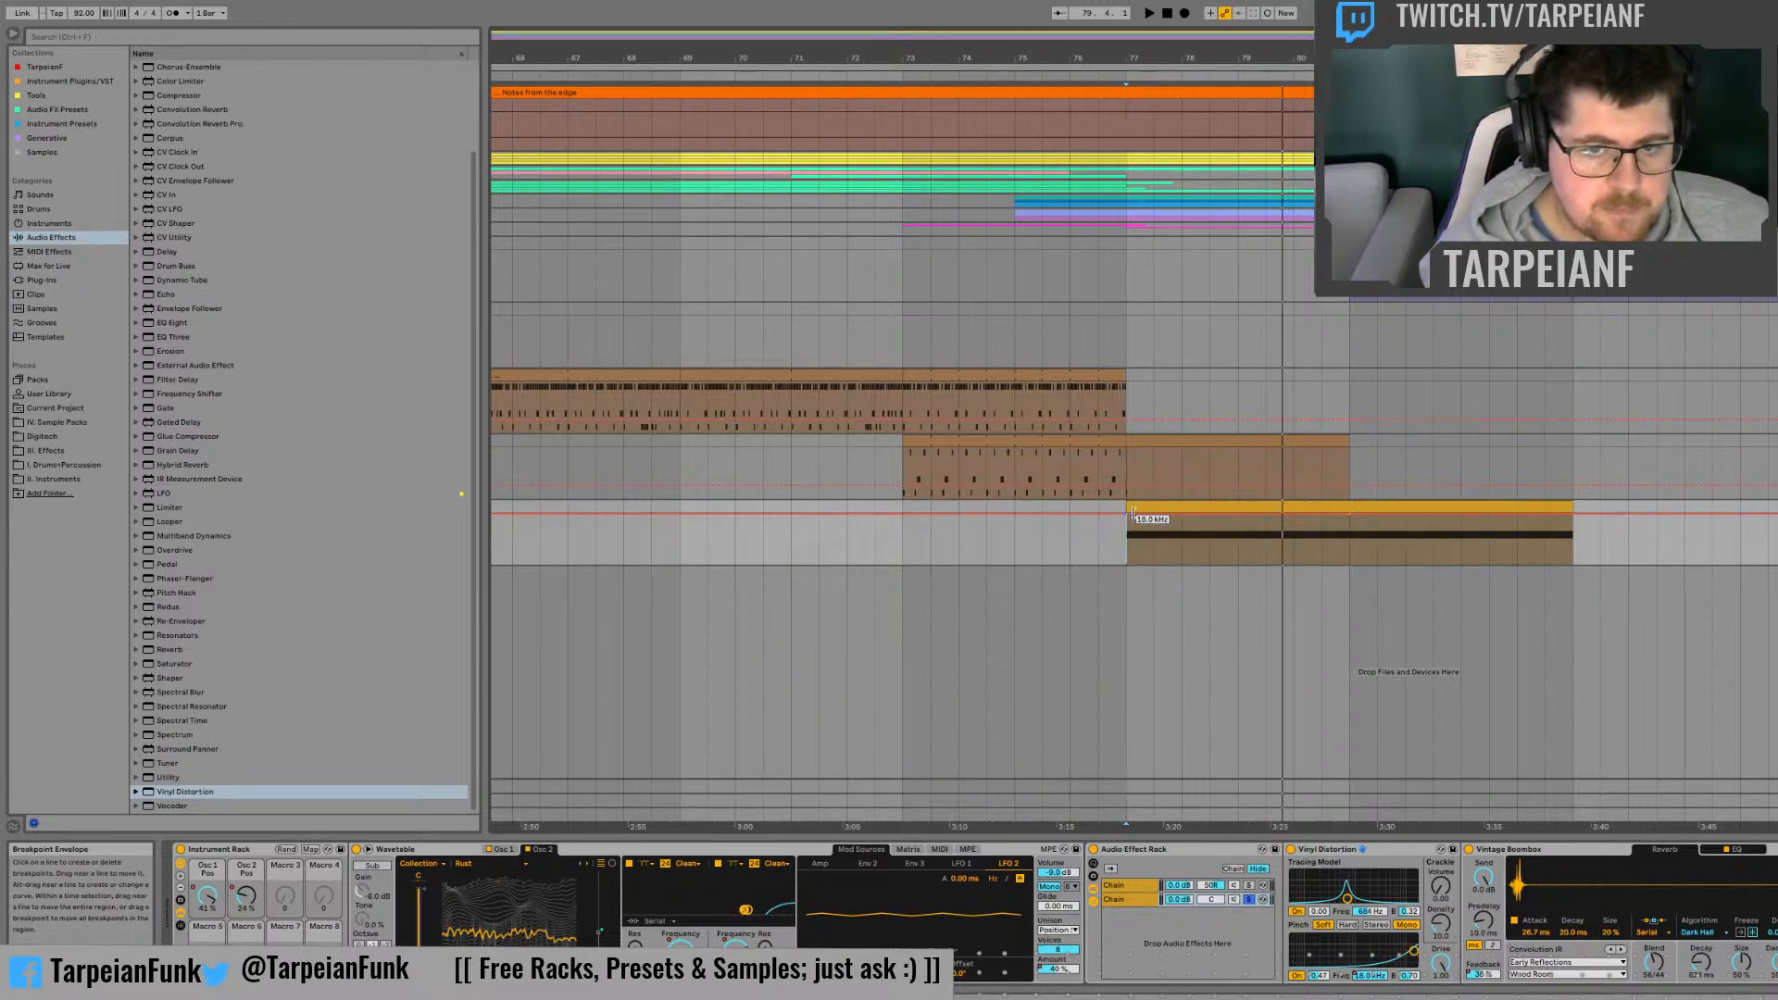
{"action": "left_click_drag", "start_coordinate": [1237, 516], "coordinate": [1239, 564]}
{"action": "key", "text": "space"}
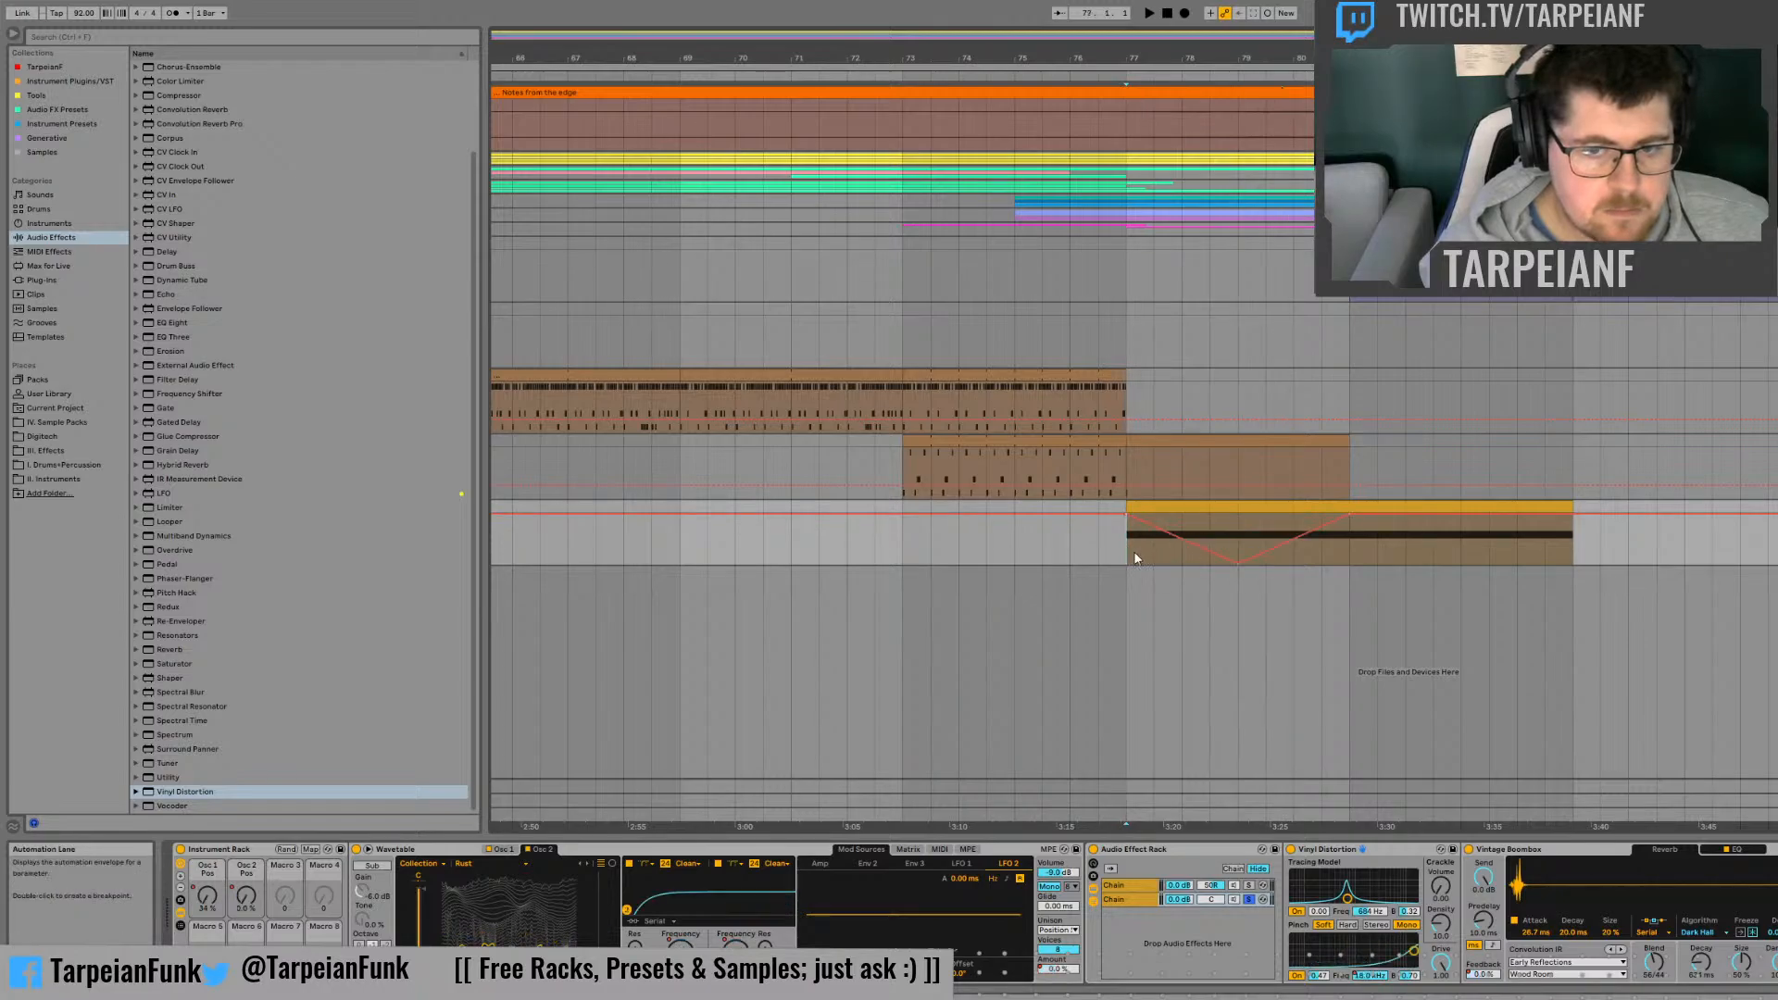
Step: Set the Pinch drive to 1.00 and extend its frequency automation down to minimum at the clip's end
{"action": "key", "text": "space"}
{"action": "left_click_drag", "start_coordinate": [1320, 977], "coordinate": [1321, 912]}
{"action": "key", "text": "space"}
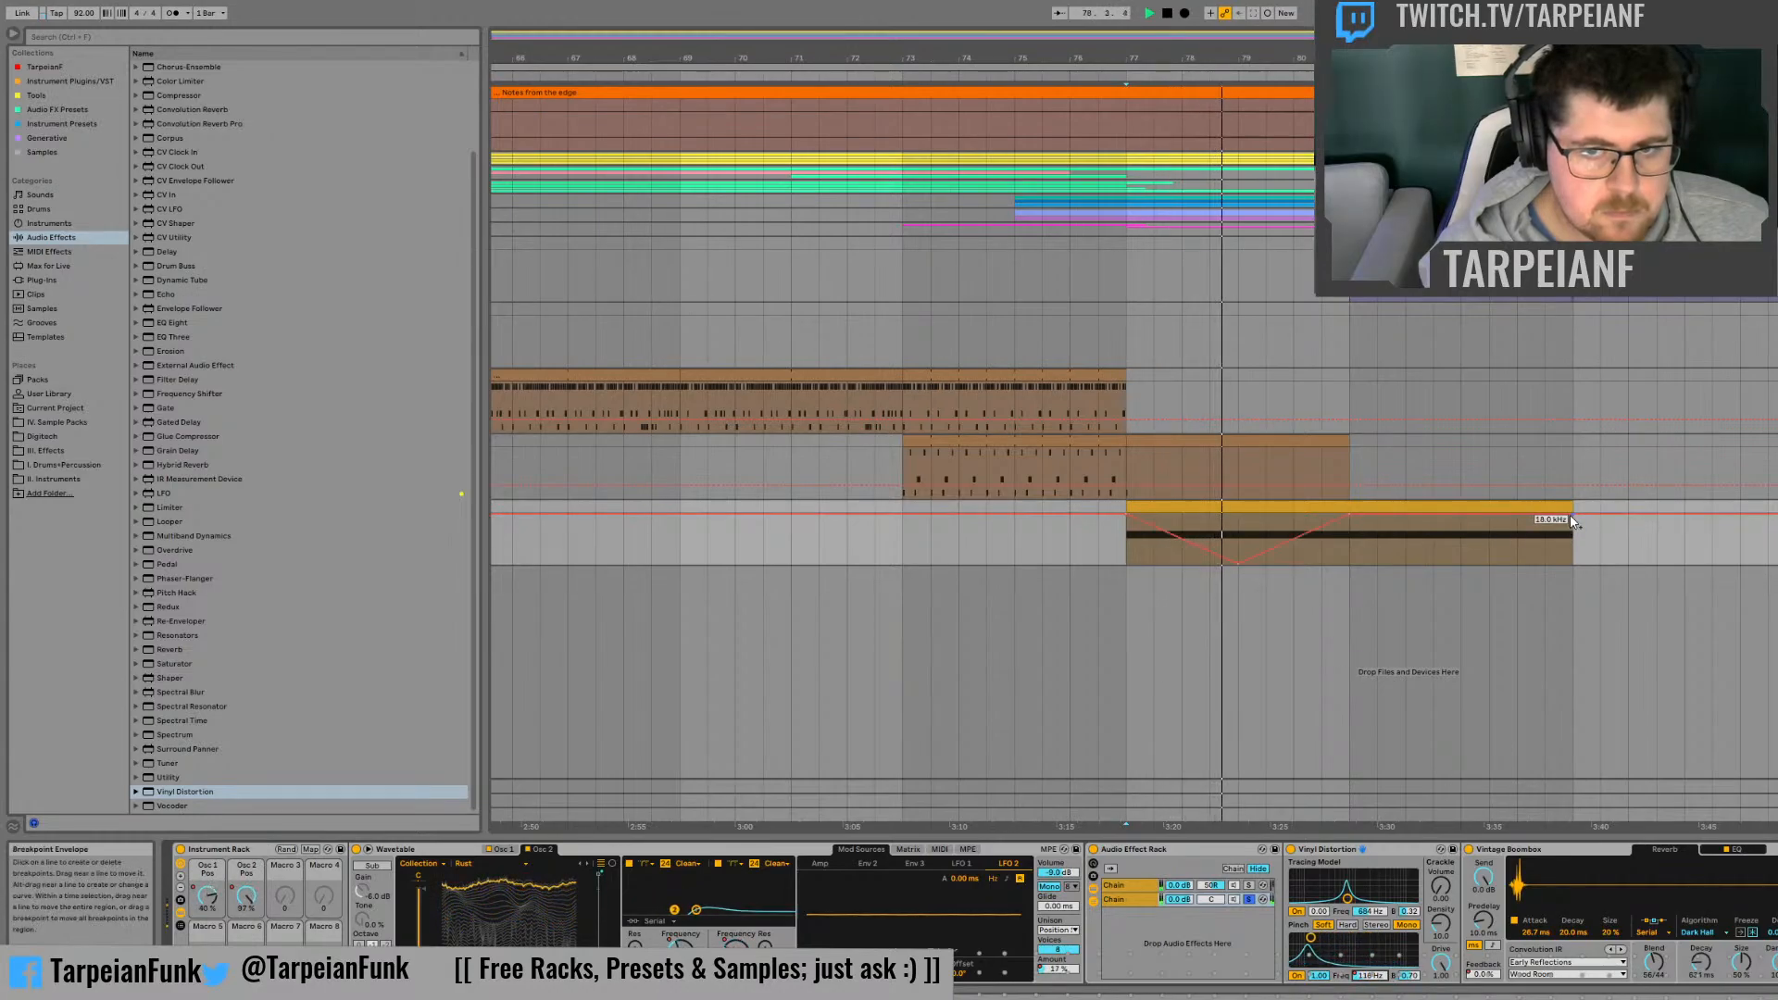
{"action": "left_click_drag", "start_coordinate": [1574, 513], "coordinate": [1574, 565]}
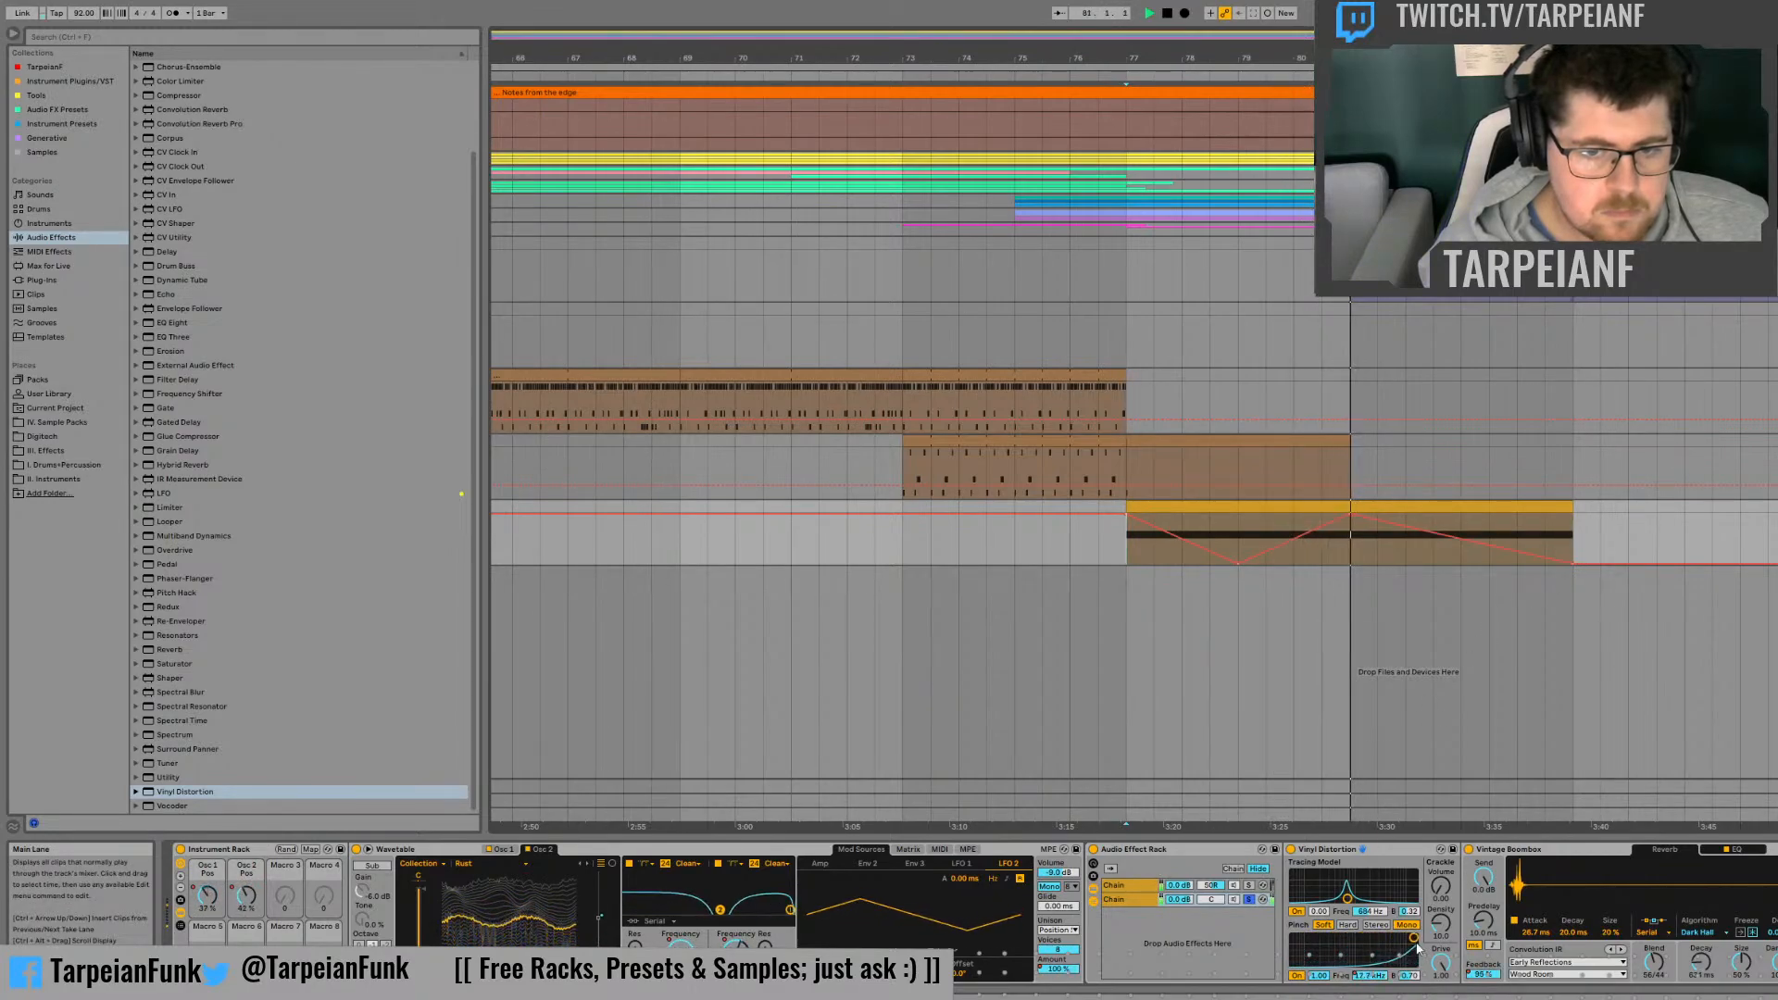
Step: Narrow the Pinch bandwidth to about 0.41, switch Pinch to Stereo and play the part from bar 77
{"action": "key", "text": "space"}
{"action": "left_click_drag", "start_coordinate": [1410, 975], "coordinate": [1409, 972]}
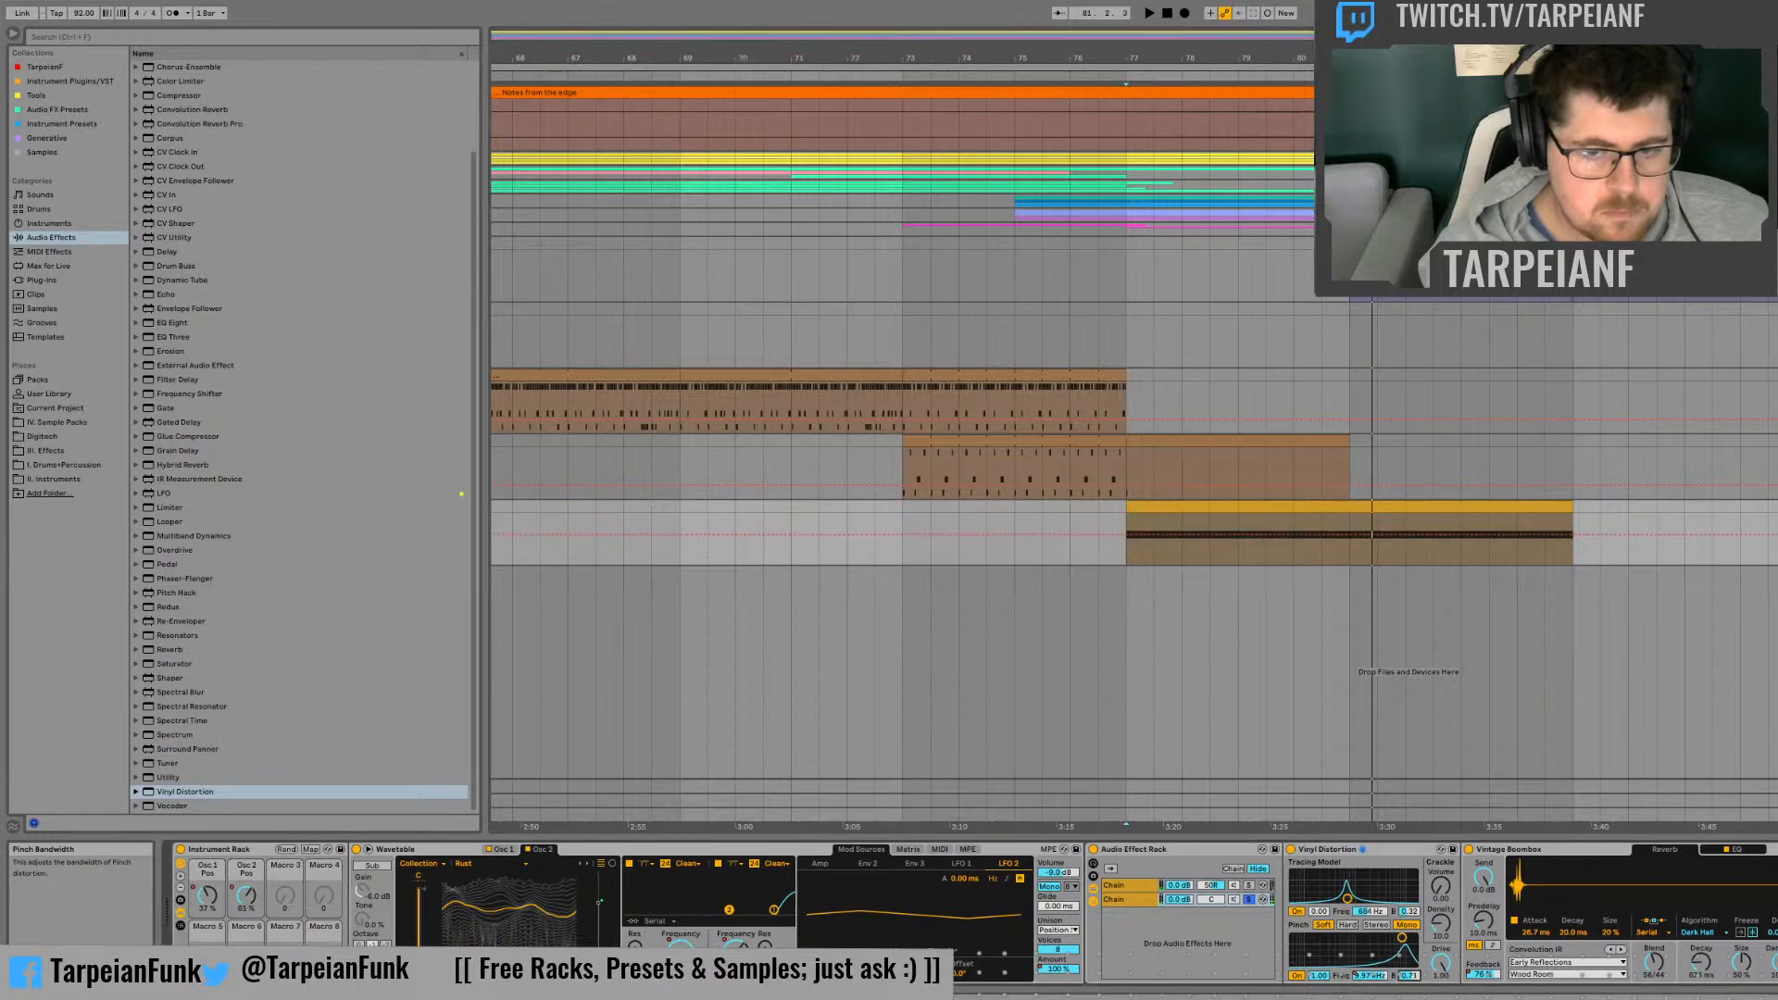
{"action": "key", "text": "space"}
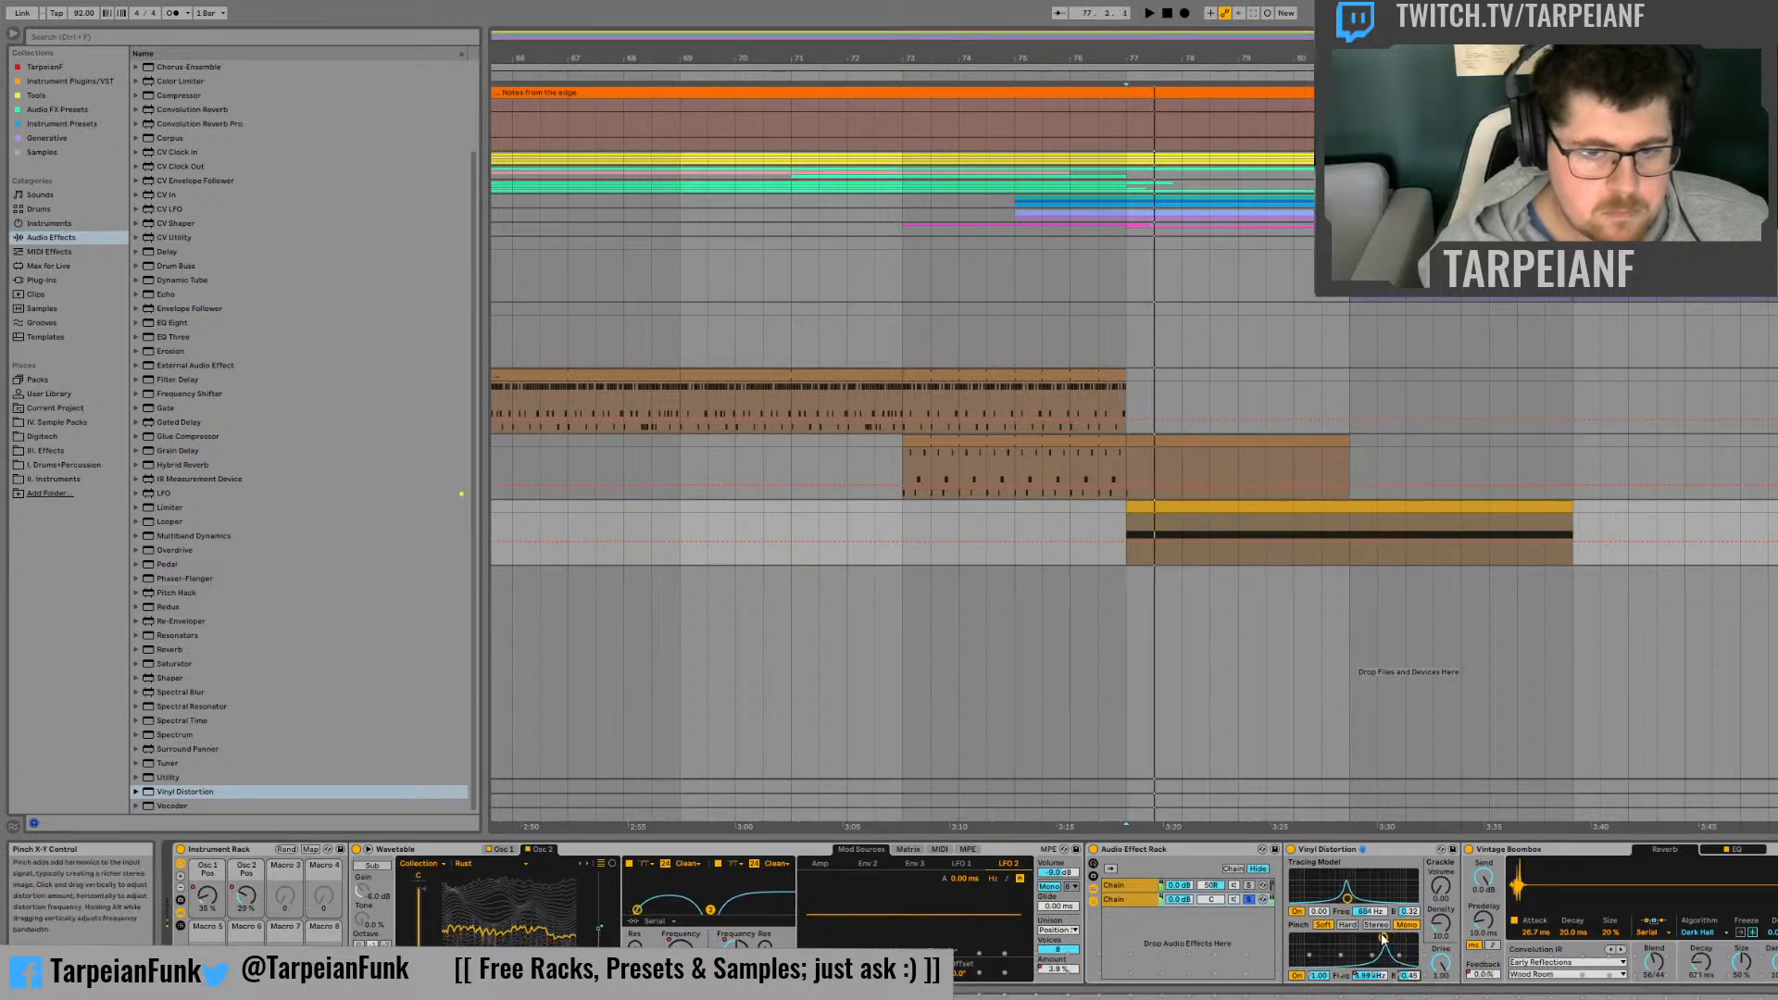
{"action": "left_click", "coordinate": [1368, 925]}
{"action": "key", "text": "space"}
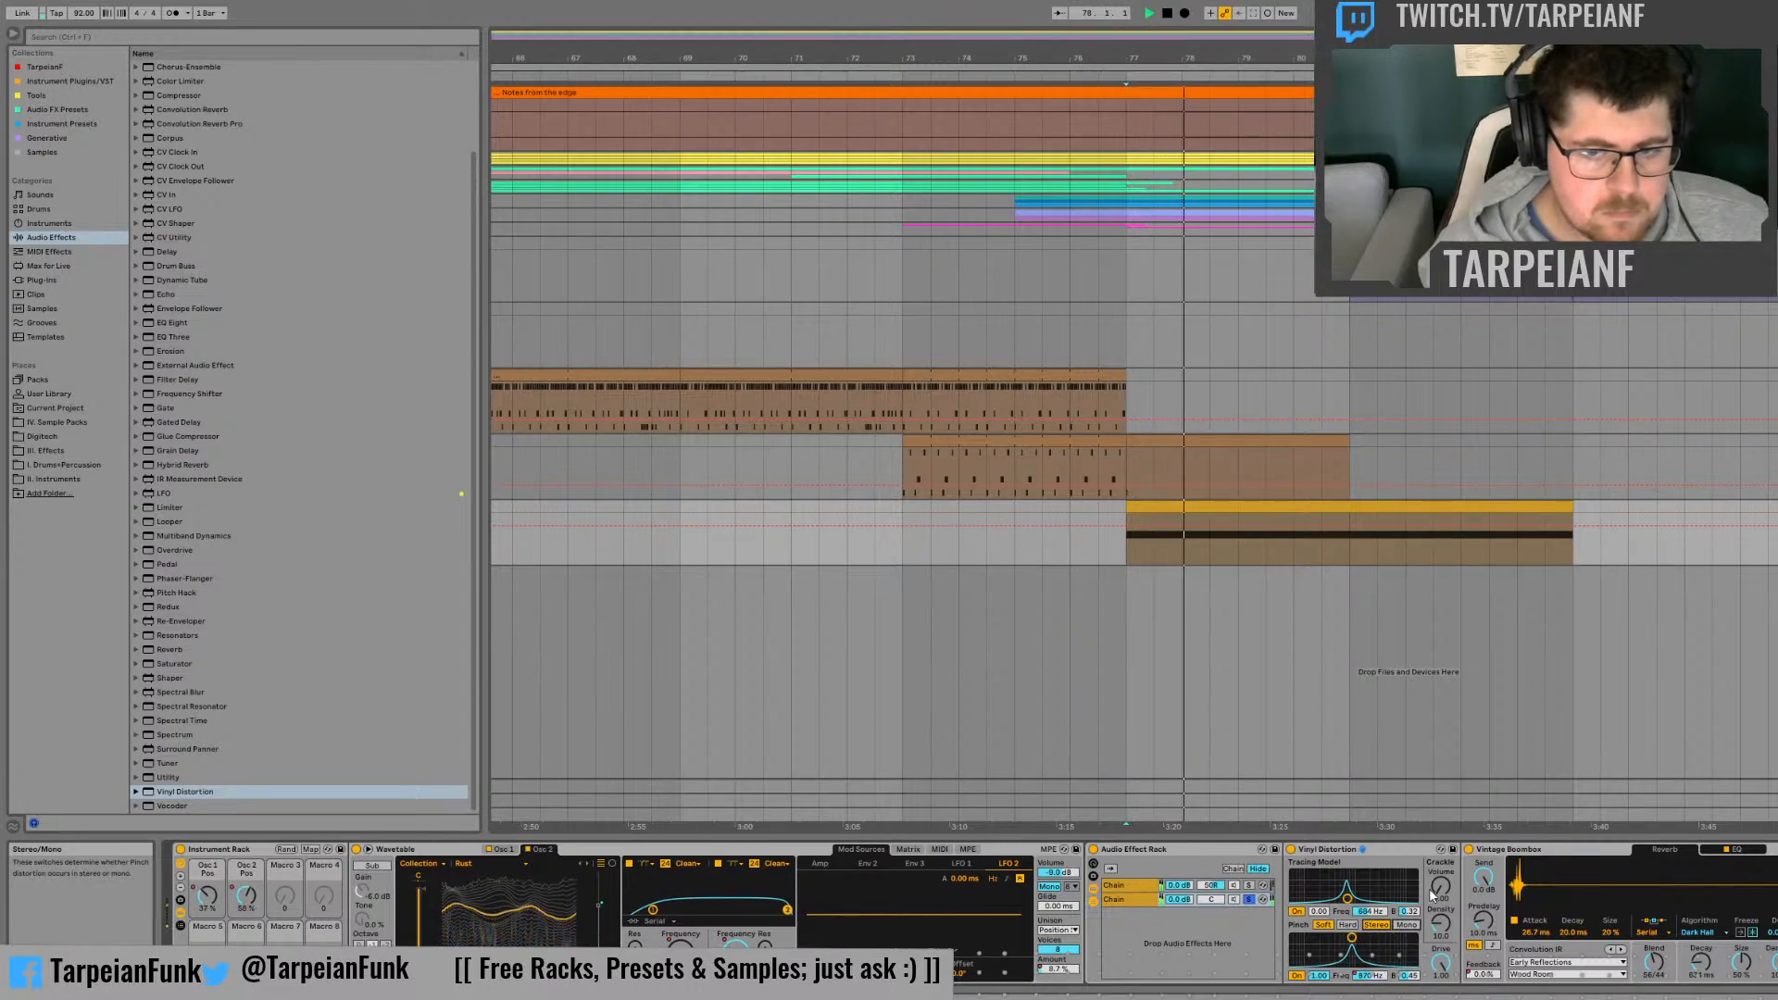
Step: Compare the second chain's sound with the Vintage Boombox reverb and Vinyl Distortion bypassed, re-enabling both devices
{"action": "left_click", "coordinate": [1470, 850]}
{"action": "key", "text": "space"}
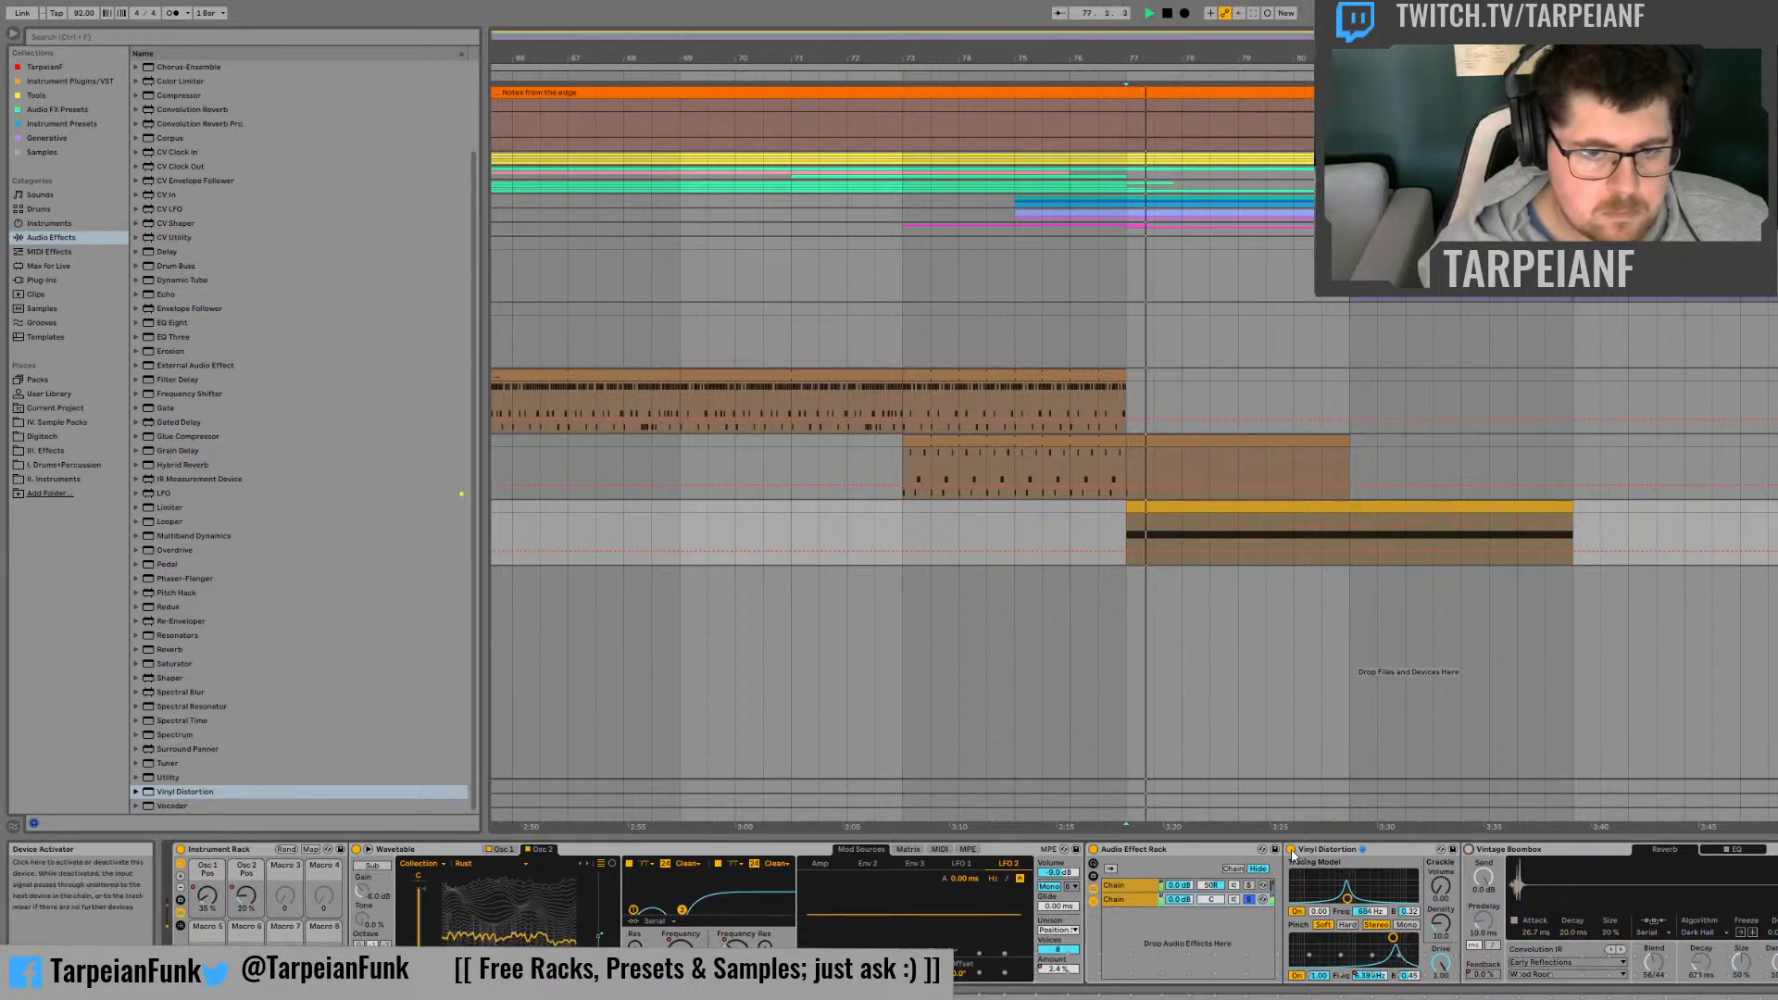
{"action": "left_click", "coordinate": [1292, 850]}
{"action": "key", "text": "space"}
{"action": "key", "text": "space"}
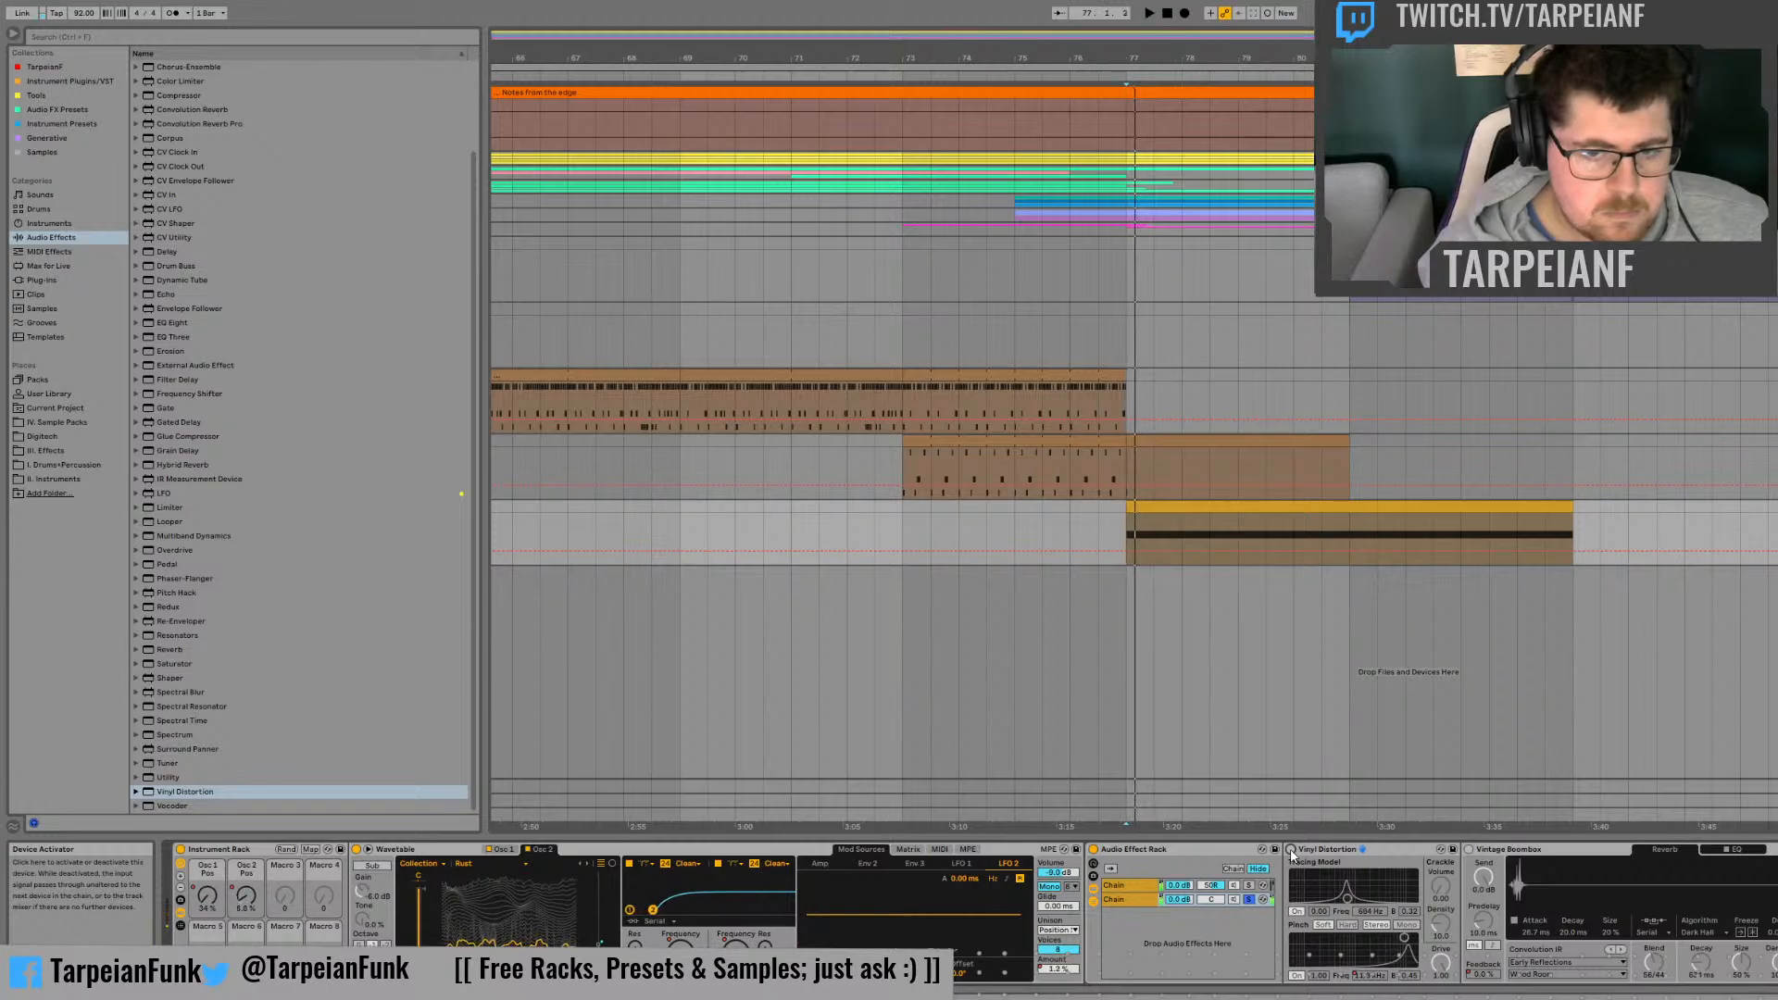
{"action": "left_click", "coordinate": [1291, 850]}
{"action": "key", "text": "space"}
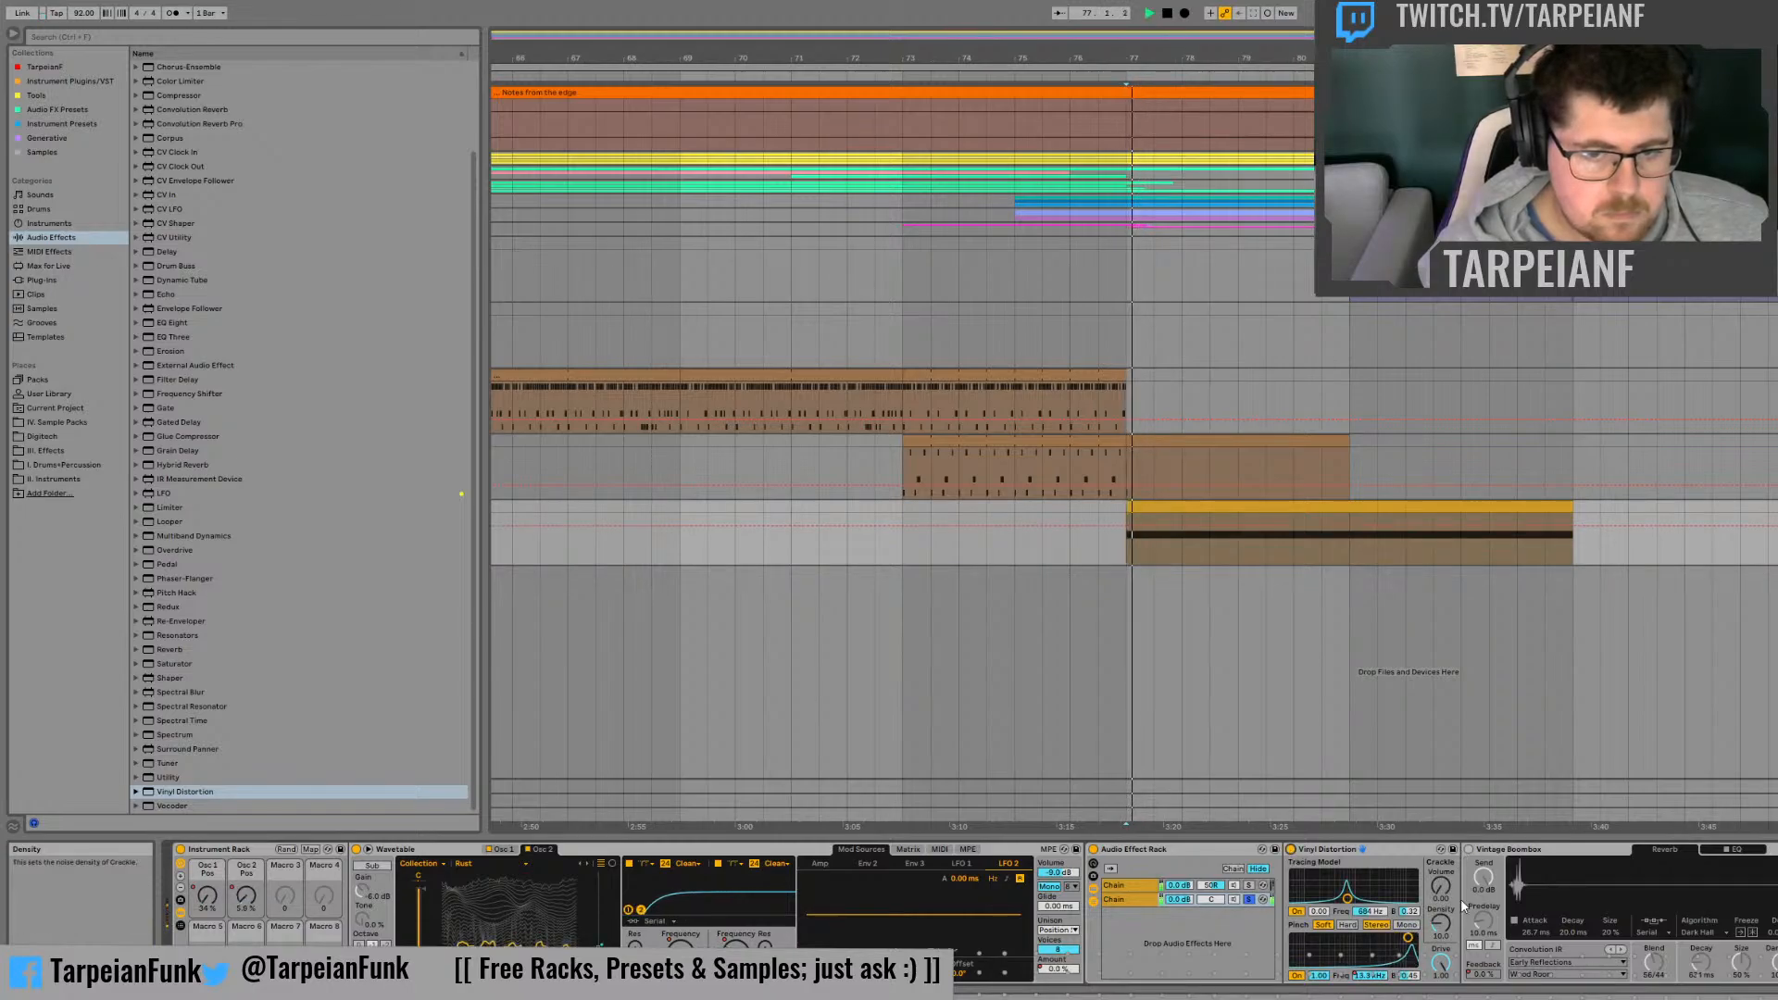
{"action": "left_click", "coordinate": [1469, 851]}
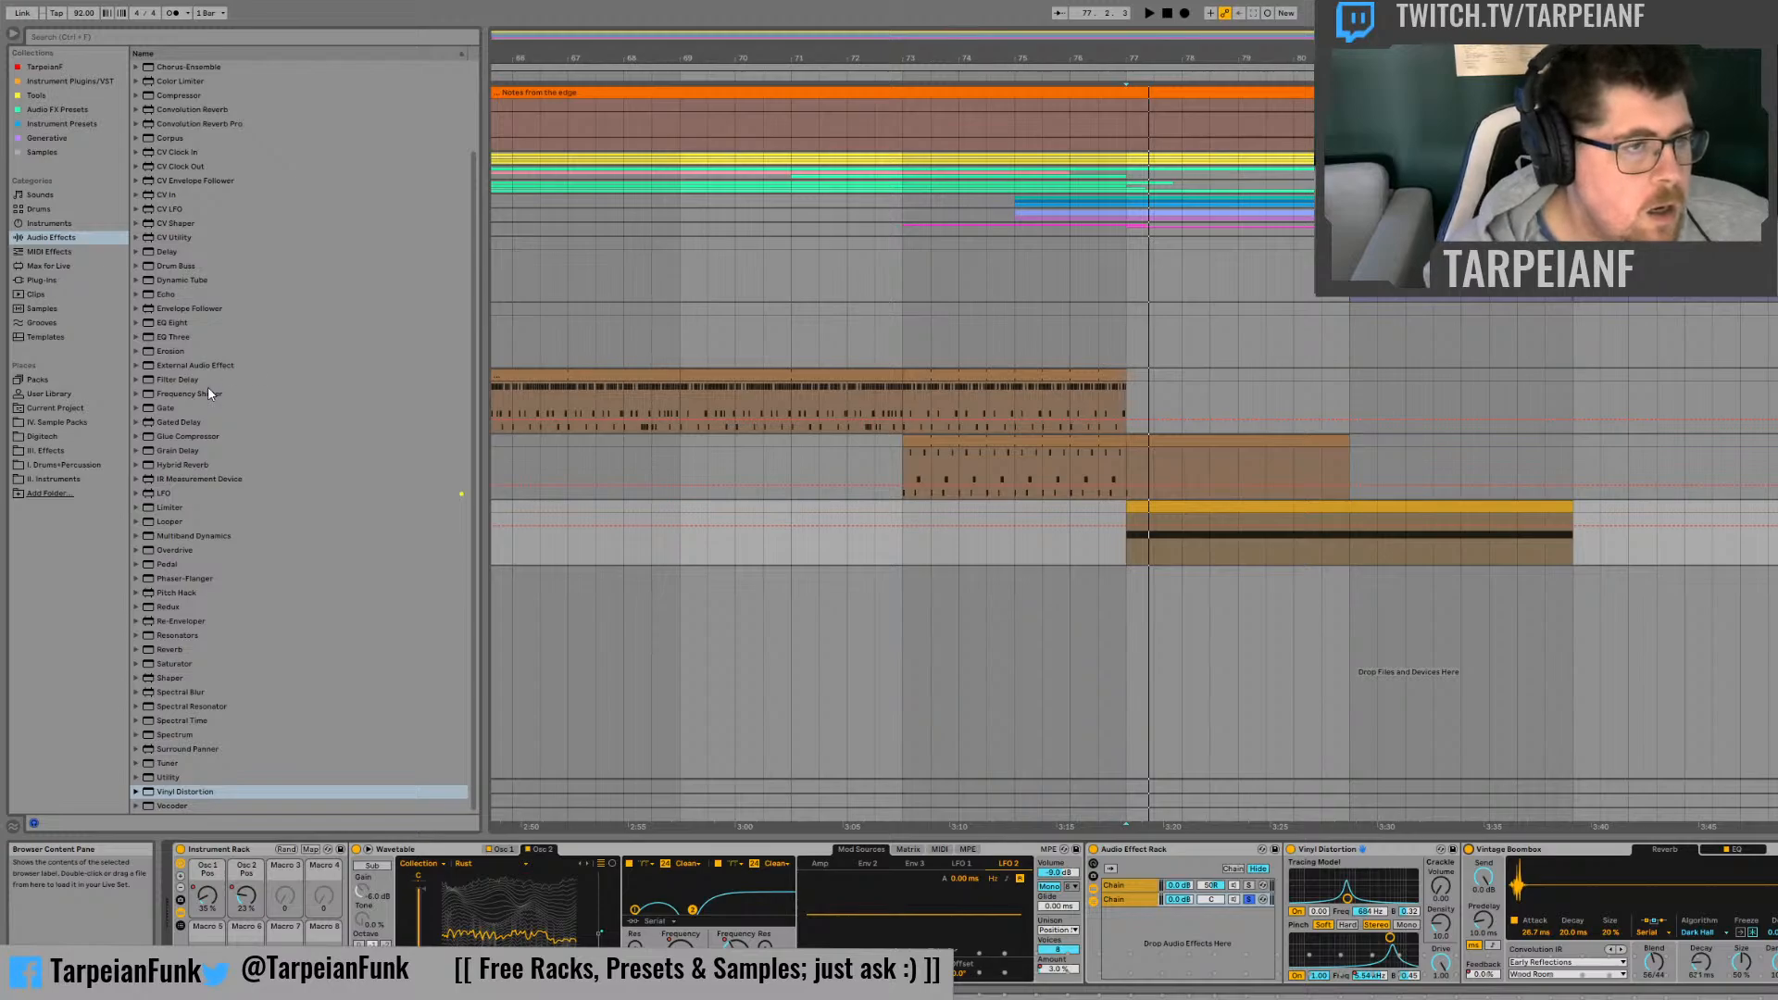
Step: Insert the Echo preset Nostalgia from Ambient Spaces before Vinyl Distortion in the second chain
{"action": "left_click", "coordinate": [136, 294]}
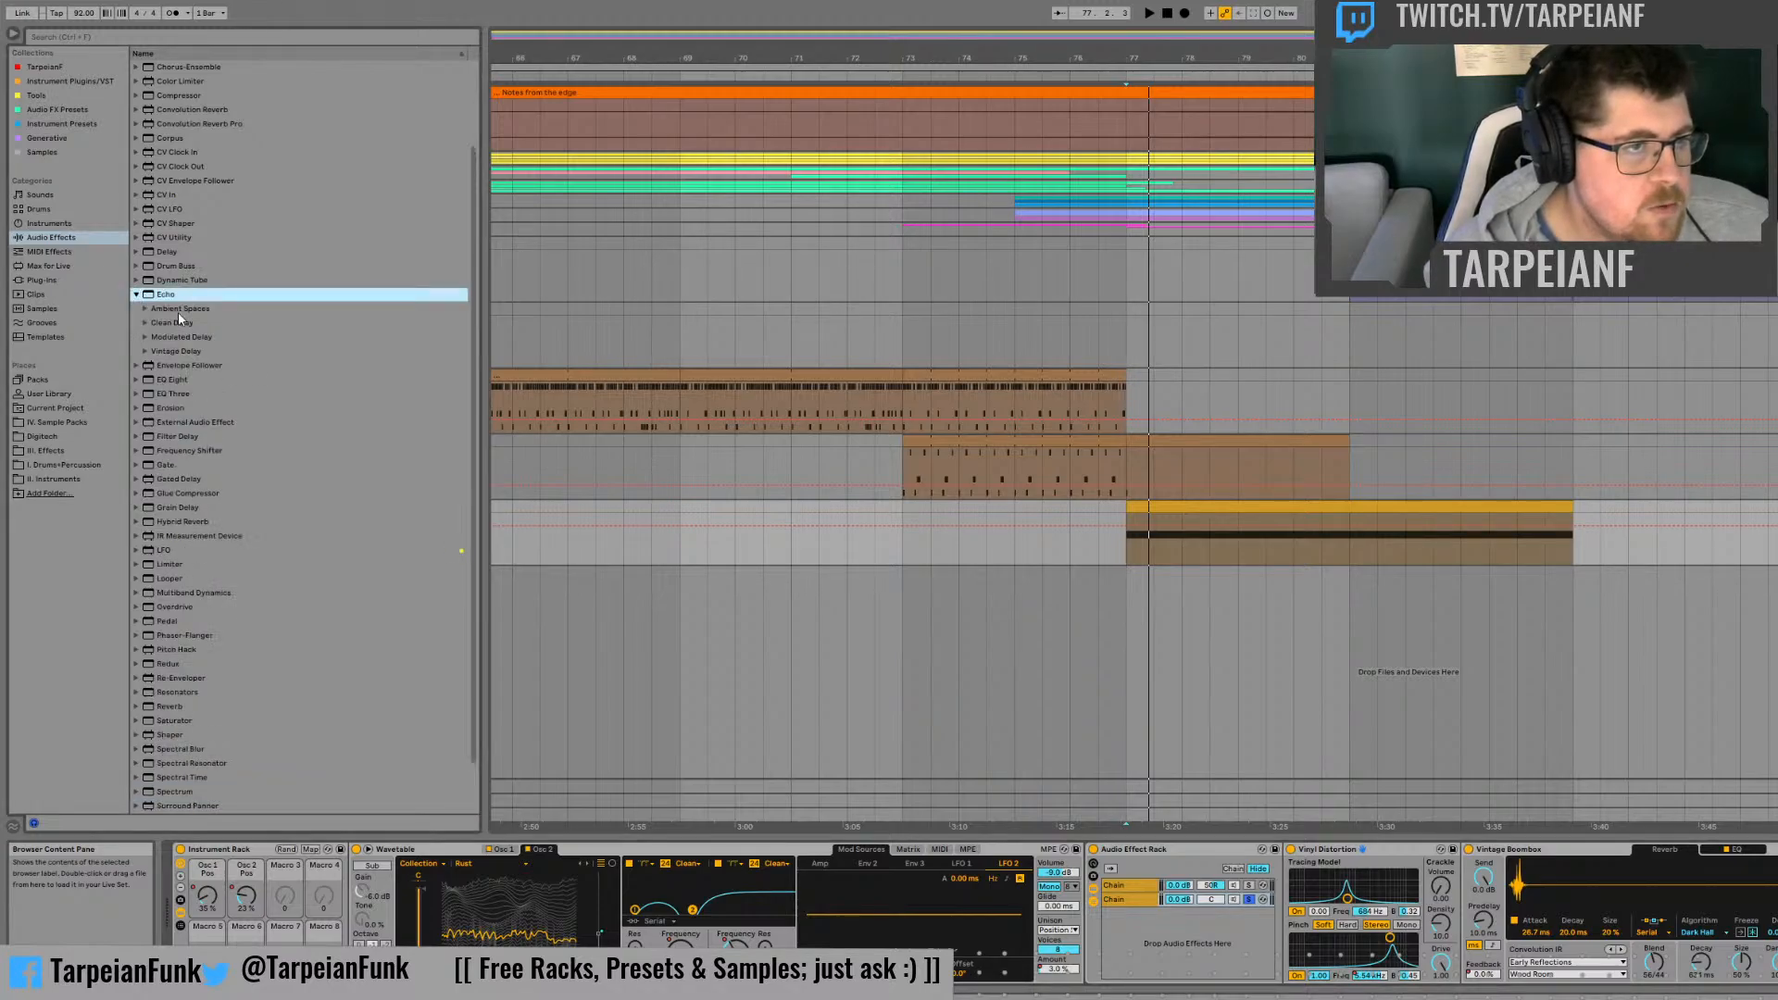
{"action": "left_click", "coordinate": [148, 352]}
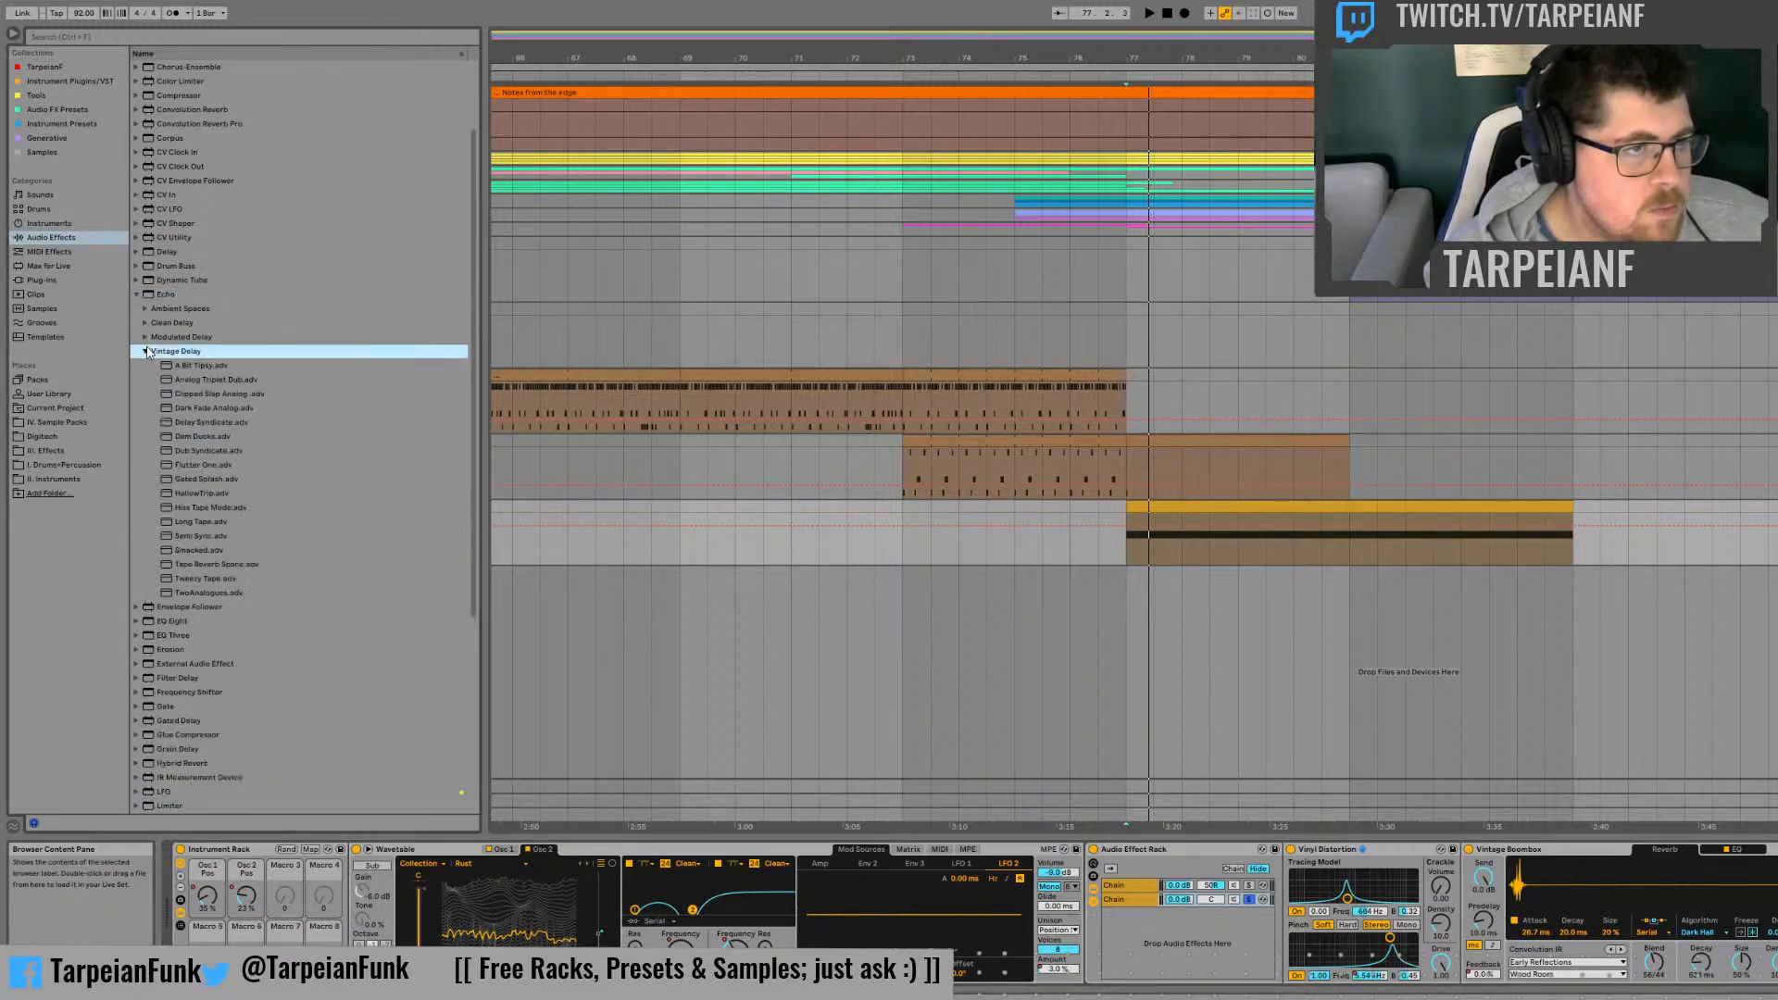
{"action": "left_click", "coordinate": [145, 309]}
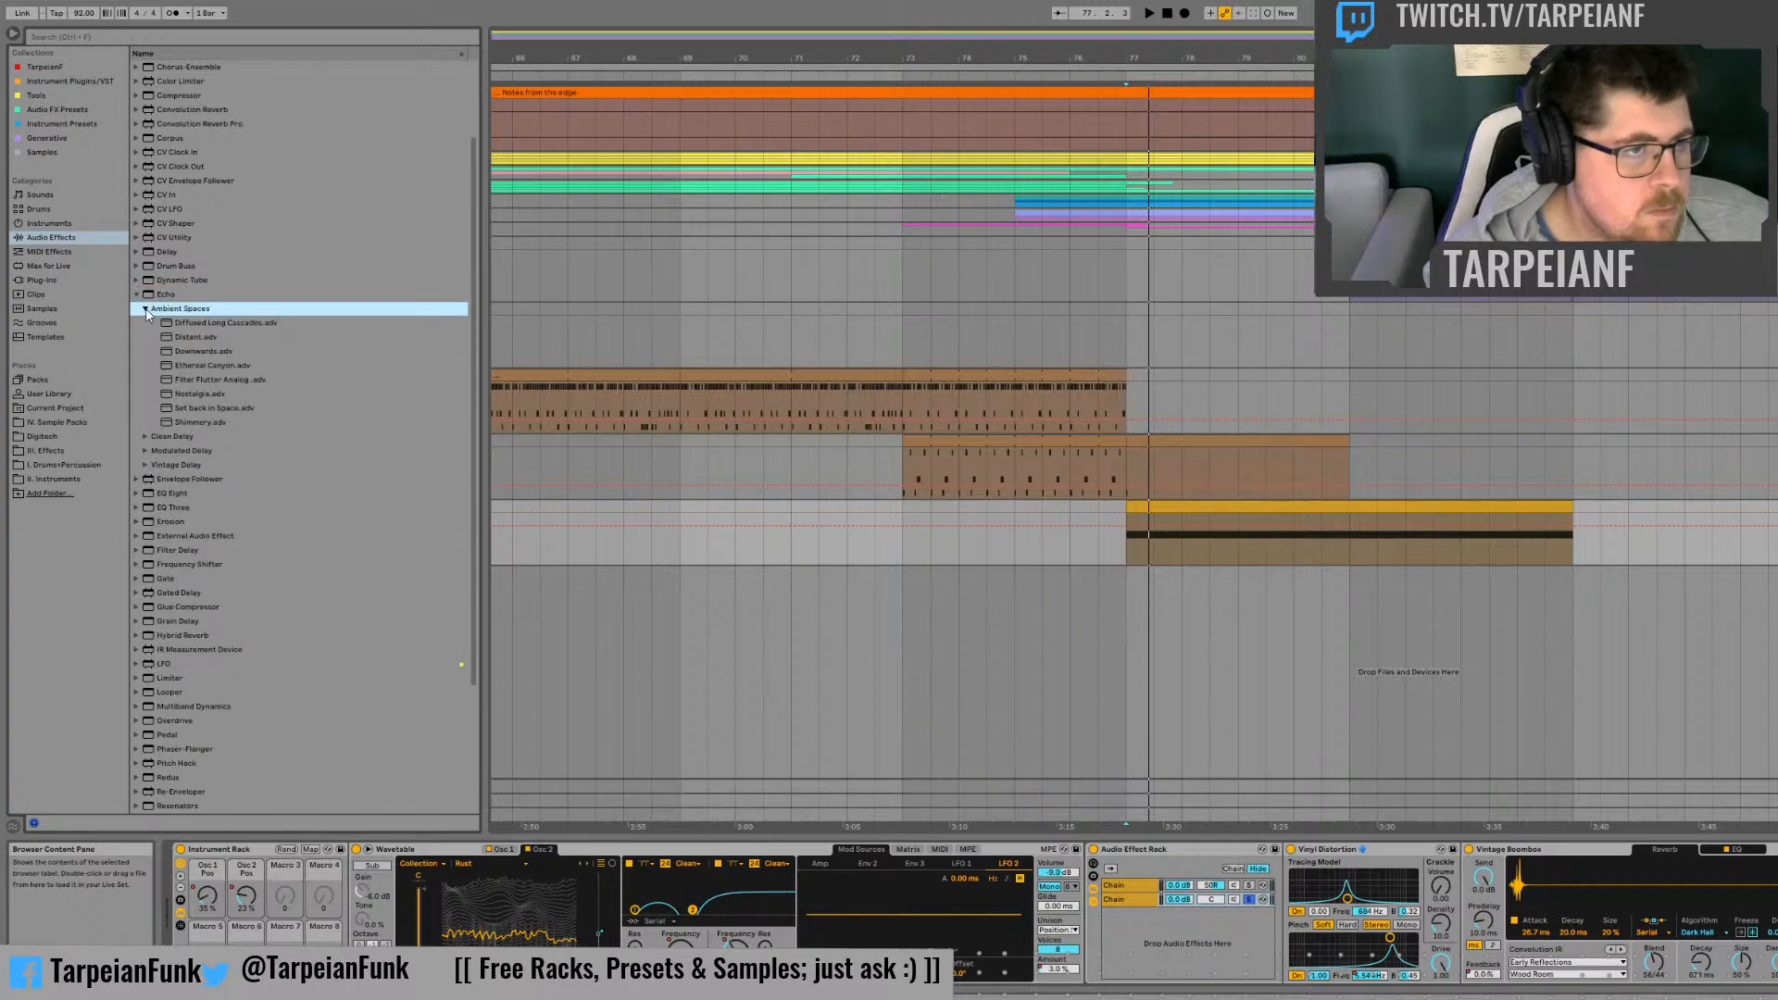
{"action": "left_click", "coordinate": [197, 392]}
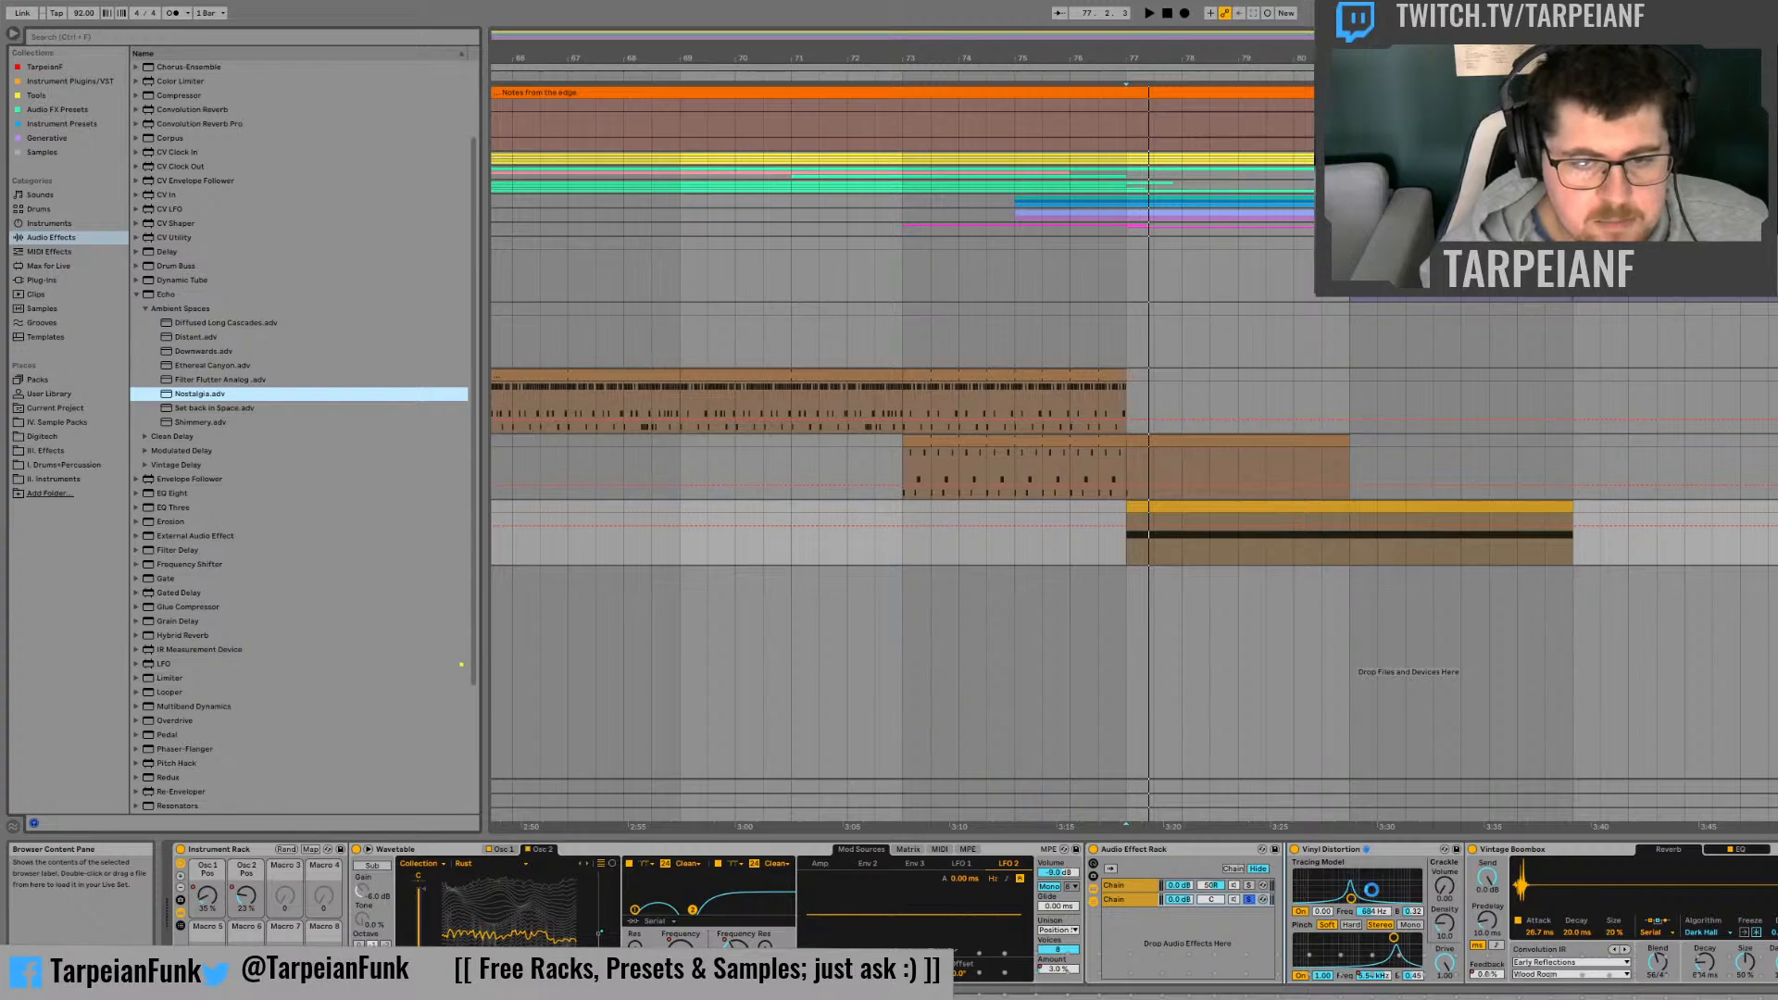
{"action": "left_click_drag", "start_coordinate": [1372, 890], "coordinate": [1420, 935]}
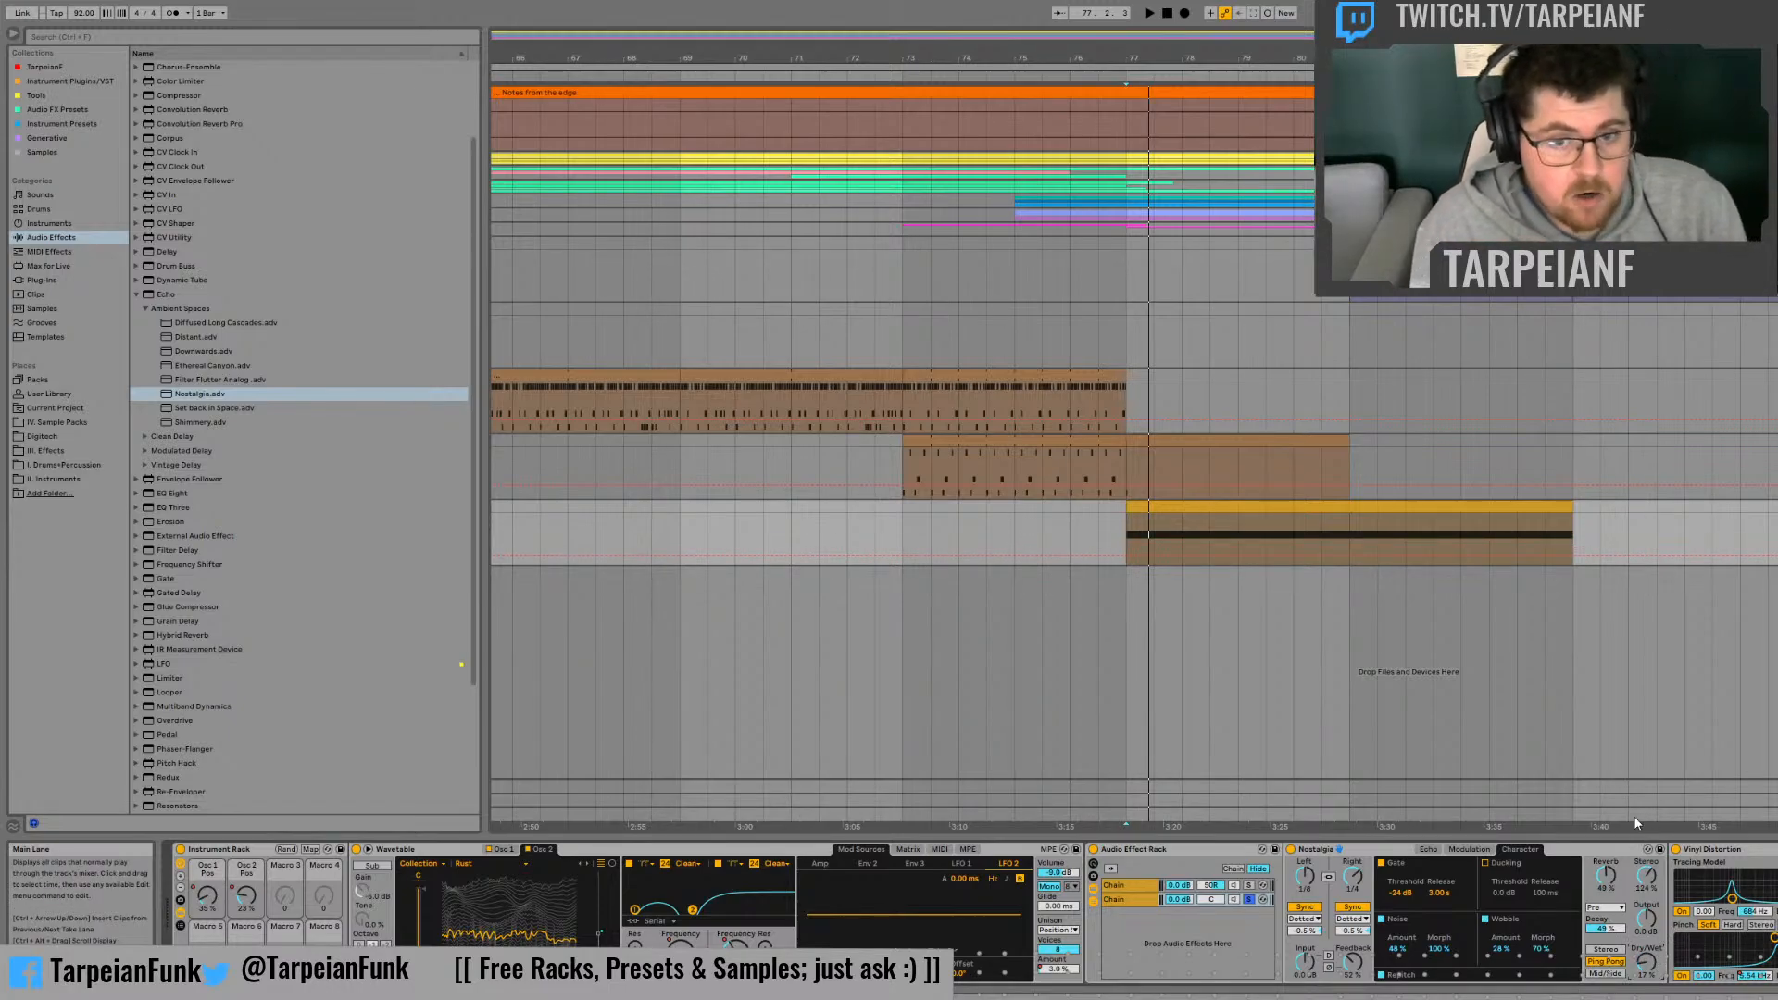
Step: Try the Nostalgia echo's Dry/Wet at 100% and about 20% during playback, and compare it with the effect bypassed
{"action": "key", "text": "space"}
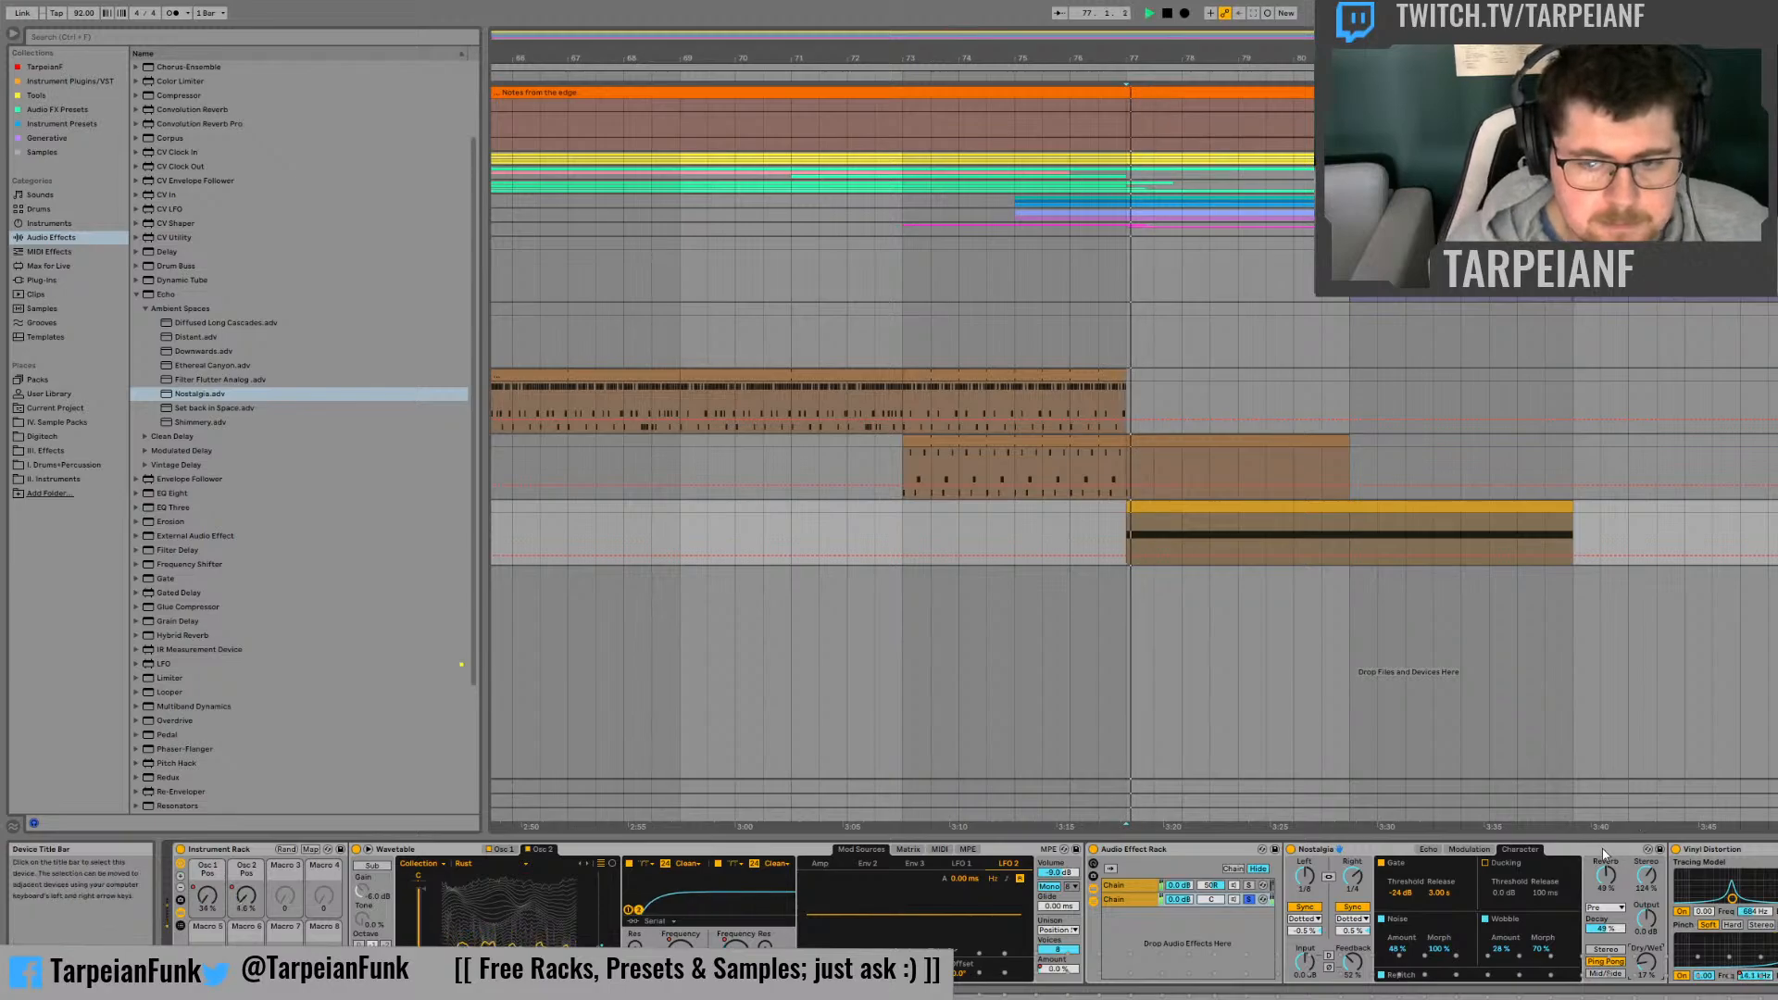
{"action": "left_click_drag", "start_coordinate": [1647, 961], "coordinate": [1648, 861]}
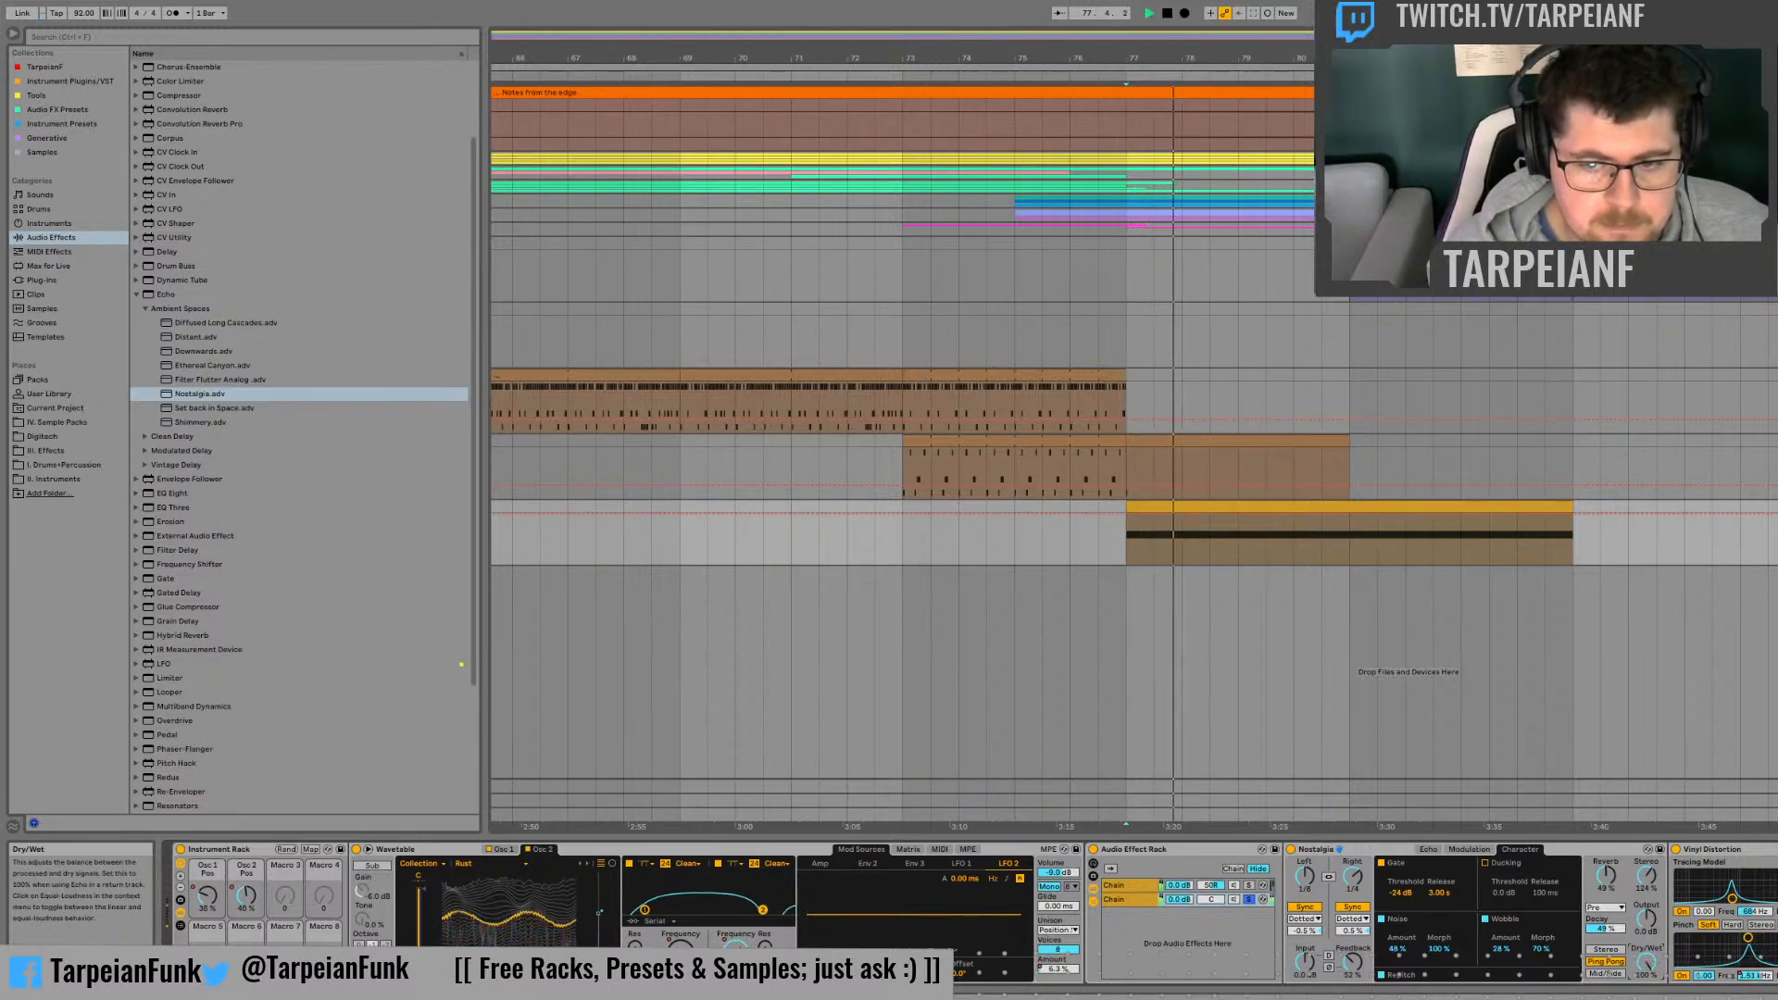
{"action": "left_click_drag", "start_coordinate": [1648, 963], "coordinate": [1647, 999]}
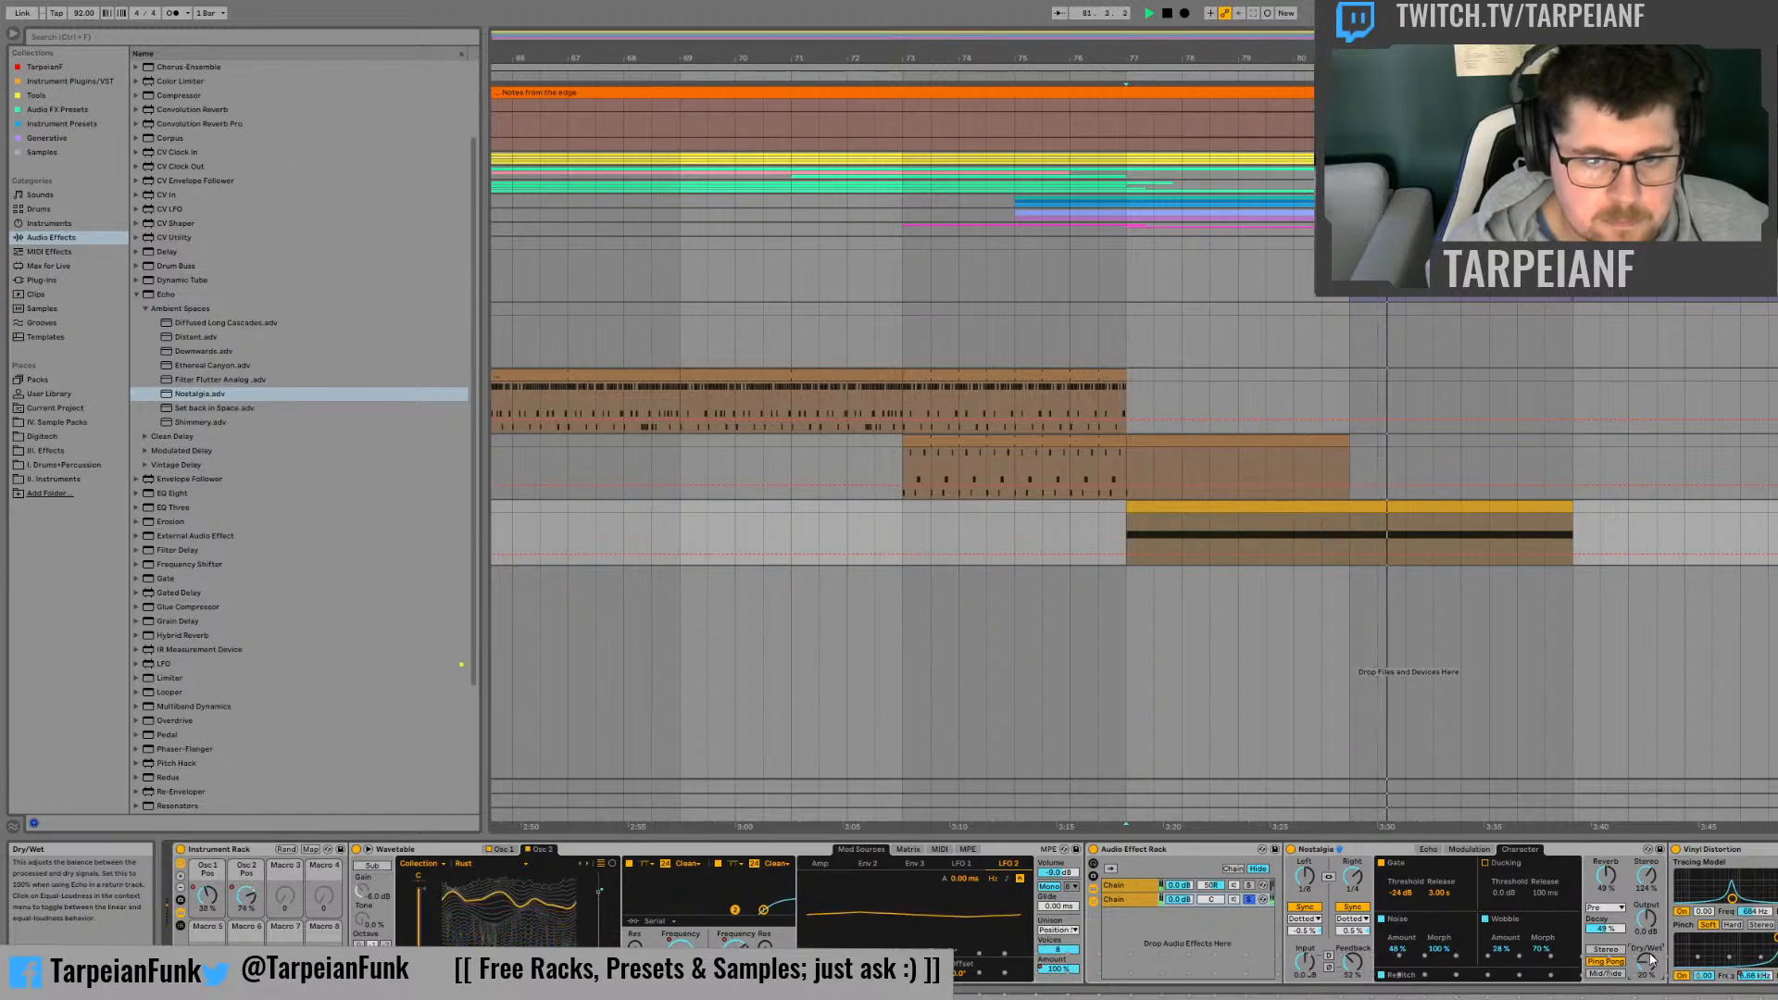
{"action": "left_click", "coordinate": [1291, 850]}
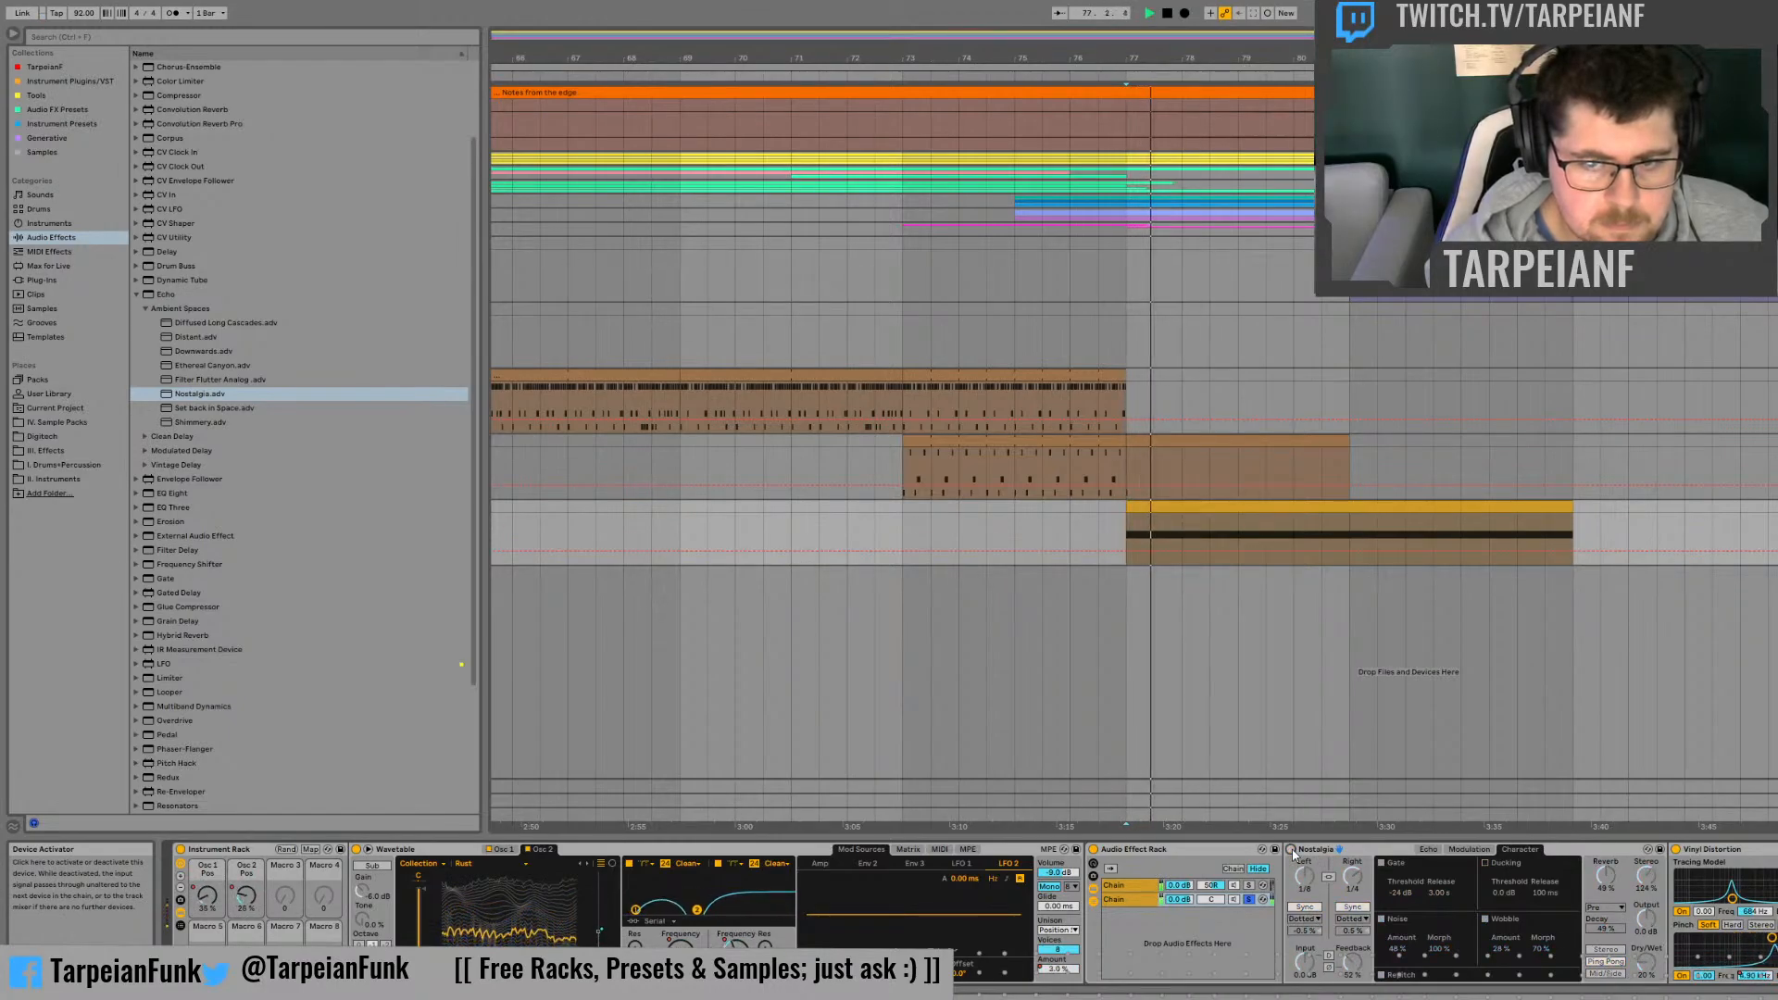
{"action": "left_click", "coordinate": [1291, 851]}
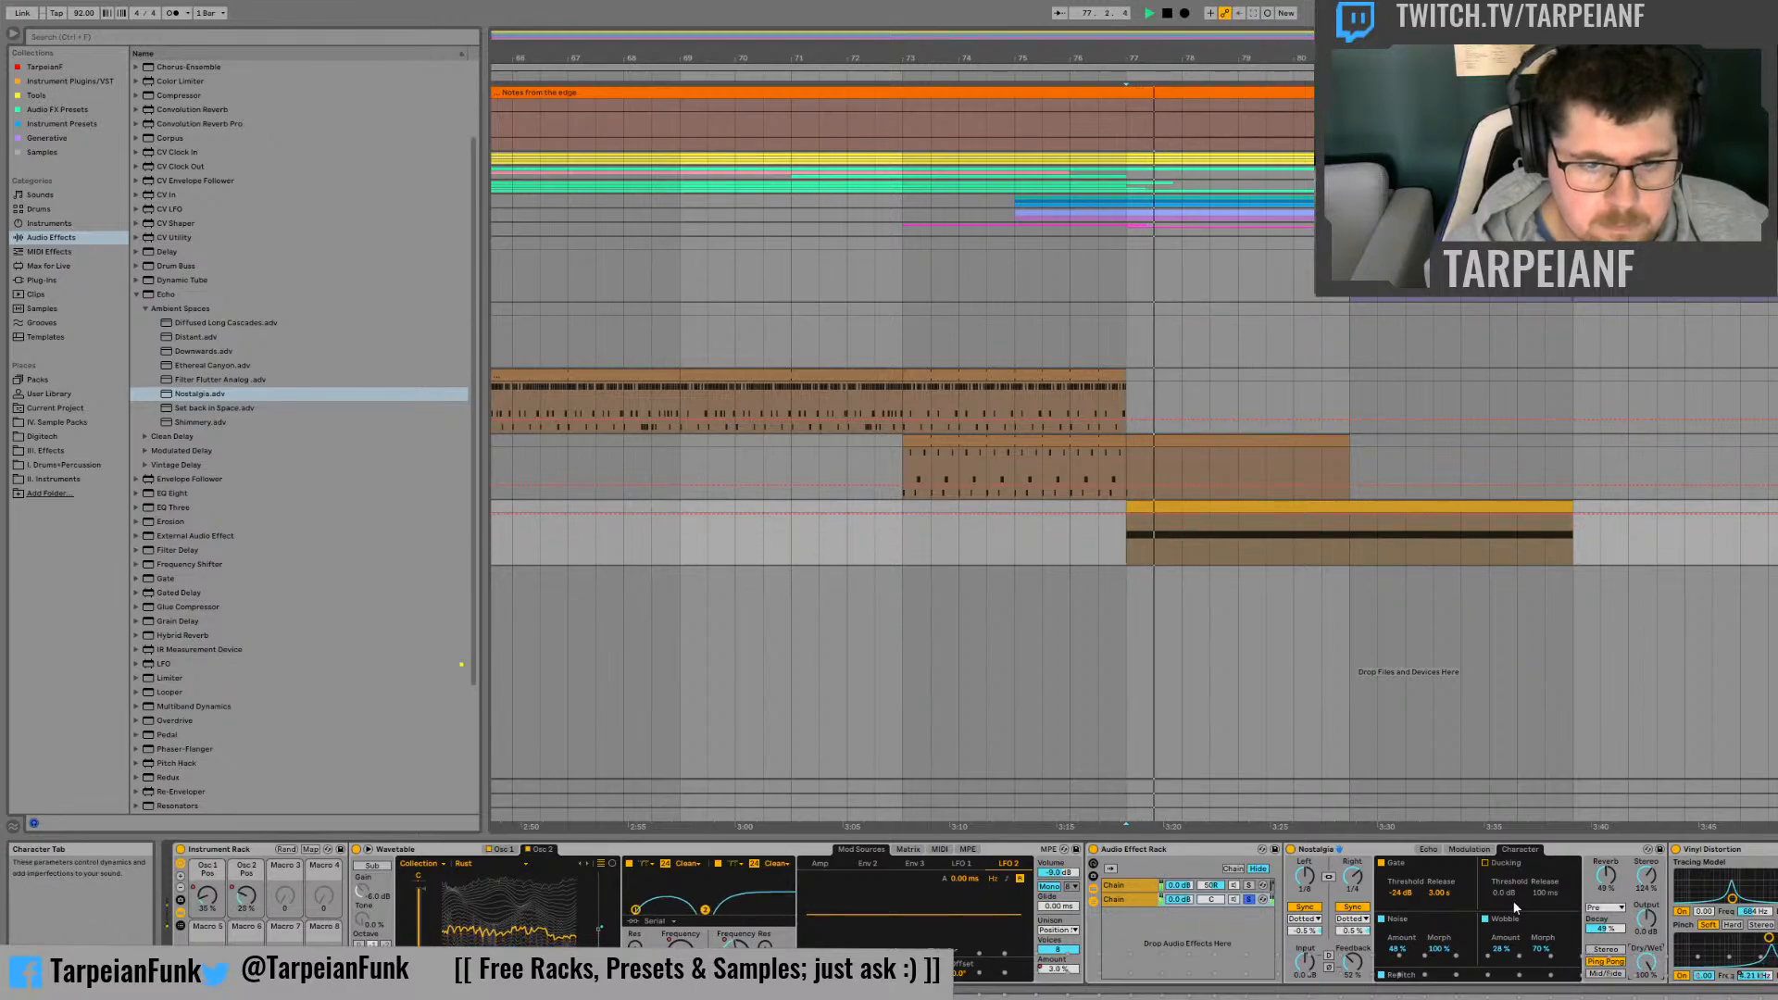
Step: Switch both Nostalgia delay lines from Sync to Time, with 1.00 ms left and 12.4 ms right, and audition the echo
{"action": "left_click", "coordinate": [1353, 907]}
{"action": "left_click", "coordinate": [1302, 907]}
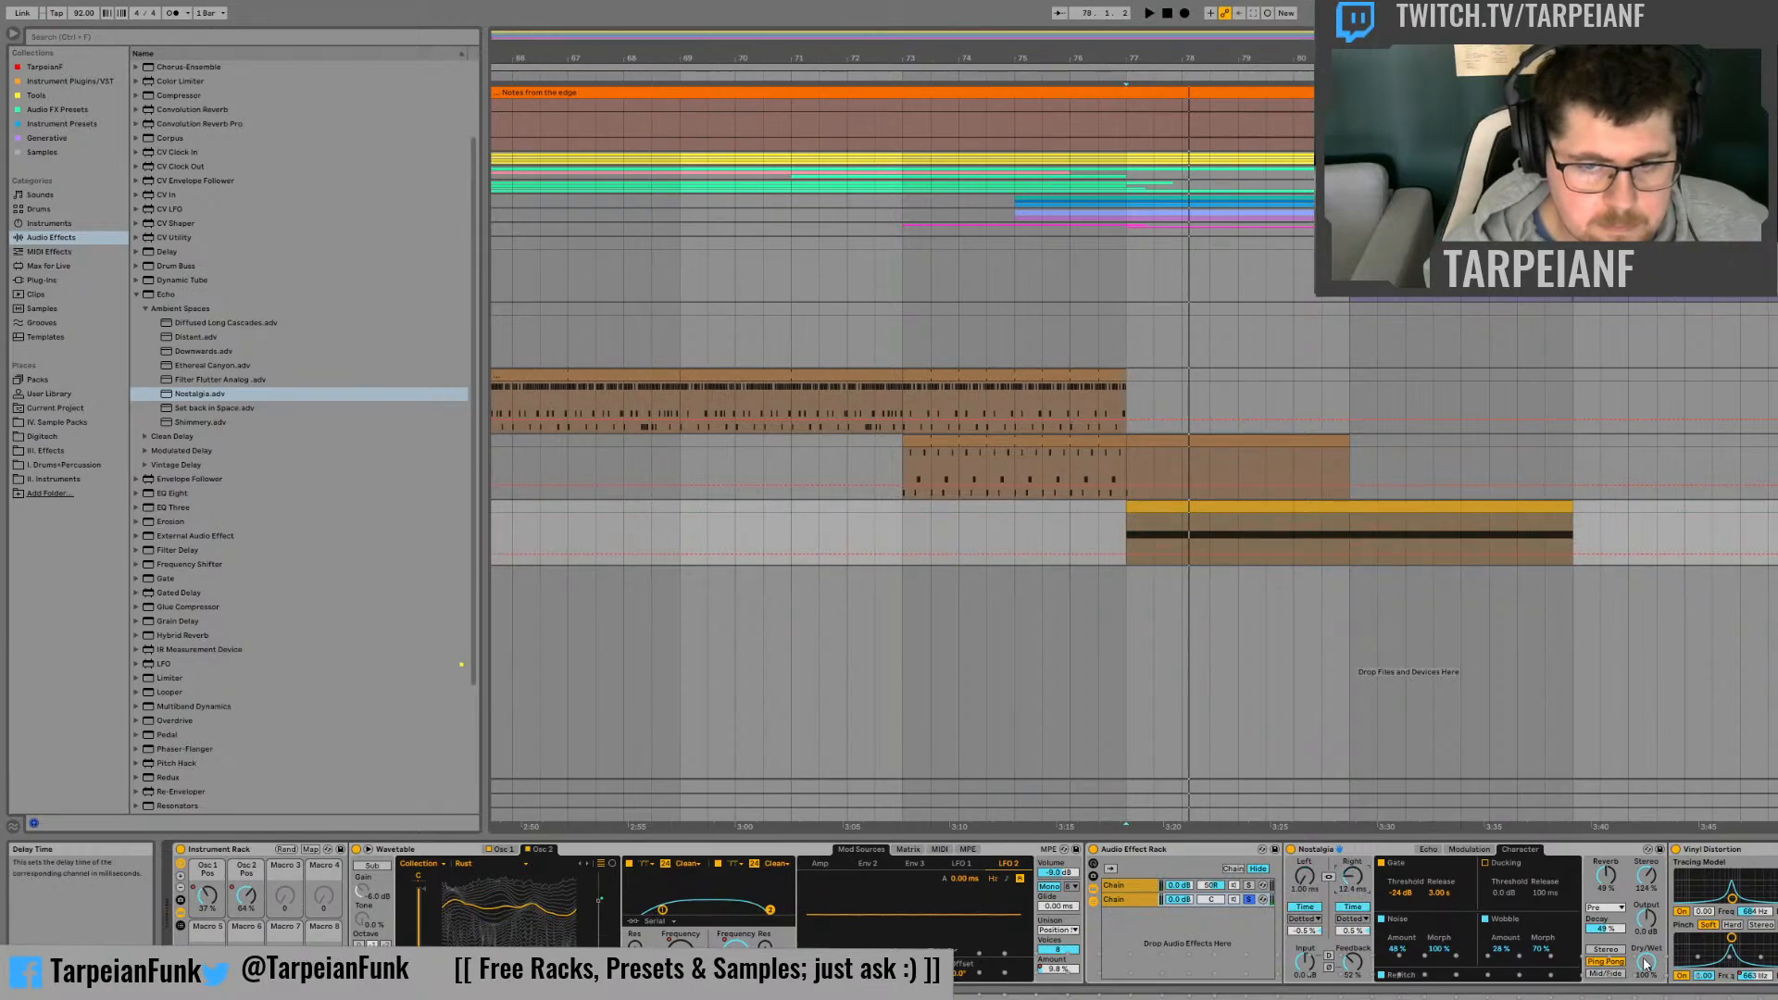
{"action": "key", "text": "space"}
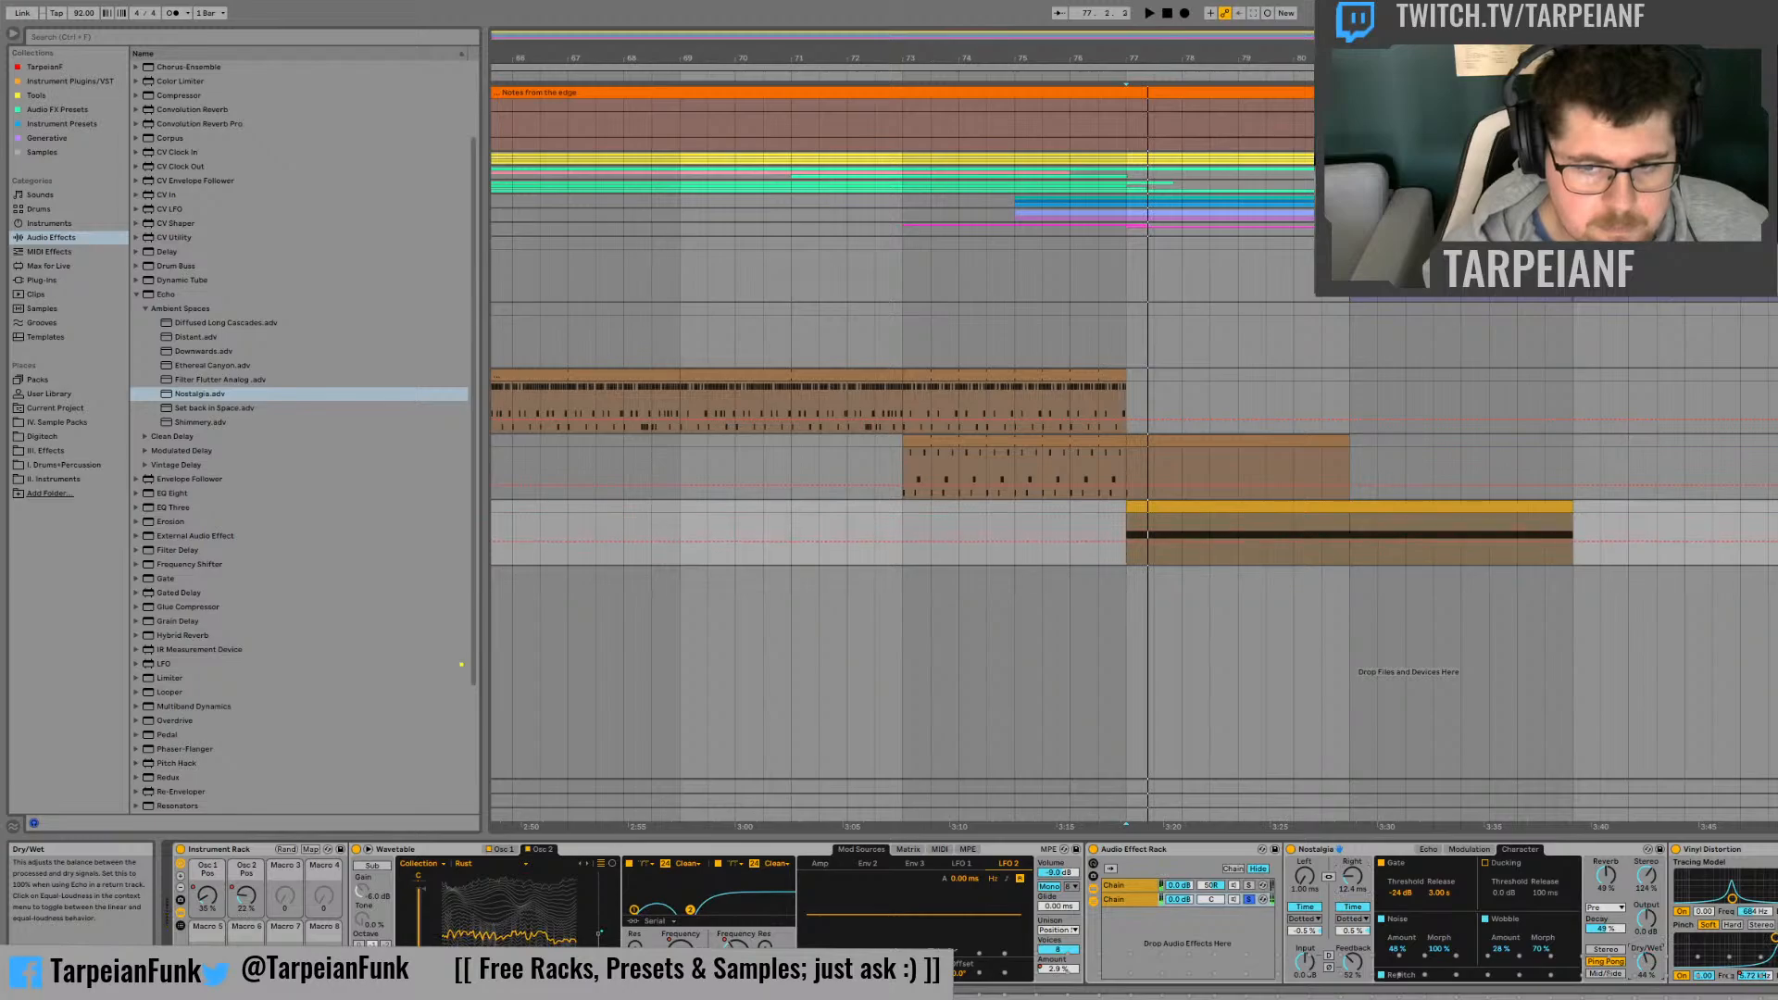
{"action": "key", "text": "space"}
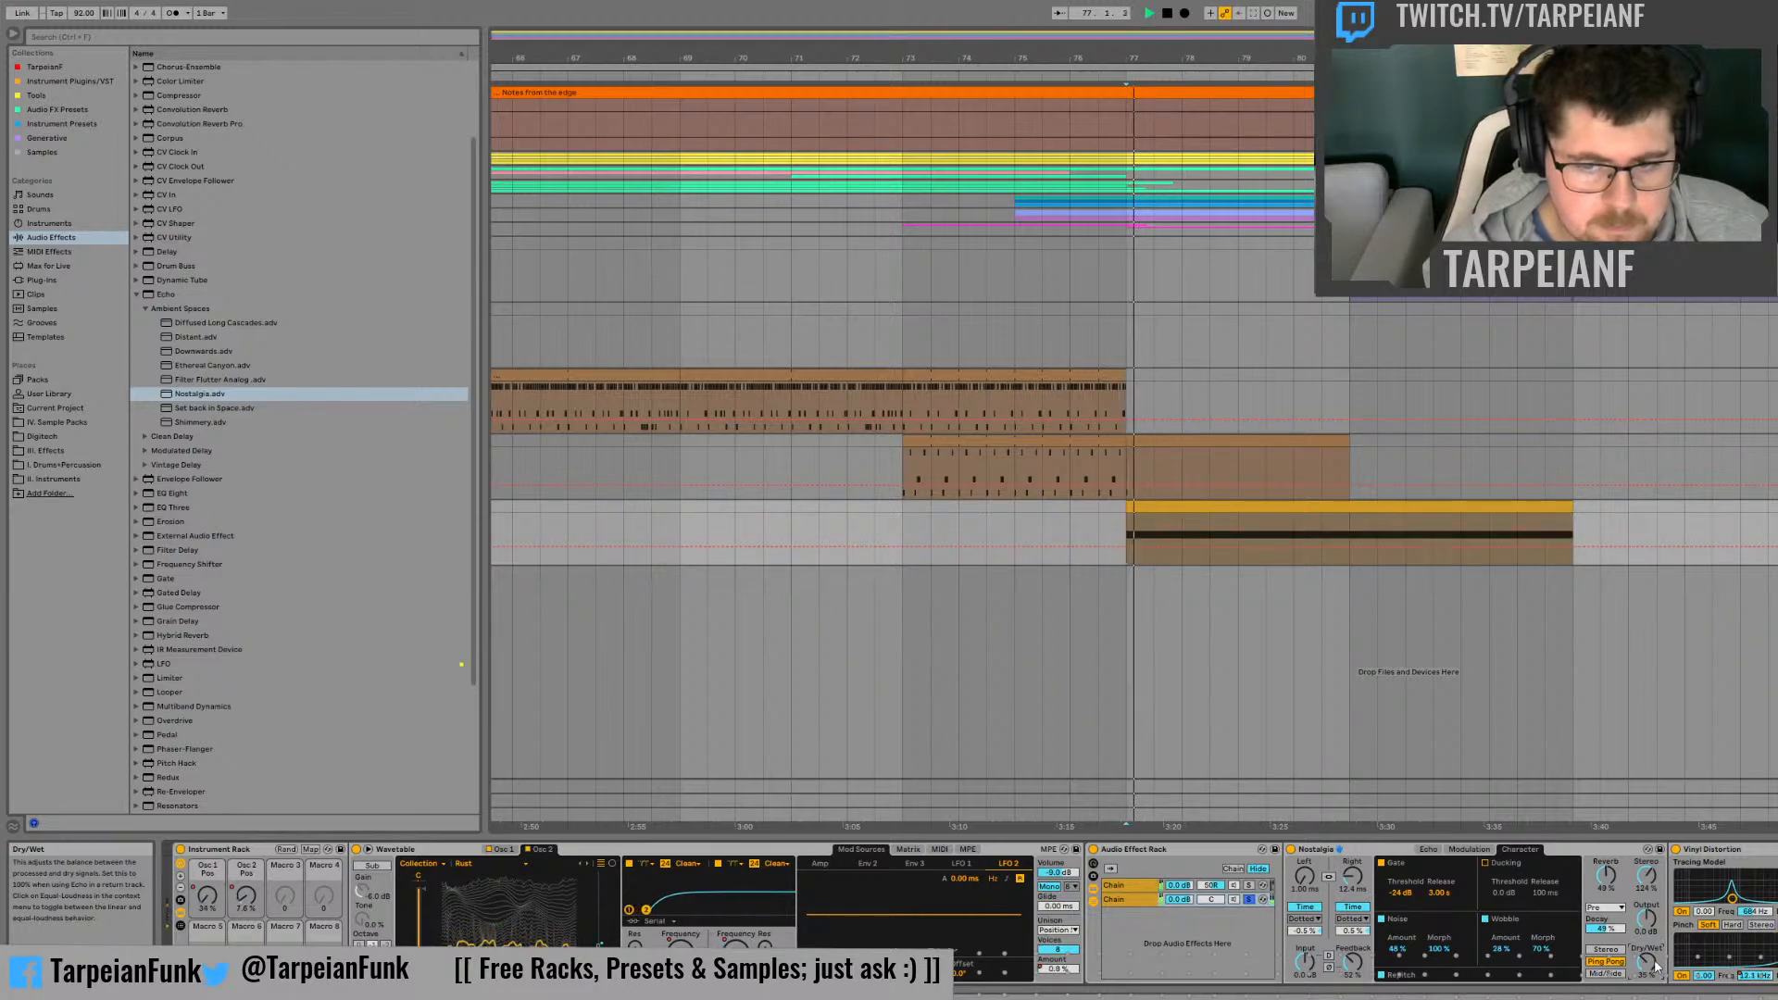
Step: Centre the first chain's pan and solo the two chains in turn to compare them
{"action": "left_click", "coordinate": [1249, 887]}
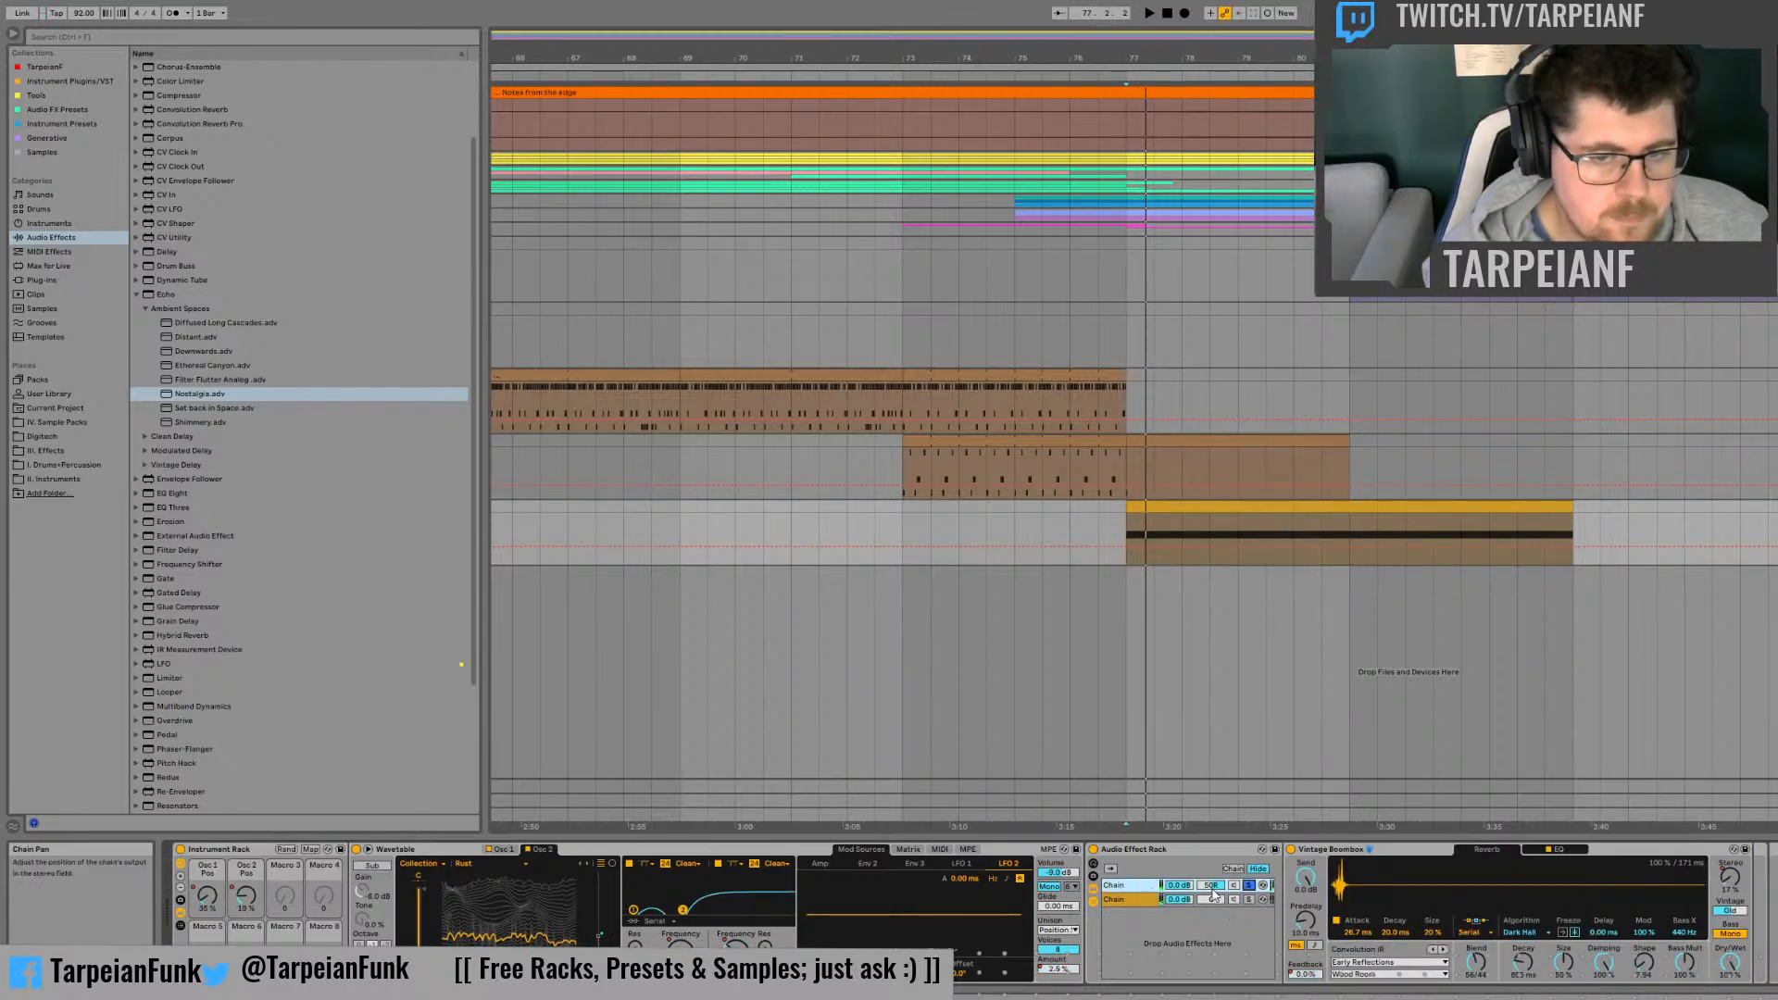
{"action": "left_click", "coordinate": [1249, 899]}
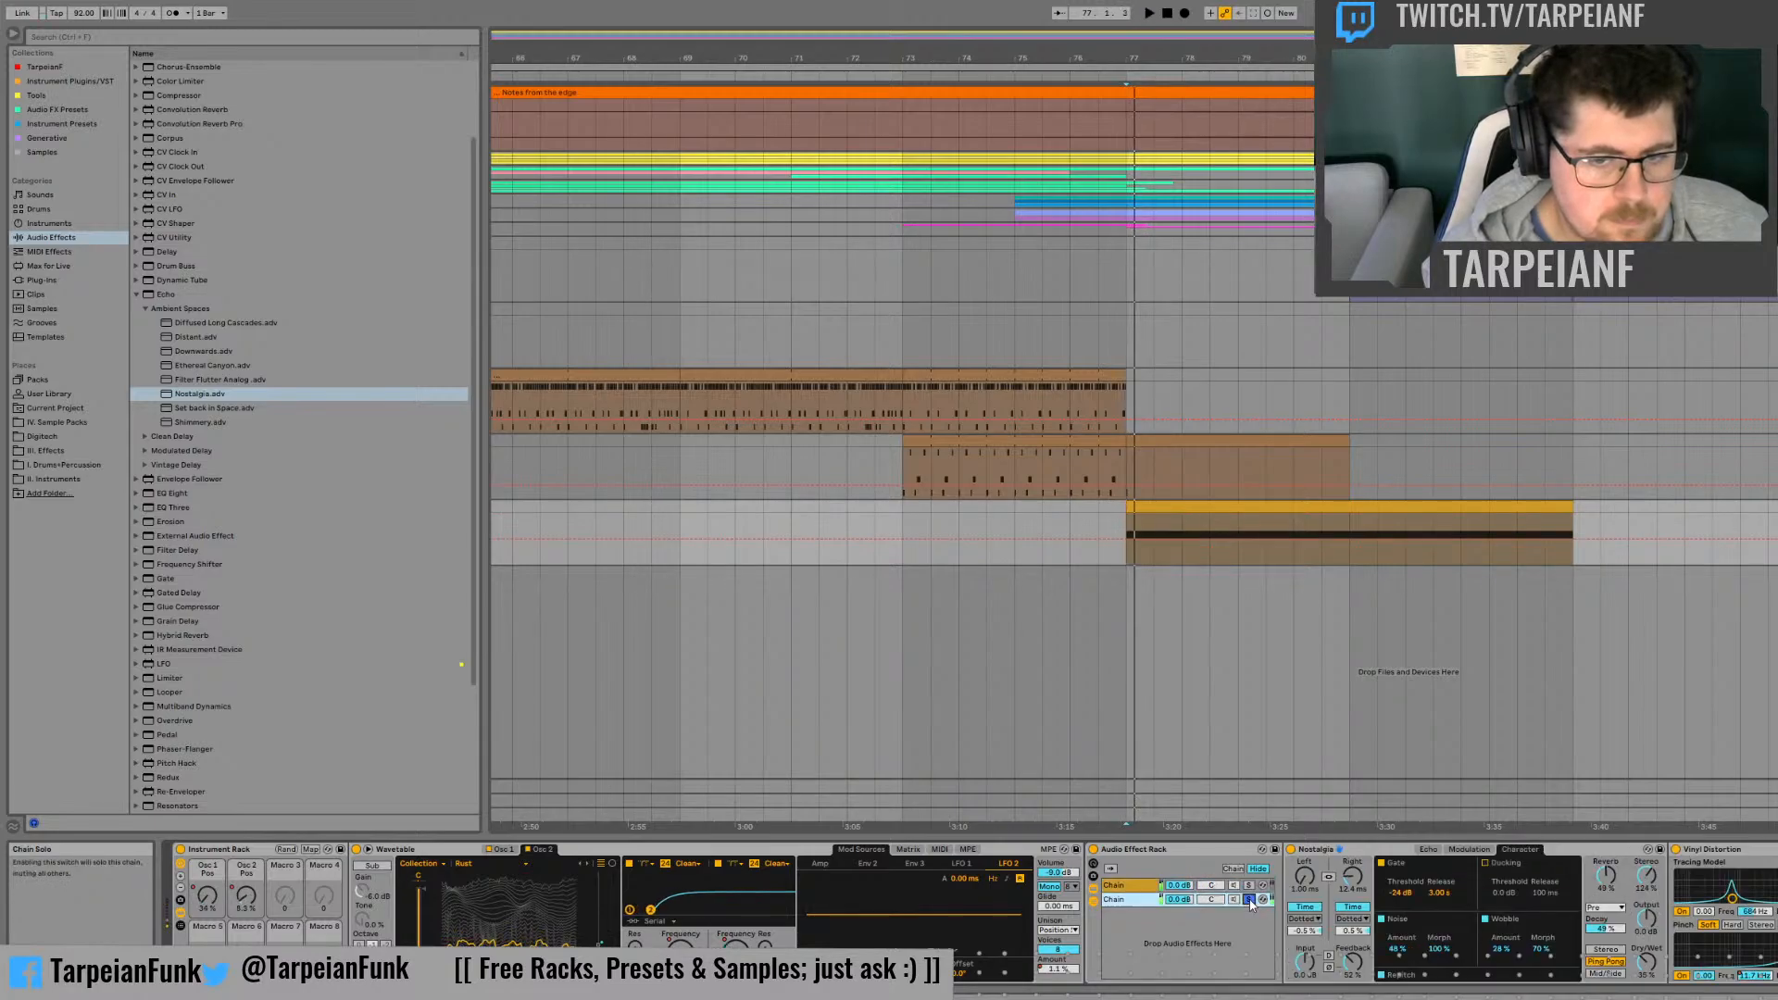
{"action": "left_click", "coordinate": [1249, 886]}
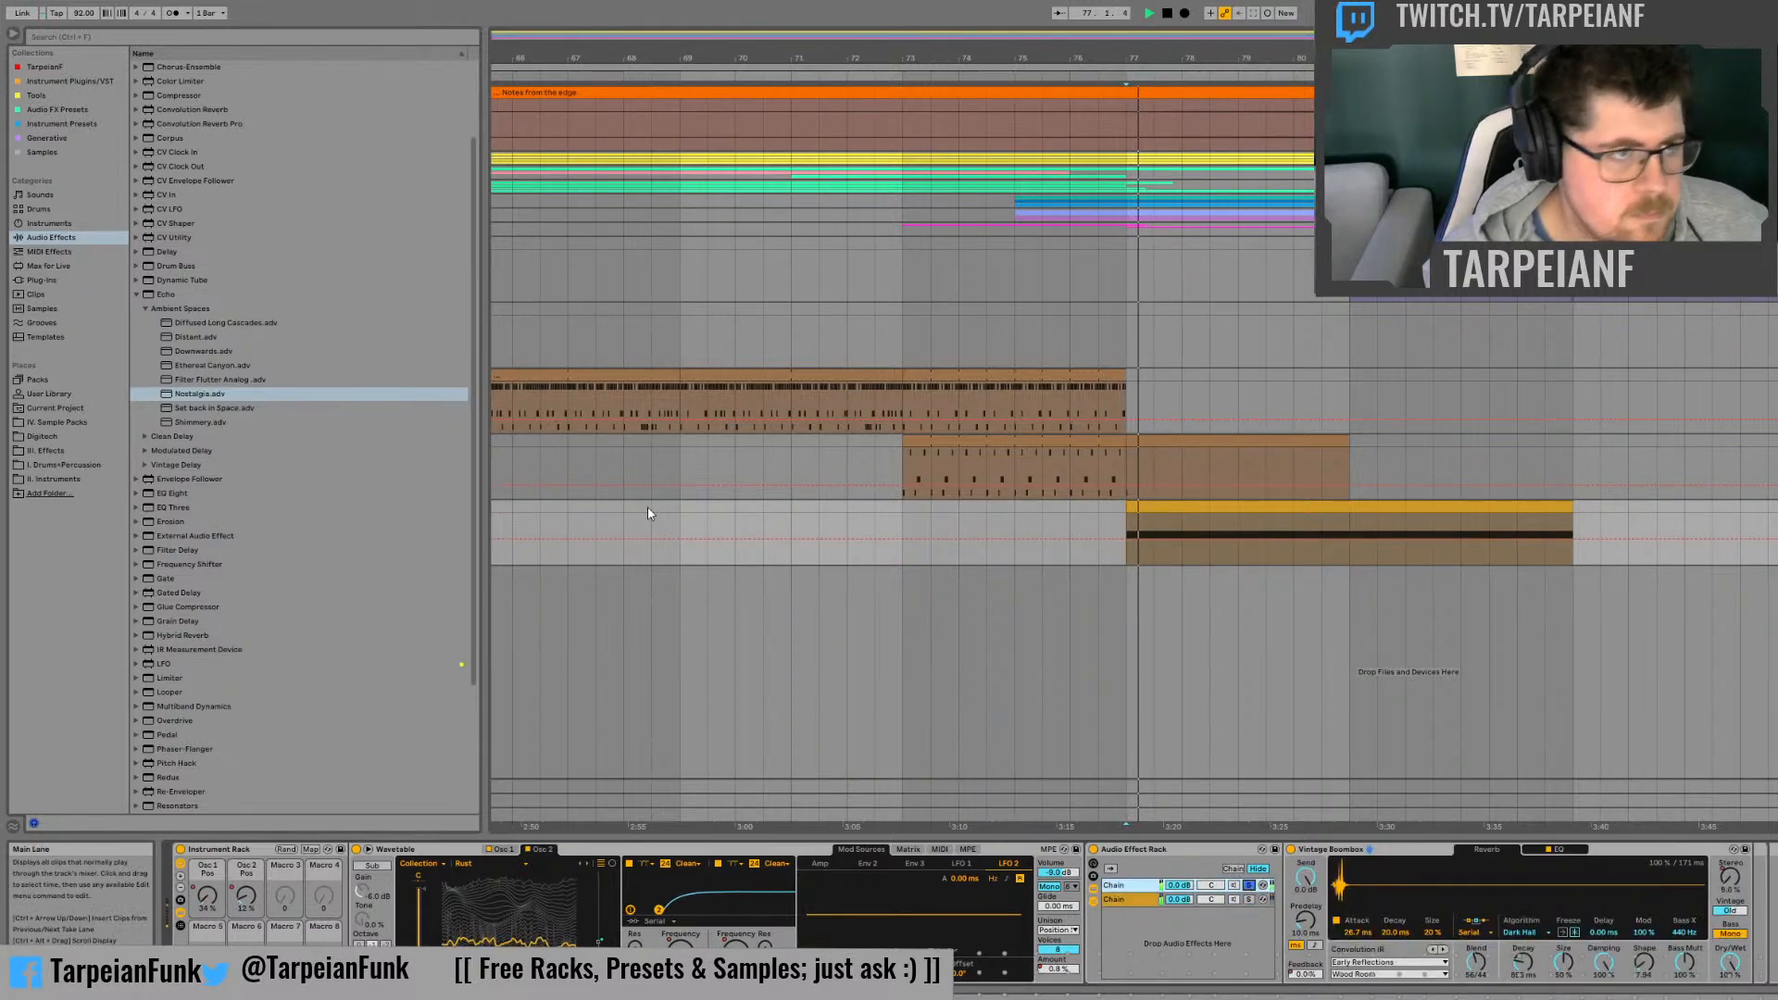
Step: Insert the Dynamic Tube effect before Vintage Boombox in the first chain
{"action": "scroll", "coordinate": [307, 254], "scroll_direction": "up", "scroll_amount": 3}
{"action": "left_click", "coordinate": [139, 392]}
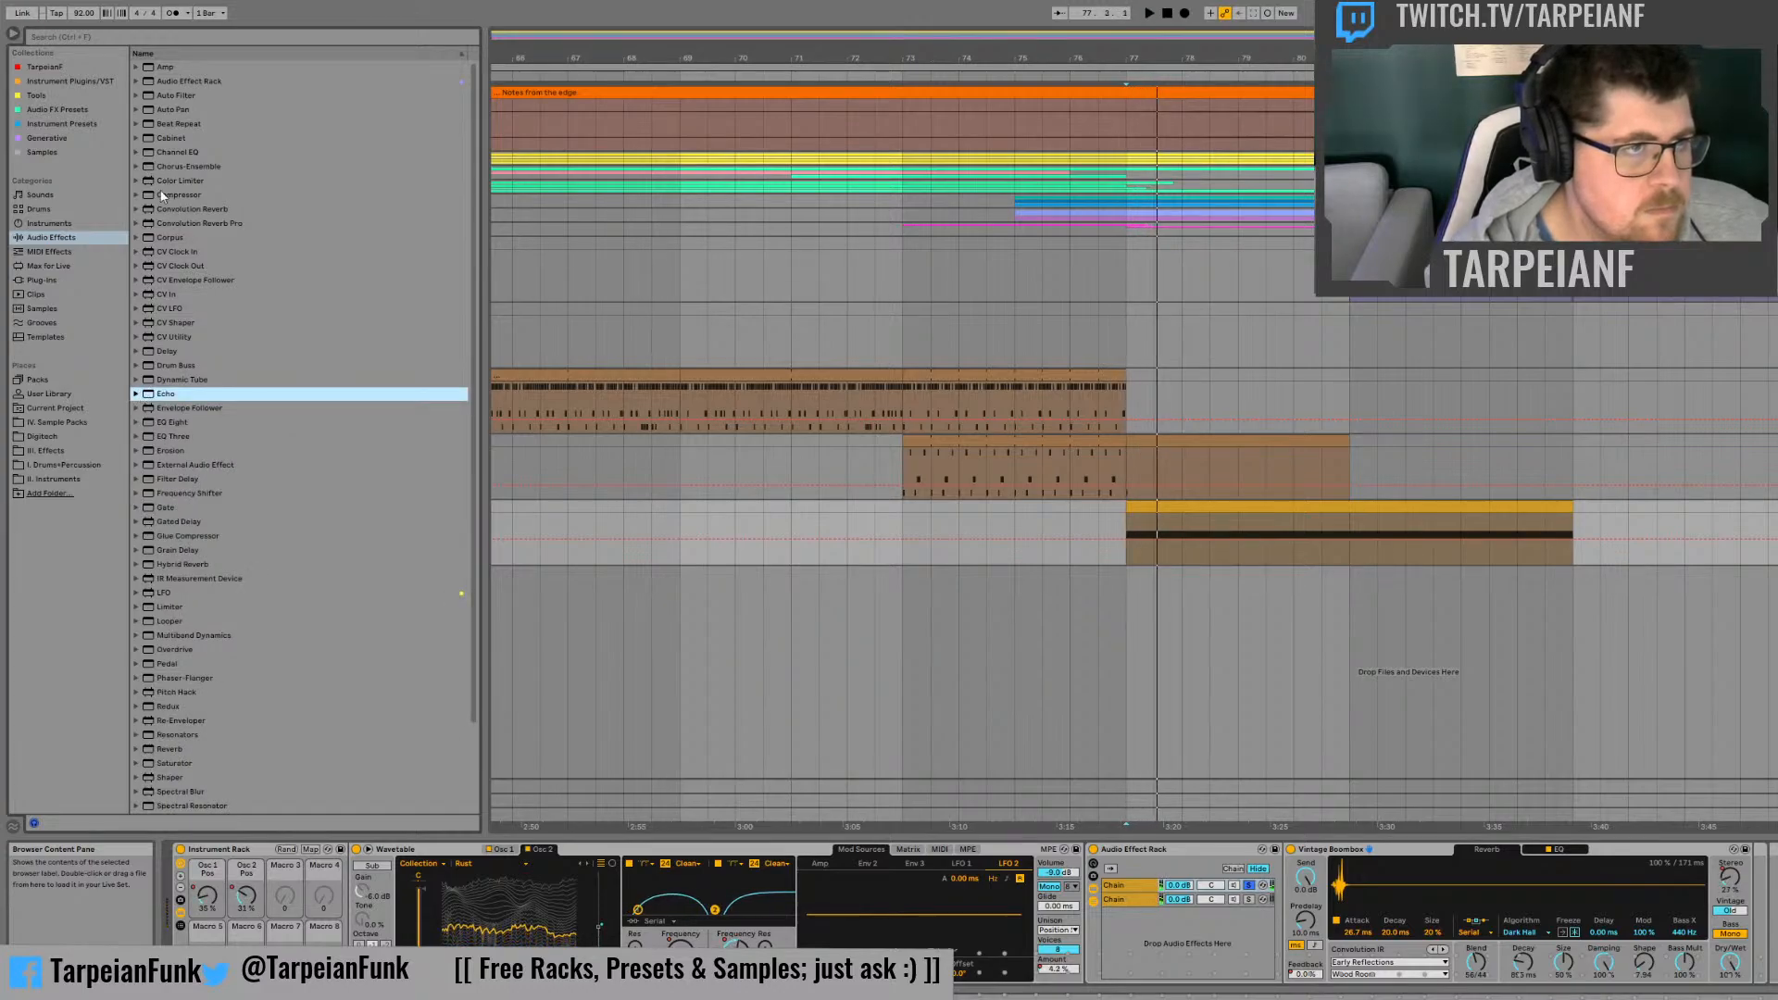
{"action": "left_click", "coordinate": [137, 380]}
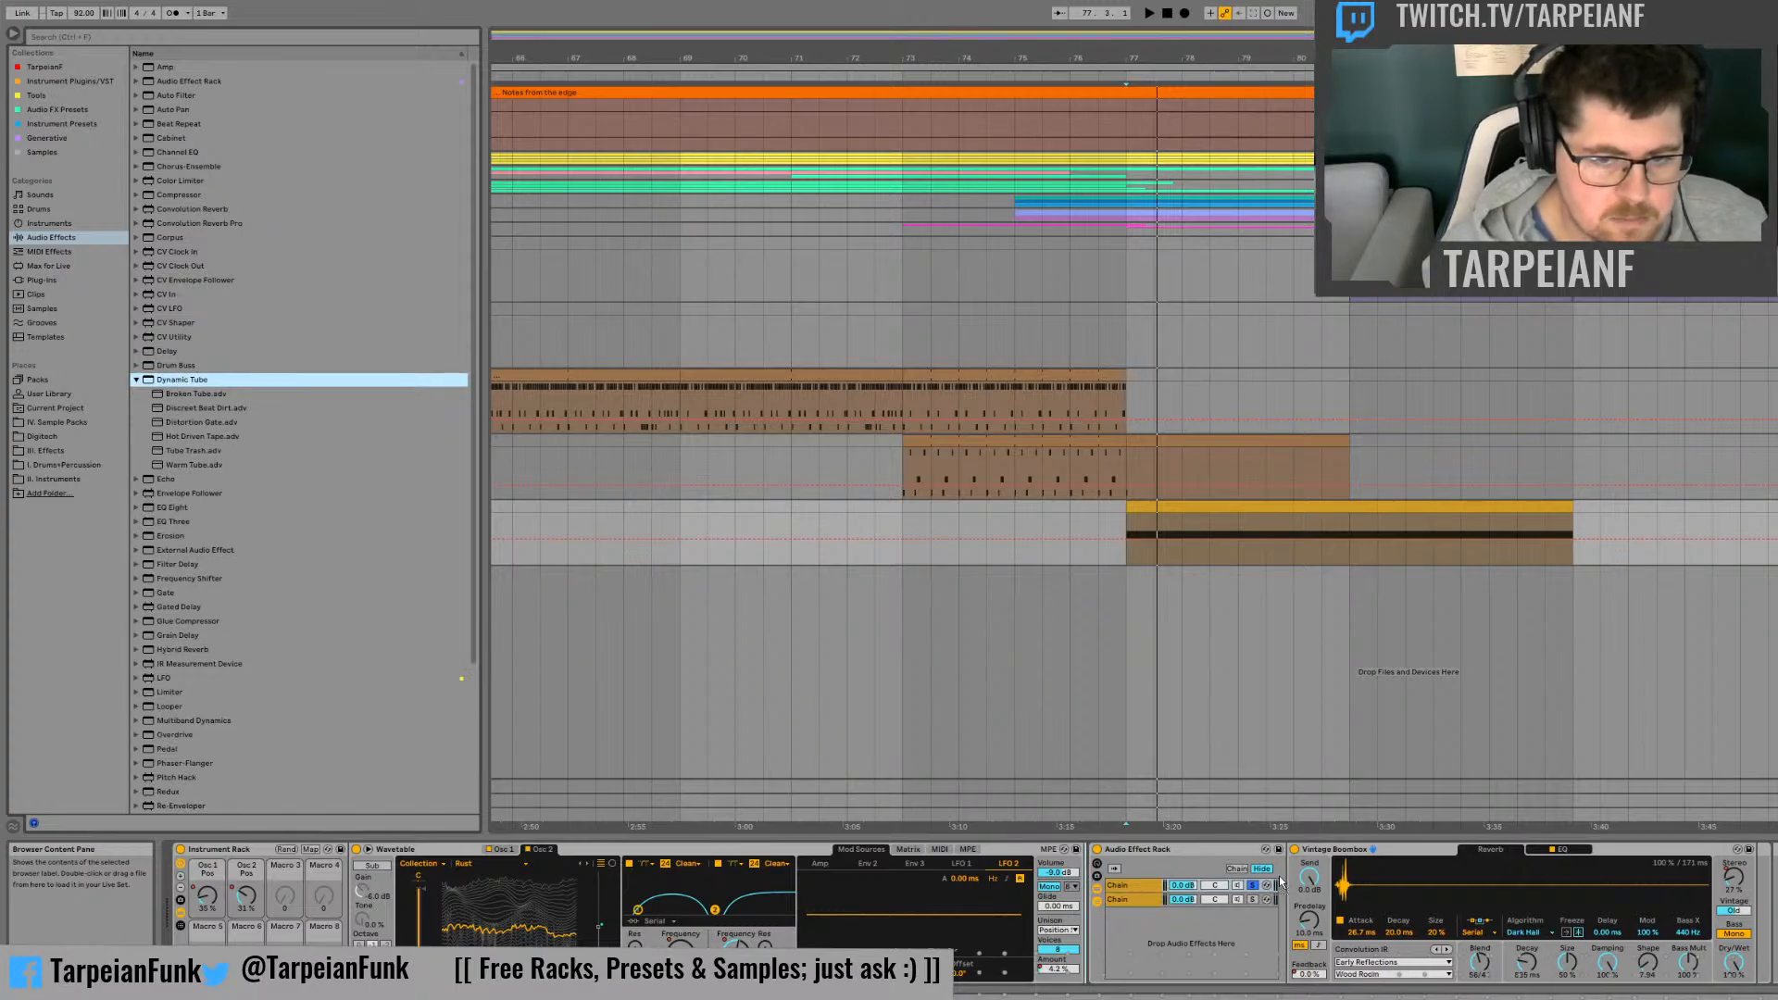
{"action": "left_click_drag", "start_coordinate": [1287, 868], "coordinate": [1289, 904]}
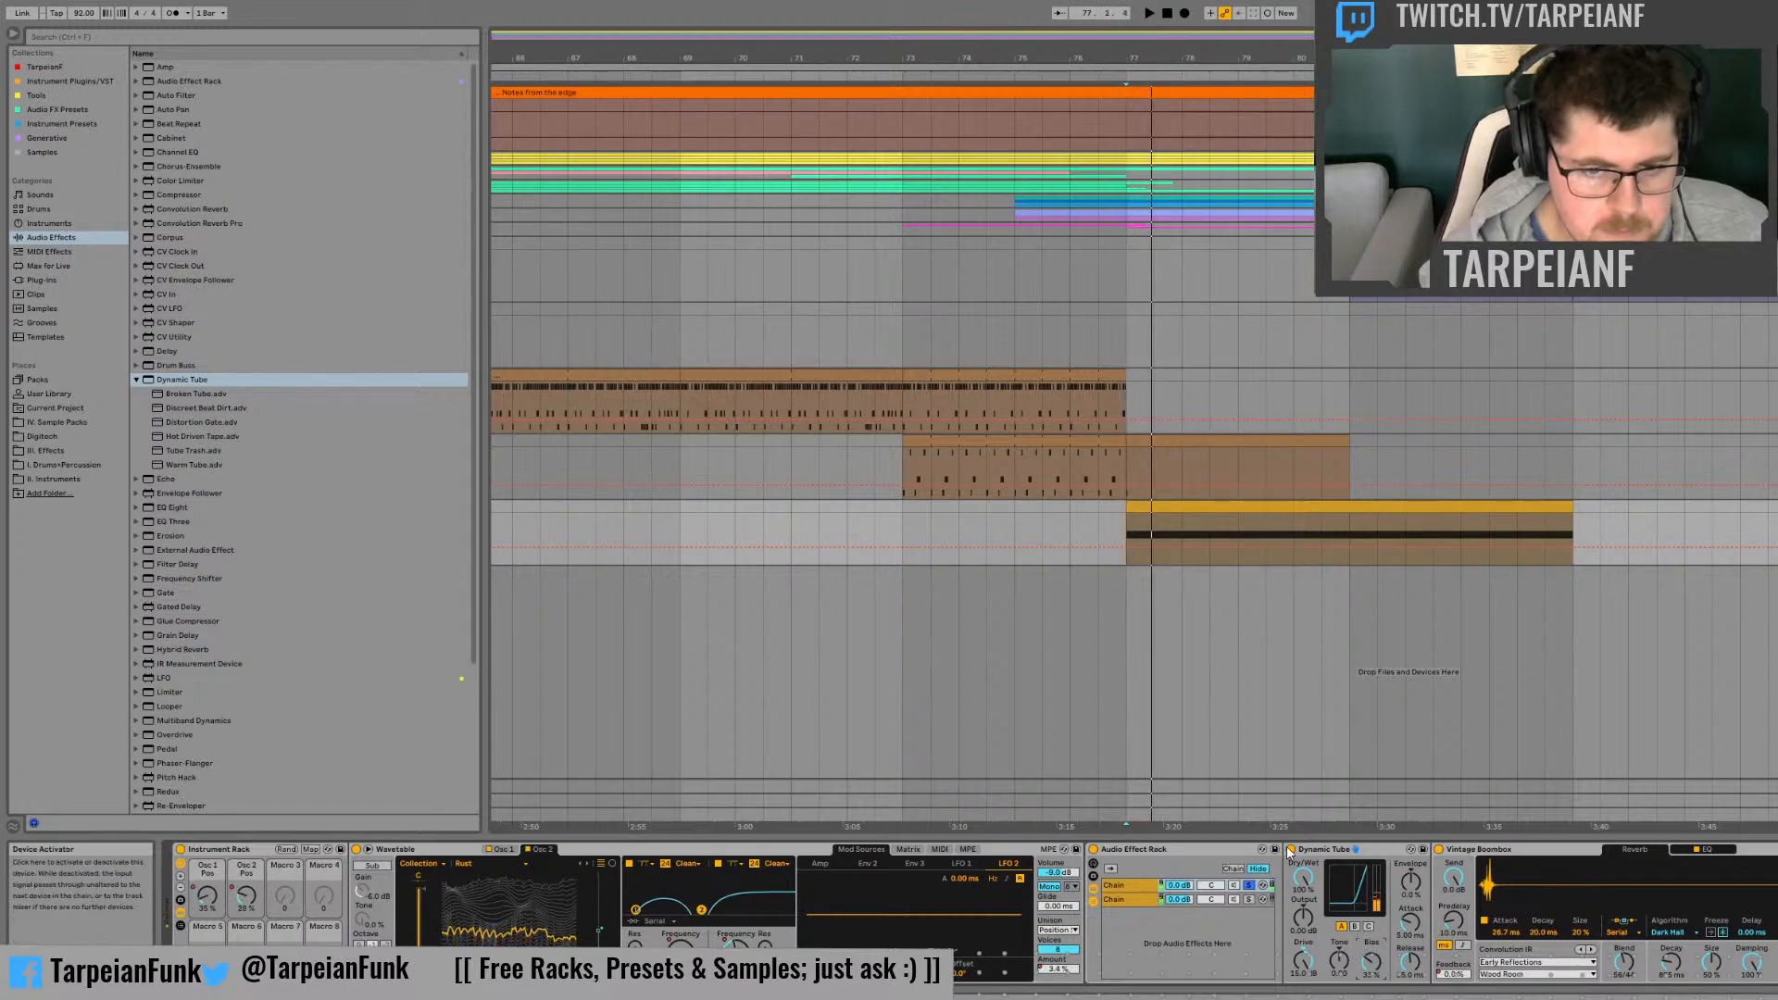
Step: Audition the Dynamic Tube's modes with Vintage Boombox bypassed, then re-enable the reverb and adjust the tube's Bias during playback
{"action": "left_click", "coordinate": [1439, 850]}
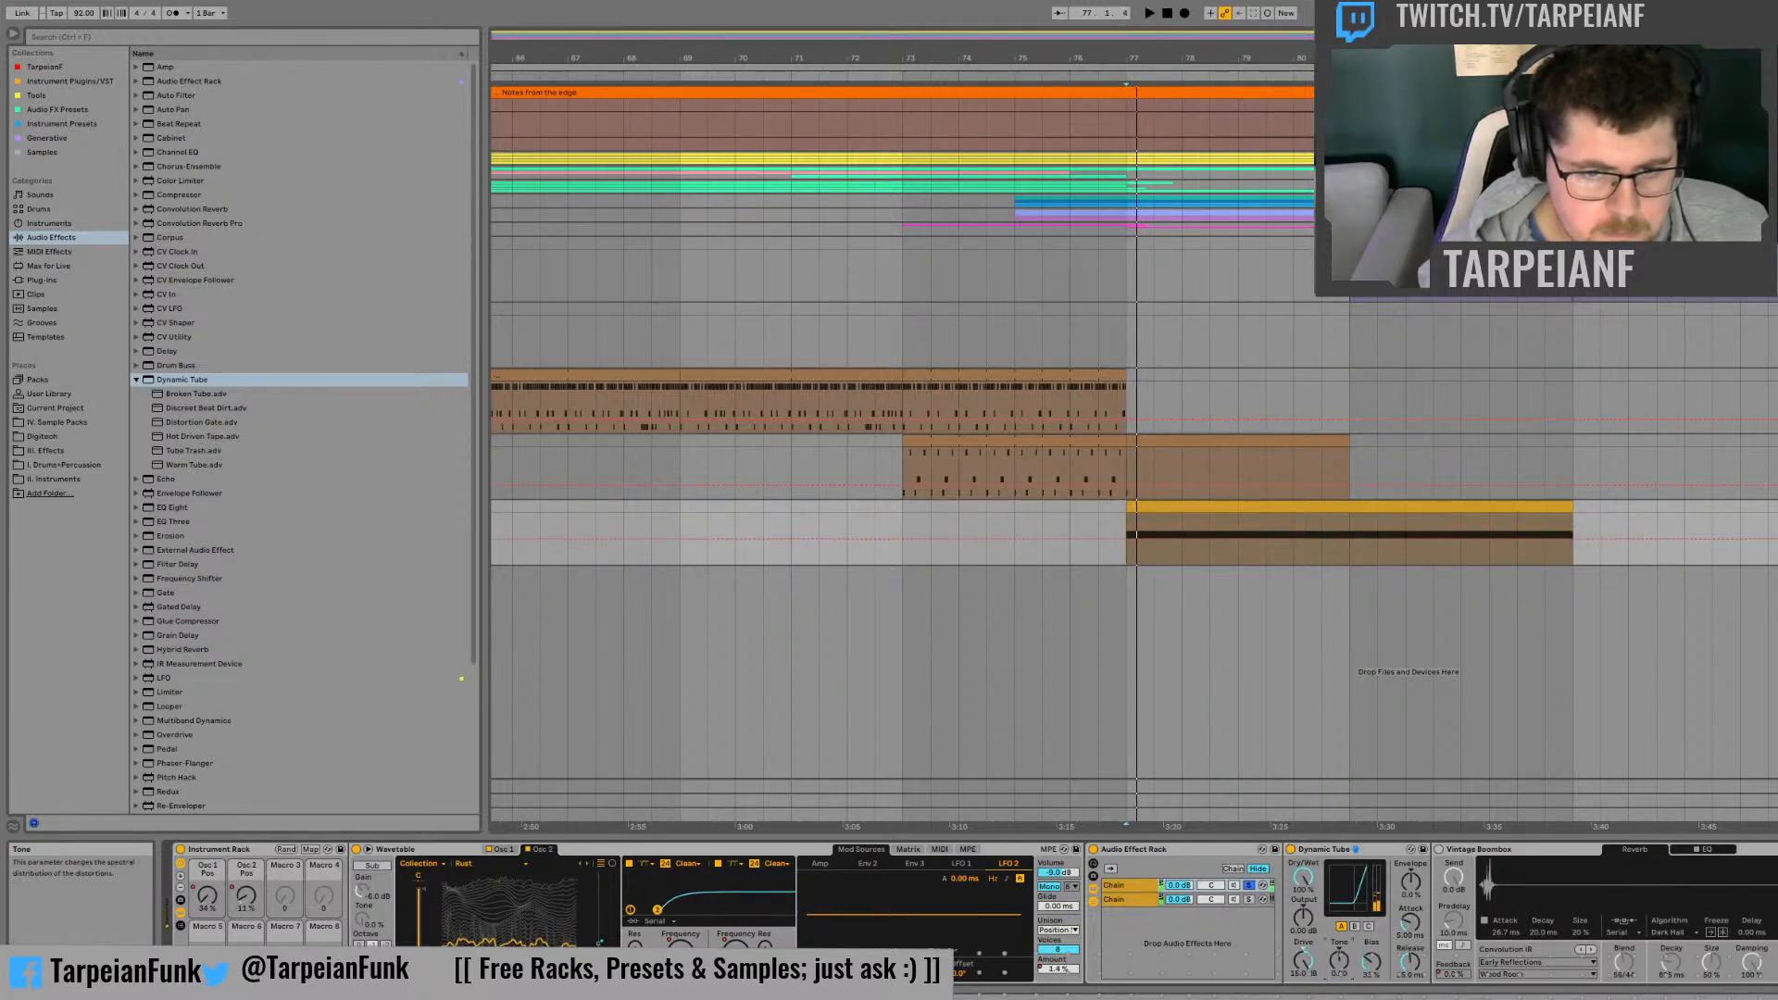
{"action": "key", "text": "space"}
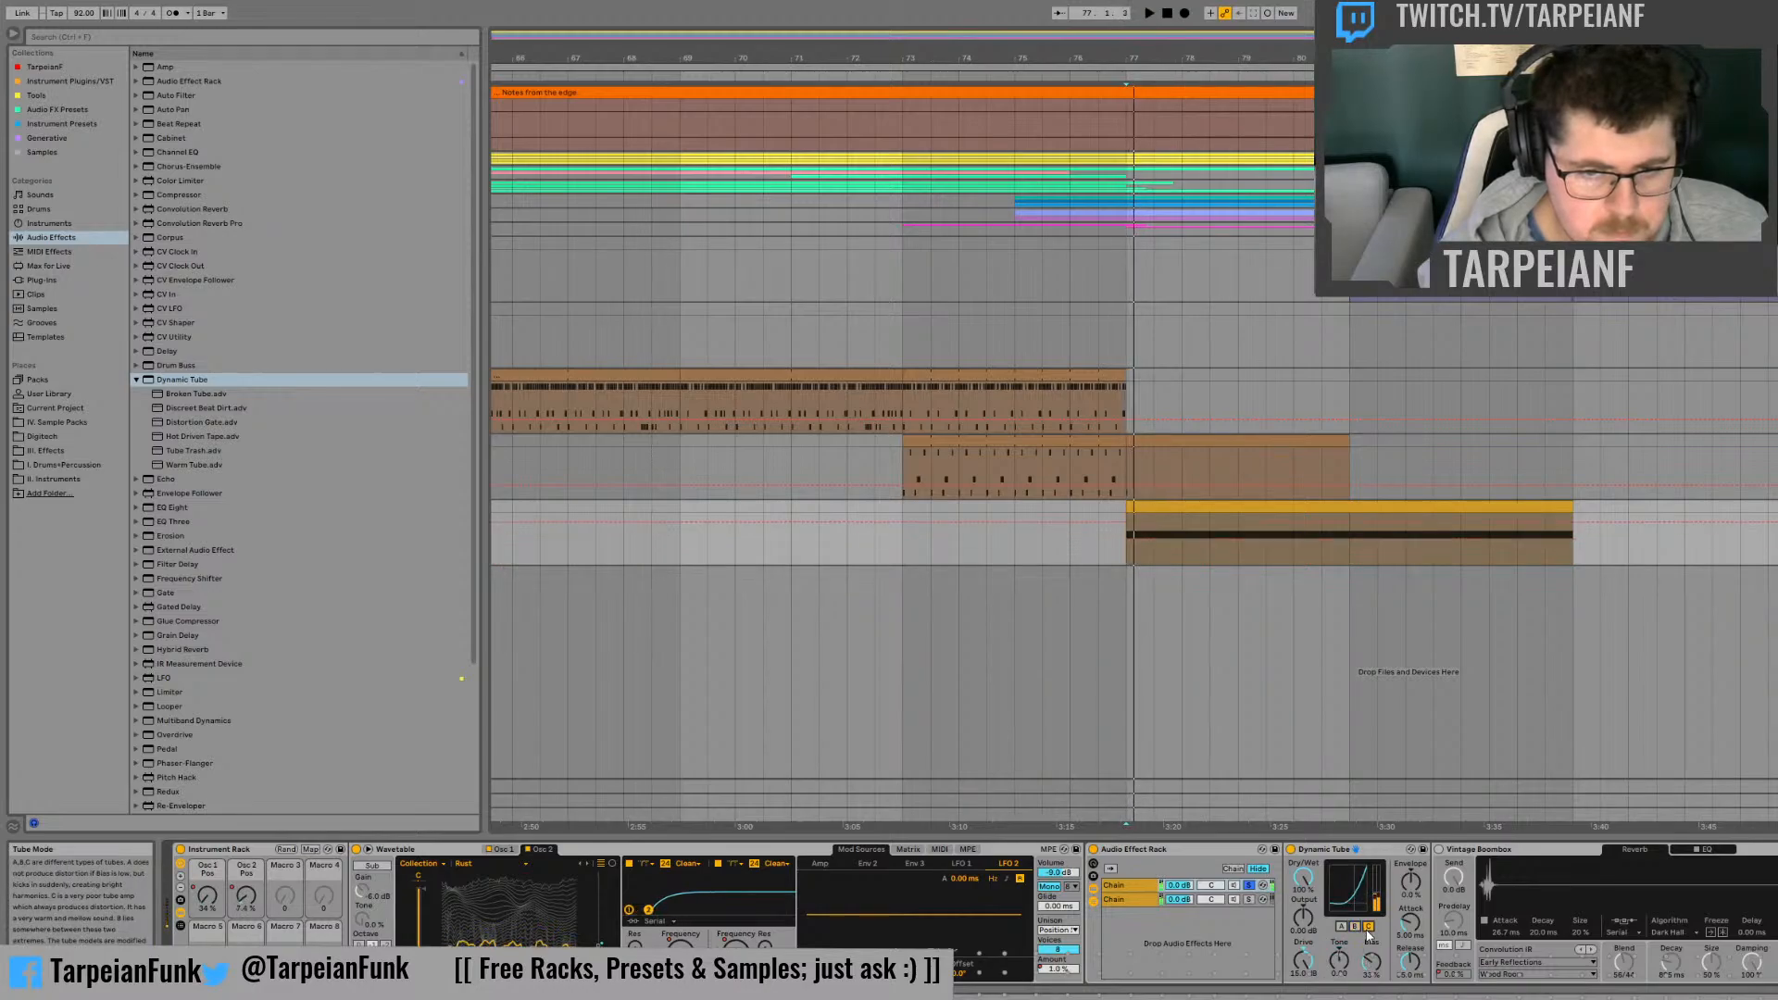
{"action": "key", "text": "space"}
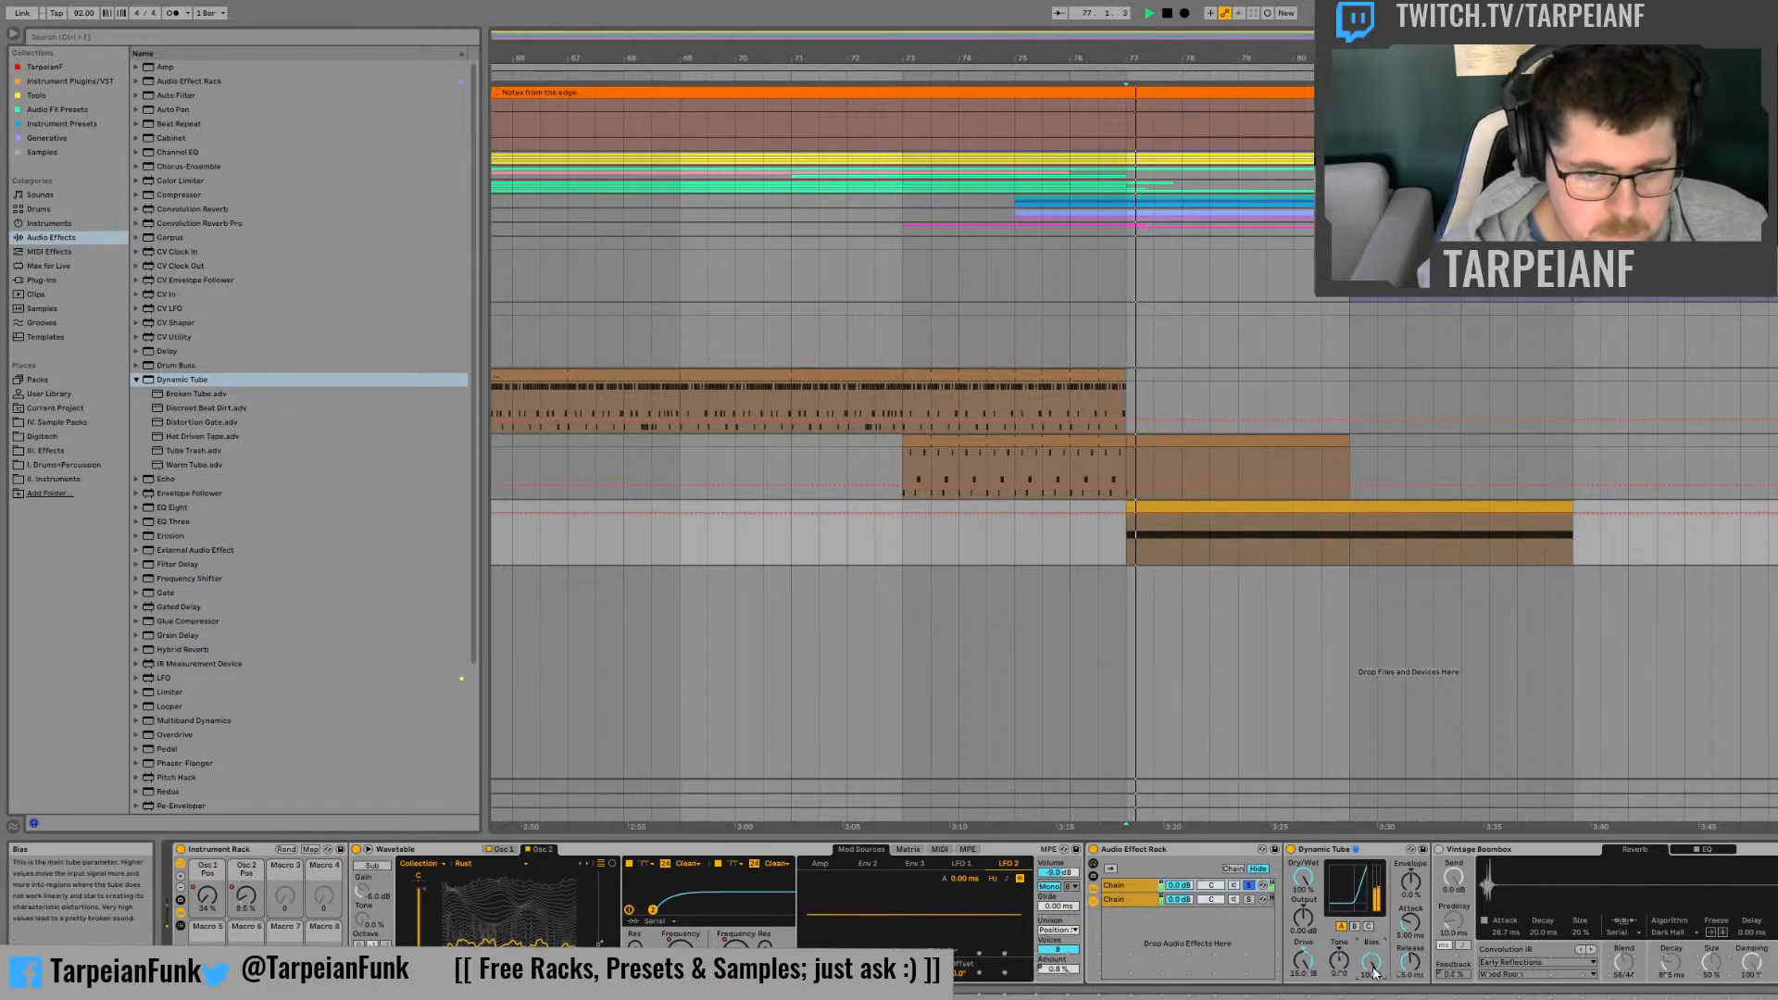
{"action": "left_click_drag", "start_coordinate": [1374, 971], "coordinate": [1374, 988]}
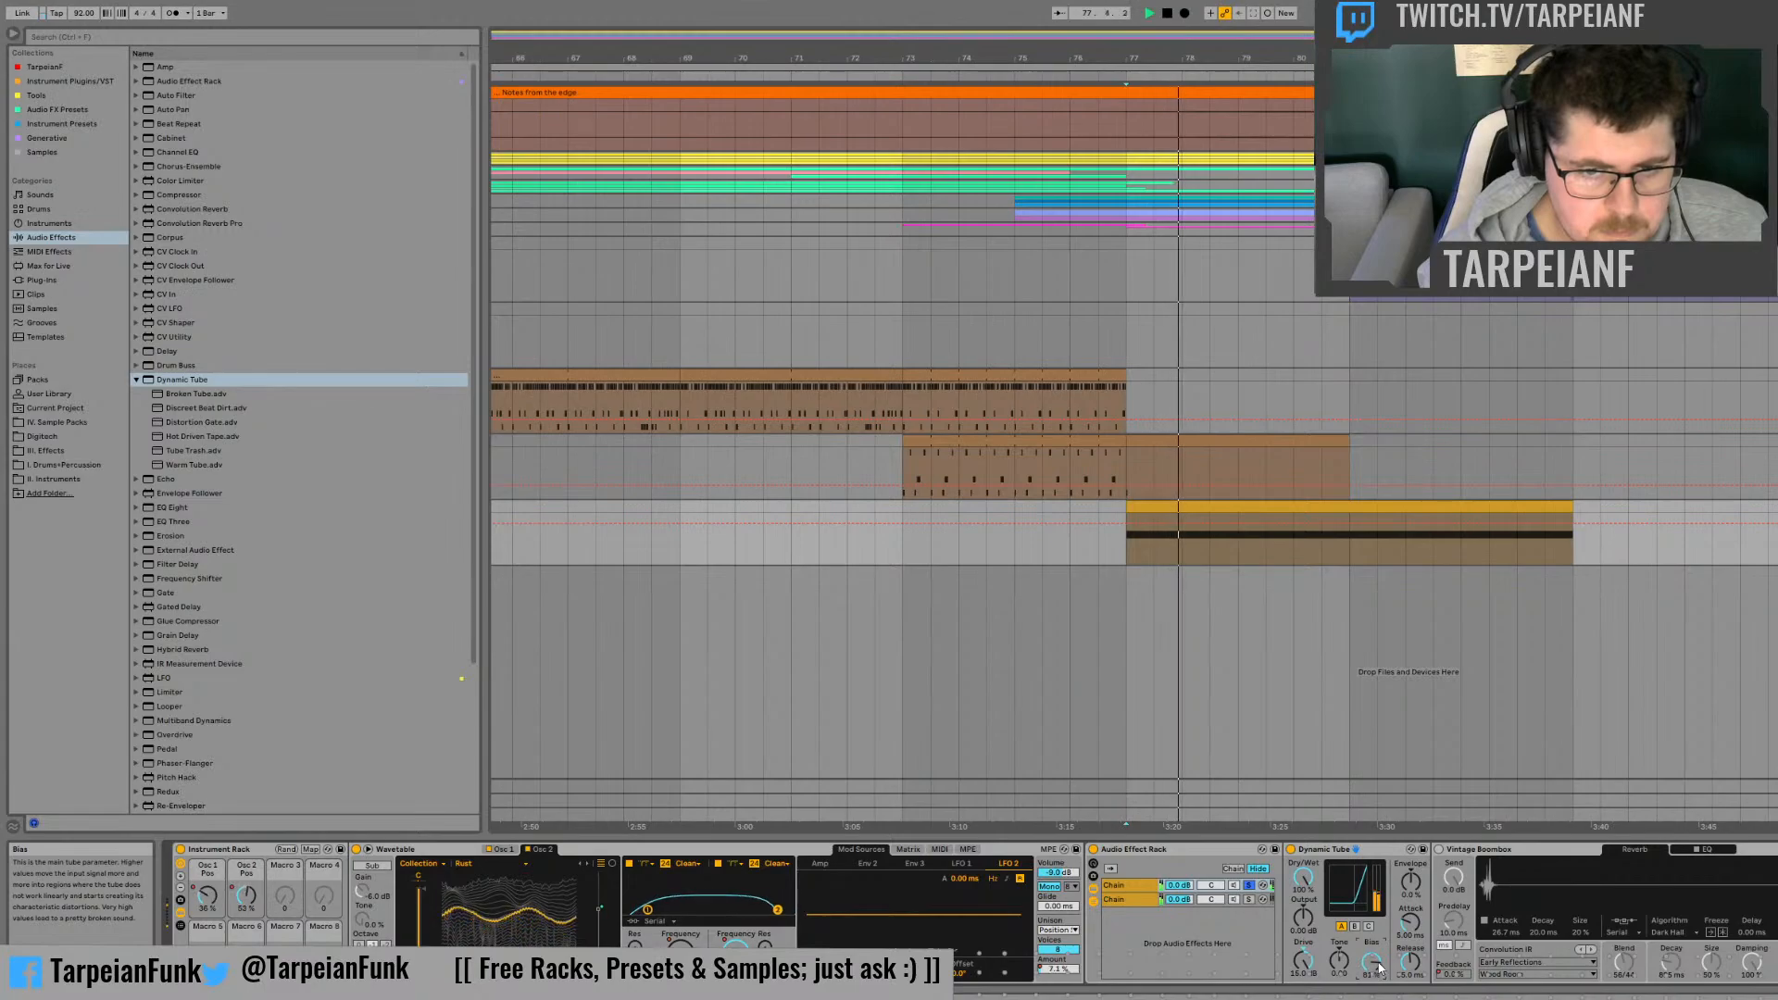
{"action": "left_click", "coordinate": [1438, 849]}
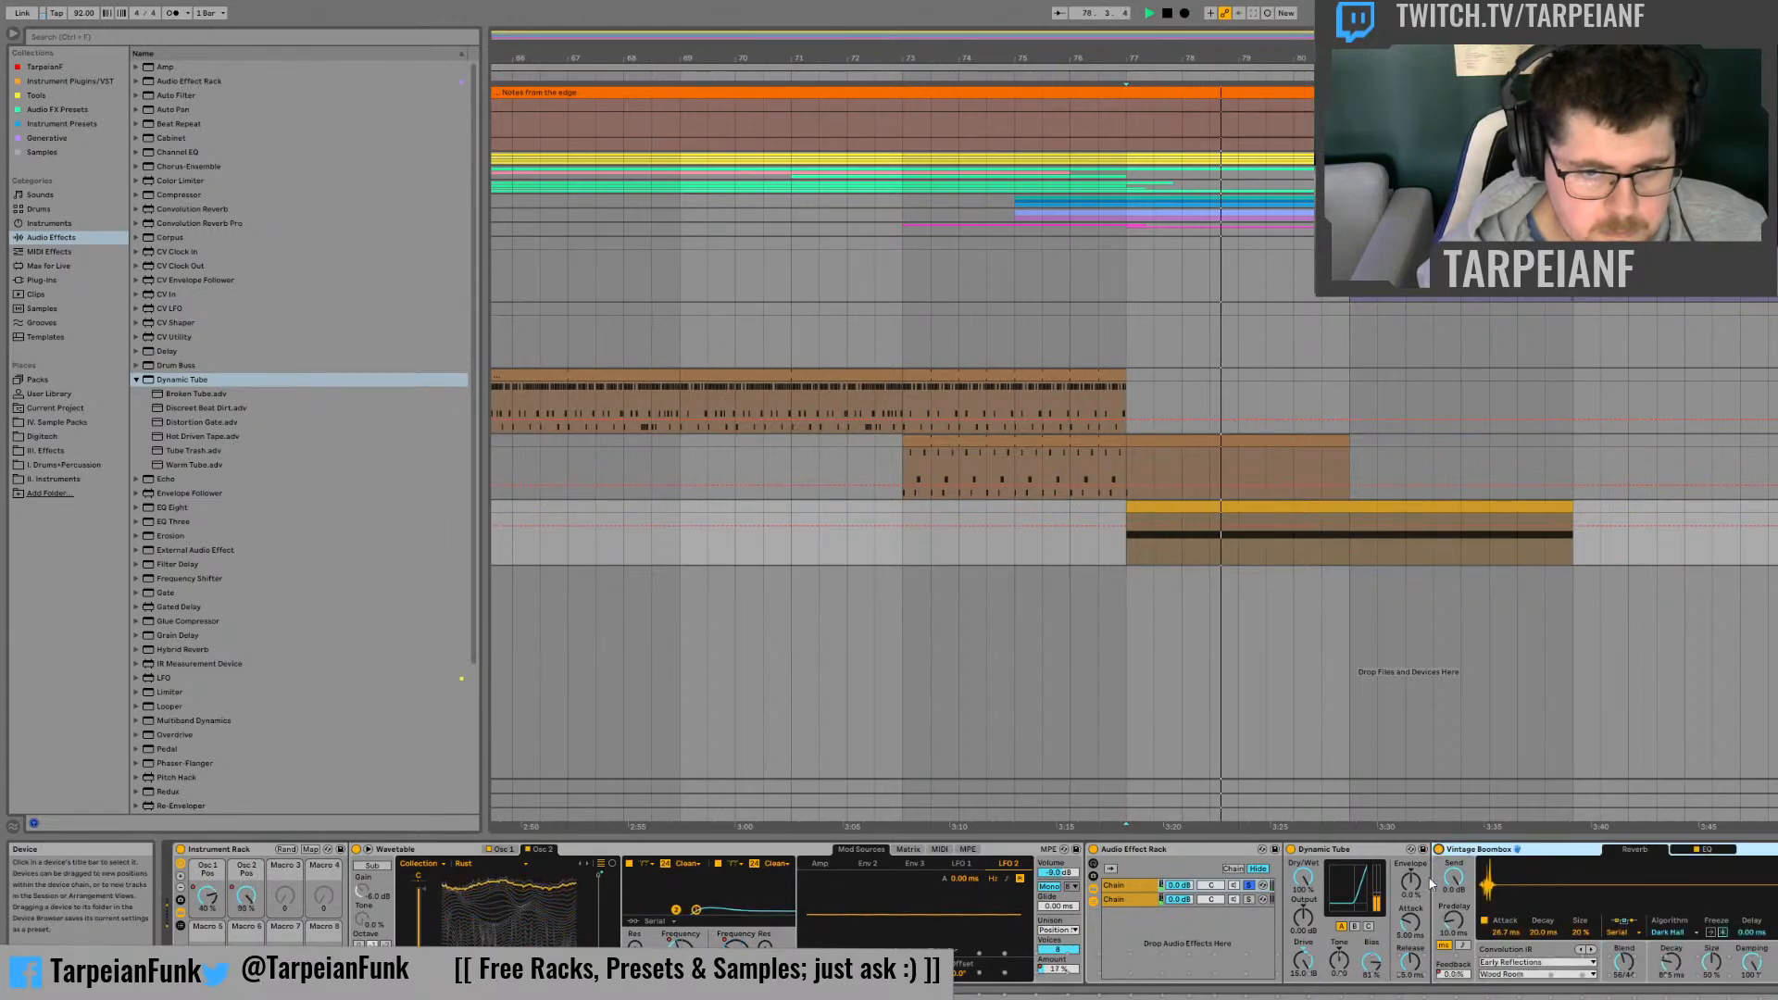
{"action": "left_click_drag", "start_coordinate": [1374, 970], "coordinate": [1375, 976]}
{"action": "key", "text": "space"}
{"action": "key", "text": "space"}
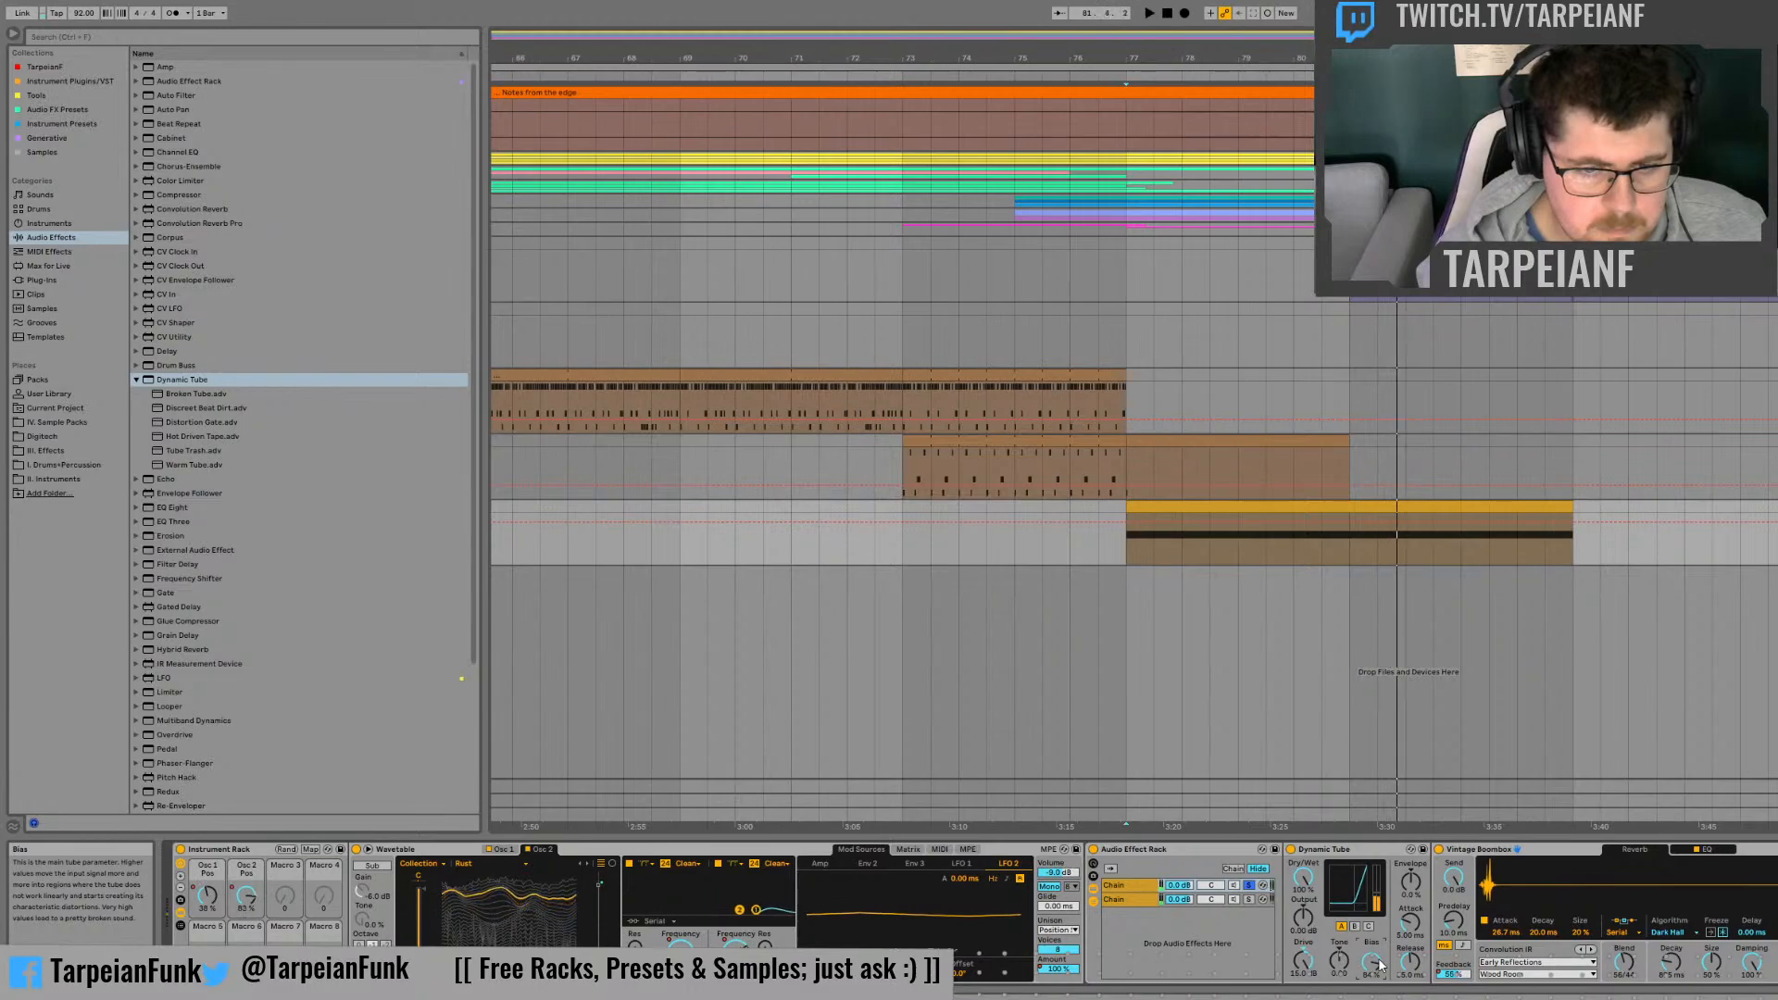
Step: Move Dynamic Tube ahead of the Audio Effect Rack and audition it from the start of the yellow clip
{"action": "left_click_drag", "start_coordinate": [1345, 849], "coordinate": [1128, 863]}
{"action": "key", "text": "space"}
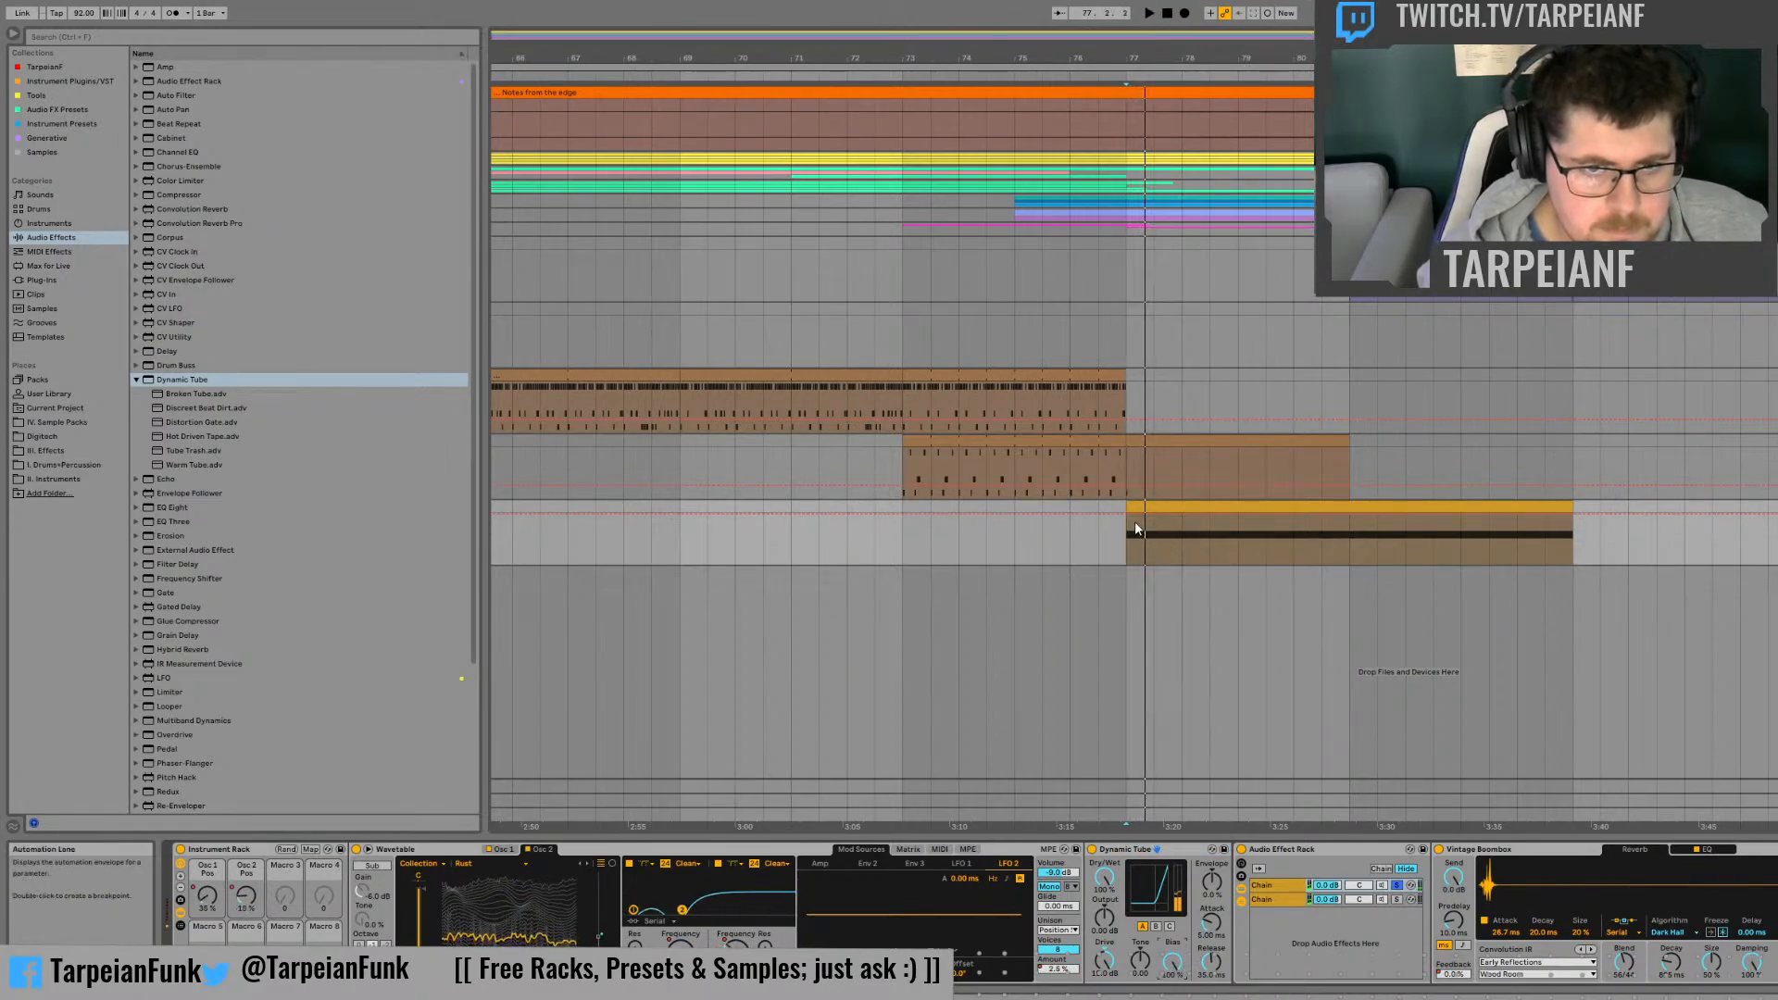
{"action": "key", "text": "space"}
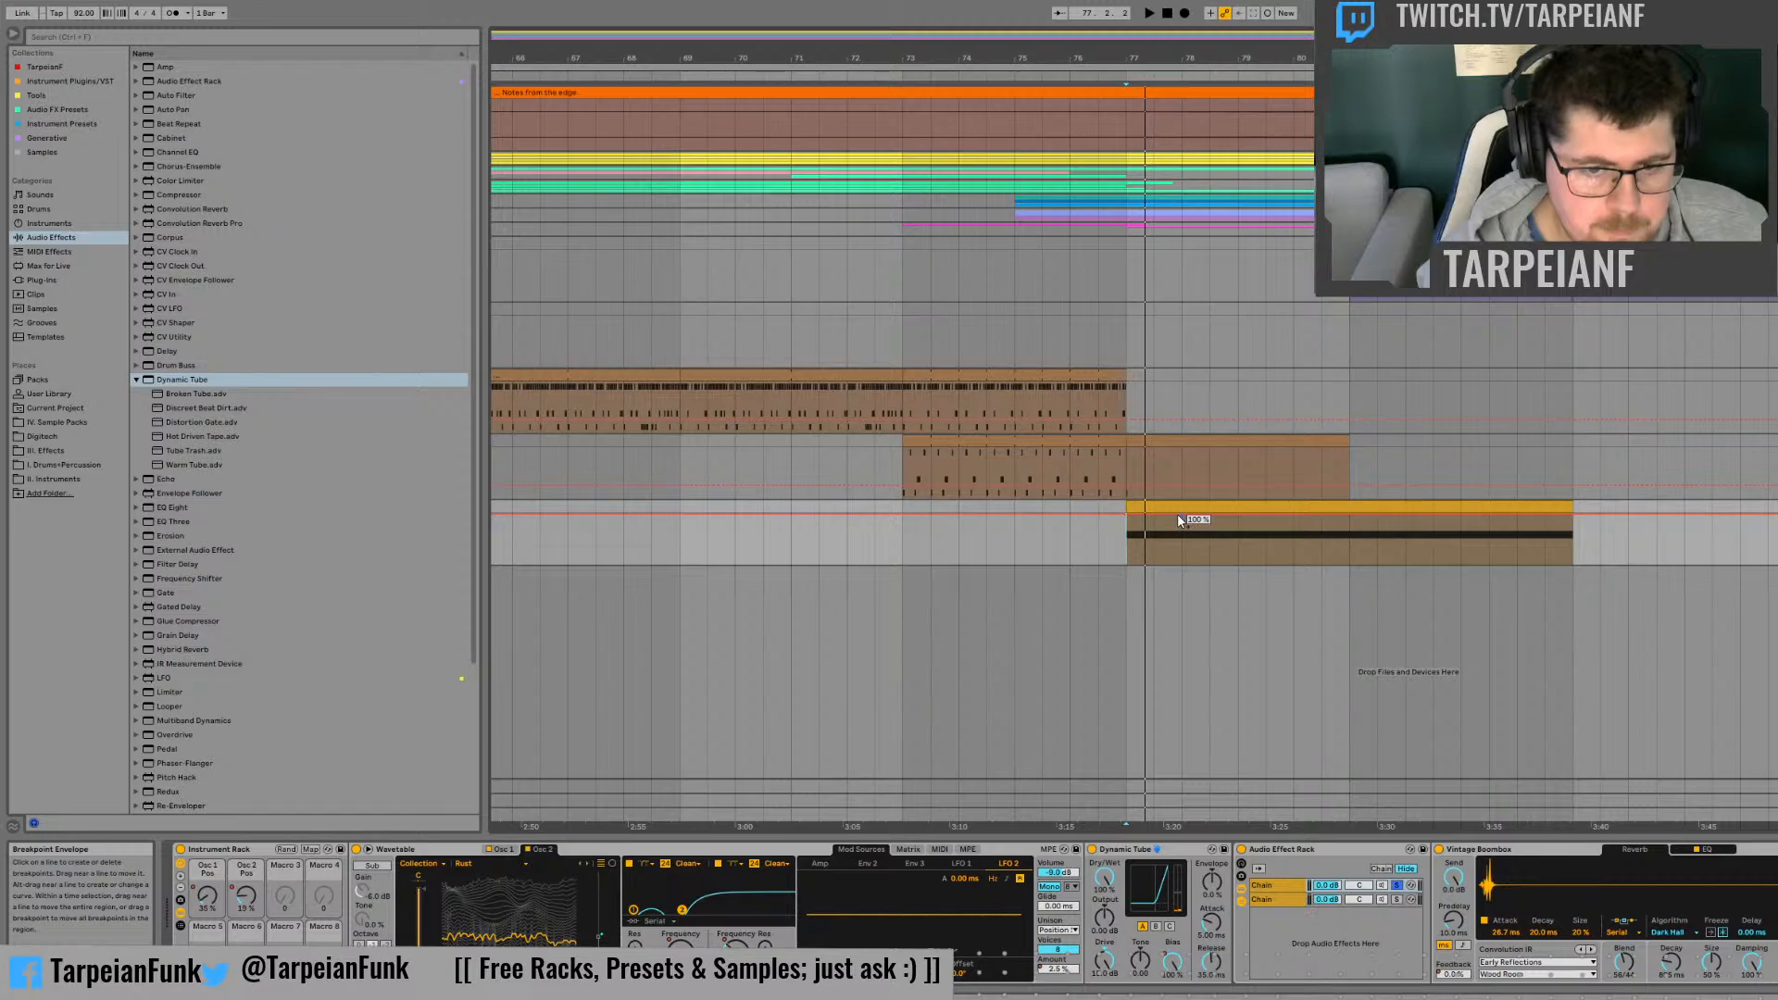
Step: Draw zigzag Bias automation for Dynamic Tube over bars 77 to 81, with a ramp up to 100% at the clip's end
{"action": "left_click_drag", "start_coordinate": [1178, 514], "coordinate": [1238, 560]}
{"action": "key", "text": "space"}
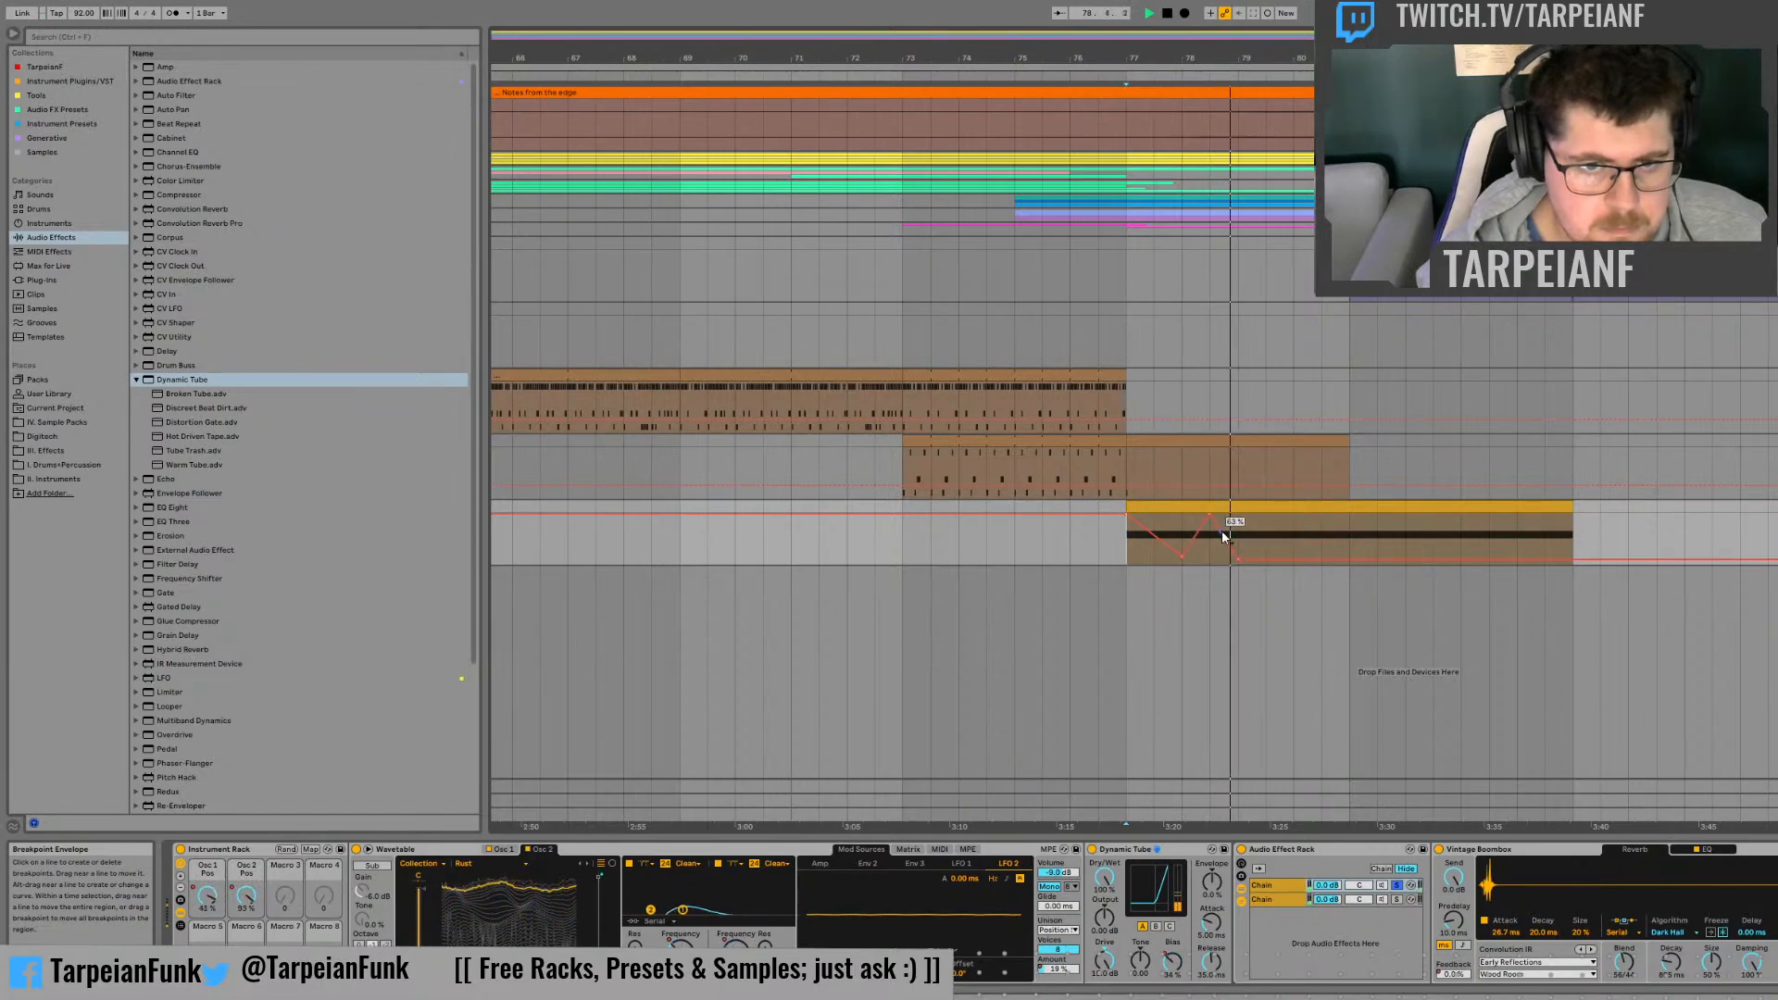
{"action": "left_click", "coordinate": [1167, 517]}
{"action": "key", "text": "space"}
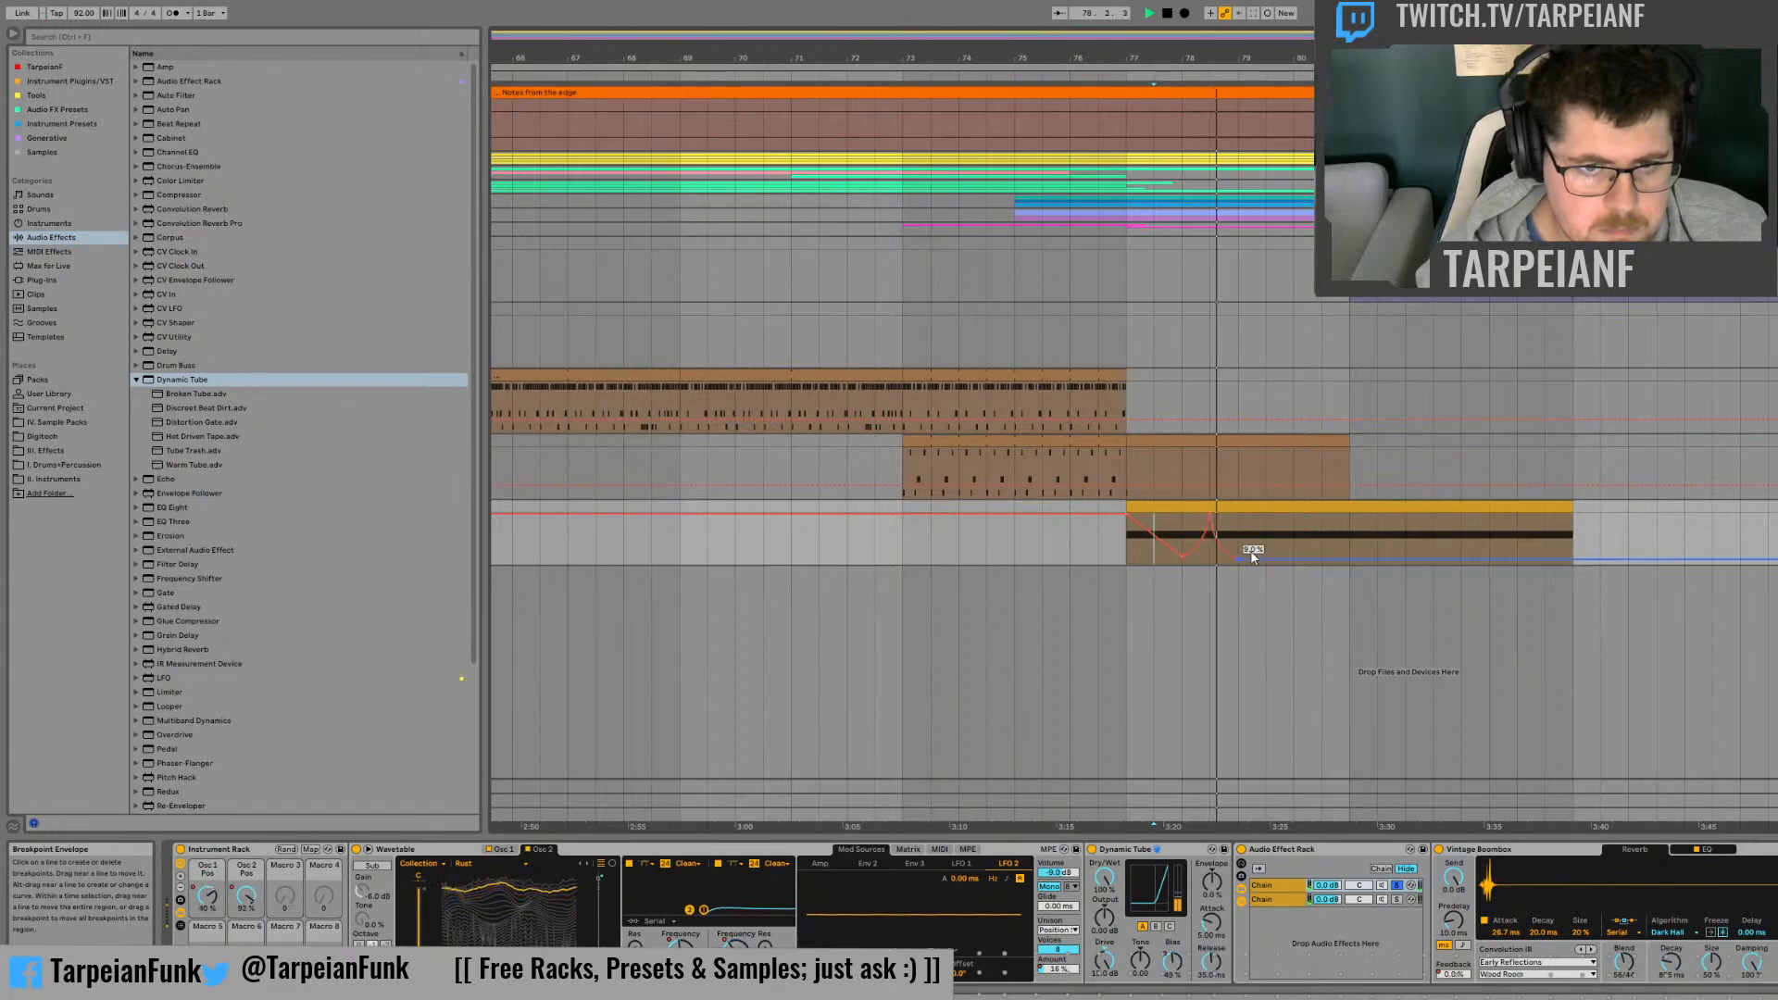
{"action": "key", "text": "space"}
{"action": "key", "text": "space"}
{"action": "mouse_move", "coordinate": [1212, 515]}
{"action": "left_mouse_down"}
{"action": "mouse_move", "coordinate": [1212, 535]}
{"action": "mouse_move", "coordinate": [1294, 556]}
{"action": "mouse_move", "coordinate": [1345, 546]}
{"action": "left_mouse_up"}
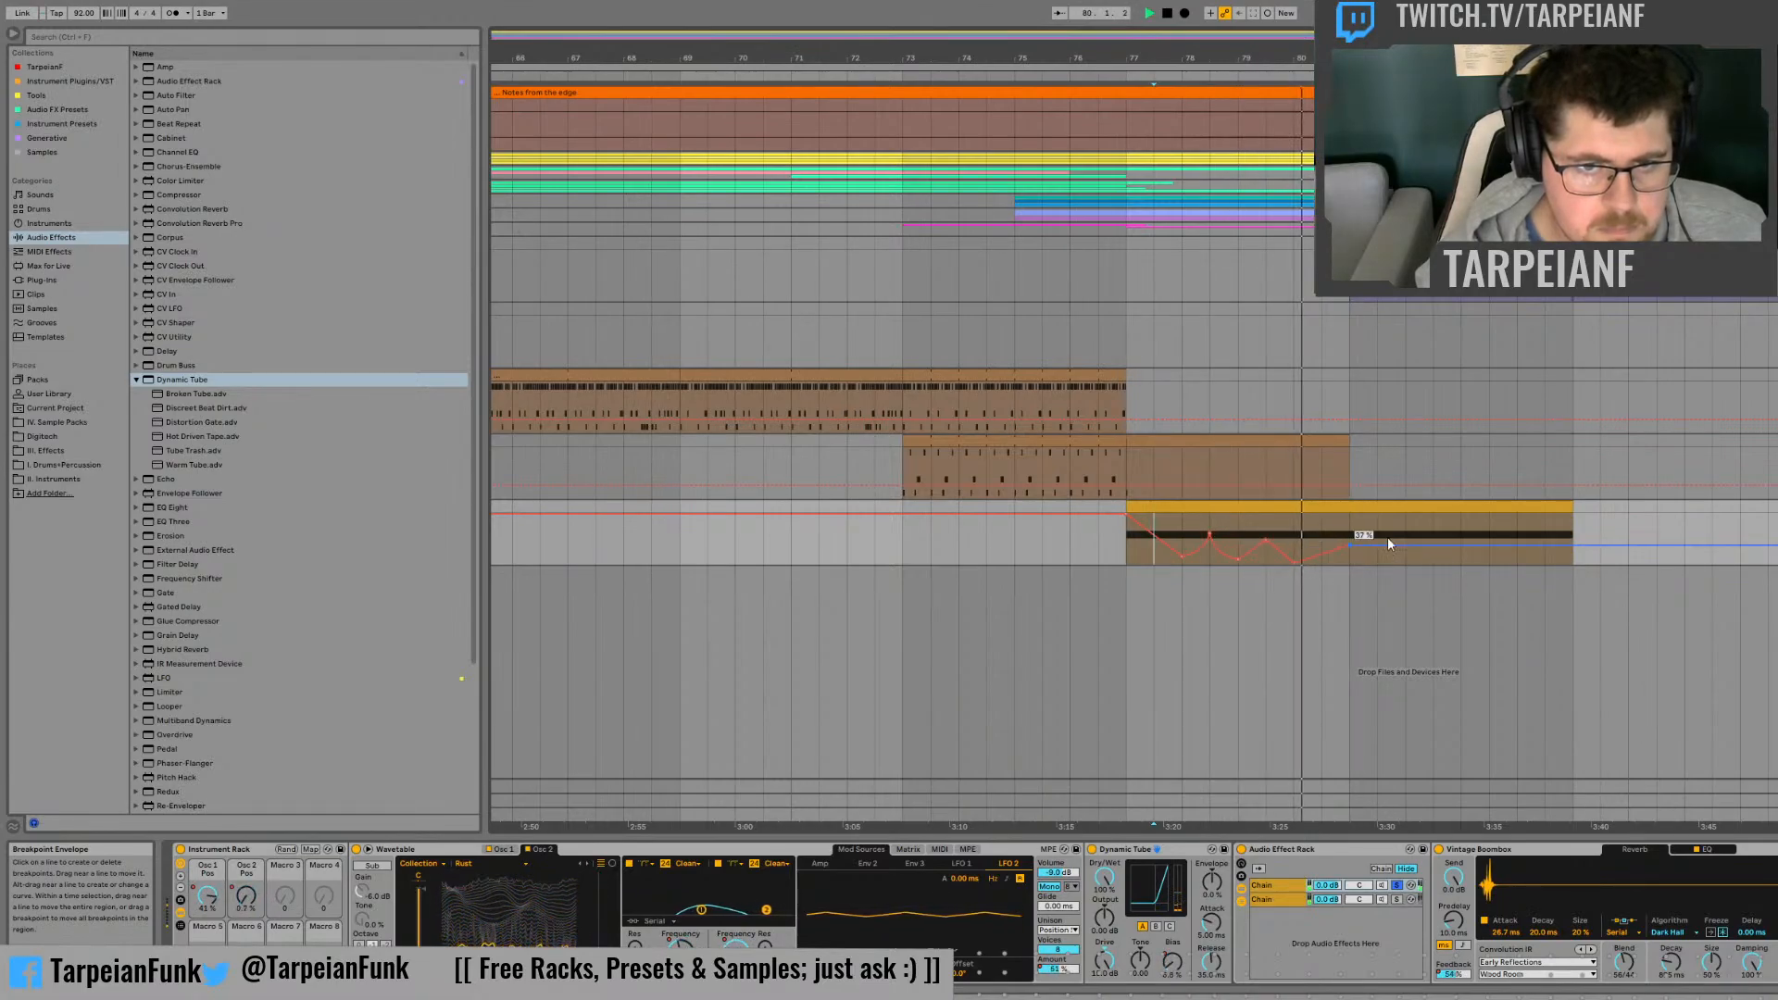
{"action": "left_click_drag", "start_coordinate": [1572, 546], "coordinate": [1572, 512]}
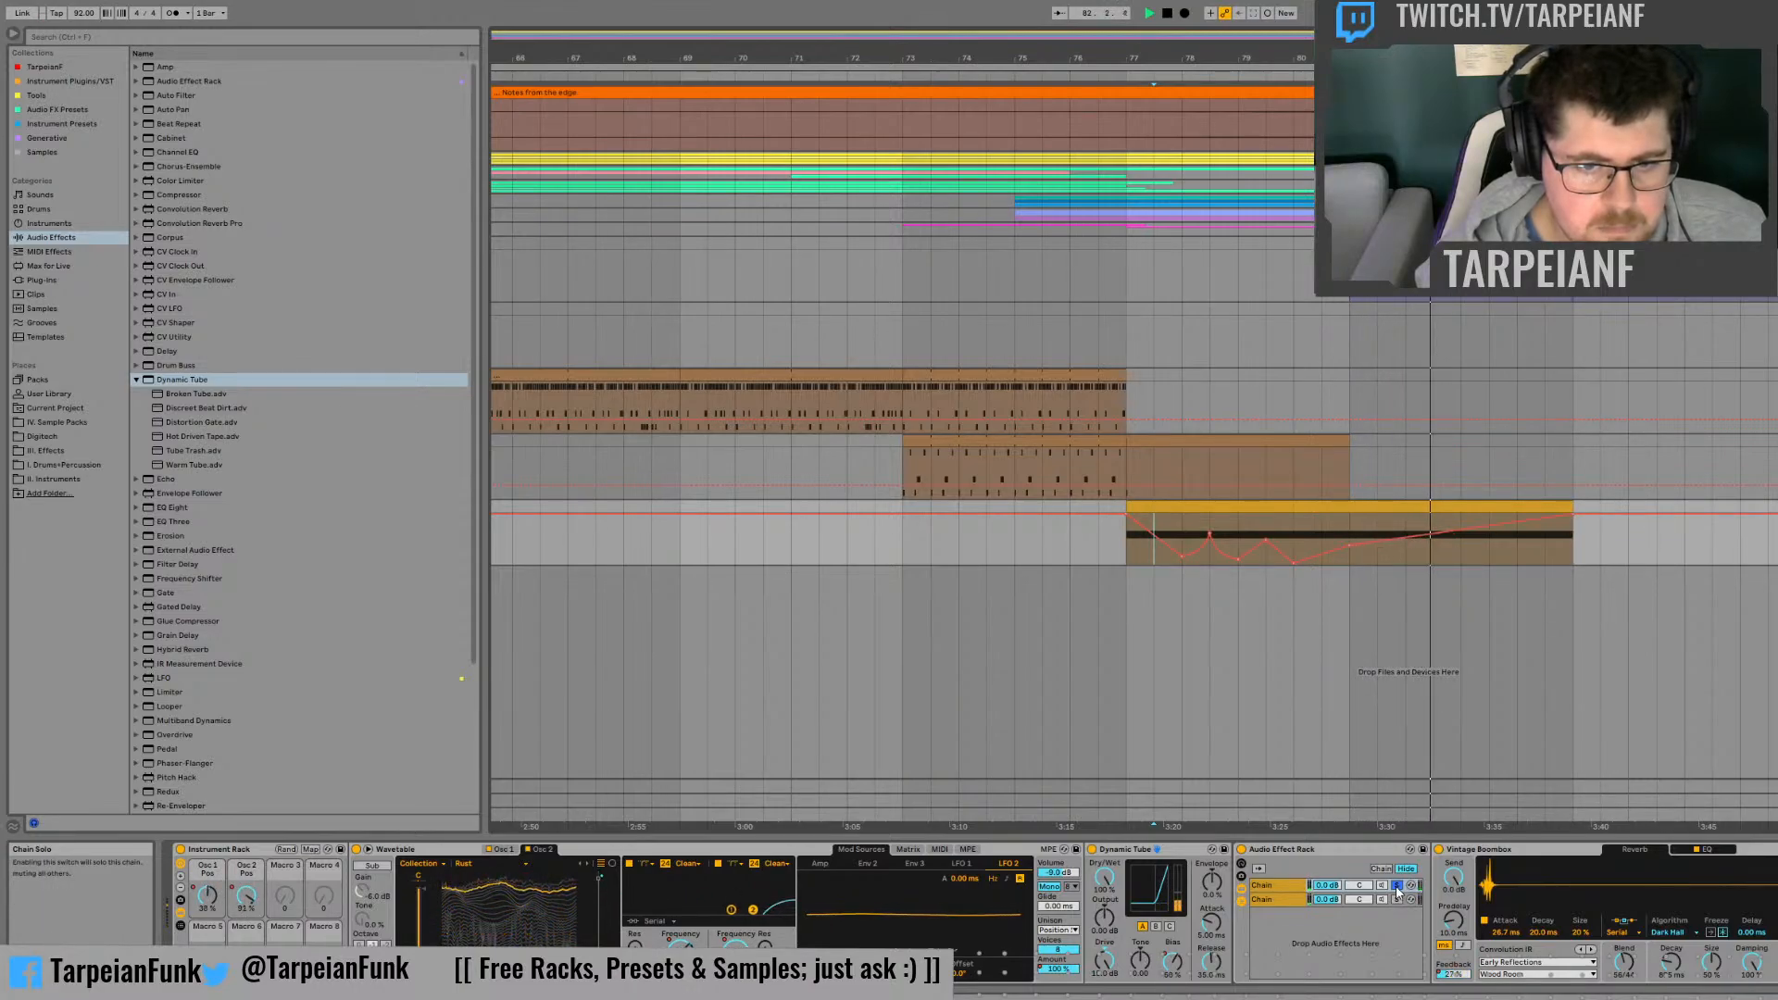
Step: Replay the part, lower the Dynamic Tube's Drive and solo the second chain
{"action": "key", "text": "space"}
{"action": "key", "text": "space"}
{"action": "left_click_drag", "start_coordinate": [1104, 962], "coordinate": [1104, 966]}
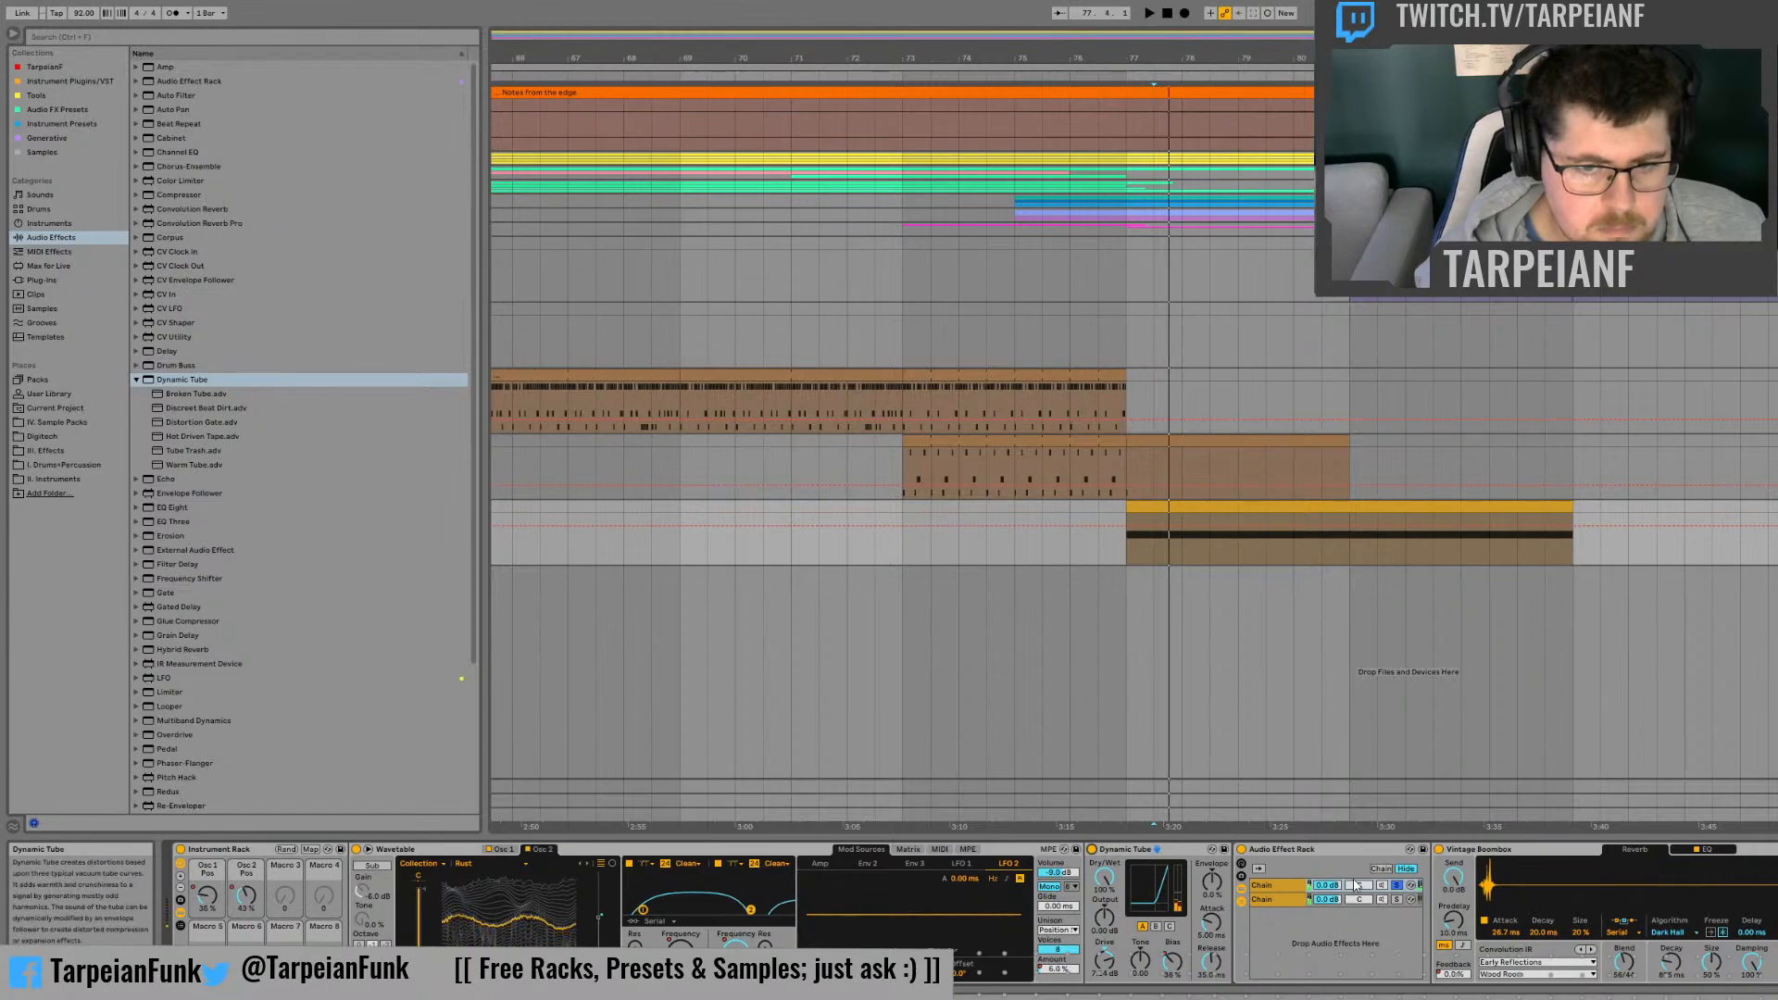
{"action": "left_click", "coordinate": [1397, 899]}
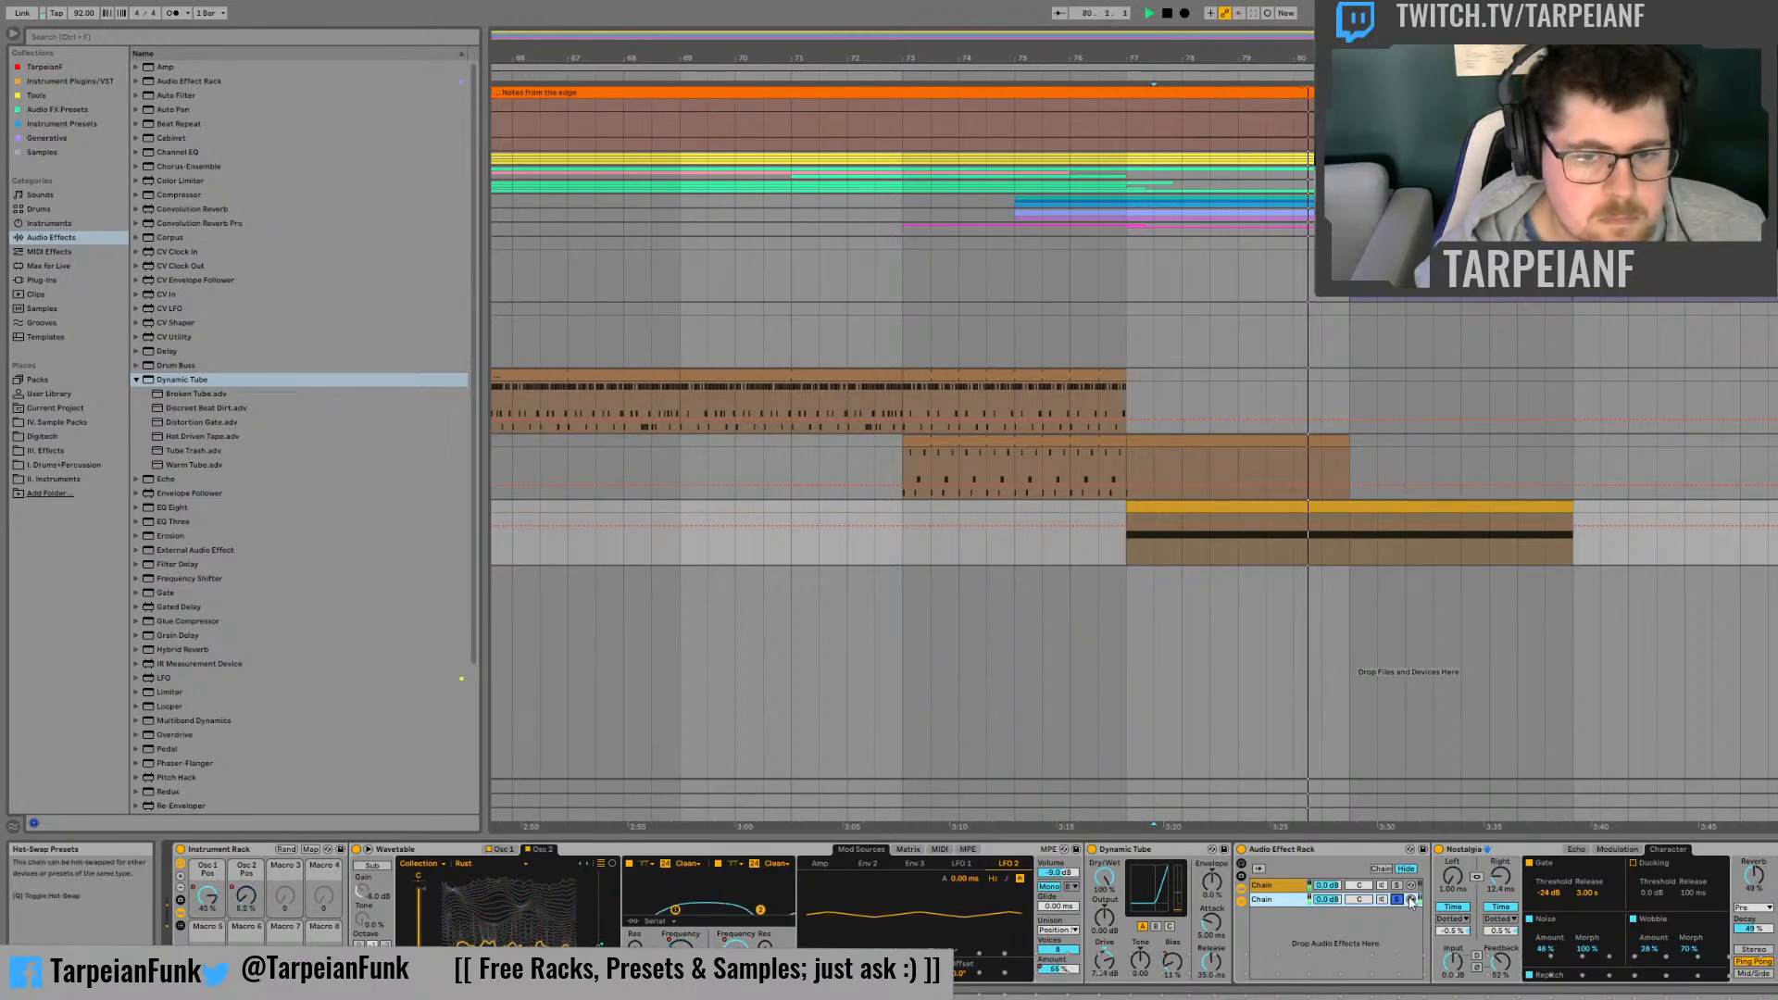
Step: Solo the first chain and automate Vintage Boombox's Size to rise from bar 77 up to 100% at bar 81
{"action": "left_click", "coordinate": [1398, 887]}
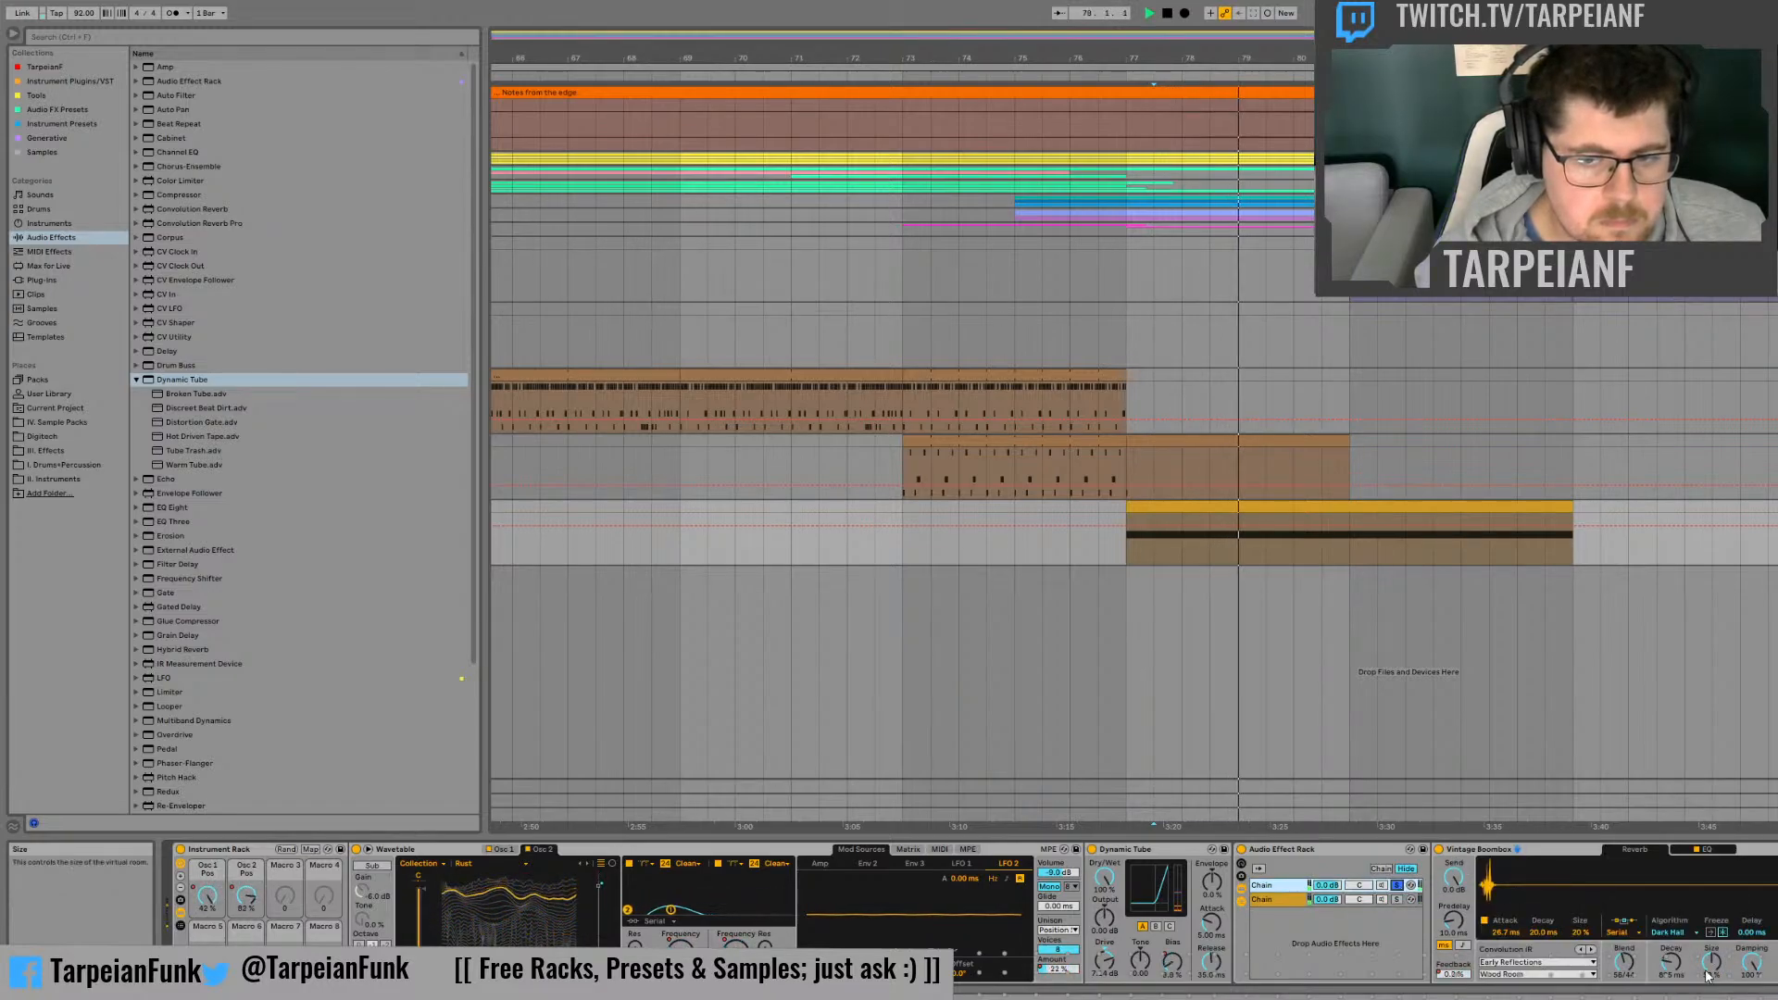
{"action": "left_click_drag", "start_coordinate": [1711, 961], "coordinate": [1712, 903]}
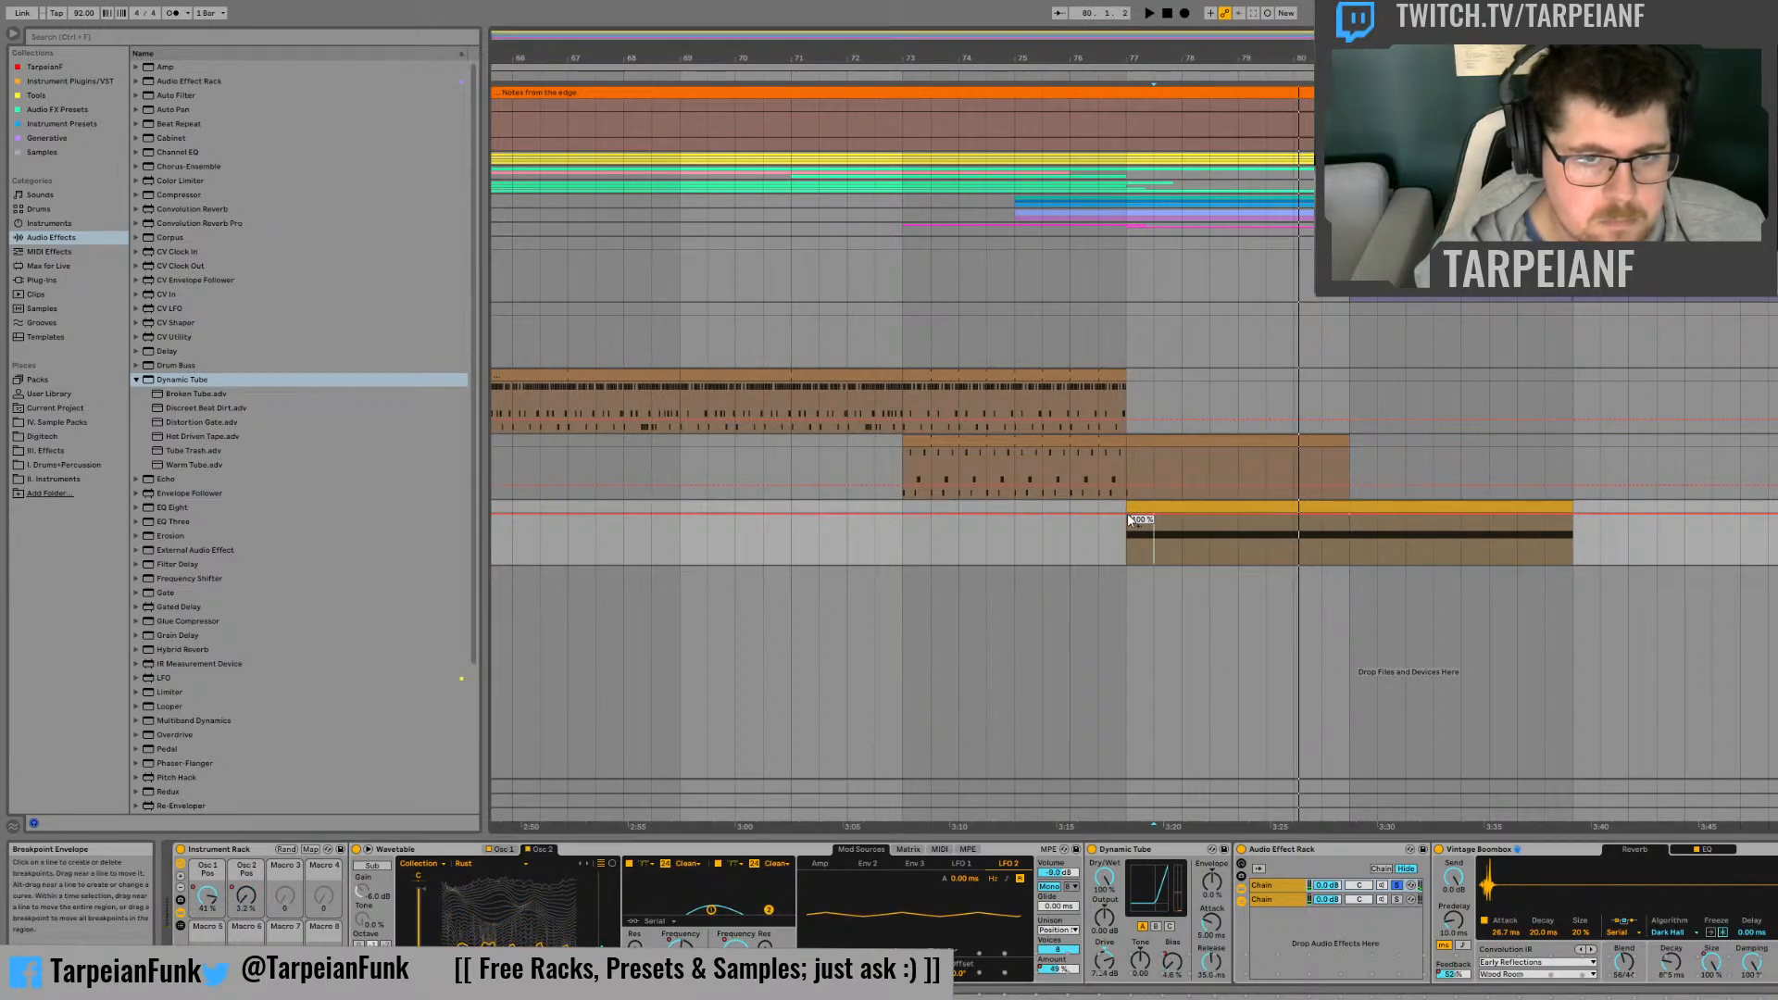
{"action": "left_click_drag", "start_coordinate": [1126, 515], "coordinate": [1126, 542]}
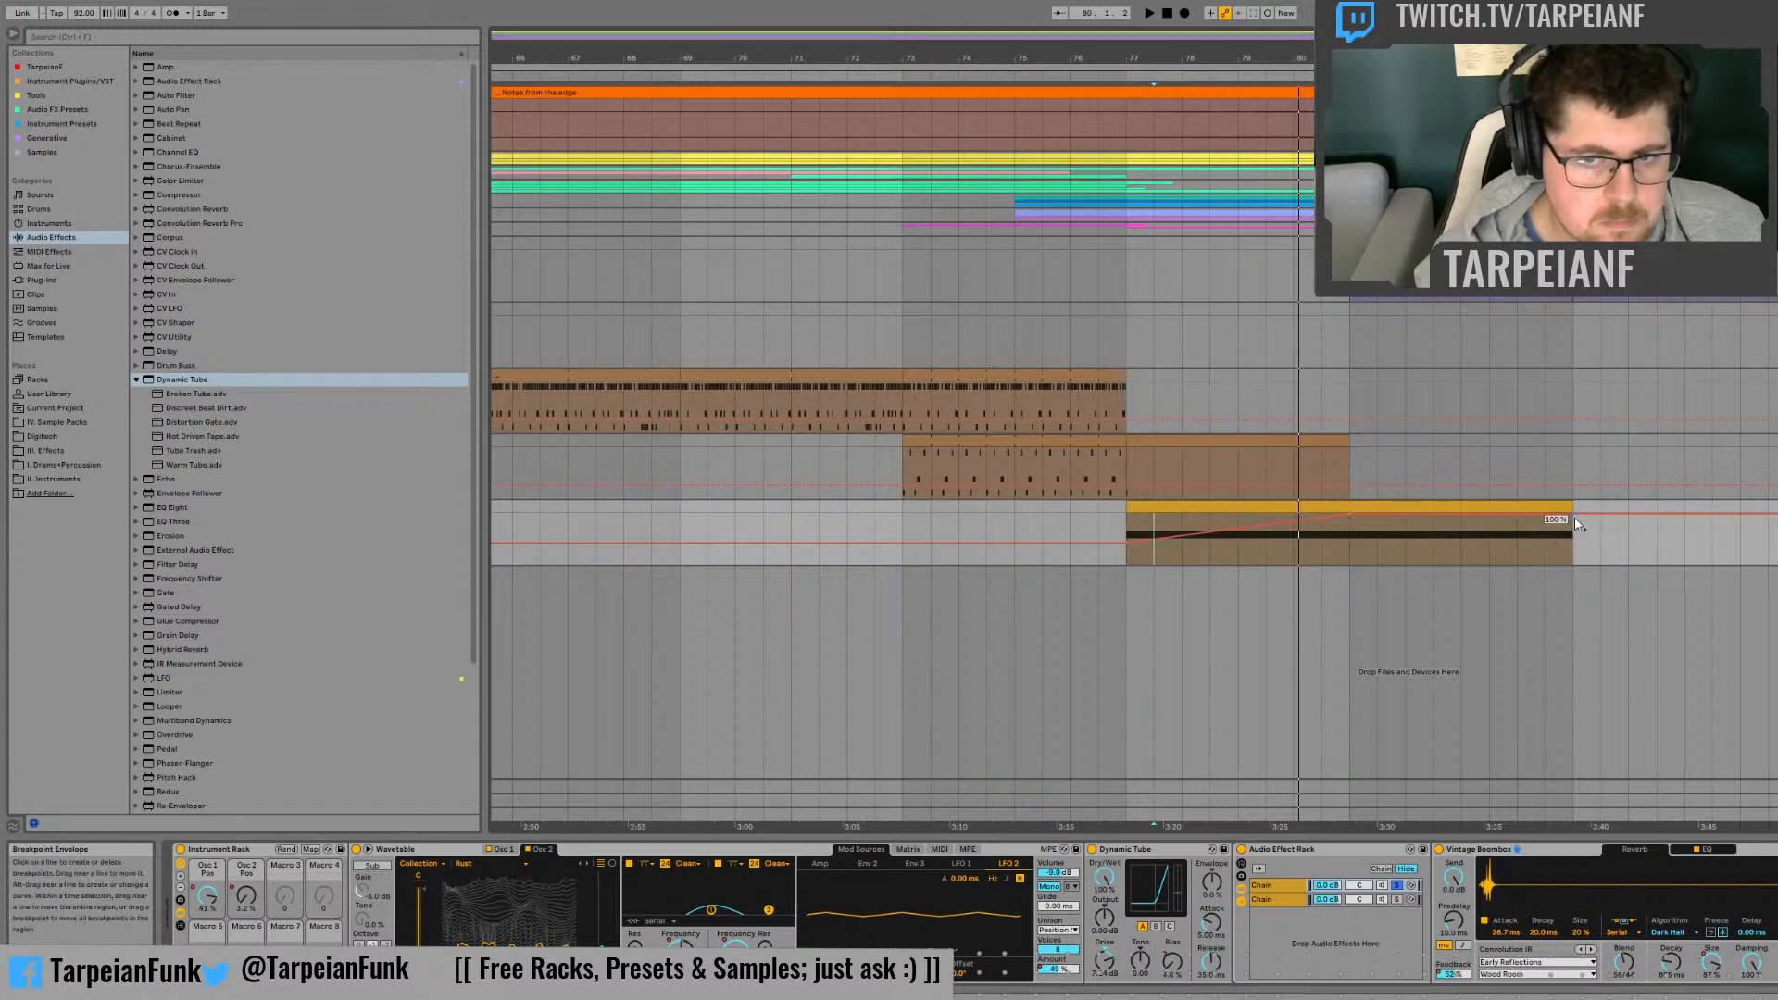
Step: Audition the second half of the Dynamic Tube's Bias automation and try its end point at about 69%
{"action": "left_click", "coordinate": [1171, 962]}
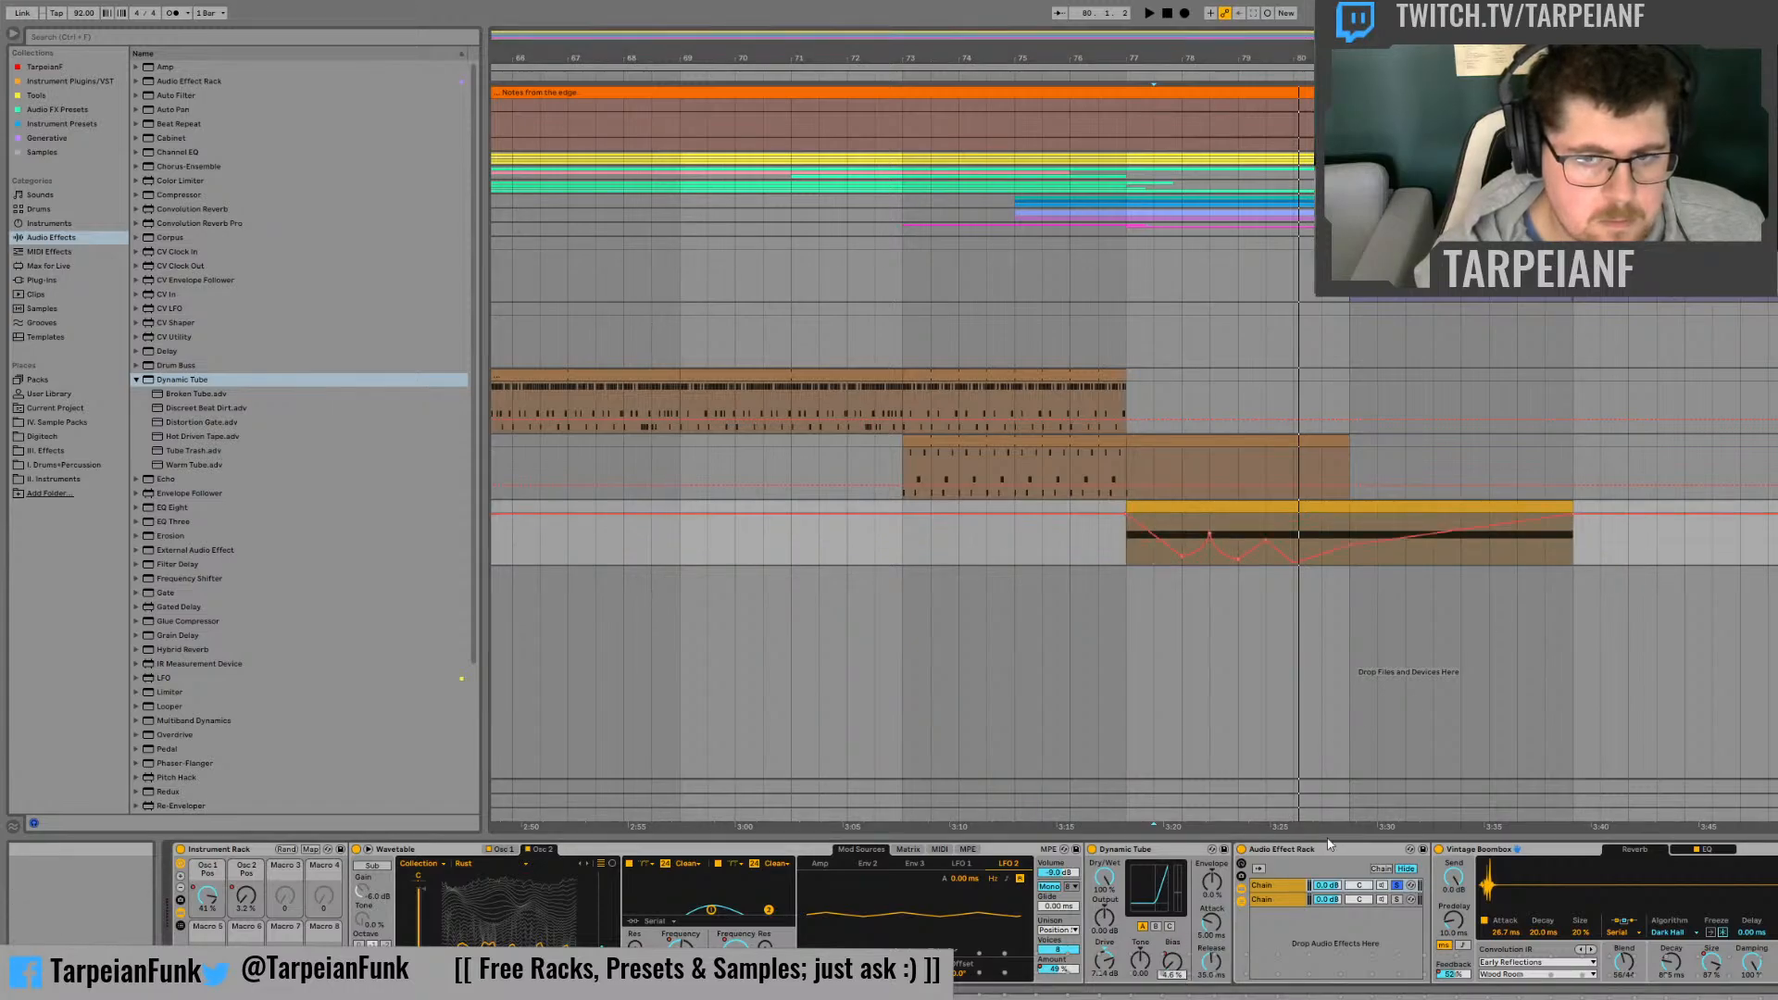
{"action": "left_click", "coordinate": [1461, 561]}
{"action": "key", "text": "space"}
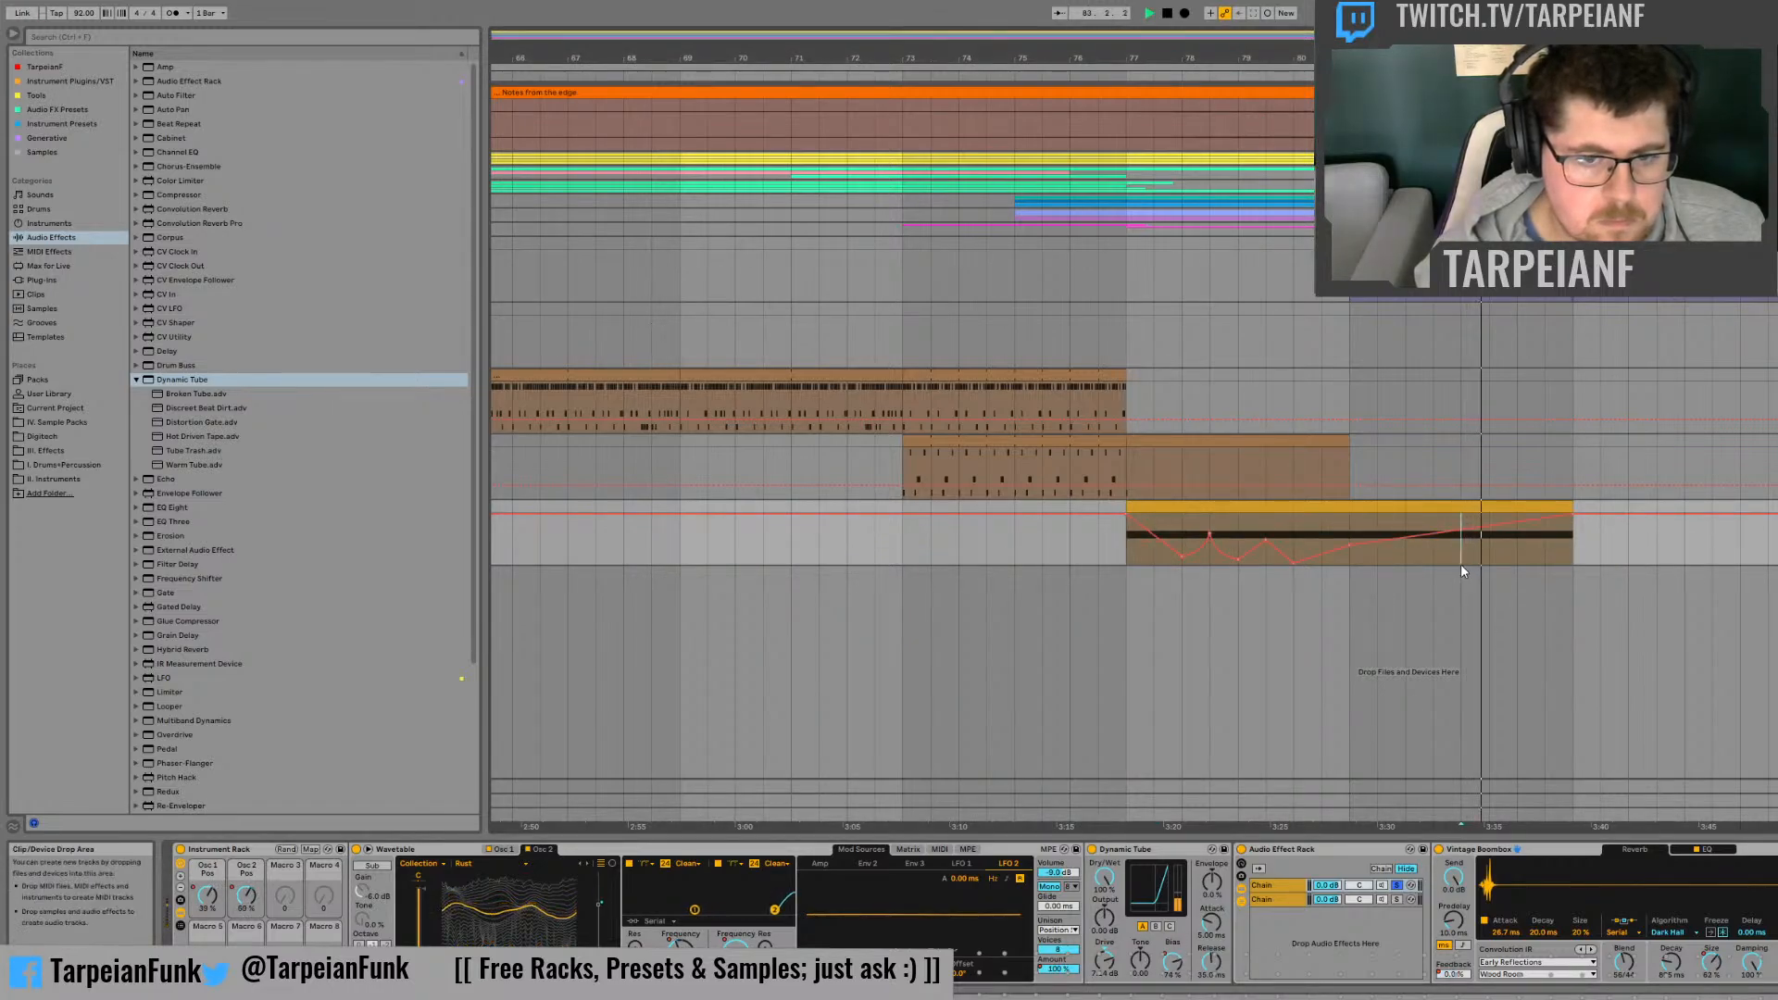
{"action": "left_click", "coordinate": [1351, 532]}
{"action": "key", "text": "space"}
{"action": "key", "text": "space"}
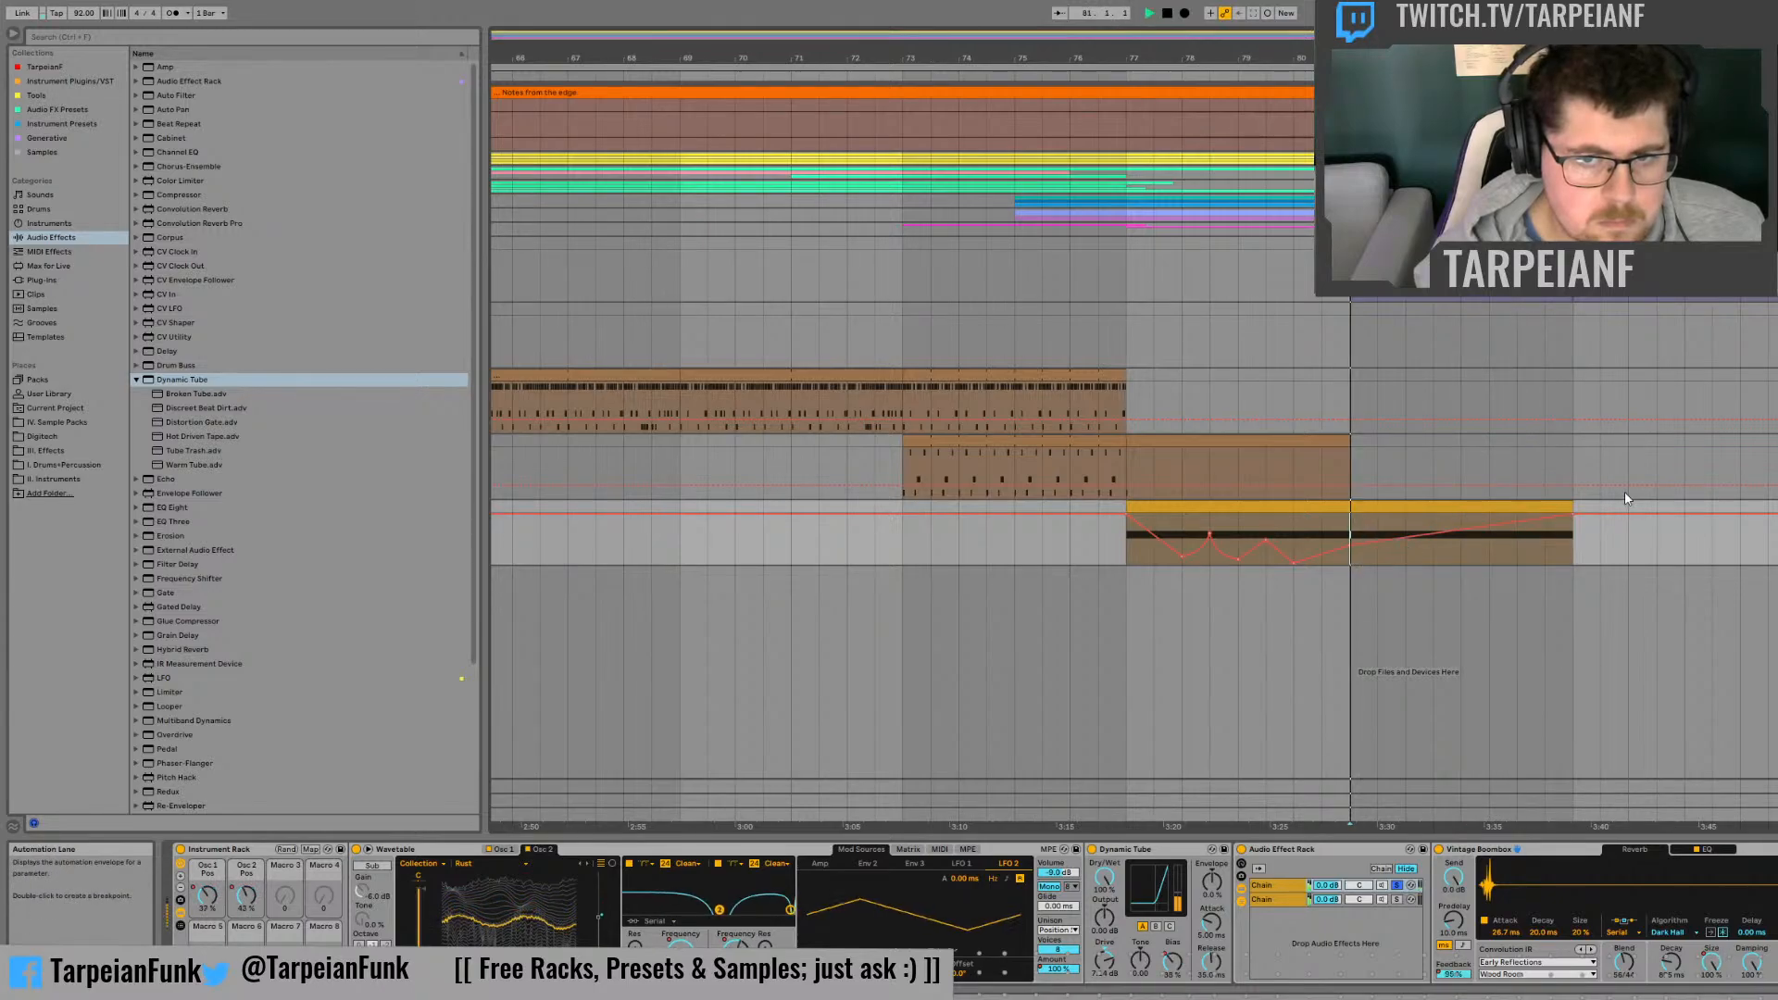
{"action": "left_click_drag", "start_coordinate": [1565, 524], "coordinate": [1566, 536]}
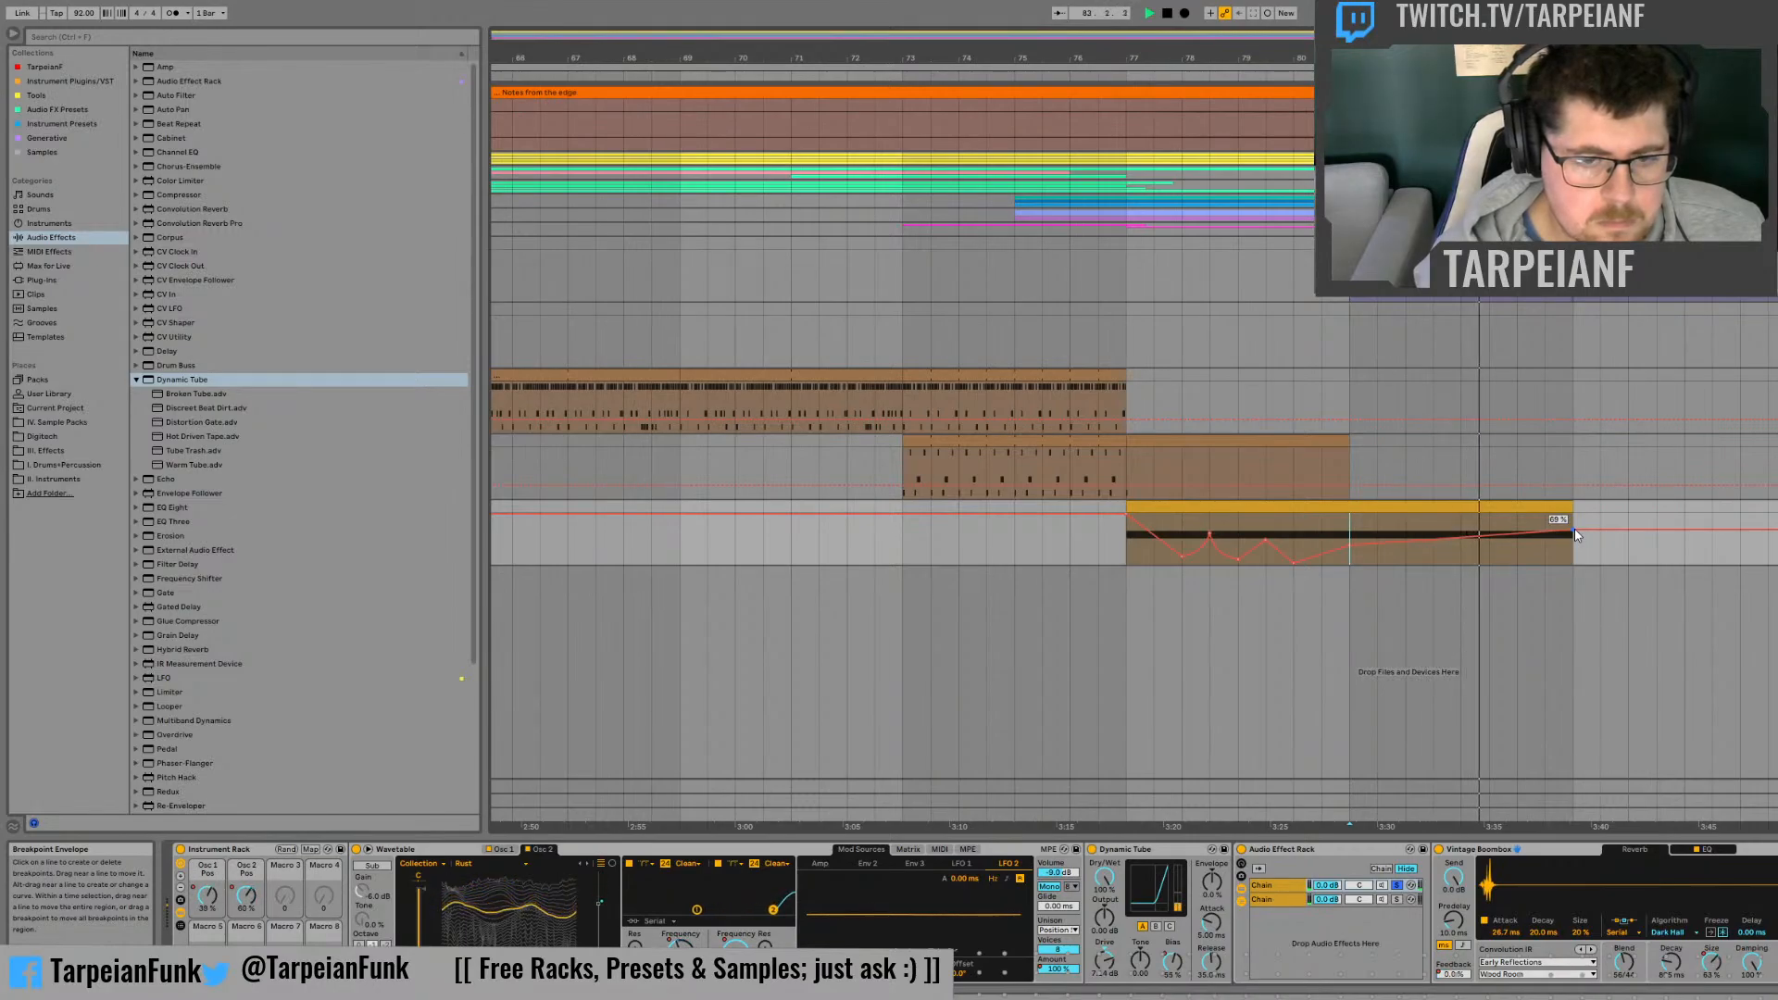
Step: Adjust the Dynamic Tube's Drive and replay the clip from bar 81
{"action": "left_click", "coordinate": [1116, 949]}
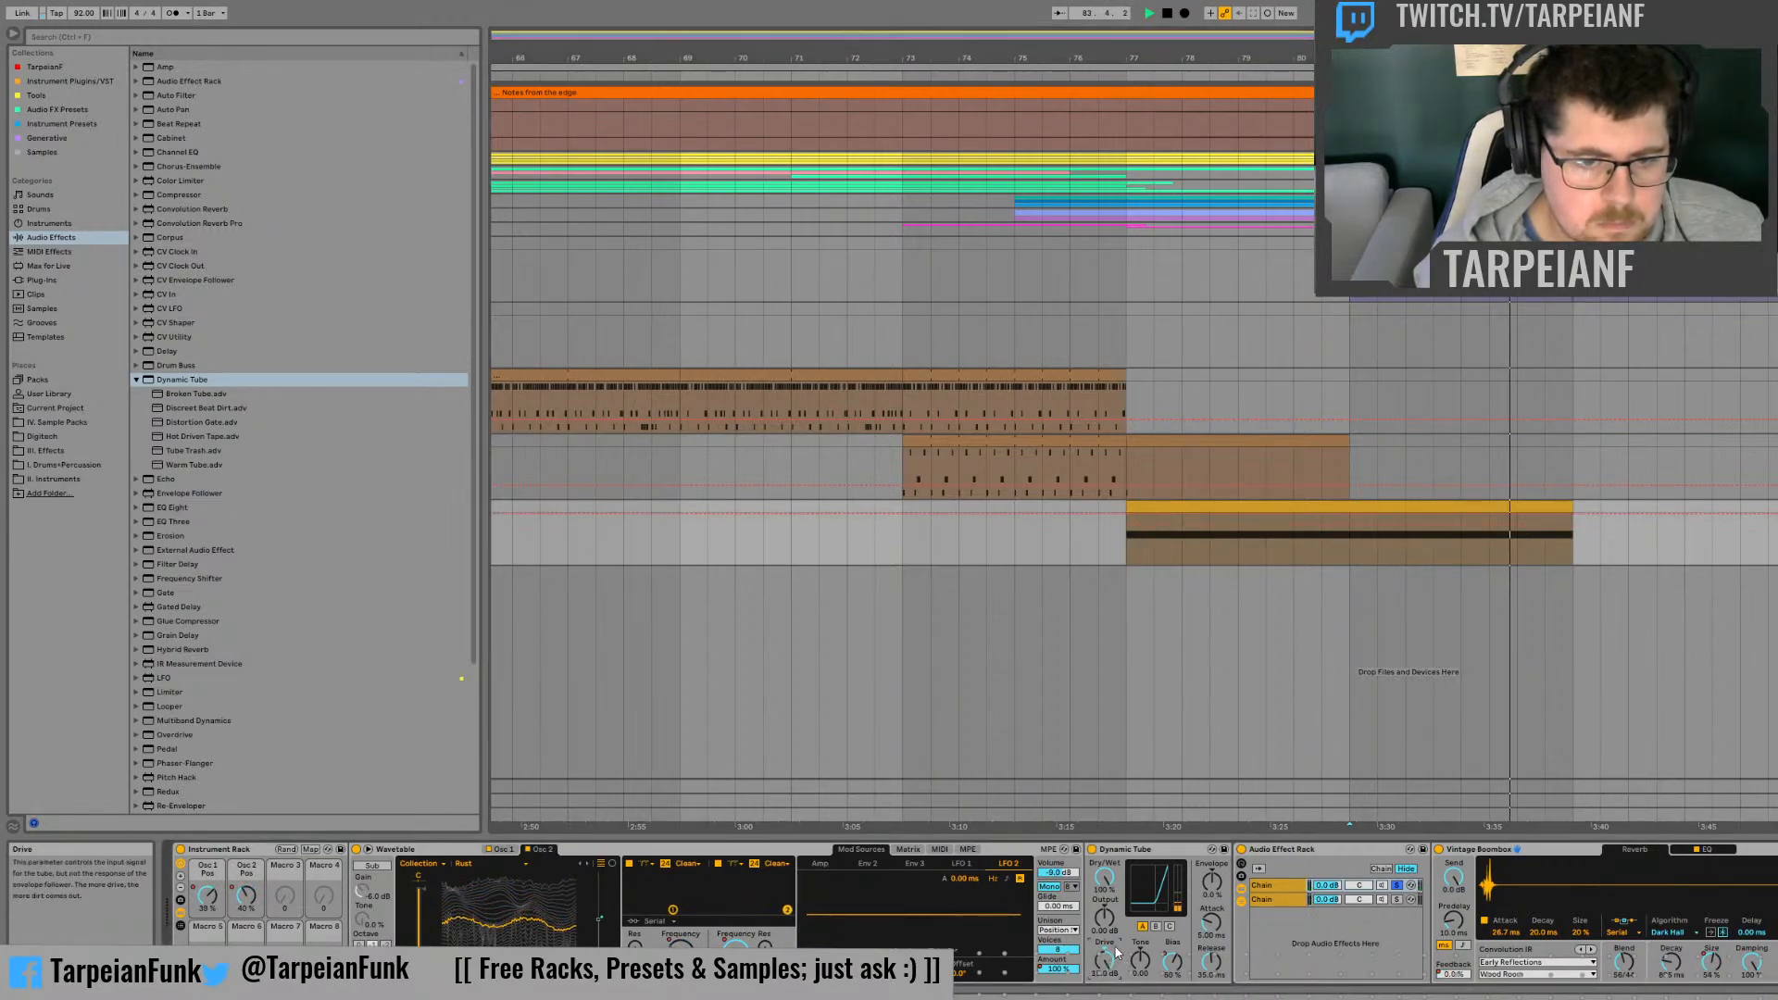
{"action": "key", "text": "space"}
{"action": "key", "text": "space"}
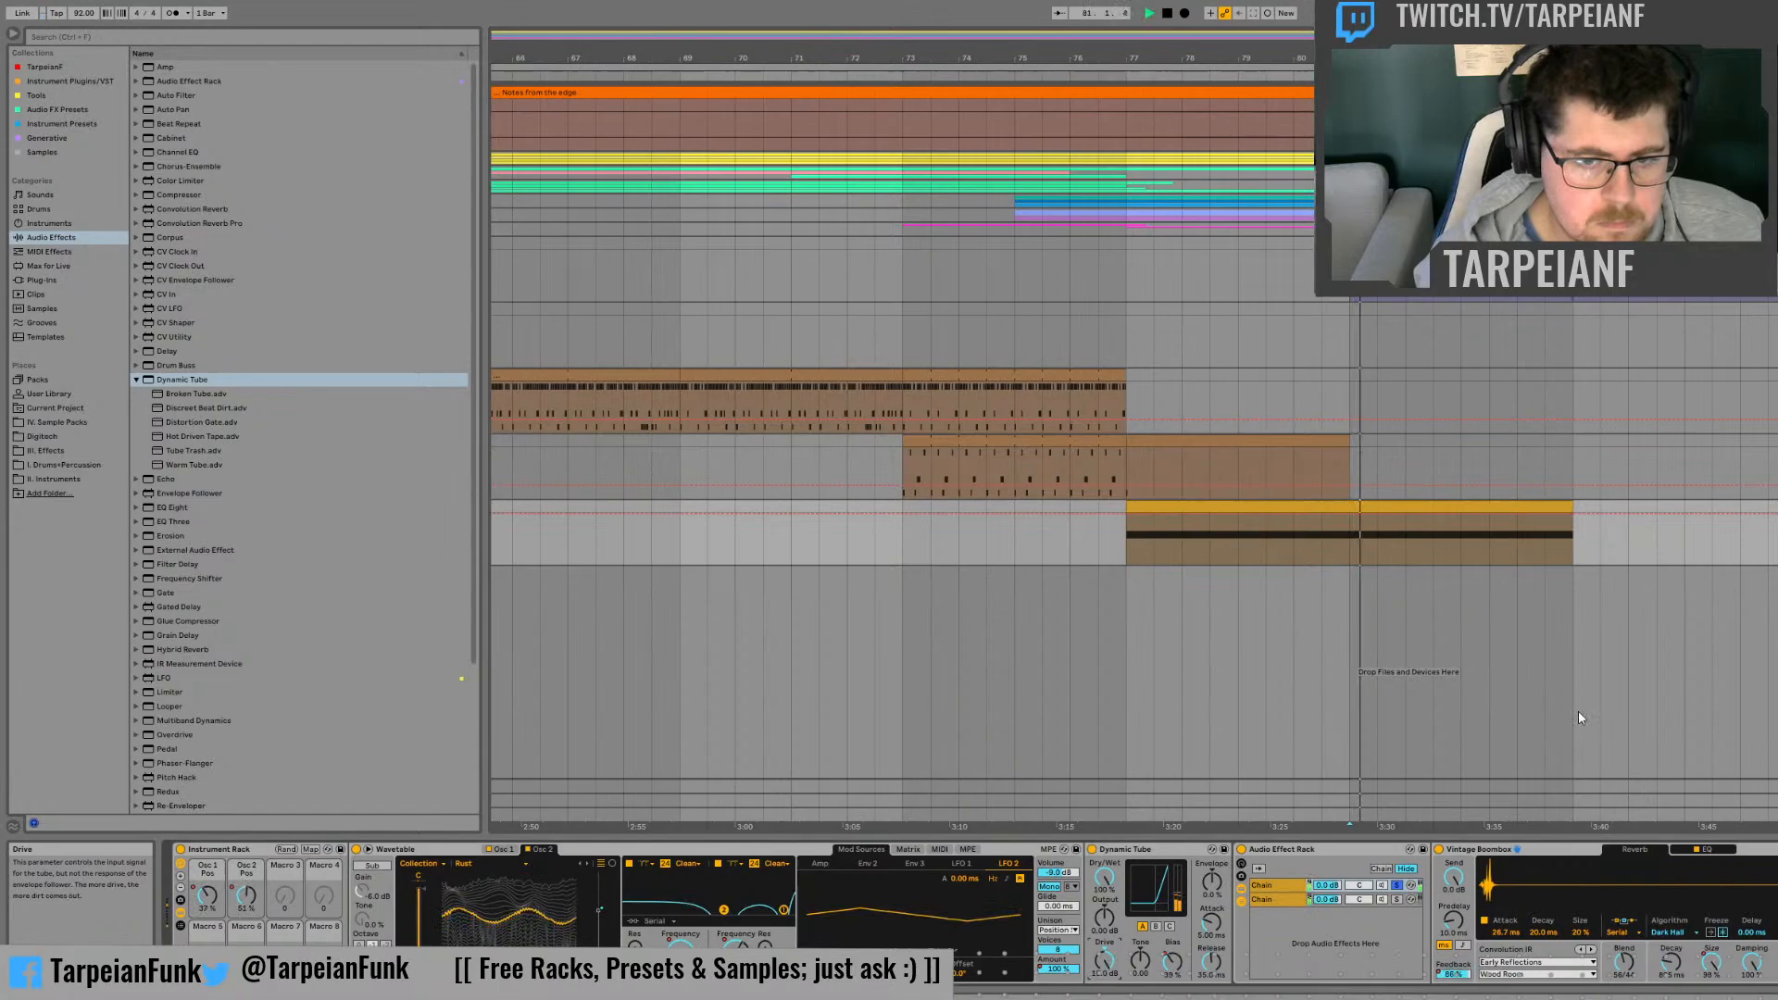
Step: Try the Dynamic Tube's Bias automation falling to its minimum at the end of the clip
{"action": "left_click", "coordinate": [1174, 959]}
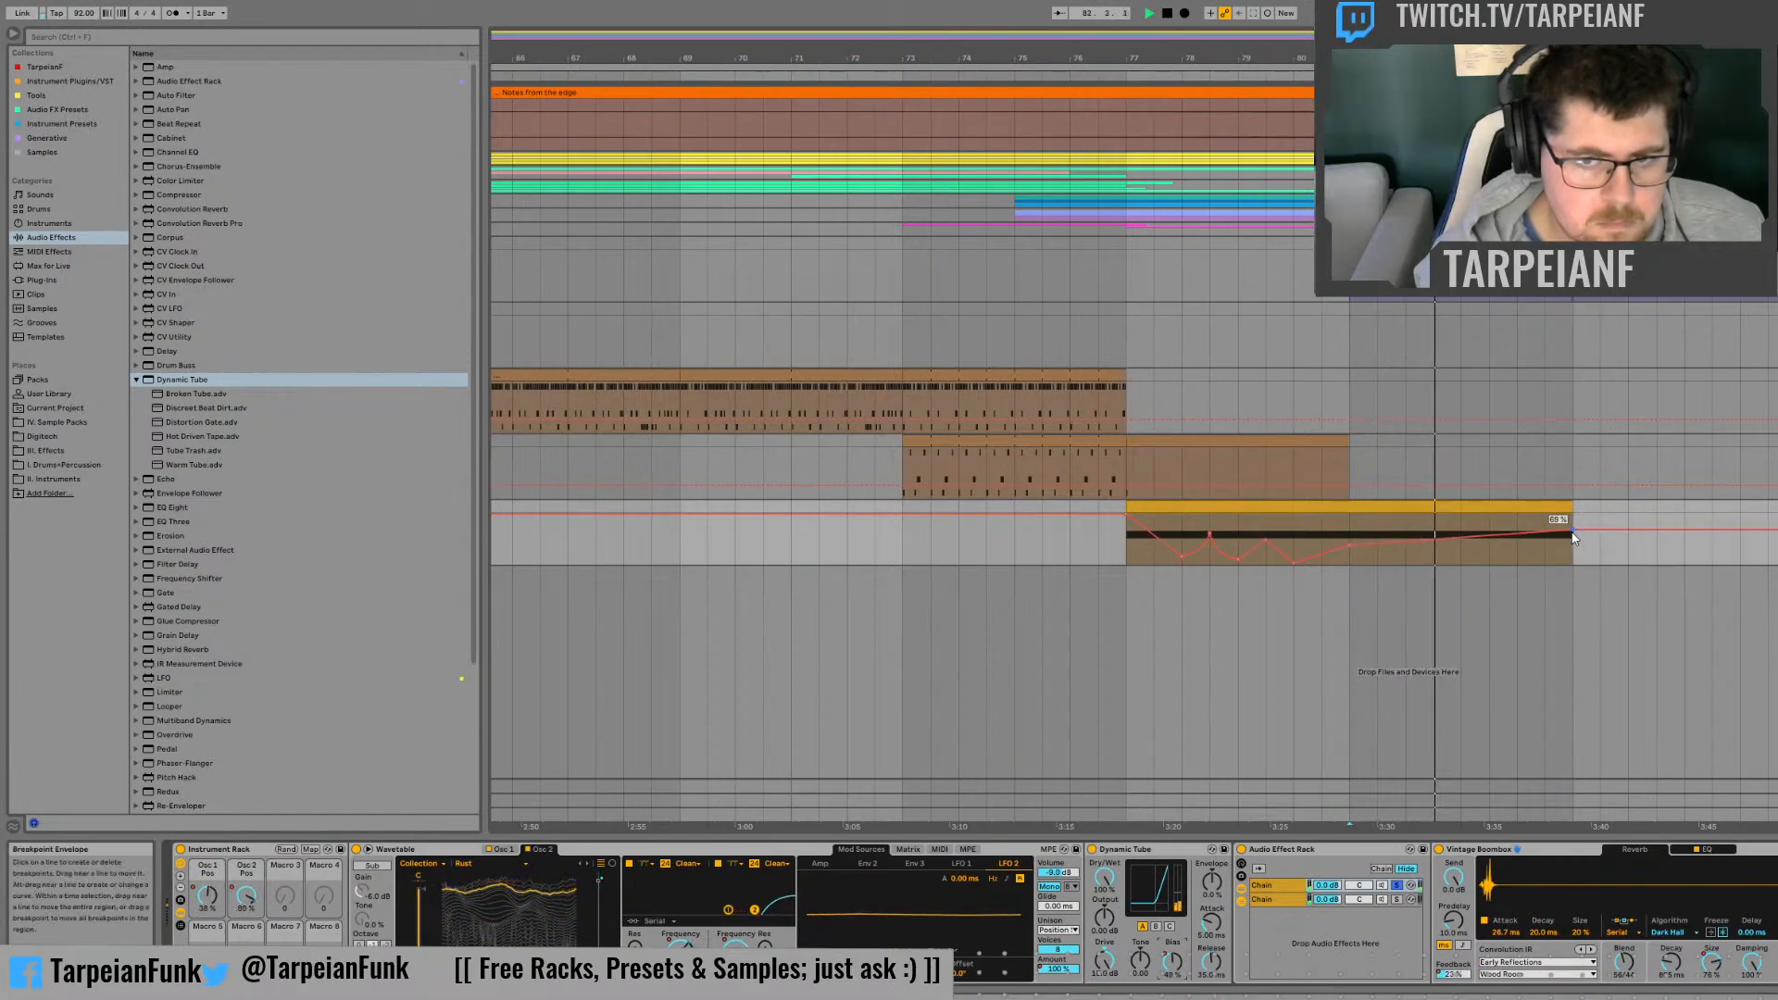
{"action": "left_click_drag", "start_coordinate": [1572, 537], "coordinate": [1577, 570]}
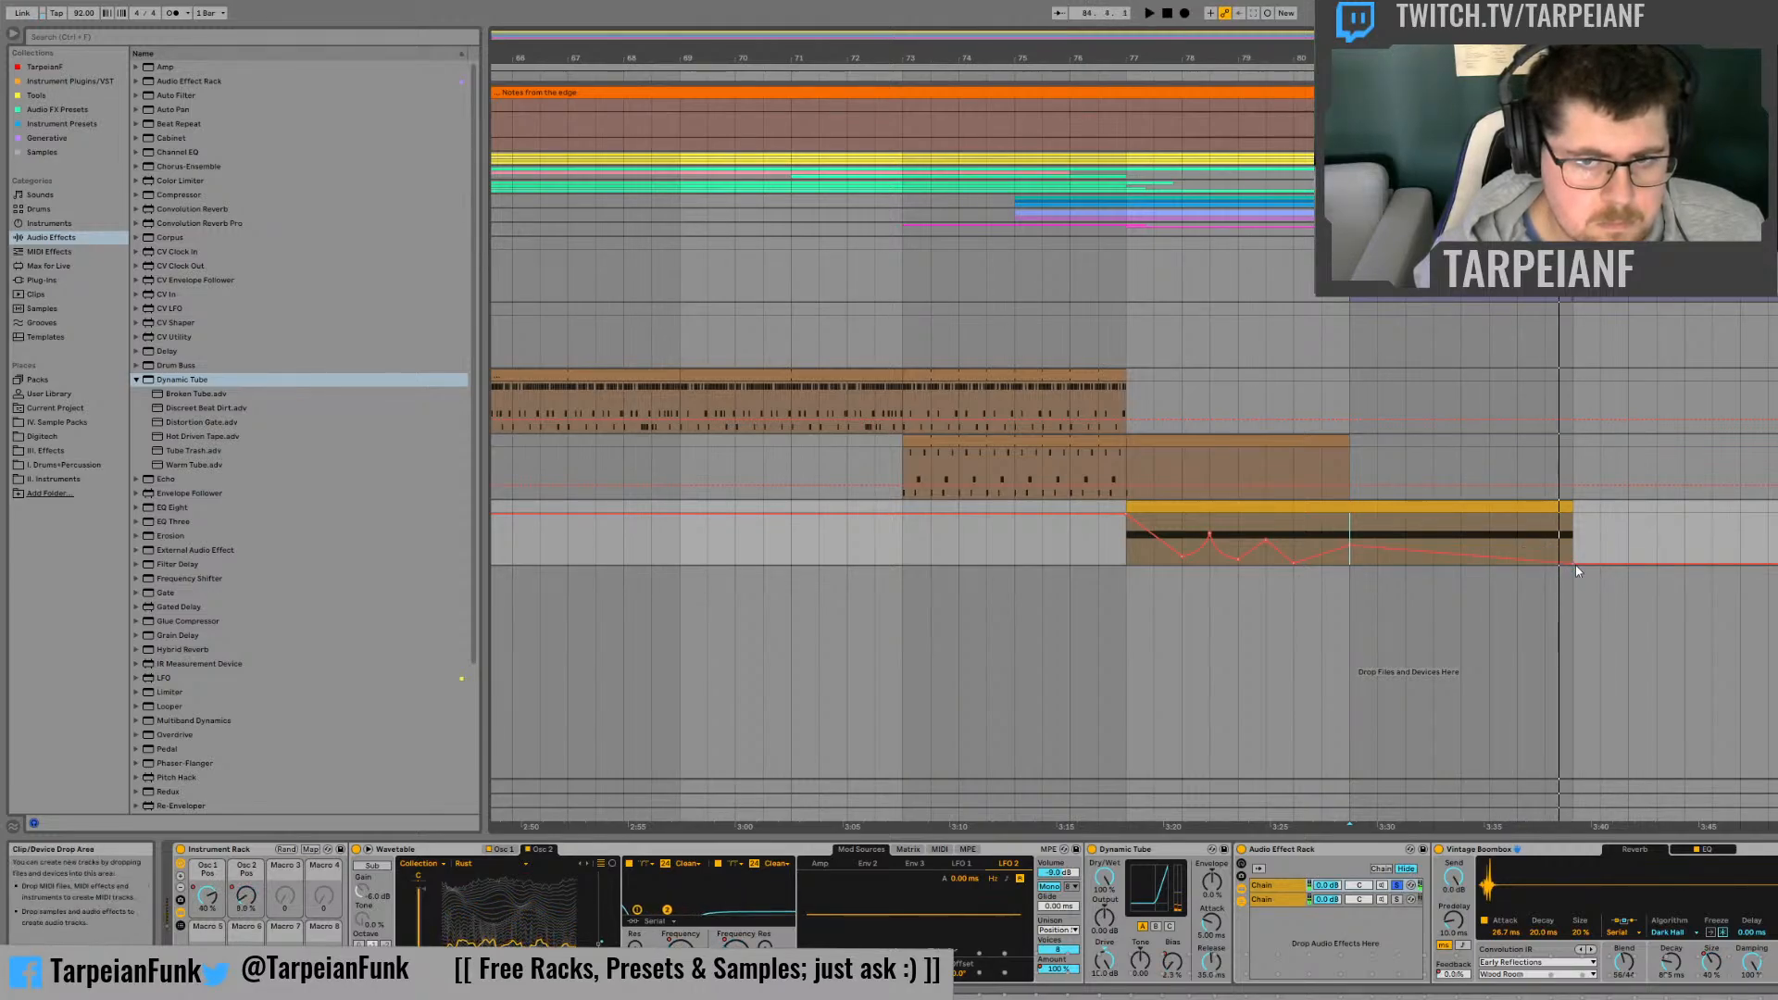
{"action": "key", "text": "space"}
Step: Set the Bias automation's end point to about 90% and audition both the clip's ending and its start
{"action": "left_click_drag", "start_coordinate": [1575, 562], "coordinate": [1575, 522]}
{"action": "left_click", "coordinate": [1510, 562]}
{"action": "key", "text": "space"}
{"action": "key", "text": "space"}
{"action": "key", "text": "space"}
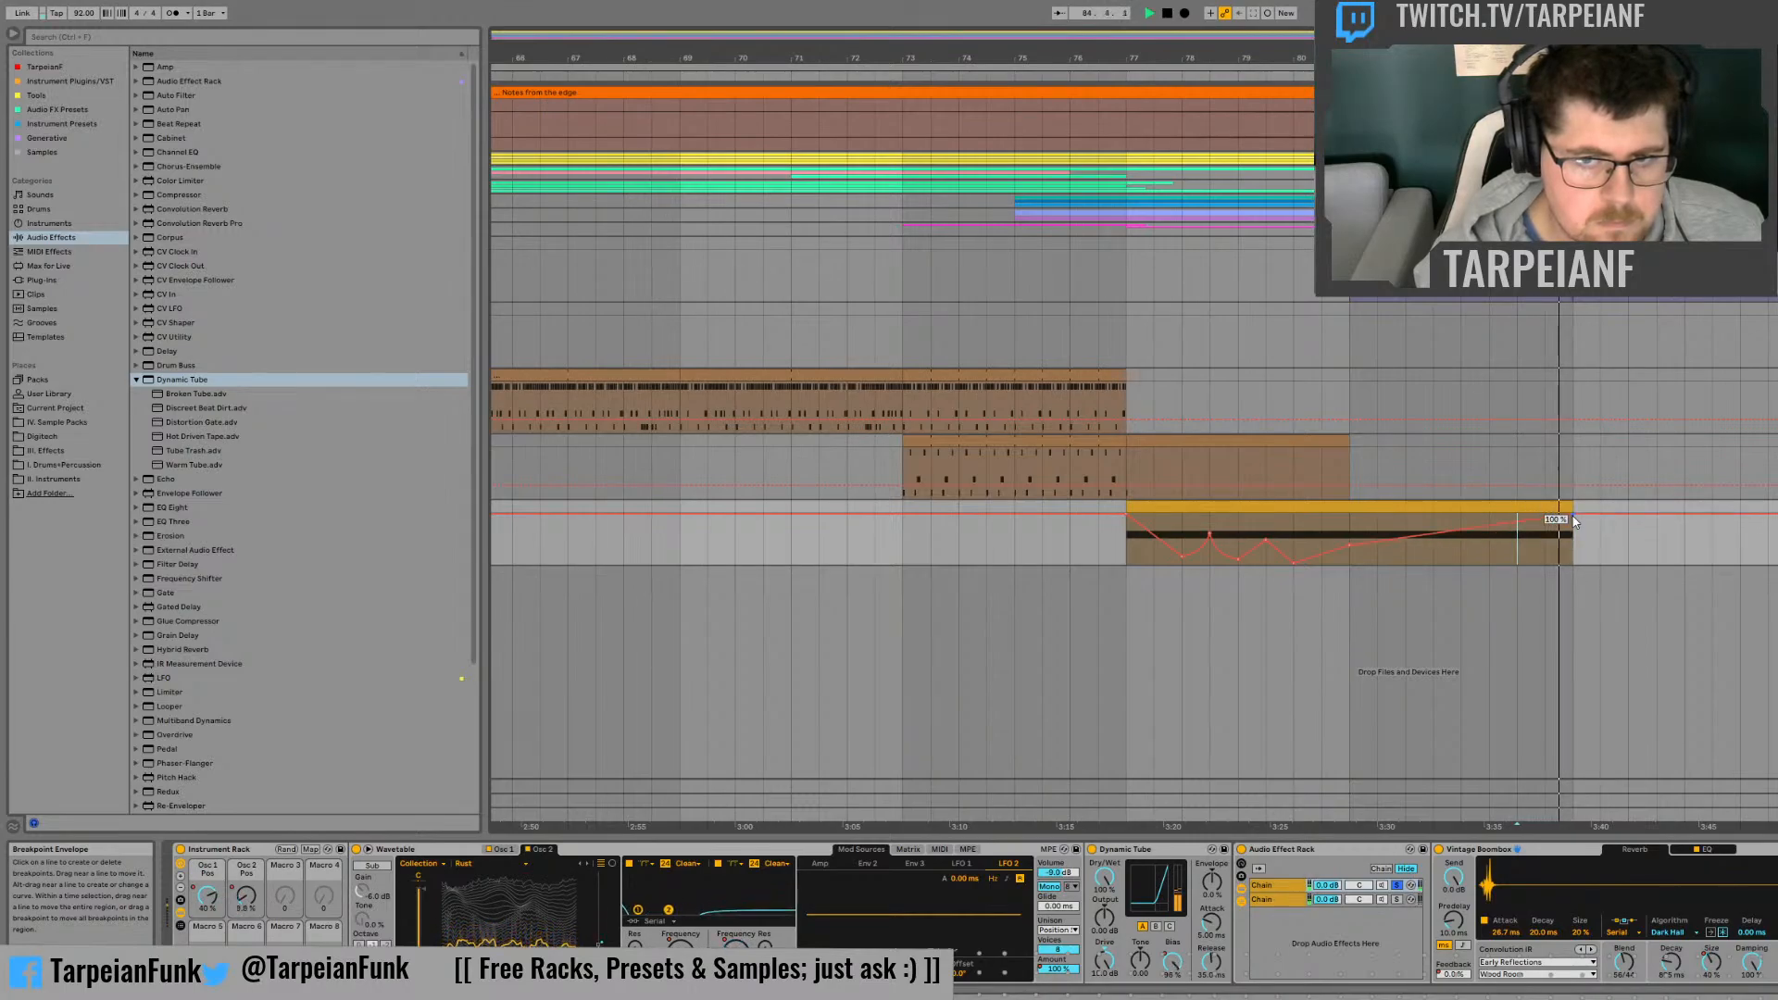
{"action": "left_click_drag", "start_coordinate": [1574, 516], "coordinate": [1573, 521]}
{"action": "key", "text": "space"}
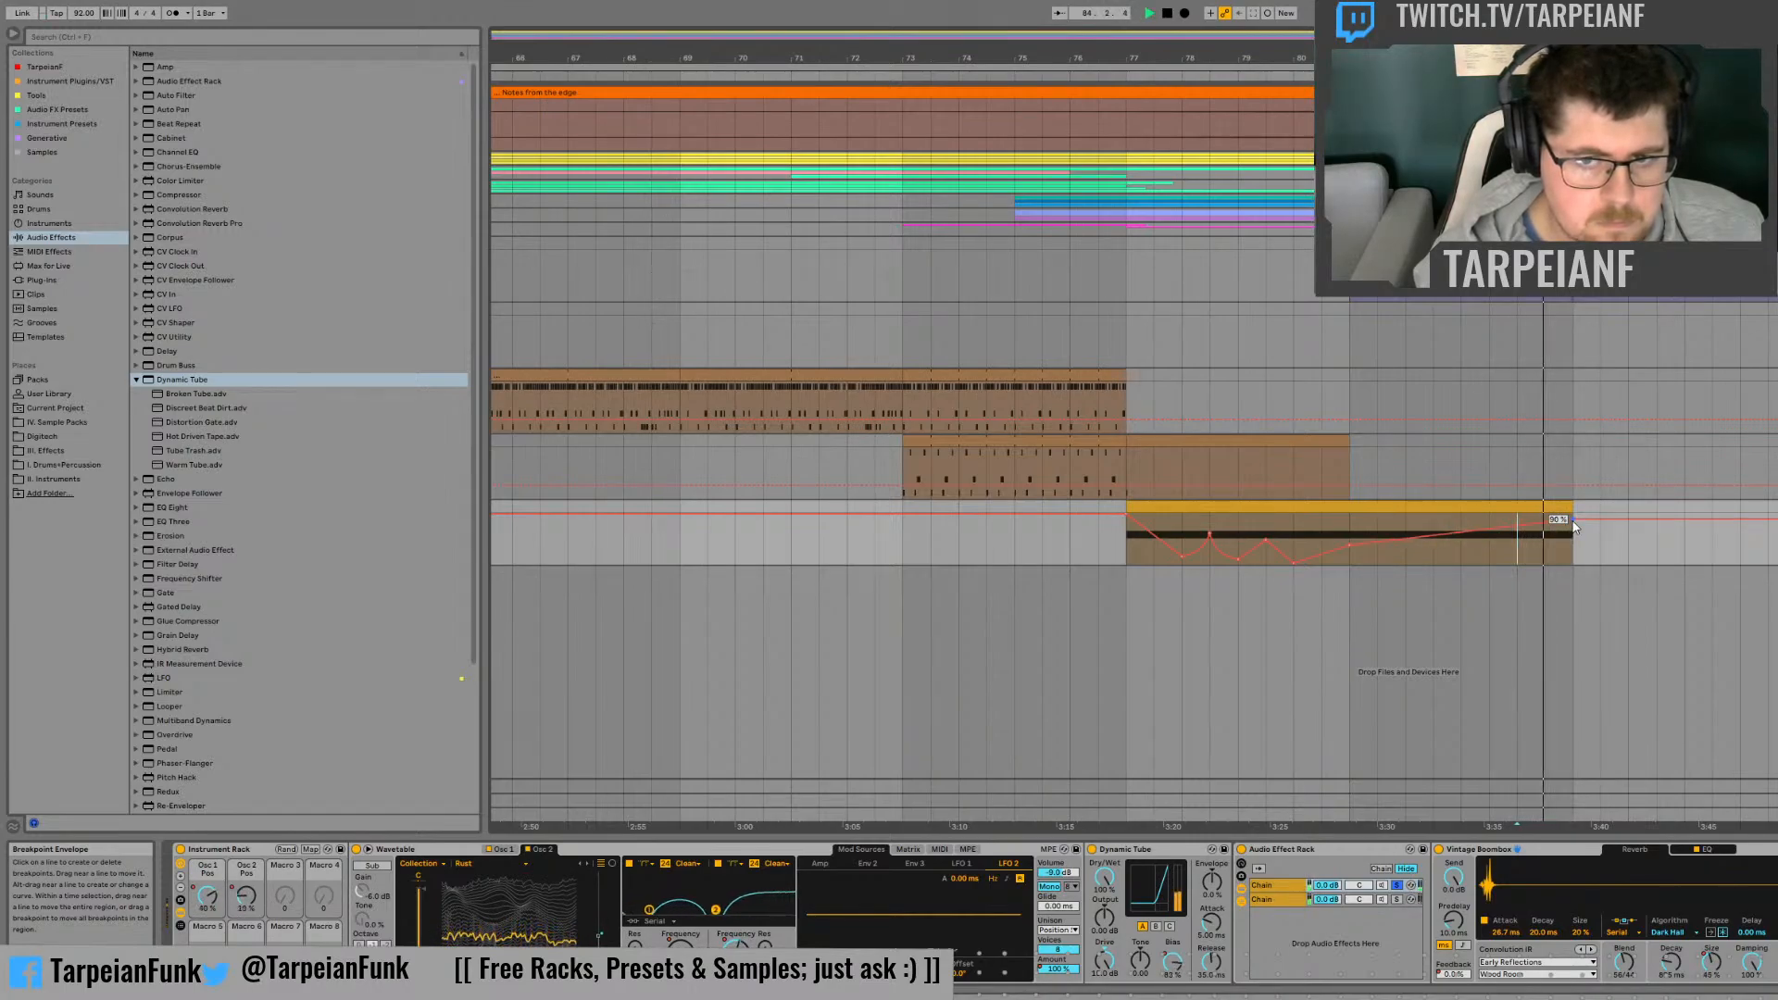
{"action": "key", "text": "space"}
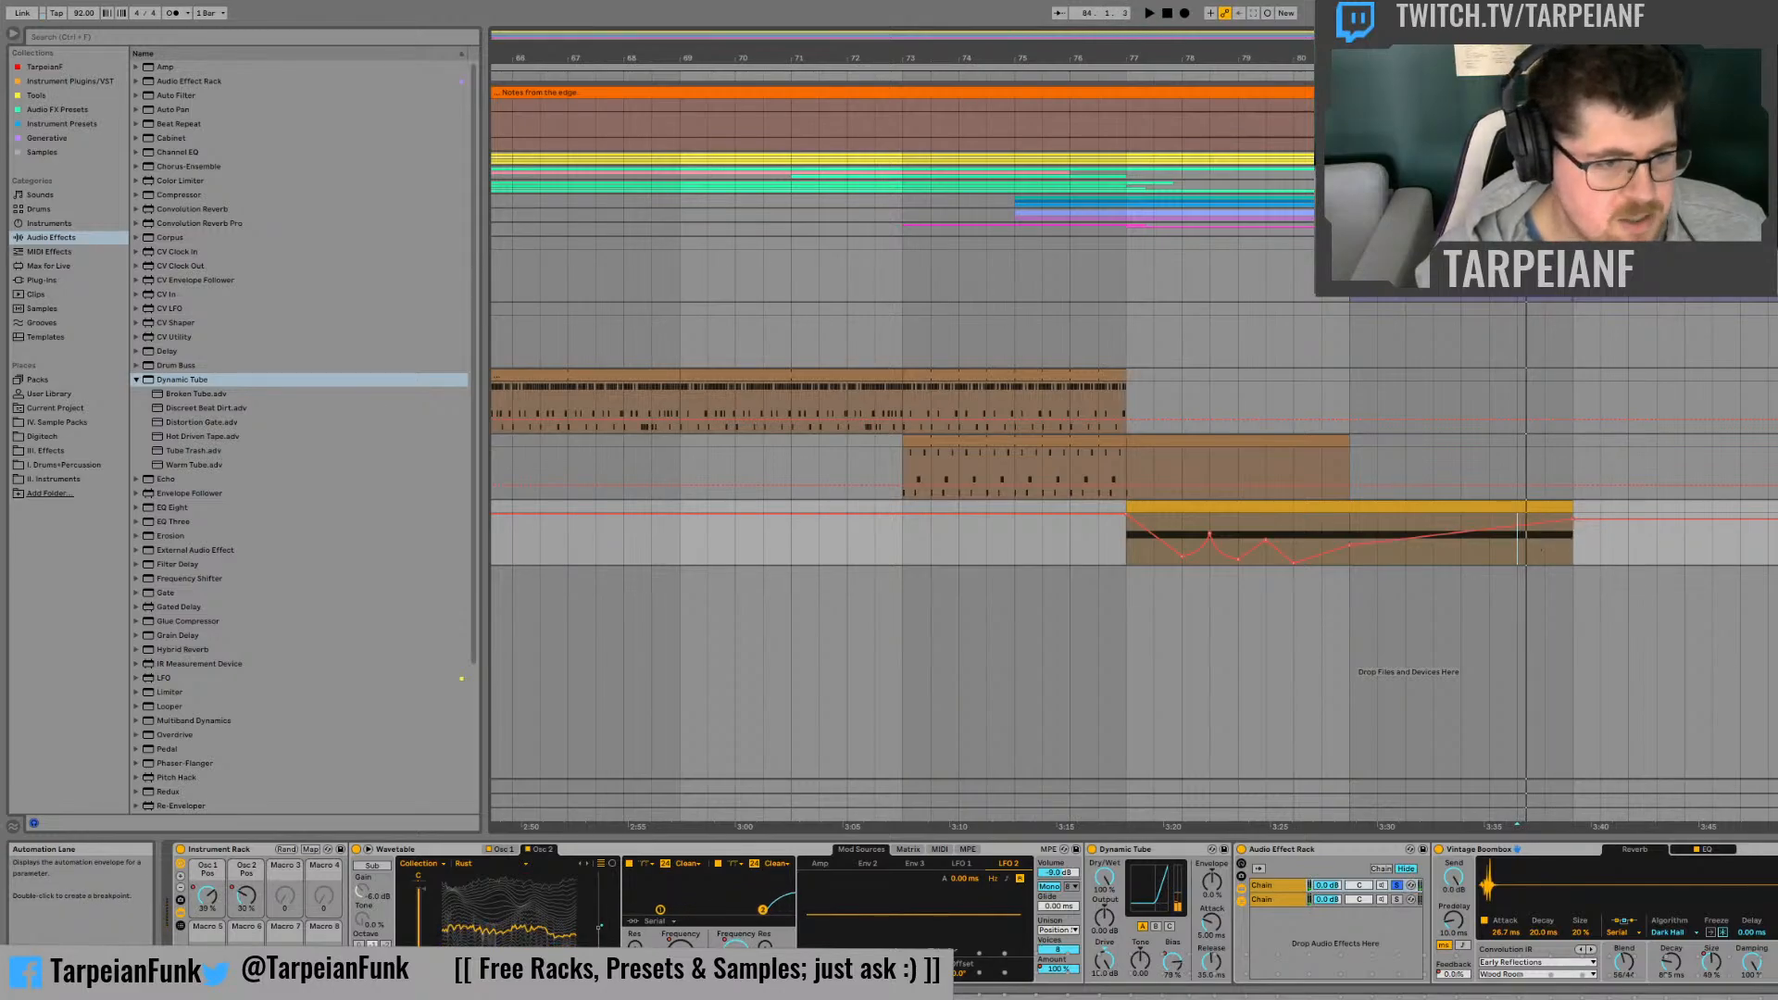
{"action": "left_click", "coordinate": [1128, 548]}
{"action": "key", "text": "space"}
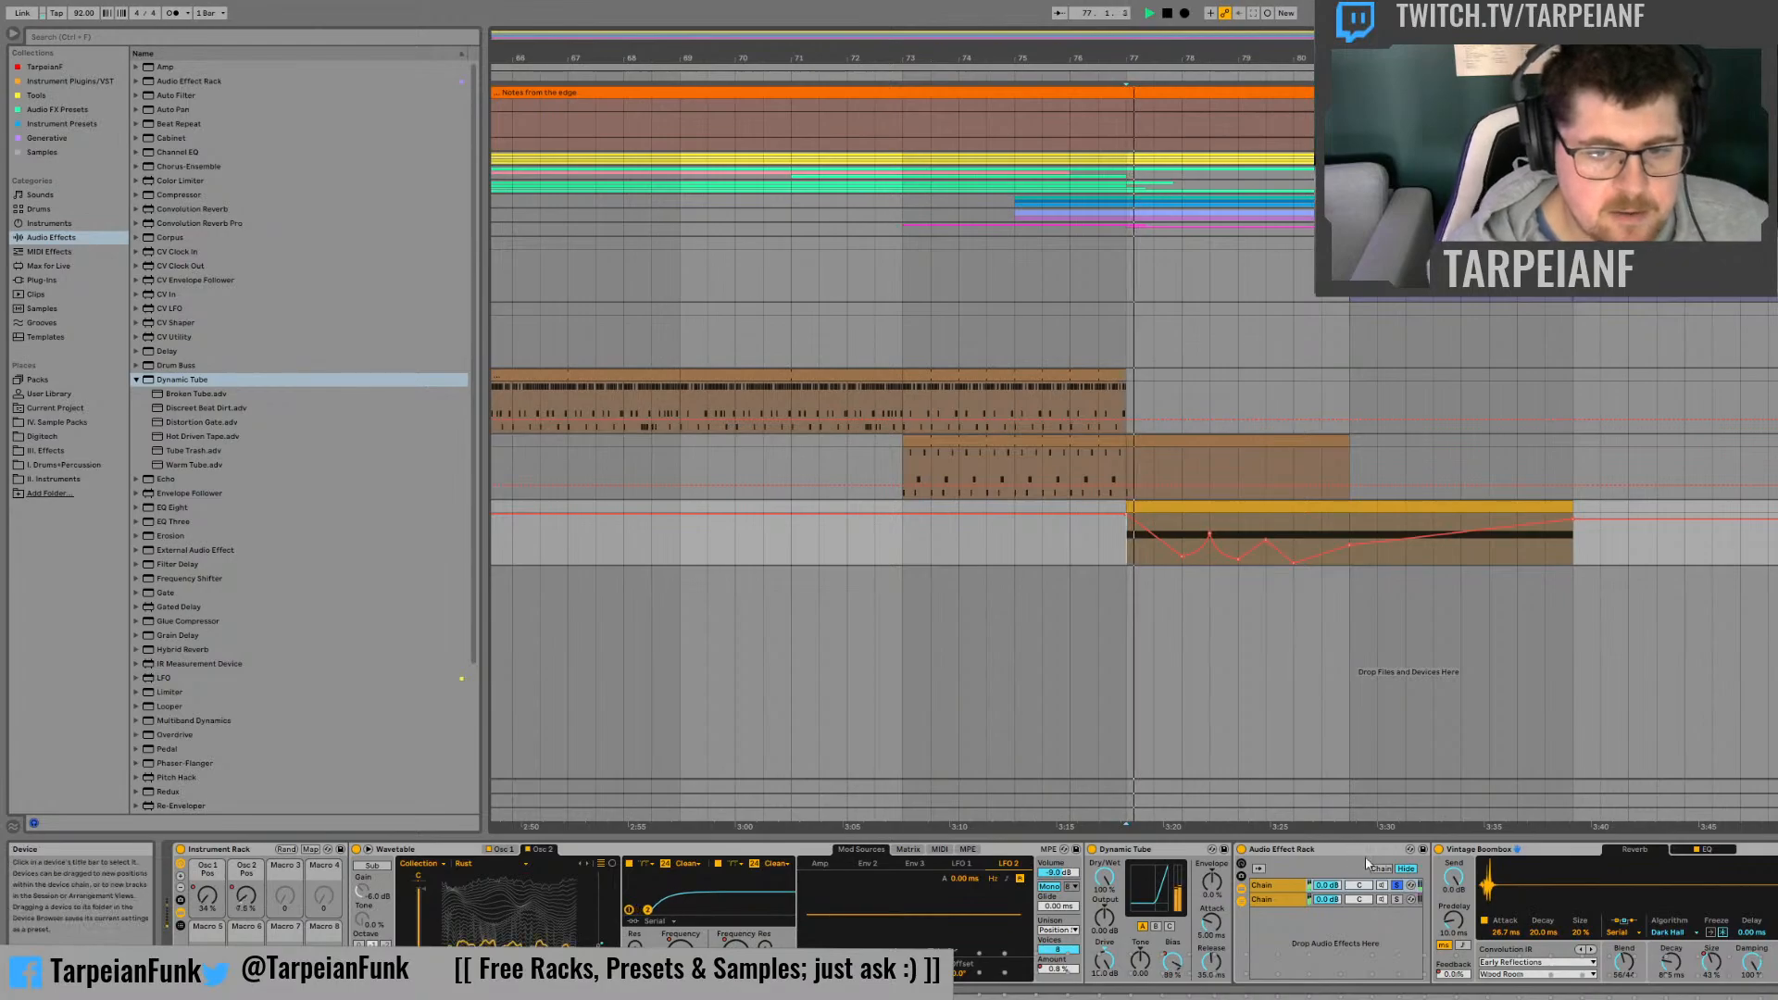
Step: Insert the Frequency Shifter effect before Vintage Boombox in the first chain
{"action": "left_click", "coordinate": [136, 381]}
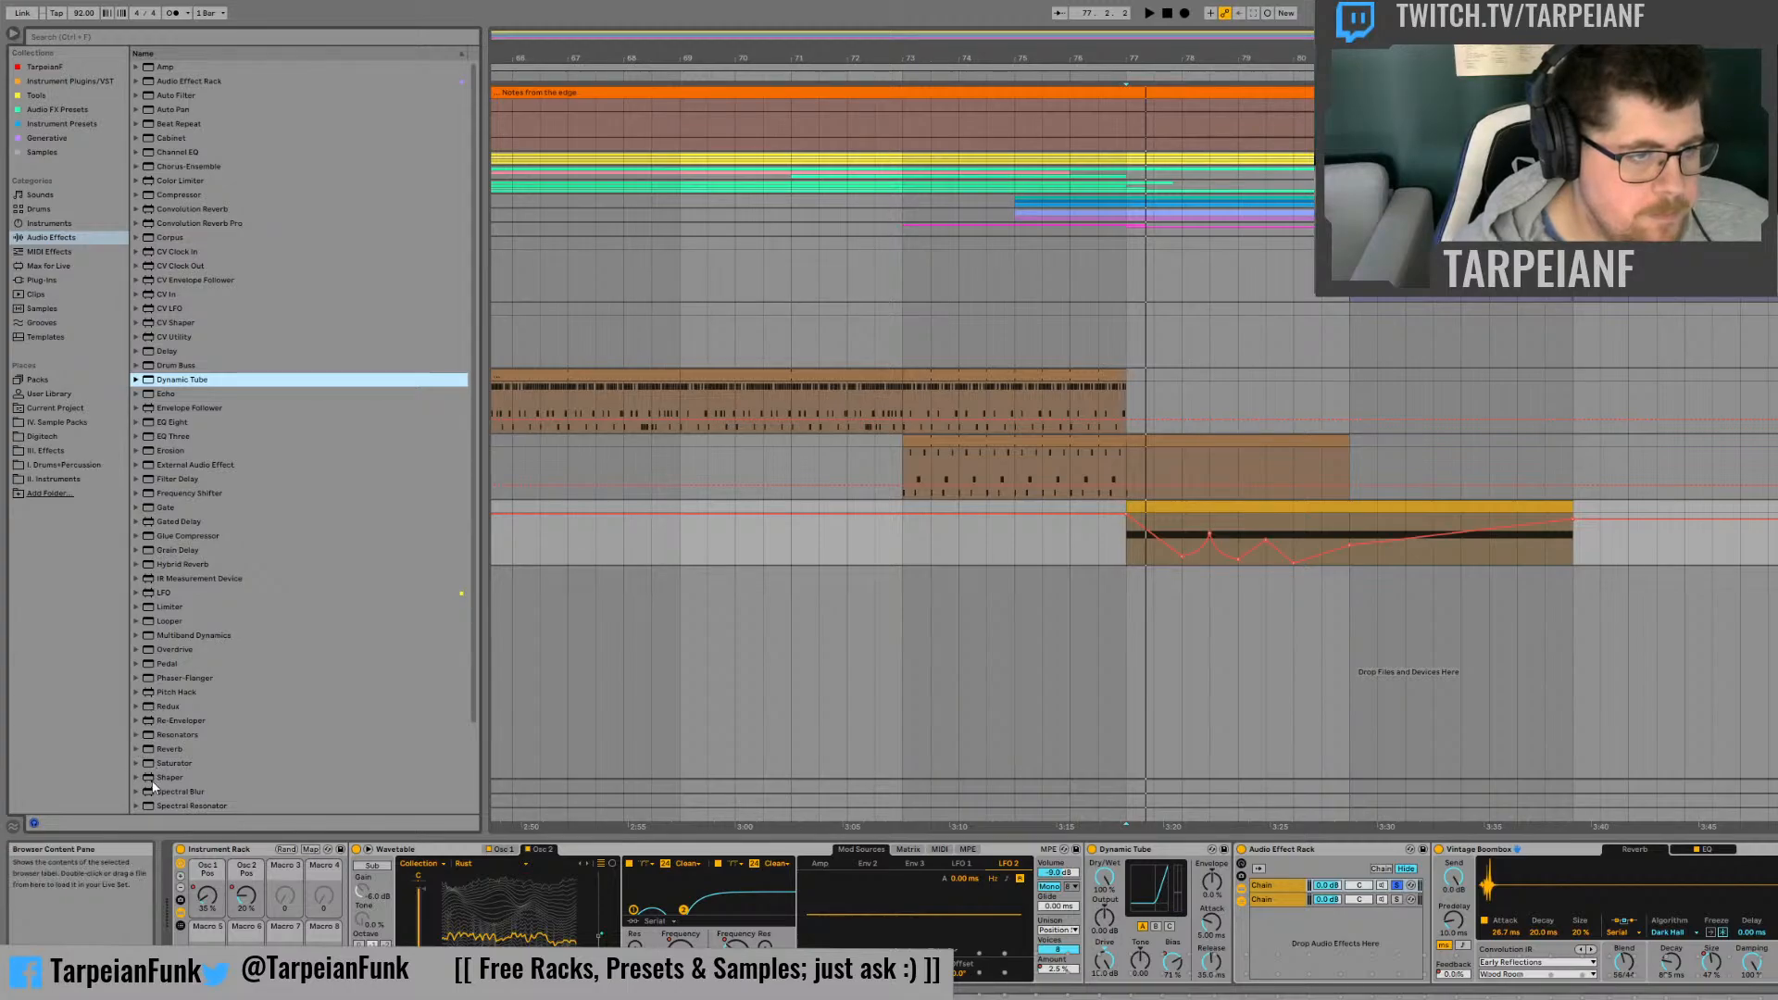
{"action": "left_click", "coordinate": [174, 491]}
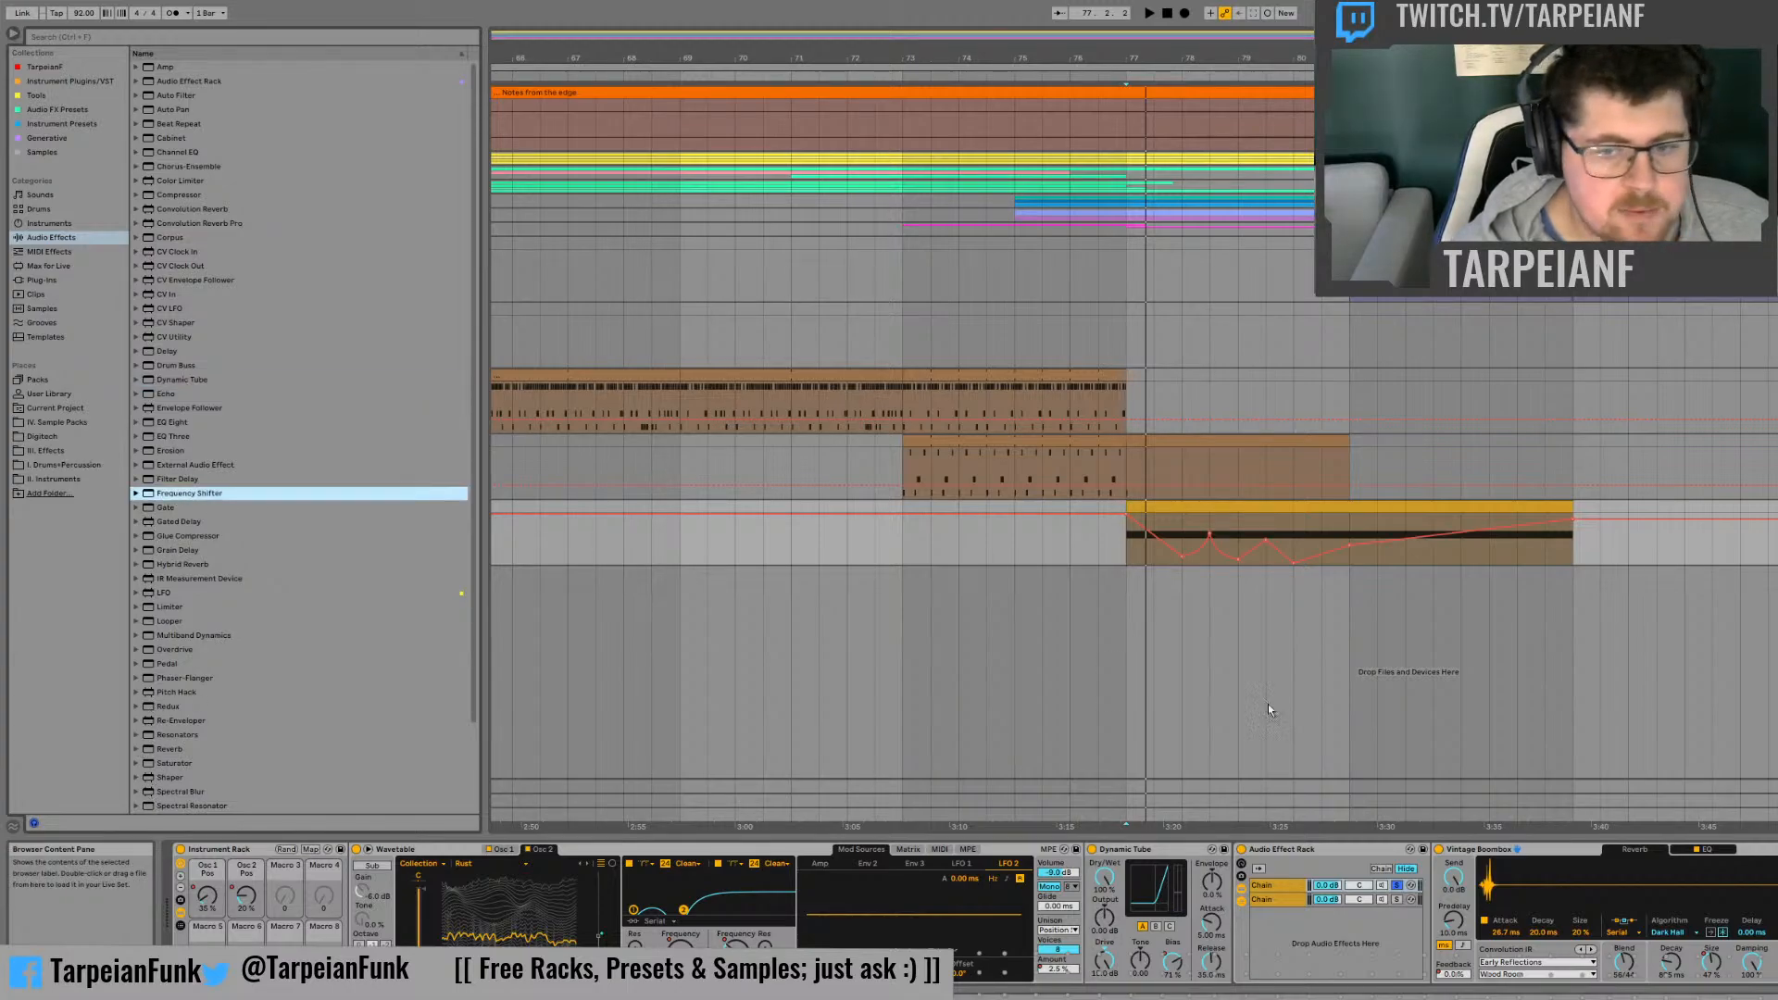
{"action": "left_click_drag", "start_coordinate": [1439, 836], "coordinate": [1483, 887]}
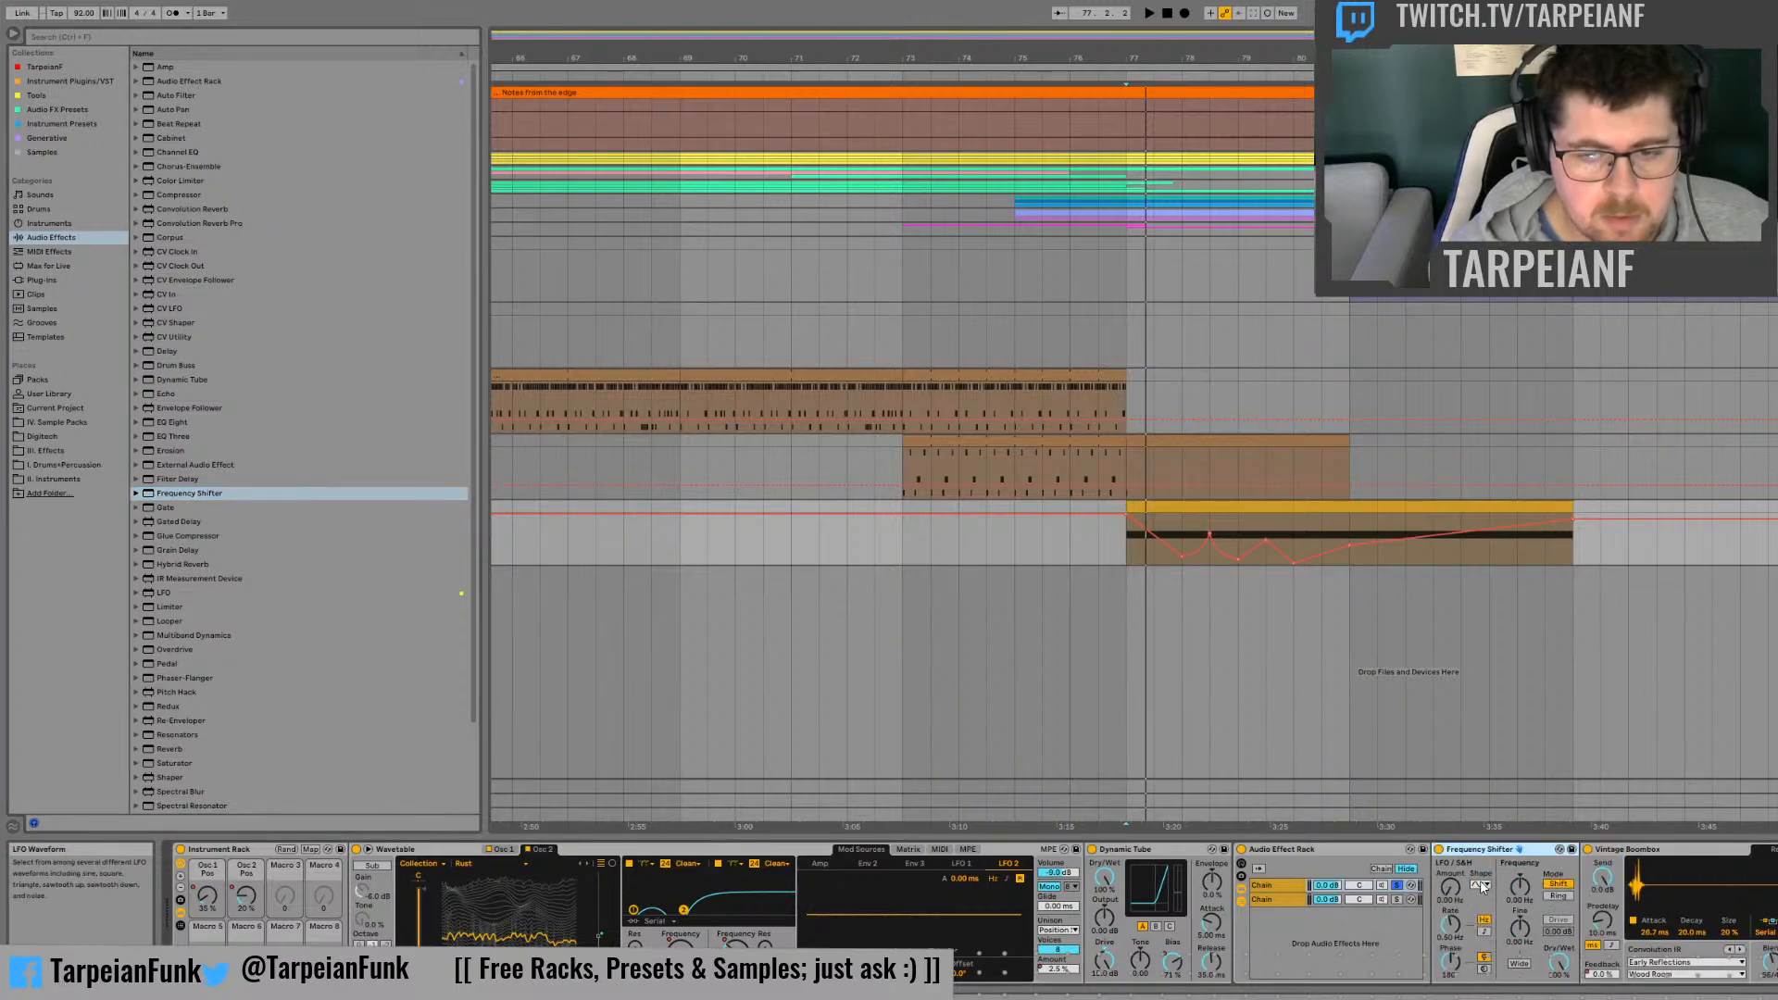
Step: Set the Frequency Shifter to Ring mode with Wide enabled and audition its Spread and ring frequency over the clip's start
{"action": "left_click", "coordinate": [1559, 897]}
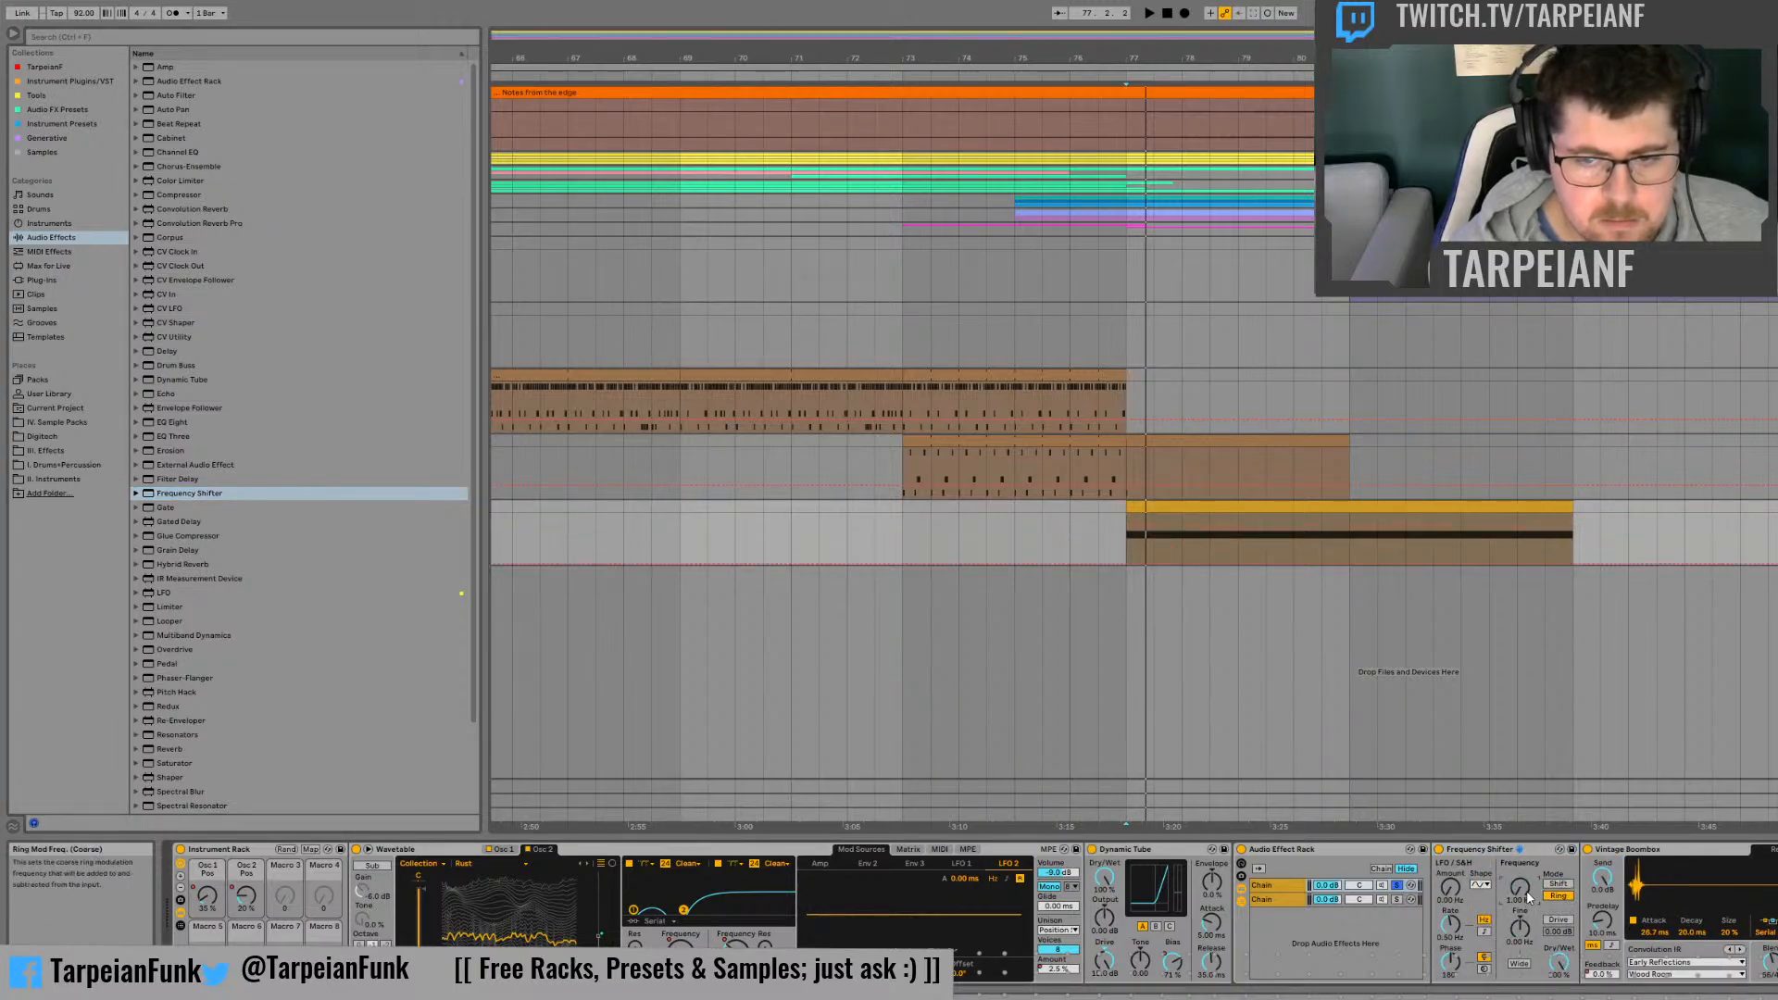
{"action": "left_click", "coordinate": [1520, 964]}
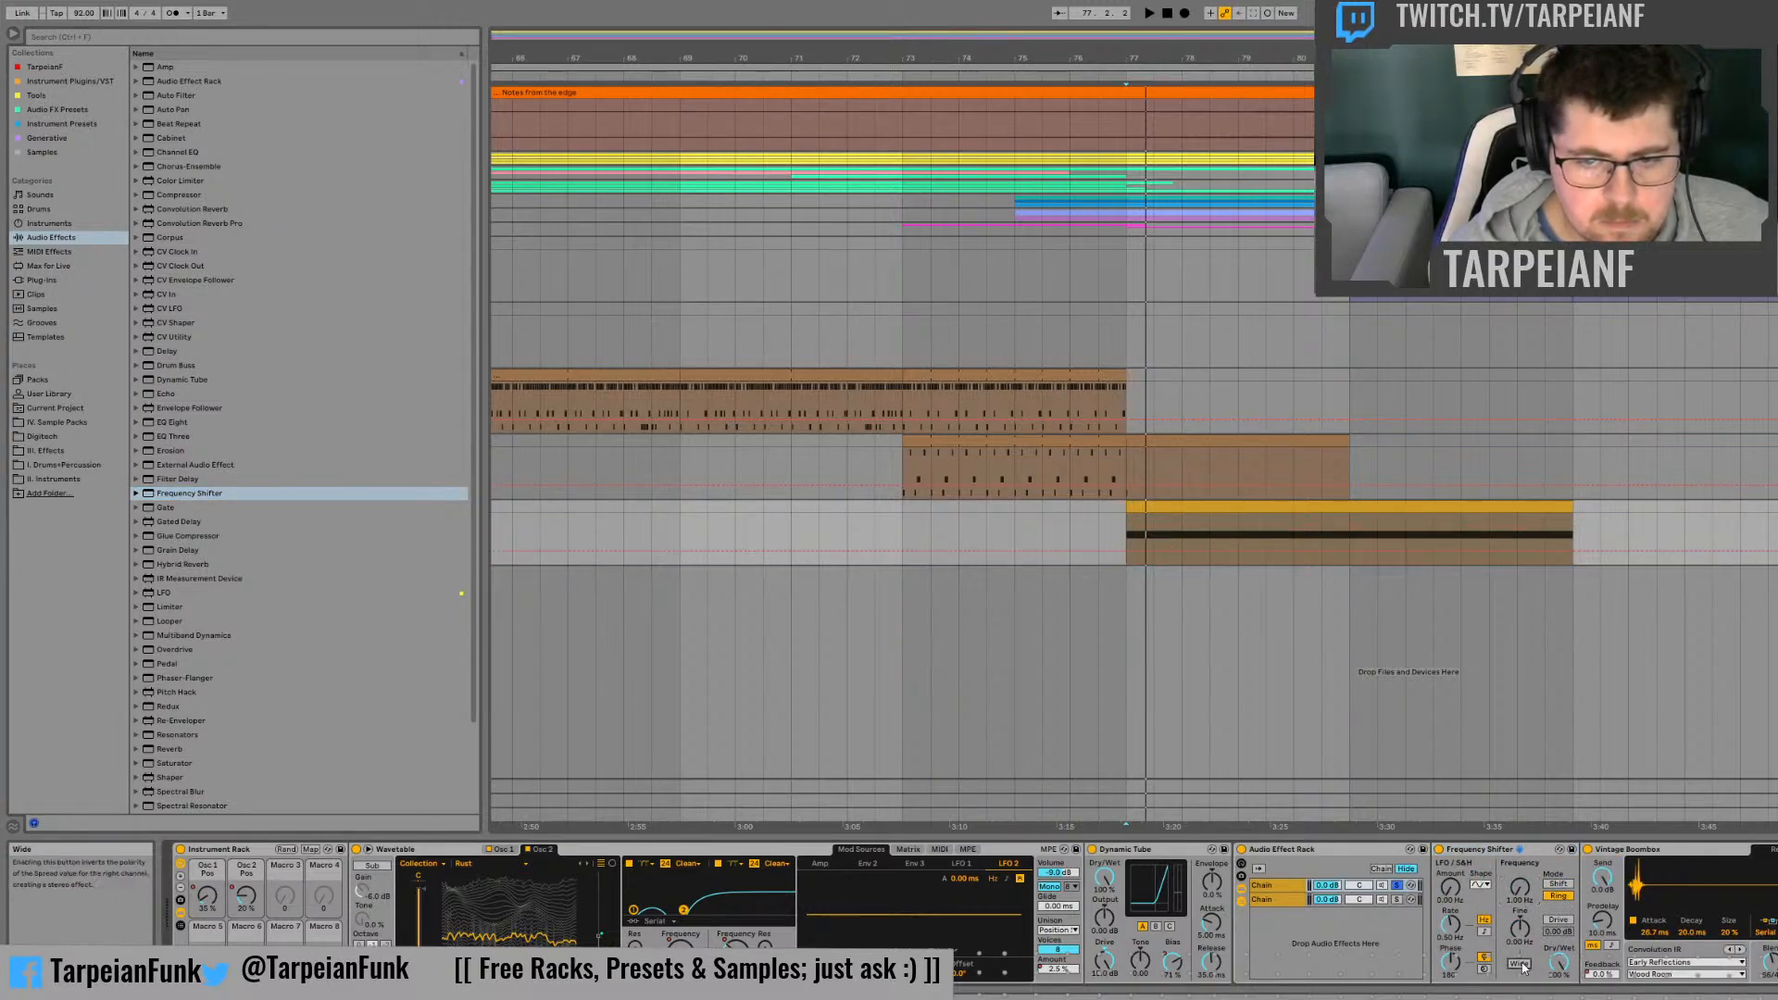
{"action": "key", "text": "space"}
{"action": "mouse_move", "coordinate": [1524, 936]}
{"action": "left_mouse_down"}
{"action": "mouse_move", "coordinate": [1524, 880]}
{"action": "mouse_move", "coordinate": [1523, 969]}
{"action": "mouse_move", "coordinate": [1523, 935]}
{"action": "left_mouse_up"}
{"action": "key", "text": "space"}
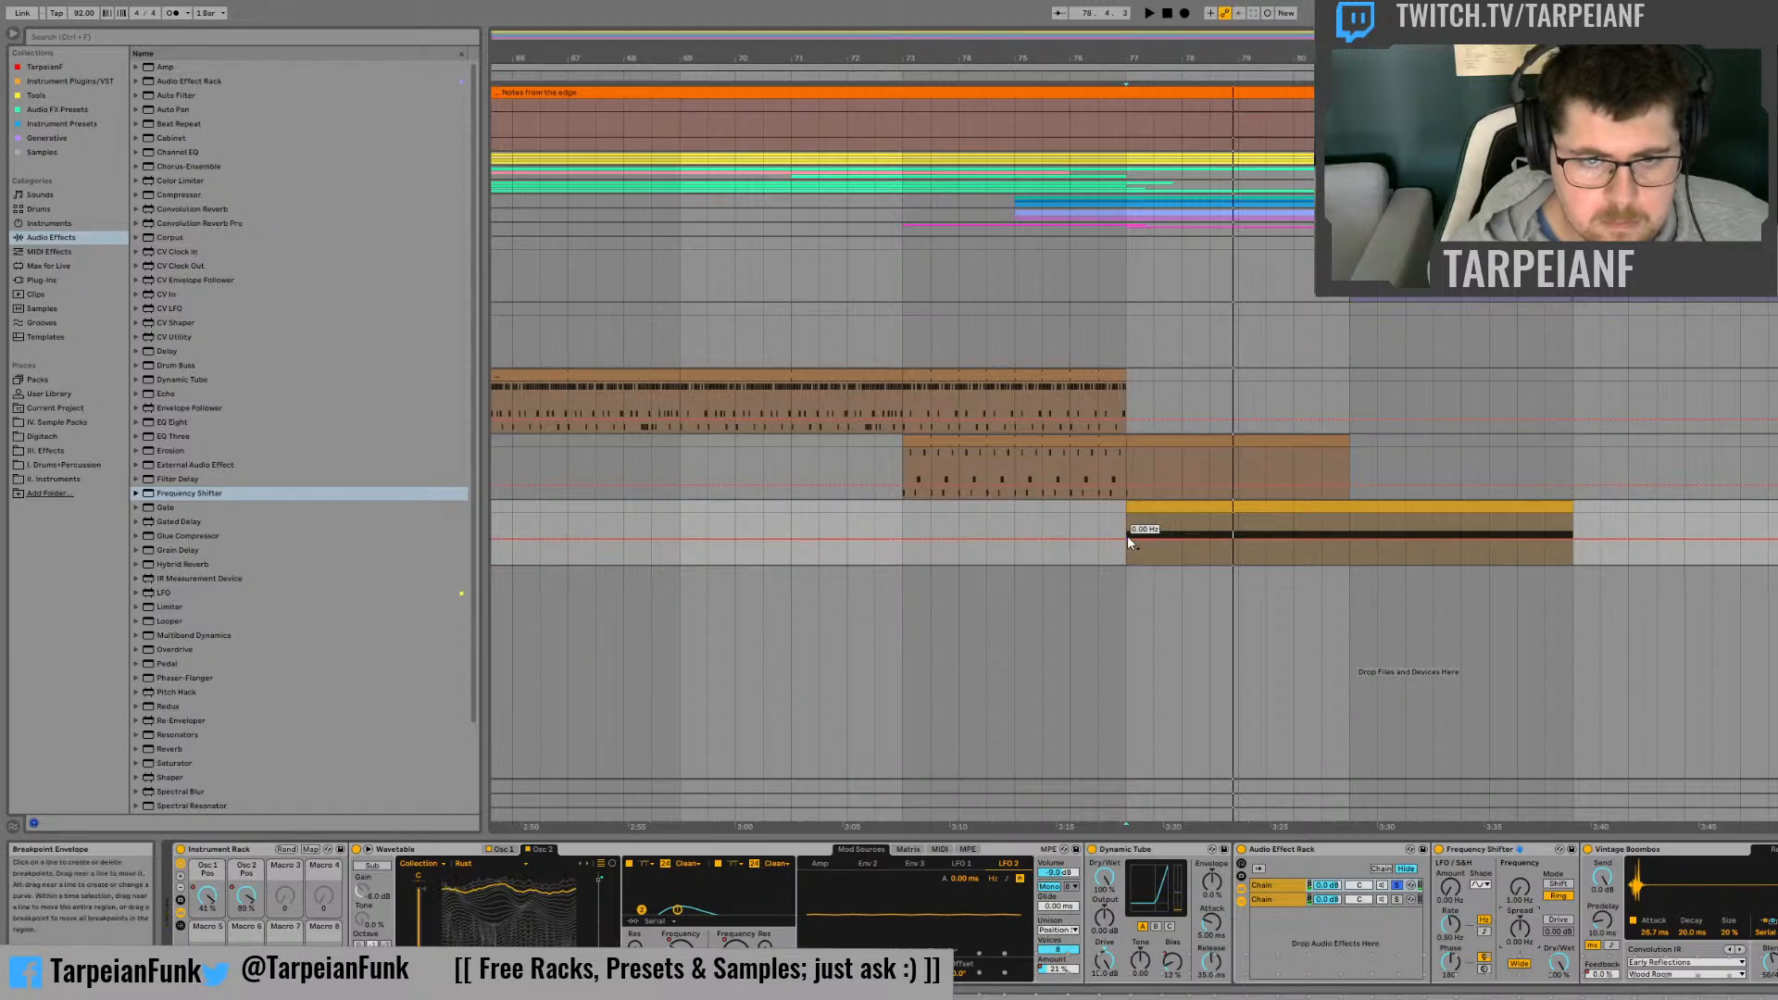
{"action": "key", "text": "space"}
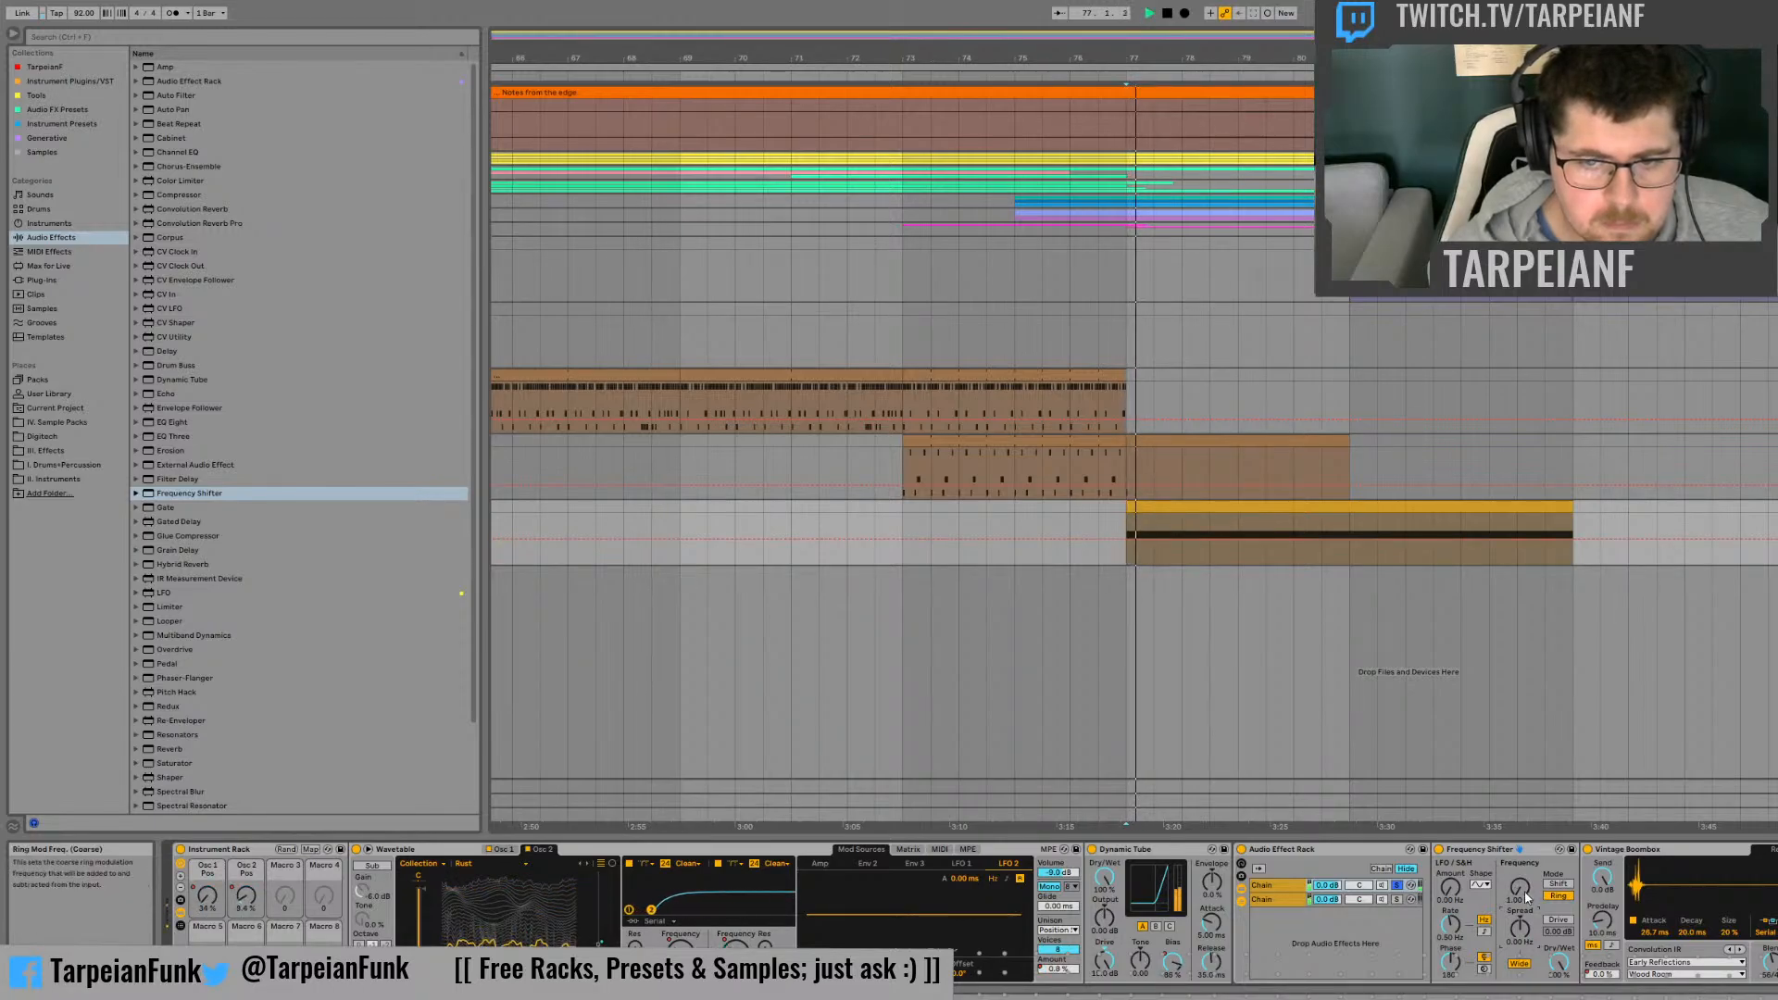
{"action": "left_click_drag", "start_coordinate": [1527, 898], "coordinate": [1527, 871]}
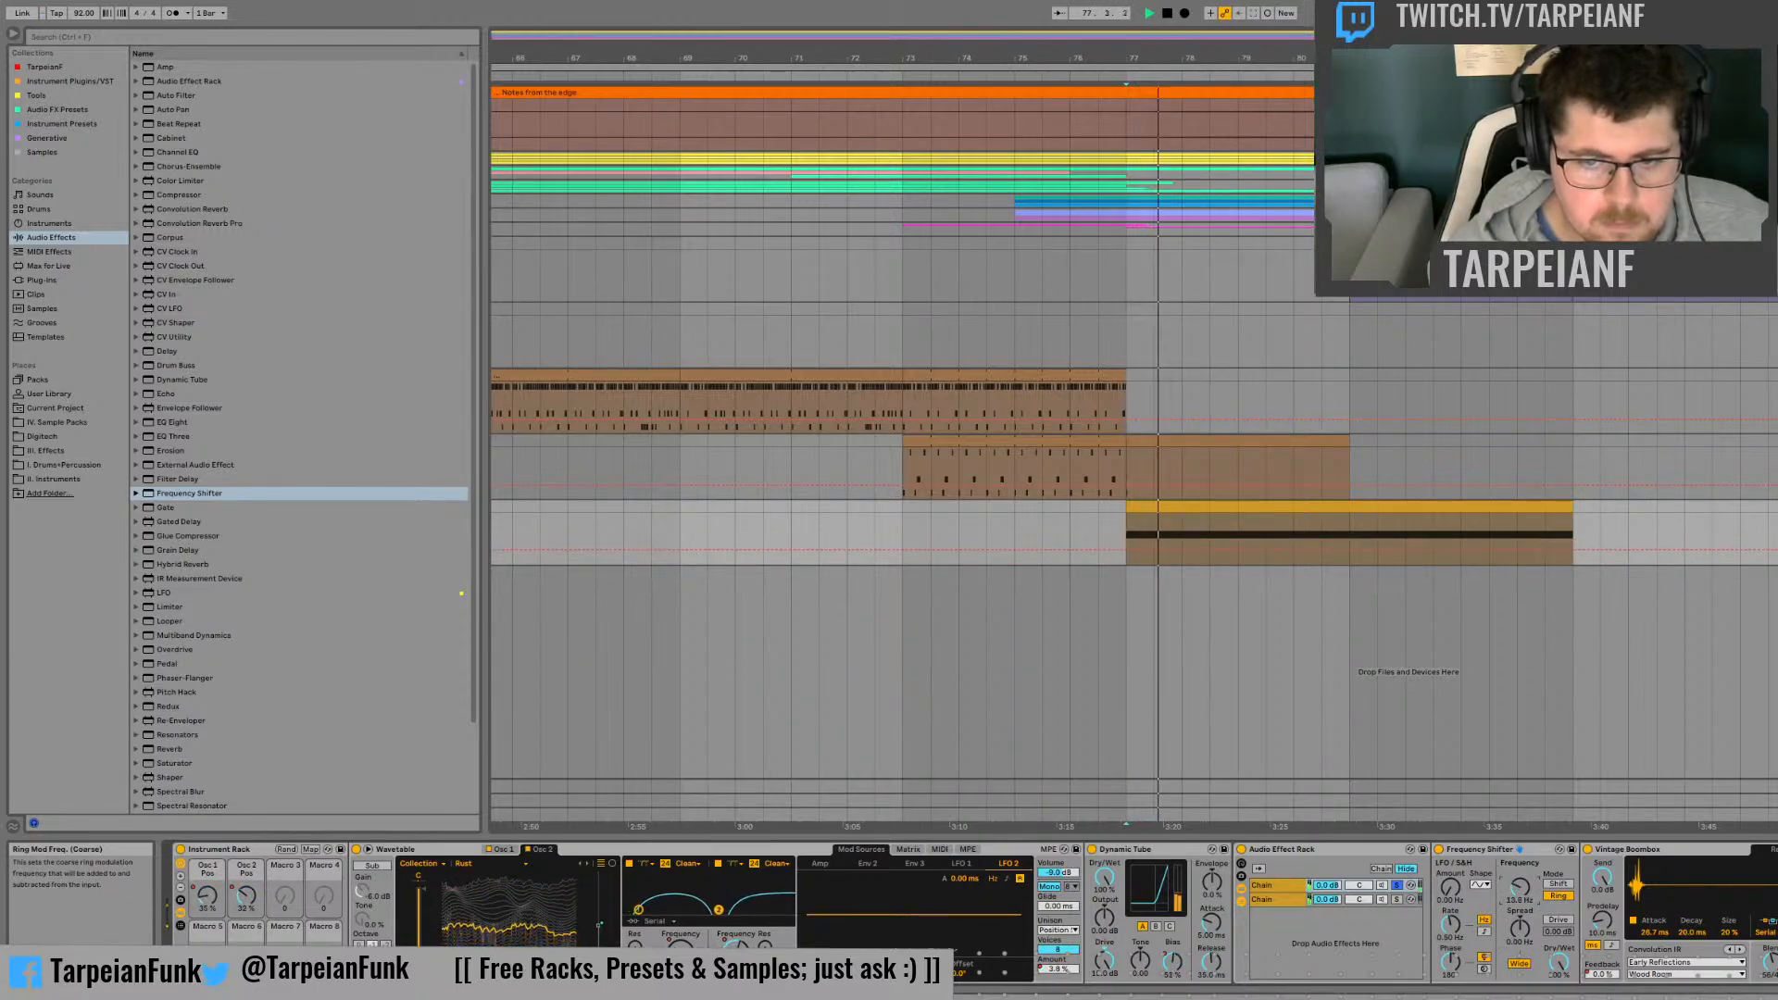
Step: Draw Frequency Shifter Spread automation starting at 0 Hz, peaking at bars 78 and 81 and dropping to its minimum at bar 79 and the clip's end
{"action": "left_click", "coordinate": [1524, 924]}
{"action": "key", "text": "space"}
{"action": "left_click", "coordinate": [1127, 539]}
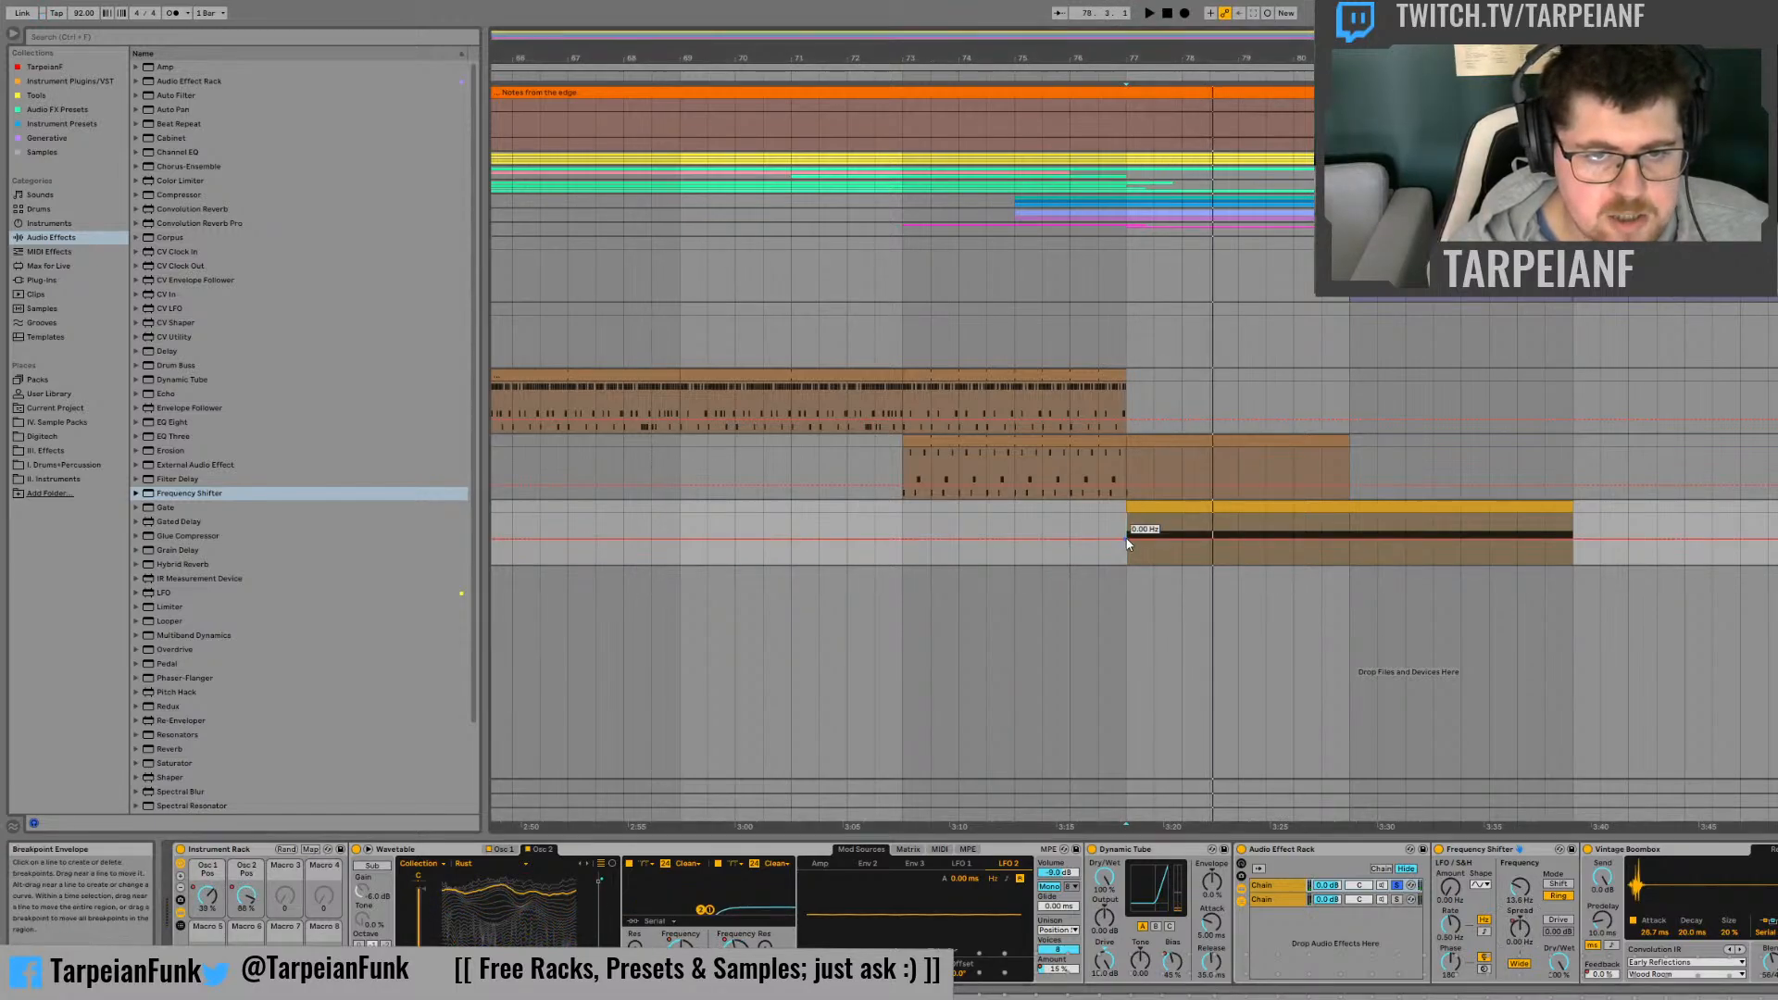
{"action": "left_click_drag", "start_coordinate": [1181, 541], "coordinate": [1183, 512]}
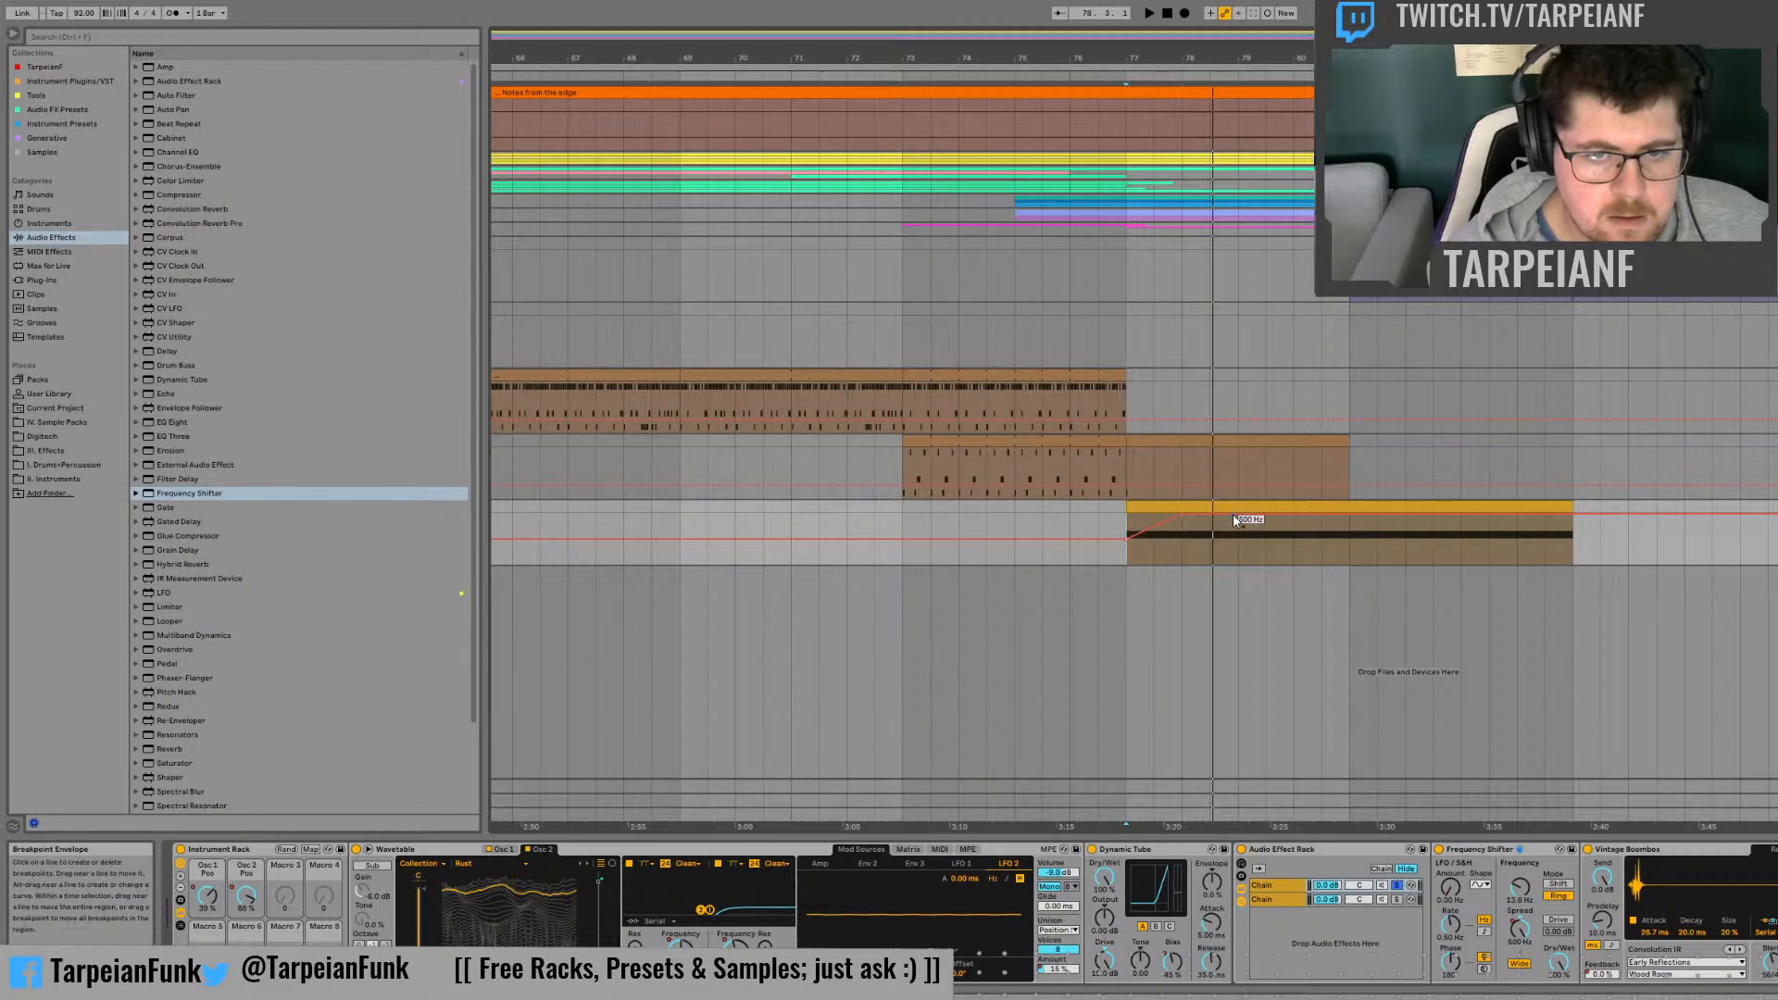
{"action": "left_click_drag", "start_coordinate": [1237, 516], "coordinate": [1239, 563]}
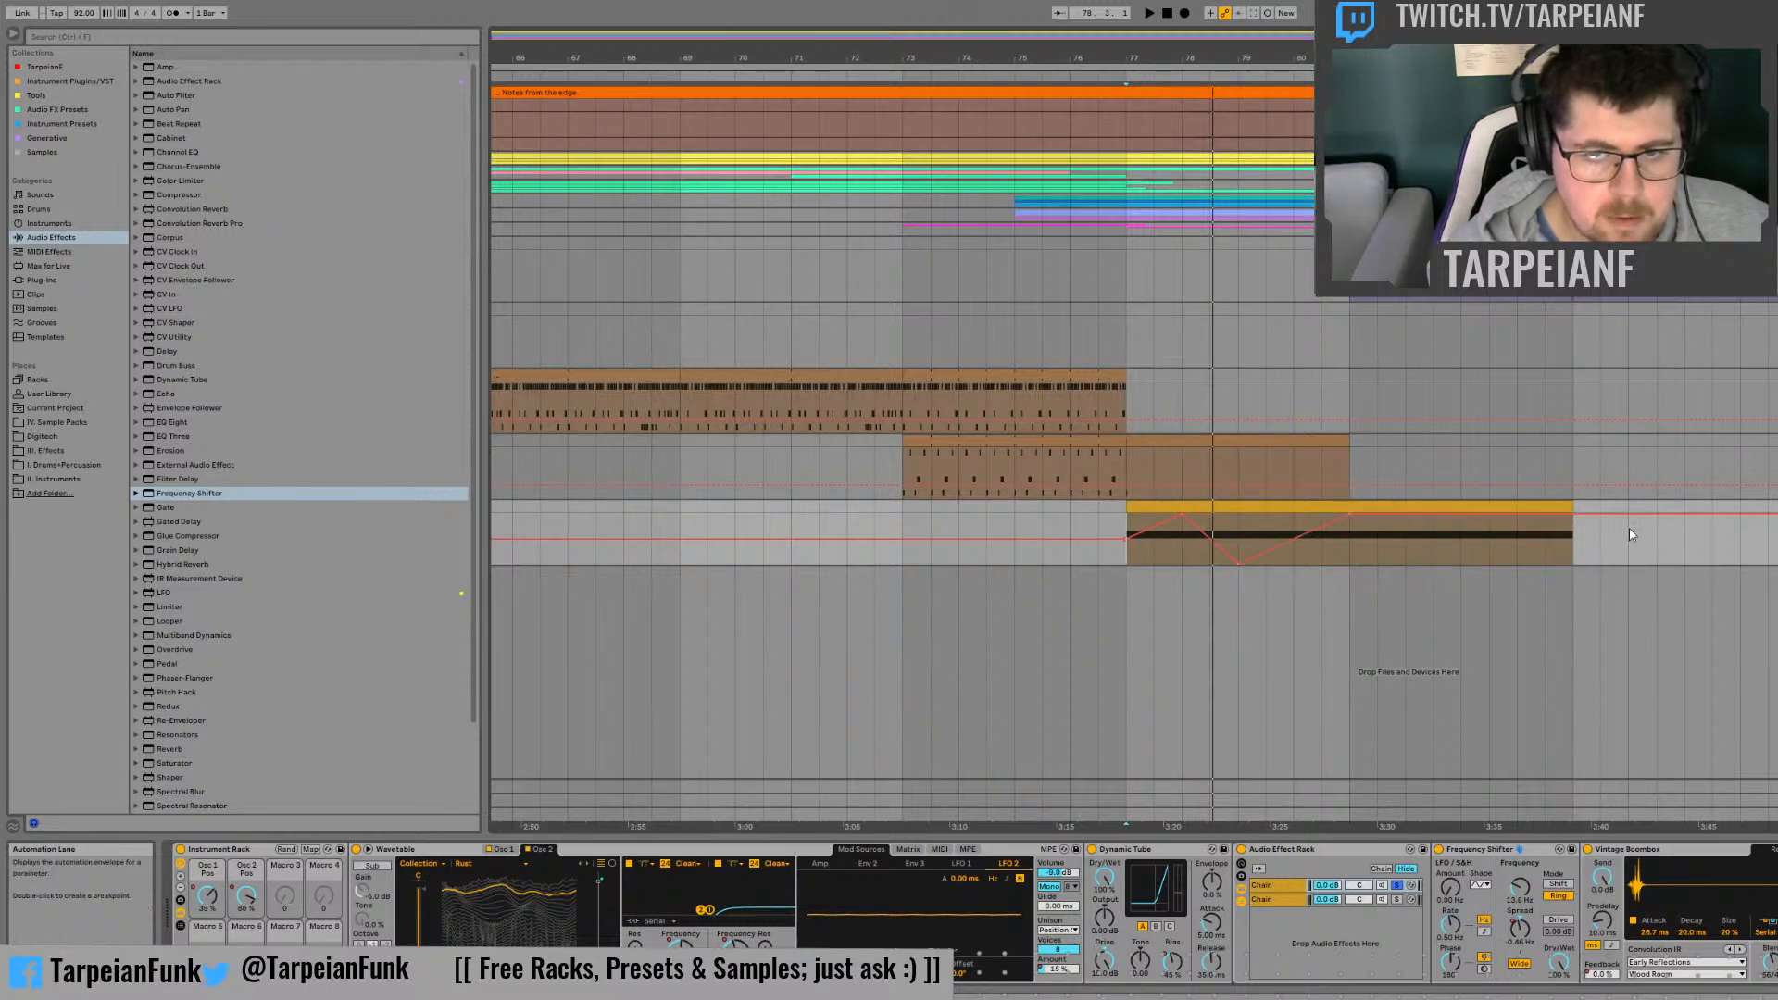
{"action": "left_click_drag", "start_coordinate": [1576, 516], "coordinate": [1575, 563]}
Step: Lower the Frequency Shifter's coarse ring frequency to 1.00 Hz and replay the clip from bar 77
{"action": "key", "text": "space"}
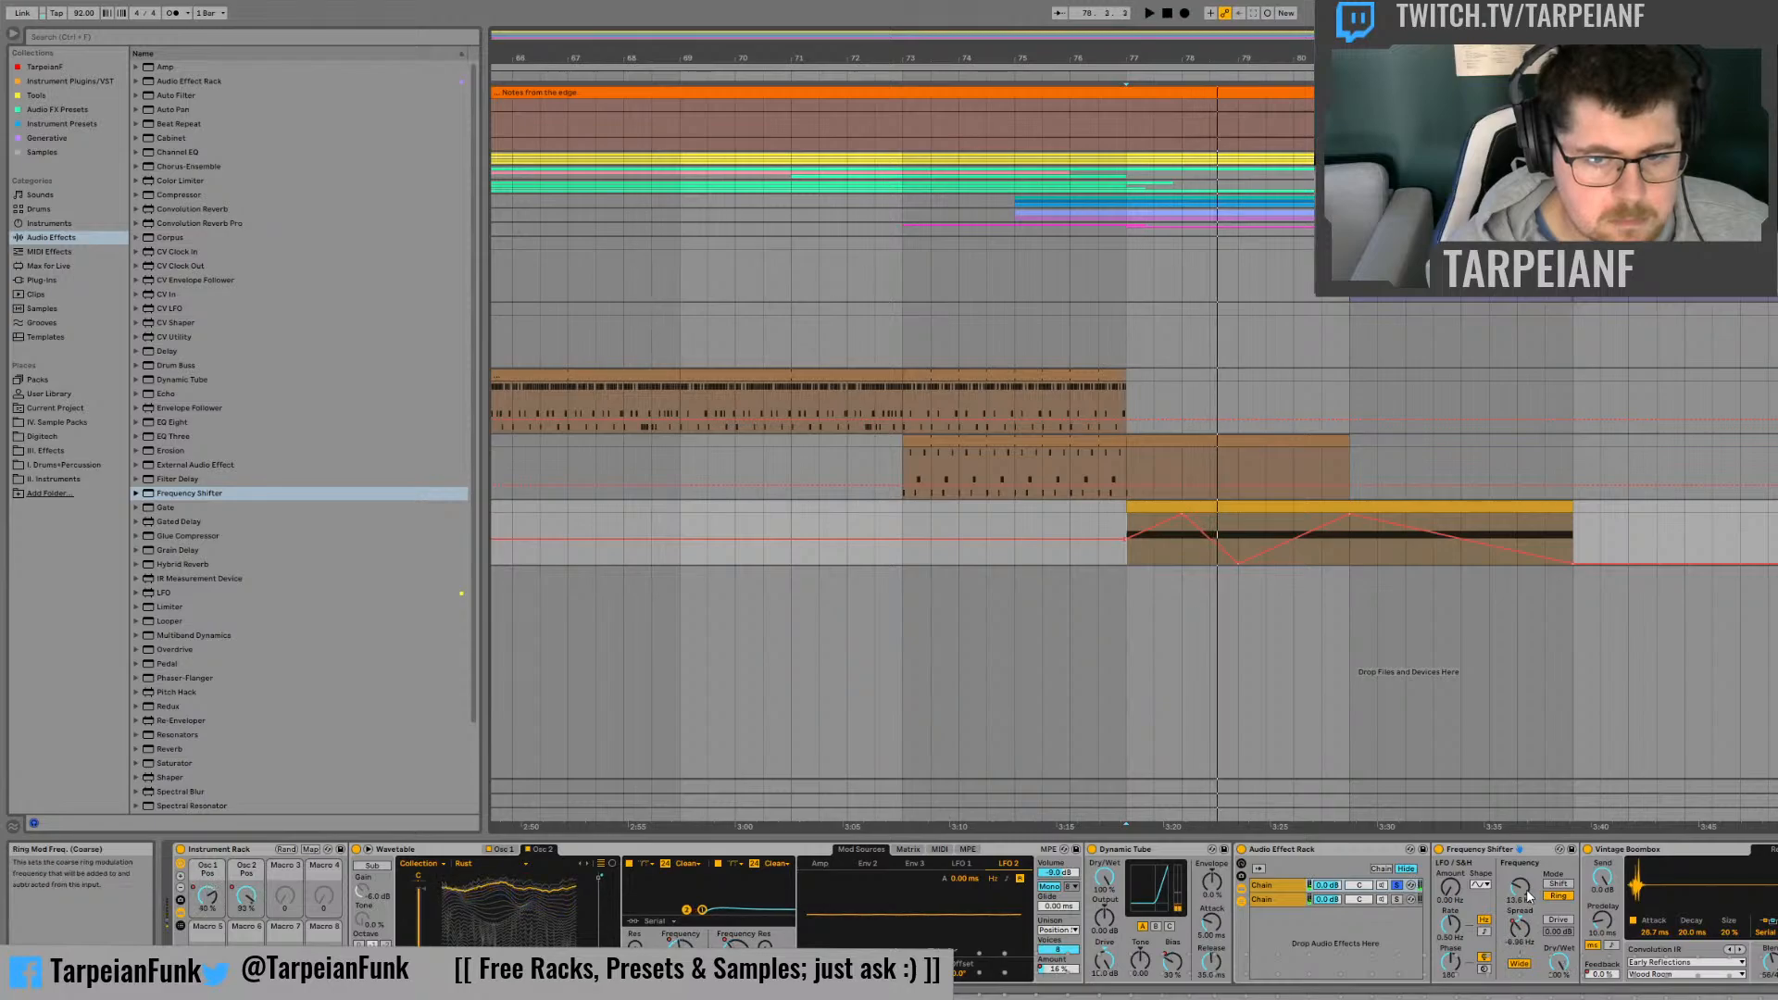
{"action": "left_click_drag", "start_coordinate": [1520, 887], "coordinate": [1524, 913]}
{"action": "key", "text": "space"}
{"action": "key", "text": "space"}
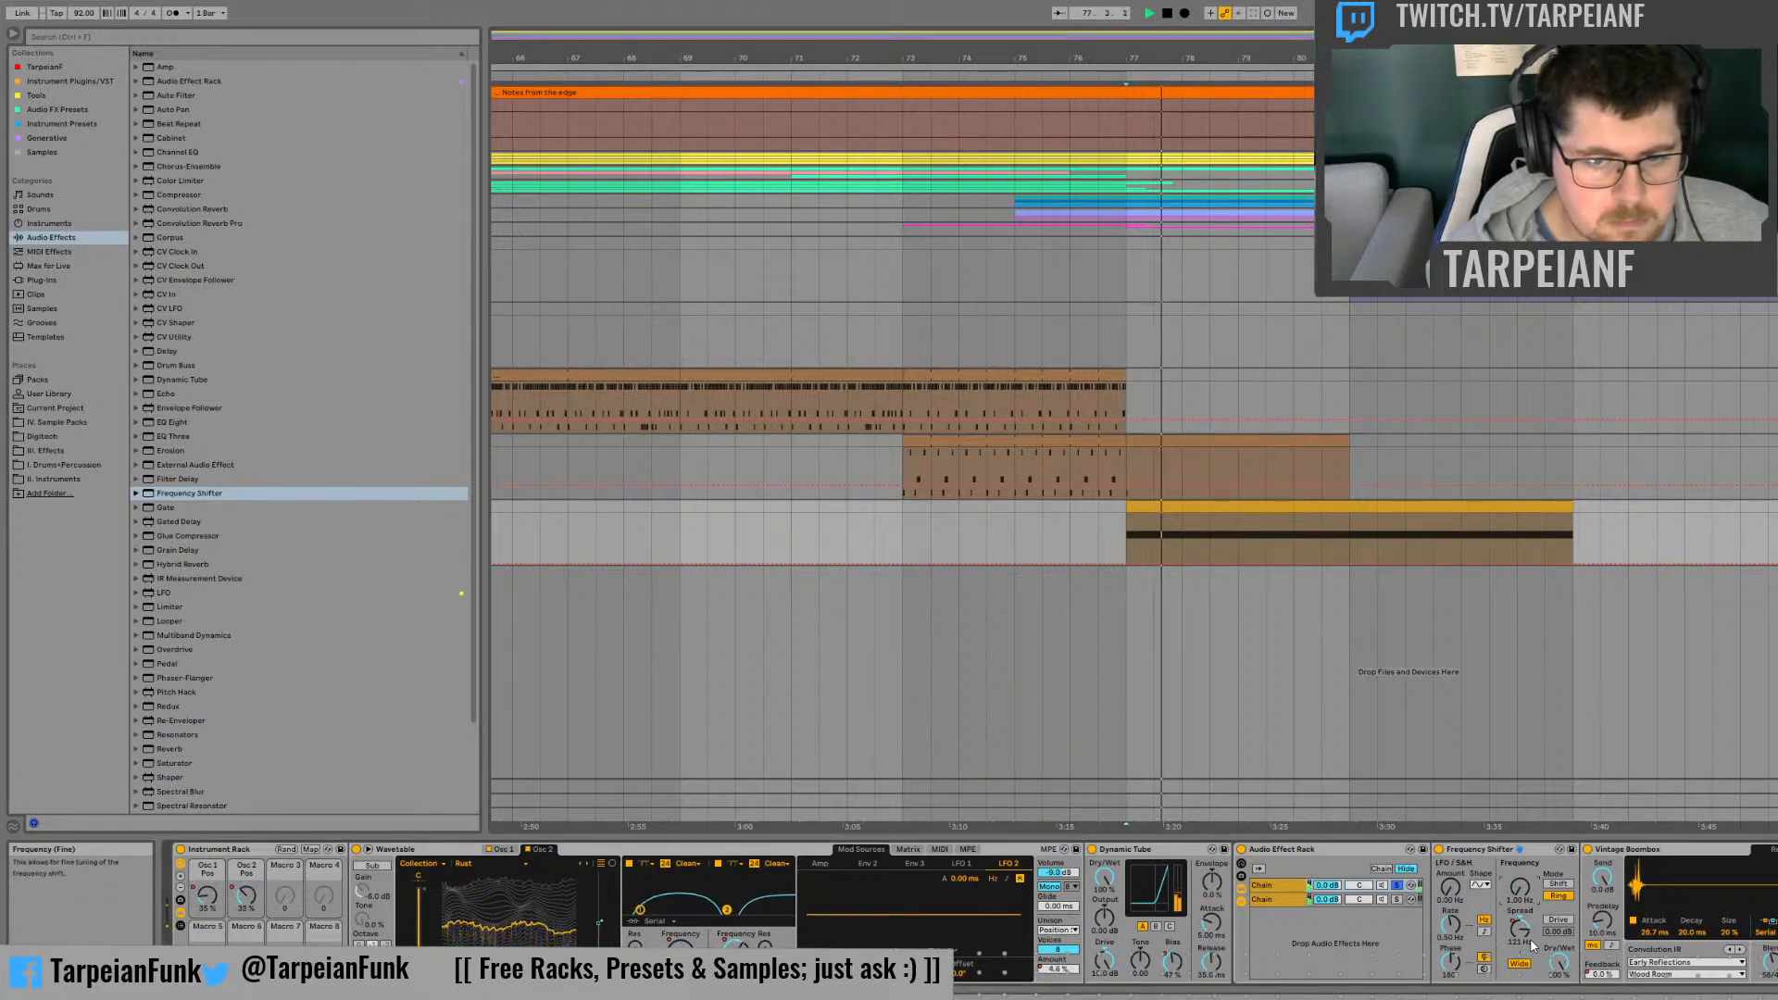
Step: Scale down the whole Spread automation to peaks of about 100 Hz, keep its start near 0 Hz, and play it back
{"action": "left_click", "coordinate": [1525, 929]}
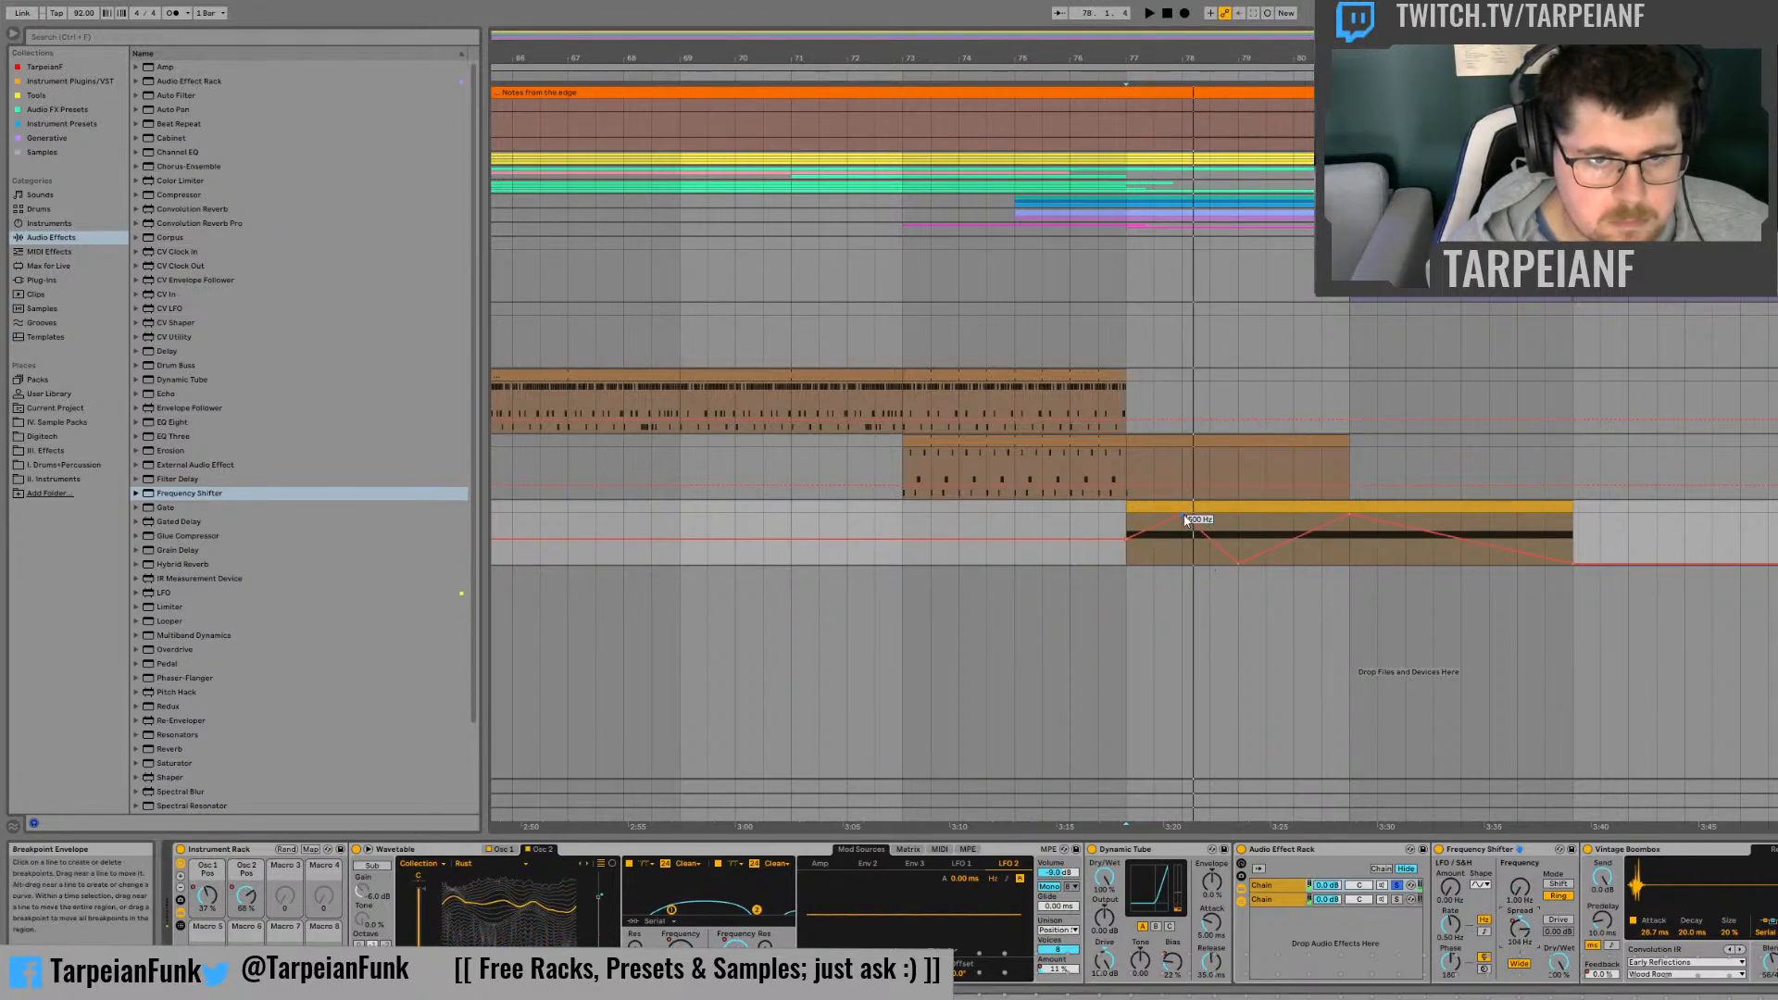
{"action": "left_click", "coordinate": [1250, 508]}
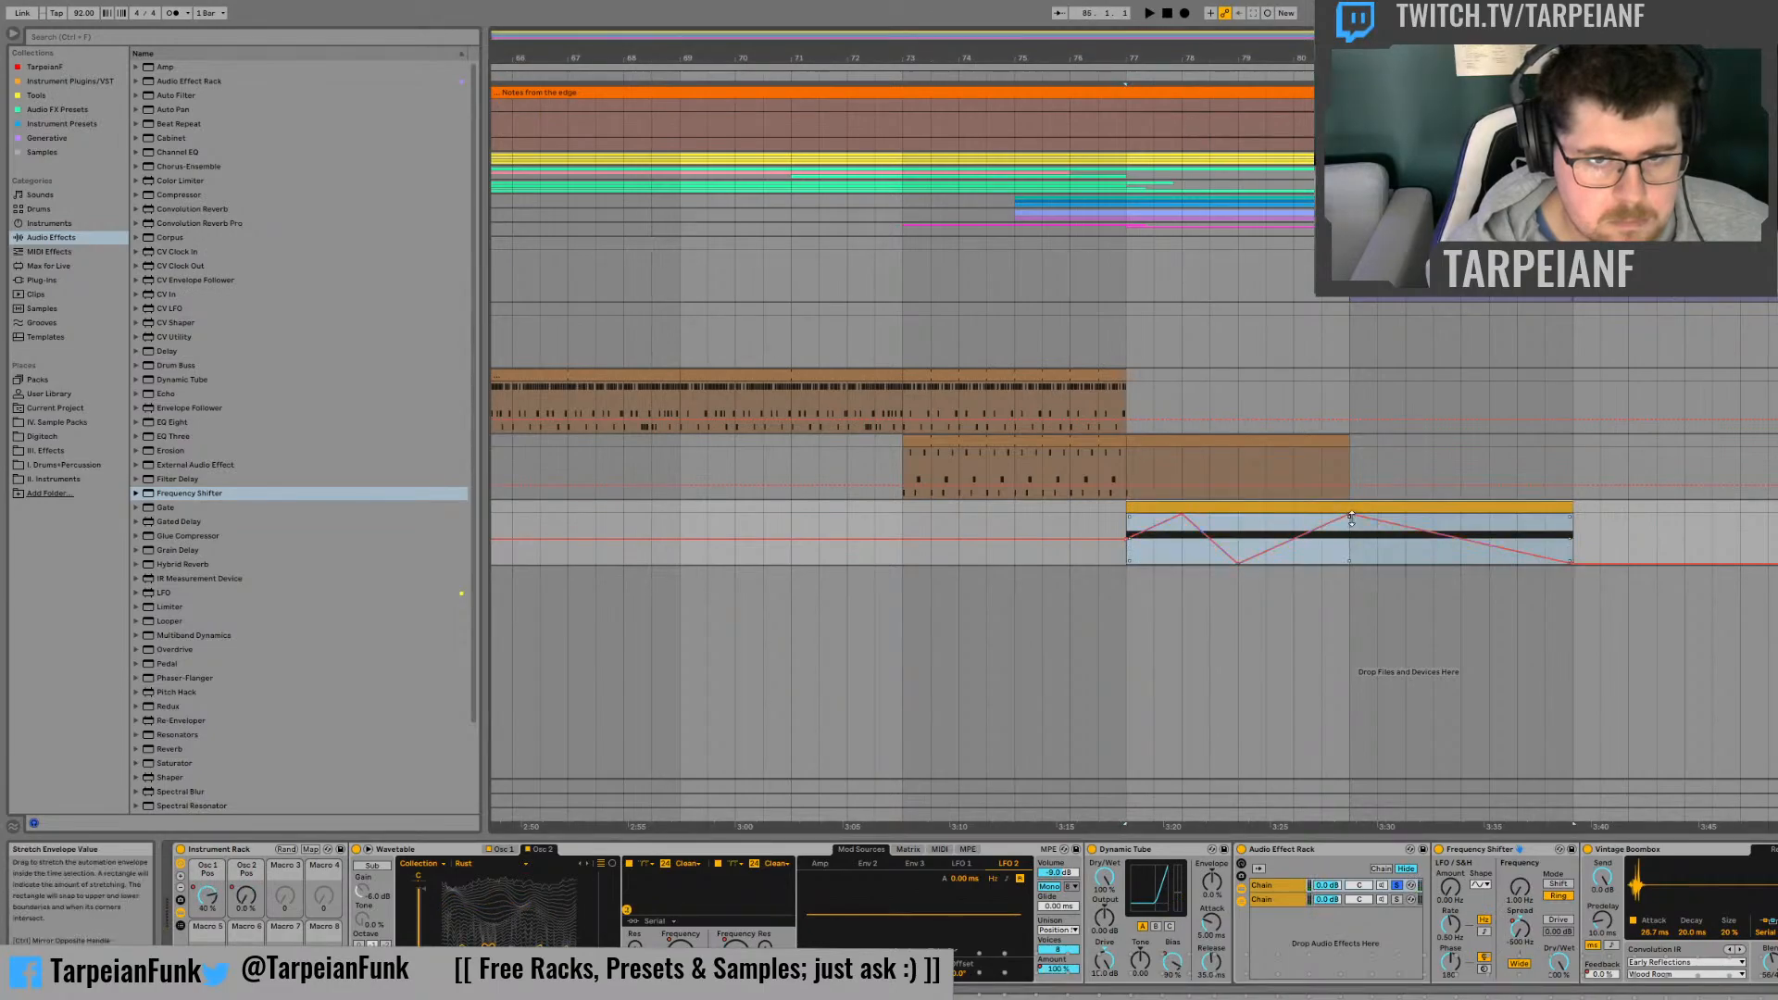
{"action": "left_click_drag", "start_coordinate": [1350, 521], "coordinate": [1350, 533]}
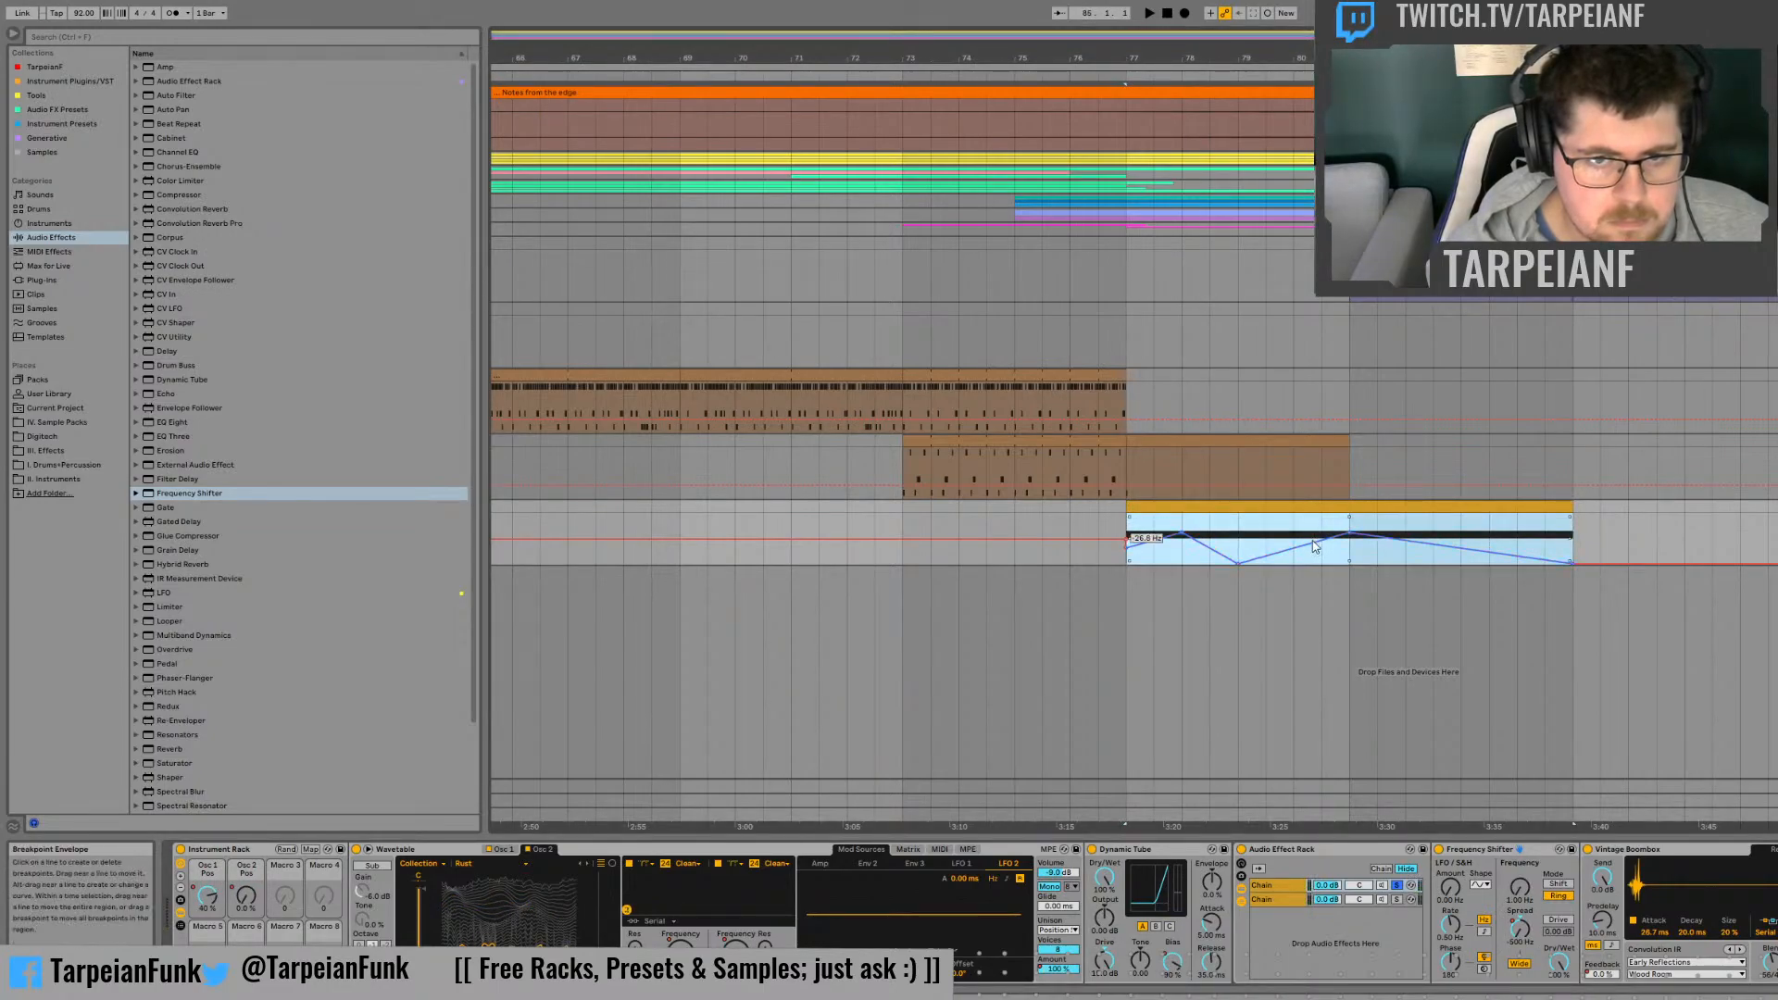
{"action": "left_click_drag", "start_coordinate": [1128, 535], "coordinate": [1129, 531]}
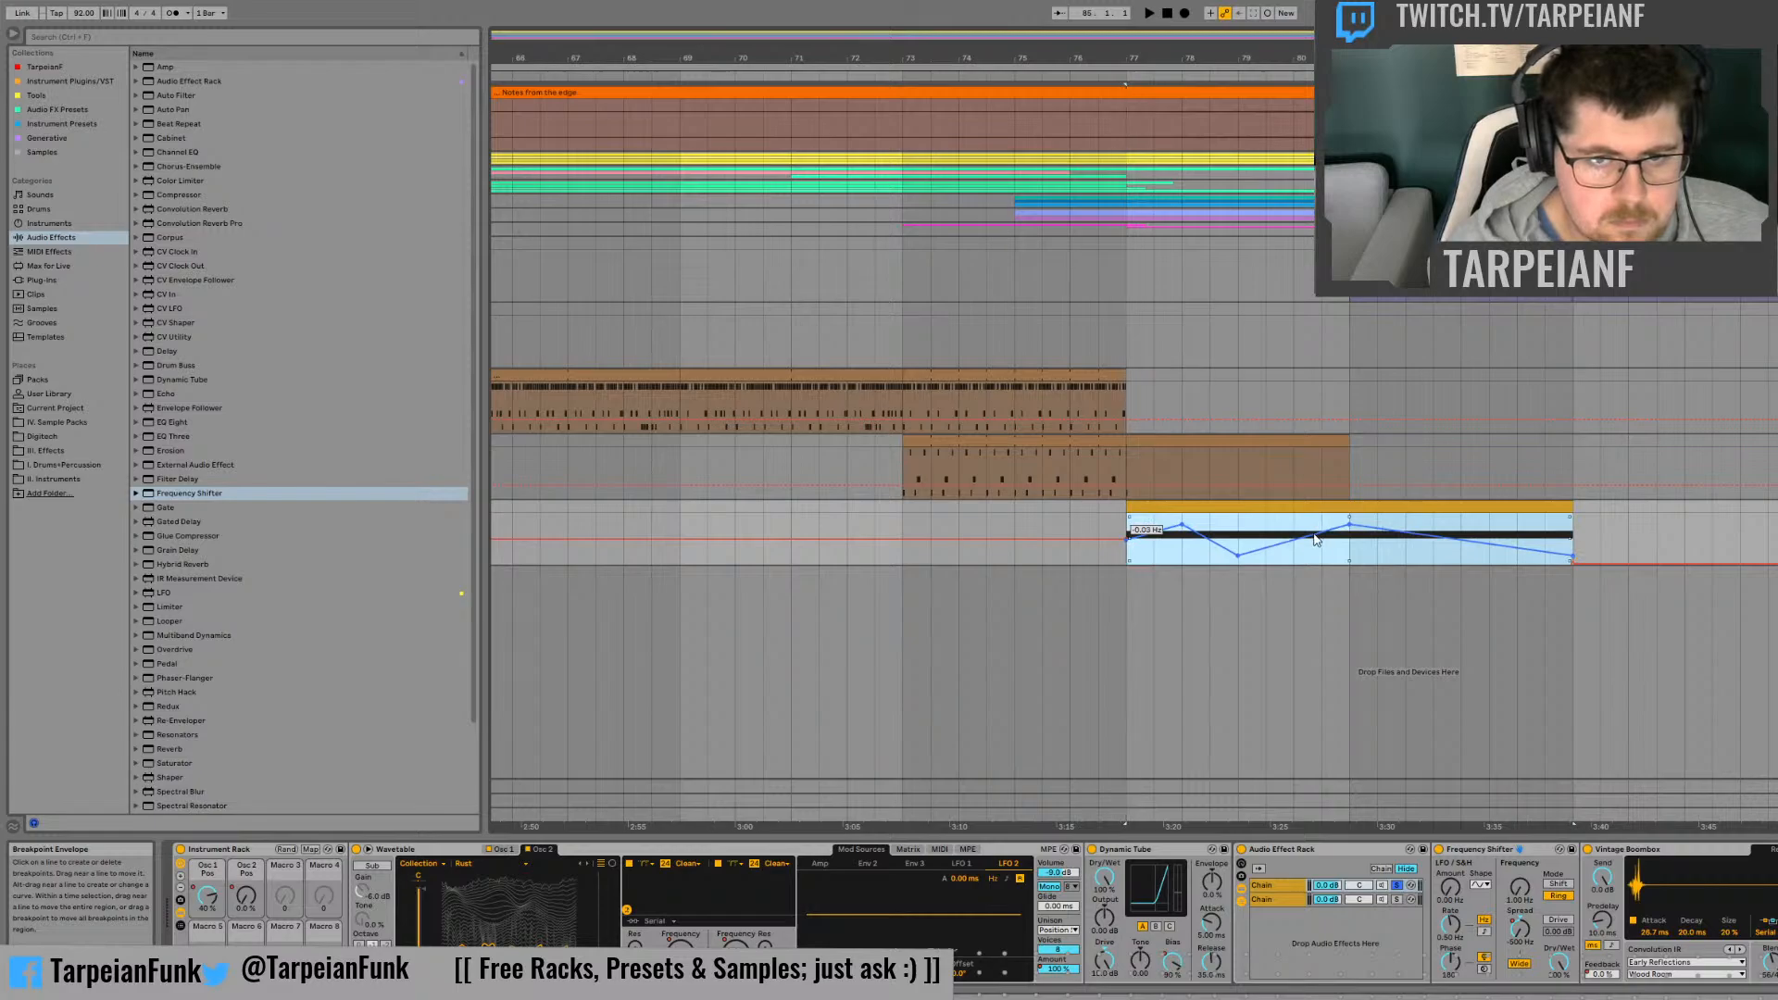
{"action": "key", "text": "space"}
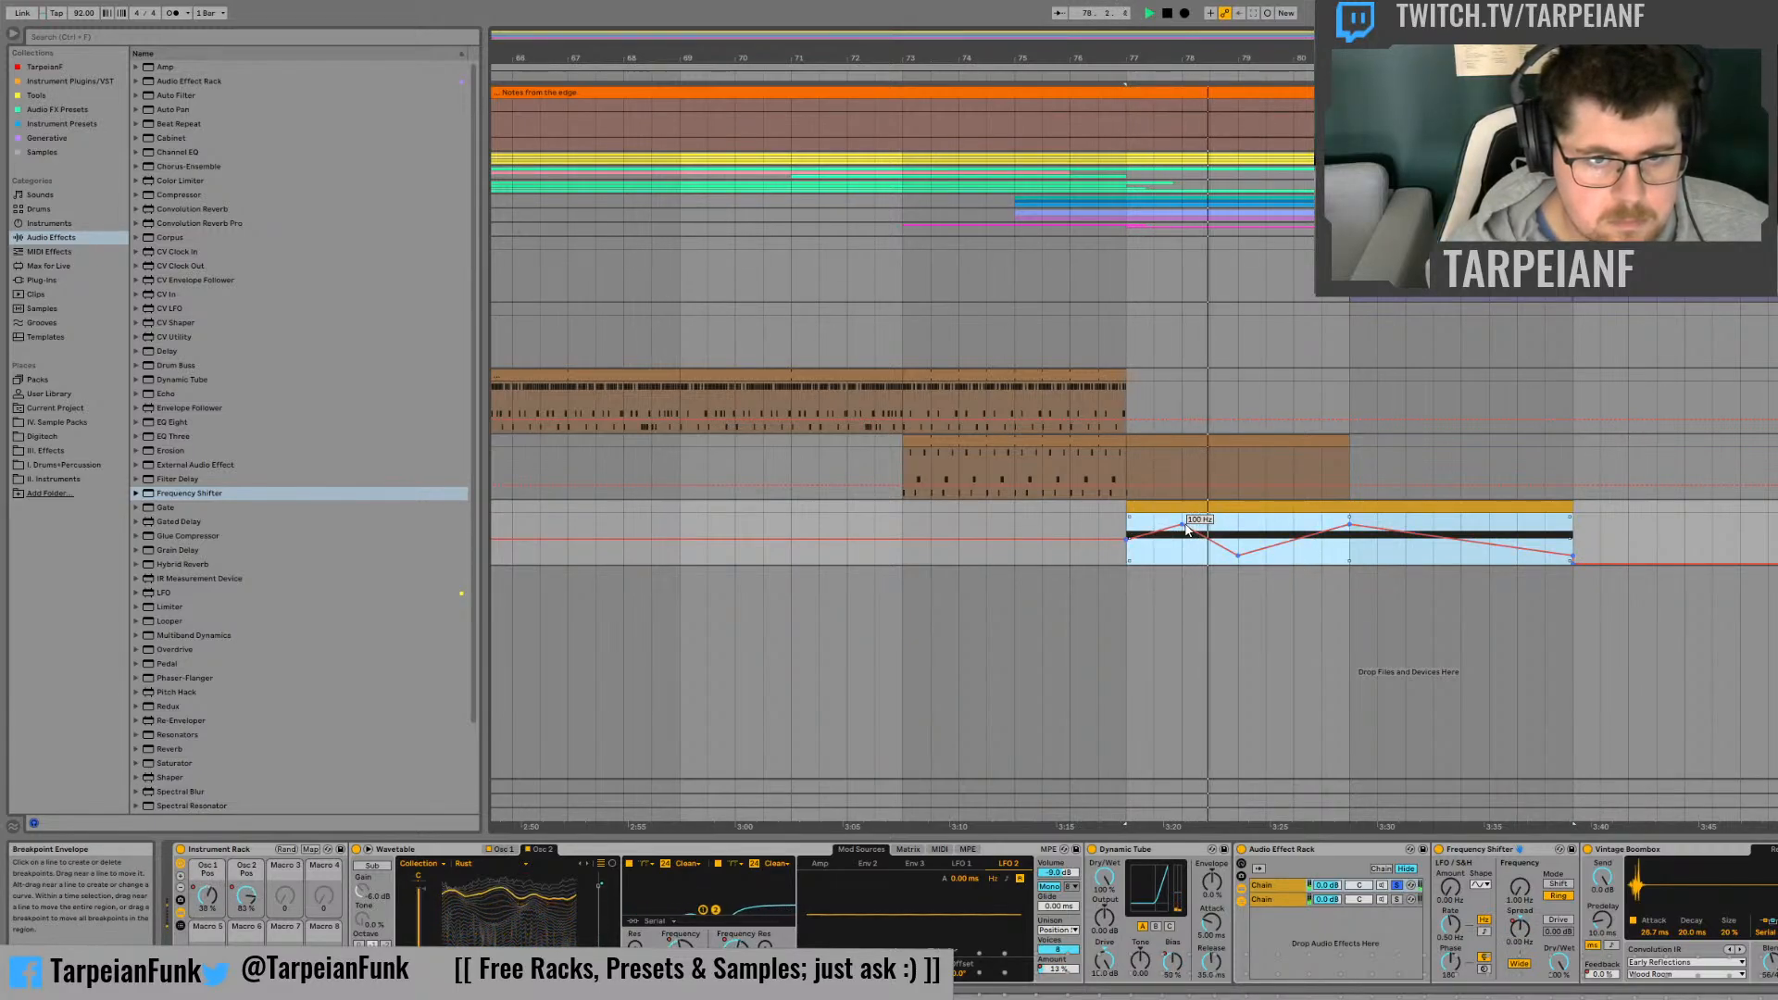
Step: Lower the Frequency Shifter's Dry/Wet and replay the clip from just after bar 81
{"action": "left_click", "coordinate": [1377, 542]}
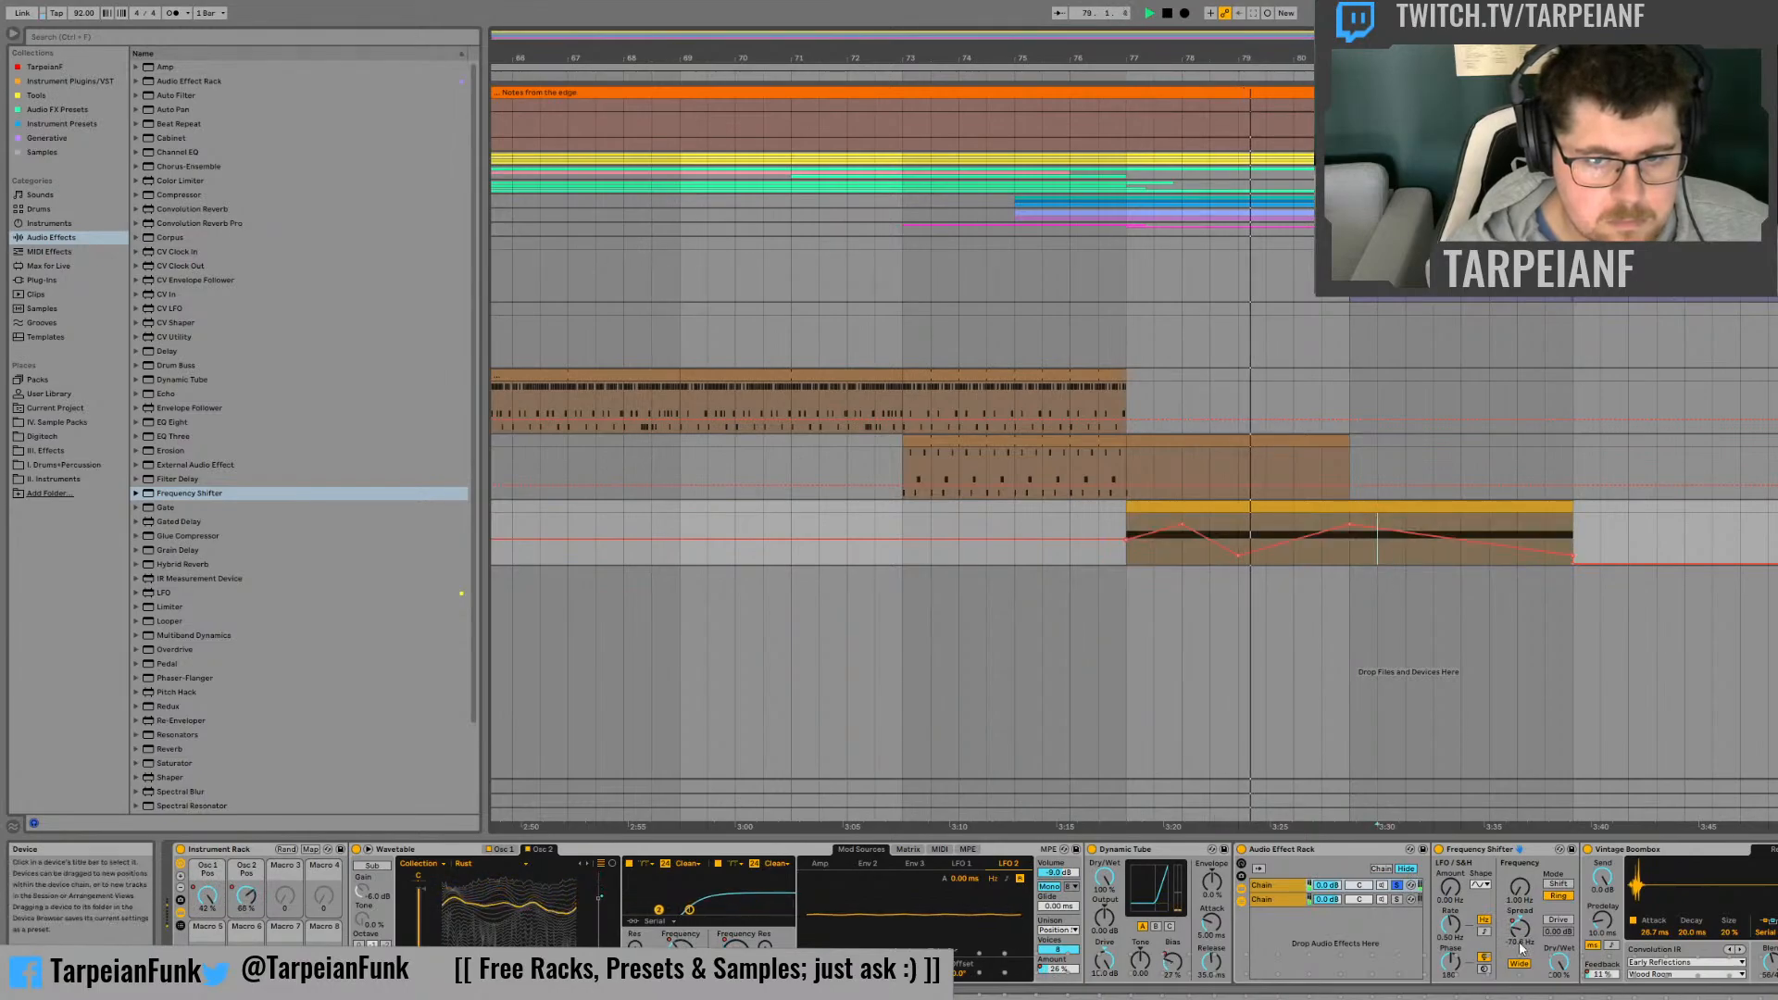
{"action": "key", "text": "space"}
{"action": "left_click_drag", "start_coordinate": [1557, 964], "coordinate": [1557, 994]}
{"action": "key", "text": "space"}
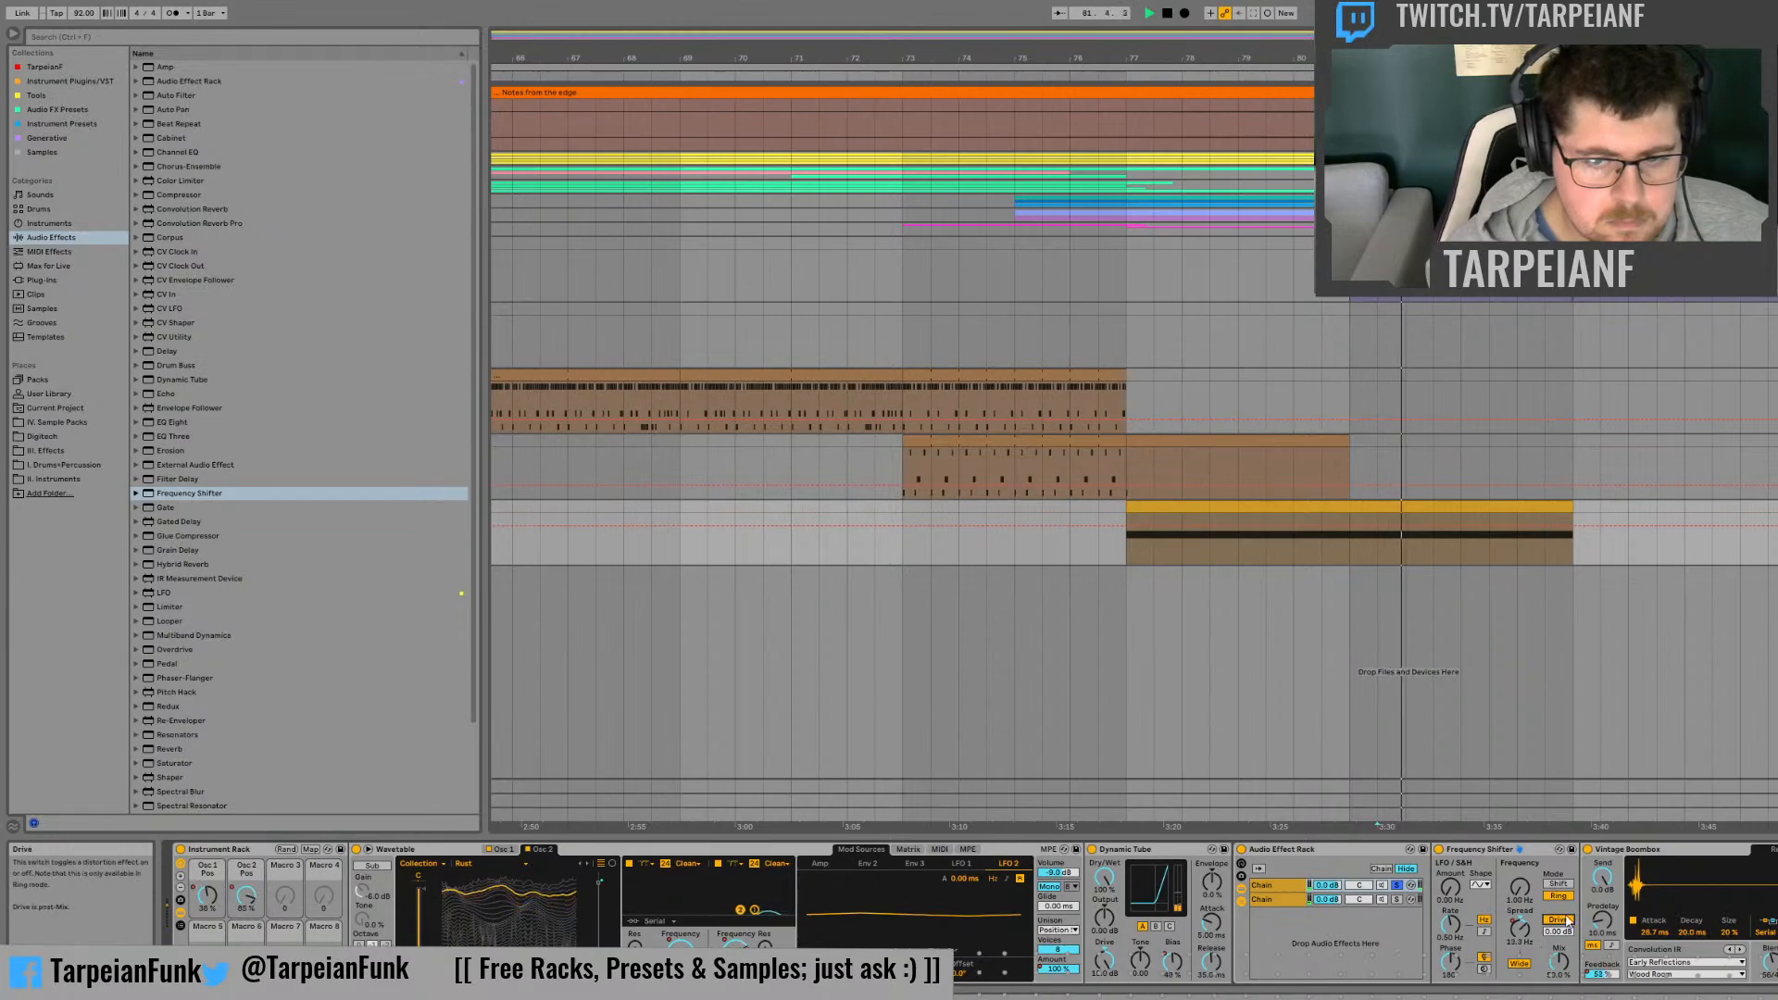
Step: Turn on the Frequency Shifter's Drive, adjust its amount by ear and replay the clip from bar 77
{"action": "left_click_drag", "start_coordinate": [1559, 933], "coordinate": [1559, 866]}
{"action": "key", "text": "space"}
{"action": "key", "text": "space"}
{"action": "left_click_drag", "start_coordinate": [1558, 931], "coordinate": [1561, 944]}
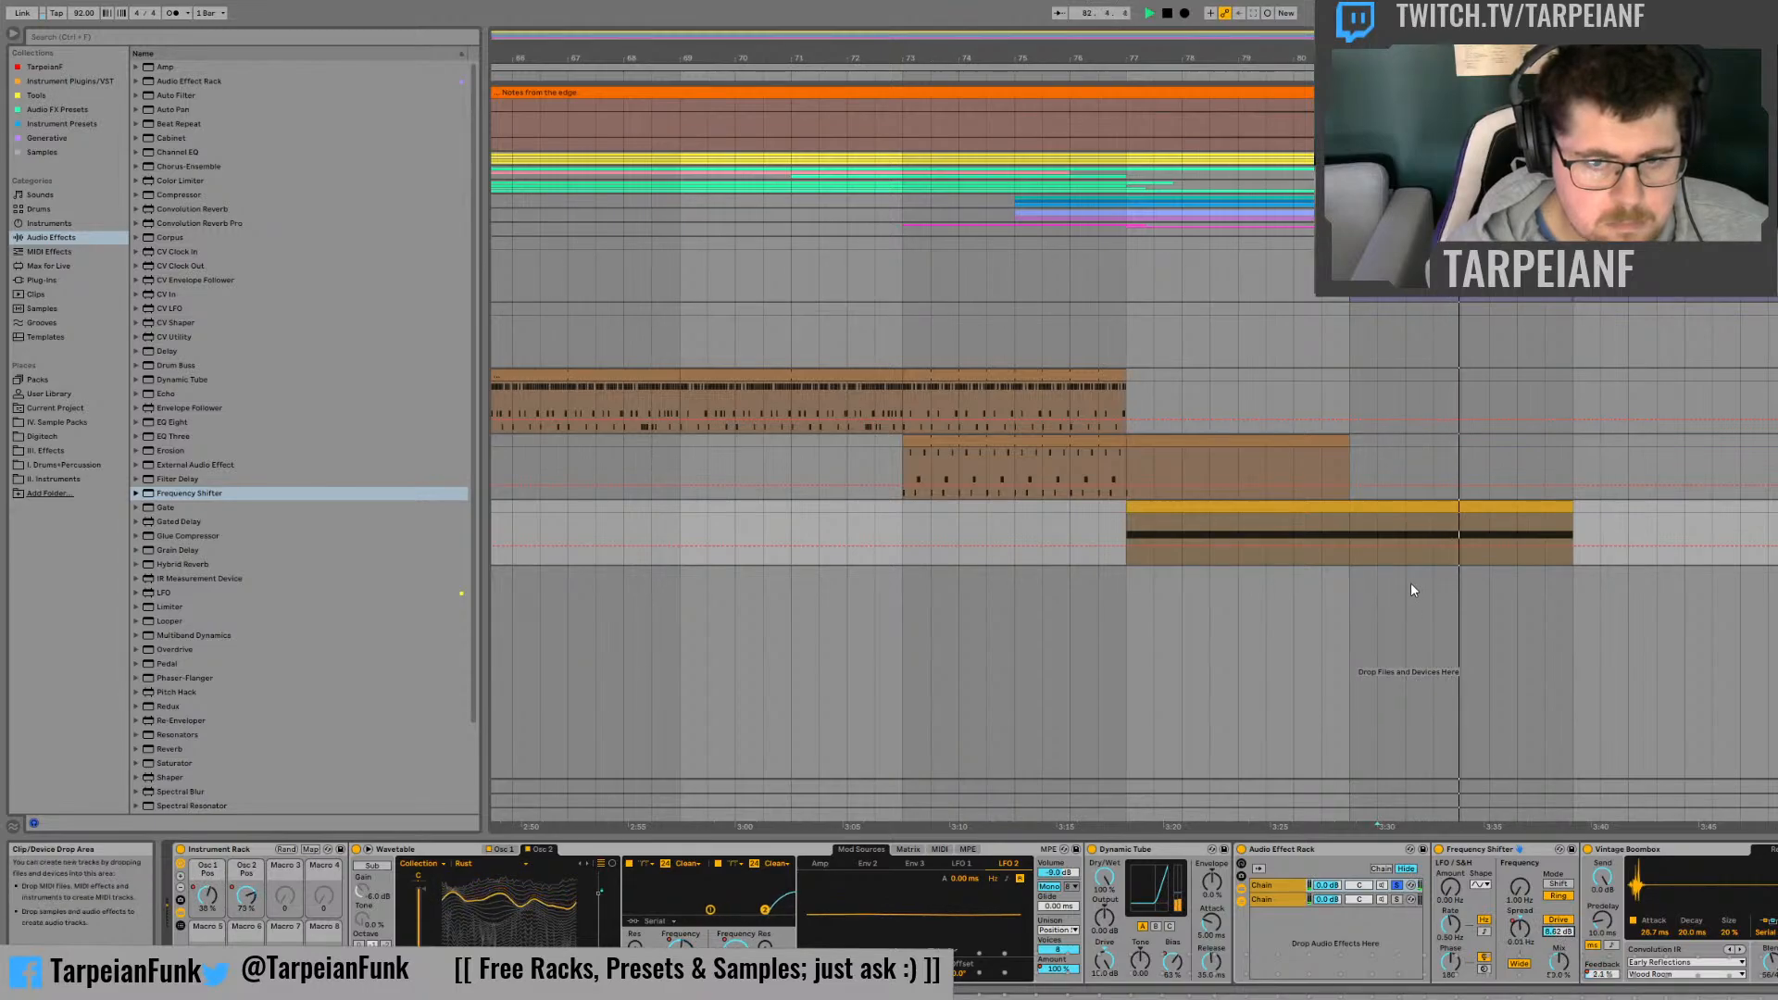
{"action": "left_click", "coordinate": [1127, 560]}
{"action": "key", "text": "space"}
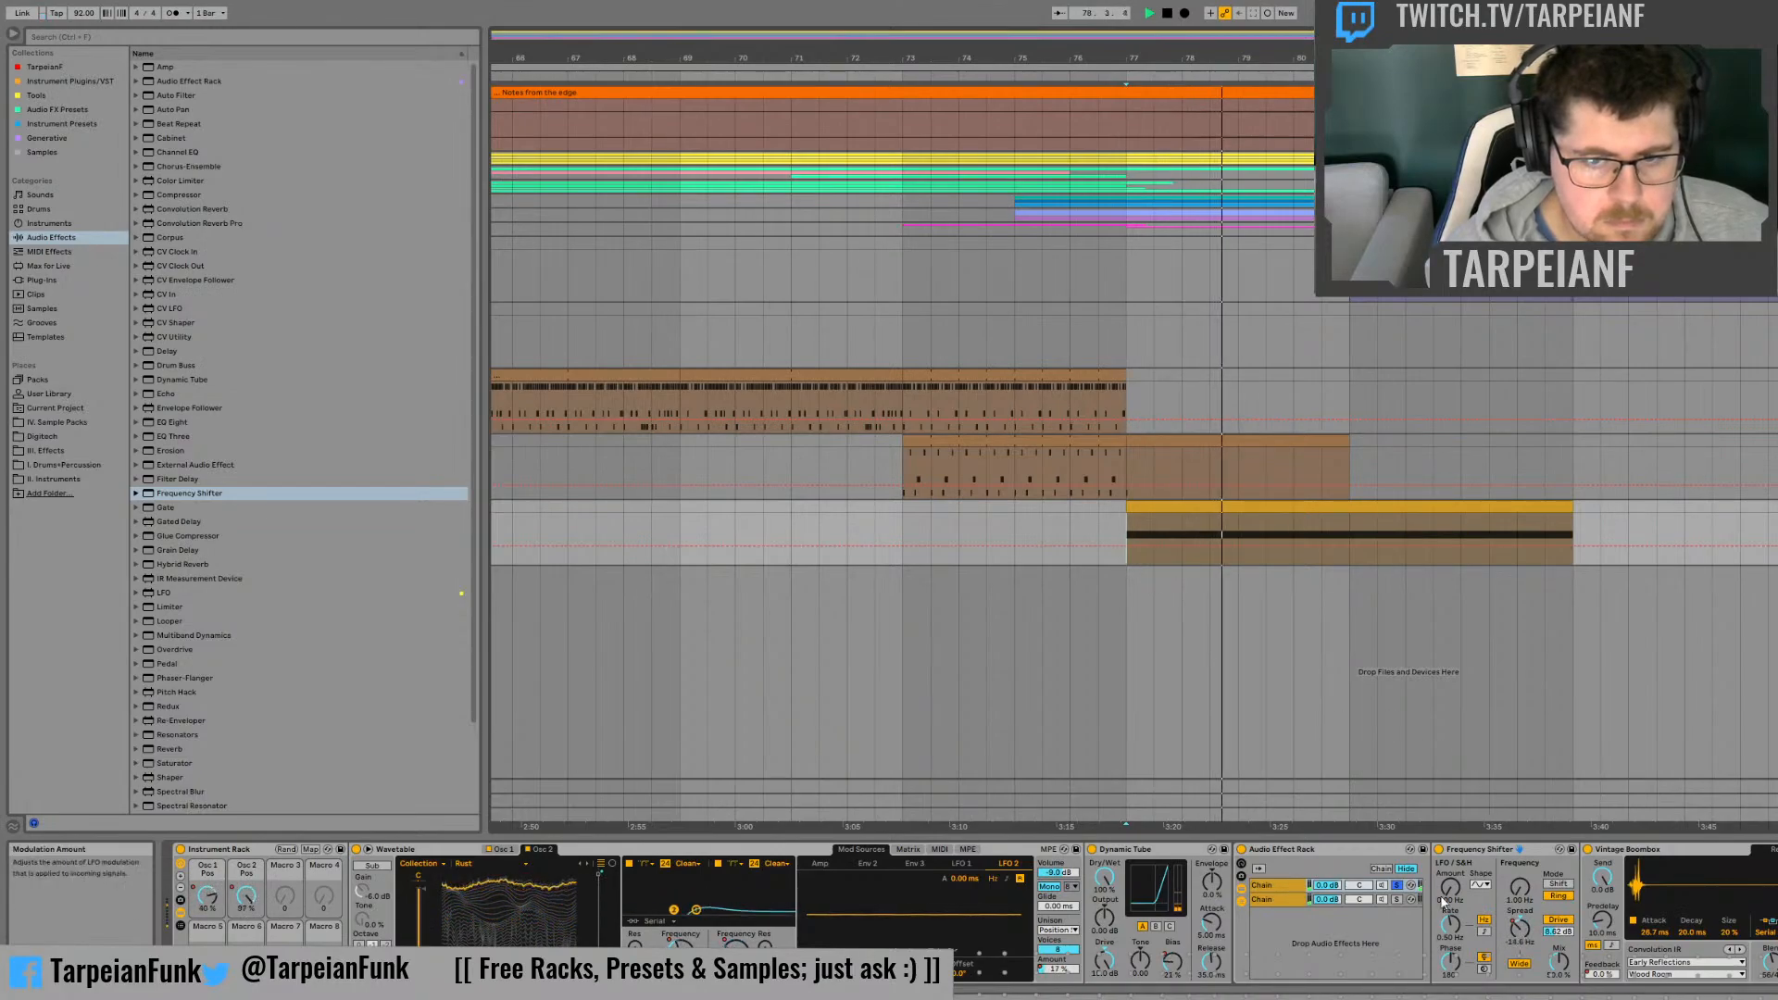
Step: Audition the two reverb chains together, try different panning for them and return both to centre
{"action": "left_click", "coordinate": [1398, 899]}
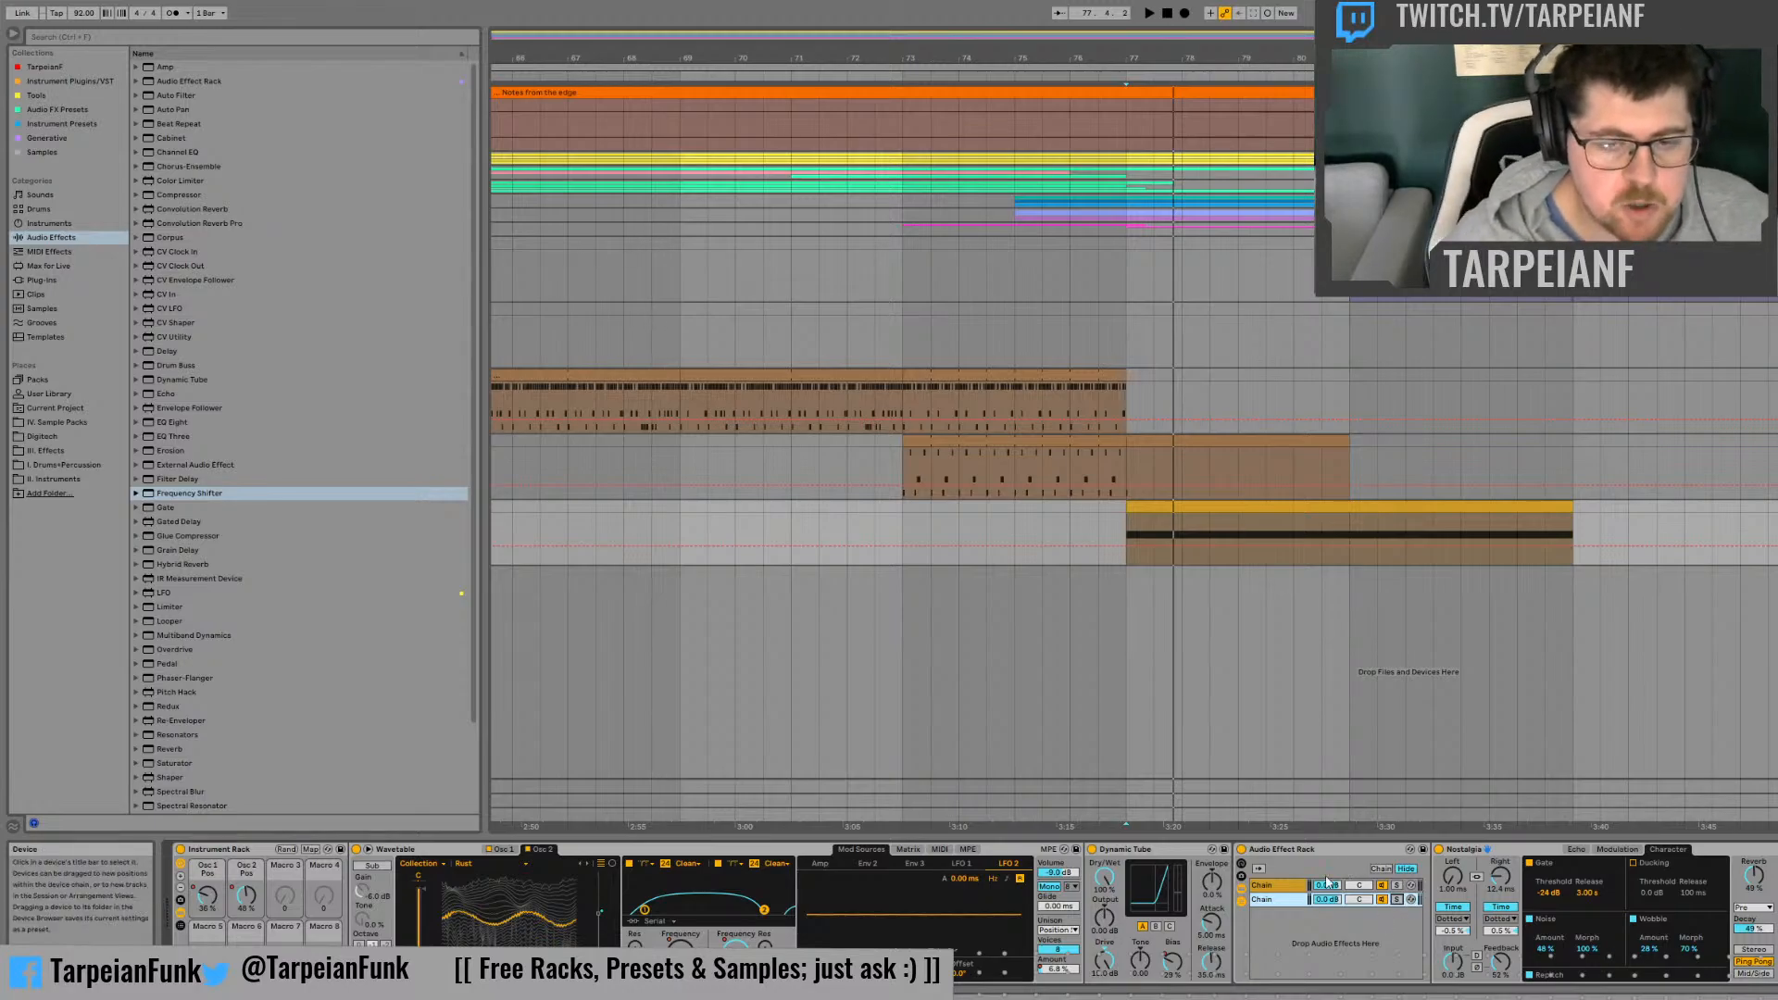
{"action": "left_click", "coordinate": [1359, 899]}
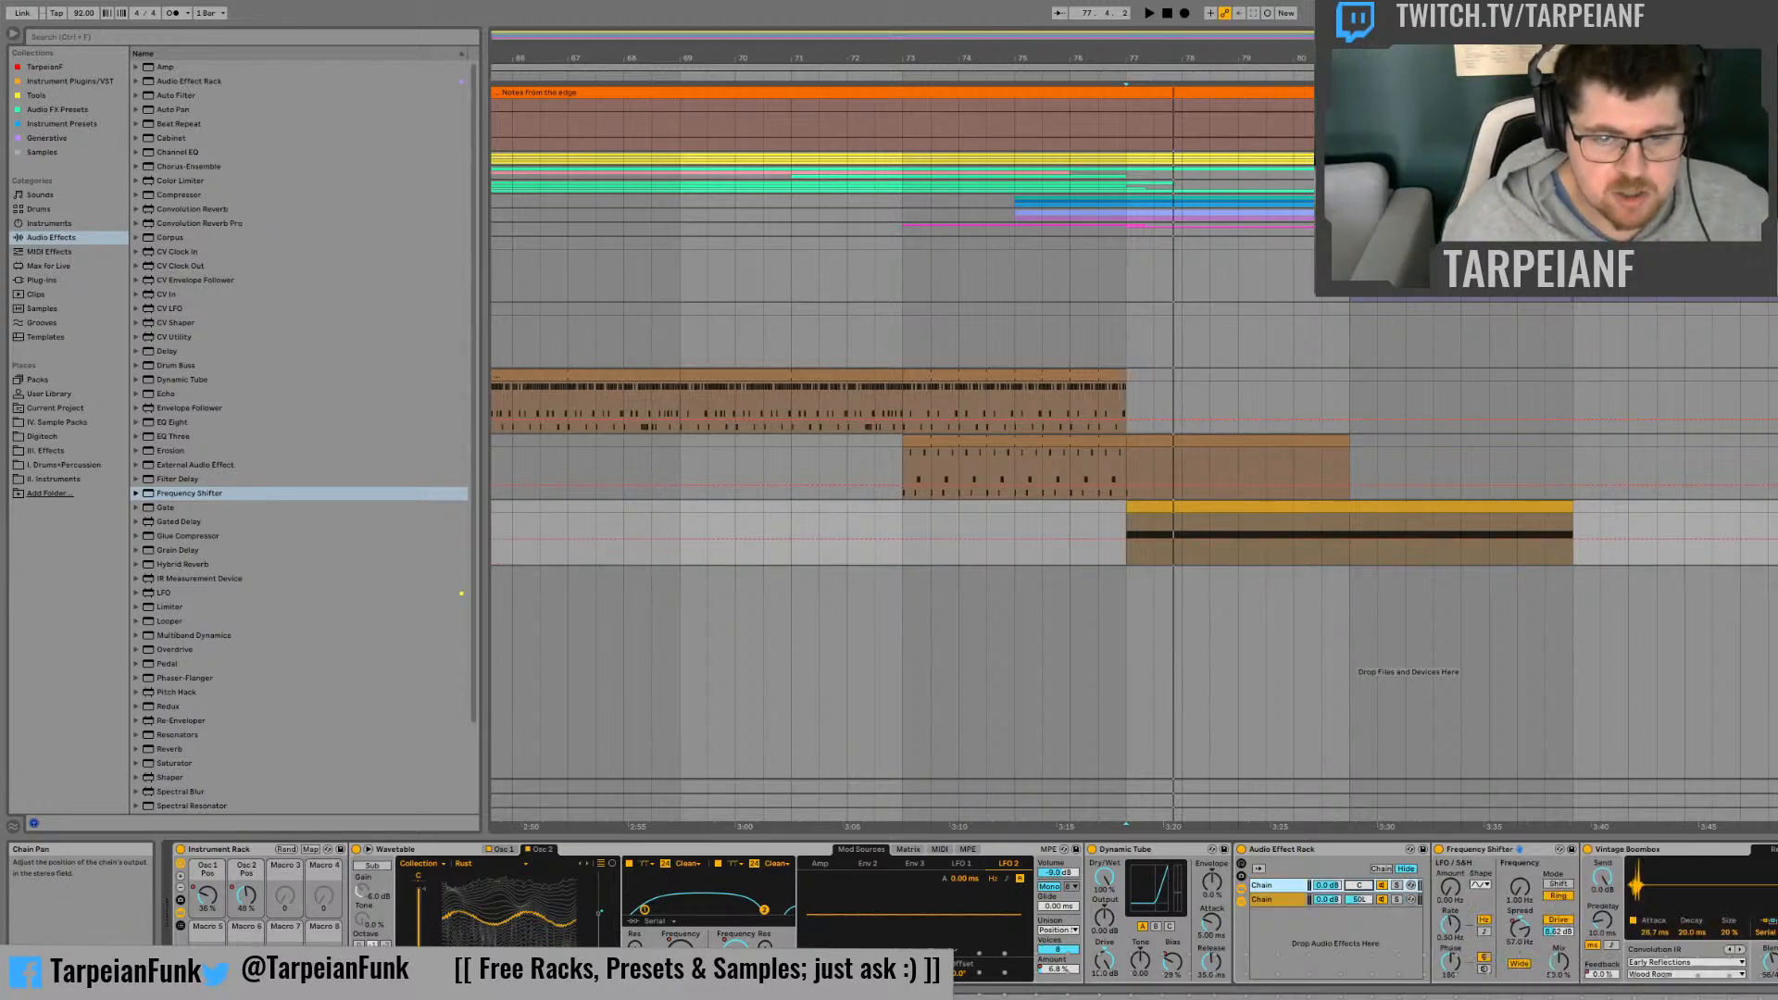
{"action": "key", "text": "space"}
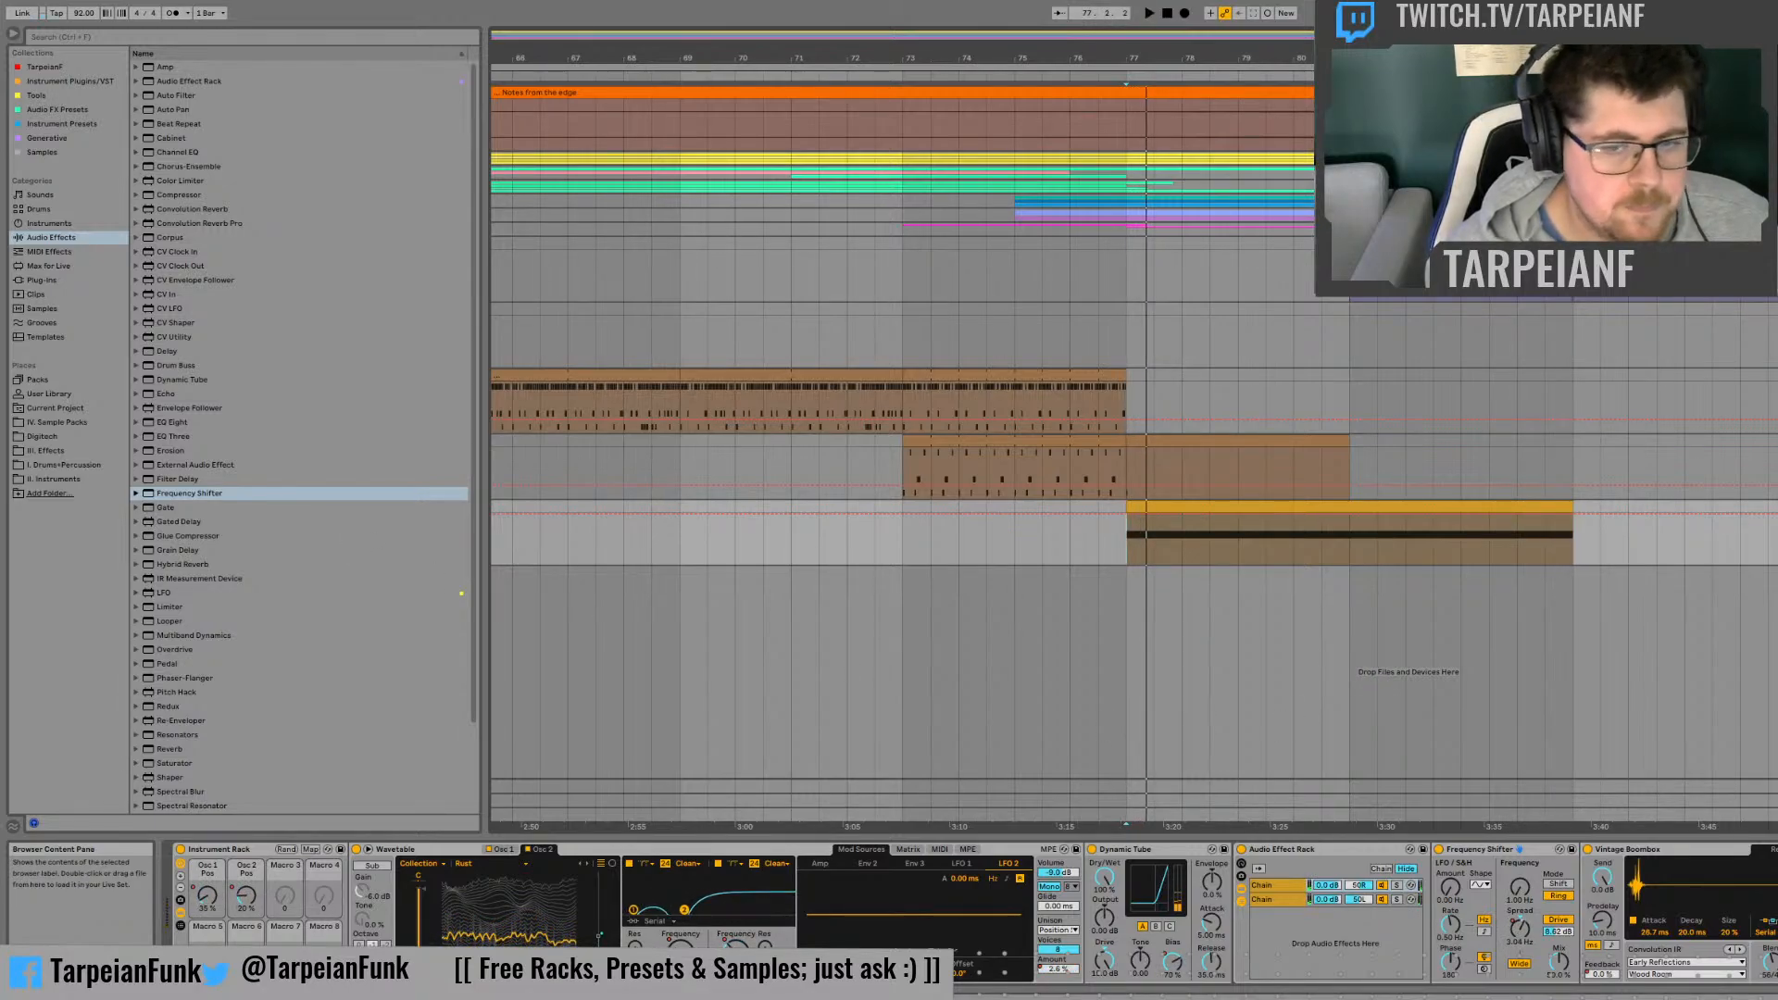
{"action": "left_click", "coordinate": [1359, 886]}
{"action": "left_click", "coordinate": [1361, 900]}
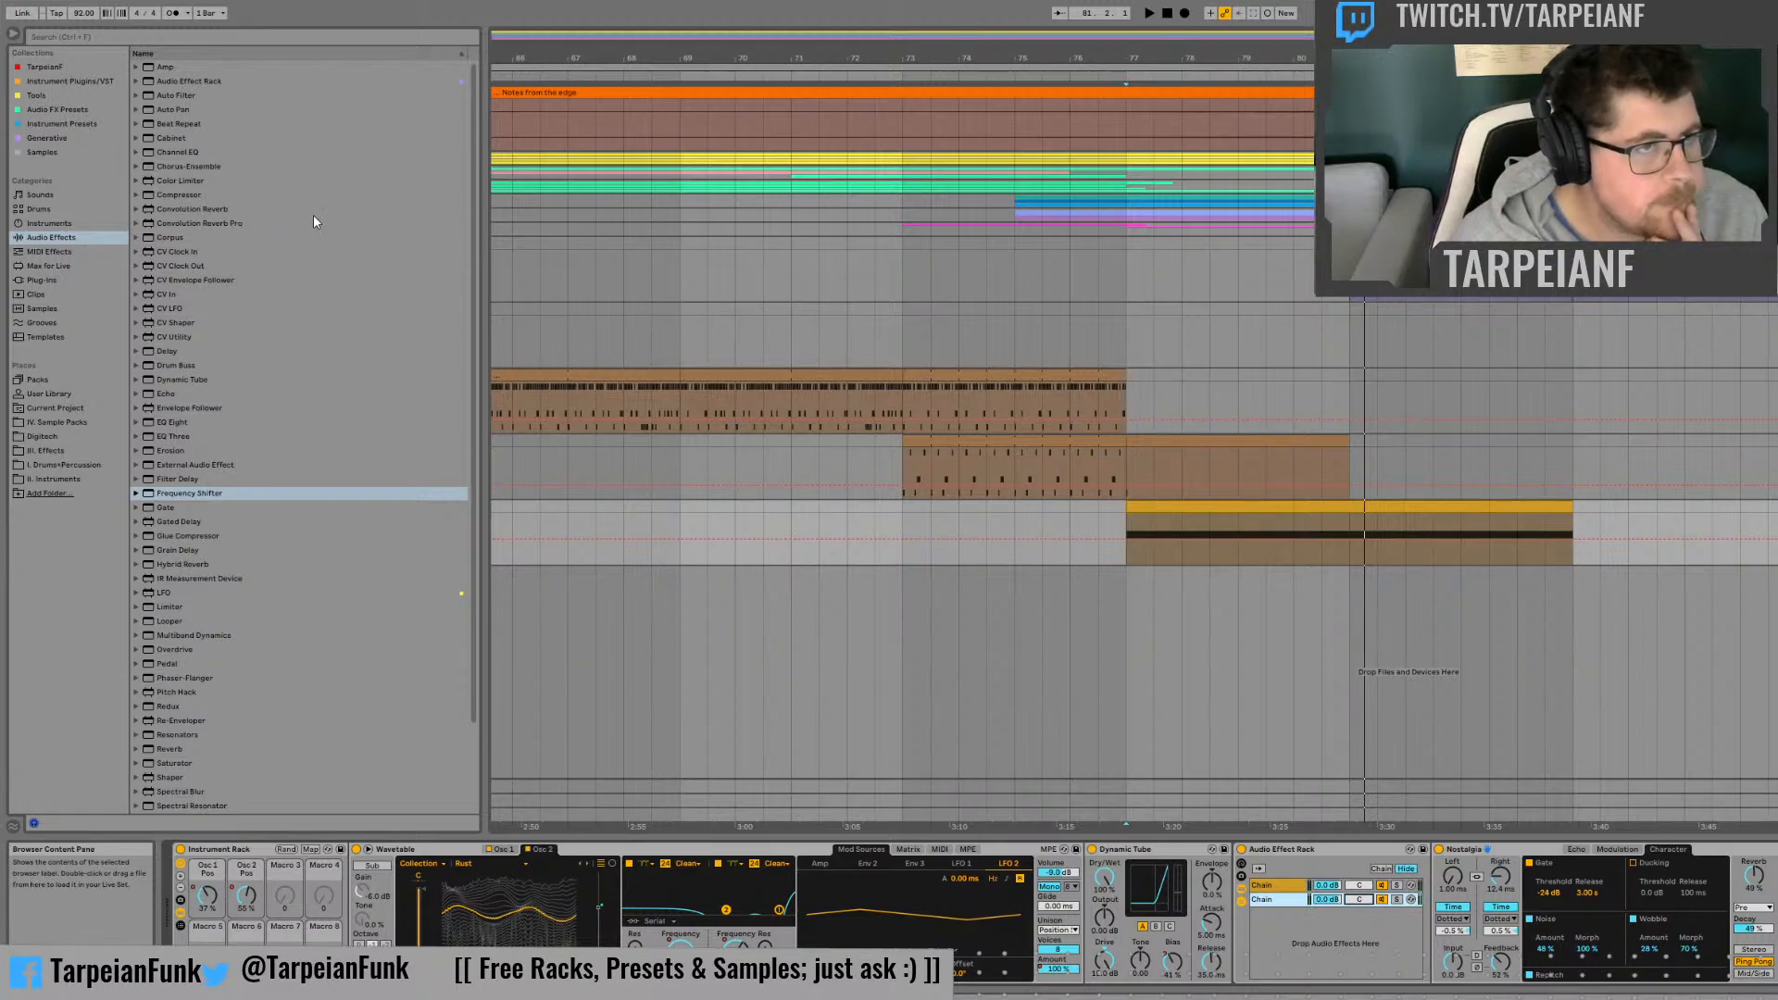
Step: Add an Auto Filter after Vinyl Distortion in the second chain and audition its cutoff and LFO settings with that chain soloed
{"action": "left_click", "coordinate": [177, 97]}
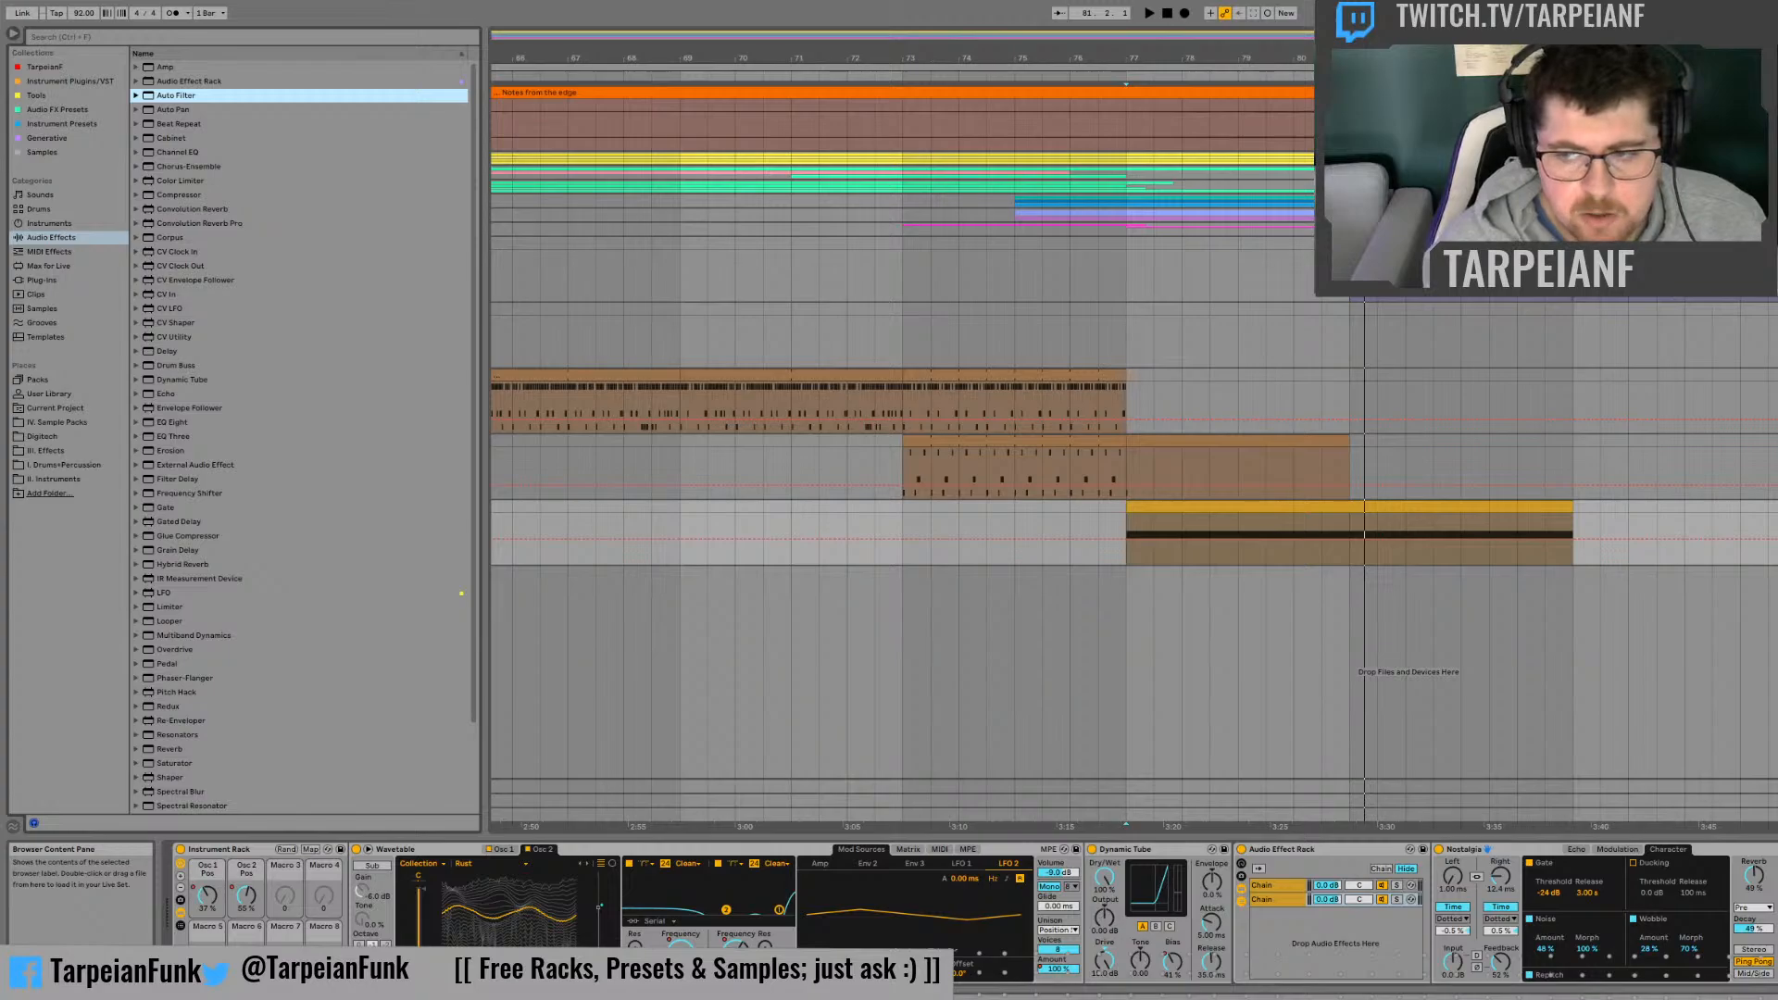
{"action": "scroll", "coordinate": [519, 895], "scroll_direction": "down", "scroll_amount": 3}
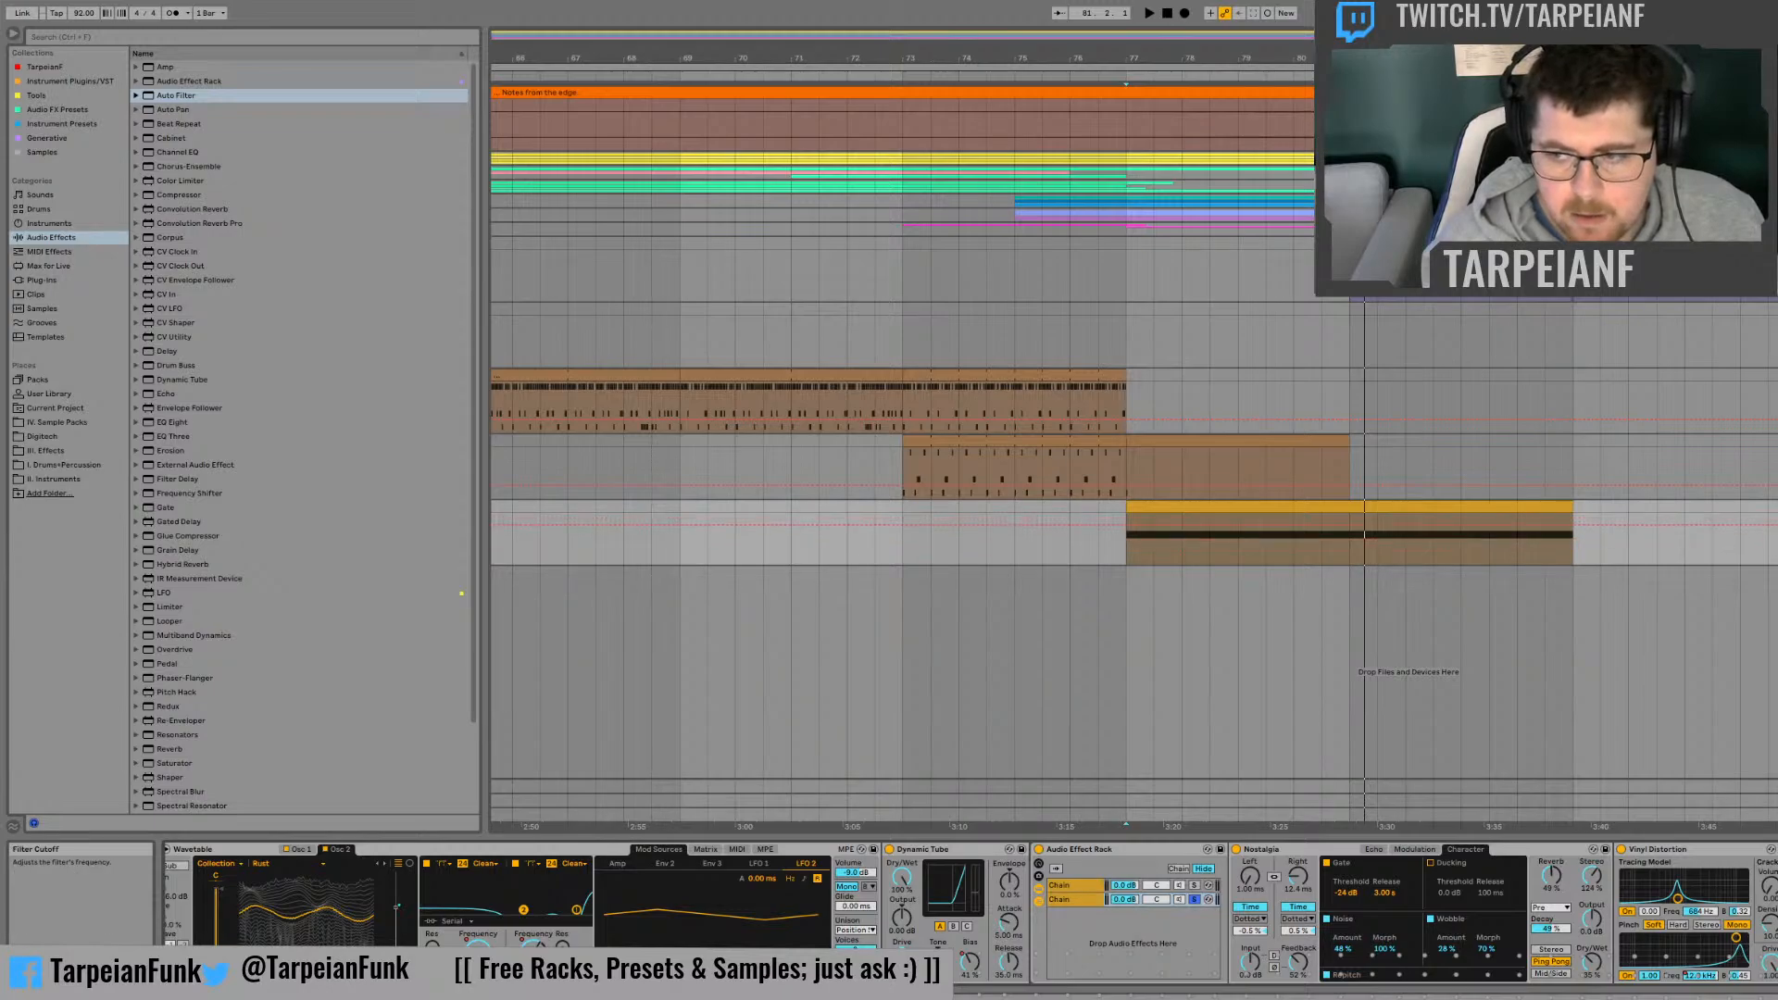
{"action": "key", "text": "space"}
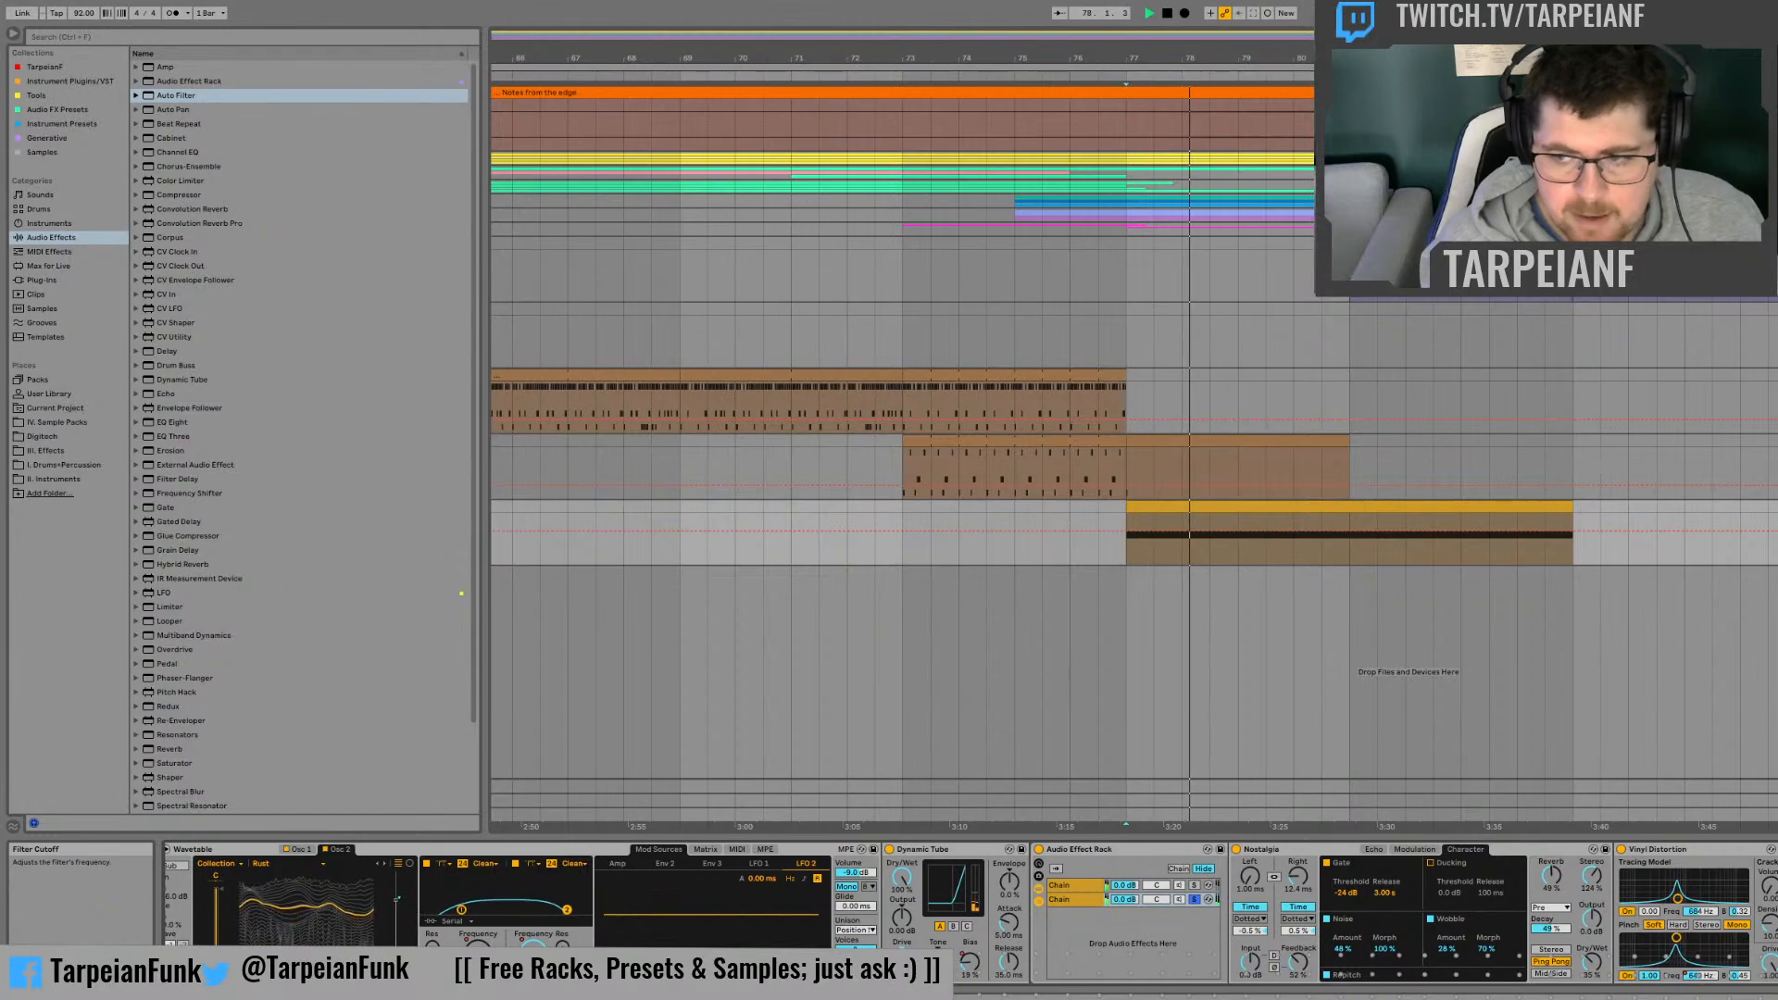
{"action": "key", "text": "space"}
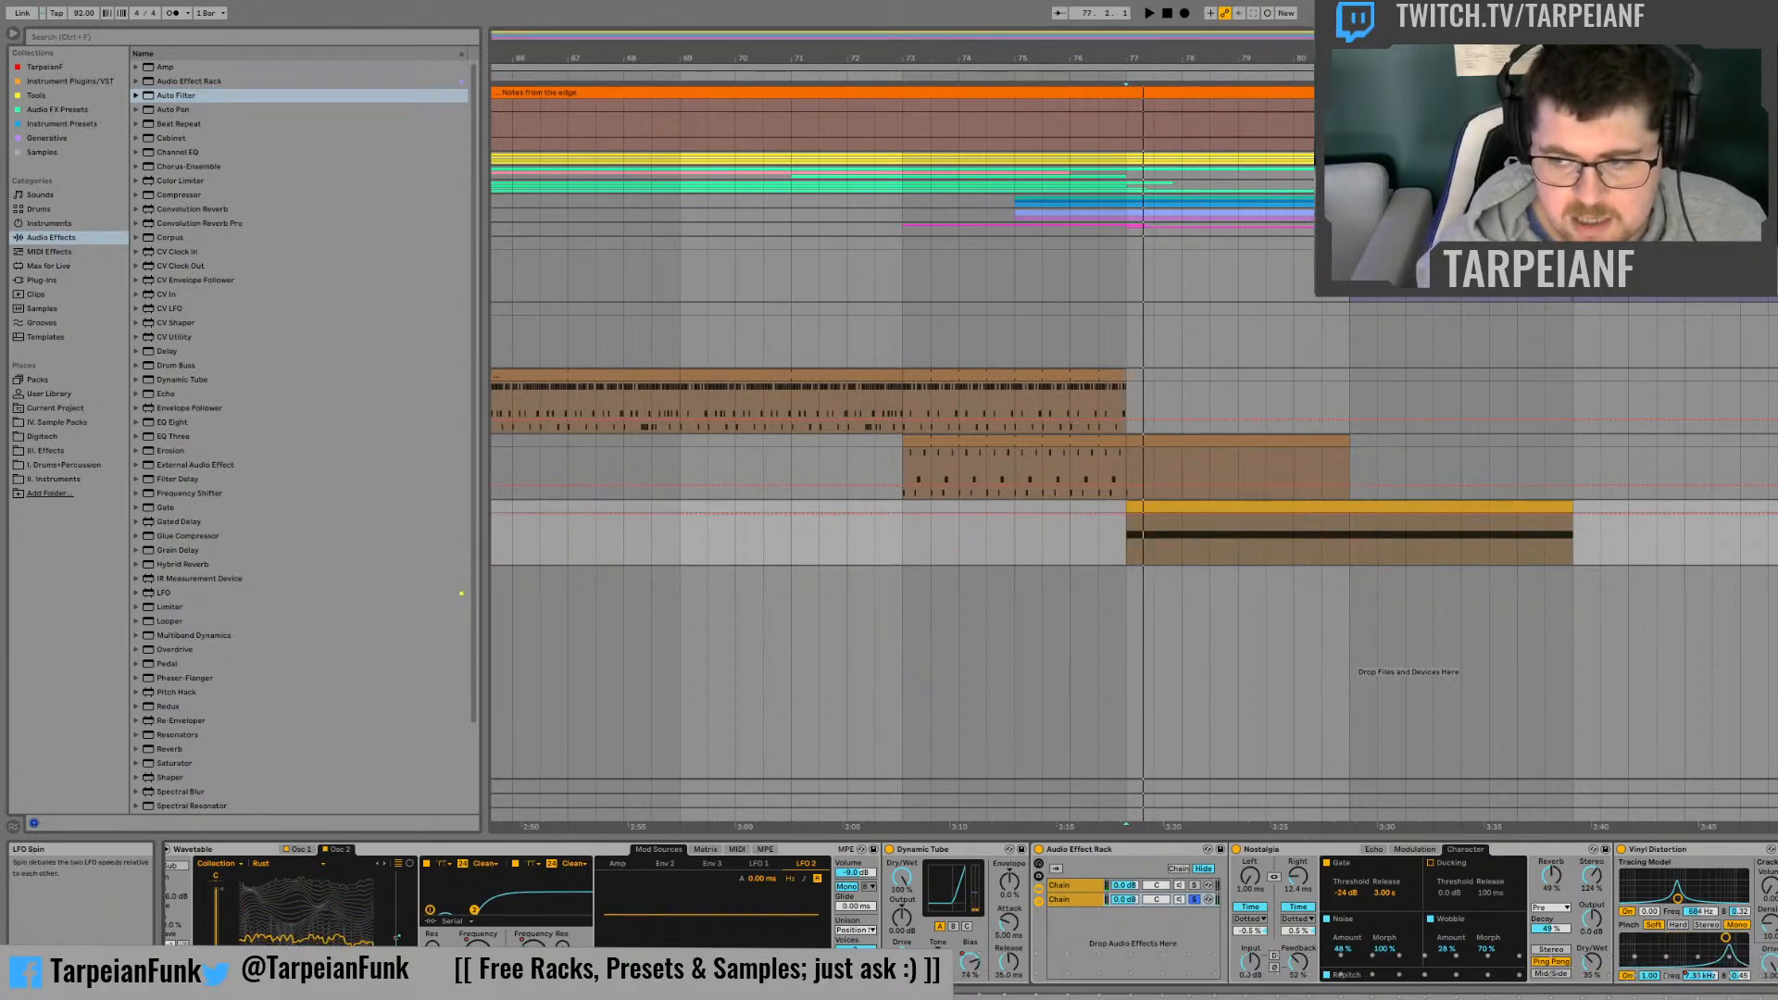
{"action": "key", "text": "space"}
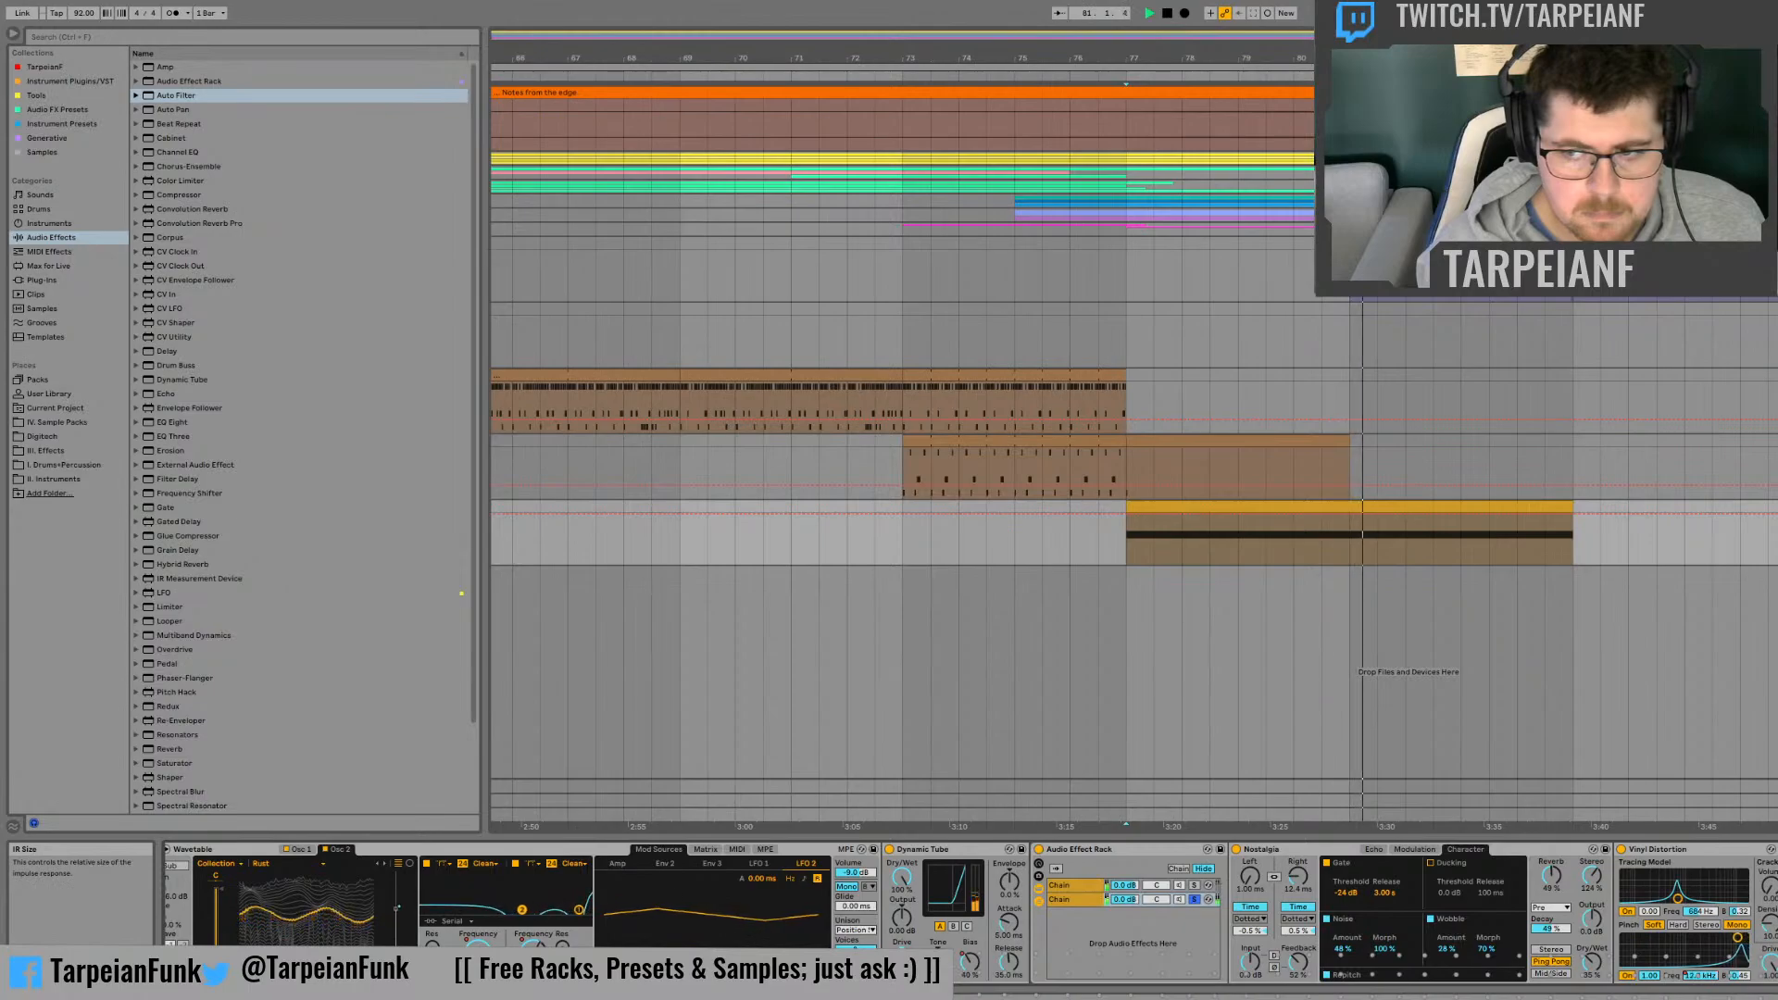
Step: Solo the first chain and adjust the Frequency Shifter's LFO modulation while replaying the clip
{"action": "left_click", "coordinate": [1088, 889]}
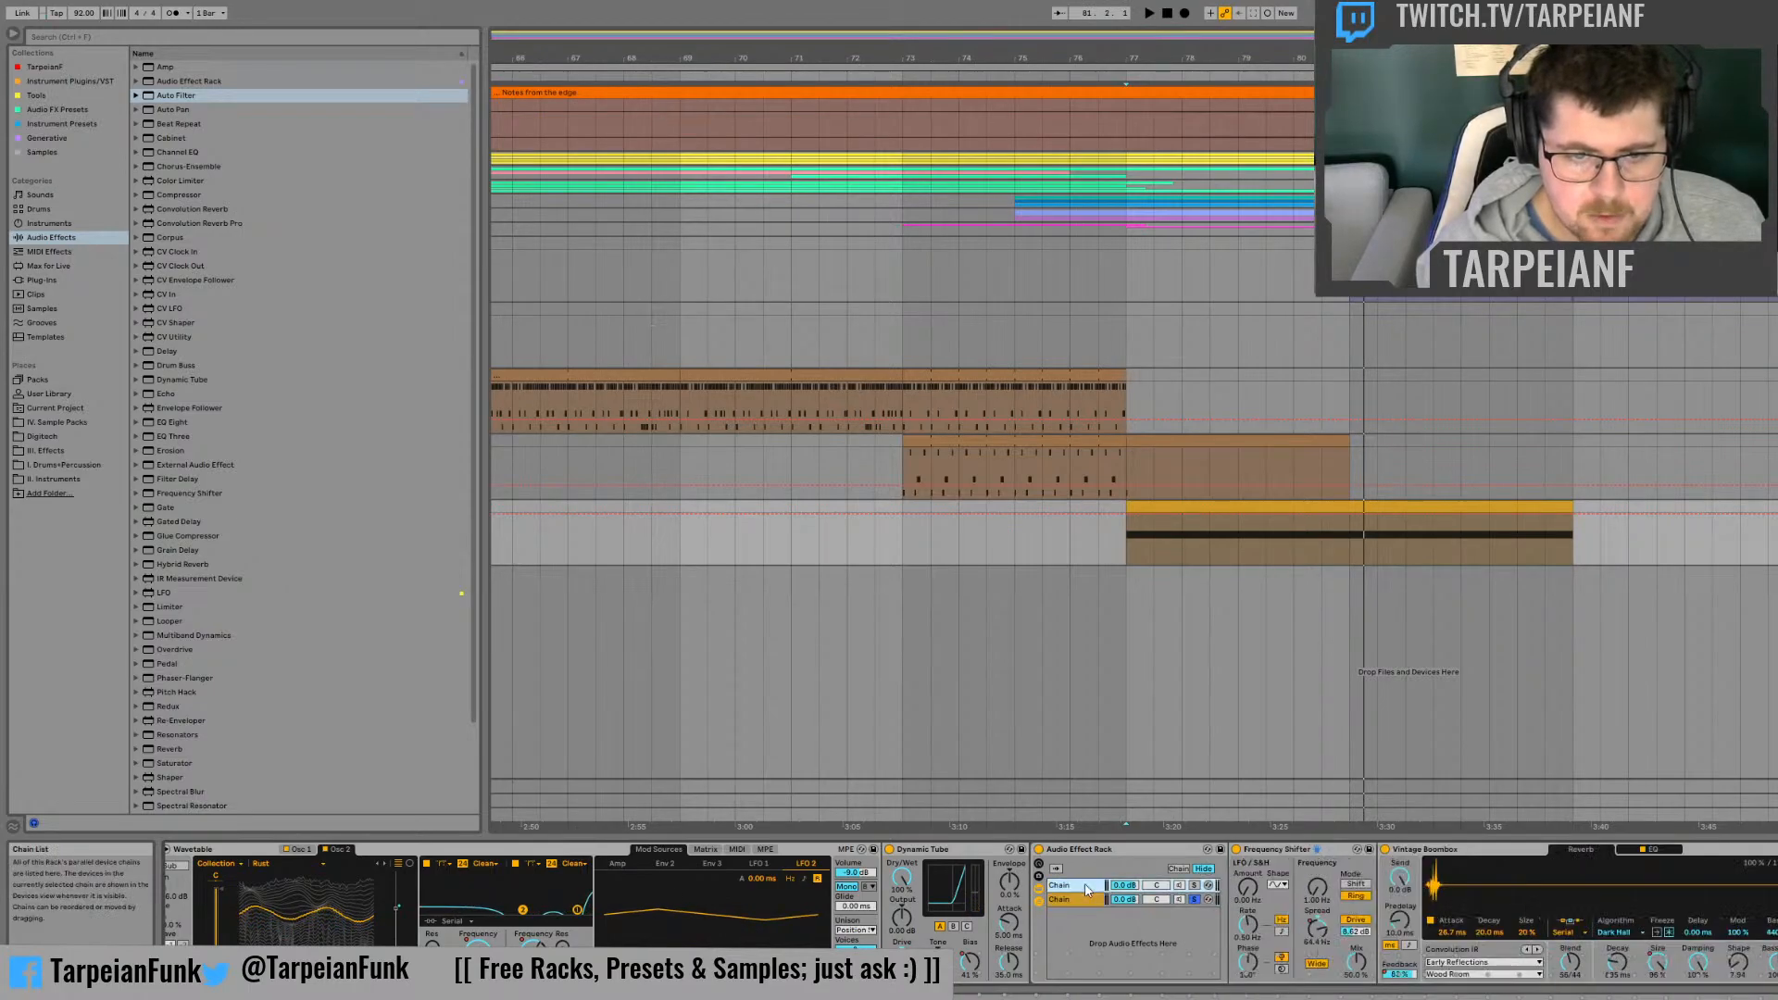
{"action": "left_click", "coordinate": [1247, 887]}
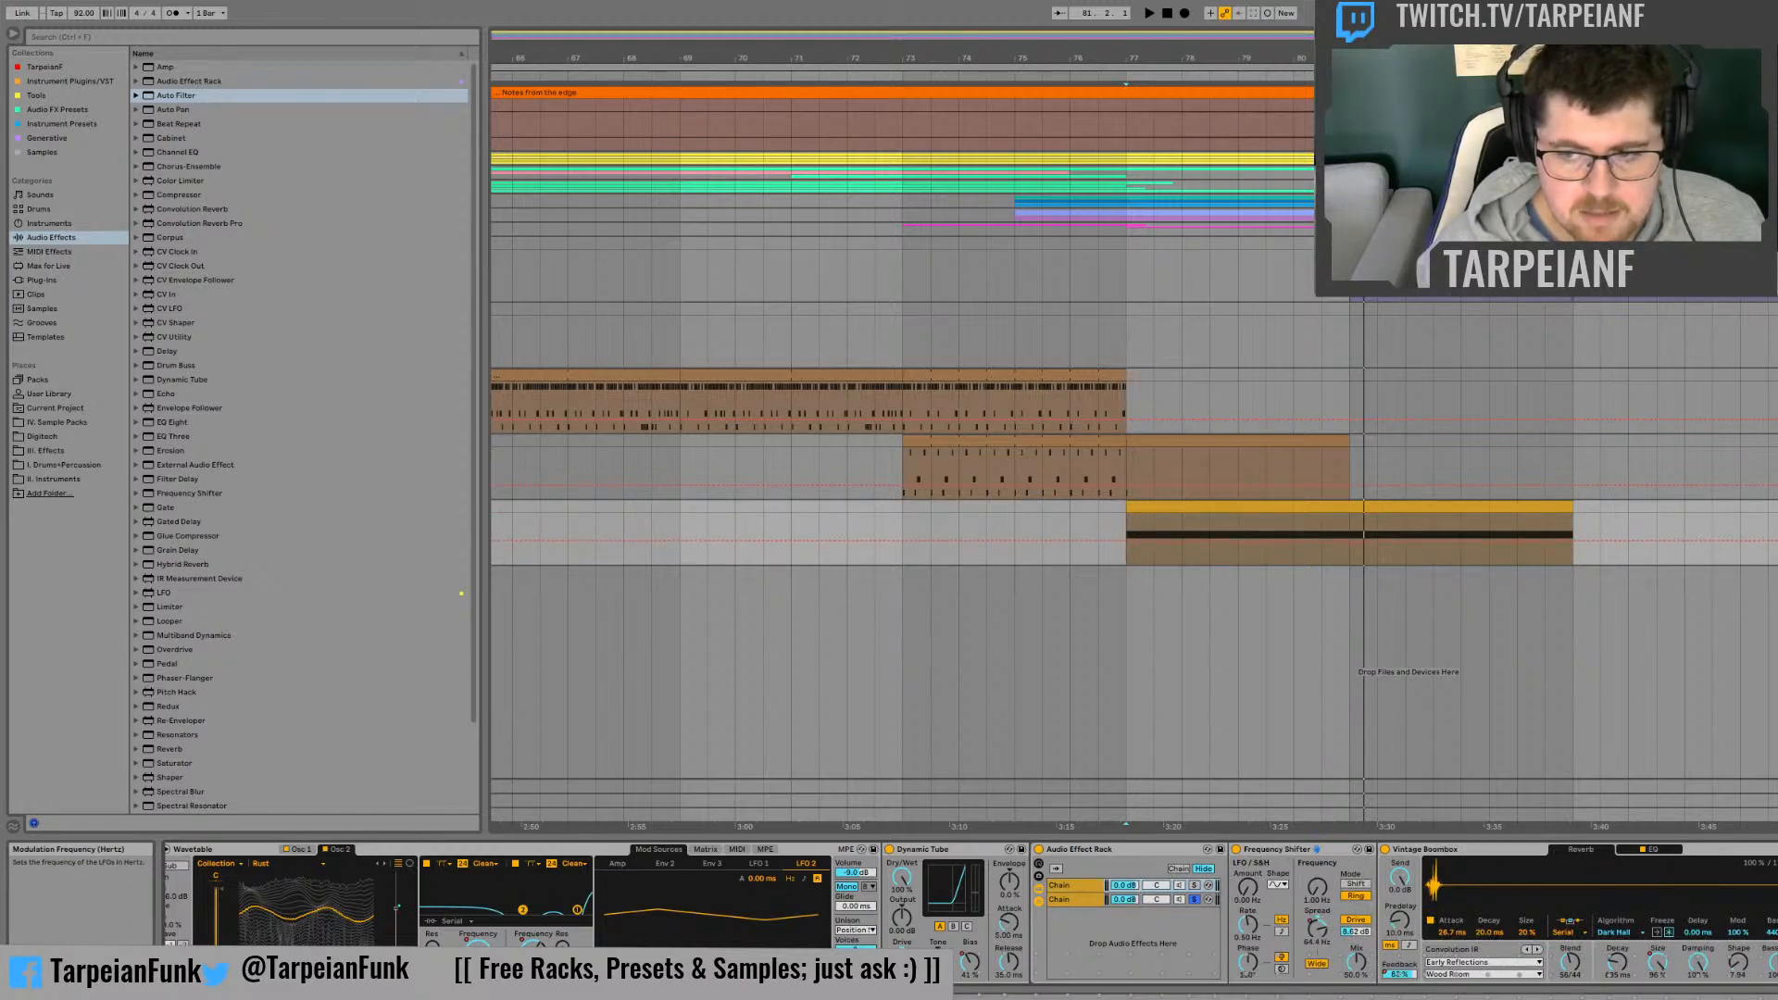
{"action": "left_click", "coordinate": [1195, 886]}
{"action": "key", "text": "space"}
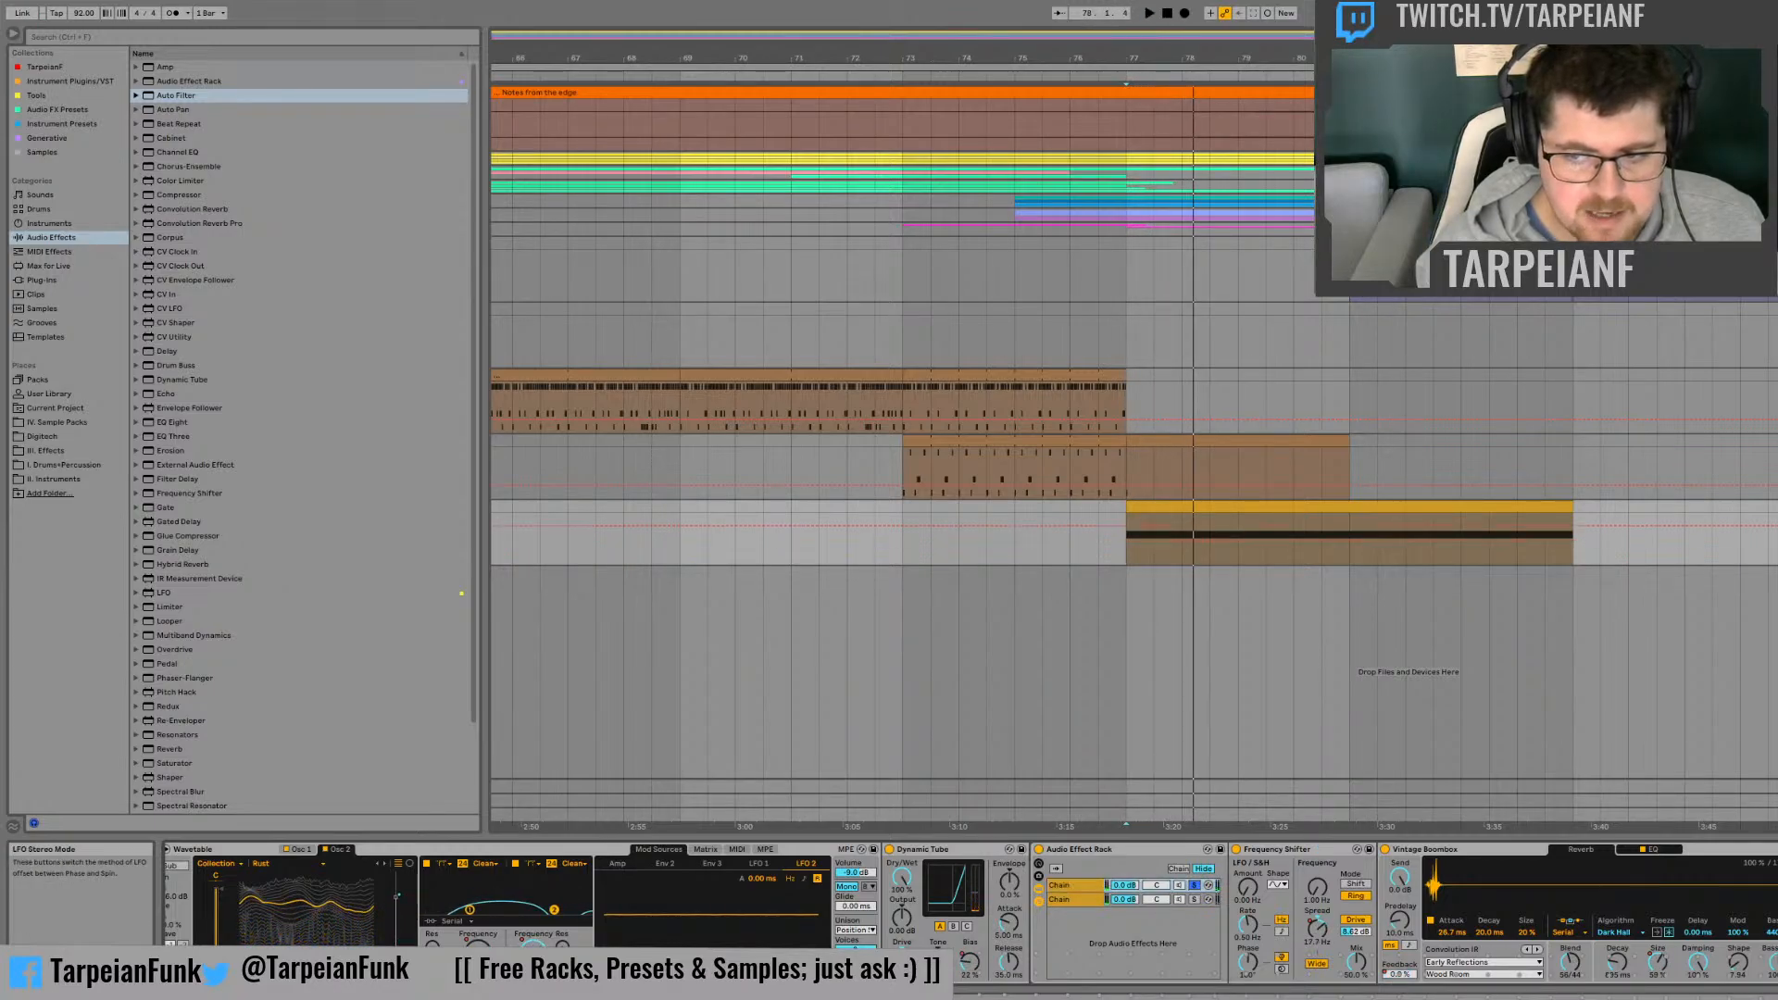
{"action": "key", "text": "space"}
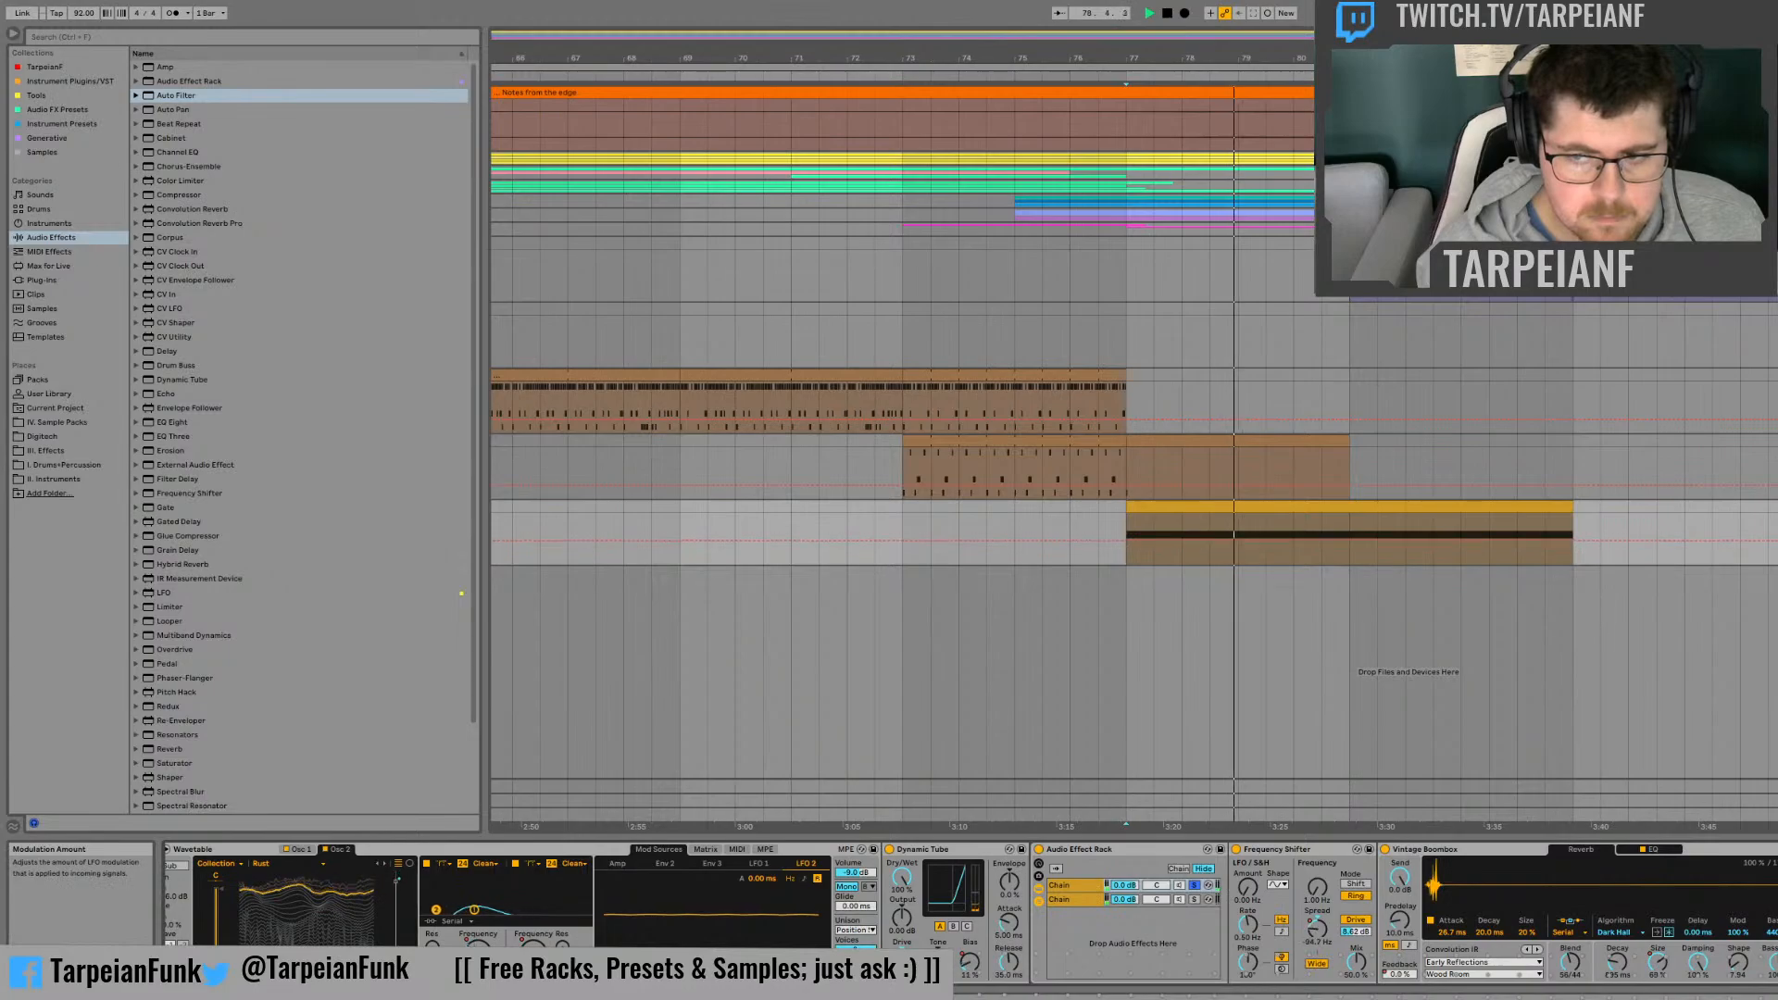
Step: Stop playback and offset the panning of both the first and second reverb chains
{"action": "left_click", "coordinate": [1074, 900]}
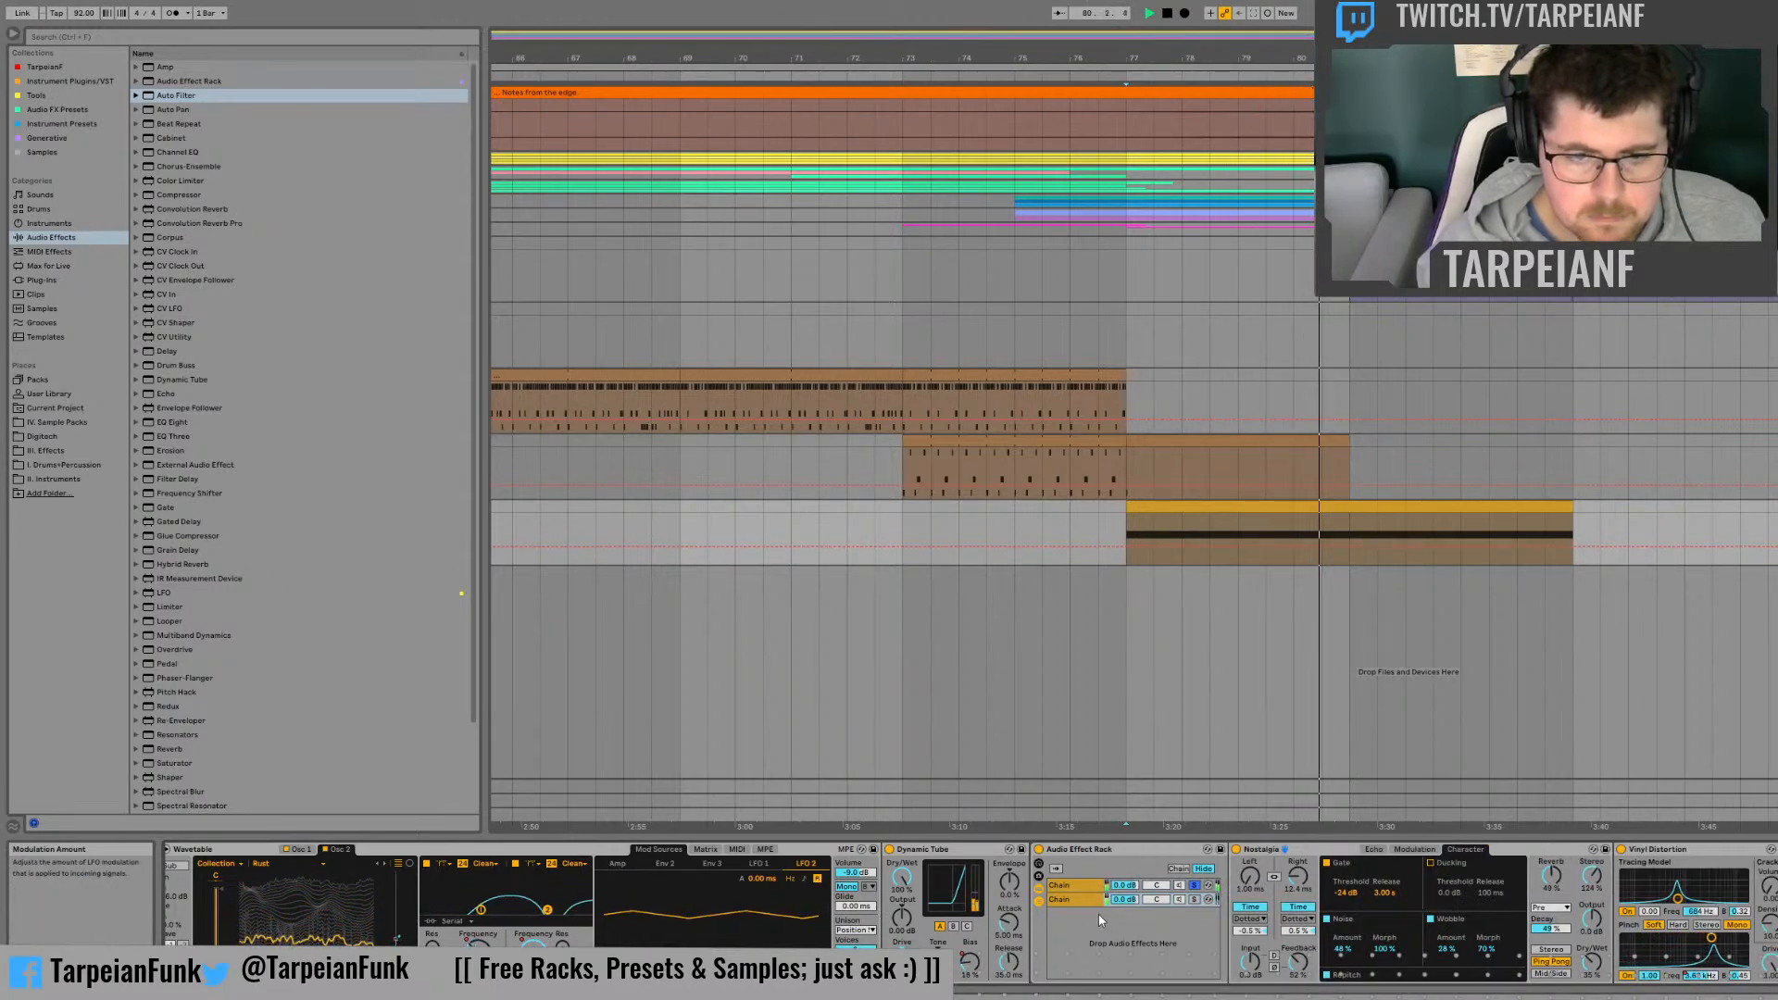
{"action": "key", "text": "space"}
{"action": "left_click", "coordinate": [1156, 888]}
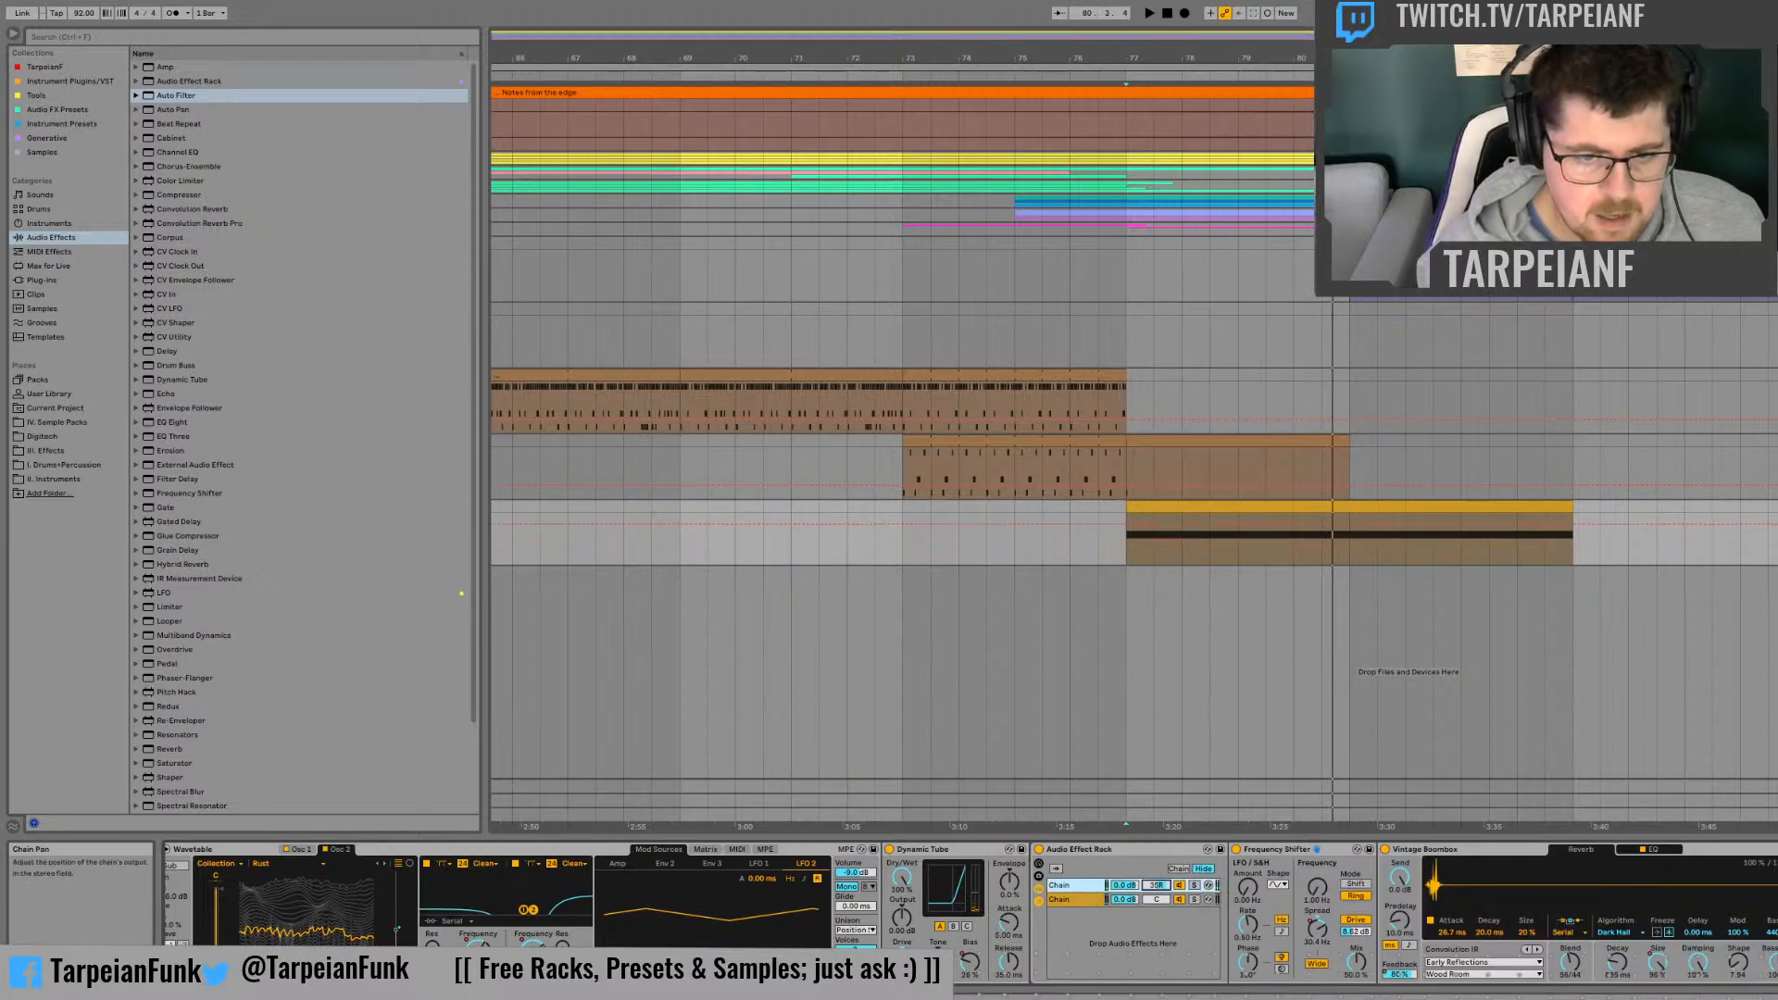
{"action": "left_click", "coordinate": [1156, 901]}
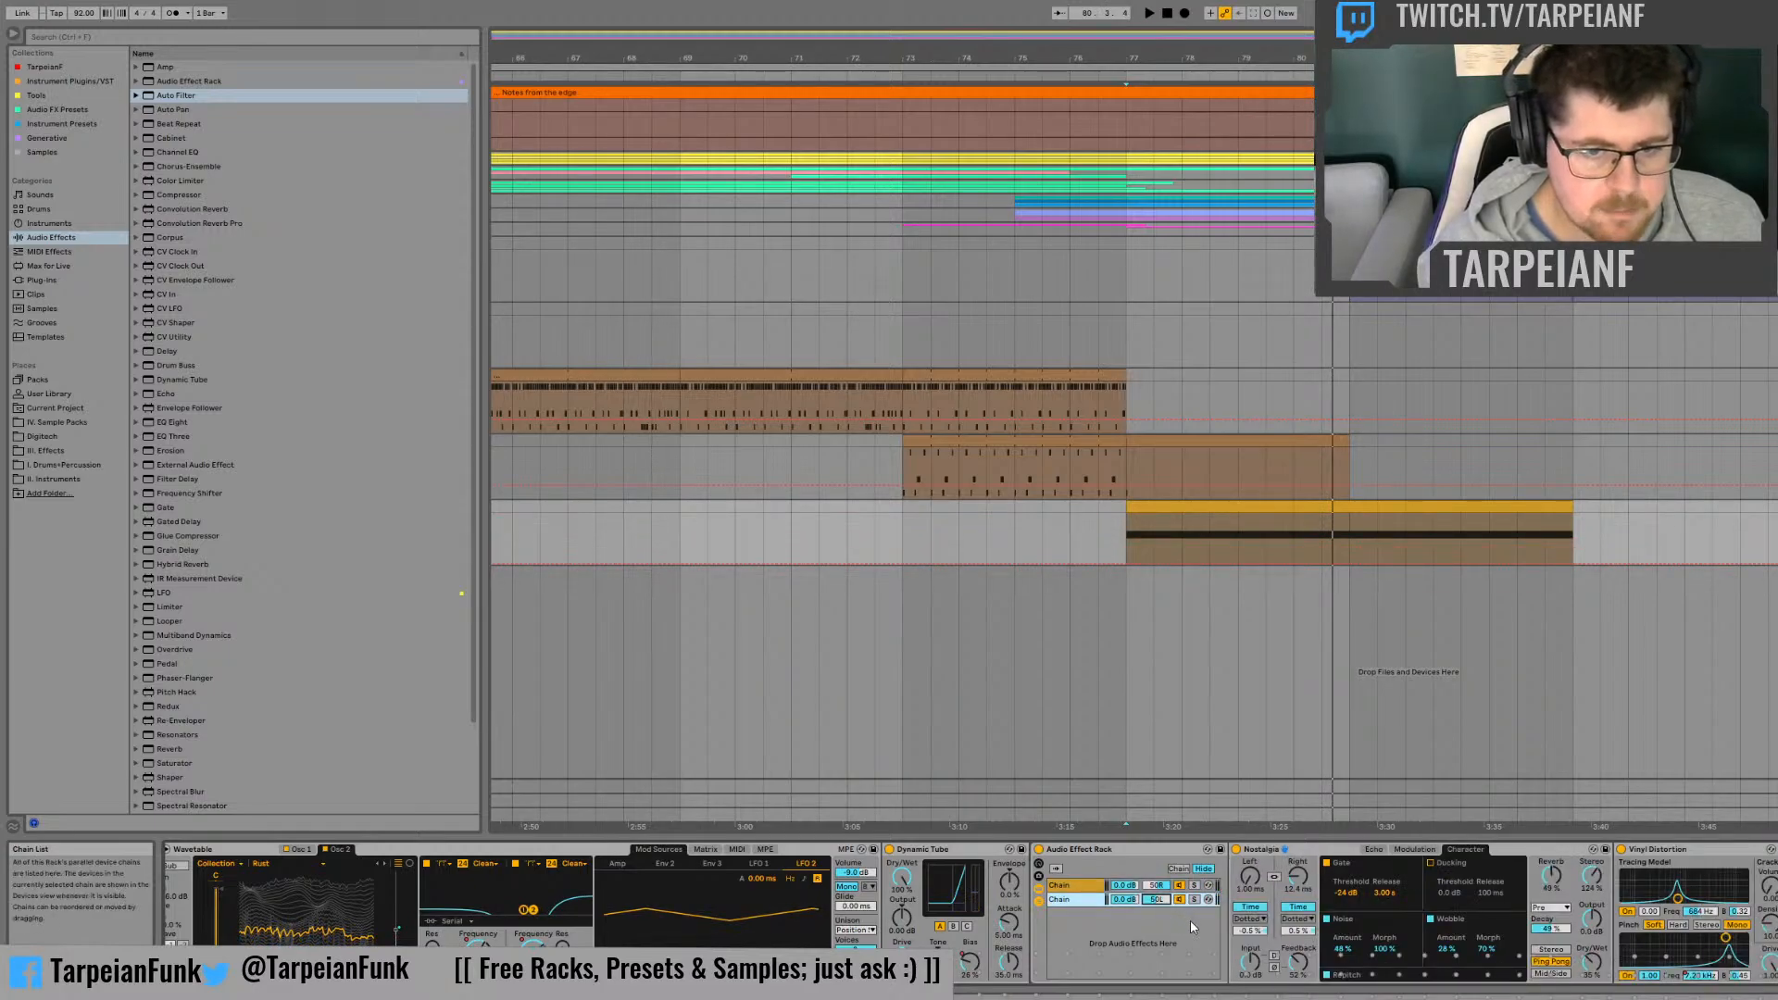
Step: Play the synth clip with the Audio Effect Rack active, then bypass the rack and replay it from mid-clip for comparison
{"action": "key", "text": "space"}
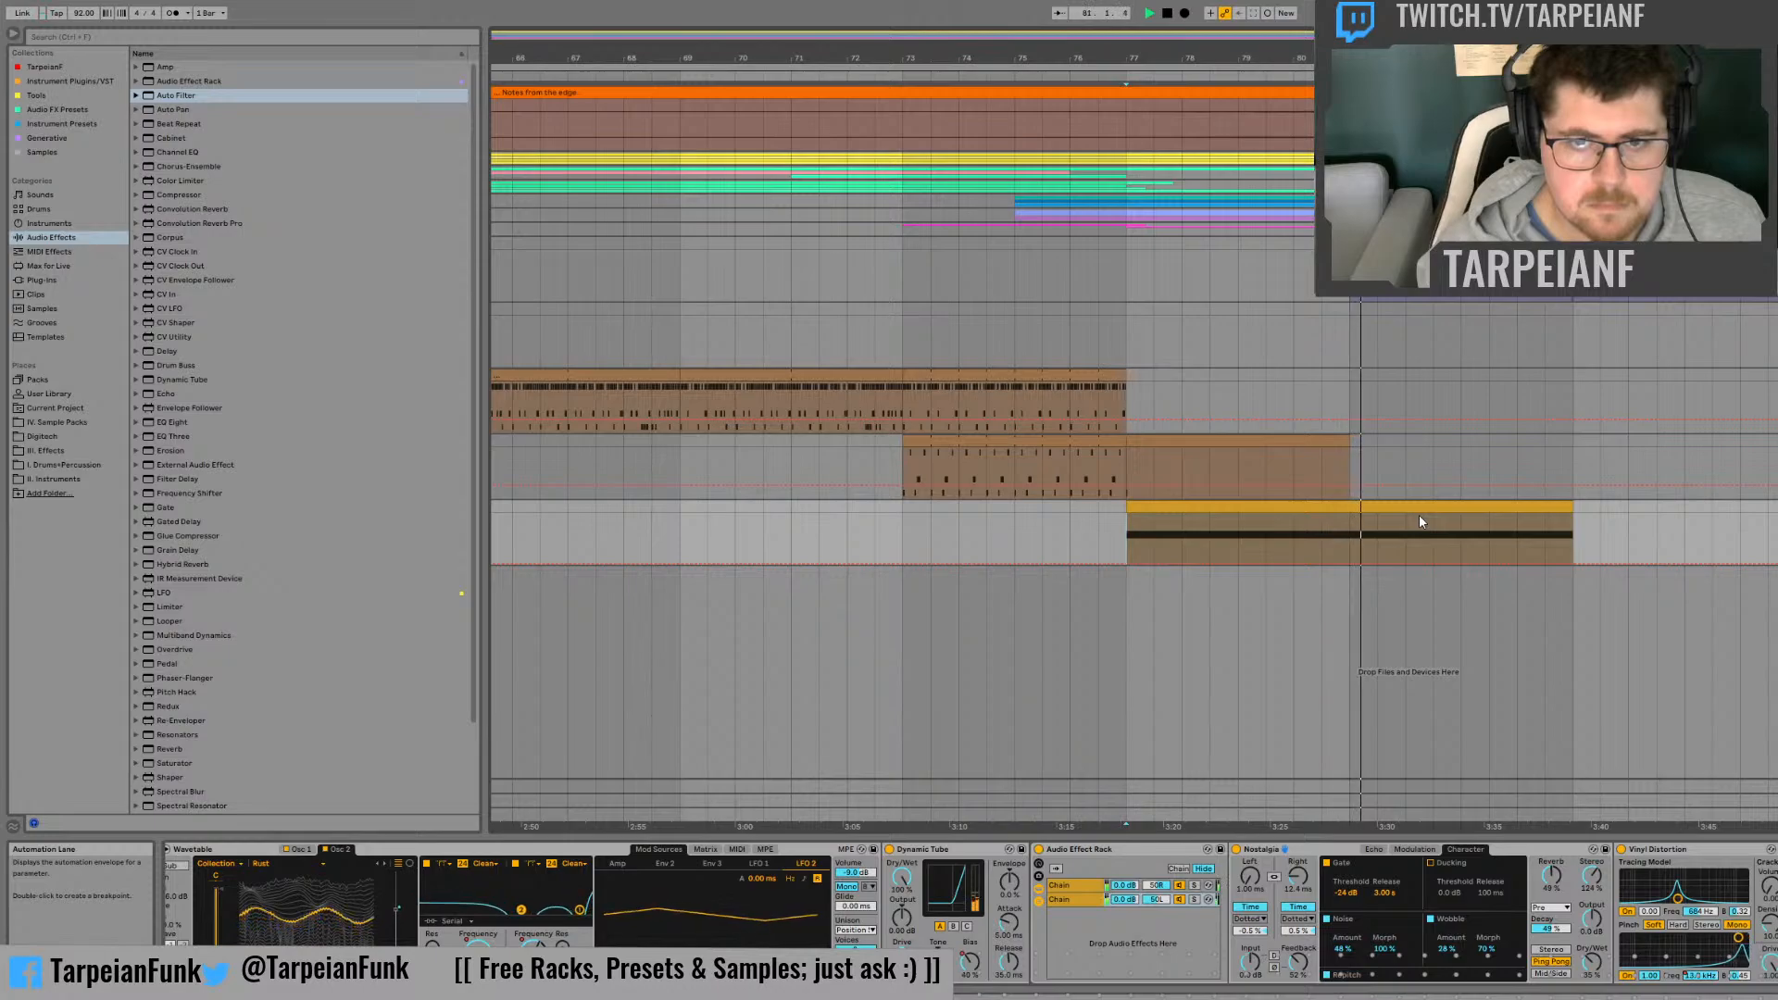
{"action": "key", "text": "space"}
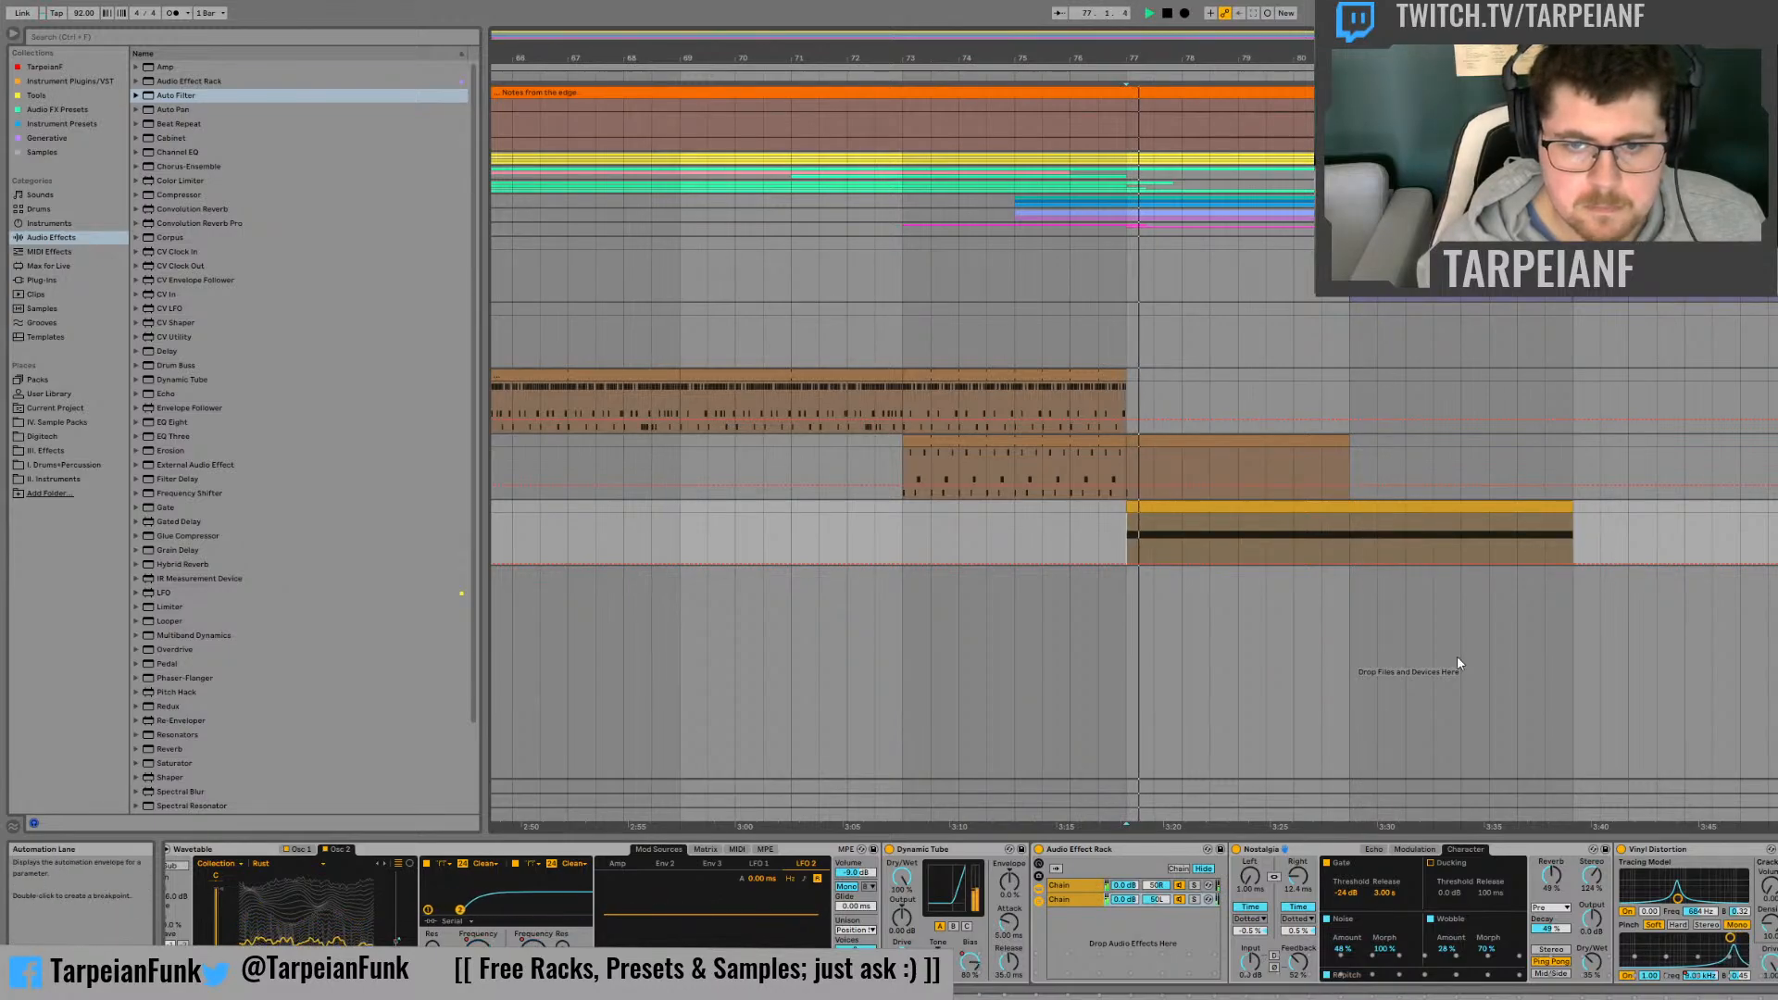
{"action": "left_click", "coordinate": [1039, 851]}
{"action": "key", "text": "space"}
{"action": "key", "text": "space"}
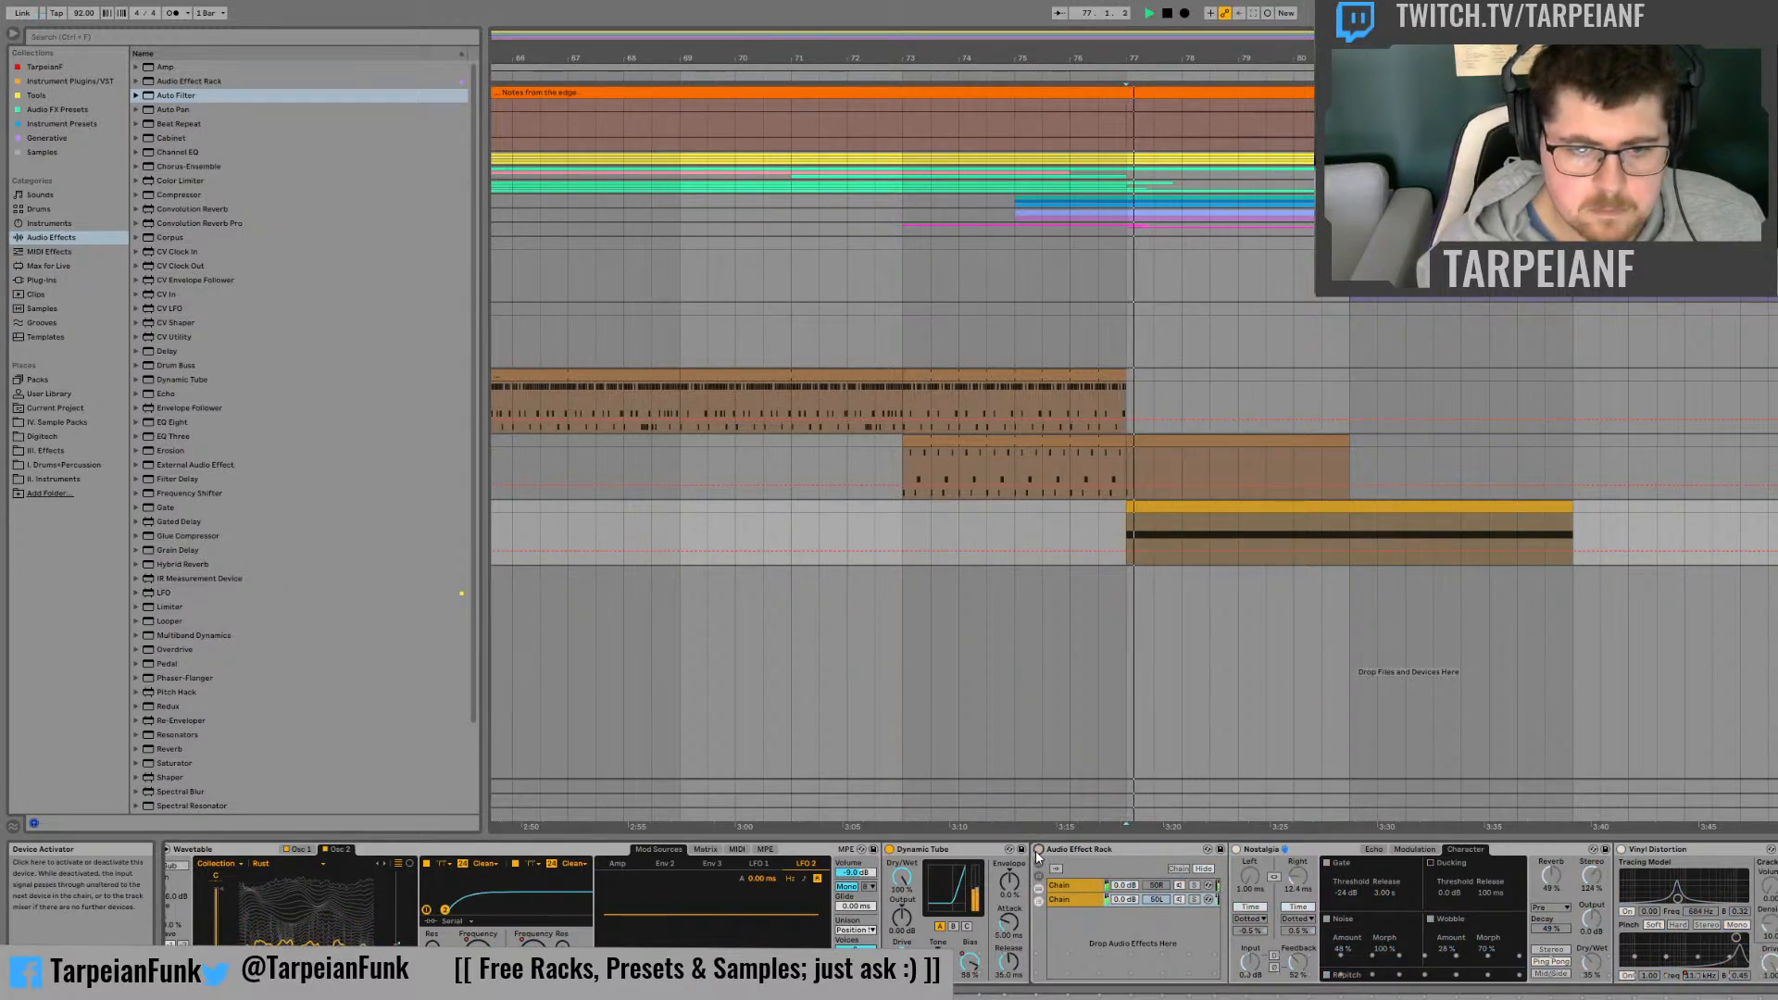
{"action": "left_click", "coordinate": [1287, 530]}
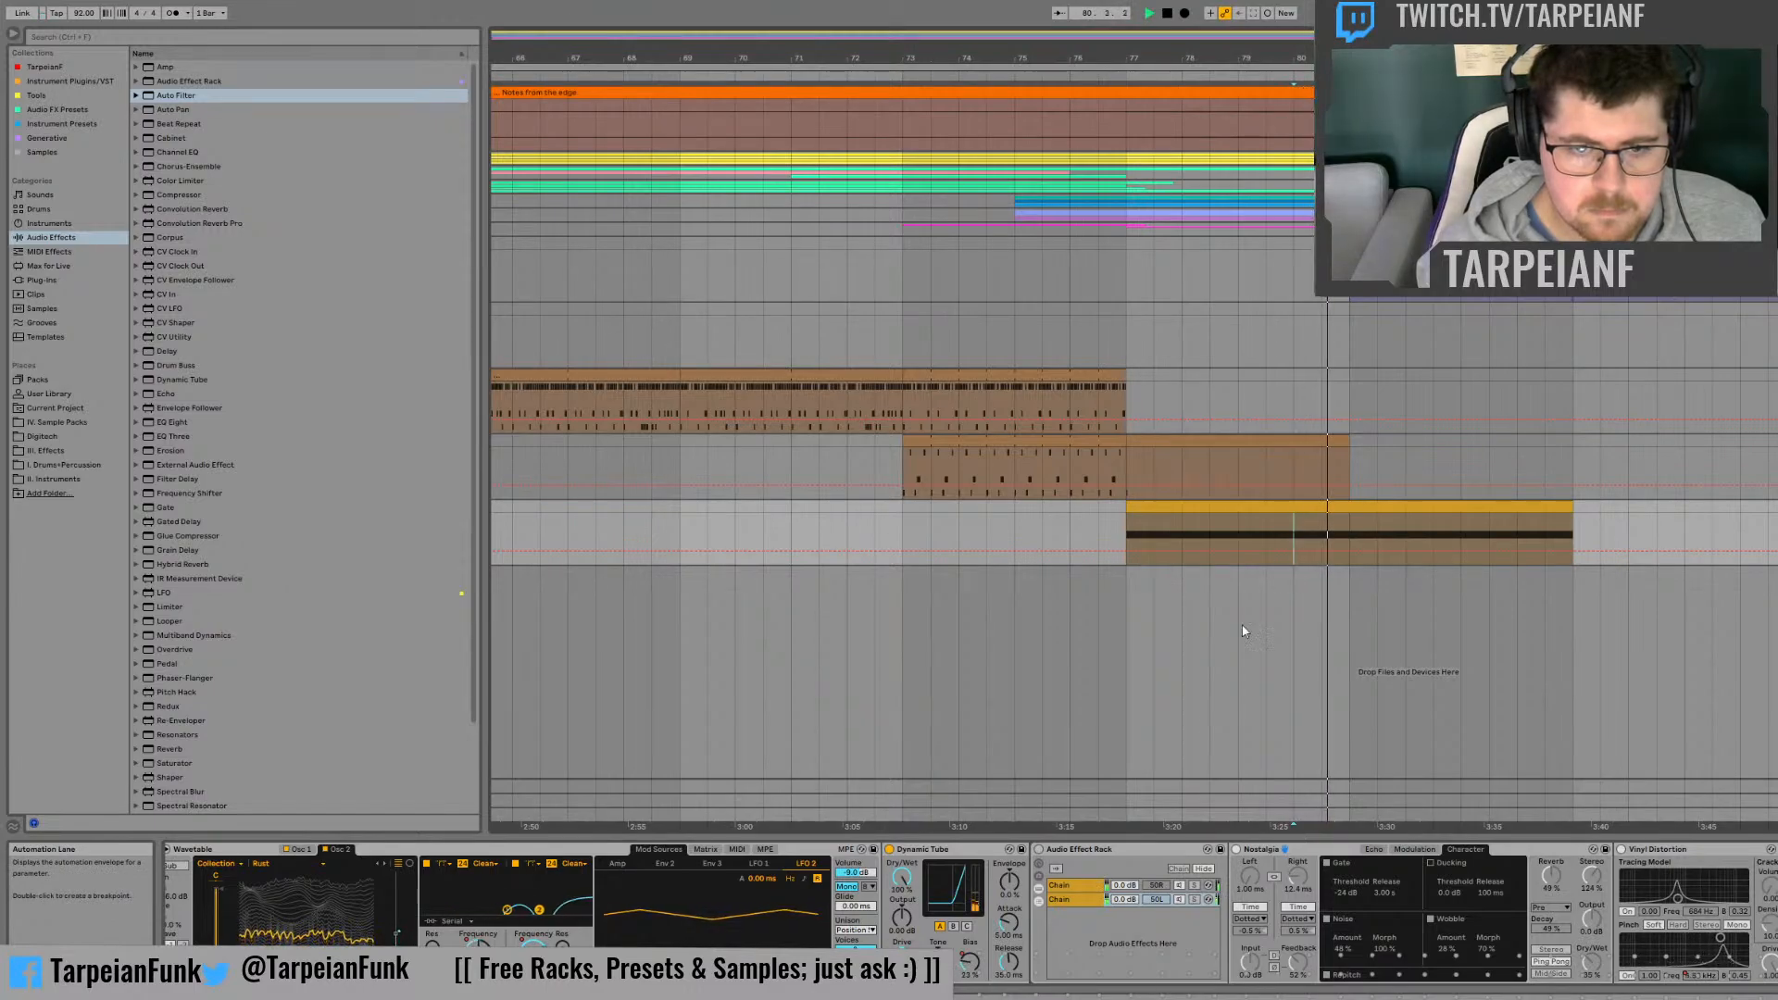
{"action": "key", "text": "space"}
Step: Add a third, empty chain to the Audio Effect Rack, reactivate the rack and solo the new chain
{"action": "left_click", "coordinate": [1098, 928]}
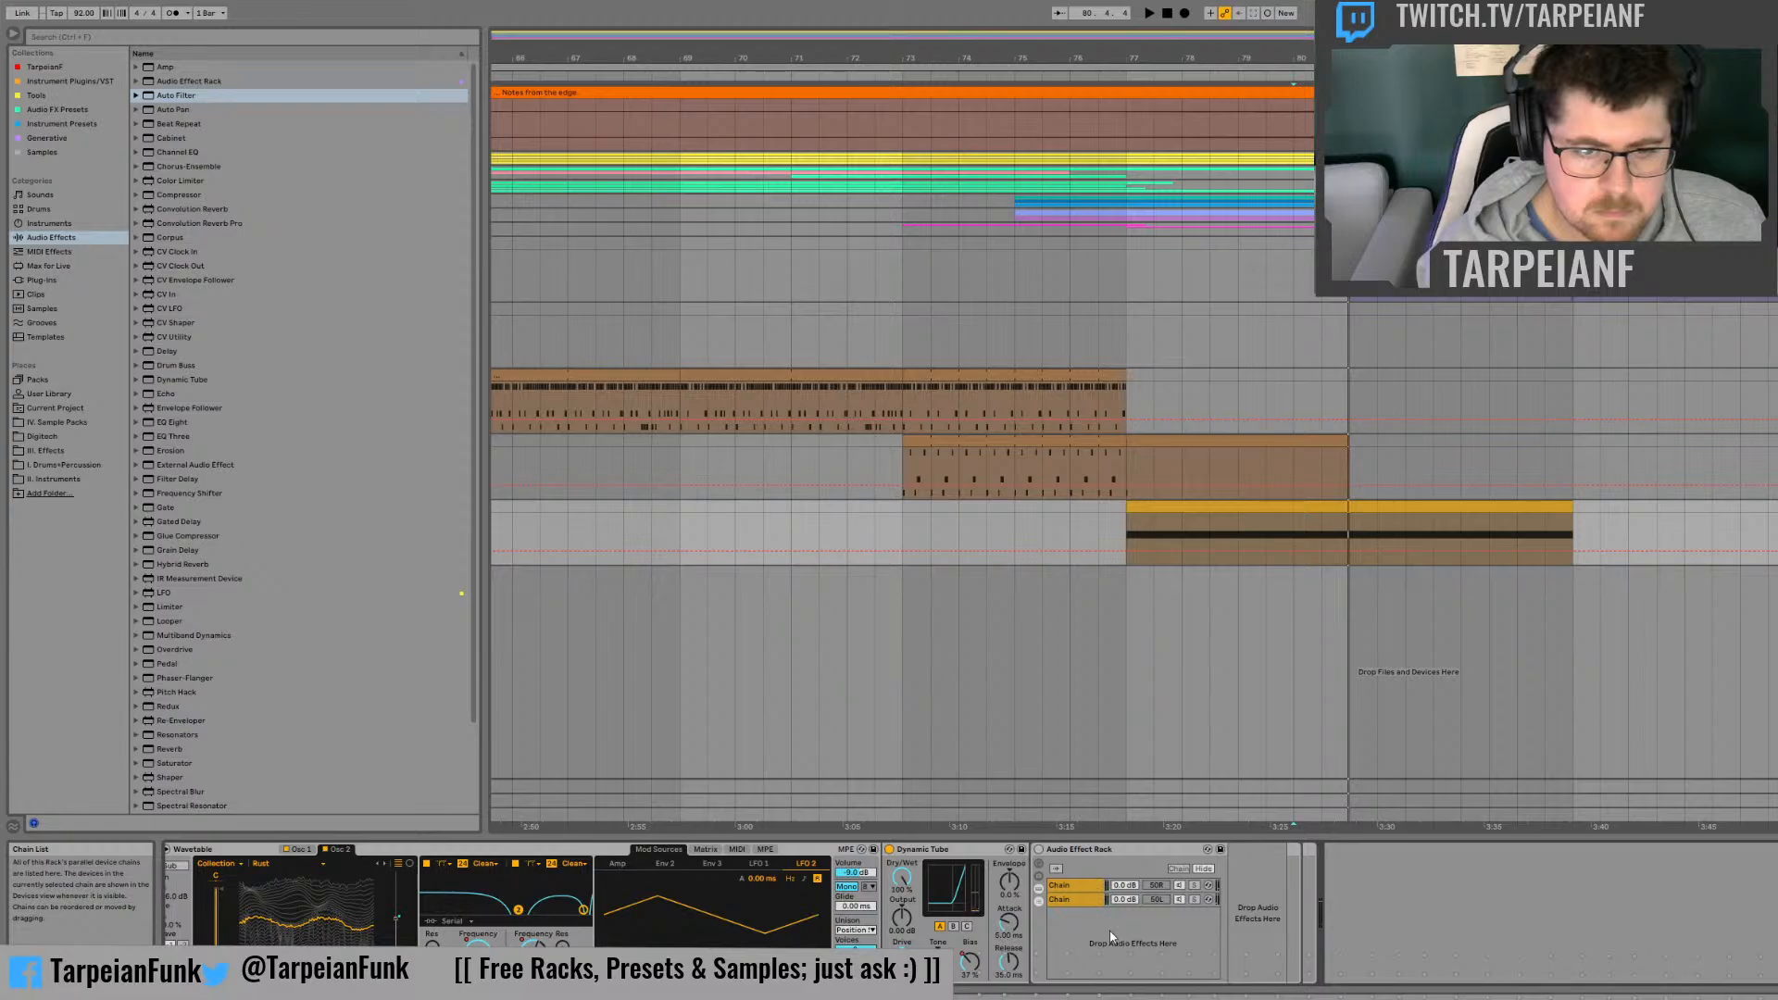
{"action": "left_click", "coordinate": [1129, 955]}
{"action": "left_click", "coordinate": [1039, 850]}
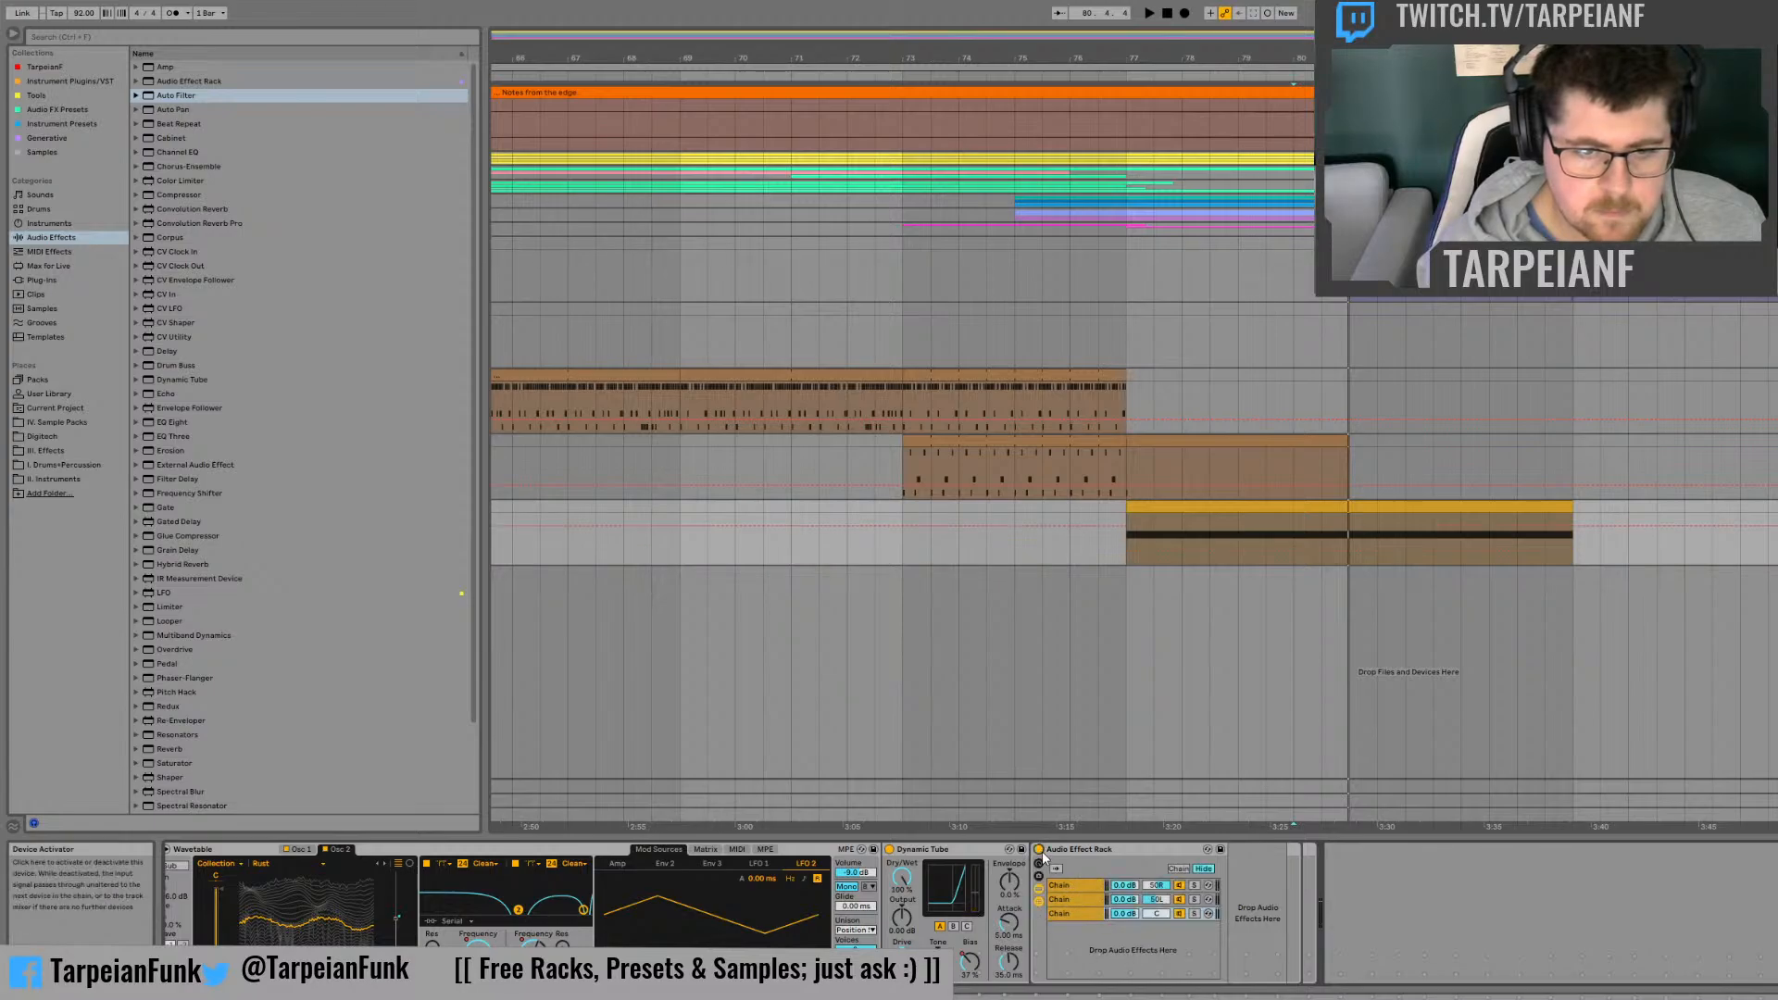
{"action": "left_click", "coordinate": [1194, 914]}
Step: Audition the empty third chain, then solo the second and first chains alongside it and stop playback
{"action": "key", "text": "space"}
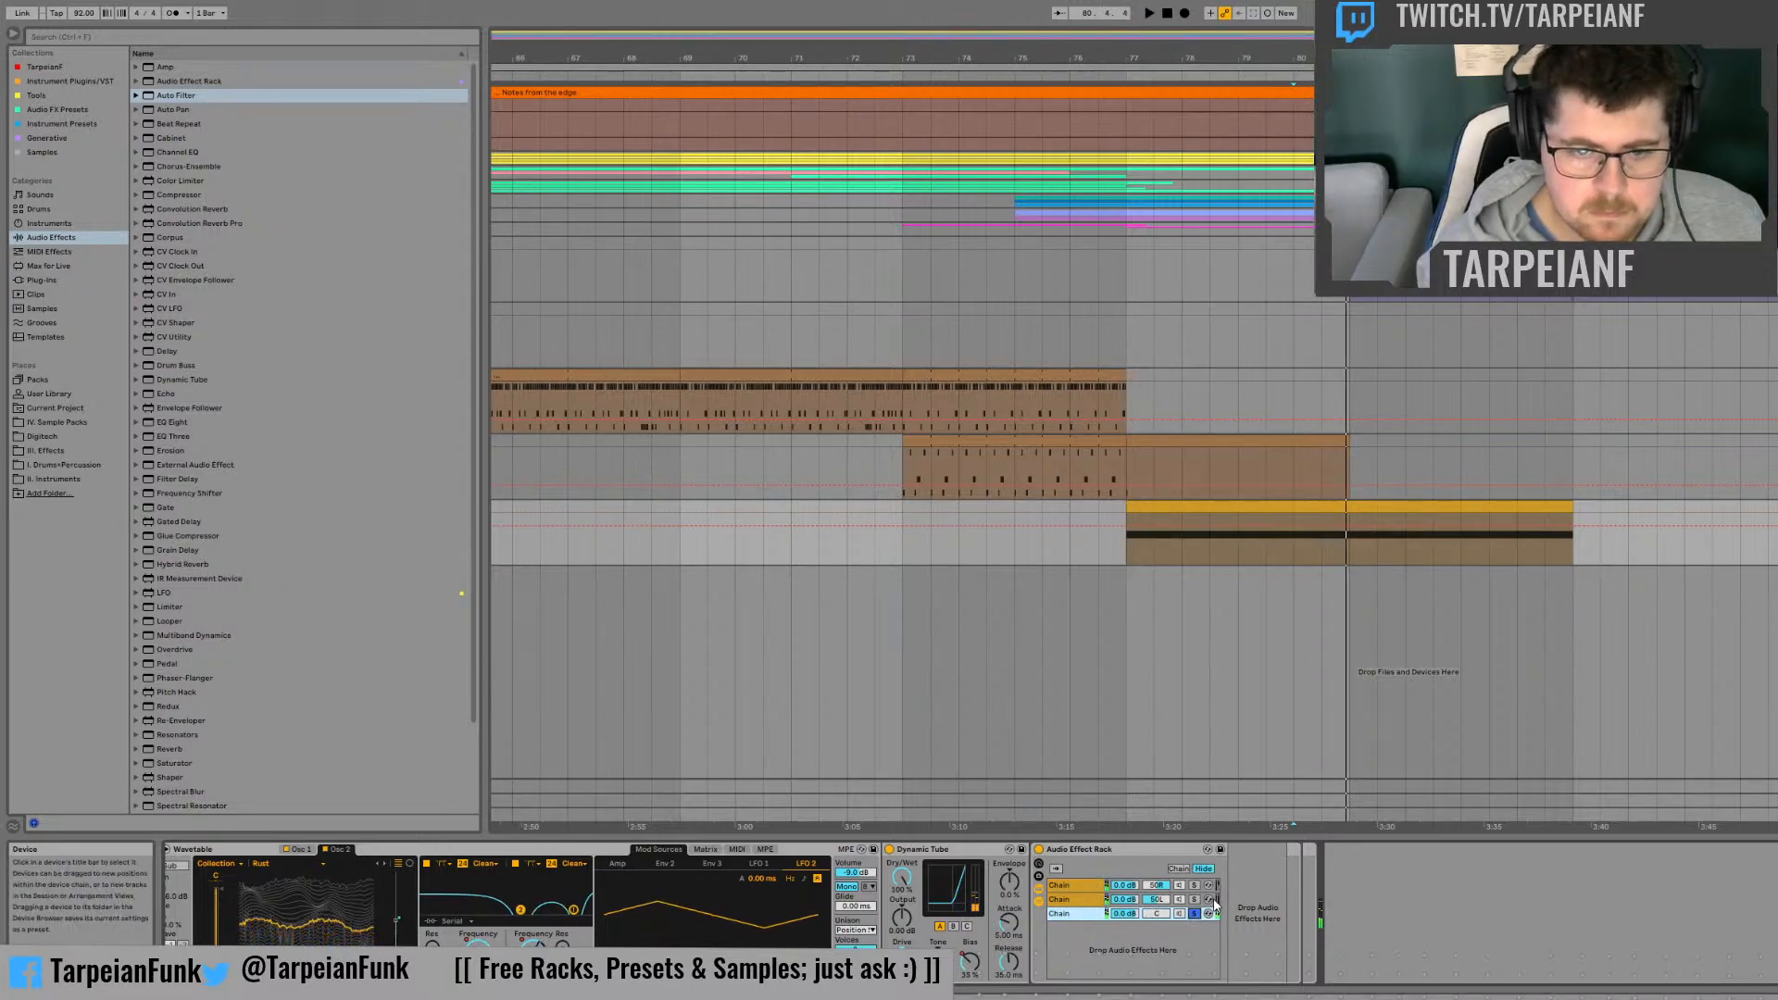
{"action": "left_click", "coordinate": [1194, 899], "text": "ctrl"}
{"action": "left_click", "coordinate": [1195, 886], "text": "ctrl"}
{"action": "key", "text": "space"}
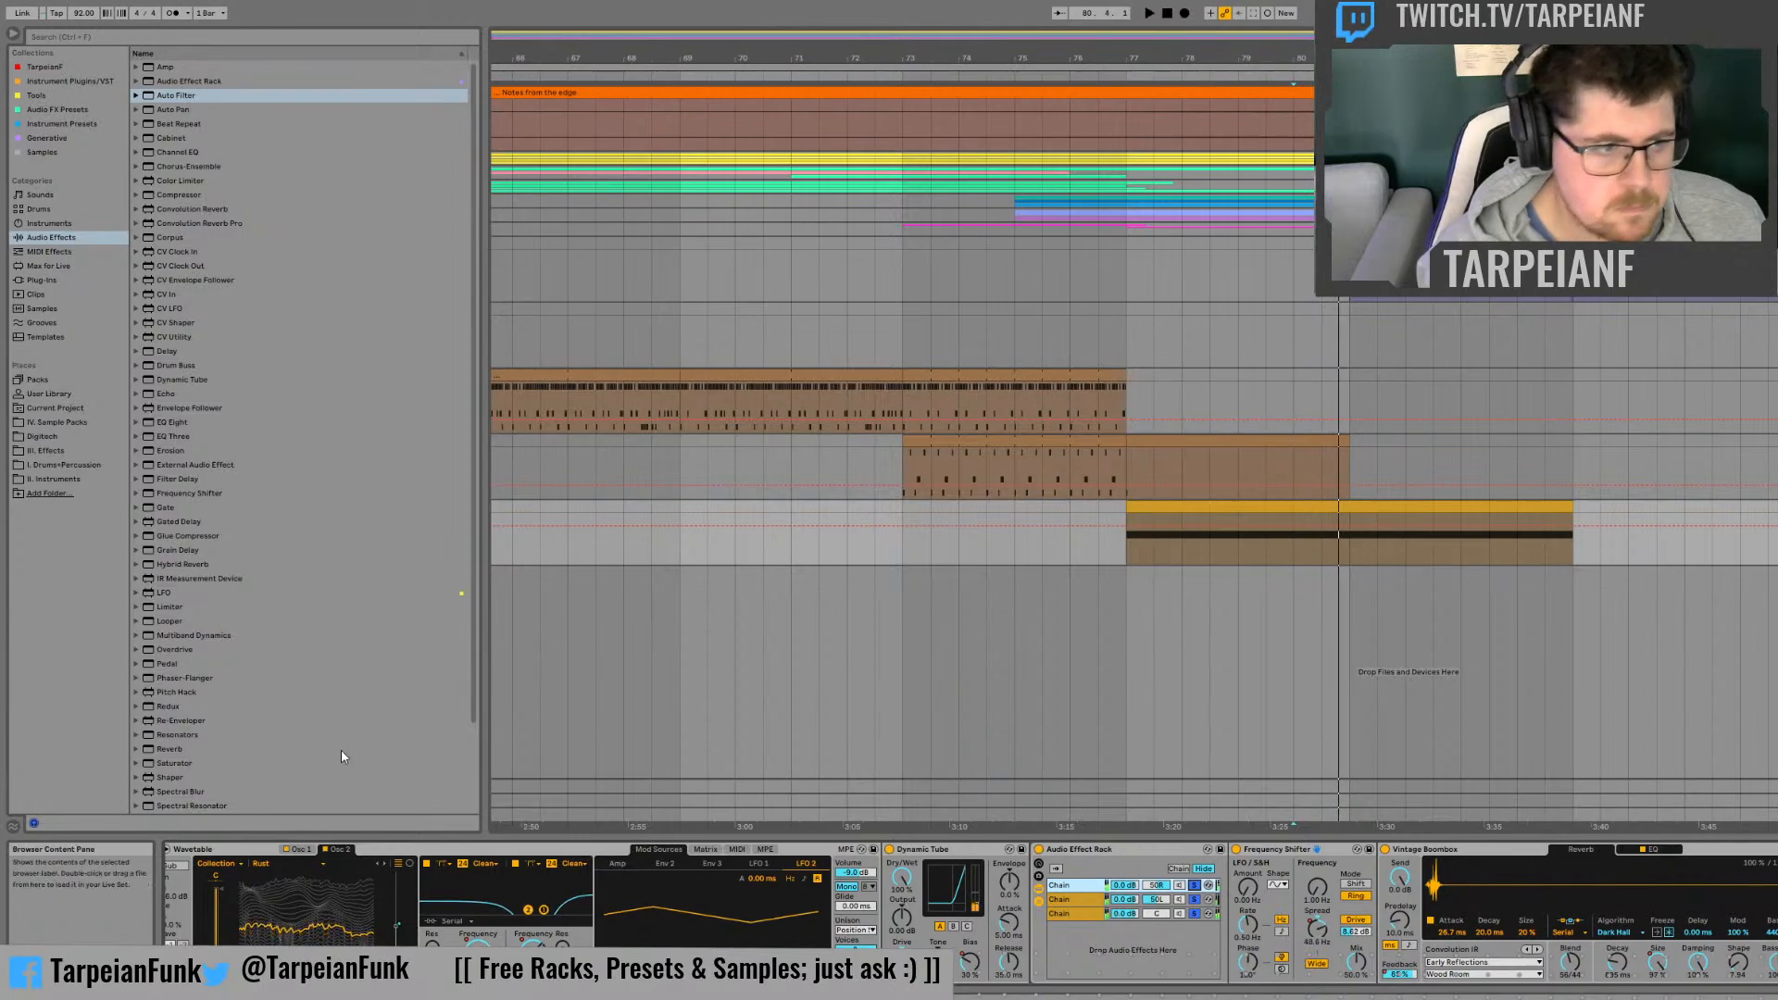
Step: Find Hybrid Reverb among the audio effects and load it into the empty third chain
{"action": "left_click", "coordinate": [142, 564]}
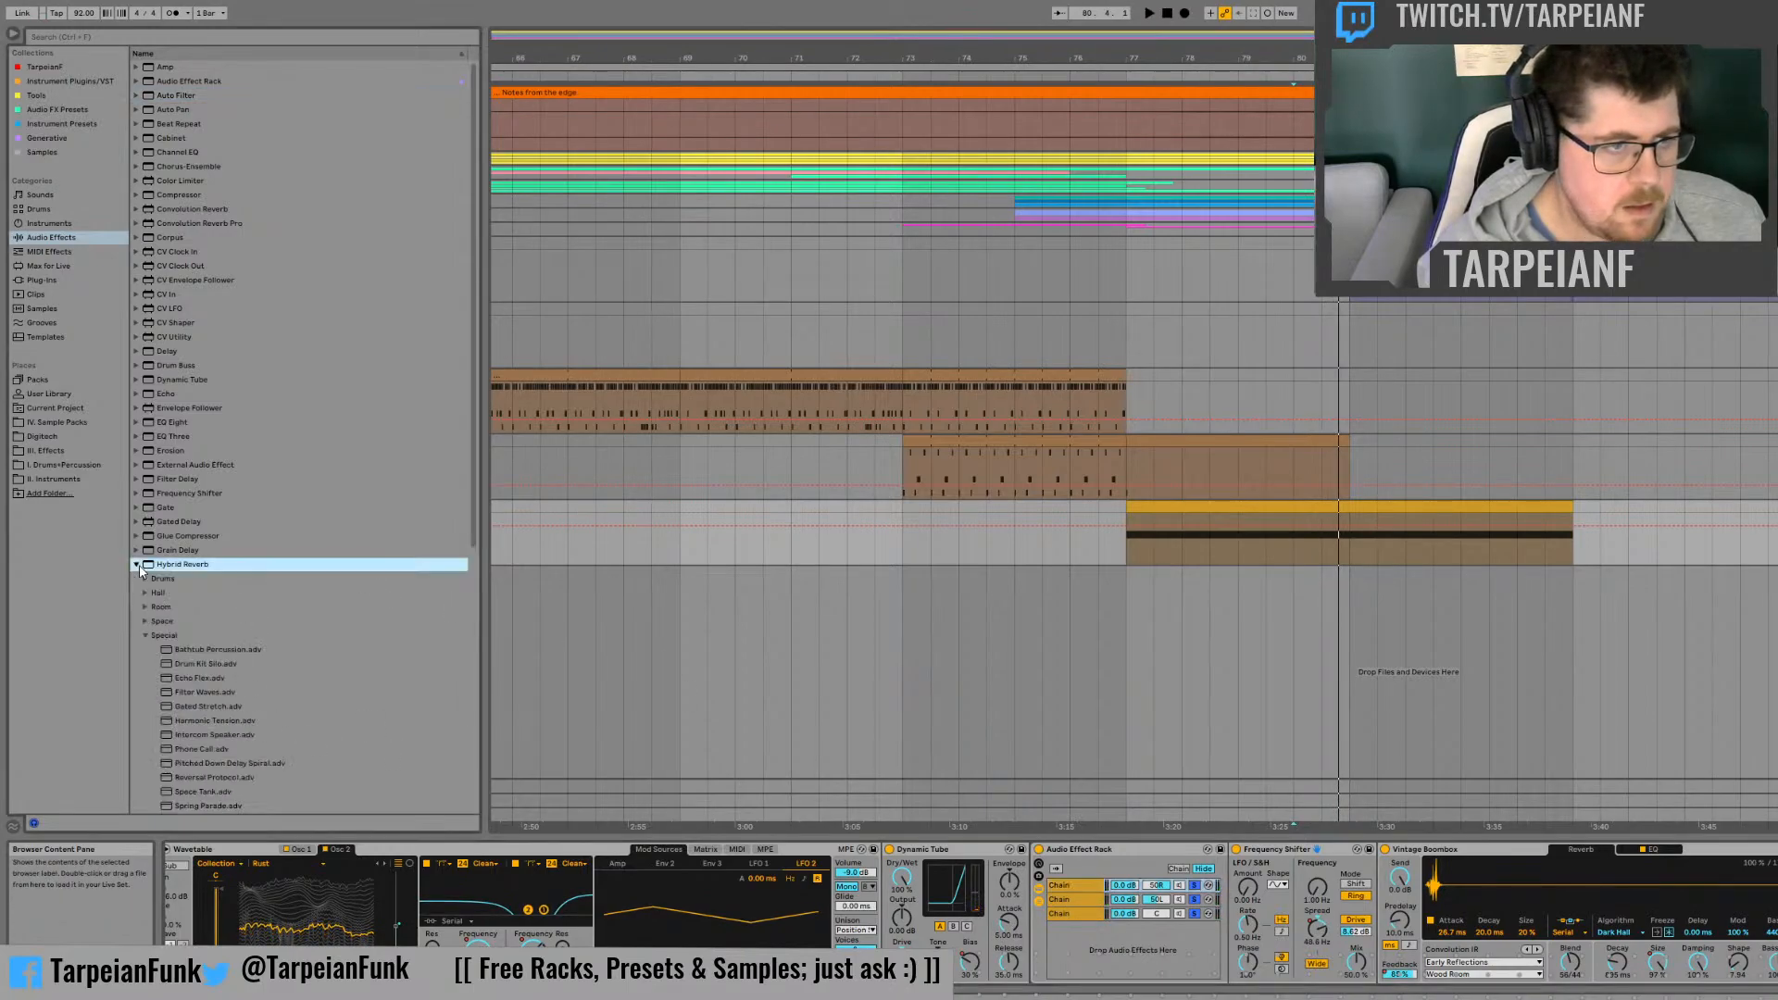
{"action": "scroll", "coordinate": [248, 760], "scroll_direction": "down", "scroll_amount": 3}
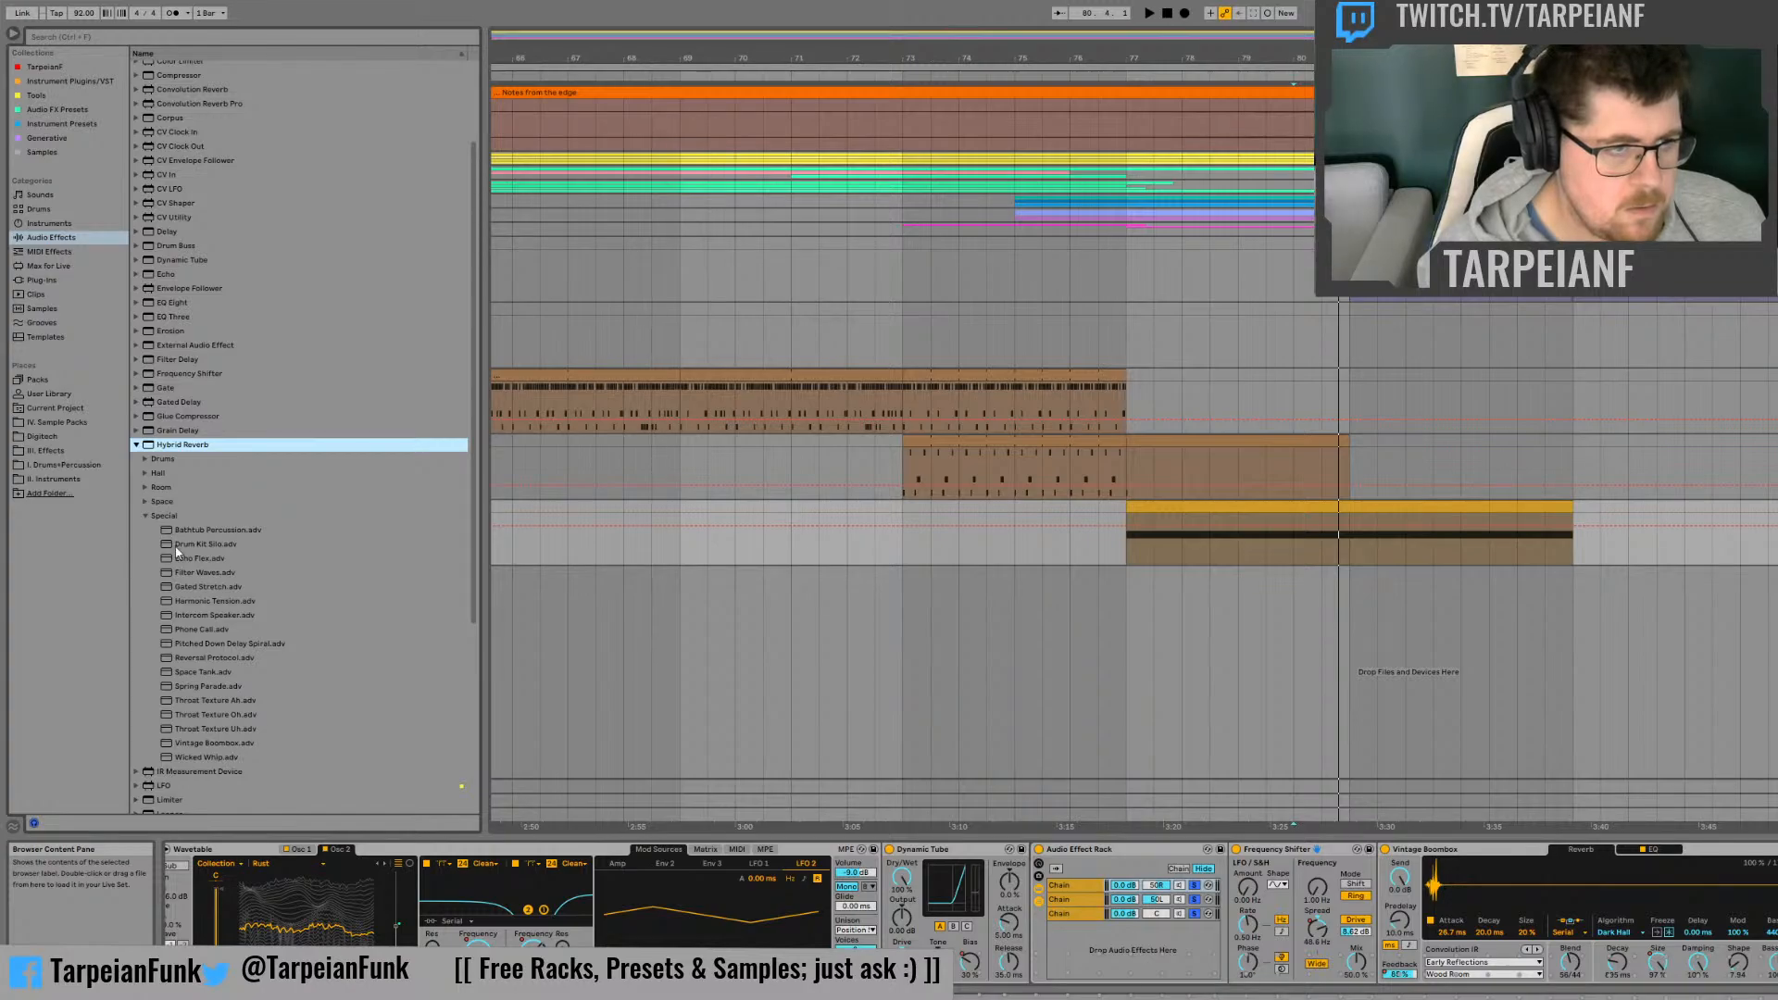
{"action": "left_click", "coordinate": [1087, 917]}
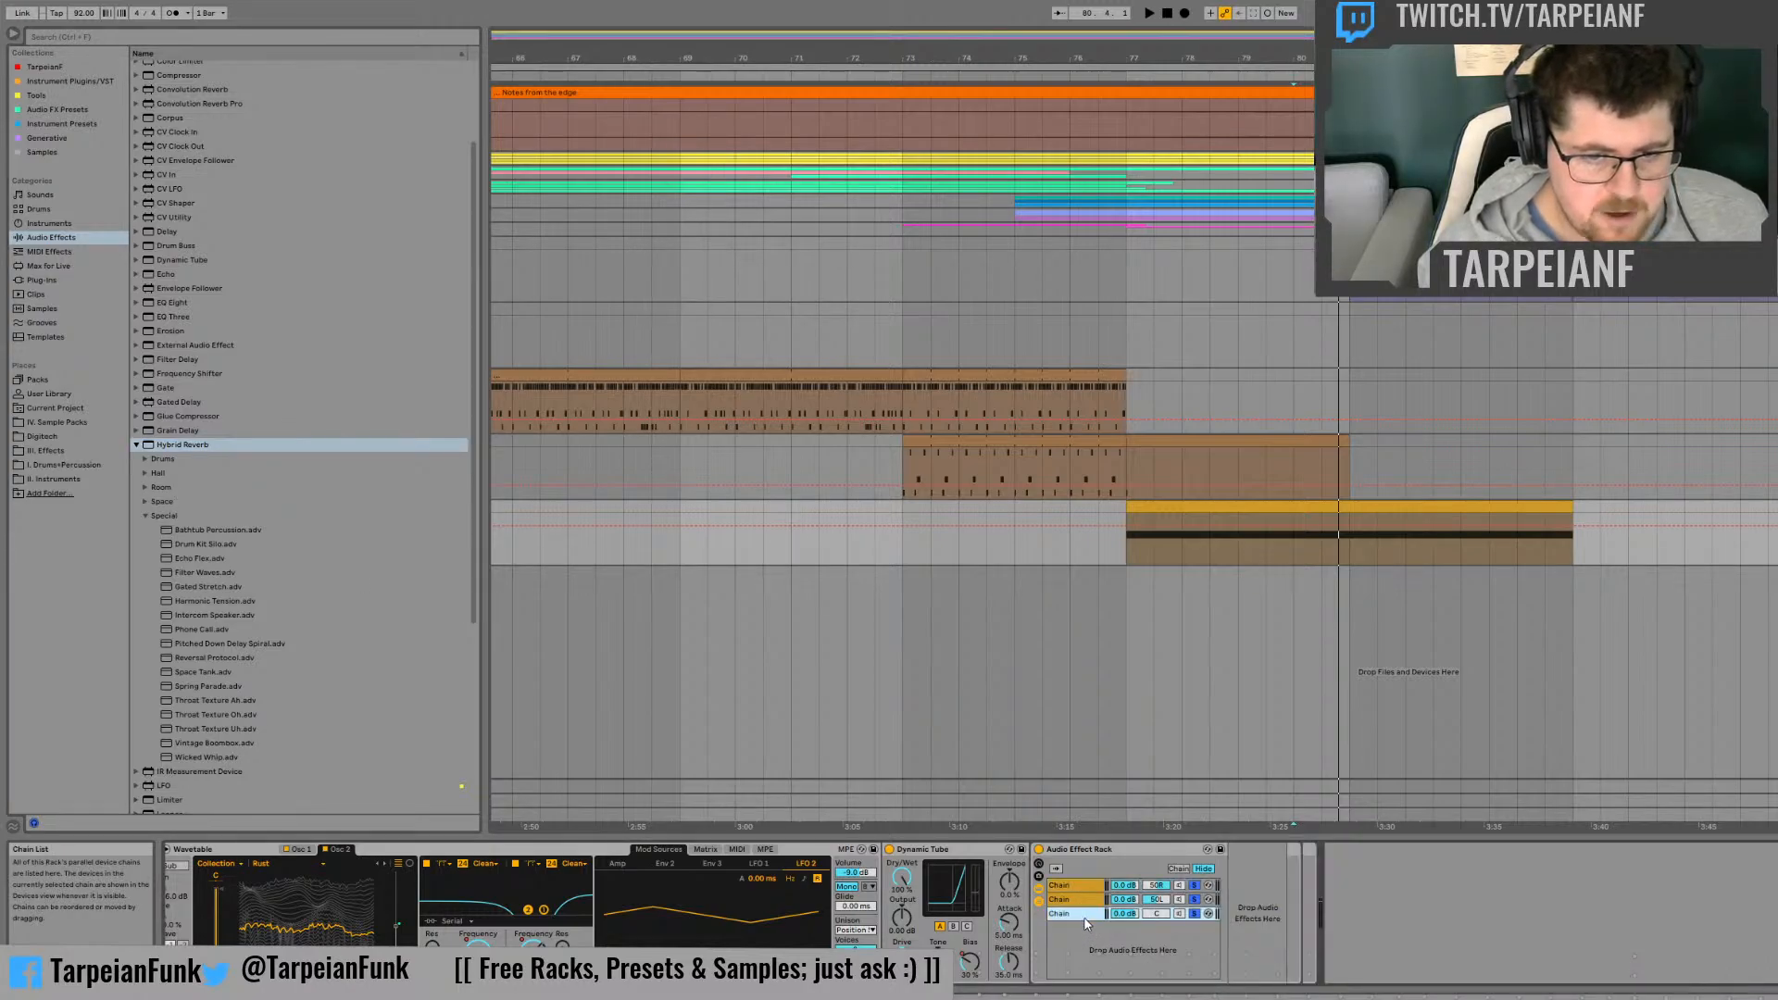
{"action": "left_click", "coordinate": [158, 446]}
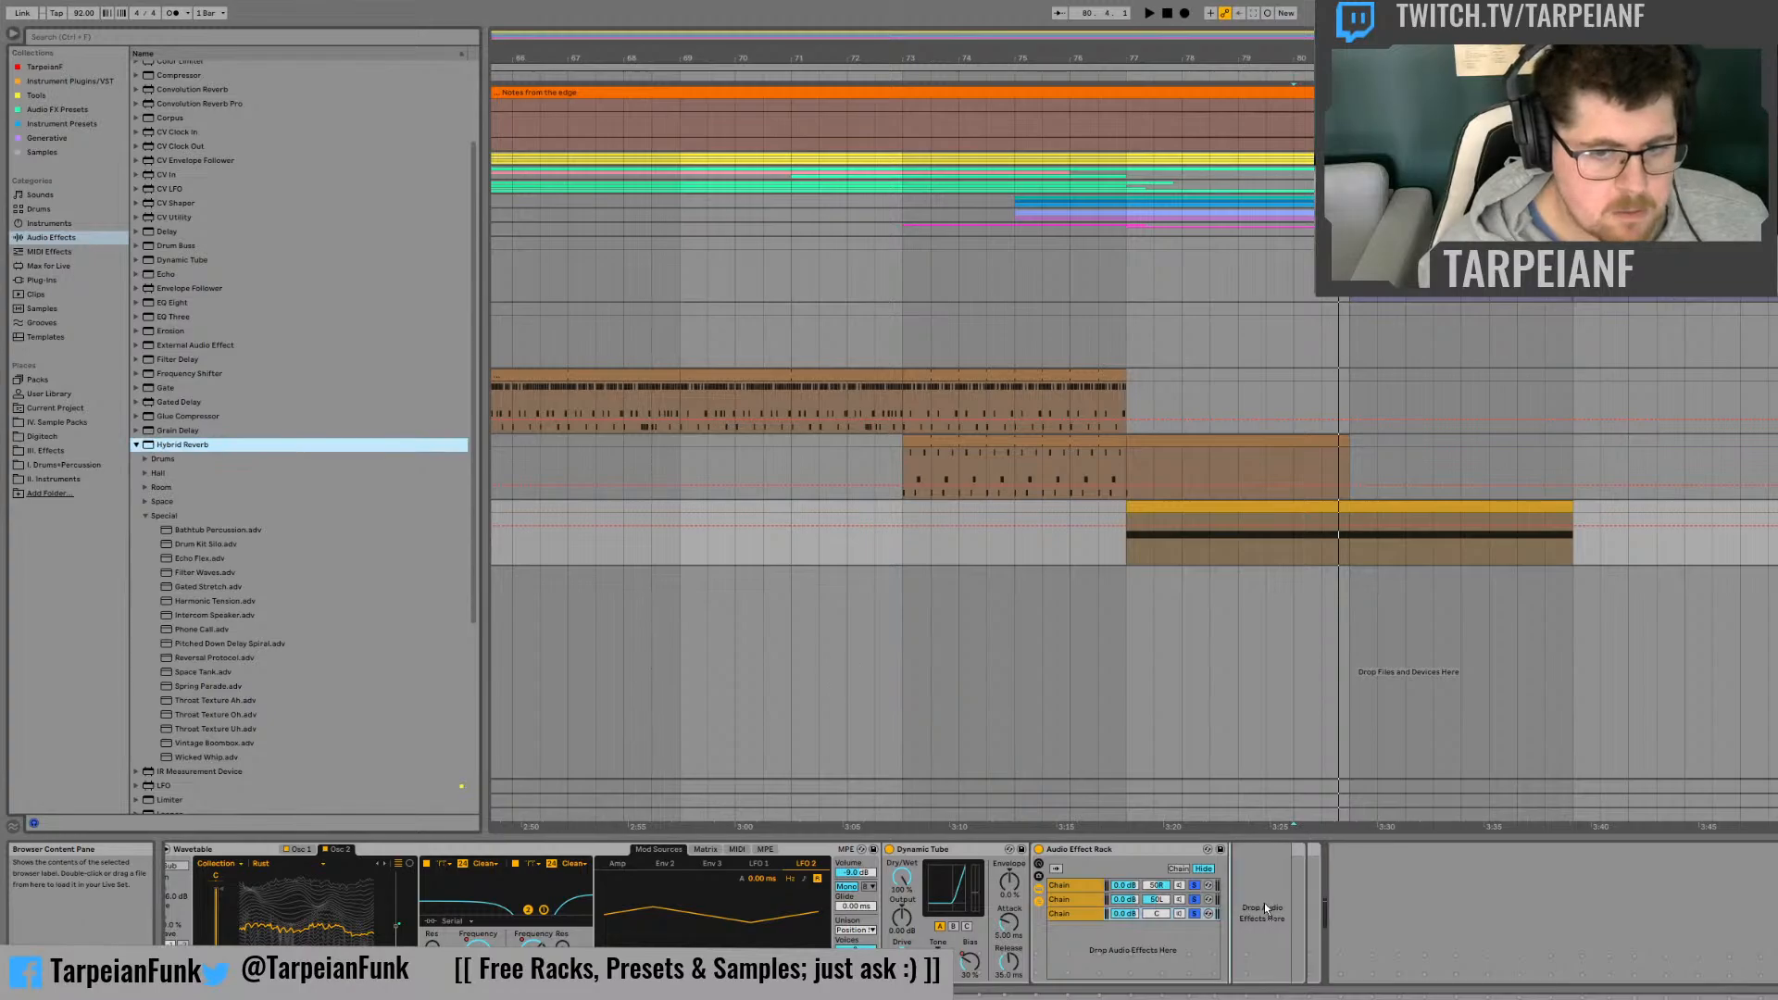
{"action": "left_click_drag", "start_coordinate": [1252, 897], "coordinate": [1252, 896]}
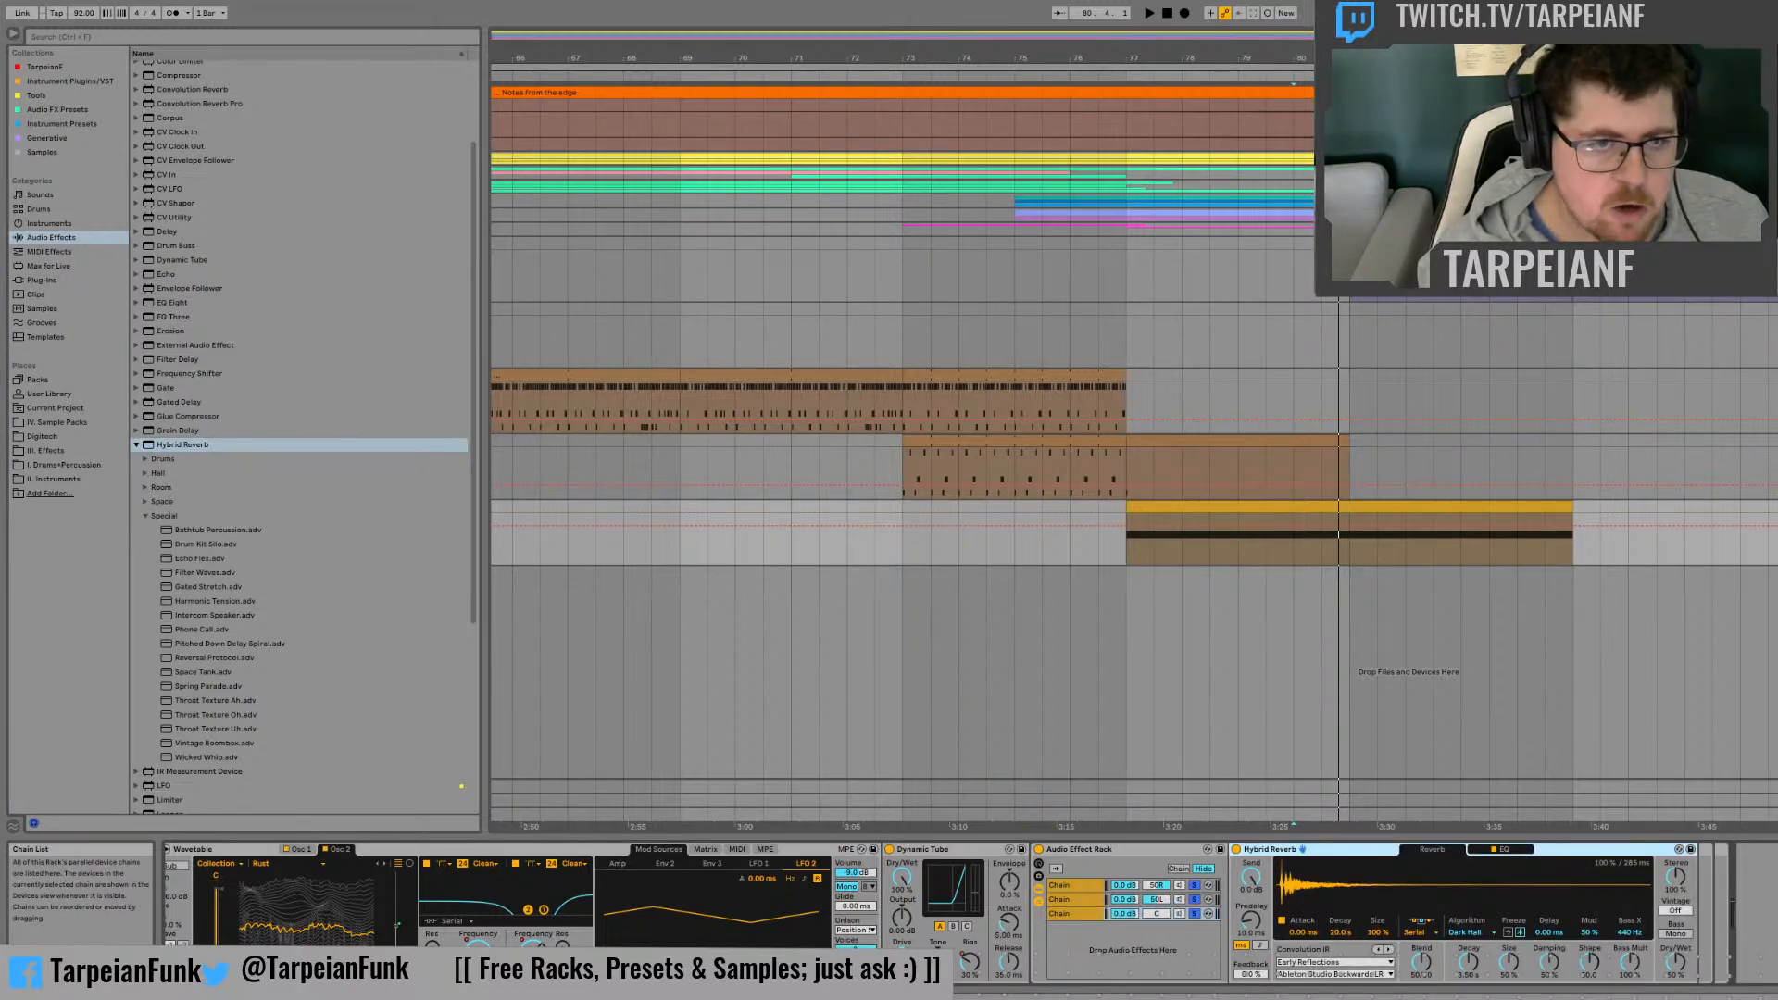
Step: Solo the third chain alone and audition its Hybrid Reverb with Vintage set to Extreme
{"action": "left_click", "coordinate": [1196, 914]}
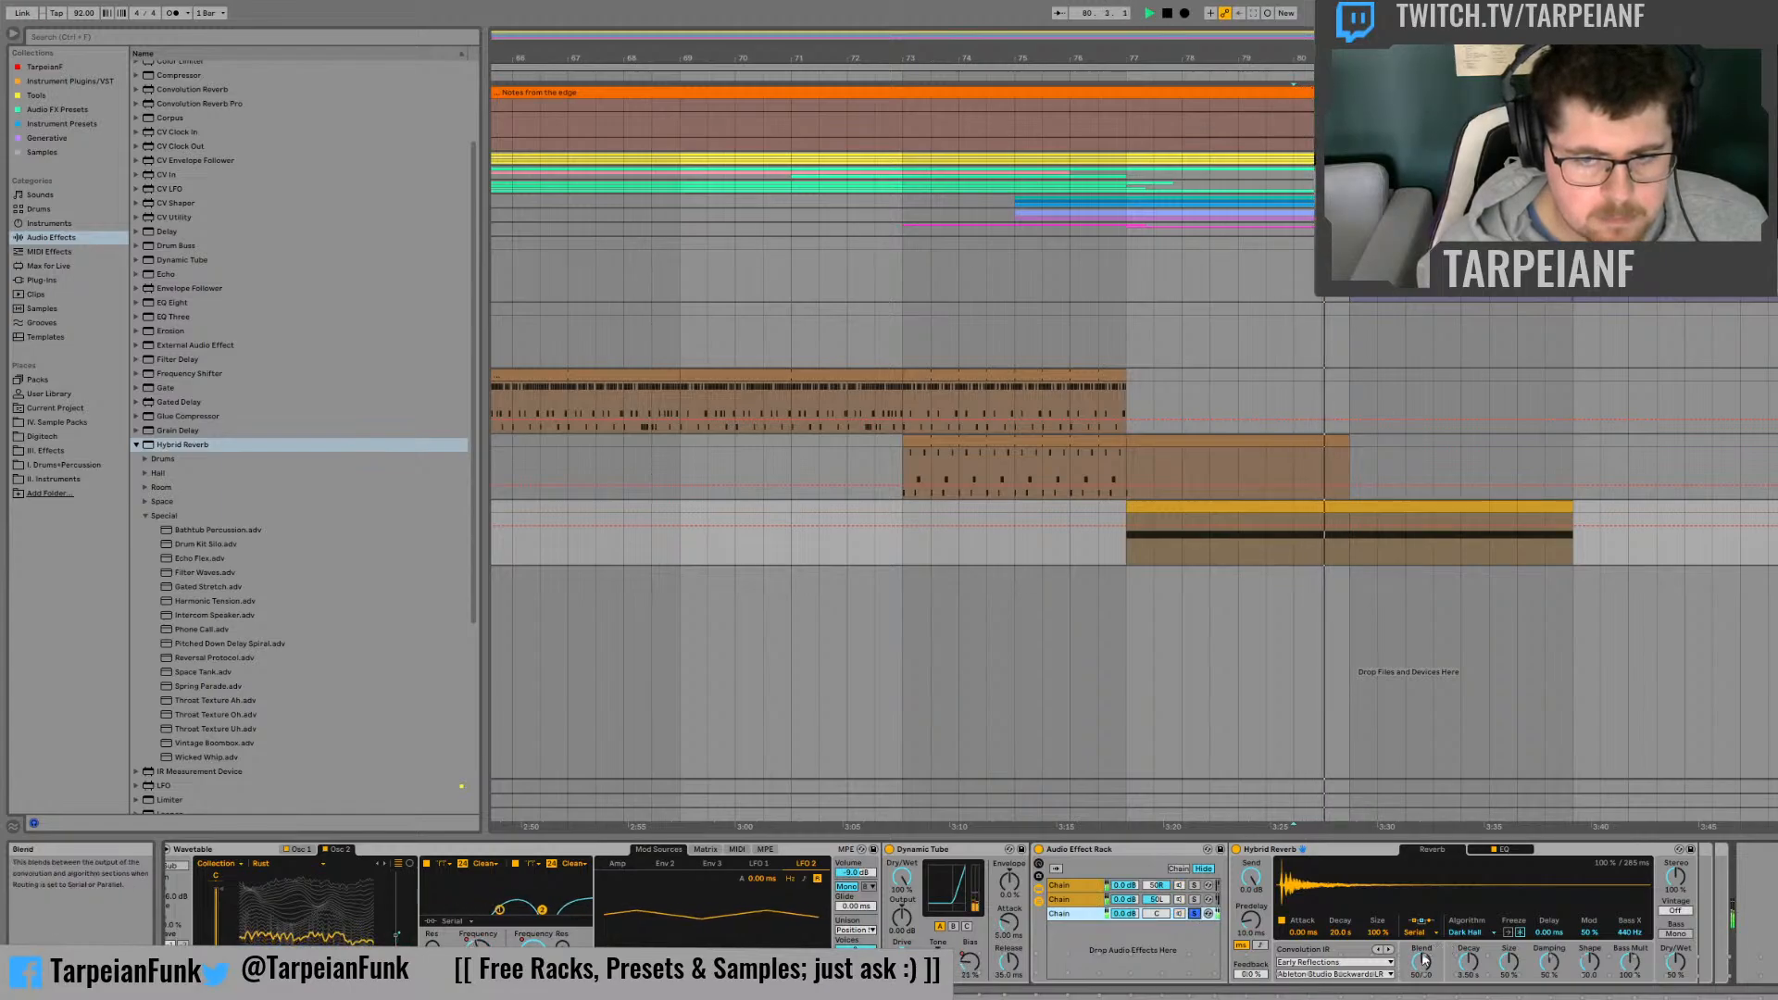
{"action": "left_click_drag", "start_coordinate": [1689, 913], "coordinate": [1689, 880]}
{"action": "key", "text": "space"}
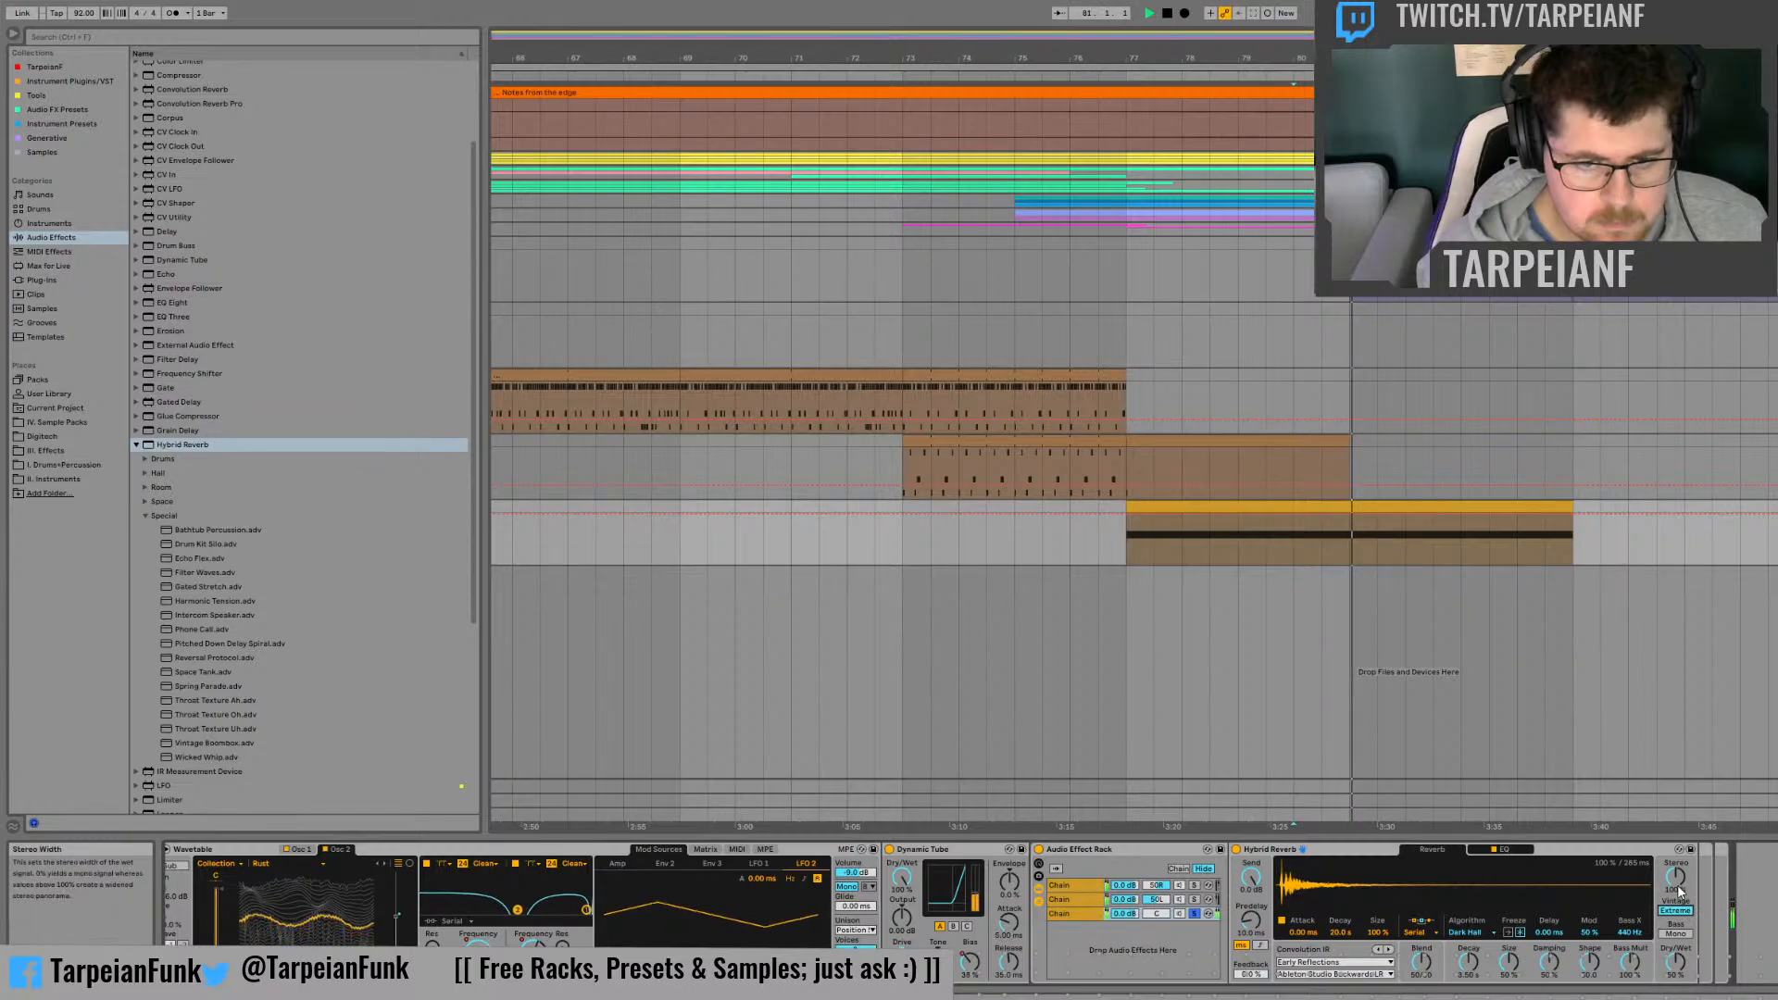
{"action": "key", "text": "space"}
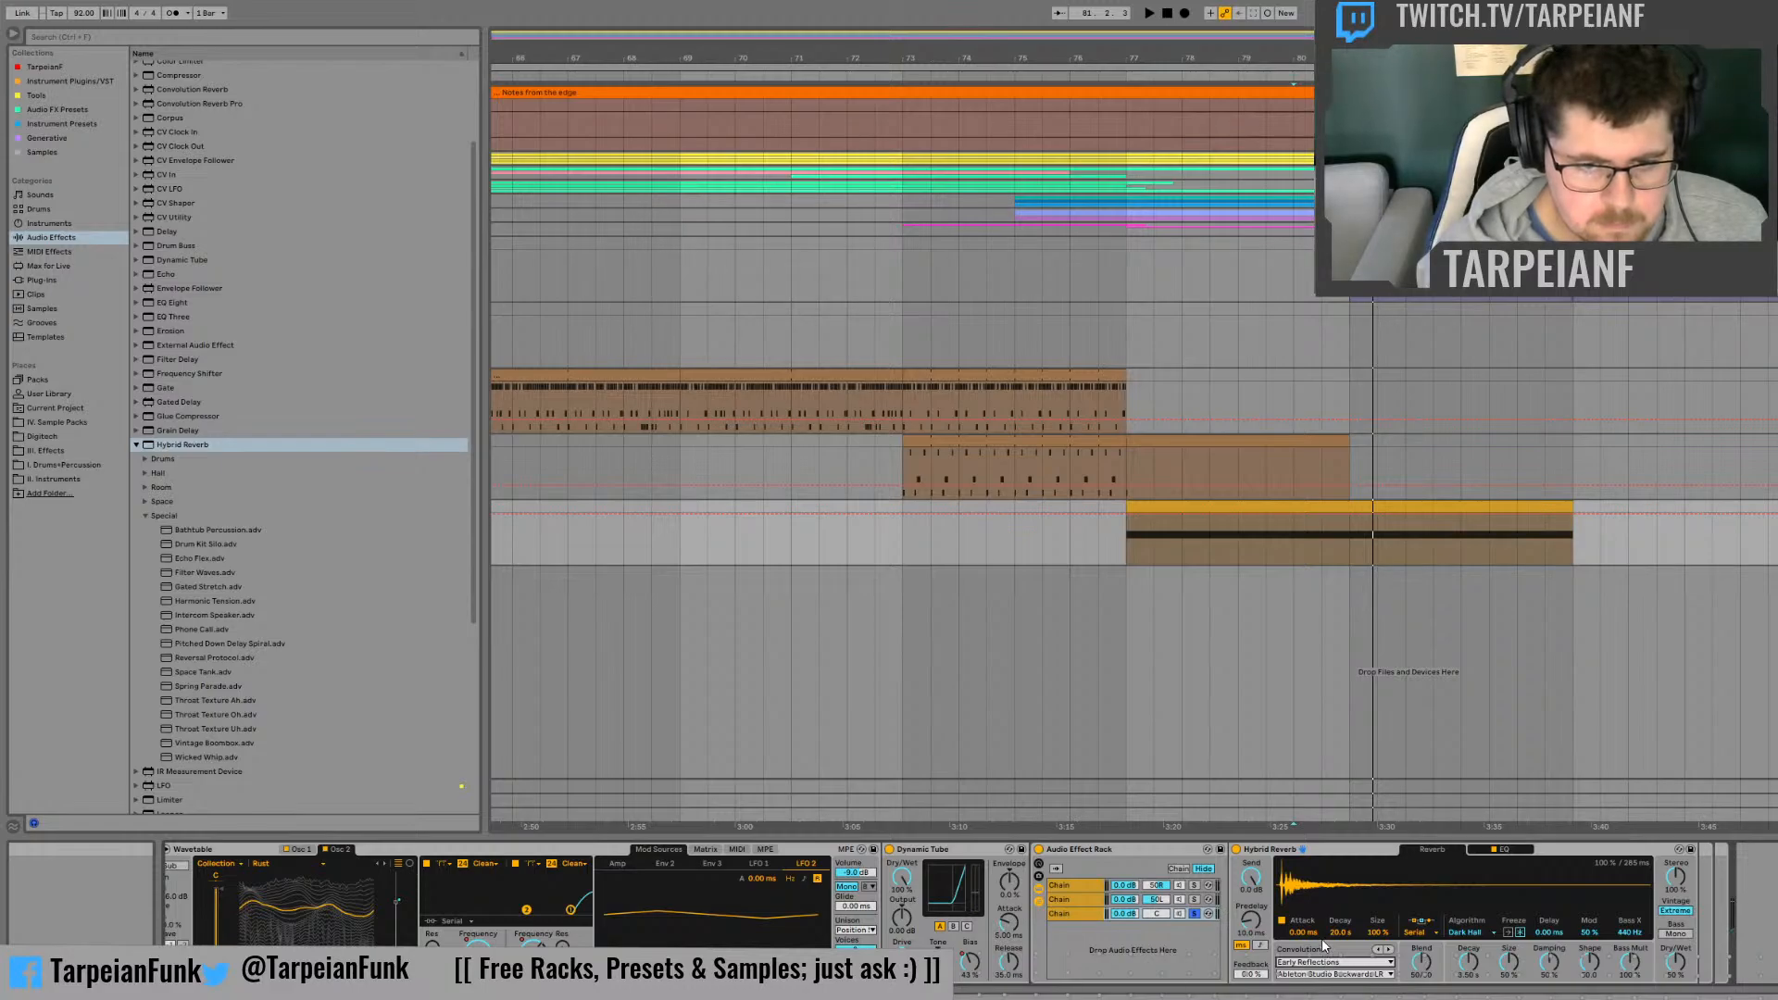
Step: Switch the Hybrid Reverb's impulse responses to the Textures category and shift its Blend fully to the convolution side
{"action": "key", "text": "space"}
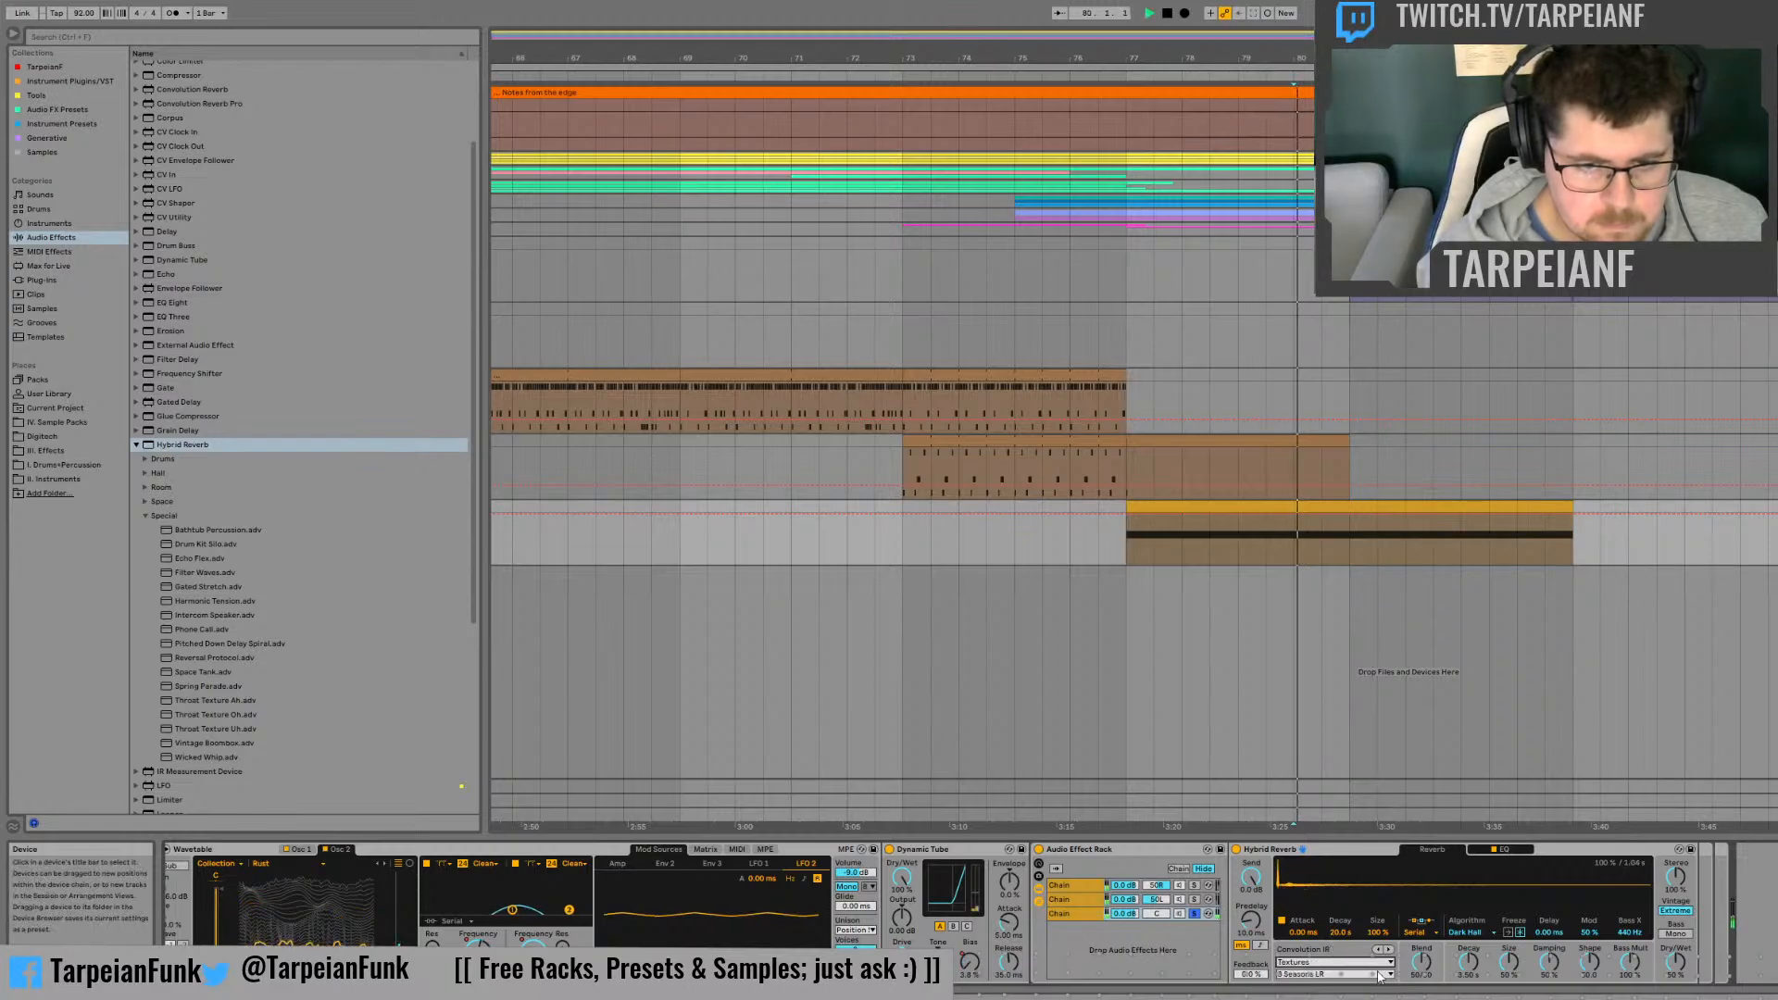
{"action": "key", "text": "space"}
{"action": "left_click_drag", "start_coordinate": [1422, 963], "coordinate": [1422, 999]}
Step: Try the tape impulse responses from the Textures category in the Hybrid Reverb while replaying the clip
{"action": "key", "text": "space"}
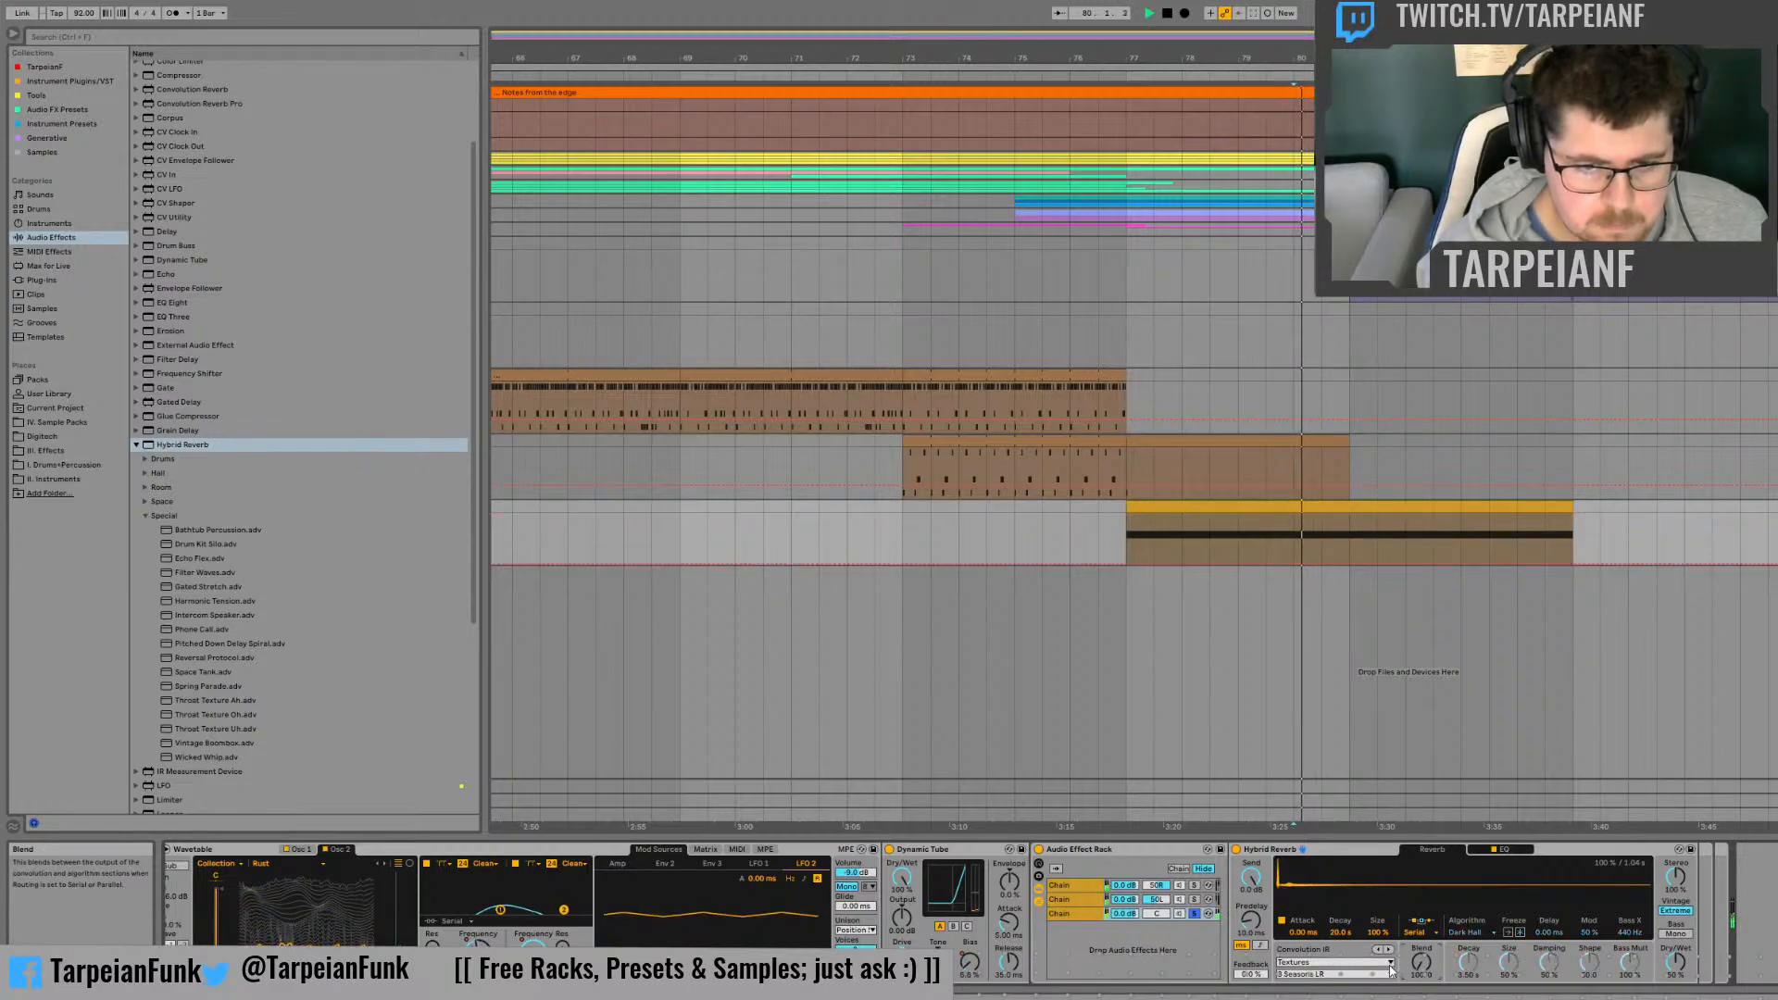
{"action": "key", "text": "space"}
{"action": "left_click", "coordinate": [1369, 974]}
{"action": "left_click", "coordinate": [1332, 909]}
{"action": "key", "text": "space"}
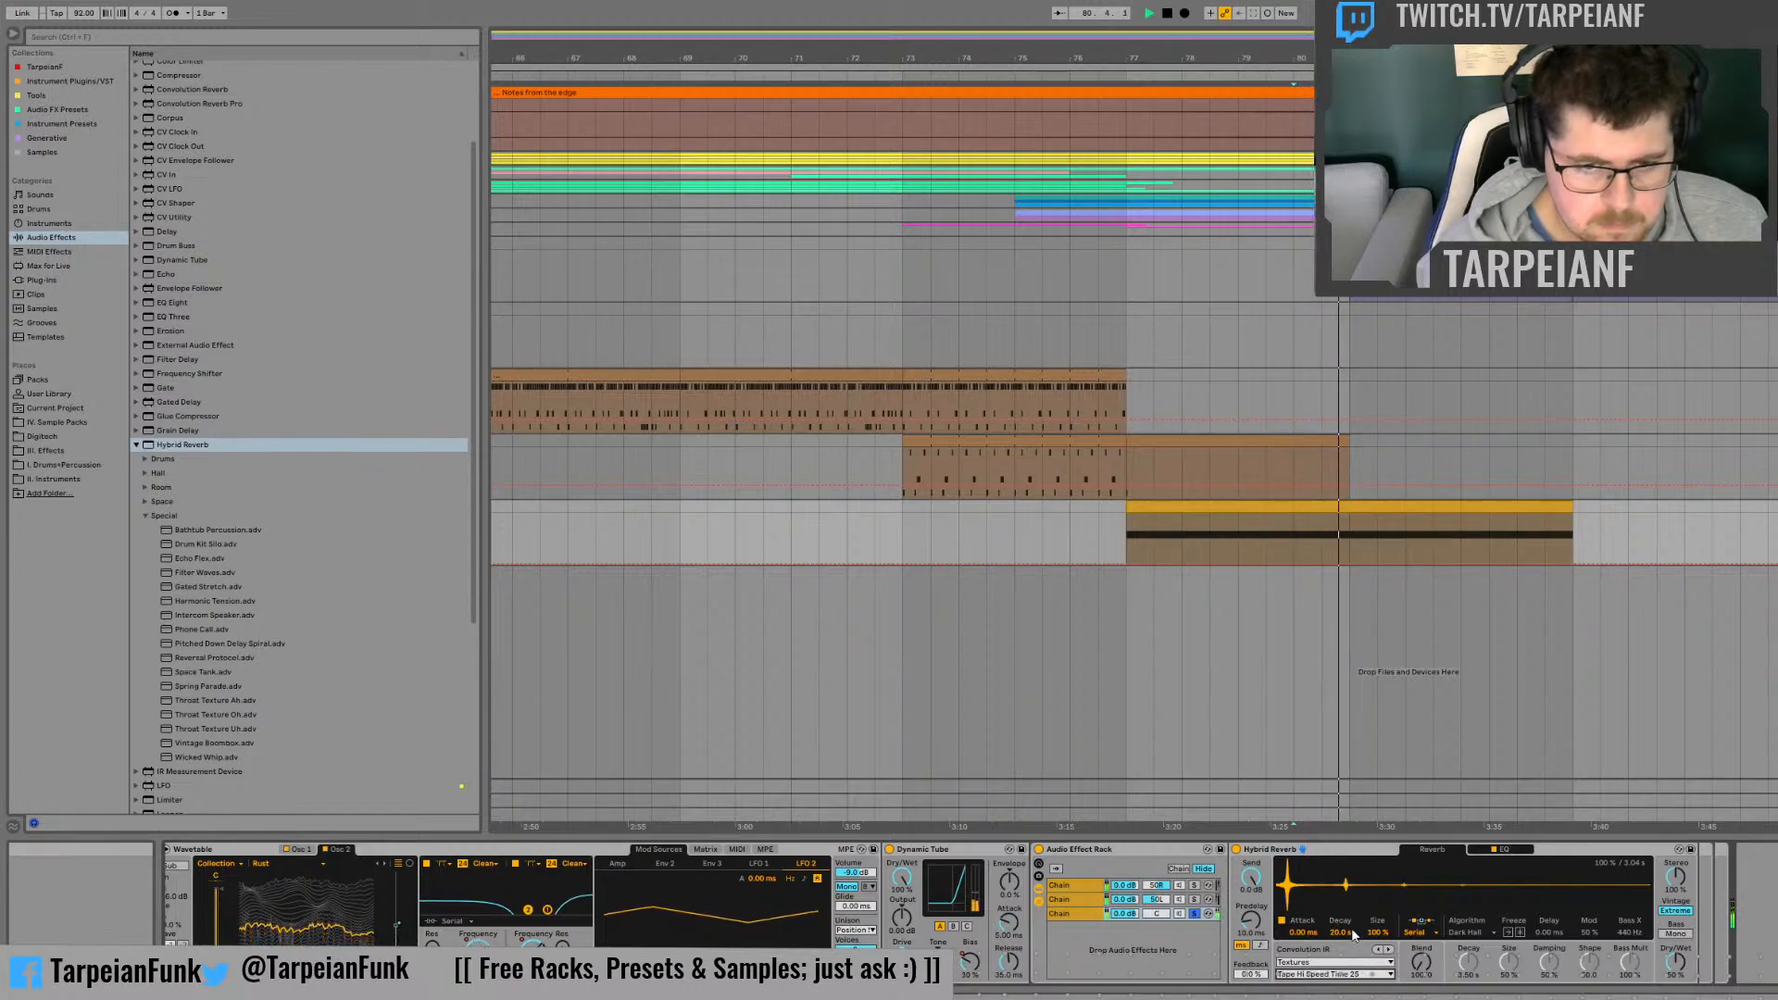
{"action": "key", "text": "Down"}
{"action": "key", "text": "space"}
{"action": "key", "text": "space"}
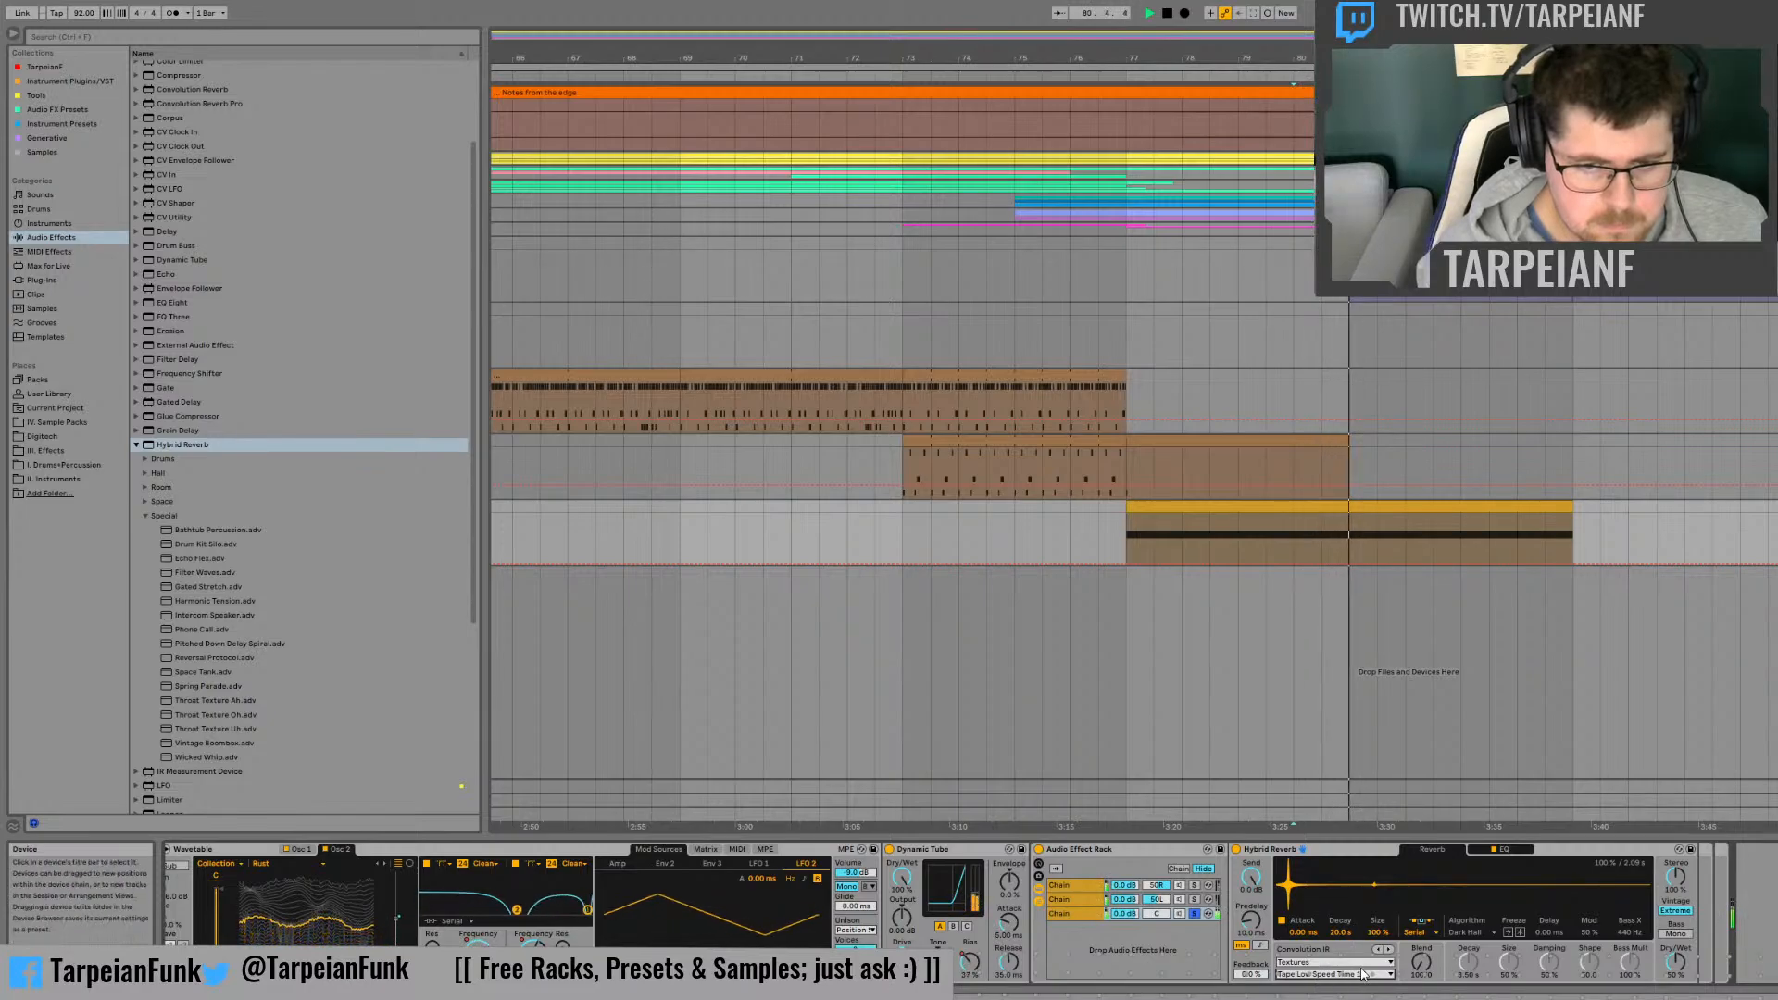
Step: Try the vocal and Rolling Racks impulse responses from the Textures category during playback
{"action": "key", "text": "Down"}
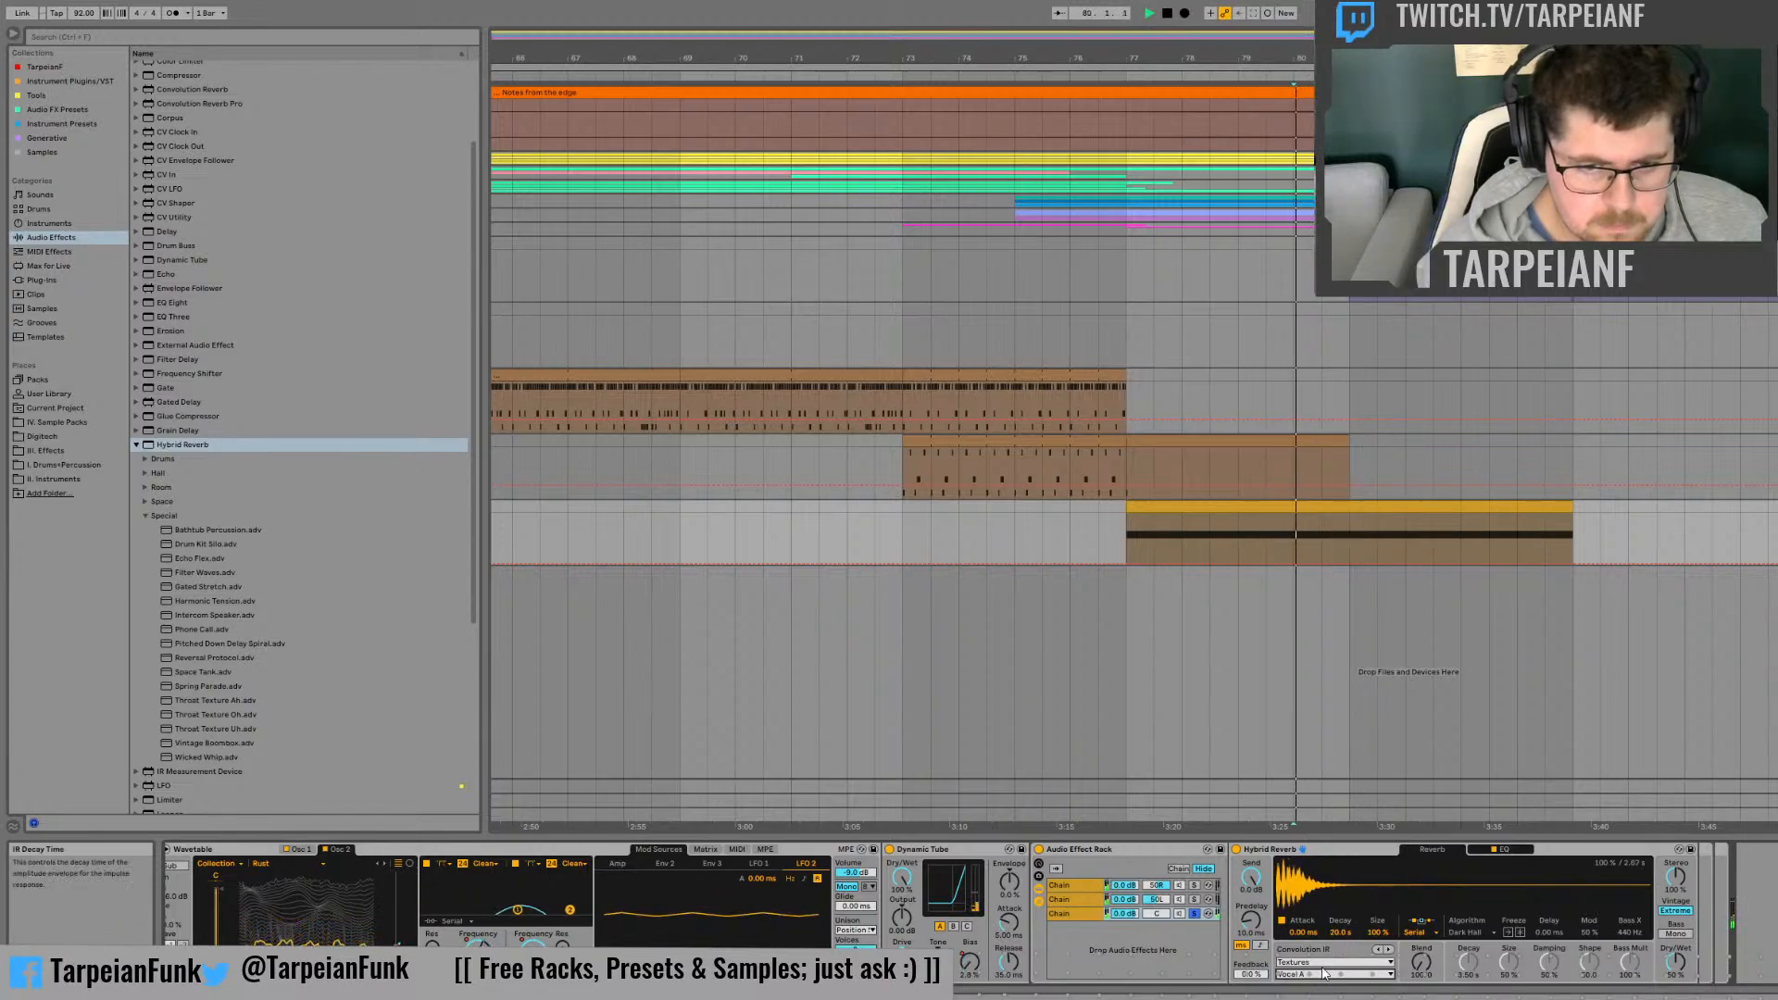
{"action": "key", "text": "space"}
{"action": "key", "text": "space"}
{"action": "key", "text": "Down"}
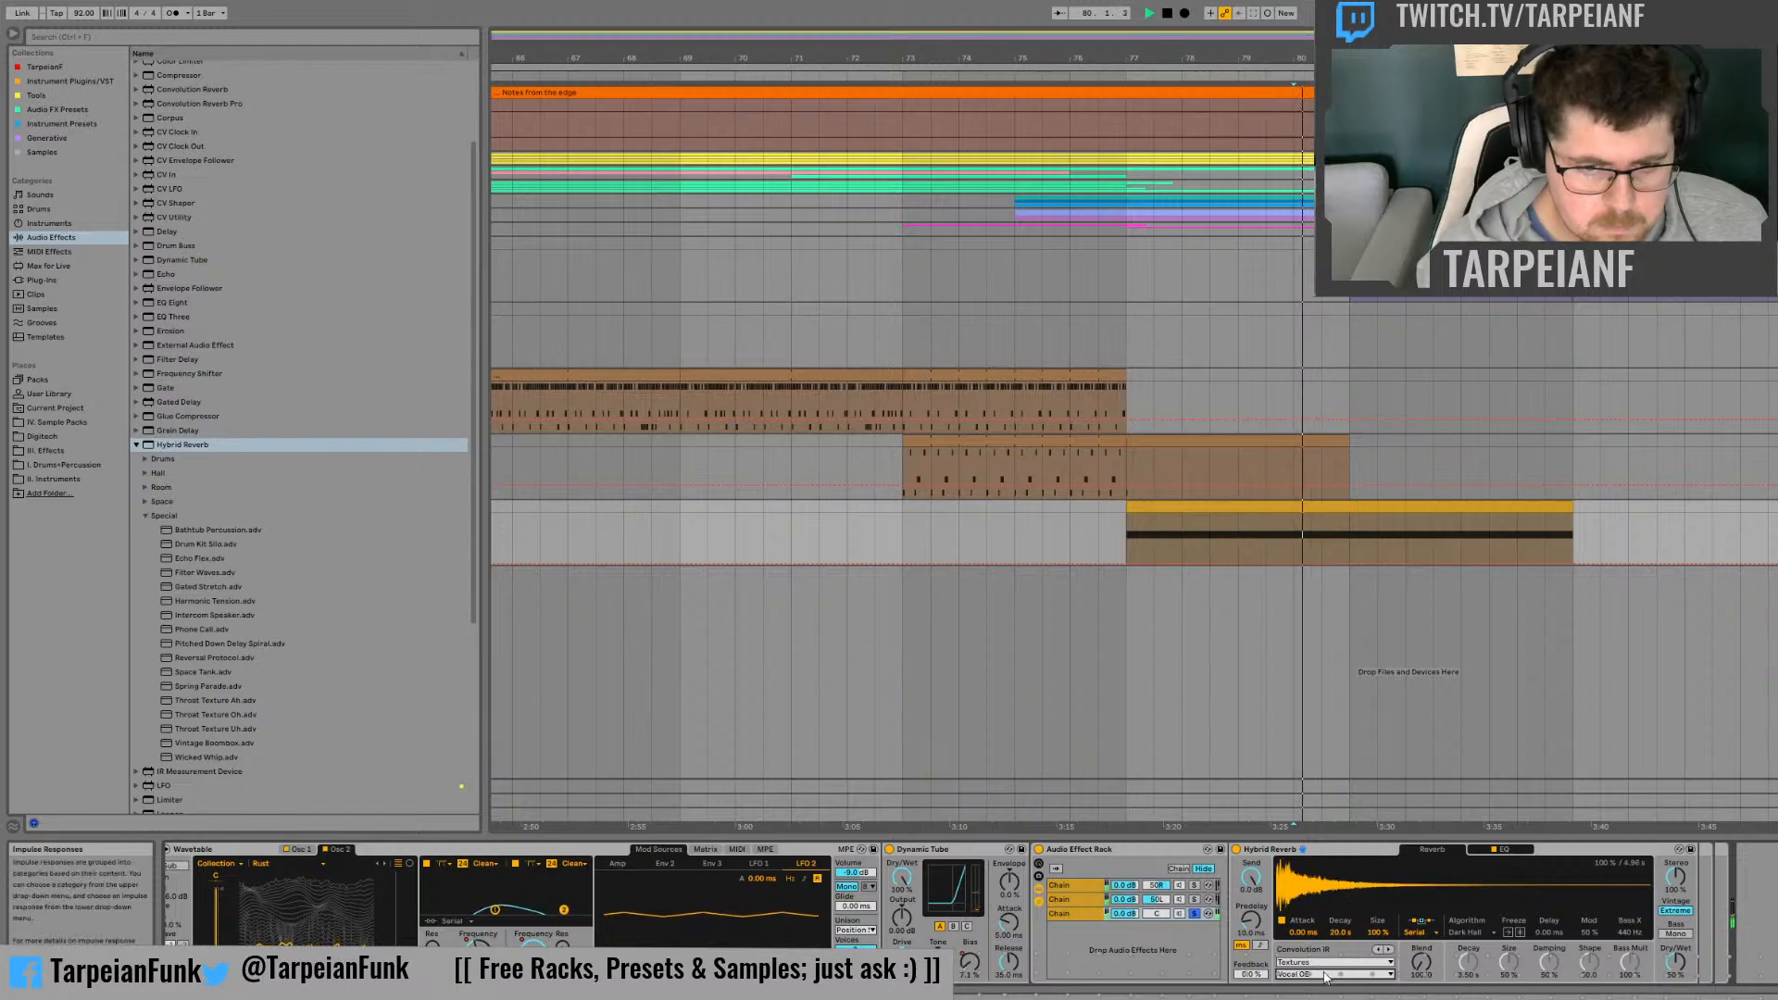
{"action": "key", "text": "Down"}
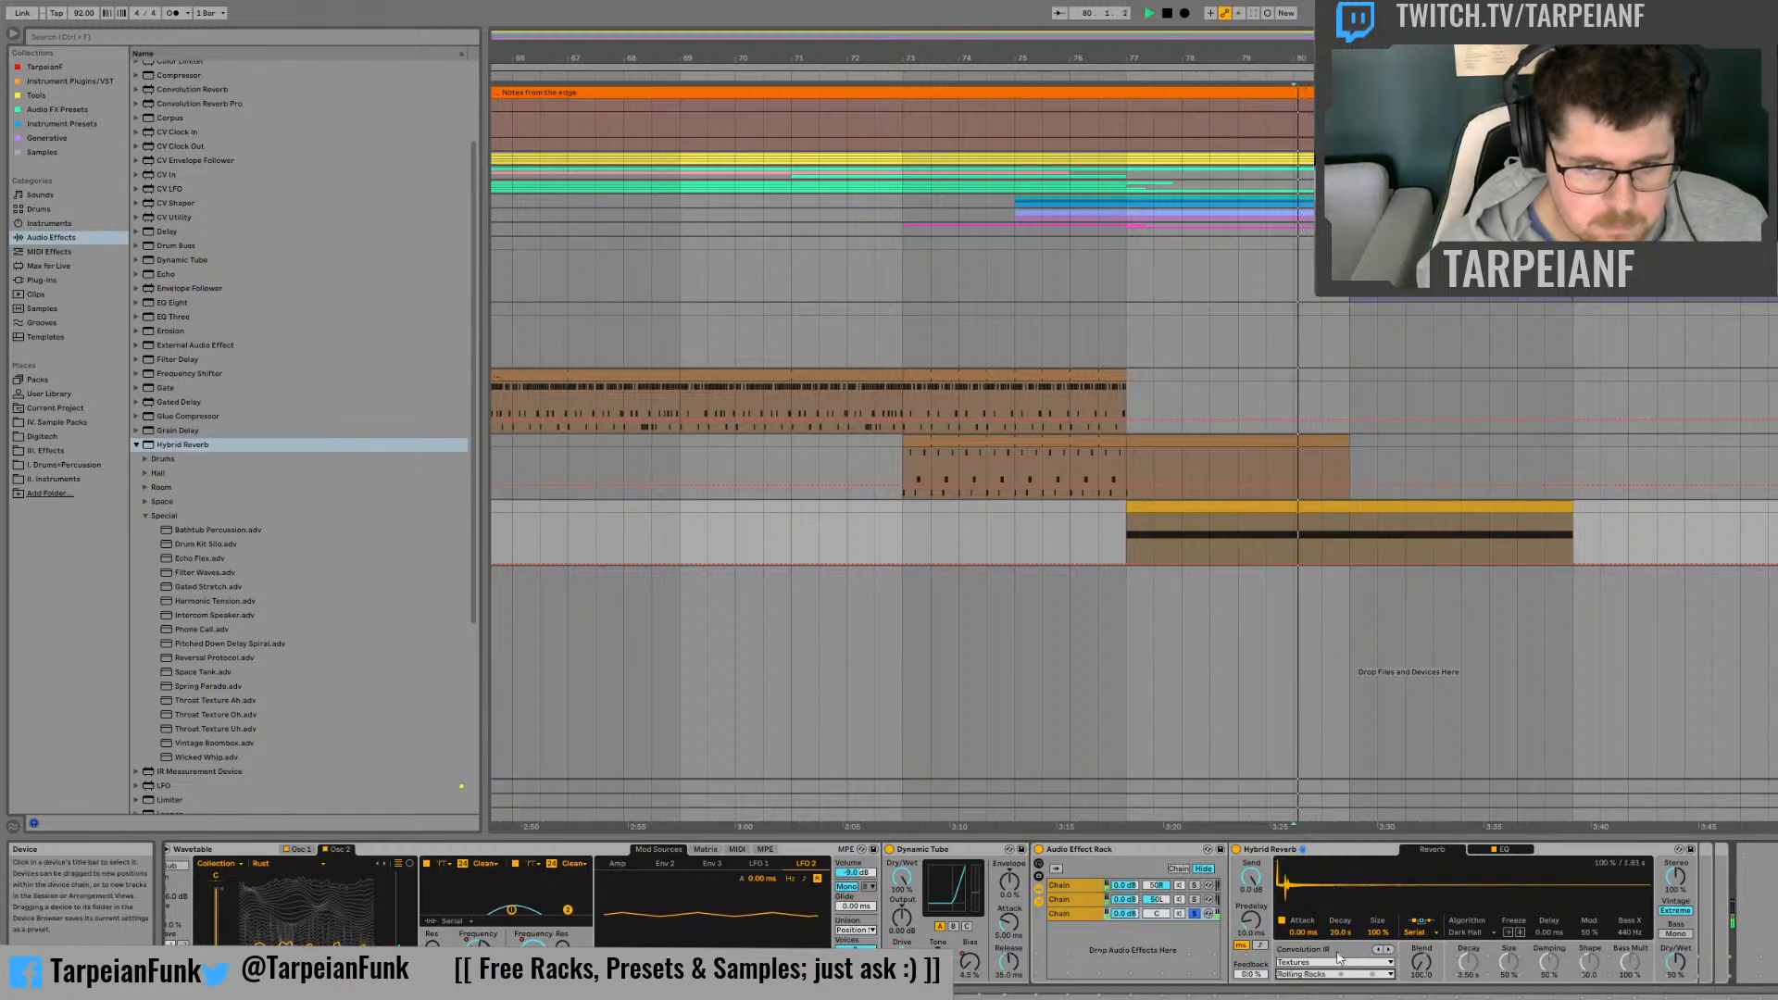
{"action": "key", "text": "space"}
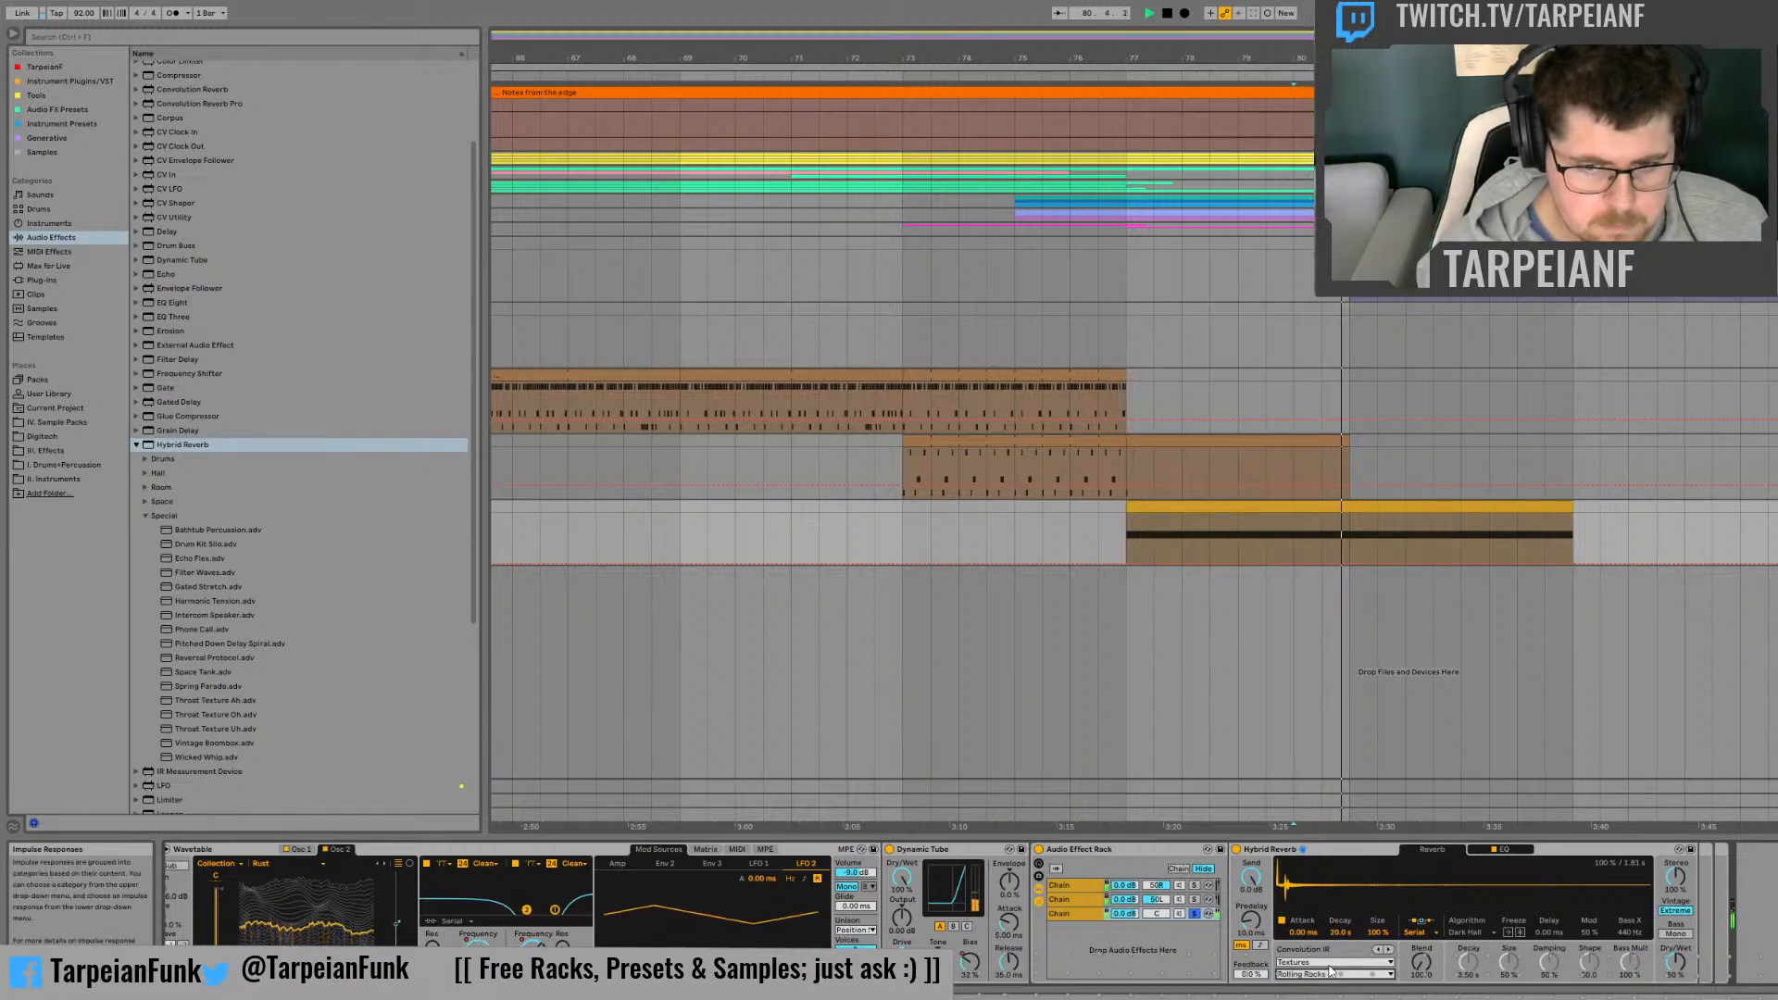
Step: Audition the Rolling Racks impulse with the Hybrid Reverb's Vintage setting off and a different Blend
{"action": "left_click_drag", "start_coordinate": [1676, 964], "coordinate": [1680, 922]}
{"action": "key", "text": "space"}
{"action": "key", "text": "space"}
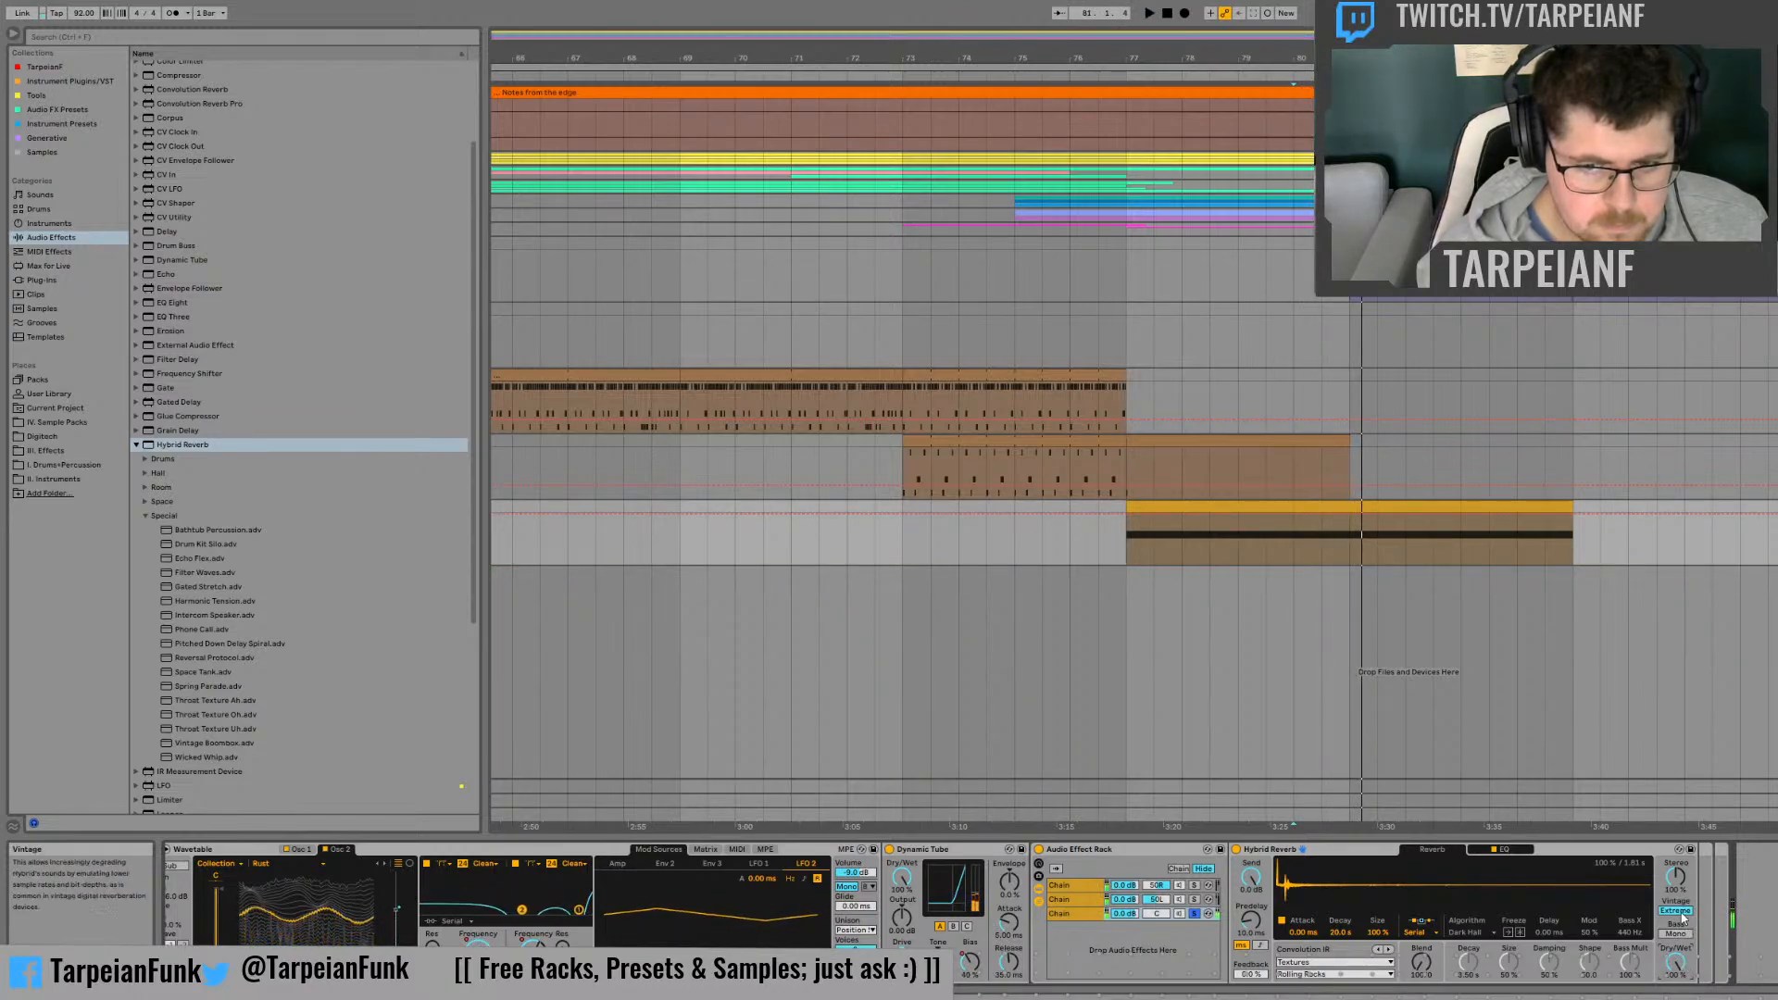
{"action": "key", "text": "space"}
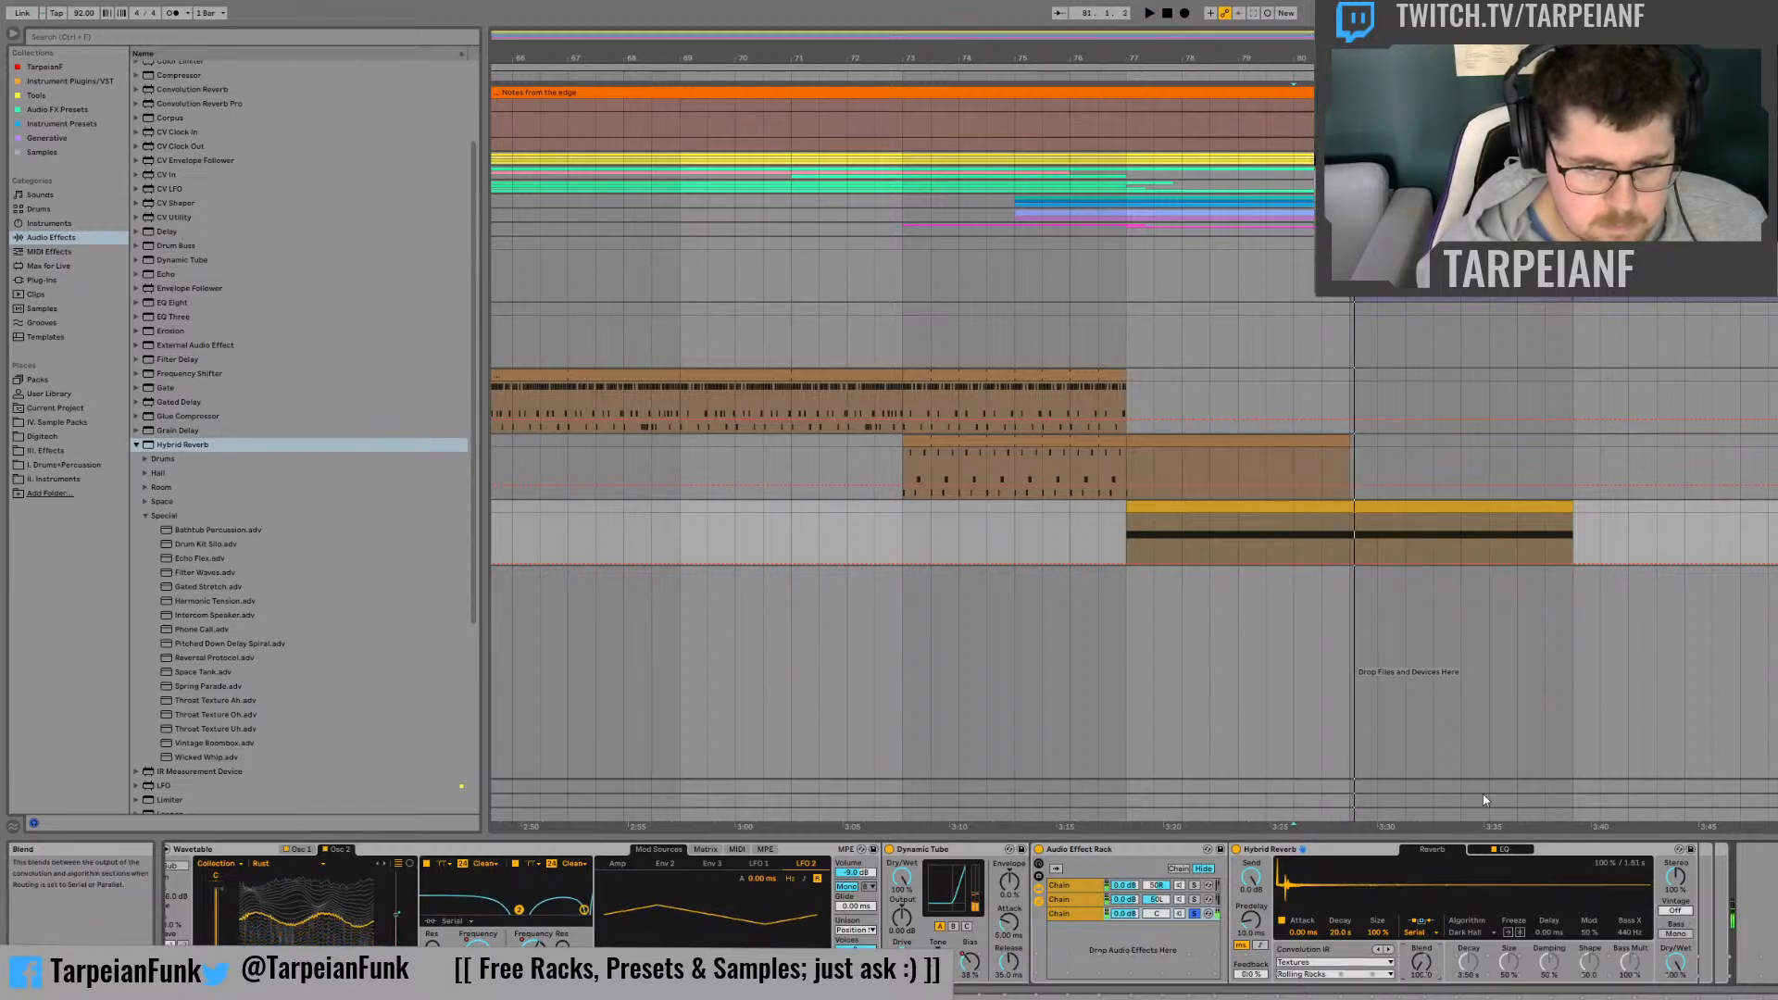
{"action": "key", "text": "space"}
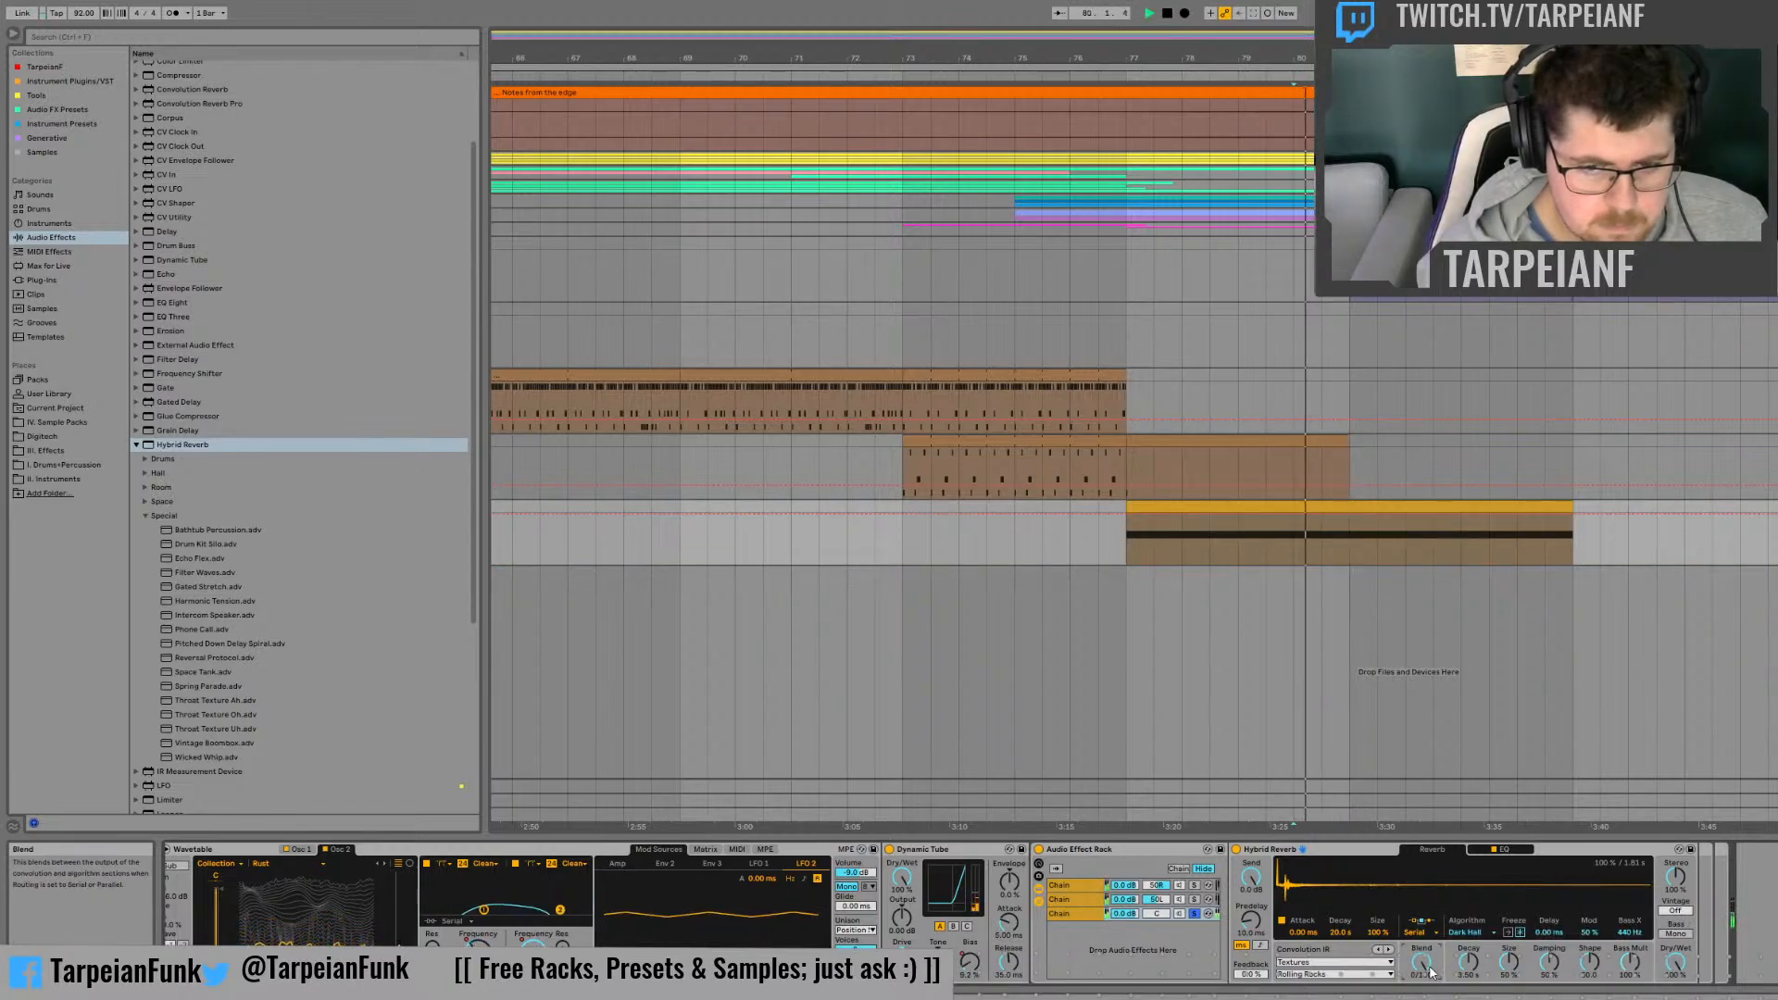
{"action": "key", "text": "space"}
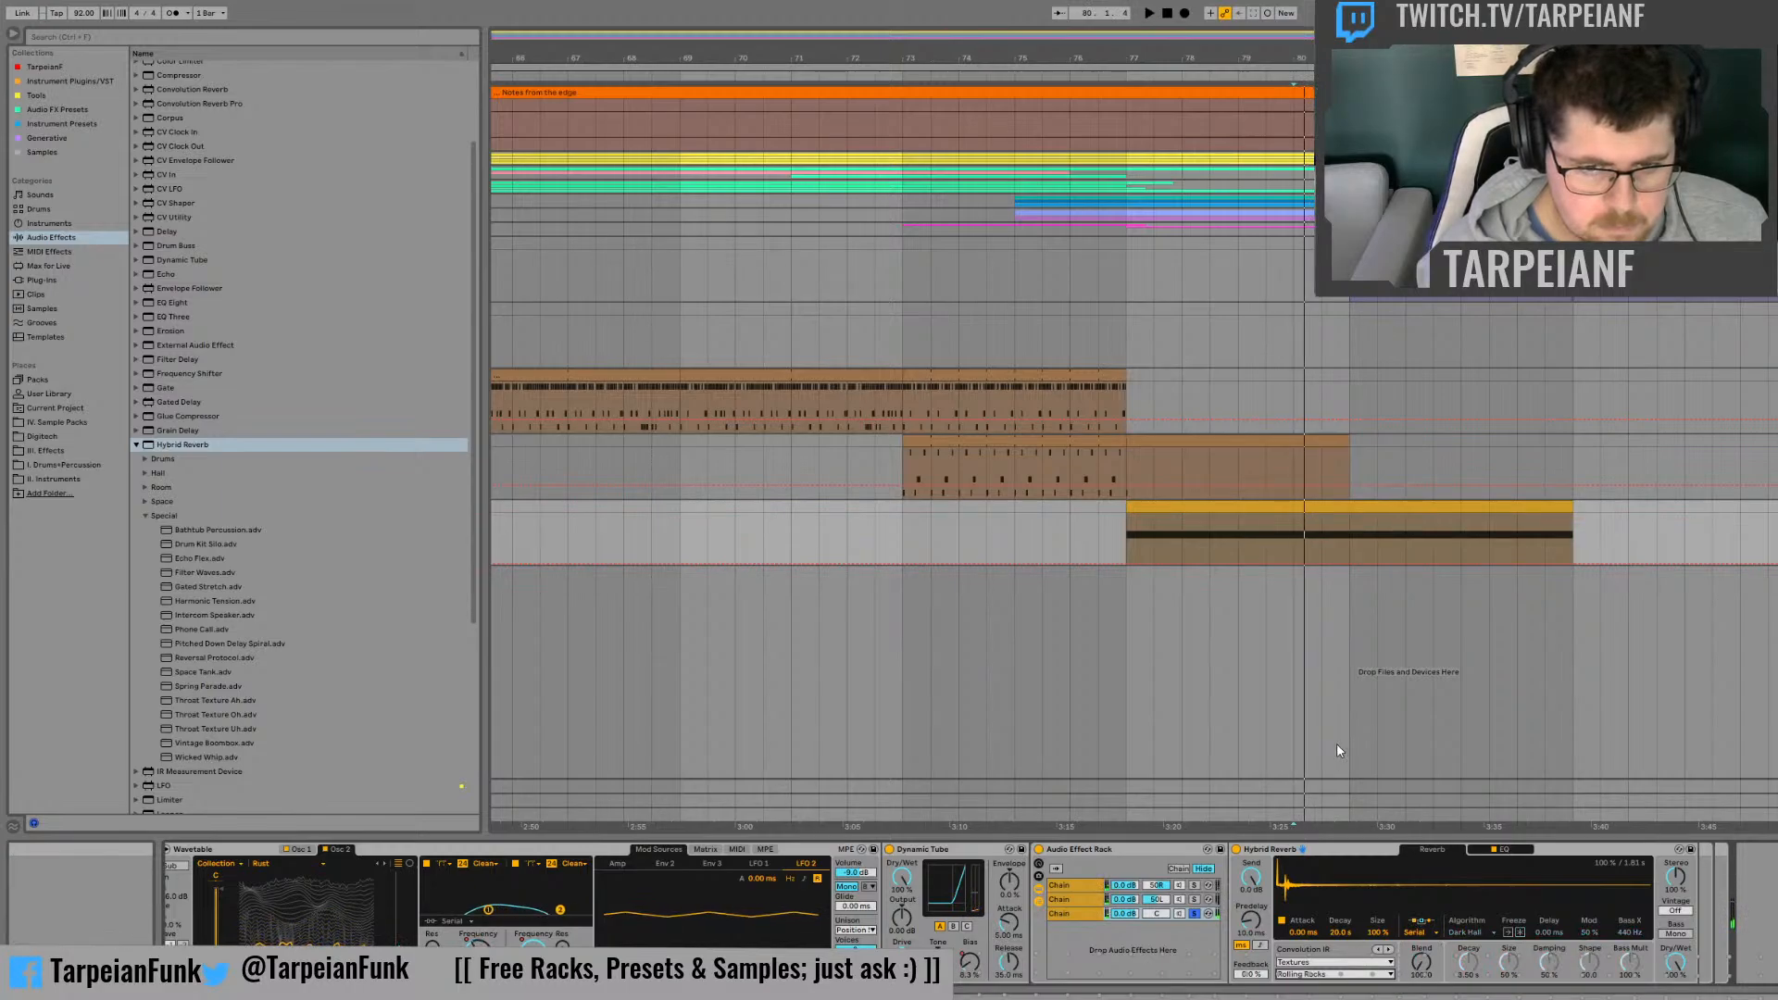
Step: Try the Bubbles and Chains impulse responses in the Hybrid Reverb while replaying the clip
{"action": "left_click", "coordinate": [1330, 759]}
{"action": "key", "text": "space"}
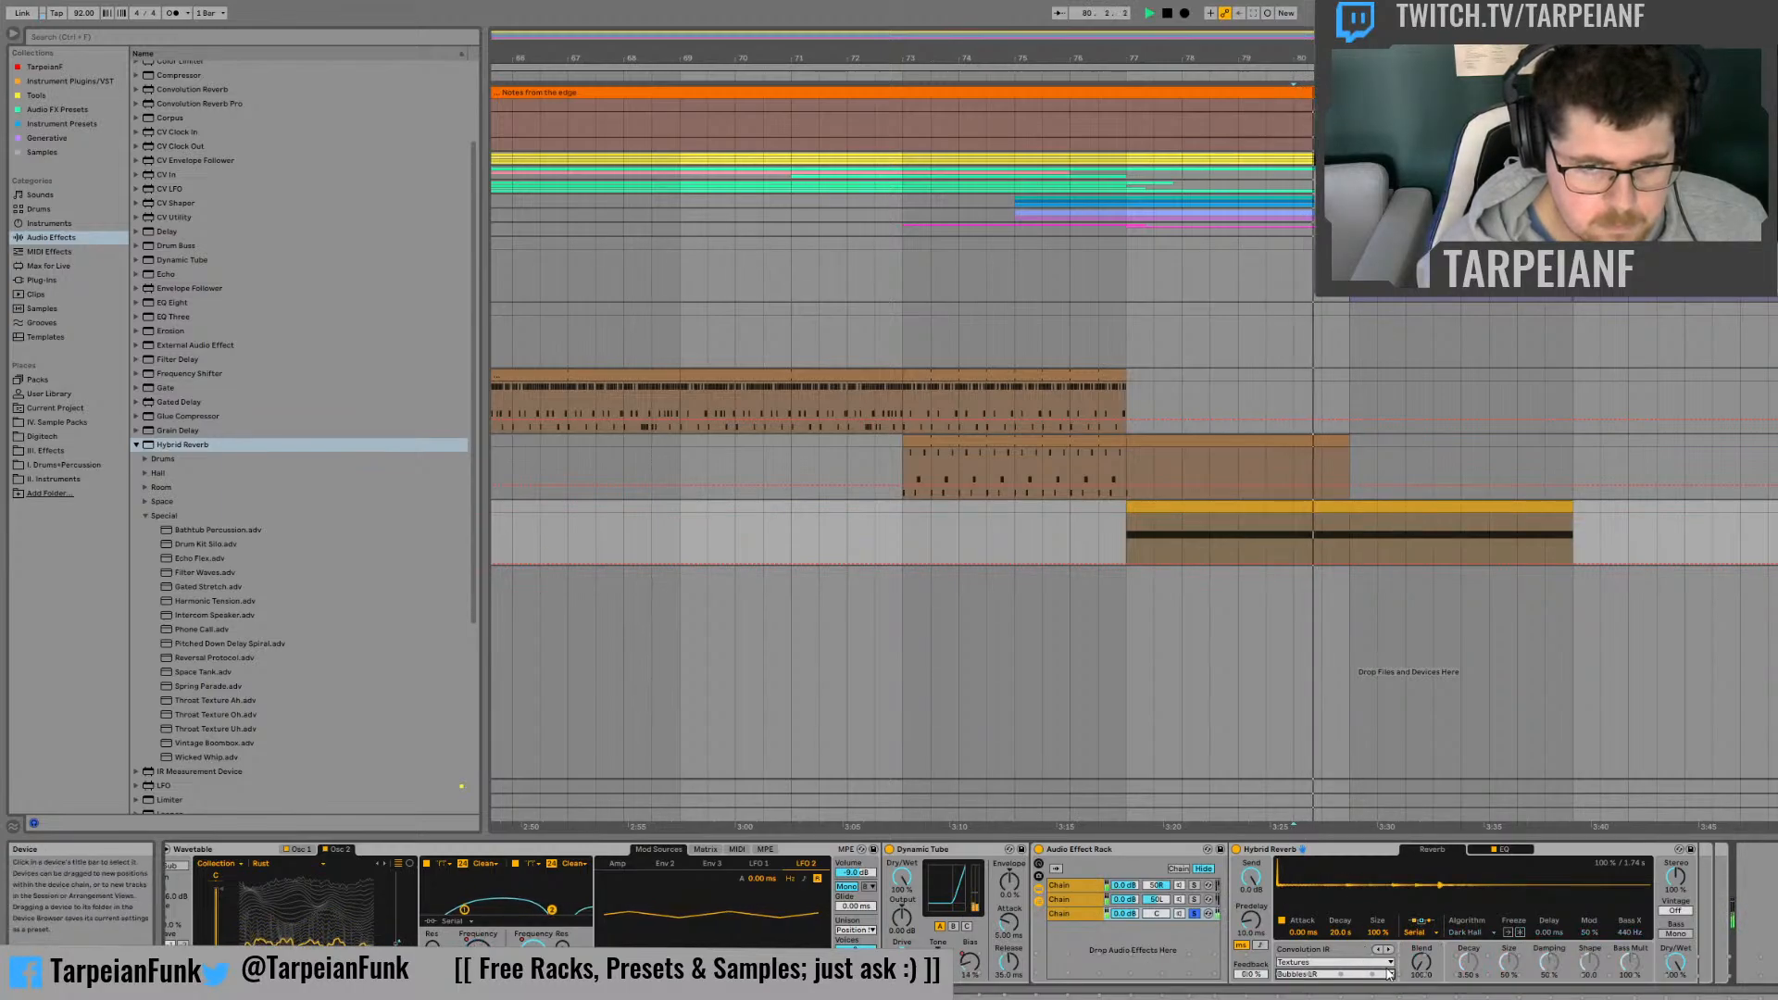
{"action": "key", "text": "space"}
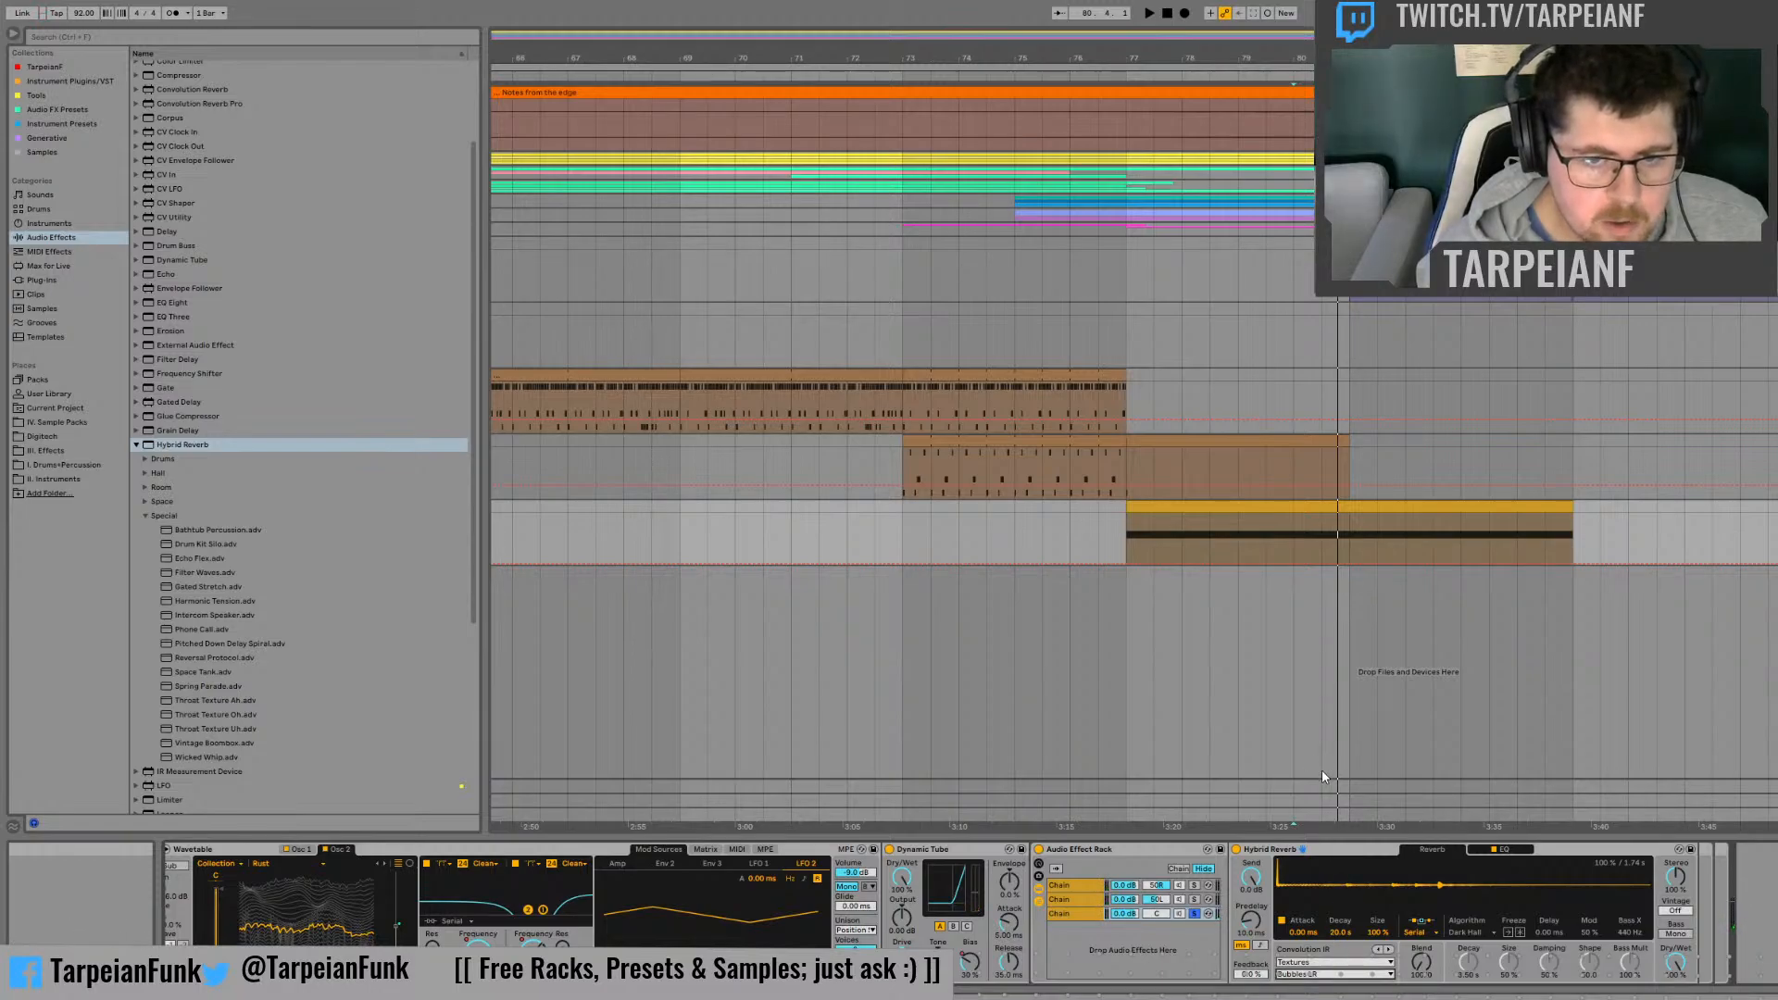
{"action": "key", "text": "Down"}
{"action": "key", "text": "space"}
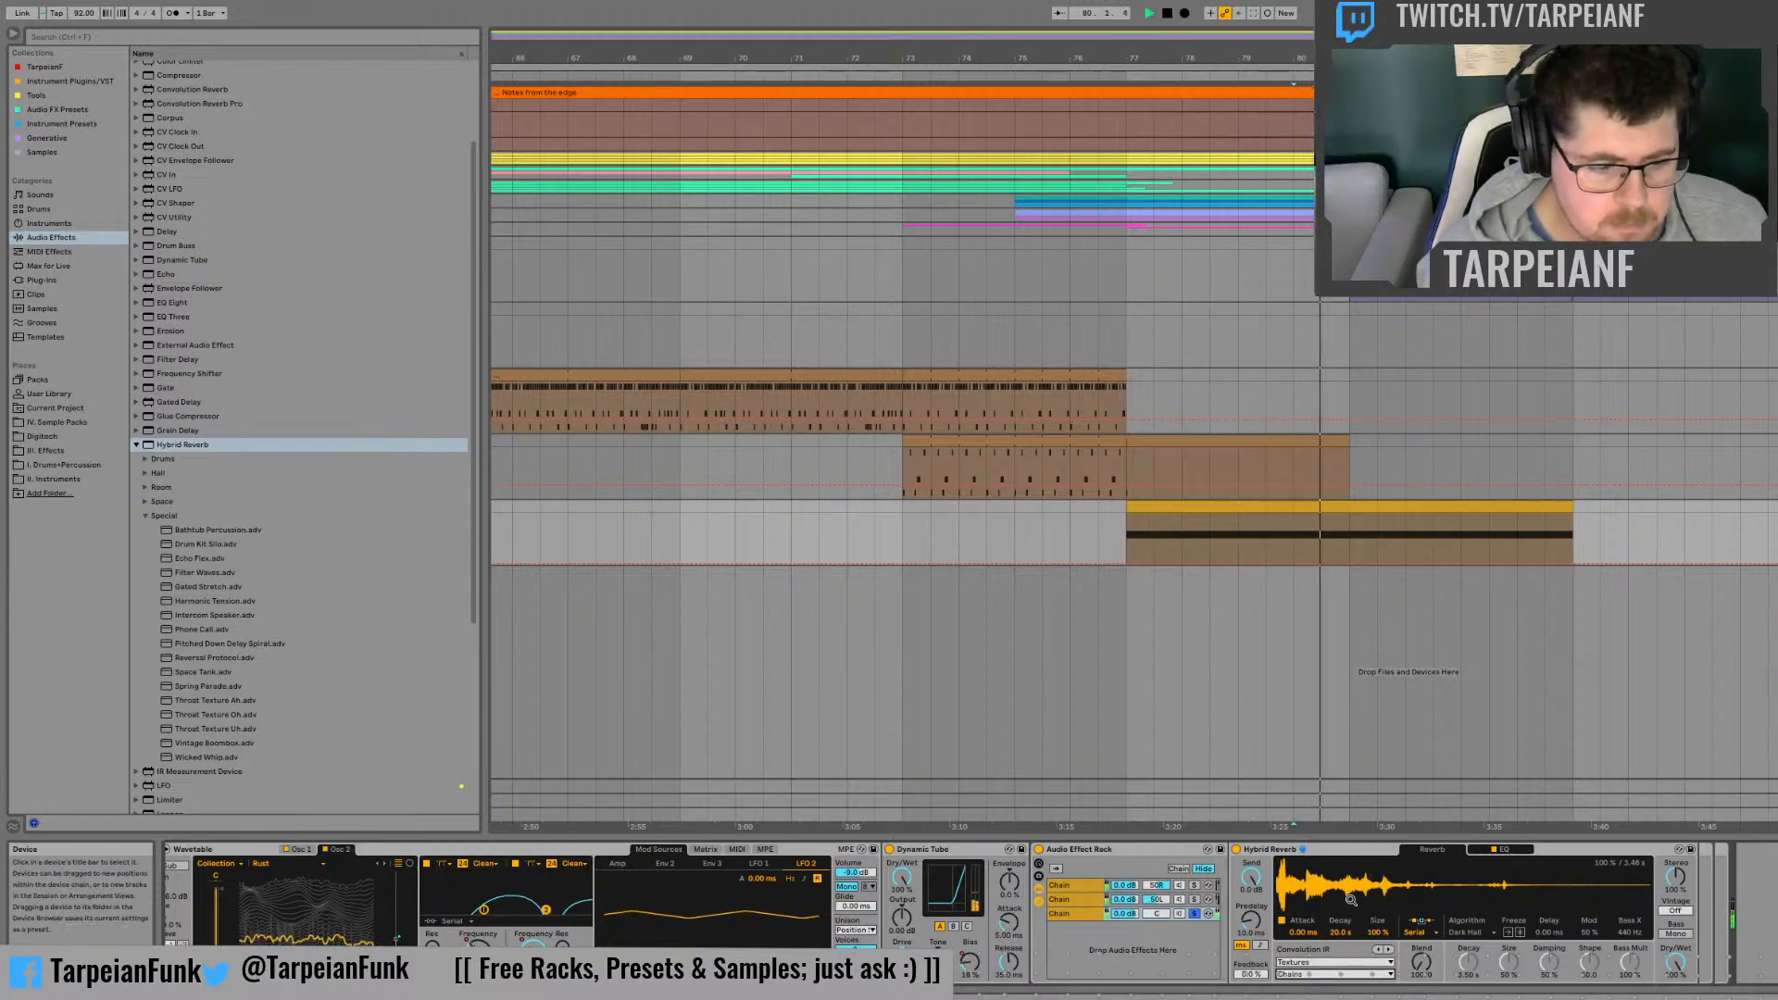
Step: Choose the Harmonic Chain impulse response, audition it with different Blend amounts and adjust the Vintage setting
{"action": "left_click", "coordinate": [1342, 796]}
{"action": "key", "text": "space"}
{"action": "left_click", "coordinate": [1324, 975]}
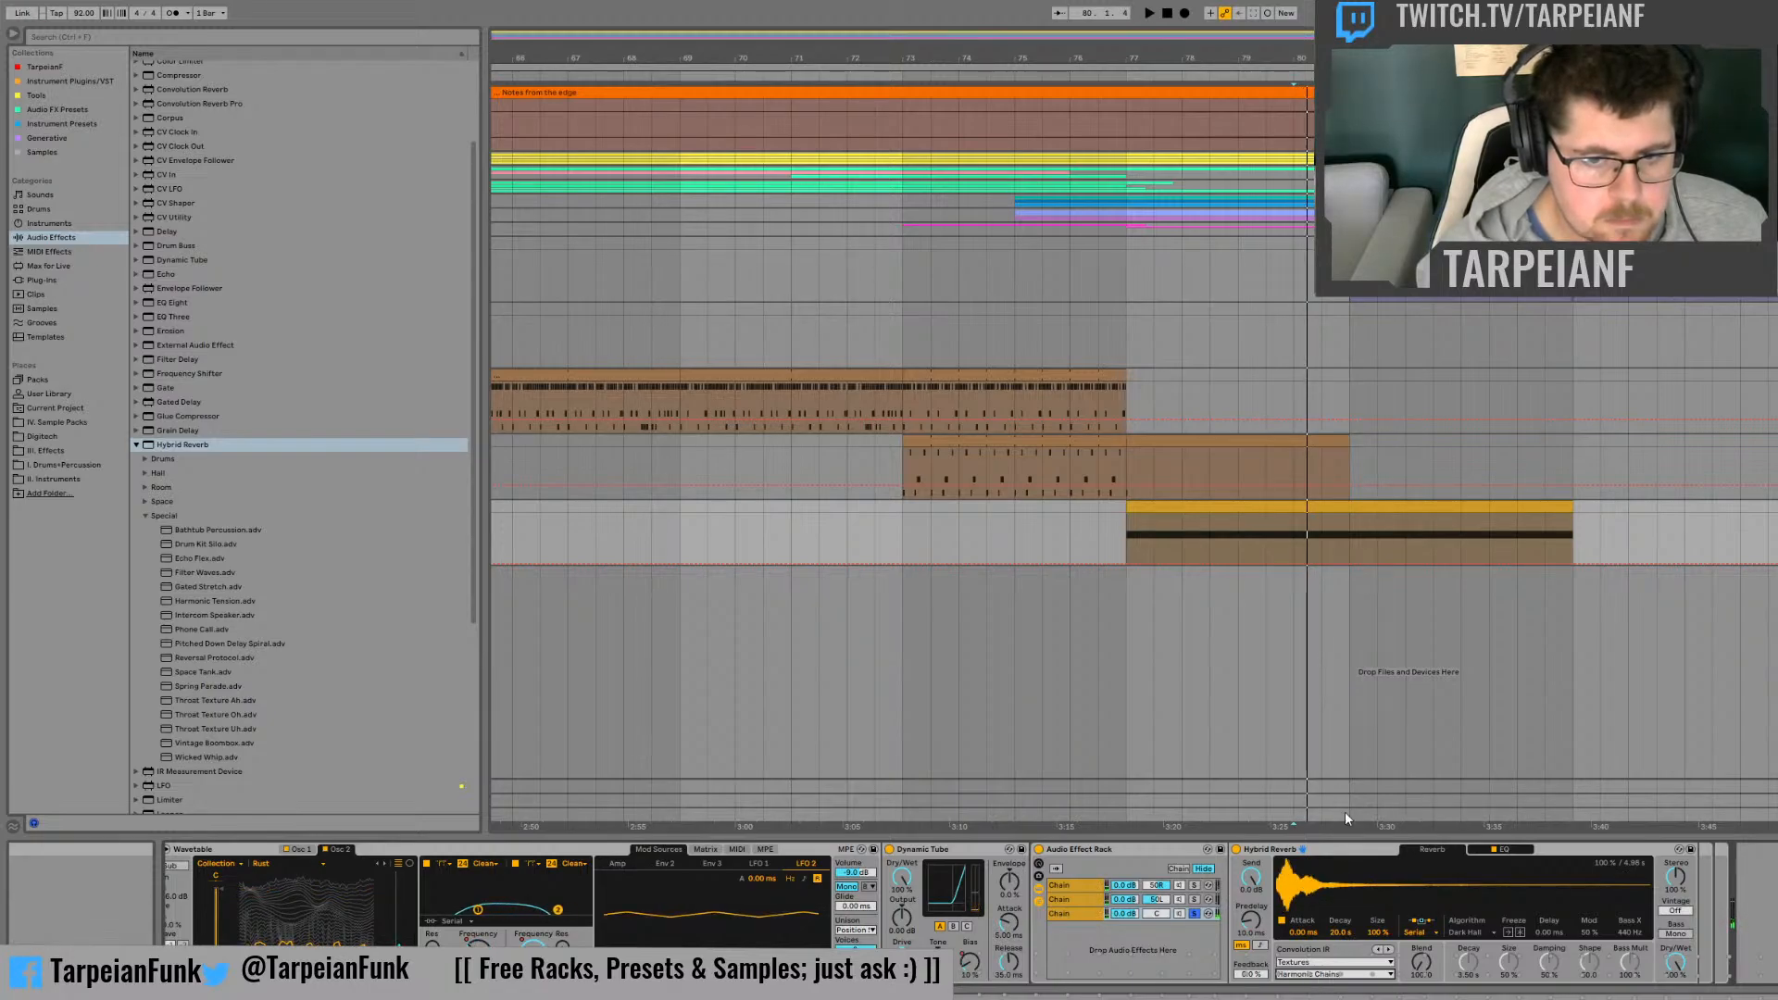
{"action": "key", "text": "space"}
{"action": "left_click_drag", "start_coordinate": [1422, 963], "coordinate": [1422, 834]}
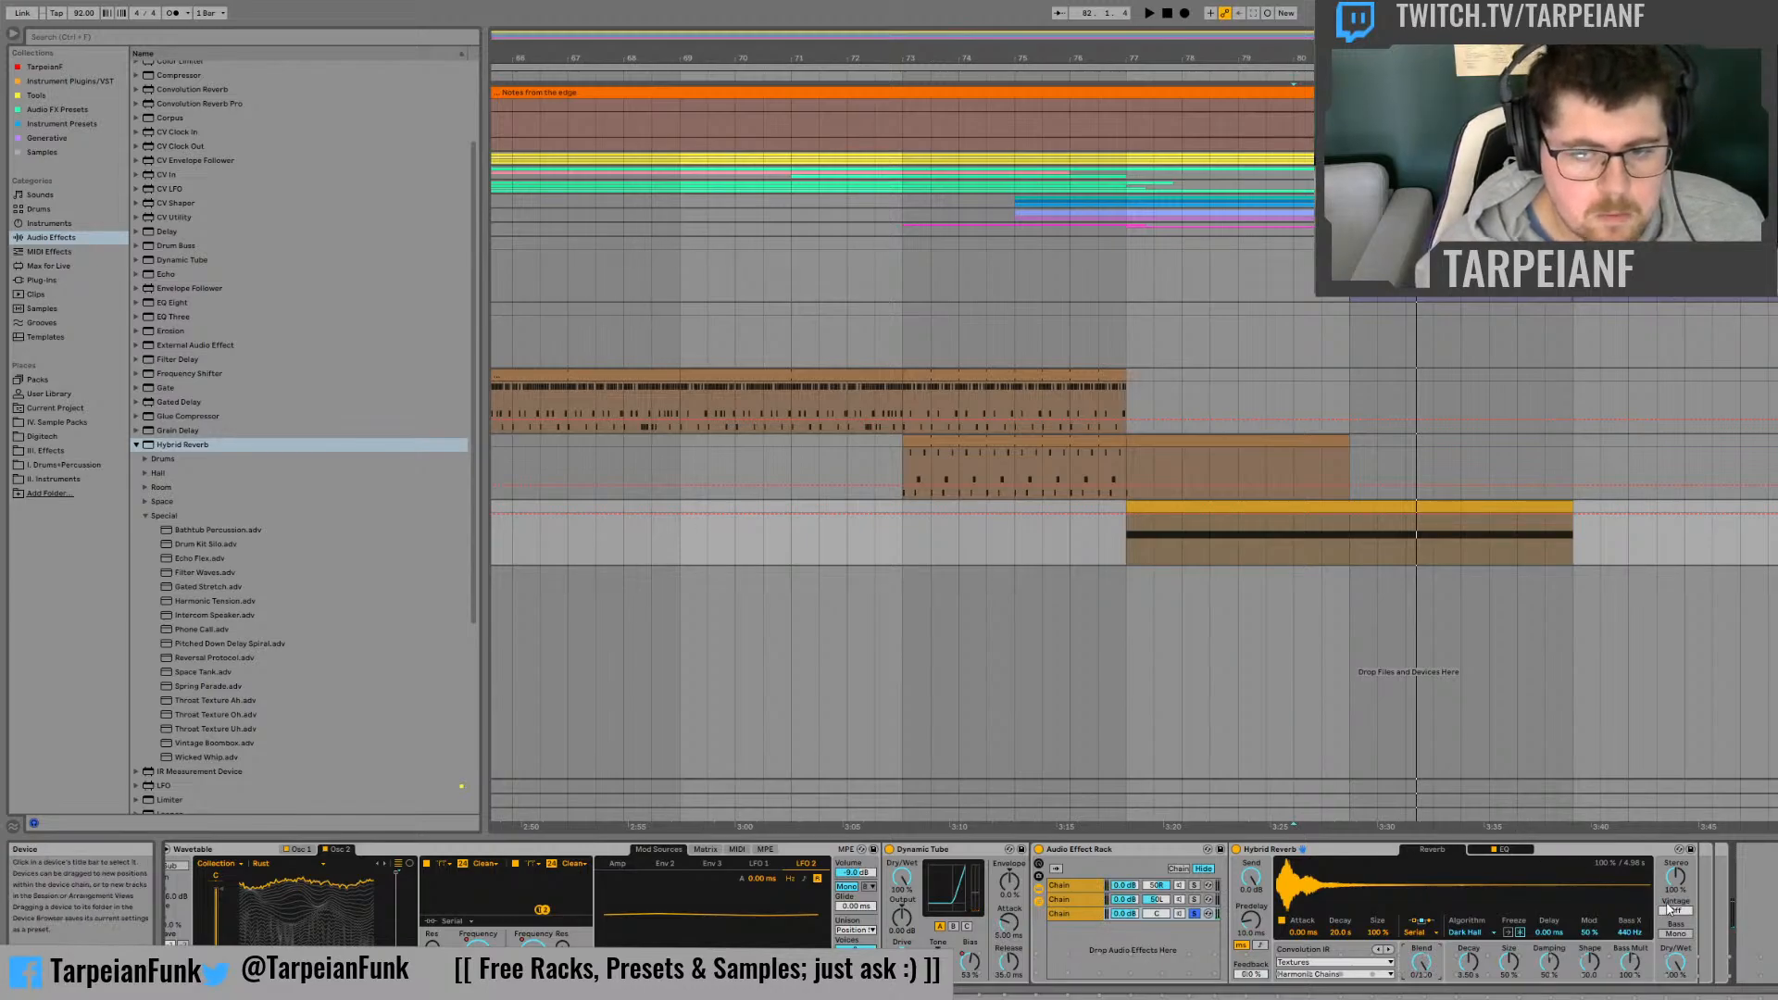
{"action": "left_click_drag", "start_coordinate": [1675, 911], "coordinate": [1675, 891]}
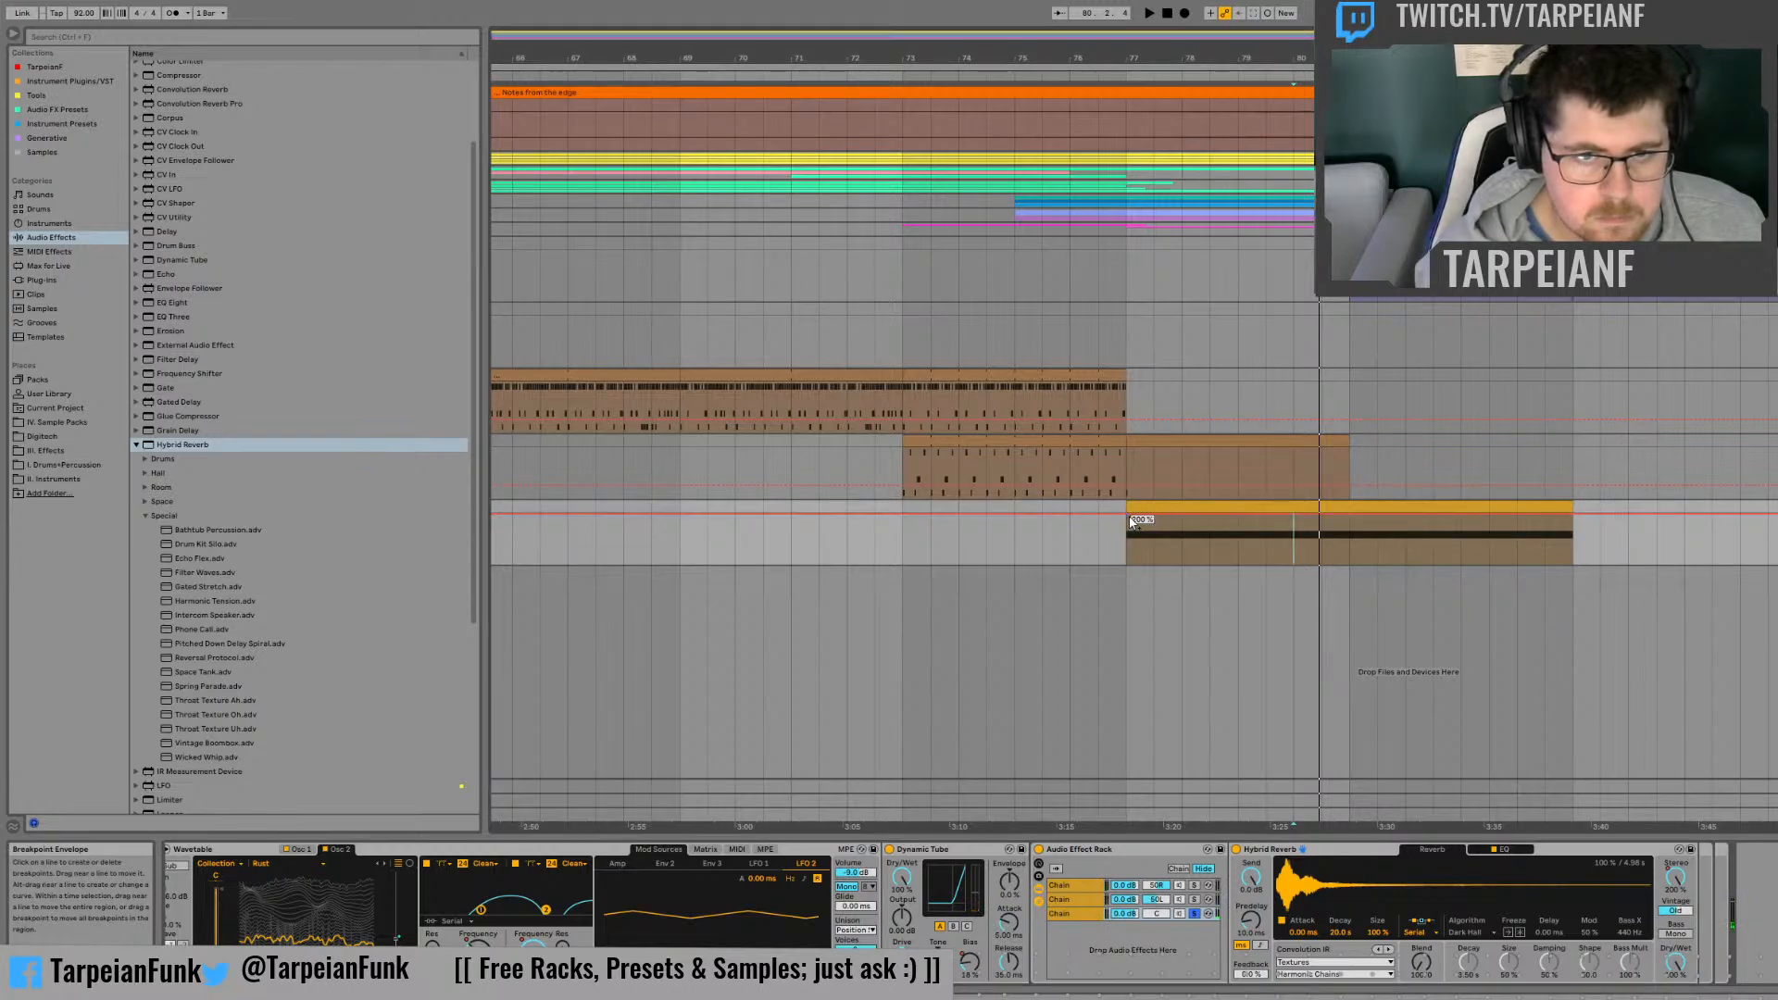
Step: Automate the Hybrid Reverb's Dry/Wet to rise from zero at the clip's start and fall back by its end, then show the Blend envelope
{"action": "left_click_drag", "start_coordinate": [1129, 517], "coordinate": [1131, 569]}
{"action": "left_click_drag", "start_coordinate": [1581, 522], "coordinate": [1557, 563]}
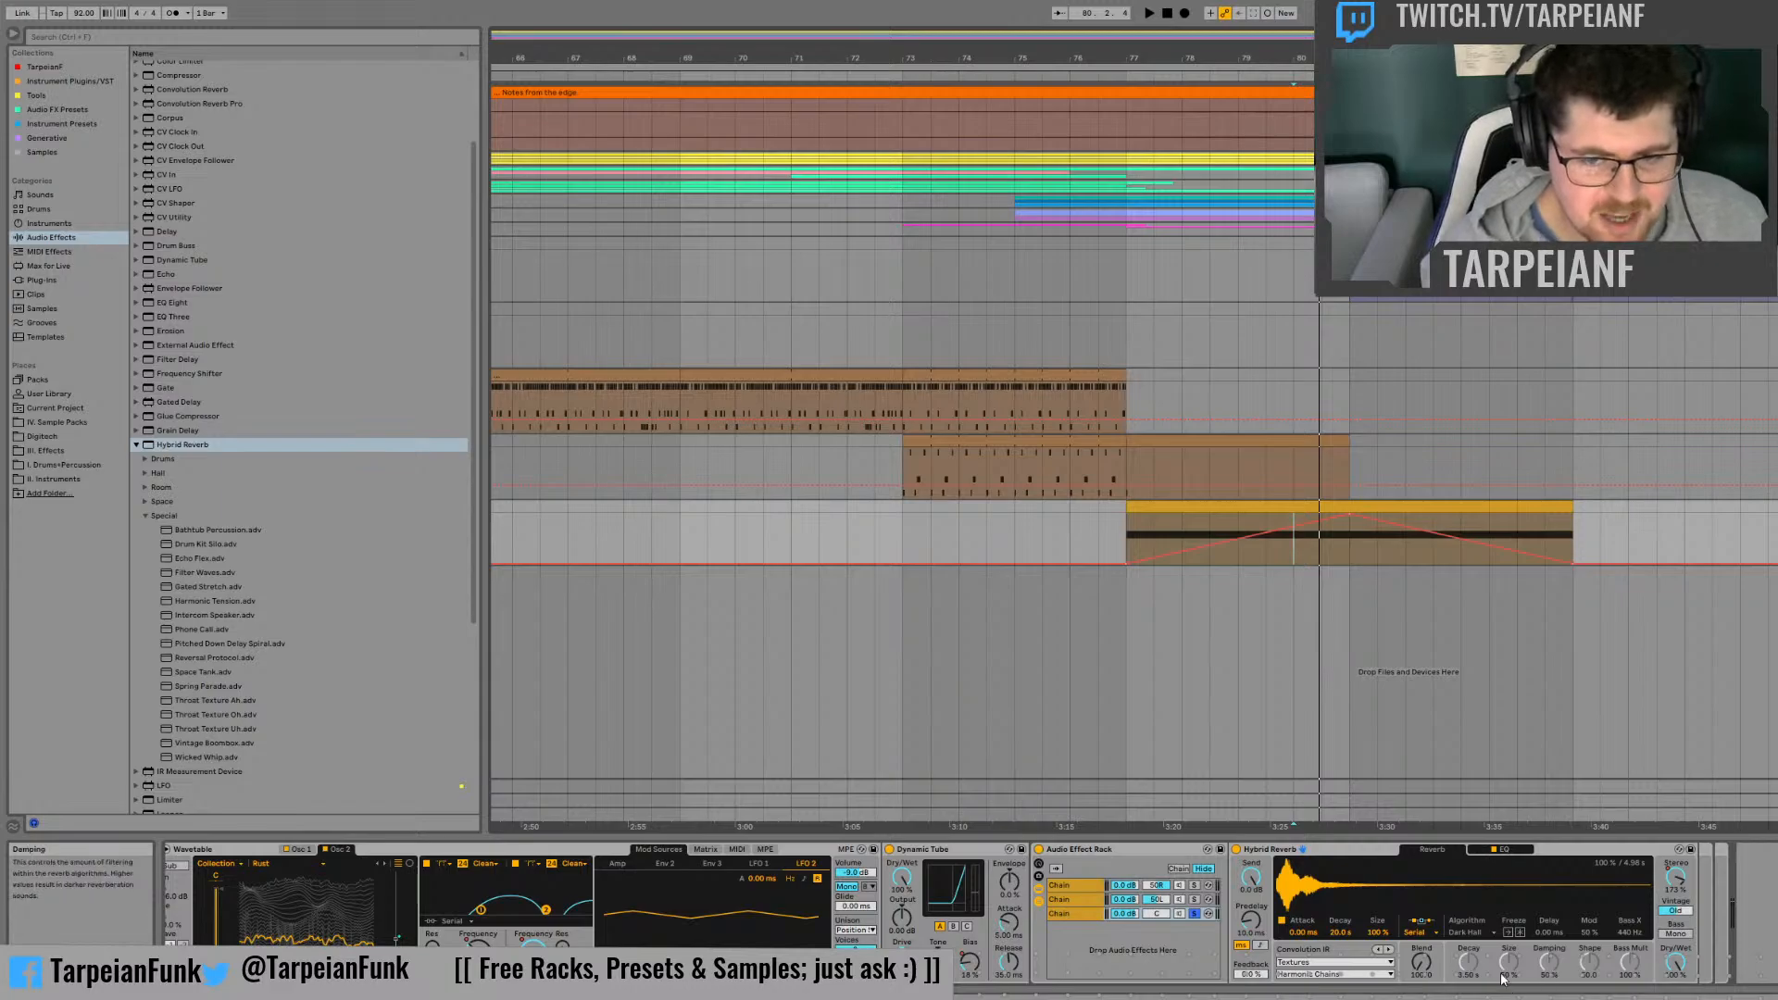
{"action": "left_click", "coordinate": [1422, 963]}
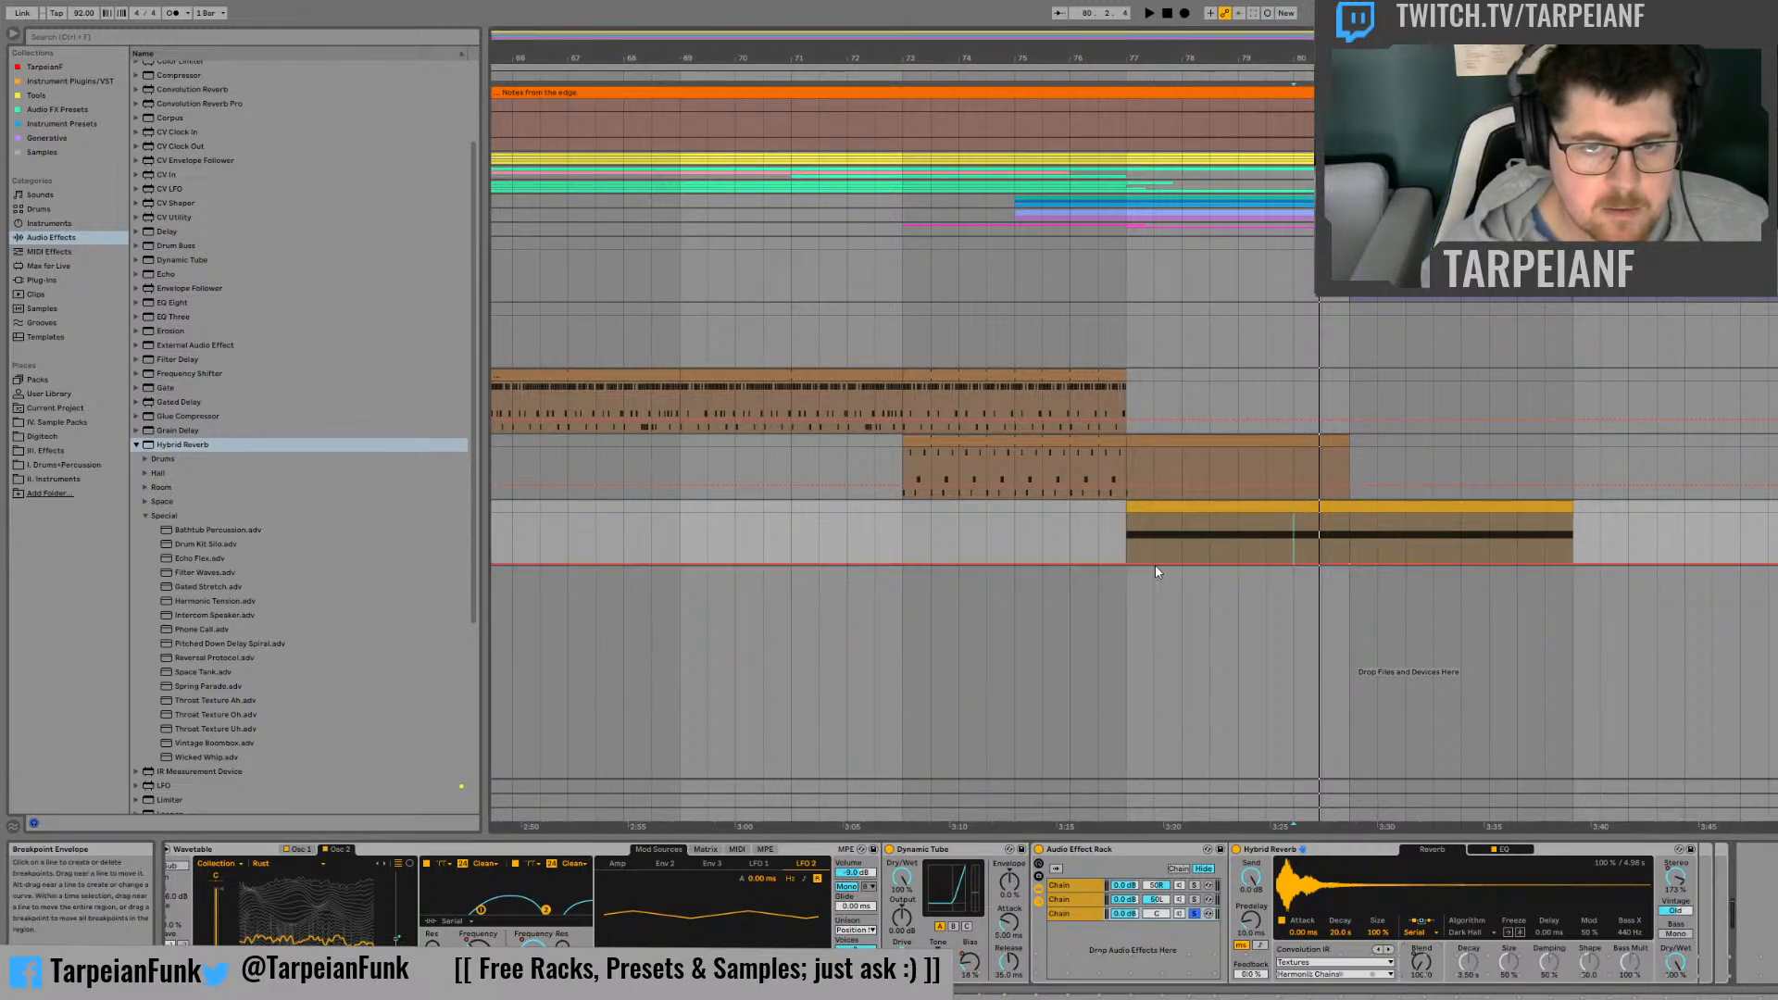
Step: Try other Textures impulse responses such as Marbles in the Hybrid Reverb while replaying the clip, and return to Harmonic Chain
{"action": "key", "text": "space"}
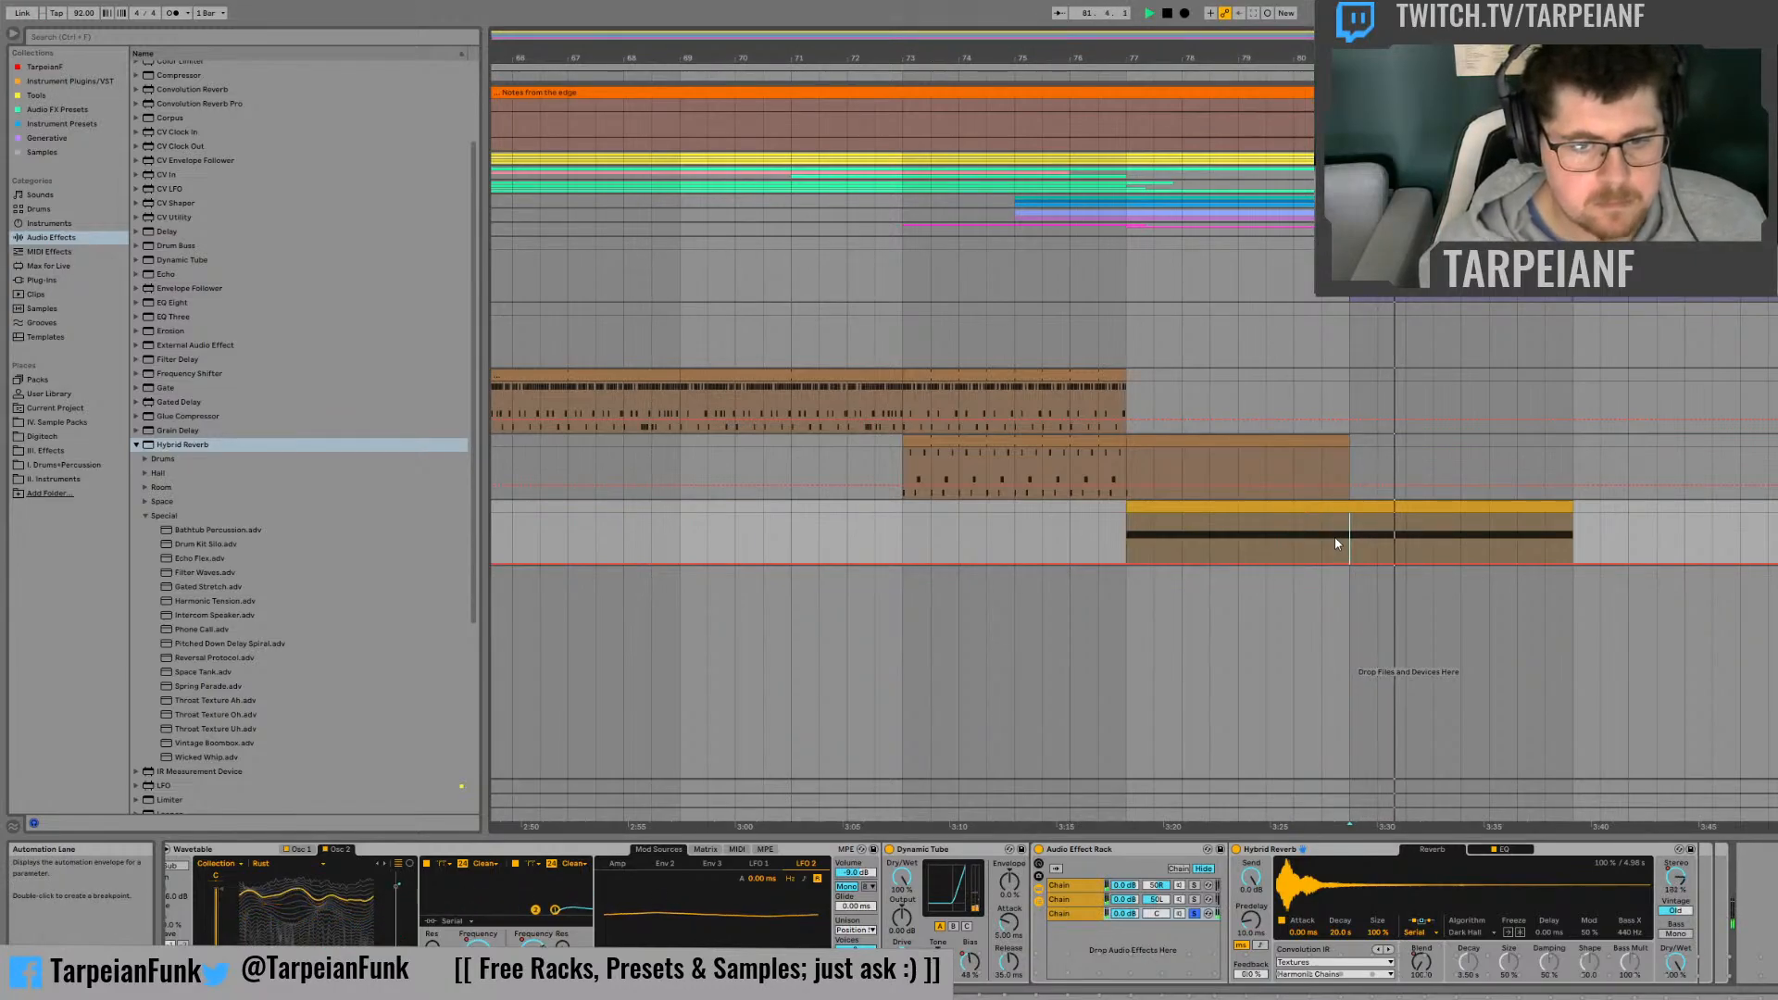
{"action": "key", "text": "space"}
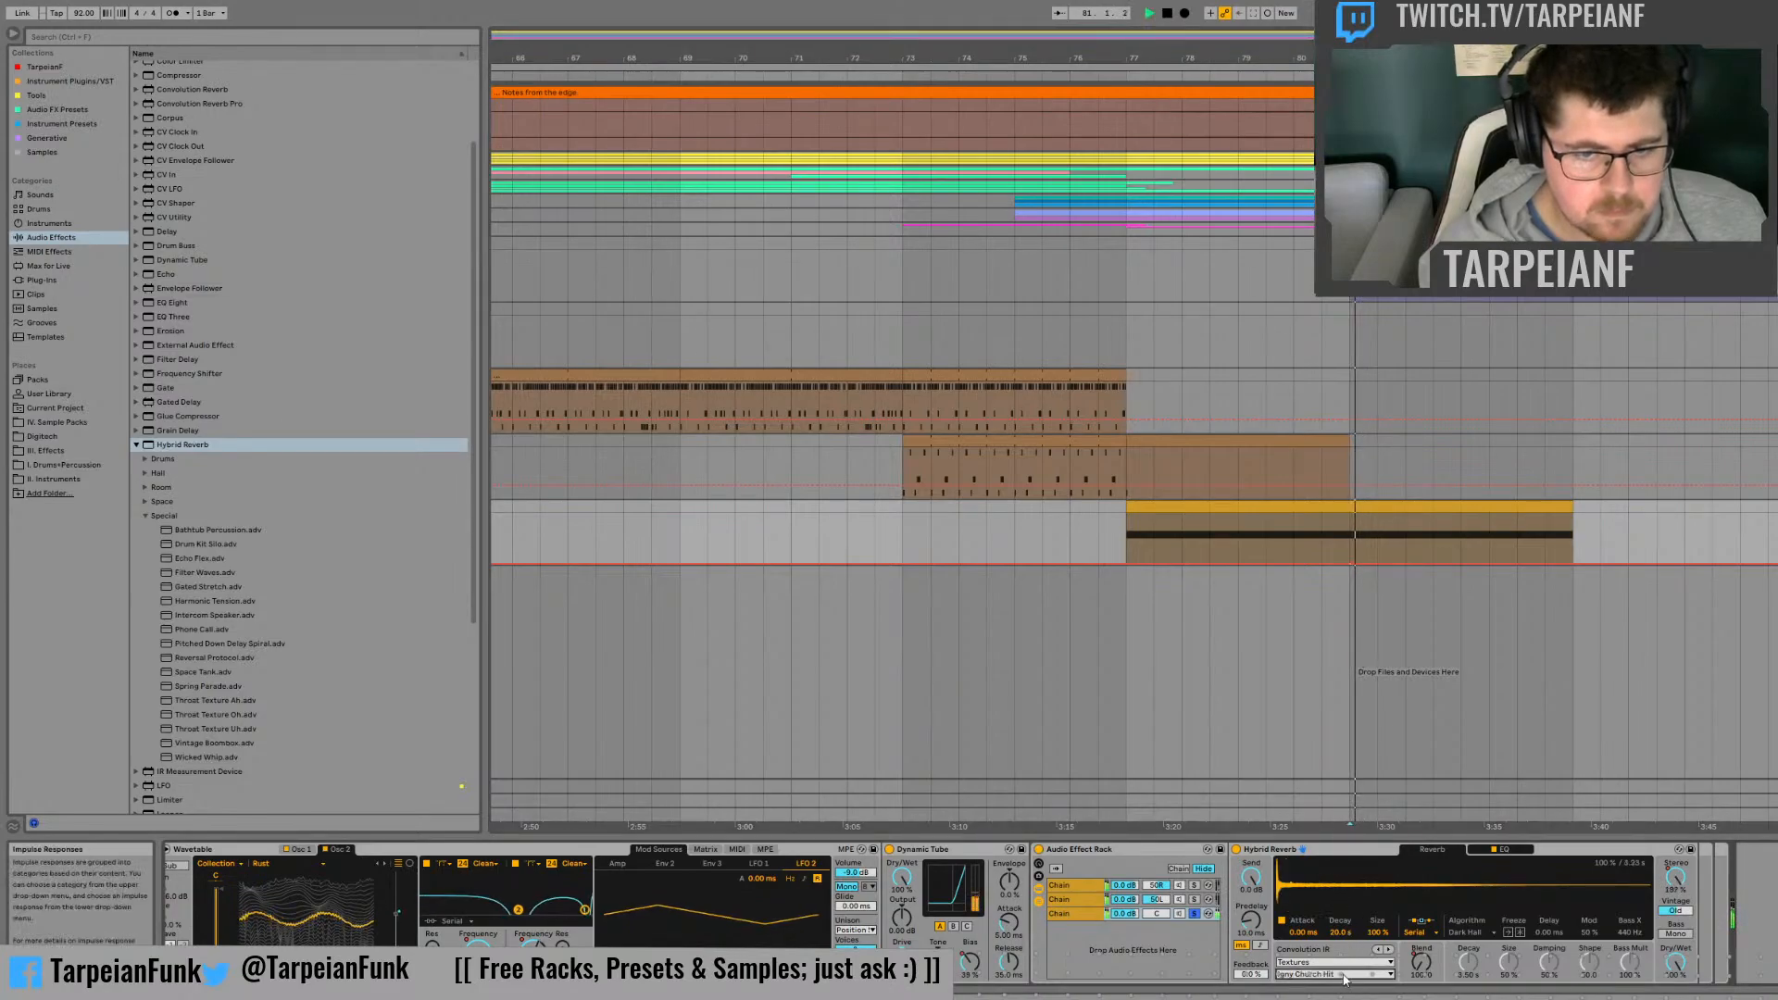
{"action": "left_click", "coordinate": [1321, 814]}
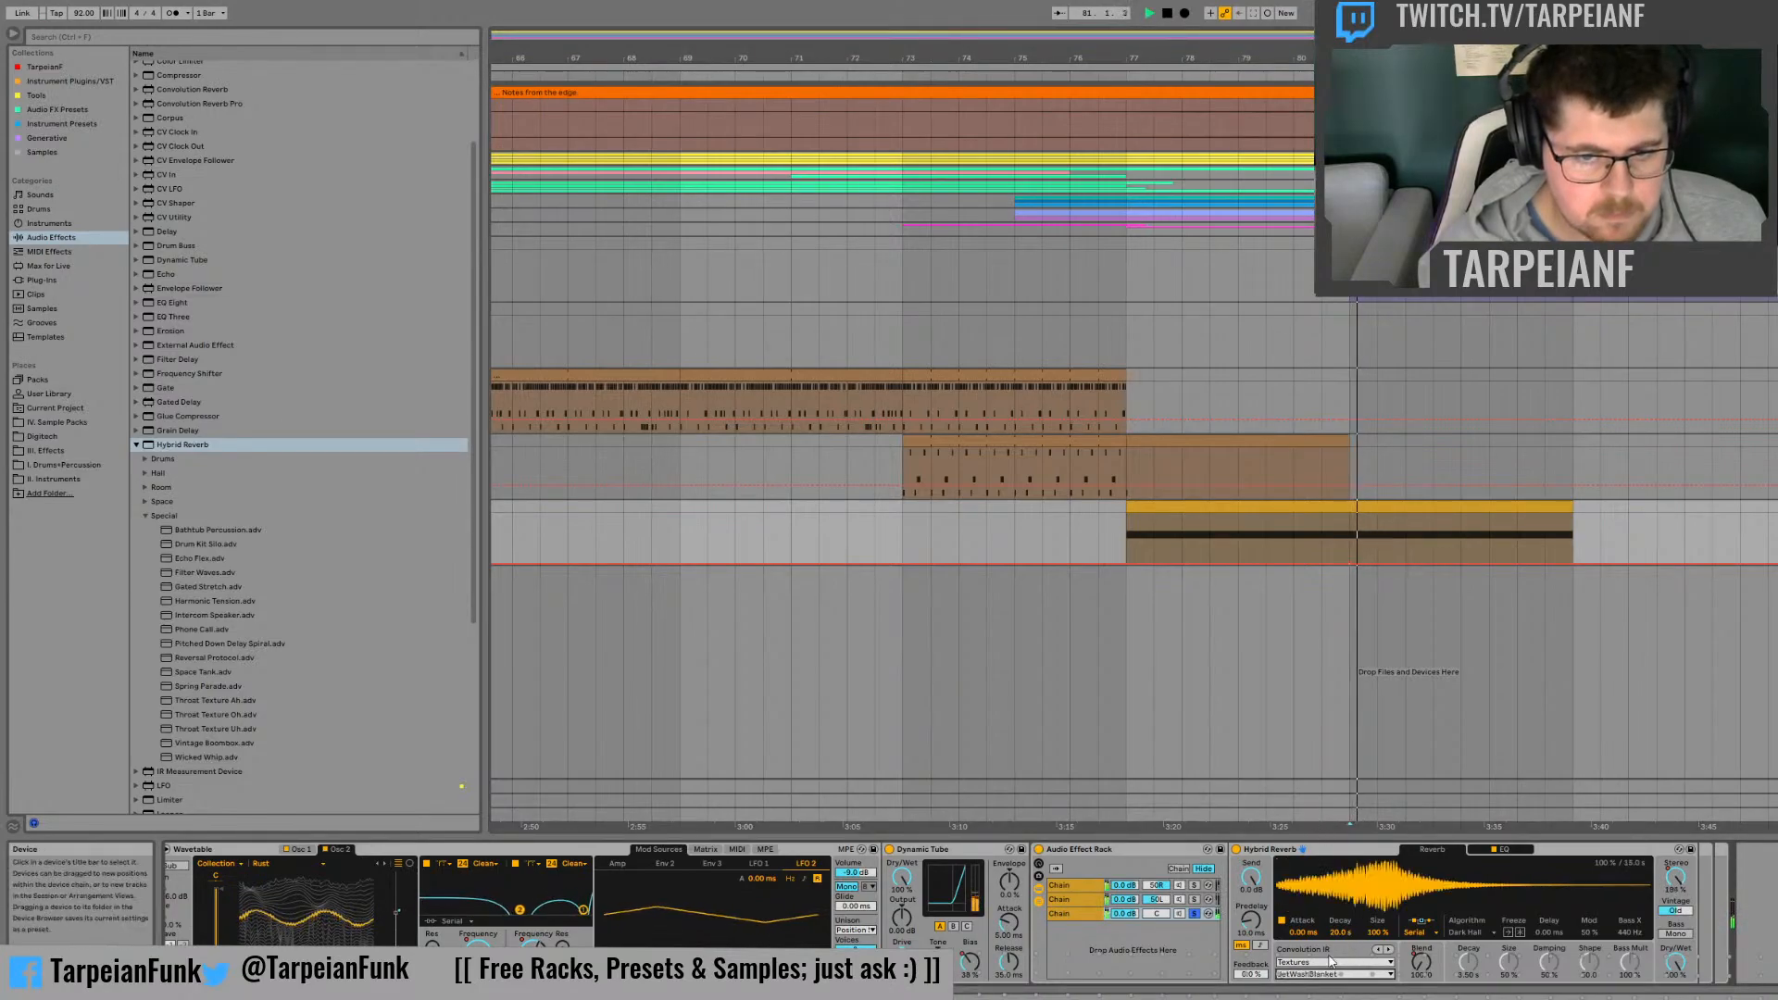
{"action": "left_click", "coordinate": [1326, 974]}
{"action": "left_click", "coordinate": [1304, 833]}
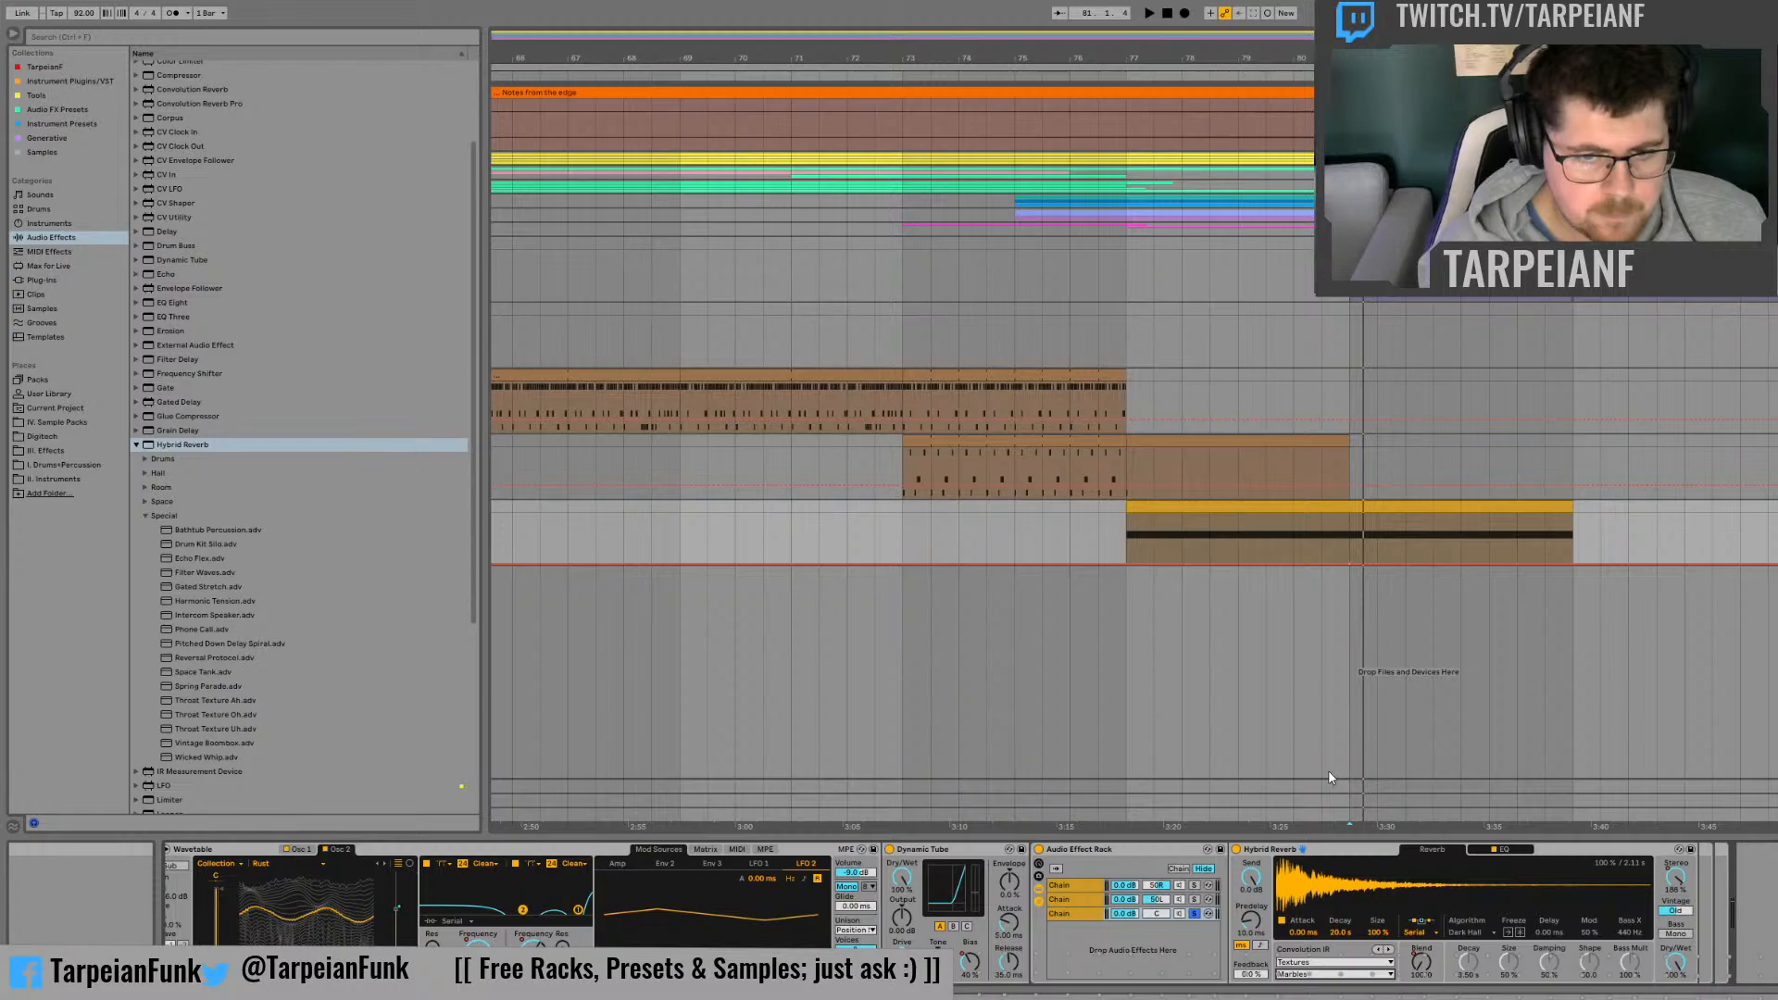
{"action": "left_click", "coordinate": [1328, 802]}
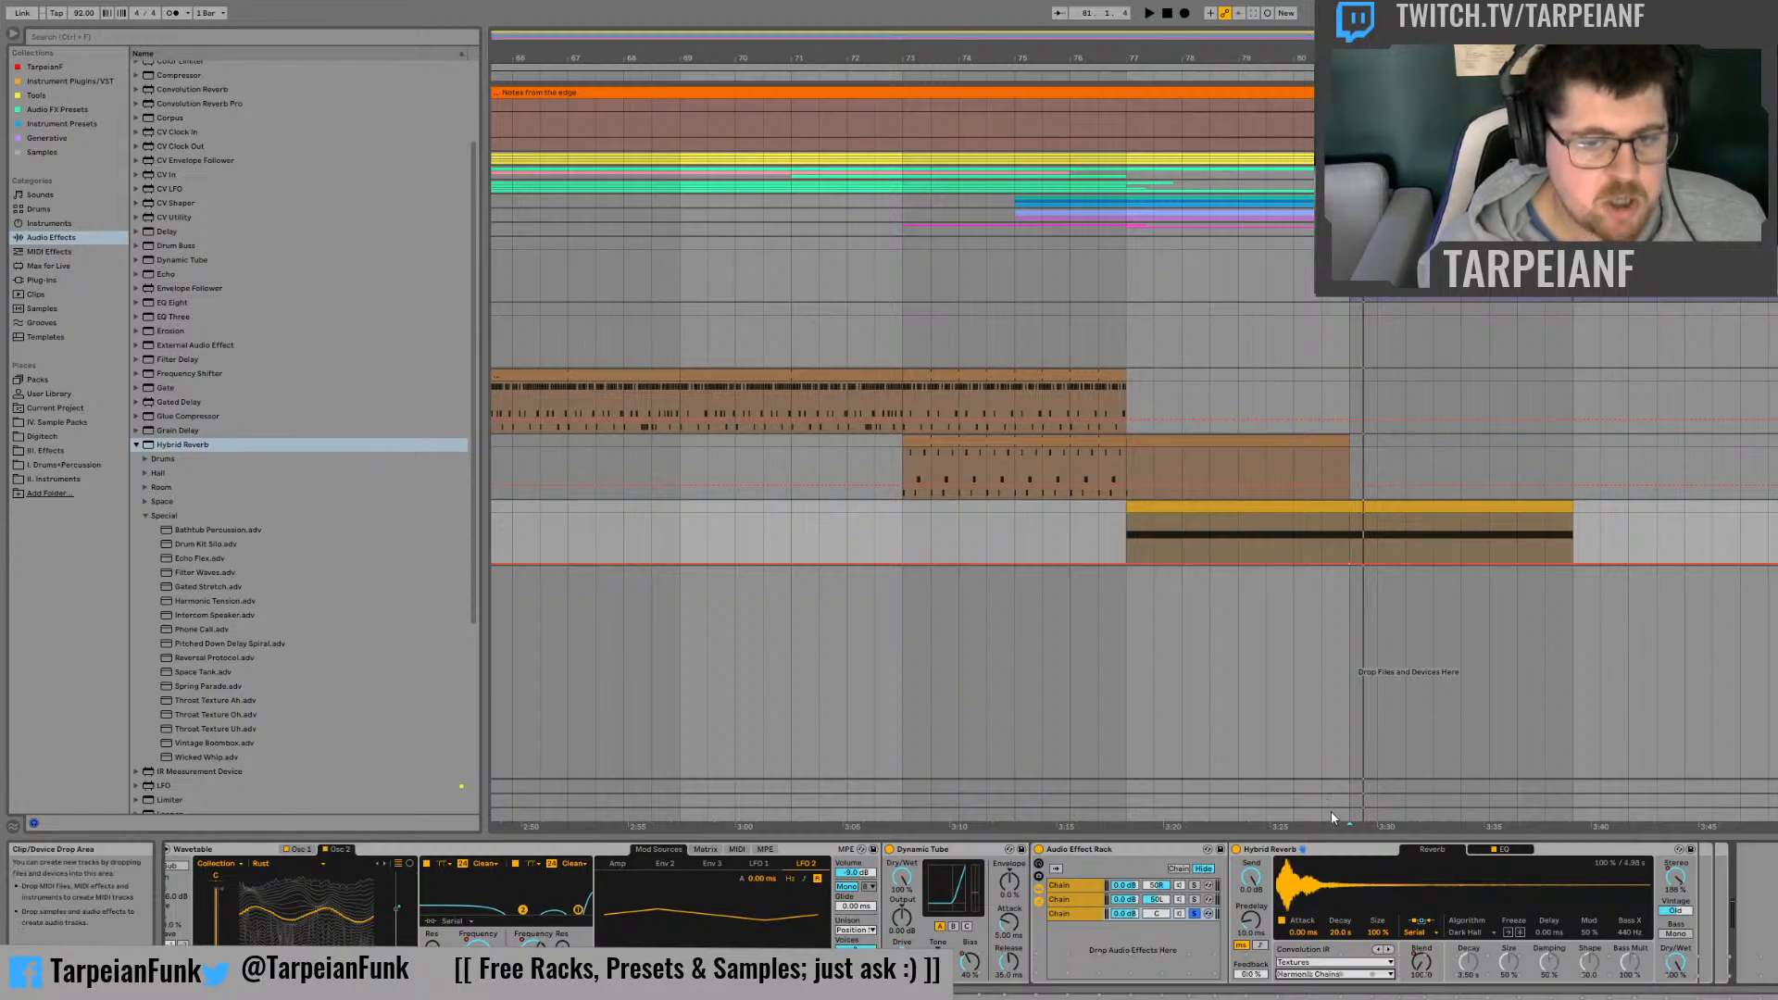
{"action": "key", "text": "space"}
Step: Add a Spectral Resonator after the Hybrid Reverb in the rack's third chain
{"action": "left_click", "coordinate": [136, 445]}
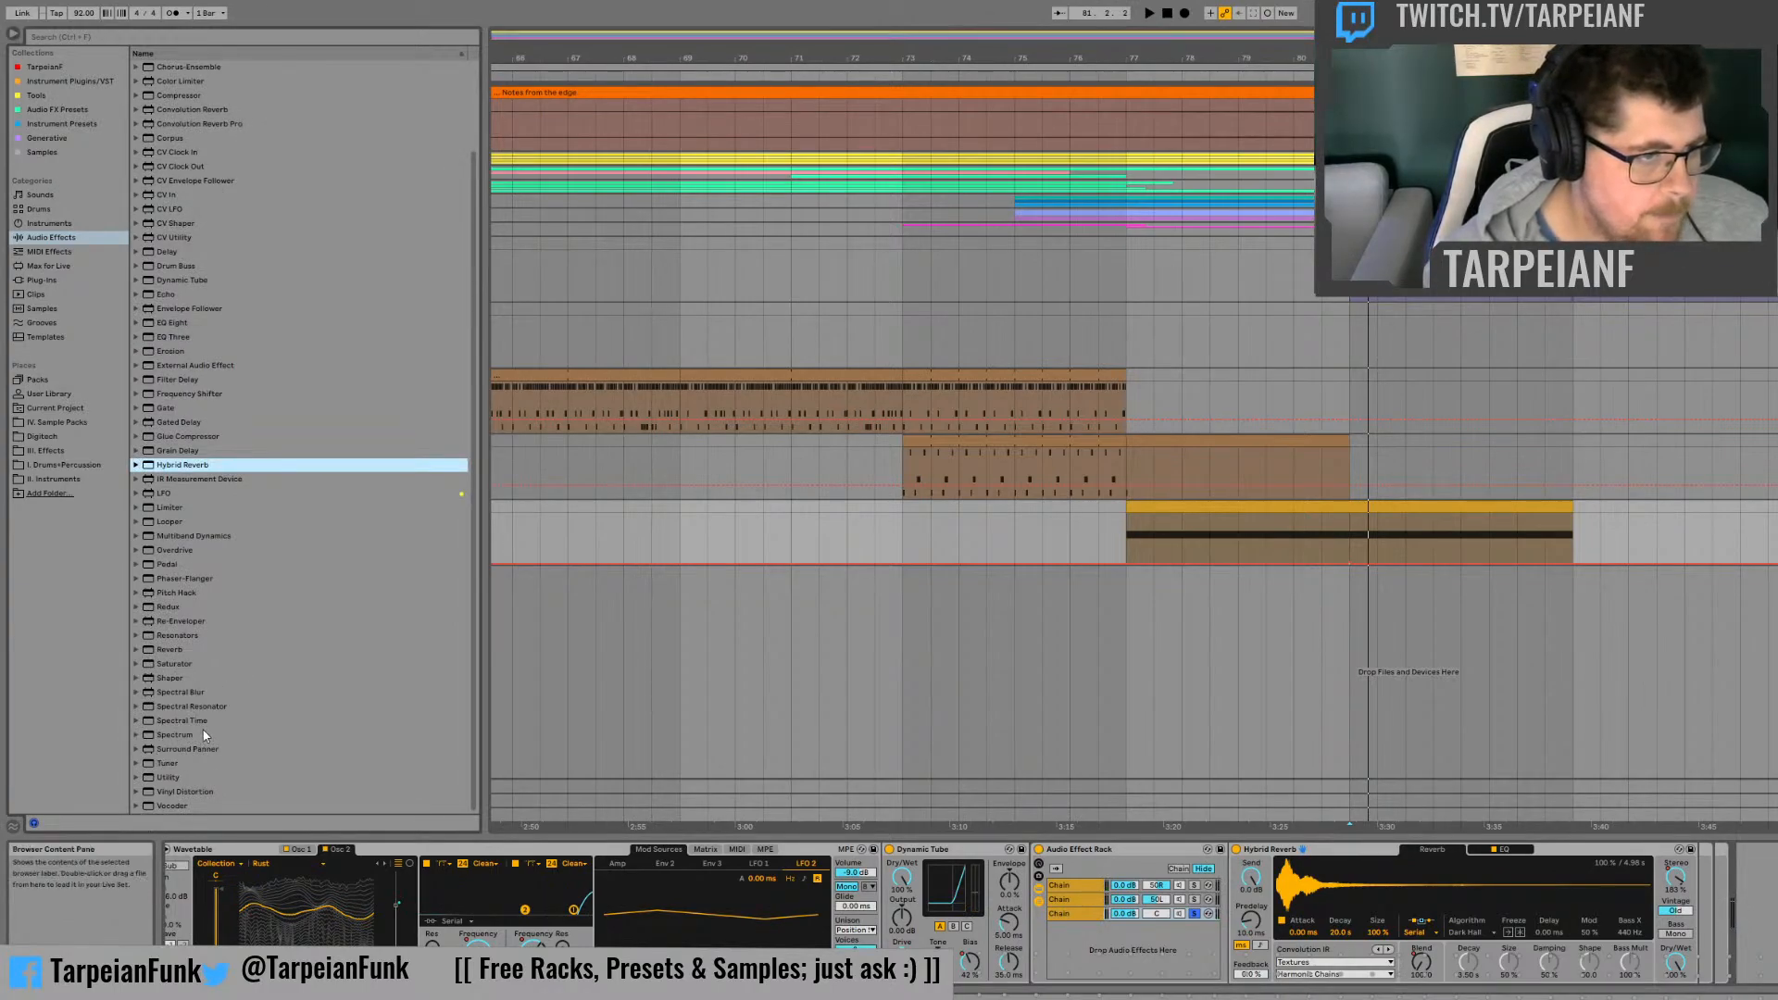
{"action": "left_click", "coordinate": [137, 708]}
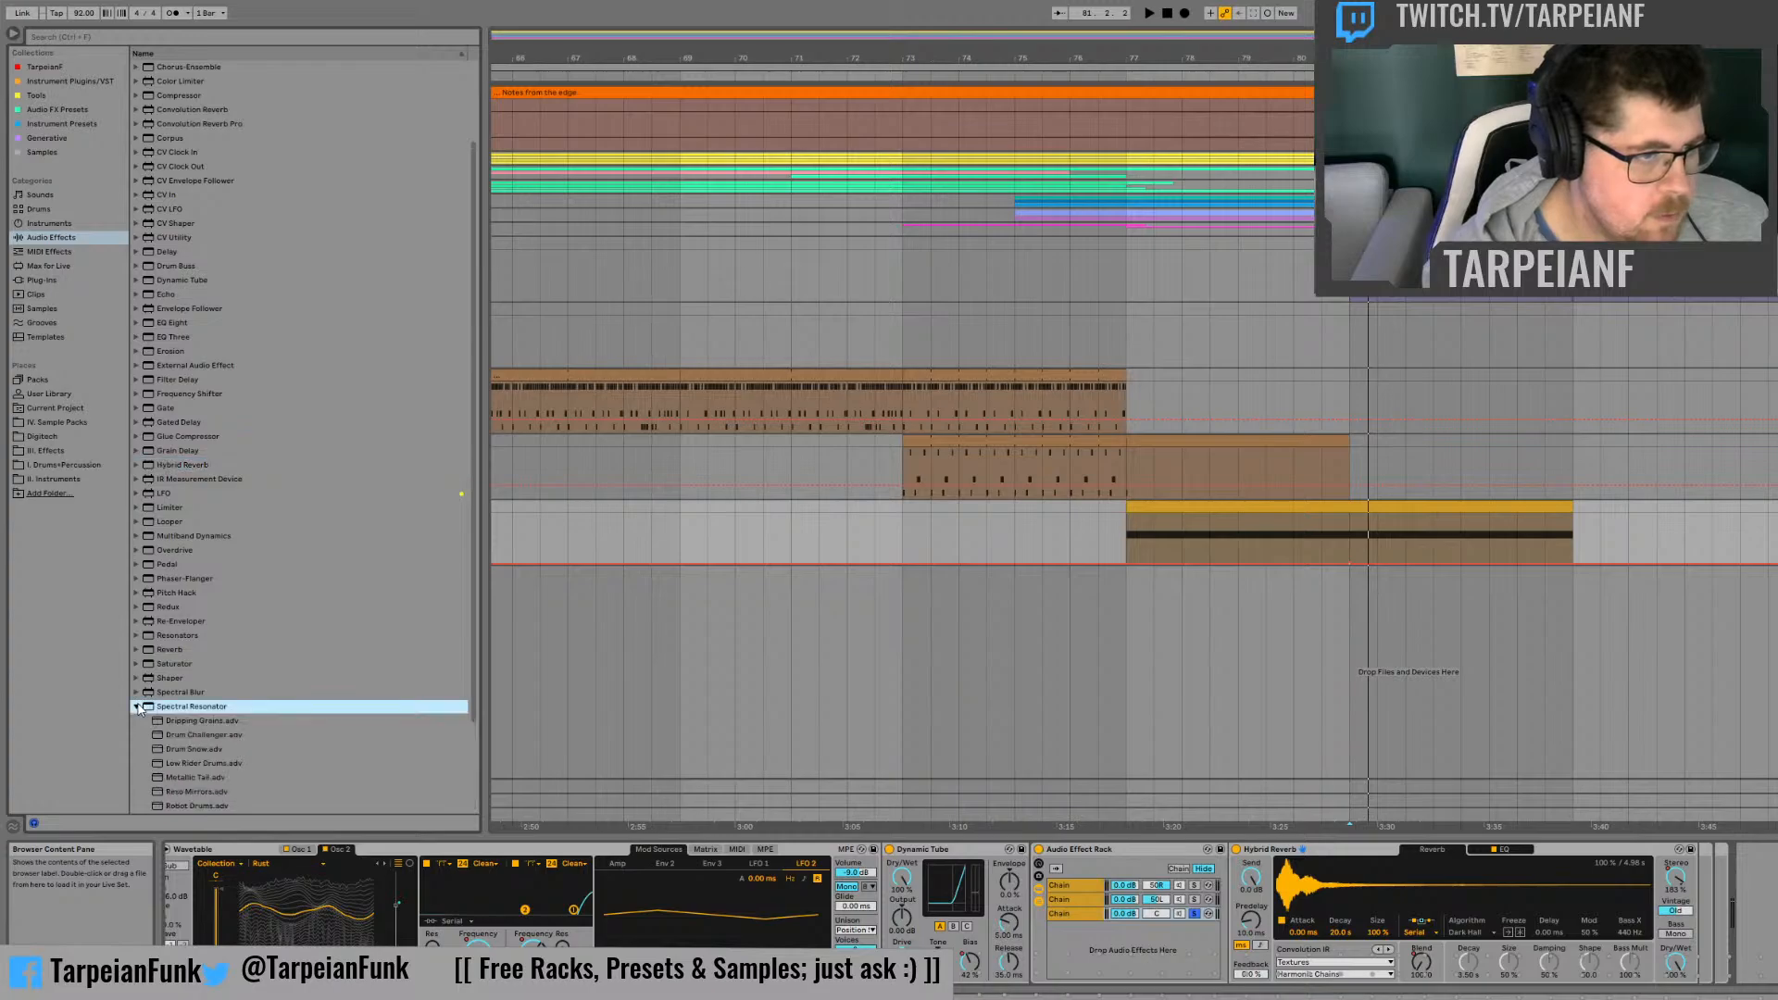
{"action": "scroll", "coordinate": [264, 716], "scroll_direction": "down", "scroll_amount": 2}
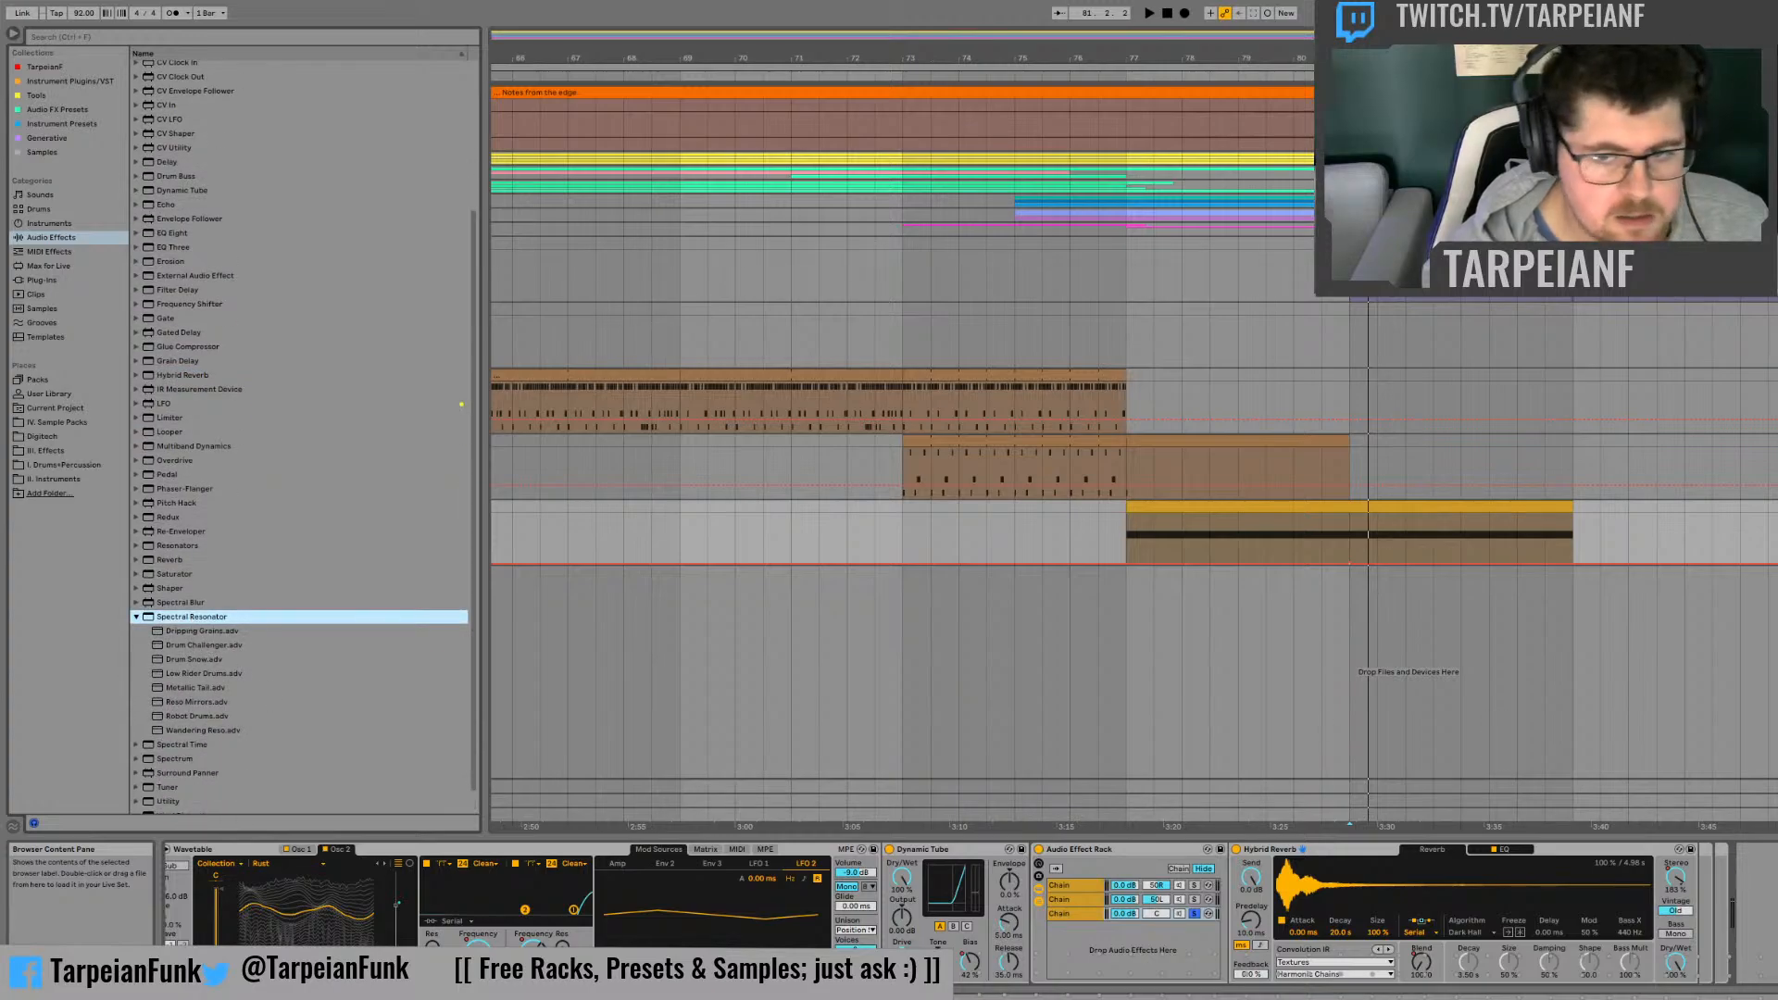
{"action": "left_click_drag", "start_coordinate": [192, 617], "coordinate": [1751, 908]}
Step: Adjust the Spectral Resonator's decay and other settings while repeatedly replaying the clip
{"action": "key", "text": "space"}
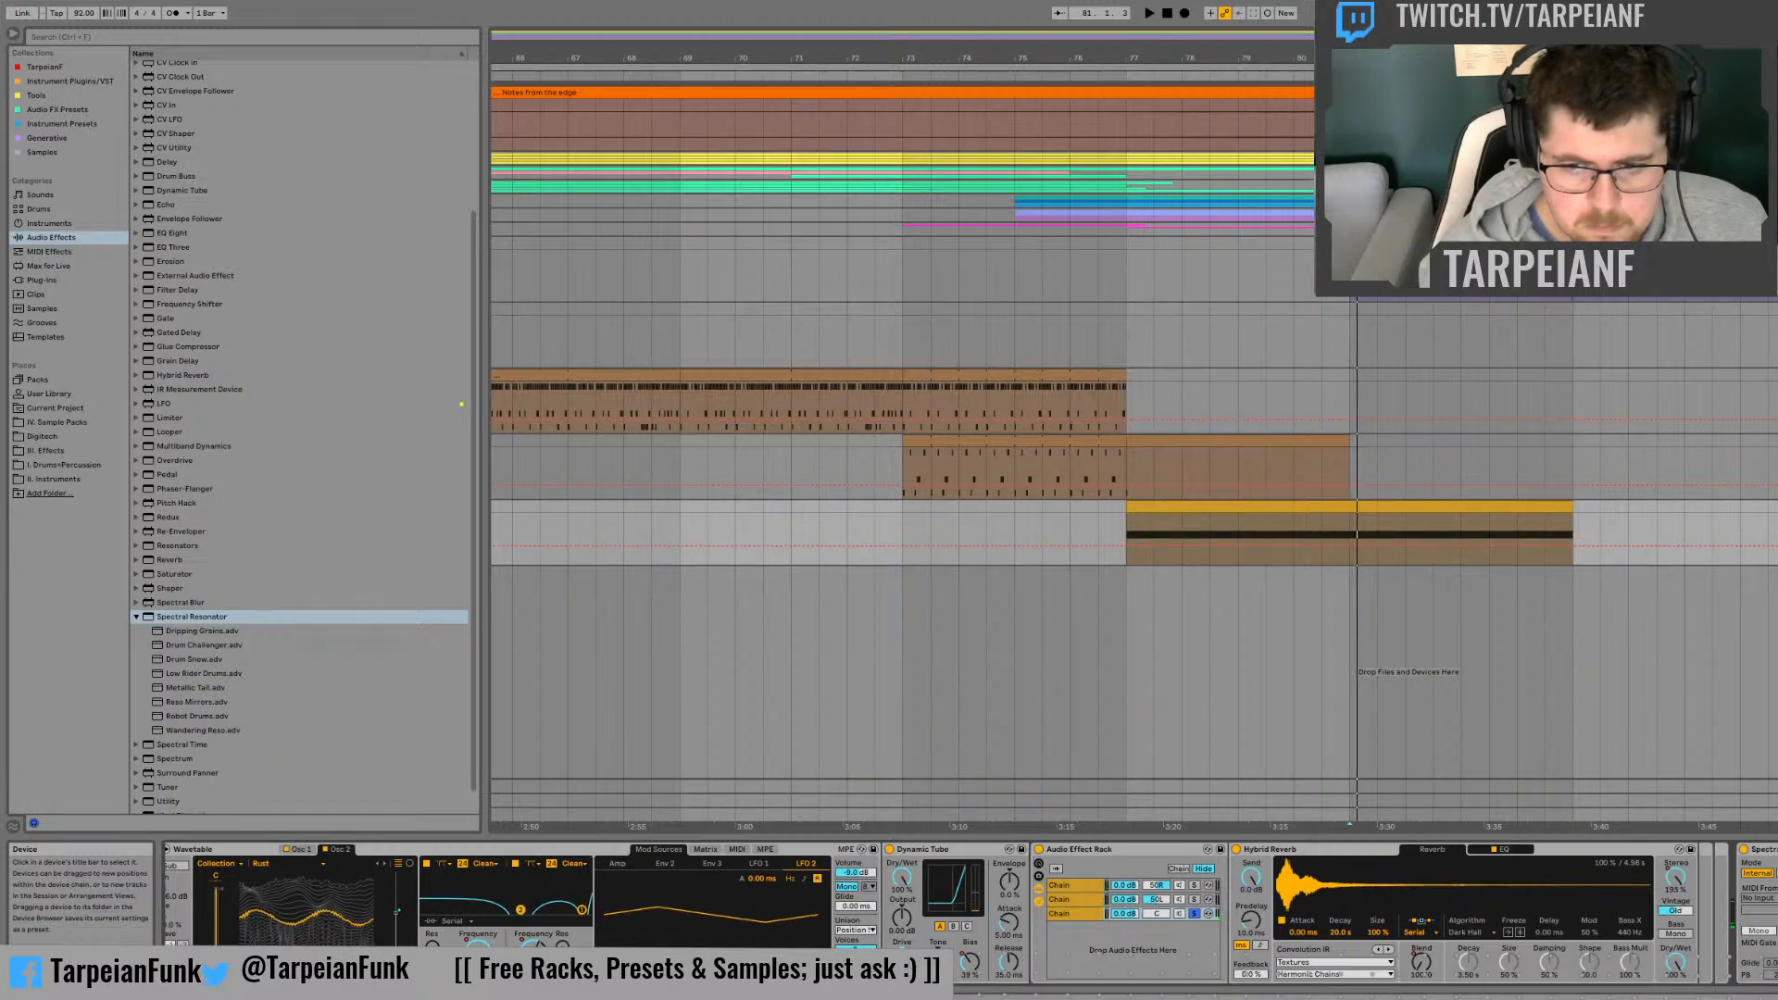
{"action": "key", "text": "space"}
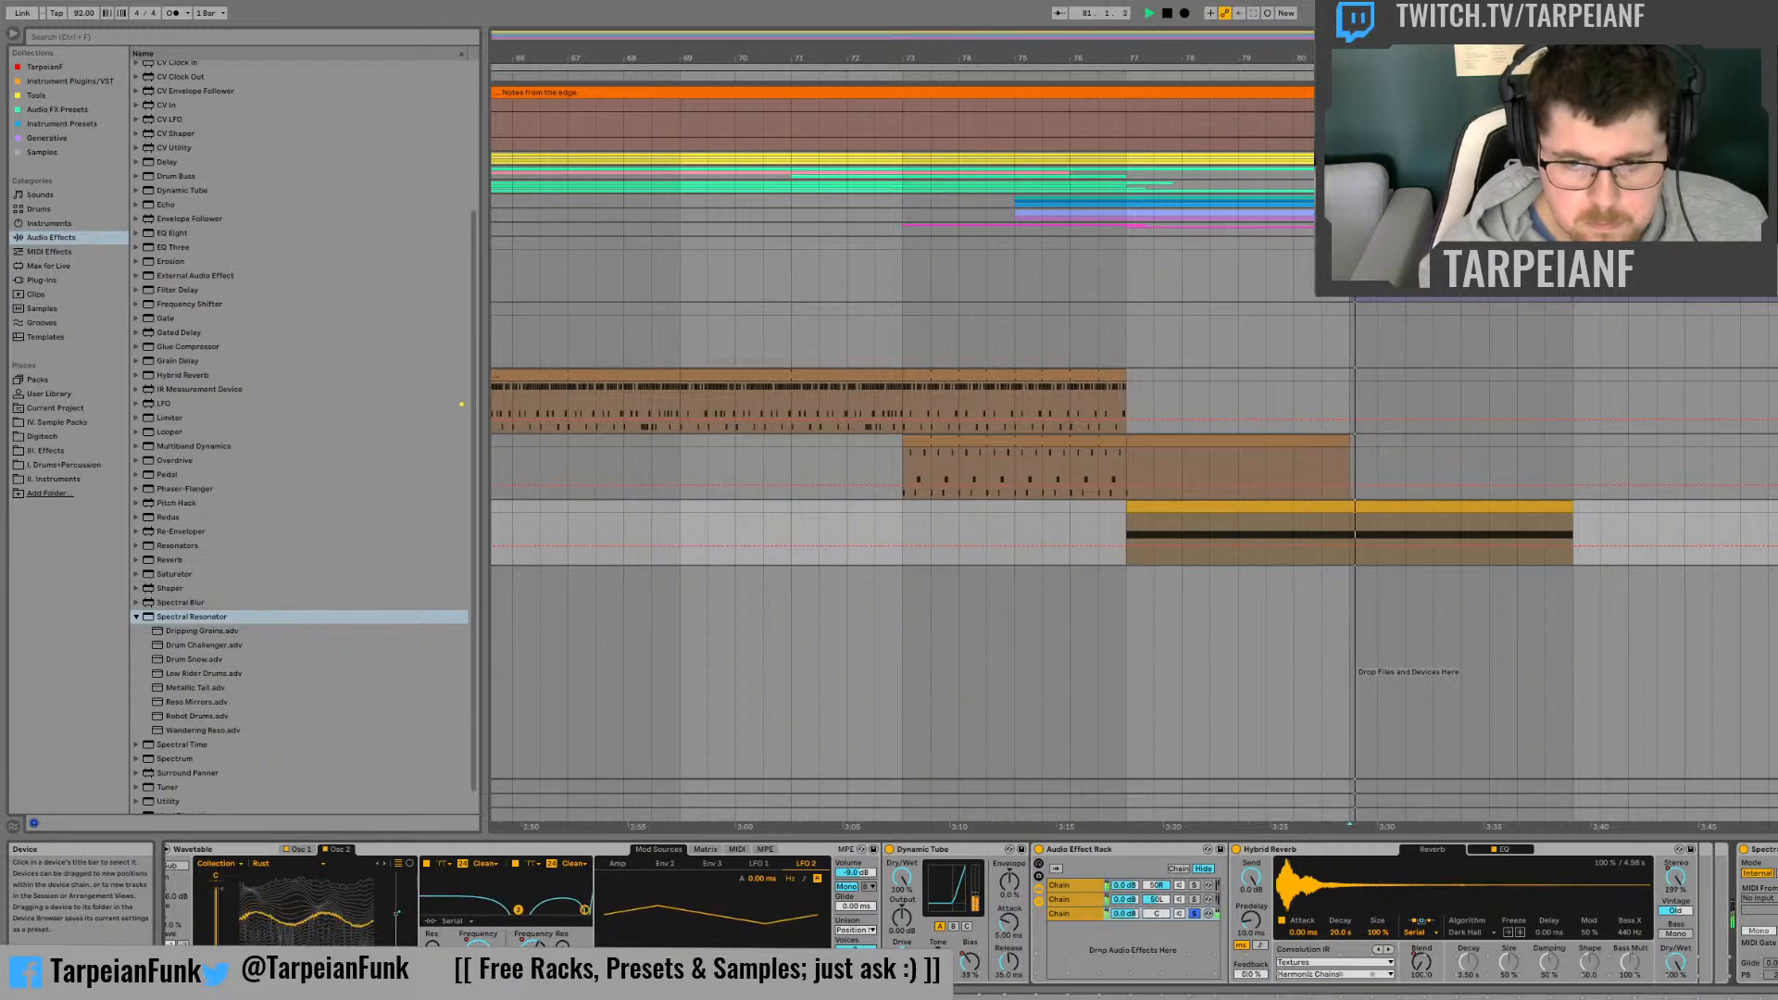
{"action": "key", "text": "space"}
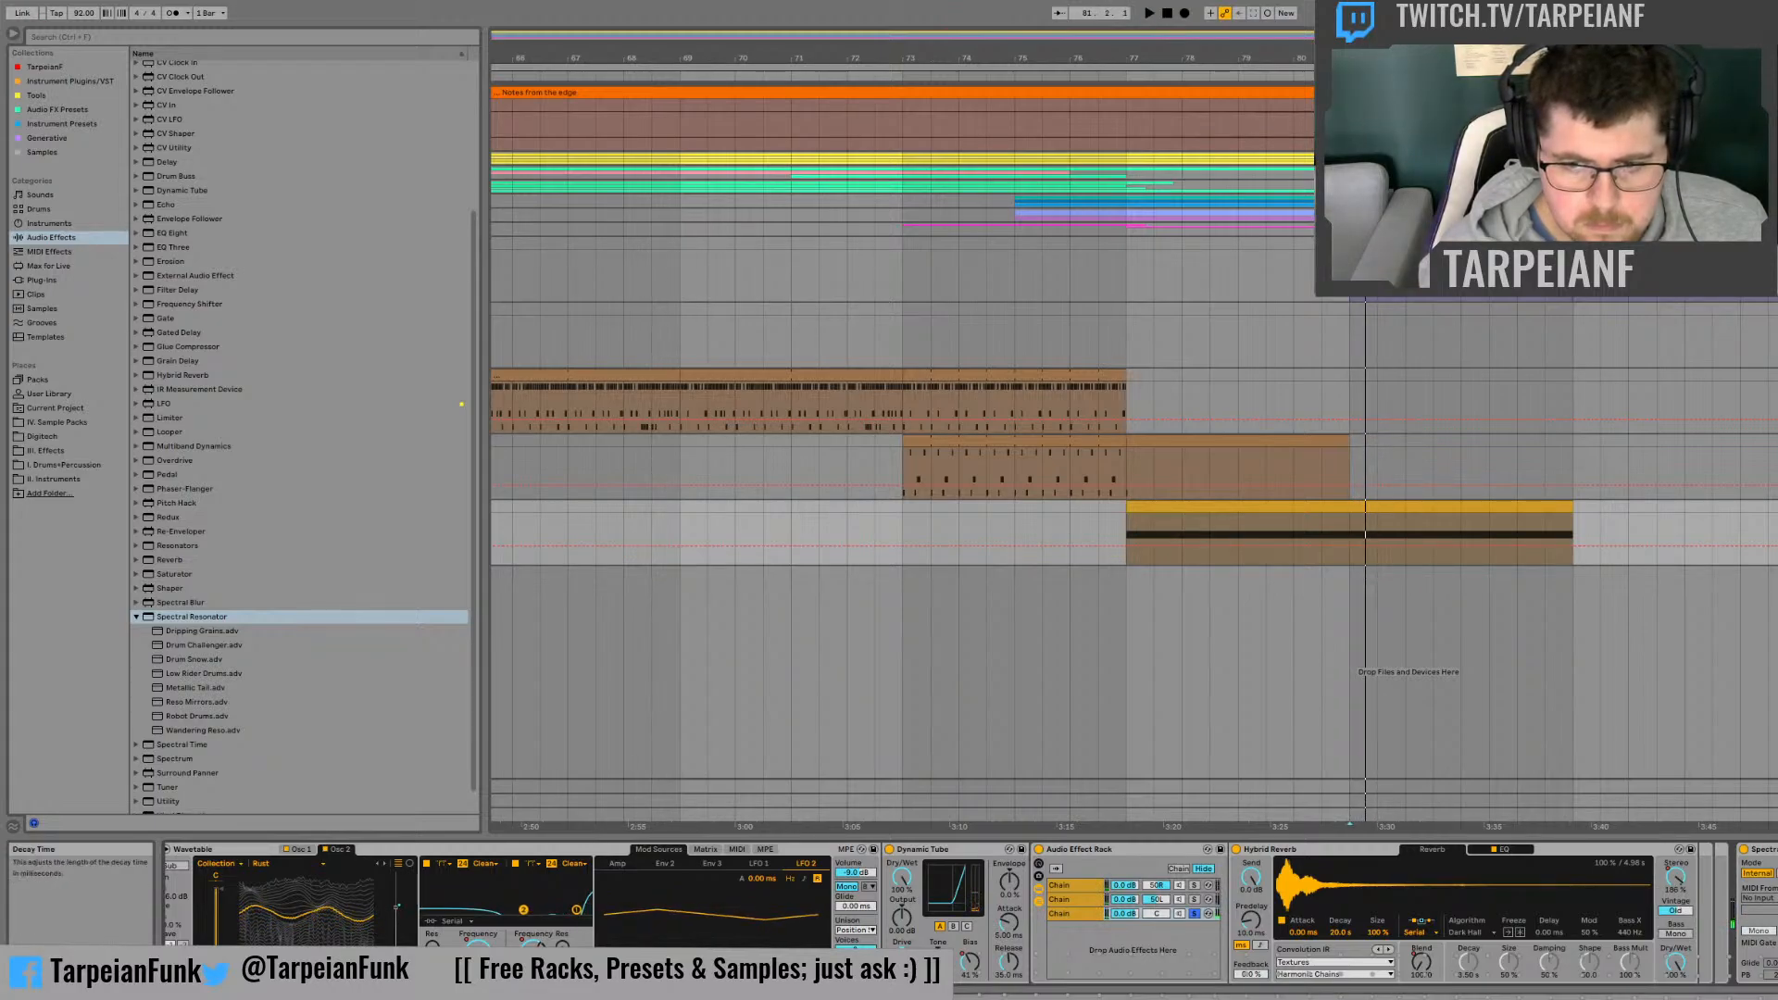
{"action": "key", "text": "space"}
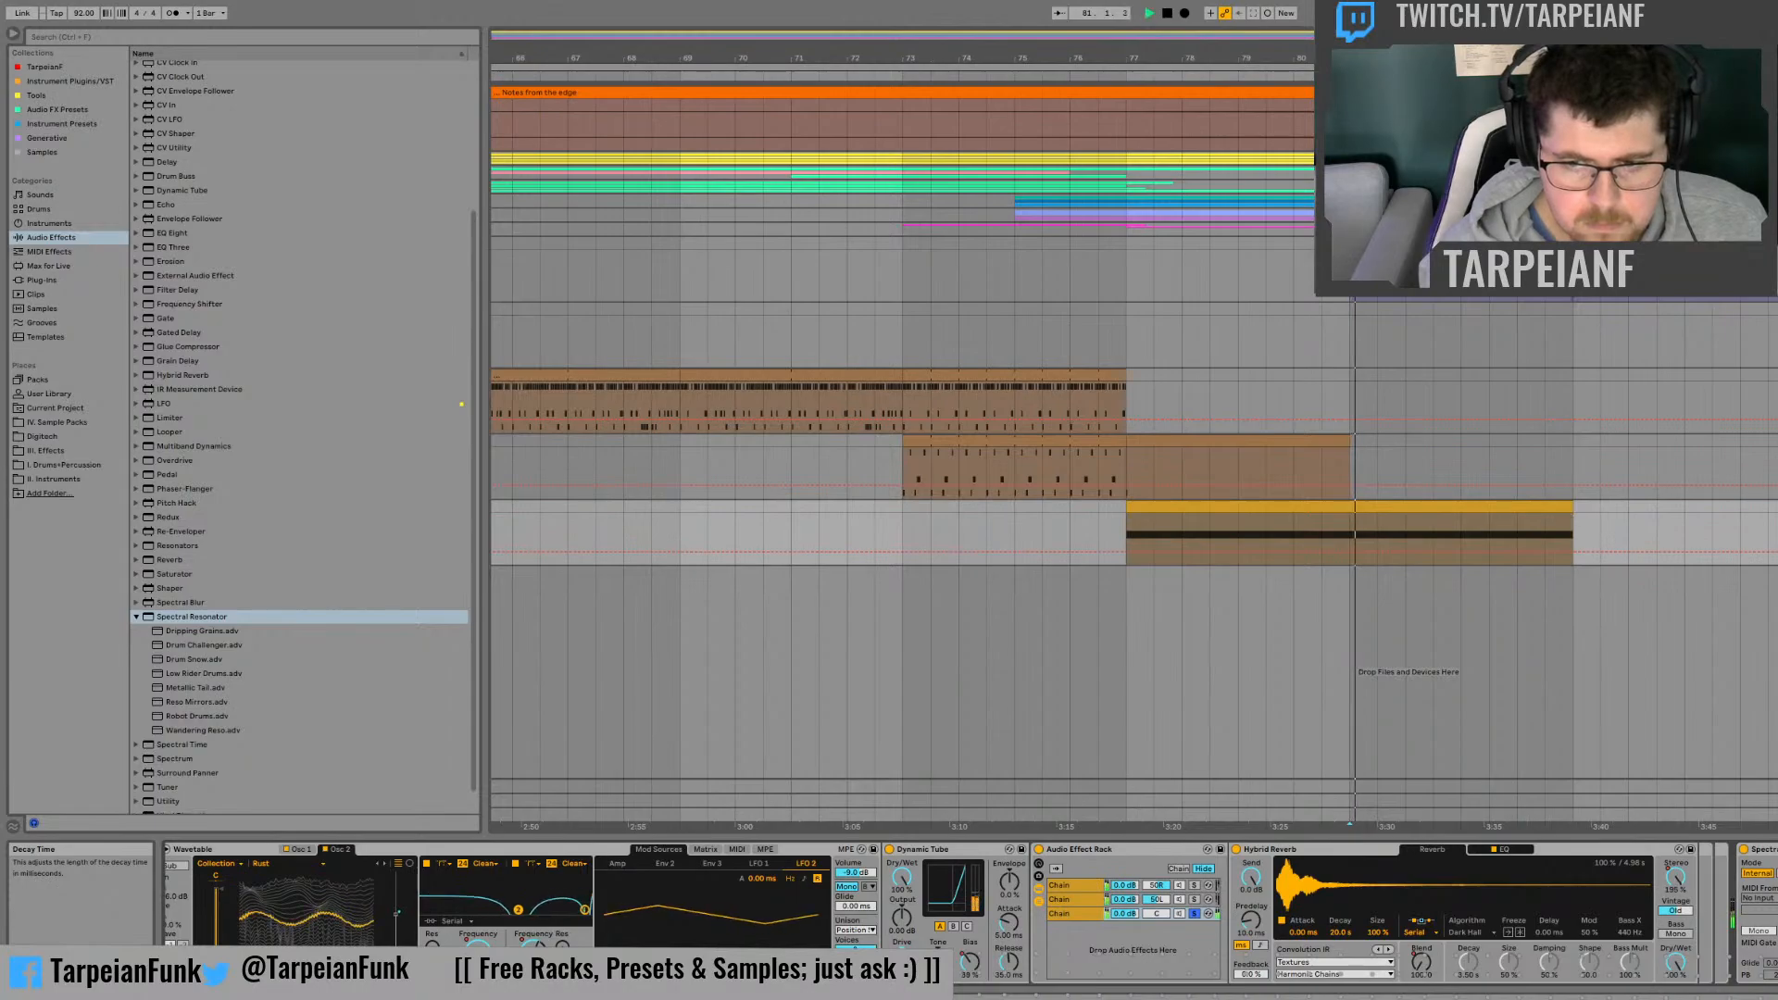
{"action": "key", "text": "space"}
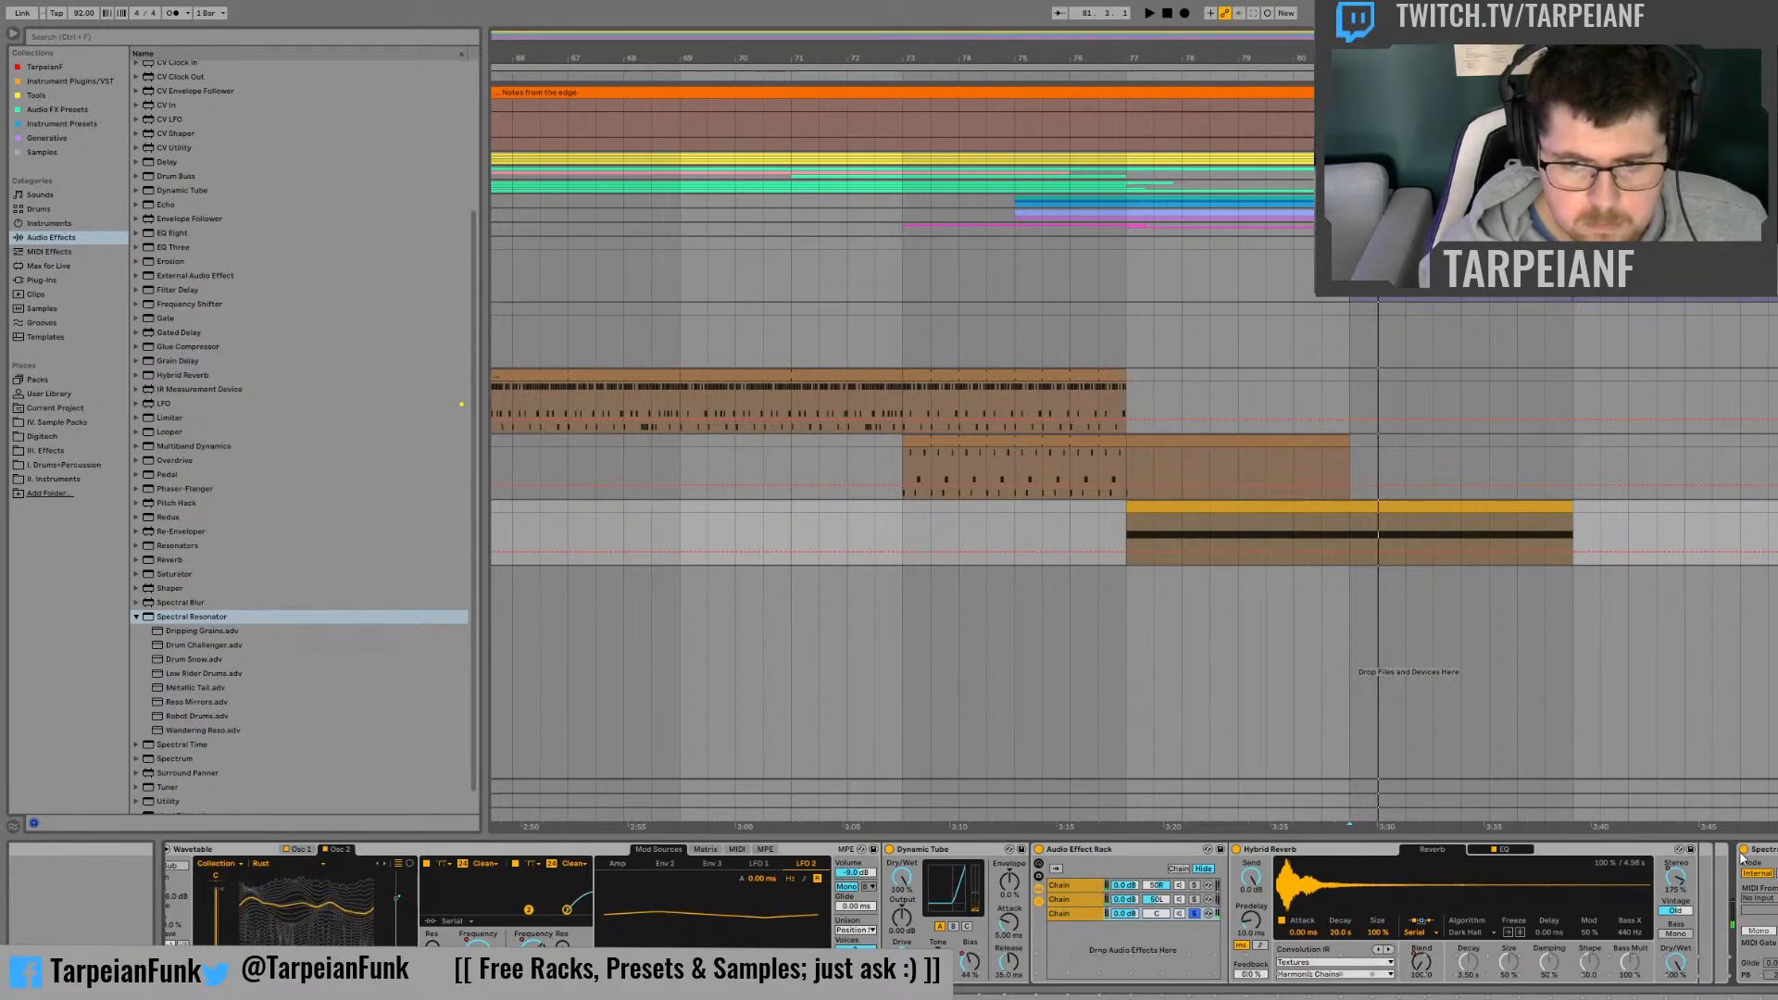
{"action": "key", "text": "space"}
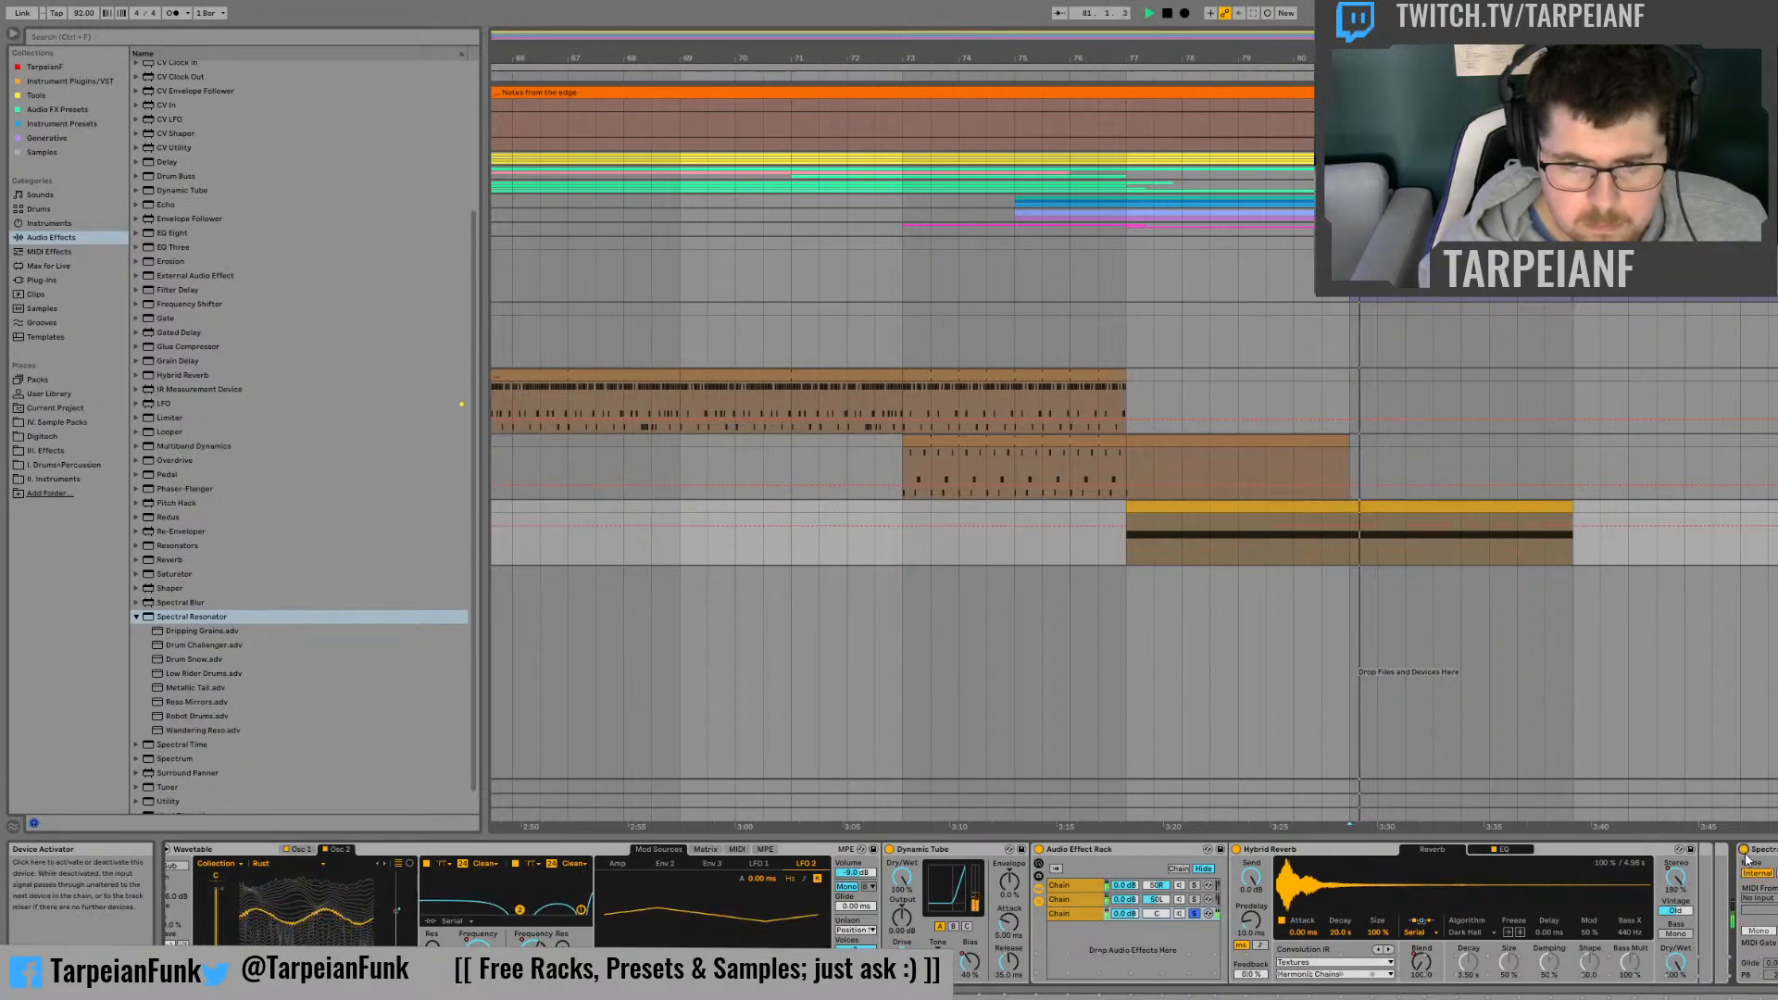
{"action": "key", "text": "space"}
{"action": "key", "text": "space"}
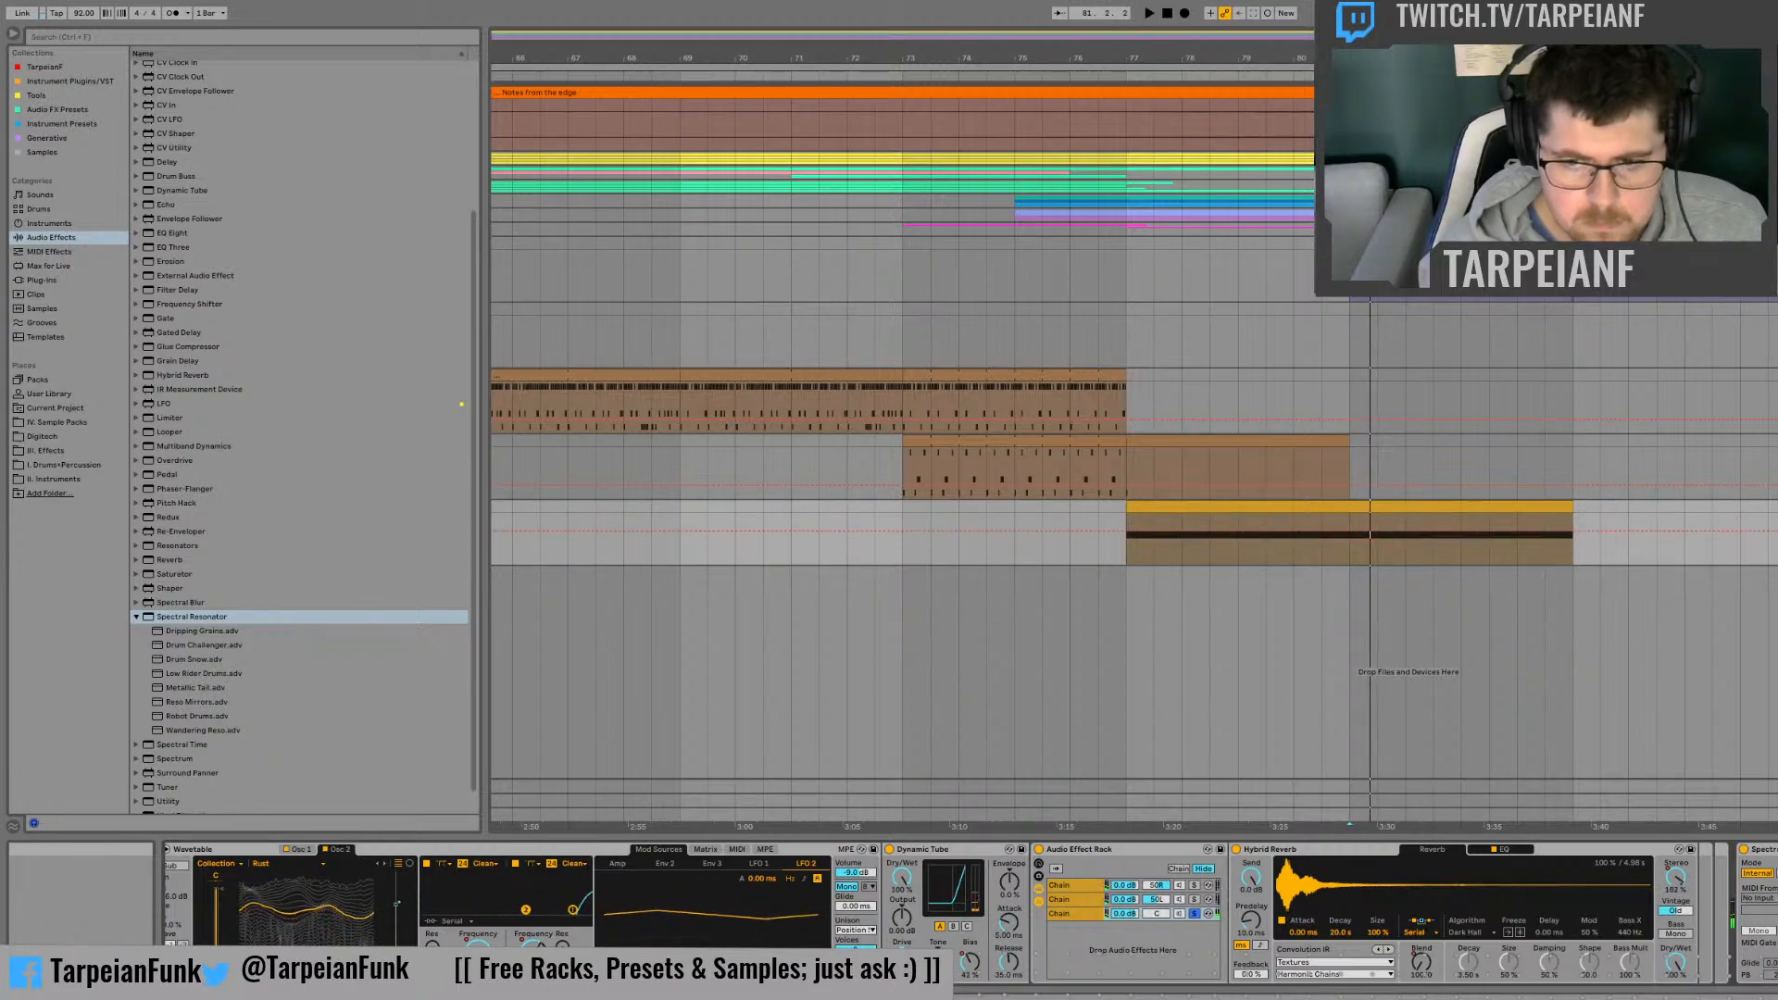
{"action": "key", "text": "space"}
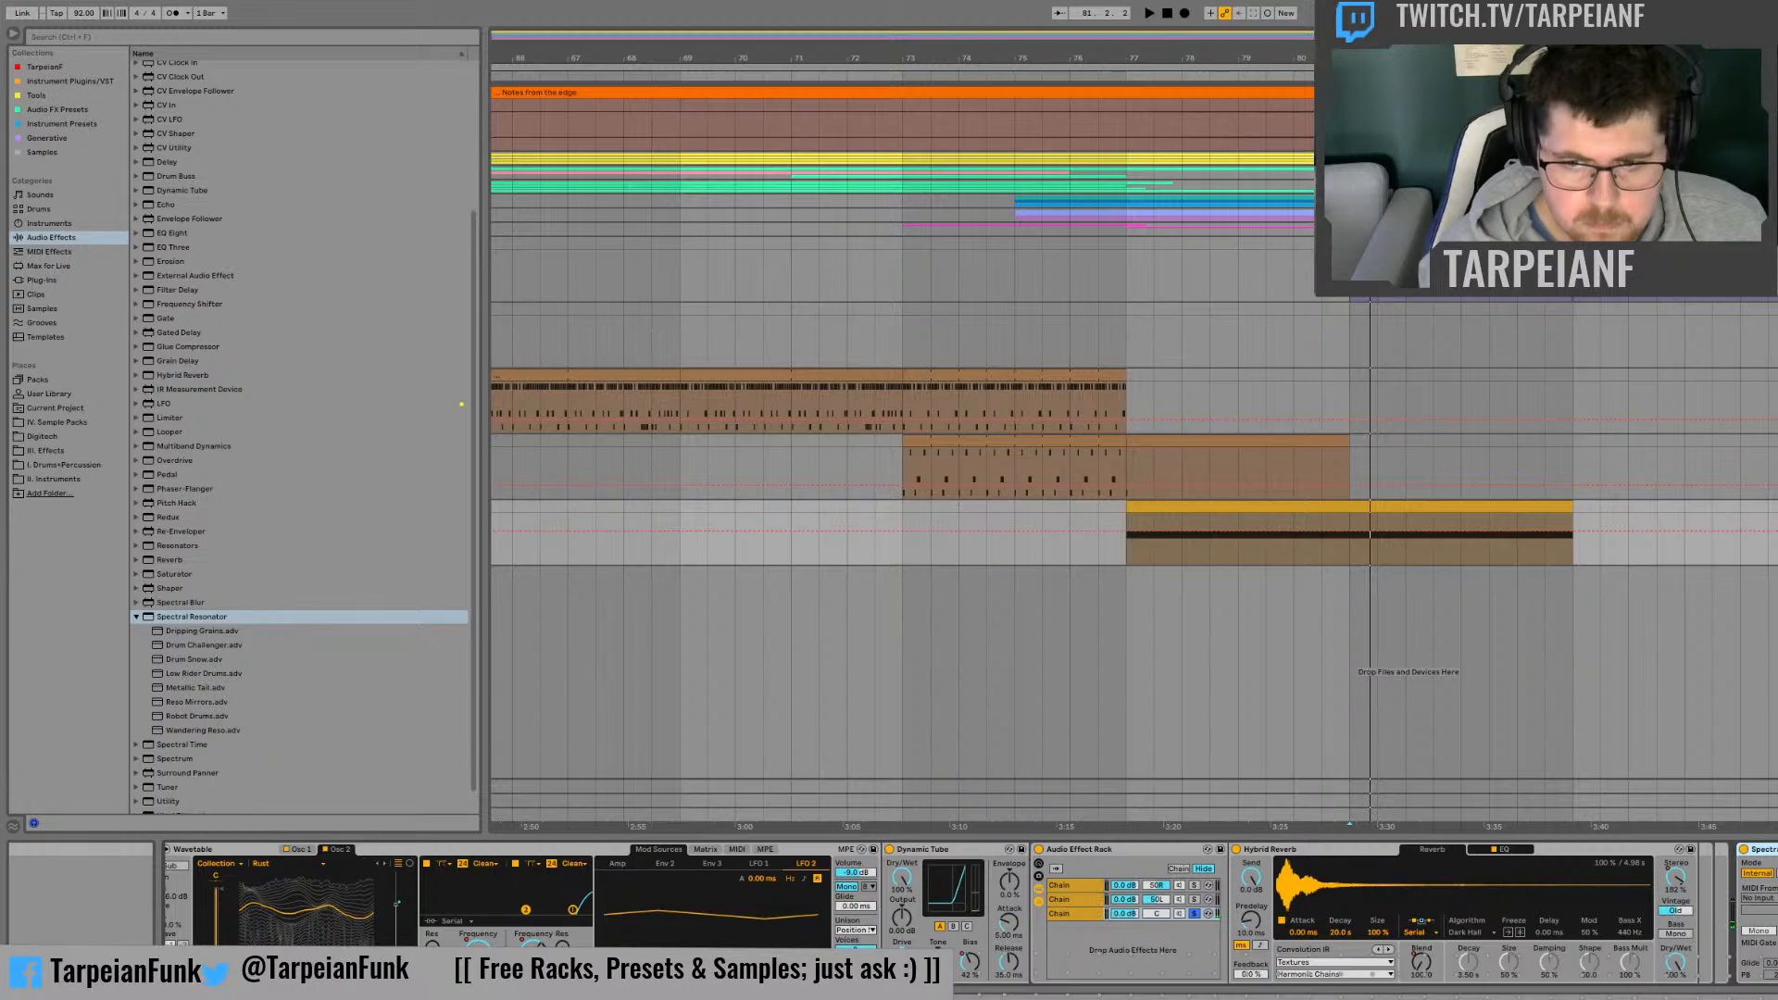
Step: Group the Spectral Resonator into an Audio Effect Rack and set up a second chain beside the one named root
{"action": "key", "text": "ctrl+g"}
{"action": "left_click", "coordinate": [1745, 889]}
{"action": "left_click", "coordinate": [1765, 886]}
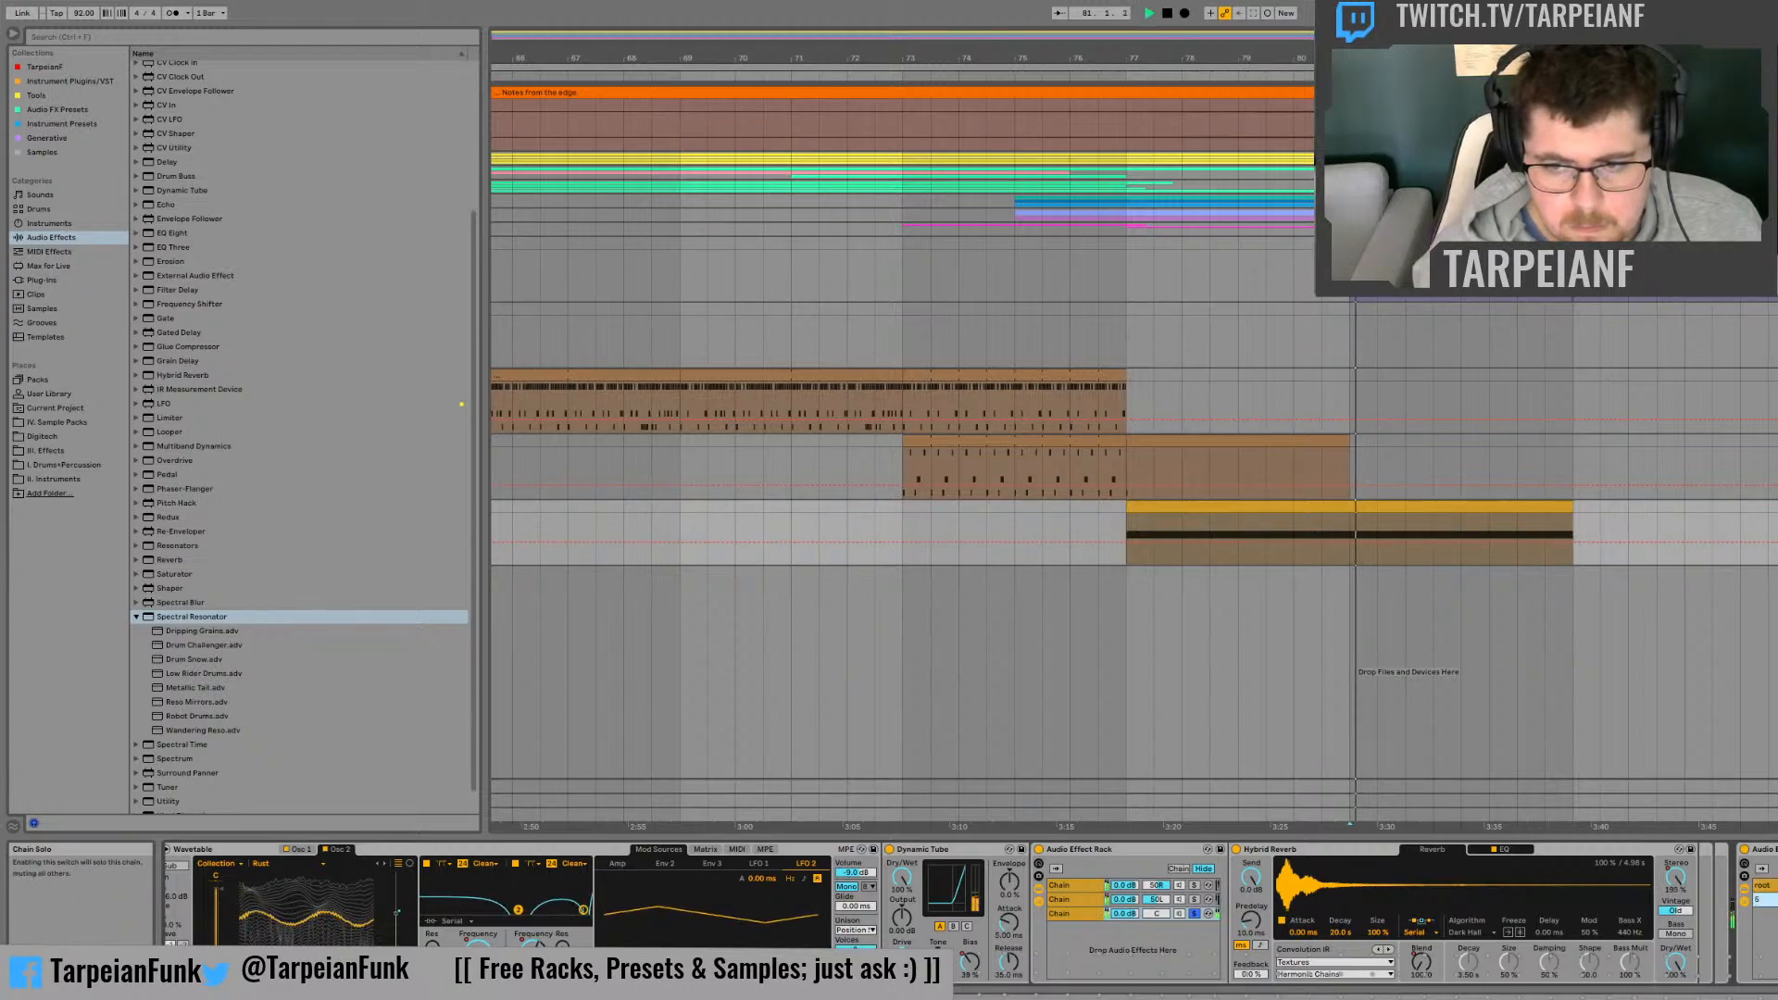
Step: Audition the new rack's chains, using their solo switches and the Spectral Resonator's Dry/Wet while replaying the clip
{"action": "key", "text": "space"}
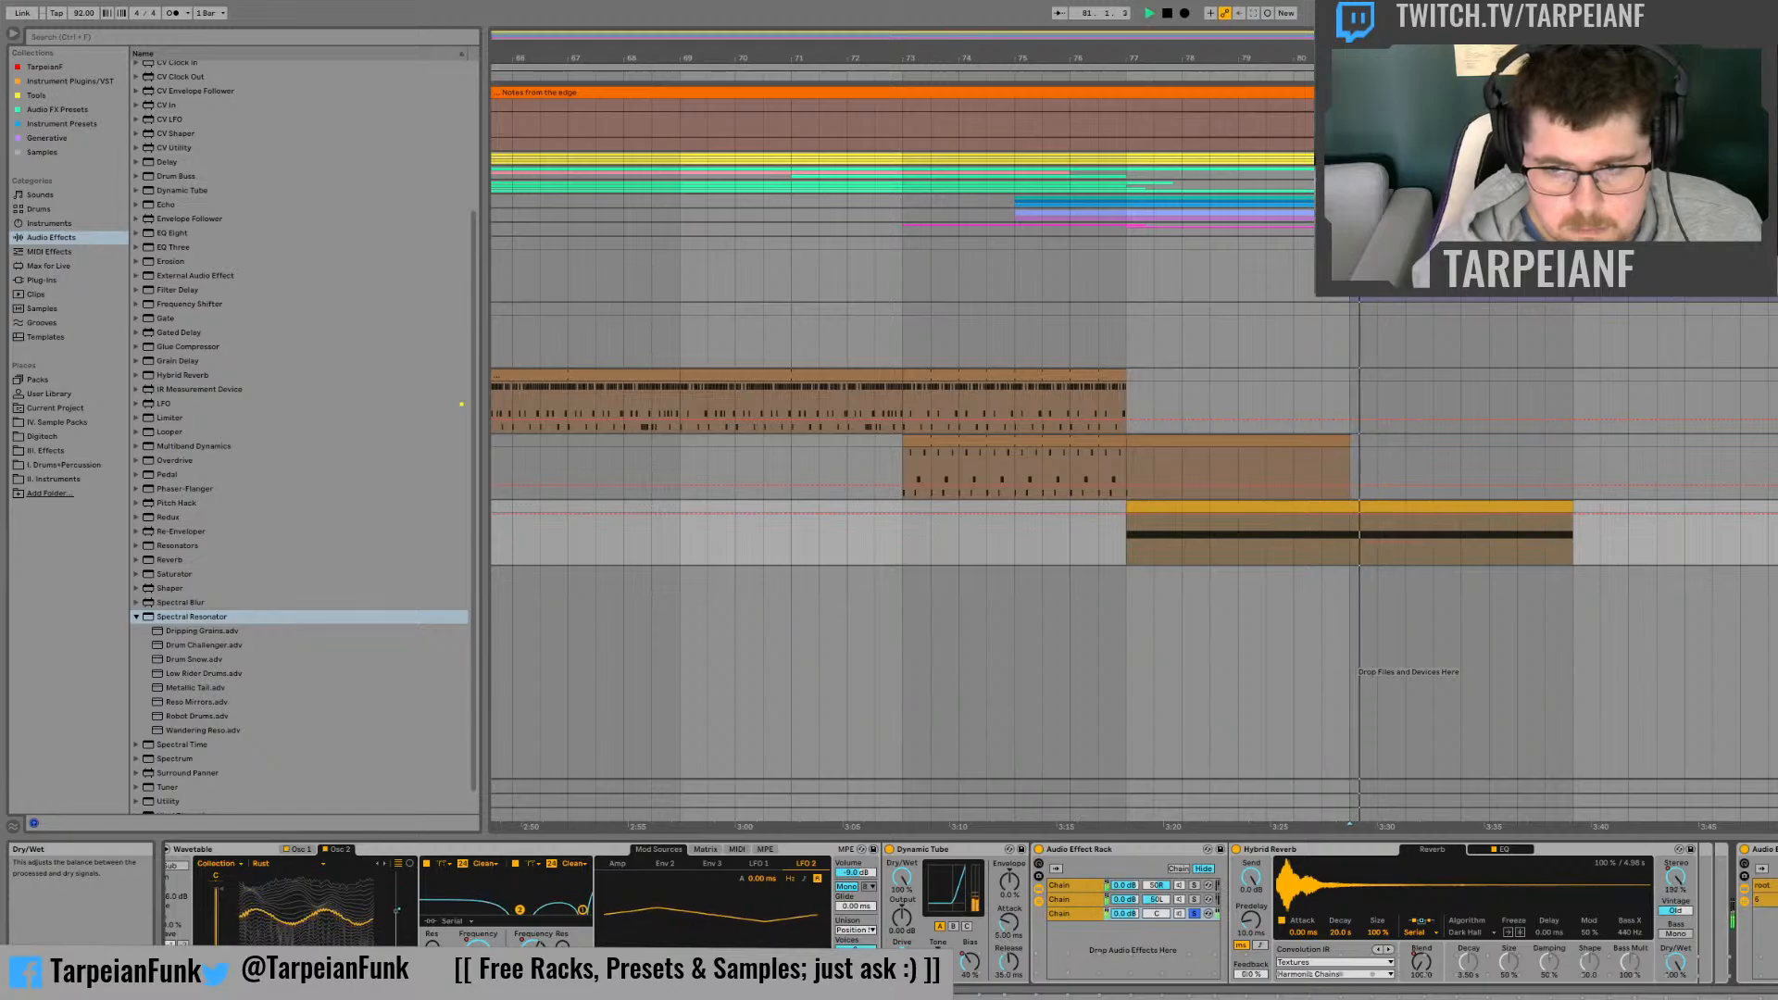
{"action": "key", "text": "space"}
{"action": "left_click", "coordinate": [1765, 886]}
{"action": "key", "text": "space"}
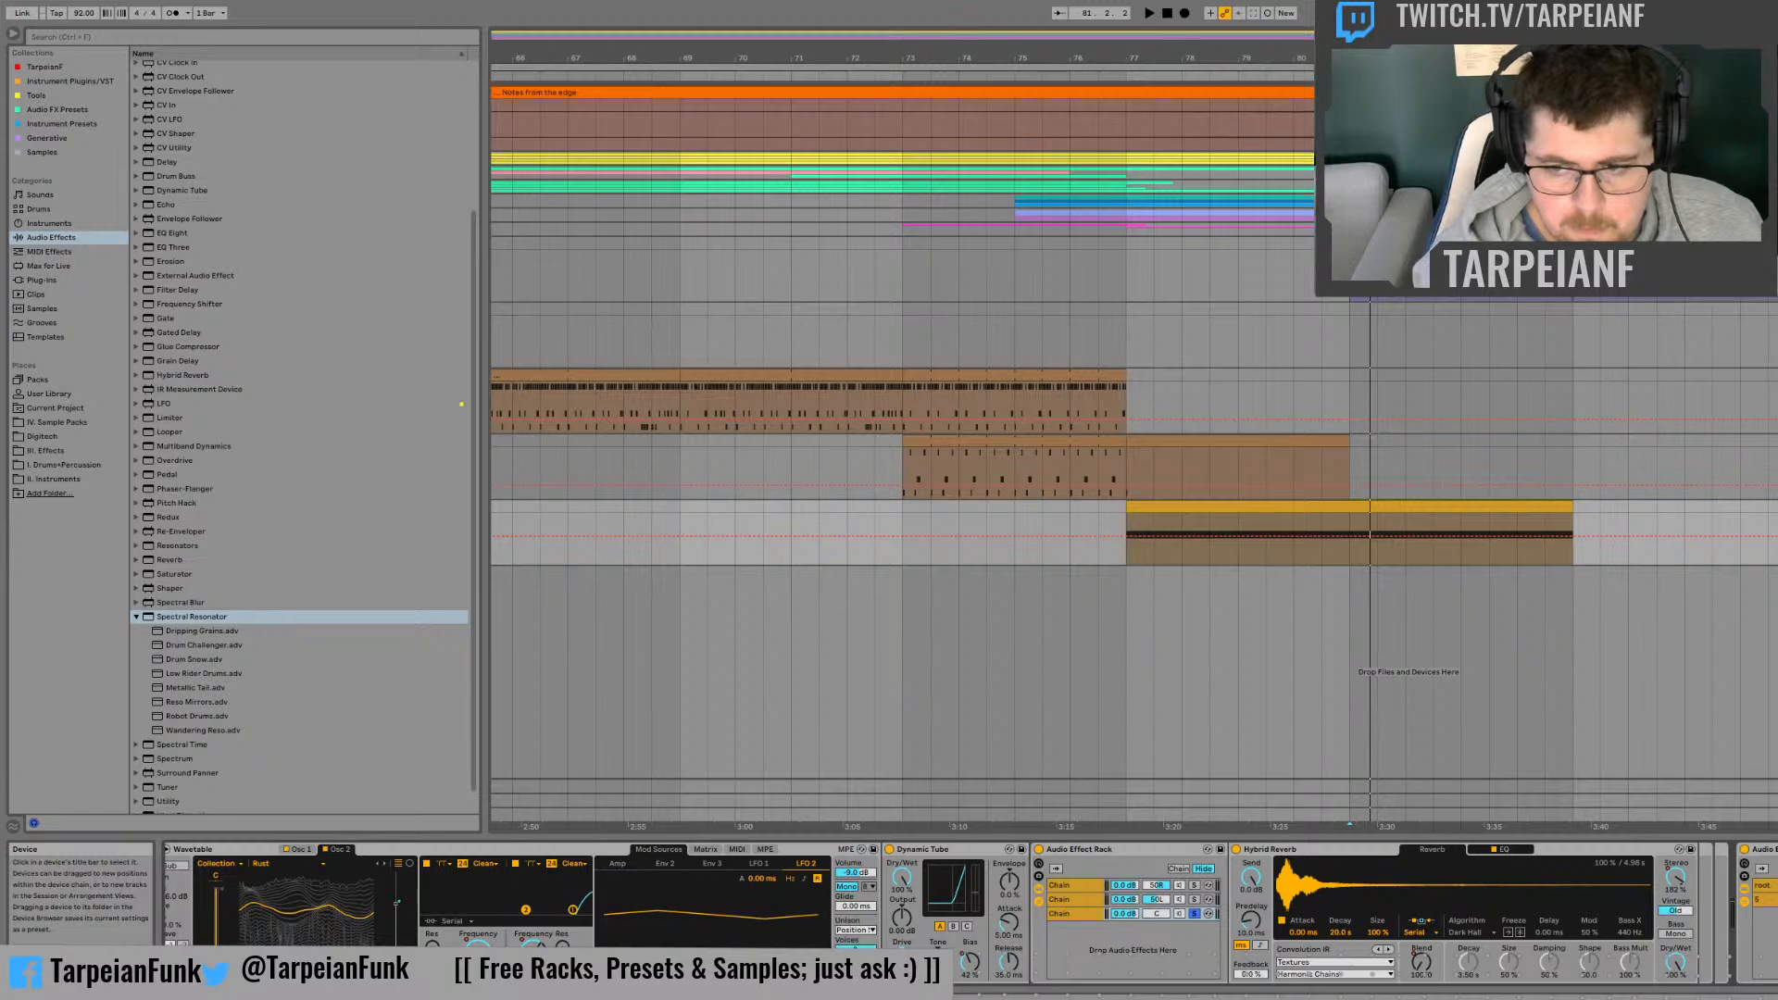
{"action": "key", "text": "space"}
{"action": "key", "text": "space"}
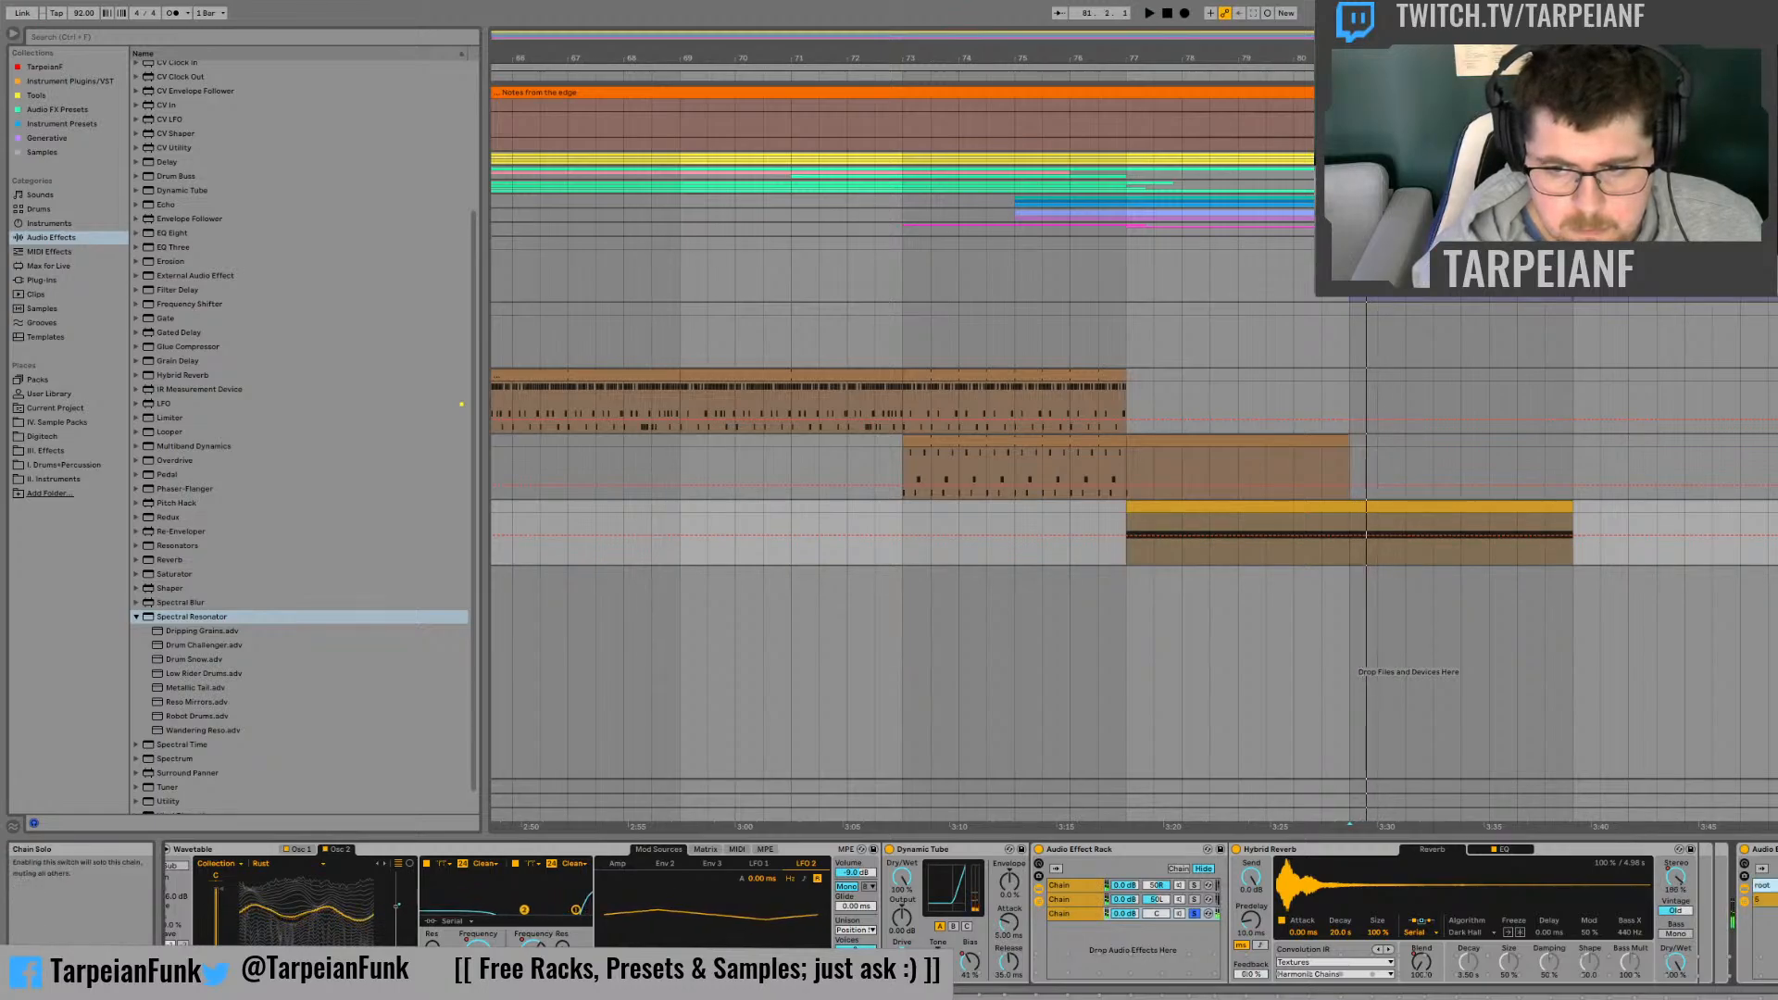
{"action": "key", "text": "space"}
{"action": "key", "text": "space"}
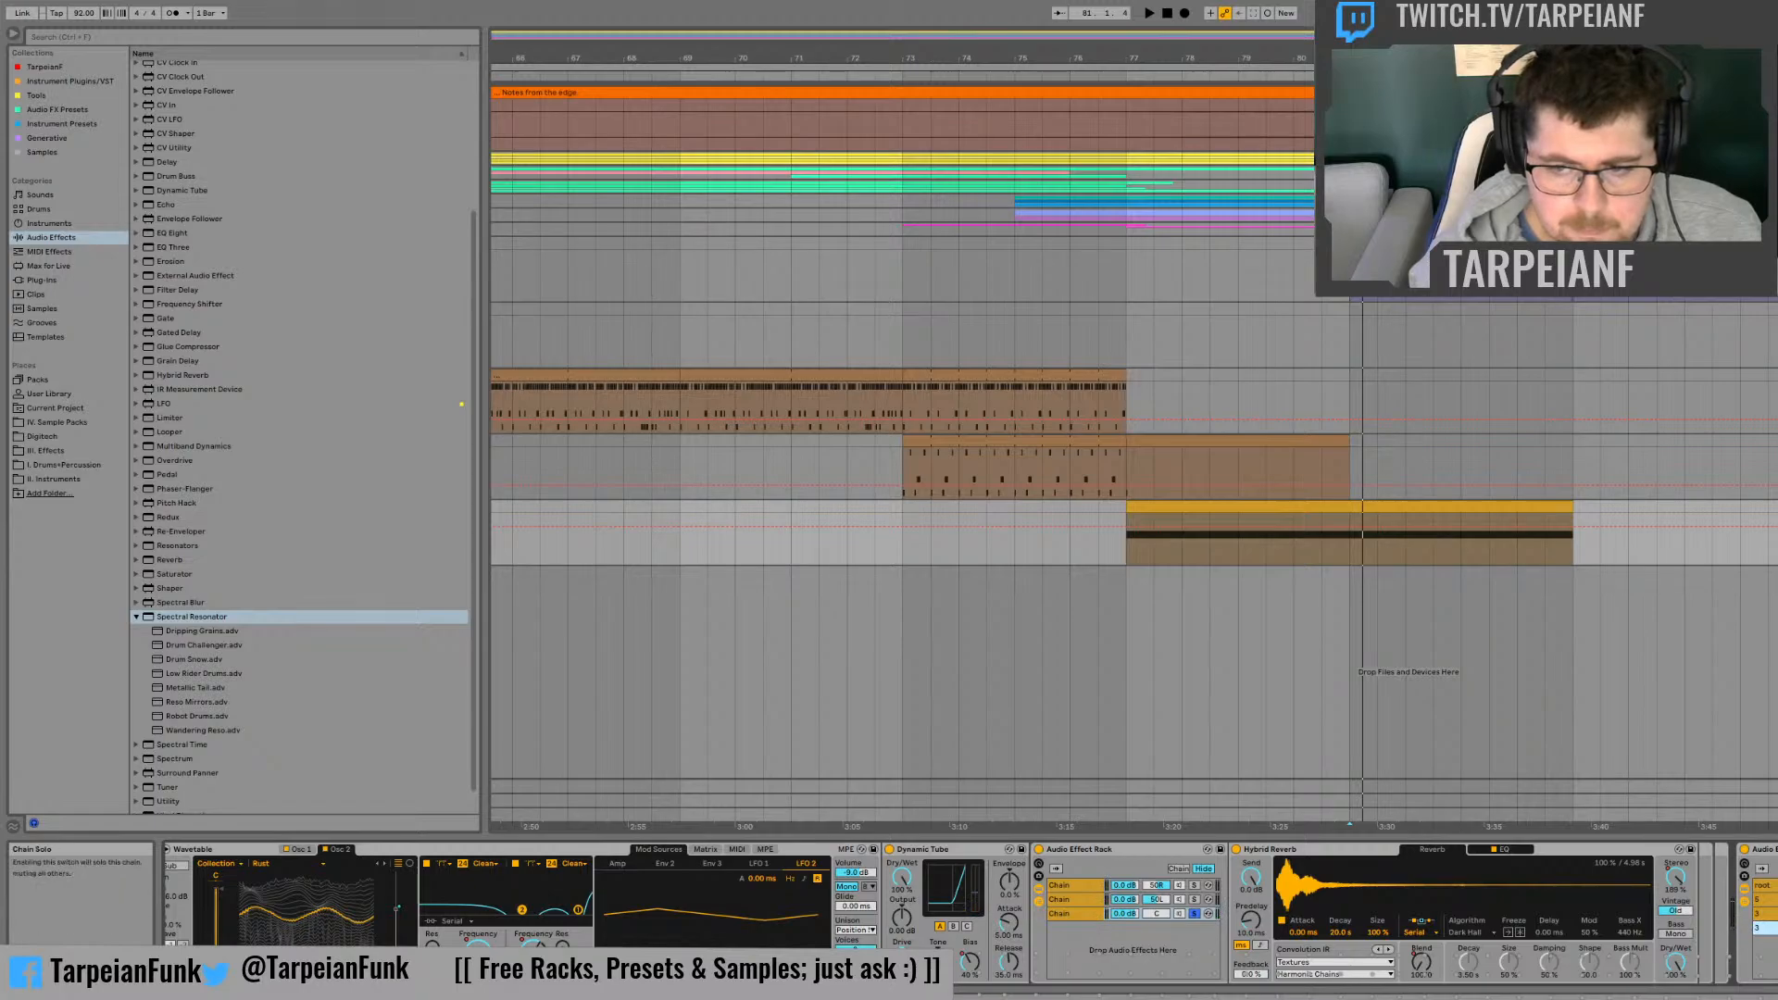
Step: Set the Dry/Wet balance of the Spectral Resonators in the expanded rack's chains while replaying the clip
{"action": "key", "text": "space"}
{"action": "key", "text": "space"}
{"action": "key", "text": "space"}
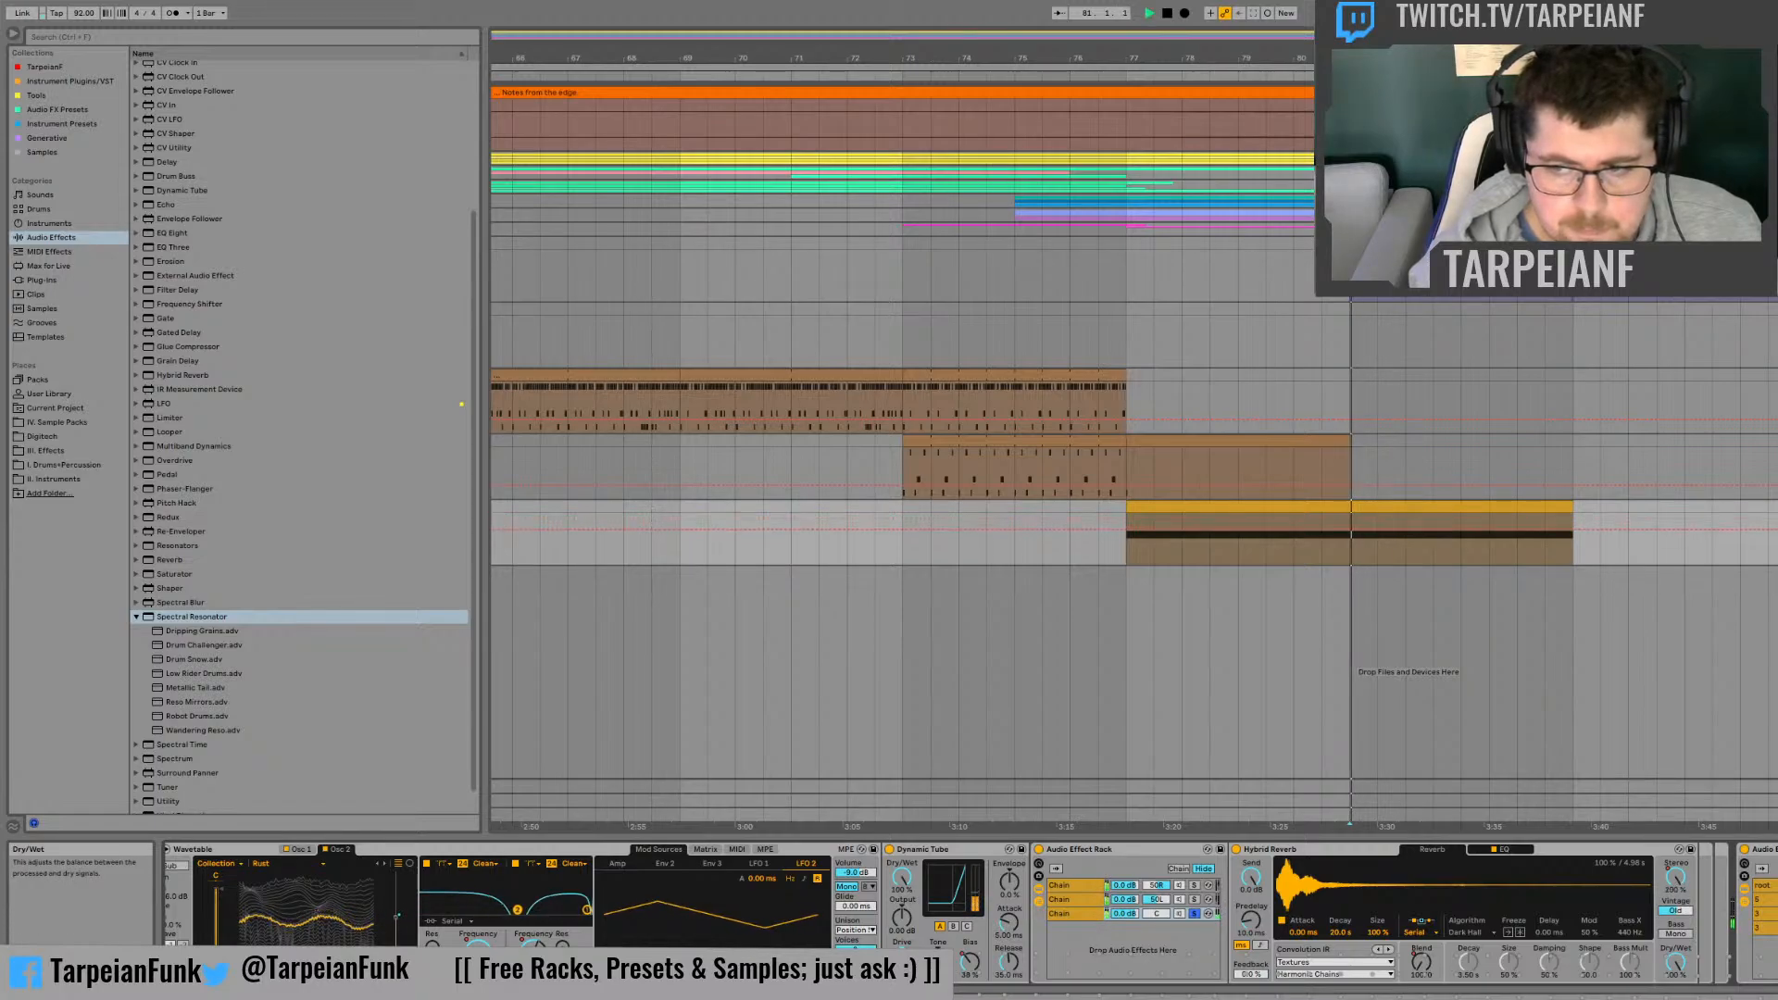
{"action": "key", "text": "space"}
{"action": "key", "text": "space"}
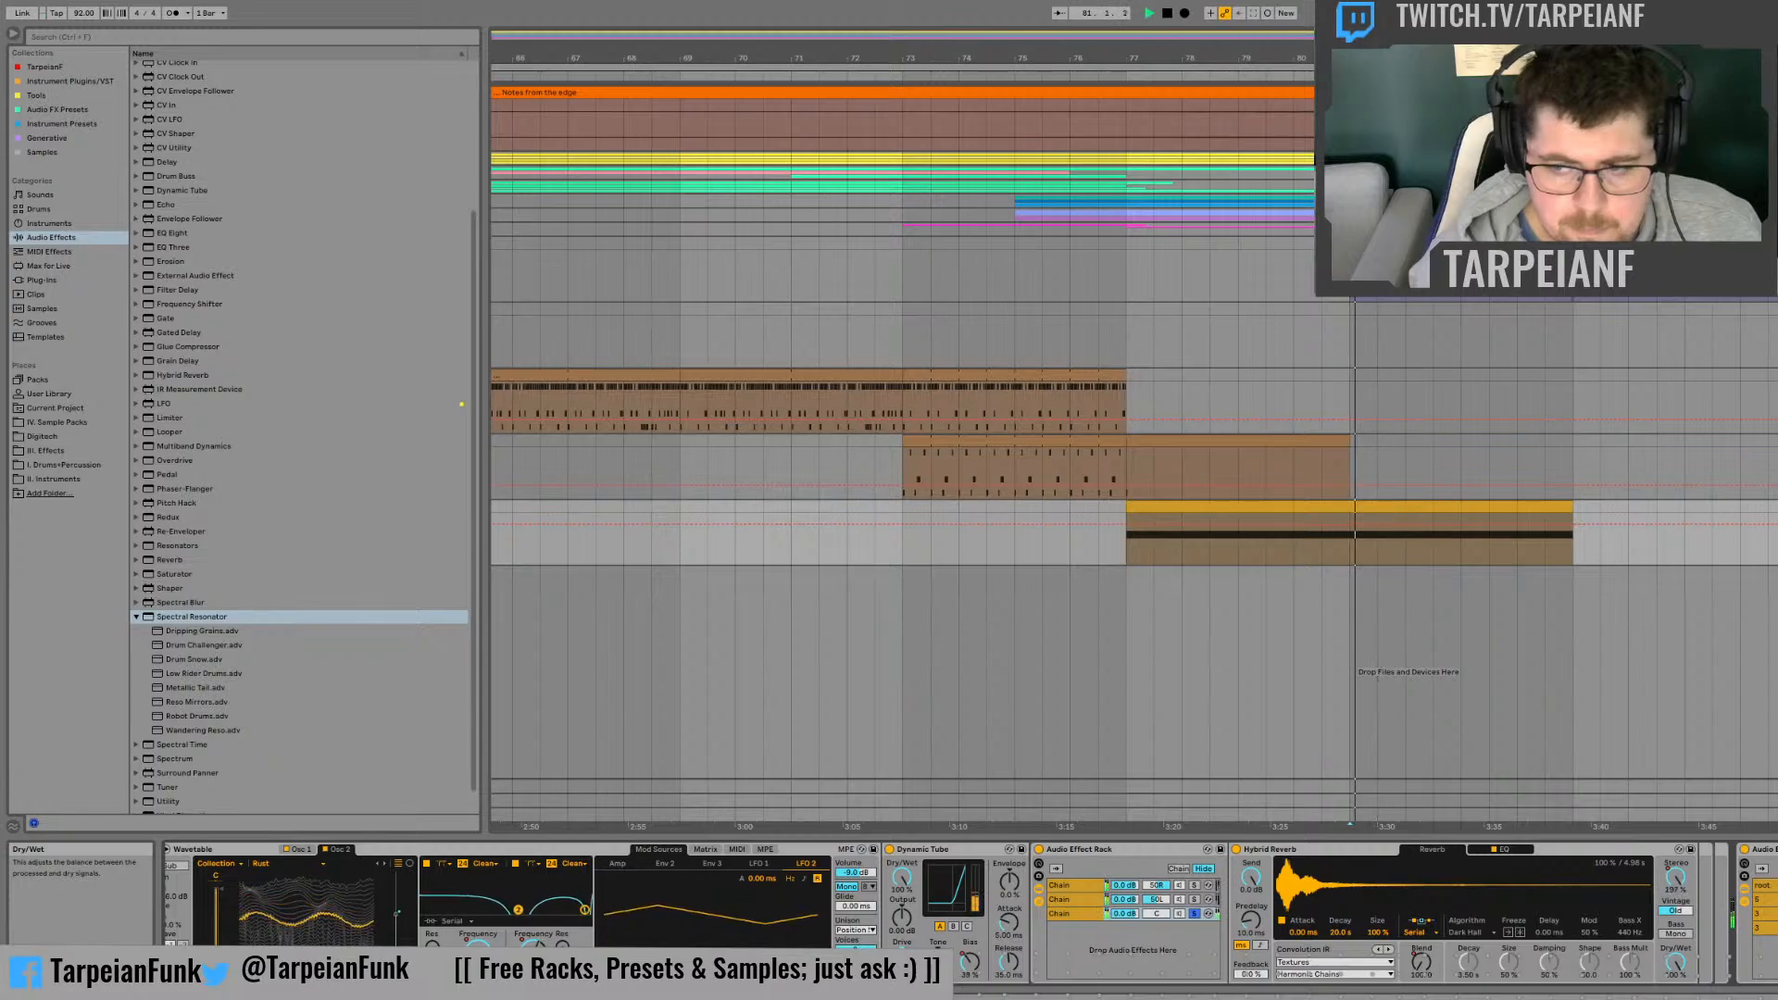
{"action": "key", "text": "space"}
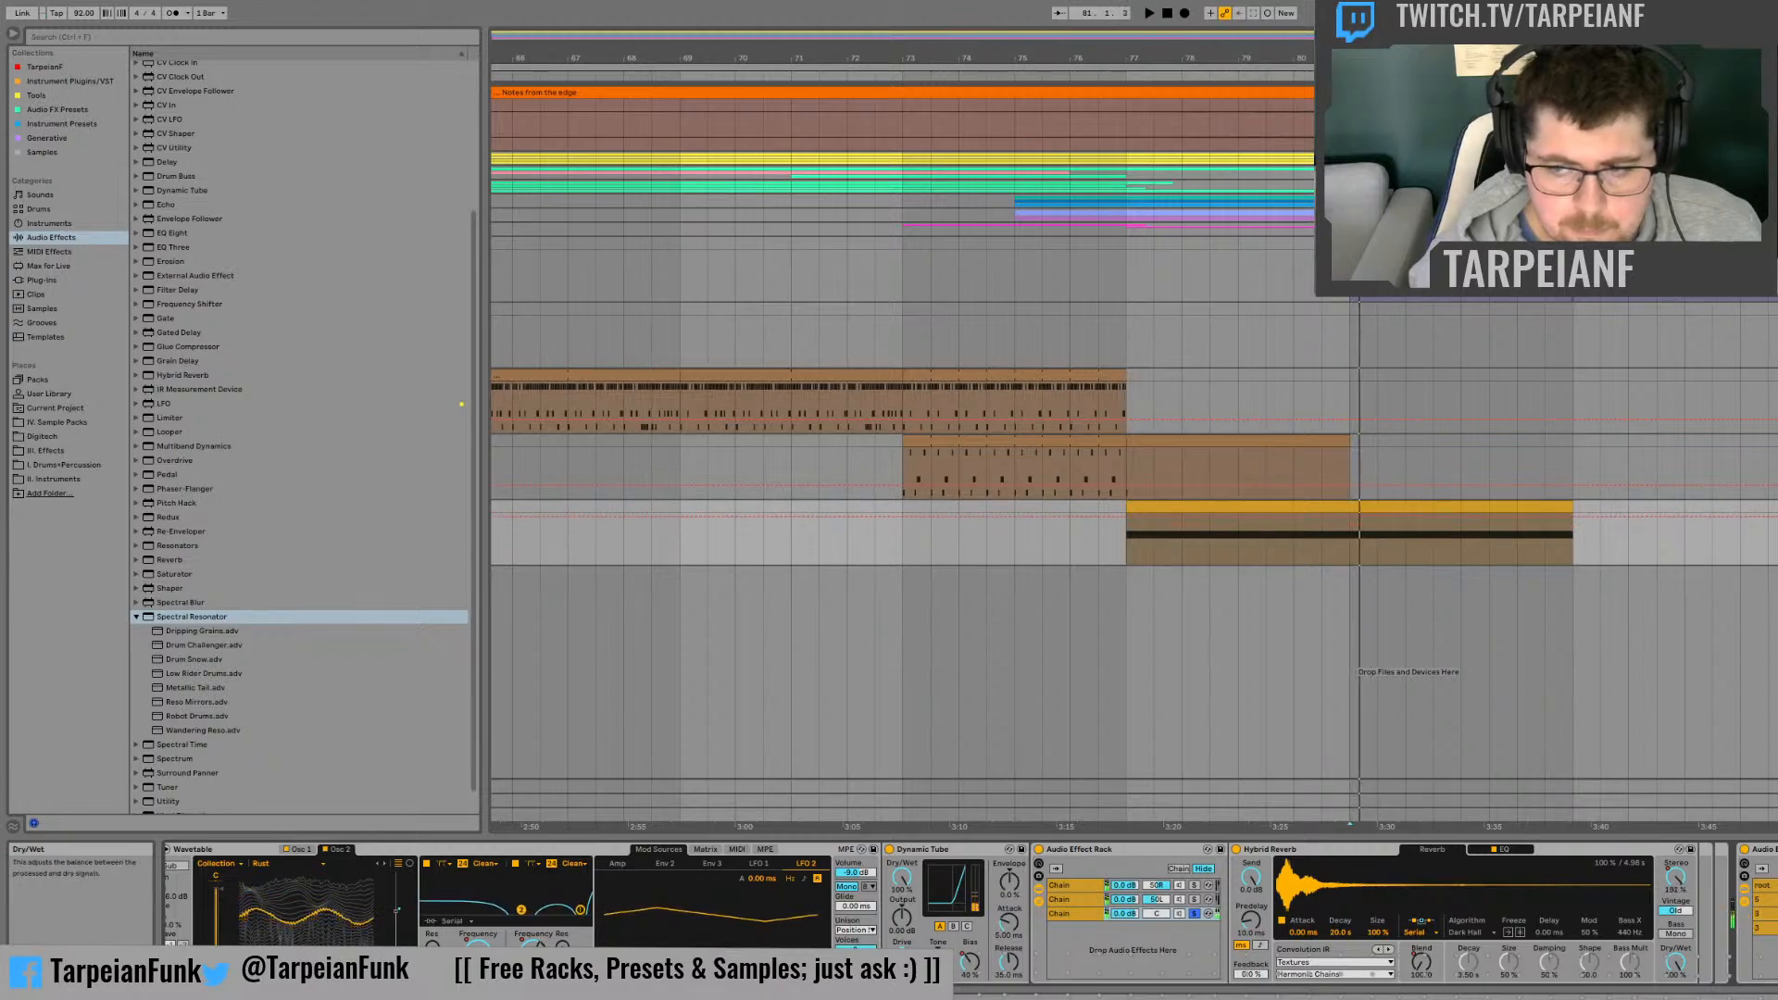
{"action": "key", "text": "space"}
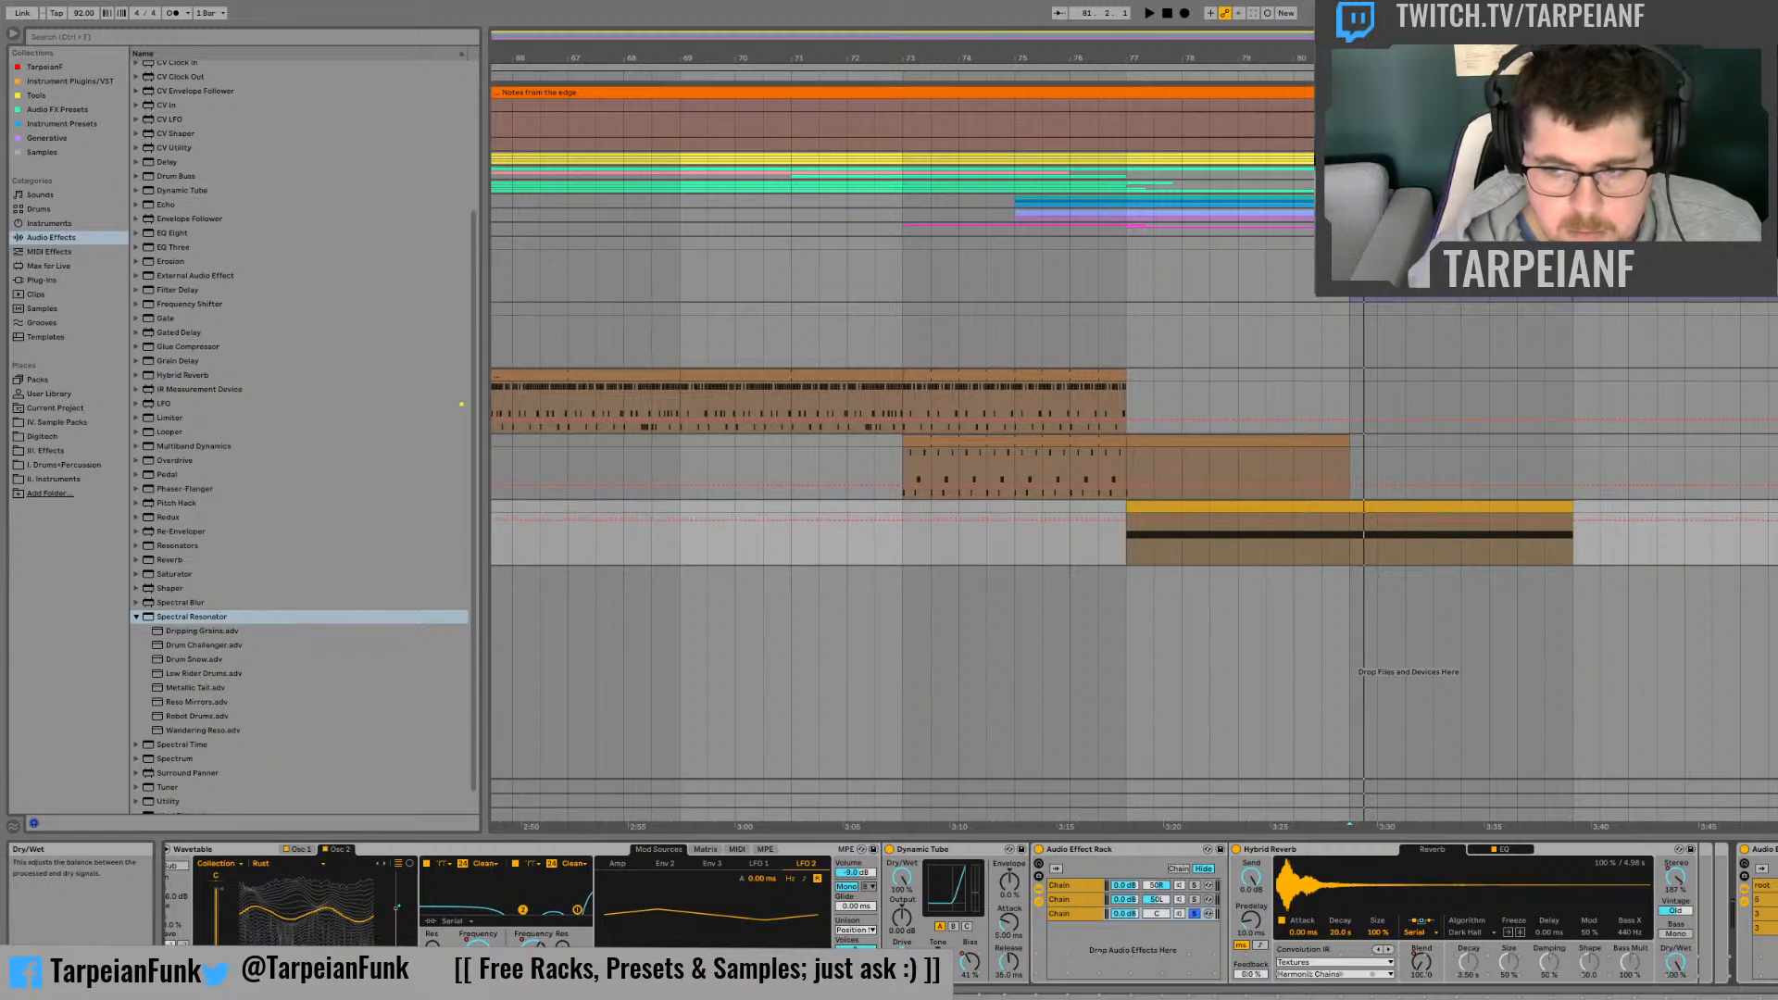
{"action": "key", "text": "space"}
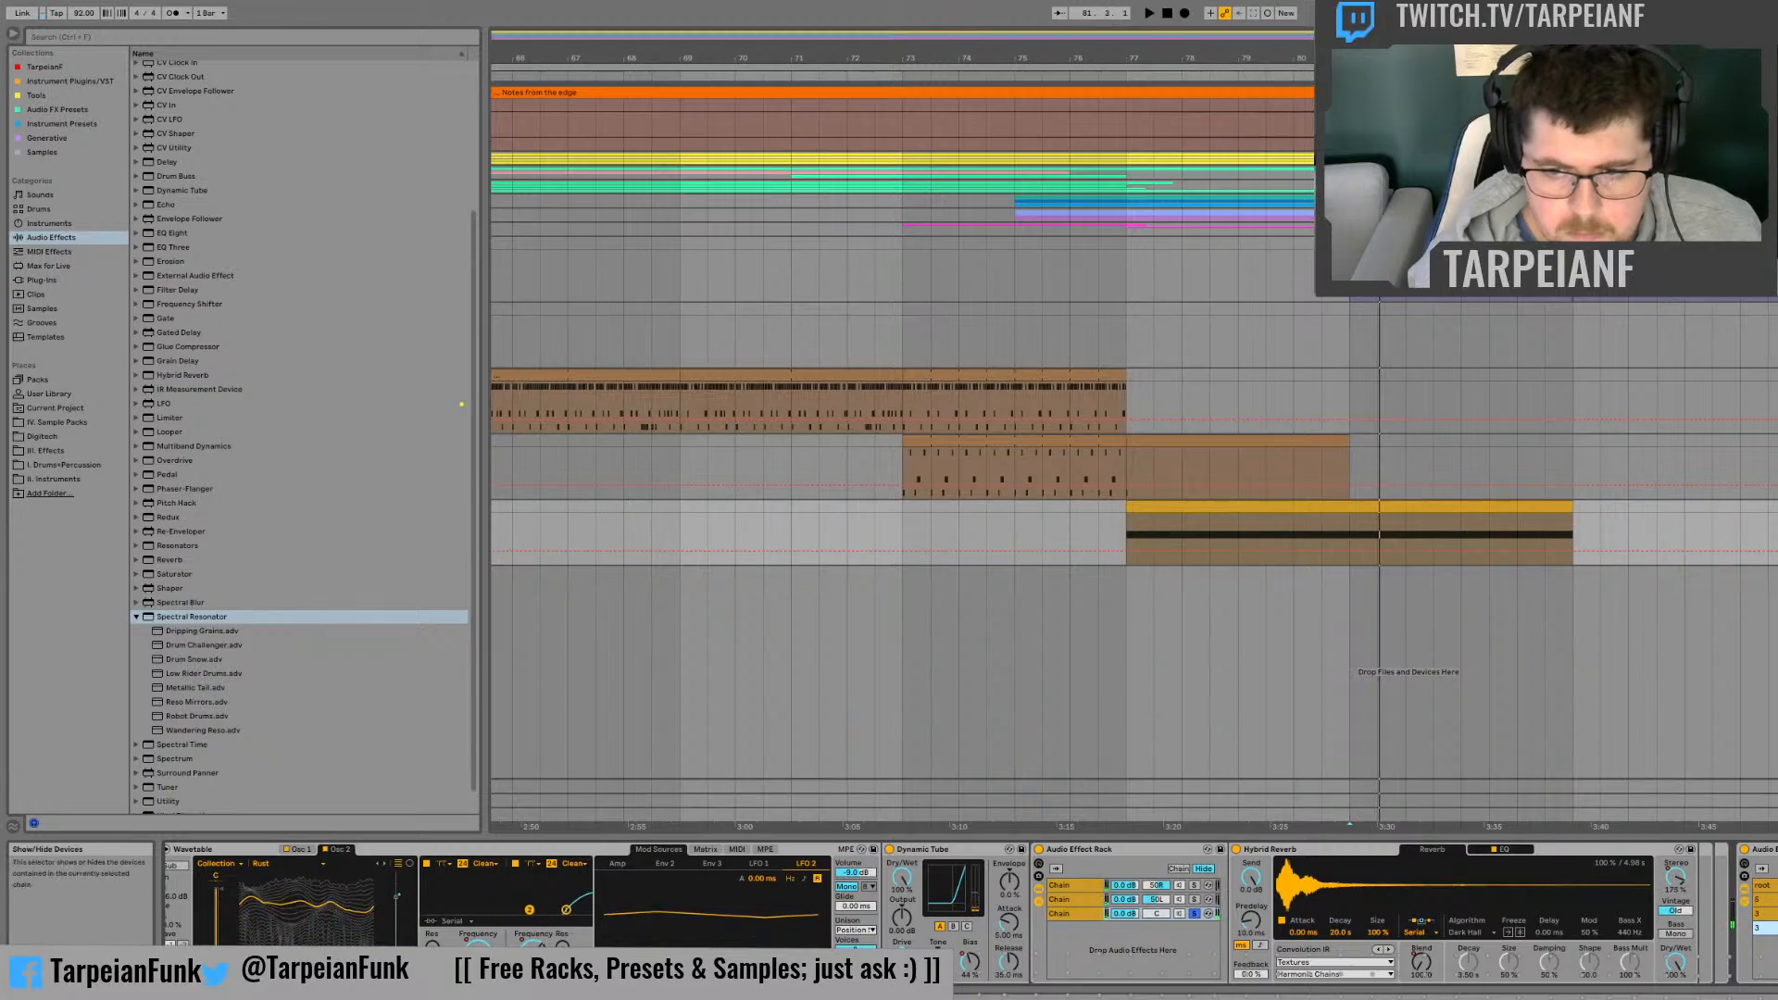
{"action": "left_click", "coordinate": [1675, 963]}
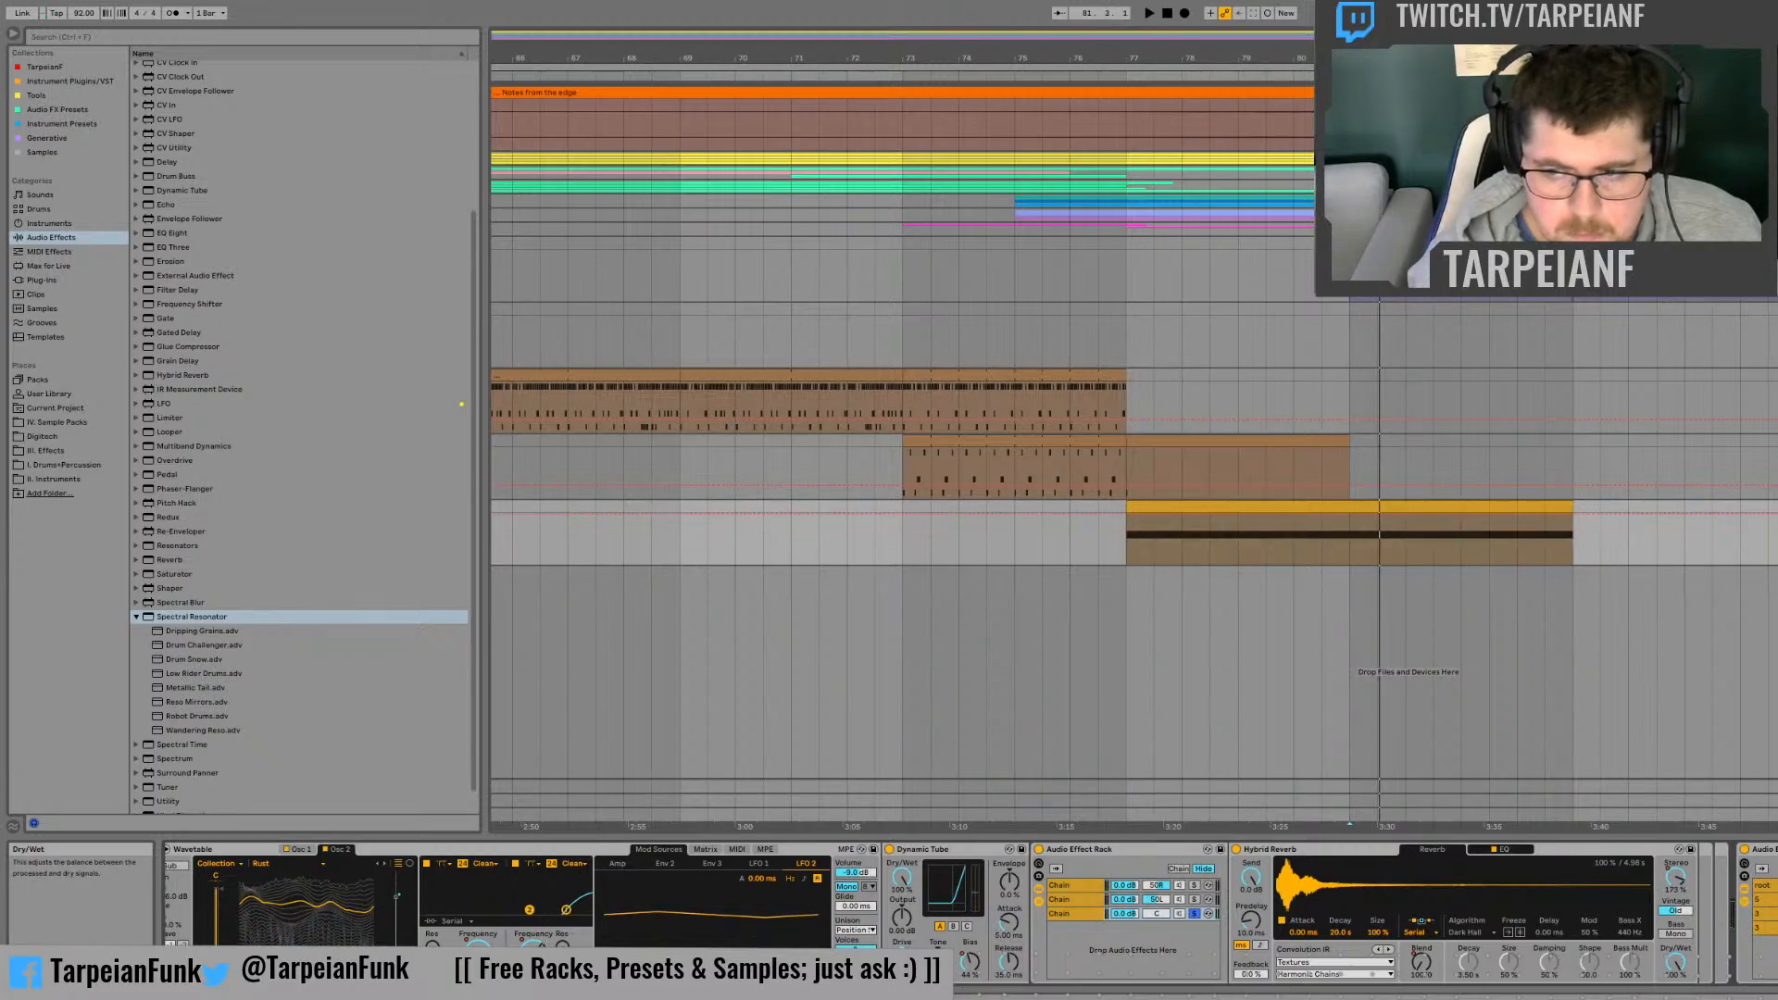
{"action": "left_click_drag", "start_coordinate": [1675, 963], "coordinate": [1674, 985]}
Step: Automate the Spectral Resonator's input pitch shift to rise from -48 st at the clip's start to a peak at bar 81 and fall back by its end
{"action": "key", "text": "space"}
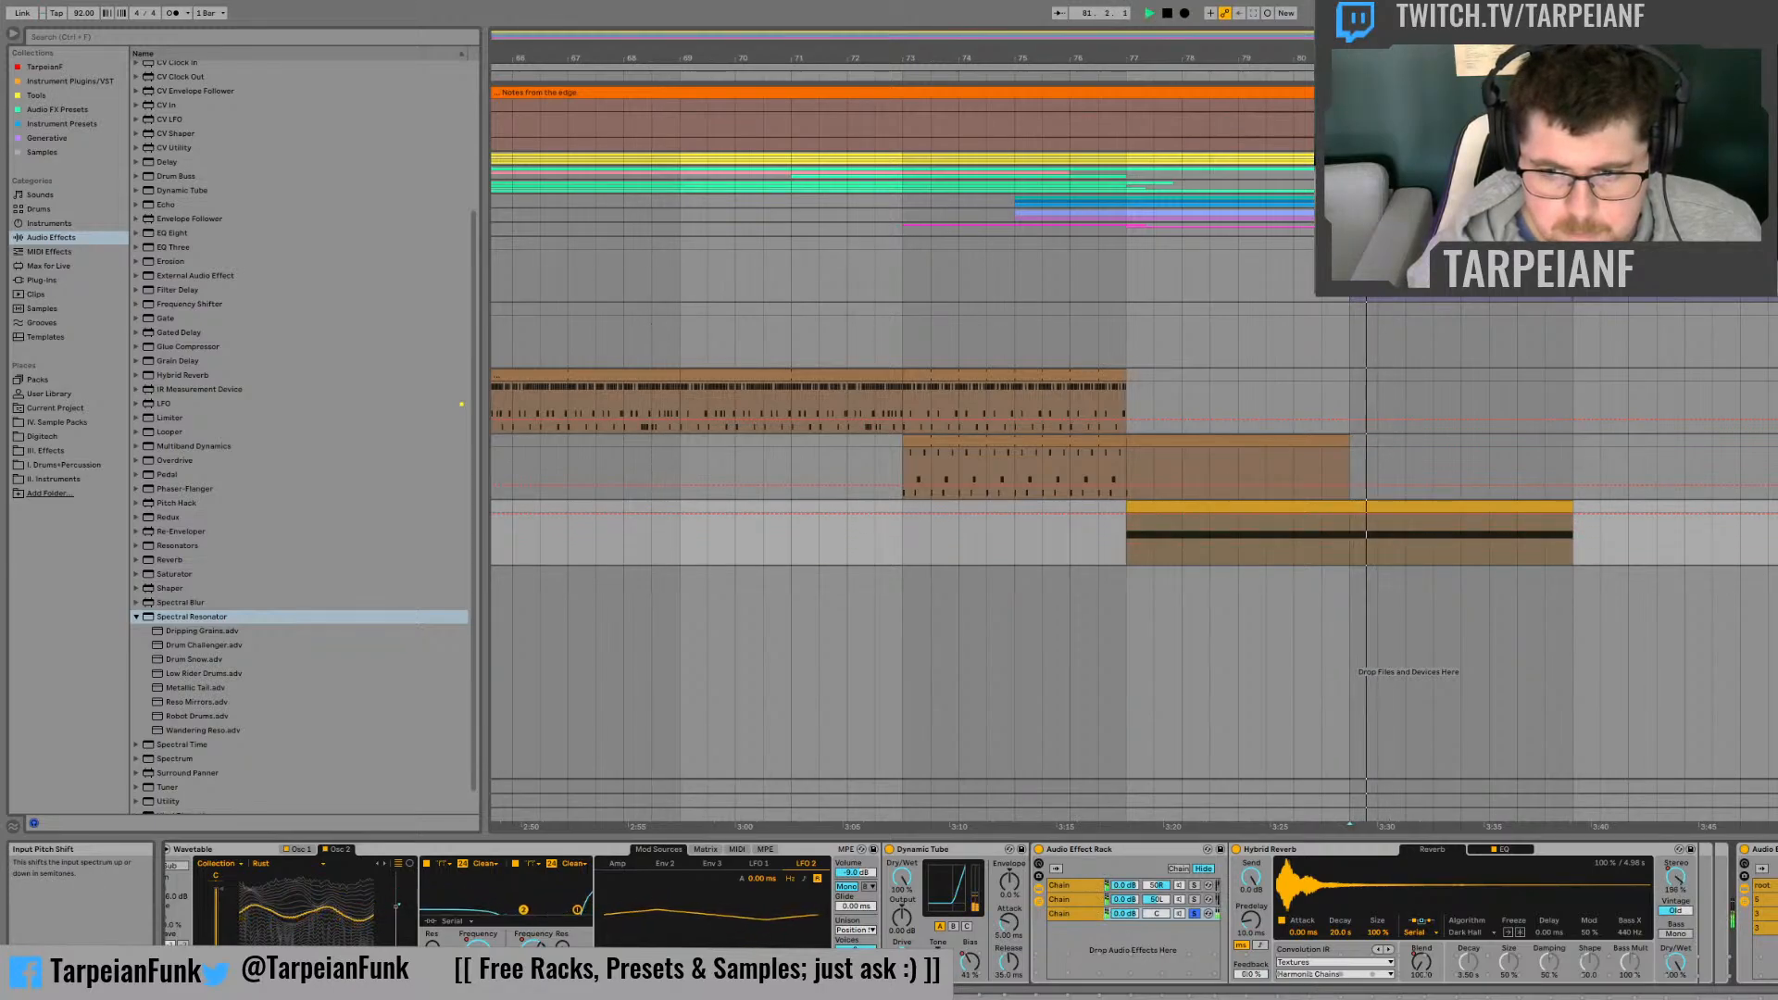
{"action": "left_click", "coordinate": [1347, 514]}
{"action": "left_click_drag", "start_coordinate": [1126, 519], "coordinate": [1127, 562]}
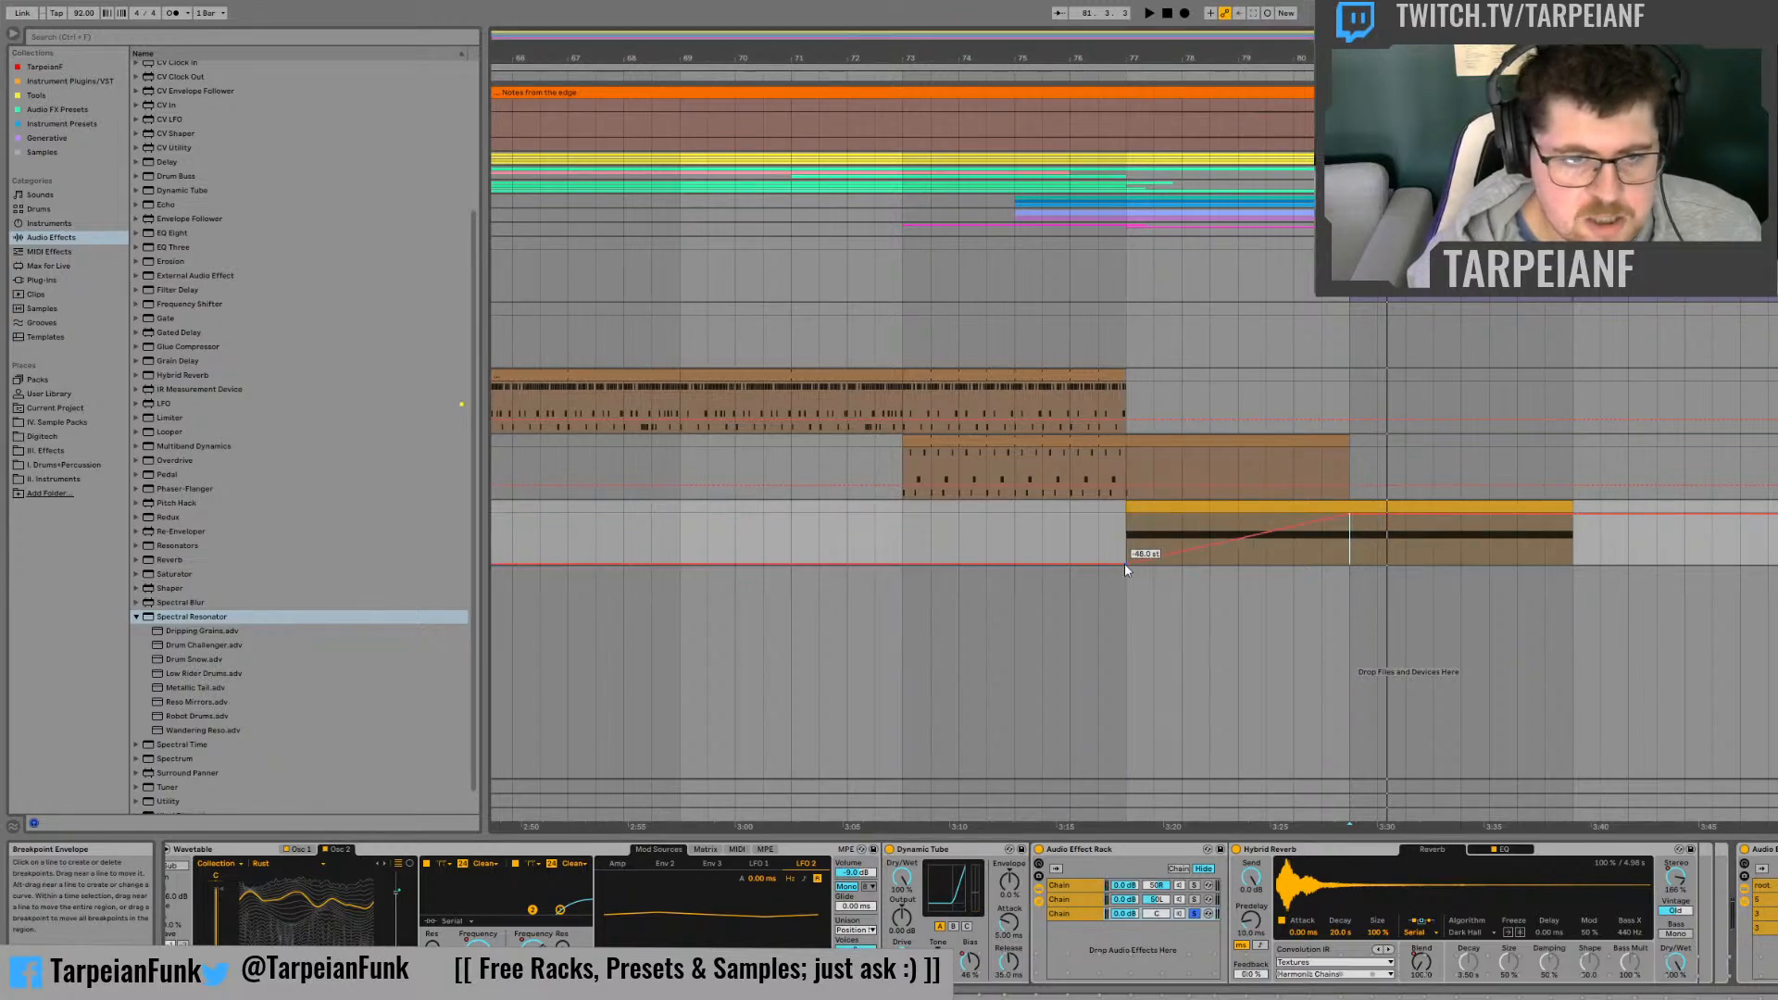
{"action": "left_click_drag", "start_coordinate": [1573, 514], "coordinate": [1573, 564]}
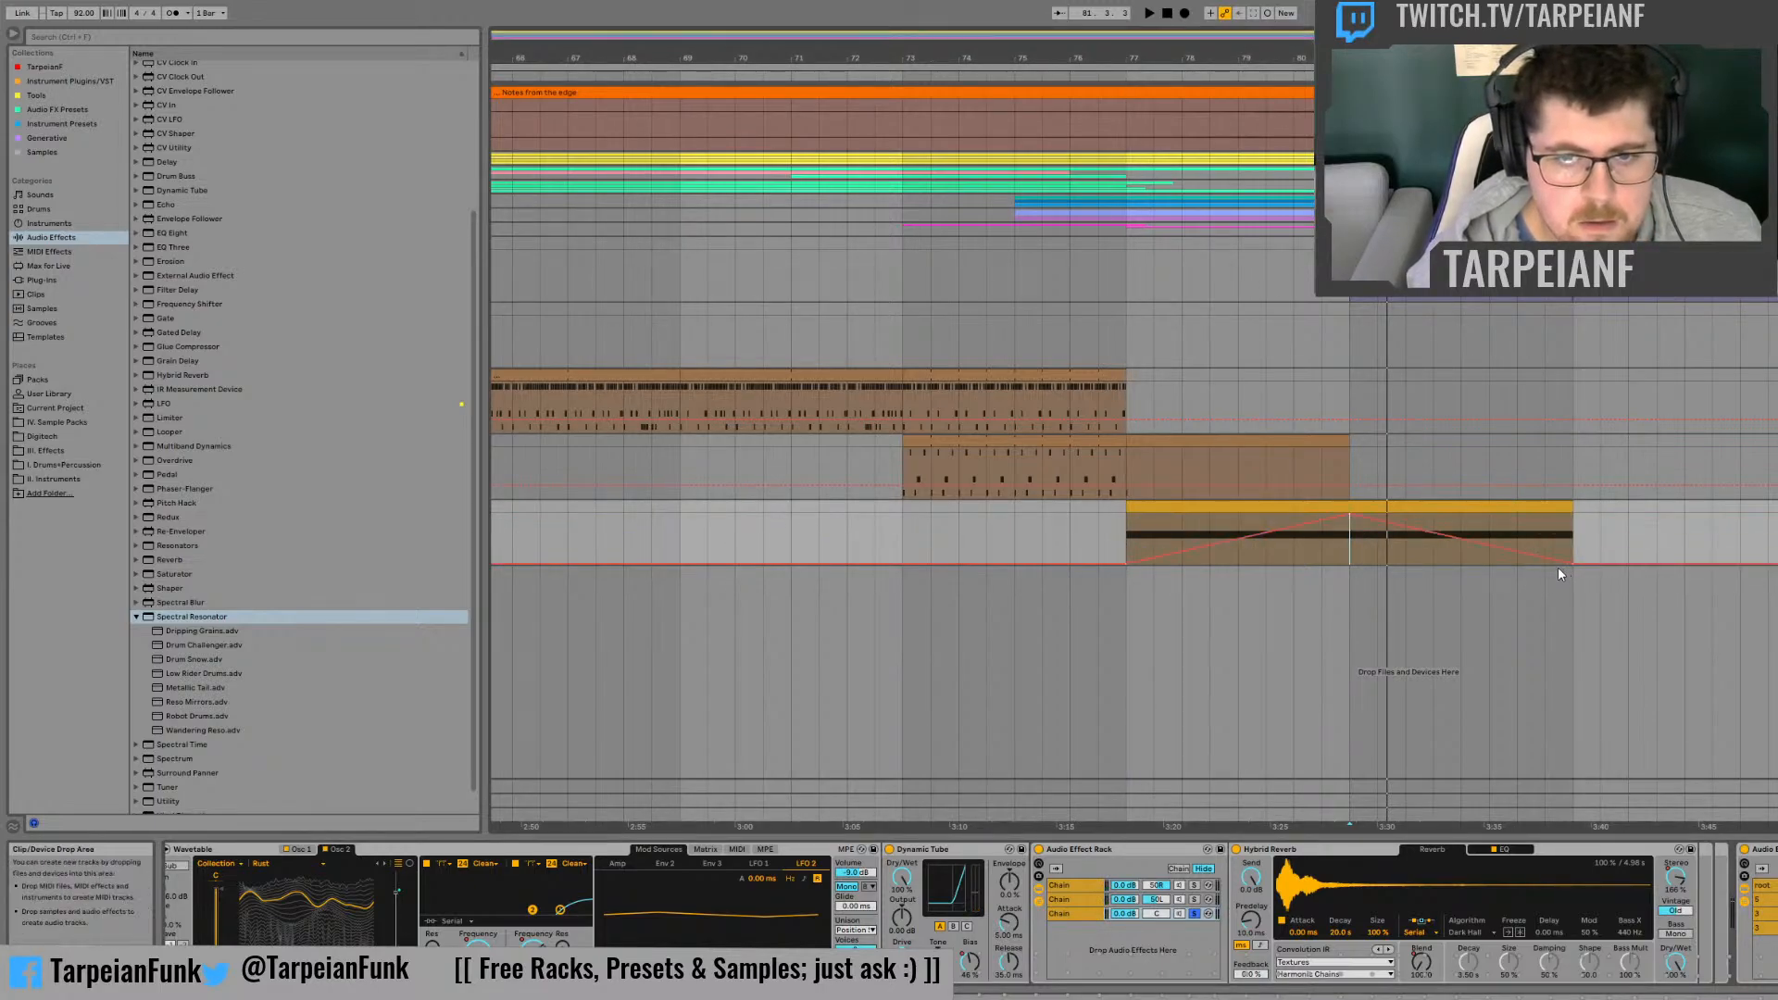
Step: Replay the clip with the Spectral Resonator rack switched on and off, and check its individual chains
{"action": "key", "text": "space"}
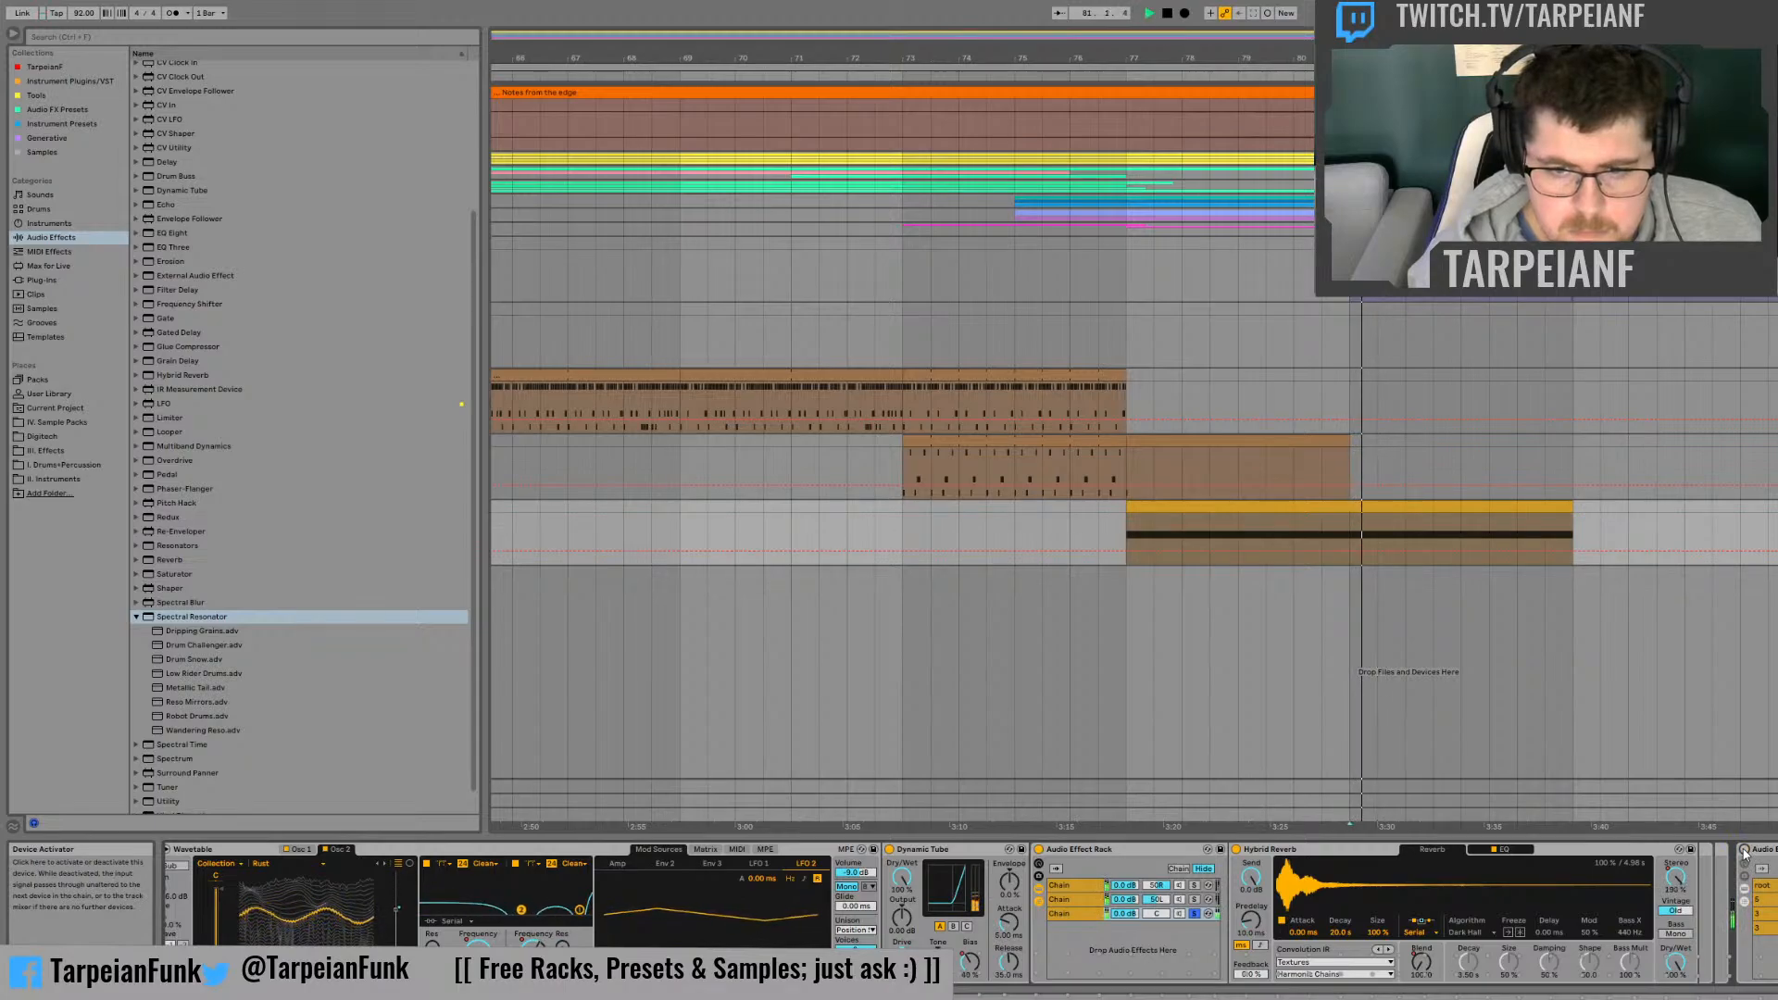
{"action": "key", "text": "space"}
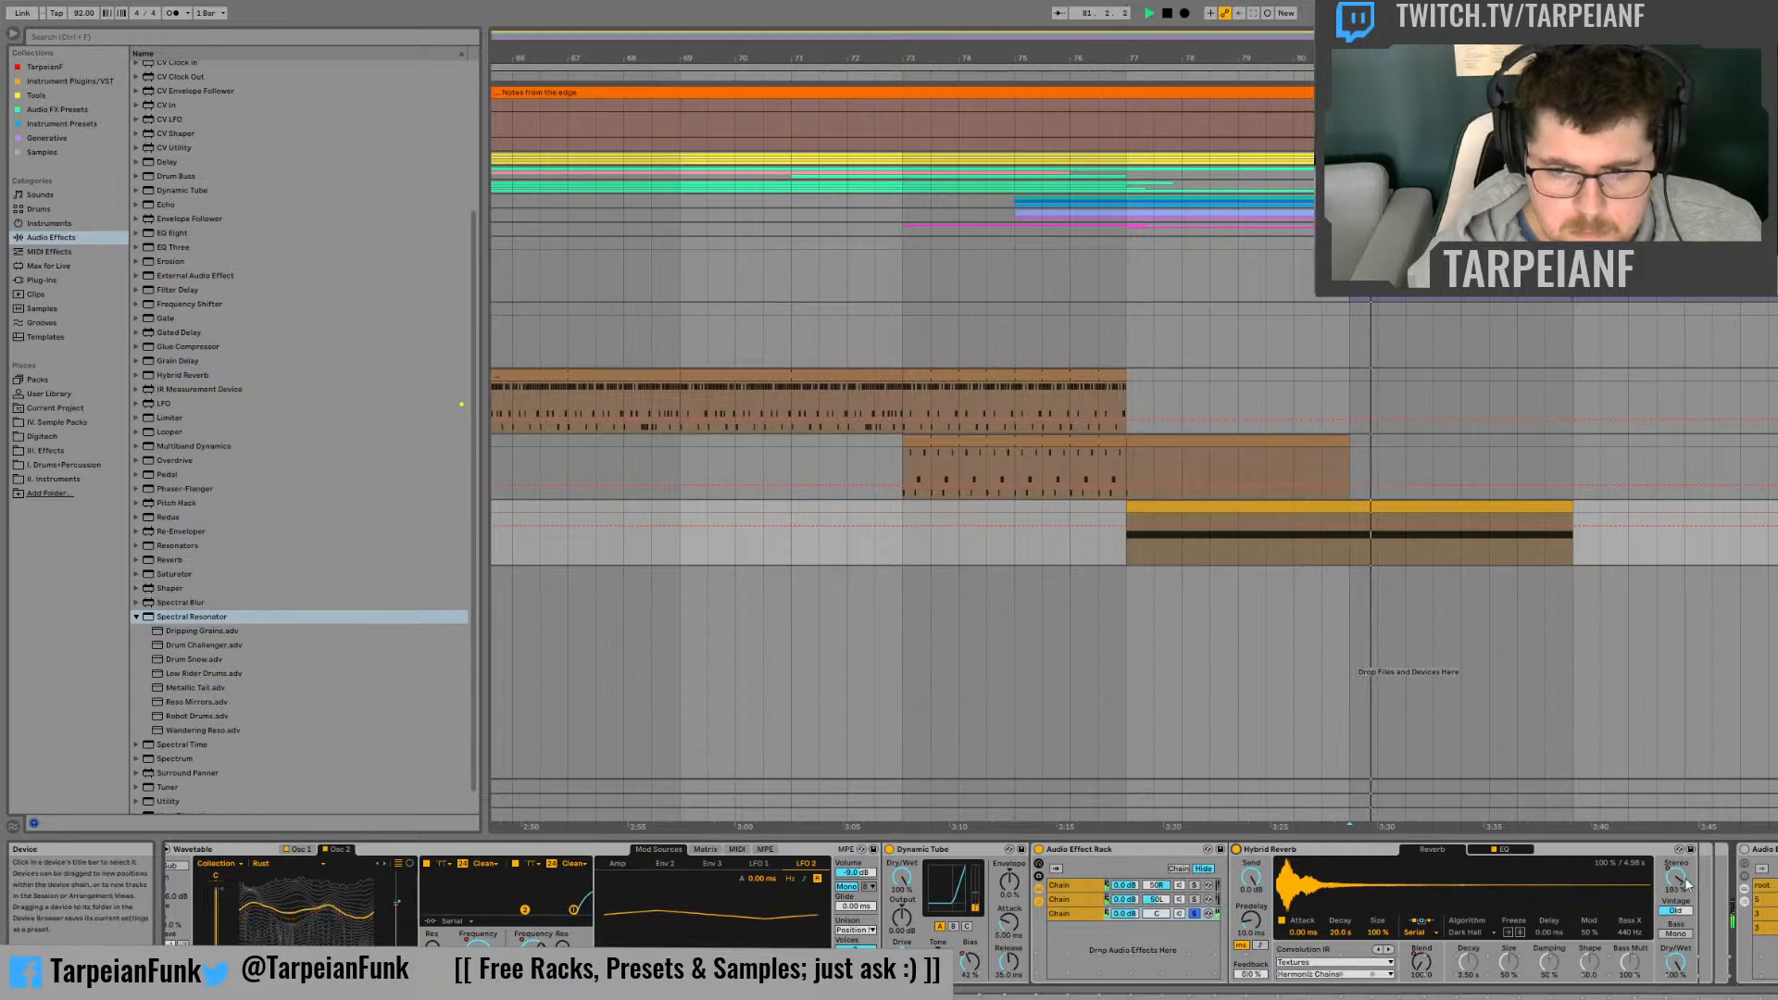
{"action": "key", "text": "space"}
{"action": "left_click", "coordinate": [1744, 851]}
{"action": "key", "text": "space"}
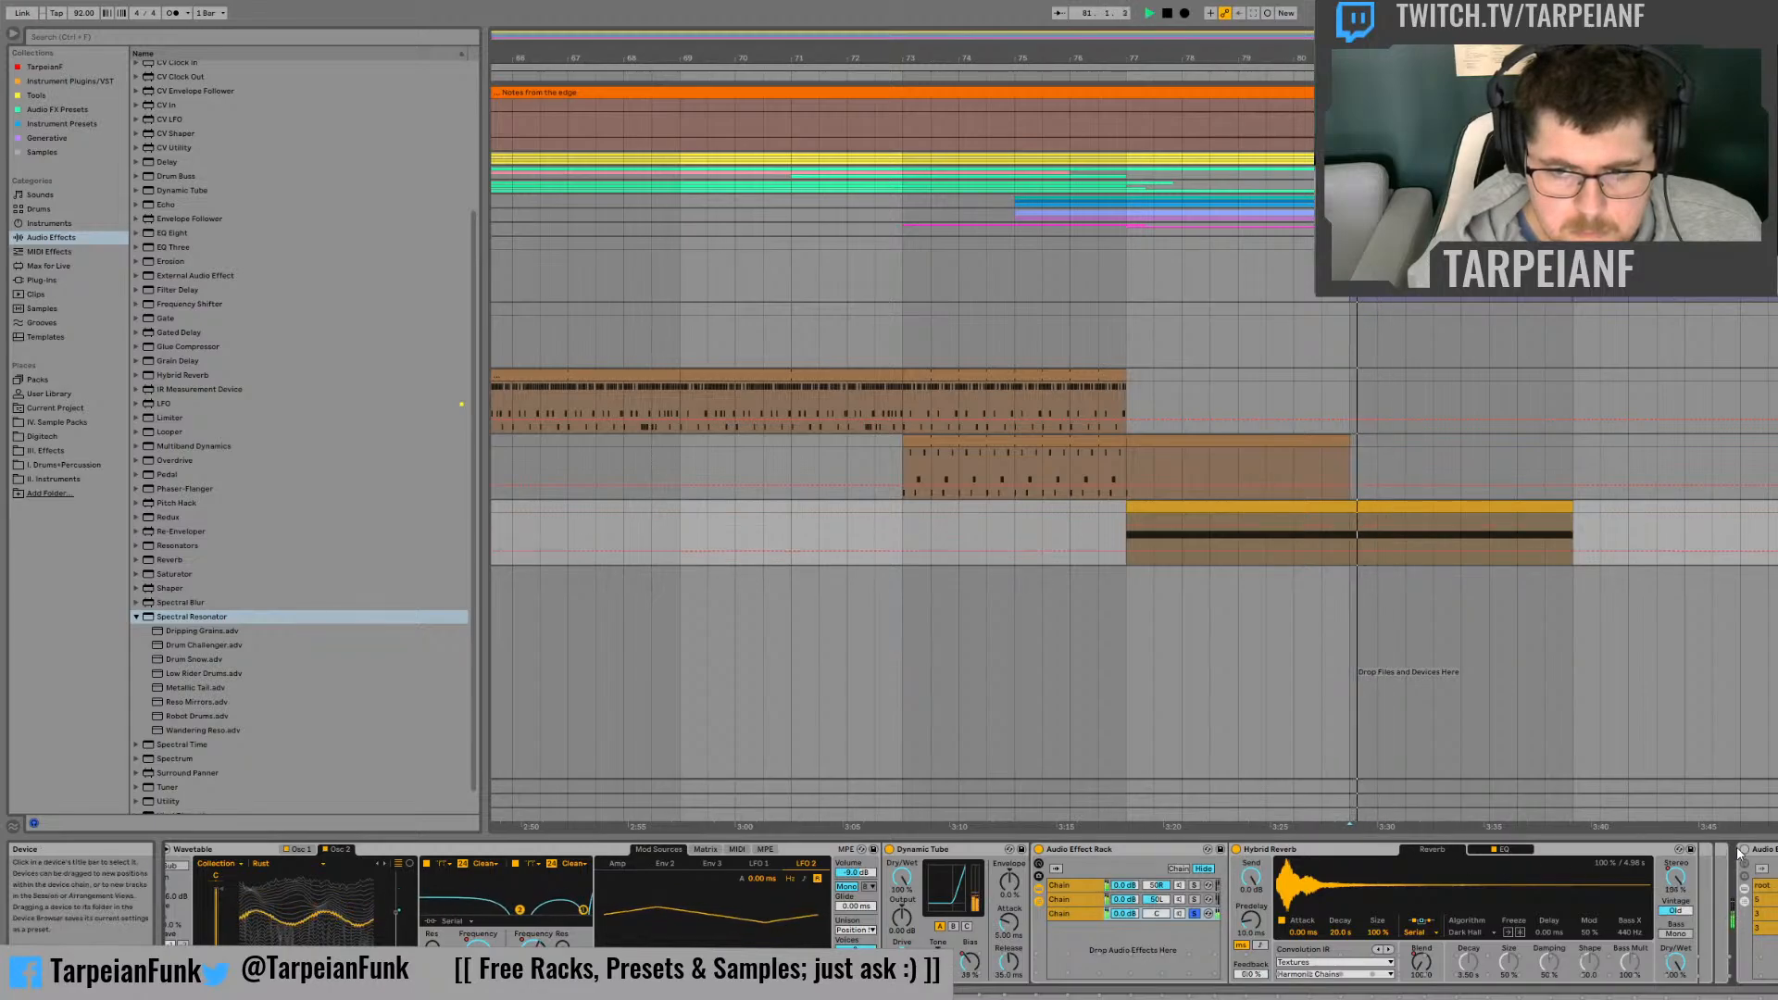
{"action": "key", "text": "space"}
{"action": "key", "text": "space"}
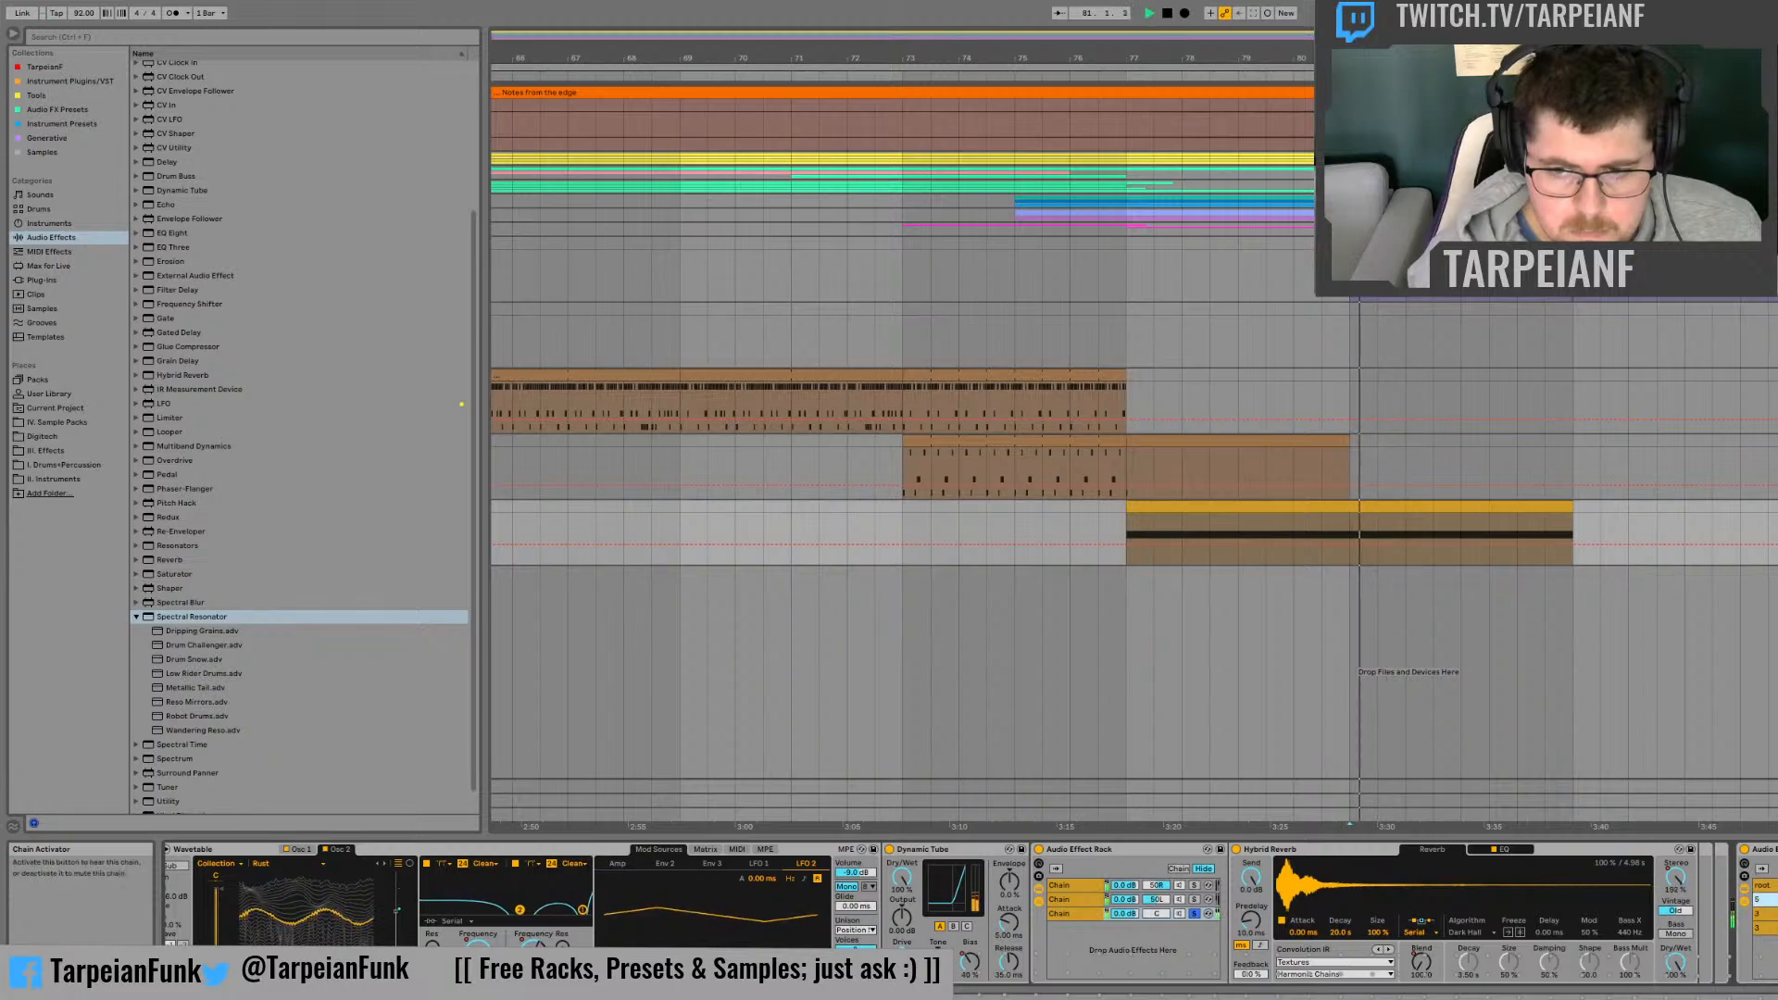
{"action": "key", "text": "space"}
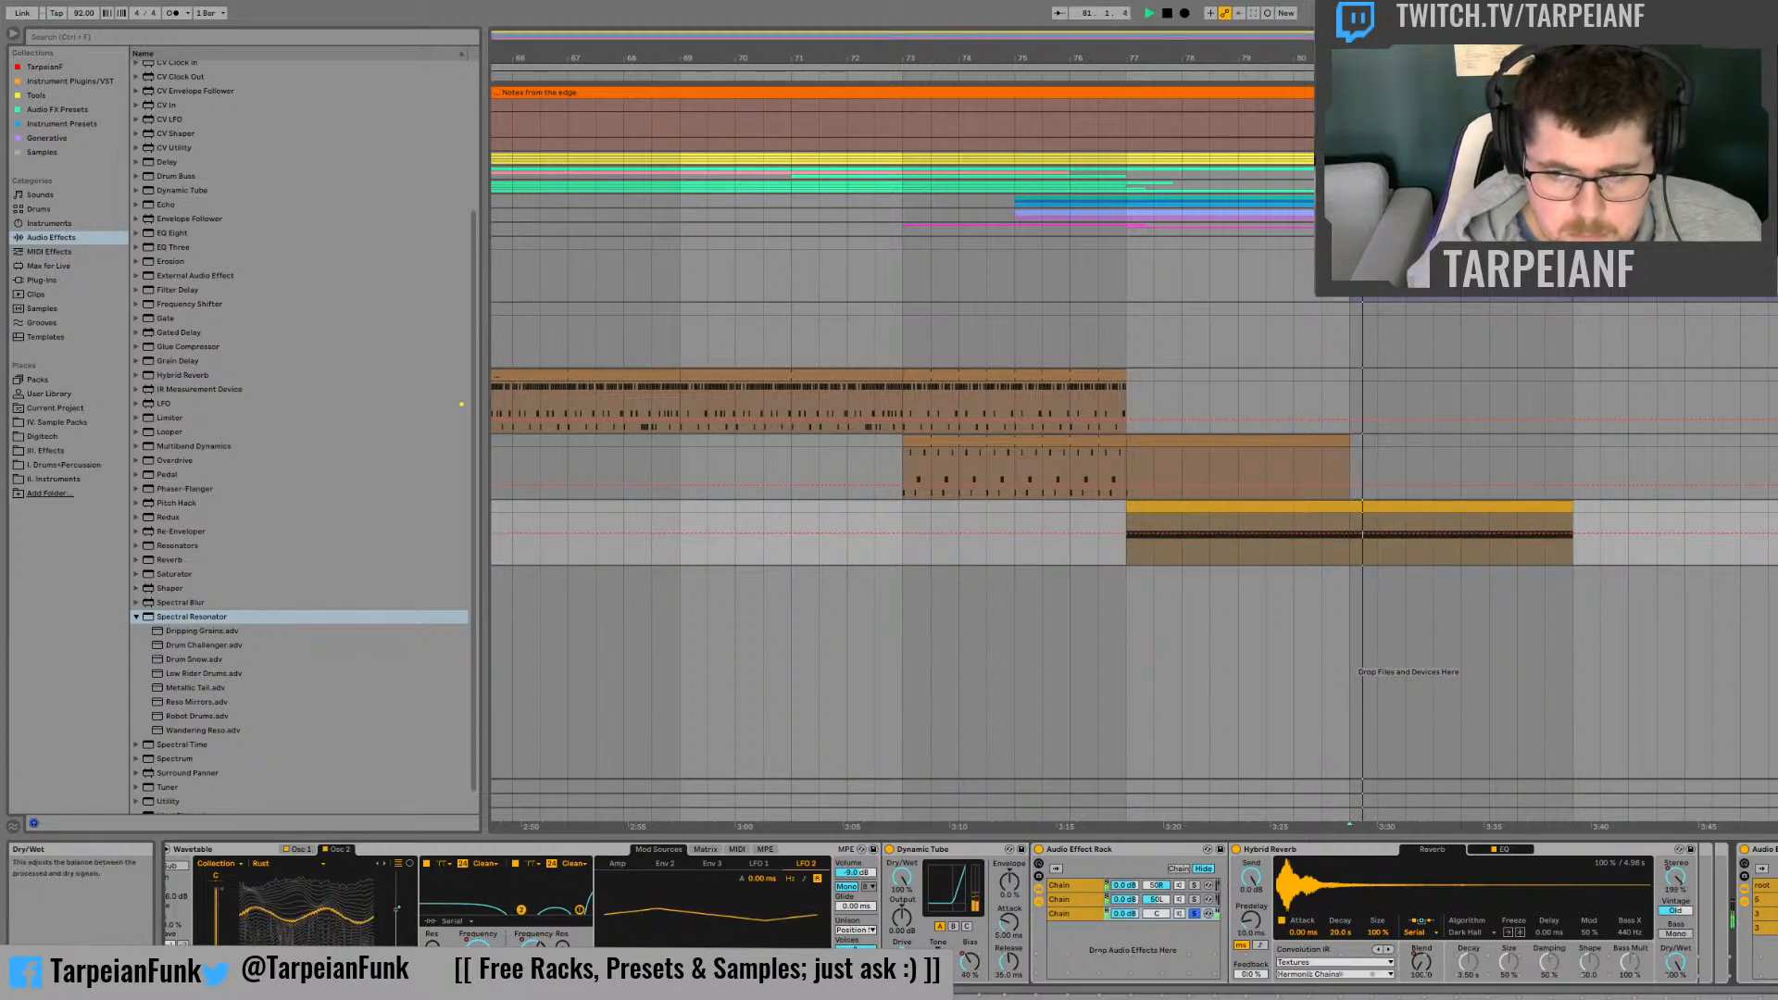
Step: Automate the Spectral Resonator's pitch parameter to fall from the clip's start to its minimum at bar 81 and rise back by the clip's end
{"action": "key", "text": "space"}
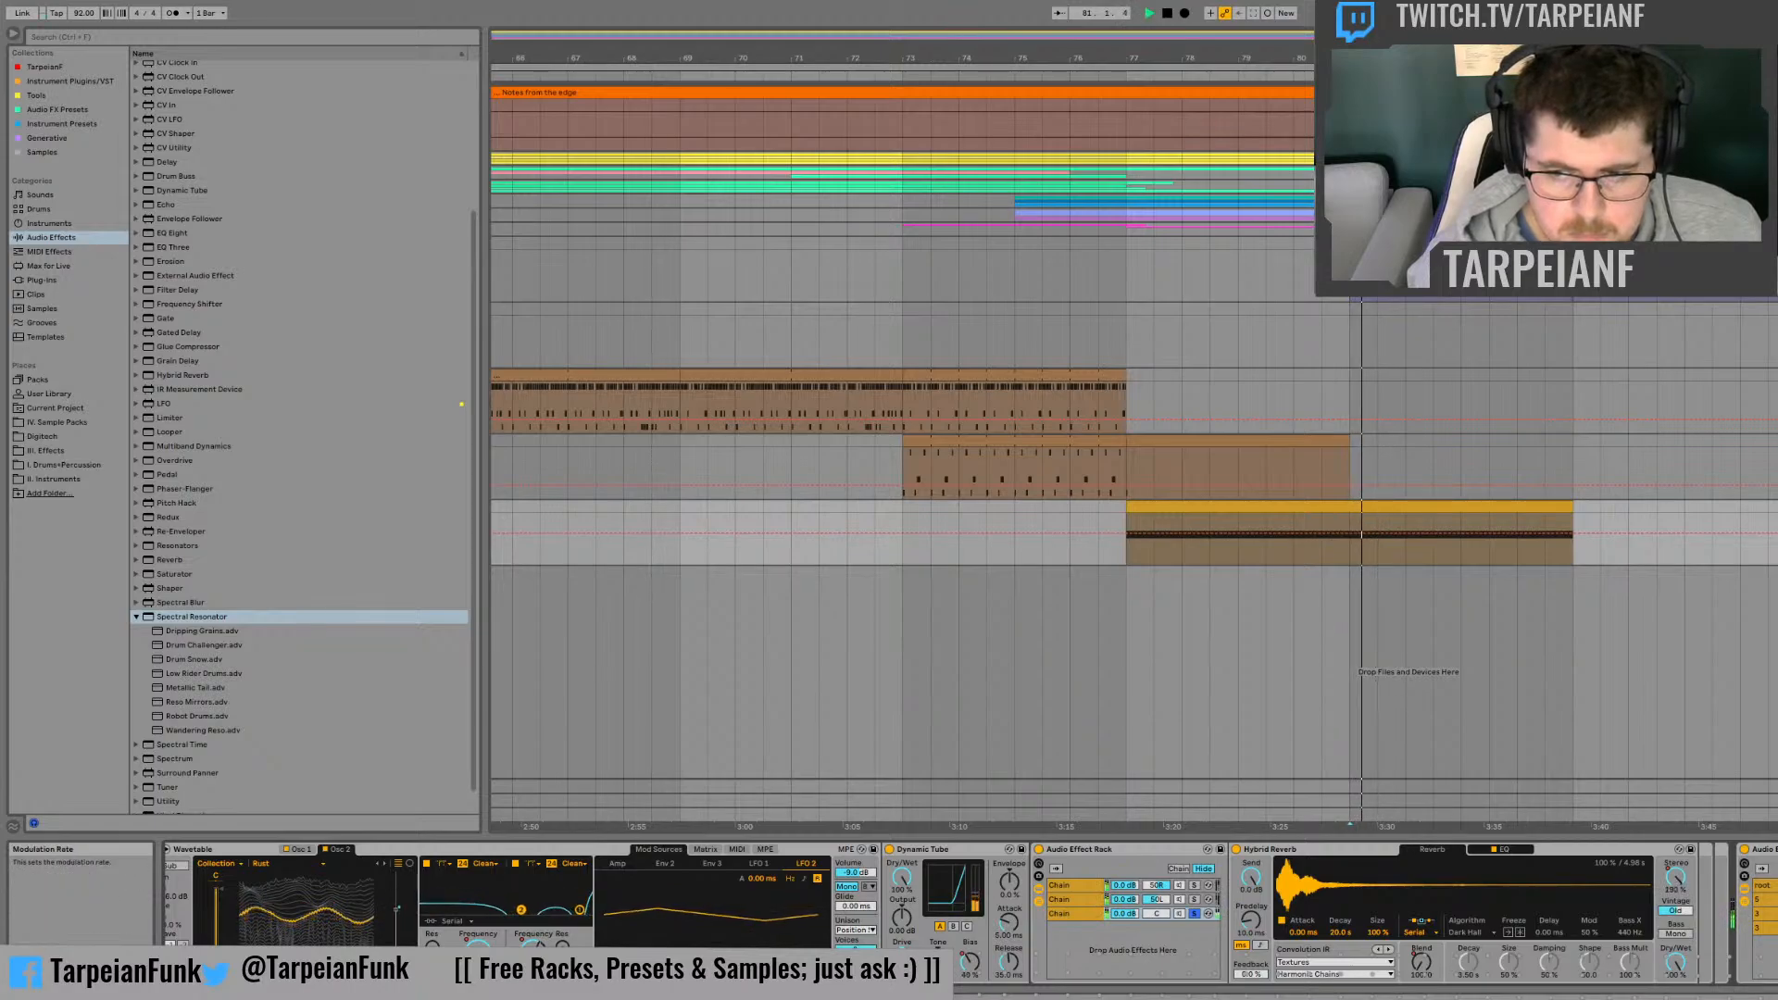
{"action": "key", "text": "space"}
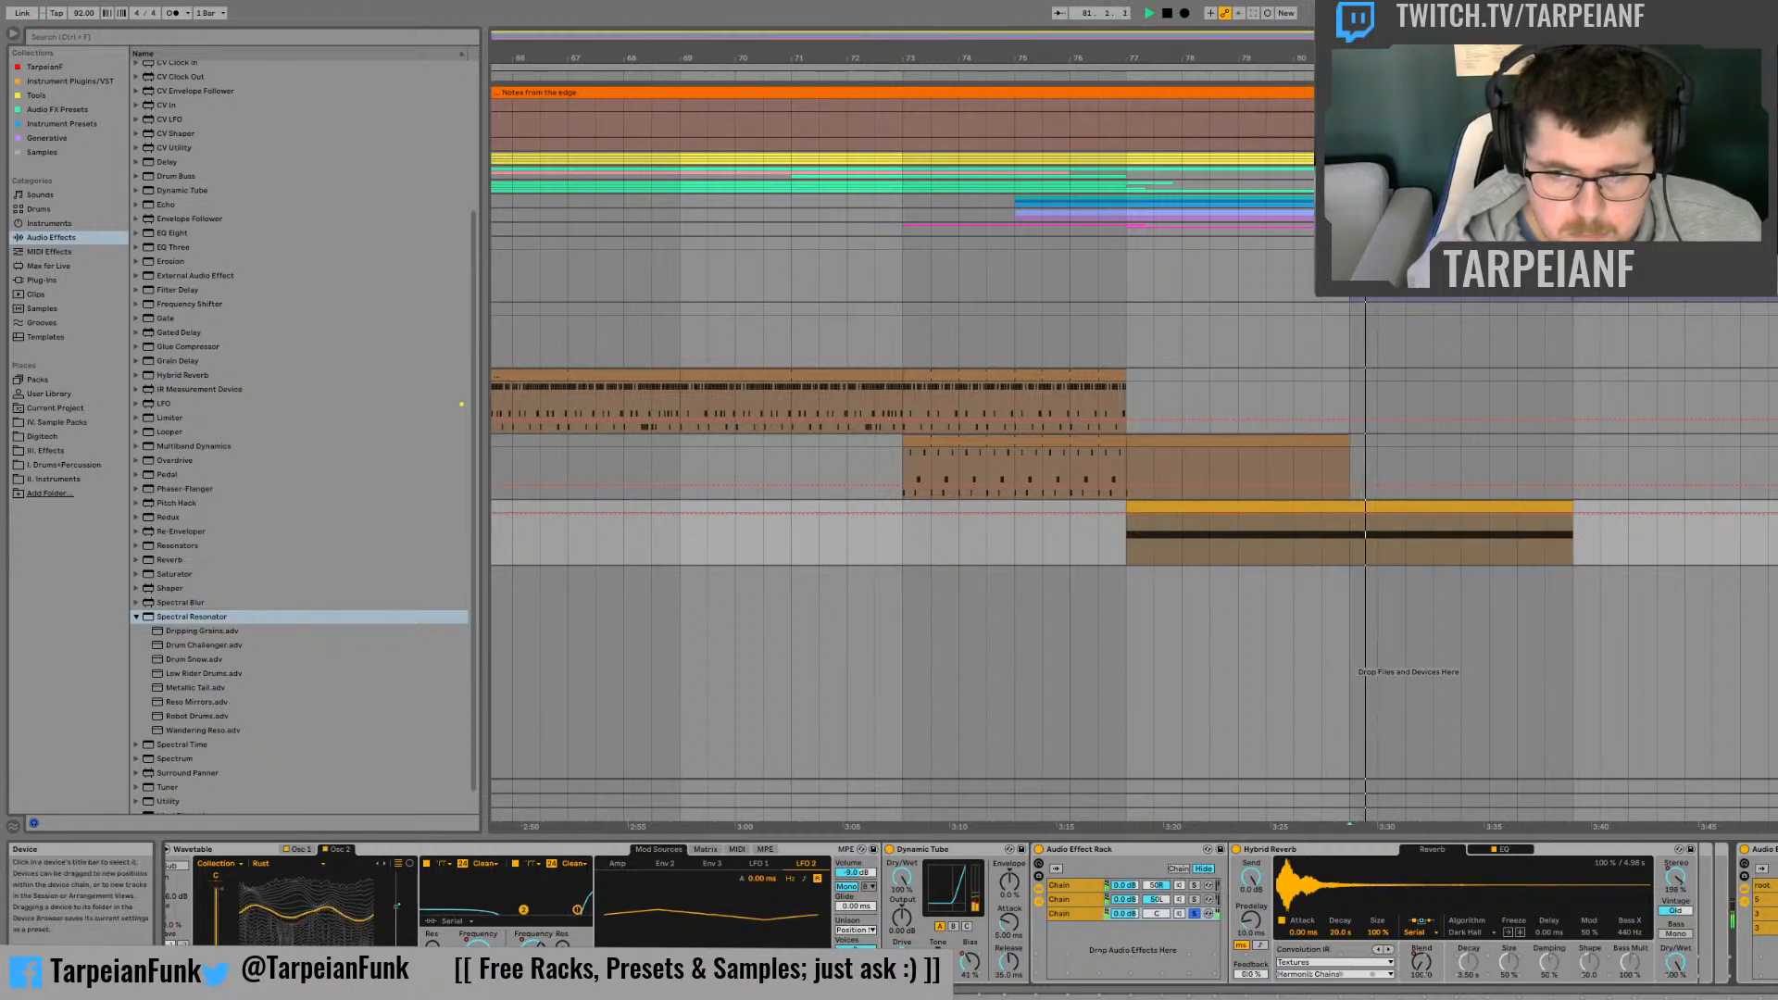
{"action": "key", "text": "space"}
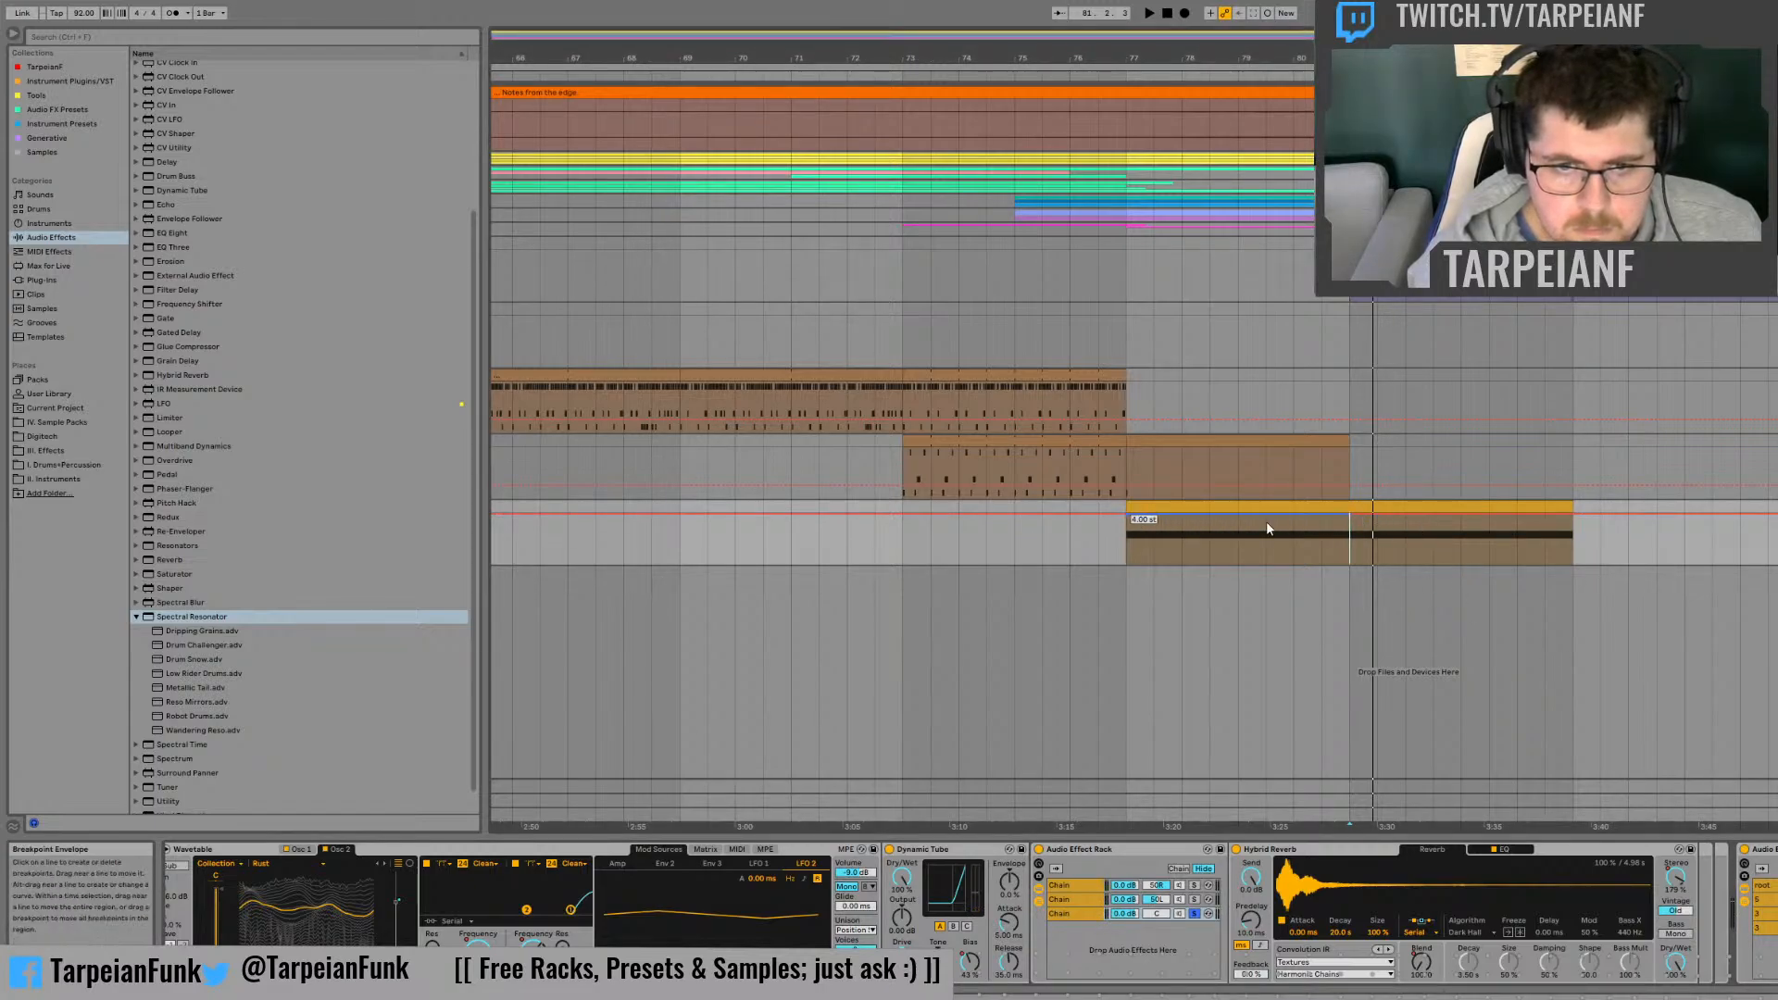
{"action": "left_click_drag", "start_coordinate": [1352, 515], "coordinate": [1351, 563]}
{"action": "key", "text": "space"}
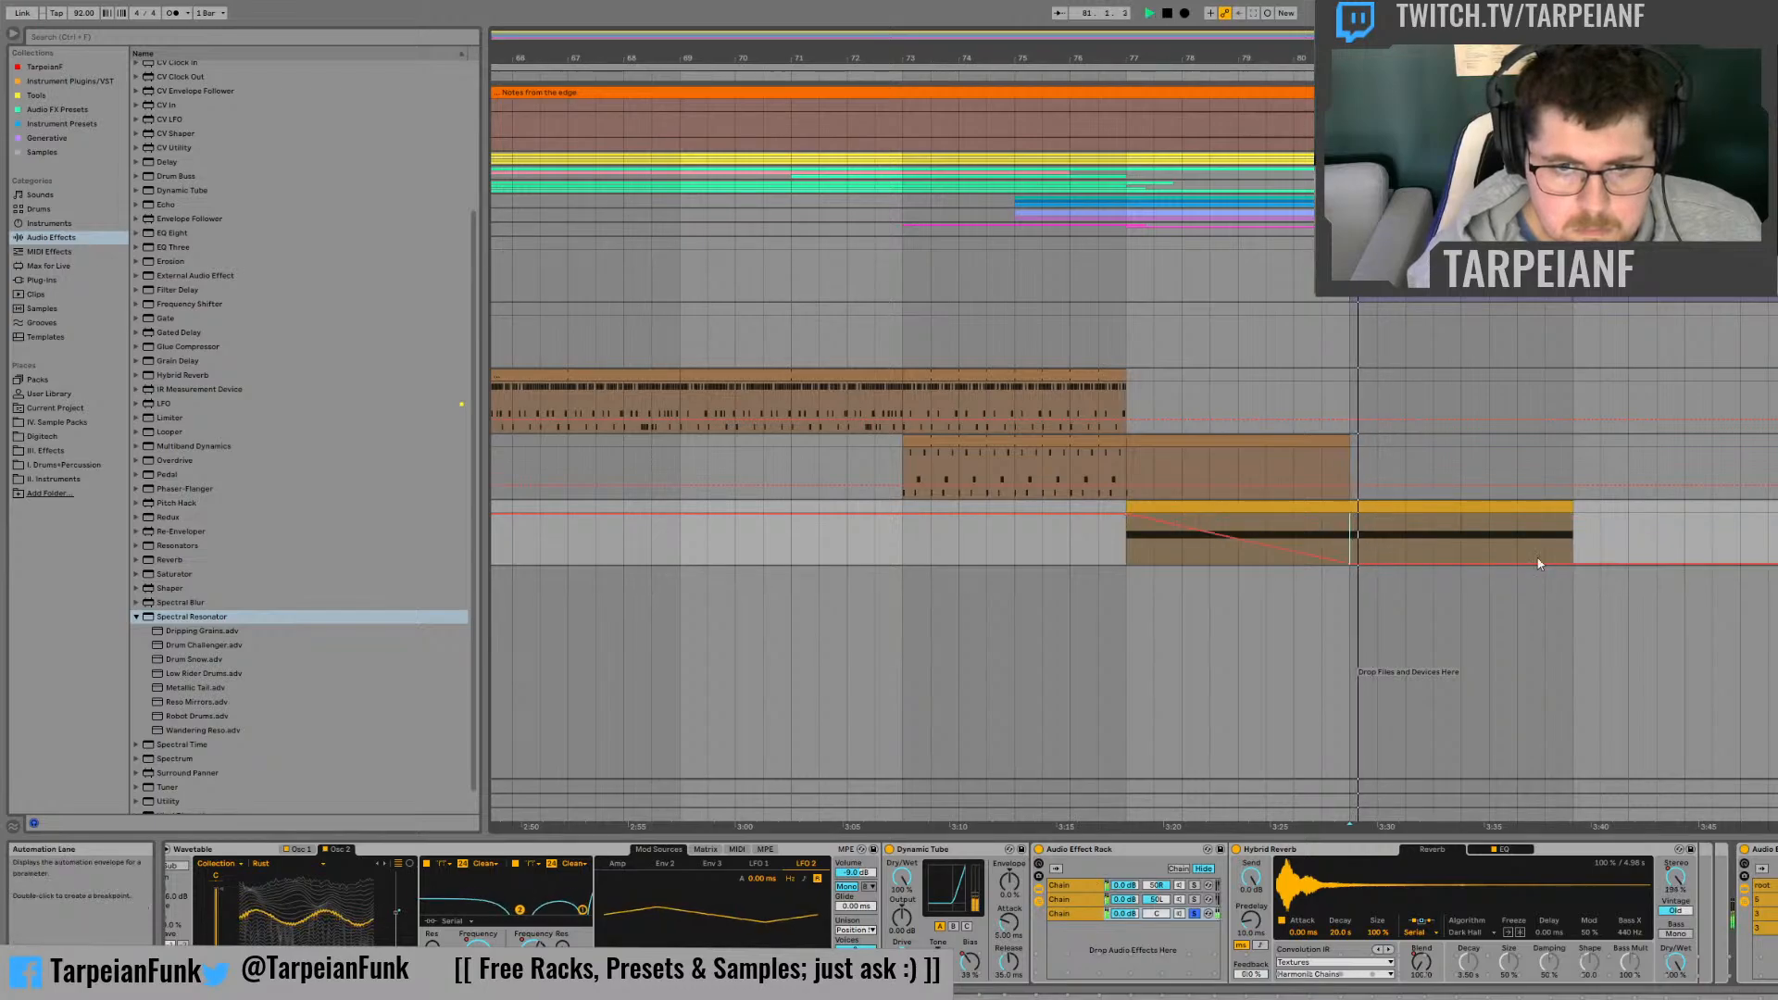
{"action": "left_click_drag", "start_coordinate": [1574, 562], "coordinate": [1574, 514]}
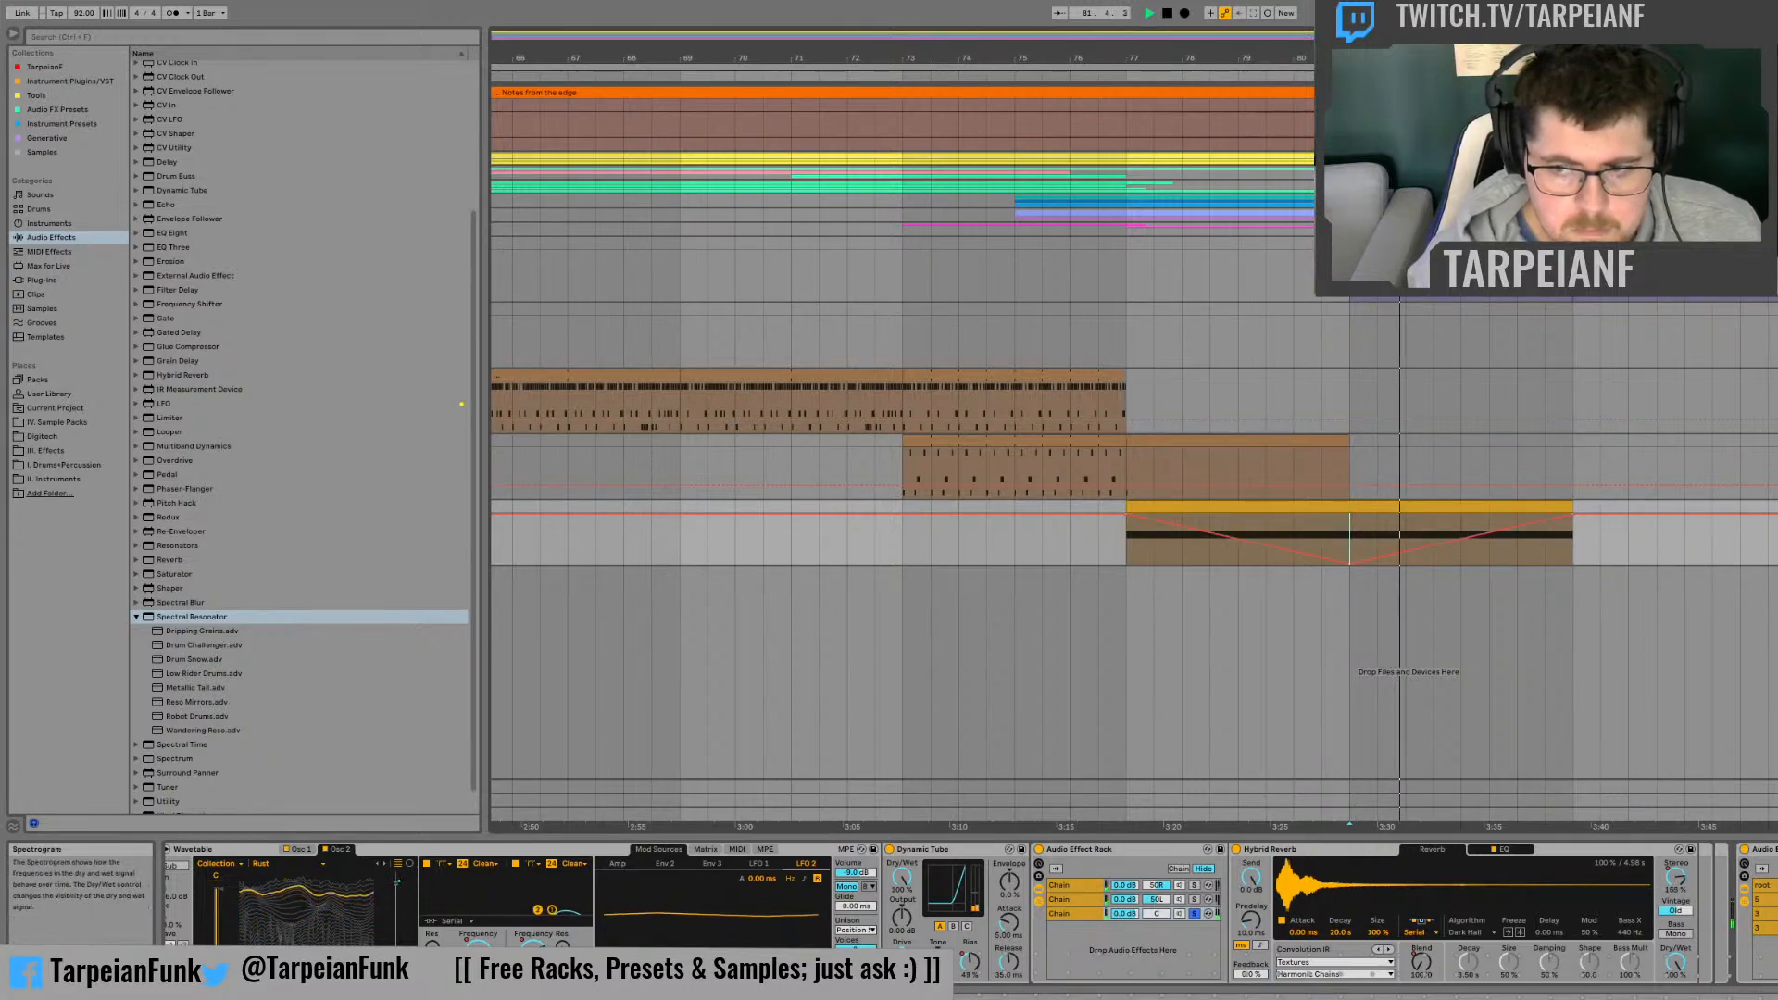
Step: Replay the clip from bar 81 repeatedly to audition the Spectral Resonator rack's chains and their Dry/Wet balance
{"action": "left_click", "coordinate": [1676, 963]}
{"action": "key", "text": "space"}
{"action": "key", "text": "space"}
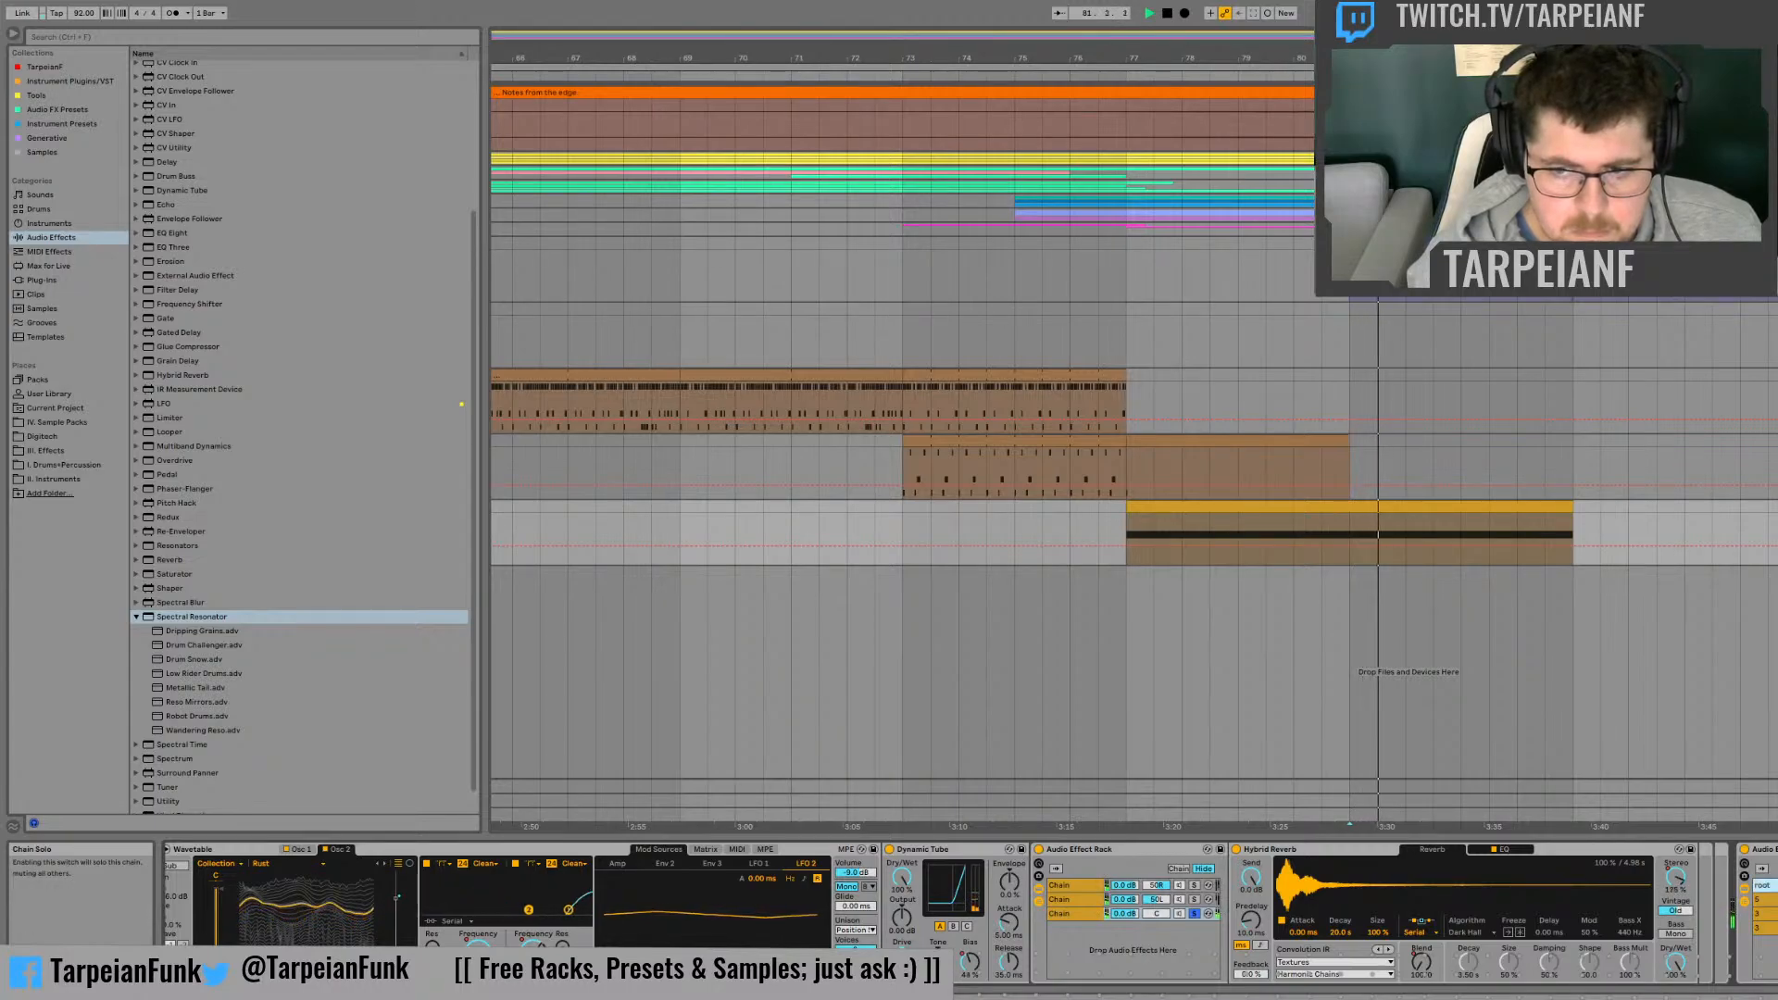
{"action": "key", "text": "space"}
{"action": "key", "text": "space"}
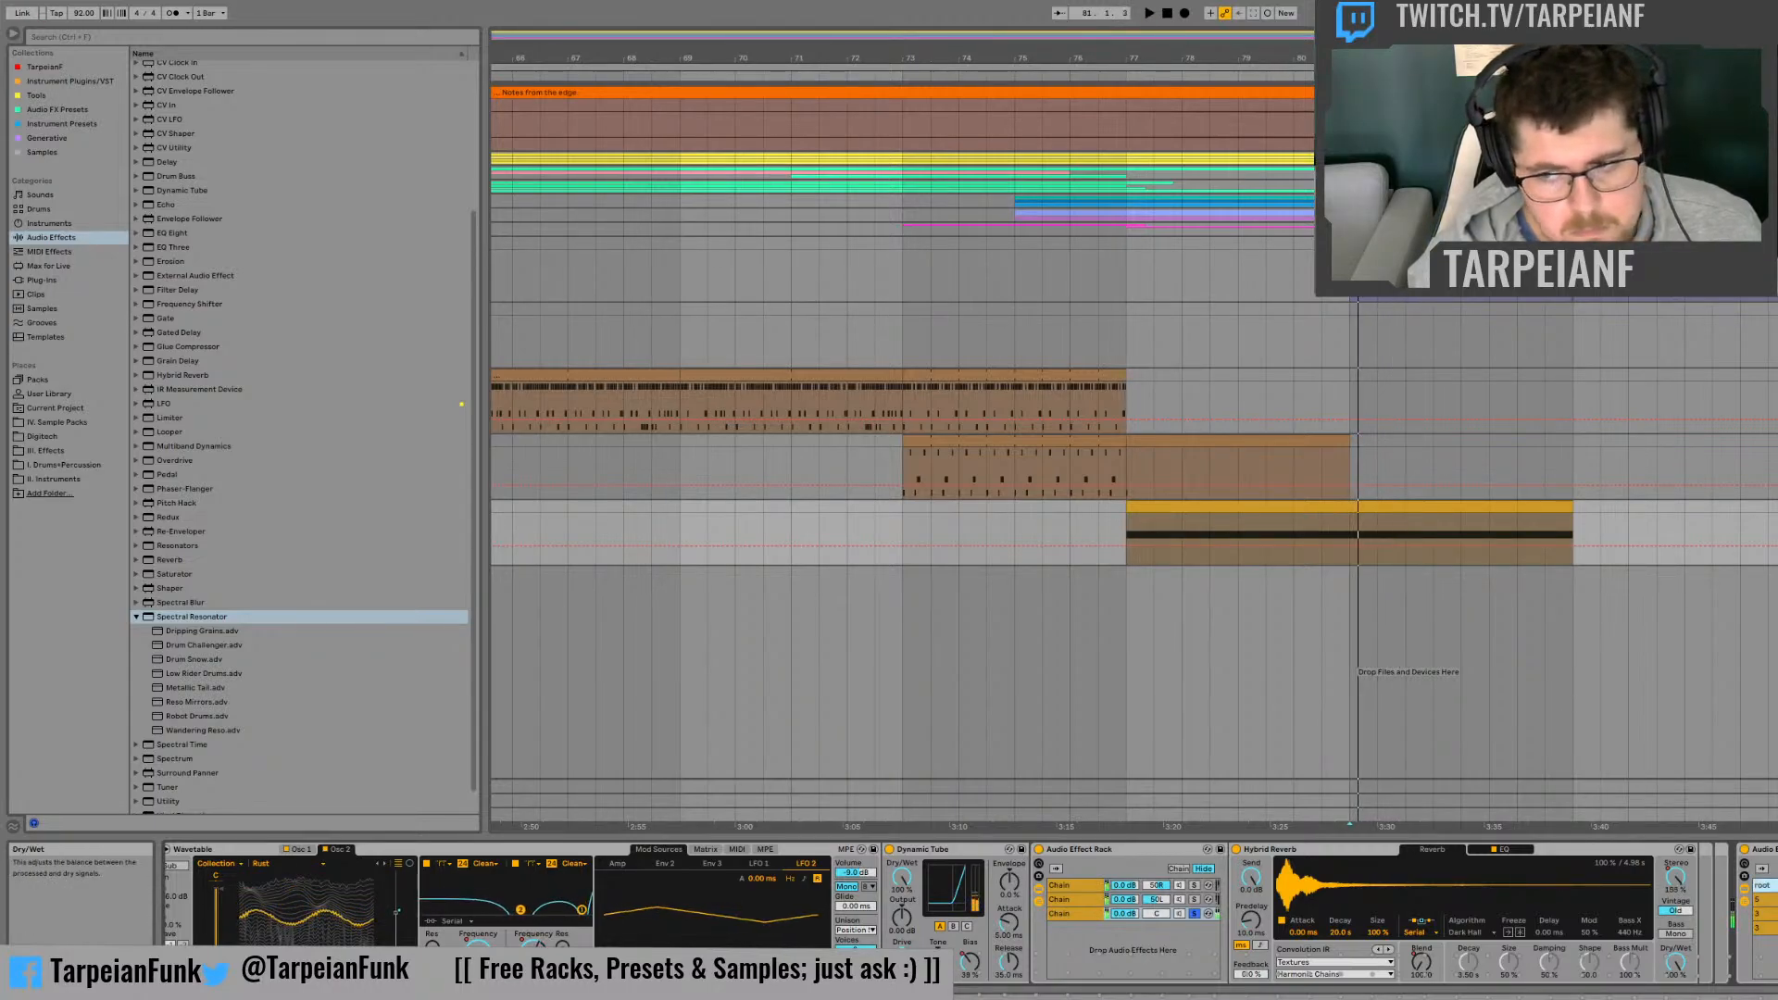
{"action": "left_click", "coordinate": [1675, 963]}
{"action": "key", "text": "space"}
{"action": "key", "text": "space"}
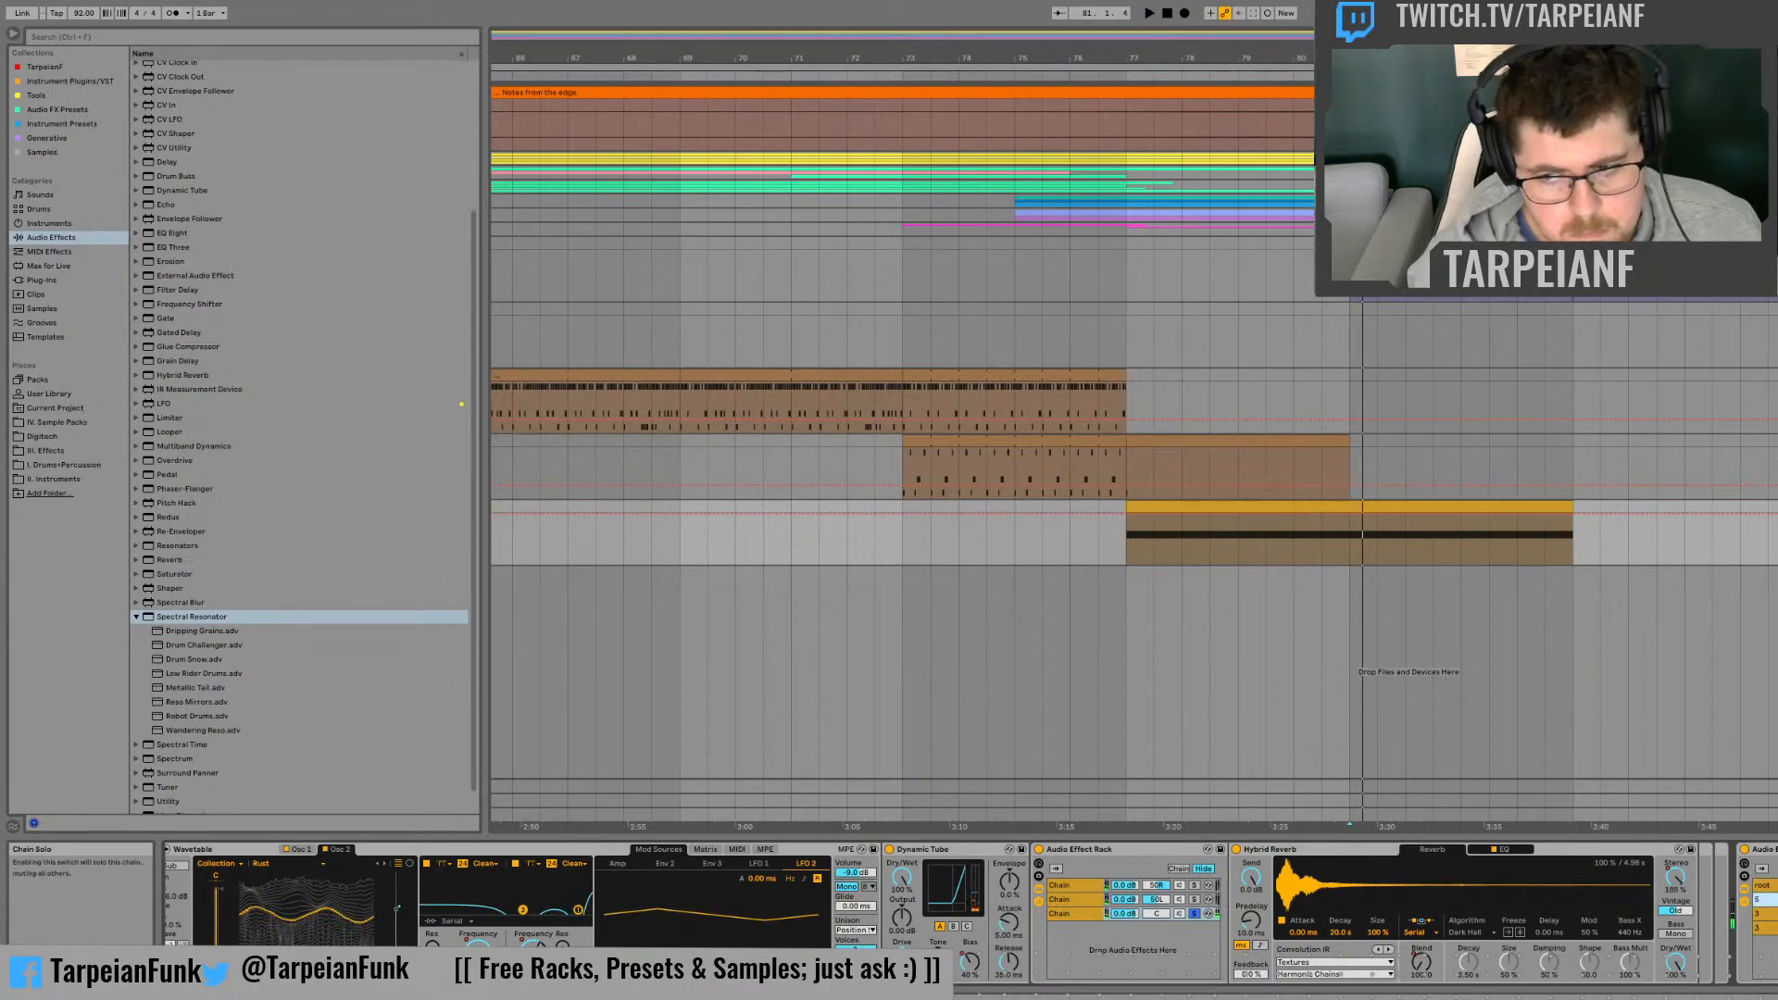
{"action": "key", "text": "space"}
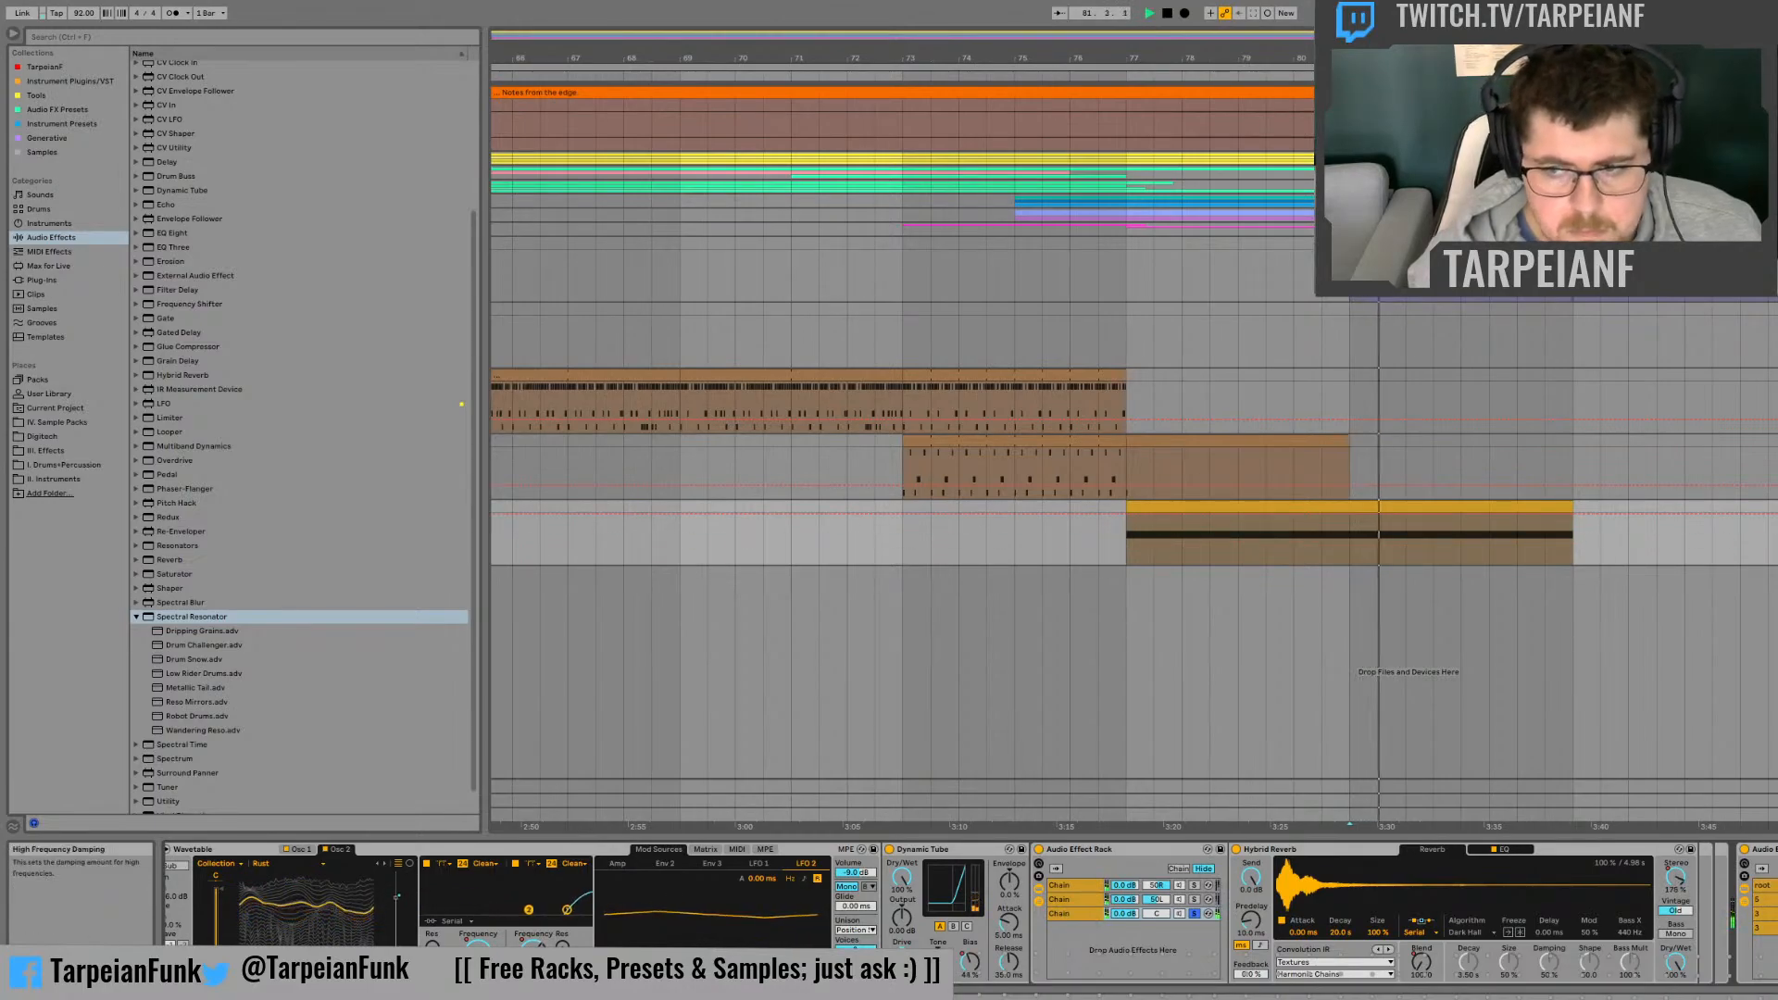
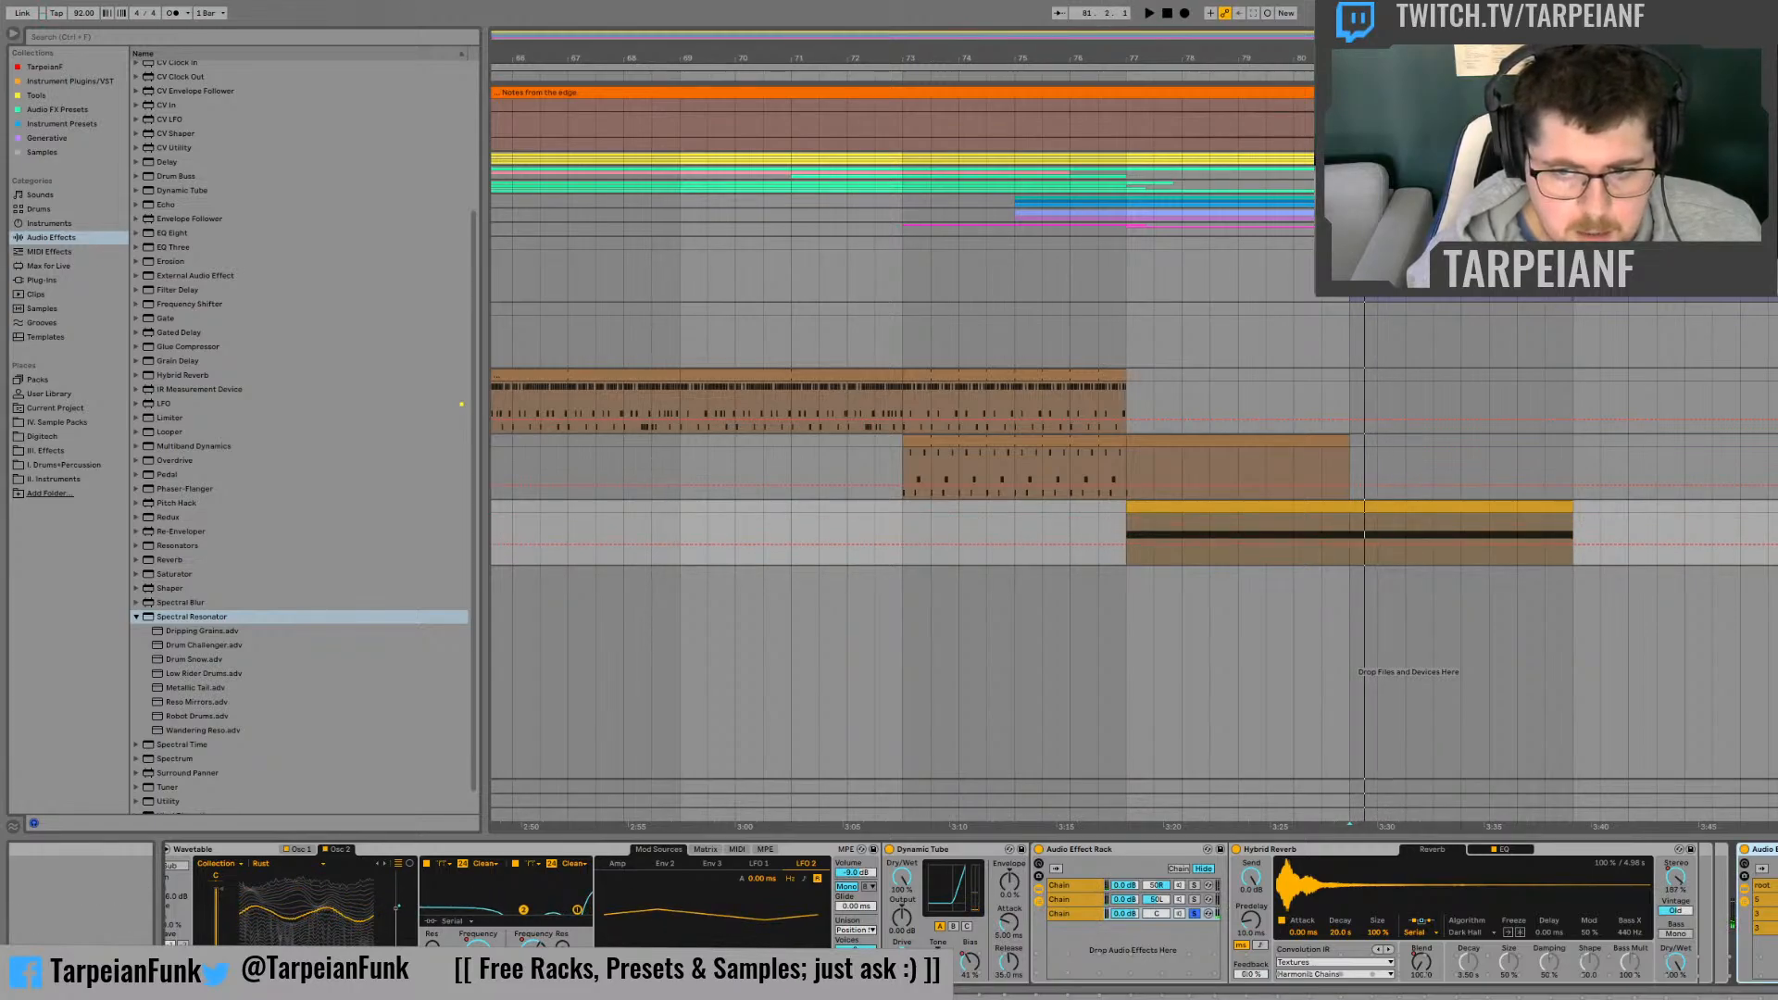
Step: Delete the Spectral Resonator rack and audition the Dripping Grains preset from bar 81 in its place
{"action": "key", "text": "Delete"}
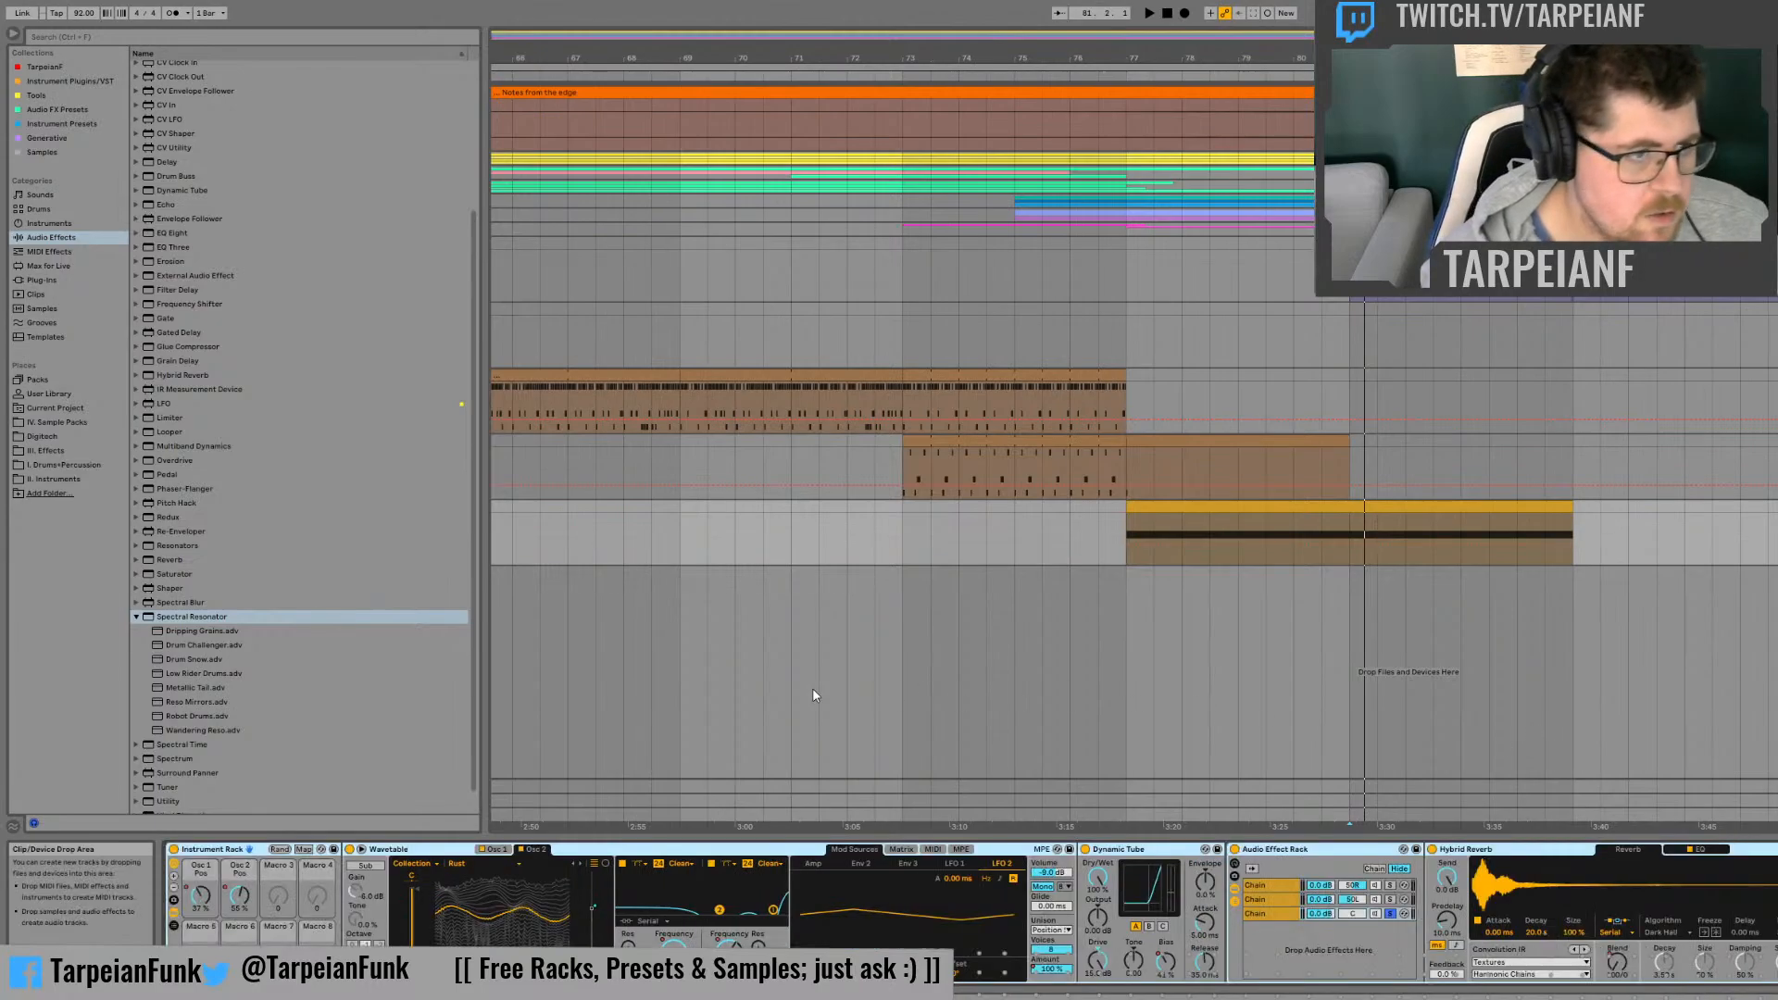
{"action": "left_click", "coordinate": [174, 631]}
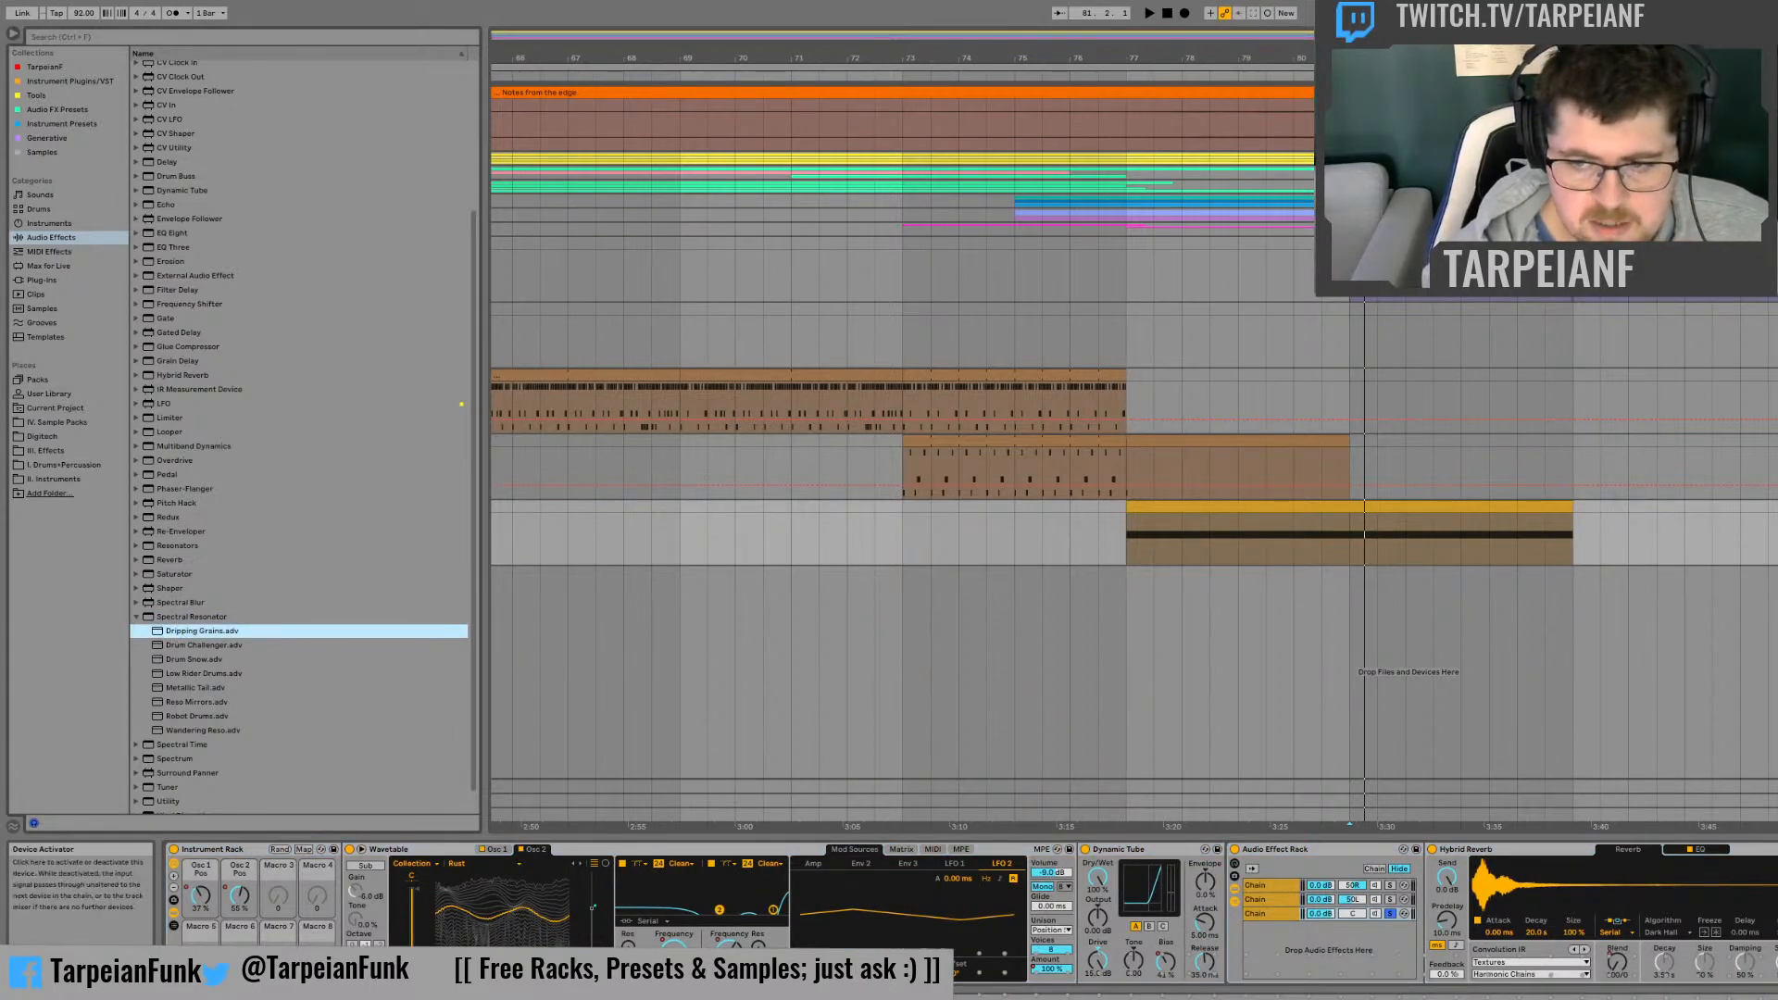
{"action": "key", "text": "space"}
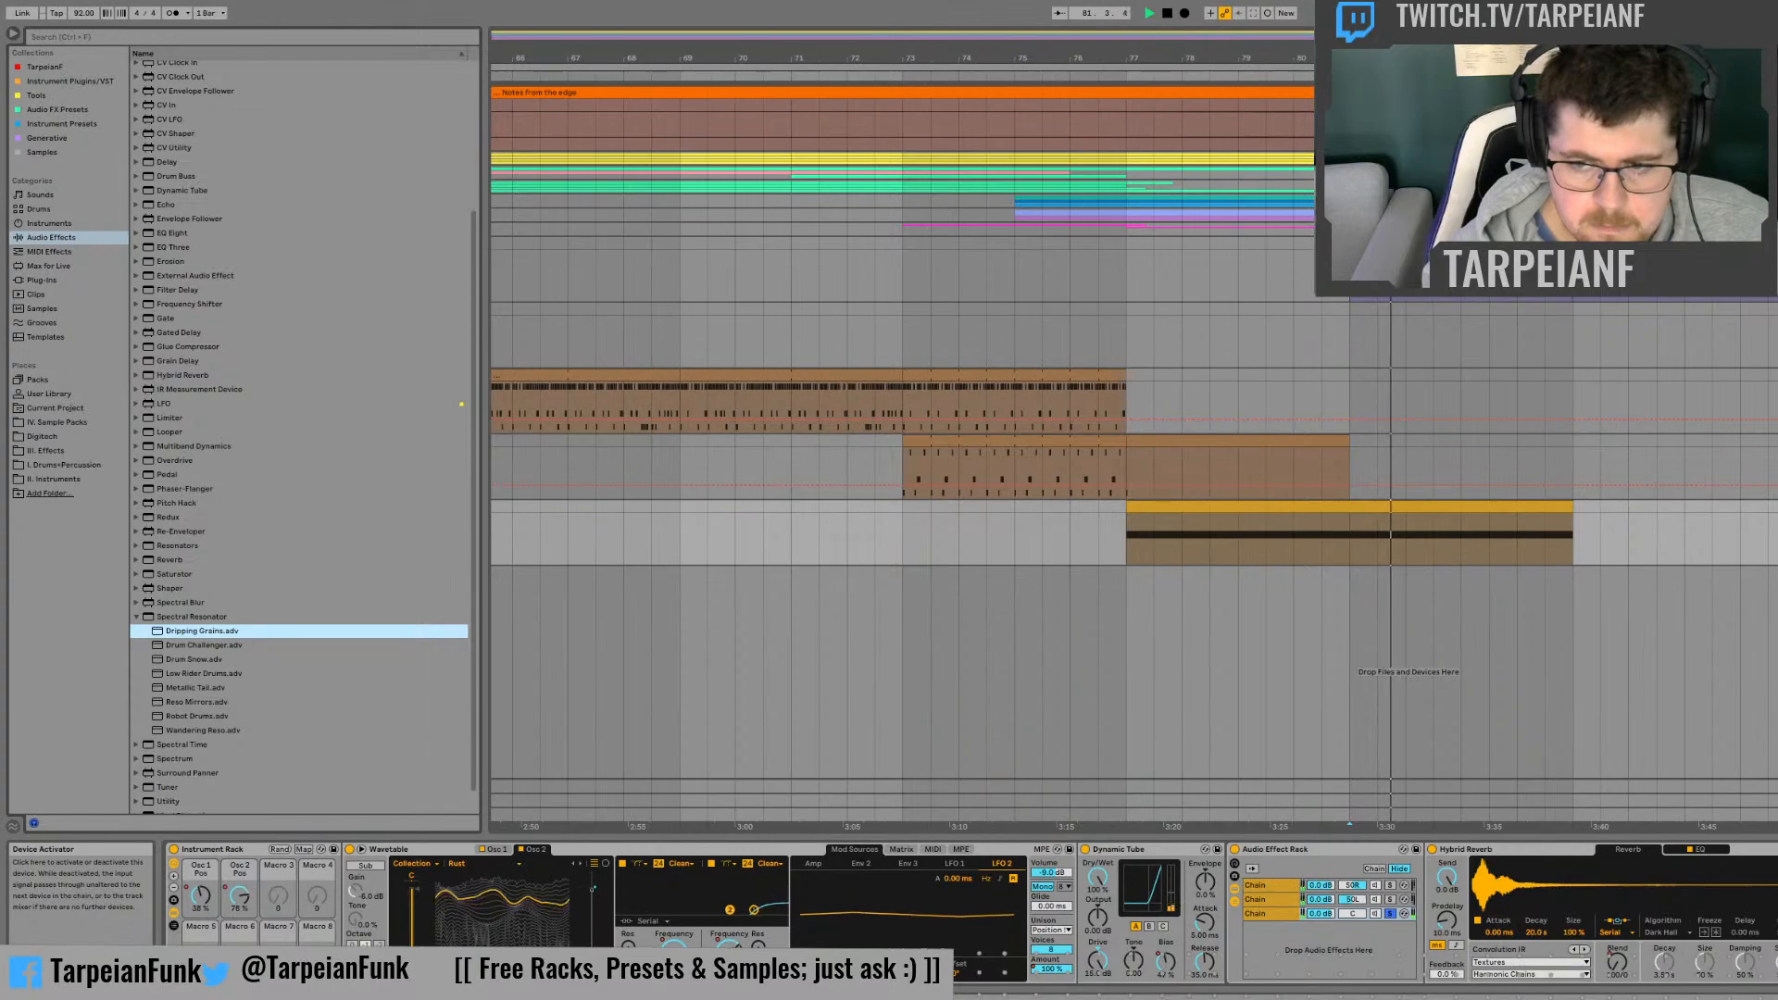
{"action": "key", "text": "space"}
{"action": "key", "text": "space"}
{"action": "key", "text": "space"}
{"action": "key", "text": "space"}
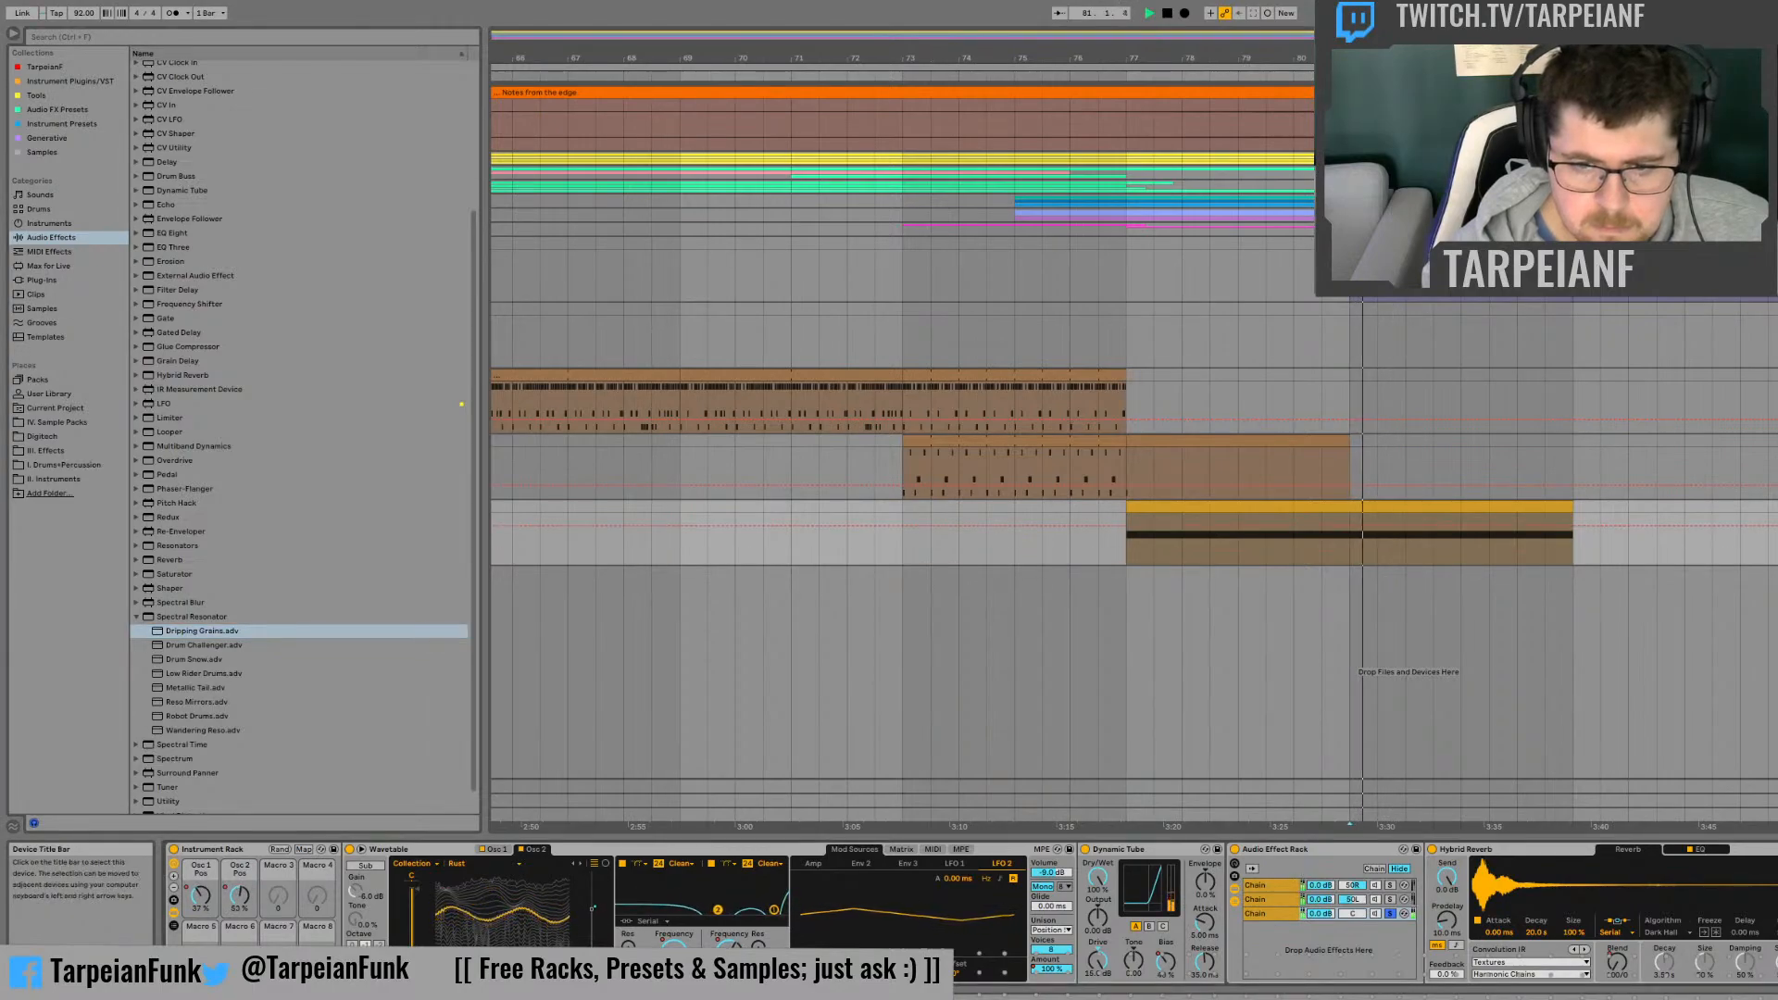
Step: Try the Drum Snow preset of Spectral Resonator against the clip from bar 81
{"action": "left_click", "coordinate": [199, 660]}
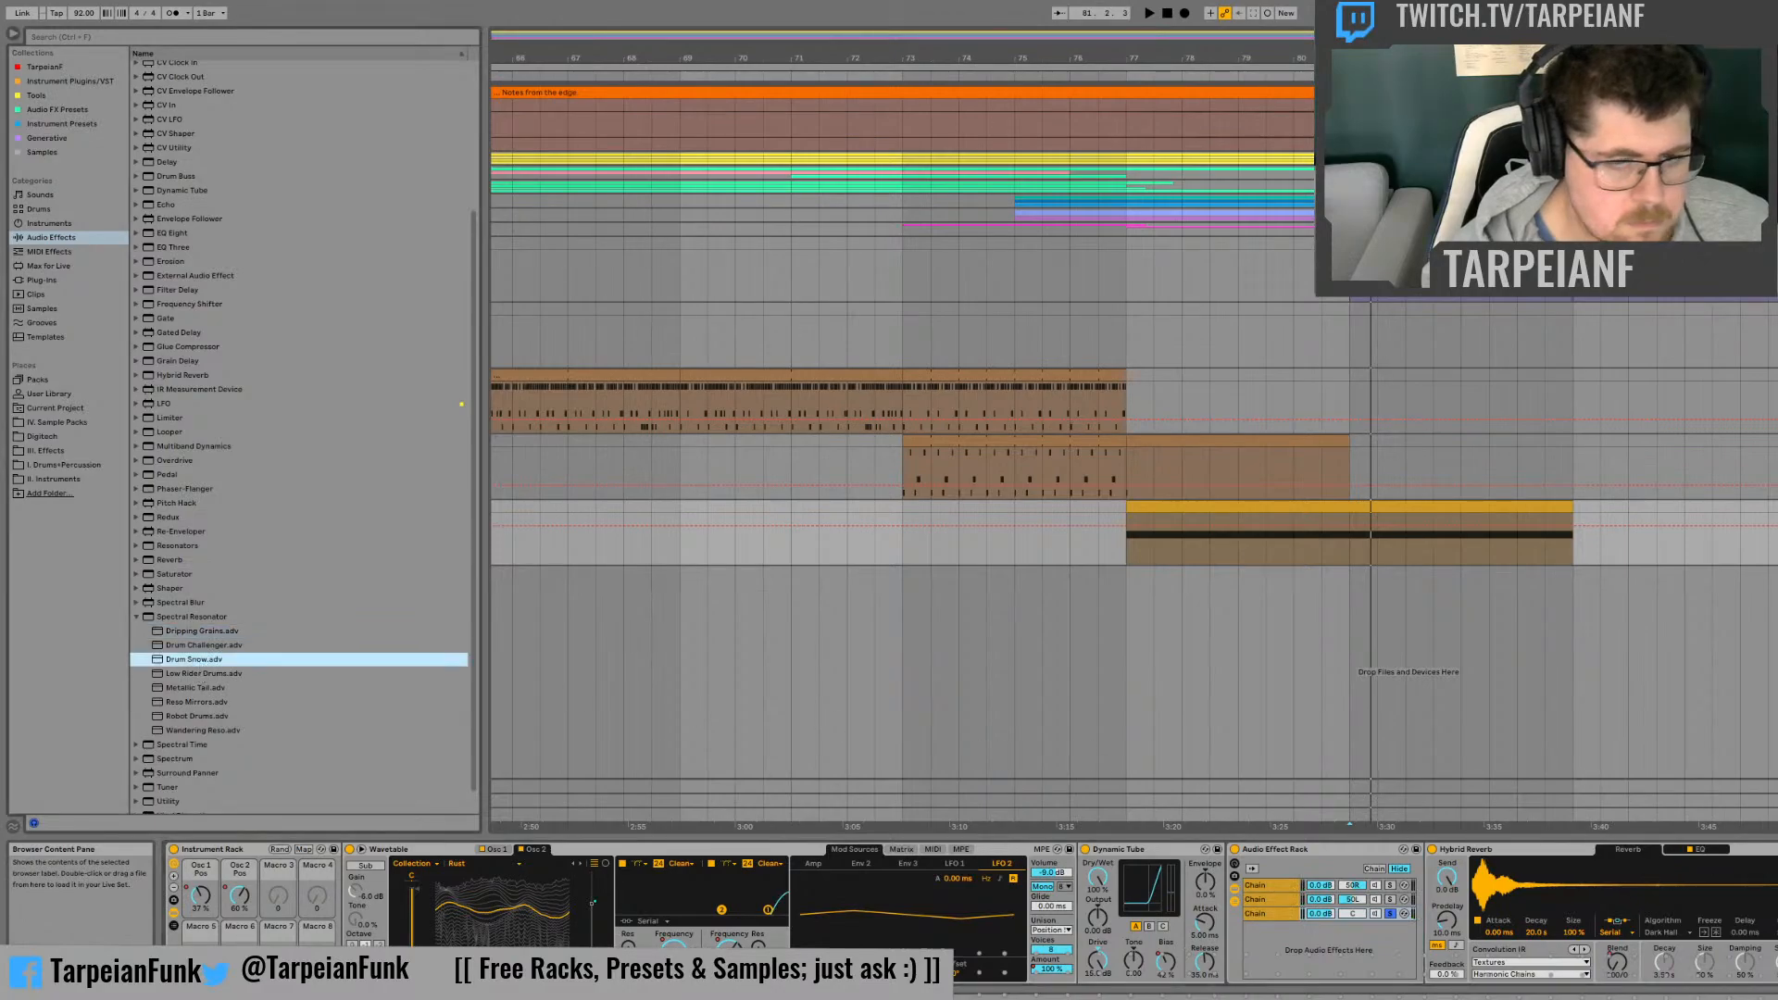
{"action": "key", "text": "space"}
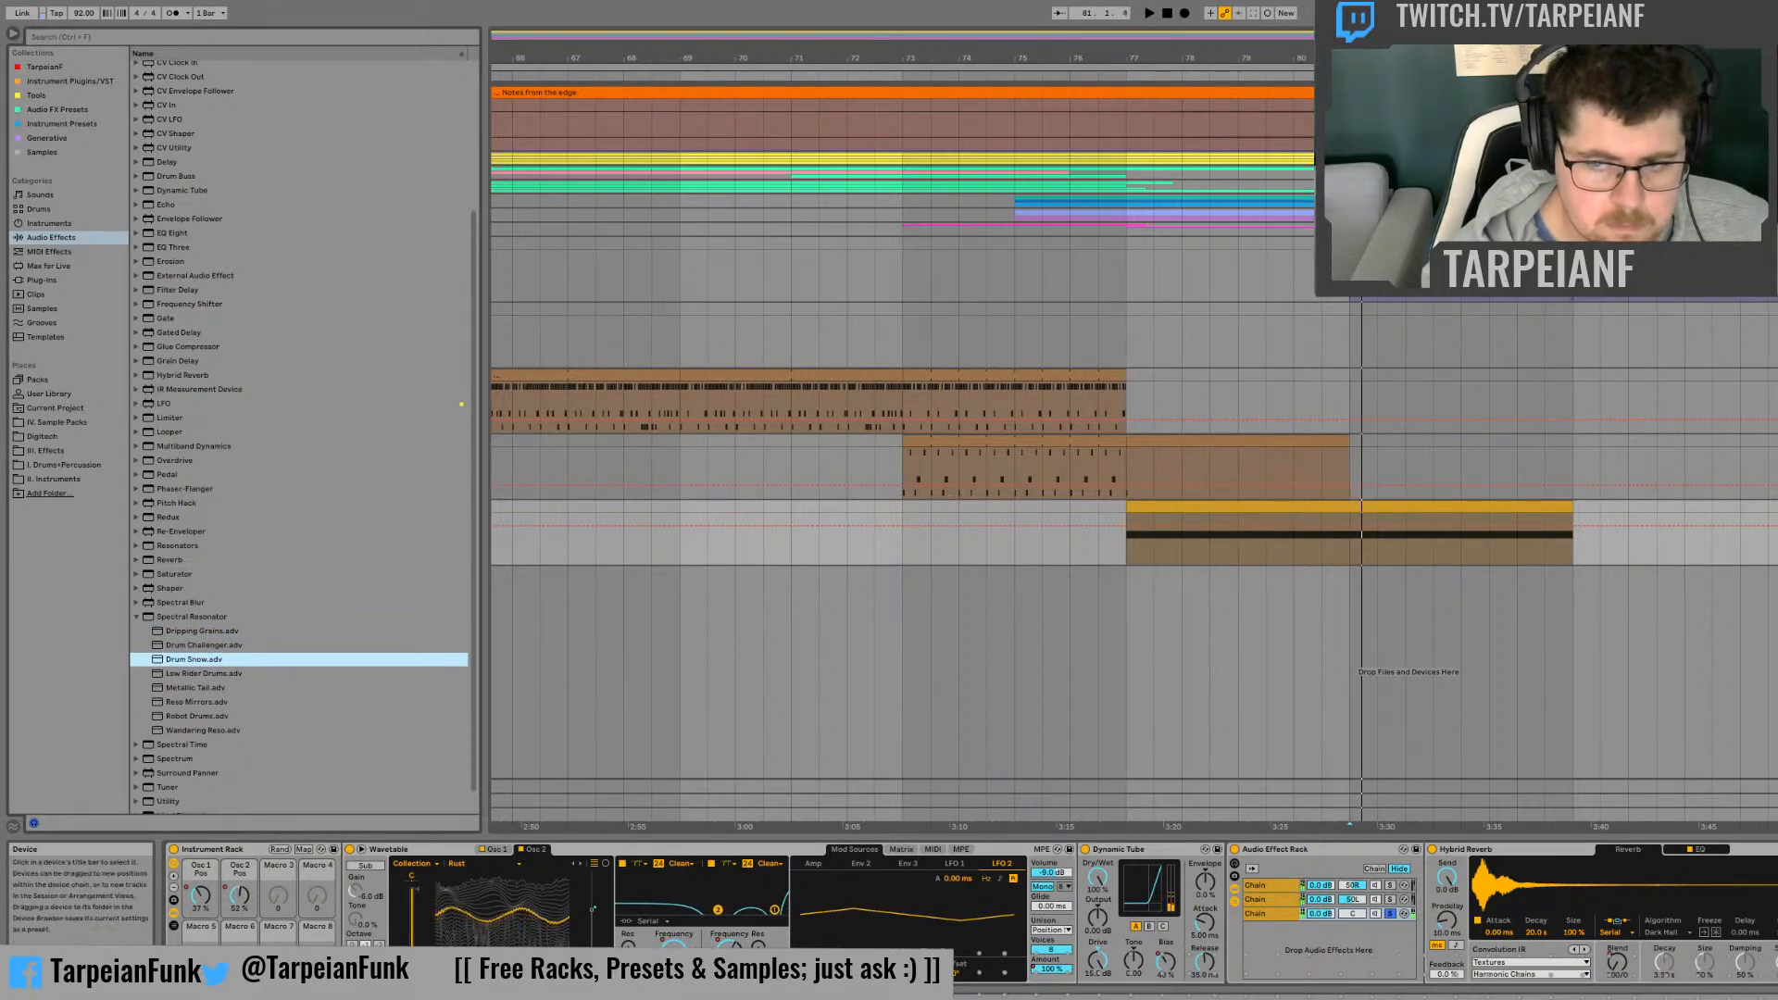
{"action": "key", "text": "Return"}
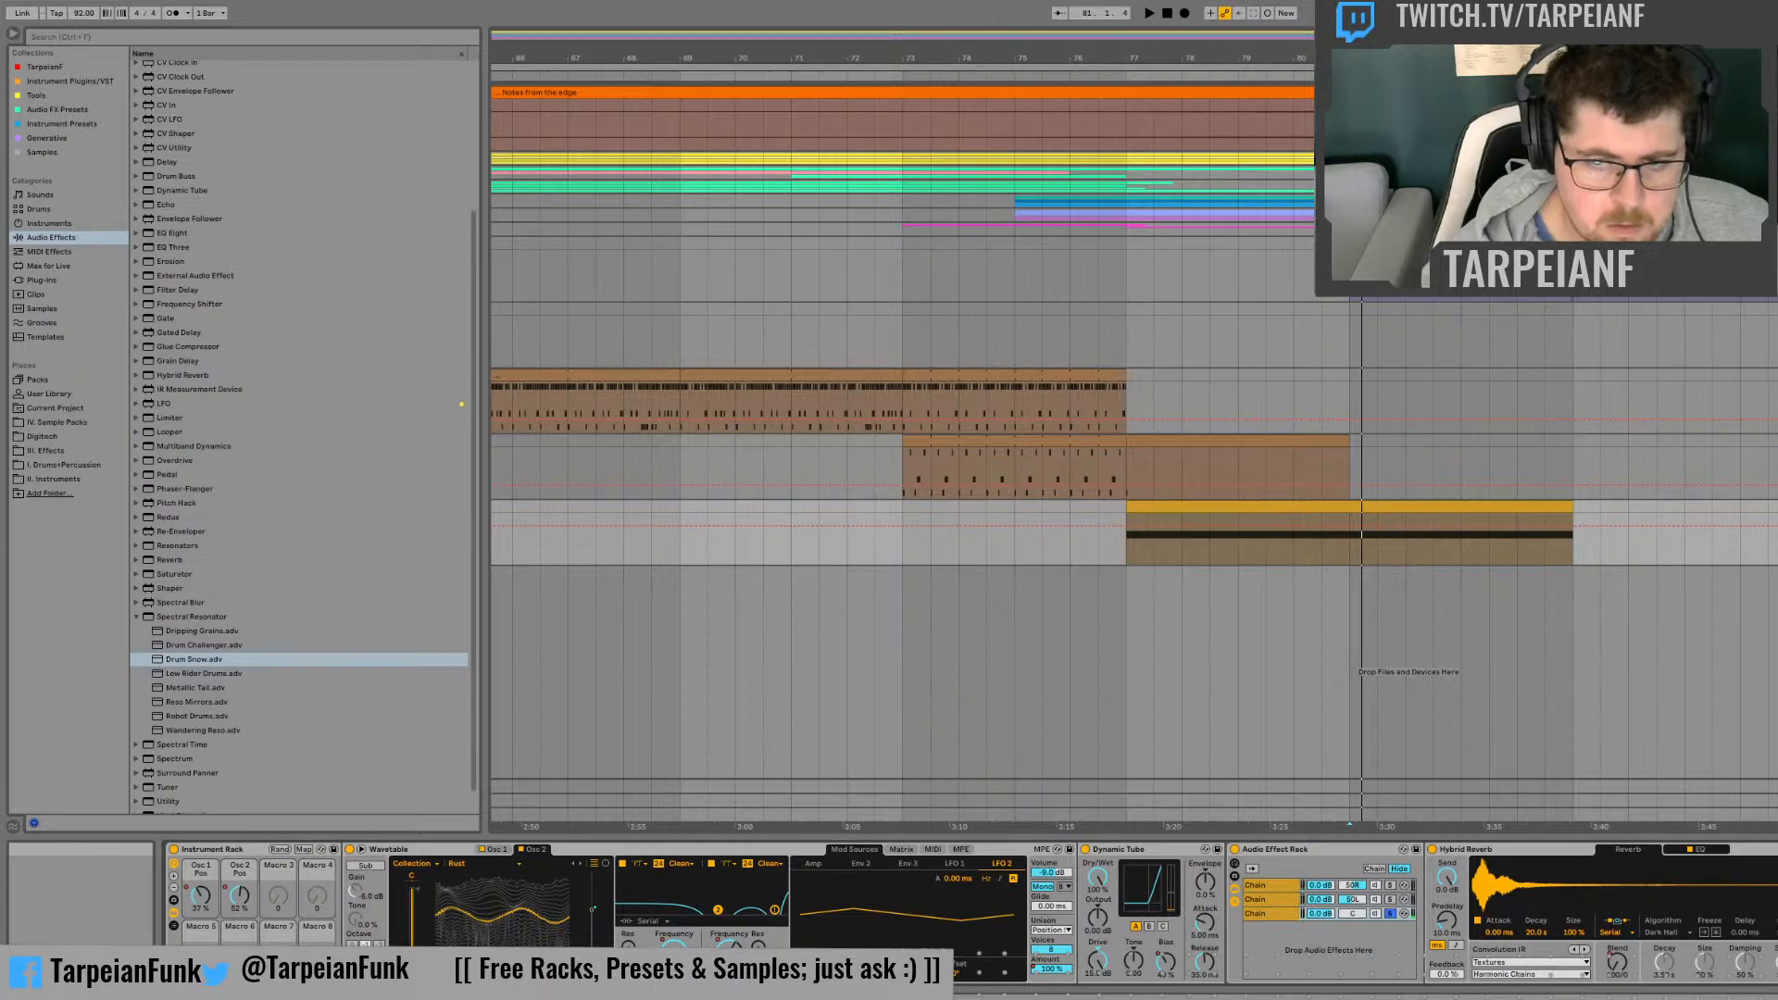
Step: Load the Band Echo preset of Spectral Blur and audition it on the clip around bar 81
{"action": "left_click", "coordinate": [136, 603]}
{"action": "scroll", "coordinate": [242, 721], "scroll_direction": "down", "scroll_amount": 3}
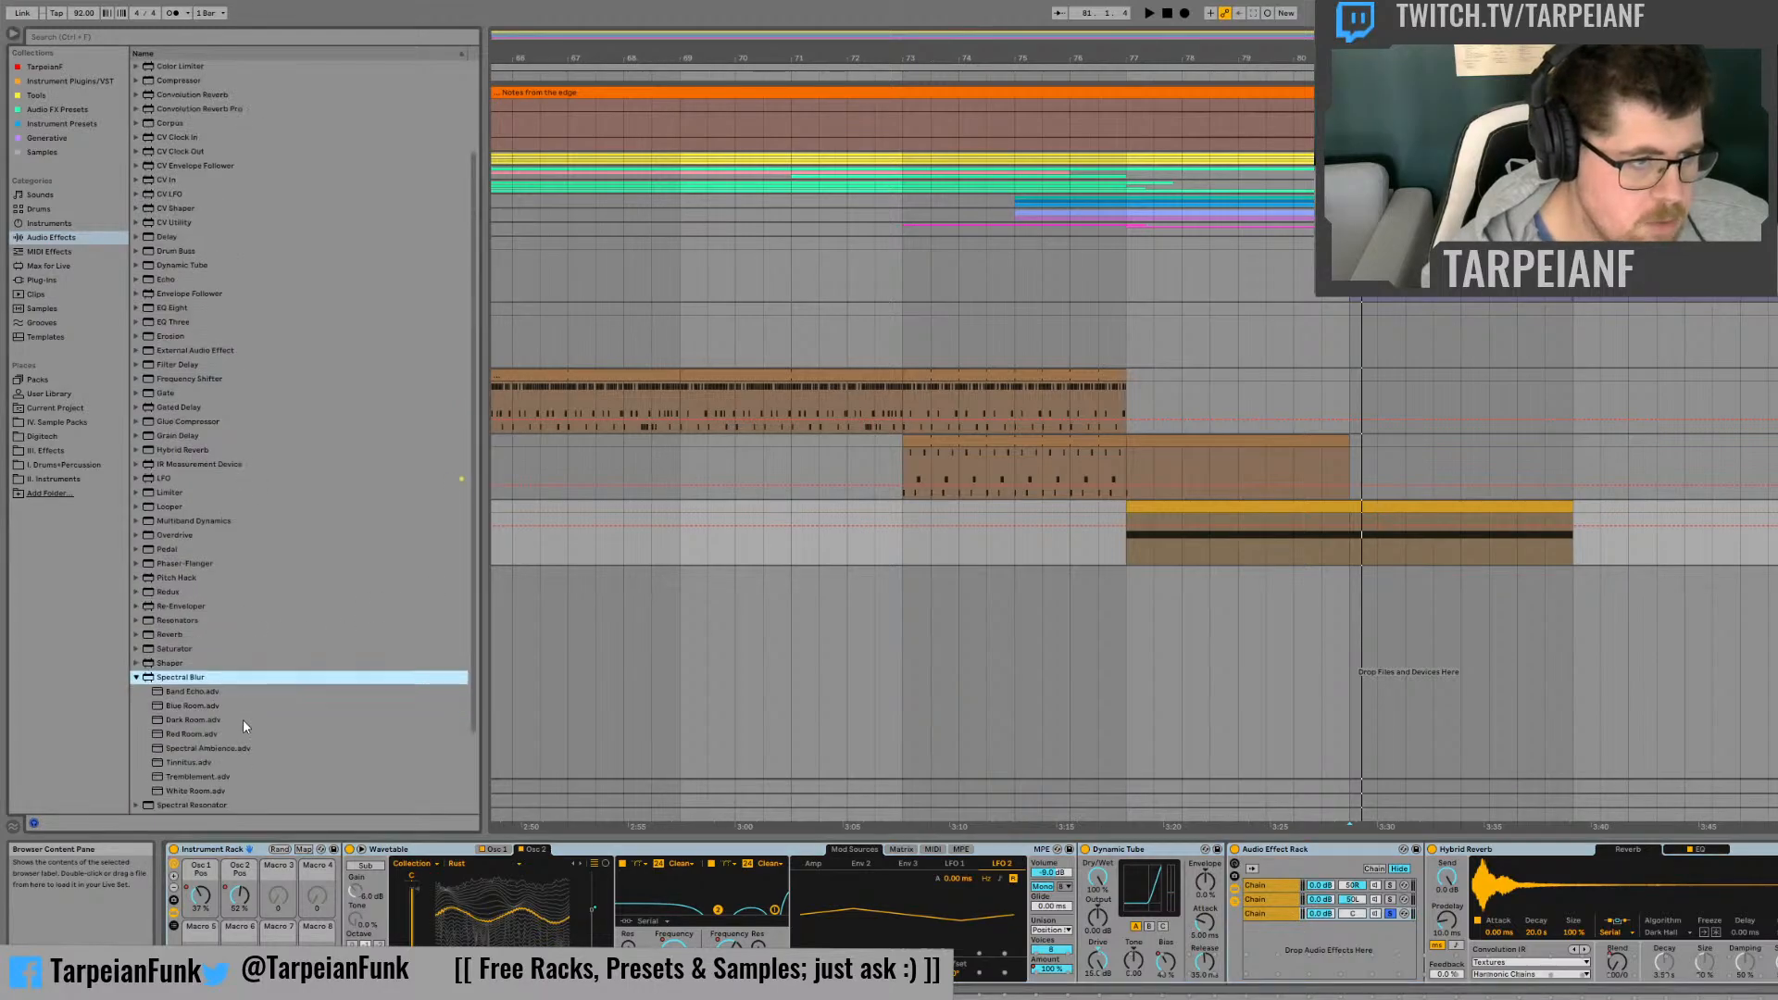
{"action": "left_click", "coordinate": [201, 593]}
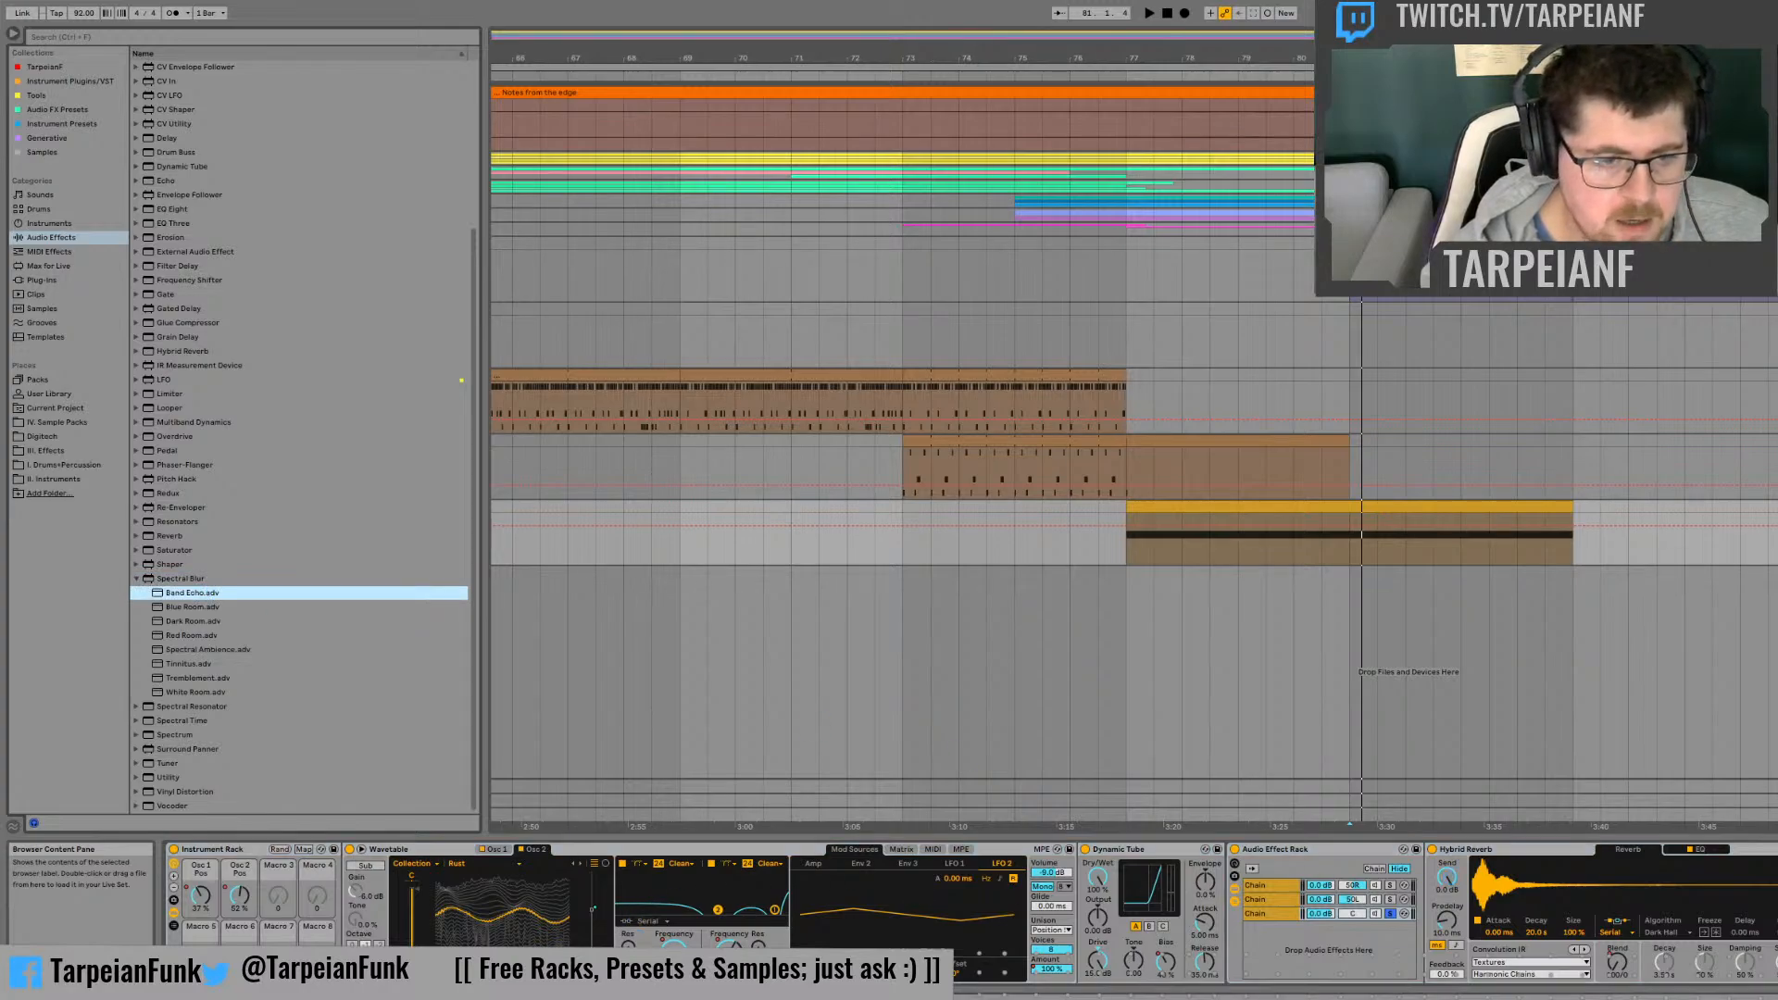
{"action": "key", "text": "space"}
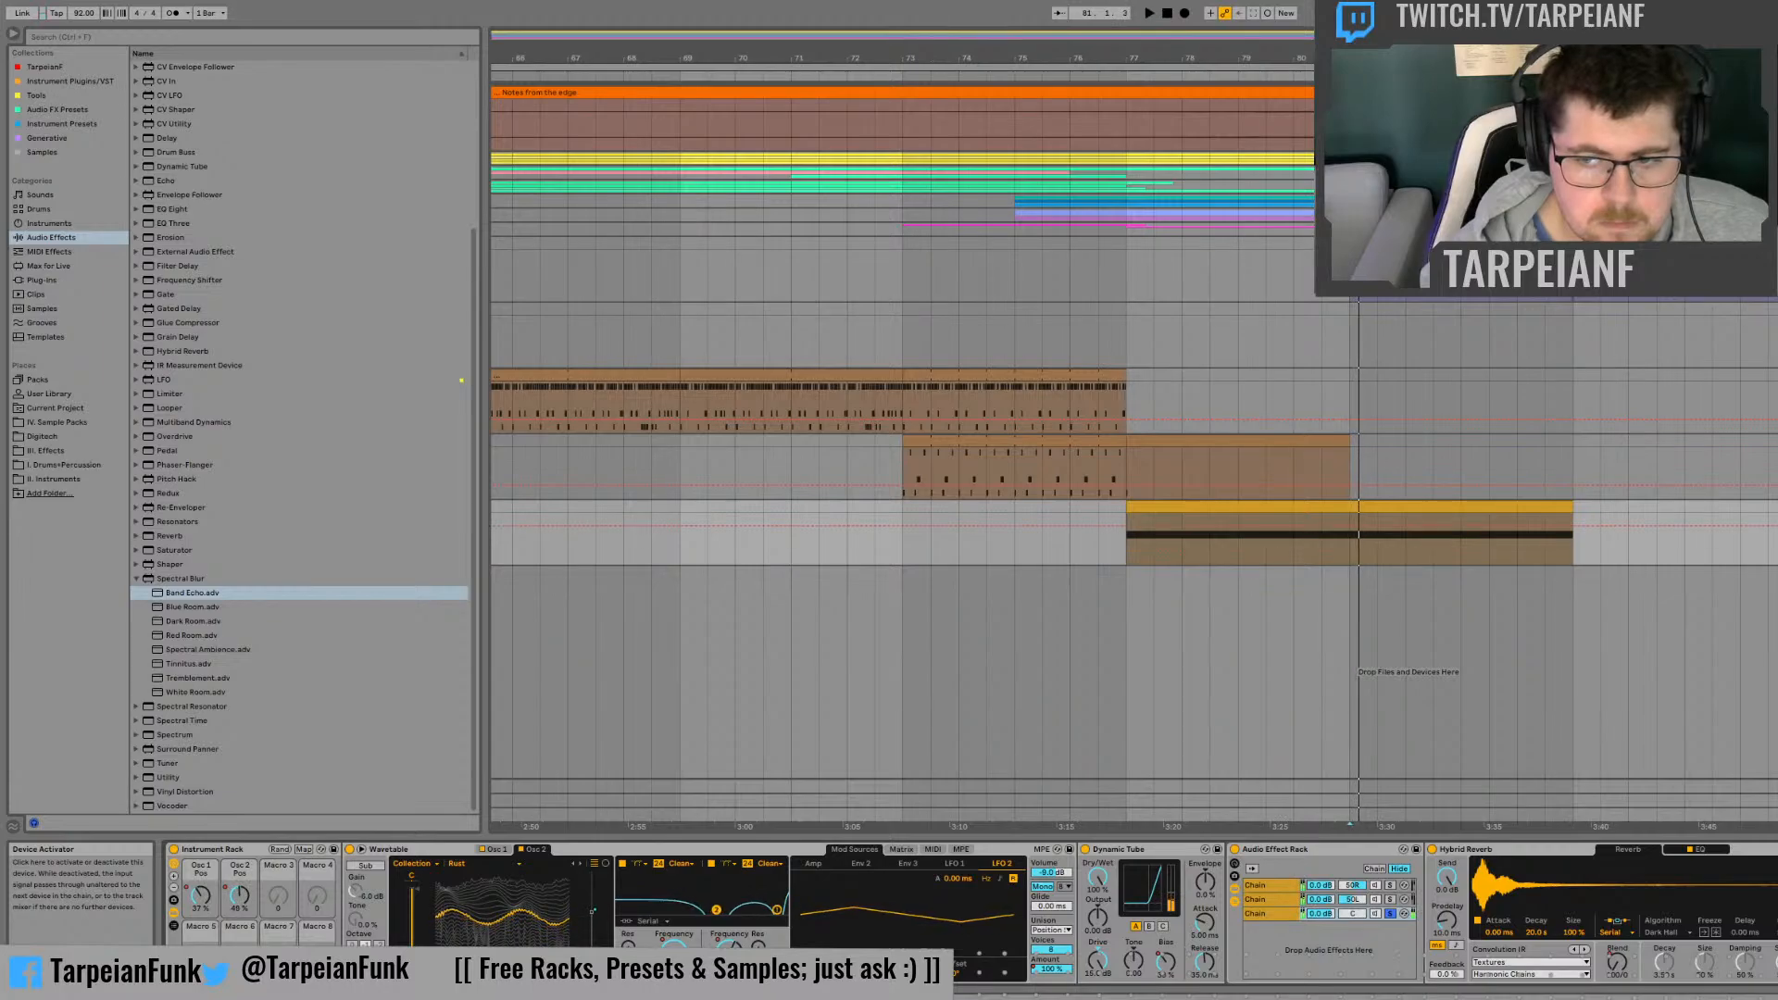
{"action": "key", "text": "space"}
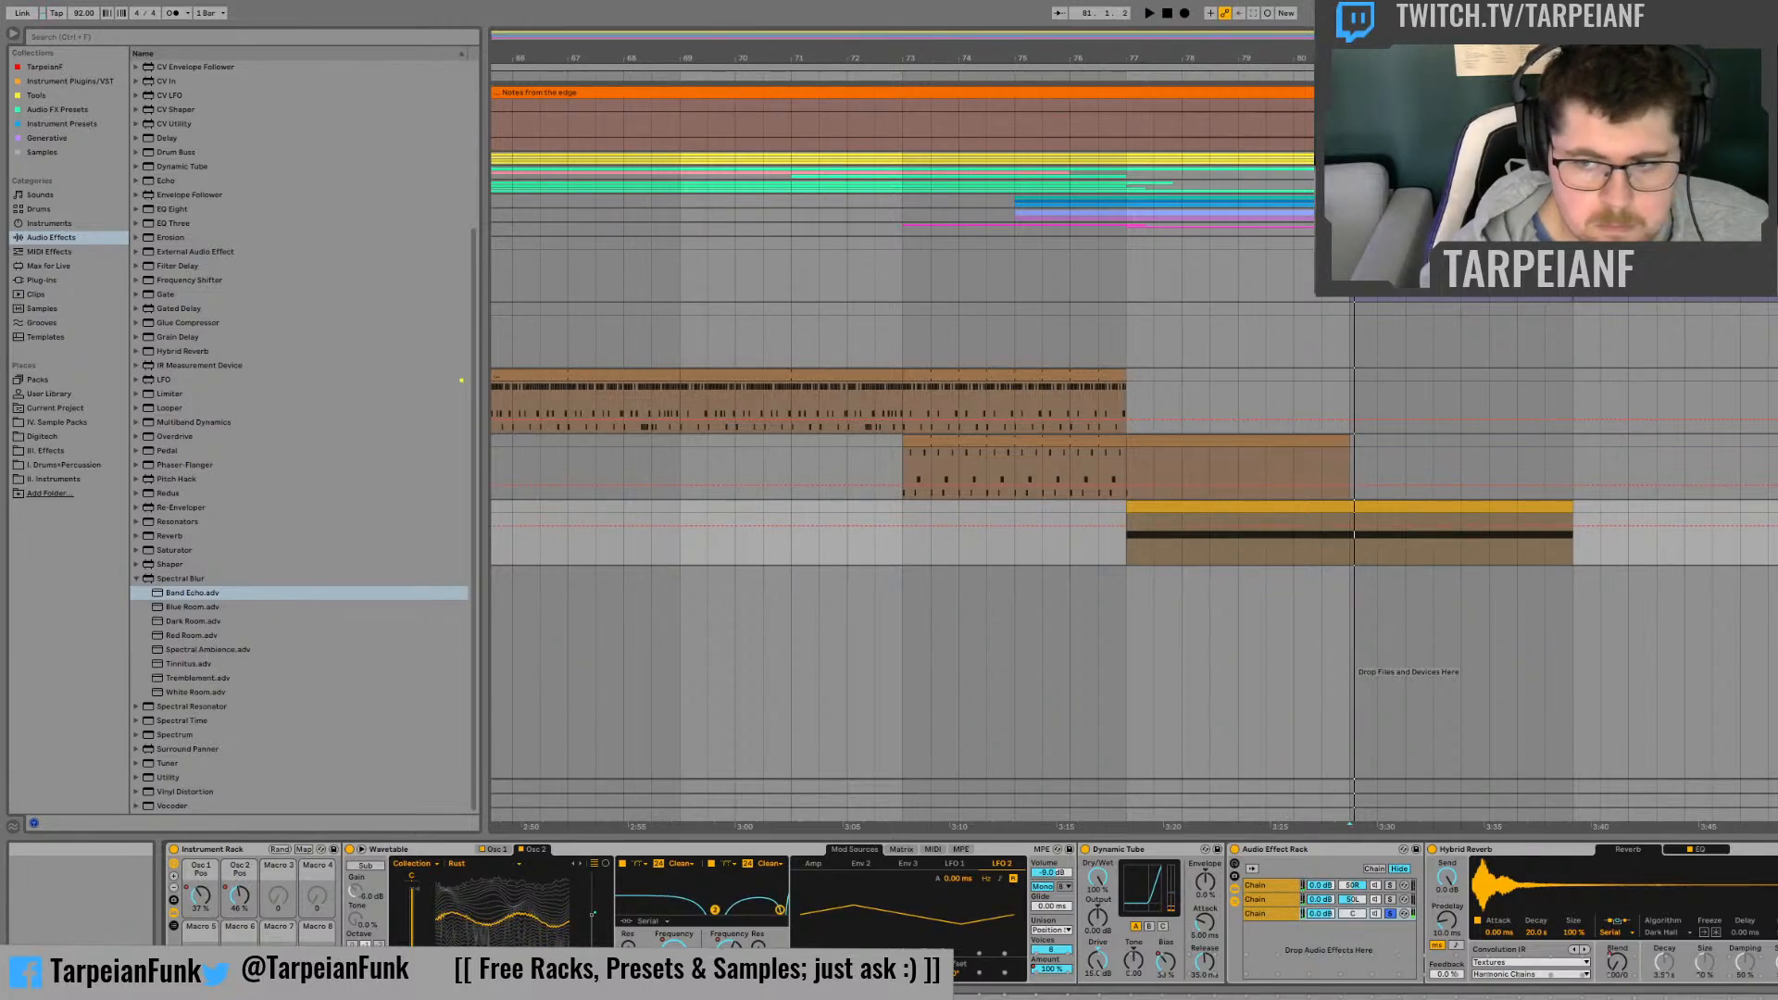
{"action": "key", "text": "space"}
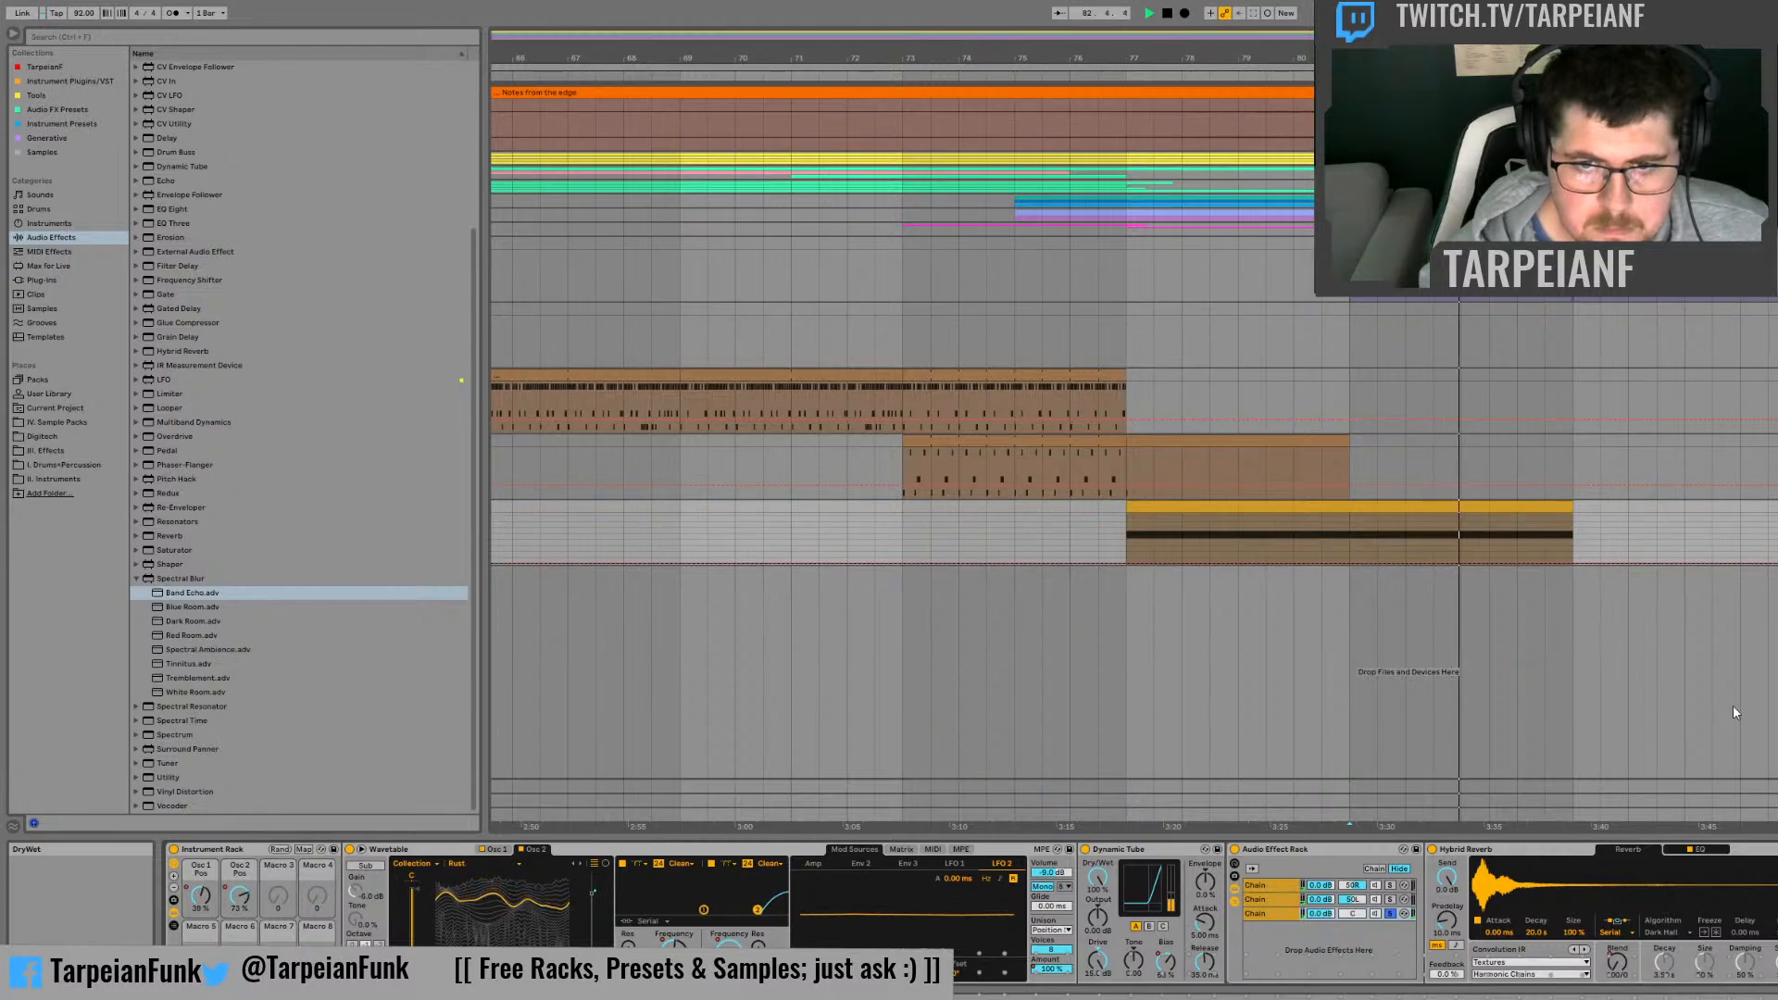
Step: Automate the Spectral Blur's DryWet from a high value at the clip's start in bar 77 to 0 % at bar 81
{"action": "left_click", "coordinate": [1564, 552]}
{"action": "key", "text": "space"}
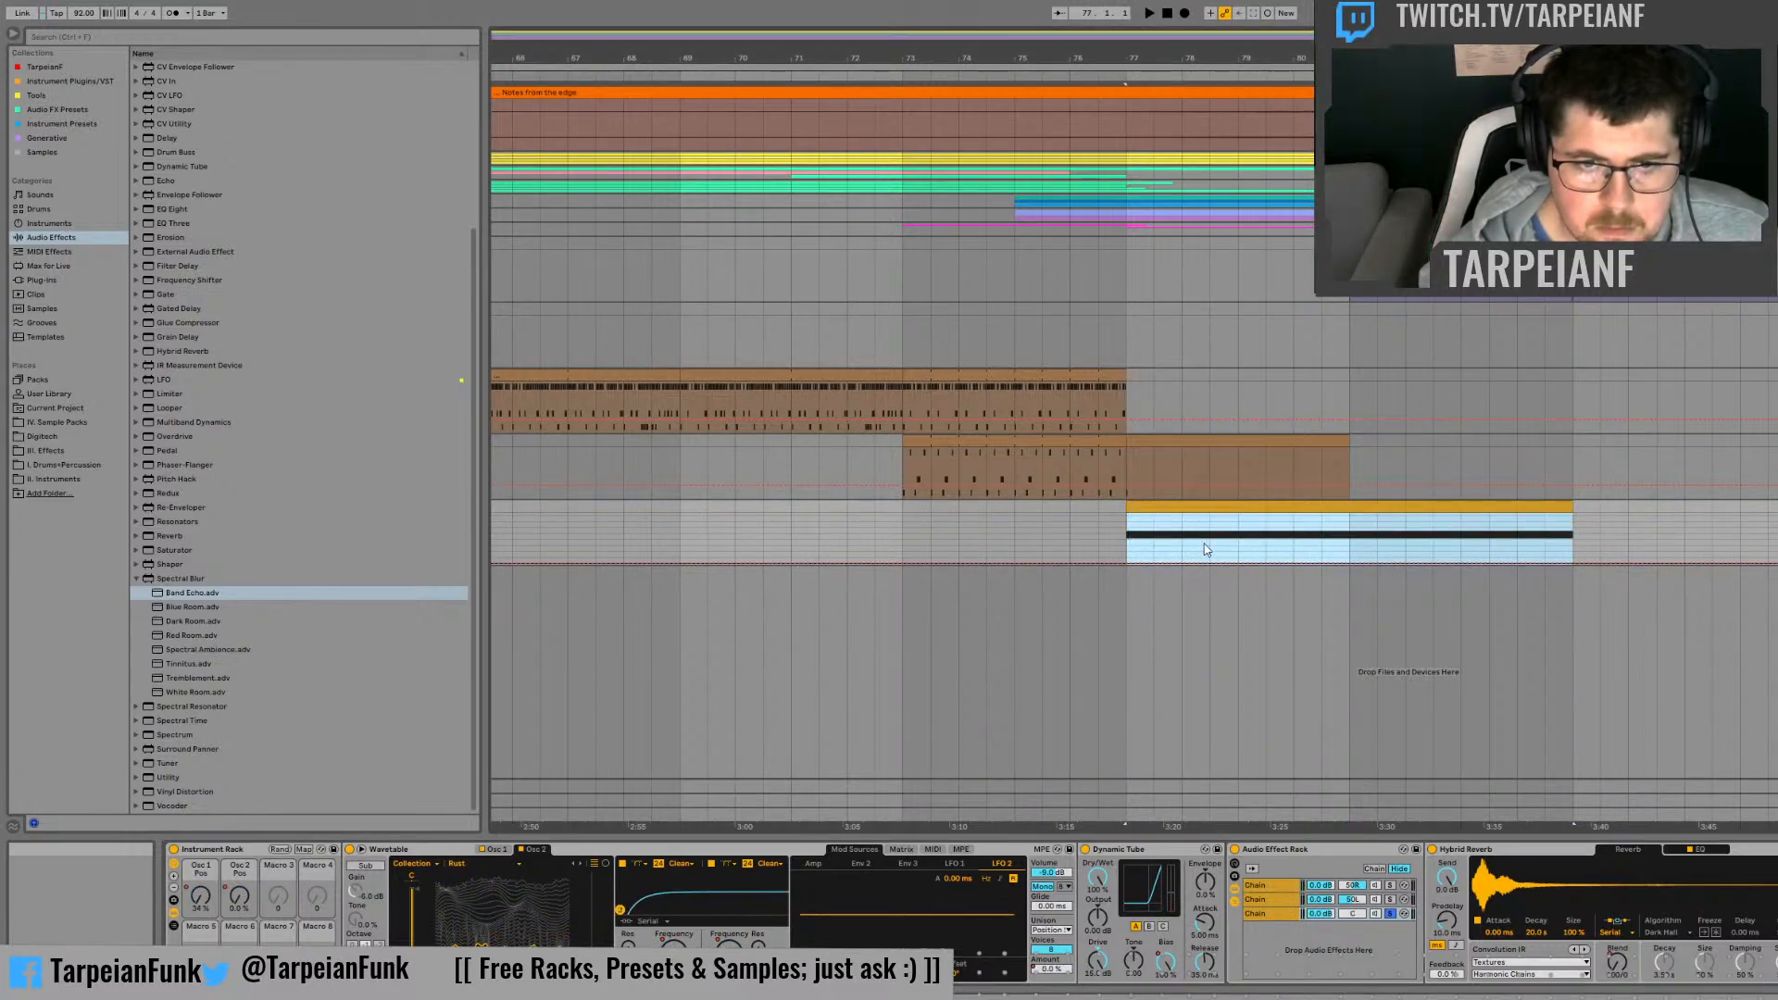
{"action": "left_click", "coordinate": [1351, 556]}
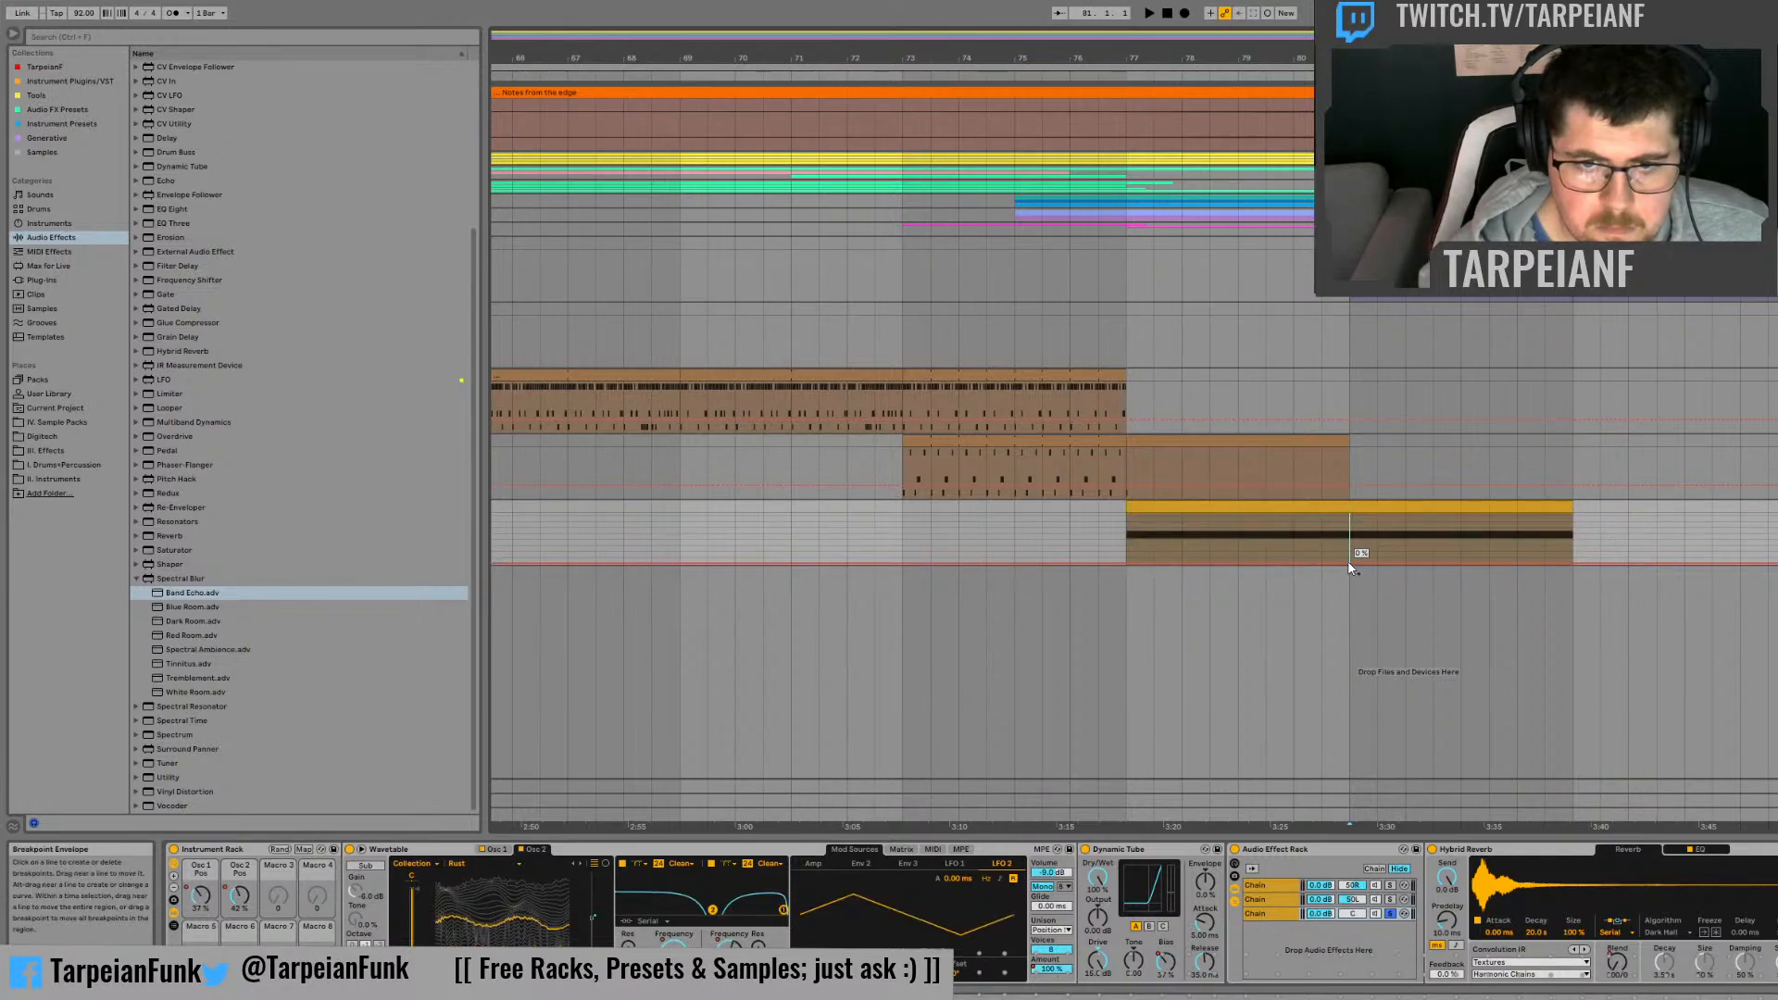
{"action": "left_click_drag", "start_coordinate": [1128, 560], "coordinate": [1130, 518]}
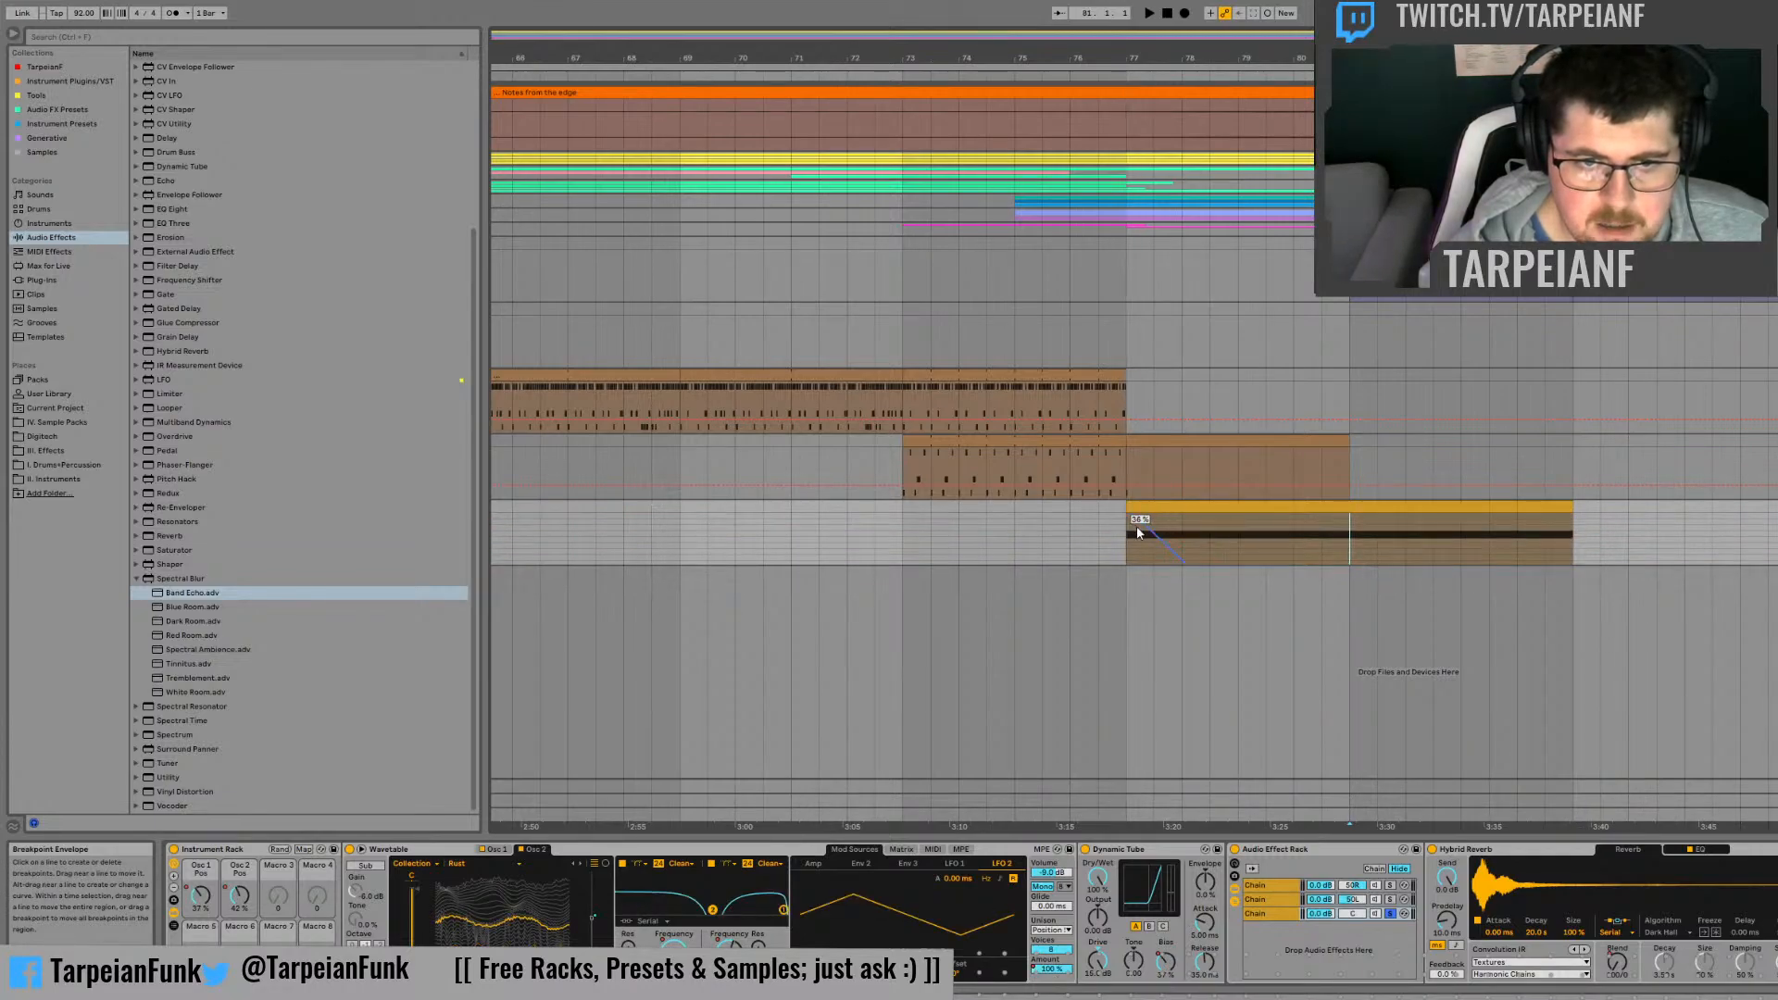
{"action": "scroll", "coordinate": [1210, 544], "scroll_direction": "down", "scroll_amount": 5}
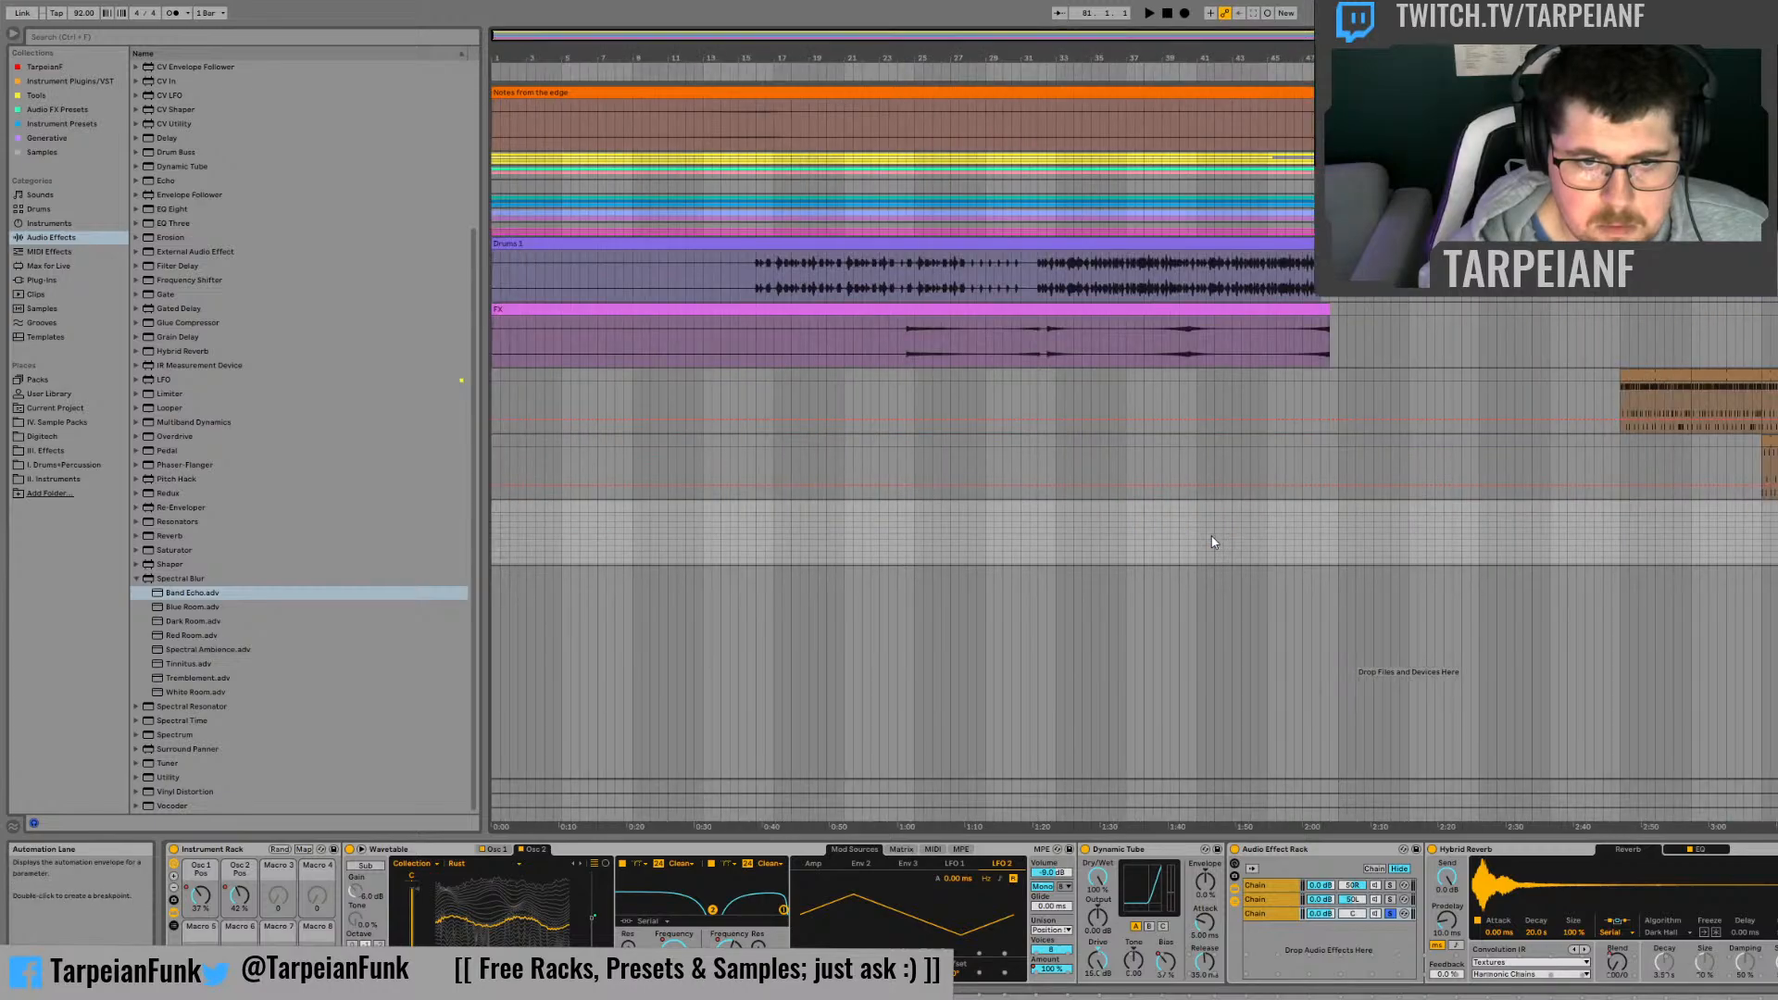
{"action": "scroll", "coordinate": [1649, 551], "scroll_direction": "up", "scroll_amount": 10}
{"action": "scroll", "coordinate": [1651, 554], "scroll_direction": "down", "scroll_amount": 4}
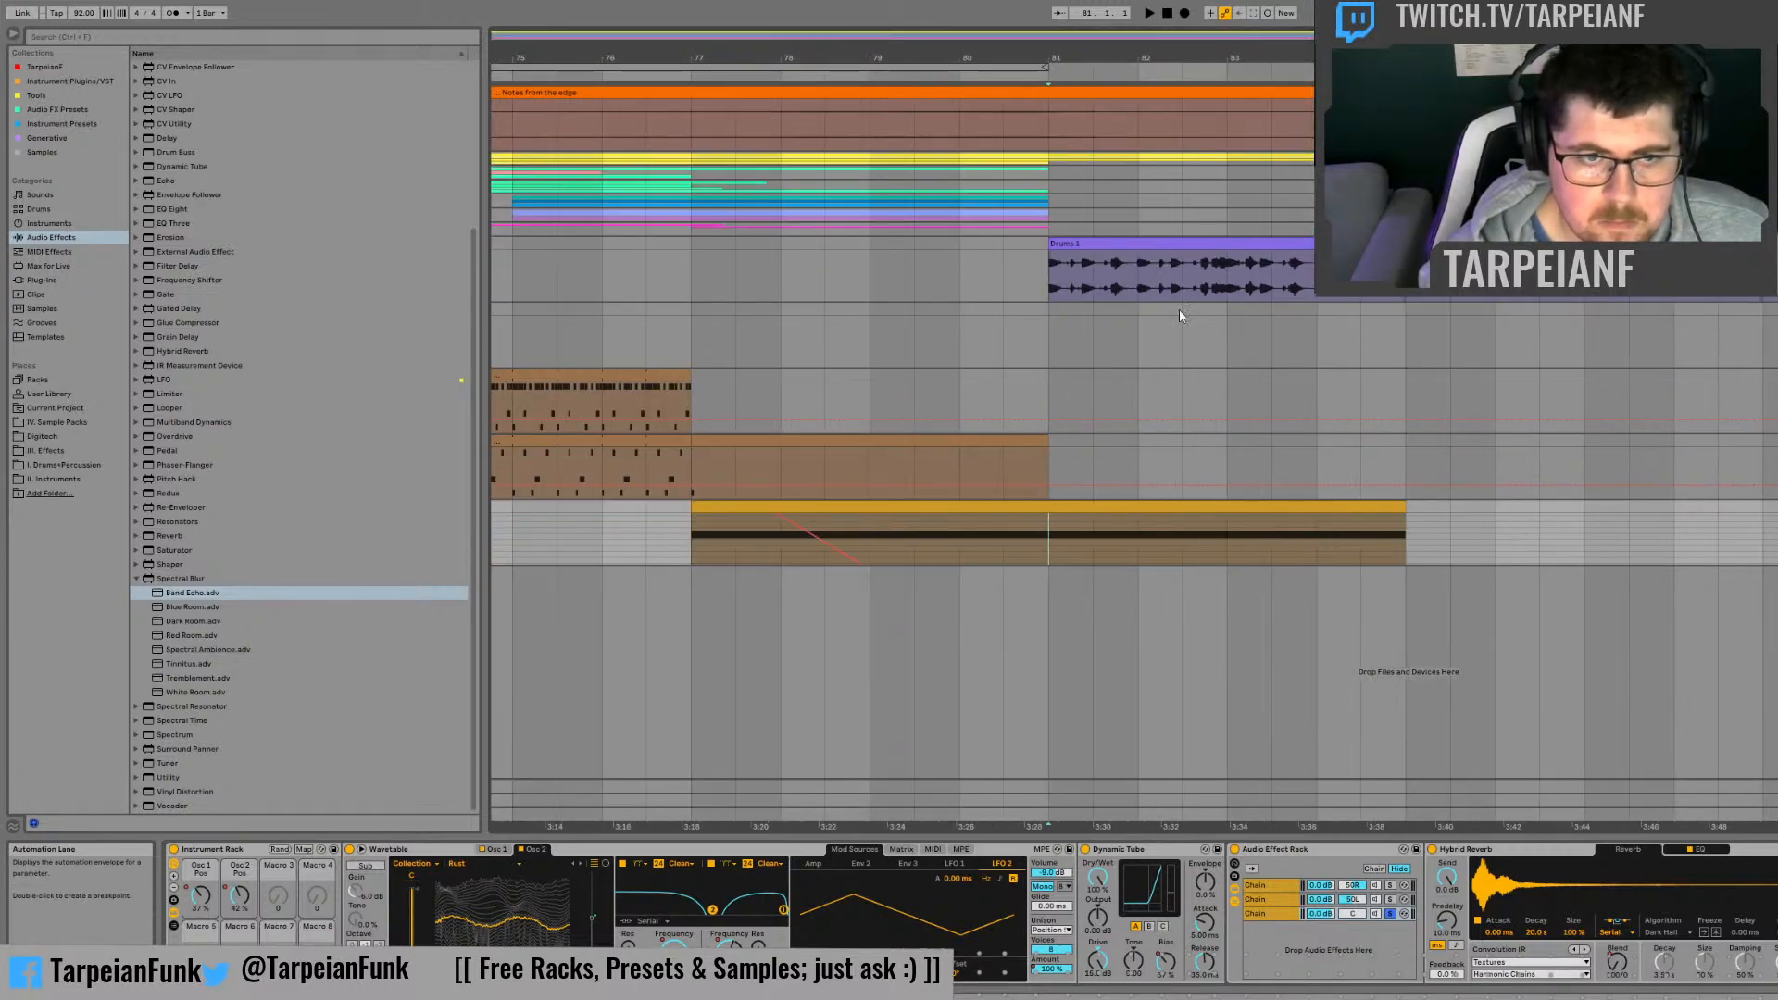
Step: While replaying from bar 77, reshape the DryWet automation to fall to 0 % at bar 81 and rise to 100 % at the clip's end
{"action": "left_click", "coordinate": [706, 541]}
{"action": "key", "text": "space"}
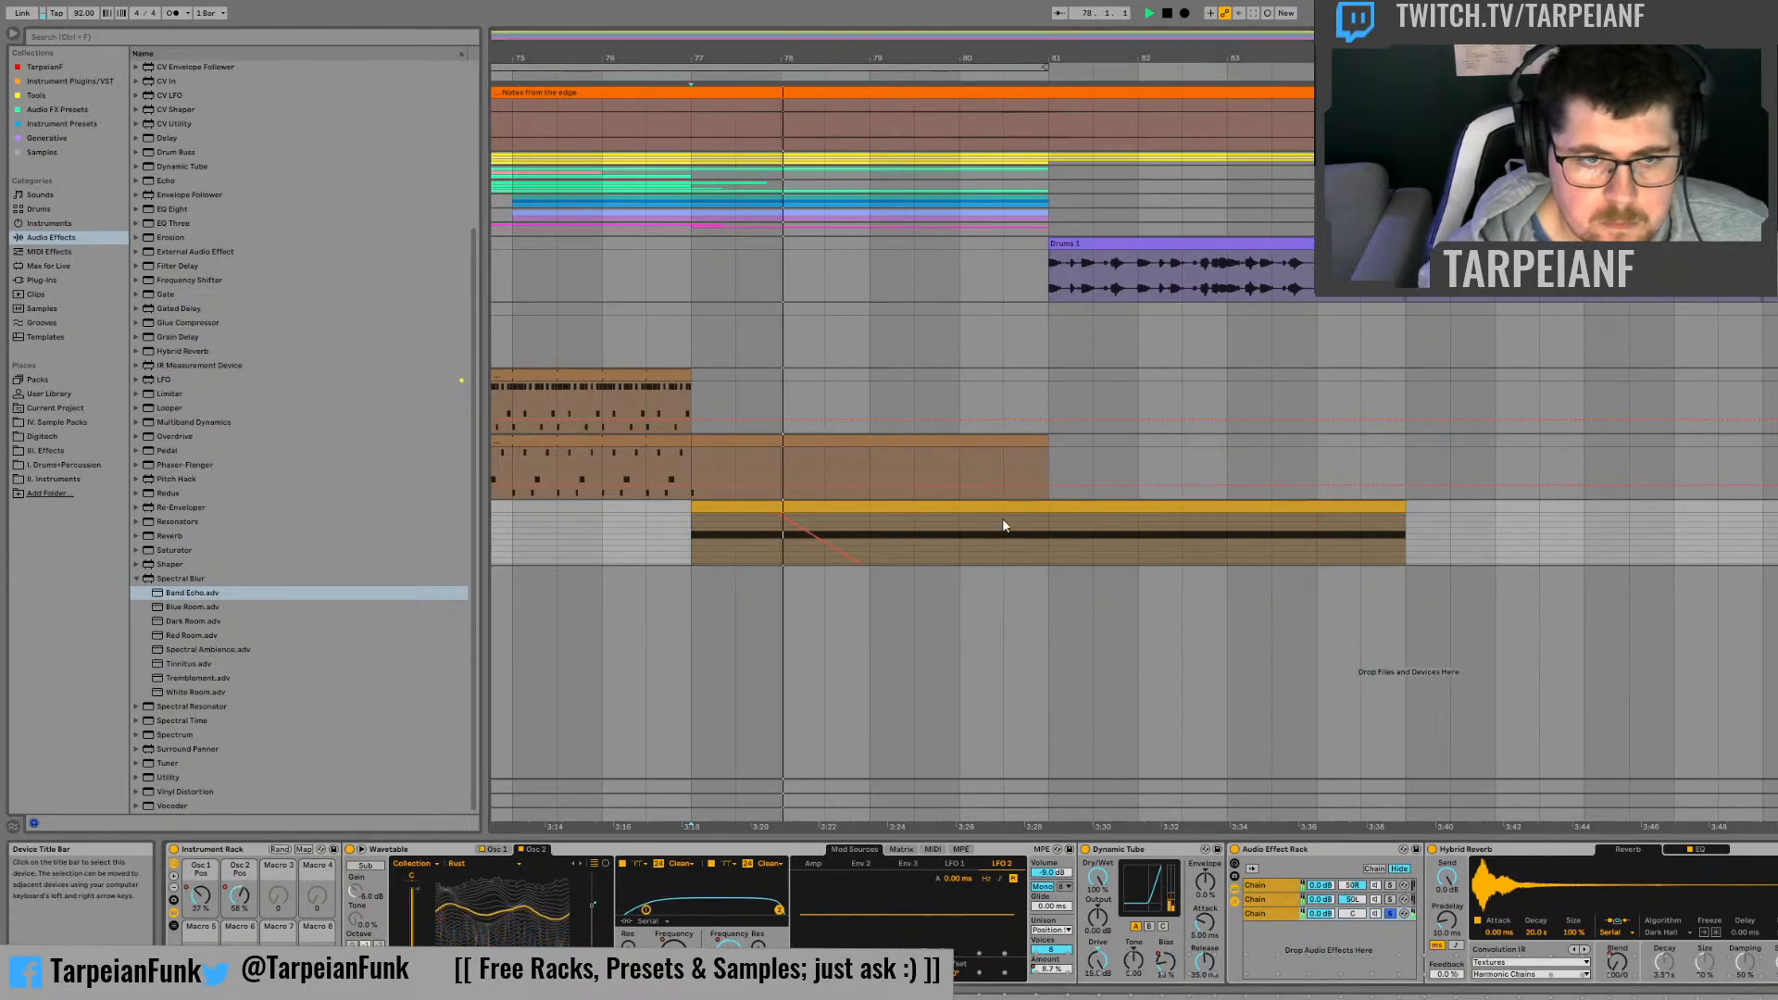
{"action": "left_click_drag", "start_coordinate": [1002, 519], "coordinate": [1048, 543]}
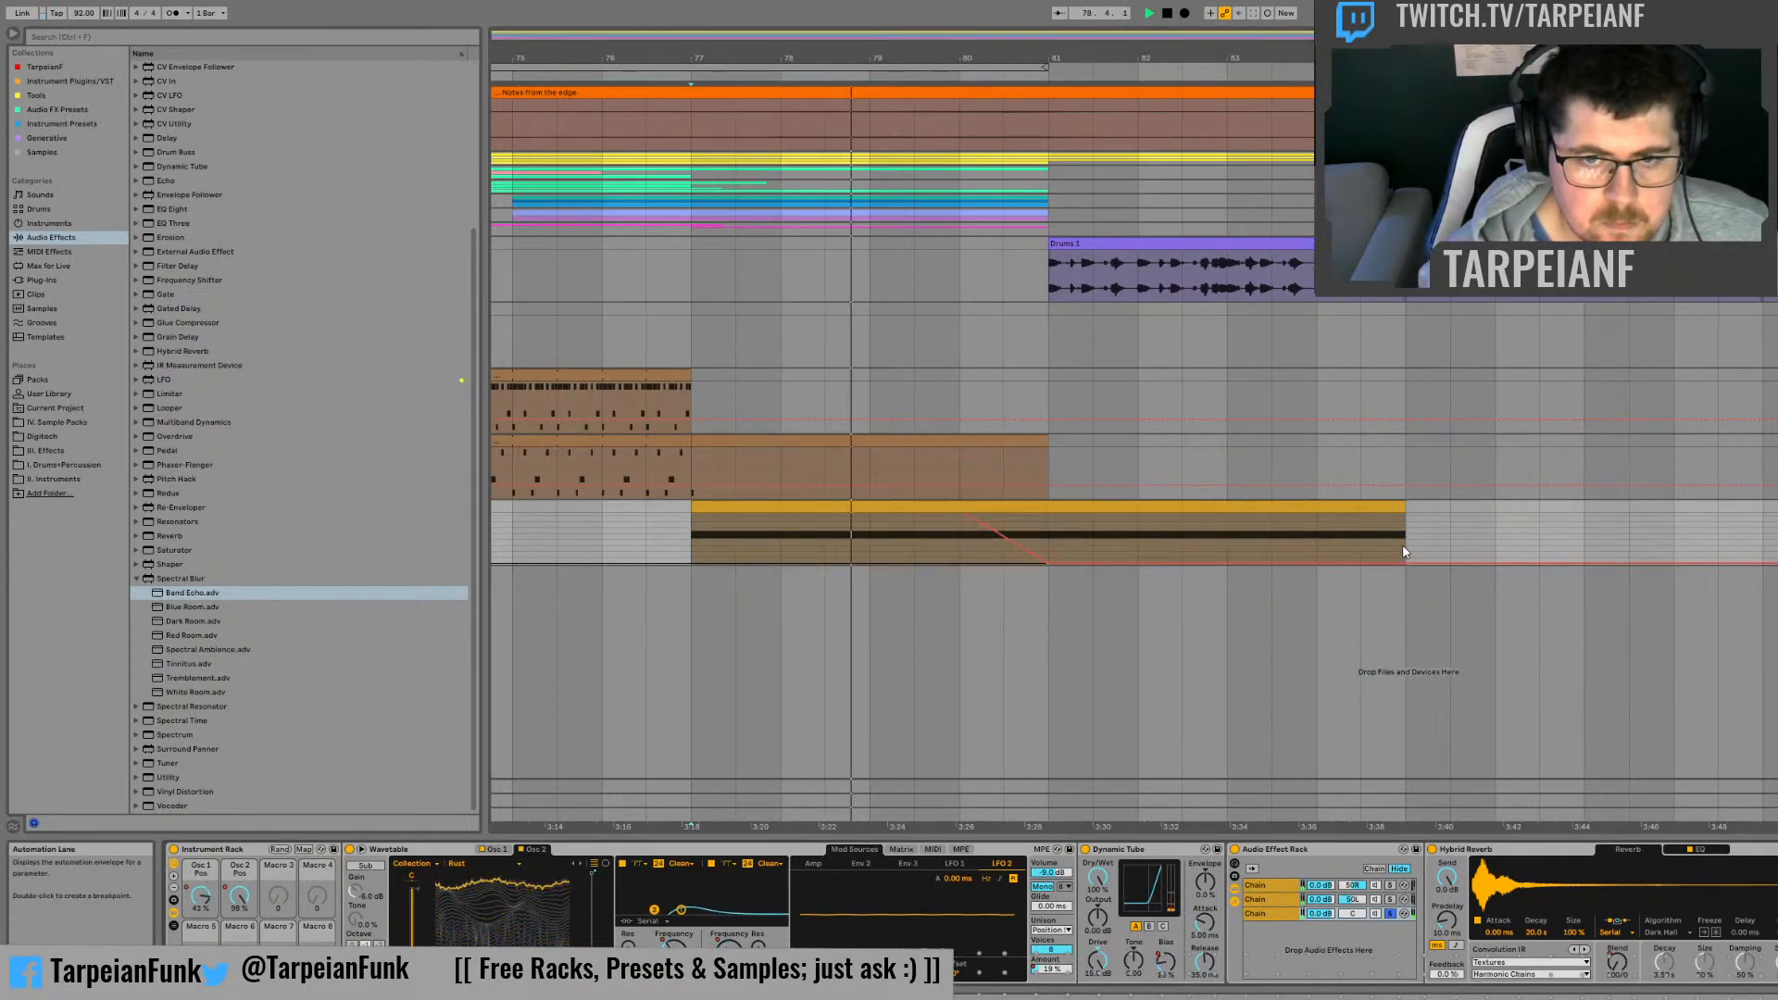
{"action": "left_click_drag", "start_coordinate": [1407, 562], "coordinate": [1406, 514]}
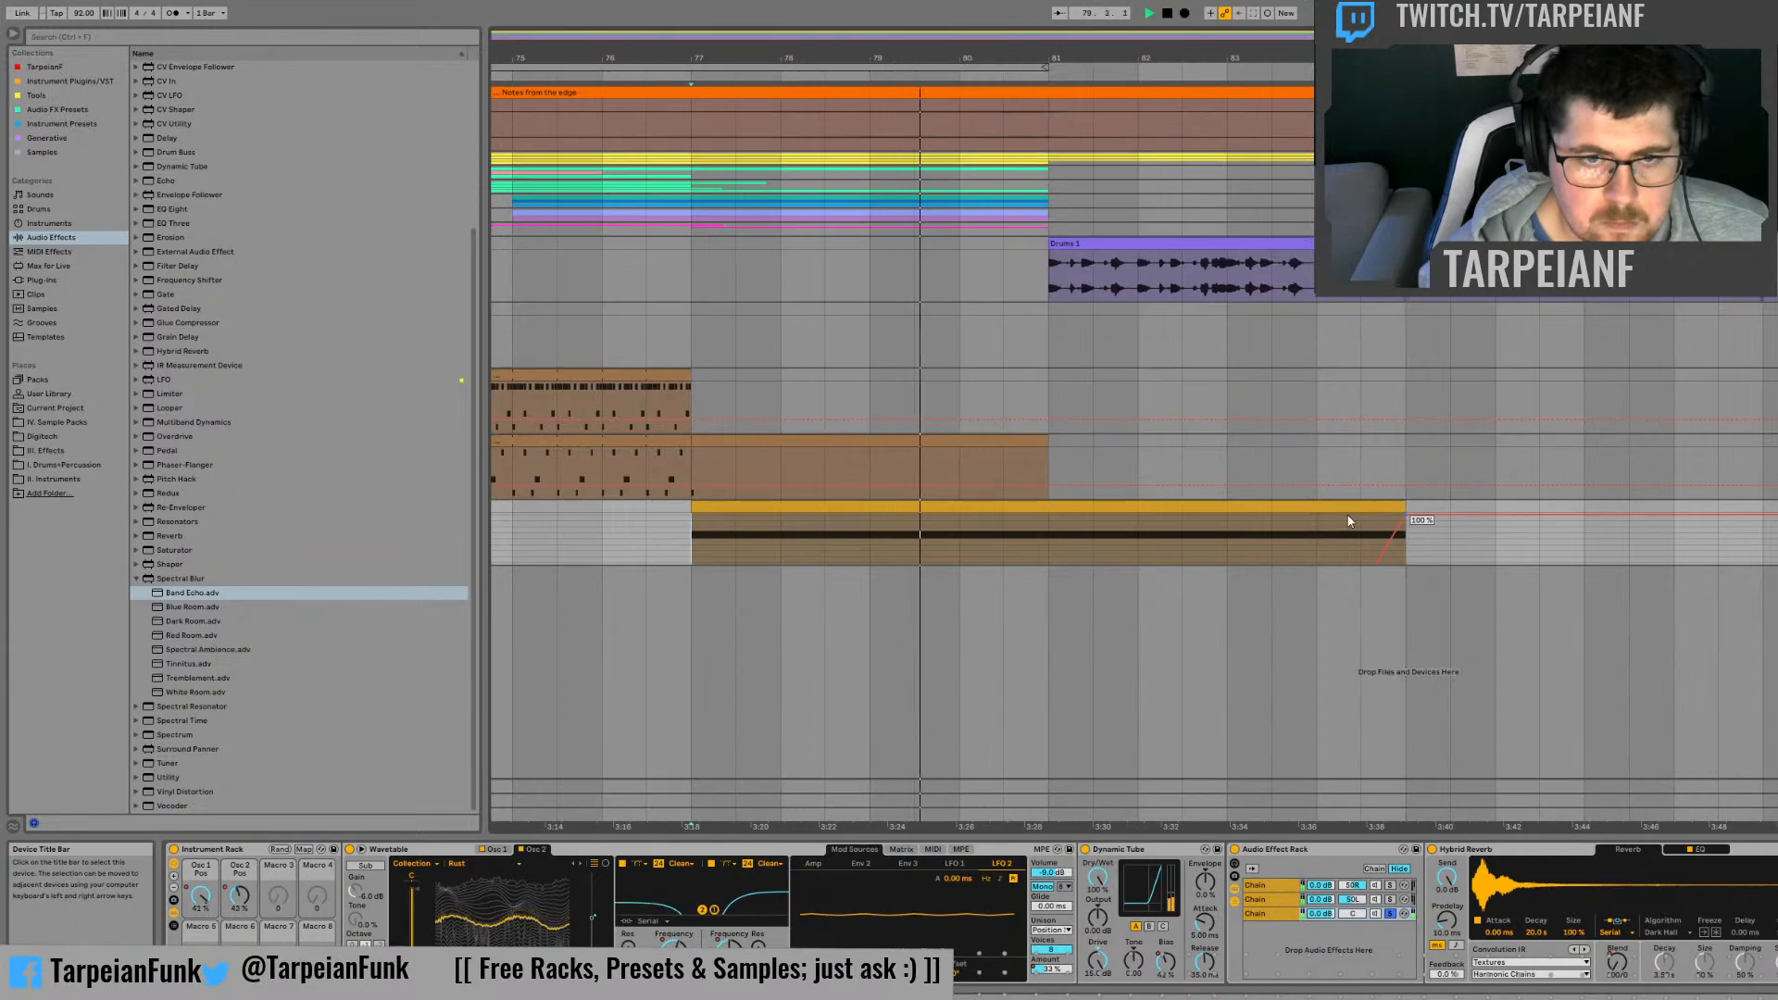
{"action": "left_click_drag", "start_coordinate": [1114, 536], "coordinate": [1358, 559]}
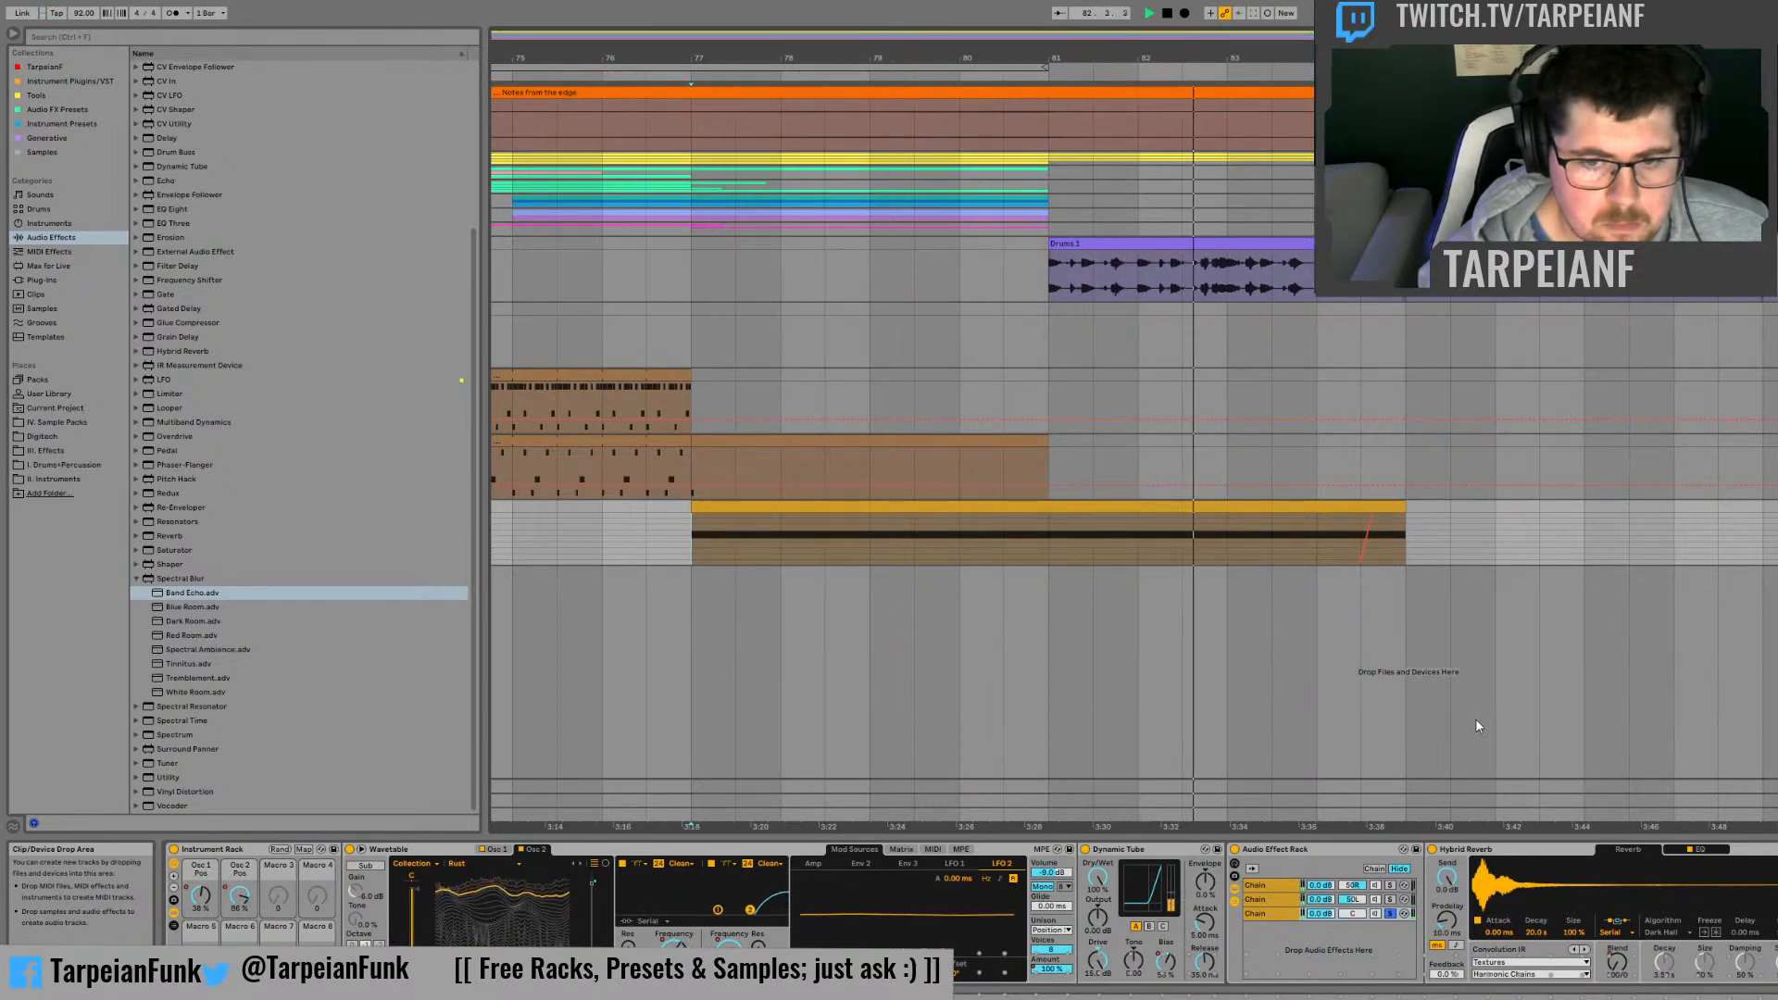
Step: Automate the Hybrid Reverb's Blend to fall from bar 77 to its minimum at bar 81 and rise back by the clip's end, curving both ramps
{"action": "left_click", "coordinate": [1617, 968]}
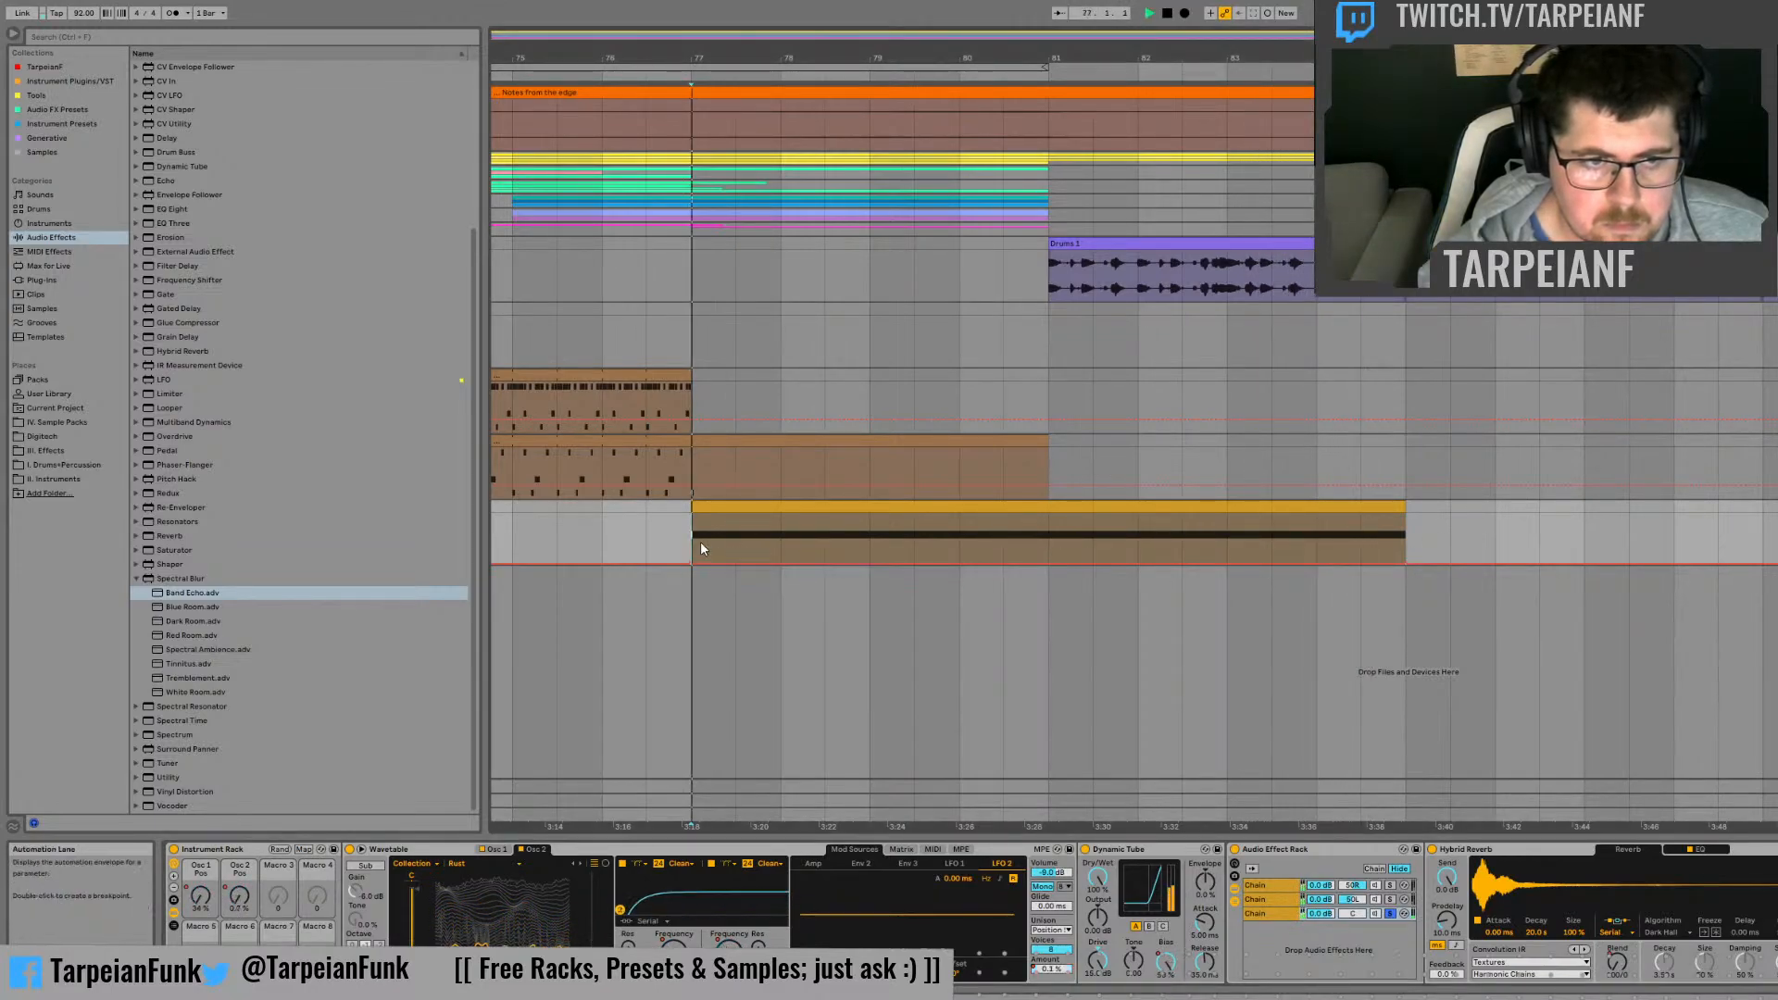
{"action": "left_click_drag", "start_coordinate": [688, 561], "coordinate": [693, 512]}
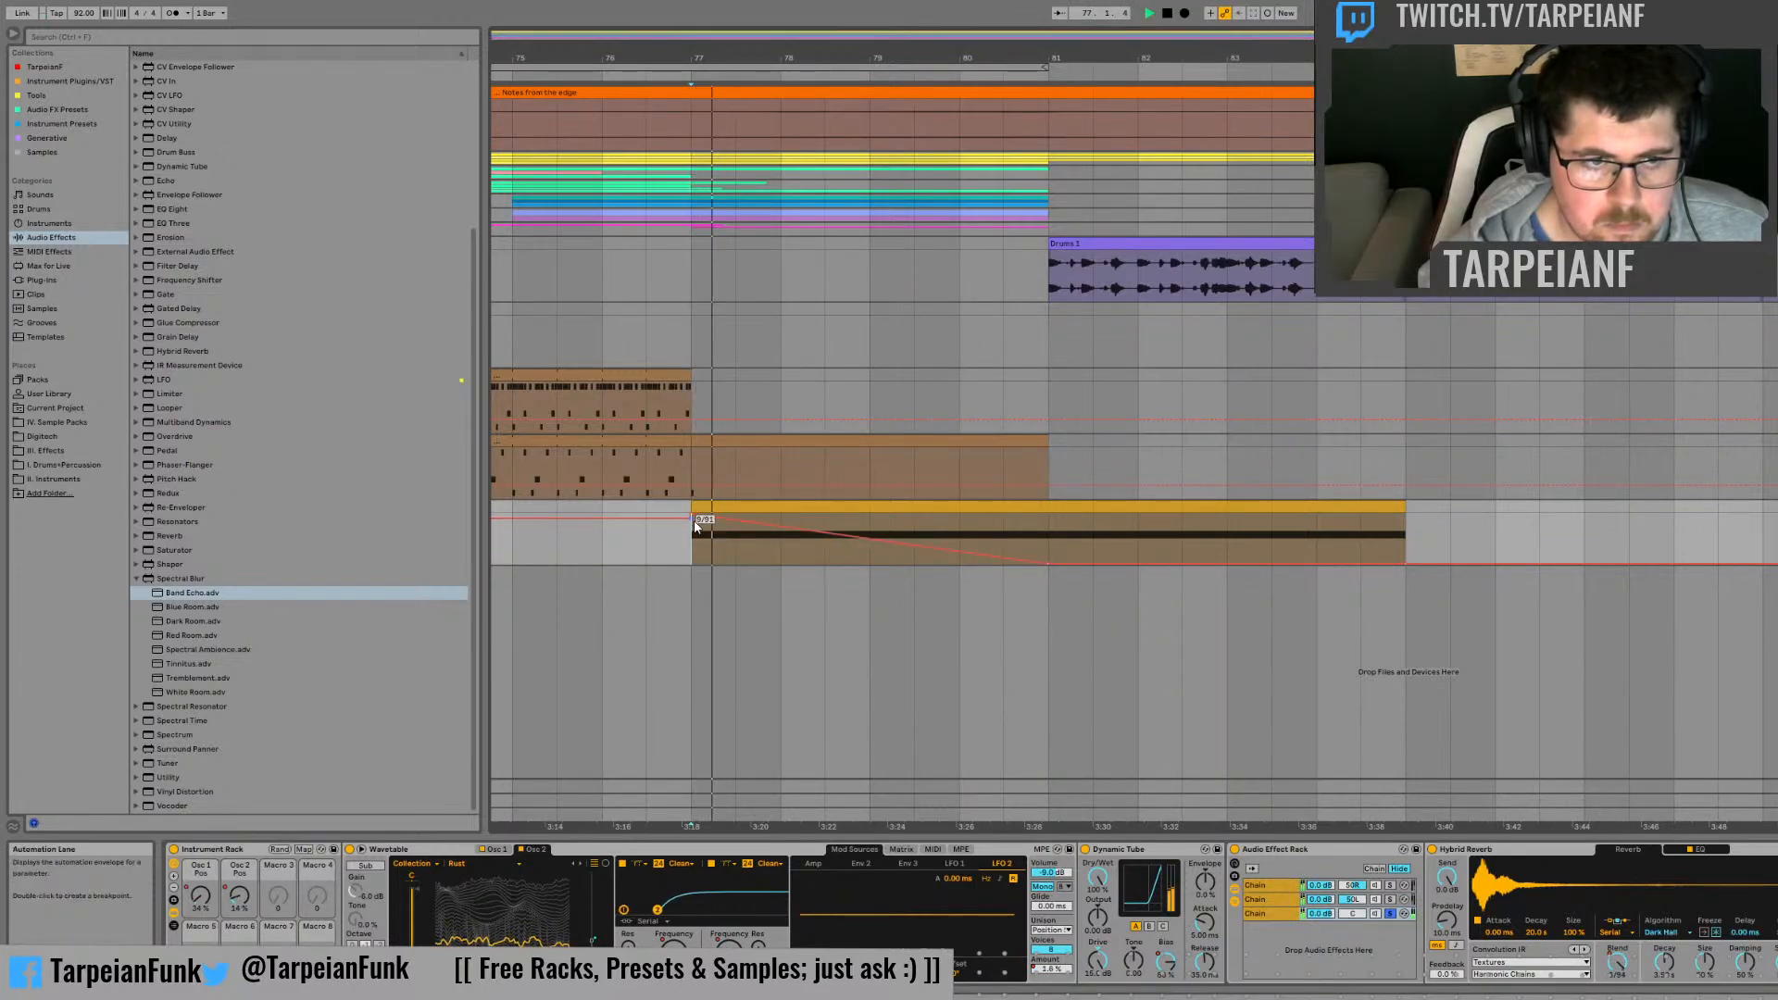
{"action": "key", "text": "space"}
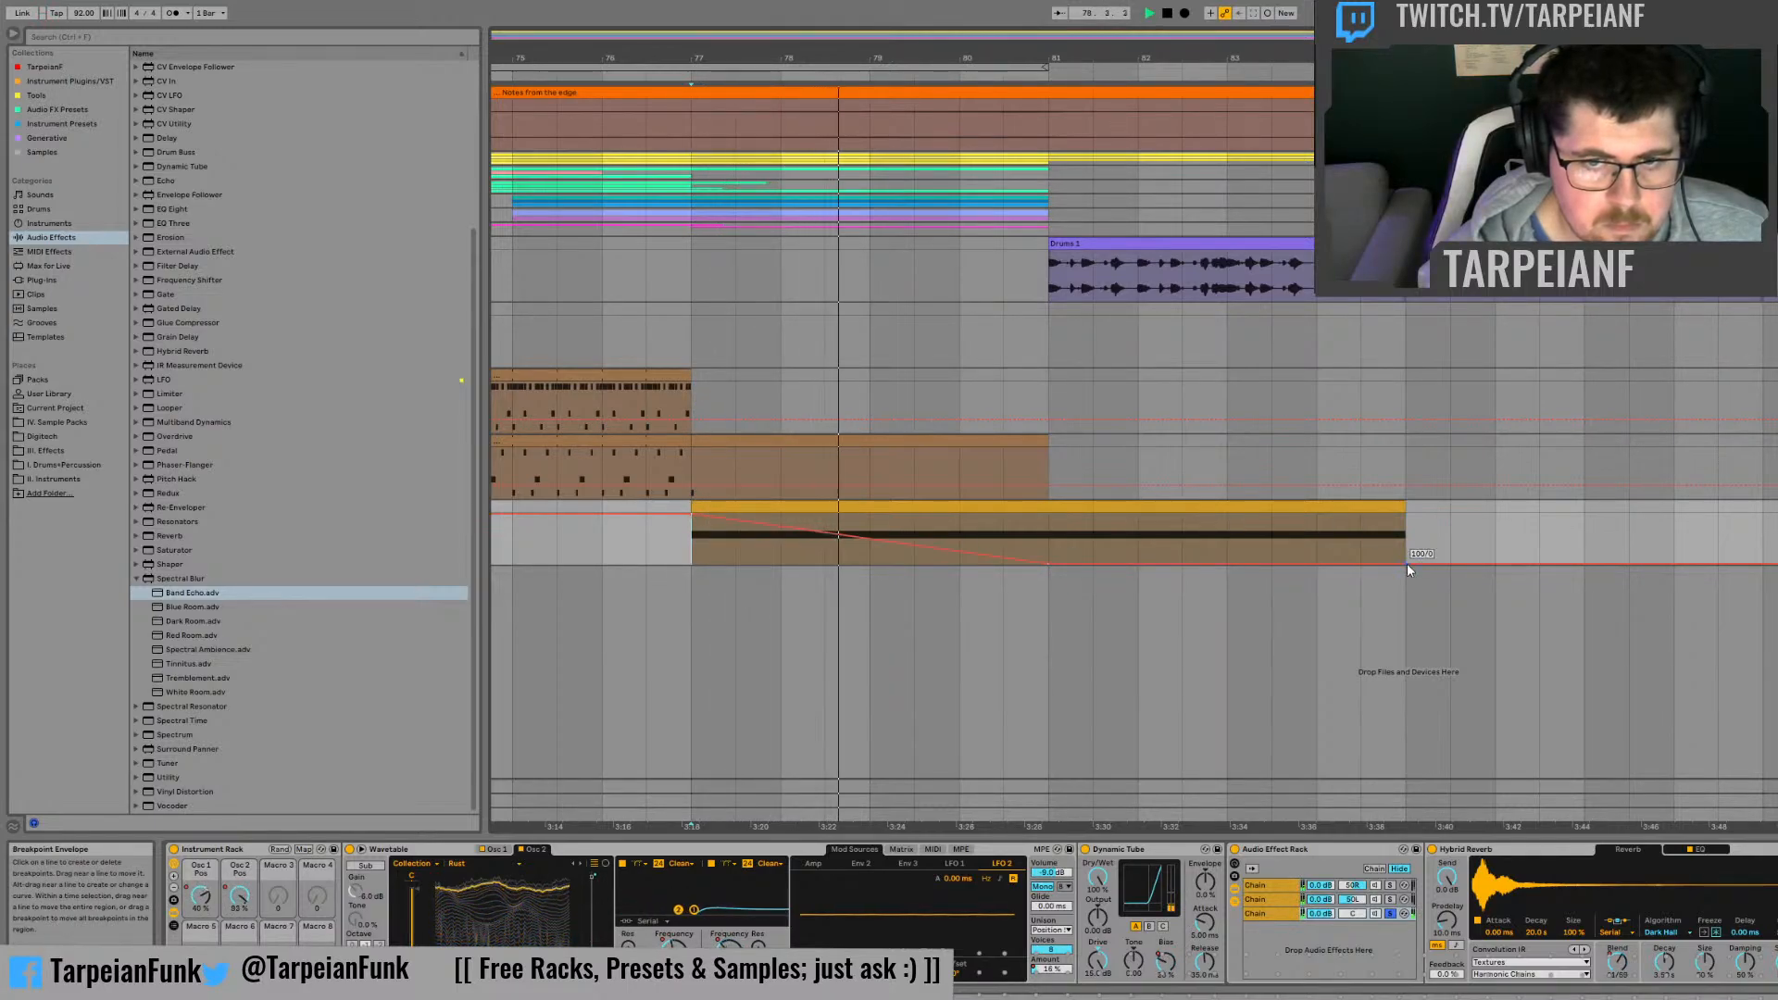
{"action": "left_click_drag", "start_coordinate": [1406, 563], "coordinate": [1406, 515]}
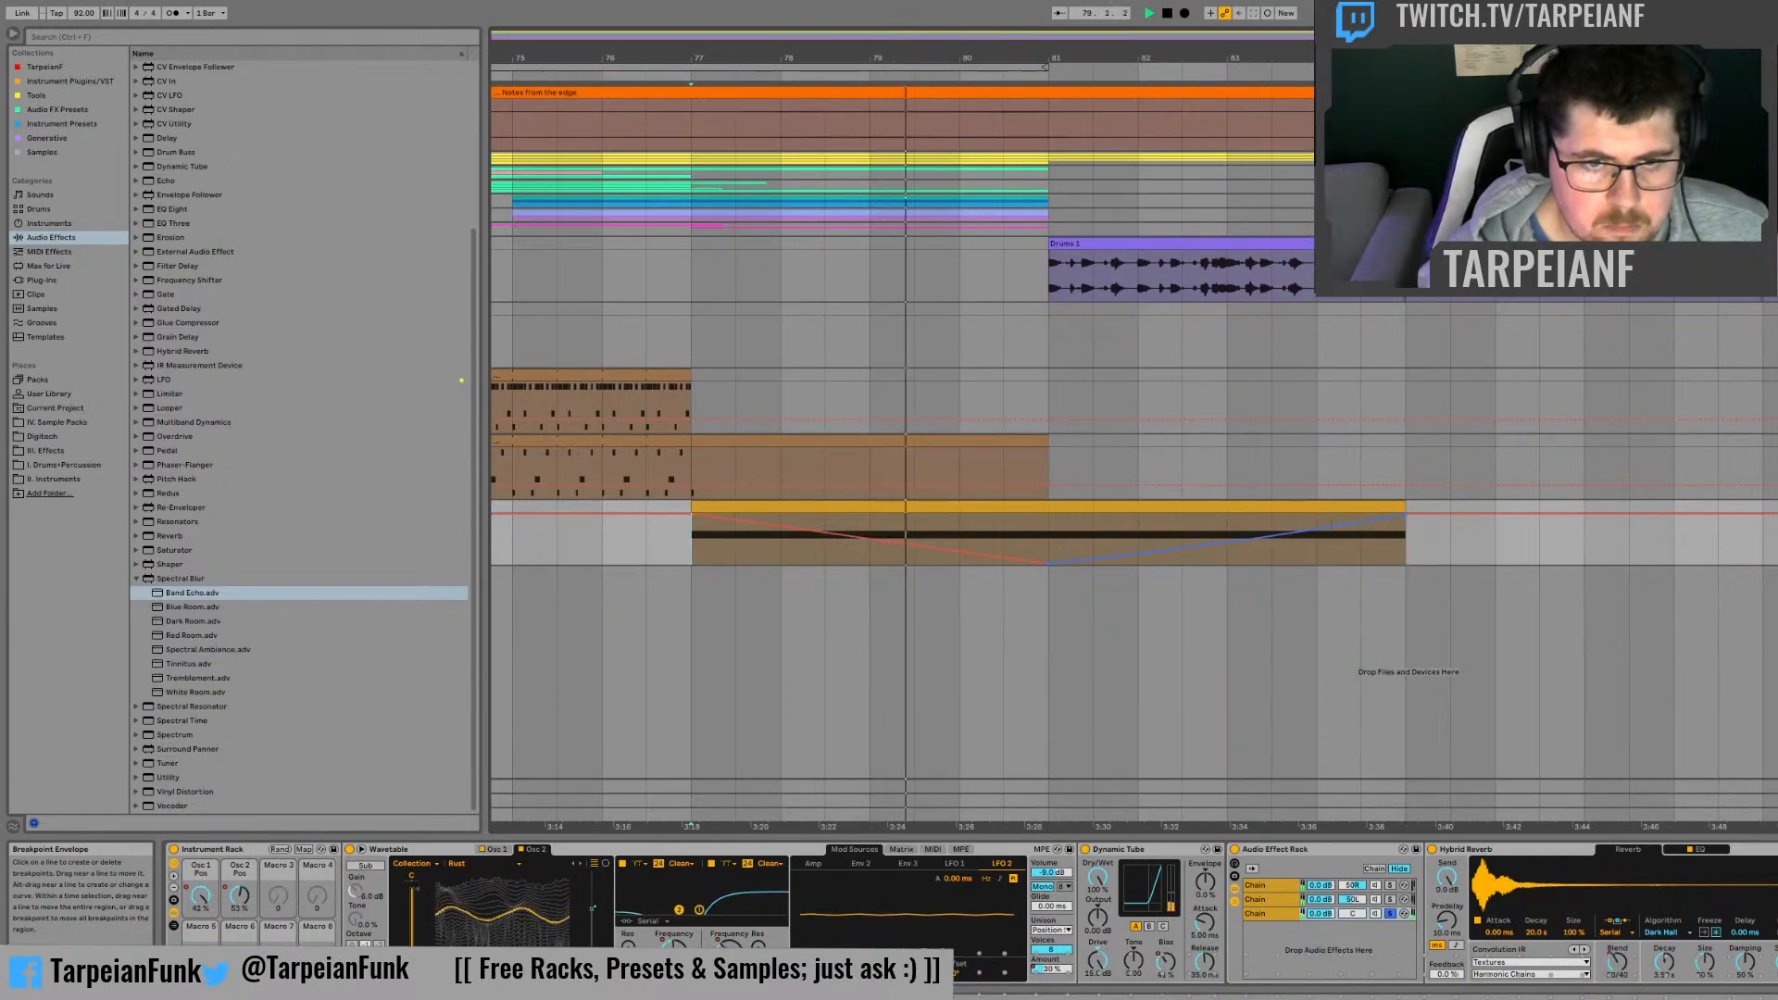
{"action": "left_click_drag", "start_coordinate": [960, 558], "coordinate": [959, 528]}
{"action": "left_click_drag", "start_coordinate": [1139, 562], "coordinate": [1139, 530]}
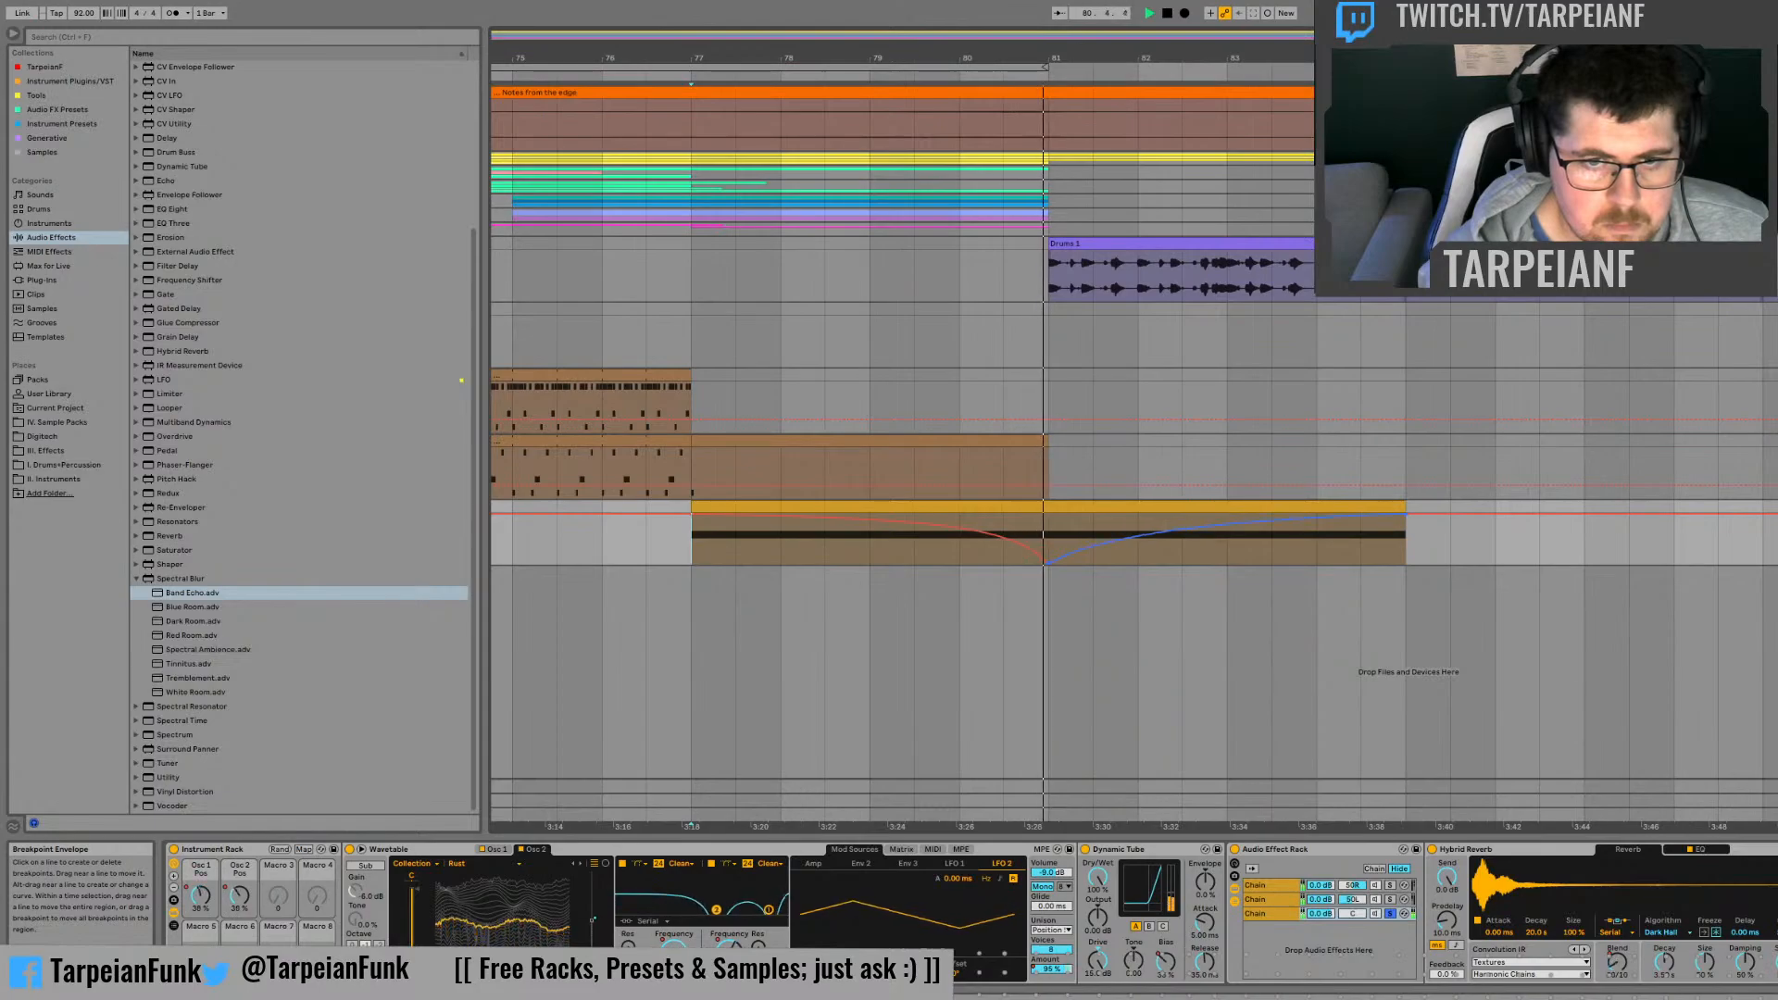
Step: Unsolo the rack's third chain and replay the clip around bar 81 with that chain on and off
{"action": "left_click", "coordinate": [1392, 915]}
{"action": "key", "text": "space"}
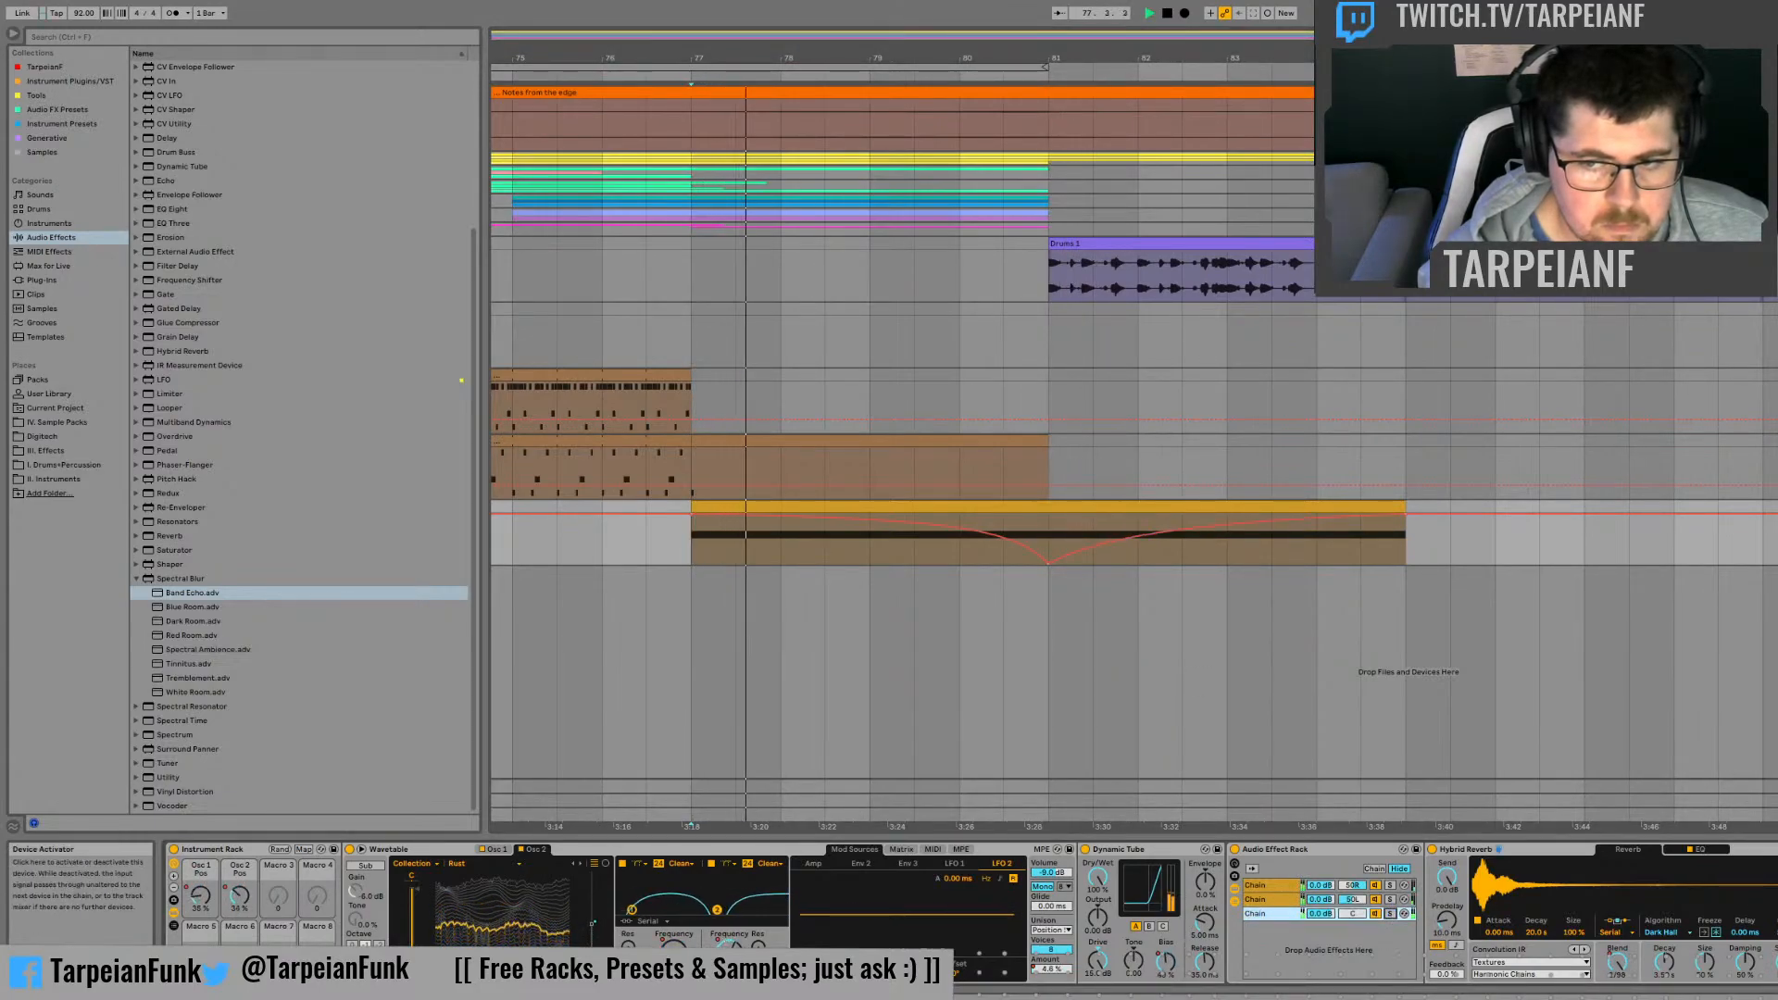
{"action": "left_click", "coordinate": [1432, 850]}
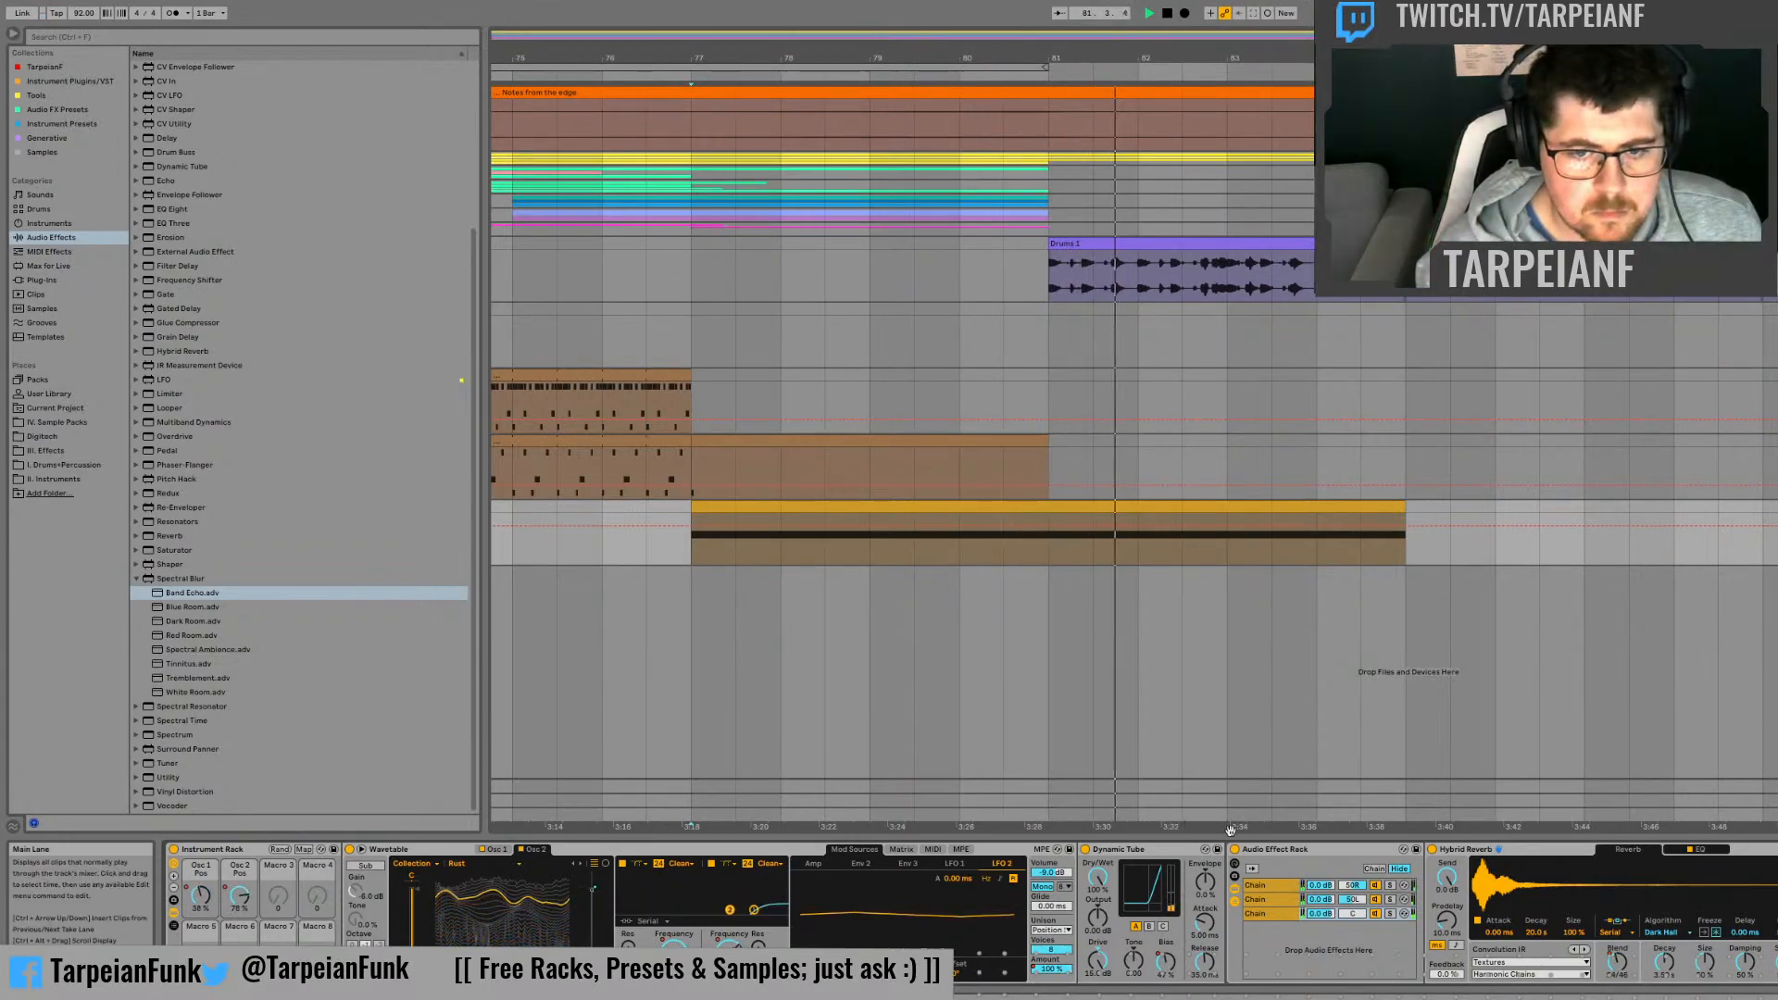
{"action": "left_click", "coordinate": [1375, 915]}
{"action": "left_click", "coordinate": [1004, 533]}
{"action": "key", "text": "space"}
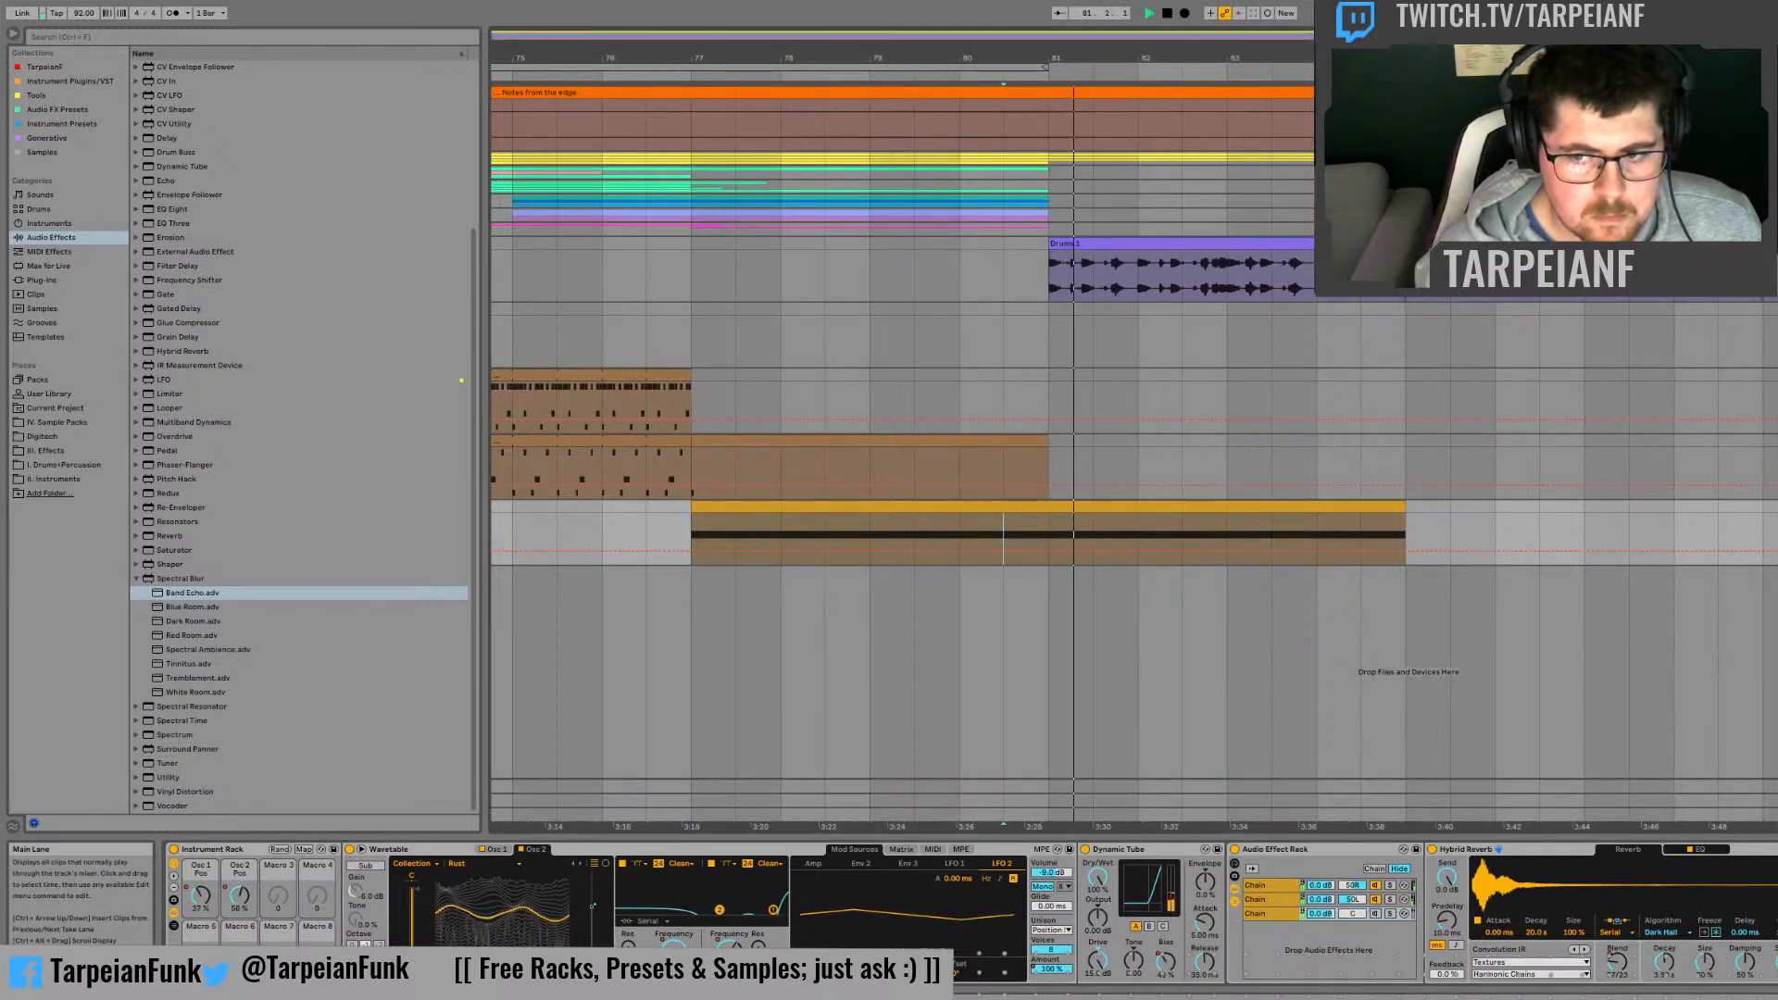
{"action": "key", "text": "space"}
{"action": "key", "text": "space"}
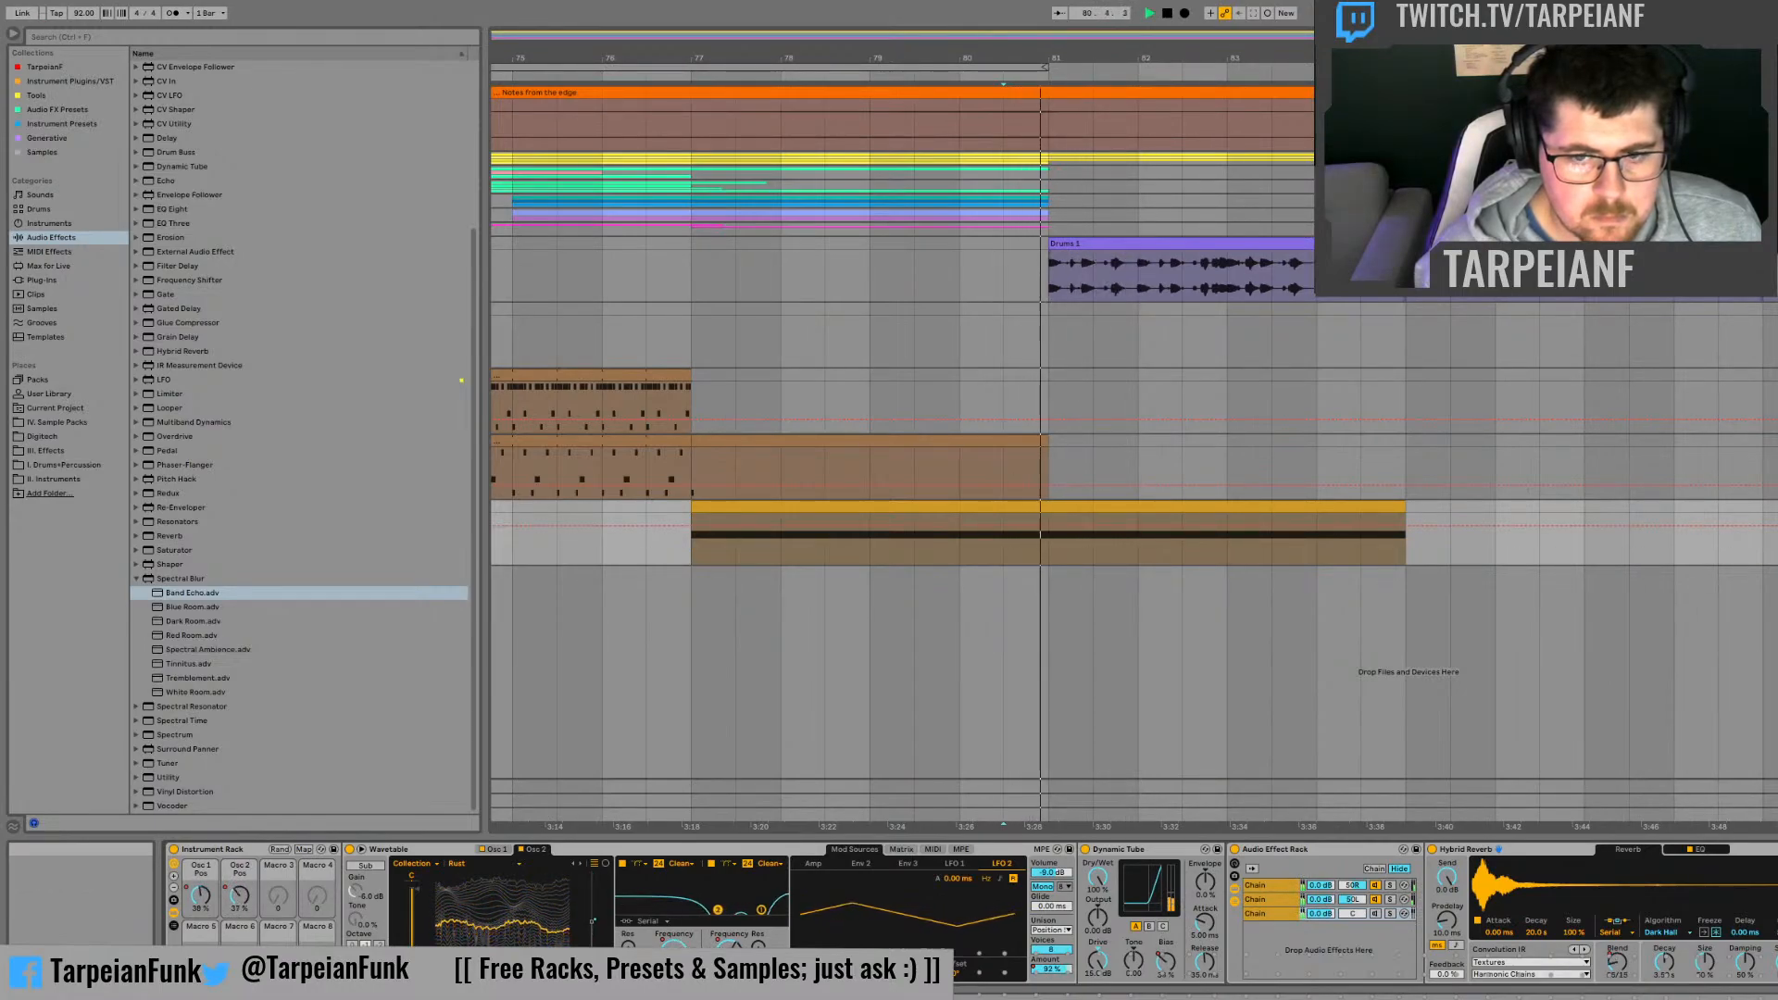
{"action": "left_click", "coordinate": [1377, 916]}
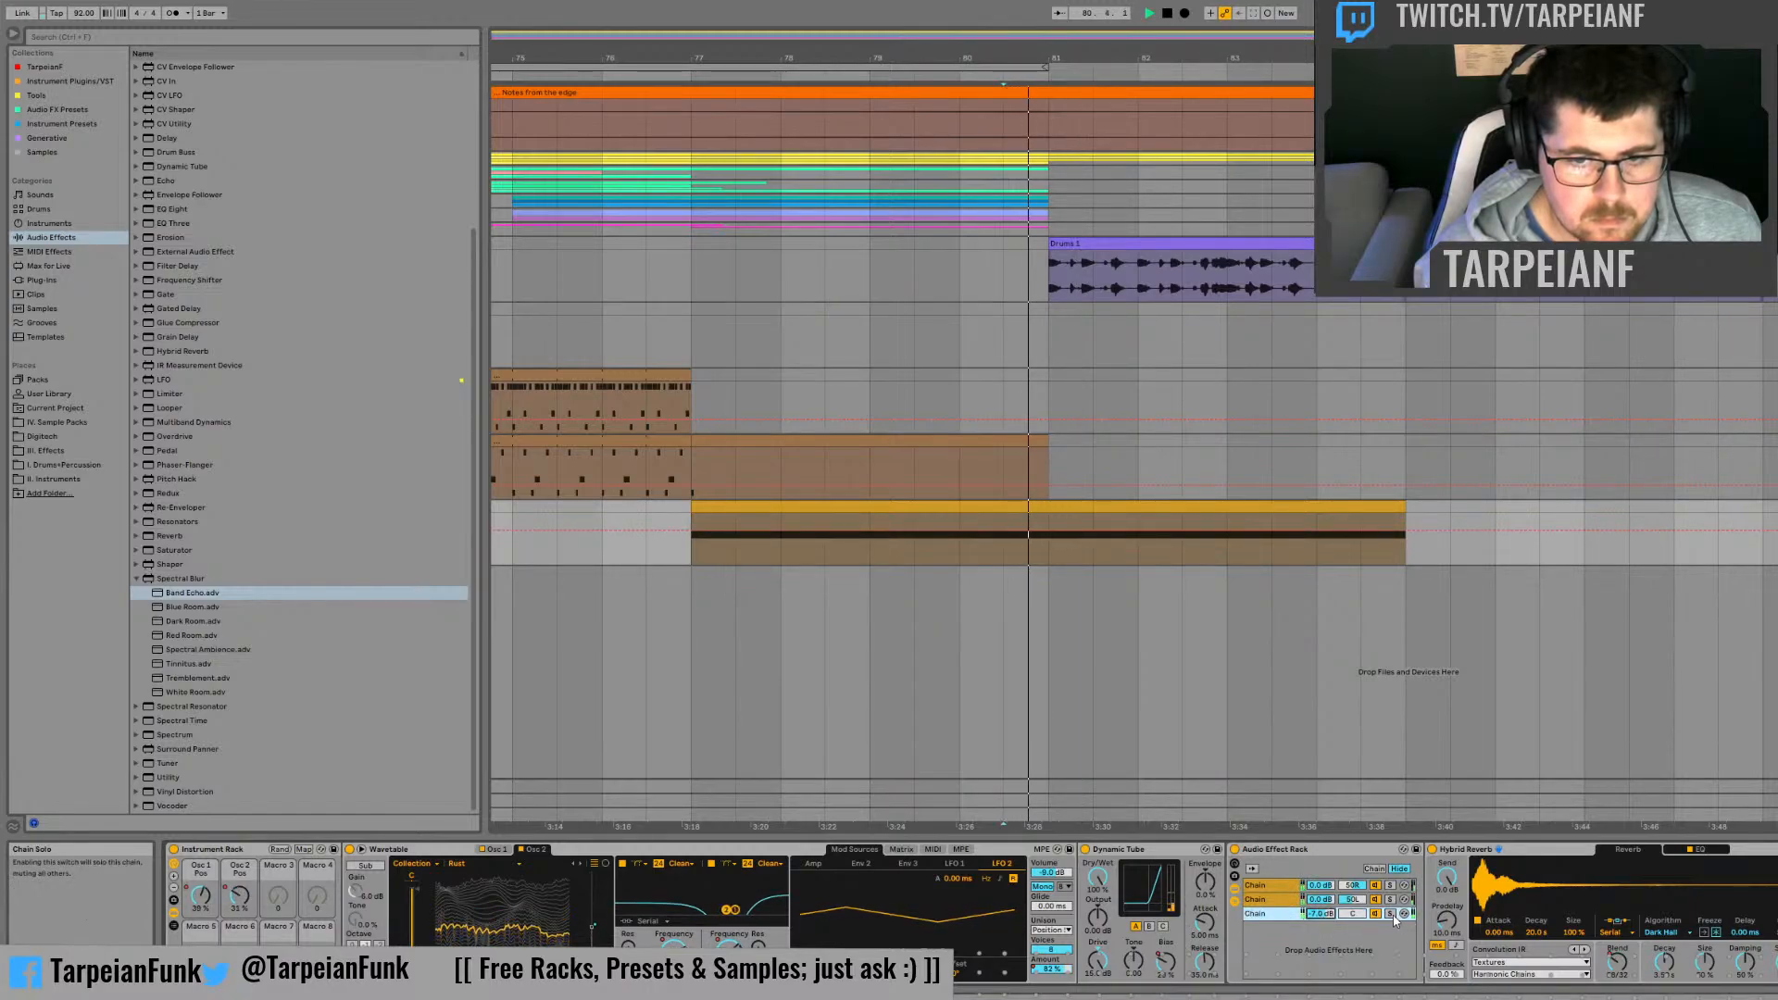
Step: Lower the third chain's volume and replay the clip to check it in the rack with its solo off
{"action": "left_click_drag", "start_coordinate": [1319, 917], "coordinate": [1319, 945]}
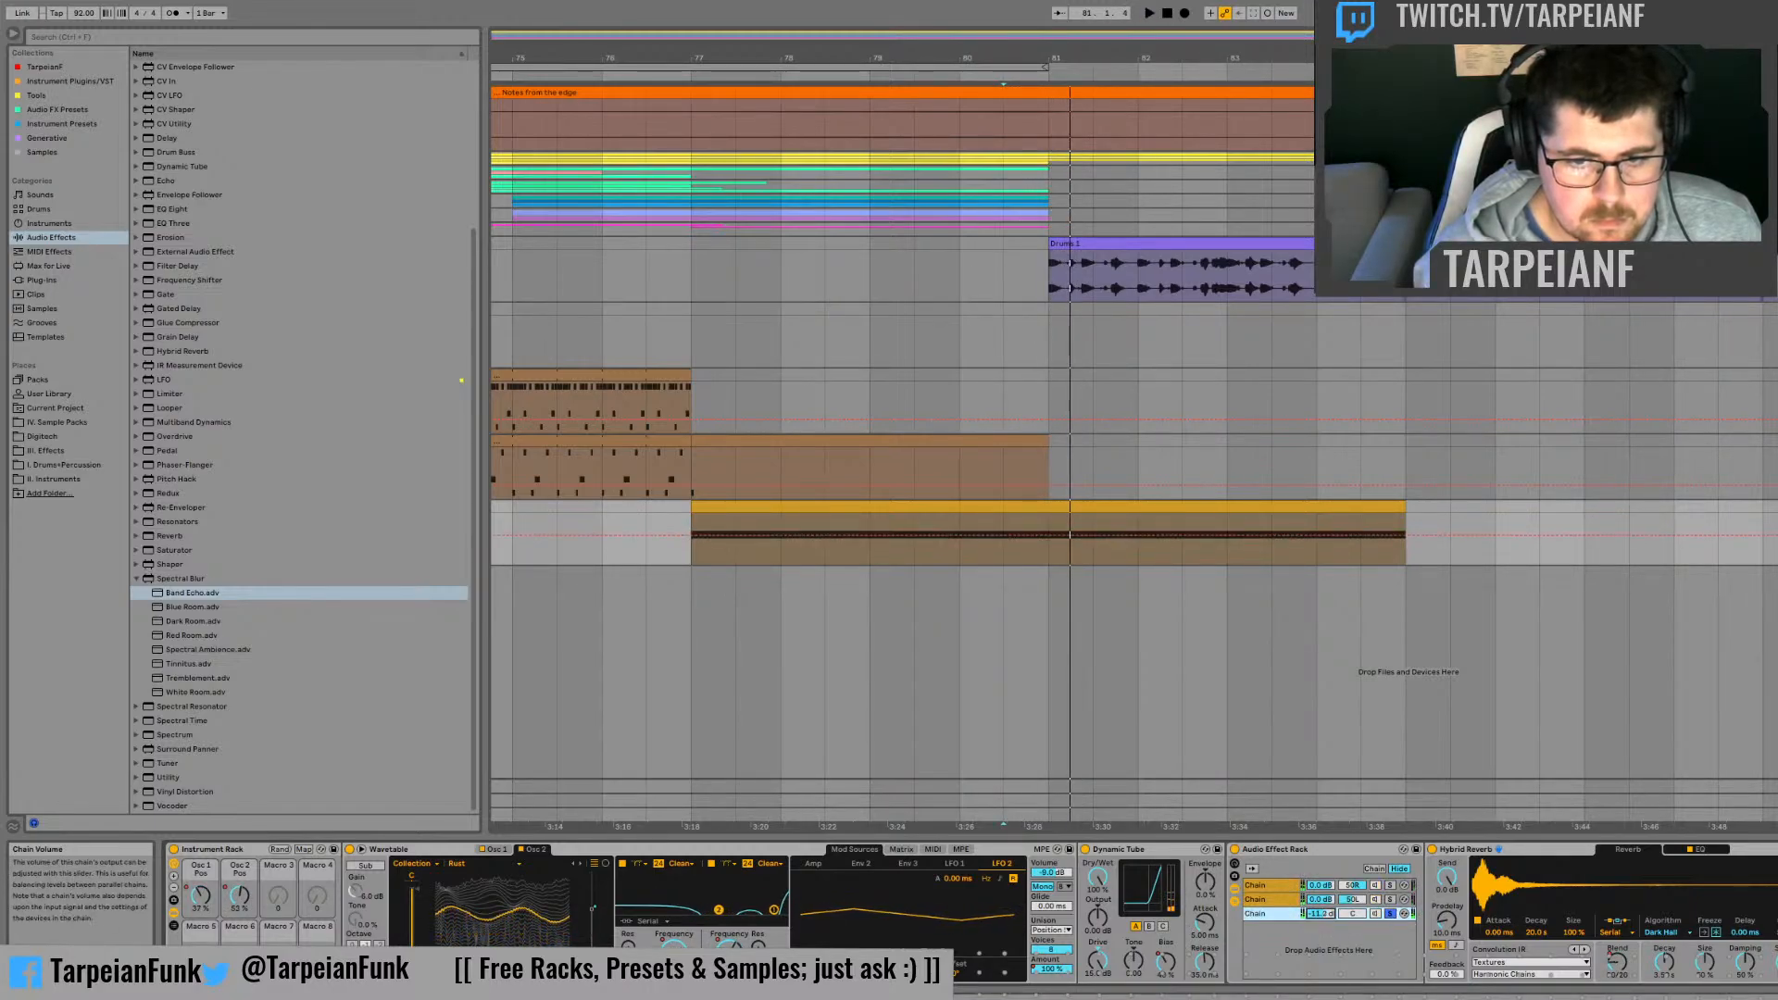
{"action": "left_click", "coordinate": [1389, 914]}
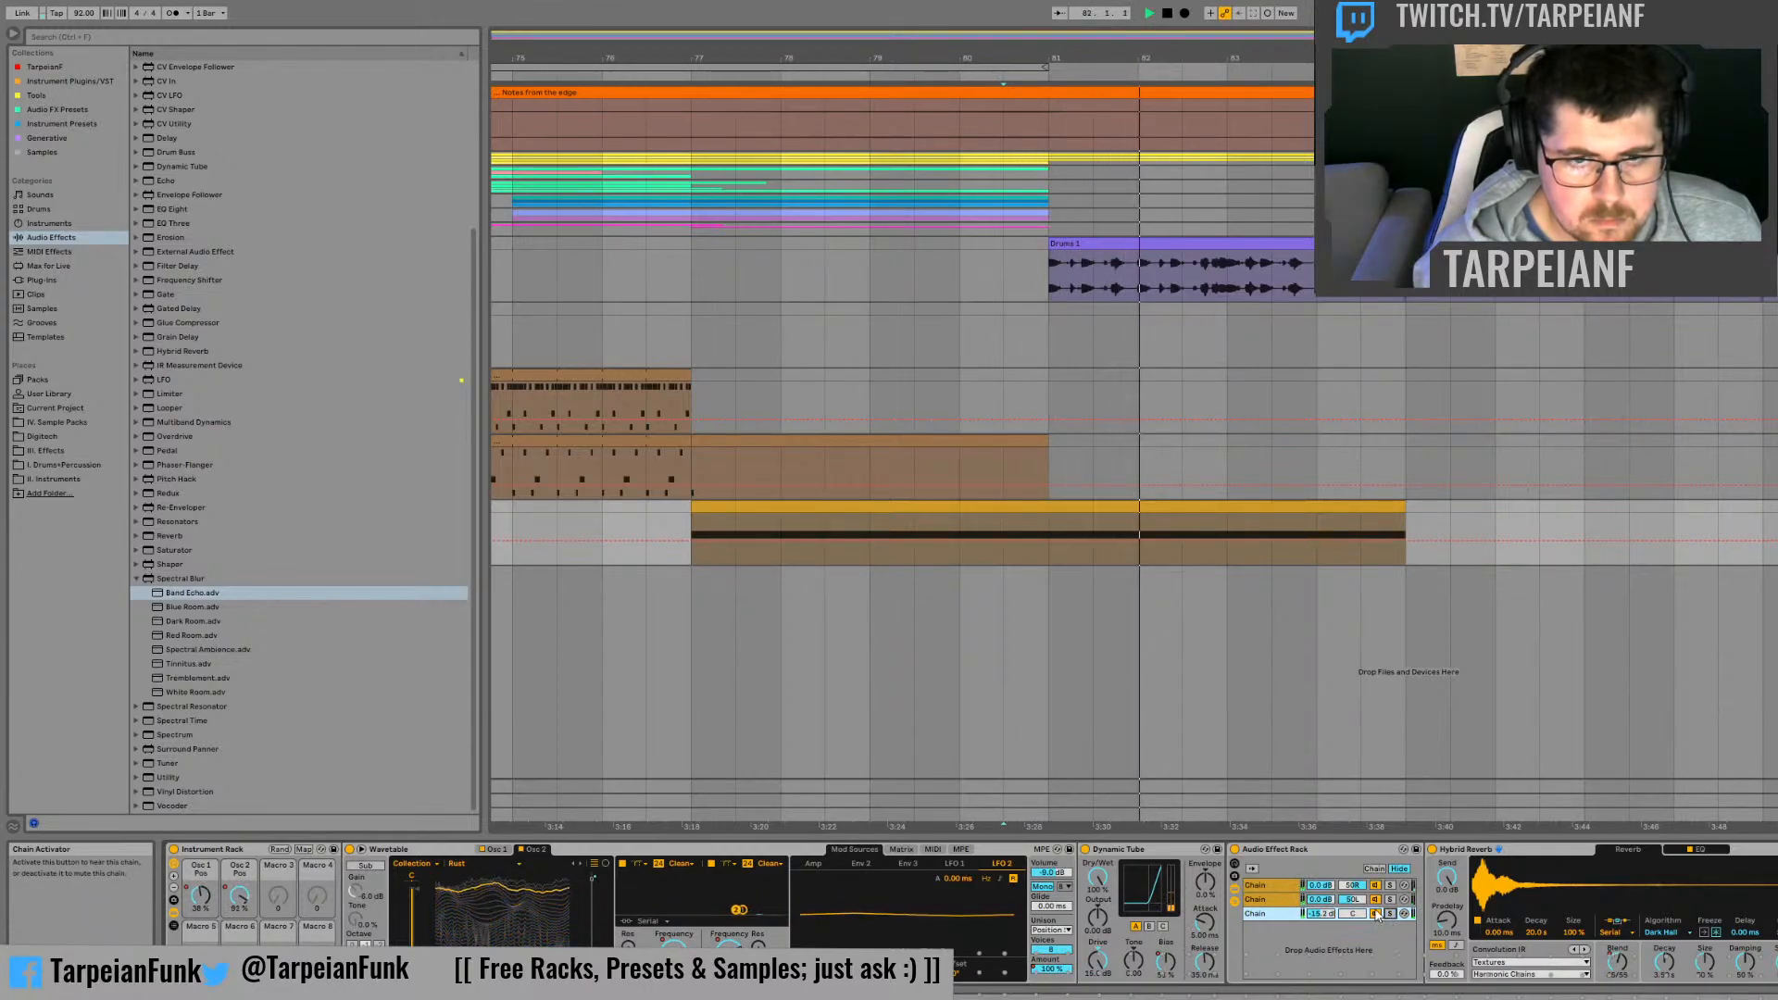
{"action": "left_click", "coordinate": [917, 561]}
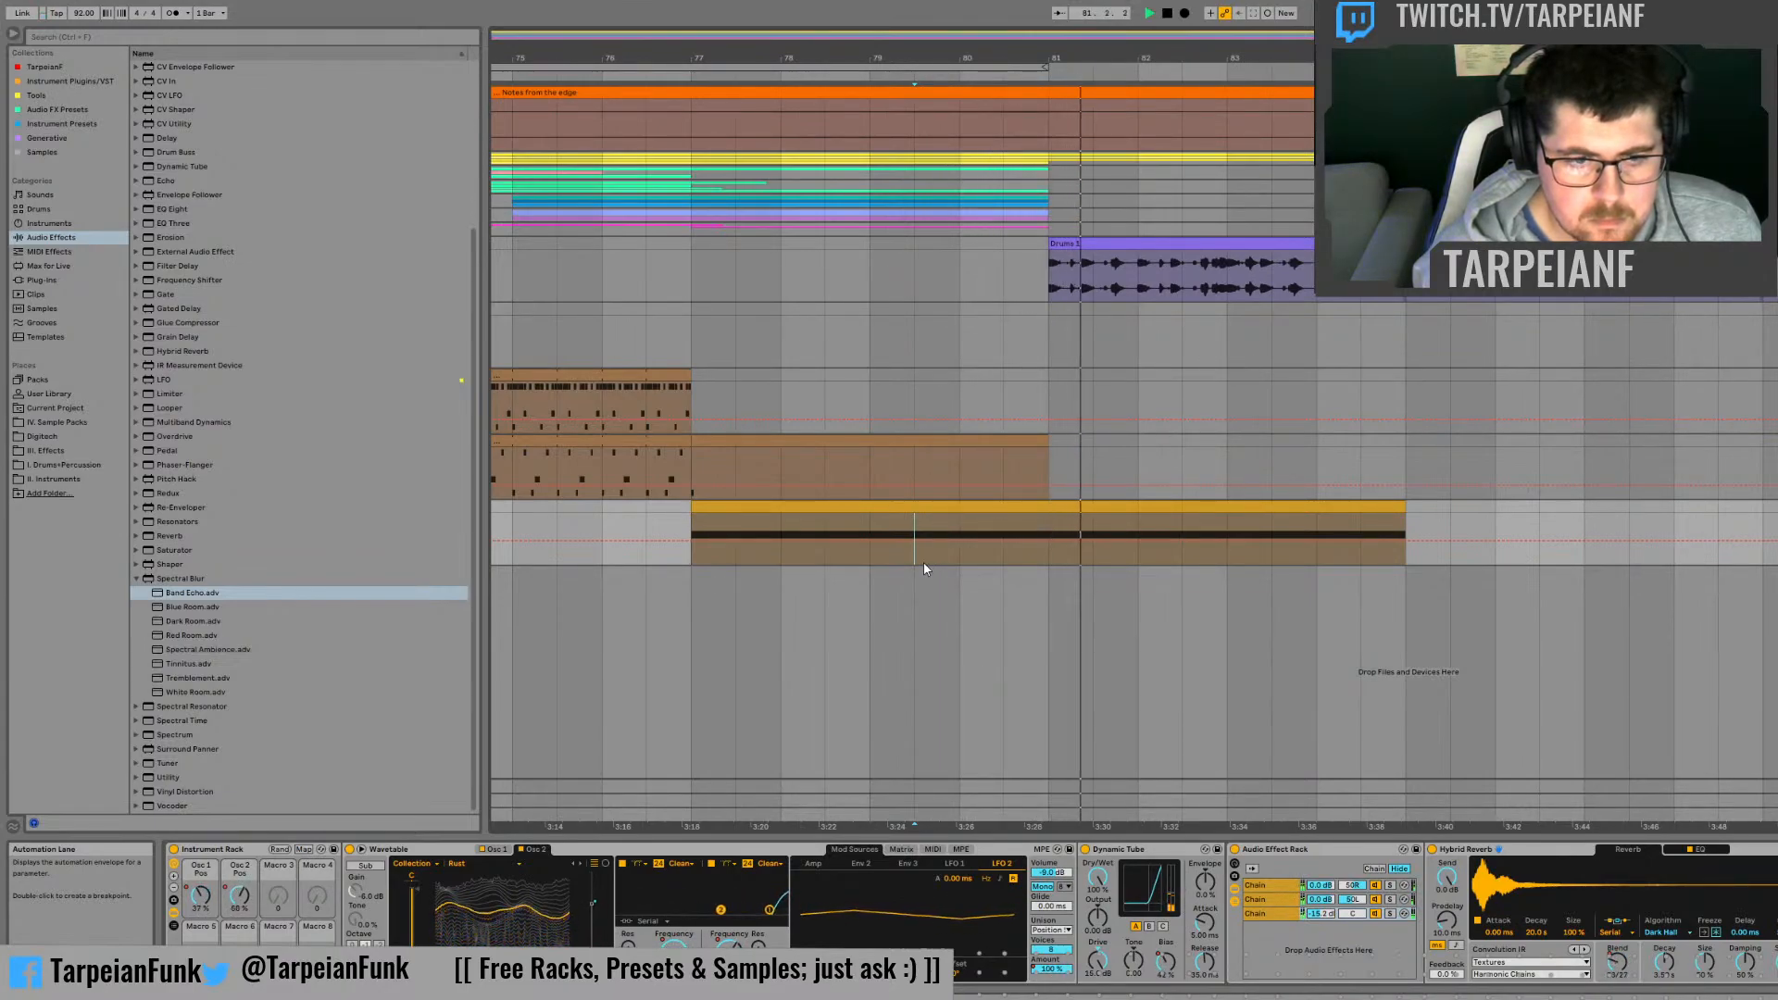
{"action": "key", "text": "space"}
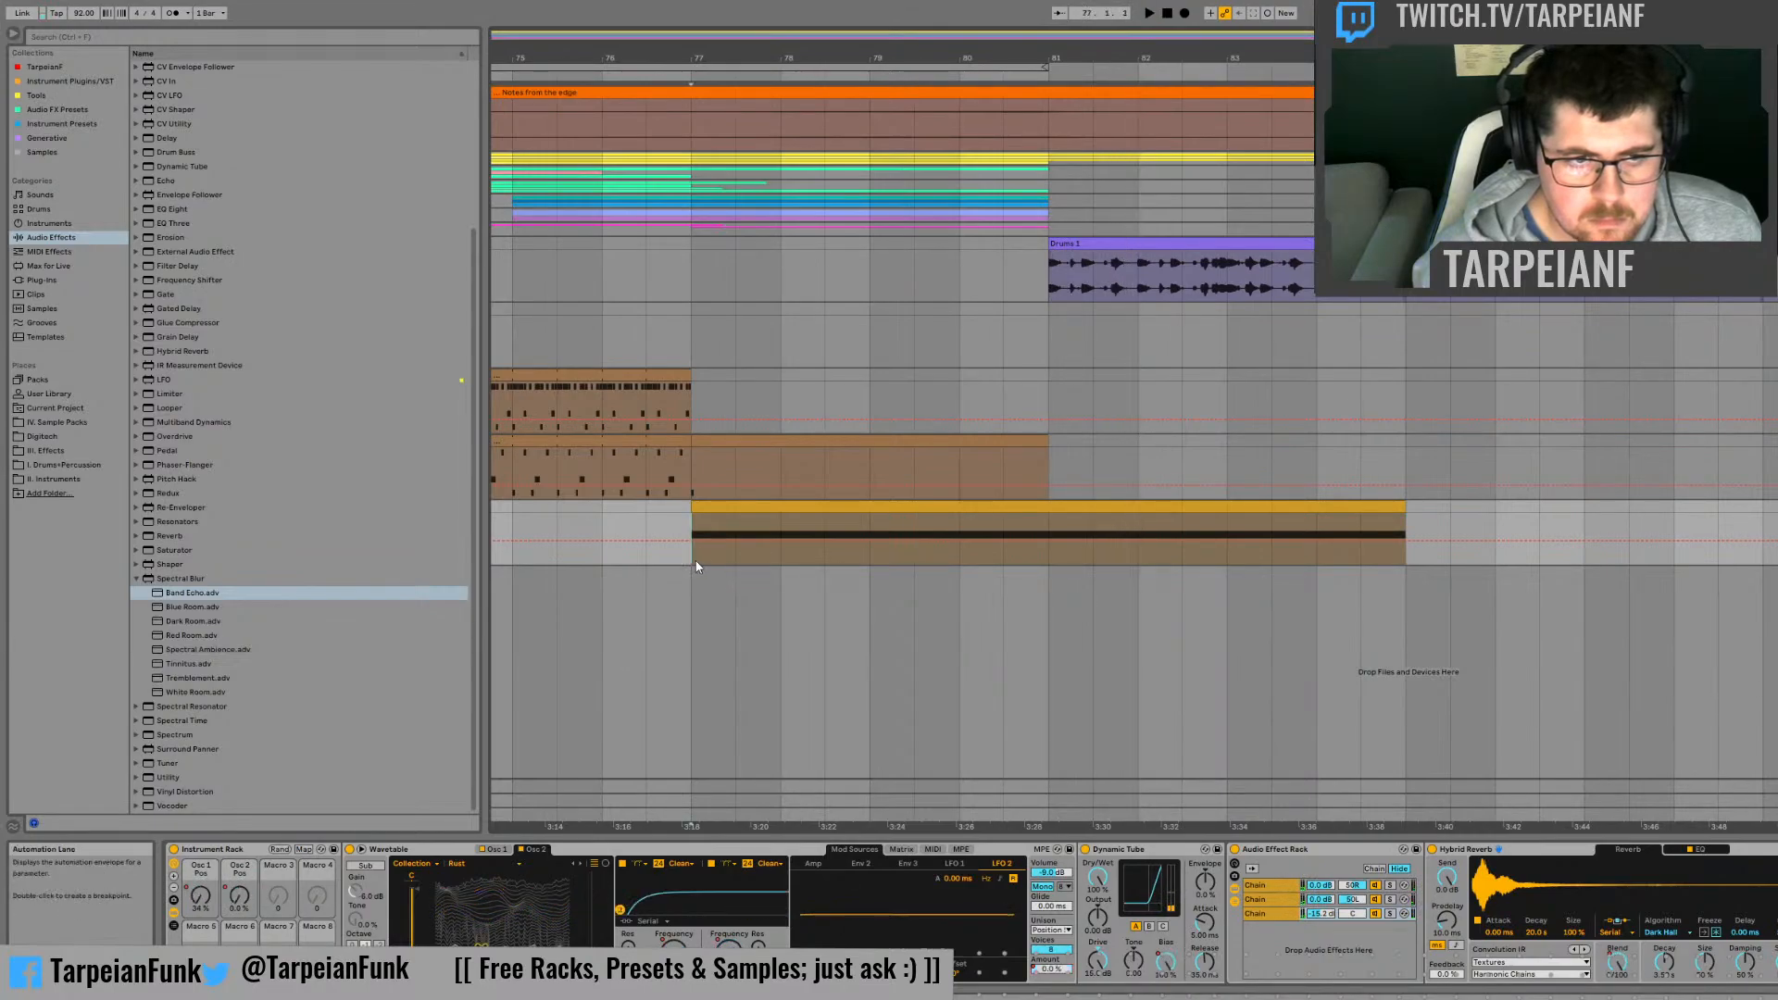
Step: Replay the synth clip from bar 77 while auditioning the rack's third and second chains
{"action": "left_click_drag", "start_coordinate": [693, 556], "coordinate": [1431, 557]}
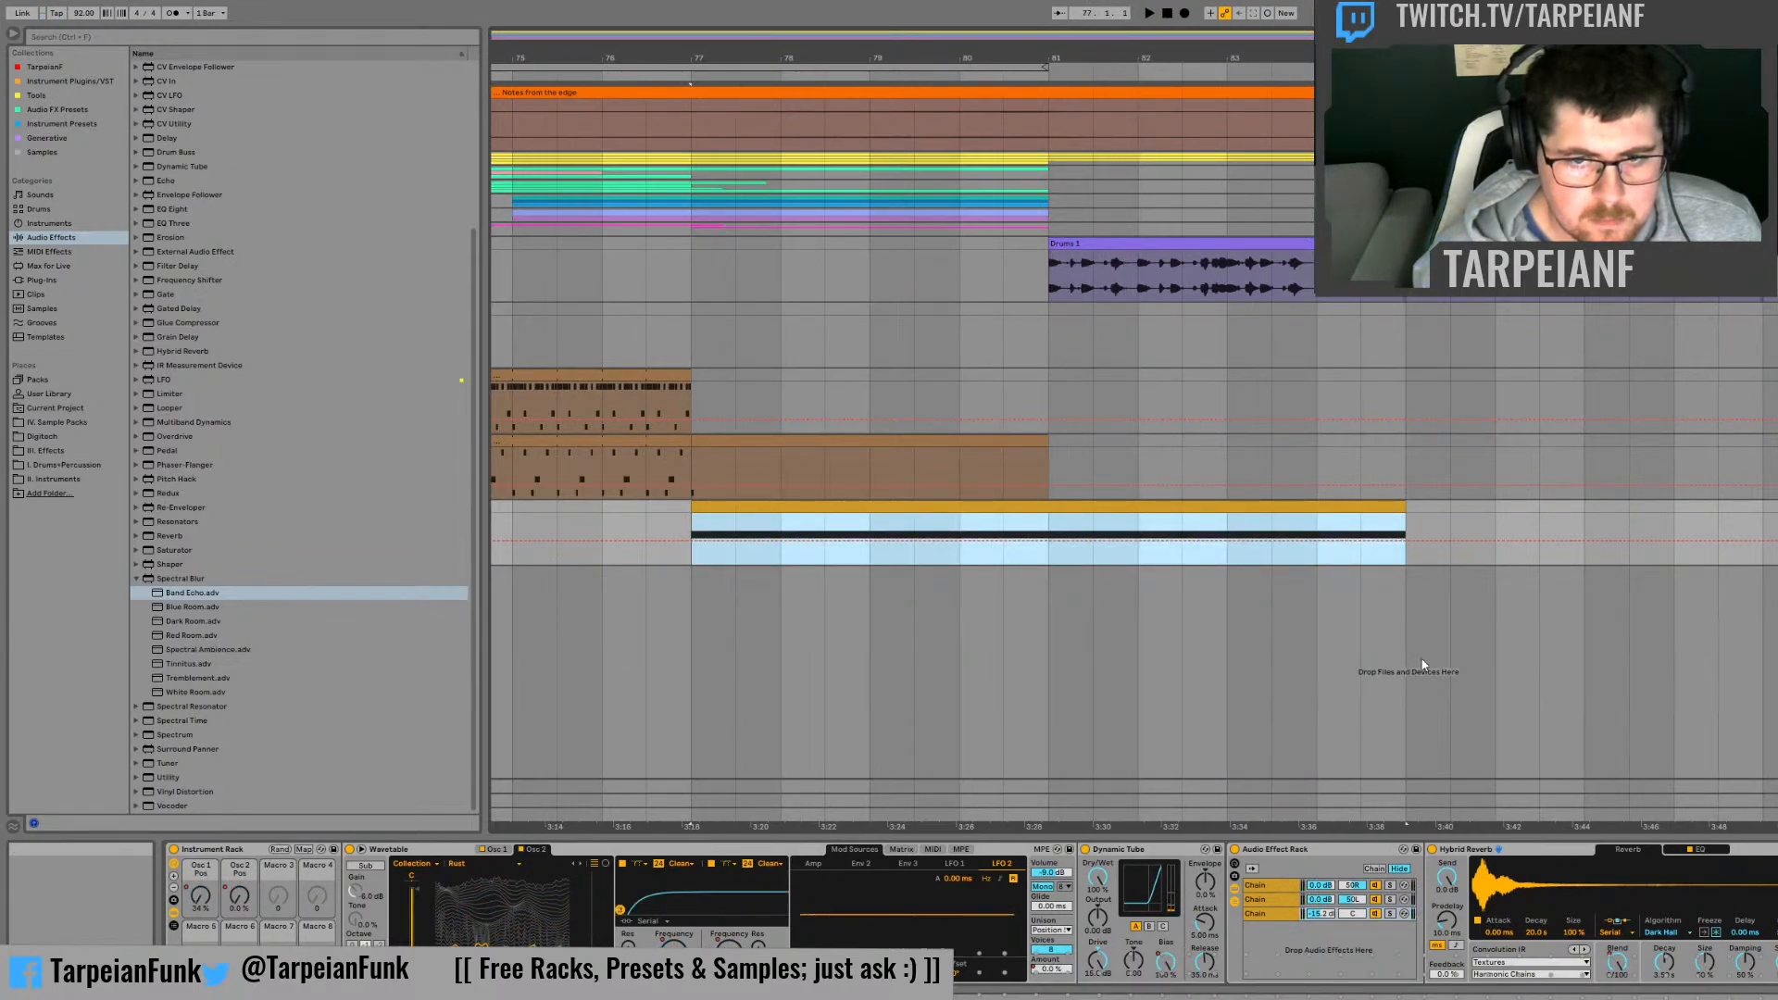
{"action": "key", "text": "space"}
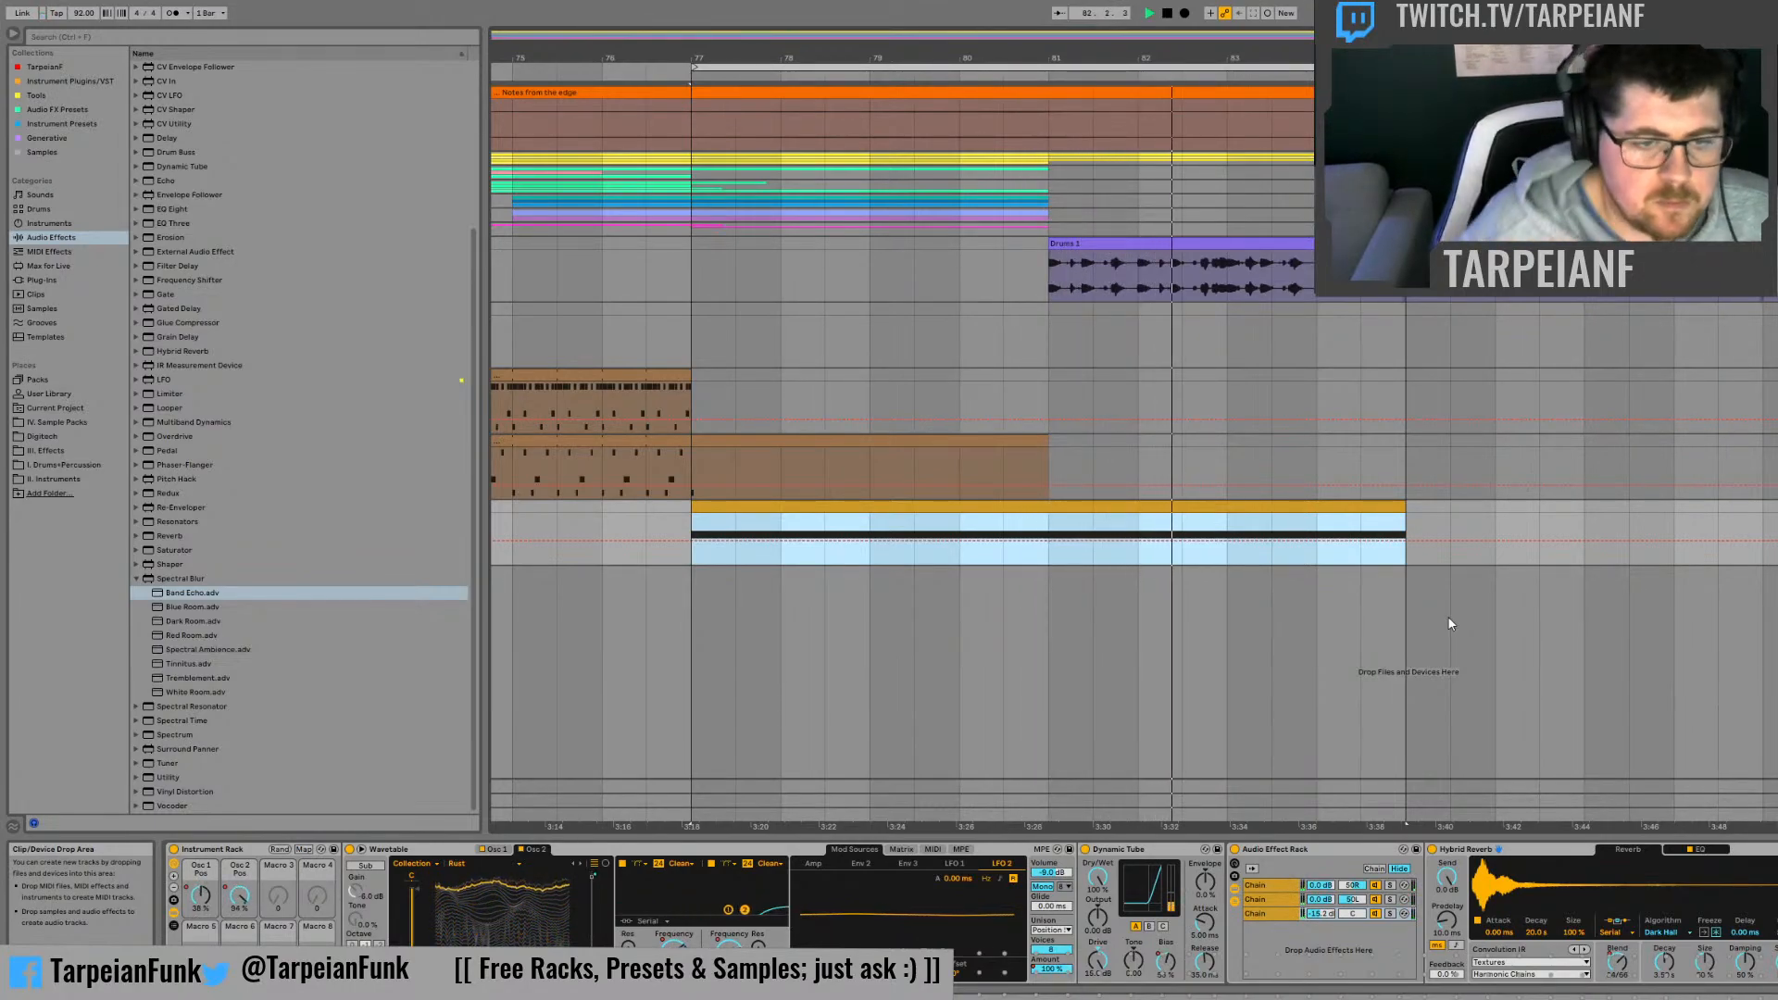
{"action": "left_click", "coordinate": [712, 863]}
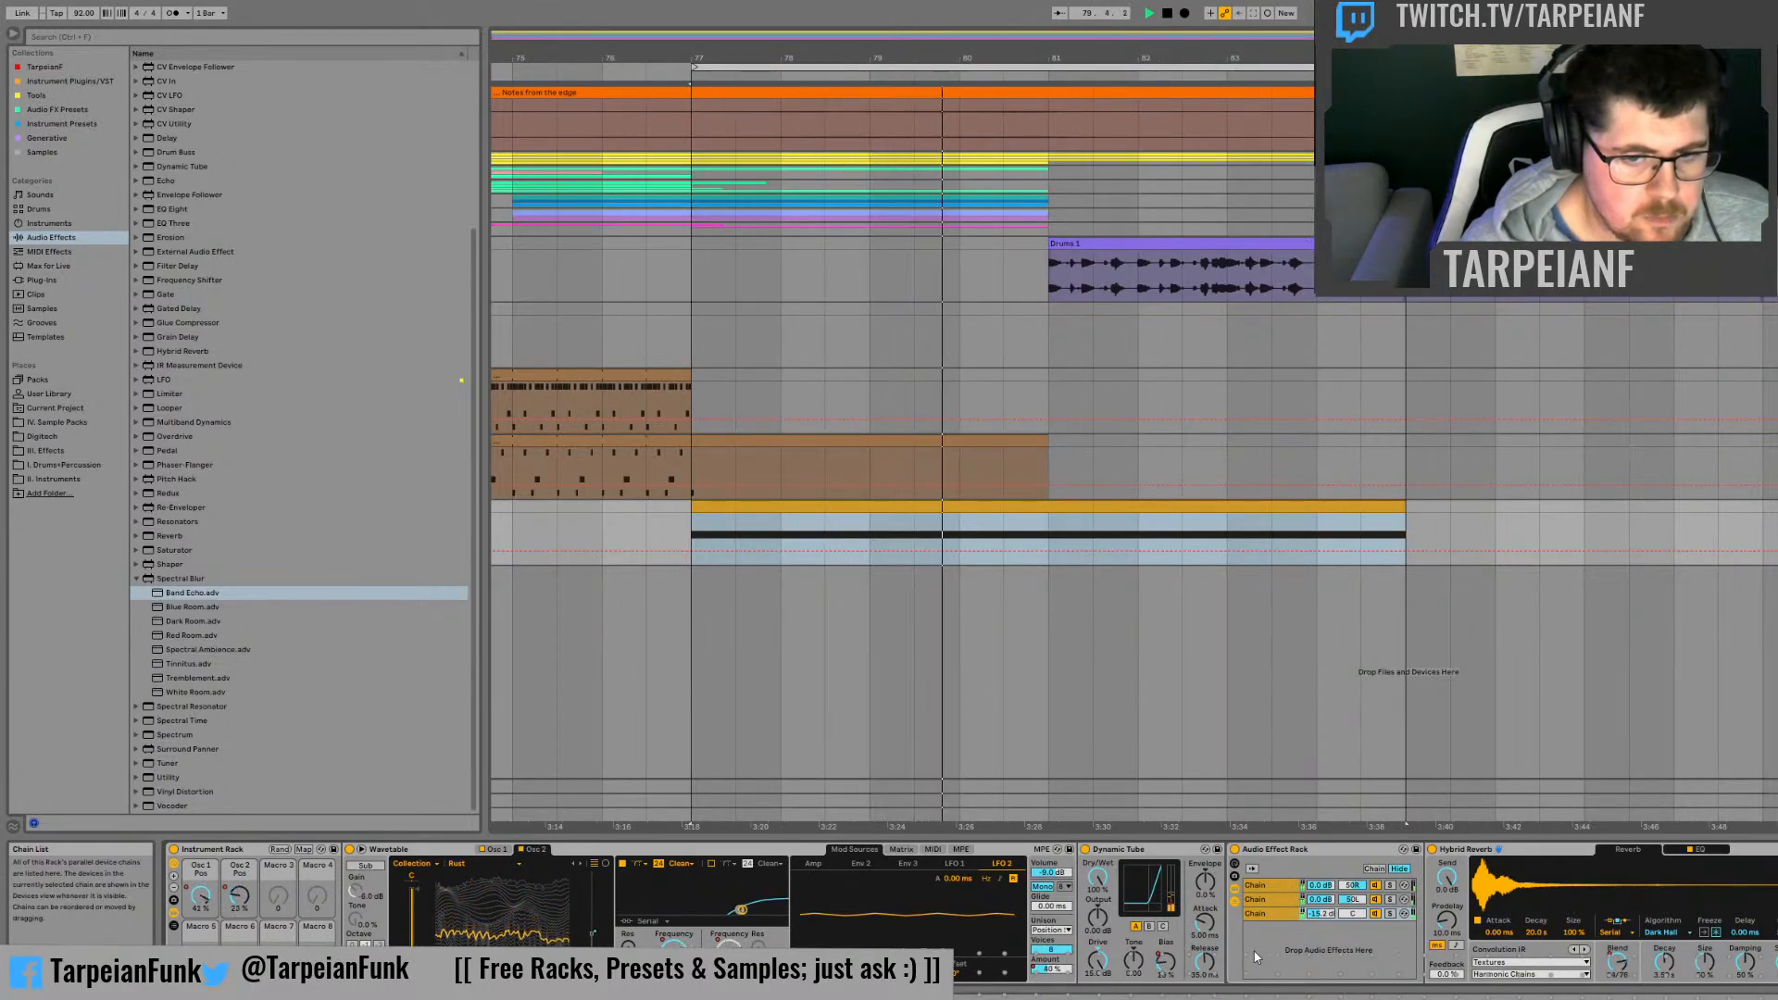
{"action": "left_click_drag", "start_coordinate": [1098, 877], "coordinate": [1098, 896]}
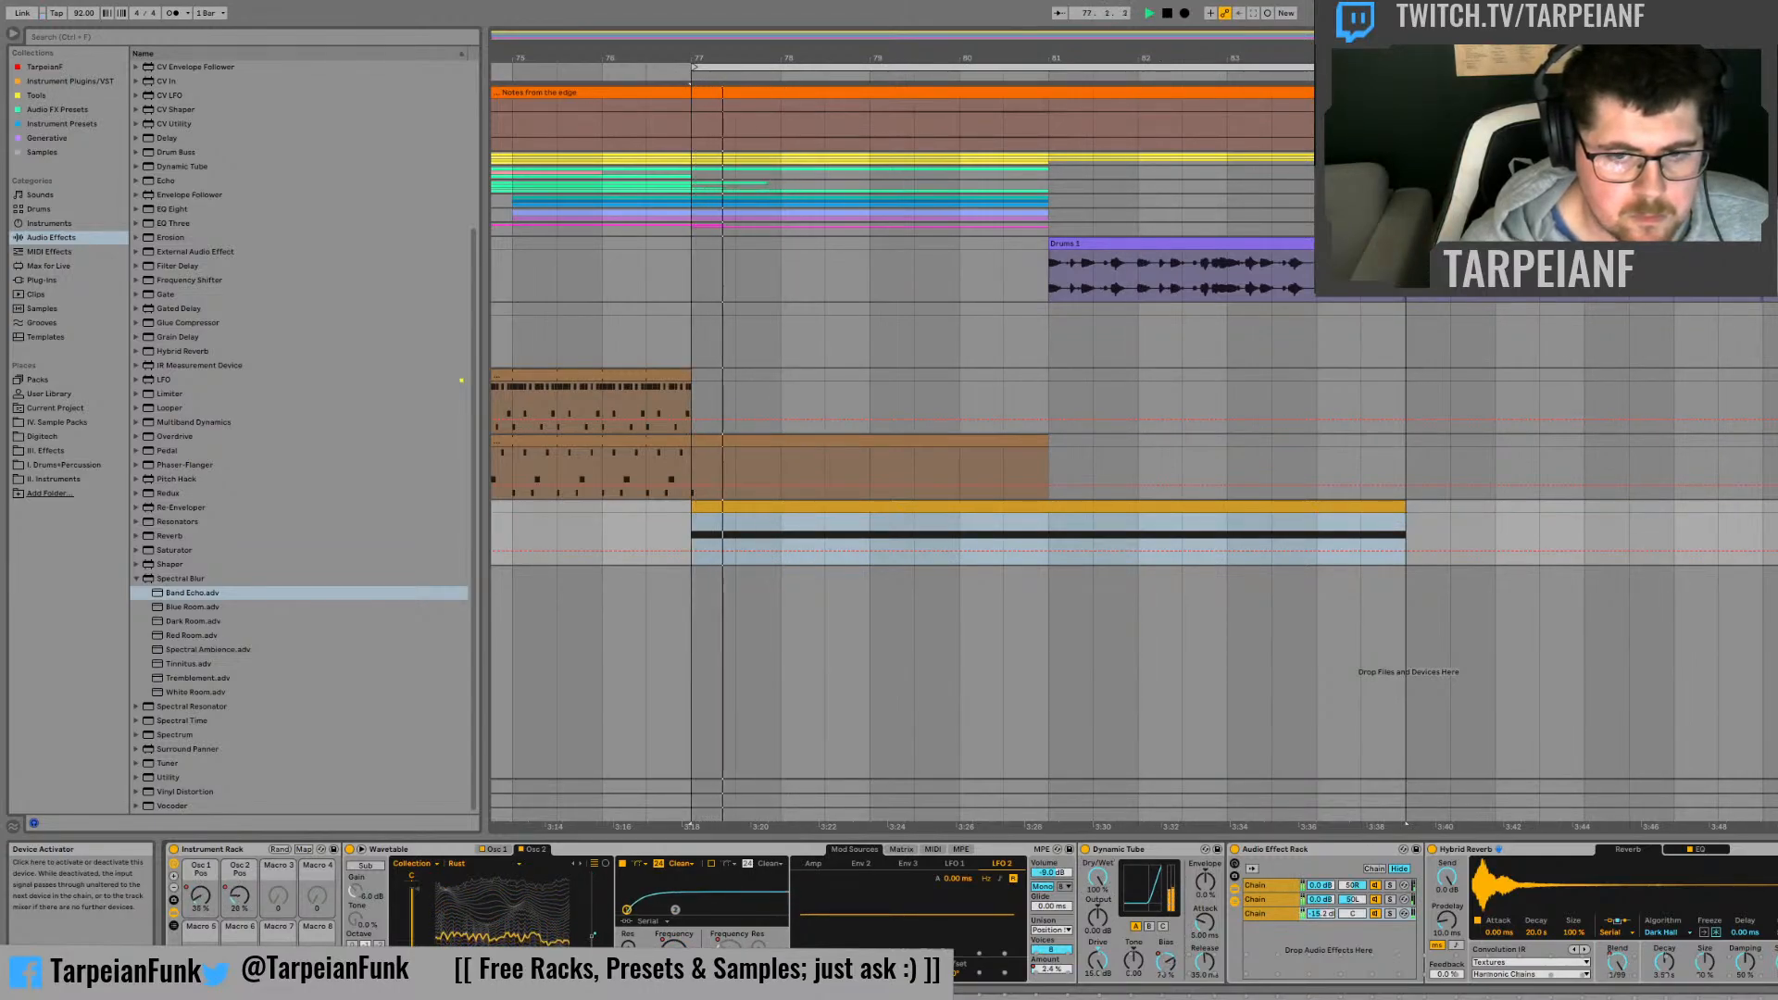
{"action": "left_click", "coordinate": [1391, 914]}
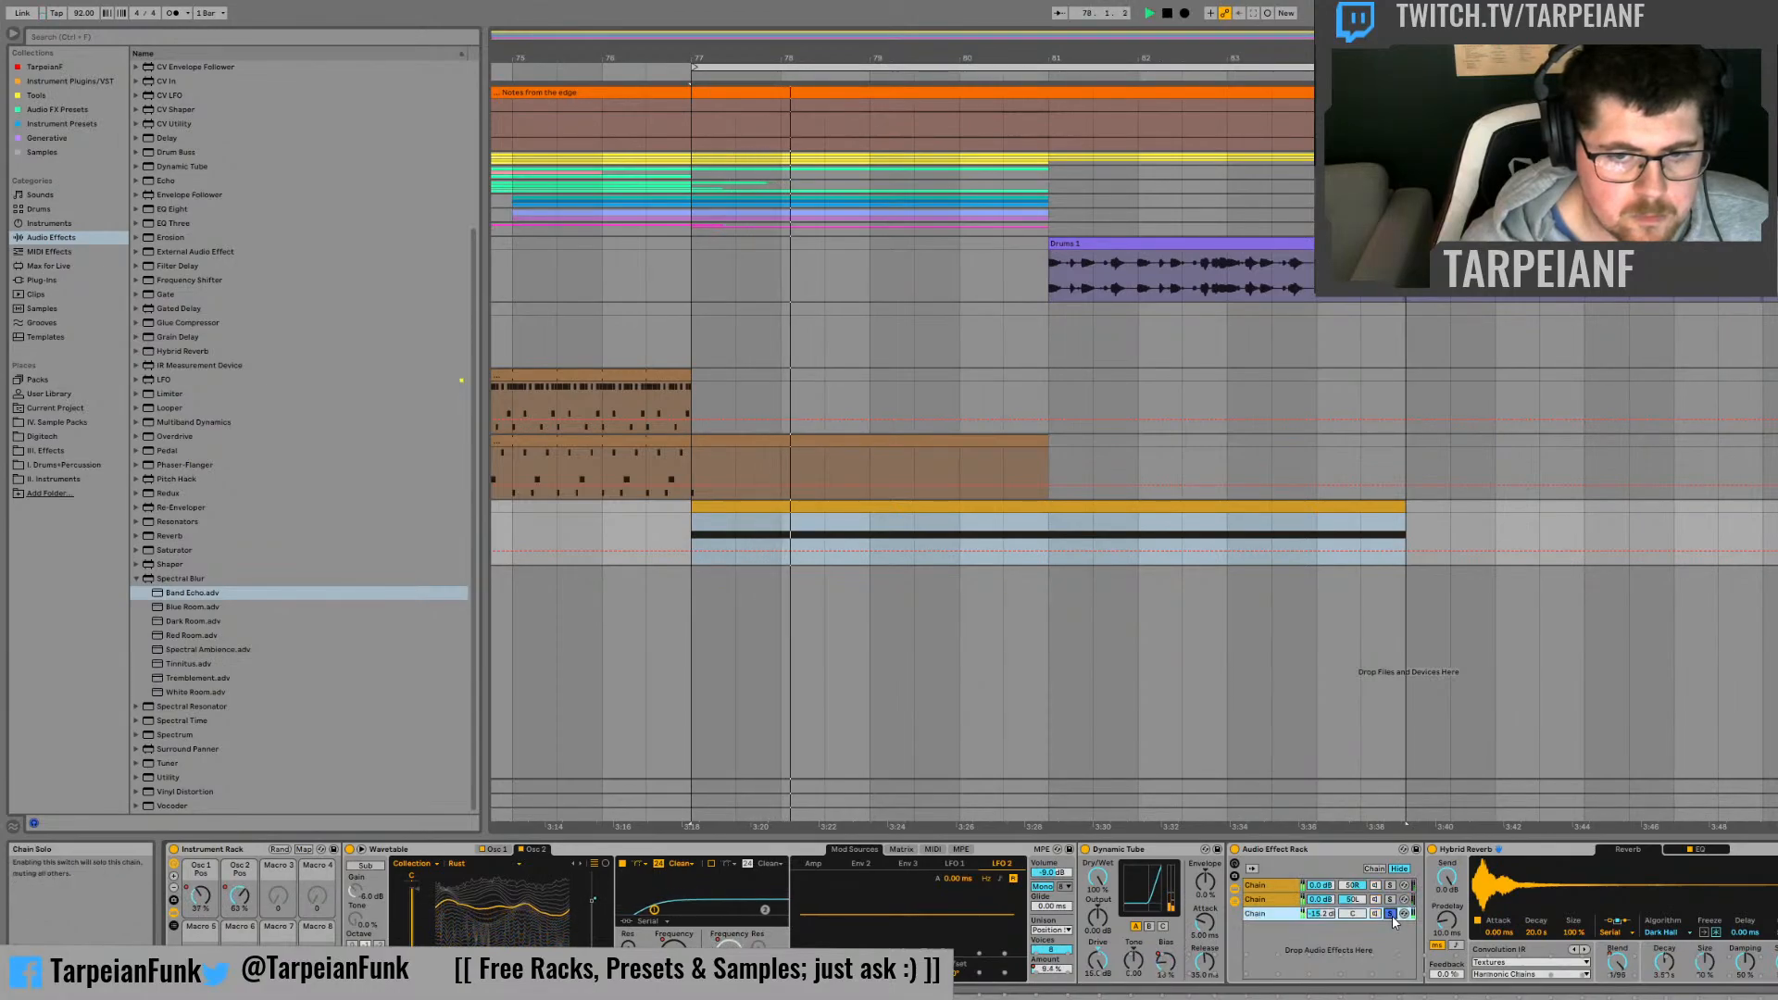
{"action": "left_click", "coordinate": [1390, 900]}
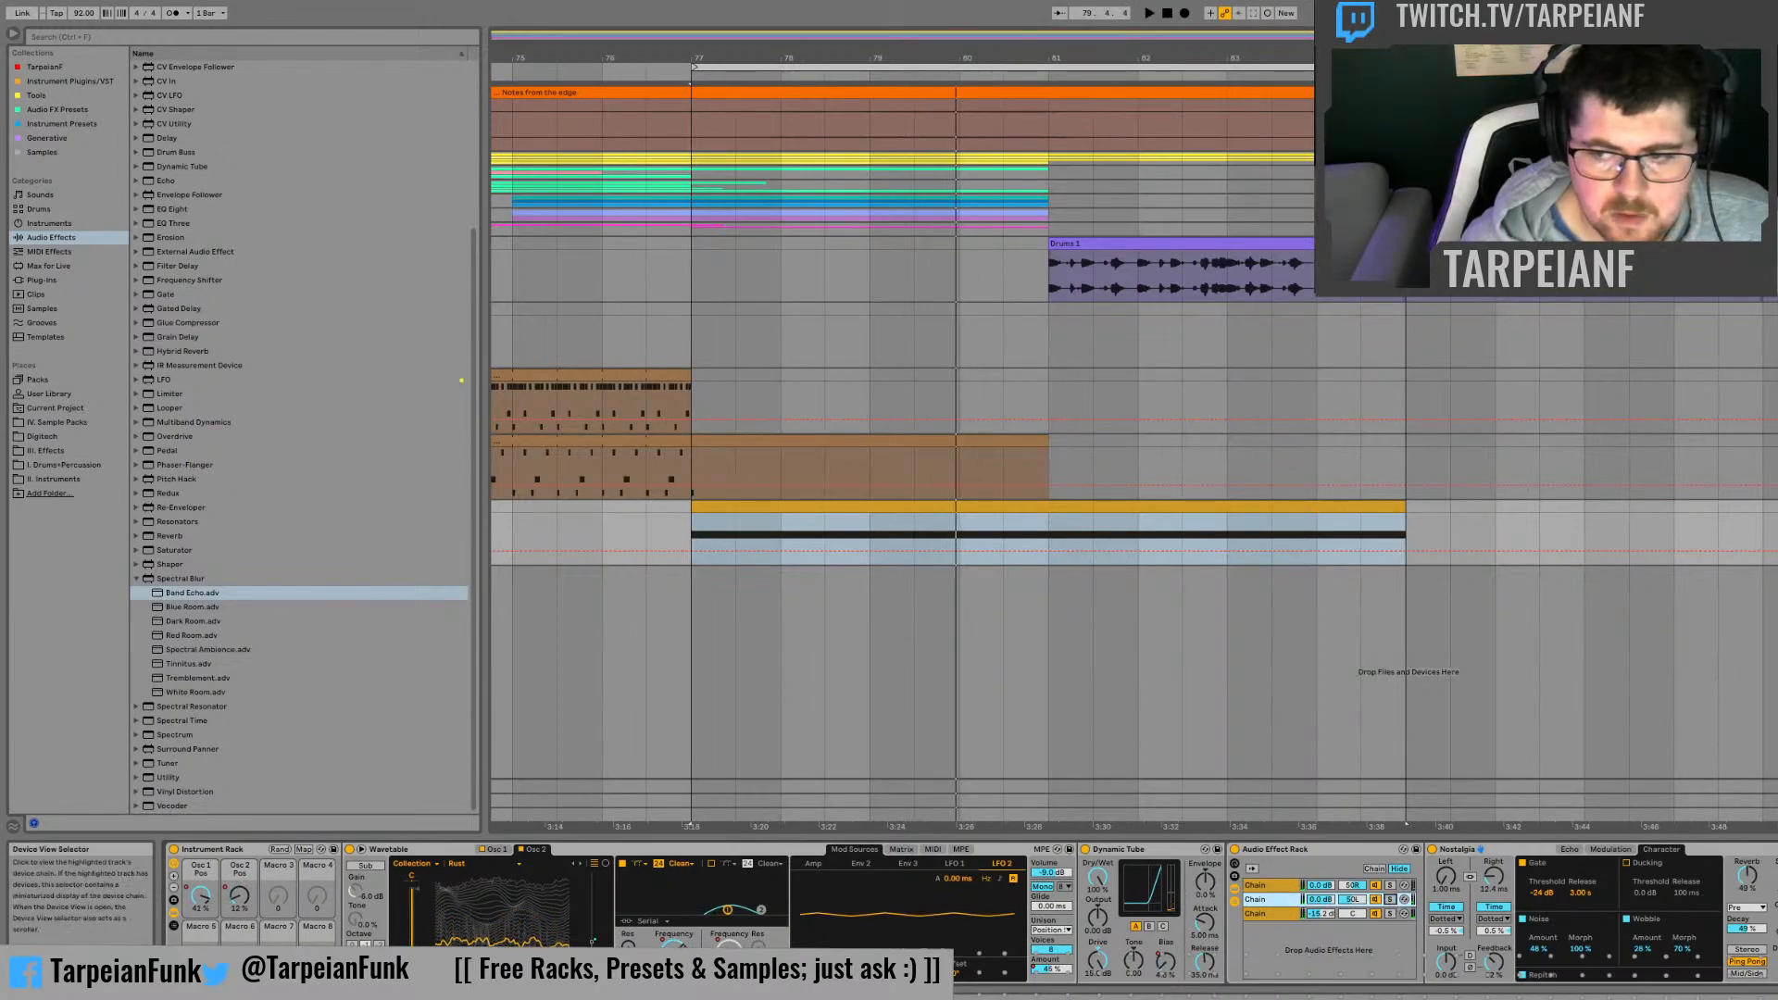
Step: Add a Utility at the end of the rack's second chain and adjust its gain
{"action": "left_click_drag", "start_coordinate": [1649, 996], "coordinate": [1678, 996]}
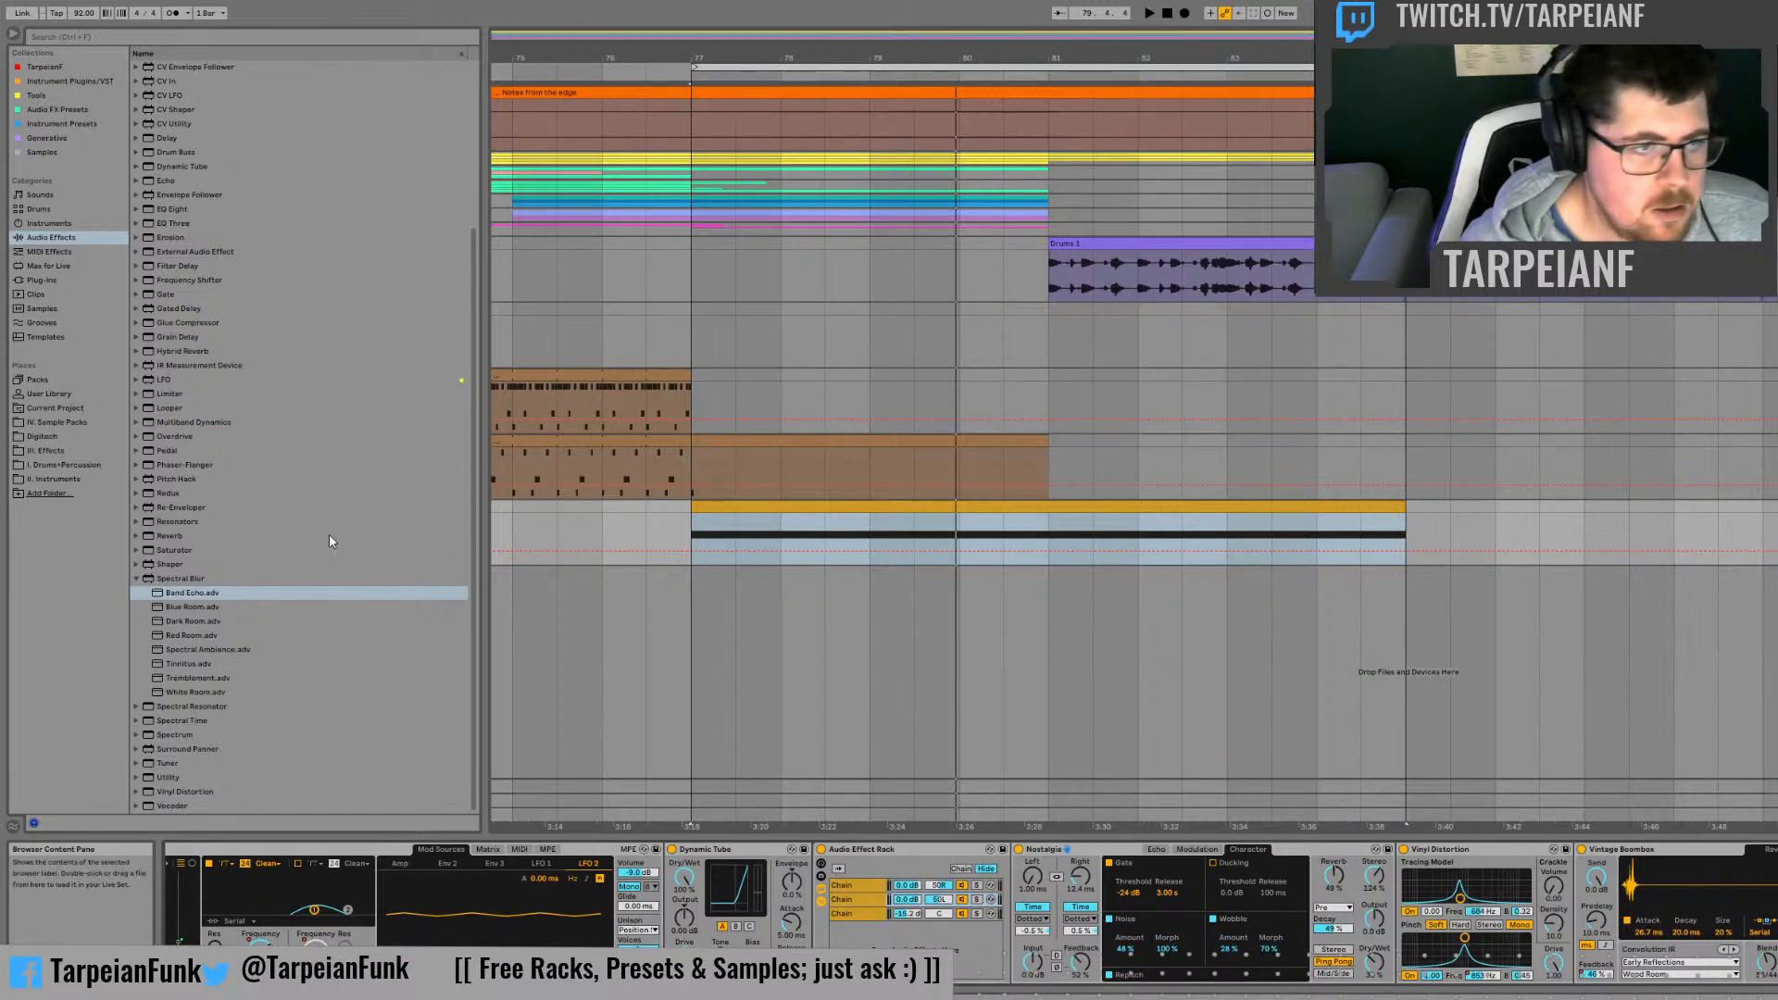
{"action": "left_click", "coordinate": [136, 579]}
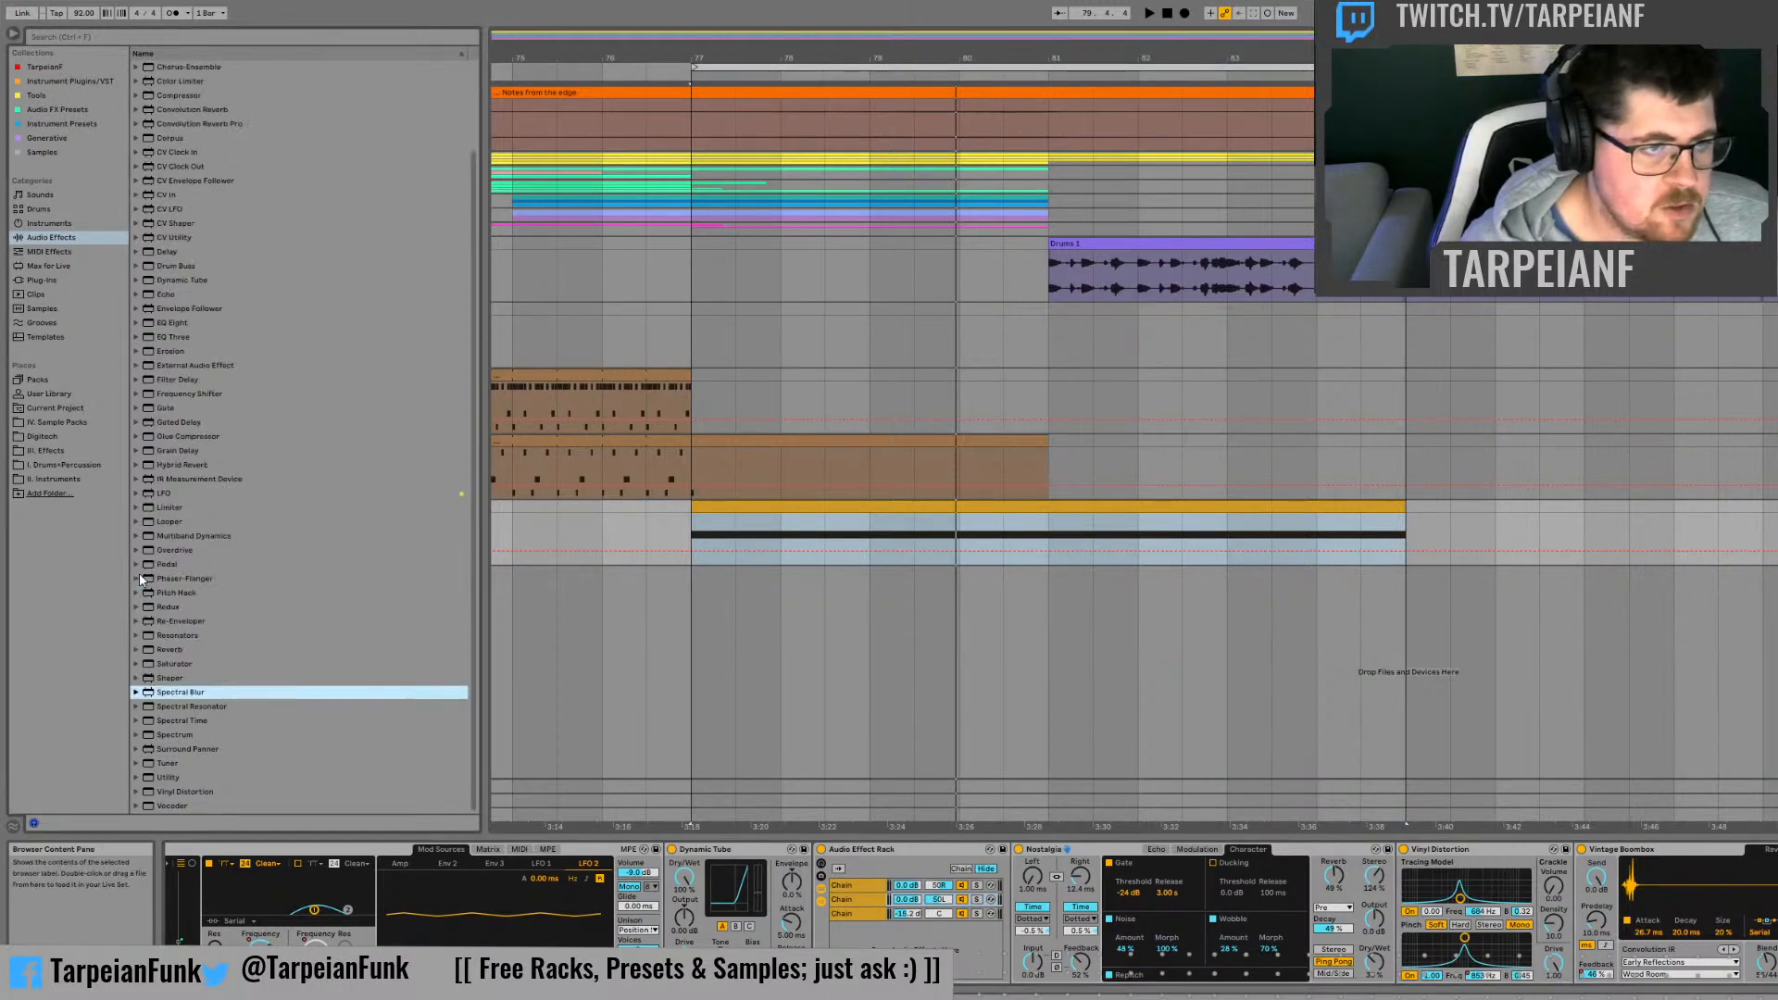
{"action": "left_click", "coordinate": [163, 778]}
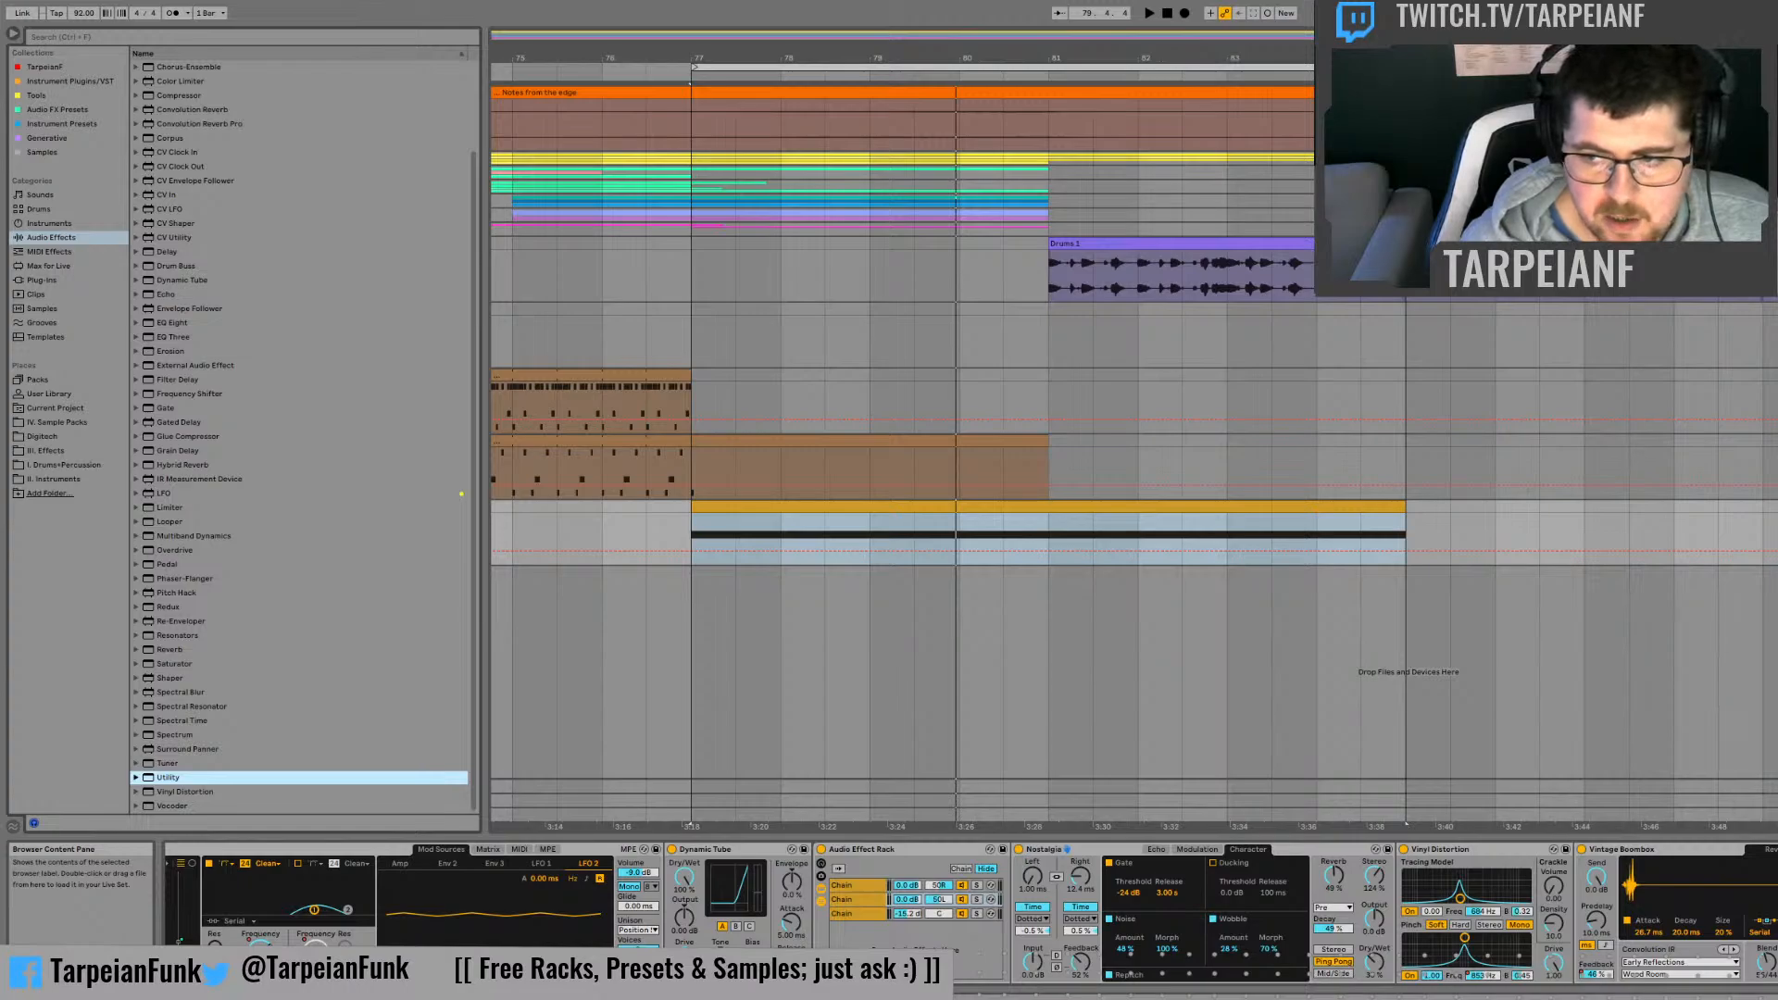
{"action": "left_click", "coordinate": [400, 878]}
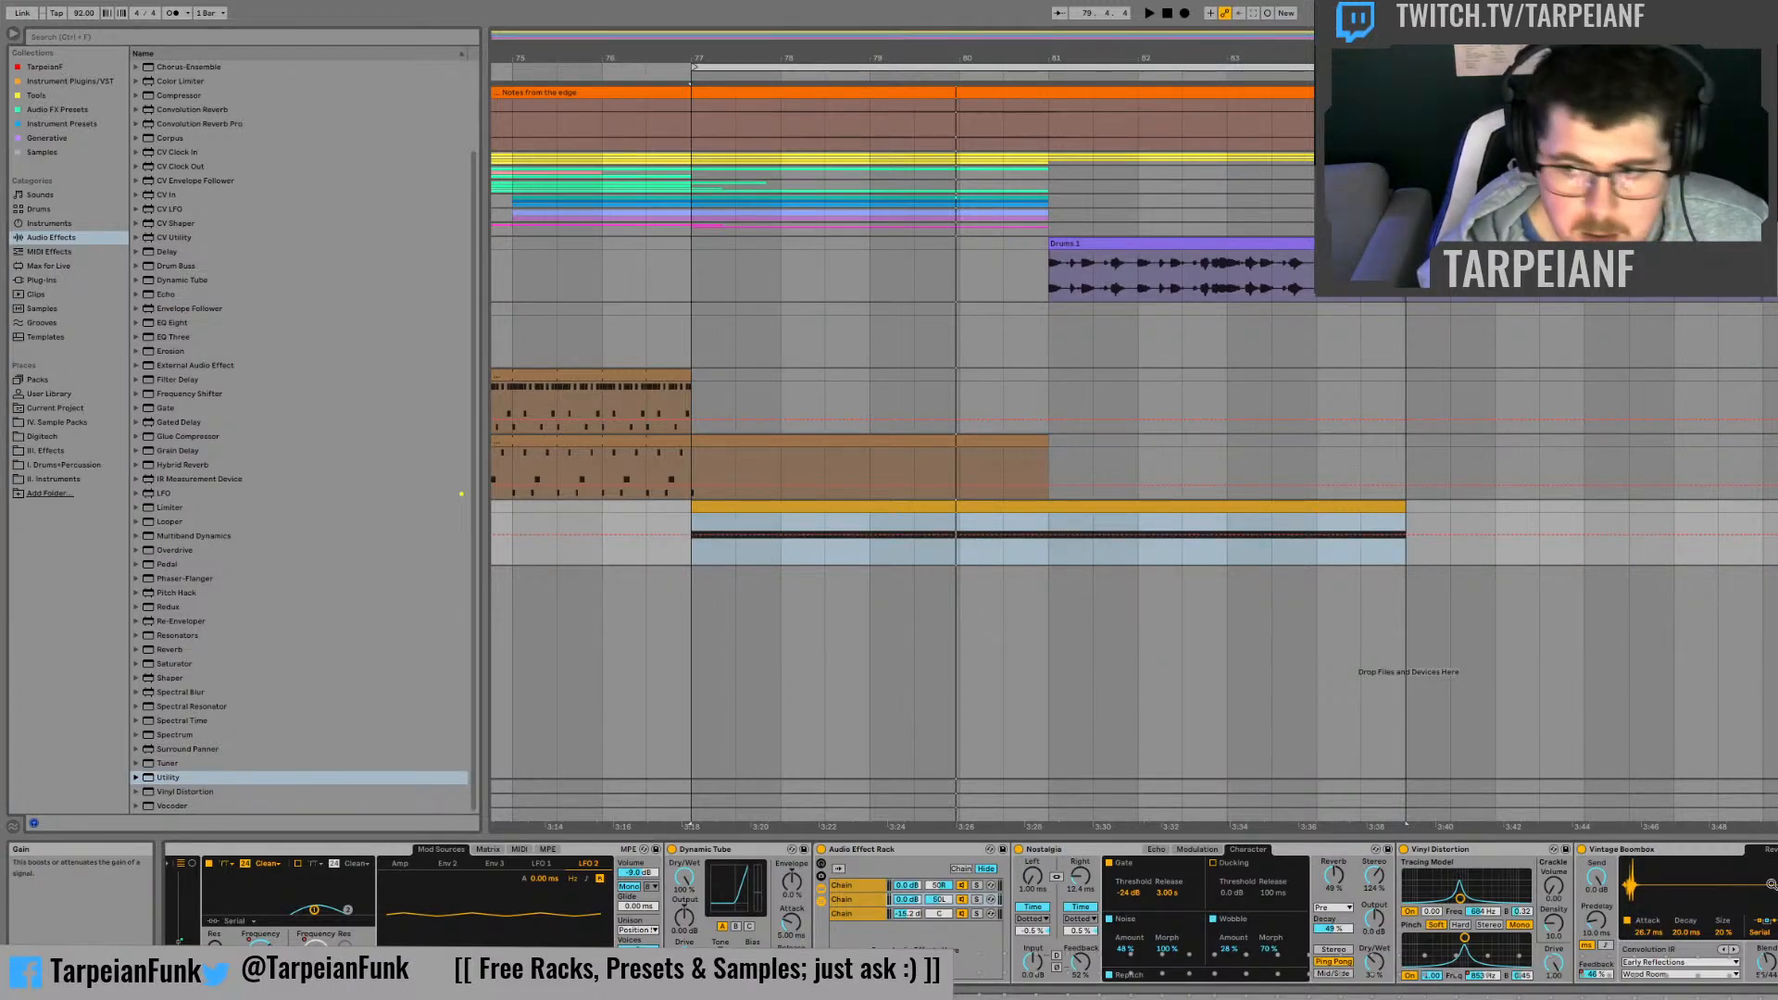
Step: Add a Utility at the end of the rack's first chain, adjust its gain and replay the clip
{"action": "left_click", "coordinate": [856, 891]}
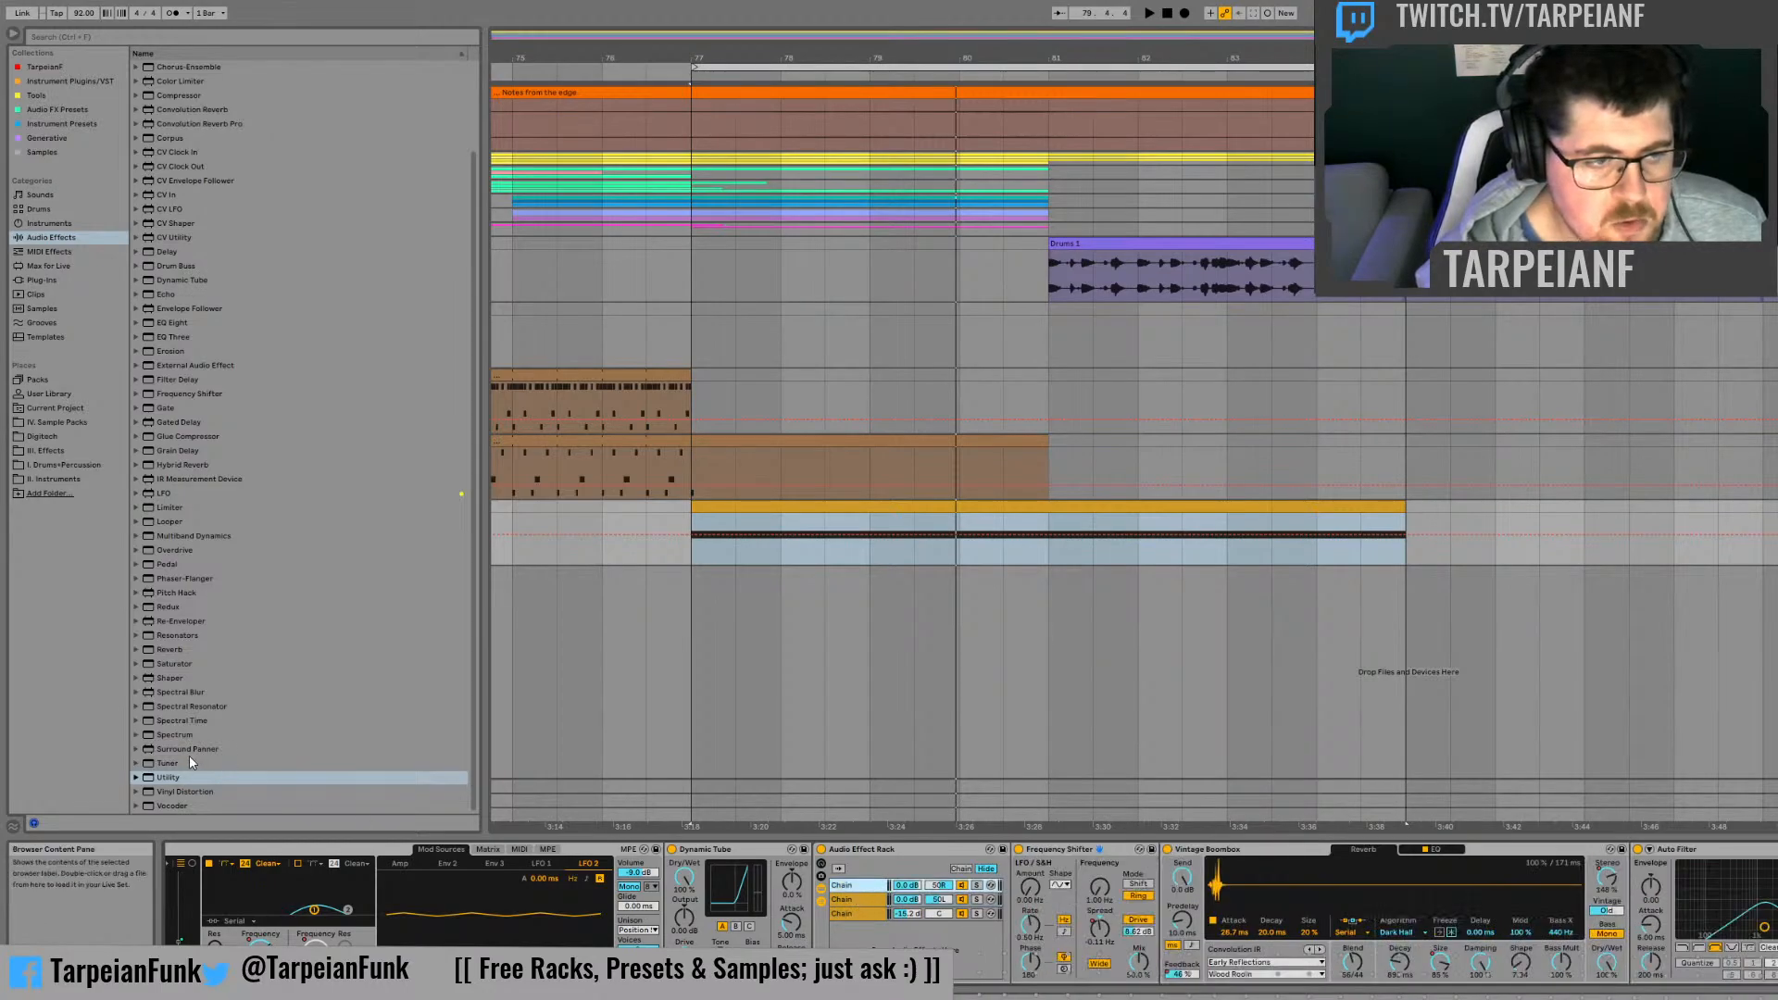
{"action": "left_click", "coordinate": [174, 781]}
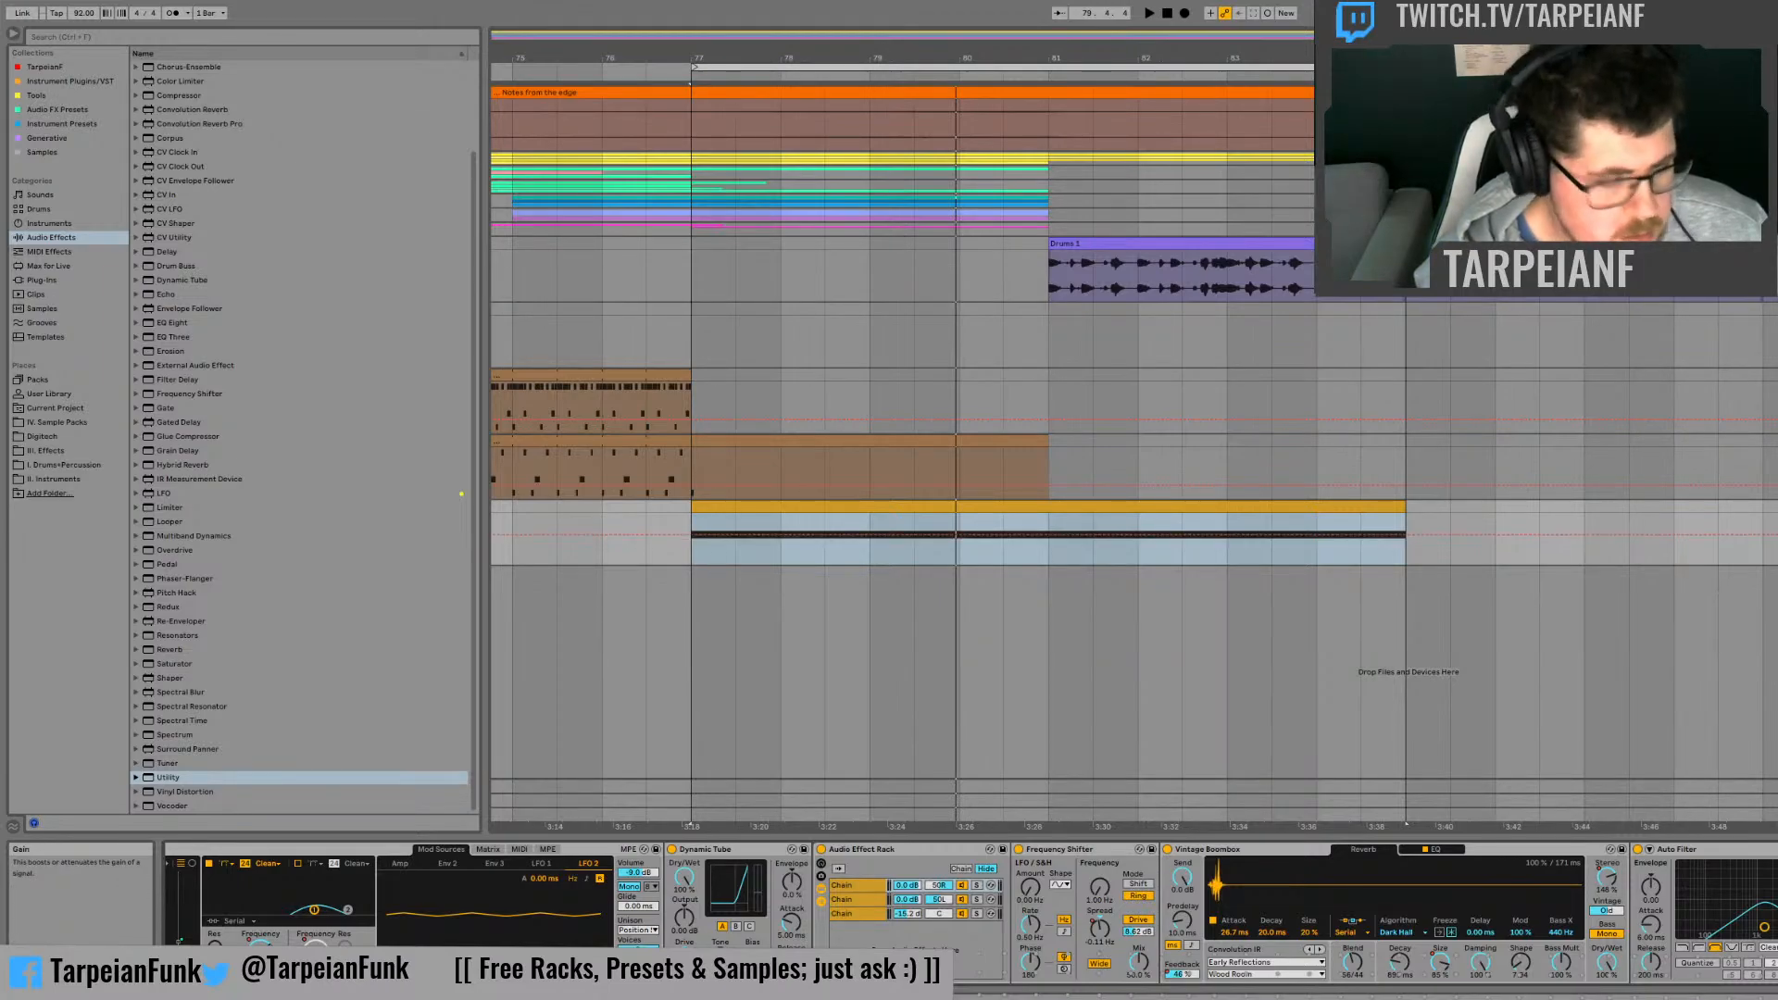
{"action": "key", "text": "space"}
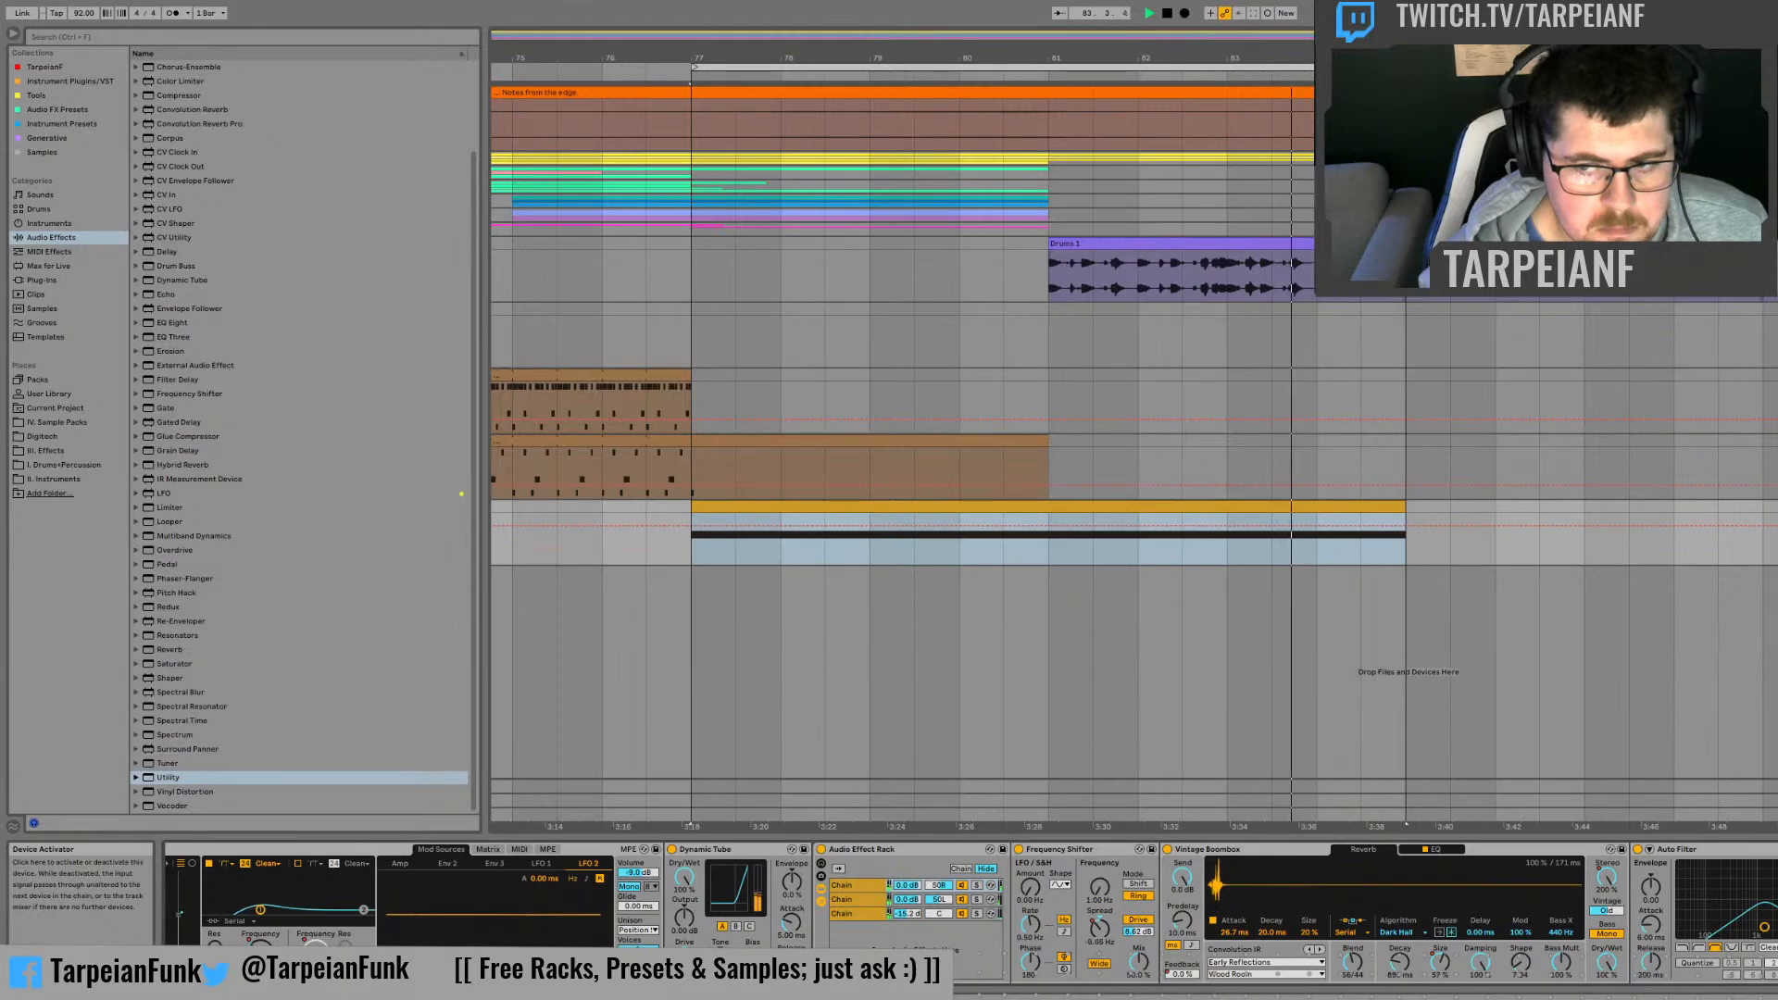
Step: Replay the clip with the Dynamic Tube and the Audio Effect Rack bypassed, switching both back on to compare
{"action": "left_click", "coordinate": [1036, 559]}
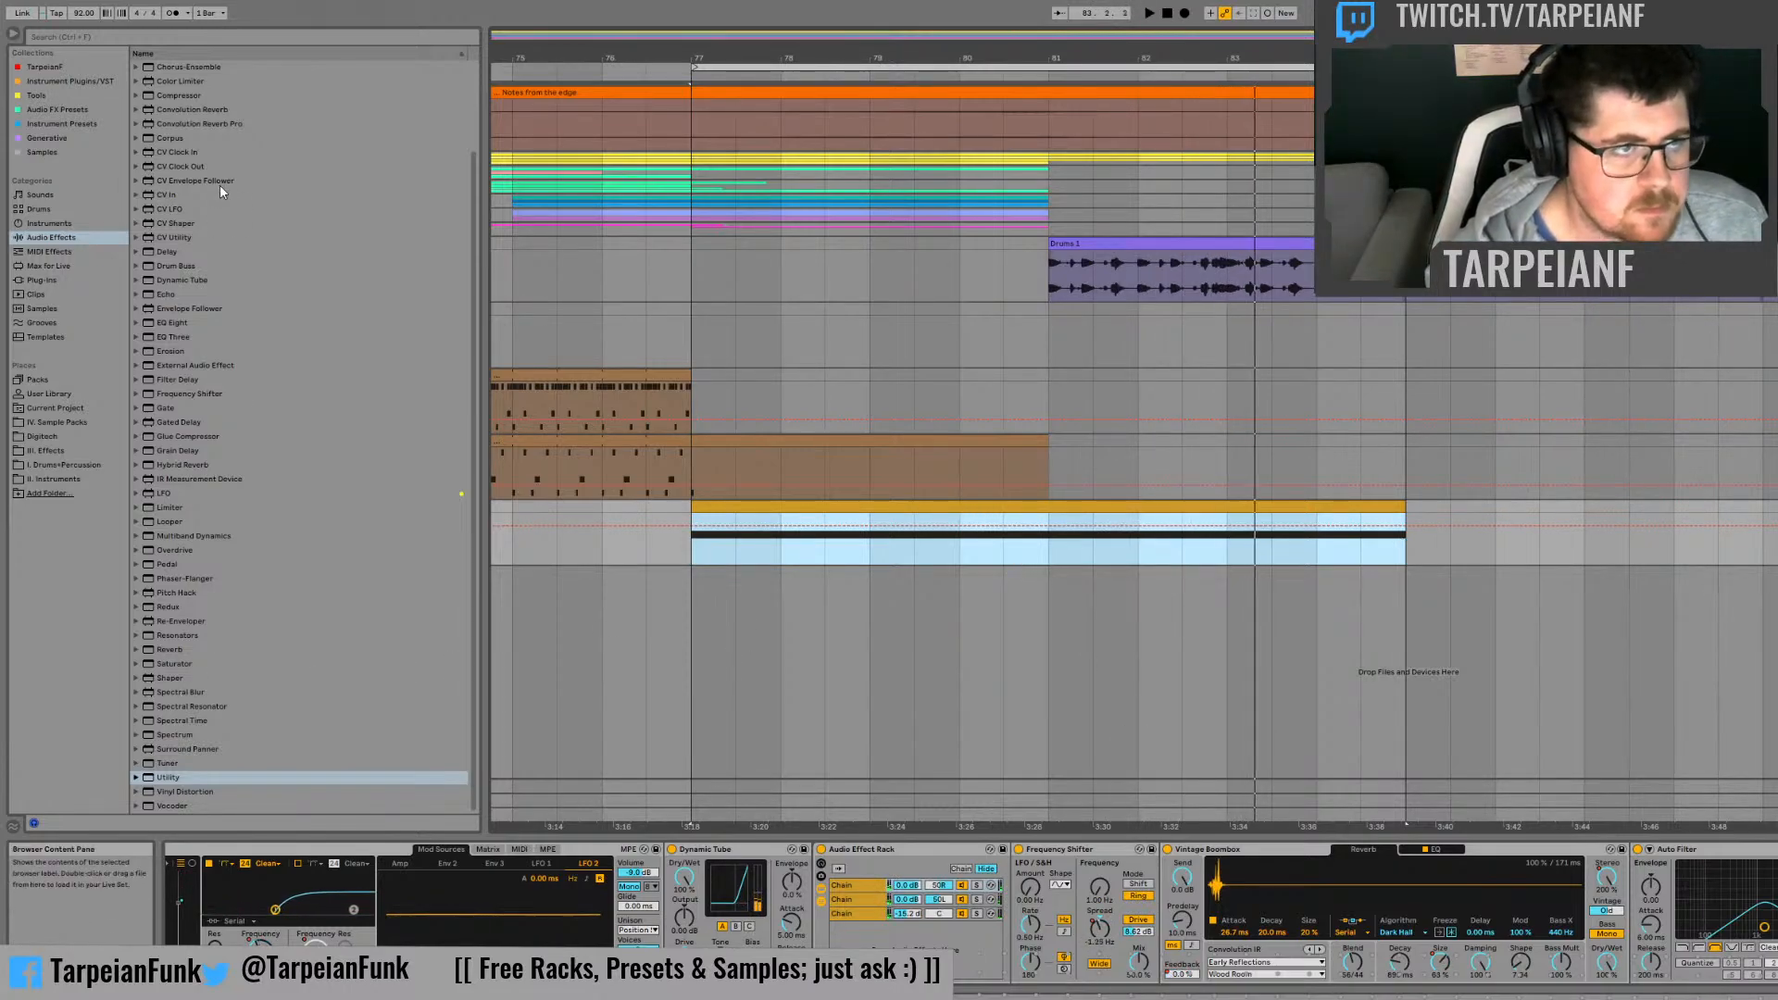
{"action": "left_click", "coordinate": [136, 253]}
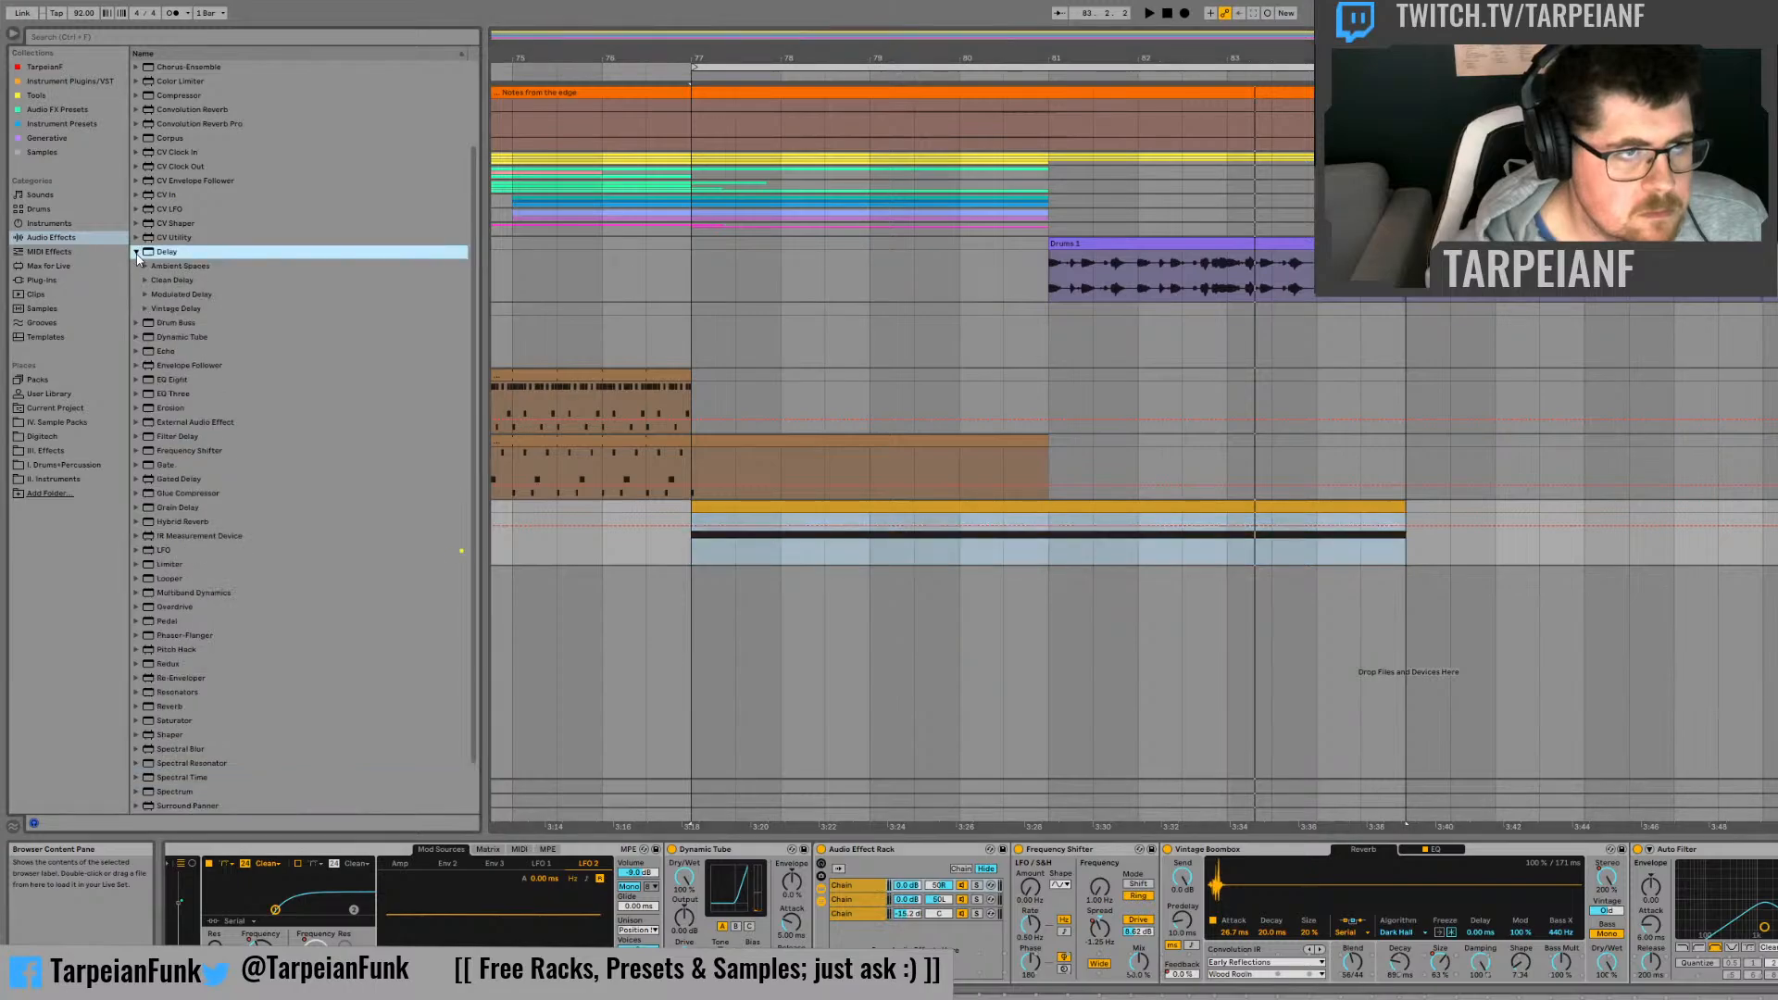
{"action": "left_click", "coordinate": [822, 849]}
{"action": "key", "text": "space"}
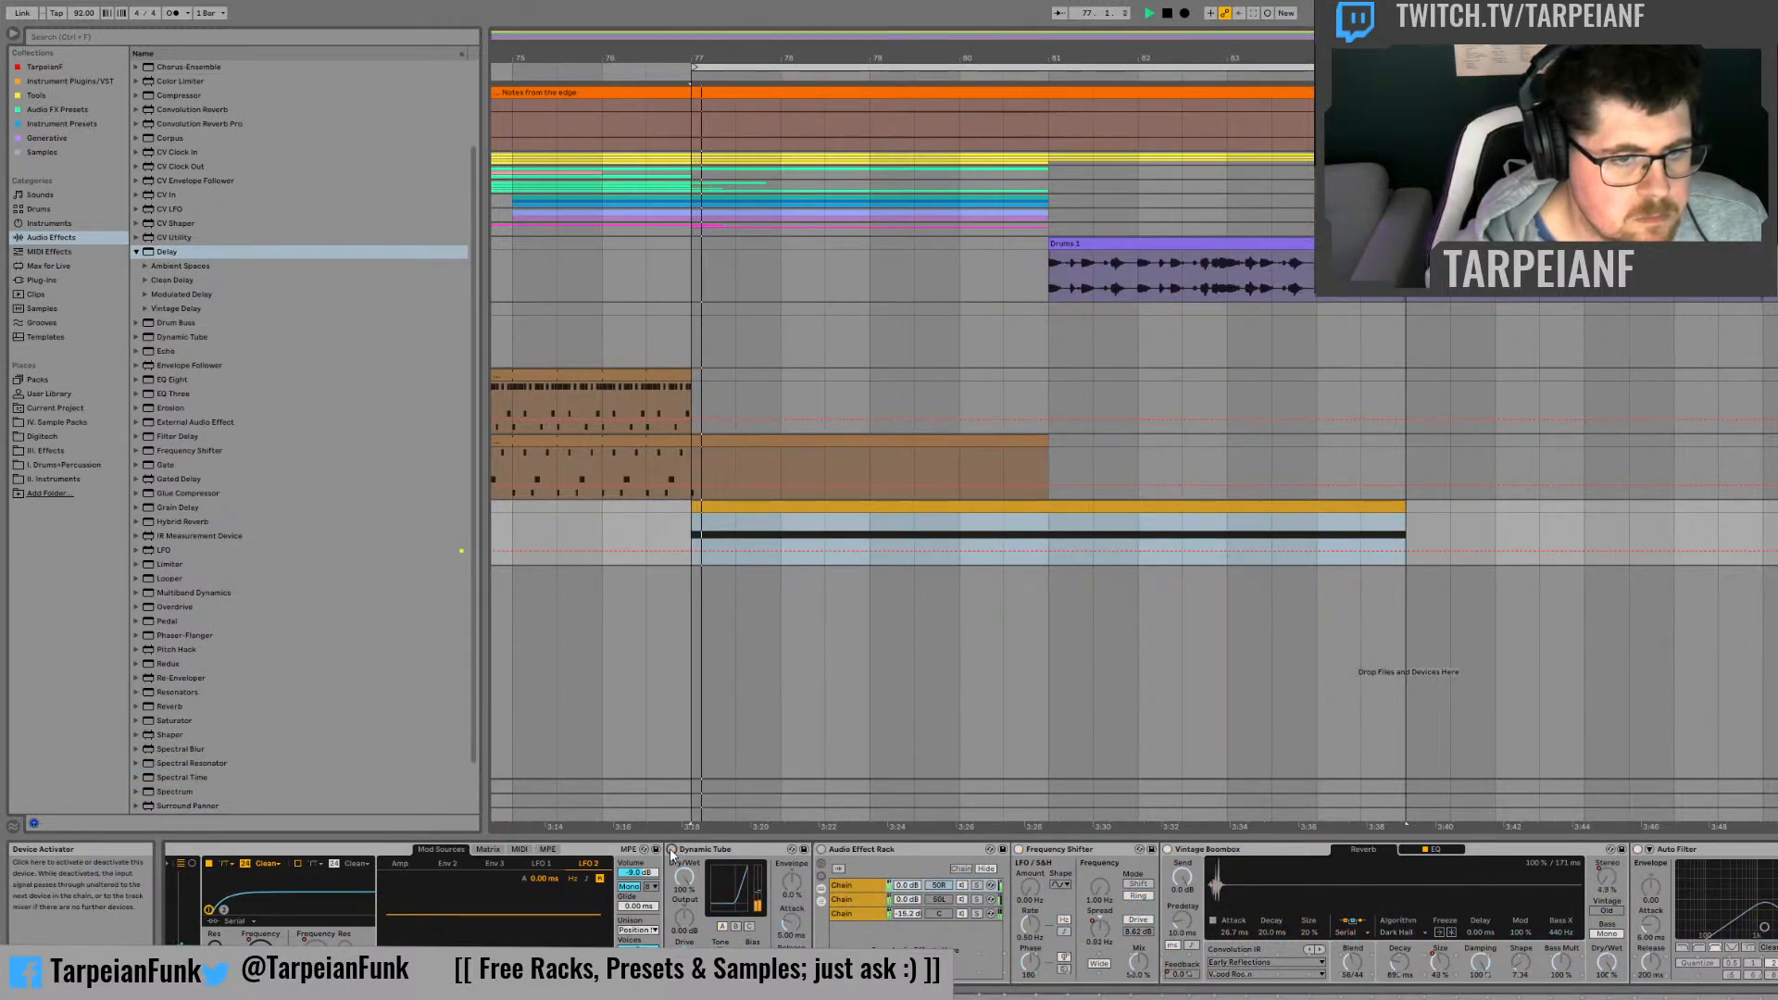
{"action": "left_click", "coordinate": [672, 850]}
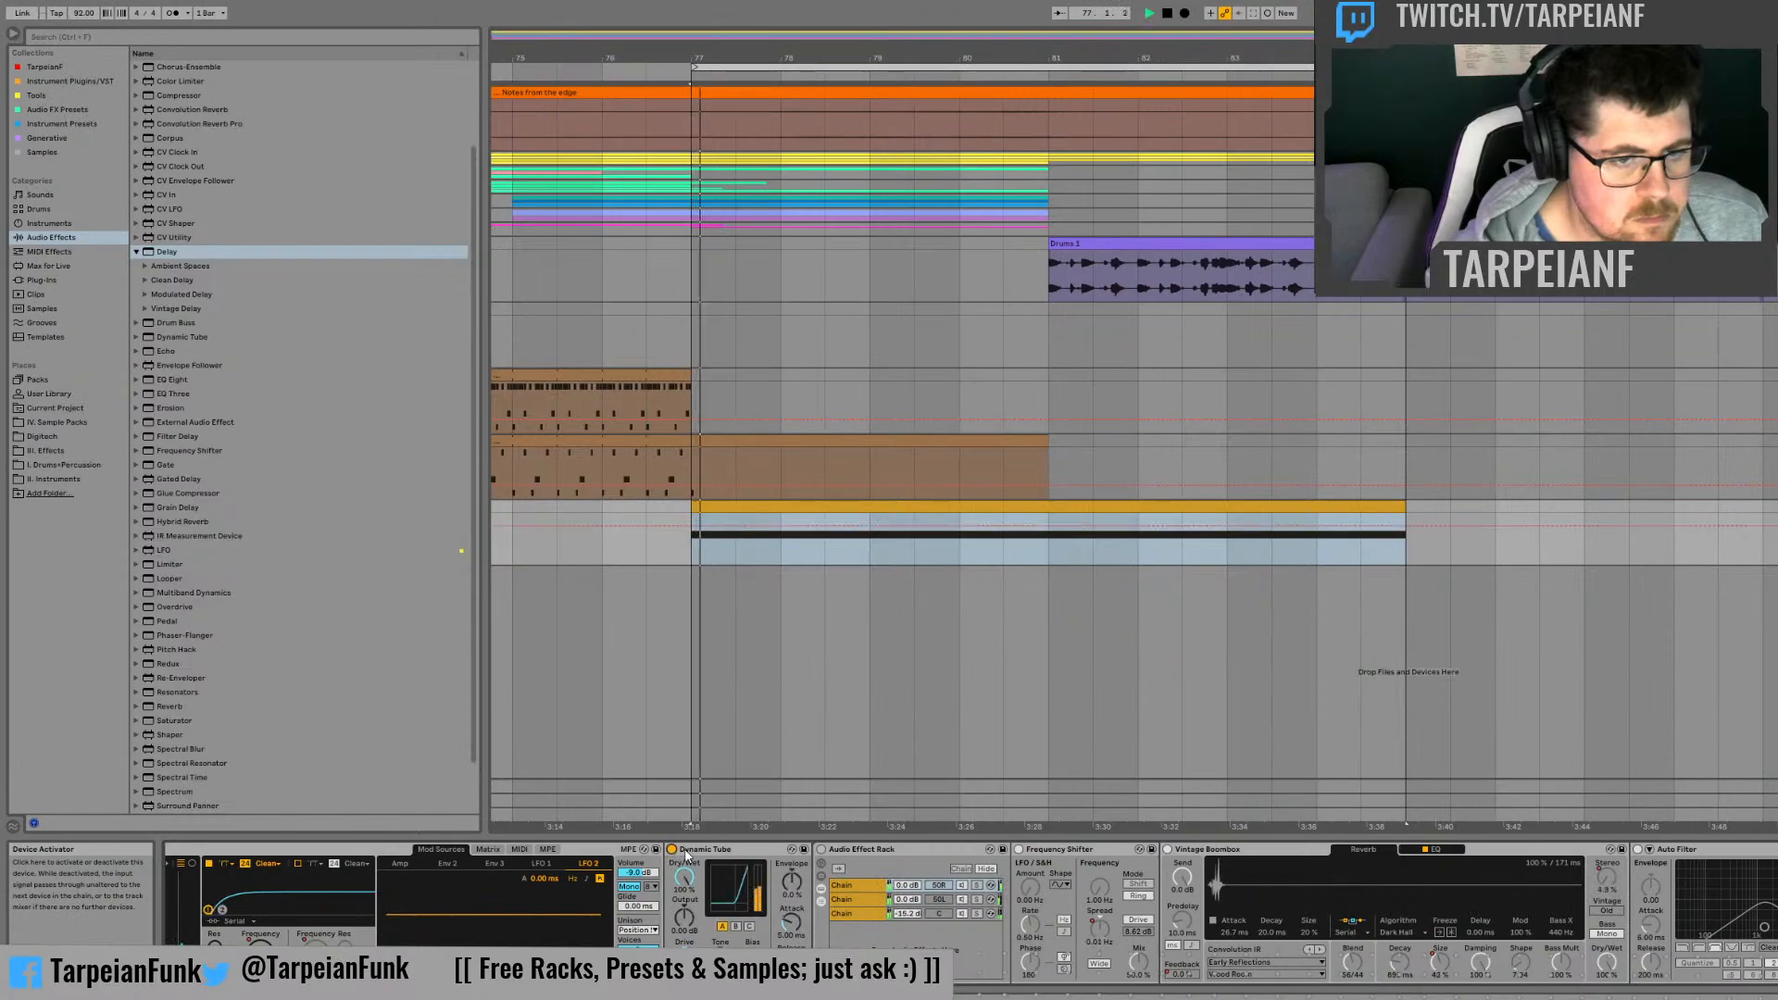
{"action": "left_click", "coordinate": [822, 851]}
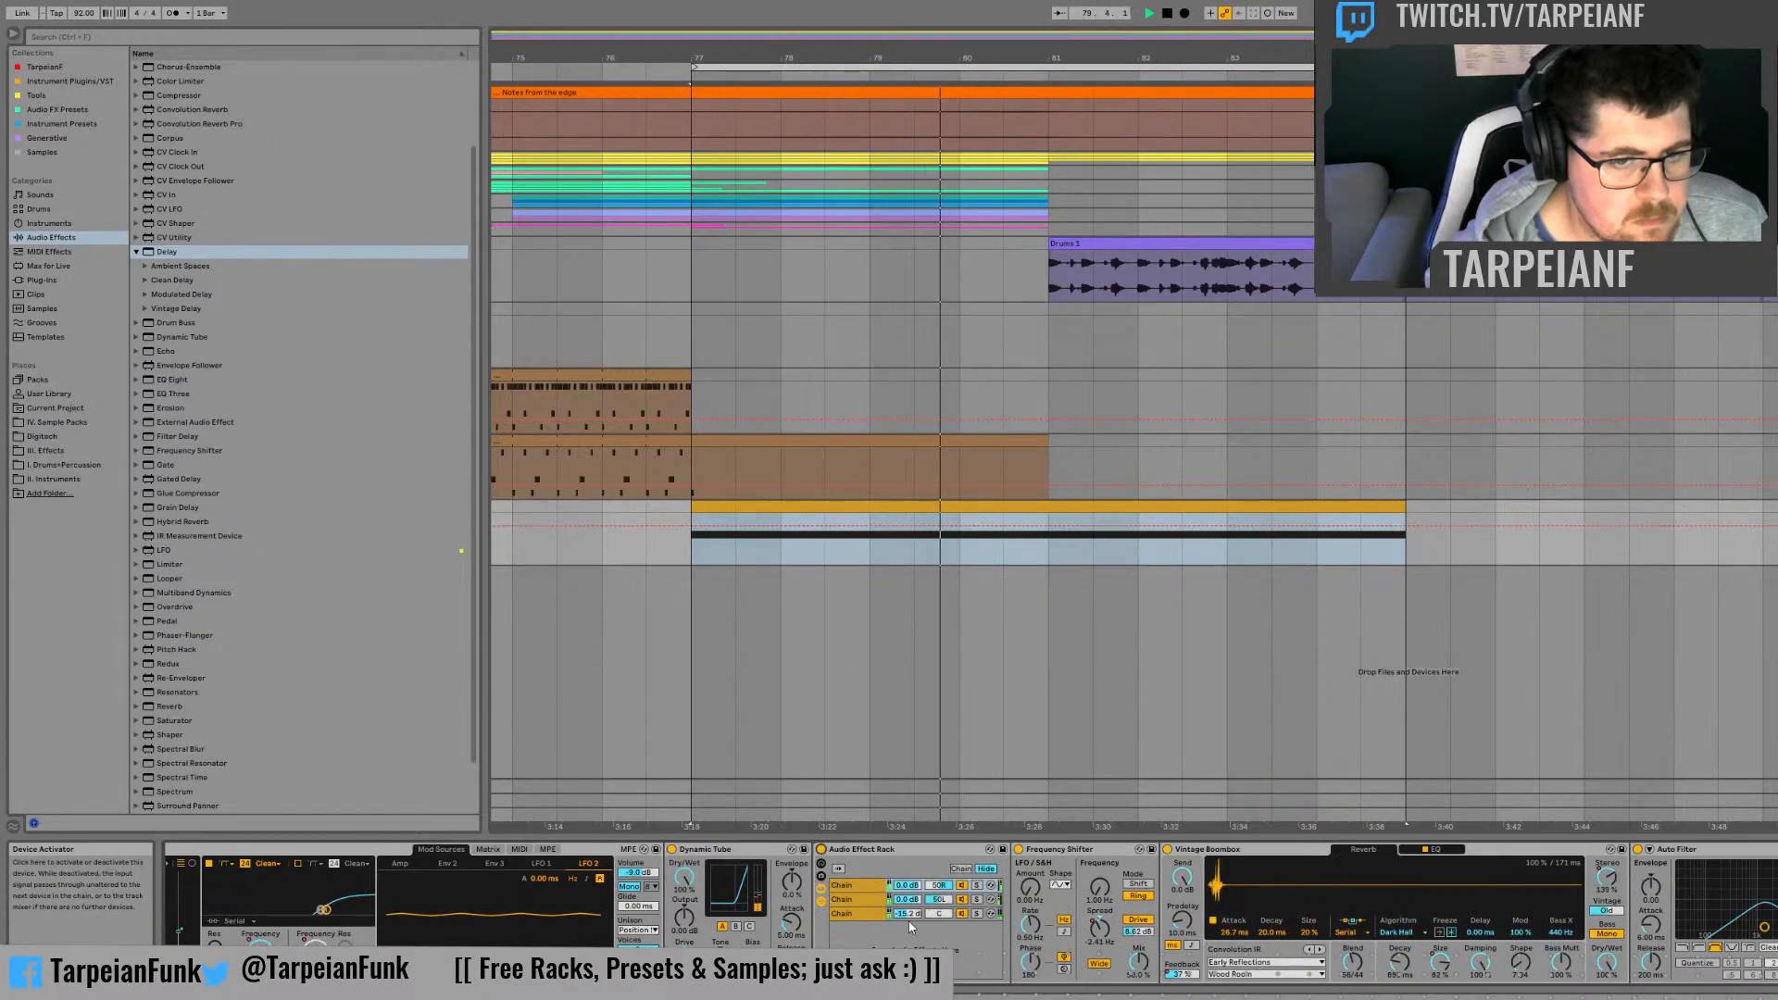
Step: Raise the rack's third chain volume and add Echo's Vintage Delay preset Analog Triplet Dub at the end of that chain
{"action": "left_click", "coordinate": [857, 914]}
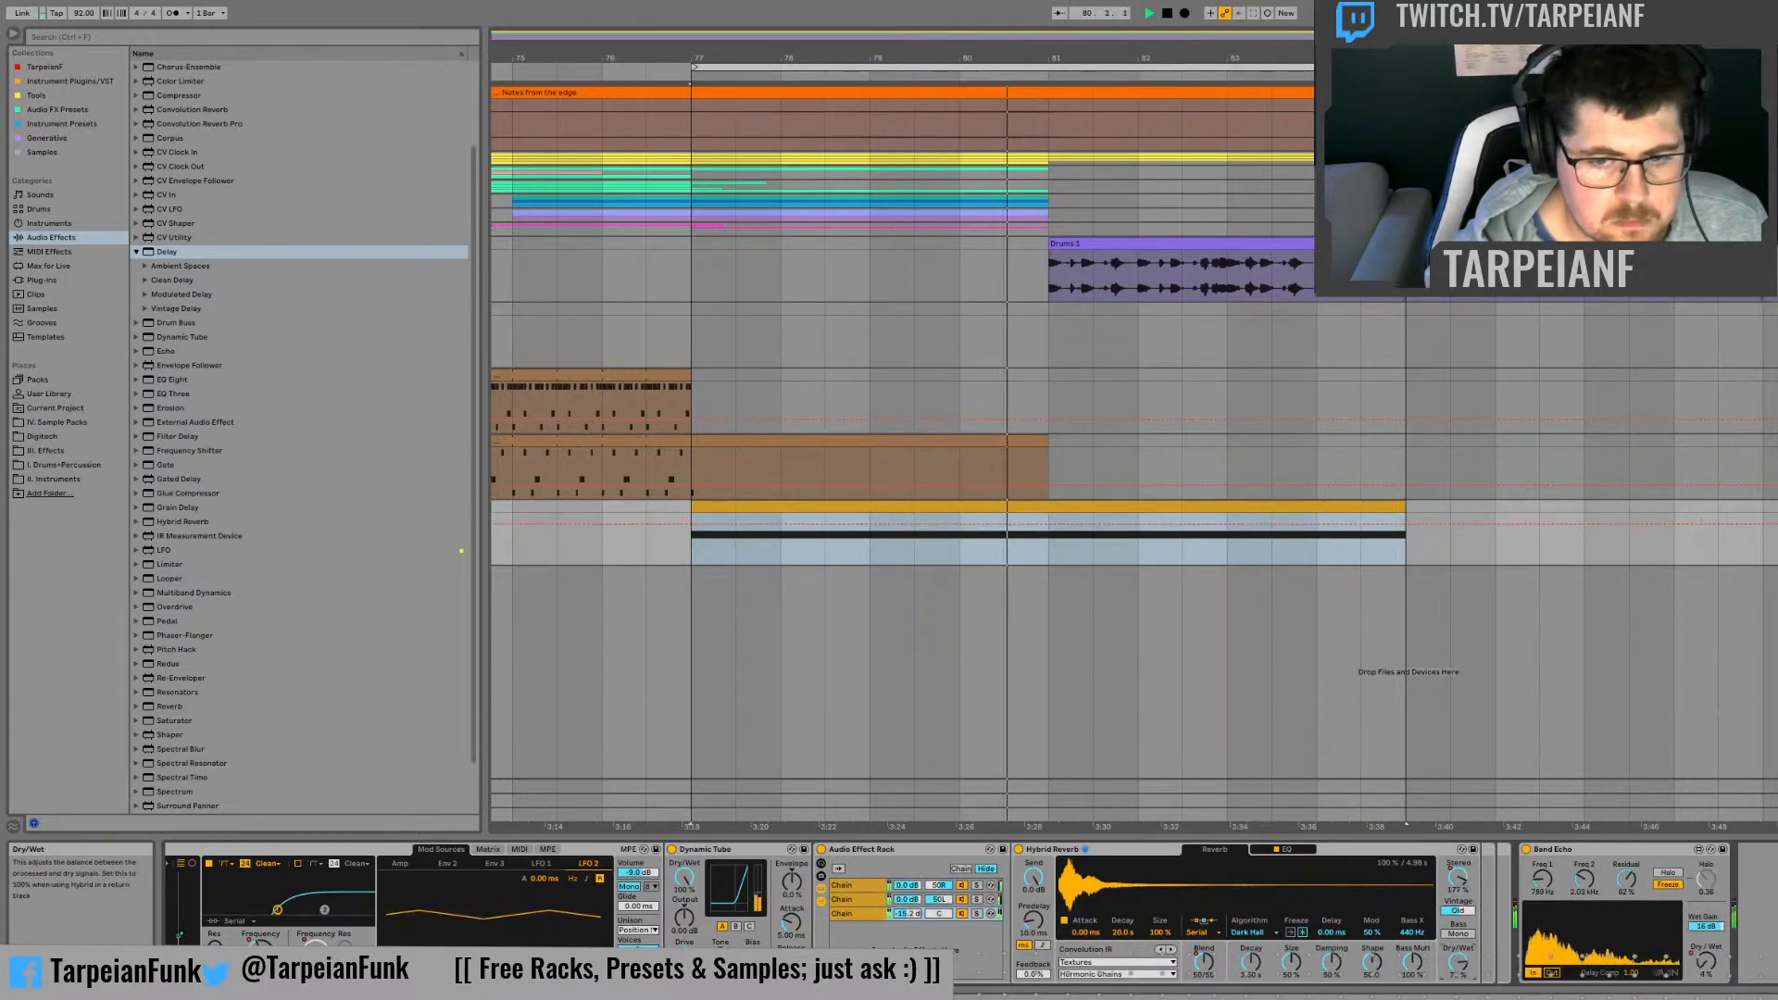
{"action": "left_click_drag", "start_coordinate": [913, 914], "coordinate": [913, 905]}
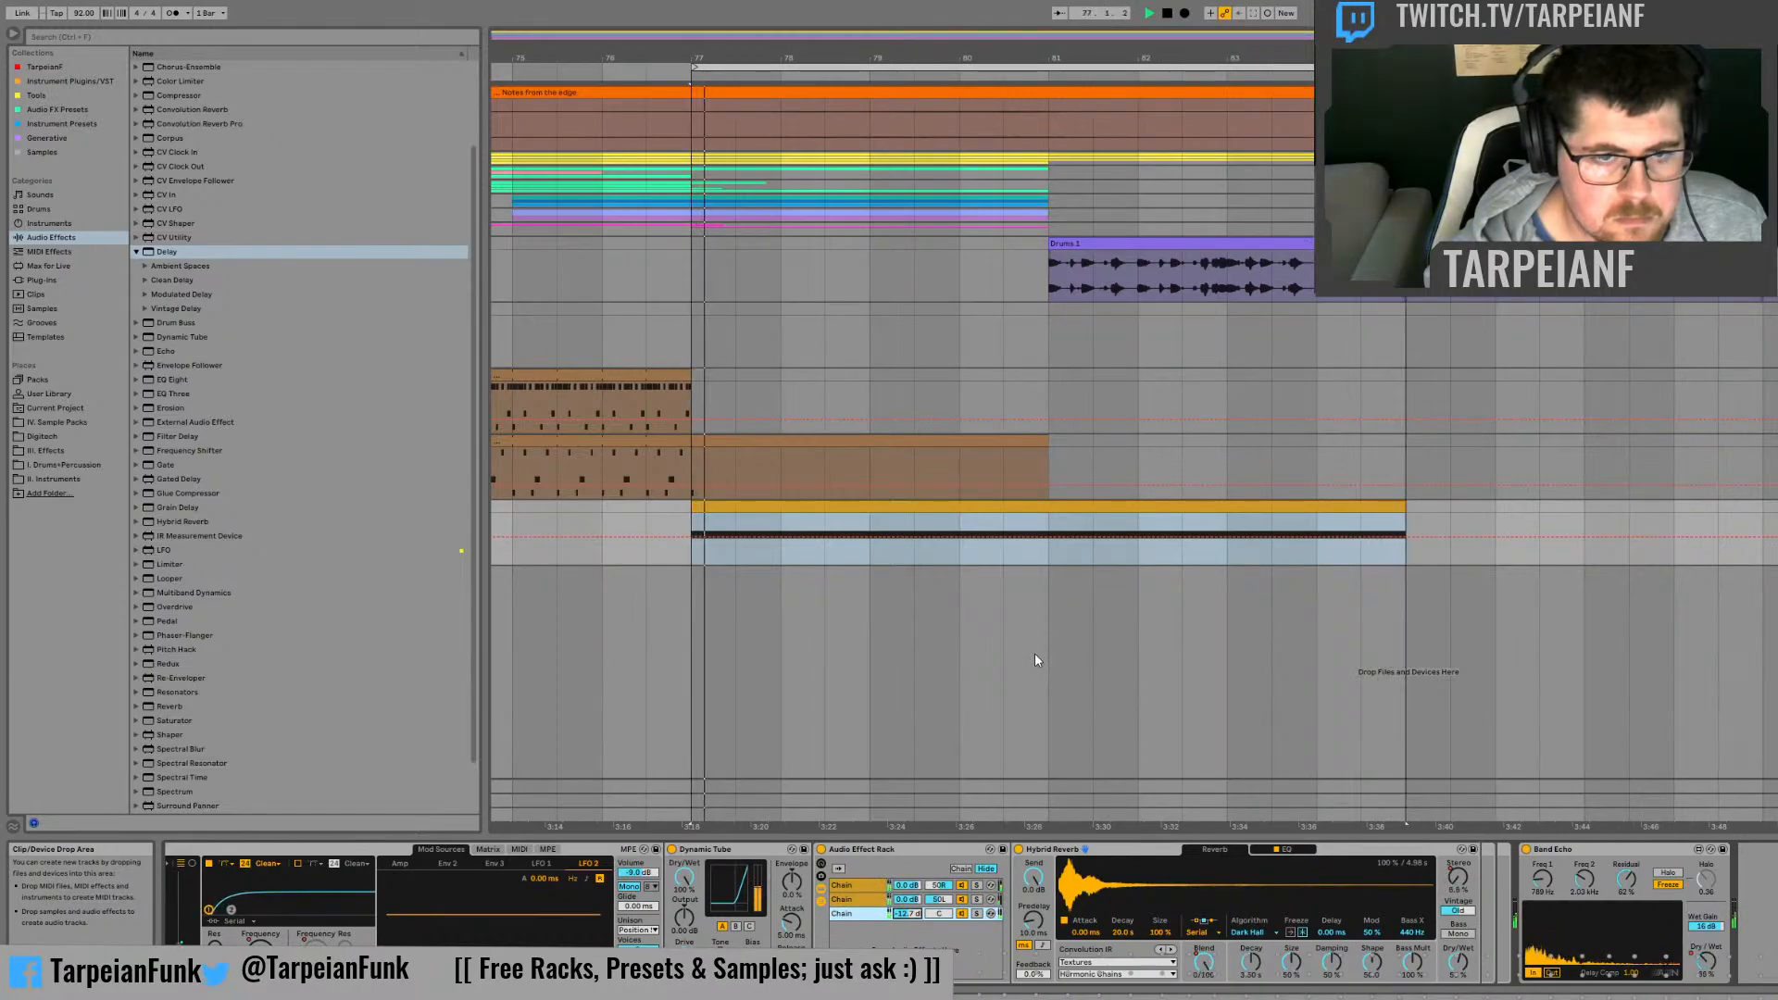
{"action": "left_click", "coordinate": [140, 251]}
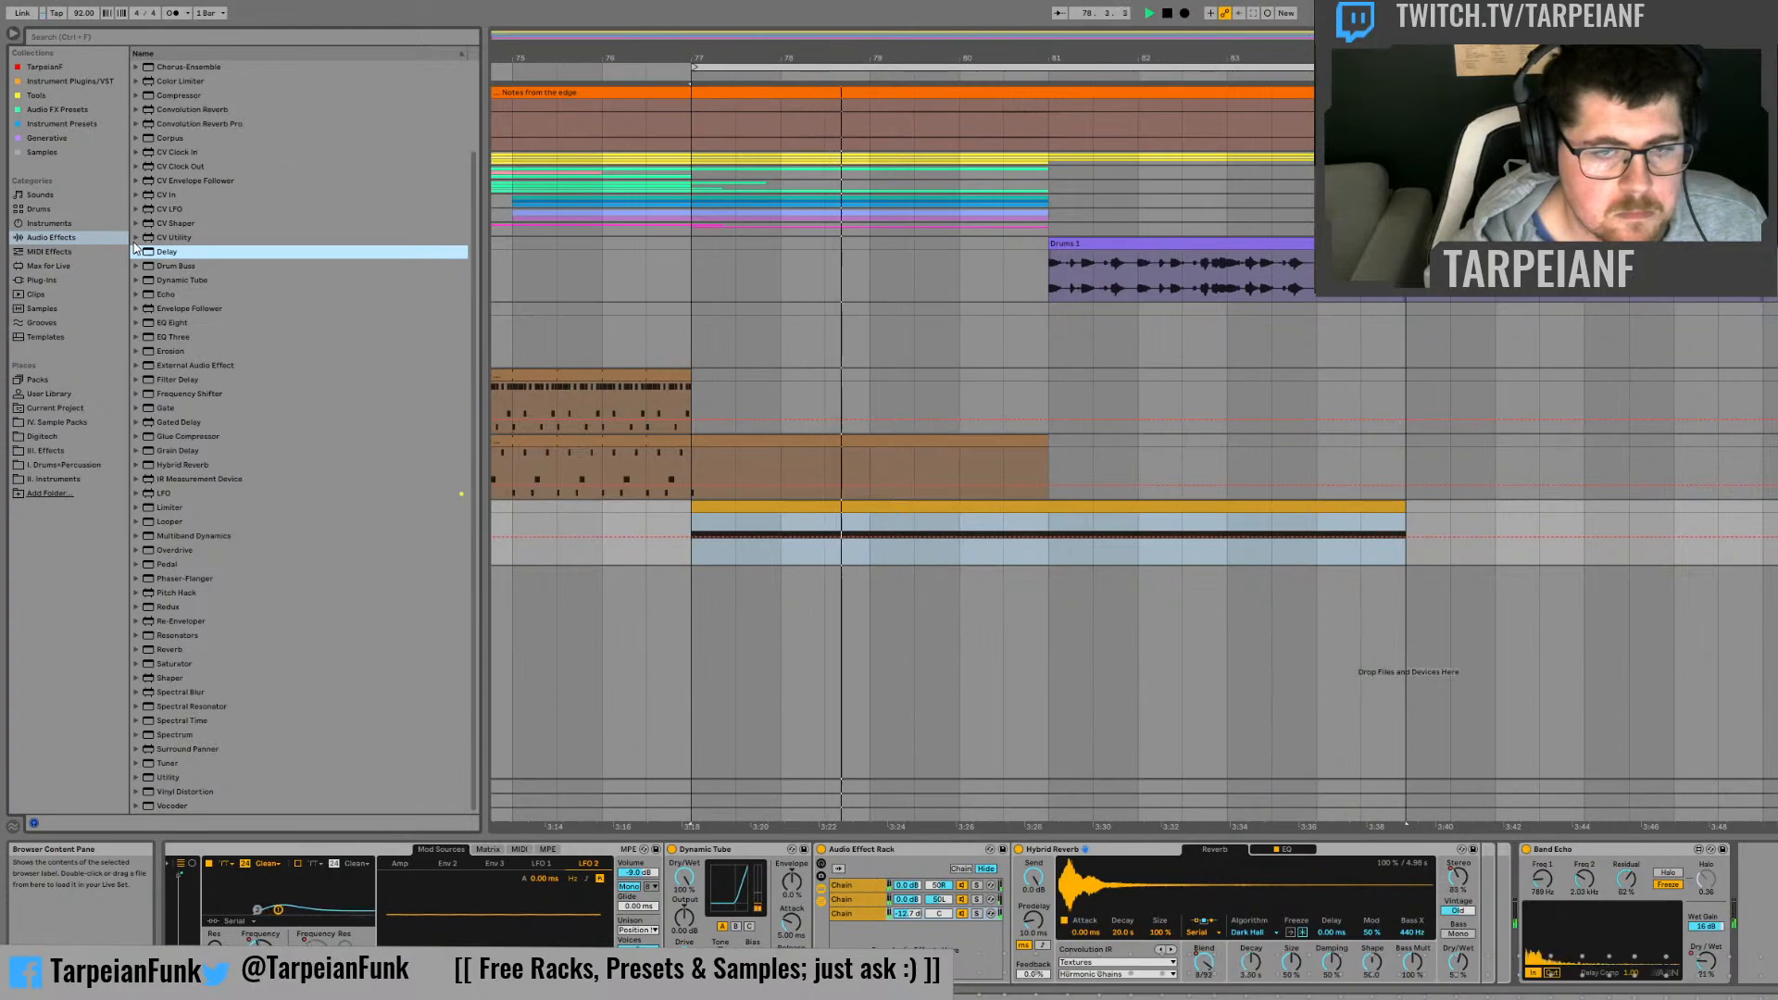
{"action": "left_click", "coordinate": [136, 252]}
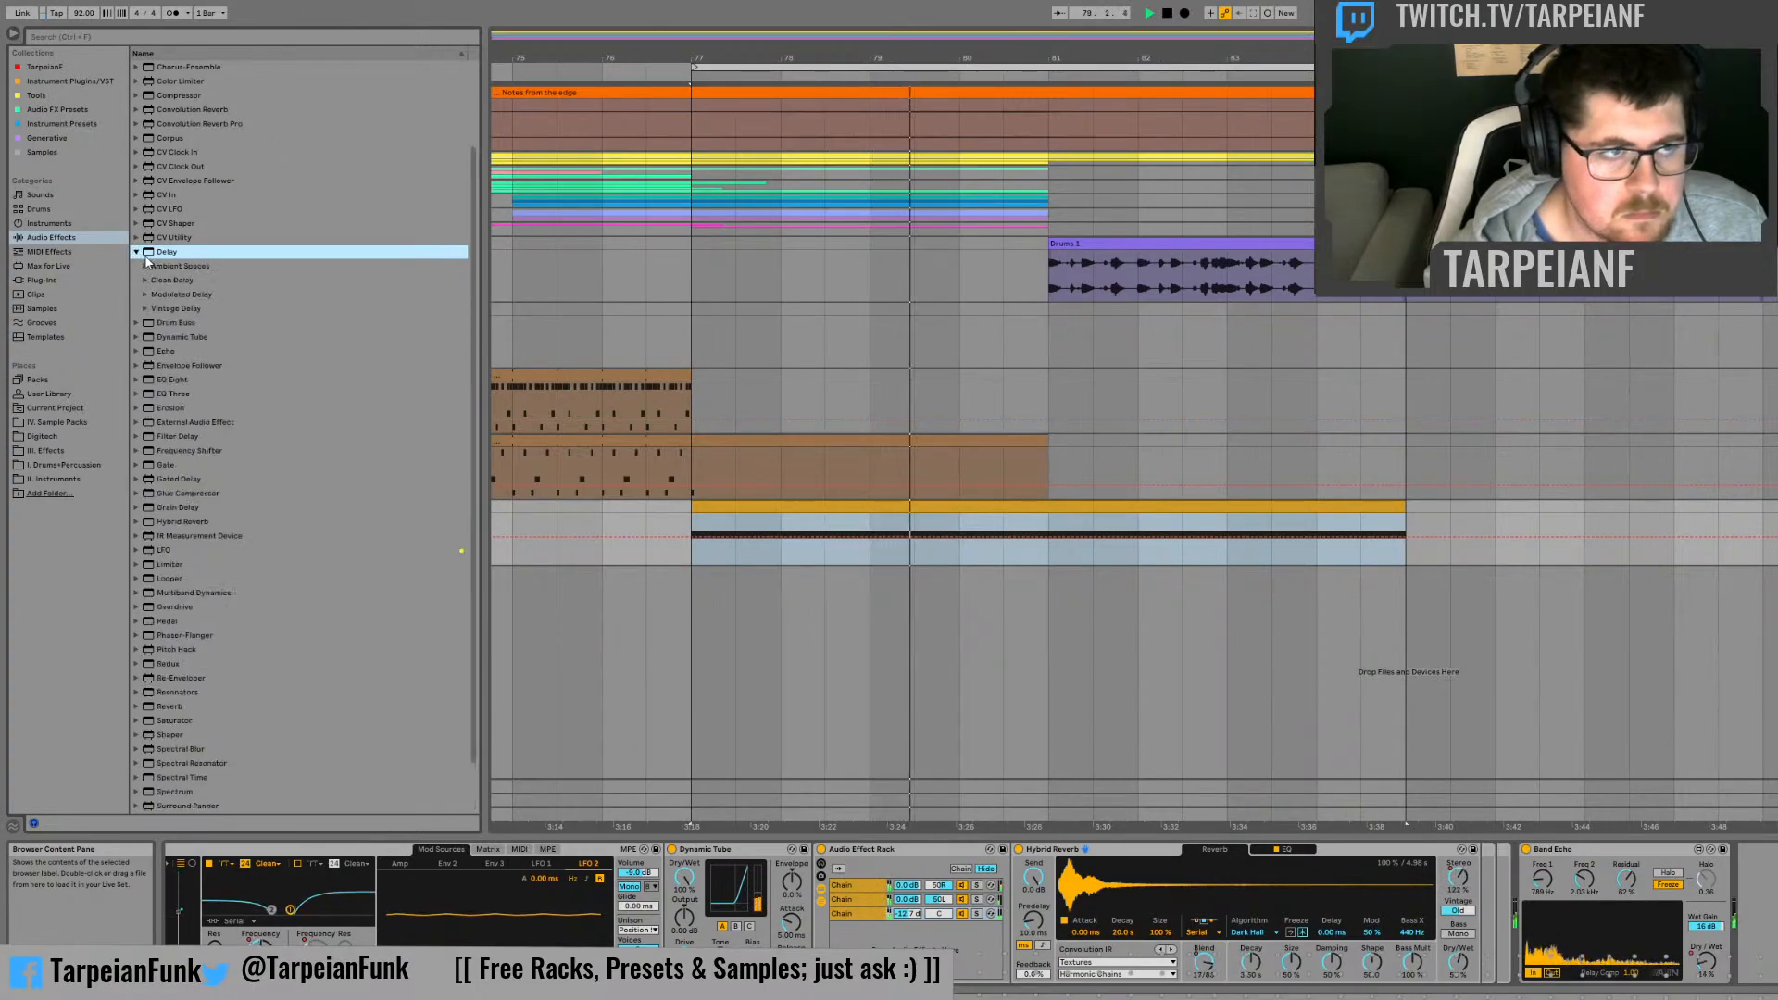
{"action": "left_click", "coordinate": [146, 308]}
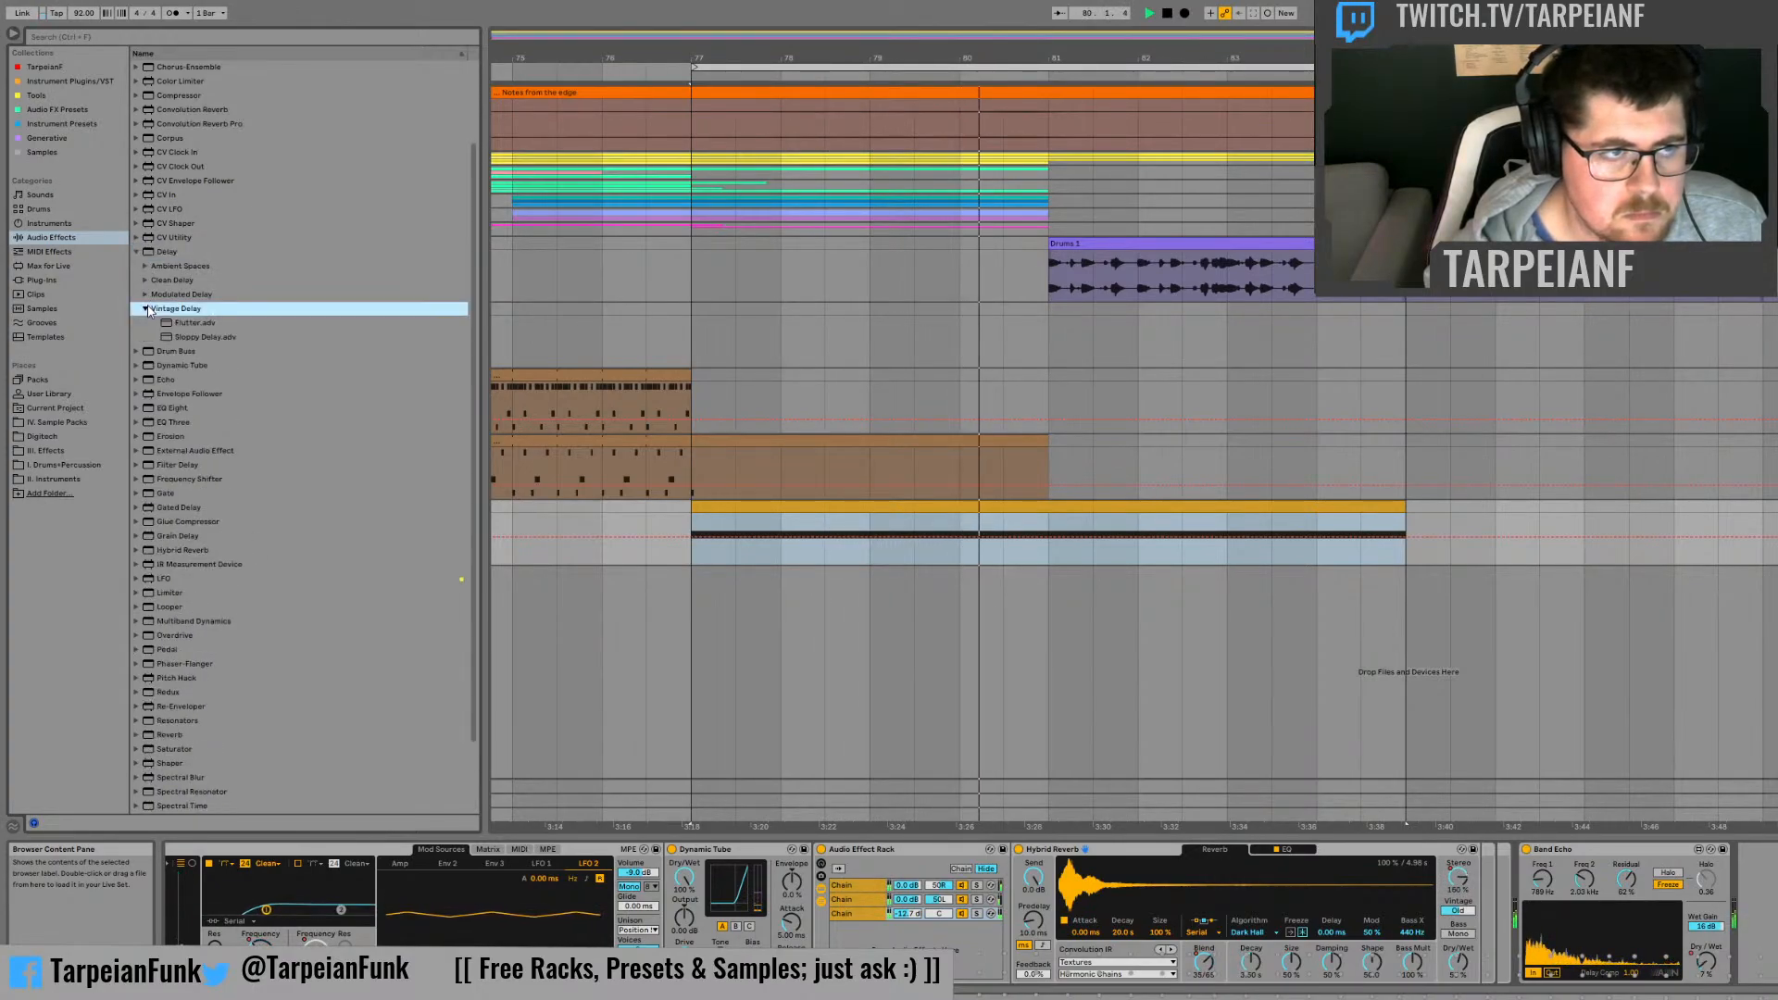
{"action": "left_click", "coordinate": [146, 309]}
{"action": "left_click", "coordinate": [138, 351]}
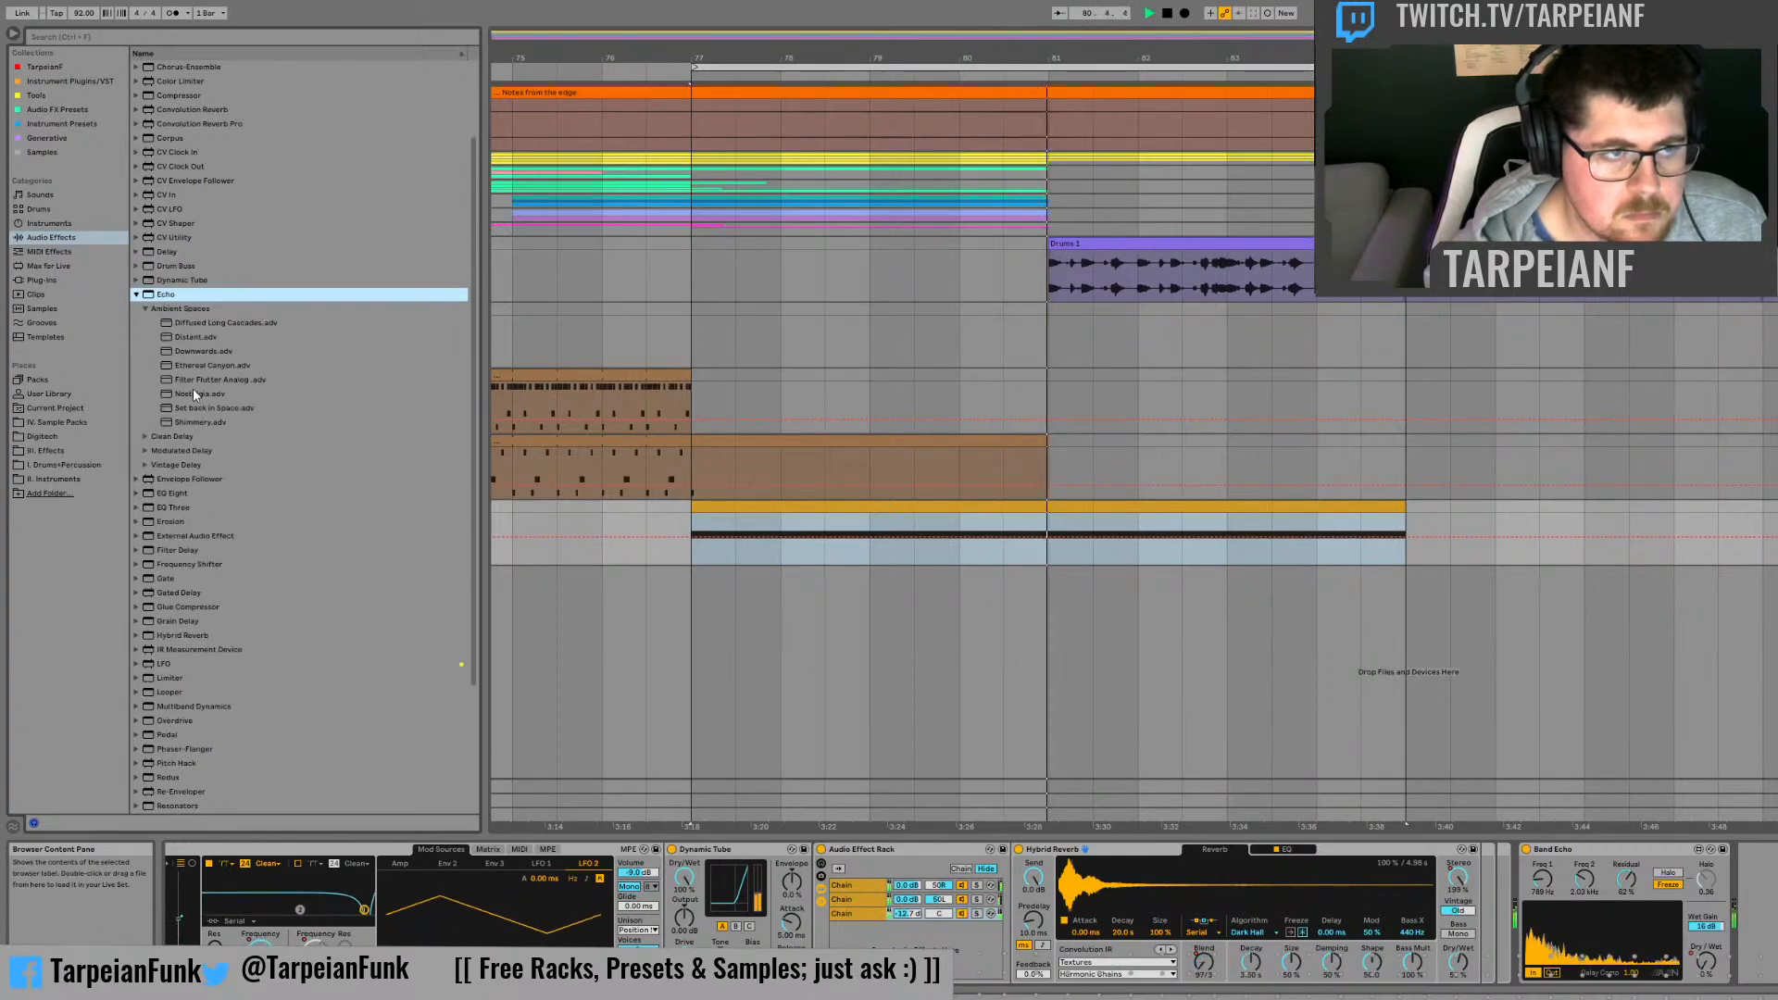
{"action": "left_click", "coordinate": [146, 463]}
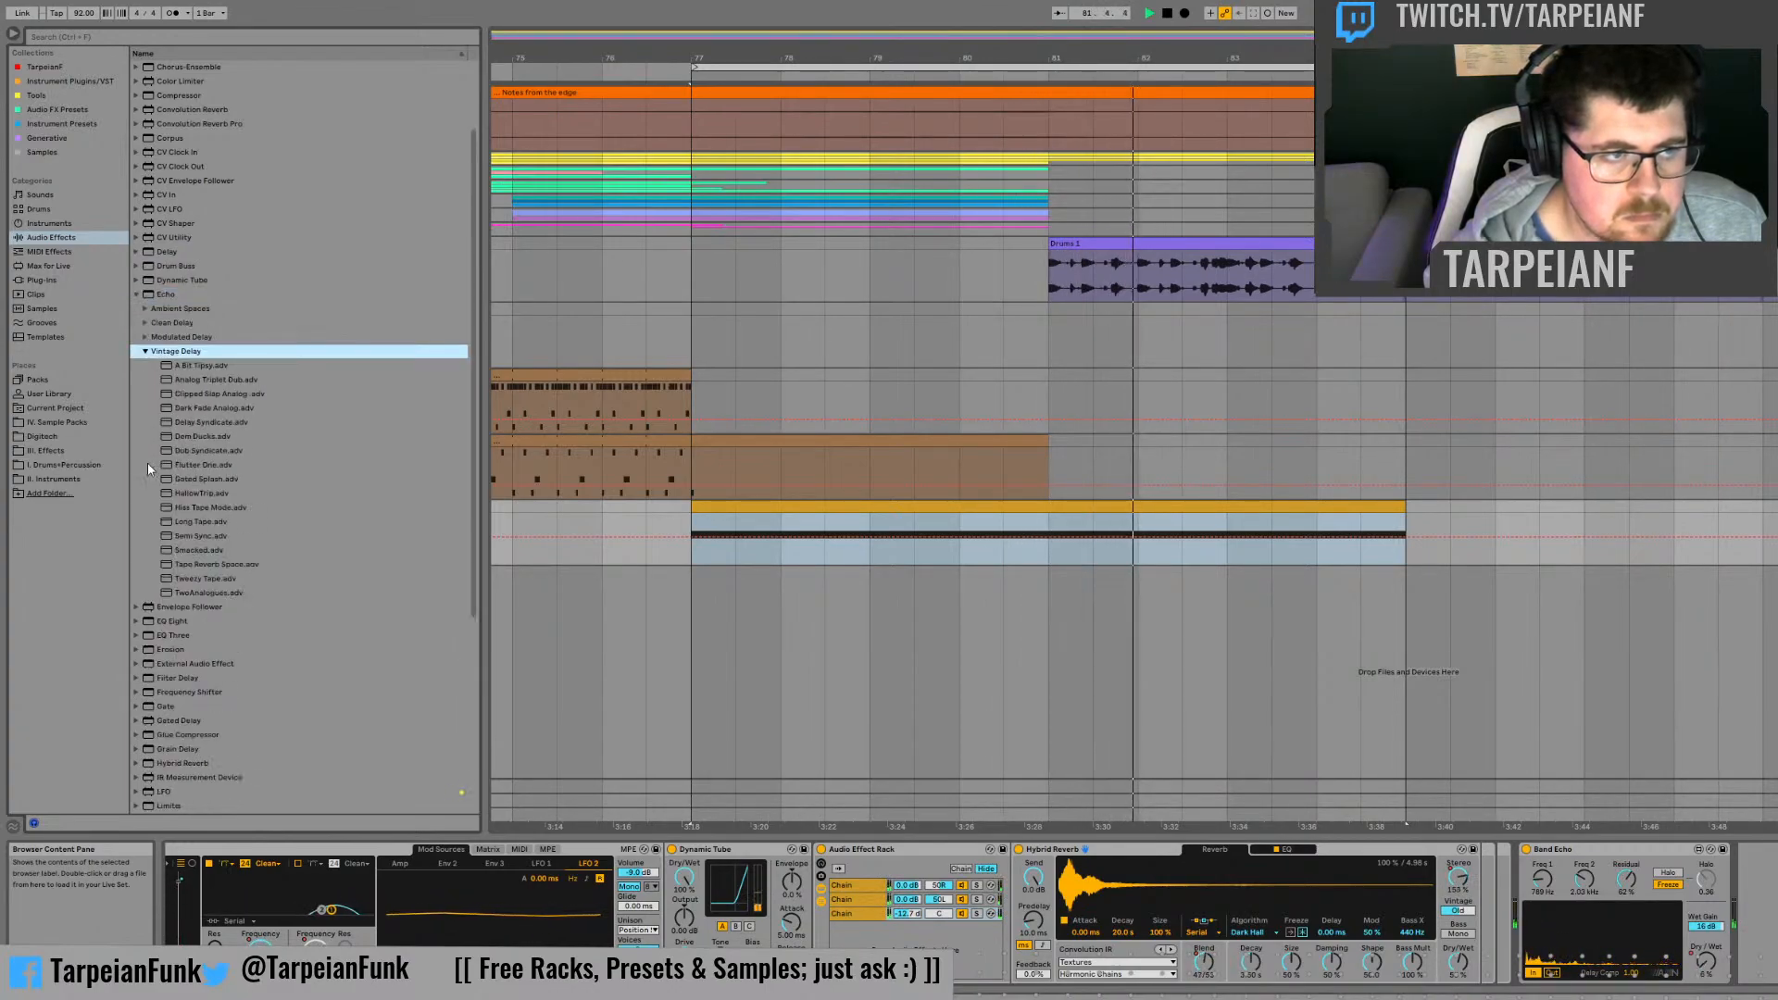
{"action": "left_click", "coordinate": [217, 380]}
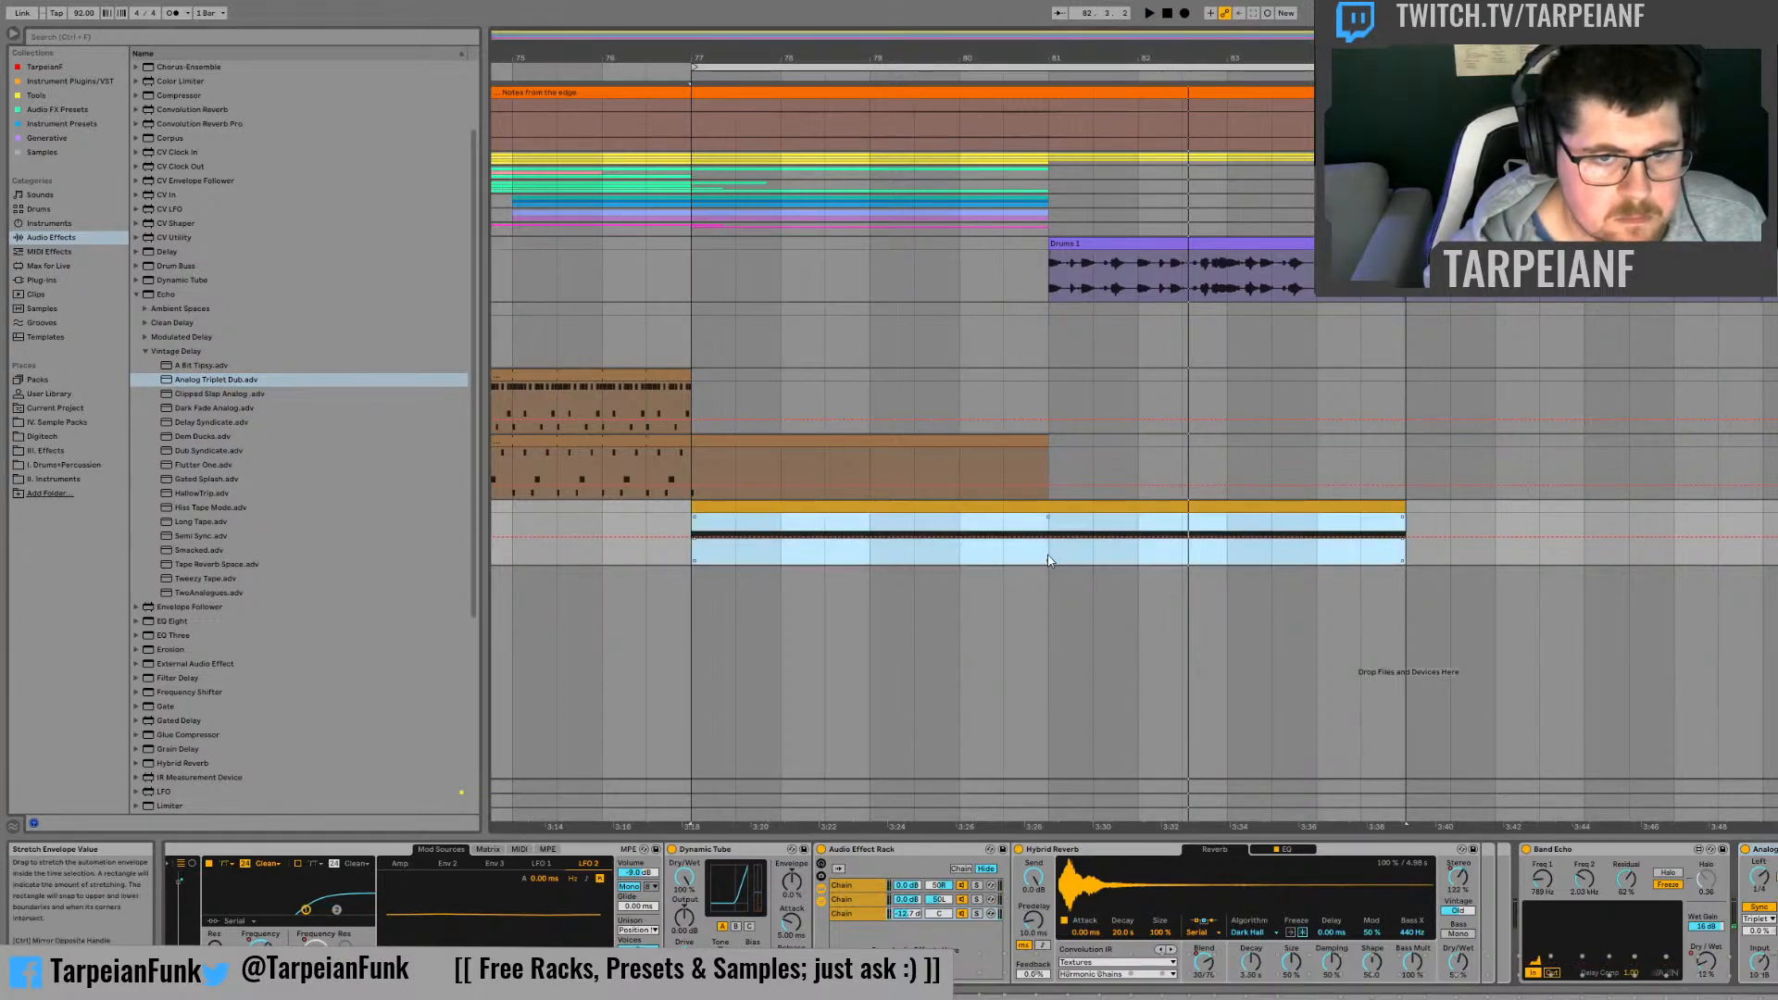
Step: Replay the clip from bar 81 to hear the Echo on the rack's third chain
{"action": "left_click", "coordinate": [1048, 556]}
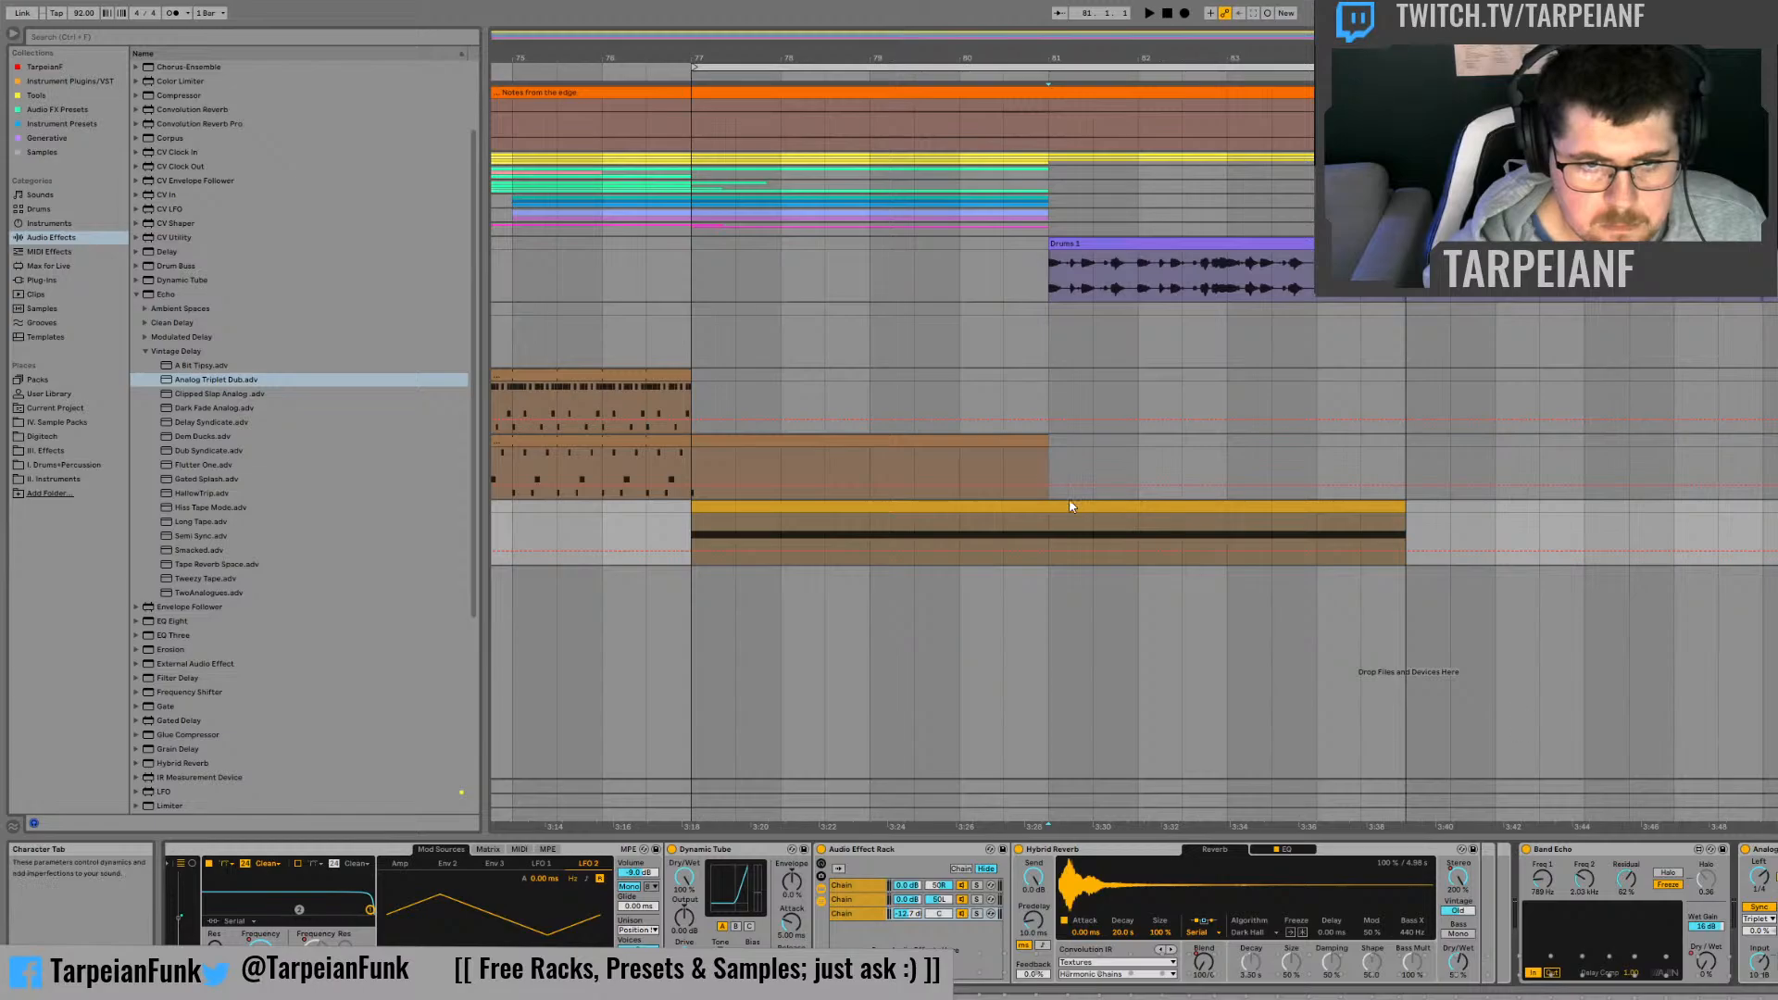
{"action": "key", "text": "space"}
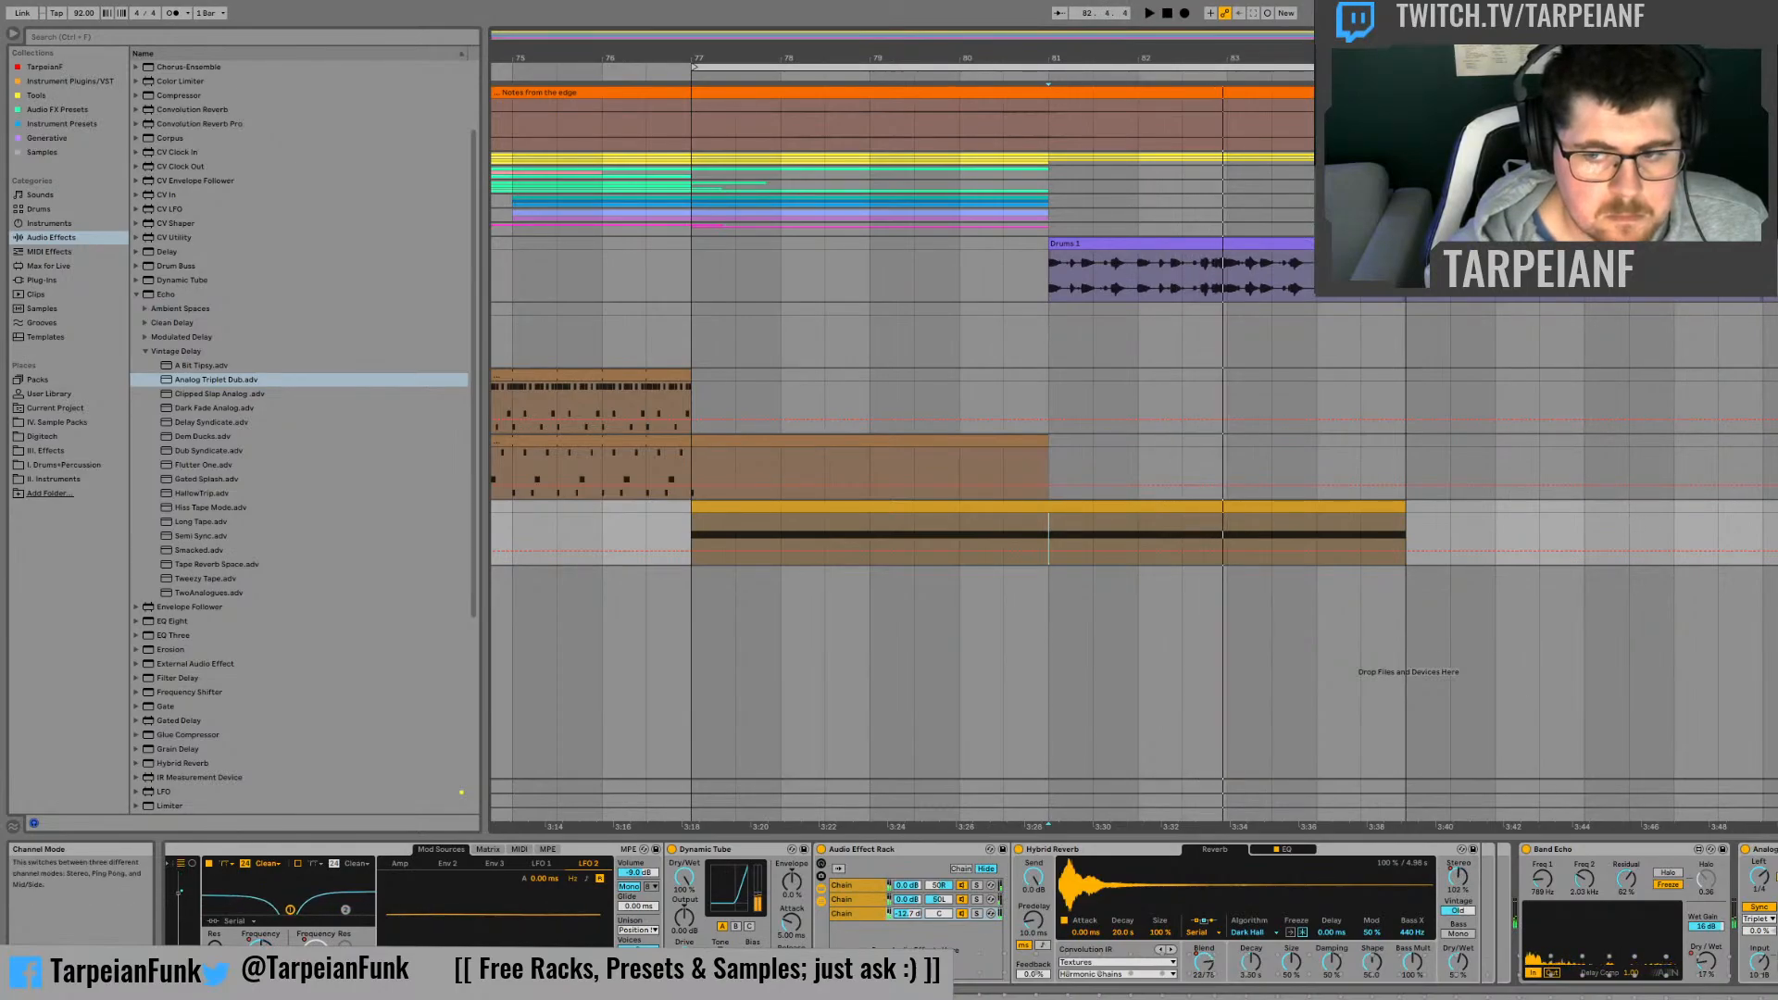
{"action": "key", "text": "space"}
{"action": "key", "text": "space"}
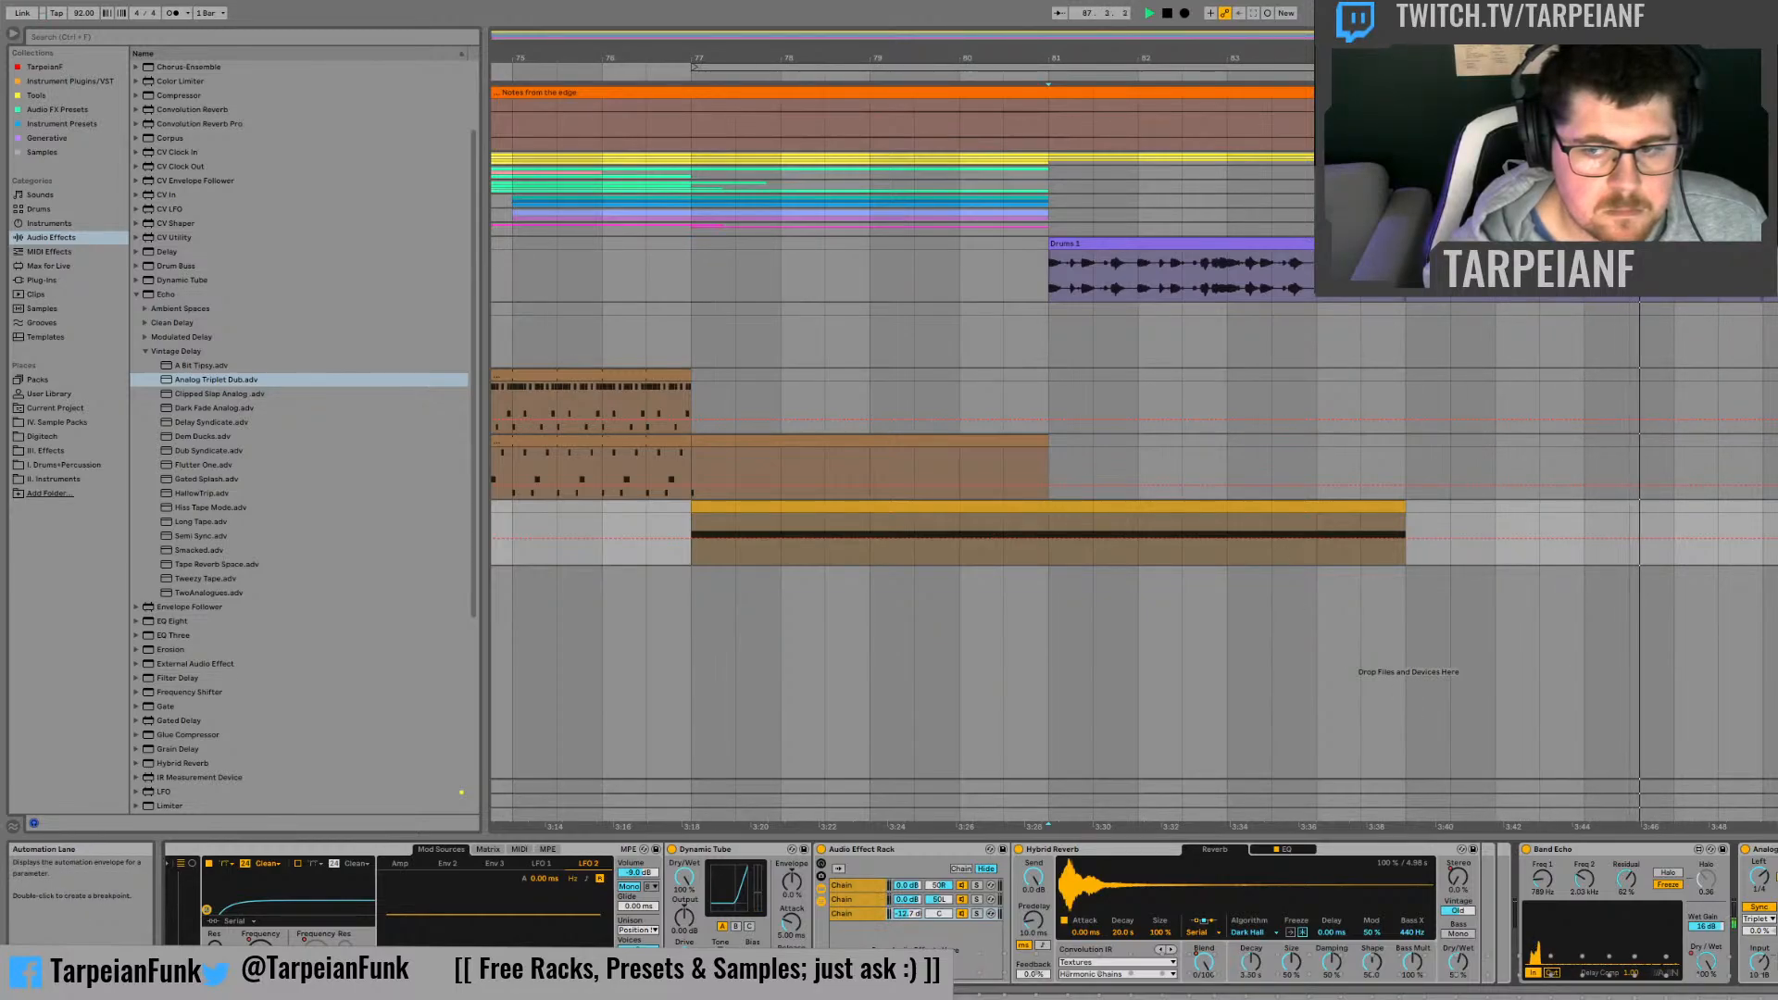
Step: Automate the Echo to rise from 0 % at bar 77 to 50 % at bar 81 and fall from bar 85 to 0 % at bar 89
{"action": "left_click", "coordinate": [1048, 540]}
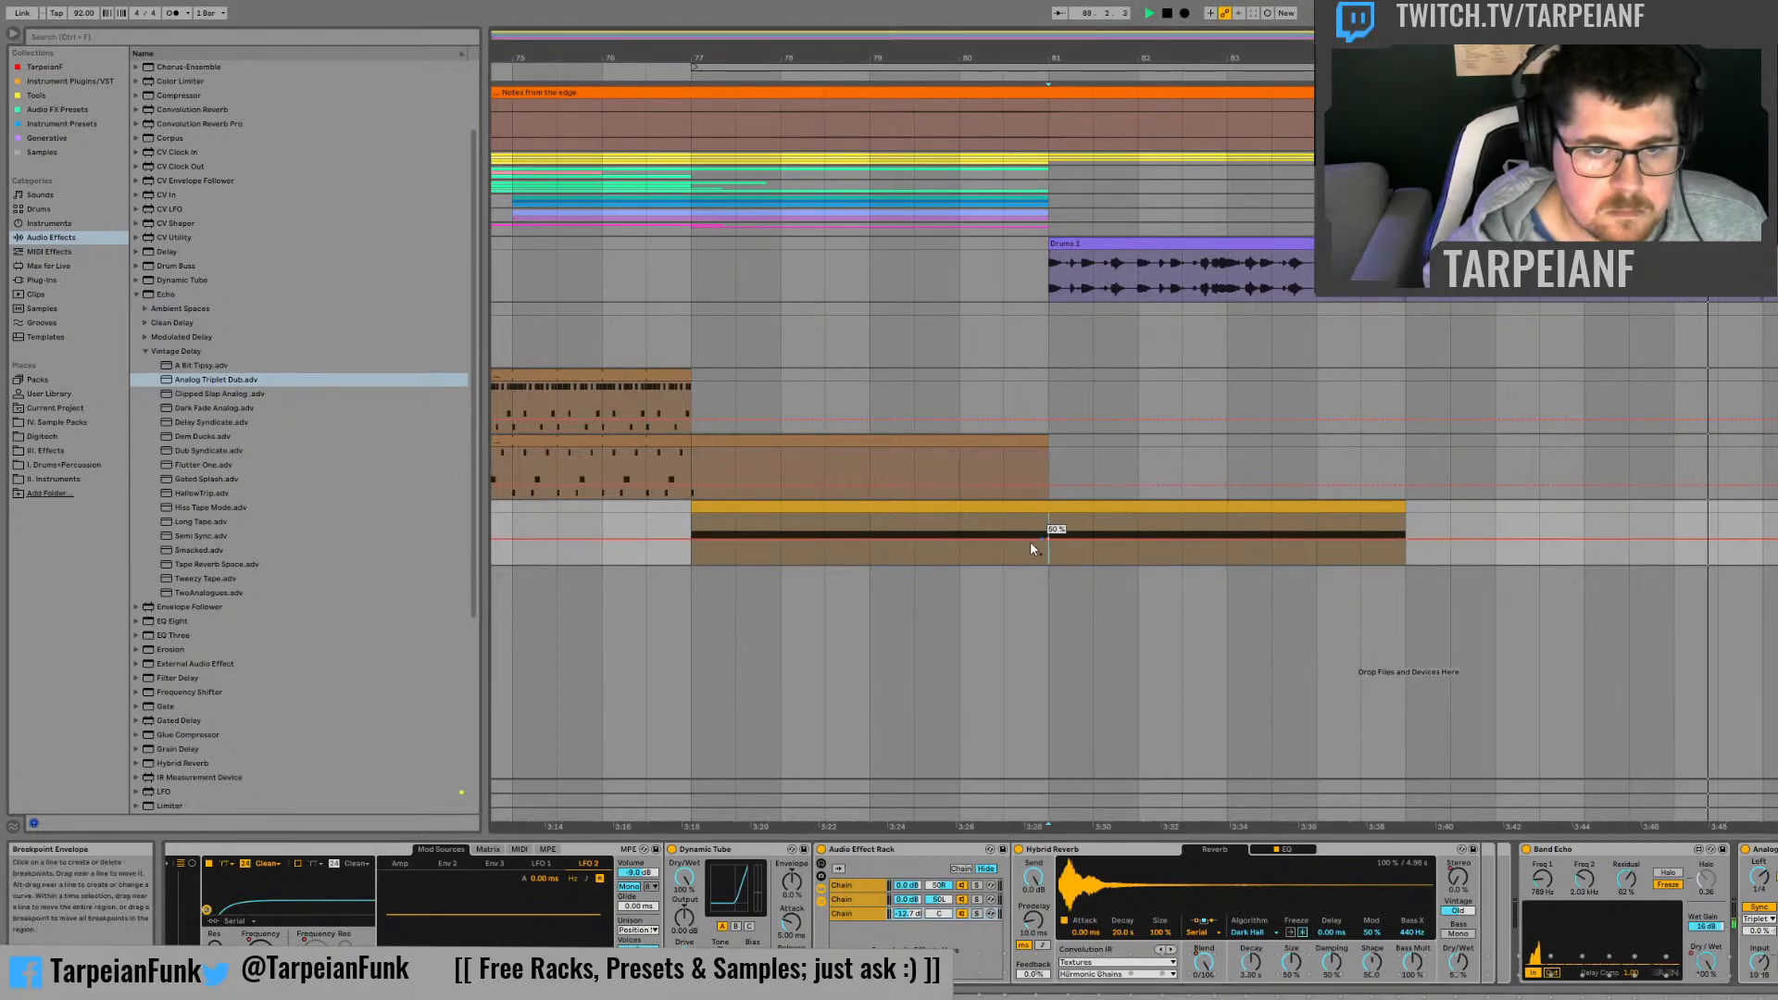
{"action": "left_click_drag", "start_coordinate": [691, 544], "coordinate": [691, 563]}
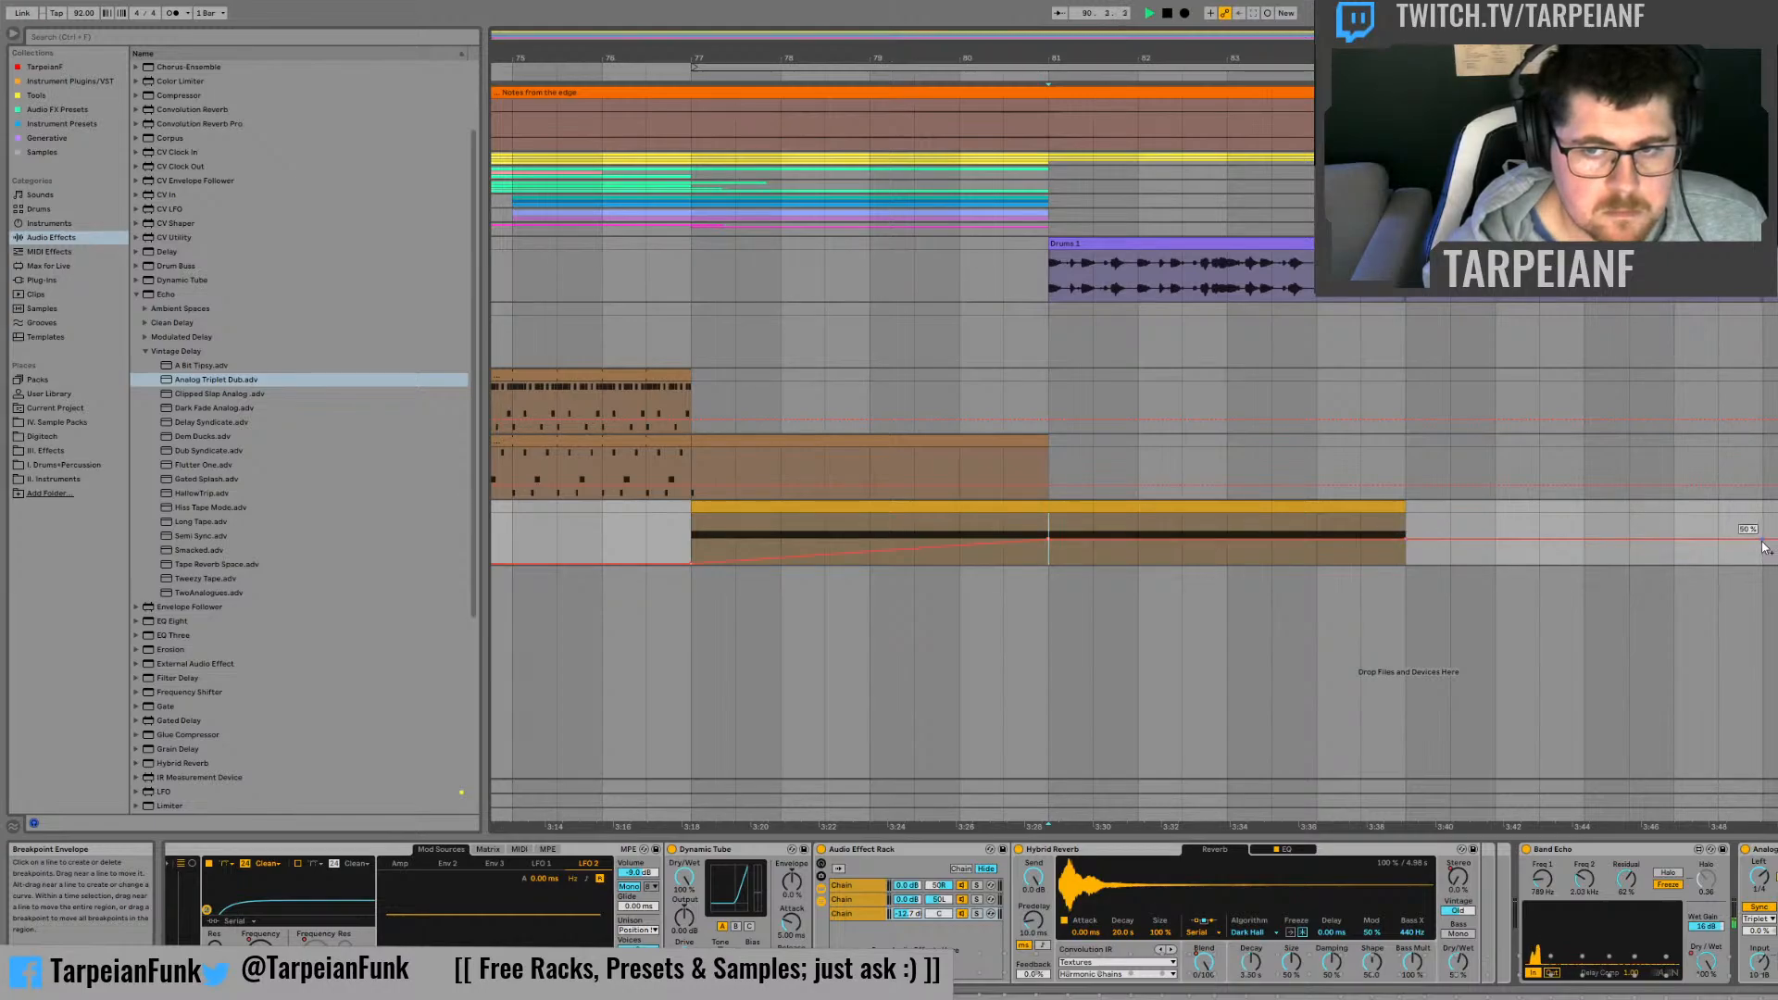
{"action": "left_click_drag", "start_coordinate": [1763, 546], "coordinate": [1763, 563]}
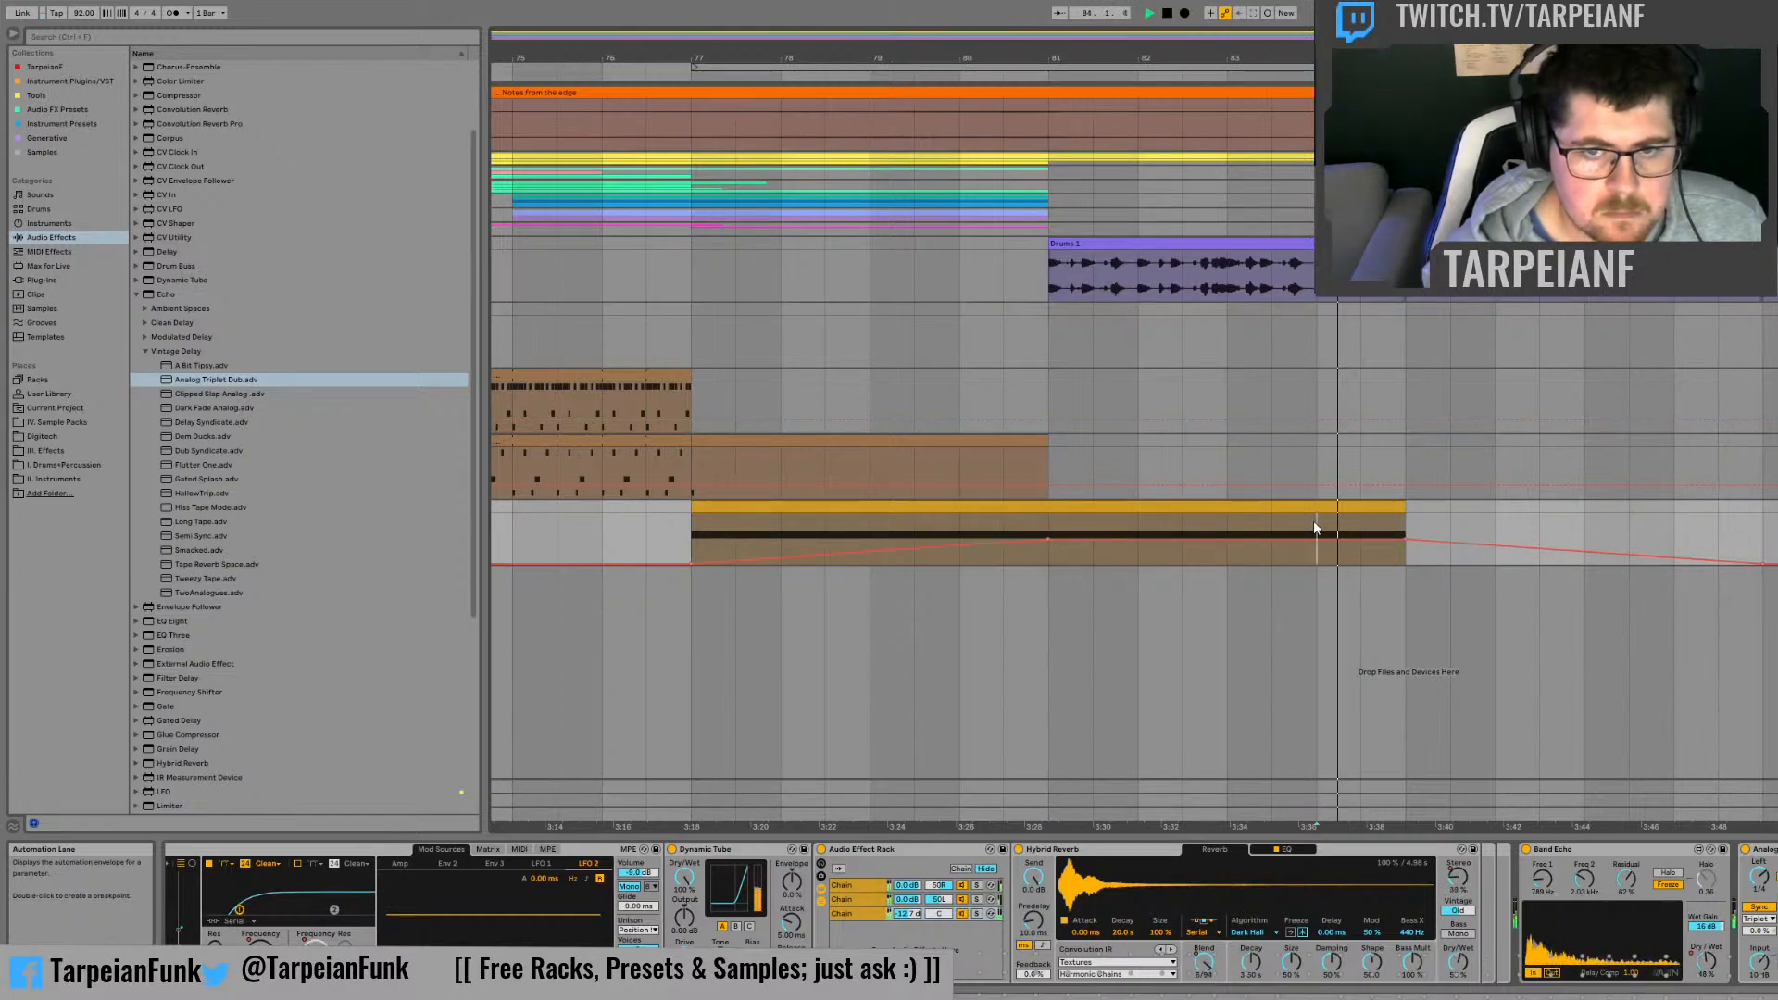
Step: Replay the clip from bar 82 to check the Echo automation and collapse the Echo presets in the browser
{"action": "key", "text": "space"}
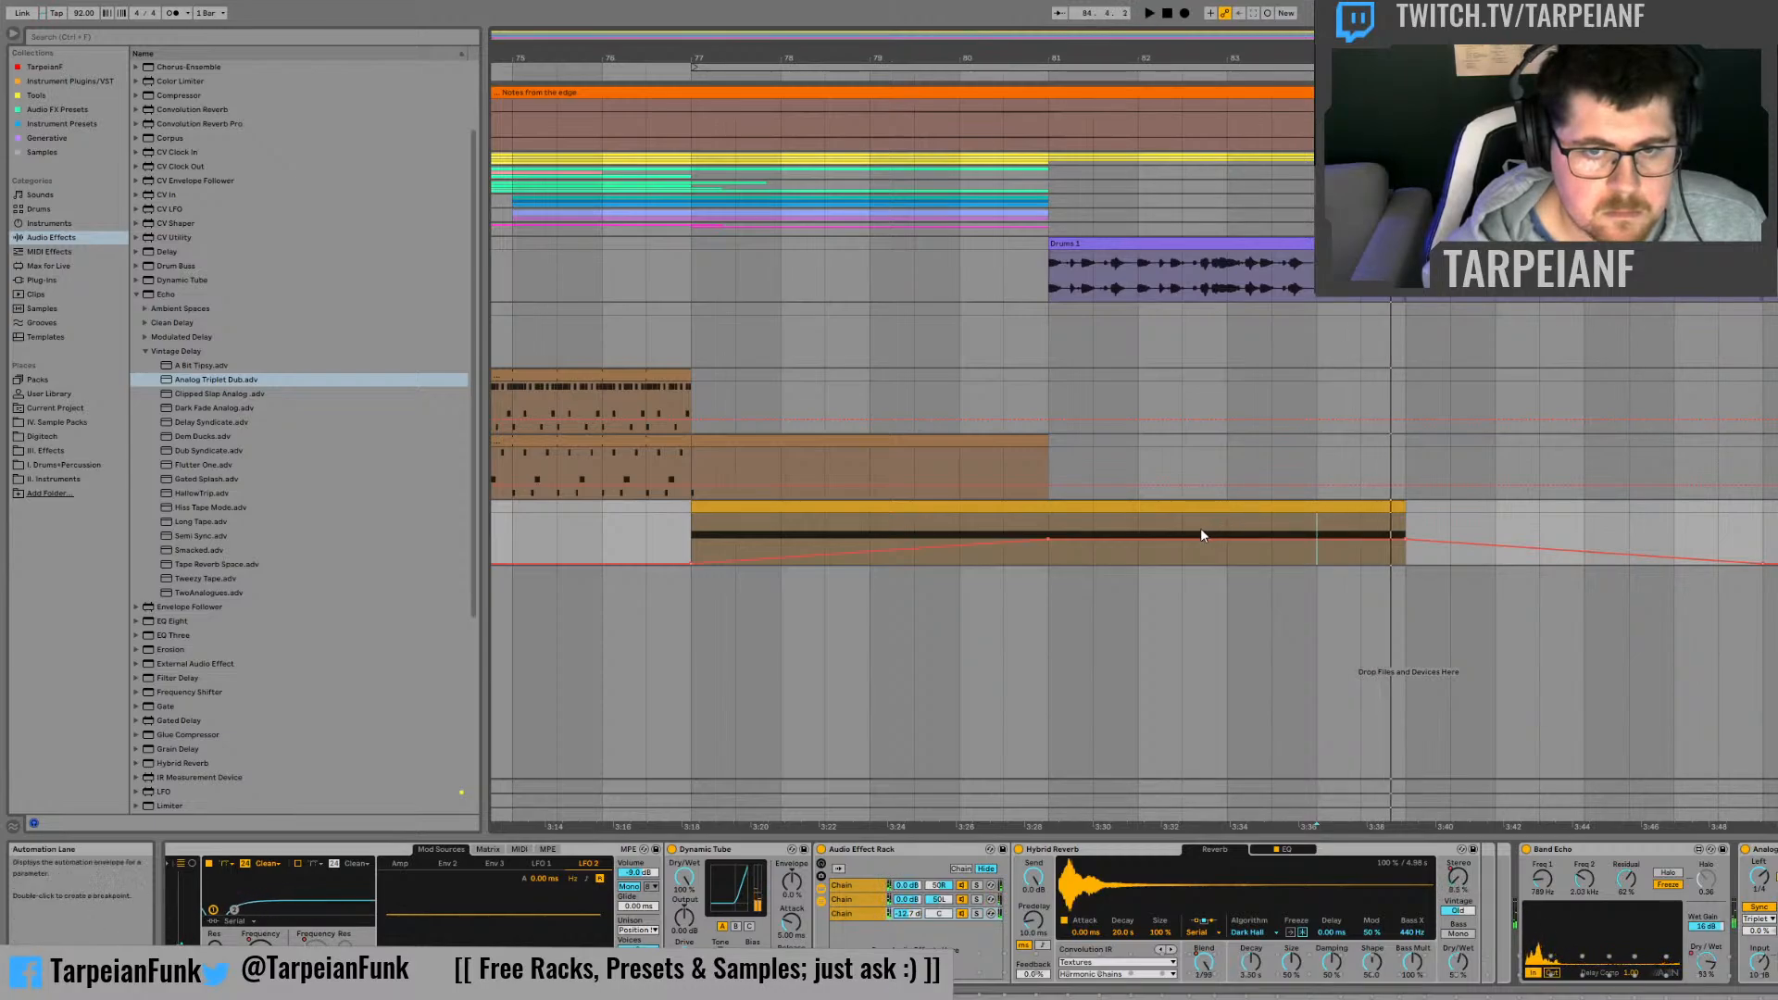
{"action": "left_click", "coordinate": [1140, 524]}
{"action": "key", "text": "space"}
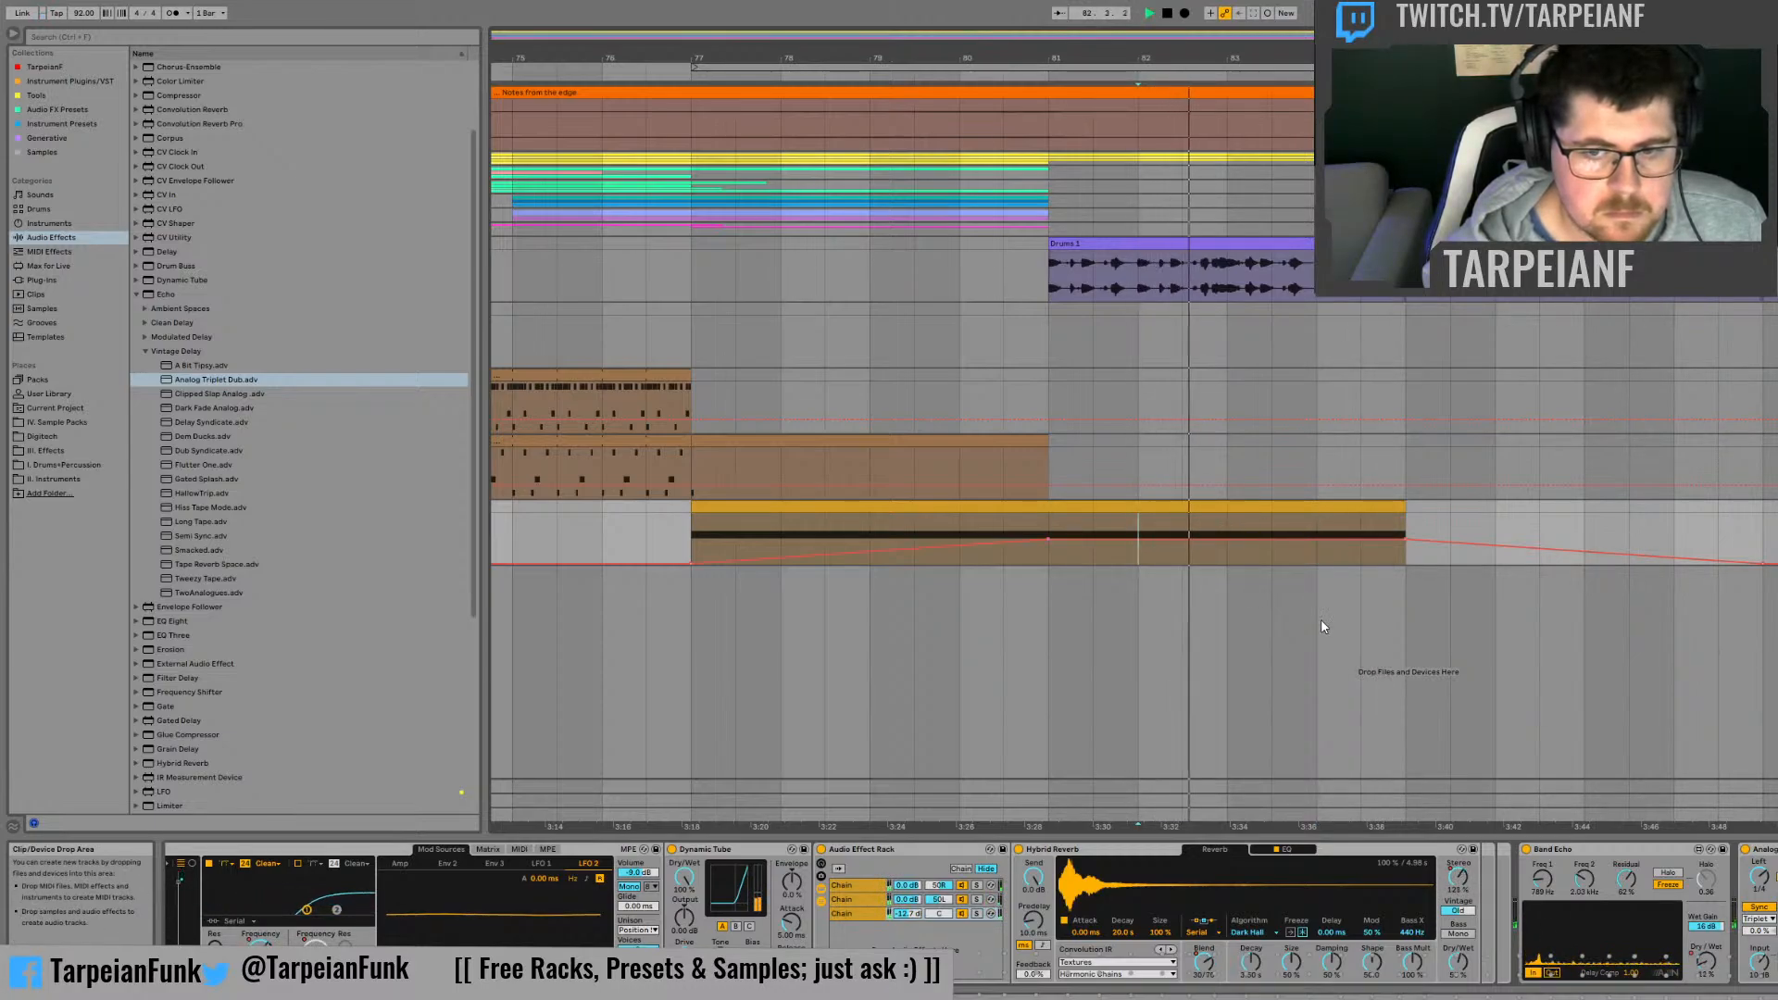
{"action": "left_click", "coordinate": [138, 294]}
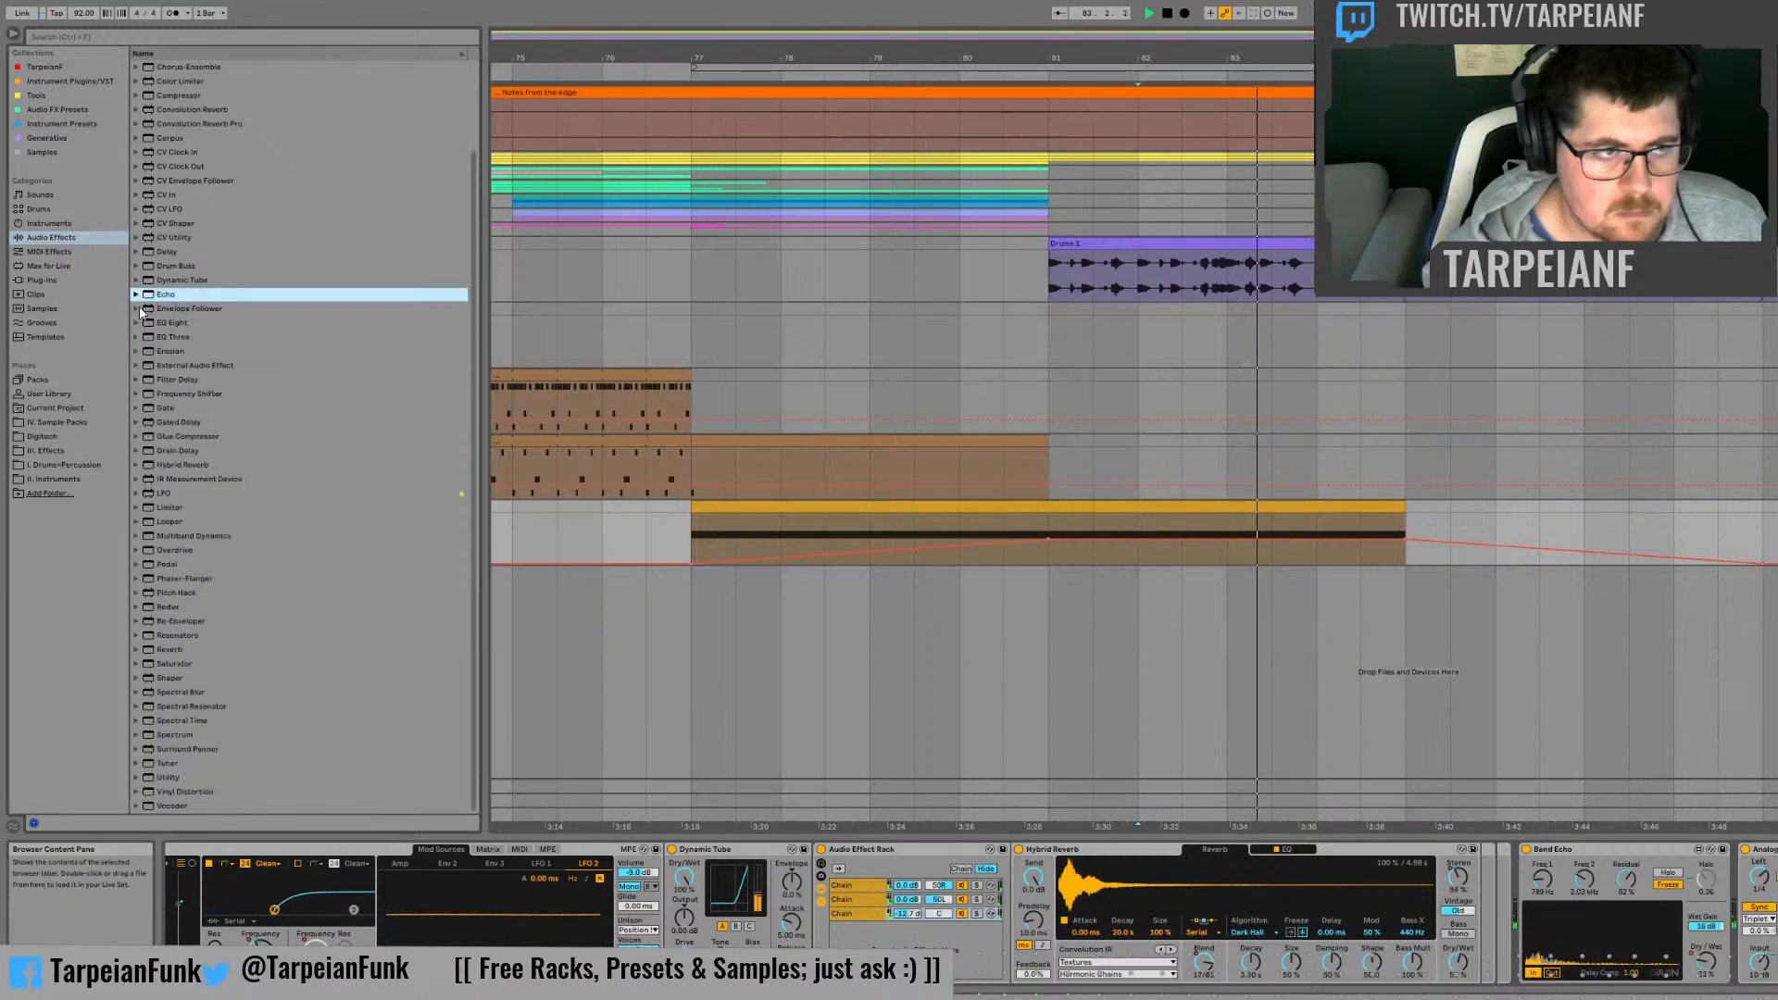
Step: Add Utility directly before the Band Echo and automate its gain lower from bar 84 to bar 85, checking it during playback
{"action": "left_click", "coordinate": [164, 776]}
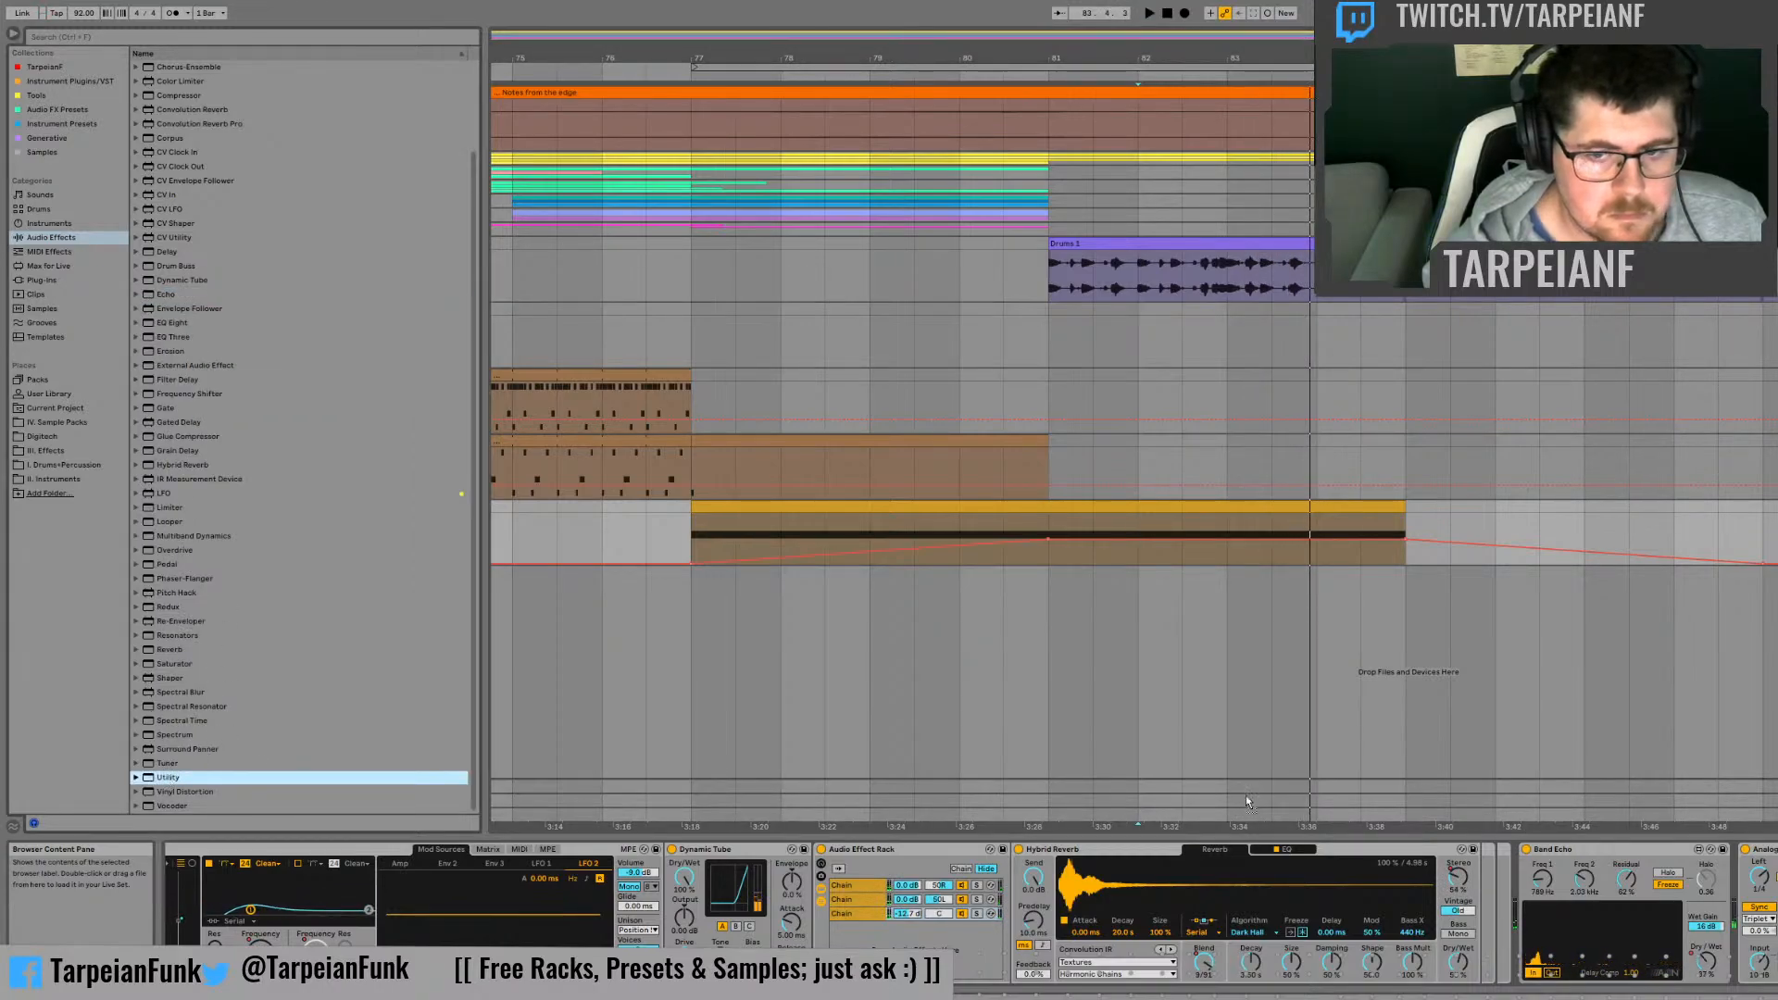
{"action": "left_click_drag", "start_coordinate": [1517, 856], "coordinate": [1528, 863]}
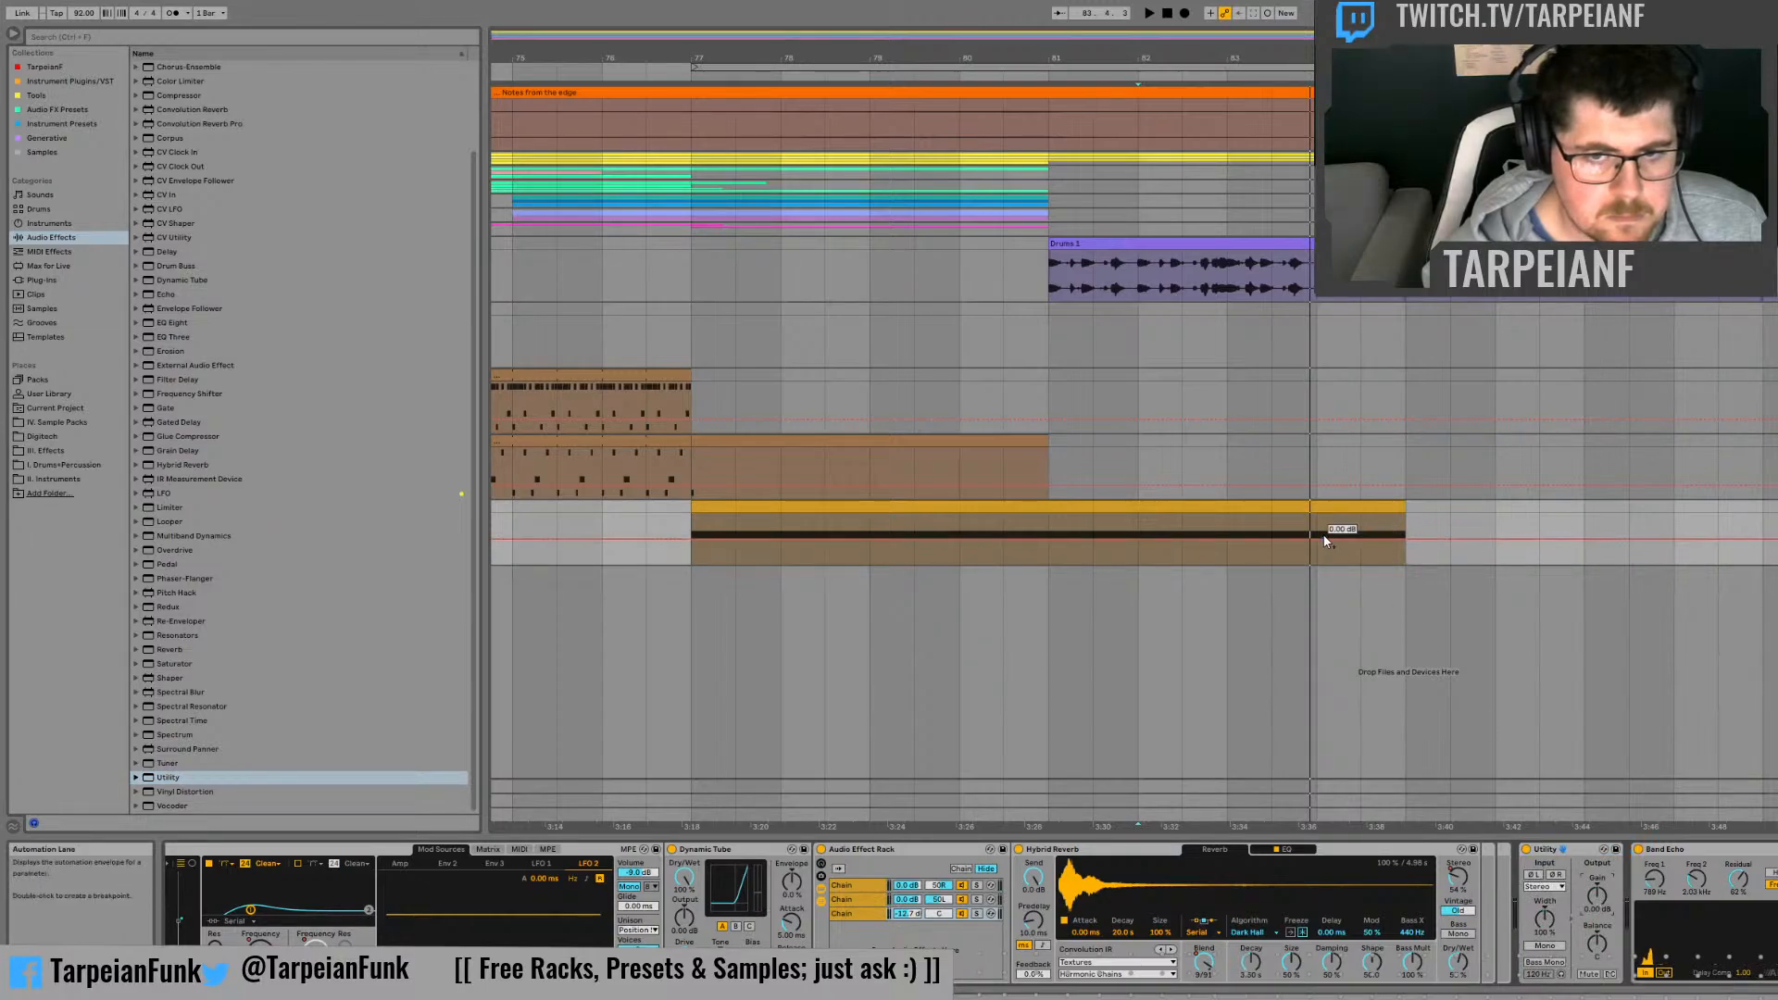
{"action": "left_click_drag", "start_coordinate": [1324, 558], "coordinate": [1376, 544]}
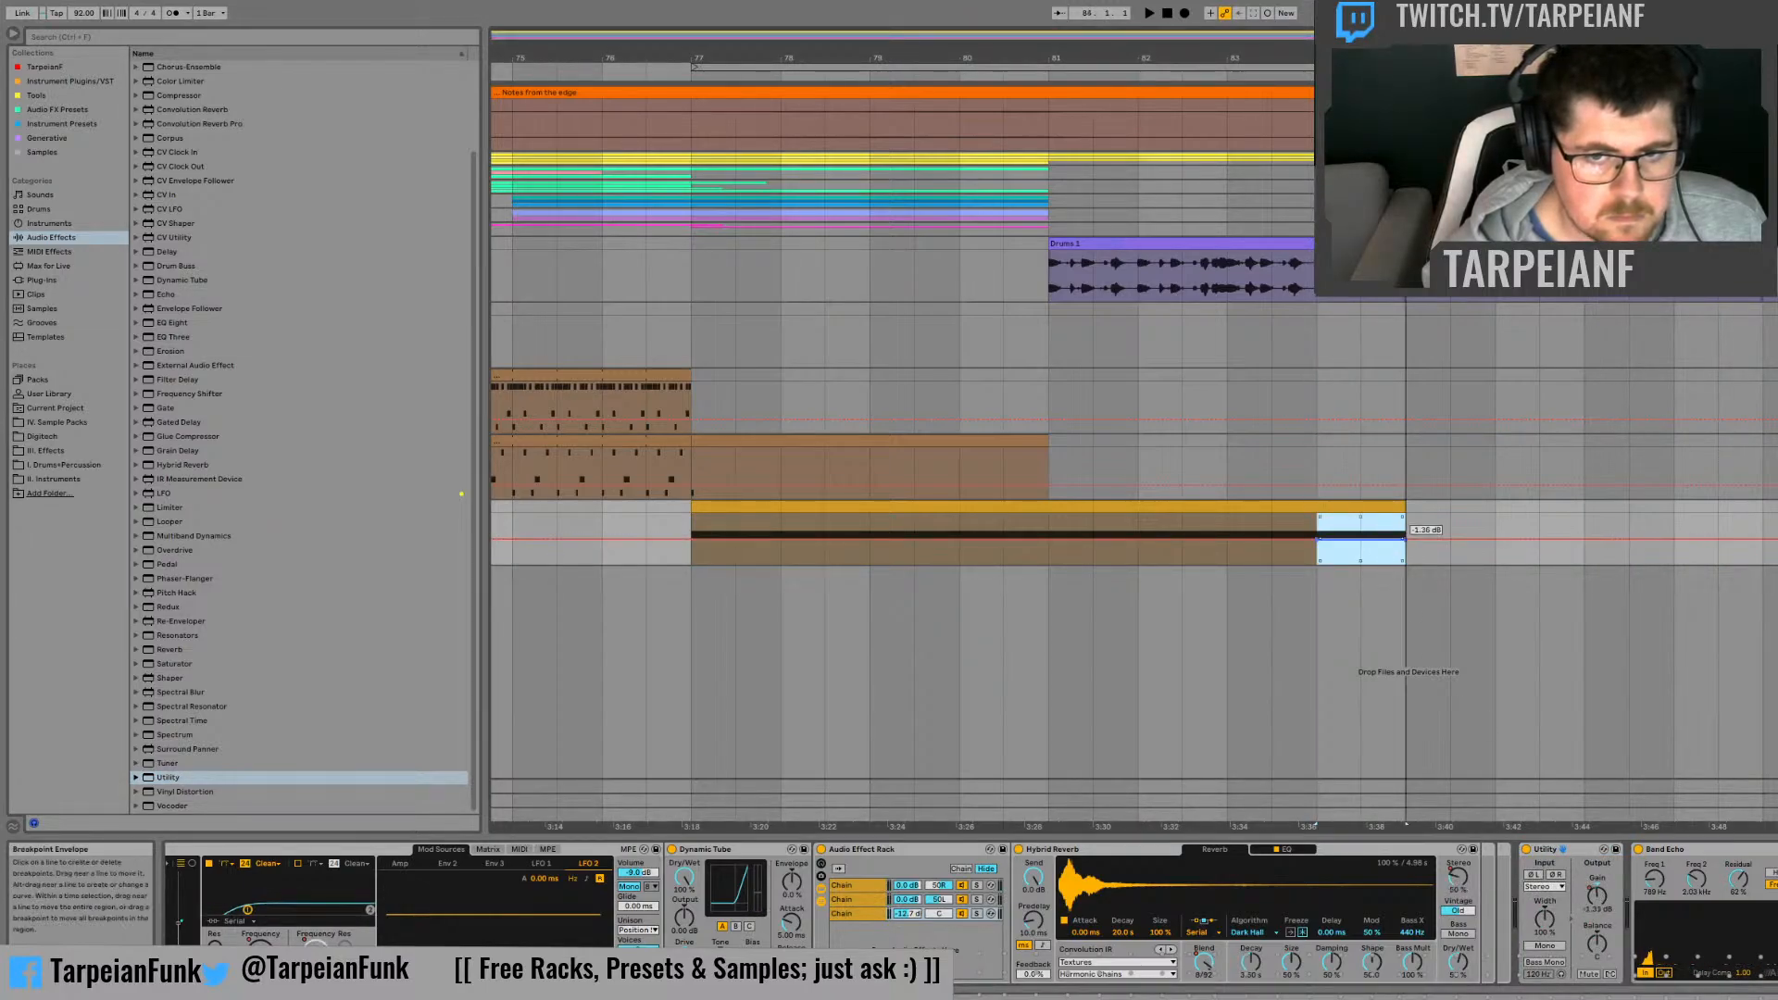
{"action": "key", "text": "space"}
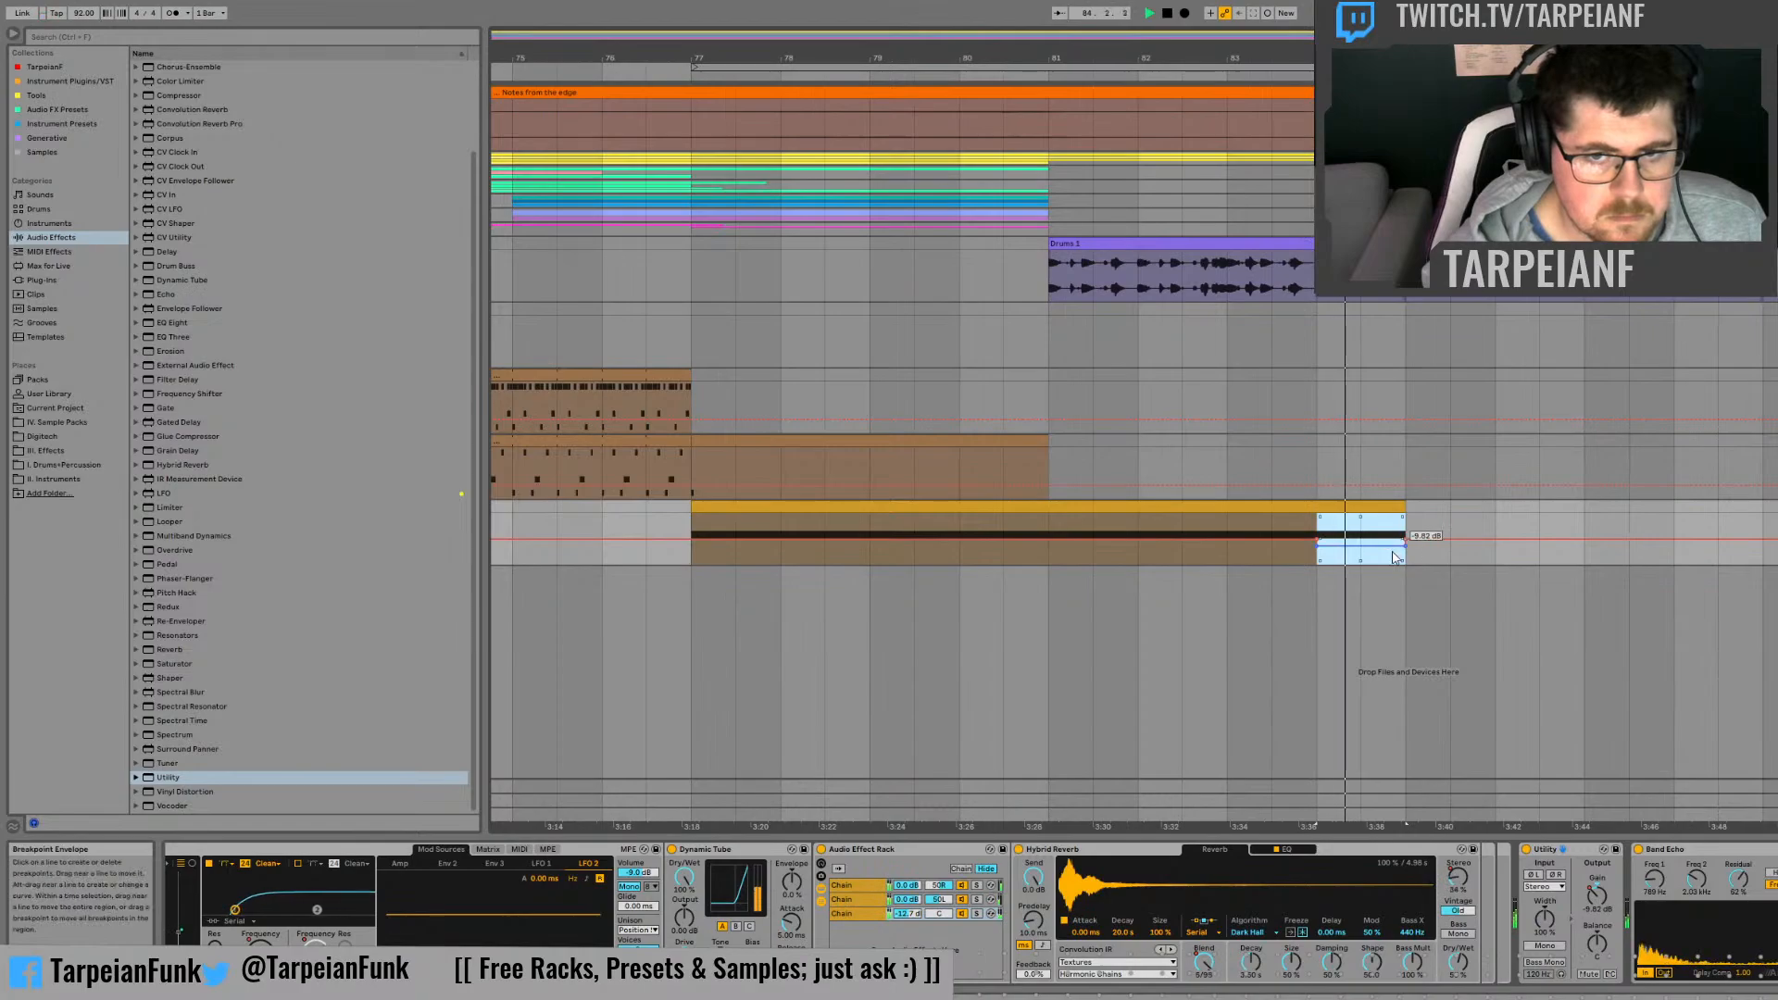
{"action": "left_click", "coordinate": [1228, 558]}
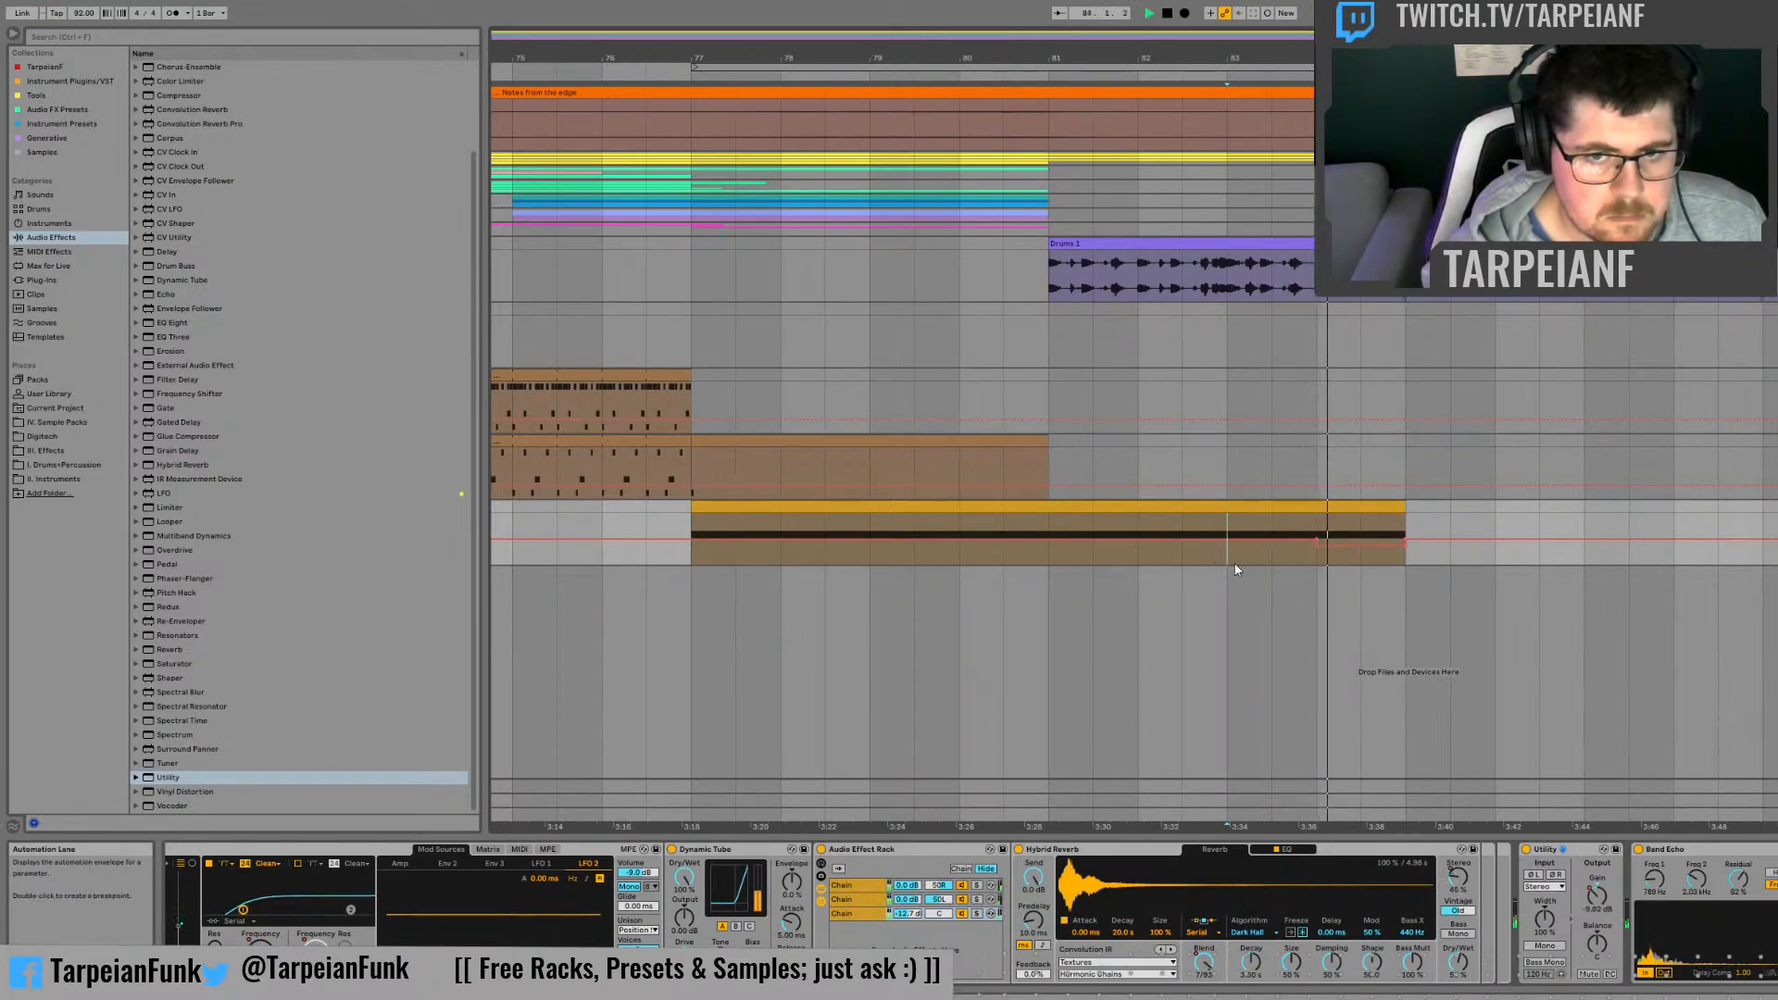
{"action": "left_click_drag", "start_coordinate": [1362, 546], "coordinate": [1361, 550]}
{"action": "left_click", "coordinate": [1313, 544]}
{"action": "key", "text": "space"}
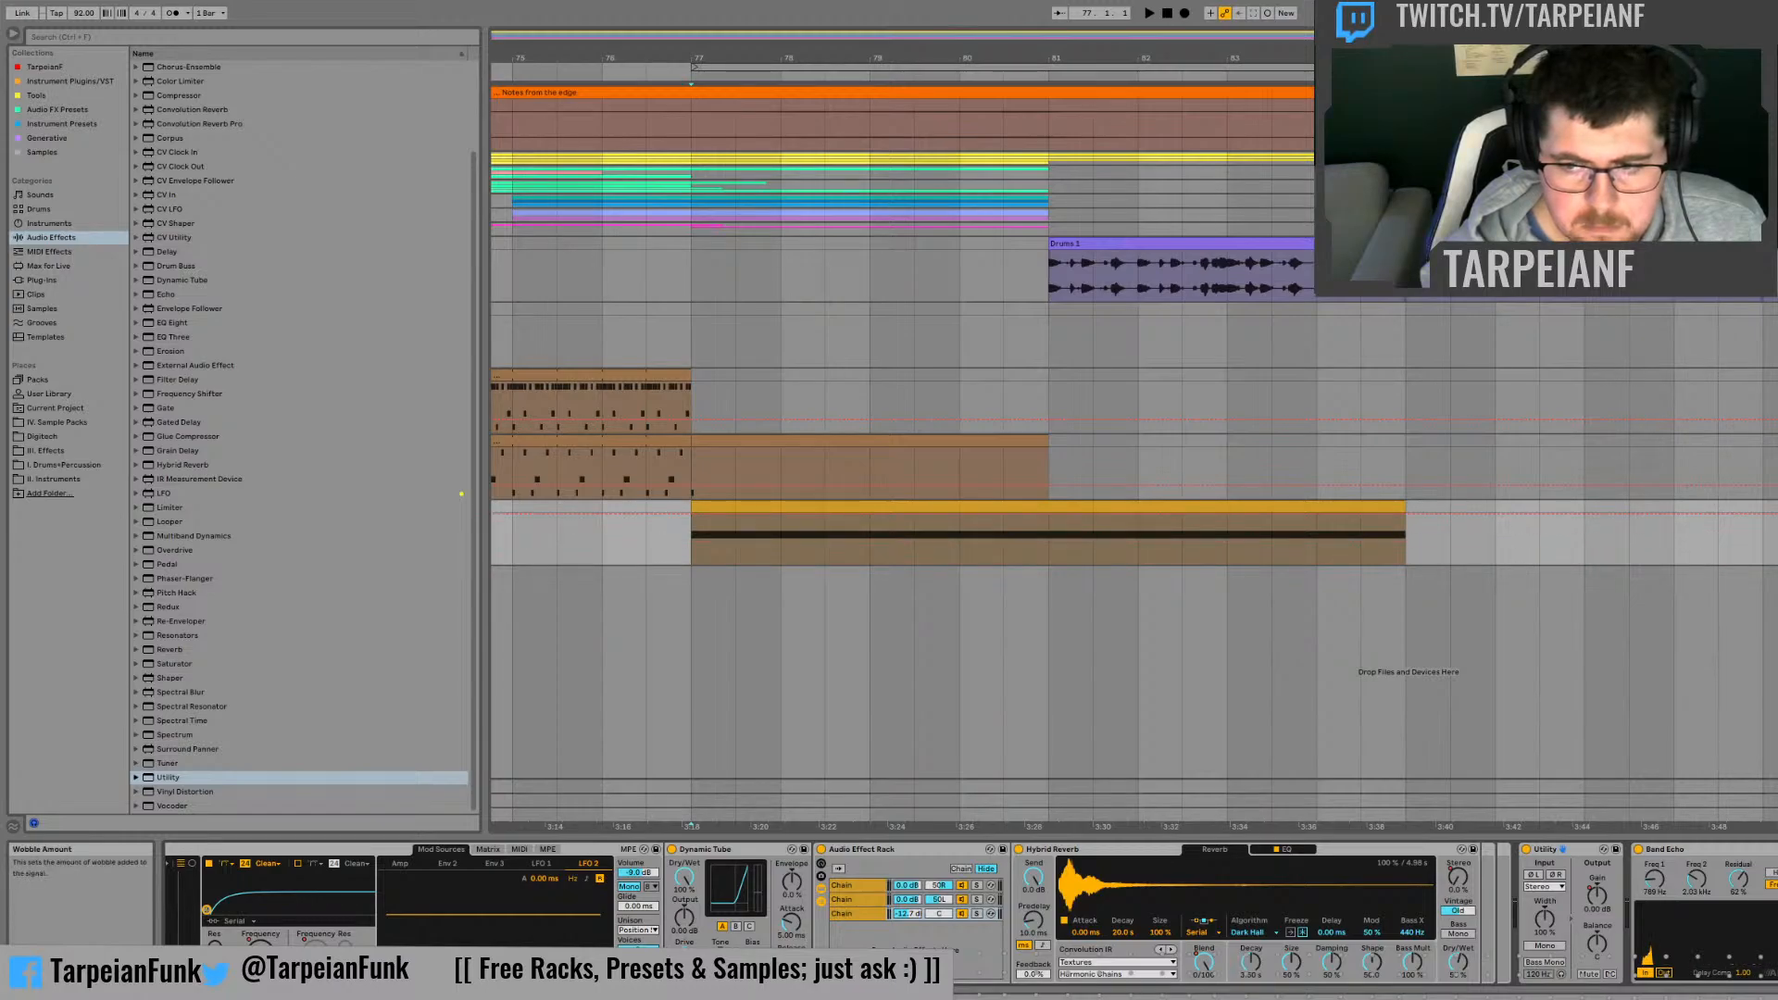
Step: Replay the clip from bar 81 to check the level with the added Utility
{"action": "left_click", "coordinate": [1055, 549]}
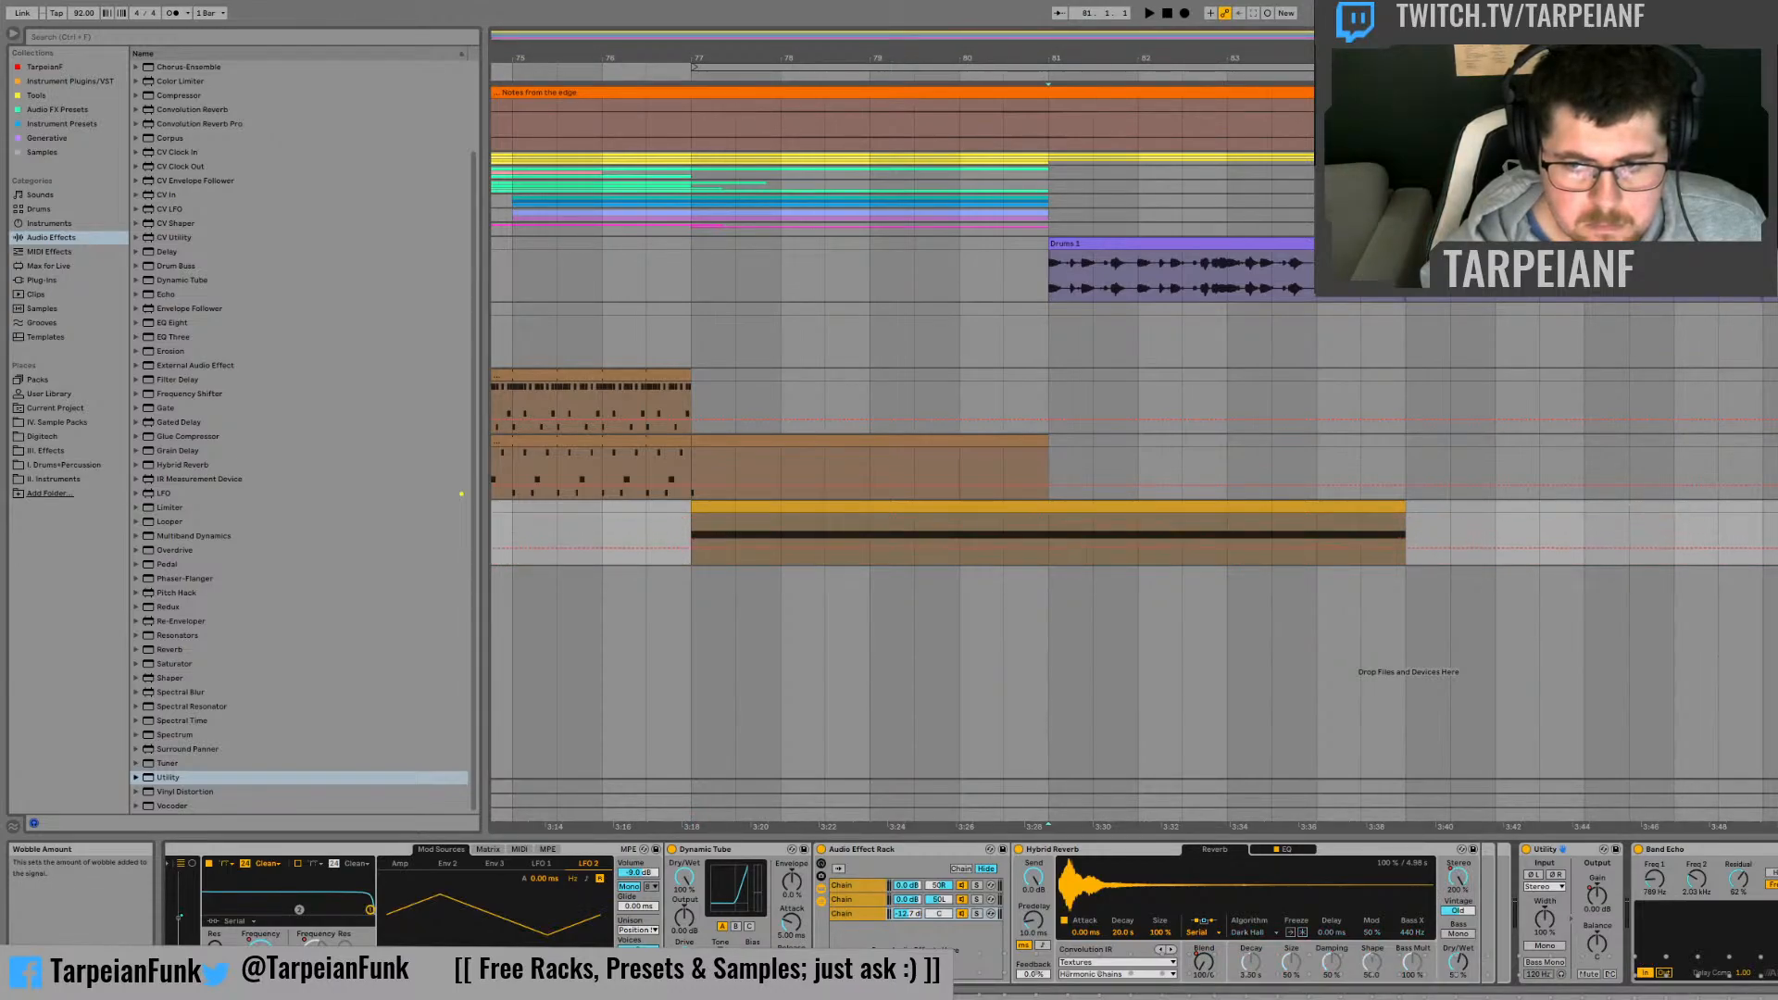
{"action": "key", "text": "space"}
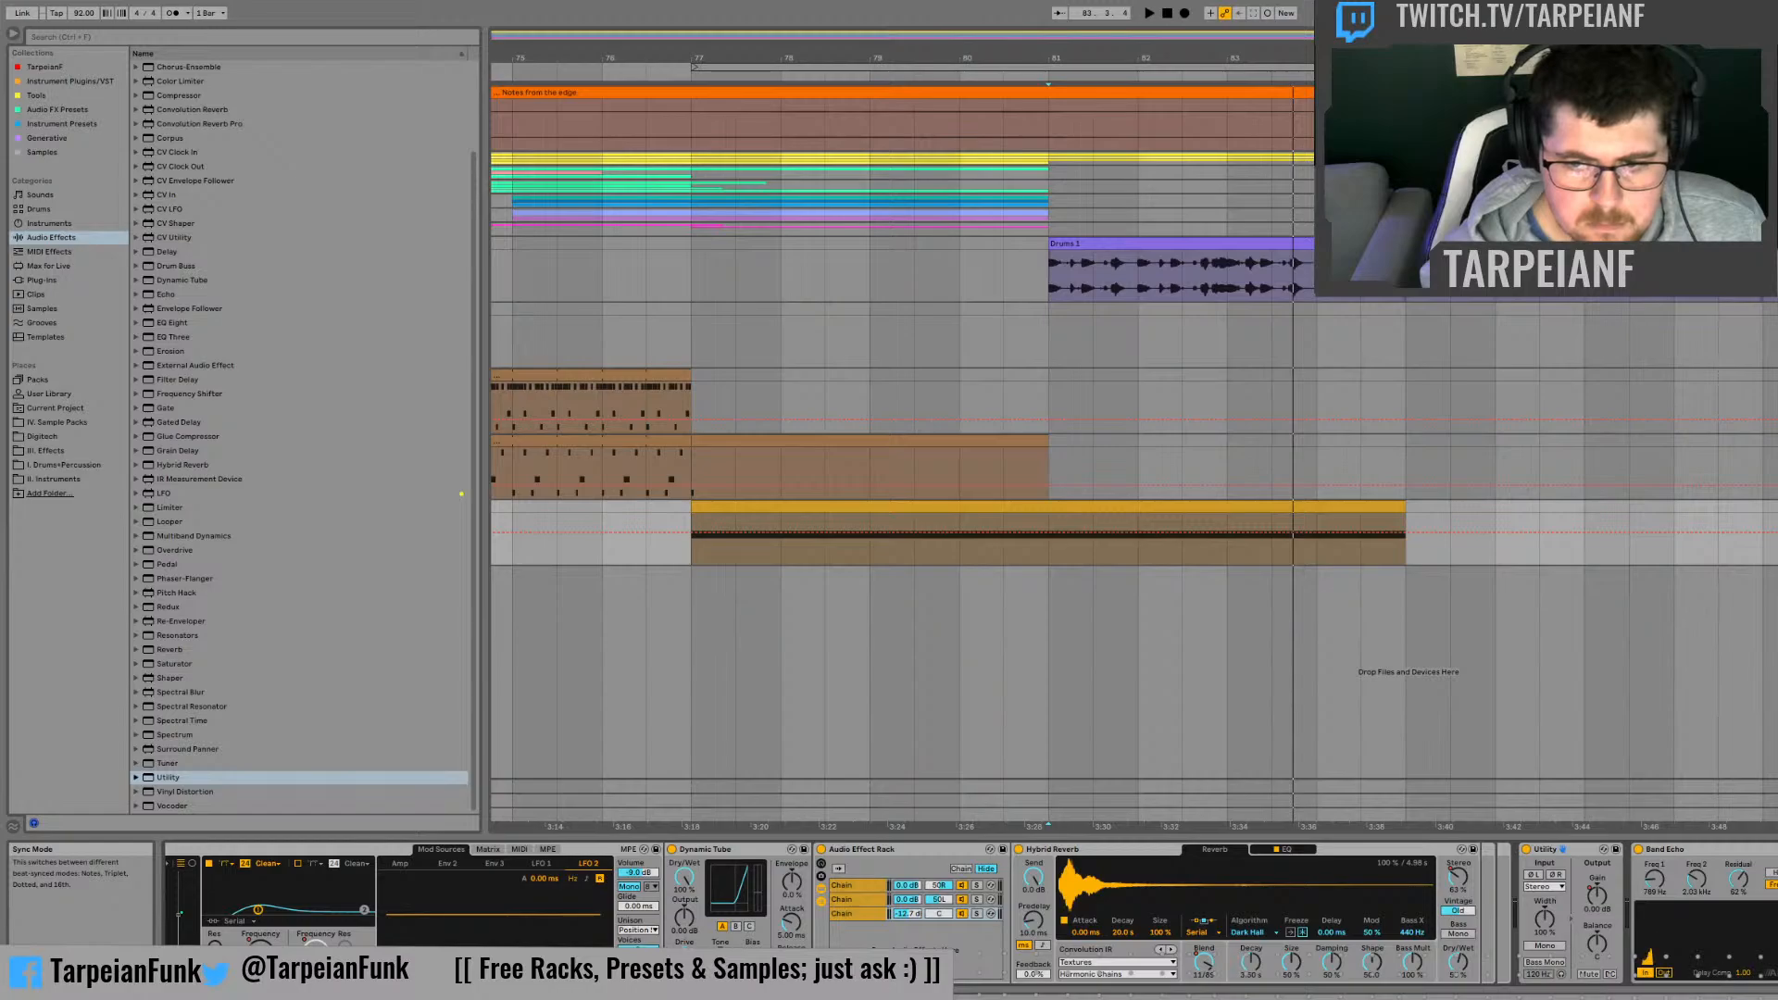
{"action": "key", "text": "space"}
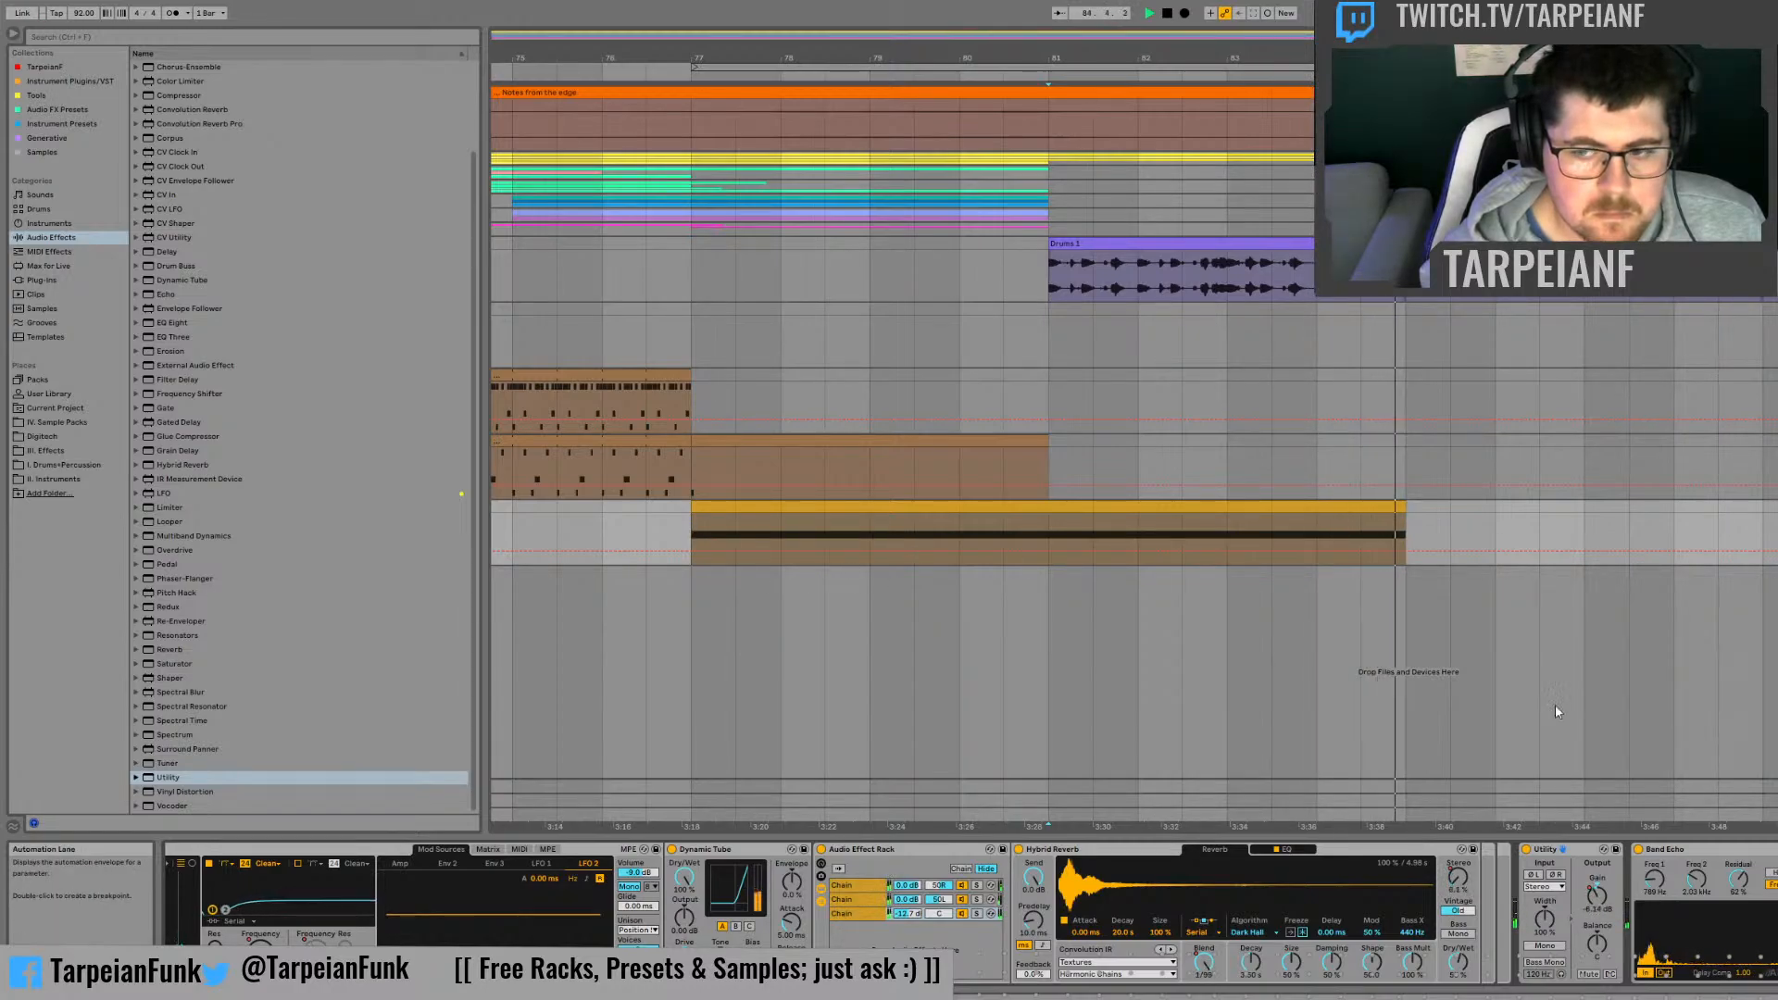
{"action": "left_click", "coordinate": [1597, 895]}
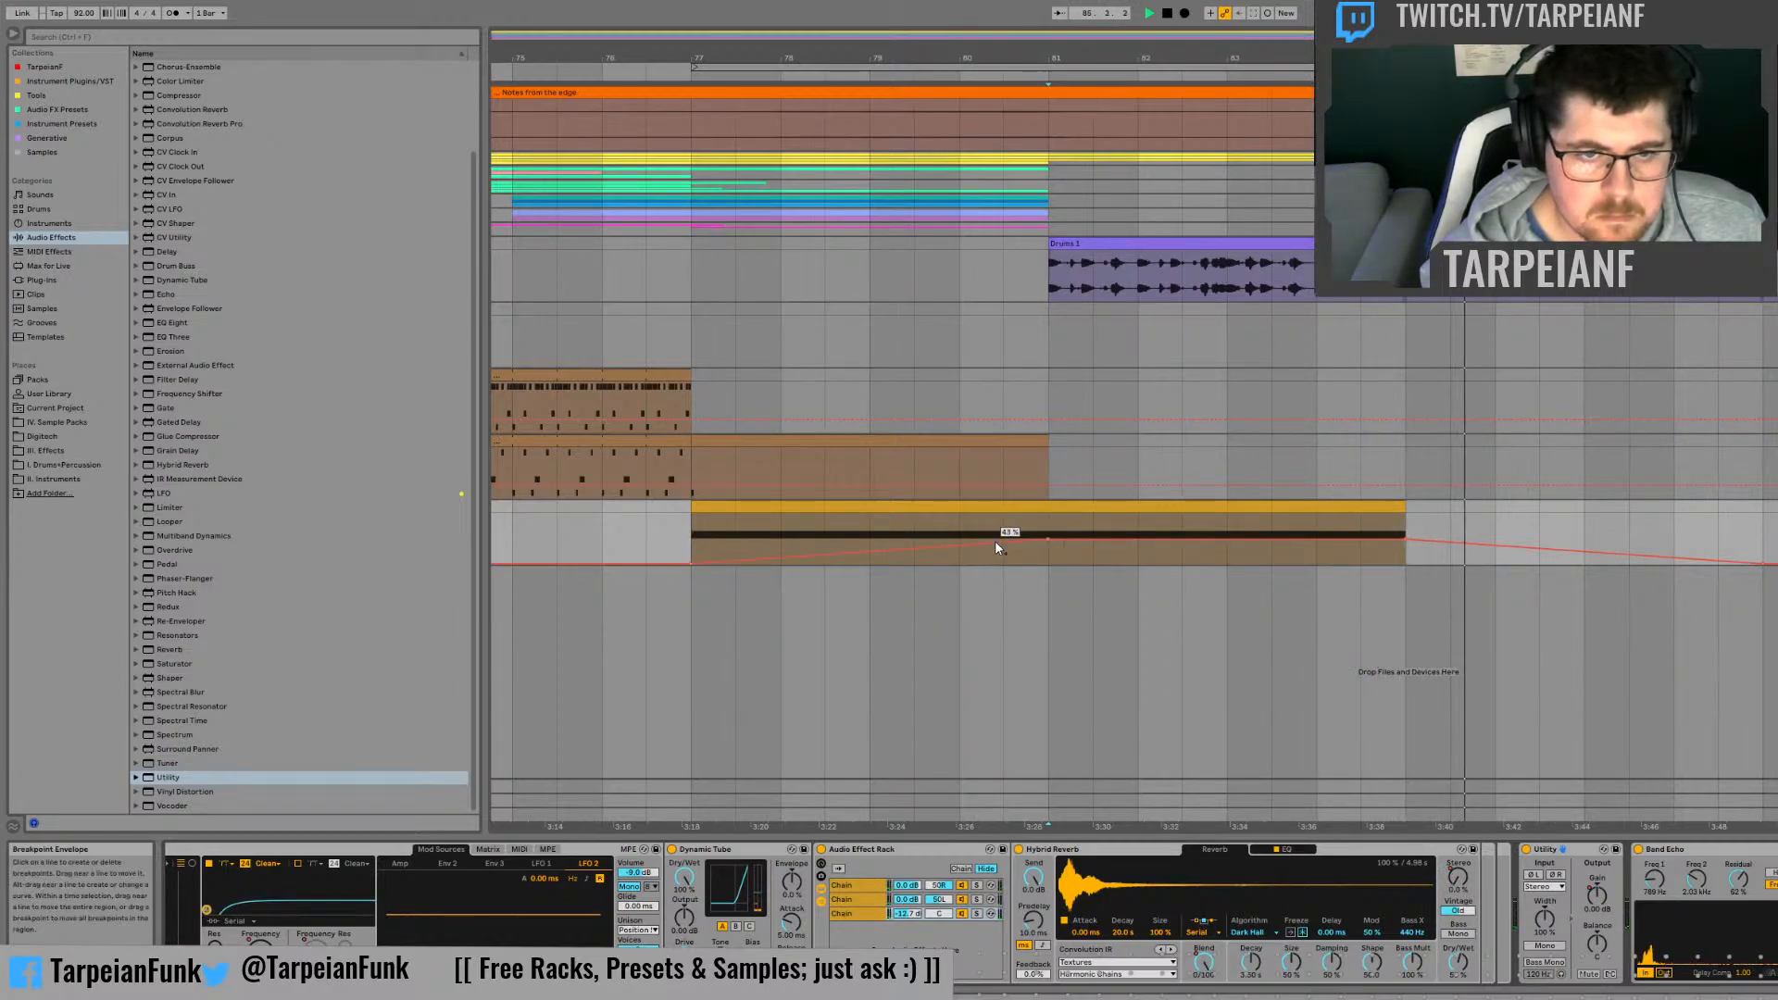
Step: Bend the Echo automation so it stays near 0 % until about bar 80 and climbs steeply to bar 81, and replay from bar 77
{"action": "left_click", "coordinate": [942, 530]}
{"action": "left_click_drag", "start_coordinate": [974, 544], "coordinate": [978, 561]}
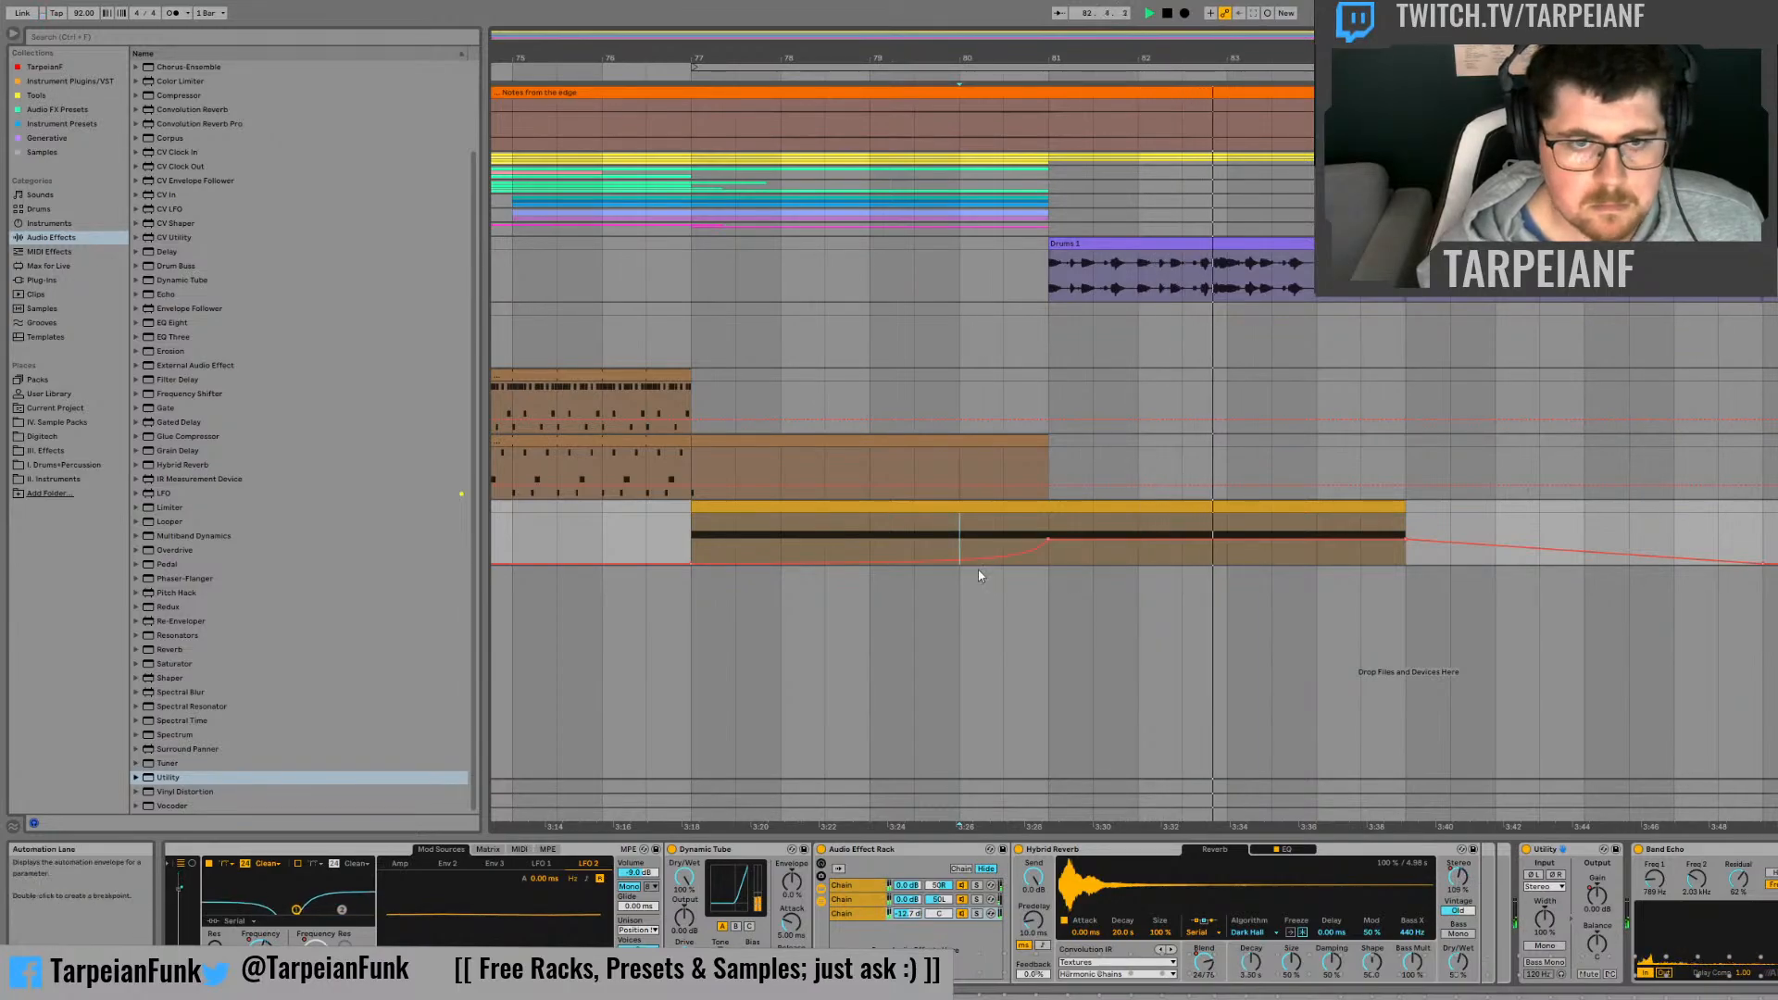
{"action": "left_click", "coordinate": [691, 541]}
{"action": "key", "text": "space"}
{"action": "key", "text": "space"}
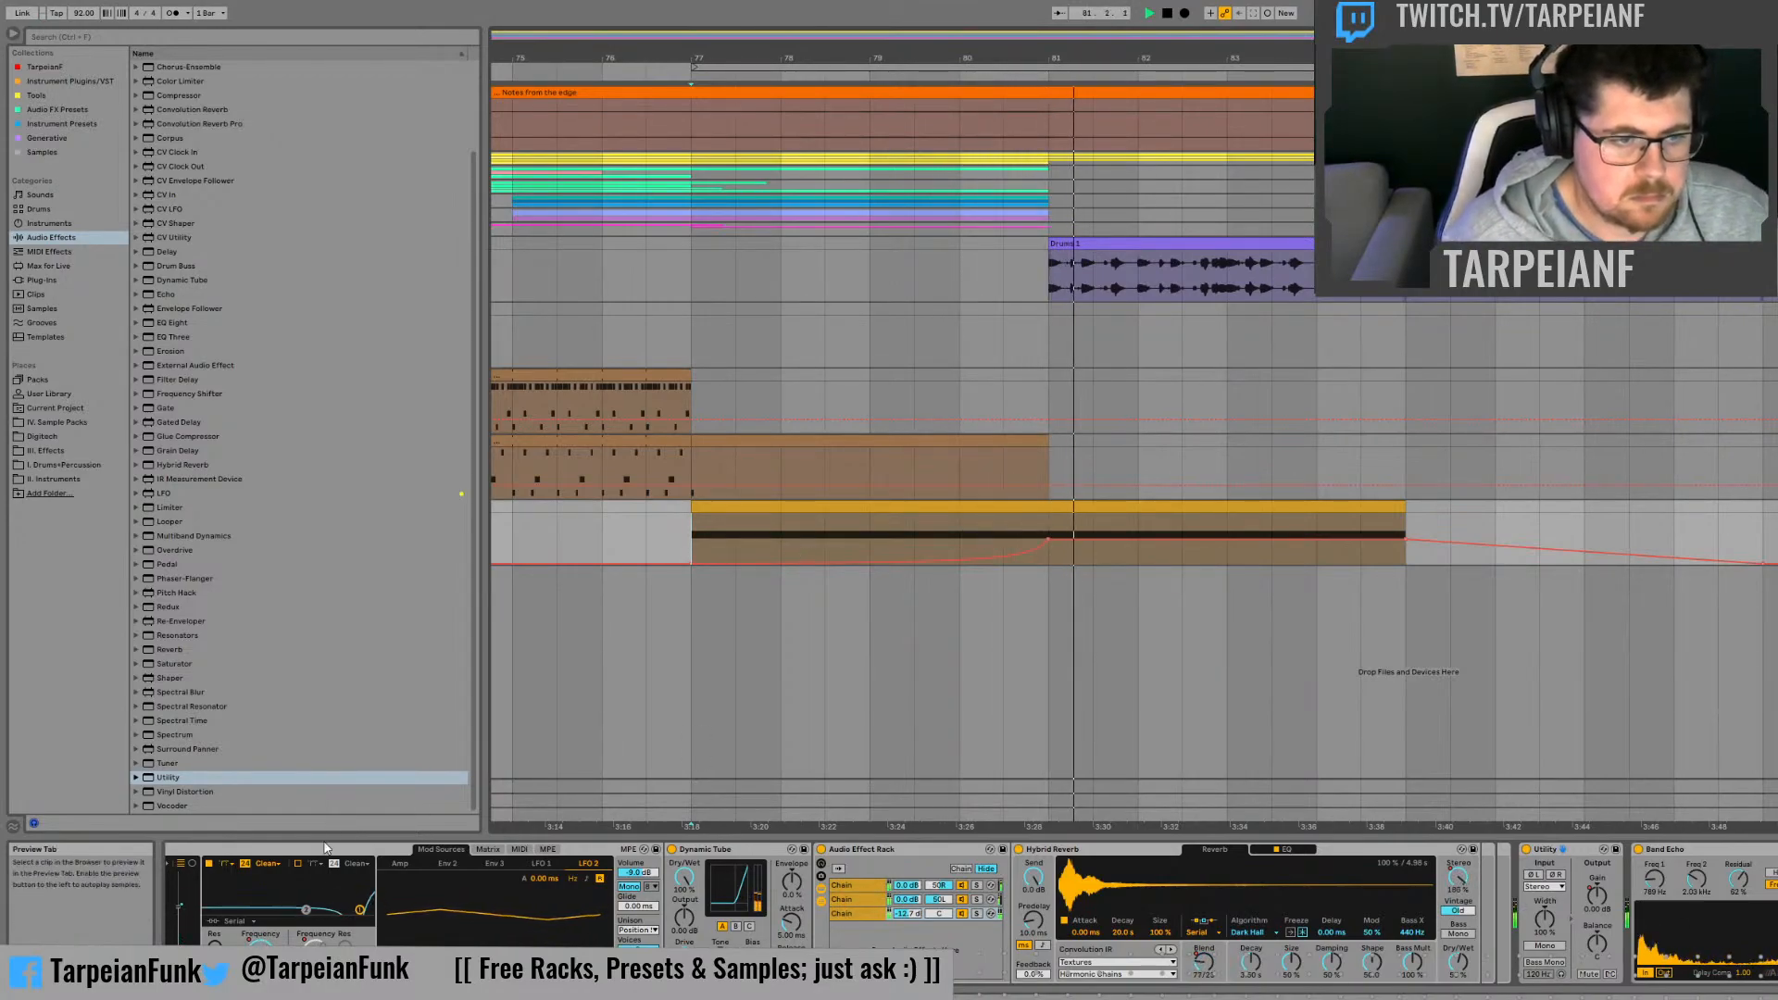
Step: Try Wavetable's second filter switched on while replaying the clip from bar 77
{"action": "key", "text": "space"}
{"action": "left_click", "coordinate": [298, 864]}
{"action": "key", "text": "space"}
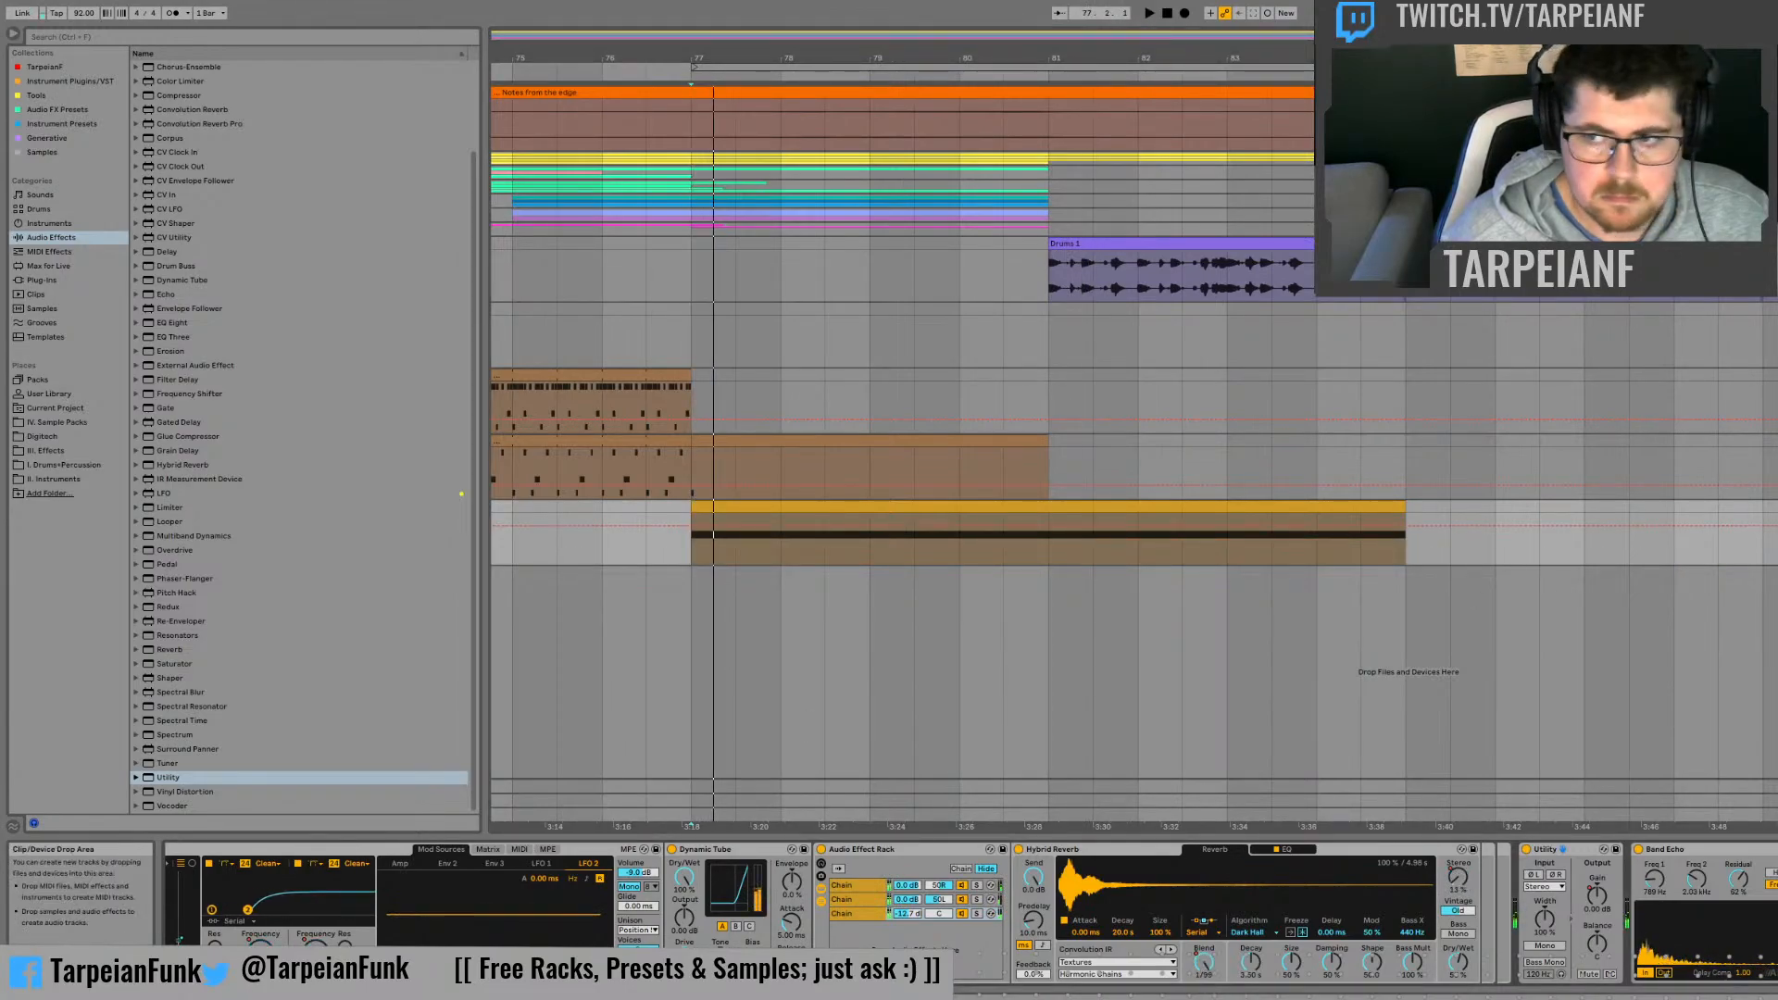
{"action": "key", "text": "space"}
{"action": "key", "text": "space"}
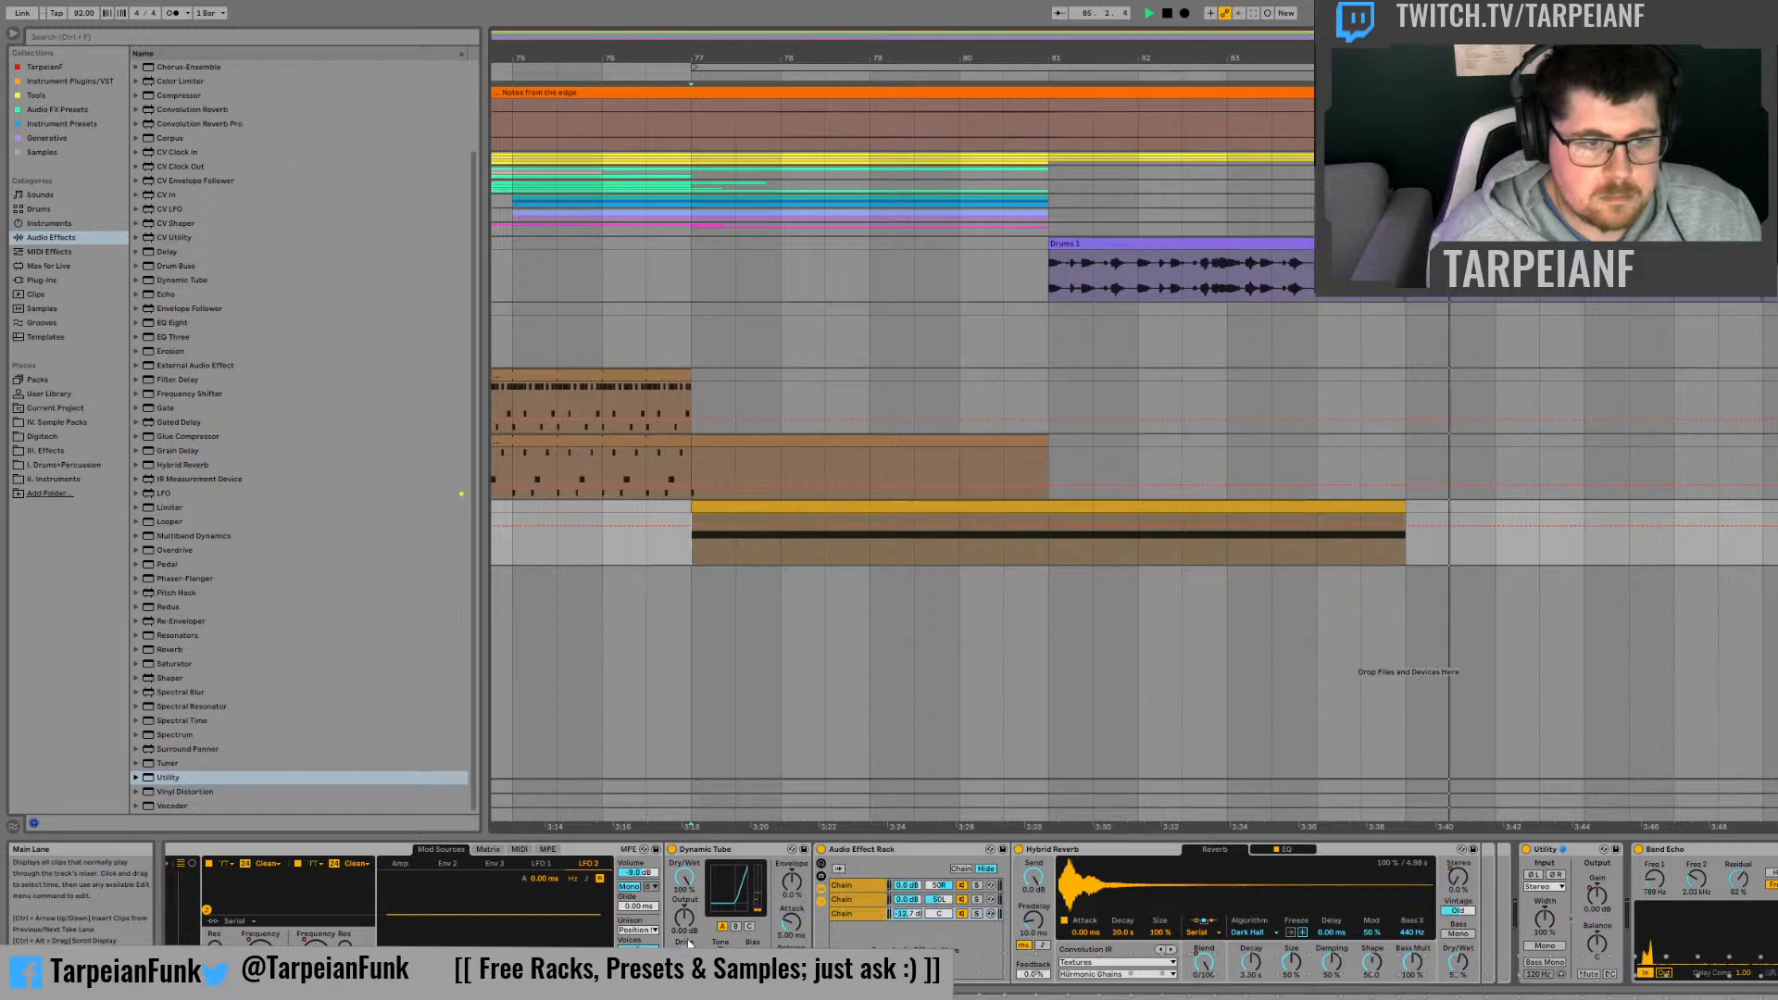
{"action": "left_click", "coordinate": [297, 864]}
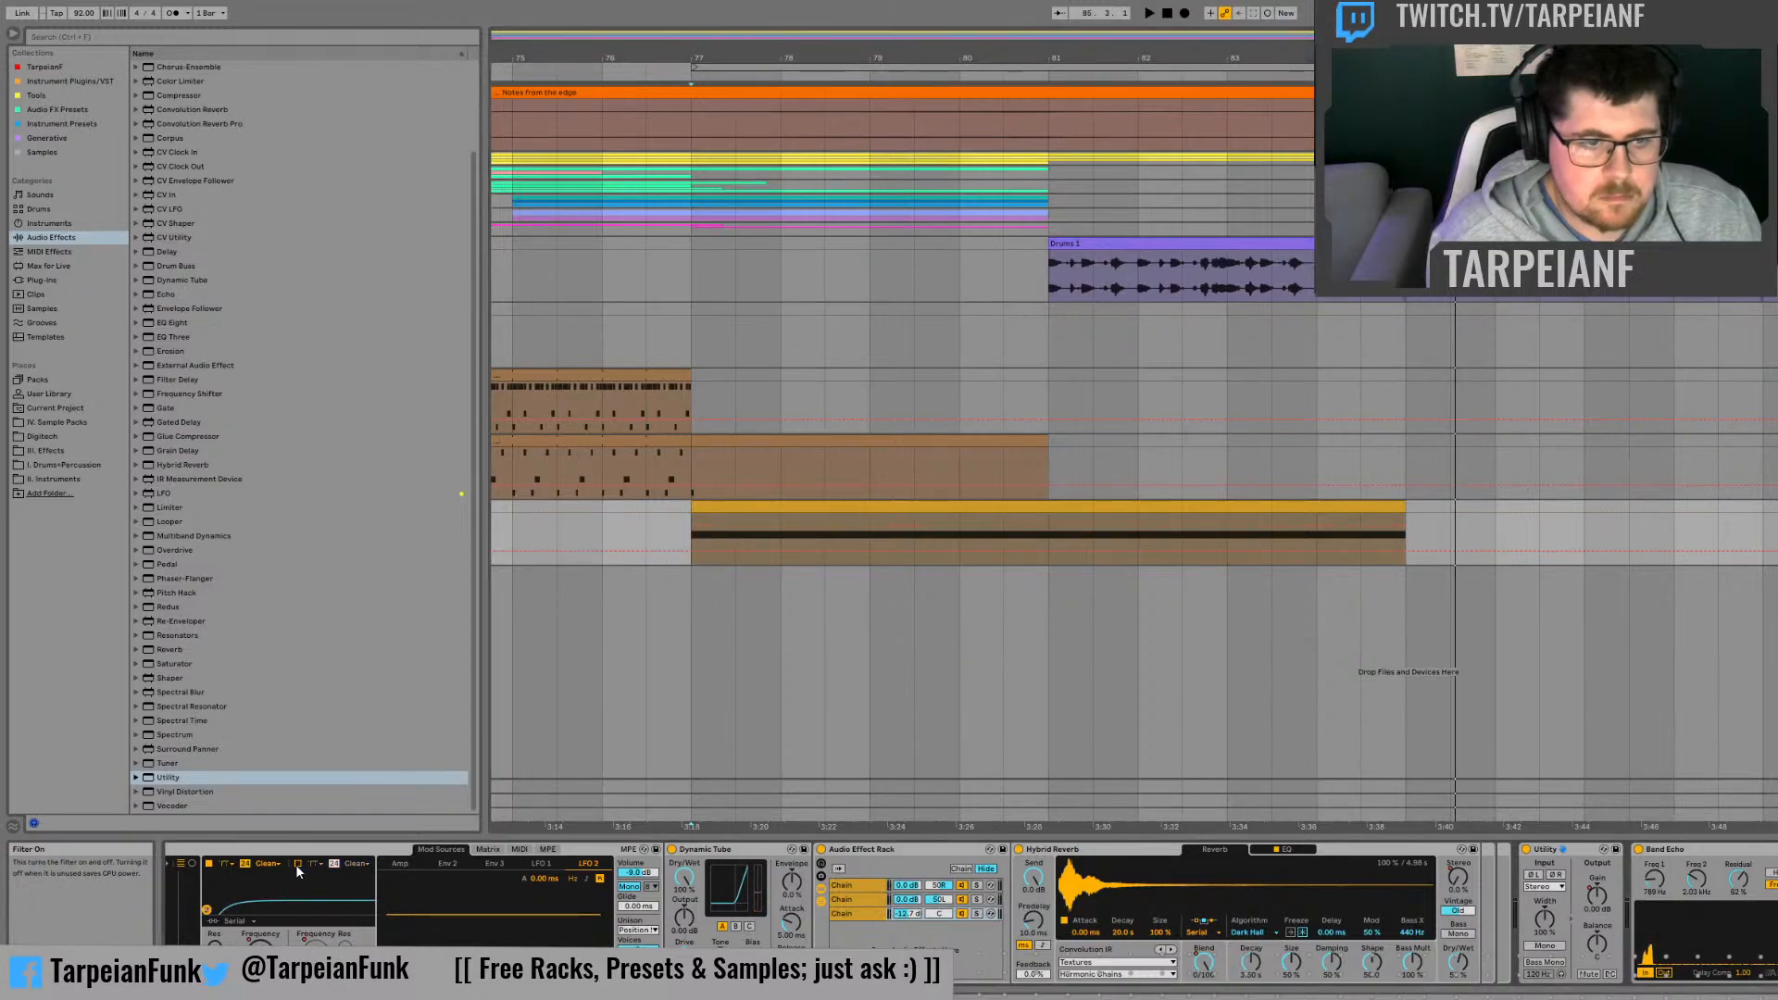
Step: Shape the synth track's automation to dip to its minimum at bar 81, curve back up by about bar 83, and drop to minimum at bar 89
{"action": "left_click_drag", "start_coordinate": [1038, 551], "coordinate": [1054, 519]}
{"action": "left_click", "coordinate": [1020, 548]}
{"action": "key", "text": "space"}
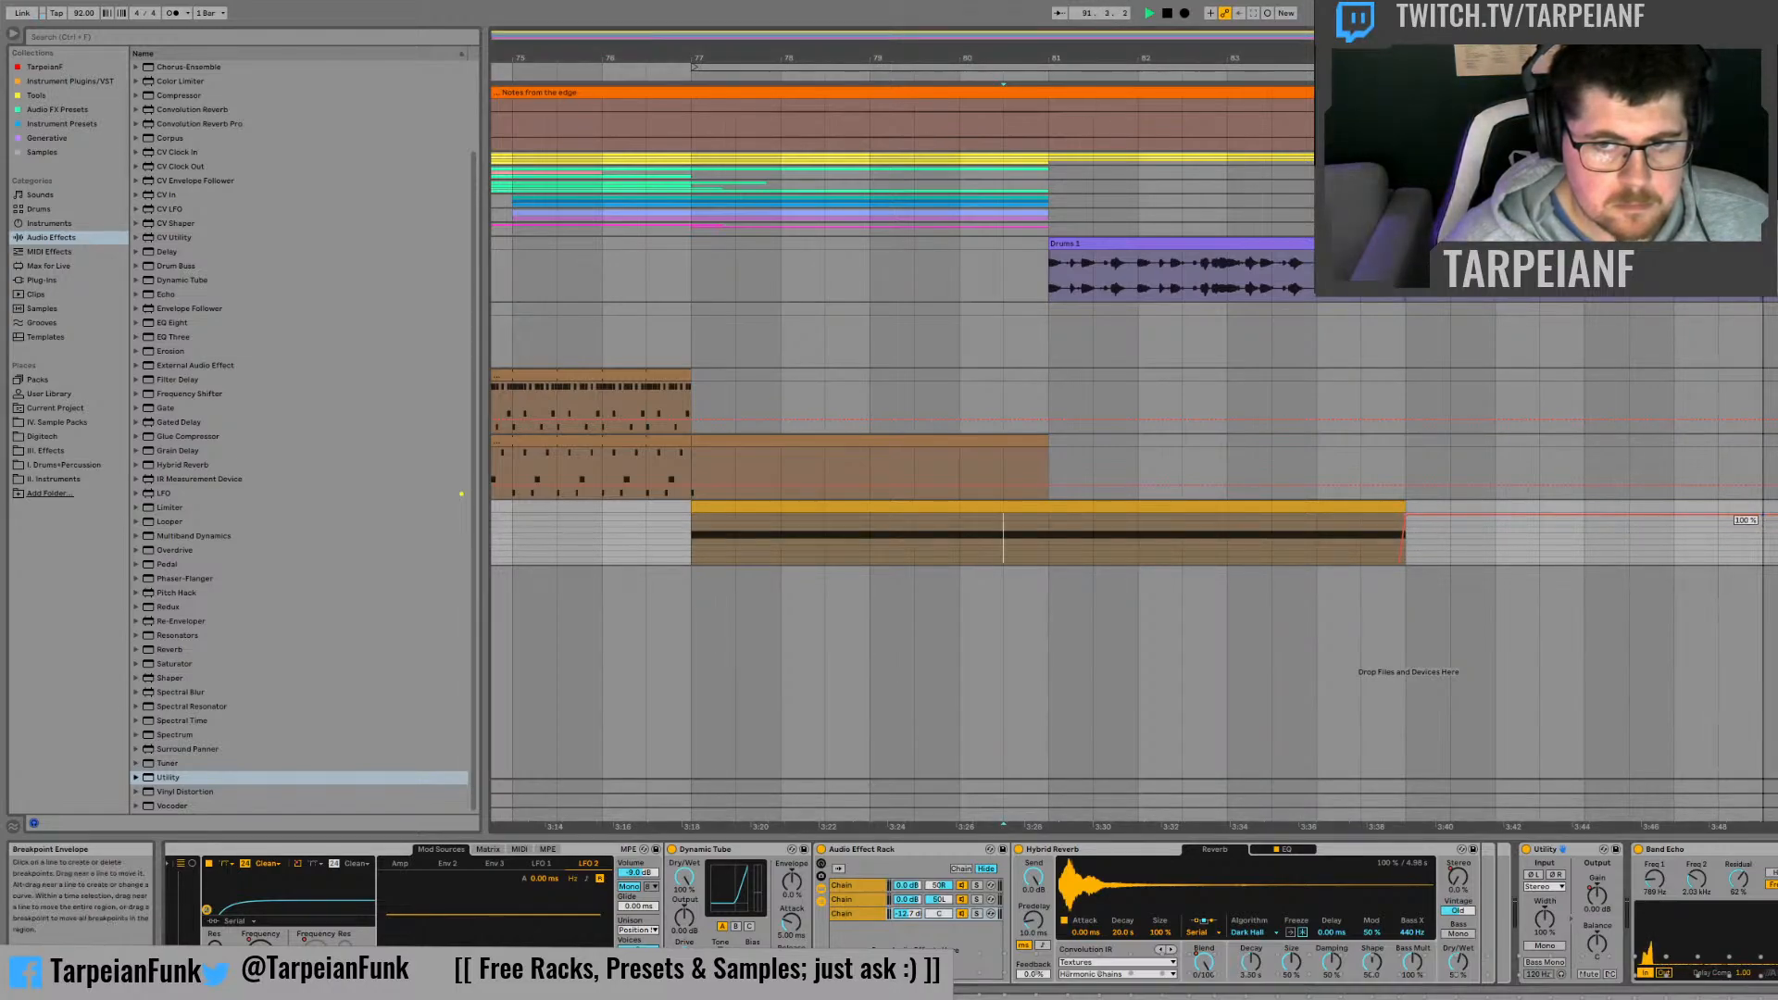
{"action": "left_click_drag", "start_coordinate": [1763, 515], "coordinate": [1764, 849]}
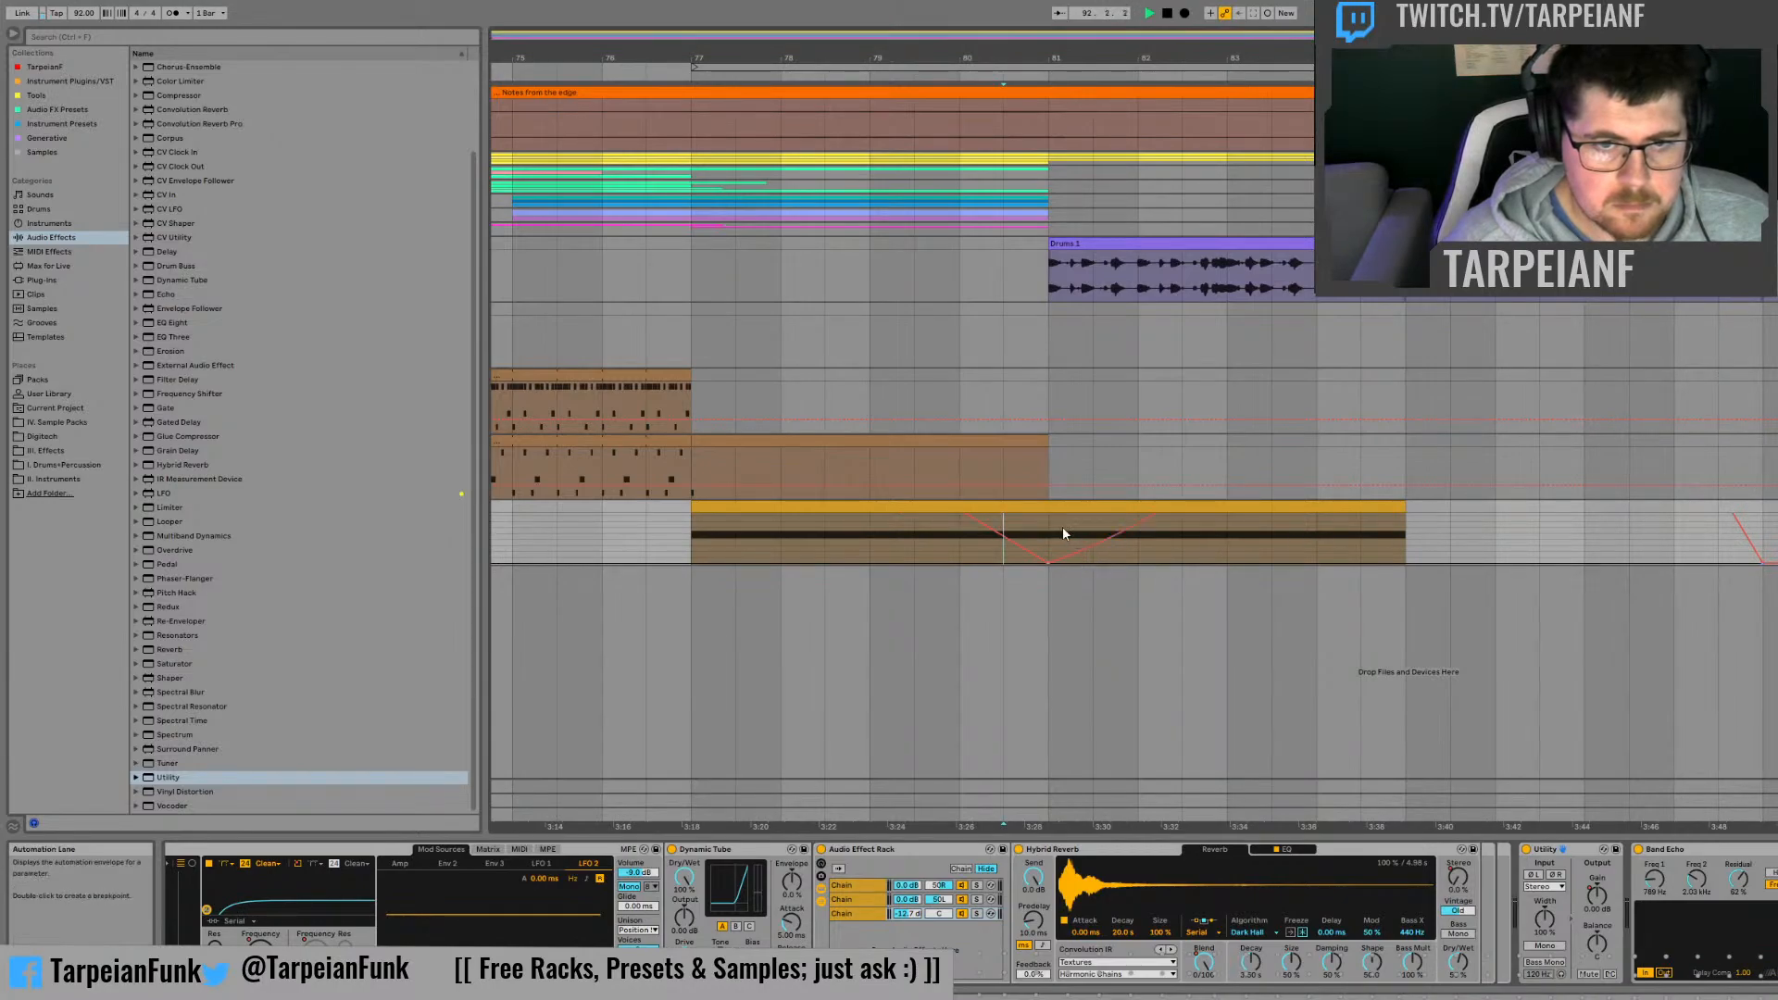
{"action": "left_click", "coordinate": [1114, 535]}
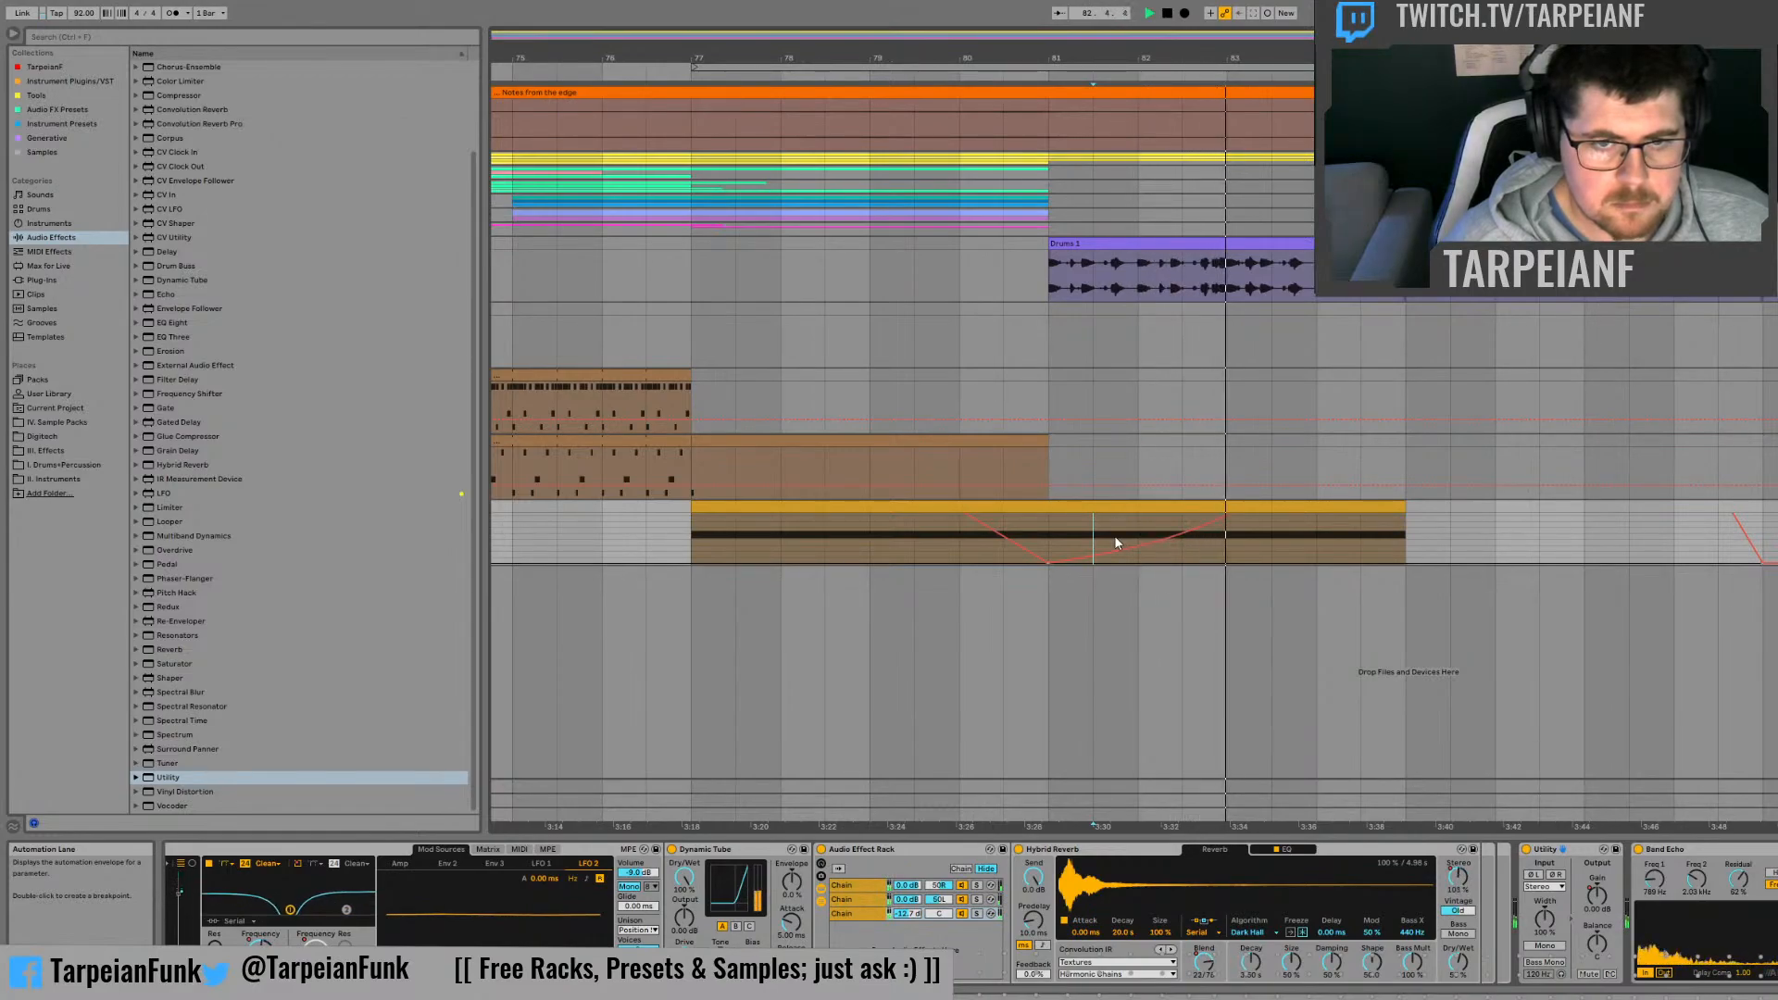
Step: Replay the clip from the middle of bar 80 to hear the automation dip around bar 81
{"action": "left_click", "coordinate": [1020, 526]}
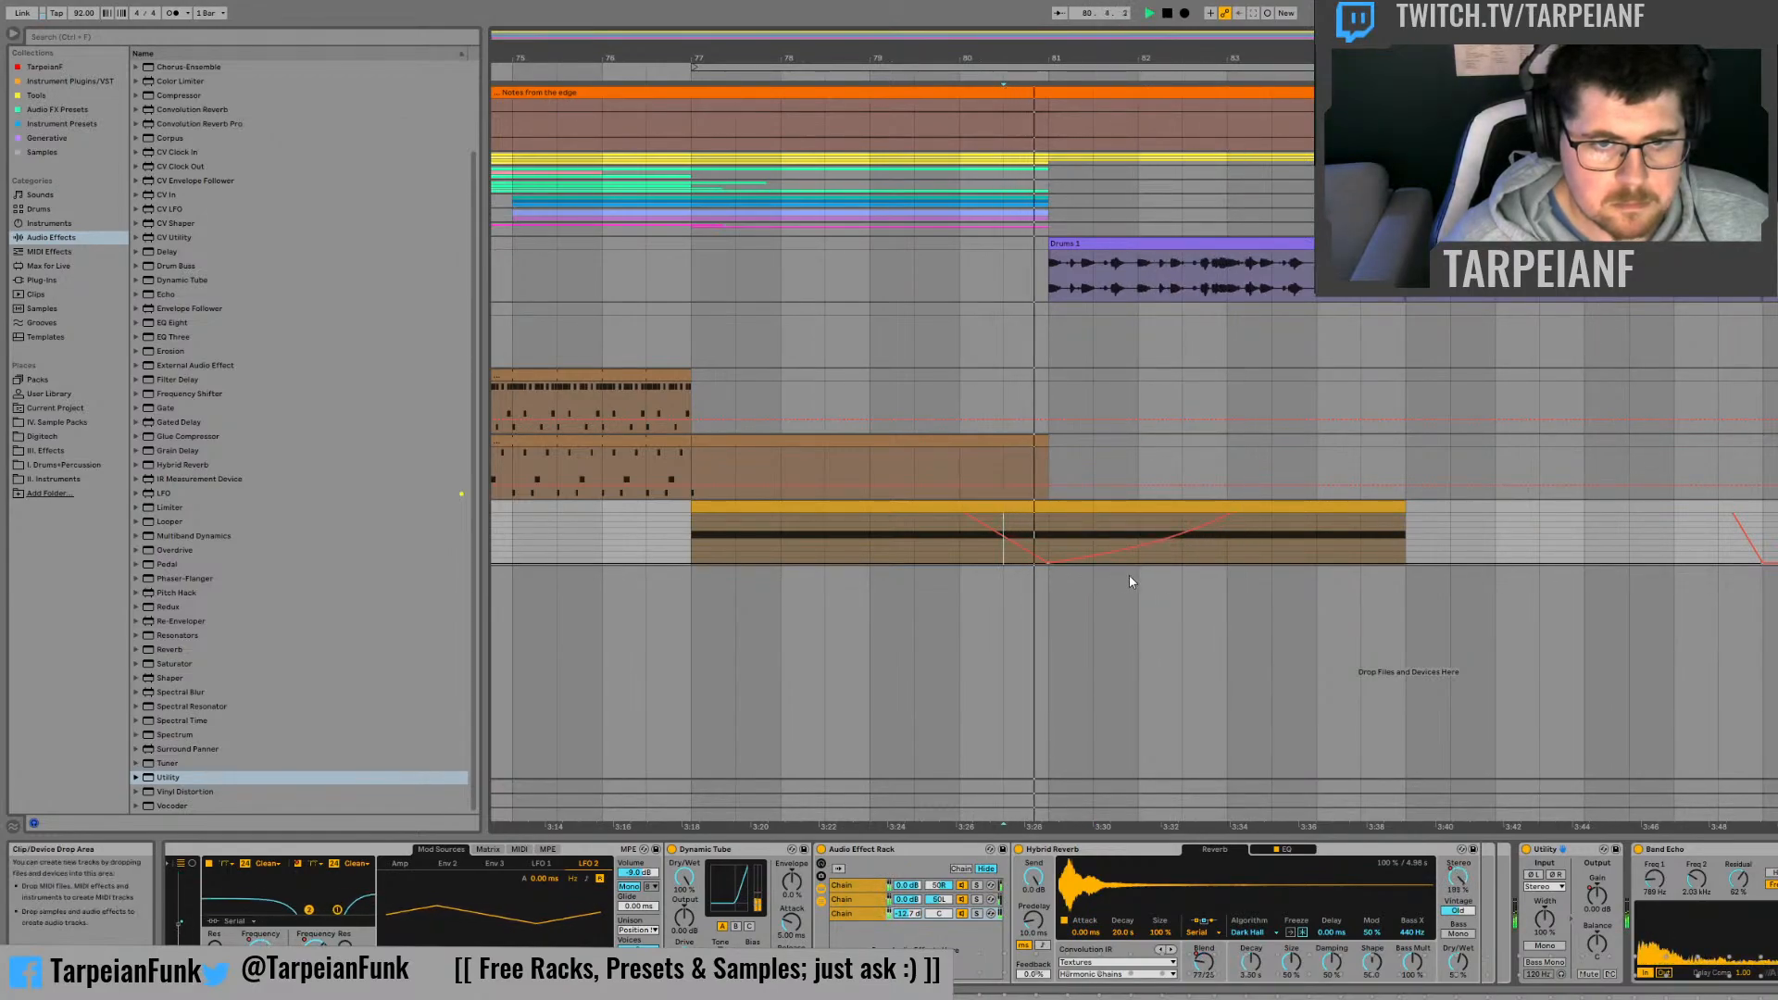
{"action": "key", "text": "space"}
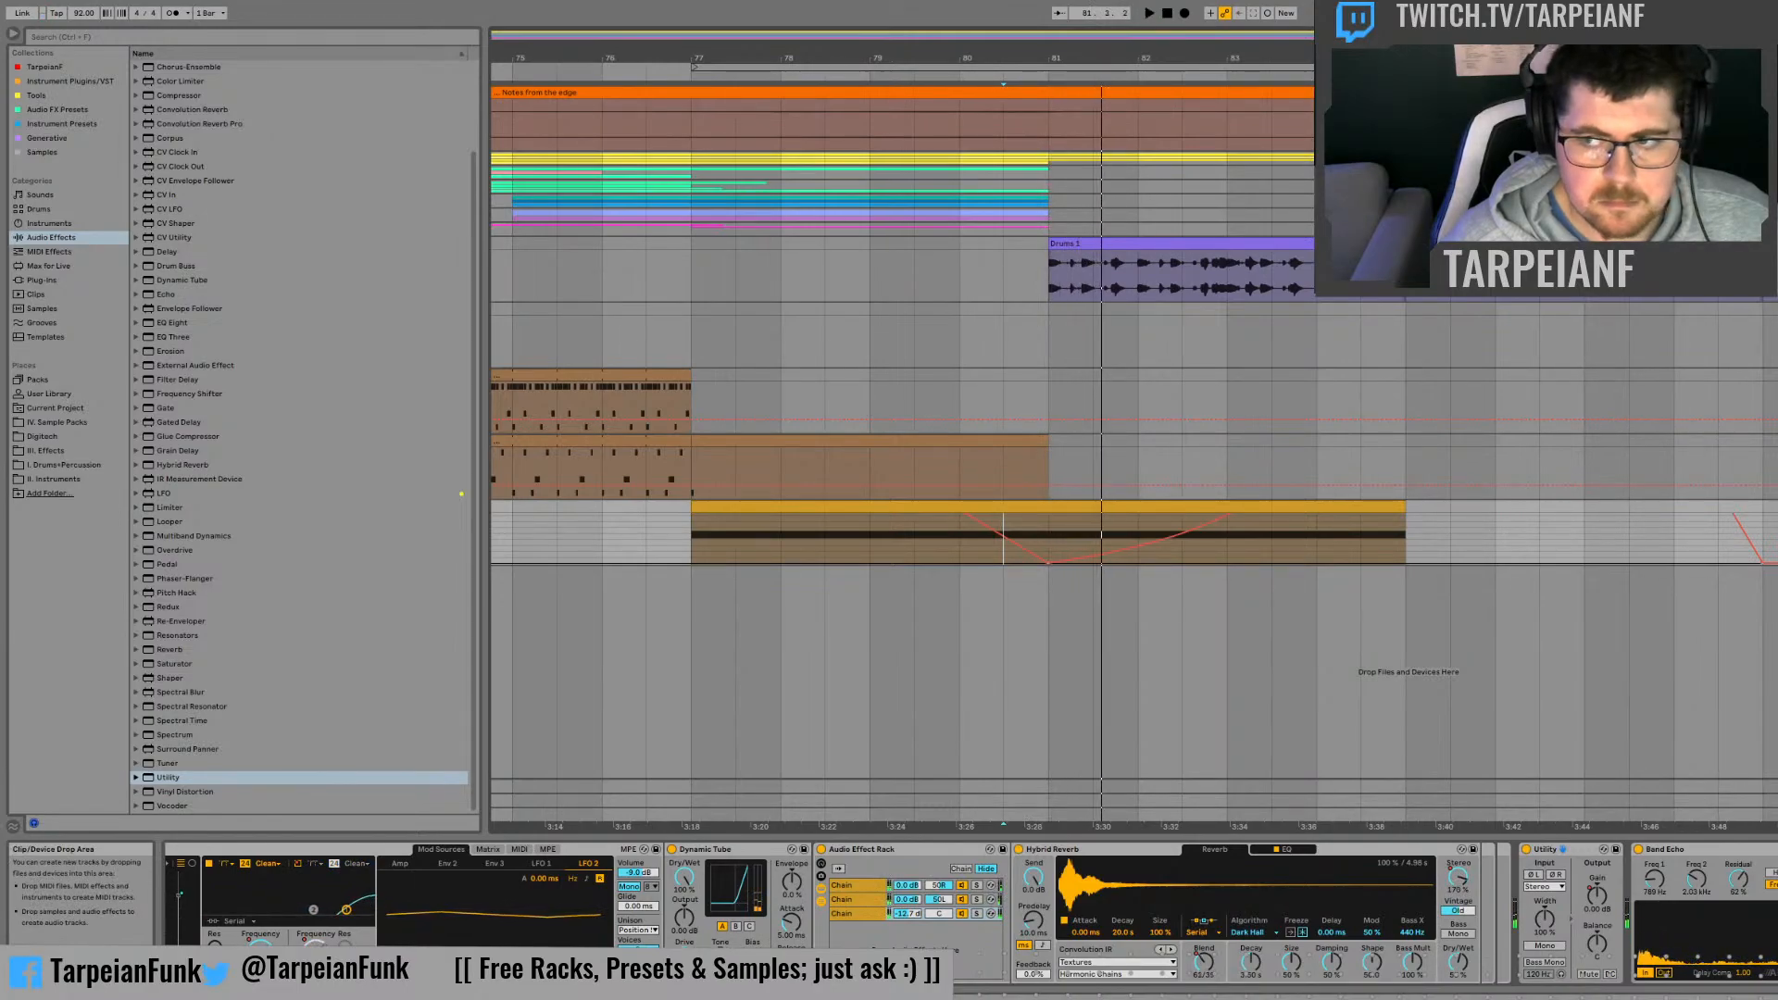
{"action": "key", "text": "space"}
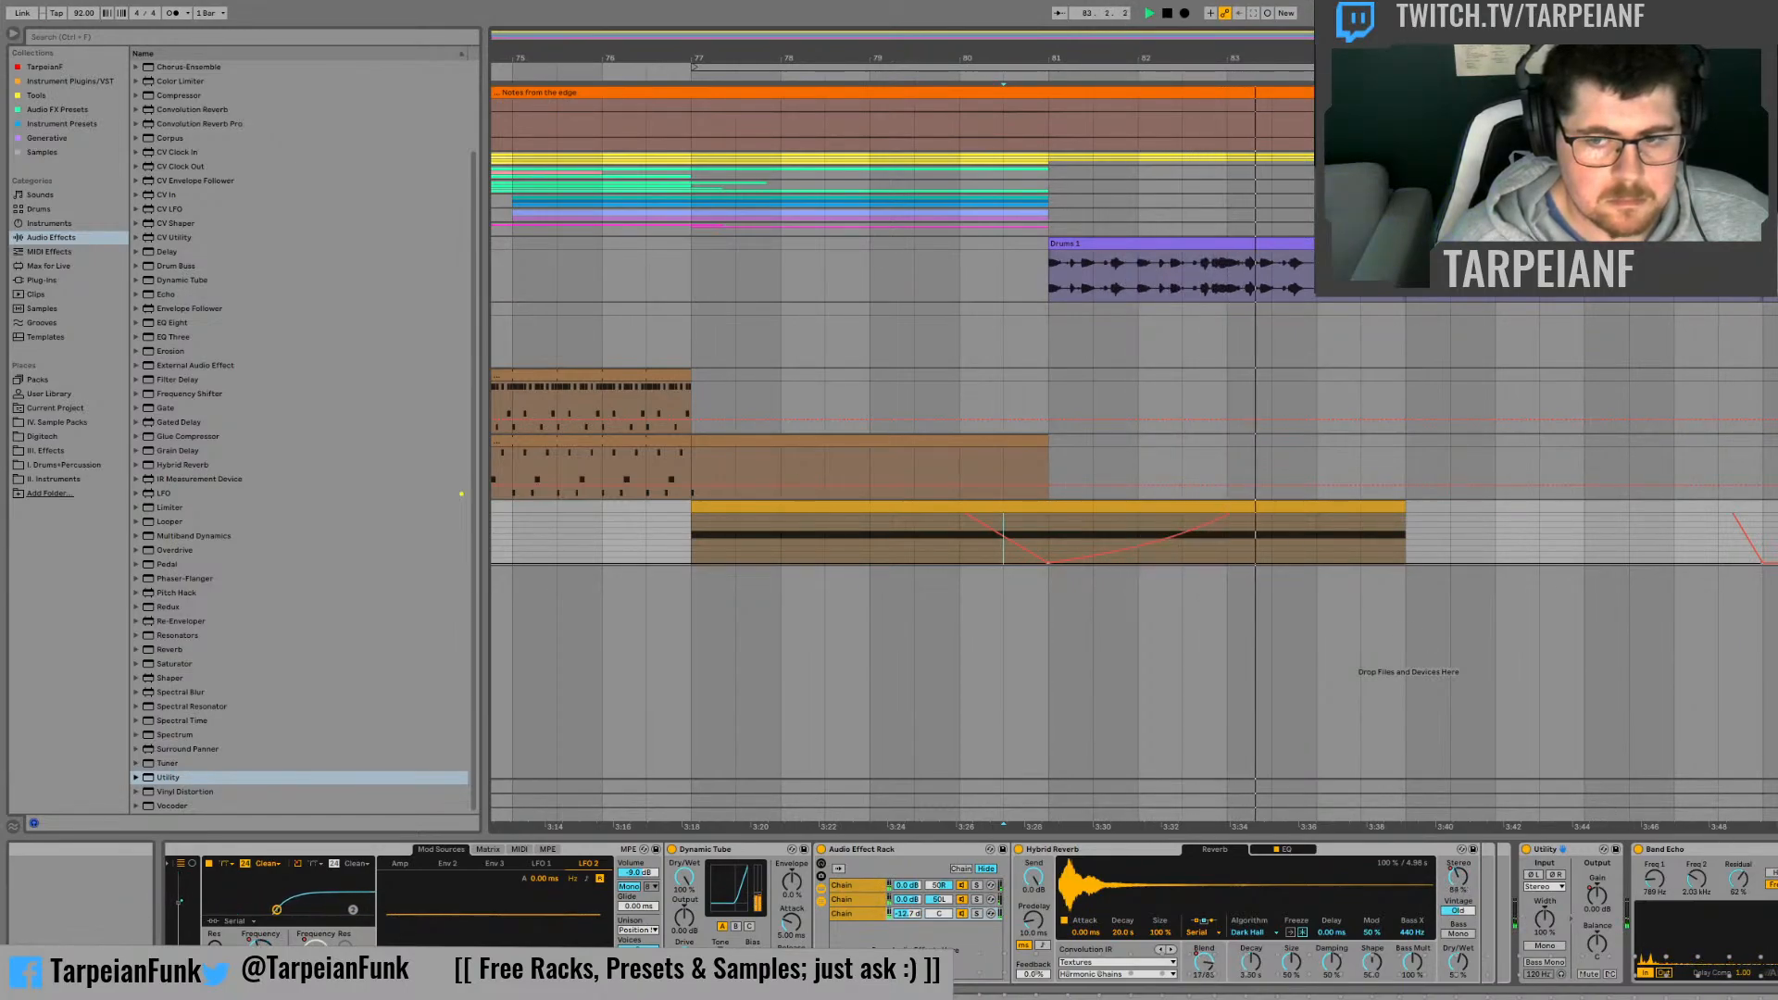
{"action": "key", "text": "space"}
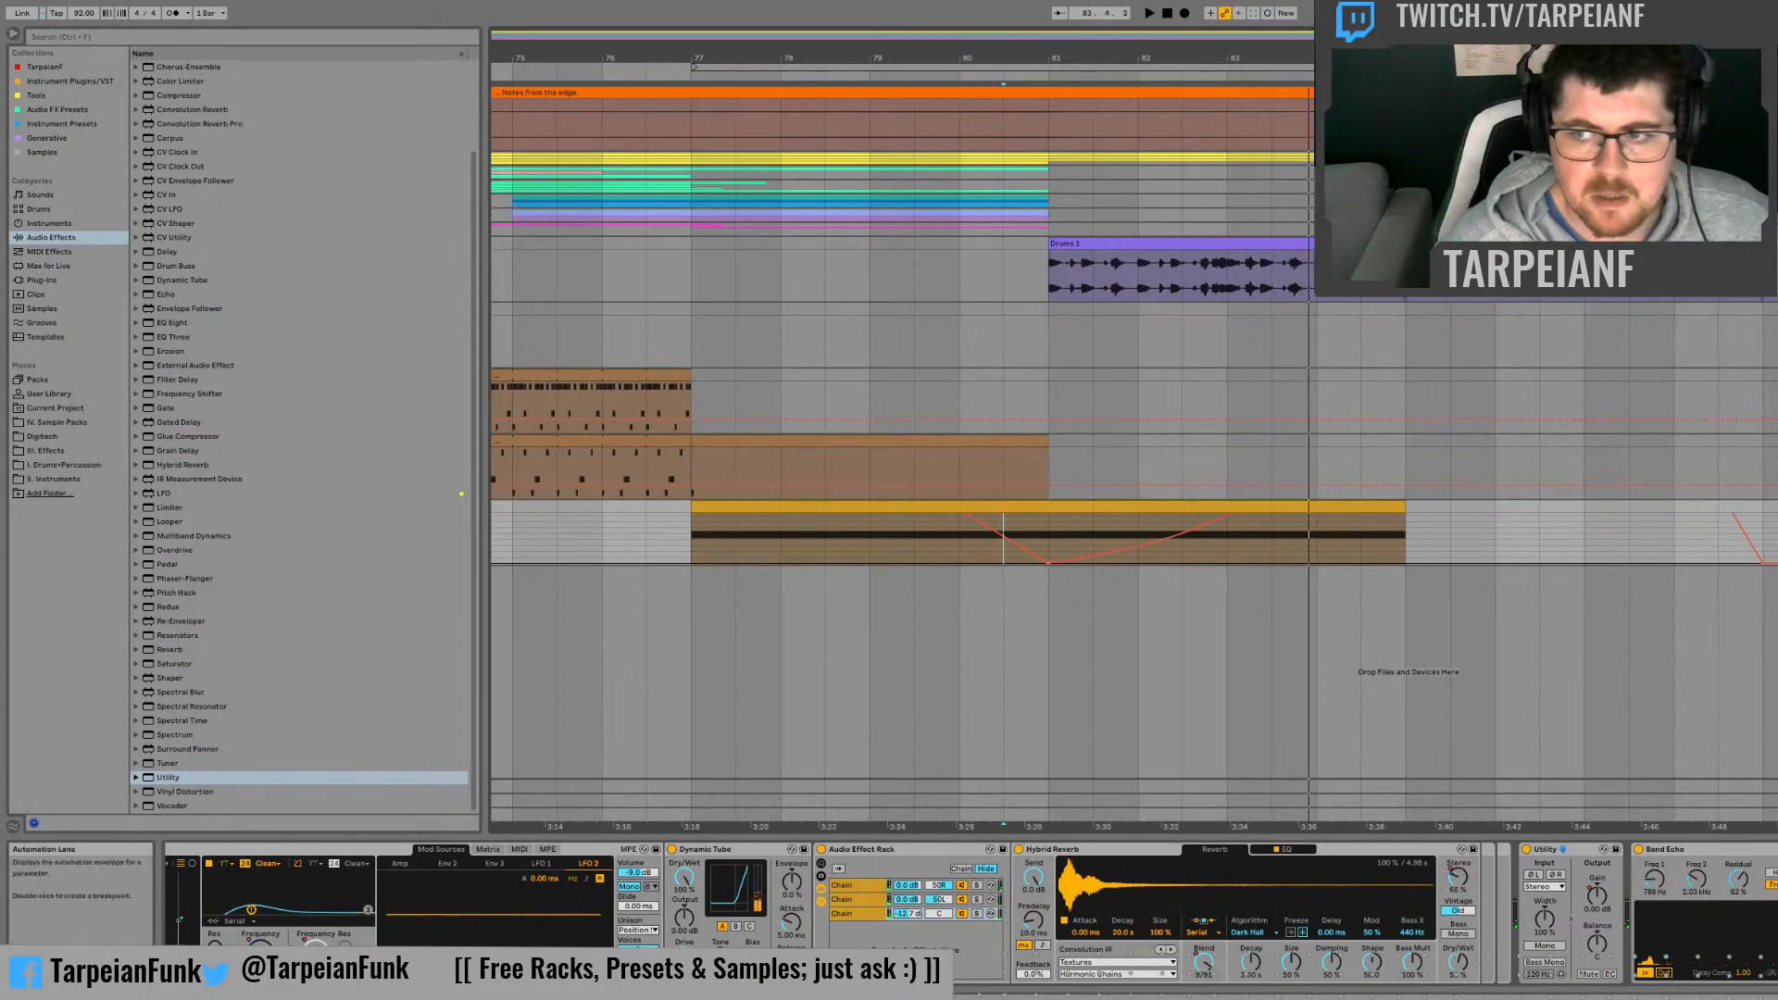
Step: Insert an audio track below the synth track and prepare it for recording
{"action": "key", "text": "ctrl+t"}
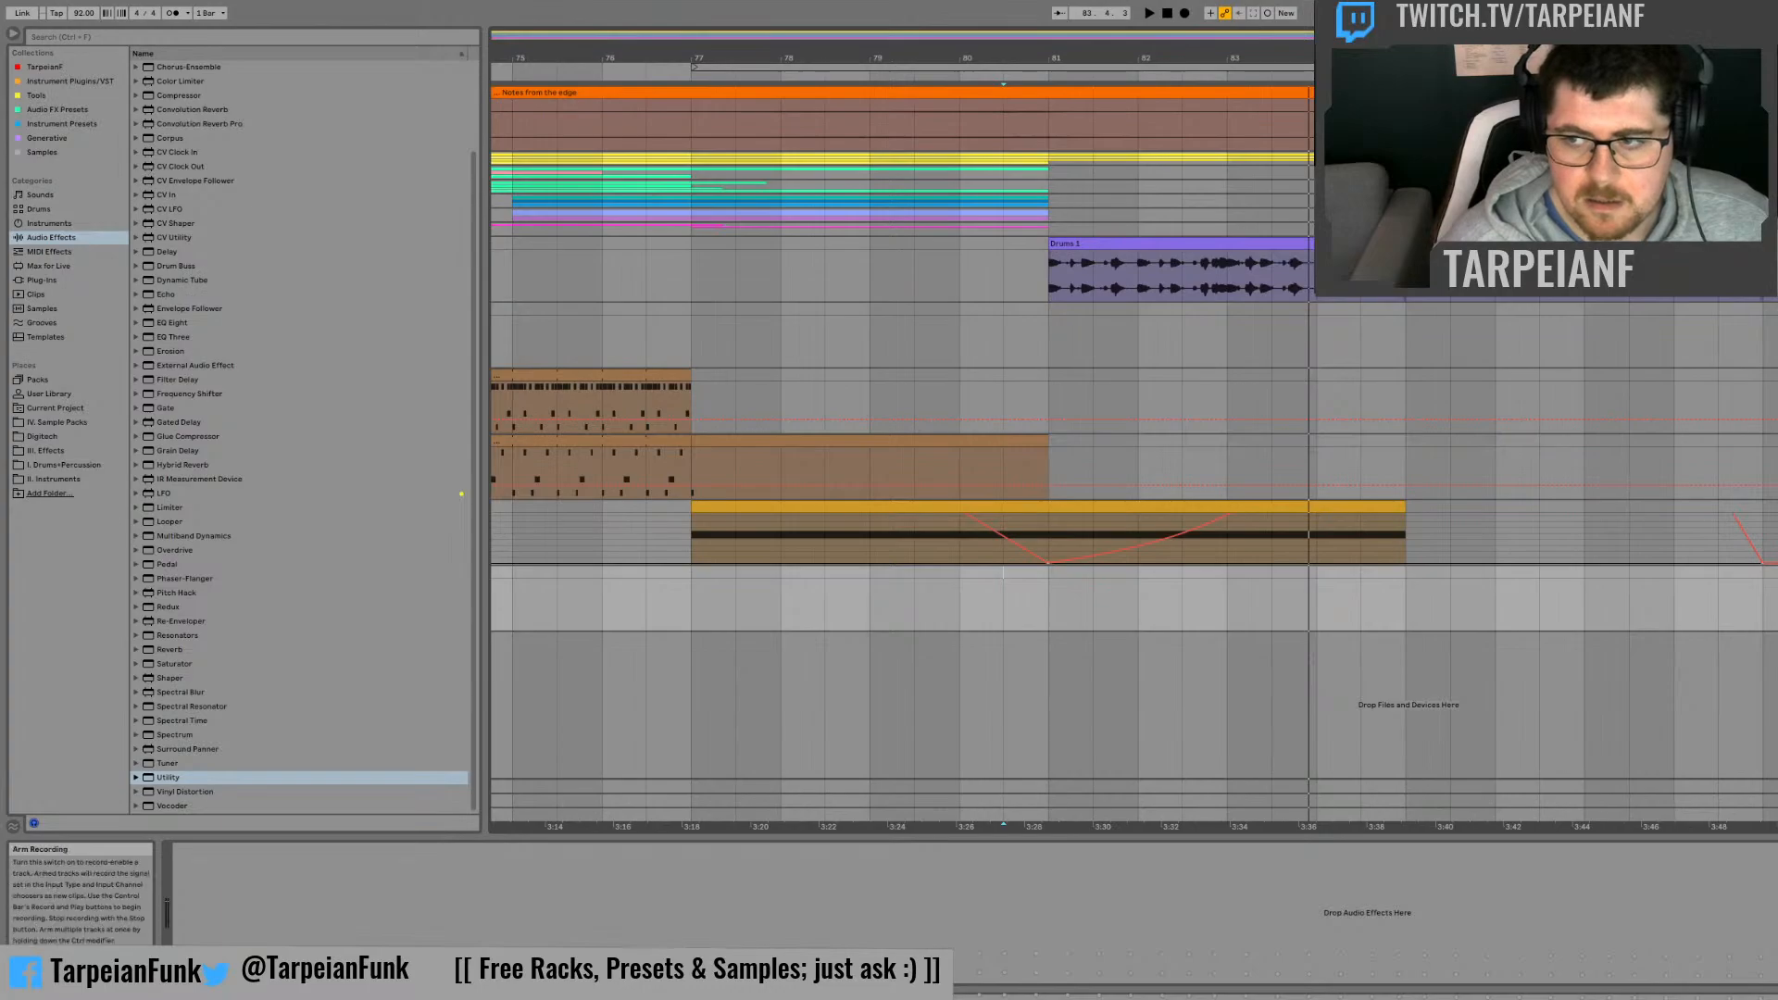
{"action": "left_click", "coordinate": [767, 554]}
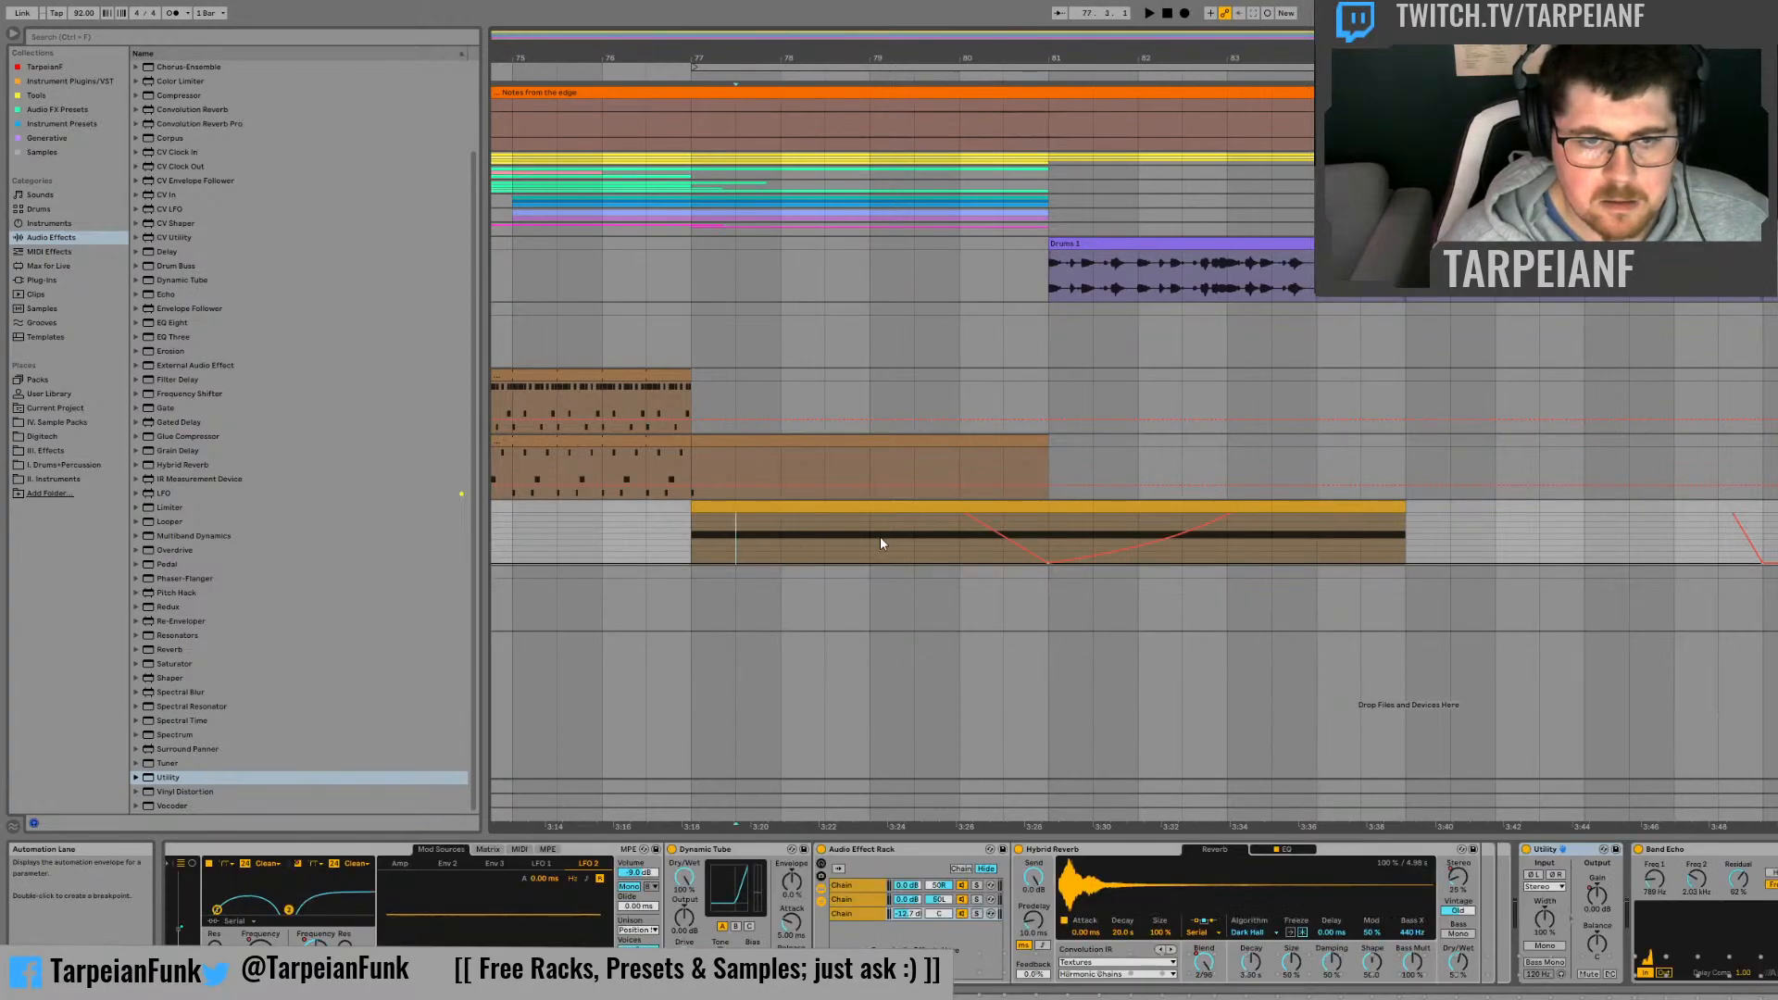
{"action": "left_click", "coordinate": [1049, 538]}
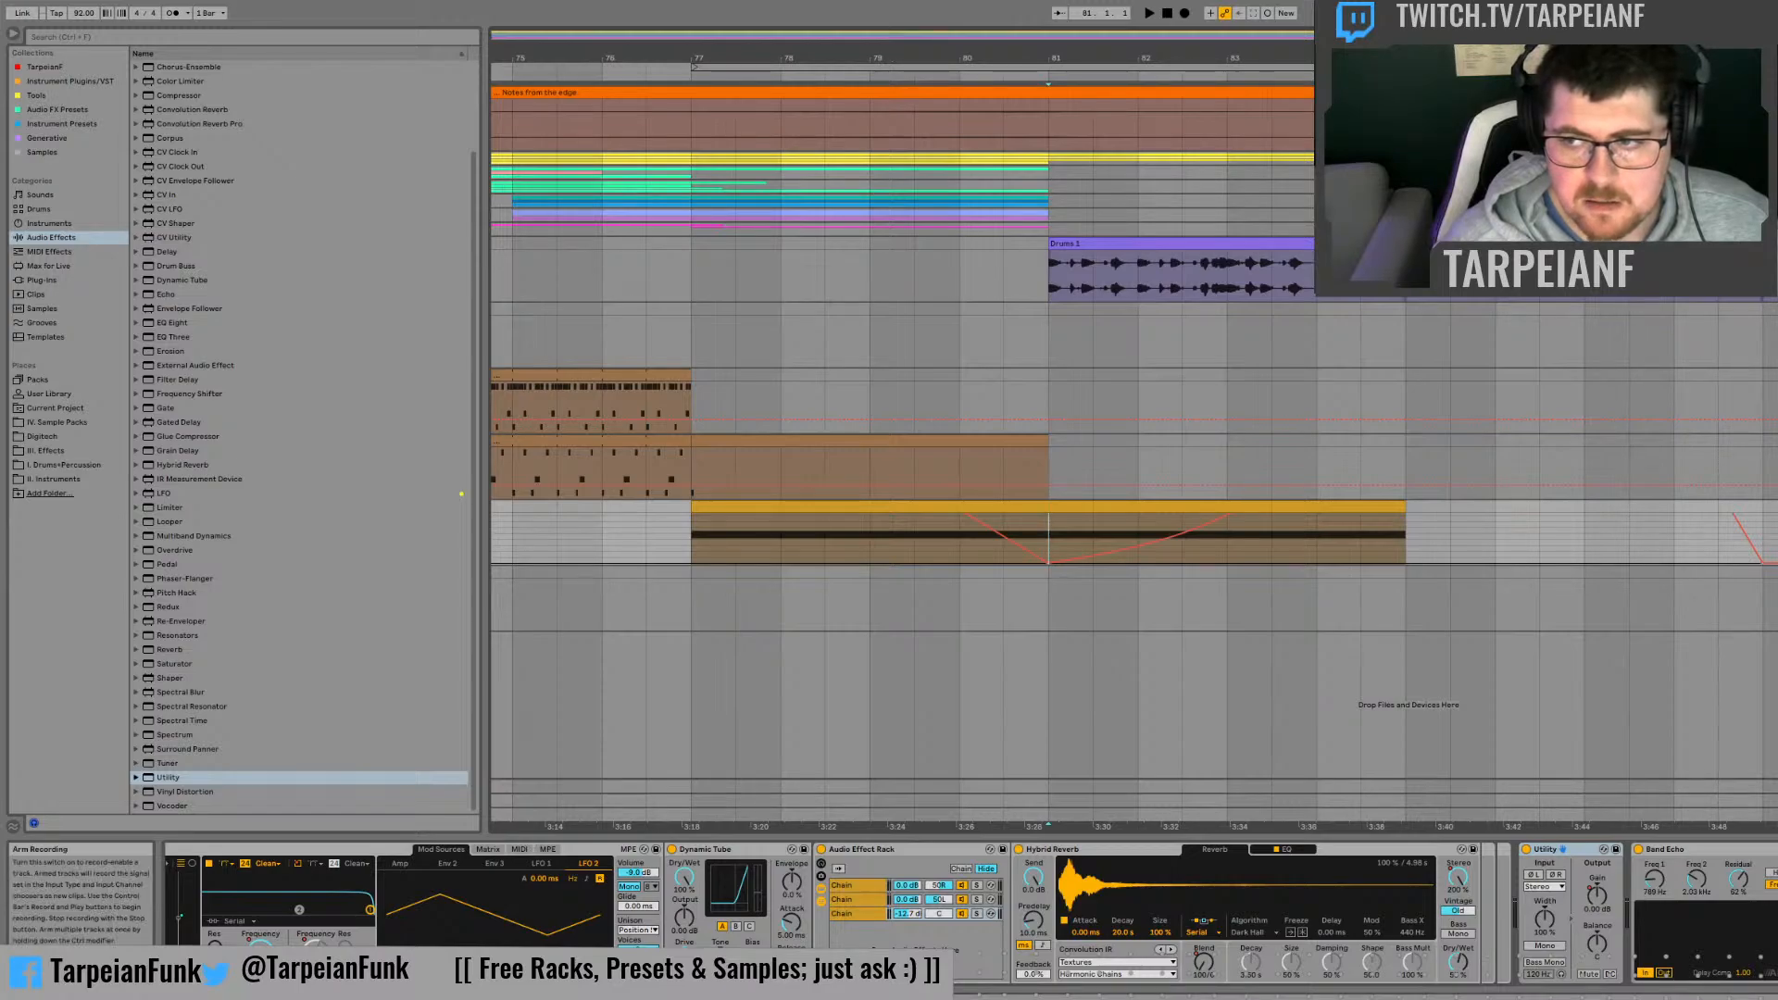
{"action": "left_click", "coordinate": [1771, 600]}
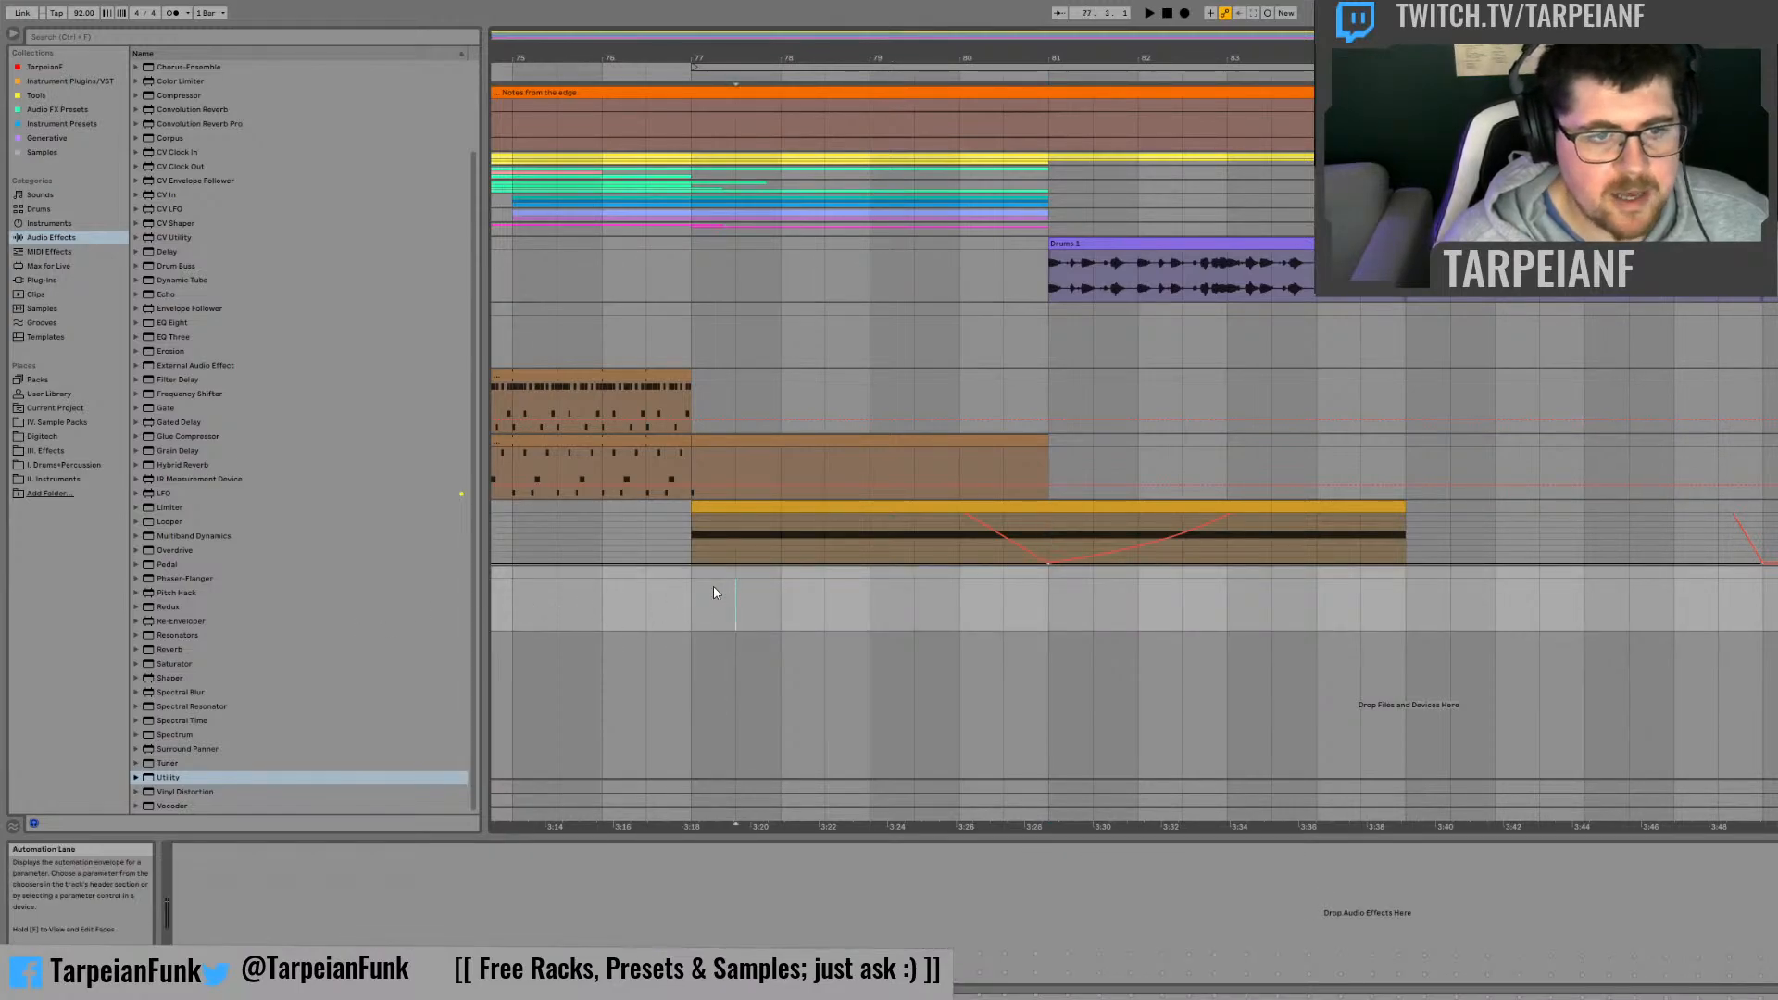
Step: Record the synth part onto the new audio track from bar 77 to bar 89 and name the clip Vintage Riser No Delay
{"action": "key", "text": "F9"}
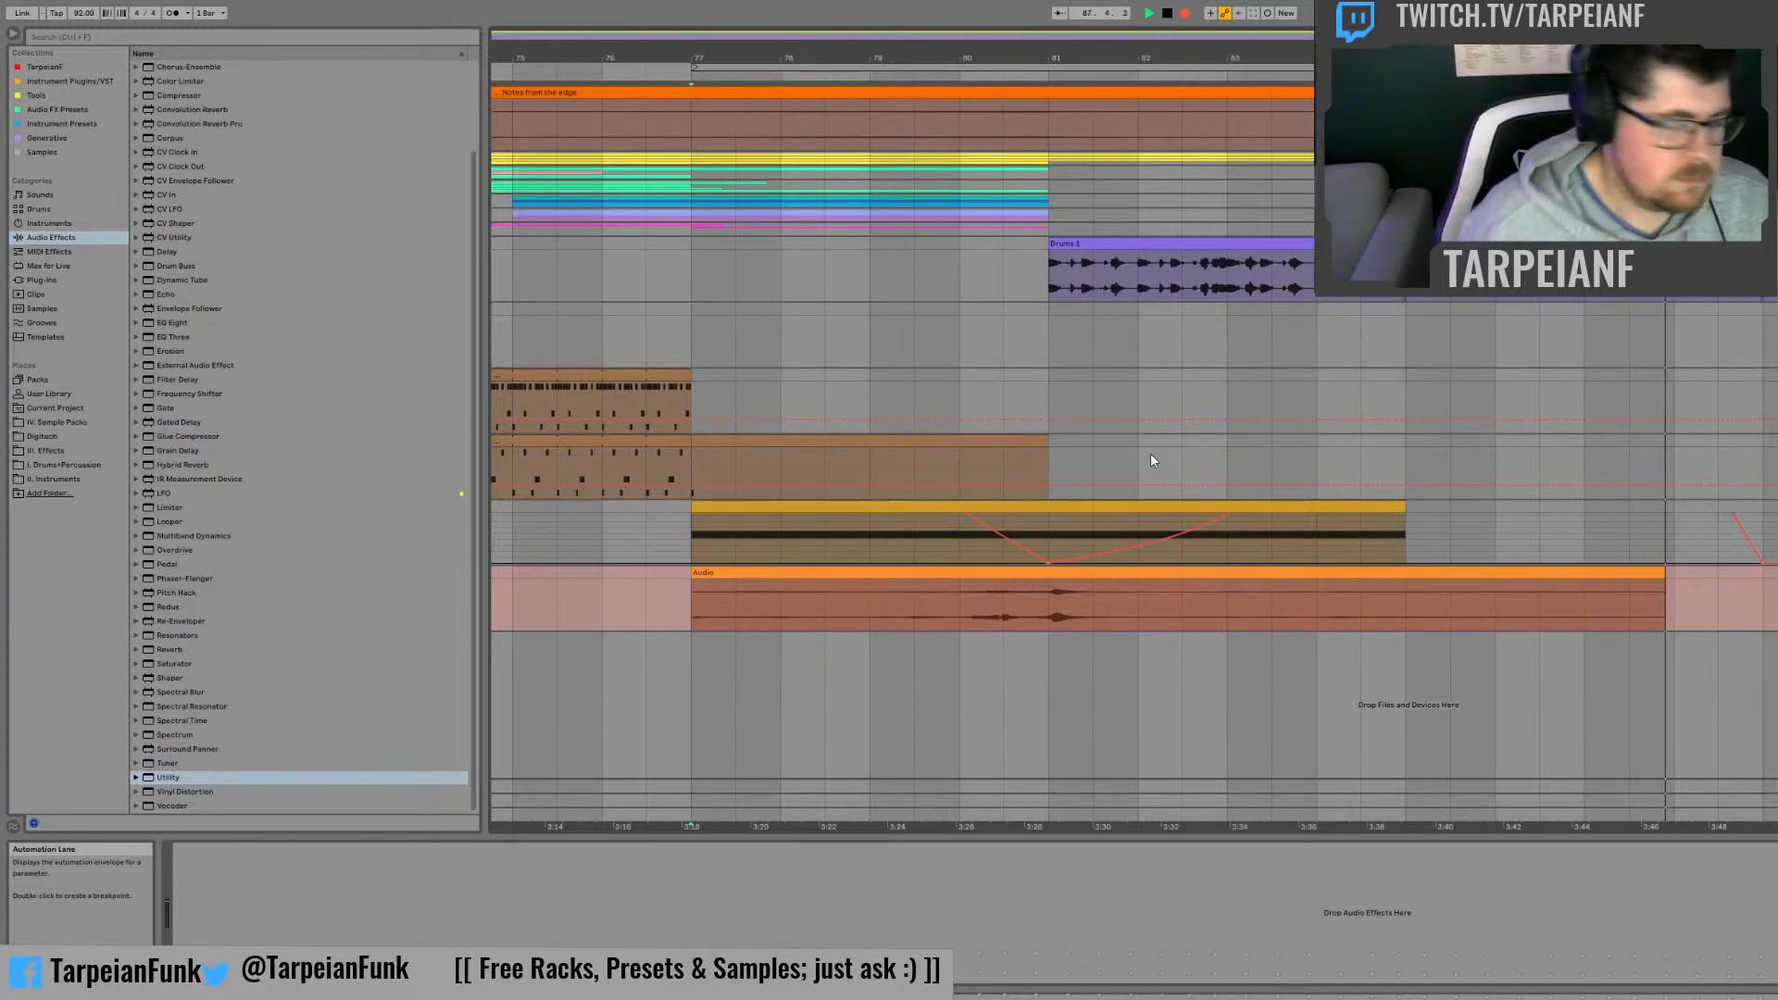
{"action": "key", "text": "space"}
{"action": "left_click", "coordinate": [1341, 575]}
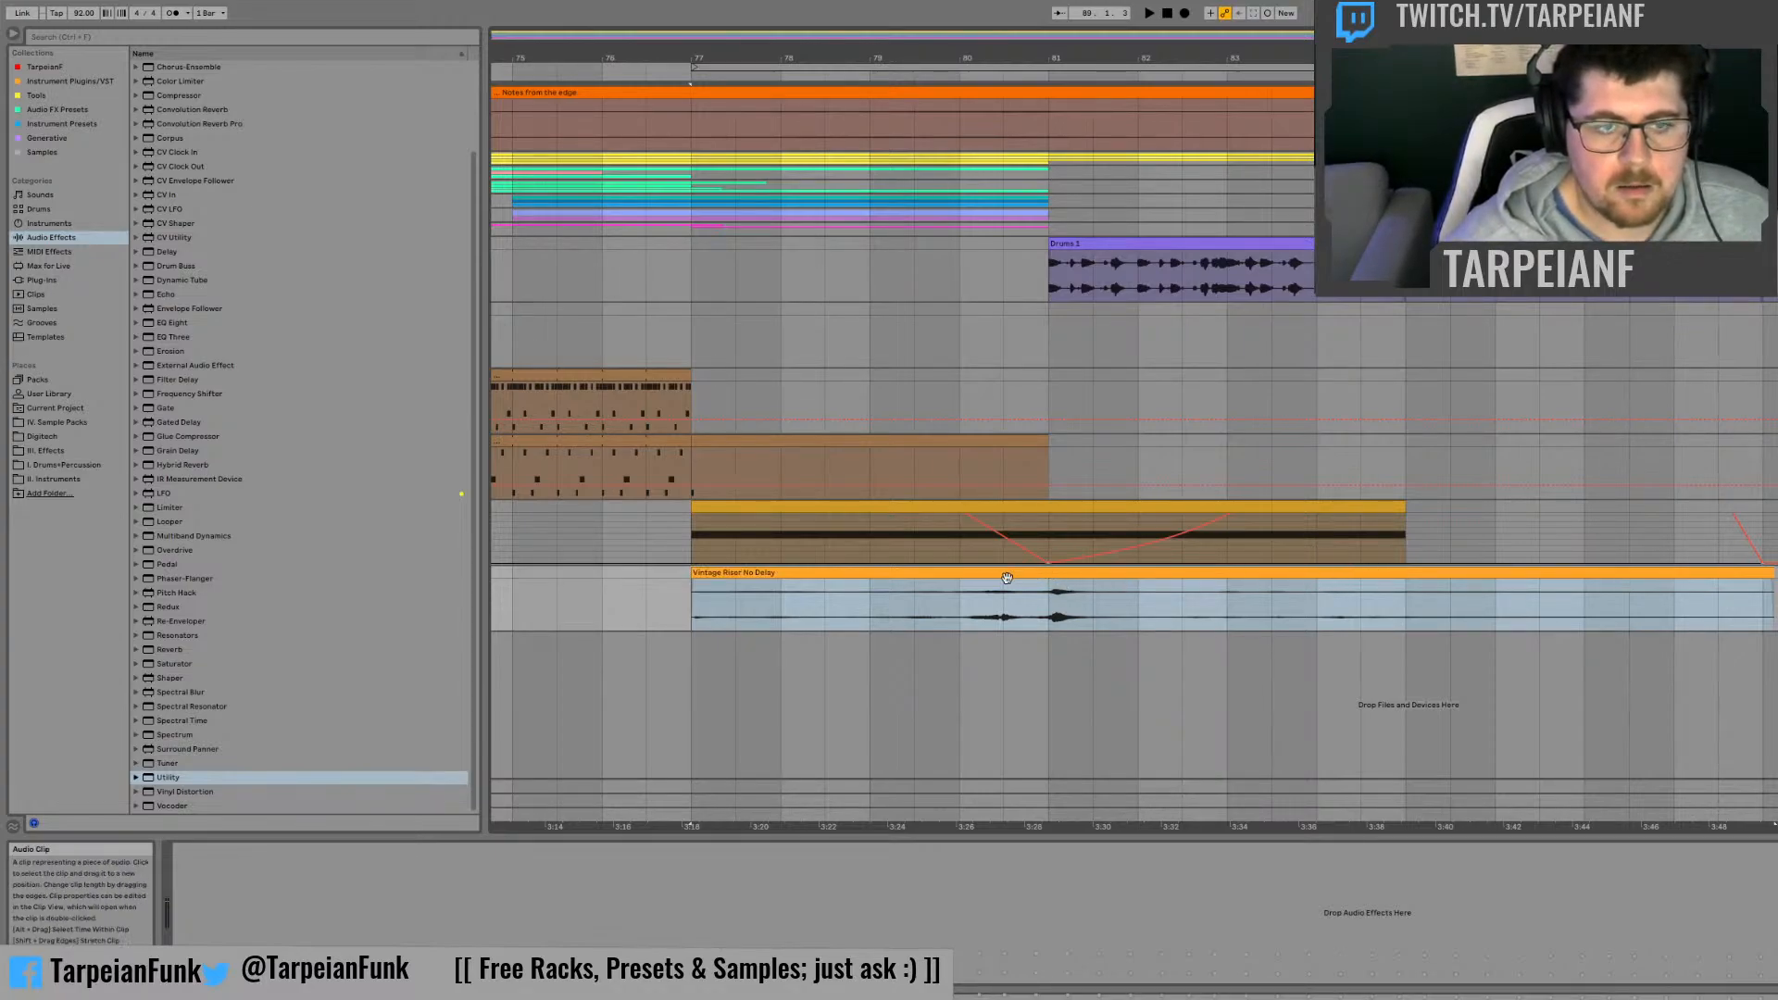
Step: Remove the Vintage Riser No Delay clip from the audio track and return to bar 77 on the synth track
{"action": "left_click", "coordinate": [873, 577]}
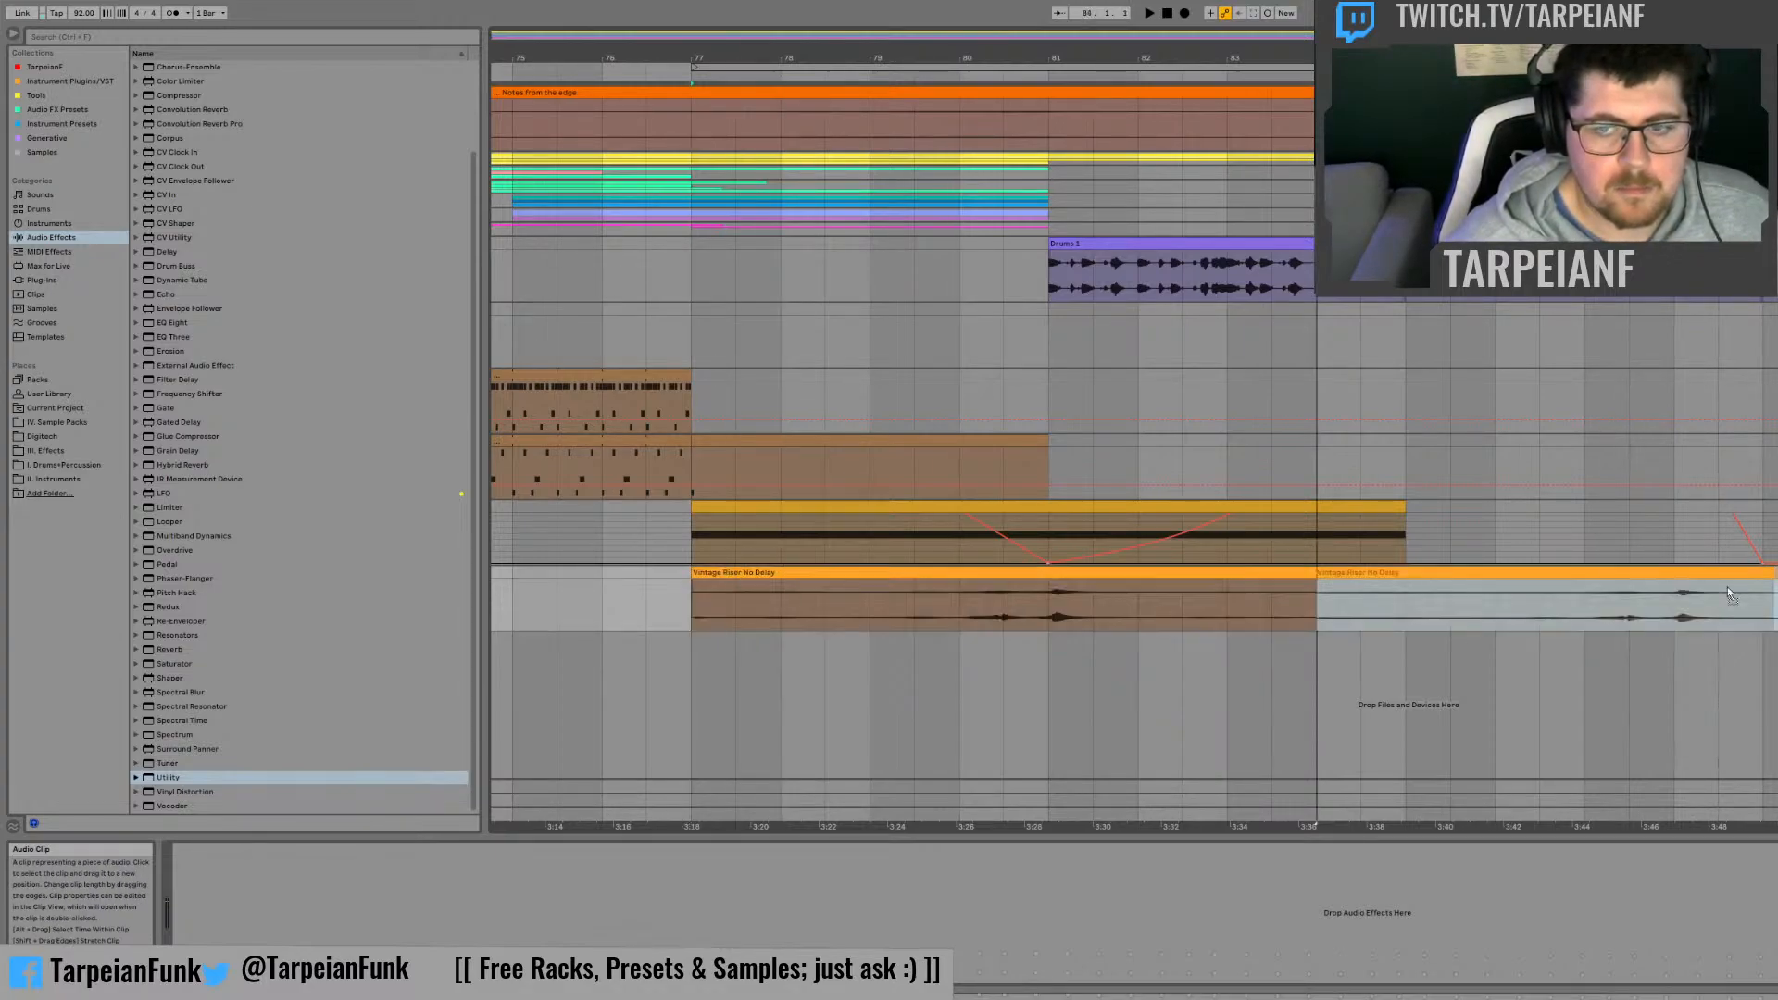
{"action": "key", "text": "Delete"}
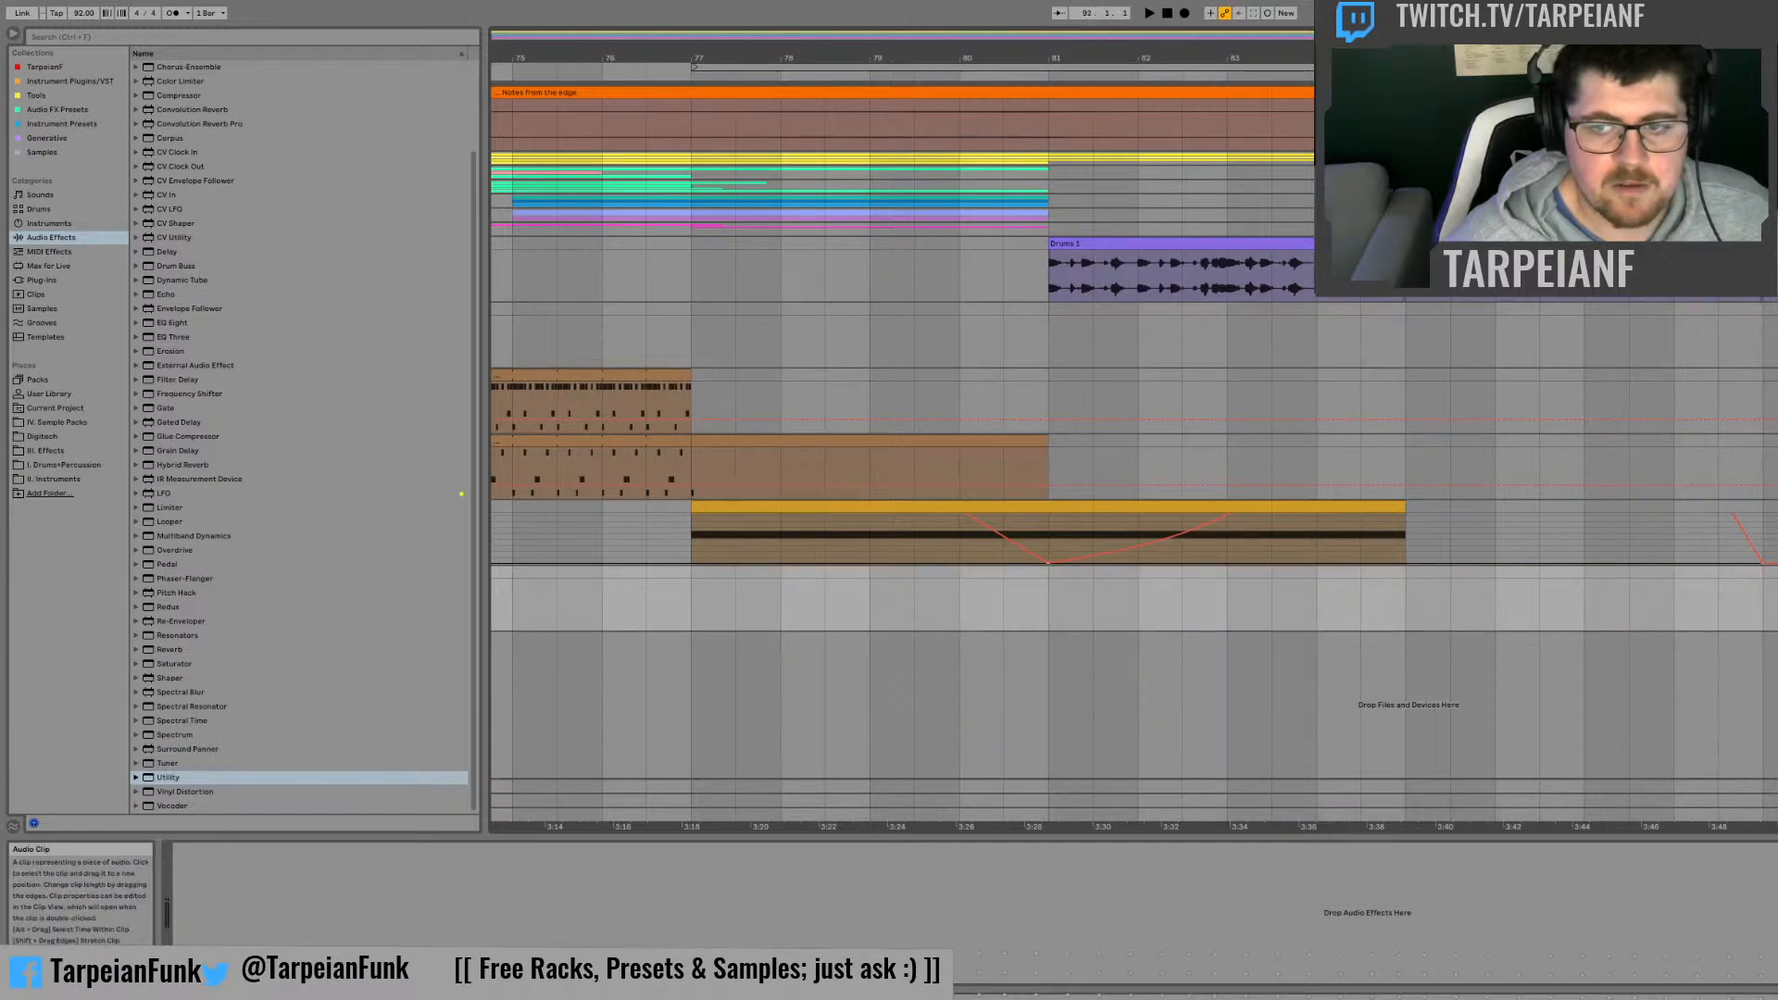
{"action": "left_click", "coordinate": [692, 533]}
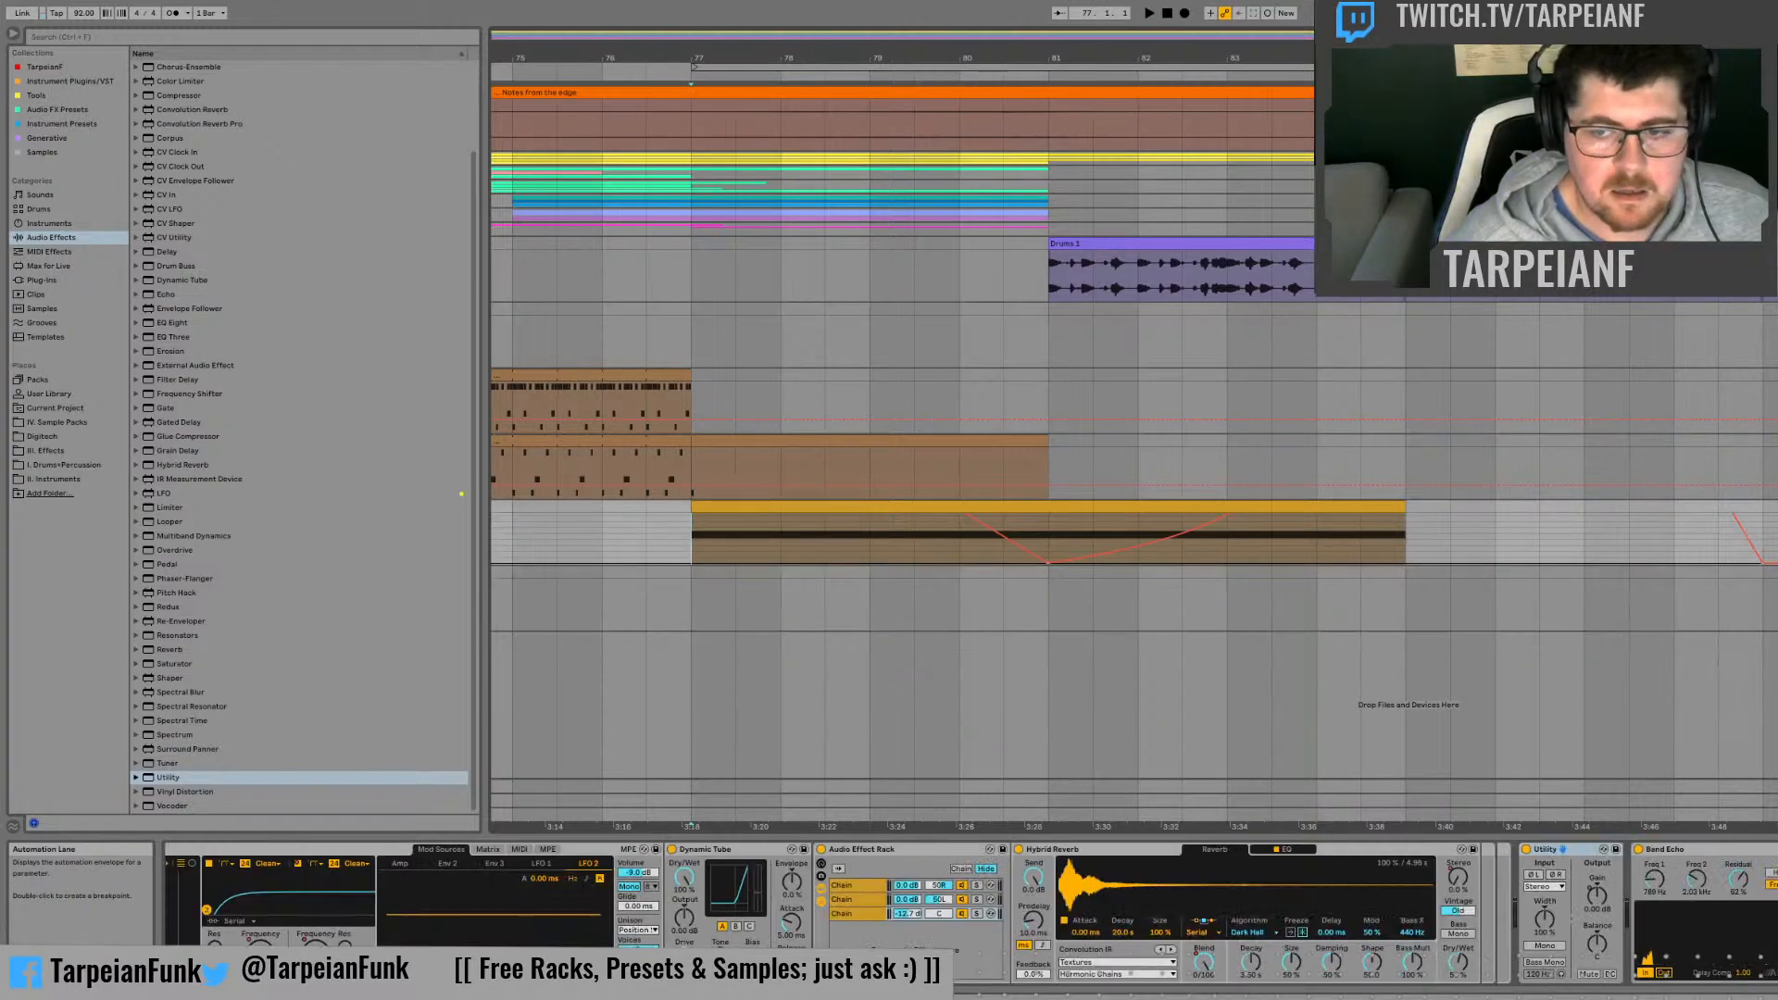
{"action": "left_click", "coordinate": [1528, 849]}
Step: Record a second pass of the synth part onto the audio track from bar 77 past bar 89 and name it Vintage Riser Delay
{"action": "left_click", "coordinate": [697, 595]}
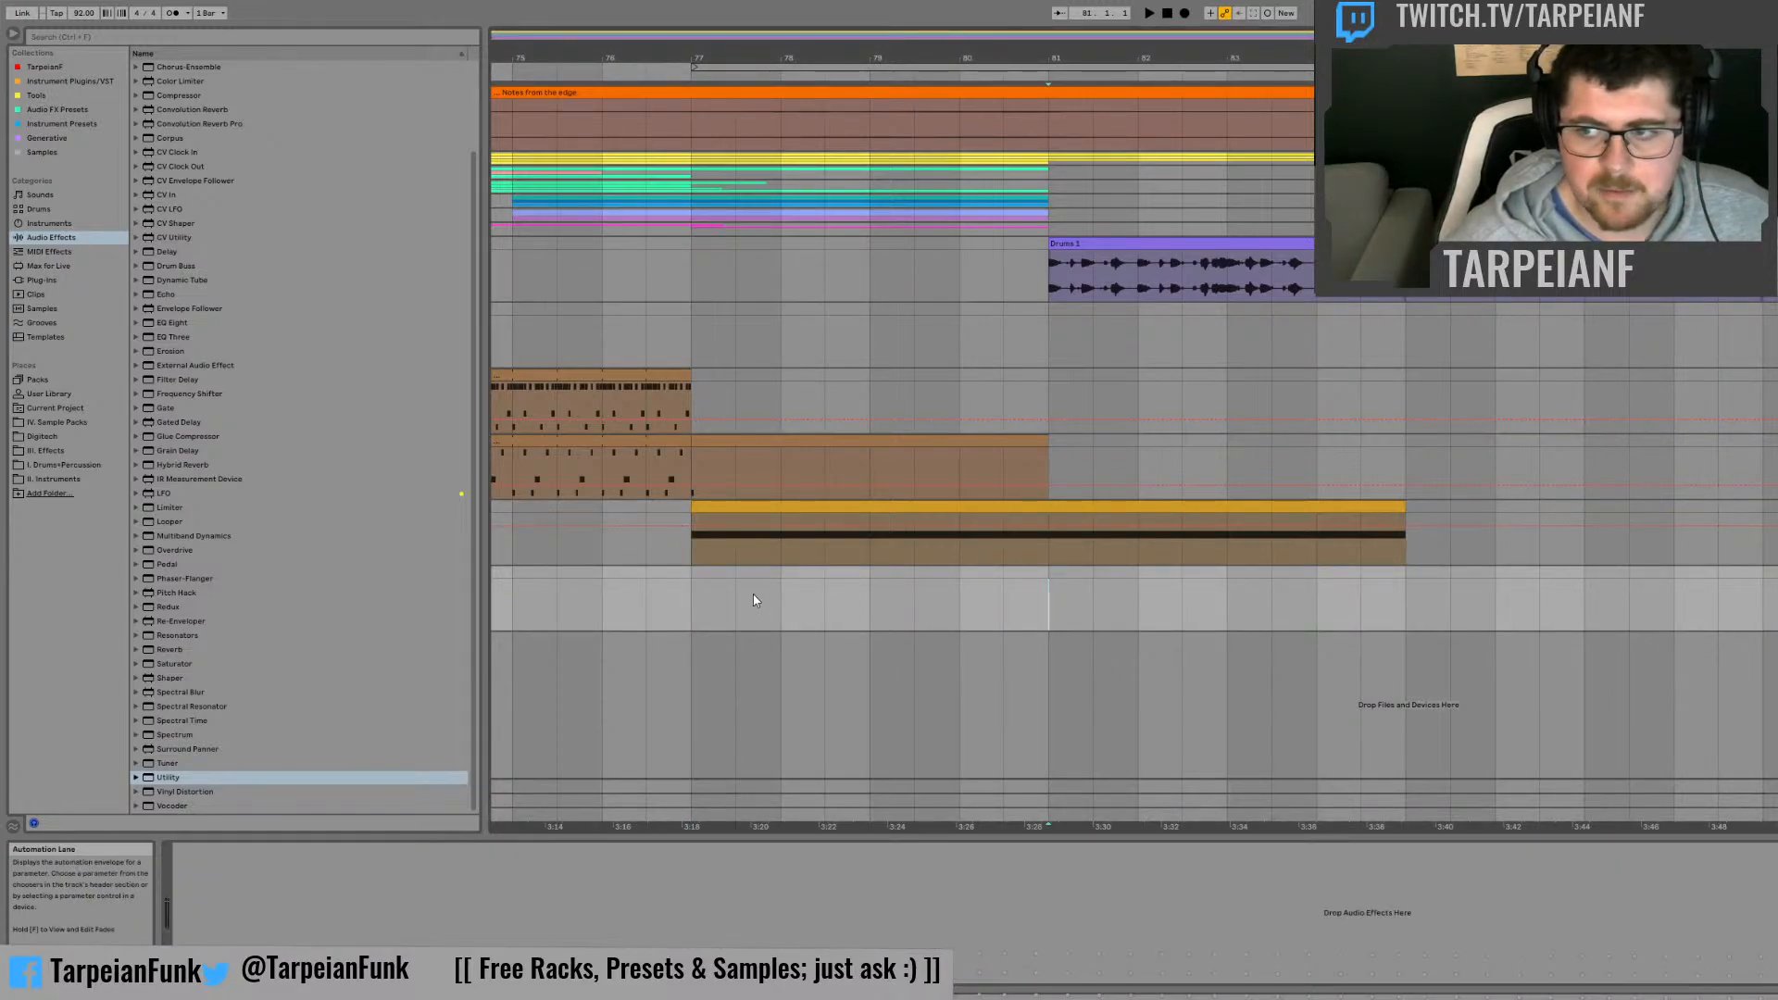
{"action": "left_click", "coordinate": [1185, 13]}
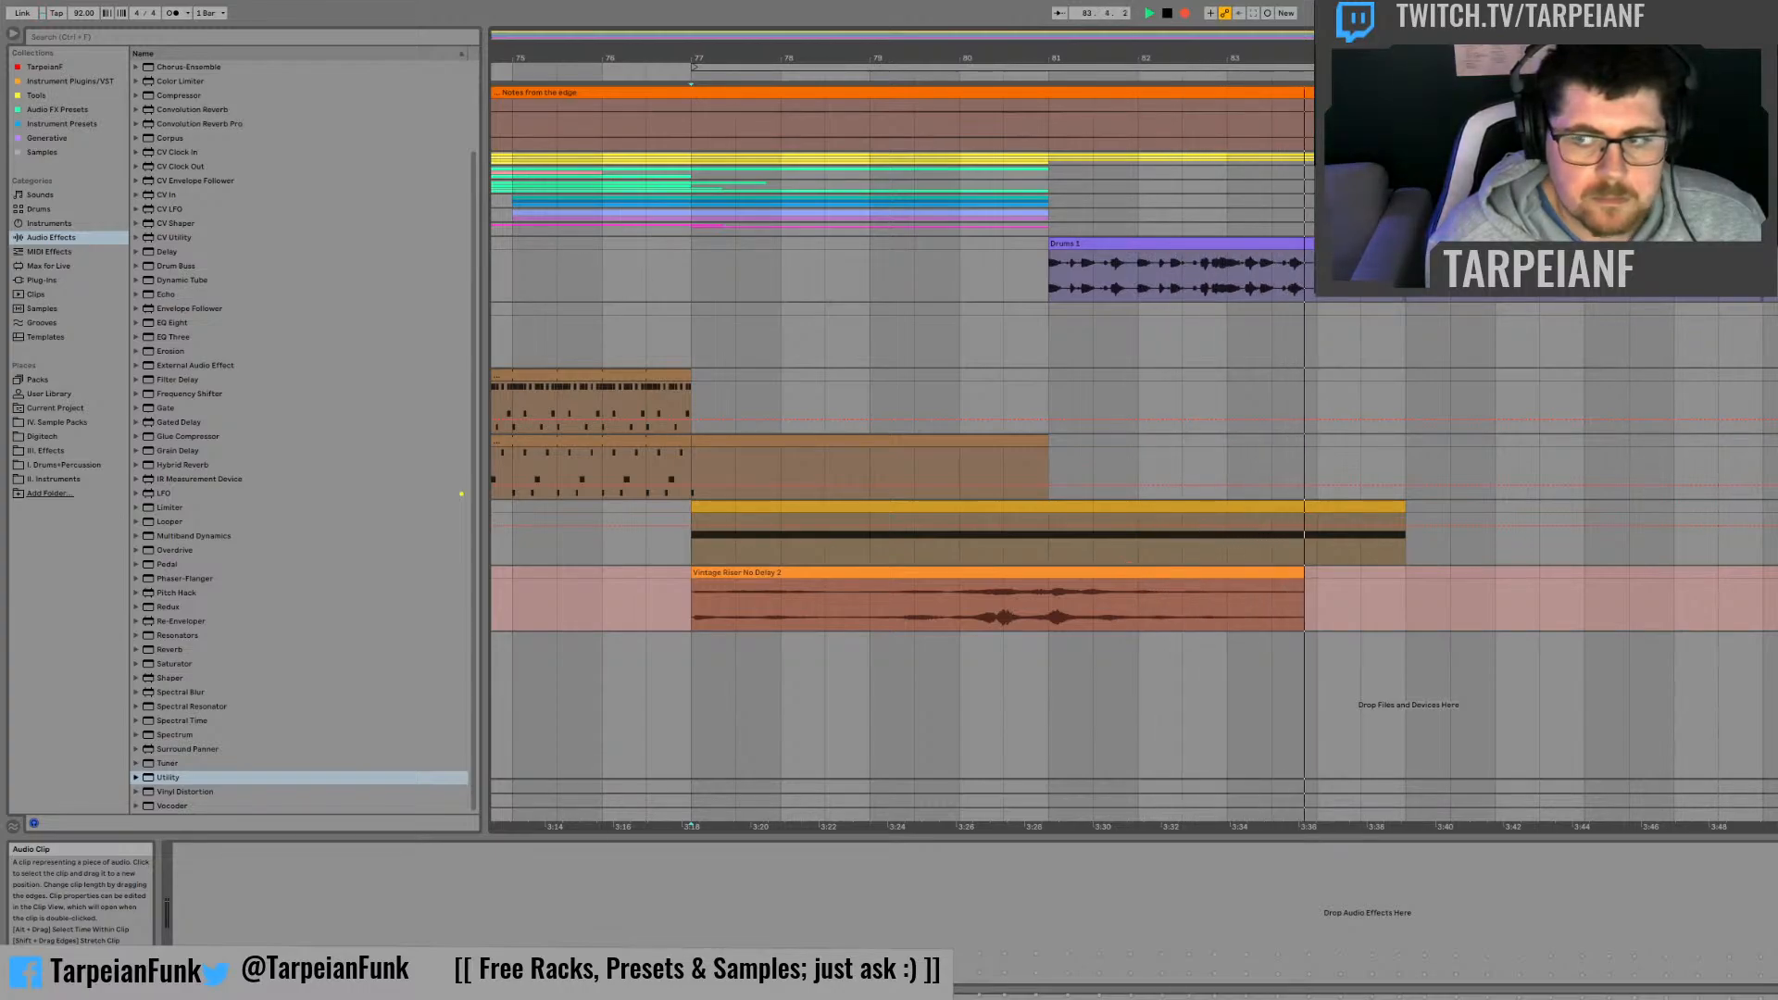
{"action": "left_click", "coordinate": [1769, 532]}
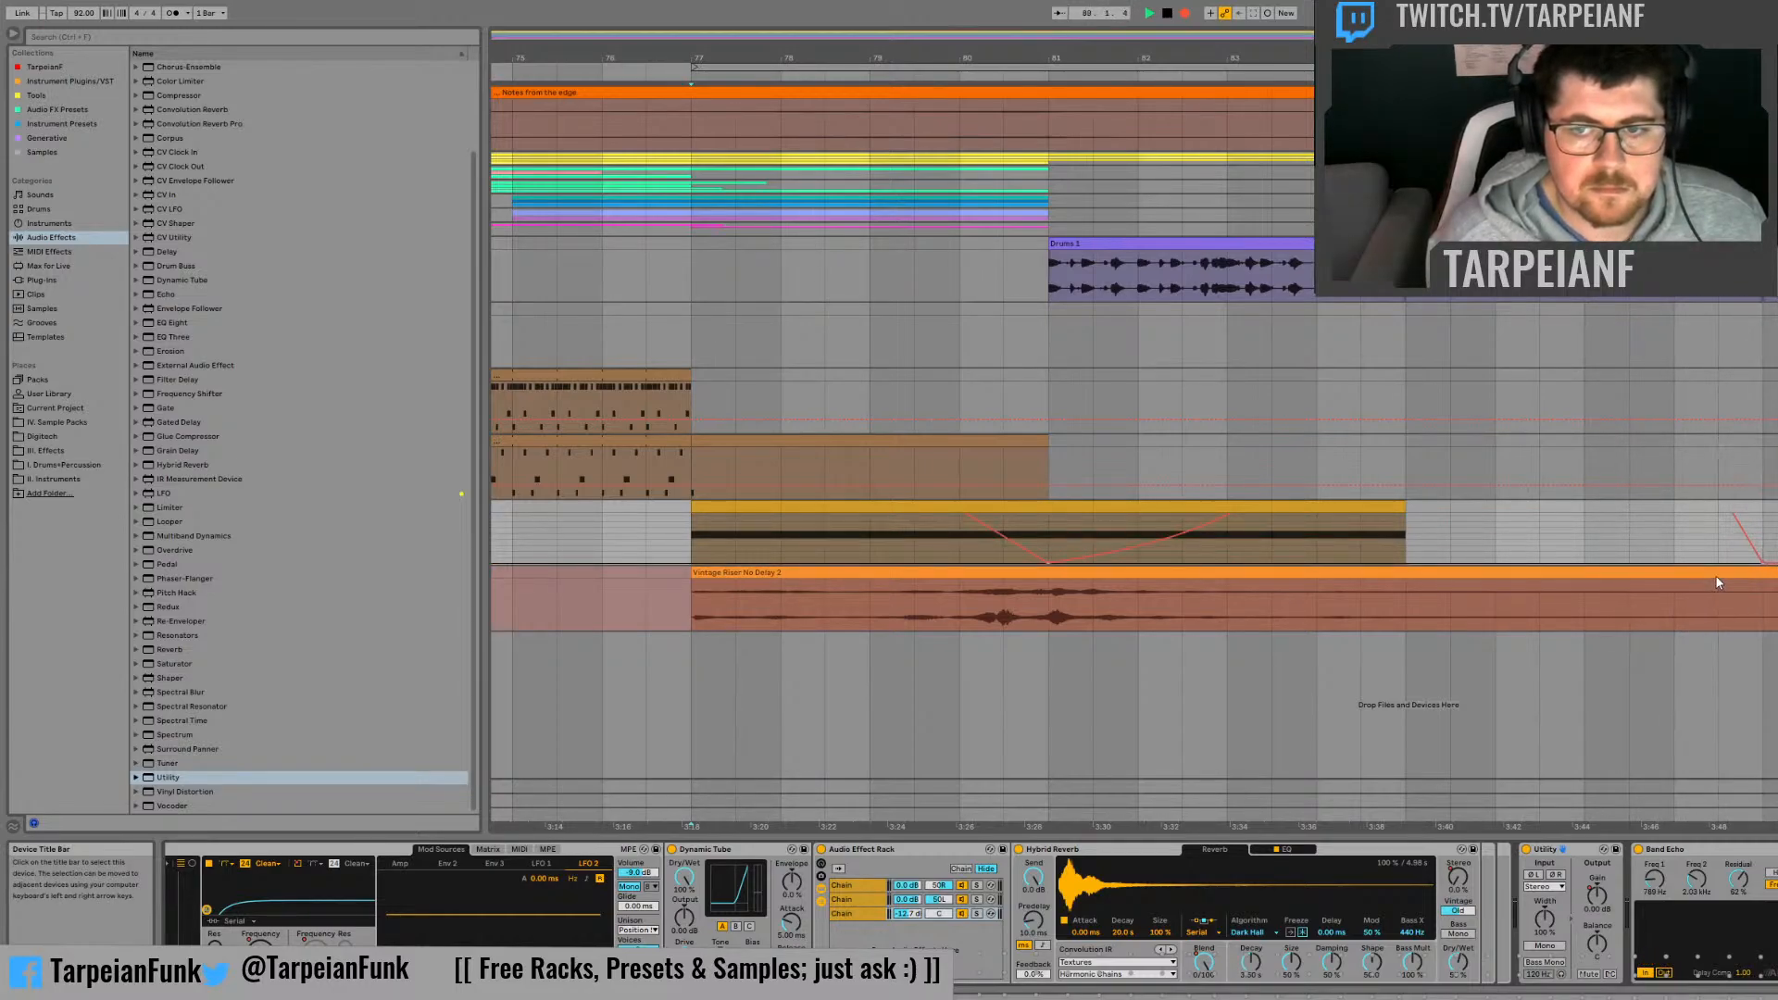
{"action": "key", "text": "space"}
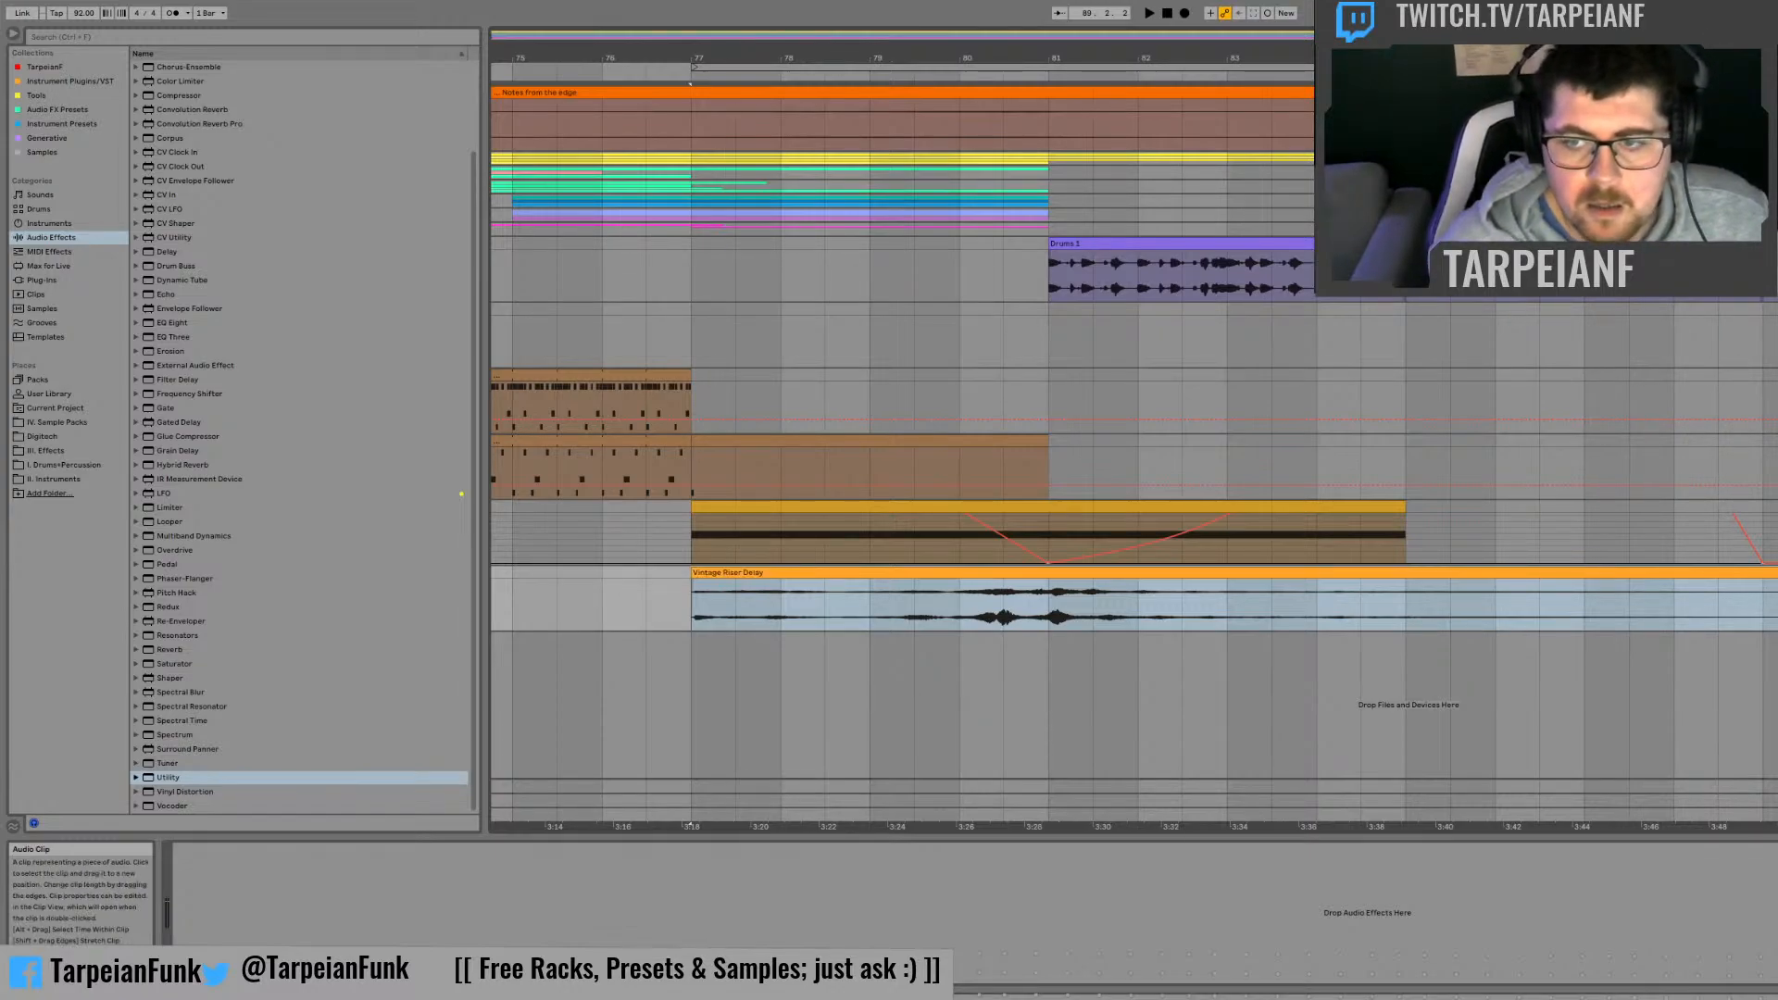
Step: Audition the Vintage Riser Delay clip from just before bar 77 through its peak around bar 81
{"action": "left_click", "coordinate": [1775, 604]}
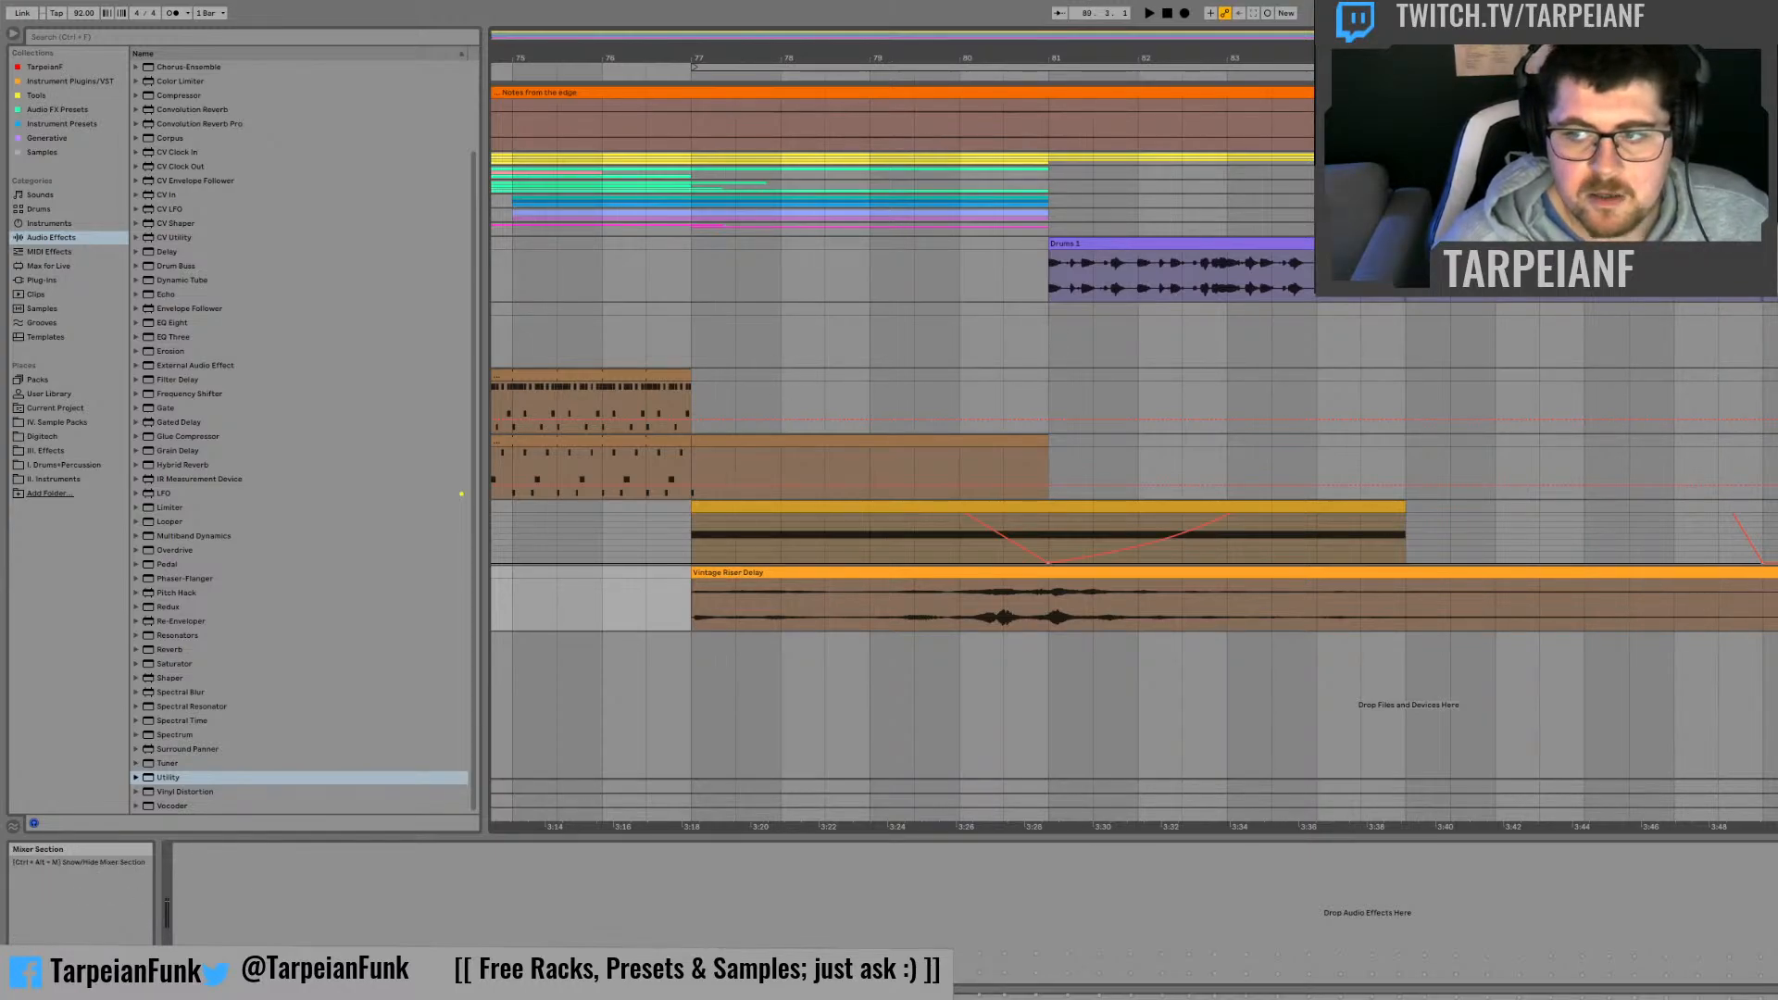
{"action": "left_click", "coordinate": [643, 539]}
{"action": "left_click", "coordinate": [675, 589]}
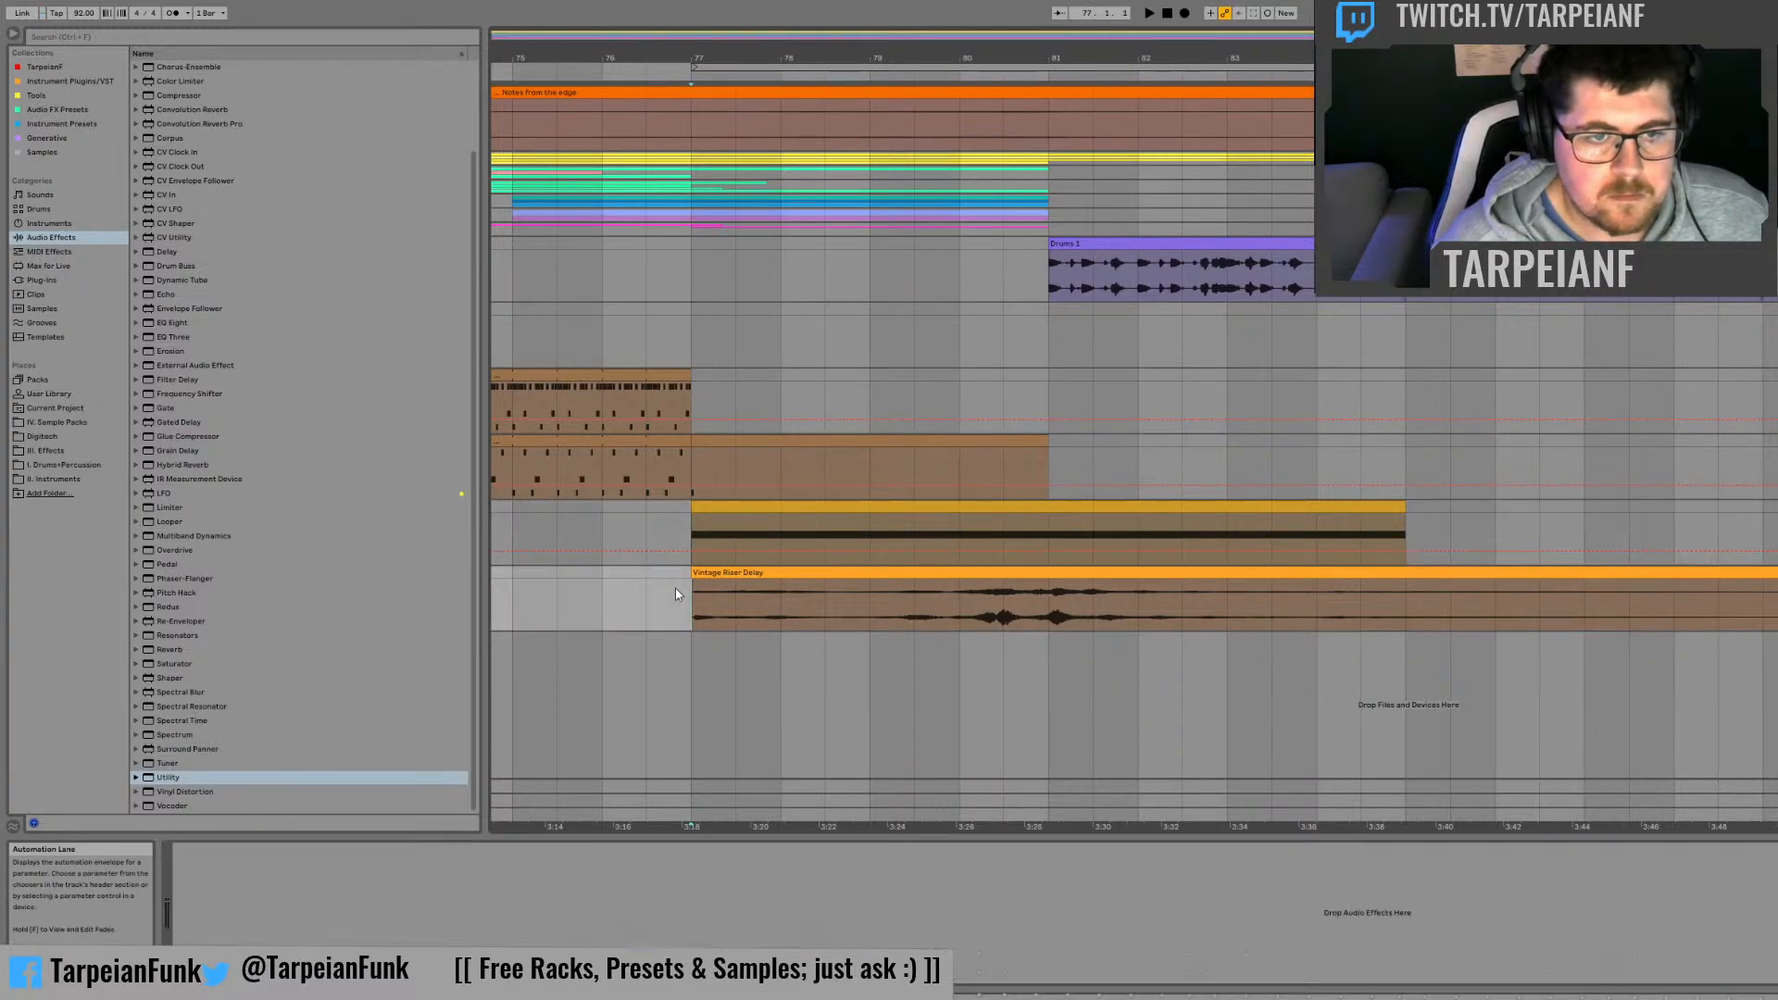
{"action": "key", "text": "space"}
{"action": "left_click", "coordinate": [646, 602]}
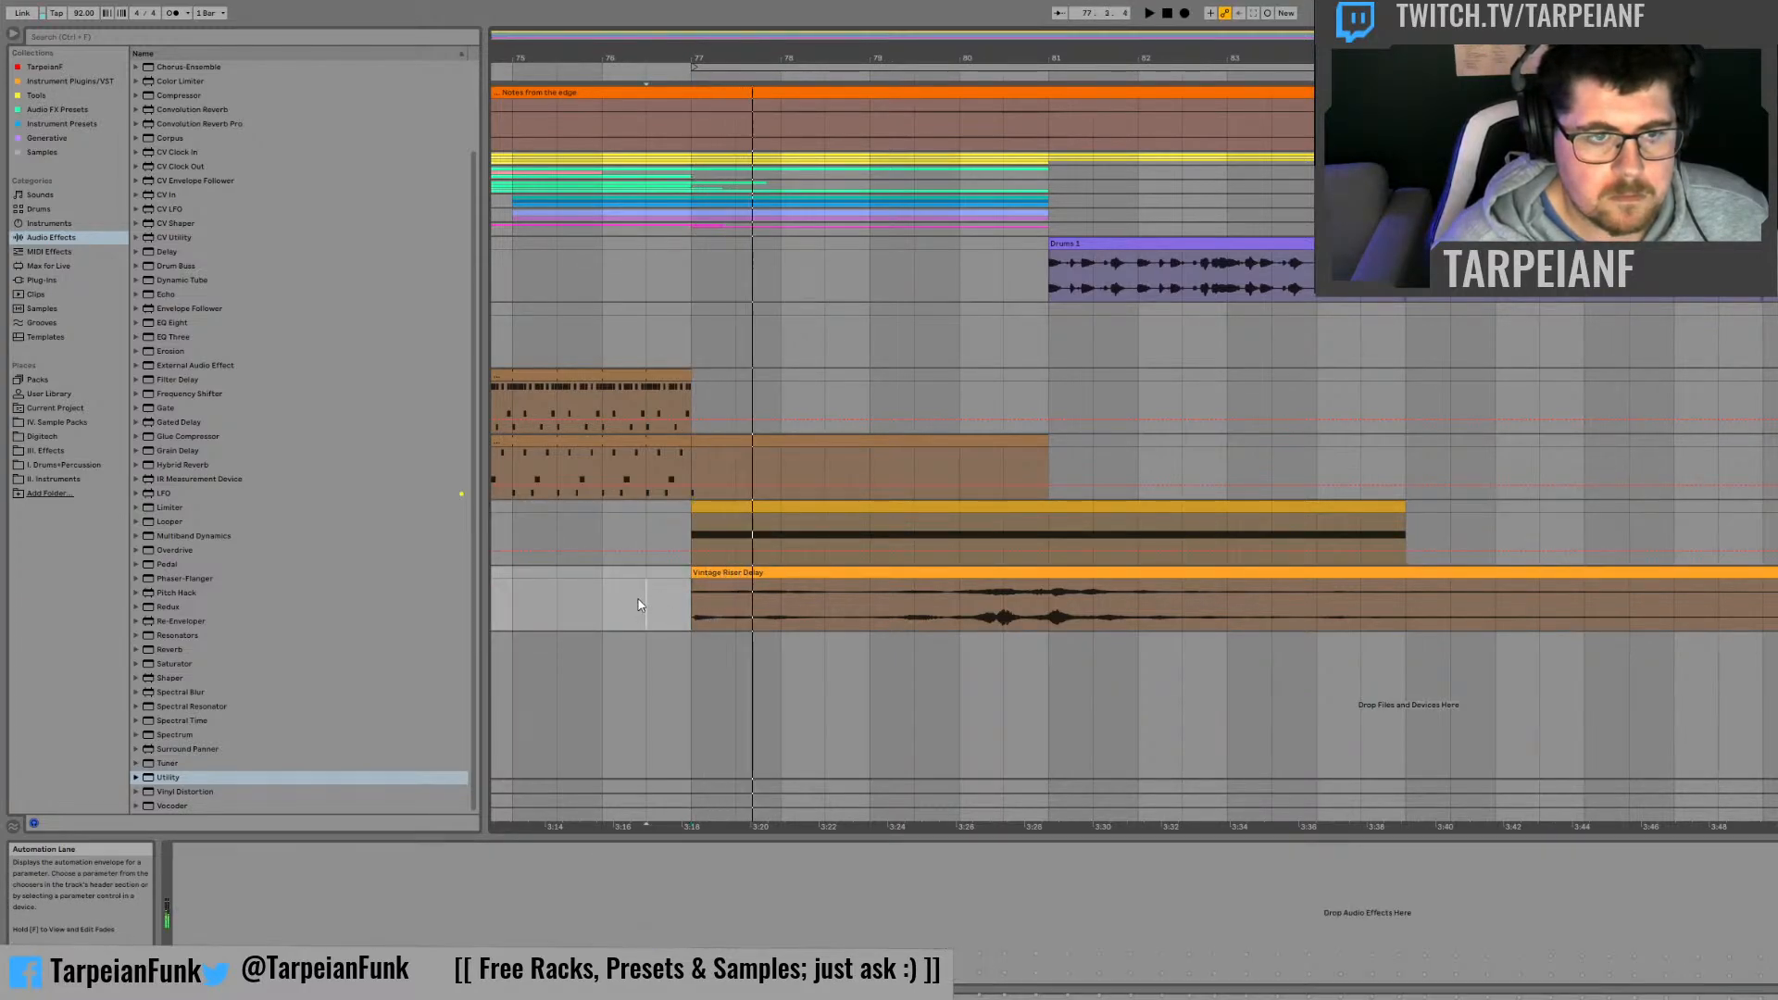
{"action": "key", "text": "space"}
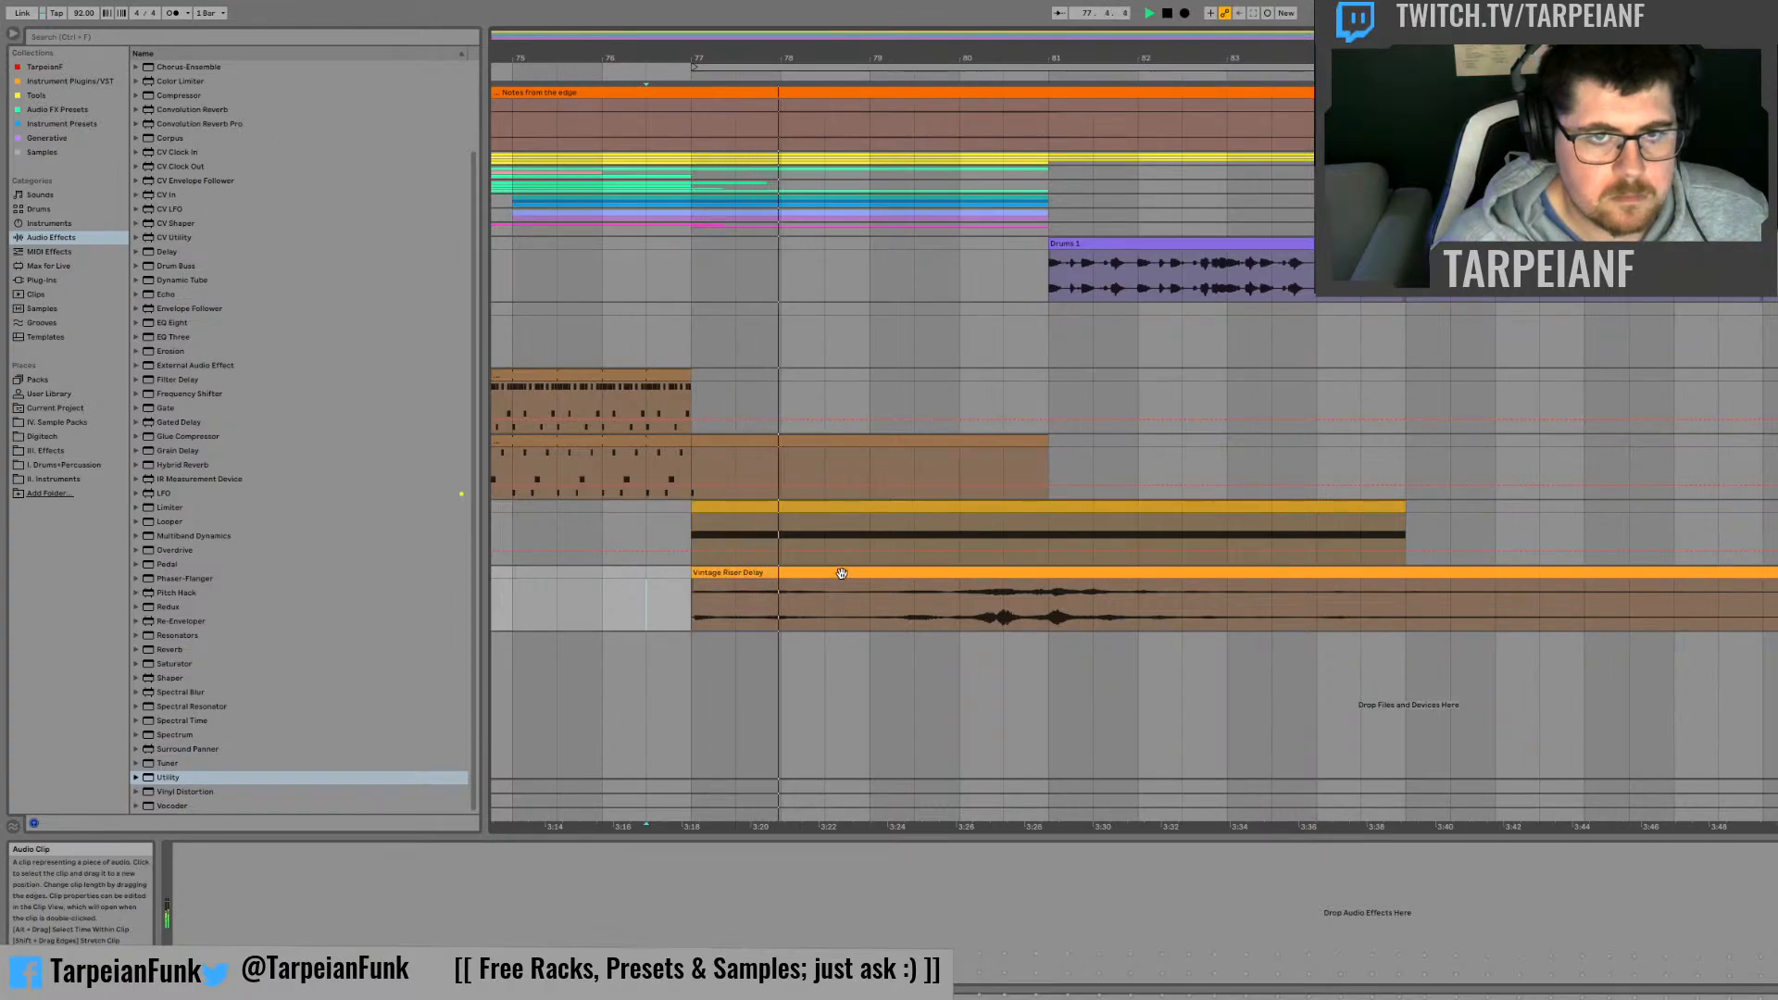
{"action": "left_click_drag", "start_coordinate": [1089, 37], "coordinate": [1148, 72]}
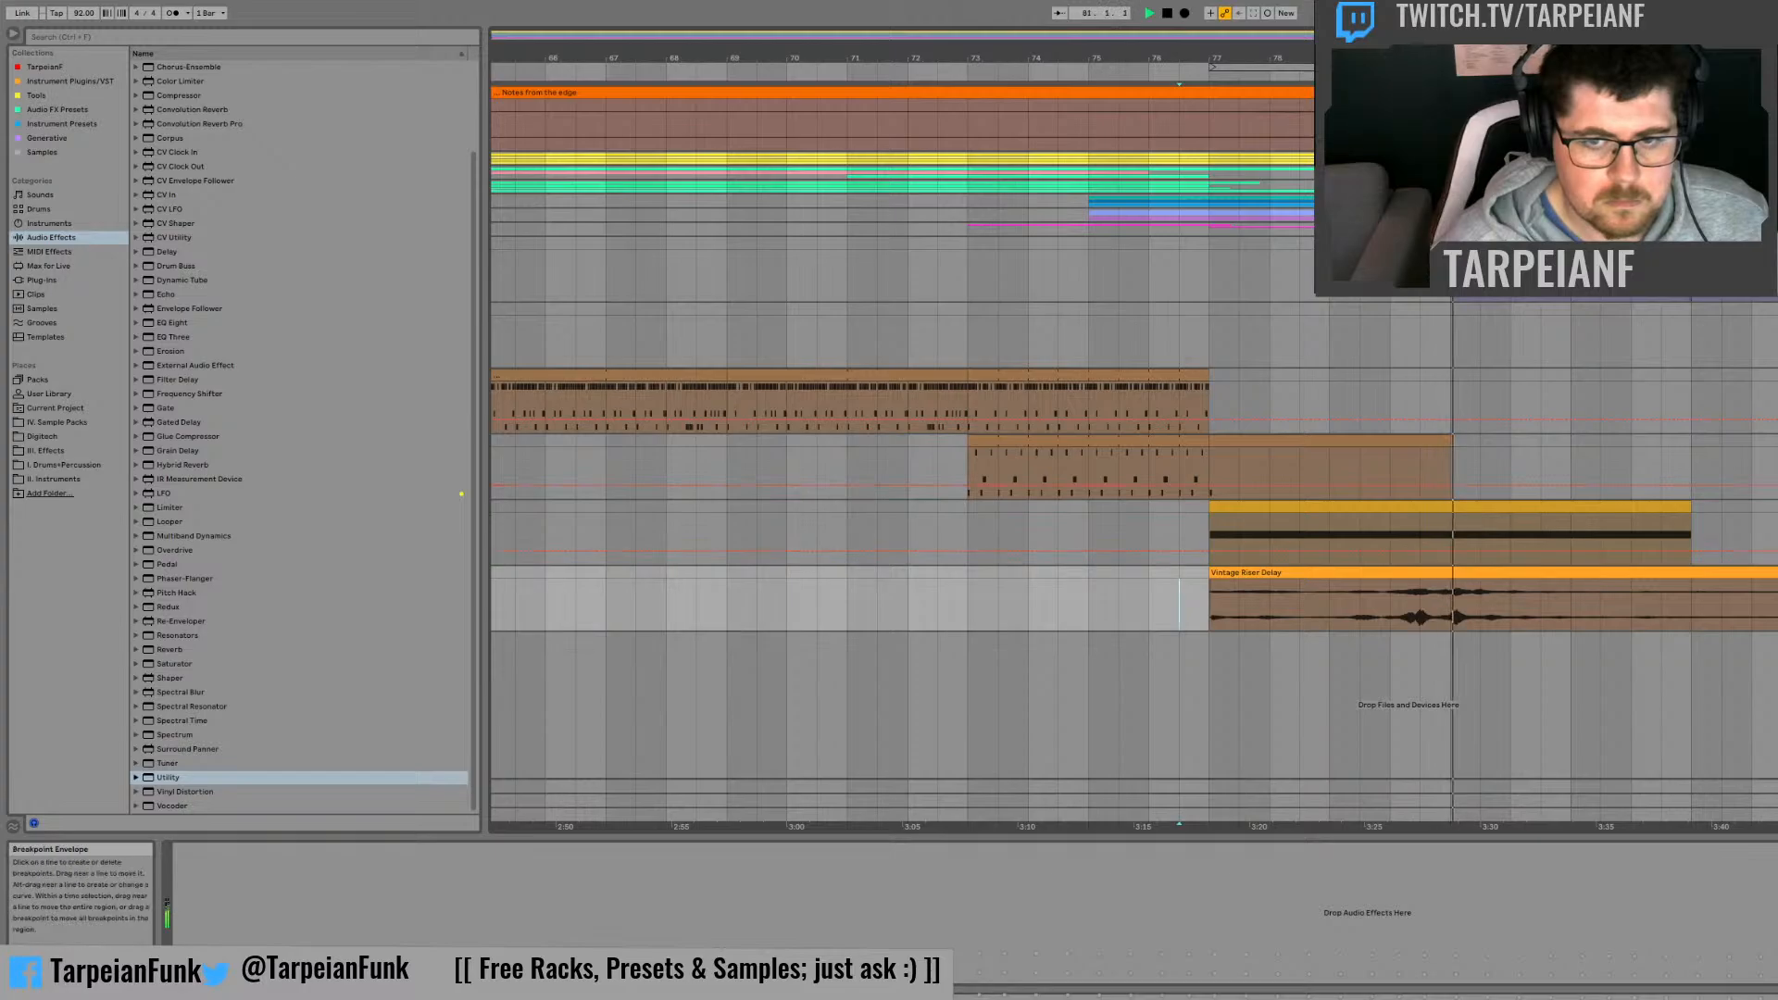
Step: Add a warp marker at the Vintage Riser Delay sample's later main peak, align it to clip bar 5, and play back the result
{"action": "double_click", "coordinate": [1580, 571]}
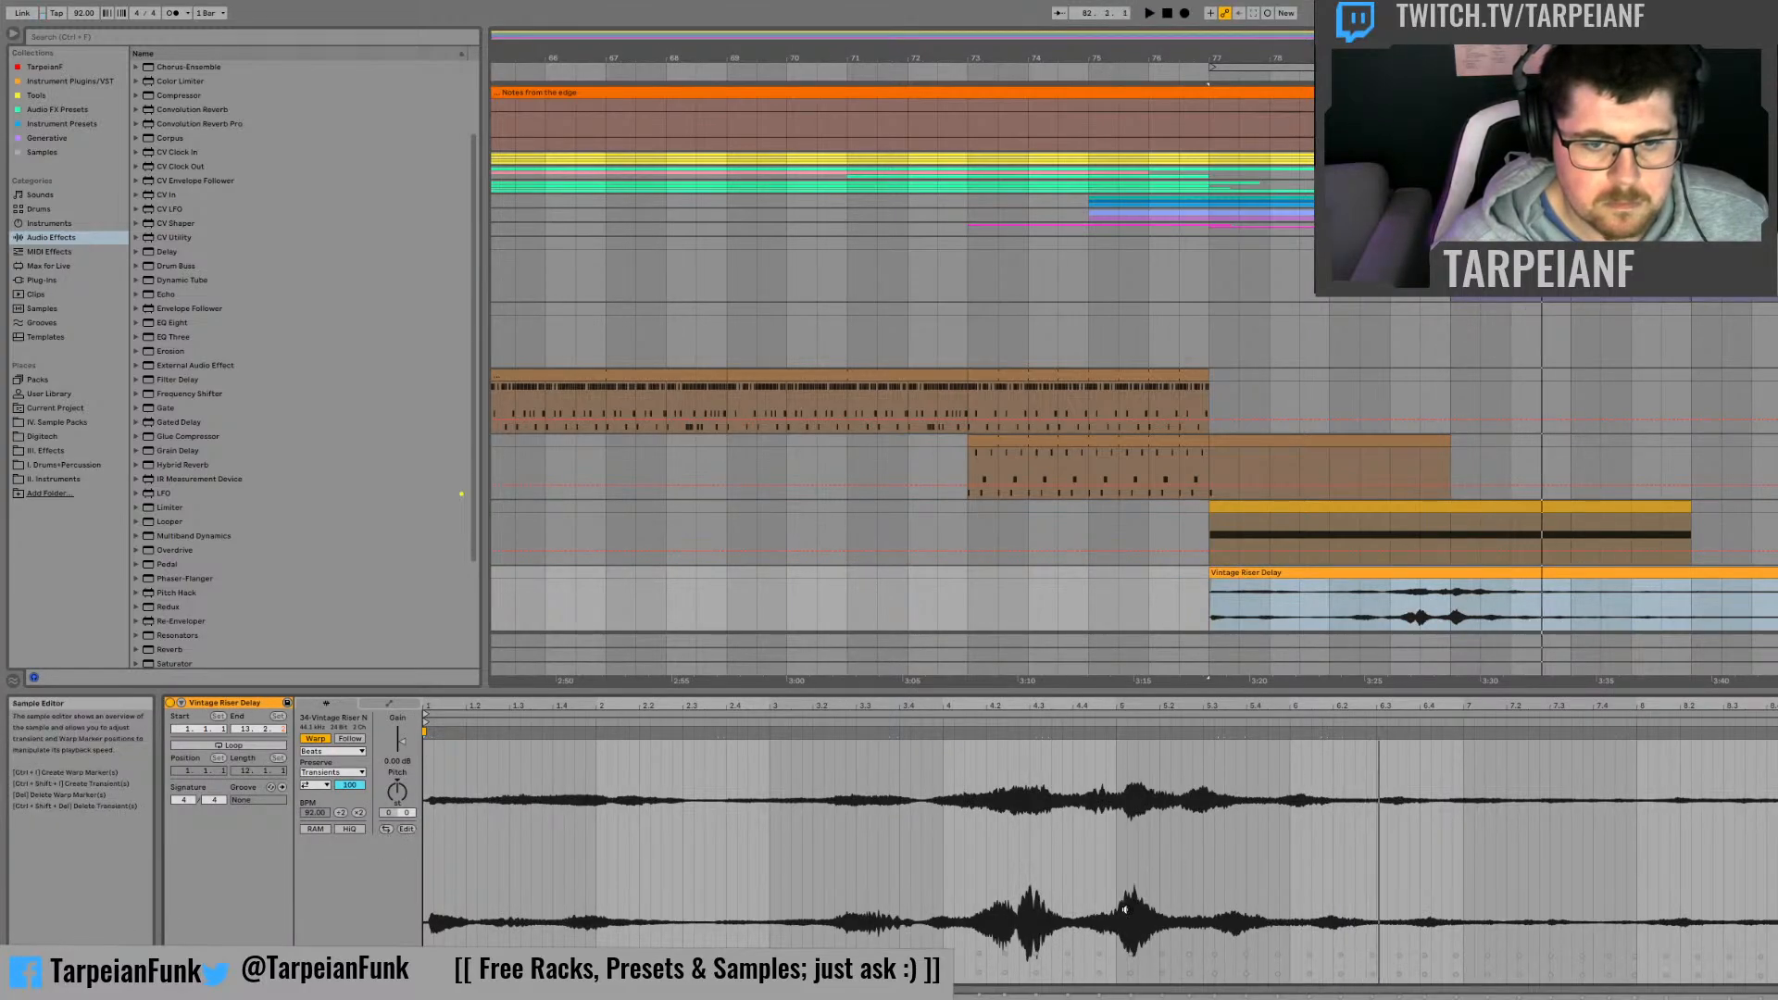
{"action": "left_click", "coordinate": [1112, 729]}
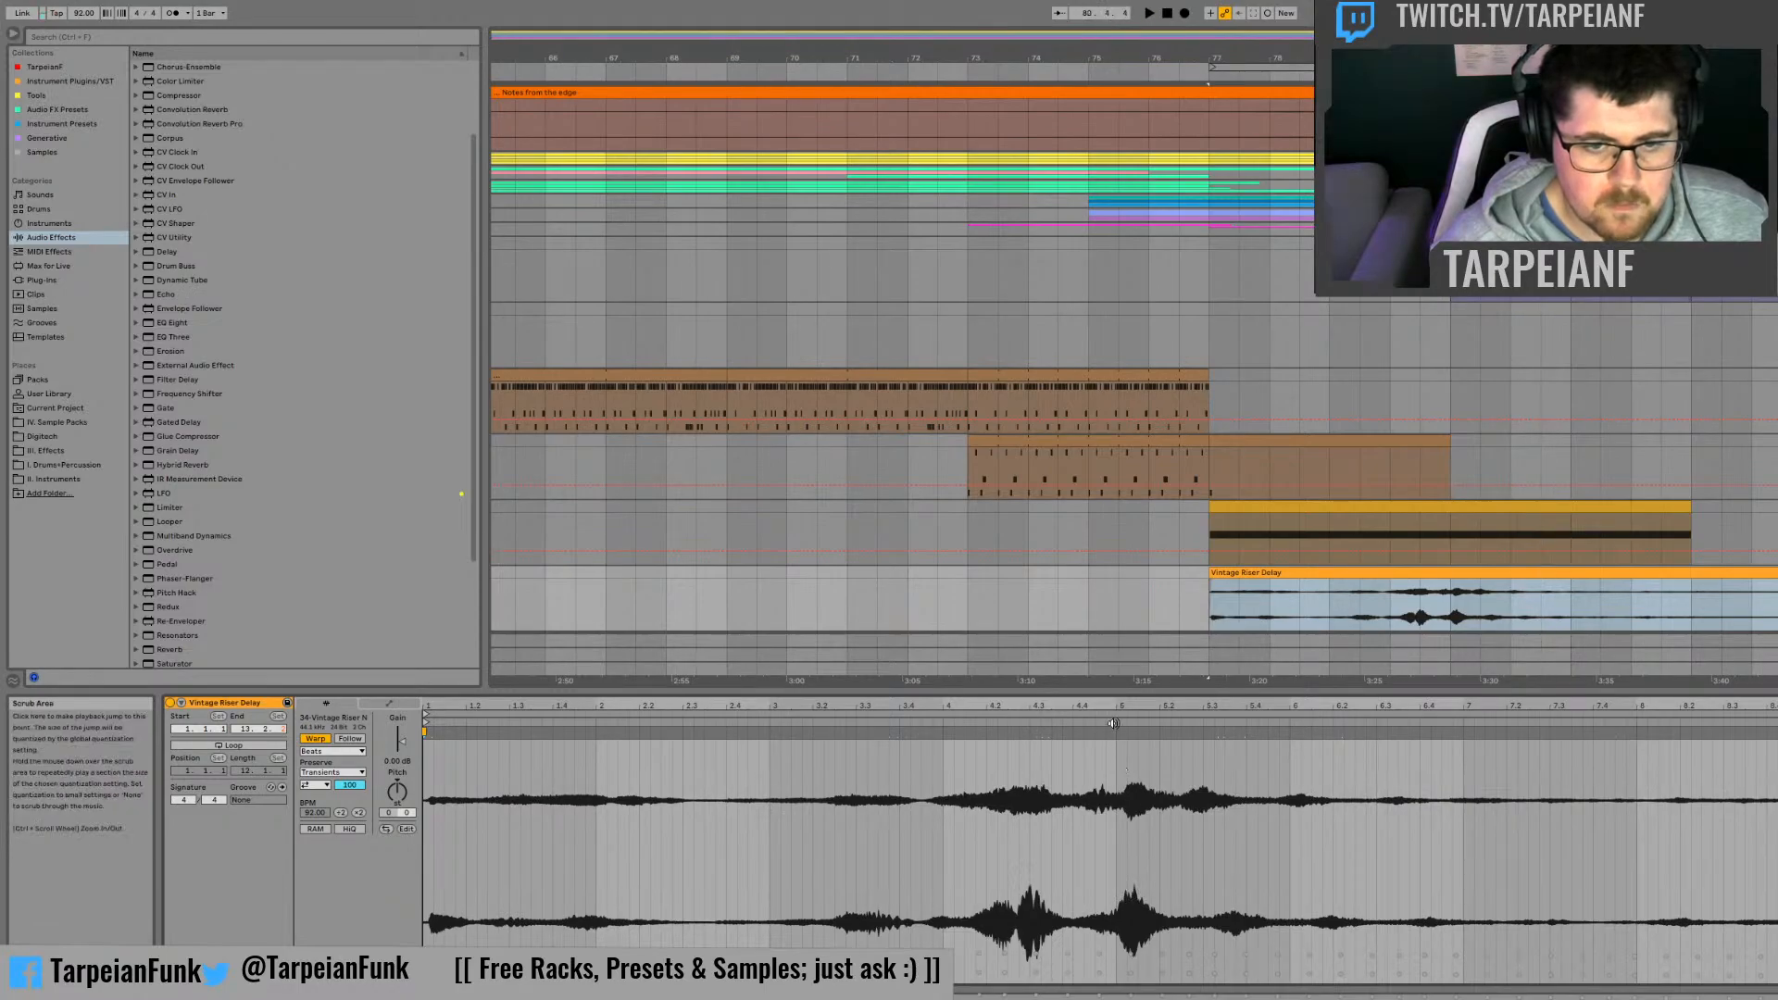
{"action": "double_click", "coordinate": [1126, 755]}
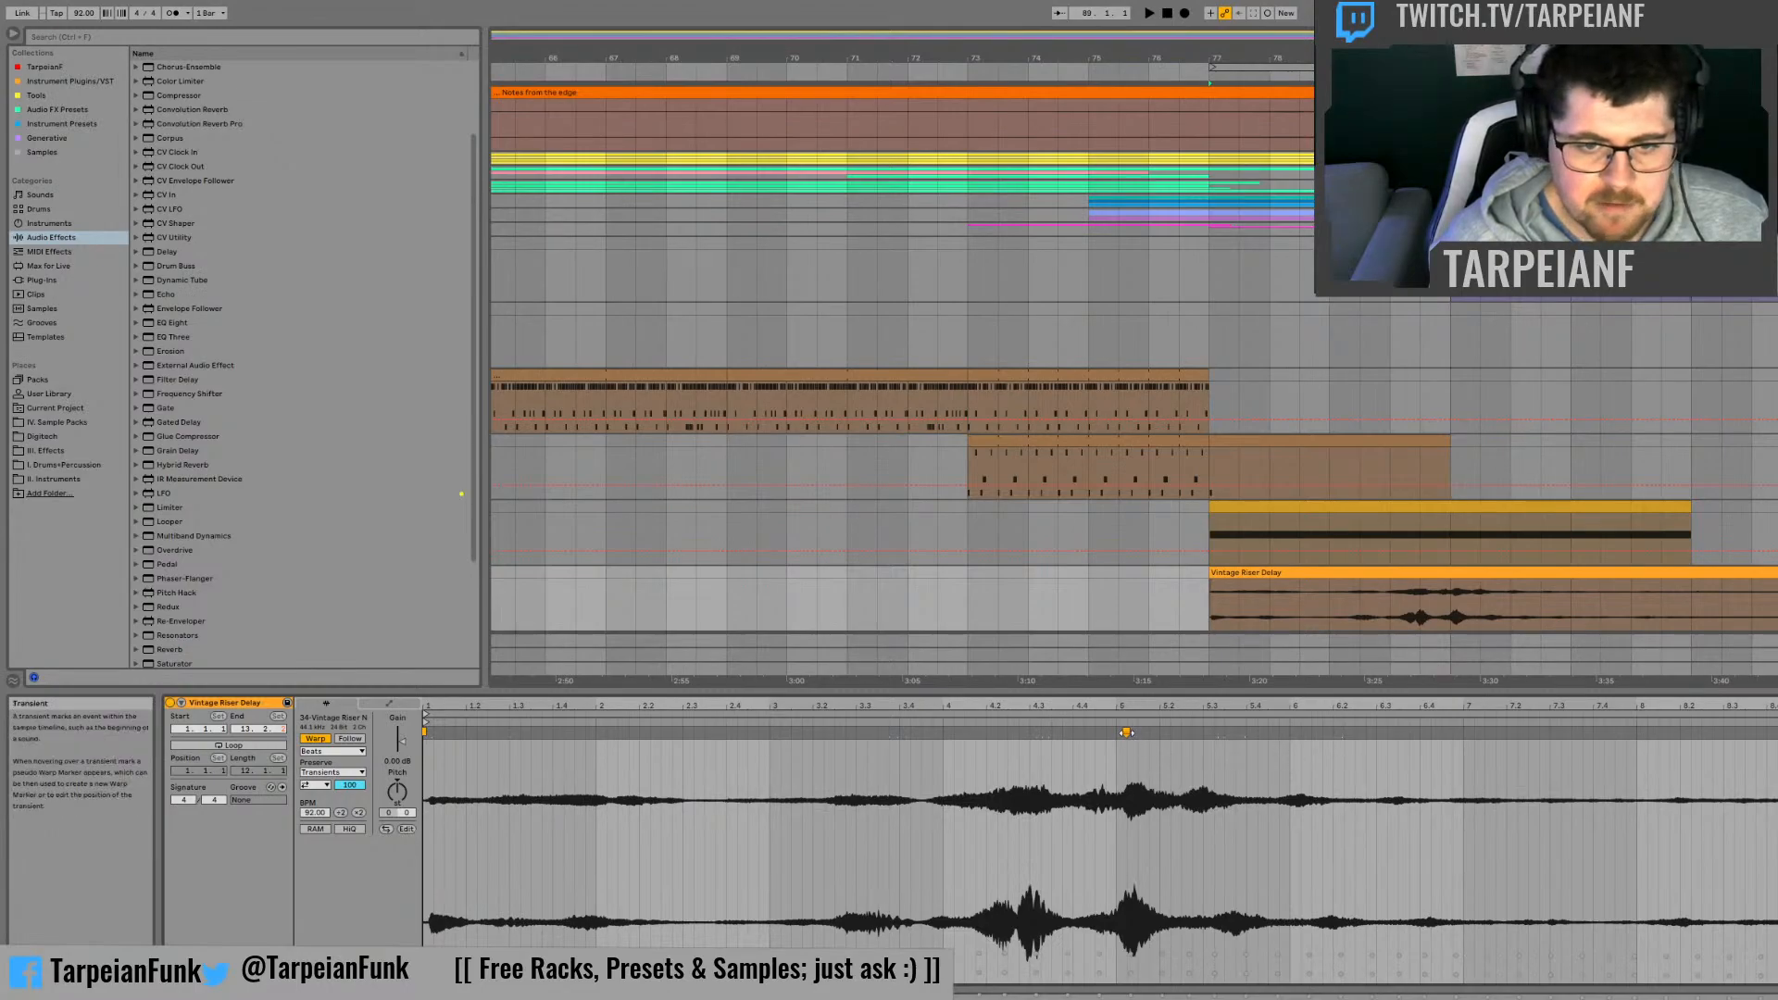
{"action": "left_click_drag", "start_coordinate": [1126, 732], "coordinate": [1116, 732]}
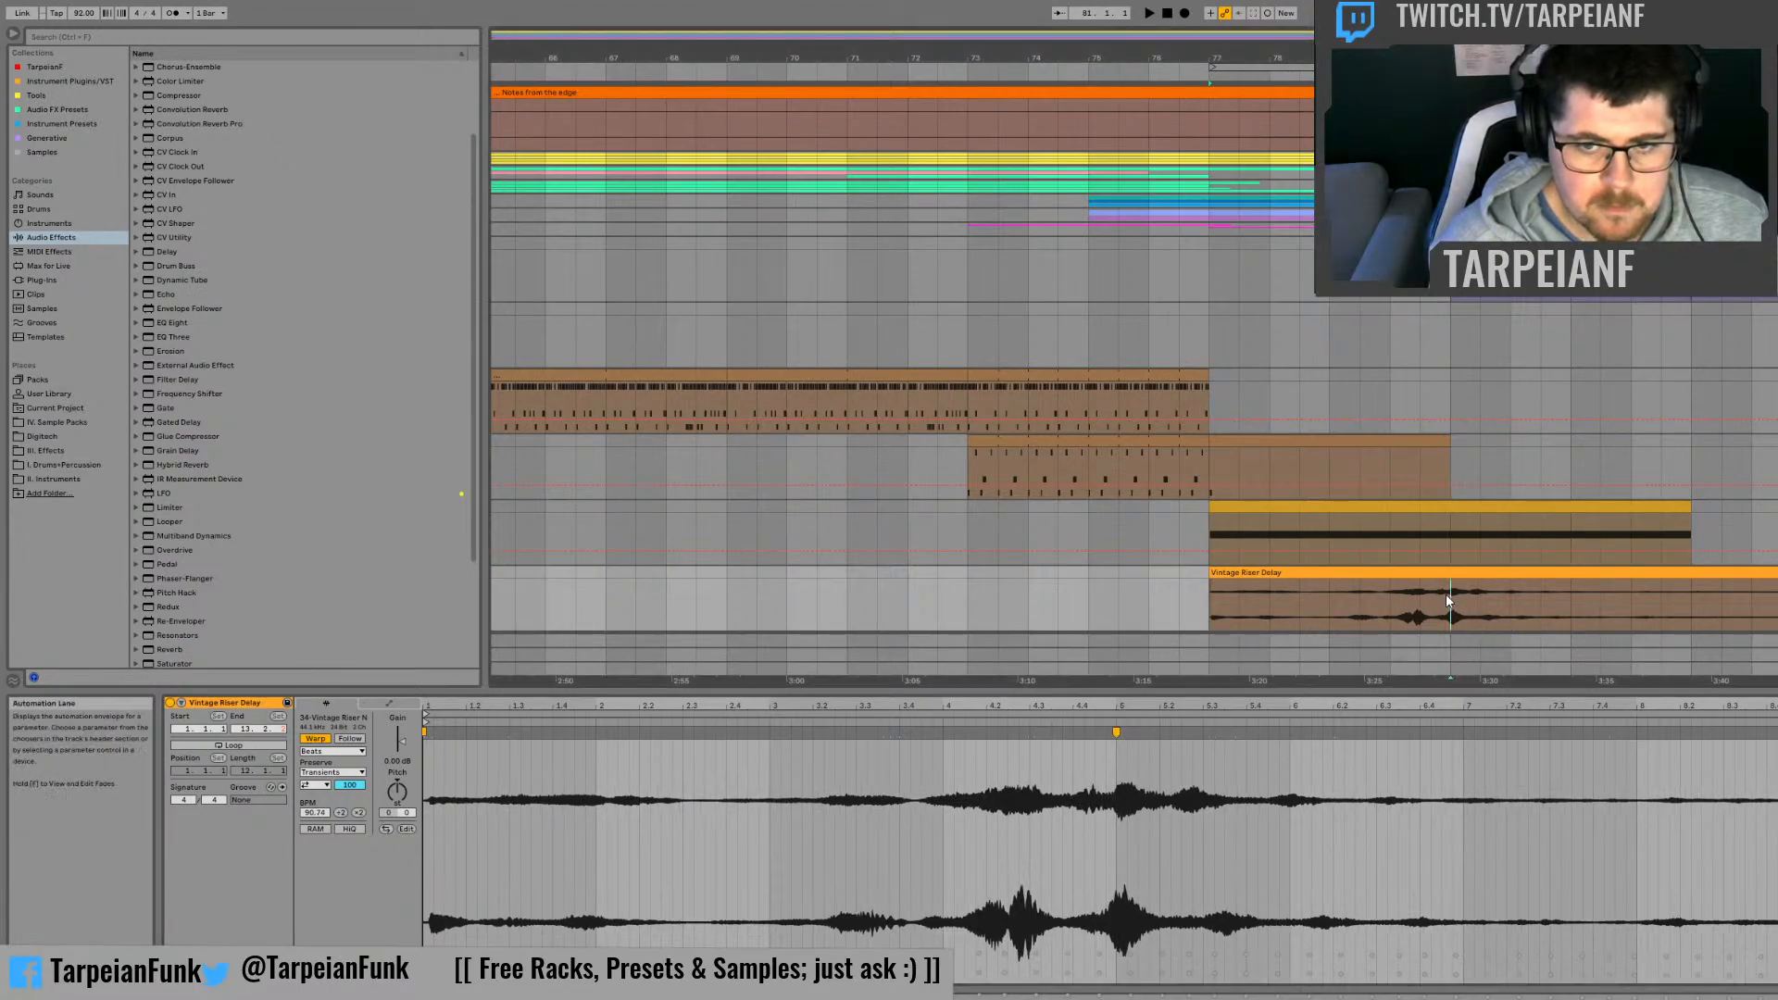
{"action": "key", "text": "space"}
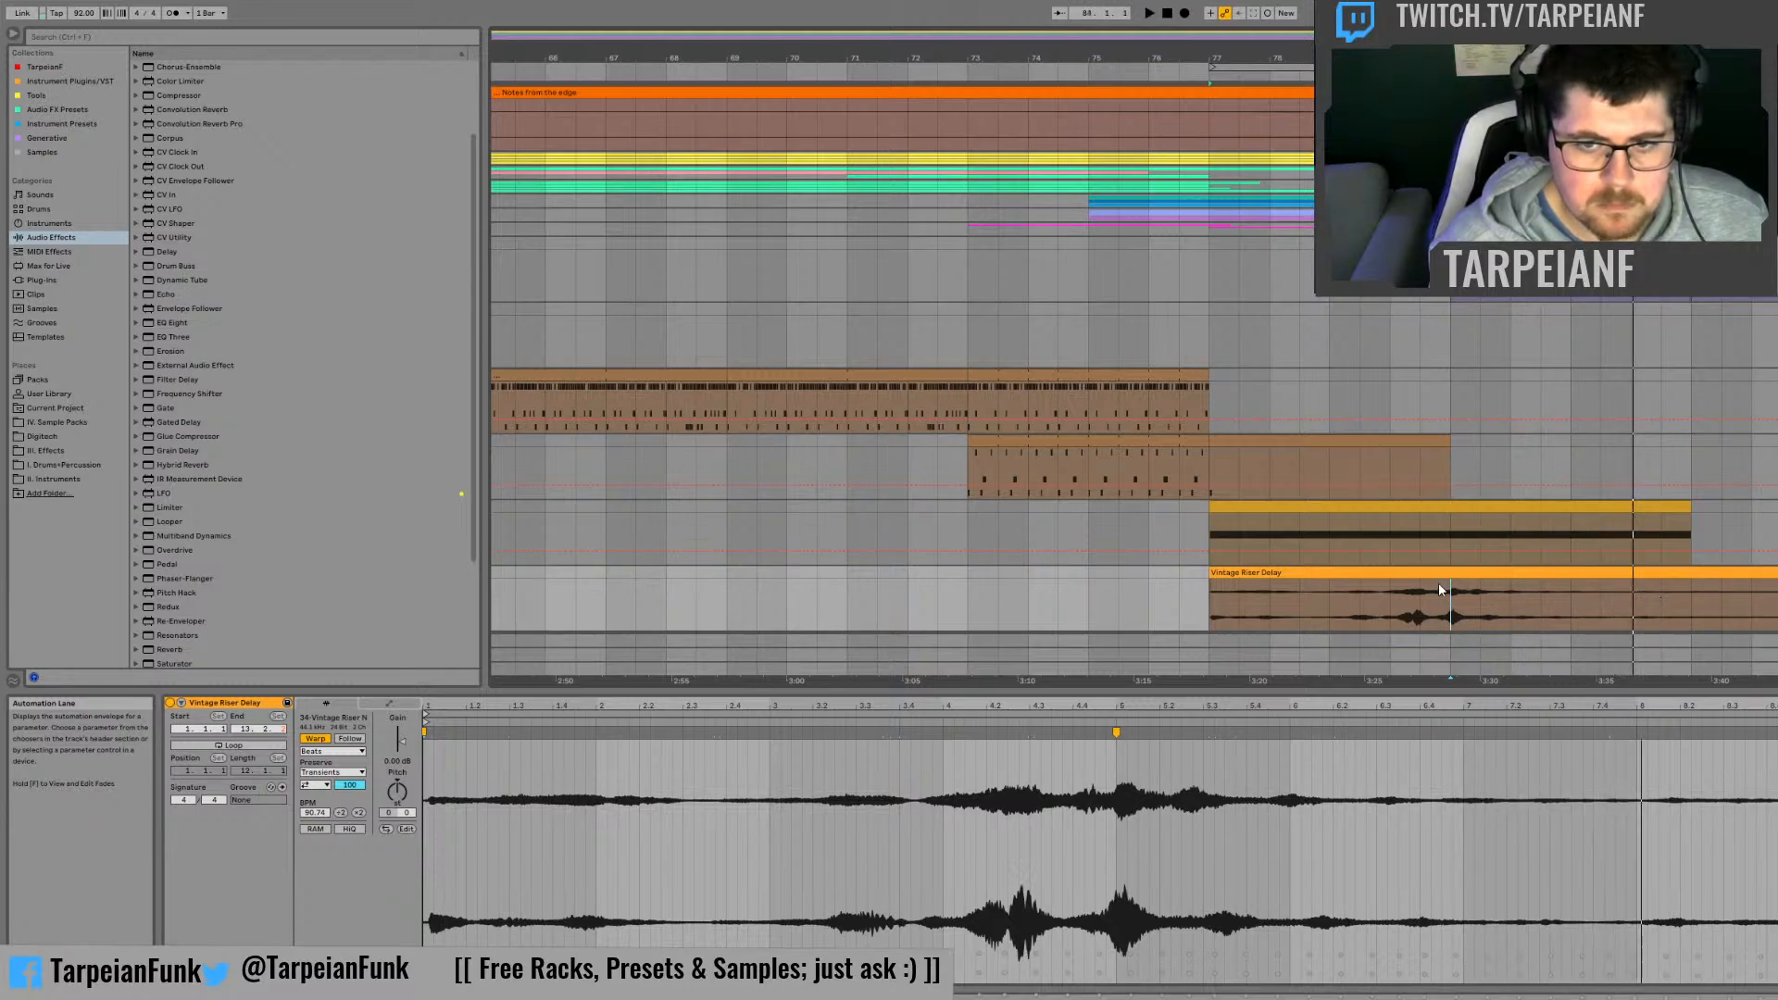
{"action": "left_click", "coordinate": [1392, 597]}
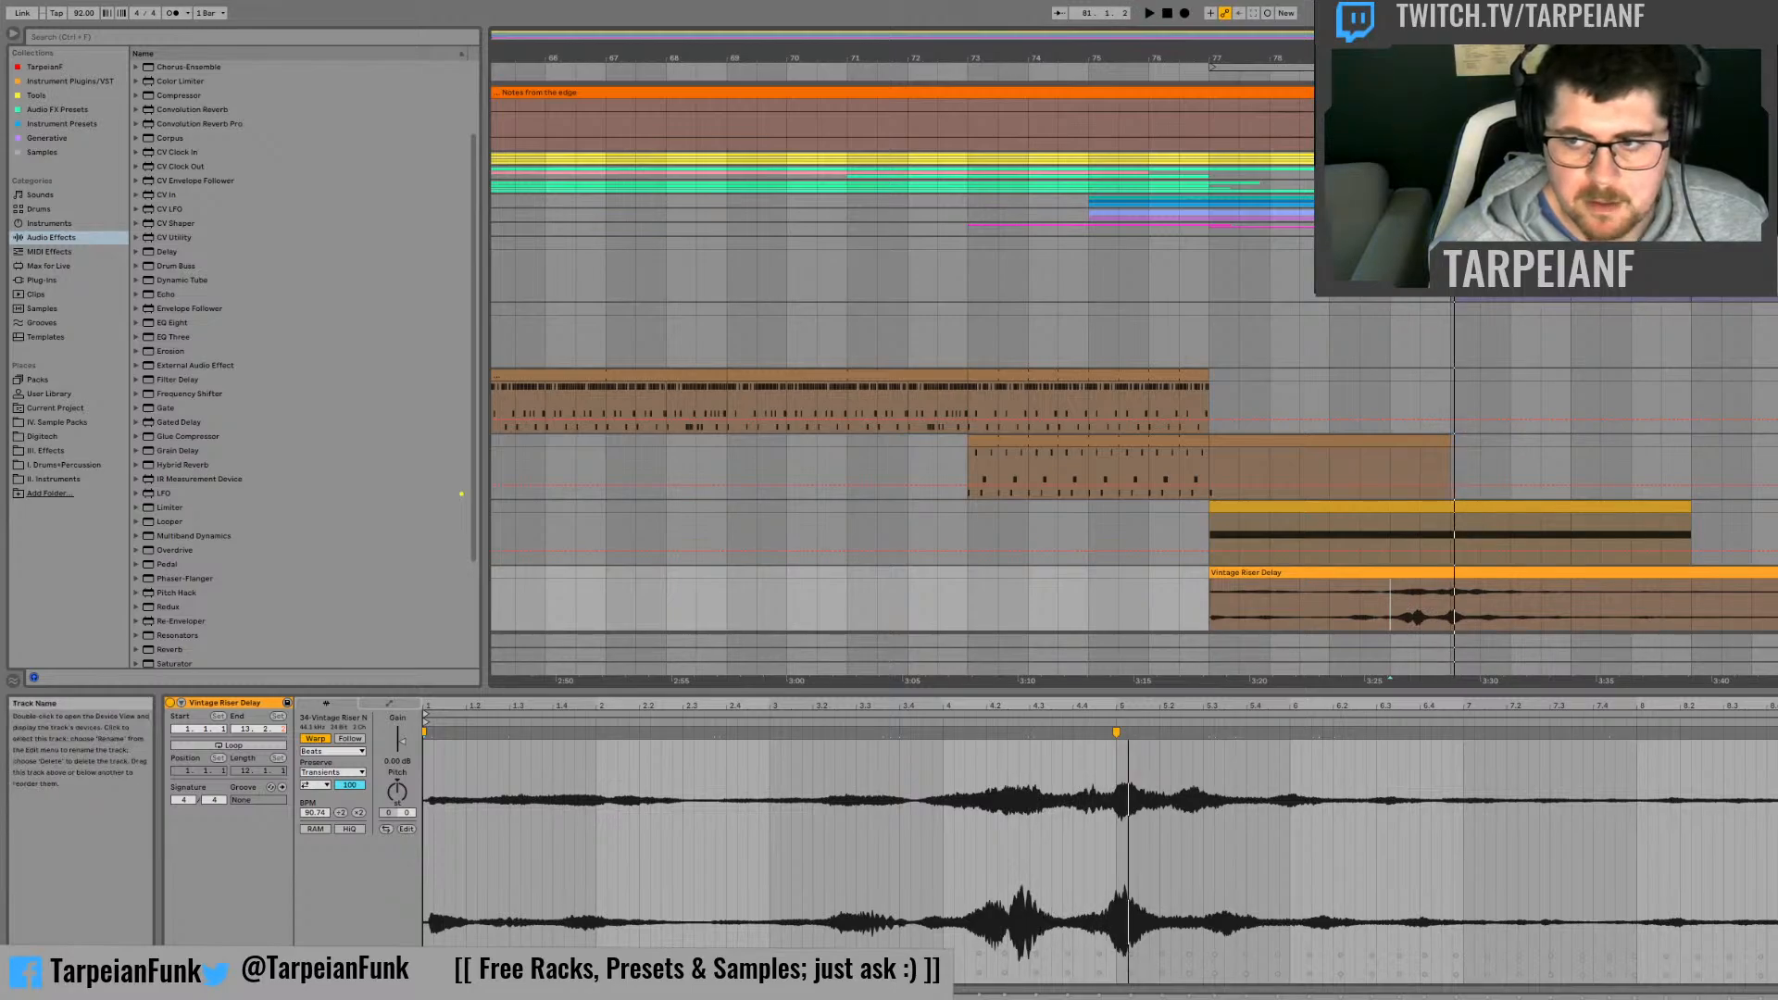
Step: Transpose the long note in the synth track's MIDI clip down an octave to B1 and listen from bar 77
{"action": "double_click", "coordinate": [1776, 507]}
{"action": "left_click", "coordinate": [1606, 536]}
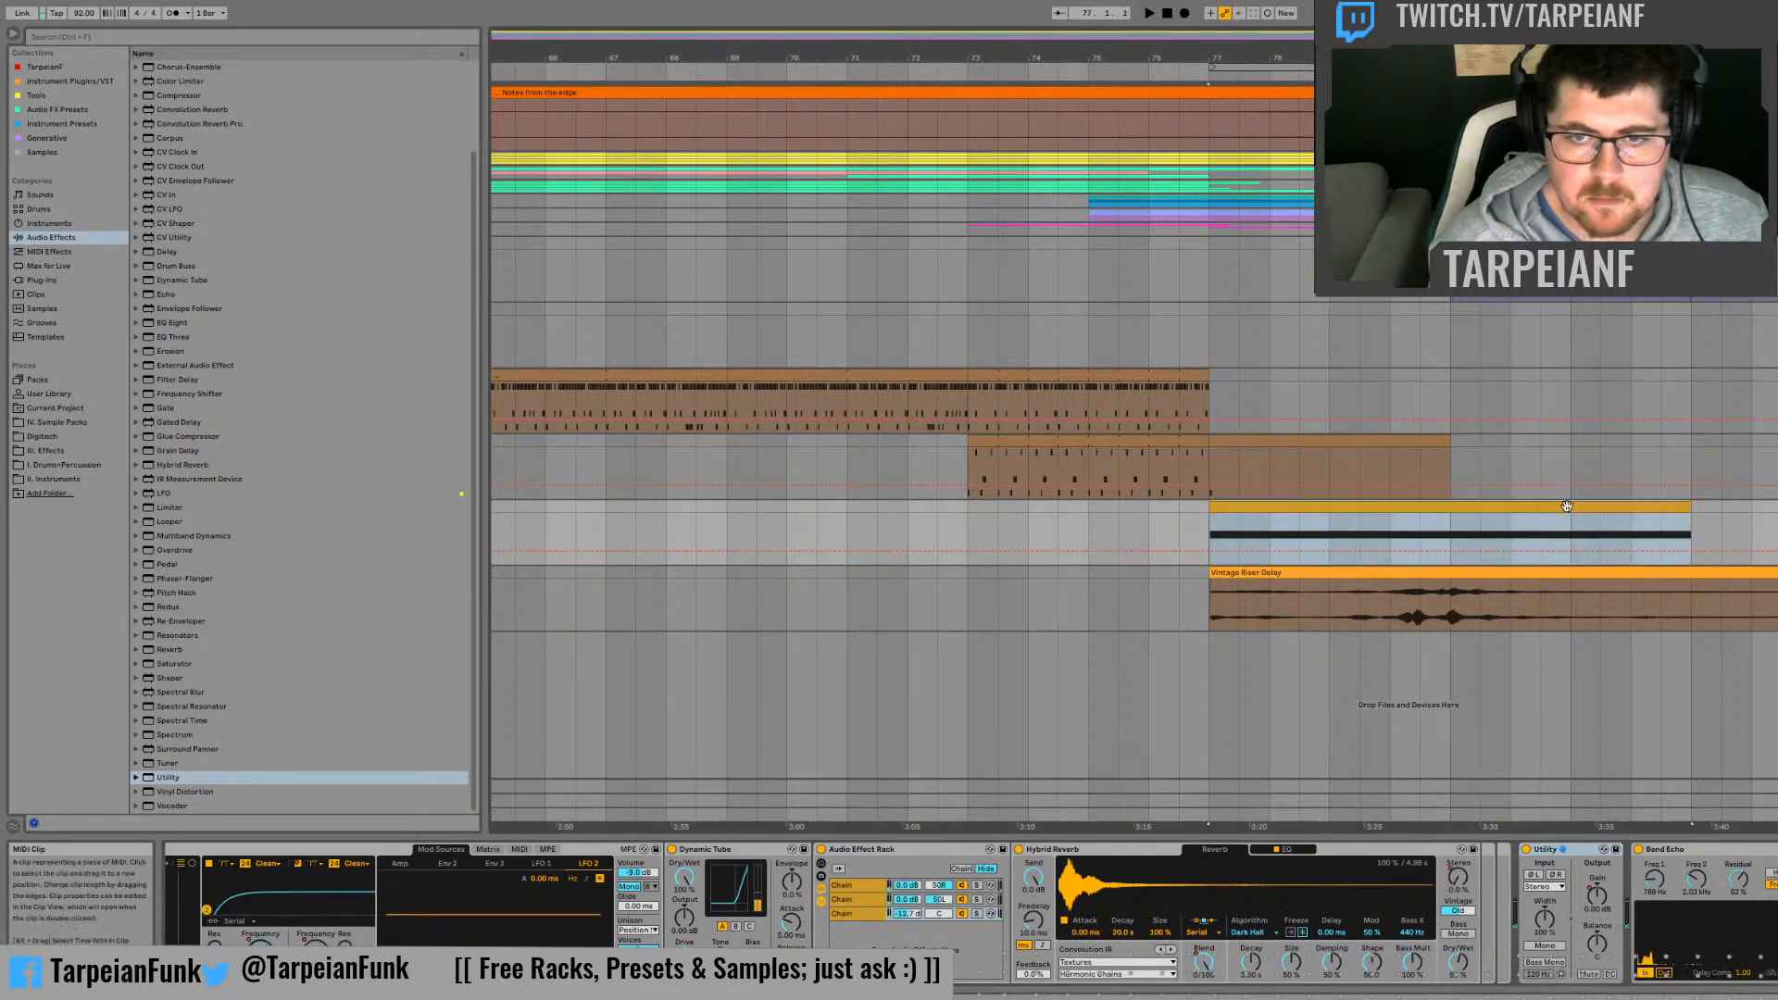
{"action": "double_click", "coordinate": [1382, 508]}
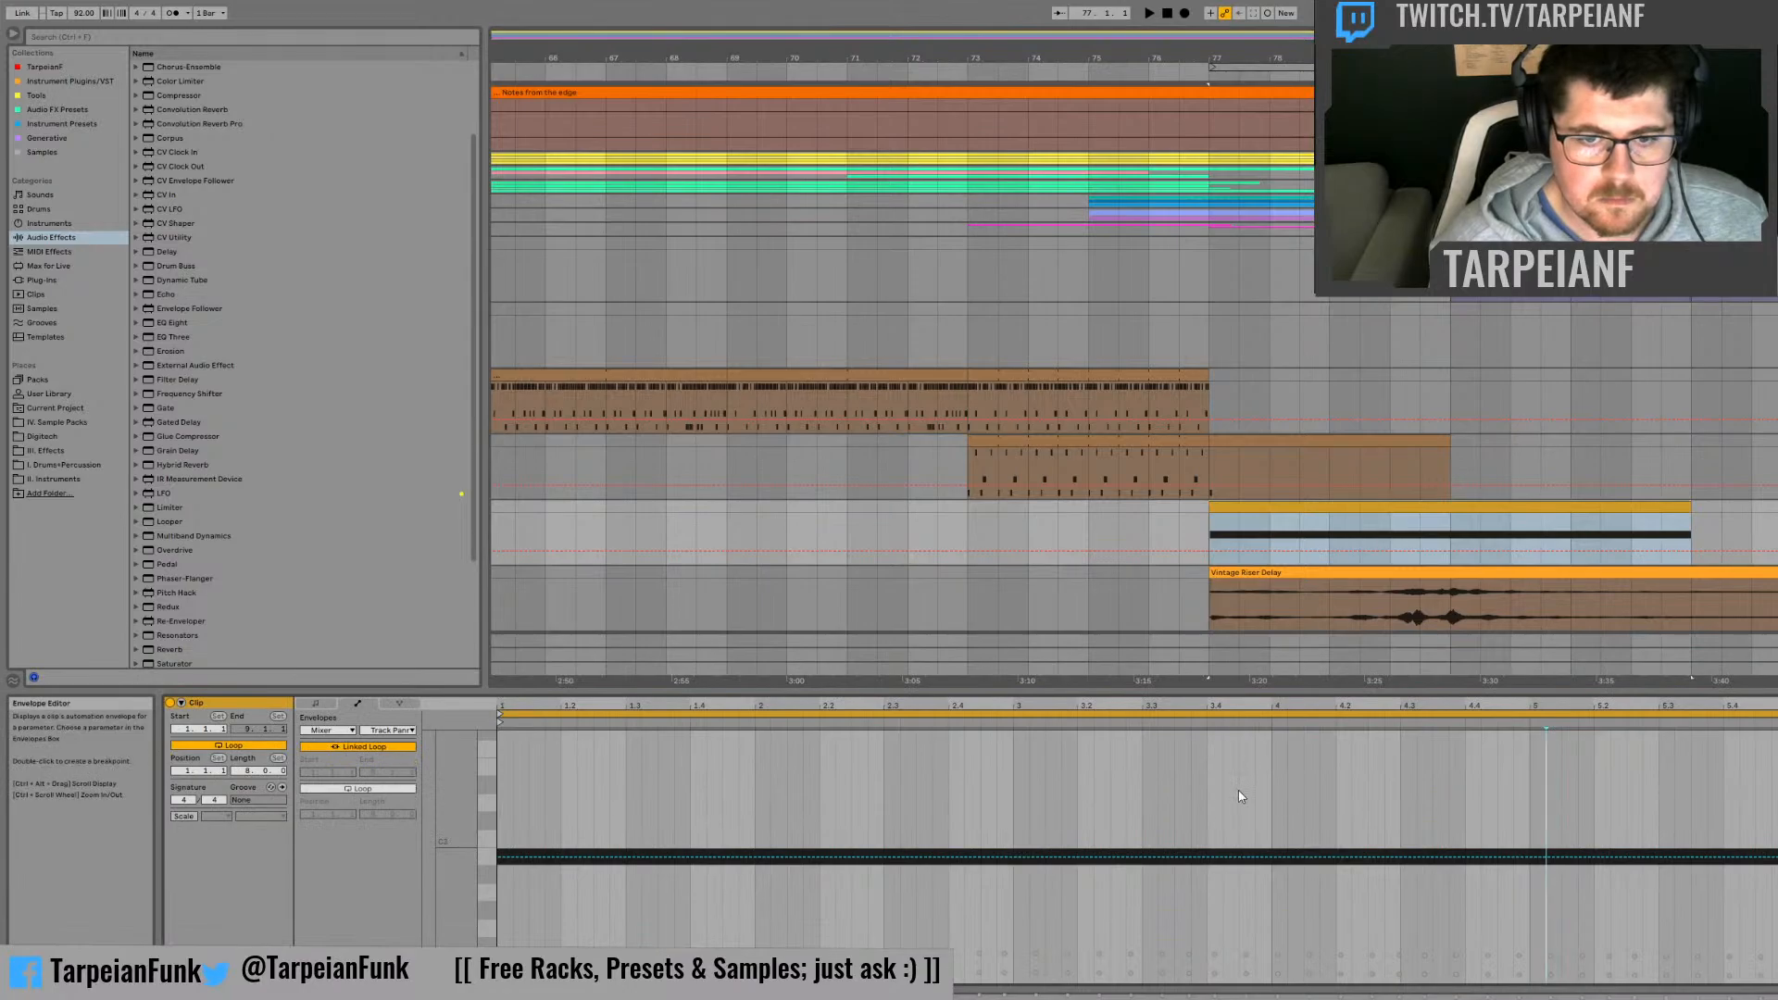
{"action": "left_click", "coordinate": [322, 703]}
{"action": "left_click", "coordinate": [730, 778]}
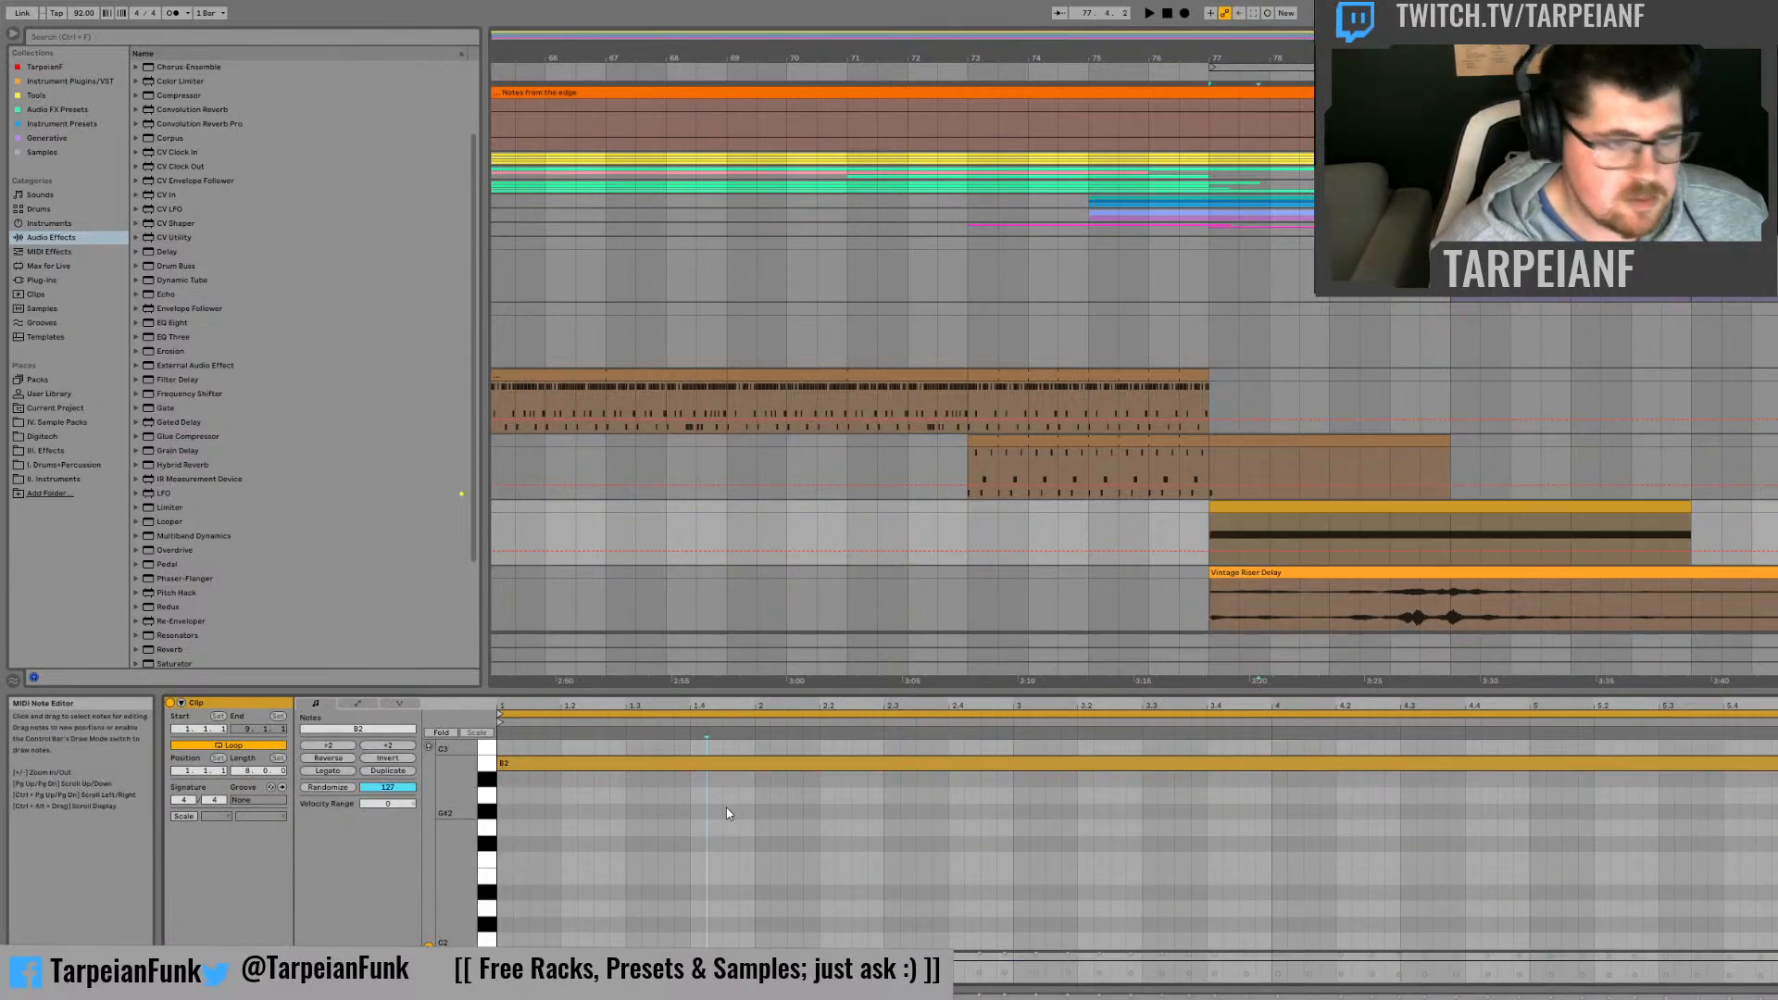
{"action": "left_click", "coordinate": [781, 761]}
{"action": "key", "text": "shift+Down"}
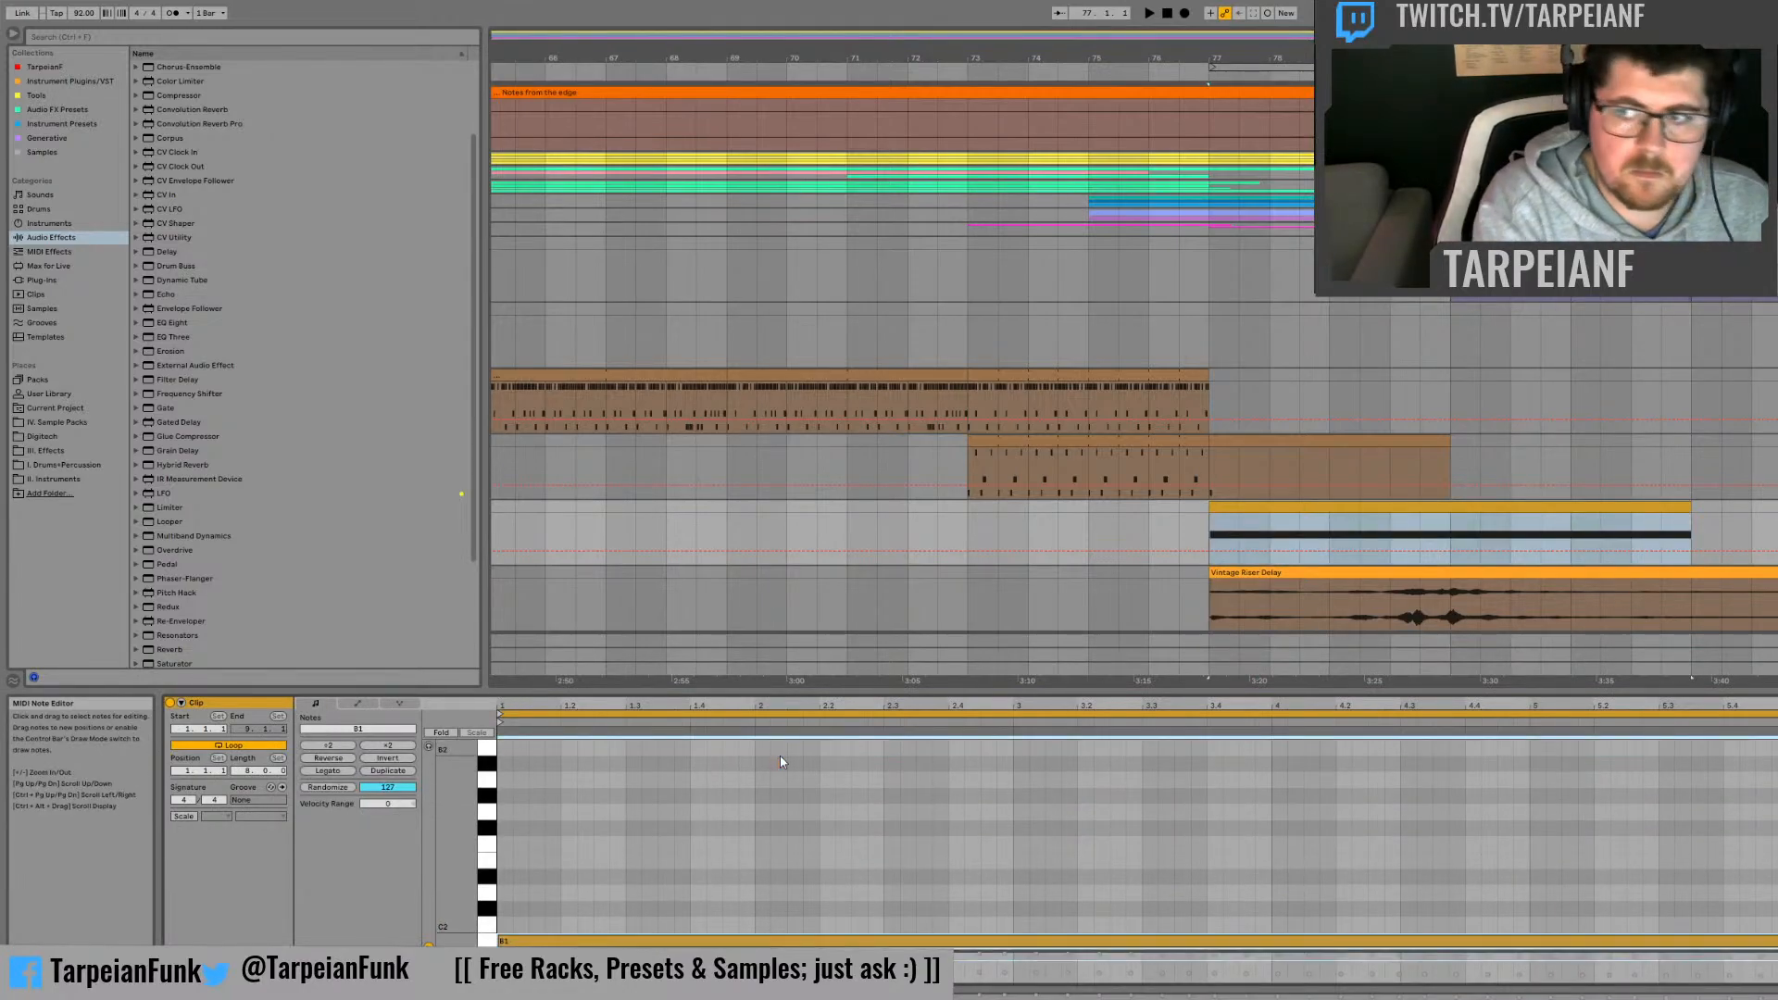
{"action": "key", "text": "space"}
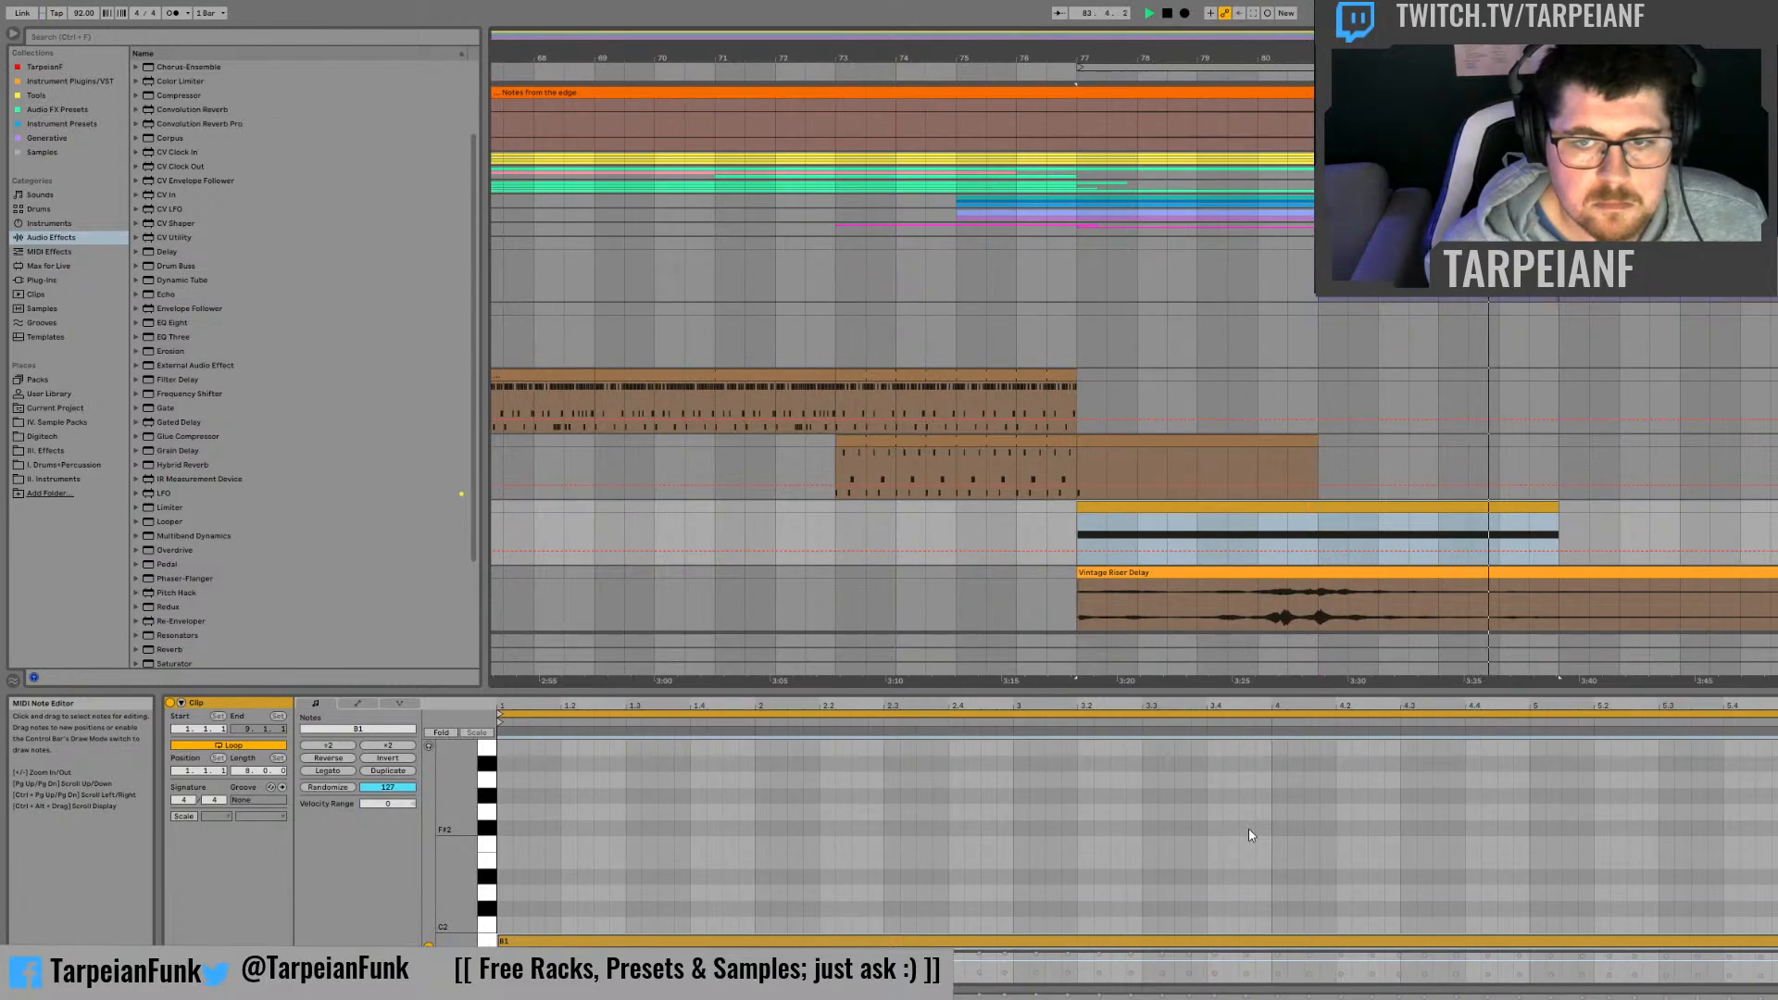
{"action": "key", "text": "space"}
Step: Try the synth note another octave lower at B0, audition it, and return it to B1
{"action": "key", "text": "shift+Down"}
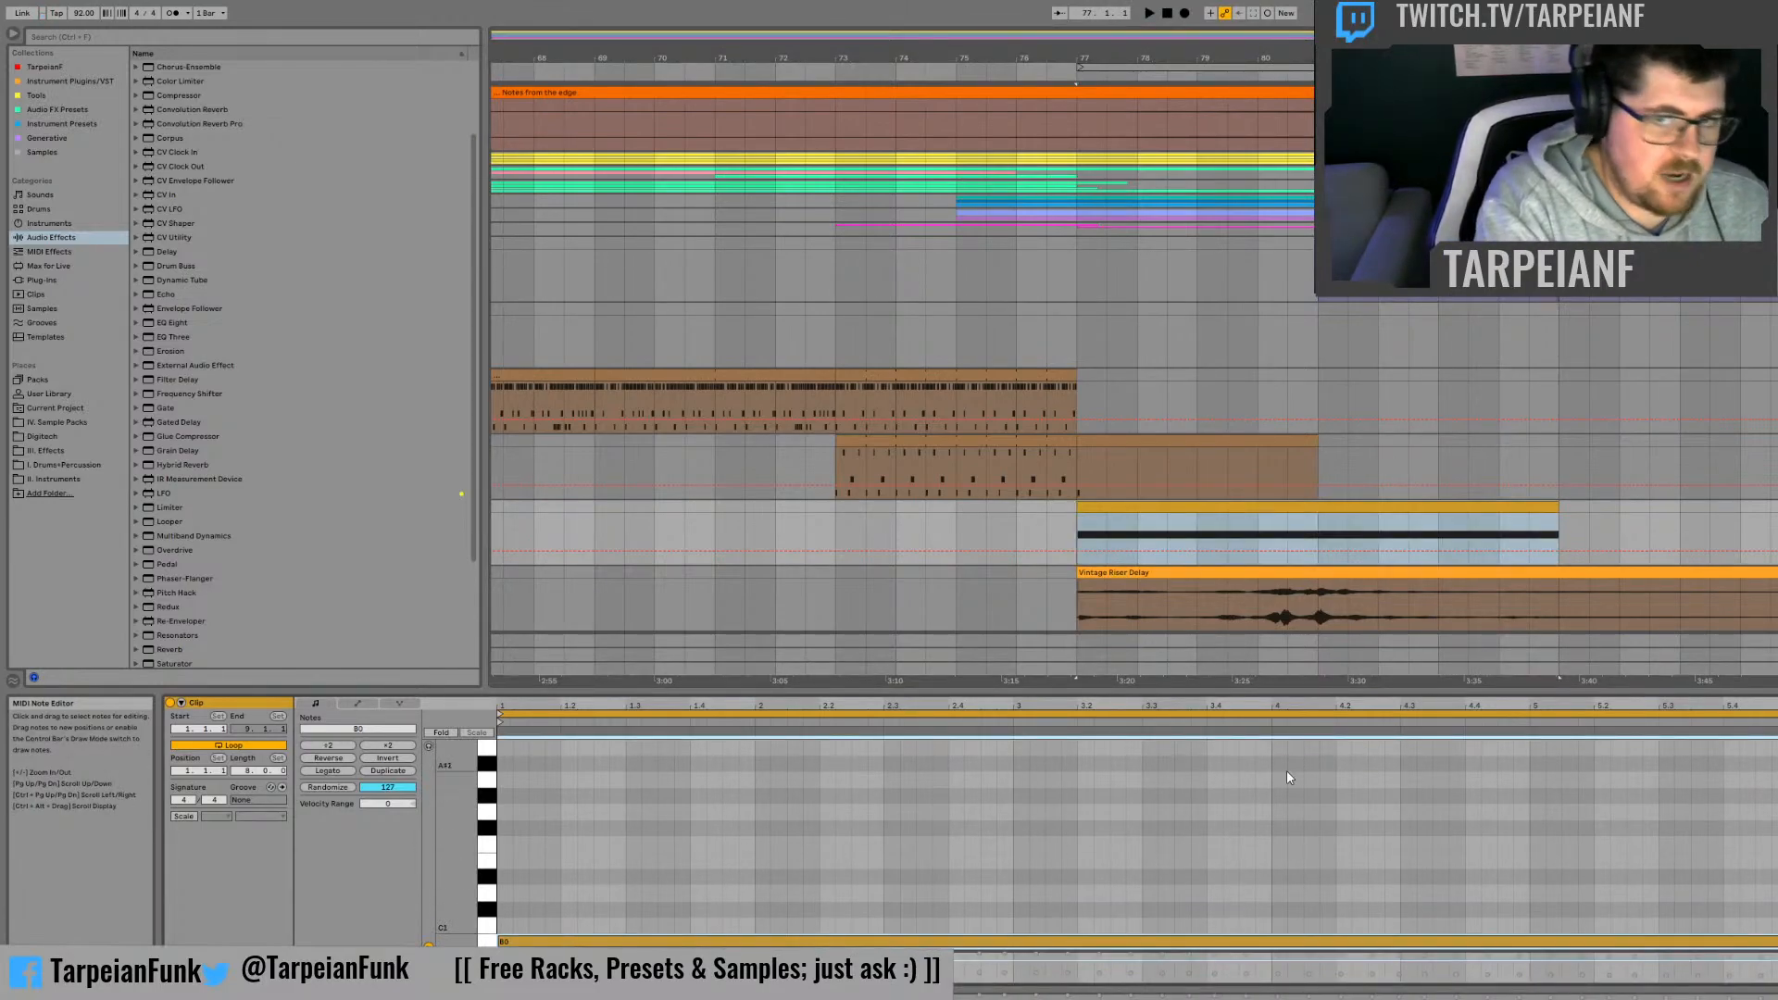
{"action": "key", "text": "space"}
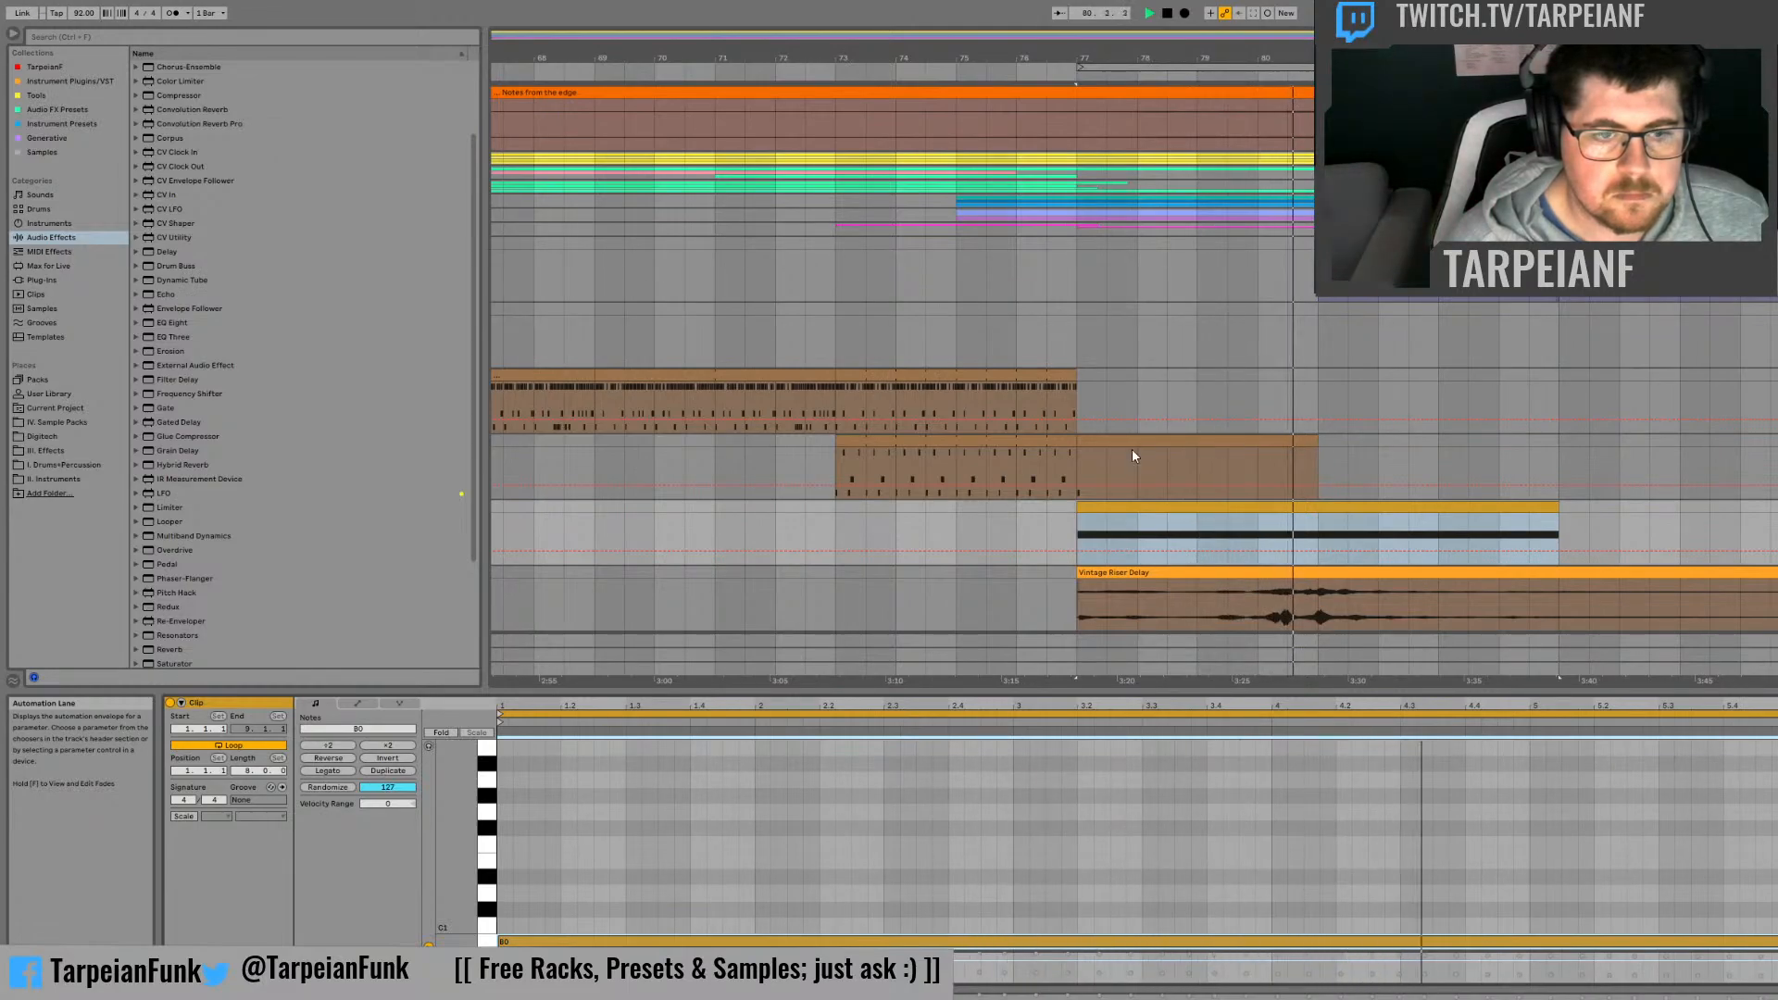
{"action": "key", "text": "space"}
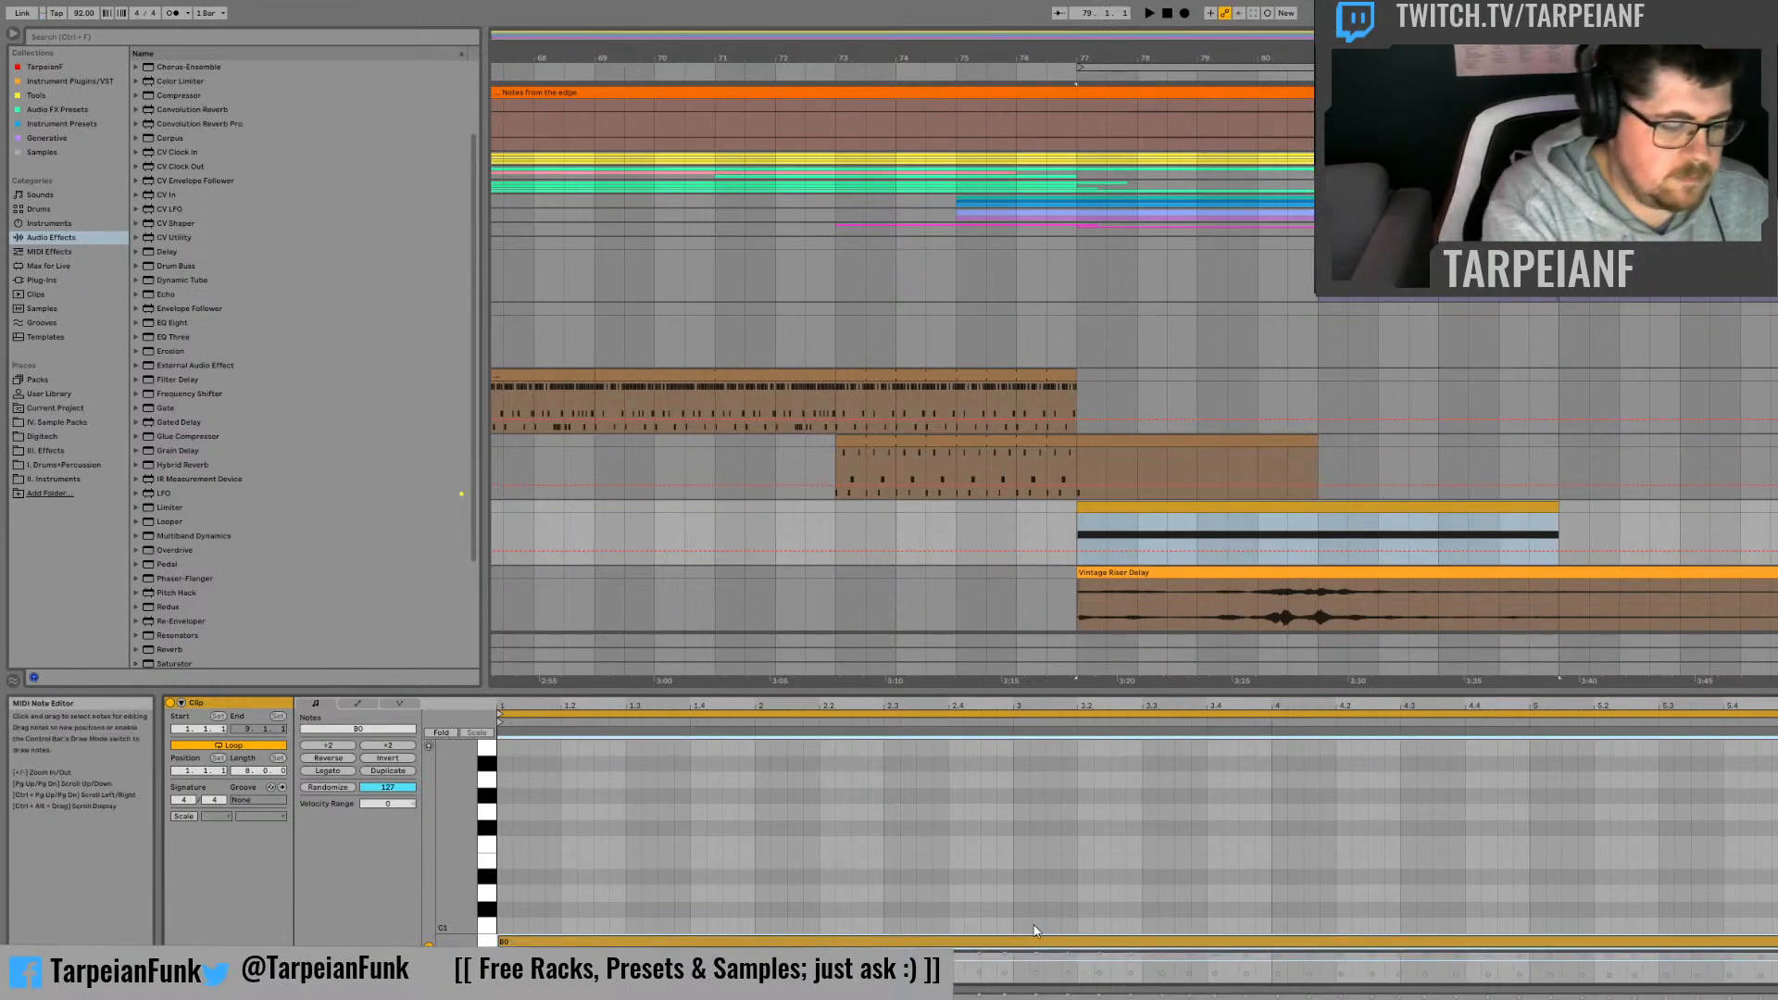
{"action": "key", "text": "shift+Up"}
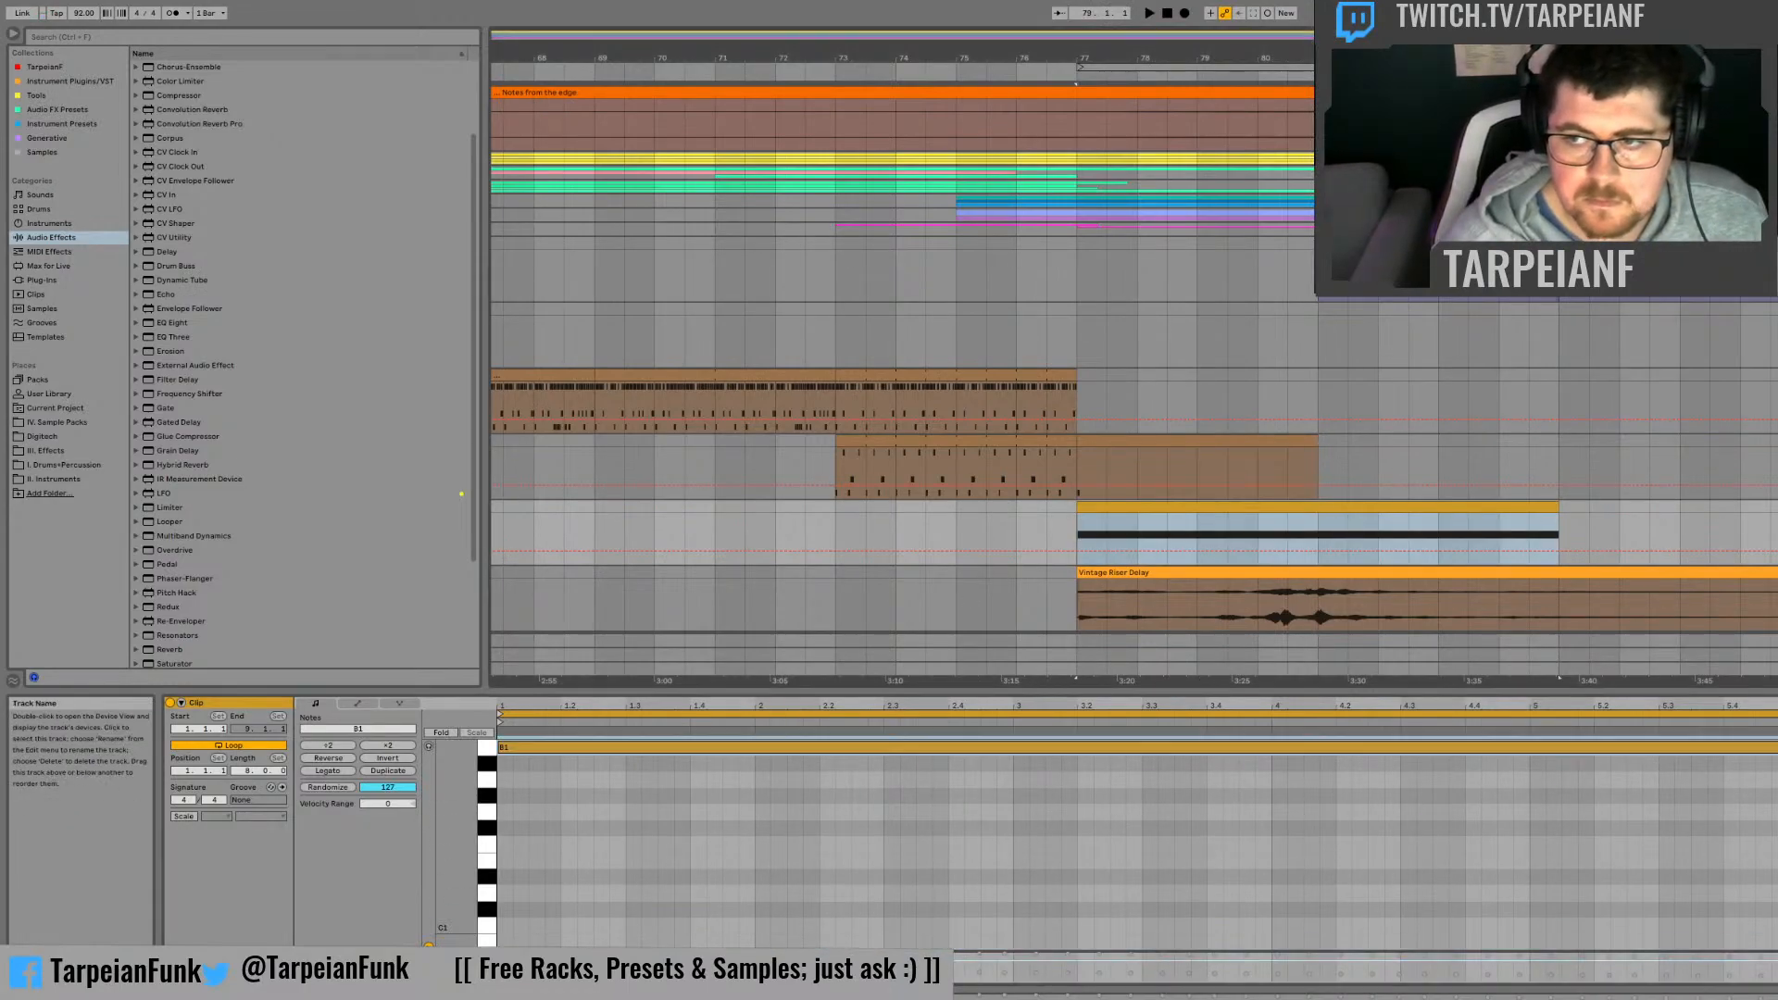
Step: Move the Vintage Riser Delay clip earlier so it ends before bar 77, and set the insert point at bar 77 on the audio track
{"action": "key", "text": "shift+Tab"}
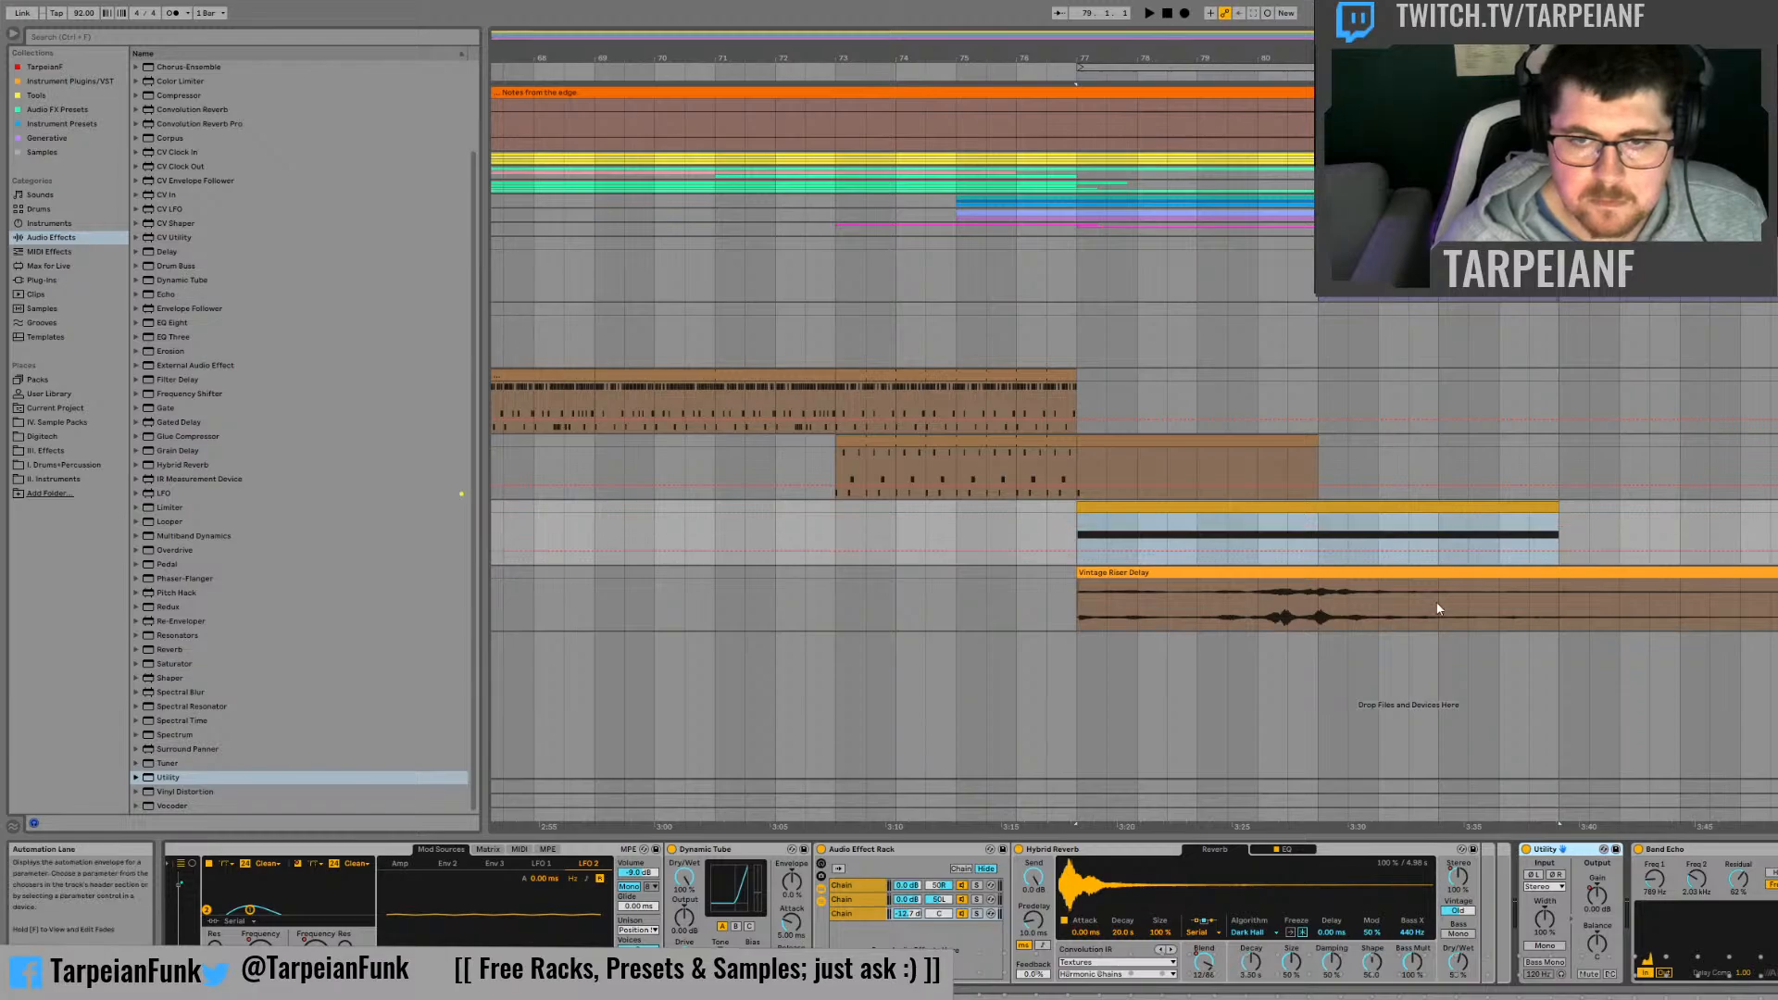
{"action": "left_click_drag", "start_coordinate": [1436, 580], "coordinate": [1013, 574]}
{"action": "left_click_drag", "start_coordinate": [1270, 572], "coordinate": [924, 587]}
{"action": "left_click", "coordinate": [1064, 574]}
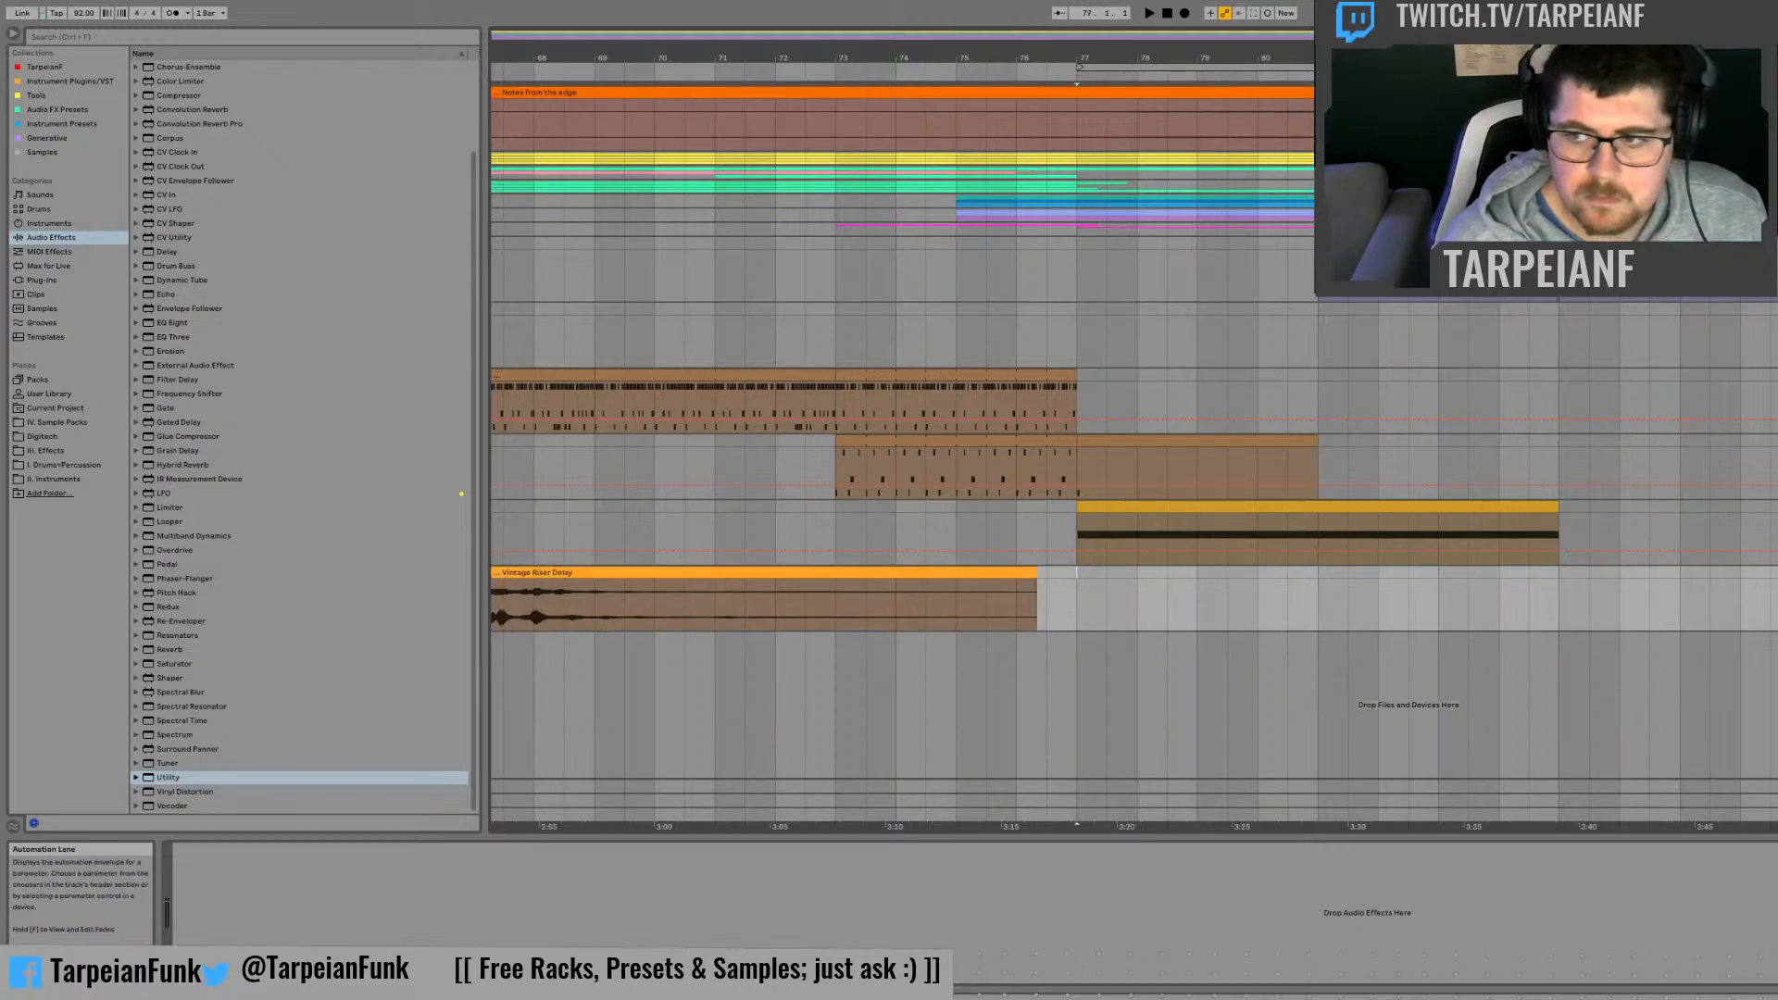
Step: Record the B1 synth part onto the audio track from bar 77 past bar 88 and name the clip Vintage Riser -8v No Delay
{"action": "left_click", "coordinate": [1186, 13]}
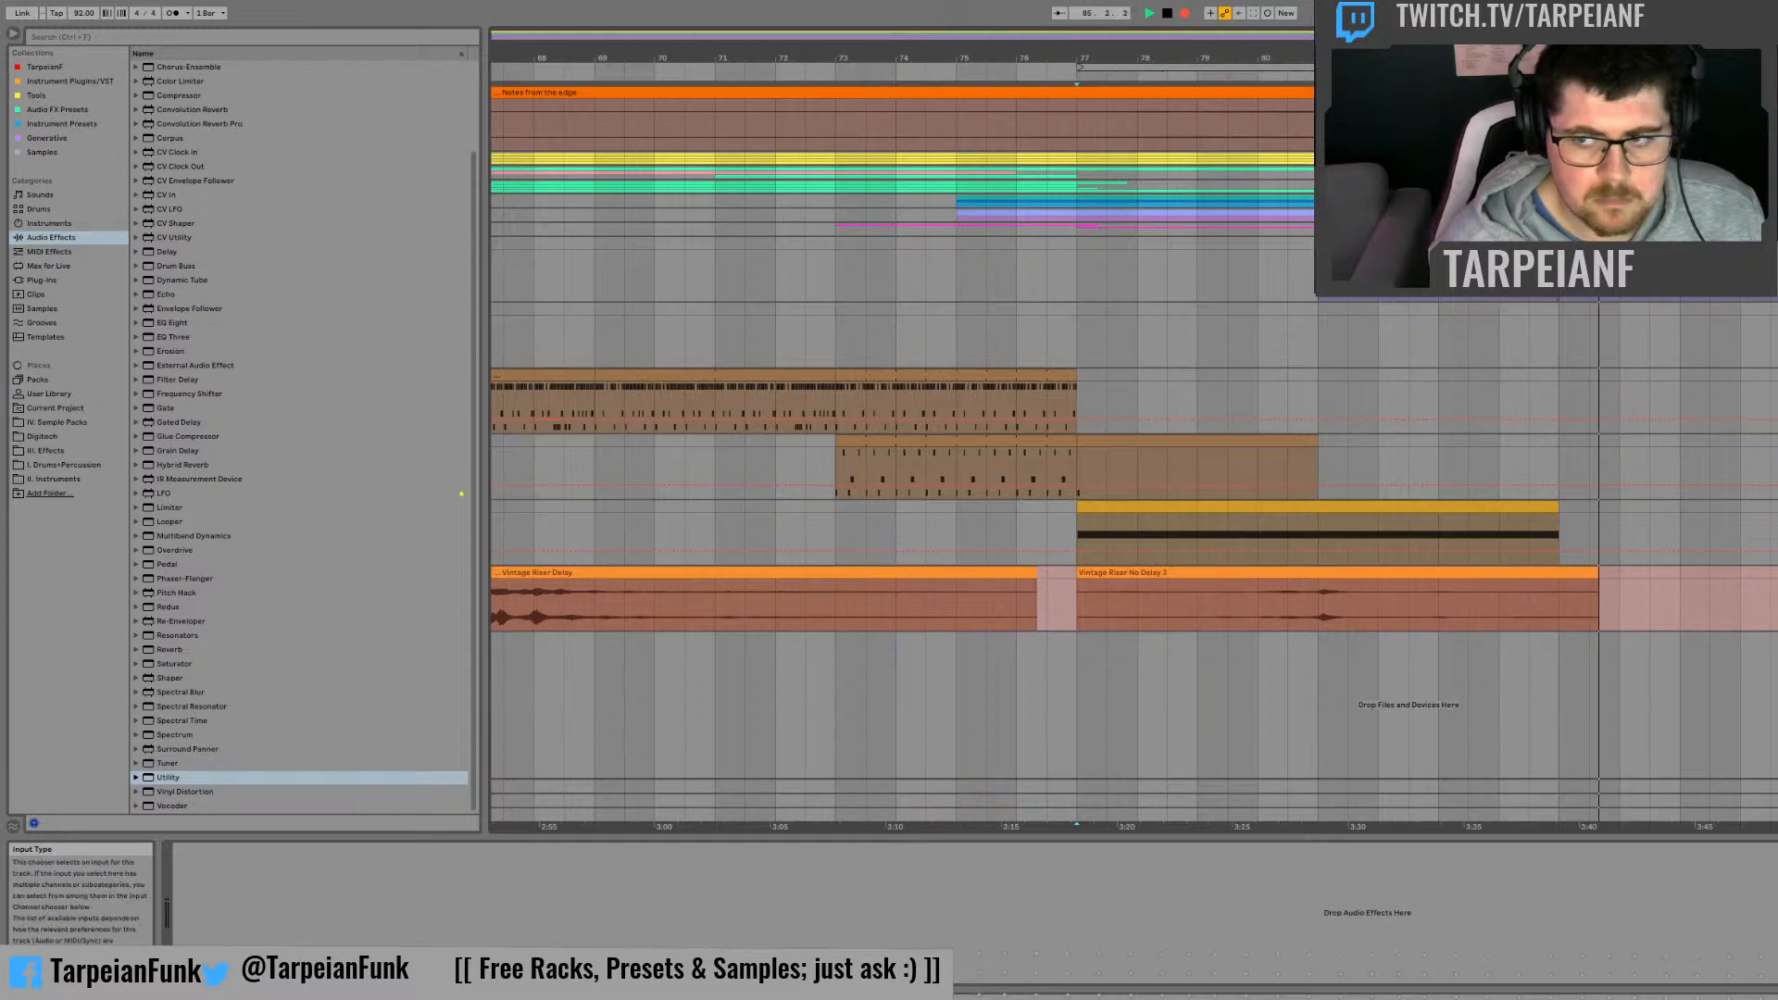
{"action": "left_click", "coordinate": [1777, 508]}
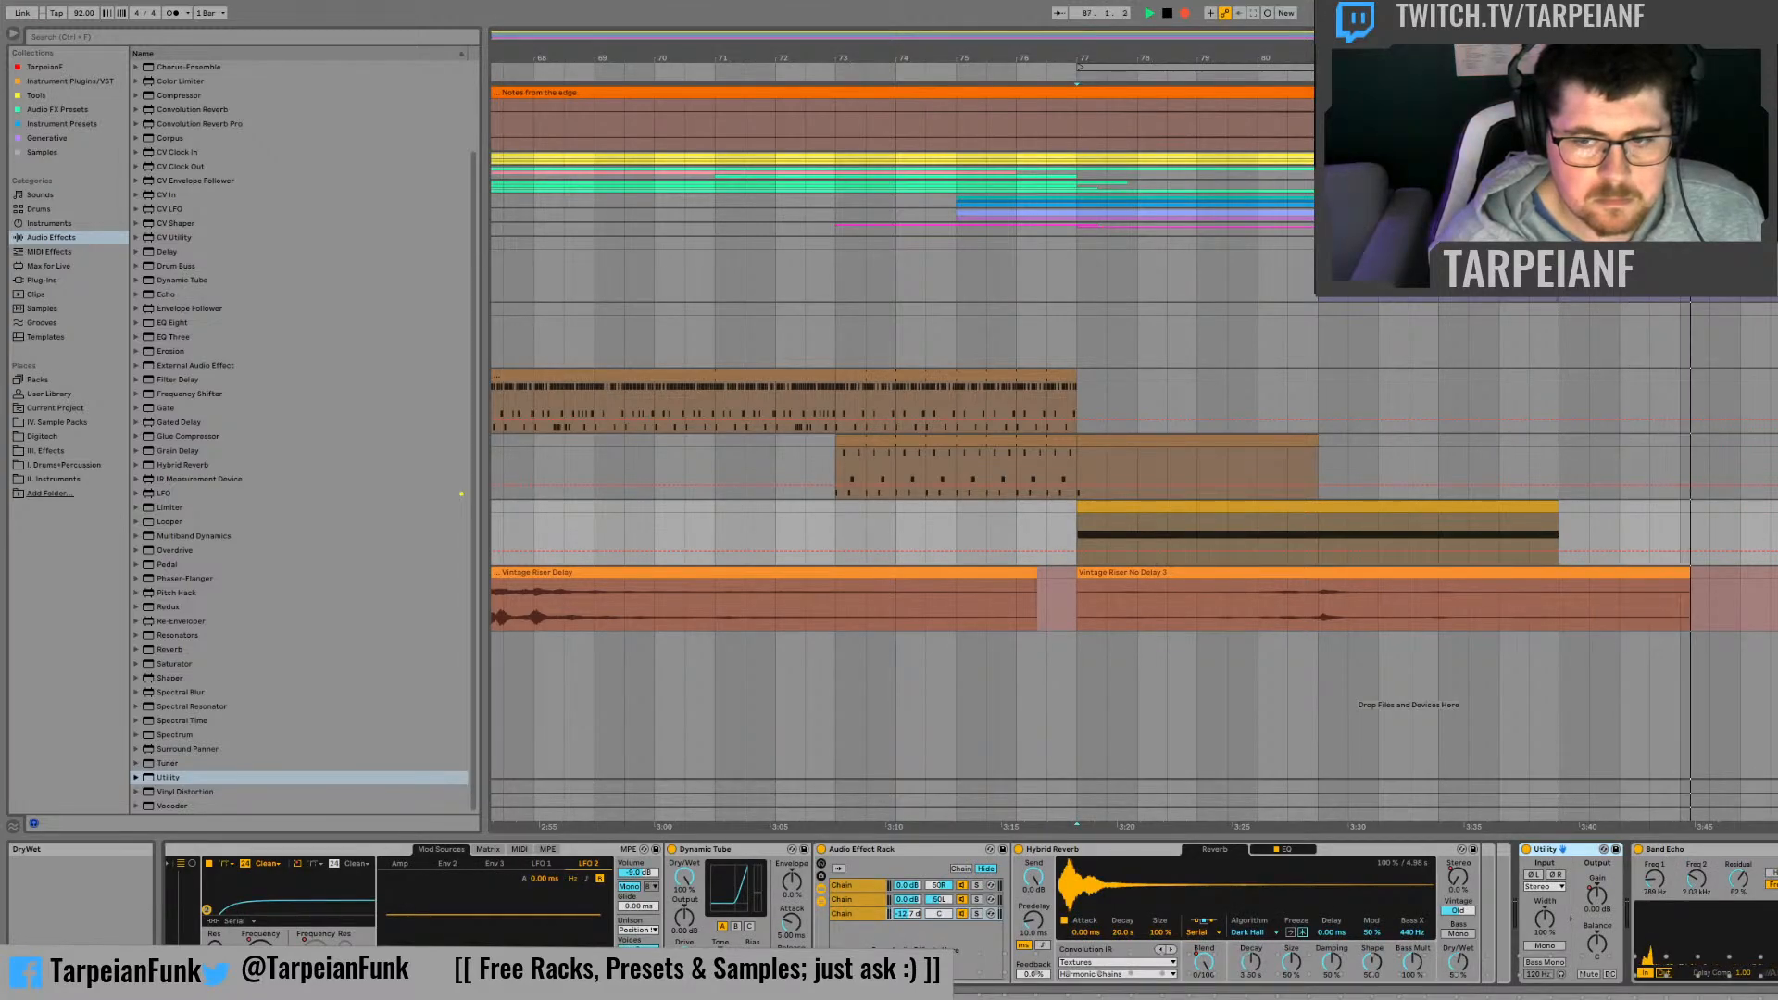
{"action": "left_click", "coordinate": [1777, 850]}
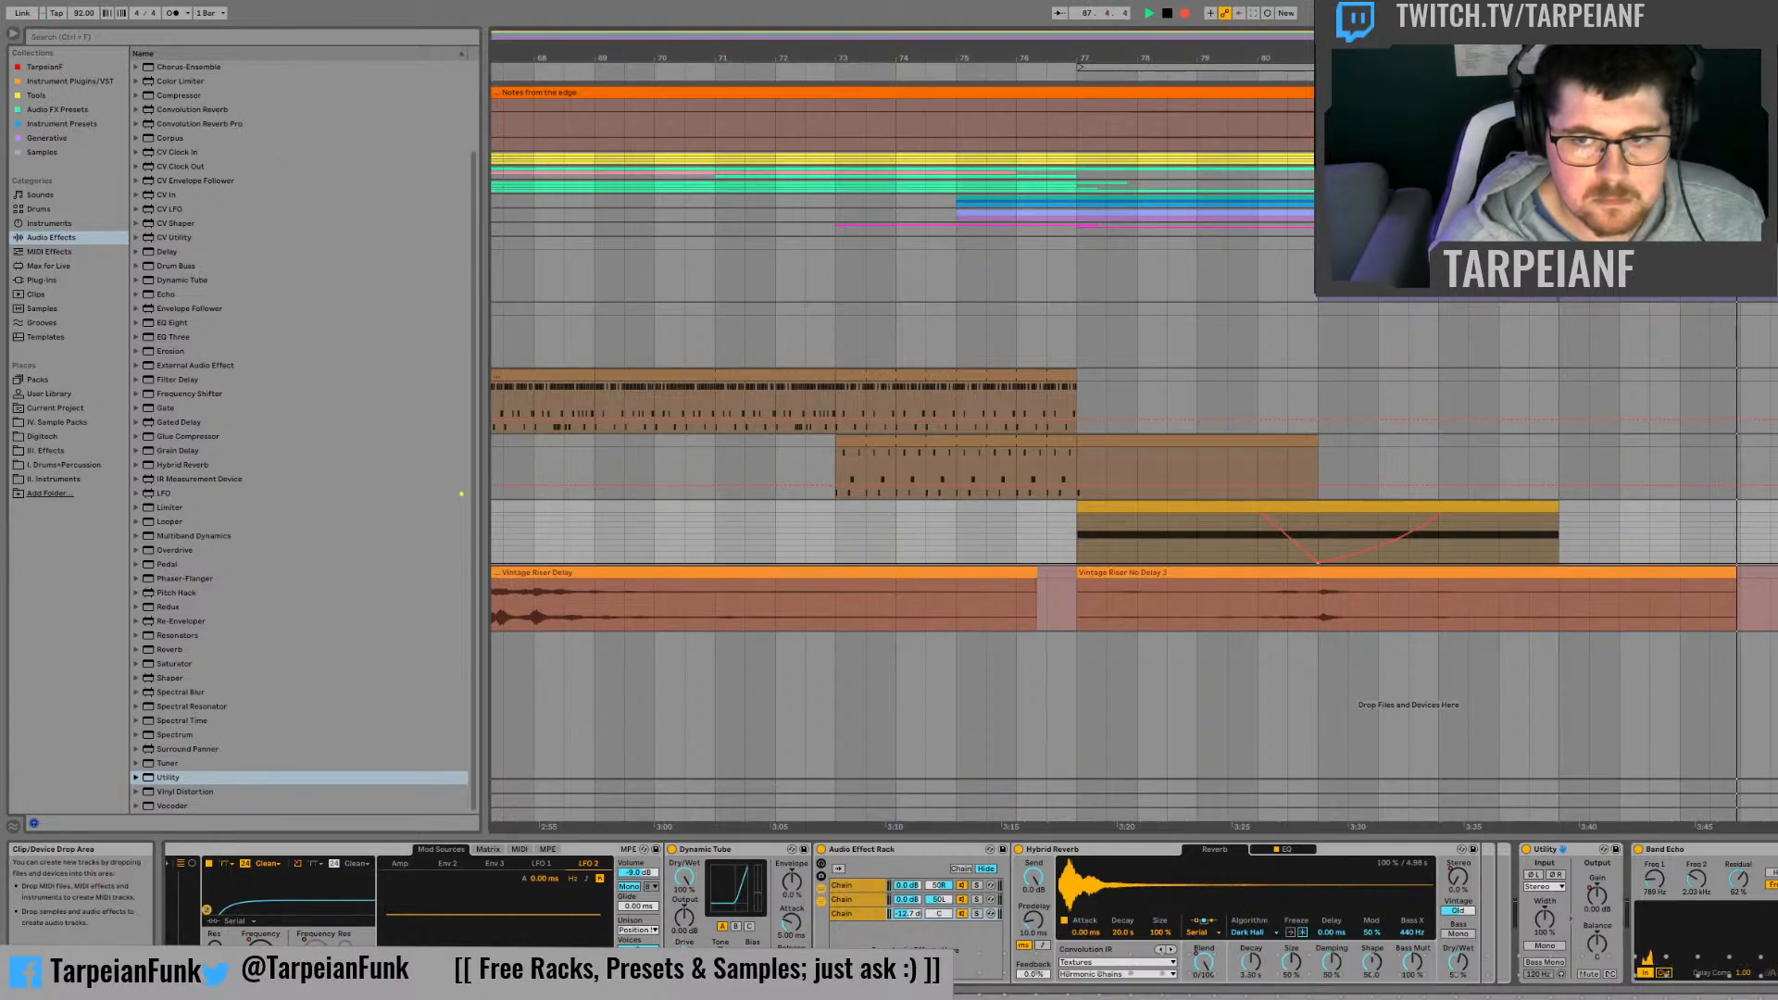
{"action": "left_click", "coordinate": [1777, 573]}
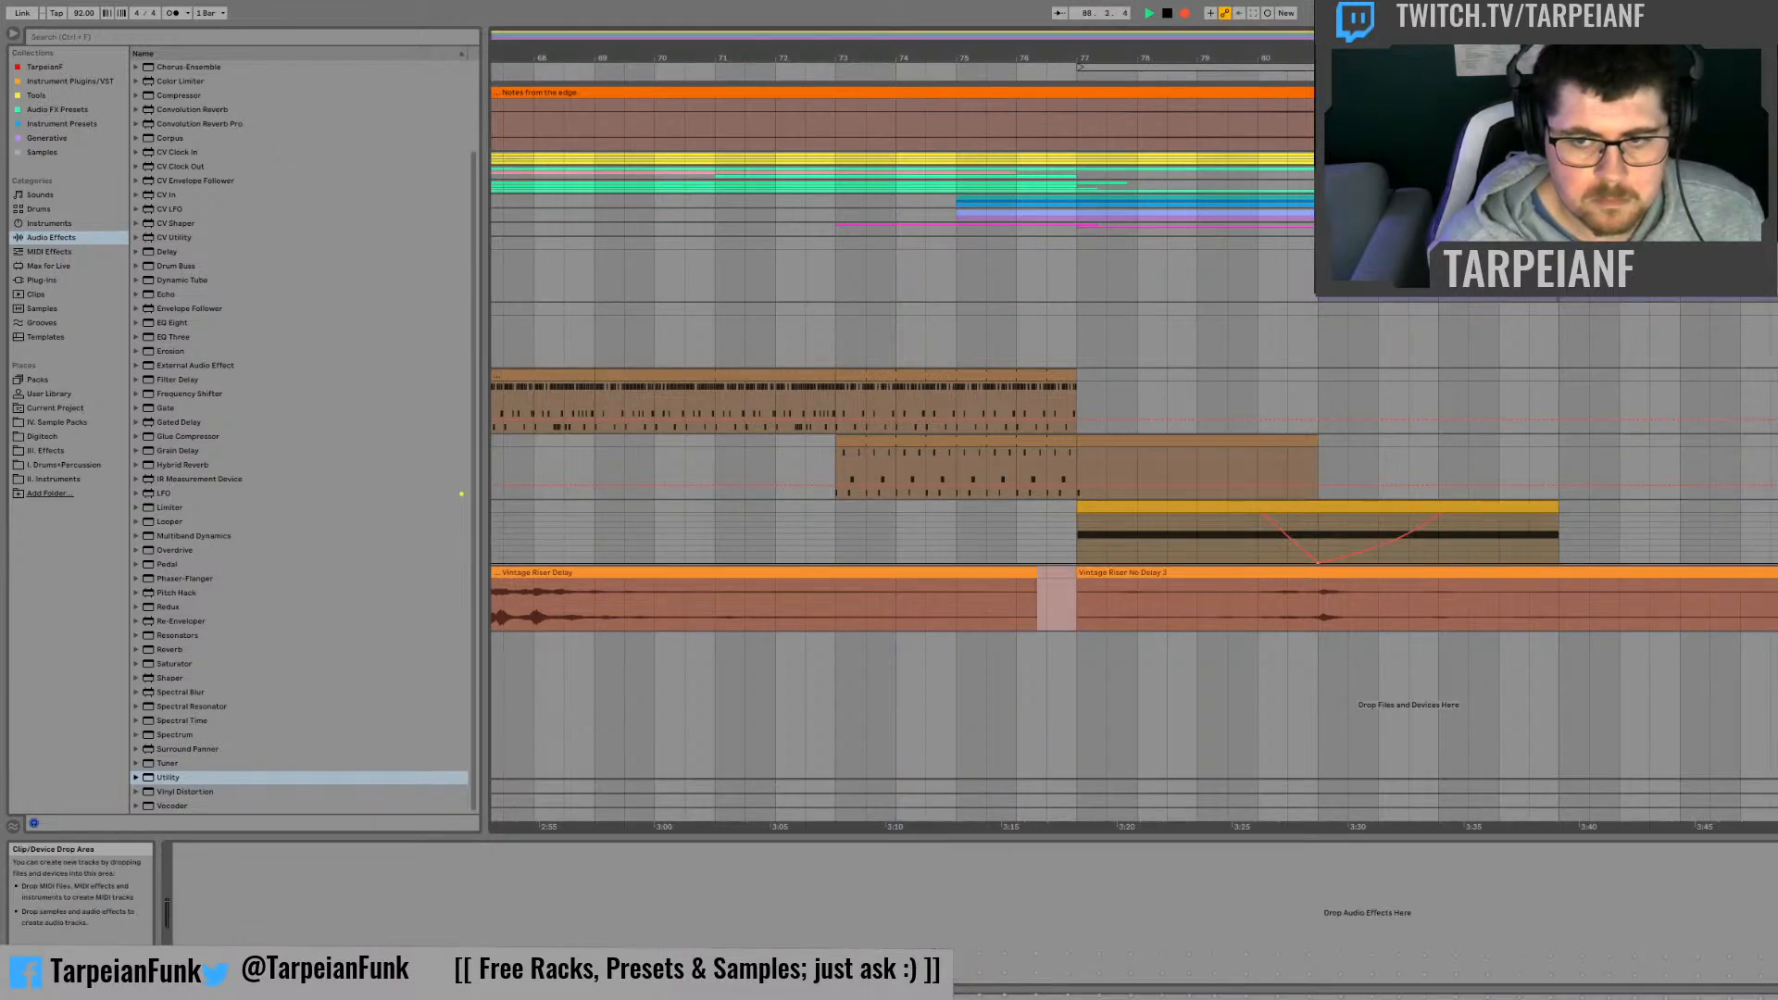
{"action": "key", "text": "space"}
{"action": "left_click", "coordinate": [1389, 571]}
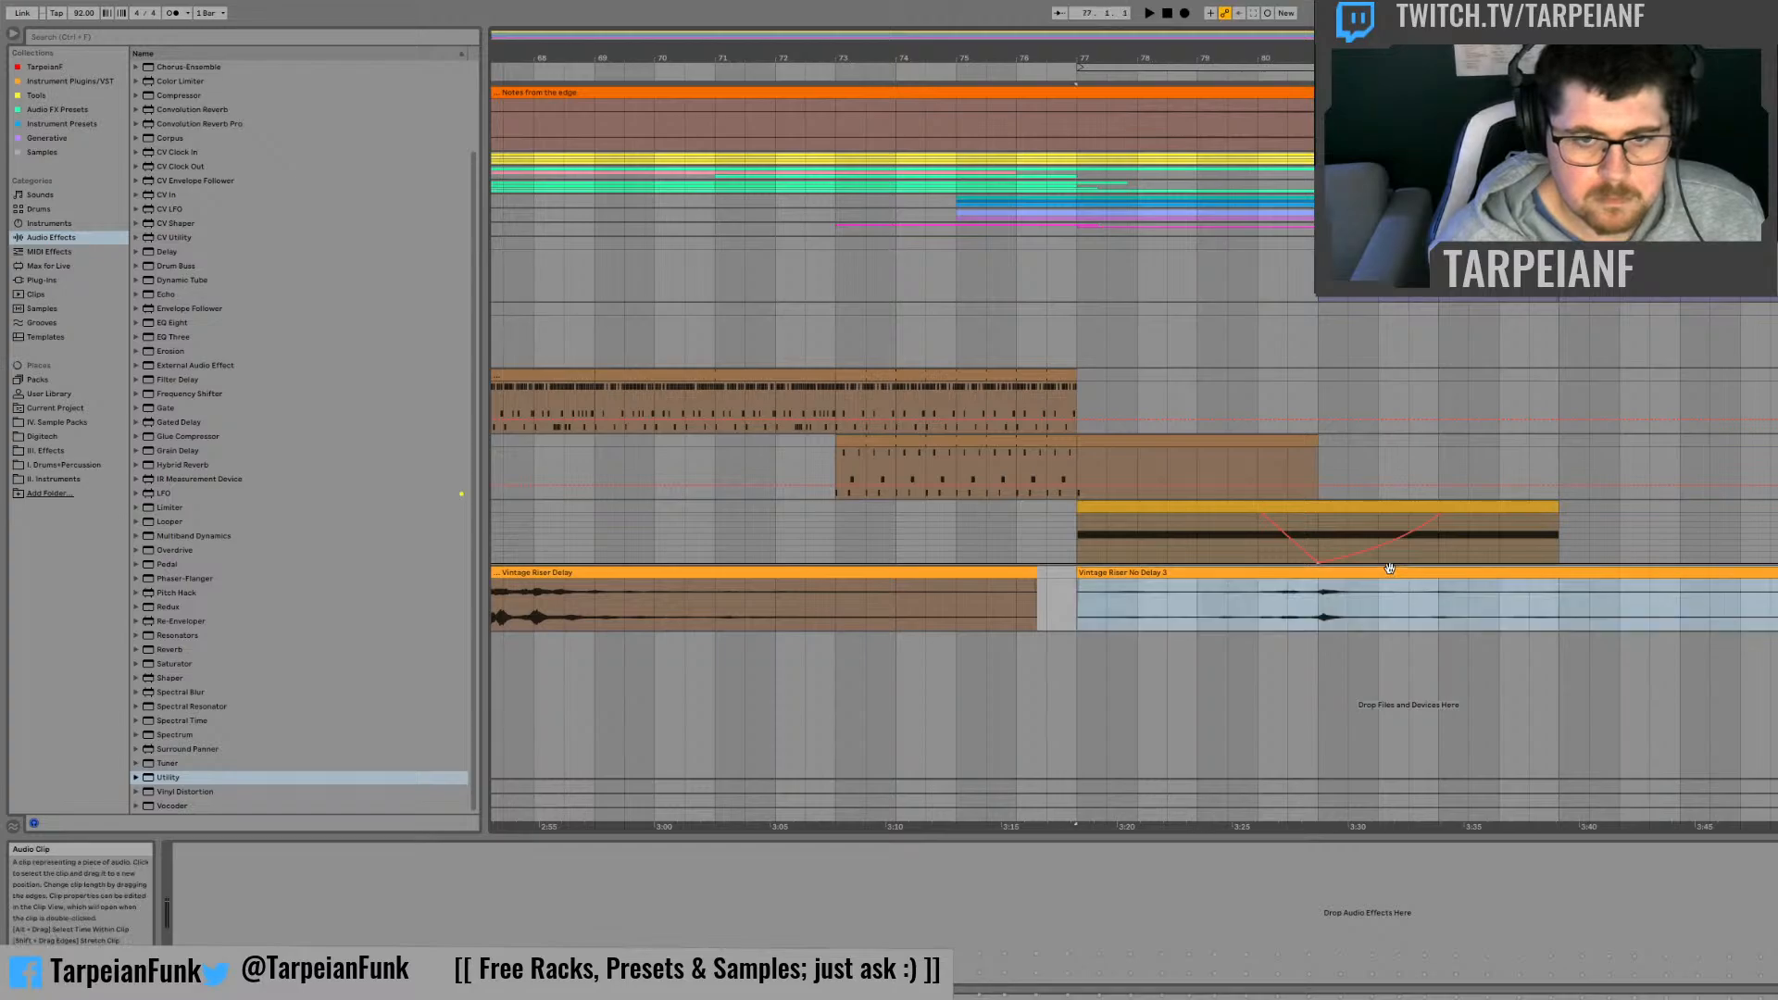
{"action": "key", "text": "ctrl+r"}
{"action": "type", "text": "V"}
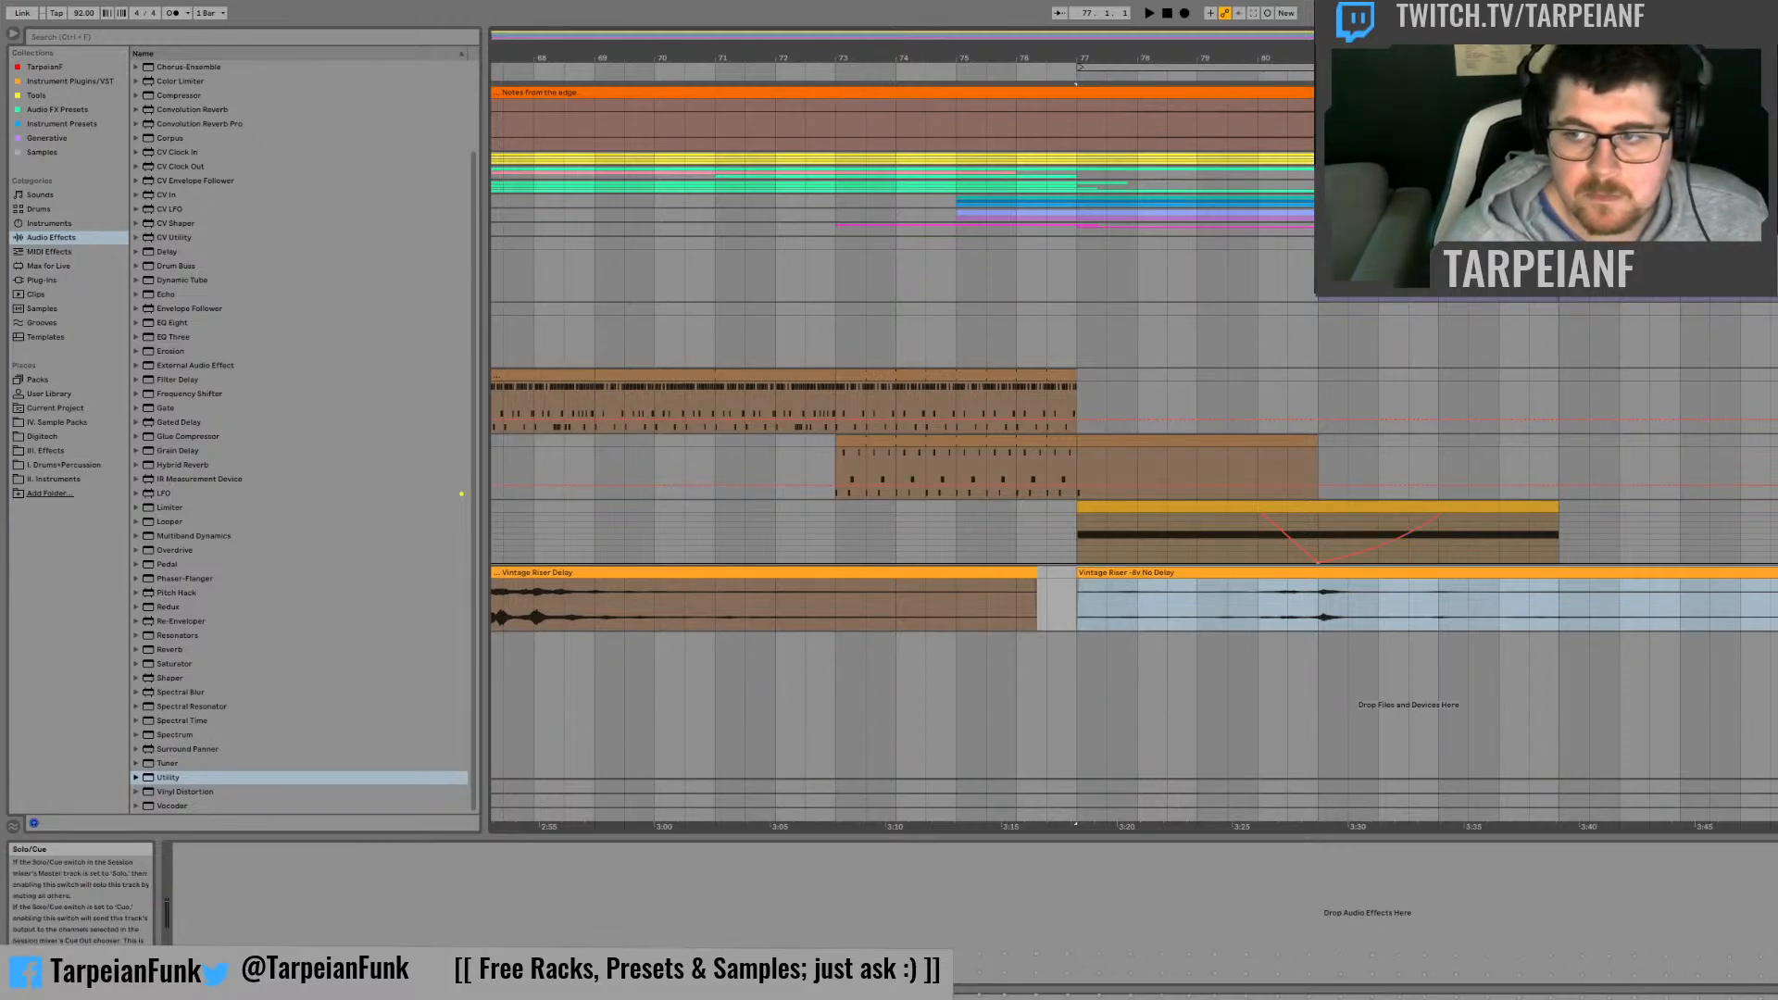
Step: Audition the Vintage Riser -8v No Delay clip from the middle of bar 80 through its peak
{"action": "left_click", "coordinate": [1285, 611]}
{"action": "key", "text": "space"}
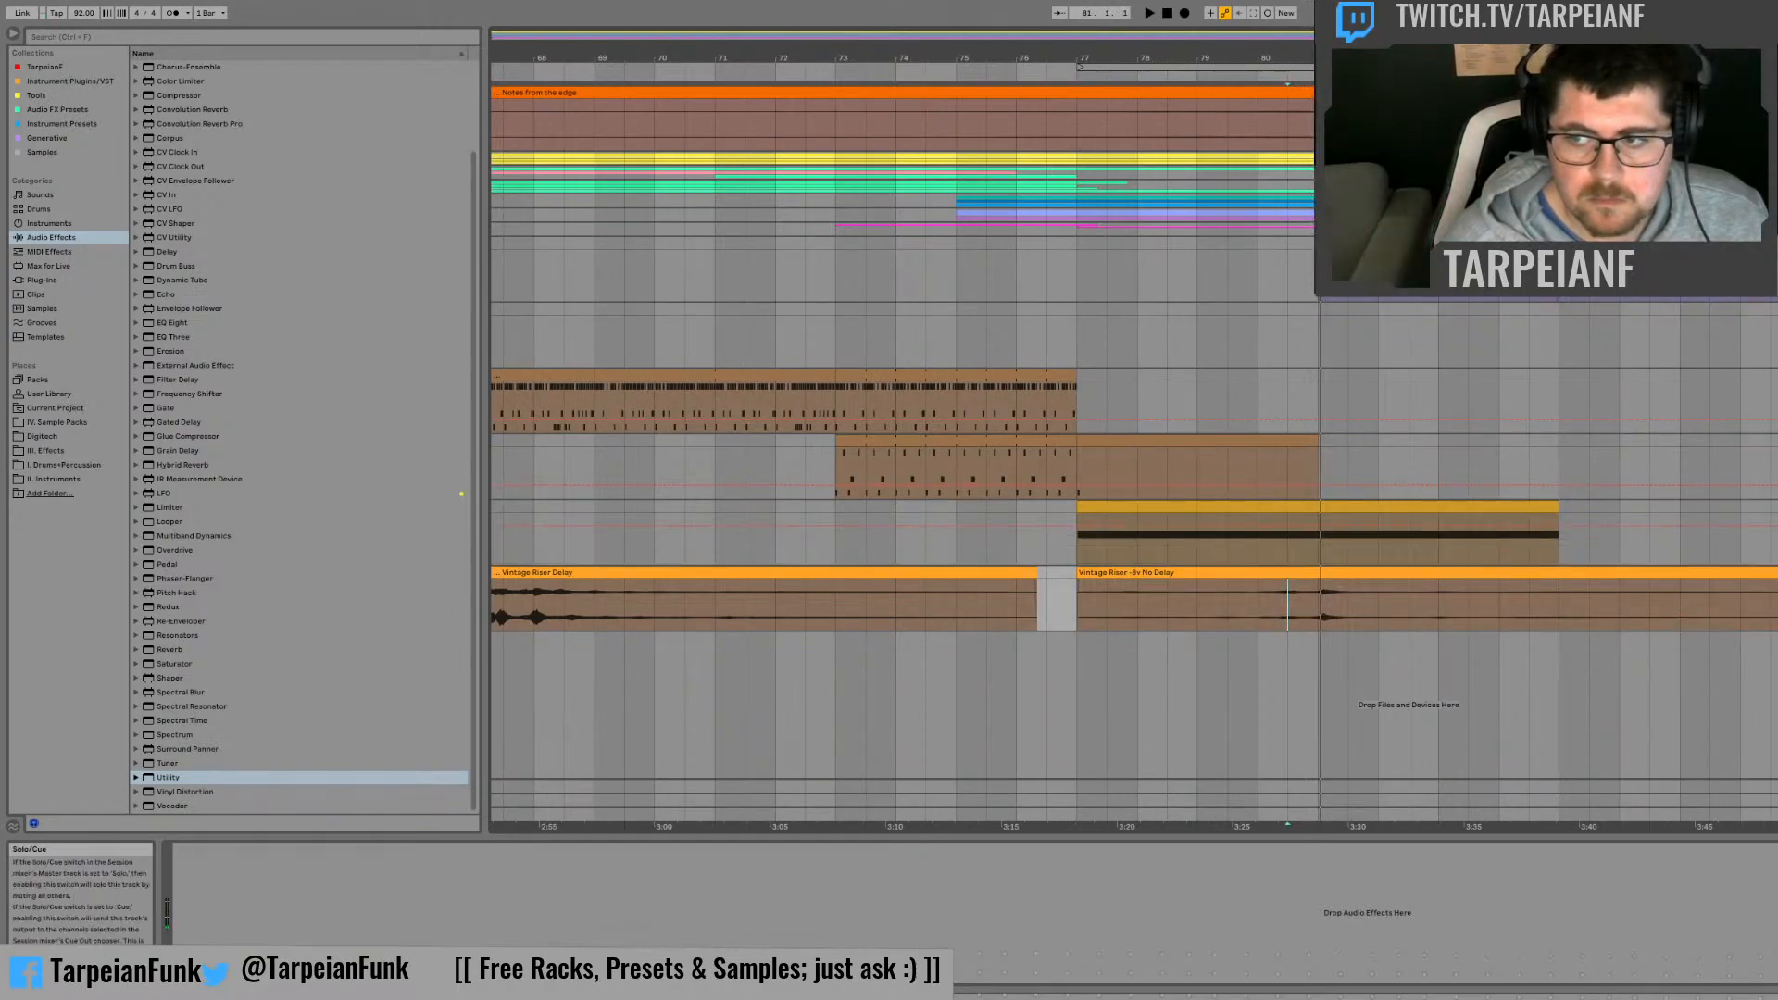
{"action": "key", "text": "space"}
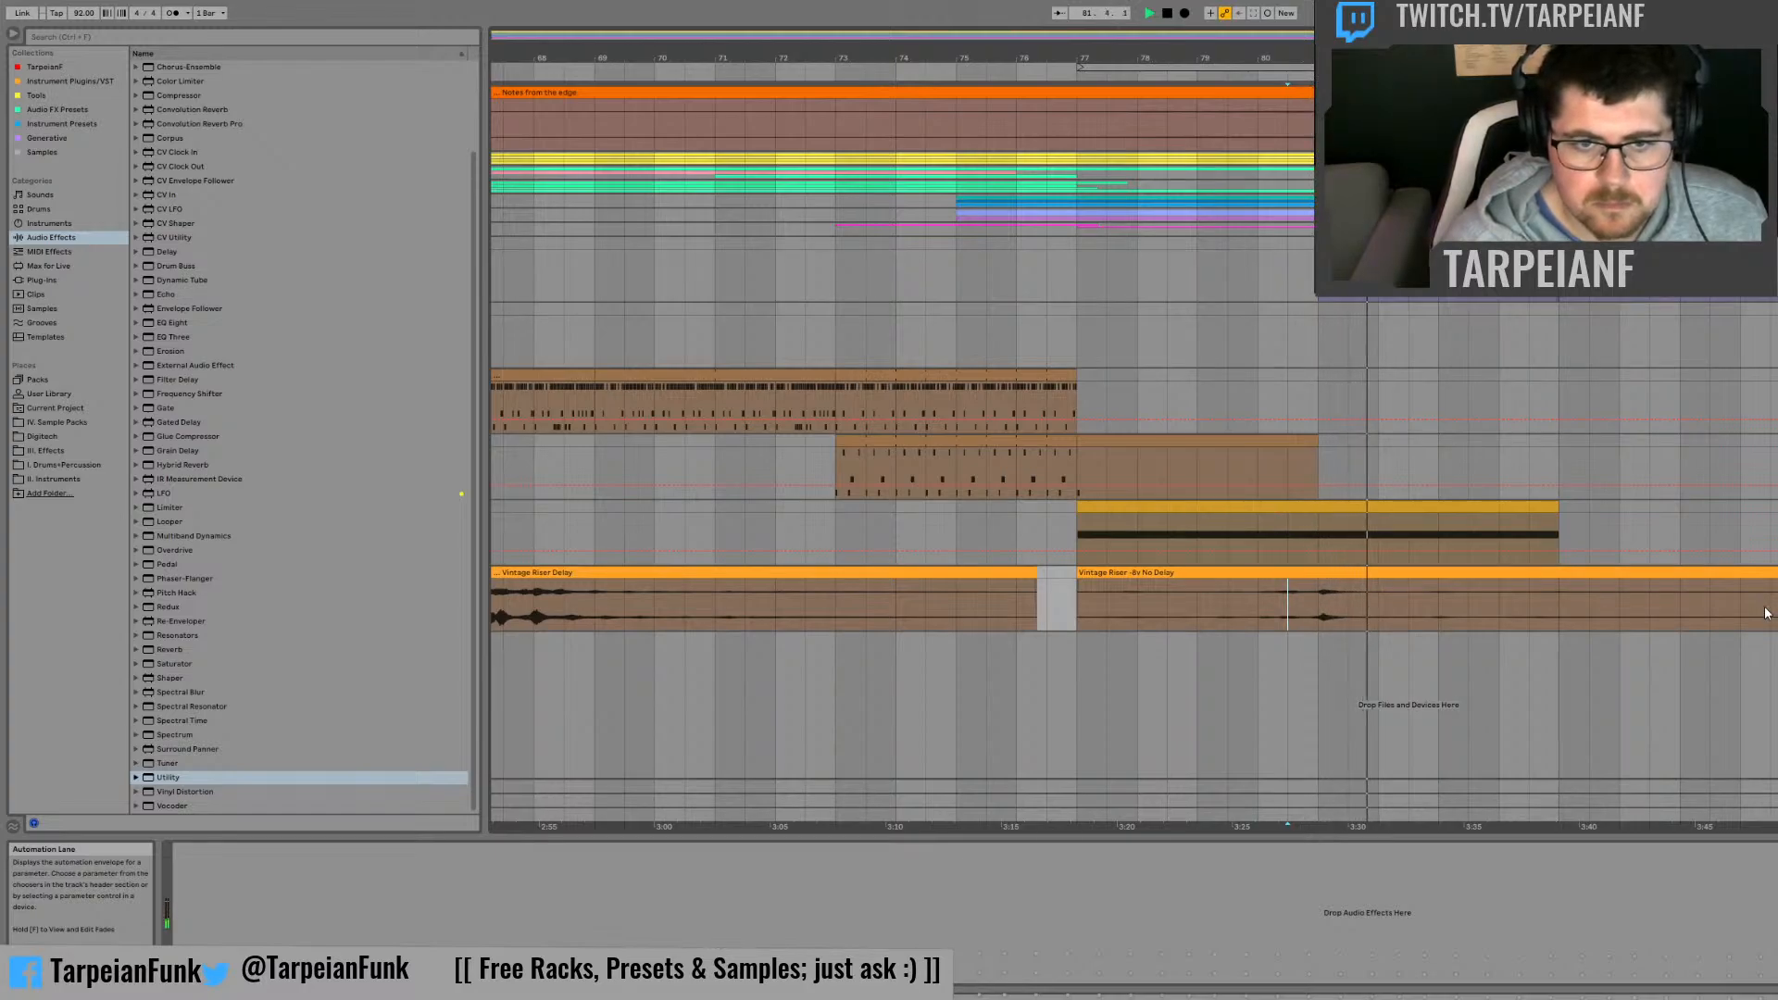
Step: Toggle the riser audio track's solo in the mixer and replay the new clip from bar 79 while checking its send
{"action": "key", "text": "Tab"}
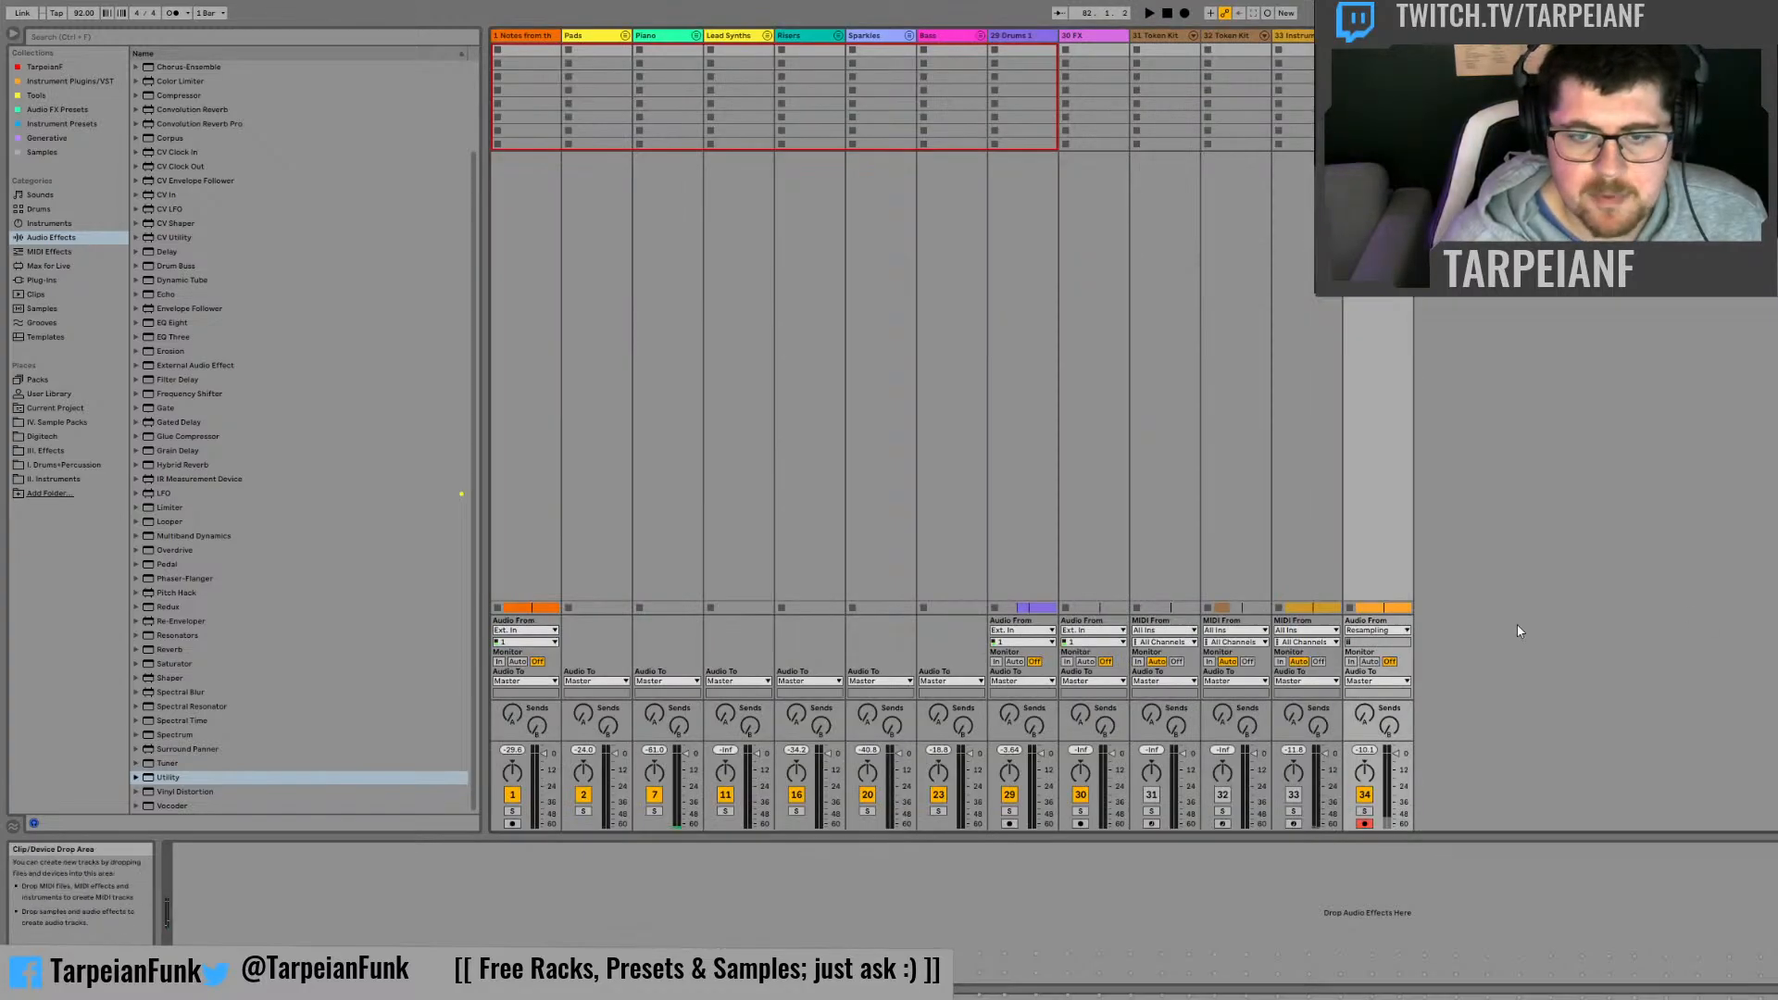
{"action": "left_click", "coordinate": [1365, 812]}
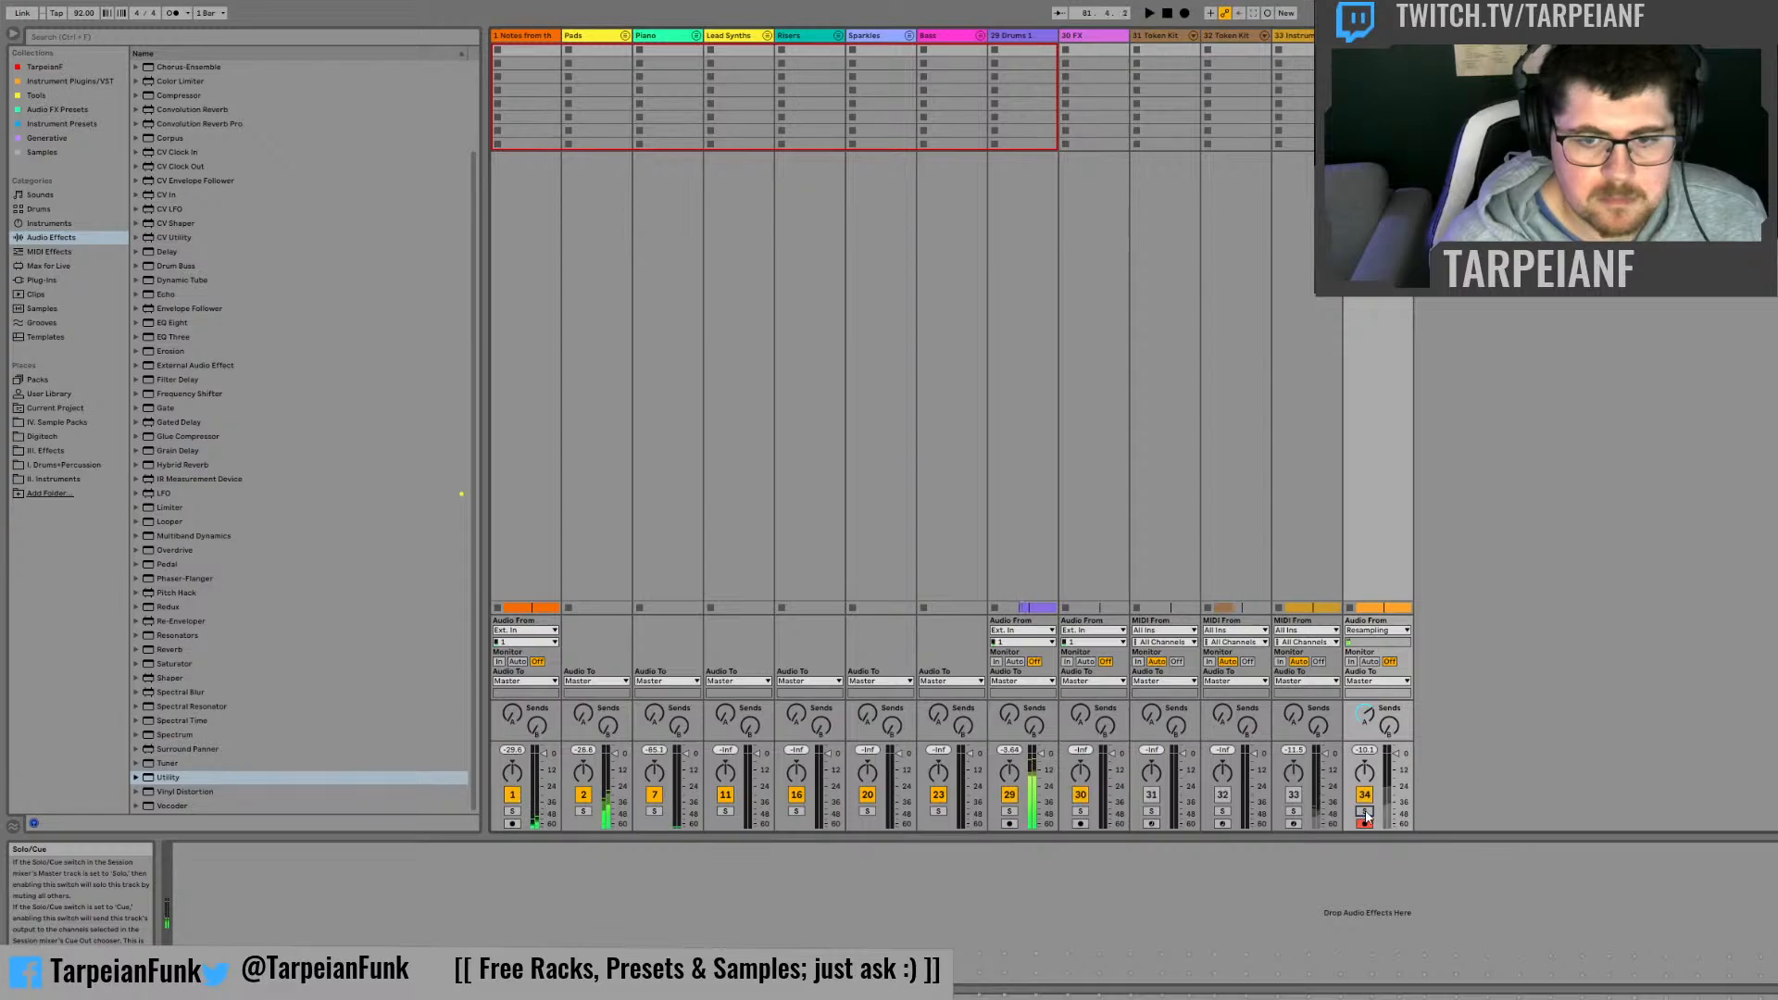
{"action": "key", "text": "Tab"}
{"action": "key", "text": "space"}
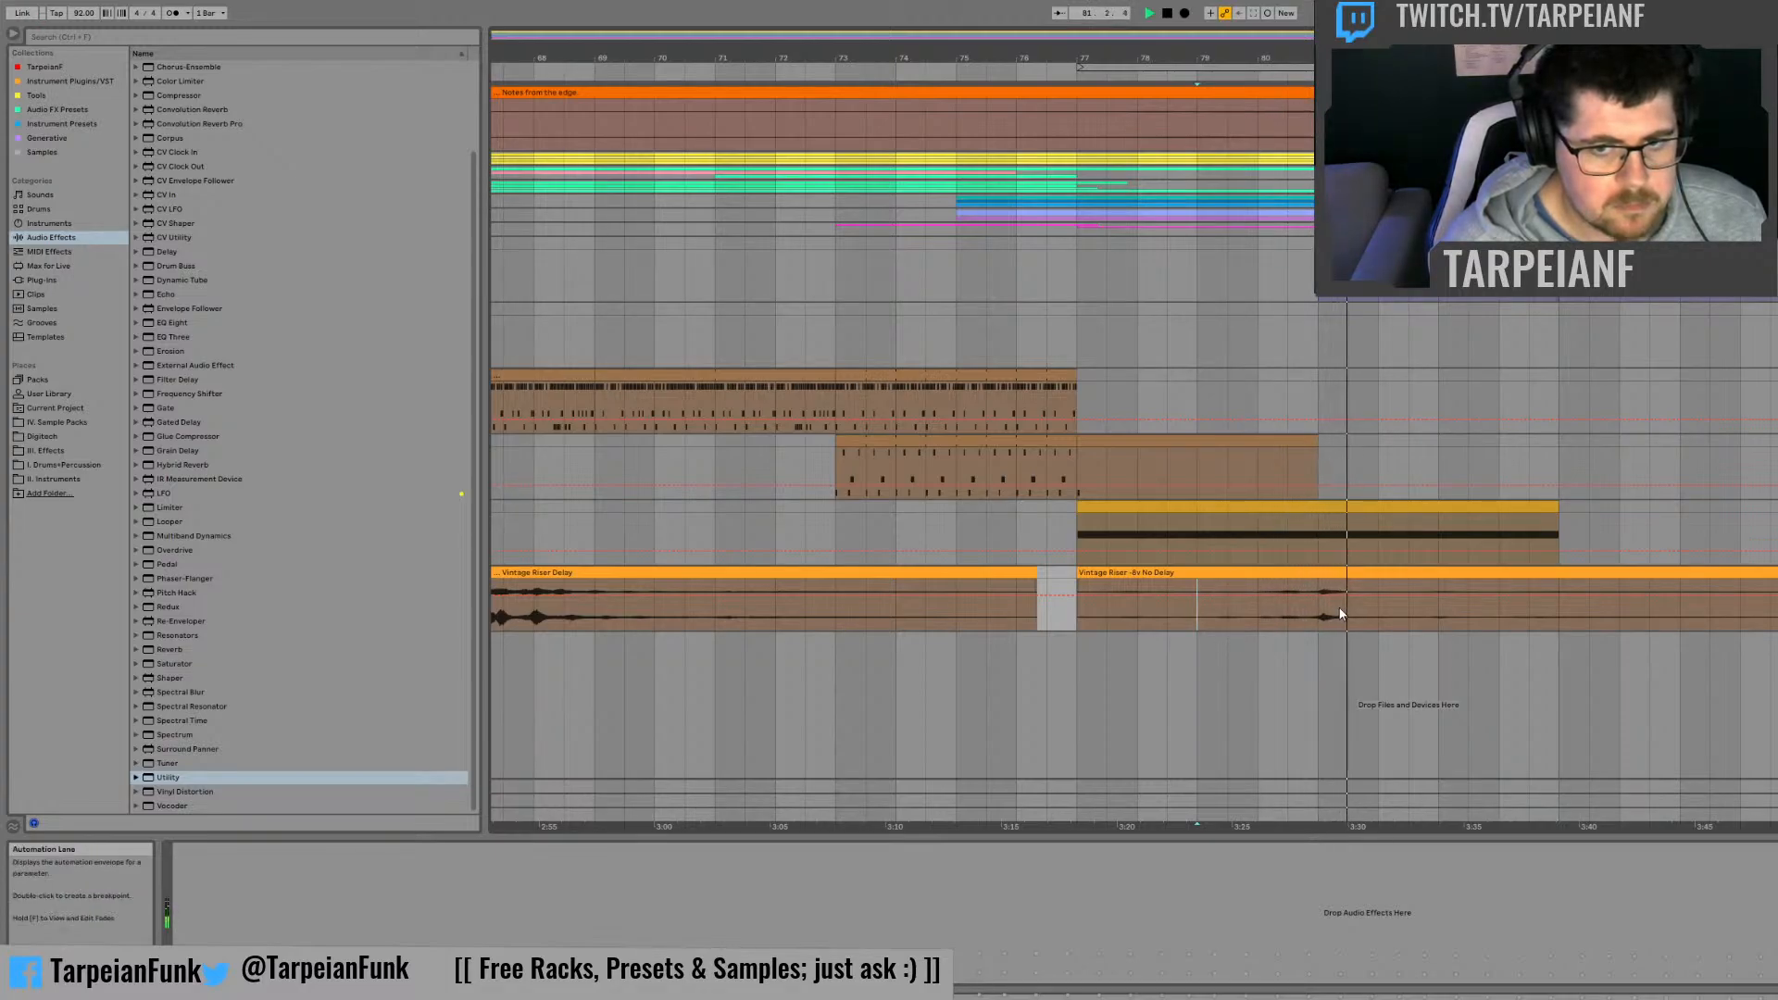
{"action": "key", "text": "Tab"}
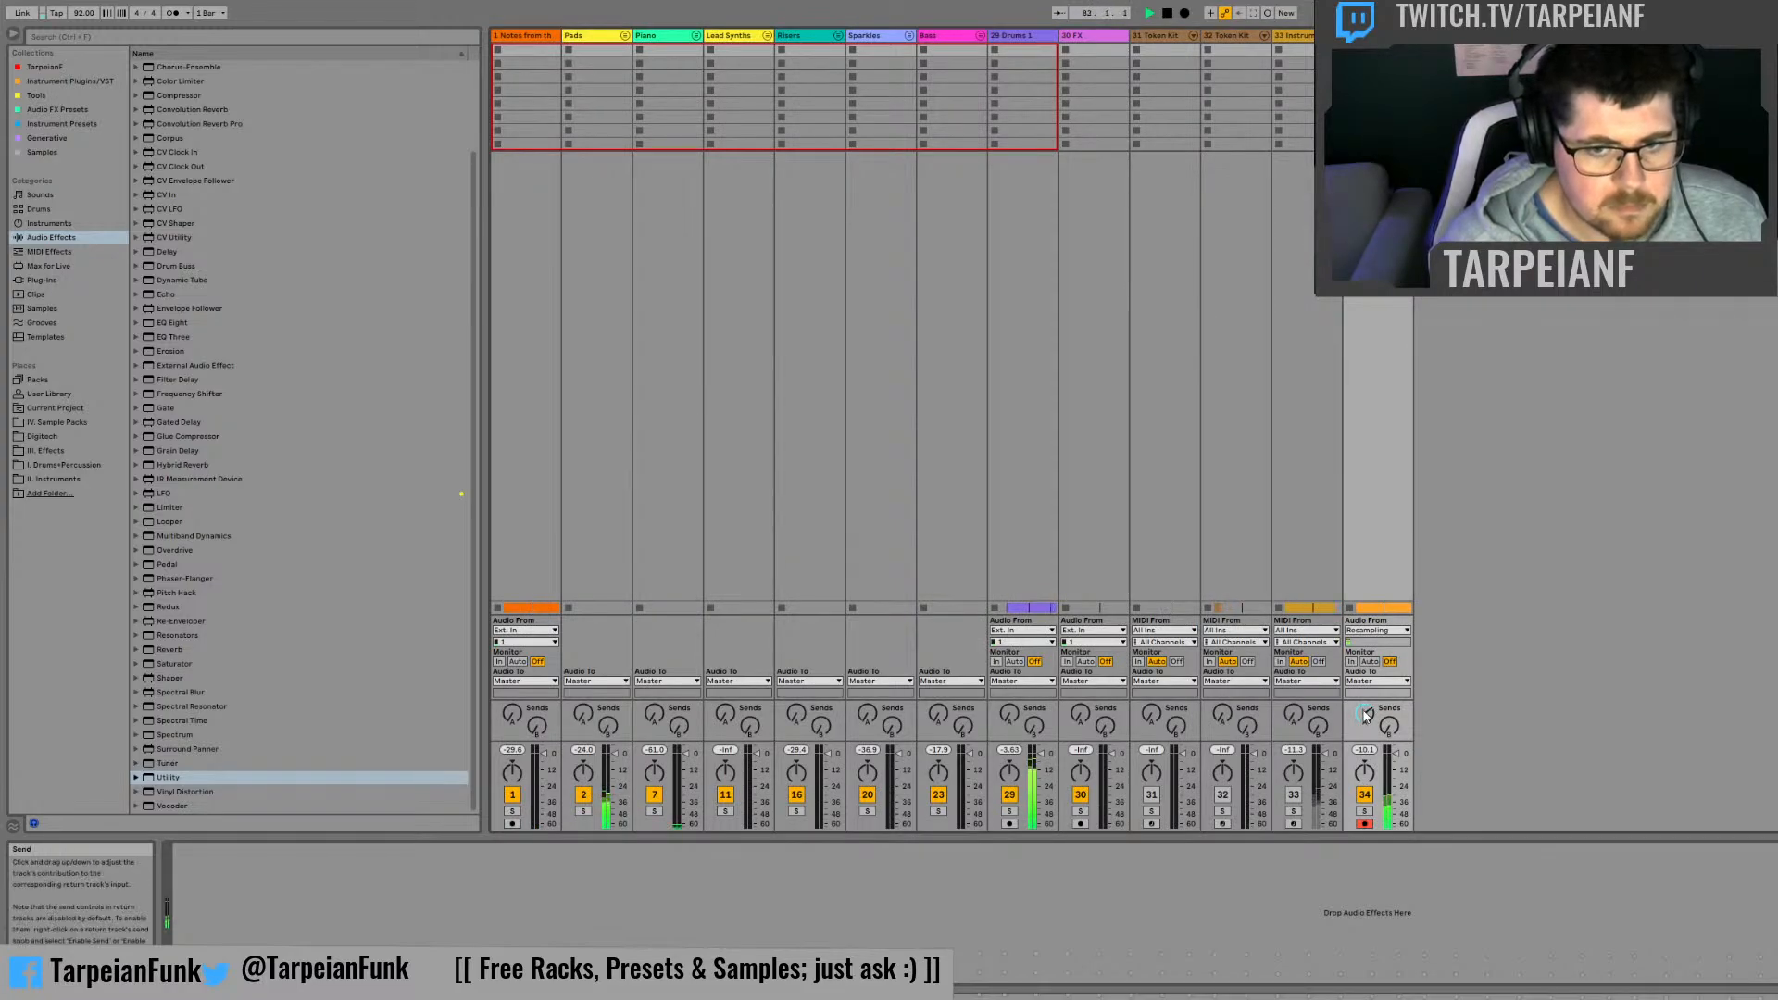
{"action": "key", "text": "Tab"}
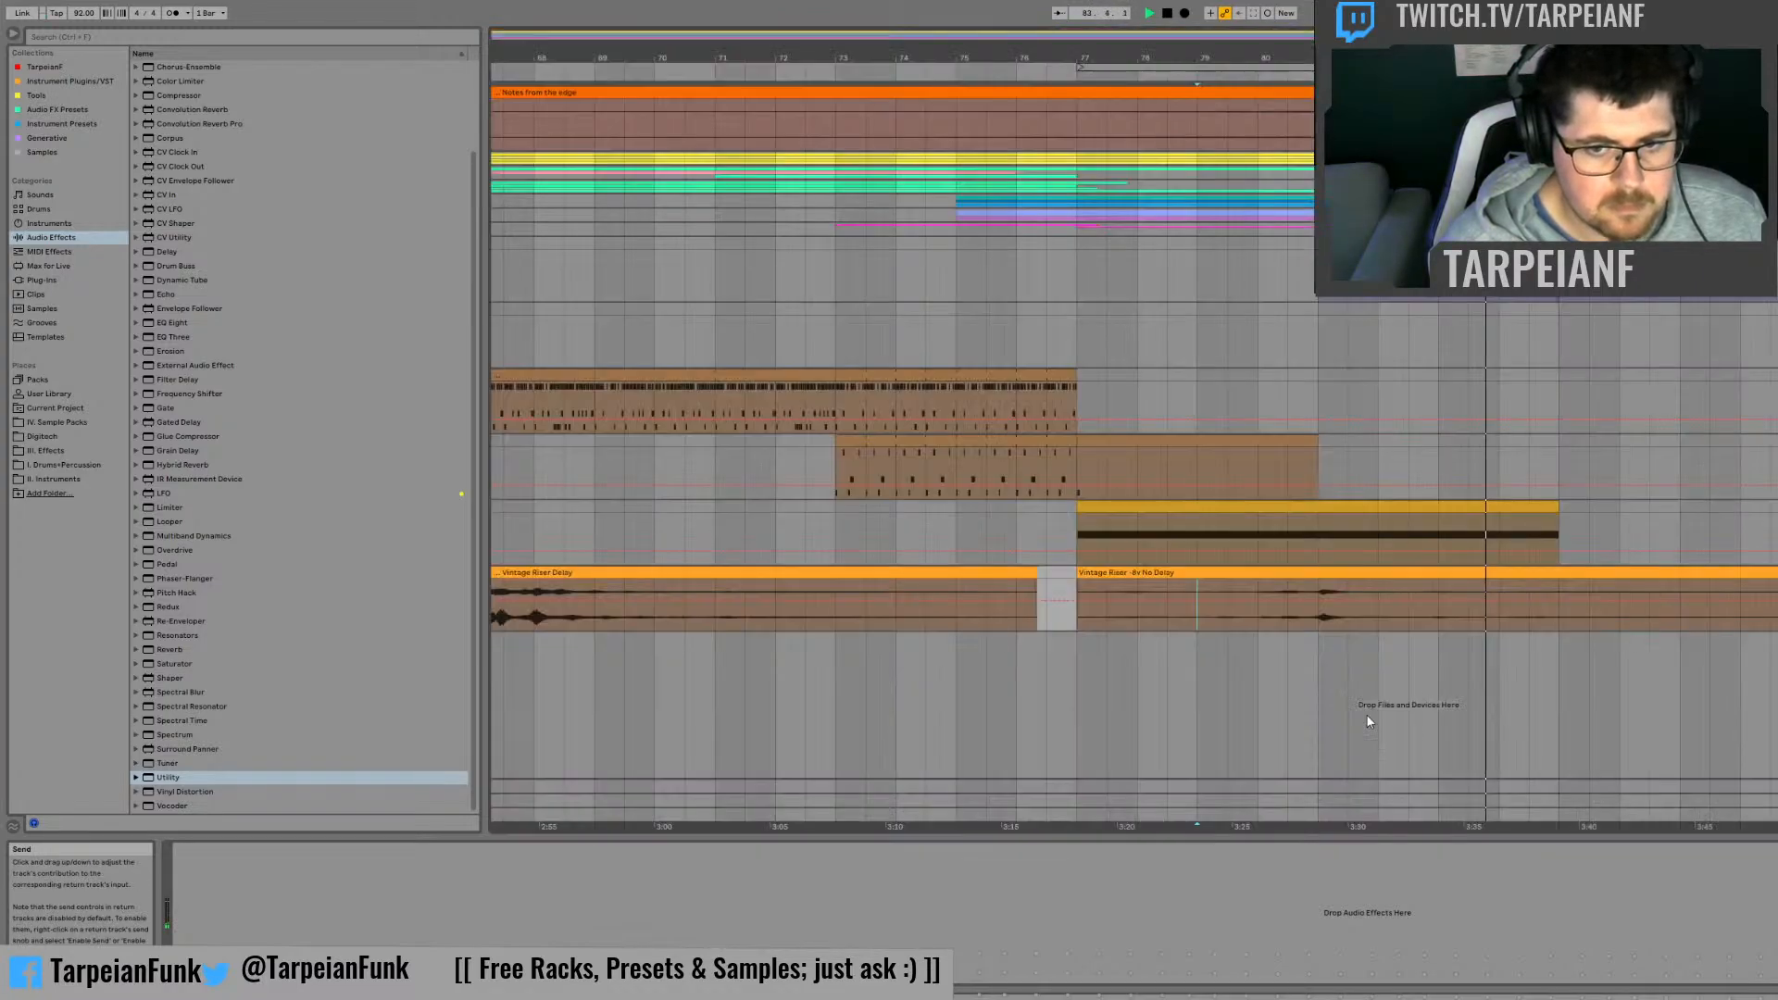
Step: Audition the Vintage Riser Delay clip from bars 67, 71 and 72, comparing it with the -8v No Delay clip at bar 83
{"action": "left_click", "coordinate": [963, 572]}
{"action": "left_click", "coordinate": [505, 621]}
{"action": "key", "text": "space"}
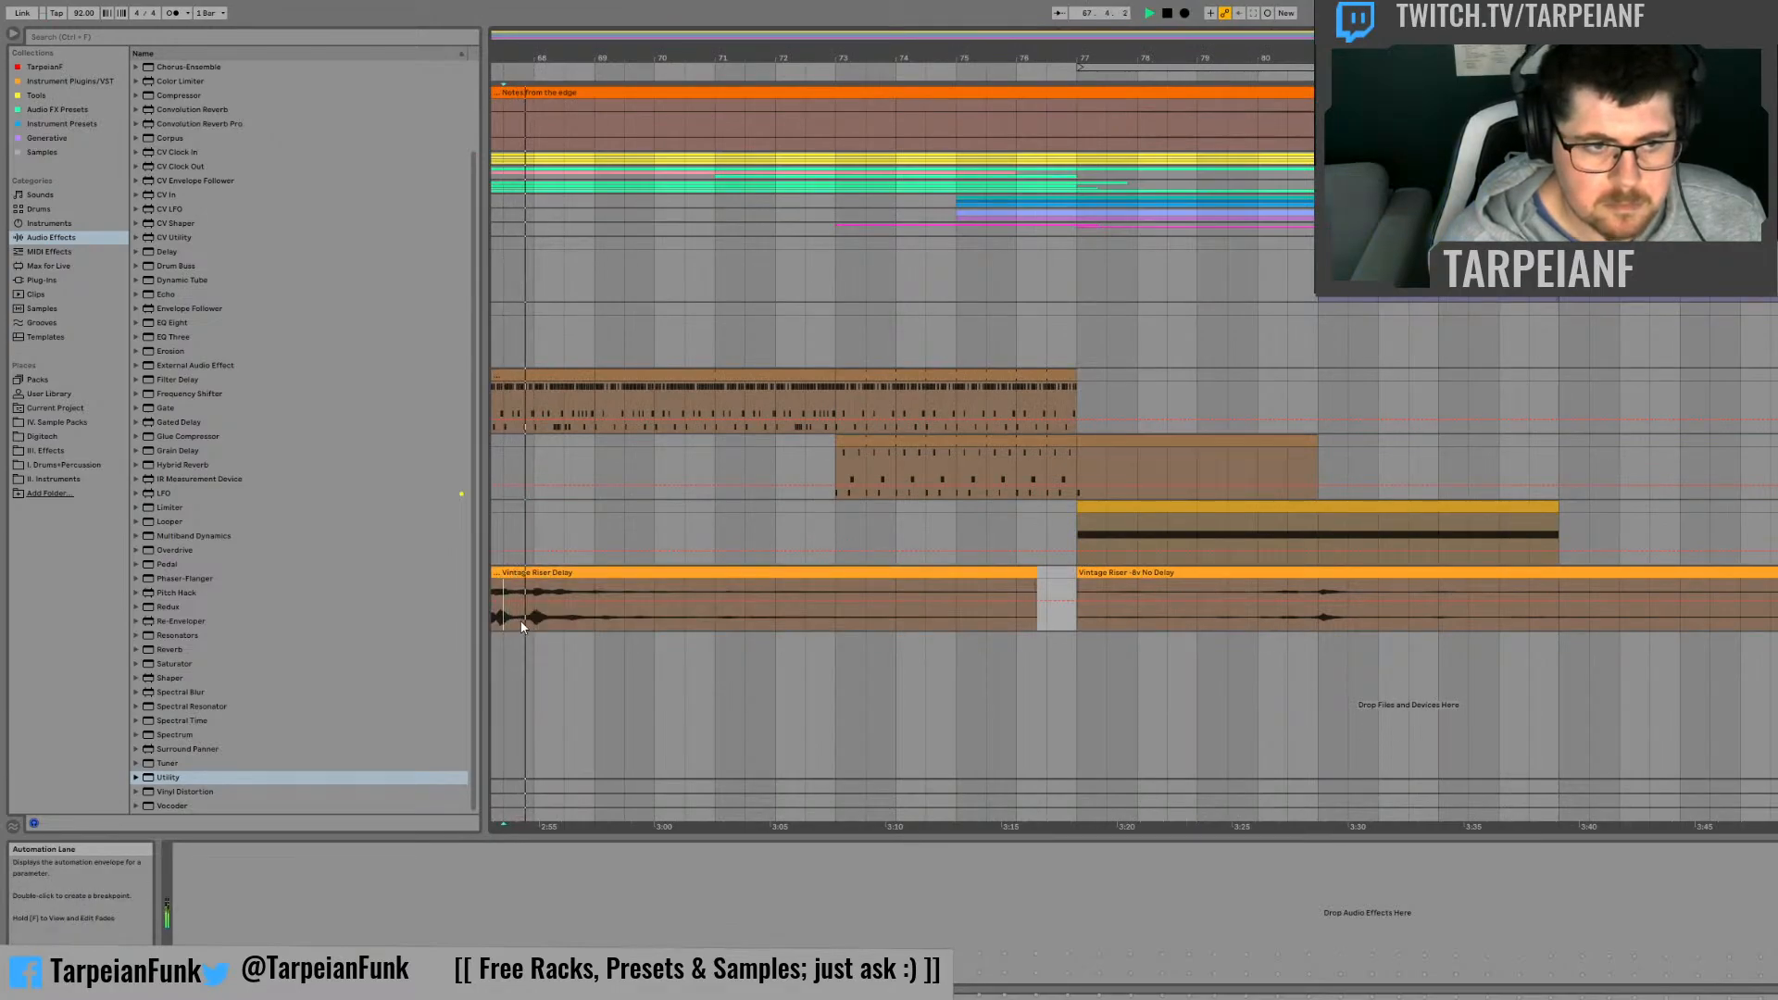
{"action": "left_click", "coordinate": [1446, 626]}
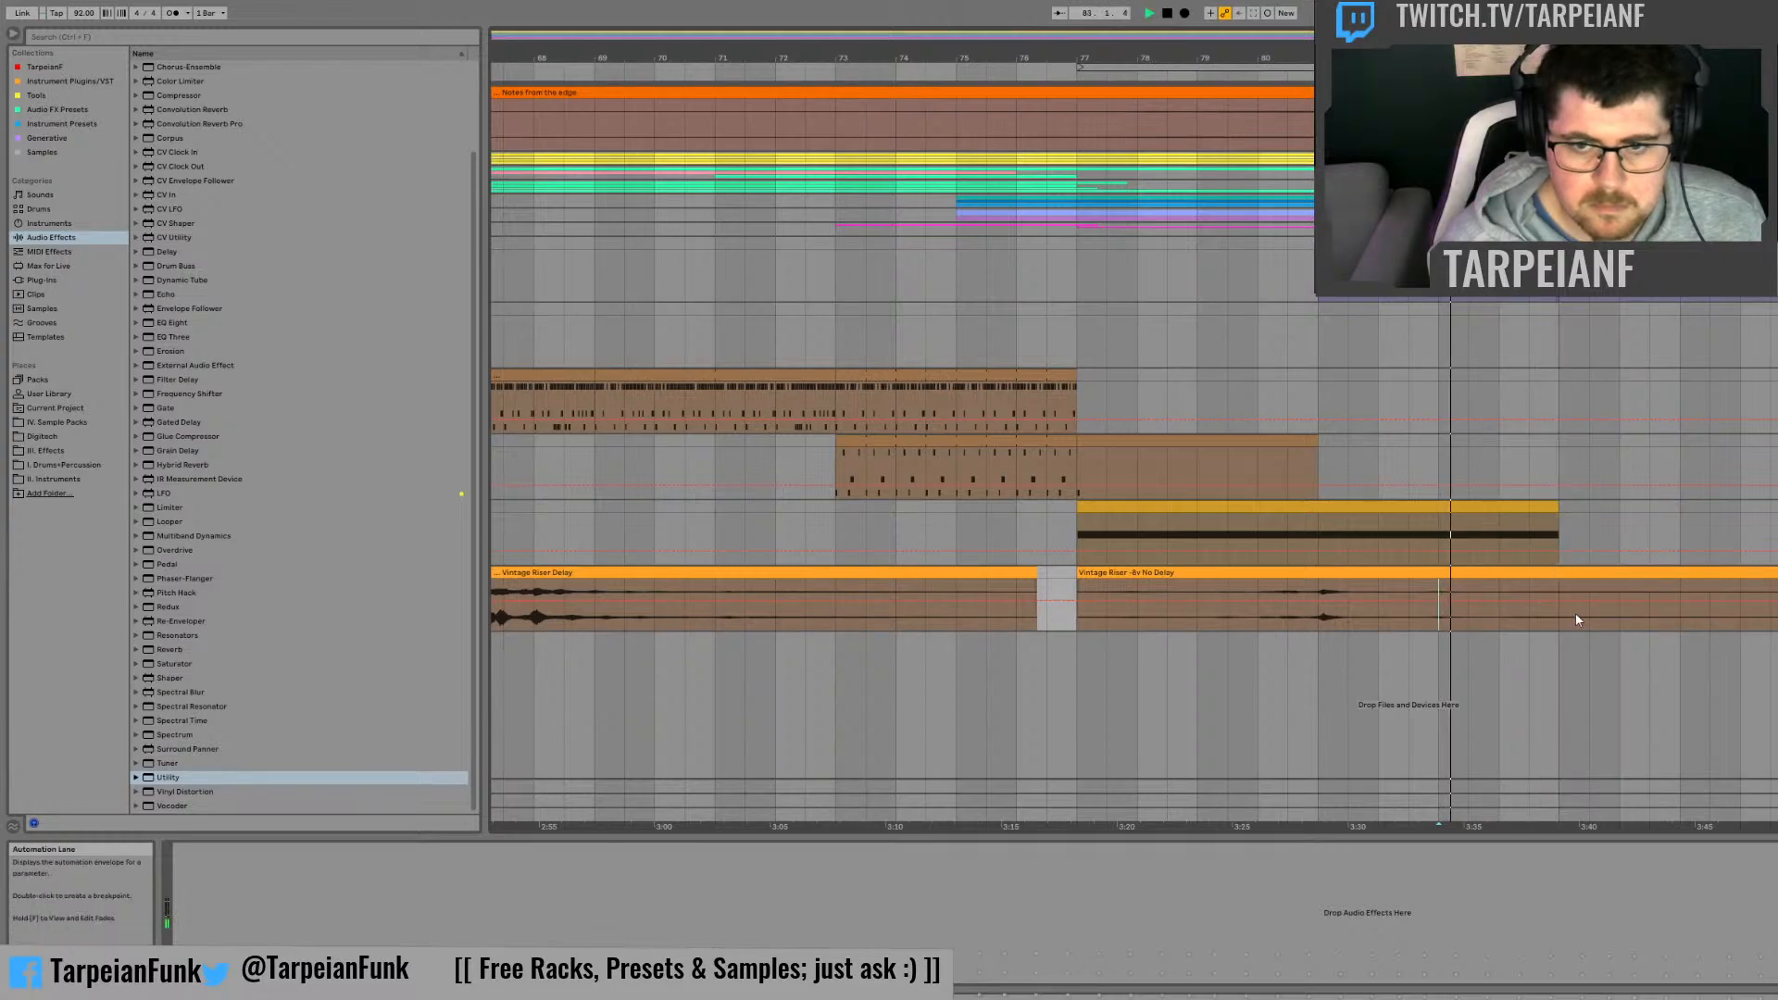
{"action": "left_click", "coordinate": [776, 618]}
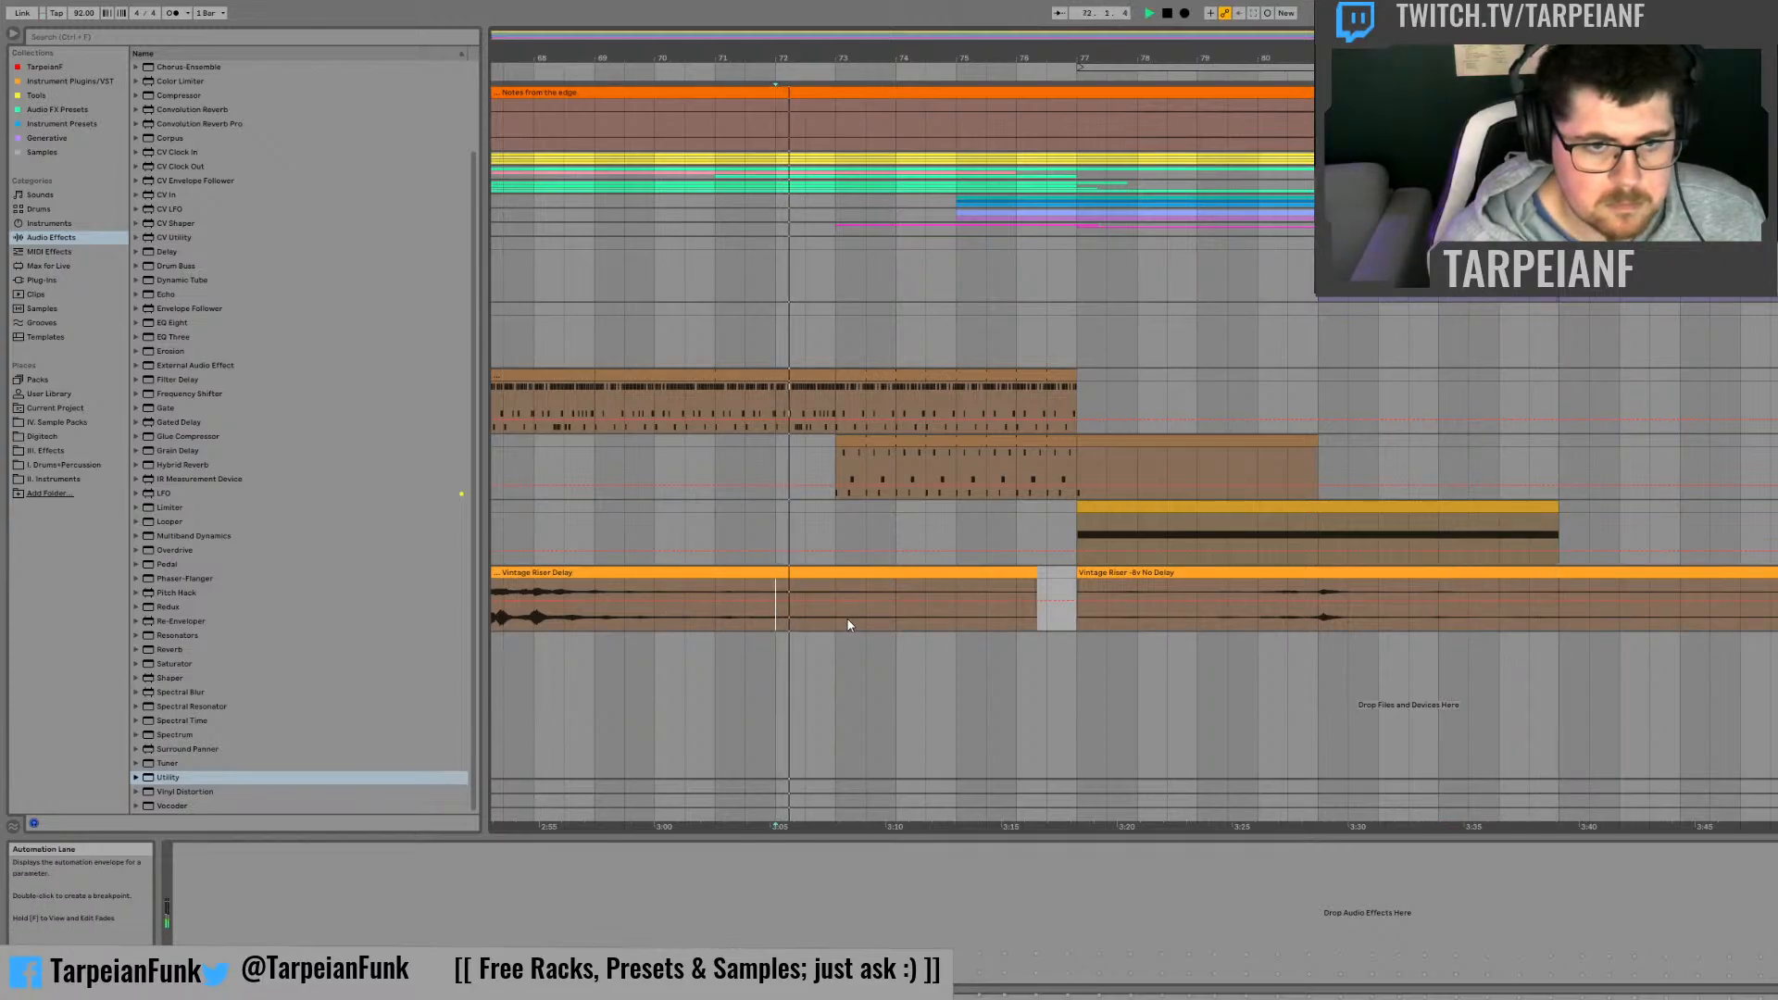
{"action": "left_click", "coordinate": [718, 619]}
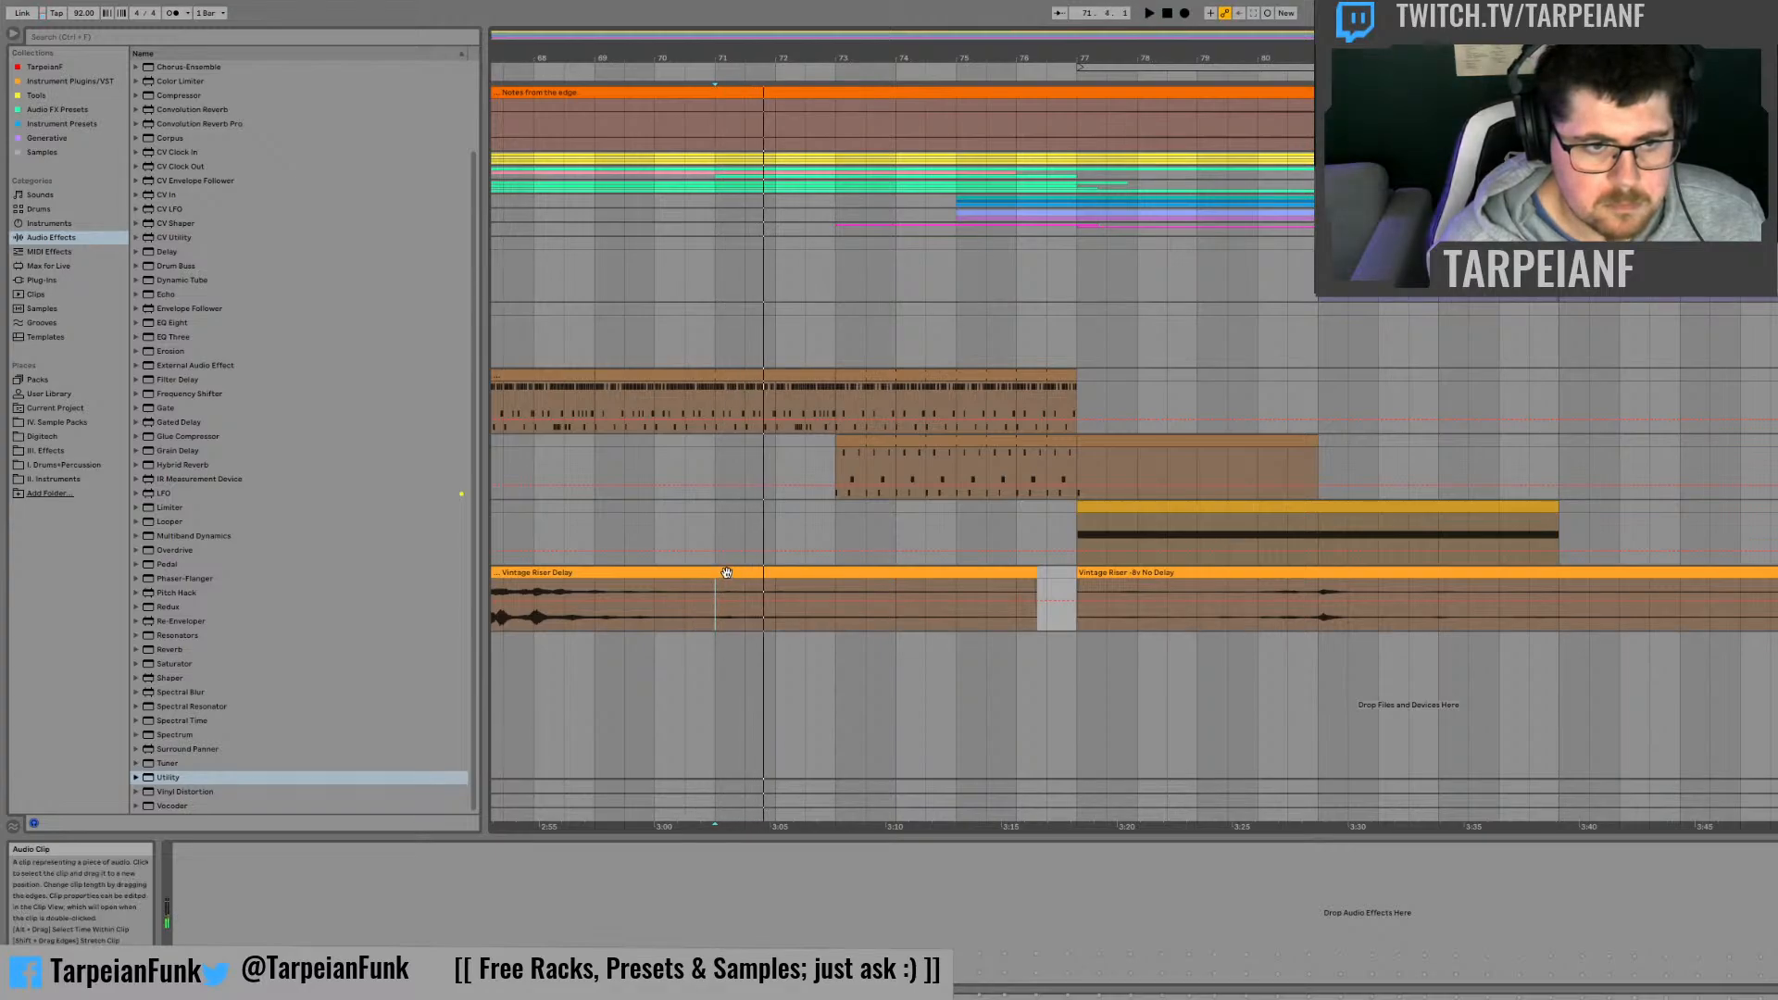
Step: Deactivate the Vintage Riser Delay clip and replay the Vintage Riser -8v No Delay clip from bar 80
{"action": "left_click", "coordinate": [727, 574]}
{"action": "key", "text": "space"}
{"action": "key", "text": "0"}
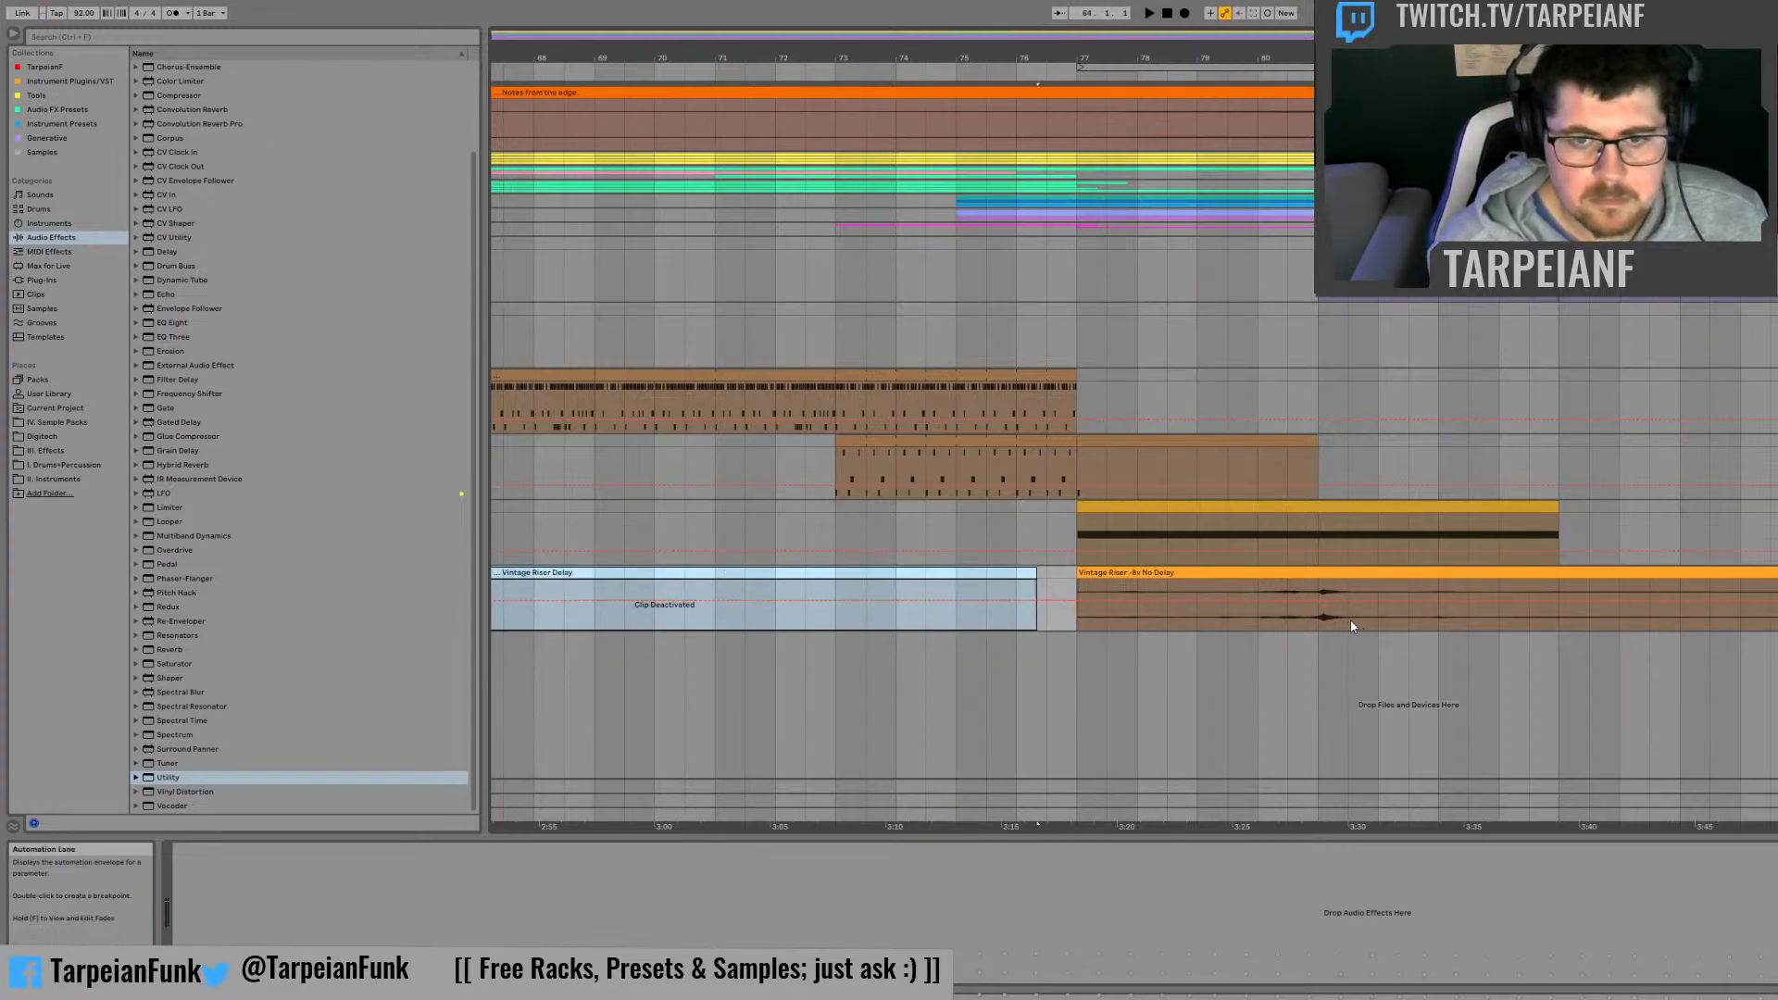
{"action": "left_click", "coordinate": [1258, 606]}
{"action": "key", "text": "space"}
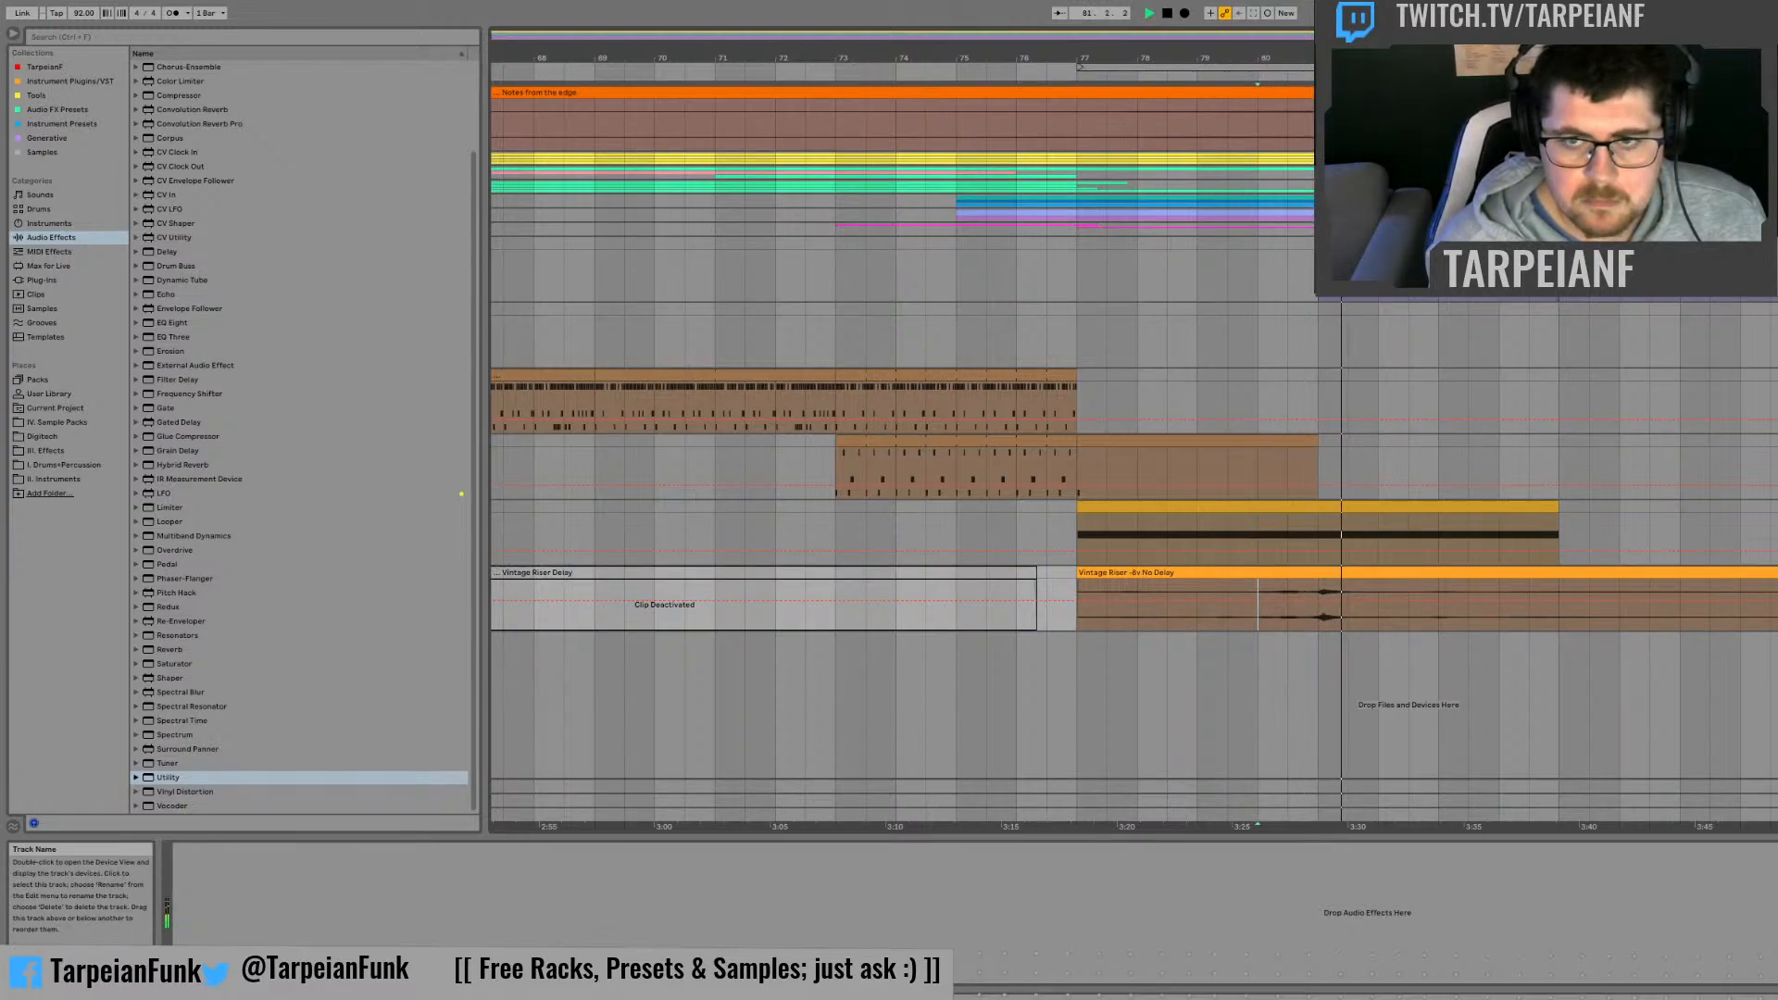
Step: Warp the Vintage Riser -8v No Delay clip so its peak lands on clip bar 5, and audition the peak
{"action": "left_click", "coordinate": [1479, 572]}
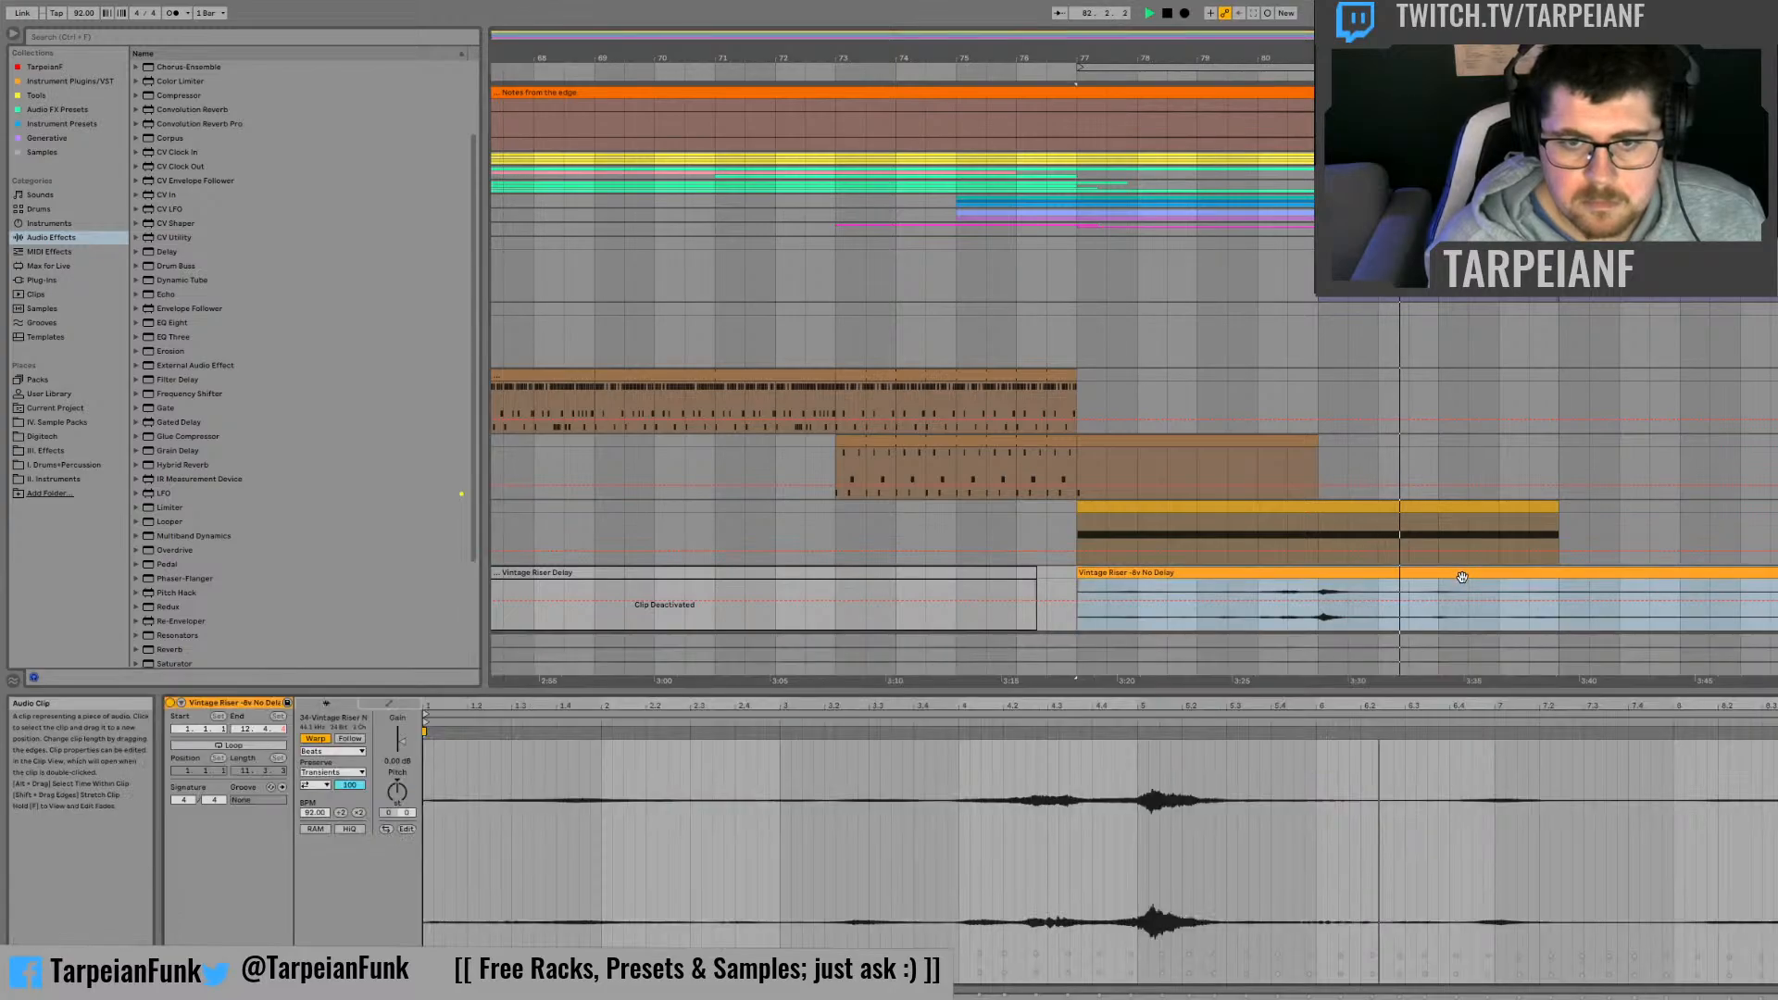
{"action": "double_click", "coordinate": [1153, 766]}
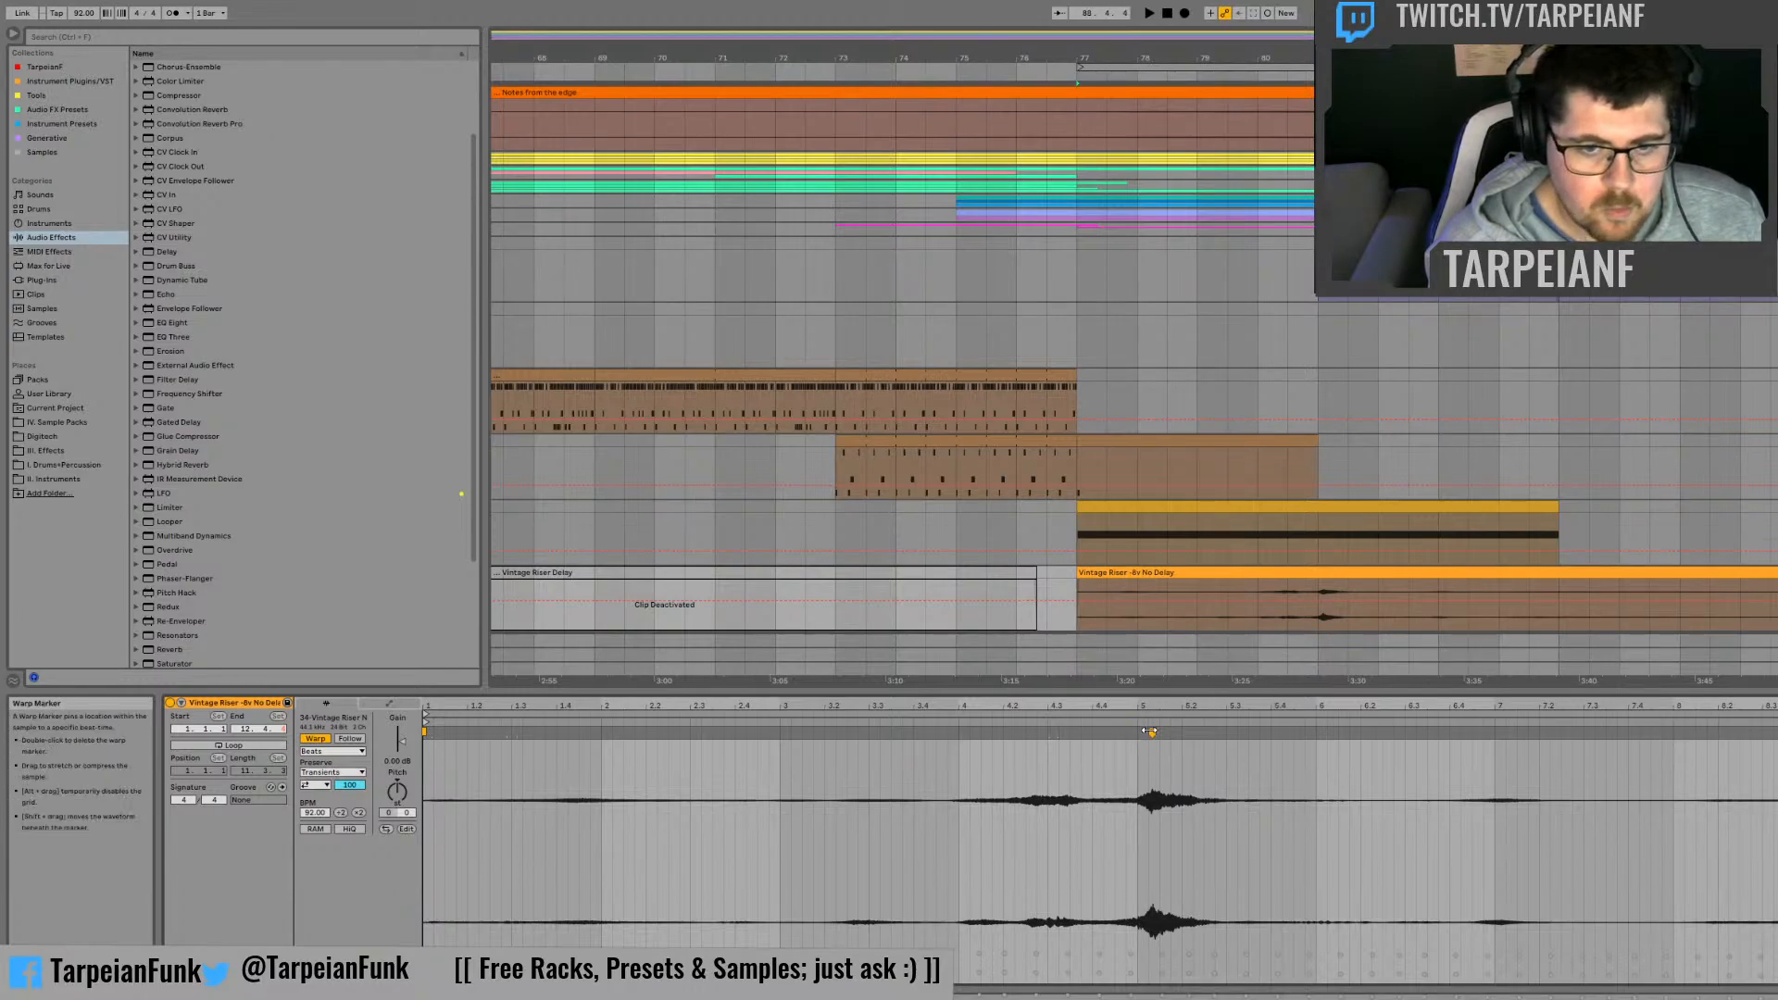
{"action": "left_click_drag", "start_coordinate": [1153, 732], "coordinate": [1138, 732]}
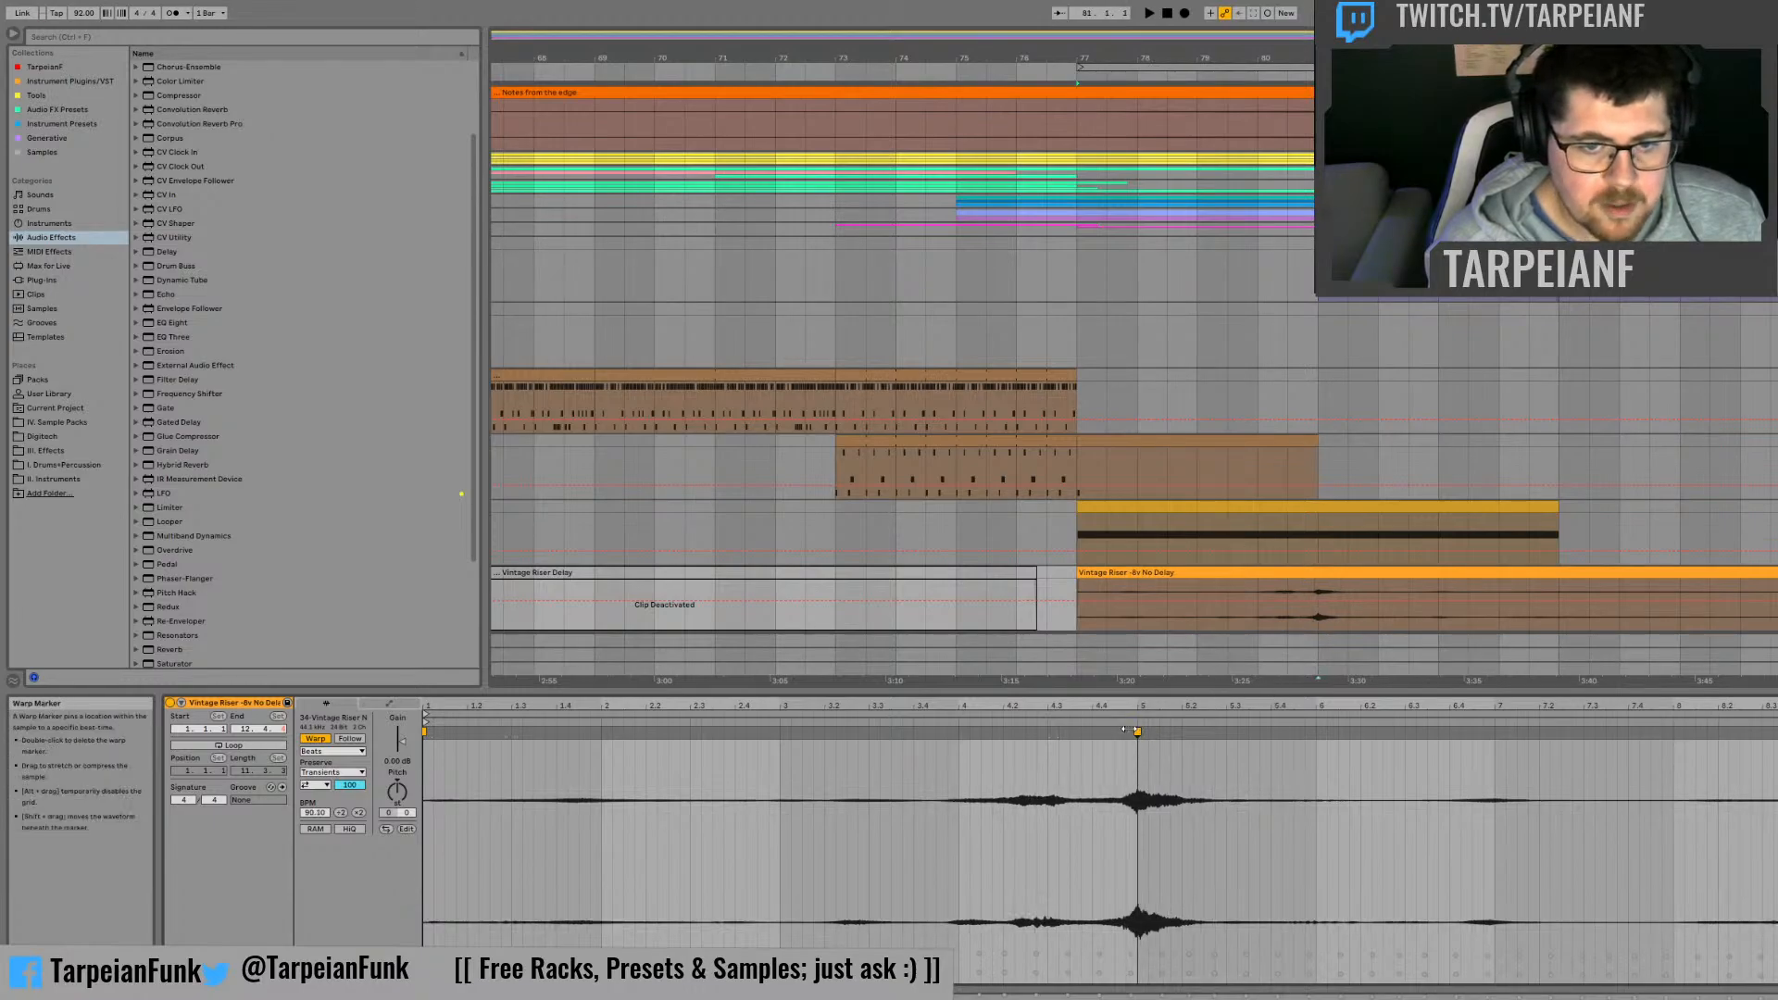
{"action": "left_click", "coordinate": [1298, 590]}
{"action": "key", "text": "space"}
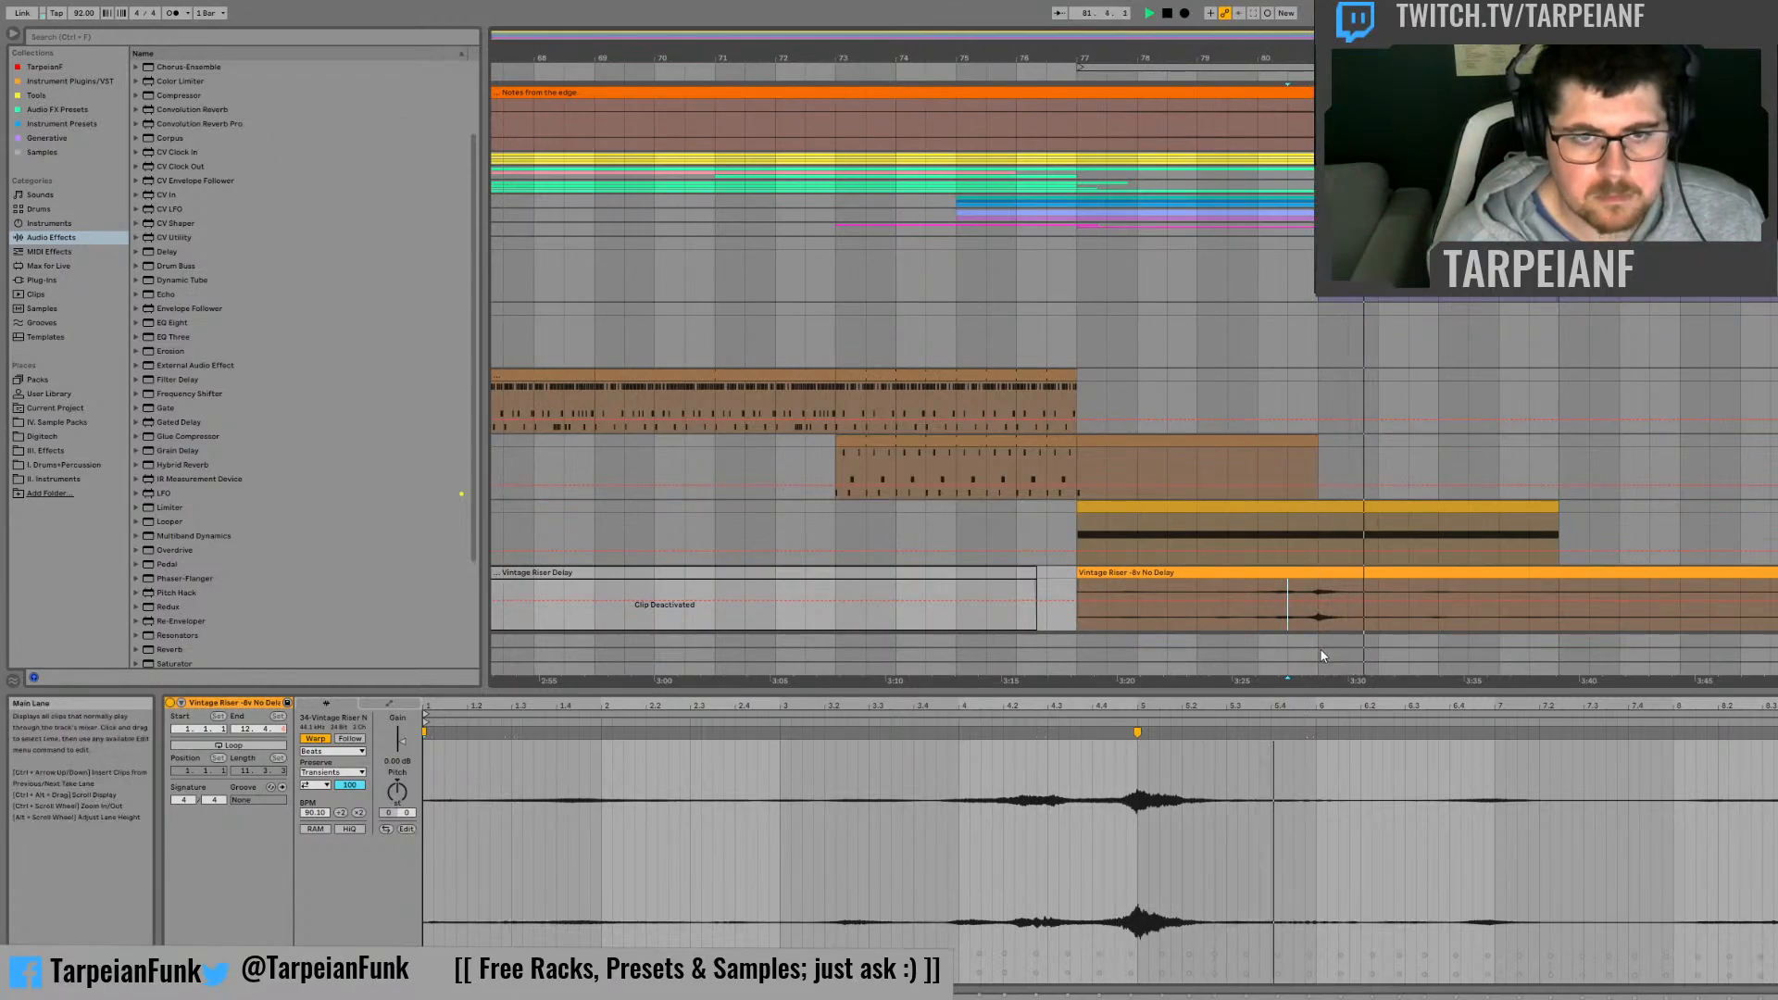
Step: Check the track levels in the mixer and play the arrangement from bar 65 through bar 86
{"action": "key", "text": "Tab"}
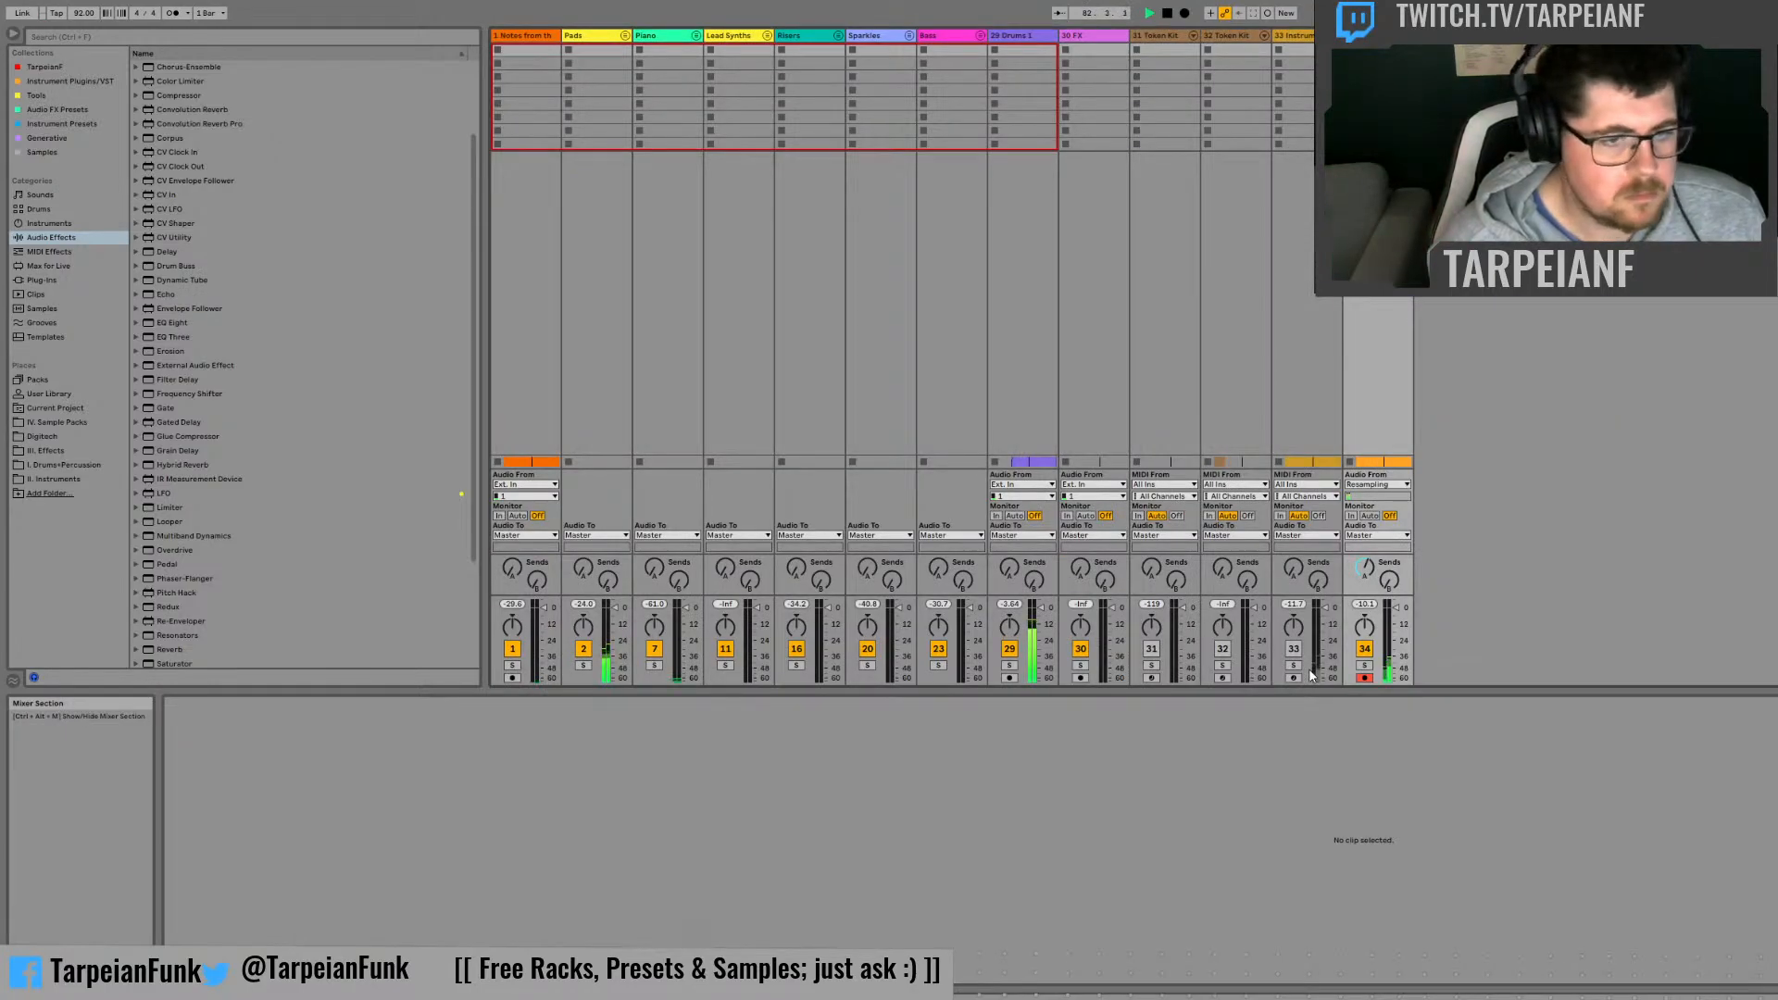
{"action": "key", "text": "Tab"}
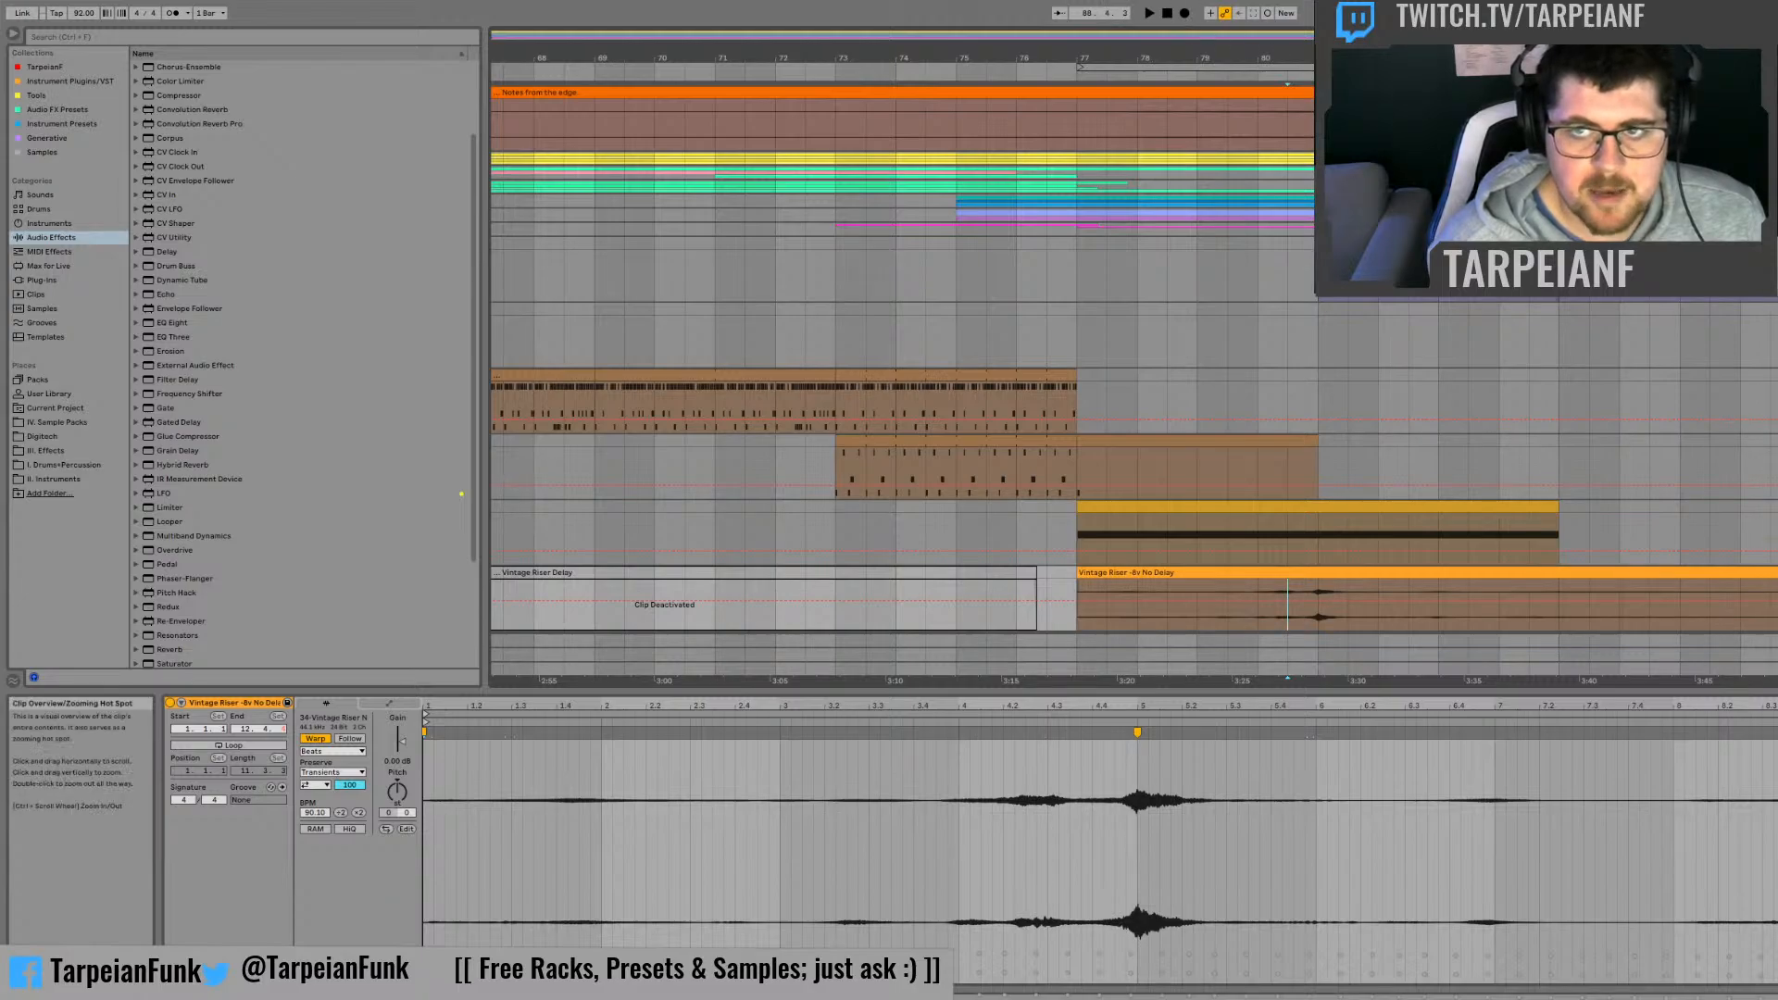
{"action": "left_click_drag", "start_coordinate": [934, 56], "coordinate": [1181, 21]}
{"action": "left_click", "coordinate": [831, 318]}
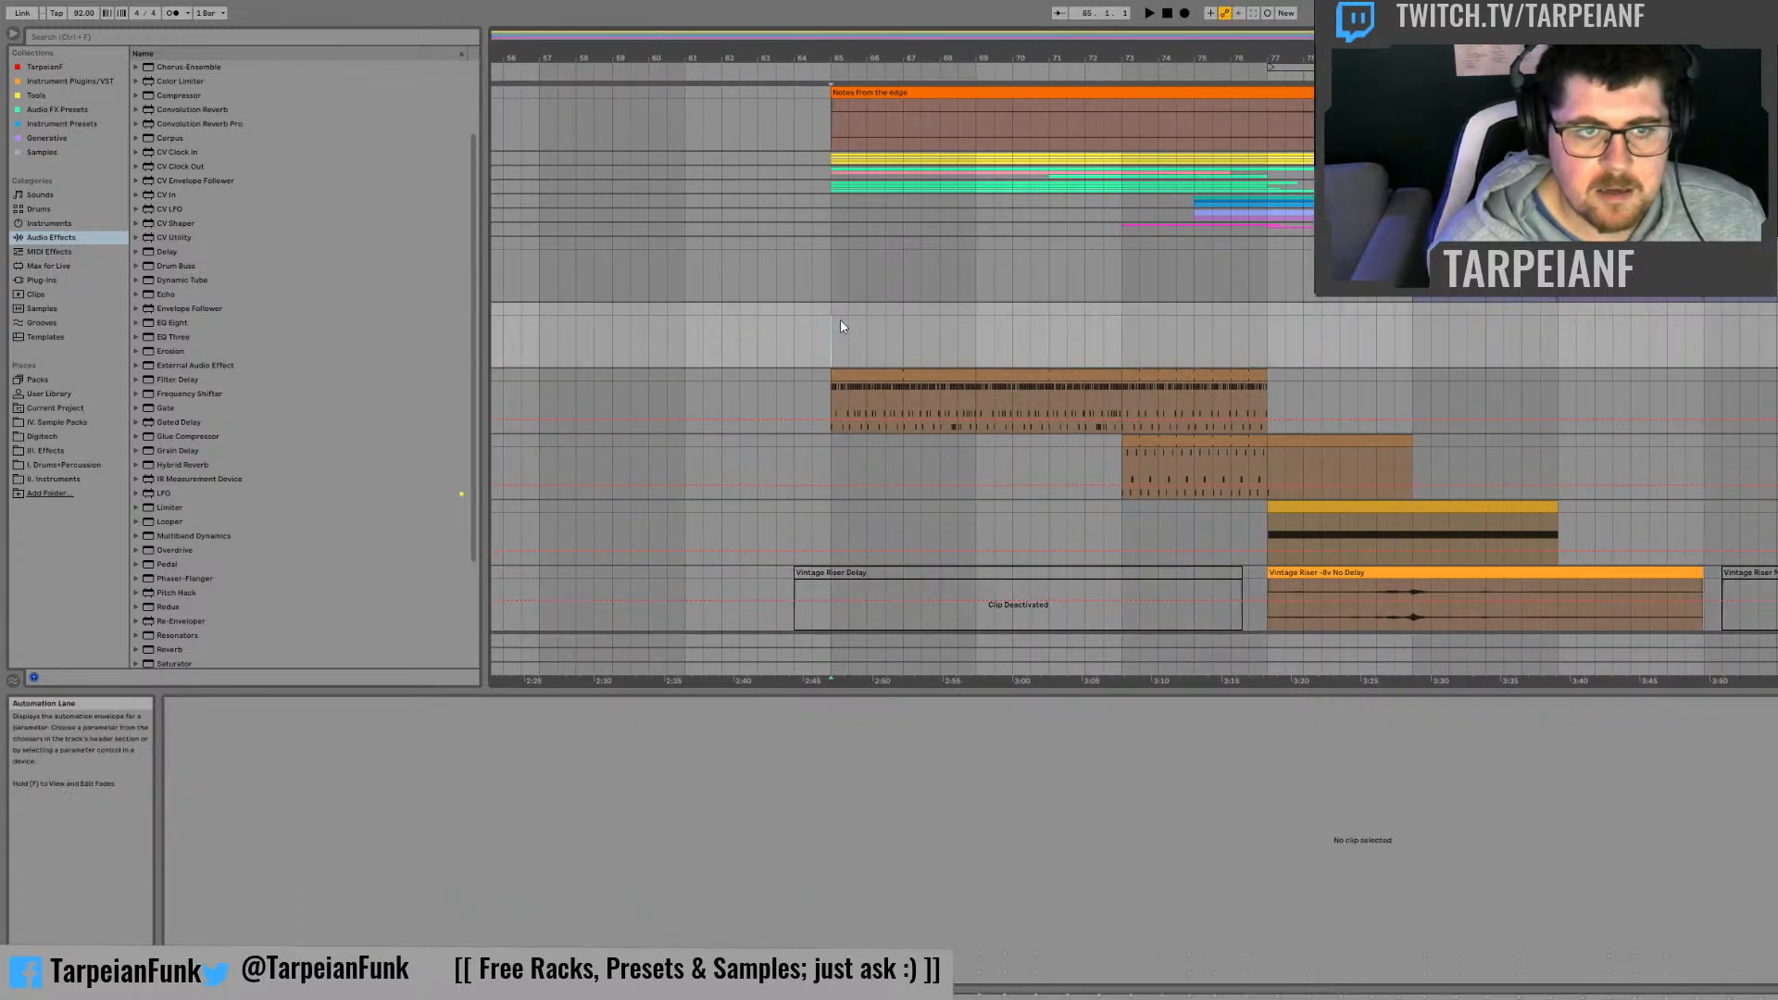
{"action": "key", "text": "space"}
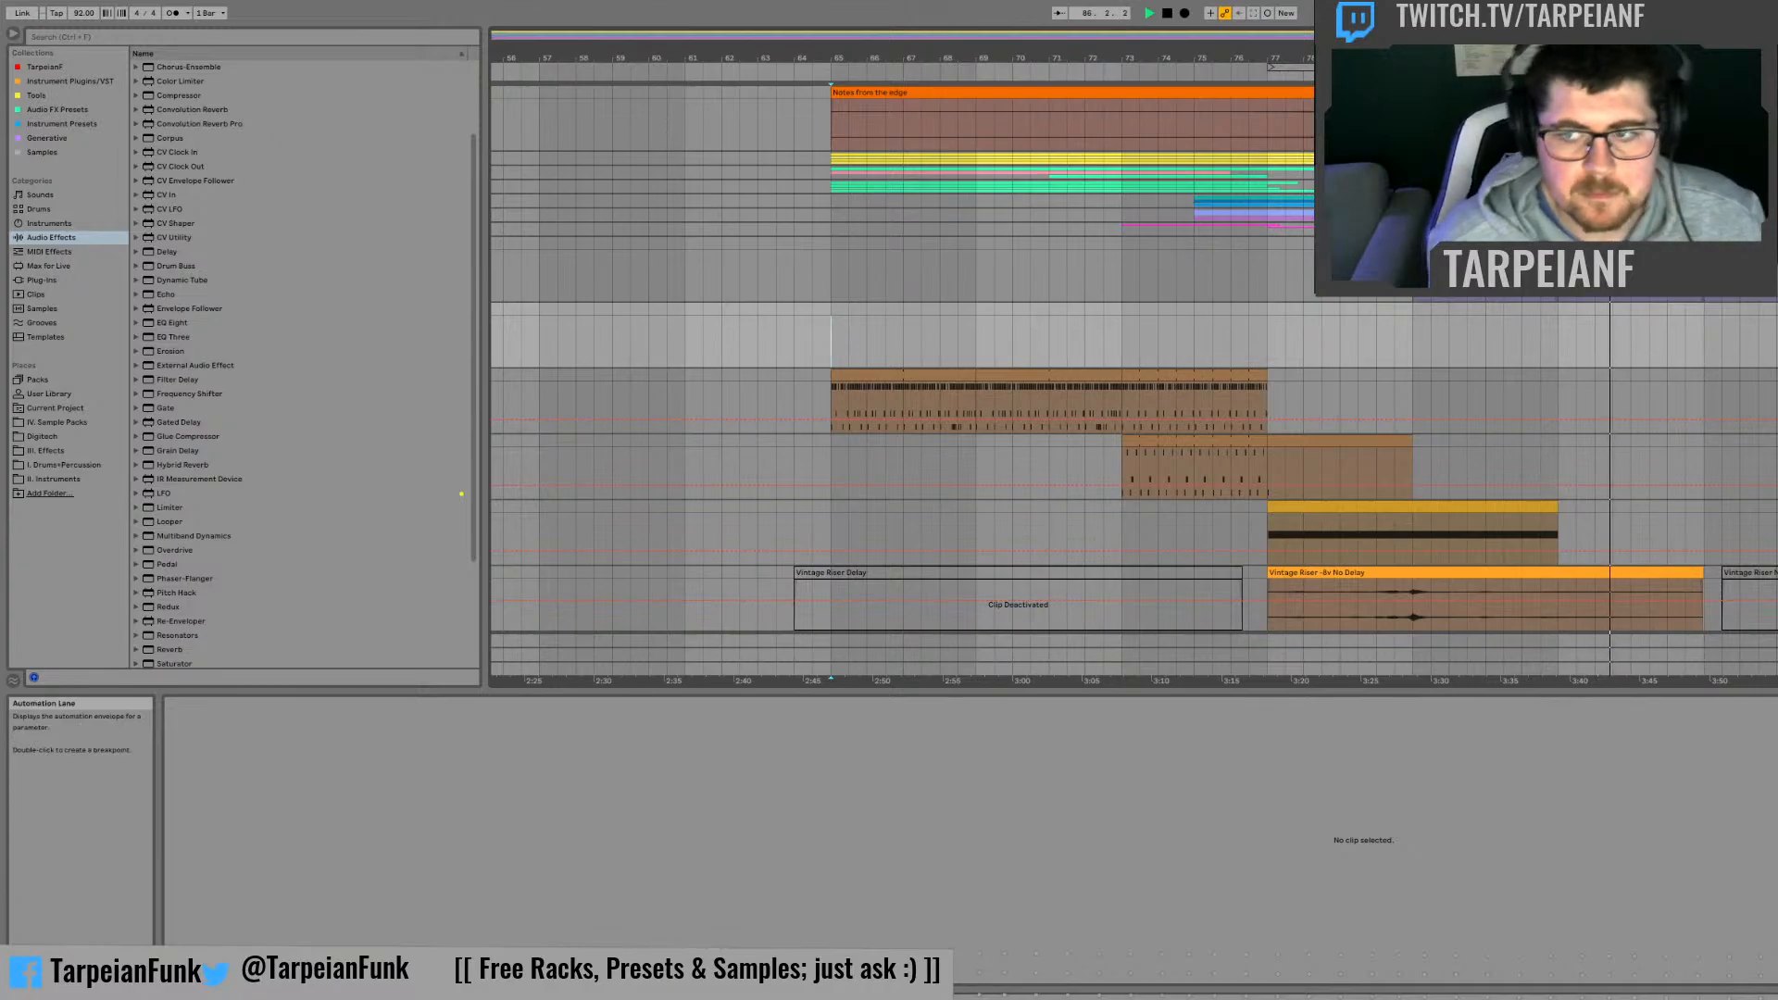
{"action": "key", "text": "space"}
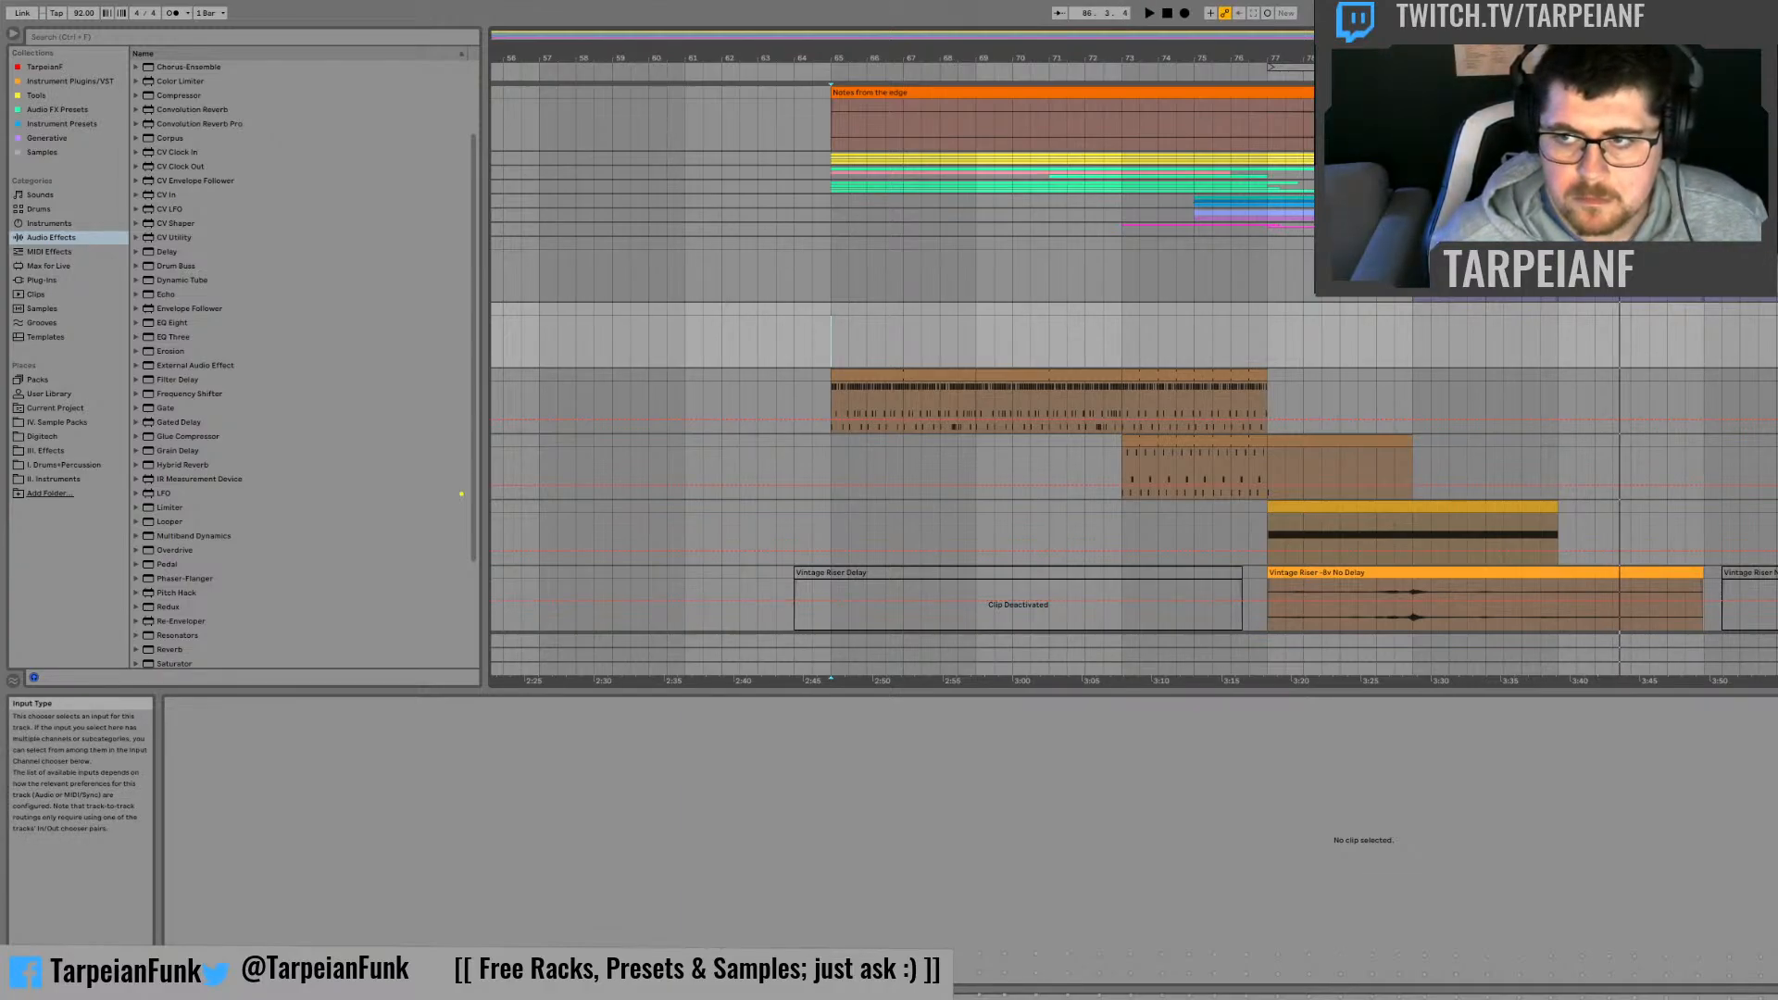
Step: Move the riser audio track into the Risers group and delete the riser's synth instrument track
{"action": "left_click_drag", "start_coordinate": [1774, 572], "coordinate": [1774, 200]}
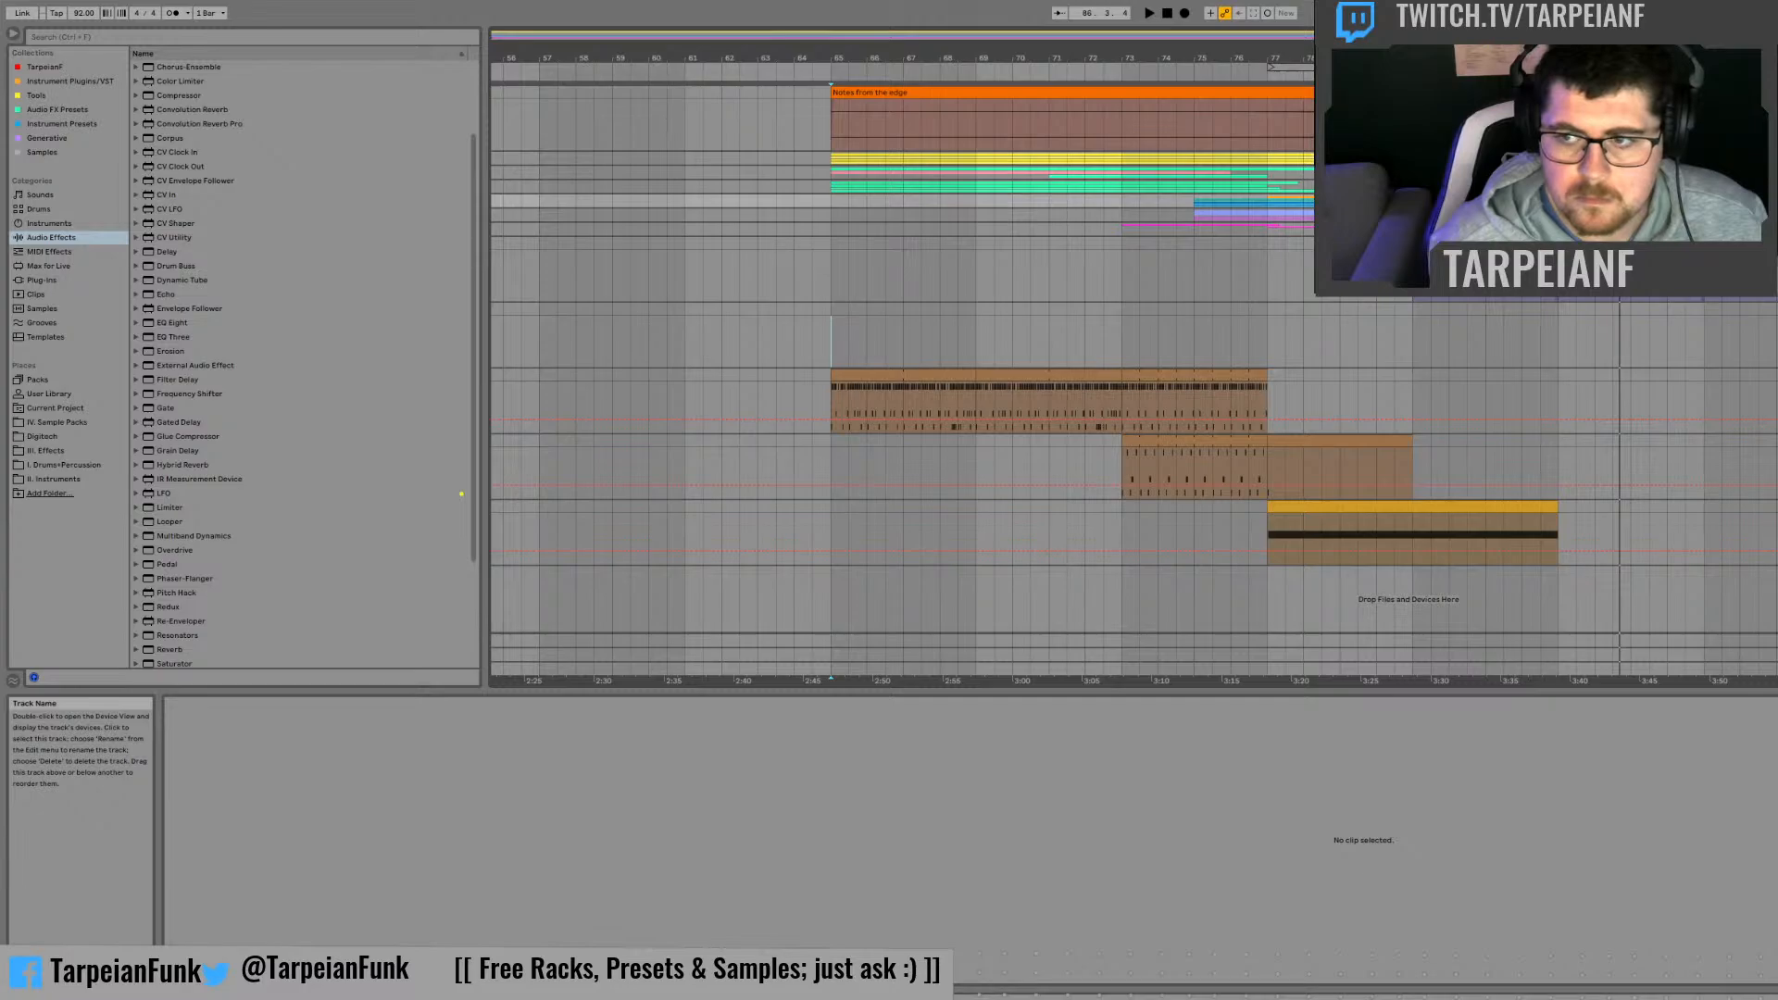
{"action": "left_click", "coordinate": [1774, 507]}
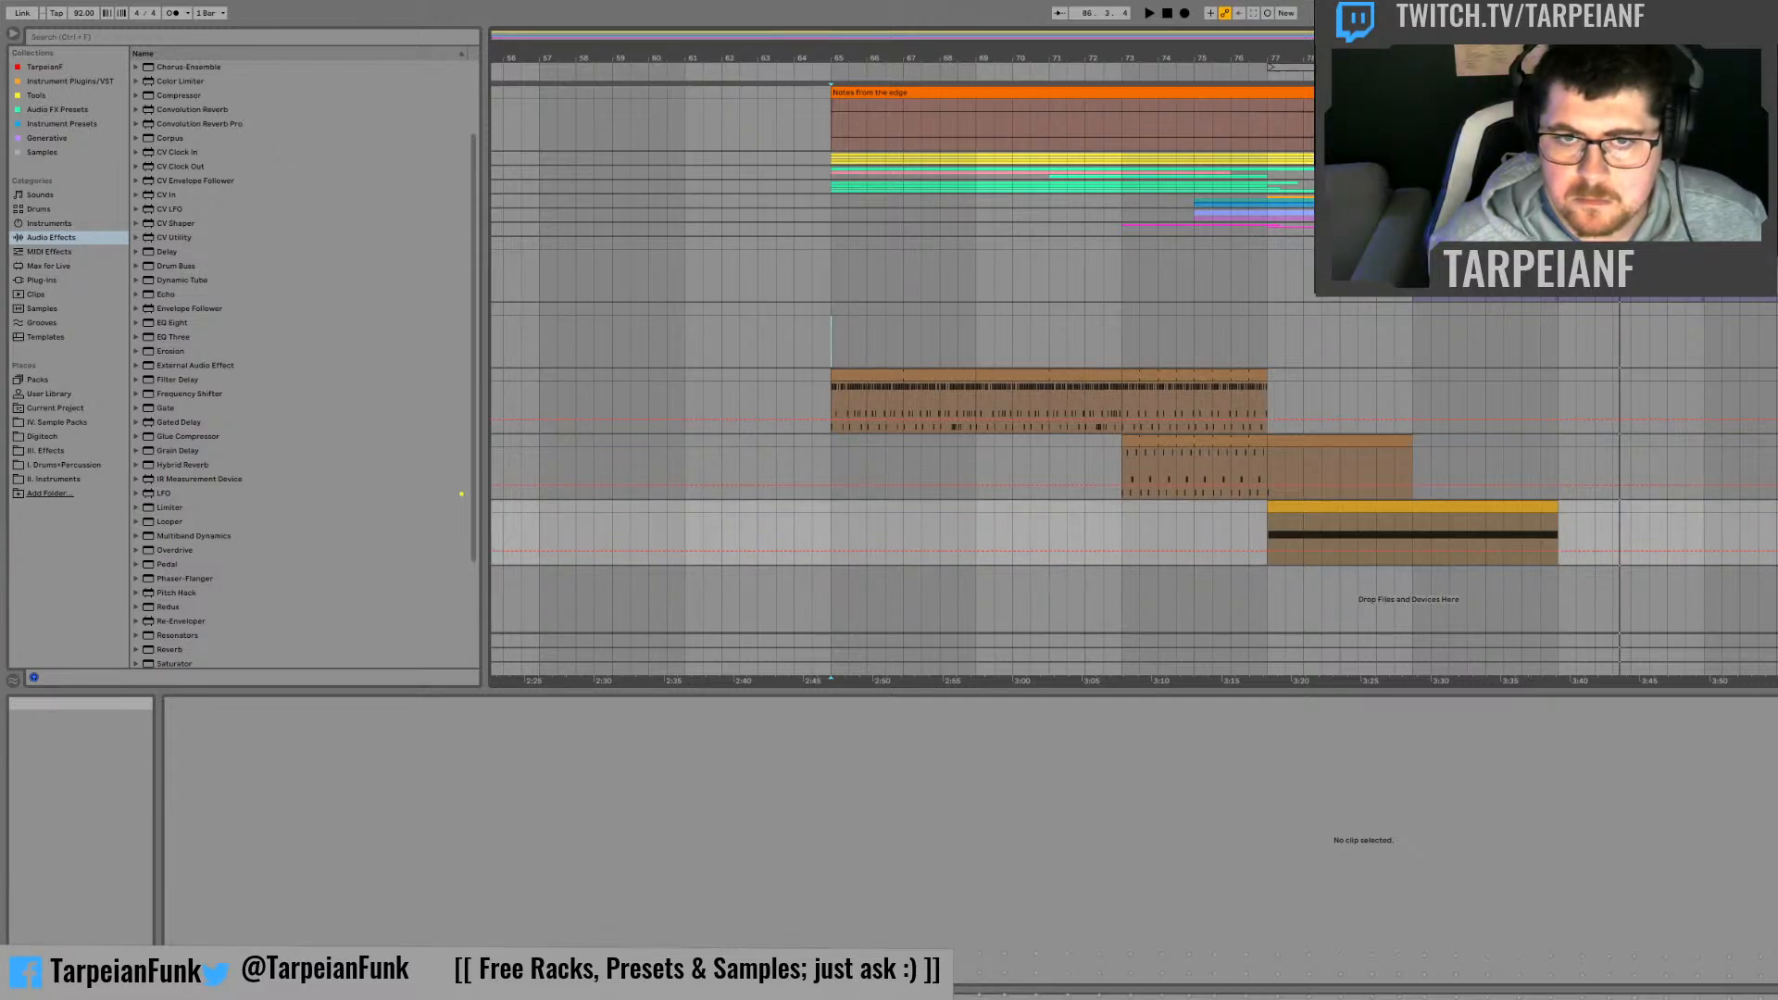
{"action": "key", "text": "Delete"}
Step: Copy the first Token Kit track's clips from bars 65 to 73 to bar 81, and audition the copy from bar 85
{"action": "left_click", "coordinate": [1195, 396]}
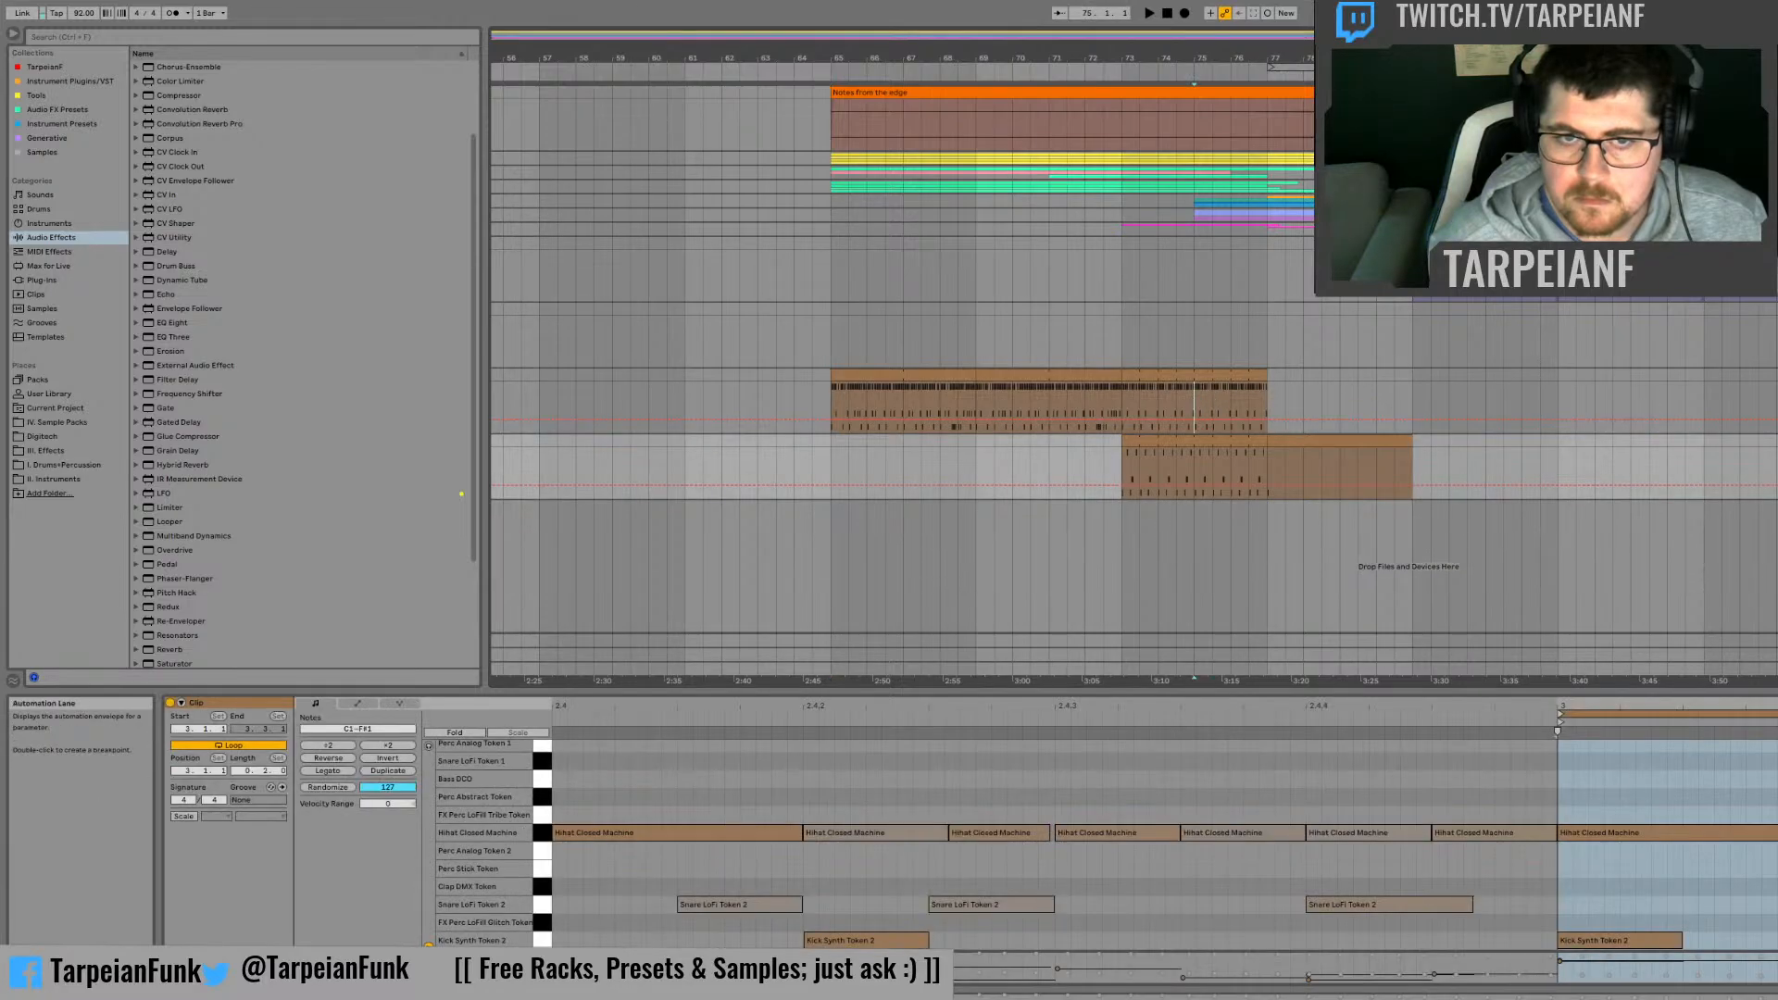
{"action": "key", "text": "space"}
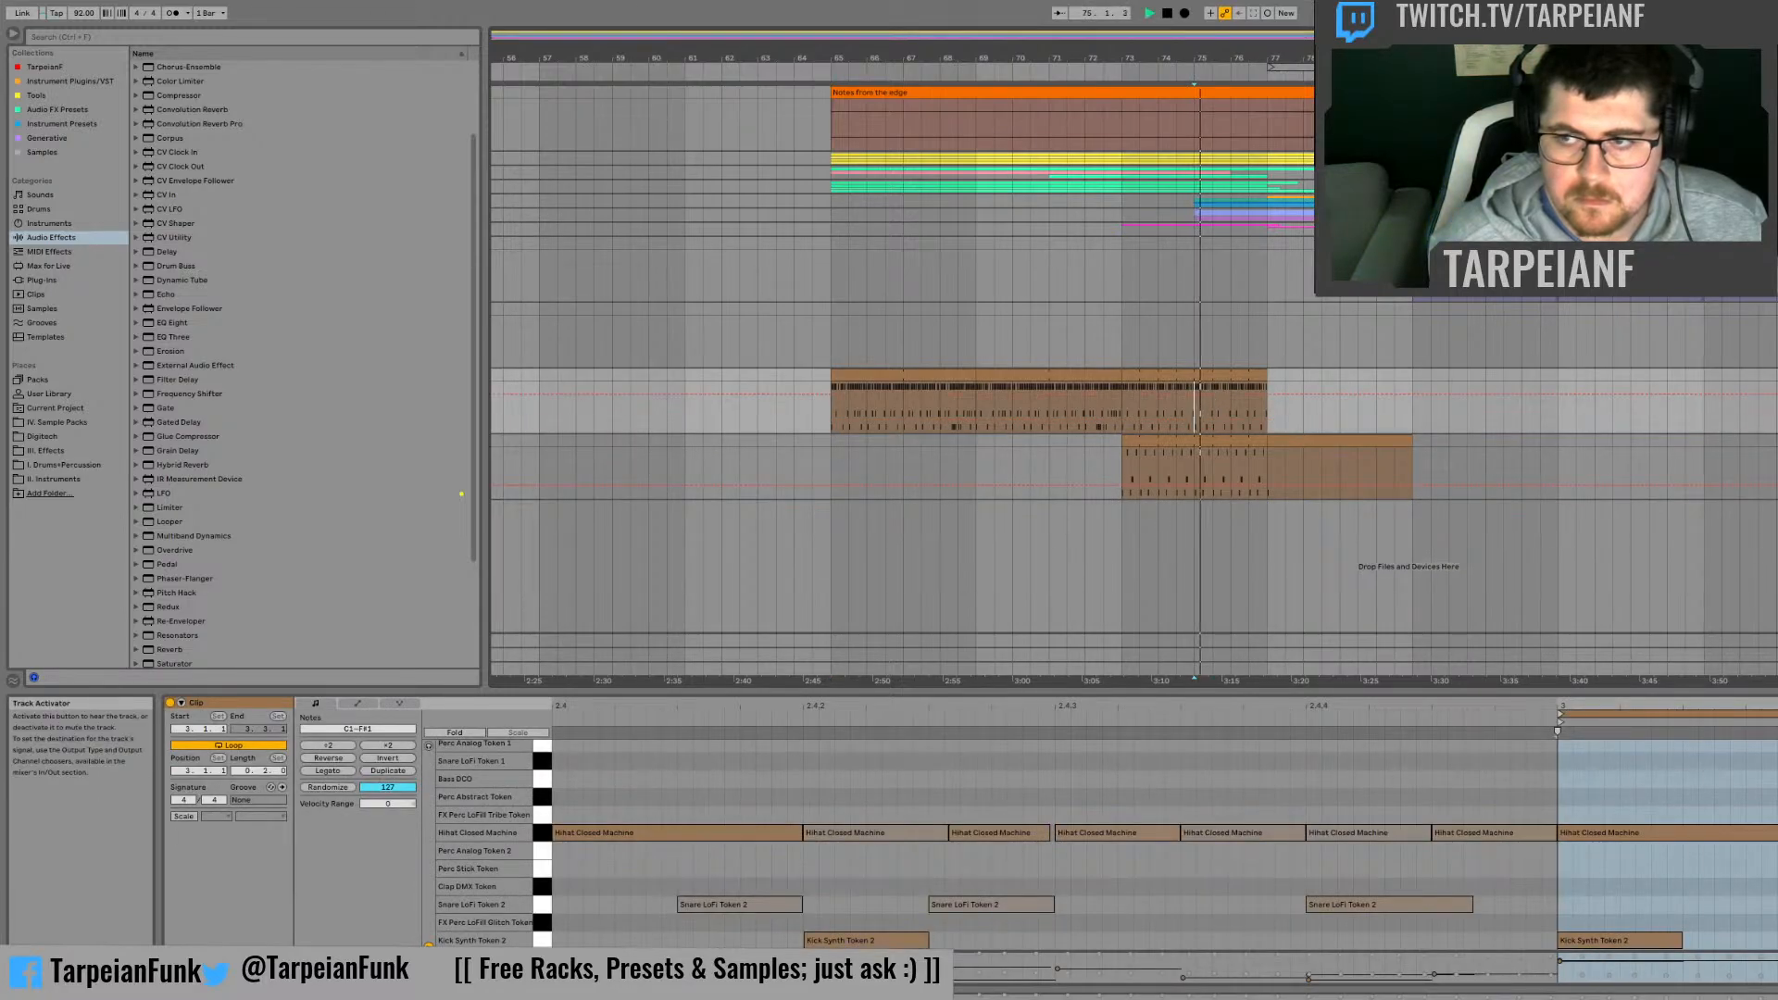
{"action": "key", "text": "space"}
{"action": "left_click", "coordinate": [1024, 375]}
{"action": "left_click", "coordinate": [888, 376], "text": "shift"}
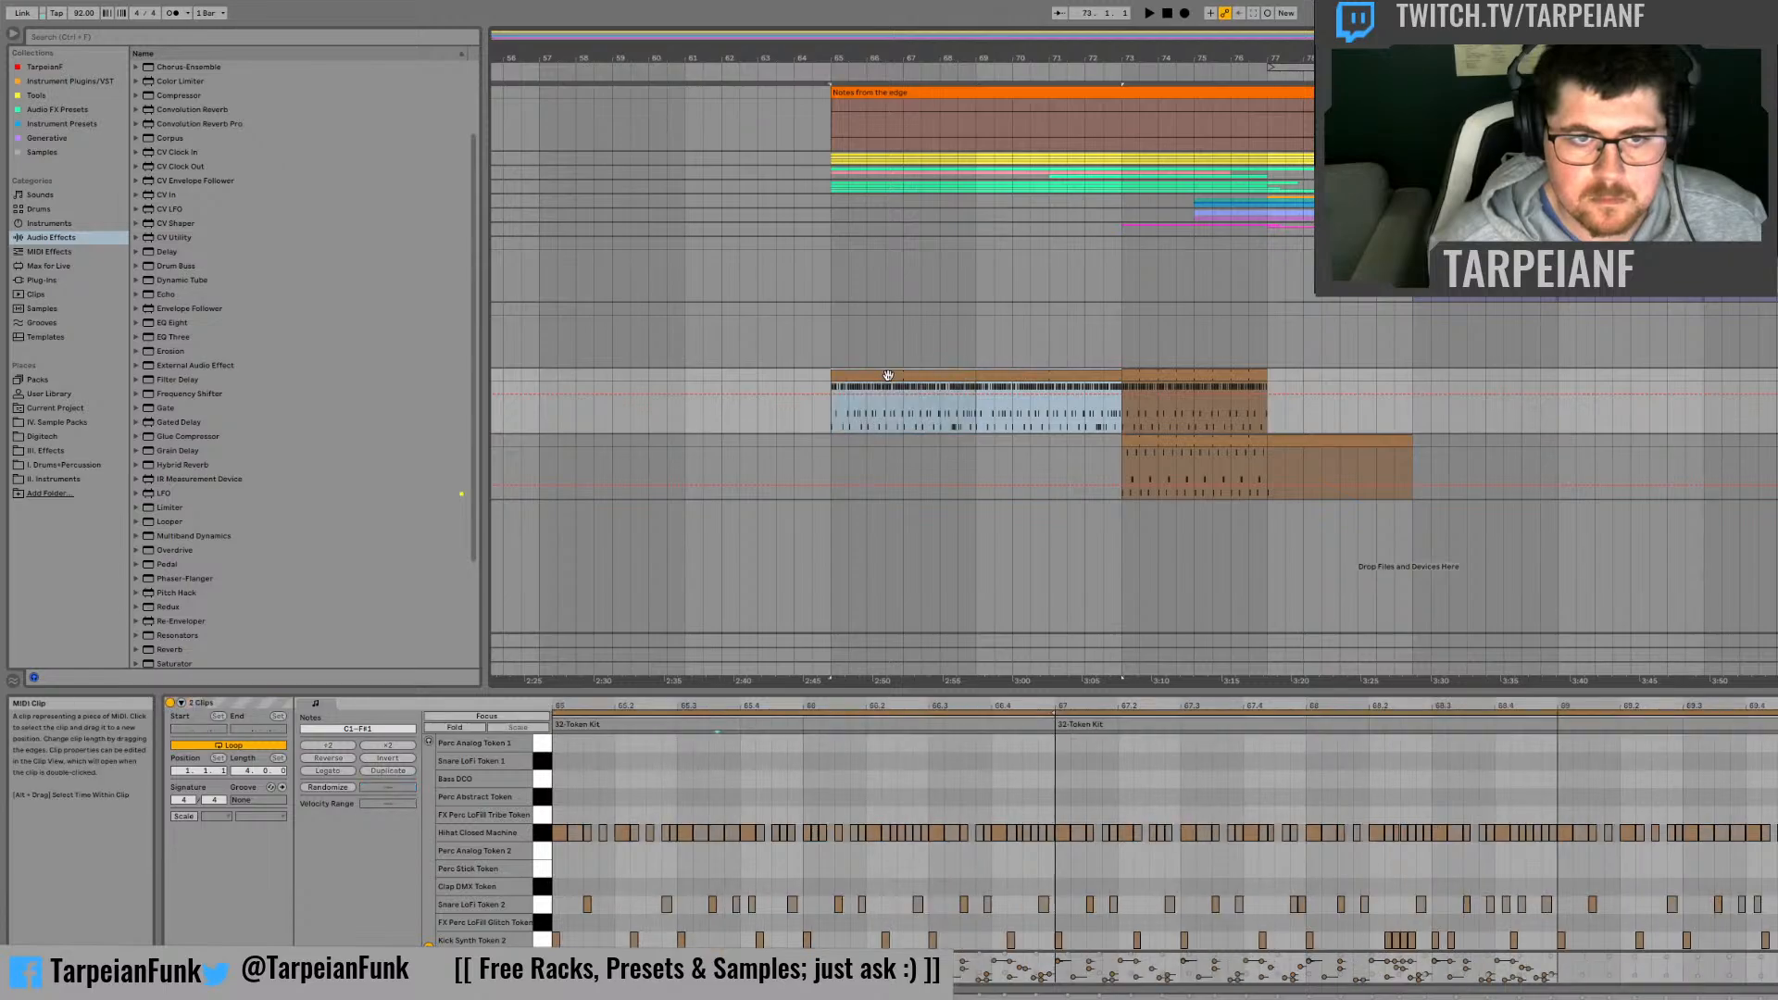
{"action": "mouse_move", "coordinate": [898, 376]}
{"action": "left_mouse_down"}
{"action": "mouse_move", "coordinate": [1440, 358]}
{"action": "mouse_move", "coordinate": [1477, 378]}
{"action": "left_mouse_up"}
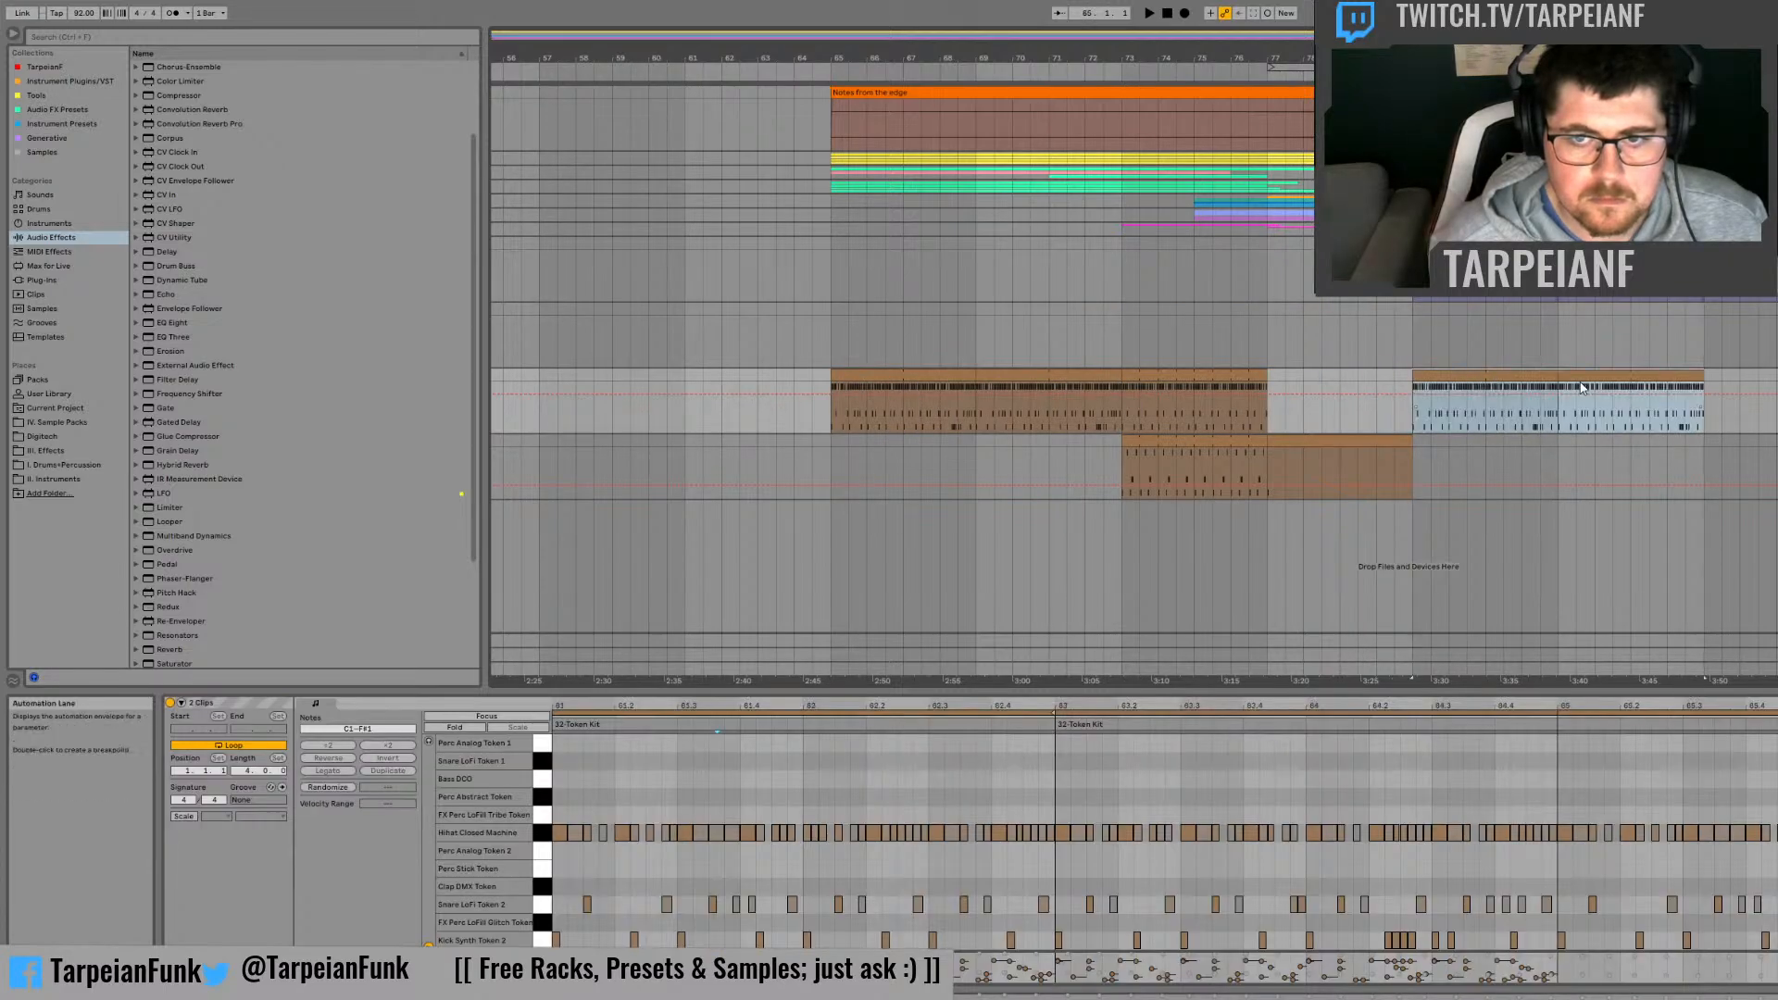
{"action": "left_click", "coordinate": [1560, 418]}
{"action": "key", "text": "space"}
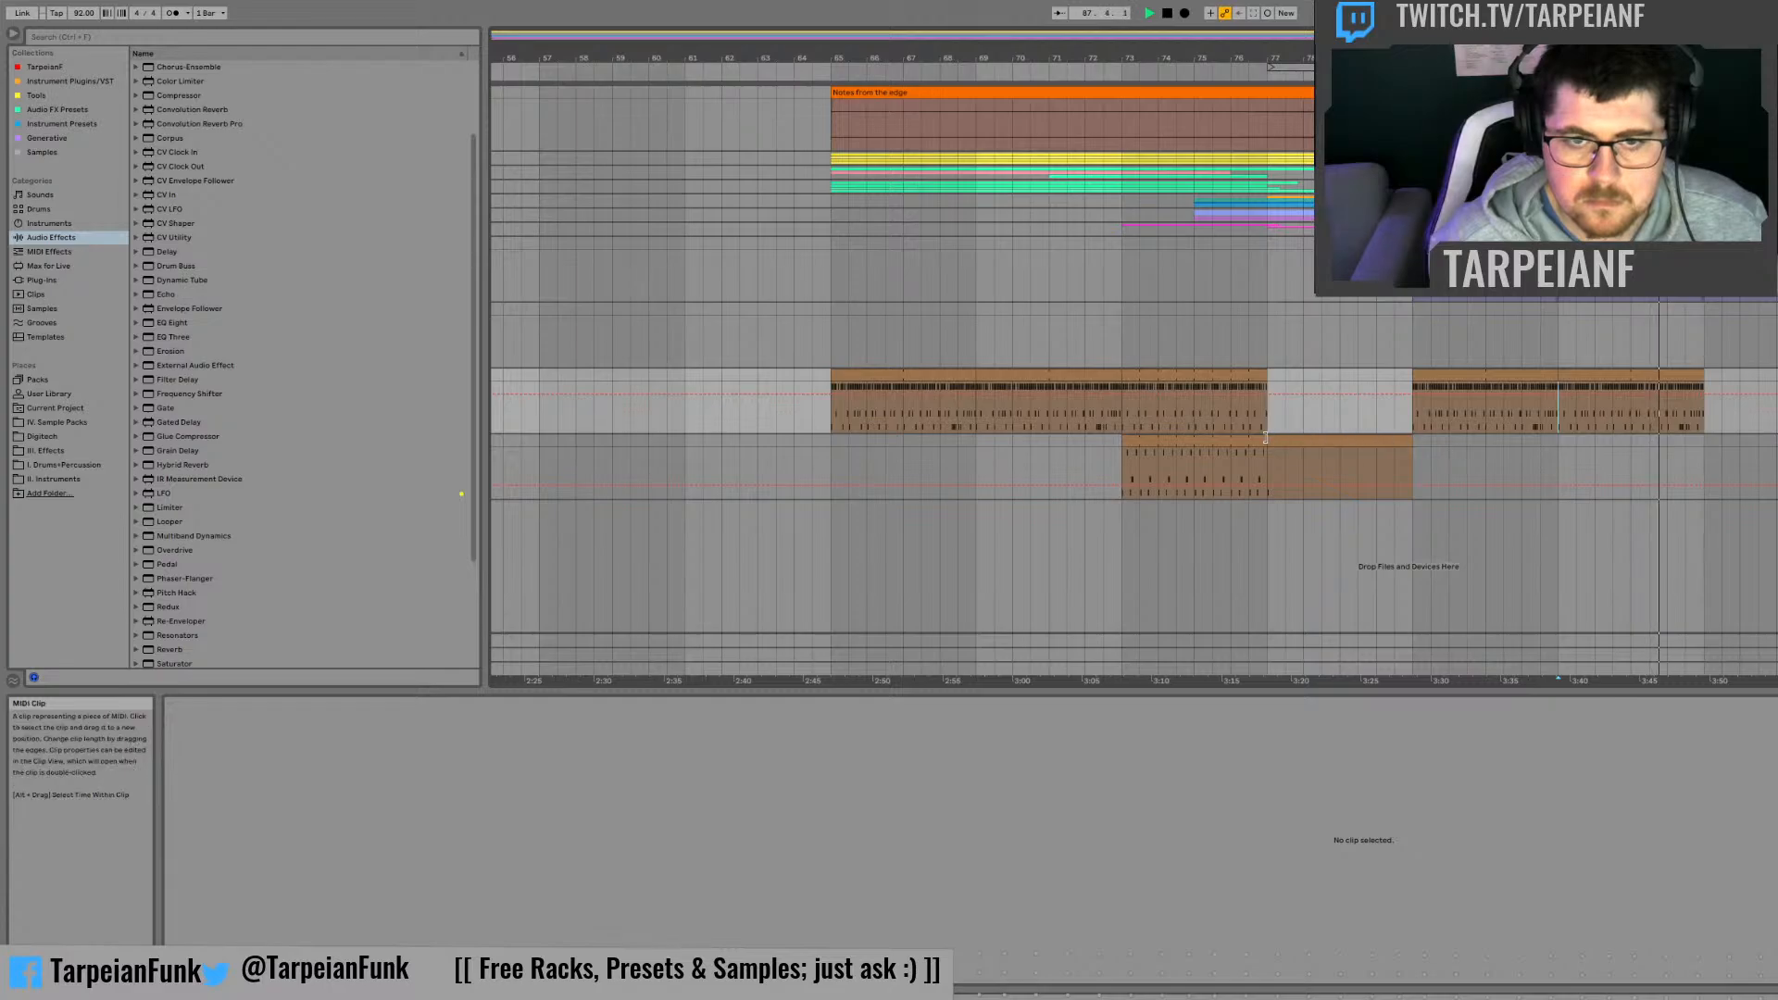
{"action": "key", "text": "space"}
Step: Move the second Token Kit track's beat clips to bar 89 and play them while showing the second Auto Filter's frequency automation
{"action": "left_click_drag", "start_coordinate": [1186, 441], "coordinate": [1771, 454]}
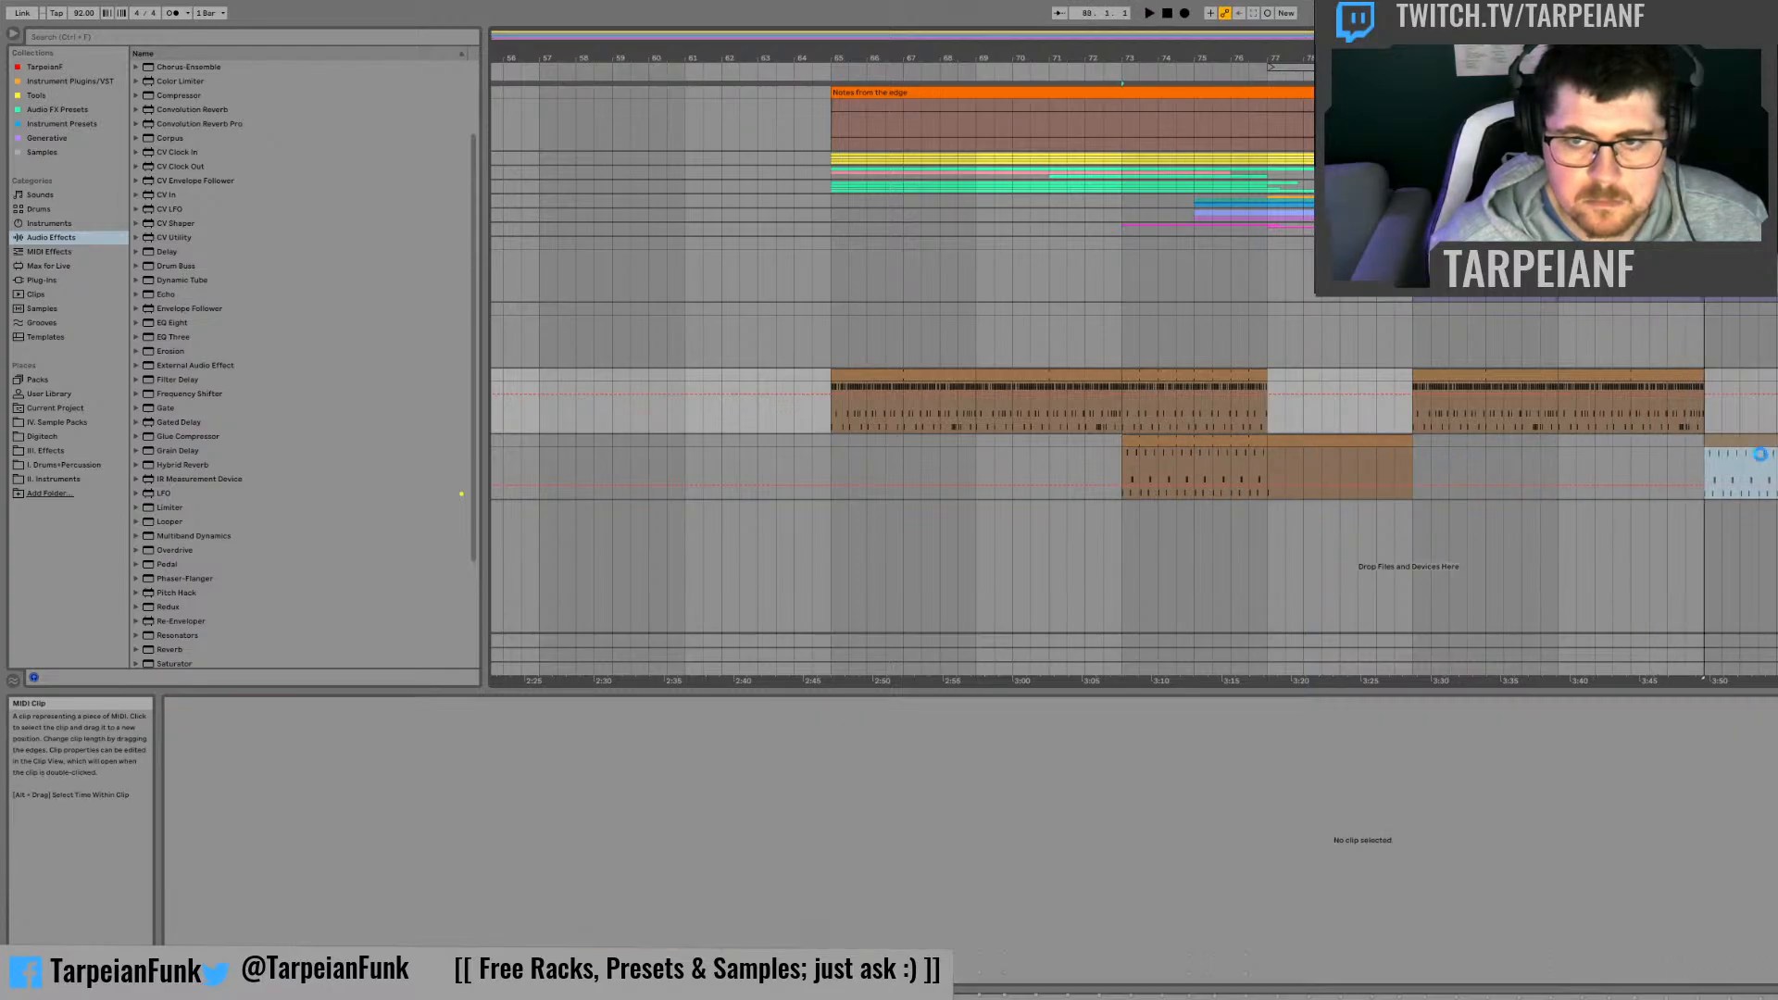
{"action": "key", "text": "space"}
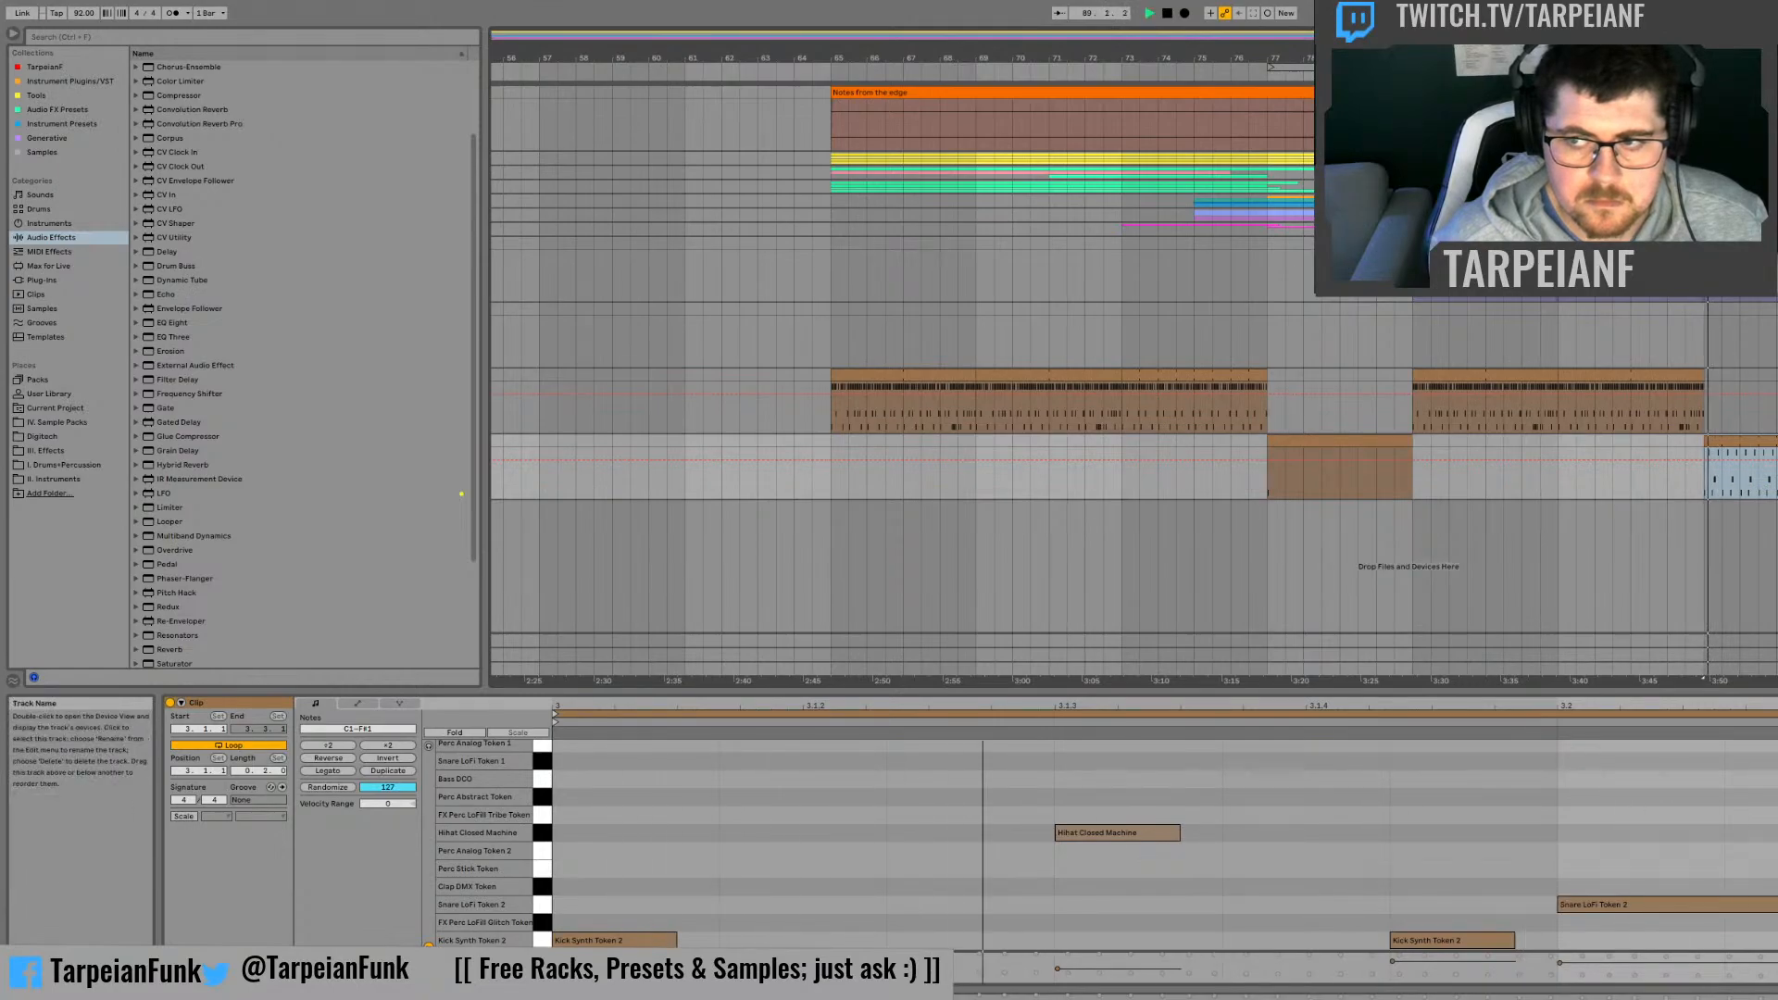
{"action": "key", "text": "shift+Tab"}
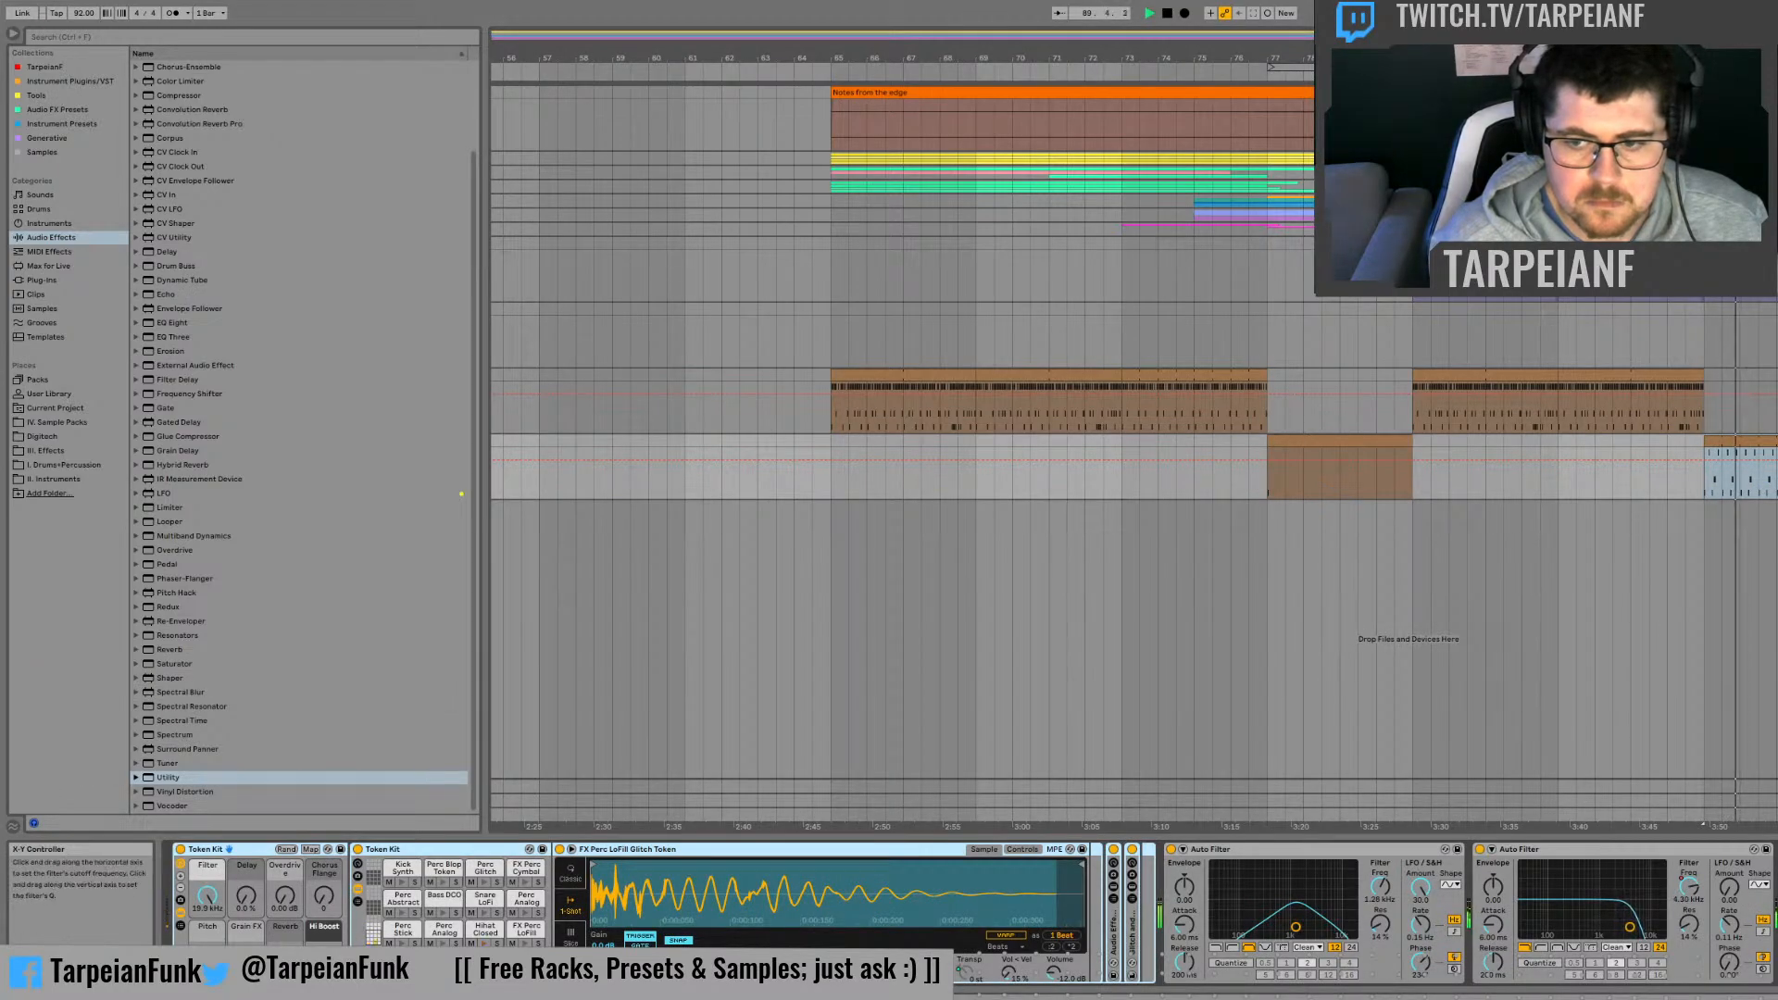
{"action": "left_click", "coordinate": [1689, 886]}
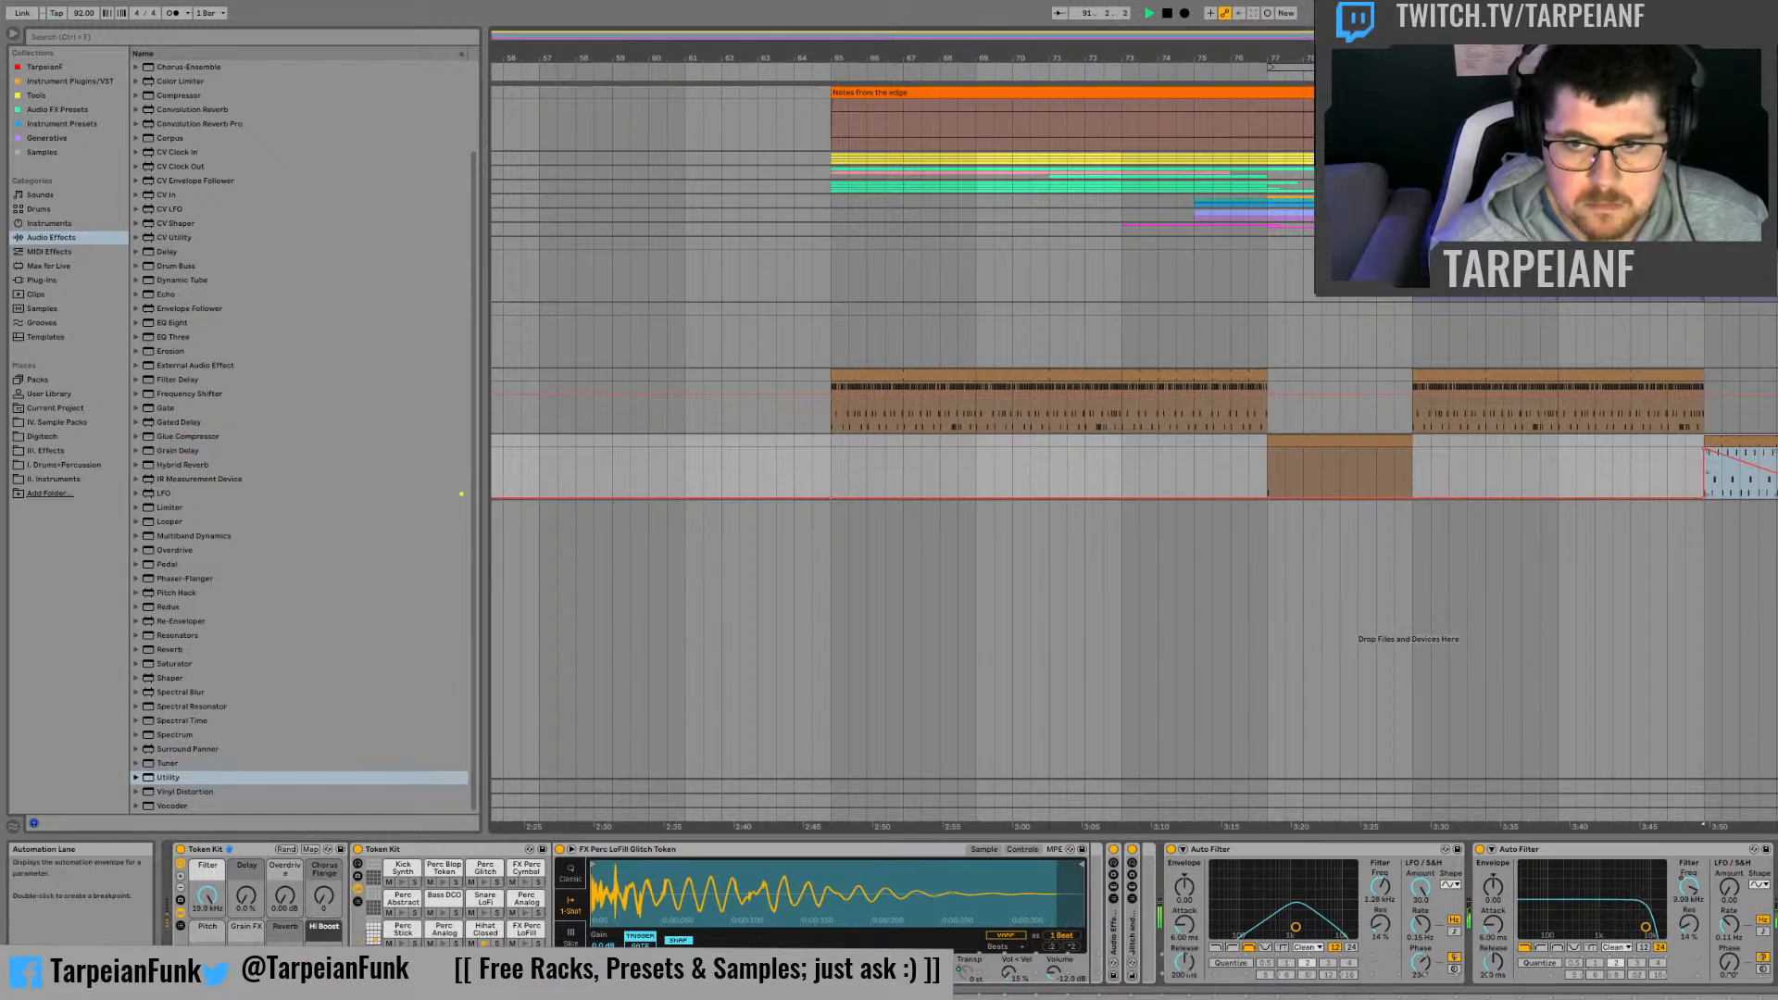
Step: Add a Hihat Closed Machine note near the start of the bar 89 clip, duplicate it and audition the beat
{"action": "double_click", "coordinate": [1741, 442]}
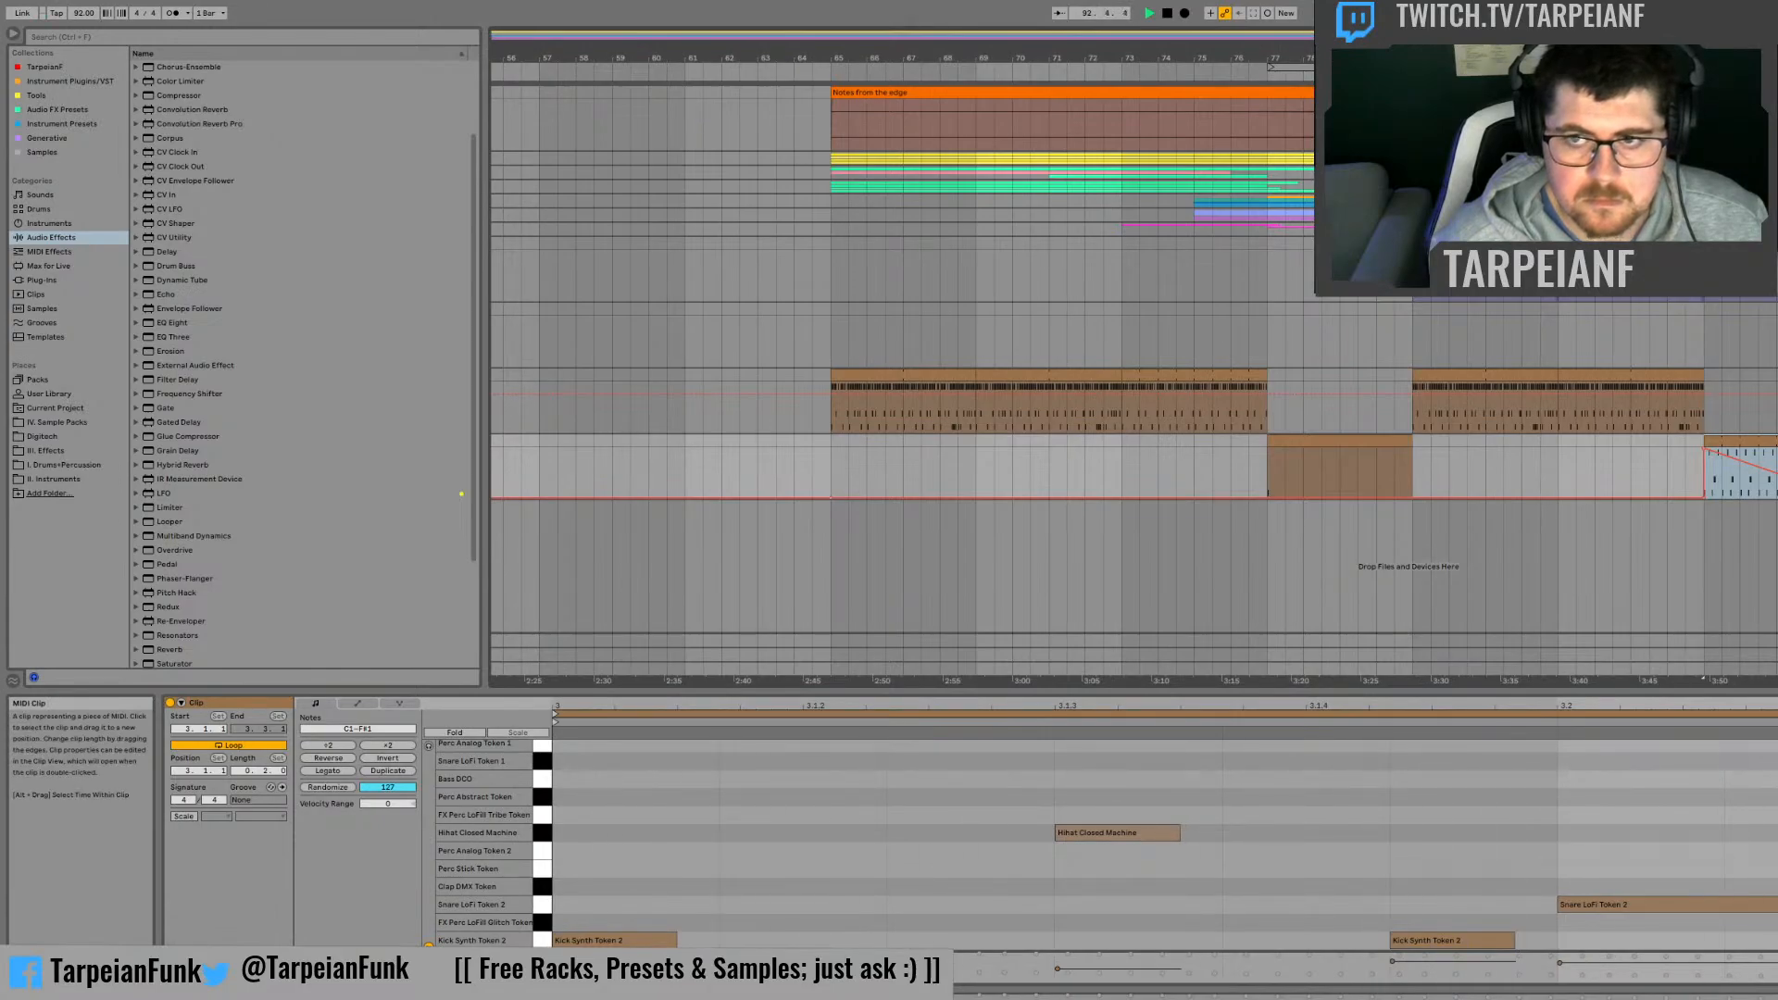
{"action": "double_click", "coordinate": [834, 832]}
{"action": "key", "text": "ctrl+d"}
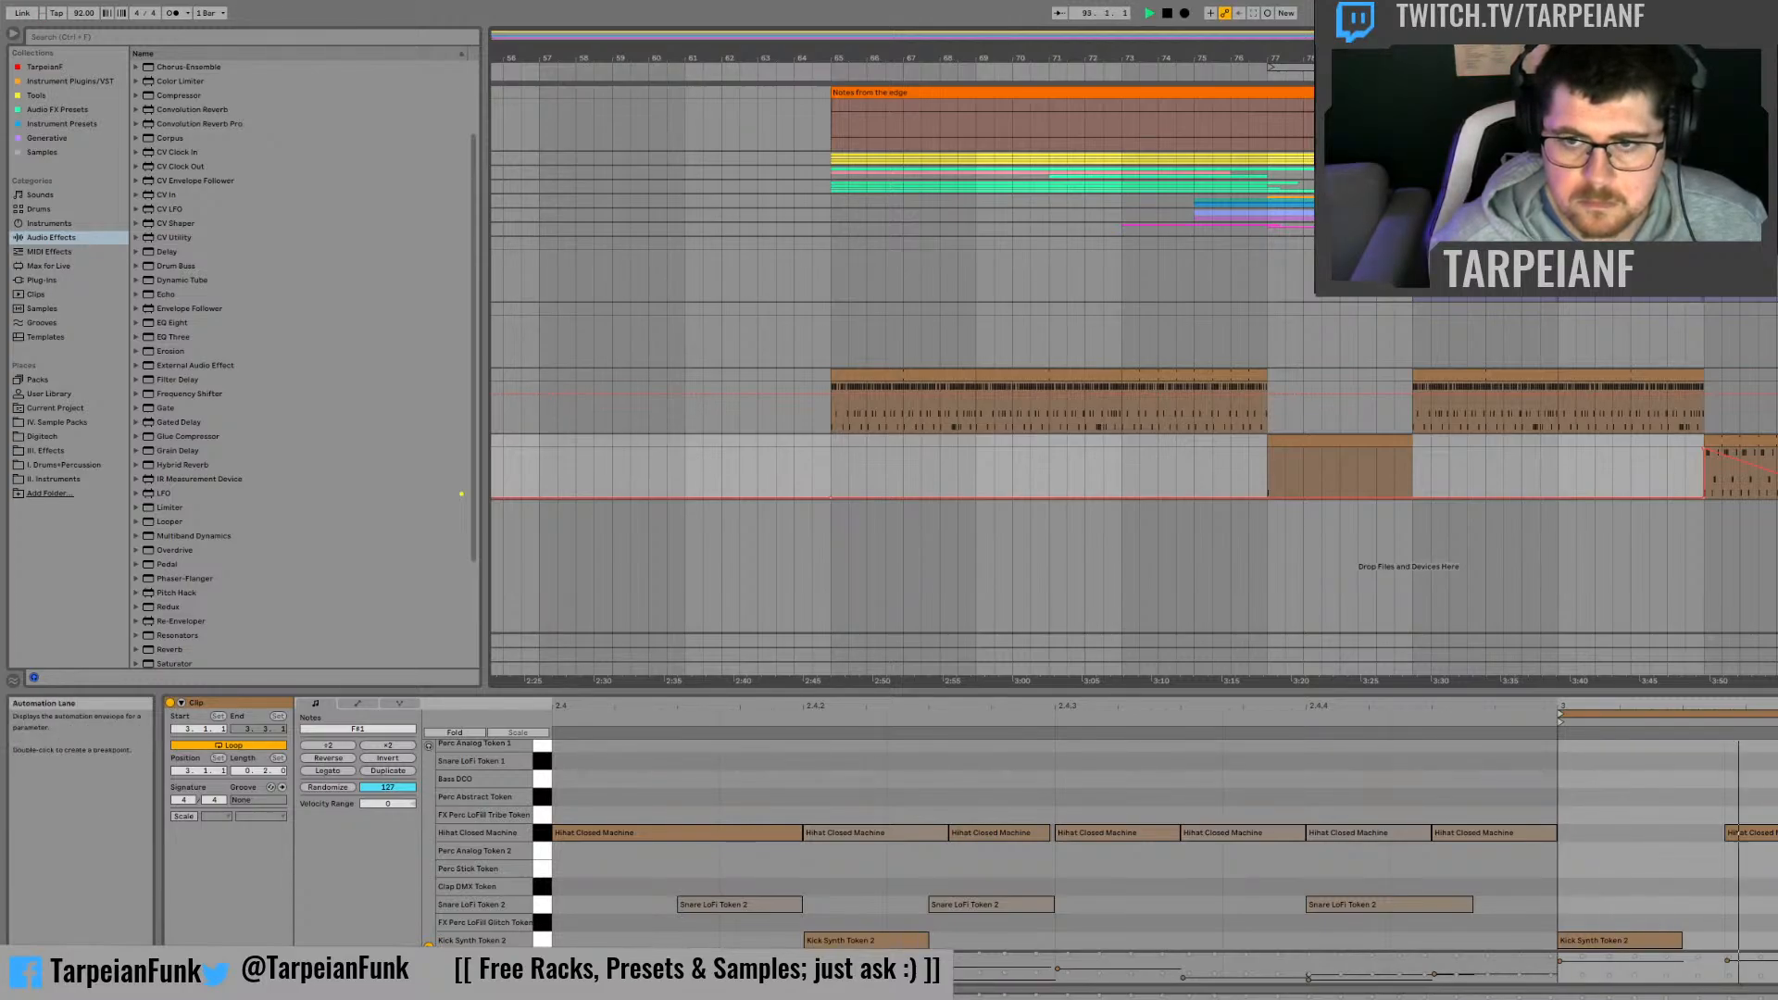
{"action": "key", "text": "space"}
Step: Delete both Token Kit drum tracks from the arrangement
{"action": "left_click", "coordinate": [1776, 375]}
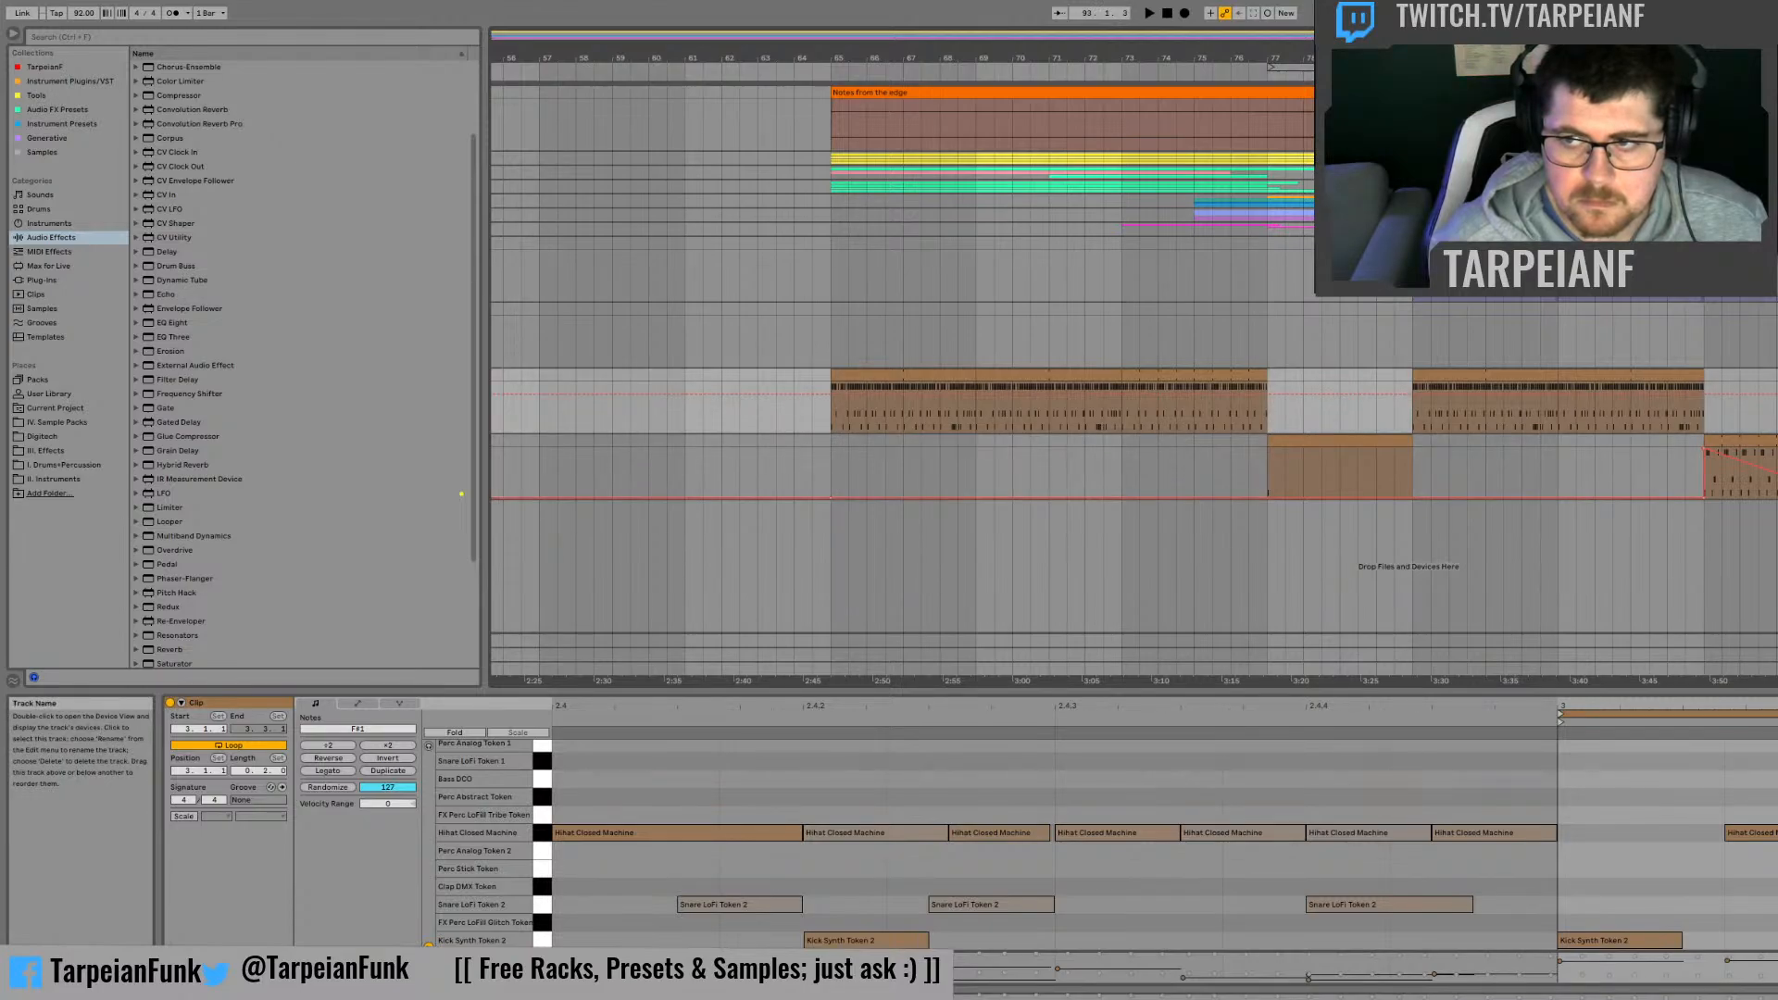
{"action": "left_click", "coordinate": [1776, 441]}
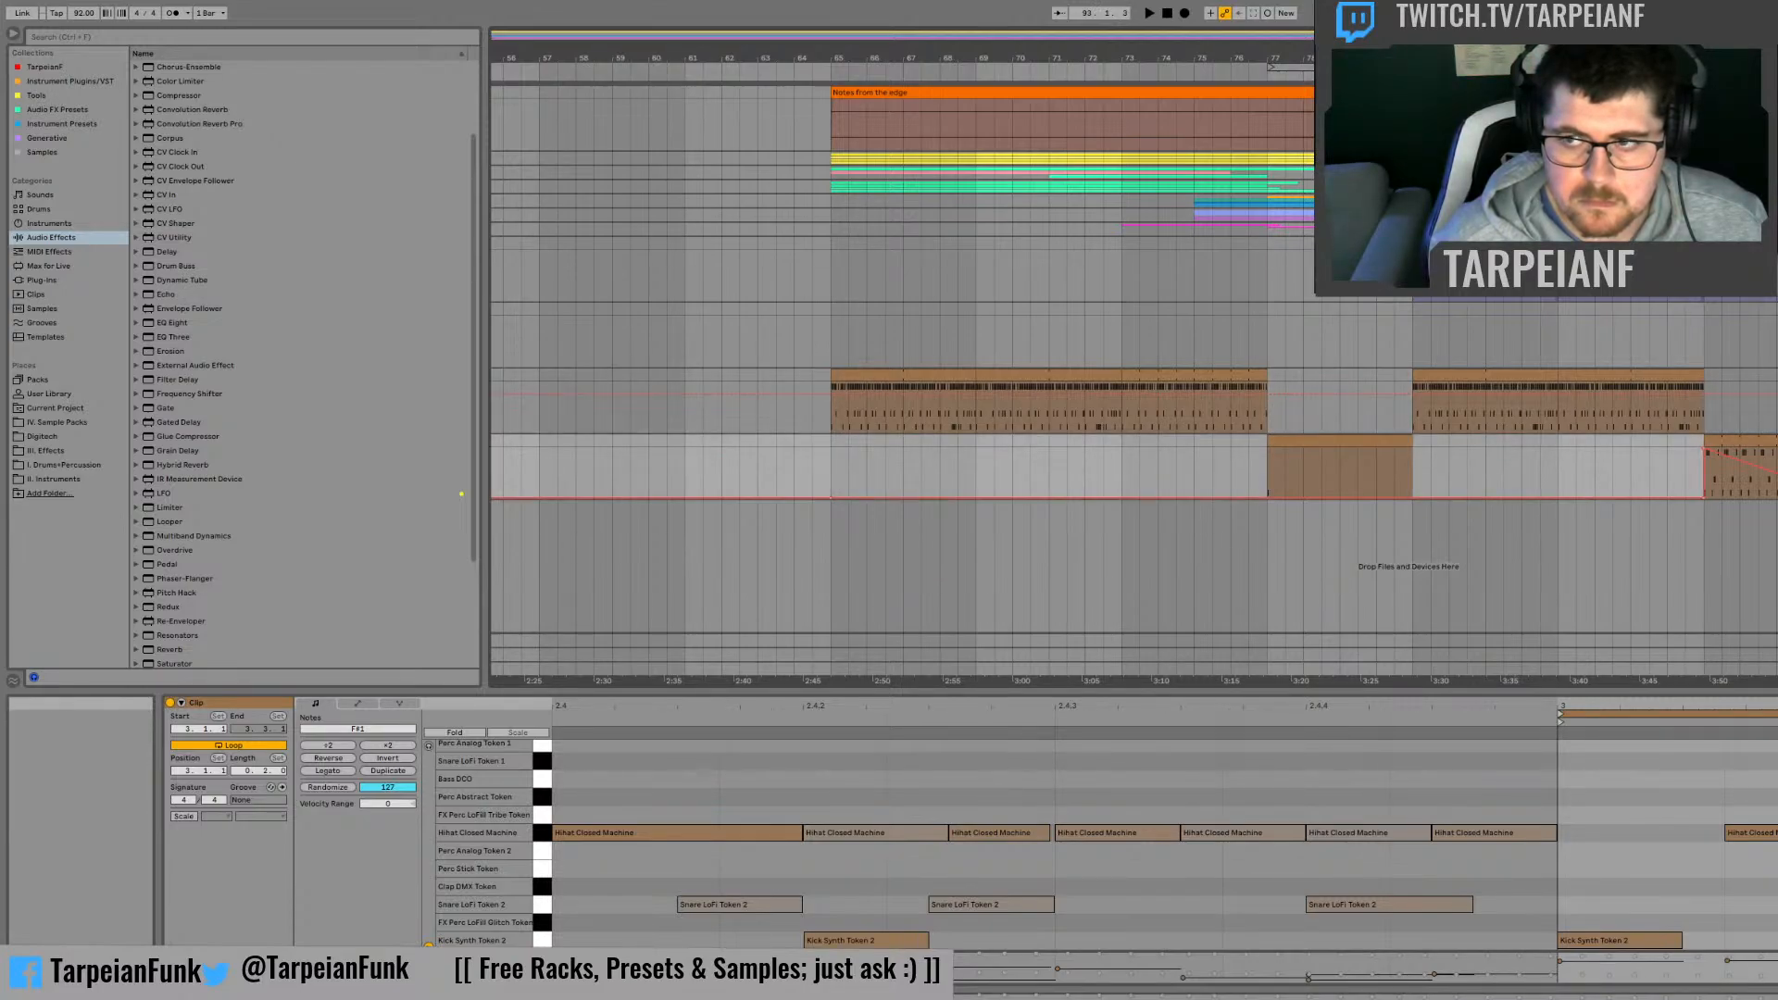
{"action": "key", "text": "Delete"}
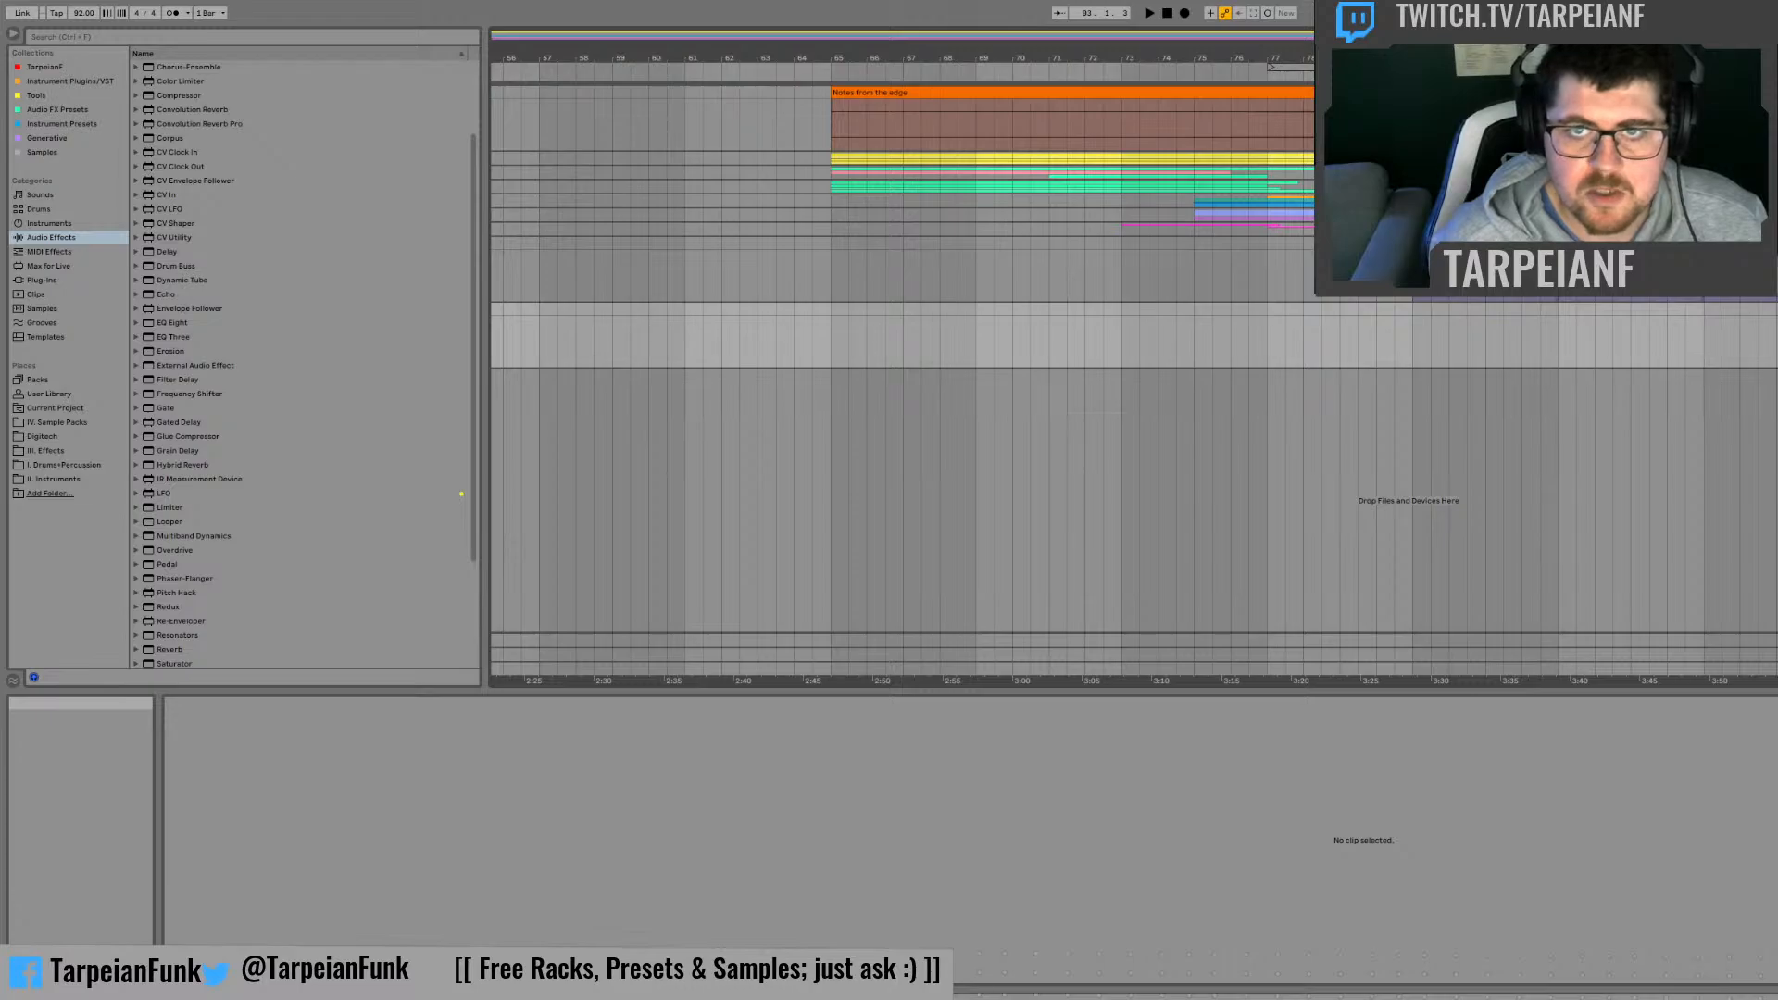
Step: Check the FX clip around bar 39 and delete the FX track
{"action": "key", "text": "ctrl+z"}
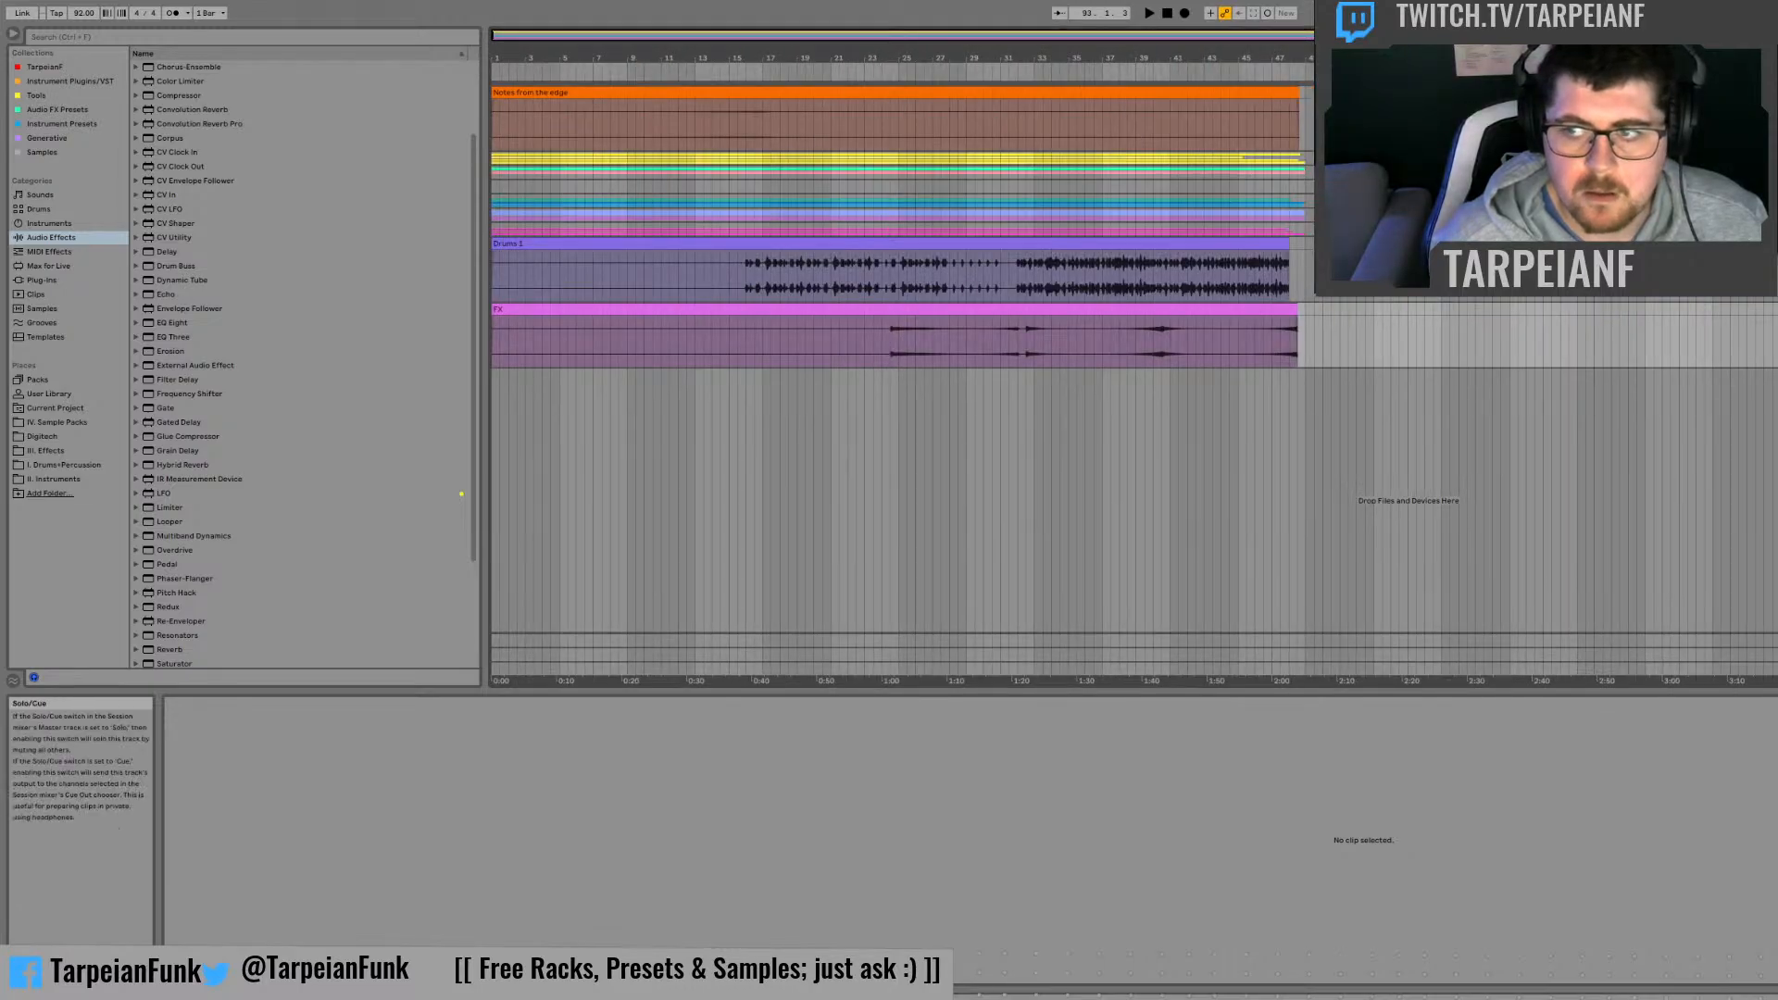
{"action": "left_click", "coordinate": [1143, 332]}
{"action": "key", "text": "space"}
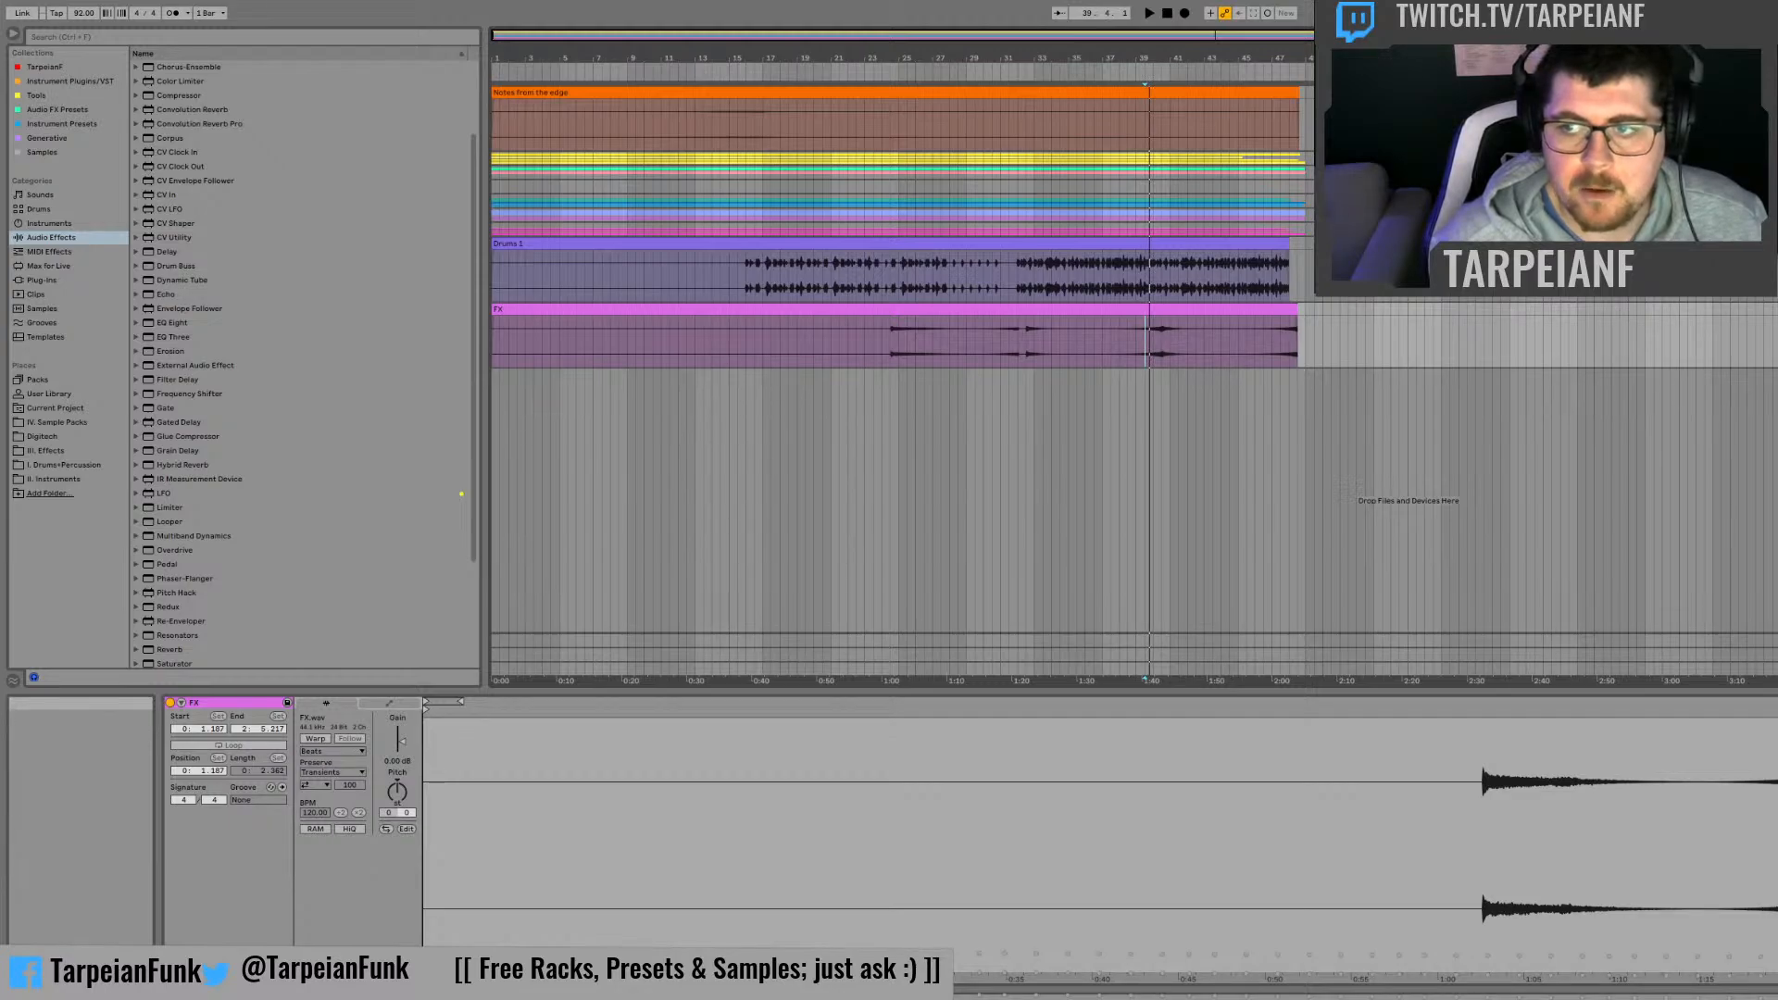
{"action": "key", "text": "Delete"}
Step: Play back the remaining arrangement and return to the section starting at bar 65
{"action": "key", "text": "space"}
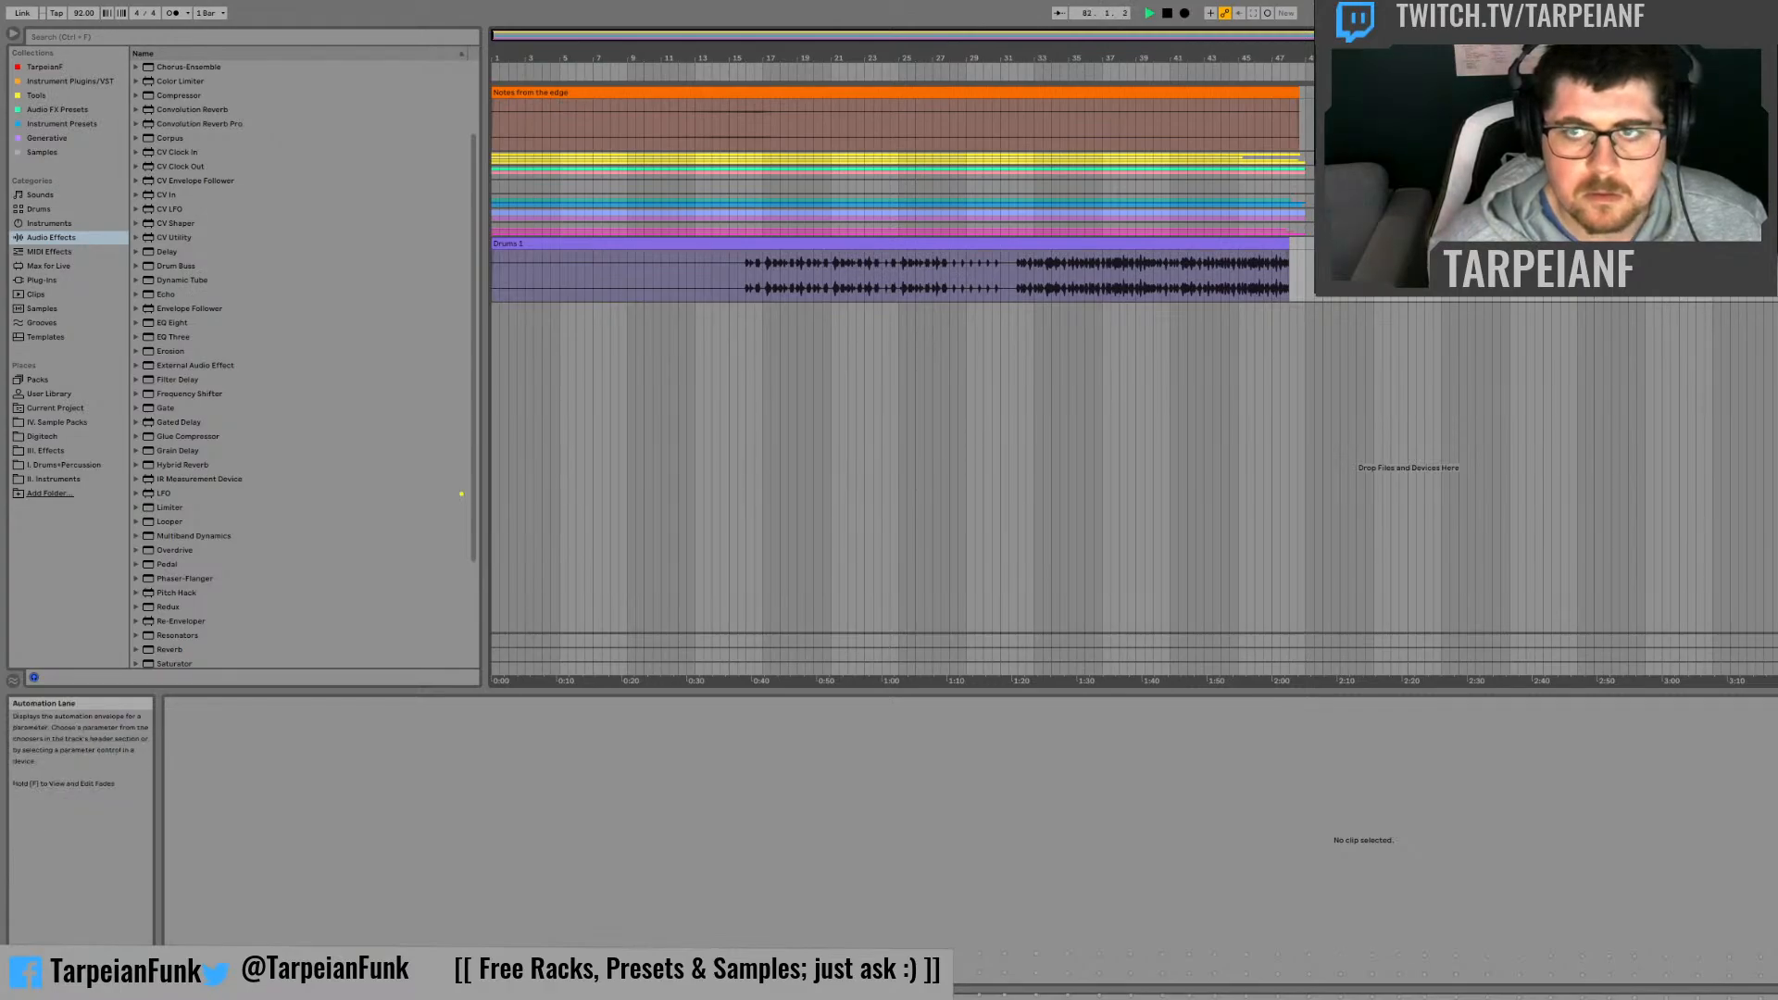
{"action": "left_click_drag", "start_coordinate": [1667, 35], "coordinate": [1760, 83]}
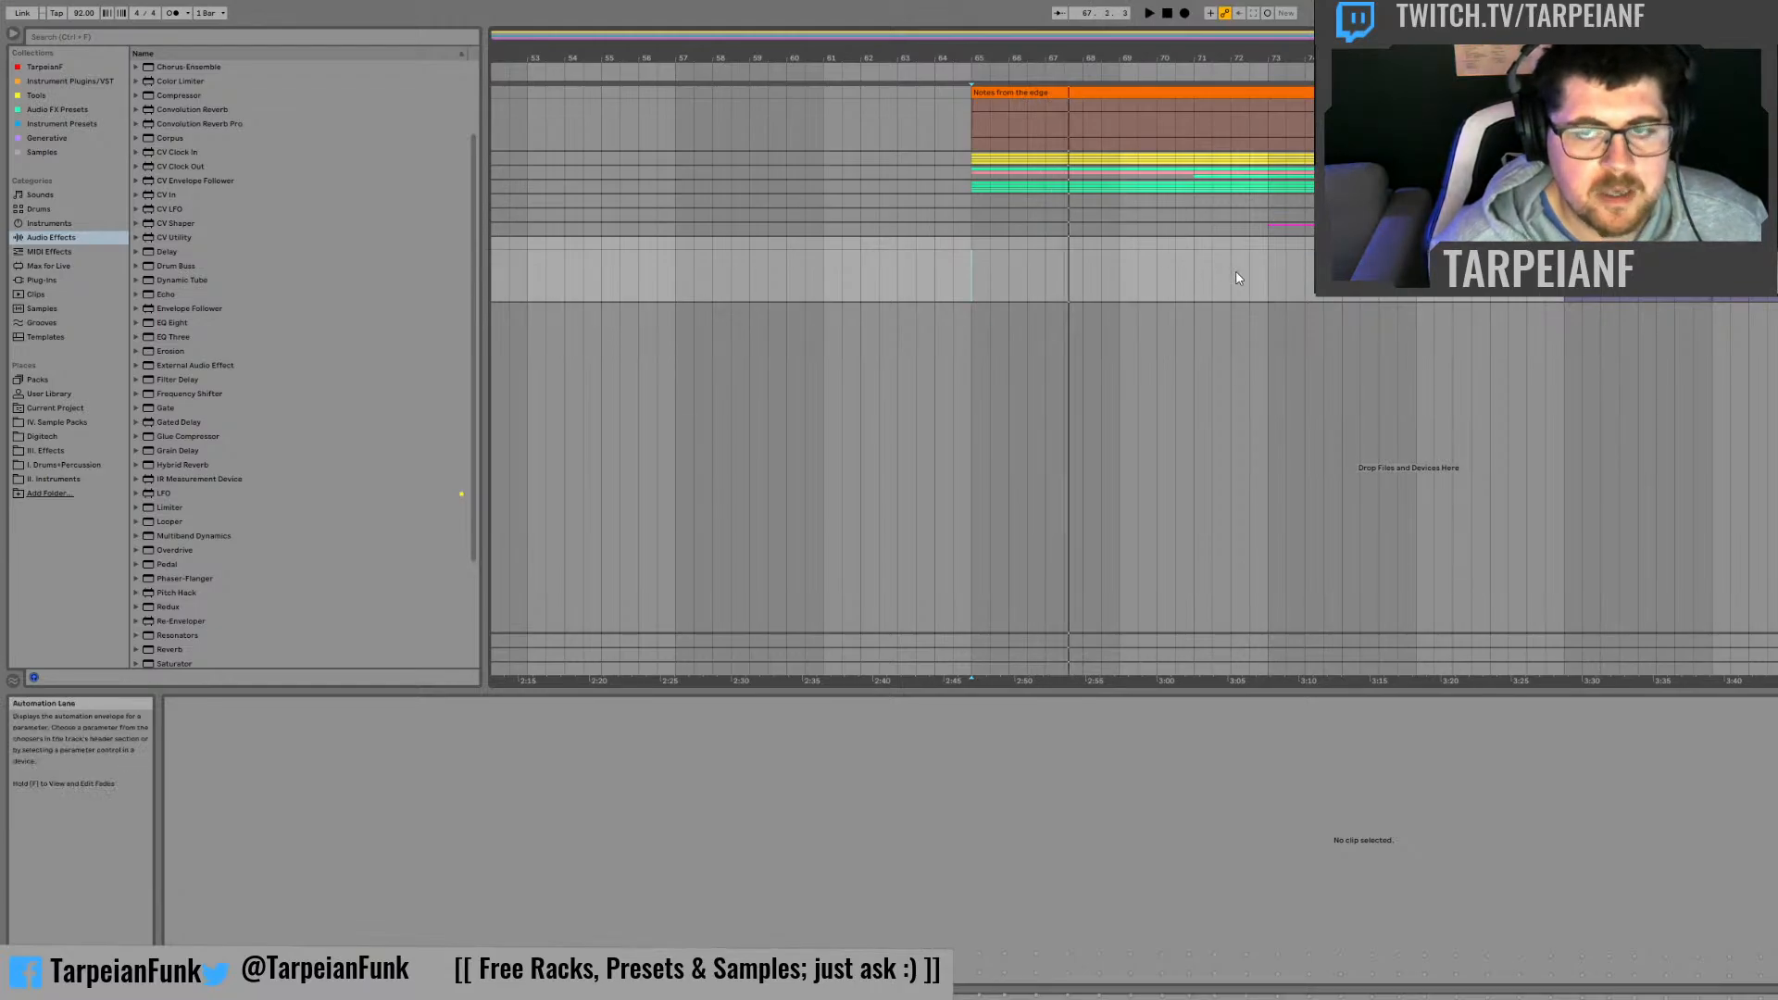
Step: Expand the melody group and audition the Moog Autogain and Keys Melody clips from around bar 65
{"action": "key", "text": "space"}
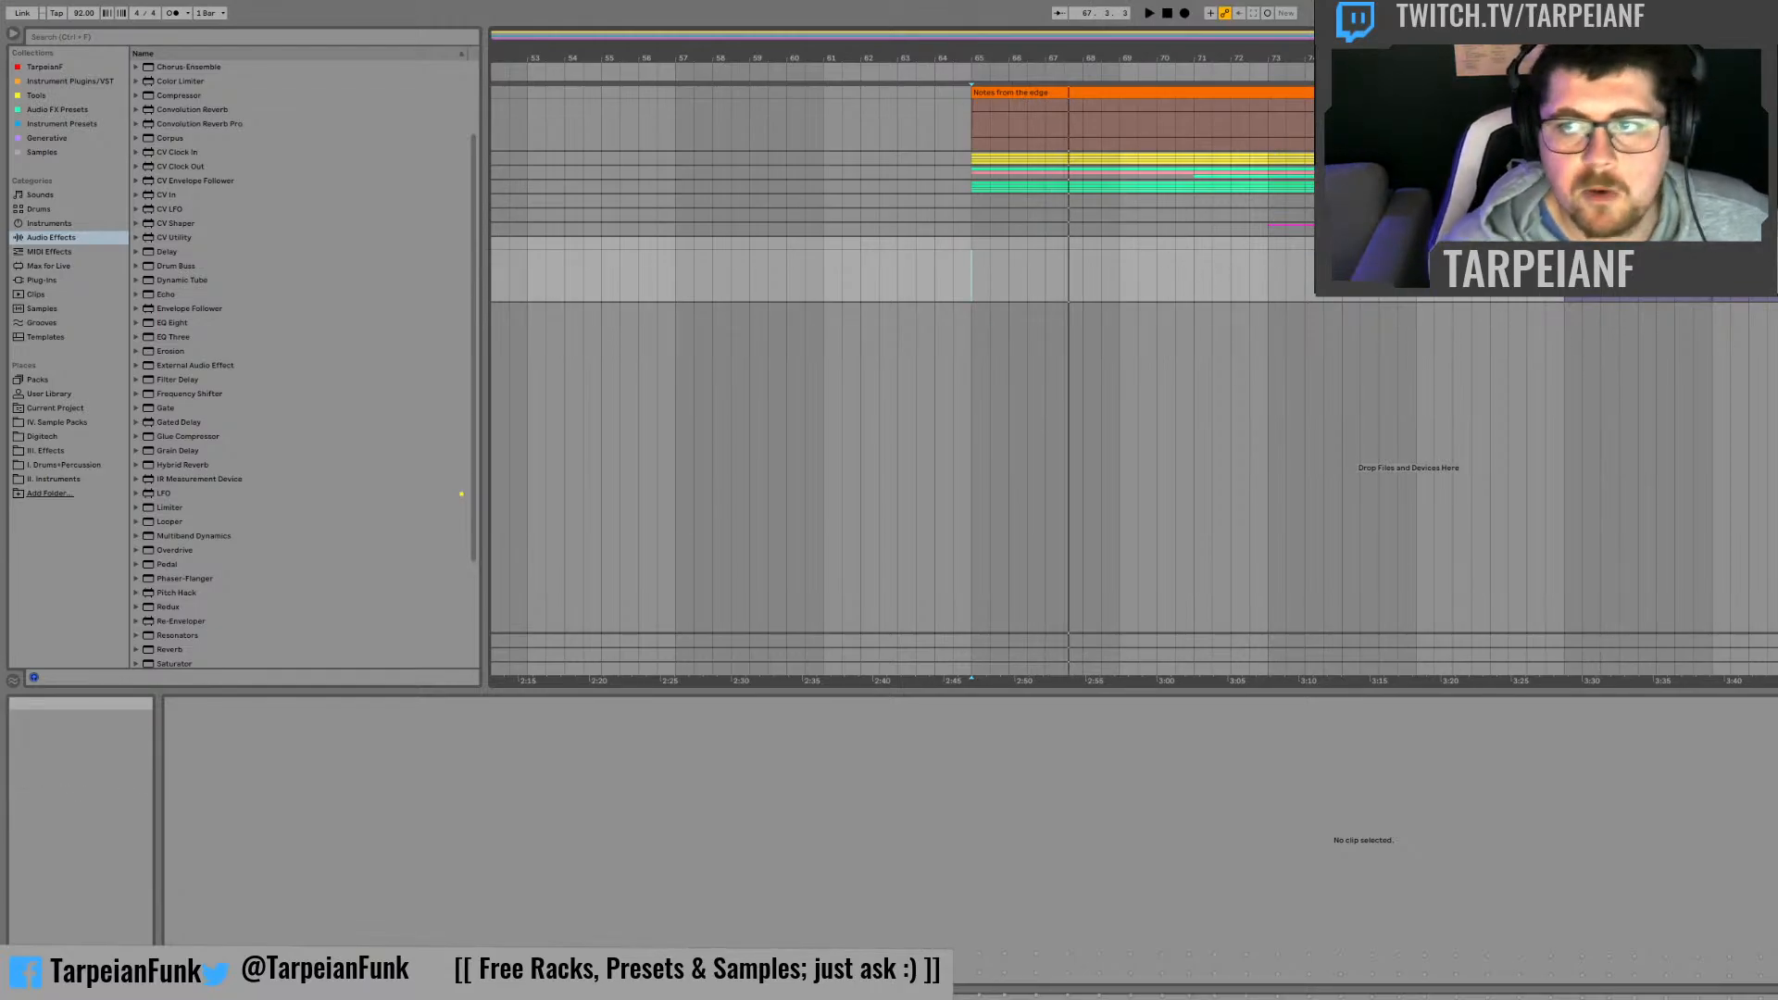
{"action": "left_click", "coordinate": [1777, 186]}
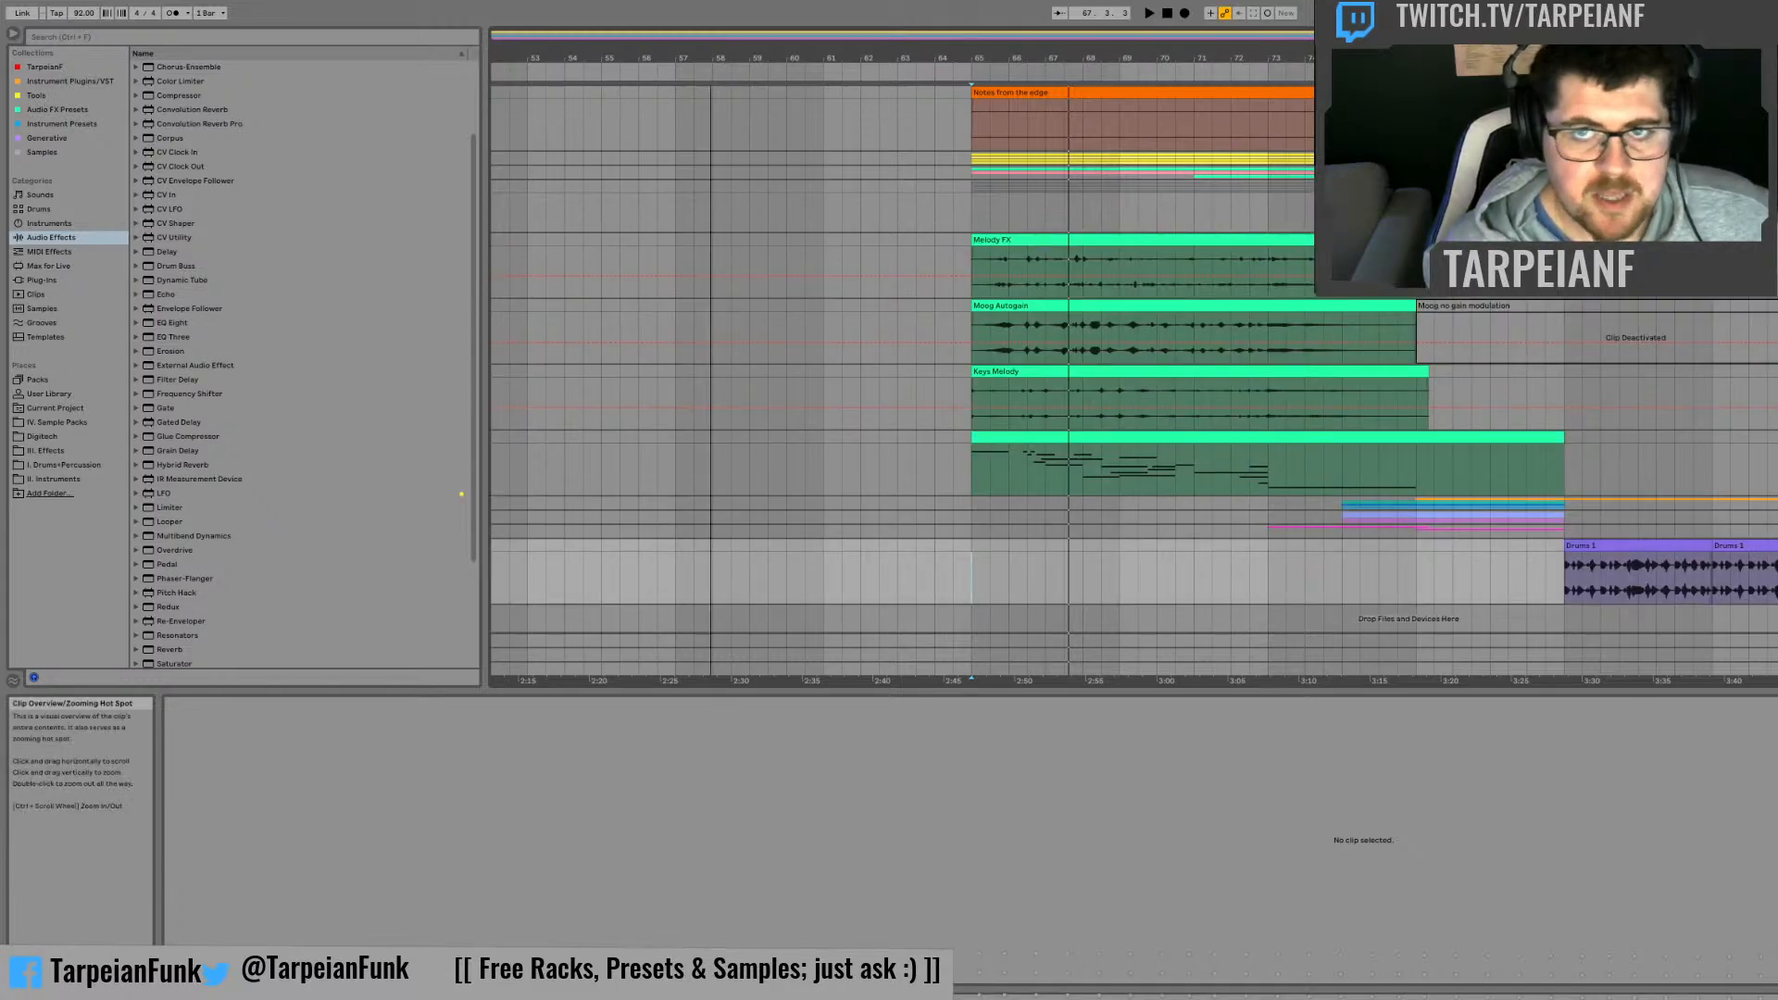
{"action": "left_click_drag", "start_coordinate": [964, 58], "coordinate": [774, 194]}
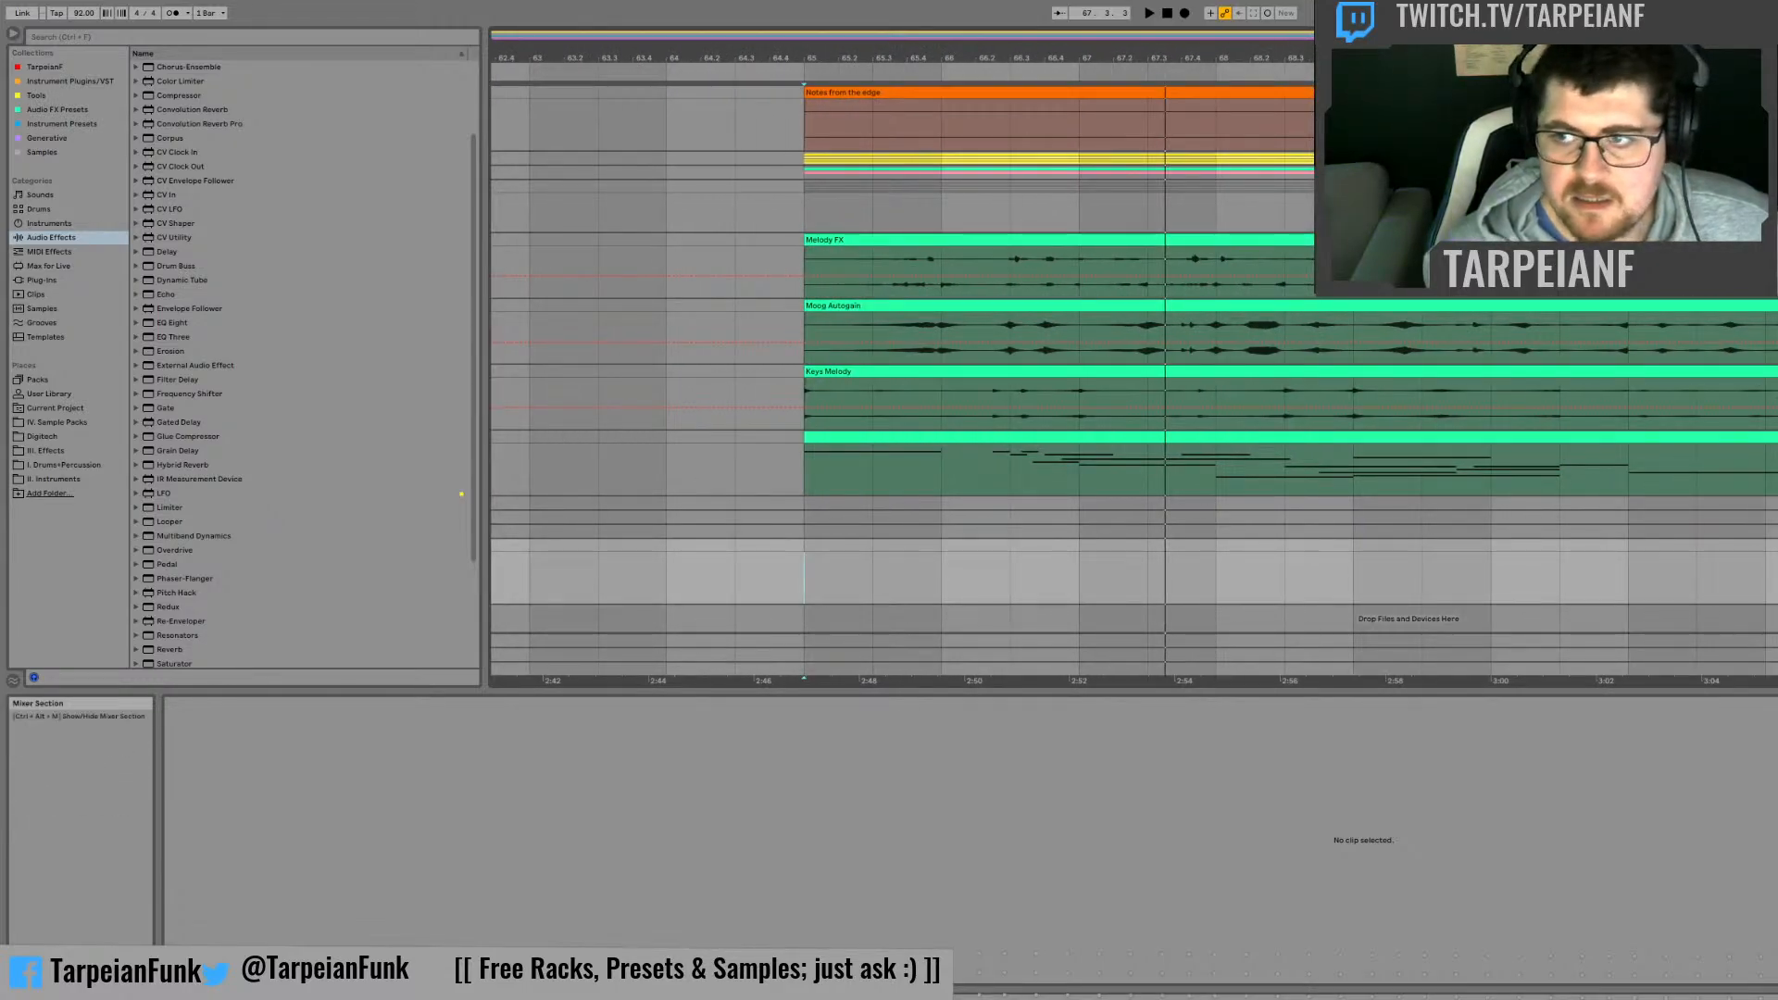
{"action": "left_click", "coordinate": [1777, 307]}
{"action": "left_click", "coordinate": [1777, 306]}
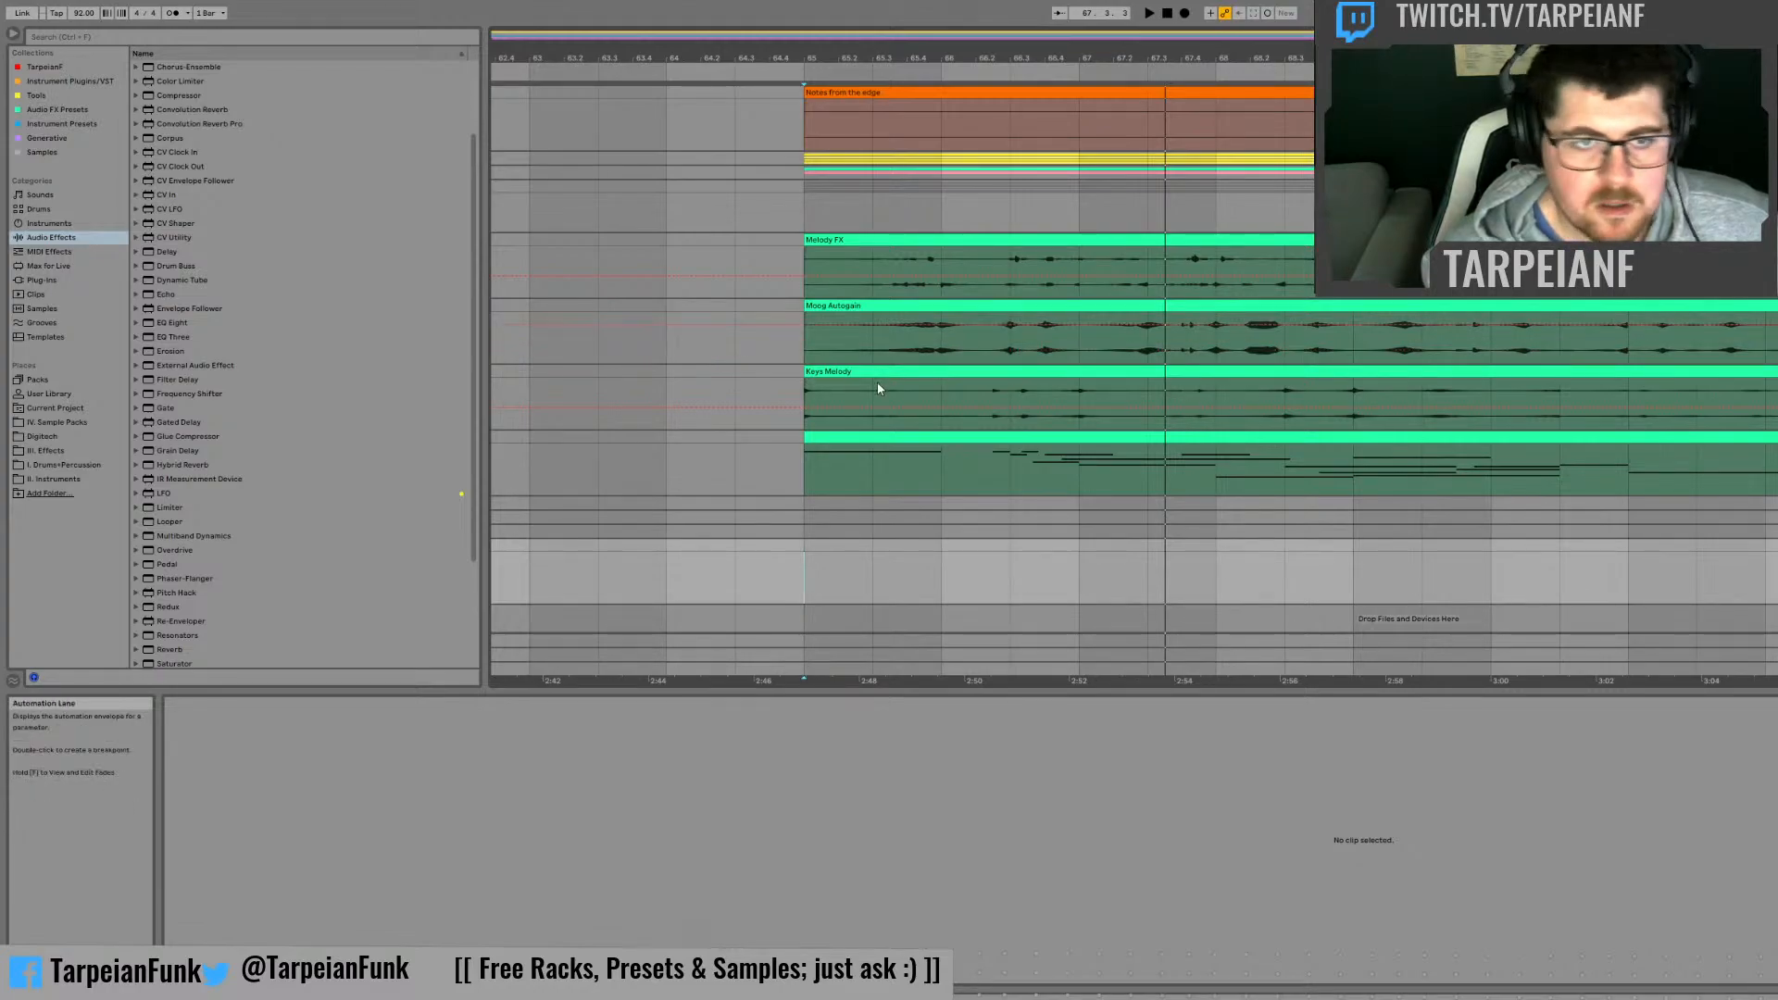
{"action": "left_click", "coordinate": [853, 357]}
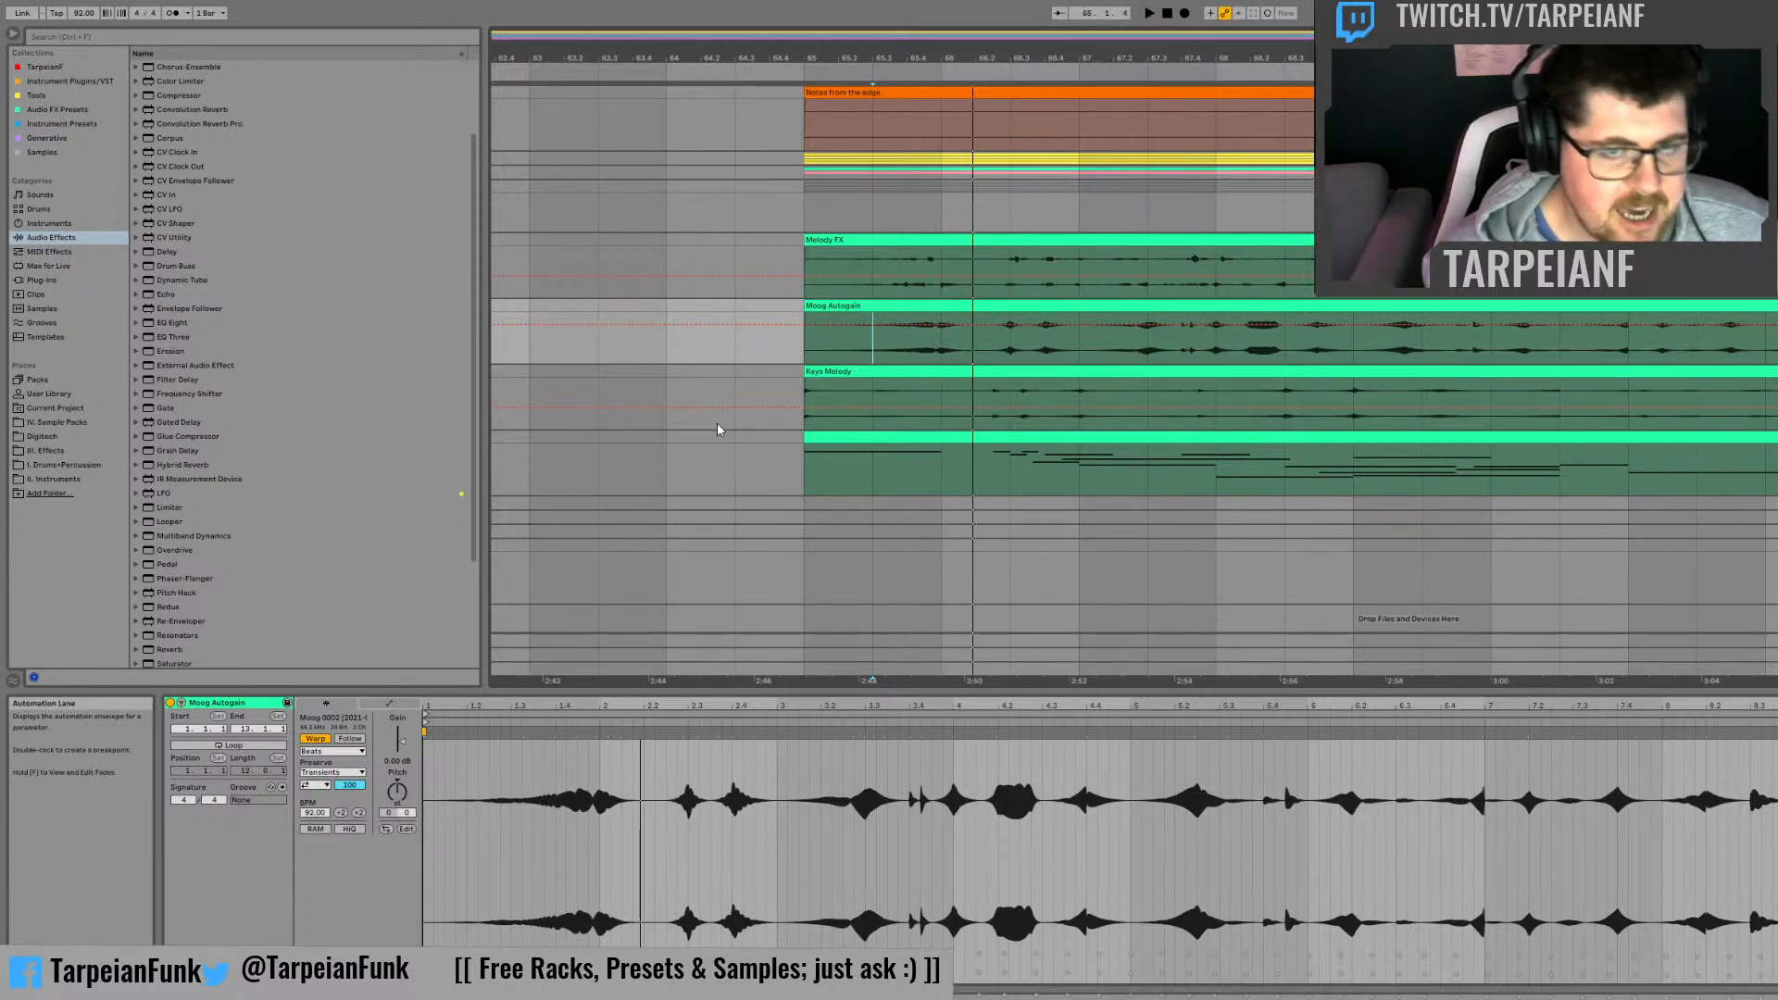
{"action": "left_click", "coordinate": [802, 390]}
{"action": "key", "text": "space"}
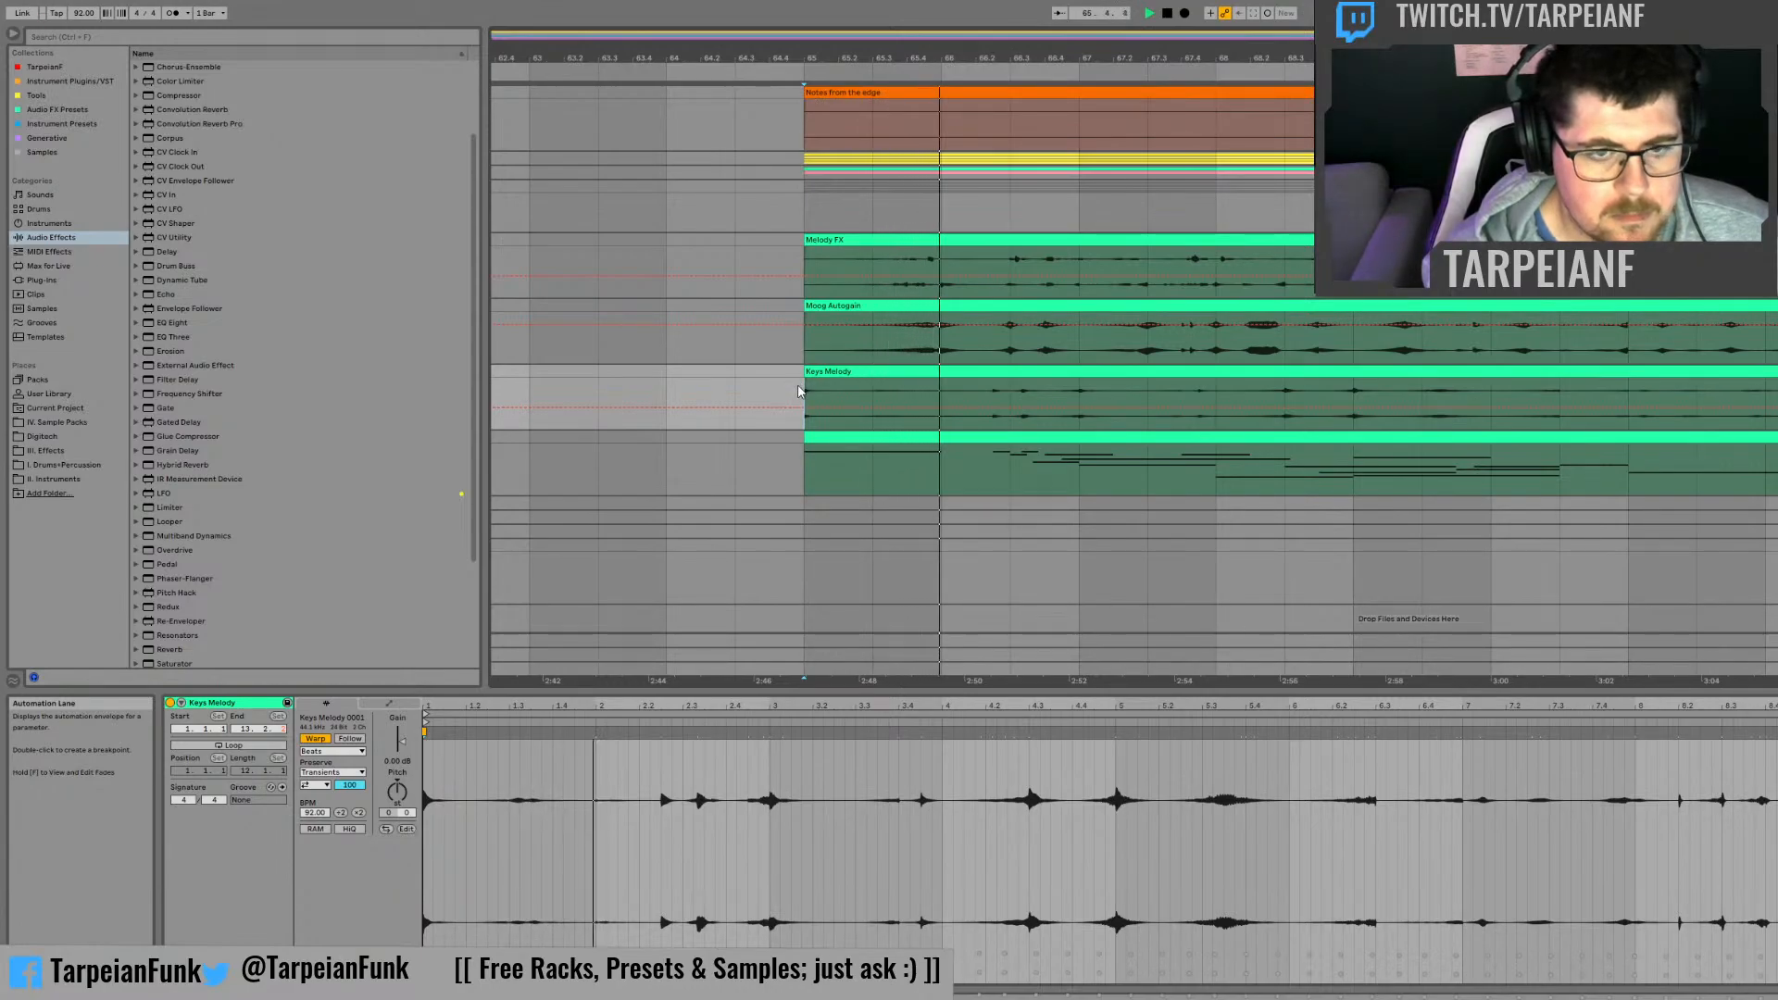
{"action": "key", "text": "space"}
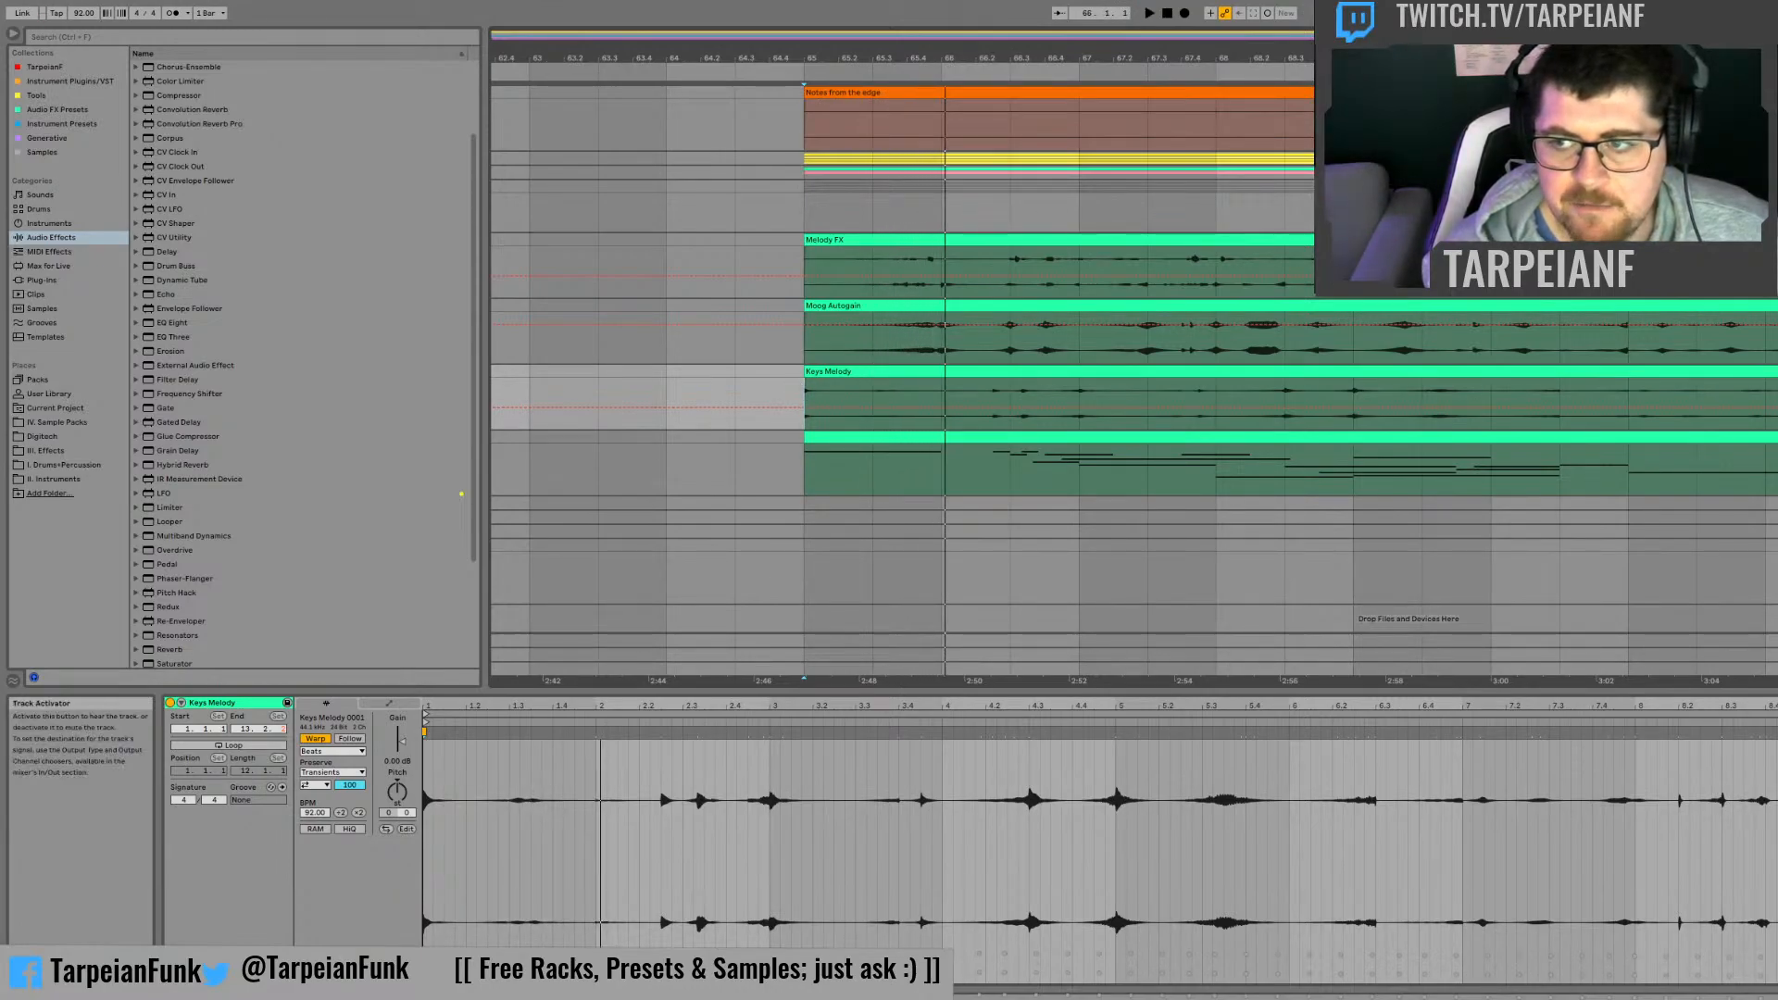
Step: Inspect the melody MIDI clip's notes and audition the Melody FX clip from bar 65
{"action": "left_click", "coordinate": [1280, 443]}
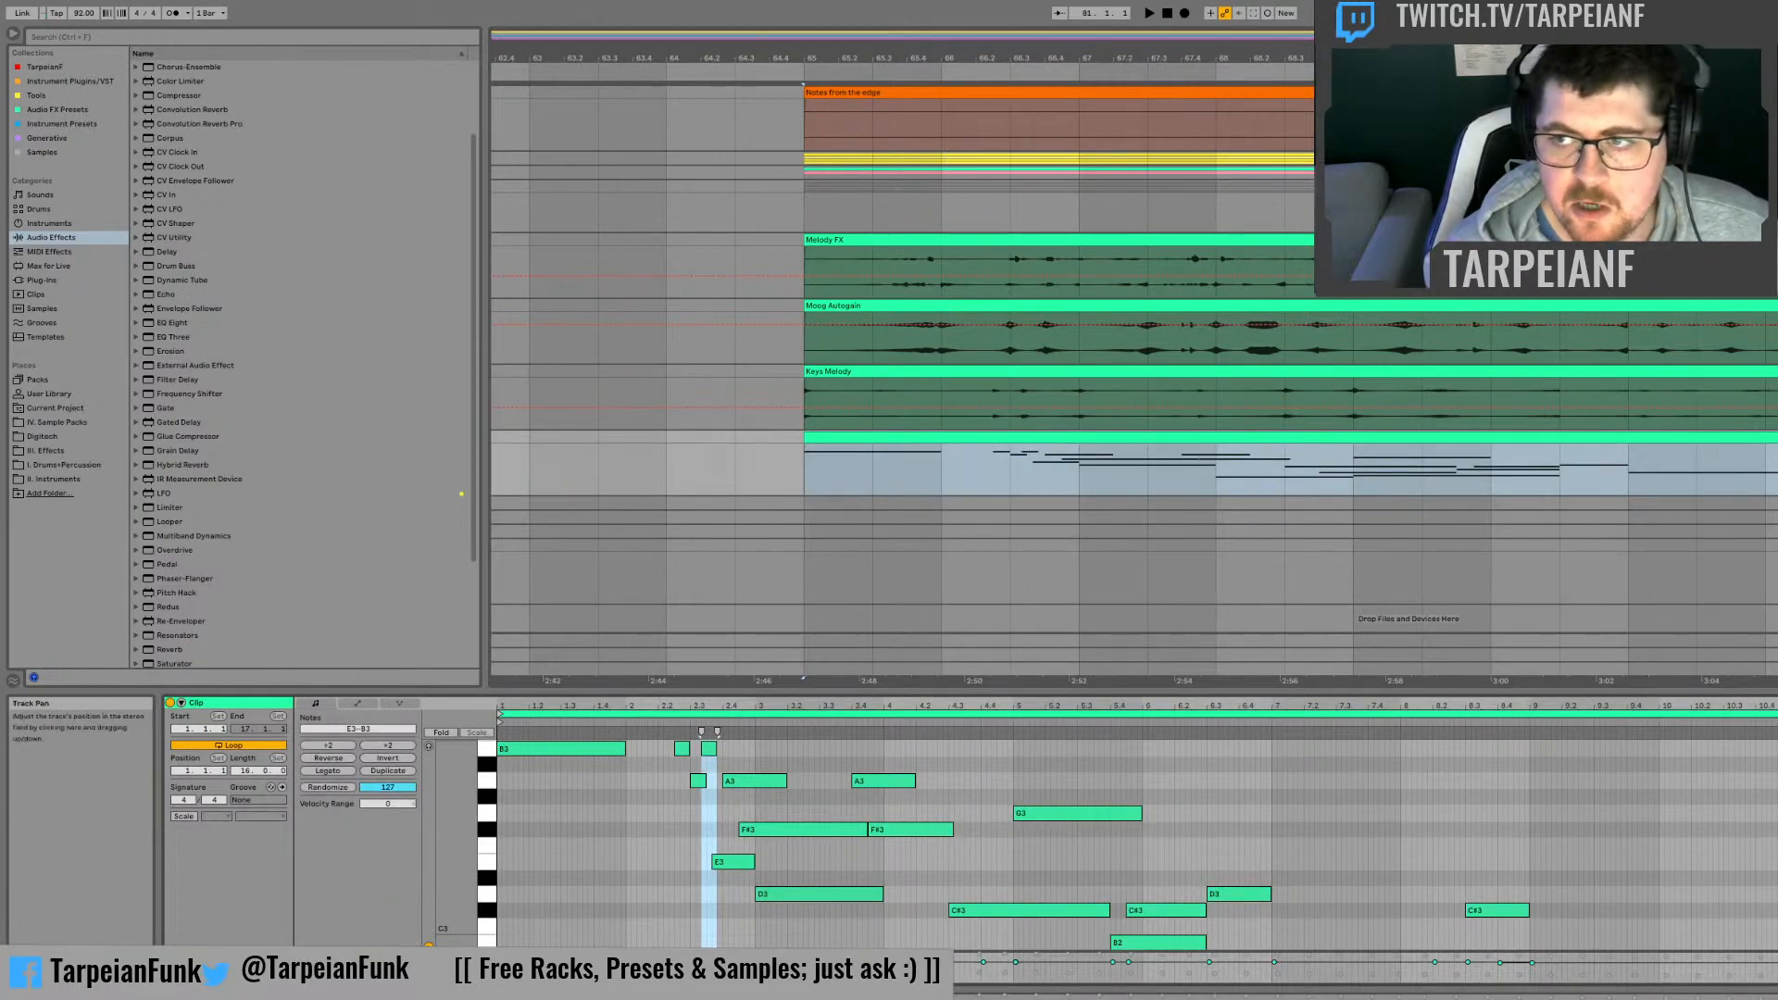
{"action": "left_click", "coordinate": [793, 256]}
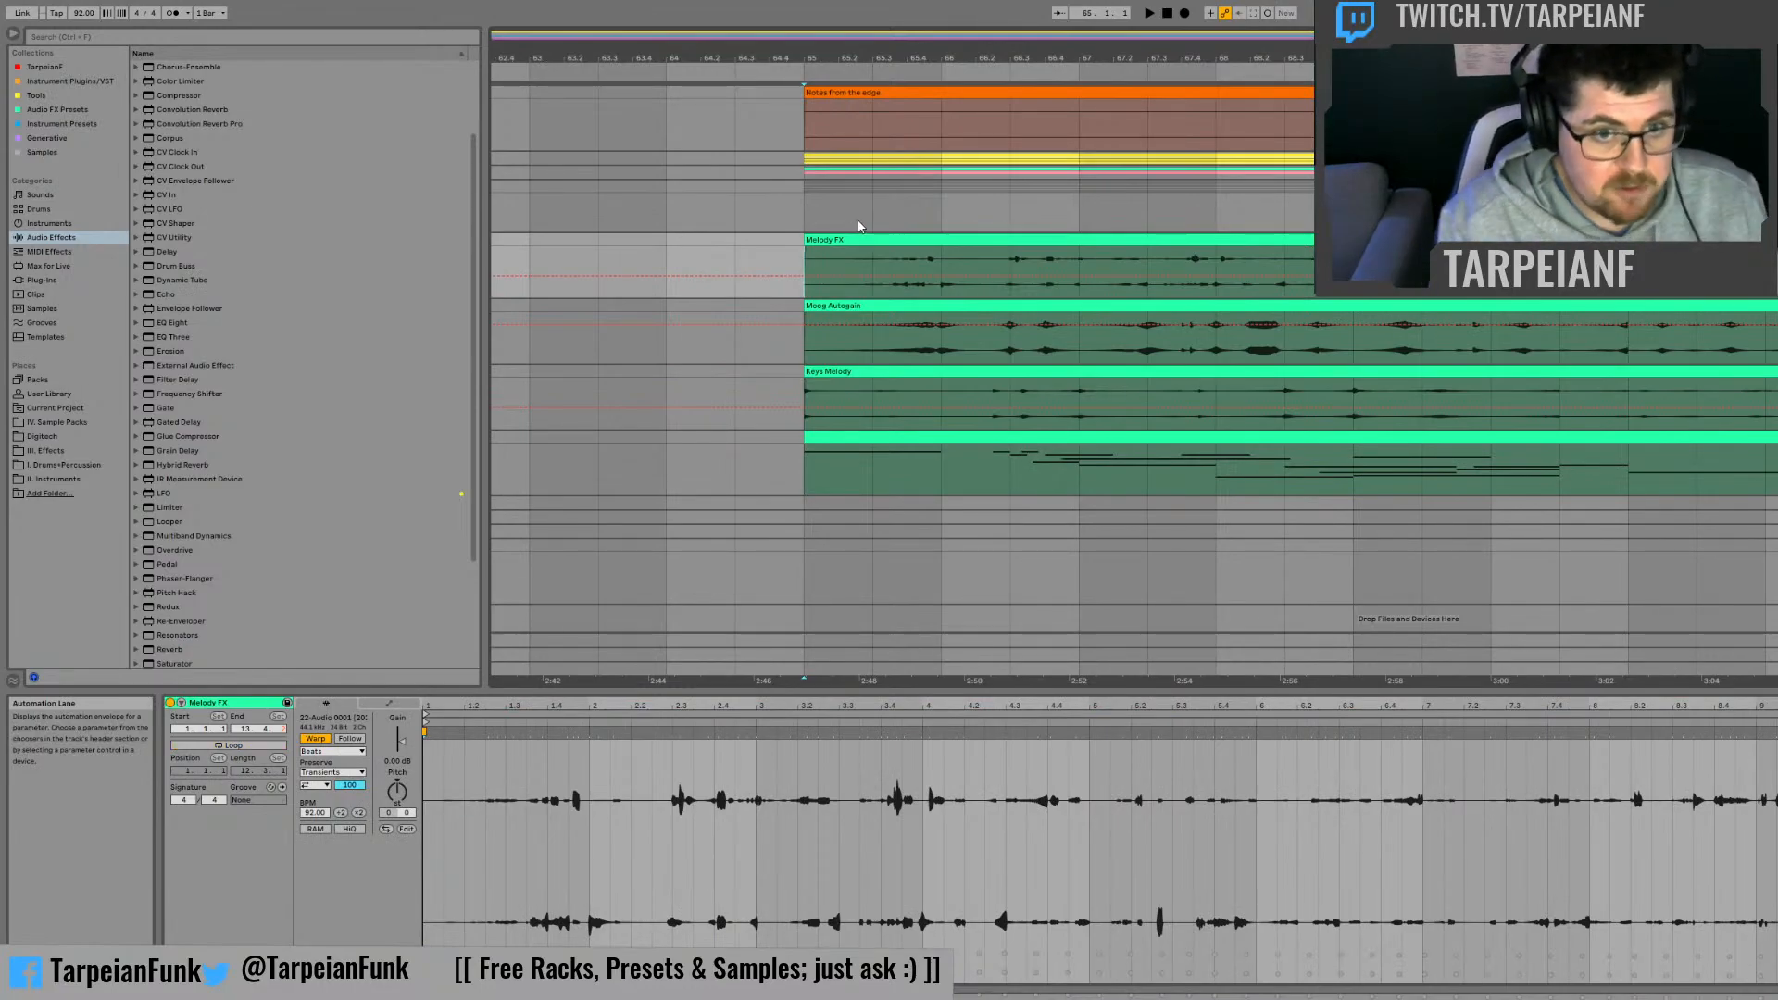
{"action": "key", "text": "space"}
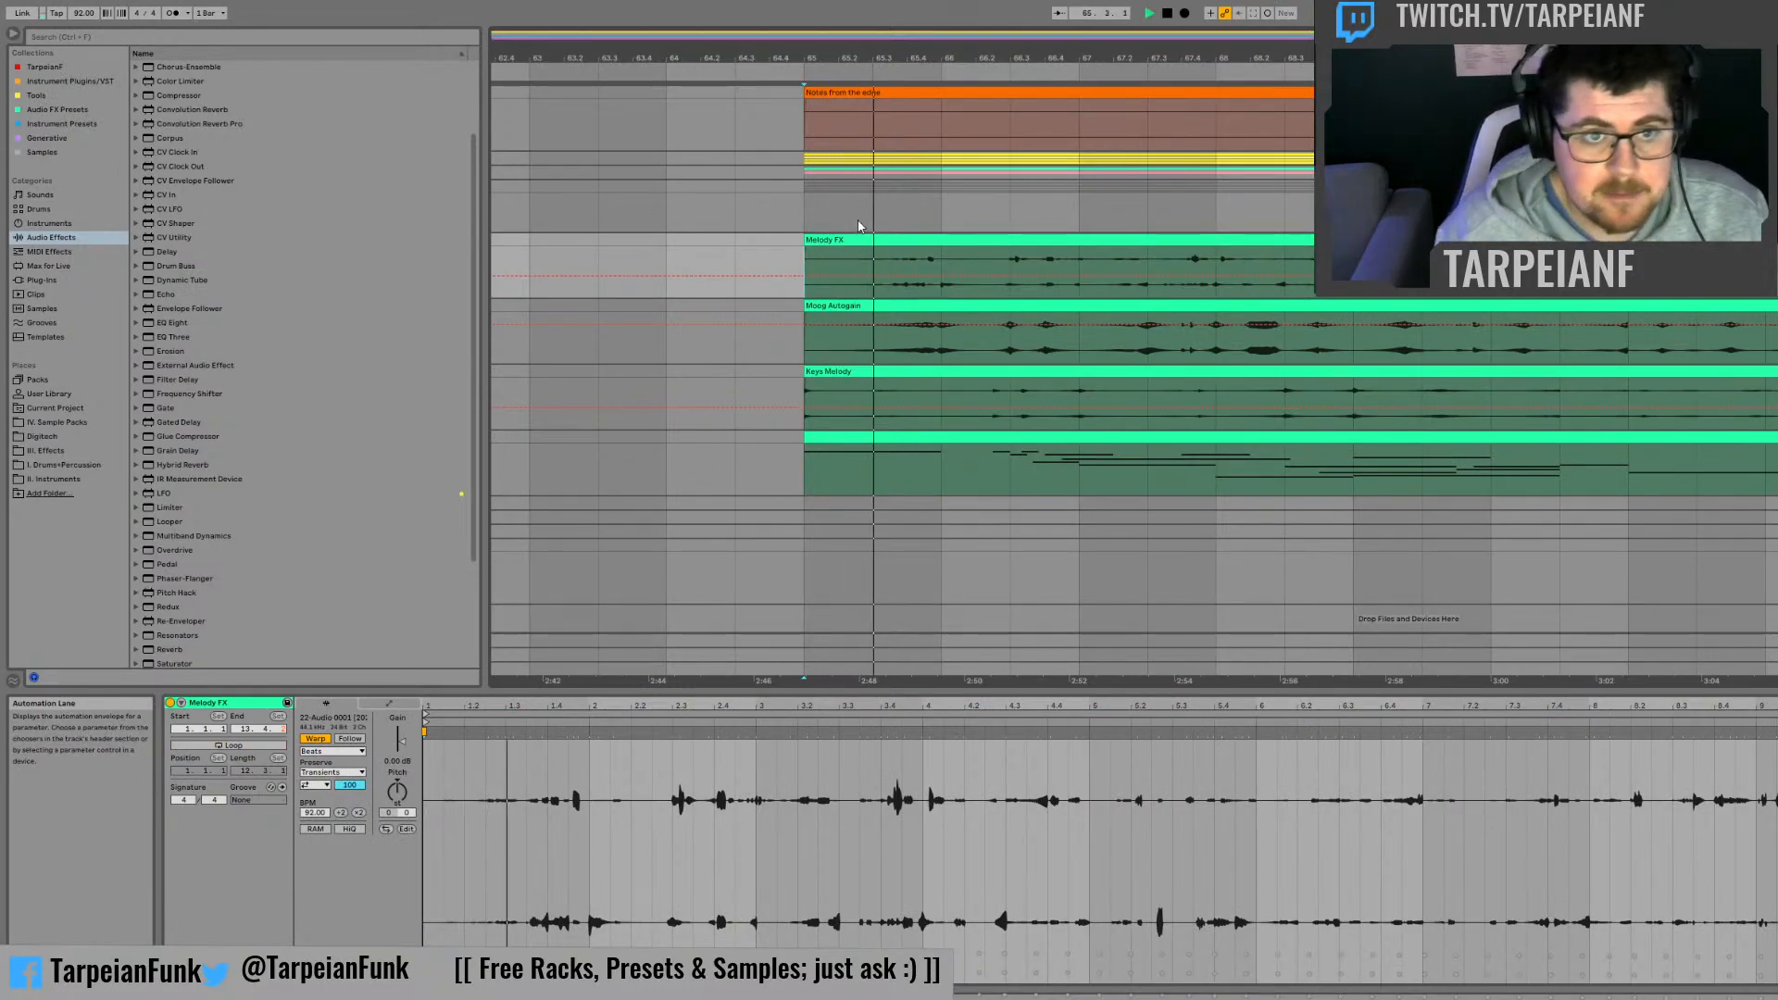
{"action": "key", "text": "space"}
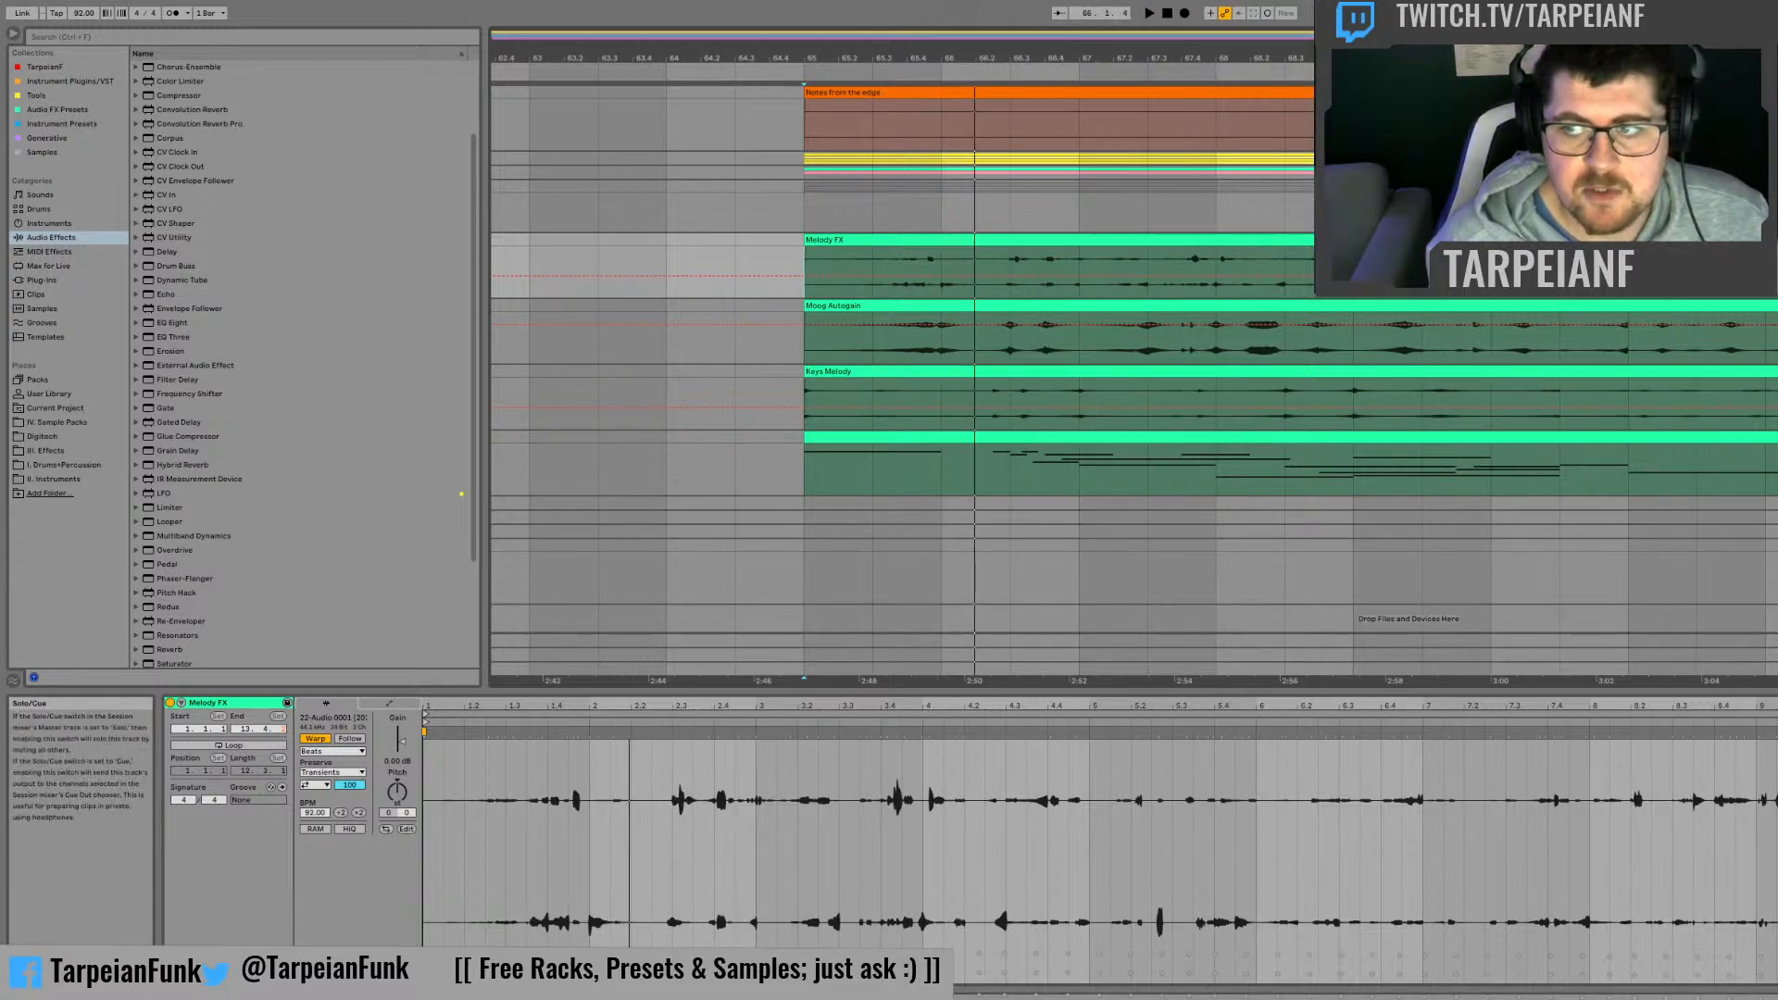
Step: Play the build-up from bar 65 through the drop at bar 81
{"action": "key", "text": "space"}
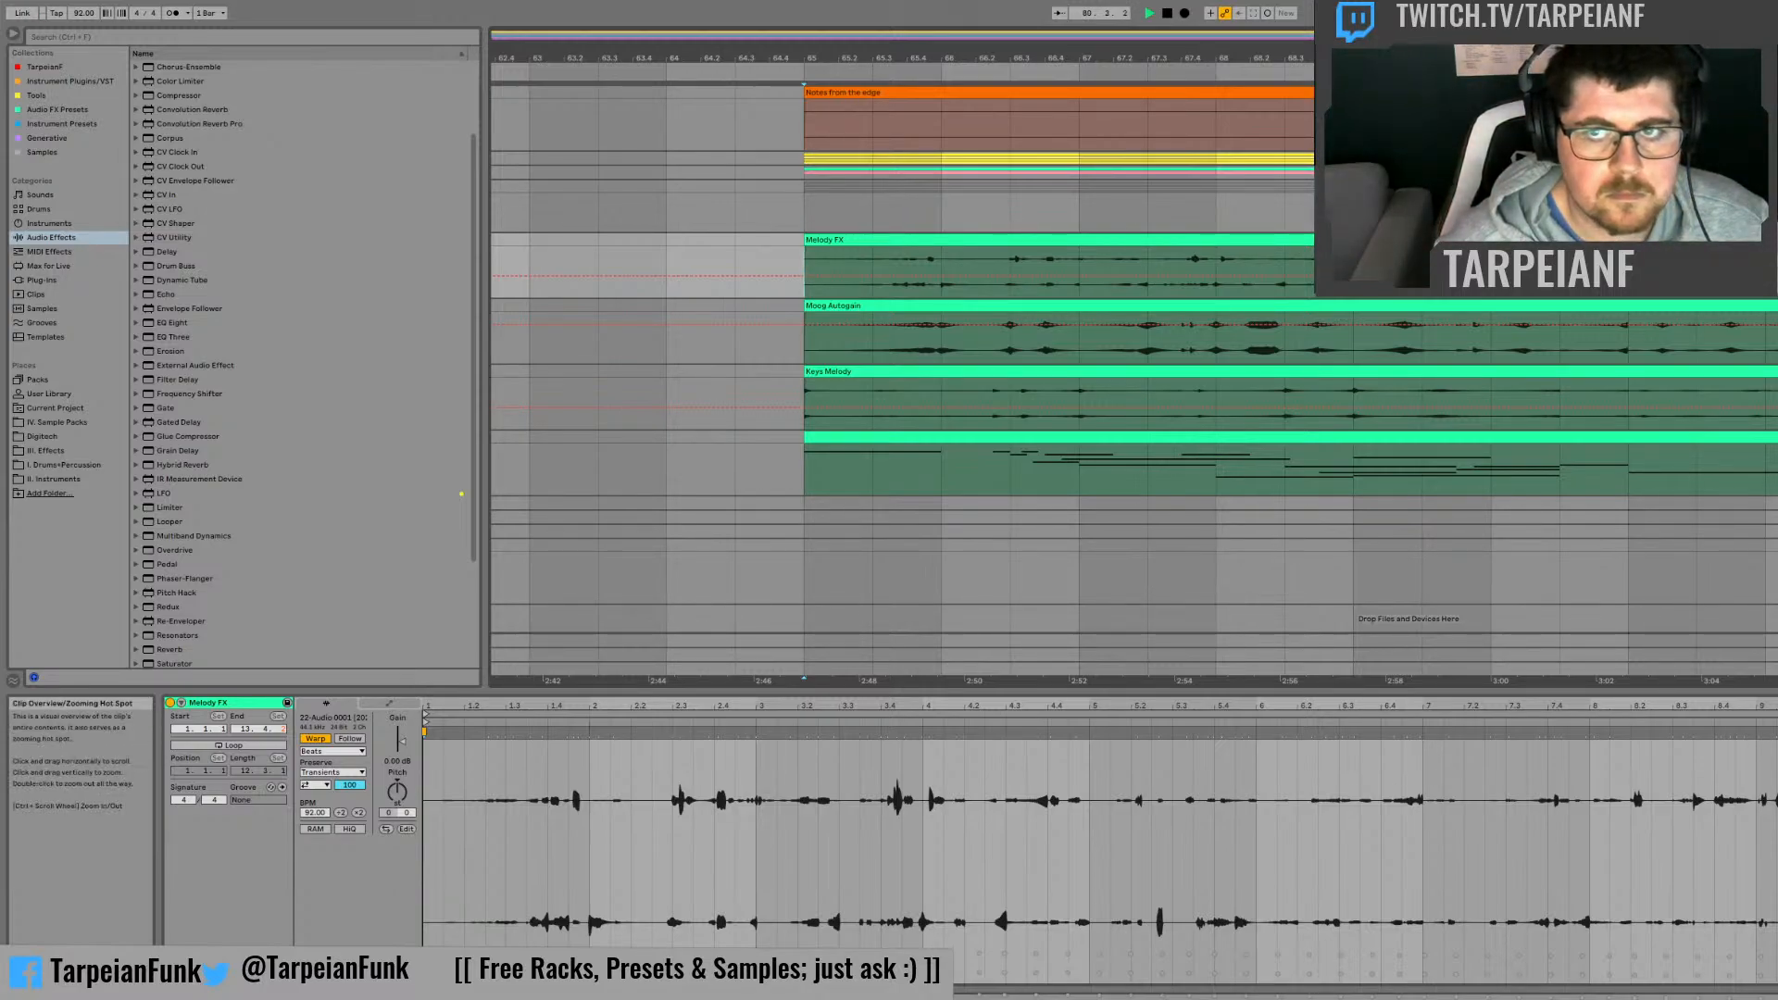
{"action": "left_click_drag", "start_coordinate": [1107, 58], "coordinate": [682, 9]}
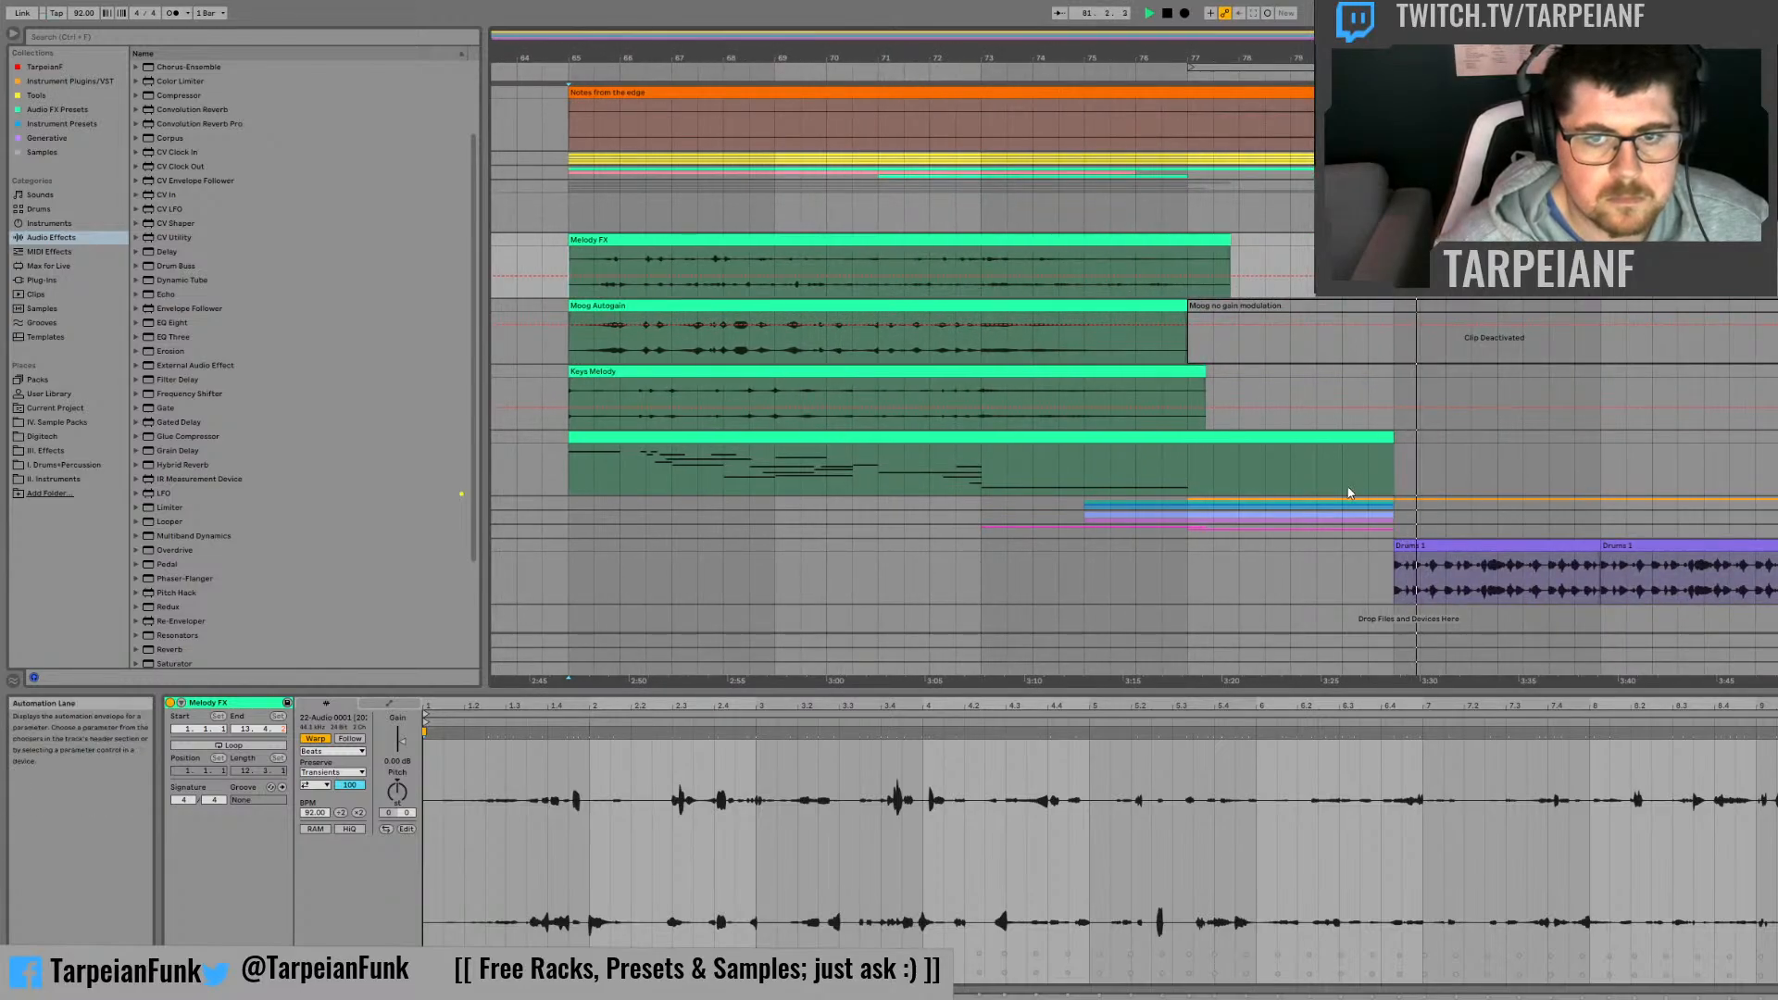
{"action": "scroll", "coordinate": [1350, 494], "scroll_direction": "down", "scroll_amount": 1}
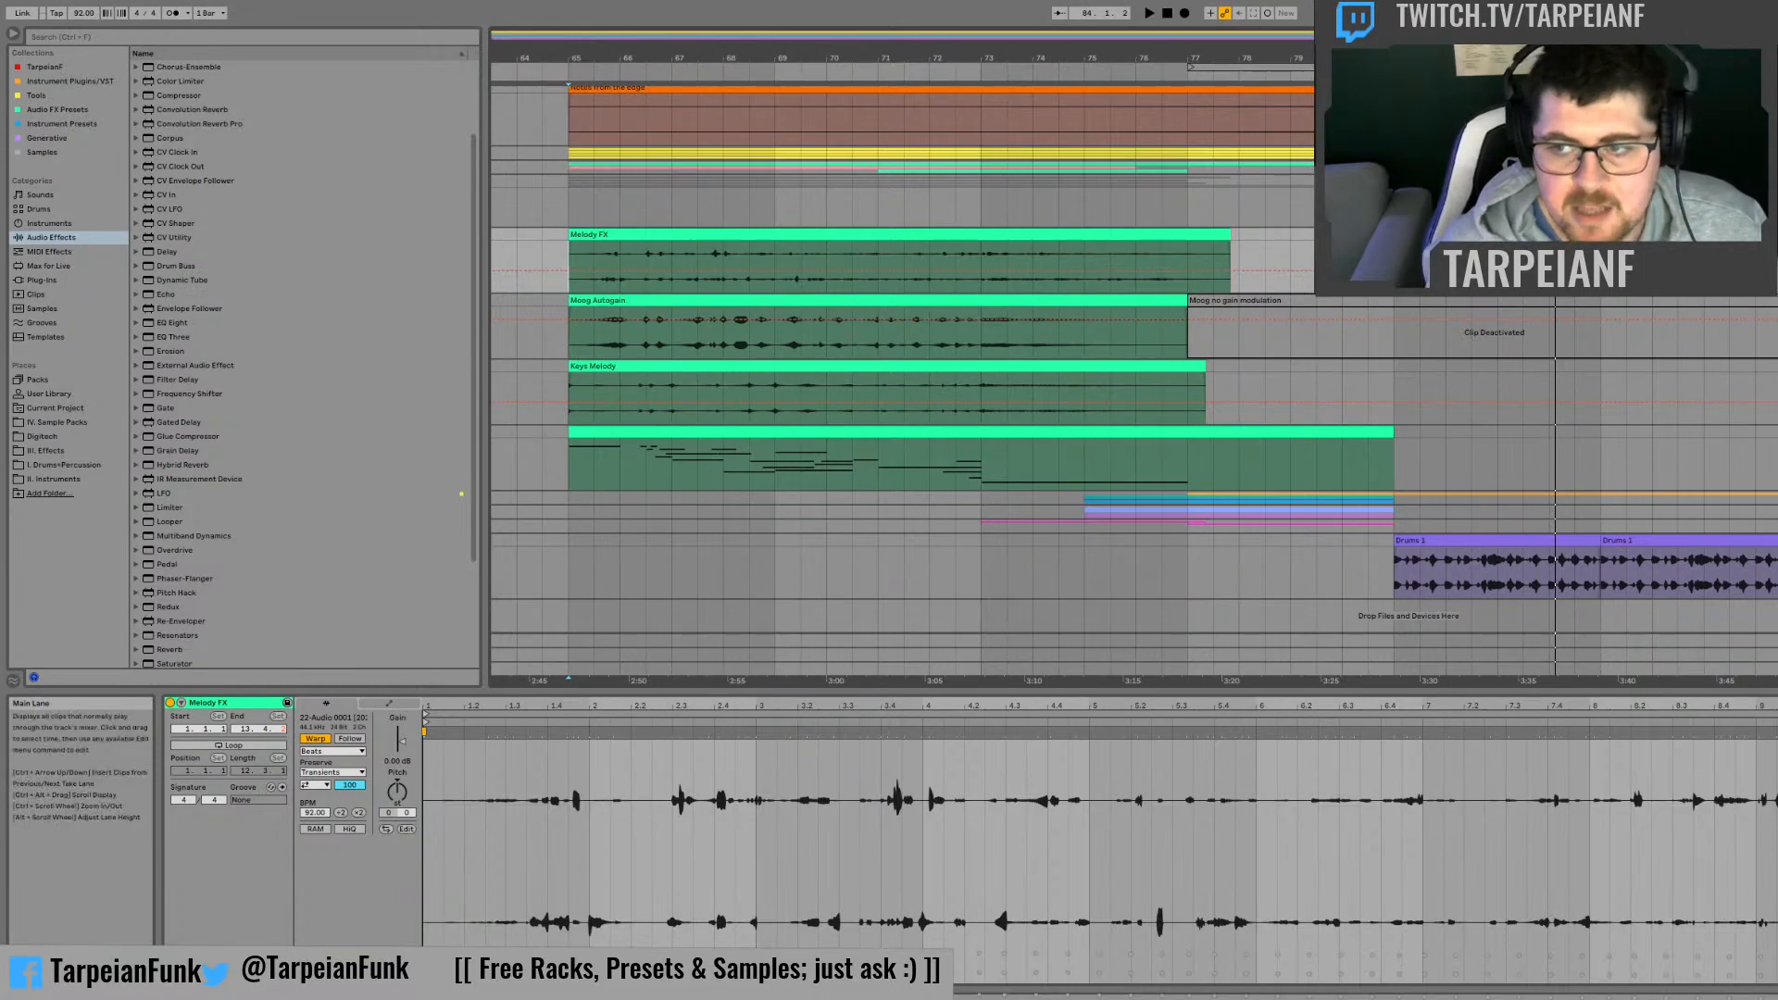
Step: Expand the Risers group and play the active Vintage Riser clip from its start at bar 77
{"action": "left_click", "coordinate": [1776, 499]}
{"action": "scroll", "coordinate": [1330, 453], "scroll_direction": "down", "scroll_amount": 6}
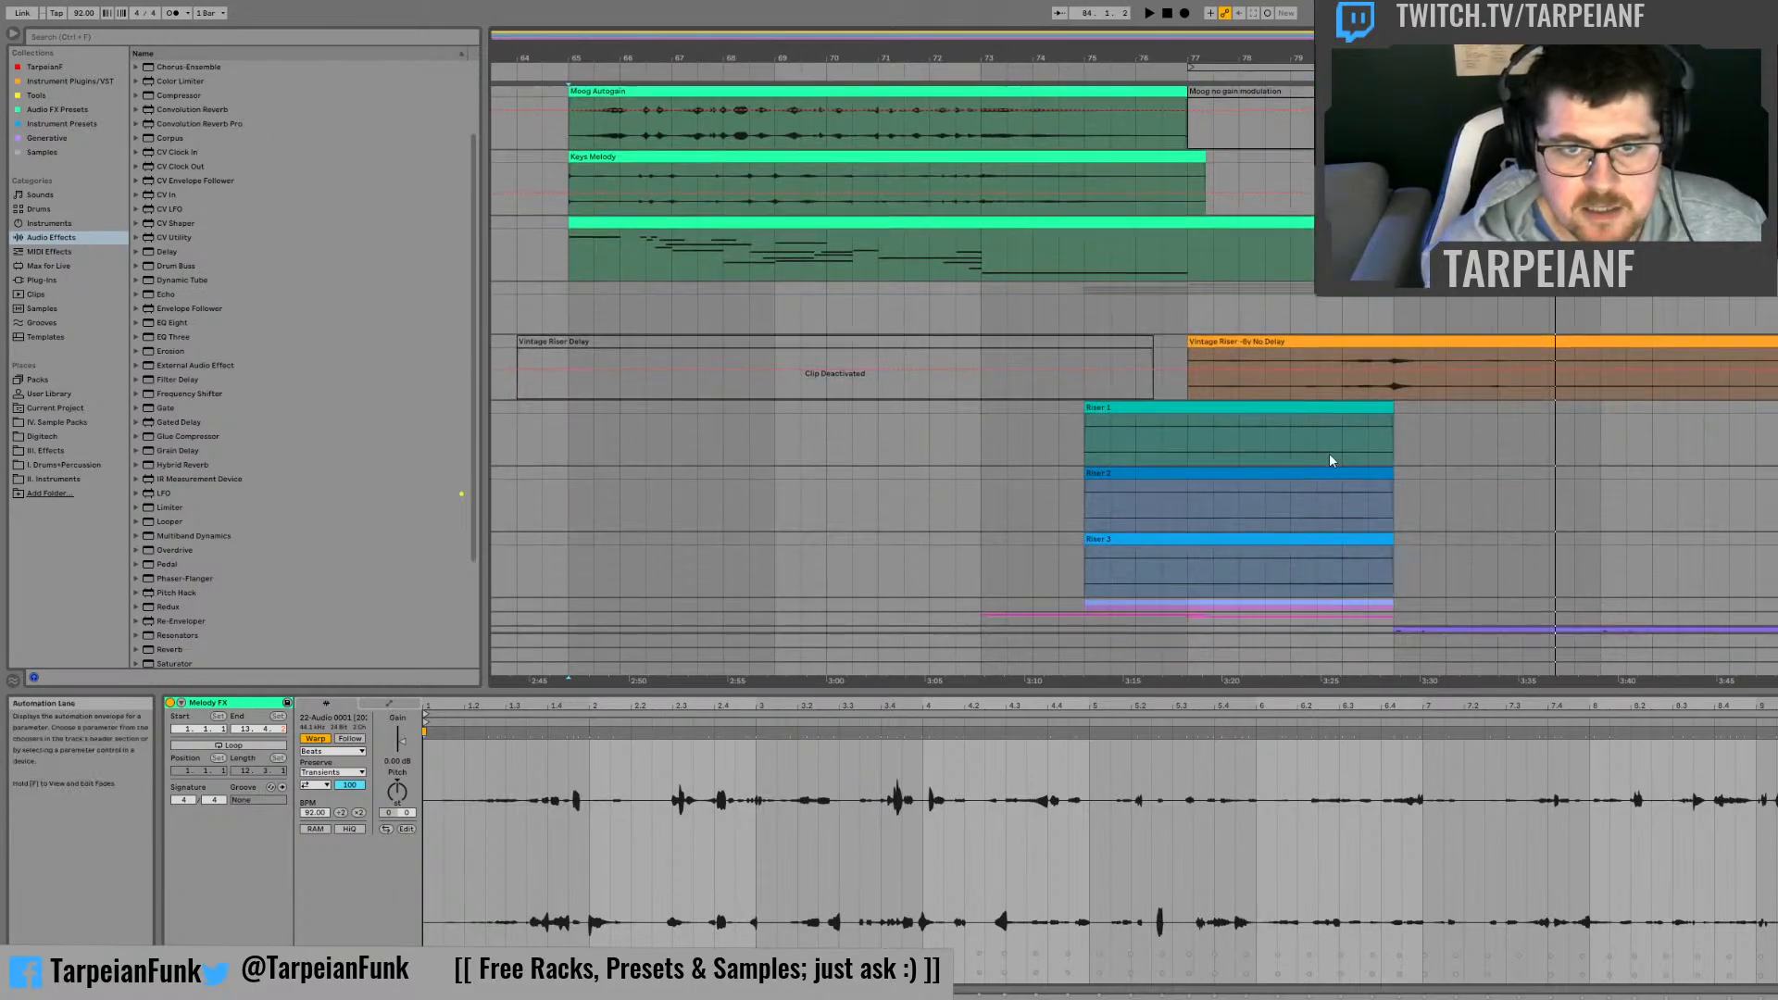
{"action": "left_click", "coordinate": [1197, 348]}
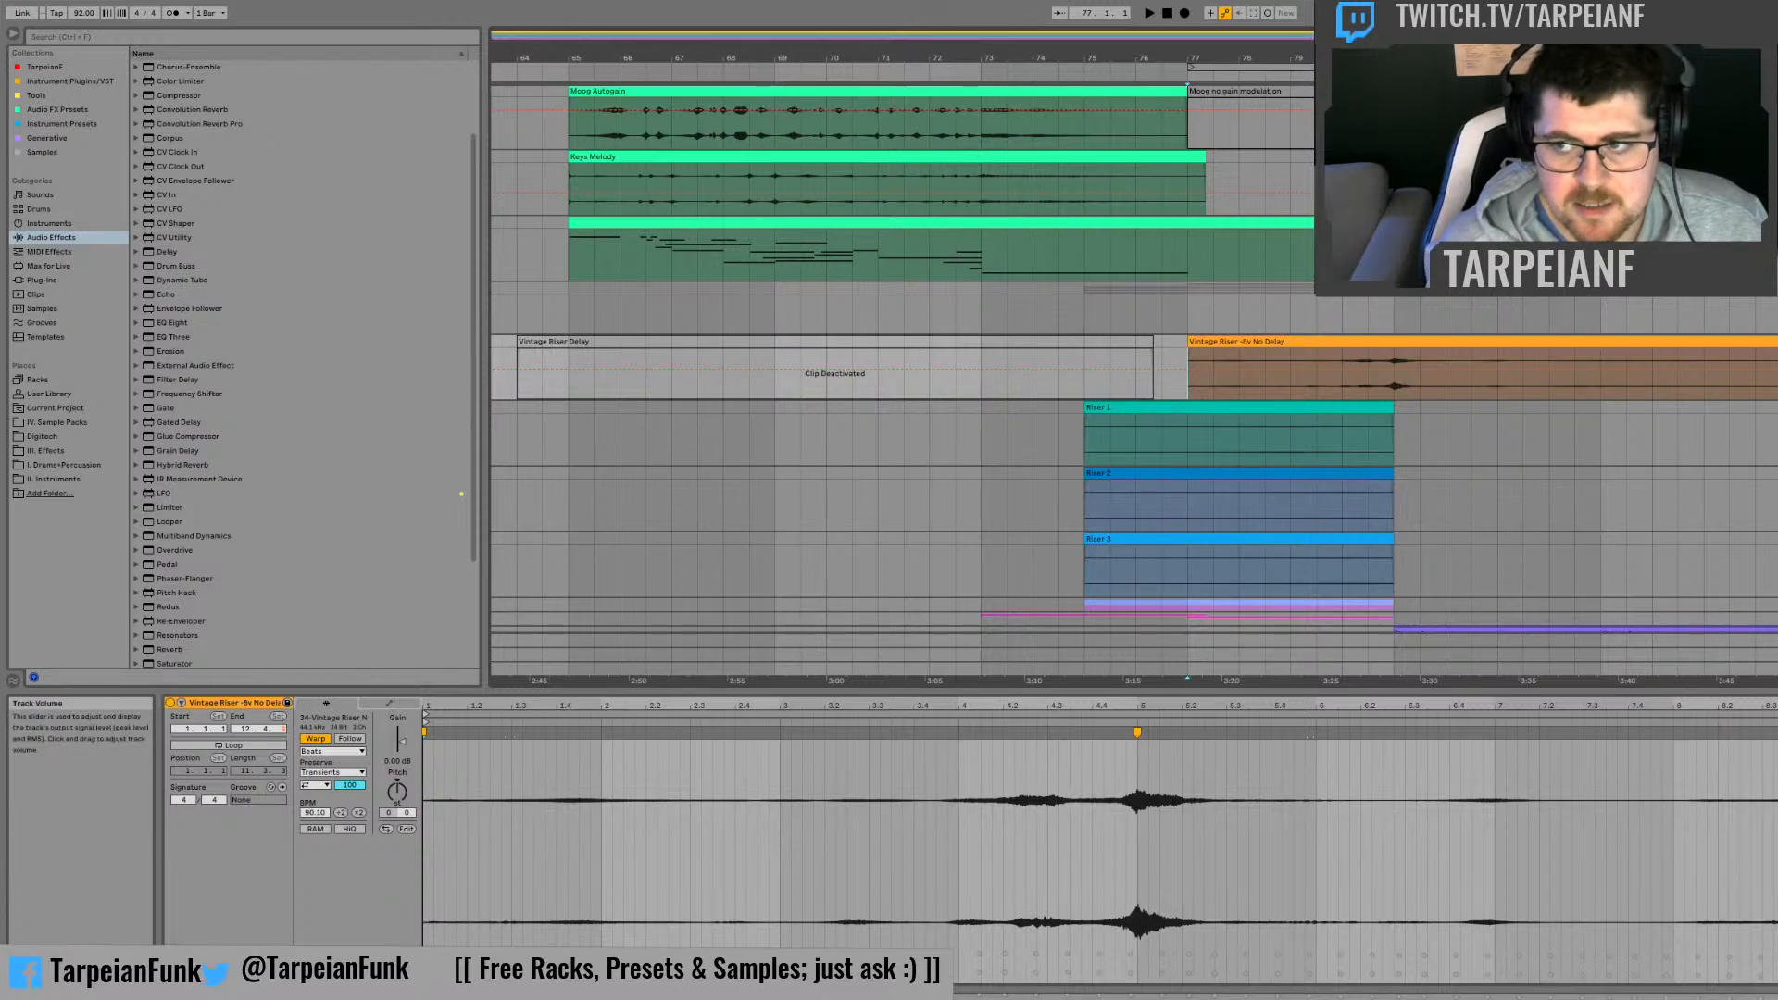
{"action": "key", "text": "space"}
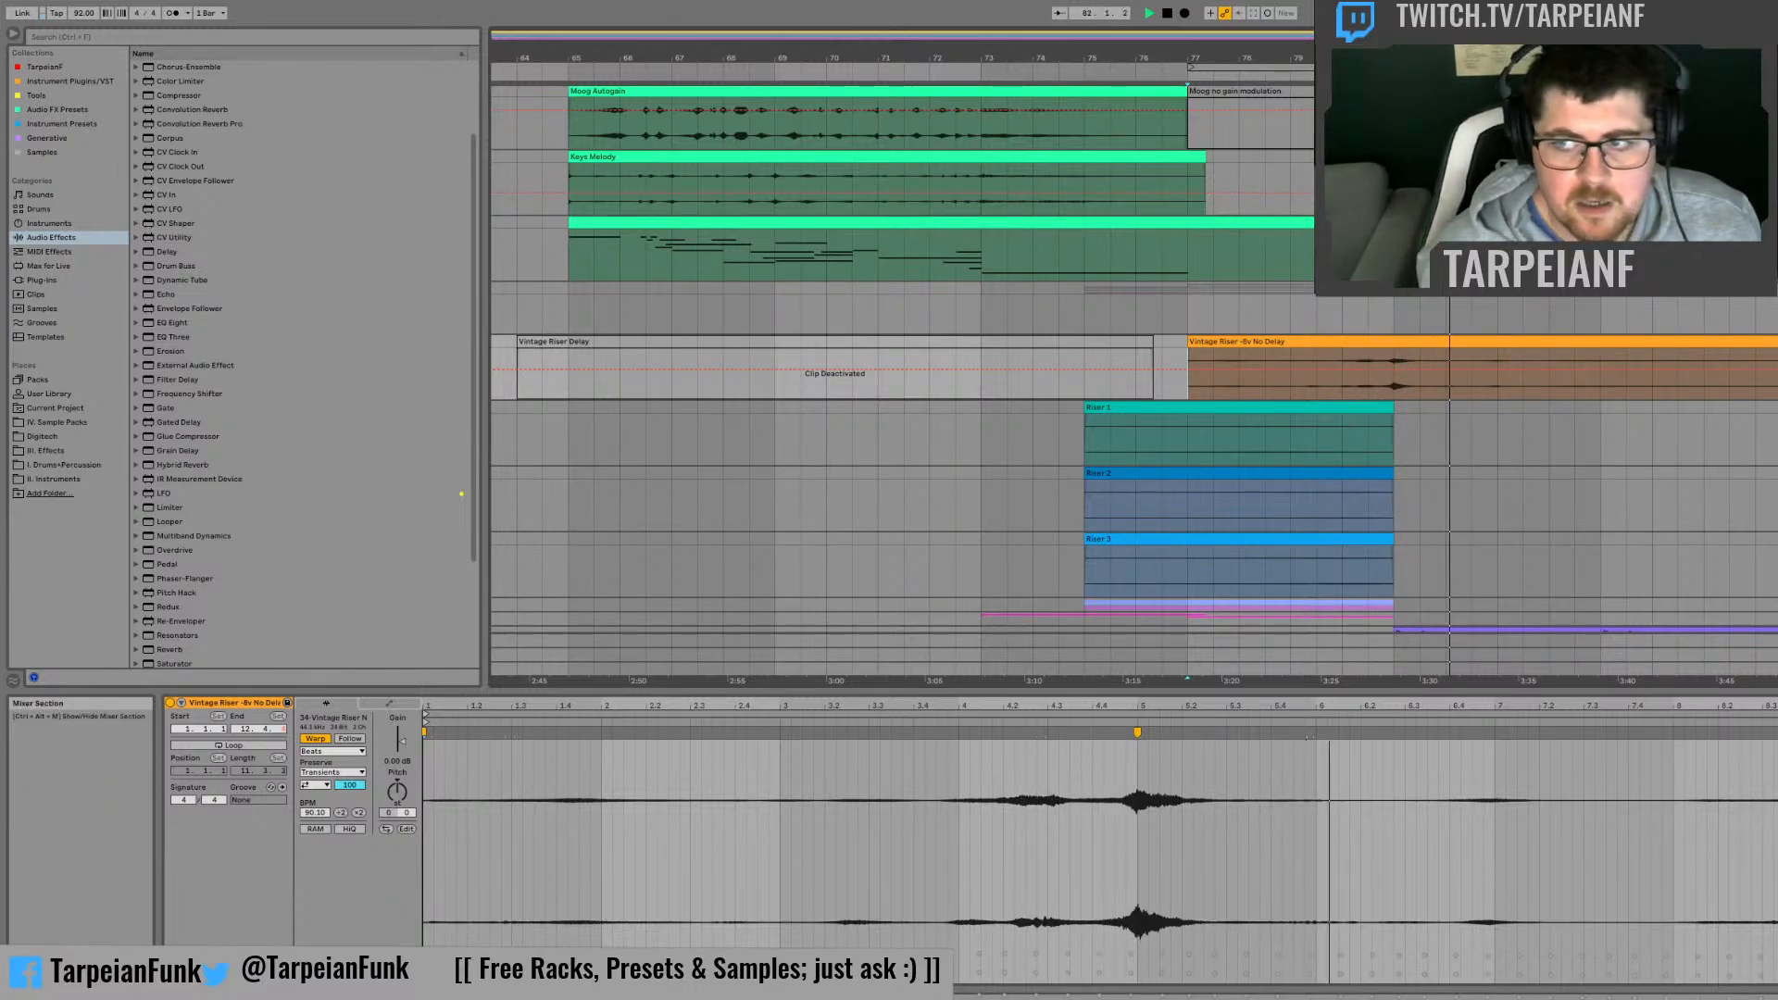
Step: Replay the Vintage Riser clip from bar 80 and from bar 77, and collapse the Risers group
{"action": "left_click", "coordinate": [1343, 350]}
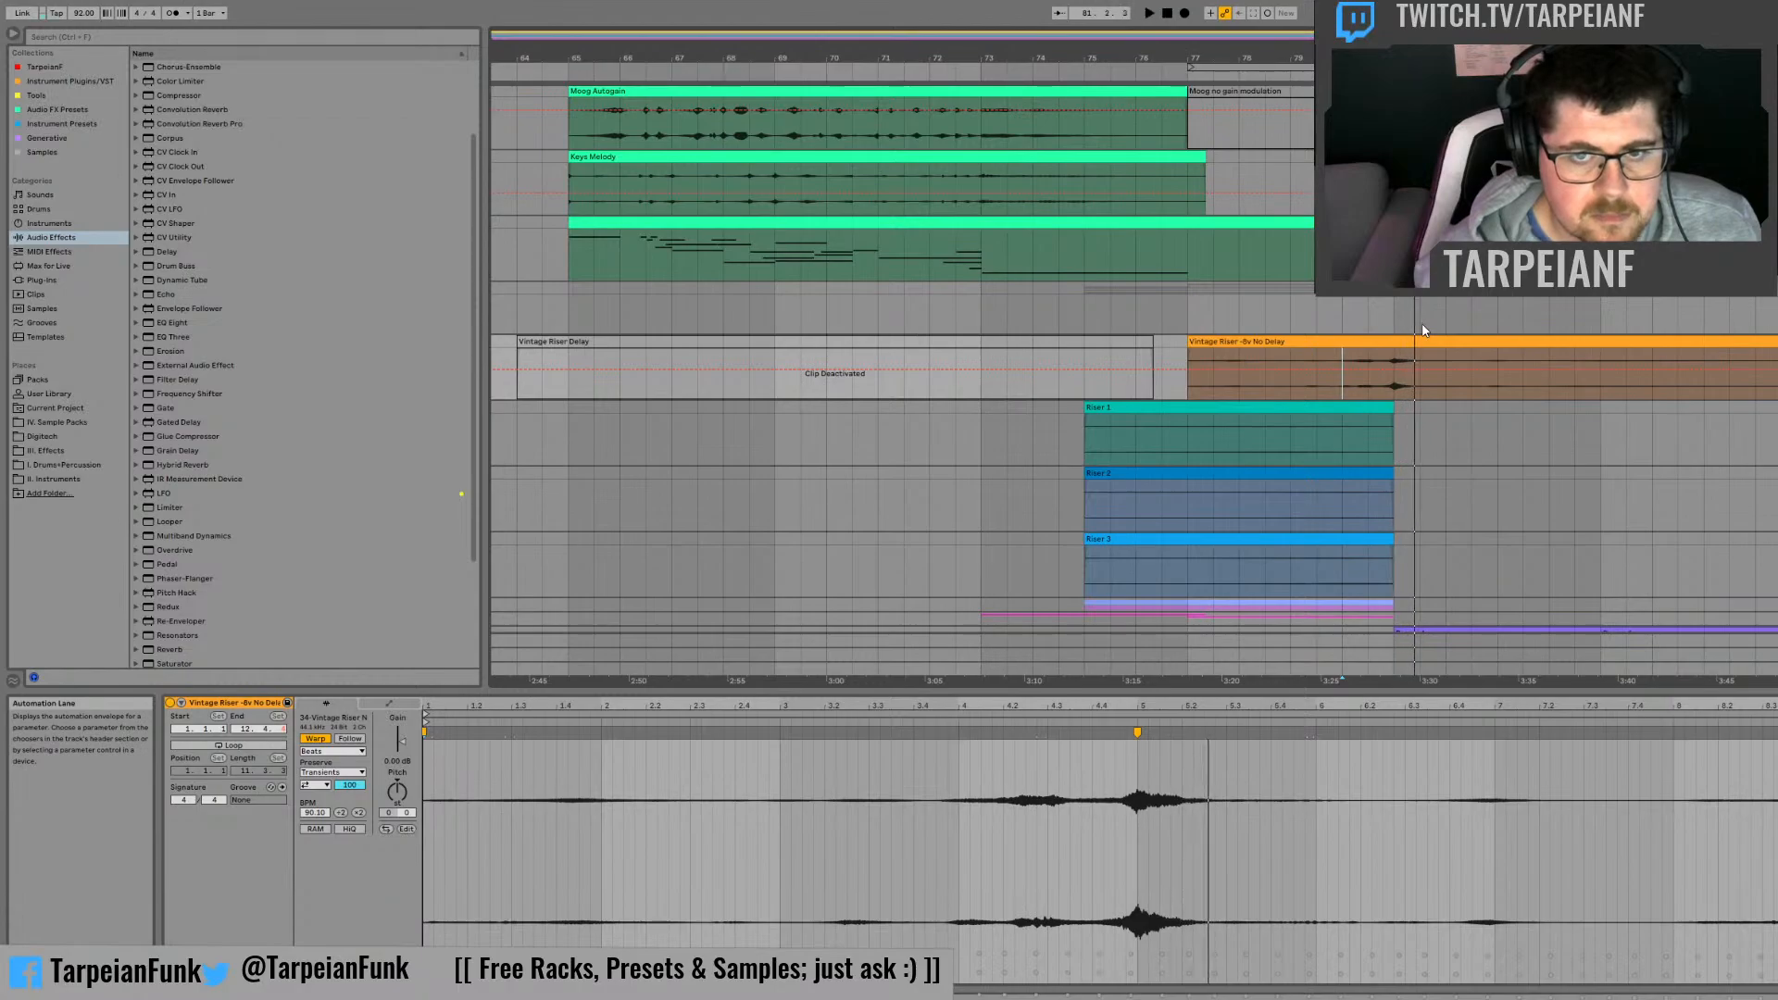
{"action": "left_click", "coordinate": [1202, 350]}
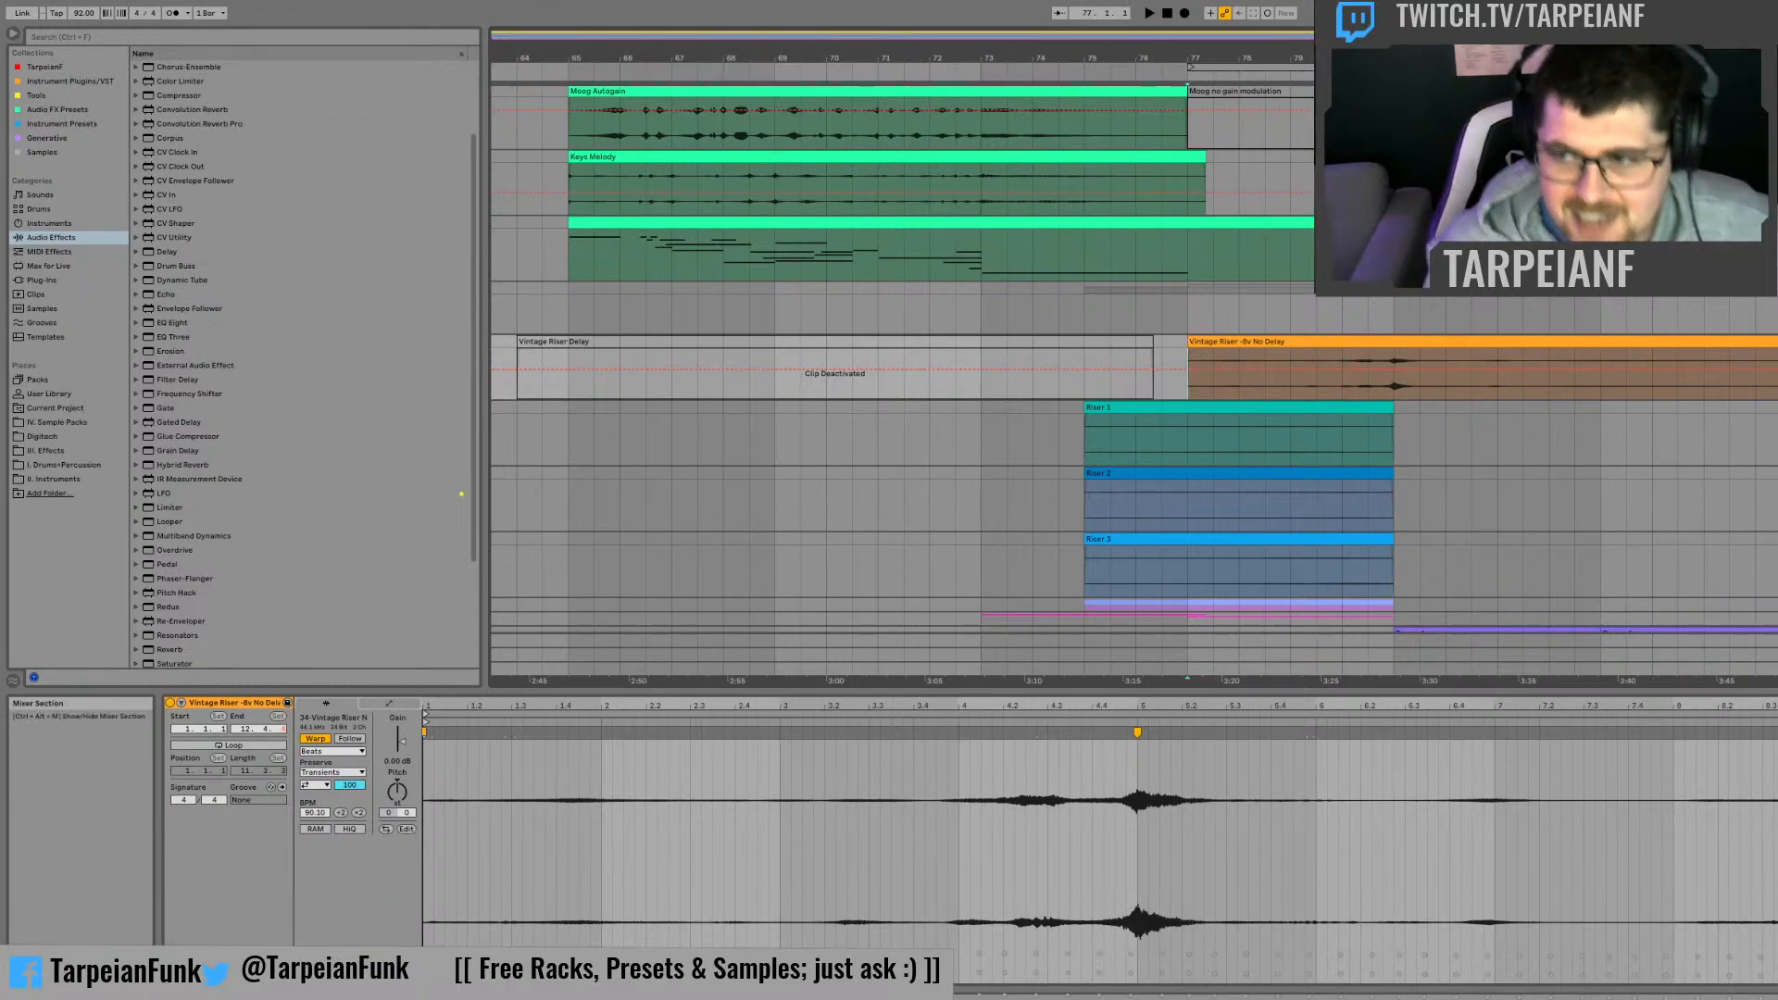
{"action": "key", "text": "space"}
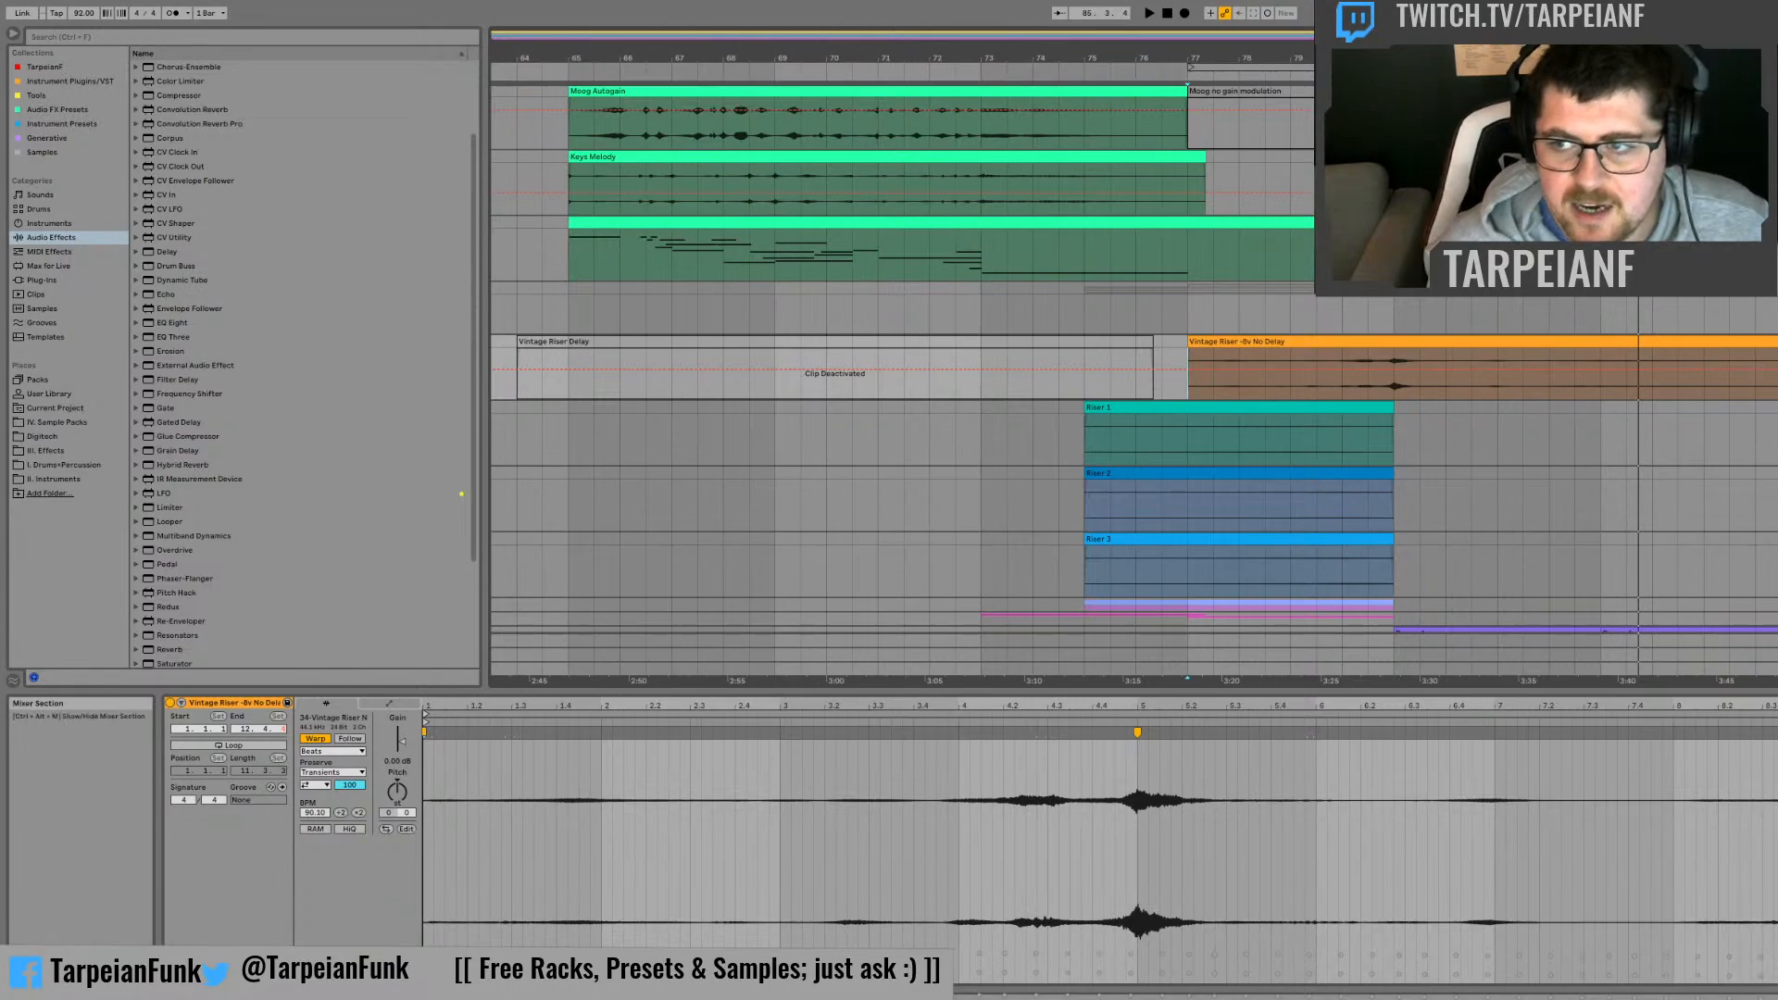
{"action": "left_click", "coordinate": [1777, 289]}
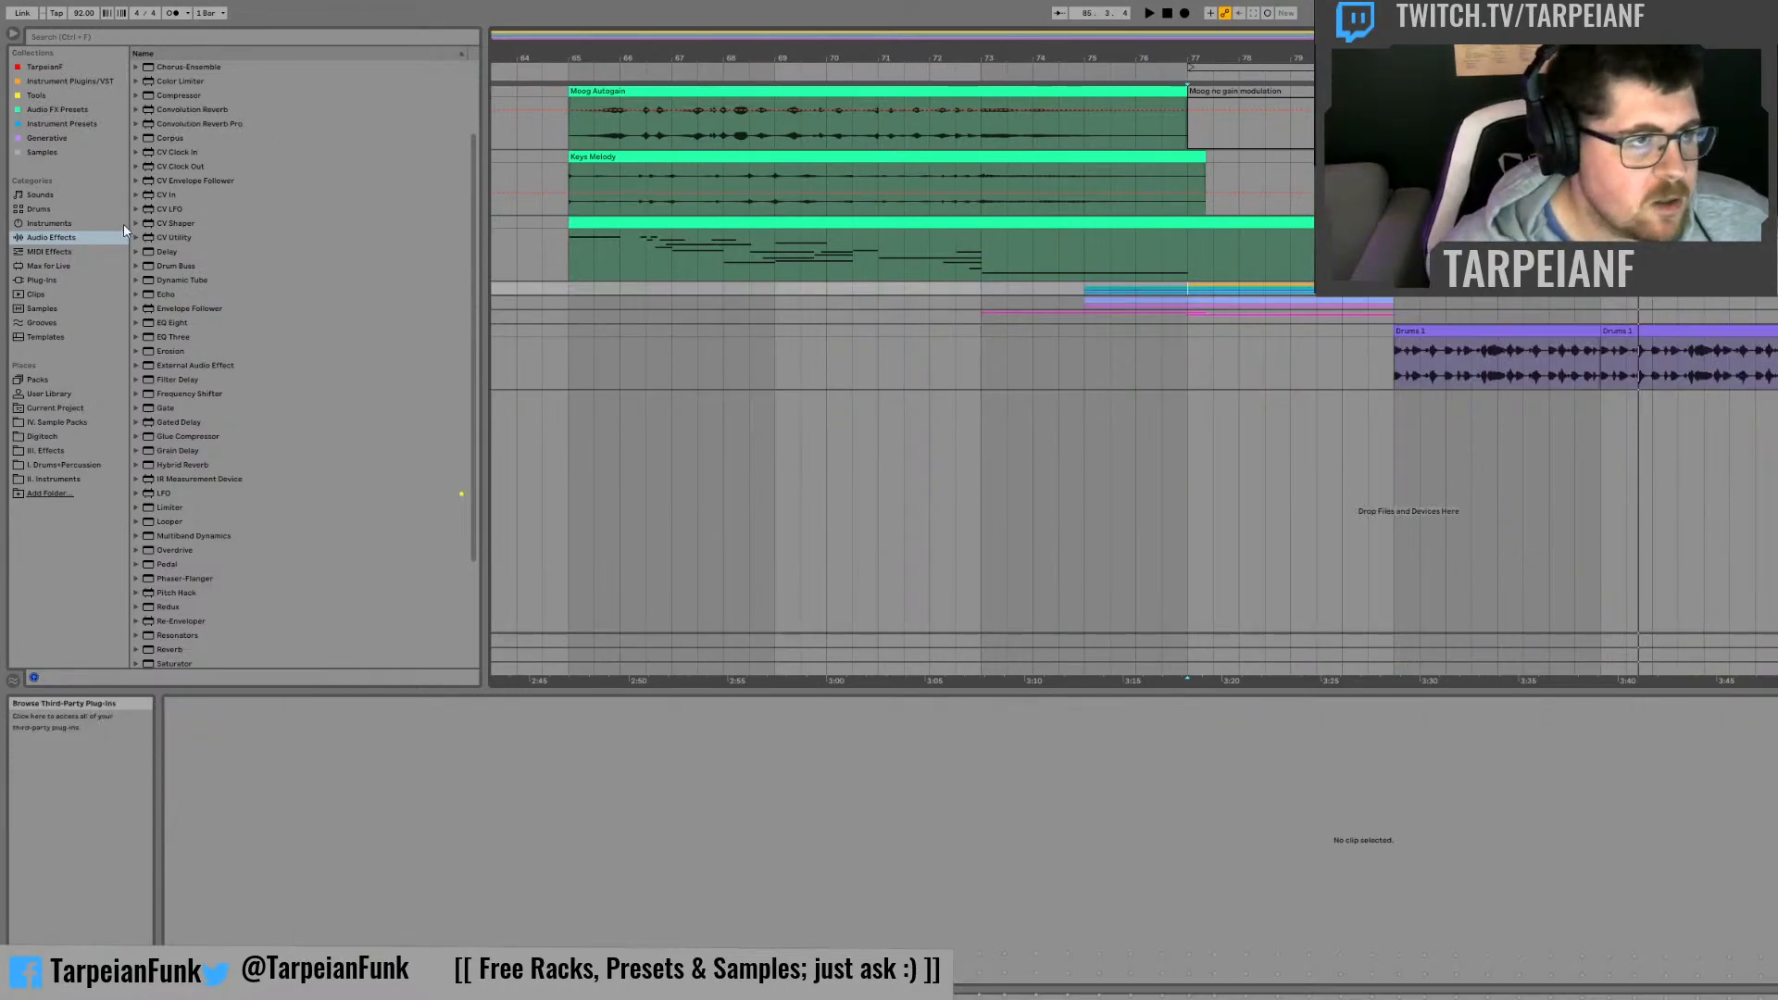
Step: Load Wavetable on a new track and add the Dynamic Tube audio effect after it
{"action": "left_click", "coordinate": [80, 227]}
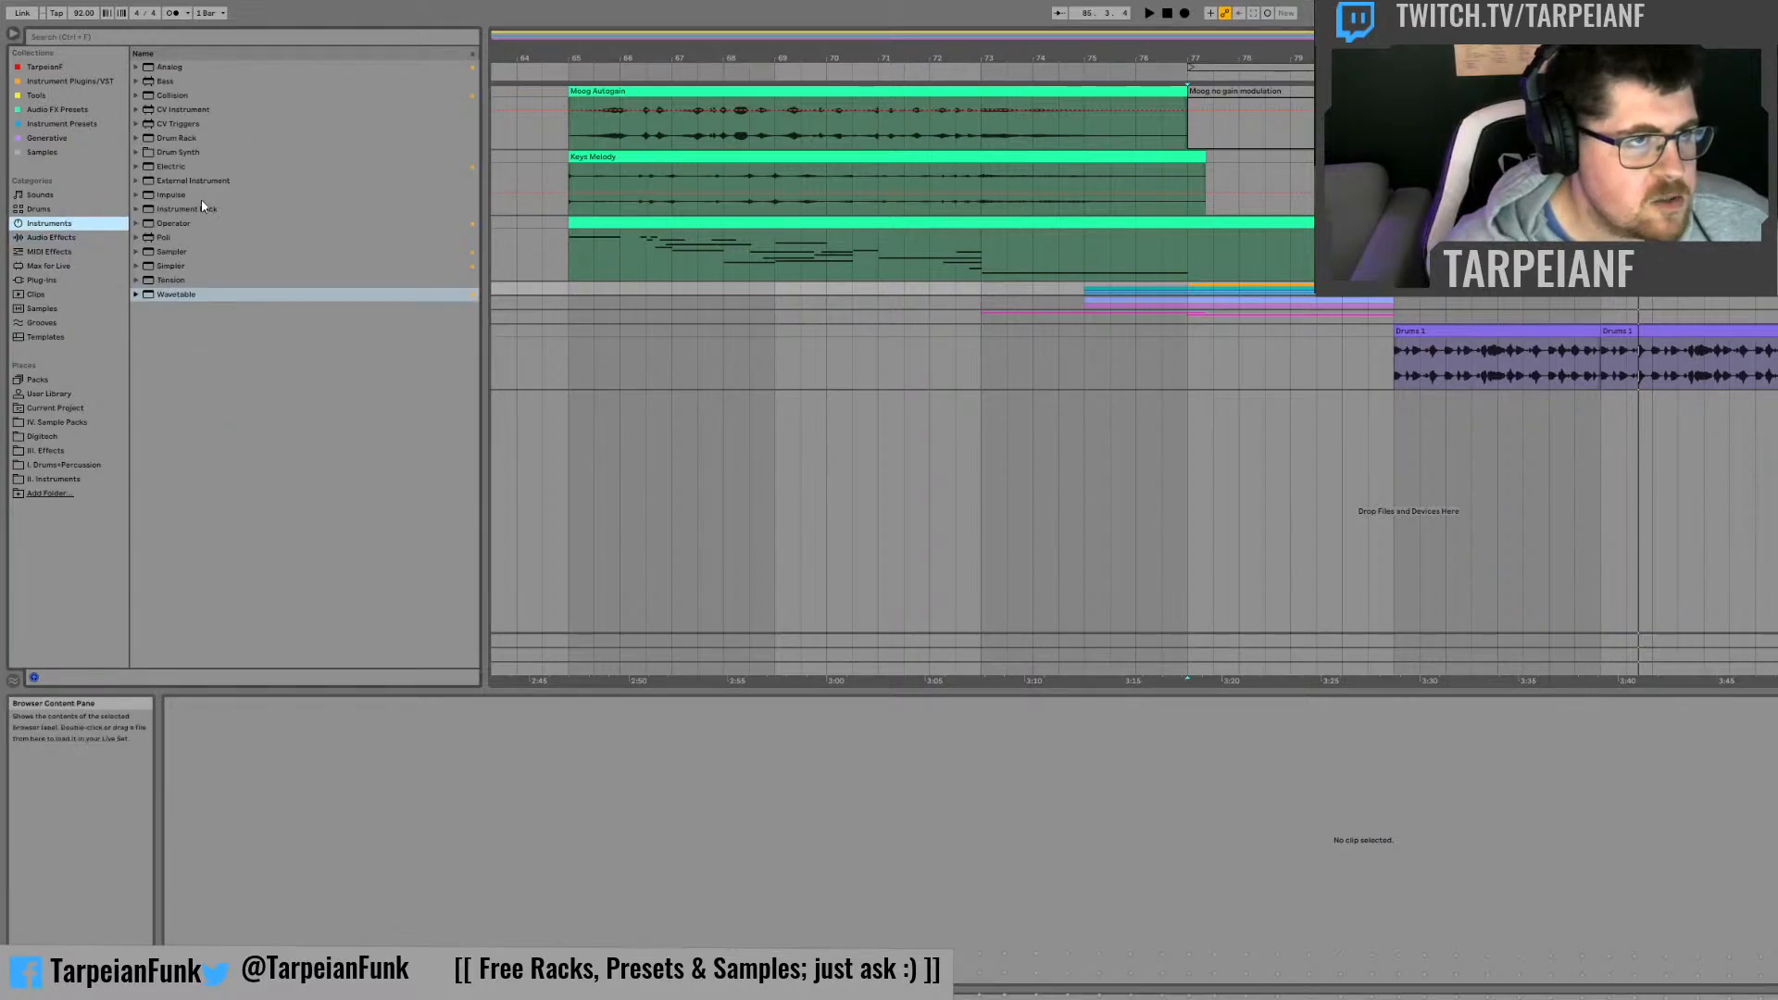
{"action": "left_click", "coordinate": [178, 296]}
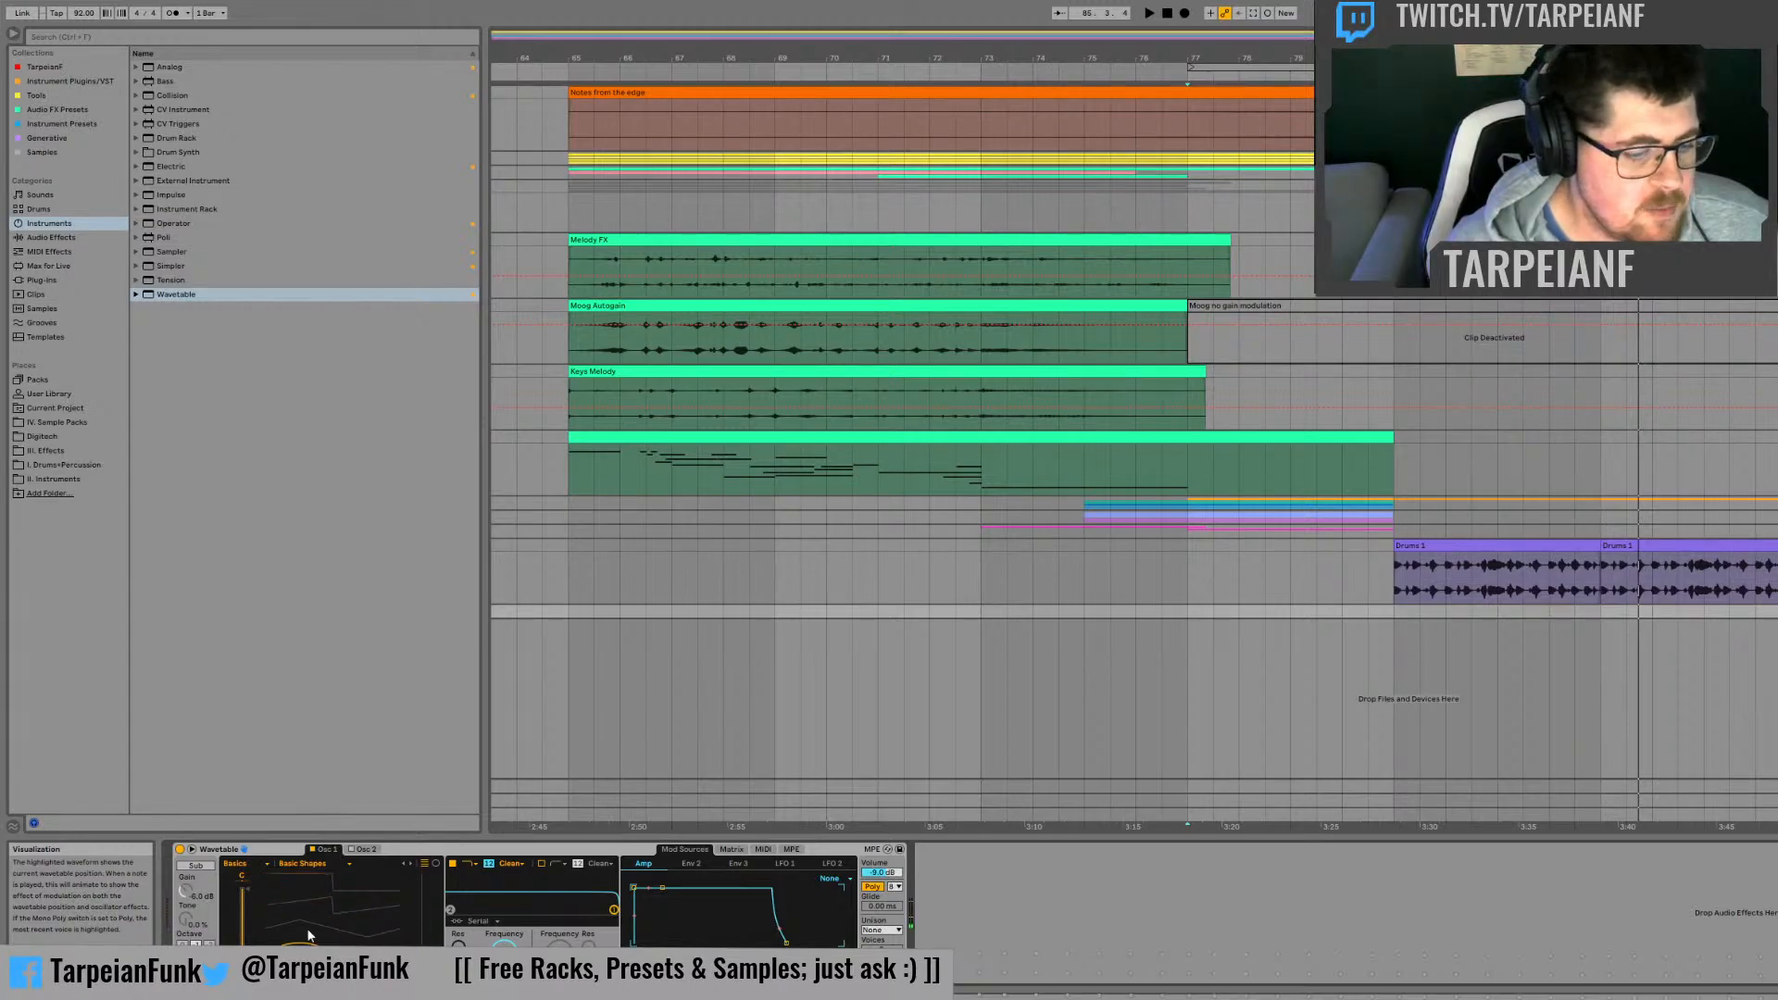
{"action": "left_click", "coordinate": [83, 238]}
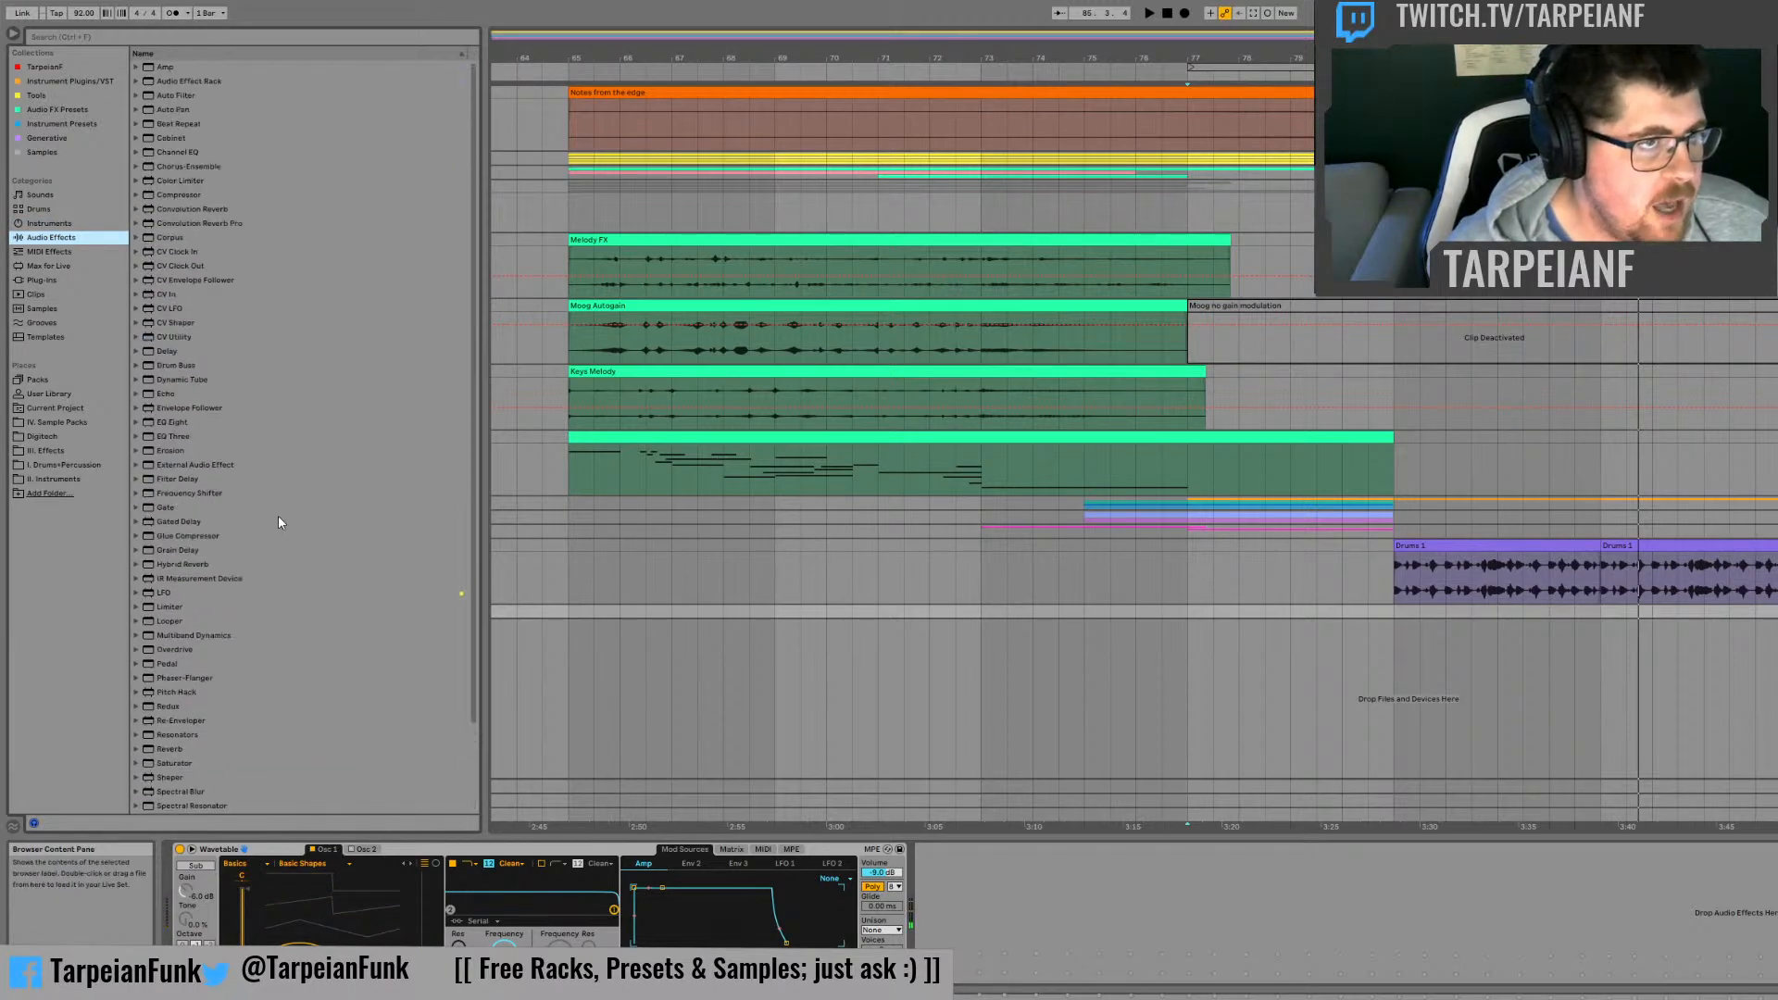
{"action": "double_click", "coordinate": [166, 379]}
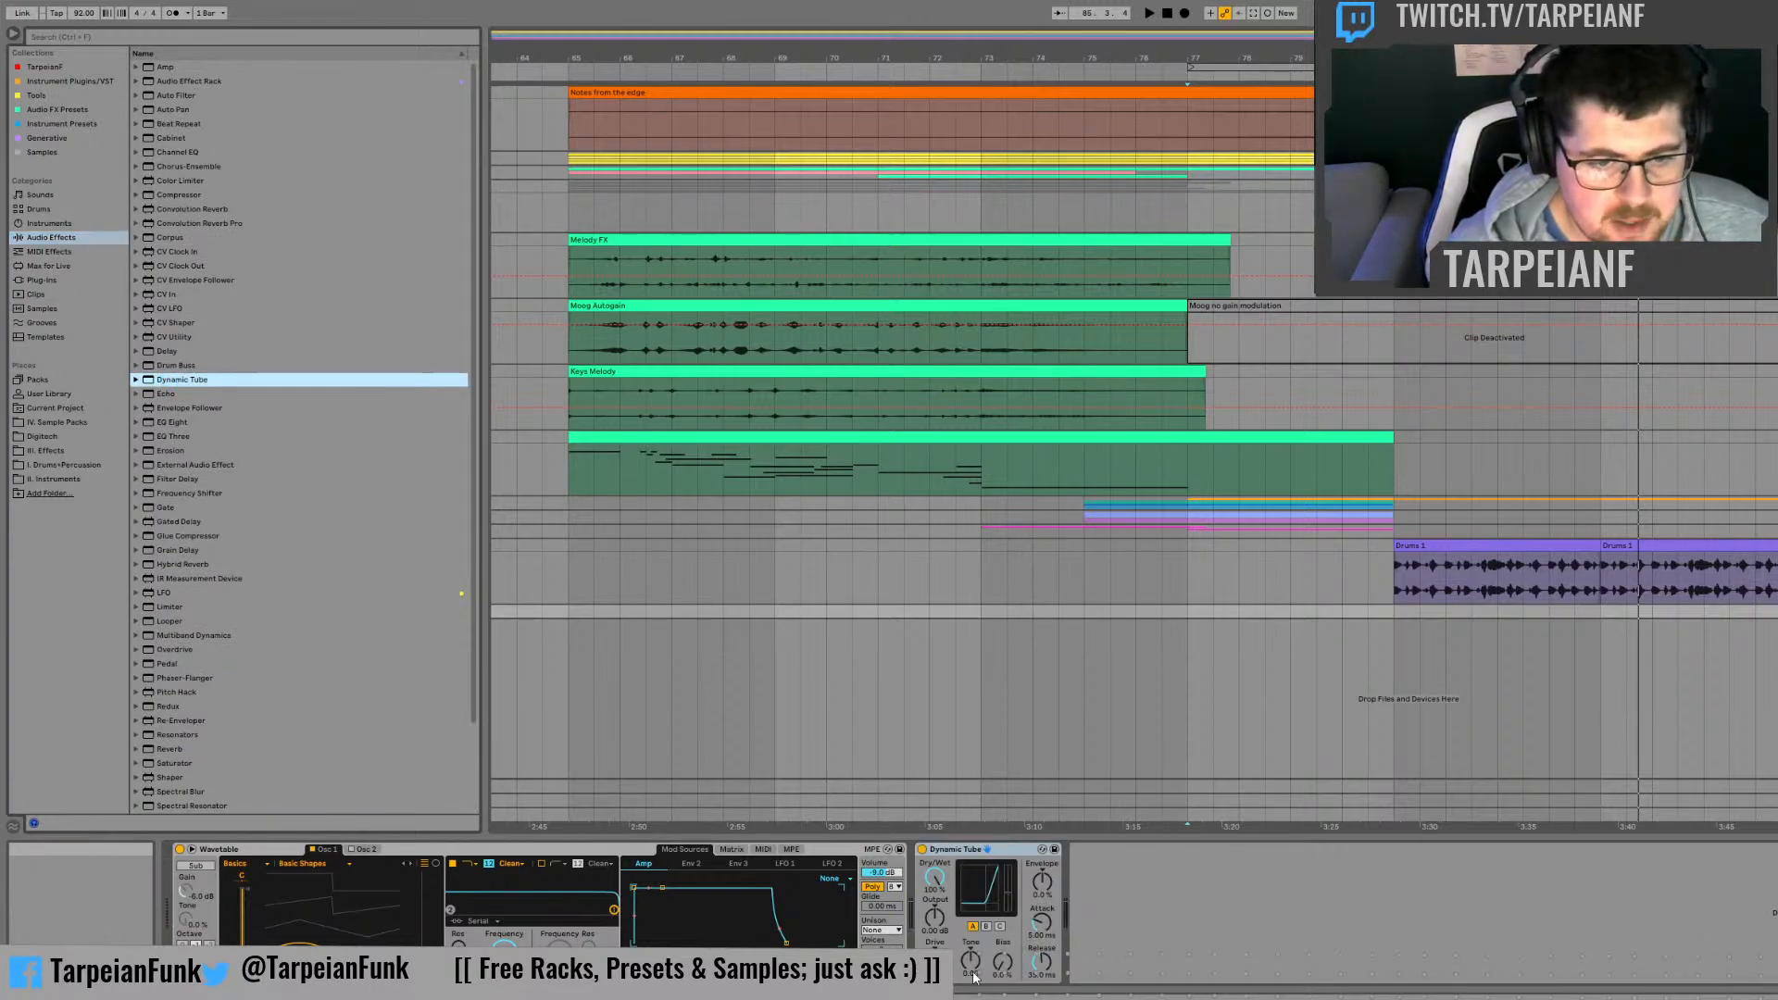
Step: Try Dynamic Tube's tube models C and B with different Bias amounts, and remove the Wavetable test track
{"action": "left_click", "coordinate": [937, 963]}
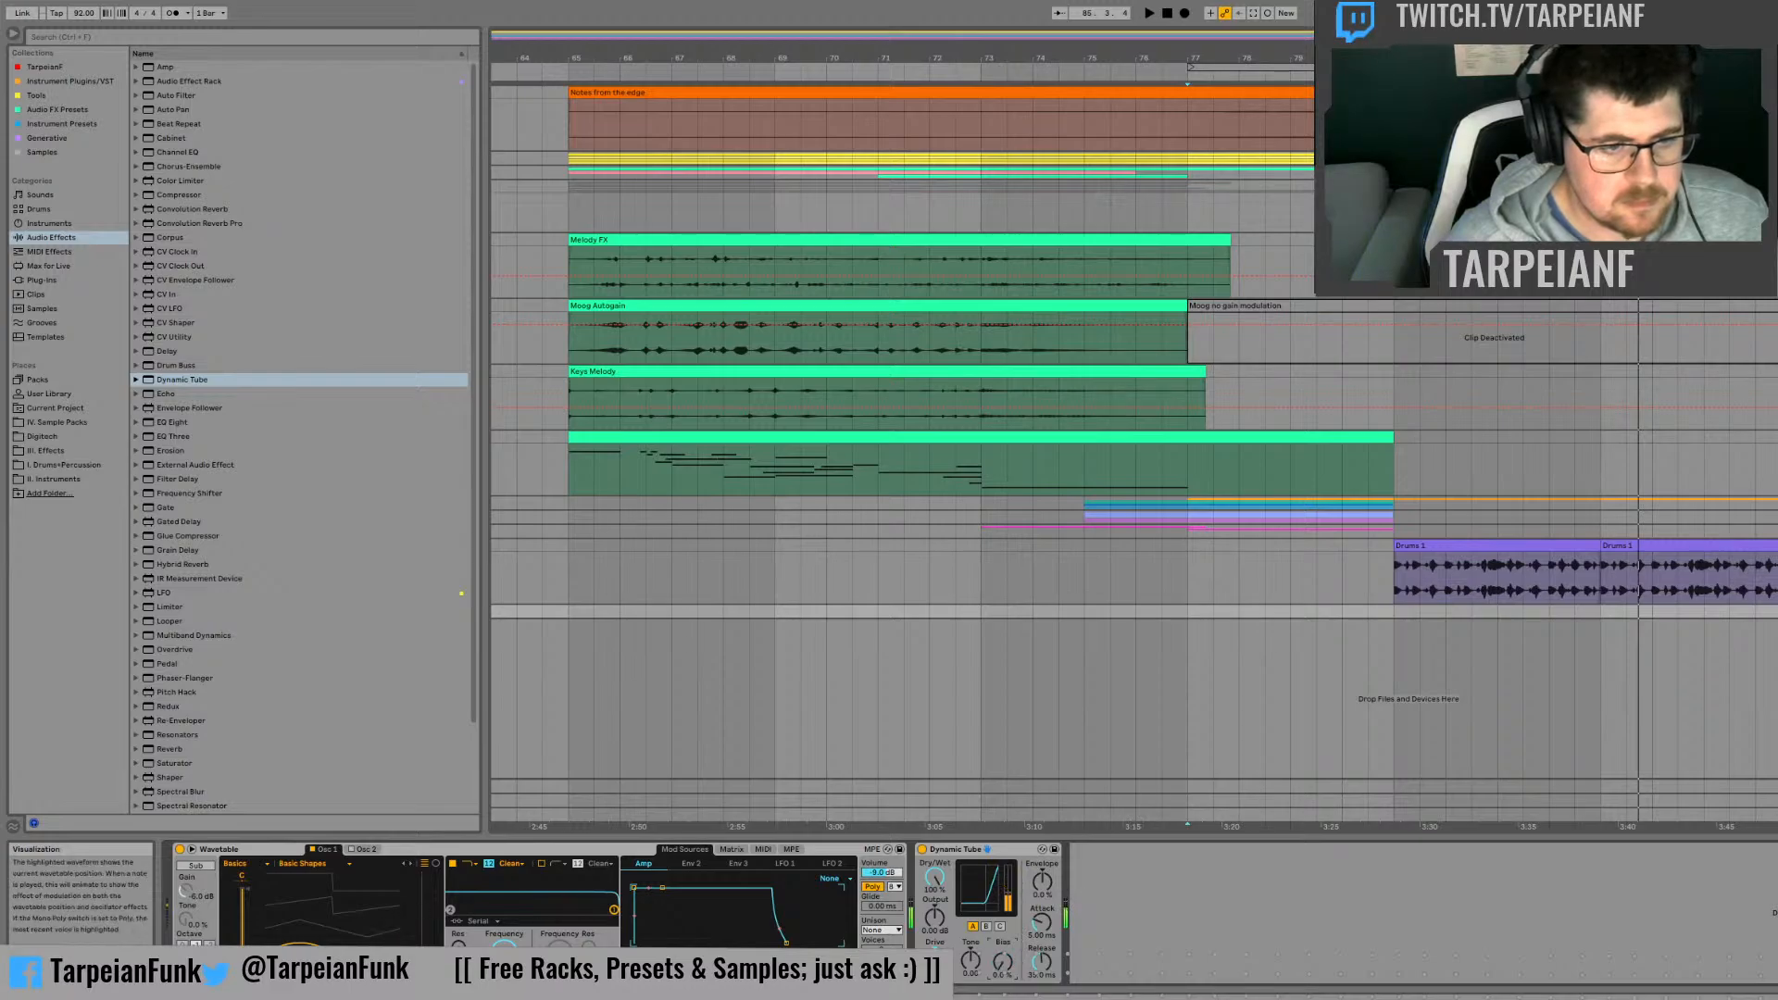
{"action": "left_click", "coordinate": [1000, 927]}
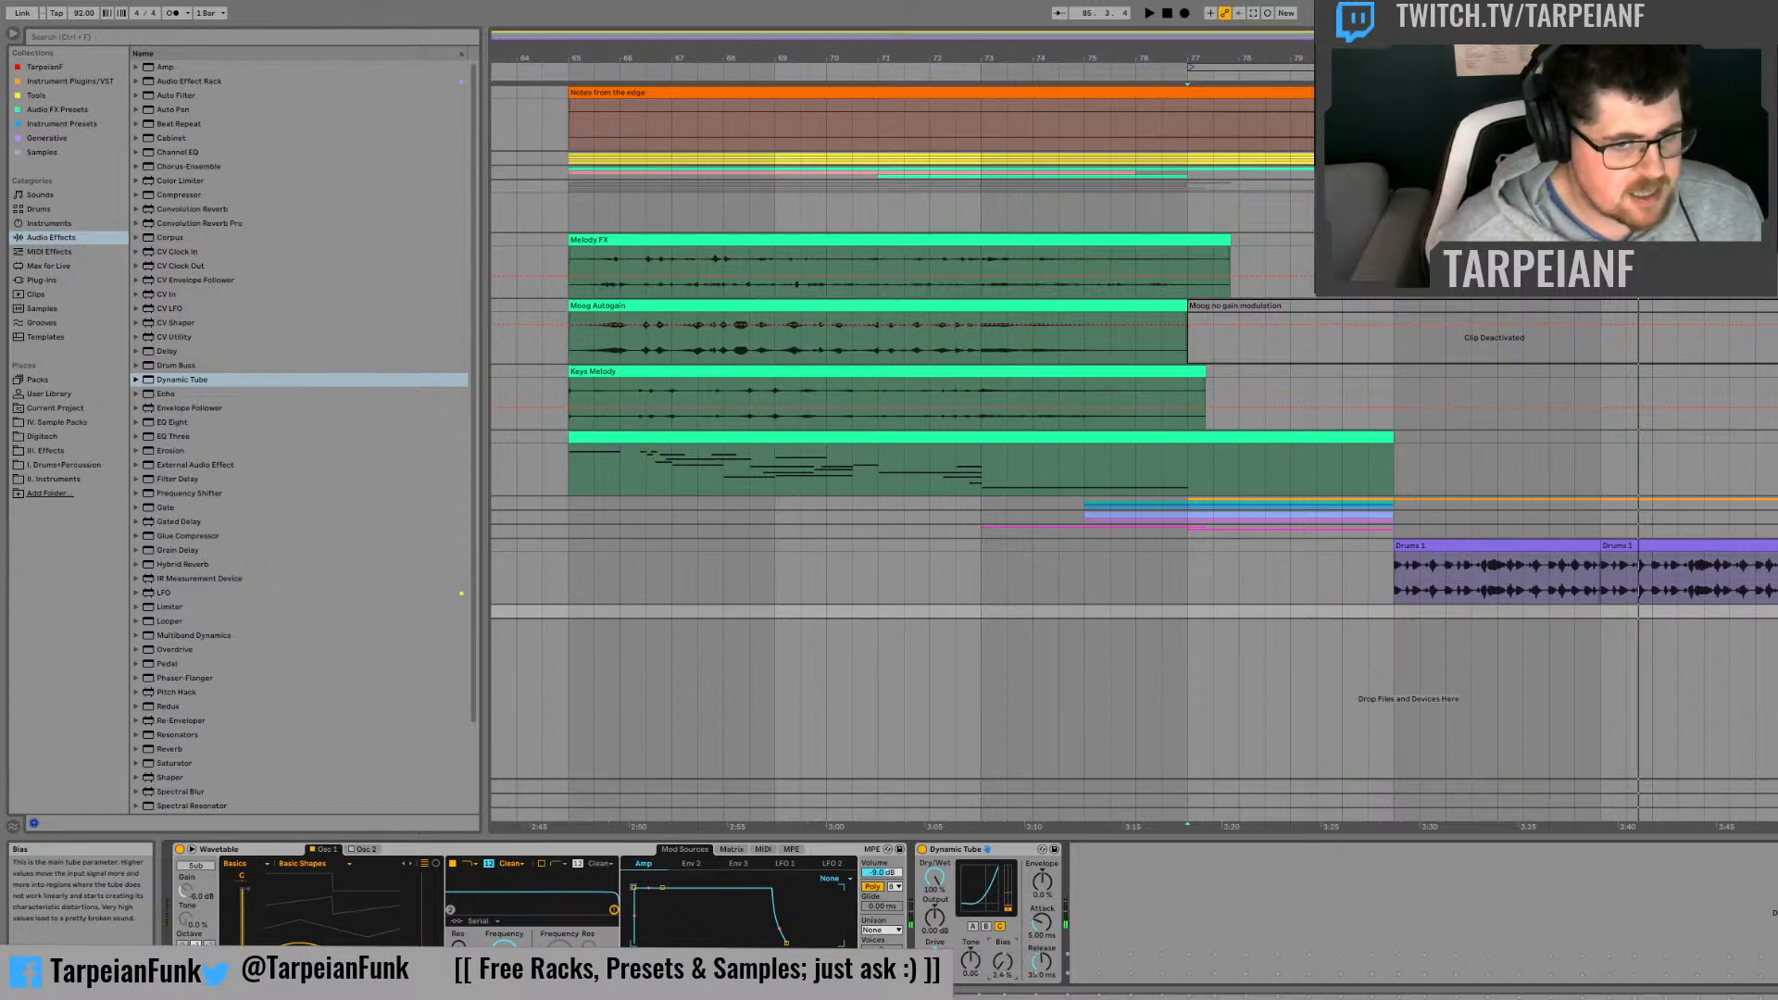
{"action": "left_click", "coordinate": [986, 926]}
{"action": "left_click_drag", "start_coordinate": [1003, 963], "coordinate": [1003, 911]}
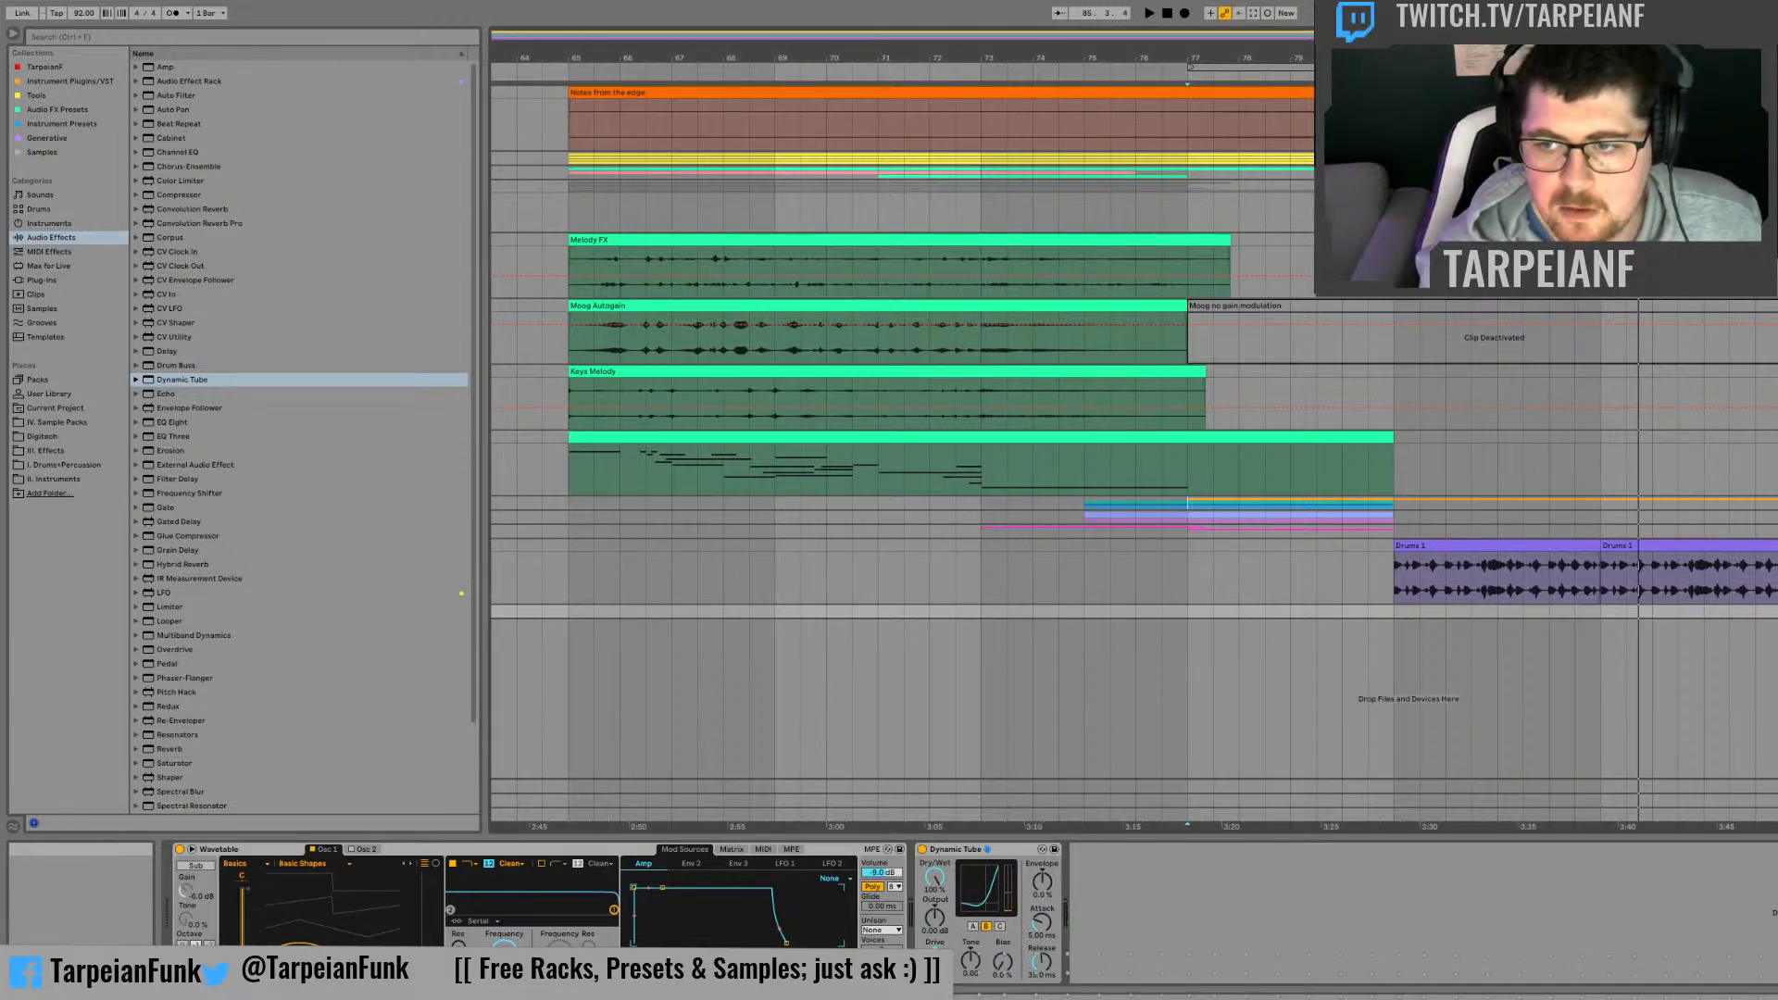
{"action": "left_click", "coordinate": [1338, 600]}
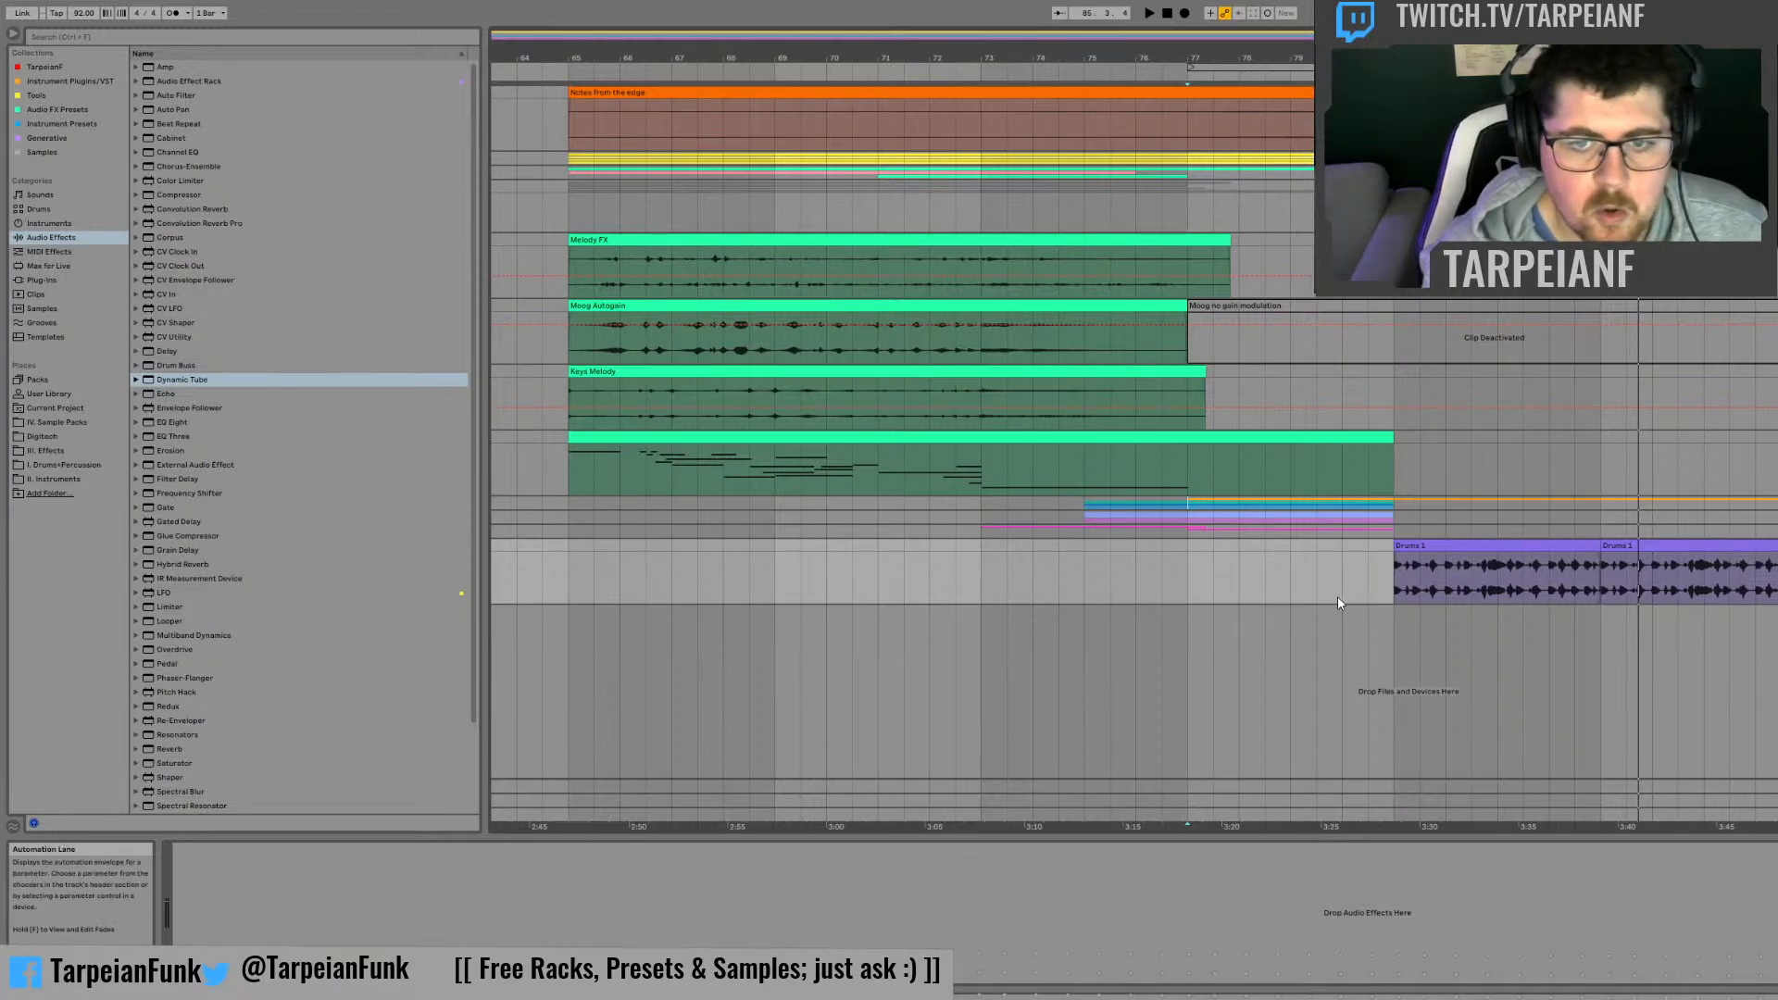
Step: Mark the four bars from bar 81 on the melody MIDI and drum tracks and briefly play the arrangement
{"action": "left_click_drag", "start_coordinate": [1396, 450], "coordinate": [1599, 458]}
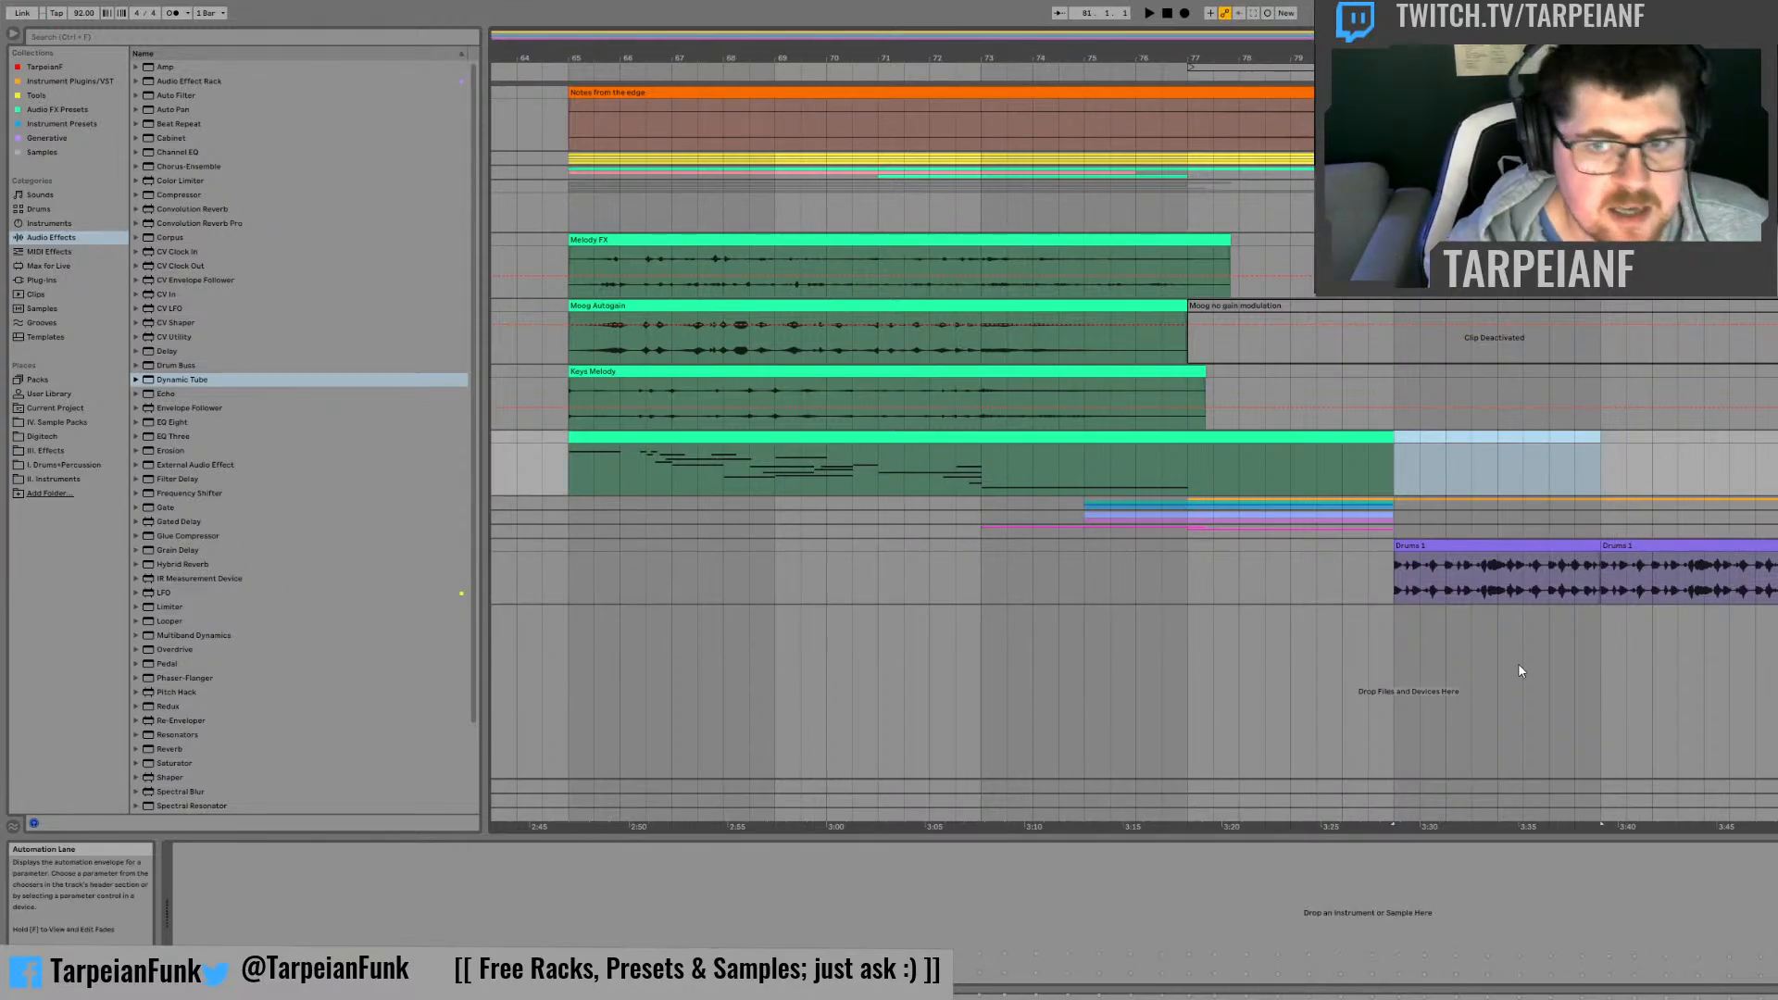
{"action": "mouse_move", "coordinate": [1425, 599]}
{"action": "left_mouse_down"}
{"action": "mouse_move", "coordinate": [1524, 613]}
{"action": "mouse_move", "coordinate": [1582, 597]}
{"action": "left_mouse_up"}
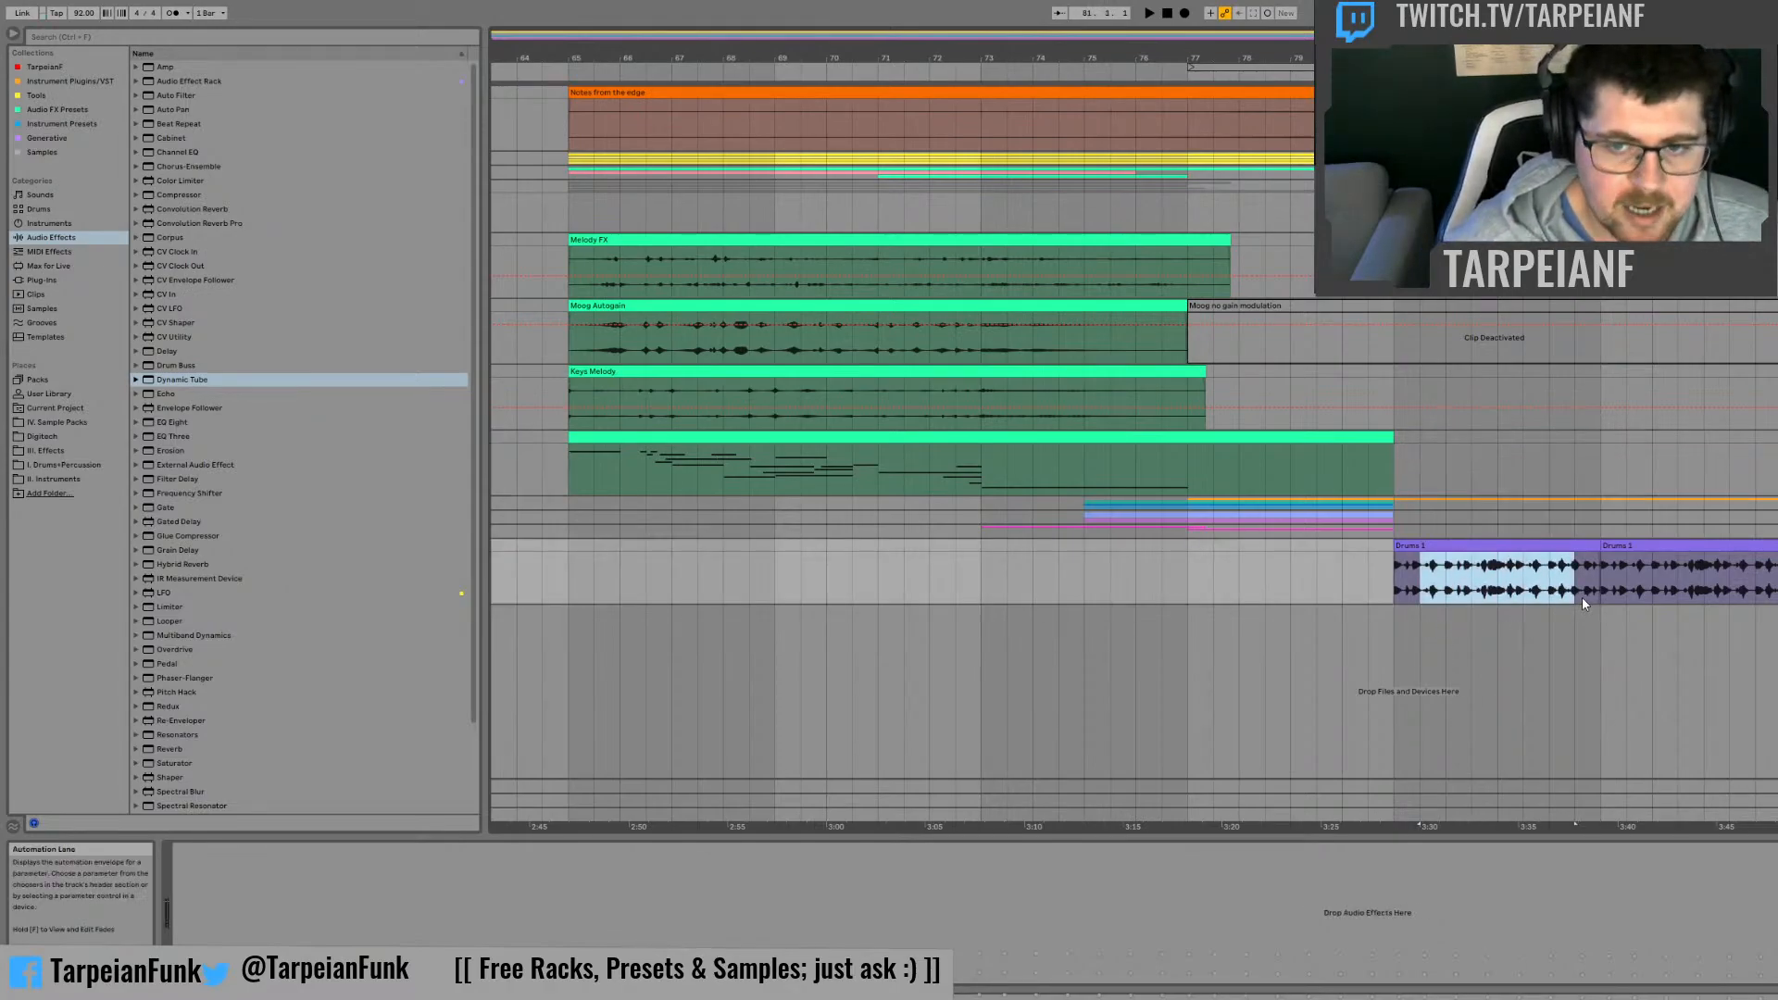
{"action": "left_click", "coordinate": [1588, 592]}
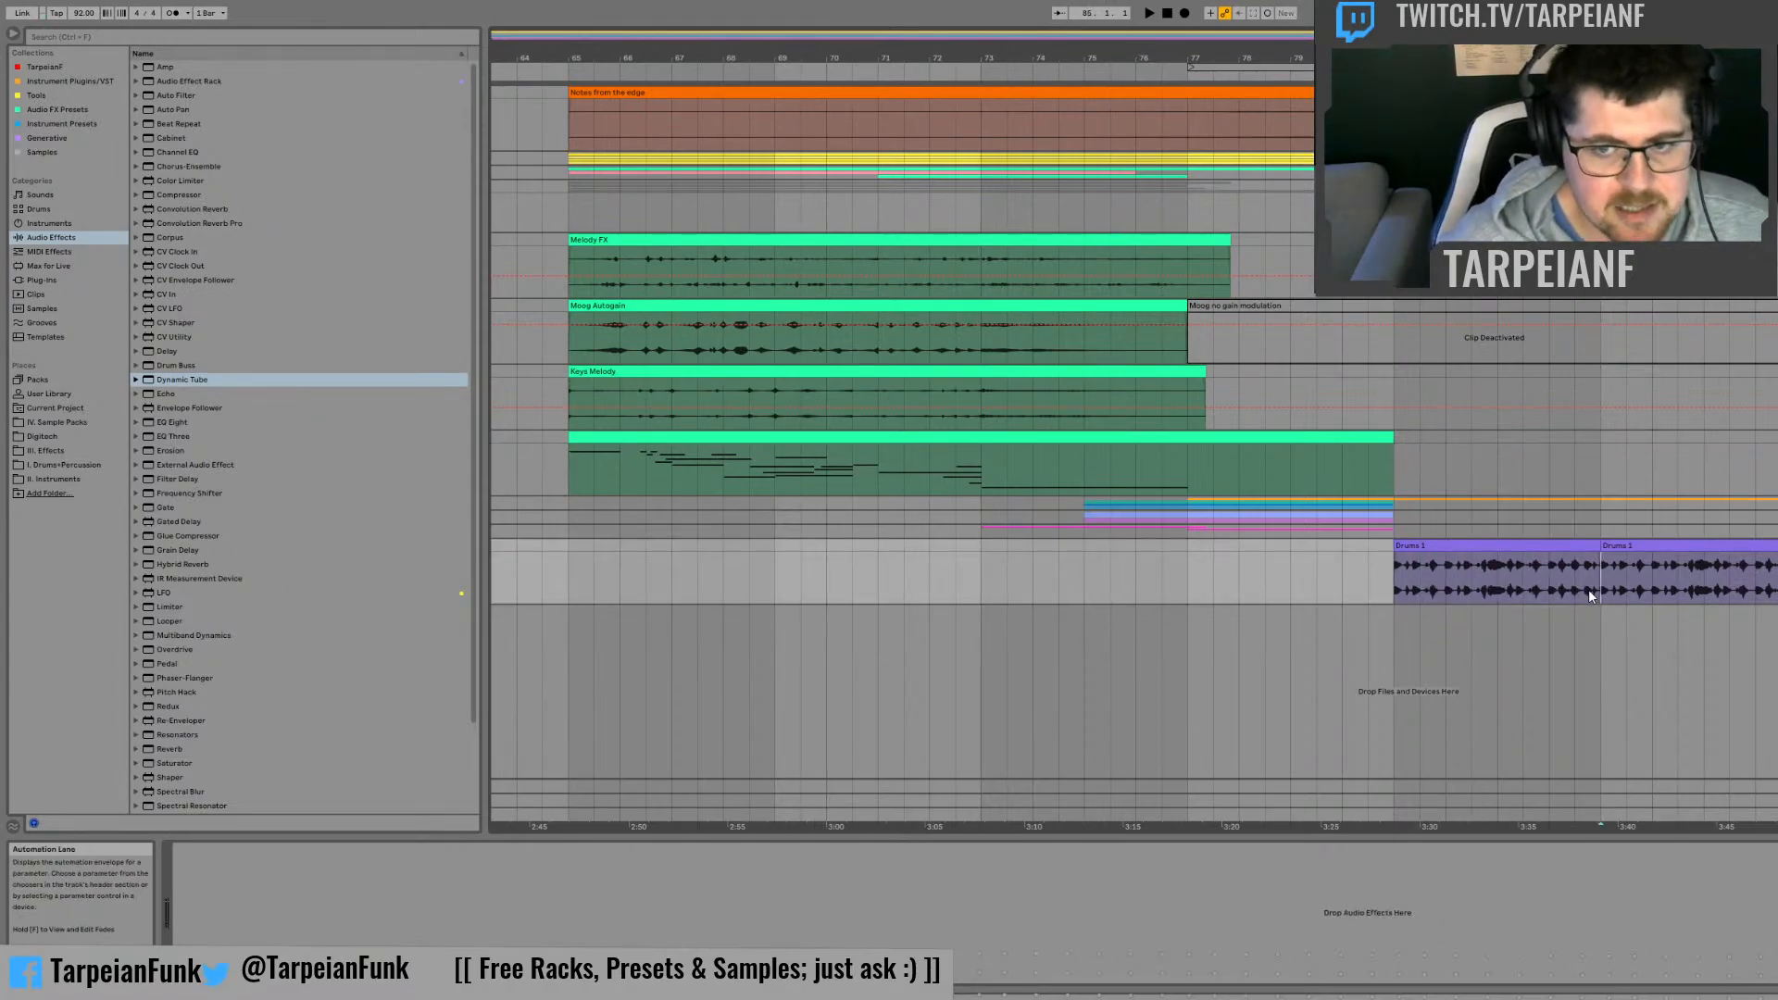
{"action": "left_click", "coordinate": [1391, 589]}
{"action": "key", "text": "space"}
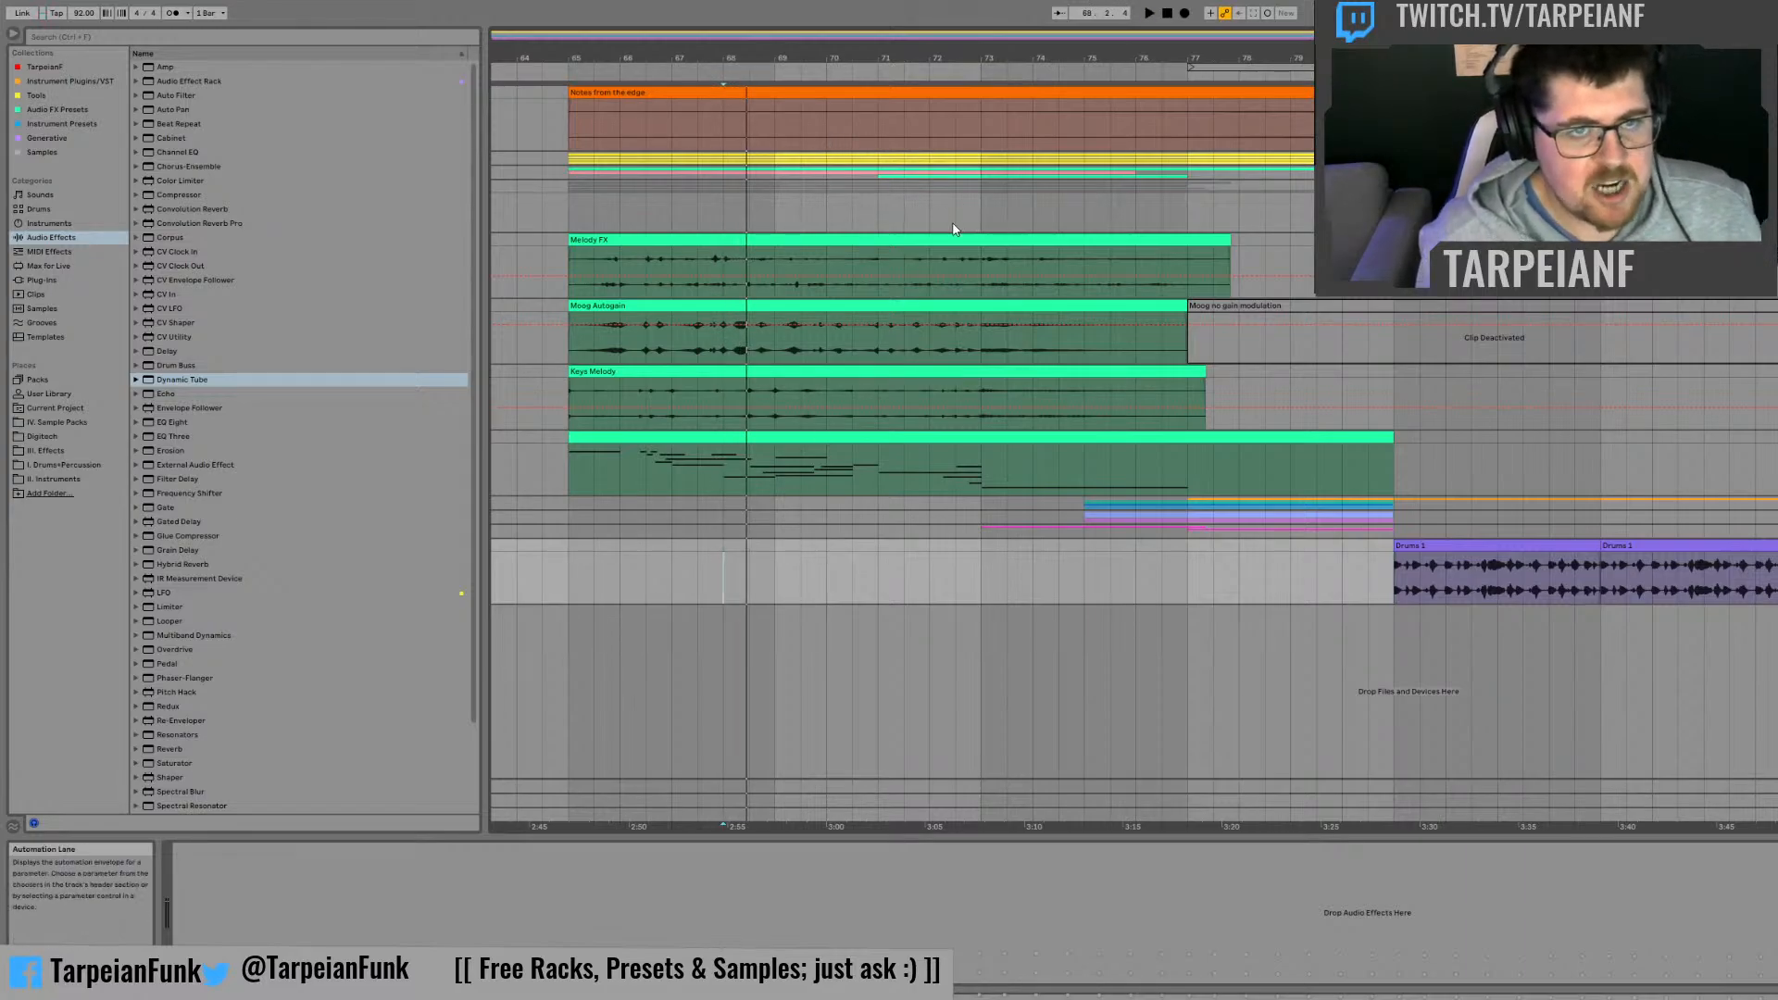
Step: Play the arrangement from bar 65 into the drums that start at bar 81
{"action": "left_click_drag", "start_coordinate": [849, 215], "coordinate": [731, 192]}
{"action": "left_click", "coordinate": [580, 215]}
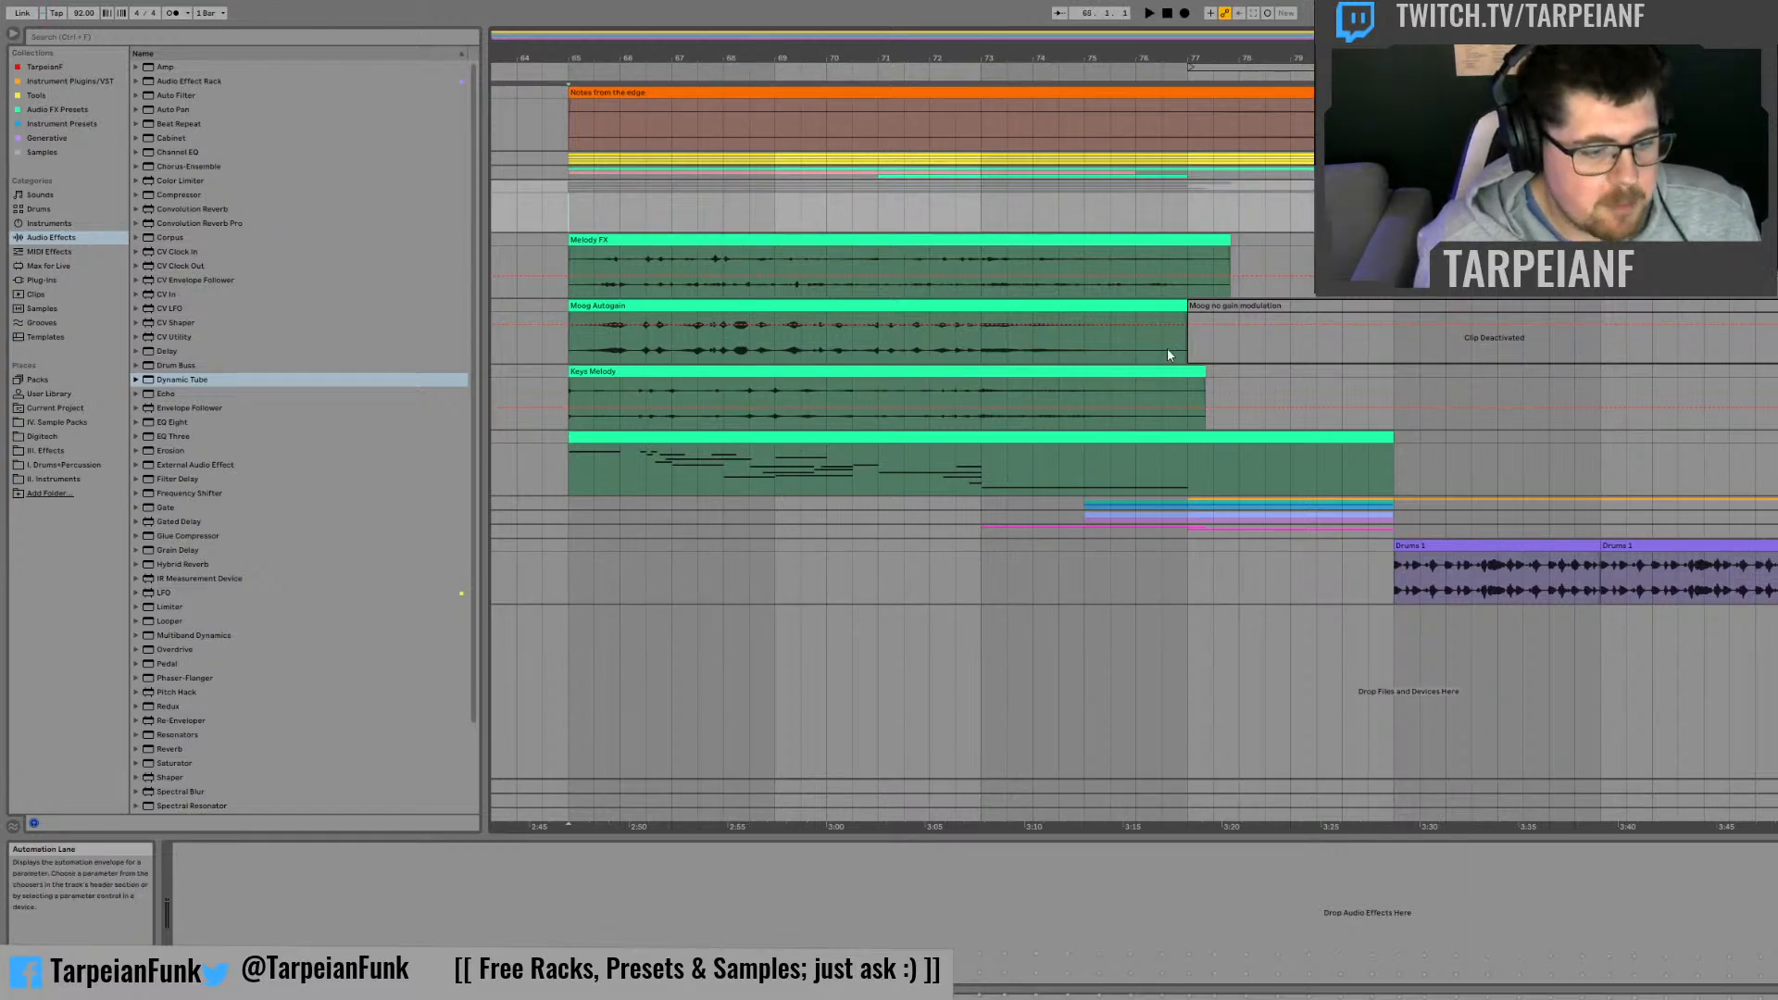
{"action": "key", "text": "space"}
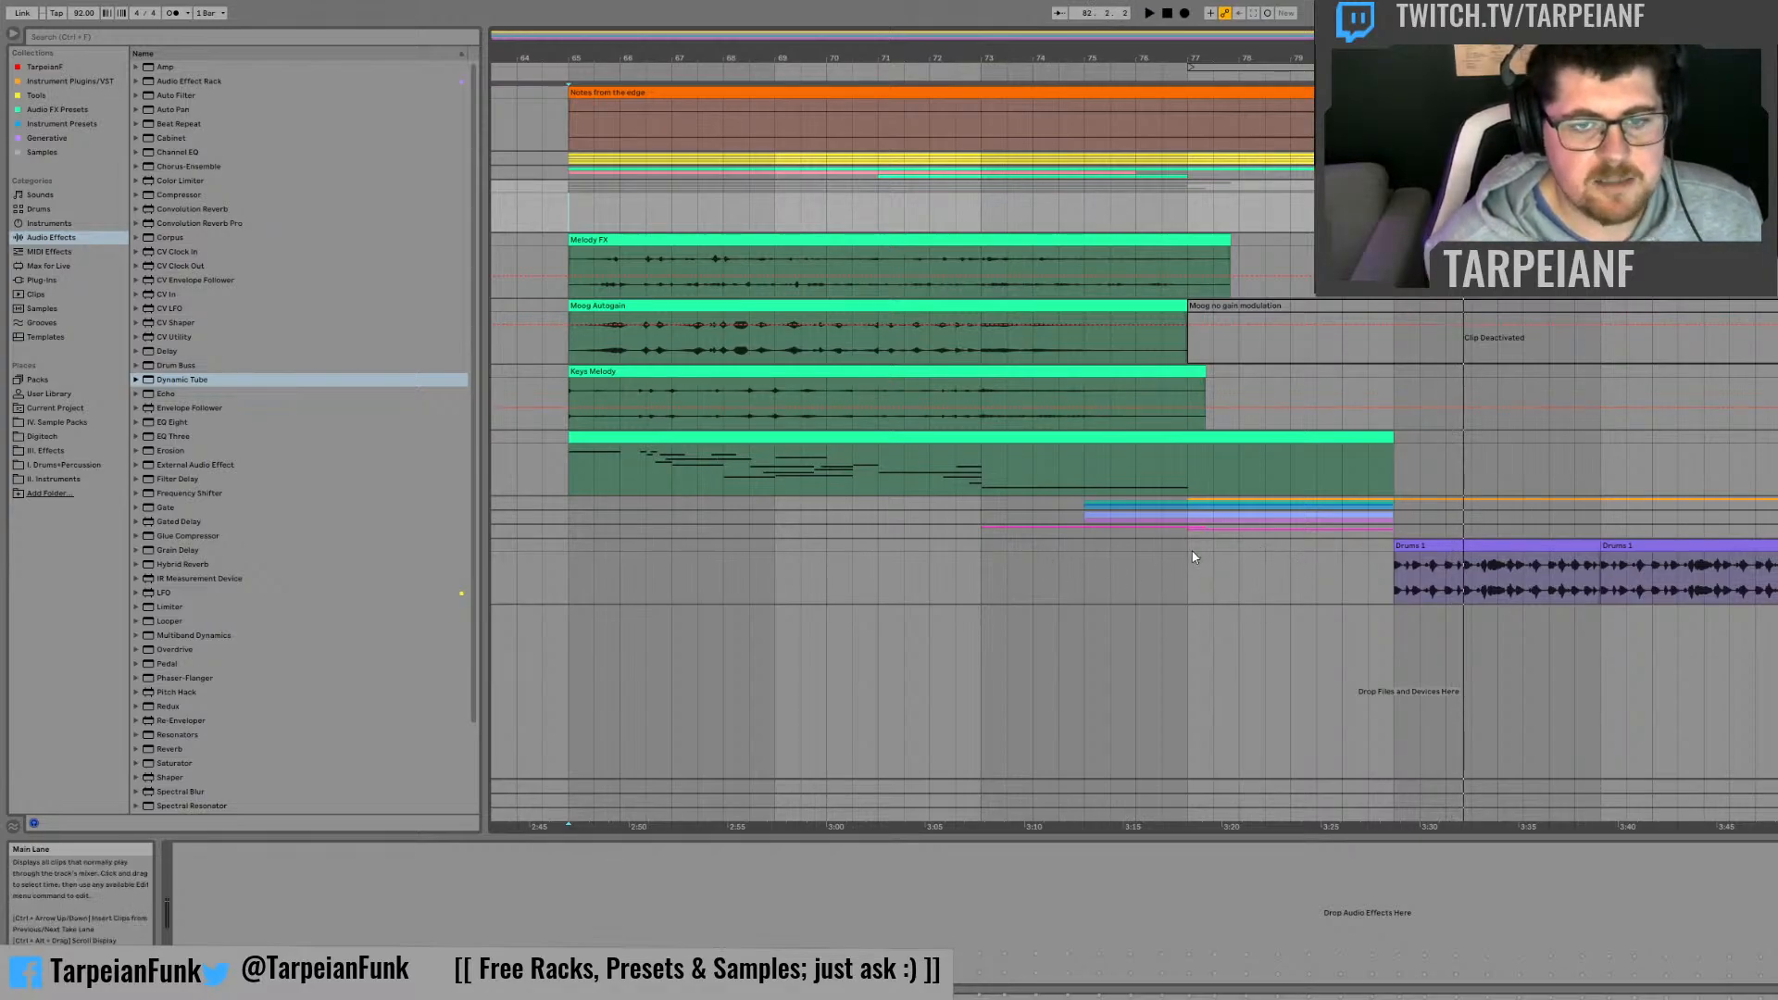
Step: Mark the eight bars from bar 77 on the drum track, and play the arrangement from bar 65
{"action": "left_click_drag", "start_coordinate": [1189, 556], "coordinate": [1598, 554]}
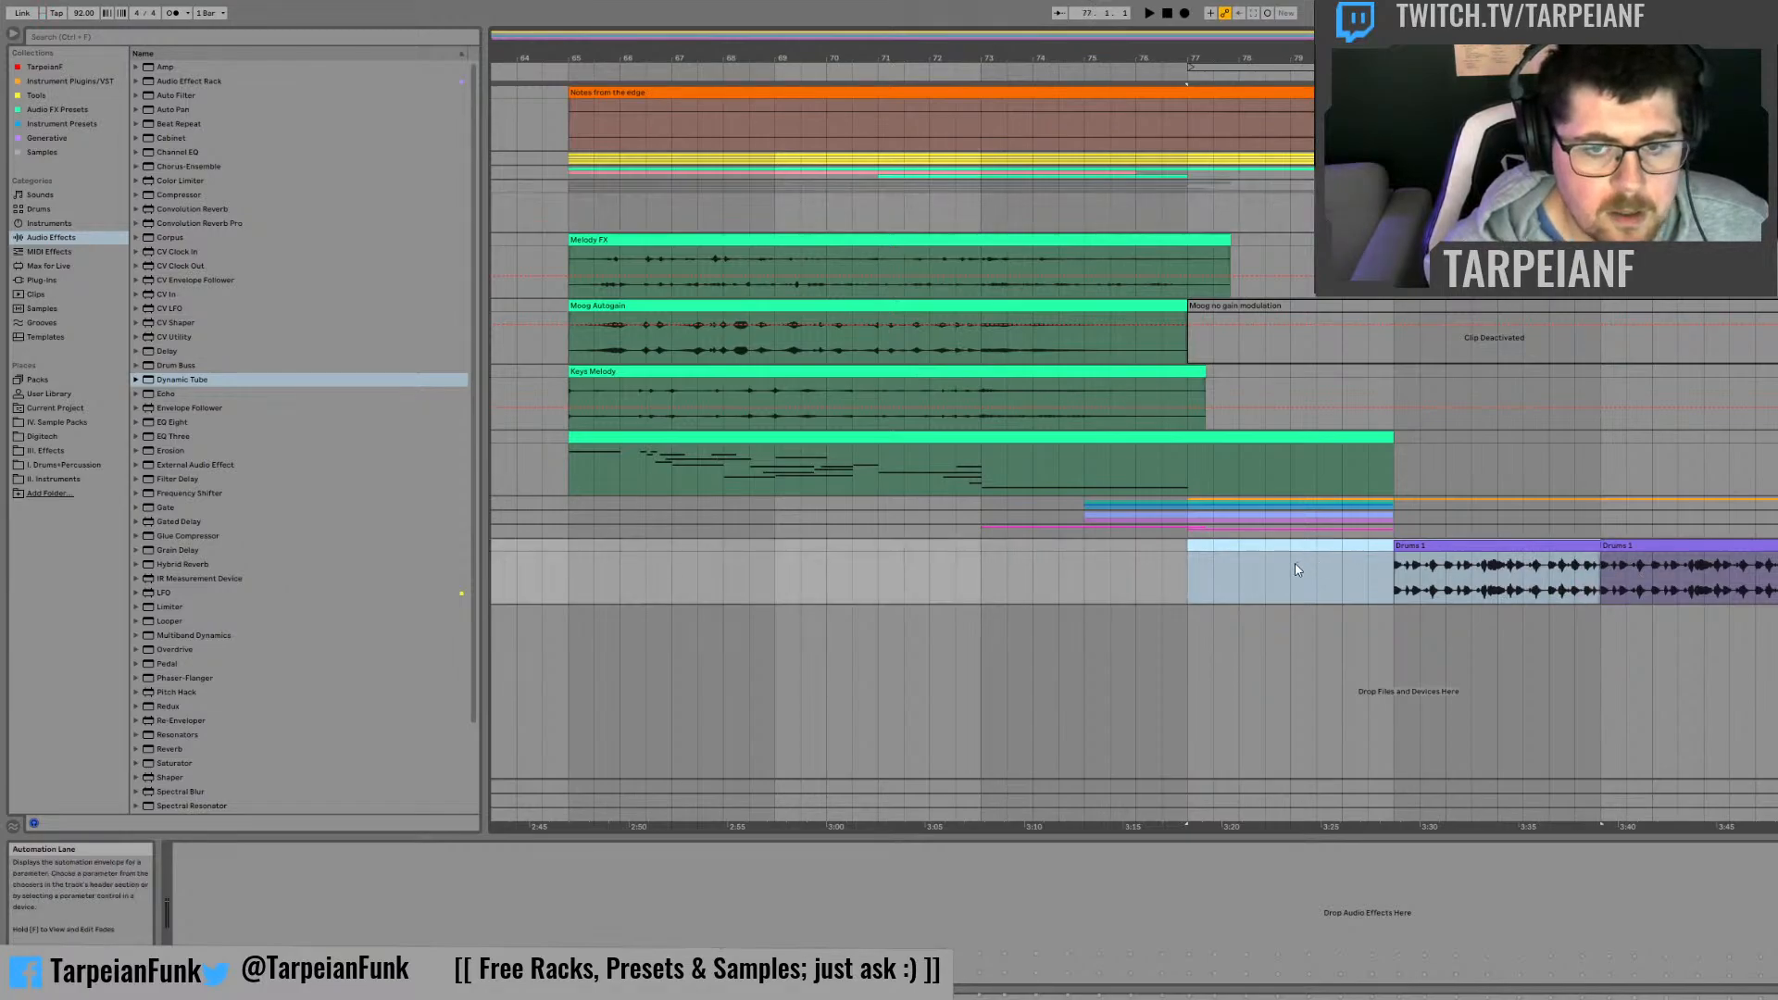
{"action": "left_click", "coordinate": [1293, 564]}
{"action": "left_click_drag", "start_coordinate": [569, 509], "coordinate": [1001, 514]}
{"action": "left_click", "coordinate": [723, 476]}
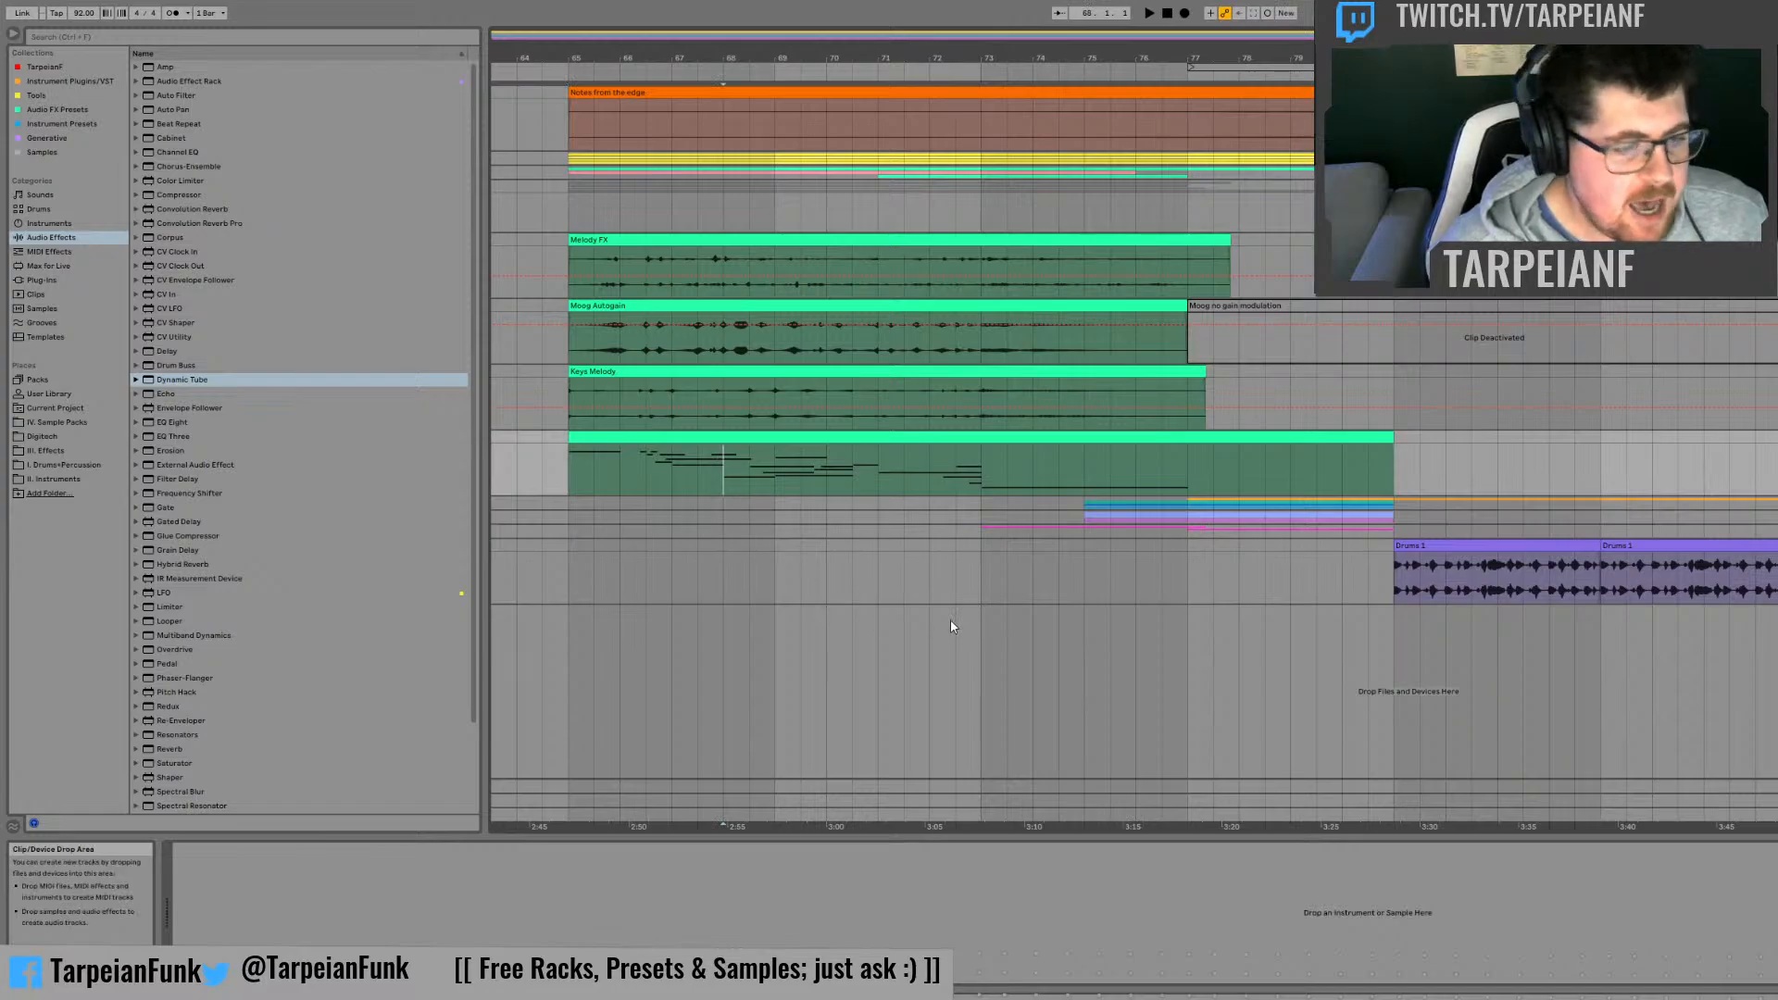
{"action": "left_click", "coordinate": [572, 168]}
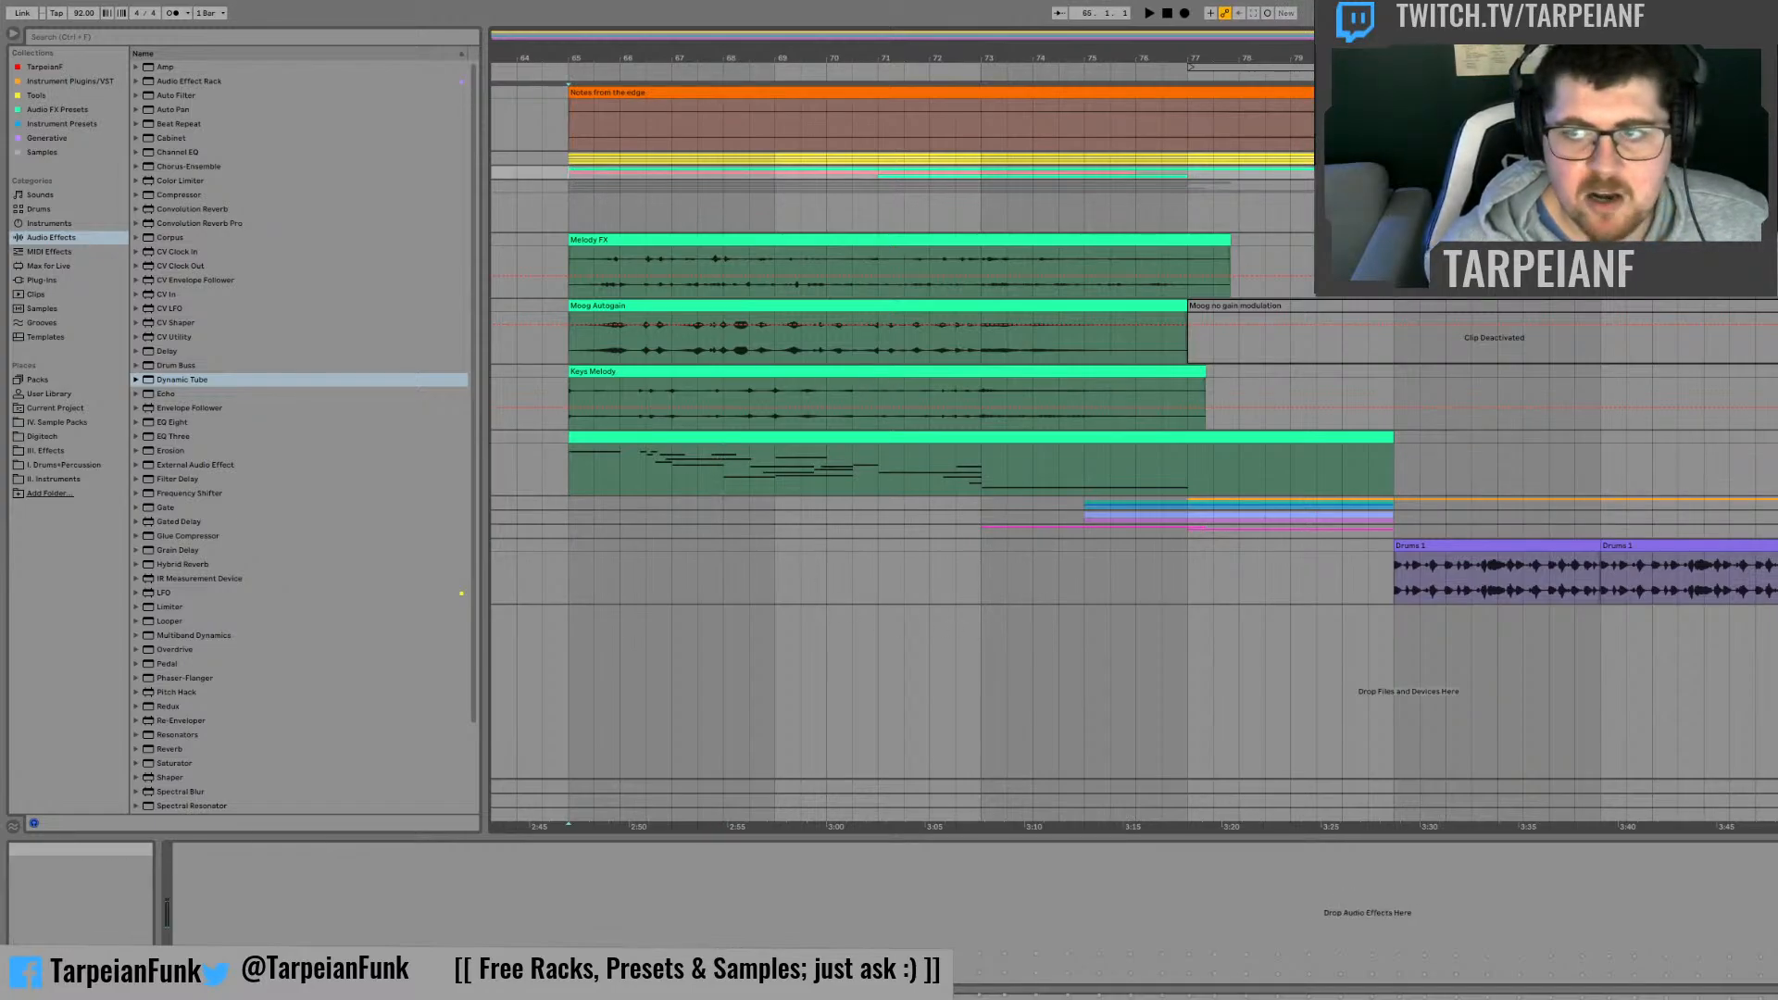
{"action": "key", "text": "space"}
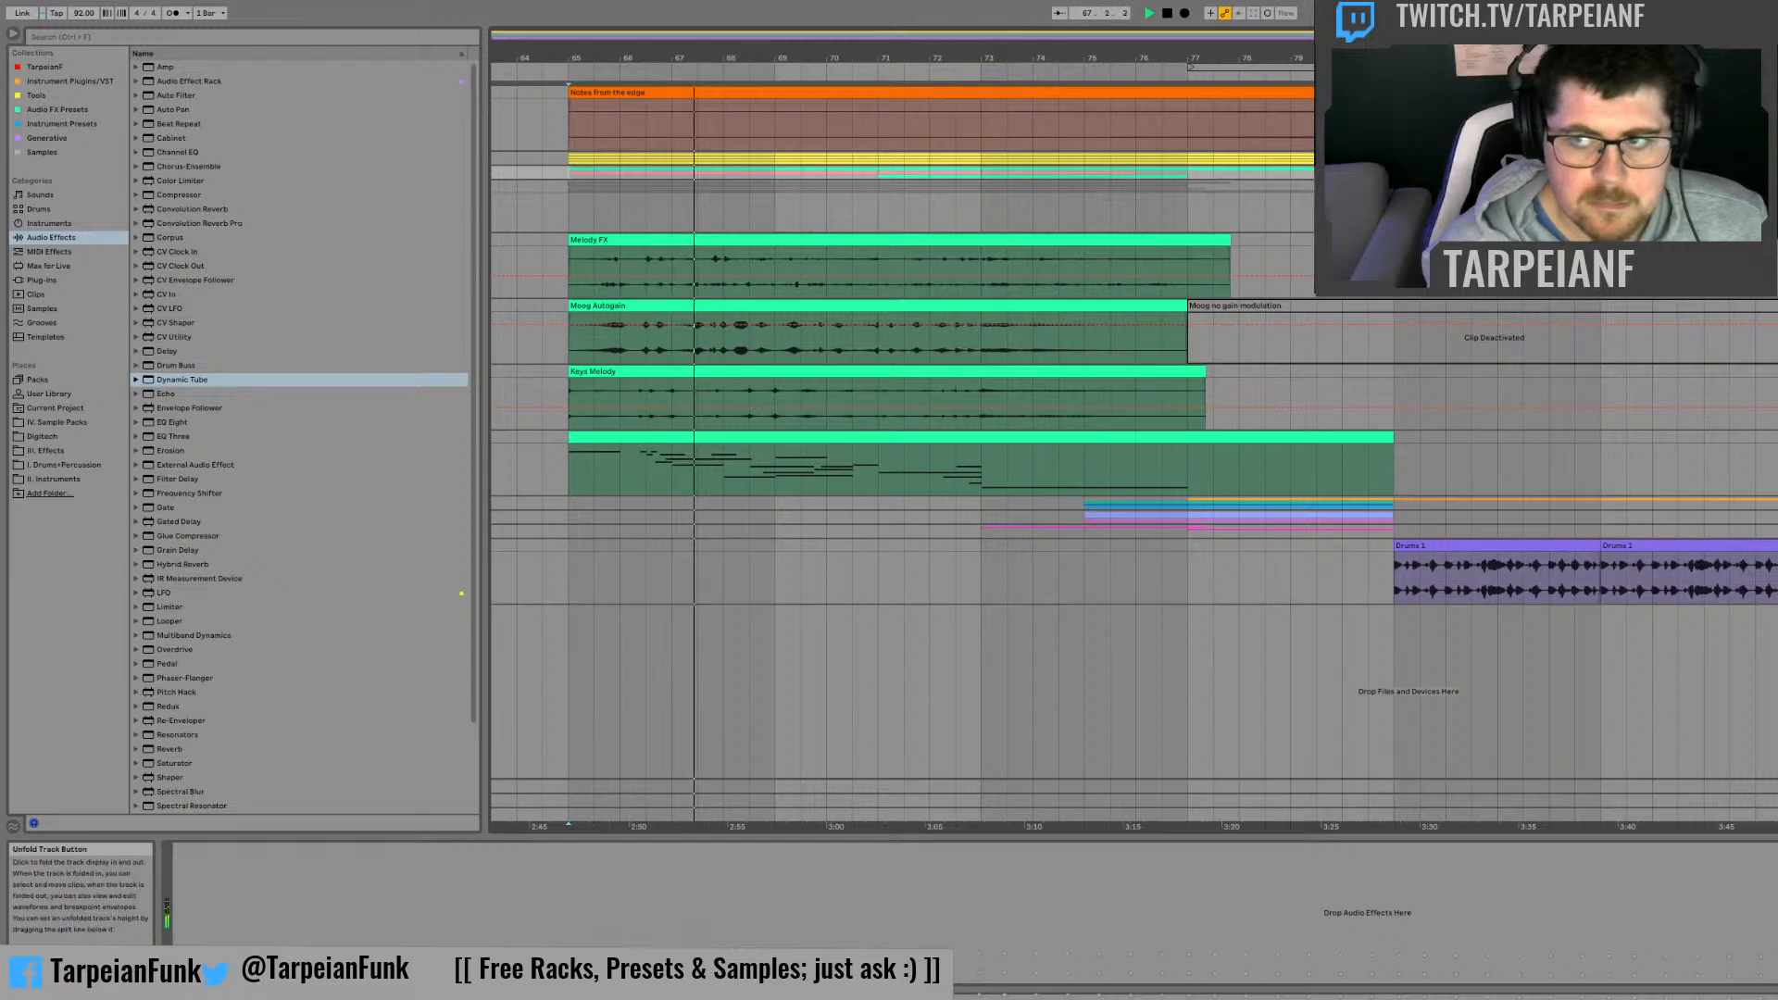
Step: Expand the group holding the Piano layer, inspect the notes of both Melodic Prospect 2 clips, and collapse the group again
{"action": "left_click", "coordinate": [1777, 172]}
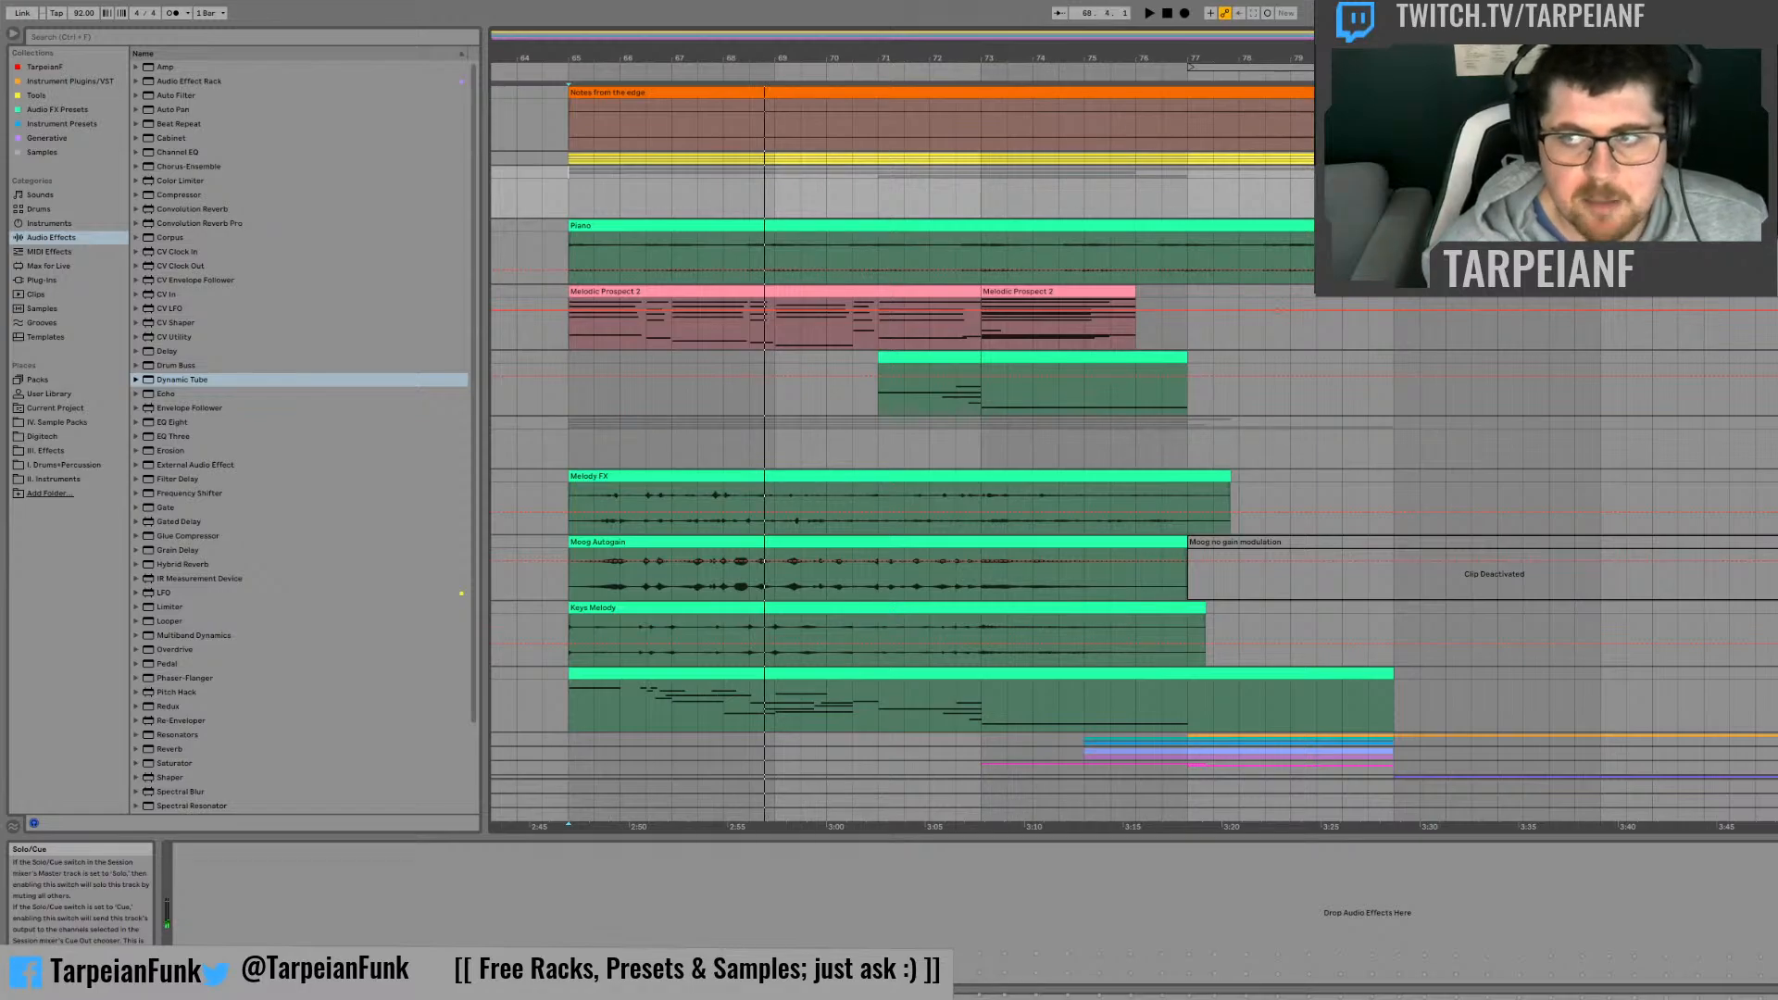
{"action": "left_click", "coordinate": [1774, 173]}
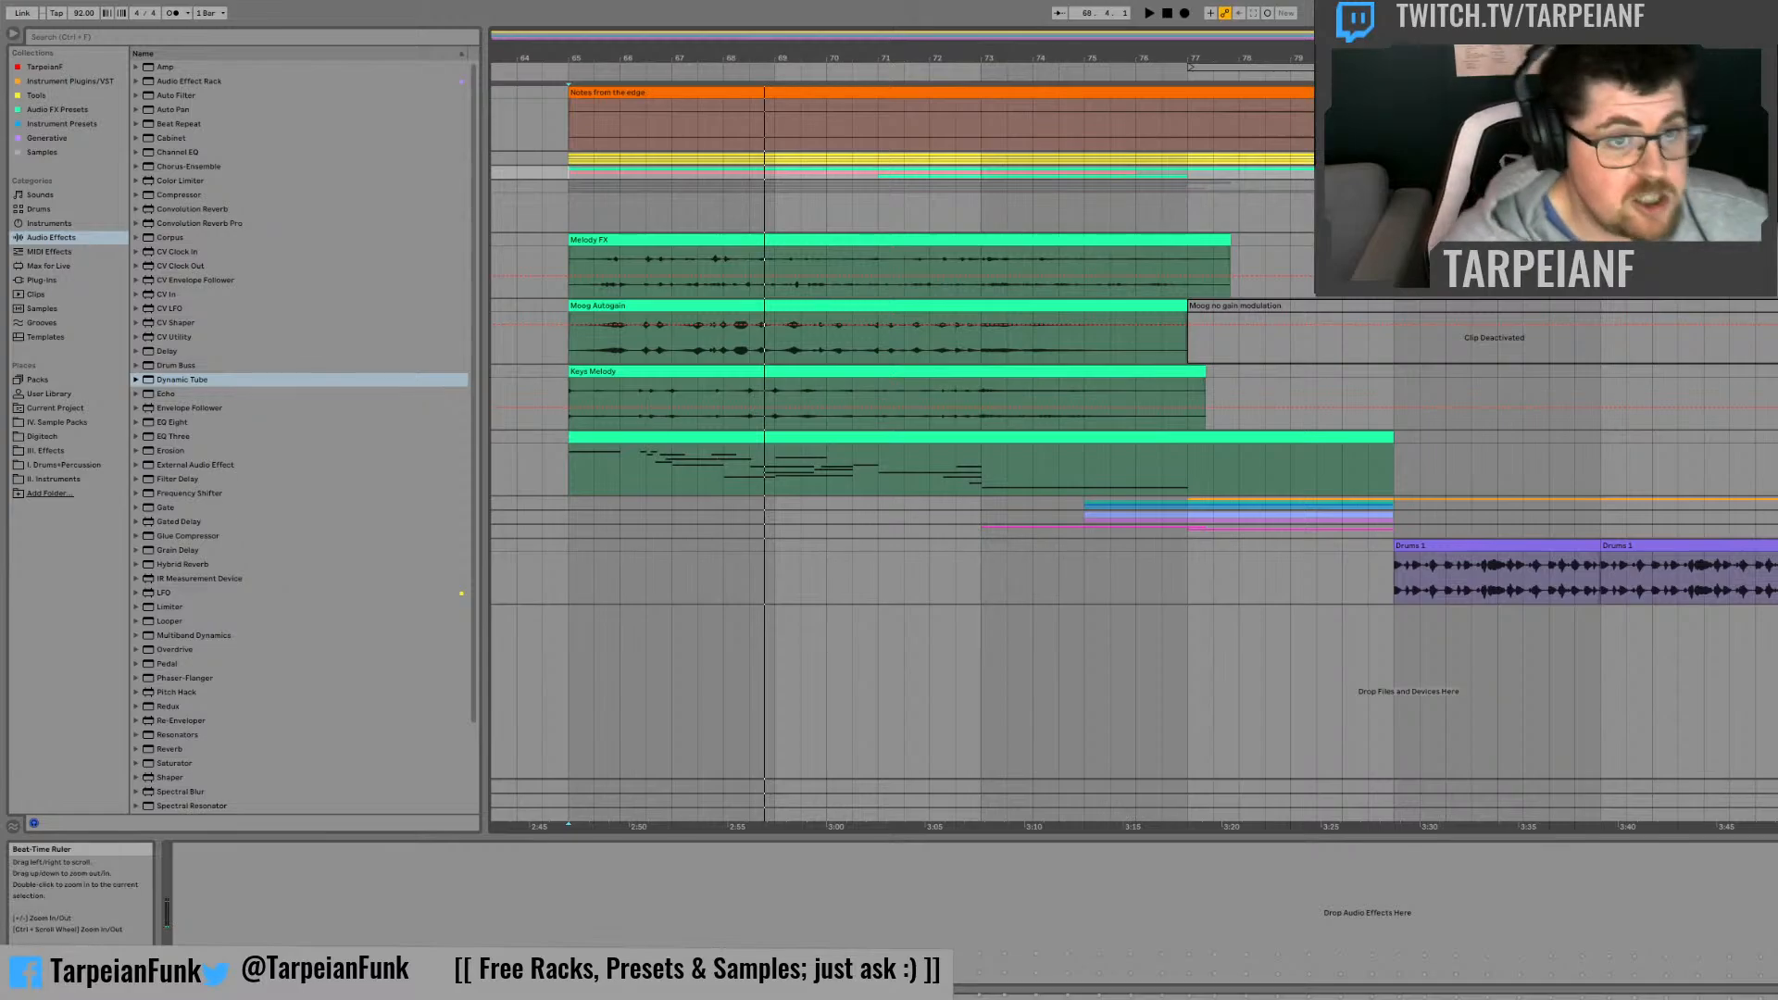
{"action": "key", "text": "u"}
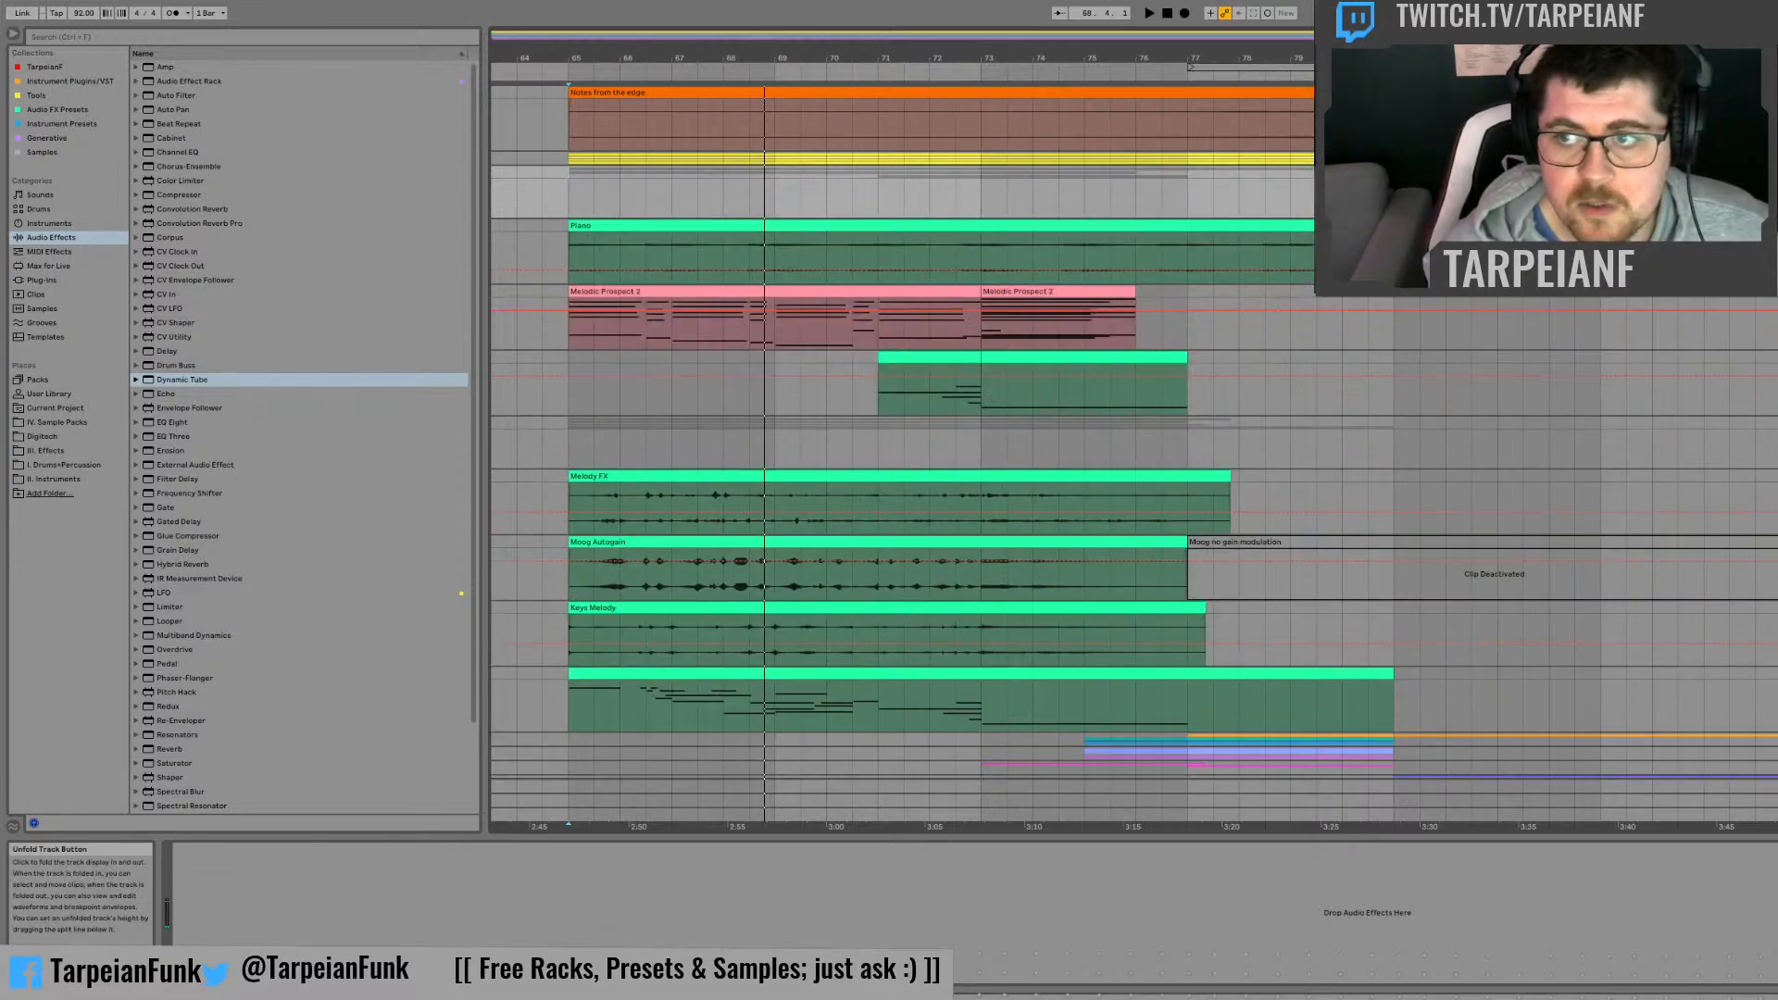
{"action": "double_click", "coordinate": [860, 293]}
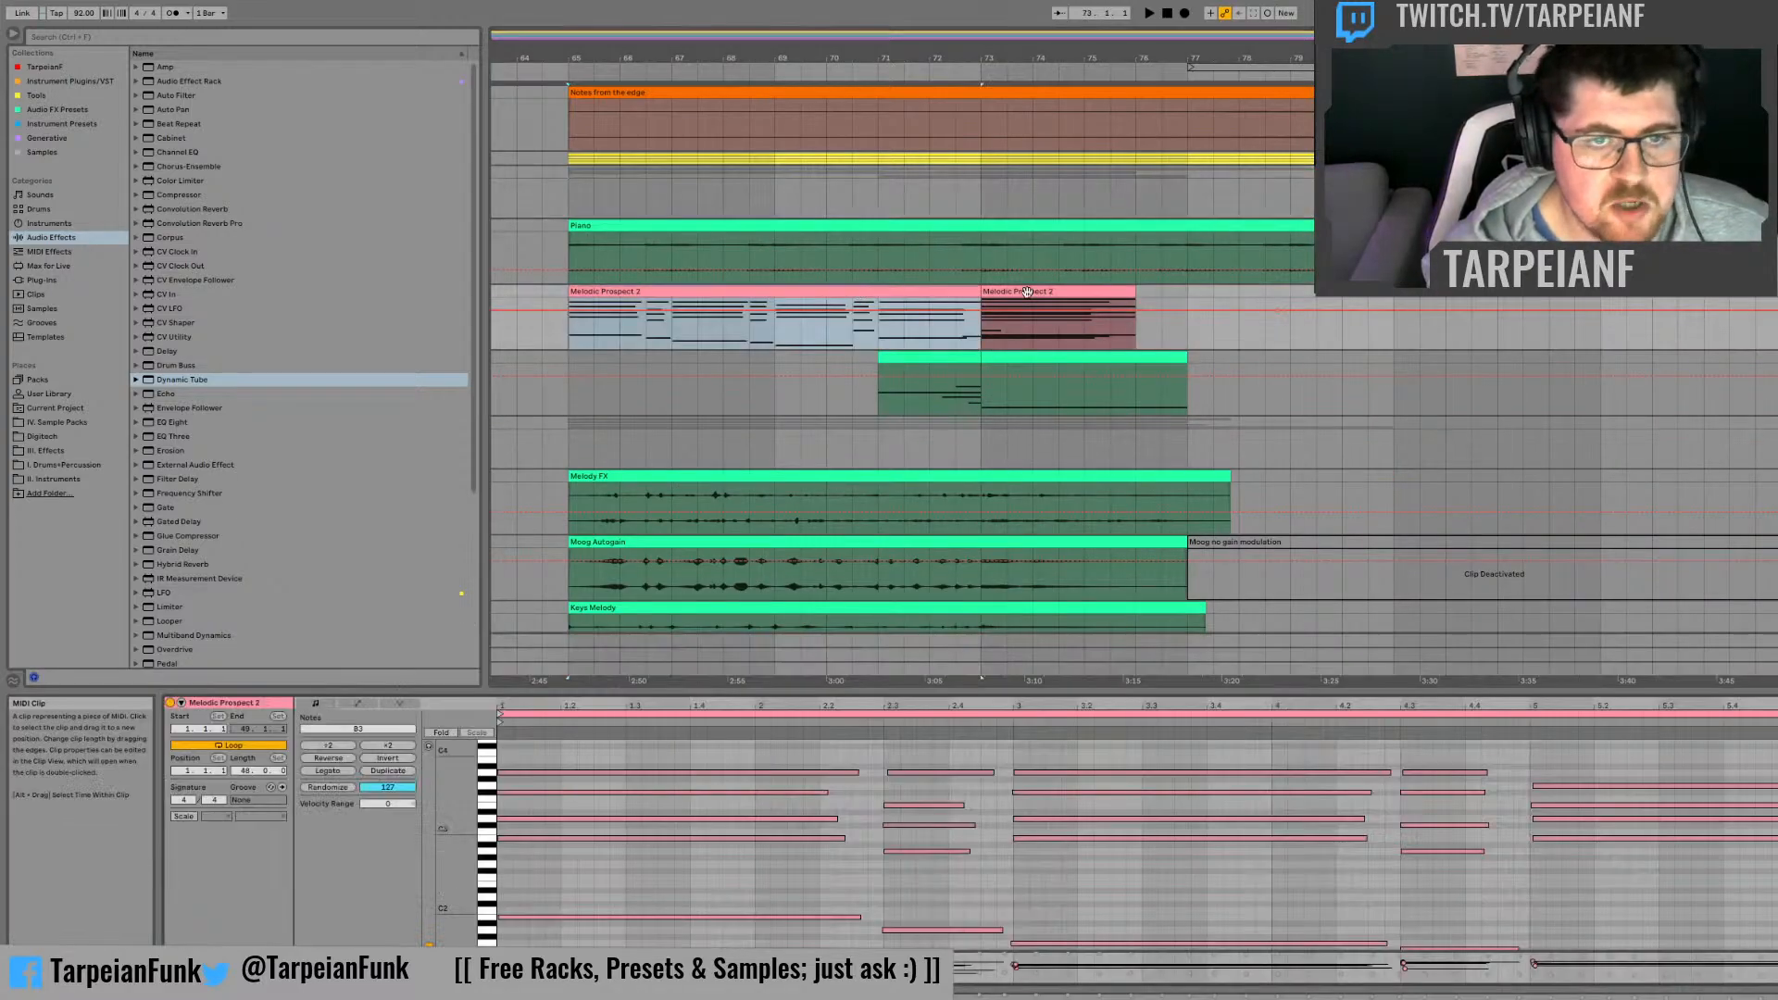
{"action": "double_click", "coordinate": [1027, 292]}
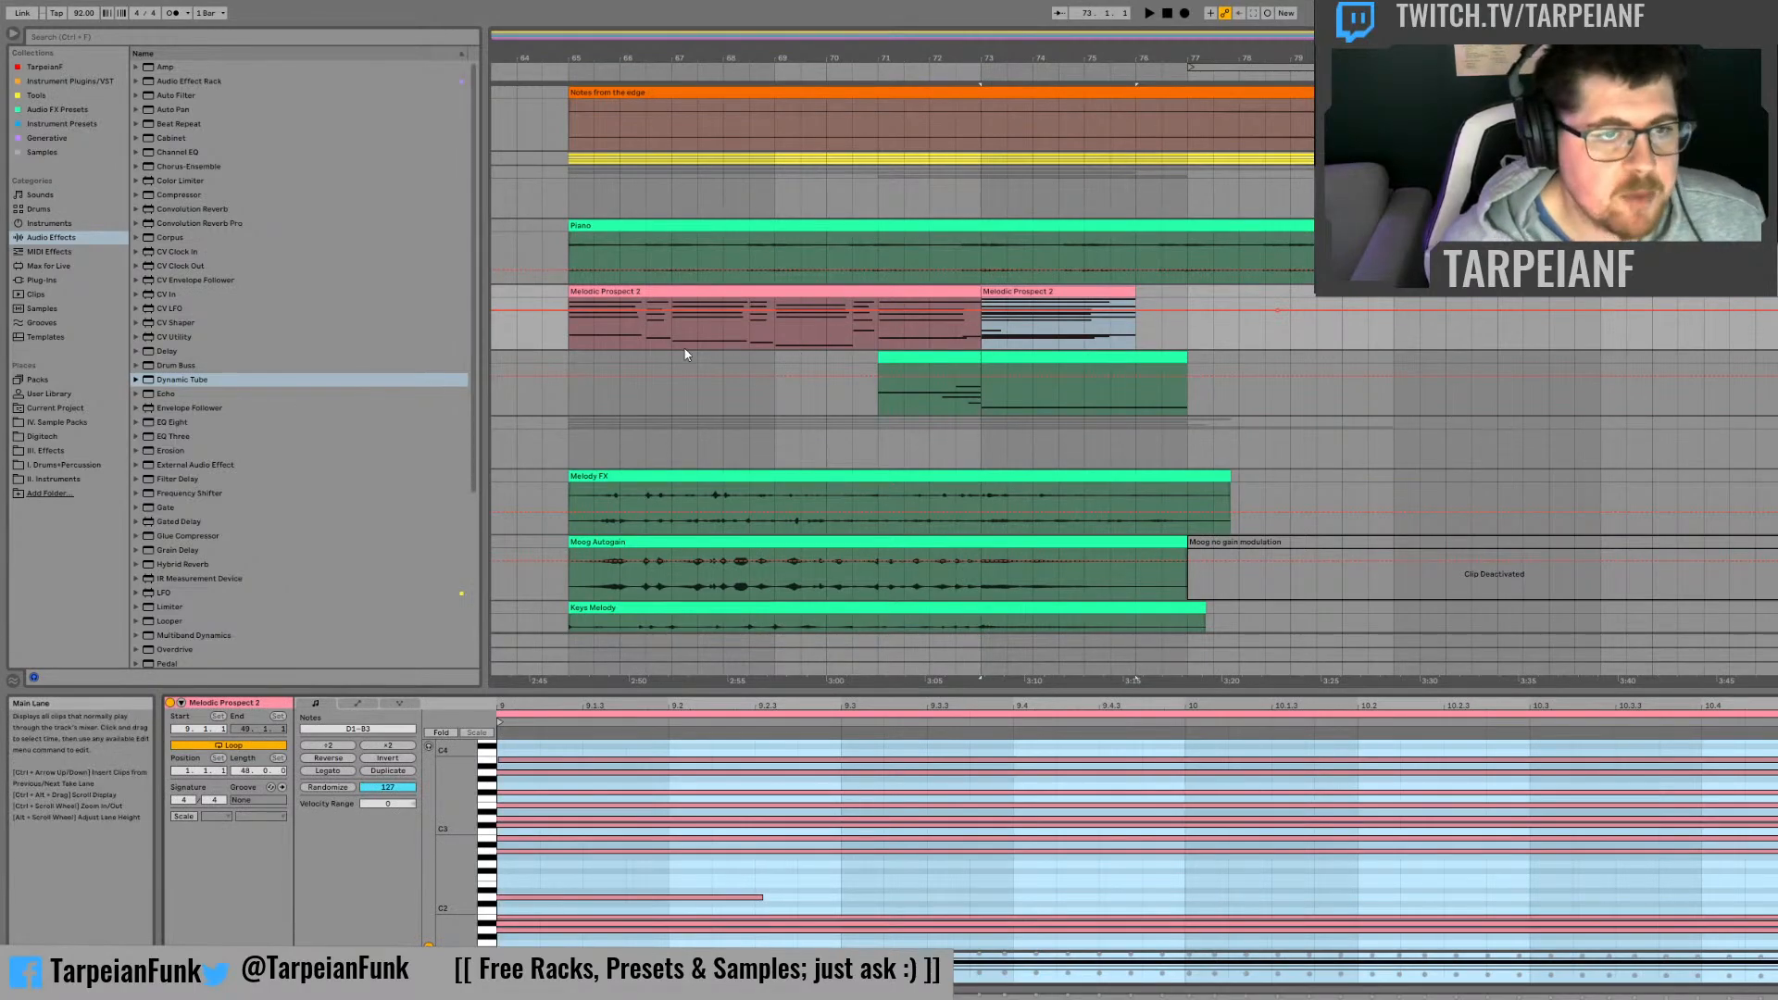
{"action": "left_click", "coordinate": [1775, 172]}
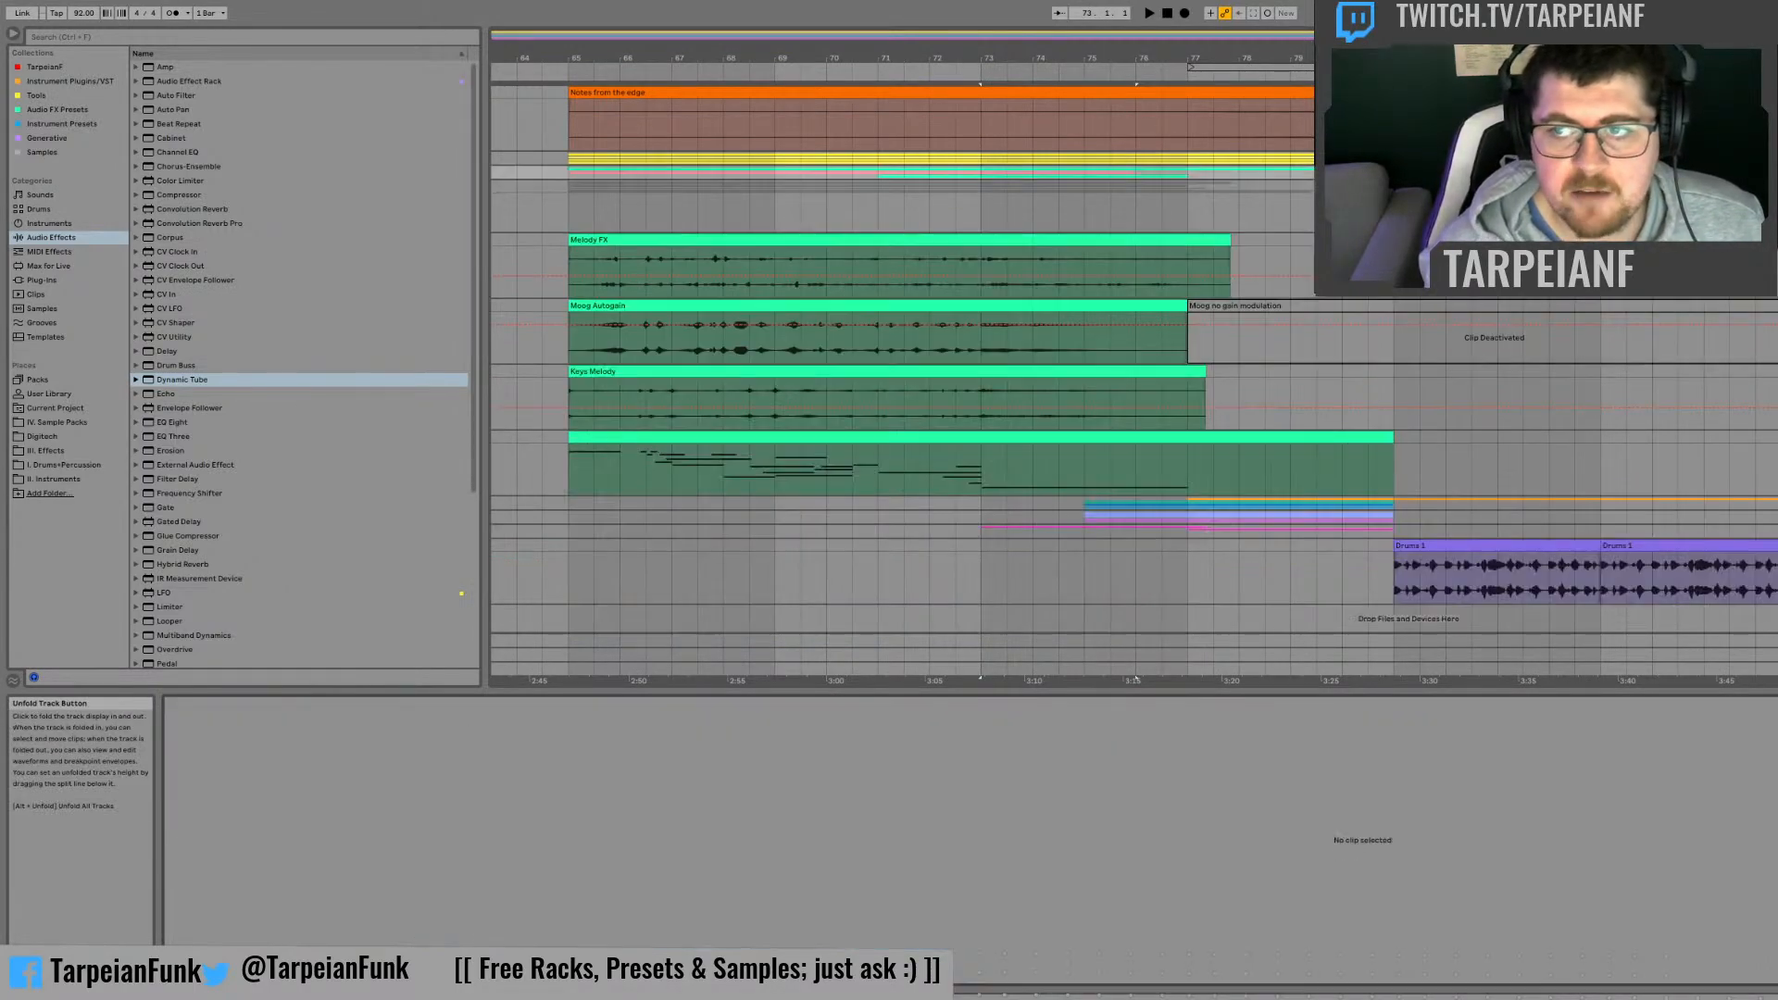
Step: Play short passages of the build-up from bars 71 and 77
{"action": "left_click", "coordinate": [1018, 574]}
{"action": "key", "text": "space"}
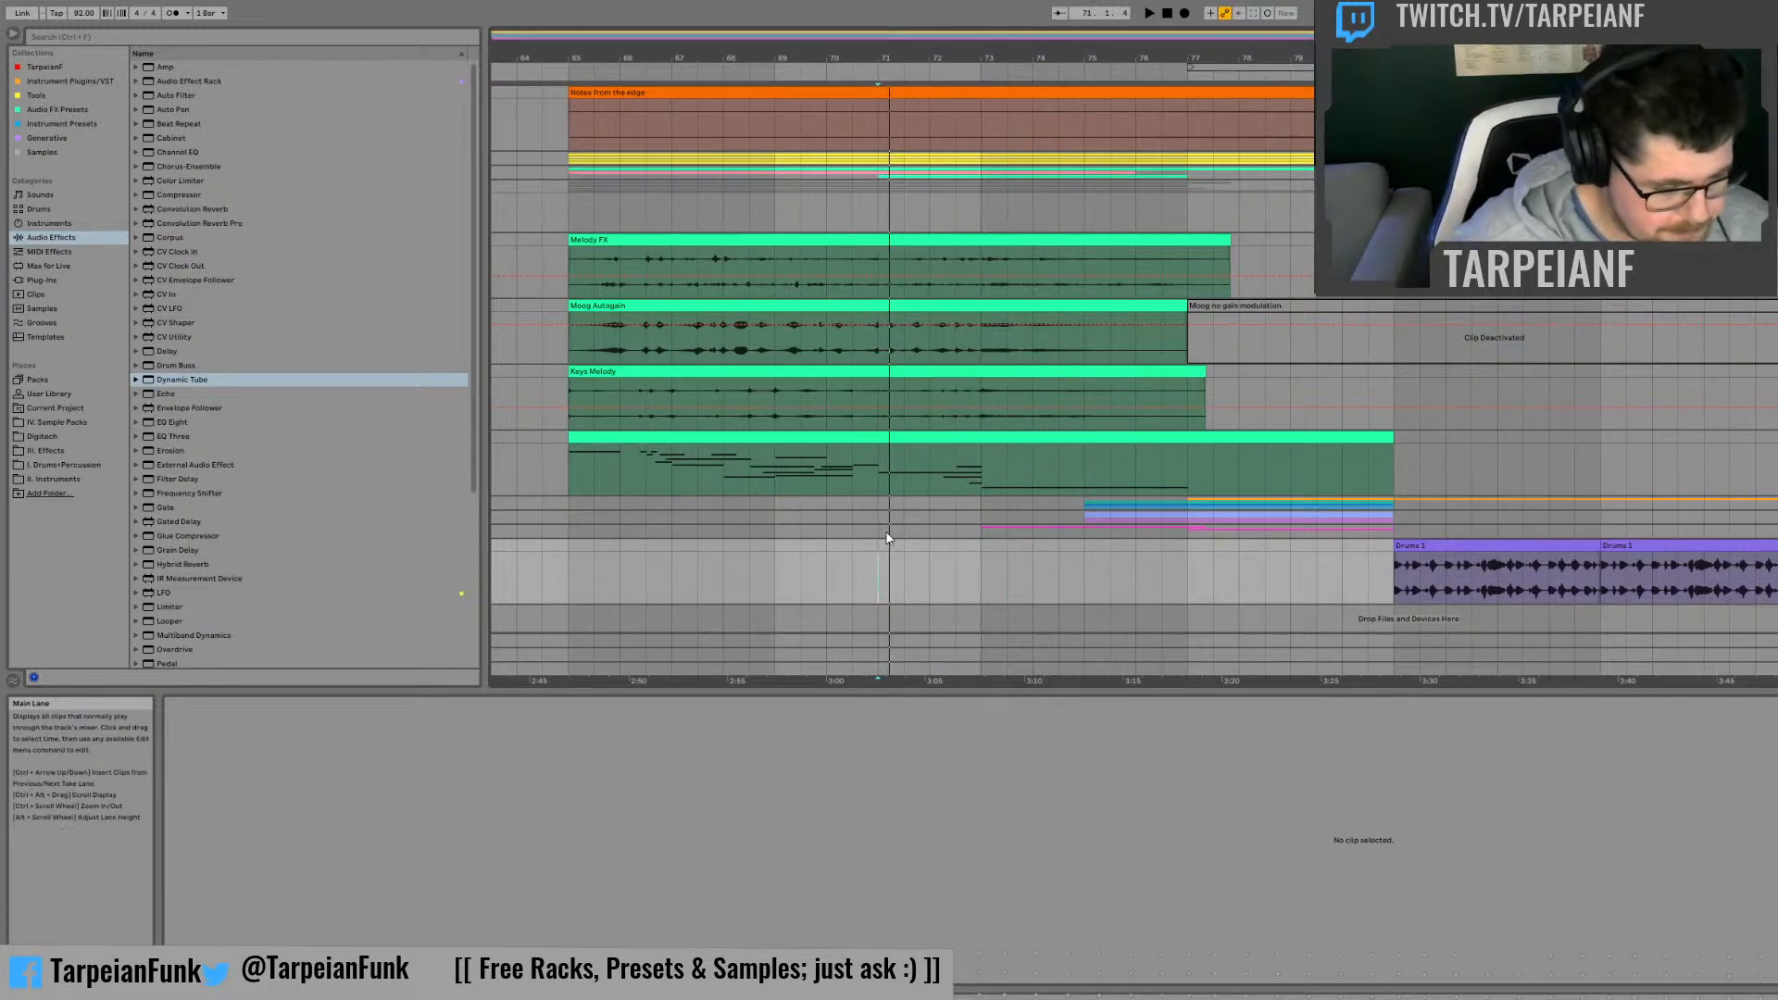
{"action": "left_click", "coordinate": [992, 581]}
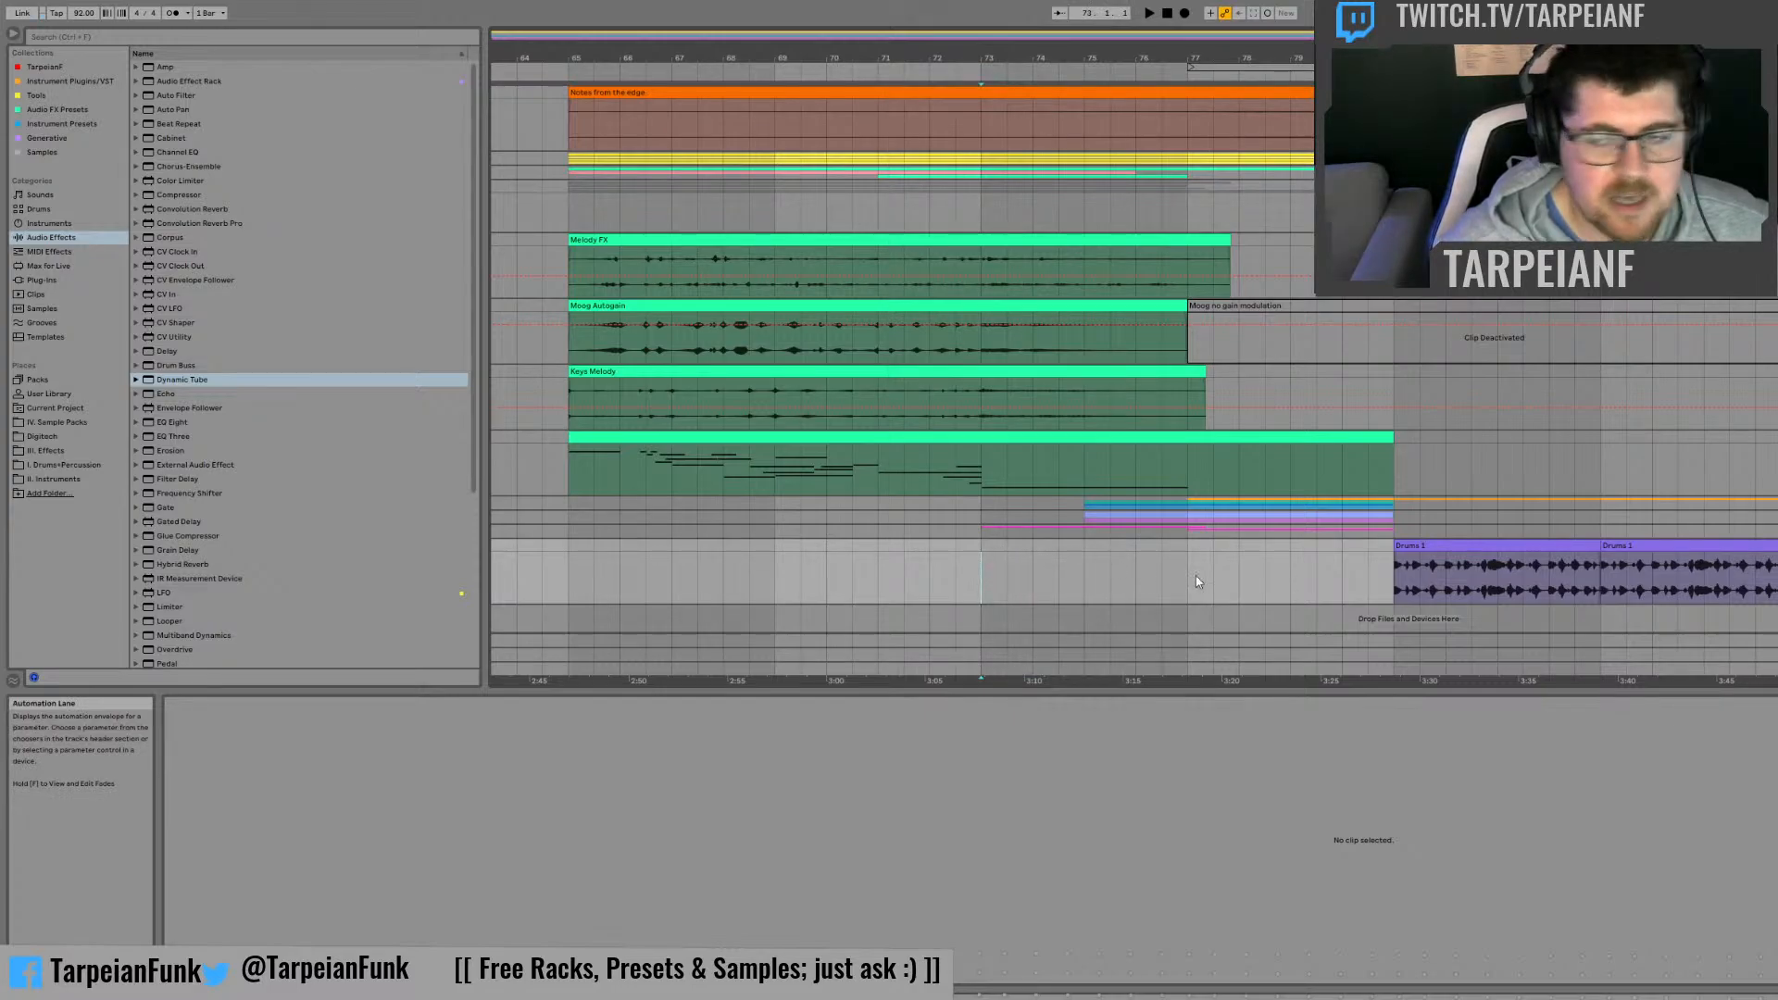
{"action": "left_click", "coordinate": [912, 547]}
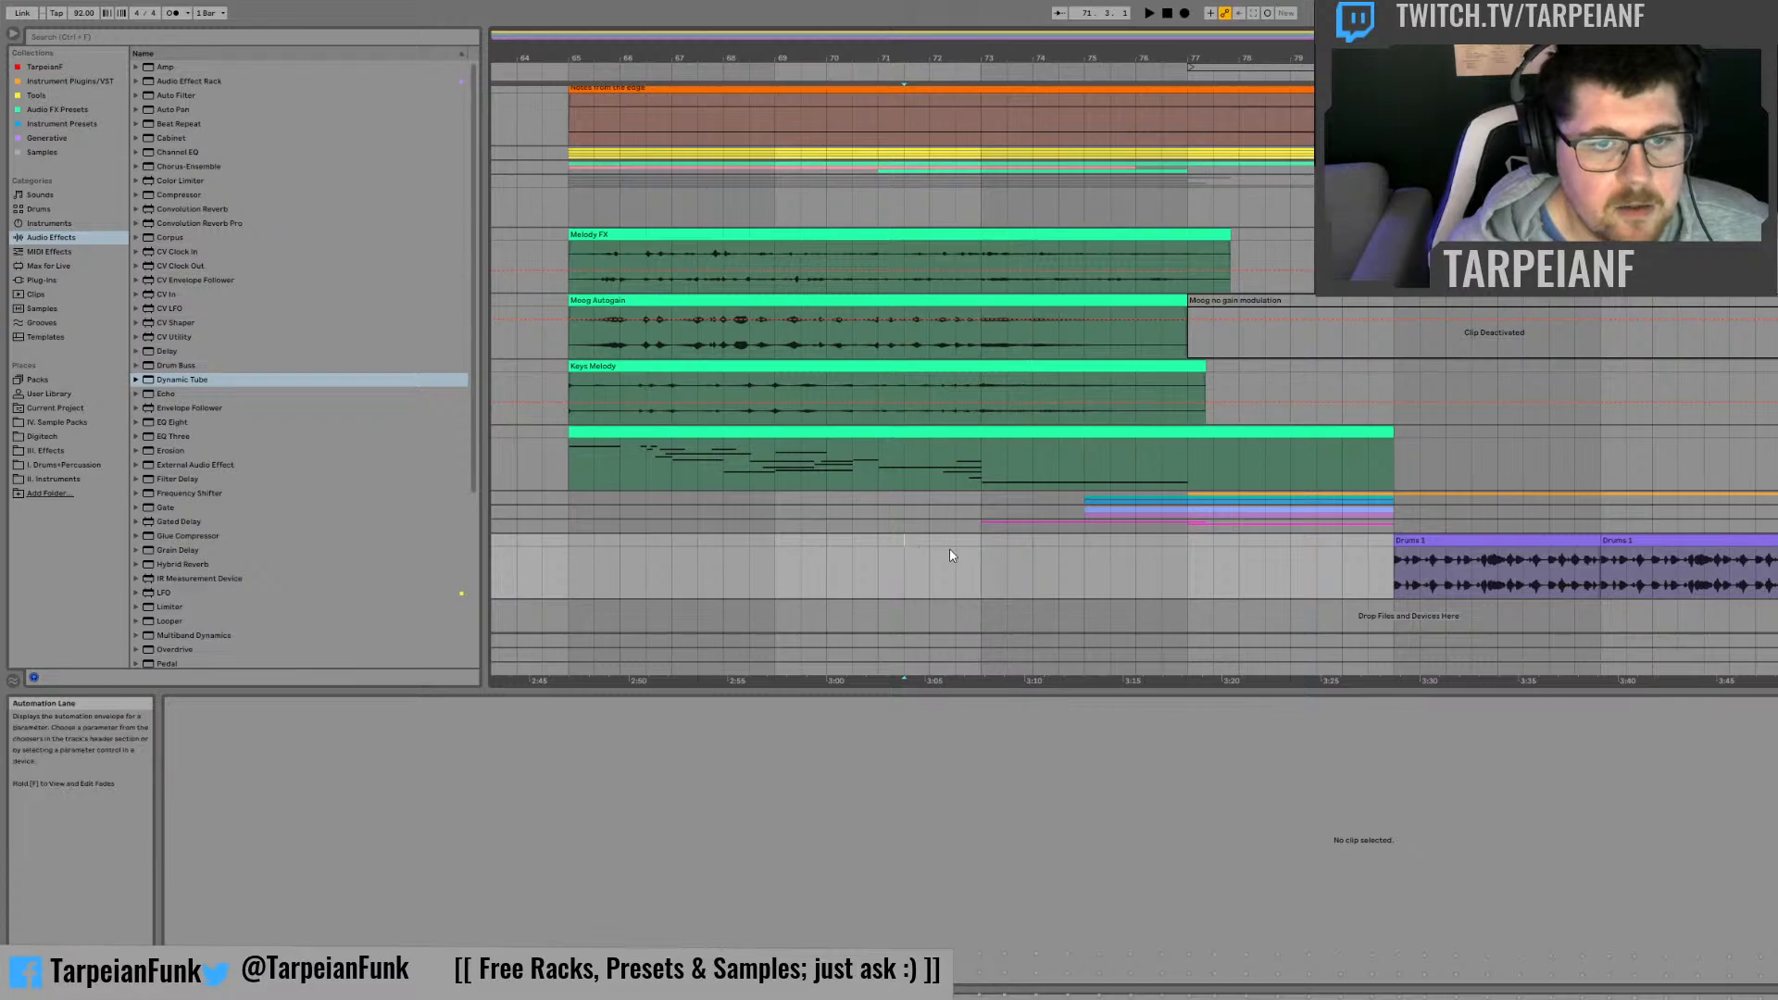
{"action": "key", "text": "space"}
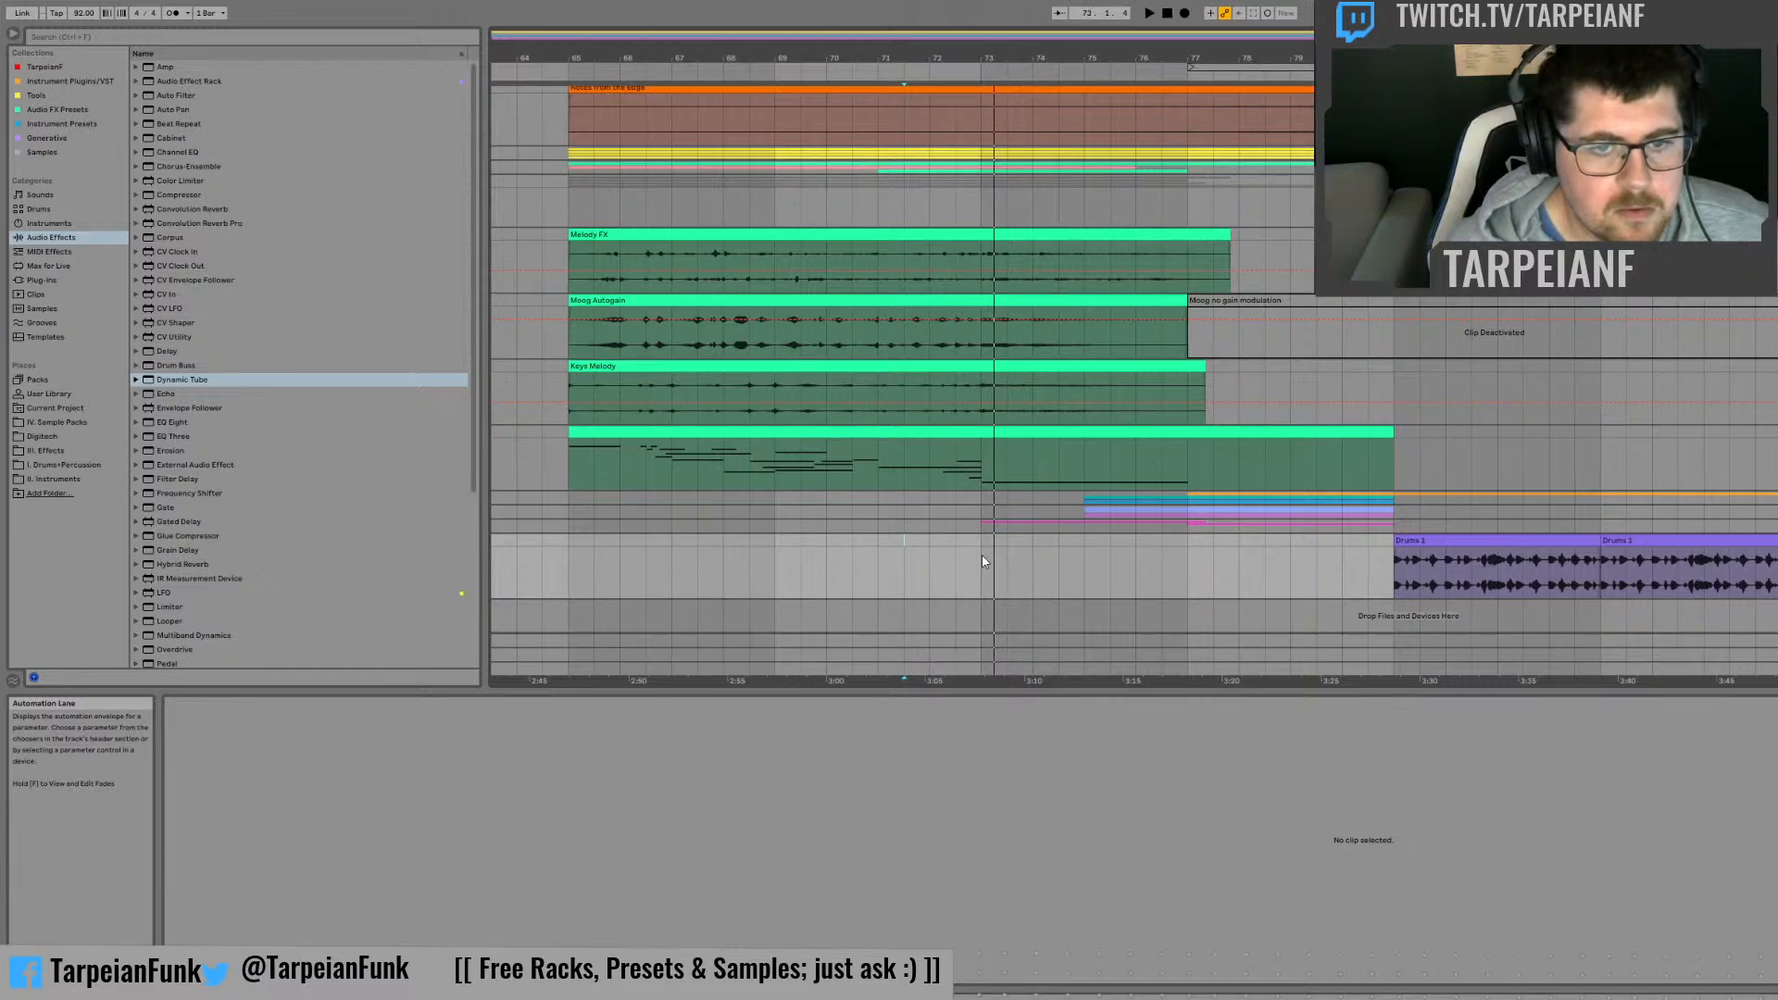
{"action": "left_click", "coordinate": [1204, 588]}
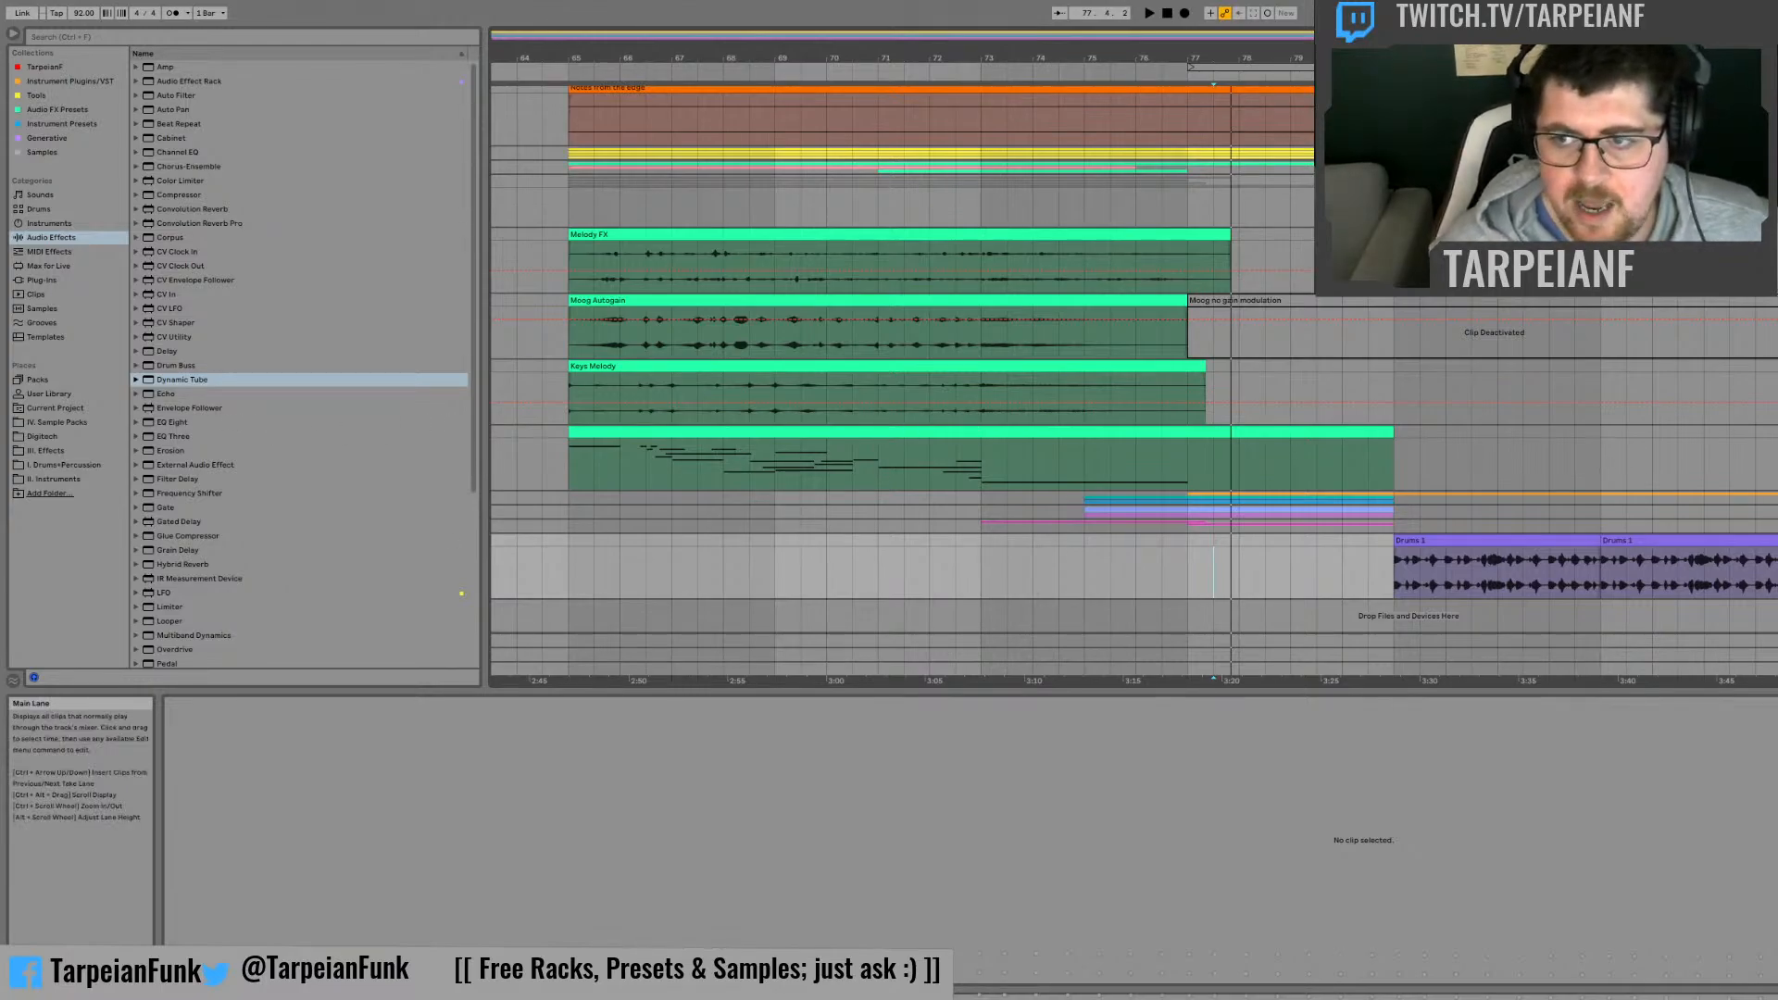
Step: Collapse the group with the Melody FX and Moog layers, and mark the section from bar 65 onward across all tracks
{"action": "left_click", "coordinate": [1777, 182]}
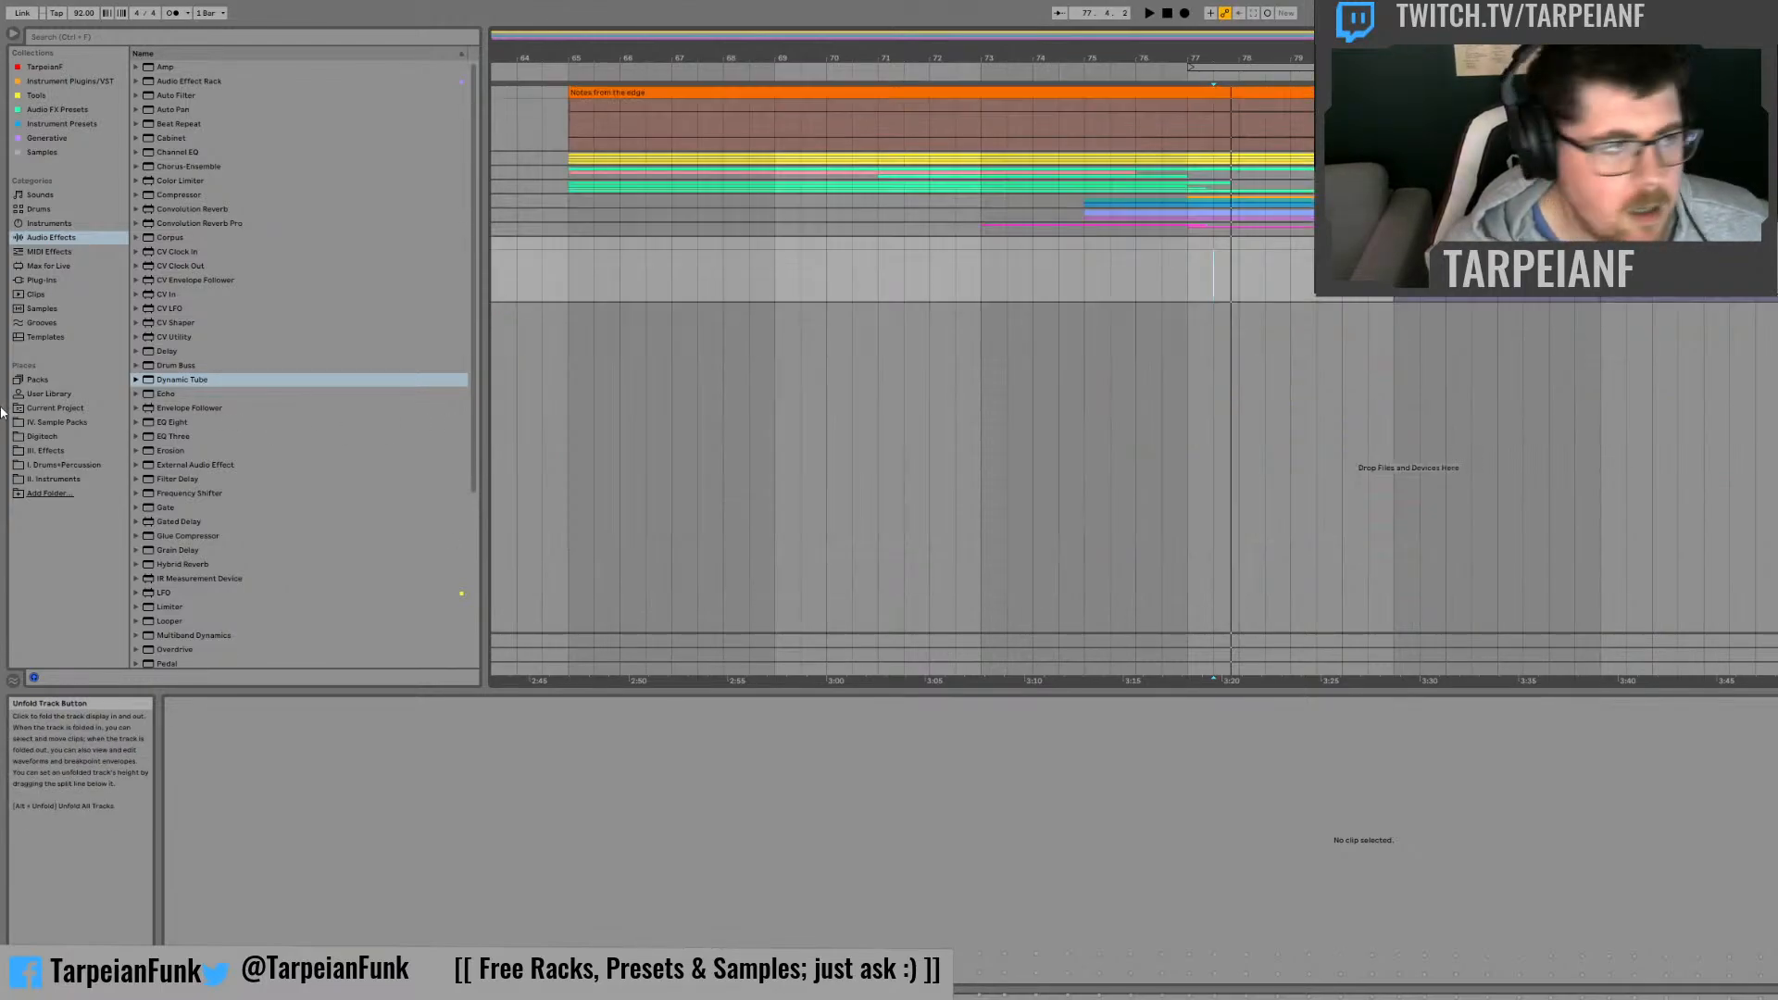
{"action": "left_click", "coordinate": [48, 252]}
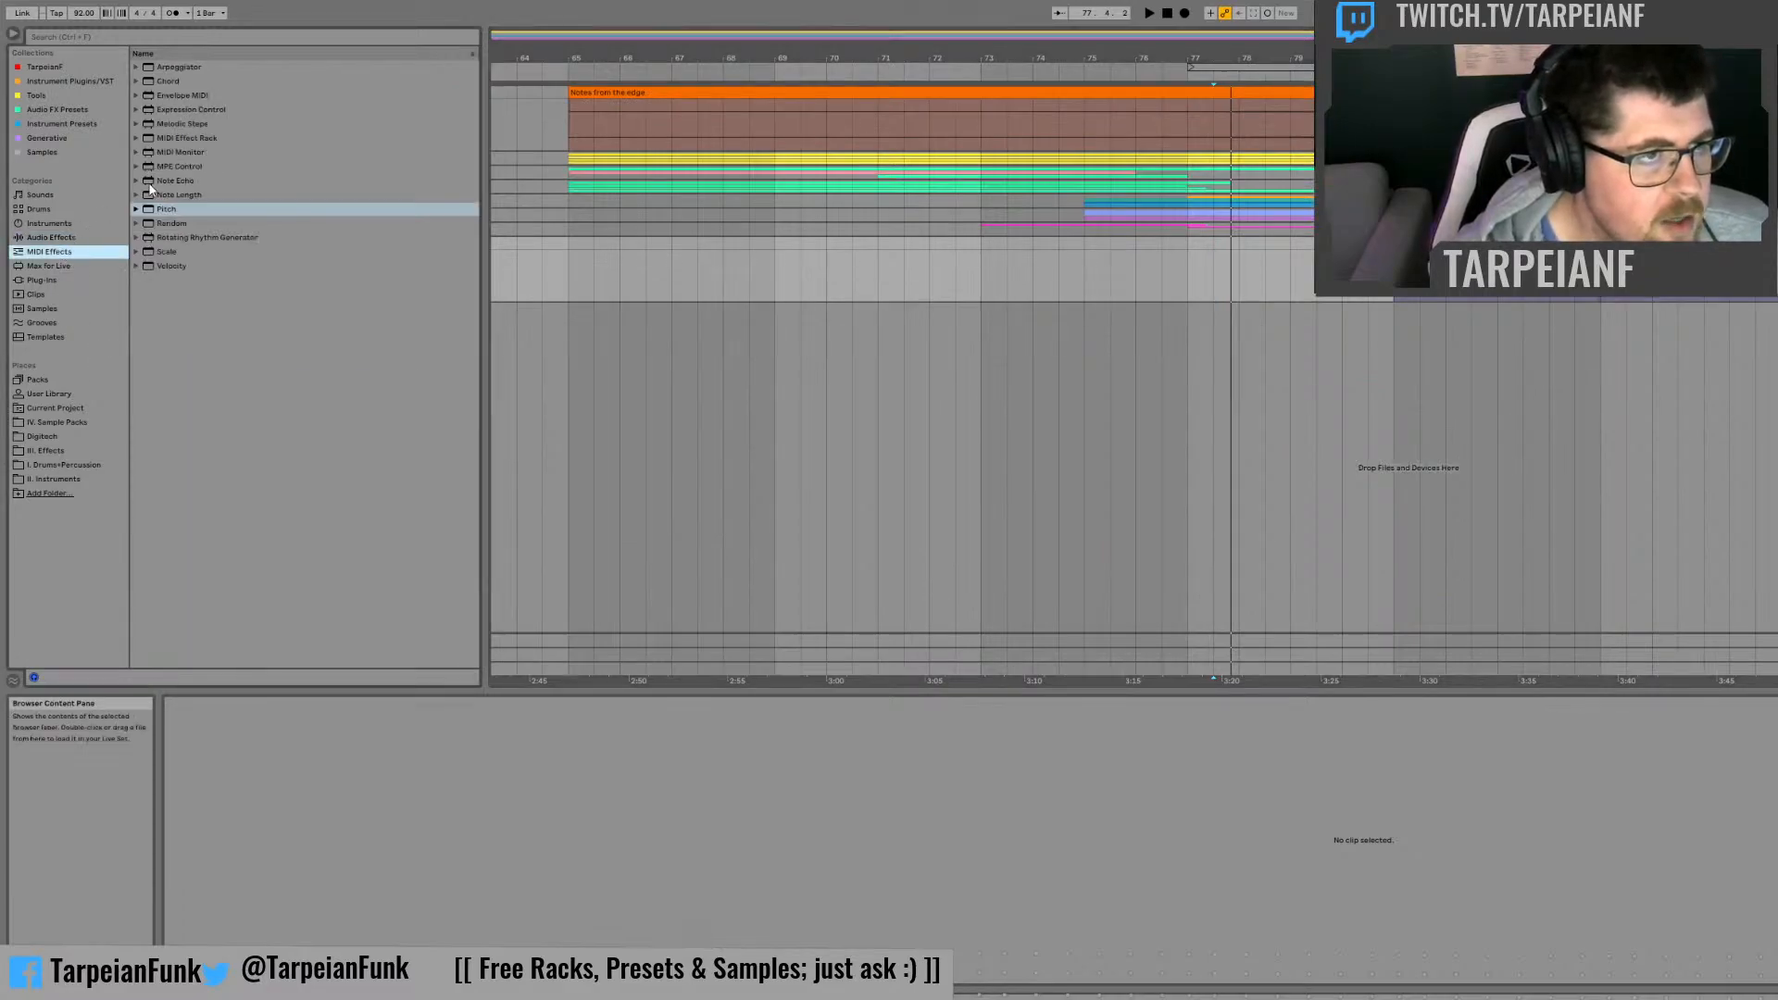
{"action": "left_click_drag", "start_coordinate": [1713, 278], "coordinate": [569, 120]}
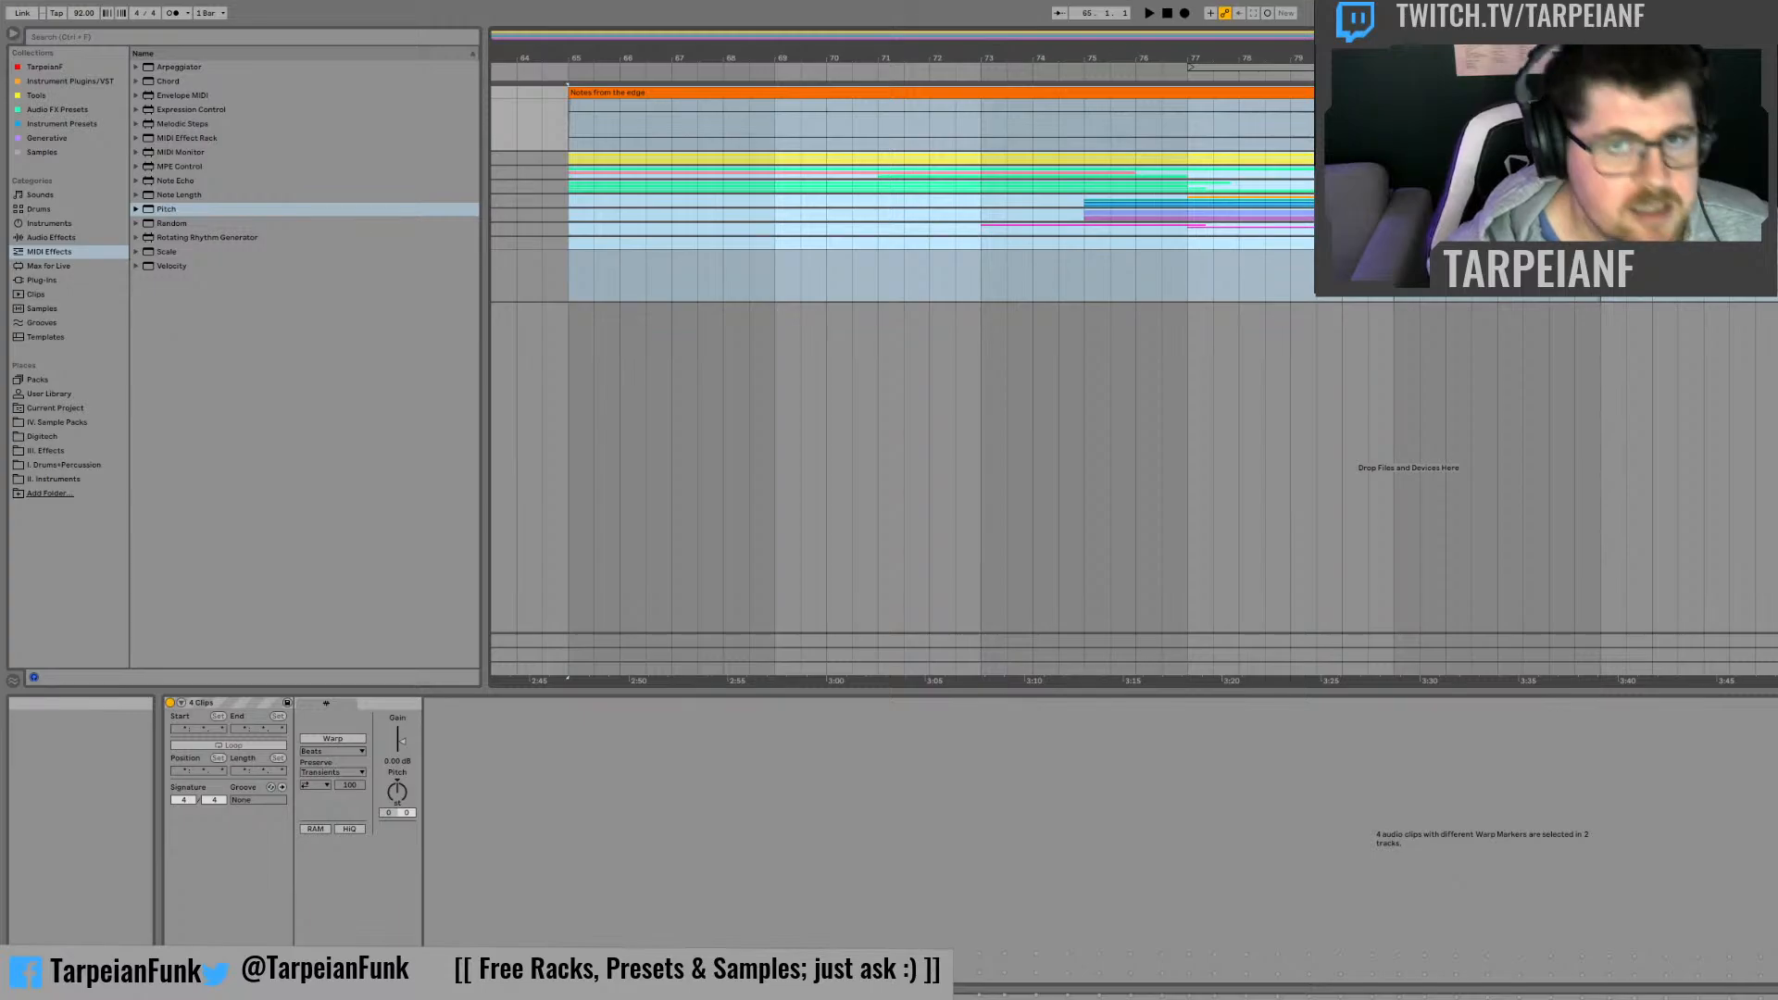
{"action": "left_click", "coordinate": [593, 121]}
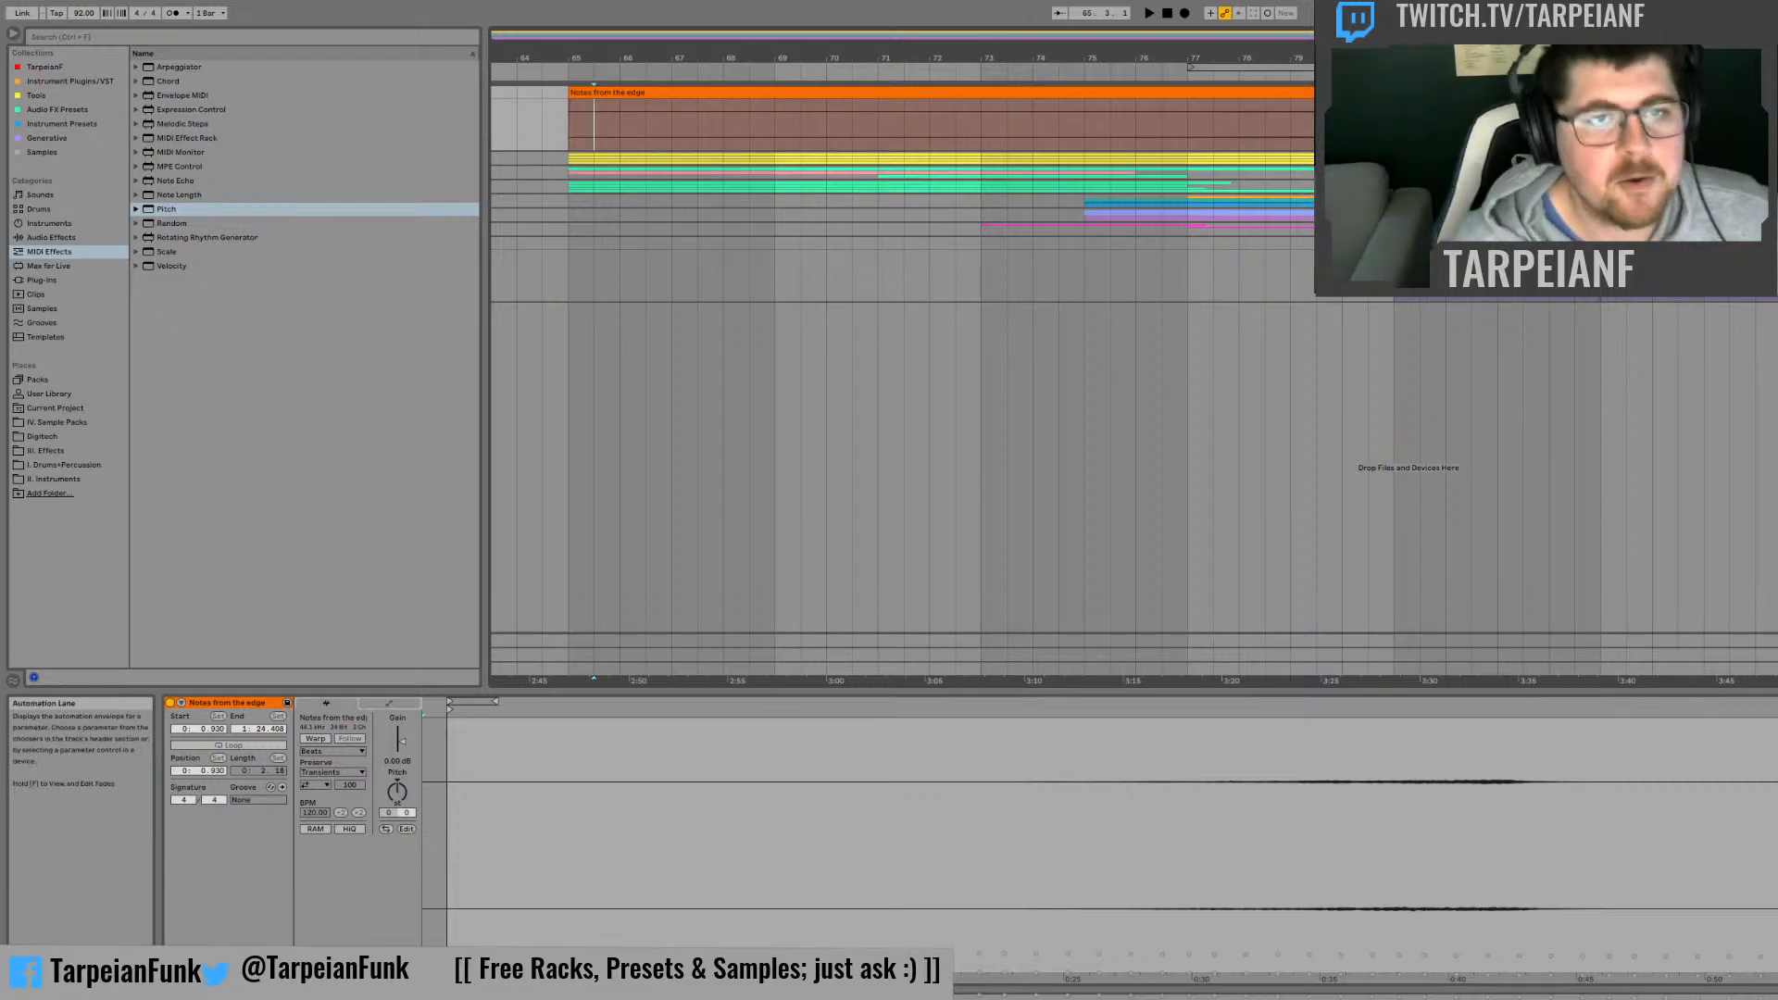
{"action": "left_click", "coordinate": [774, 200]}
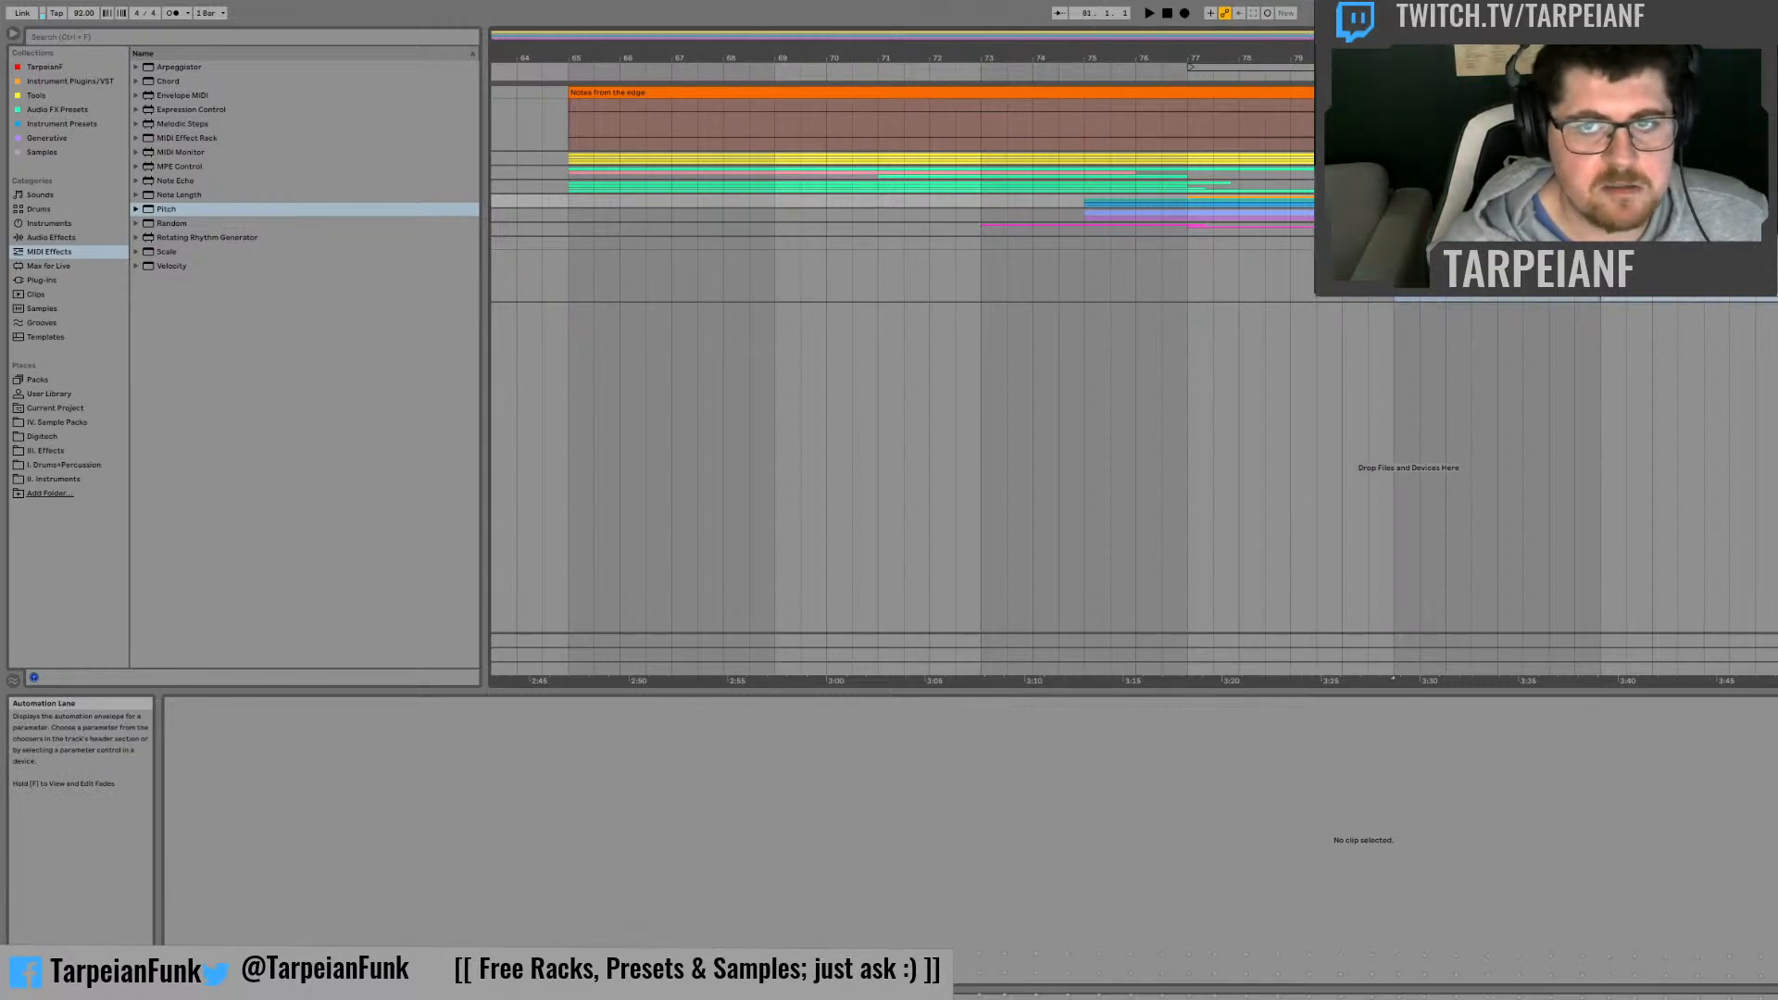
{"action": "left_click_drag", "start_coordinate": [1394, 278], "coordinate": [569, 124]}
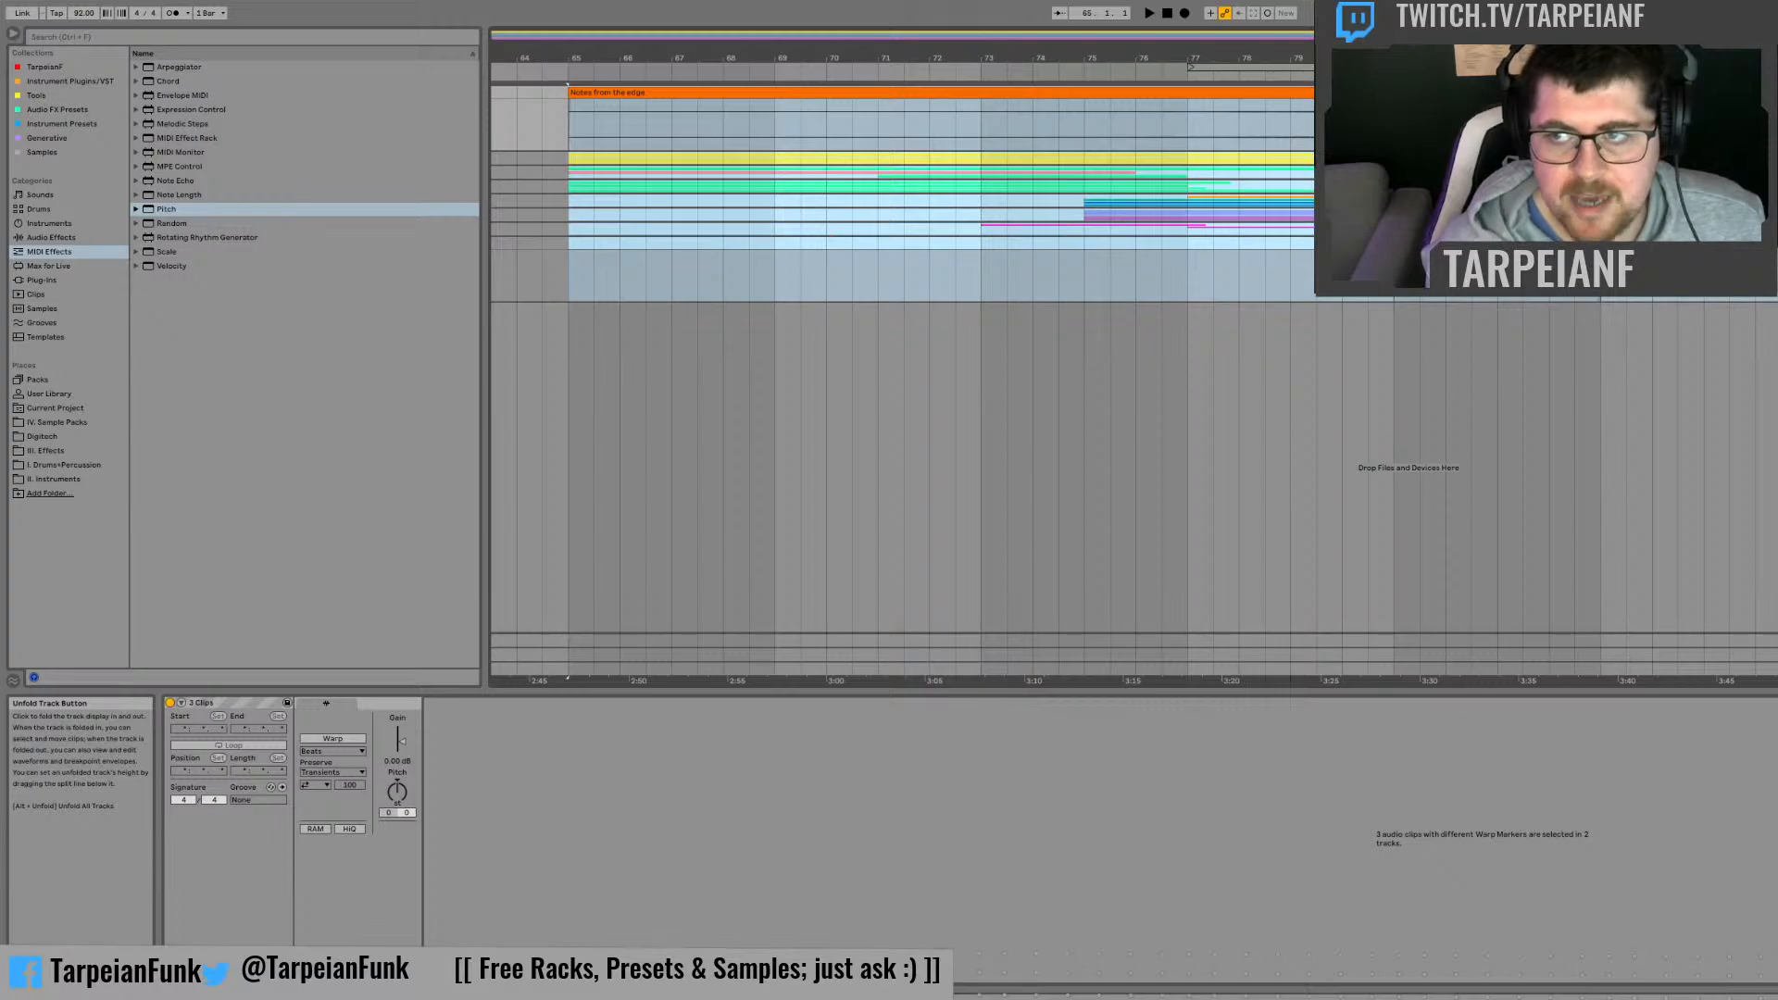
Step: Expand the riser group and play the Vintage Riser -8v No Delay clip from bar 80 up to the drum entry
{"action": "left_click", "coordinate": [1777, 201]}
{"action": "left_click", "coordinate": [1173, 559]}
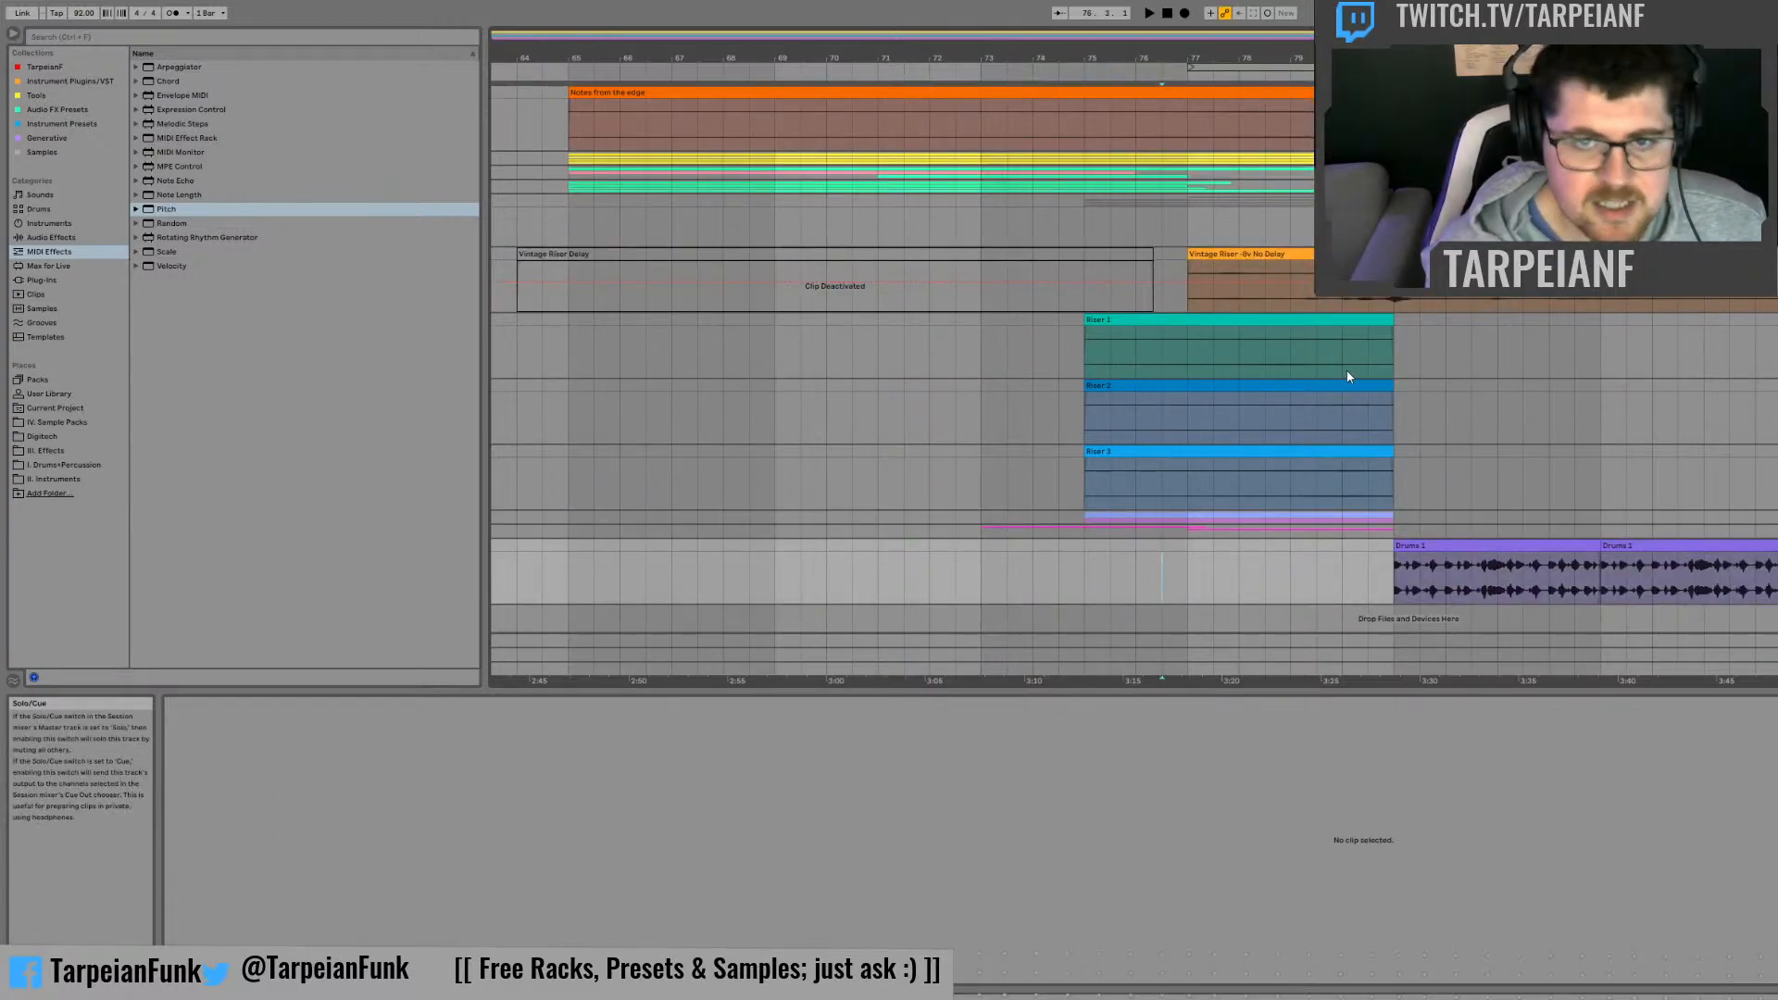
{"action": "left_click", "coordinate": [1353, 297]}
{"action": "key", "text": "space"}
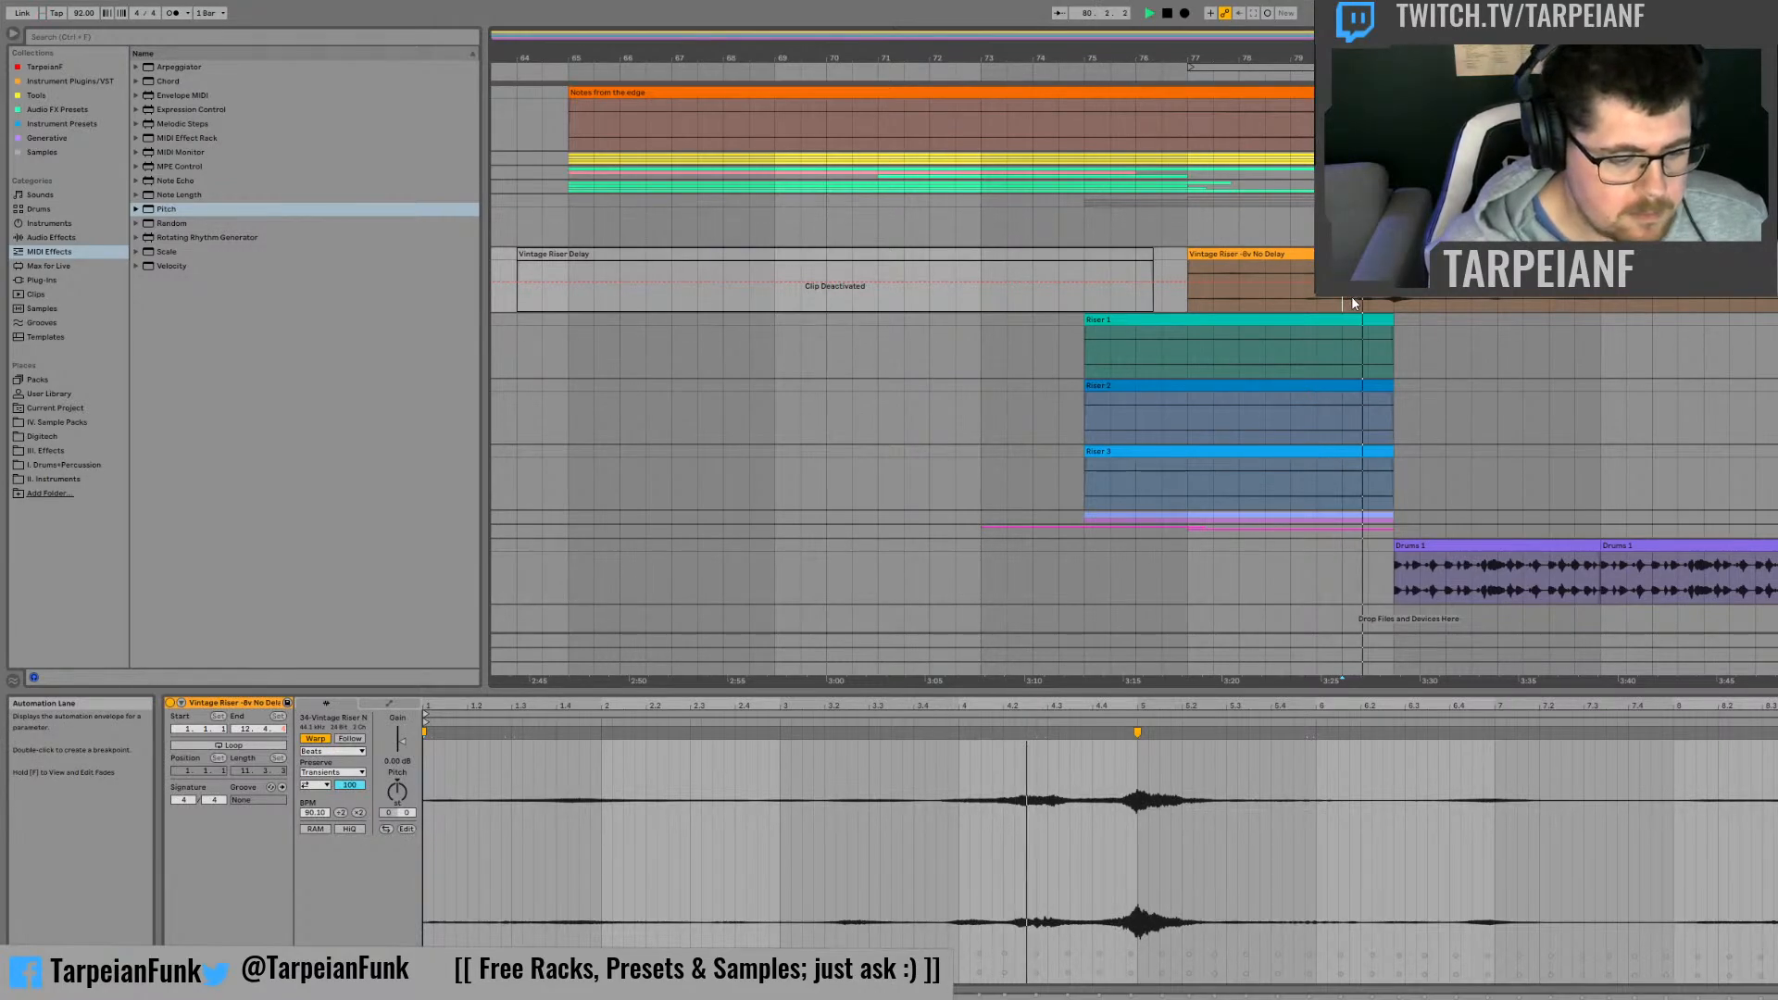
{"action": "key", "text": "space"}
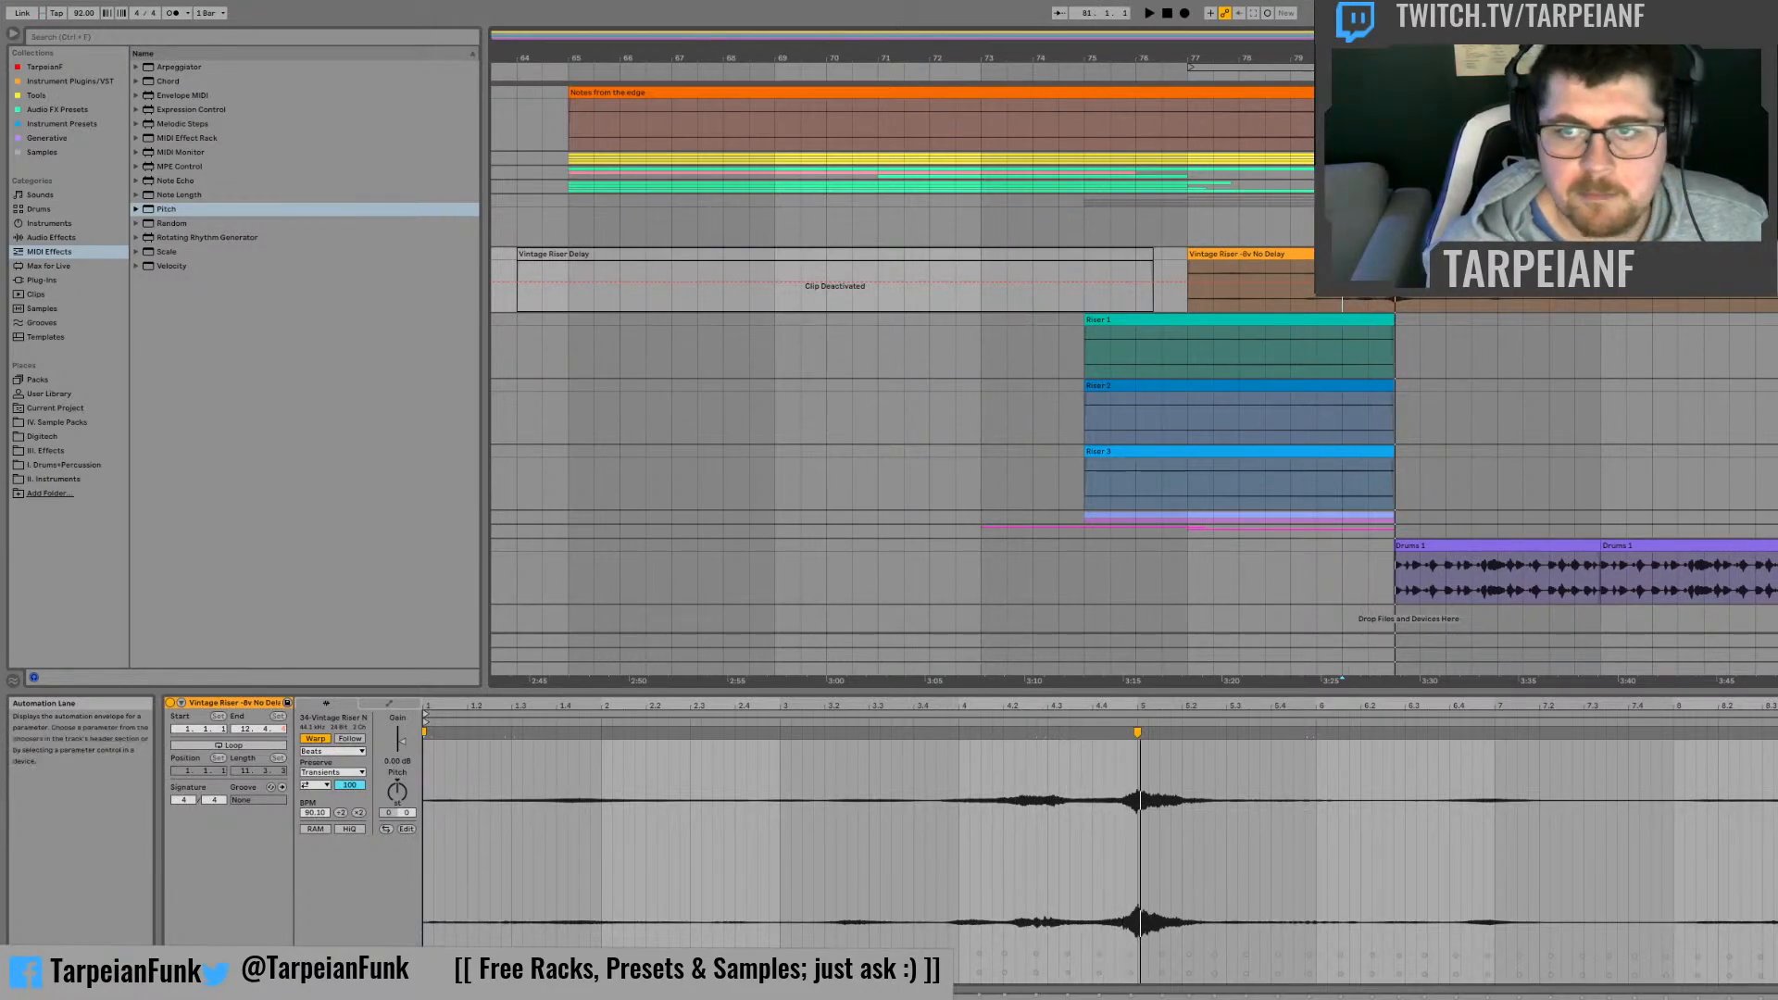
Step: Reactivate the Vintage Riser Delay clip and play it from bar 64
{"action": "left_click", "coordinate": [1774, 278]}
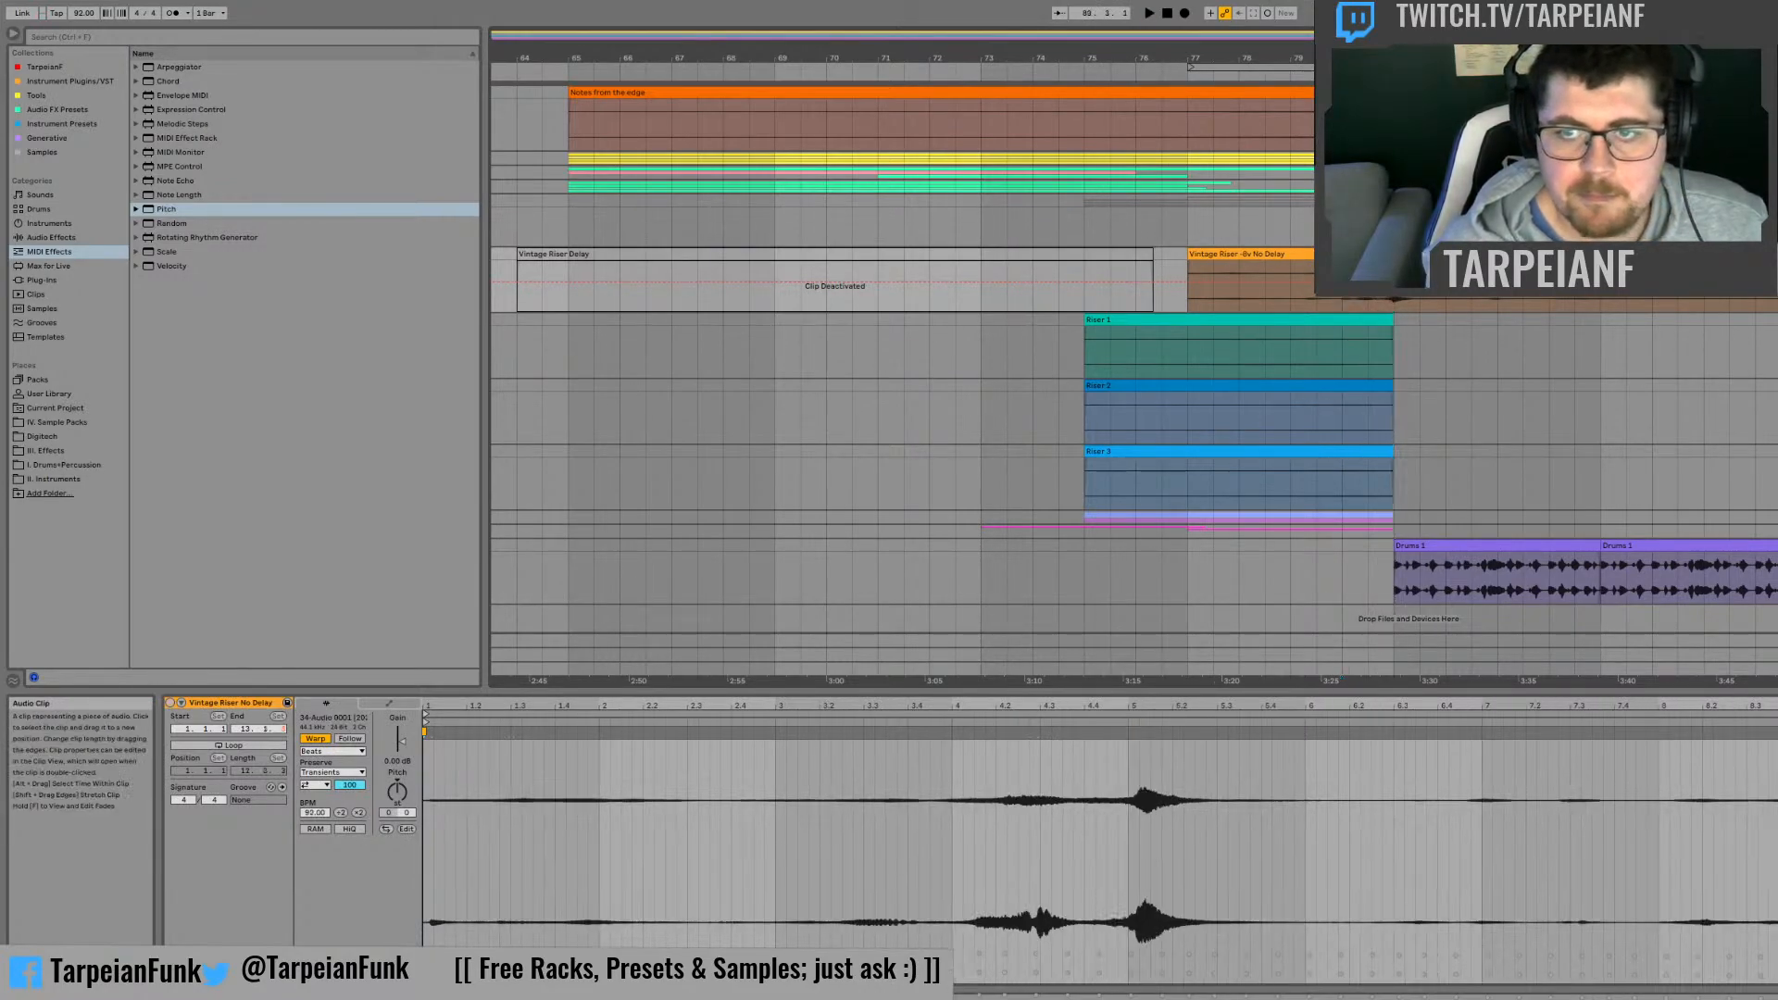
{"action": "left_click", "coordinate": [981, 278]}
{"action": "key", "text": "0"}
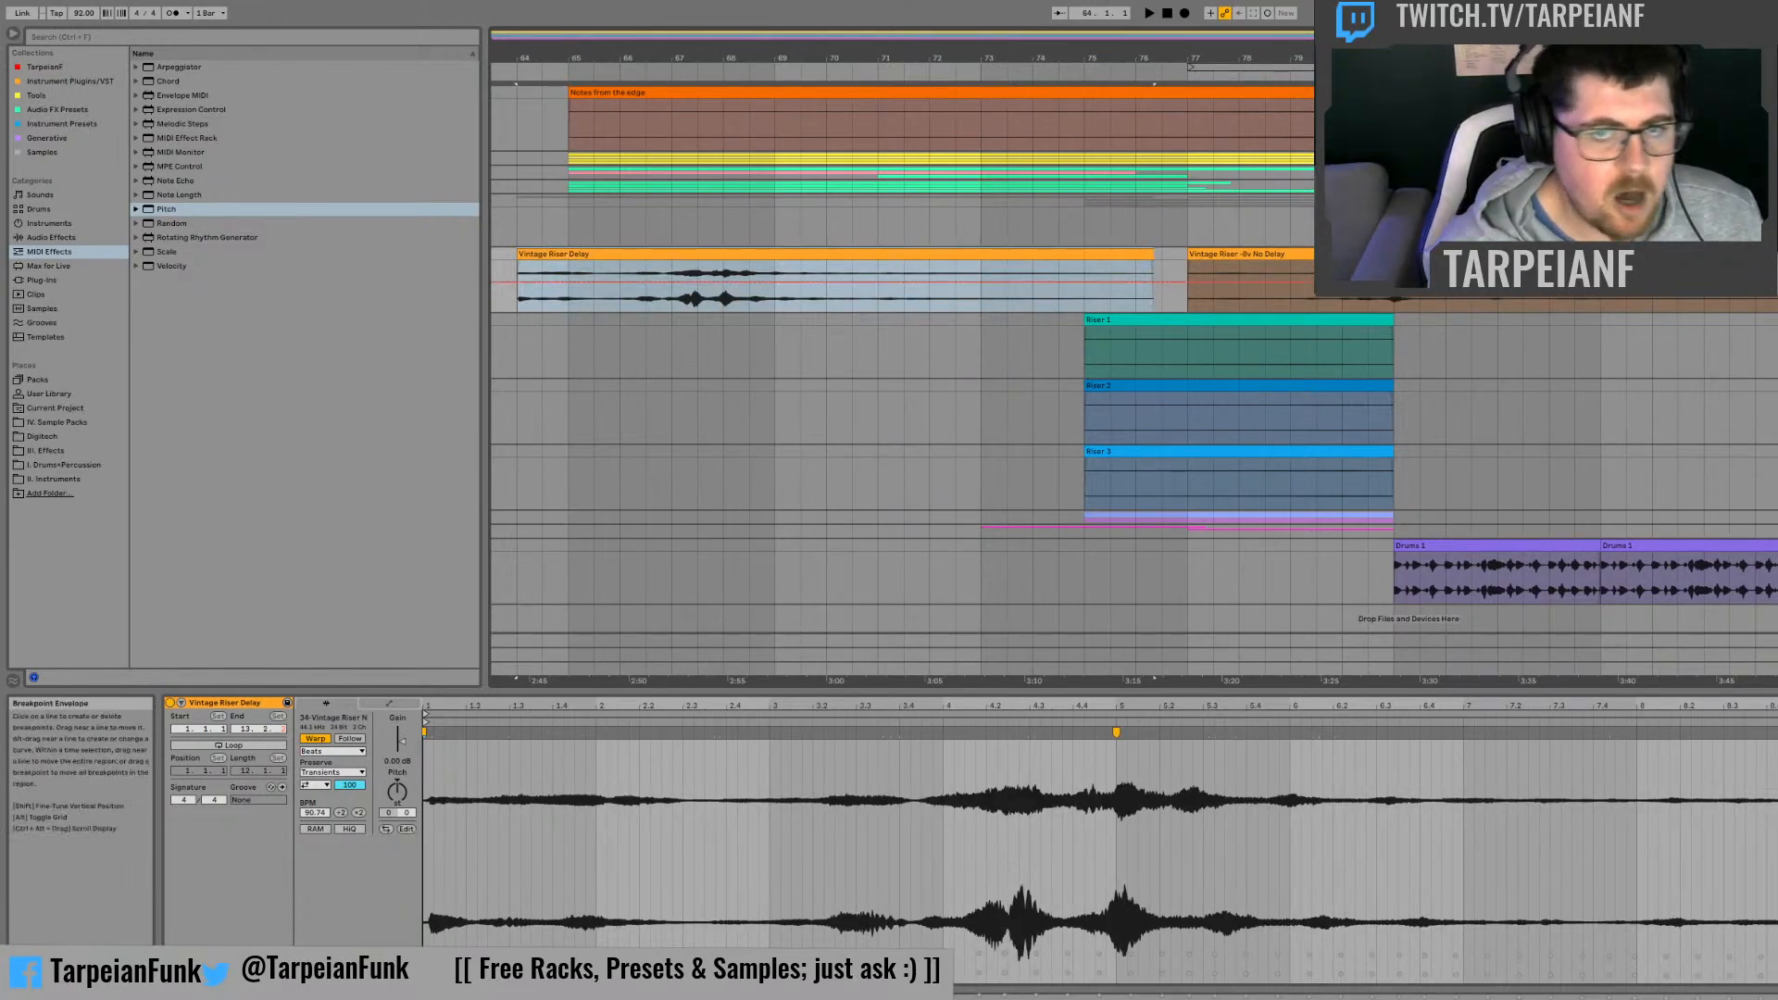
{"action": "key", "text": "space"}
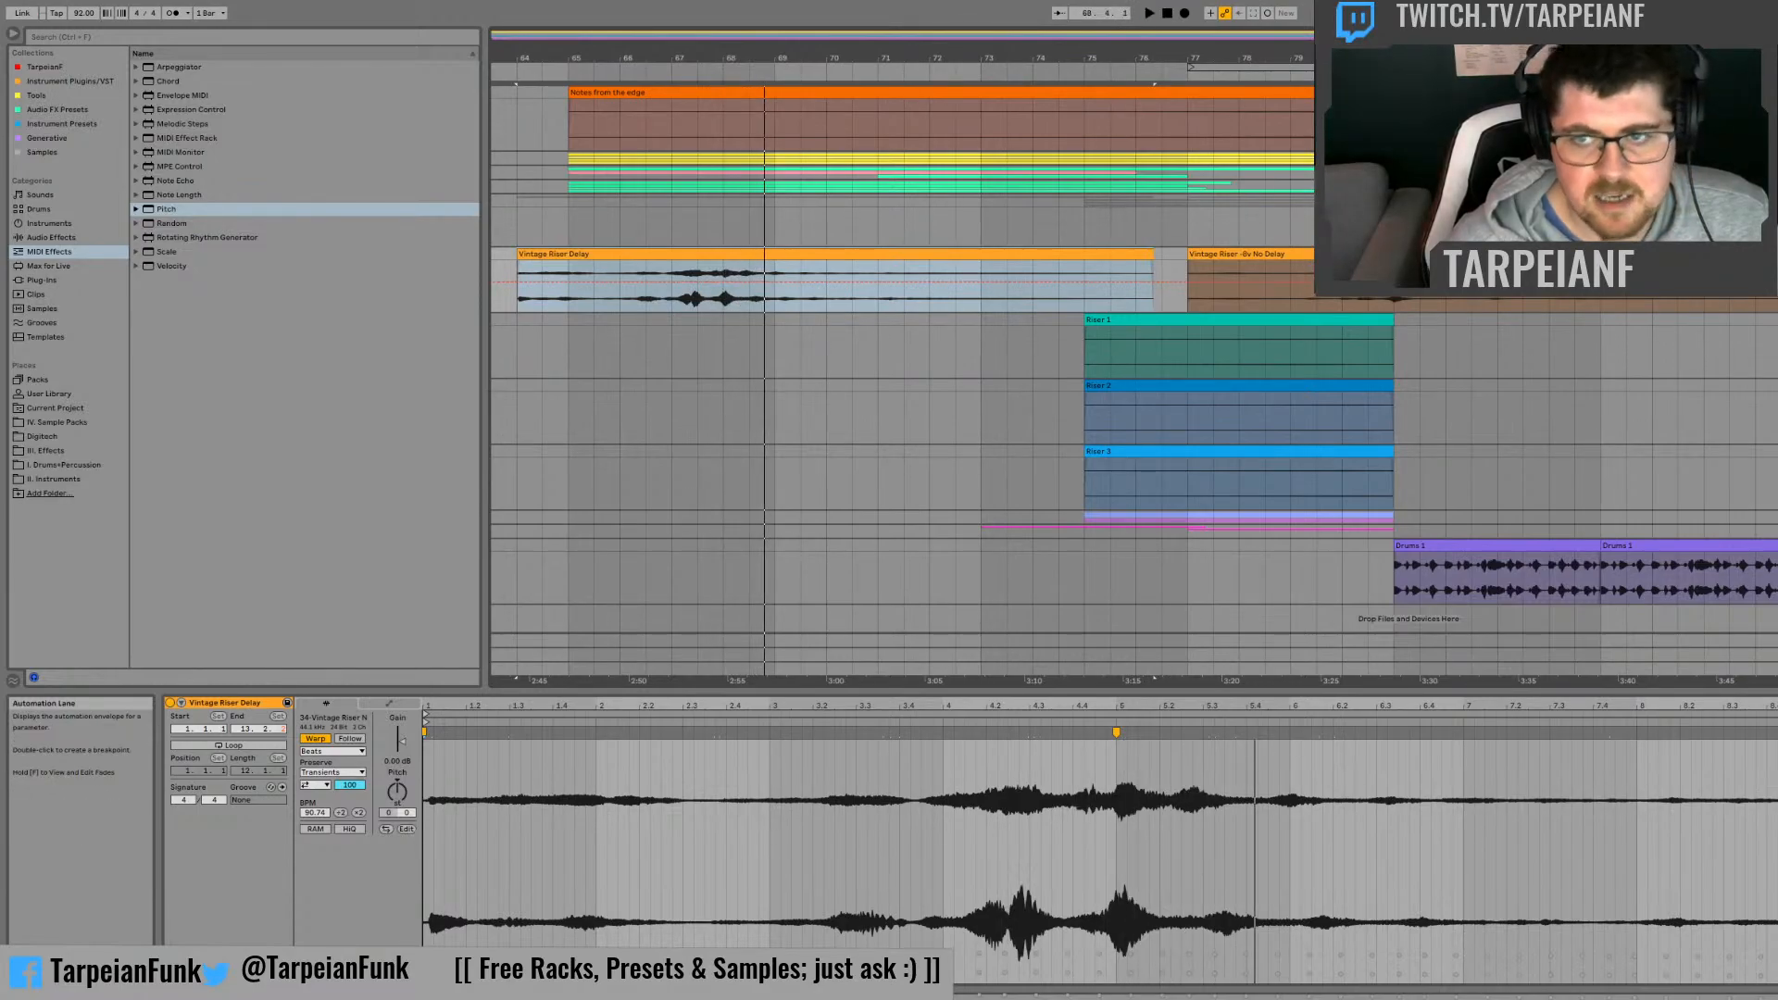
Step: Play the Vintage Riser No Delay clip around bar 92 for comparison
{"action": "left_click", "coordinate": [816, 343]}
{"action": "left_click", "coordinate": [1774, 286]}
{"action": "key", "text": "space"}
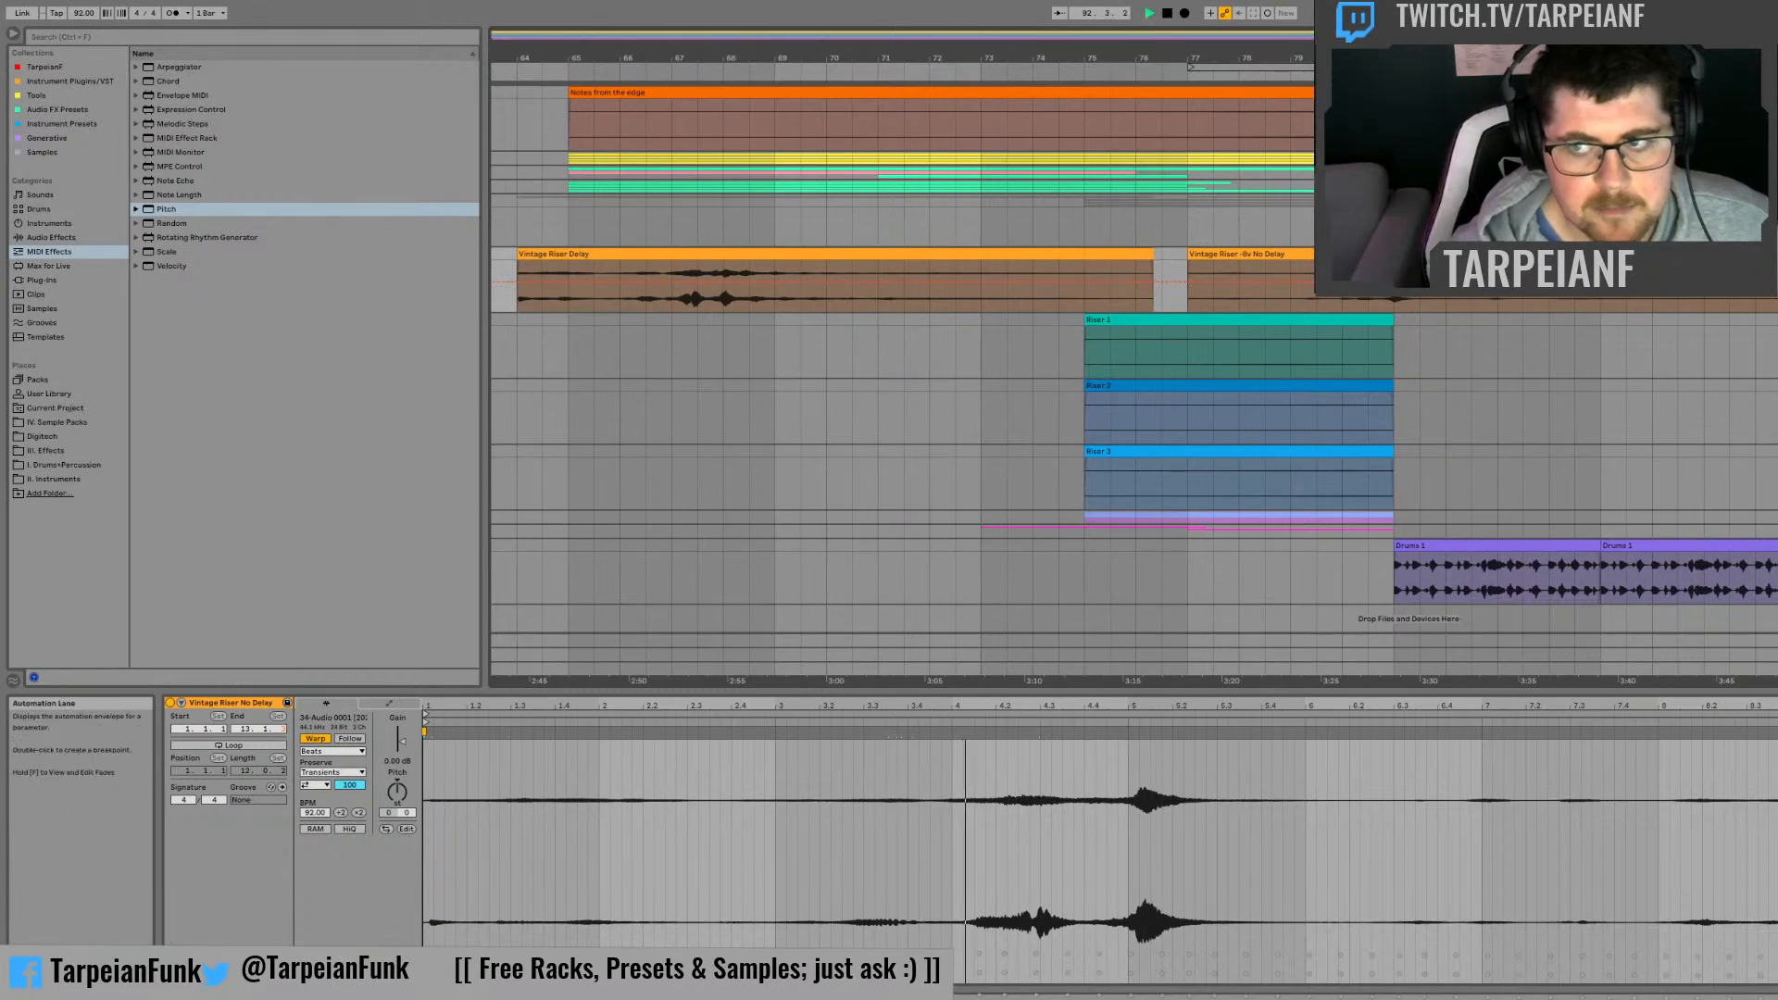
{"action": "key", "text": "space"}
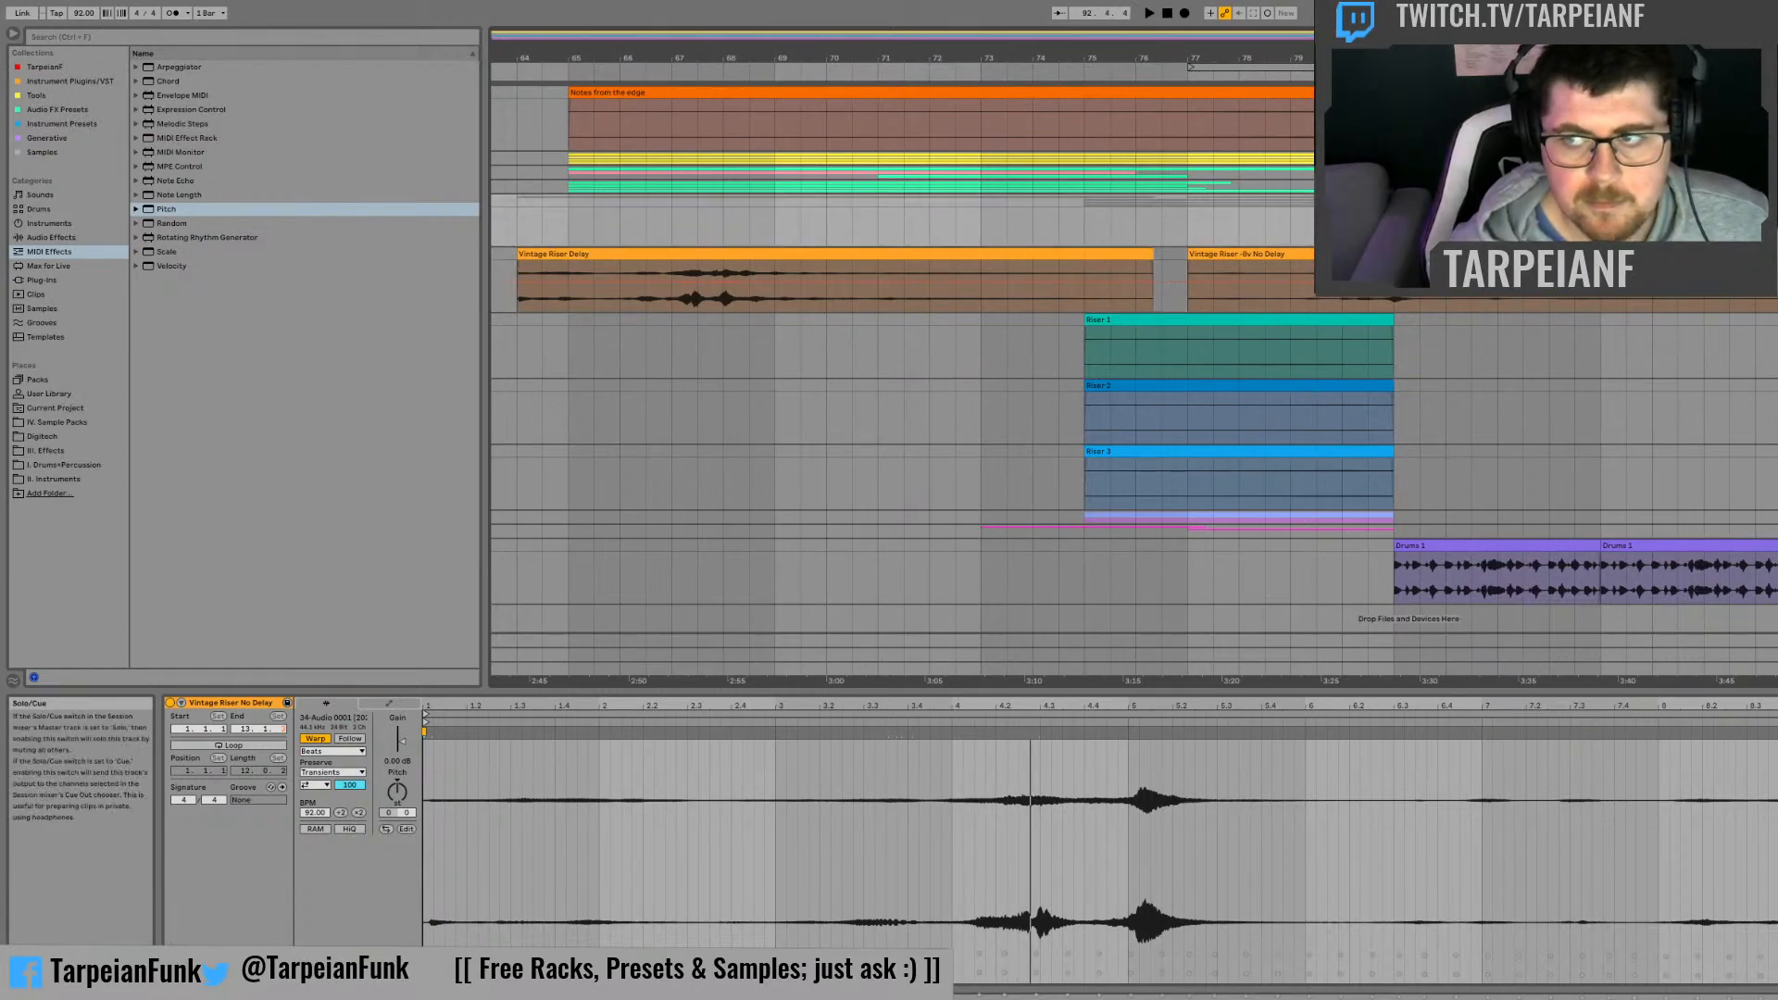
Step: Deactivate the Vintage Riser Delay clip that starts at bar 64
{"action": "left_click", "coordinate": [1774, 254]}
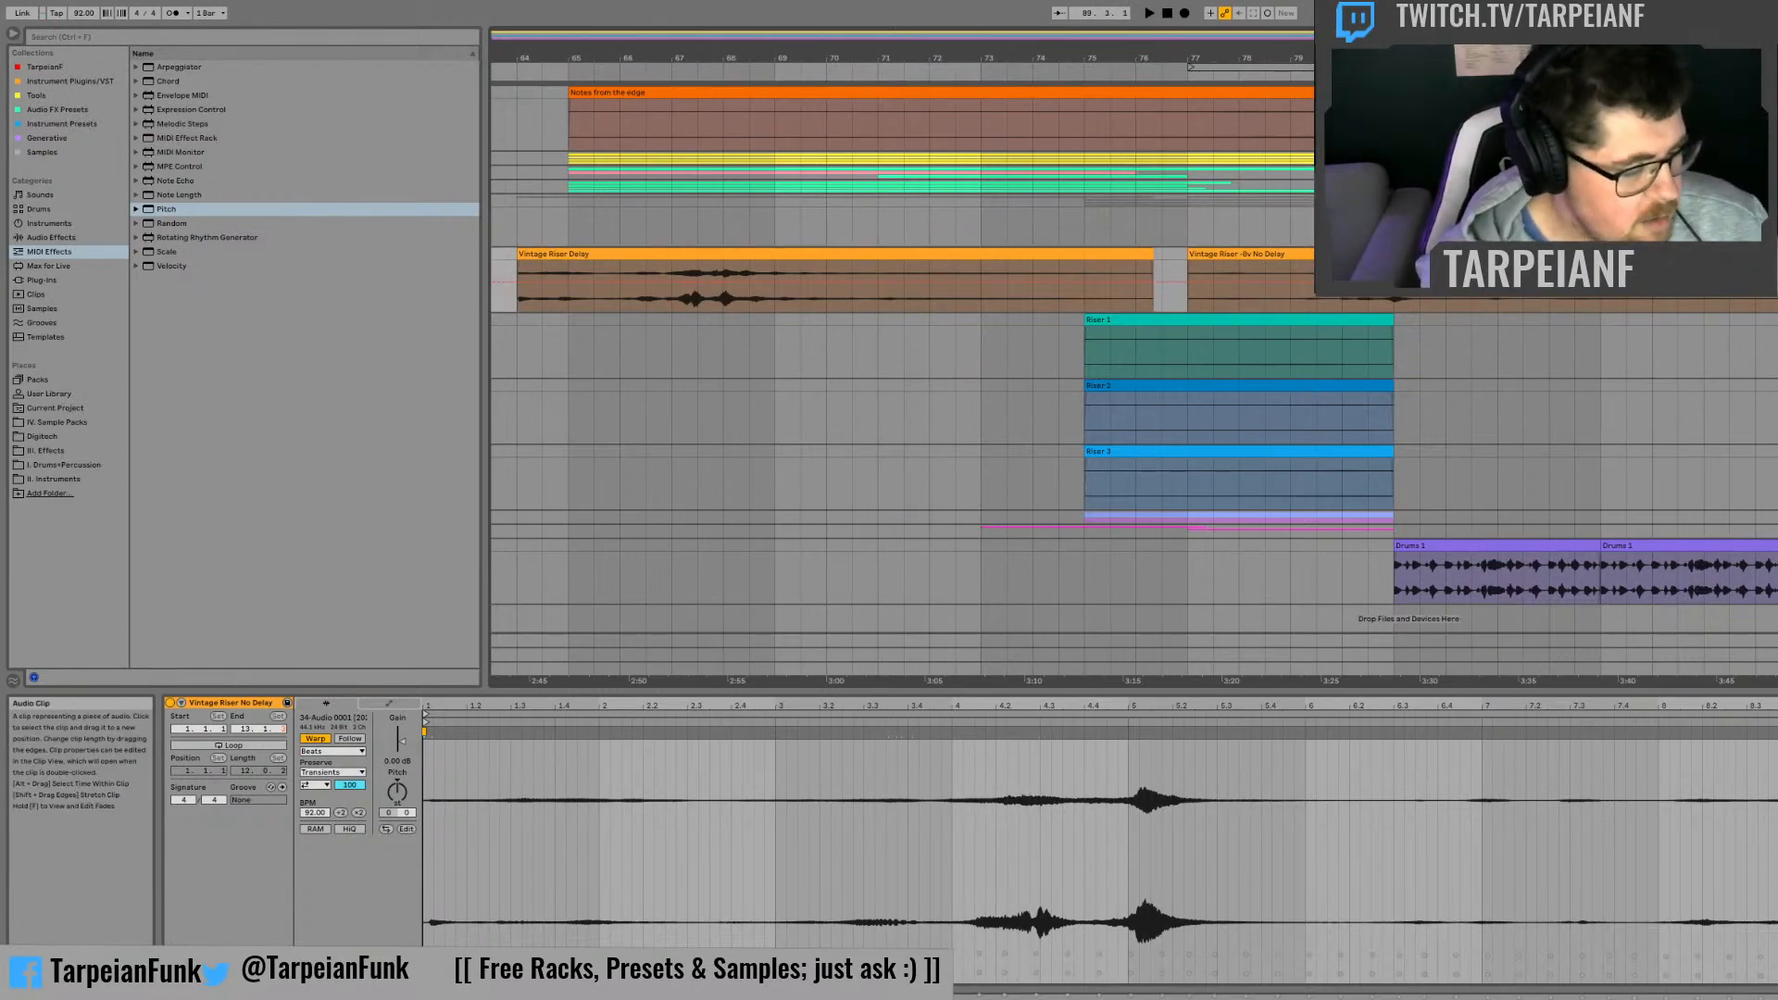
{"action": "left_click", "coordinate": [1015, 253]}
{"action": "key", "text": "0"}
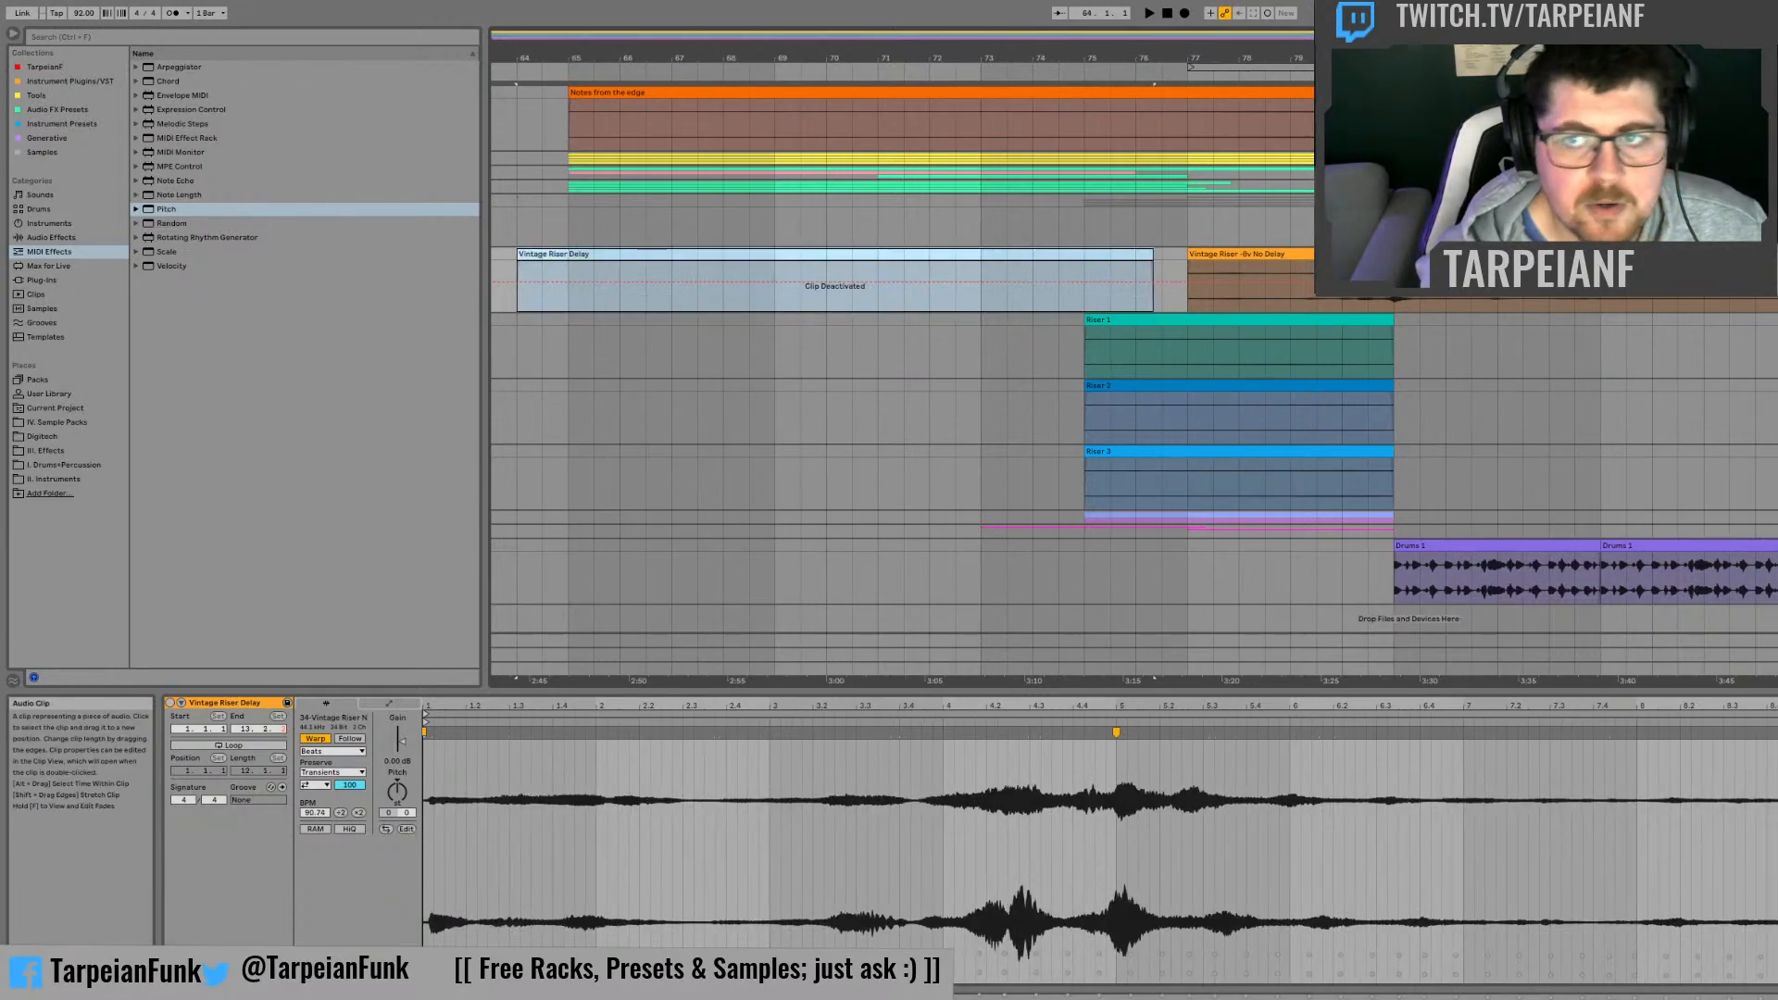
Step: Select the content of all tracks from bar 65 onward and briefly play it
{"action": "scroll", "coordinate": [1677, 474], "scroll_direction": "down", "scroll_amount": 1}
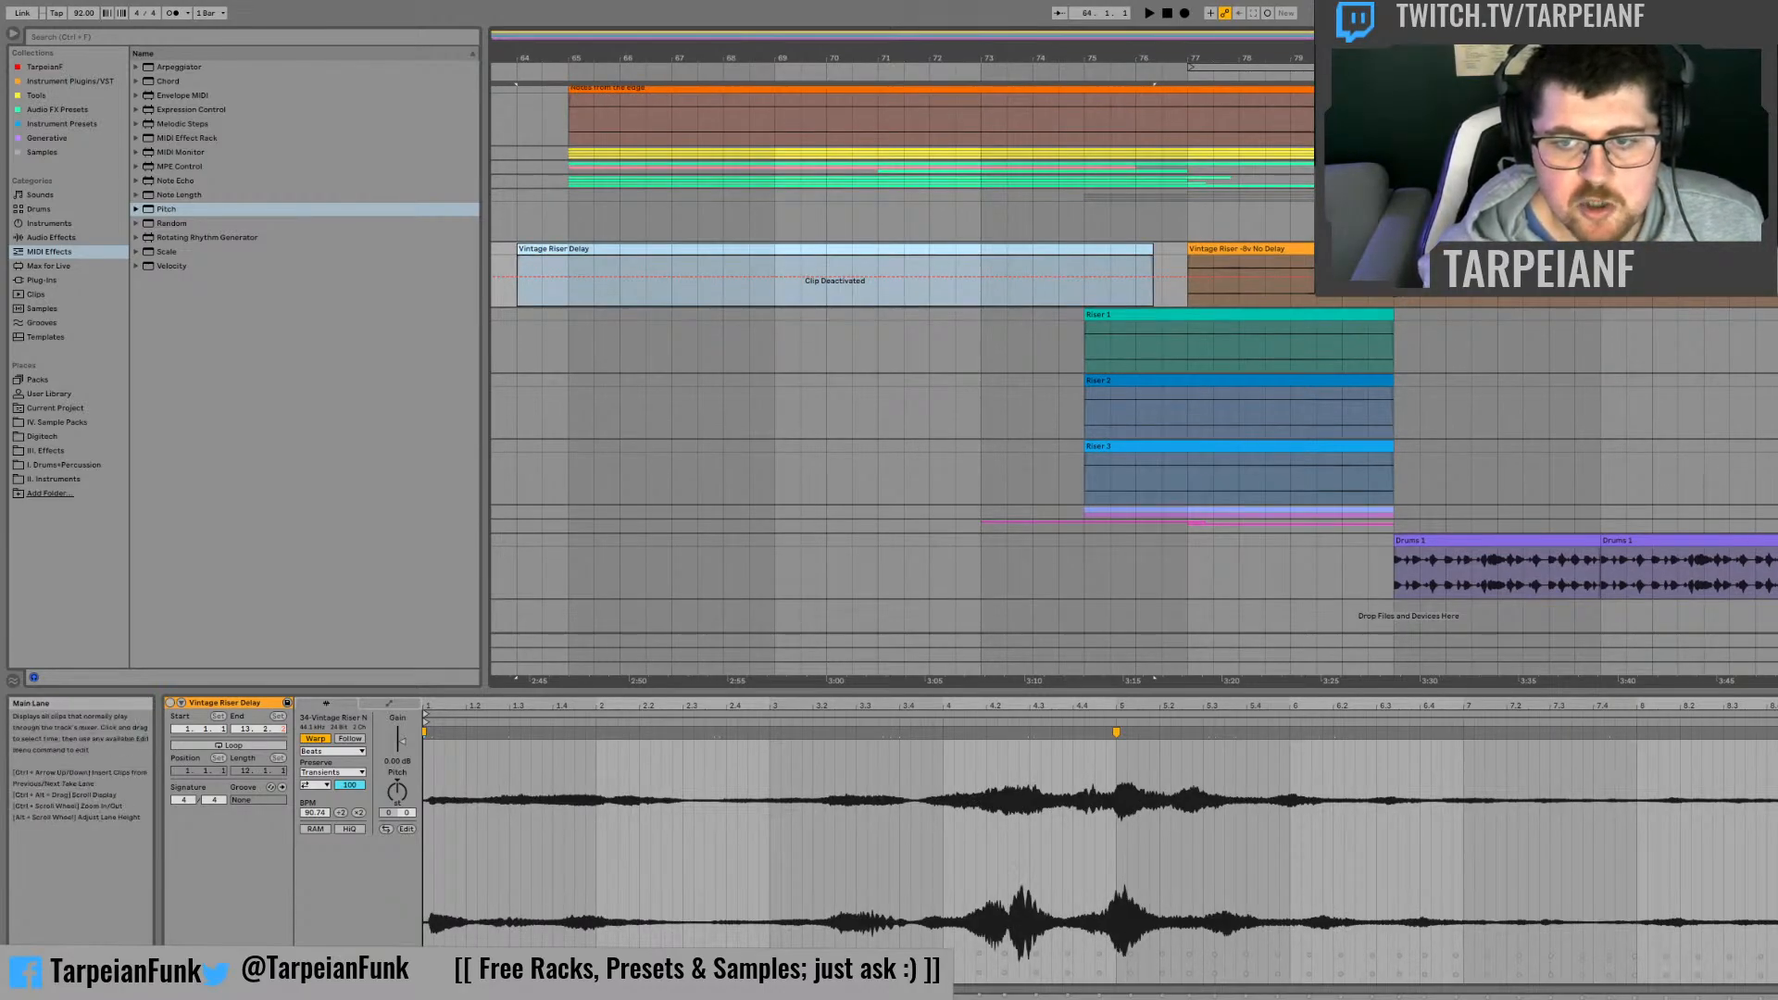
{"action": "left_click_drag", "start_coordinate": [1769, 665], "coordinate": [569, 110]}
{"action": "key", "text": "space"}
{"action": "key", "text": "space"}
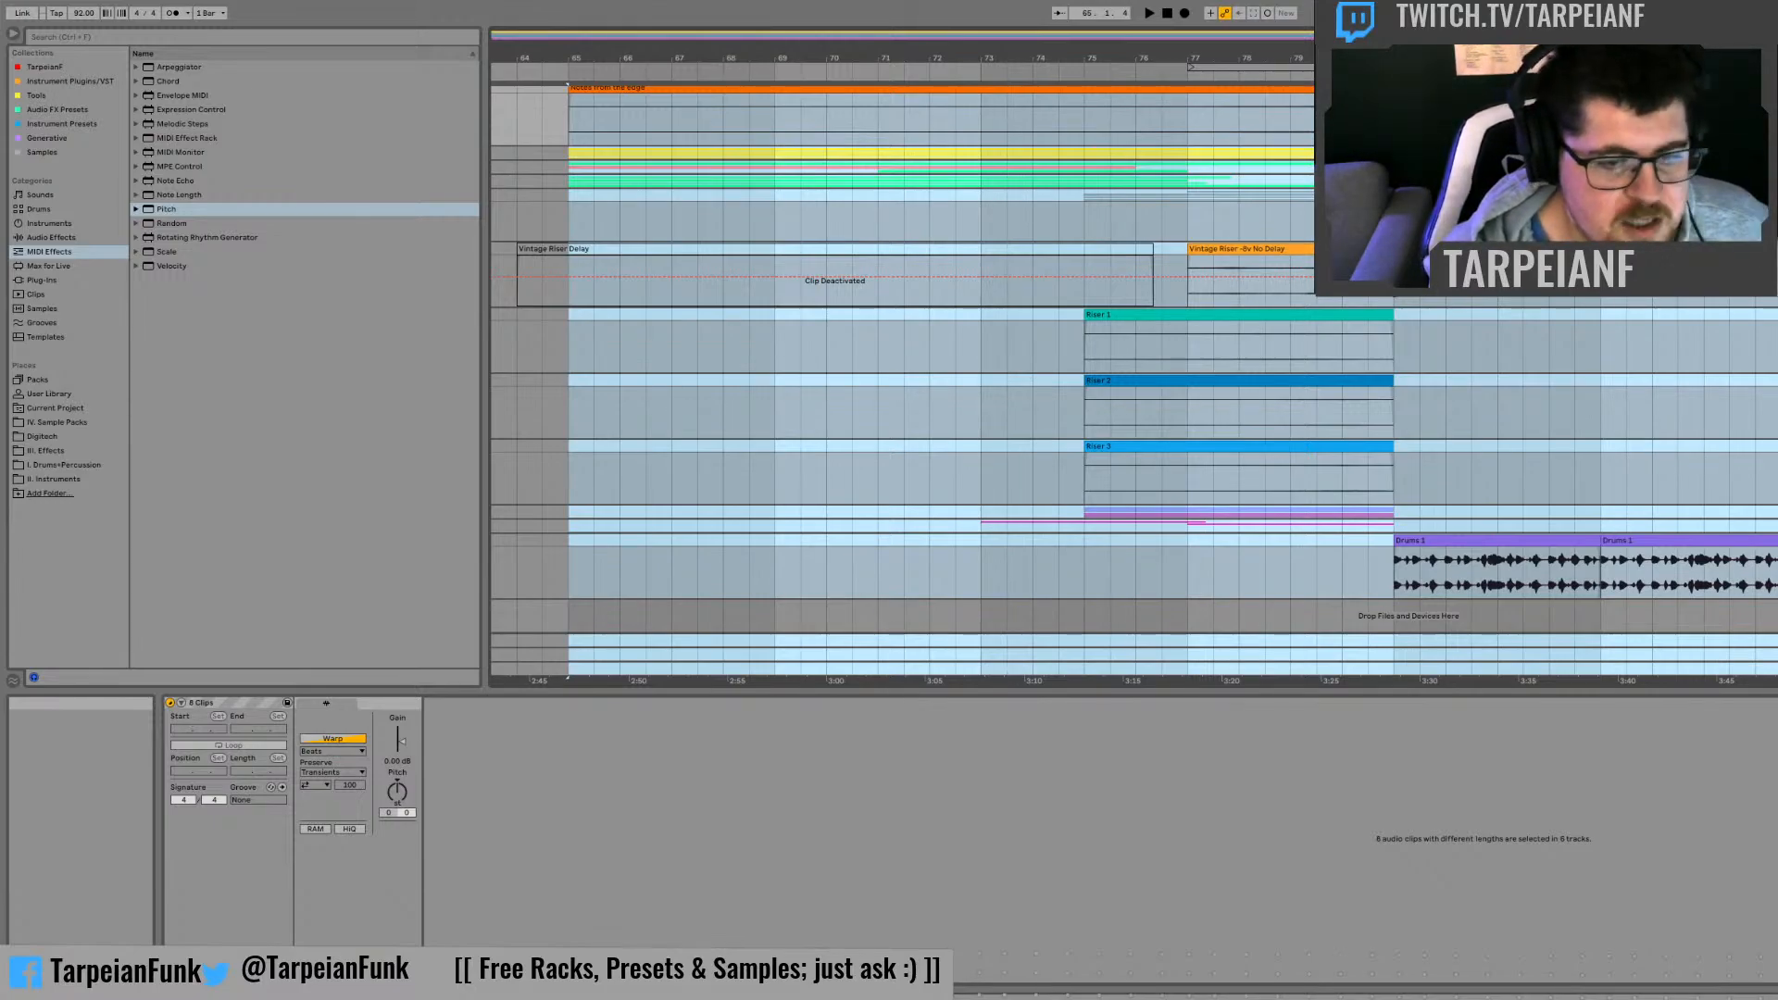
Step: Delete all selected clips from bar 65 onward and undo the deletion
{"action": "key", "text": "Delete"}
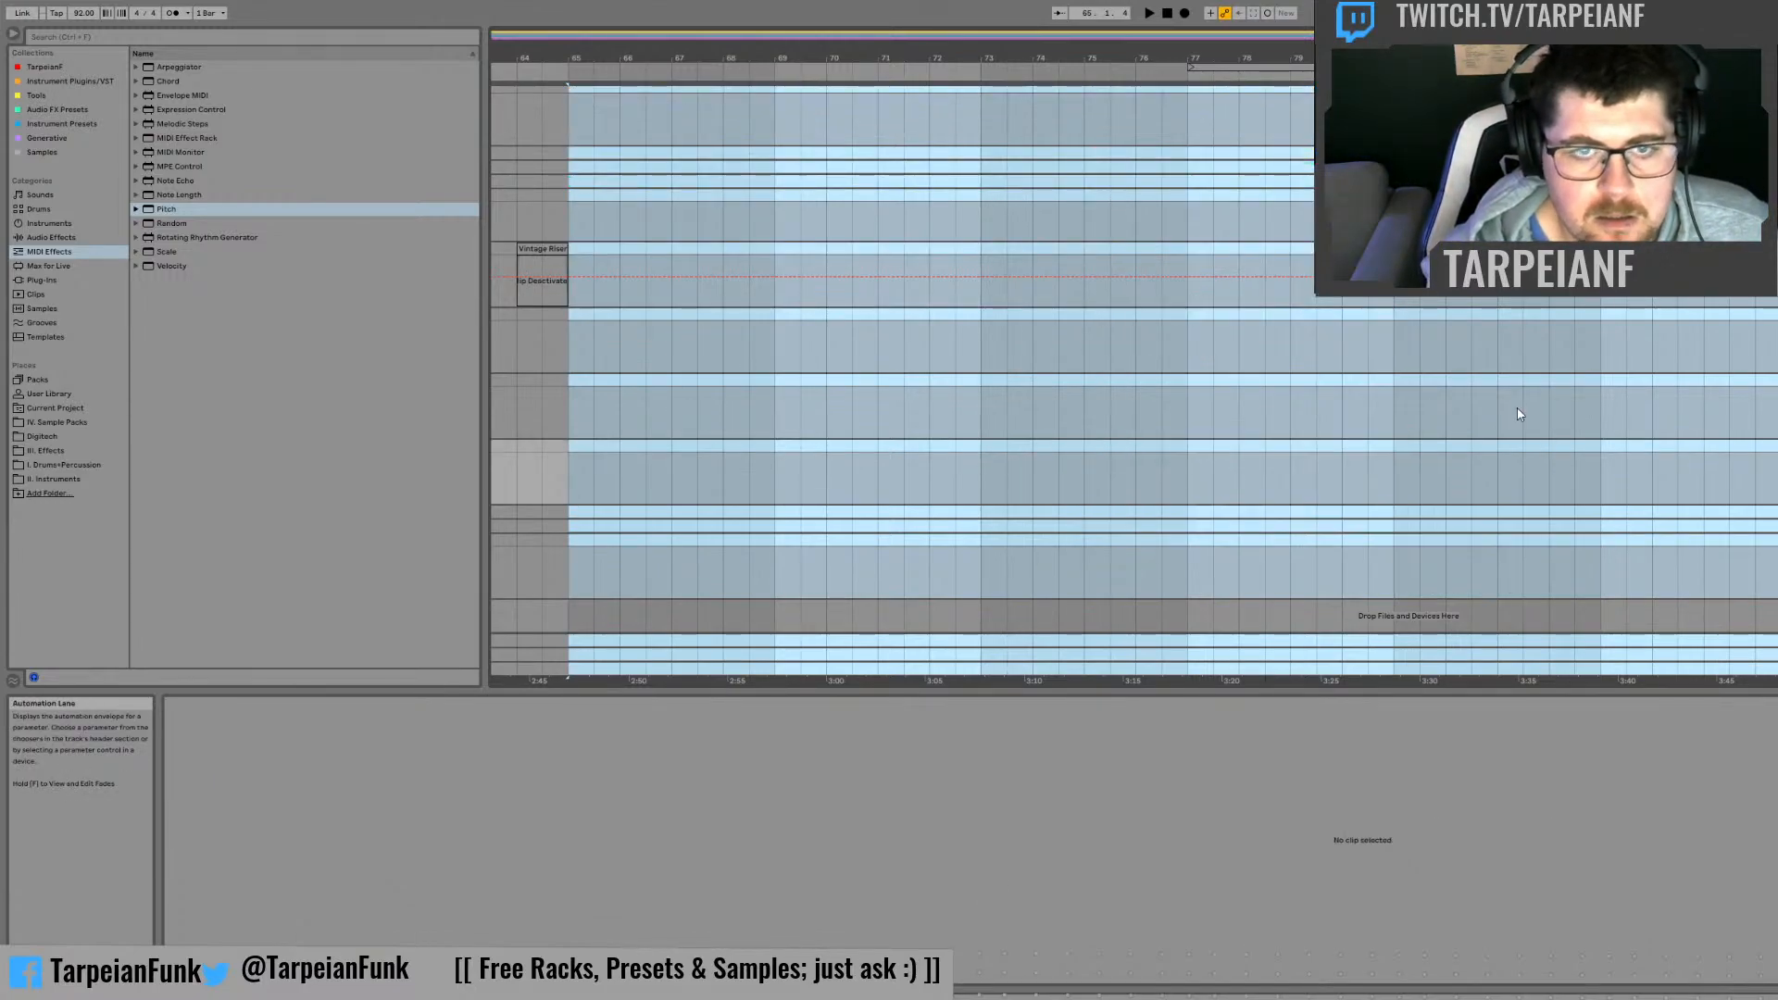
{"action": "scroll", "coordinate": [1394, 367], "scroll_direction": "up", "scroll_amount": 1}
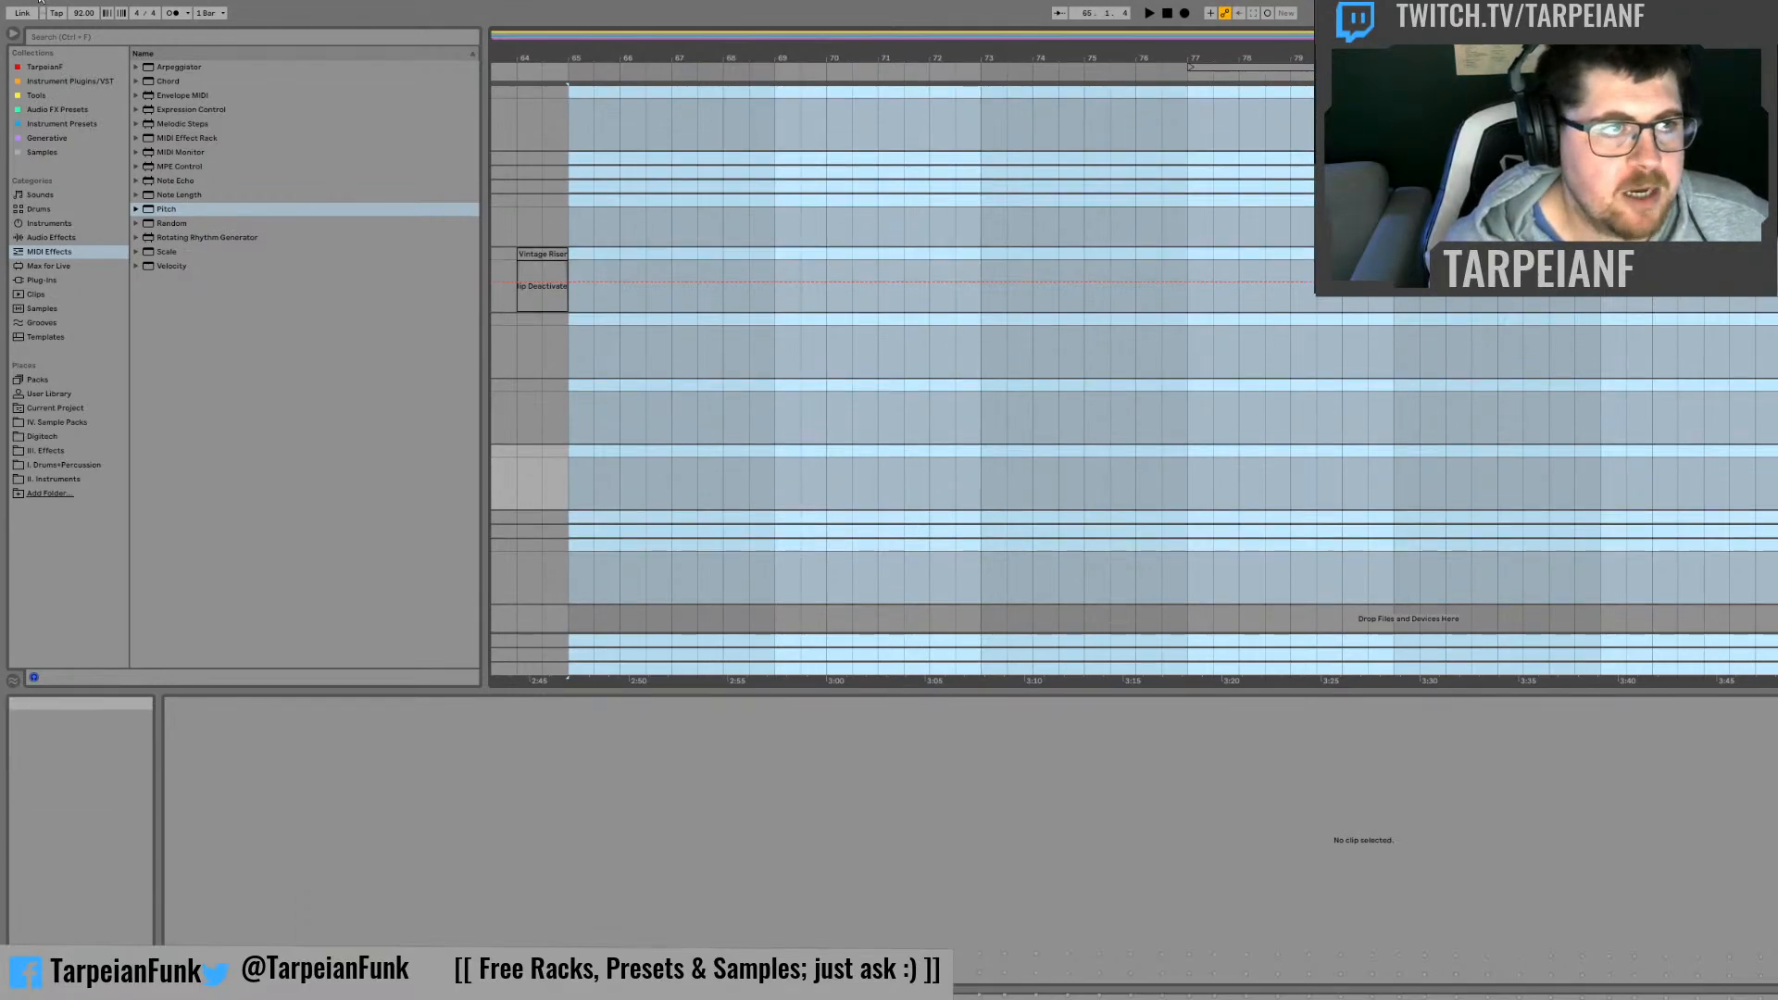
{"action": "key", "text": "ctrl+z"}
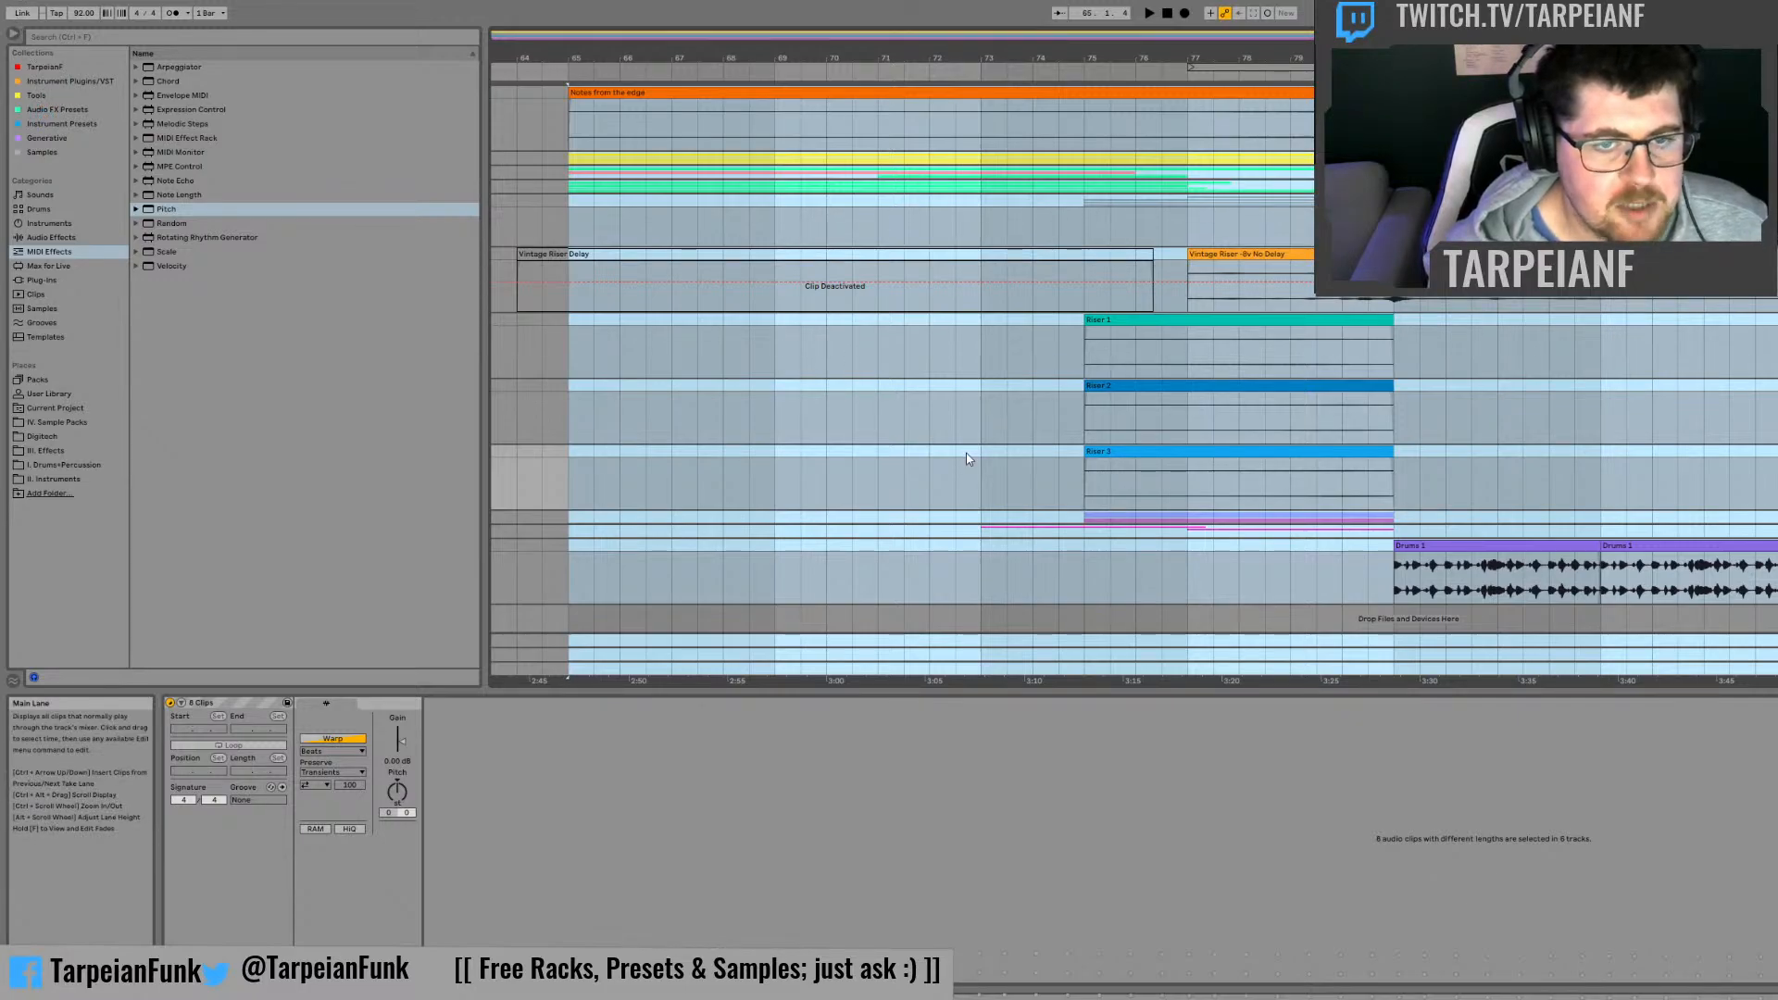
Step: Set the loop to the selected section from bar 65 and start playback
{"action": "key", "text": "ctrl+l"}
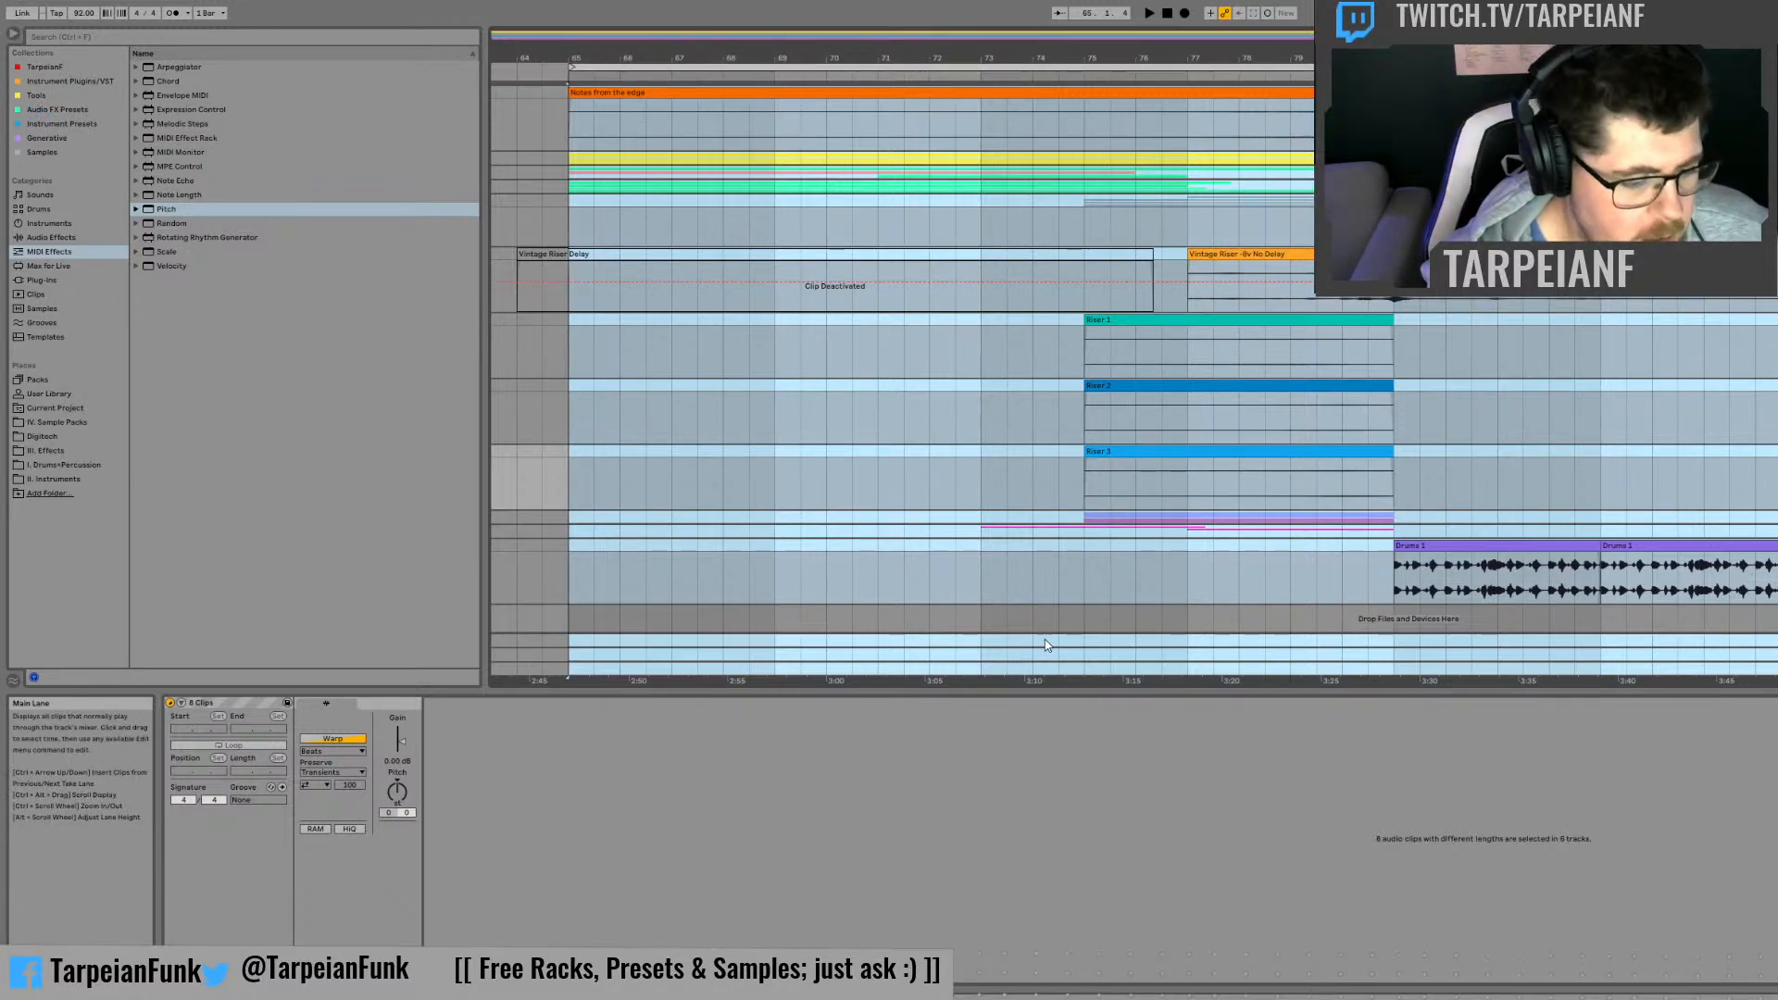
{"action": "key", "text": "space"}
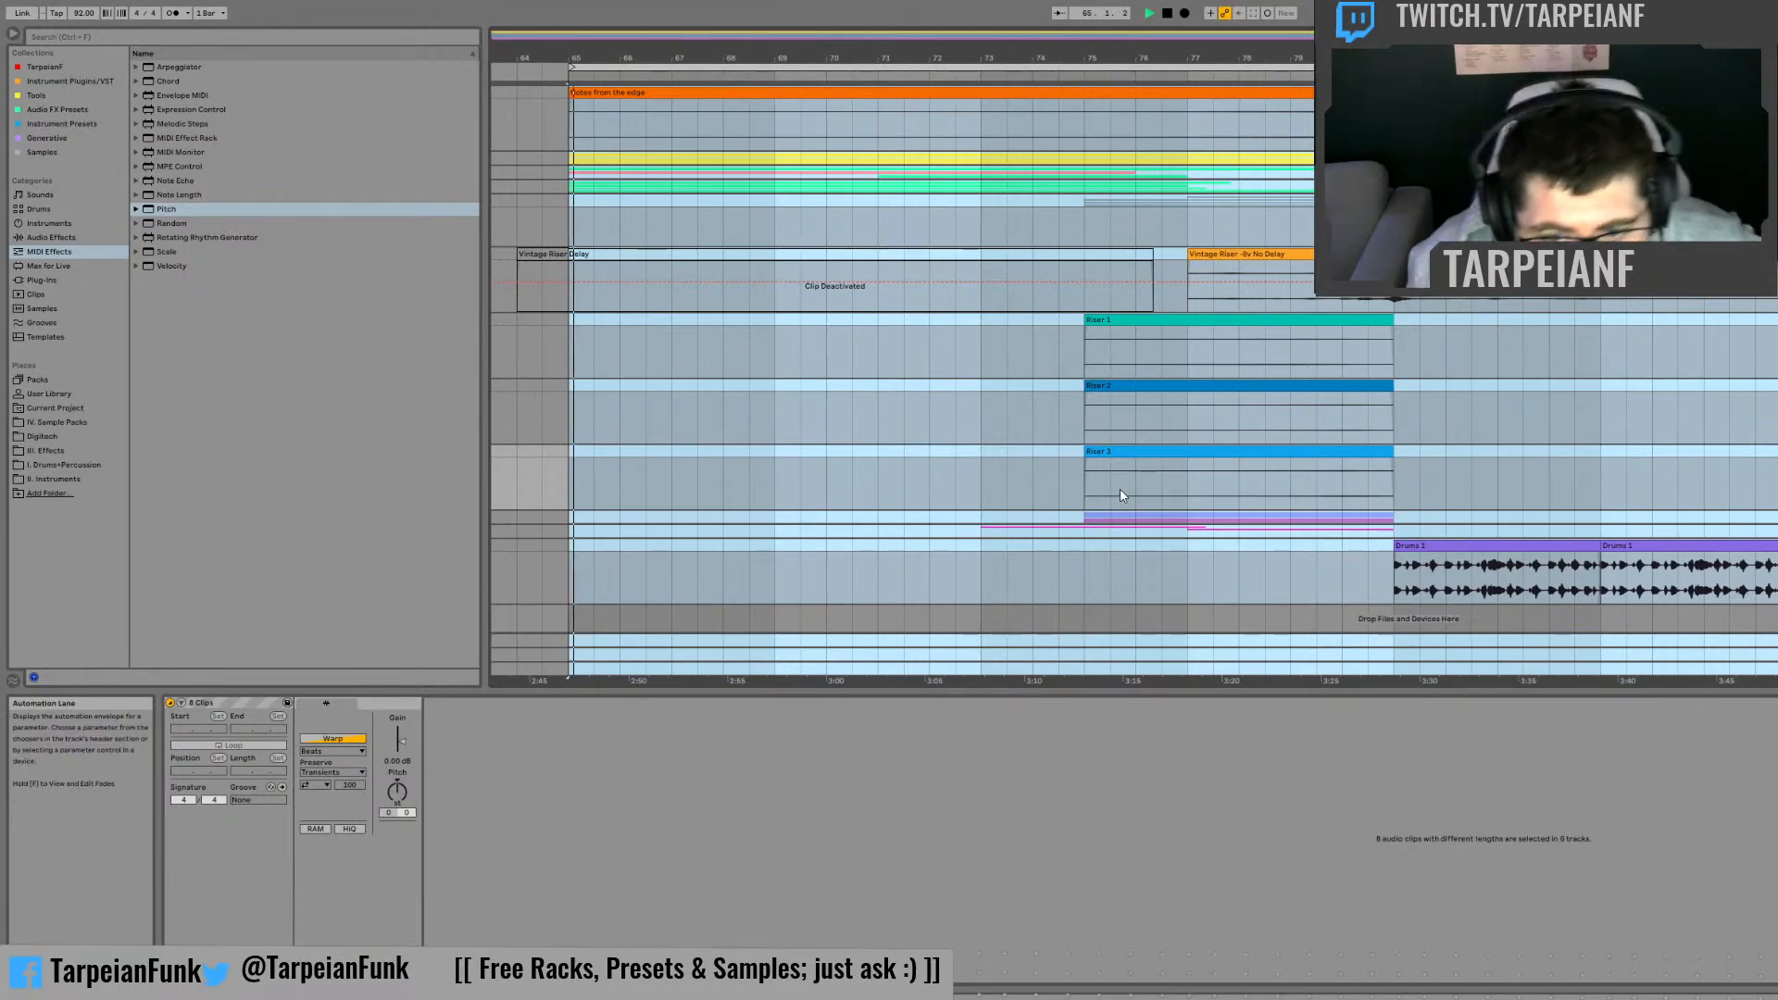
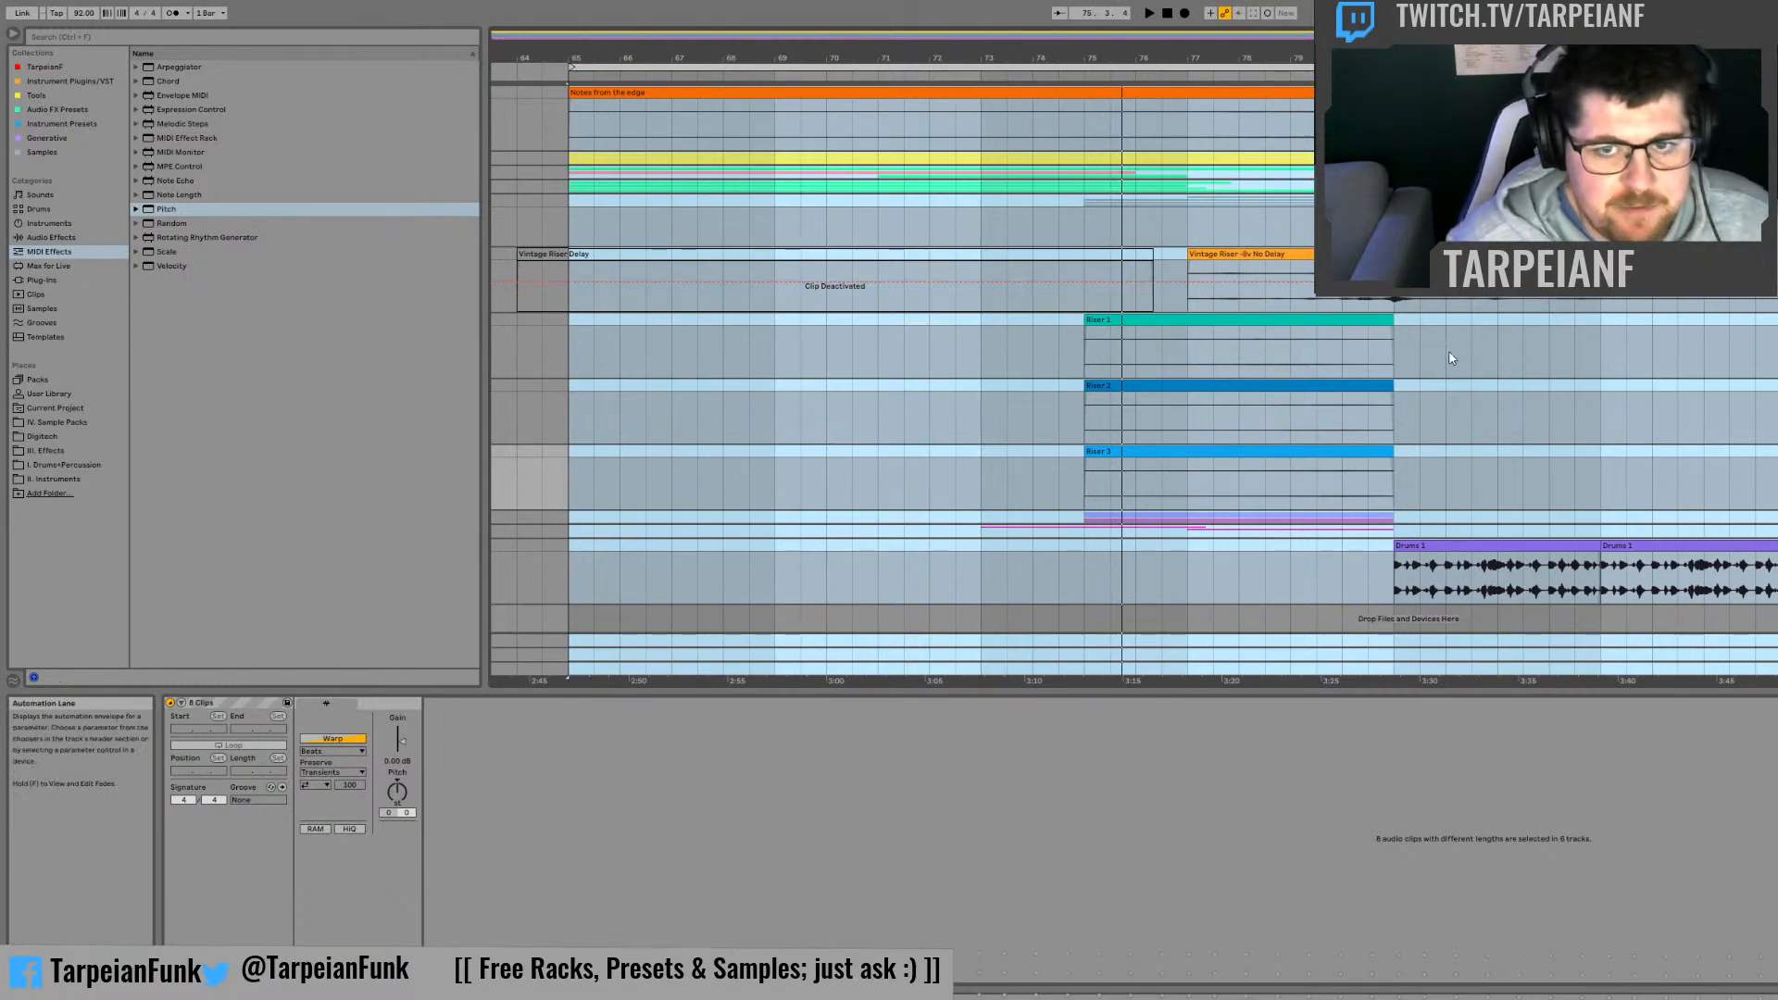
Step: Move the loop brace to start at bar 81 and briefly play the drum section from there
{"action": "left_click", "coordinate": [1421, 354]}
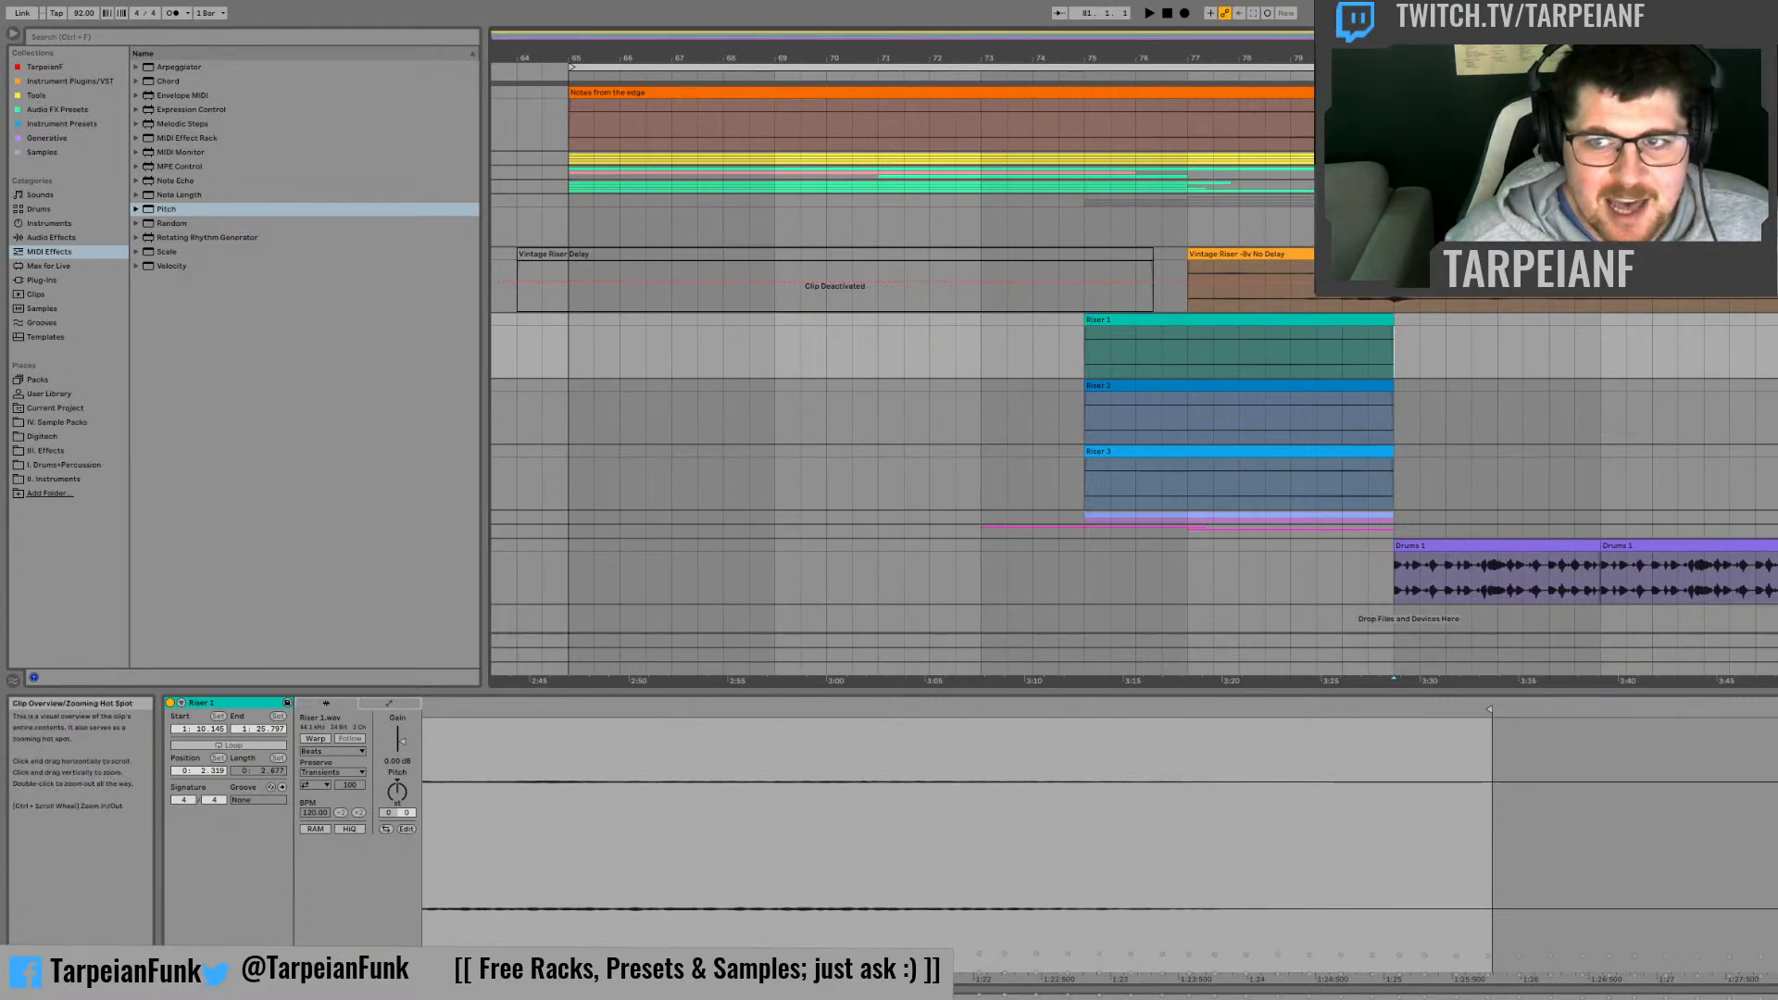
{"action": "left_click_drag", "start_coordinate": [926, 57], "coordinate": [722, 38]}
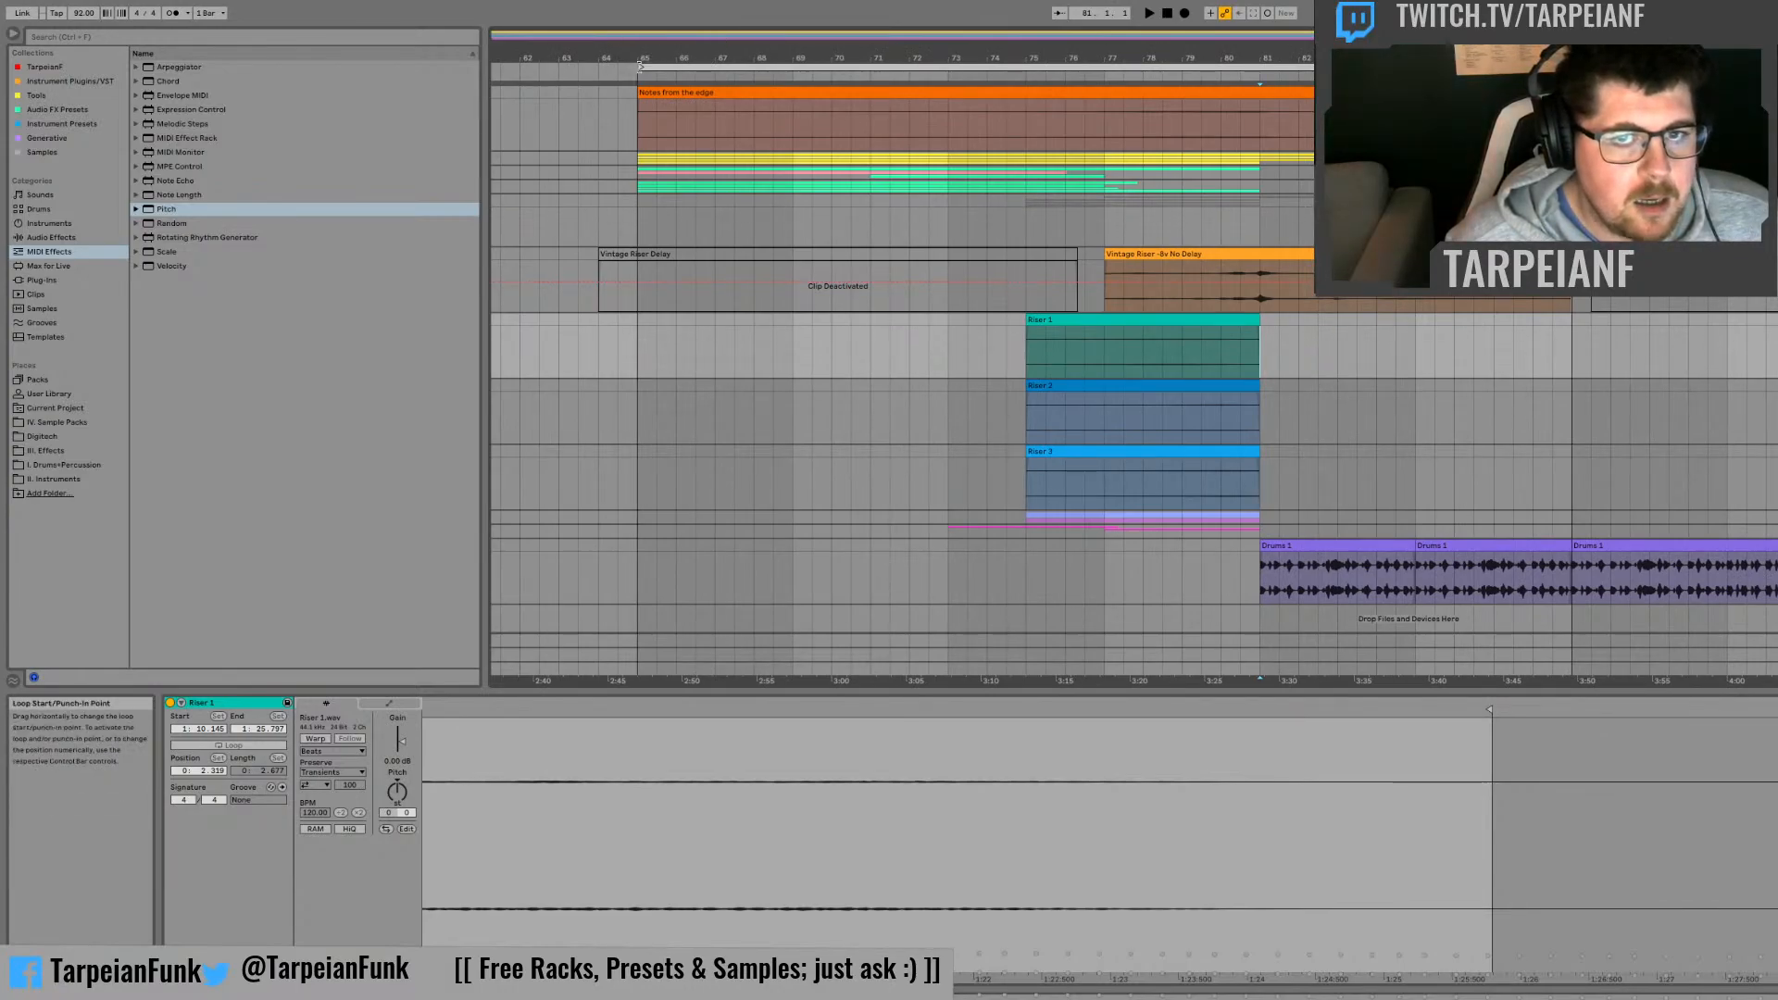
{"action": "left_click_drag", "start_coordinate": [640, 67], "coordinate": [1260, 67]}
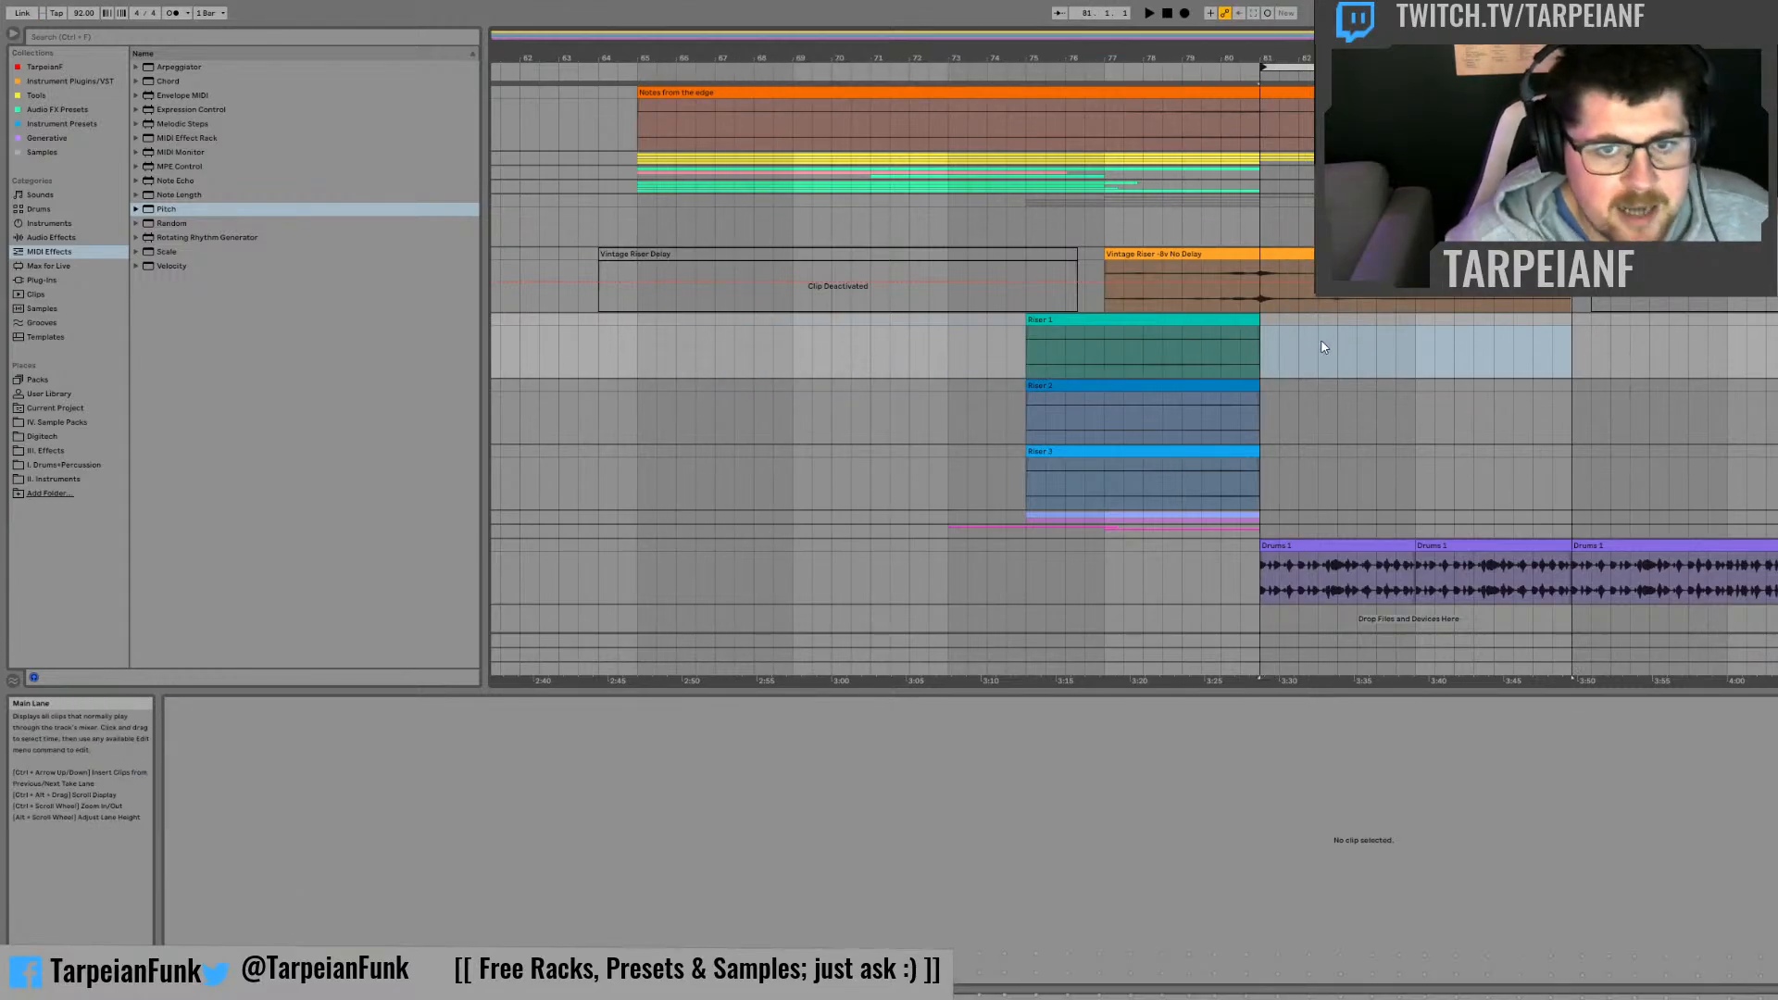
{"action": "scroll", "coordinate": [1459, 479], "scroll_direction": "down", "scroll_amount": 1}
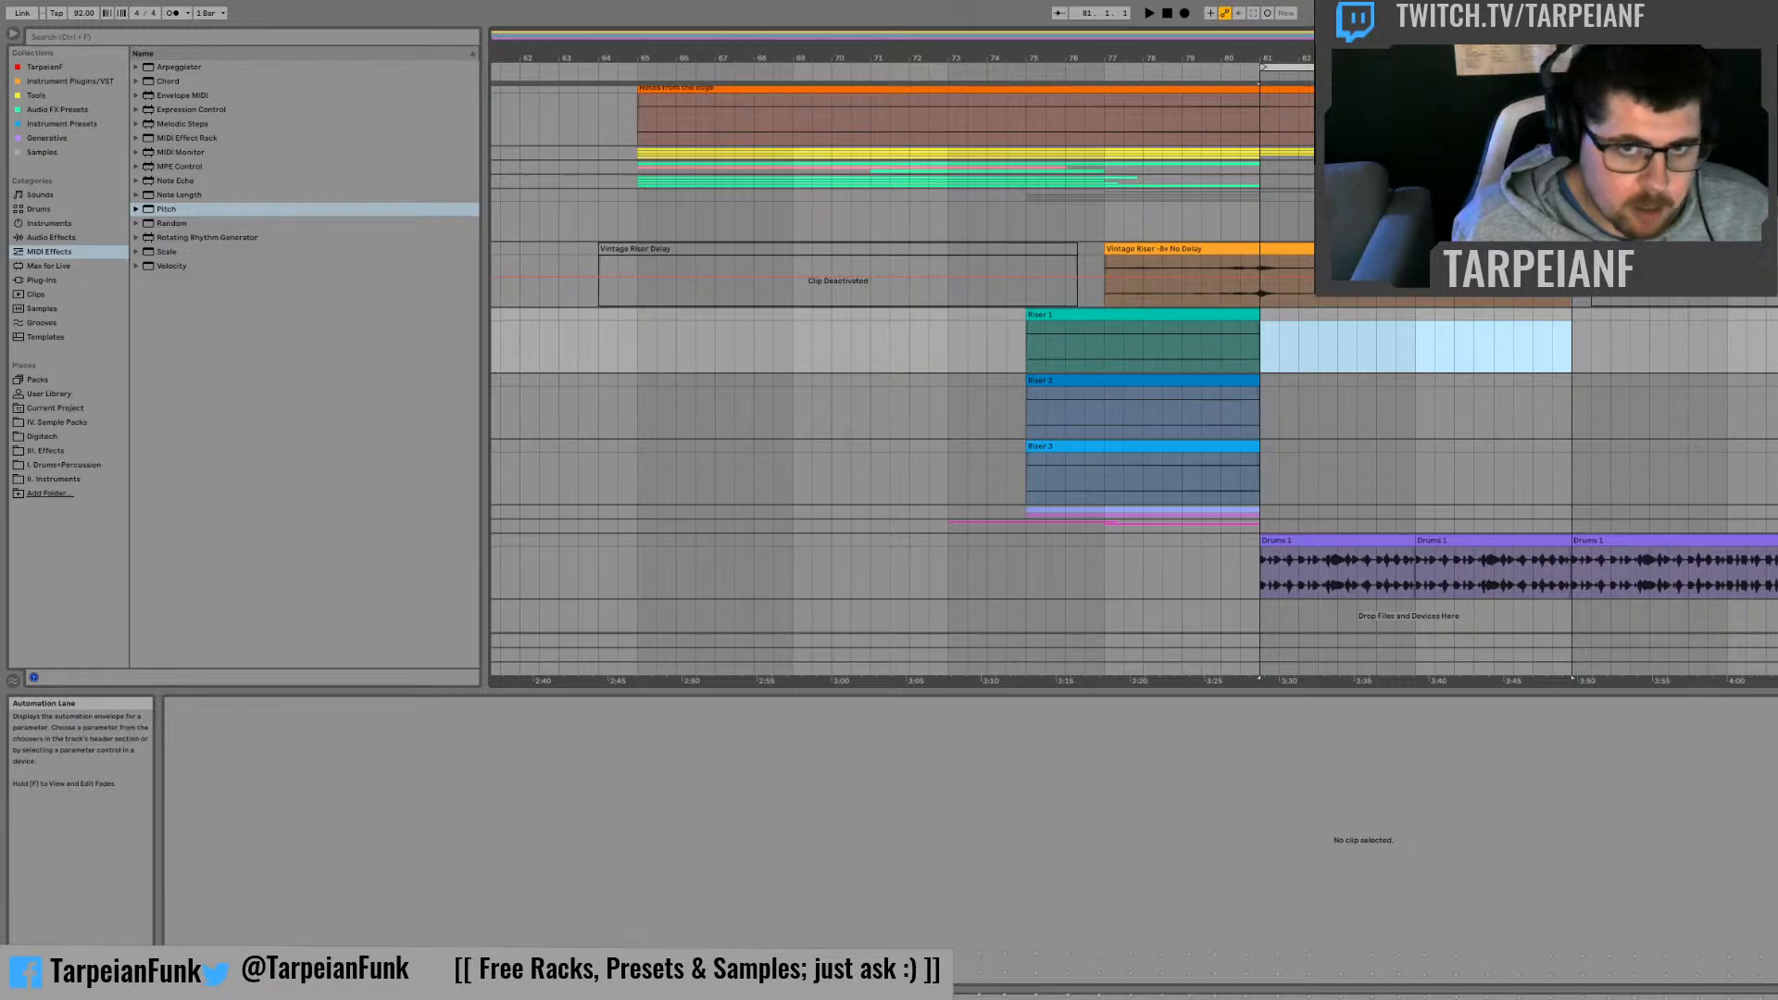
{"action": "key", "text": "space"}
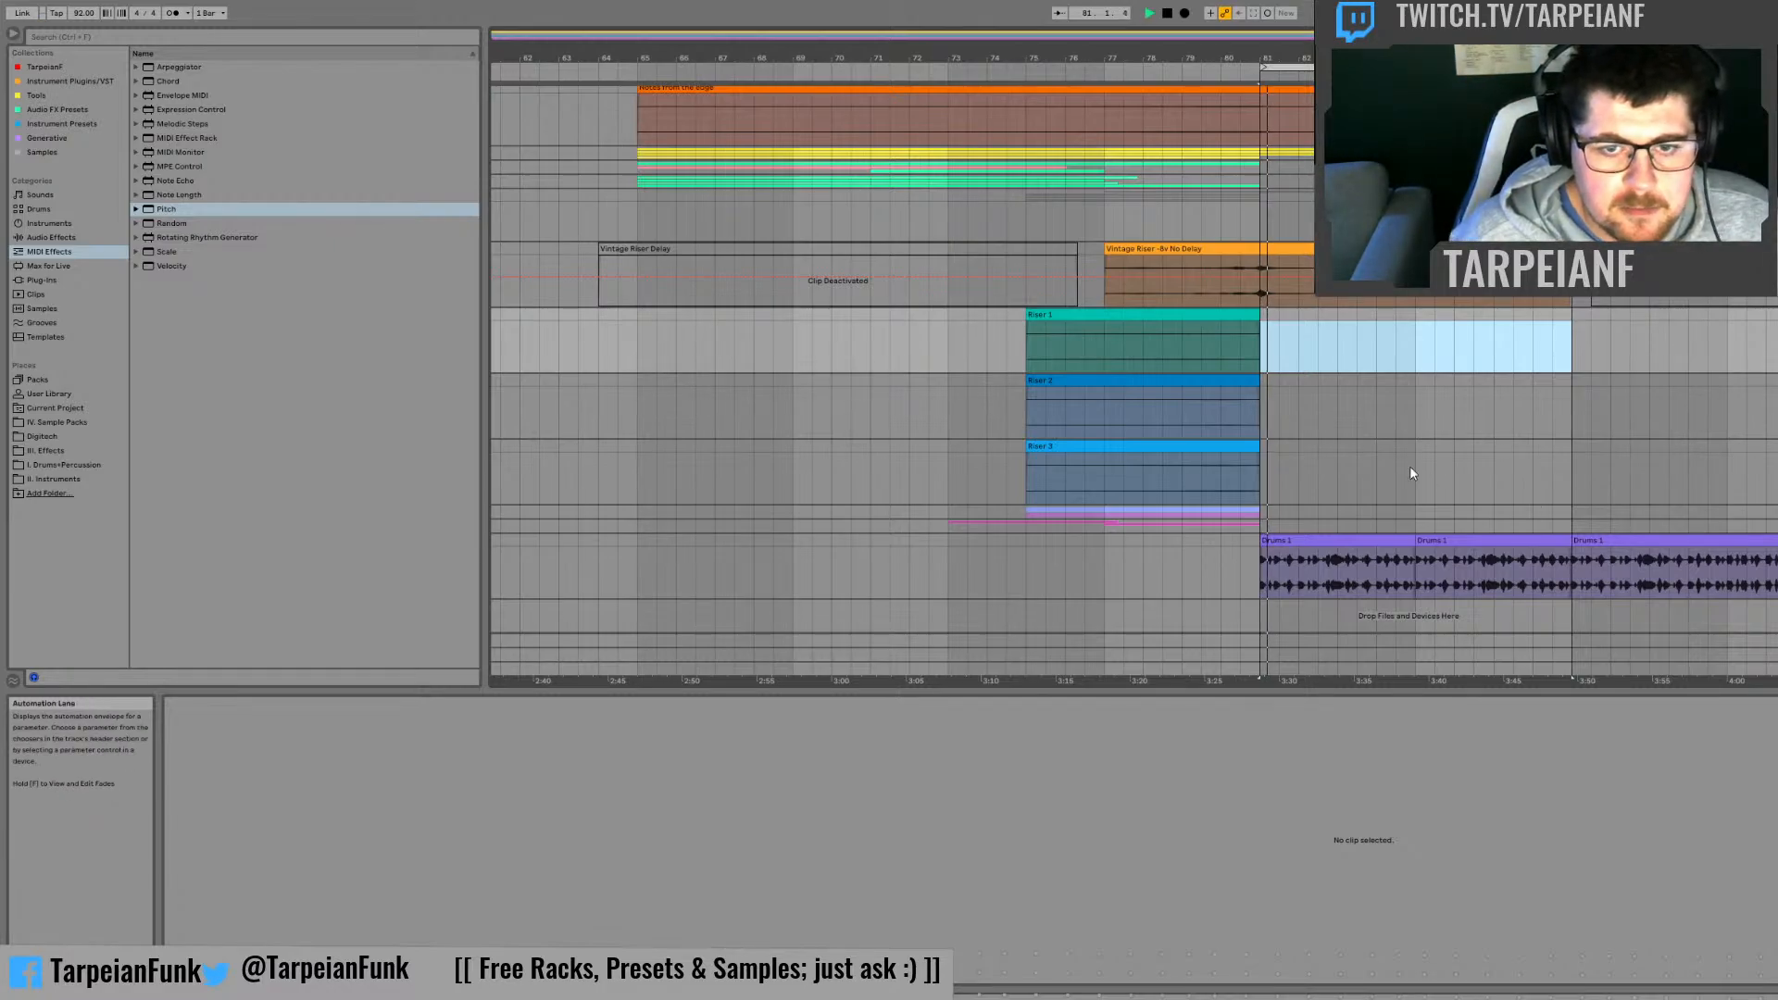
{"action": "key", "text": "space"}
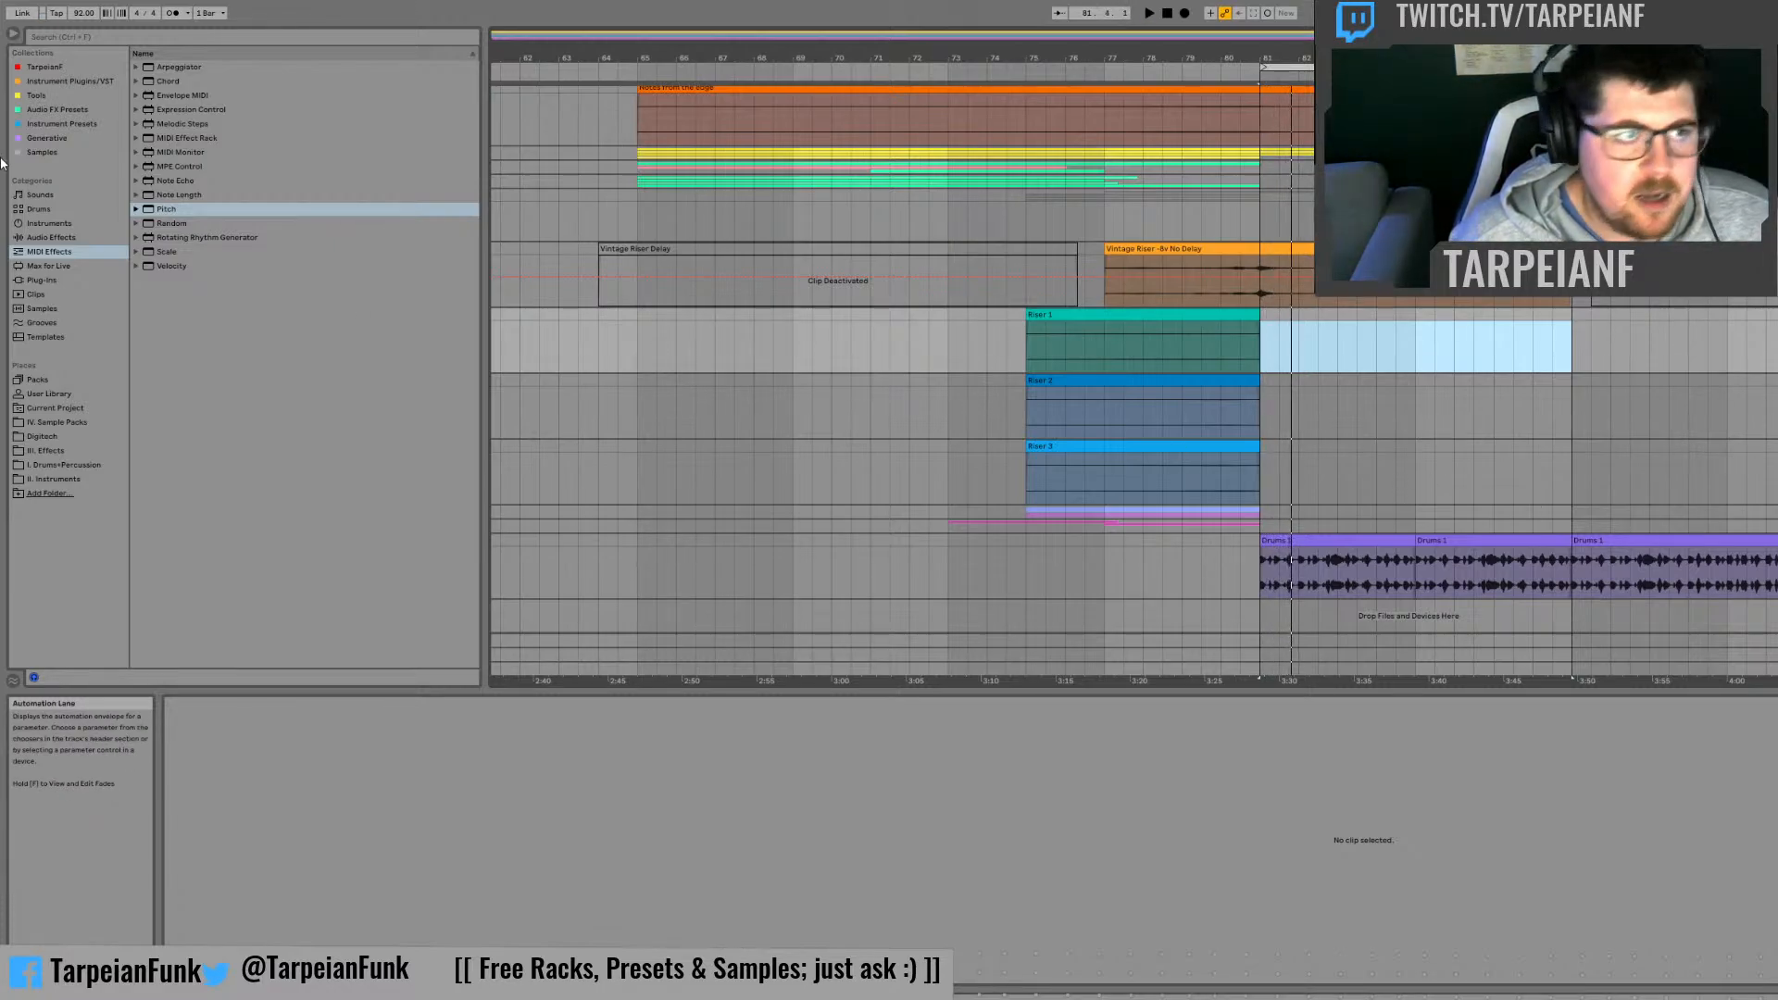
Step: Load Moog Sub25 Rack.adg onto a new track below the drums and select bars 81 to 85 on it
{"action": "left_click", "coordinate": [78, 68]}
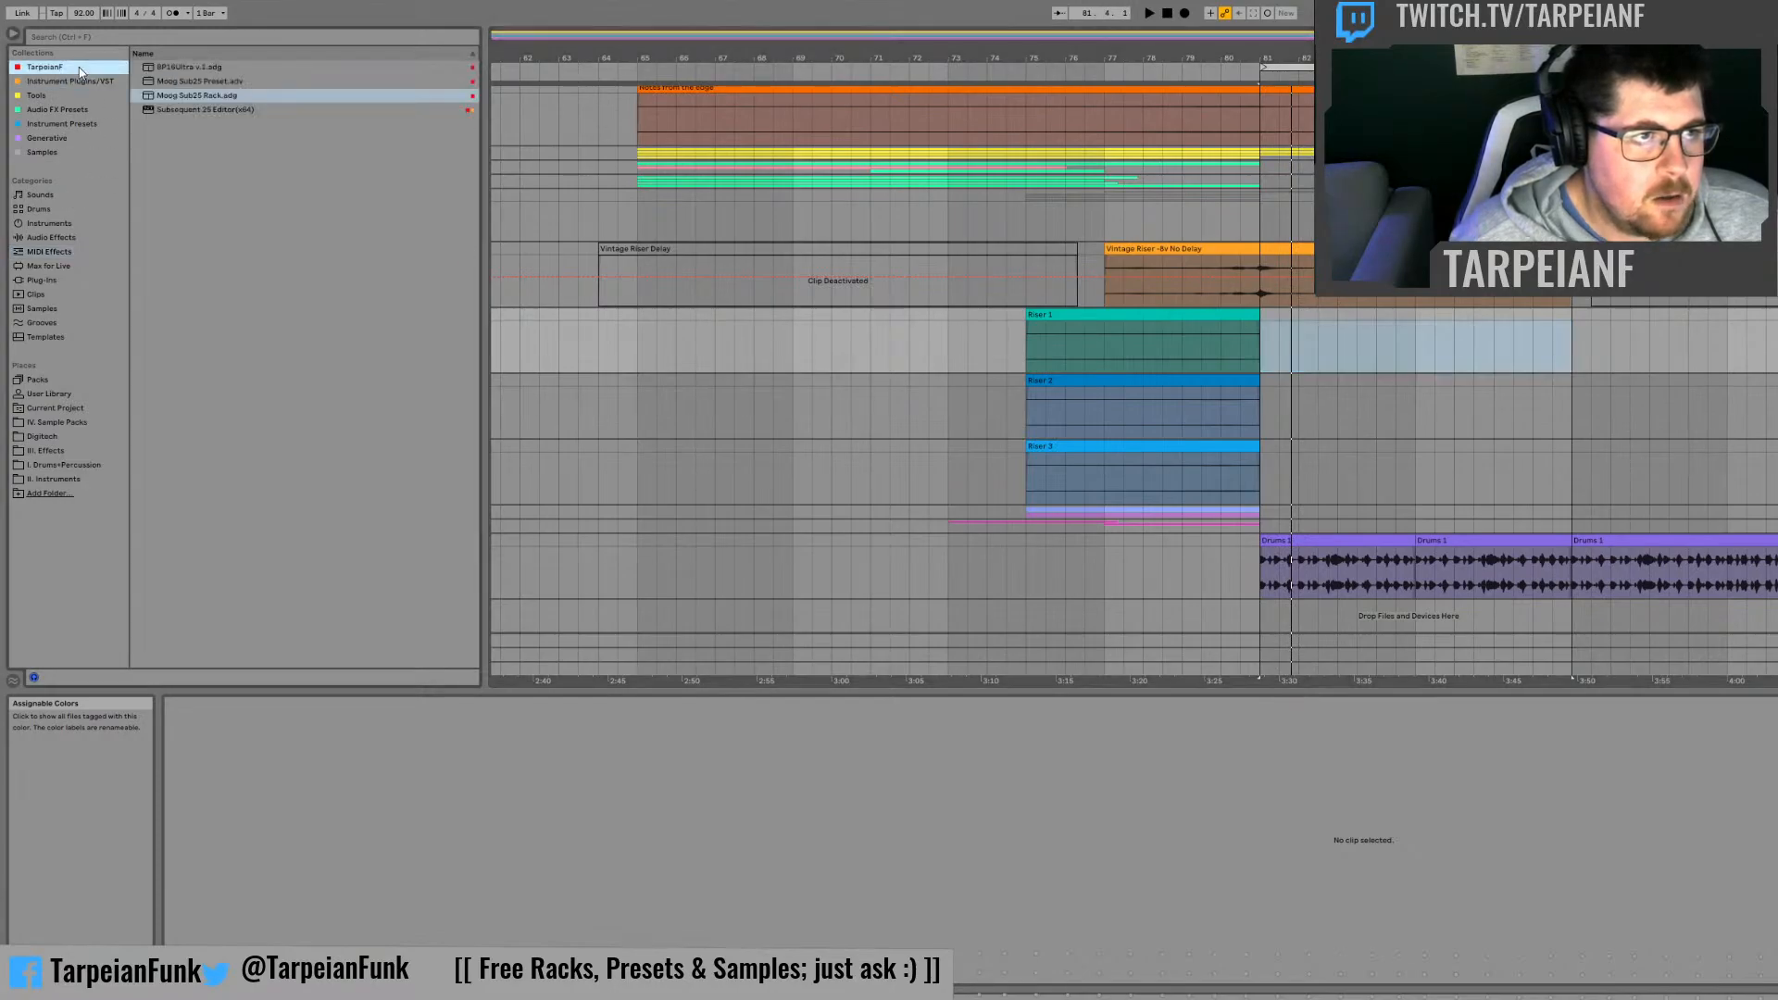
{"action": "left_click", "coordinate": [208, 96]}
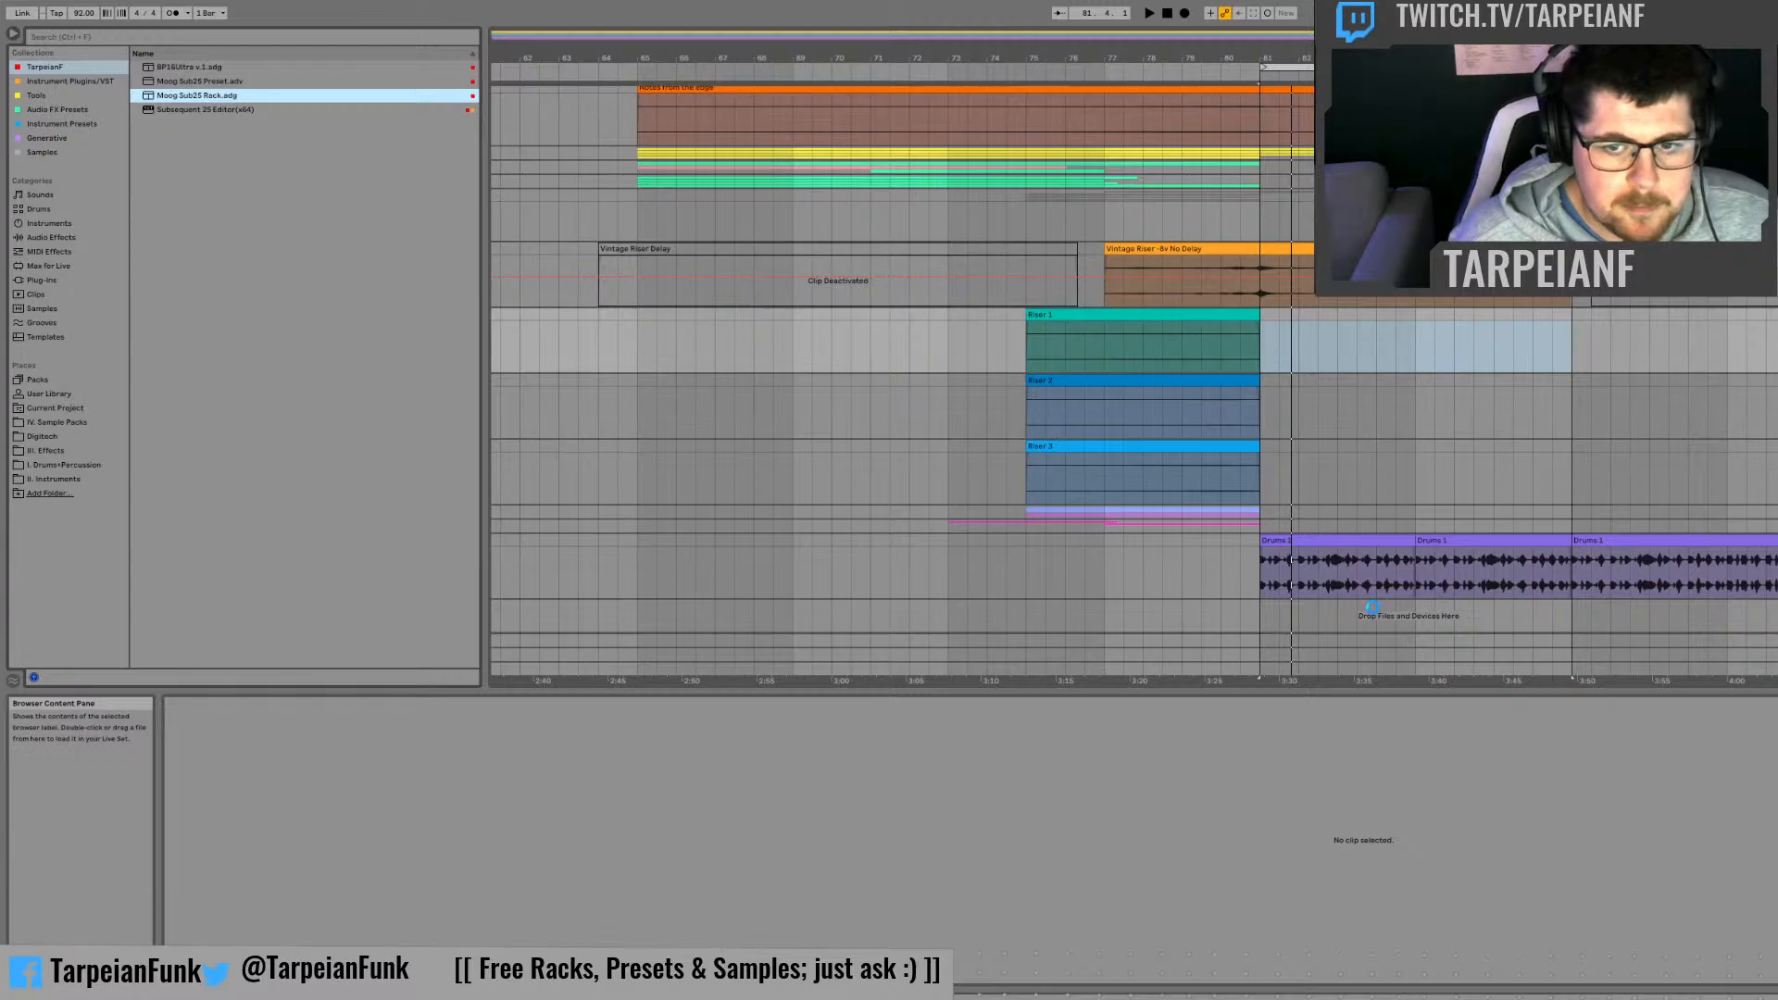
{"action": "left_click_drag", "start_coordinate": [1374, 608], "coordinate": [1375, 609]}
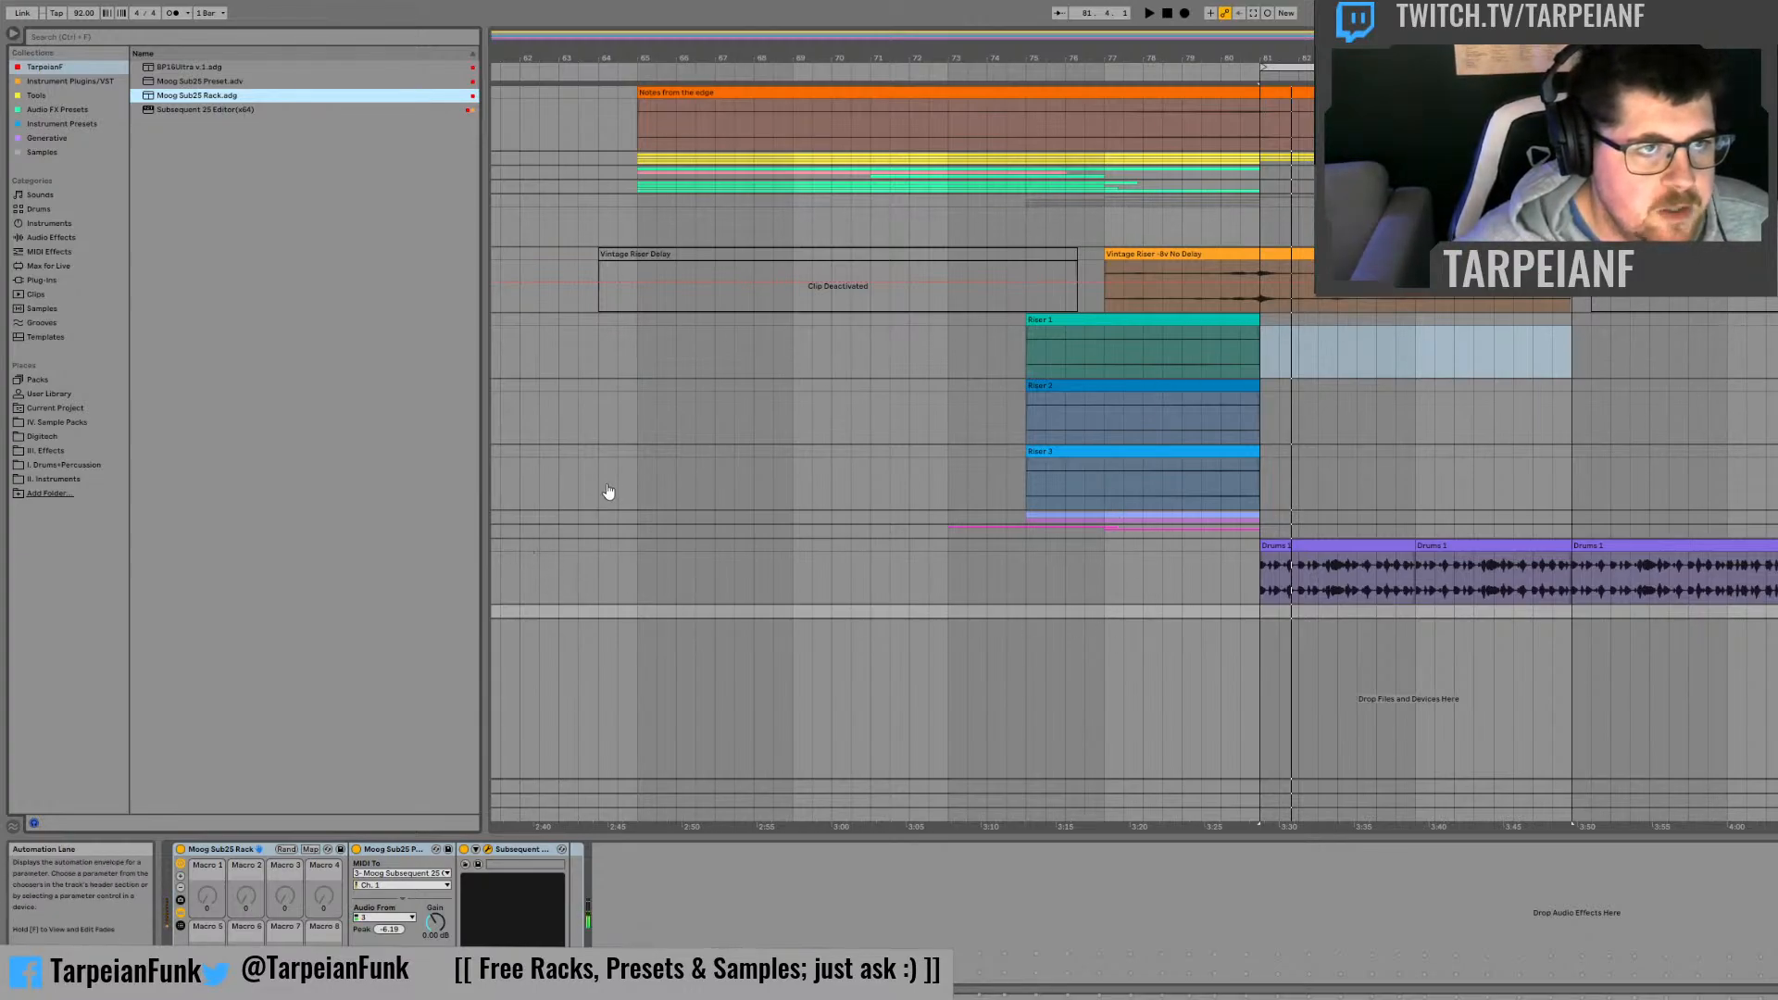
{"action": "left_click_drag", "start_coordinate": [1255, 612], "coordinate": [1406, 615]}
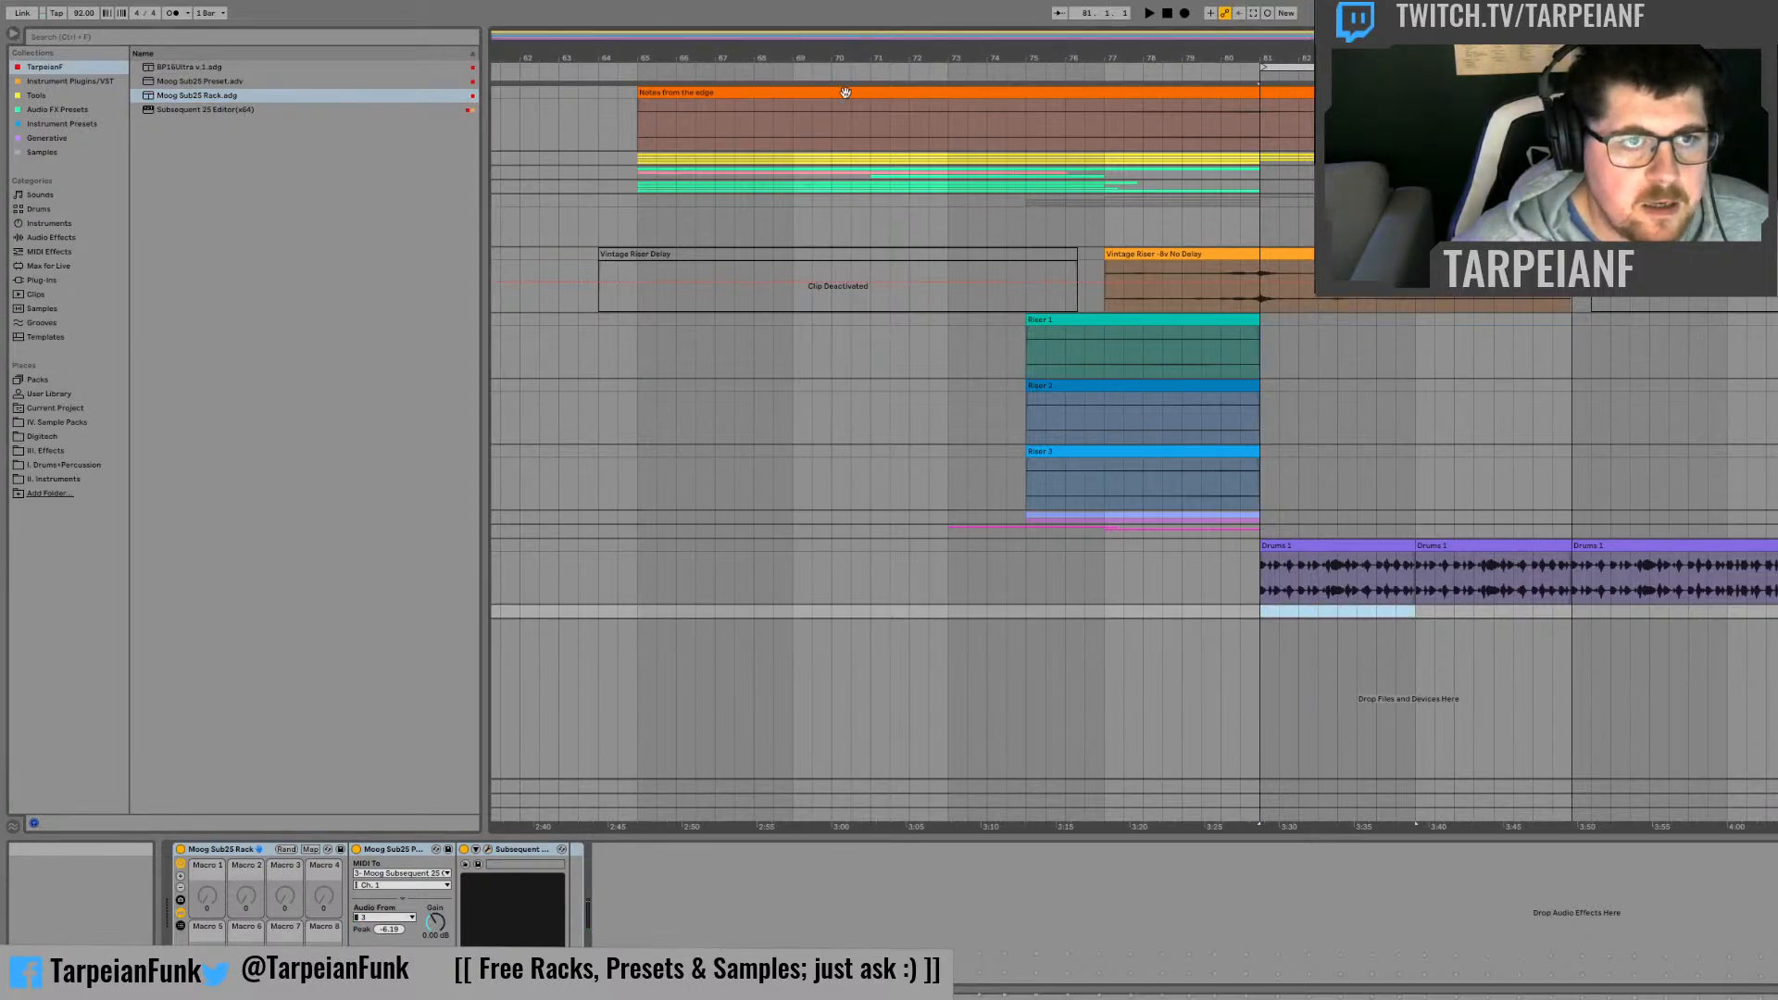
Step: Copy the MIDI bass clip section from bar 33 to the Moog track at bar 81 and start playback there
{"action": "left_click_drag", "start_coordinate": [845, 37], "coordinate": [648, 37]}
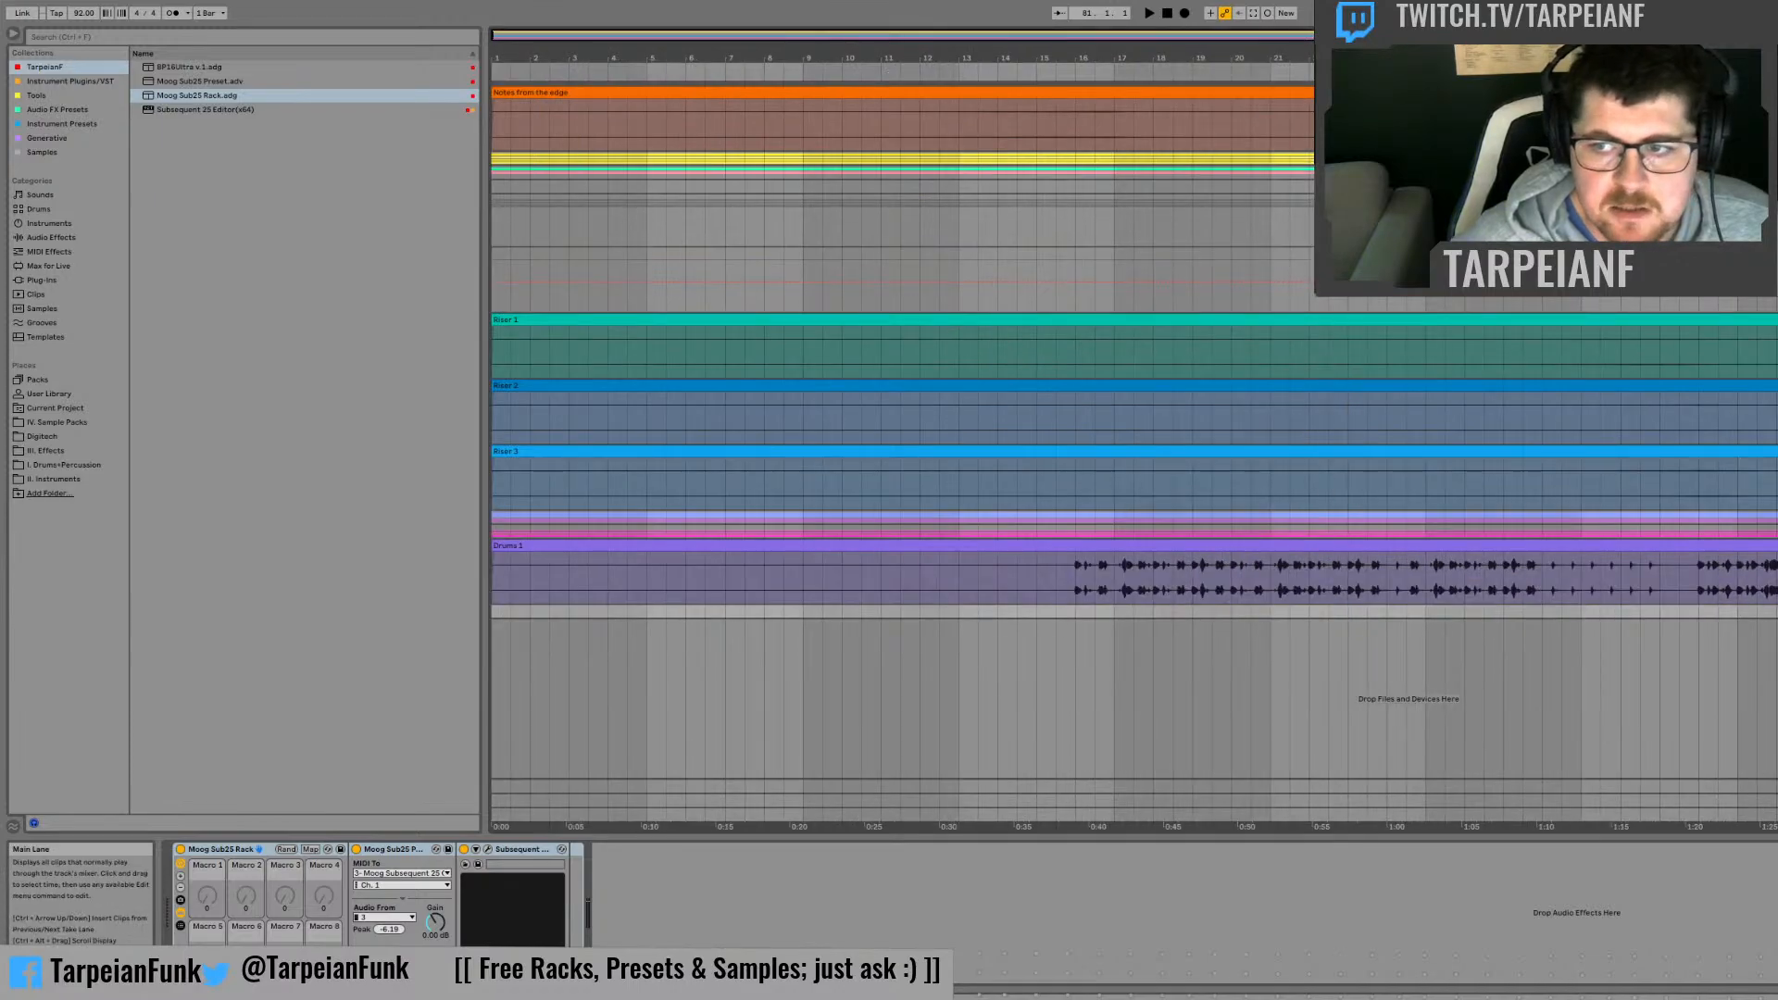
{"action": "left_click", "coordinate": [1777, 529]}
{"action": "scroll", "coordinate": [1130, 463], "scroll_direction": "down", "scroll_amount": 3}
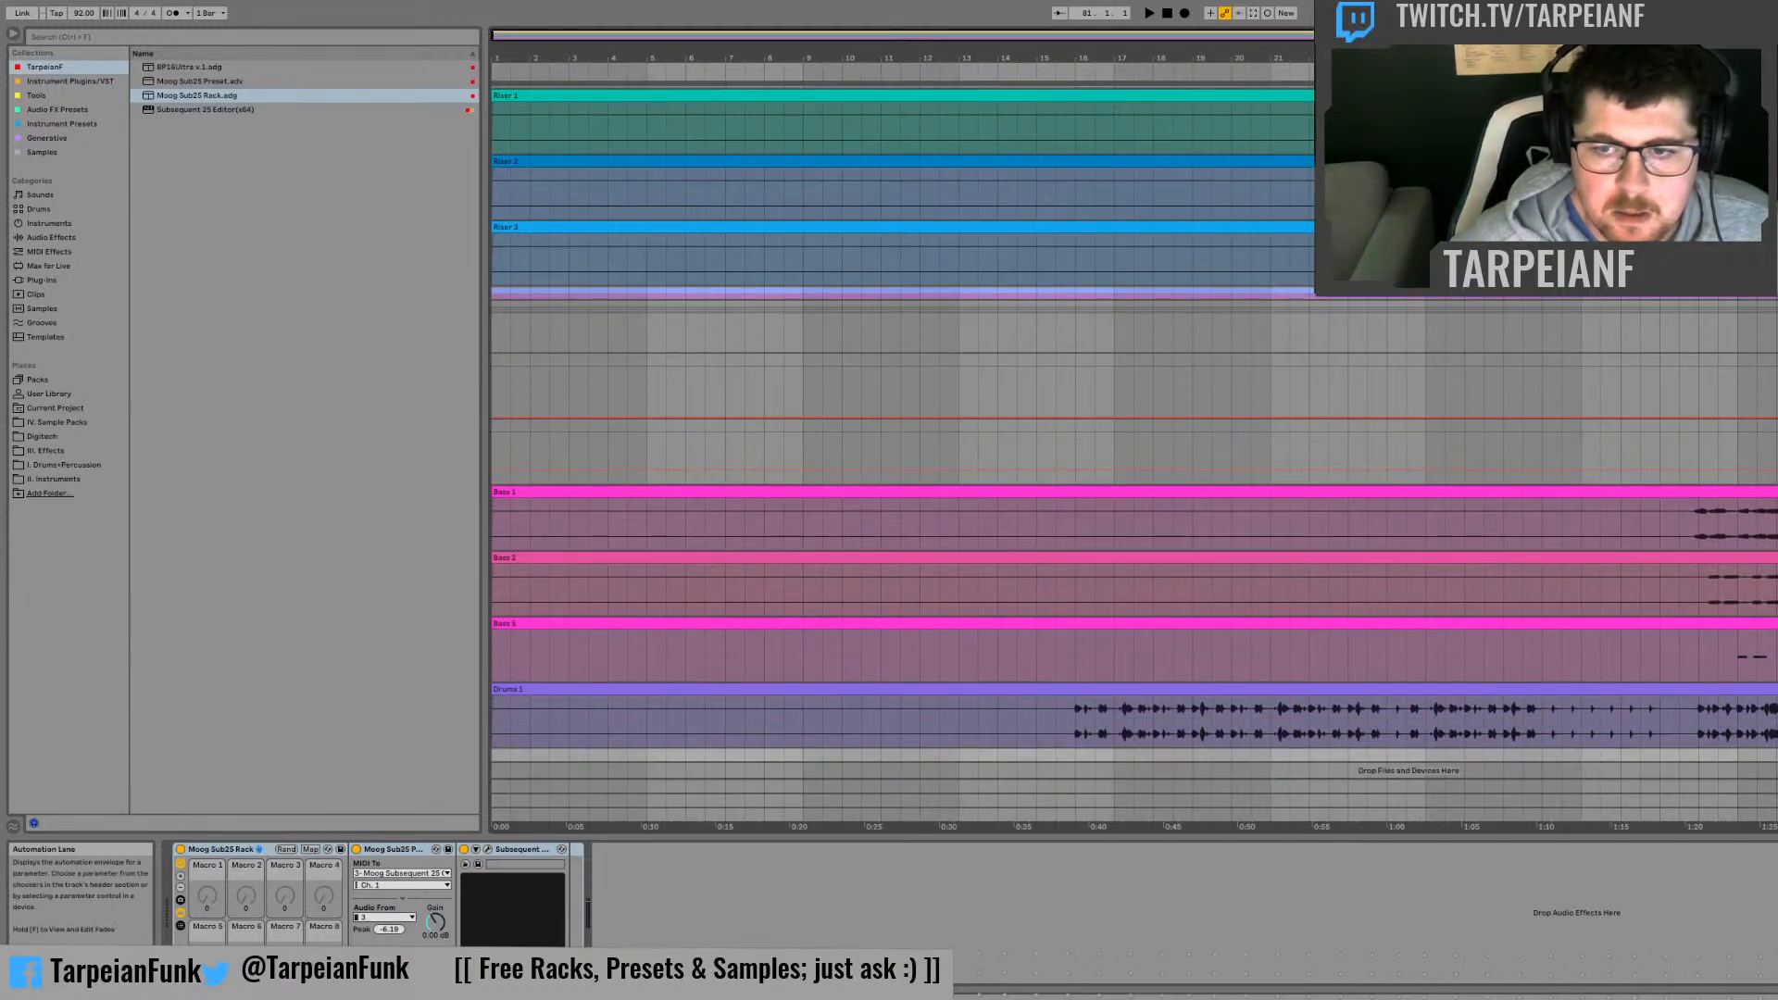
{"action": "left_click_drag", "start_coordinate": [1745, 654], "coordinate": [1777, 656]}
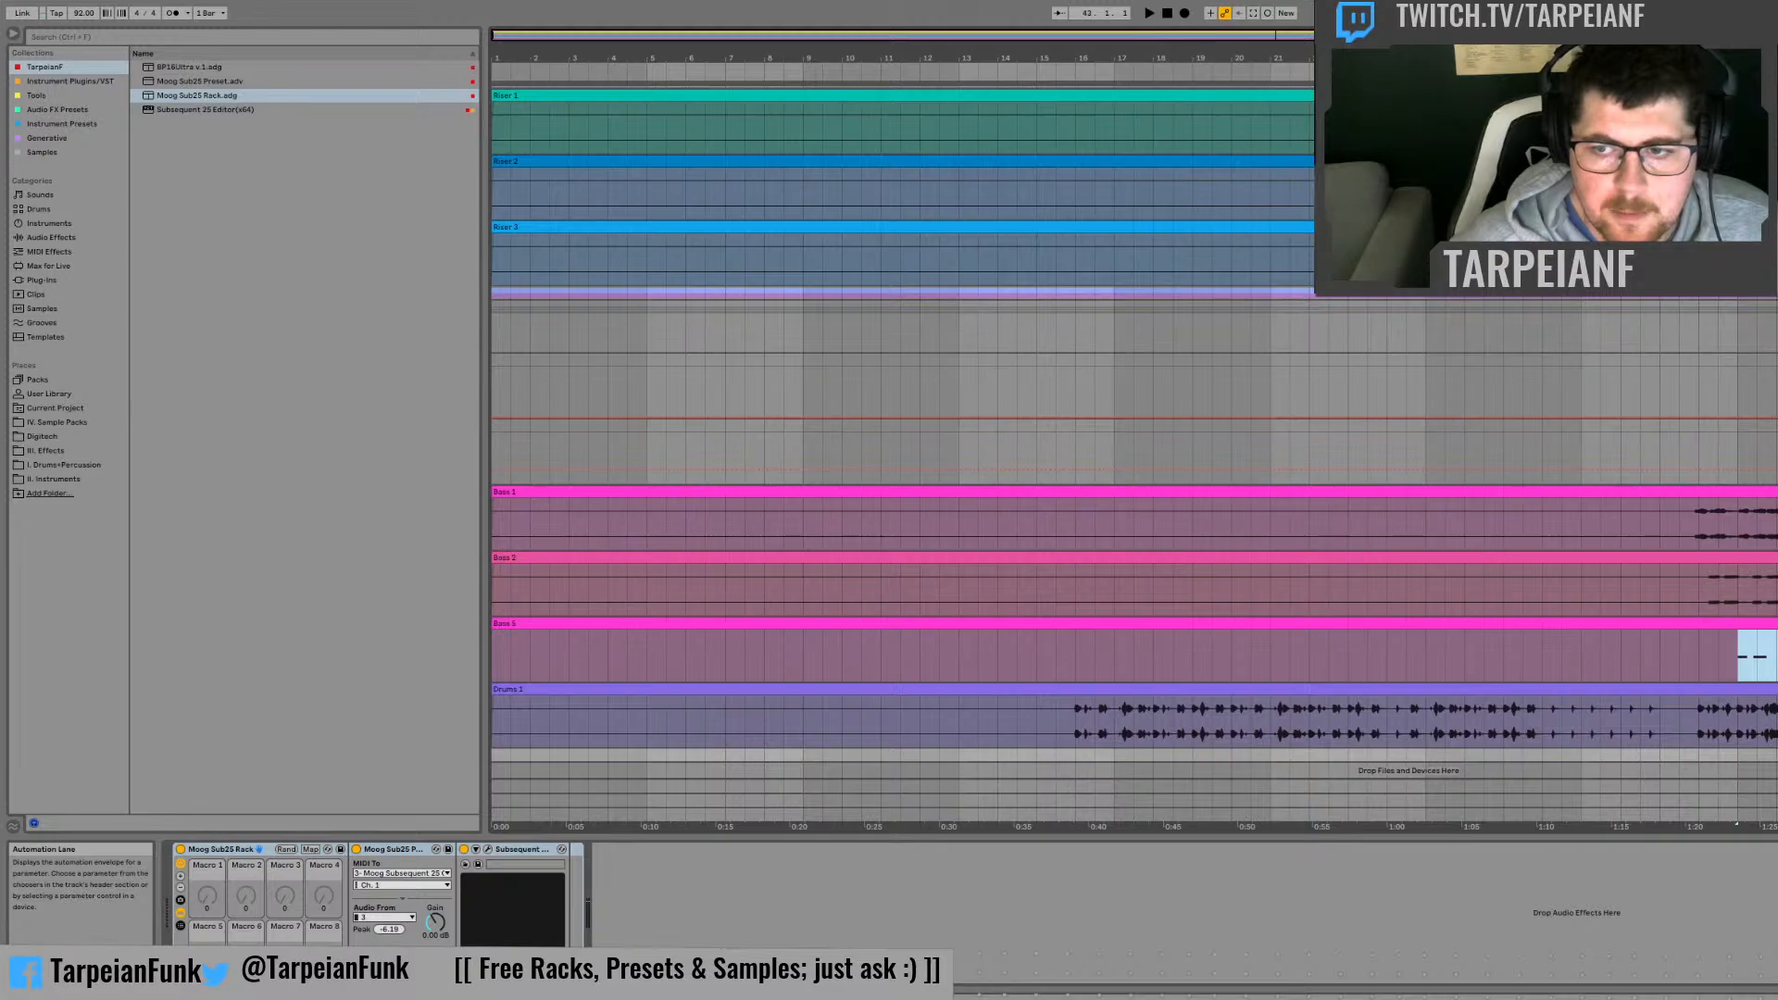
{"action": "left_click", "coordinate": [1758, 624]}
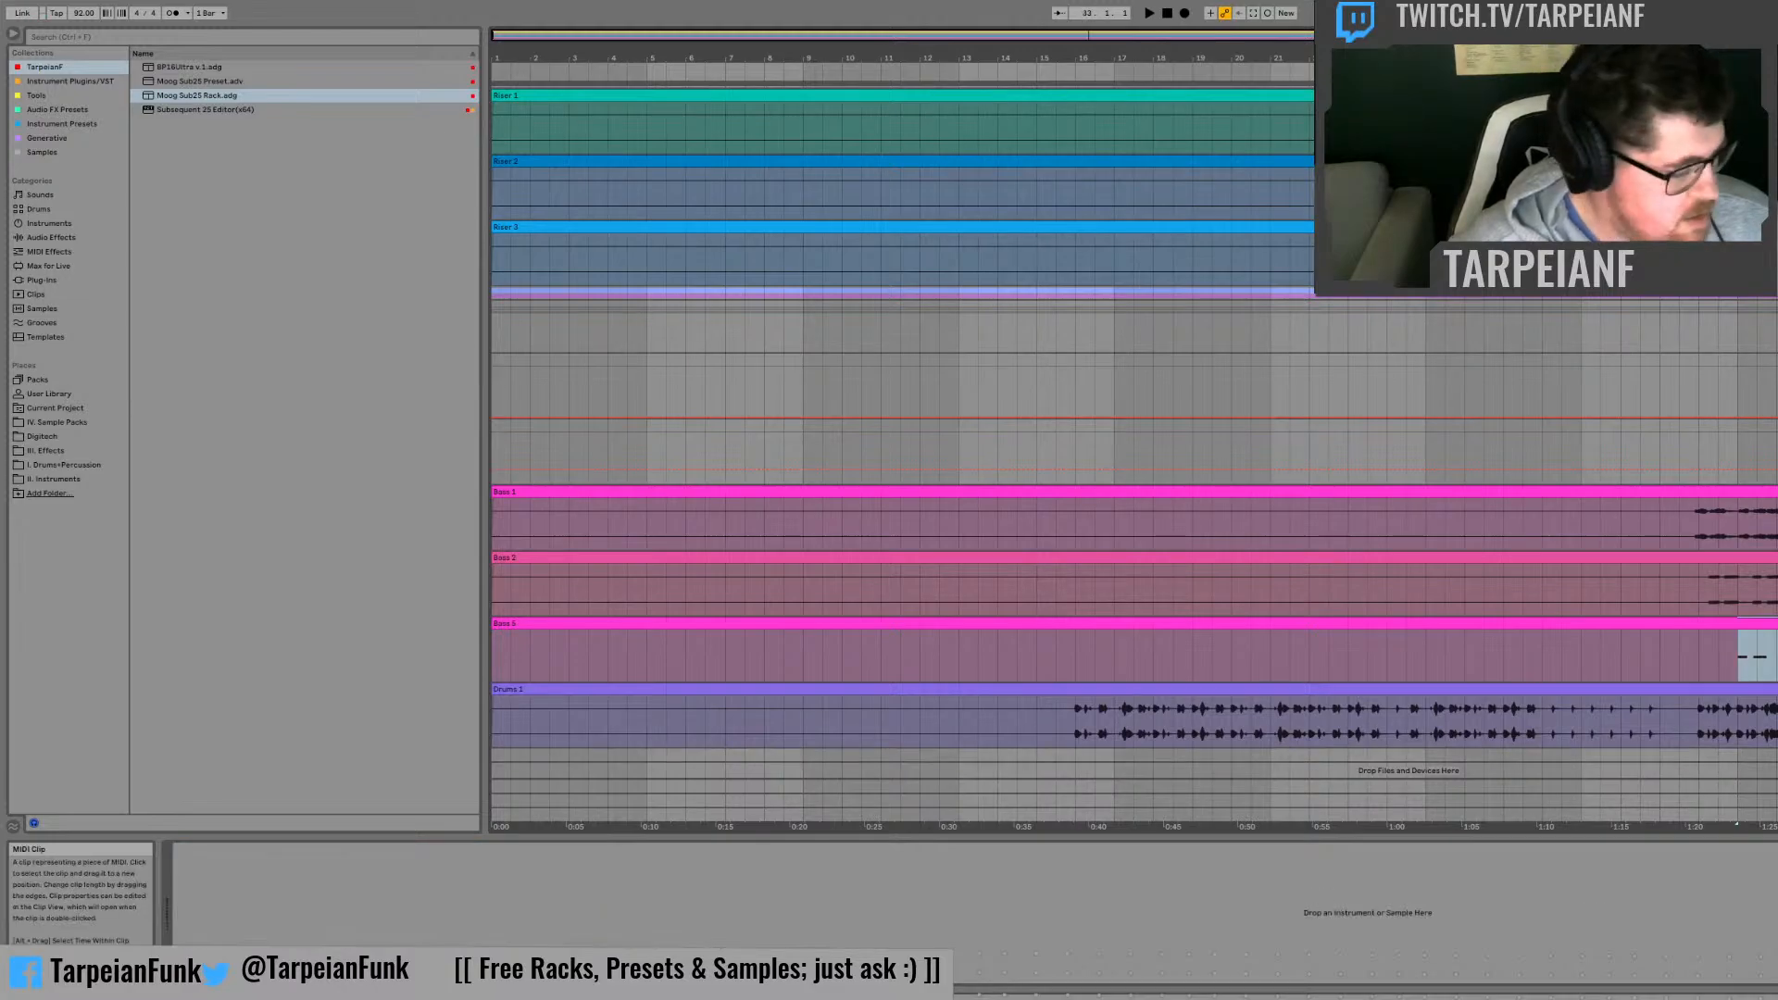
{"action": "scroll", "coordinate": [1741, 686], "scroll_direction": "right", "scroll_amount": 10}
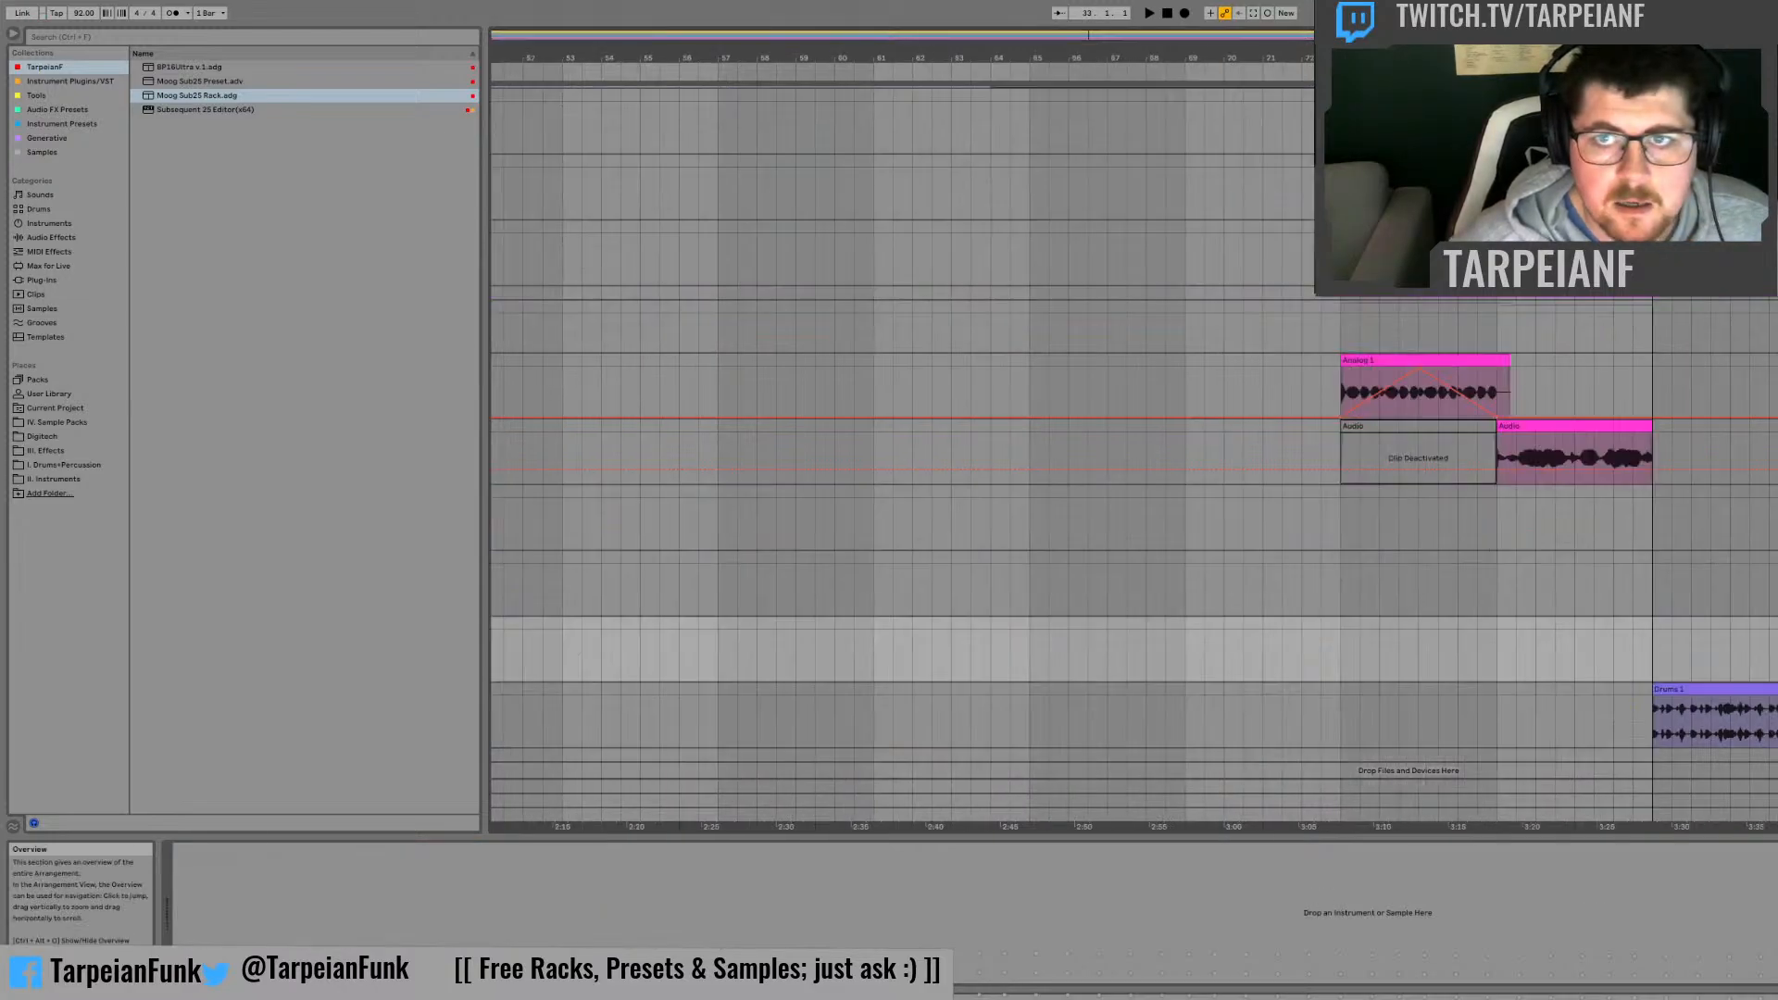
{"action": "scroll", "coordinate": [1724, 697], "scroll_direction": "down", "scroll_amount": 1}
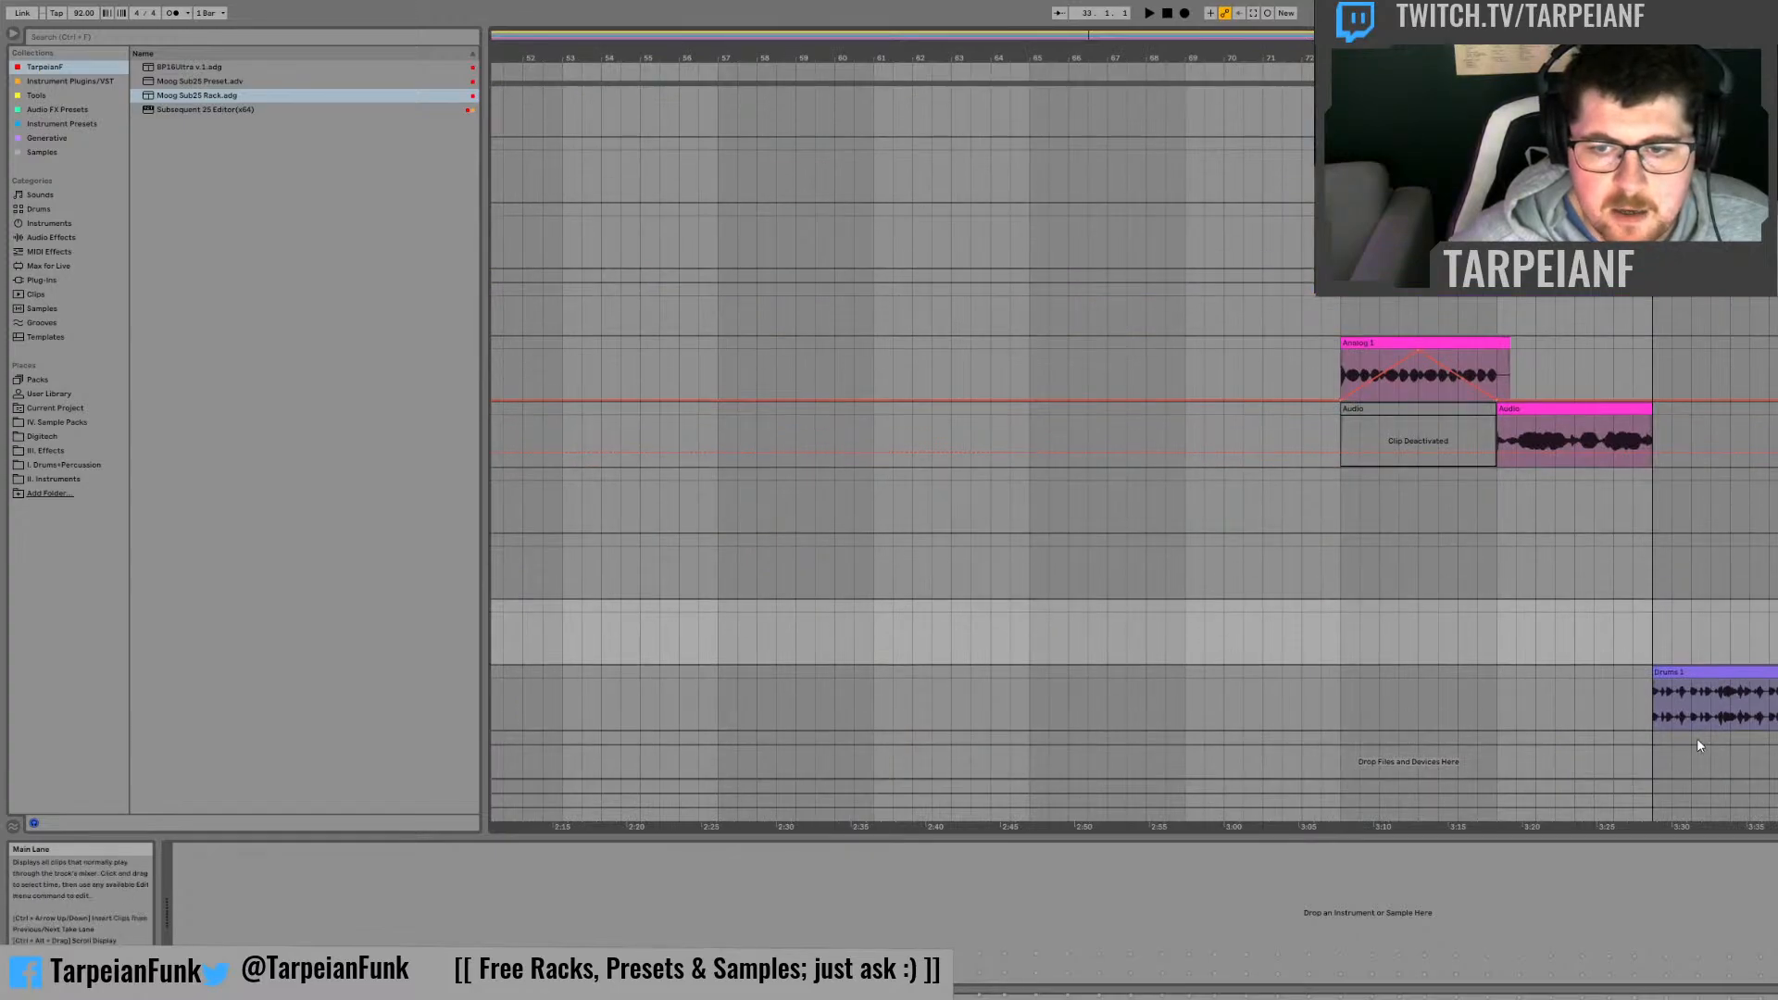
{"action": "left_click", "coordinate": [1656, 741]}
{"action": "key", "text": "space"}
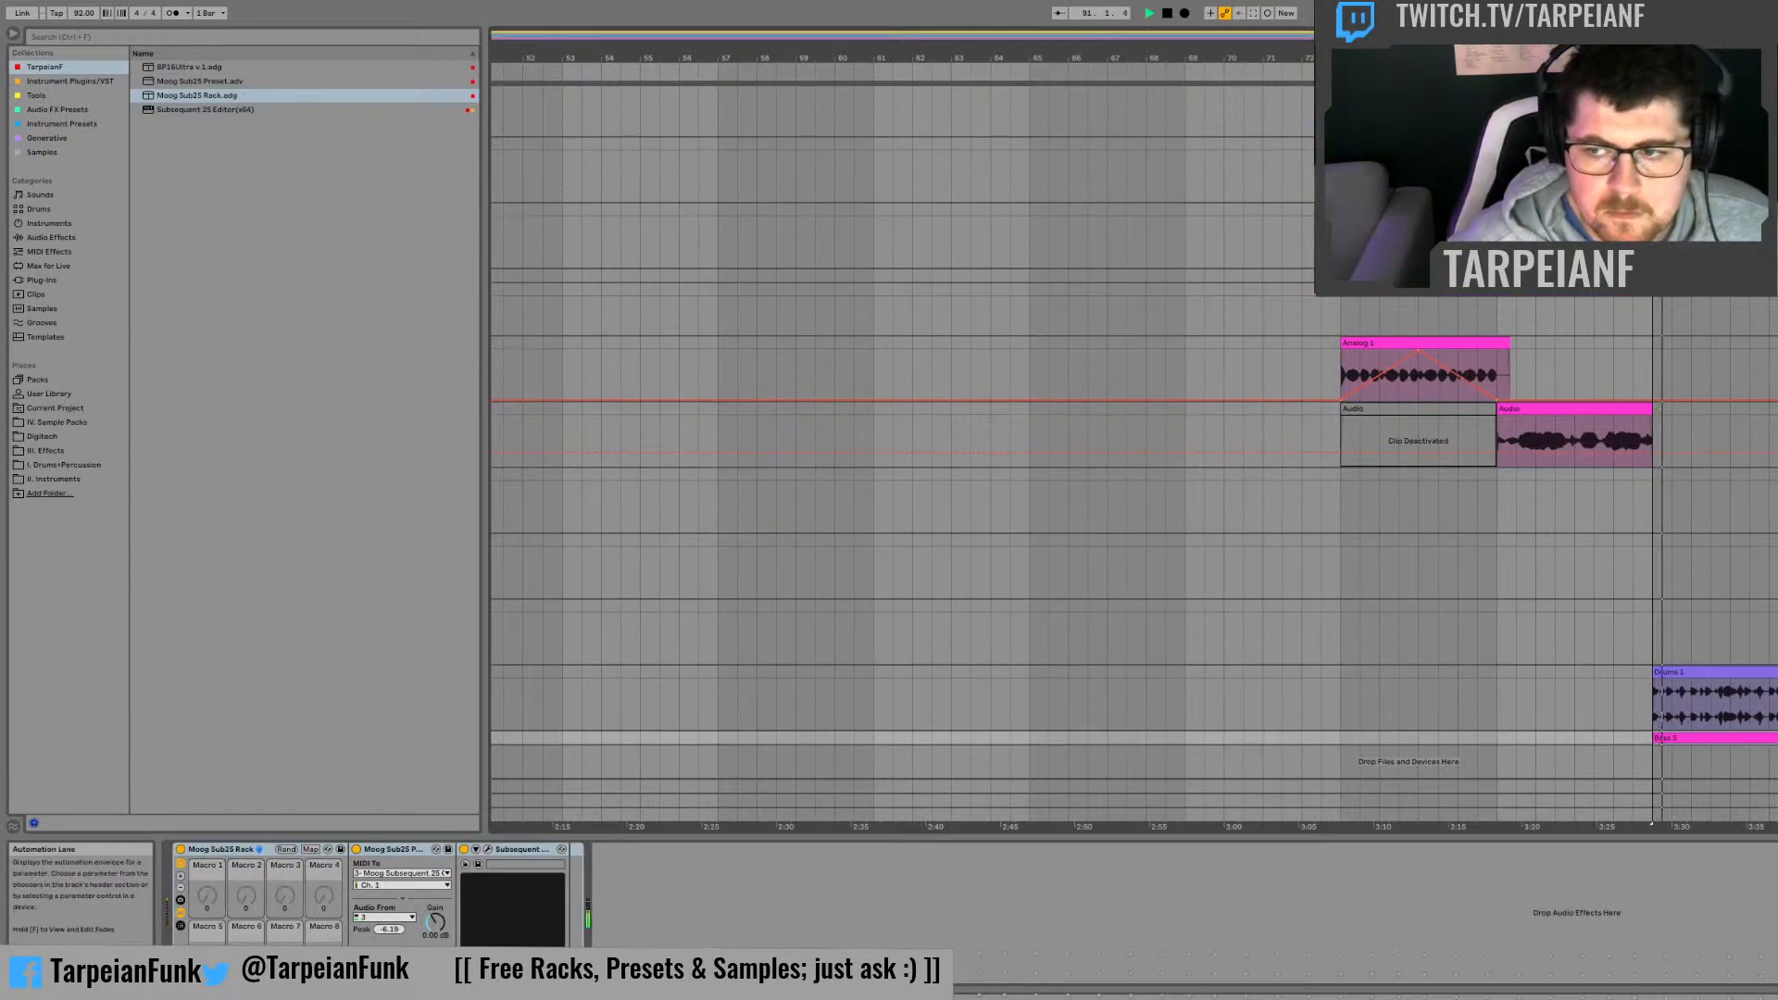
Step: Open the copied bass clip's notes and move the first G1 note onto the start of bar 35
{"action": "double_click", "coordinate": [1722, 738]}
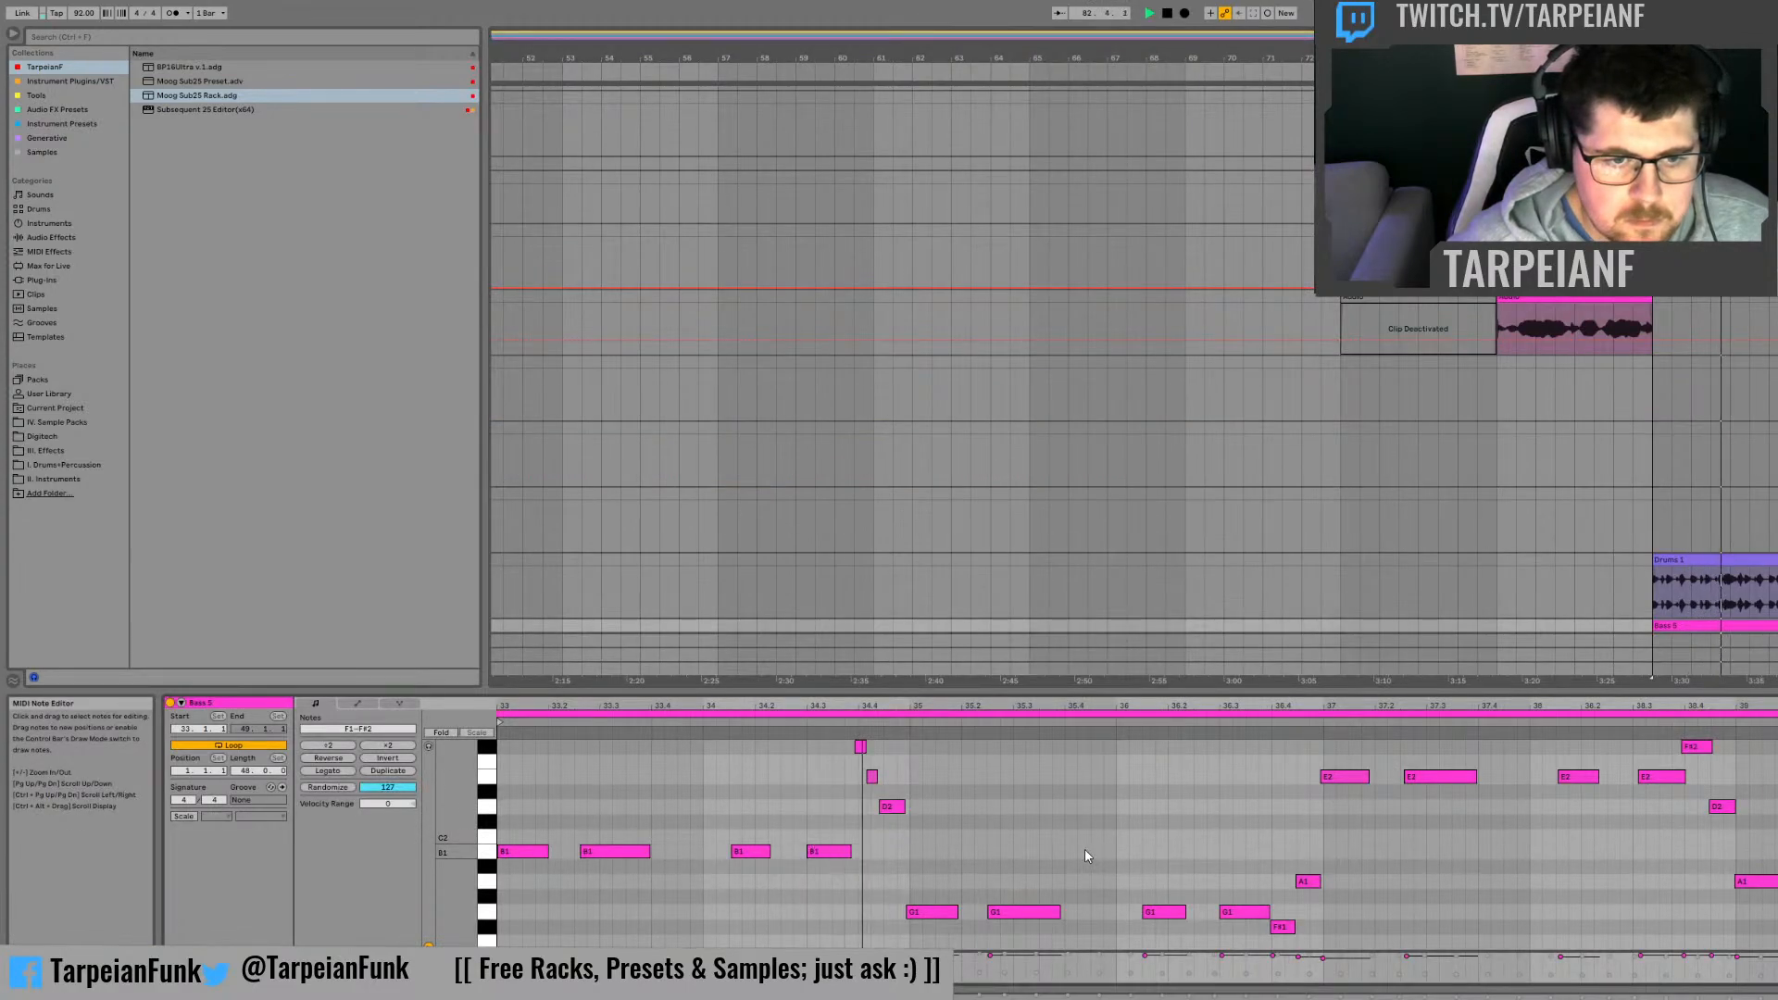
{"action": "left_click", "coordinate": [1025, 843]}
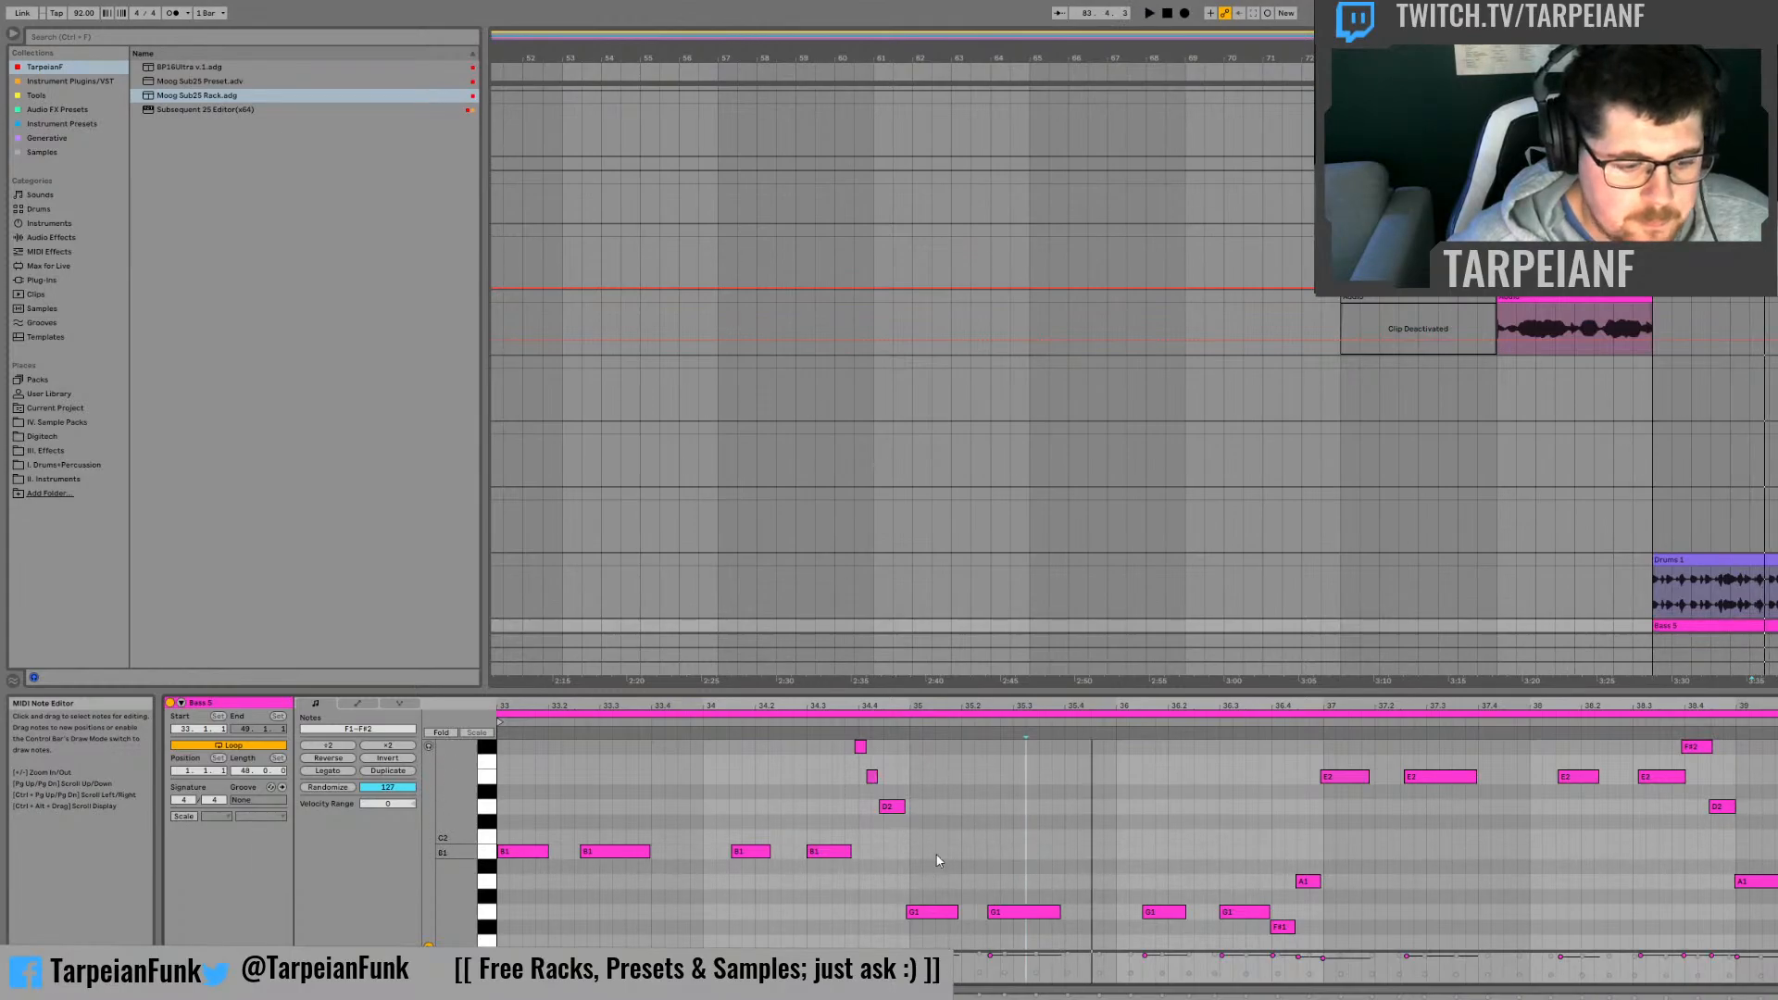
{"action": "key", "text": "space"}
{"action": "key", "text": "ctrl+a"}
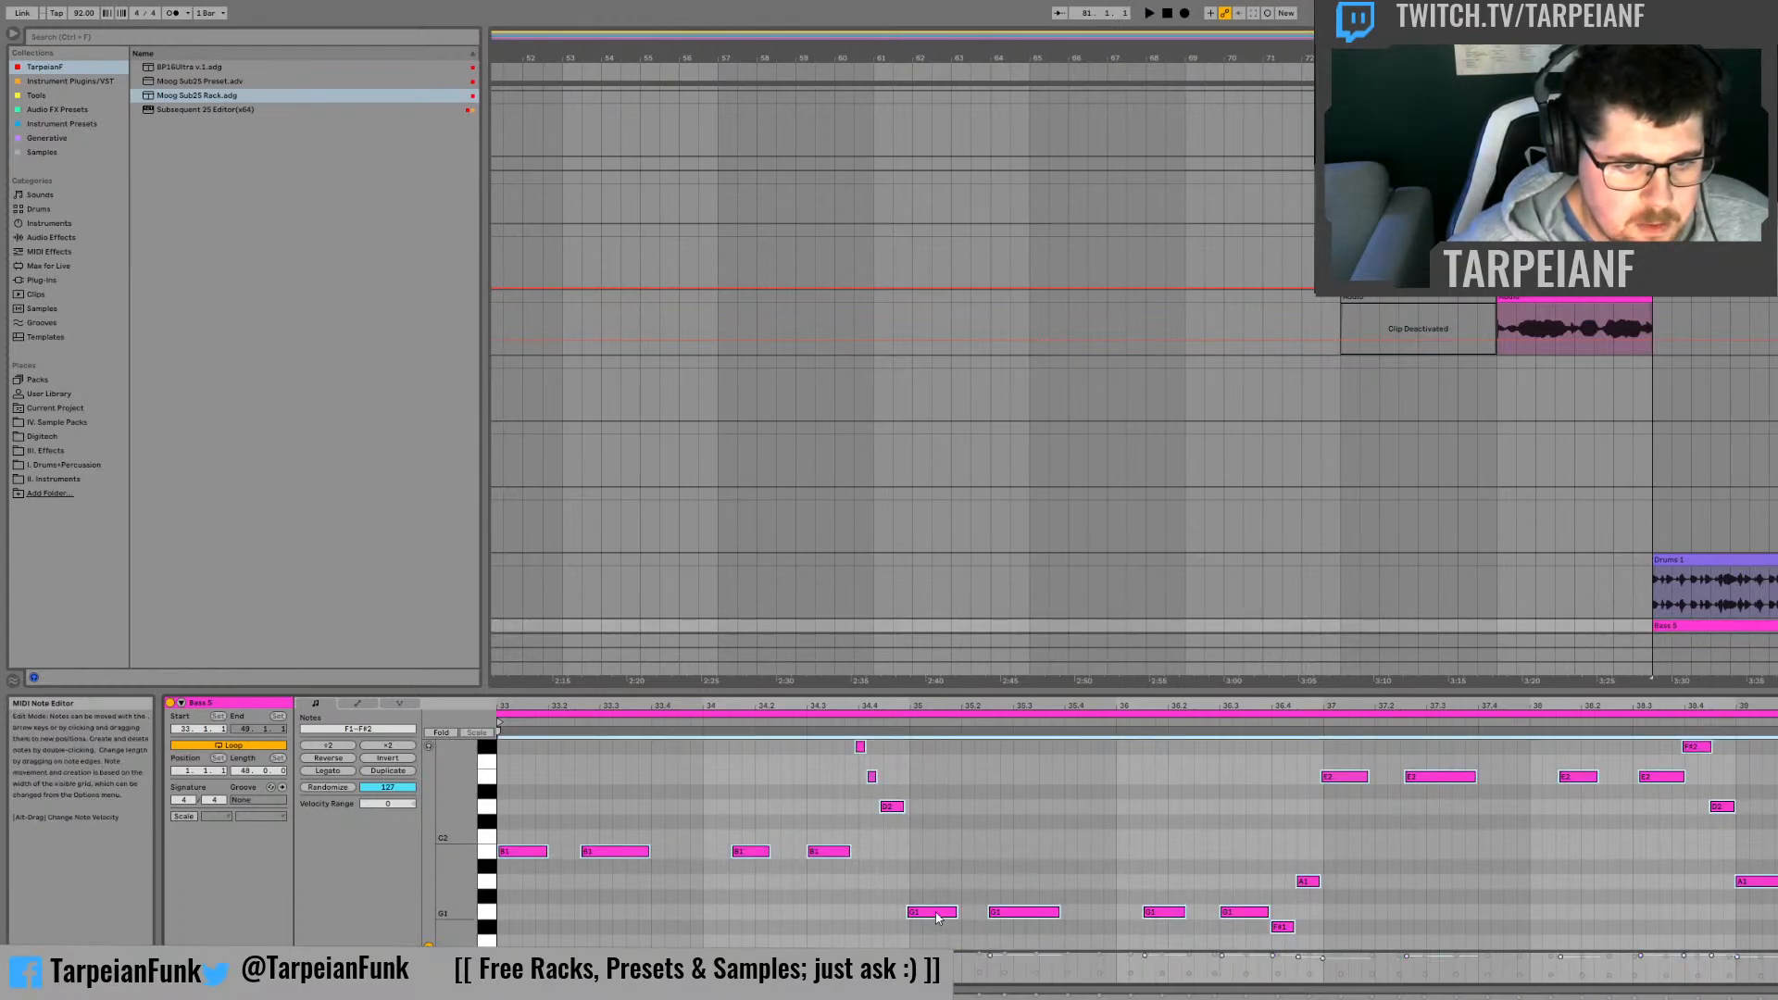
{"action": "scroll", "coordinate": [923, 857], "scroll_direction": "up", "scroll_amount": 4}
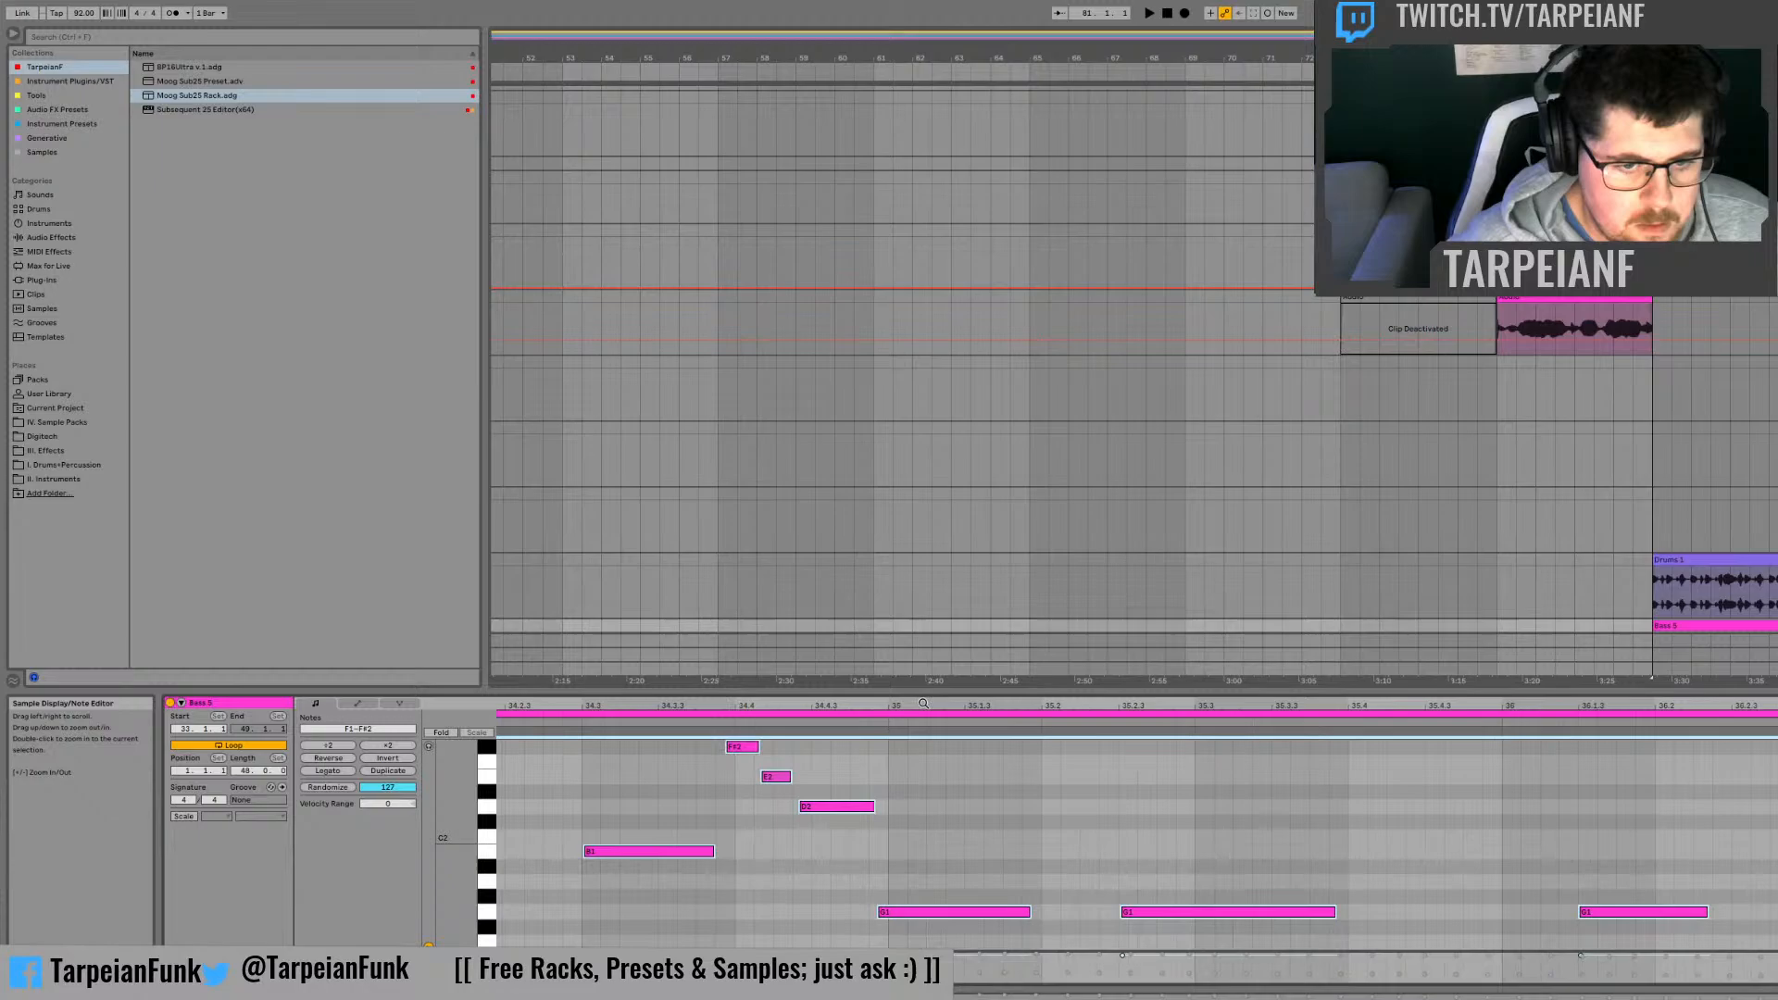
{"action": "left_click", "coordinate": [946, 885]}
{"action": "left_click_drag", "start_coordinate": [919, 907], "coordinate": [926, 915]}
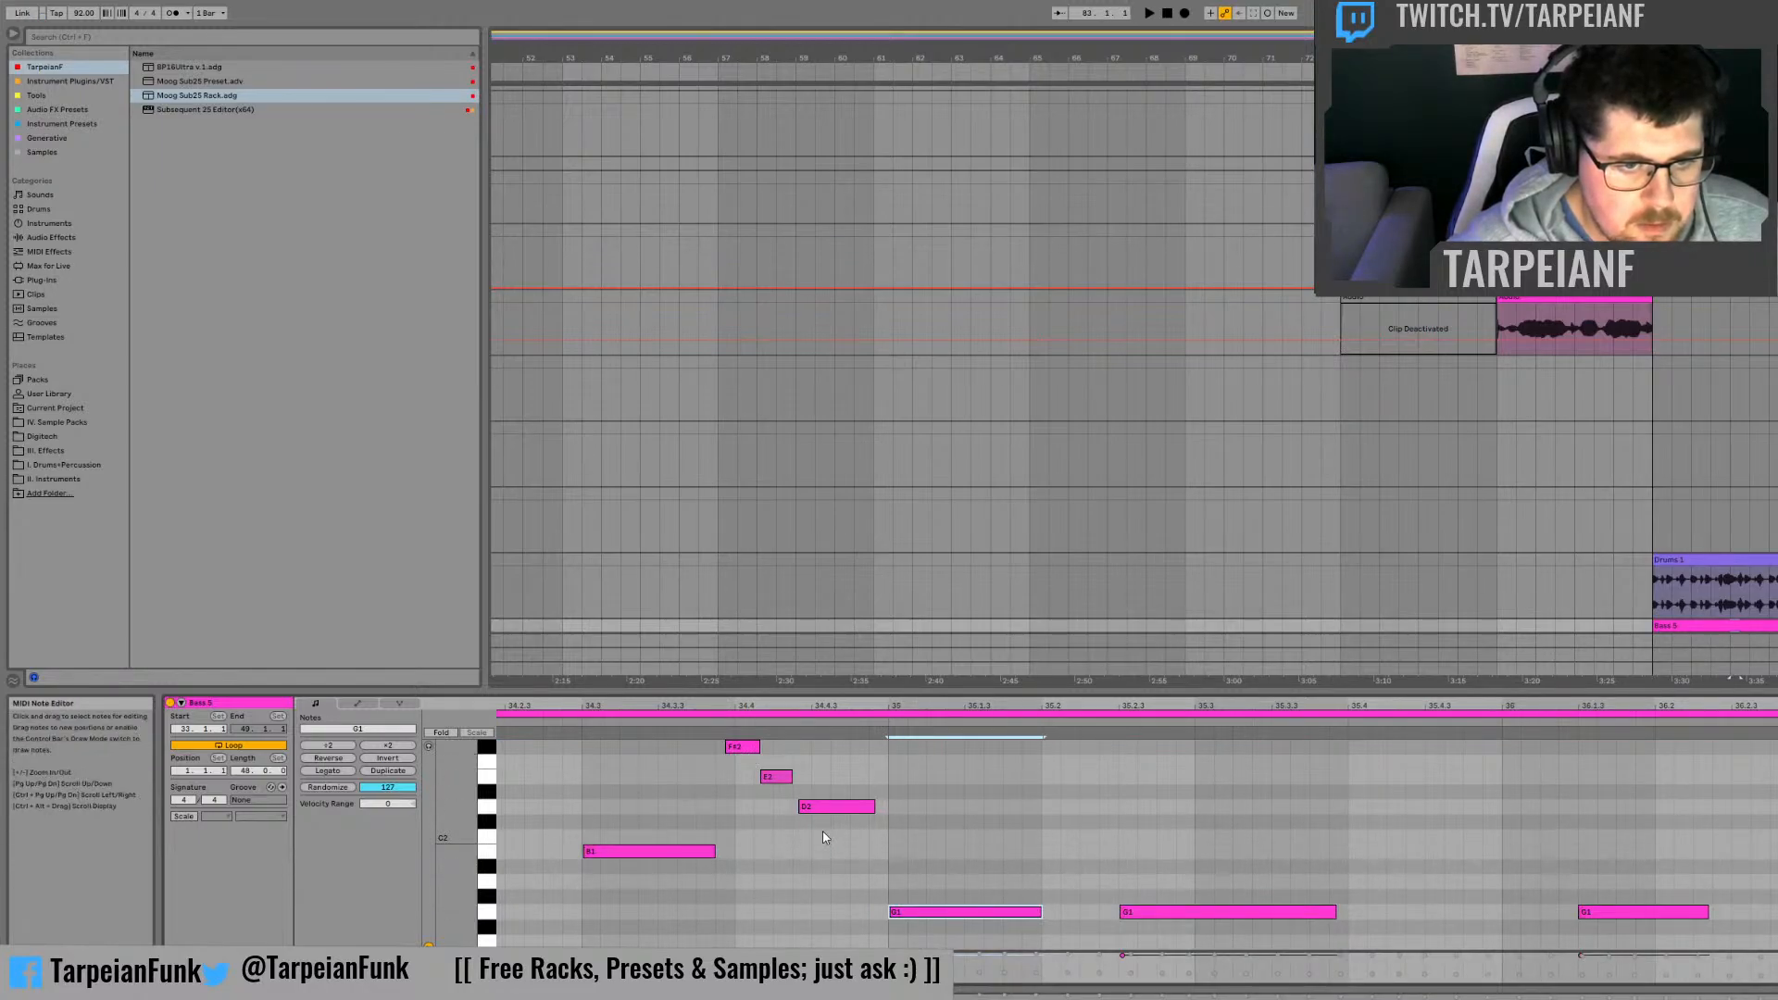
Step: Shift the F#2, E2 and D2 run to start at 34.4, align the preceding B1 note to 34.3, and play briefly
{"action": "left_click_drag", "start_coordinate": [823, 833], "coordinate": [741, 742]}
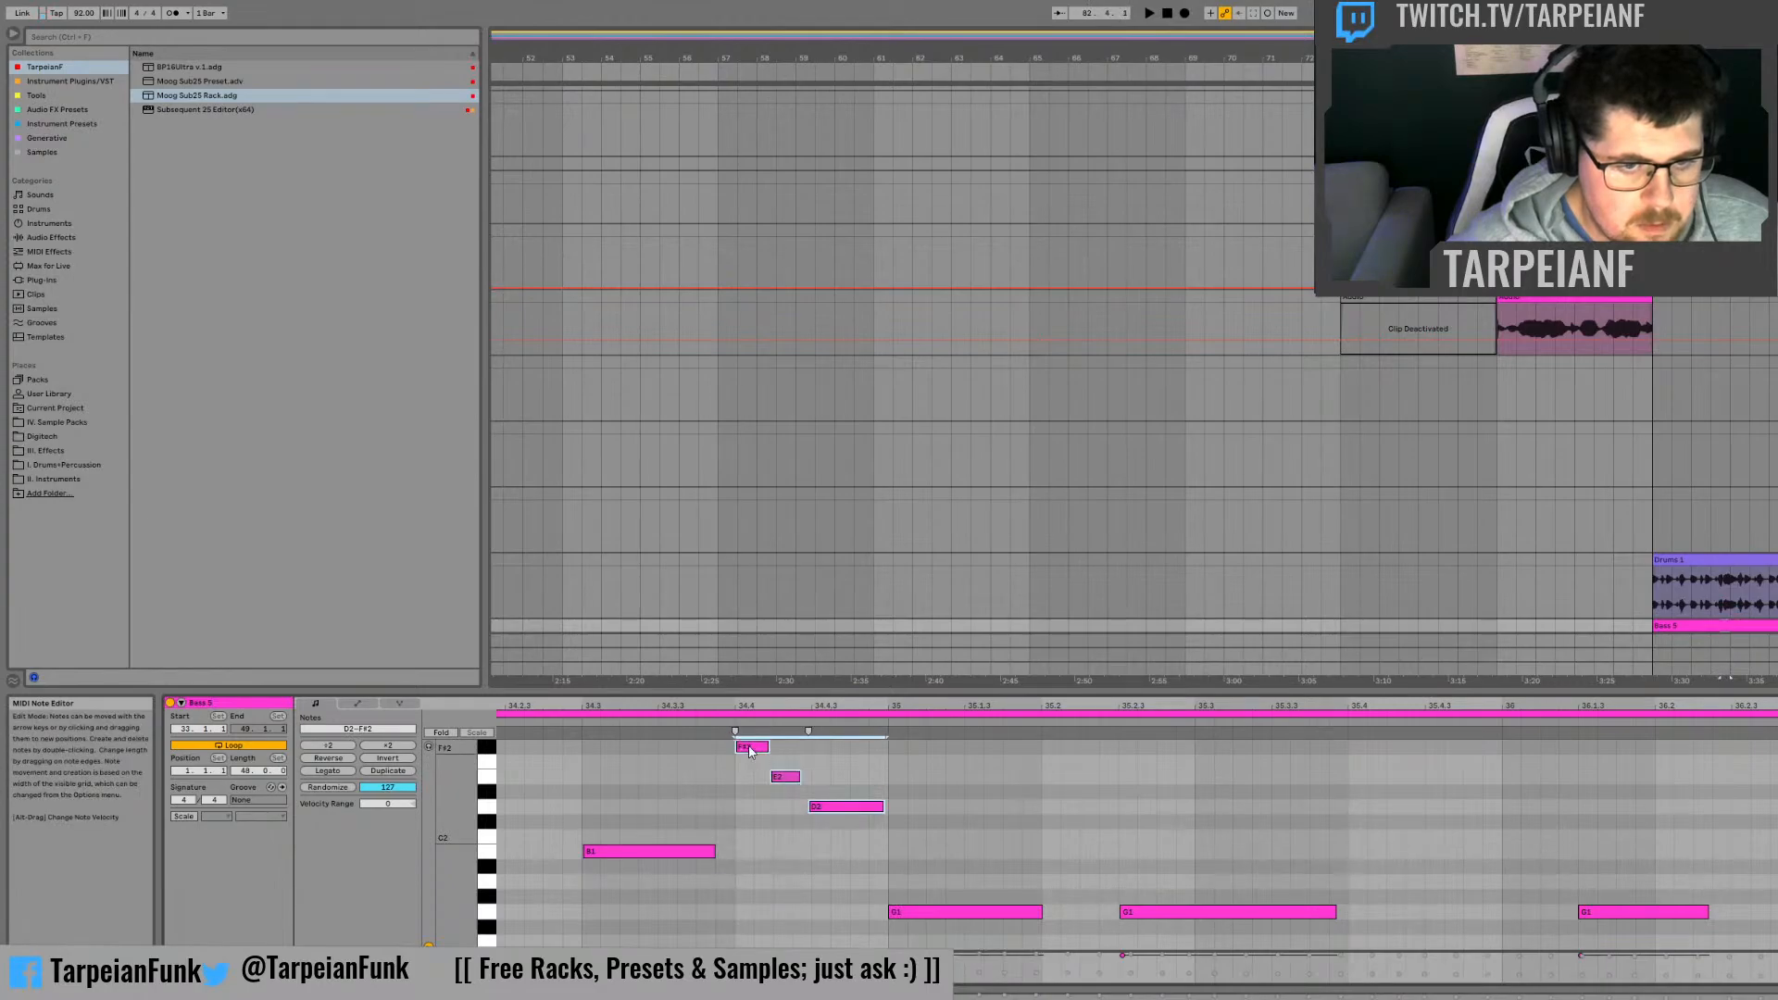
{"action": "key", "text": "space"}
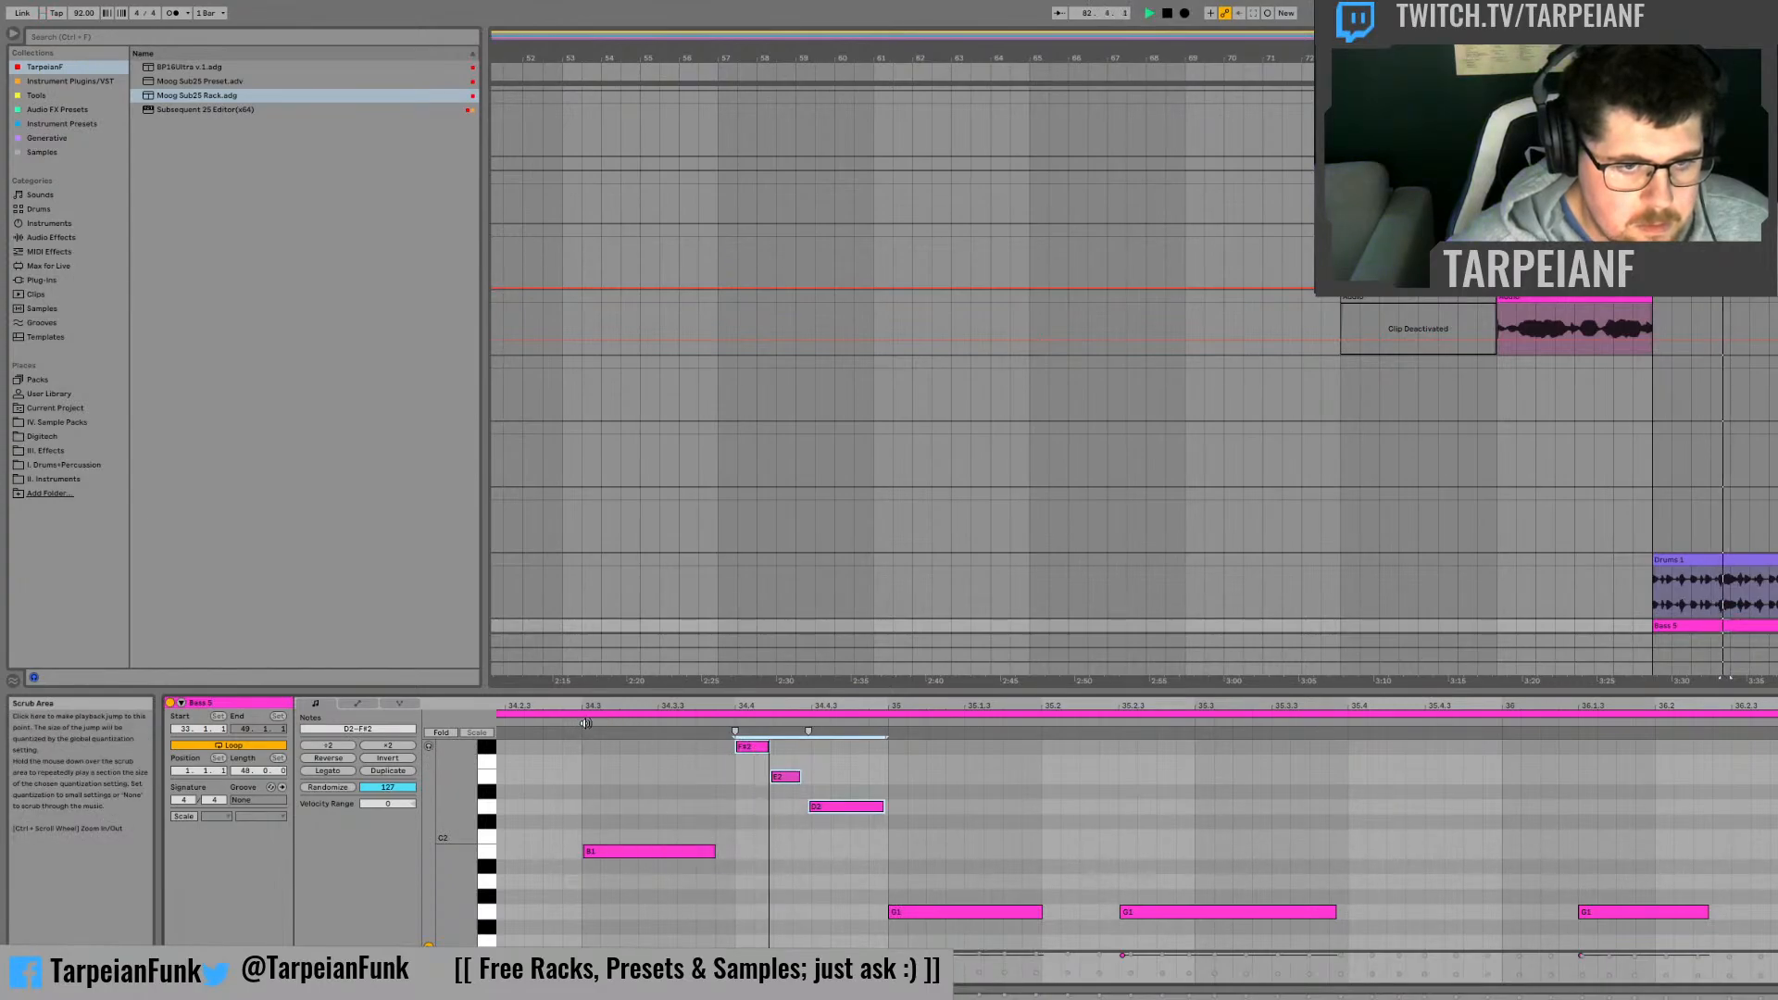
{"action": "left_click", "coordinate": [600, 804]}
{"action": "left_click", "coordinate": [604, 851]}
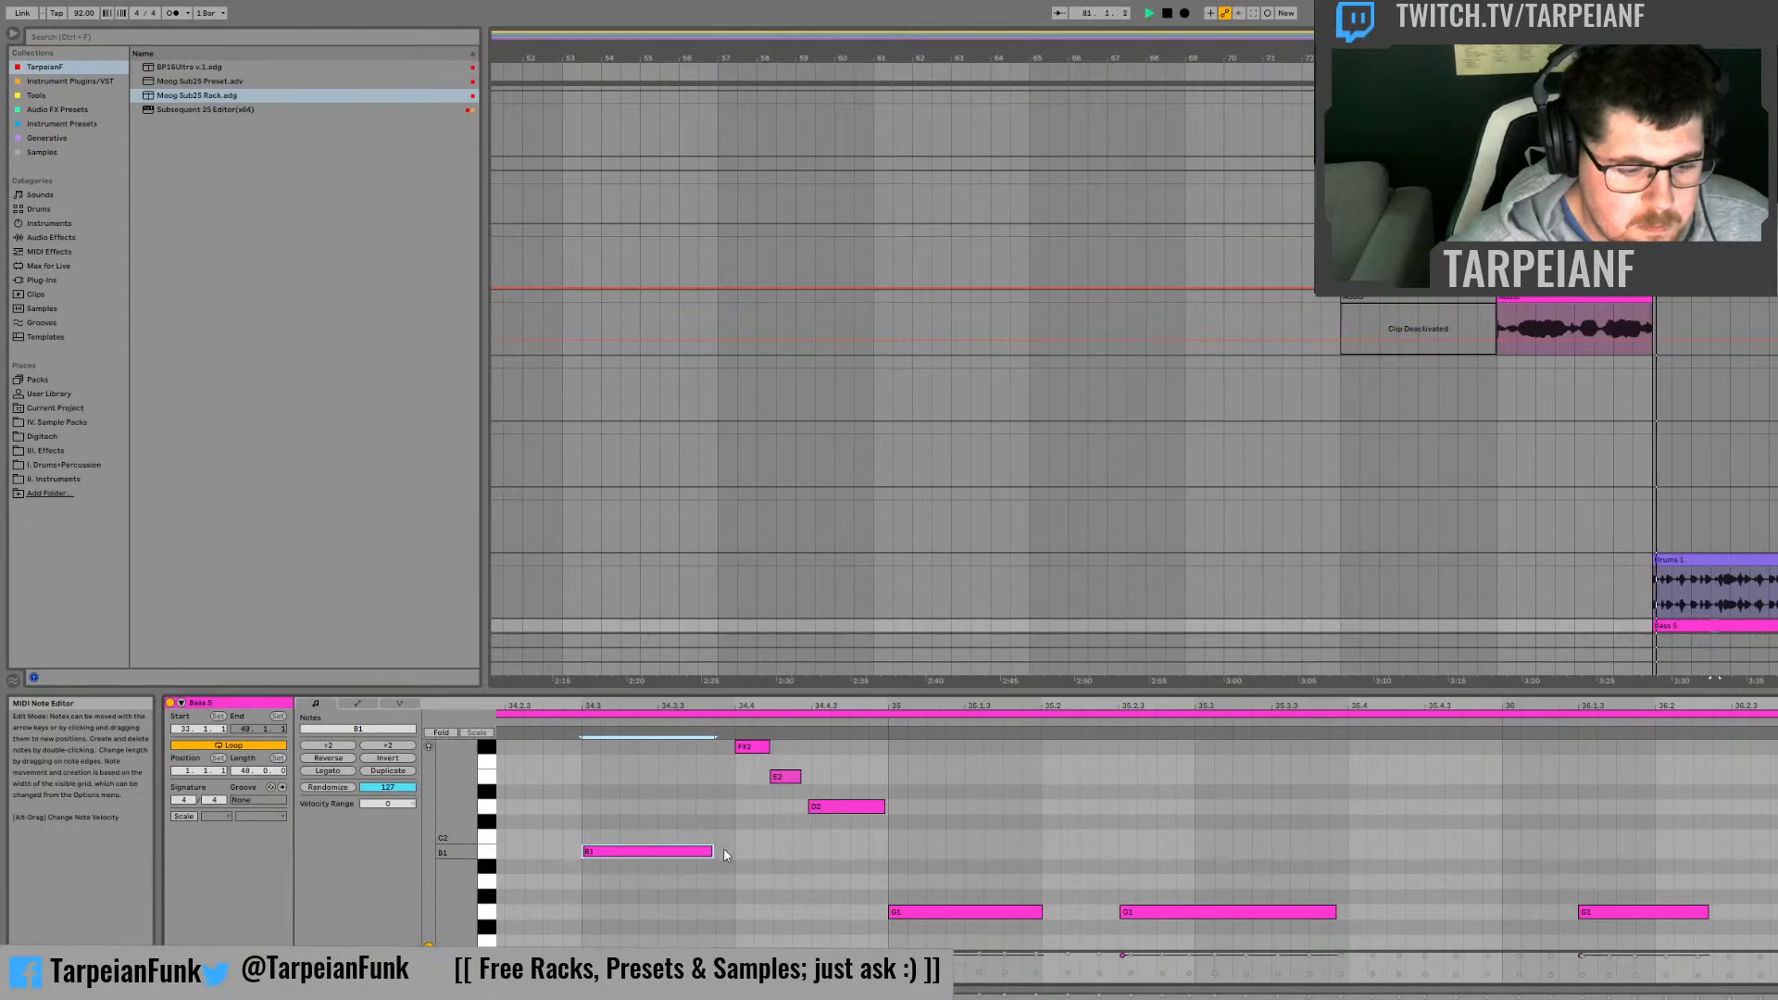
{"action": "left_click", "coordinate": [1113, 826]}
{"action": "key", "text": "space"}
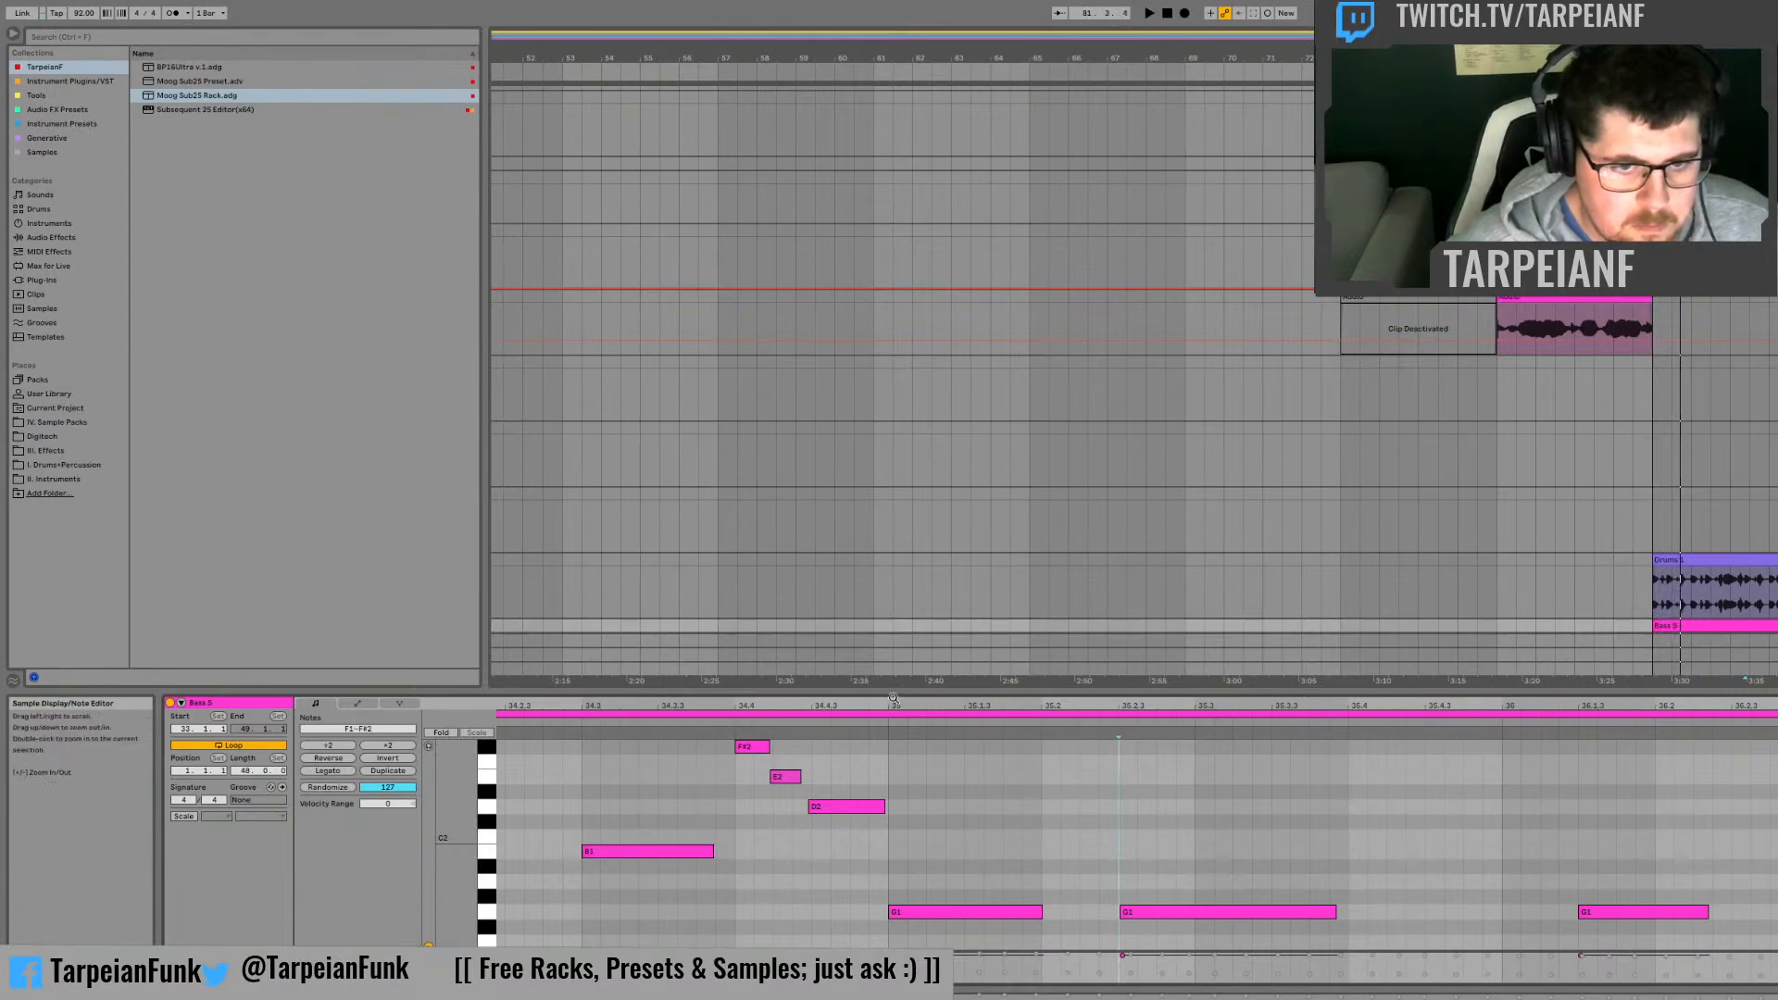
Step: Move the second B1 note in bar 33 earlier and shorten it to end at 33.3, checking with brief playback
{"action": "left_click_drag", "start_coordinate": [1010, 706], "coordinate": [1130, 705]}
{"action": "key", "text": "space"}
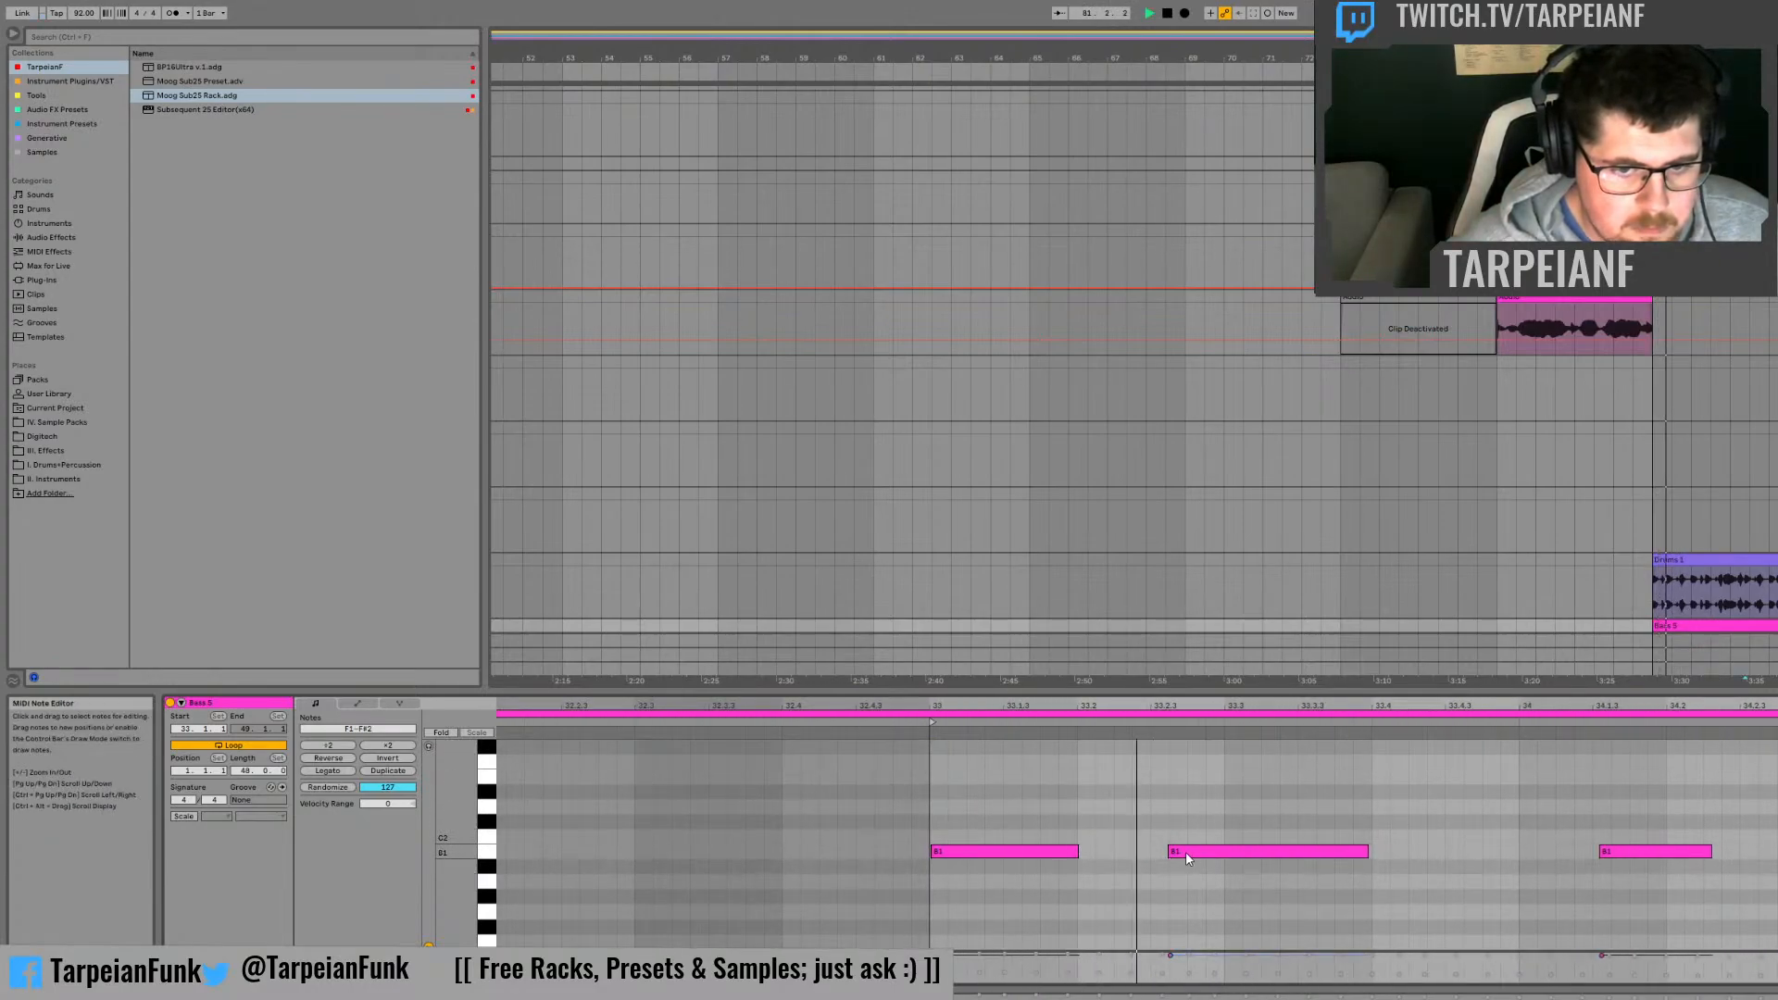
{"action": "key", "text": "space"}
{"action": "mouse_move", "coordinate": [1185, 852]}
{"action": "left_mouse_down"}
{"action": "mouse_move", "coordinate": [1132, 852]}
{"action": "mouse_move", "coordinate": [1219, 854]}
{"action": "mouse_move", "coordinate": [1185, 853]}
{"action": "left_mouse_up"}
{"action": "key", "text": "space"}
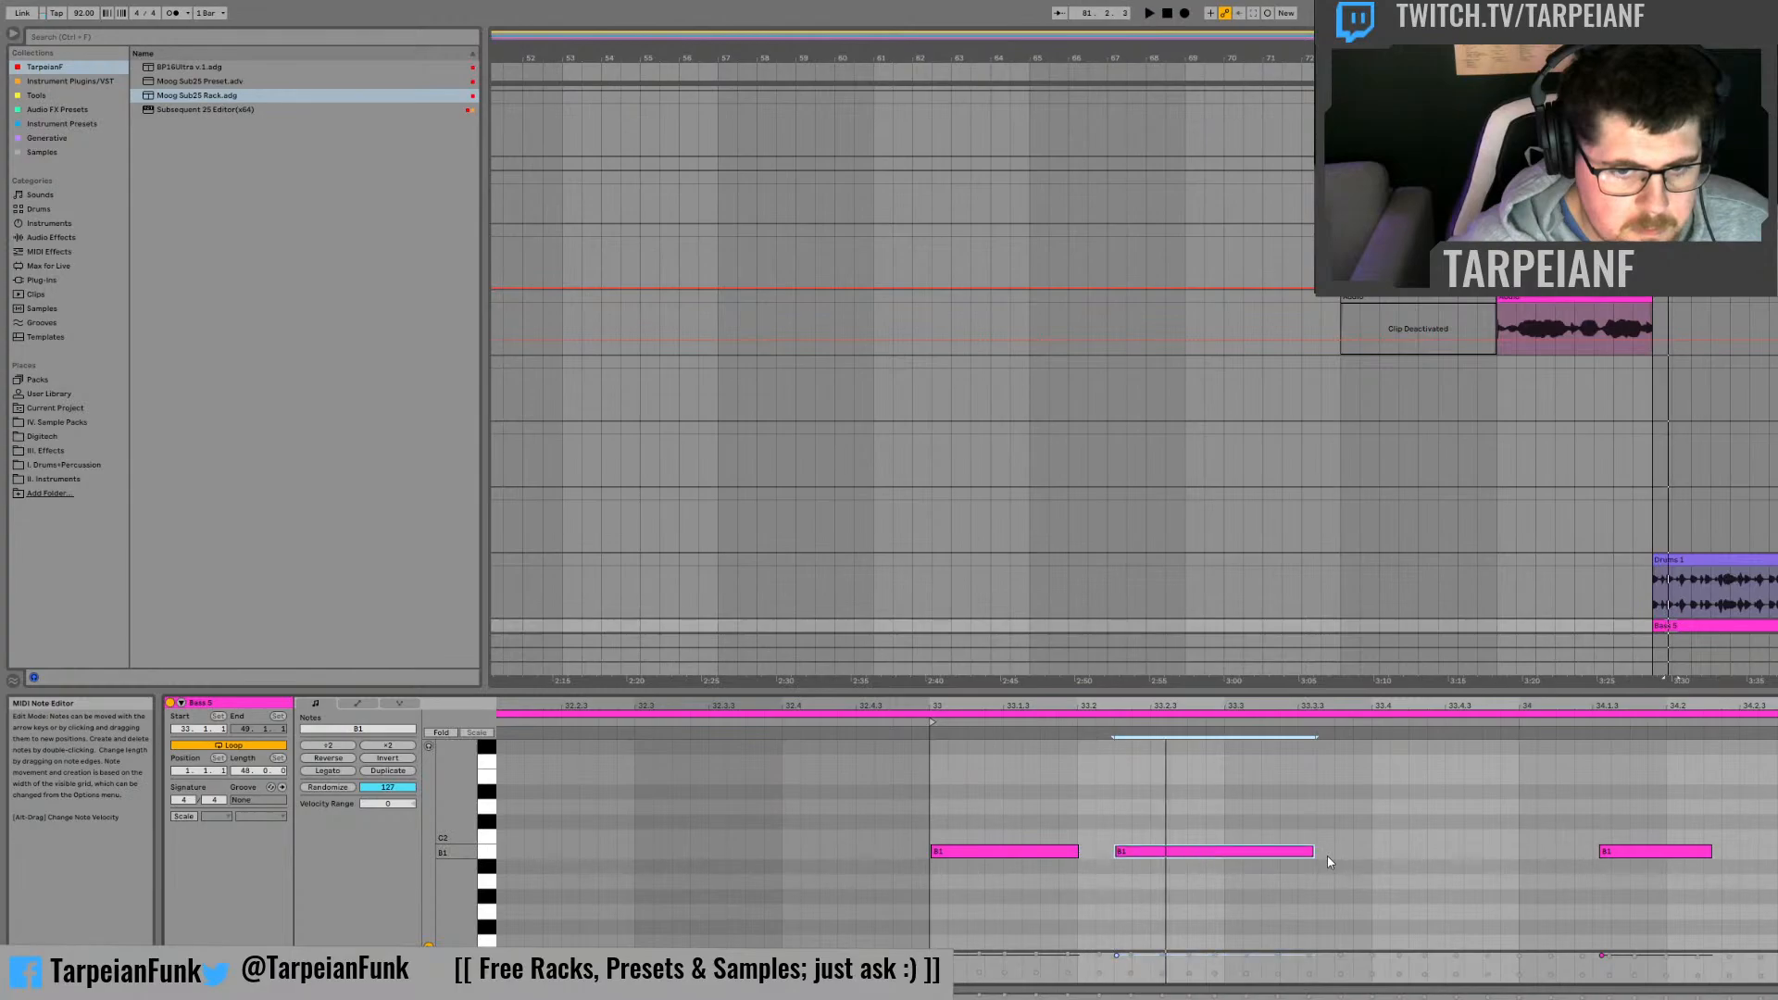
{"action": "left_click_drag", "start_coordinate": [1314, 851], "coordinate": [1223, 850]}
{"action": "key", "text": "space"}
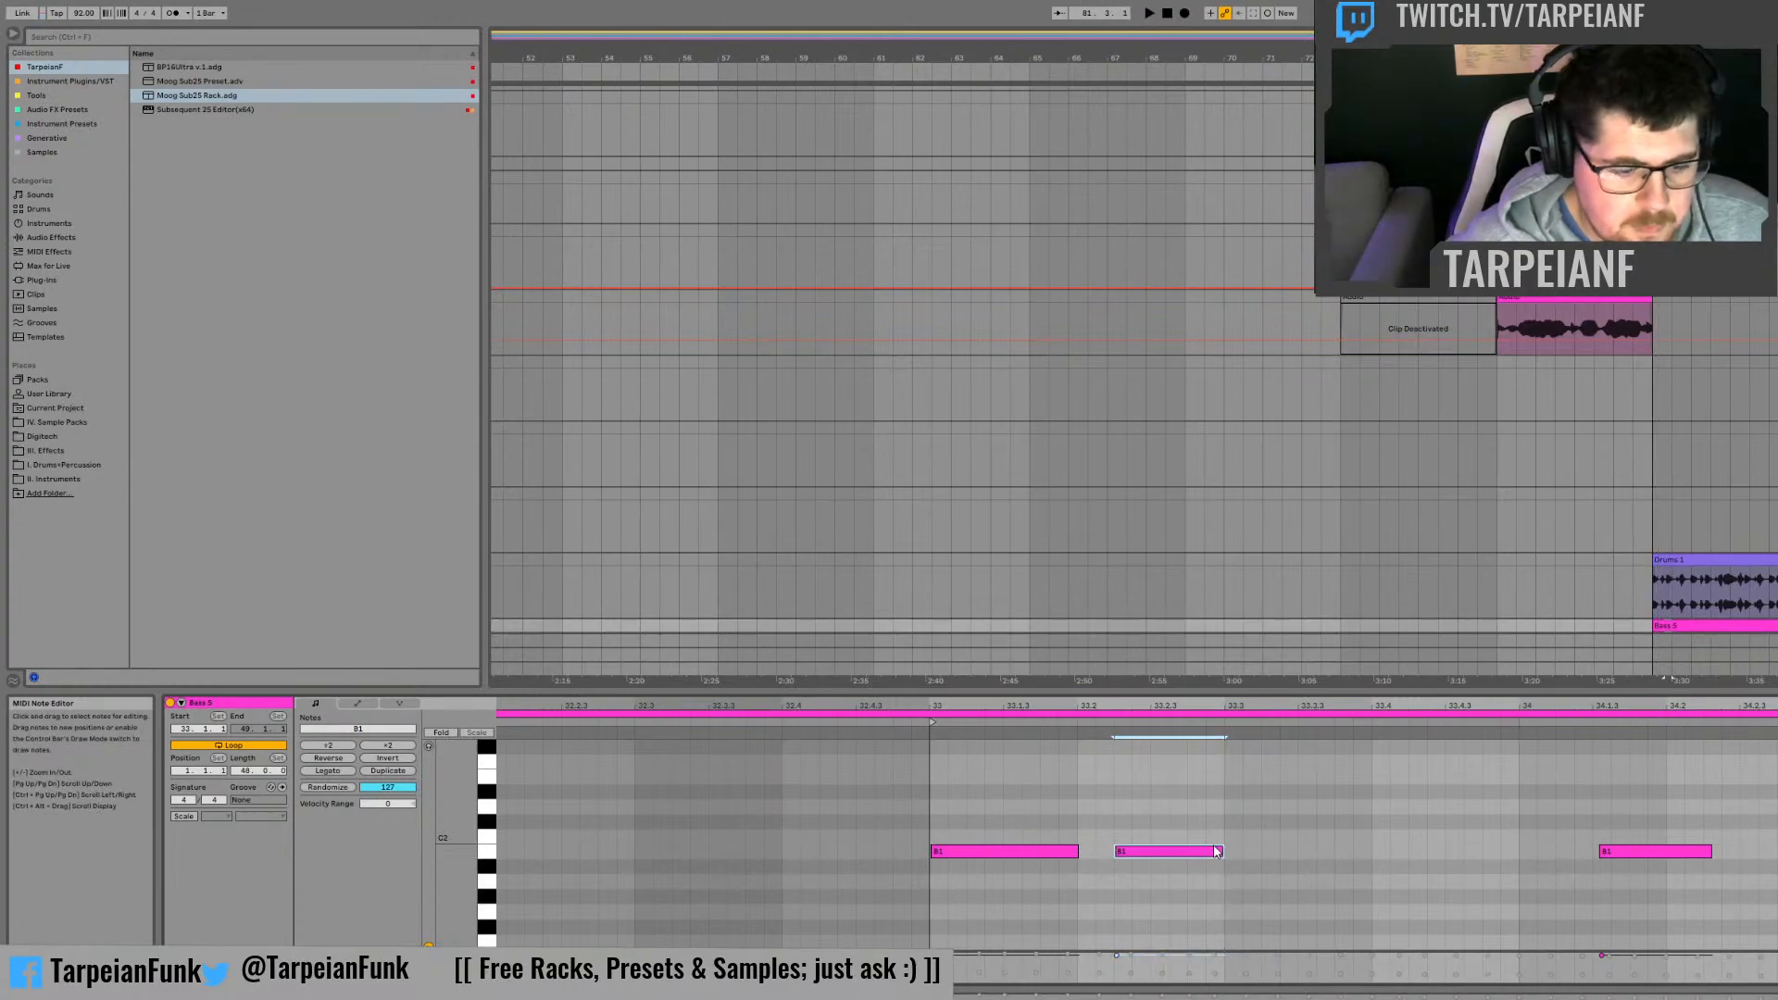
Step: Reopen the copied bass clip, select its first B1 note at bar 33, and replay the opening to check the timing
{"action": "scroll", "coordinate": [1154, 834], "scroll_direction": "up", "scroll_amount": 2}
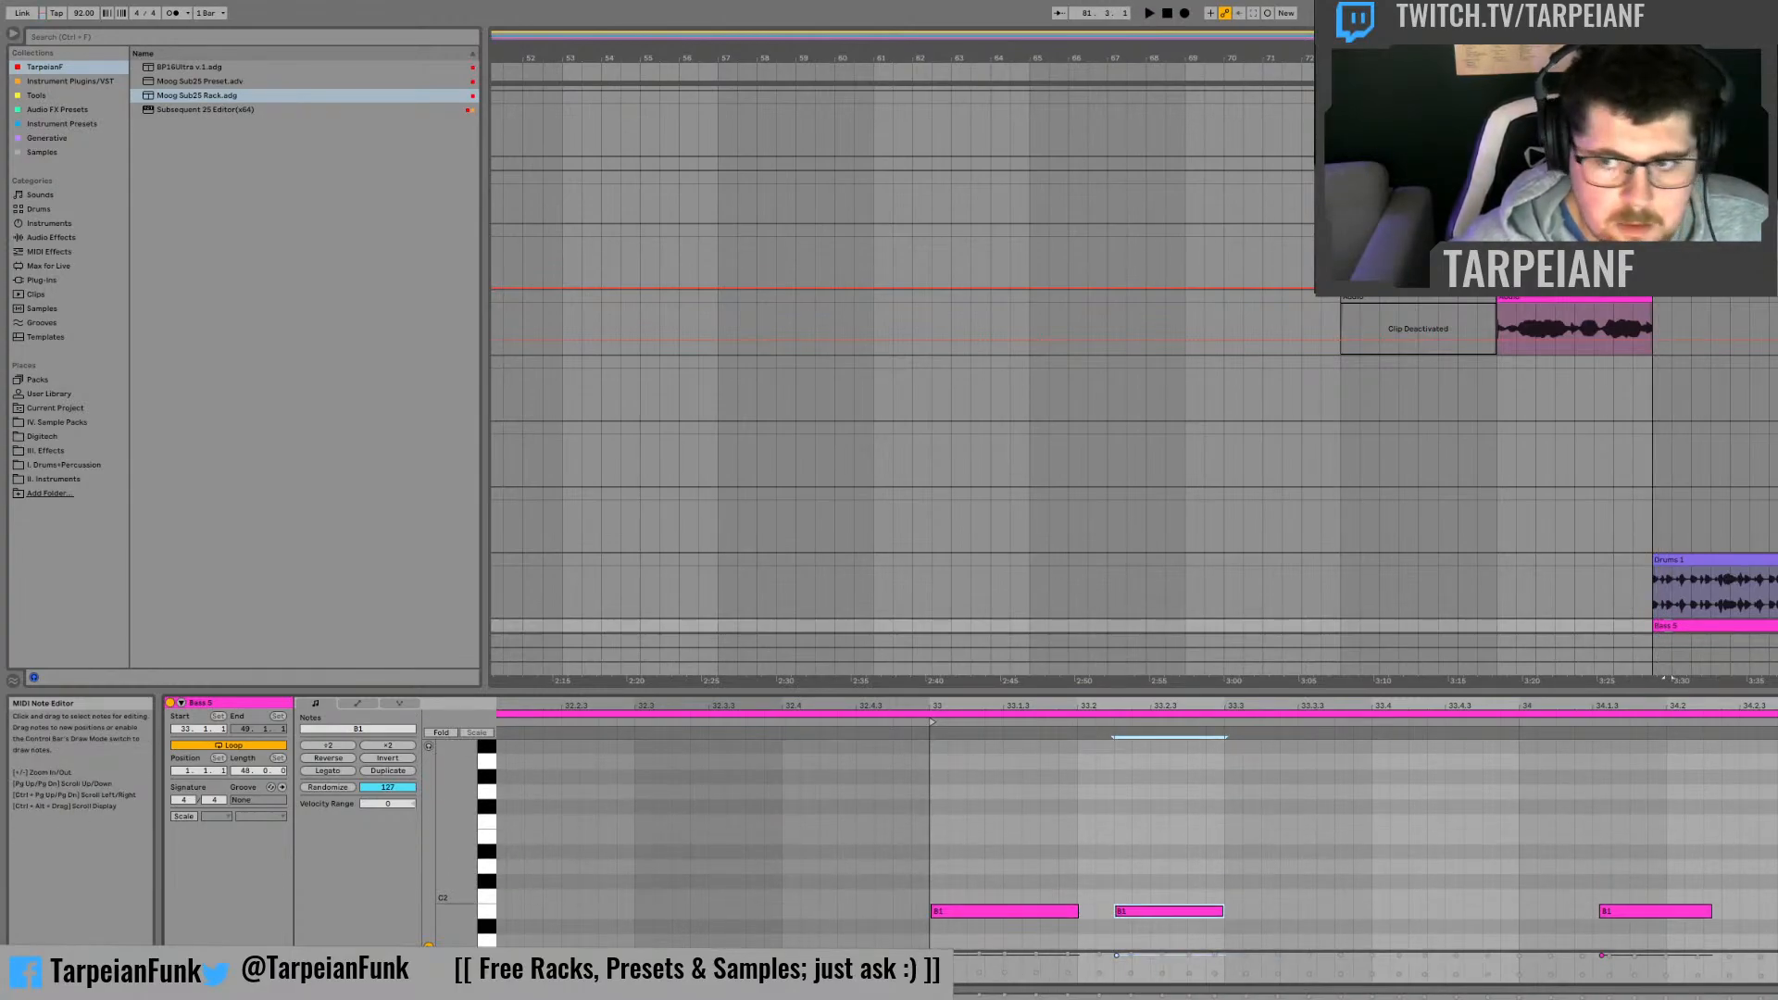
{"action": "key", "text": "shift+Tab"}
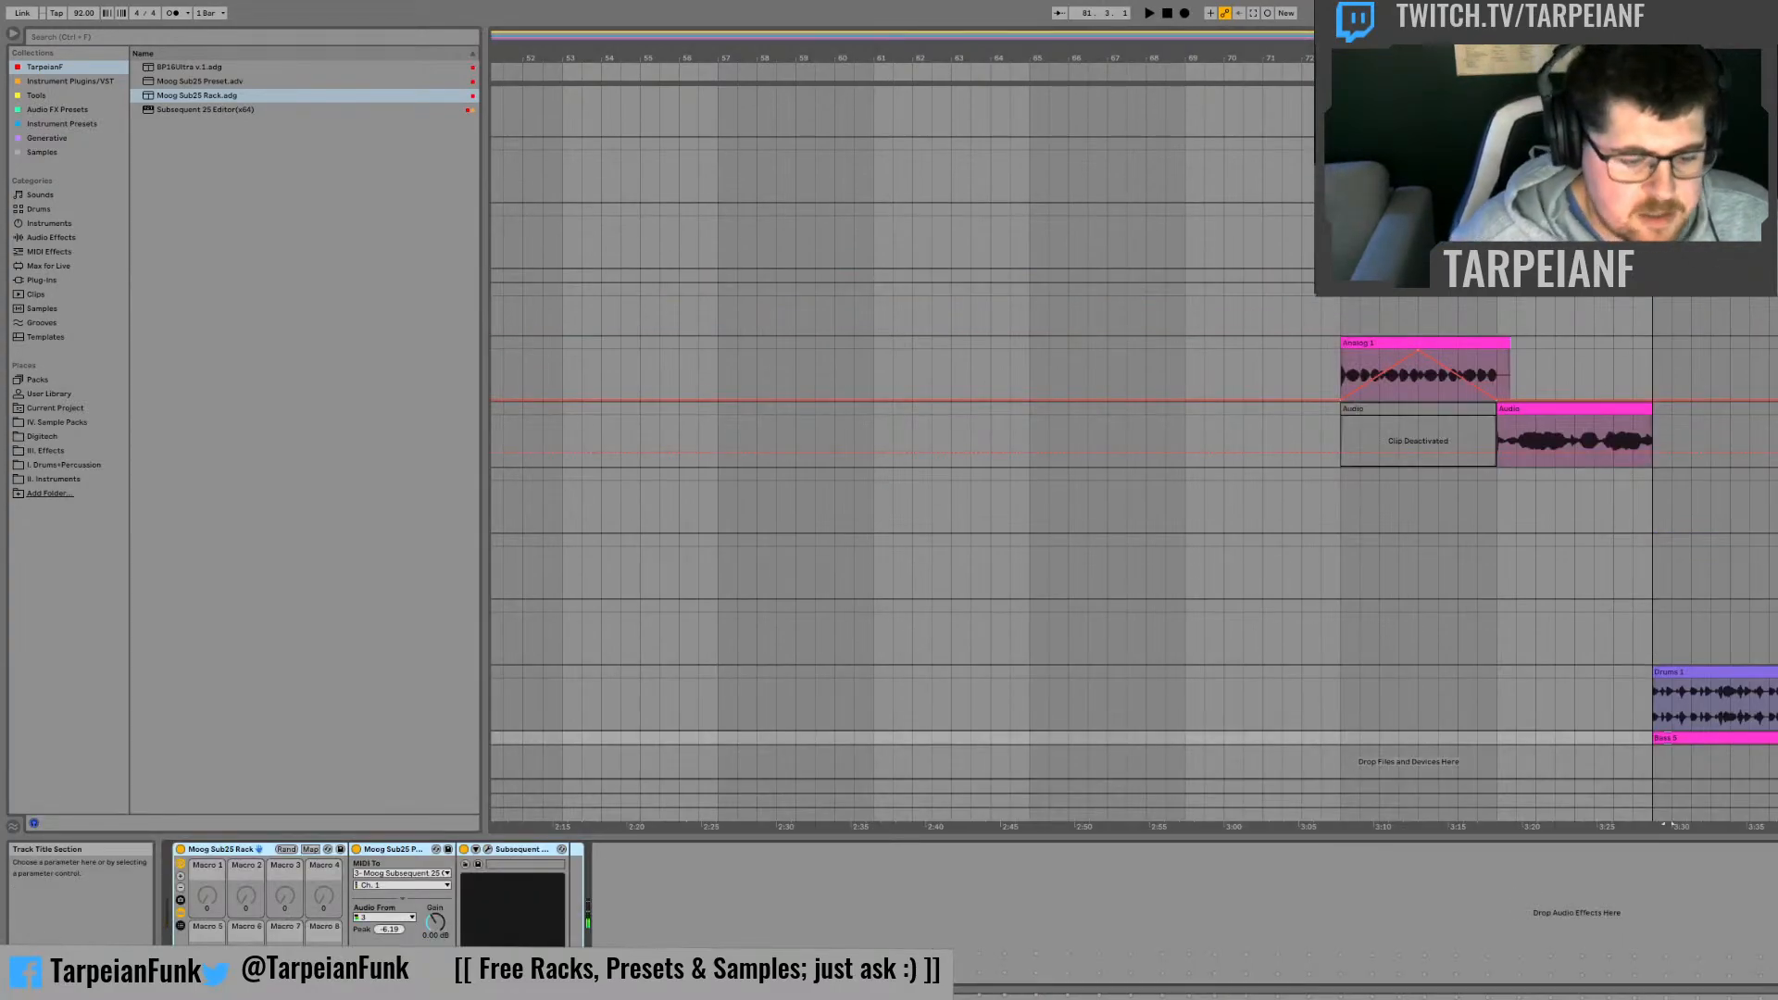
{"action": "double_click", "coordinate": [1681, 736]}
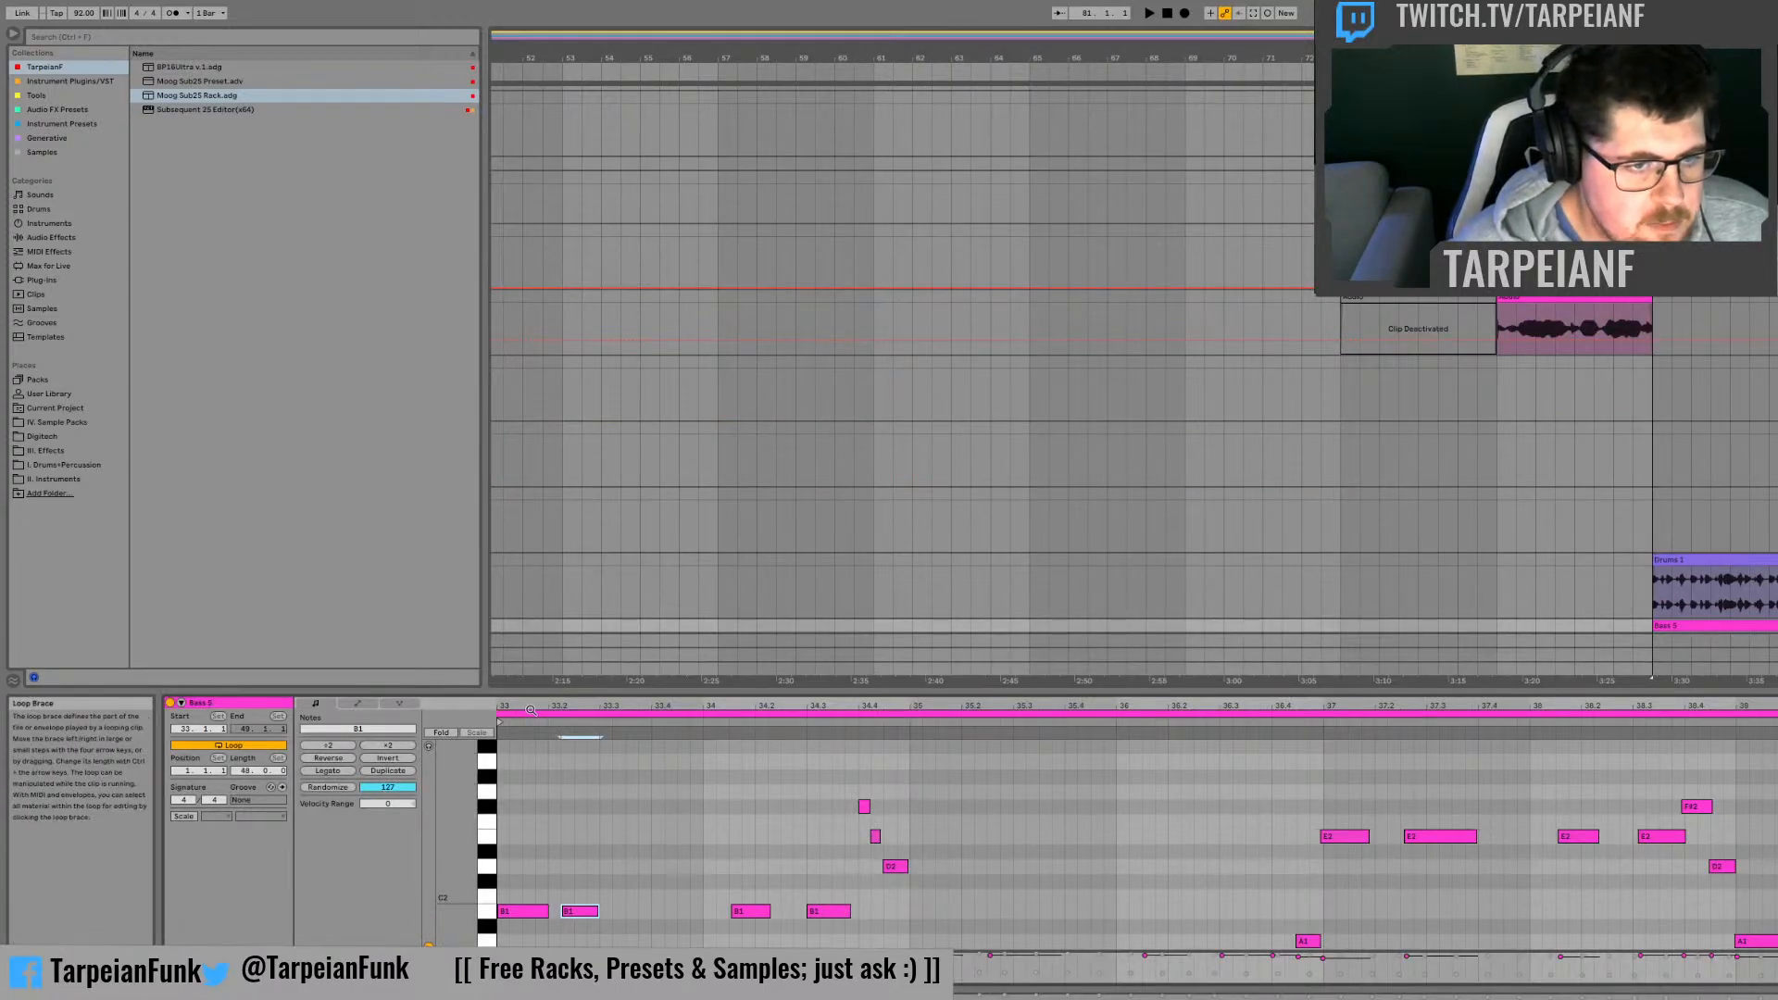
{"action": "key", "text": "space"}
{"action": "left_click_drag", "start_coordinate": [532, 707], "coordinate": [986, 709]}
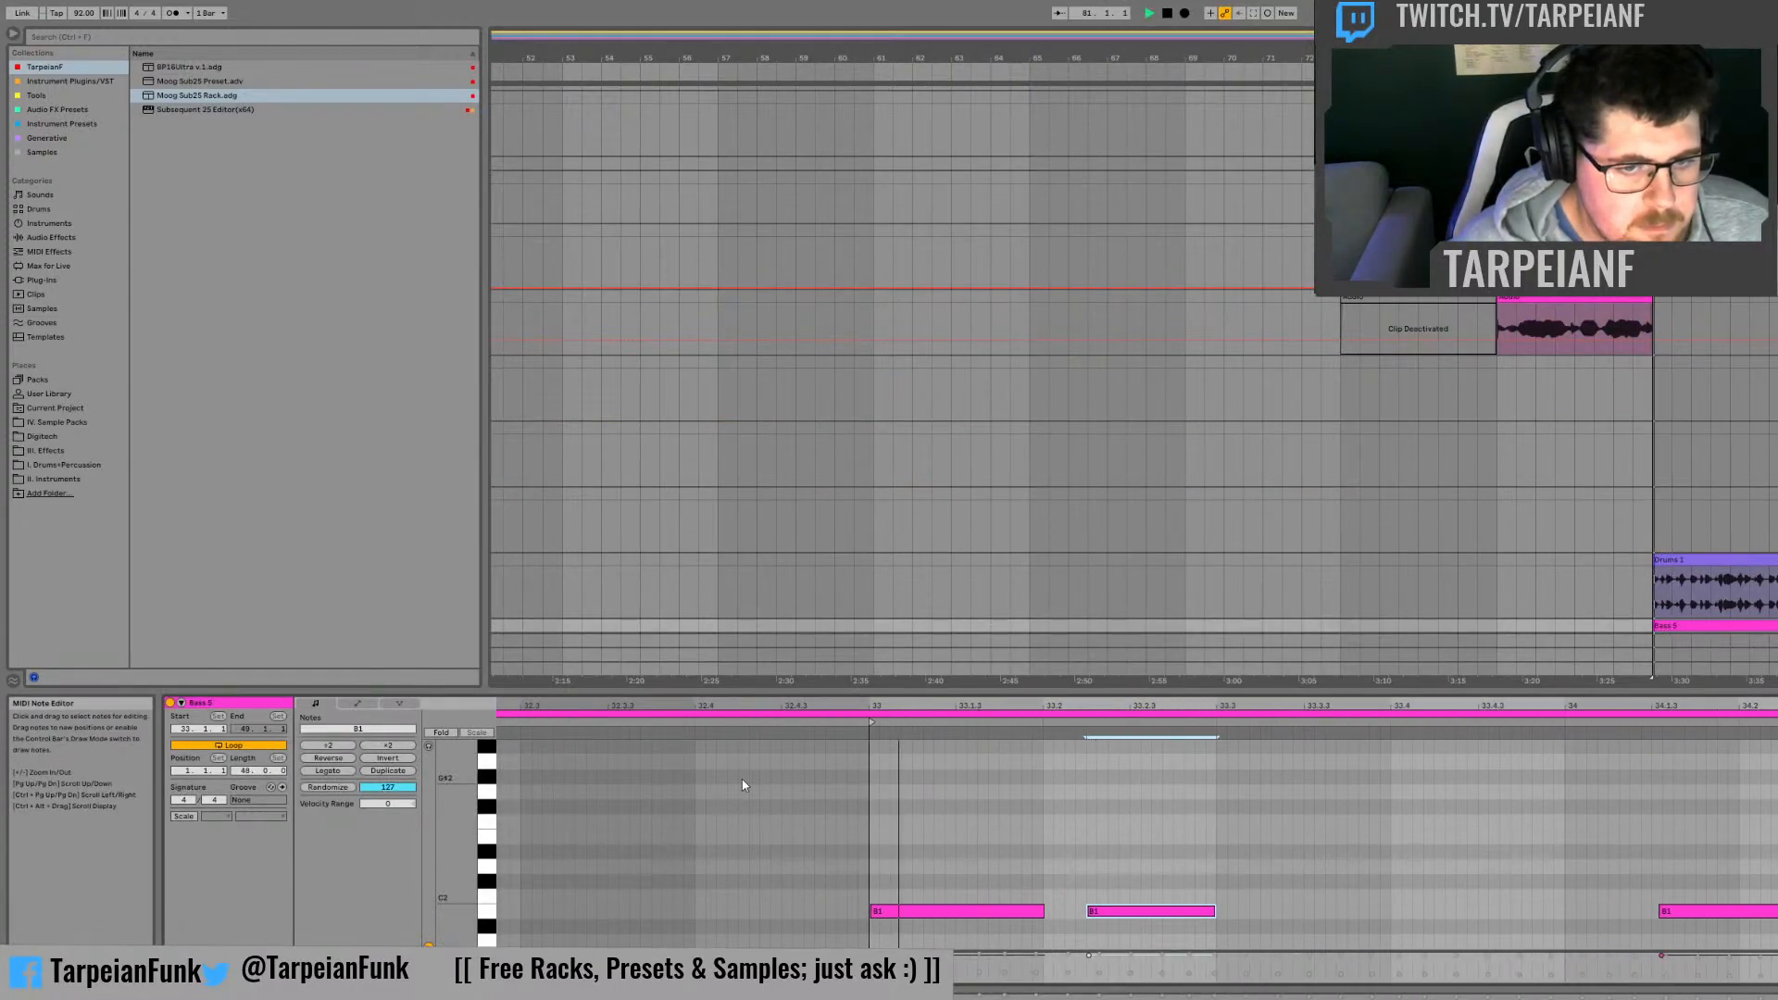
{"action": "key", "text": "space"}
{"action": "left_click", "coordinate": [893, 910]}
{"action": "key", "text": "space"}
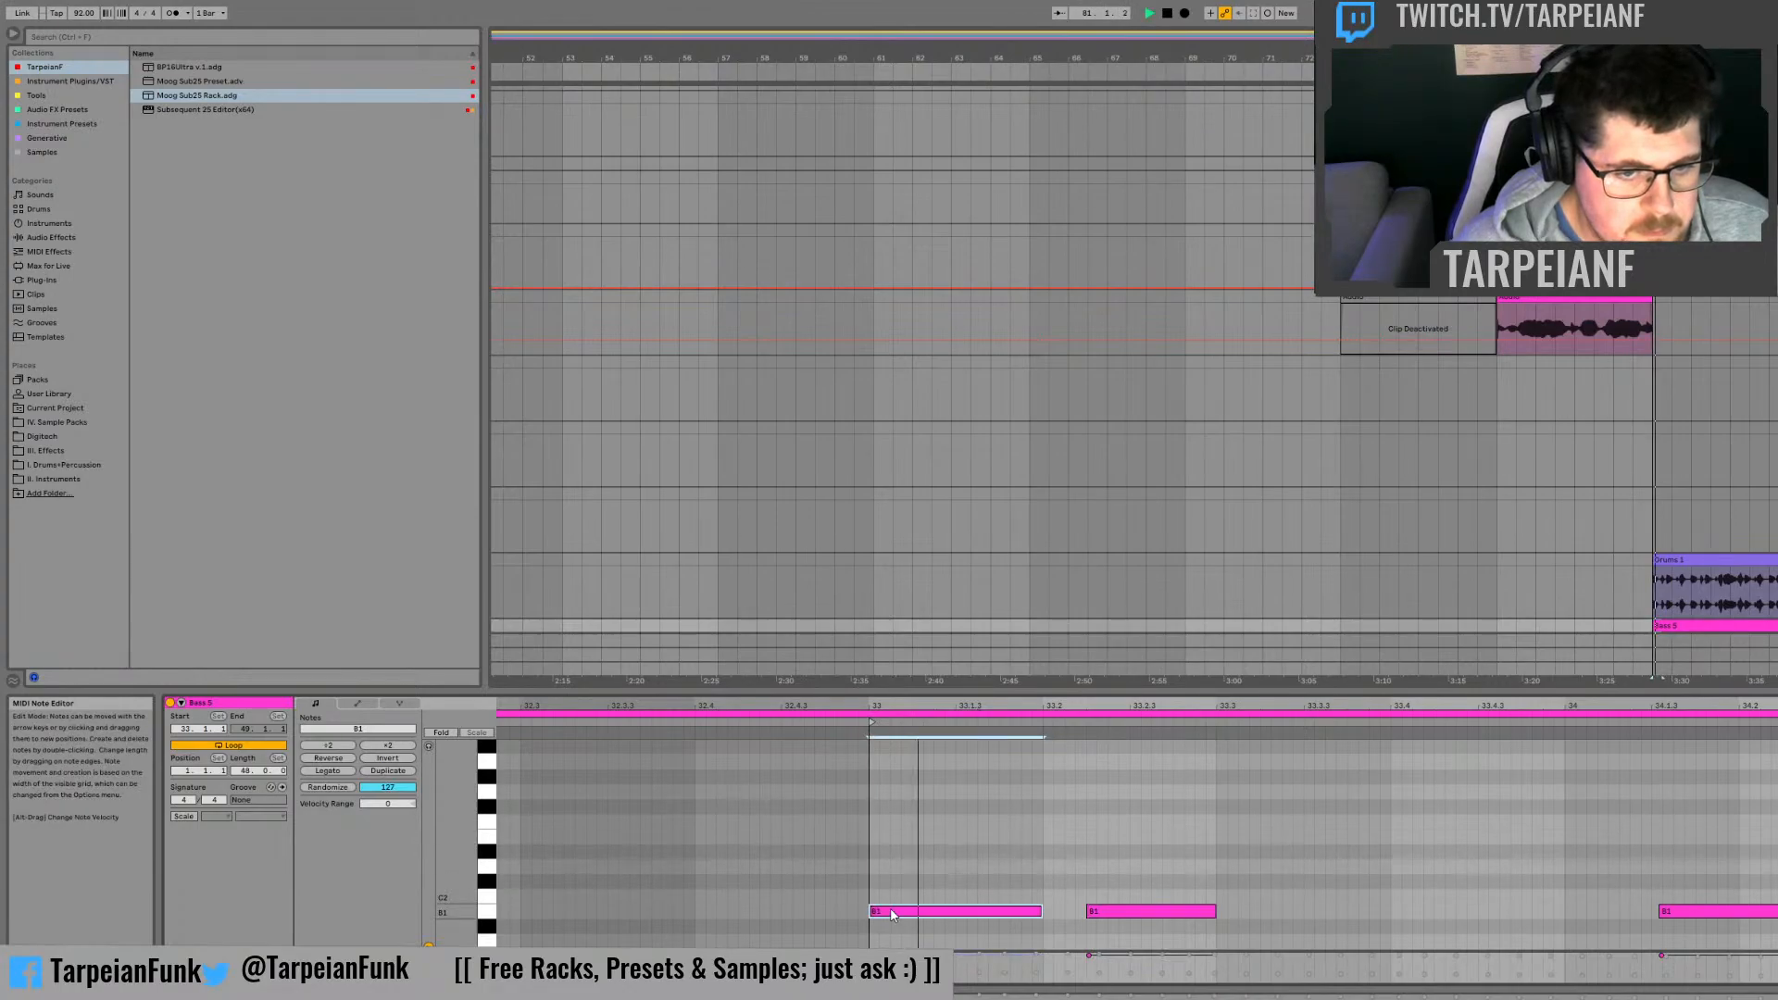
{"action": "key", "text": "space"}
{"action": "key", "text": "space"}
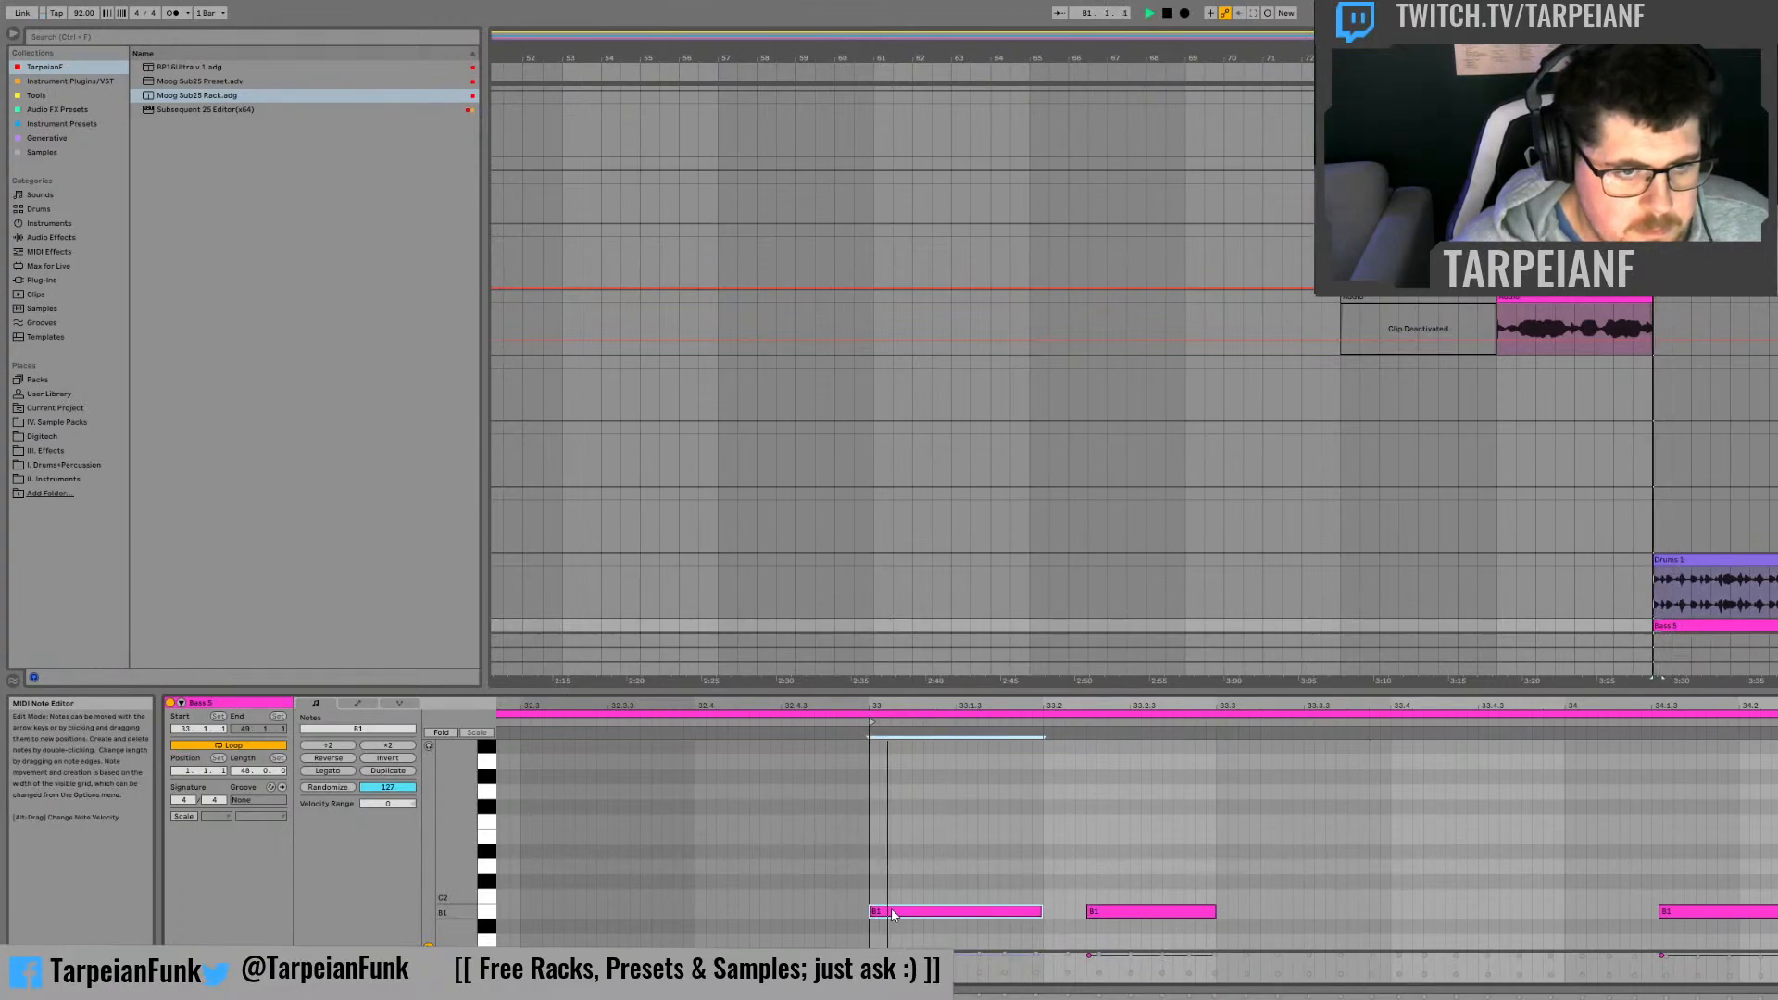
Step: Replay the opening of the copied bass clip to check the timing of the two B1 notes in bar 33
{"action": "key", "text": "space"}
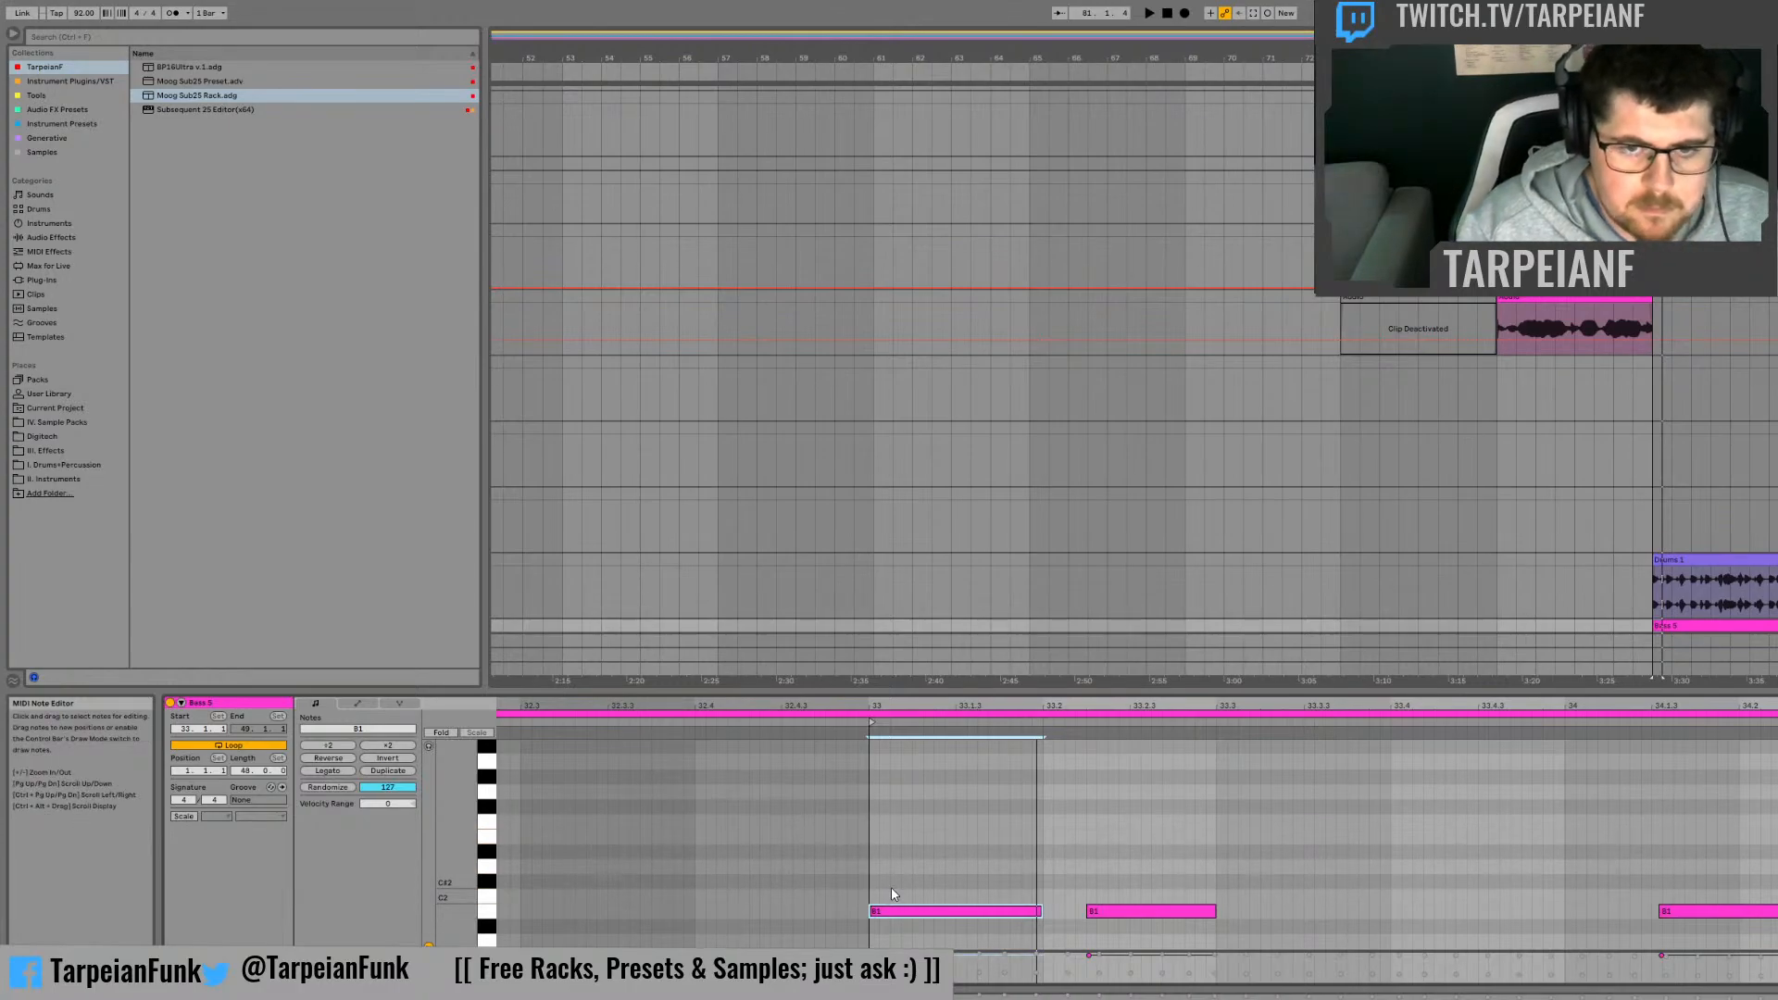
{"action": "key", "text": "space"}
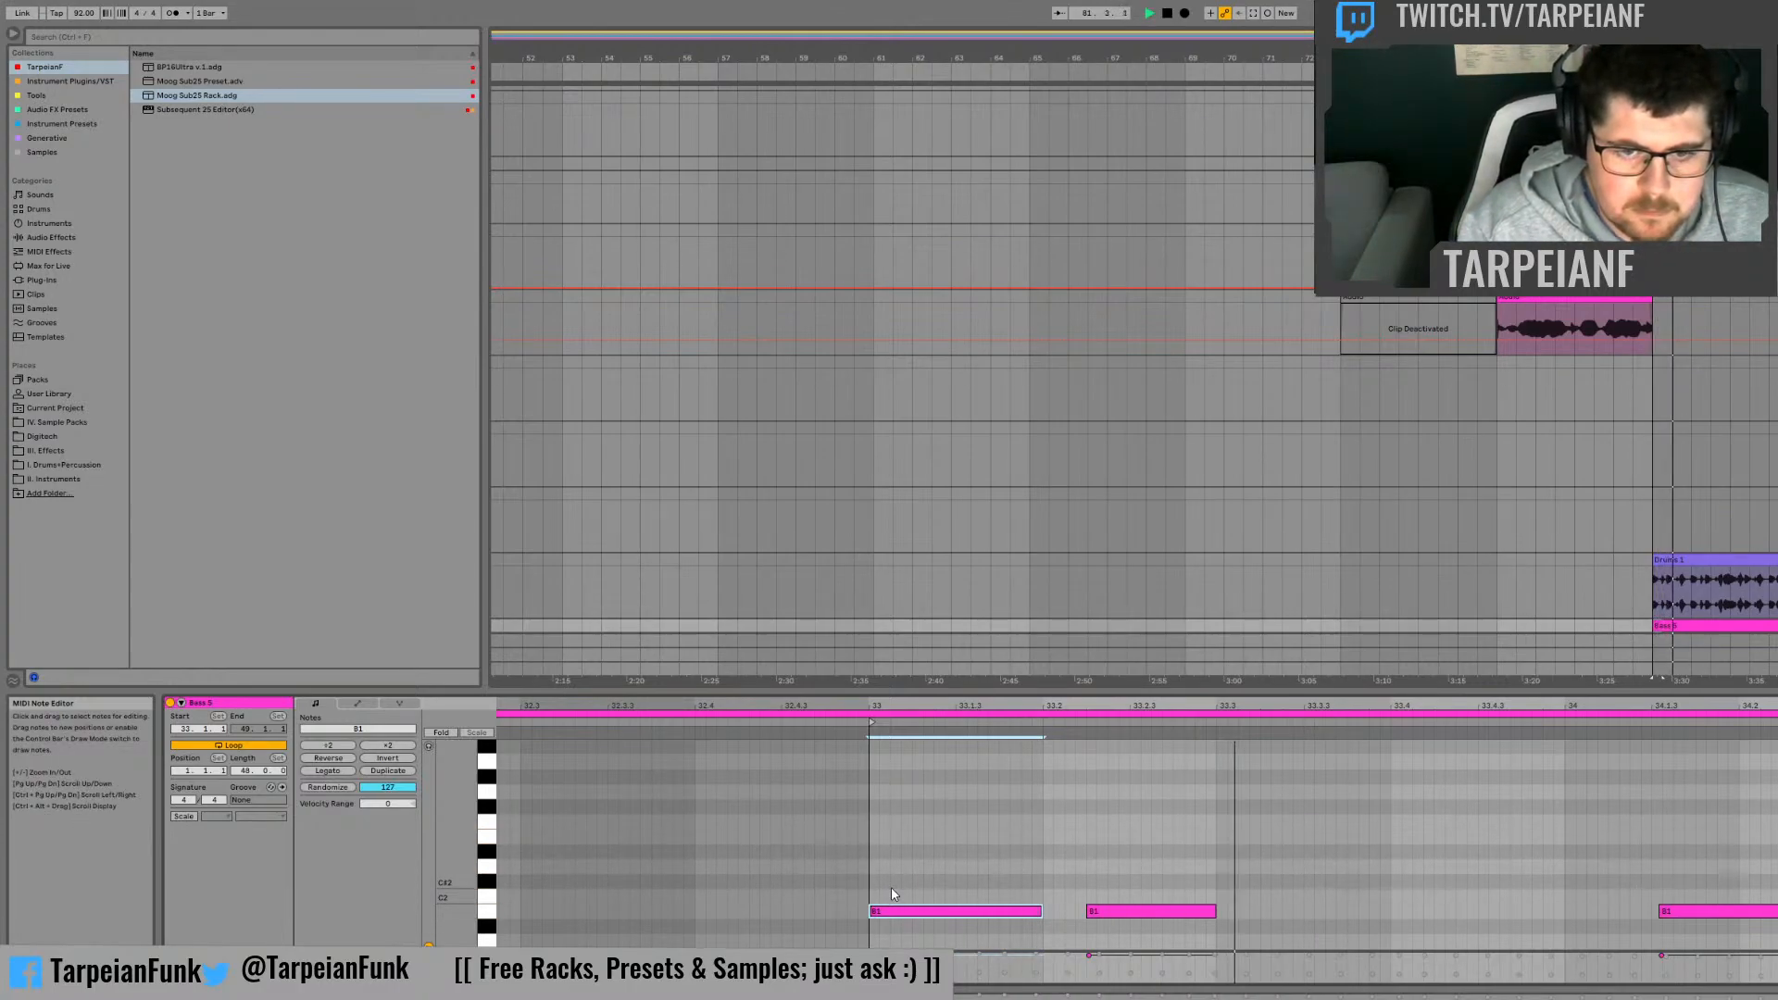
{"action": "key", "text": "space"}
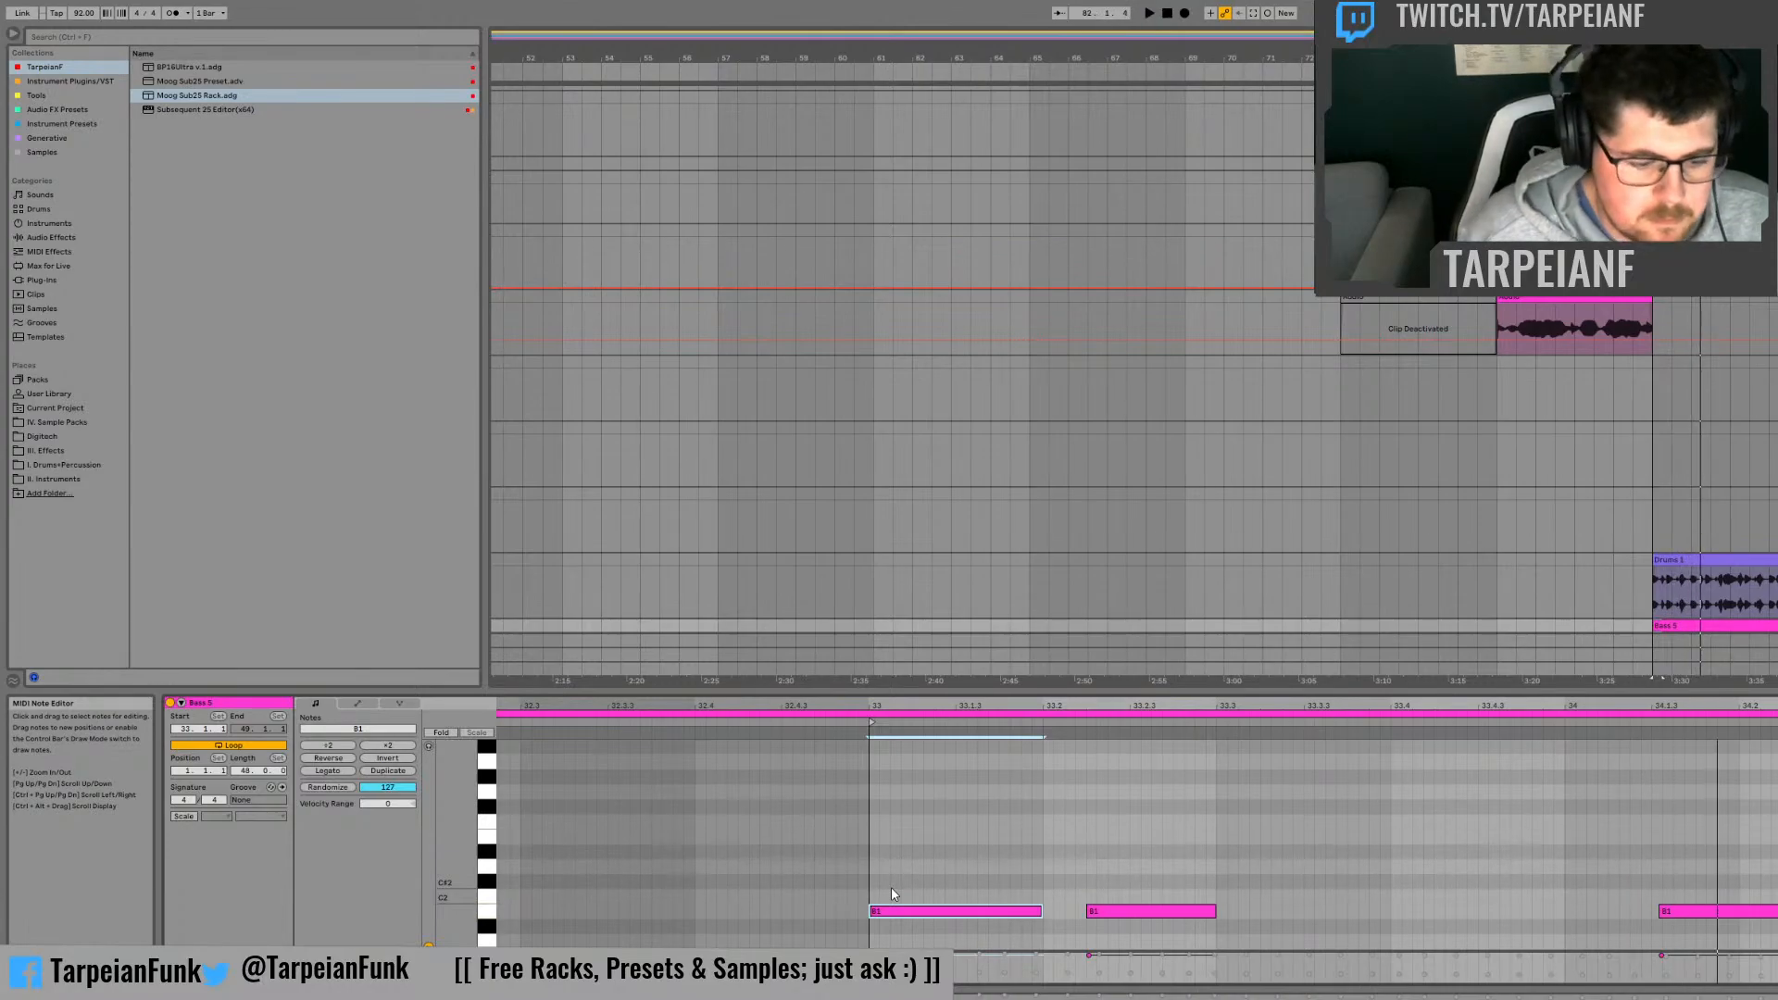
Step: Show the clip's Pitch Bend envelope and draw a peak at the maximum over the second B1 note, curving both sides inward
{"action": "left_click", "coordinate": [357, 704]}
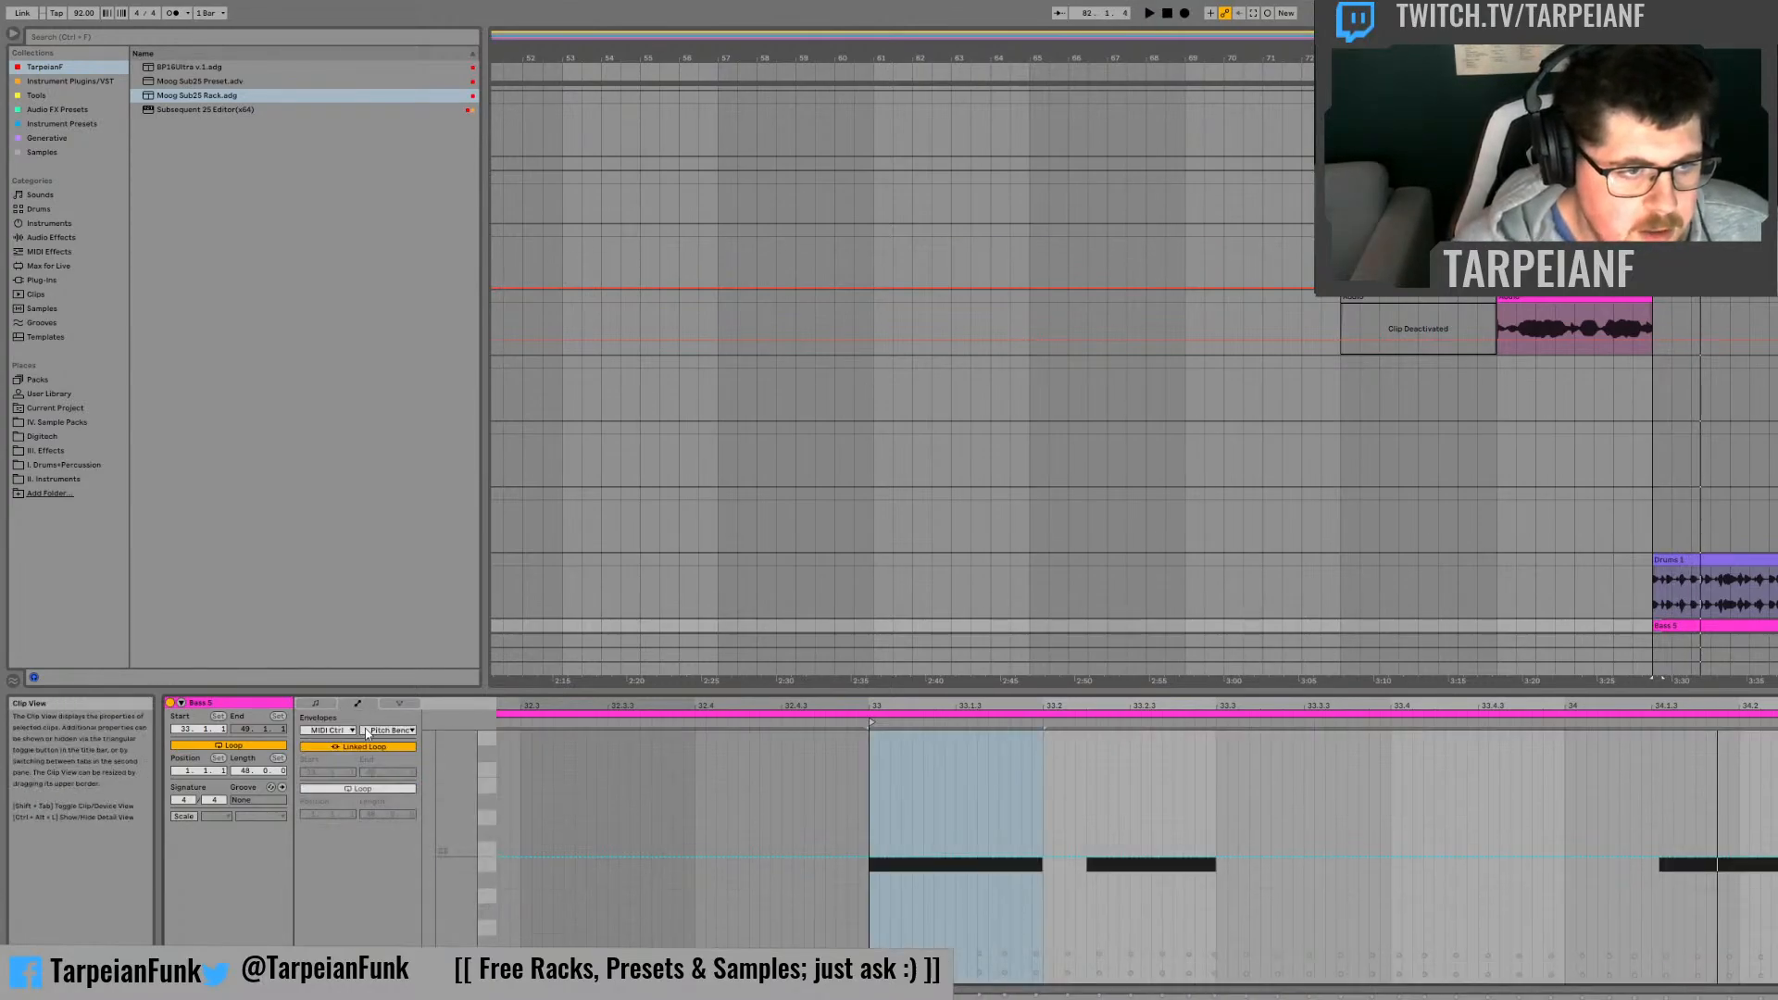
{"action": "left_click", "coordinate": [1084, 786]}
{"action": "key", "text": "space"}
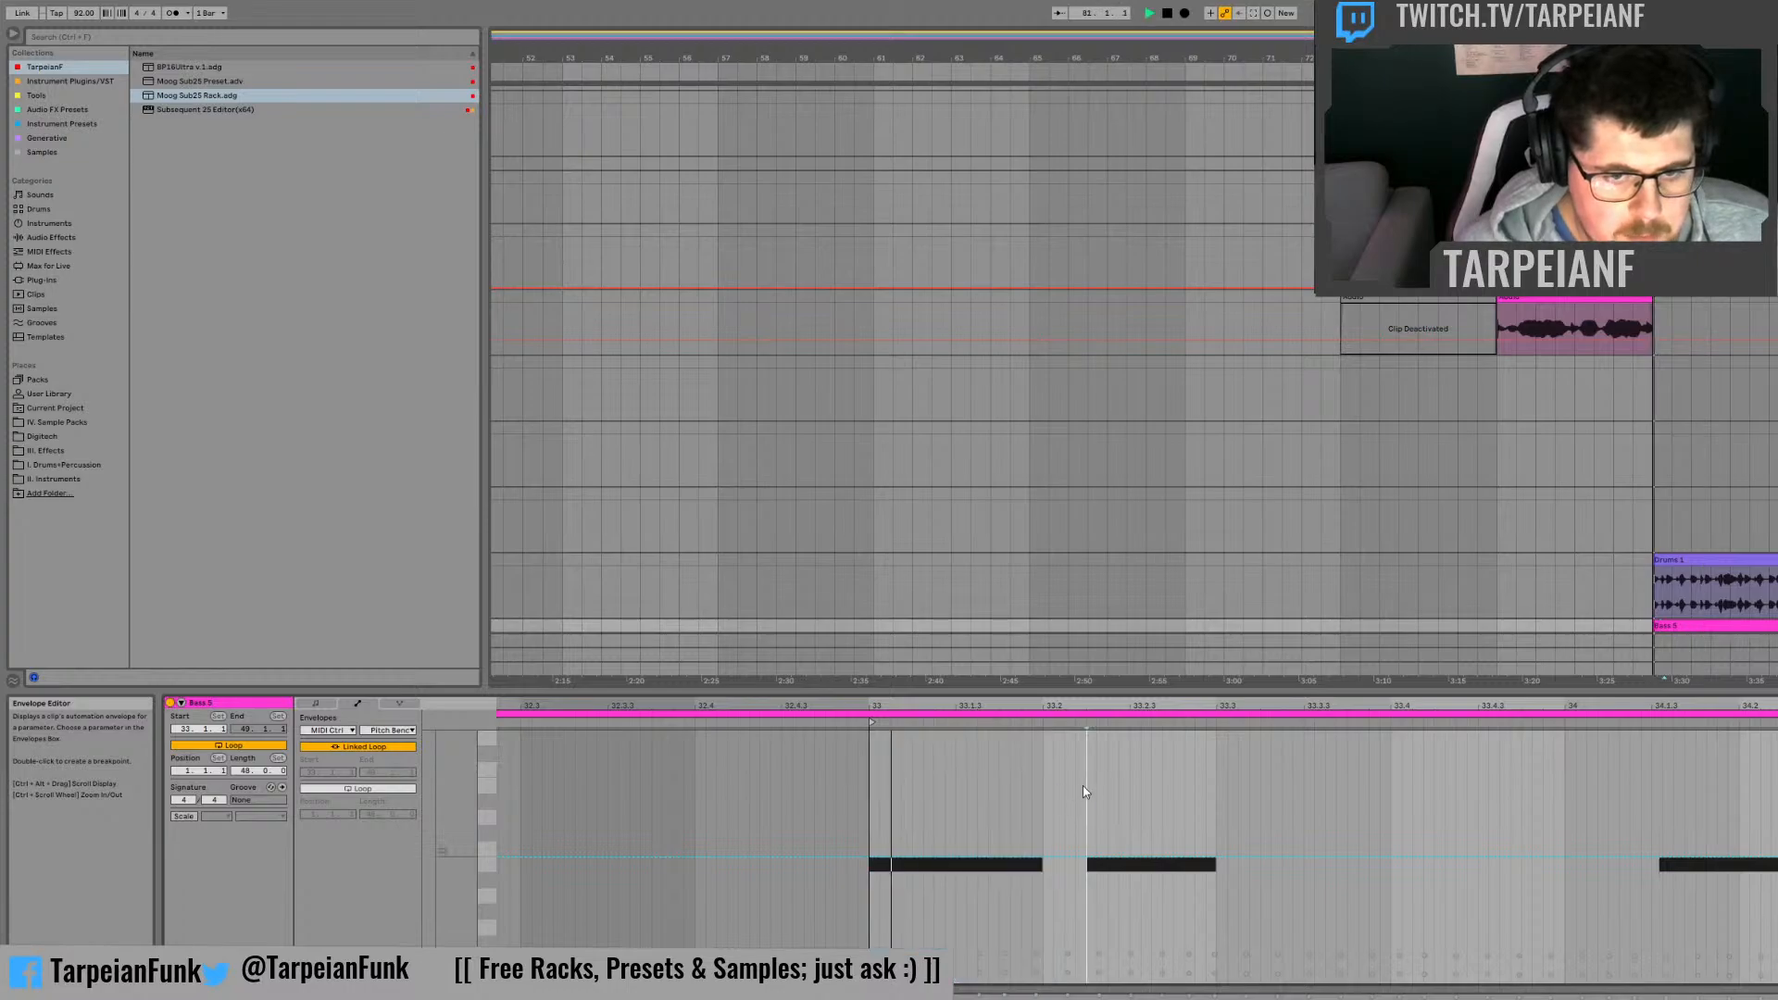
{"action": "key", "text": "space"}
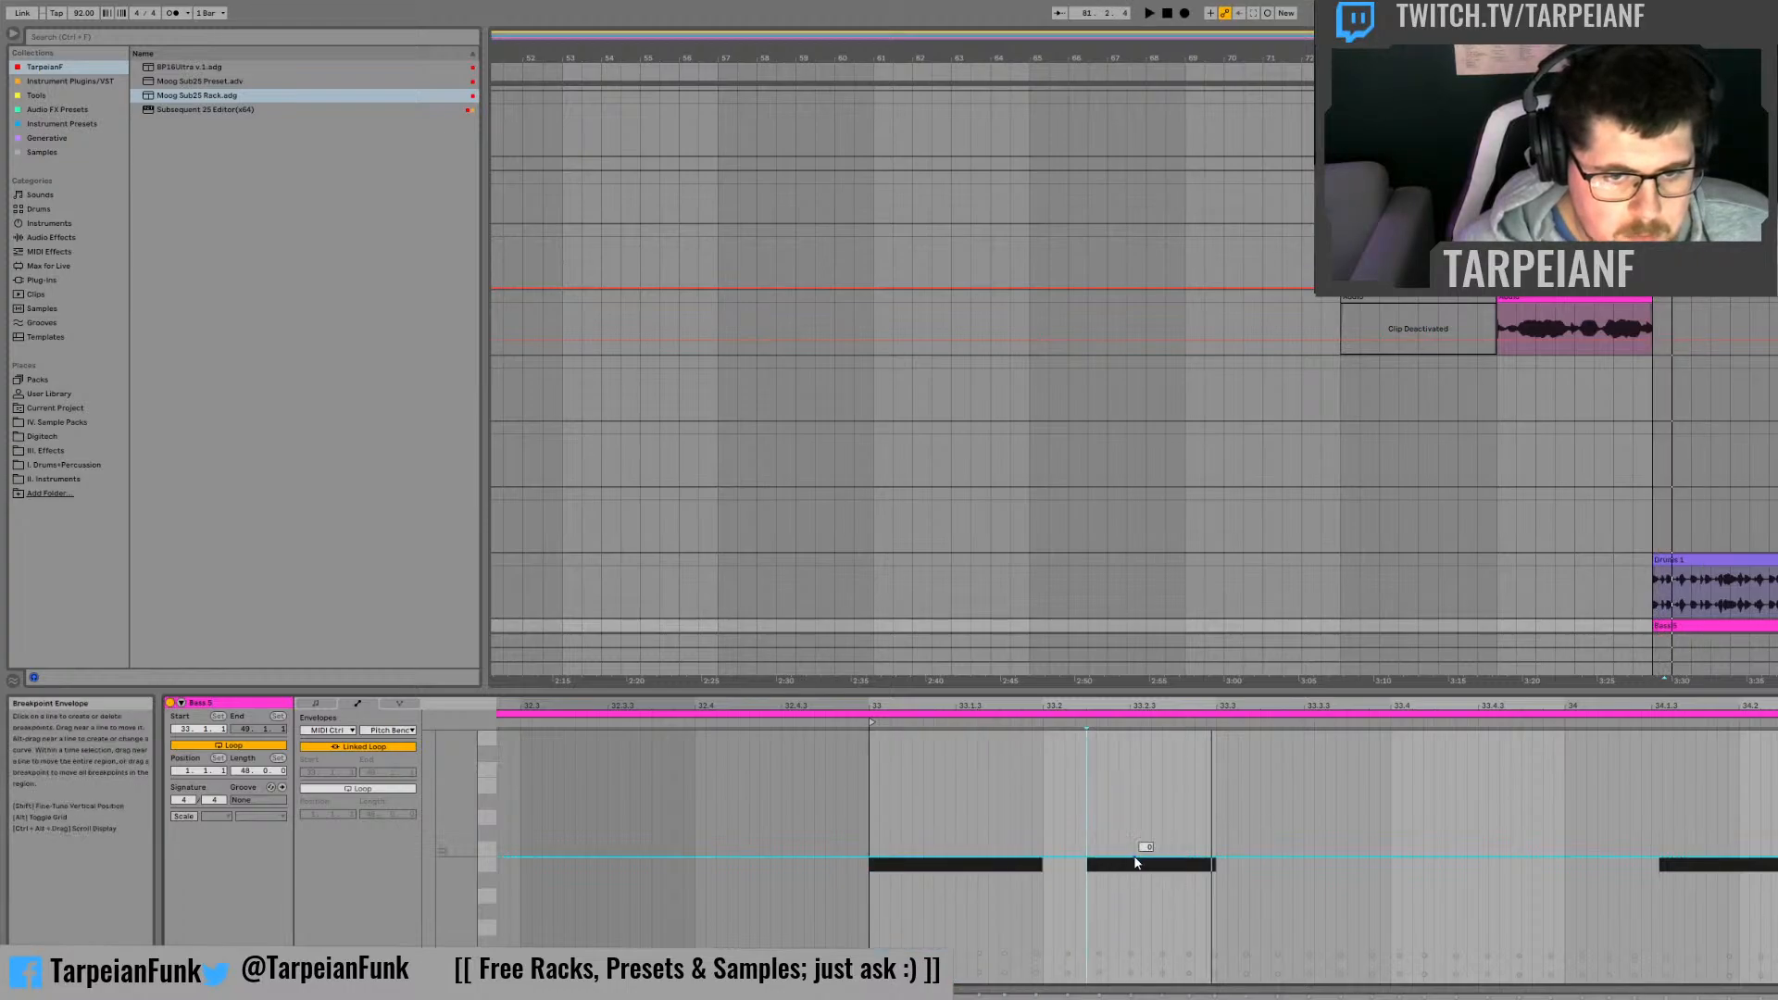
{"action": "left_click", "coordinate": [1139, 857]}
{"action": "left_click", "coordinate": [1111, 817]}
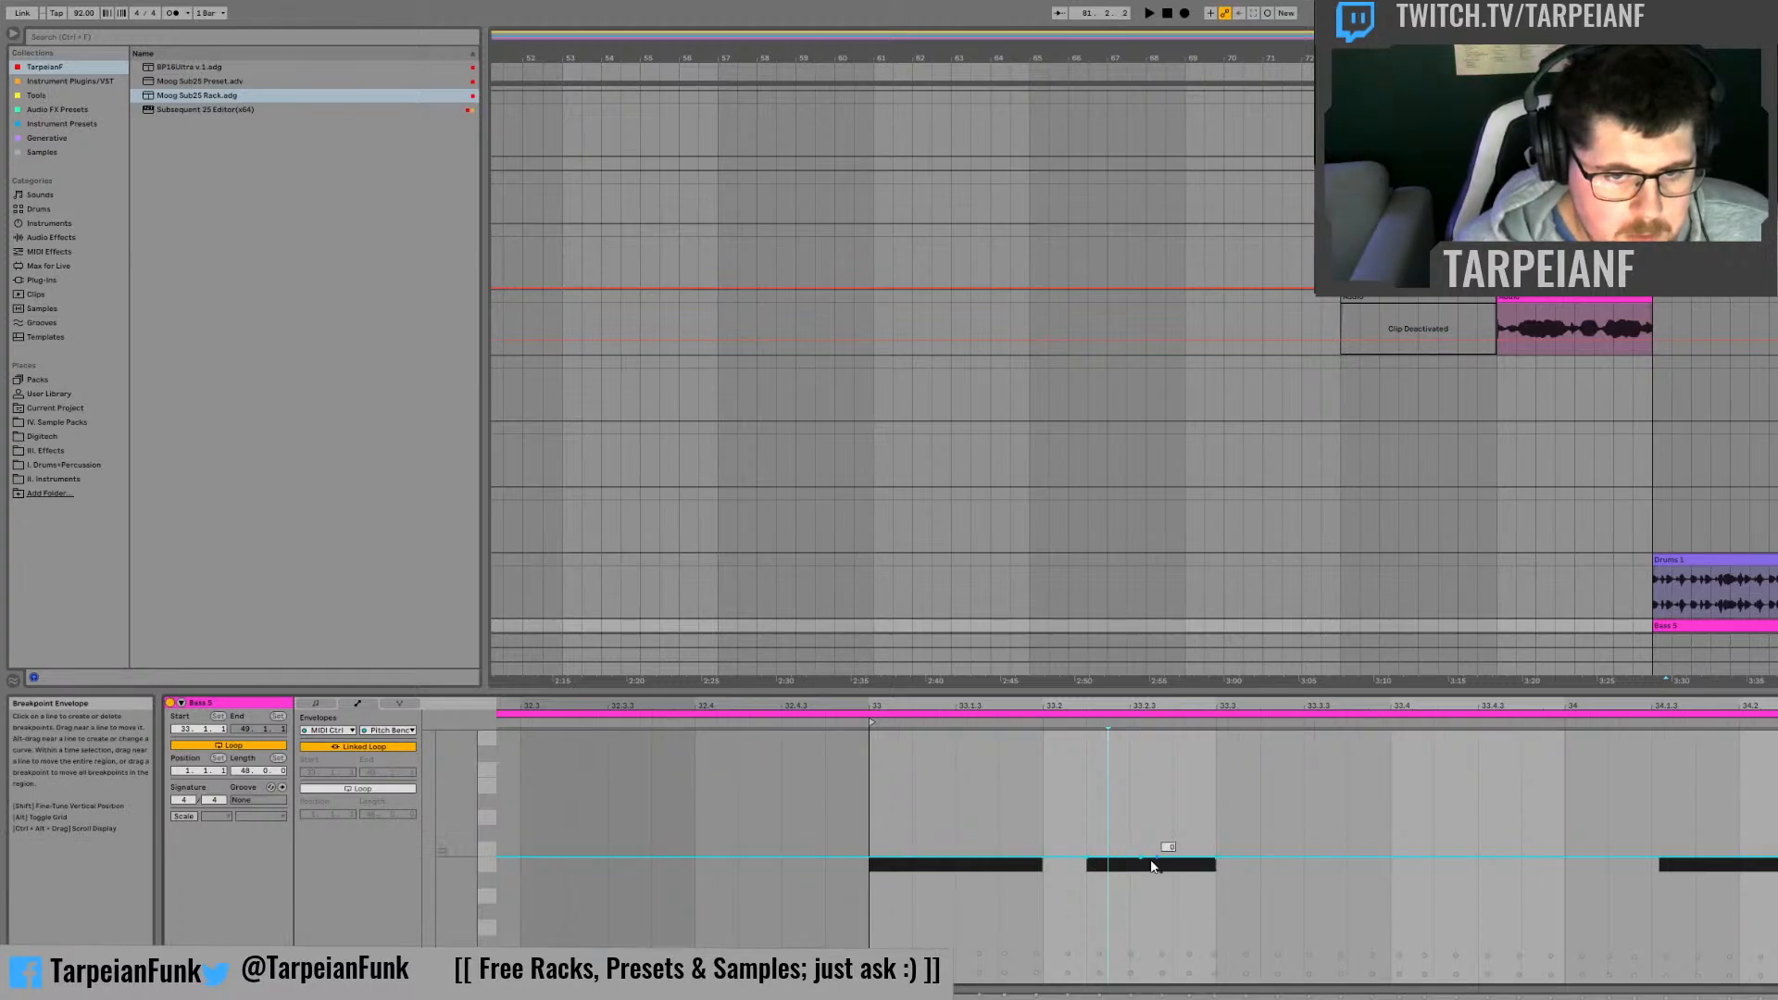
{"action": "left_click_drag", "start_coordinate": [1141, 857], "coordinate": [1174, 734]}
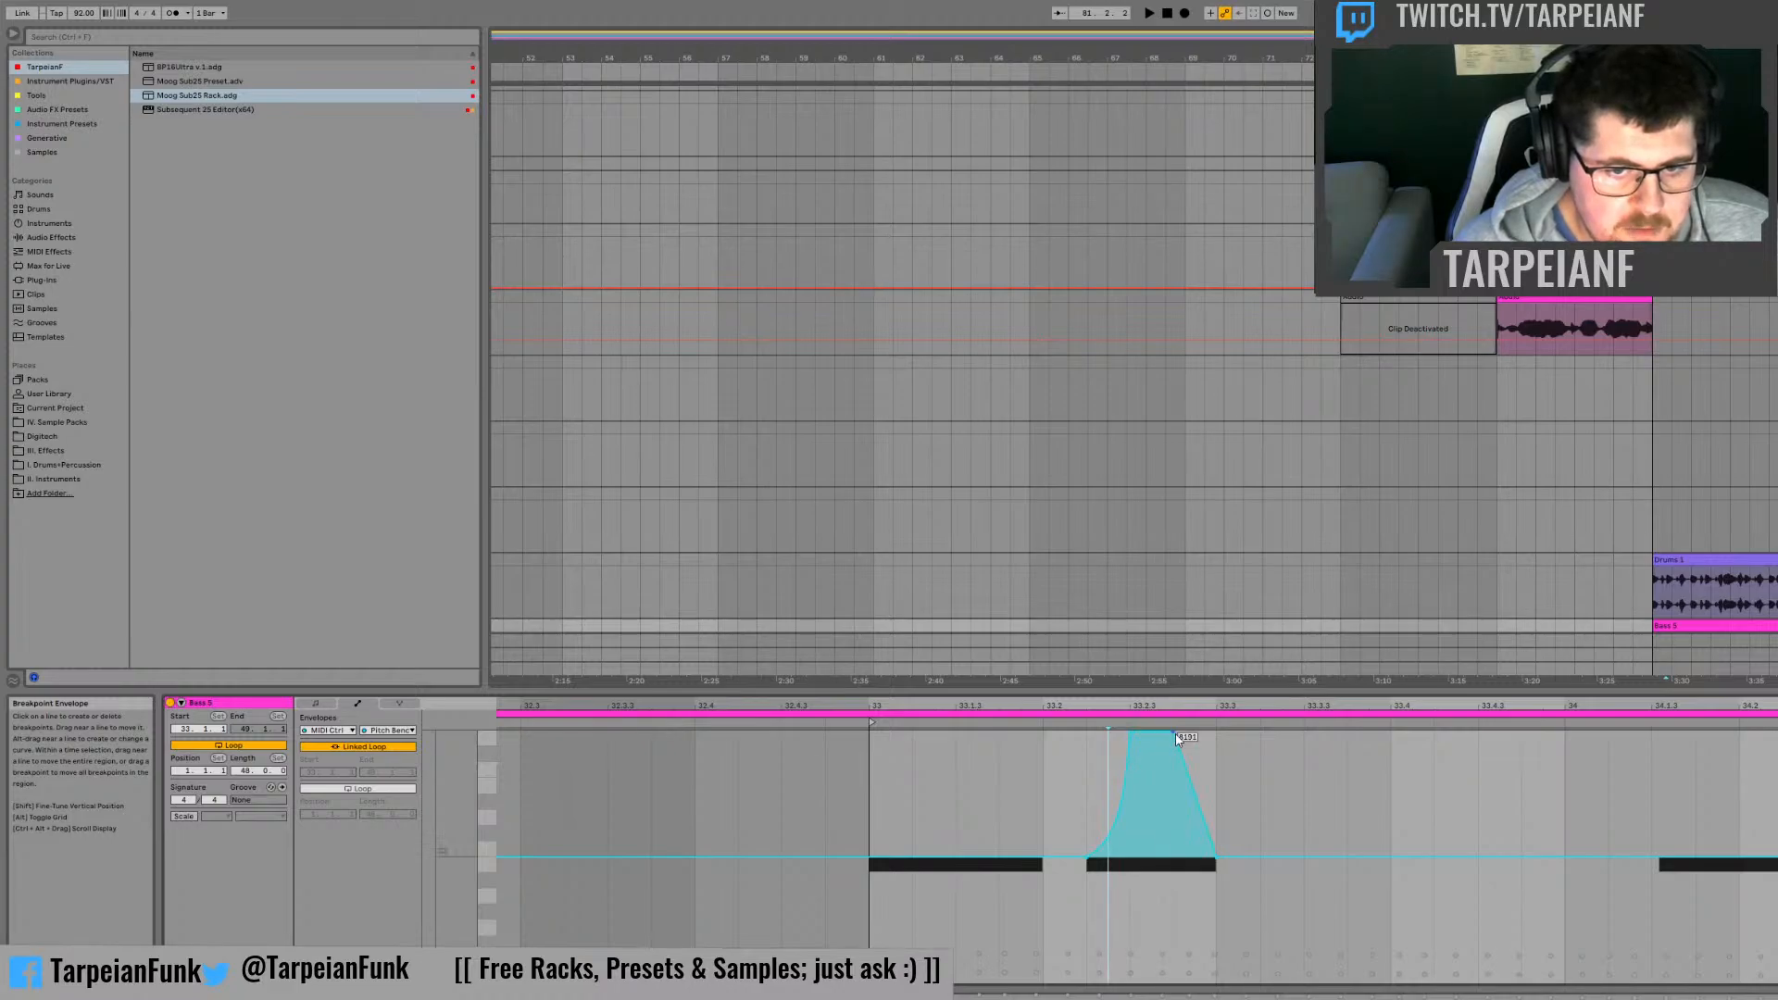
{"action": "key", "text": "space"}
{"action": "left_click_drag", "start_coordinate": [1195, 804], "coordinate": [1134, 822]}
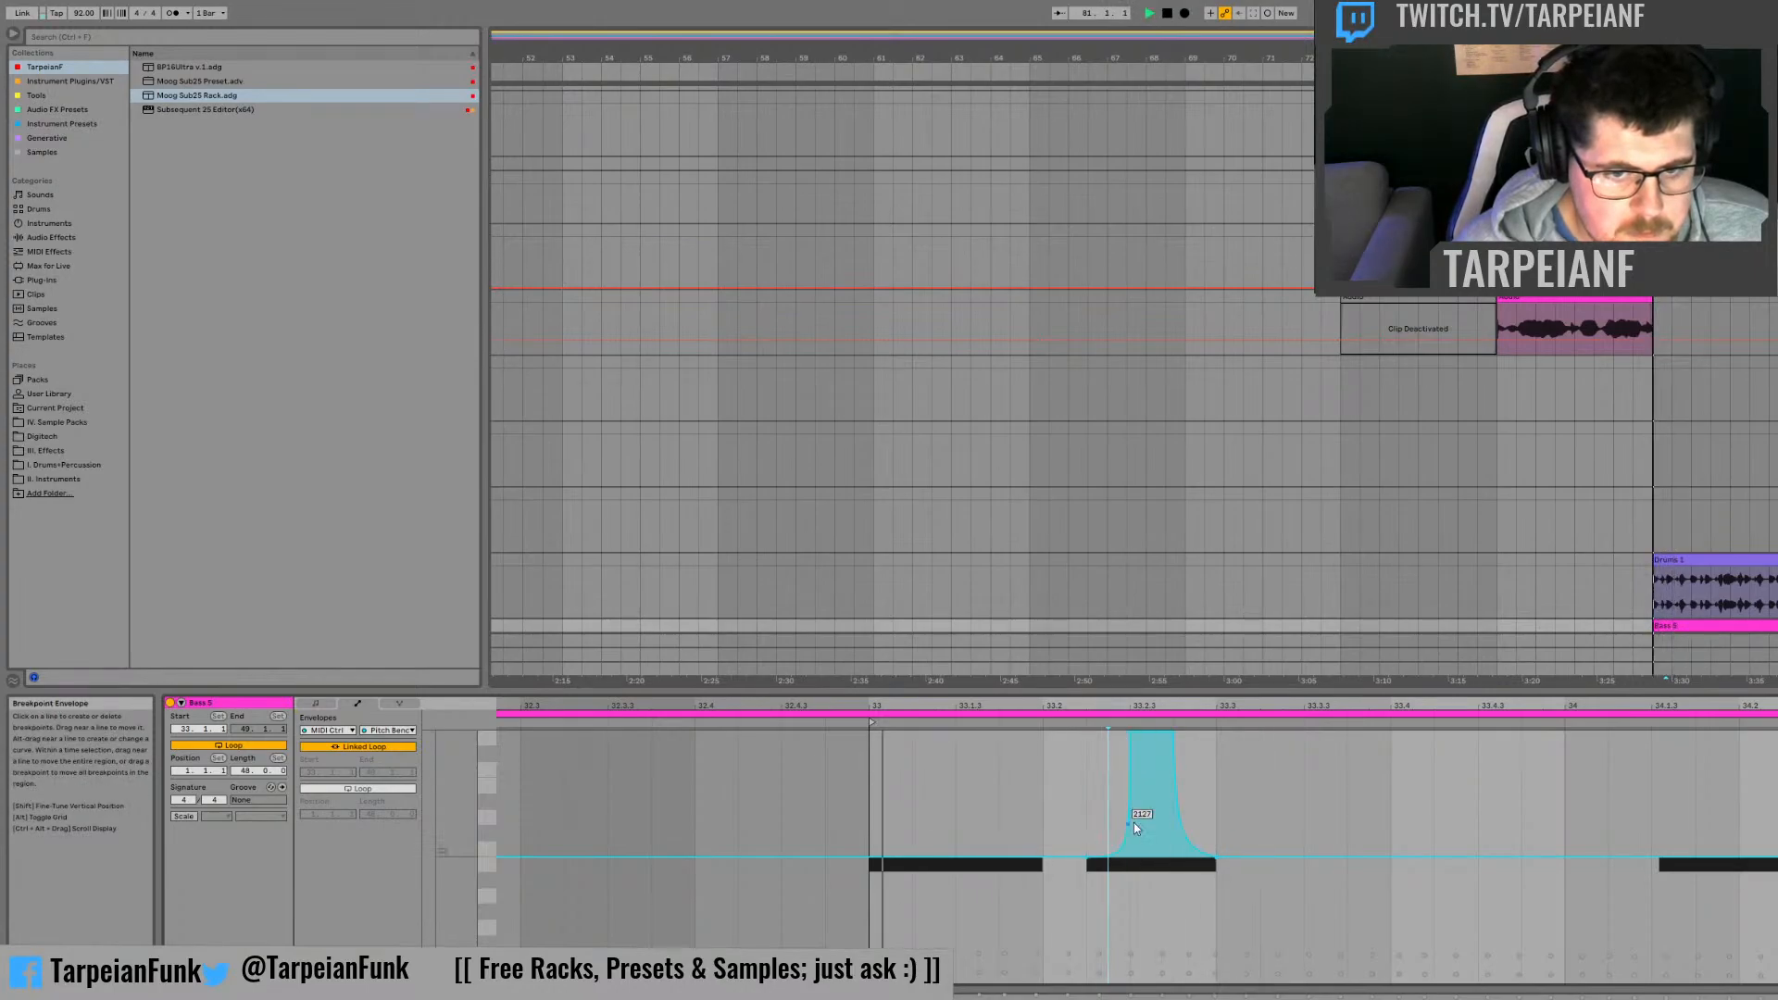
Step: Steepen the rise of the Pitch Bend peak around 33.2.3, keeping the bend low before it, and check with playback
{"action": "left_click", "coordinate": [1127, 733]}
{"action": "key", "text": "space"}
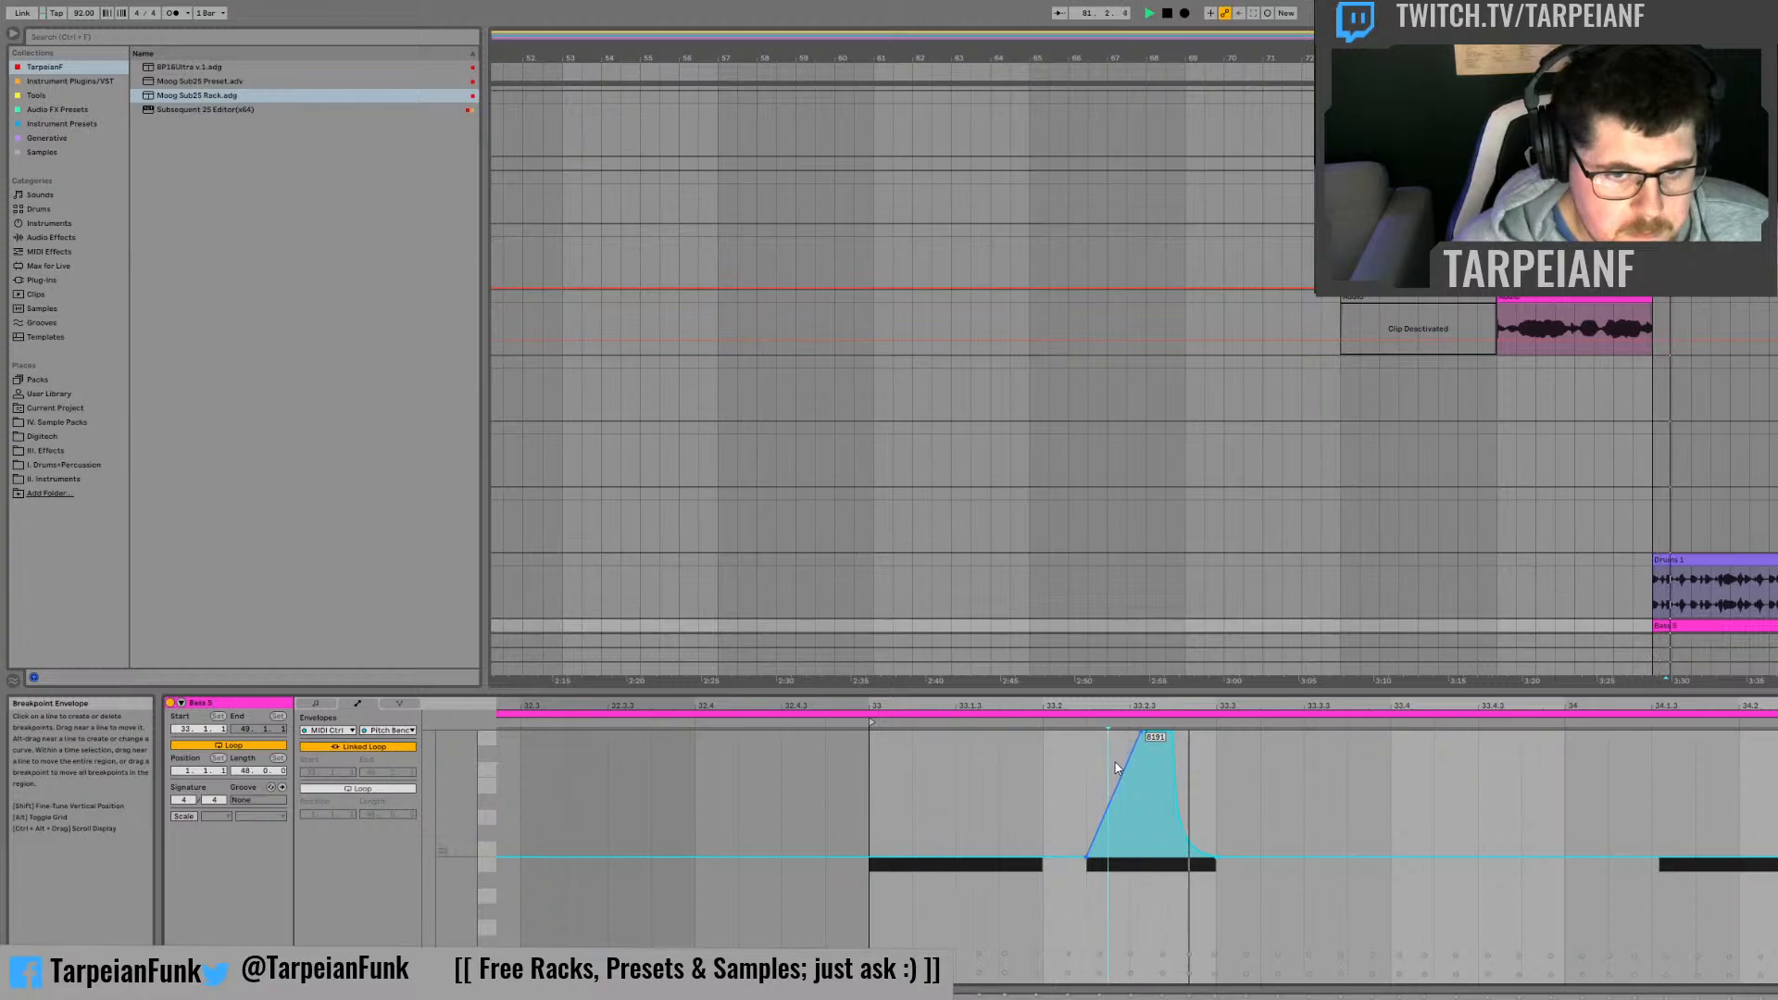
{"action": "key", "text": "space"}
{"action": "left_click_drag", "start_coordinate": [1129, 776], "coordinate": [1139, 815]}
{"action": "key", "text": "space"}
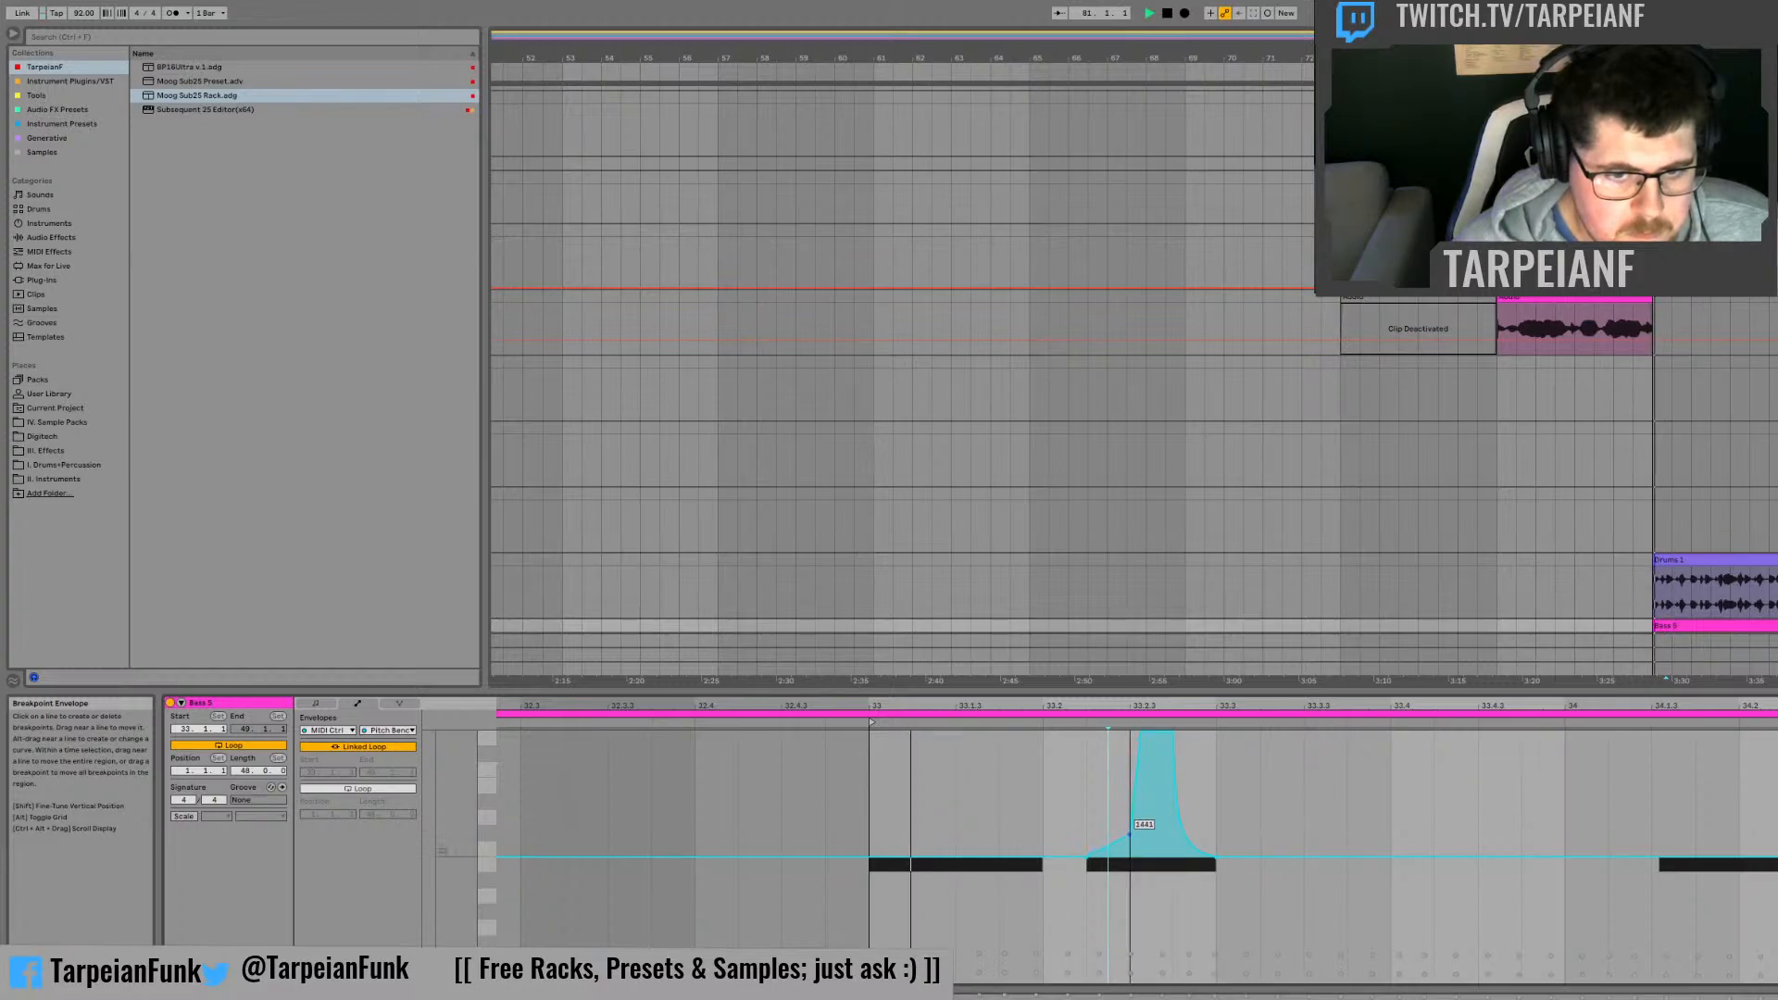
Step: Try removing the Pitch Bend peak's plateau end point and bowing the fall outward, checking with playback
{"action": "left_click", "coordinate": [1174, 734]}
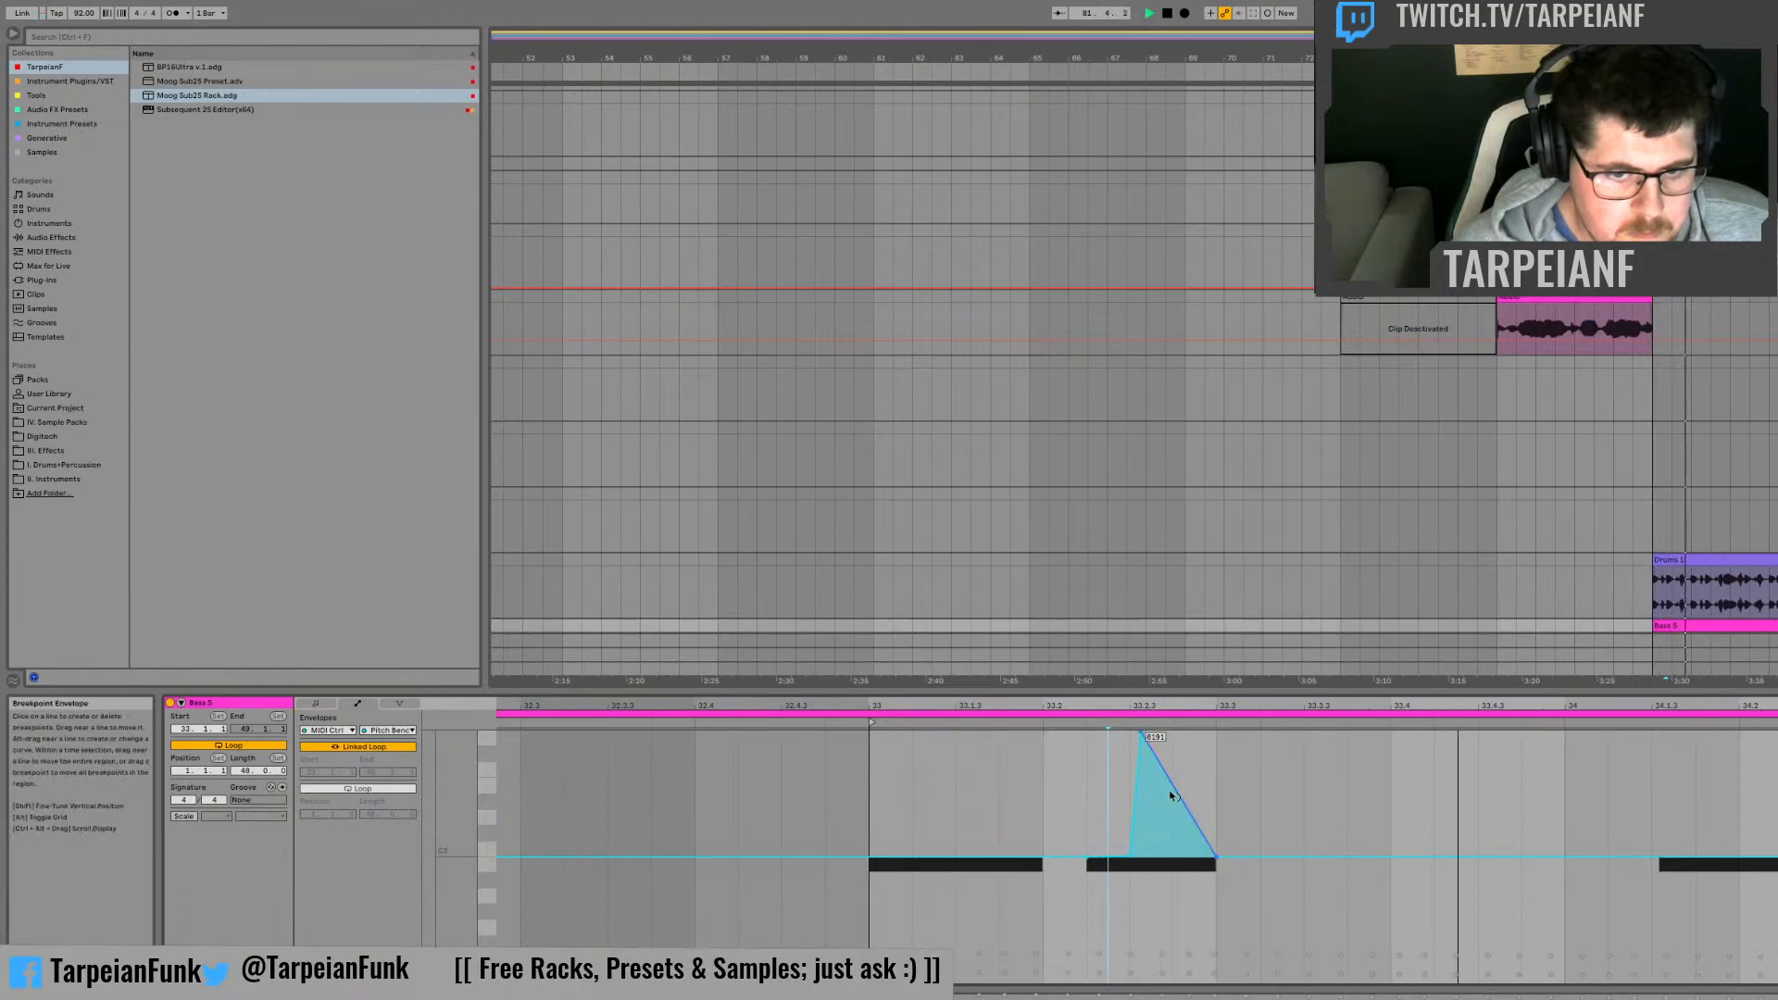
{"action": "left_click_drag", "start_coordinate": [1172, 795], "coordinate": [1191, 768]}
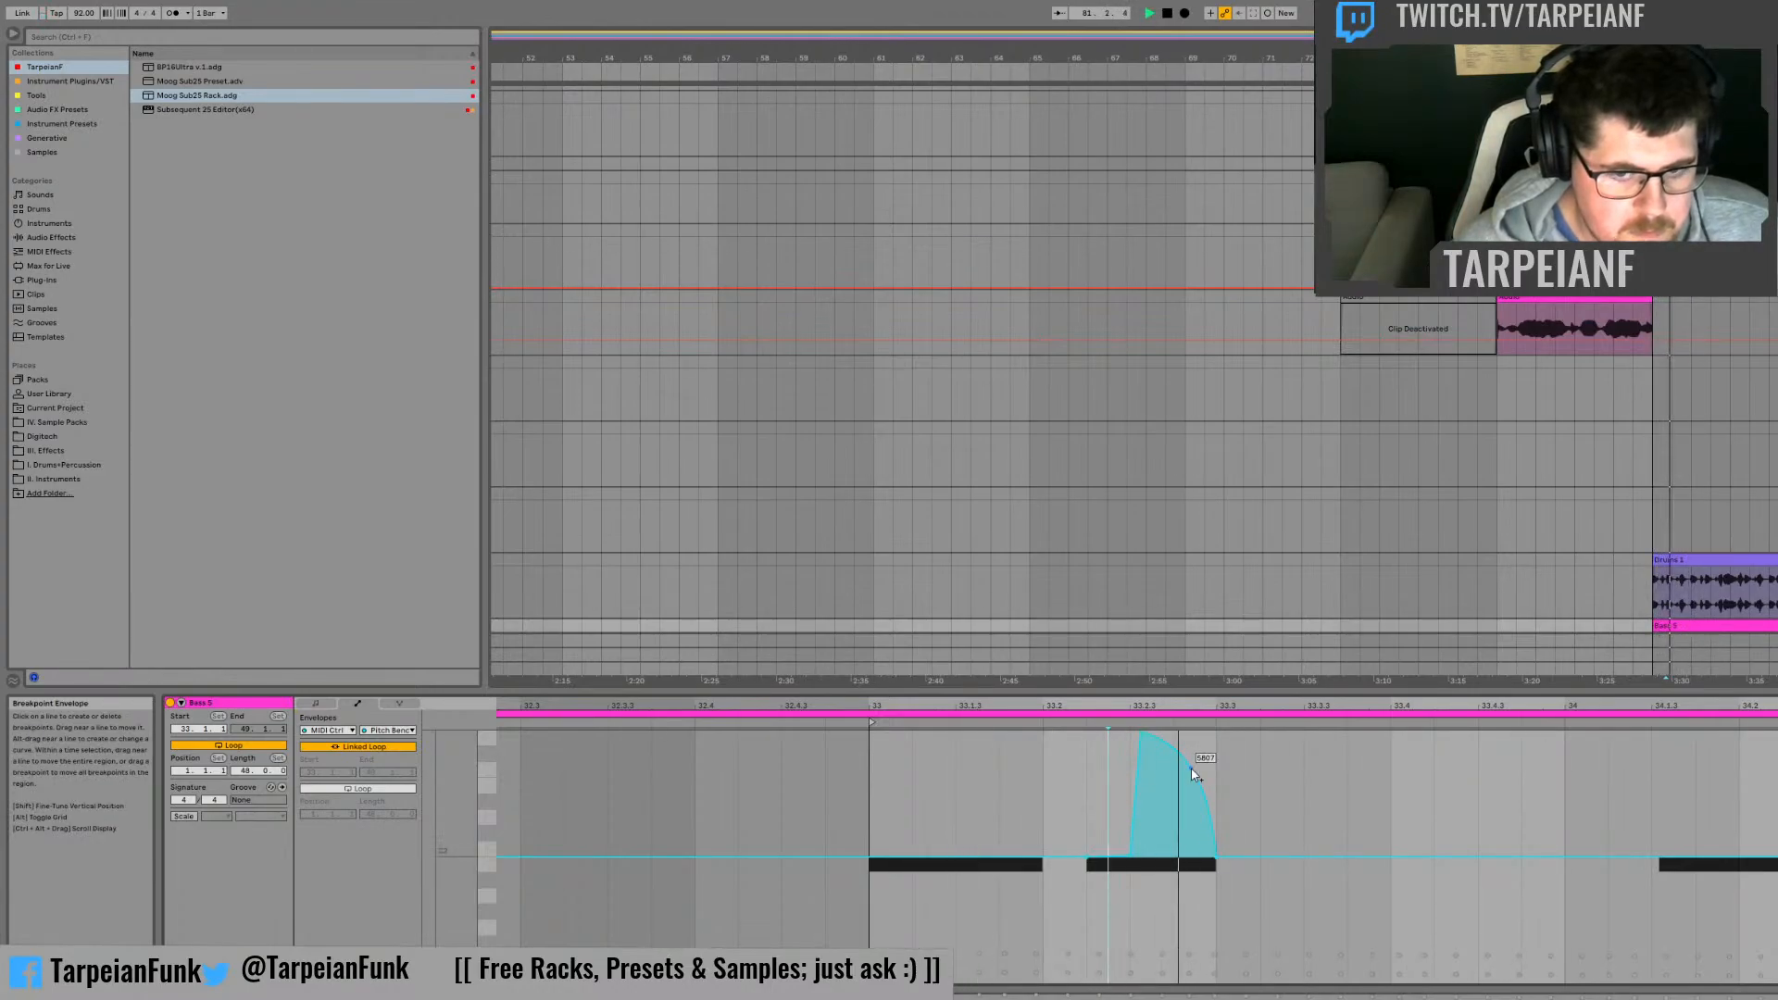
{"action": "key", "text": "space"}
{"action": "key", "text": "space"}
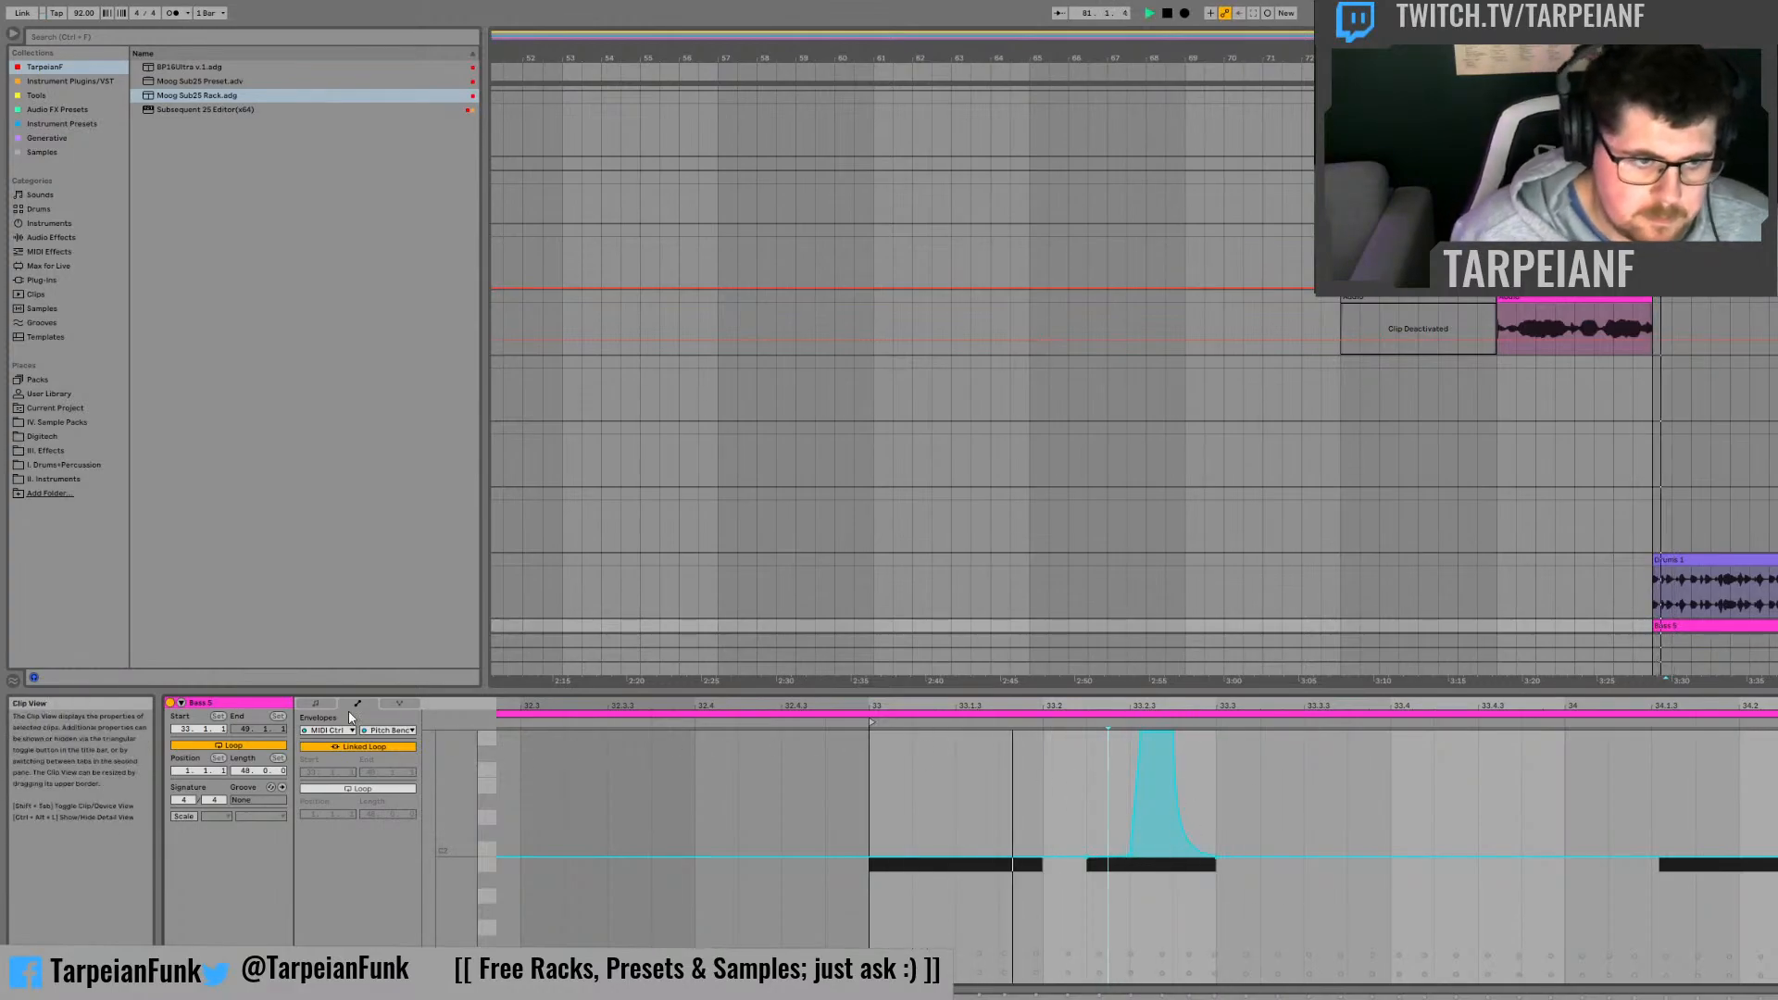
Step: Return to the clip's notes, add a short A1 note after 33.3, and nudge it and the second B1 note slightly later
{"action": "left_click", "coordinate": [317, 704]}
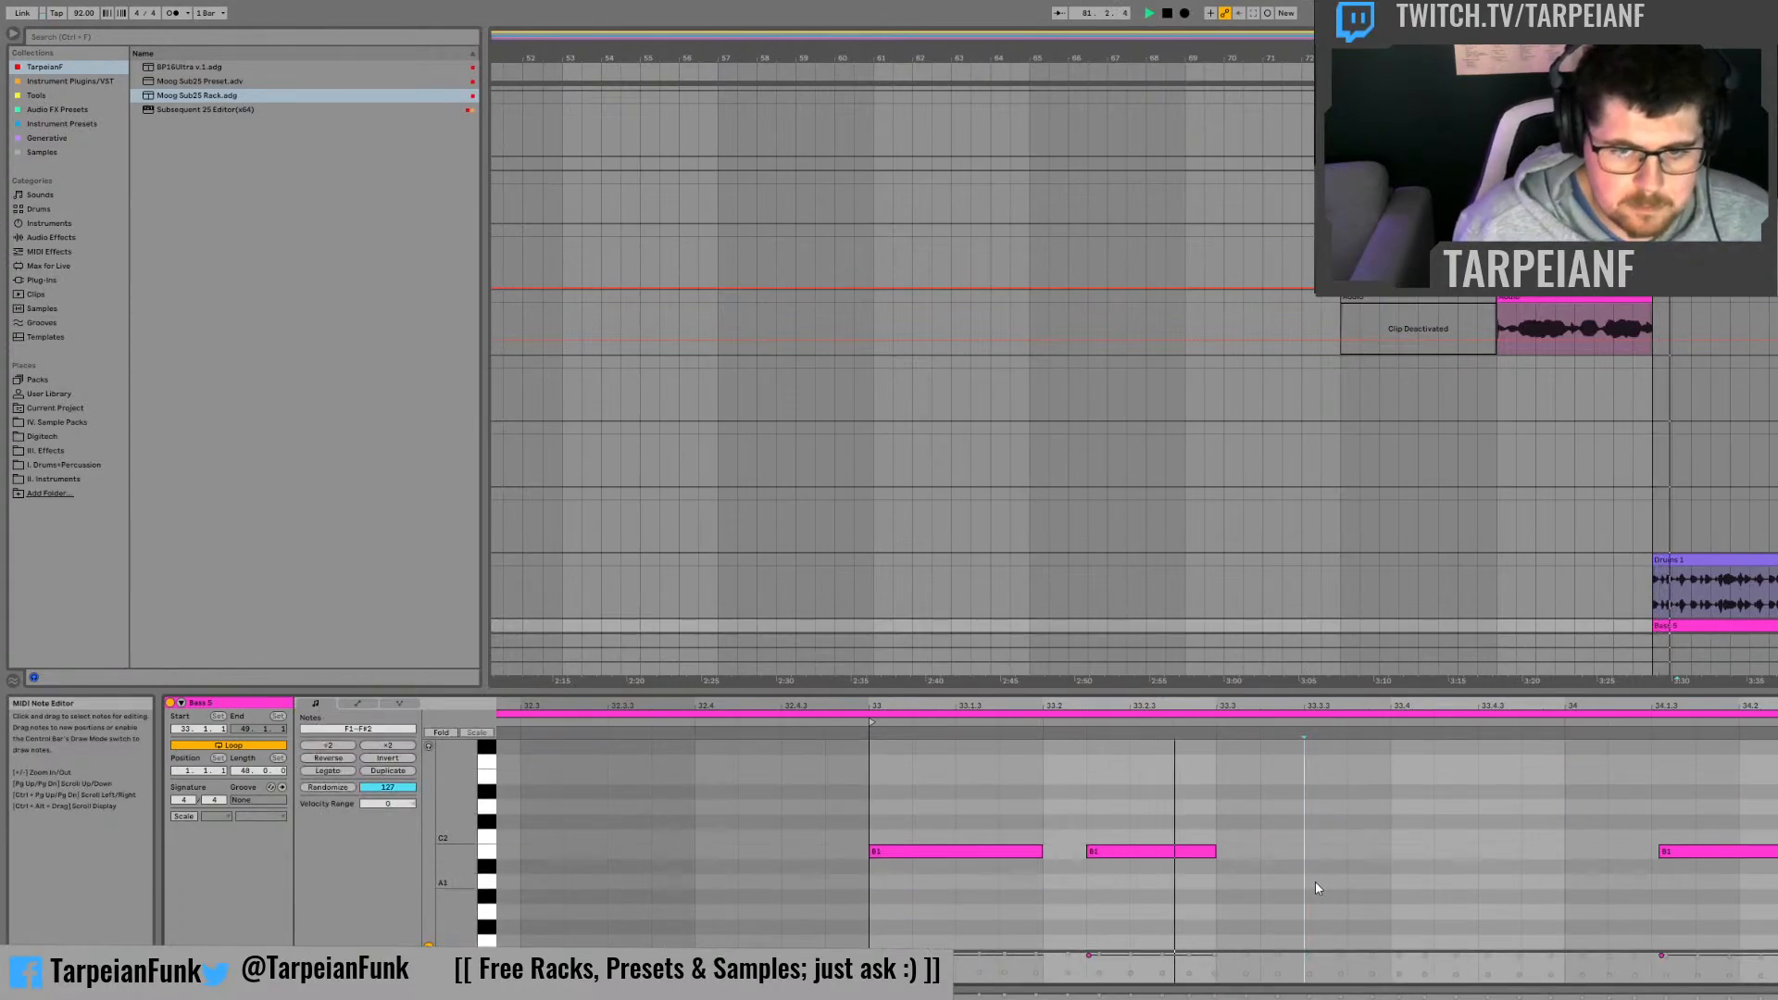
{"action": "double_click", "coordinate": [1297, 883]}
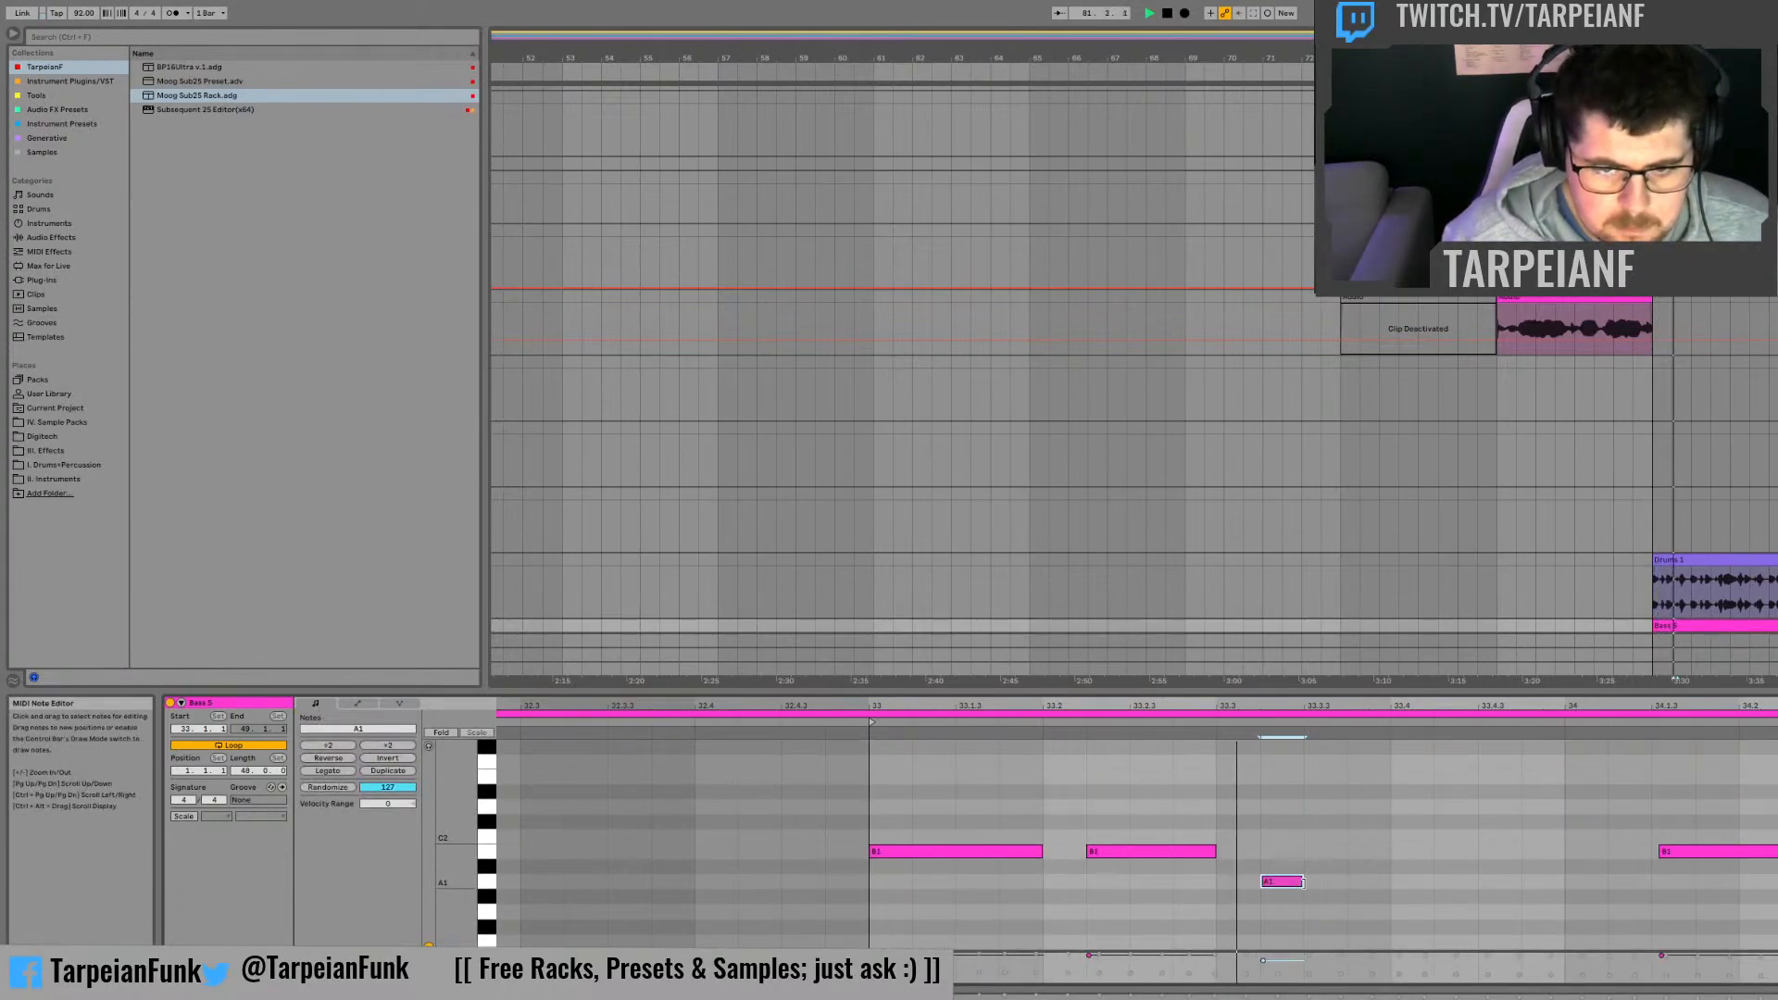
{"action": "key", "text": "space"}
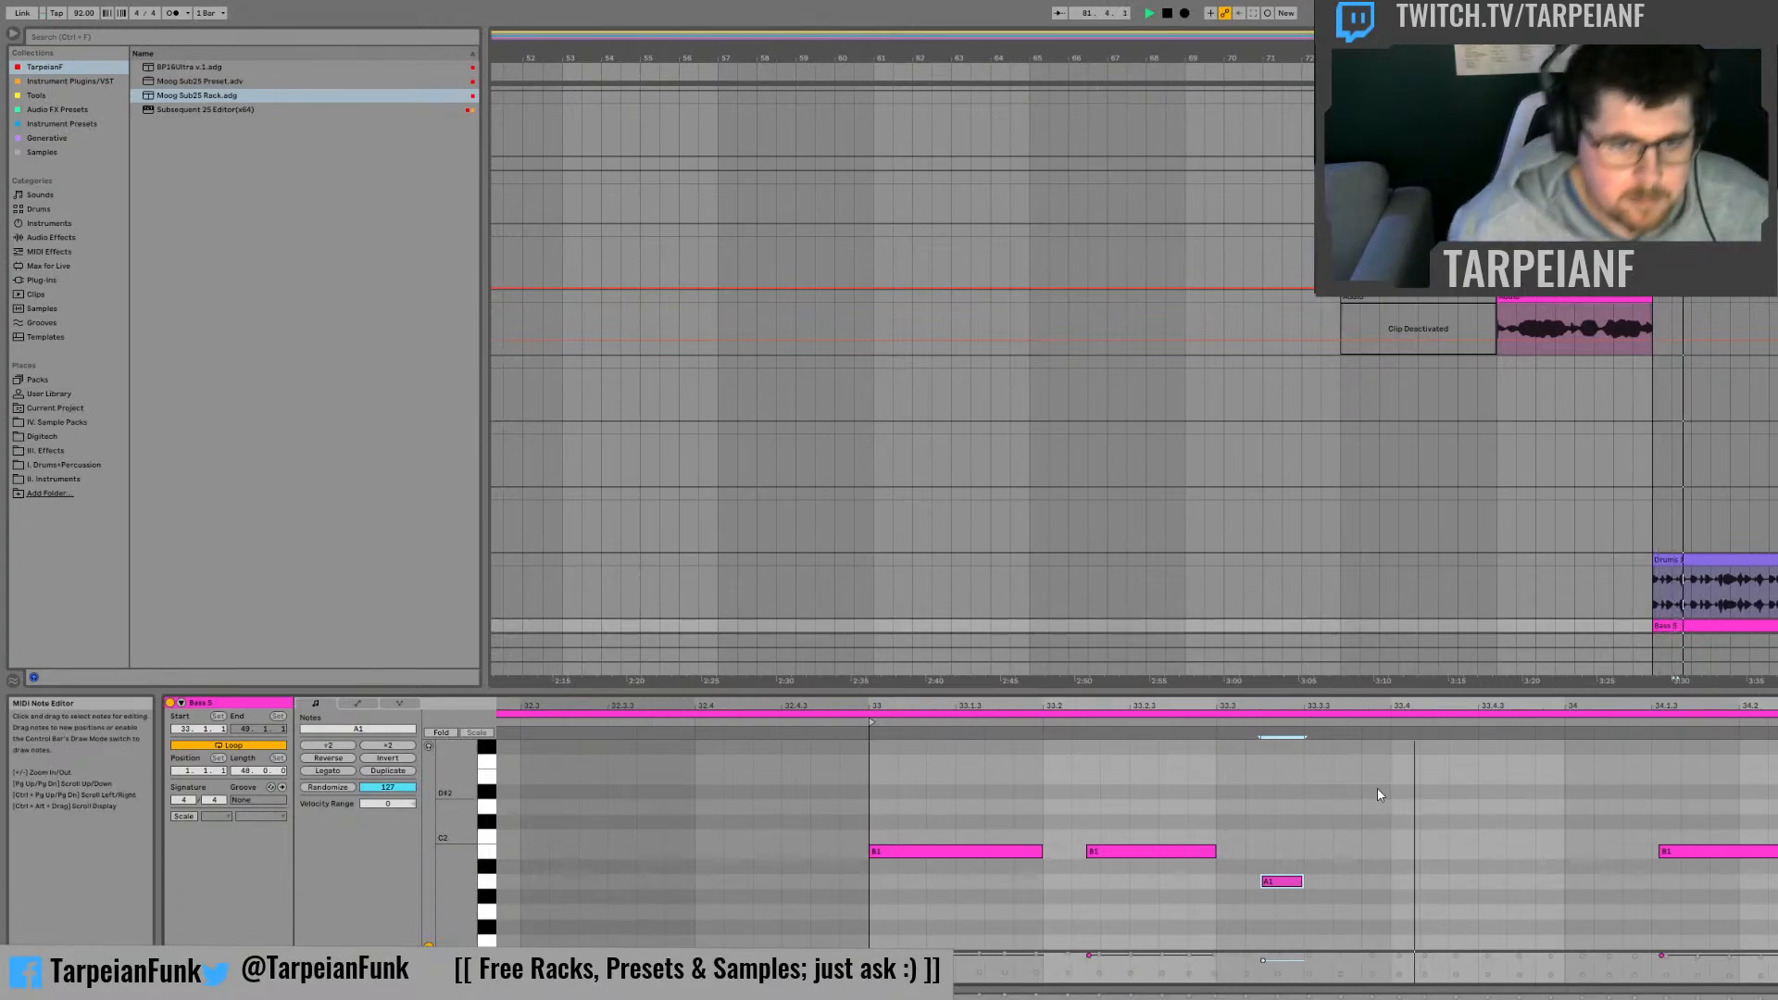
{"action": "left_click_drag", "start_coordinate": [1124, 851], "coordinate": [1139, 851]}
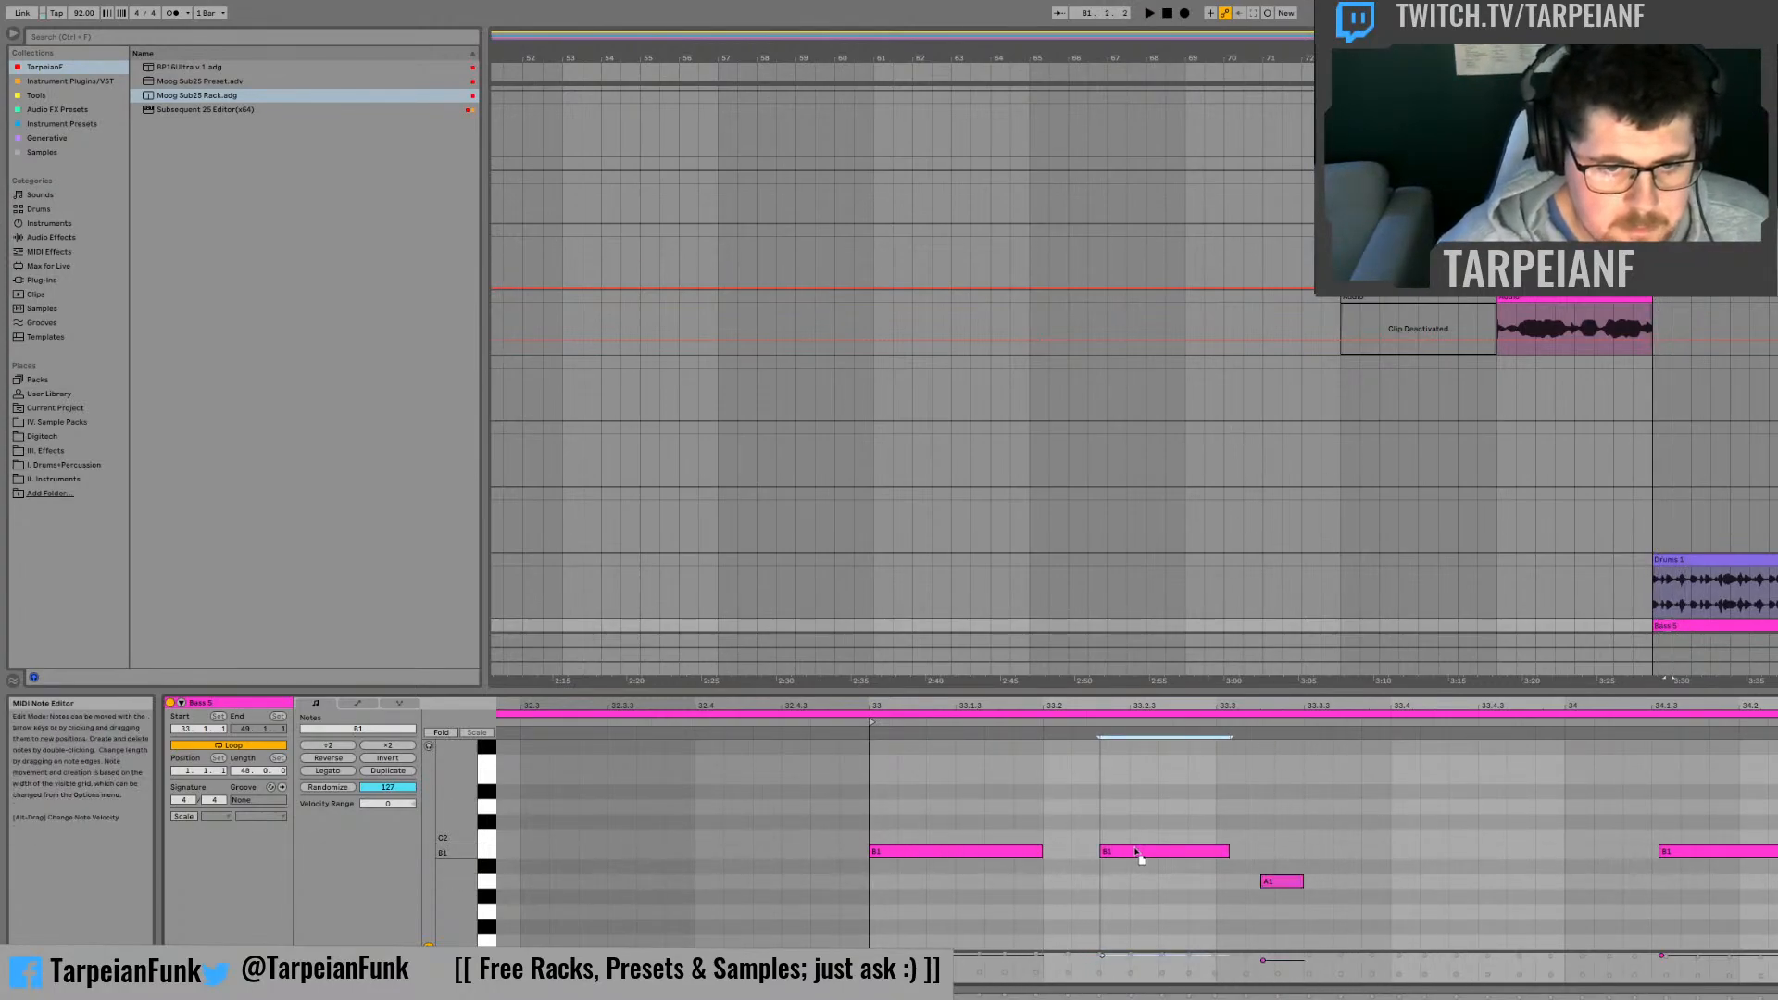
{"action": "left_click", "coordinate": [1323, 846]}
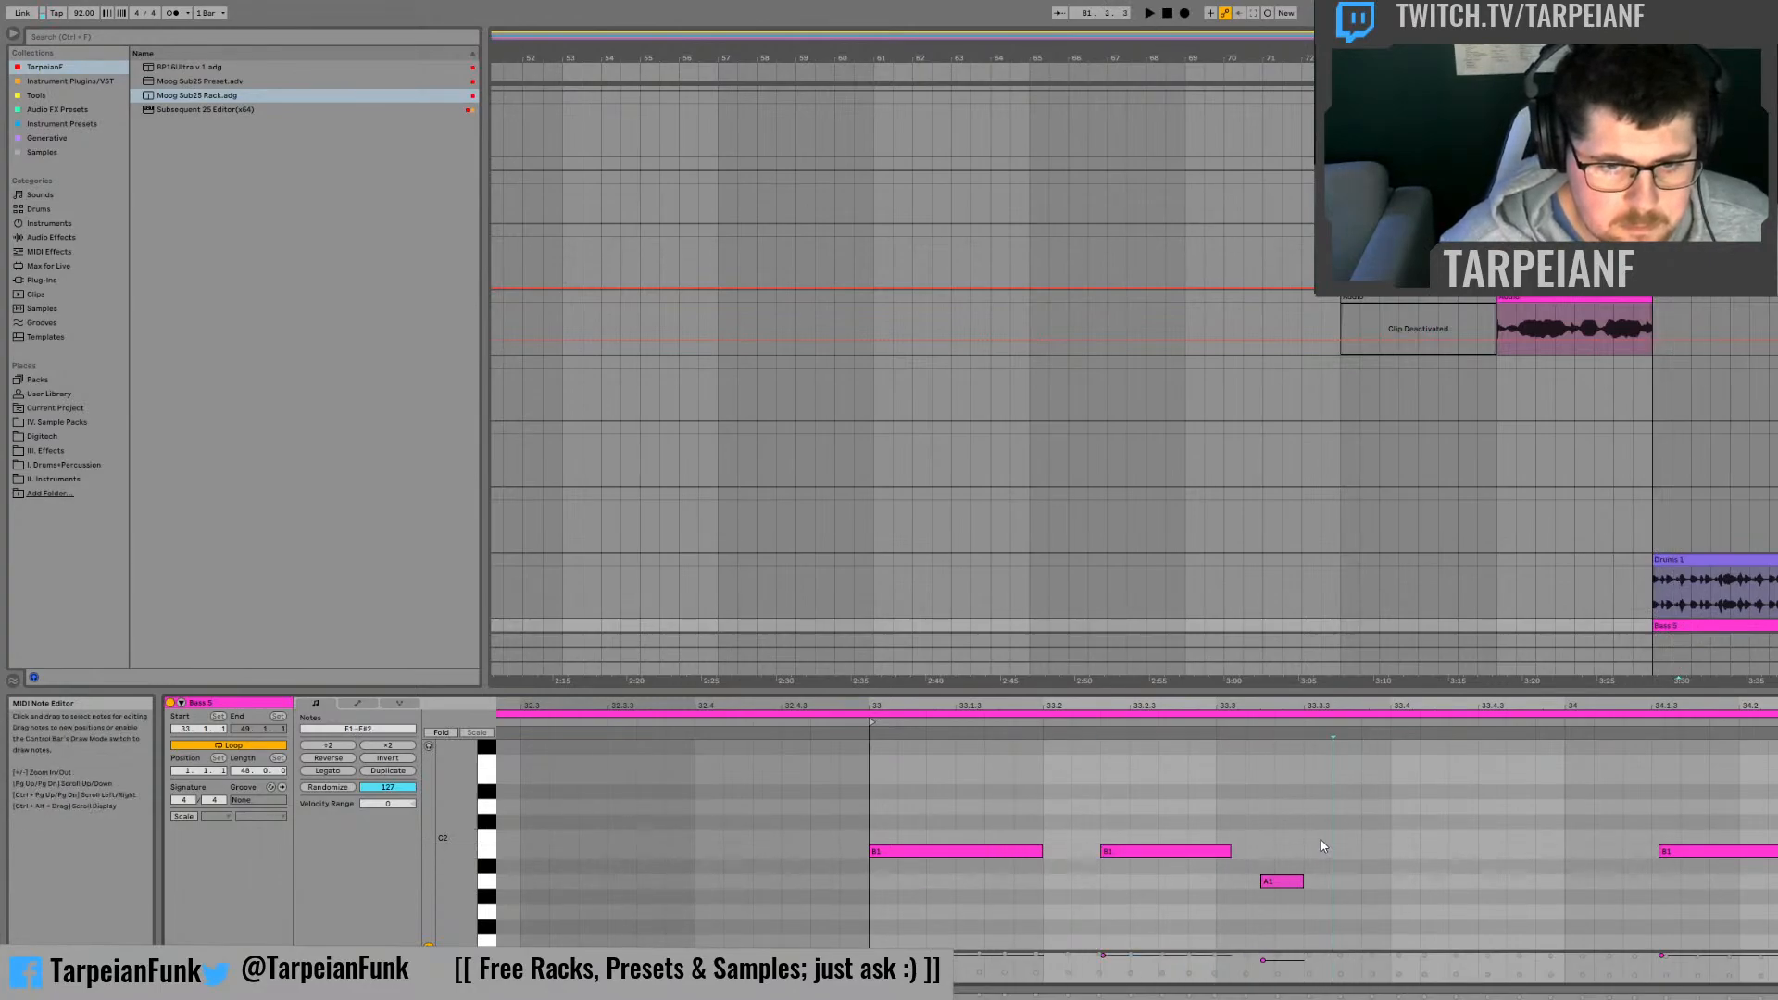
{"action": "left_click_drag", "start_coordinate": [1283, 885], "coordinate": [1298, 886]}
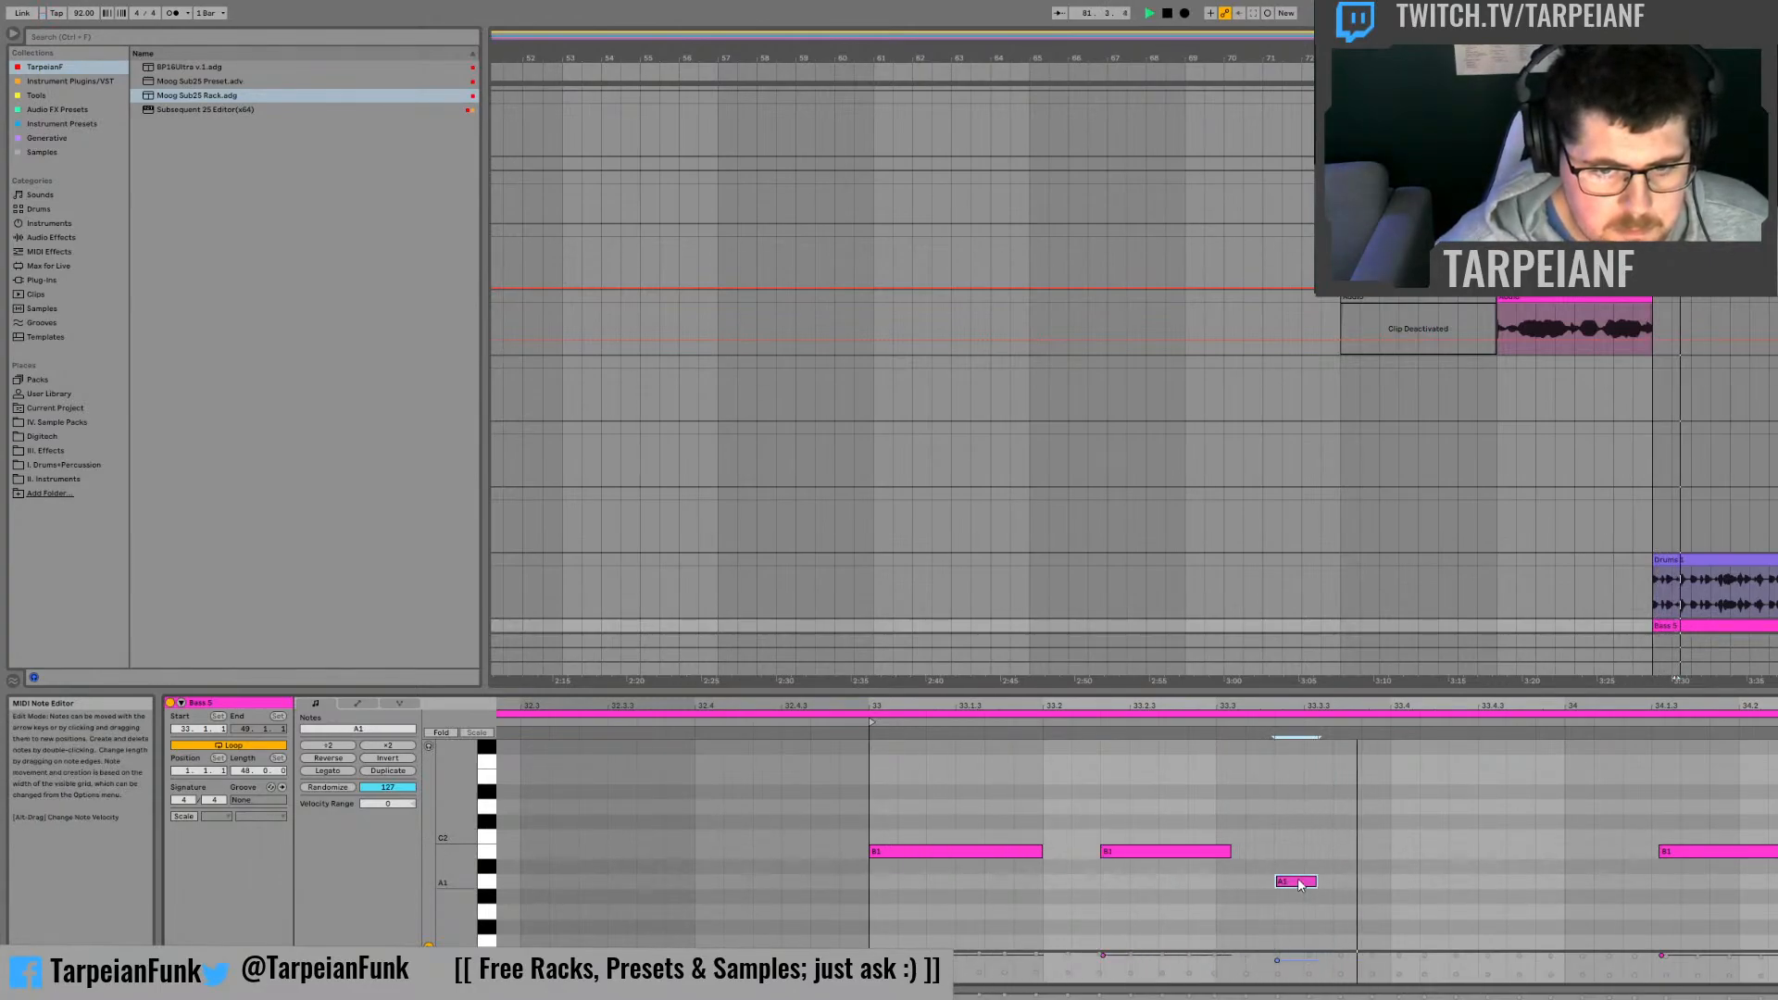
Step: Add a second A1 note starting just before 33.4, trying it at D2 during playback before placing it back on A1
{"action": "double_click", "coordinate": [1358, 882]}
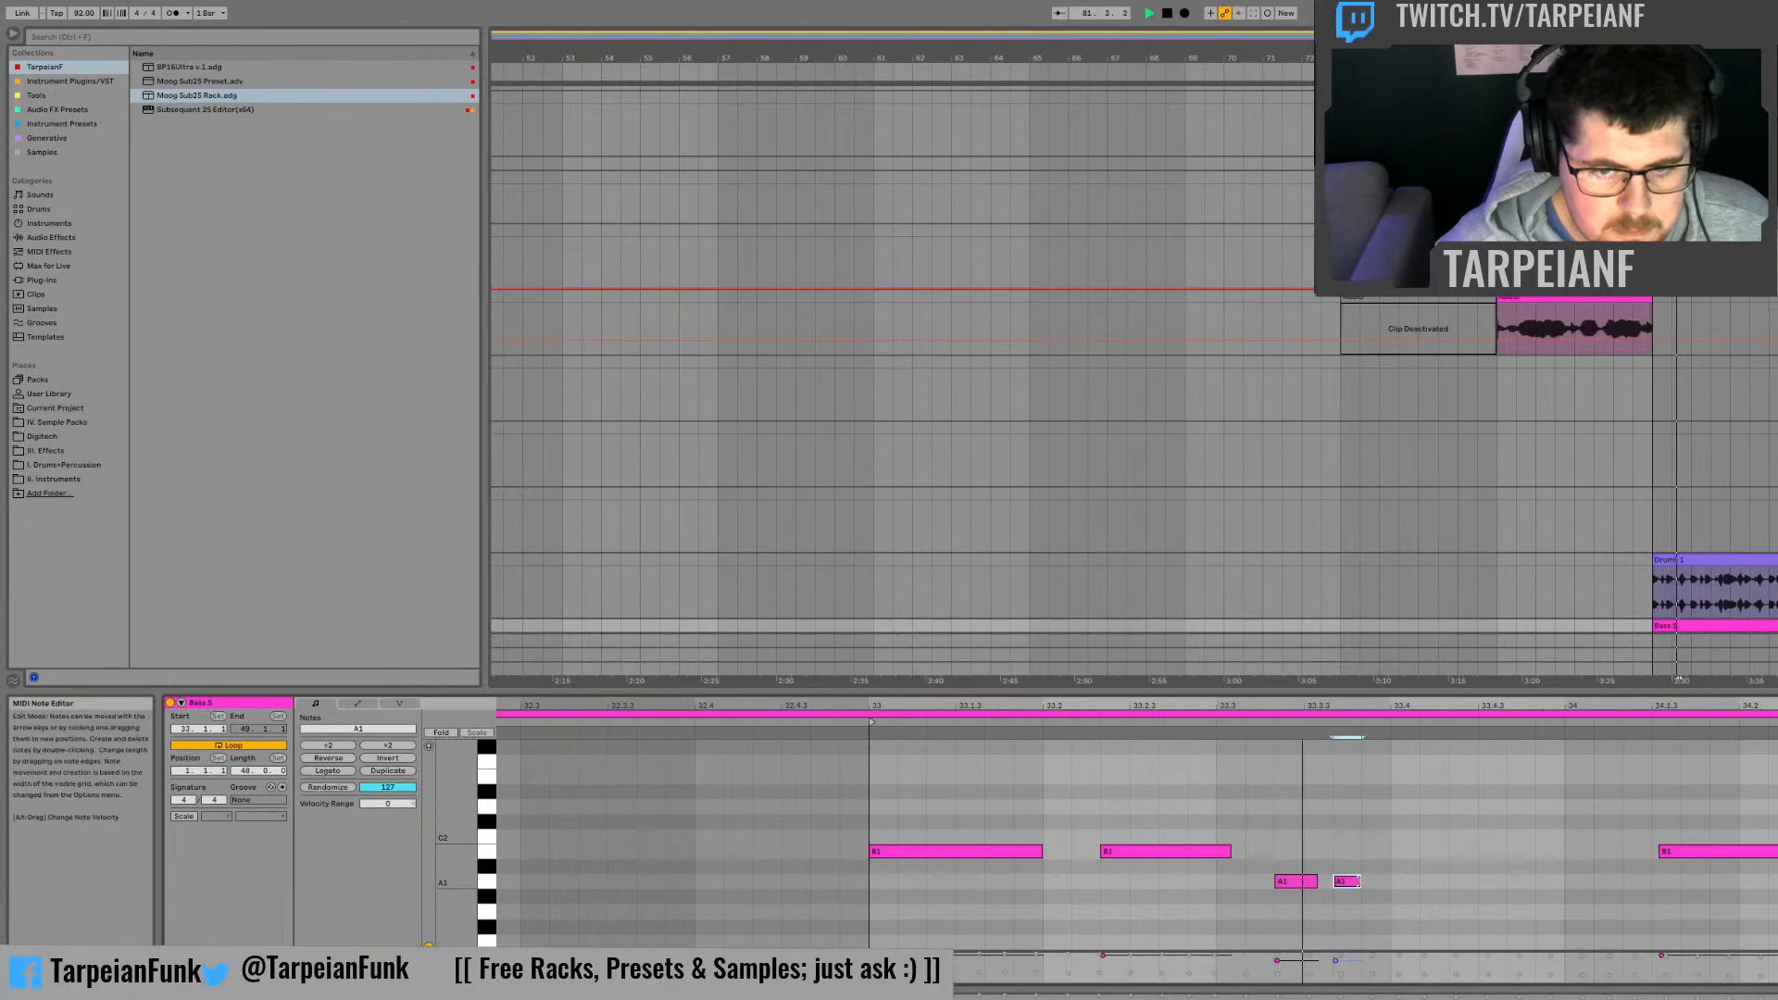
{"action": "left_click_drag", "start_coordinate": [1349, 885], "coordinate": [1396, 809]}
{"action": "key", "text": "space"}
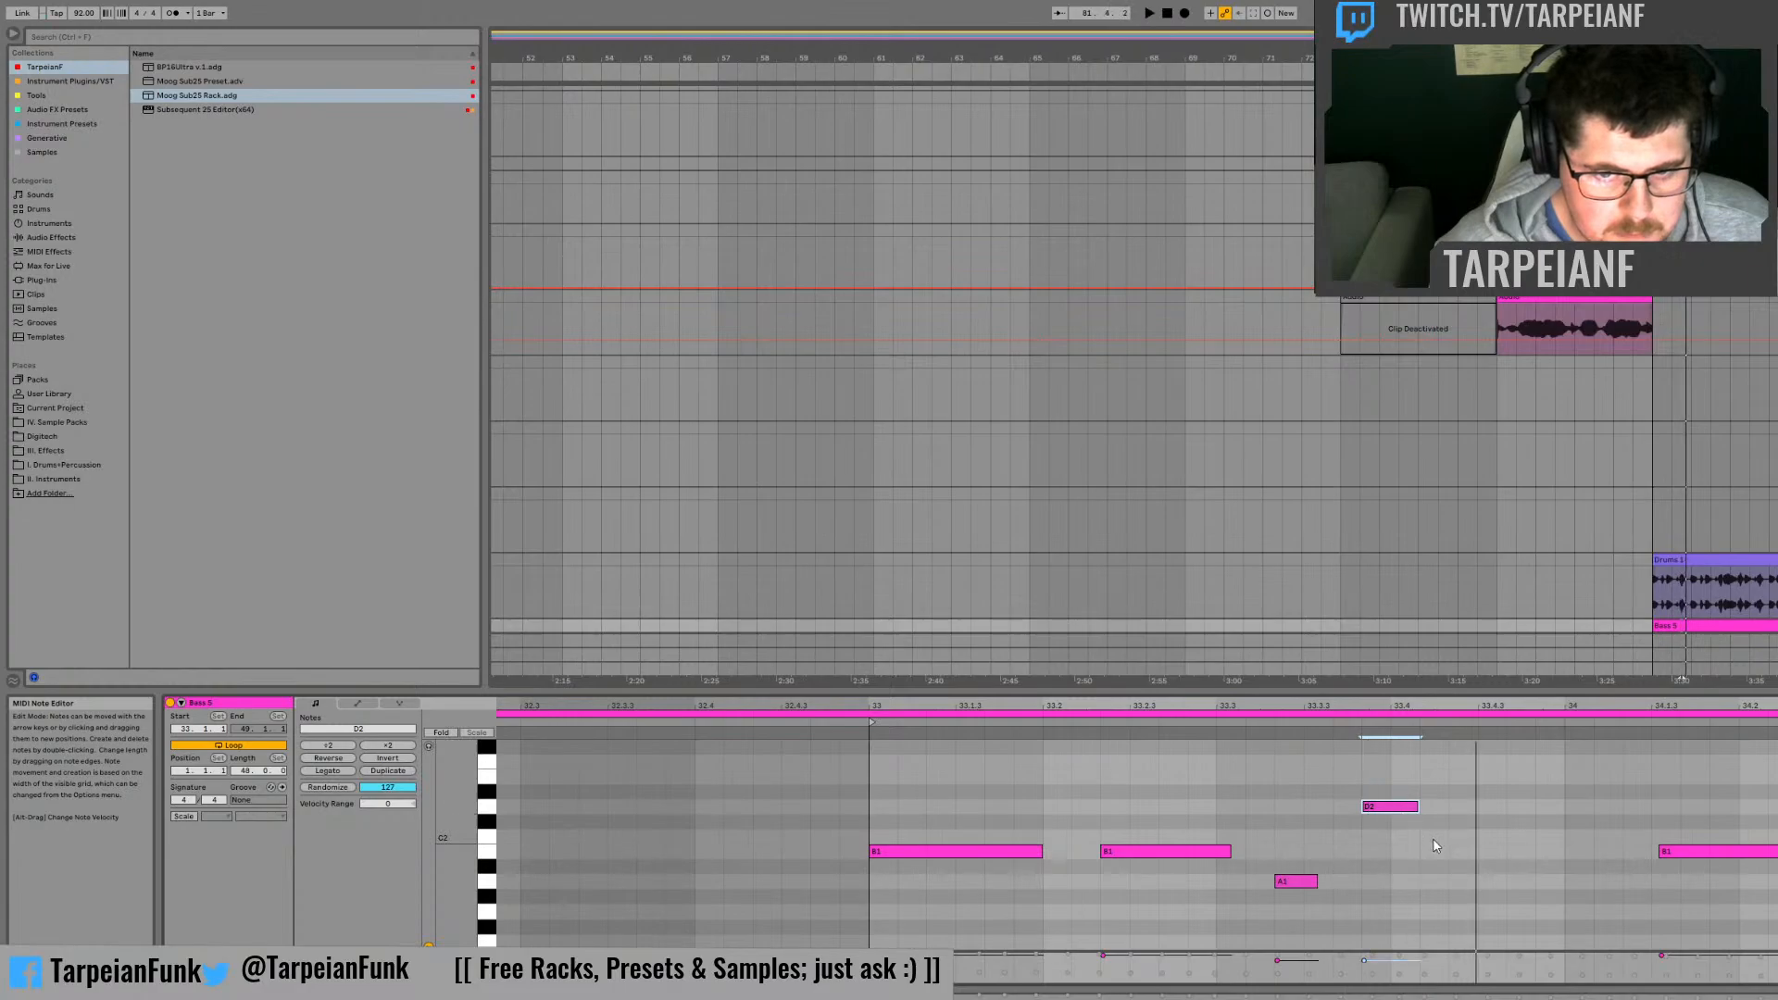
{"action": "key", "text": "space"}
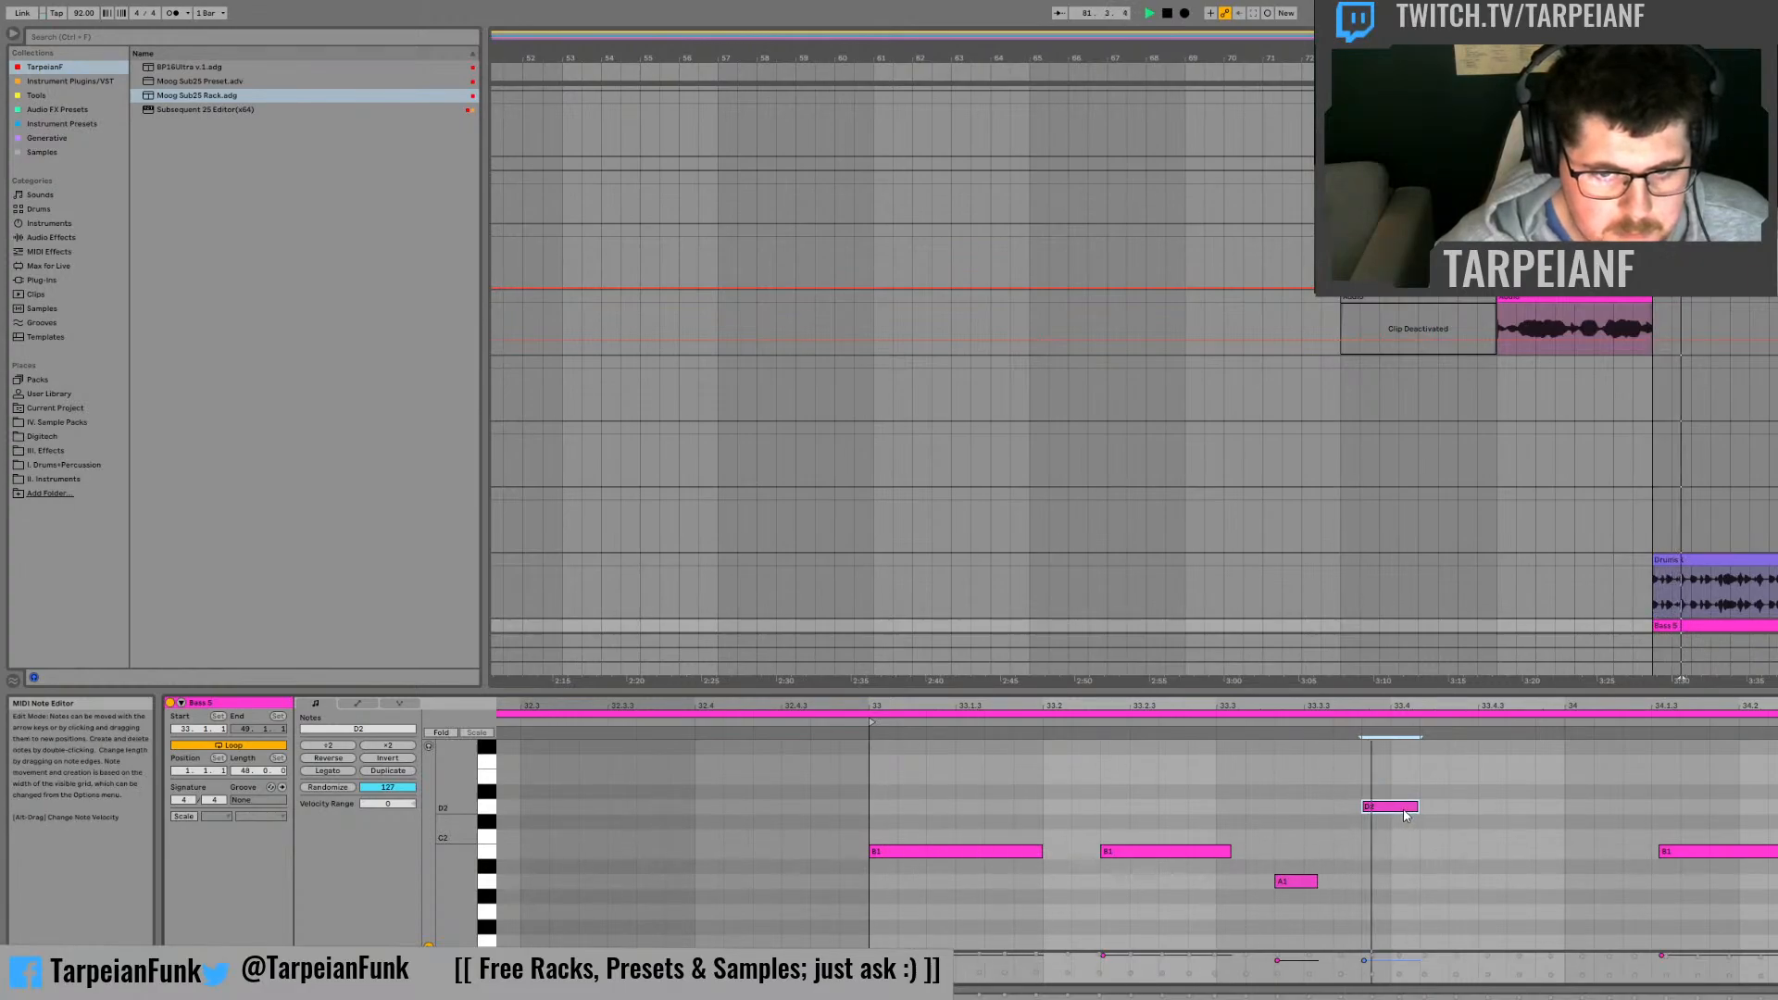
{"action": "left_click_drag", "start_coordinate": [1396, 810], "coordinate": [1397, 886]}
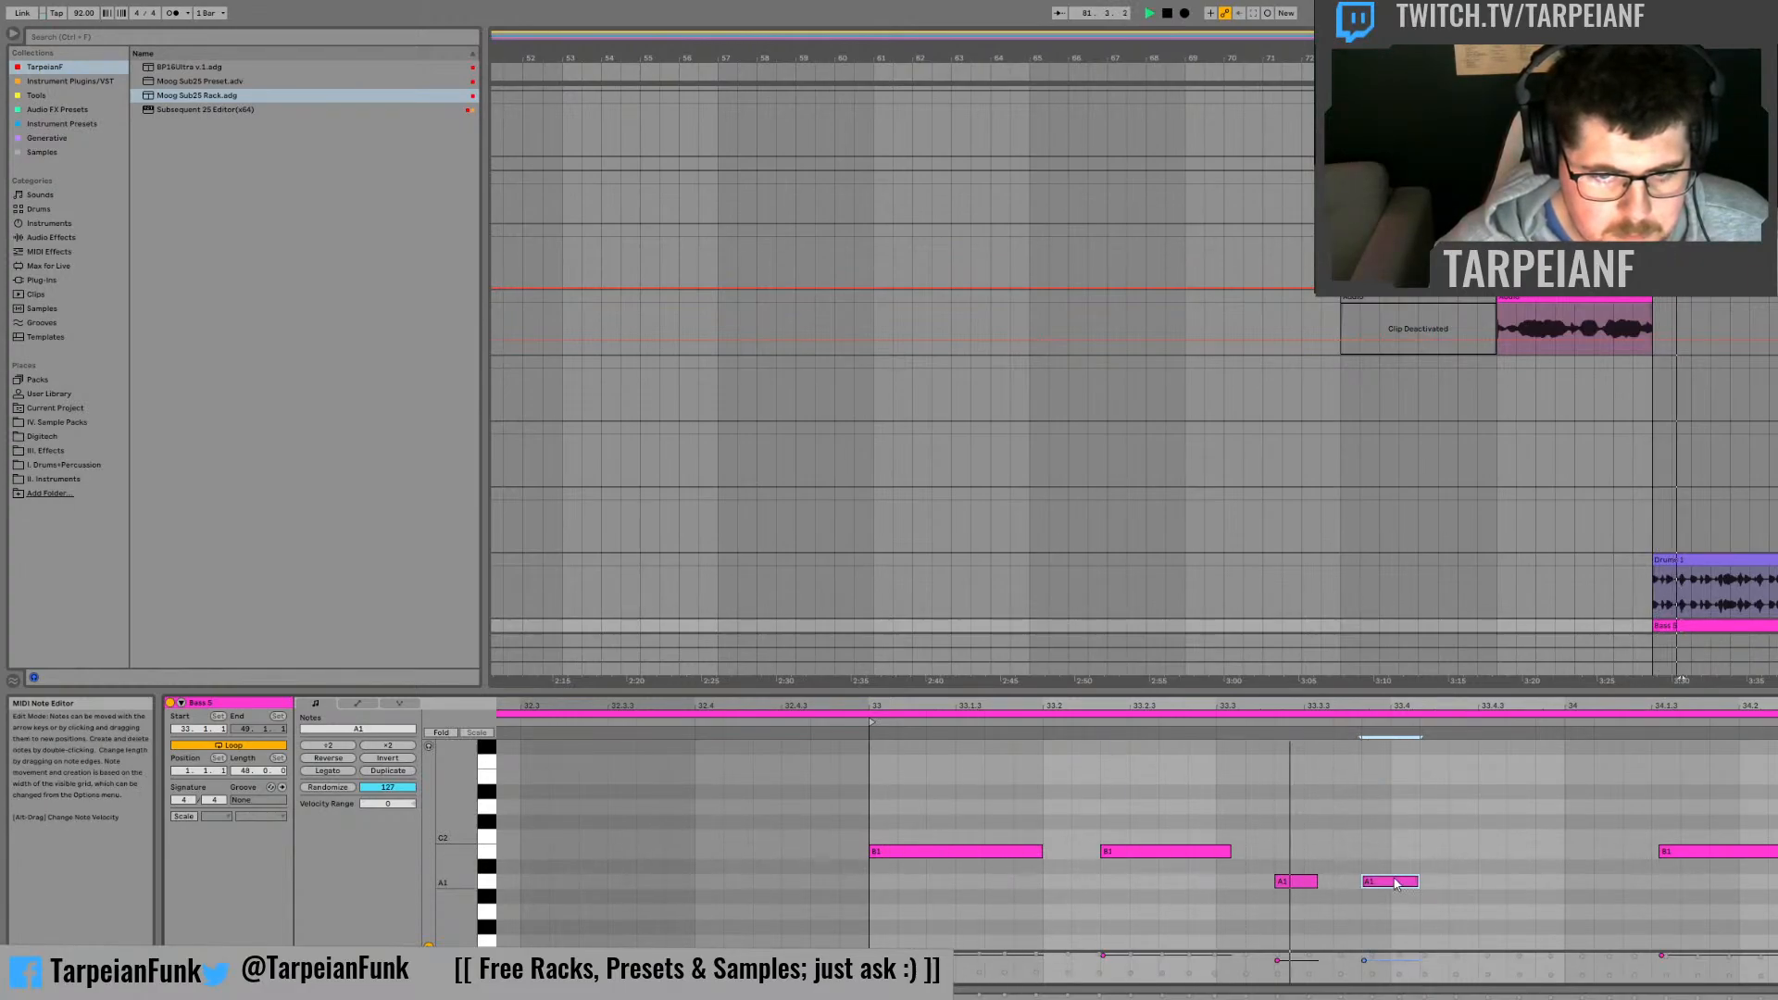
Step: Add a short B1 note at 33.4 and a short D2 note ending at 33.4.3, then lengthen the new B1 slightly
{"action": "double_click", "coordinate": [1406, 851]}
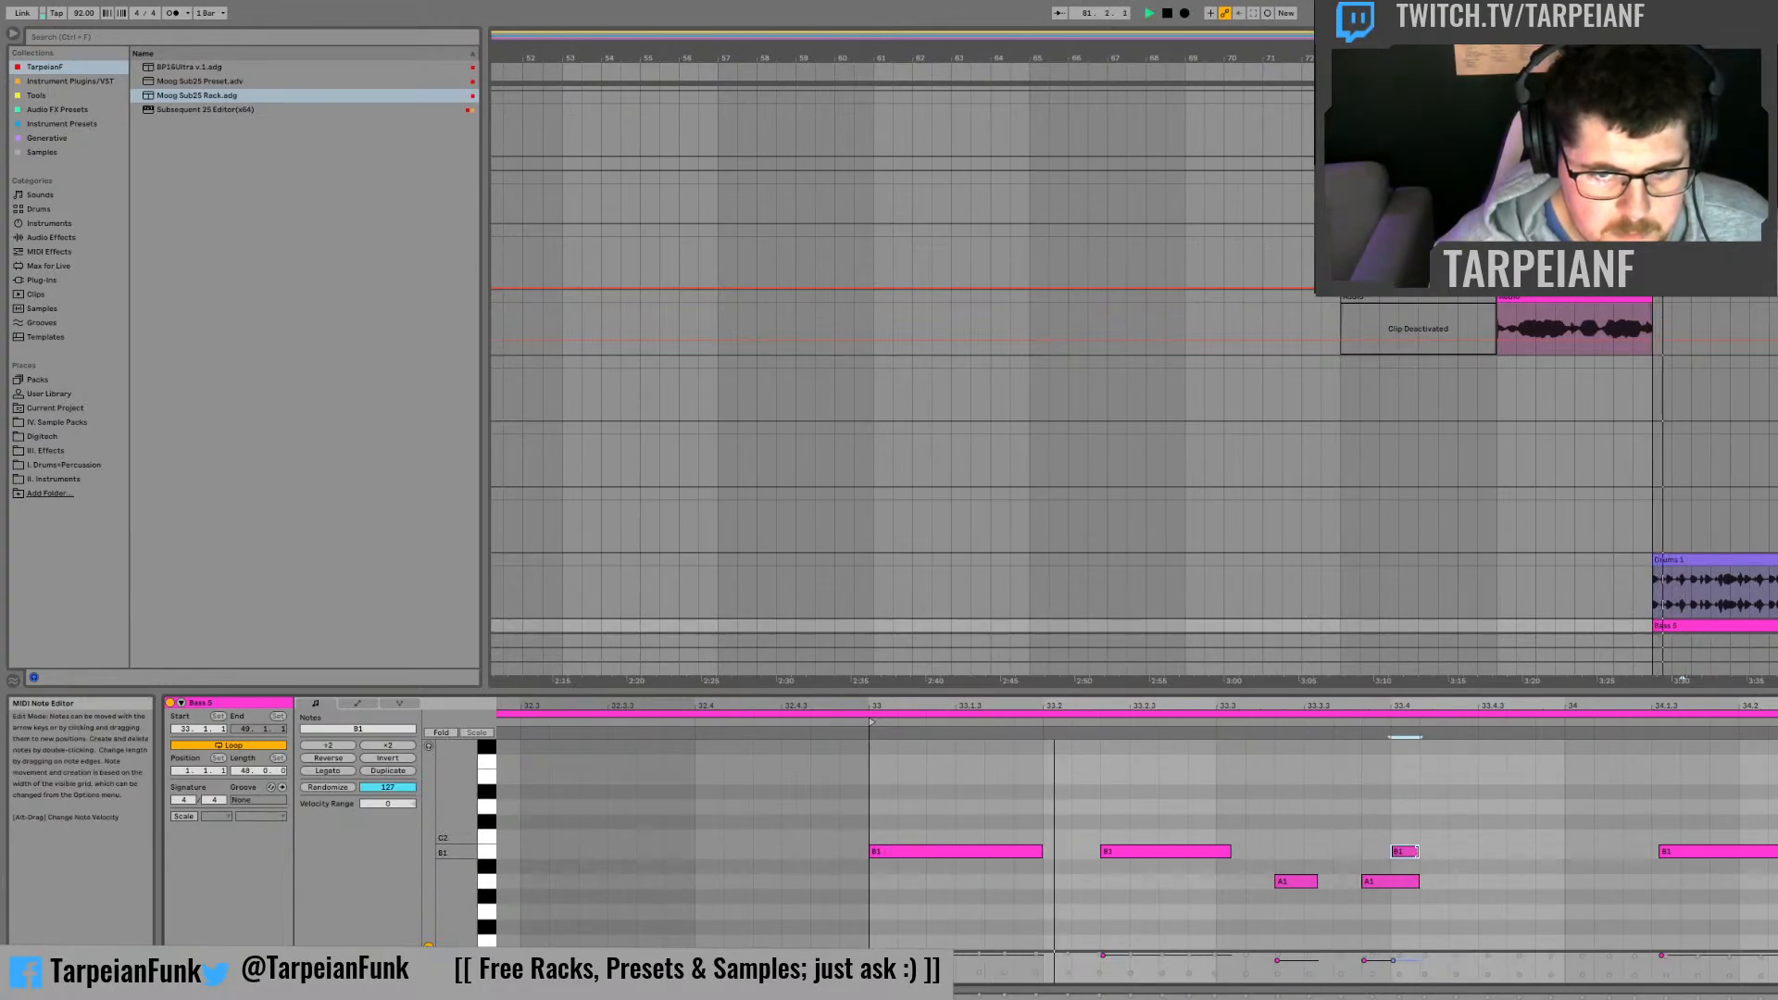
{"action": "double_click", "coordinate": [1427, 807]}
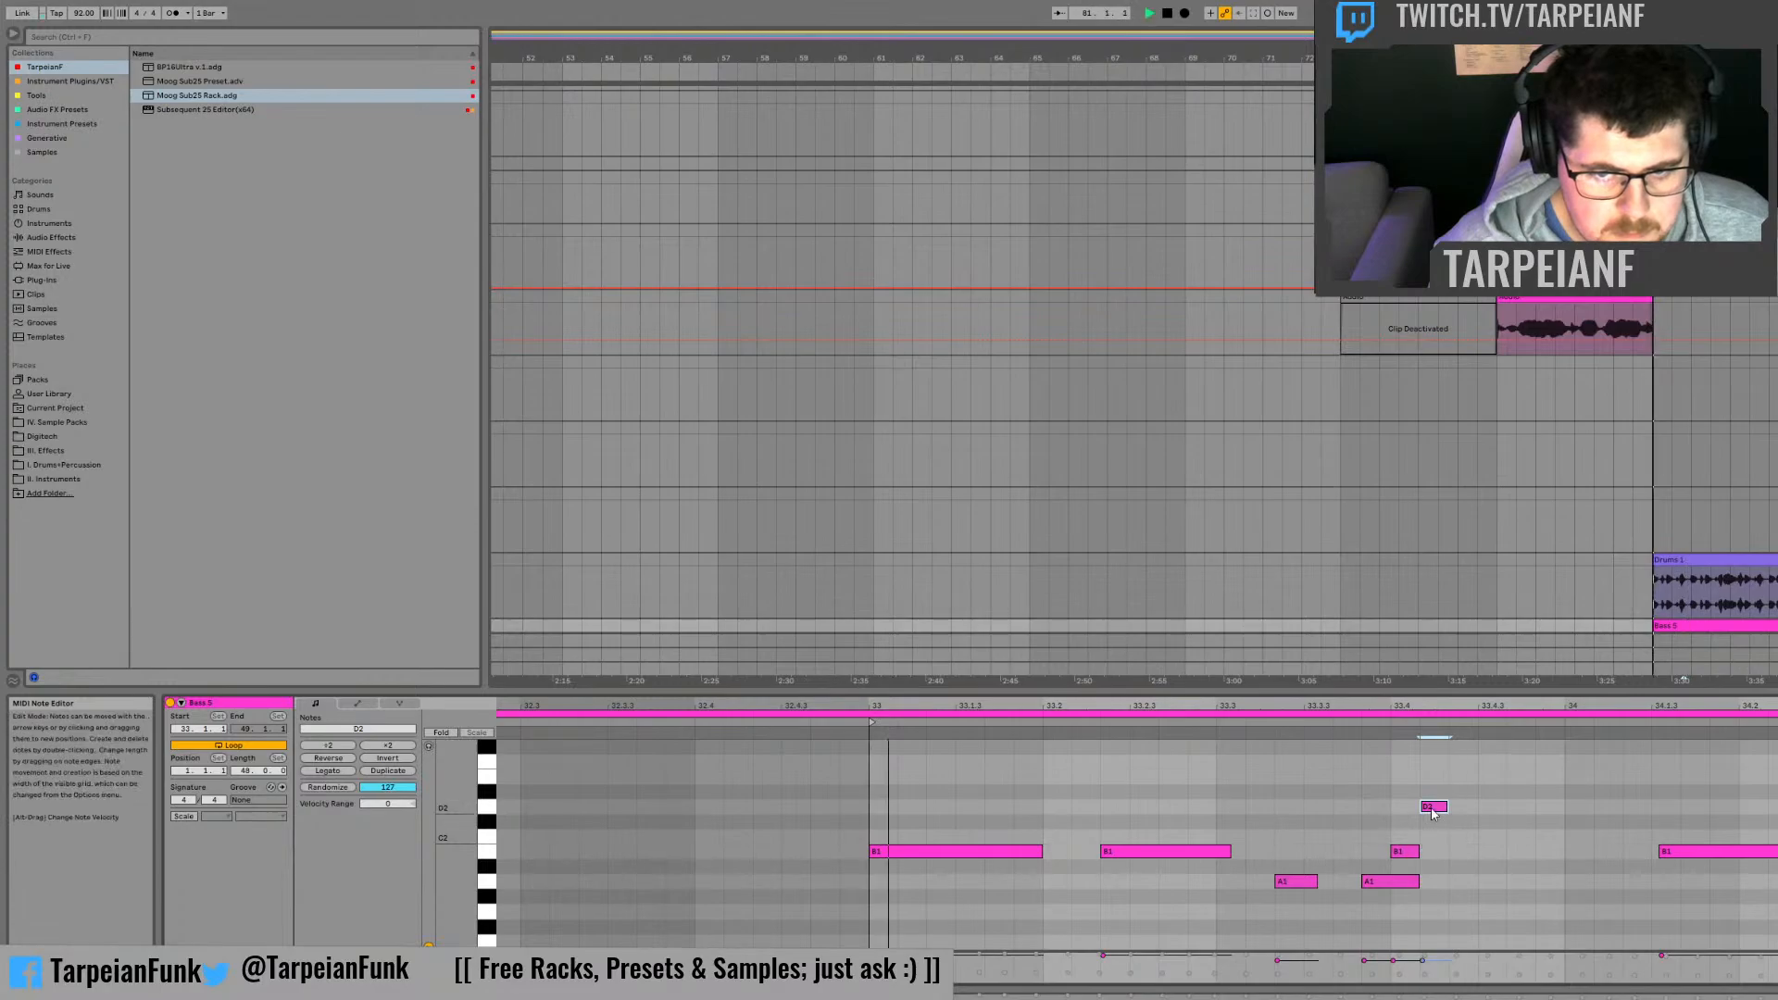
{"action": "left_click_drag", "start_coordinate": [1432, 811], "coordinate": [1460, 808]}
{"action": "left_click", "coordinate": [1404, 852]}
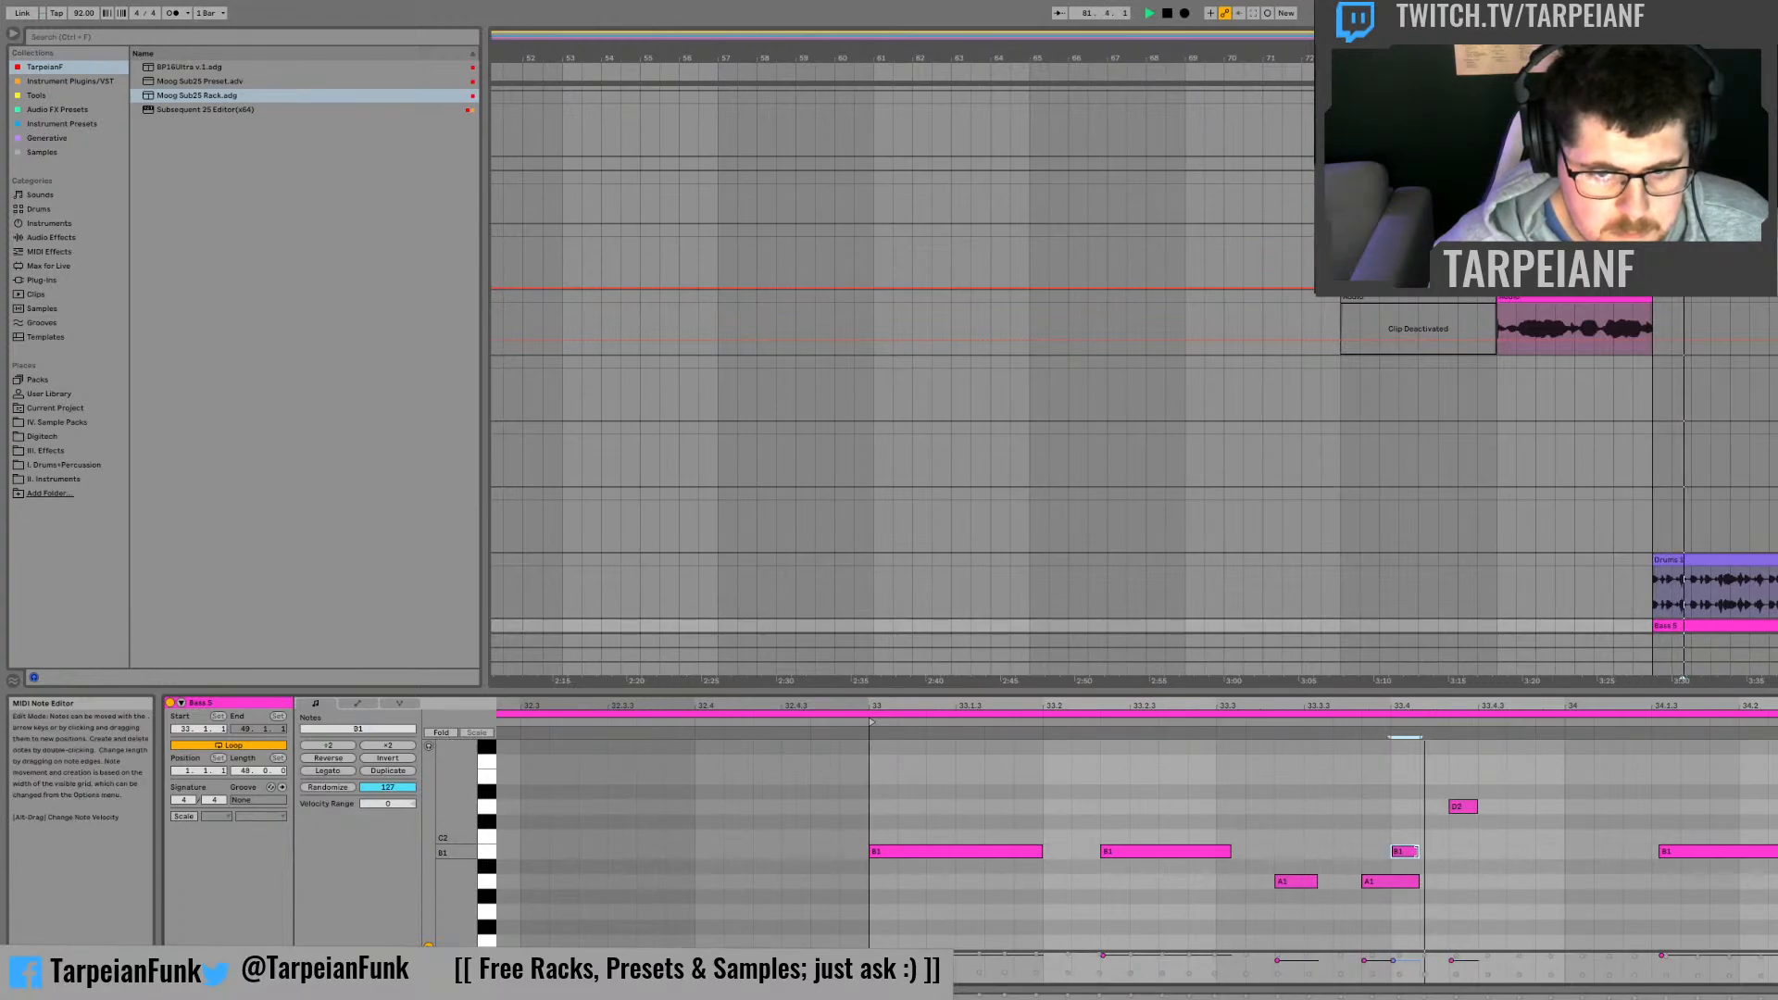
{"action": "left_click_drag", "start_coordinate": [1416, 851], "coordinate": [1434, 851]}
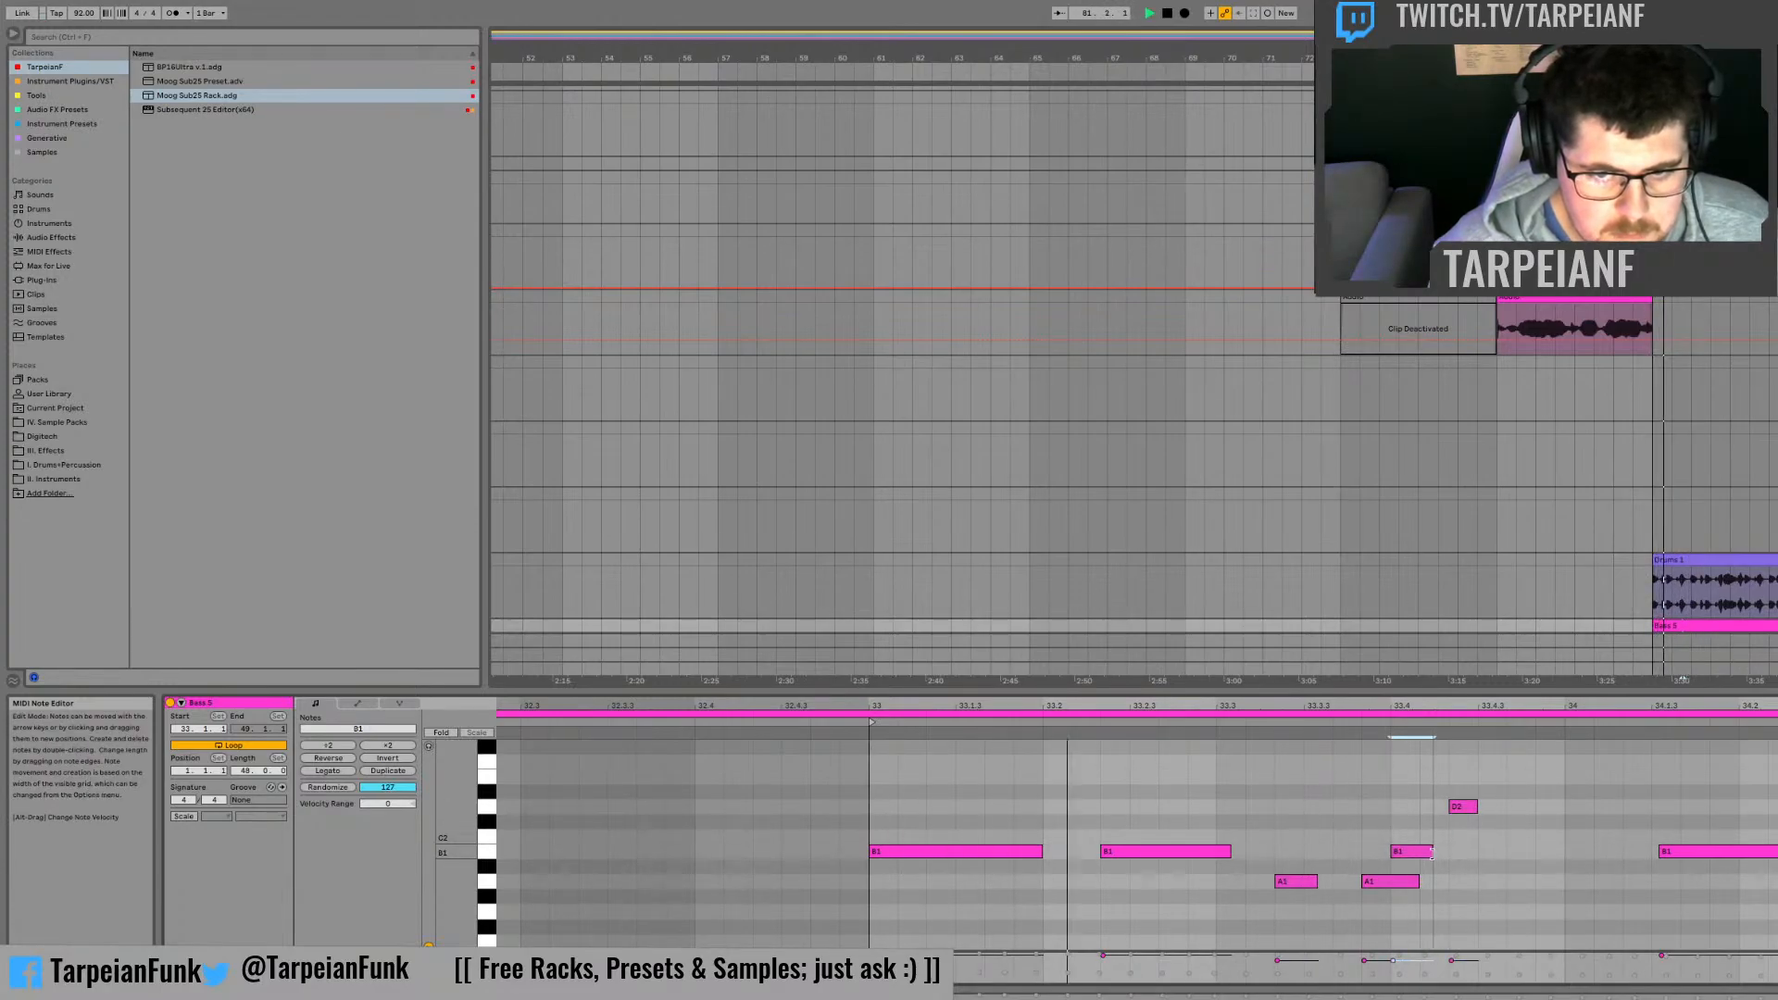
Step: Add another B1 note after the D2, extend the D2 slightly past 33.4.3, and lengthen the new B1 past bar 34
{"action": "double_click", "coordinate": [1520, 852]}
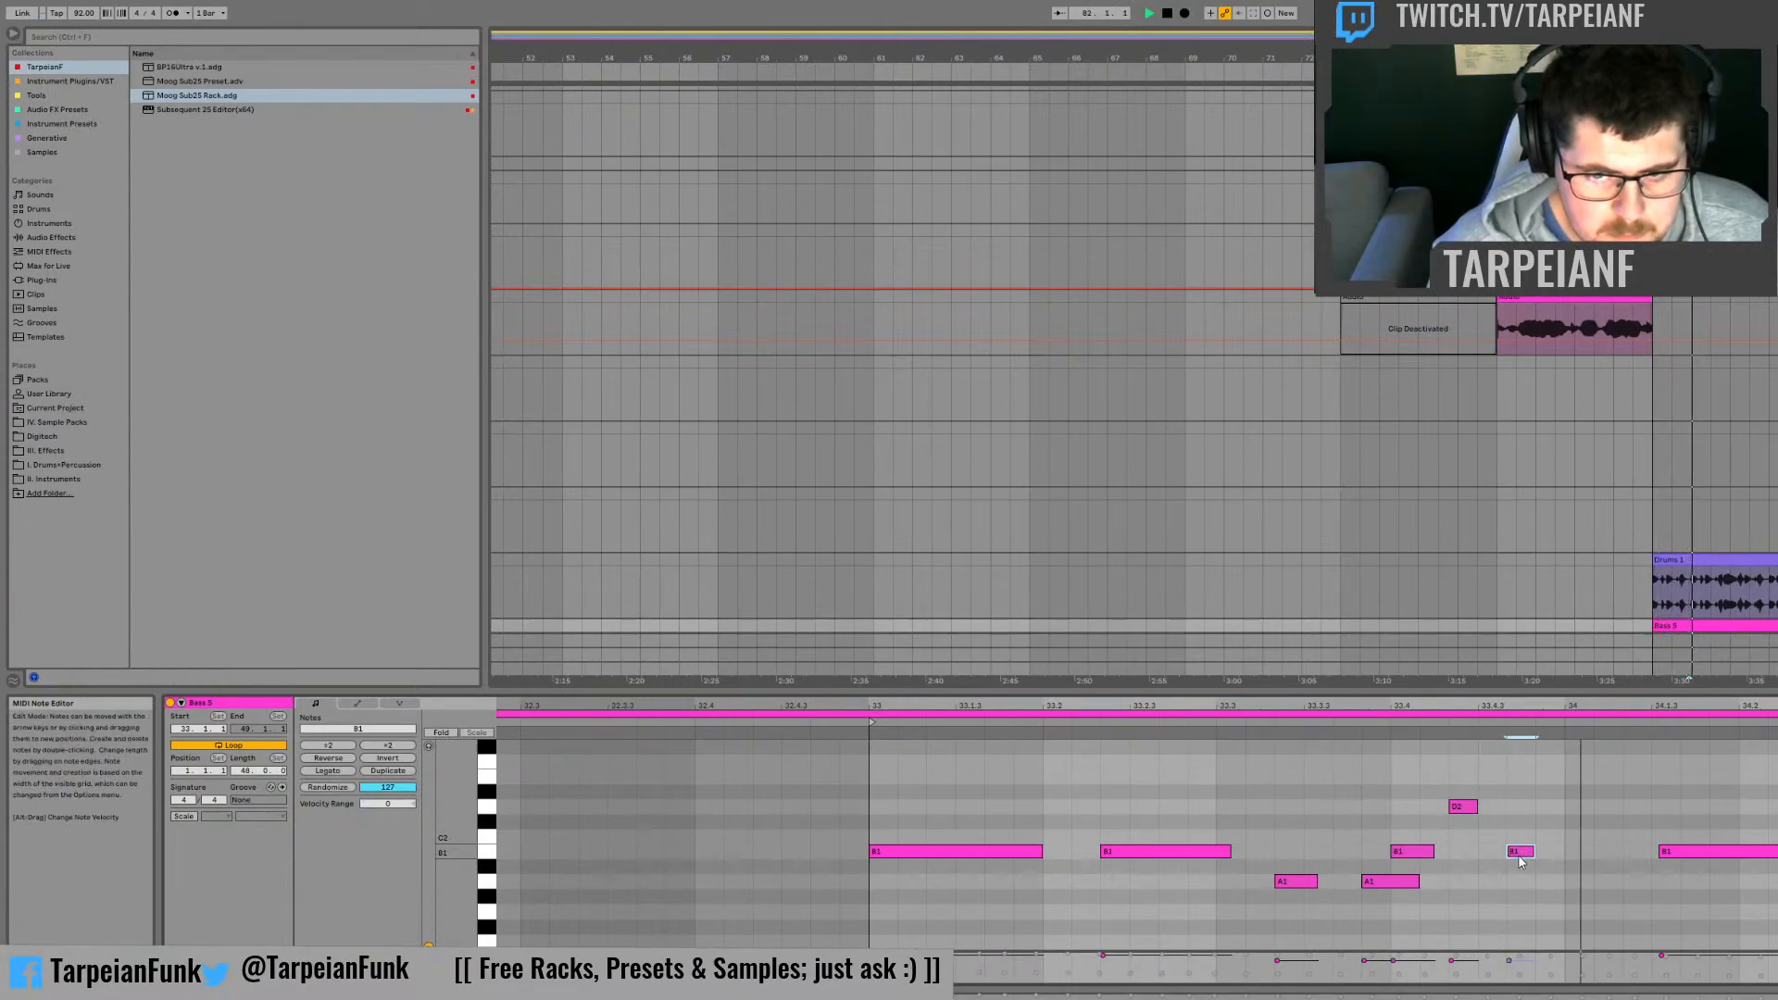
{"action": "left_click_drag", "start_coordinate": [1534, 852], "coordinate": [1545, 852]}
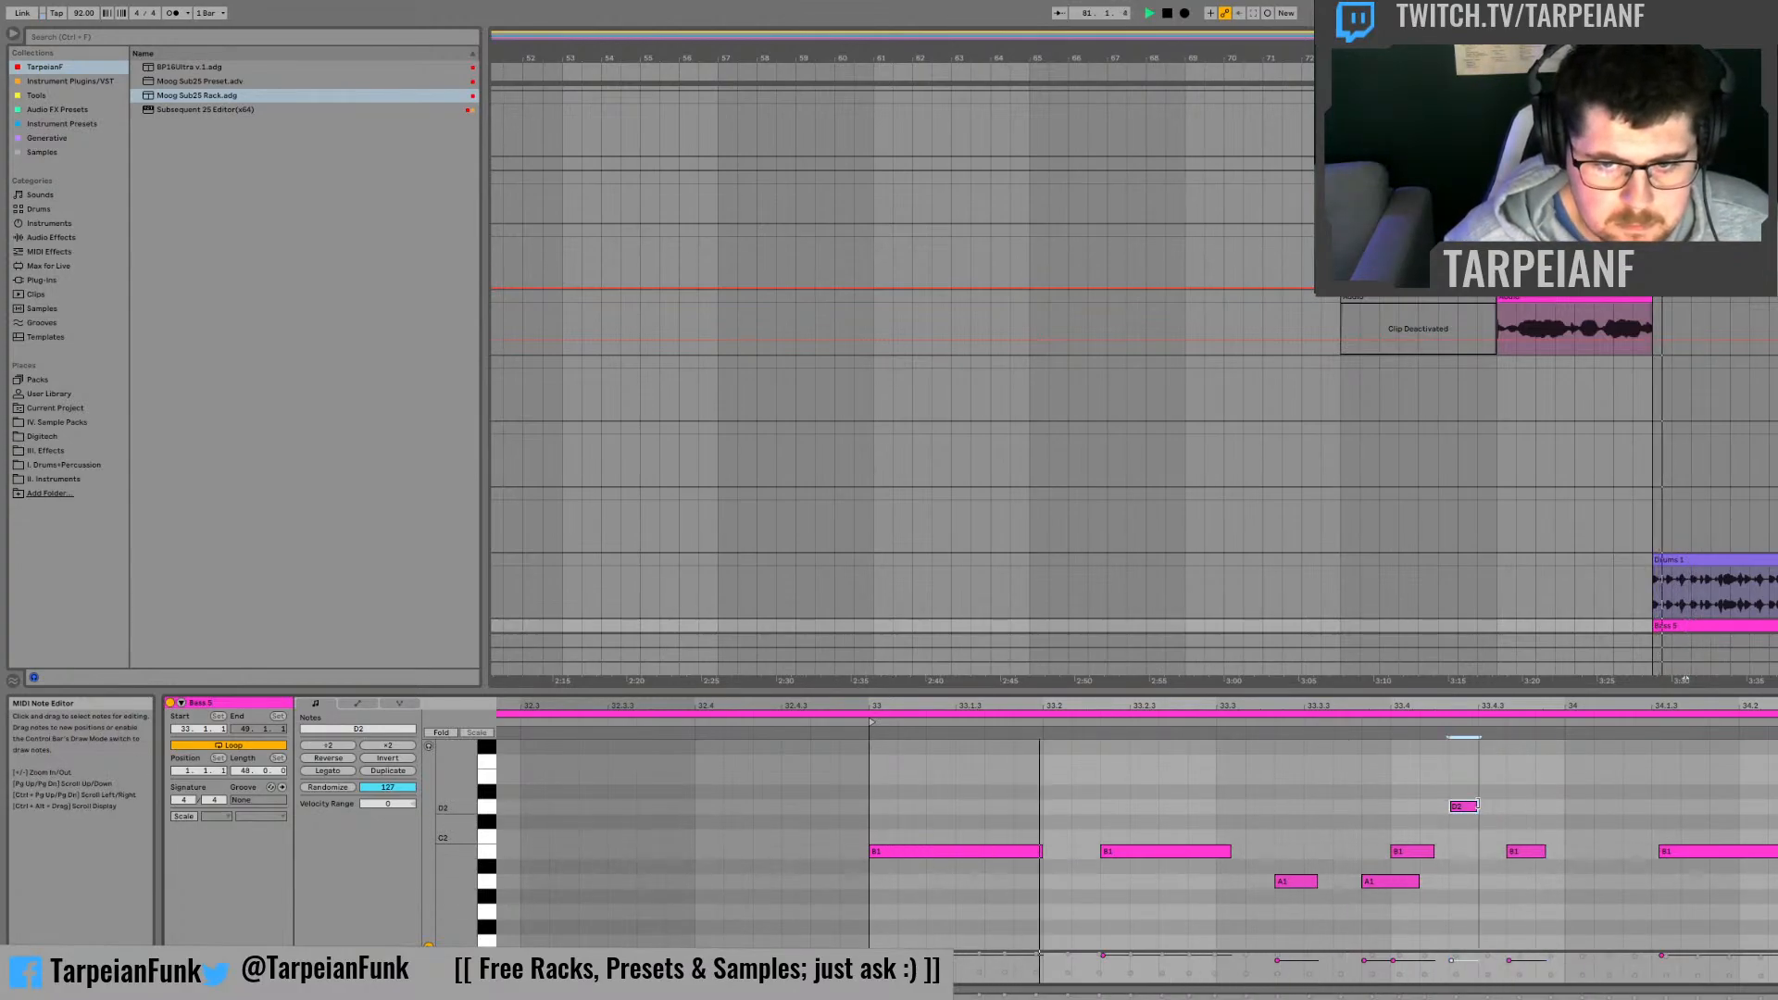
{"action": "left_click_drag", "start_coordinate": [1478, 807], "coordinate": [1496, 809]}
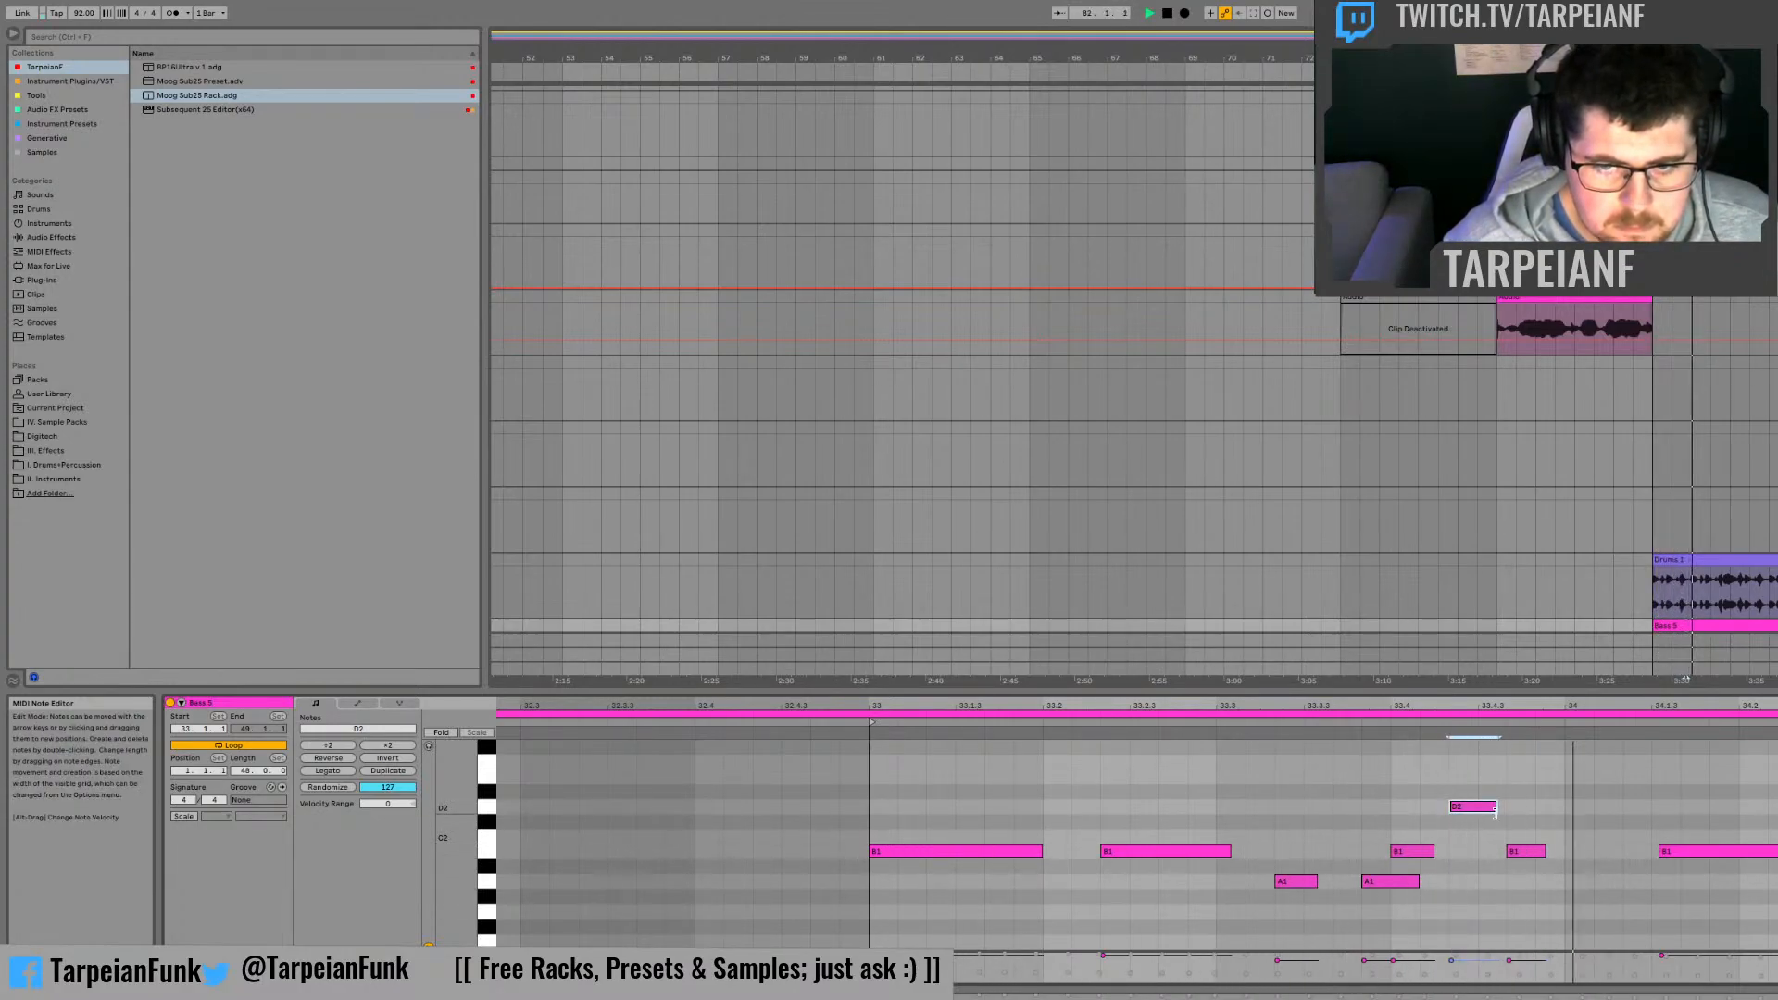
{"action": "left_click_drag", "start_coordinate": [1544, 852], "coordinate": [1605, 852]}
{"action": "key", "text": "space"}
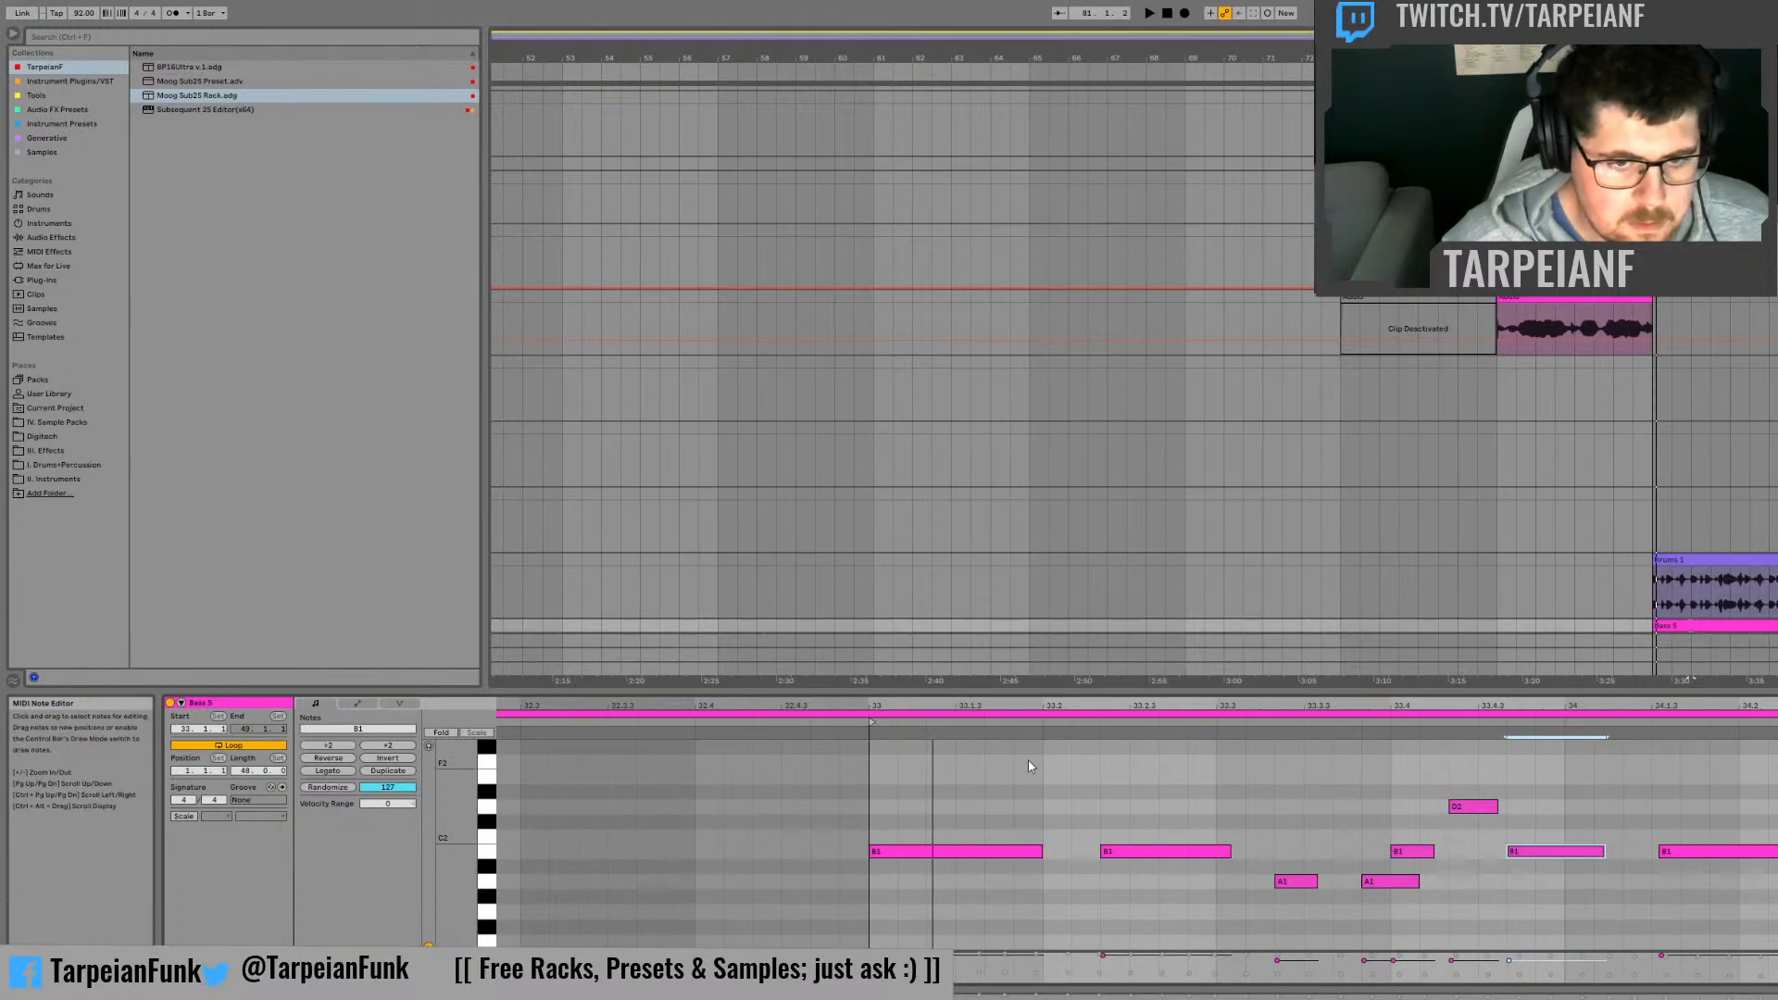
Step: Draw a Pitch Bend peak over the B1 note crossing bar 34, with an outward-bowed fall and an inward-curved rise
{"action": "left_click", "coordinate": [356, 703]}
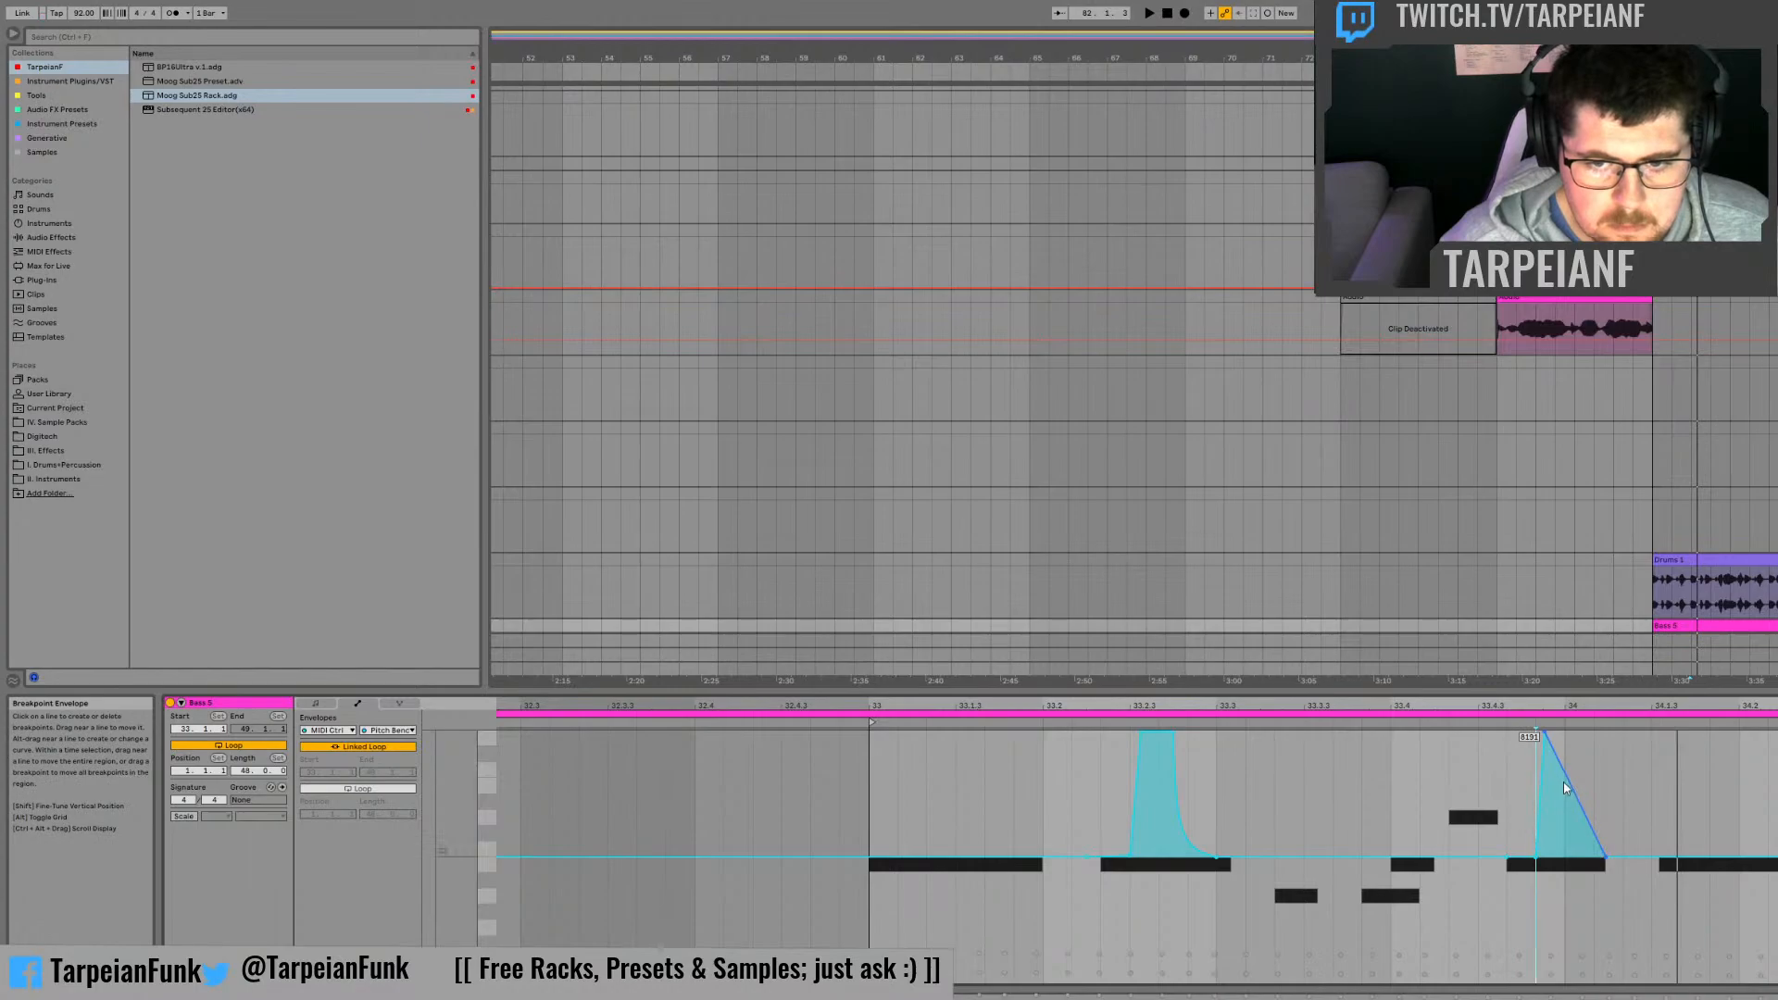
{"action": "left_click_drag", "start_coordinate": [1567, 786], "coordinate": [1576, 738]}
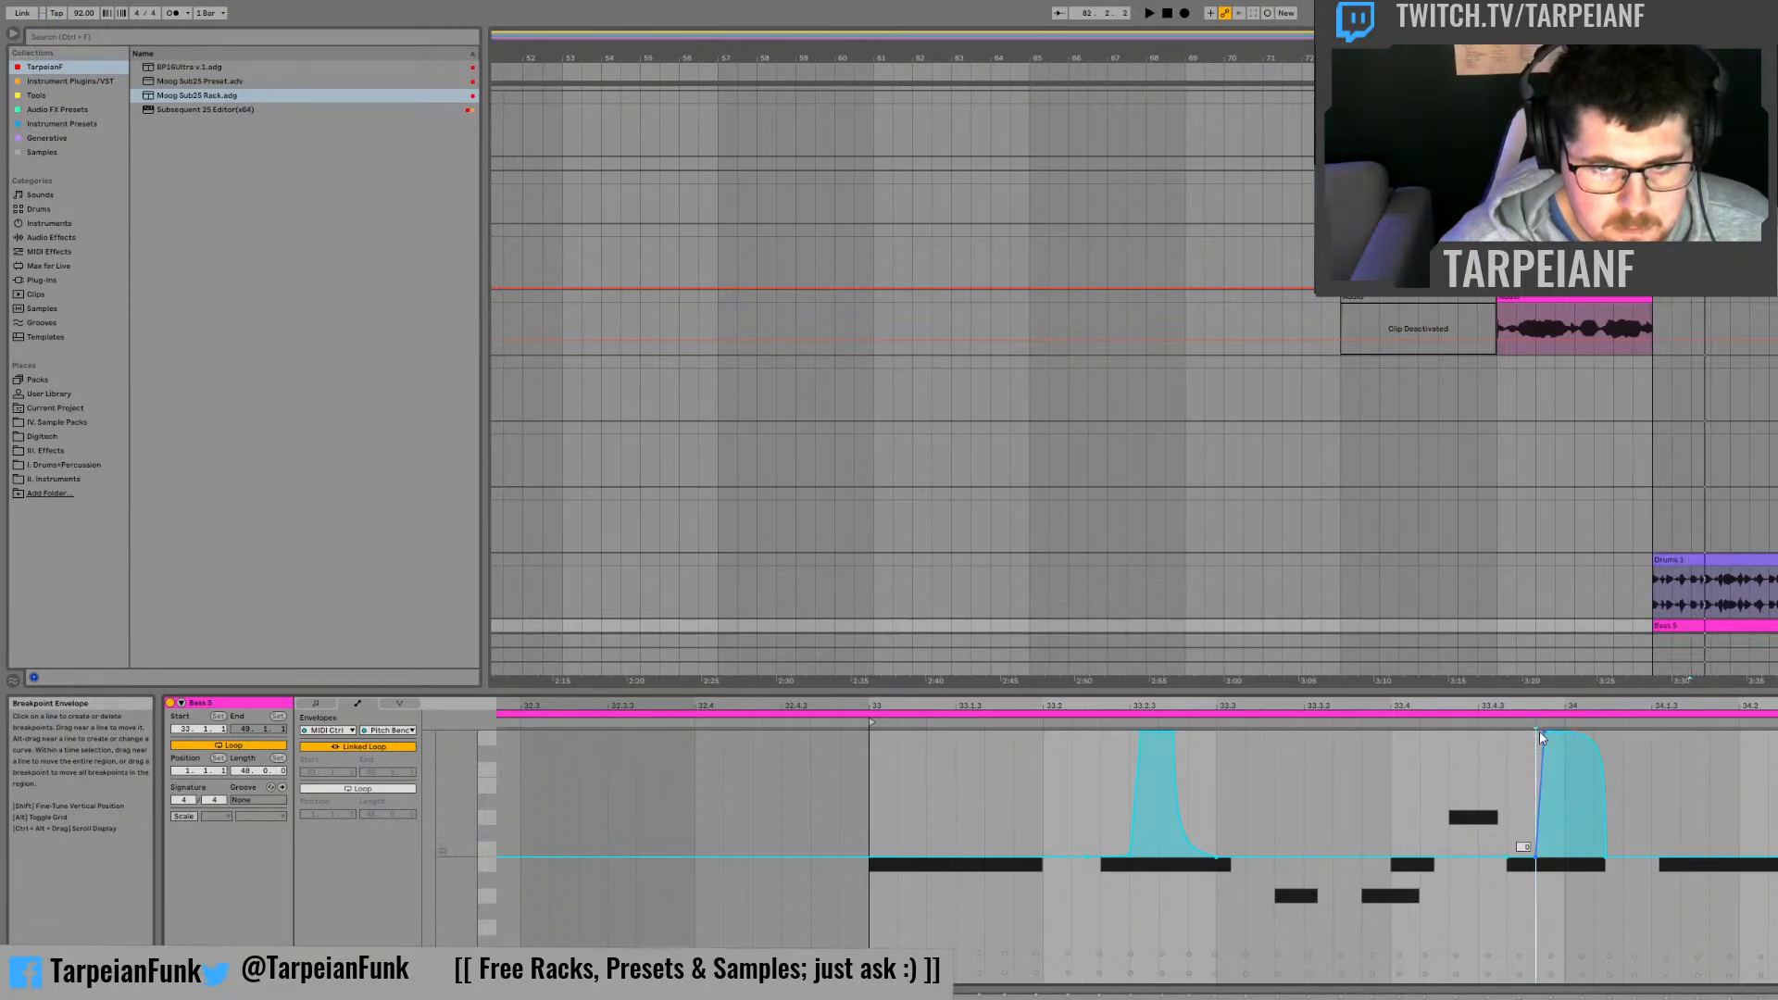
{"action": "left_click", "coordinate": [1543, 732]}
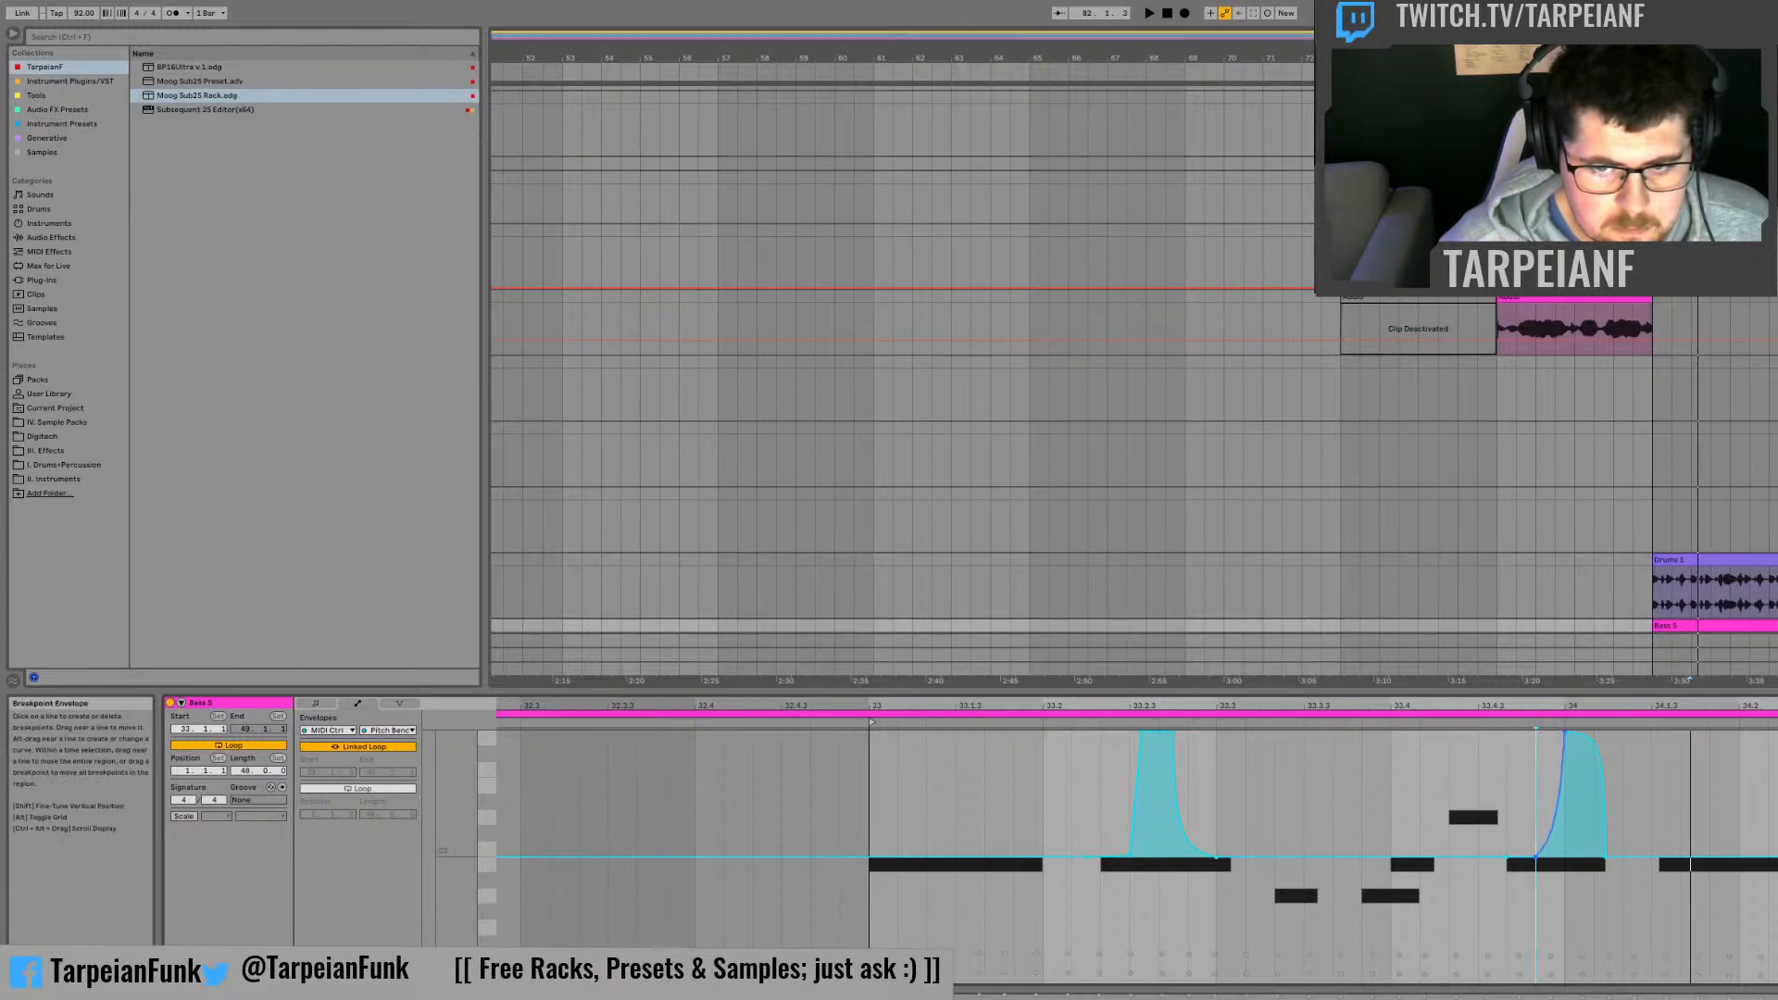
Step: Reshape the Pitch Bend peak at bar 34 into a sharp spike by removing its upper breakpoint and curving the fall inward
{"action": "left_click", "coordinate": [1415, 723]}
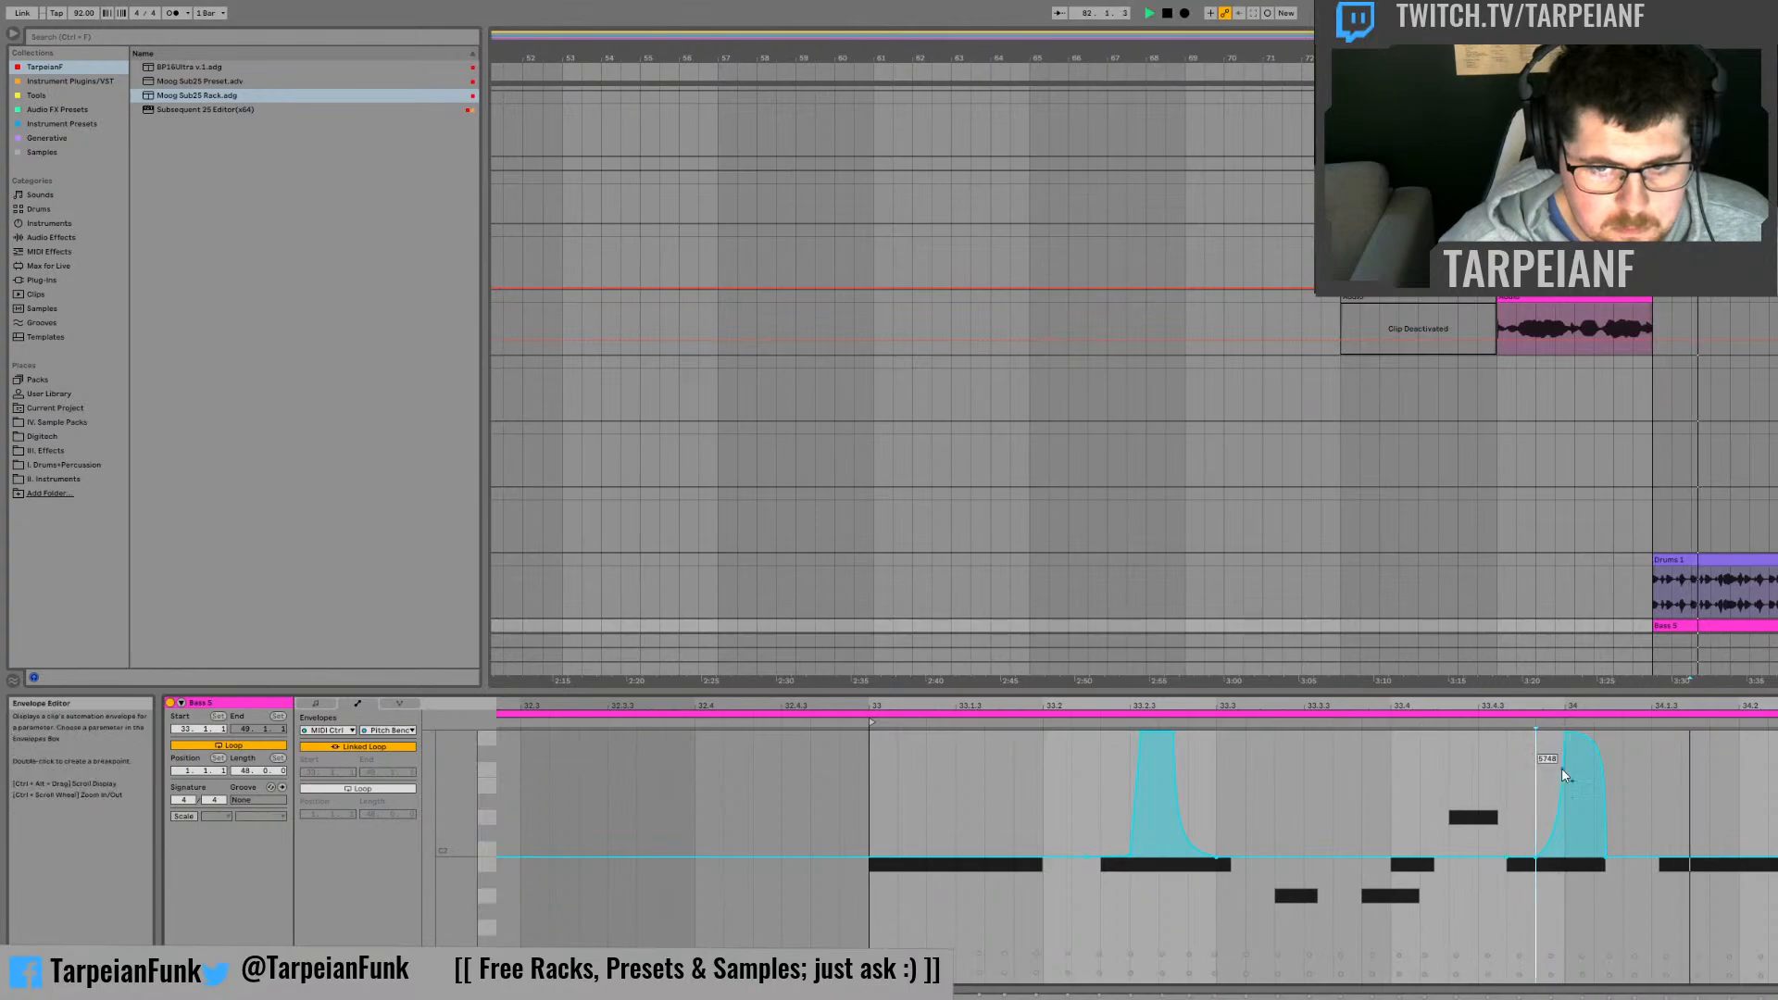
{"action": "key", "text": "space"}
{"action": "left_click", "coordinate": [1592, 733]}
{"action": "key", "text": "space"}
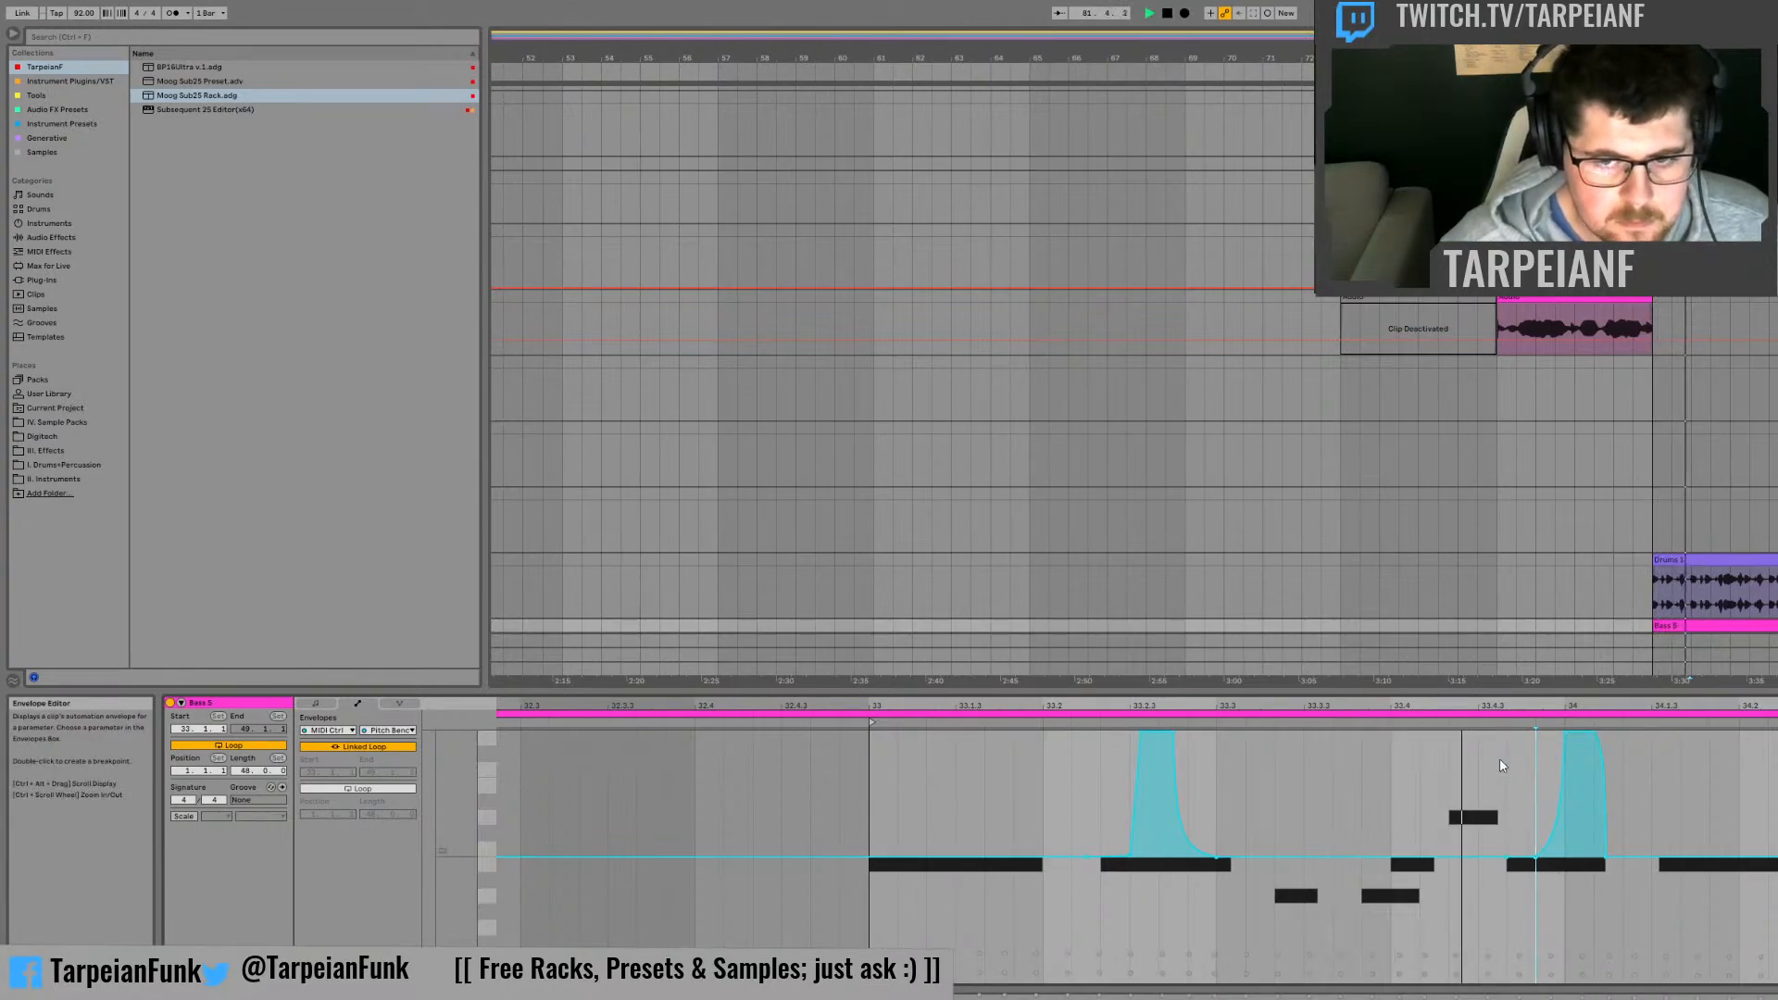
{"action": "key", "text": "space"}
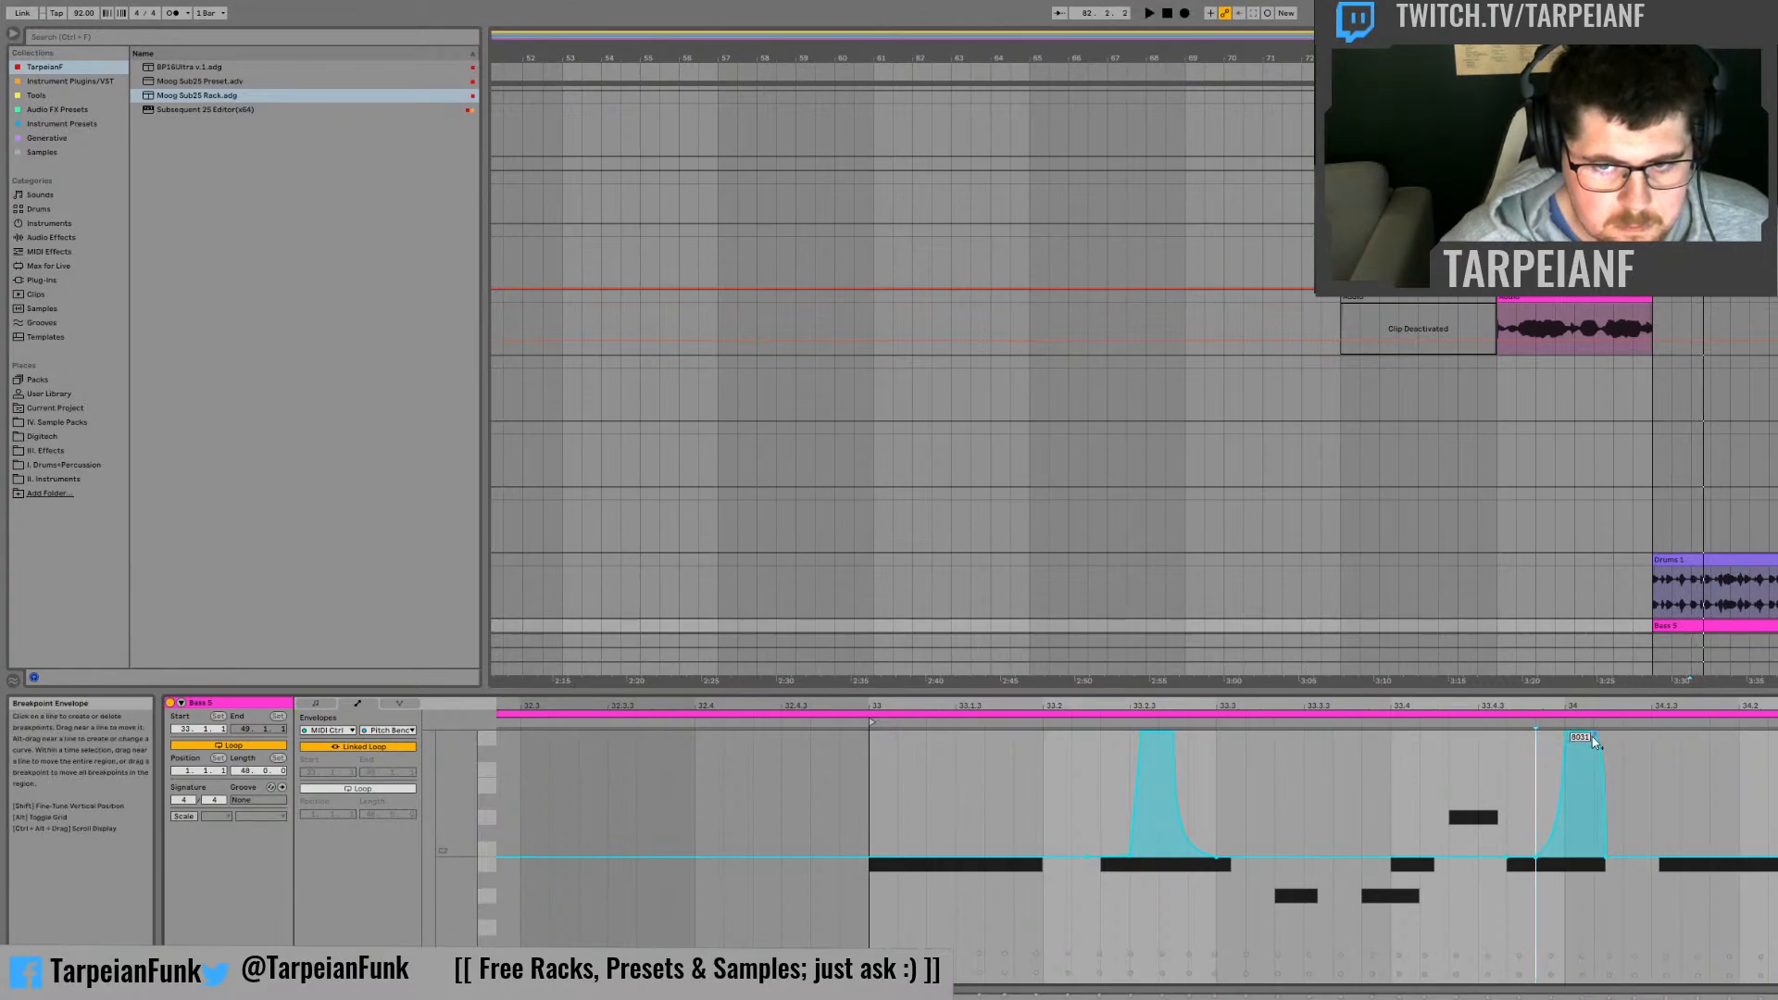
{"action": "key", "text": "space"}
{"action": "left_click", "coordinate": [1592, 732]}
{"action": "left_click_drag", "start_coordinate": [1591, 794], "coordinate": [1588, 828]}
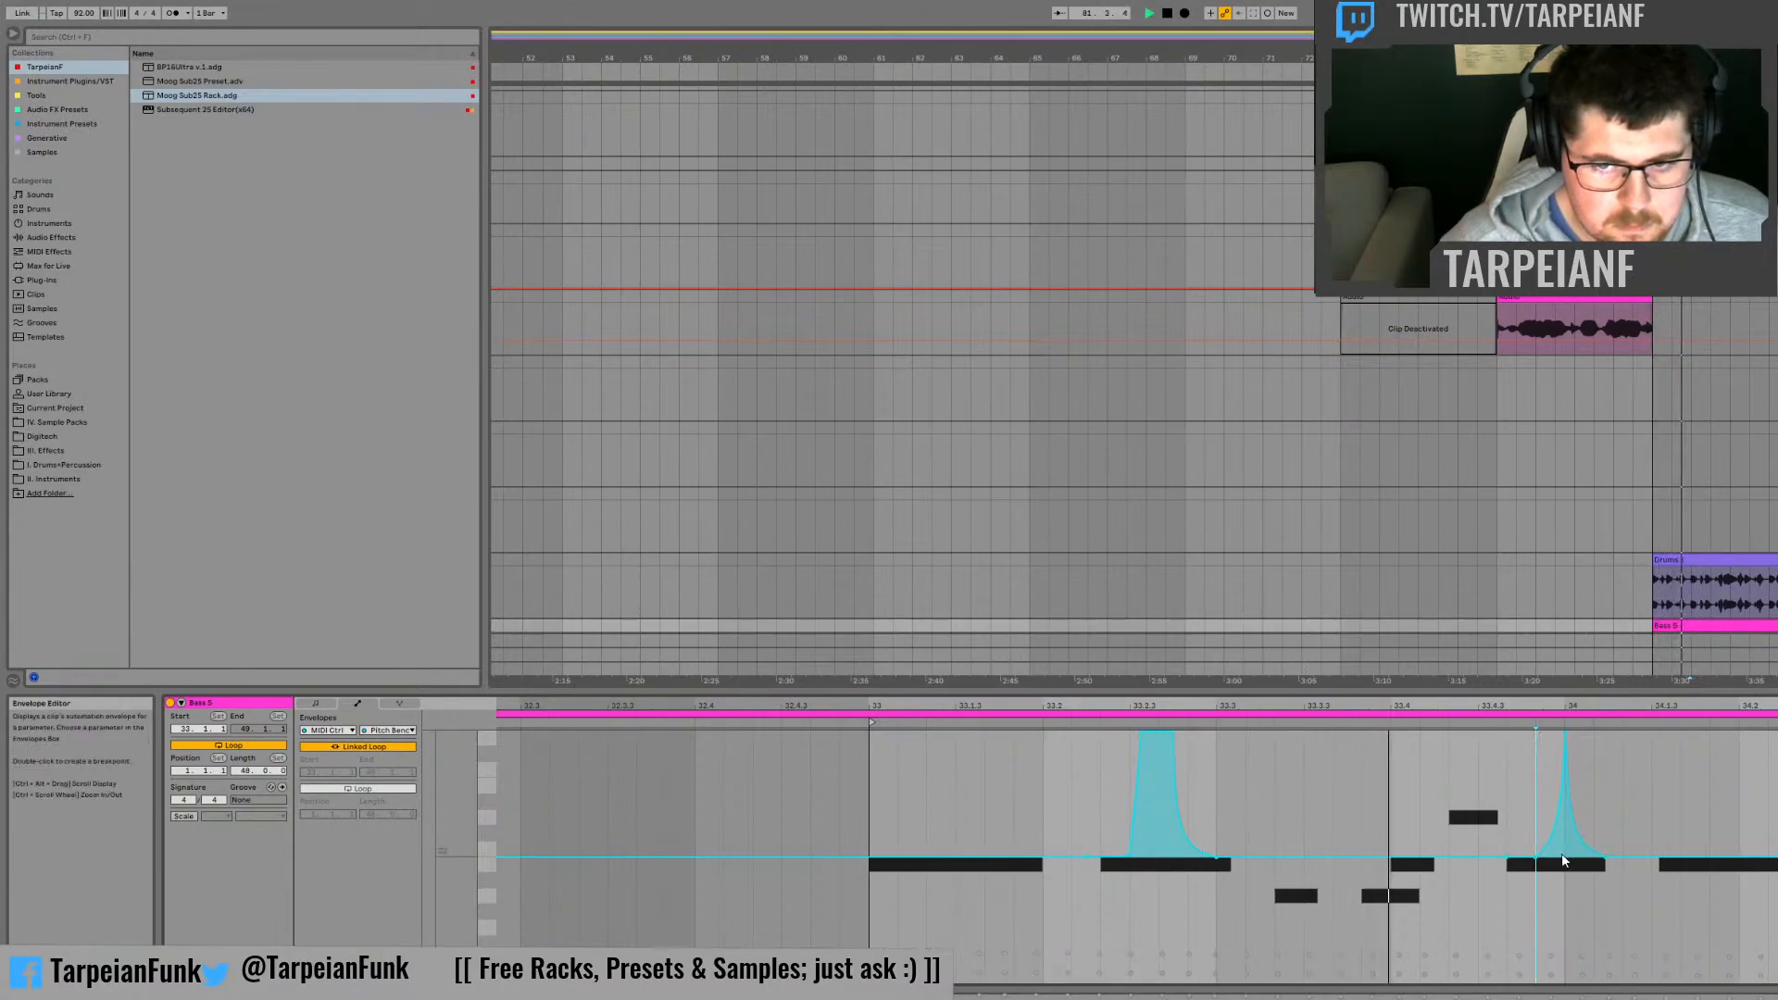
{"action": "key", "text": "space"}
{"action": "key", "text": "space"}
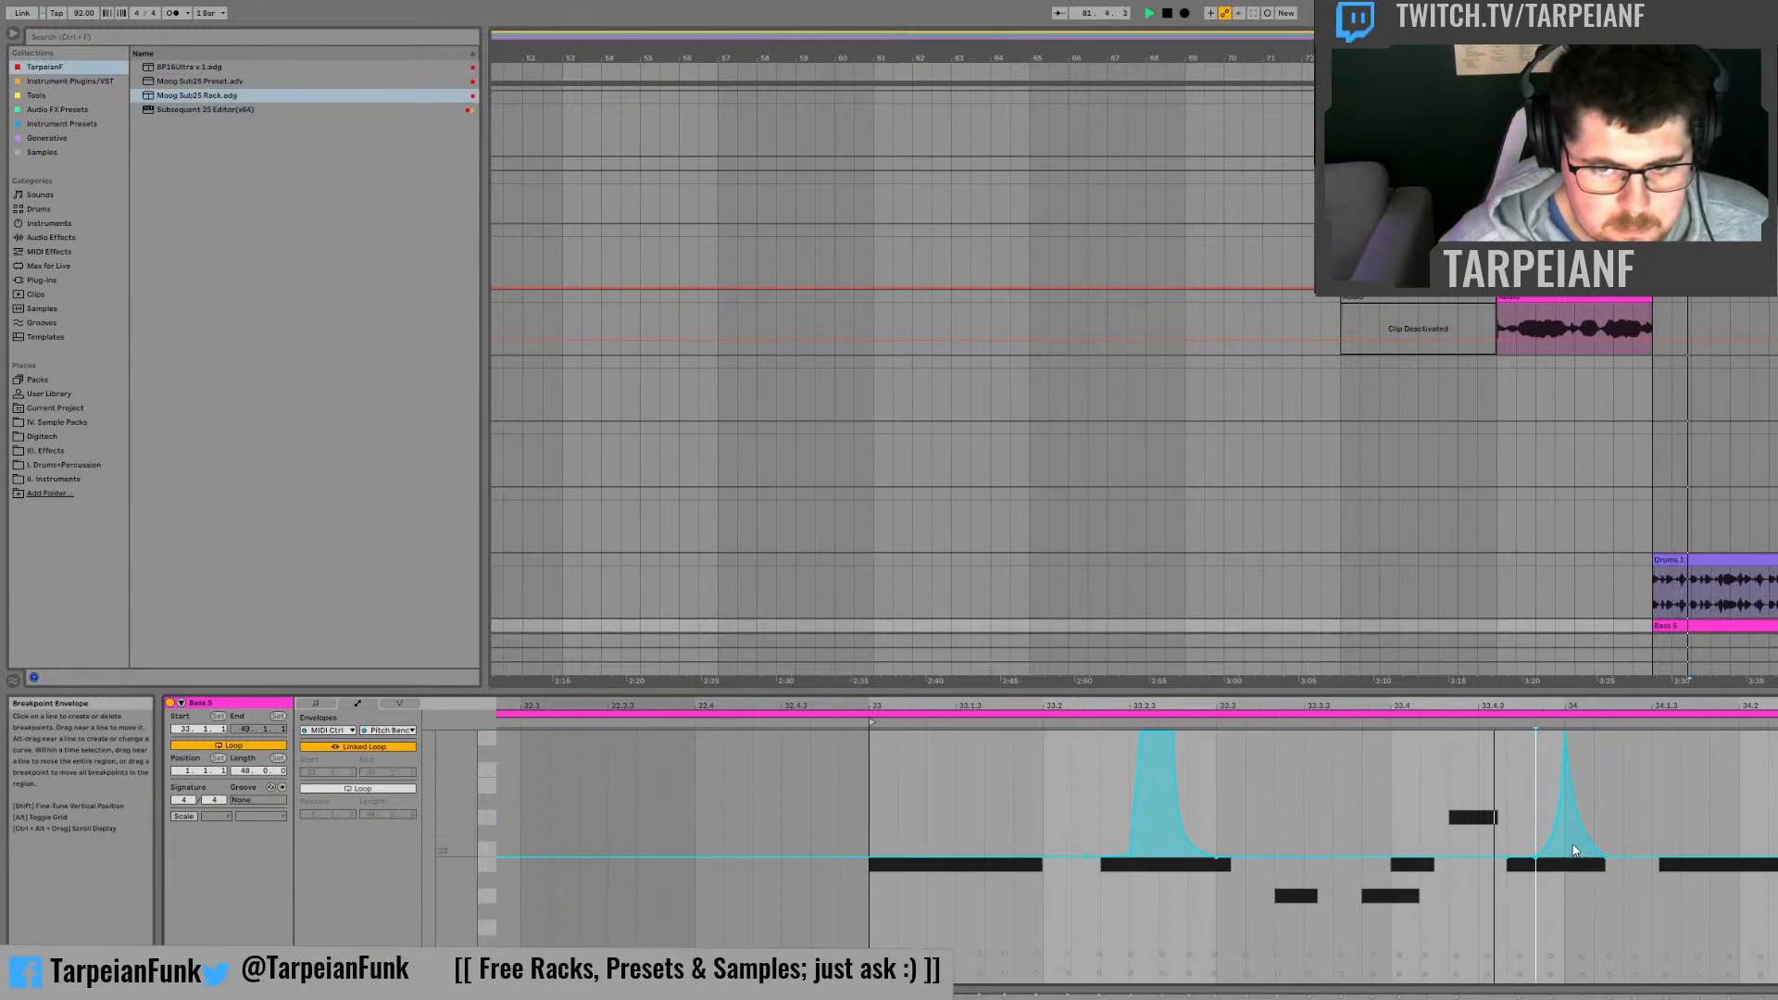
{"action": "key", "text": "space"}
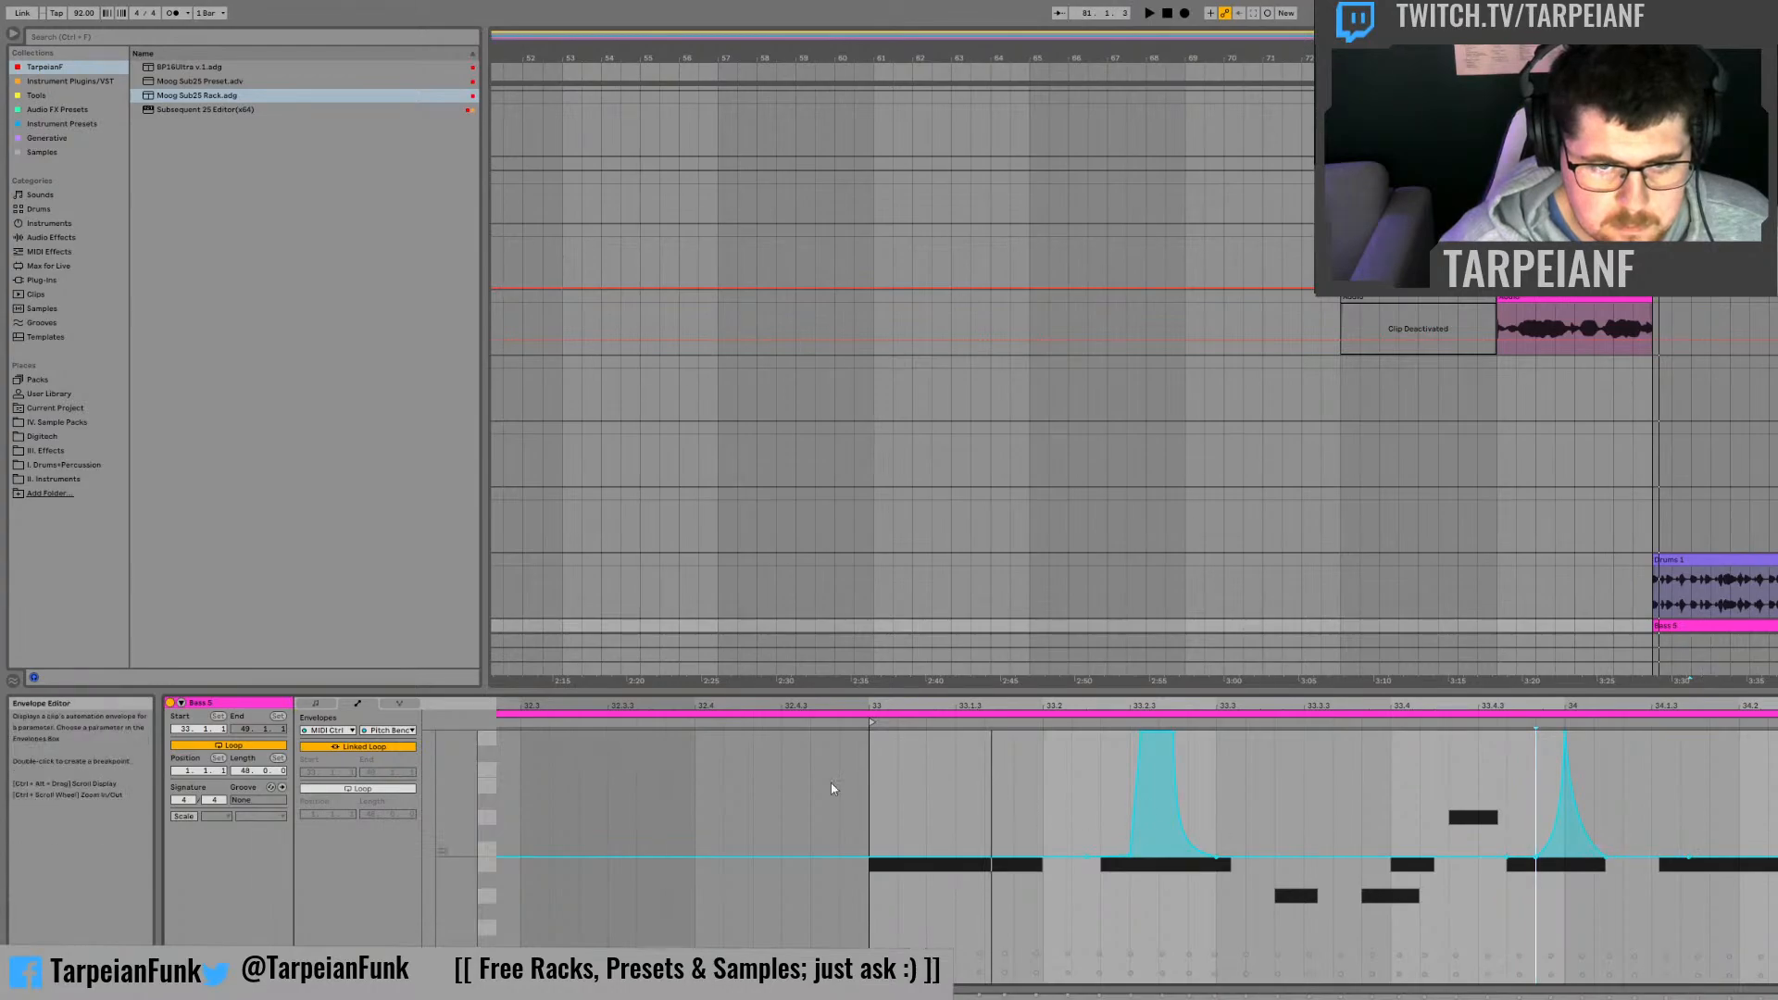
Step: Return to the clip's note view and move the B1 note after bar 34 slightly earlier to start at 34.1.3
{"action": "left_click", "coordinate": [316, 704]}
{"action": "key", "text": "space"}
{"action": "left_click", "coordinate": [1700, 878]}
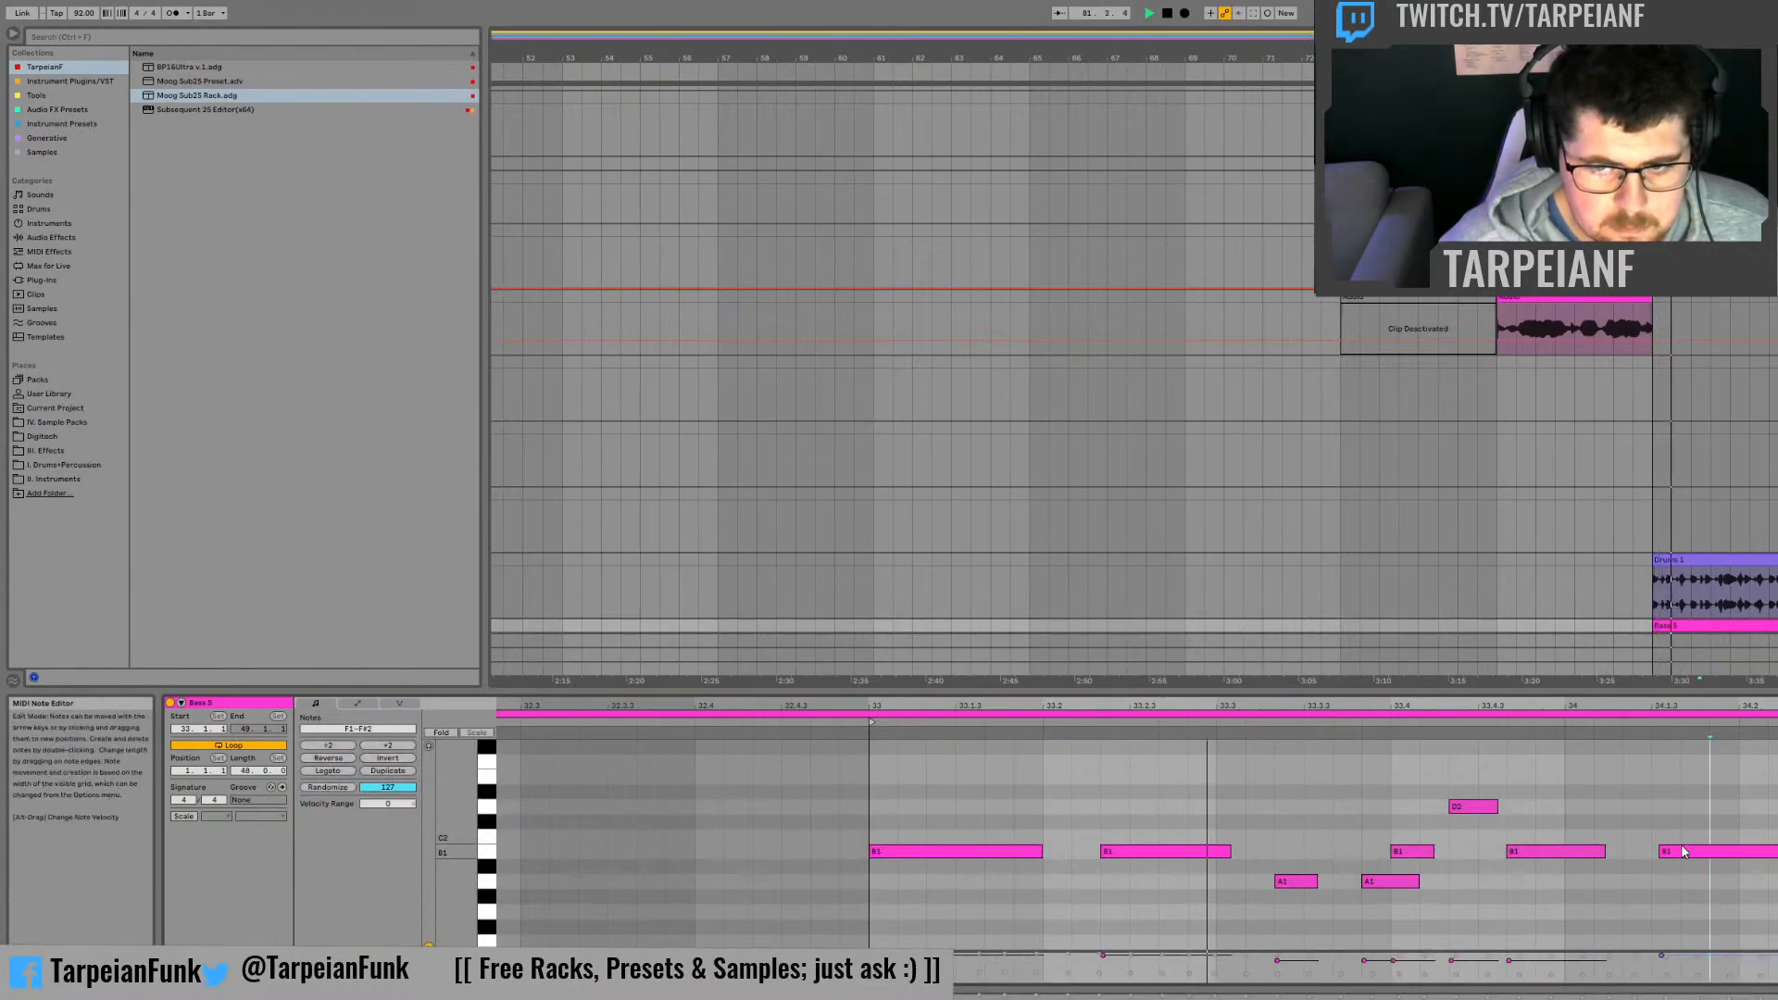
{"action": "left_click_drag", "start_coordinate": [1689, 862], "coordinate": [1670, 854]}
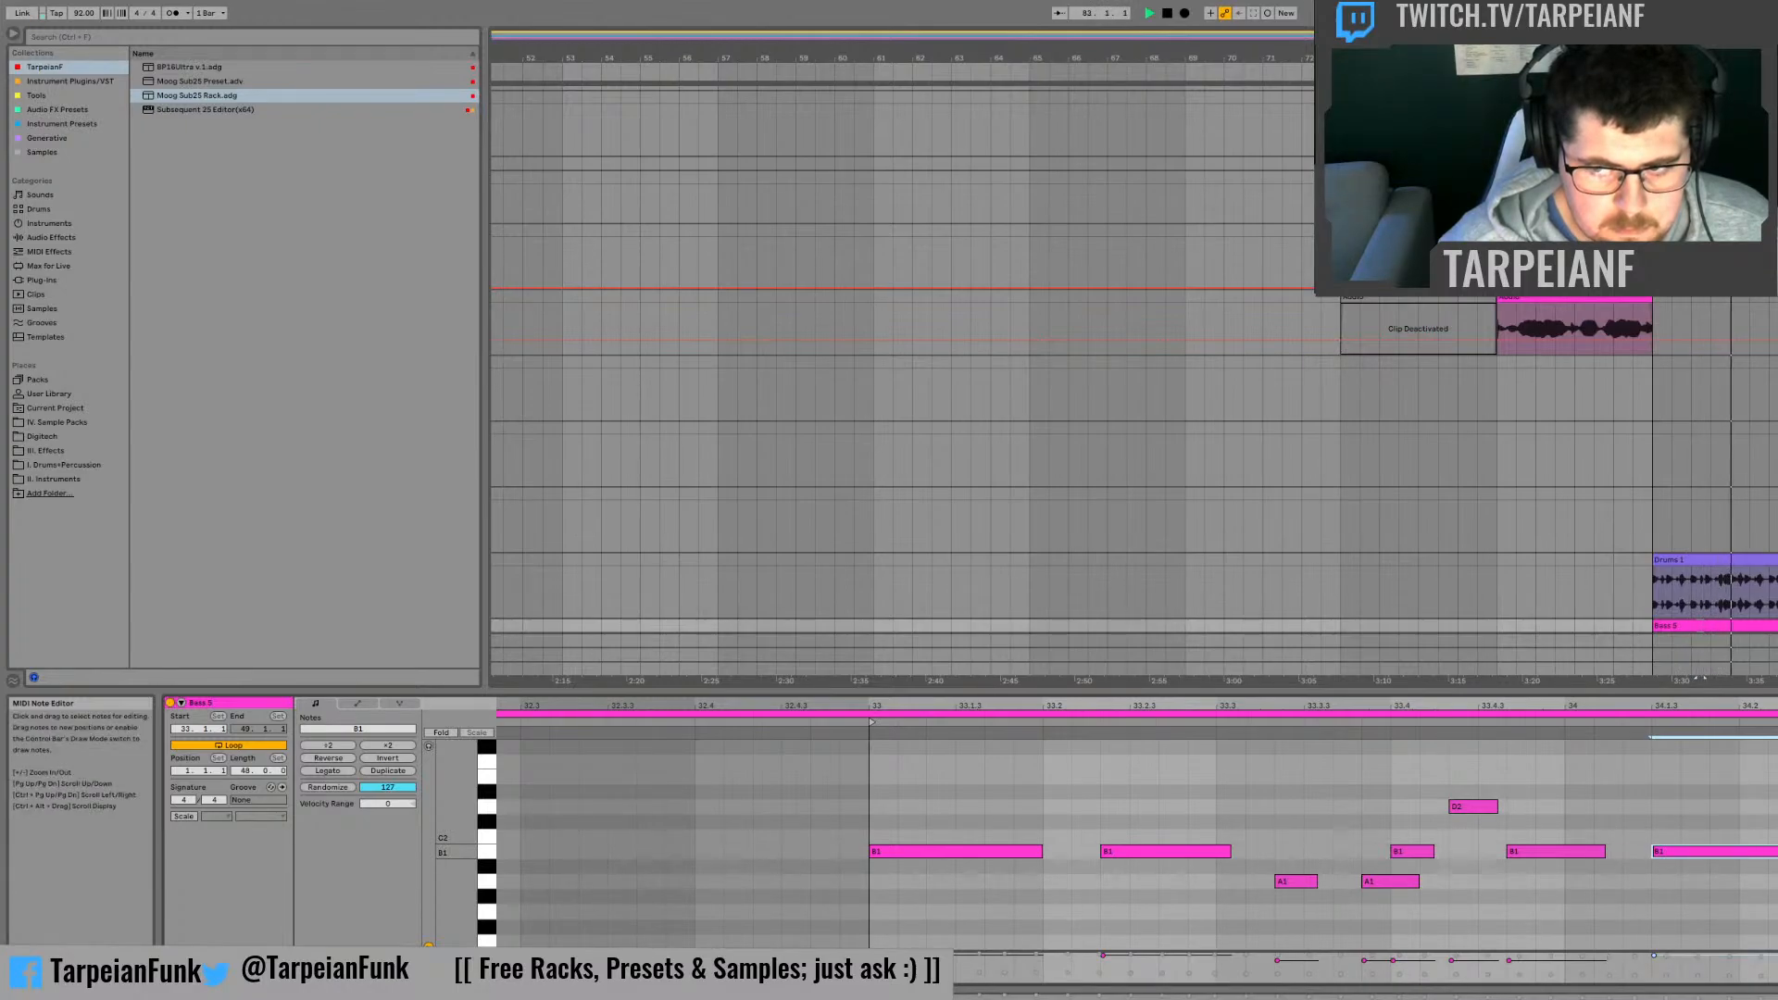
{"action": "key", "text": "space"}
{"action": "key", "text": "space"}
{"action": "left_click", "coordinate": [1725, 778]}
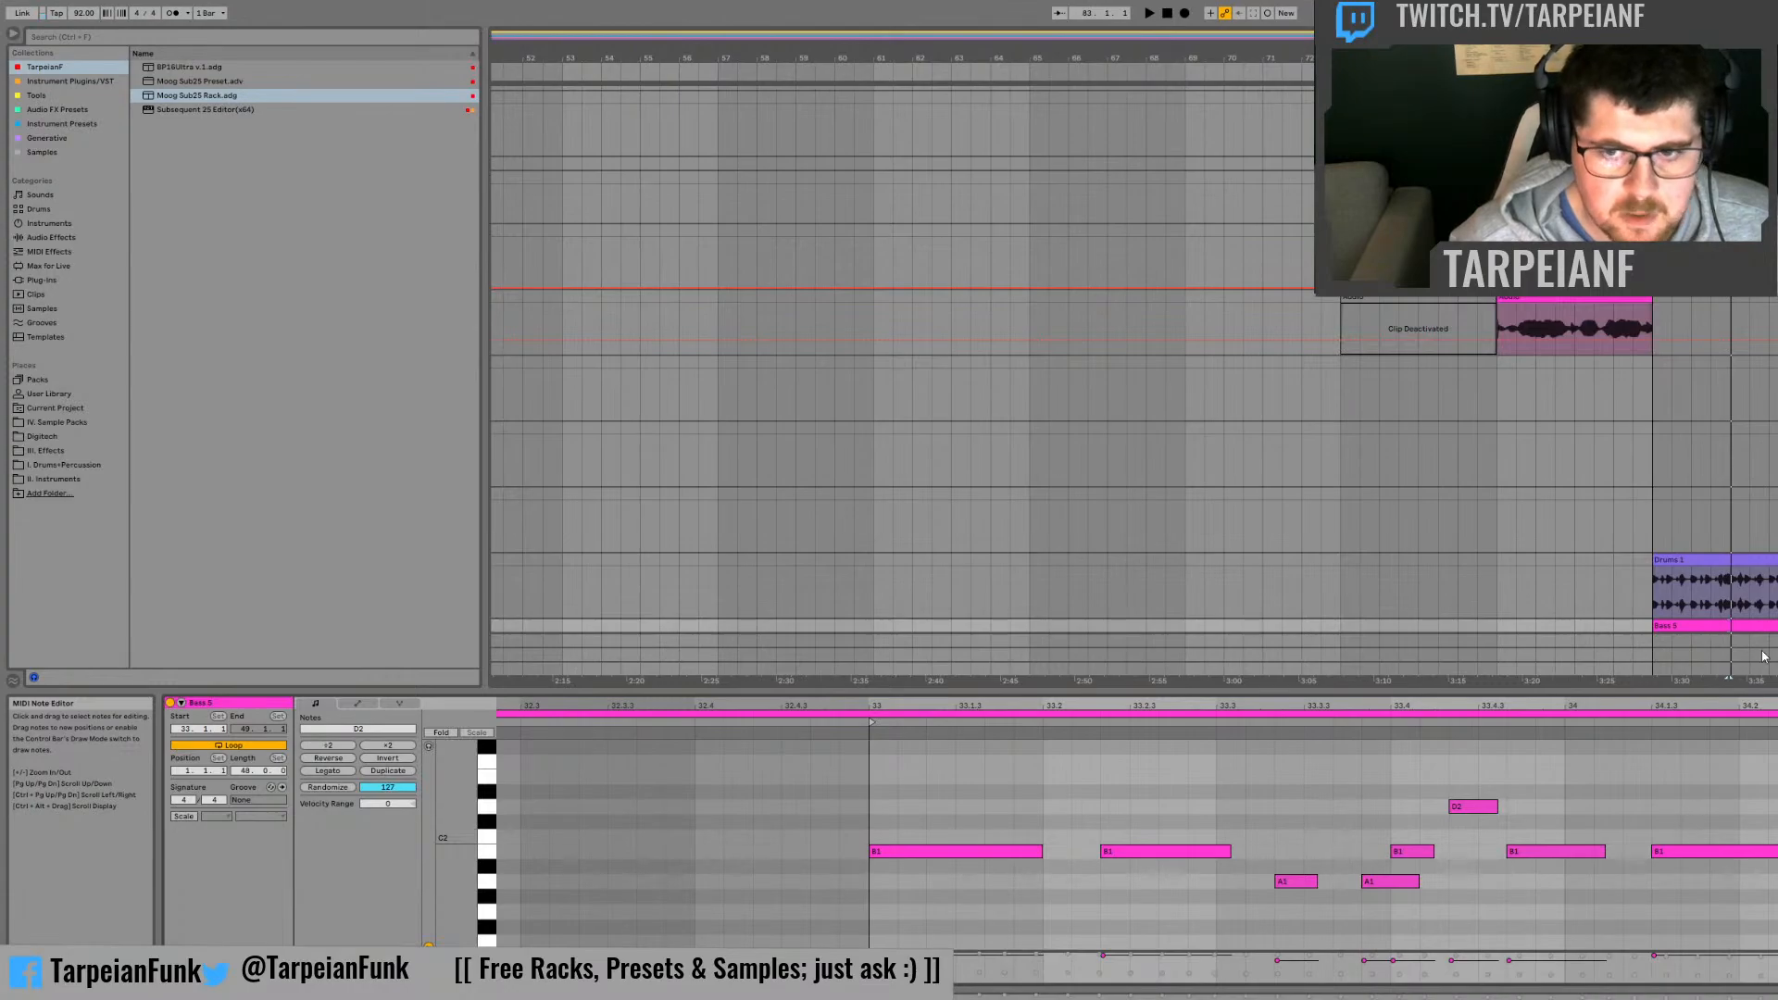
Step: Shorten the arrangement loop to the two bars from bar 81 to bar 83 while playing the drop
{"action": "left_click_drag", "start_coordinate": [1655, 510], "coordinate": [1731, 507]}
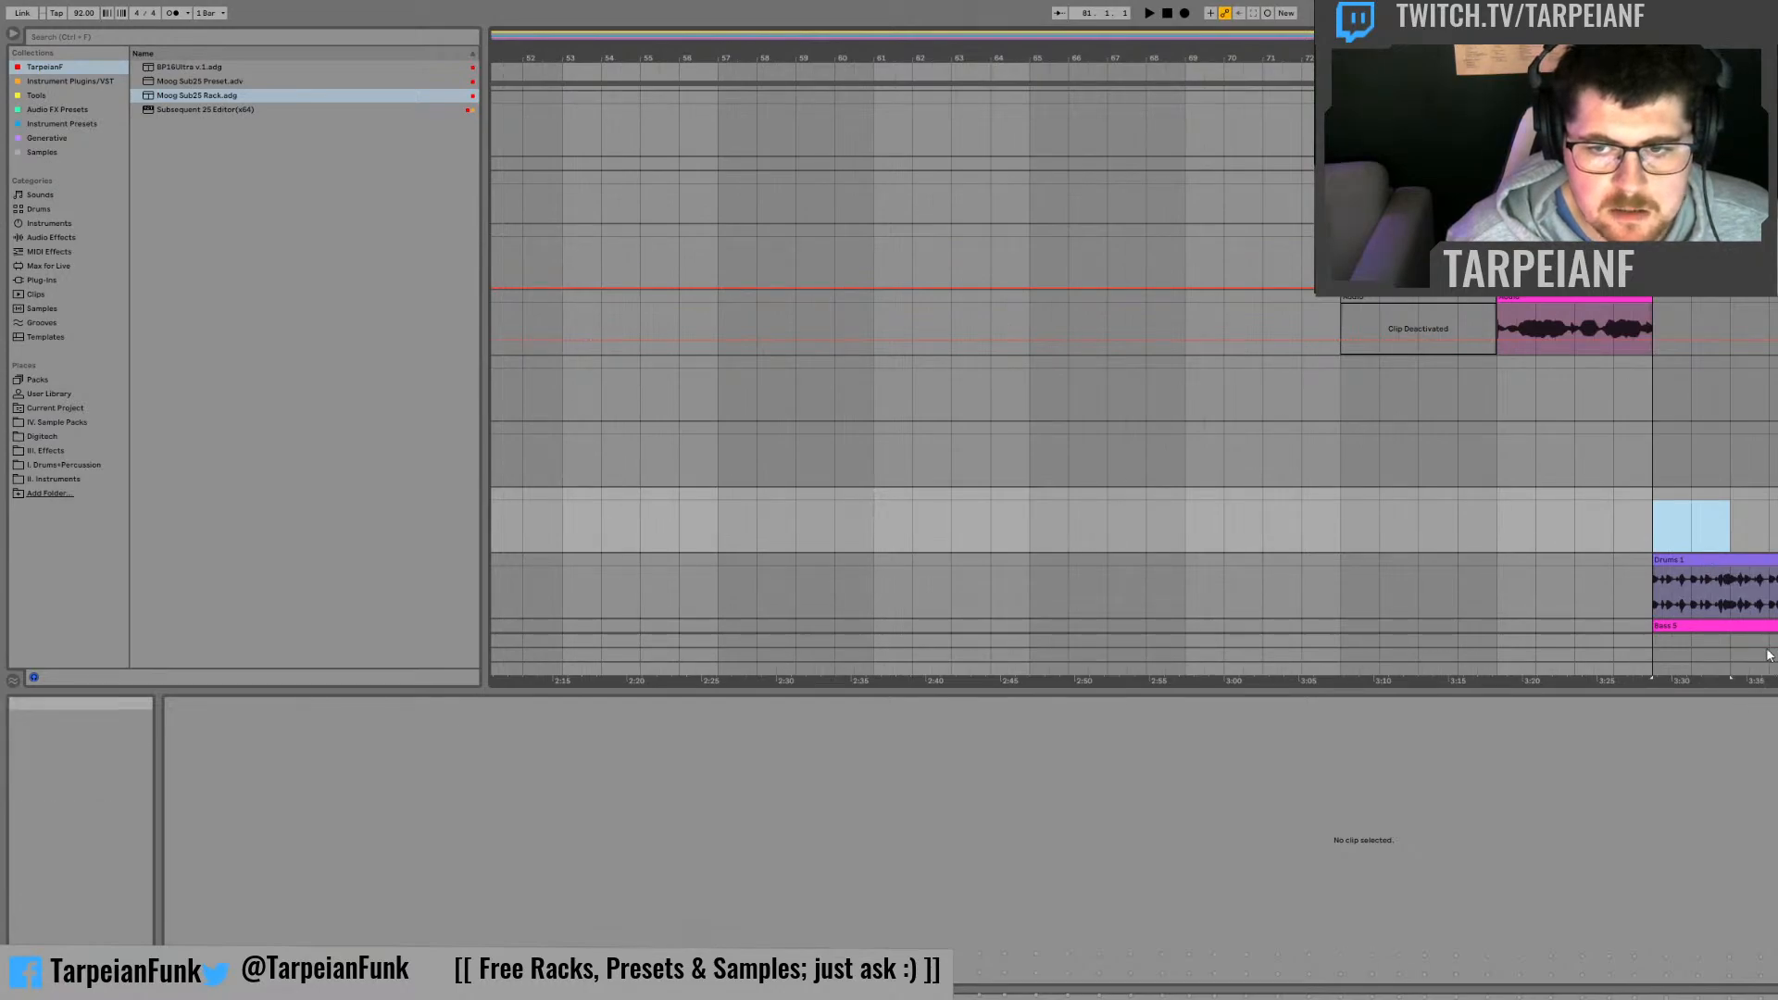
{"action": "key", "text": "space"}
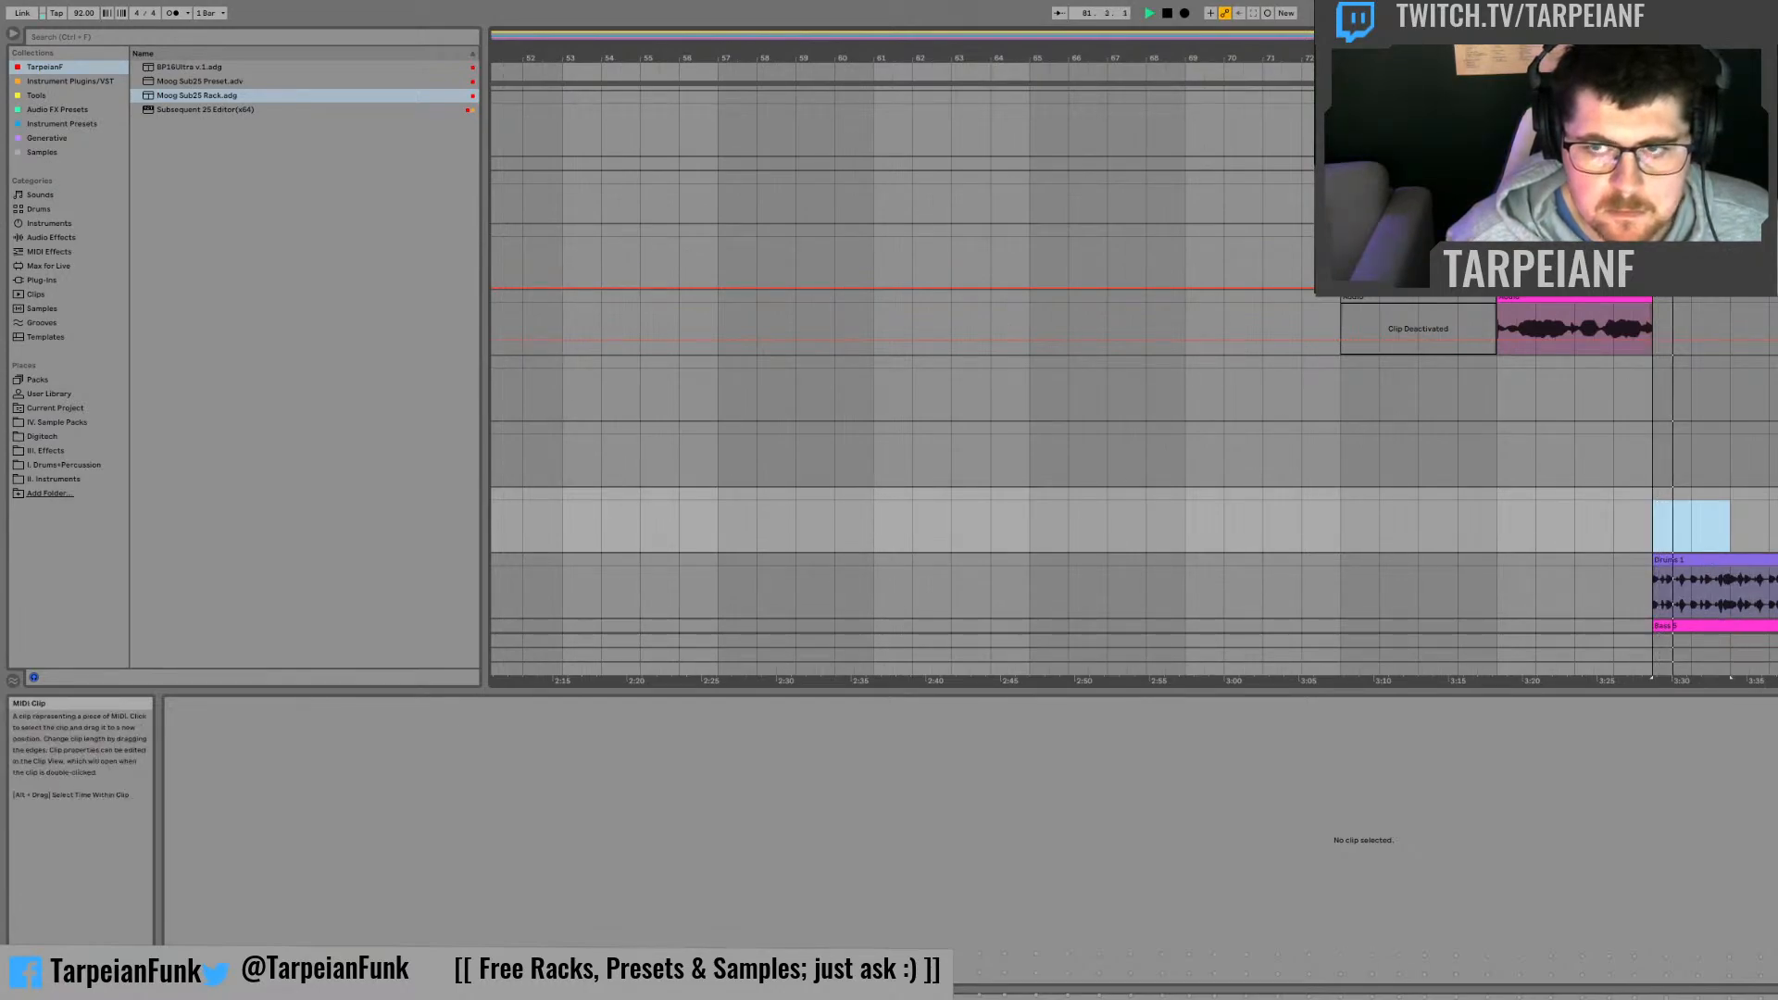
{"action": "left_click", "coordinate": [1702, 503]}
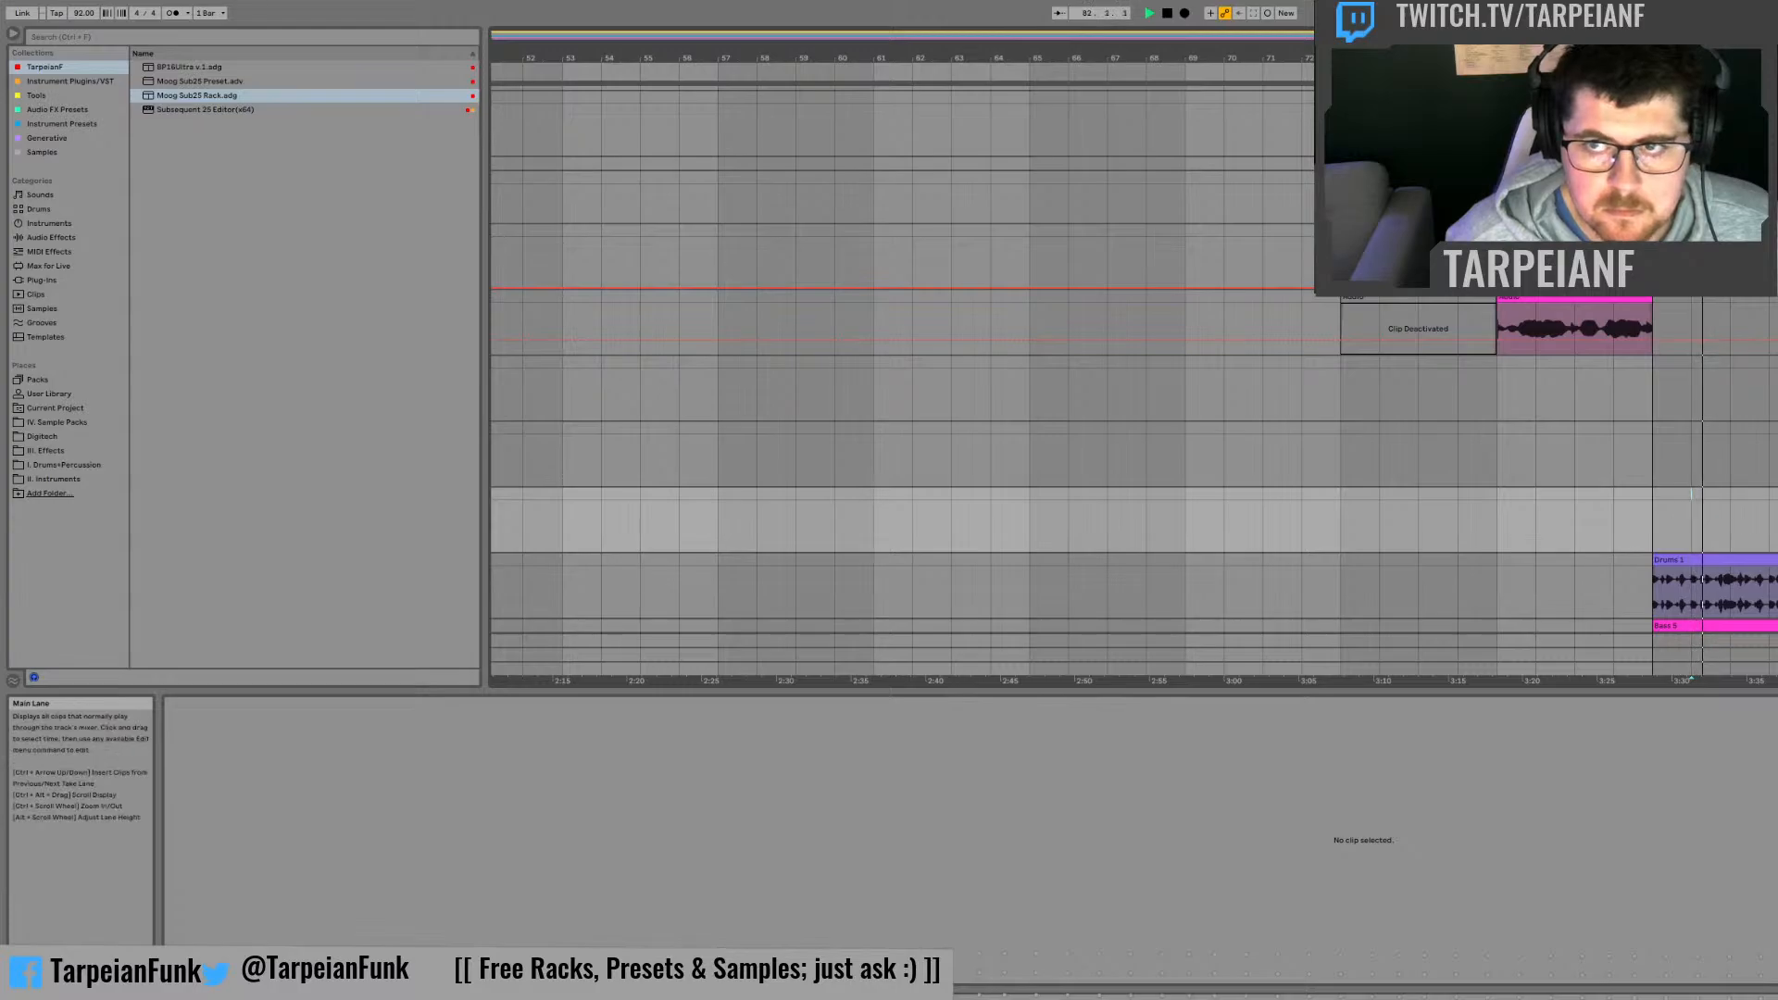
{"action": "left_click_drag", "start_coordinate": [1777, 73], "coordinate": [1732, 73]}
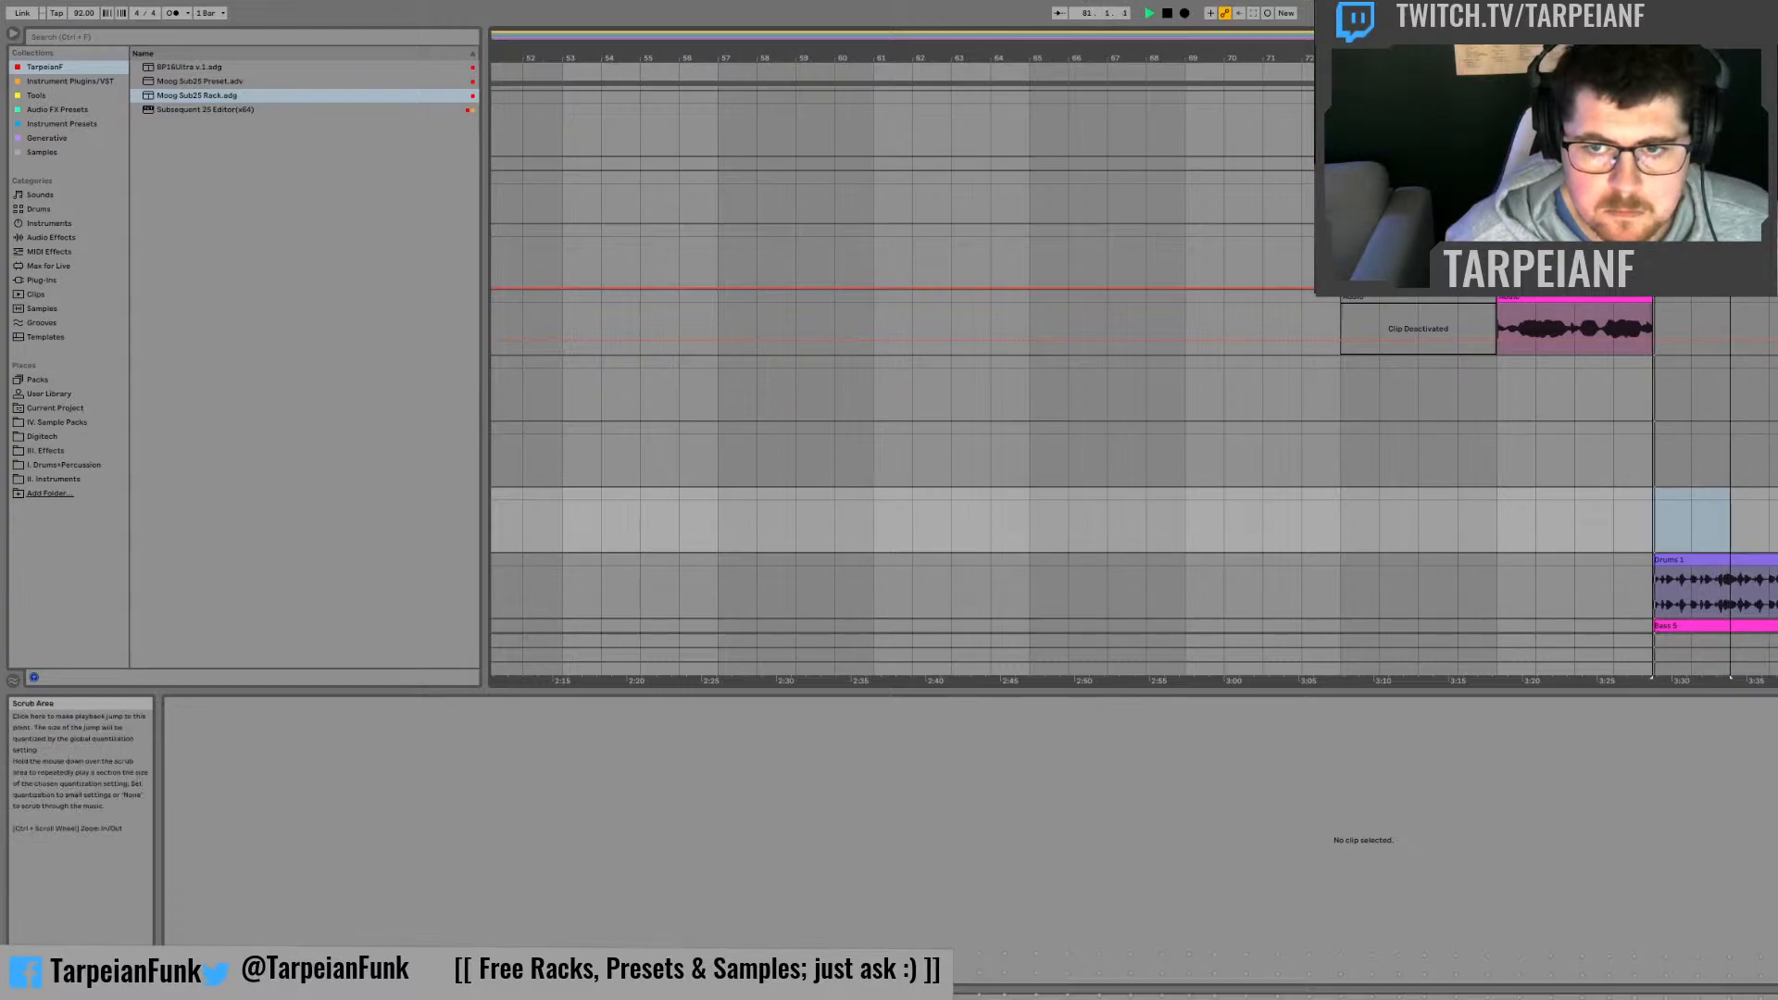
Step: Replace the B1 note crossing bar 34 in the bass clip with a D2 extended just past bar 34 and a short B1 at bar 34
{"action": "left_click", "coordinate": [1681, 622]}
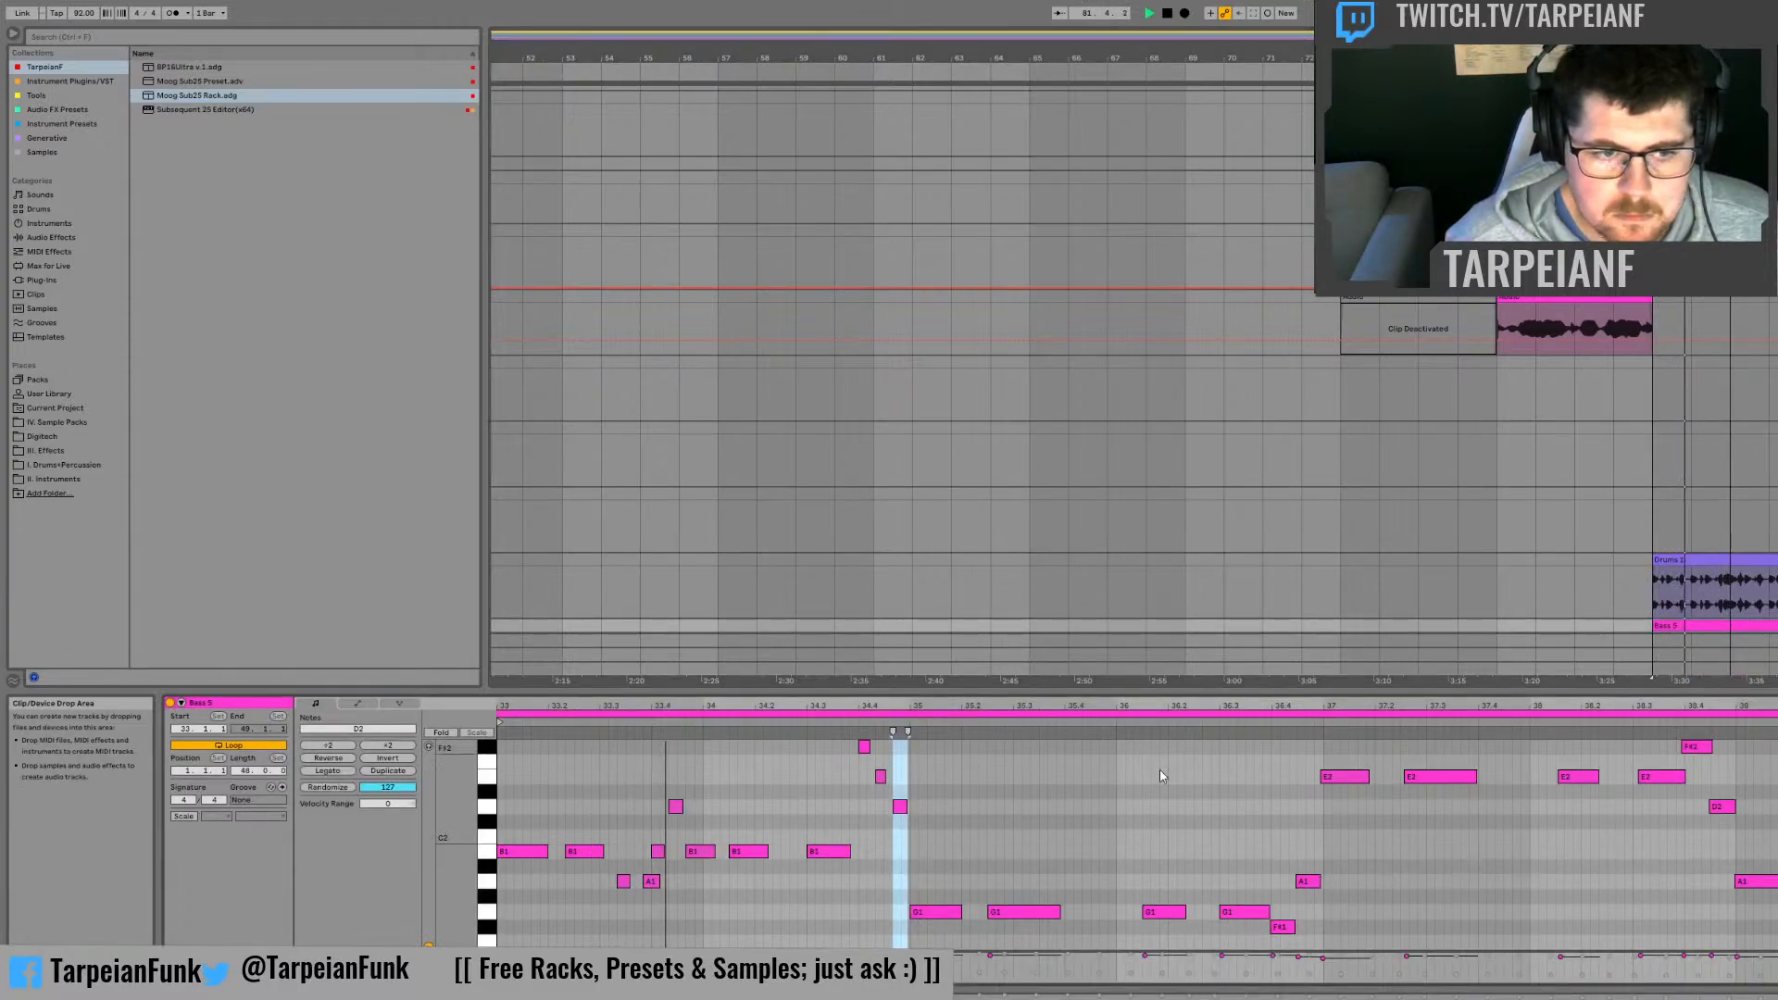
{"action": "left_click_drag", "start_coordinate": [728, 719], "coordinate": [1343, 815]}
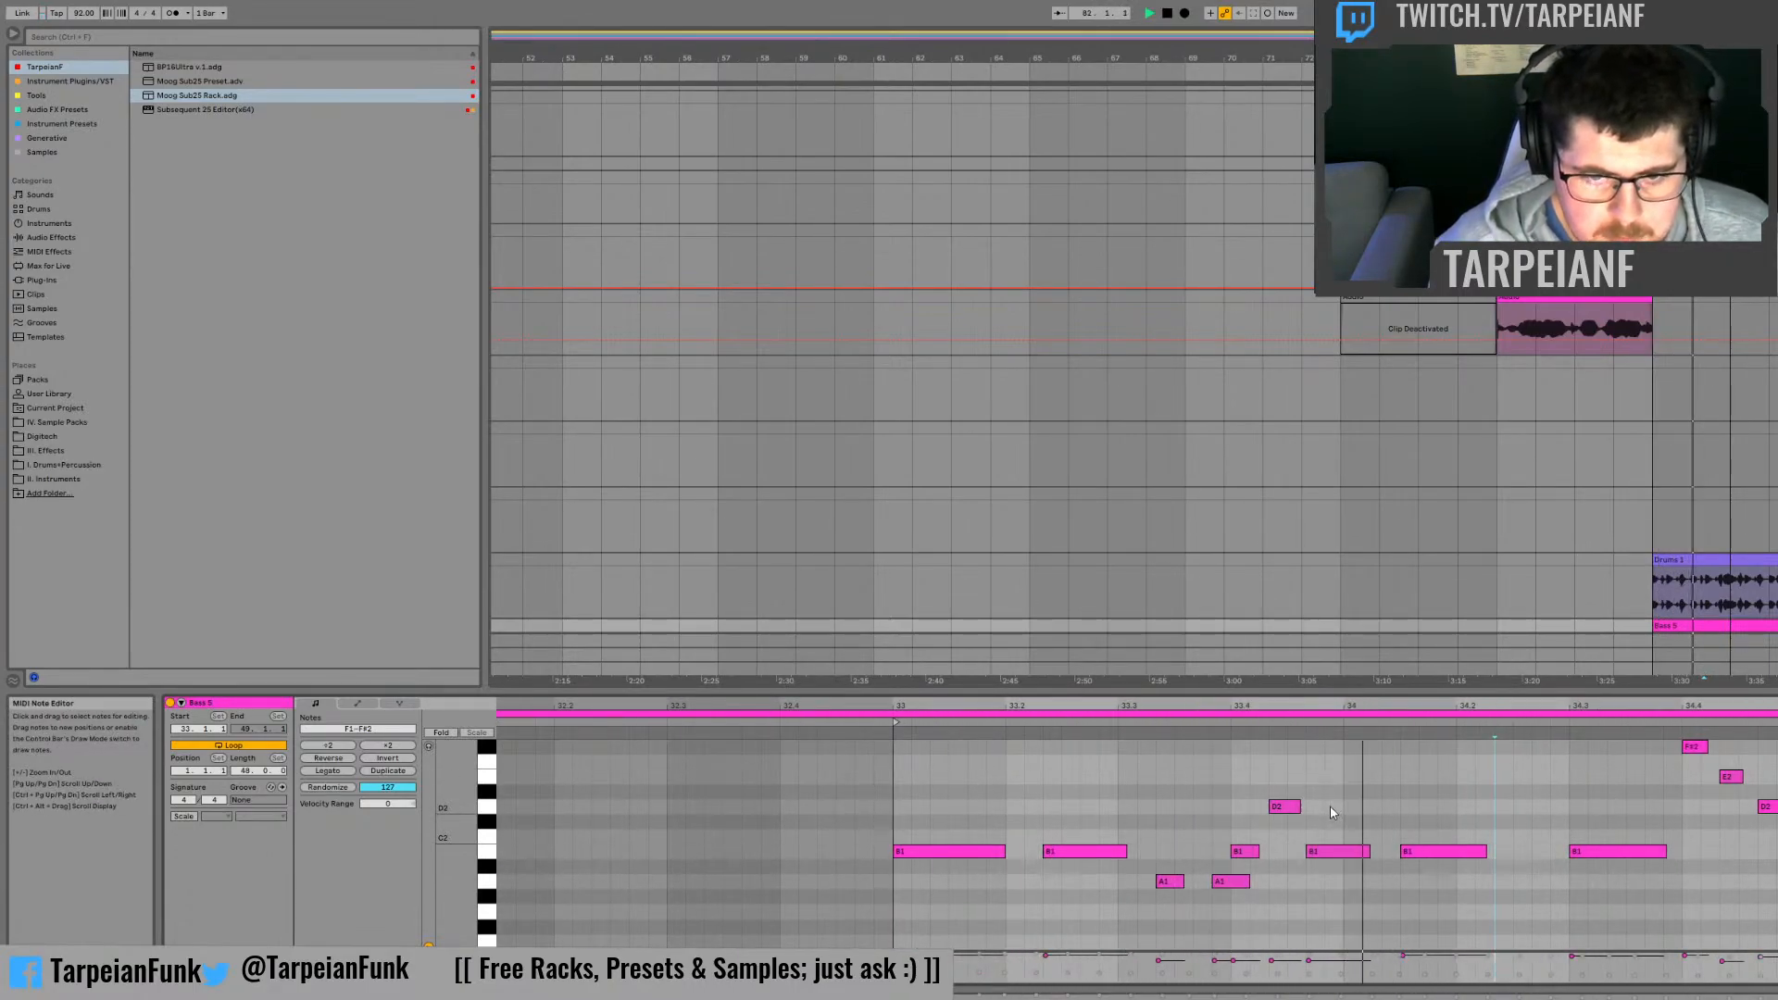
{"action": "double_click", "coordinate": [1315, 850]}
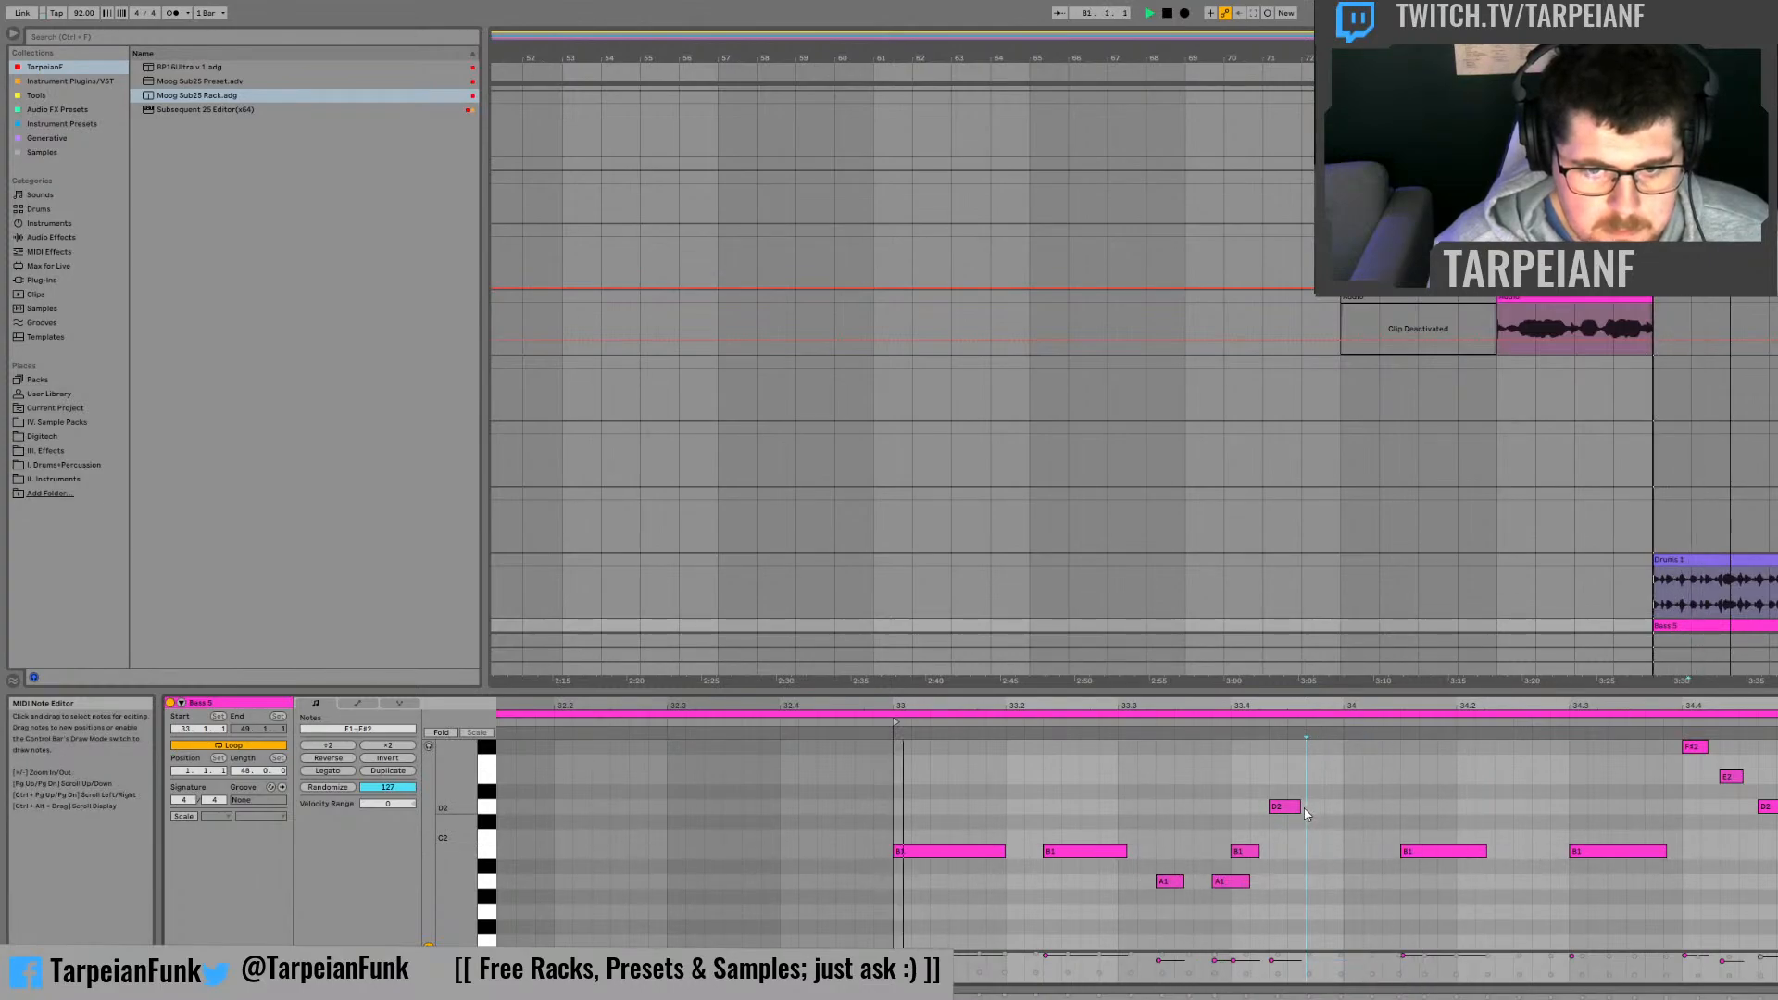
{"action": "left_click_drag", "start_coordinate": [1299, 807], "coordinate": [1342, 806]}
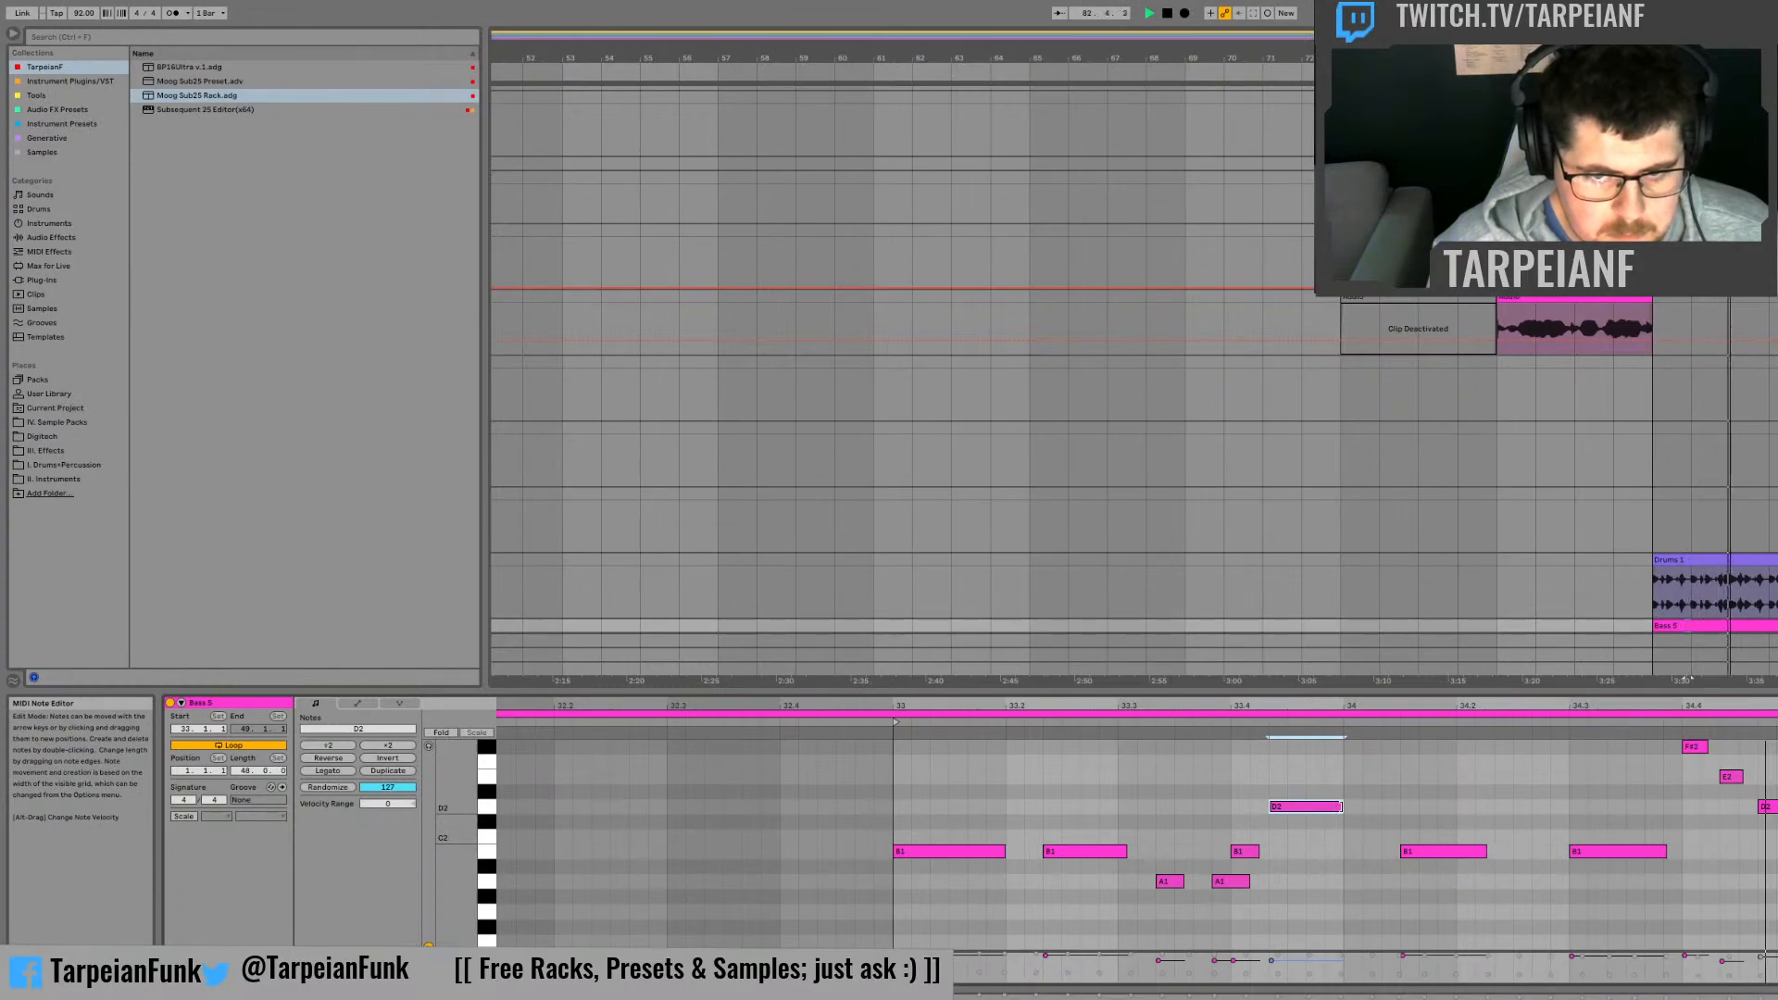
{"action": "double_click", "coordinate": [1350, 851]}
{"action": "left_click_drag", "start_coordinate": [1360, 850], "coordinate": [1349, 805]}
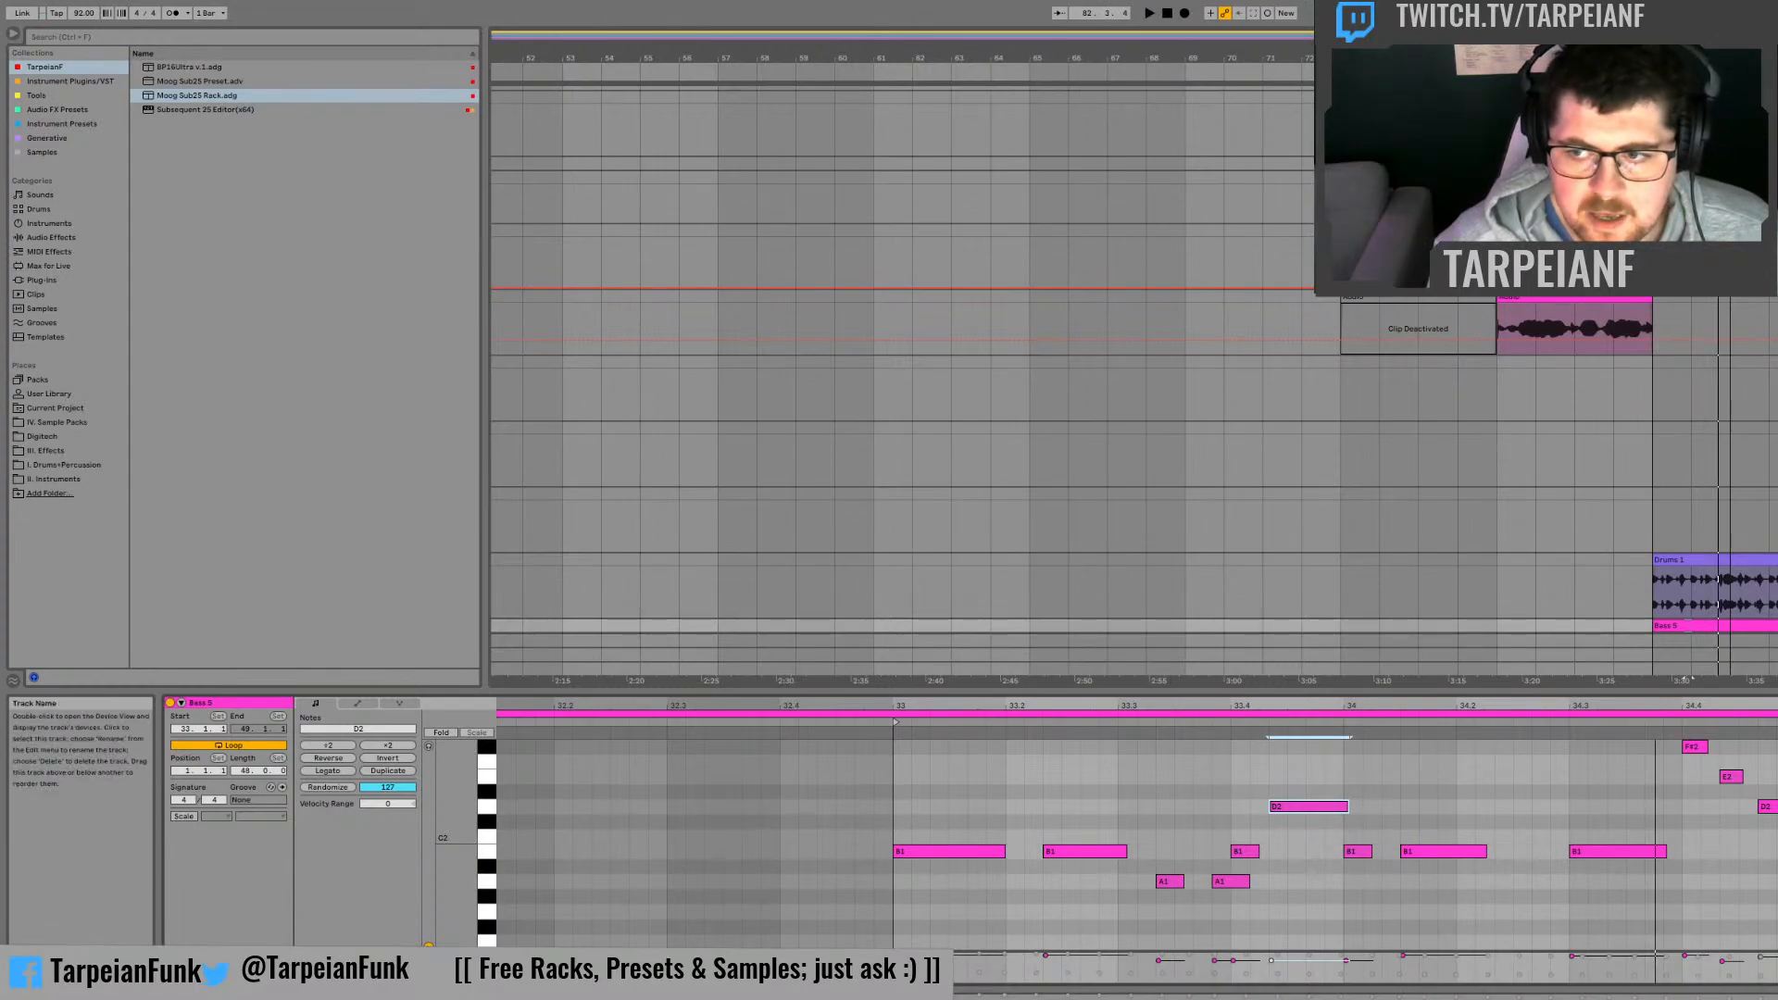
Step: Lower the Moog Sub25 instrument's input gain to about -7.41 dB, reopen the bass clip and play the drop from bar 81
{"action": "key", "text": "shift+Tab"}
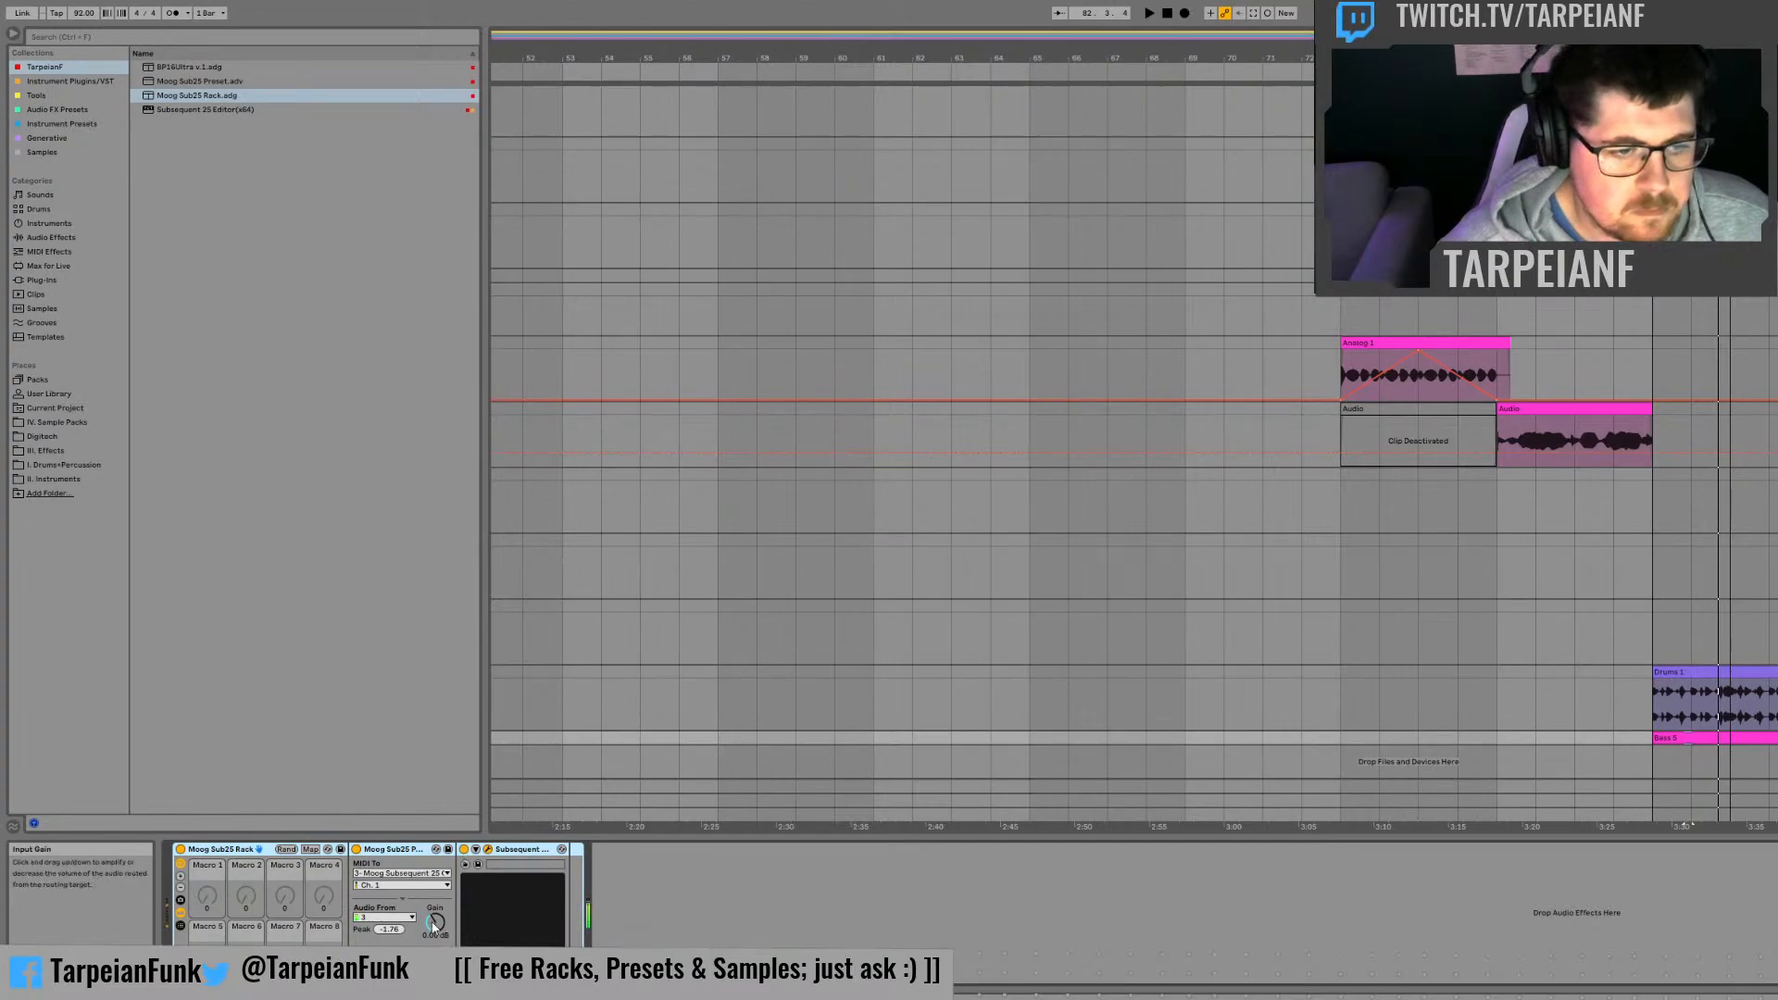
{"action": "left_click_drag", "start_coordinate": [434, 926], "coordinate": [434, 954]}
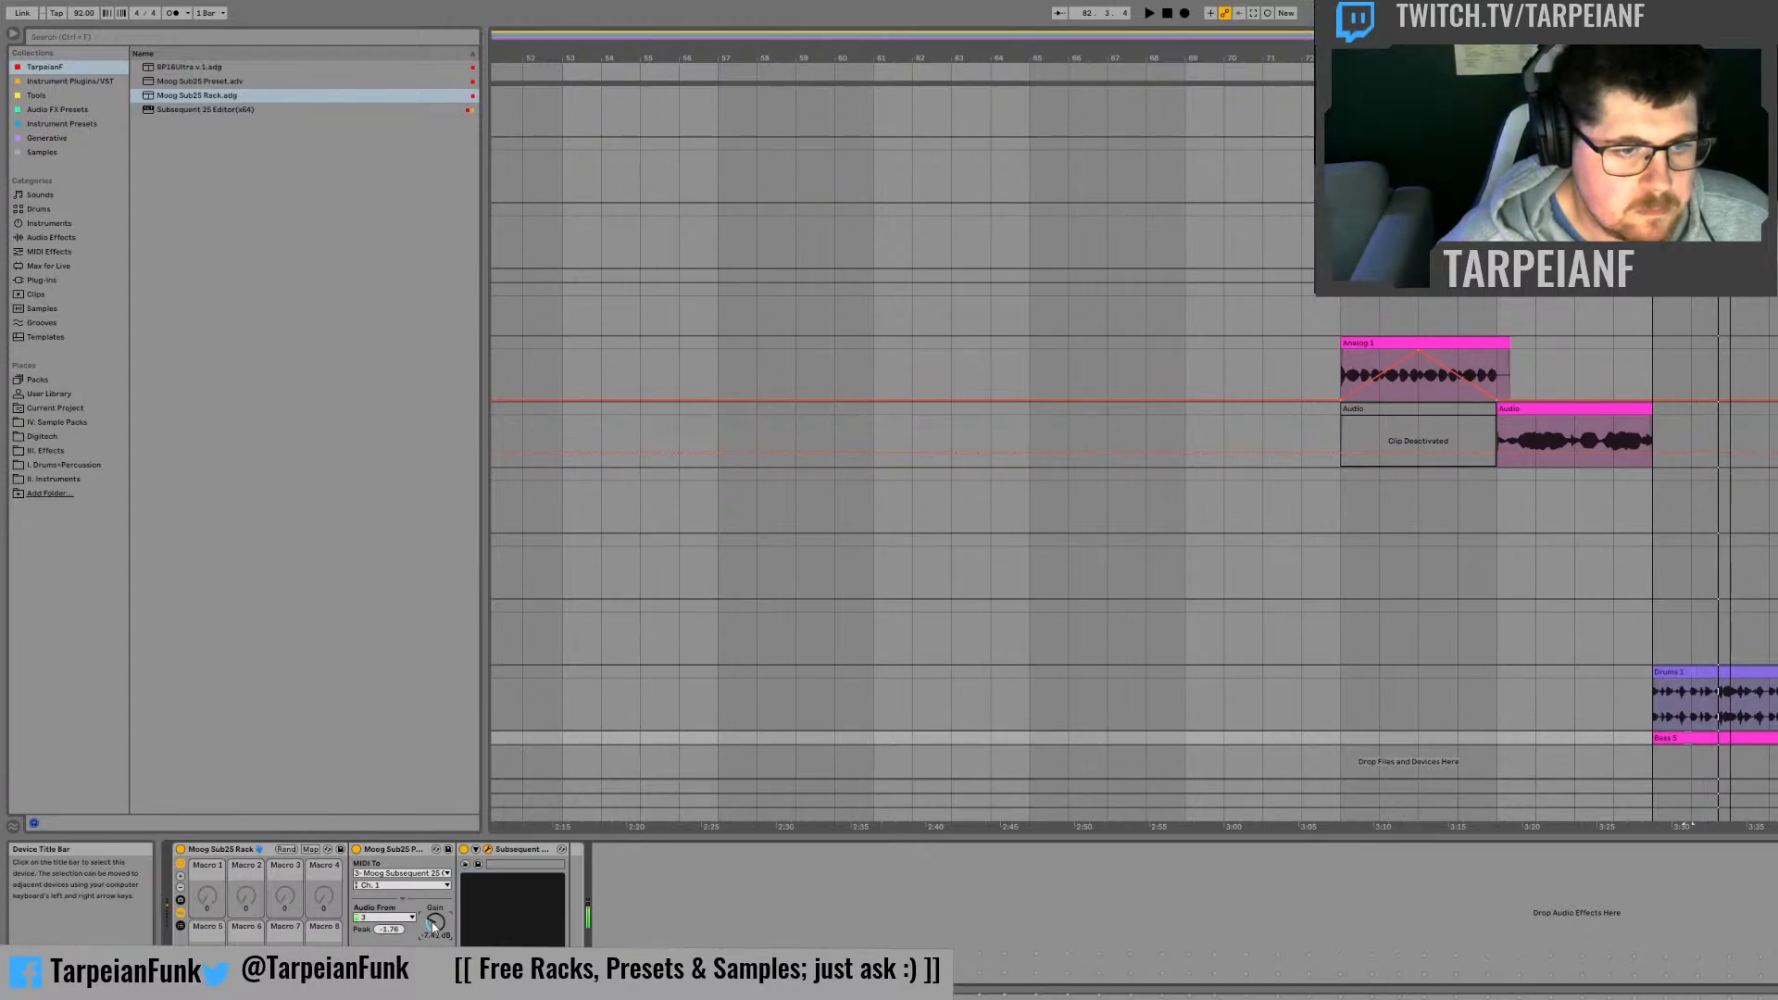
{"action": "double_click", "coordinate": [1688, 738]}
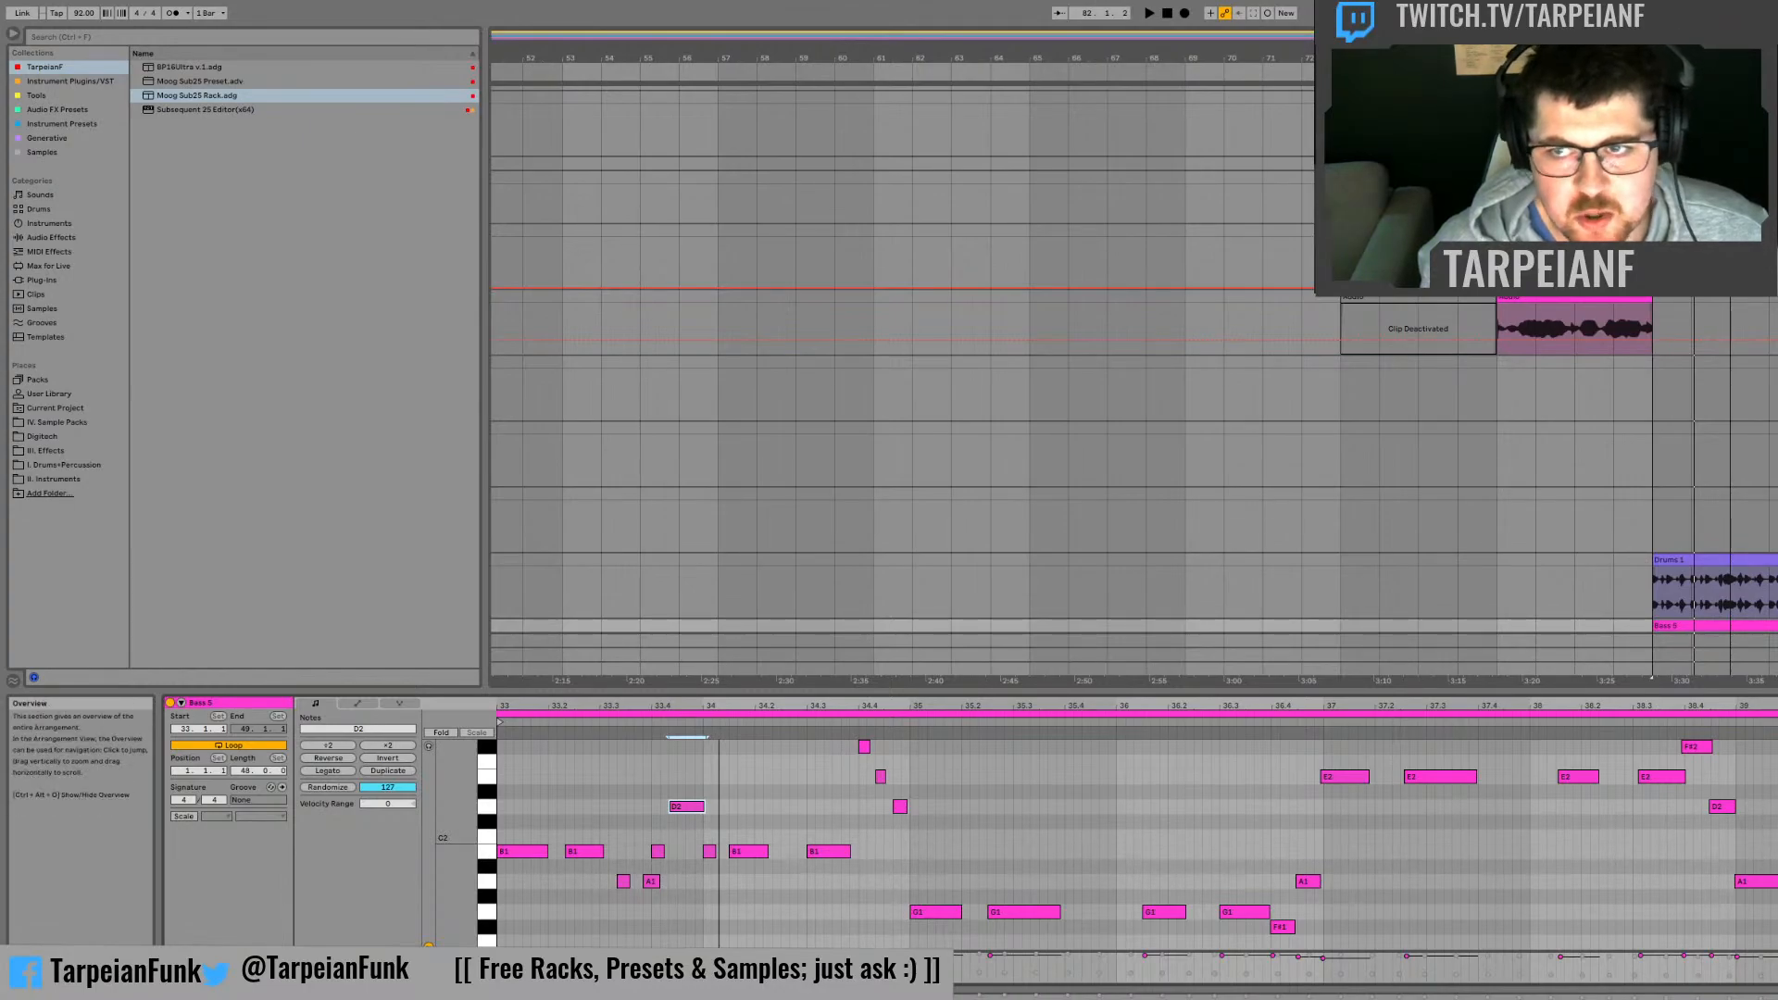
{"action": "left_click_drag", "start_coordinate": [1653, 57], "coordinate": [1137, 120]}
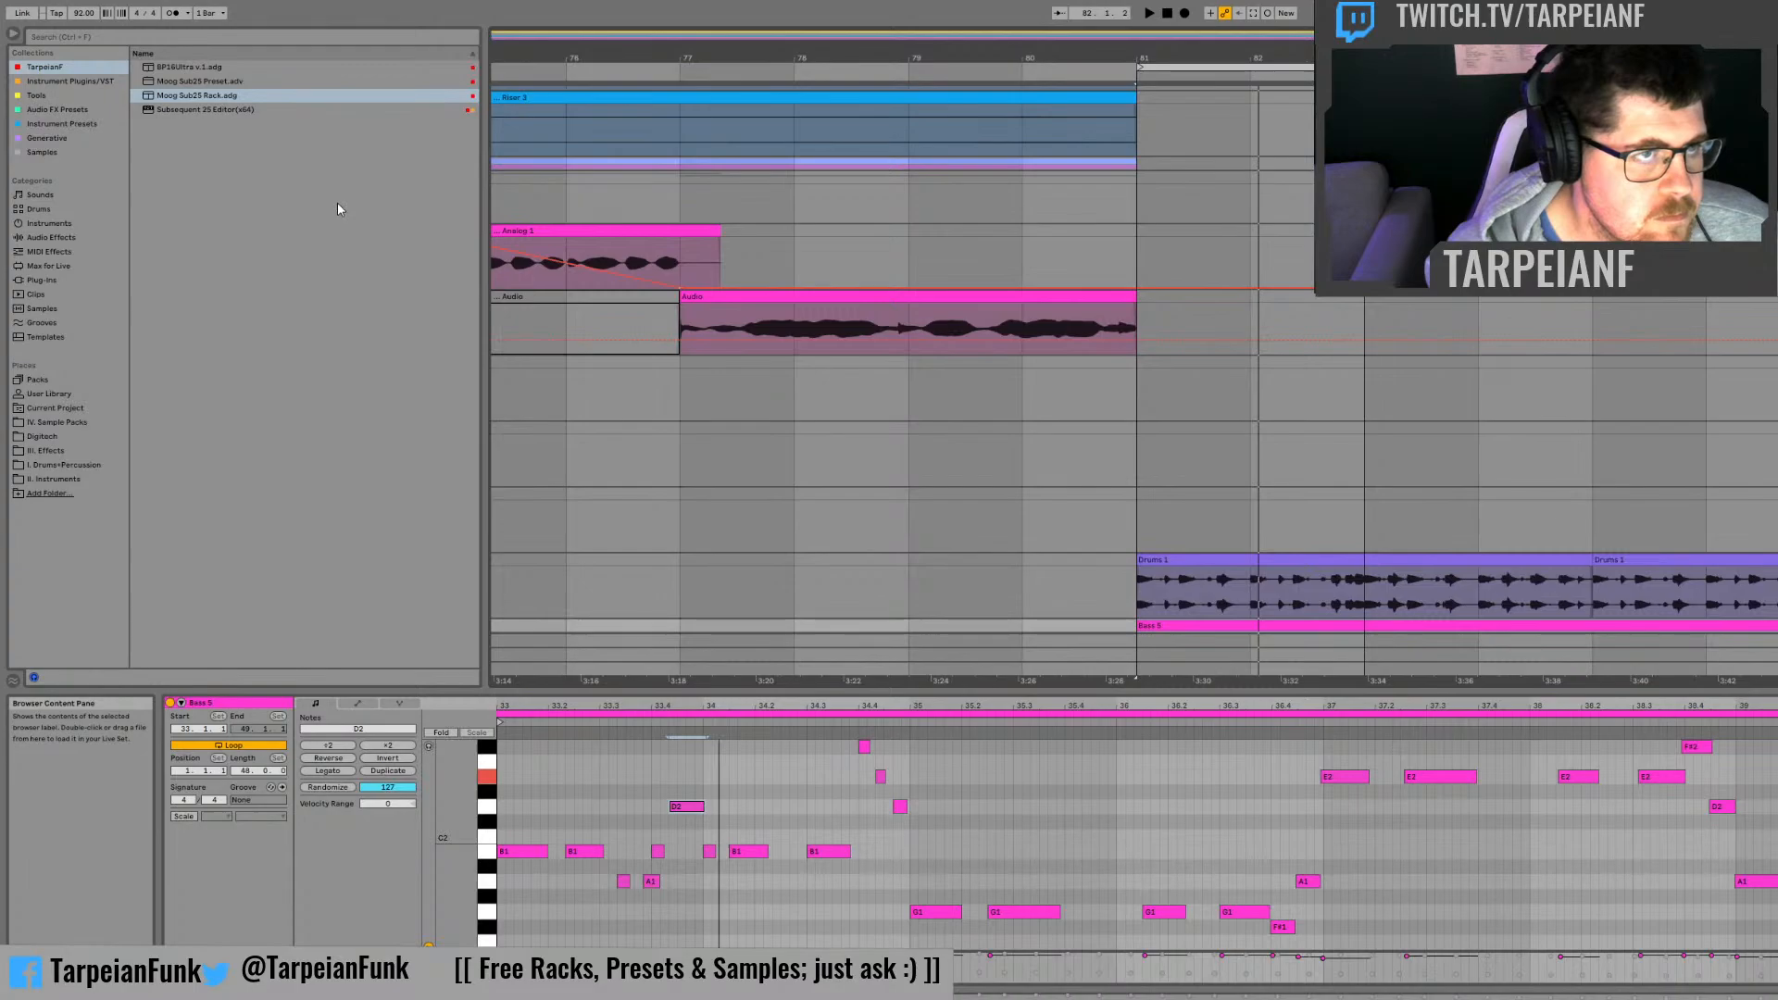
{"action": "key", "text": "space"}
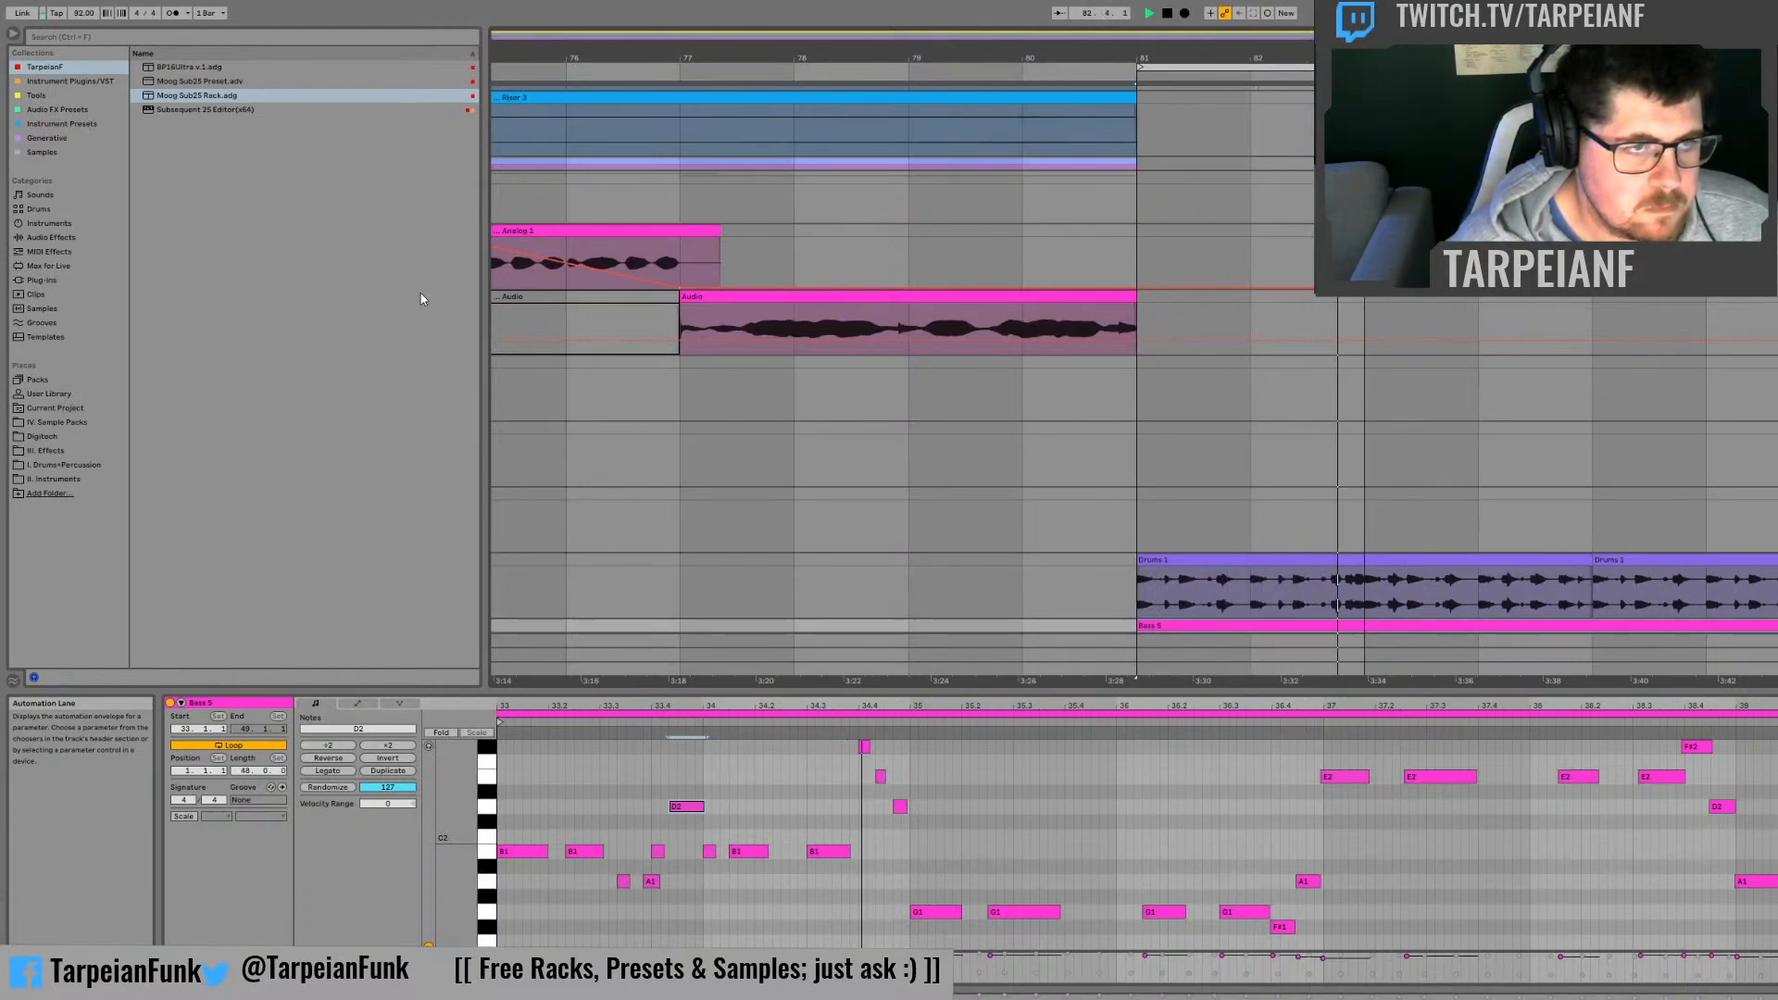
{"action": "key", "text": "space"}
Step: Try all notes of the bass clip one octave lower during playback and transpose them back up
{"action": "left_click", "coordinate": [642, 786]}
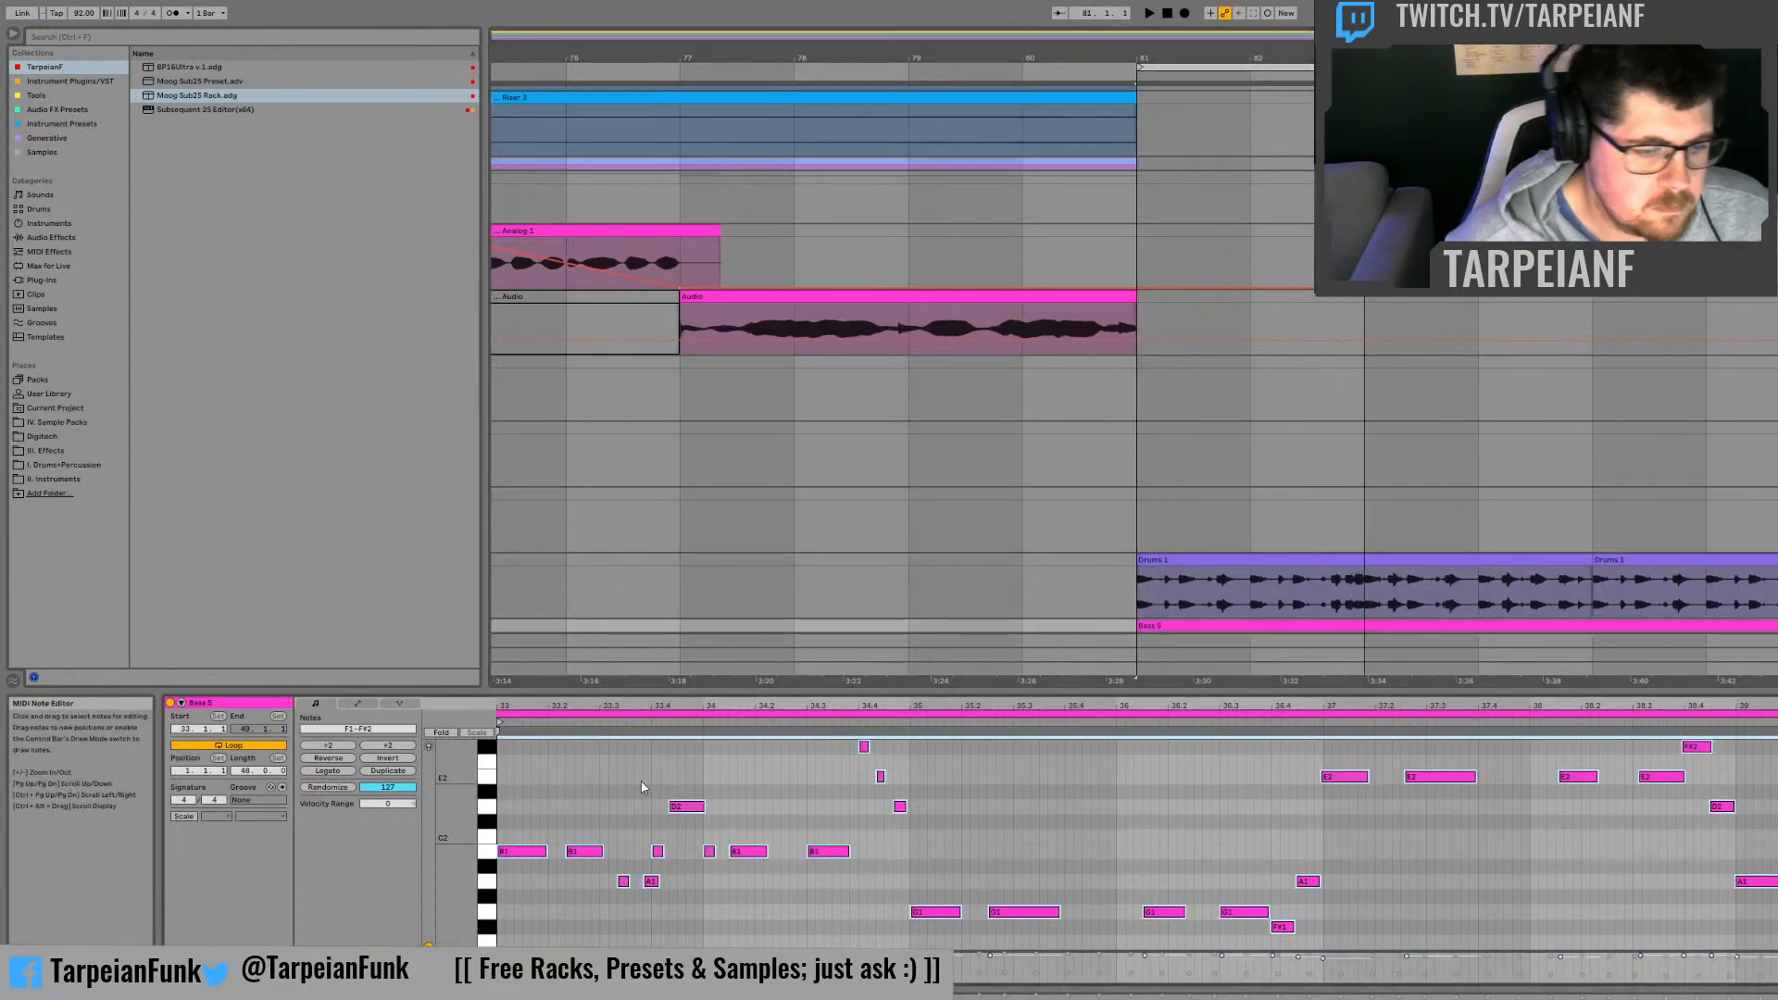
{"action": "key", "text": "shift+Down"}
{"action": "key", "text": "space"}
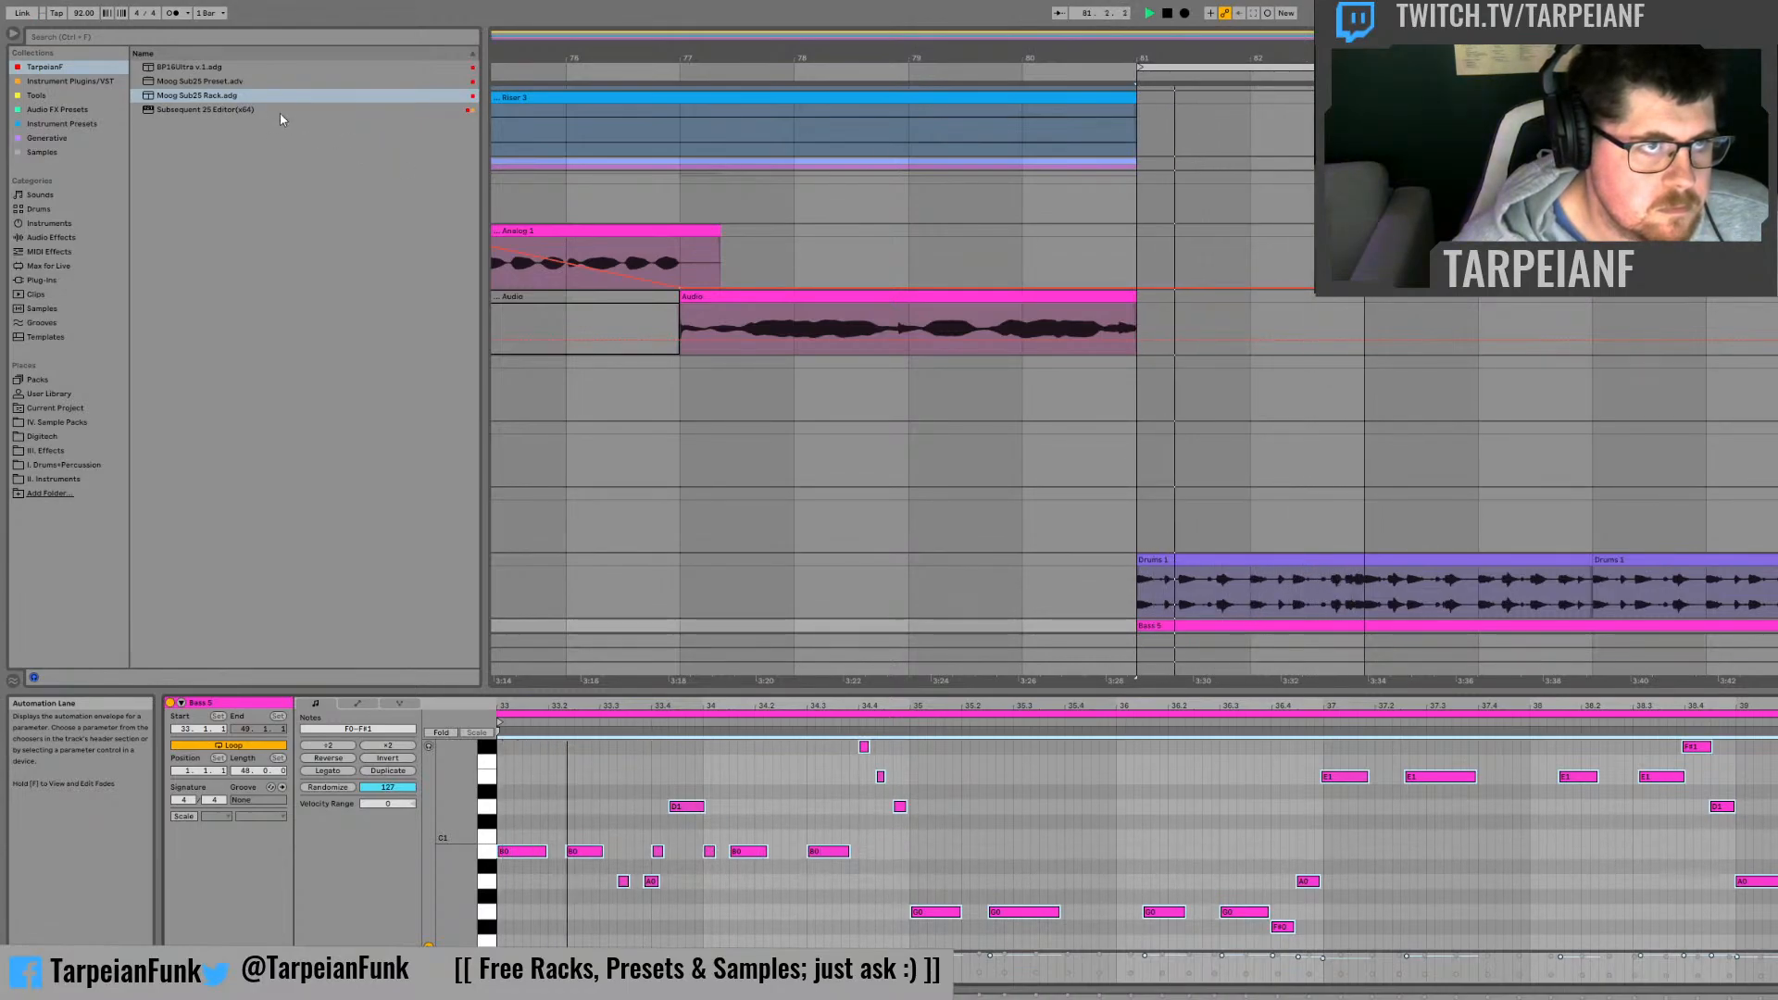
{"action": "key", "text": "shift+Up"}
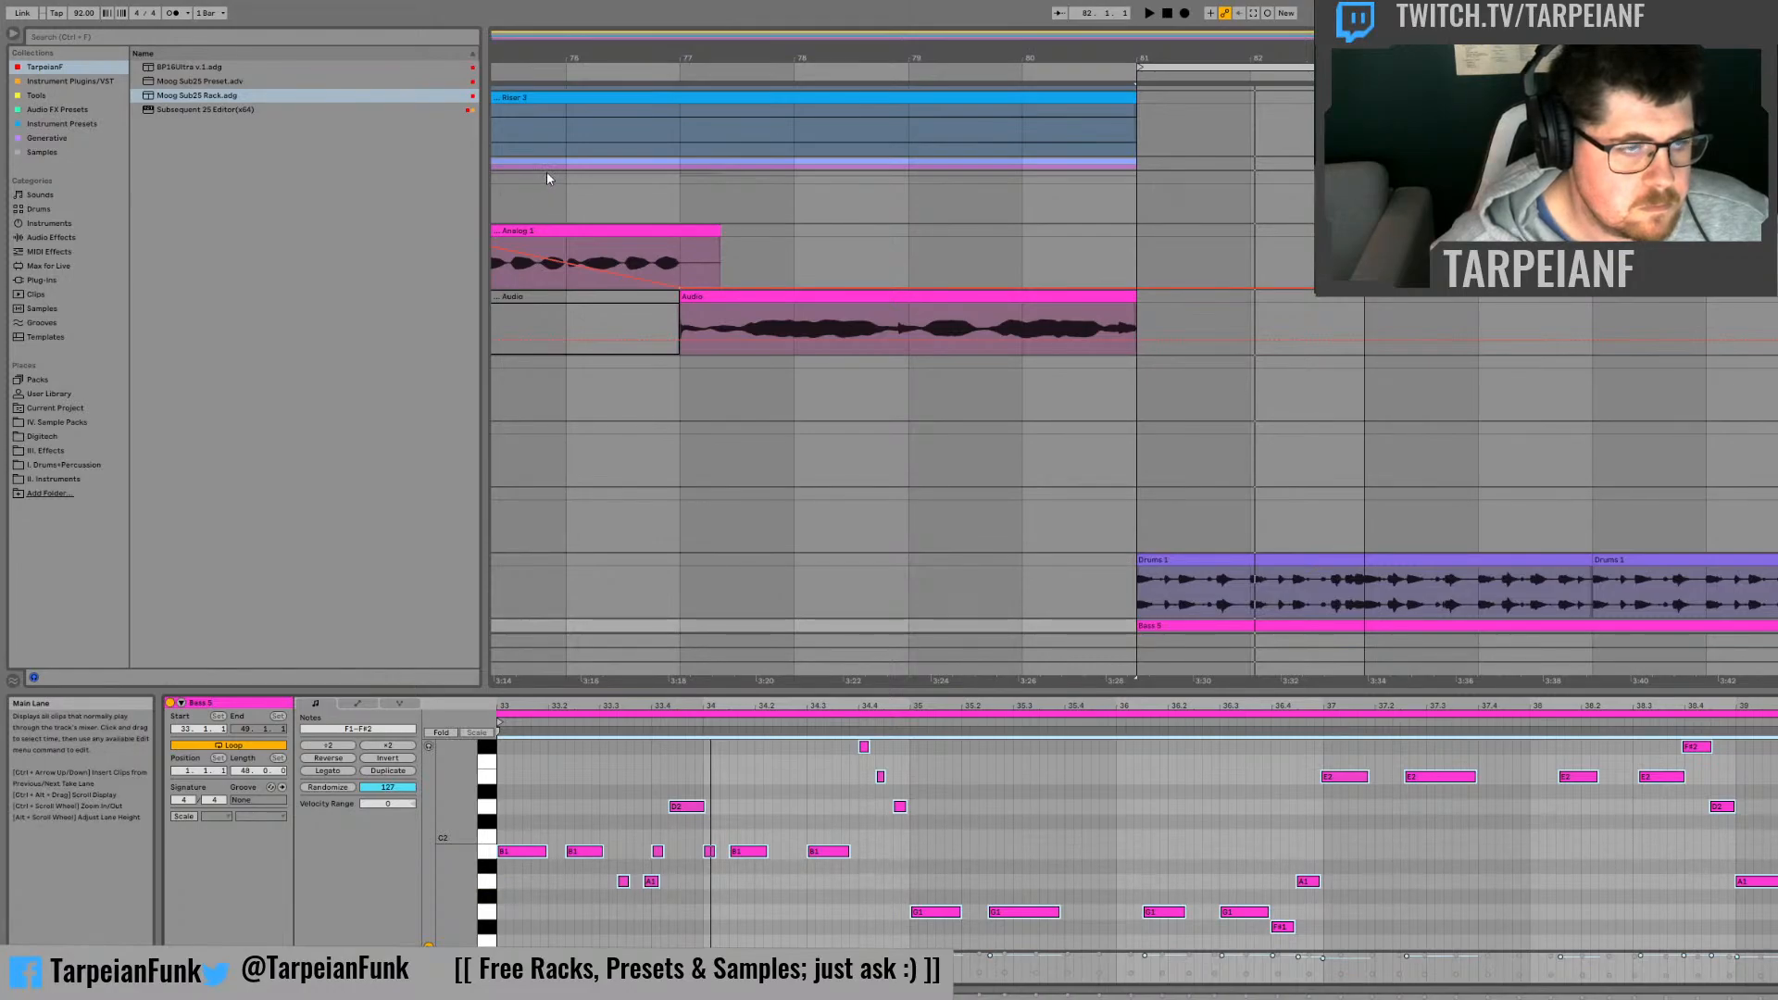
Step: Audition the bass phrase from bar 81, deselect its notes, and duplicate the bass clip so the copy starts at bar 91
{"action": "key", "text": "space"}
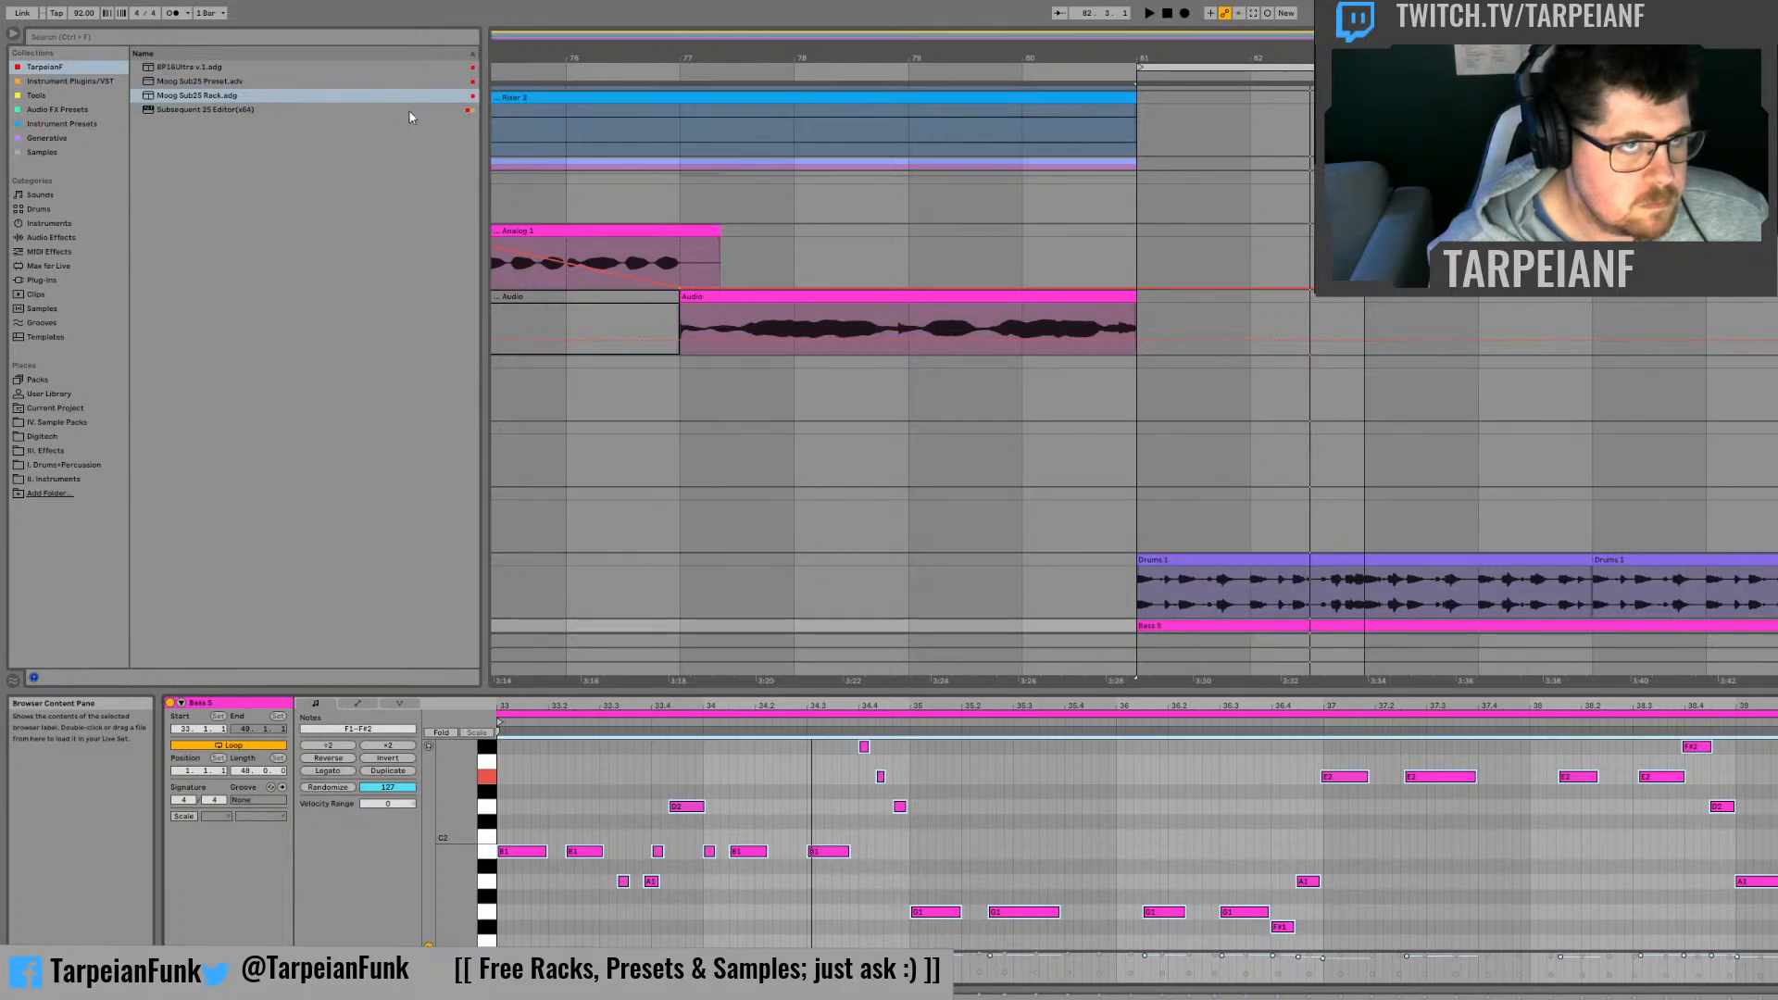
{"action": "key", "text": "space"}
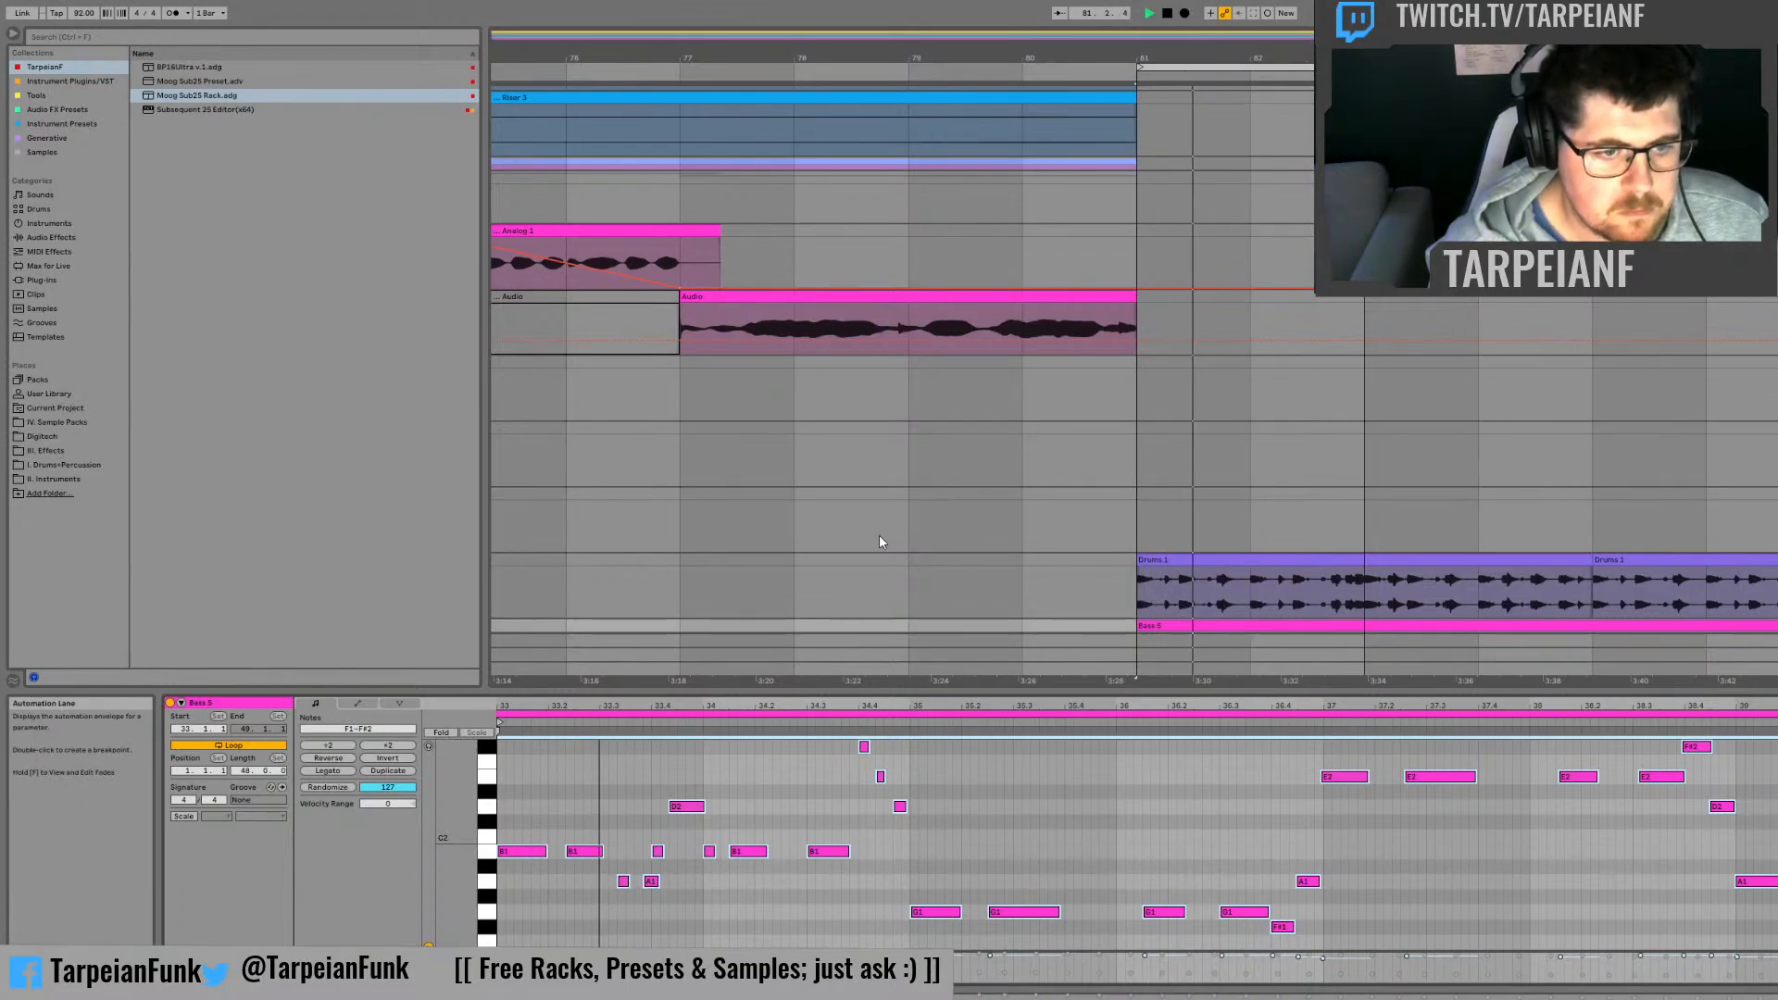
{"action": "left_click", "coordinate": [619, 837]}
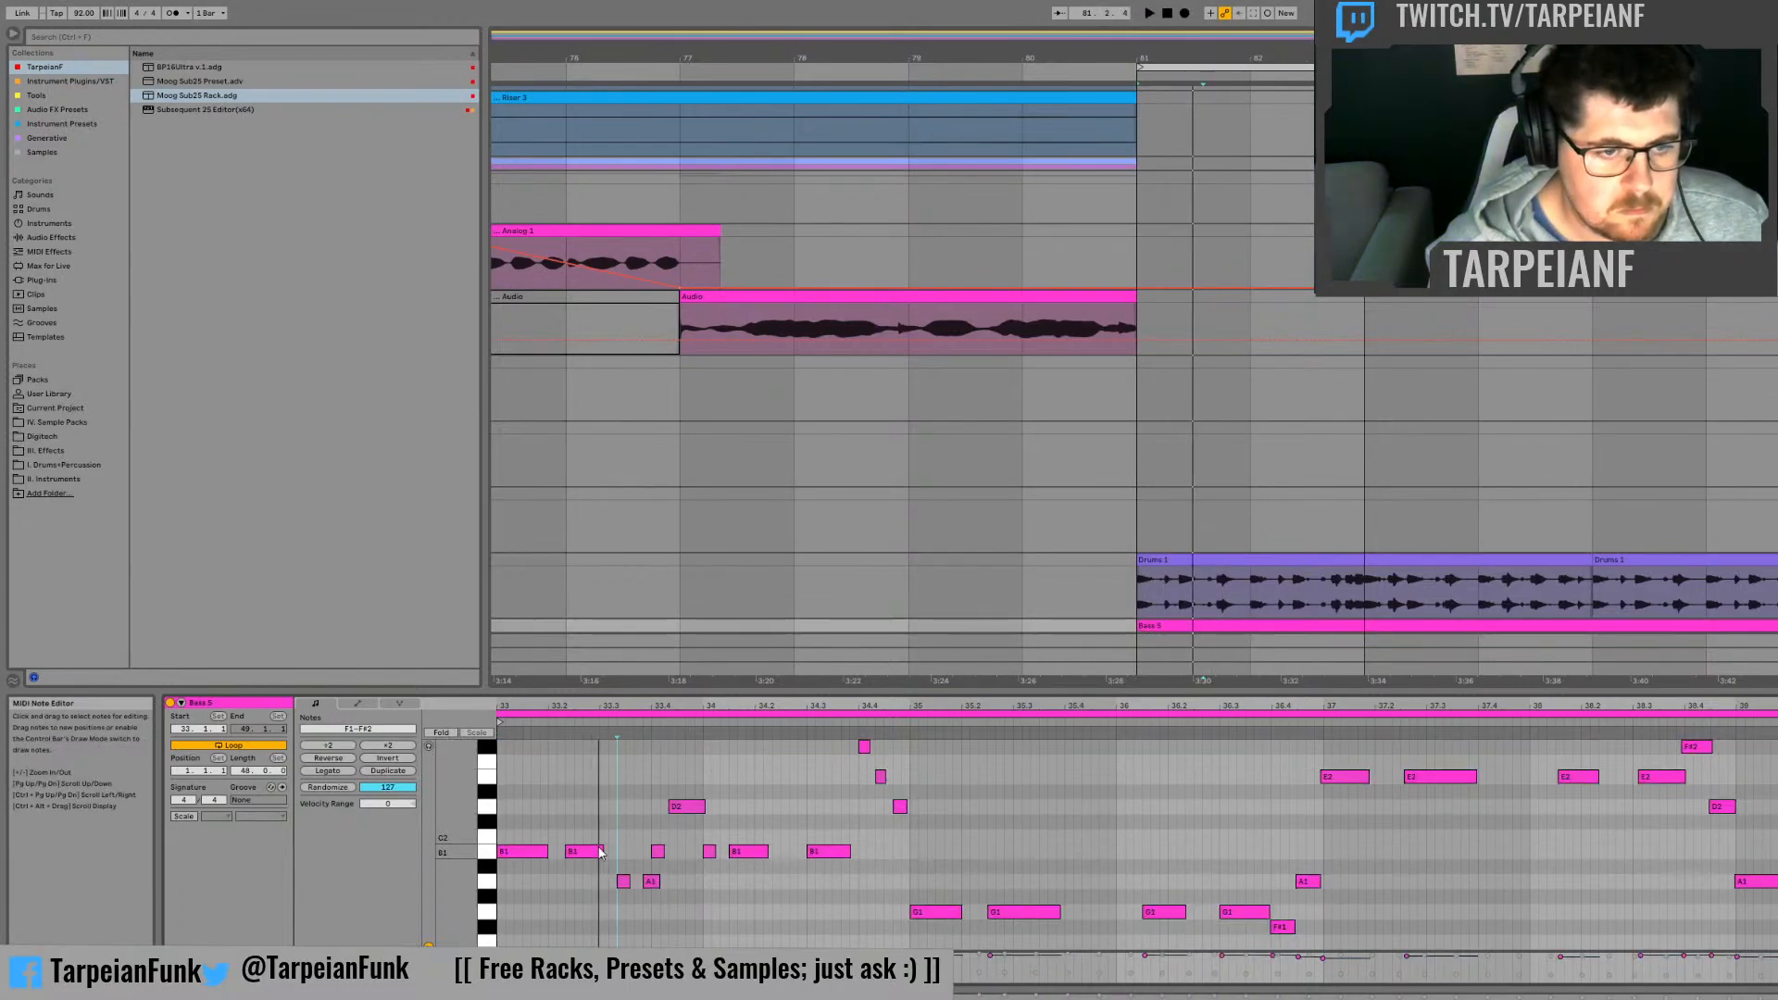
{"action": "key", "text": "space"}
{"action": "key", "text": "space"}
{"action": "key", "text": "space"}
{"action": "scroll", "coordinate": [1236, 572], "scroll_direction": "down", "scroll_amount": 2}
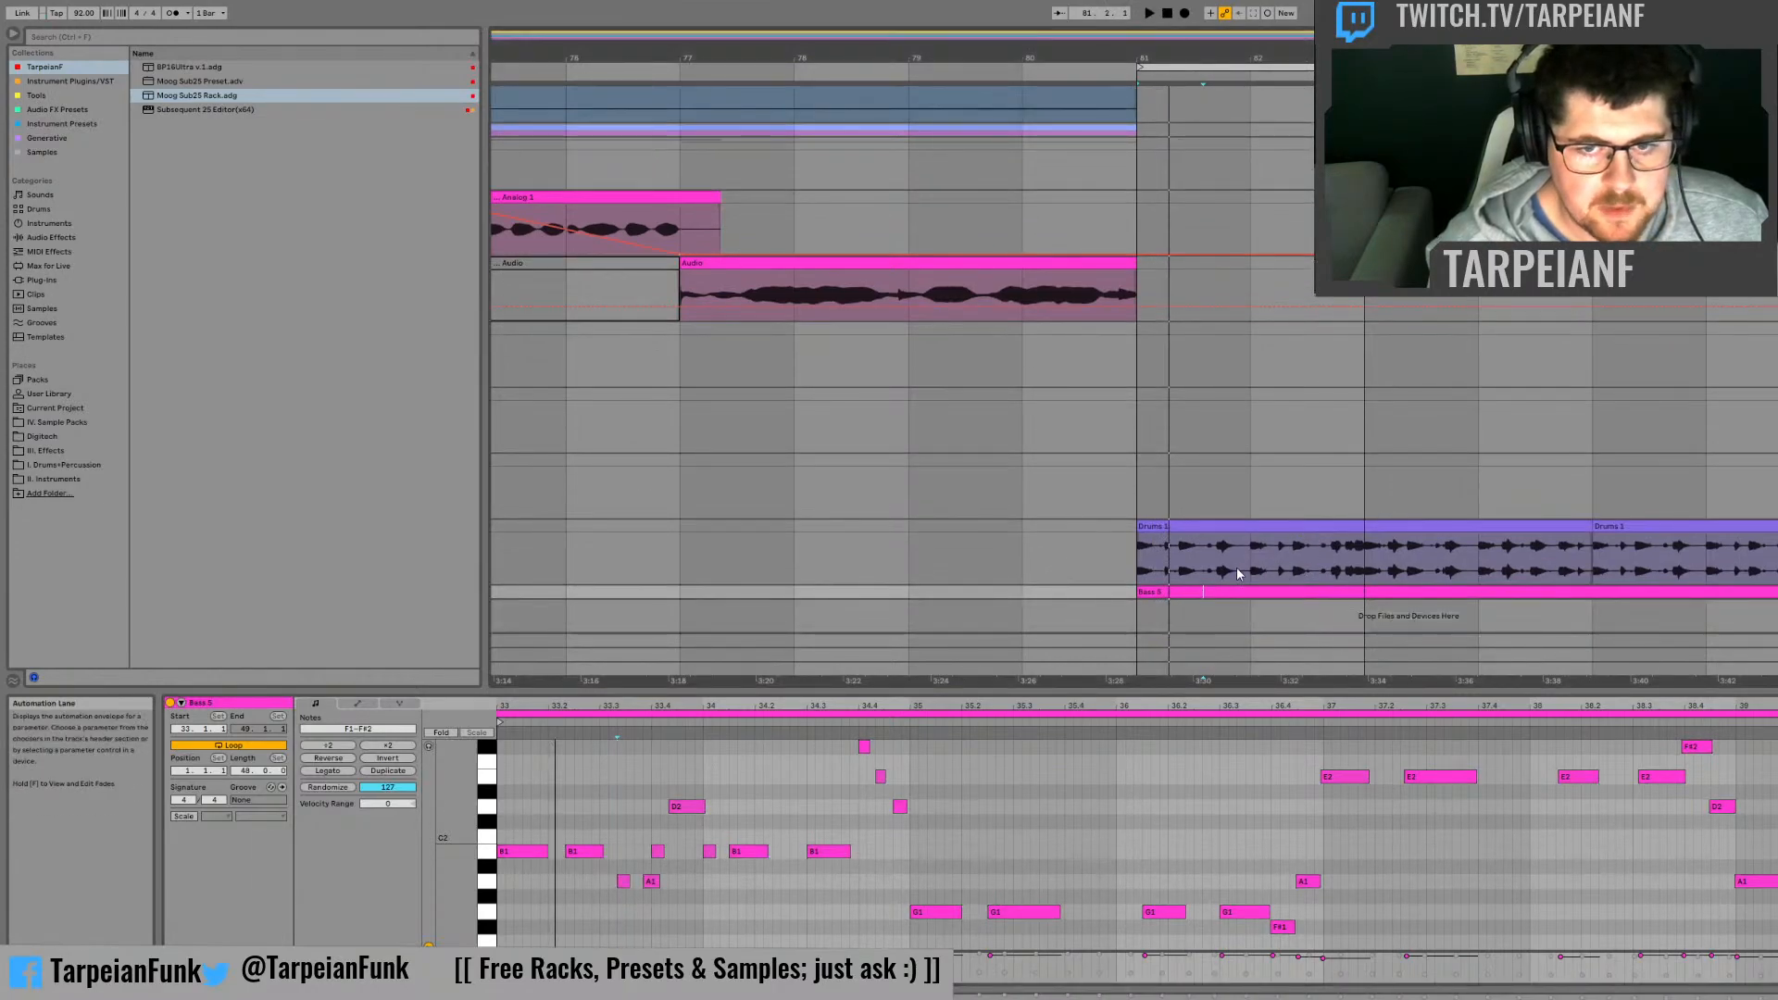
{"action": "left_click", "coordinate": [1242, 589]}
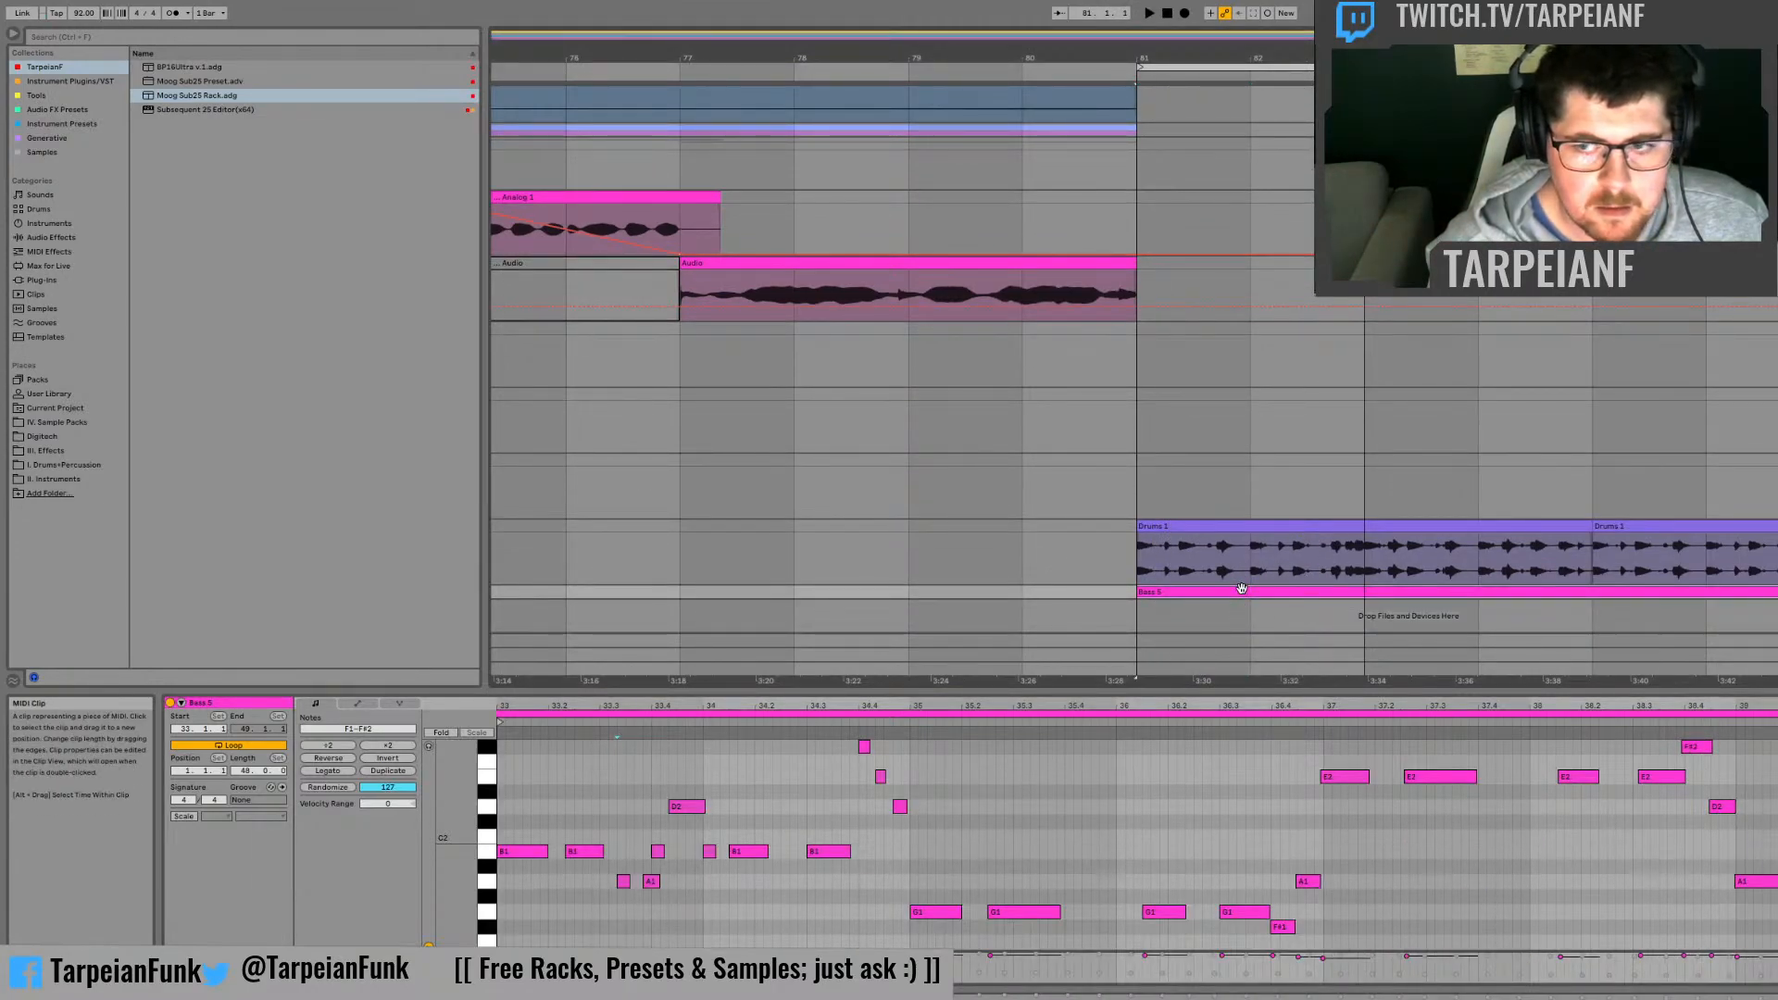
{"action": "key", "text": "ctrl+d"}
{"action": "key", "text": "space"}
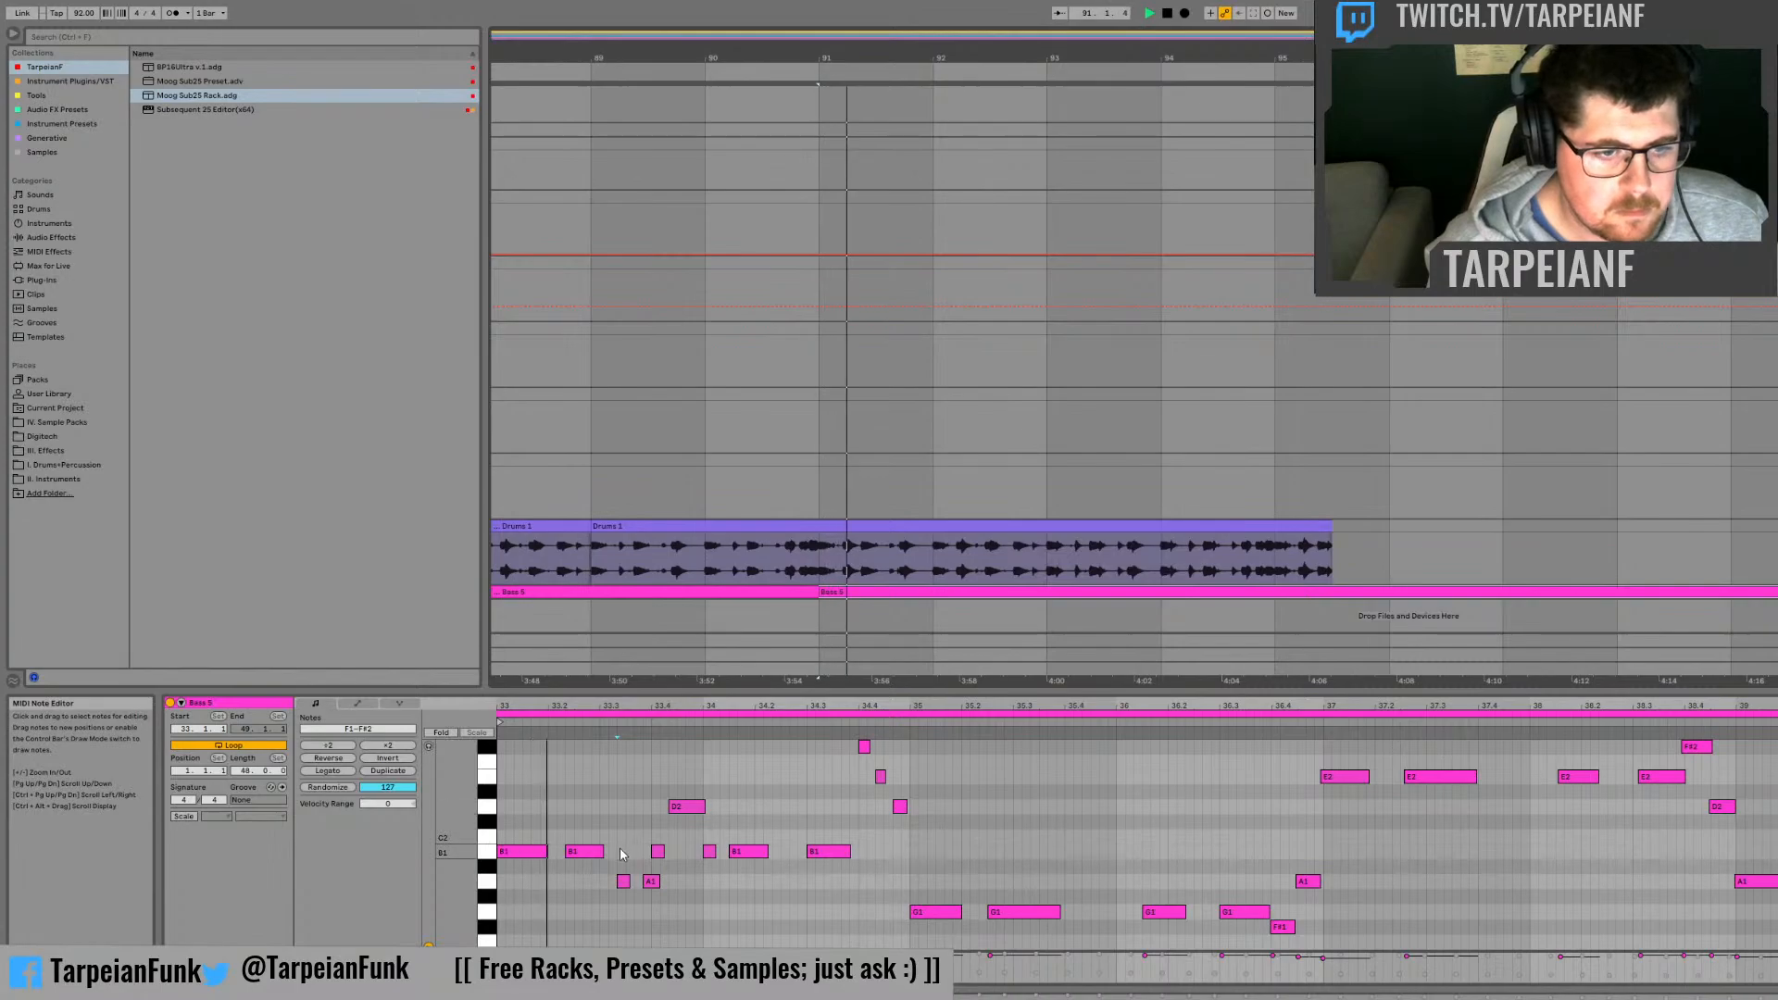
Step: Play the opening notes of the duplicated bass clip repeatedly from bar 91 to check them closely
{"action": "key", "text": "space"}
{"action": "left_click_drag", "start_coordinate": [585, 703], "coordinate": [1167, 814]}
{"action": "key", "text": "space"}
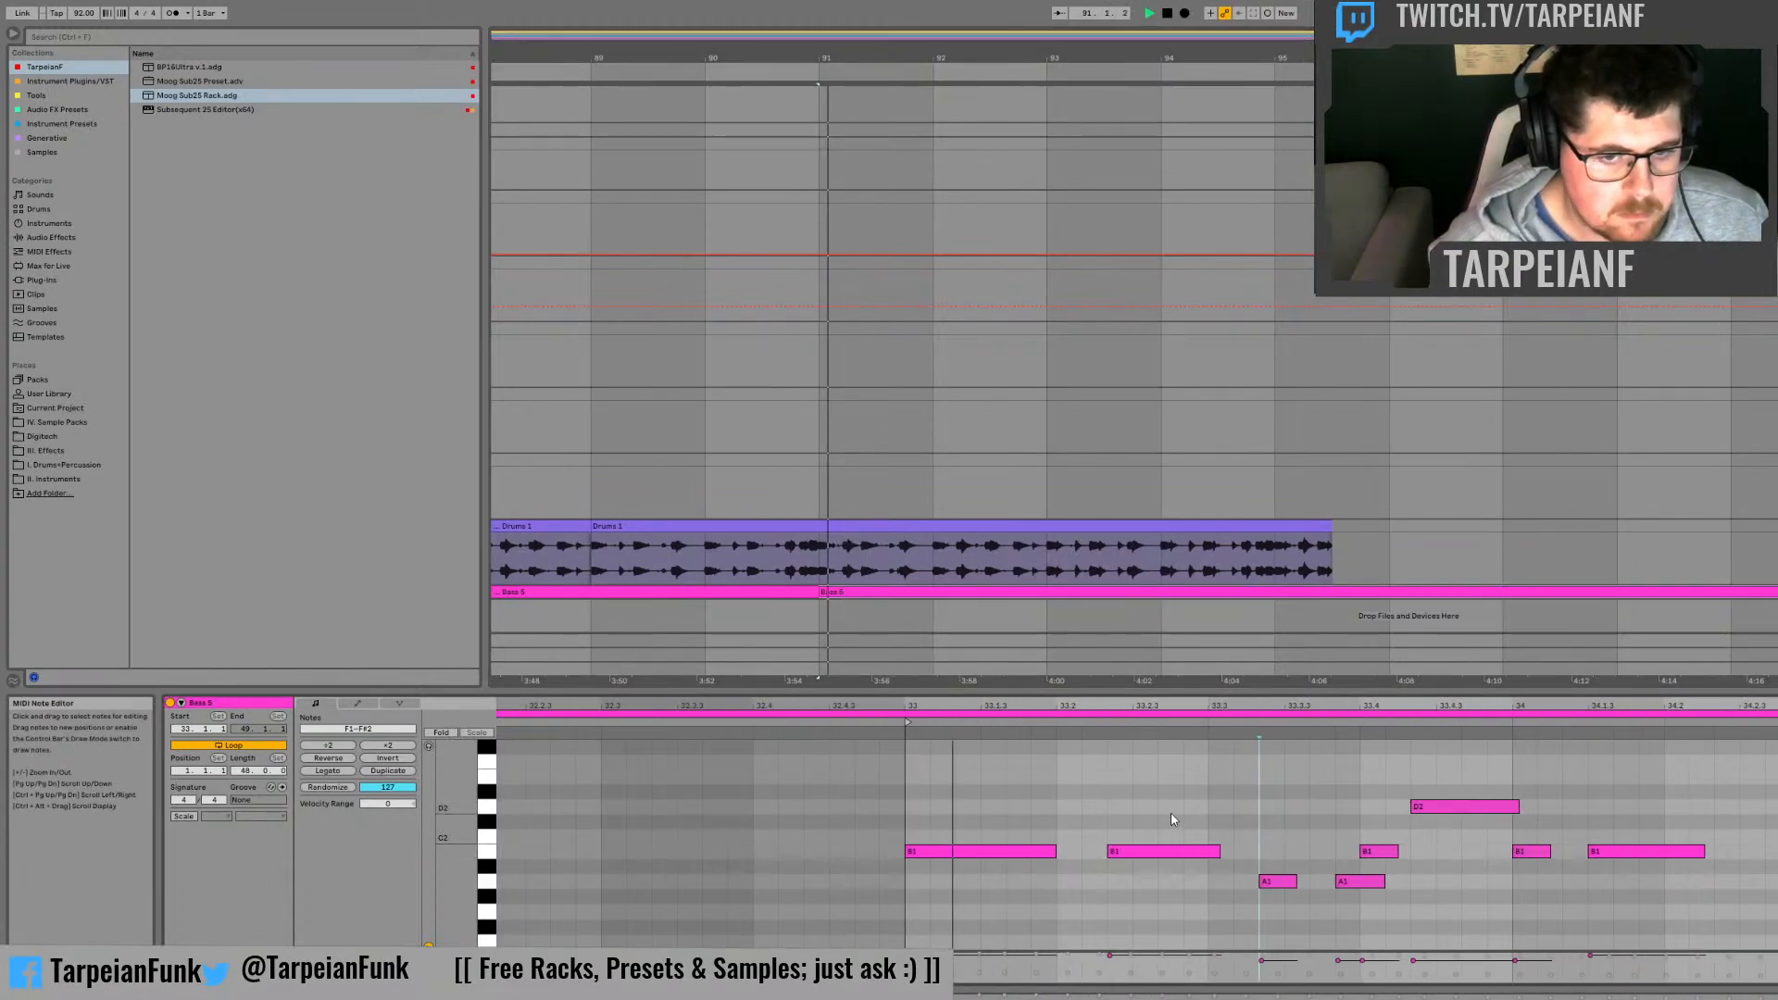
{"action": "key", "text": "space"}
{"action": "key", "text": "space"}
{"action": "key", "text": "space"}
Step: Show the bass track's devices, open the Subsequent 25 plug-in window, and audition the bass sound from bar 91
{"action": "key", "text": "shift+Tab"}
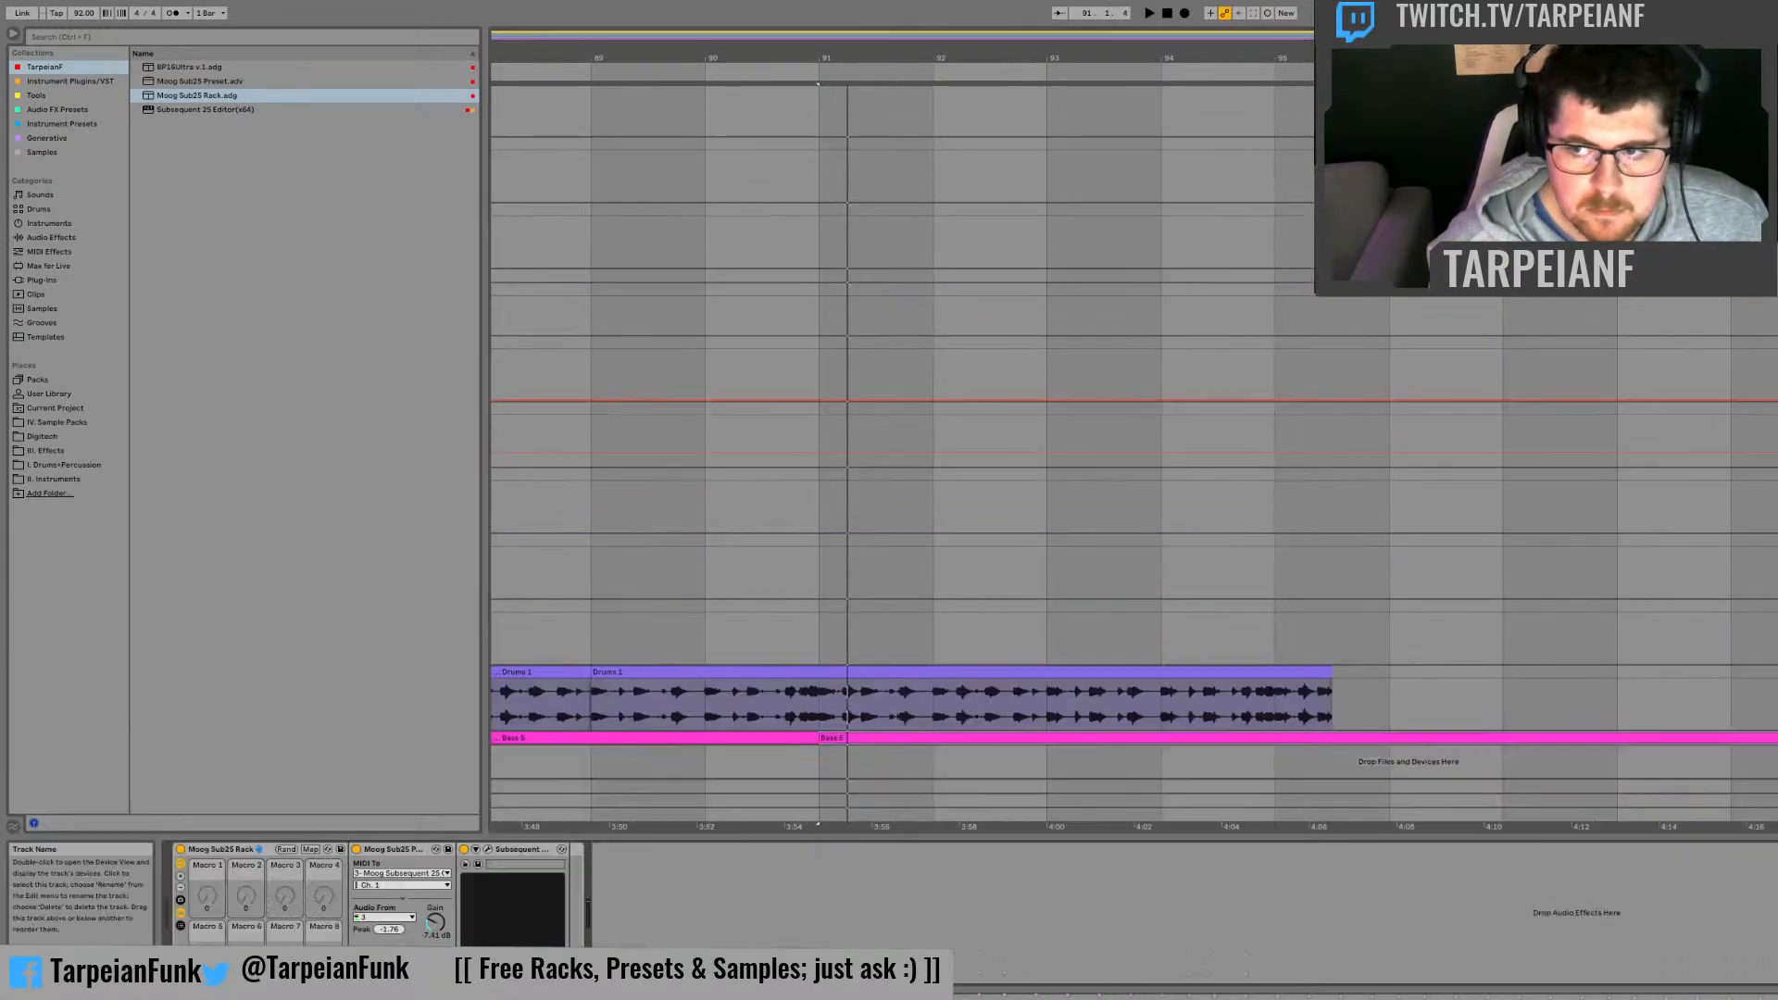
{"action": "left_click", "coordinate": [490, 849]}
{"action": "key", "text": "space"}
{"action": "key", "text": "space"}
{"action": "key", "text": "space"}
{"action": "key", "text": "space"}
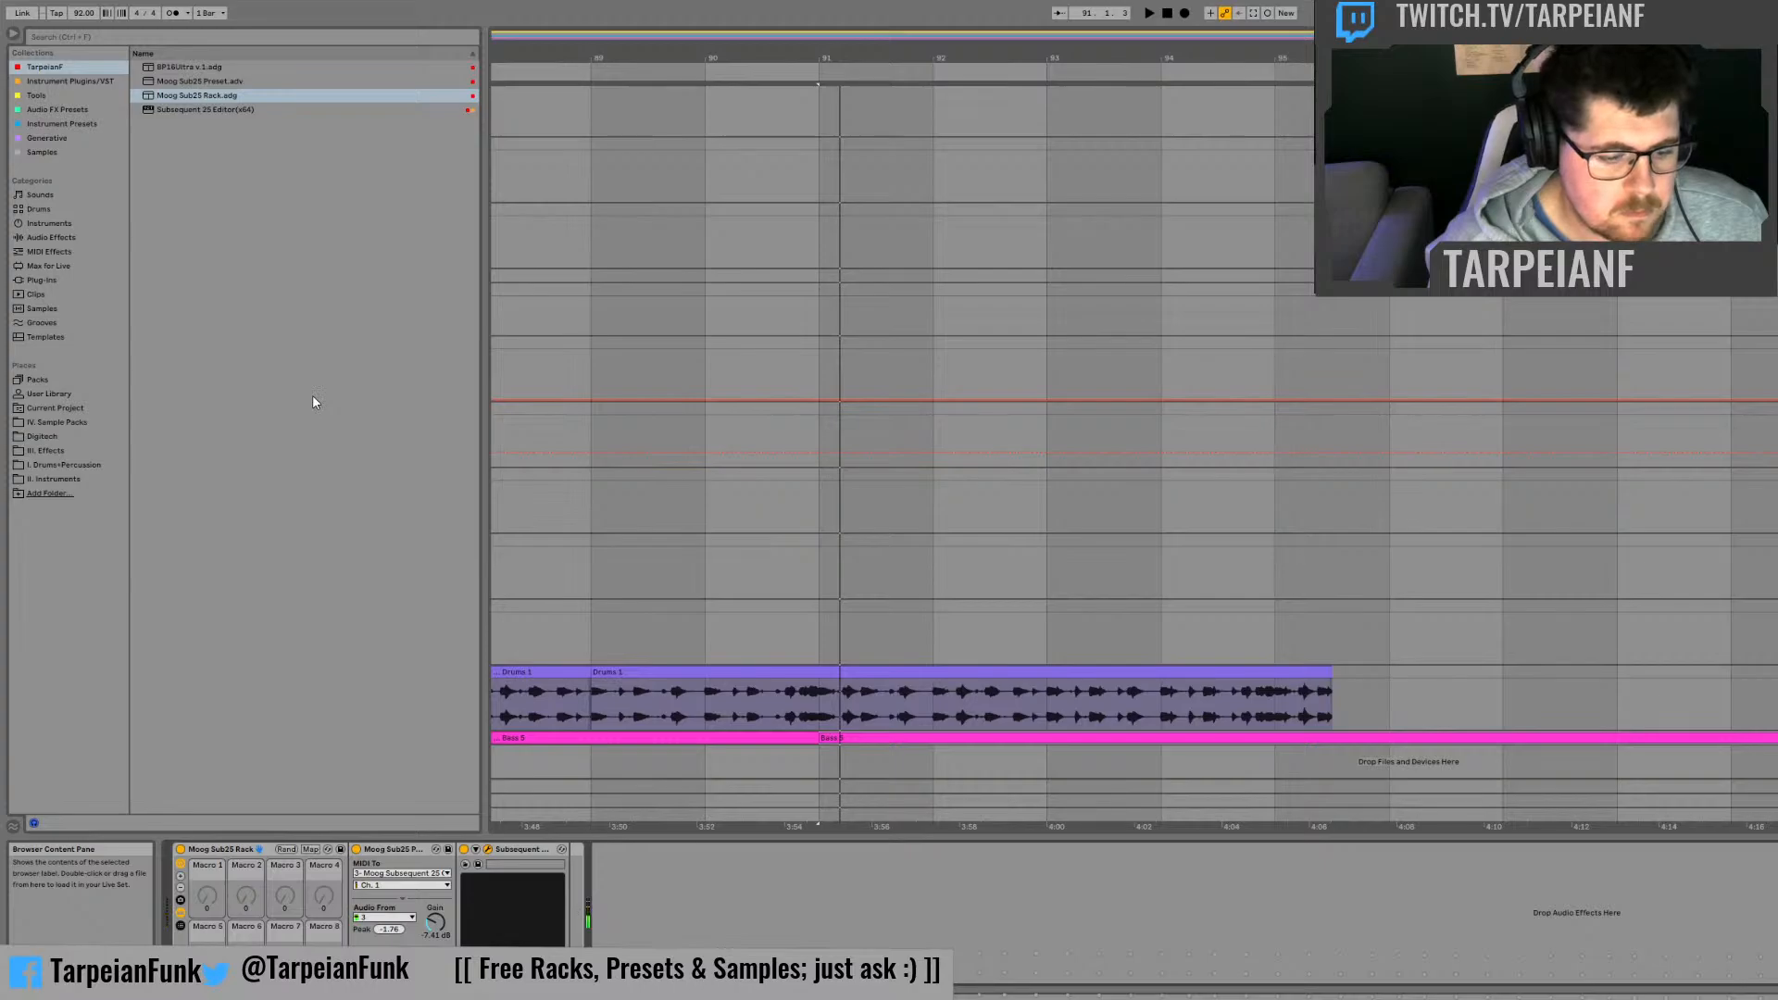
Step: Open the bass clip at bar 91 for note editing and add a B0 note after the first B1 and a short B0 under the phrase's last B1
{"action": "key", "text": "space"}
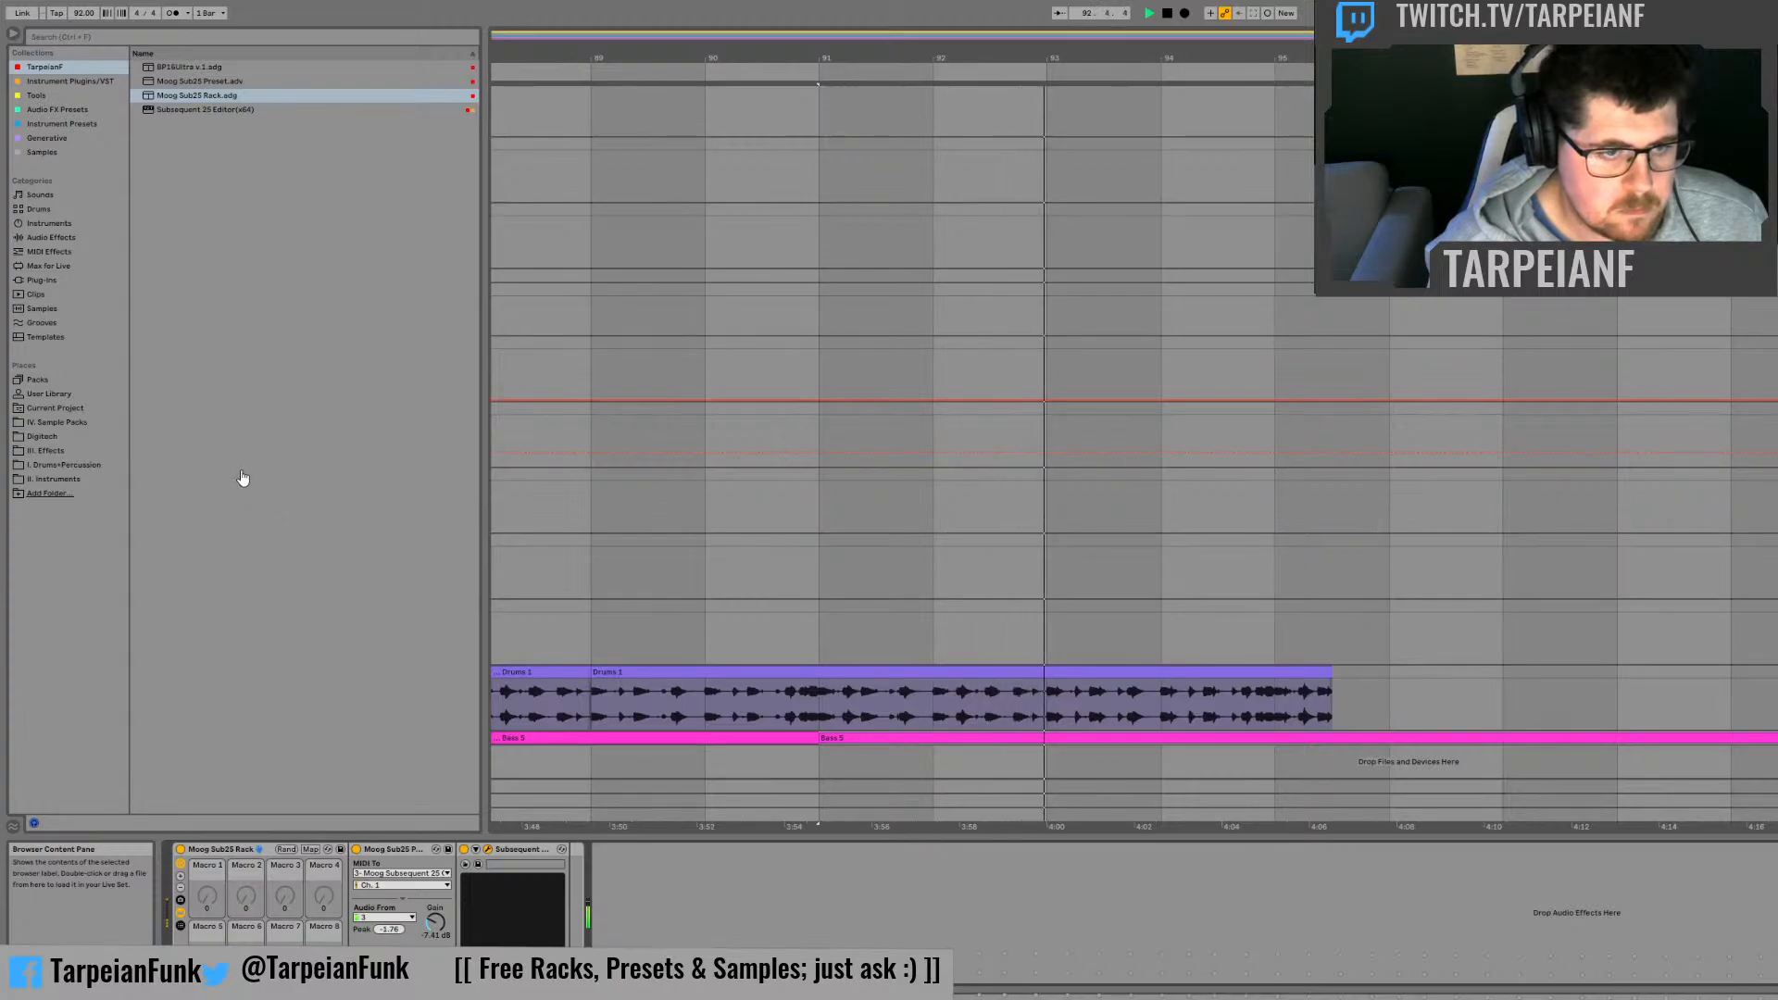
{"action": "double_click", "coordinate": [863, 746]}
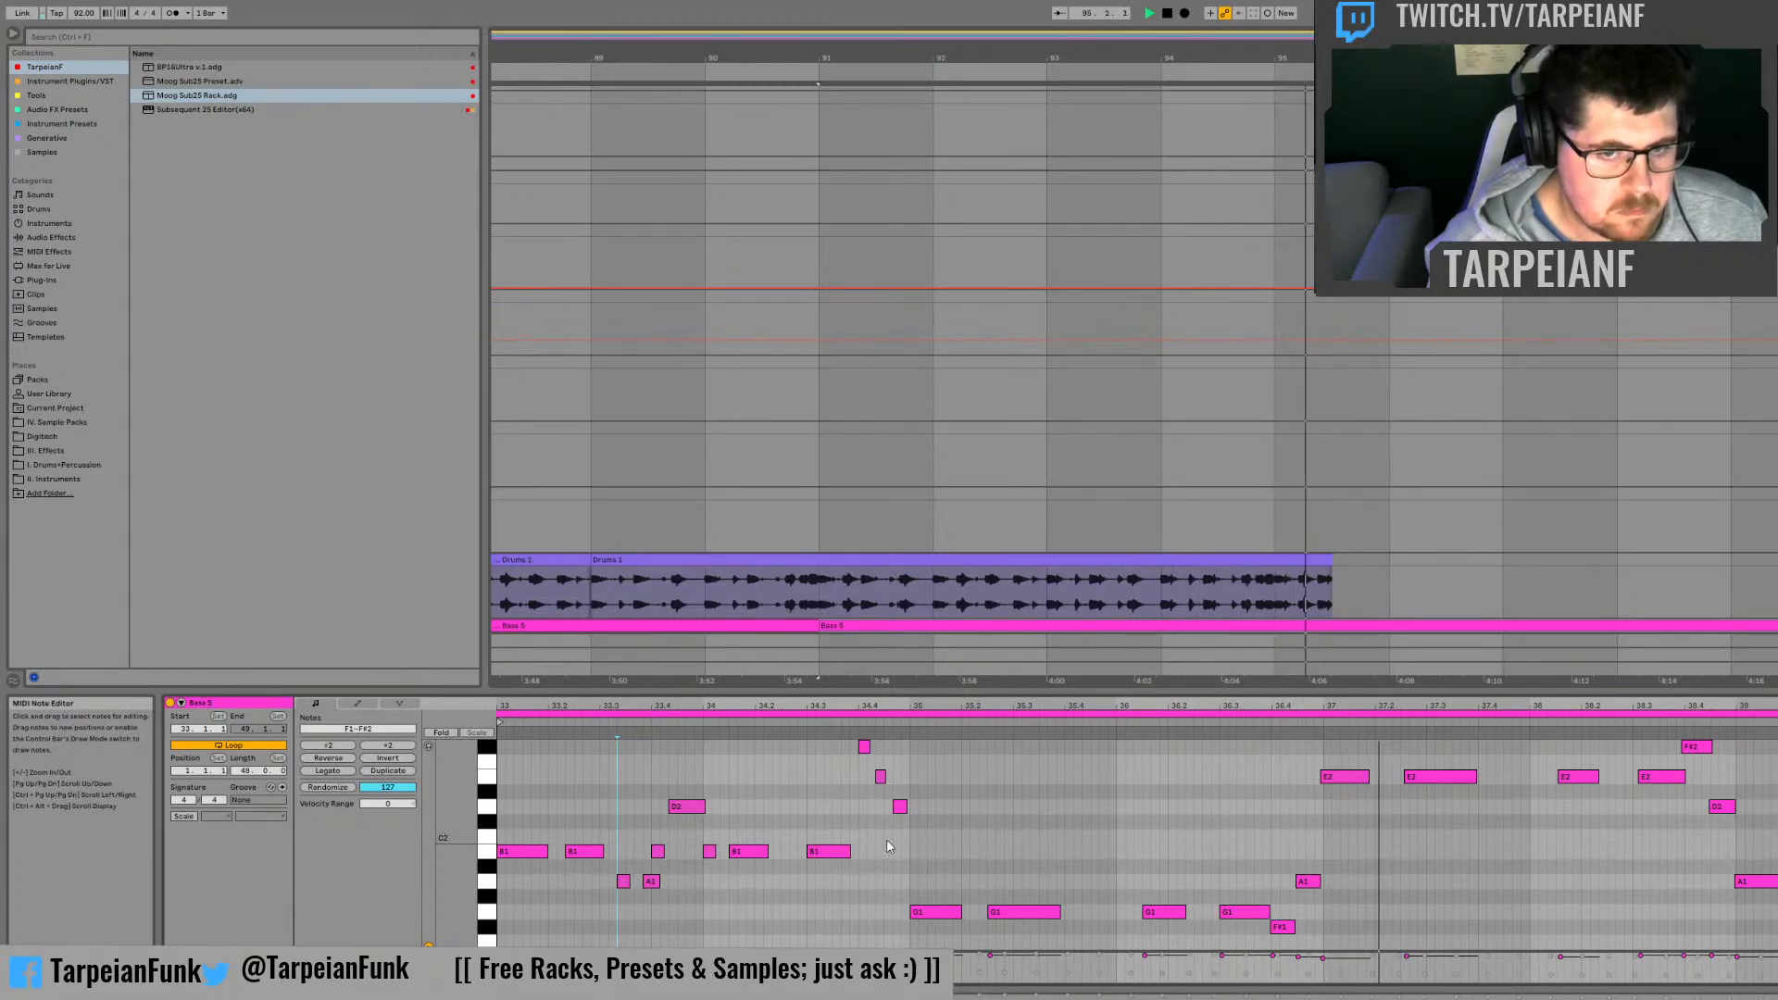
{"action": "scroll", "coordinate": [564, 836], "scroll_direction": "down", "scroll_amount": 3}
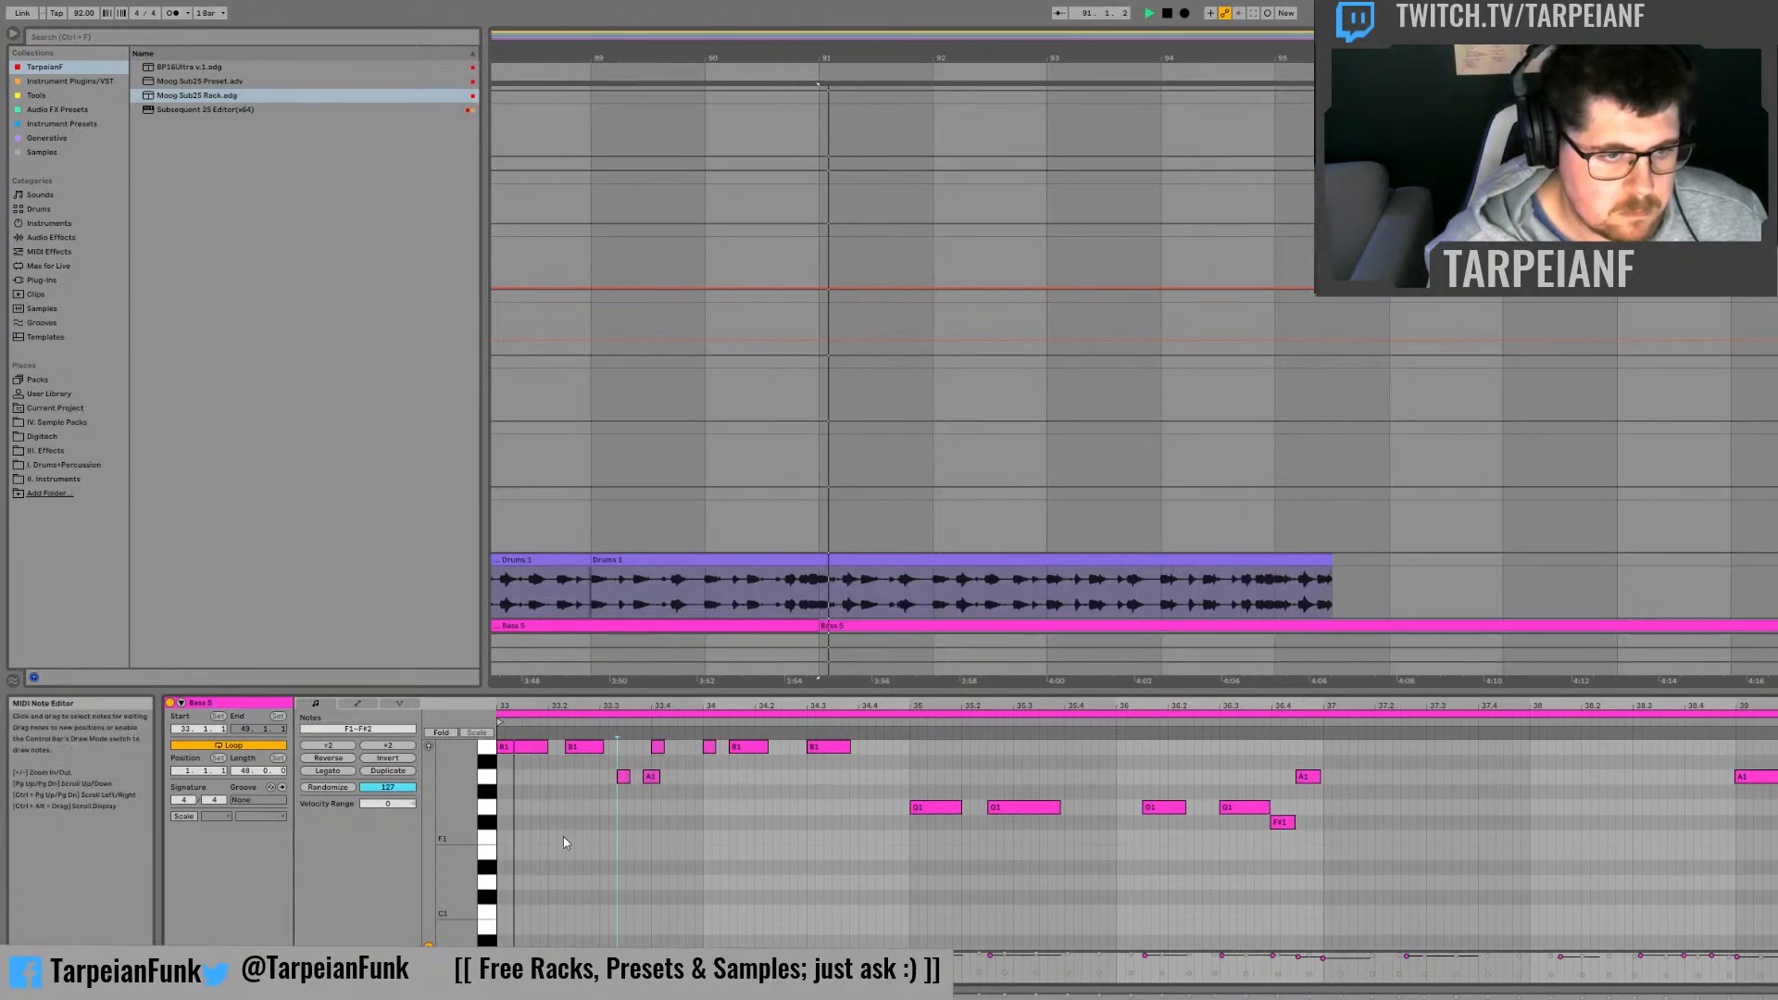
{"action": "scroll", "coordinate": [552, 843], "scroll_direction": "up", "scroll_amount": 2}
{"action": "scroll", "coordinate": [554, 911], "scroll_direction": "down", "scroll_amount": 2}
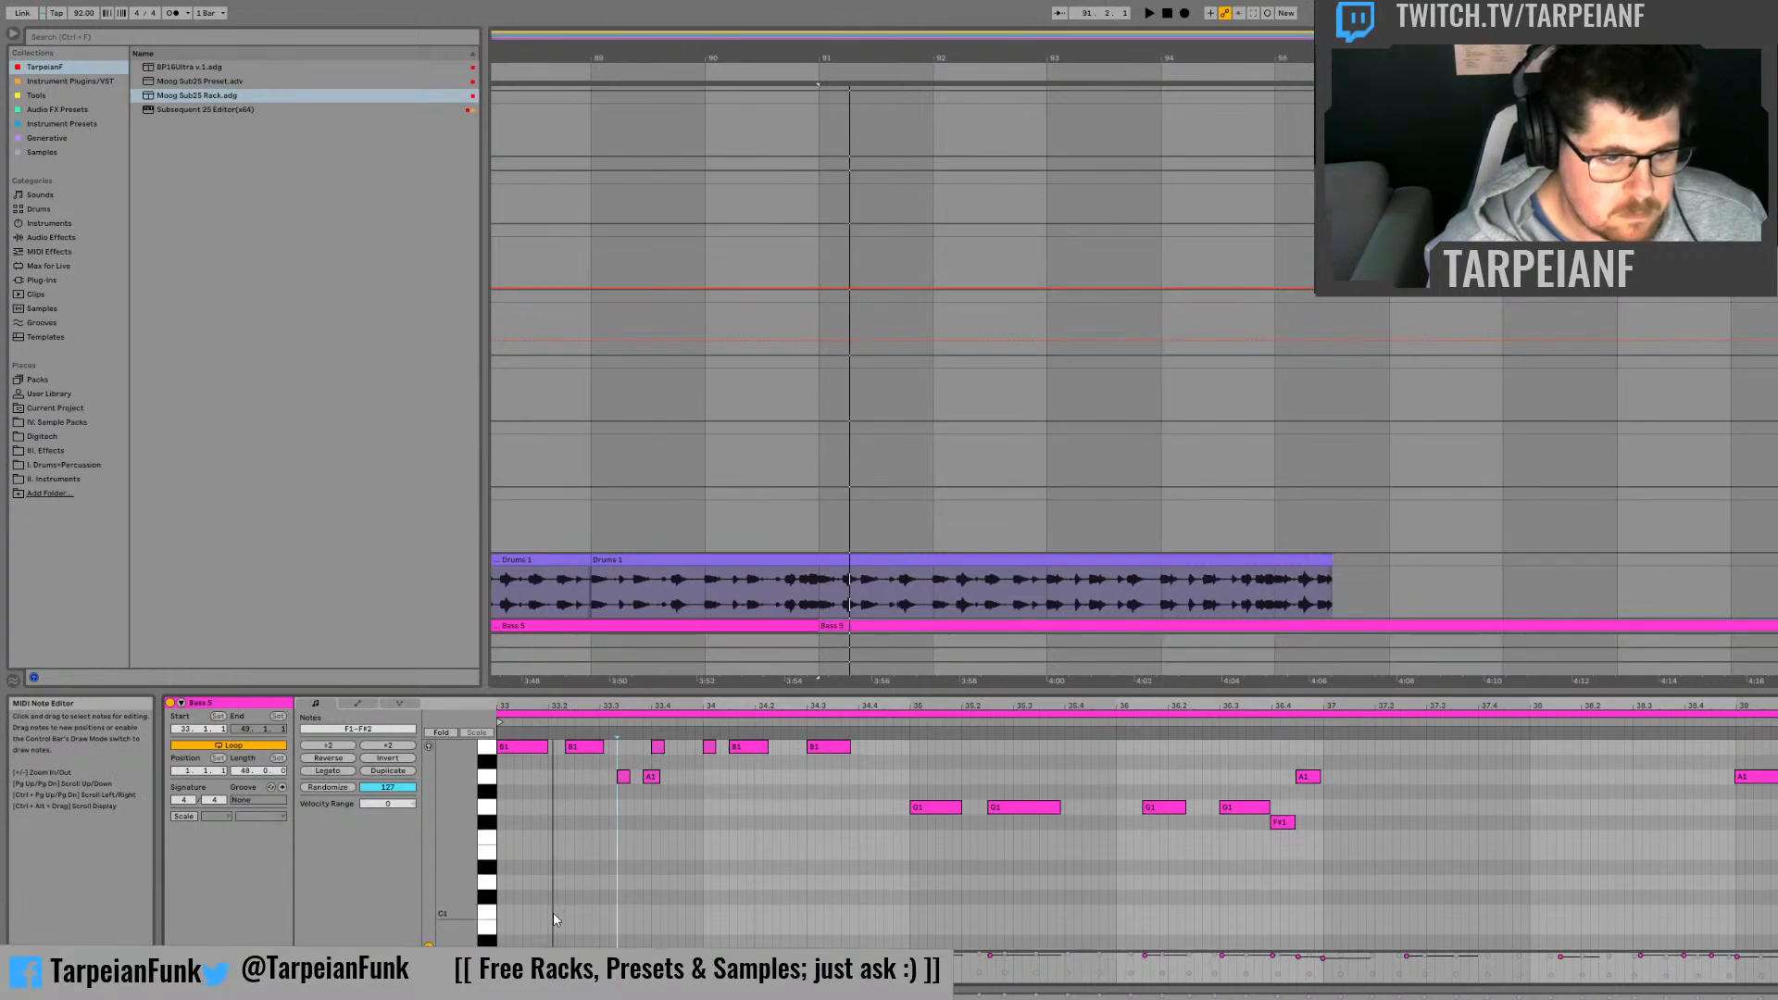
{"action": "double_click", "coordinate": [556, 927]}
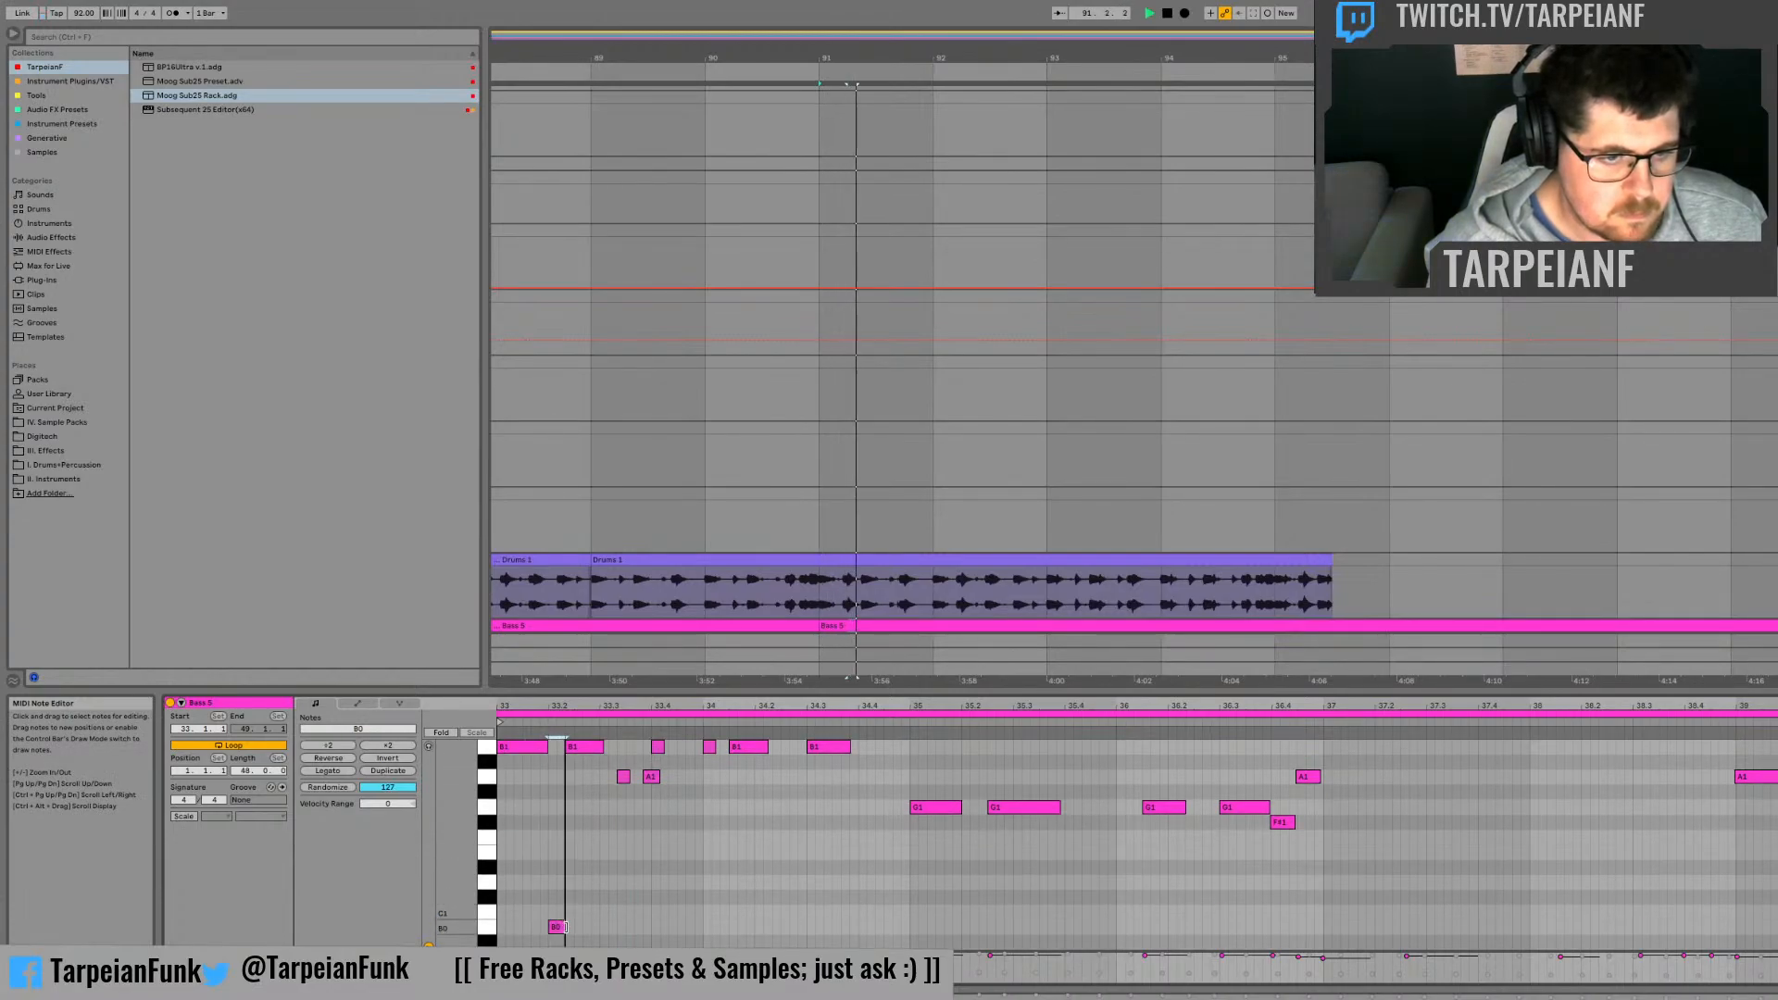
{"action": "left_click_drag", "start_coordinate": [563, 928], "coordinate": [573, 926]}
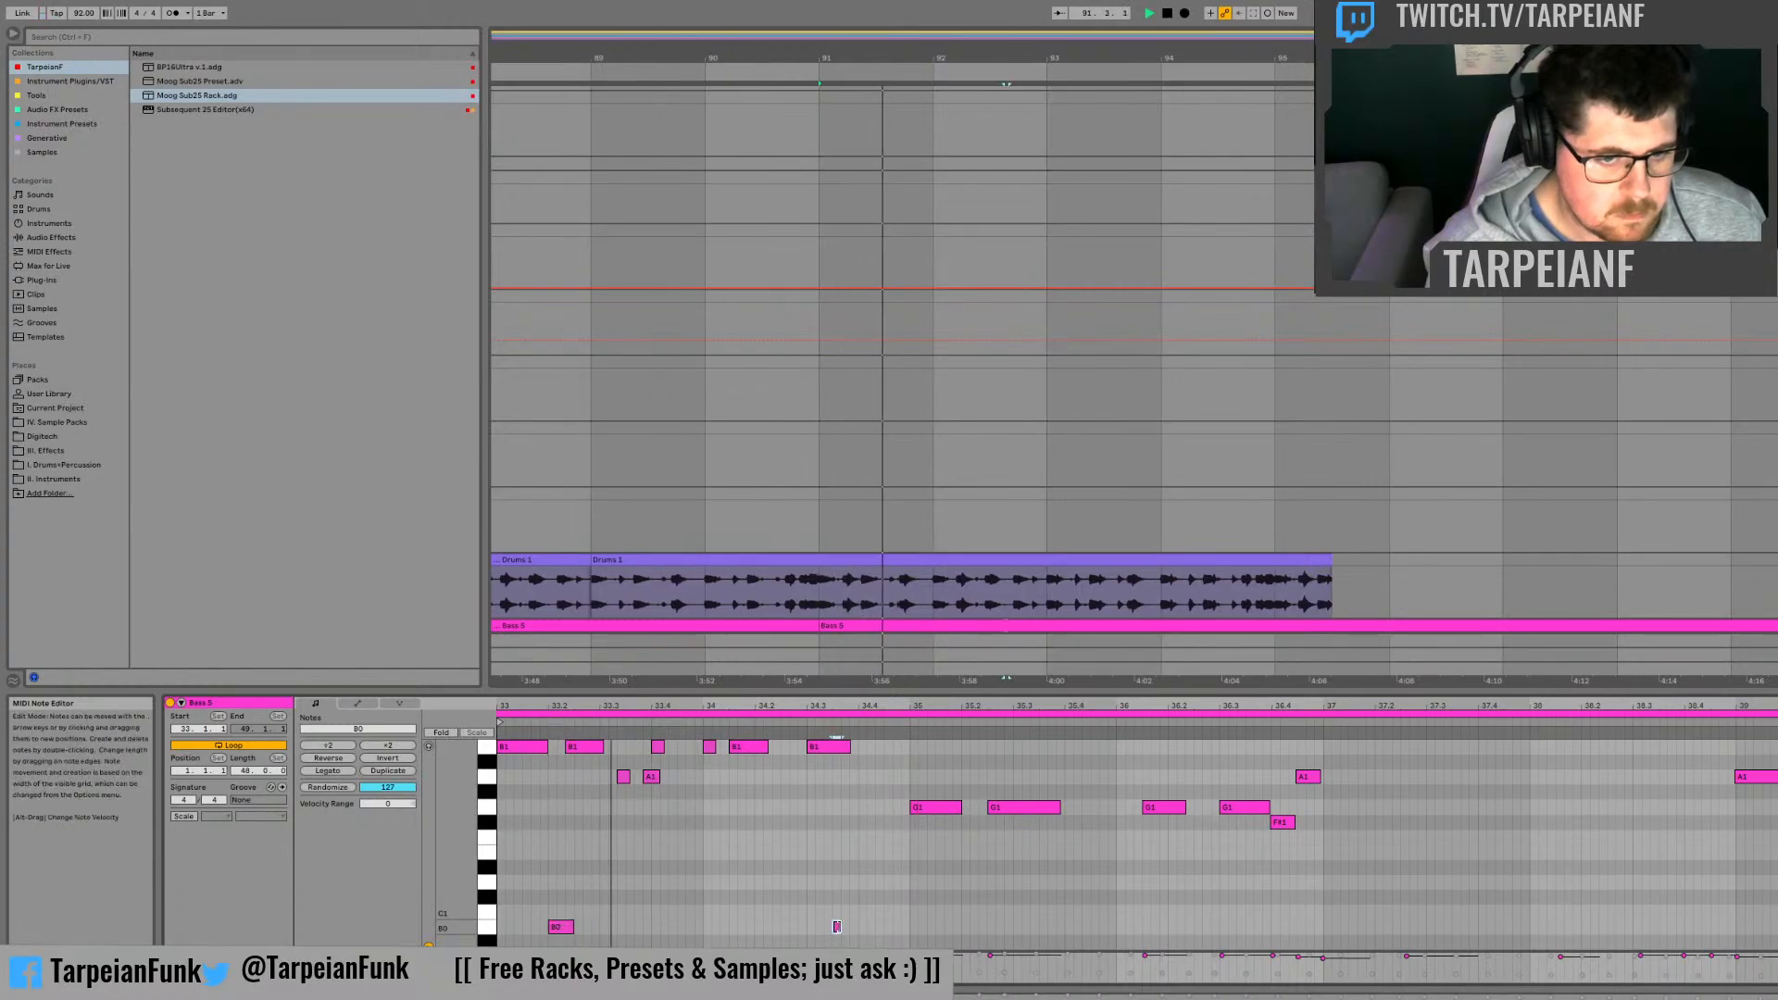
{"action": "double_click", "coordinate": [838, 926]}
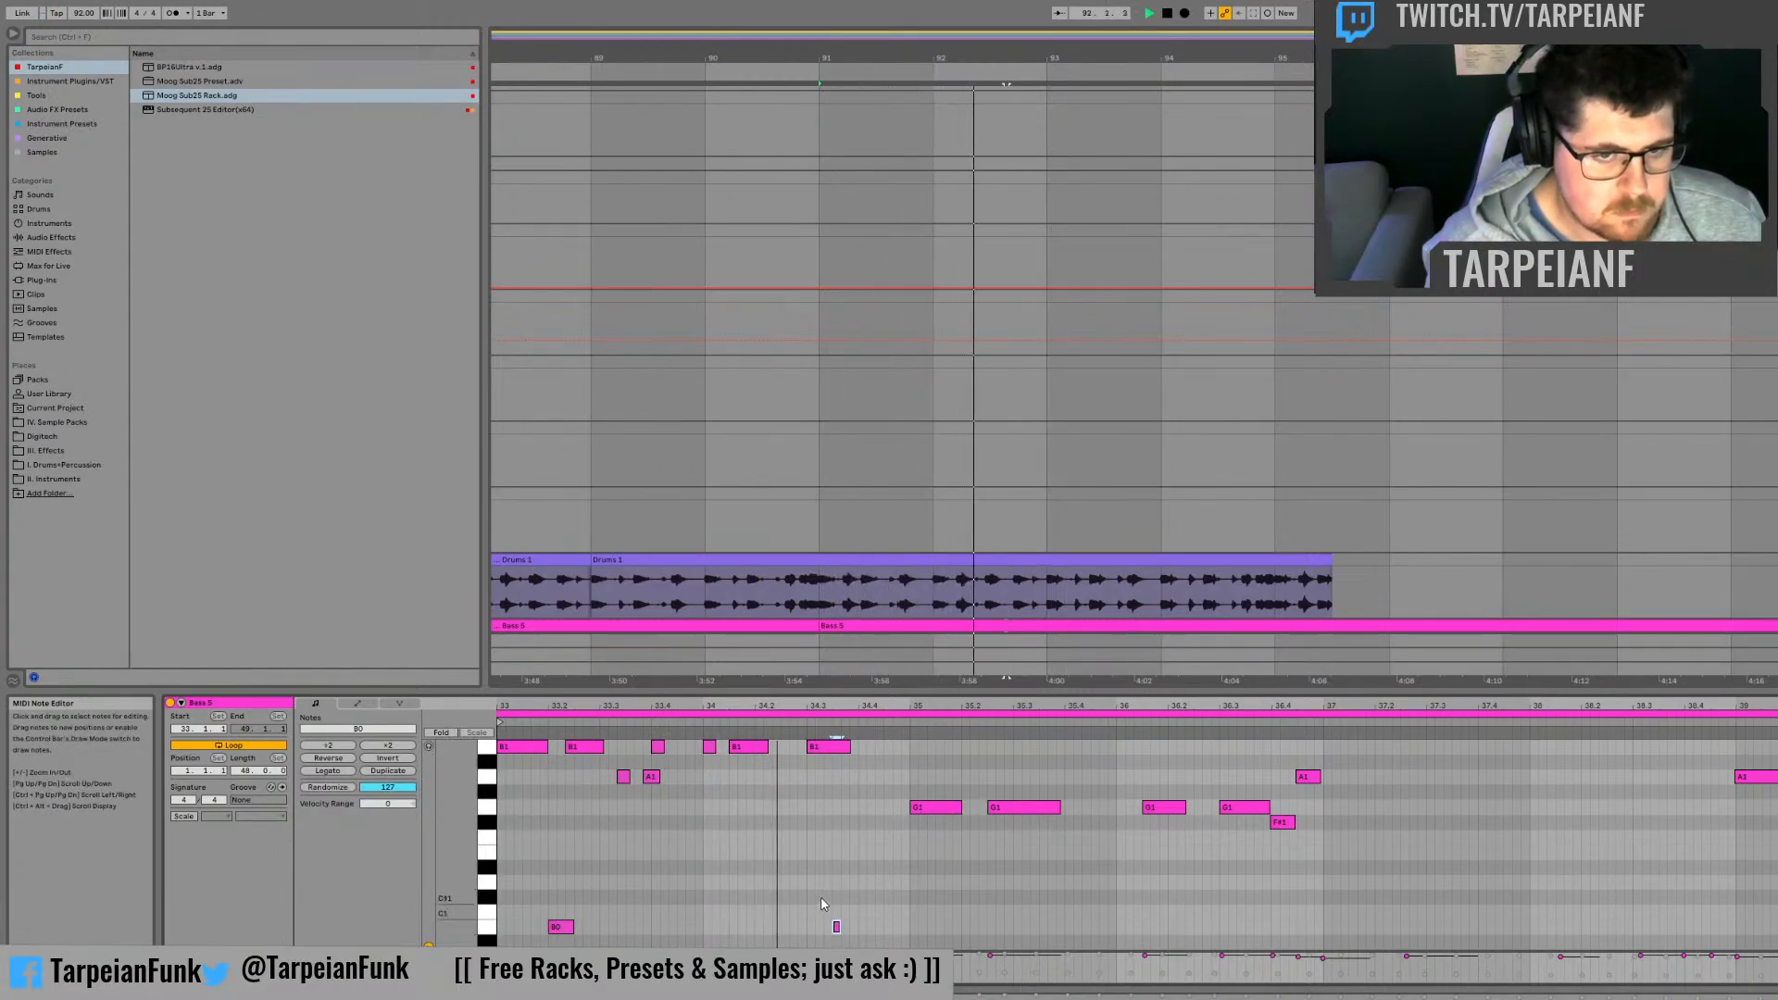
Step: Try a short D1 note shortly before clip bar 35, shift it slightly earlier, and delete it
{"action": "double_click", "coordinate": [876, 882]}
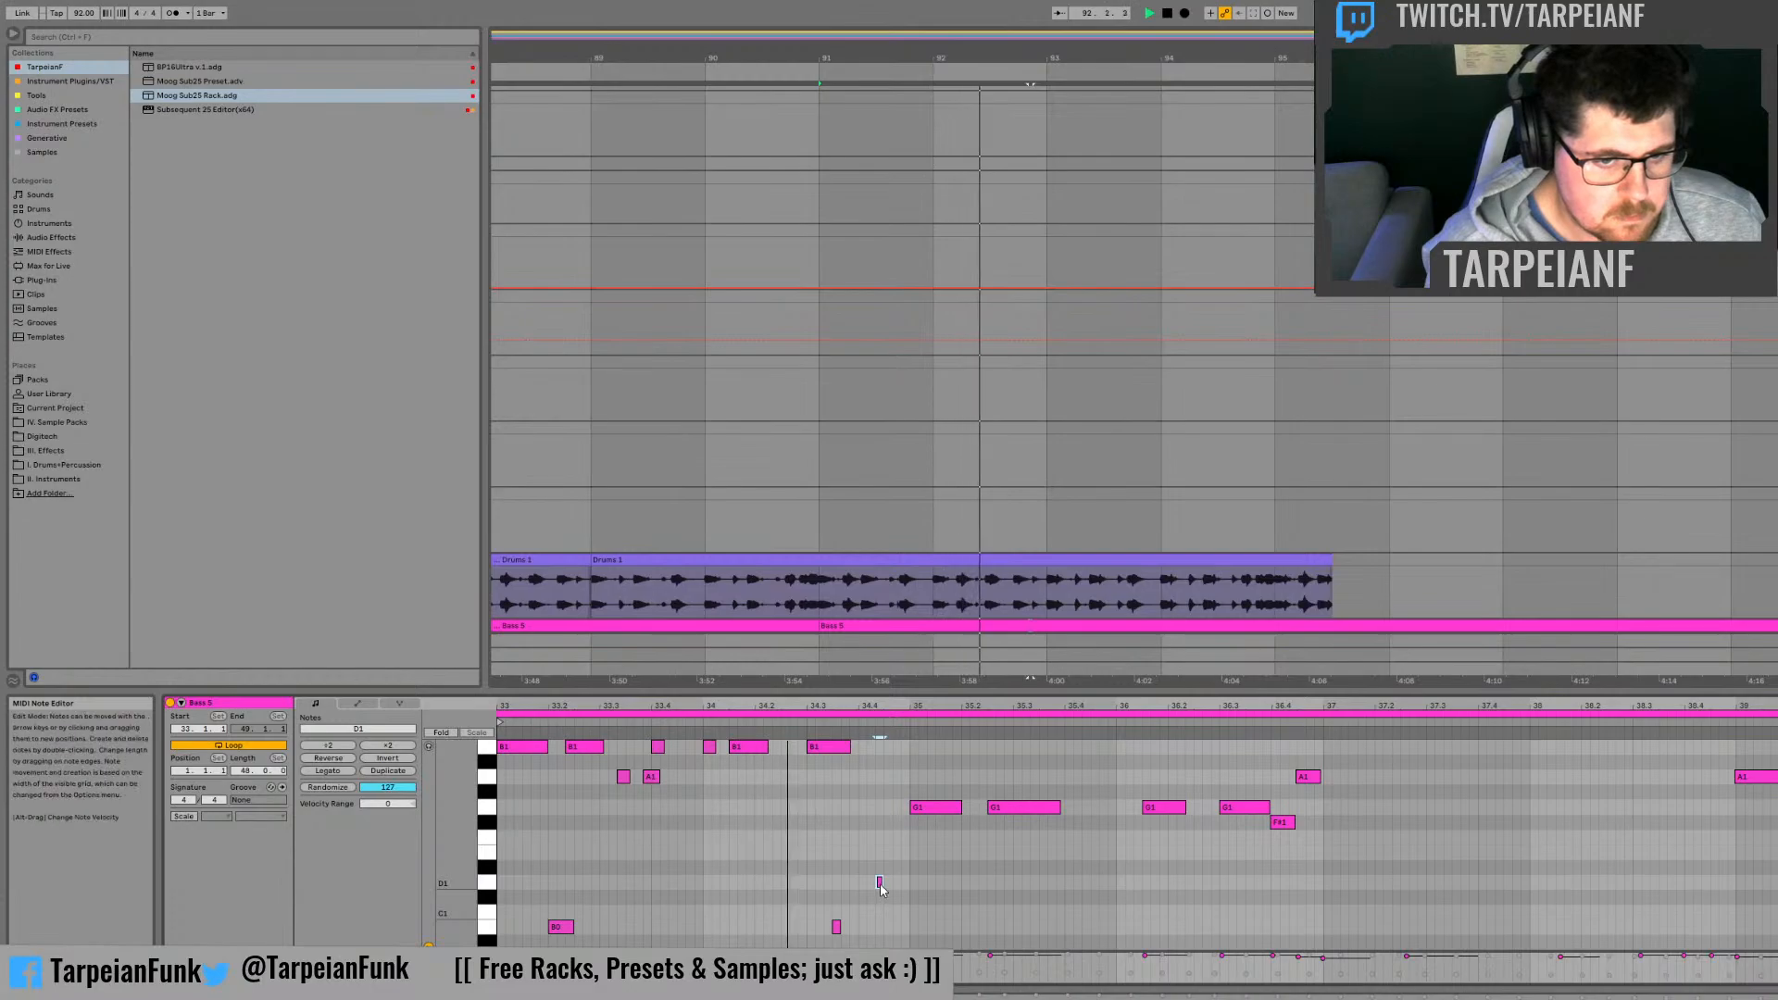
{"action": "left_click_drag", "start_coordinate": [879, 883], "coordinate": [871, 884]}
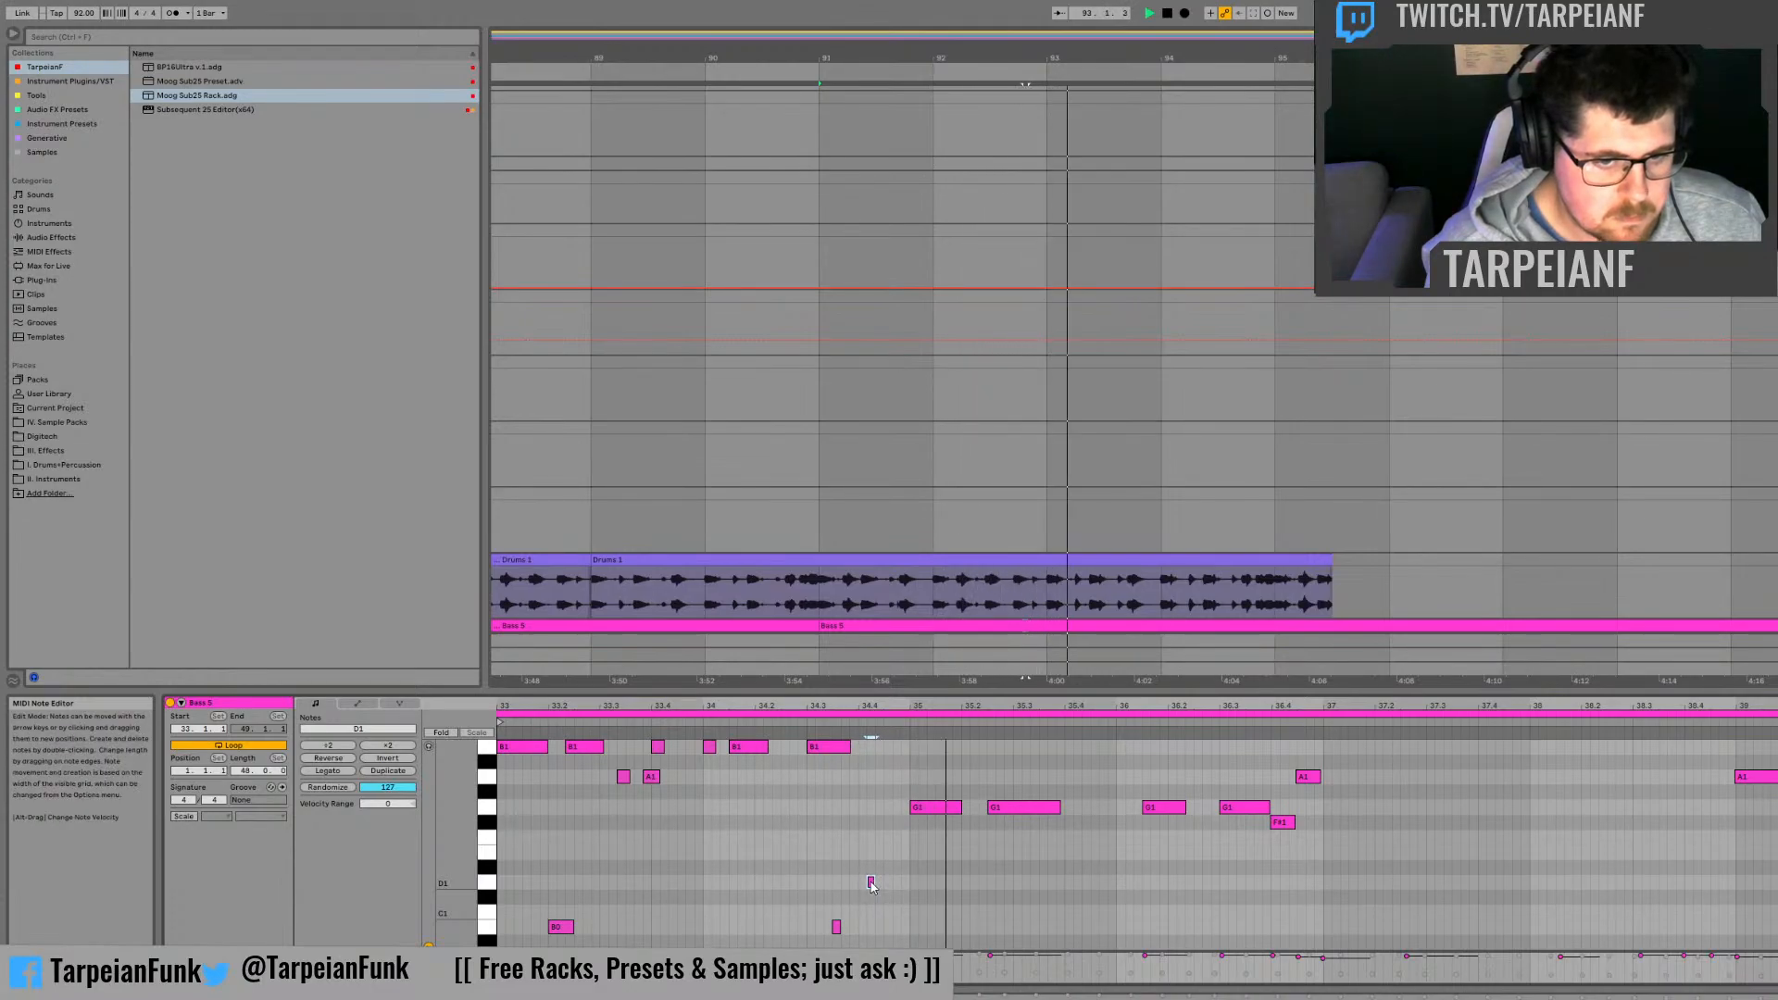
{"action": "double_click", "coordinate": [870, 883]}
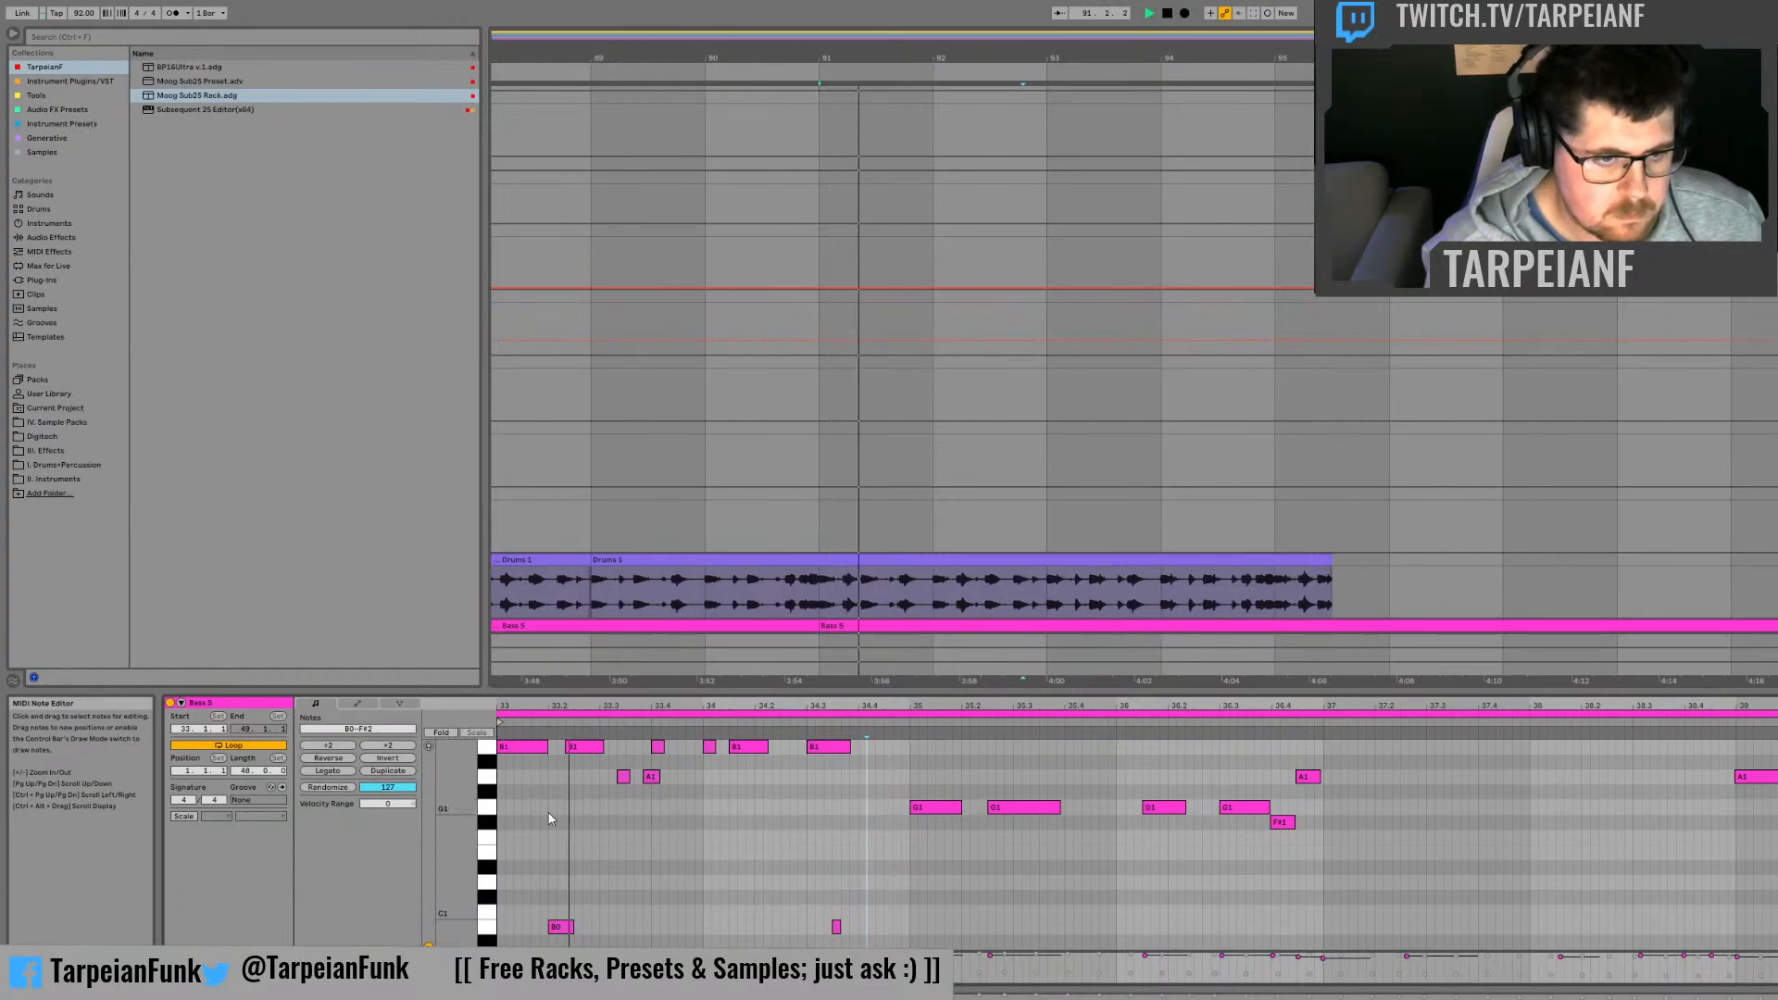
Step: Try short B0, D2 and B2 notes around the clip's opening B1 during playback and remove them
{"action": "double_click", "coordinate": [518, 927]}
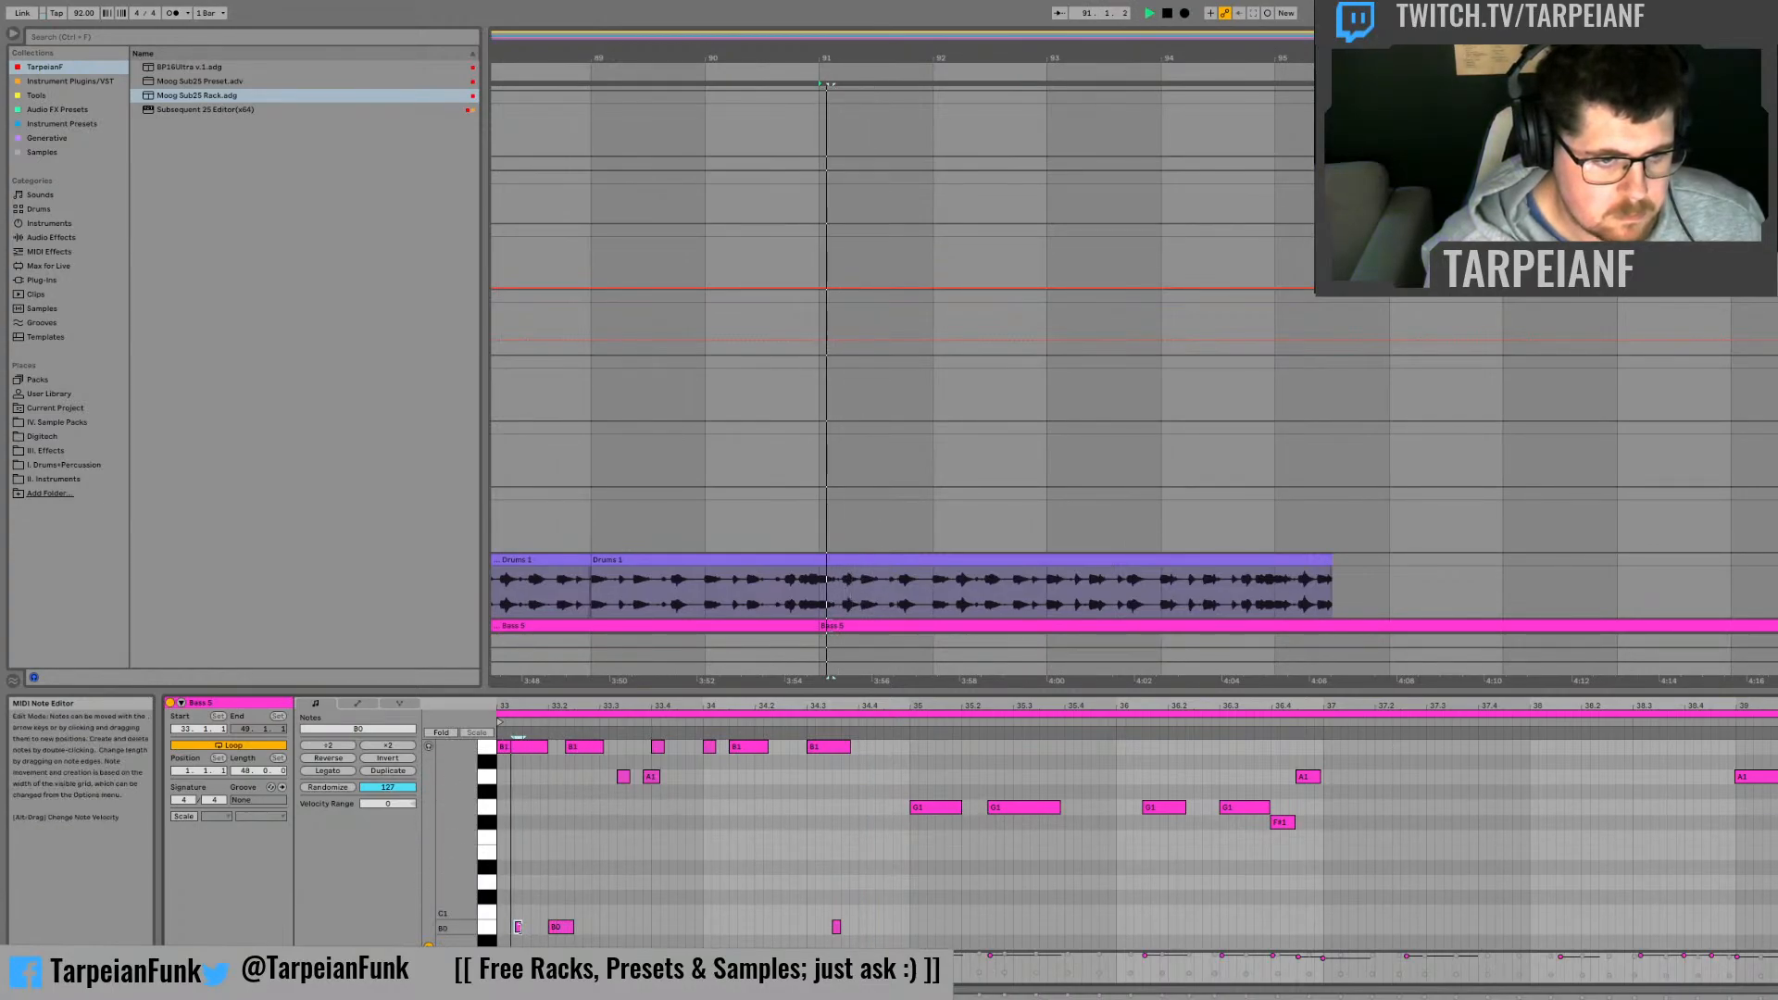
{"action": "scroll", "coordinate": [531, 878], "scroll_direction": "up", "scroll_amount": 5}
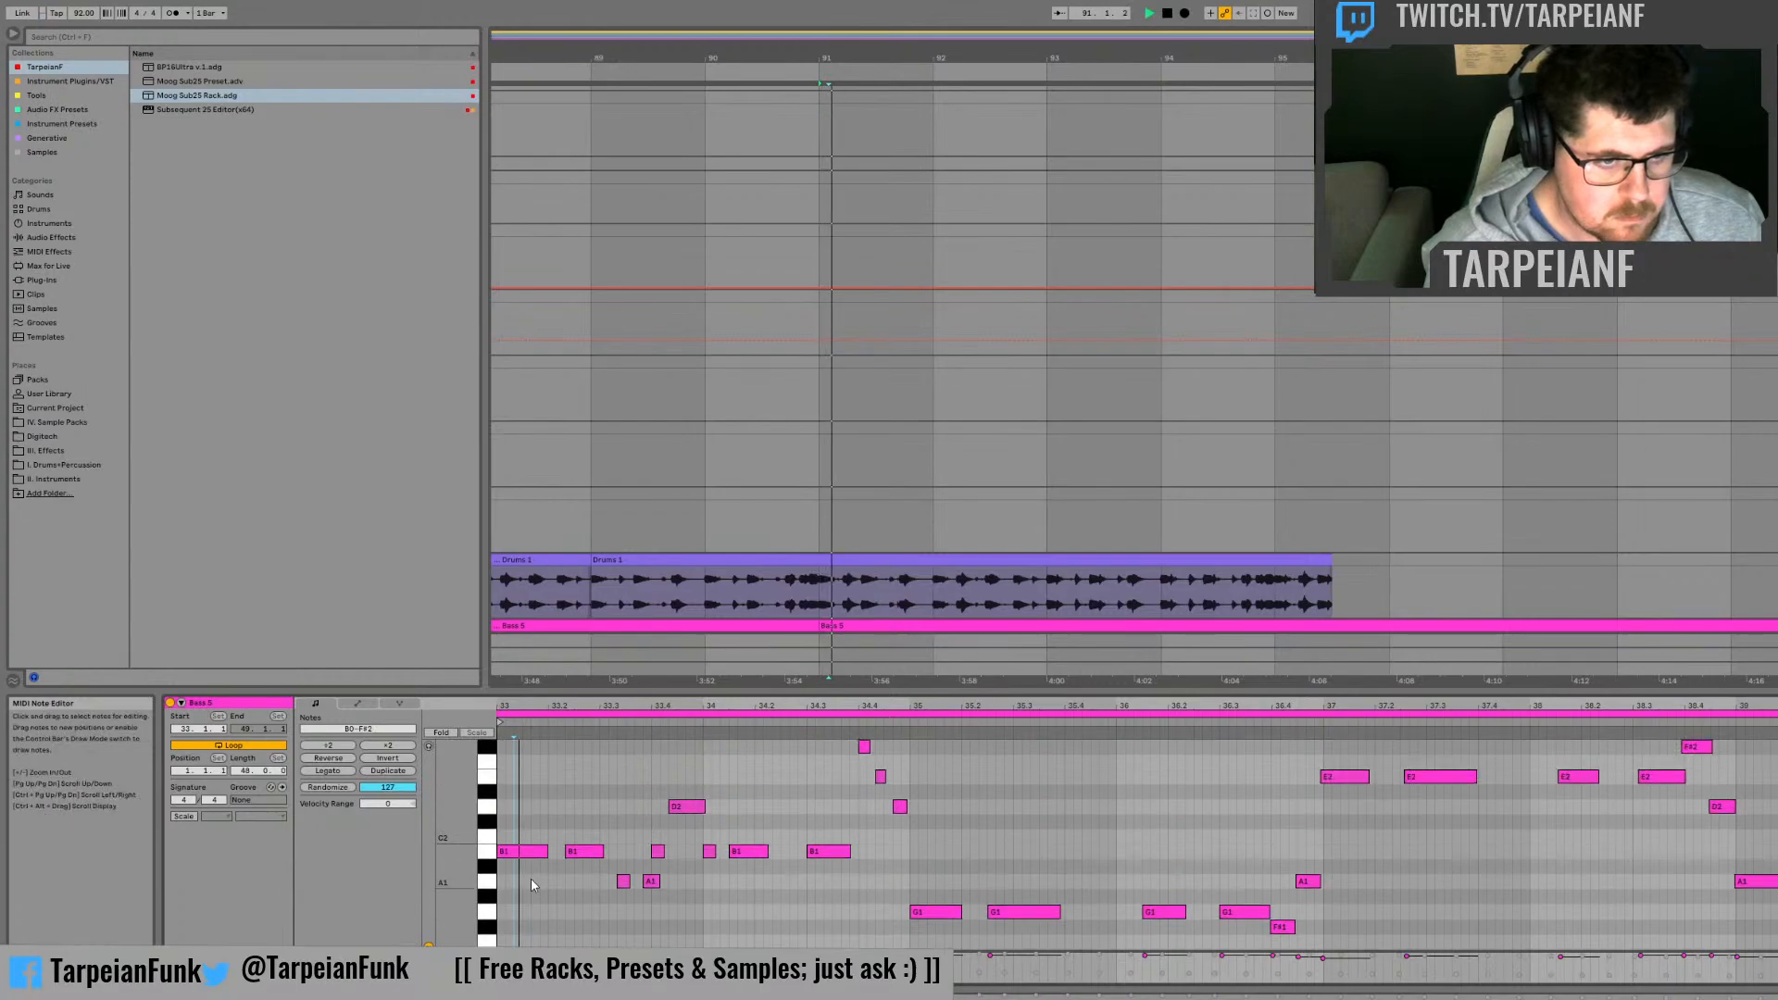
{"action": "double_click", "coordinate": [526, 851]}
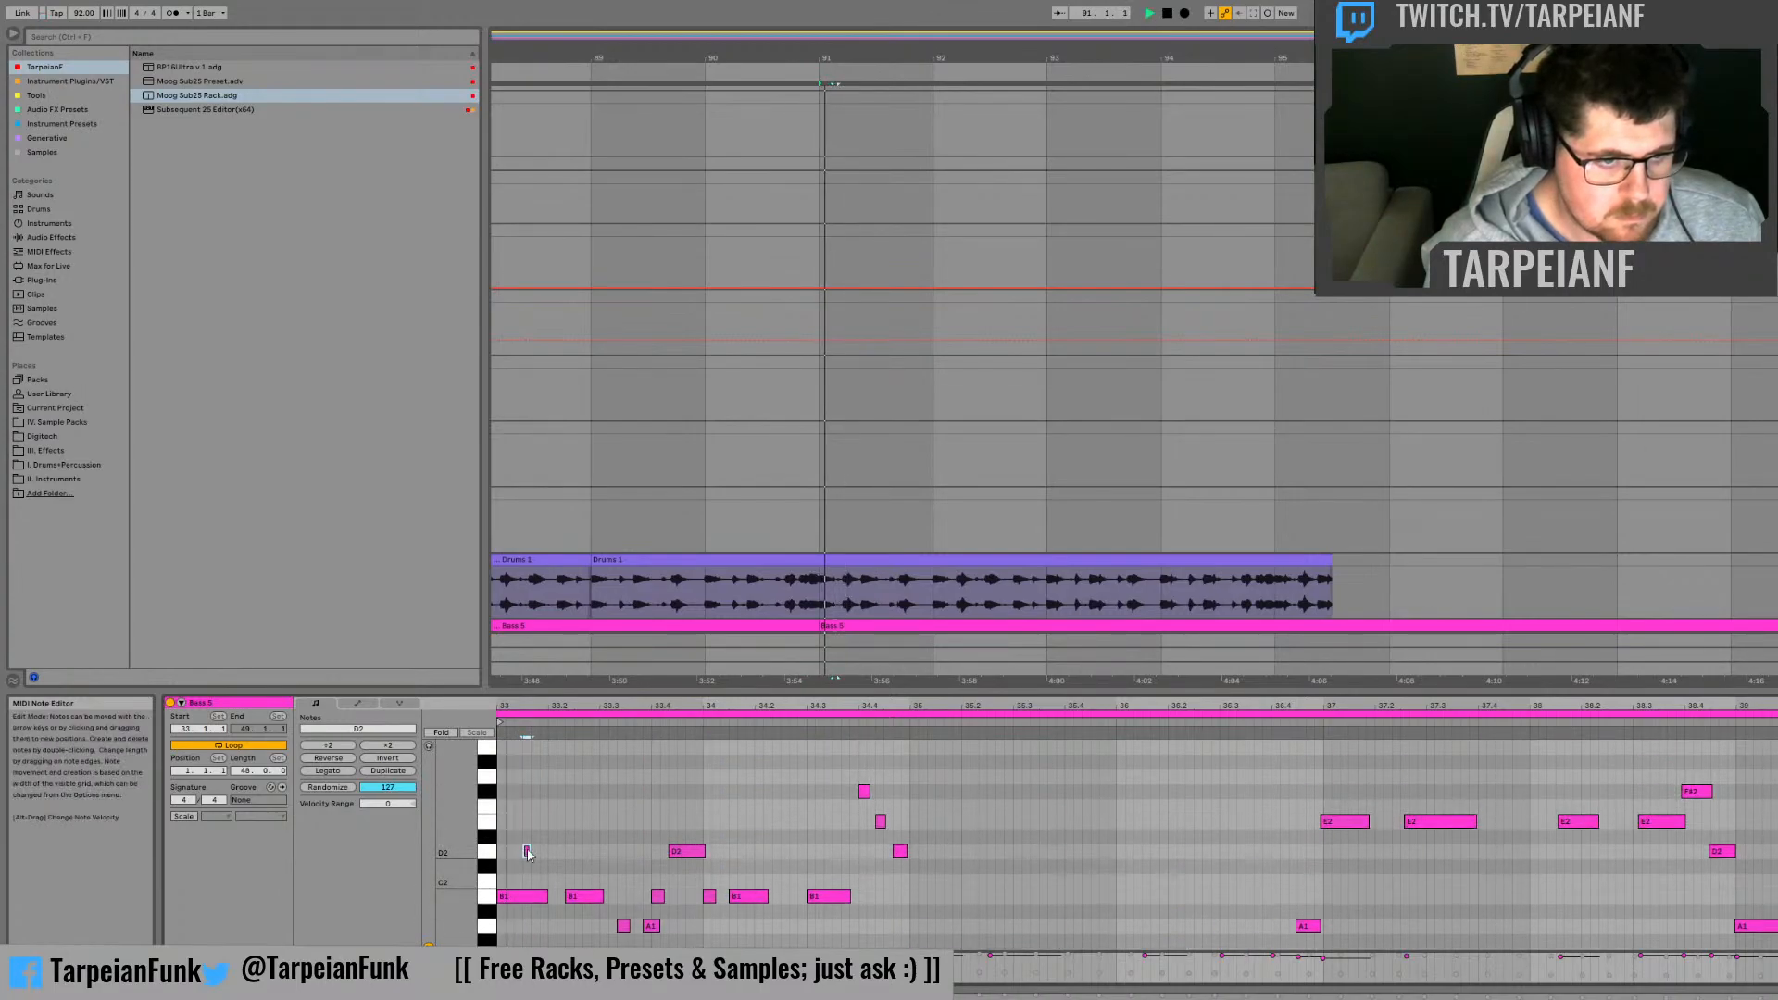
{"action": "left_click_drag", "start_coordinate": [529, 854], "coordinate": [518, 856]}
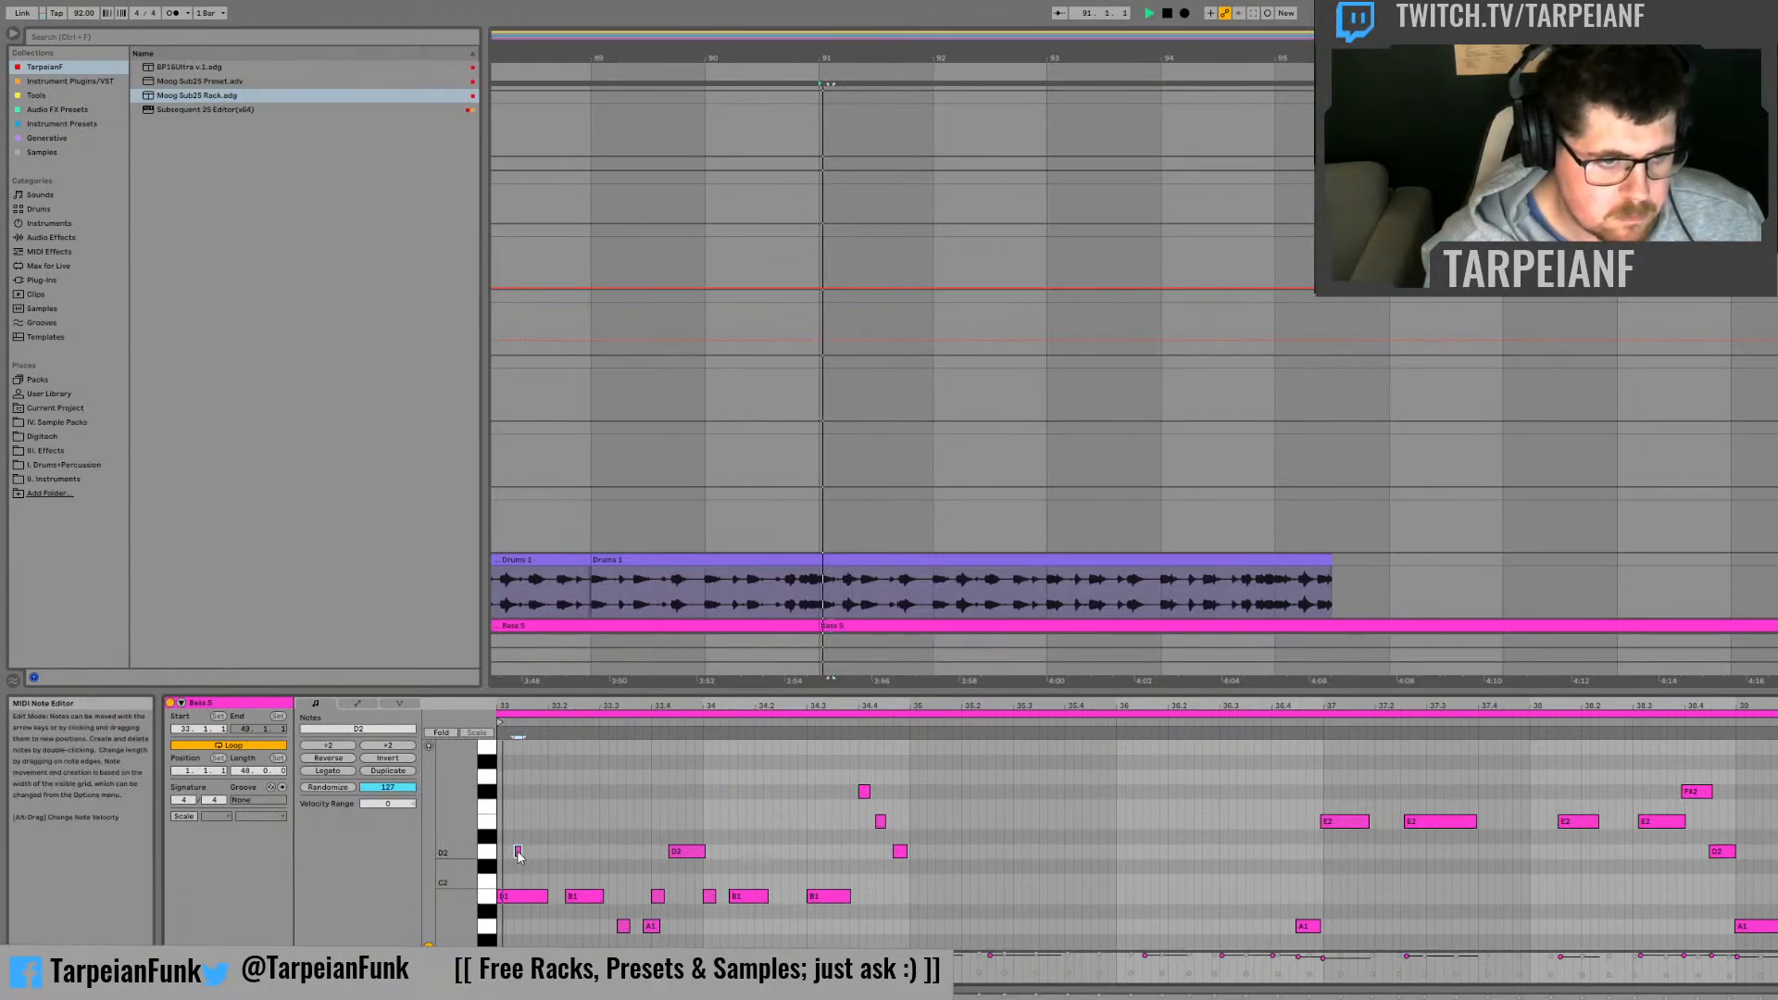
{"action": "double_click", "coordinate": [519, 853]}
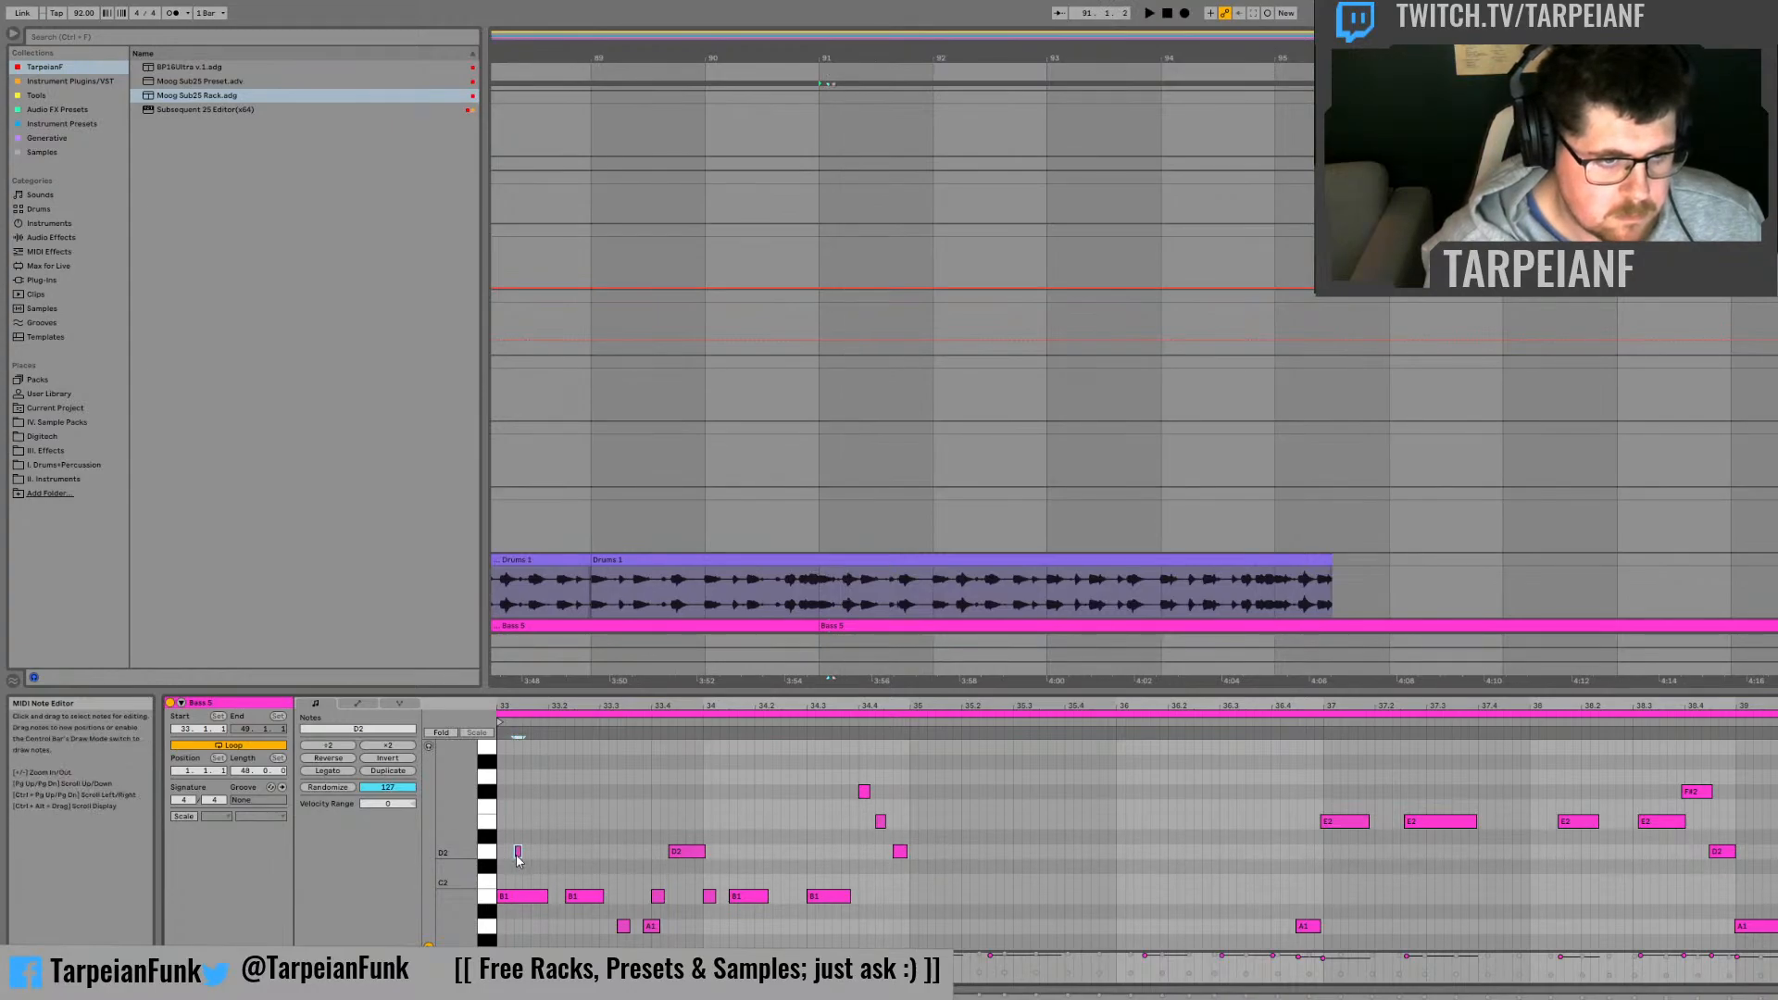
{"action": "scroll", "coordinate": [518, 859], "scroll_direction": "up", "scroll_amount": 2}
{"action": "double_click", "coordinate": [526, 792]}
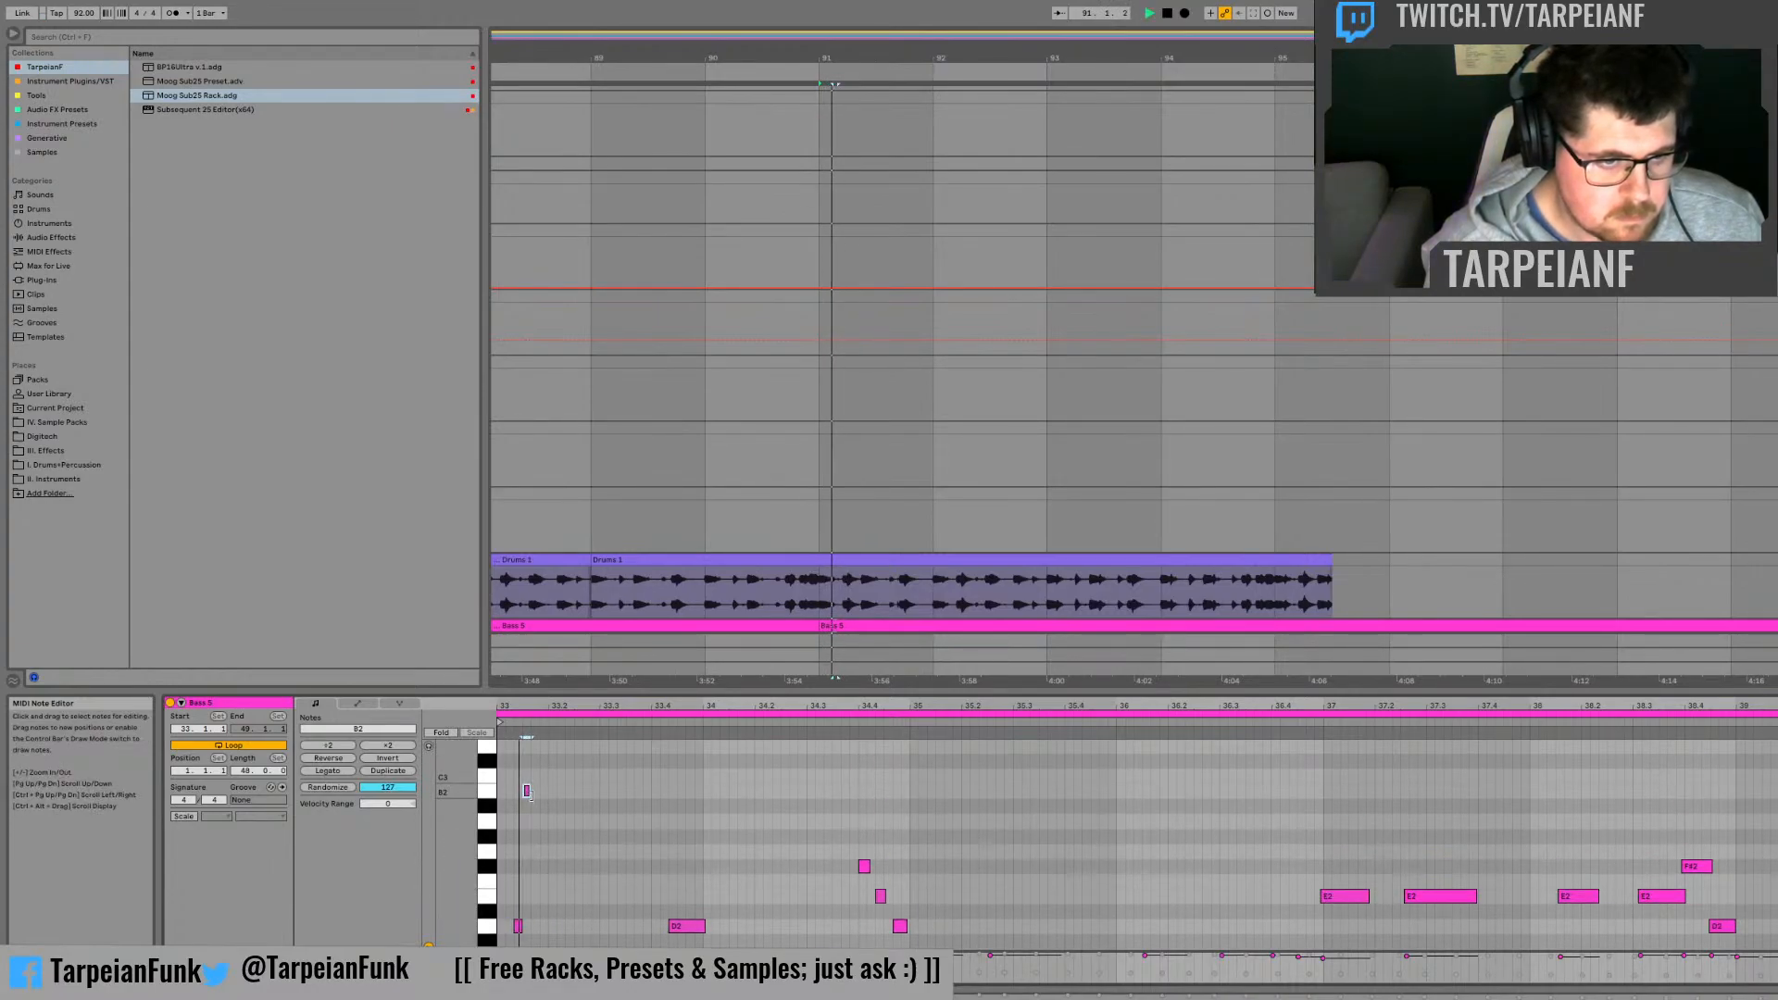
{"action": "key", "text": "space"}
{"action": "left_click_drag", "start_coordinate": [530, 793], "coordinate": [538, 794]}
{"action": "key", "text": "space"}
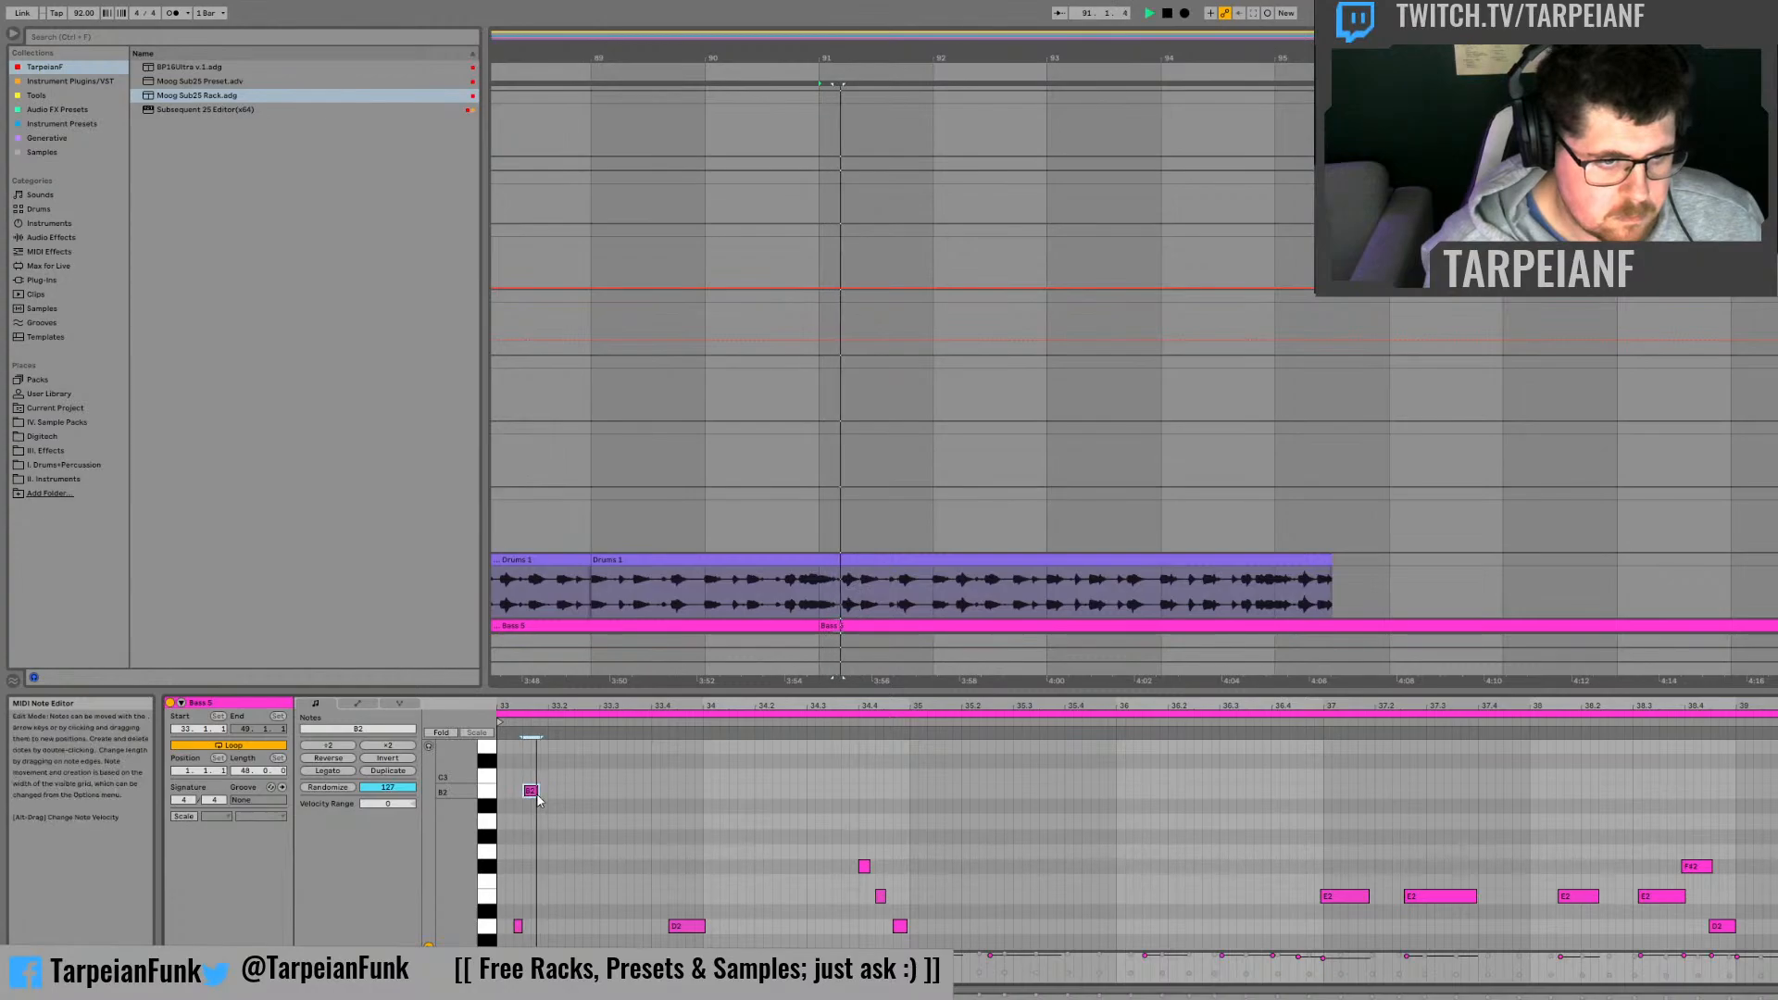
{"action": "double_click", "coordinate": [531, 793]}
{"action": "scroll", "coordinate": [524, 815], "scroll_direction": "down", "scroll_amount": 3}
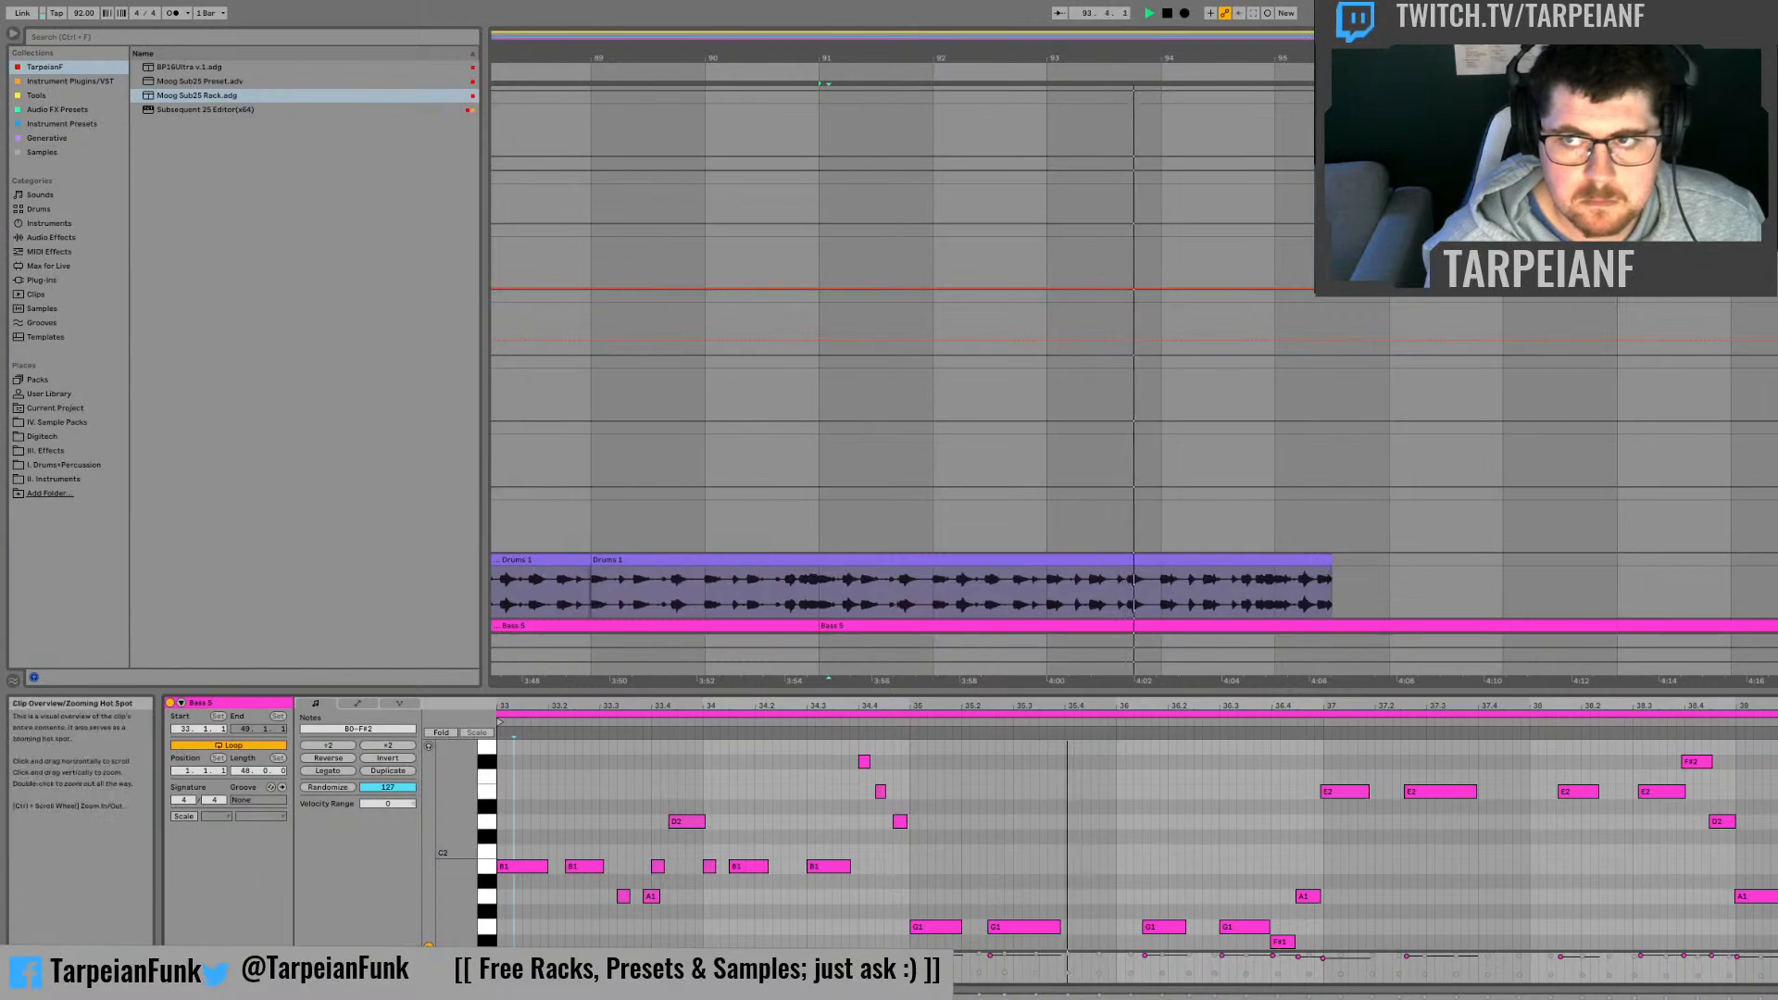
Step: Move the original bass clip to bar 68 and deactivate it, place the edited clip at bar 81, and audition it
{"action": "scroll", "coordinate": [1134, 371], "scroll_direction": "down", "scroll_amount": 4}
{"action": "scroll", "coordinate": [1639, 617], "scroll_direction": "down", "scroll_amount": 1}
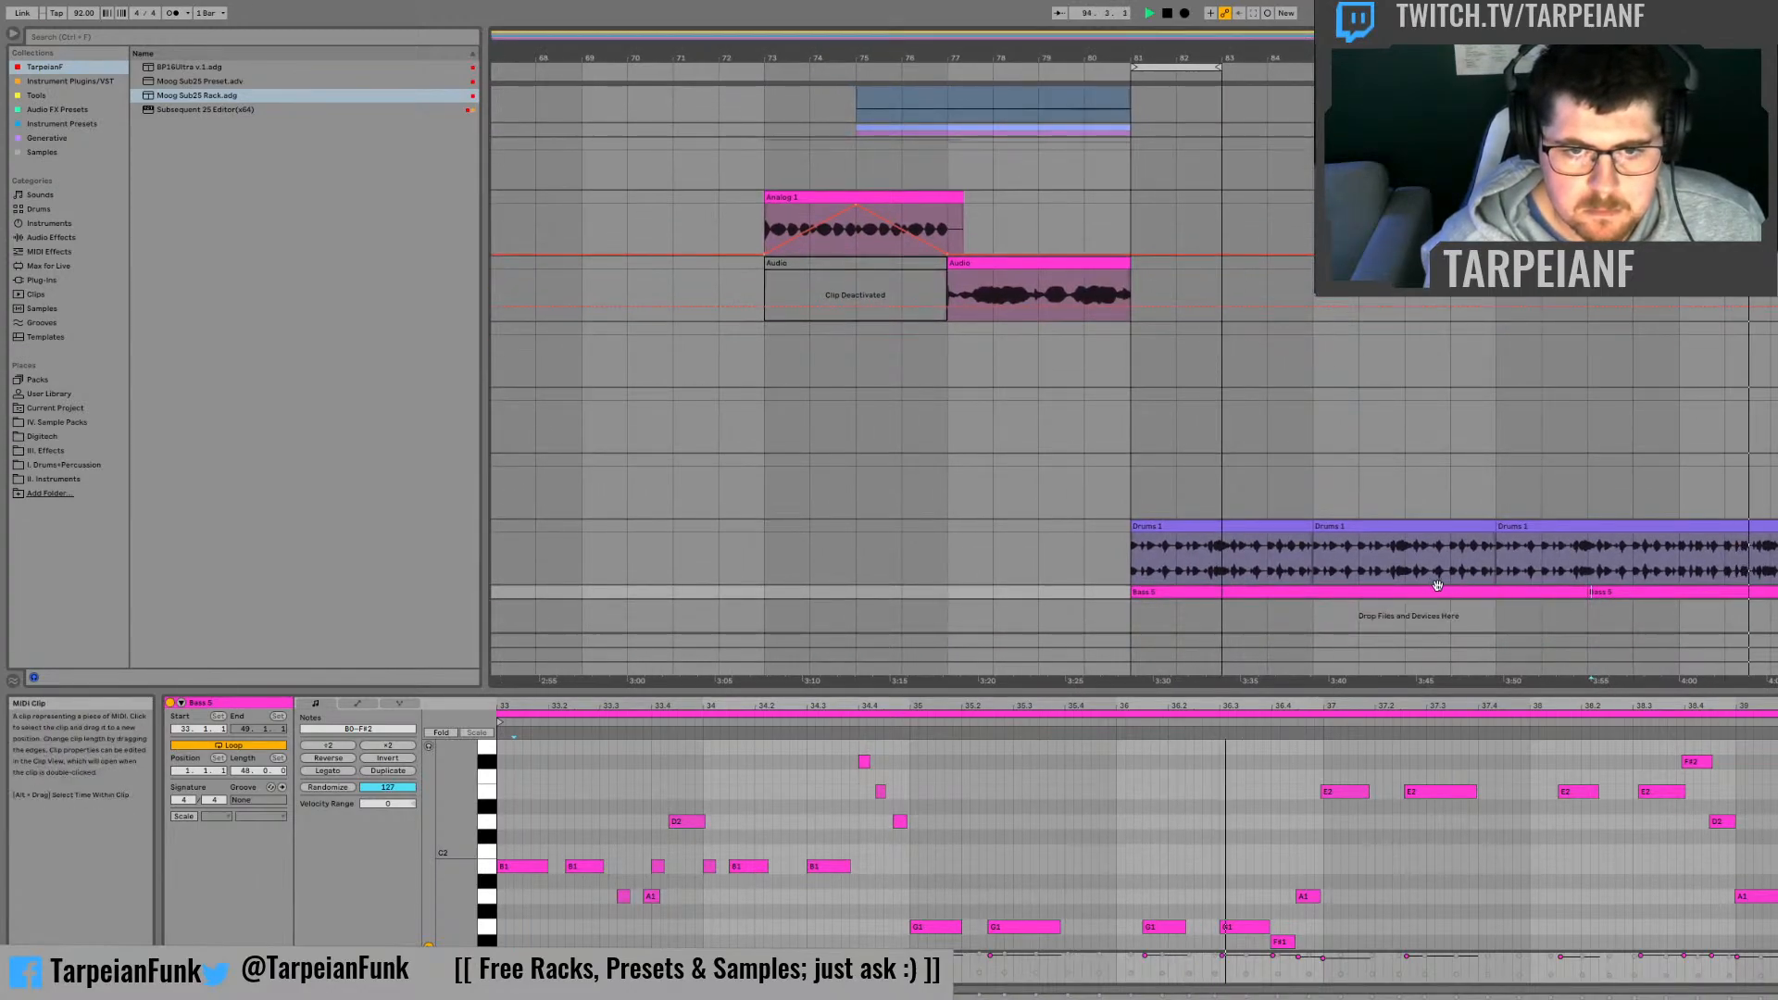
{"action": "key", "text": "space"}
{"action": "left_click_drag", "start_coordinate": [1363, 593], "coordinate": [752, 582]}
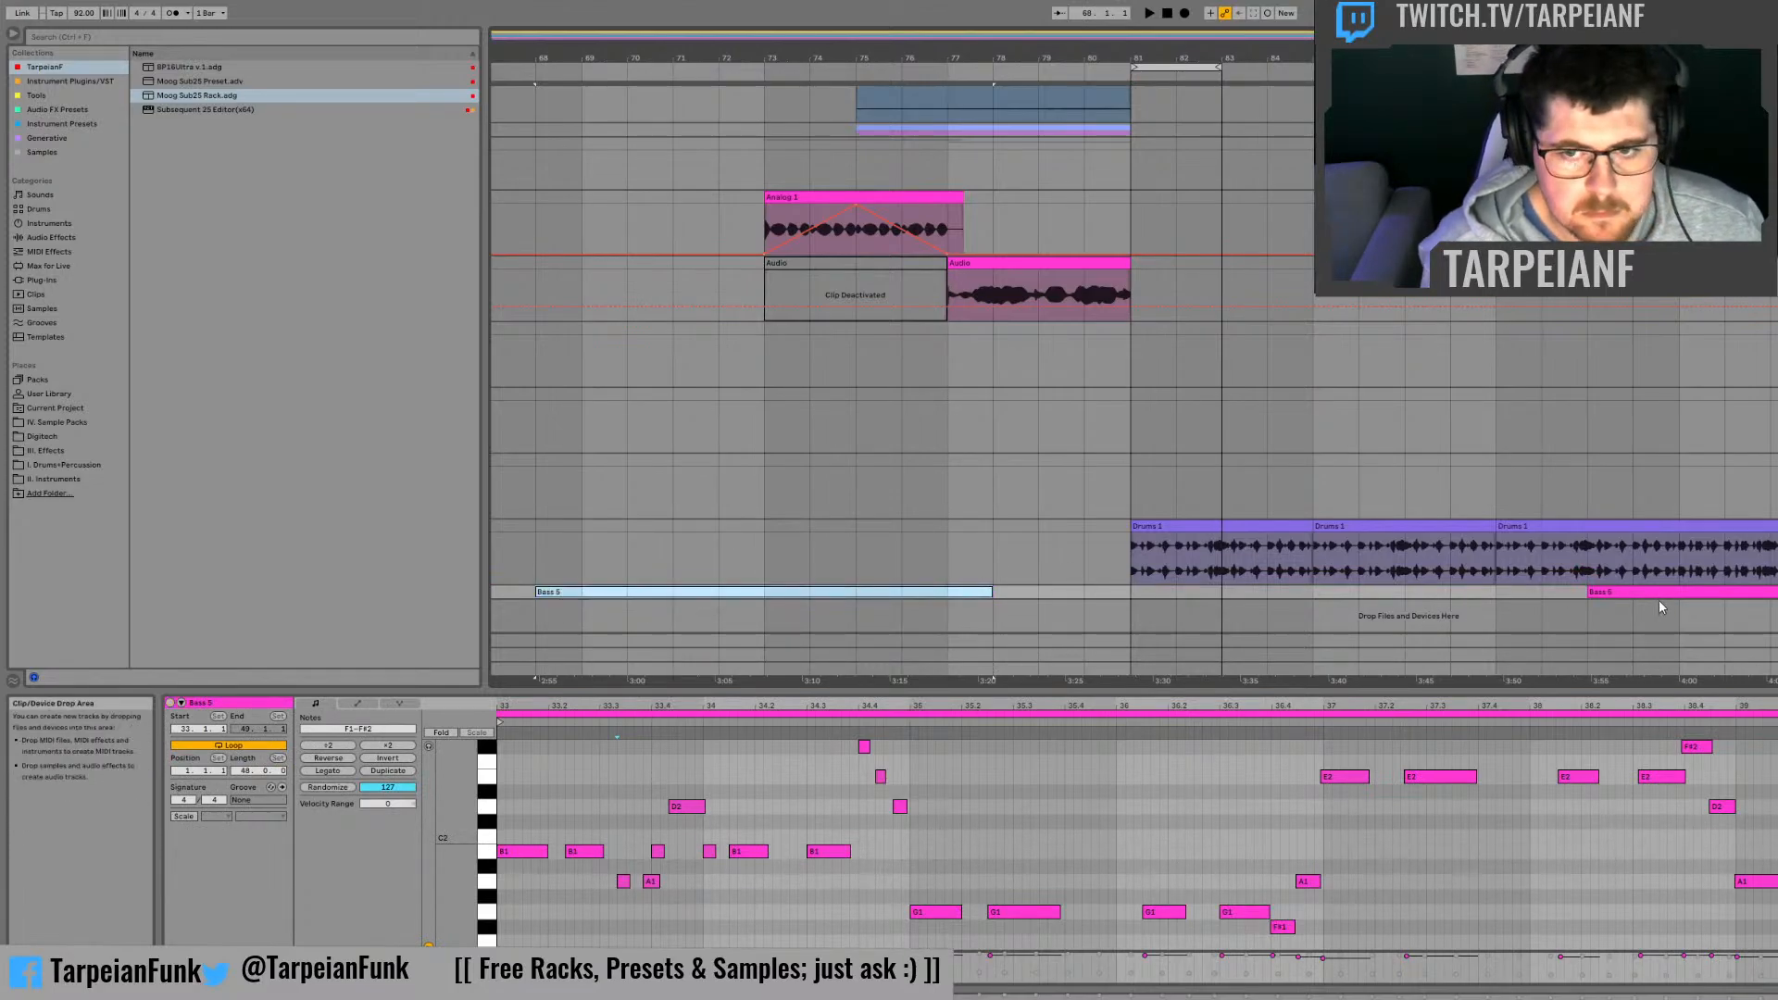
{"action": "left_click_drag", "start_coordinate": [1664, 591], "coordinate": [1207, 589]}
{"action": "key", "text": "space"}
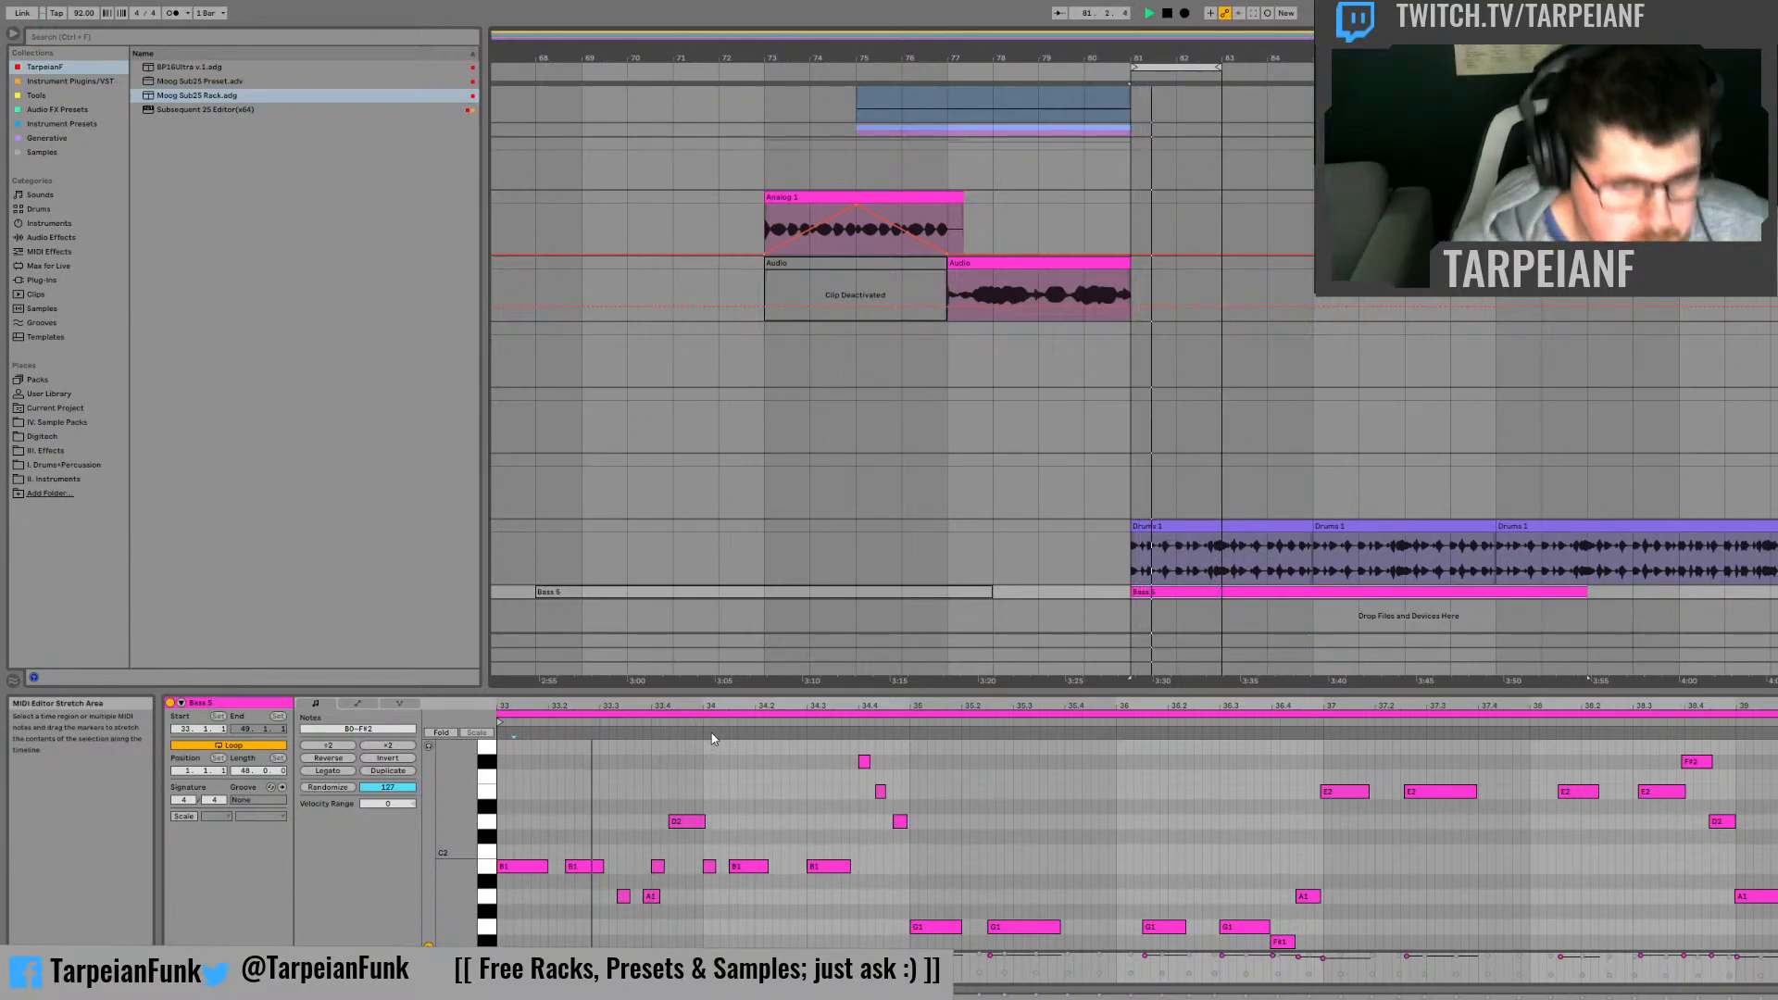
{"action": "key", "text": "space"}
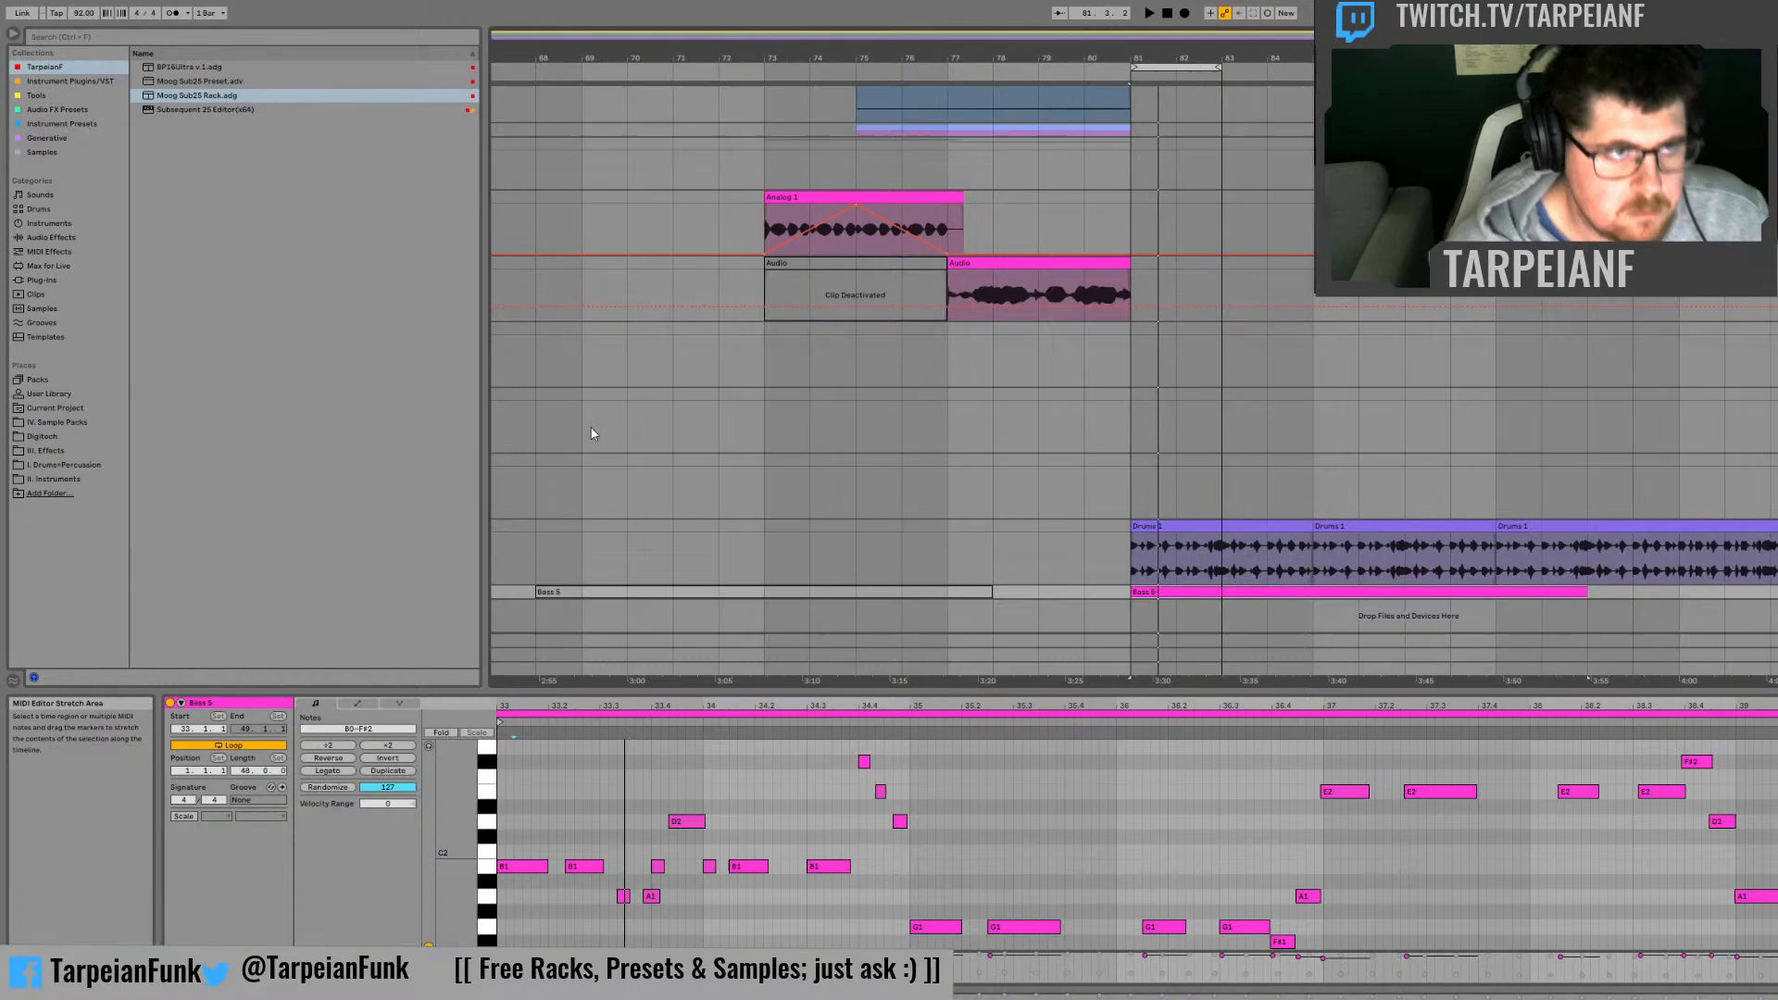
Step: Load Neurobass Rack Sep10 from the User Library's Neurobass Racks effects folder onto the bass track and show its devices
{"action": "left_click", "coordinate": [54, 392]}
{"action": "left_click", "coordinate": [137, 138]}
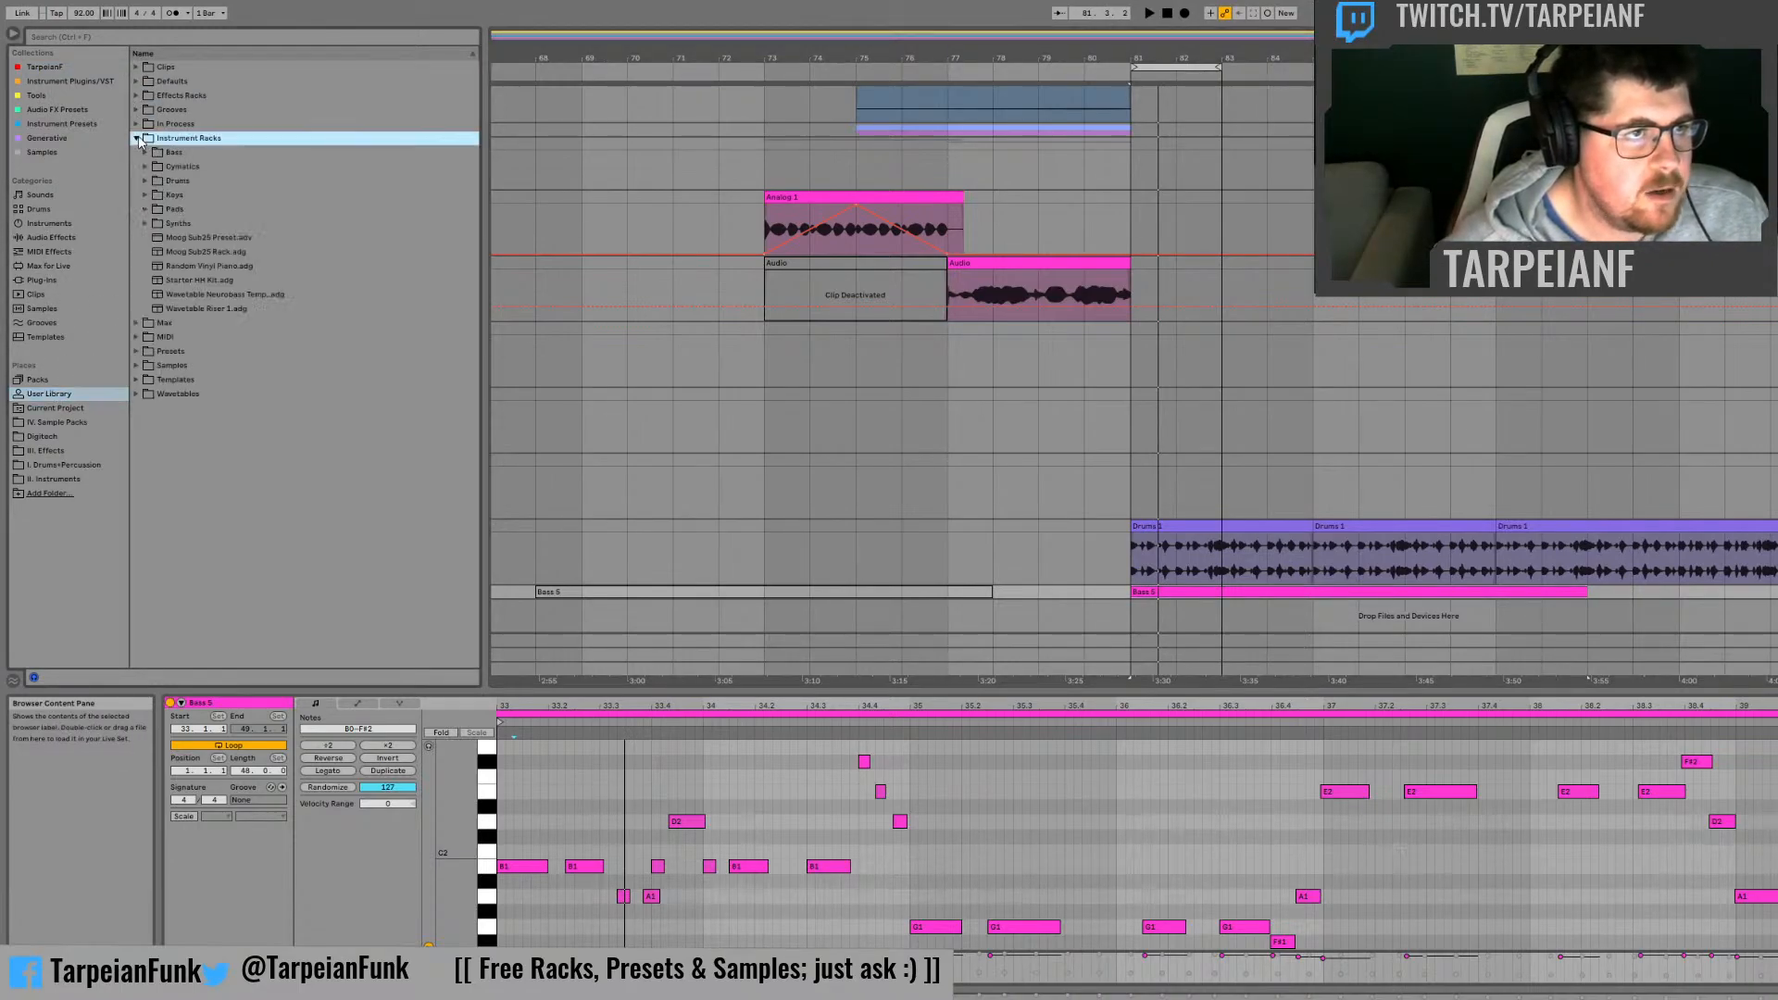
{"action": "left_click", "coordinate": [136, 137]}
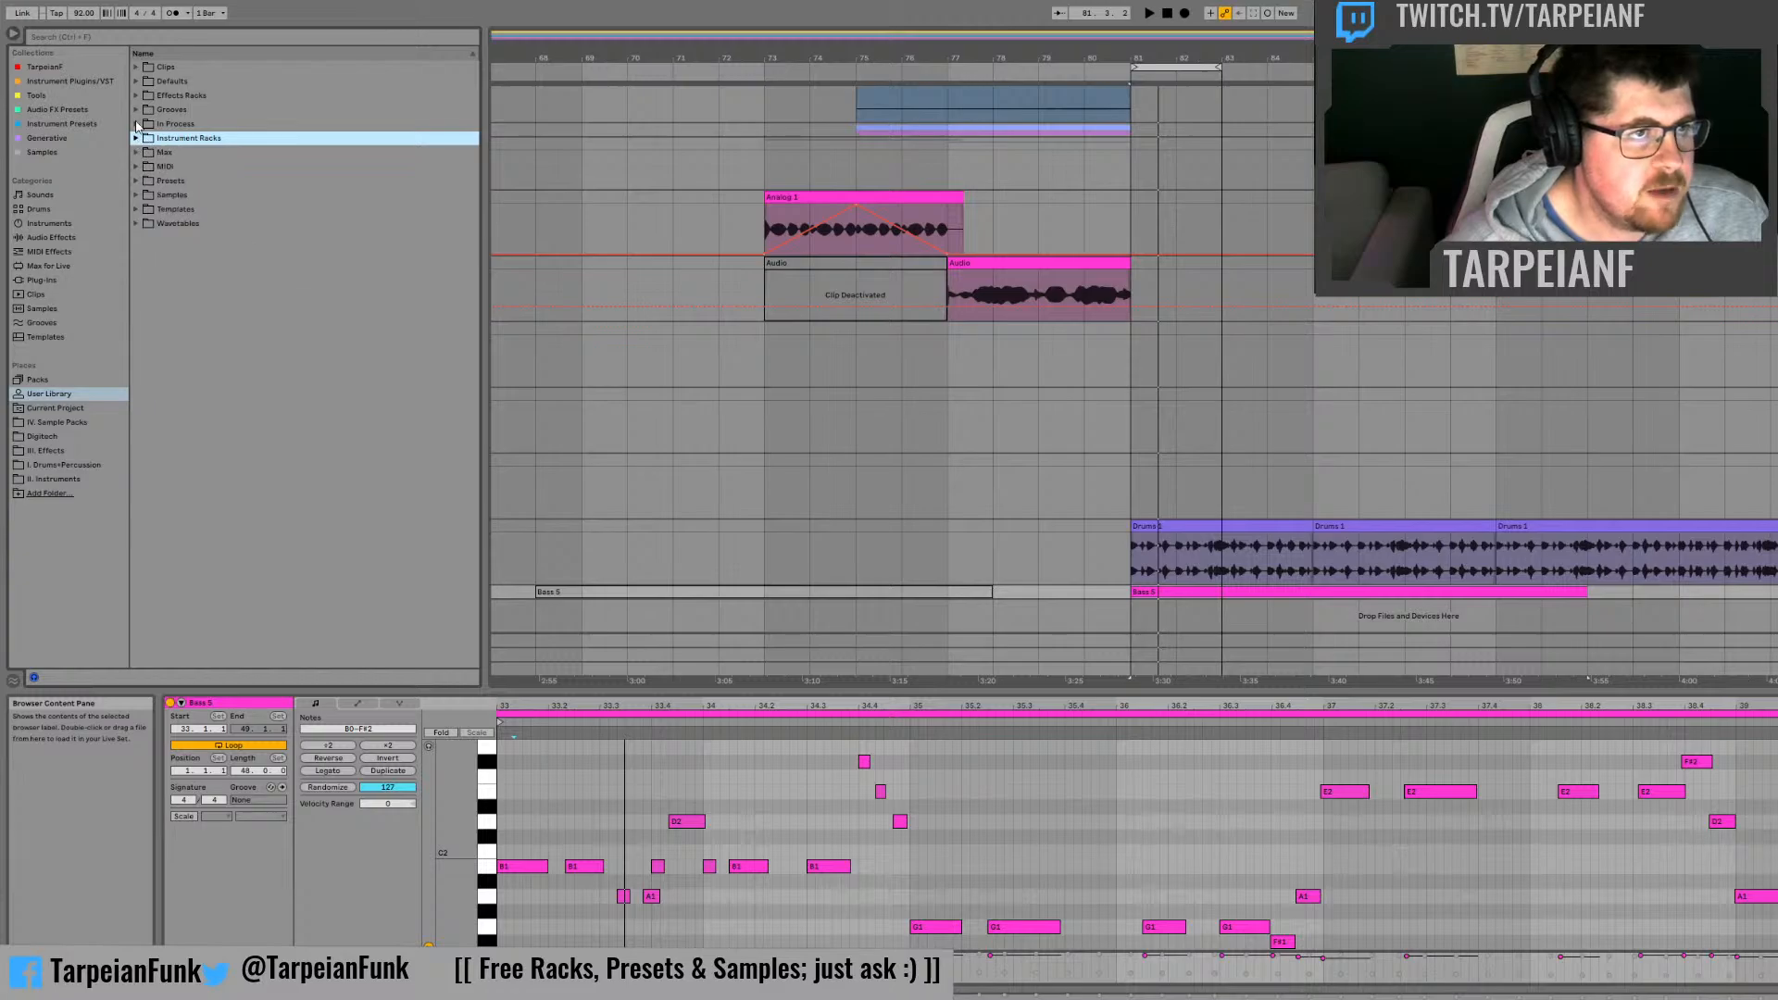
{"action": "left_click", "coordinate": [138, 96]}
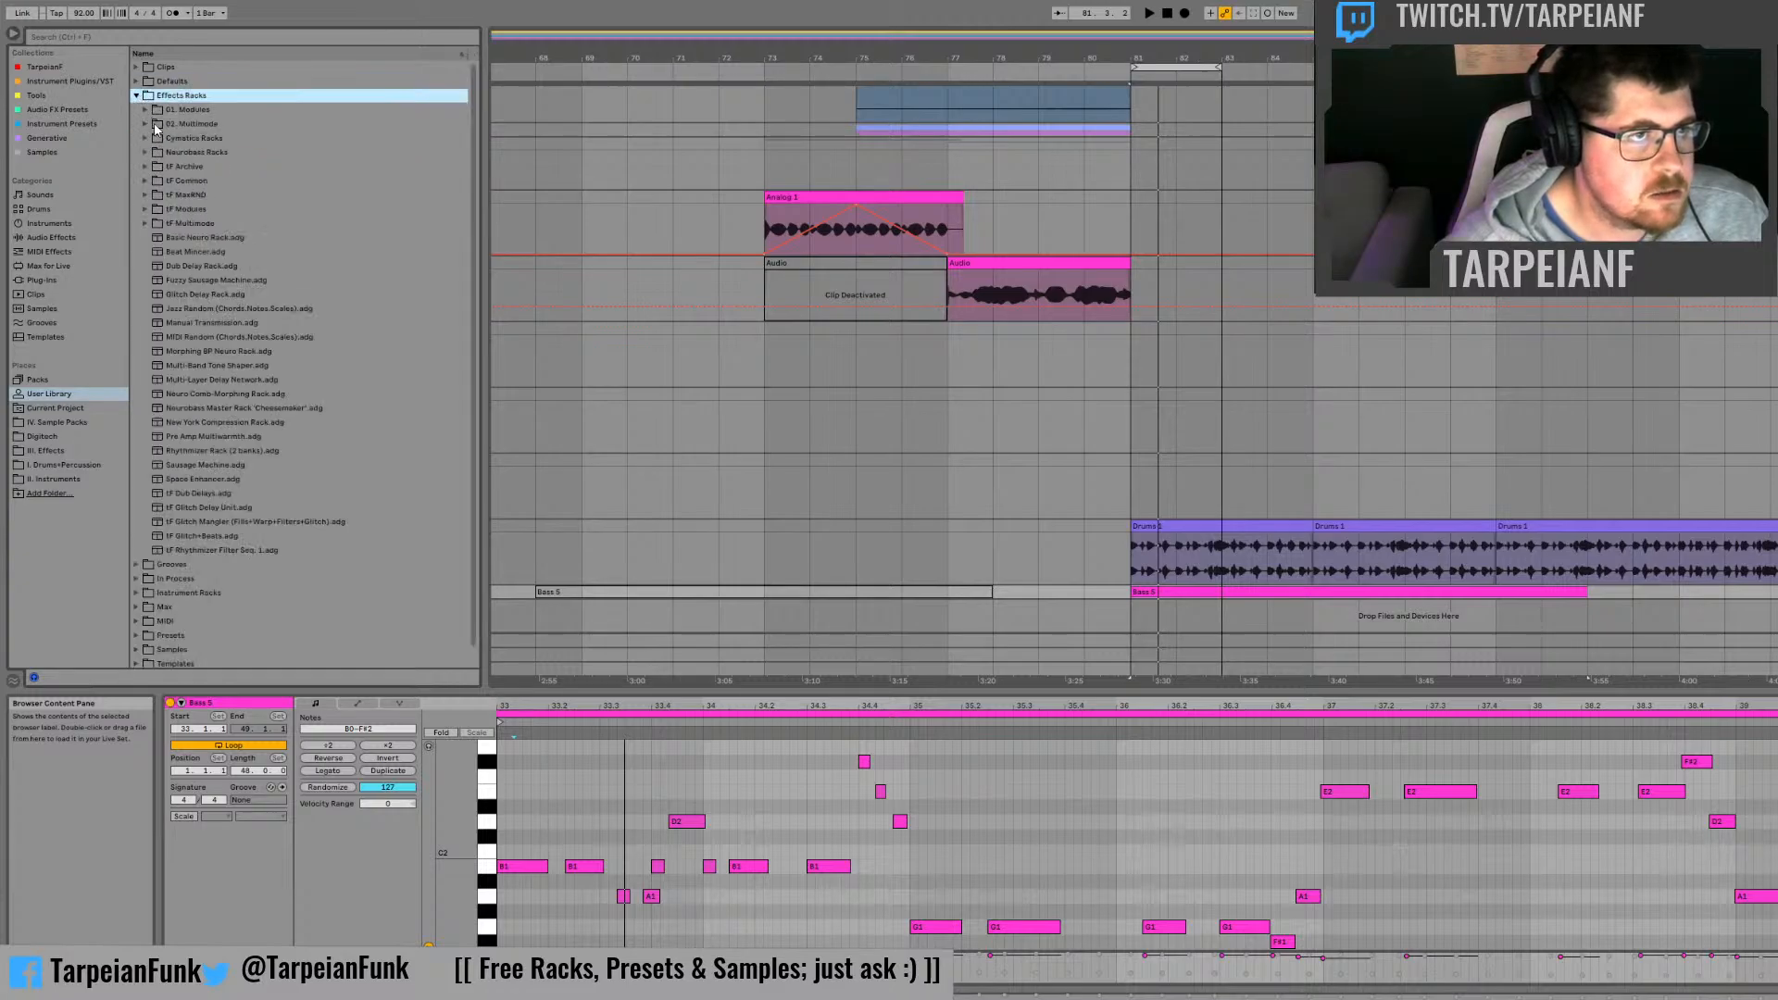
{"action": "left_click", "coordinate": [145, 152]}
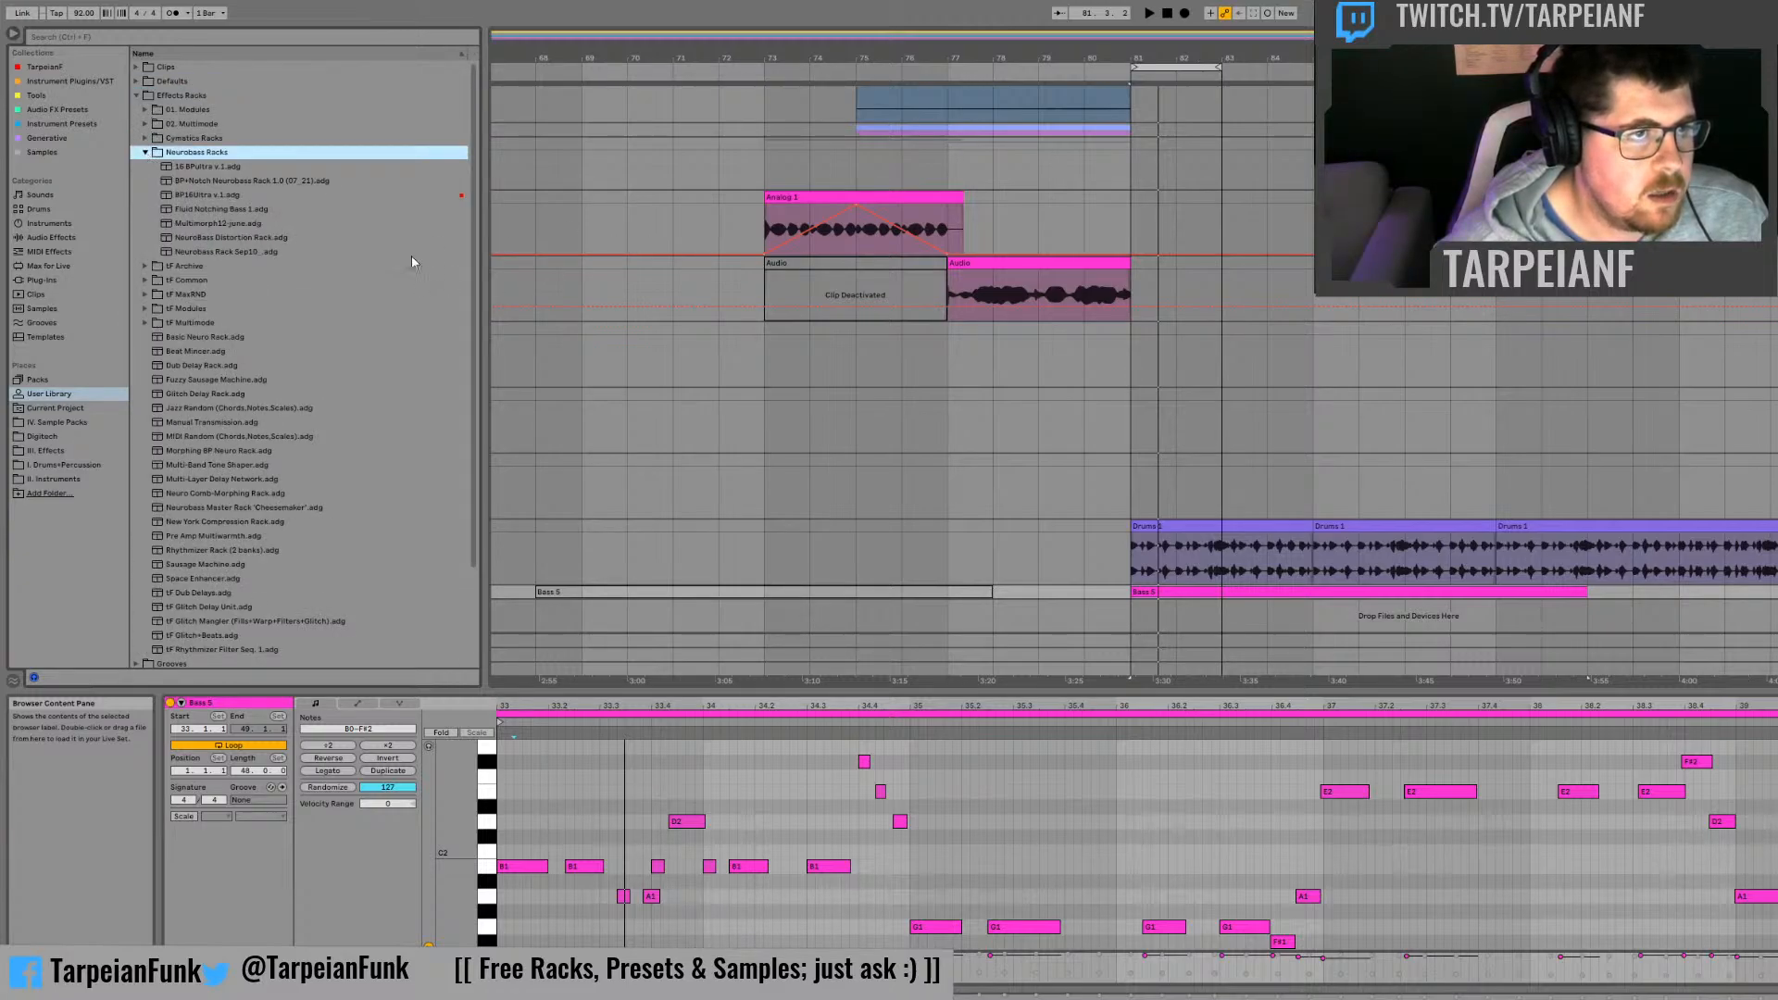
{"action": "left_click", "coordinate": [299, 225]}
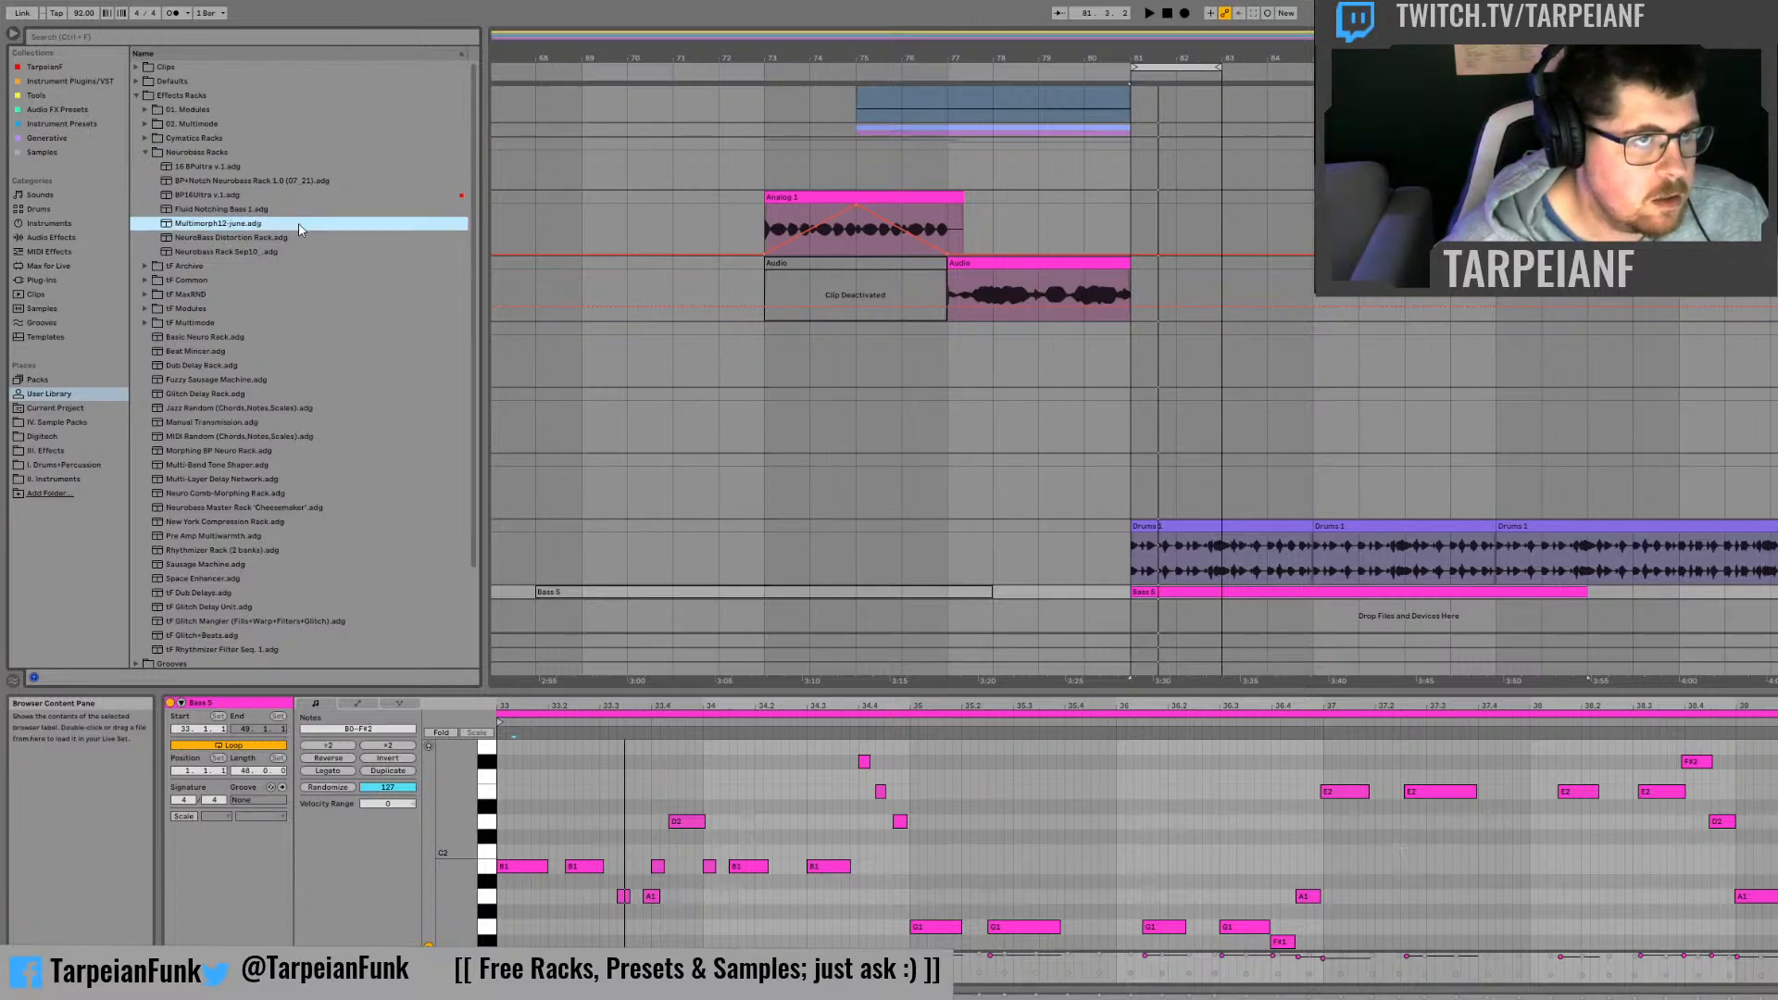
{"action": "left_click", "coordinate": [316, 181]}
{"action": "left_click", "coordinate": [263, 252]}
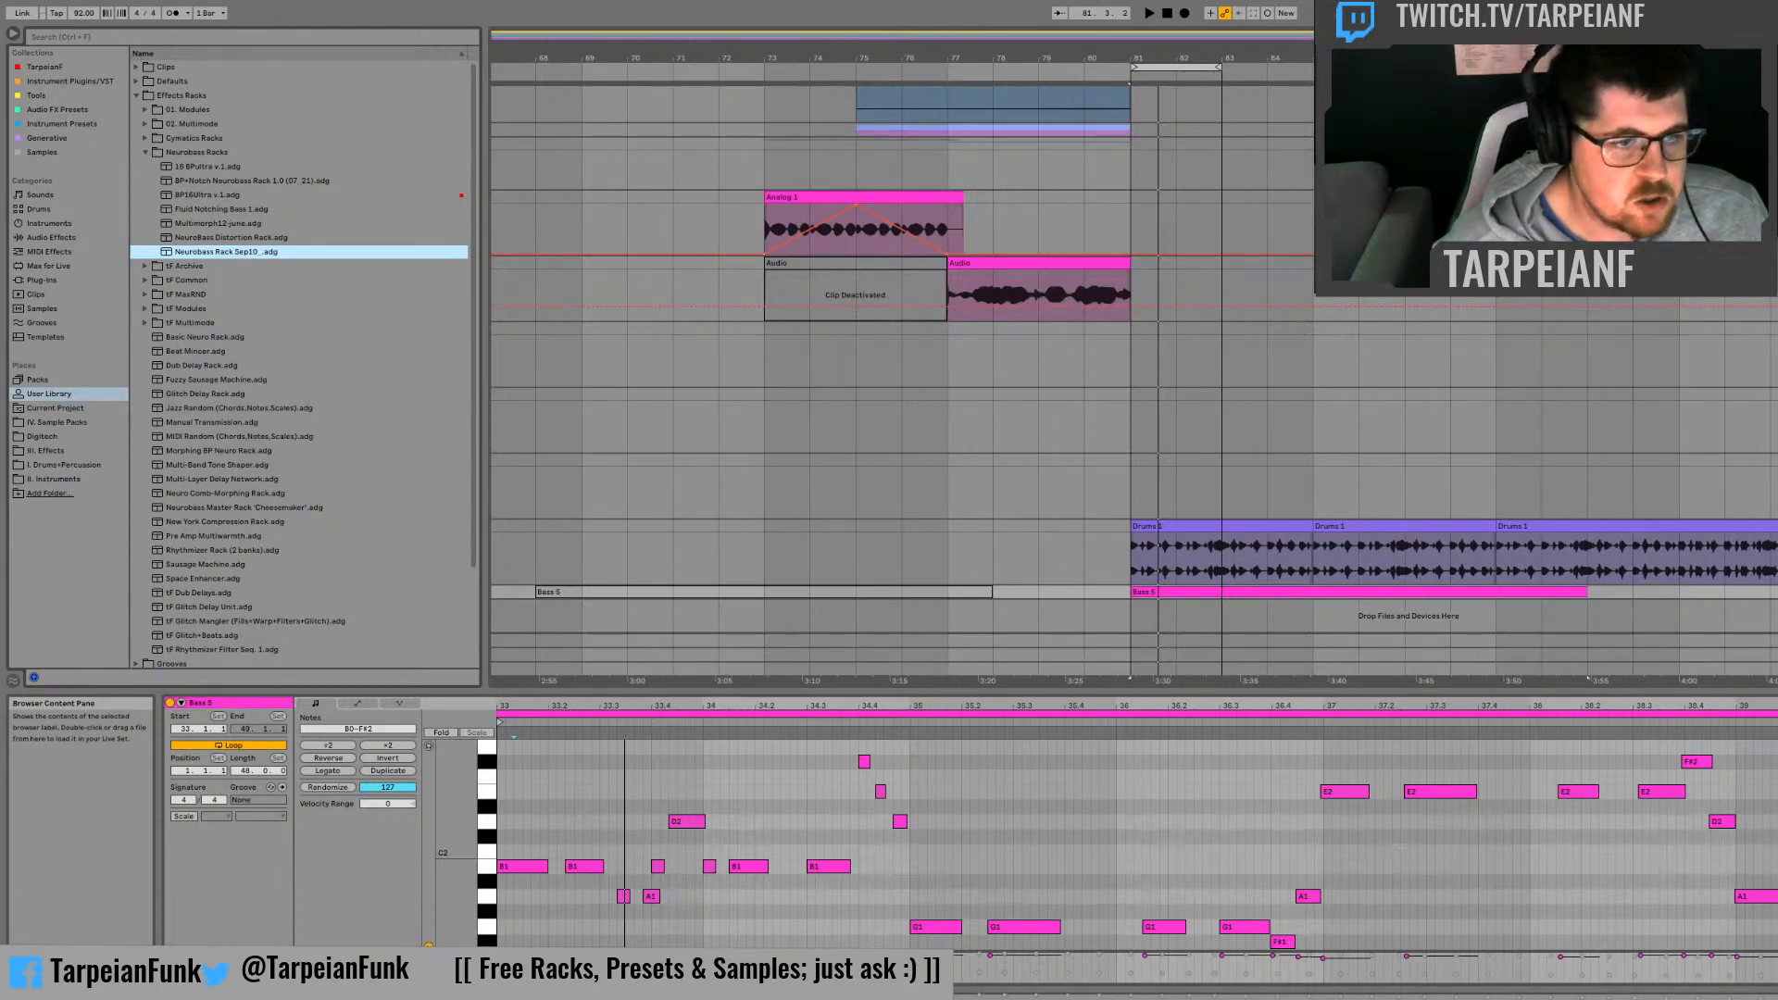
{"action": "key", "text": "shift+Tab"}
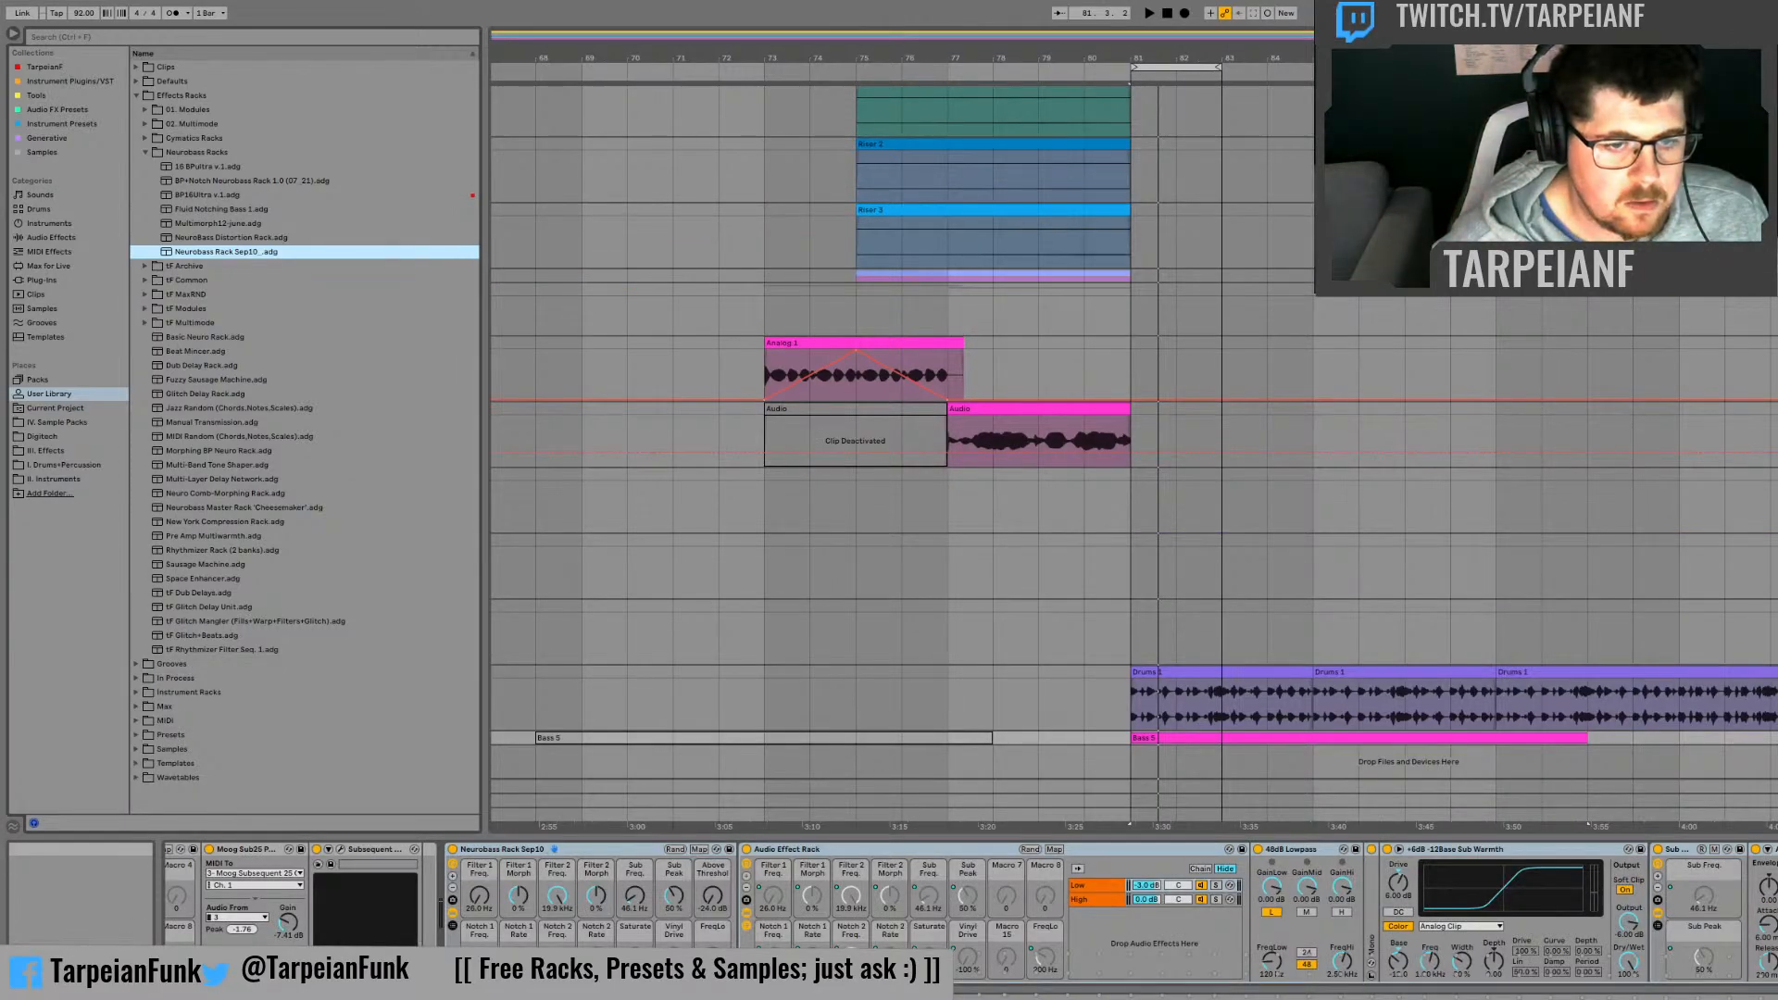
Step: Audition the bass from bar 81 through the Neurobass rack and try sweeping its Filter 1 Freq. macro
{"action": "key", "text": "space"}
{"action": "key", "text": "space"}
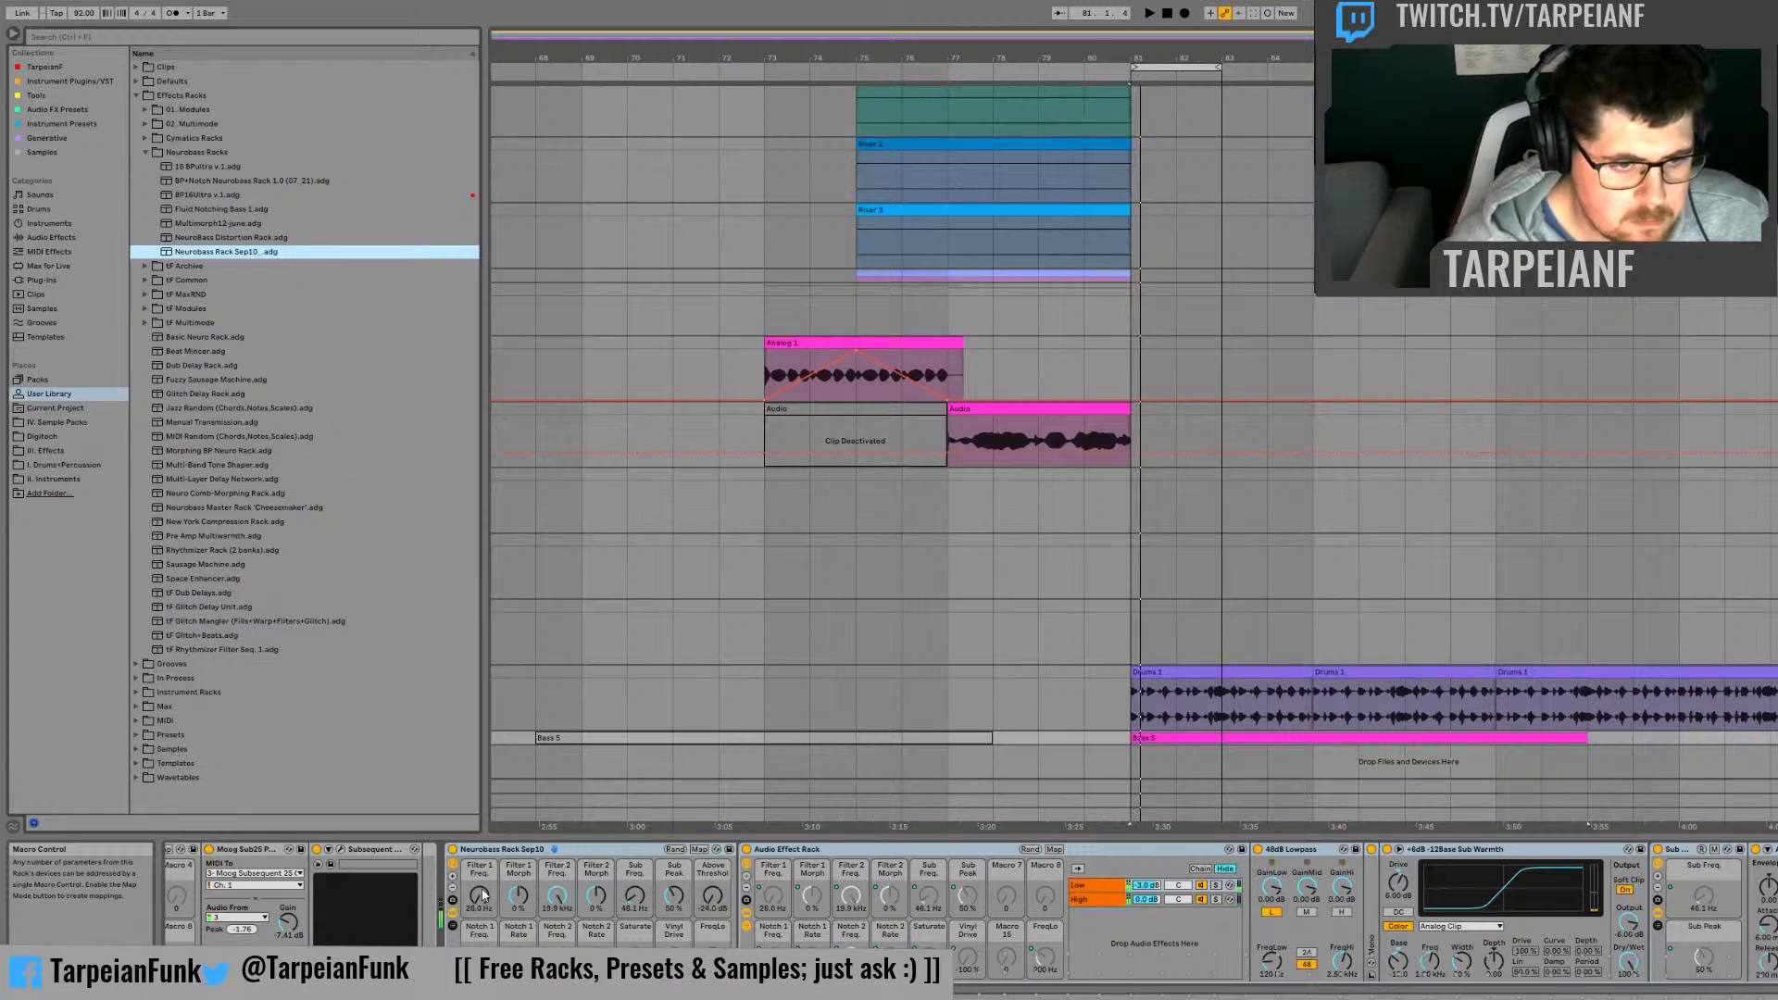
{"action": "left_click_drag", "start_coordinate": [479, 895], "coordinate": [479, 854]}
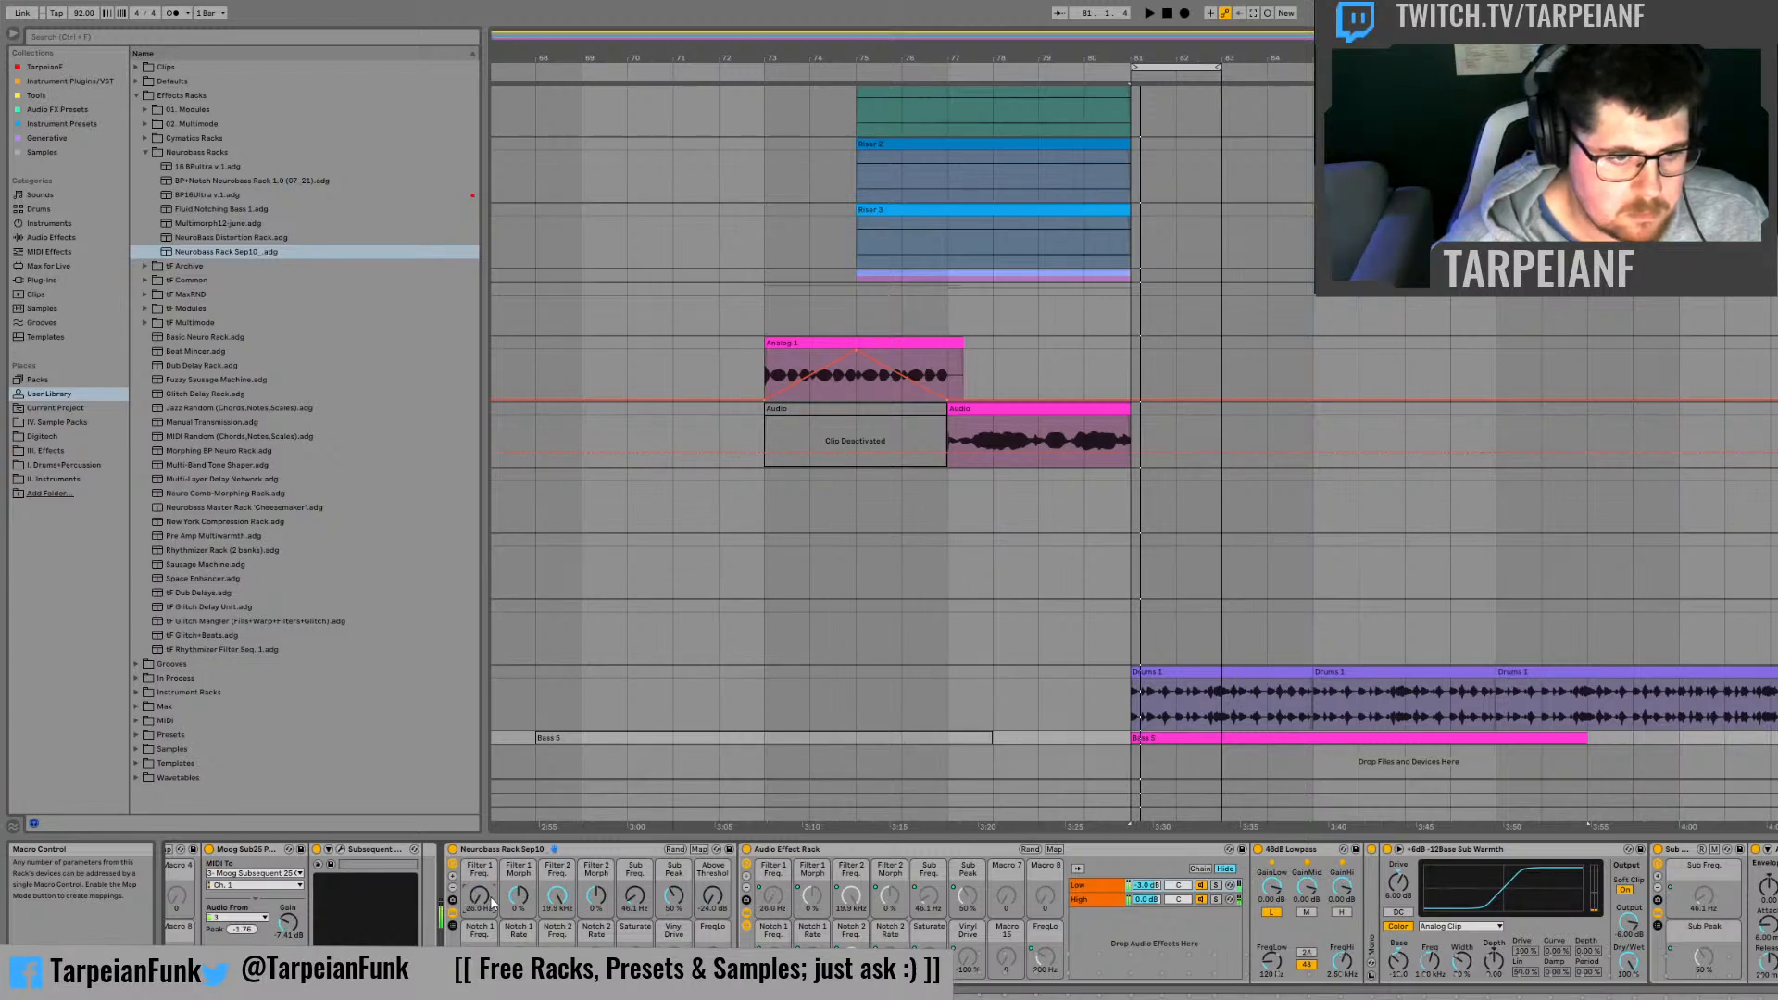
{"action": "key", "text": "space"}
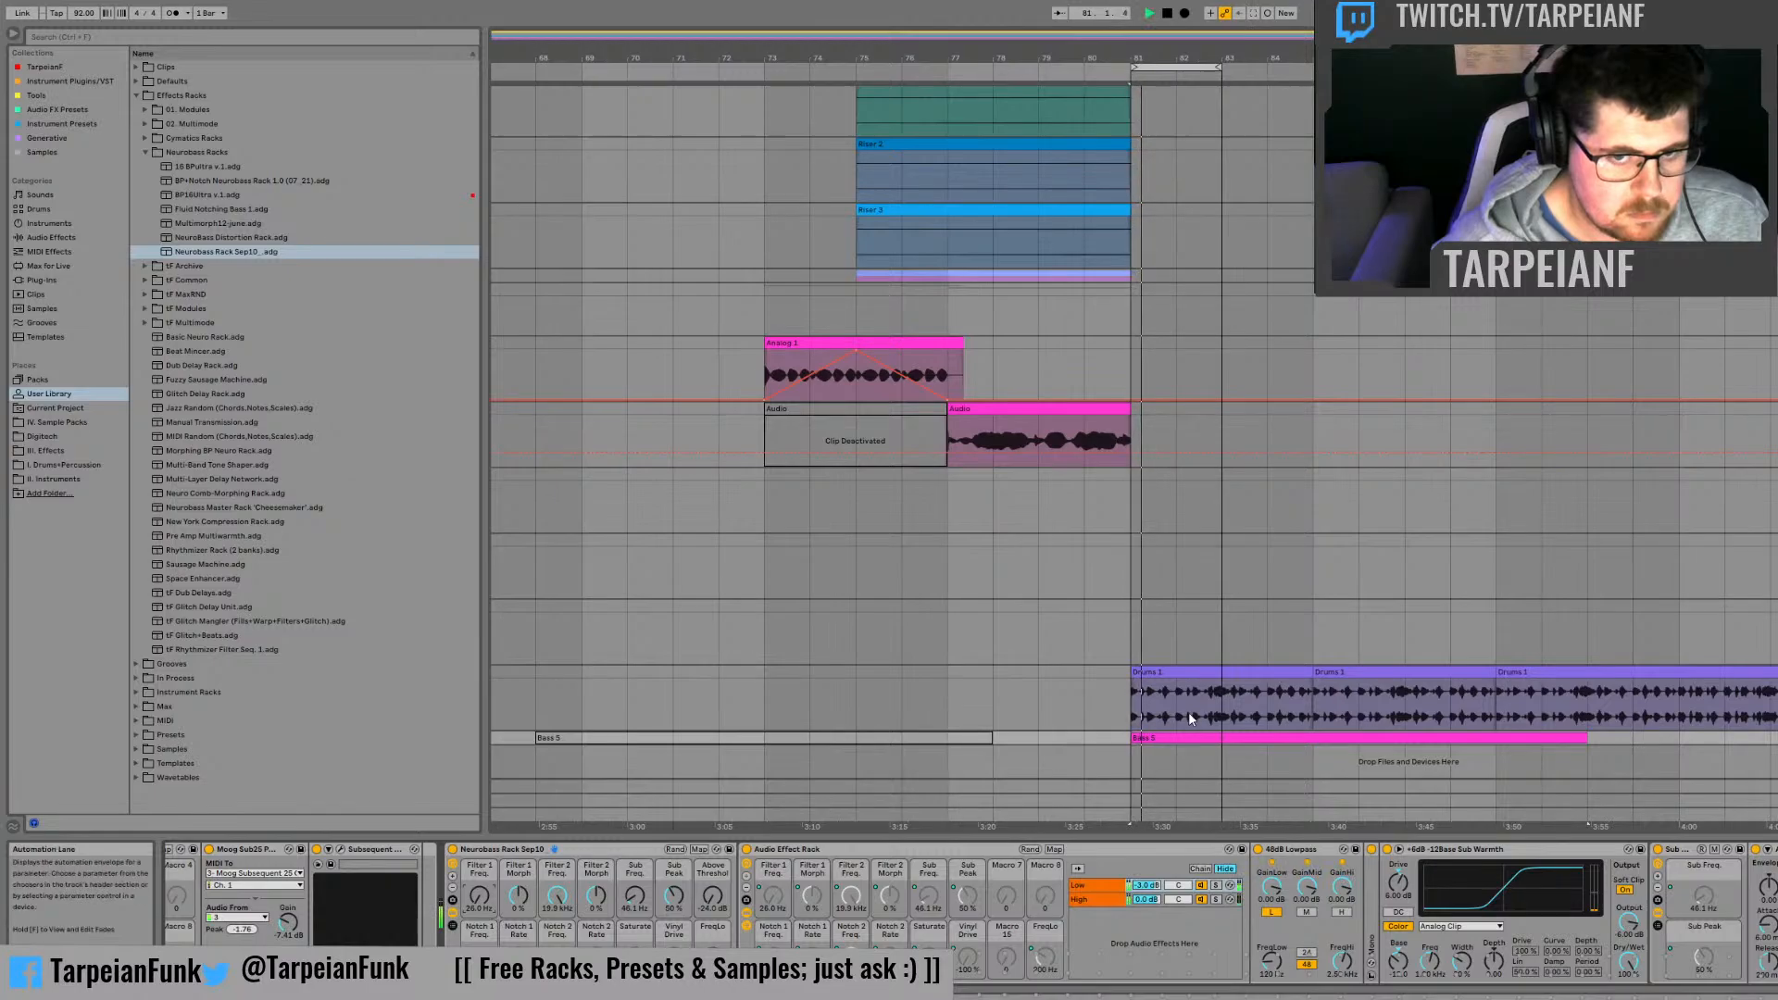
{"action": "key", "text": "space"}
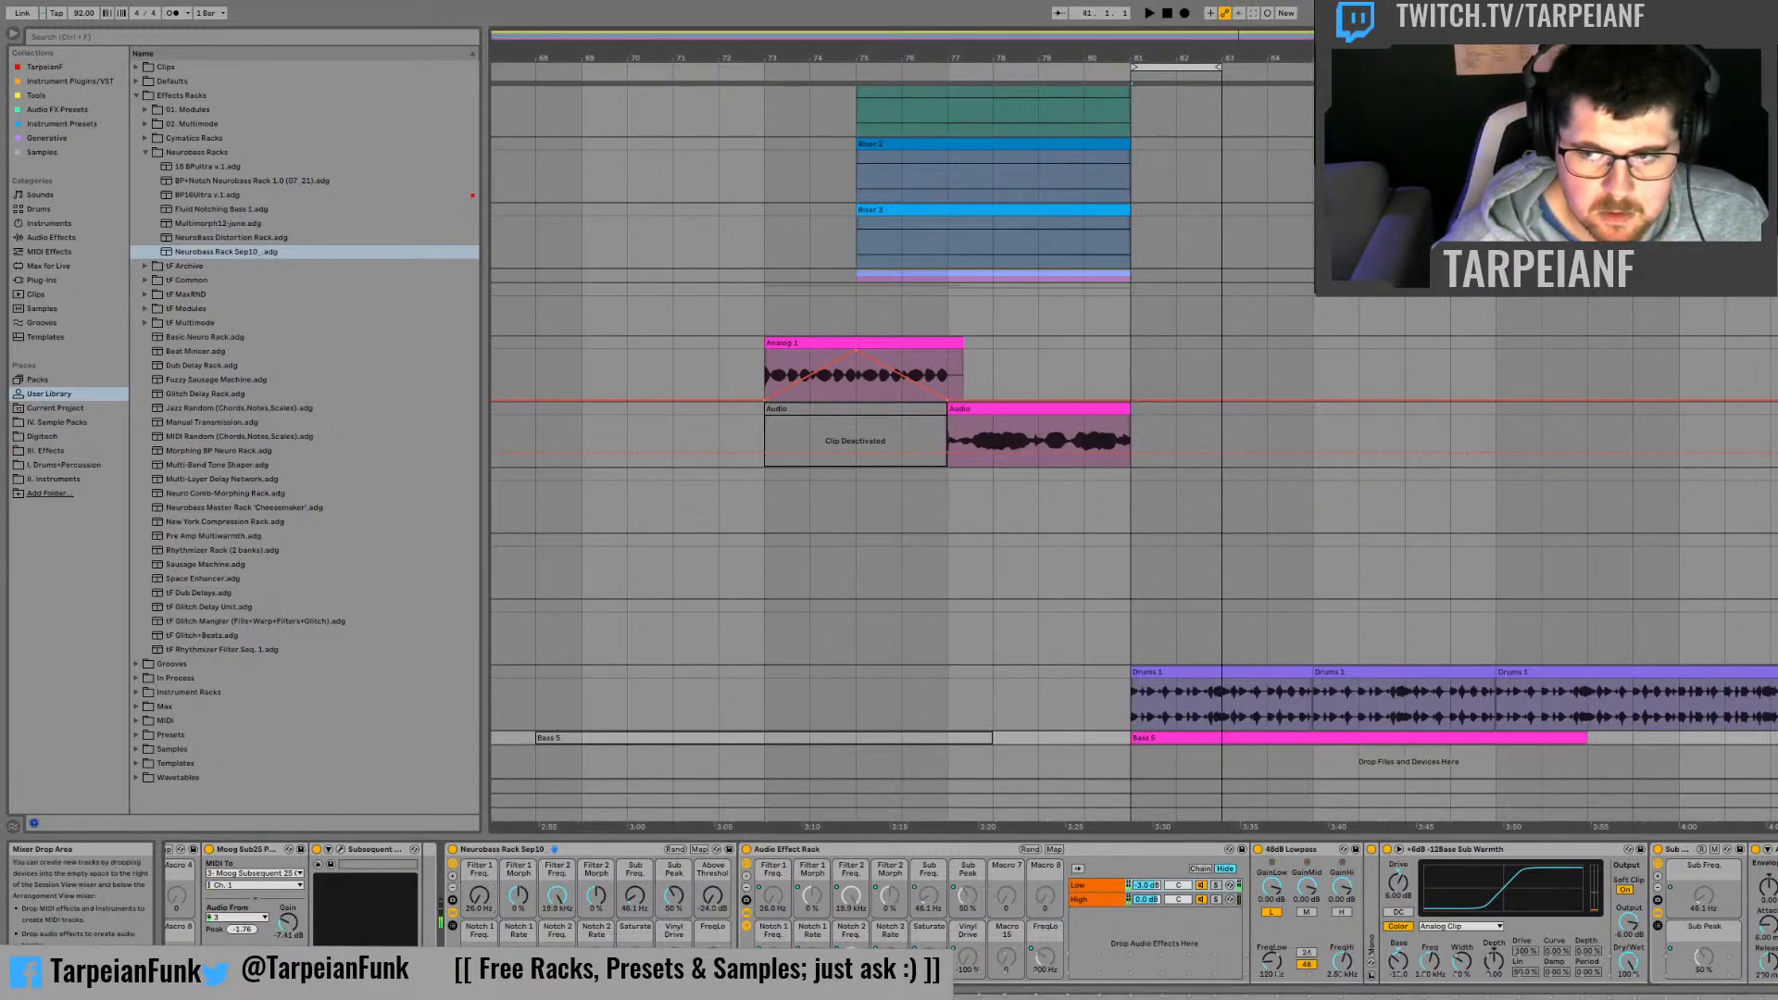
Step: Unfold the bass track and audition the opening of its clip closely from bar 81
{"action": "key", "text": "u"}
{"action": "scroll", "coordinate": [1652, 643], "scroll_direction": "down", "scroll_amount": 2}
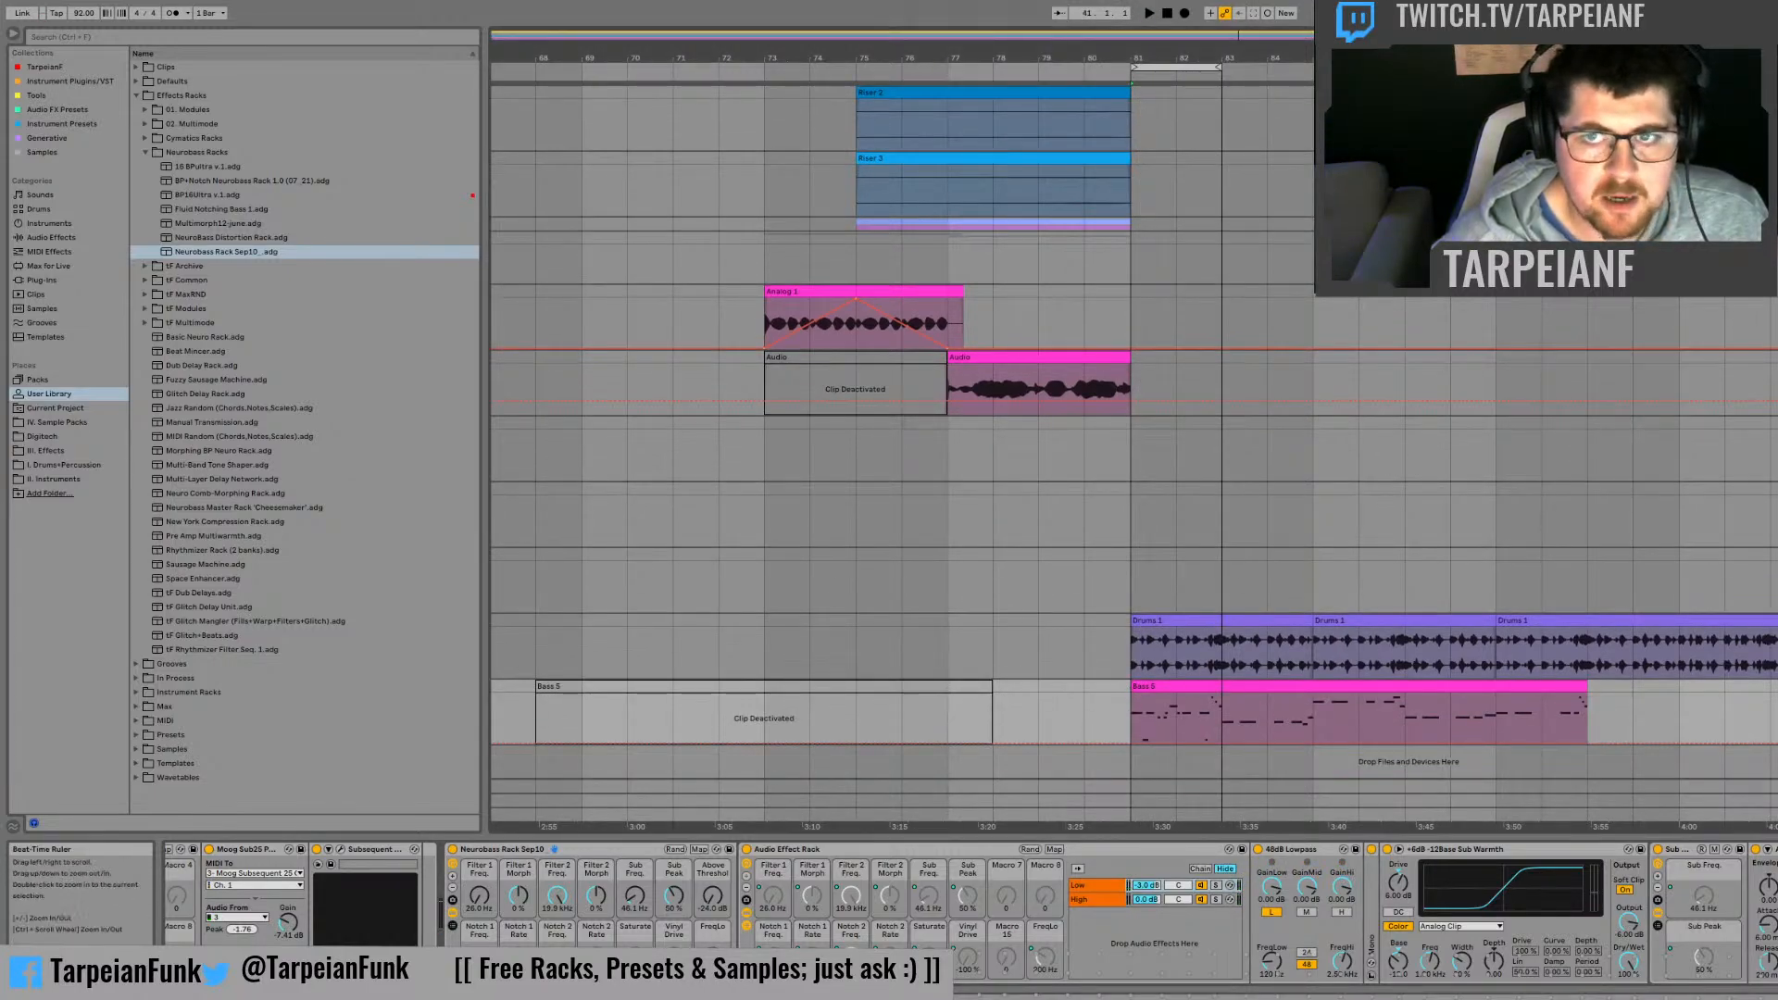
{"action": "key", "text": "space"}
{"action": "left_click_drag", "start_coordinate": [587, 58], "coordinate": [492, 115]}
{"action": "key", "text": "space"}
{"action": "key", "text": "space"}
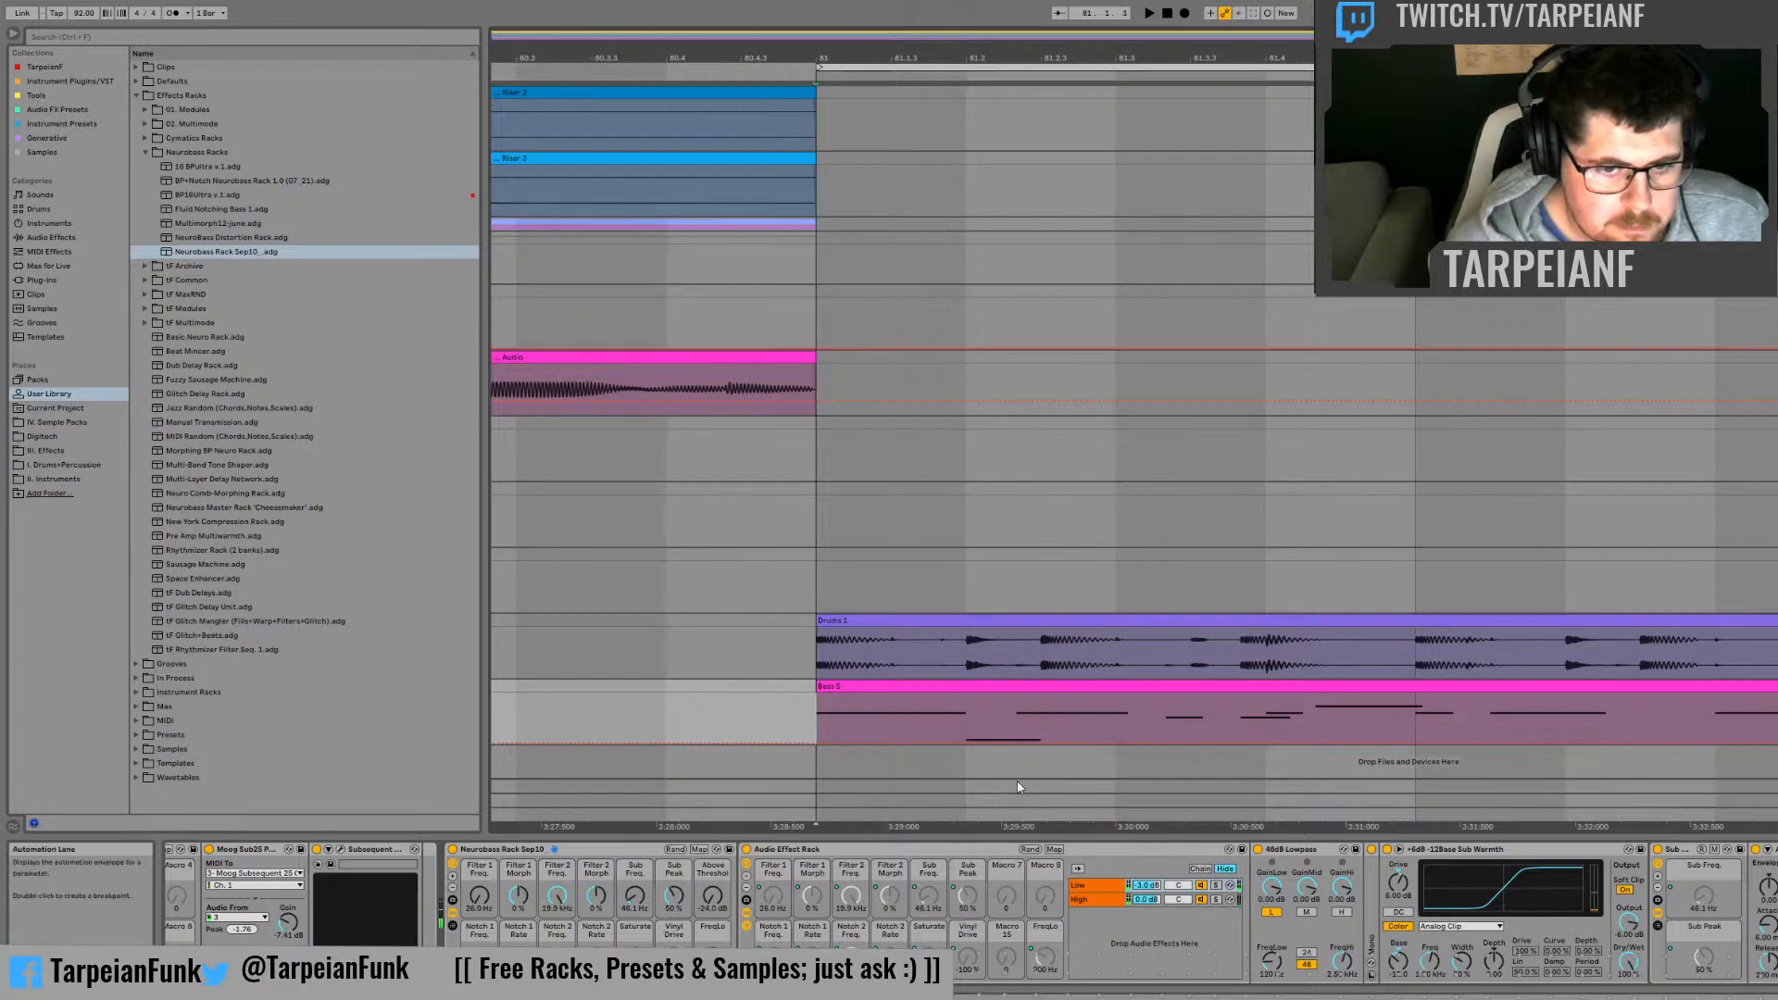
Step: Draw a Filter 1 Freq. automation peak at bar 81 on the bass track, falling to 26.0 Hz within the first half beat
{"action": "key", "text": "space"}
{"action": "left_click", "coordinate": [928, 704]}
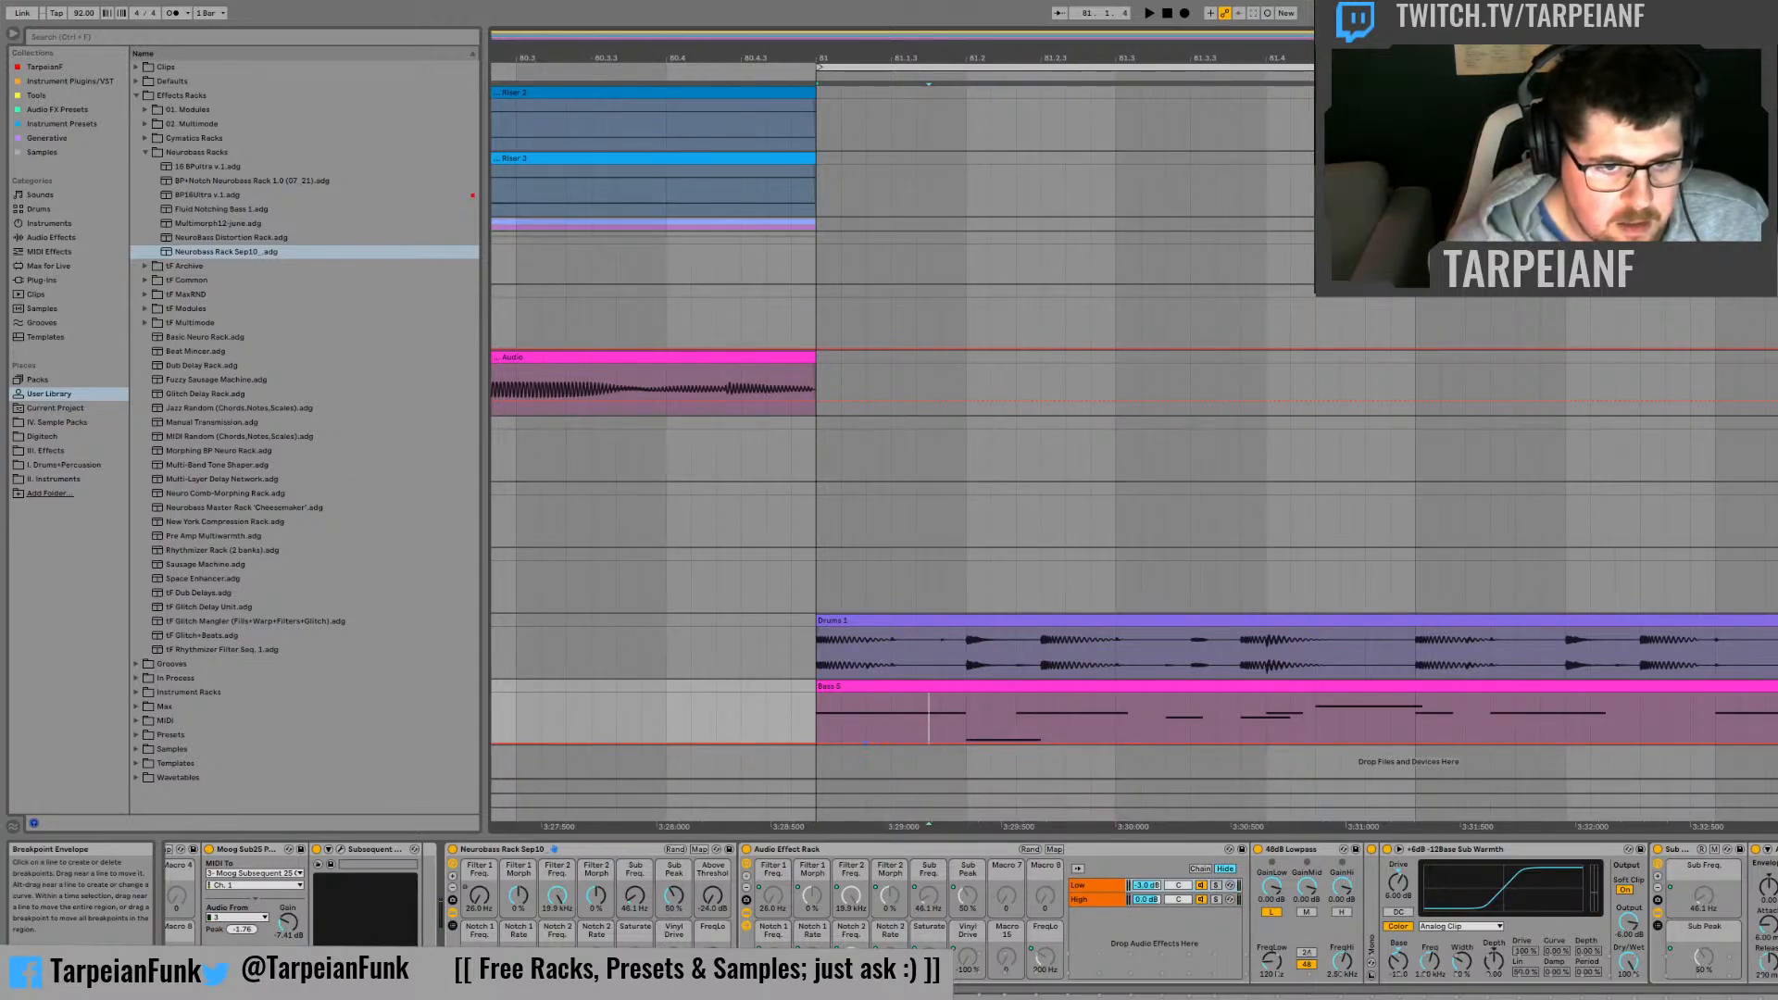
{"action": "left_click_drag", "start_coordinate": [817, 741], "coordinate": [820, 708]}
{"action": "key", "text": "space"}
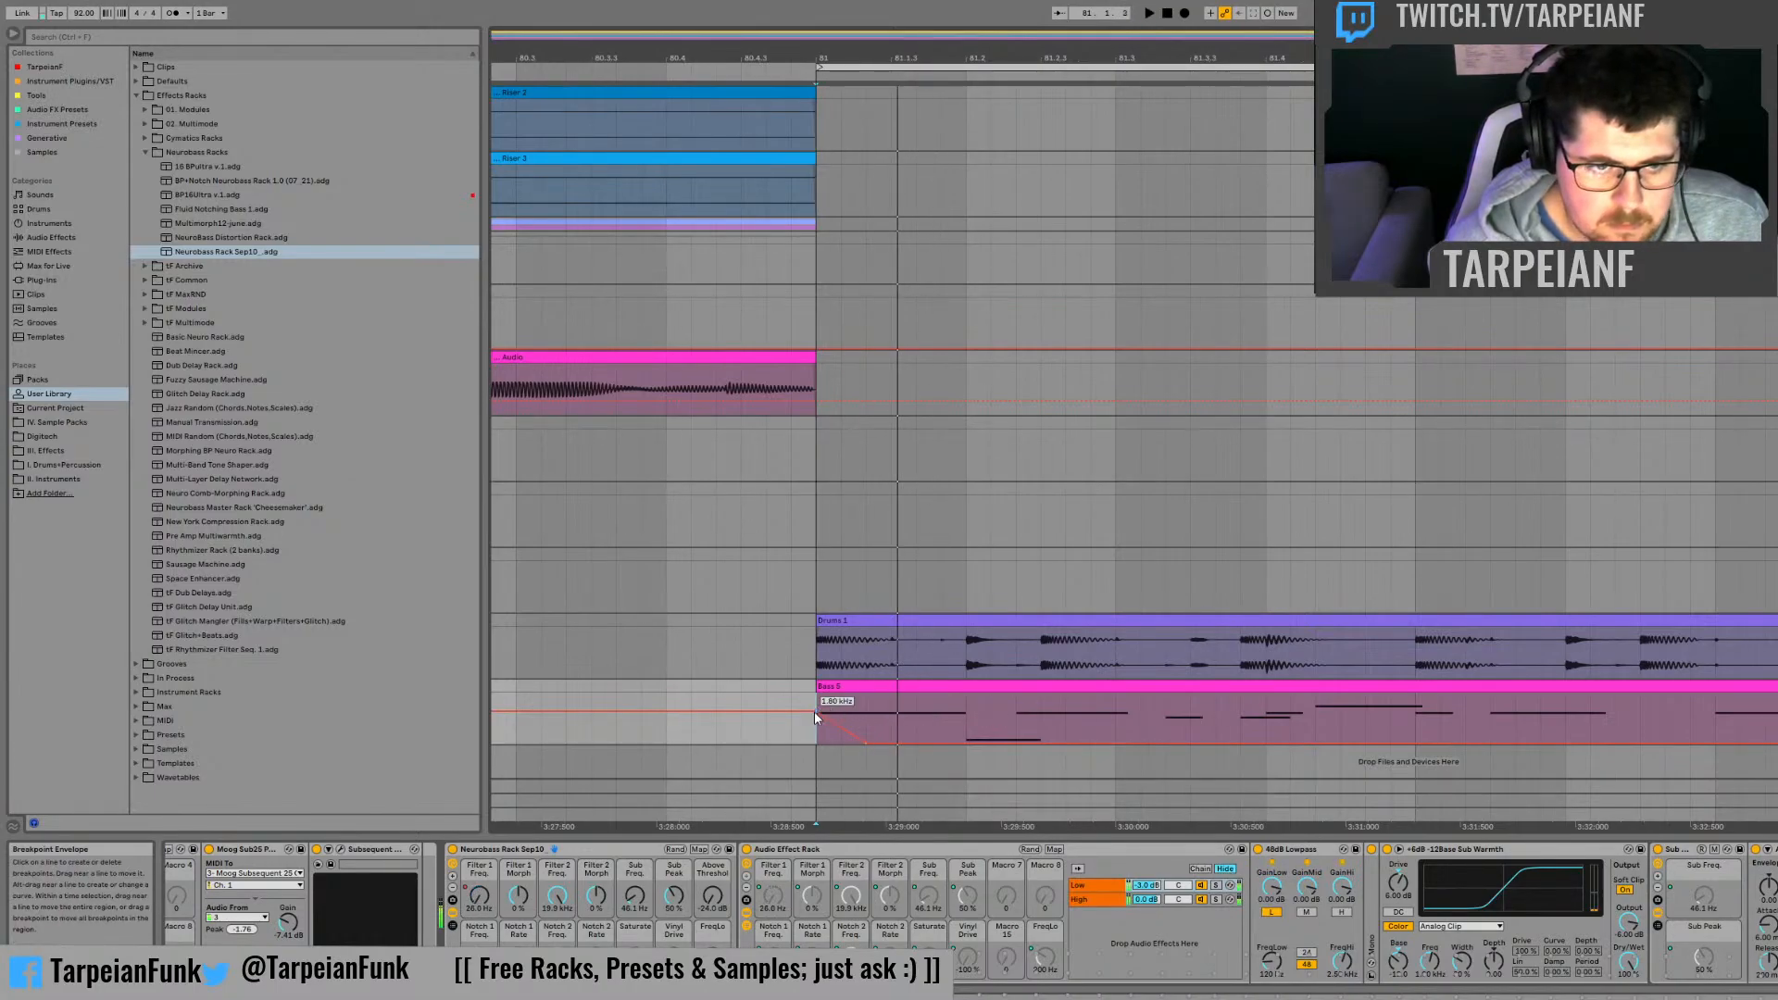
{"action": "left_click_drag", "start_coordinate": [815, 712], "coordinate": [853, 709]}
{"action": "left_click", "coordinate": [847, 730]}
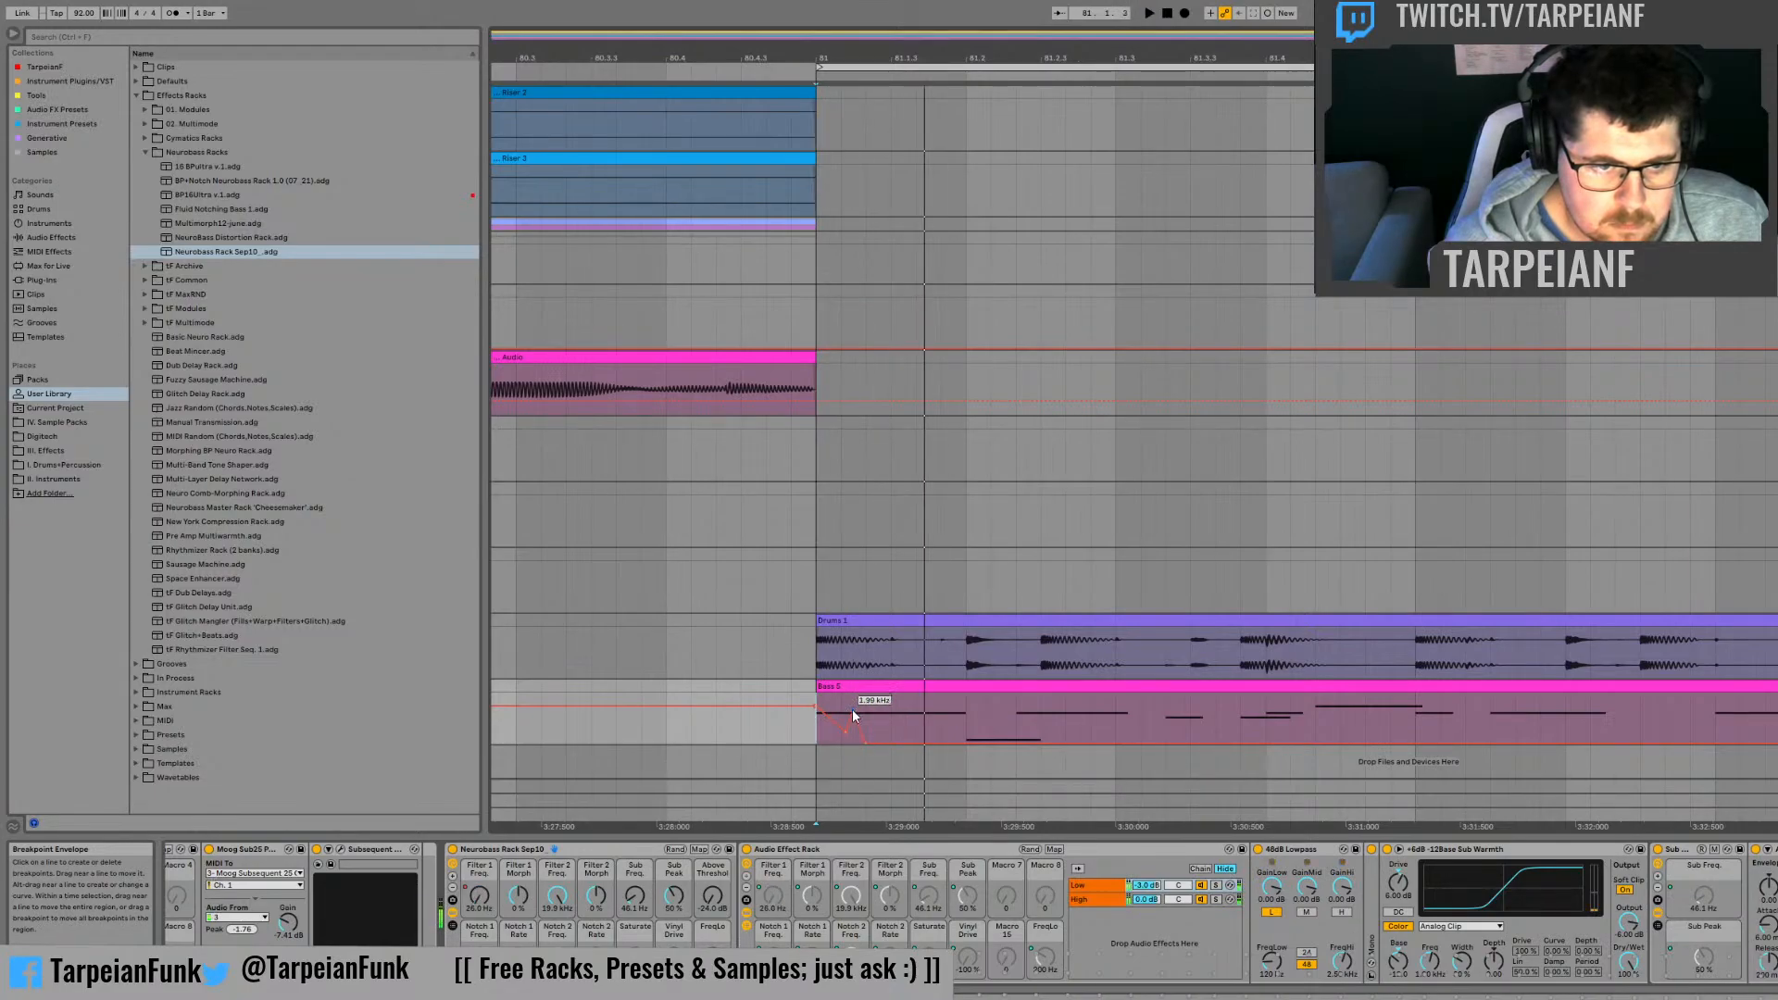
{"action": "left_click", "coordinate": [854, 711]}
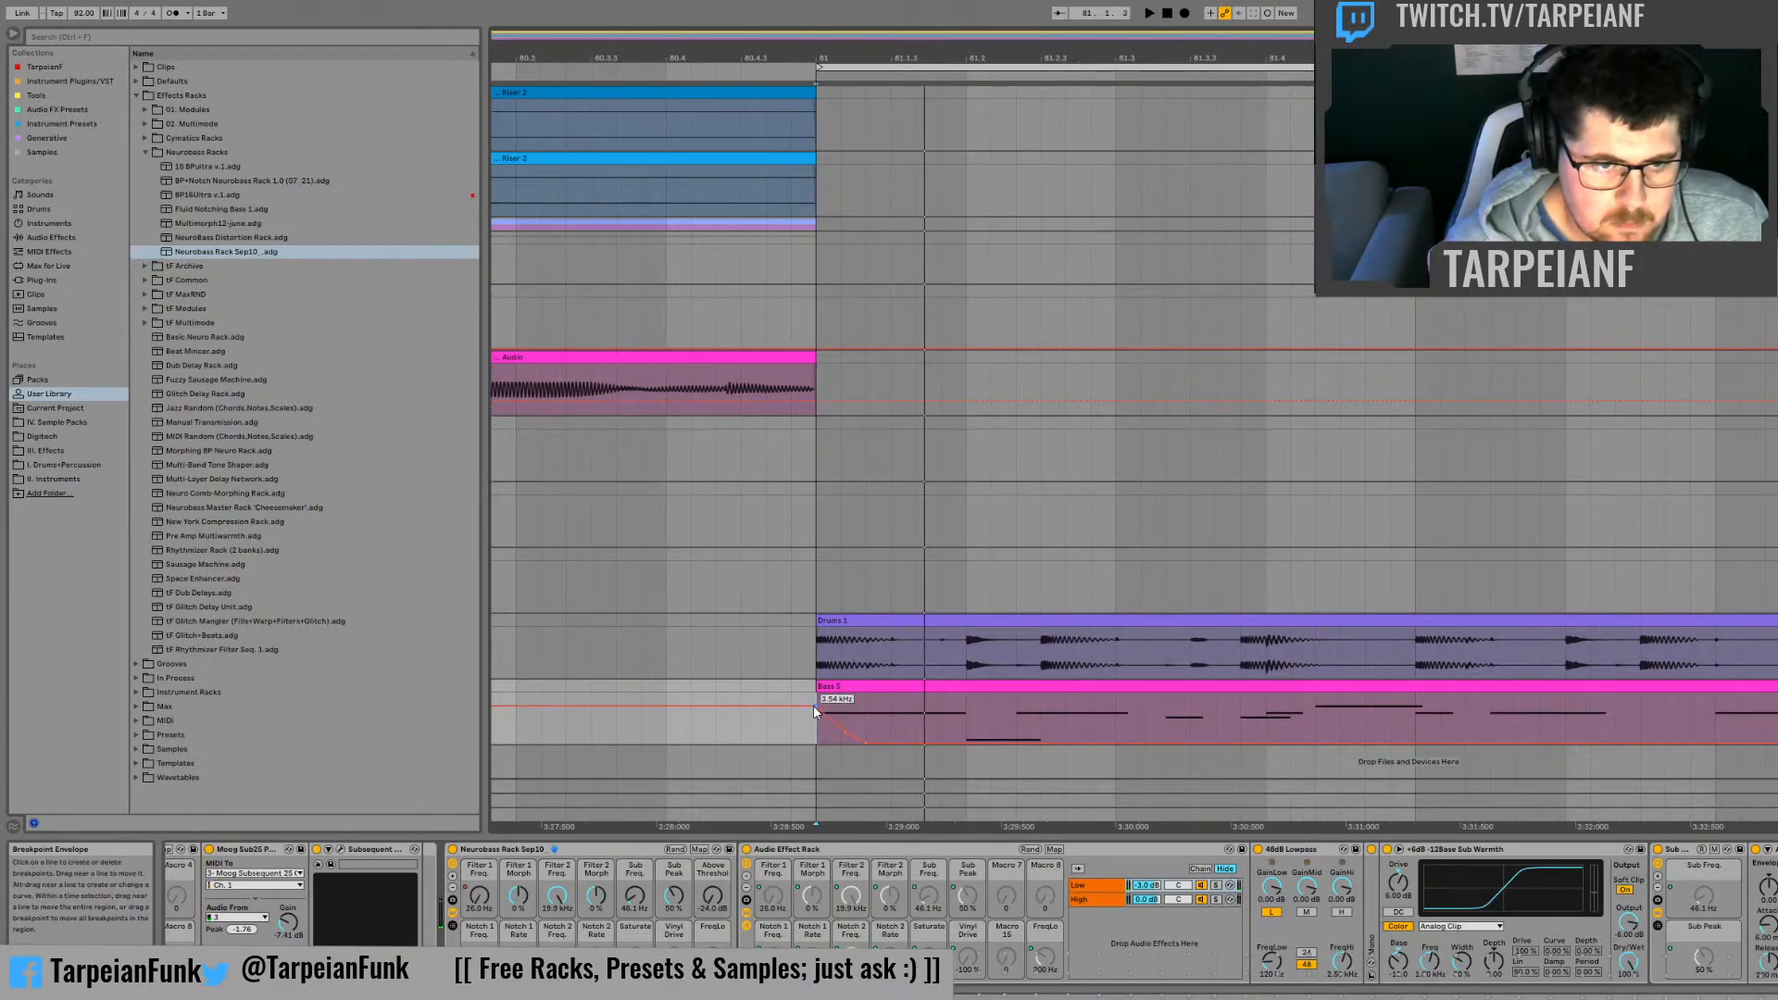
{"action": "mouse_move", "coordinate": [814, 706]}
{"action": "left_mouse_down"}
{"action": "mouse_move", "coordinate": [815, 742]}
{"action": "mouse_move", "coordinate": [846, 720]}
{"action": "mouse_move", "coordinate": [815, 724]}
{"action": "mouse_move", "coordinate": [826, 709]}
{"action": "left_mouse_up"}
Step: Audition the Filter 1 Freq. sweep repeatedly from bar 81
{"action": "key", "text": "space"}
{"action": "key", "text": "space"}
{"action": "key", "text": "space"}
{"action": "key", "text": "space"}
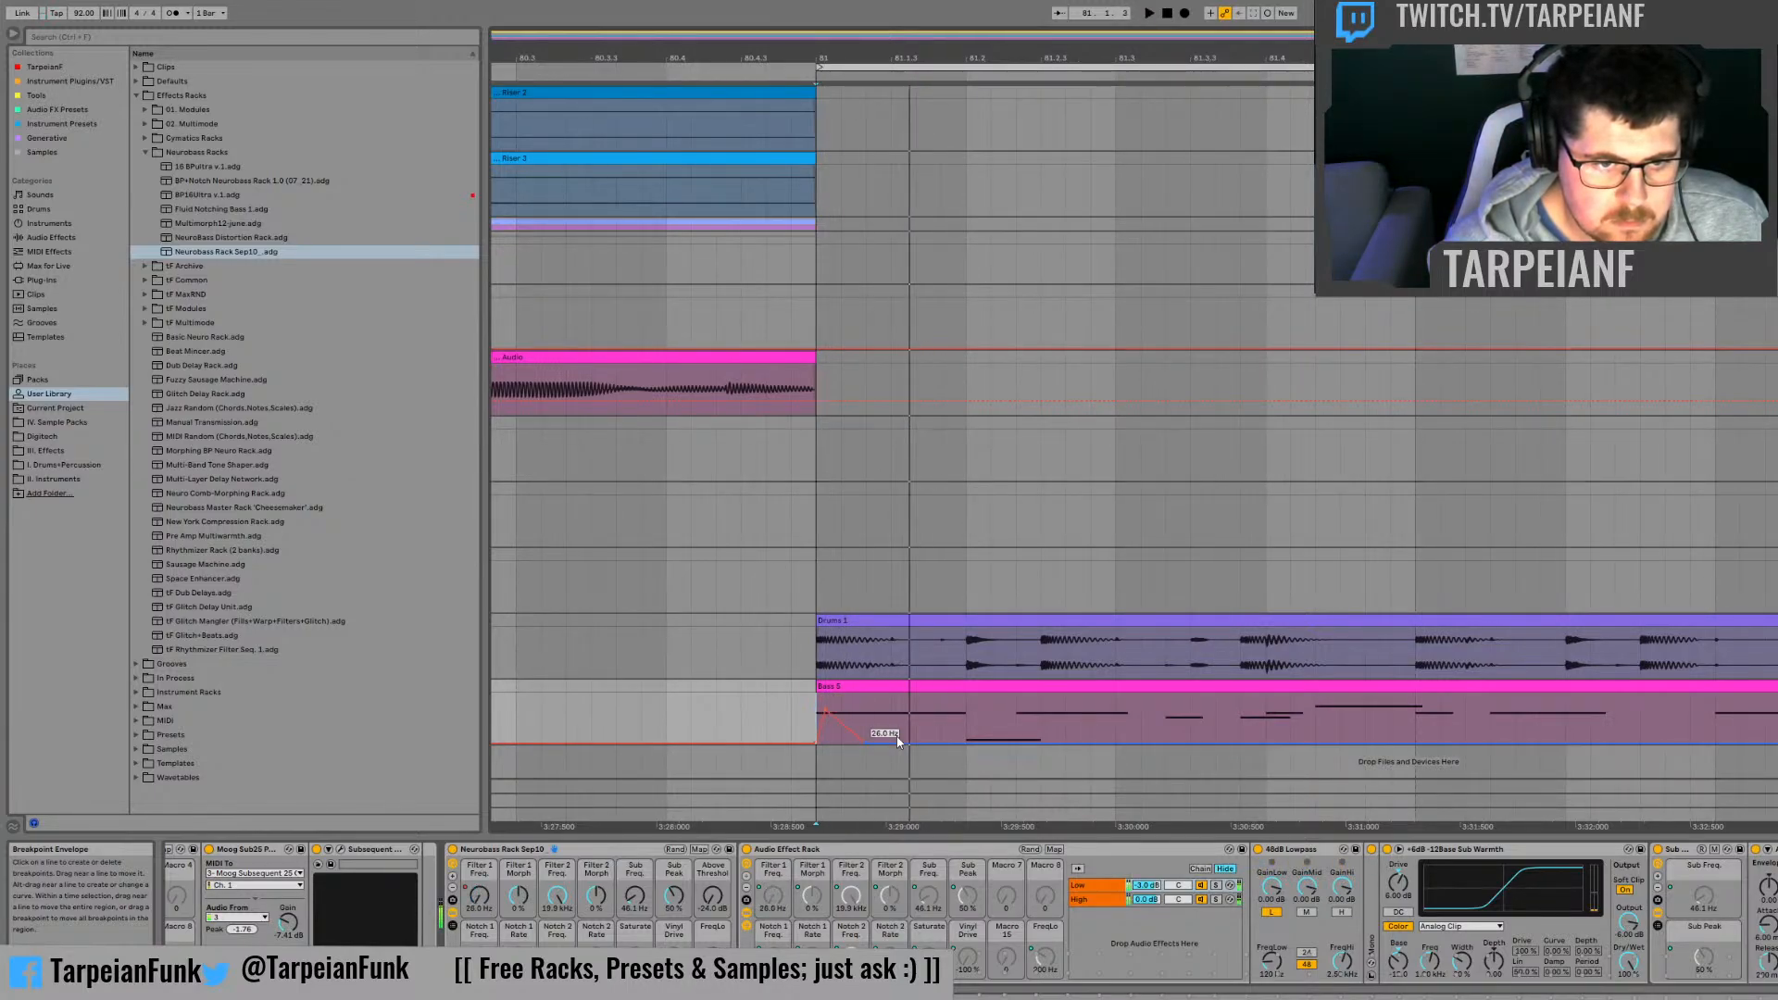
{"action": "key", "text": "space"}
{"action": "left_click", "coordinate": [896, 743]}
{"action": "key", "text": "space"}
{"action": "key", "text": "space"}
{"action": "key", "text": "space"}
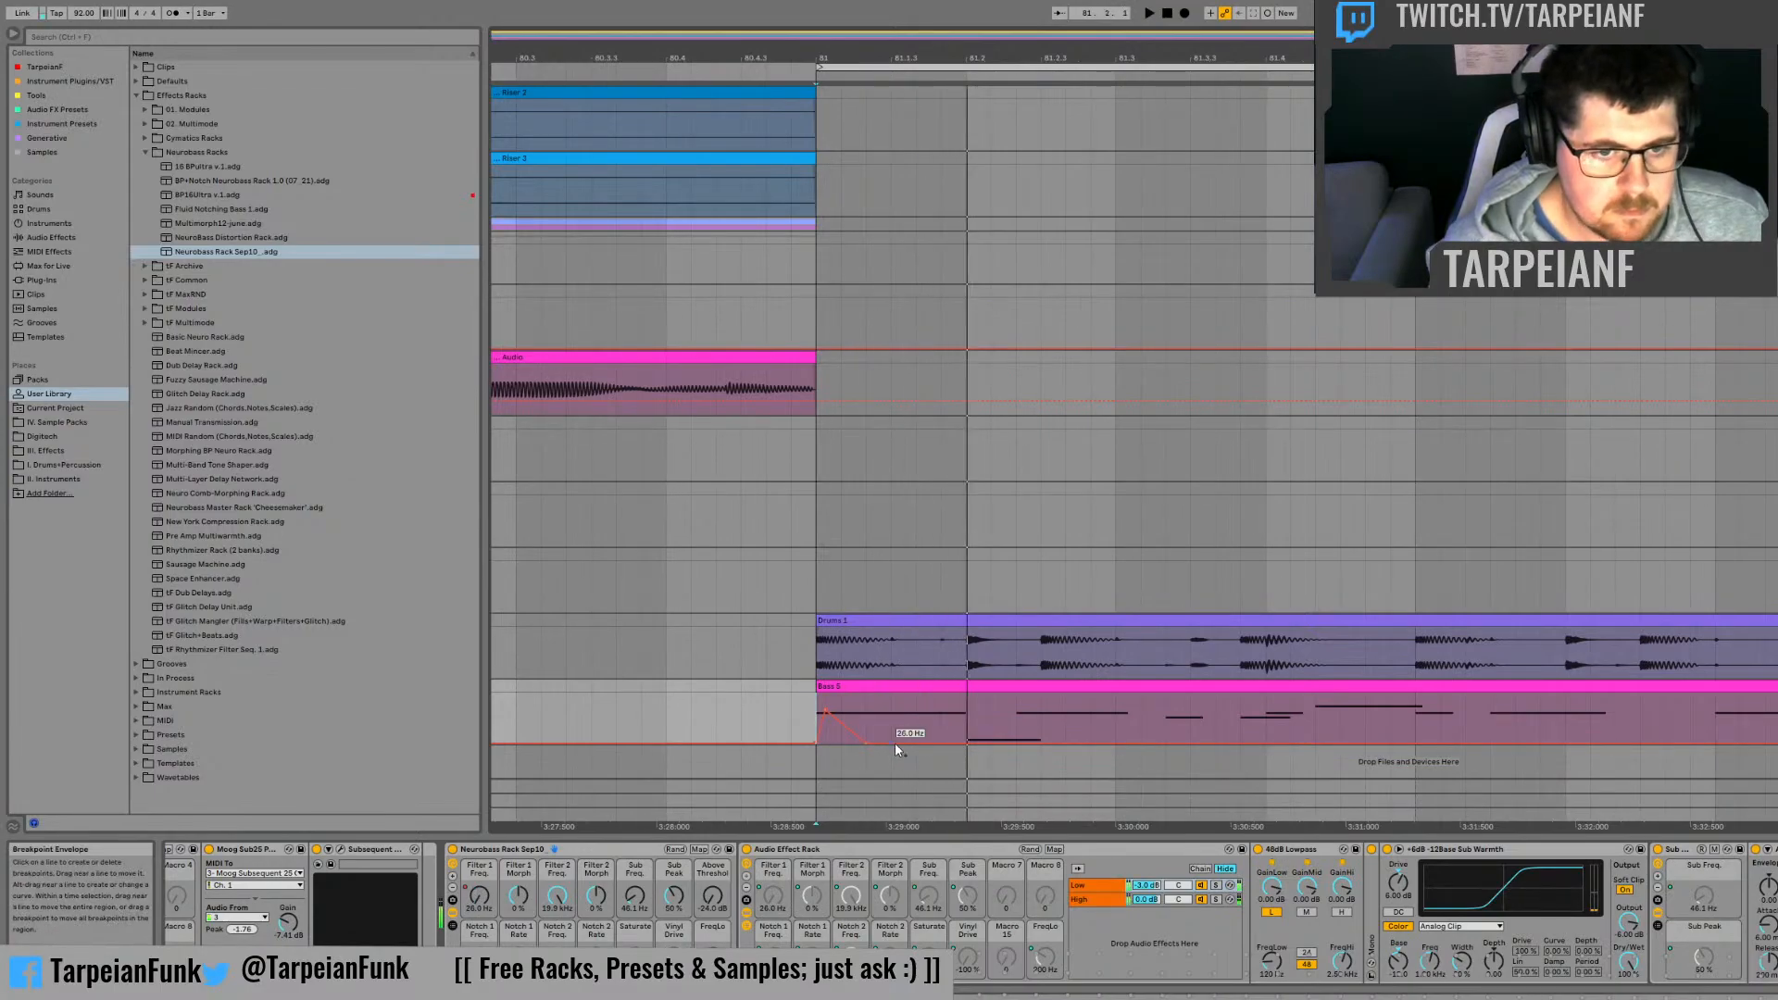
{"action": "key", "text": "space"}
Step: Show the FreqLo macro's automation and raise it between 81.1.3 and 81.2, then audition the change
{"action": "key", "text": "space"}
{"action": "key", "text": "space"}
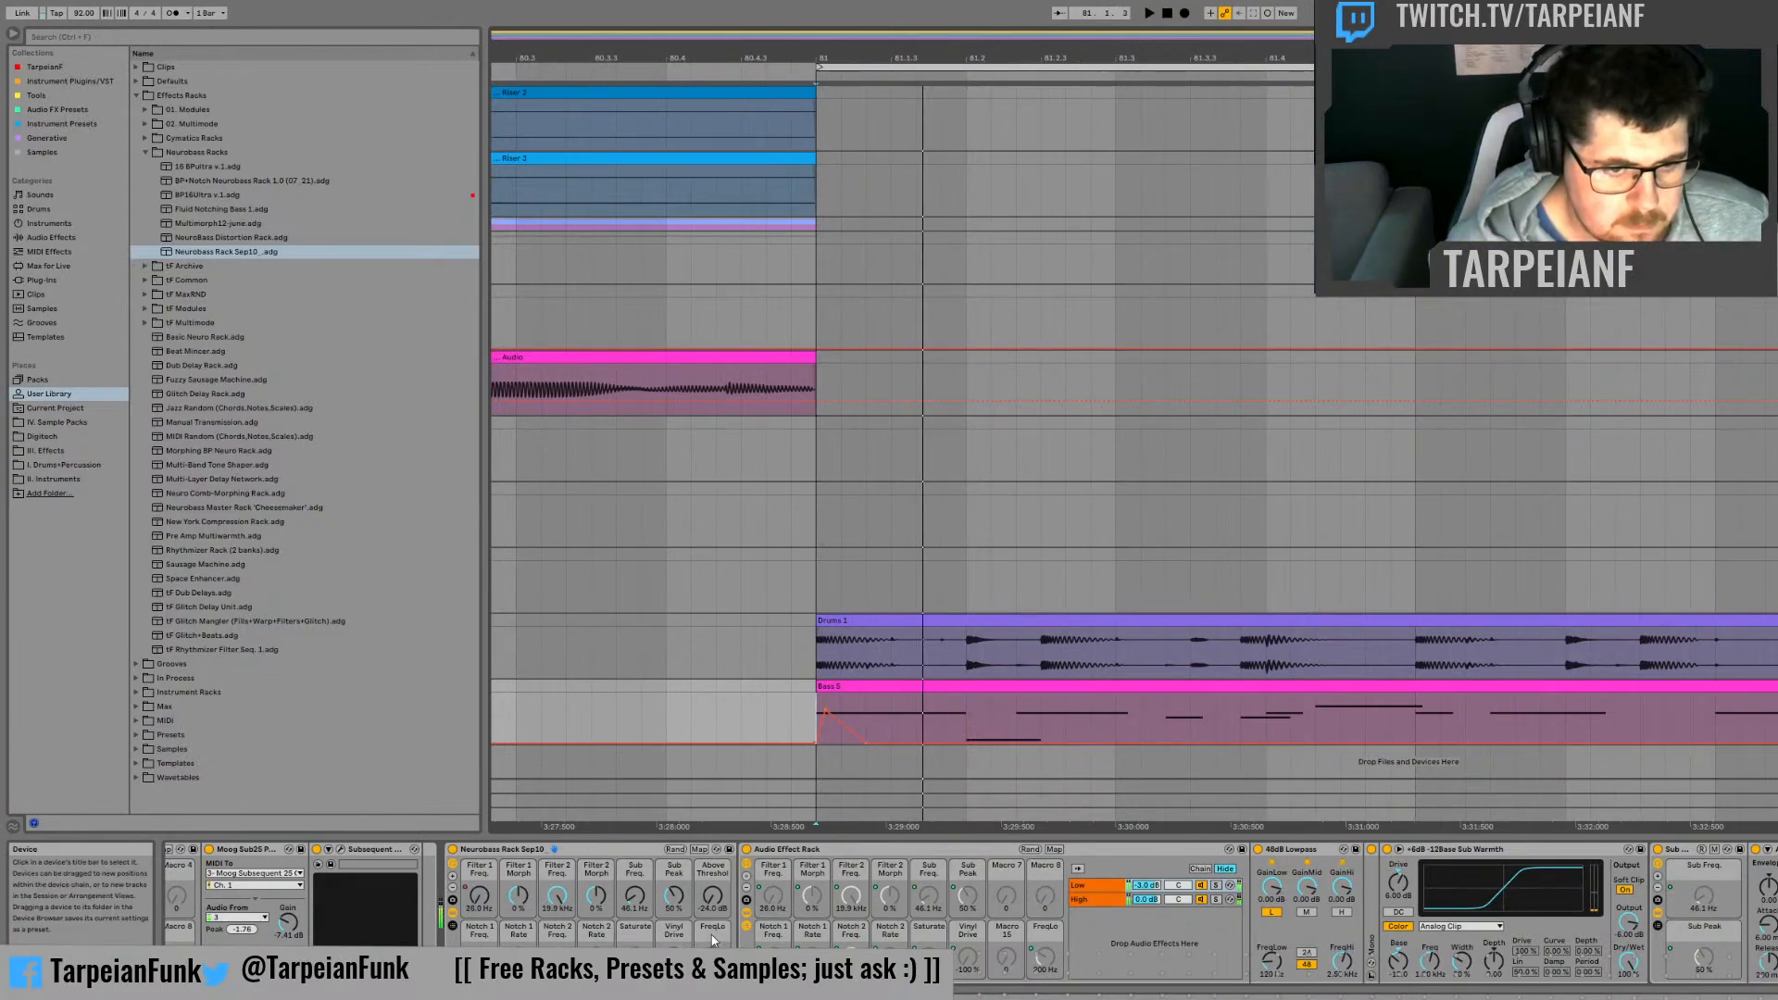
{"action": "key", "text": "space"}
{"action": "key", "text": "space"}
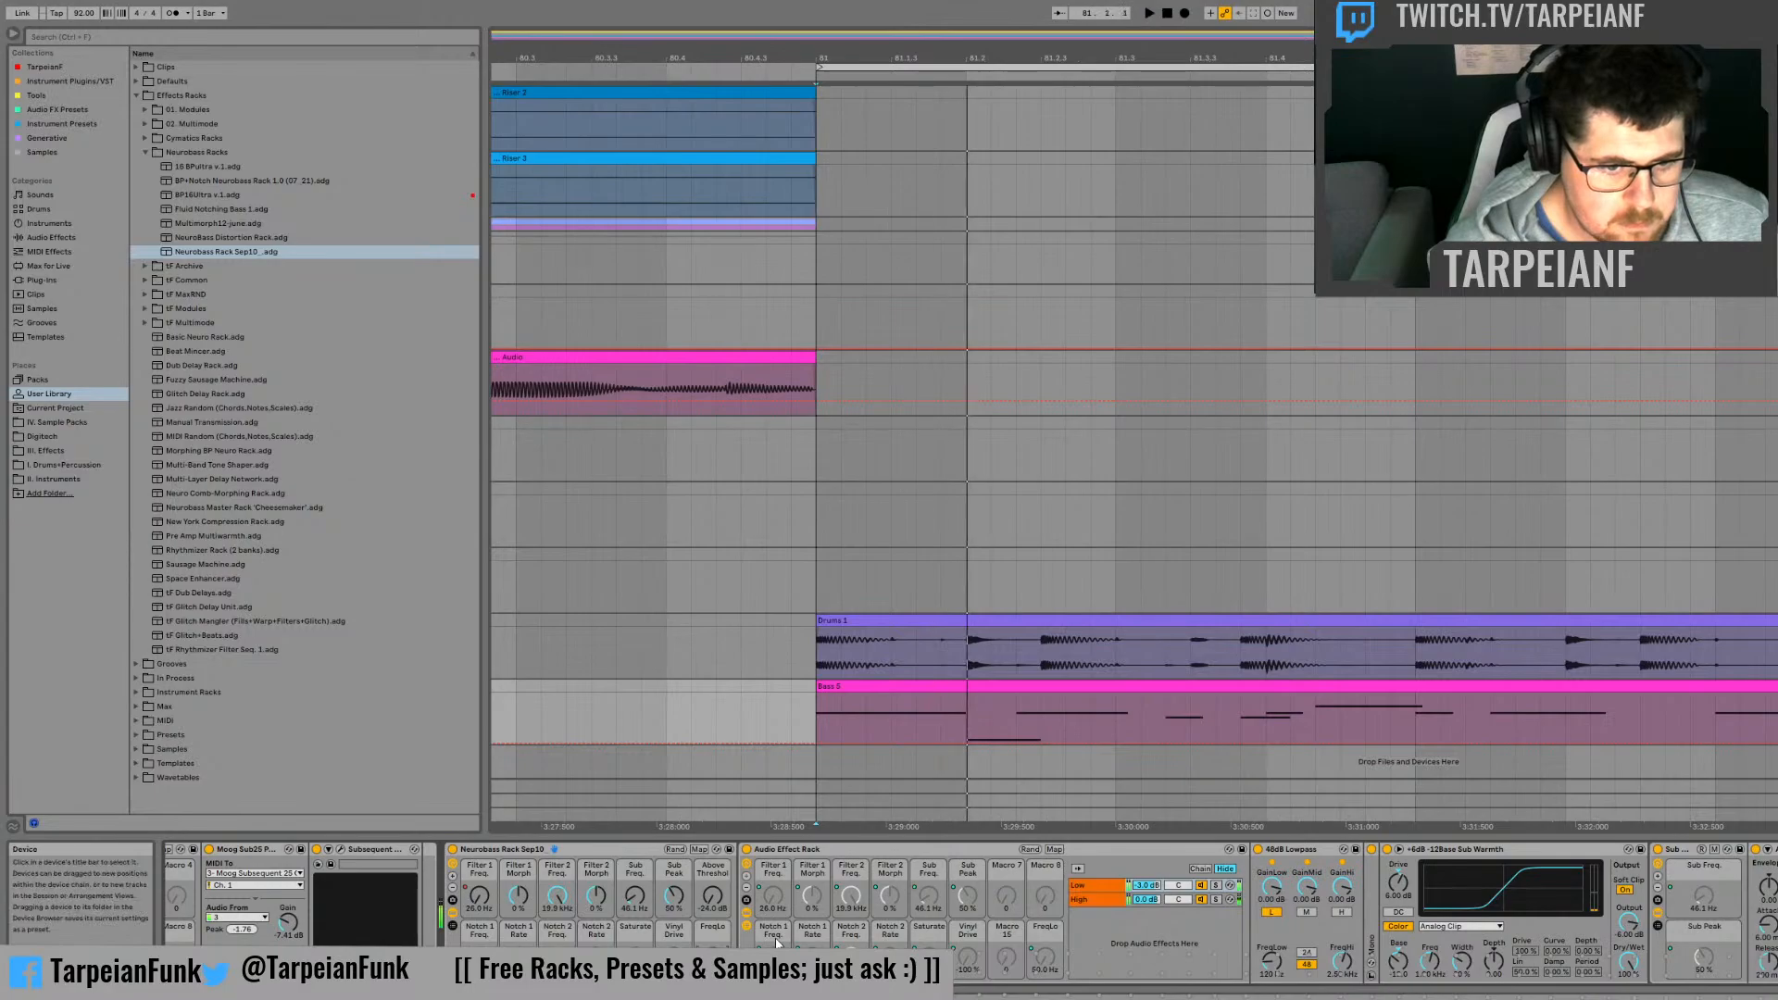
{"action": "key", "text": "space"}
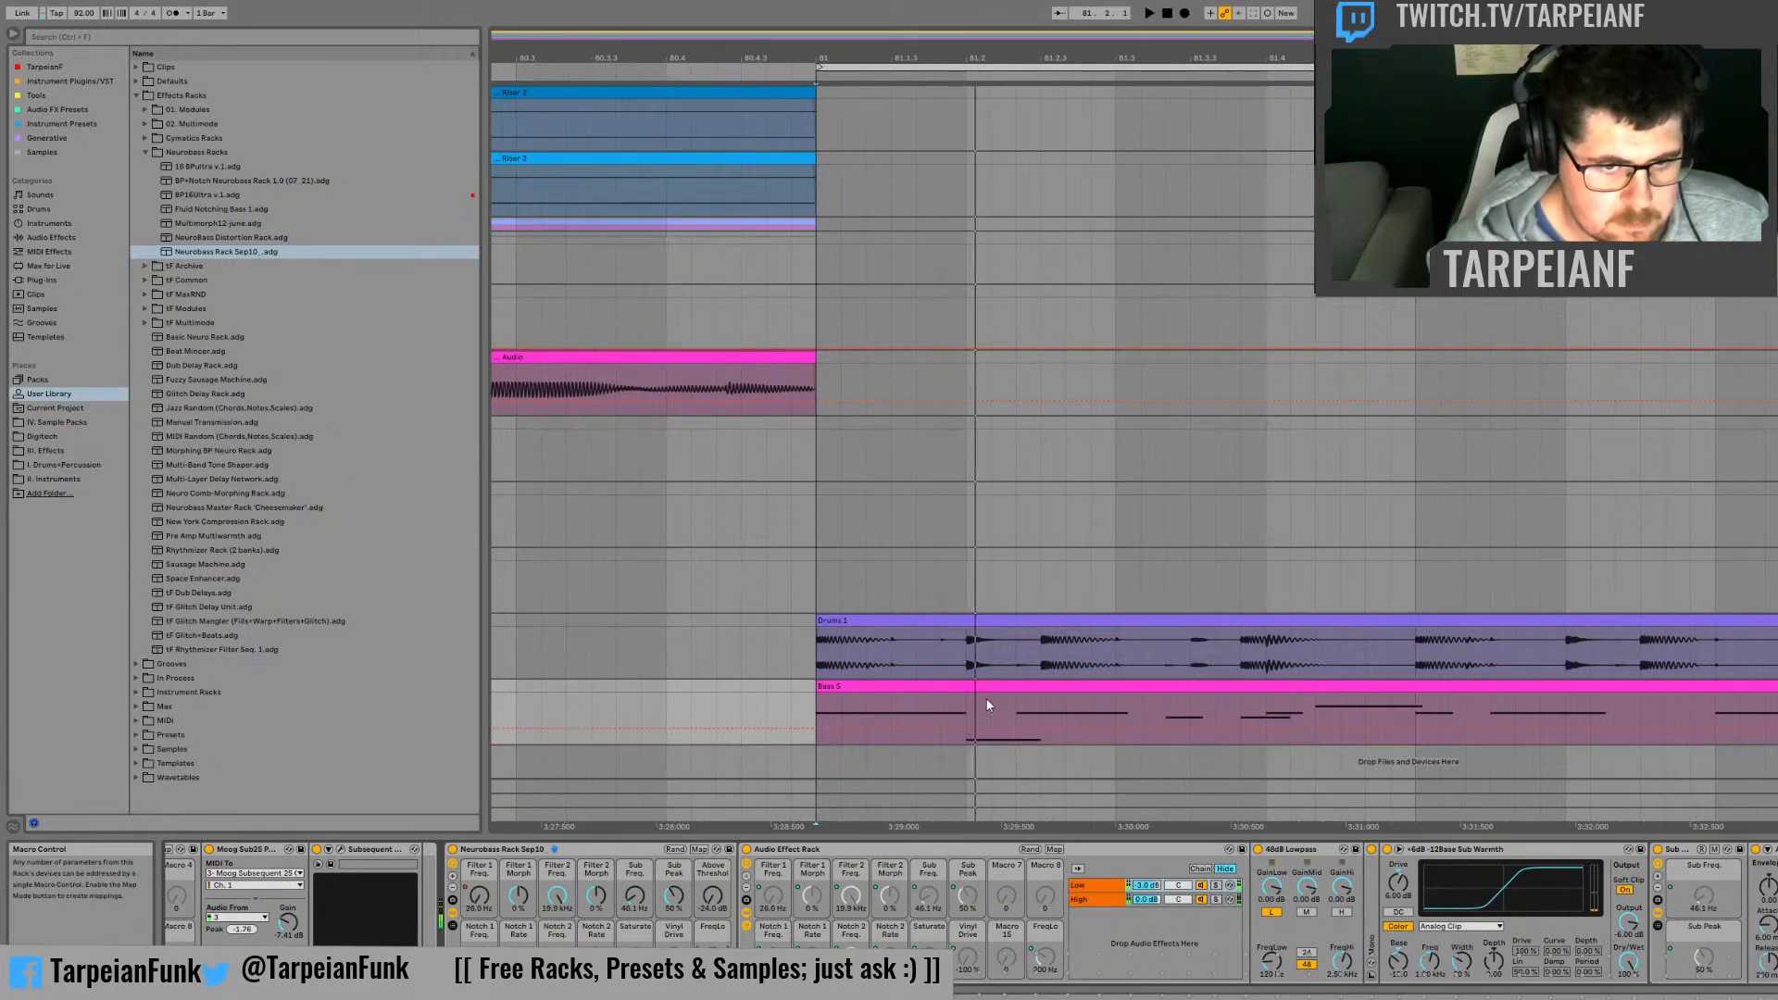
{"action": "left_click_drag", "start_coordinate": [895, 700], "coordinate": [963, 726]}
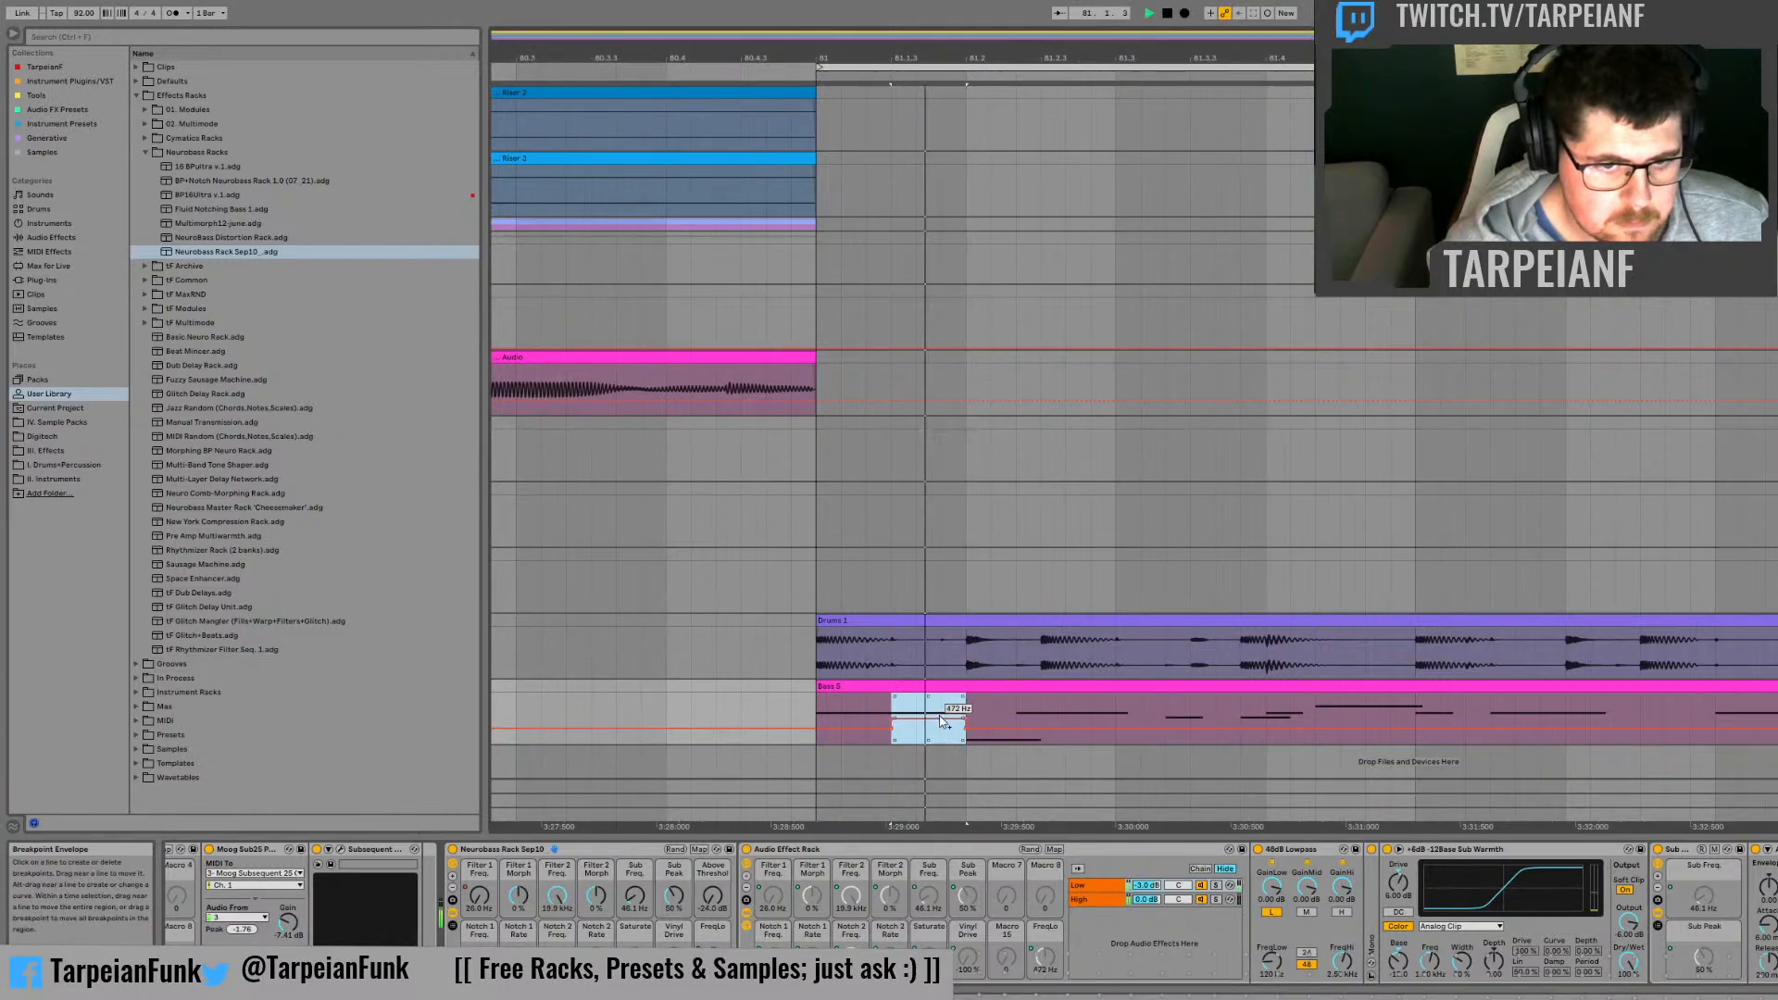
{"action": "left_click", "coordinate": [835, 704]}
{"action": "key", "text": "space"}
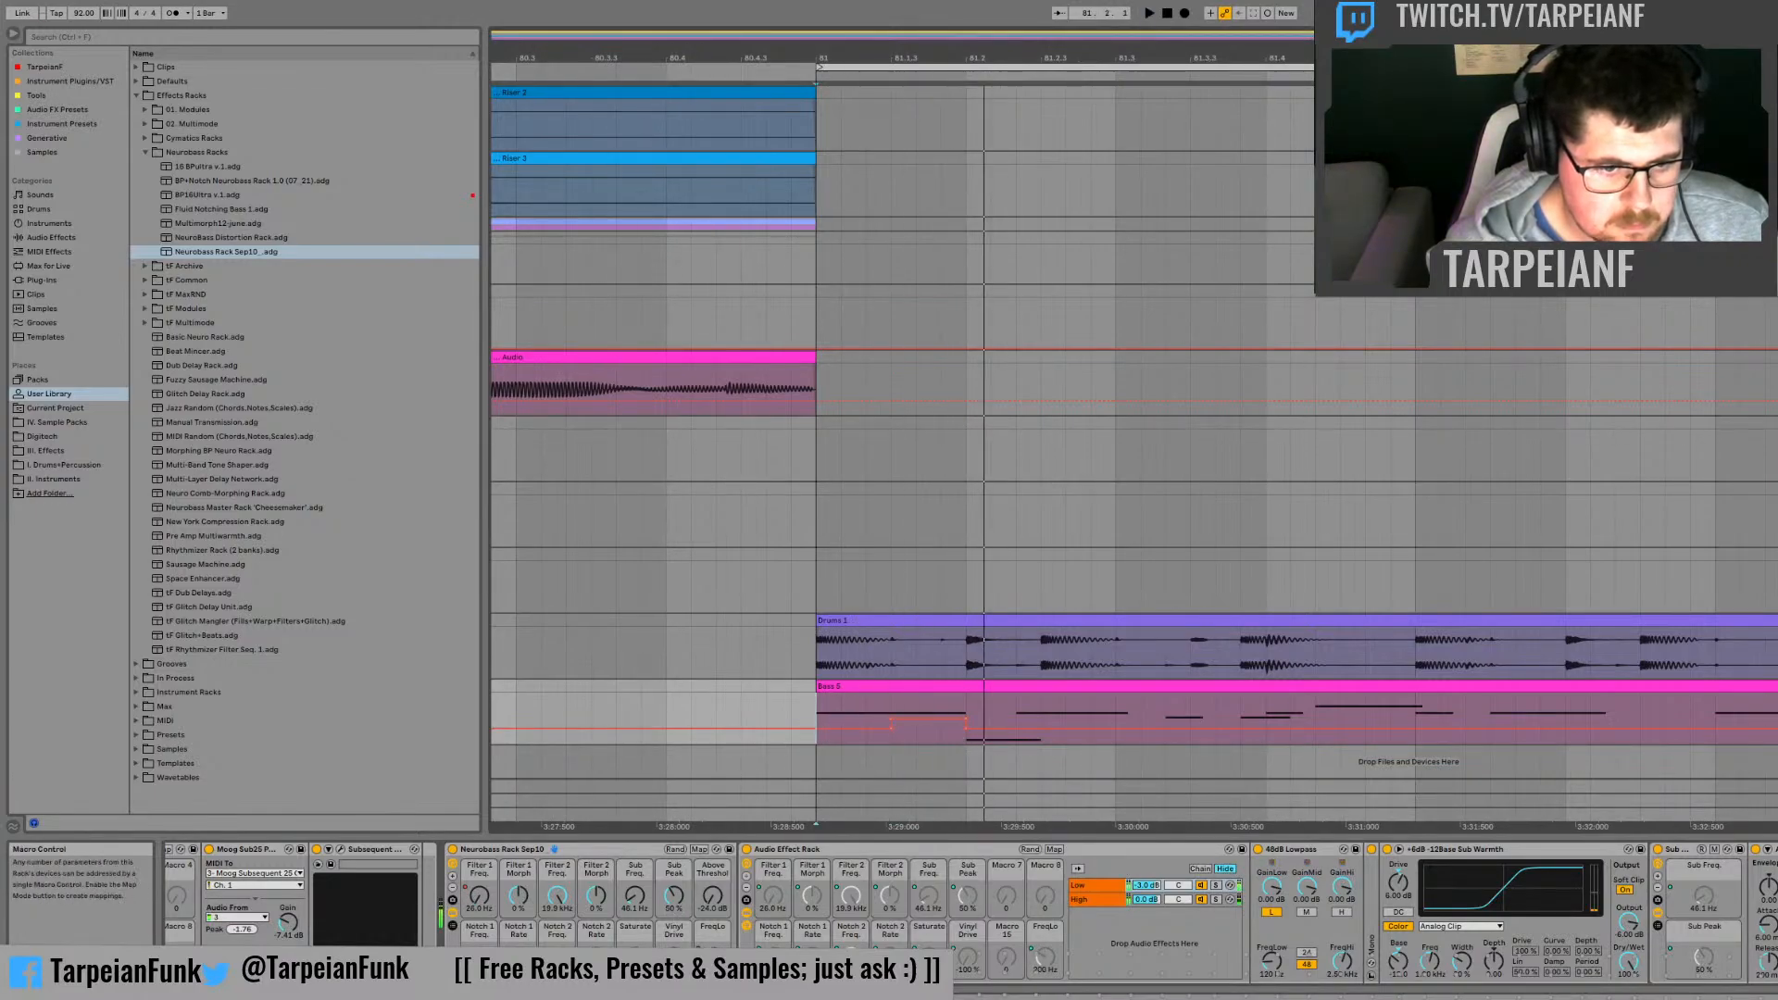
Step: Automate another rack macro to ramp from its minimum at 81.1.3 to its maximum at 81.2, and audition it
{"action": "key", "text": "space"}
{"action": "left_click_drag", "start_coordinate": [891, 713], "coordinate": [963, 724]}
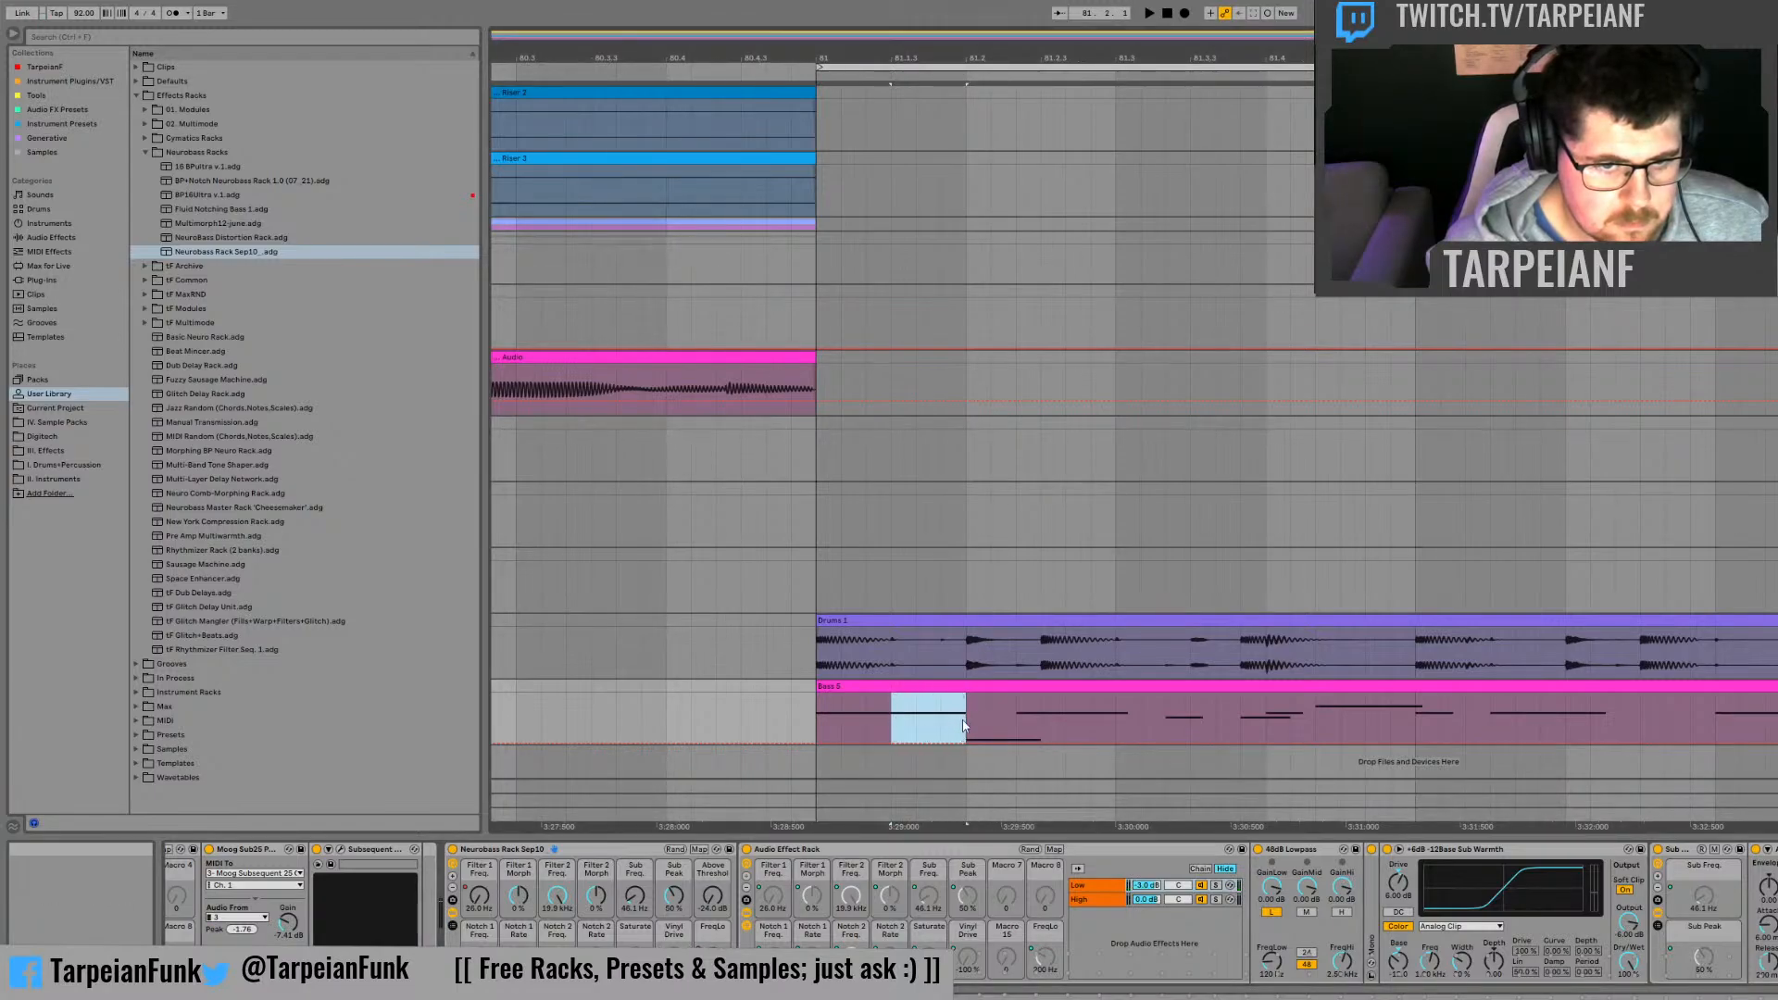
{"action": "left_click", "coordinate": [1106, 701]}
{"action": "left_click", "coordinate": [818, 713]}
{"action": "key", "text": "space"}
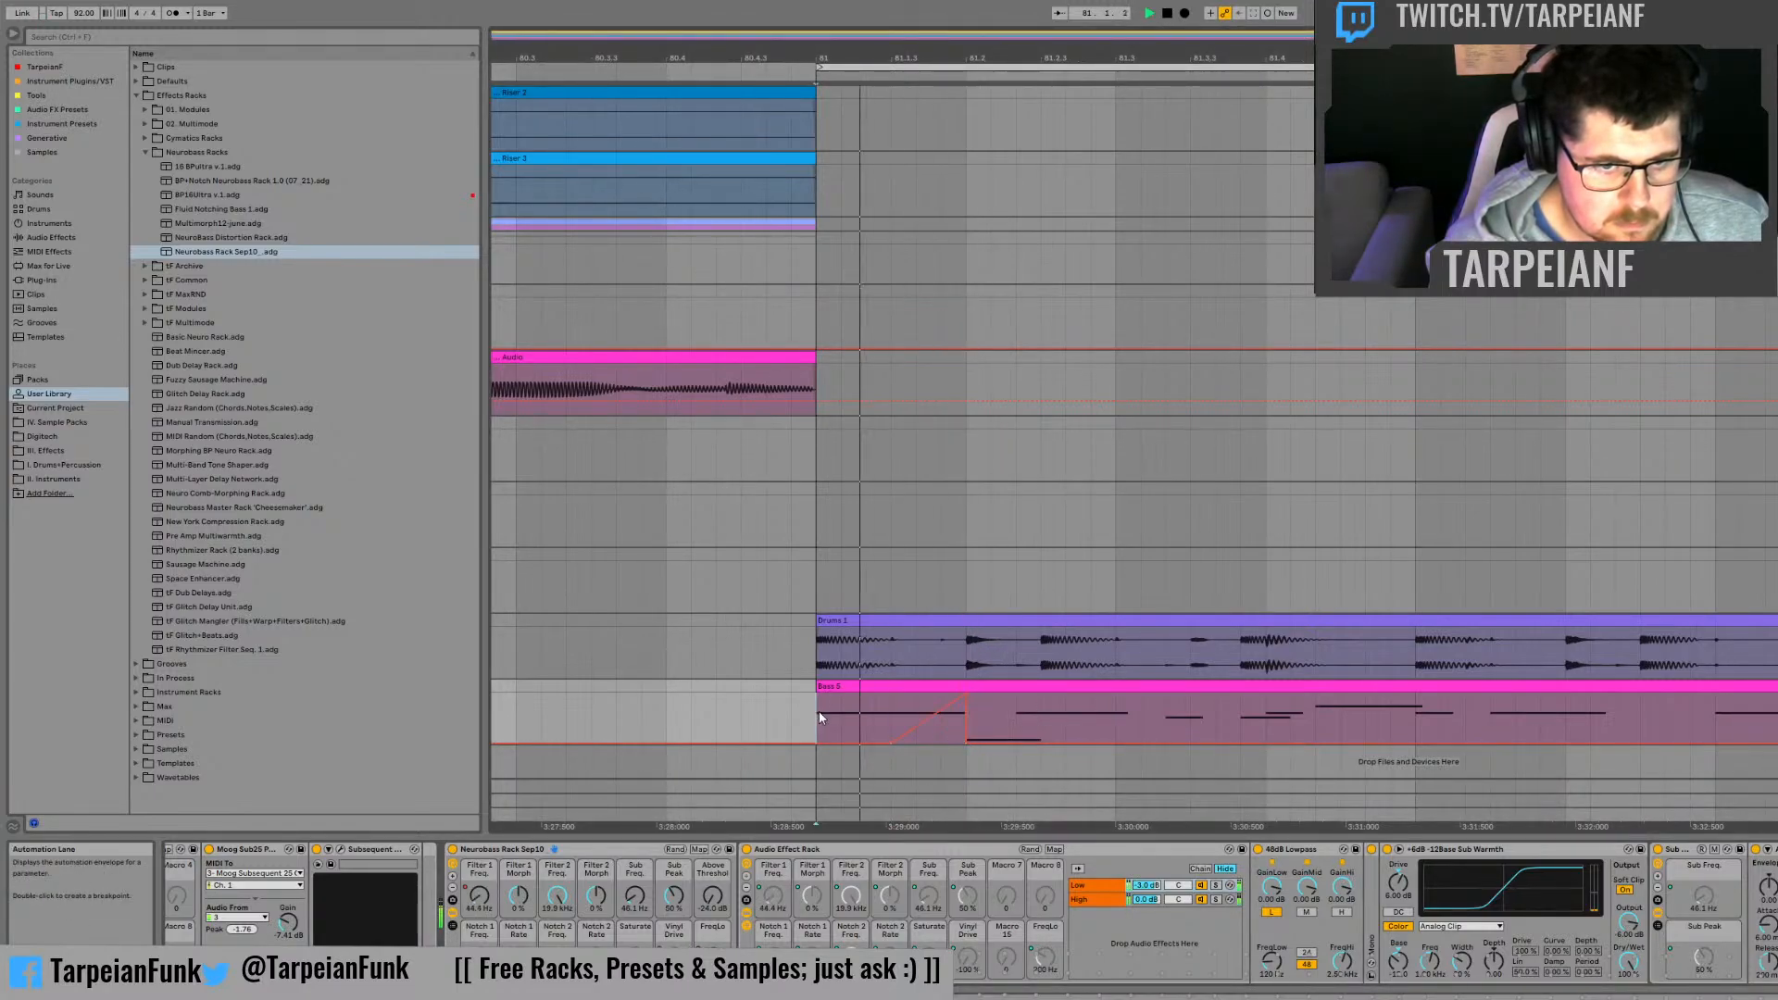
{"action": "key", "text": "space"}
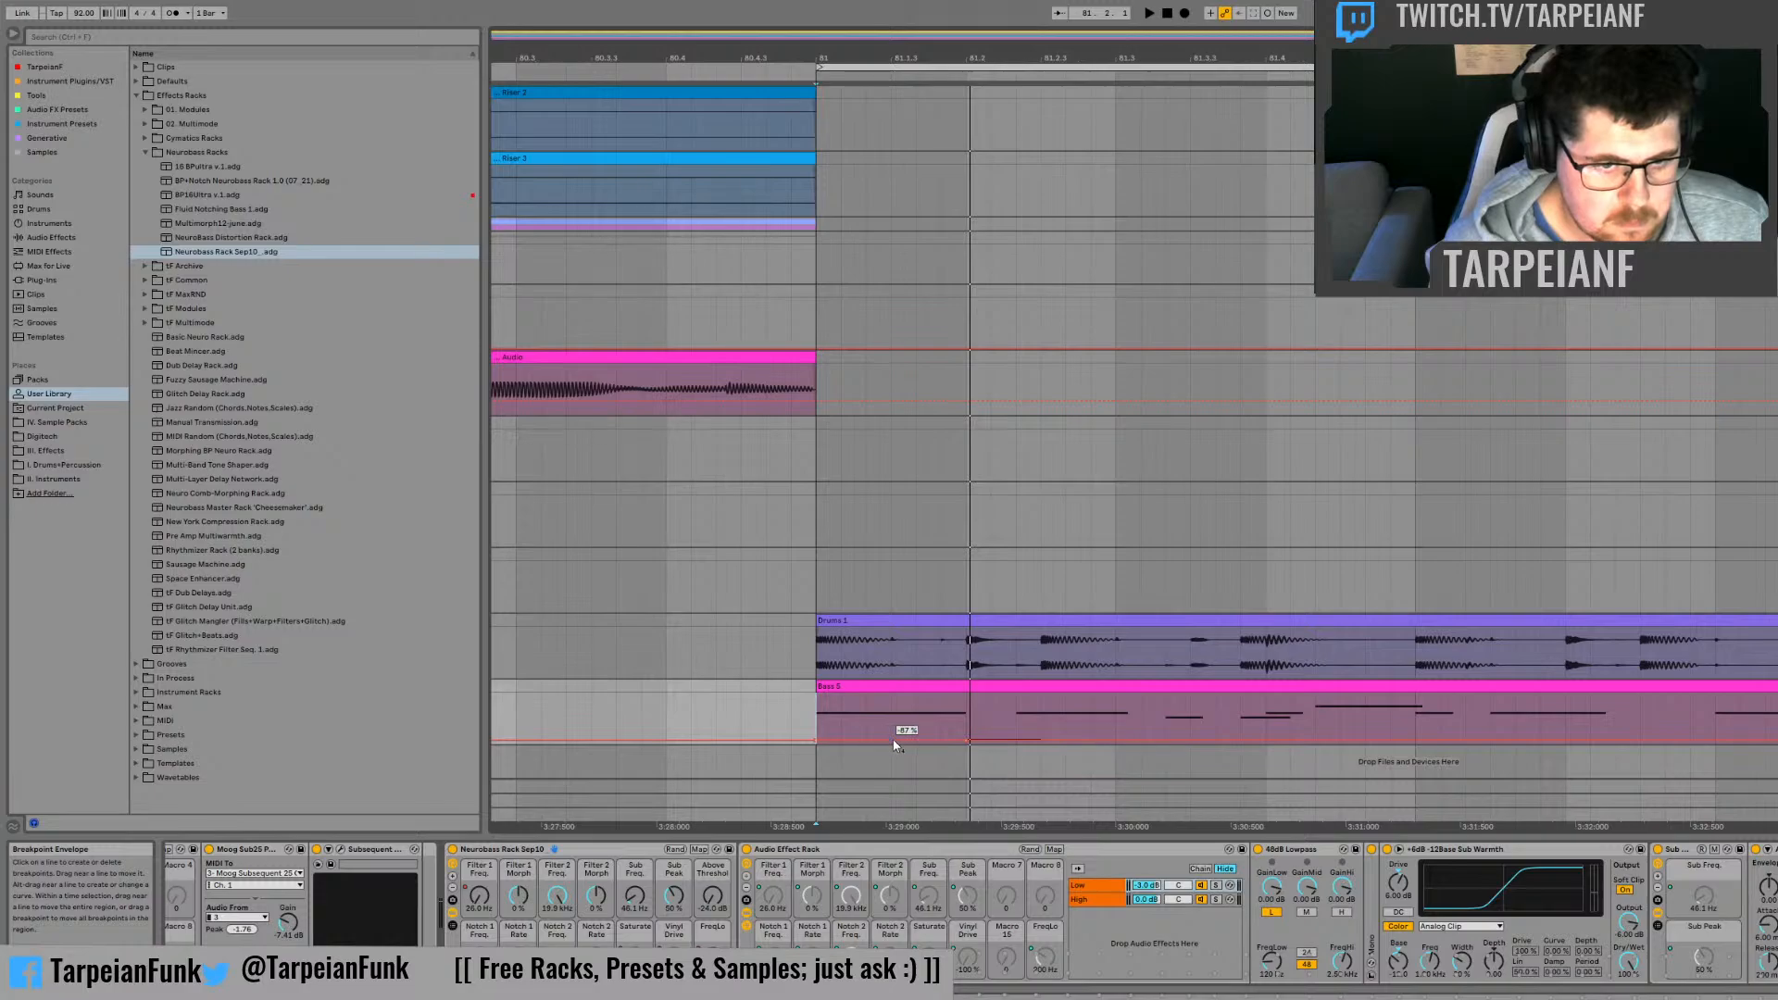
Step: Ramp the displayed percentage macro up to 100 % between 81.1.3 and 81.2, and audition the result from bar 81
{"action": "left_click_drag", "start_coordinate": [945, 739], "coordinate": [966, 702]}
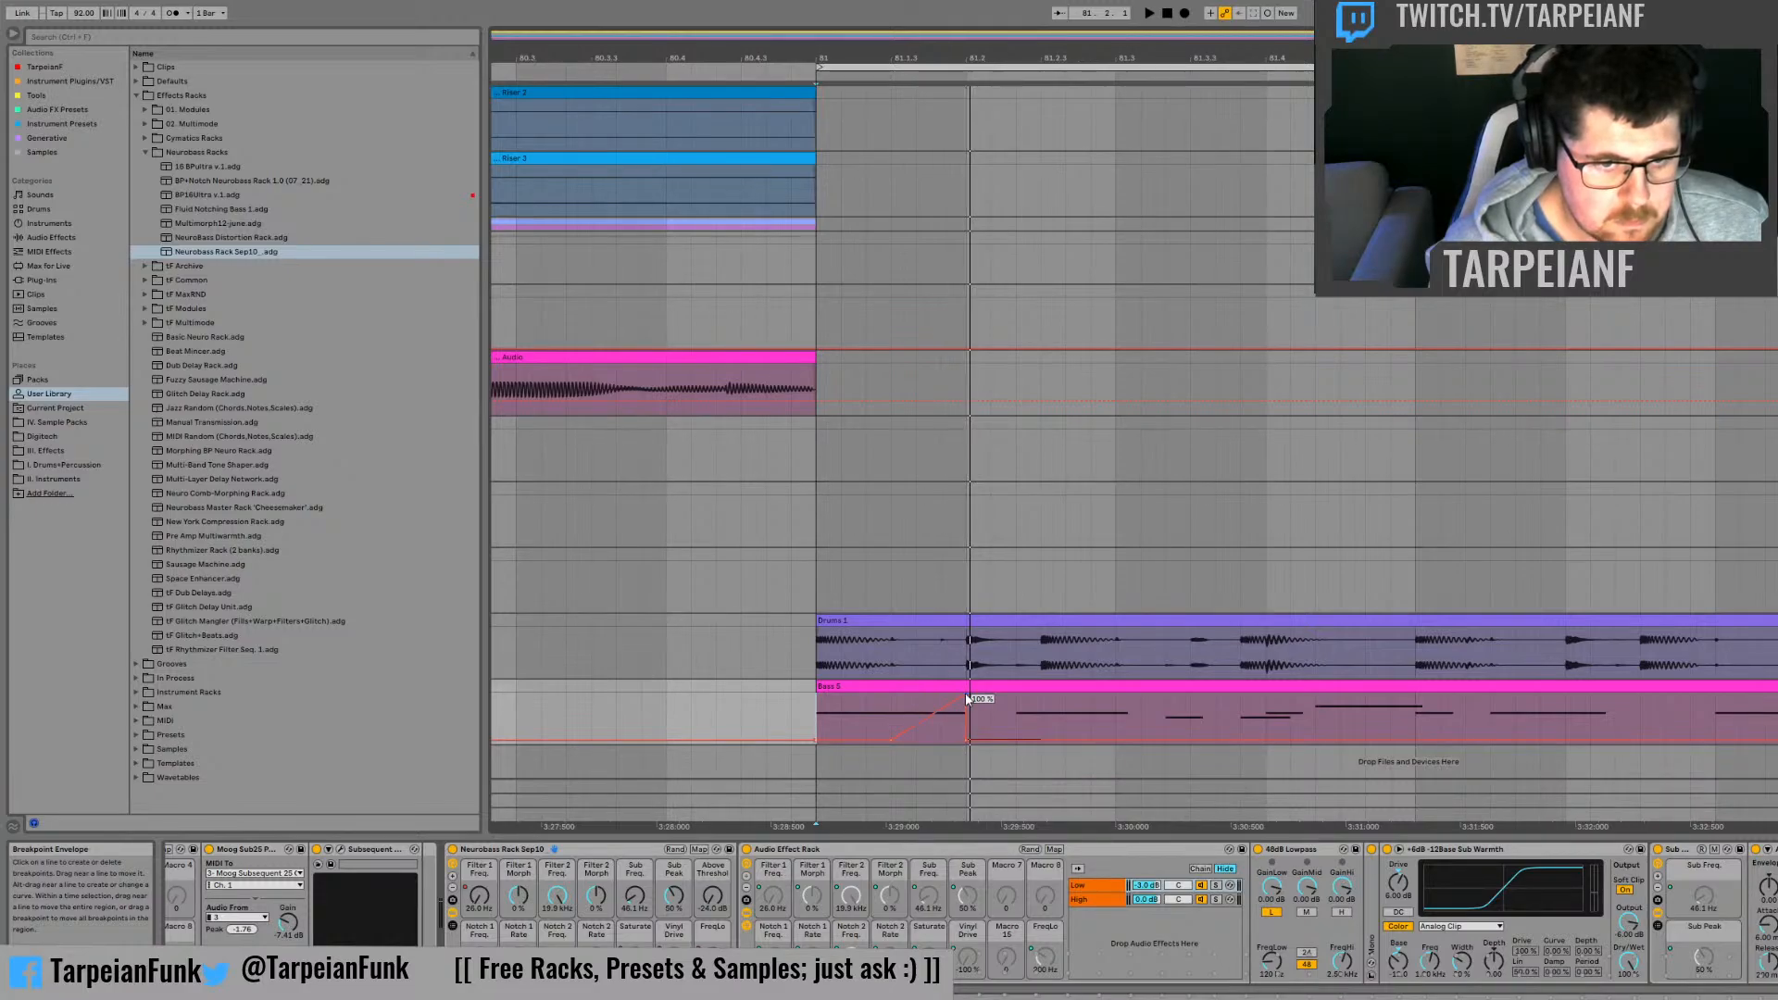
{"action": "left_click", "coordinate": [891, 703]}
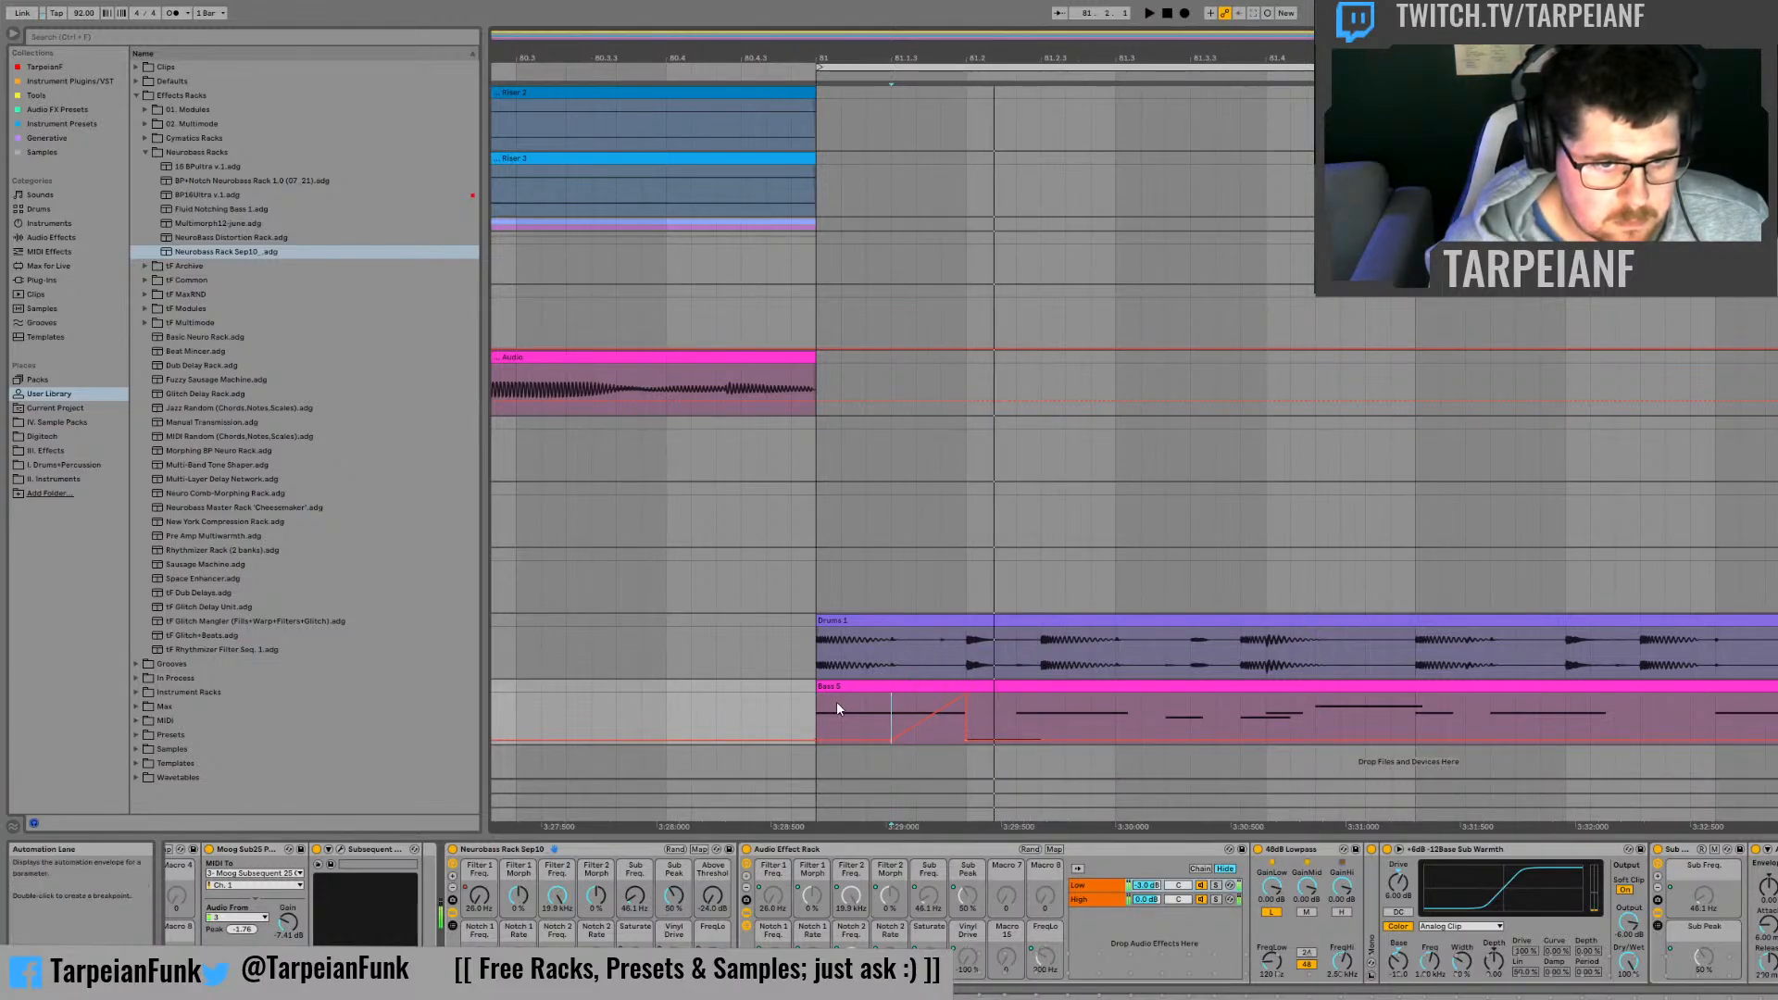
{"action": "left_click", "coordinate": [813, 713]}
{"action": "key", "text": "space"}
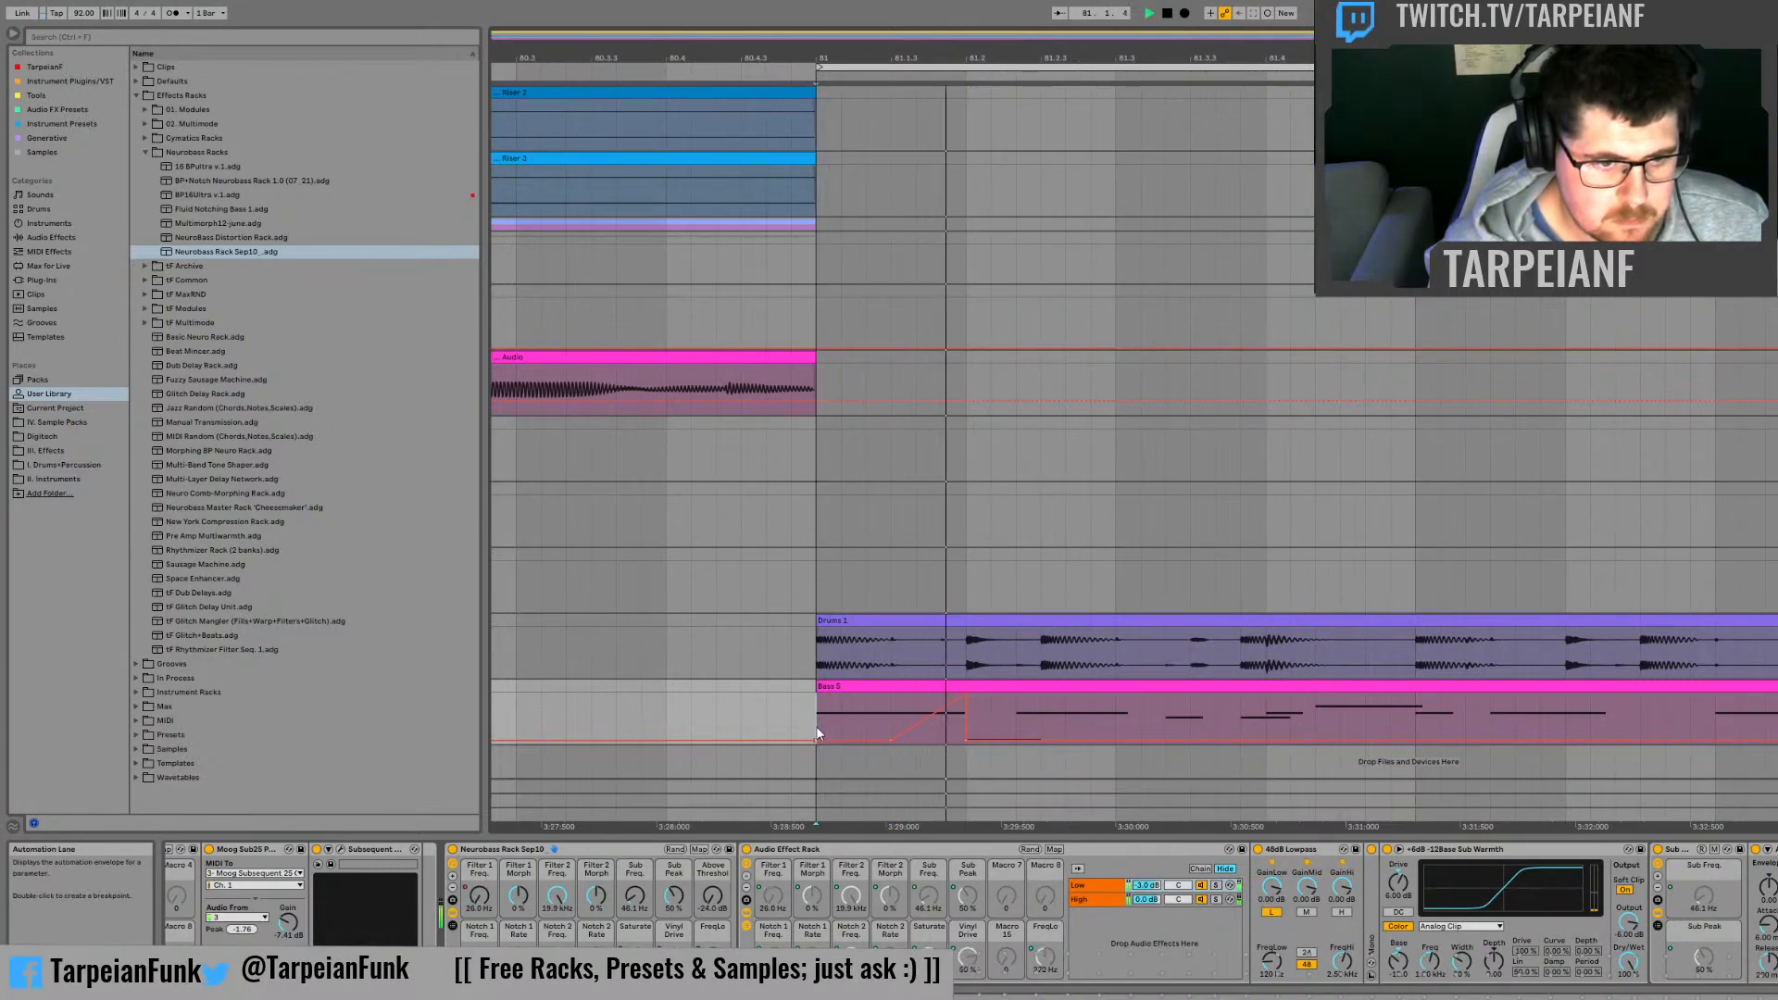
{"action": "key", "text": "space"}
{"action": "key", "text": "space"}
{"action": "key", "text": "space"}
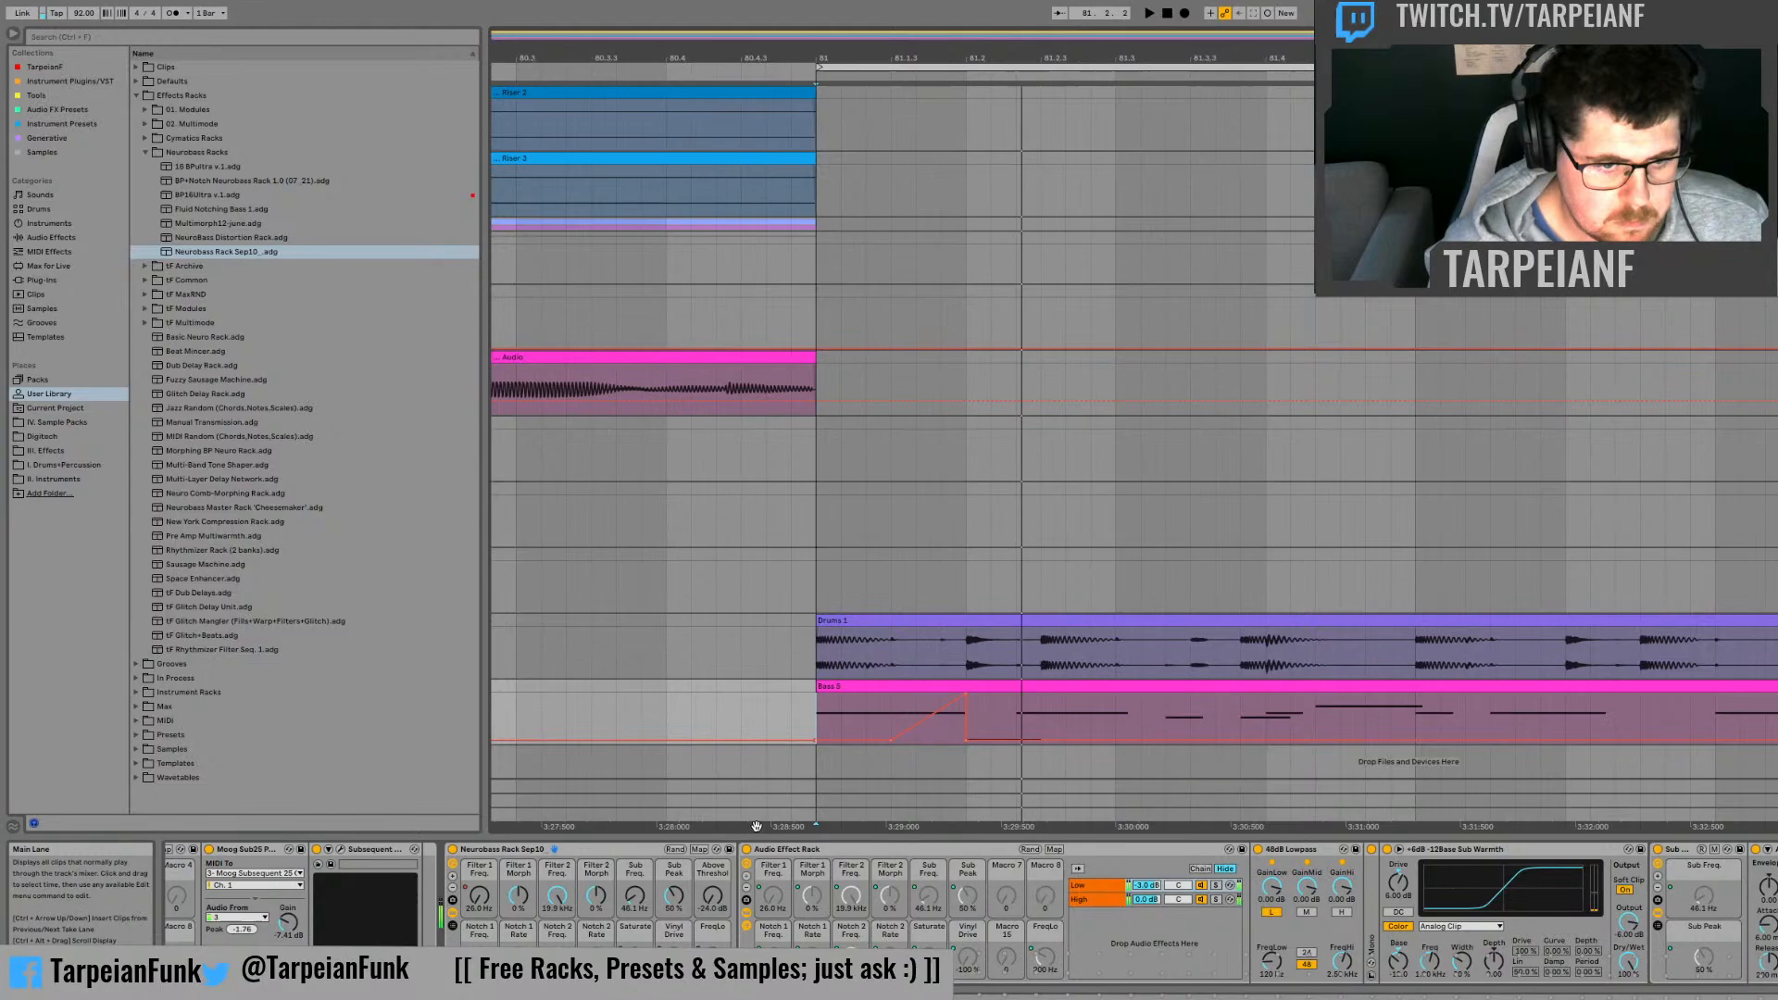
Step: Automate the Above Threshold macro to fall from its maximum at bar 81 to -24.0 dB at 81.2, and audition it
{"action": "left_click", "coordinate": [717, 905]}
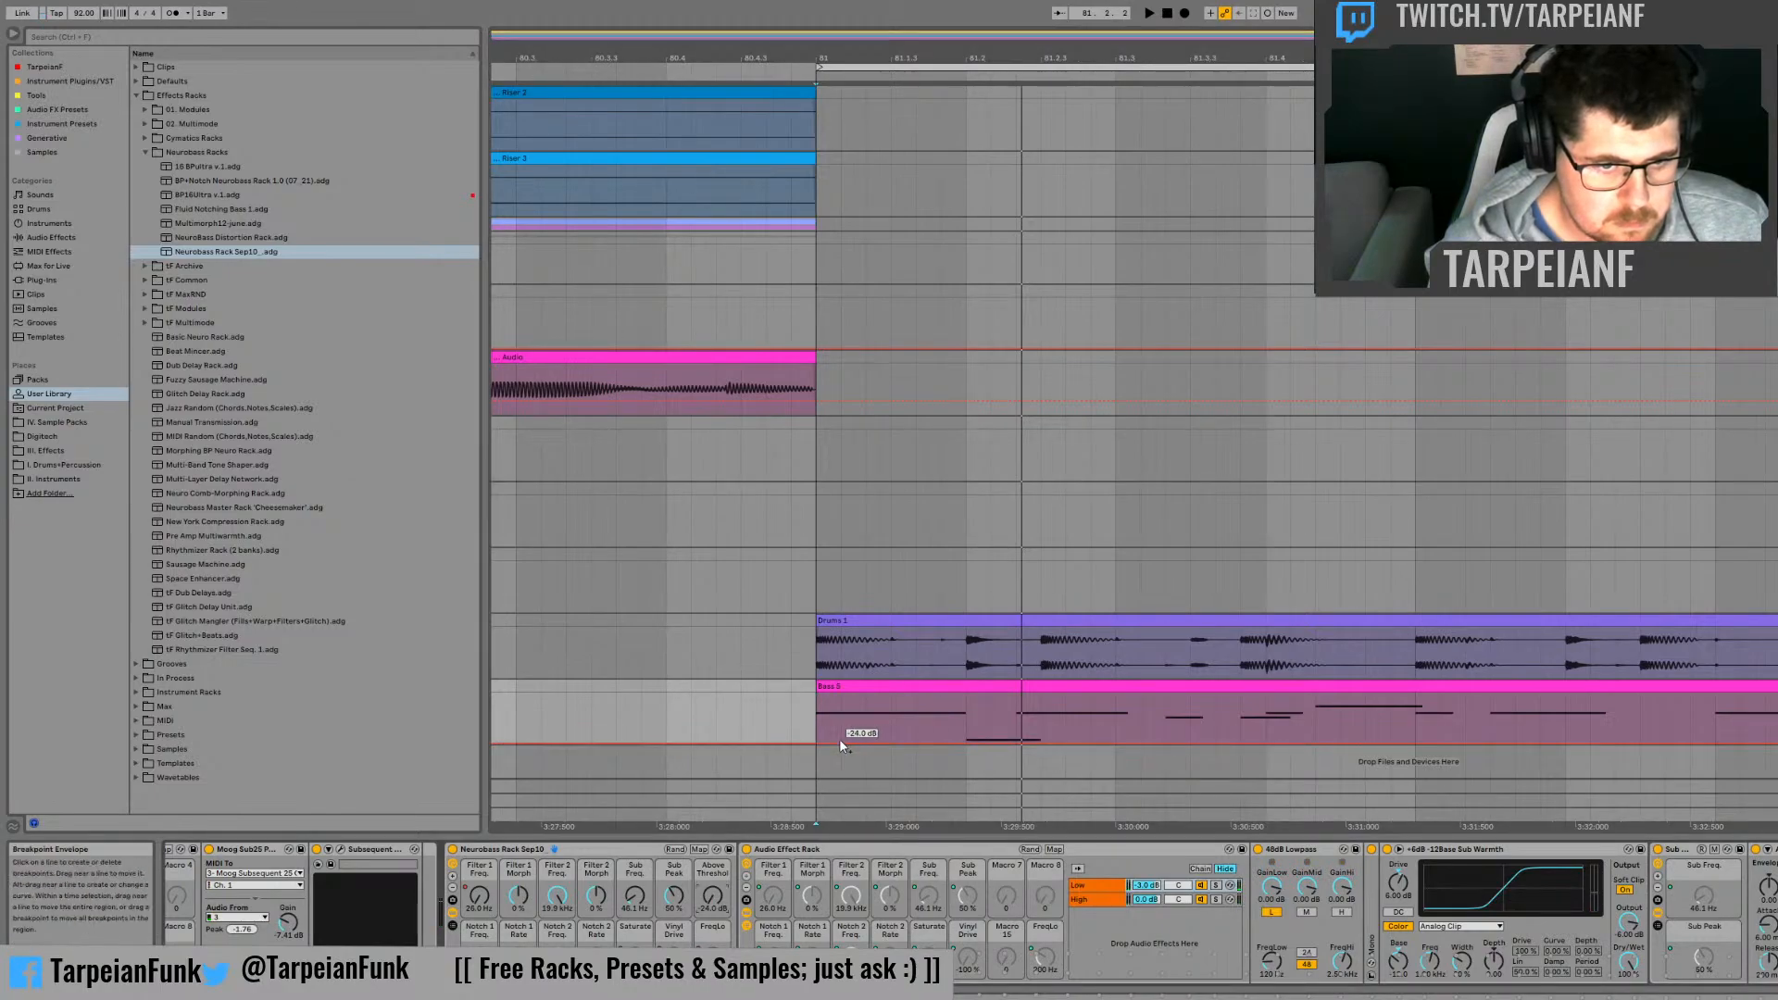
{"action": "mouse_move", "coordinate": [817, 743]}
{"action": "left_mouse_down"}
{"action": "mouse_move", "coordinate": [817, 693]}
{"action": "mouse_move", "coordinate": [839, 741]}
{"action": "mouse_move", "coordinate": [966, 742]}
{"action": "left_mouse_up"}
{"action": "left_click", "coordinate": [797, 711]}
{"action": "key", "text": "space"}
{"action": "key", "text": "space"}
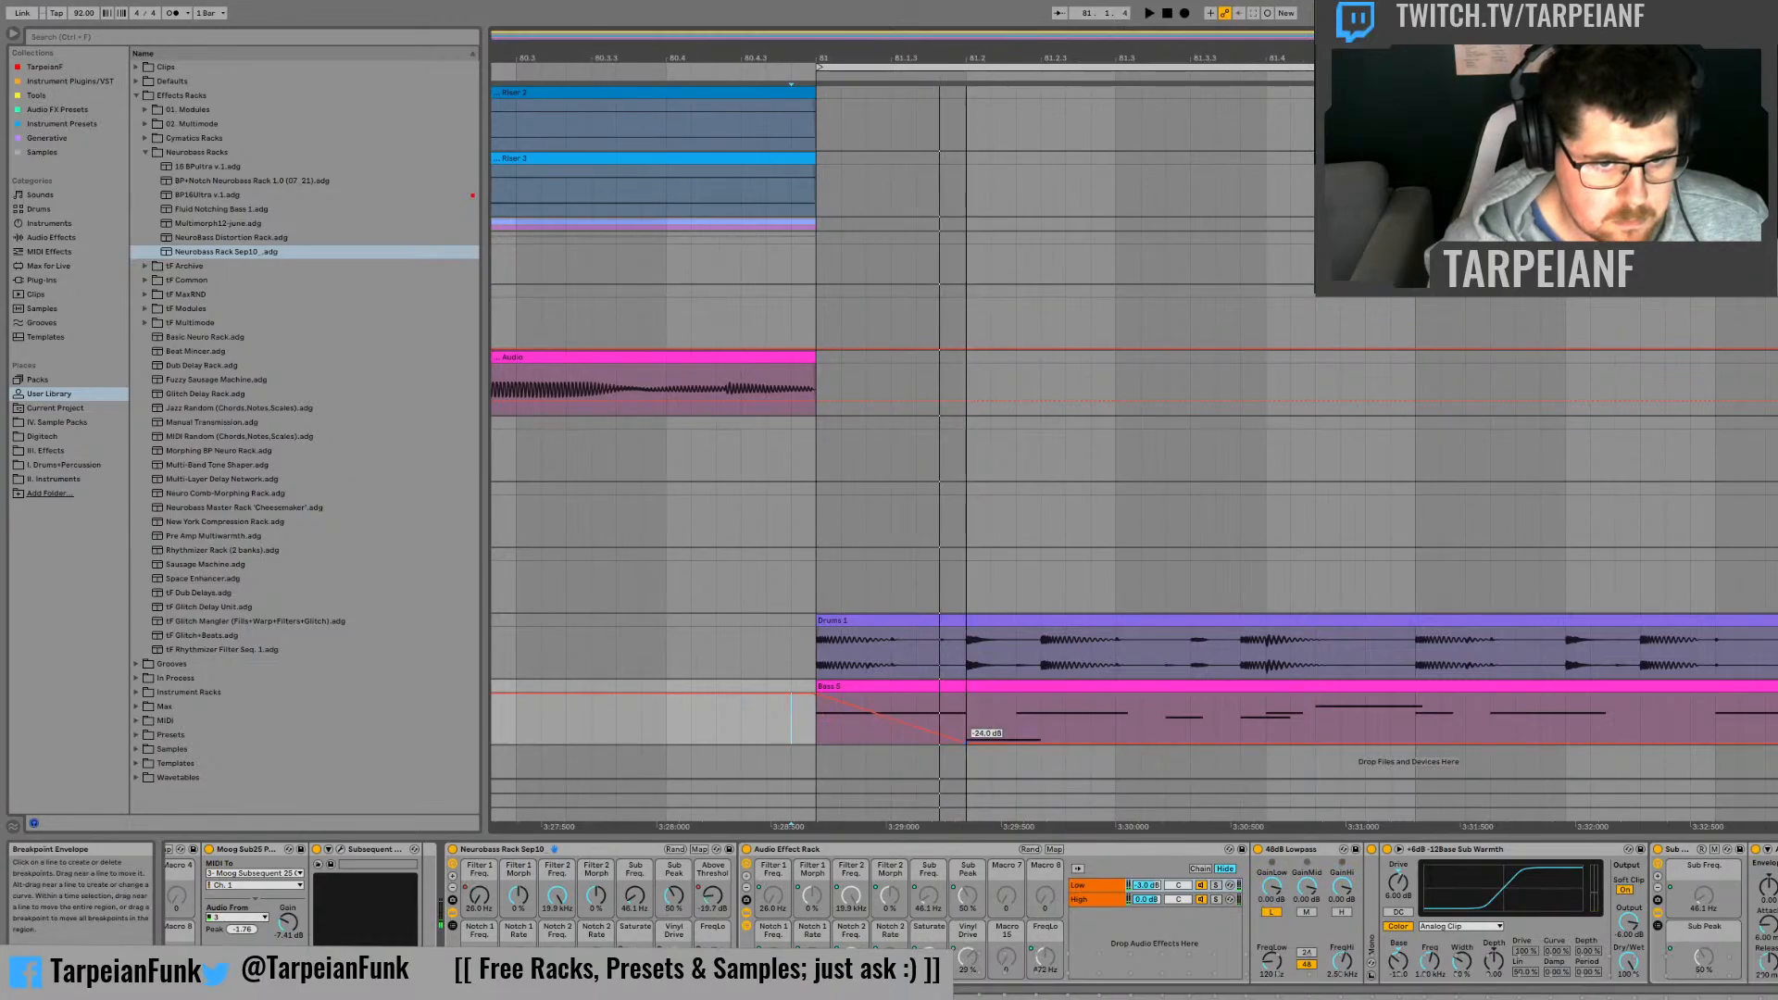
{"action": "key", "text": "space"}
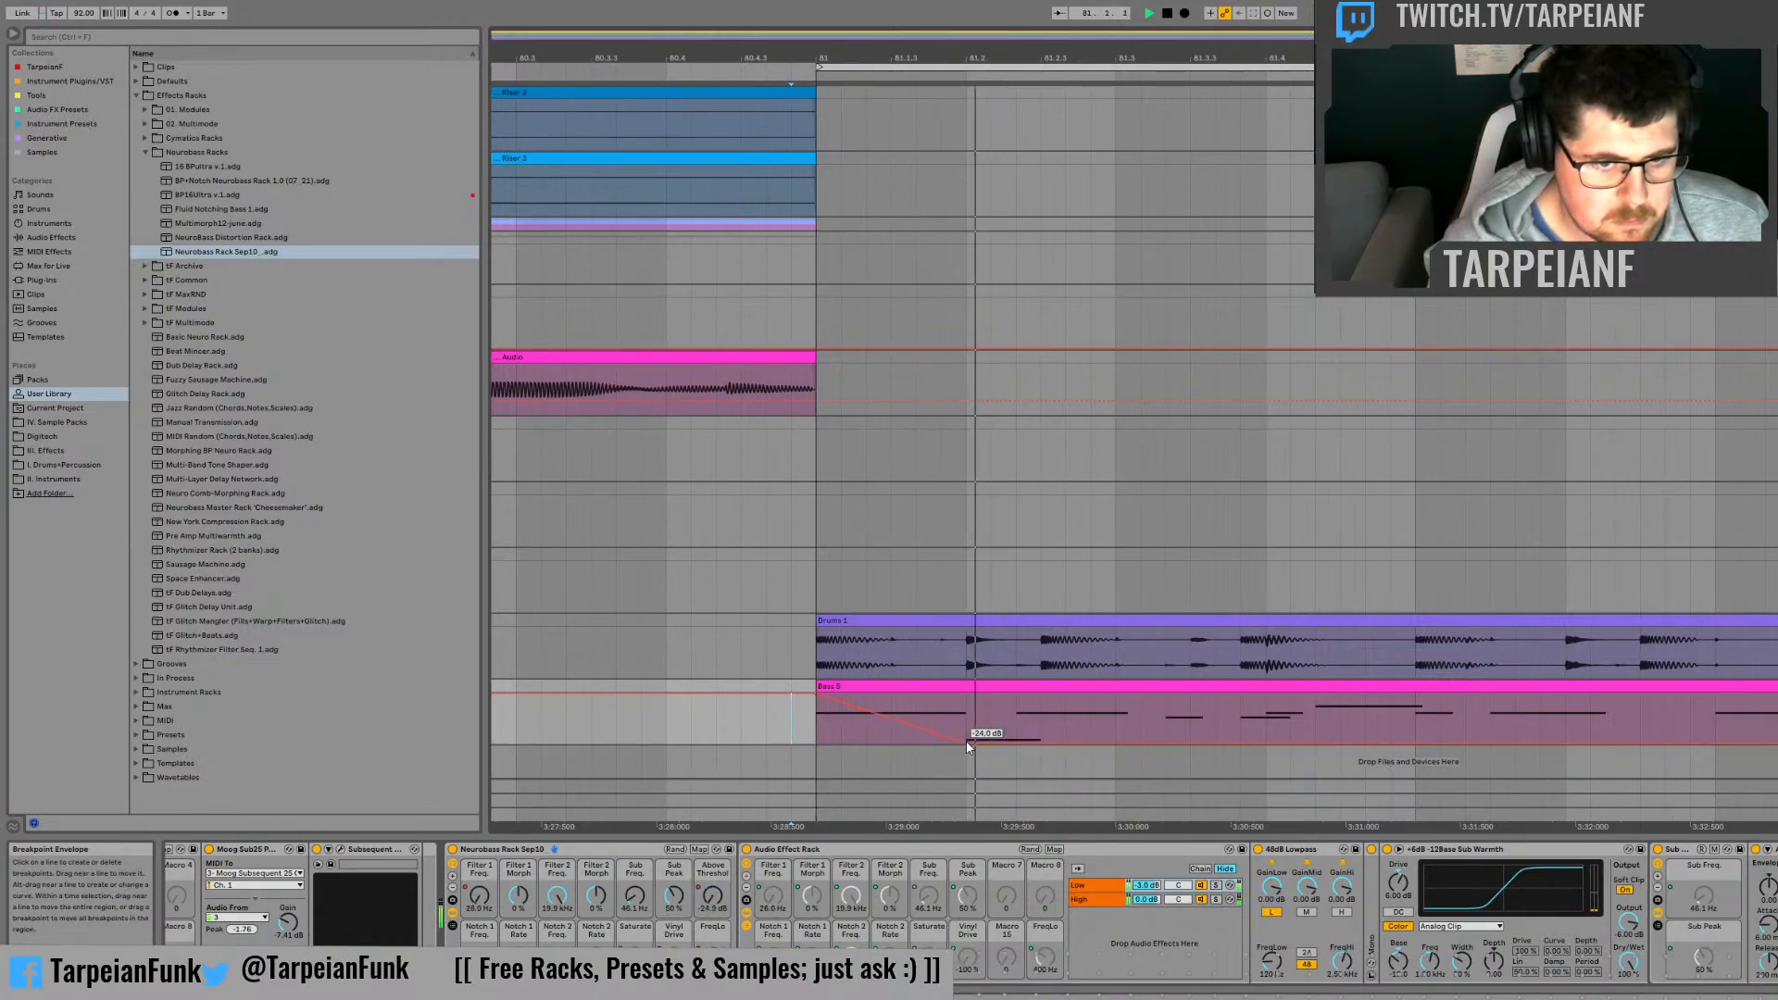
{"action": "key", "text": "space"}
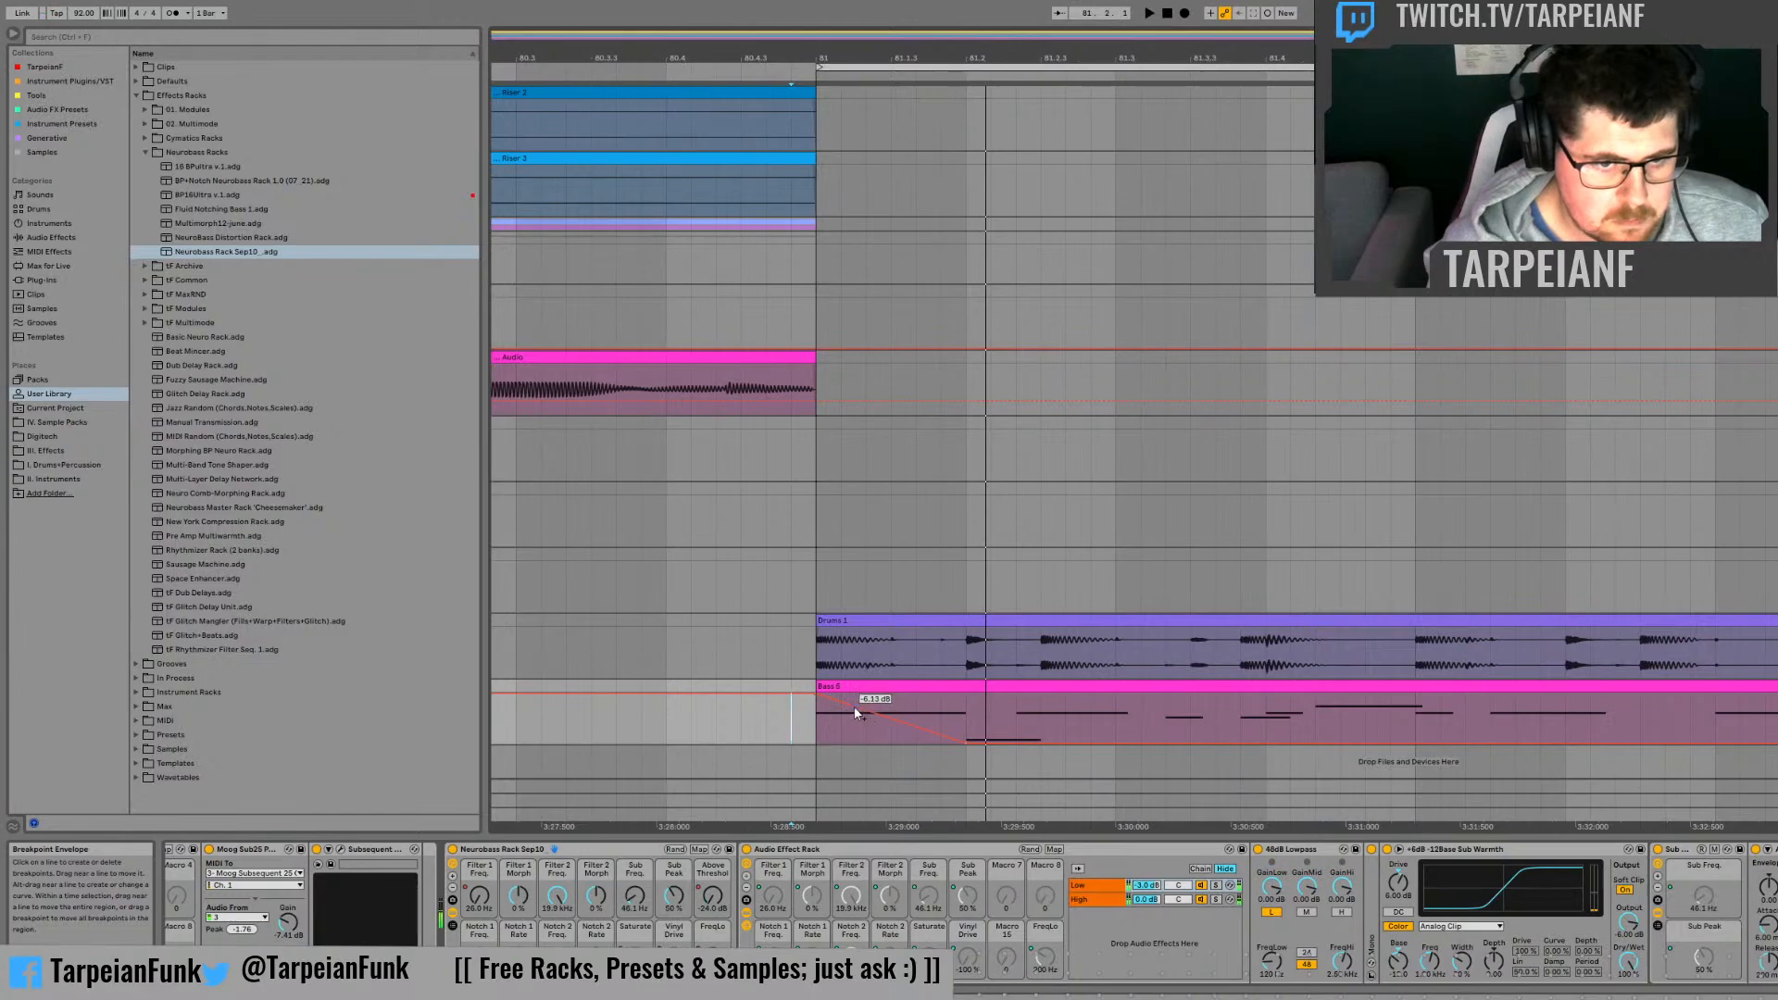
Step: Reshape the Above Threshold envelope into an early dip after bar 81 that rises to its maximum at 81.2
{"action": "left_click_drag", "start_coordinate": [853, 706], "coordinate": [966, 694]}
{"action": "key", "text": "space"}
{"action": "key", "text": "space"}
{"action": "key", "text": "space"}
Step: Audition the bass clip's first beat repeatedly with the reshaped Above Threshold automation
{"action": "key", "text": "space"}
{"action": "key", "text": "space"}
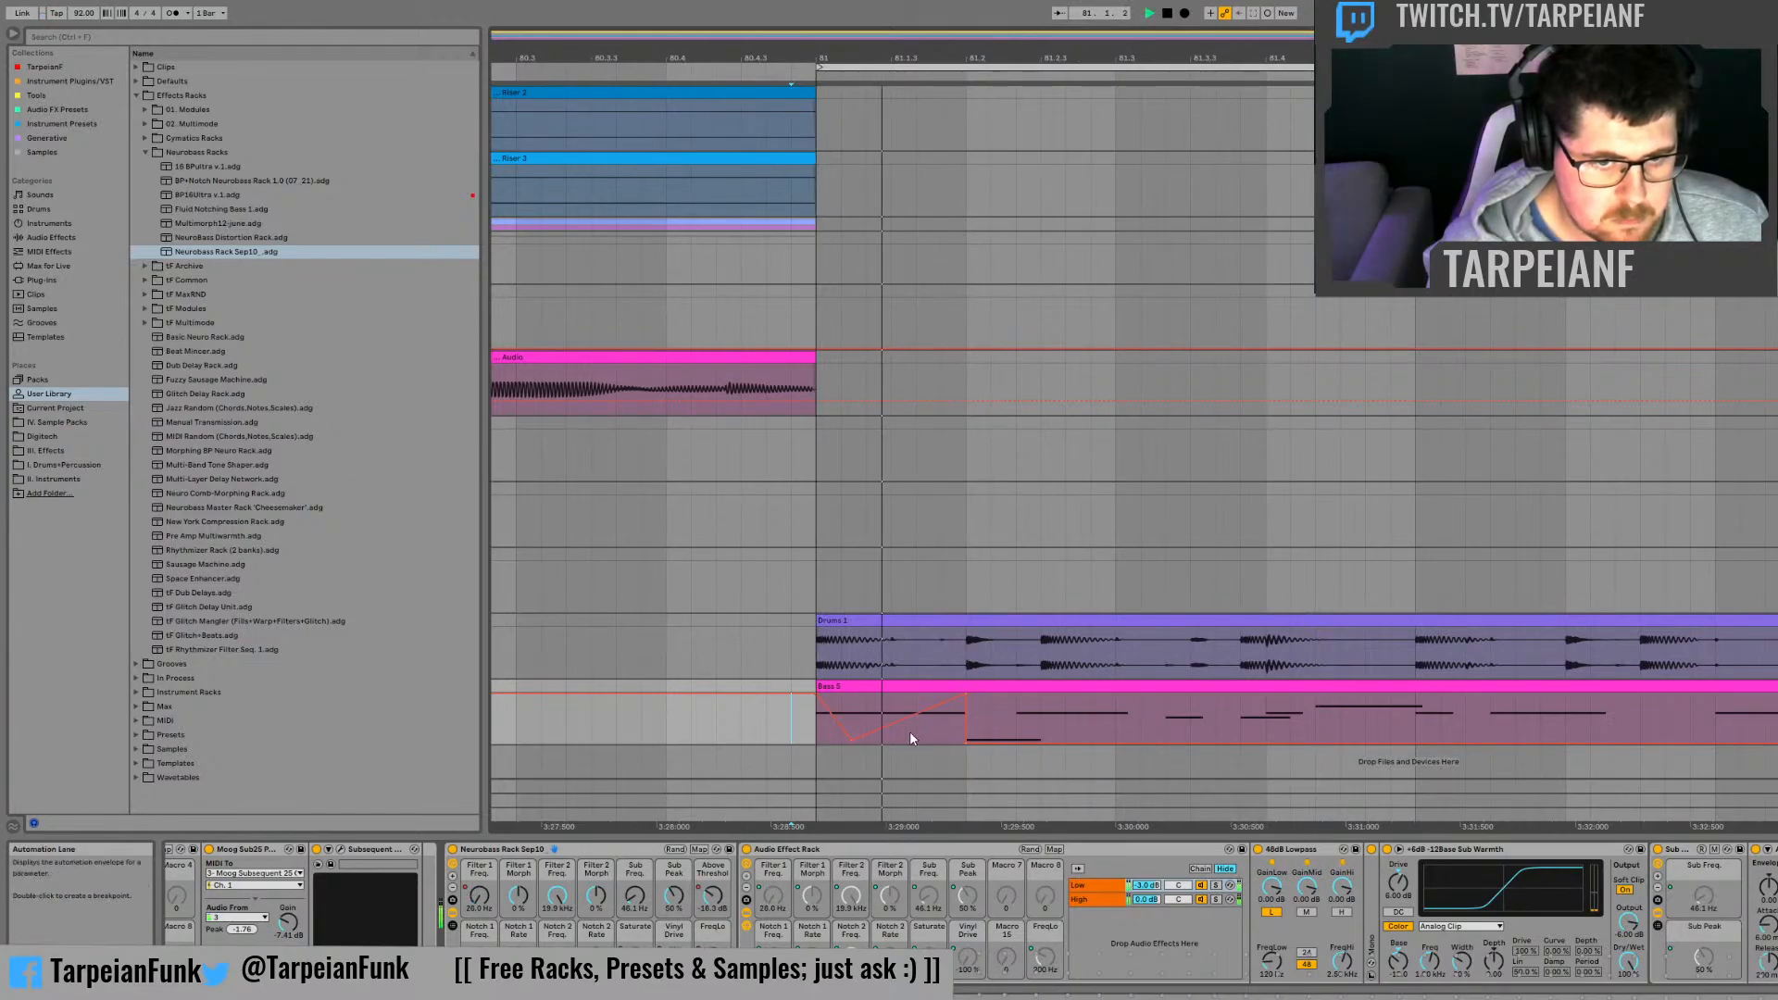
{"action": "key", "text": "space"}
{"action": "key", "text": "space"}
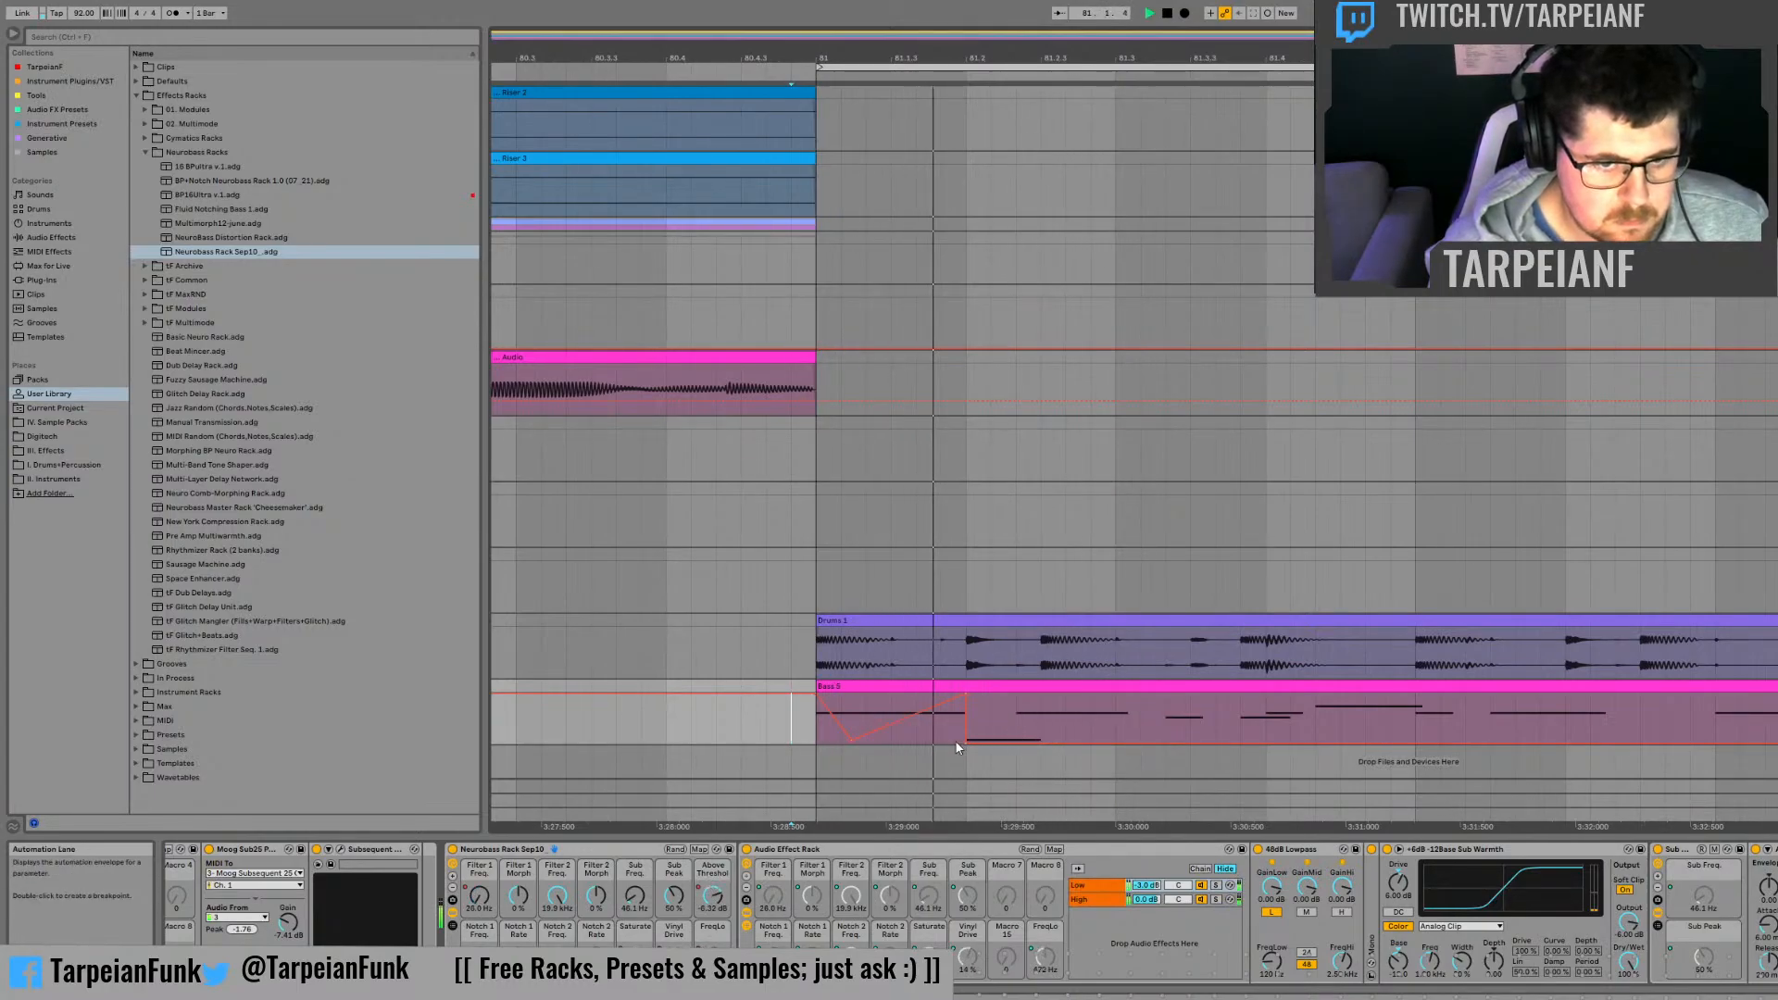
{"action": "key", "text": "space"}
{"action": "key", "text": "space"}
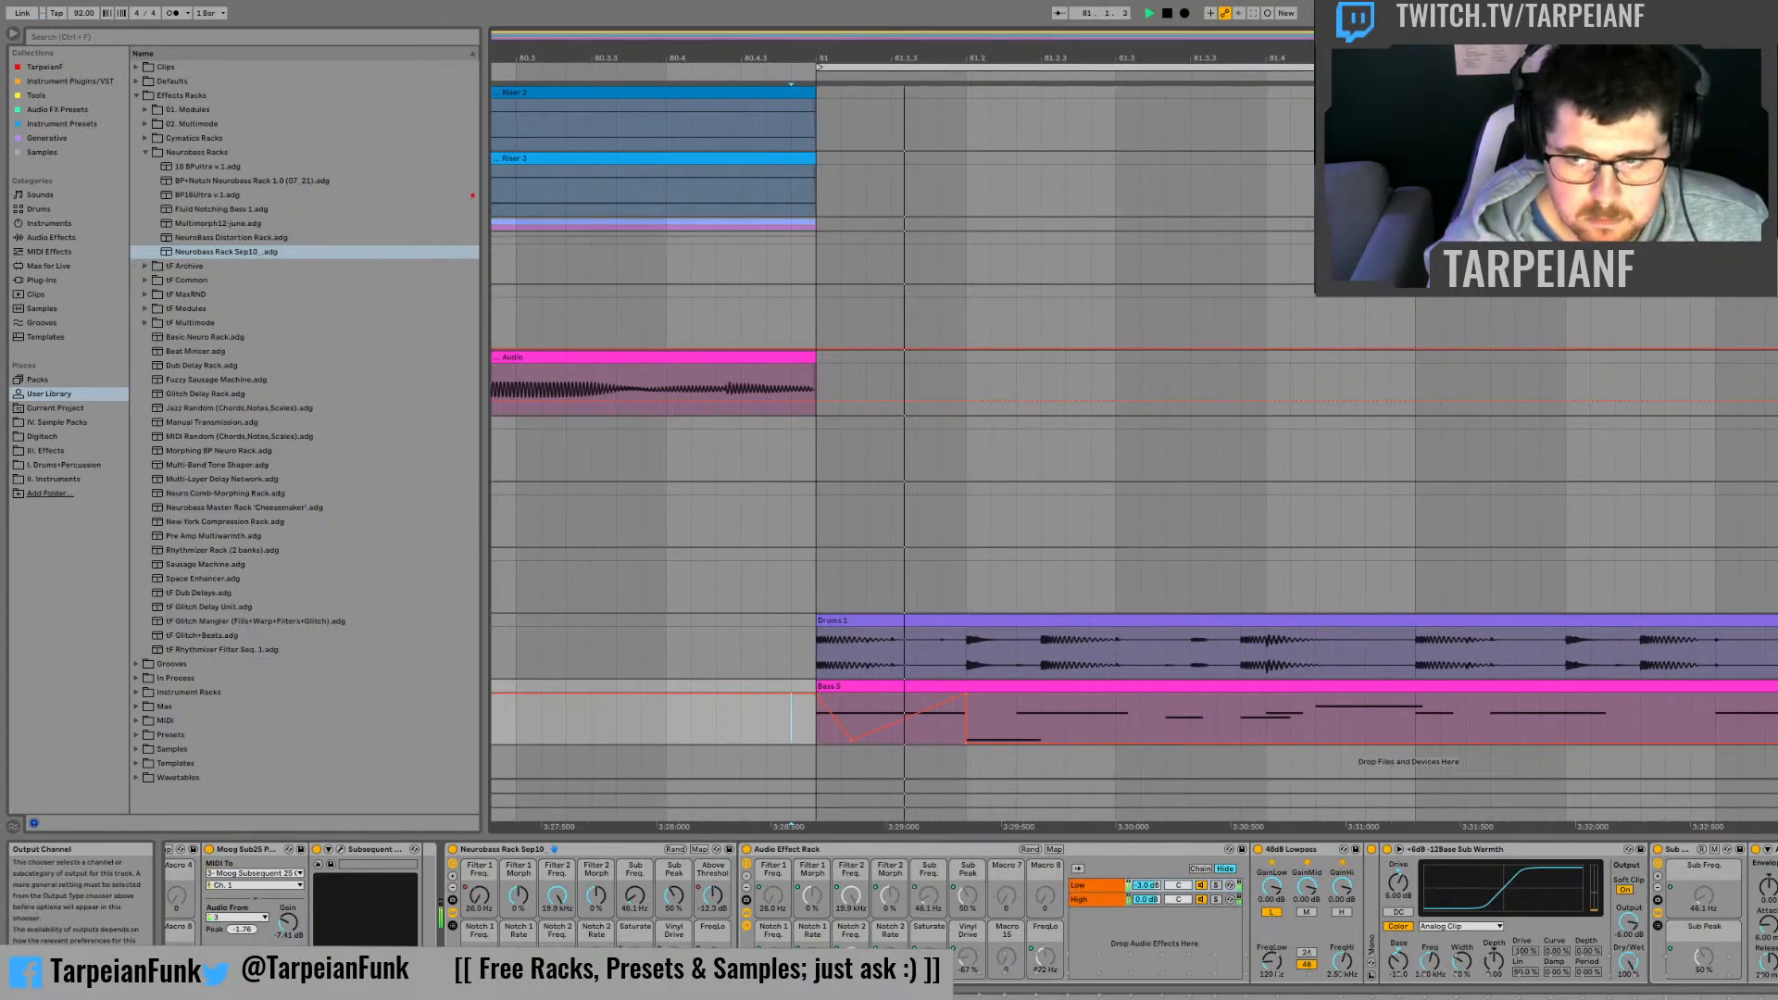
{"action": "key", "text": "space"}
{"action": "key", "text": "space"}
{"action": "key", "text": "space"}
{"action": "key", "text": "space"}
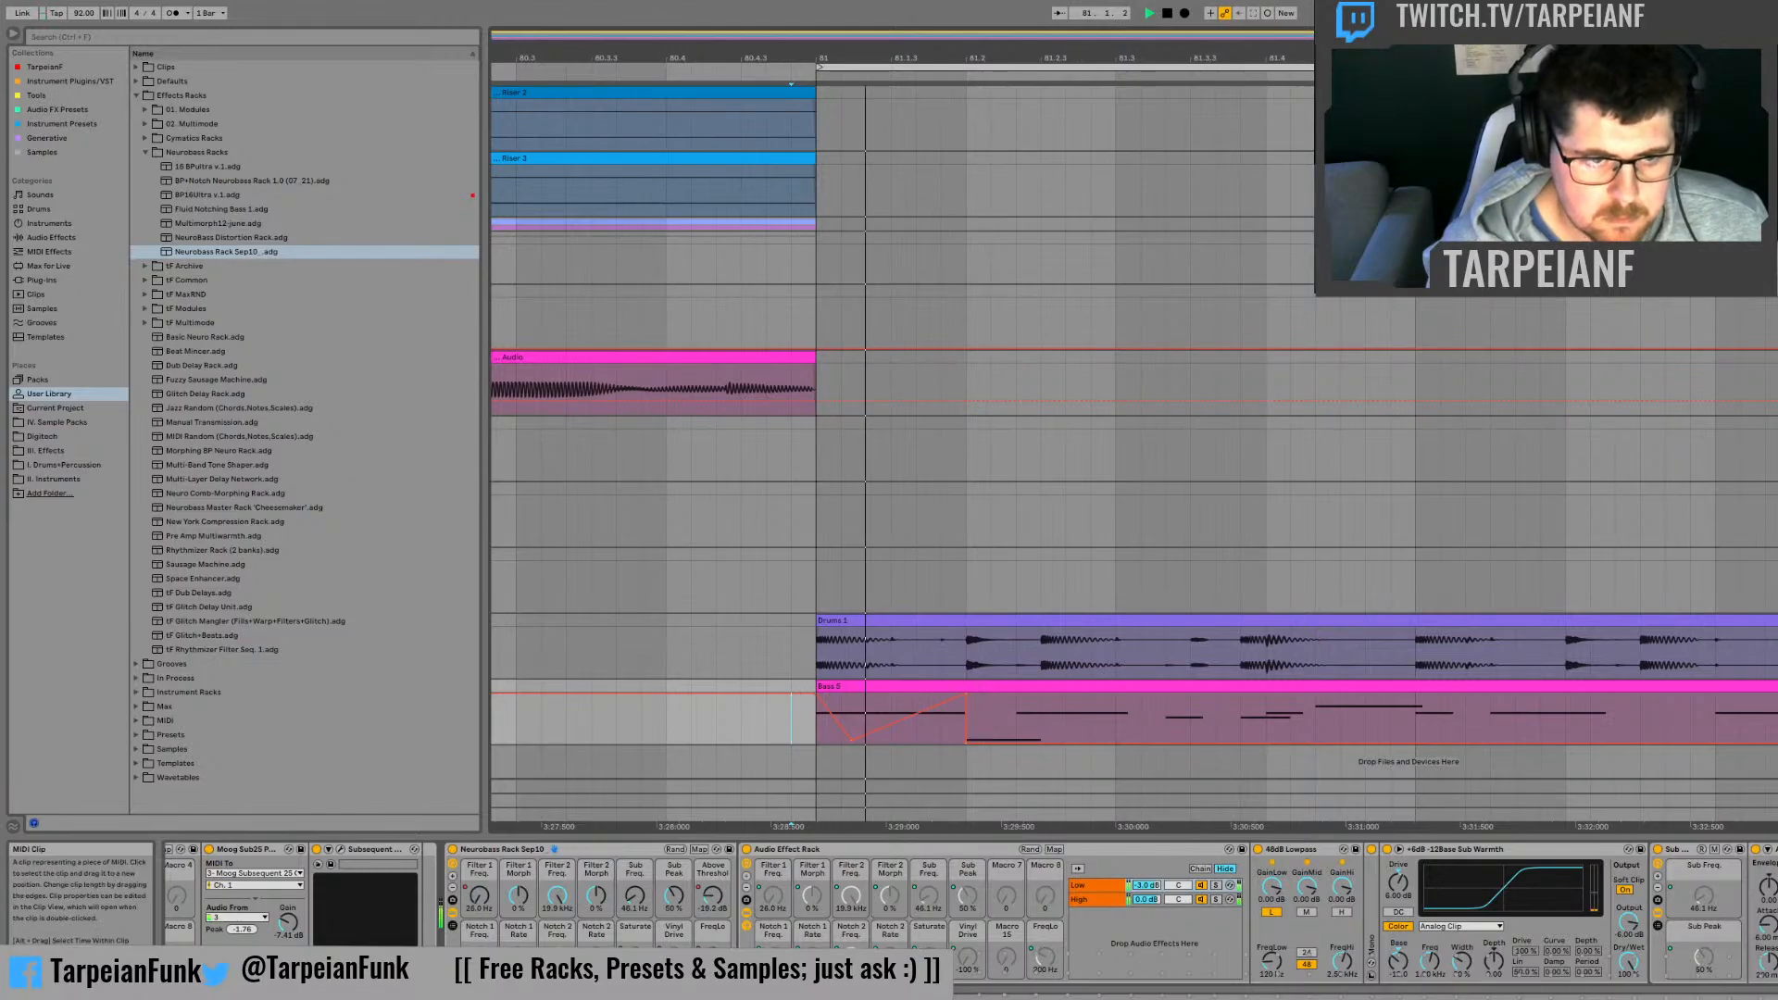
{"action": "key", "text": "space"}
{"action": "key", "text": "space"}
{"action": "key", "text": "space"}
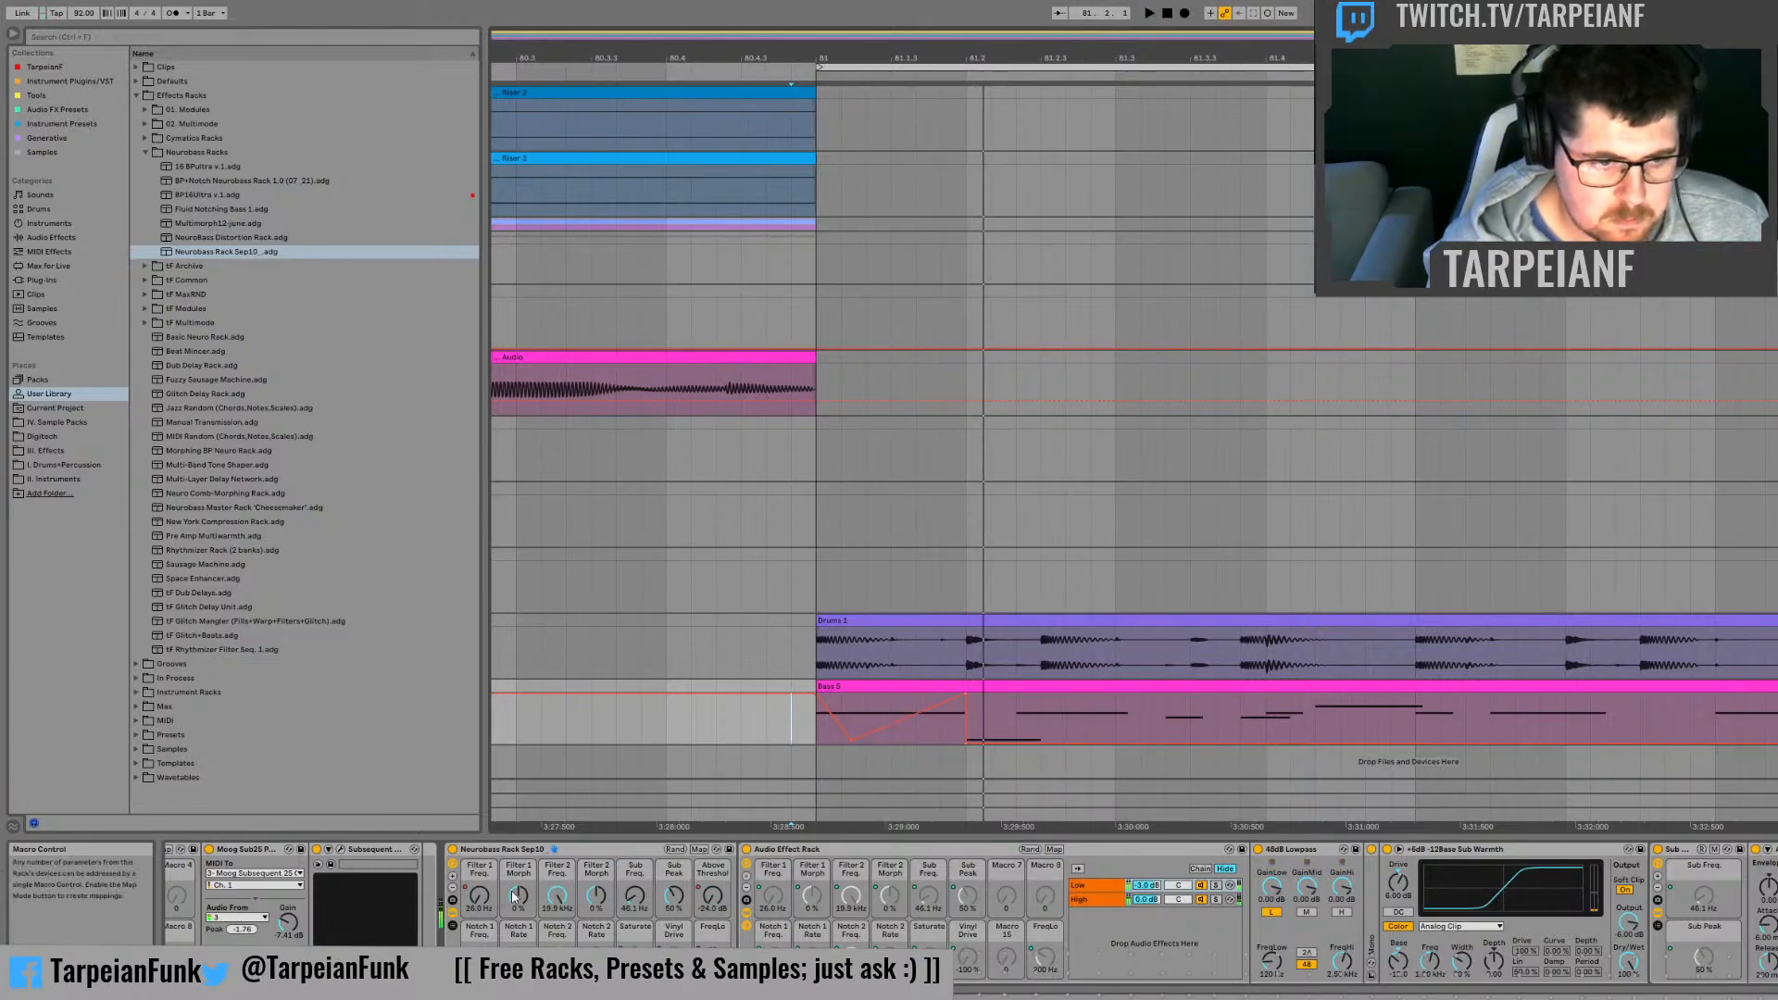
Step: Automate Filter 1 Morph to drop from its maximum to 0 % just after bar 81, and duplicate peaks across the first beat
{"action": "left_click", "coordinate": [517, 896]}
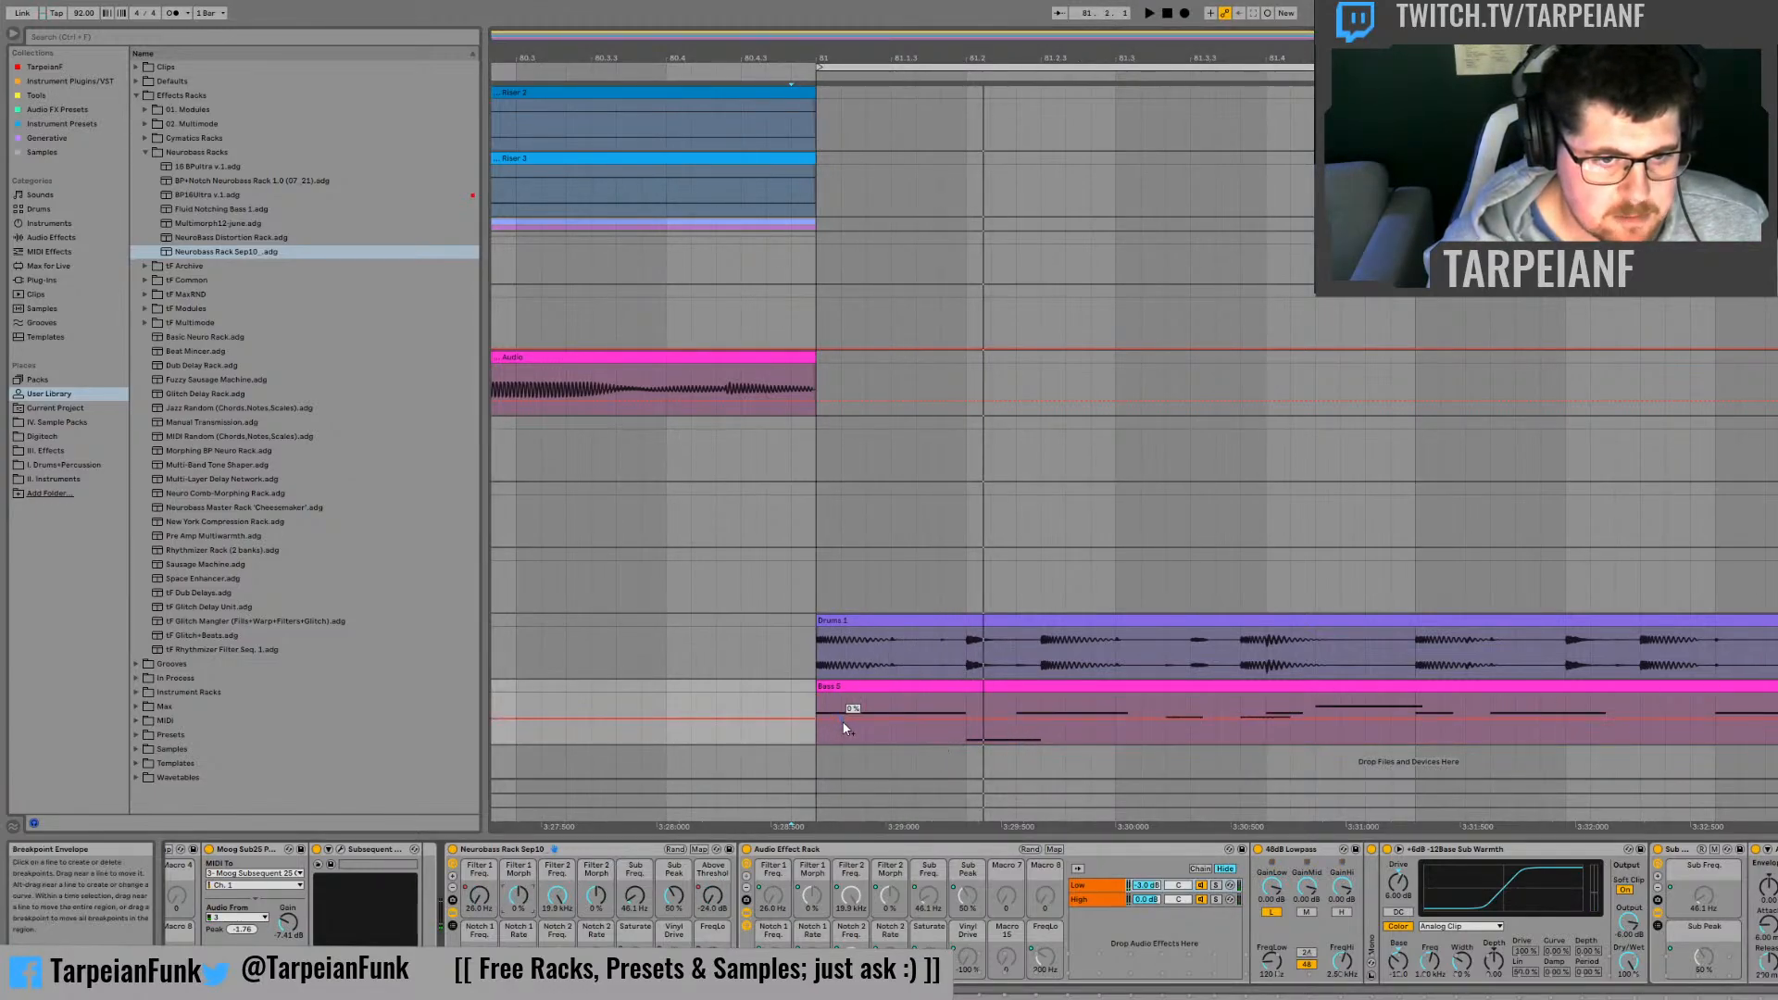
{"action": "left_click_drag", "start_coordinate": [813, 717], "coordinate": [813, 691]}
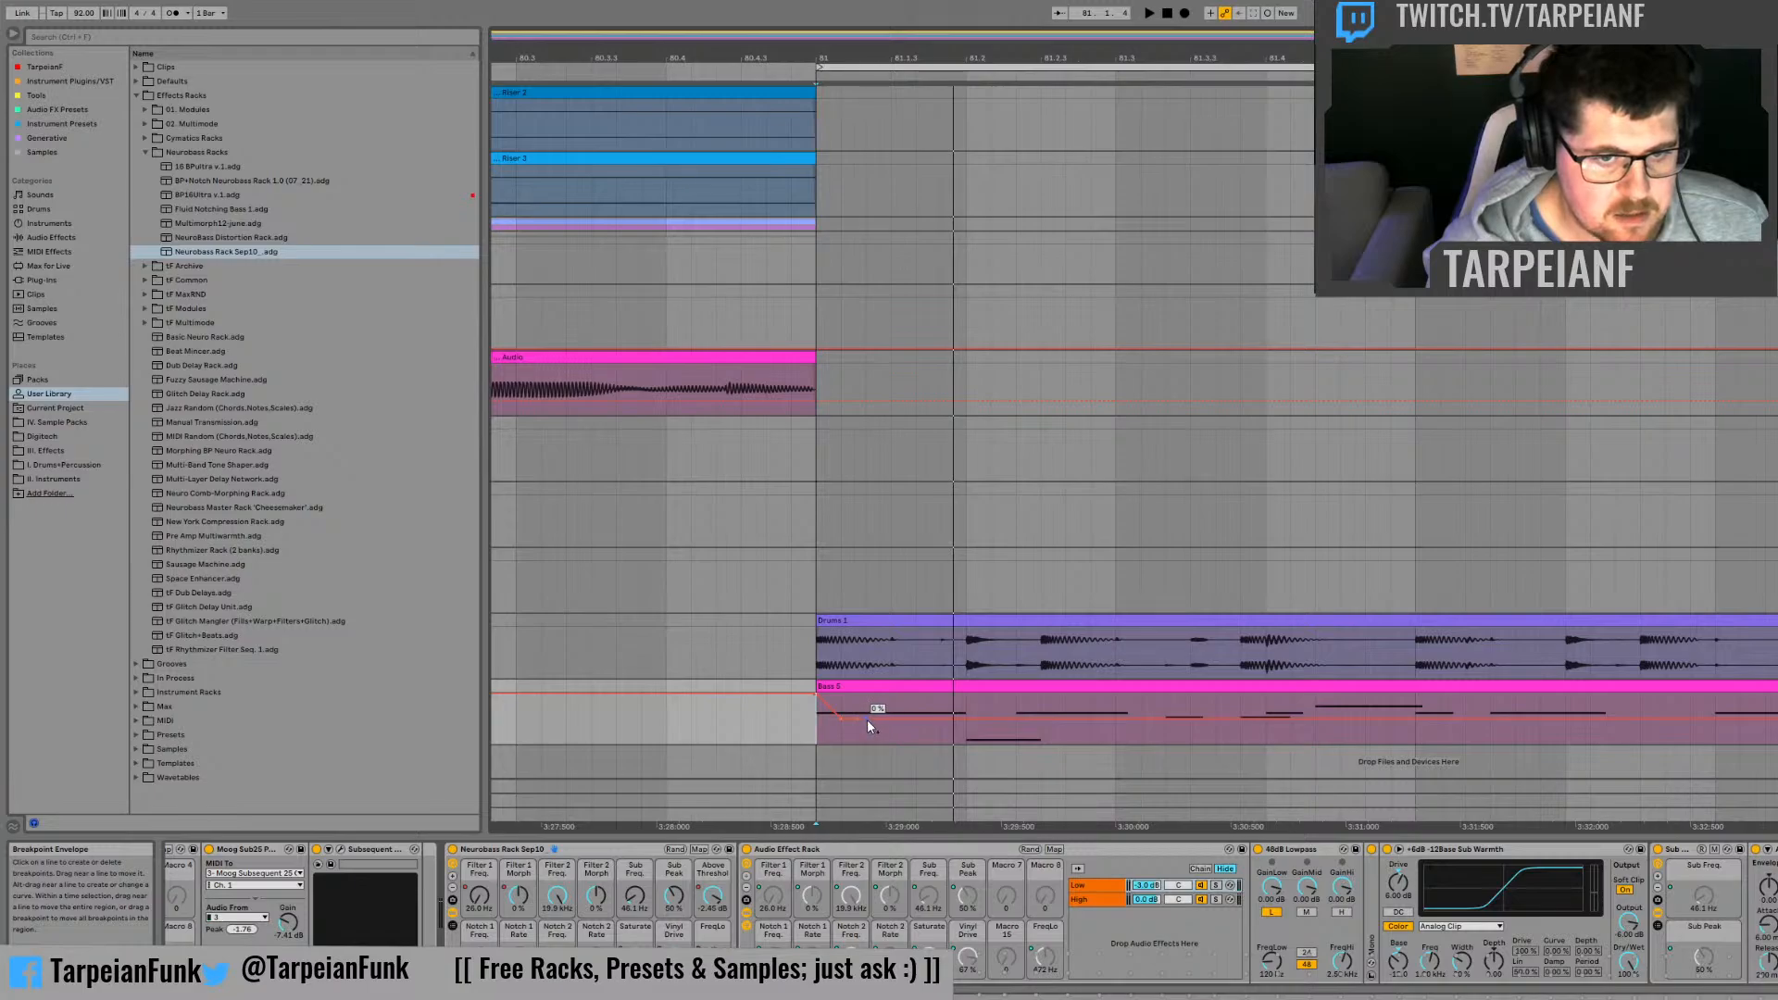
{"action": "left_click_drag", "start_coordinate": [867, 719], "coordinate": [792, 710]}
{"action": "key", "text": "space"}
{"action": "key", "text": "space"}
{"action": "key", "text": "ctrl+d"}
{"action": "left_click", "coordinate": [819, 731]}
Step: Adjust the 0 % breakpoints around the last Filter 1 Morph peak before 81.2 while auditioning the clip
{"action": "key", "text": "space"}
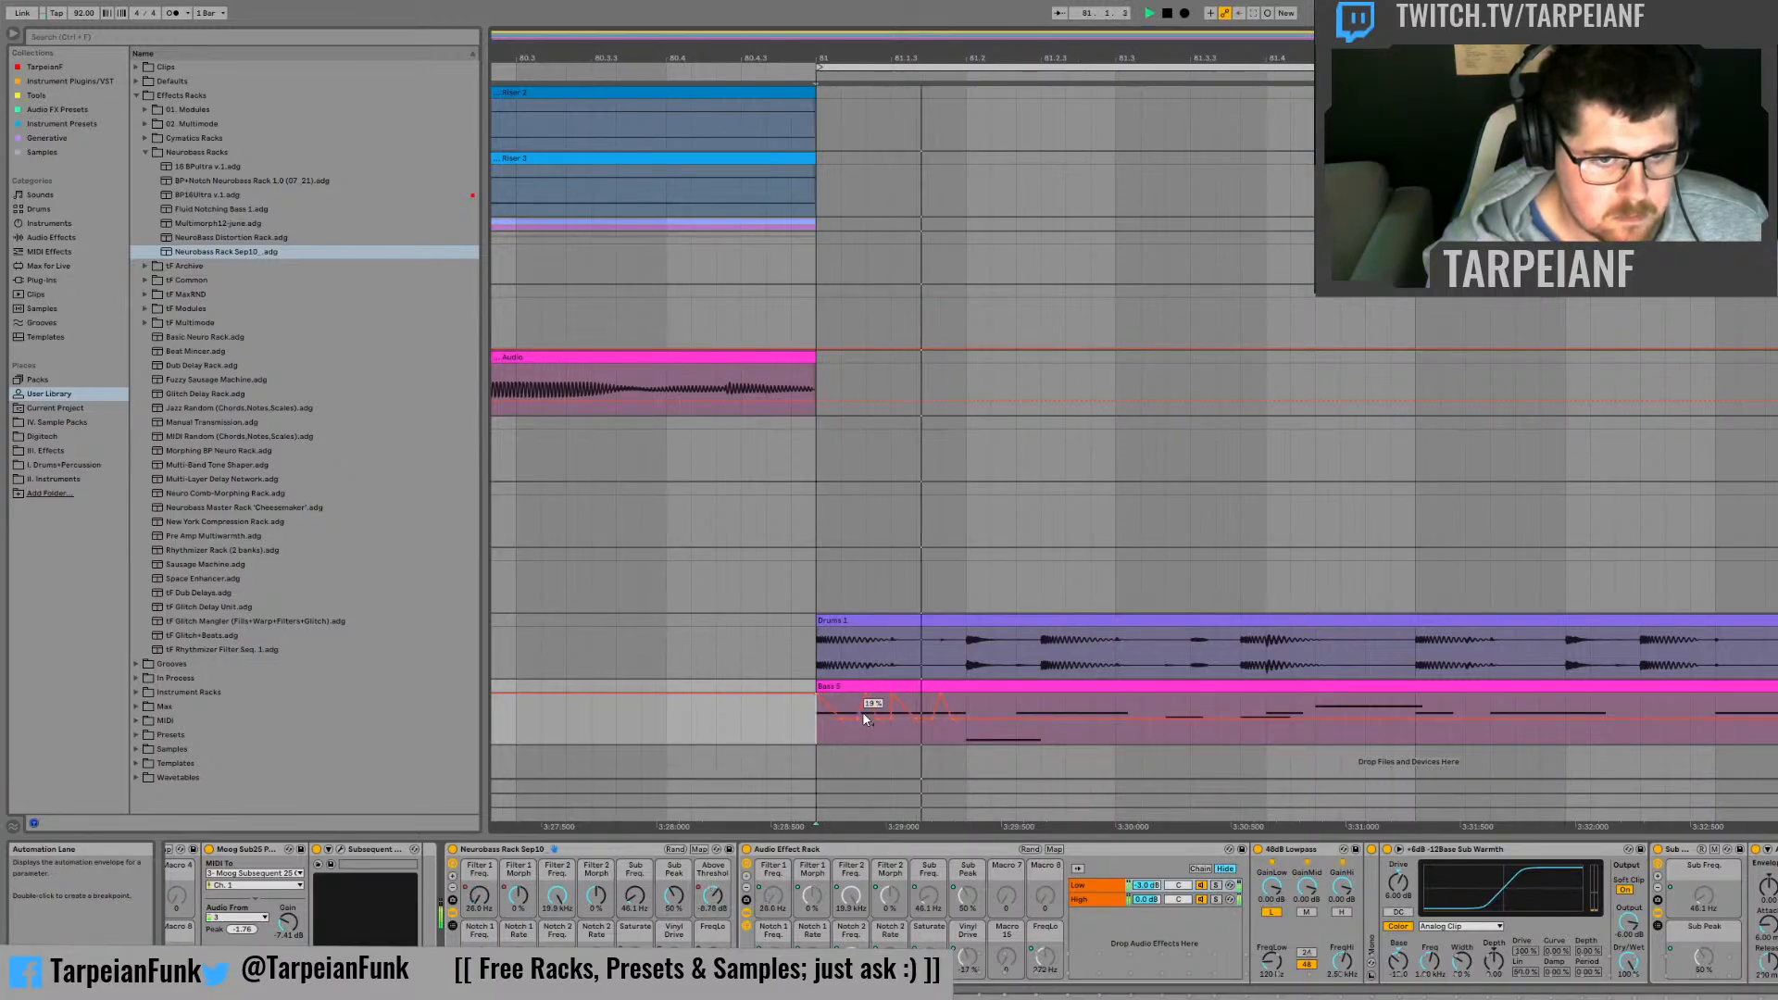
{"action": "key", "text": "space"}
{"action": "key", "text": "space"}
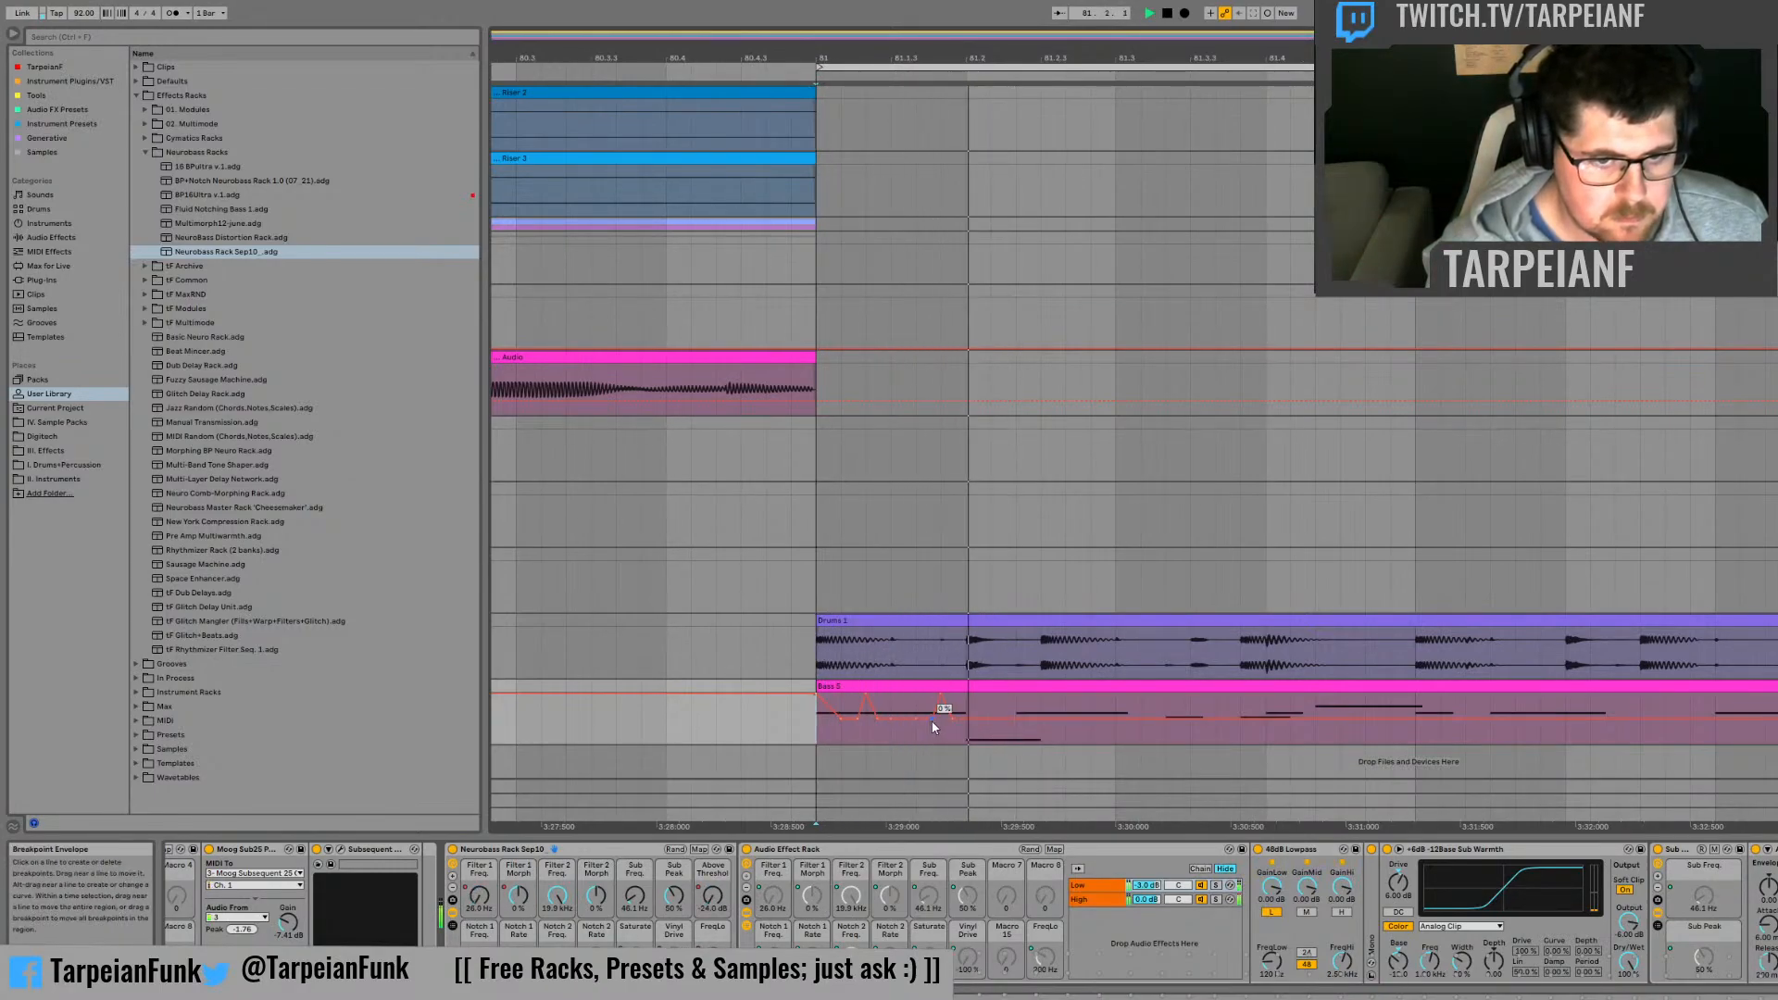
{"action": "left_click", "coordinate": [931, 720]}
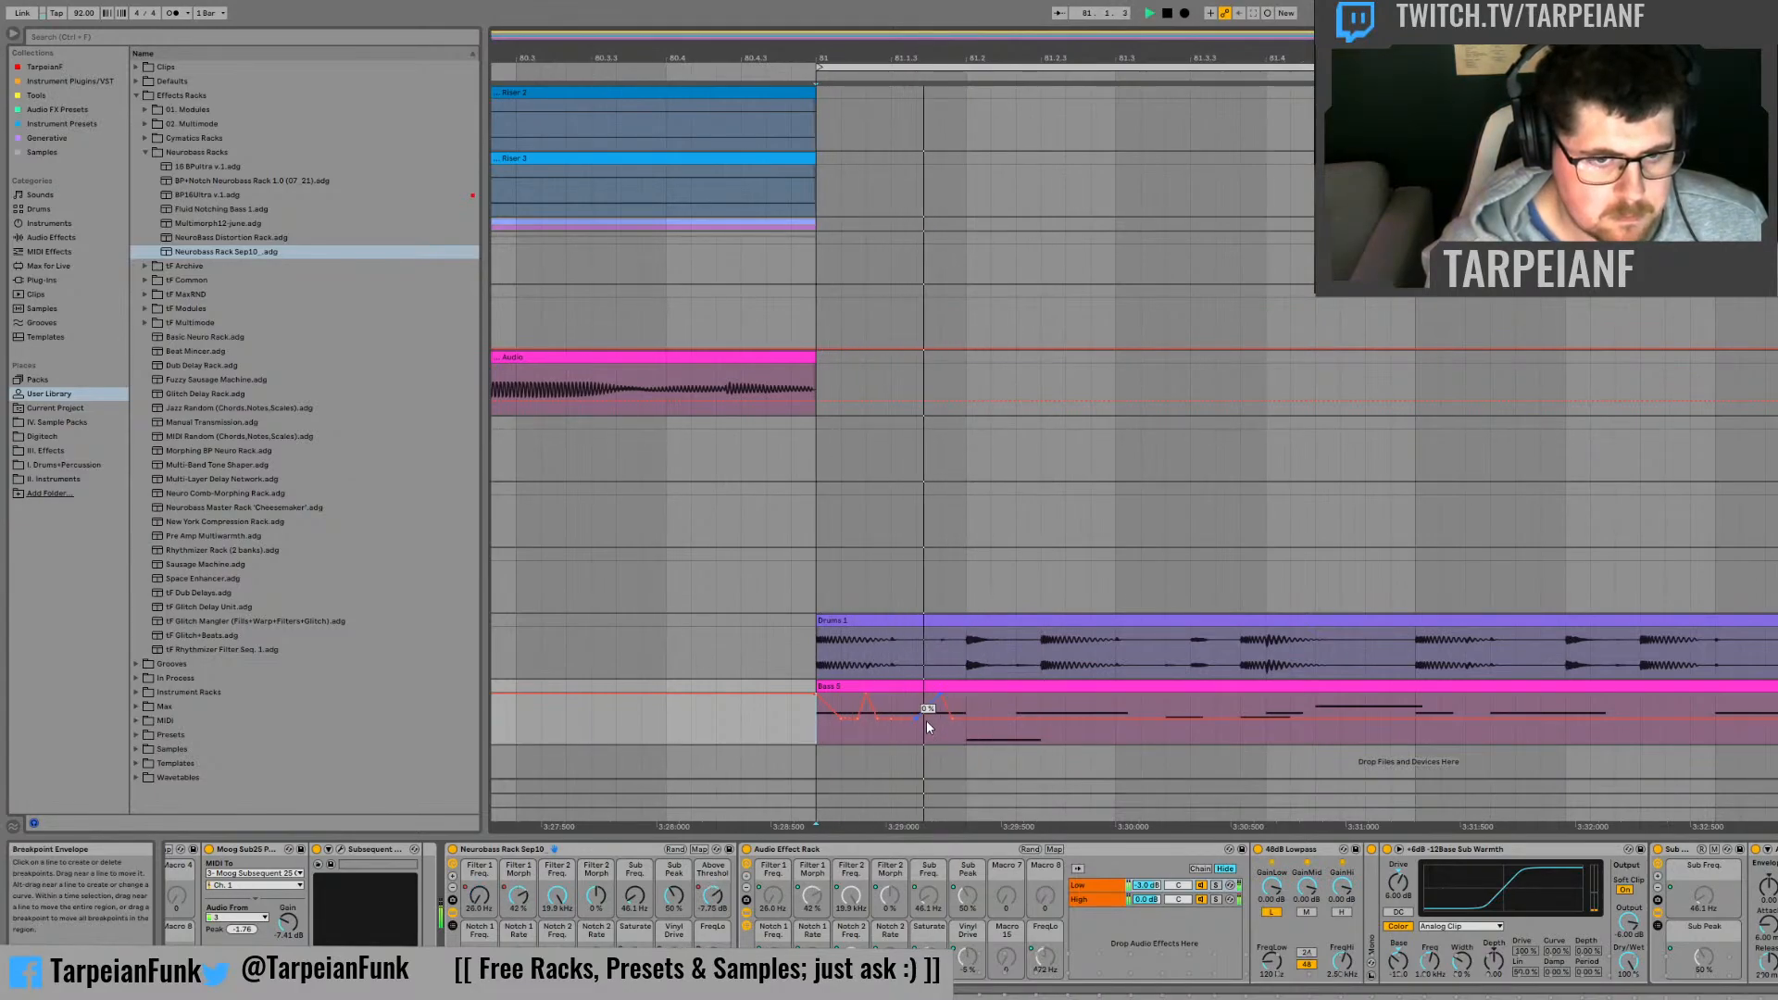
{"action": "key", "text": "space"}
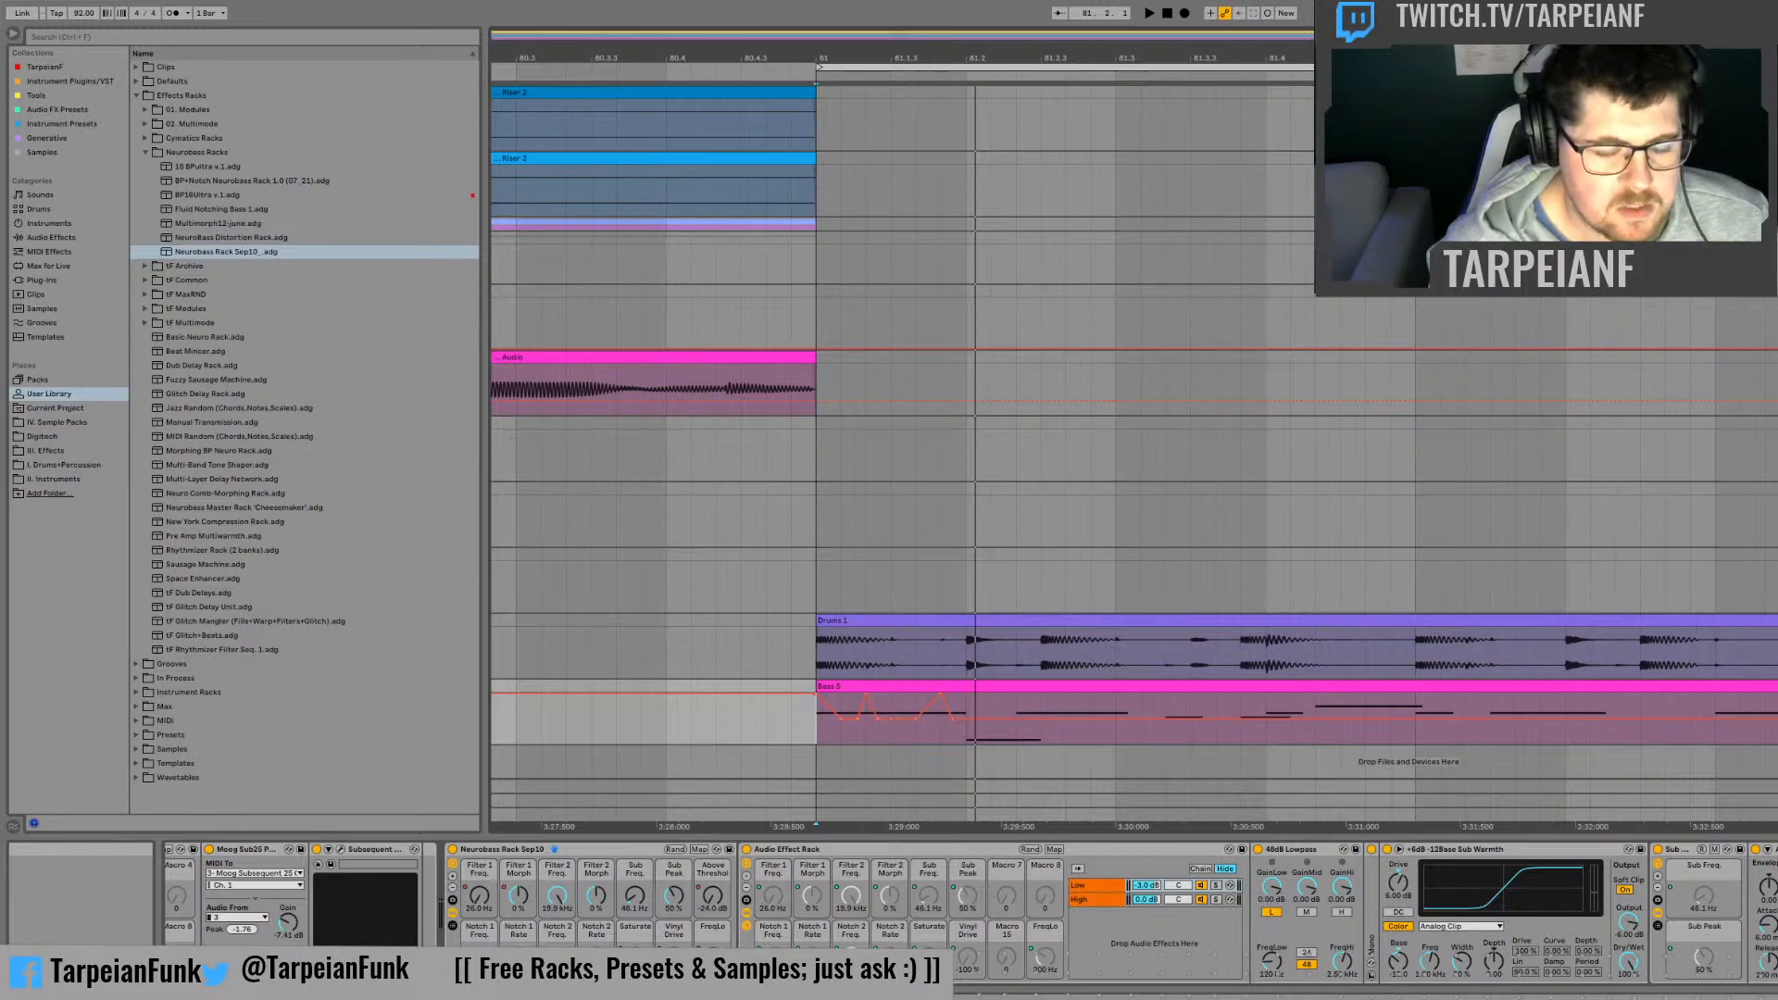
Step: Set the Neurobass rack's Sub Freq. macro to 63.2 Hz, auditioning the bass clip while adjusting it
{"action": "left_click", "coordinate": [639, 900]}
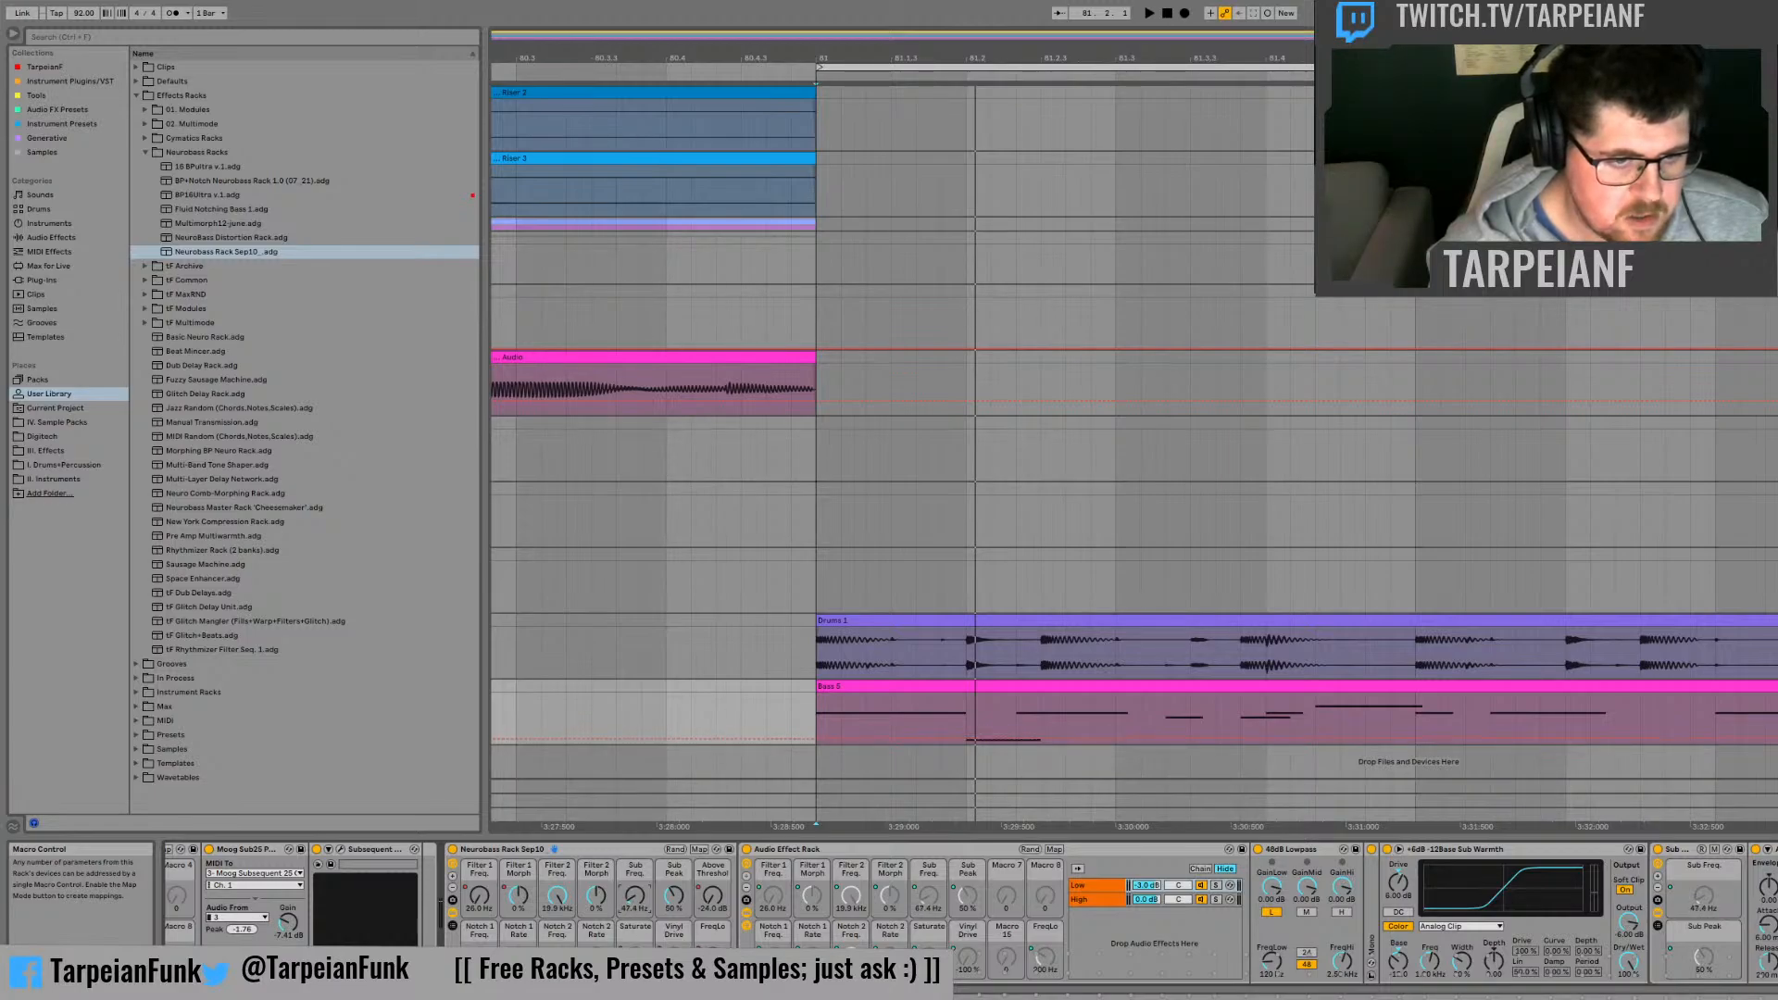
{"action": "key", "text": "space"}
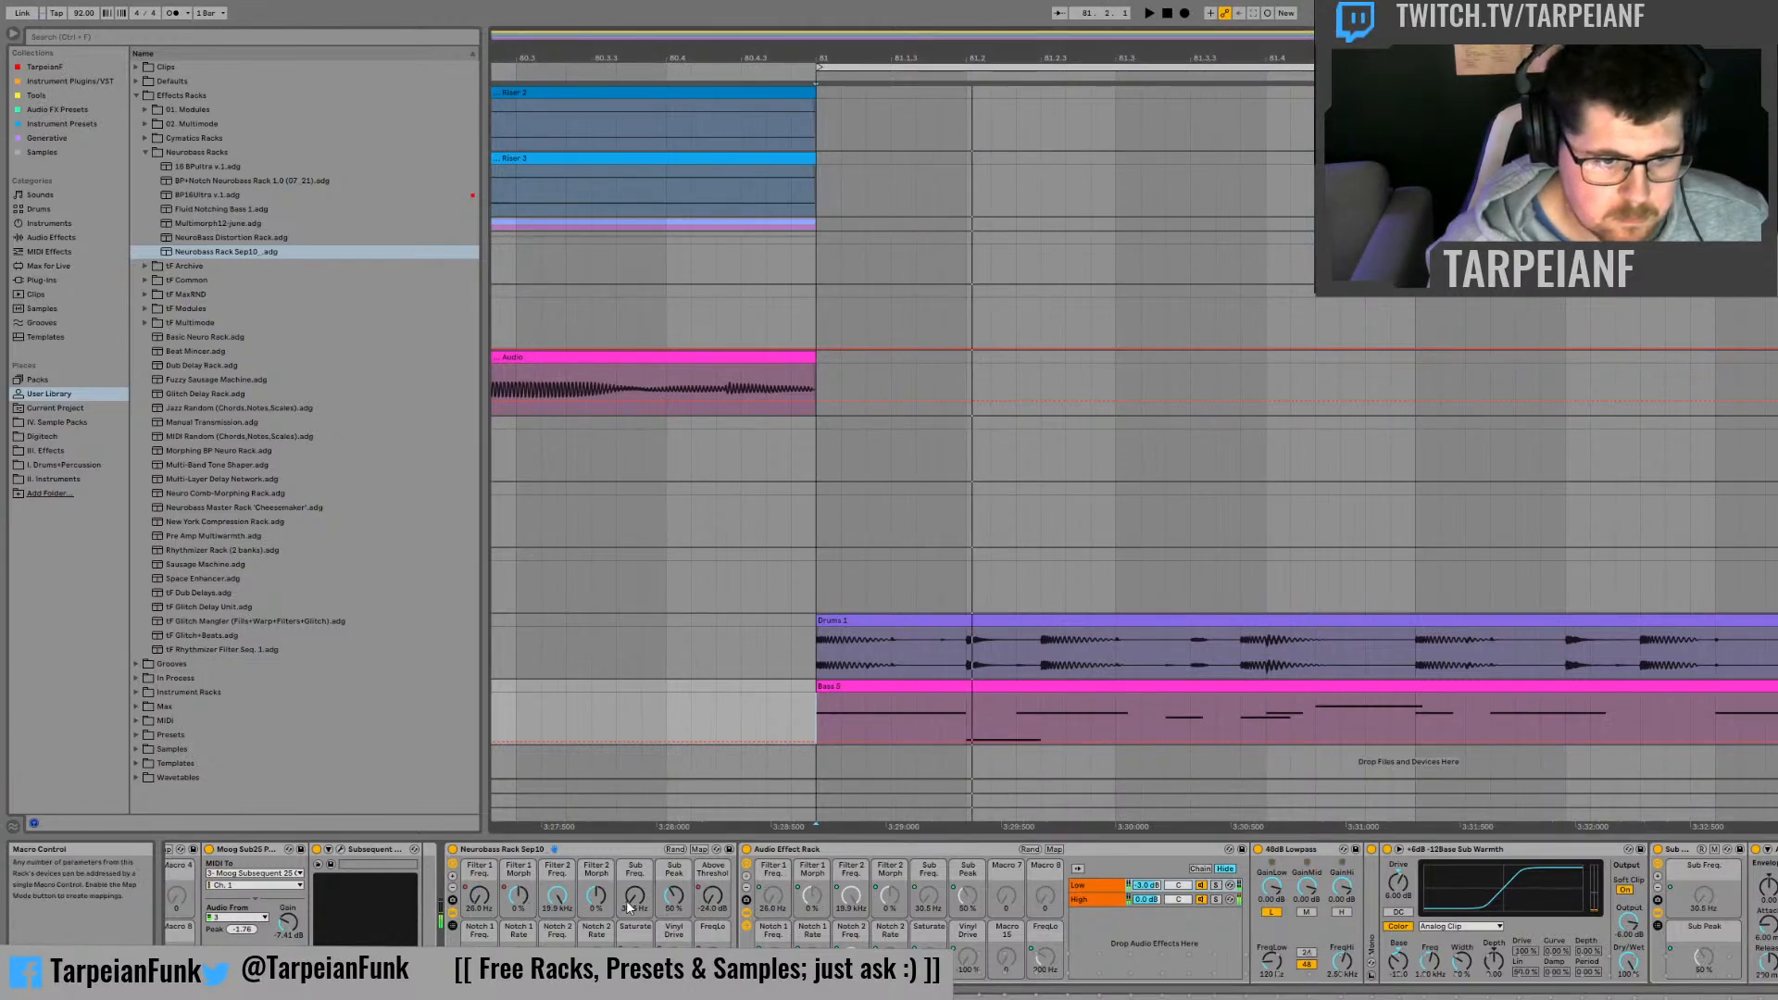
{"action": "left_click_drag", "start_coordinate": [629, 907], "coordinate": [635, 901]}
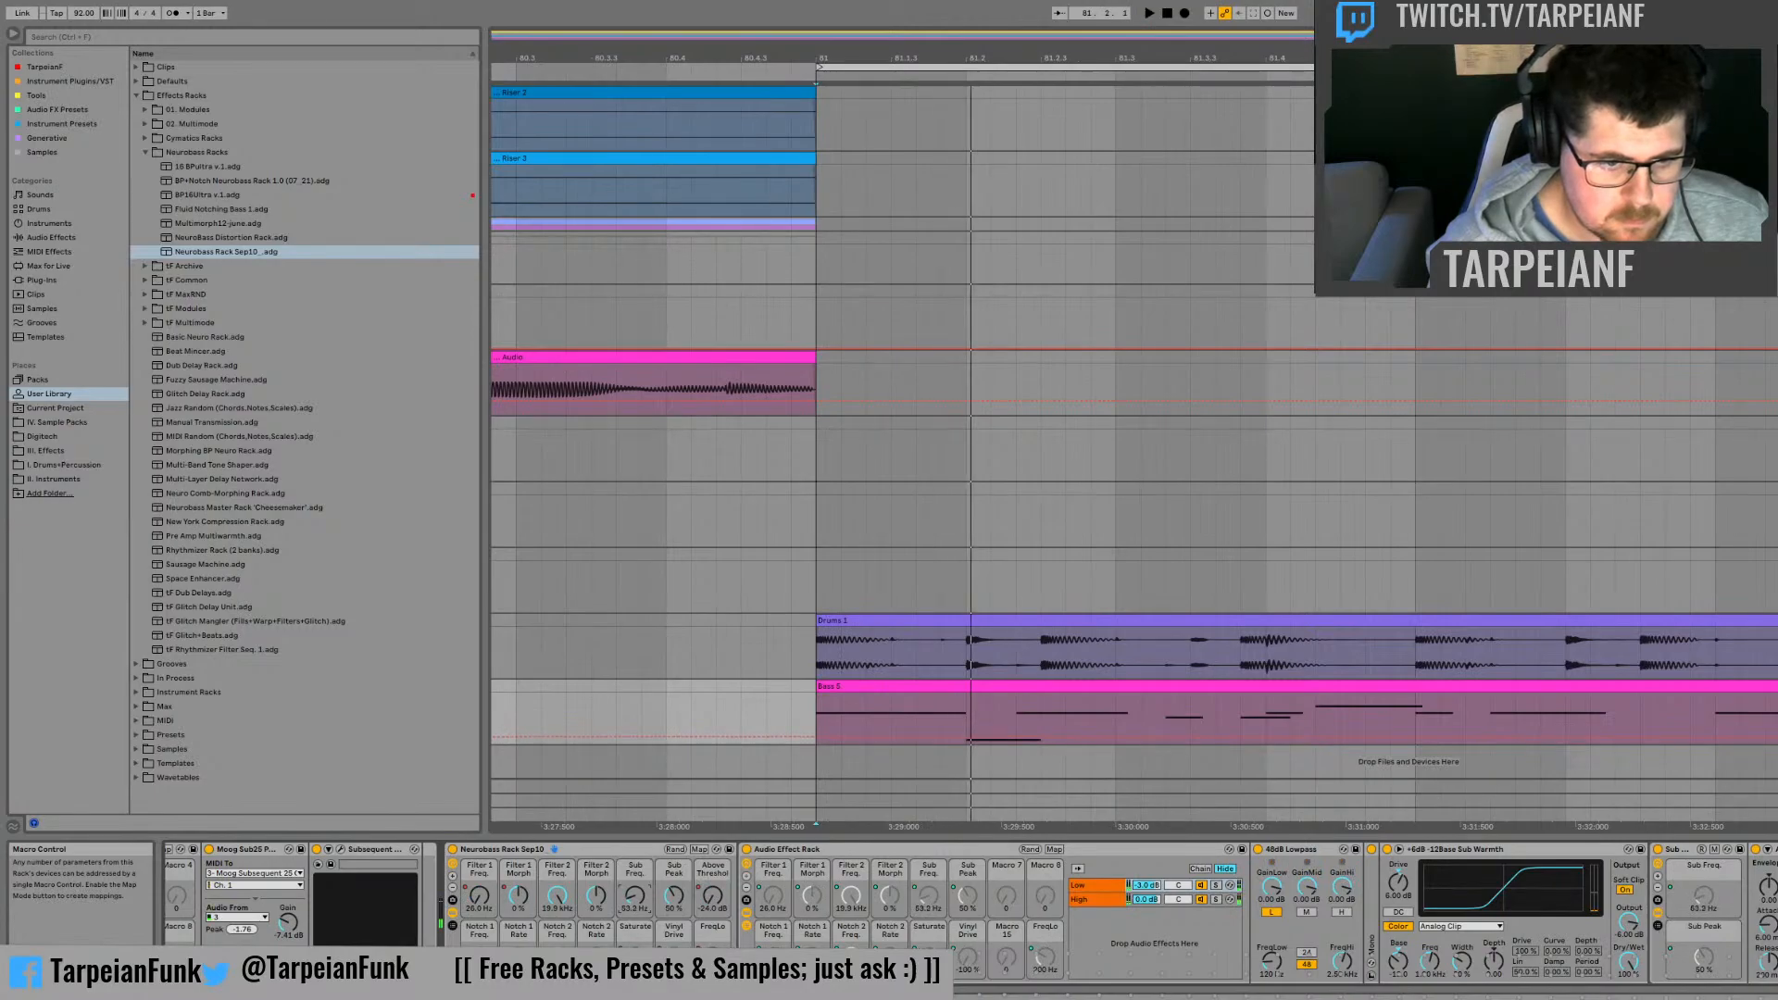
Step: Add Sub Freq. automation breakpoints that dip below 63.2 Hz across the bass clip's first beat, and audition them from bar 81
{"action": "left_click", "coordinate": [964, 737]}
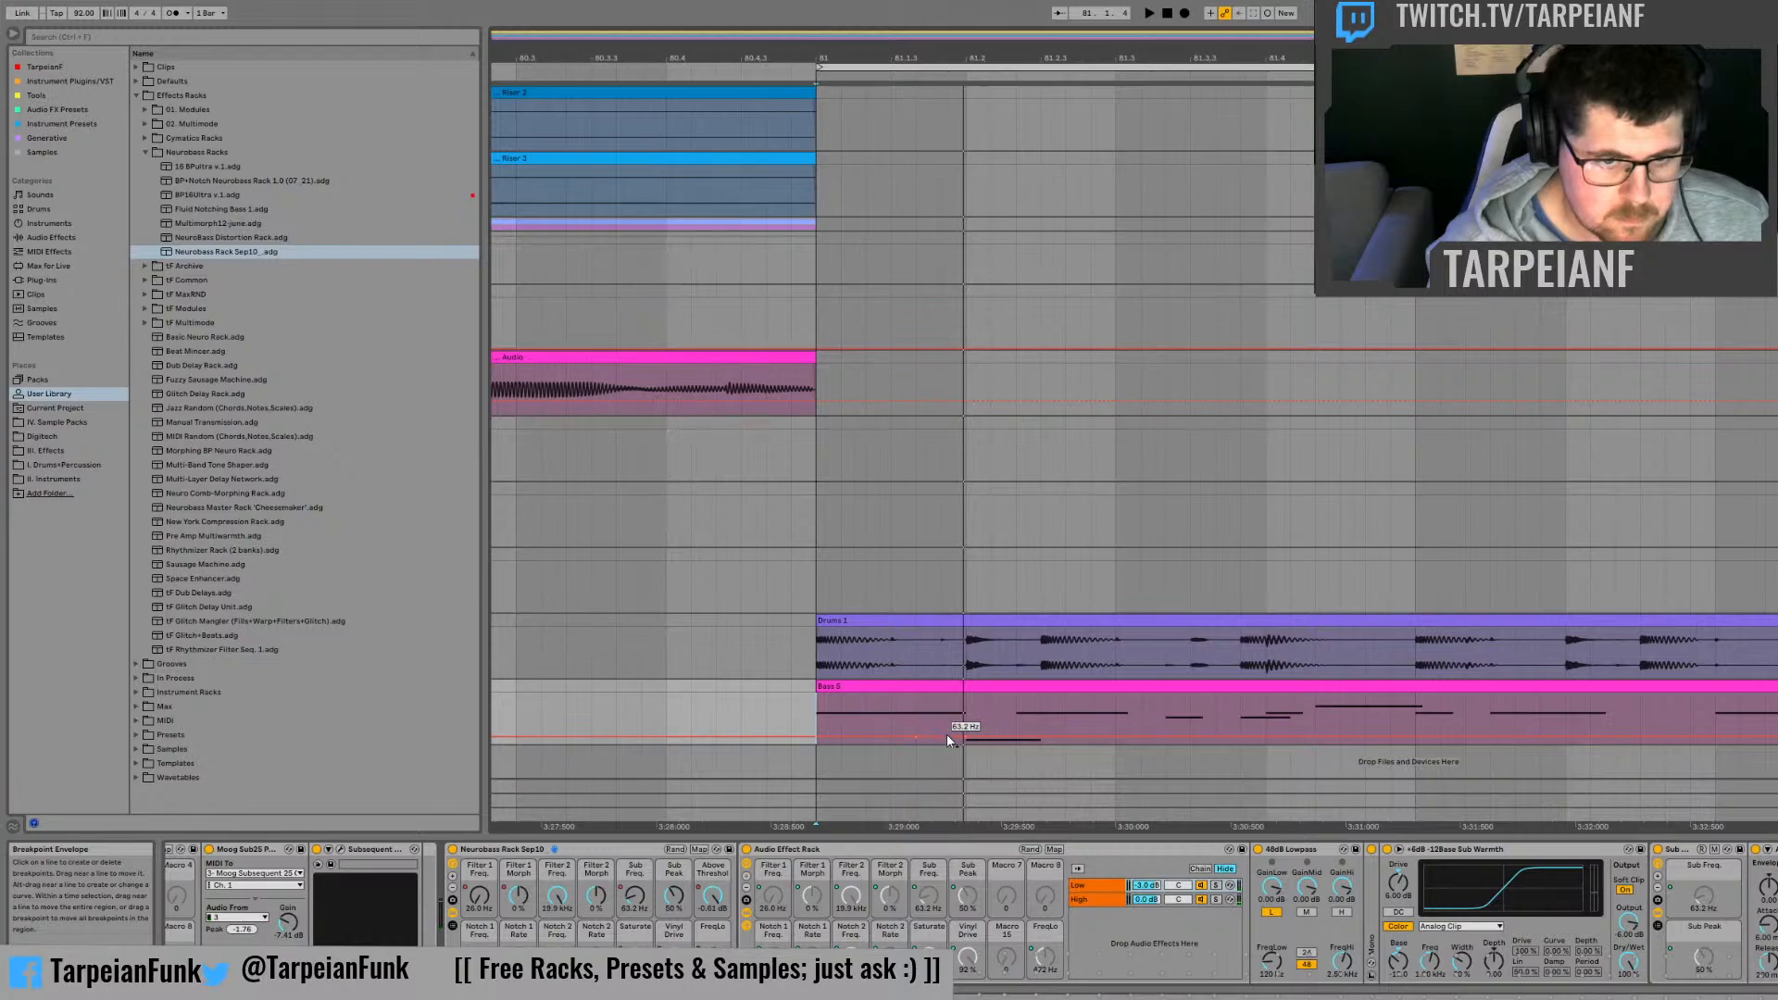
{"action": "left_click_drag", "start_coordinate": [946, 735], "coordinate": [860, 743]}
{"action": "left_click", "coordinate": [903, 710]}
{"action": "key", "text": "space"}
{"action": "left_click", "coordinate": [816, 736]}
{"action": "key", "text": "space"}
{"action": "left_click", "coordinate": [821, 713]}
{"action": "key", "text": "space"}
{"action": "key", "text": "space"}
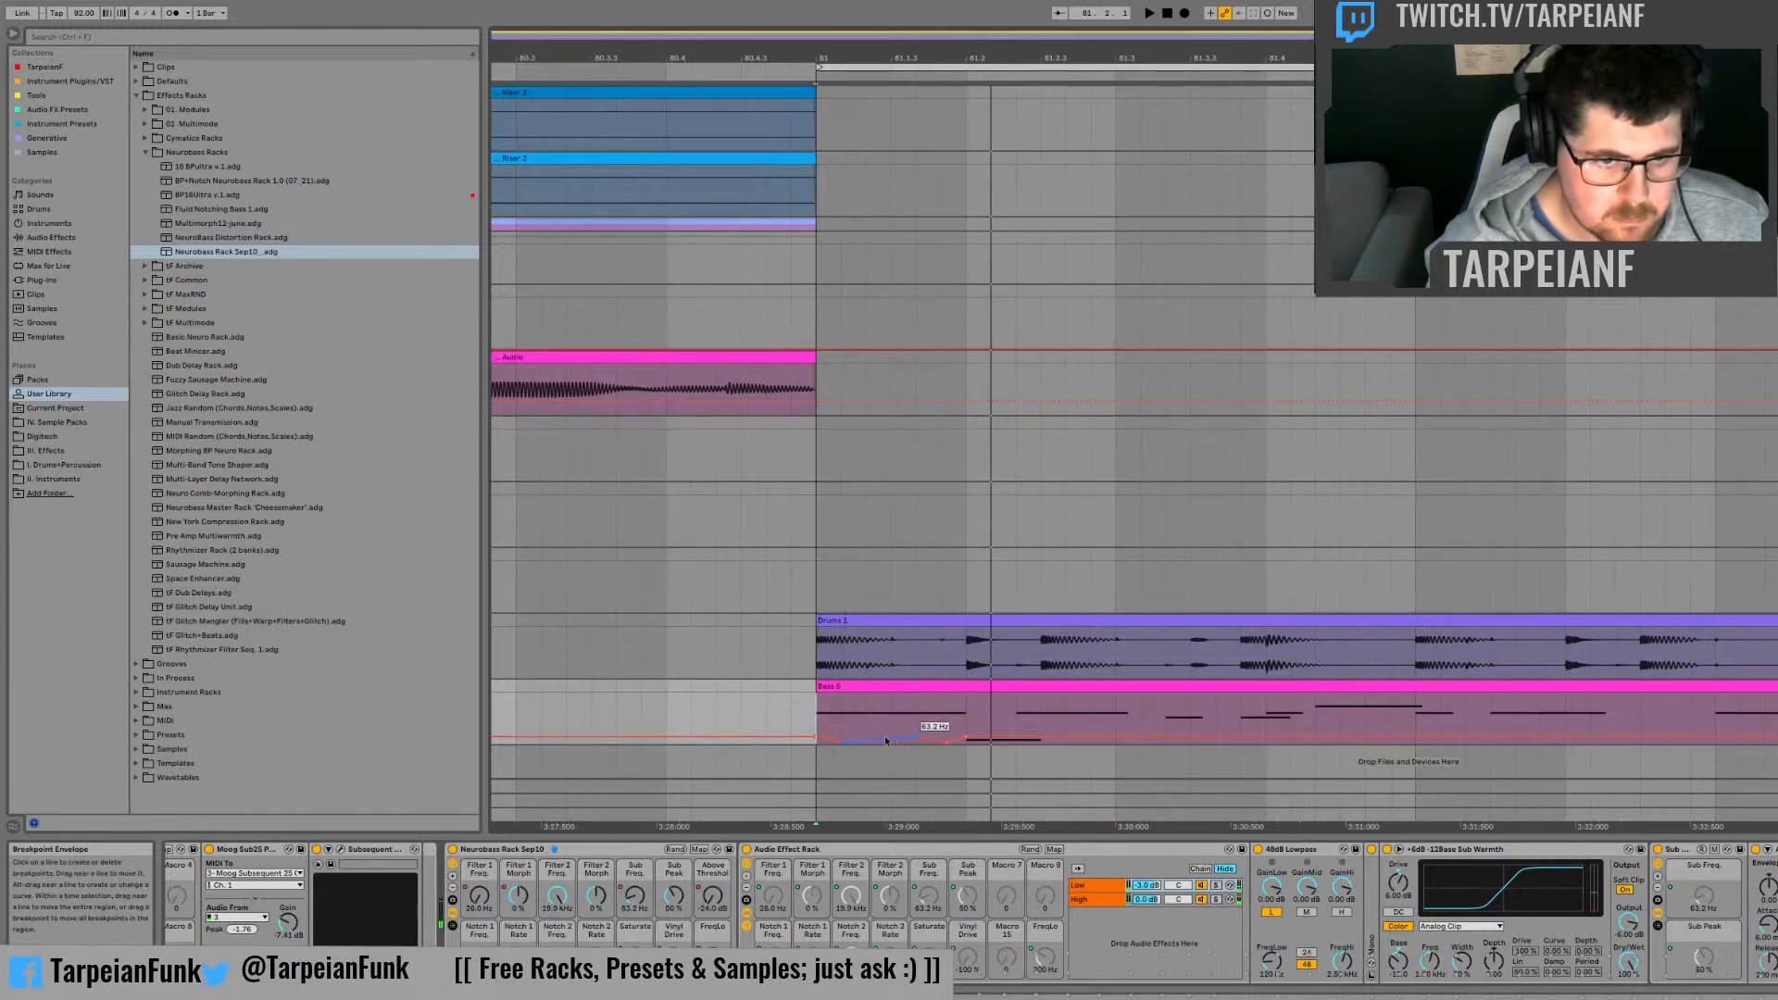
Step: Refine the Sub Freq. breakpoints shortly before 81.2 while replaying the bass clip's first beat
{"action": "key", "text": "space"}
{"action": "key", "text": "space"}
{"action": "key", "text": "space"}
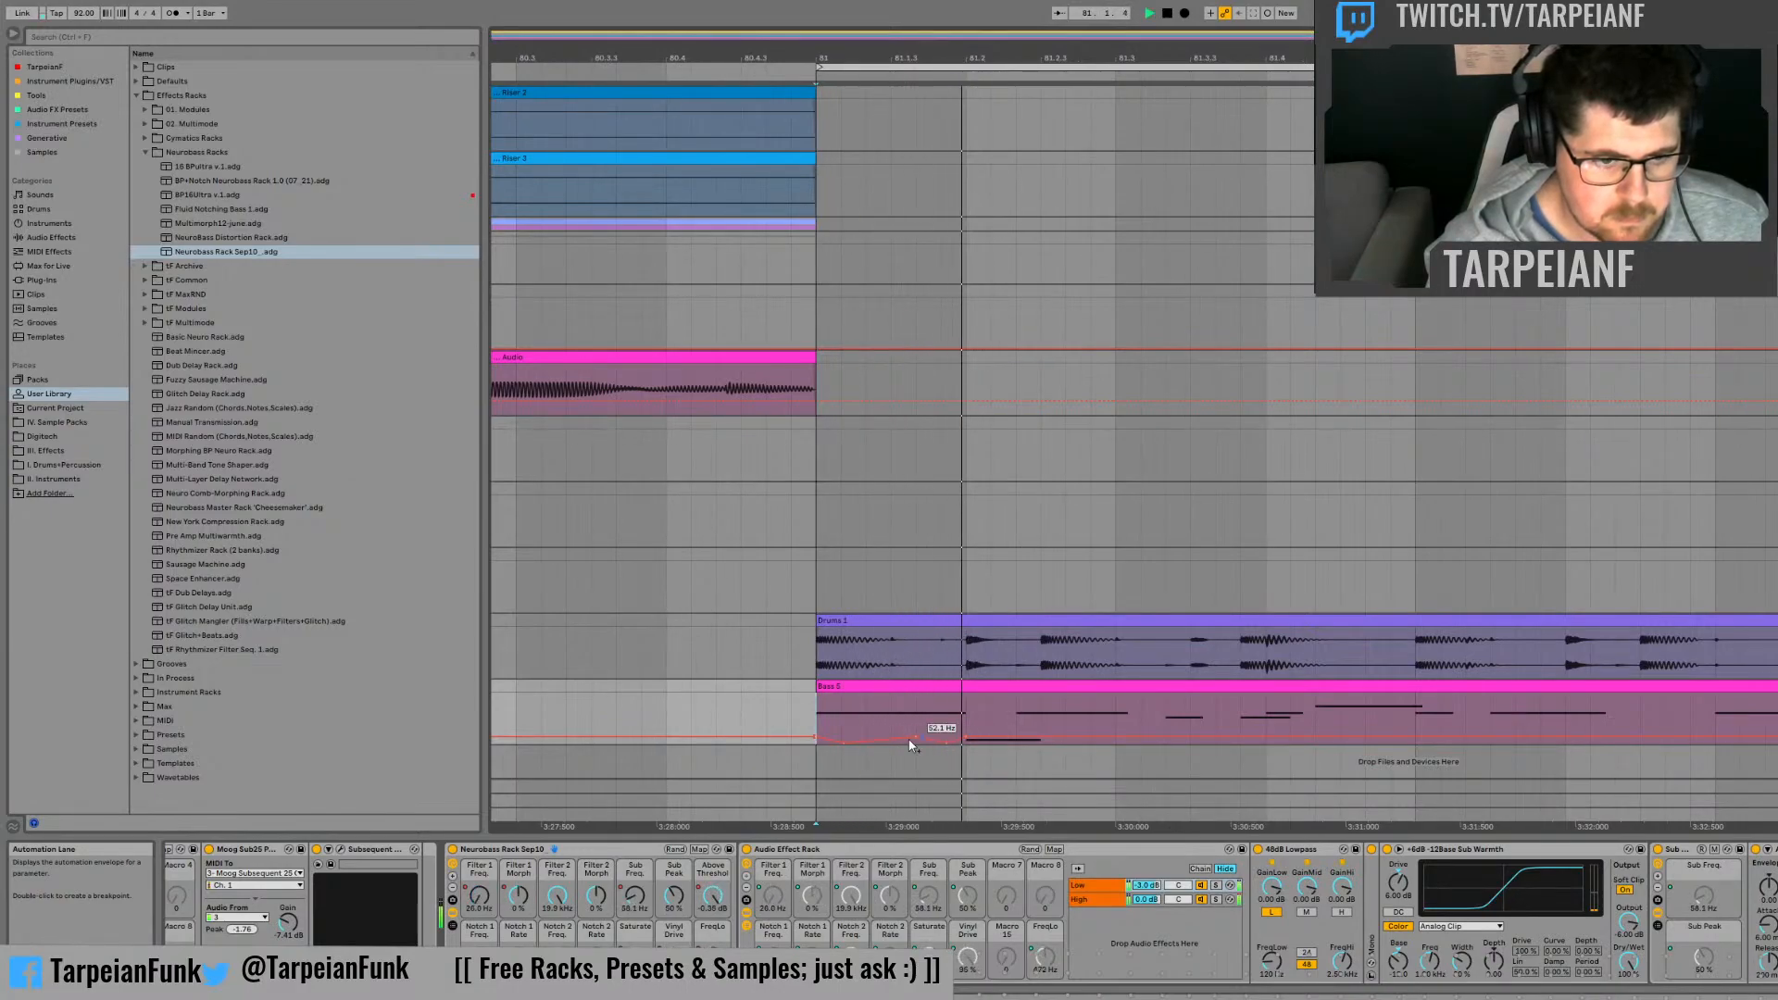
{"action": "key", "text": "space"}
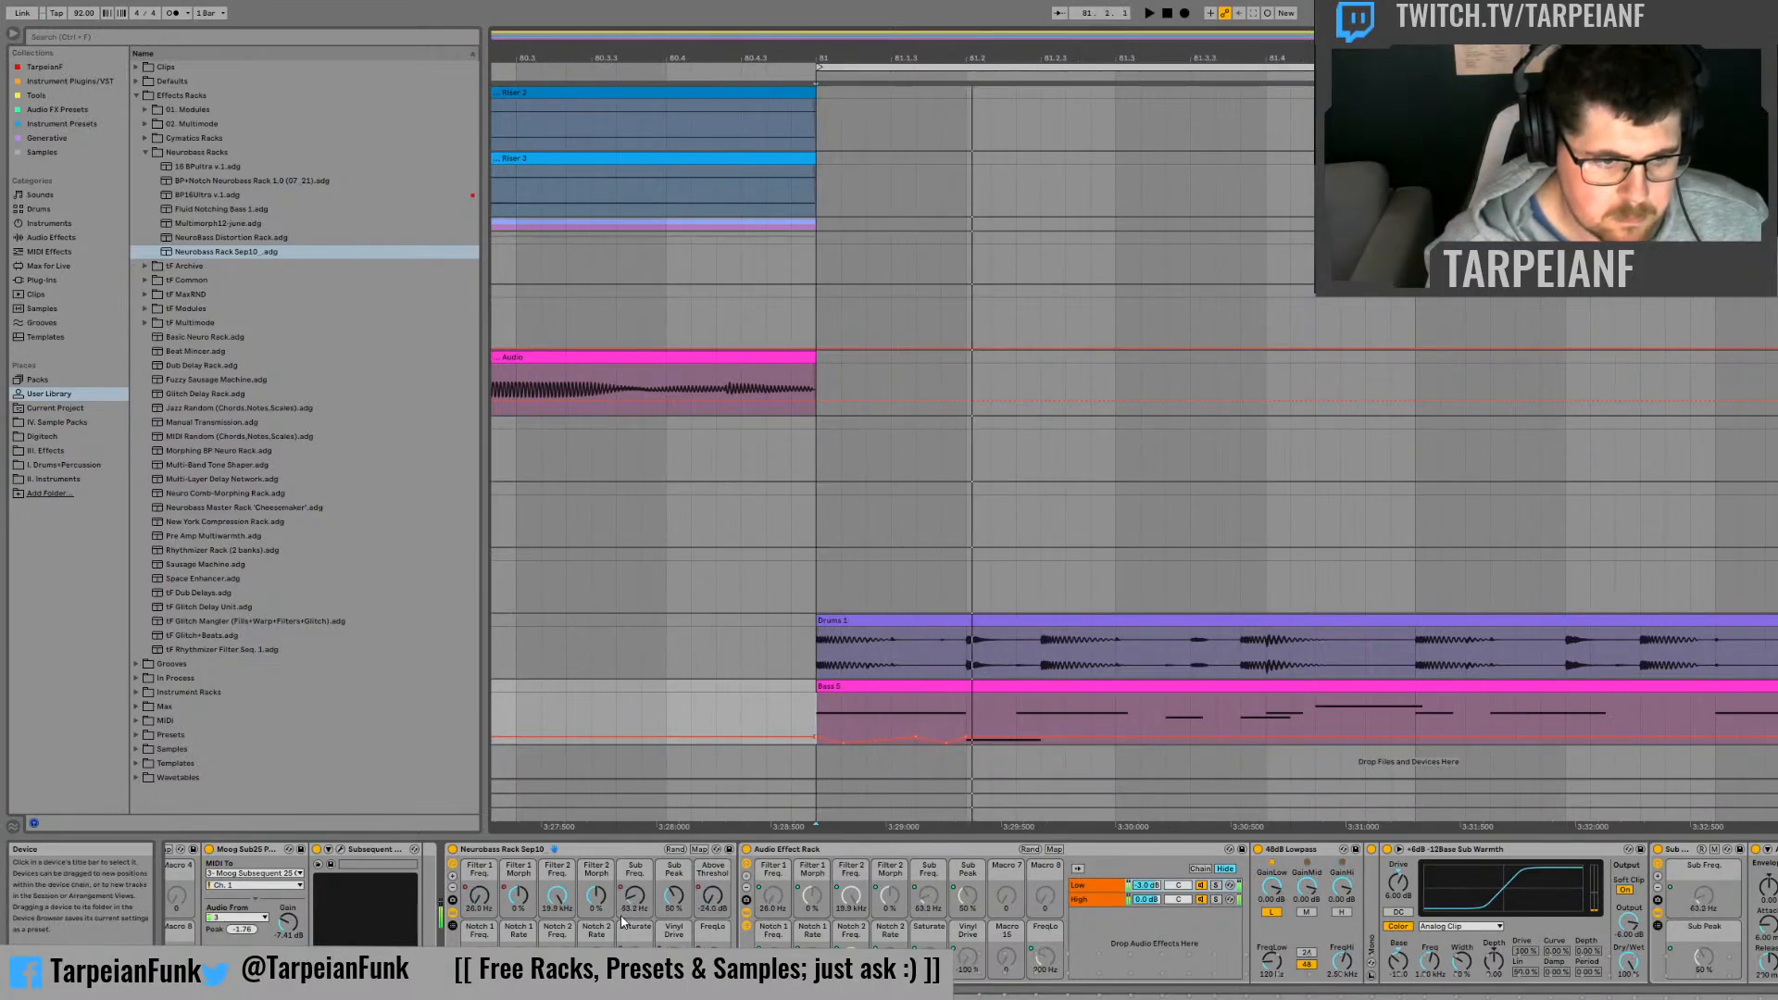
{"action": "key", "text": "space"}
{"action": "key", "text": "space"}
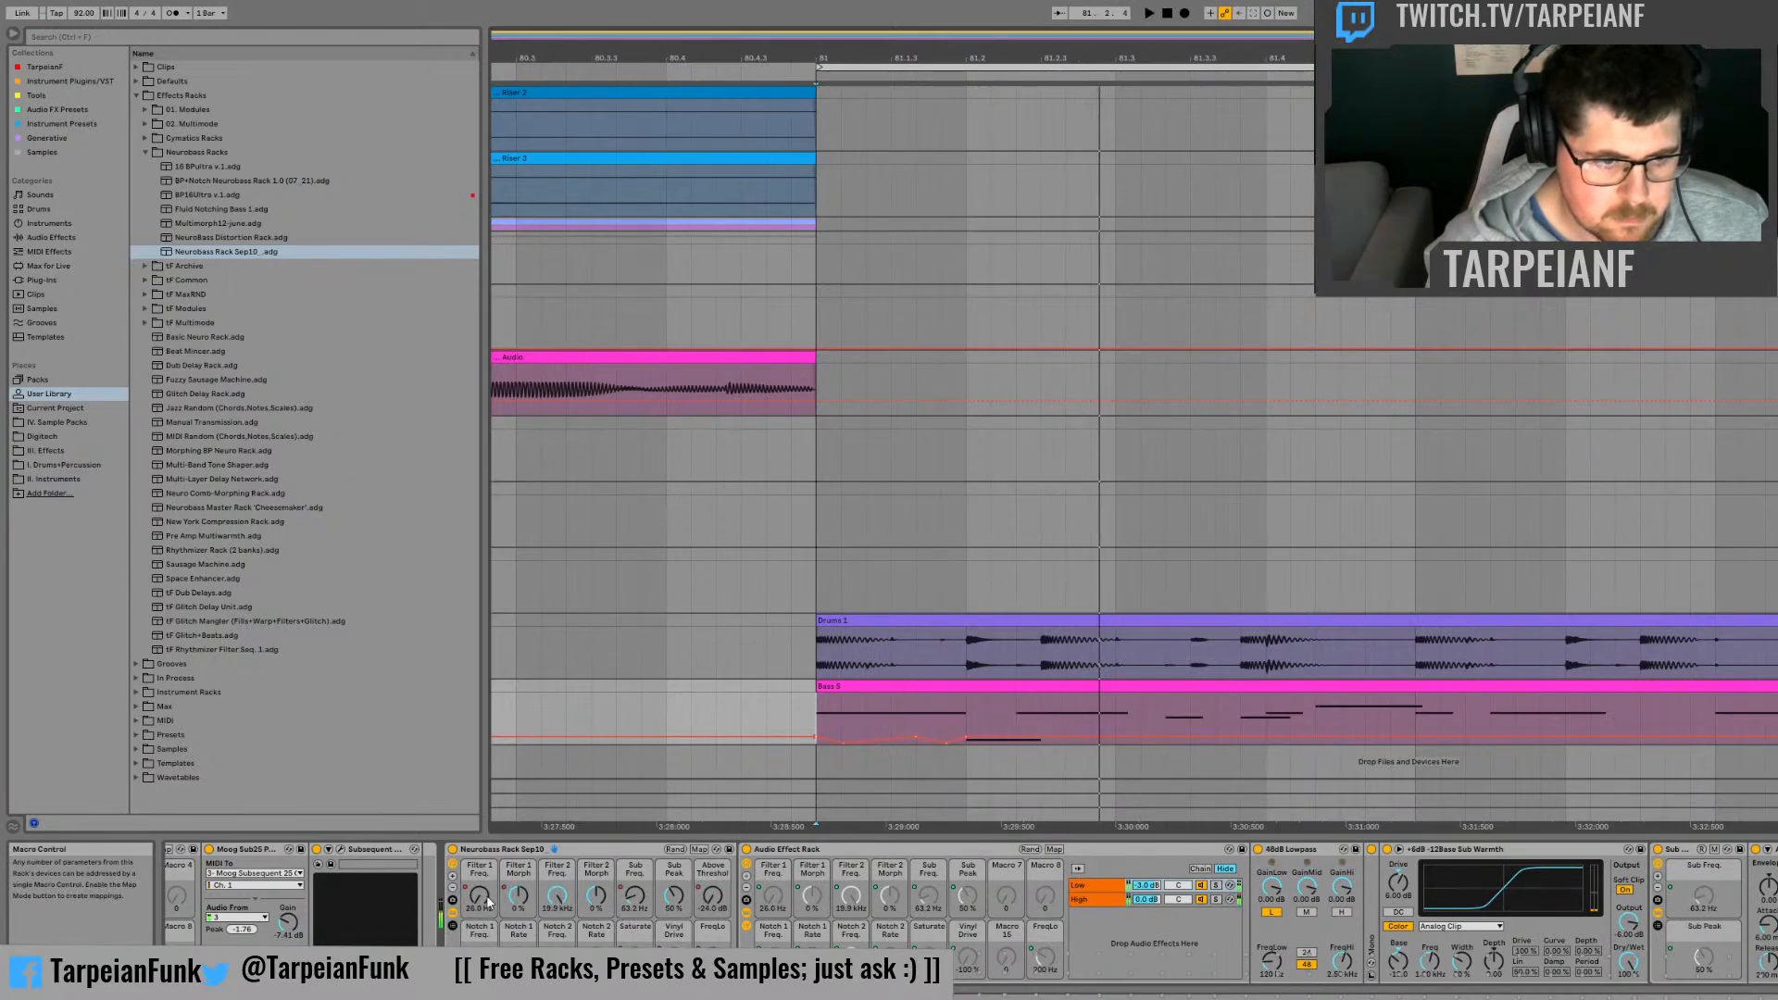
Step: Raise Filter 1 Morph to its maximum at 81.2 and let it fall back to 0 % shortly after
{"action": "left_click", "coordinate": [523, 903]}
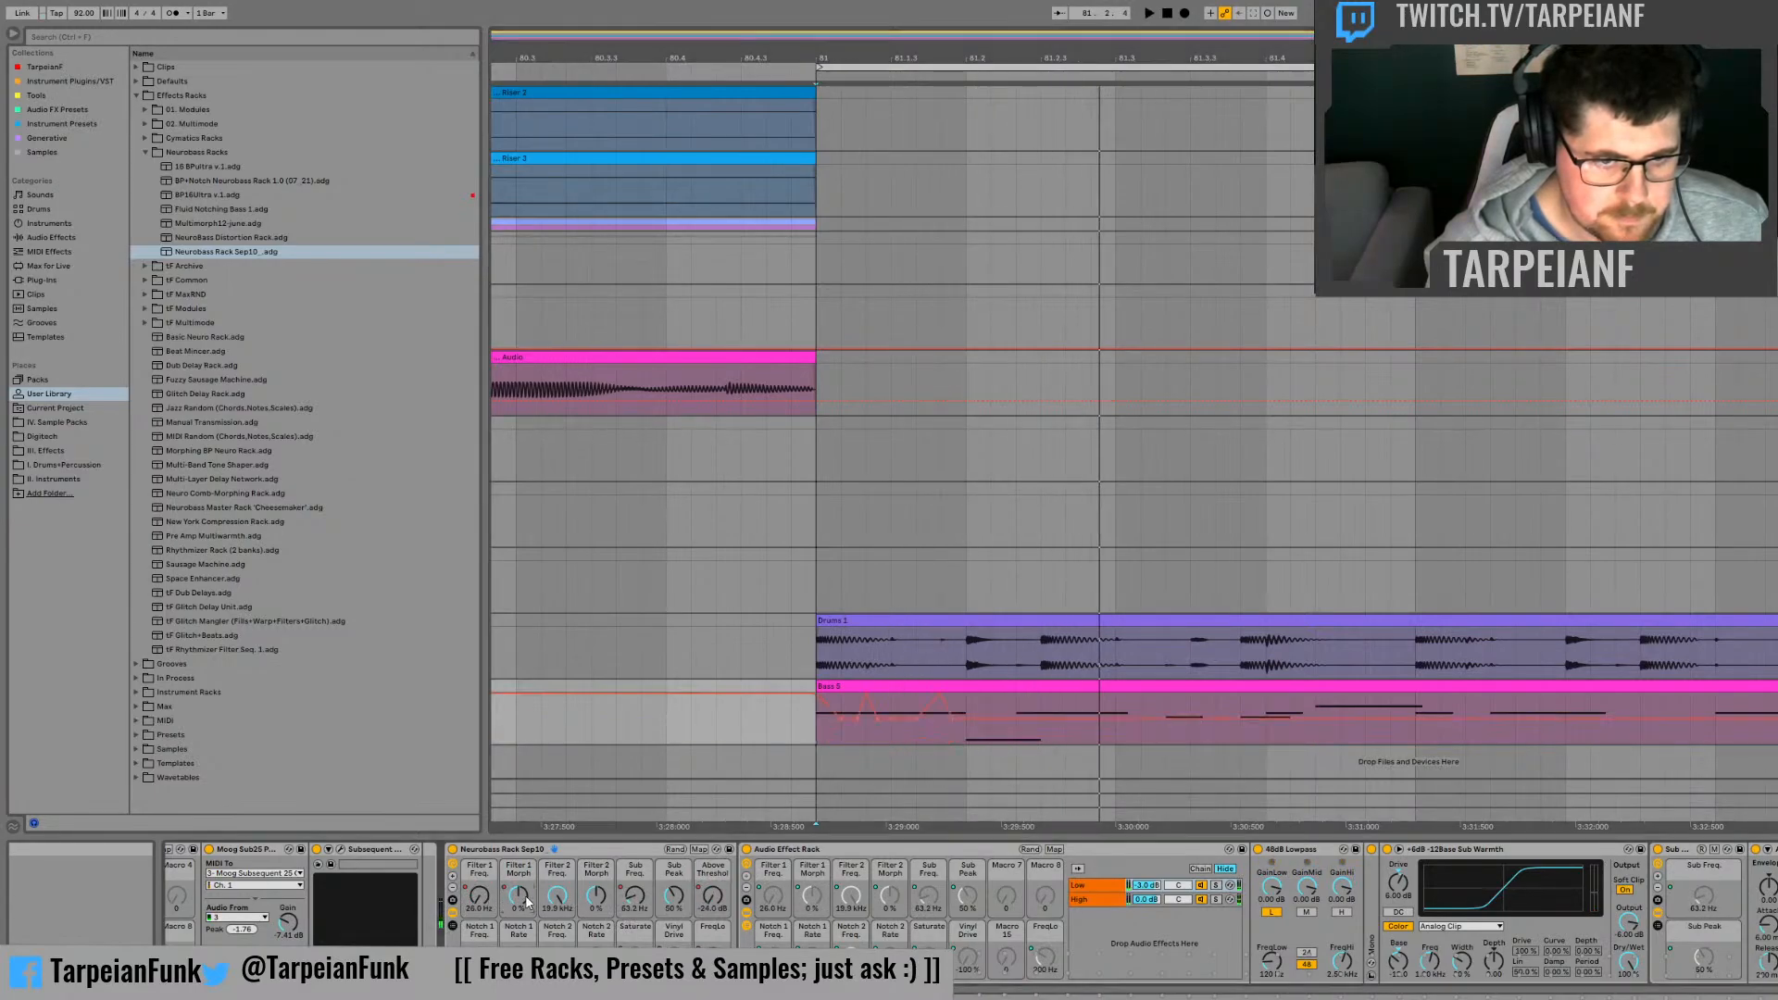
{"action": "left_click", "coordinate": [1016, 719]}
{"action": "left_click_drag", "start_coordinate": [963, 717], "coordinate": [966, 693]}
{"action": "left_click", "coordinate": [925, 737]}
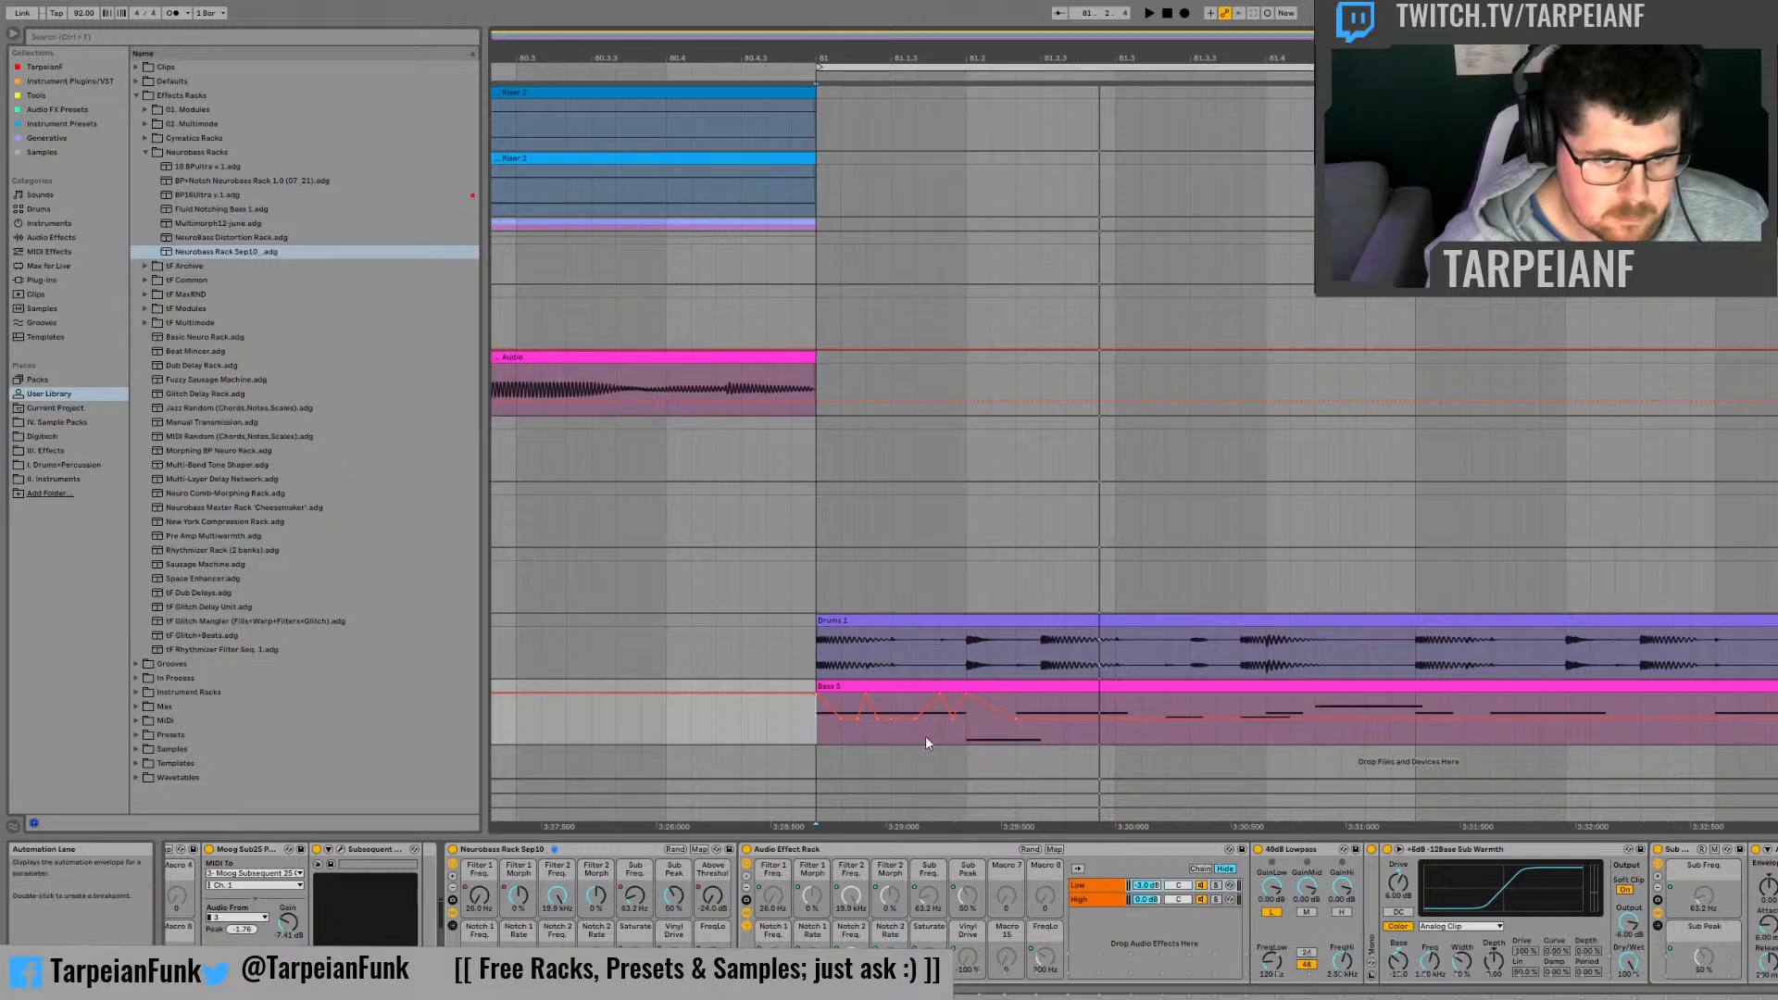
{"action": "key", "text": "space"}
{"action": "left_click", "coordinate": [967, 738]}
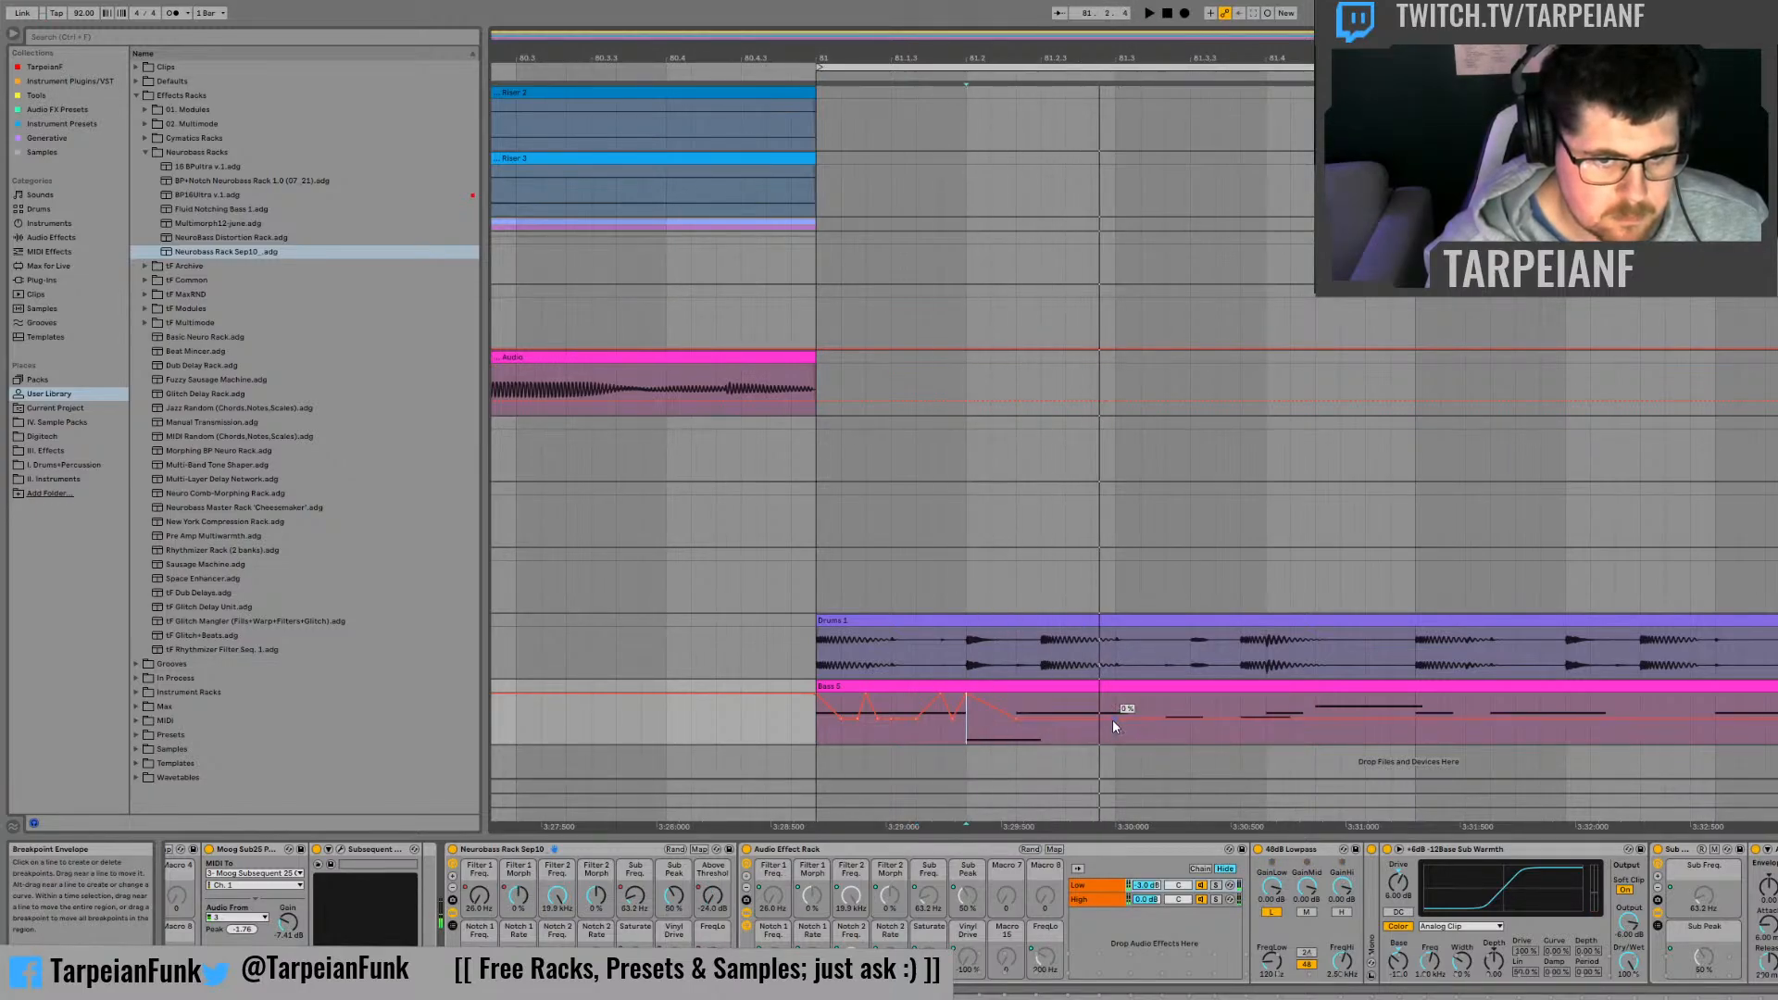
Step: Try lowering the Filter 1 Morph breakpoint after 81.2 to -100 %, and undo the change
{"action": "left_click_drag", "start_coordinate": [1014, 719], "coordinate": [1014, 742]}
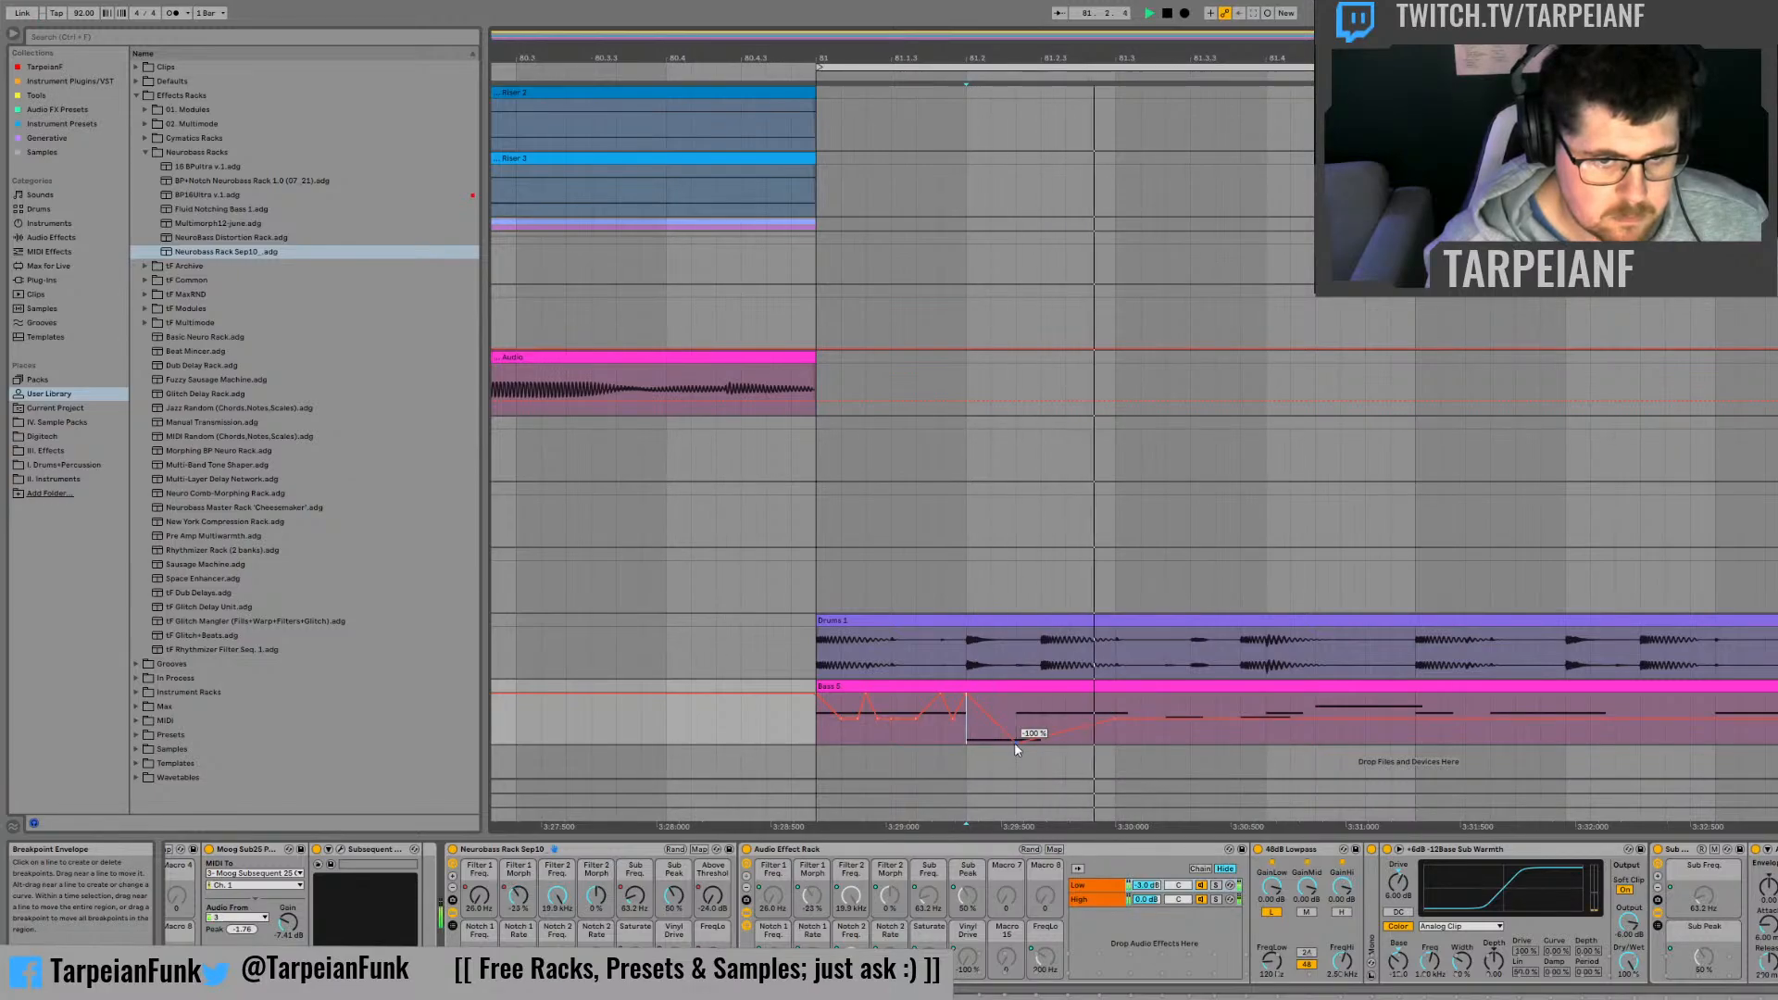
{"action": "key", "text": "ctrl+z"}
{"action": "key", "text": "space"}
Step: Add another Filter 1 Morph peak about midway between 81.2 and 81.3, and audition the clip from 81.2
{"action": "key", "text": "space"}
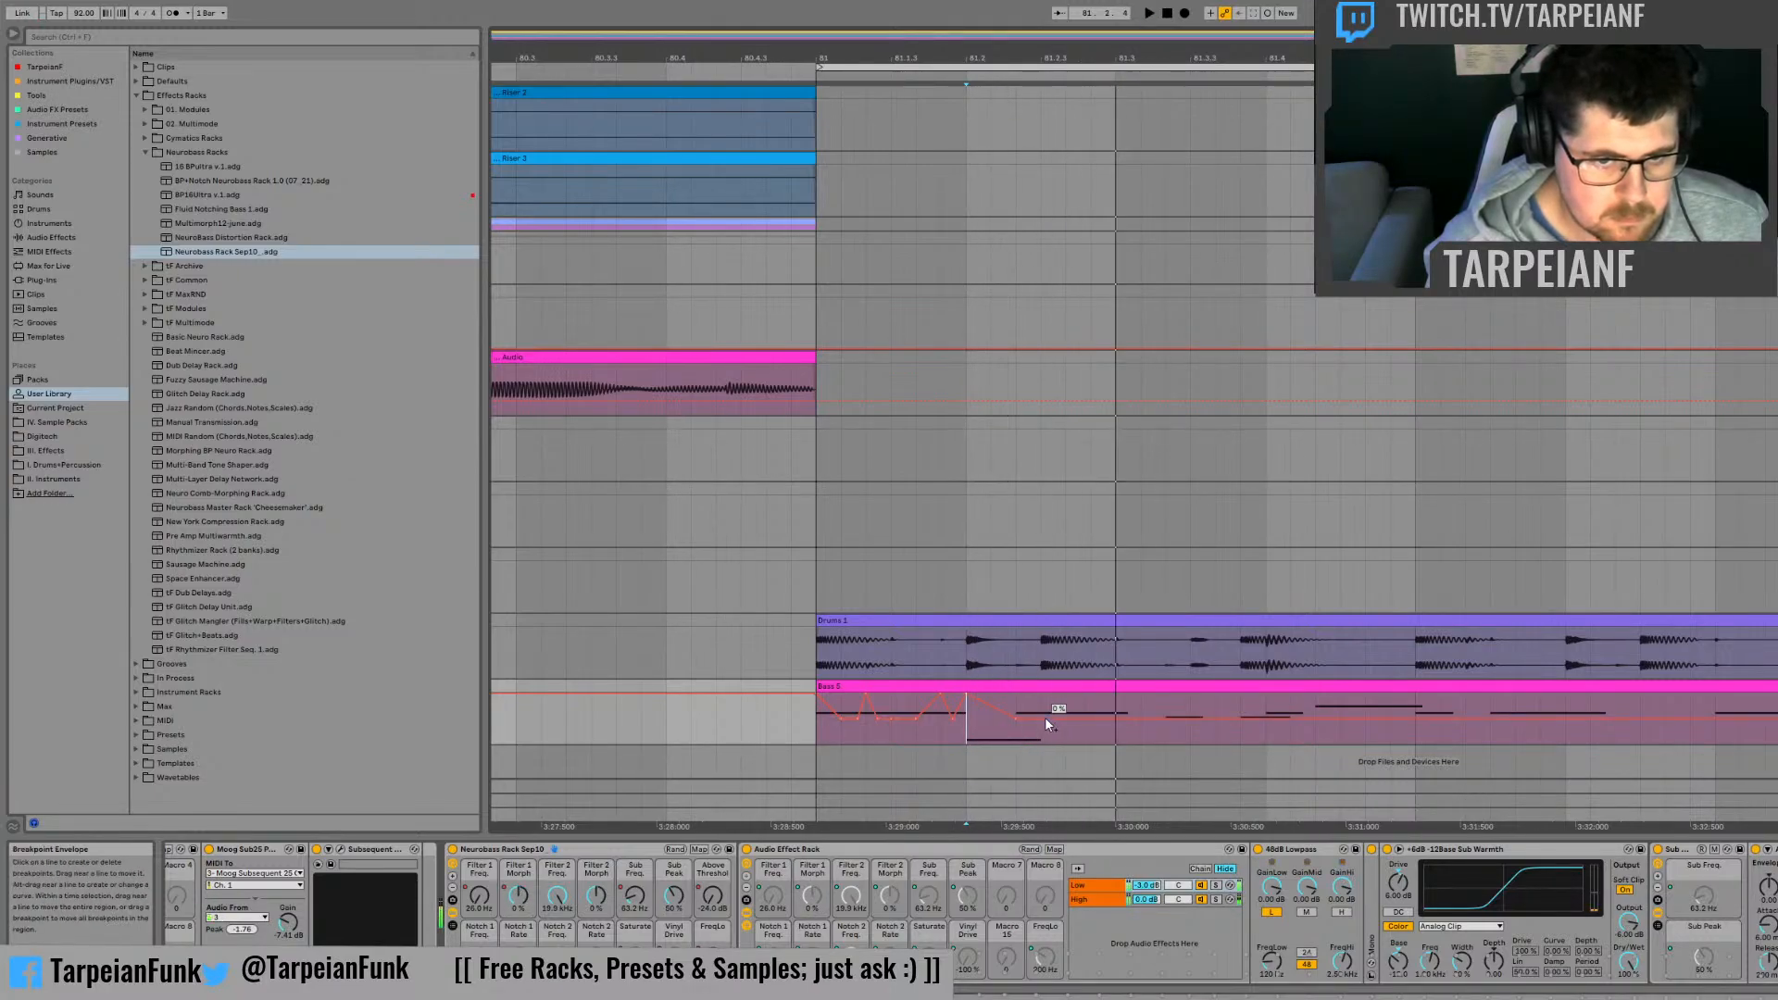
{"action": "key", "text": "ctrl+d"}
{"action": "left_click", "coordinate": [966, 729]}
{"action": "key", "text": "space"}
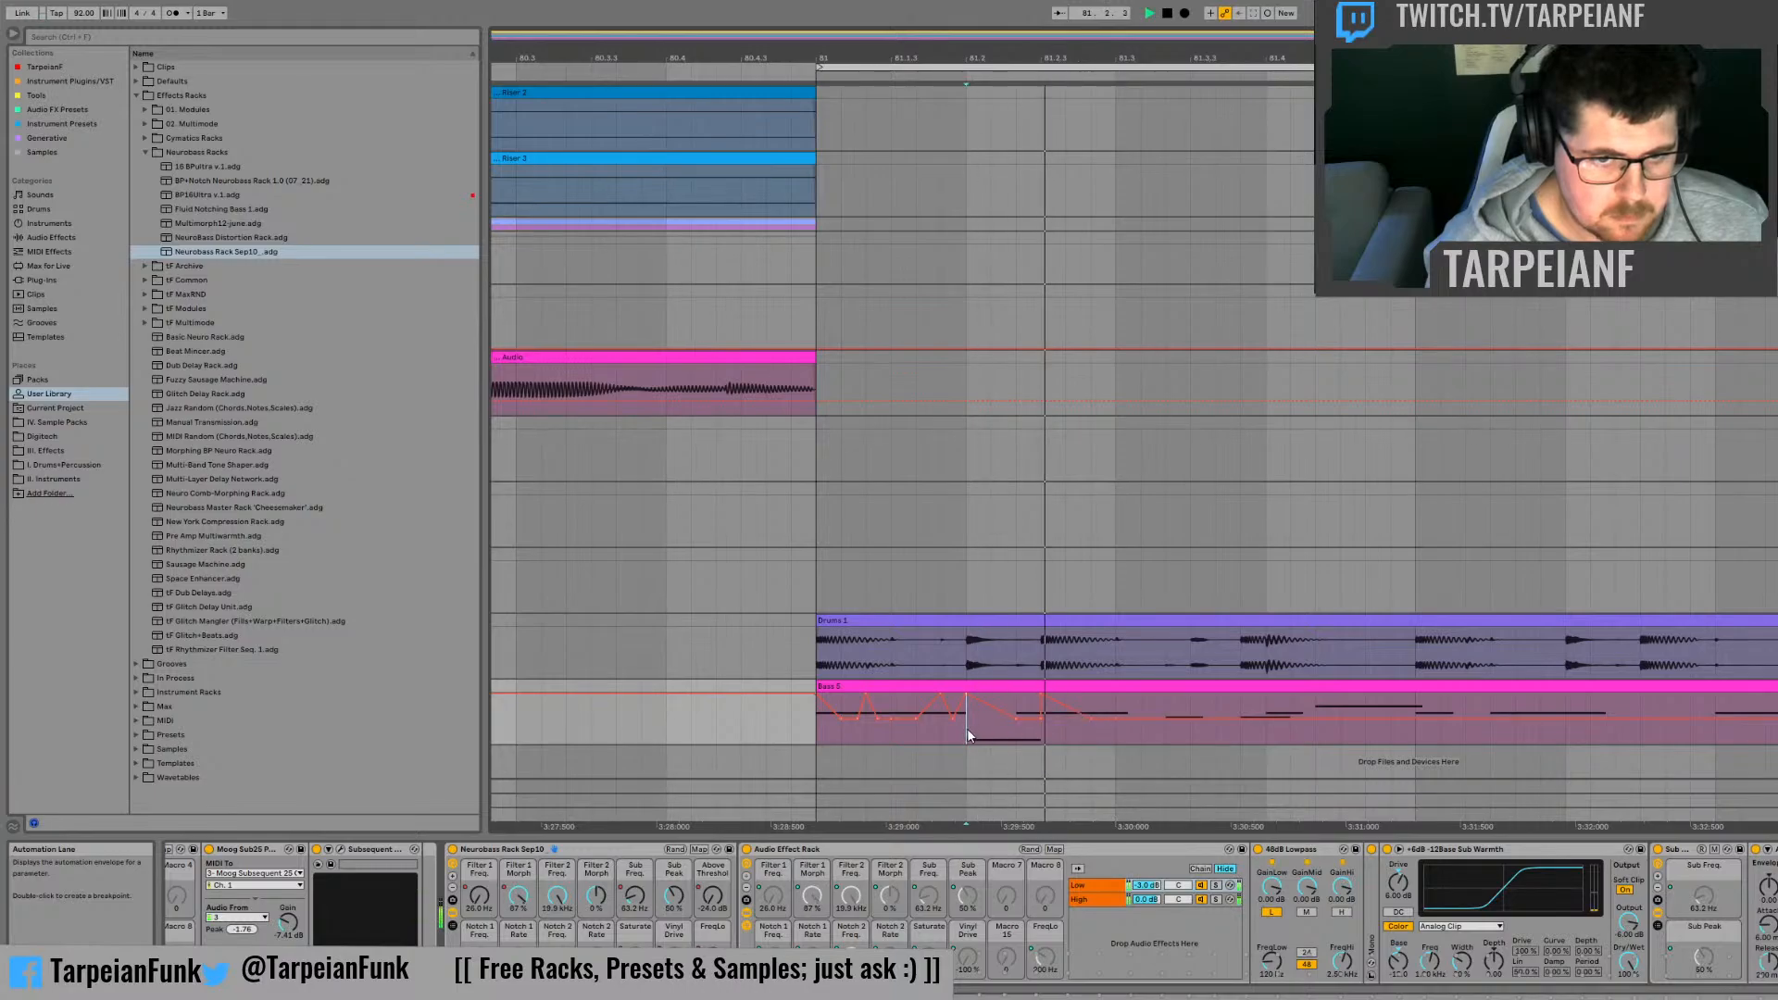
{"action": "key", "text": "space"}
Step: Reshape the Filter 1 Morph slopes between 81.2 and the following peak, and play the result
{"action": "key", "text": "space"}
{"action": "key", "text": "space"}
{"action": "key", "text": "space"}
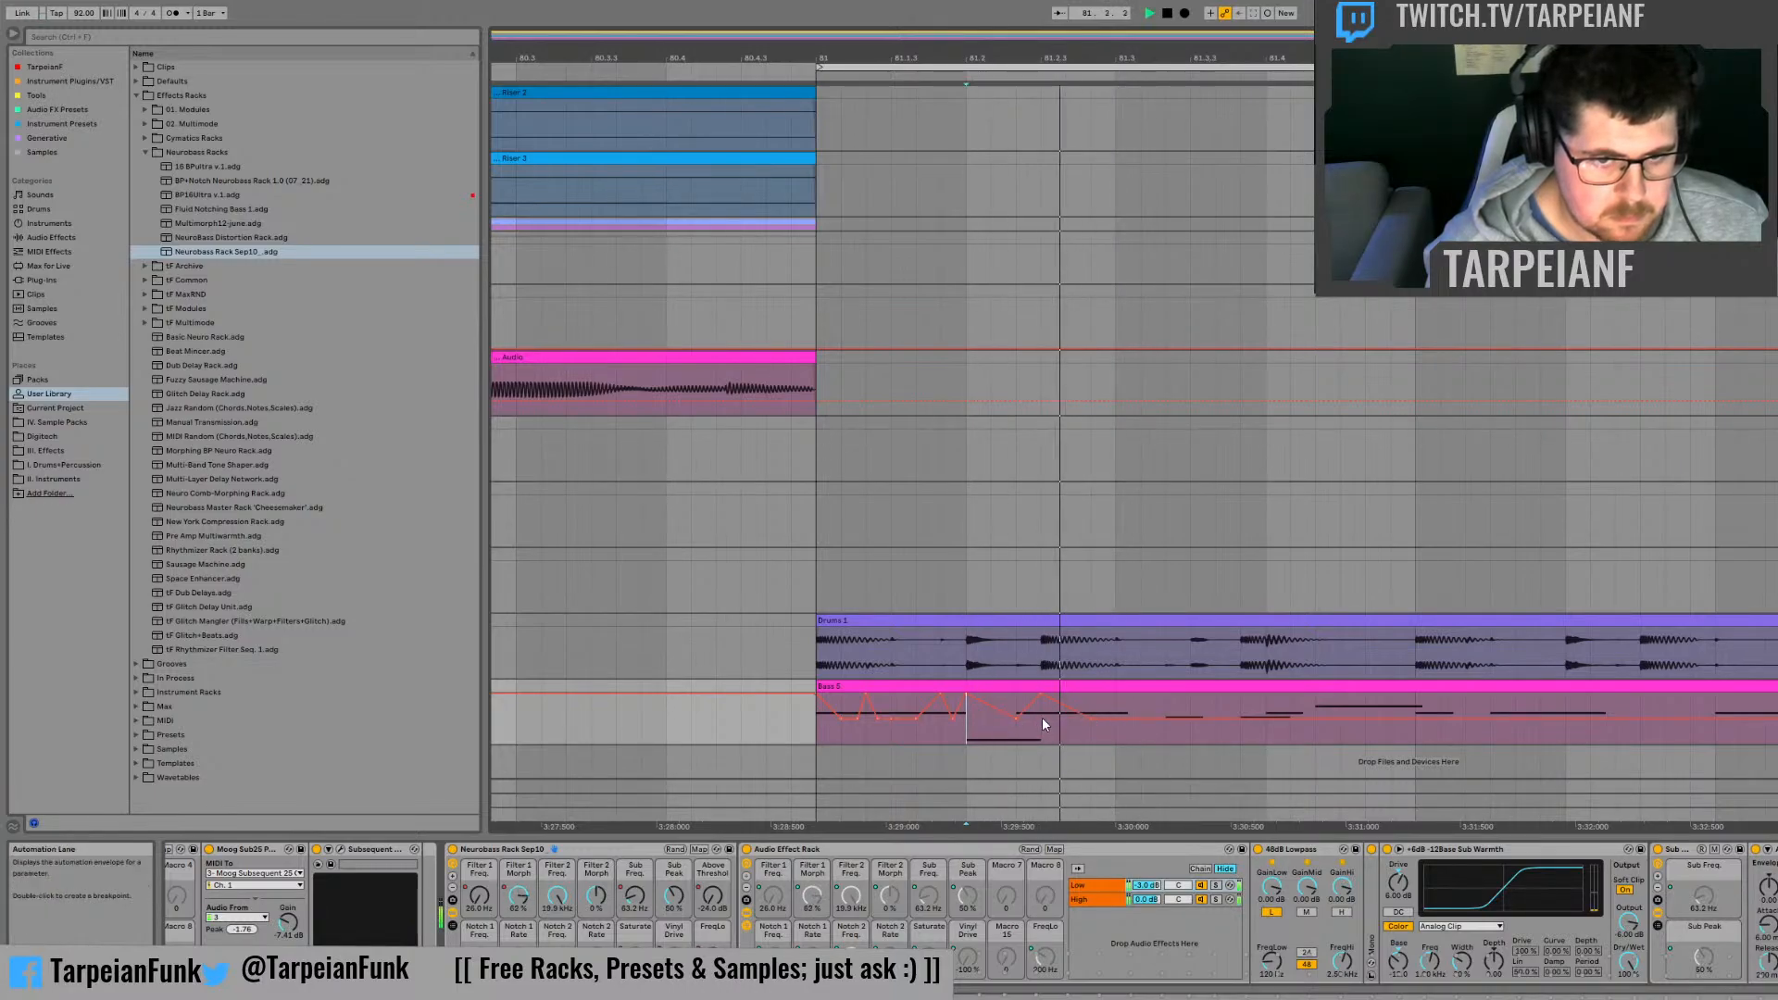
{"action": "key", "text": "space"}
{"action": "left_click", "coordinate": [1043, 720]}
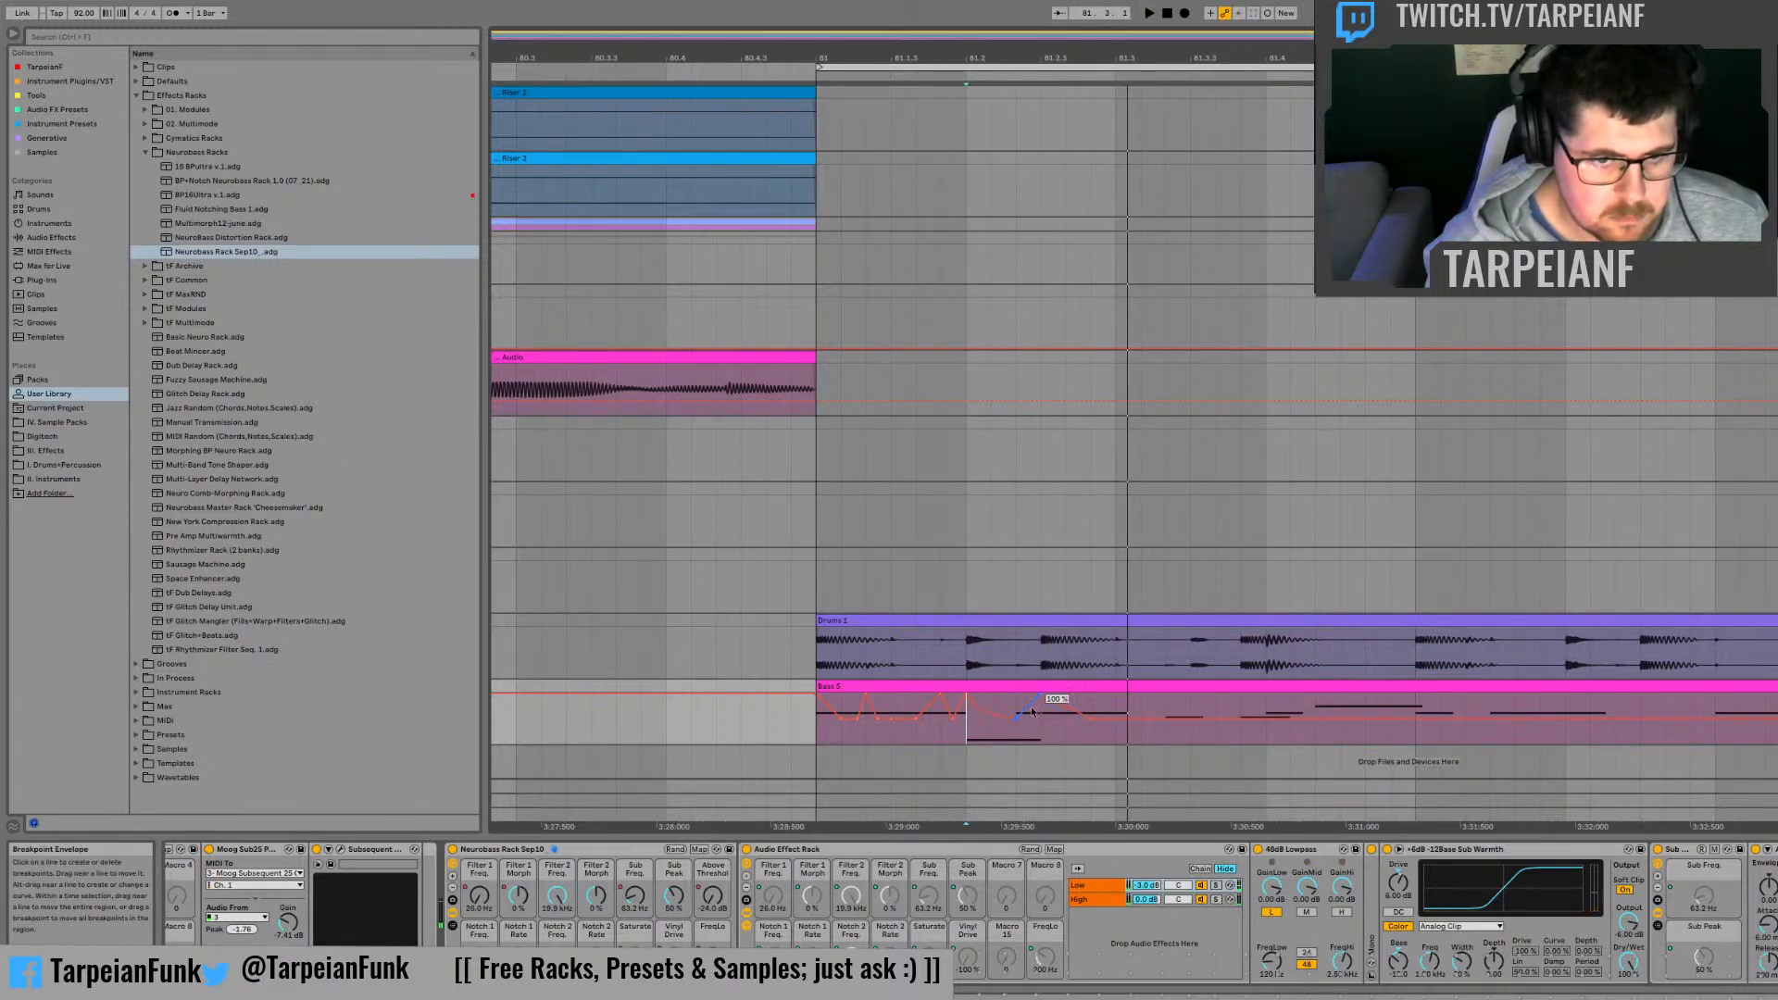
{"action": "key", "text": "space"}
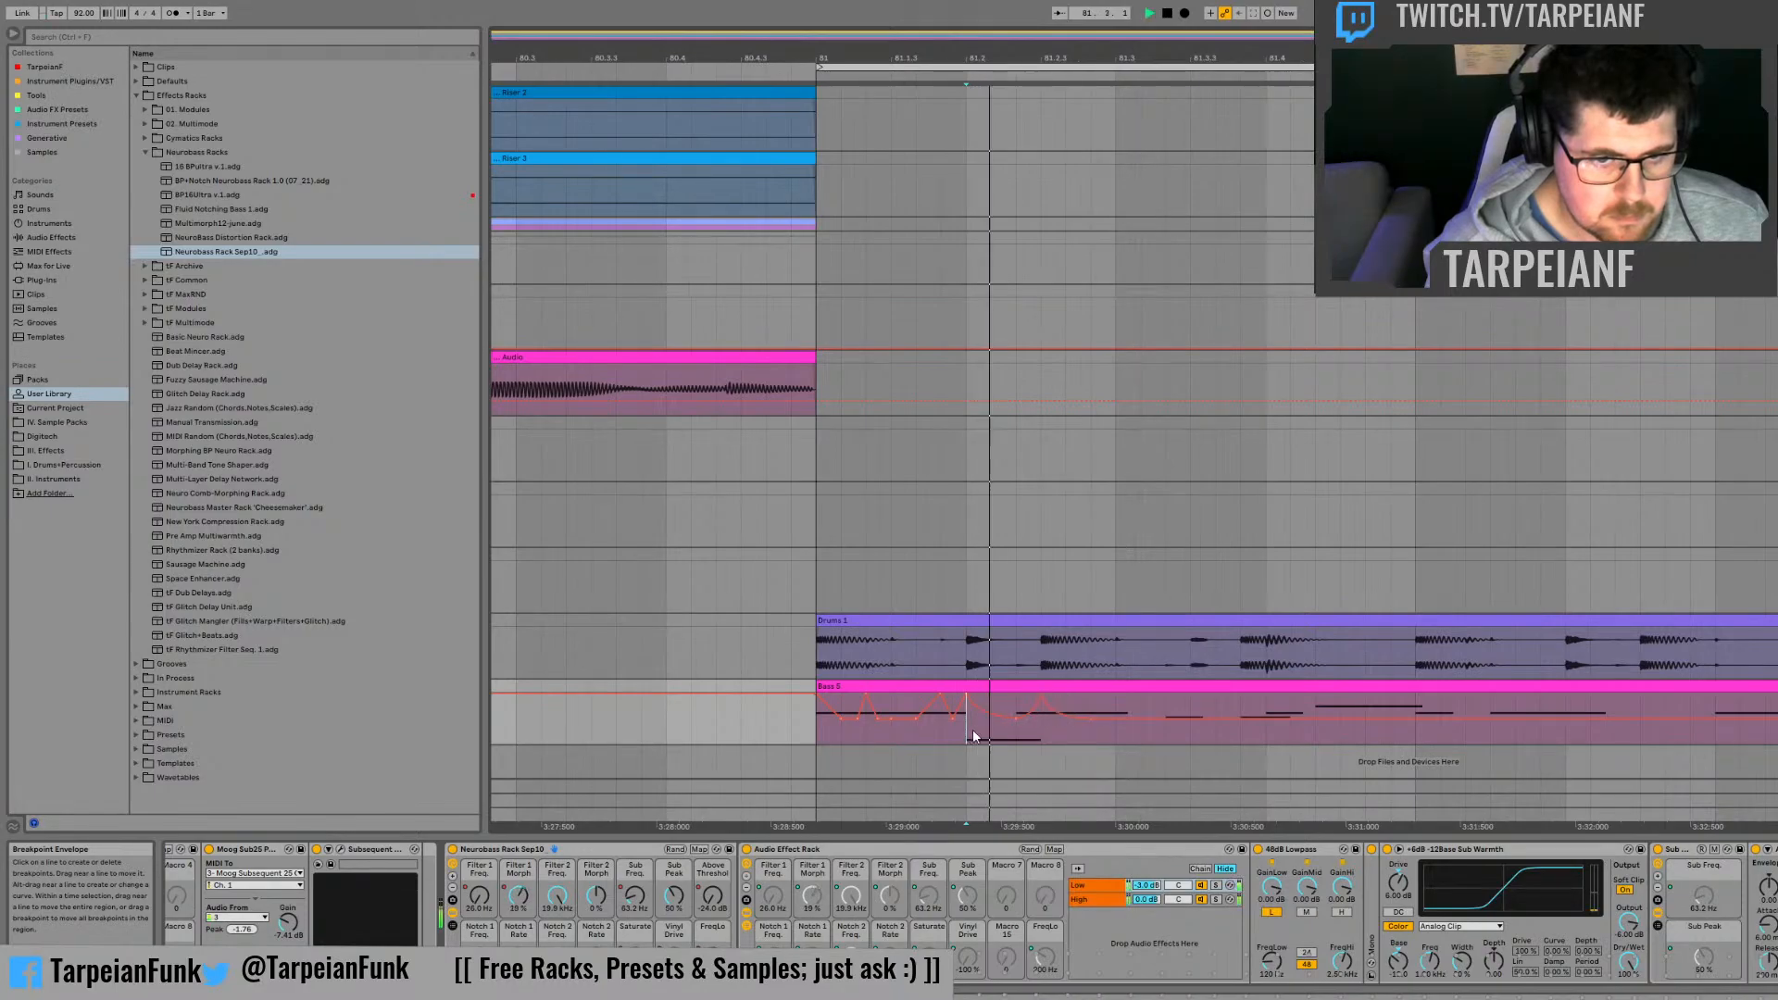
{"action": "key", "text": "space"}
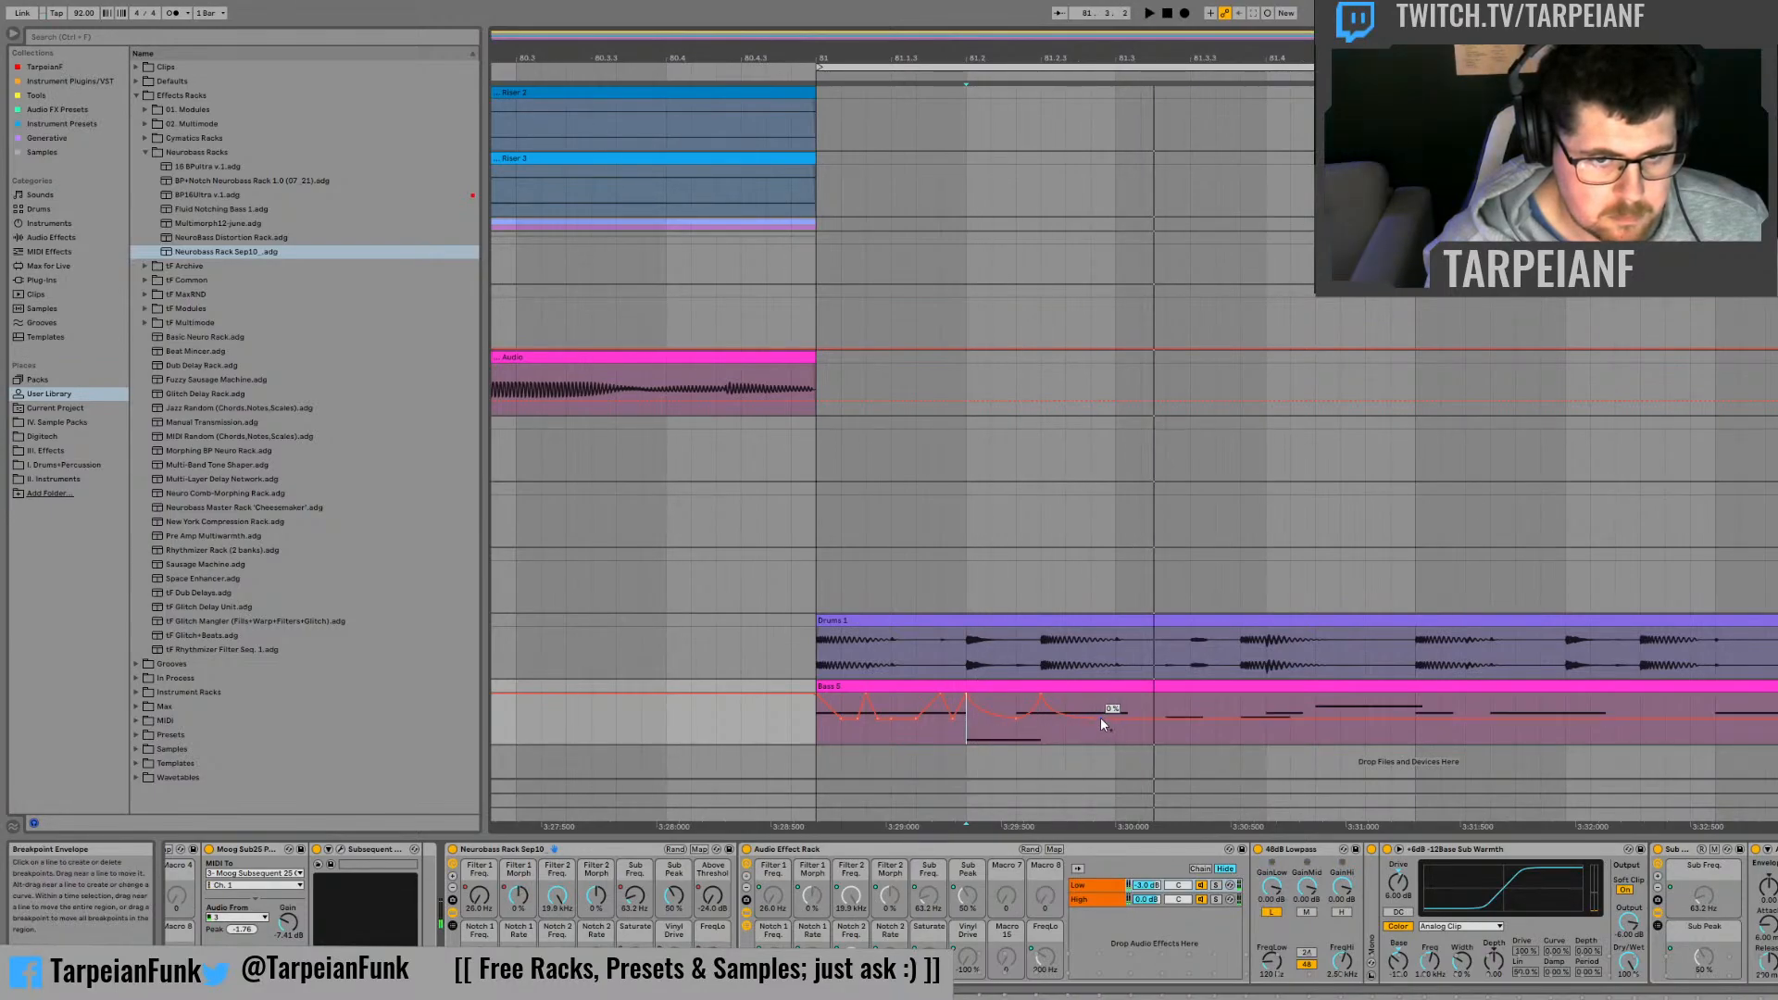
Step: Add a further Filter 1 Morph peak at 100 % shortly before 81.3, and audition the passage from 81.2
{"action": "left_click", "coordinate": [1081, 721]}
{"action": "left_click_drag", "start_coordinate": [1090, 718], "coordinate": [1091, 695]}
{"action": "key", "text": "space"}
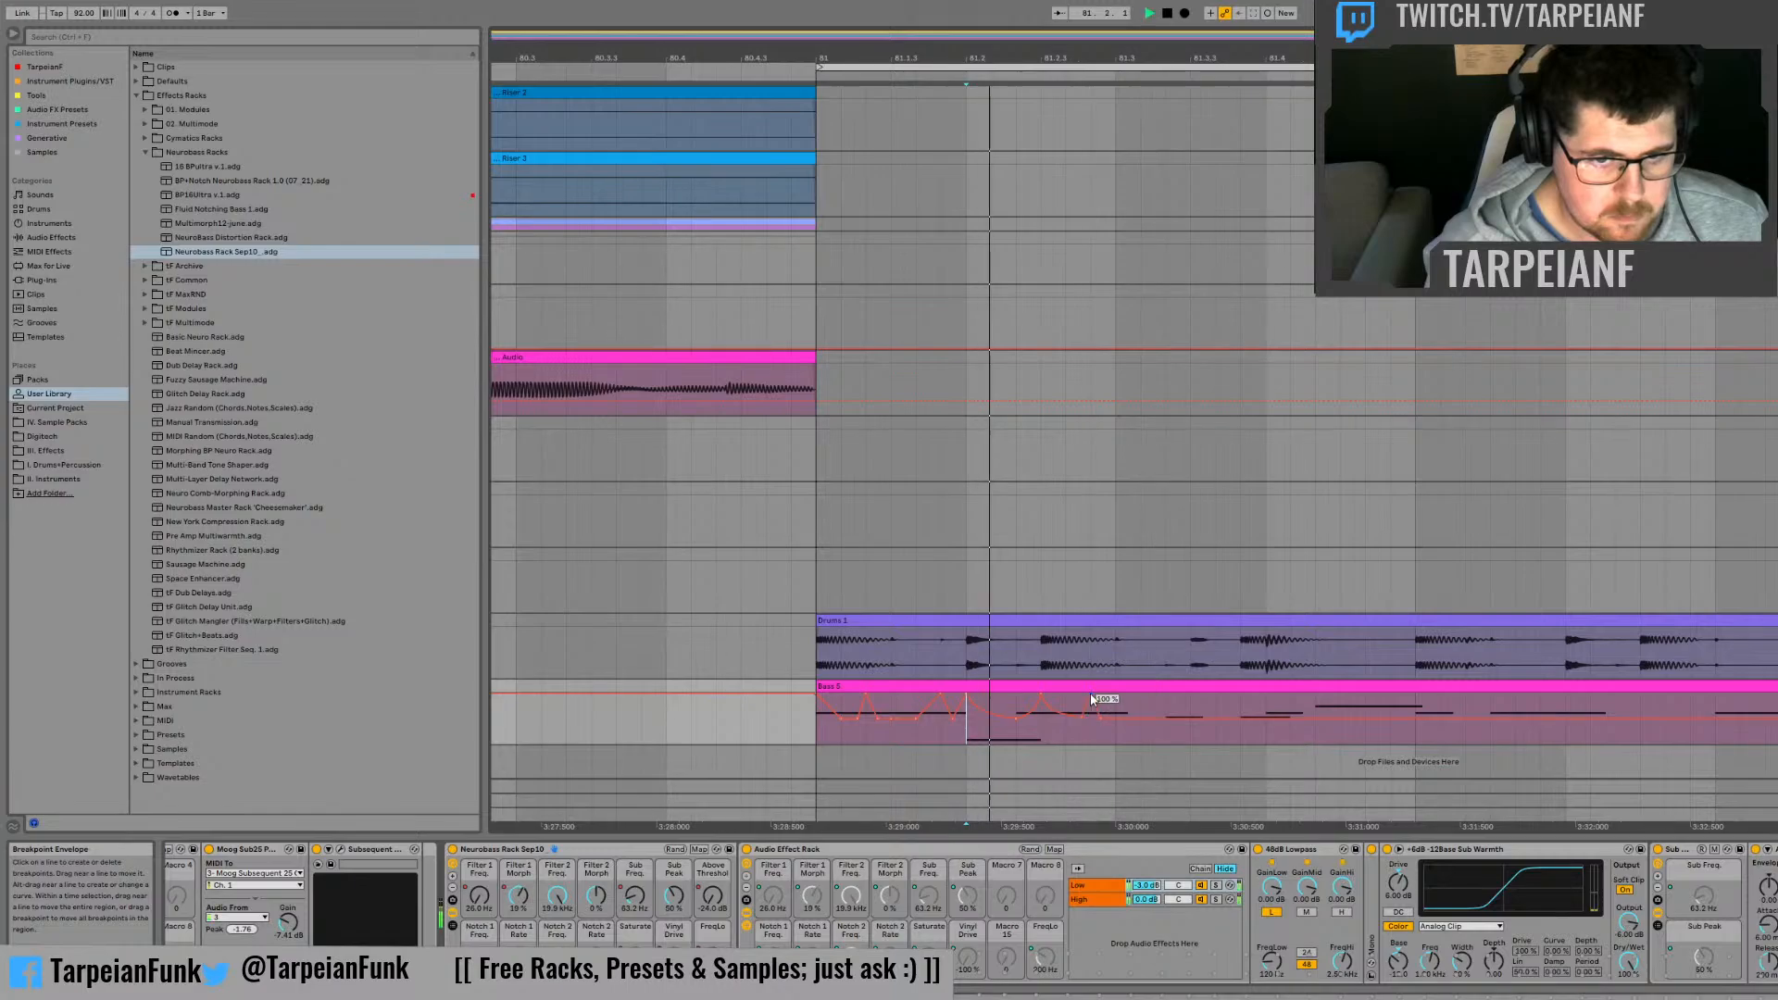
{"action": "key", "text": "space"}
{"action": "key", "text": "space"}
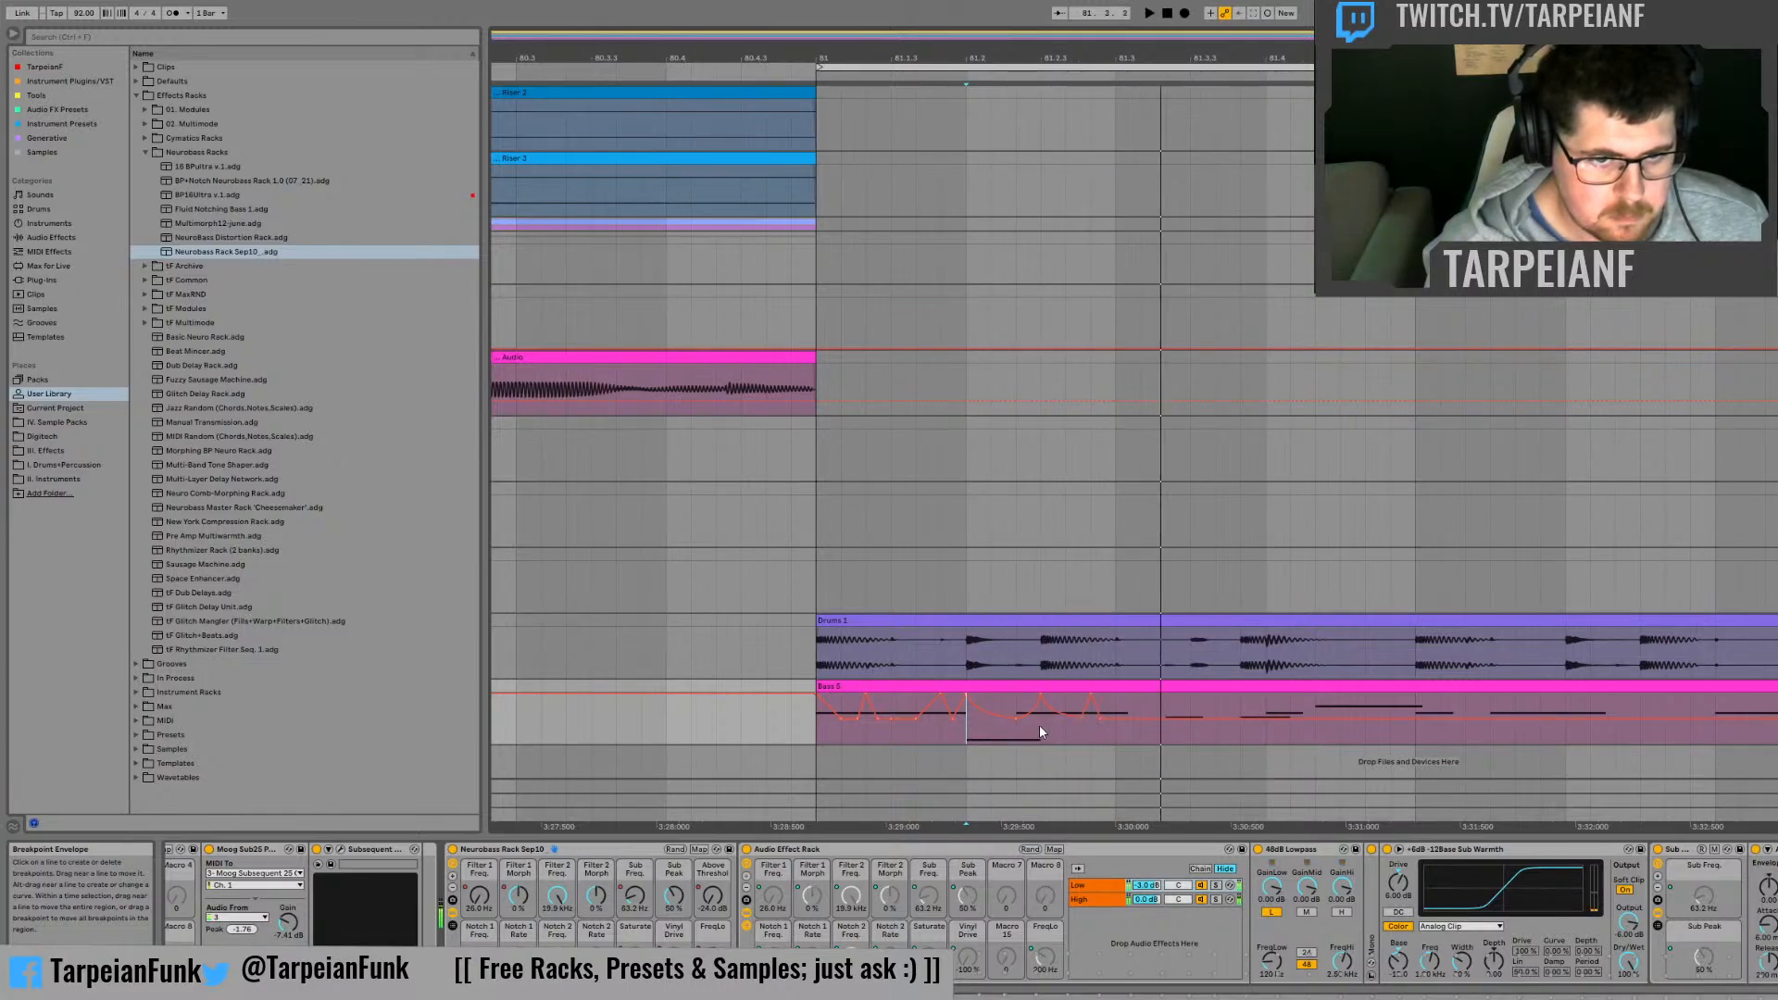
{"action": "key", "text": "space"}
{"action": "key", "text": "space"}
Step: Audition the bass clip from bar 81 and reset the rack's Sub Peak macro to 0 %
{"action": "key", "text": "space"}
{"action": "left_click", "coordinate": [822, 730]}
{"action": "key", "text": "space"}
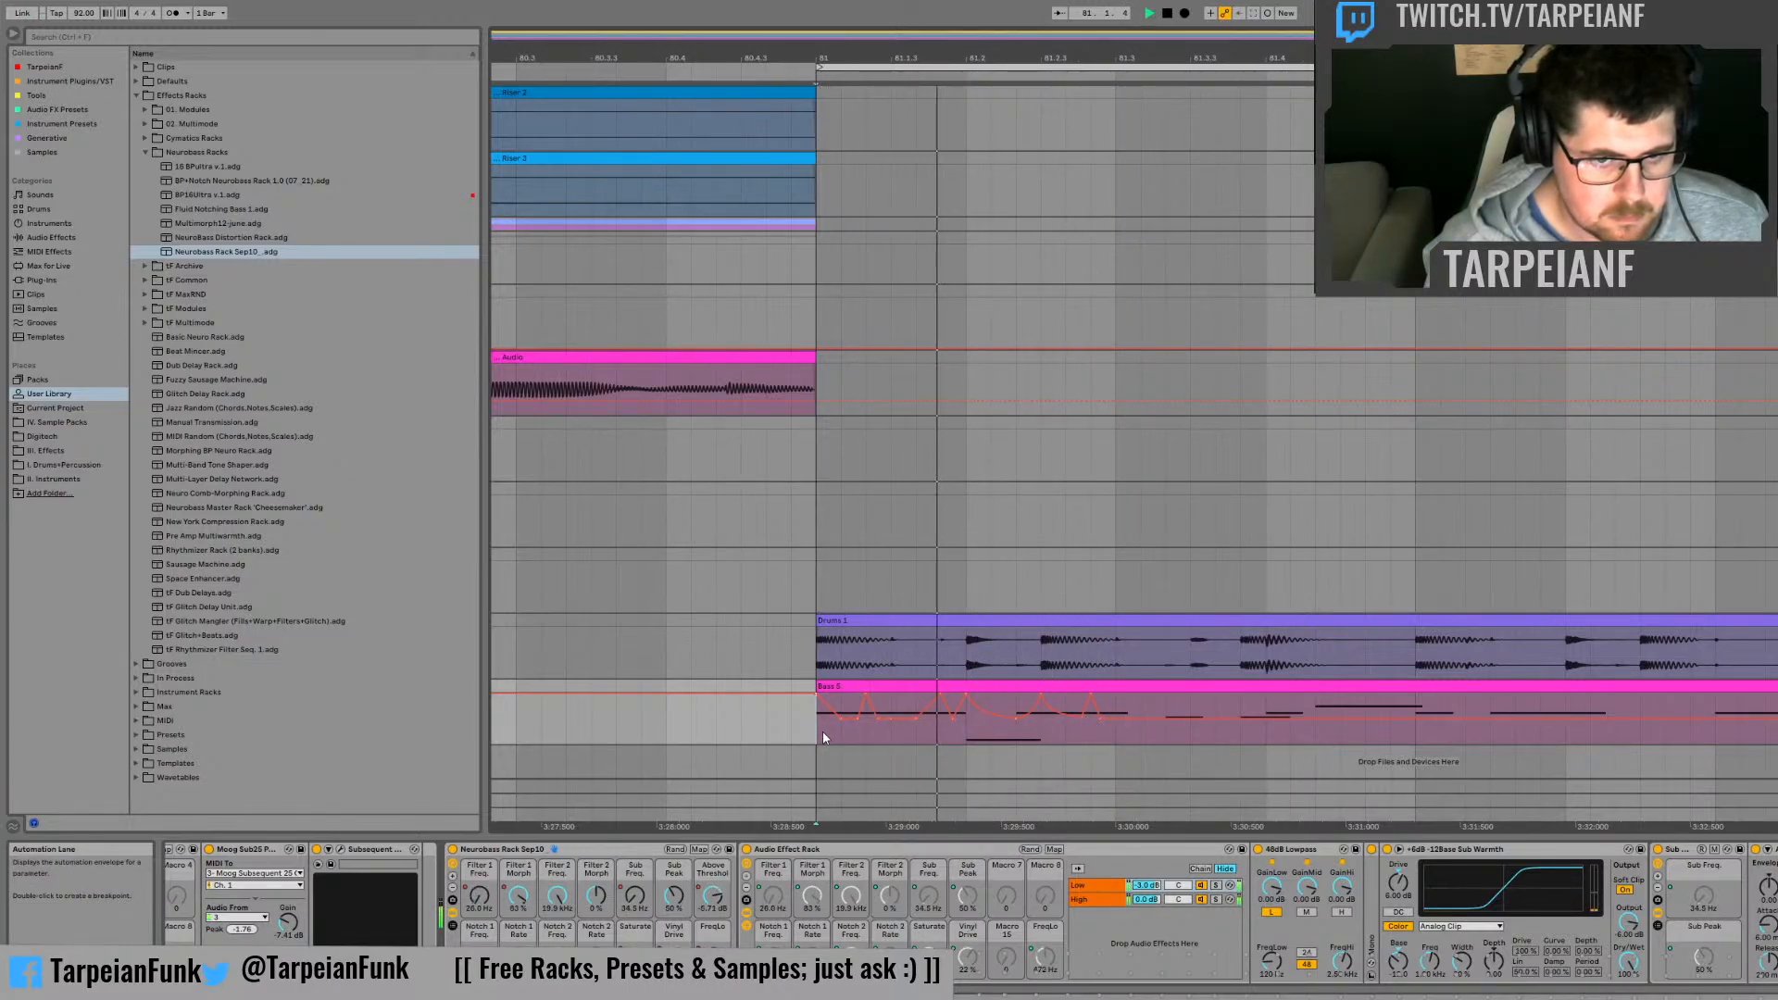
{"action": "key", "text": "space"}
{"action": "double_click", "coordinate": [674, 895]}
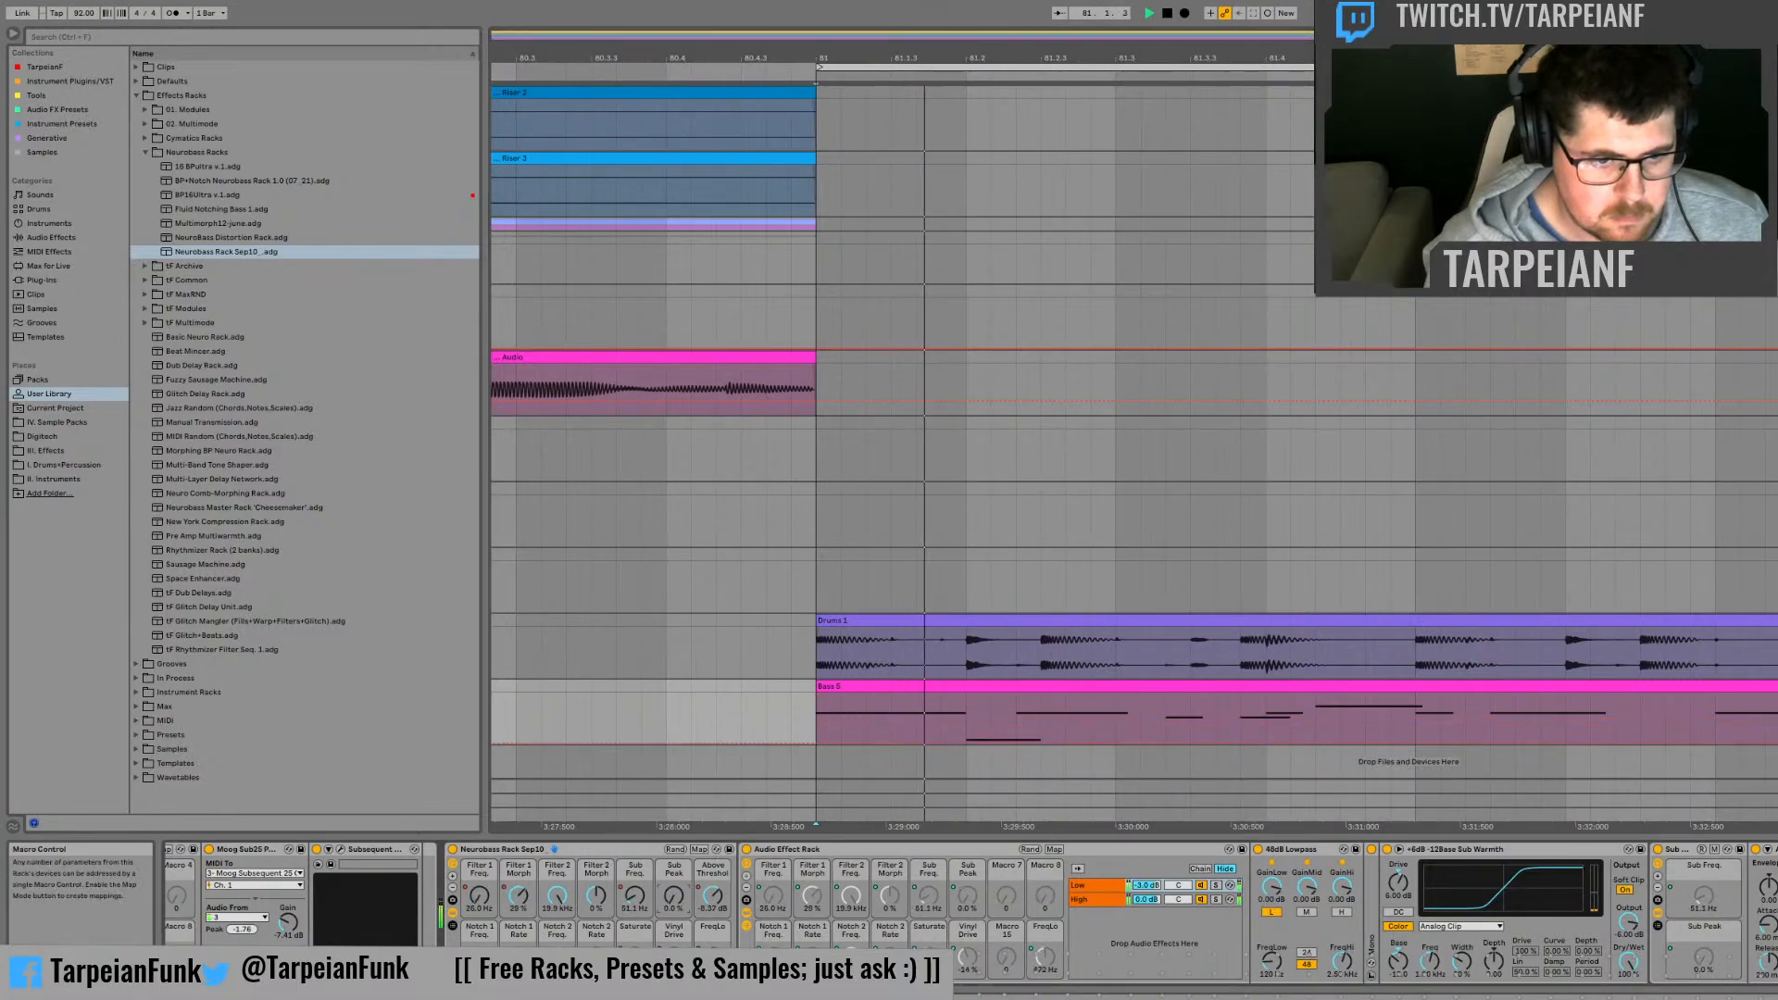
{"action": "key", "text": "space"}
{"action": "key", "text": "space"}
{"action": "key", "text": "space"}
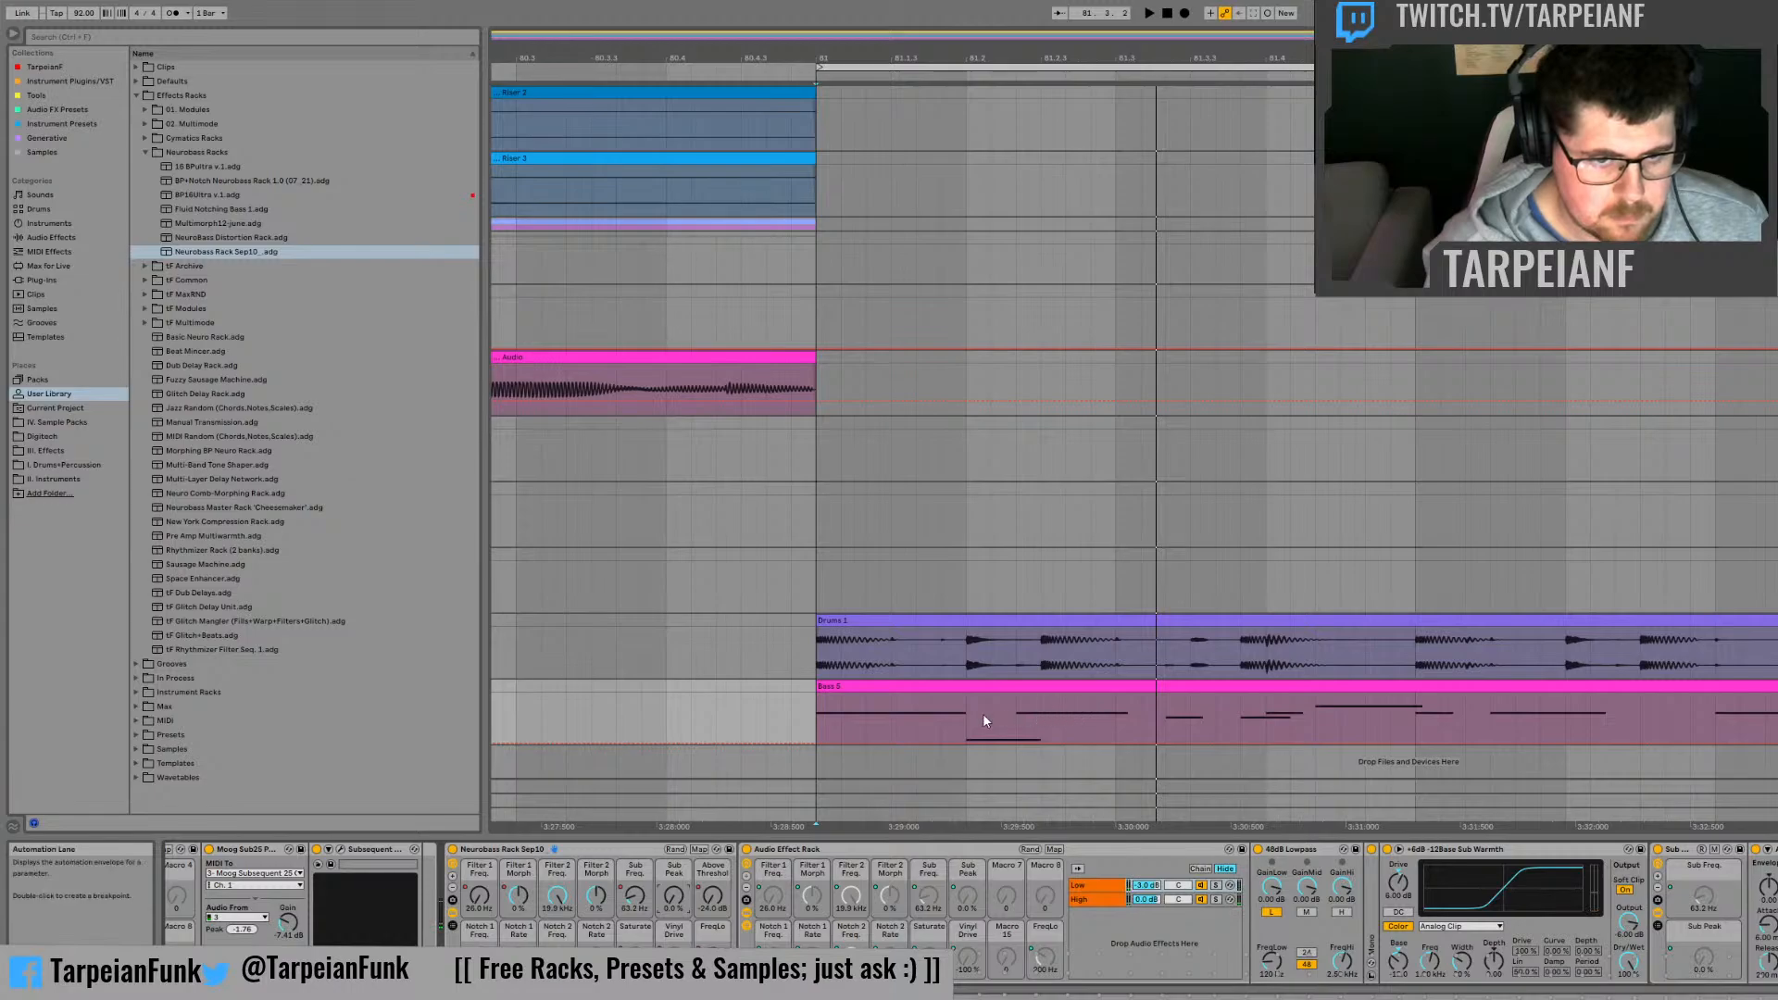
Step: Insert a rising Sub Peak automation ramp from bar 81 to 81.2 and play it
{"action": "left_click_drag", "start_coordinate": [817, 726], "coordinate": [934, 724]}
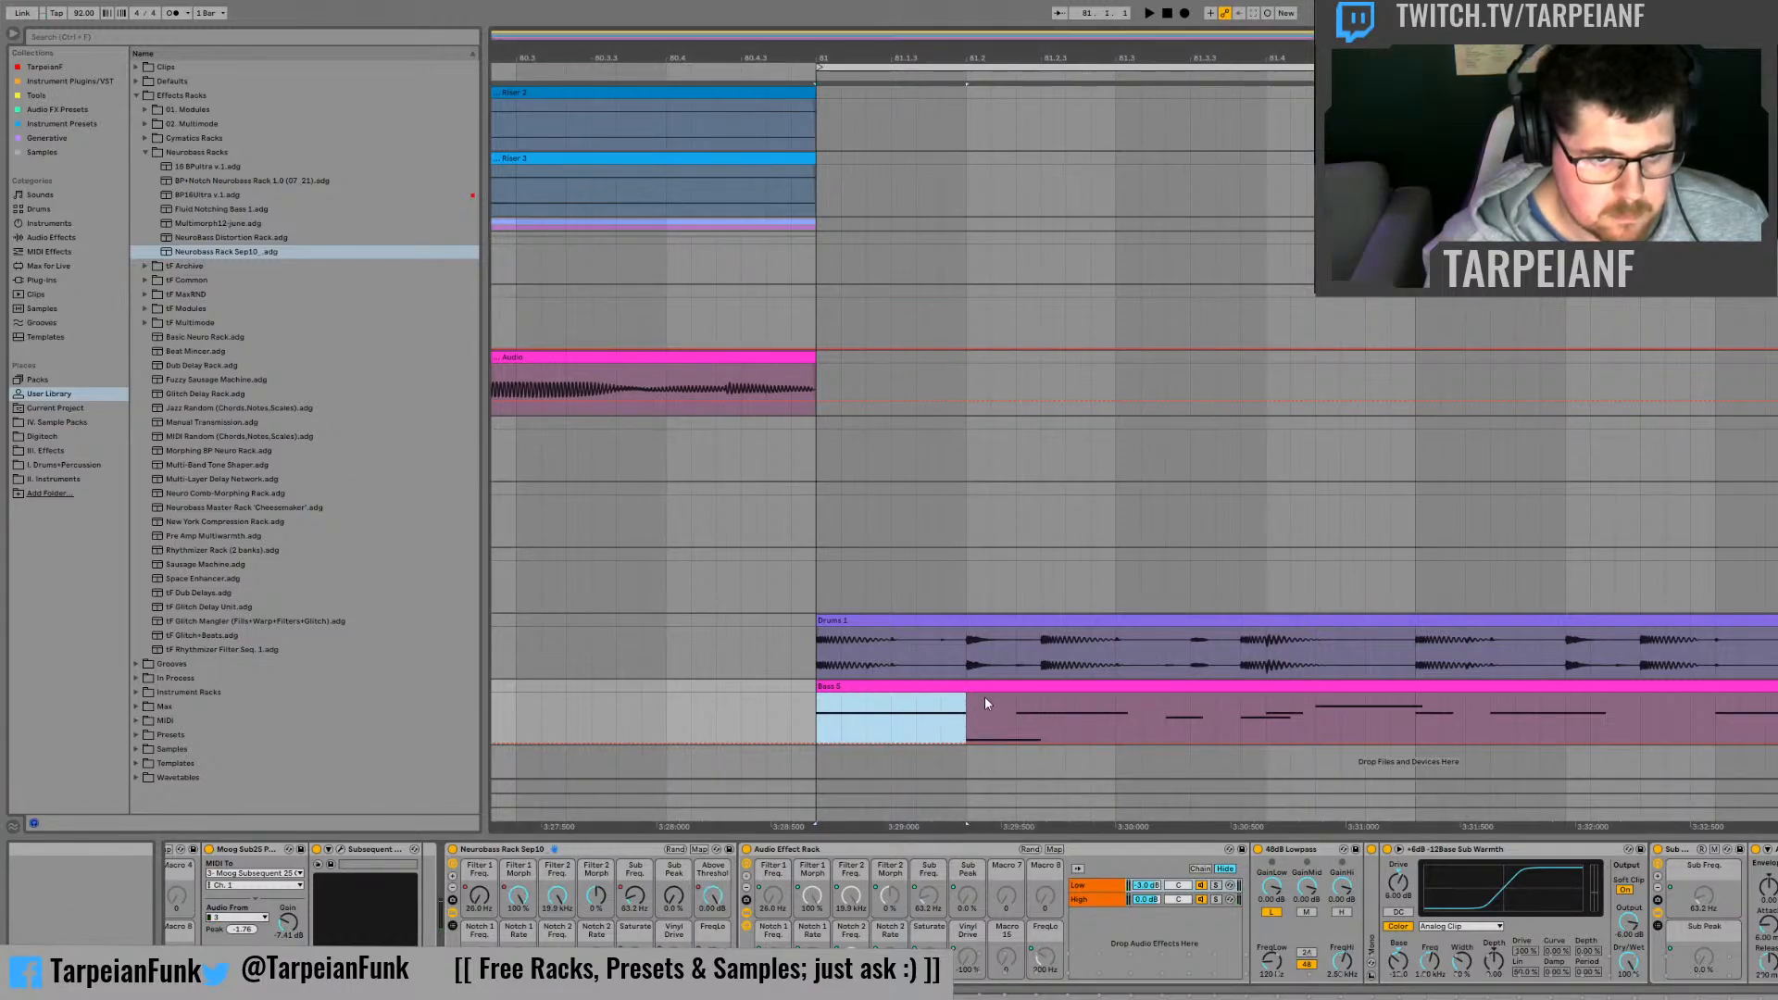
{"action": "key", "text": "ctrl+v"}
{"action": "key", "text": "space"}
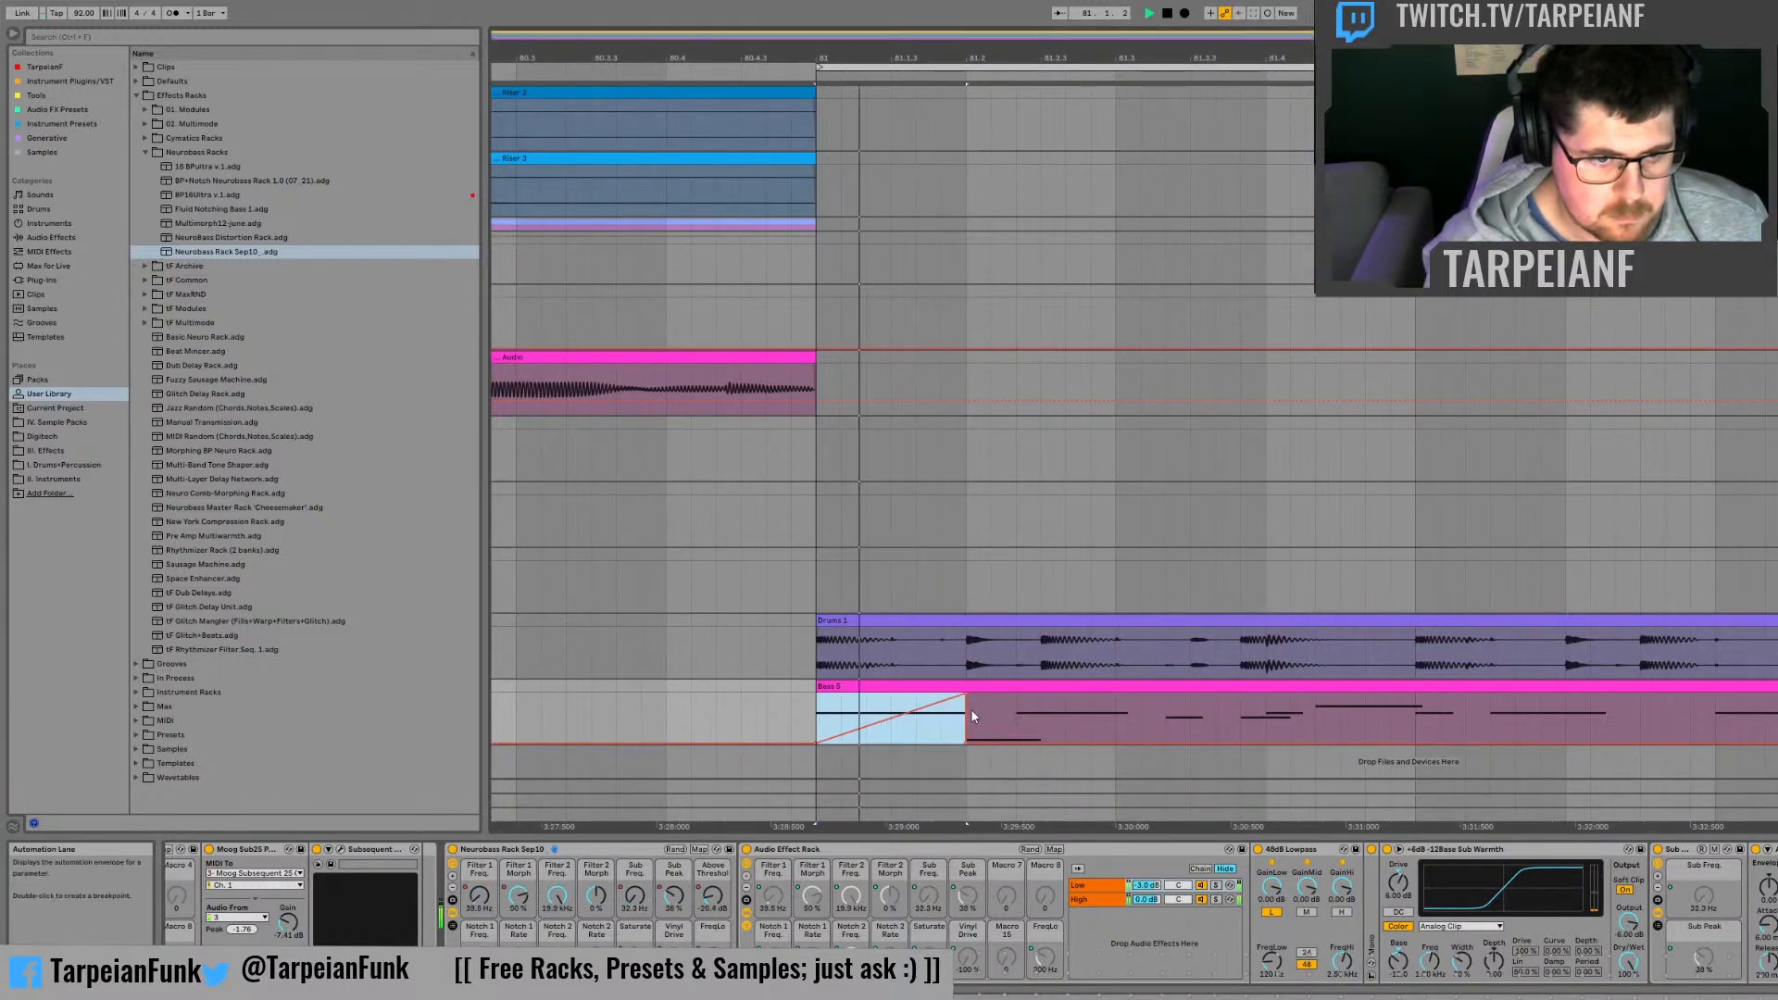
{"action": "key", "text": "space"}
Step: Reshape the Sub Peak ramp into a mid-beat peak at about half height that falls back to 0 % by 81.2, and audition it
{"action": "left_click", "coordinate": [932, 719]}
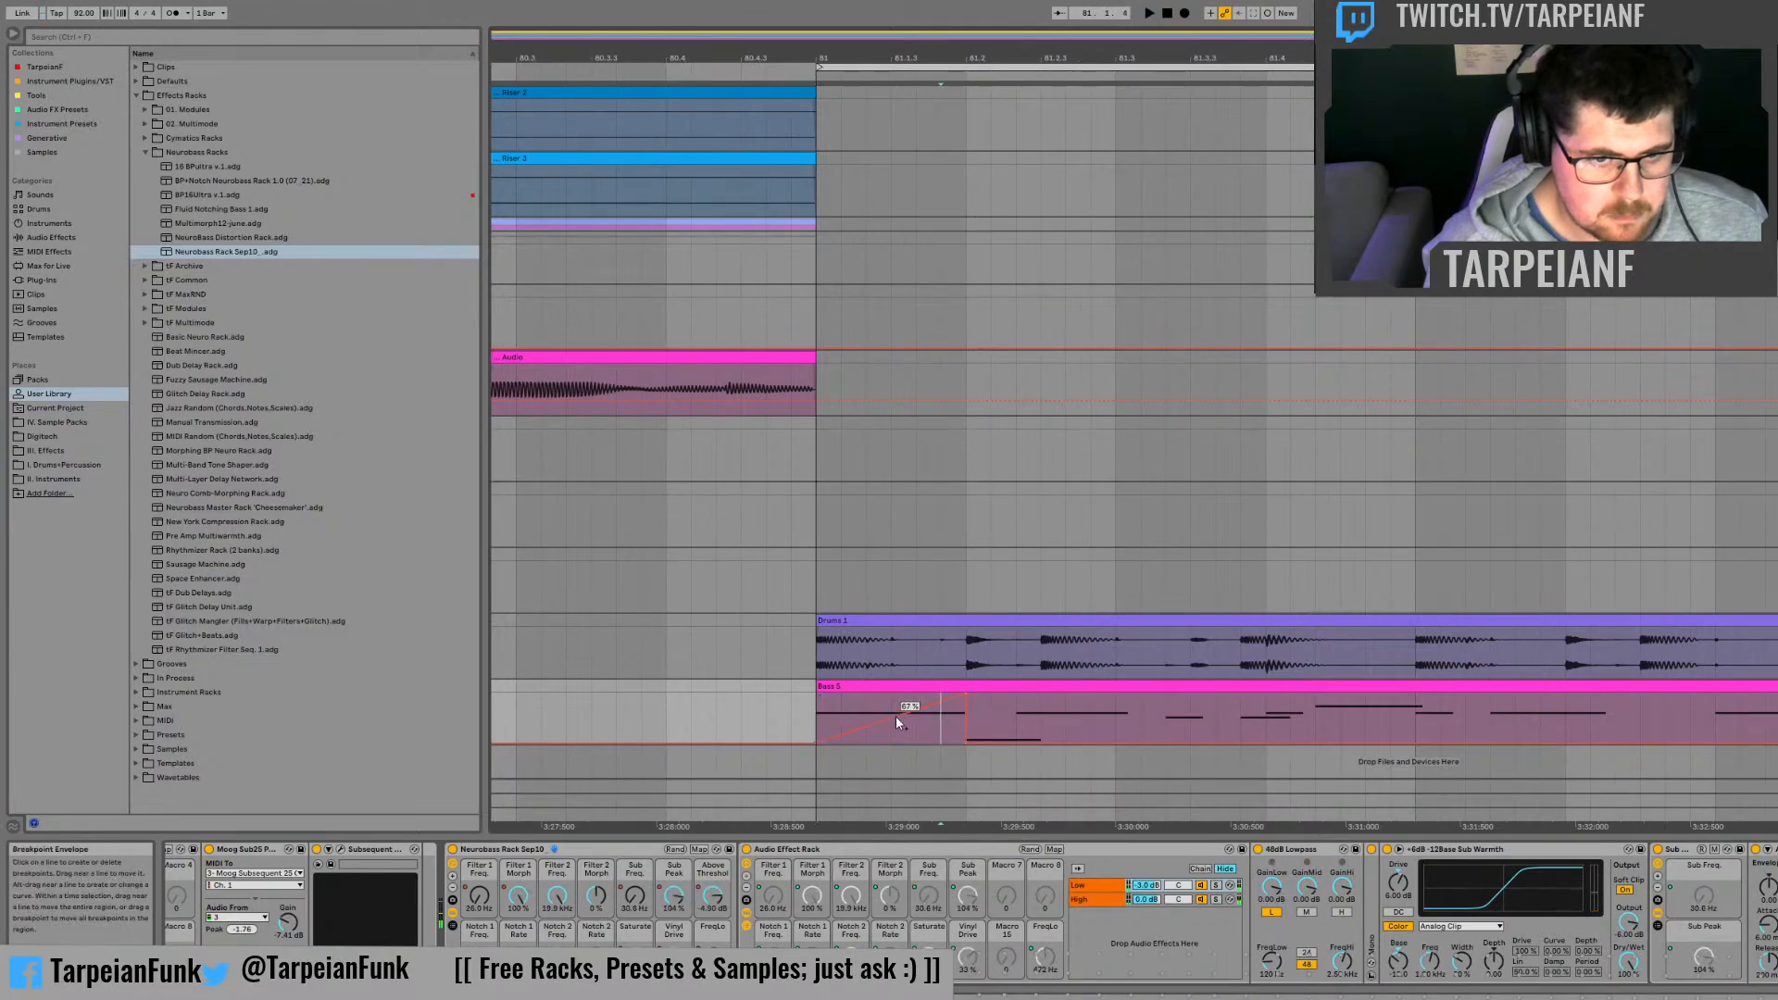
{"action": "left_click_drag", "start_coordinate": [980, 693], "coordinate": [888, 705]}
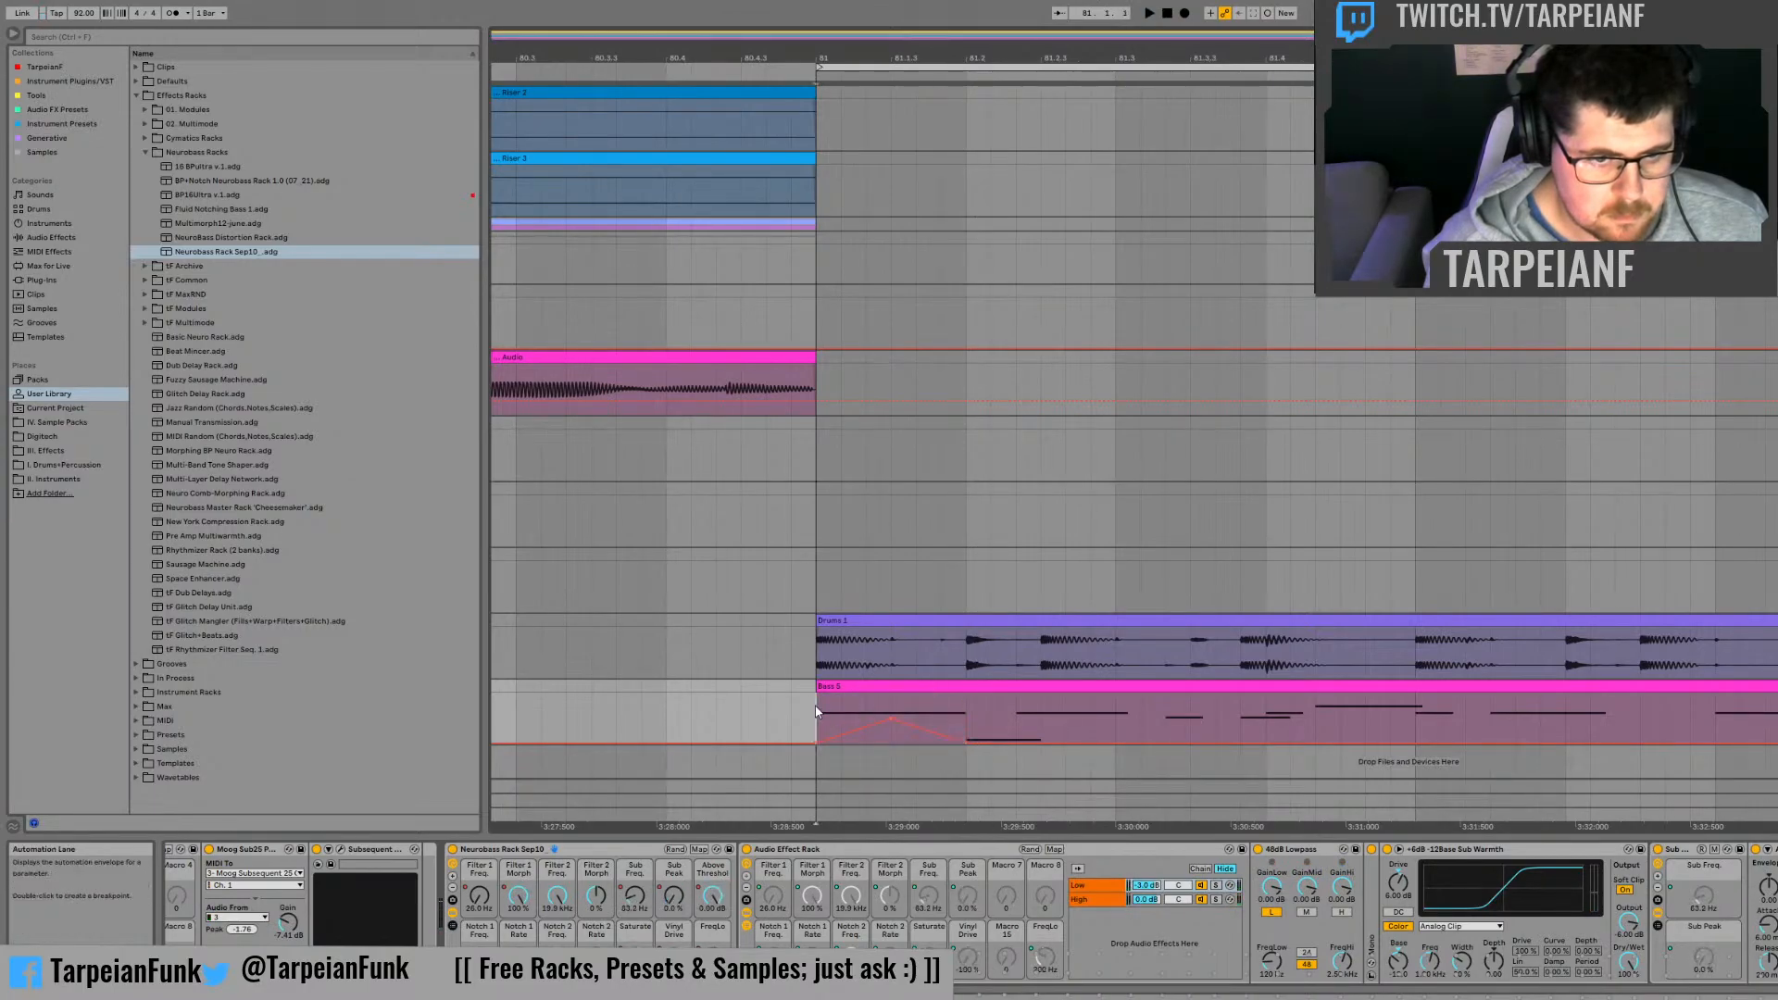
{"action": "key", "text": "space"}
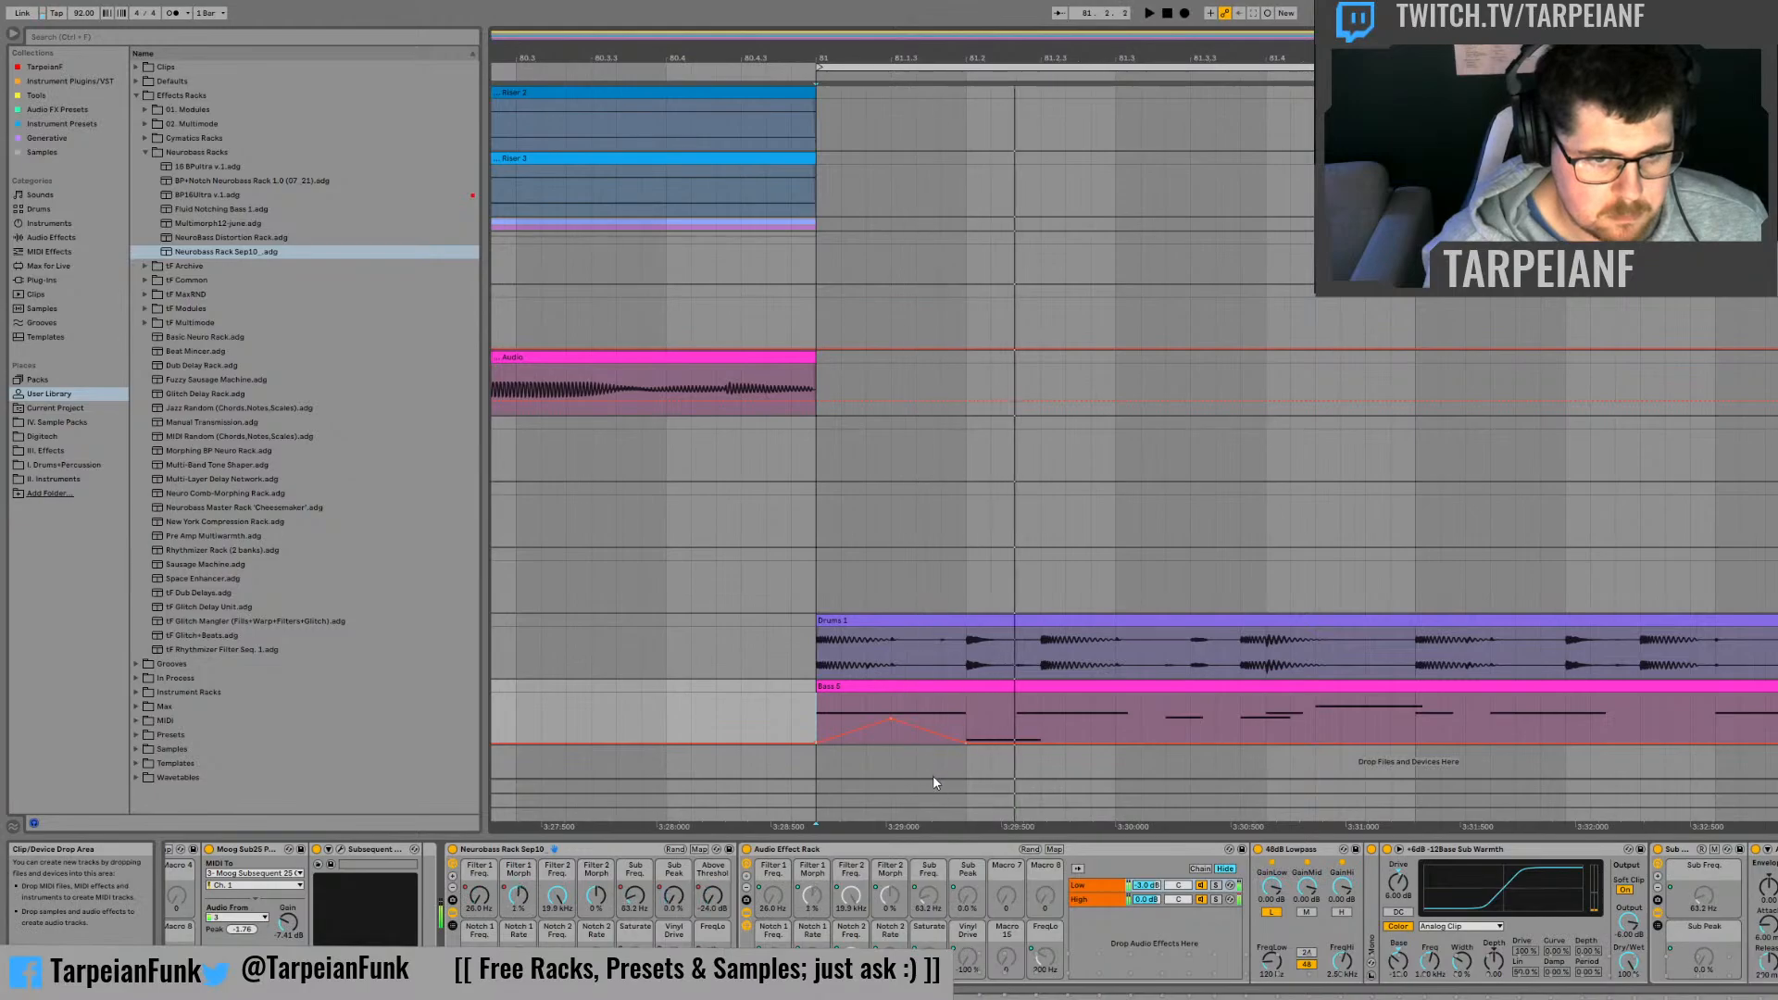
{"action": "key", "text": "space"}
{"action": "key", "text": "space"}
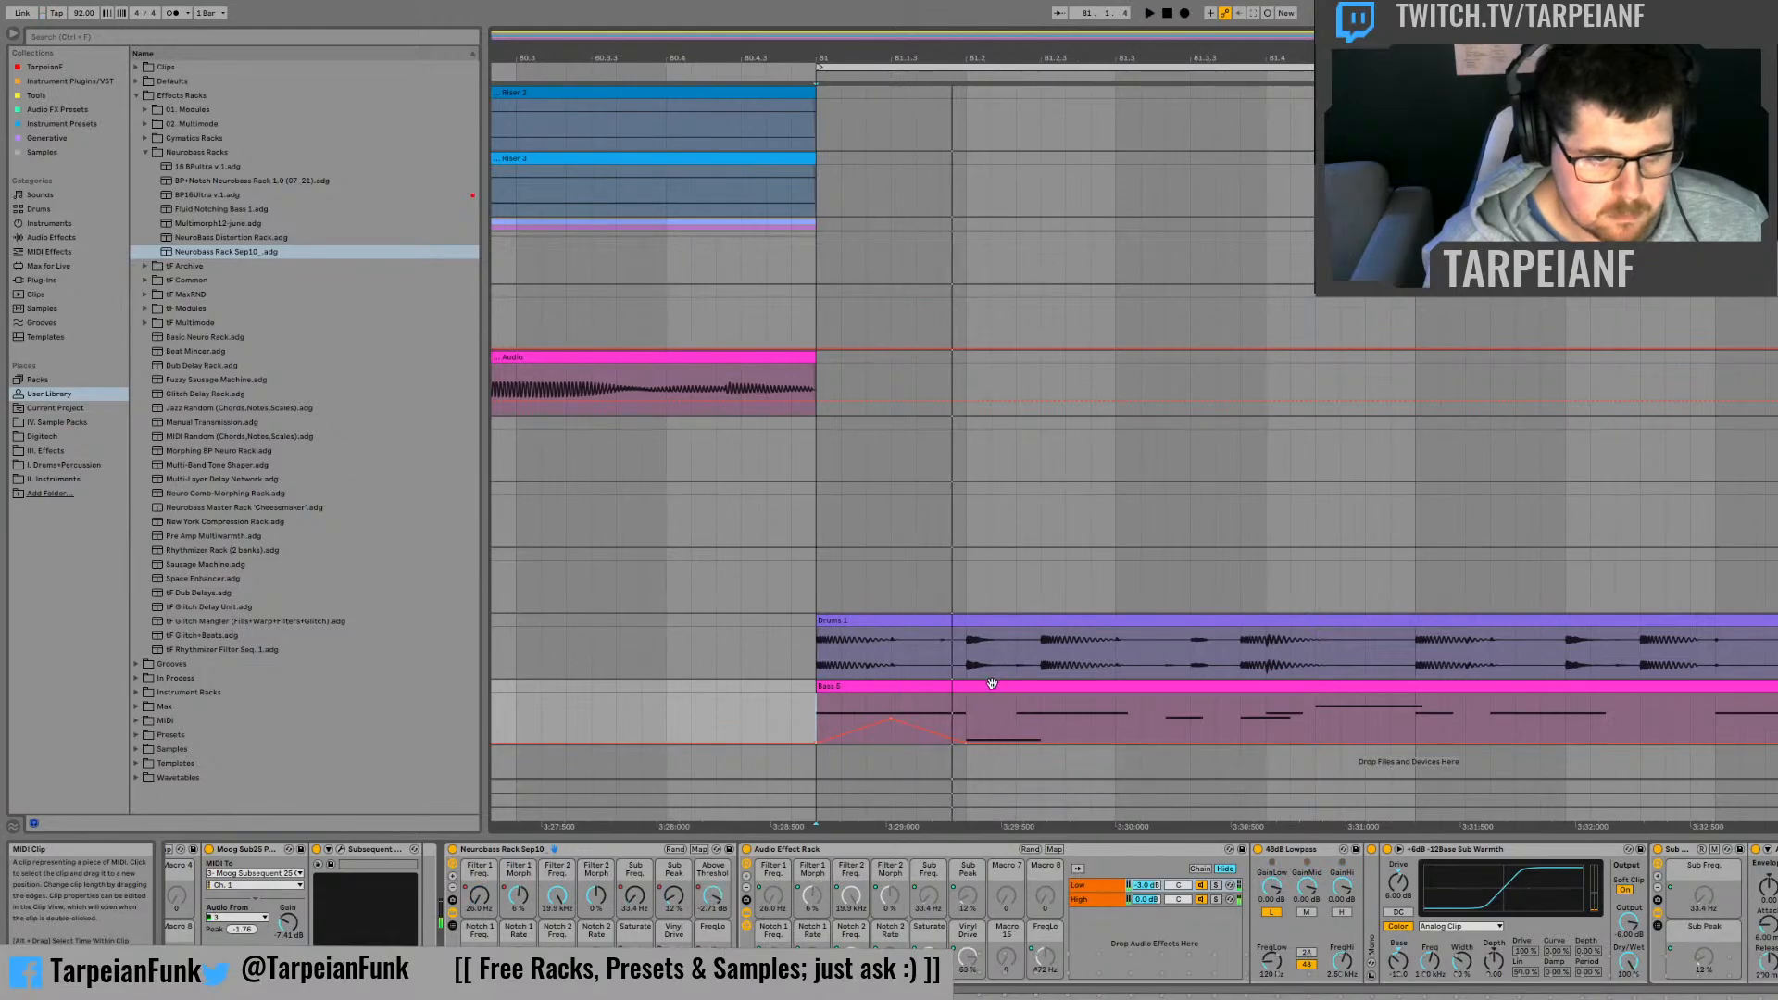
Step: Adjust the Sub Freq. automation level from 81.2 onward, and audition the clip from that point
{"action": "left_click", "coordinate": [634, 896]}
{"action": "left_click", "coordinate": [967, 737]}
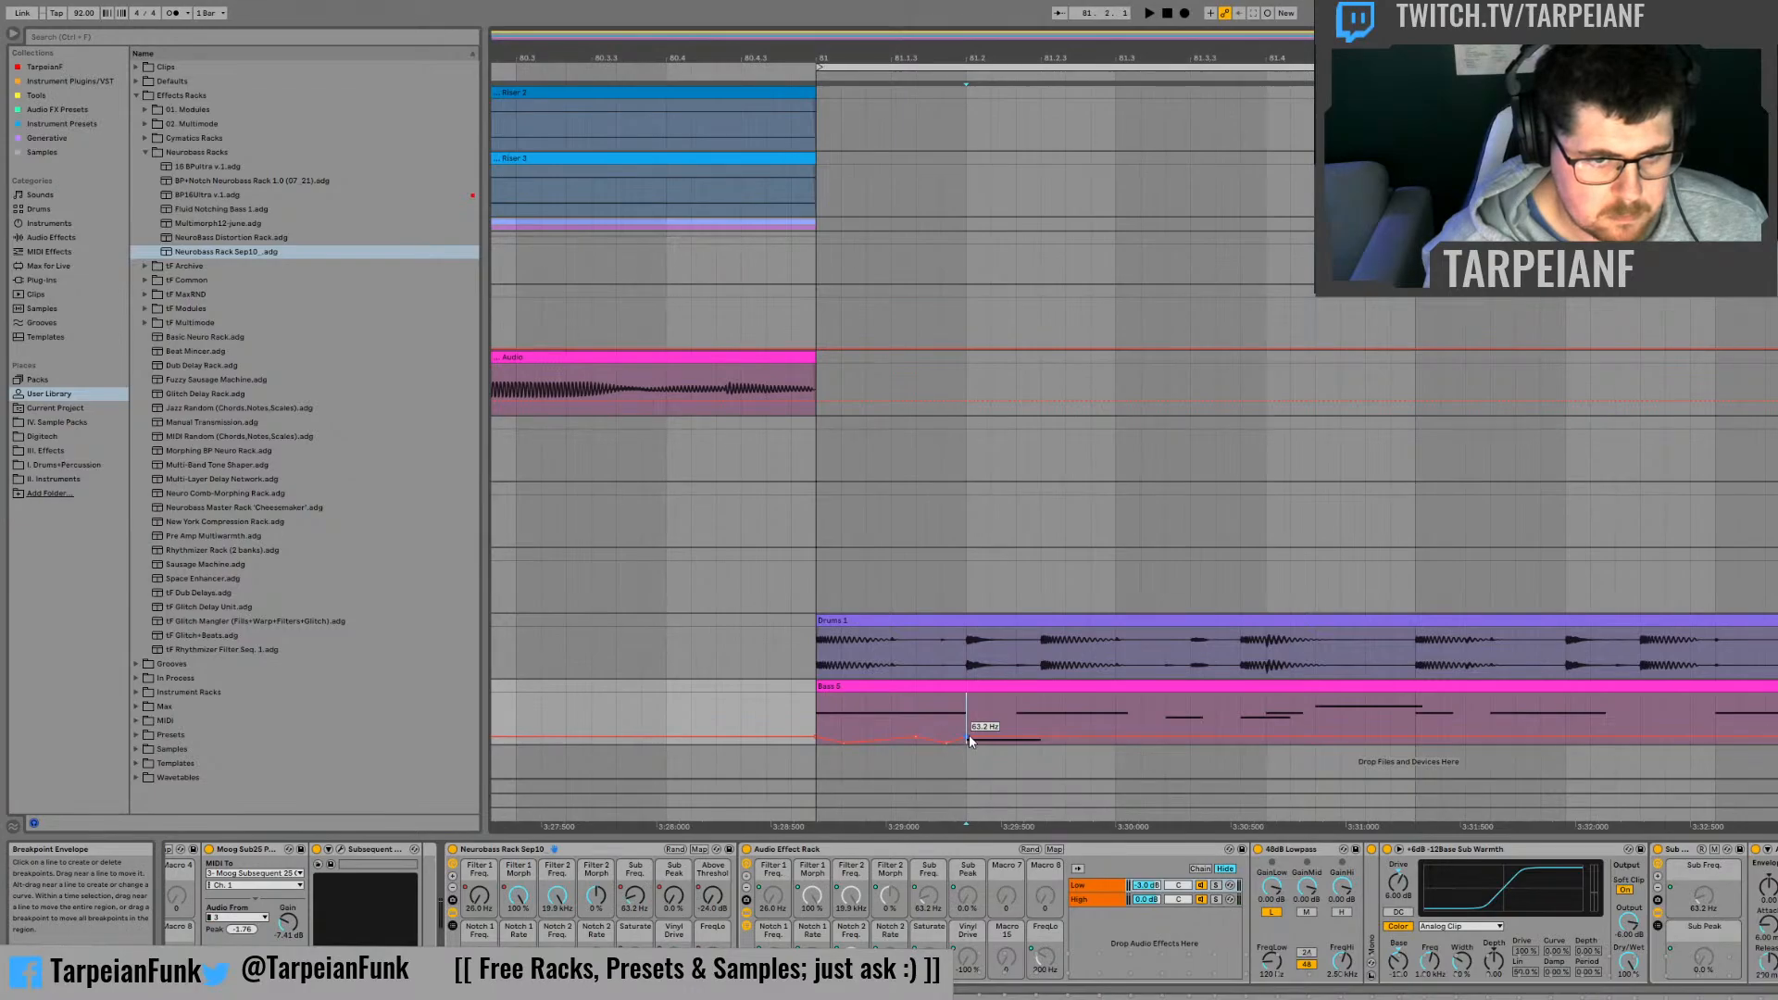
{"action": "left_click_drag", "start_coordinate": [969, 735], "coordinate": [969, 739]}
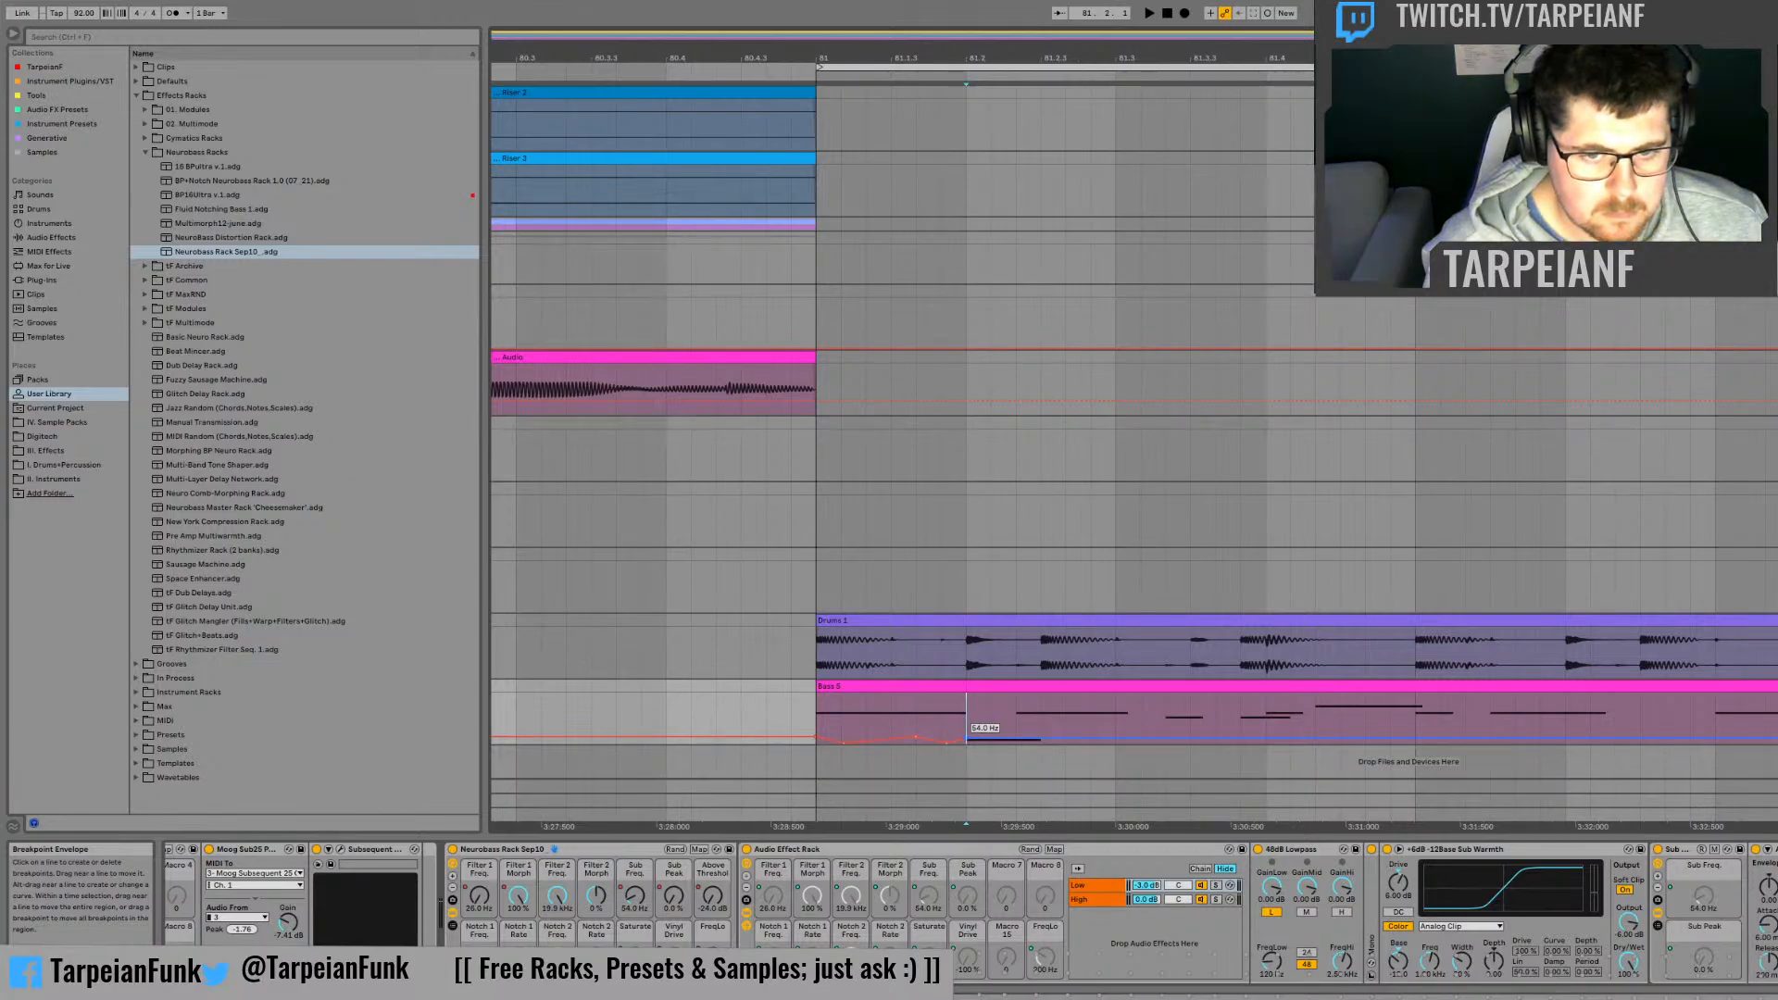
{"action": "key", "text": "space"}
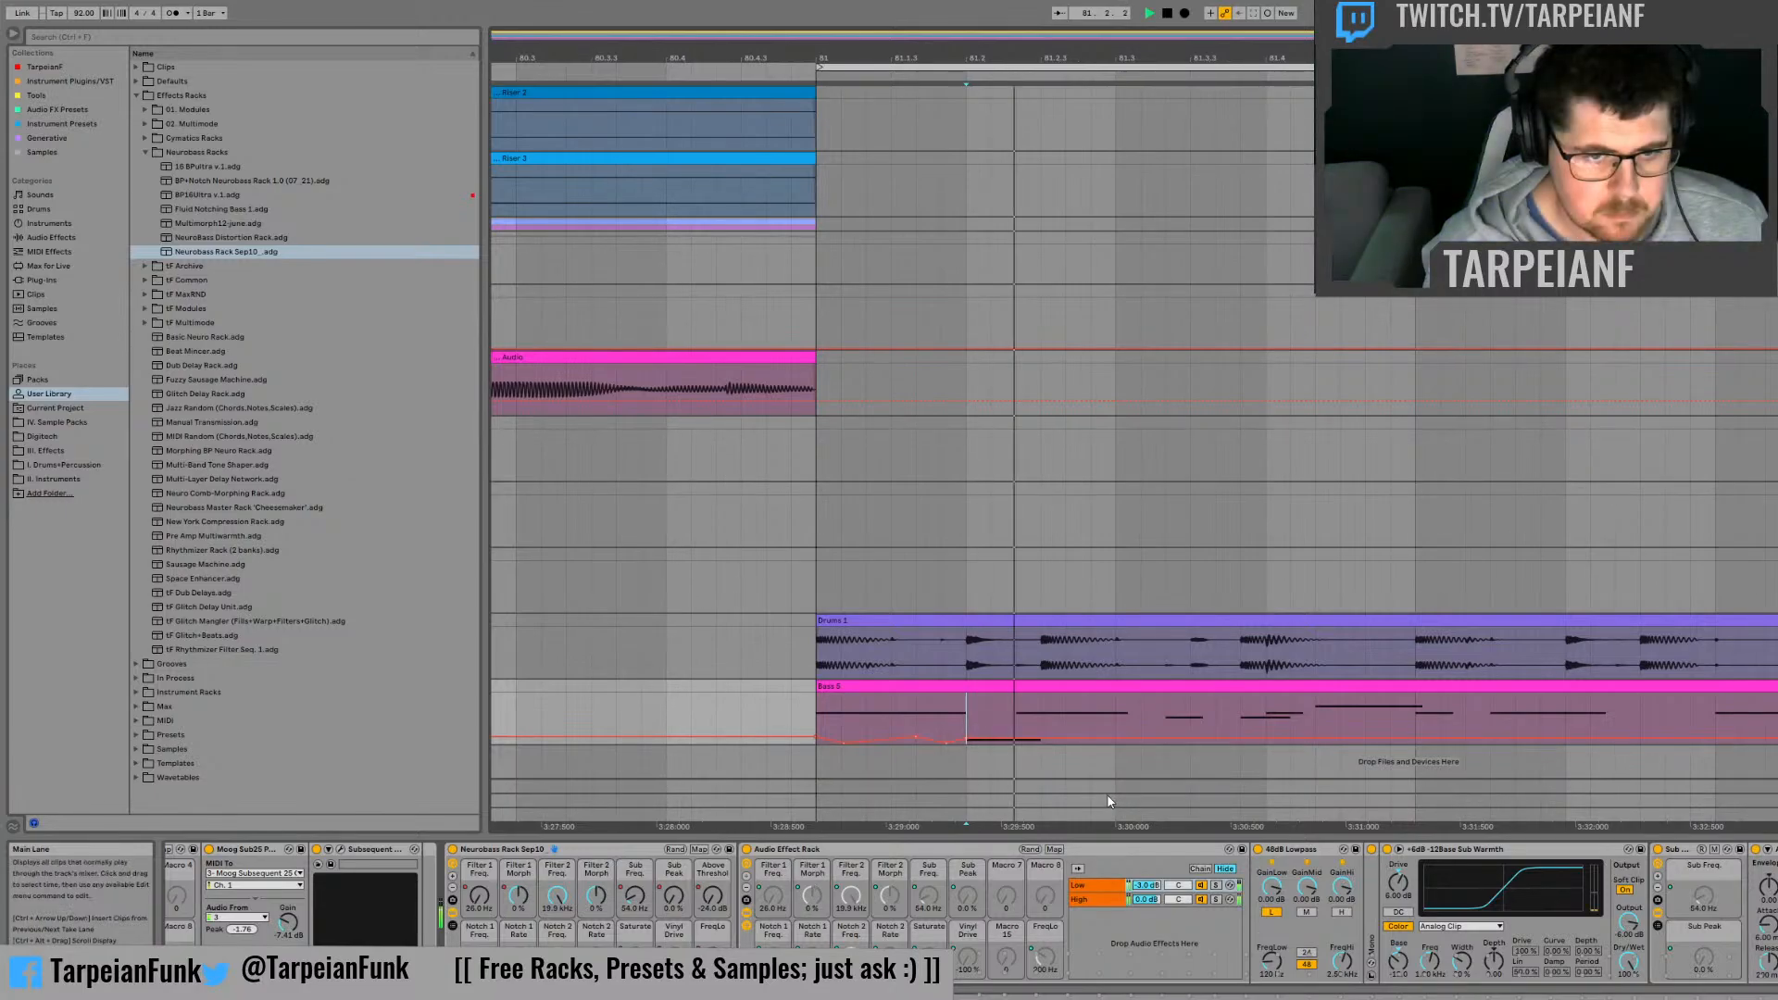
{"action": "key", "text": "space"}
{"action": "key", "text": "space"}
{"action": "key", "text": "space"}
Step: Raise the Sub Peak automation over the first third of the beat after 81.2 while auditioning it
{"action": "left_click", "coordinate": [674, 902]}
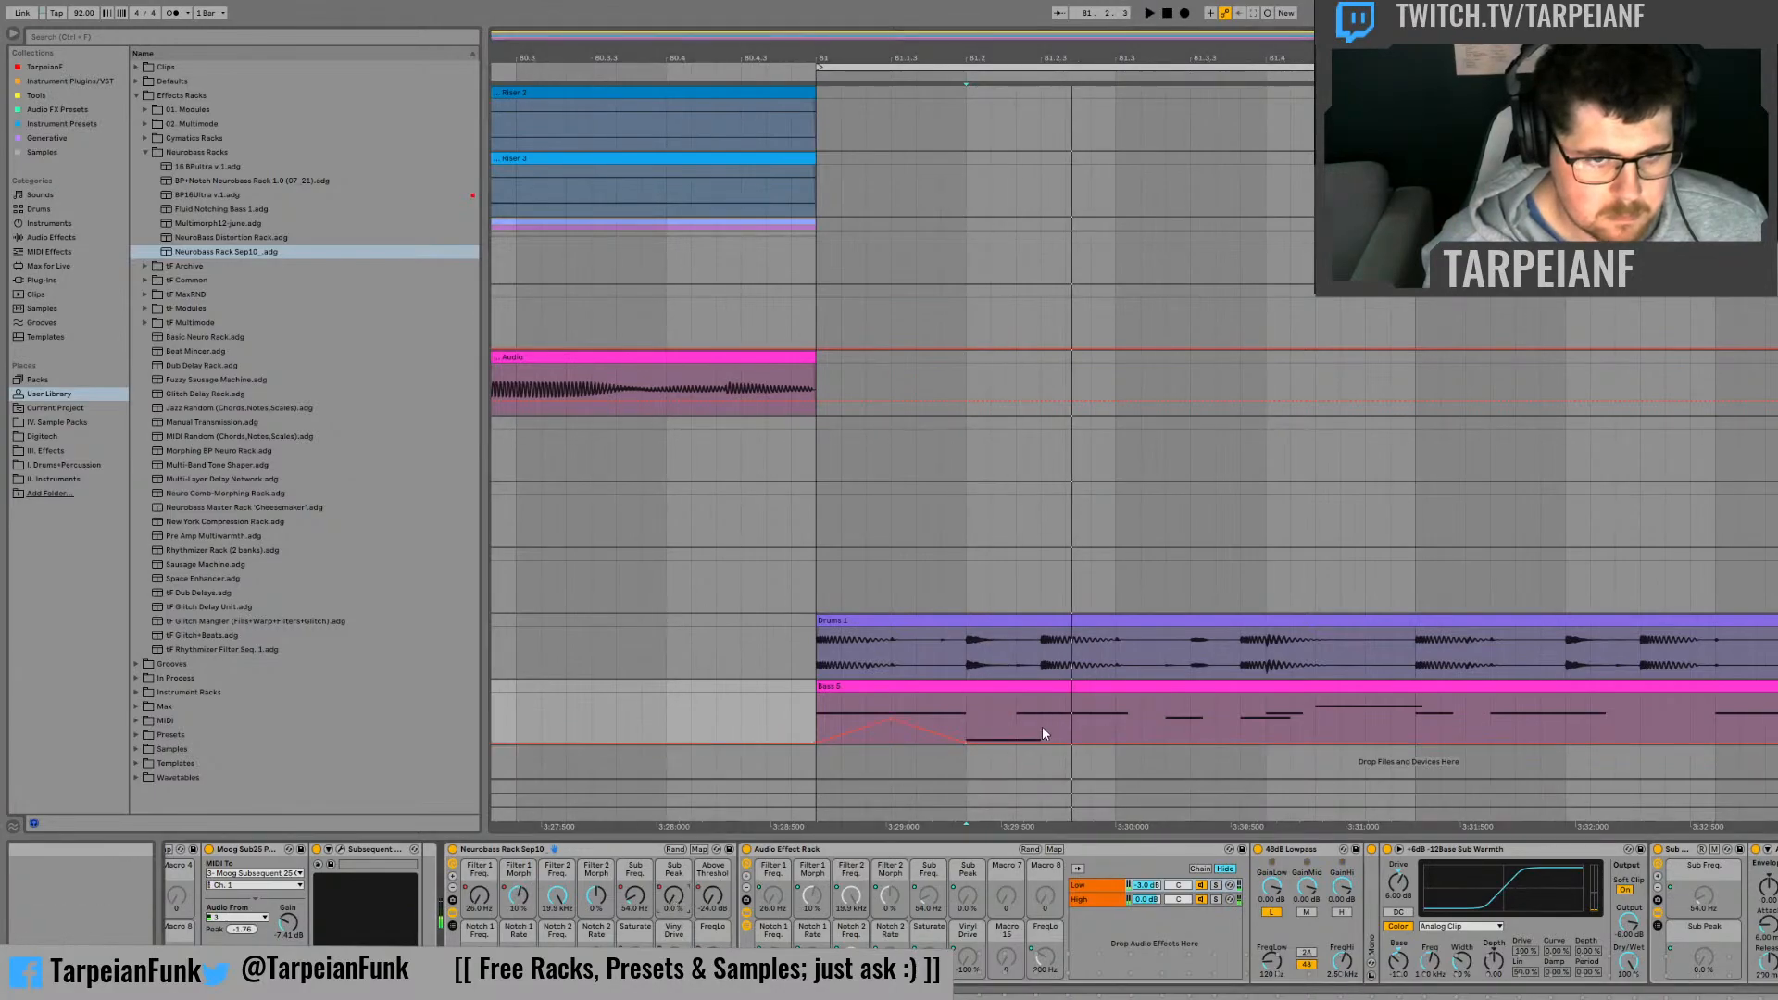
{"action": "left_click", "coordinate": [1016, 727]}
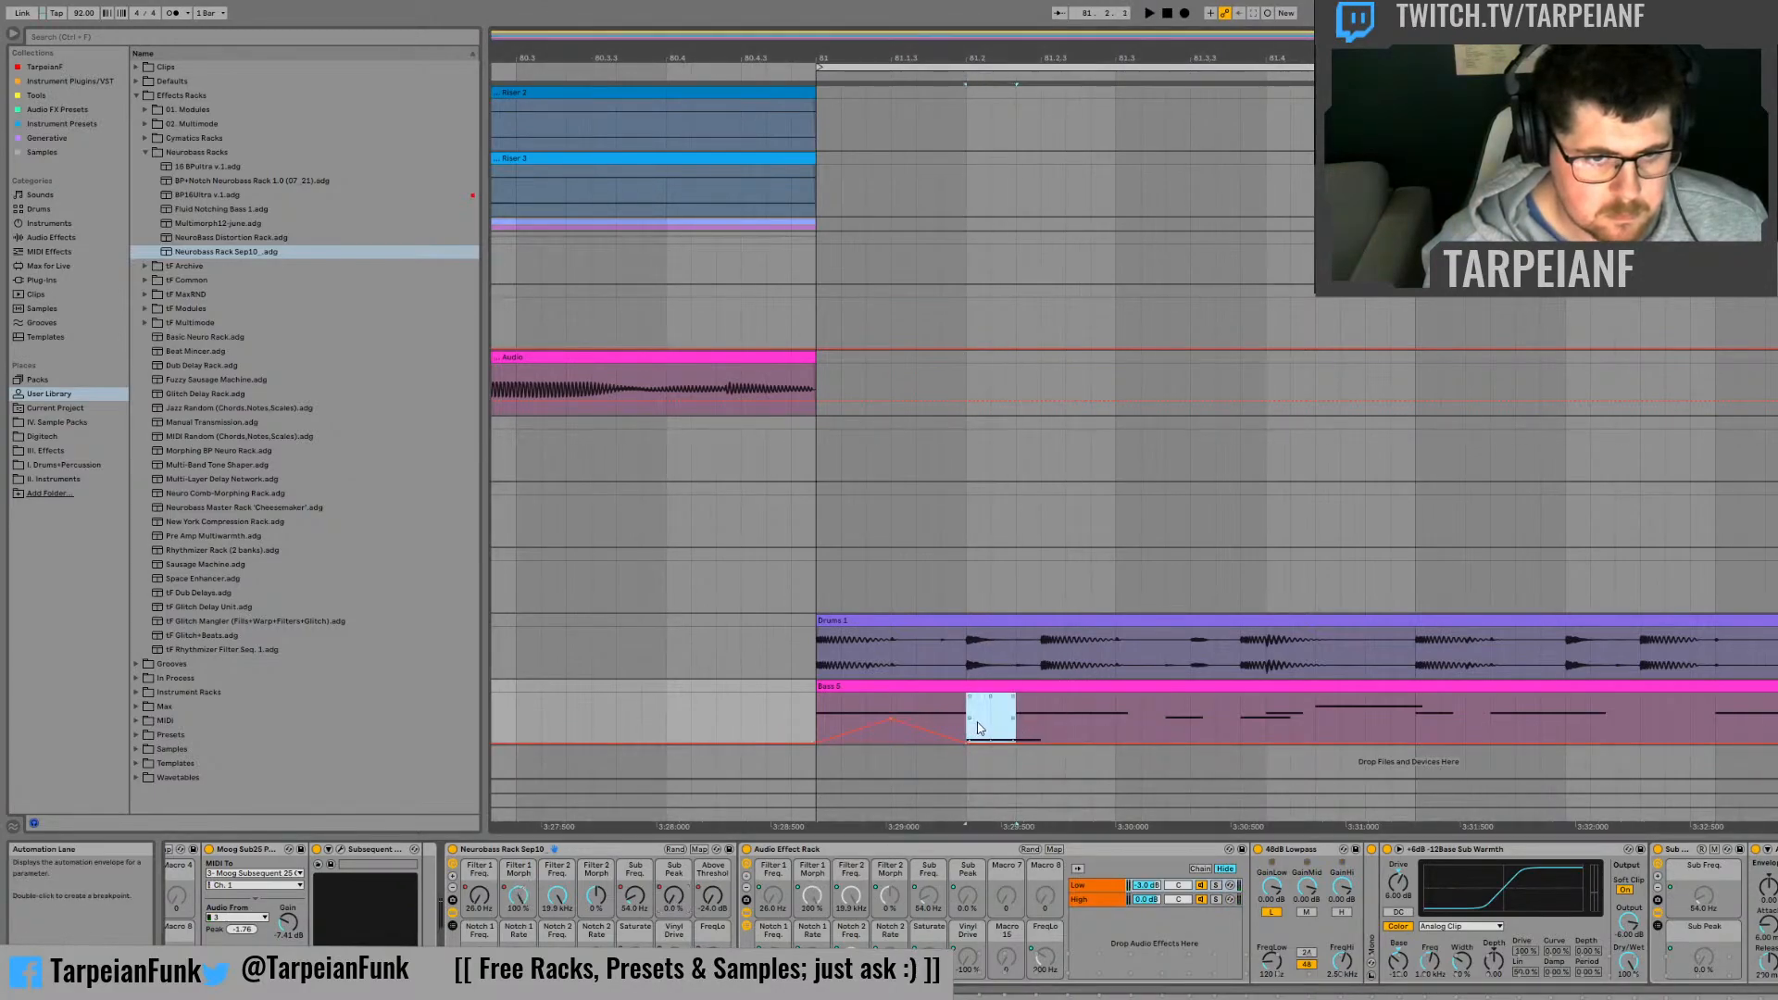
{"action": "key", "text": "space"}
{"action": "left_click_drag", "start_coordinate": [984, 742], "coordinate": [983, 726]}
{"action": "key", "text": "space"}
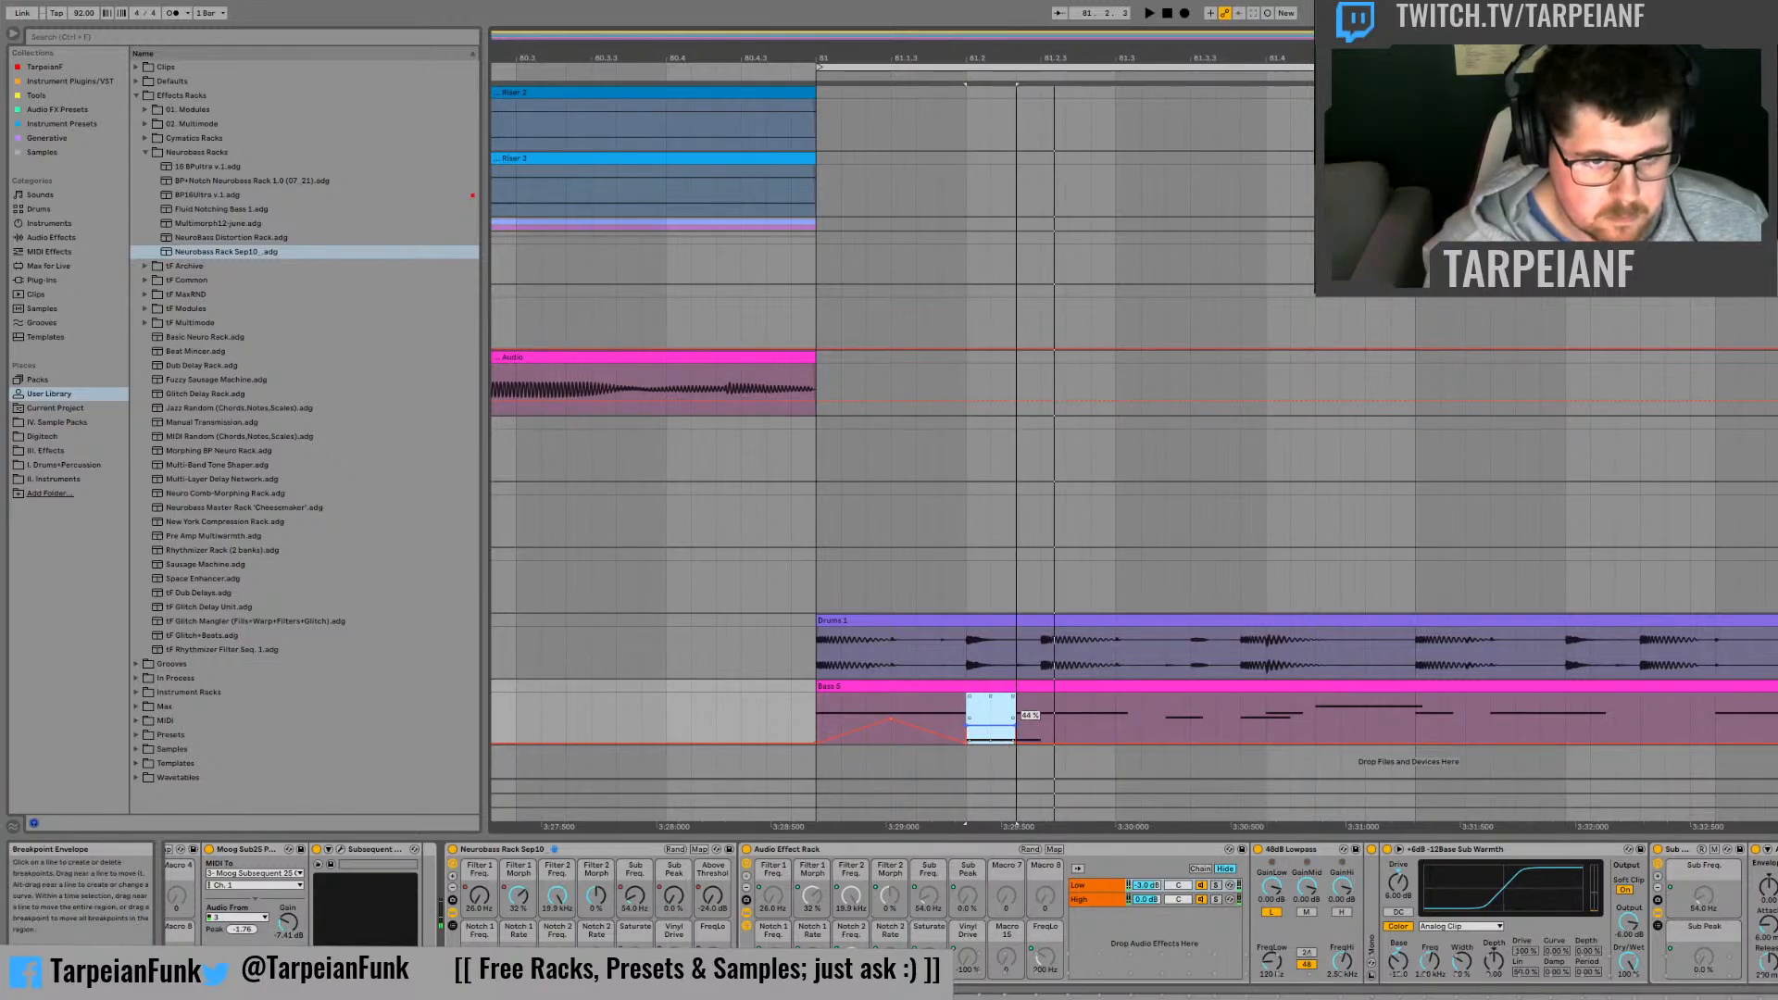
Step: Extend the Sub Peak automation after 81.2 with a gradual fall to 0 % at 81.3, and audition it
{"action": "key", "text": "space"}
{"action": "key", "text": "space"}
{"action": "key", "text": "space"}
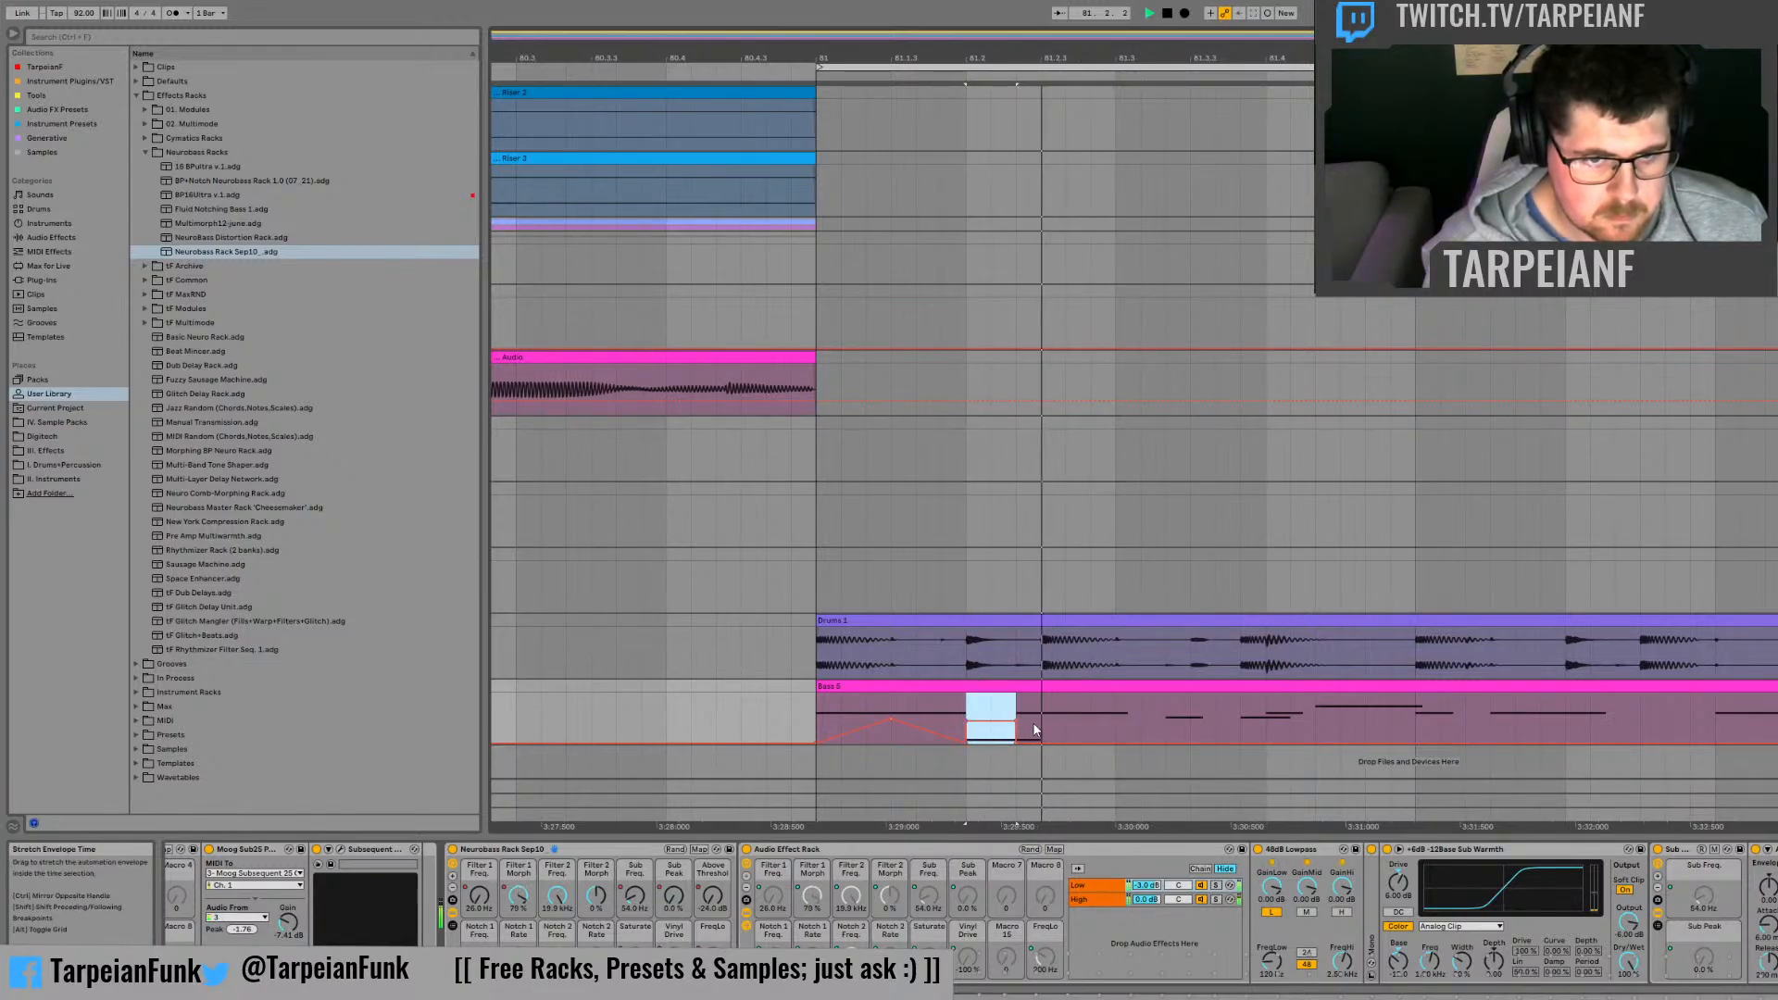
{"action": "key", "text": "space"}
{"action": "key", "text": "space"}
{"action": "key", "text": "space"}
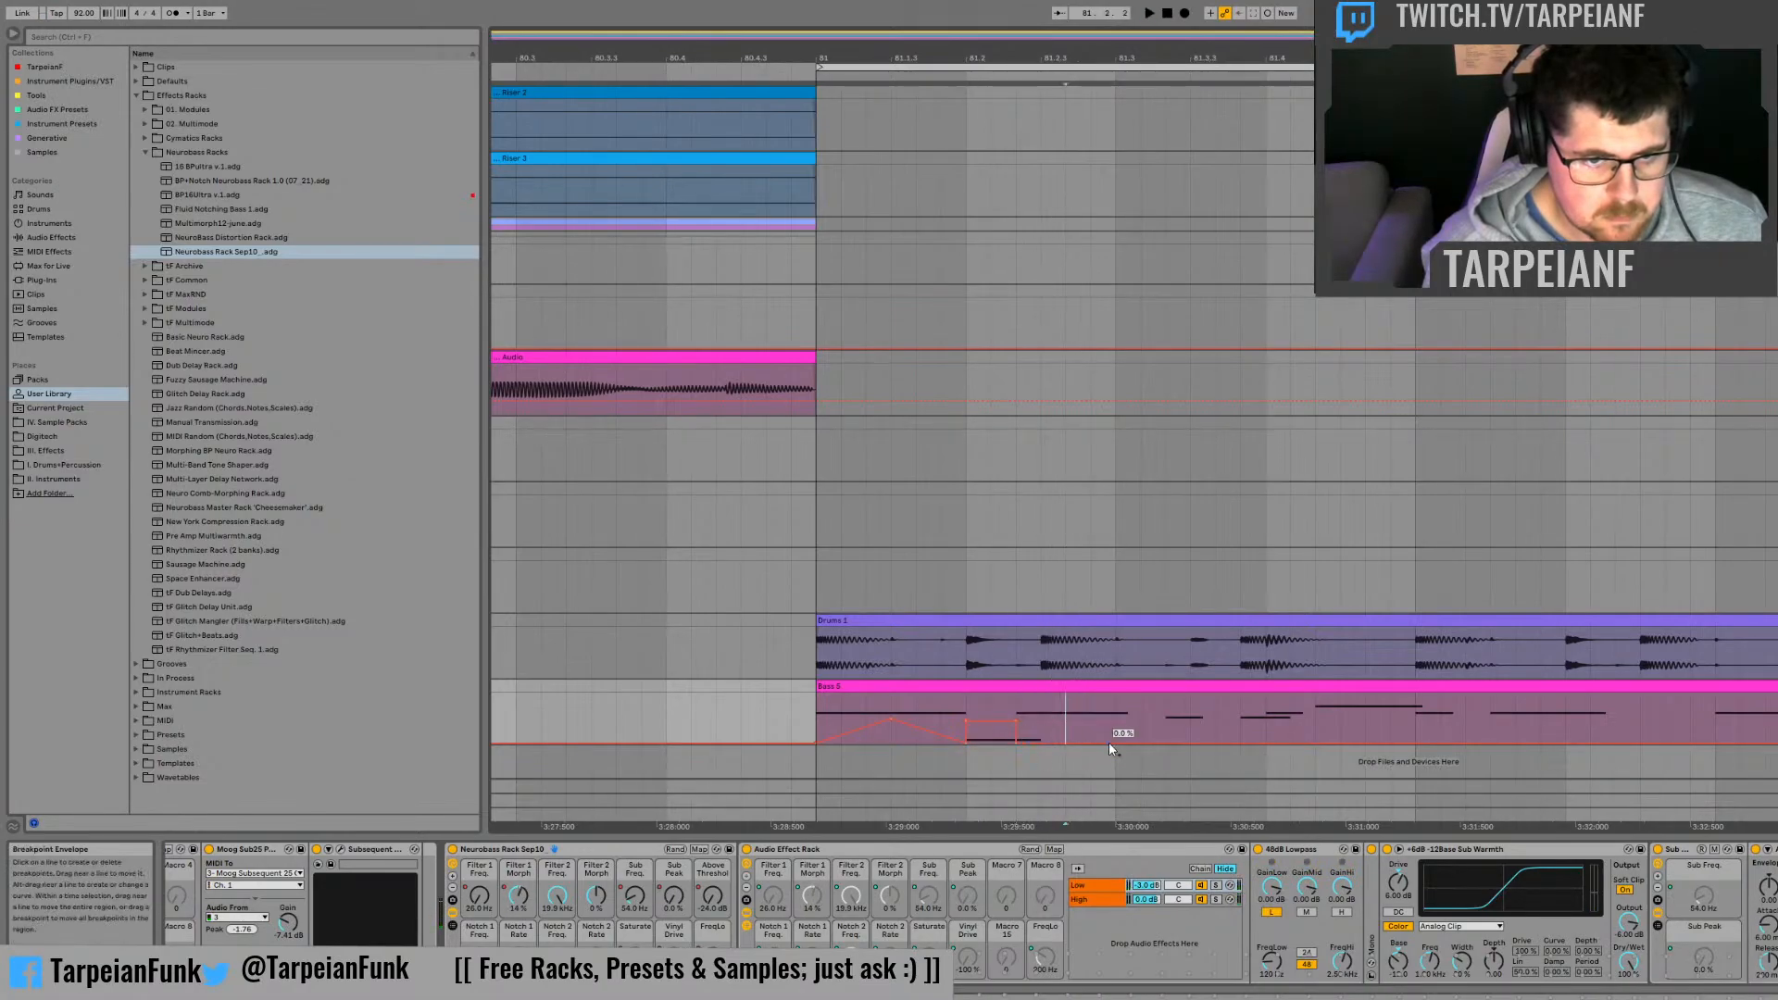
{"action": "left_click", "coordinate": [1018, 742]}
{"action": "key", "text": "space"}
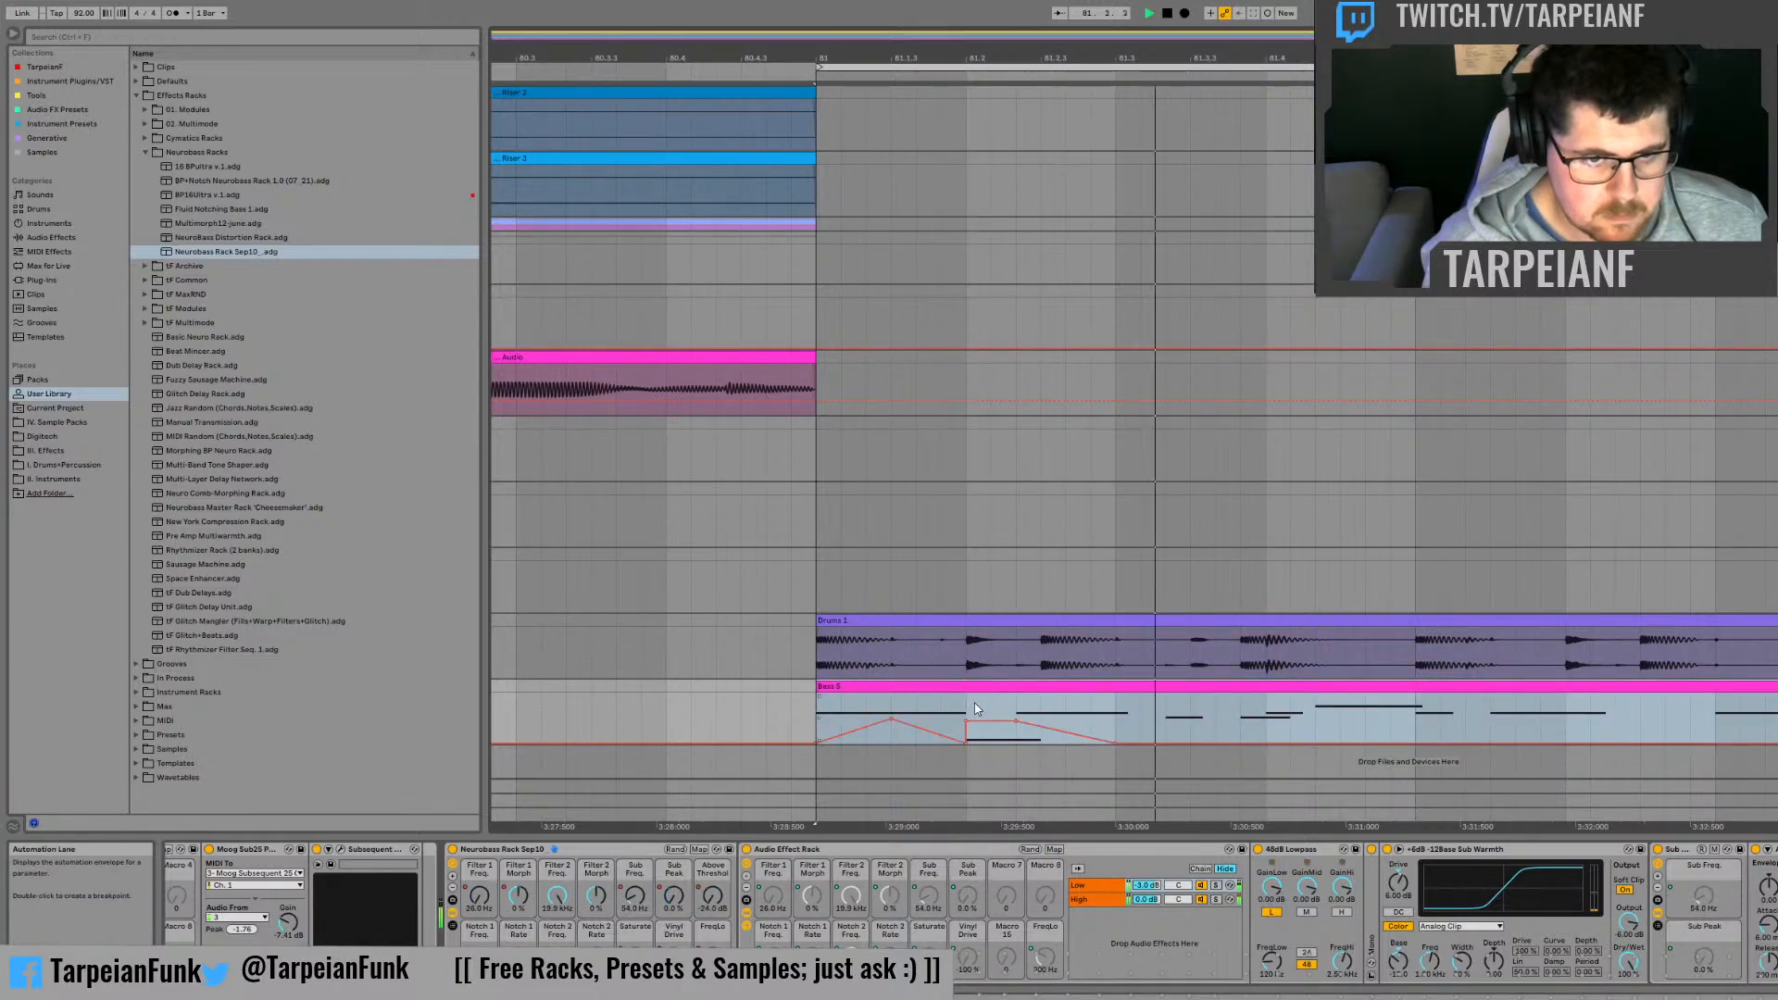
{"action": "key", "text": "space"}
Step: Raise the Sub Freq. automation over a short stretch from midway between 81.2 and 81.3, auditioning the clip
{"action": "left_click", "coordinate": [641, 897]}
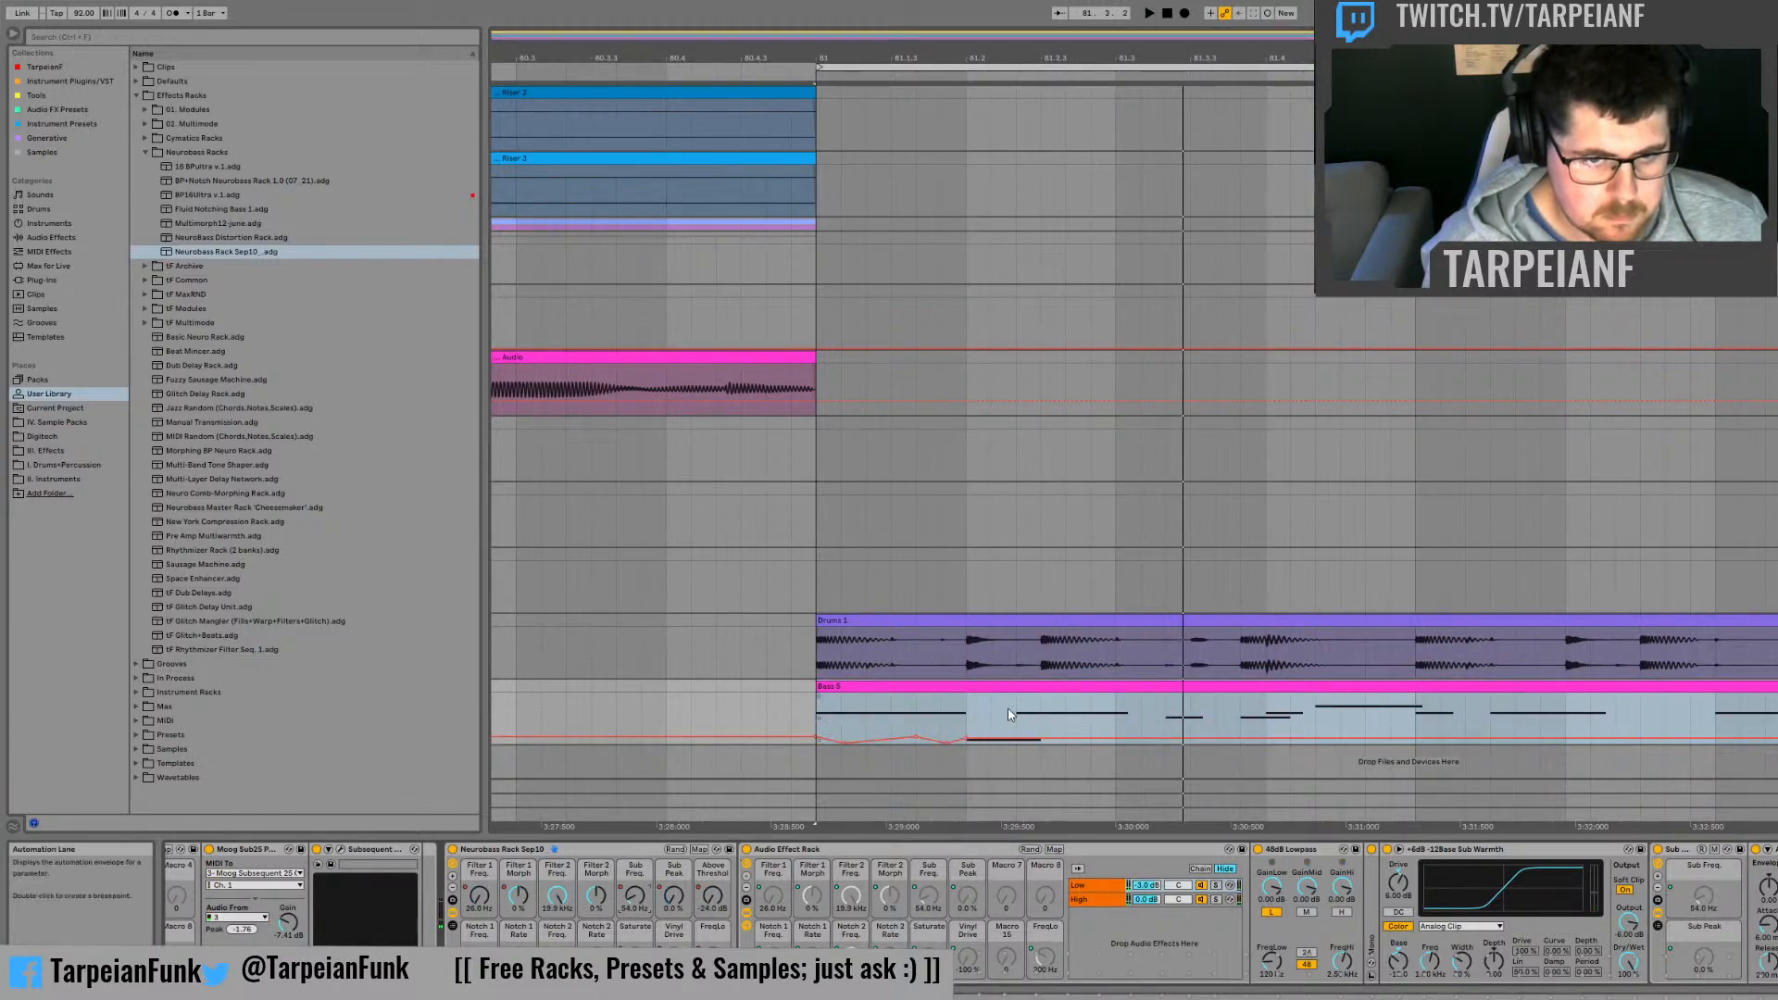
{"action": "left_click_drag", "start_coordinate": [1015, 724], "coordinate": [1120, 721]}
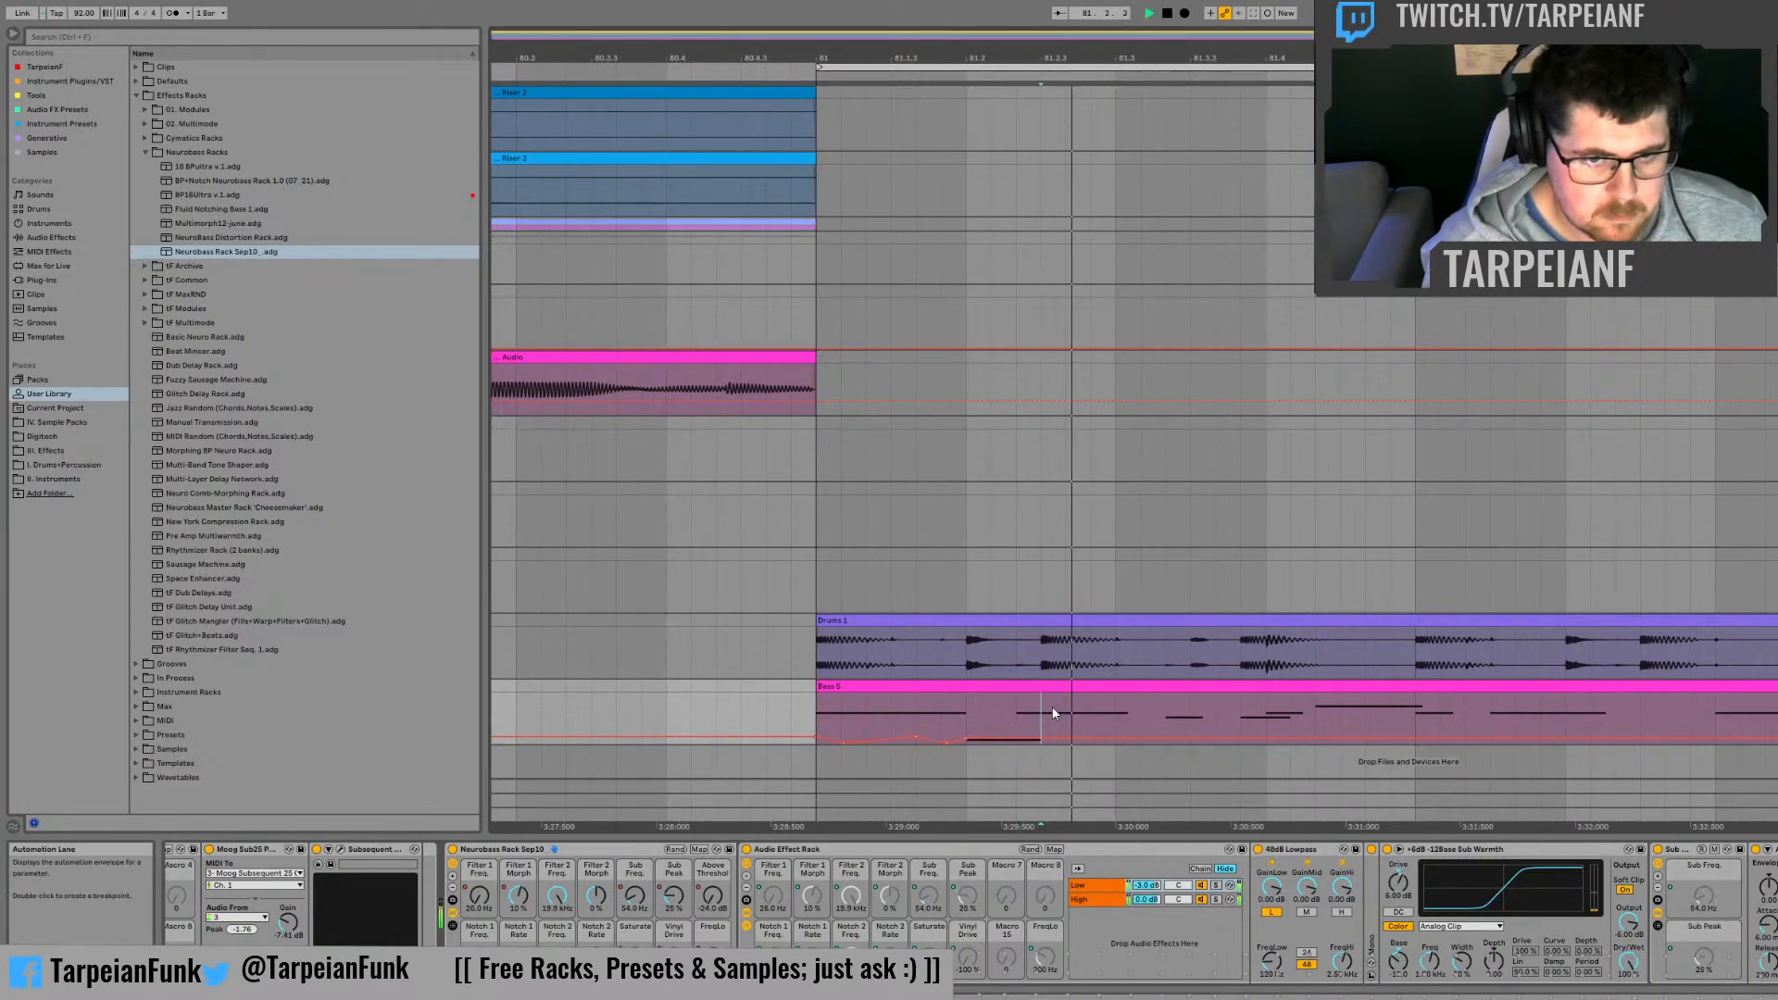
{"action": "key", "text": "space"}
{"action": "left_click_drag", "start_coordinate": [1042, 720], "coordinate": [1059, 720]}
{"action": "key", "text": "space"}
{"action": "key", "text": "space"}
{"action": "key", "text": "space"}
{"action": "key", "text": "space"}
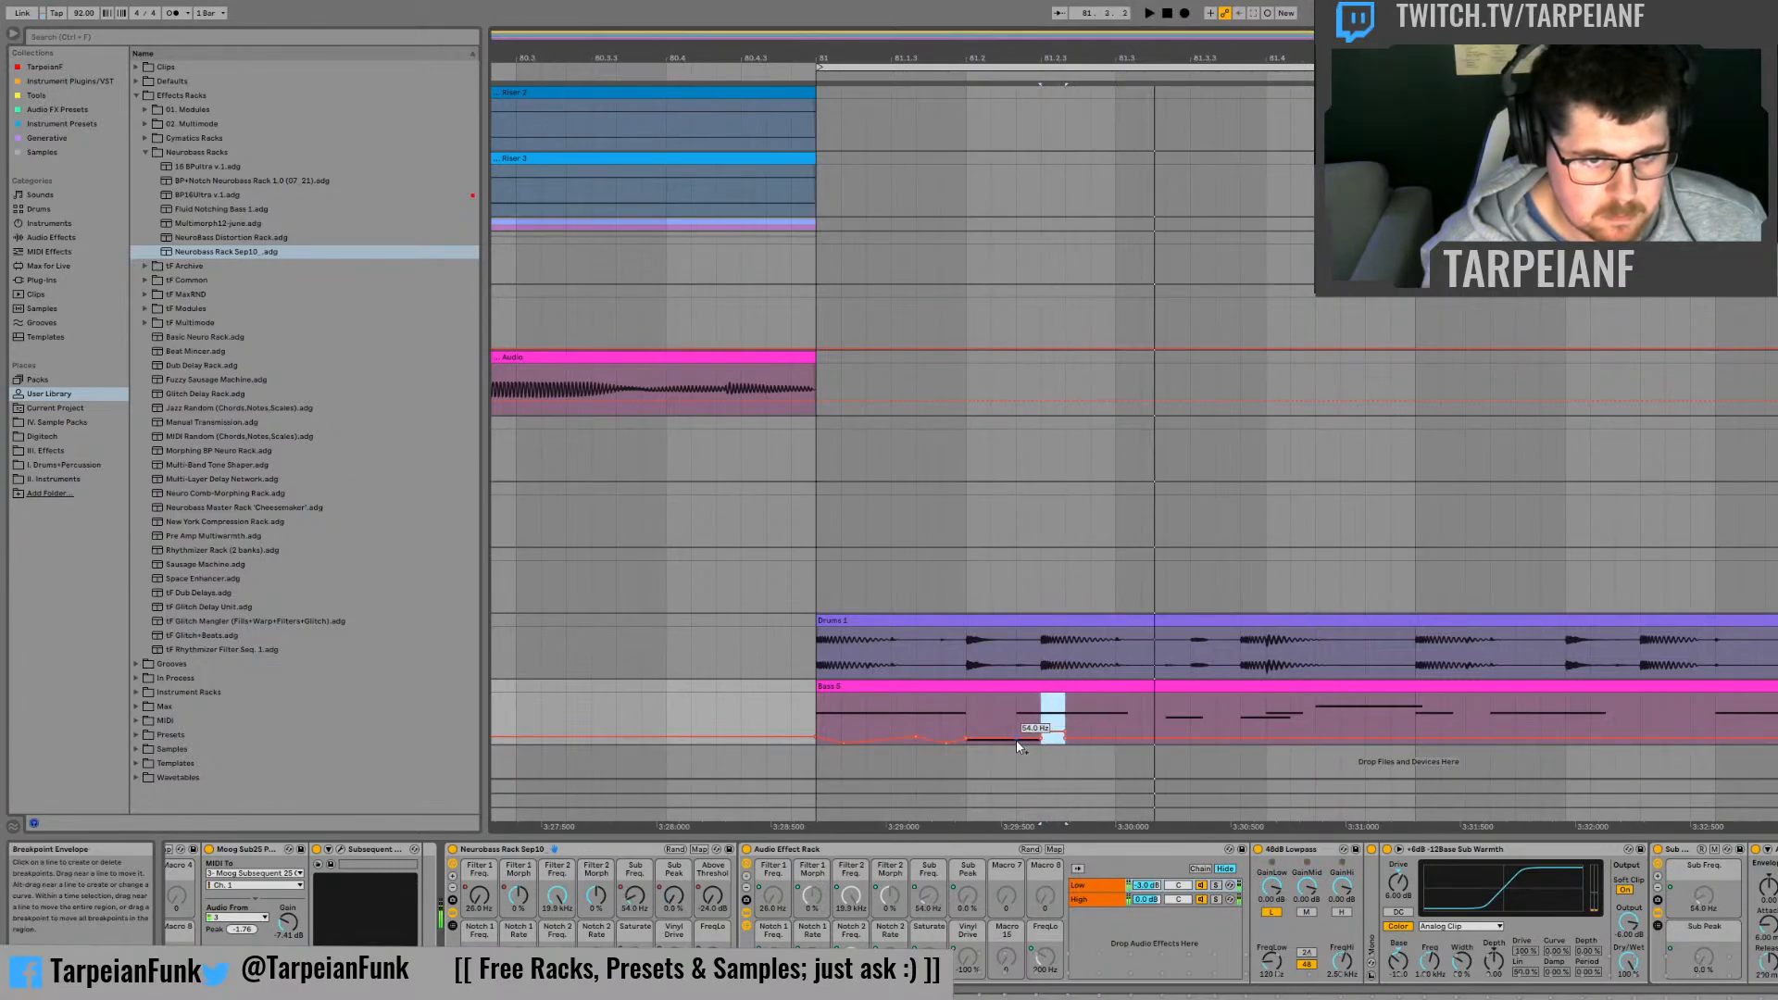
{"action": "left_click", "coordinate": [1044, 746]}
{"action": "left_click", "coordinate": [1018, 719]}
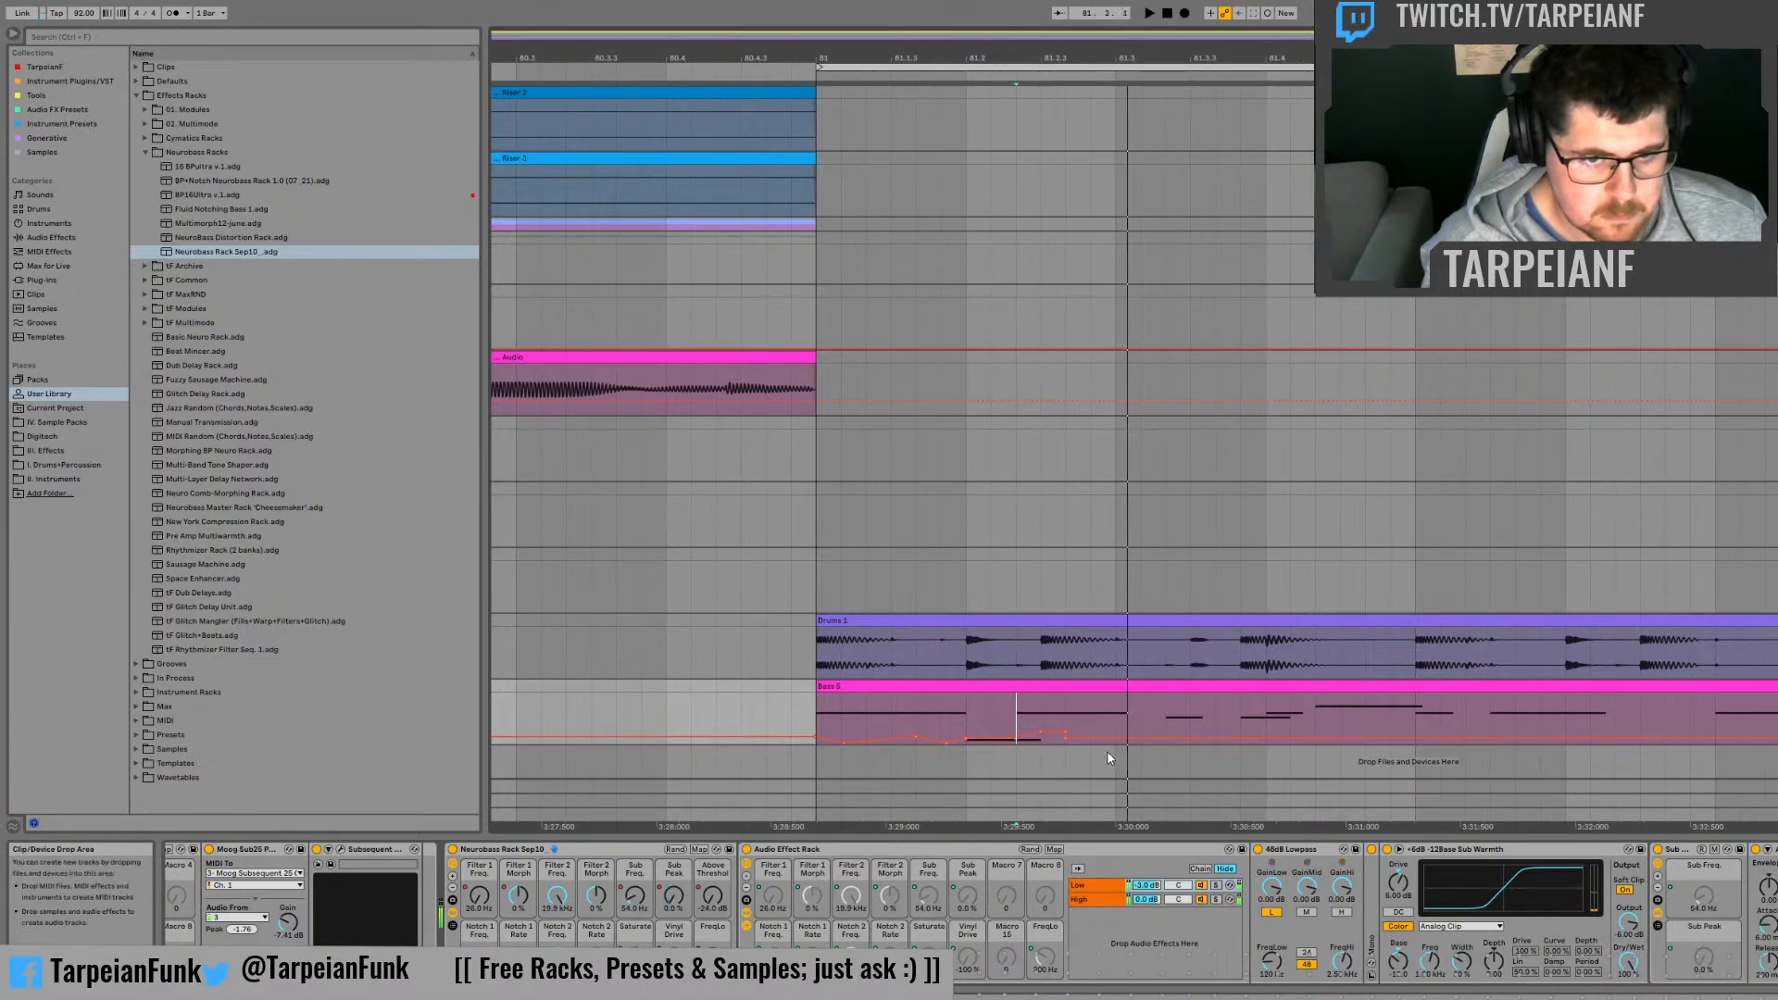
Step: Fine-tune the height and falloff of the Sub Freq. bump midway between 81.2 and 81.3 while replaying it
{"action": "key", "text": "space"}
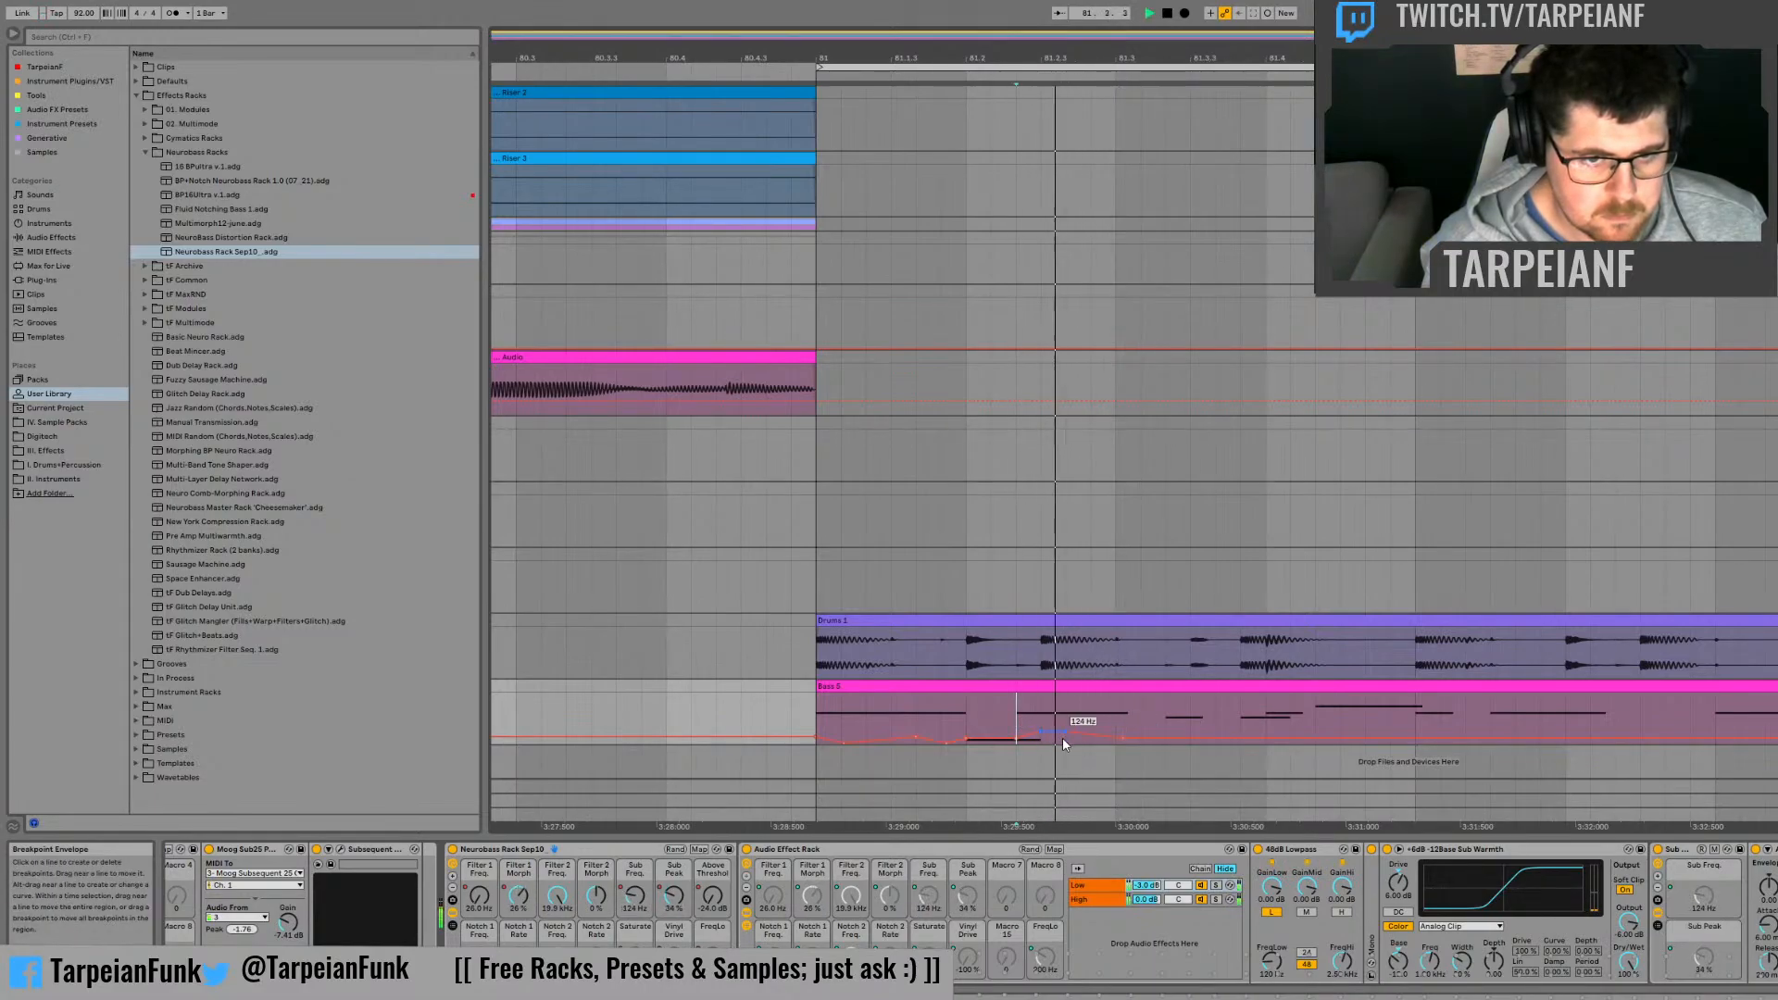
{"action": "key", "text": "space"}
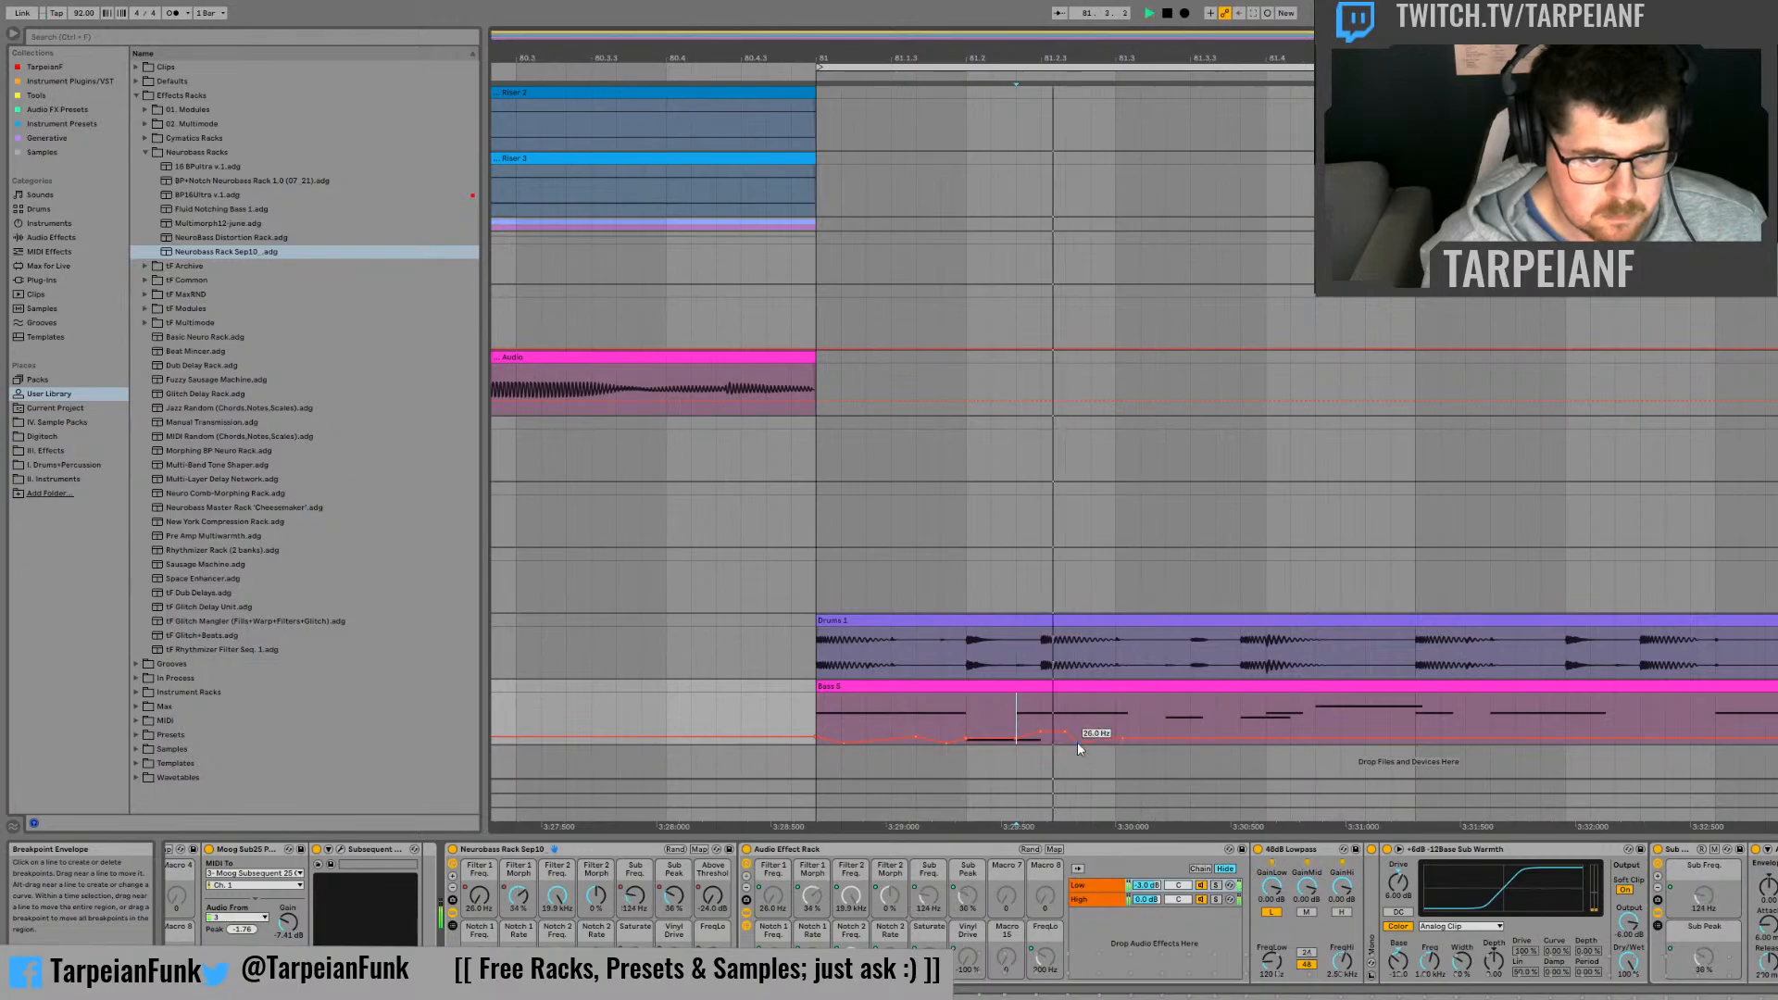
{"action": "key", "text": "space"}
{"action": "key", "text": "space"}
{"action": "key", "text": "space"}
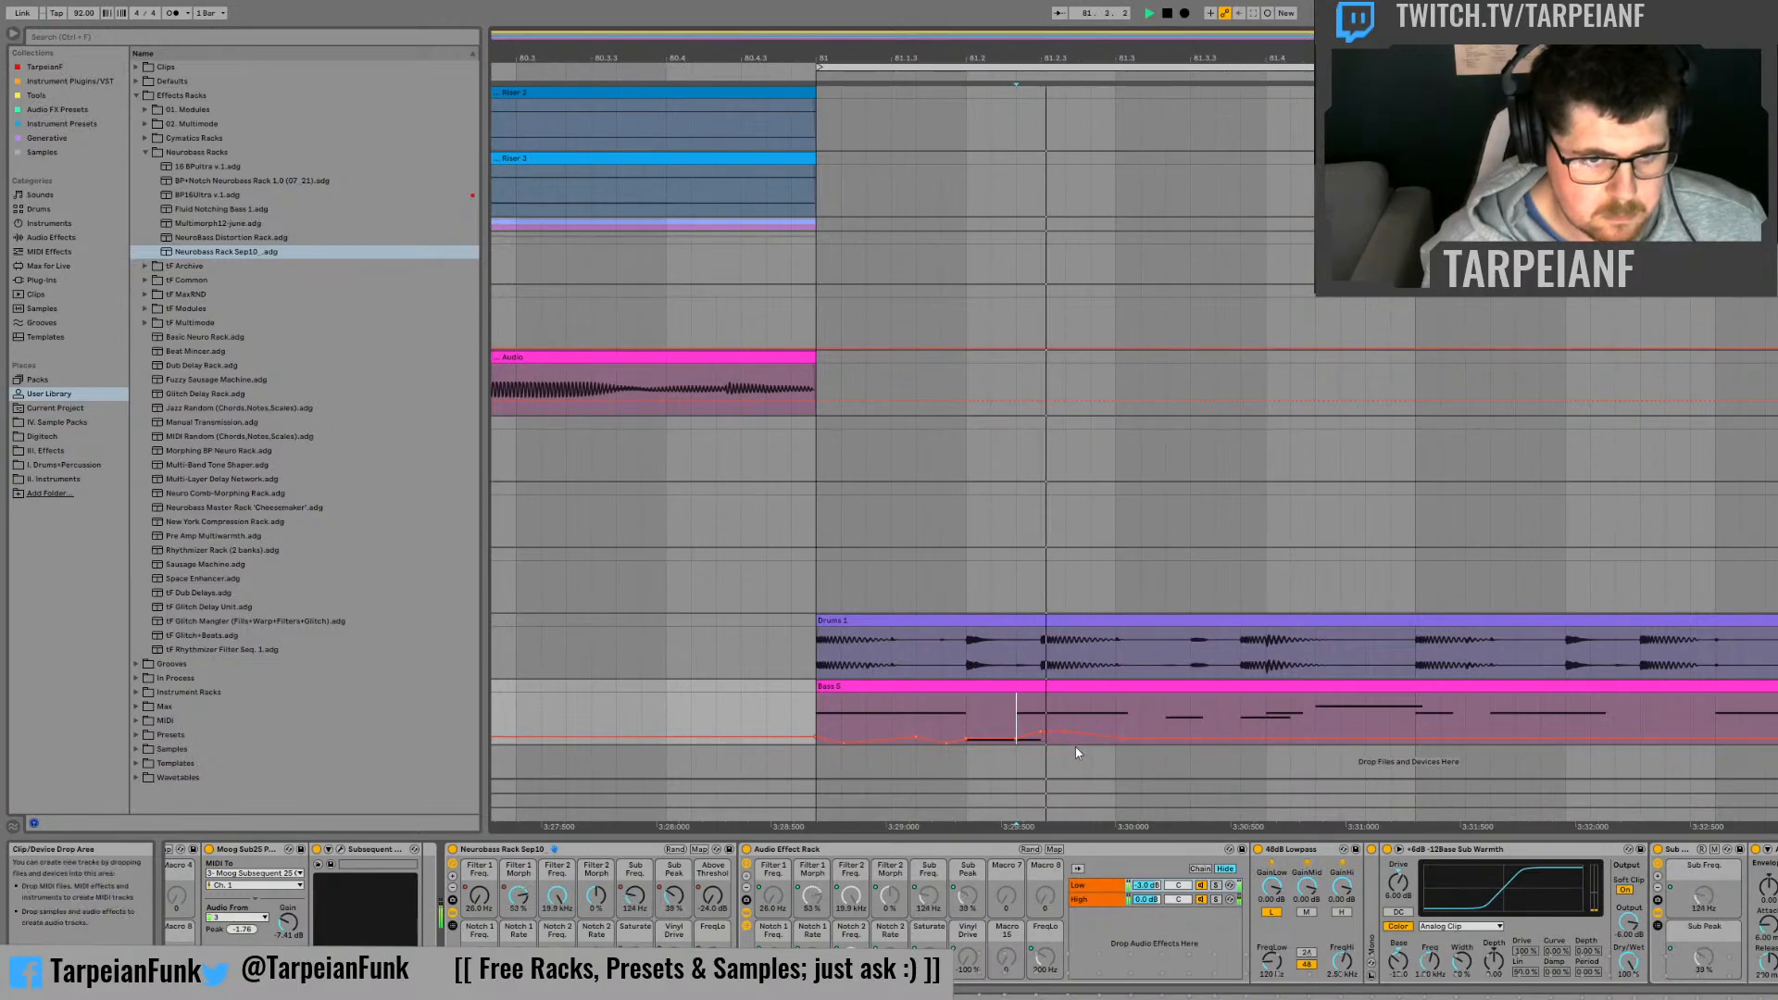
{"action": "key", "text": "space"}
{"action": "left_click_drag", "start_coordinate": [1052, 737], "coordinate": [1053, 736]}
{"action": "key", "text": "space"}
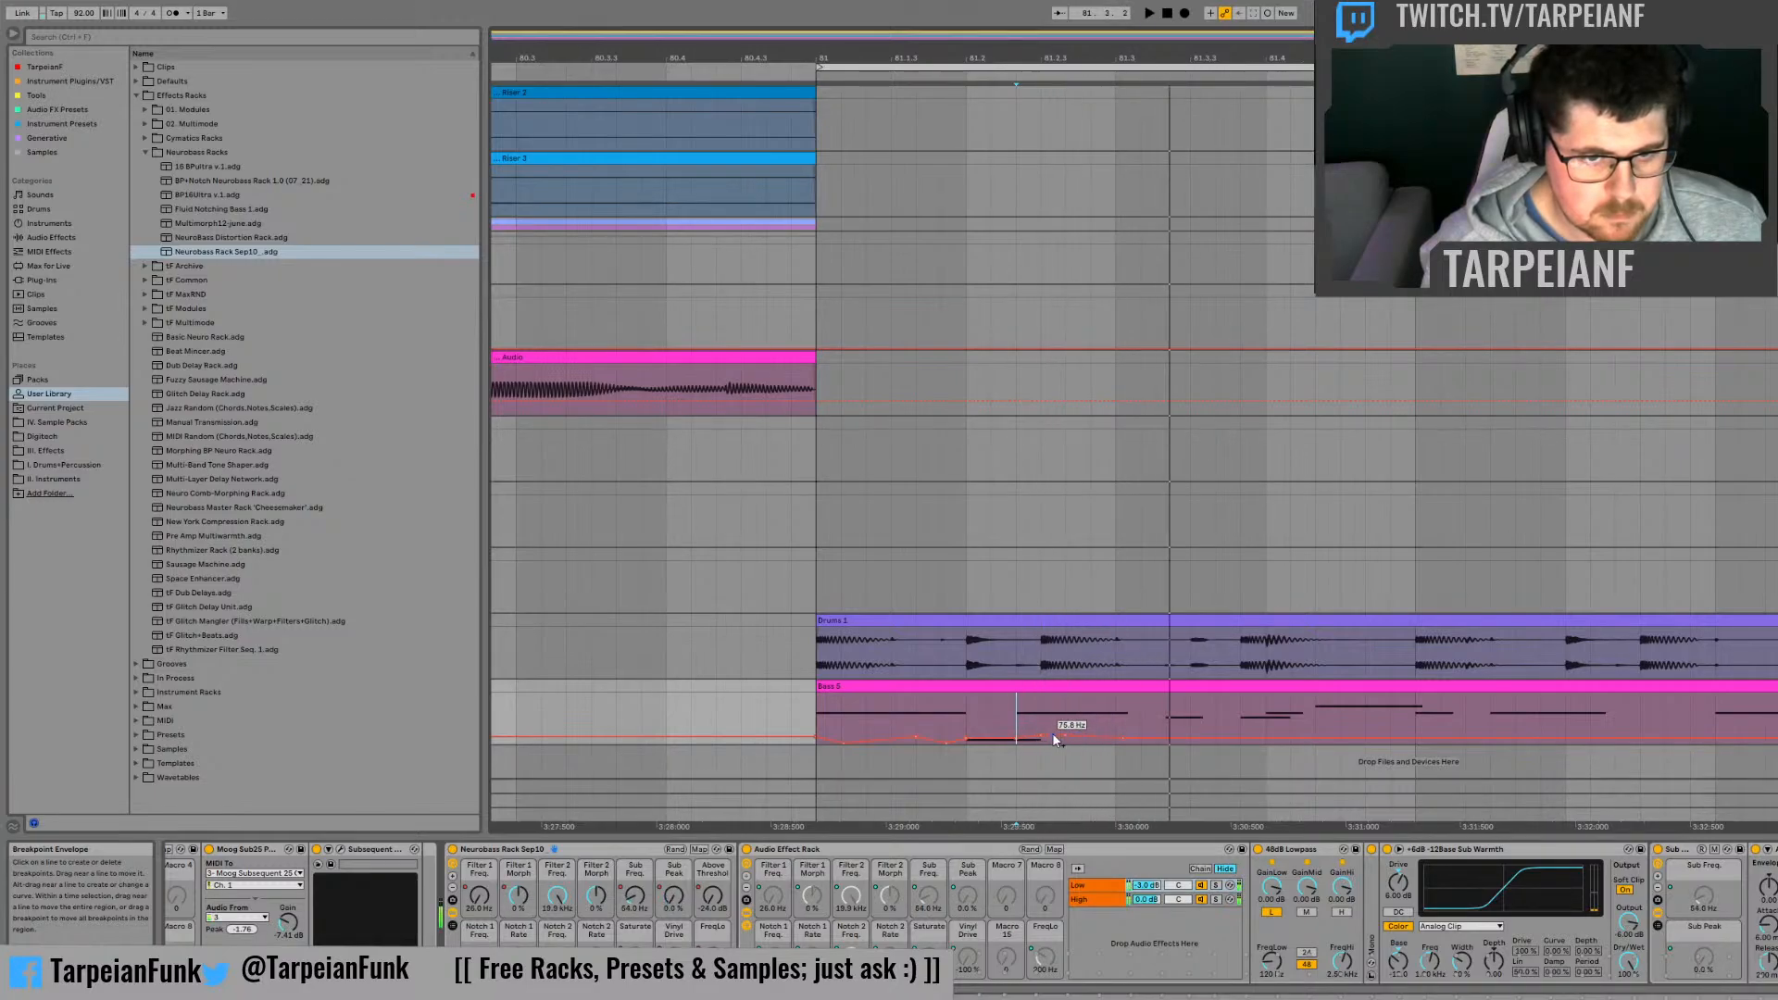
{"action": "key", "text": "space"}
{"action": "key", "text": "space"}
Step: Ramp the Above Threshold automation steeply from its peak at 81.2 to -24 dB within about a sixth of the beat
{"action": "key", "text": "space"}
{"action": "left_click", "coordinate": [716, 897]}
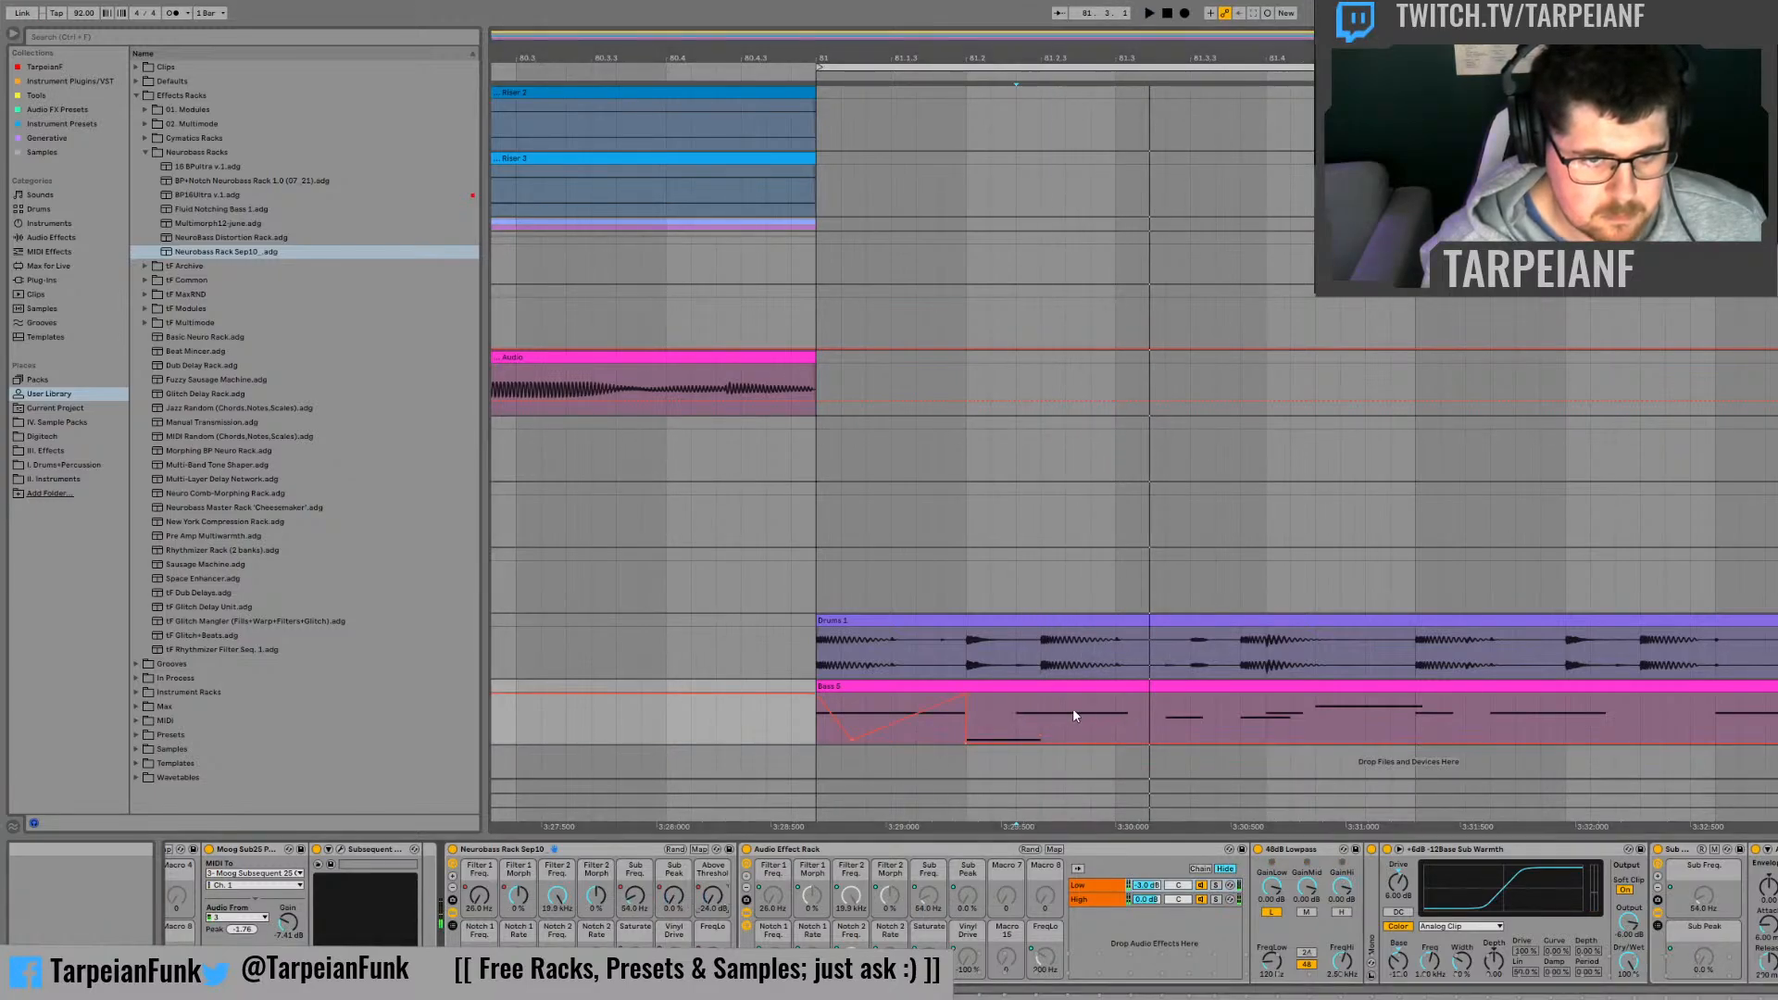
{"action": "key", "text": "space"}
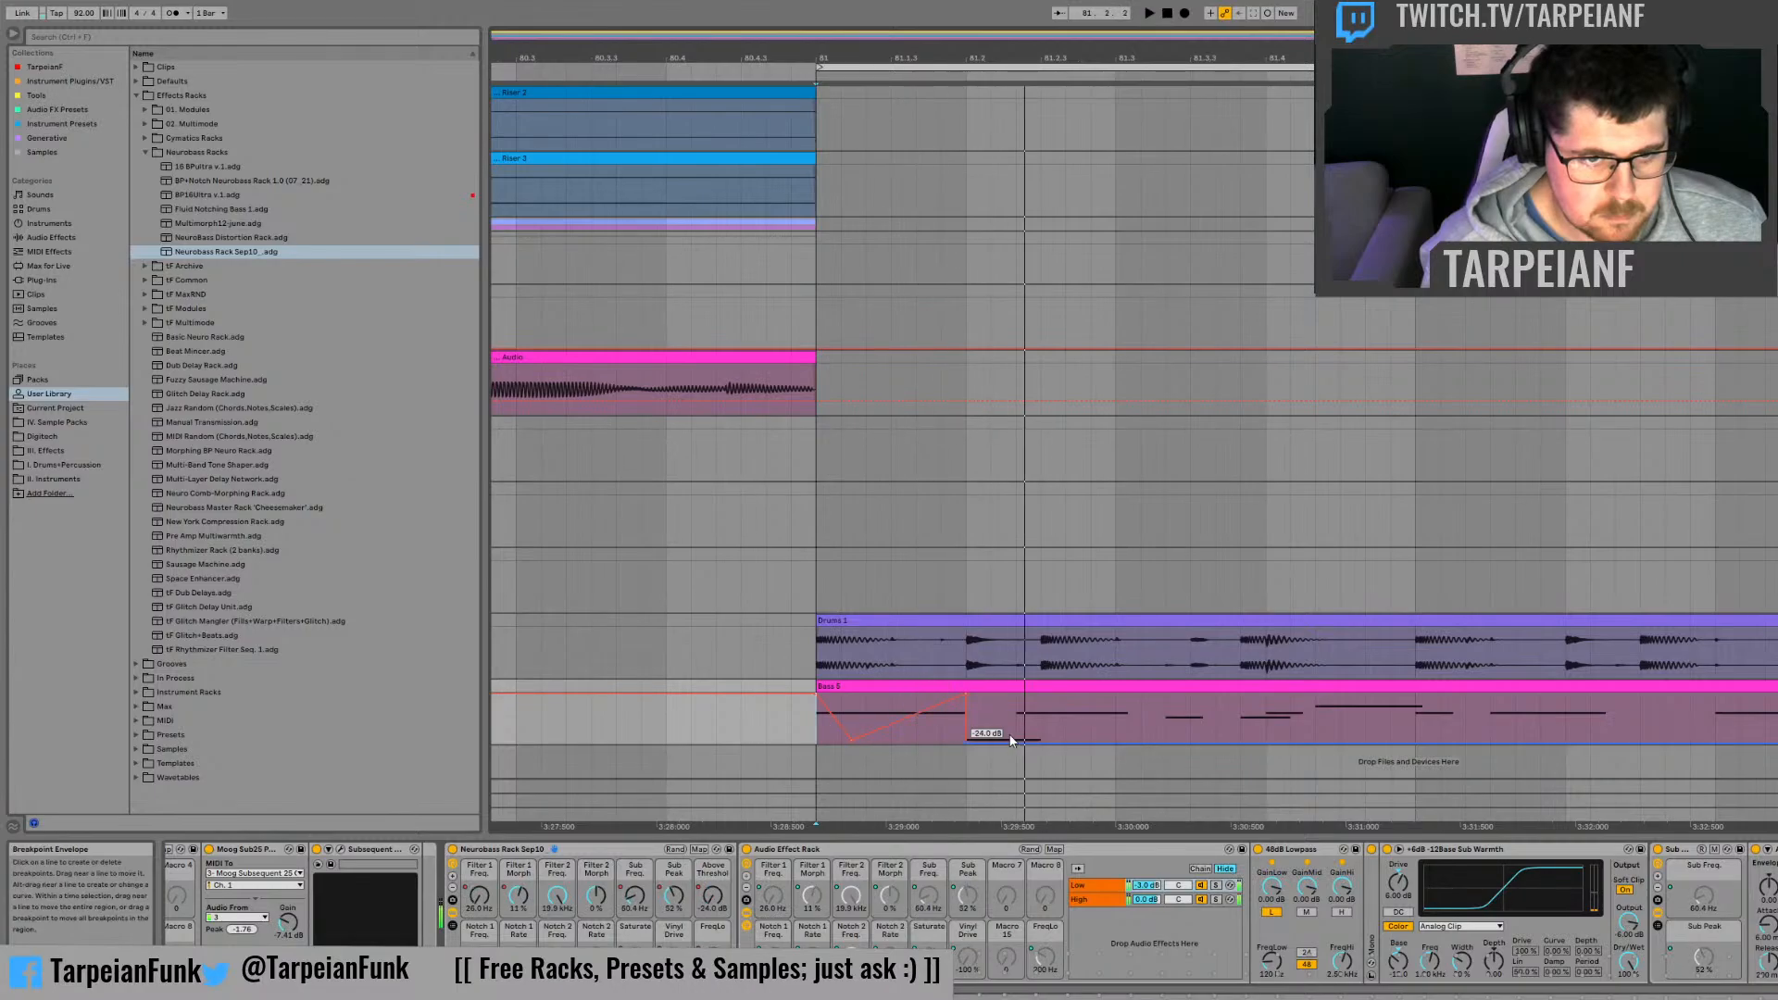
{"action": "key", "text": "space"}
{"action": "key", "text": "space"}
{"action": "key", "text": "space"}
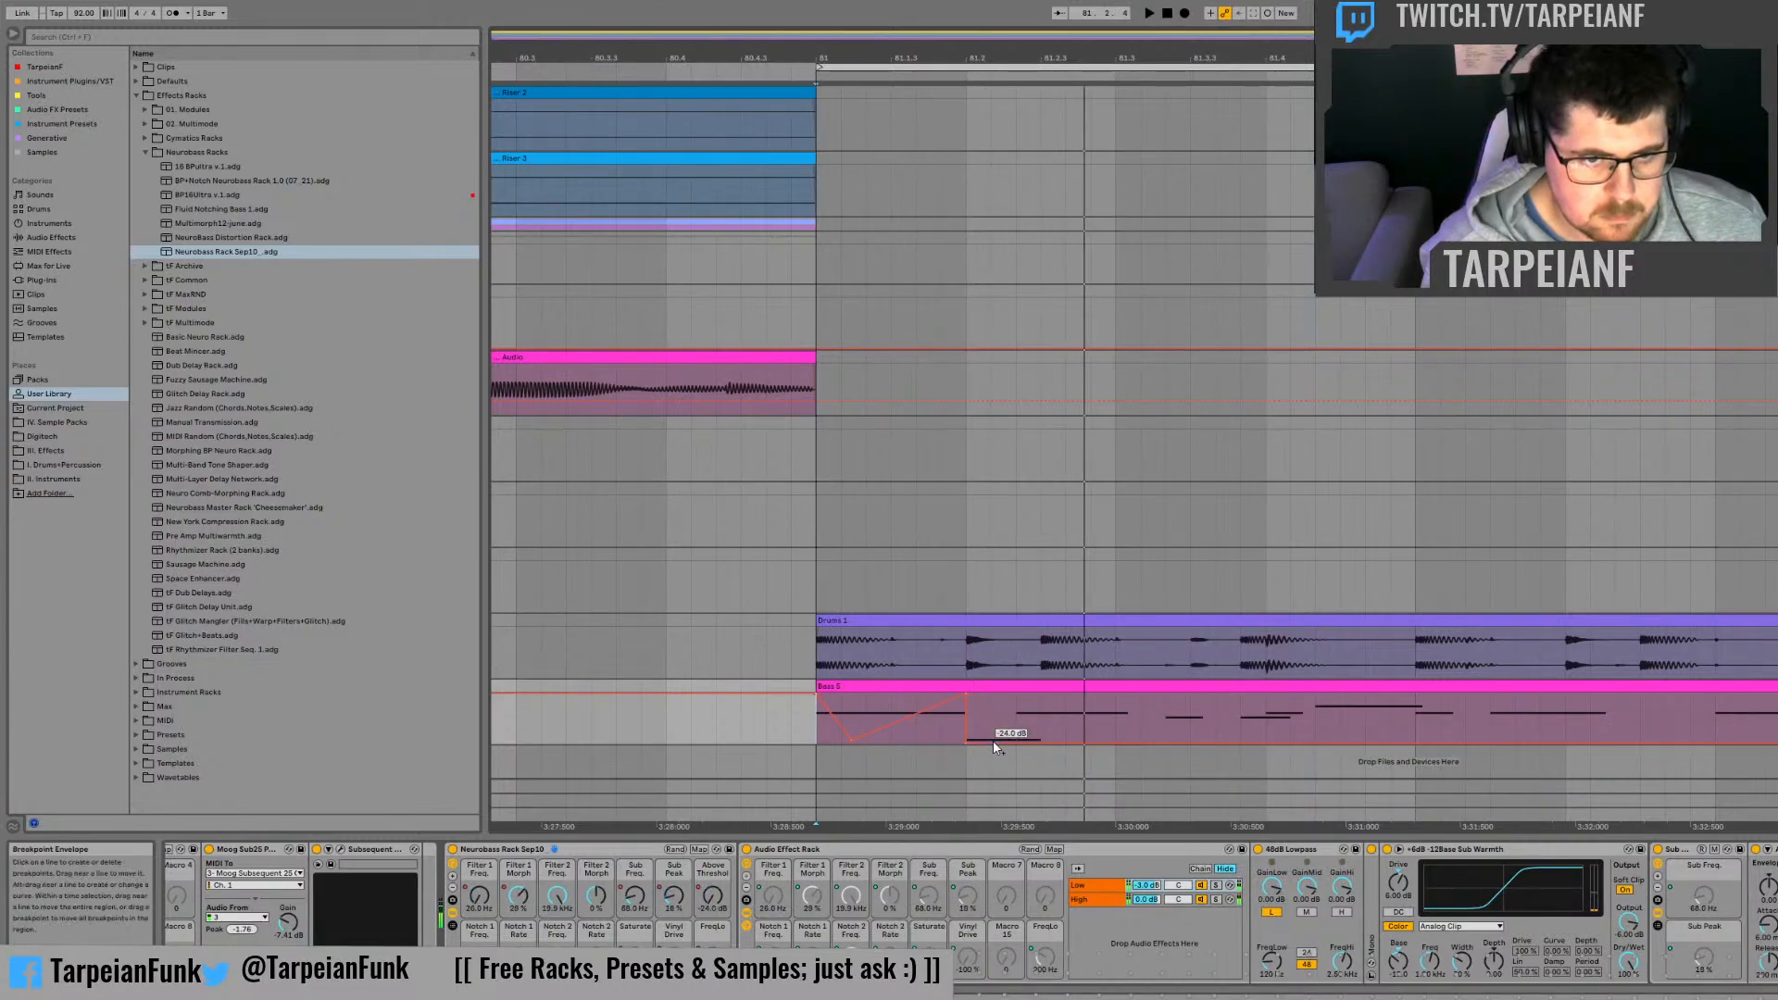
{"action": "left_click", "coordinate": [970, 739]}
{"action": "key", "text": "space"}
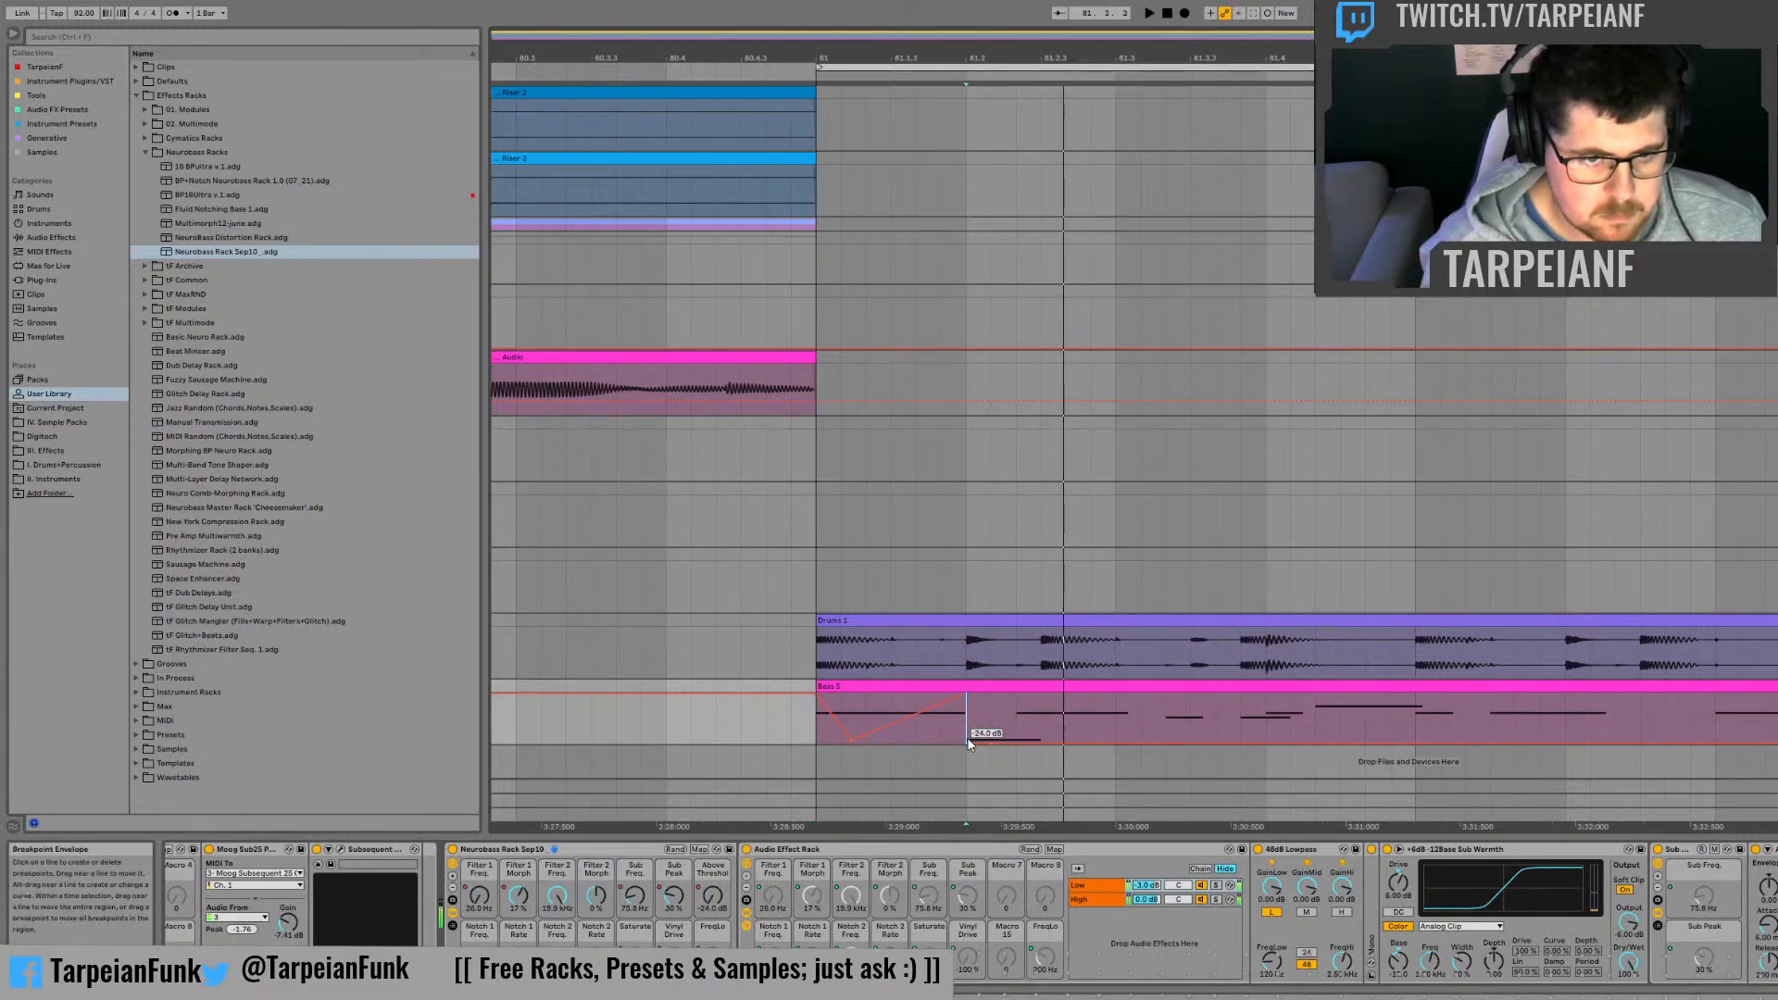
{"action": "left_click", "coordinate": [968, 743]}
Step: Bring the Above Threshold automation back up to 0 dB midway between 81.2 and 81.3, and audition the dip
{"action": "key", "text": "space"}
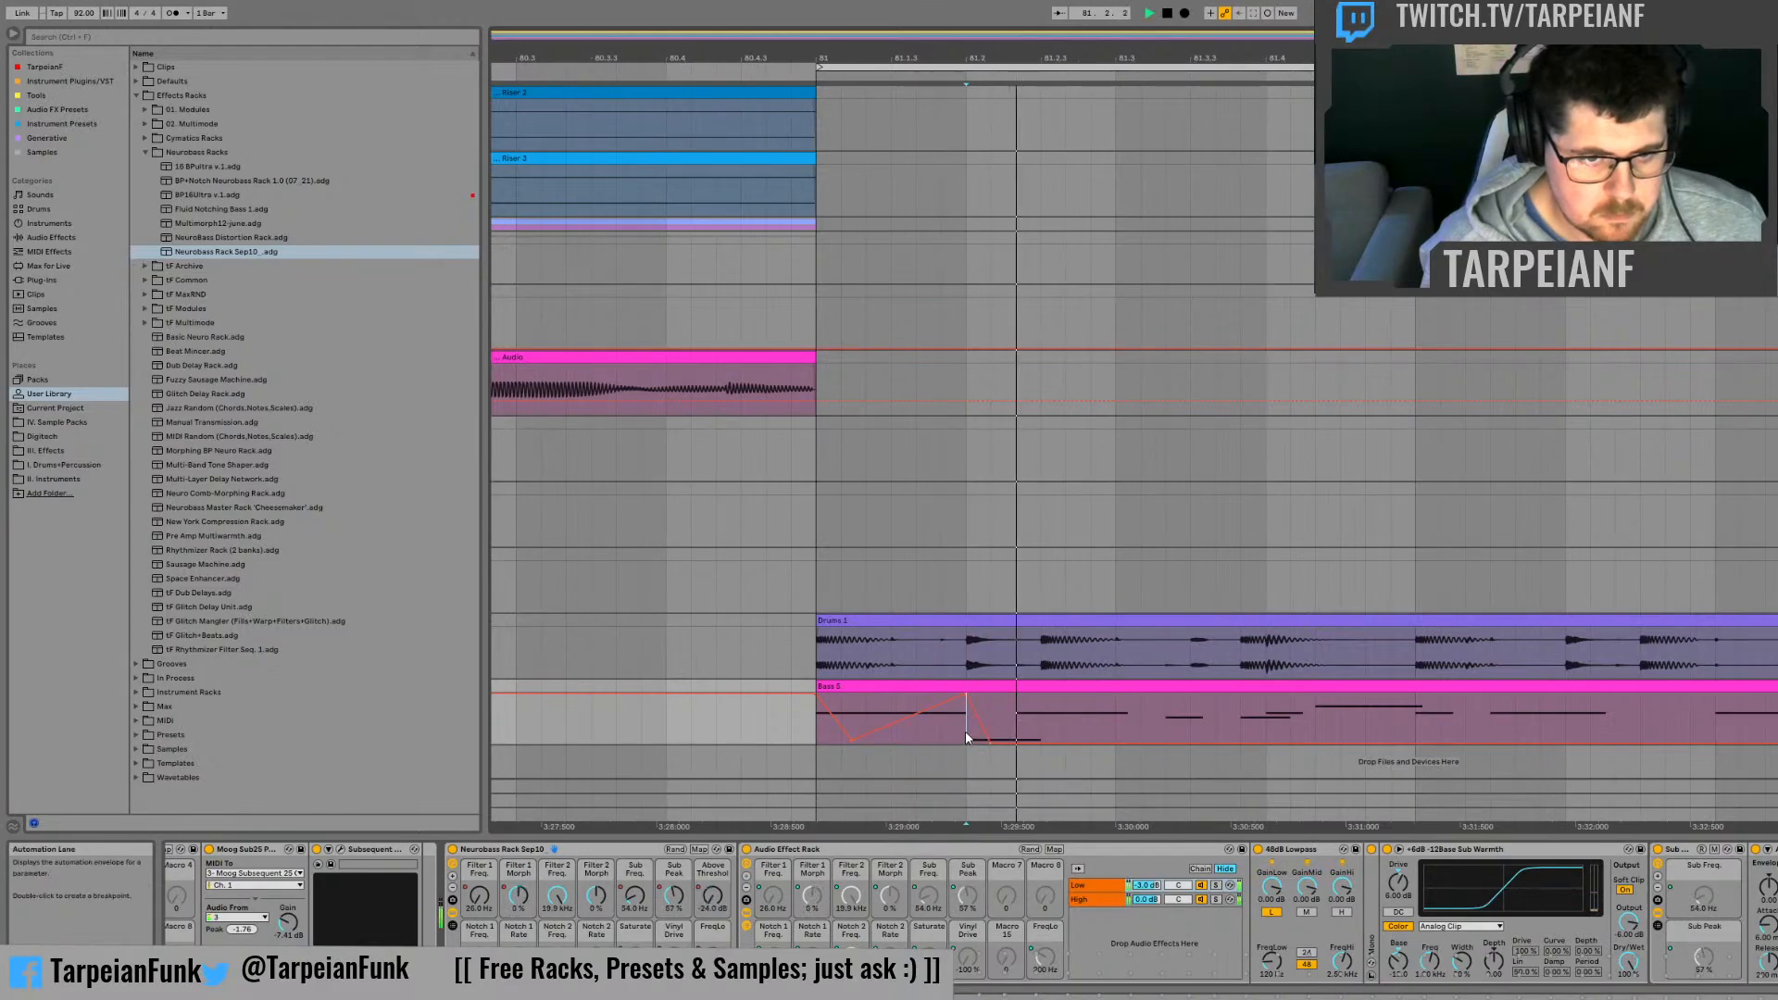
{"action": "key", "text": "space"}
{"action": "key", "text": "space"}
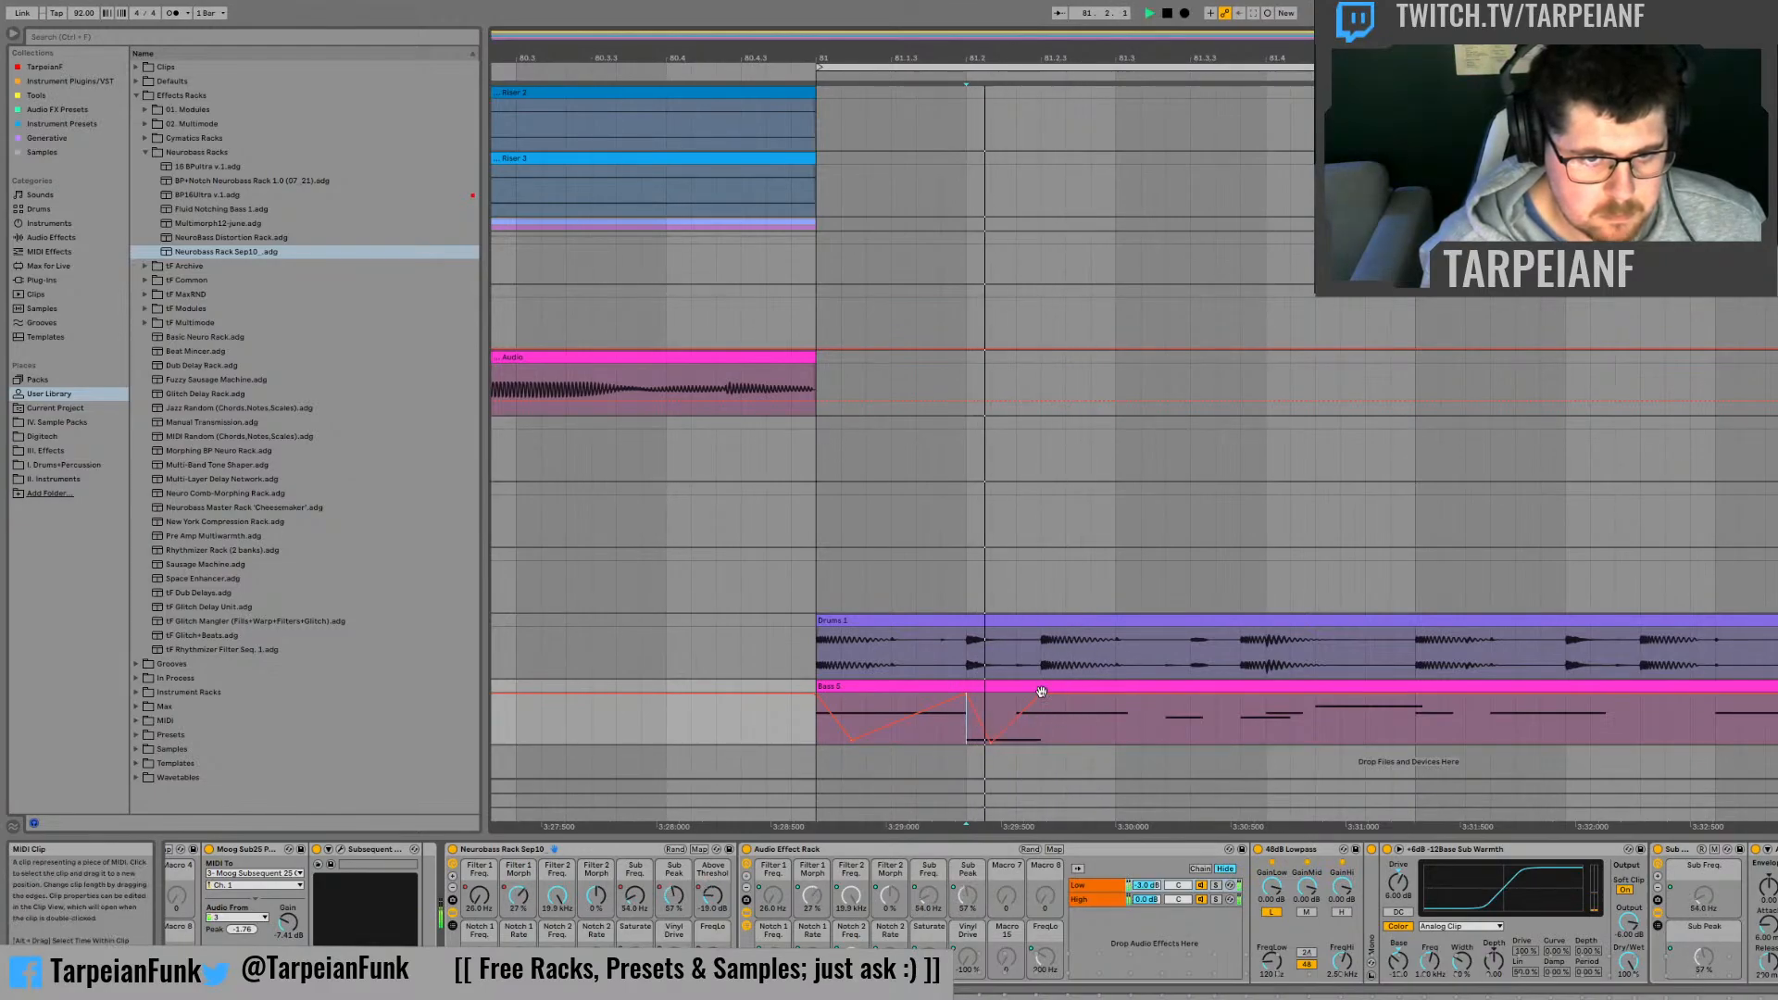
{"action": "key", "text": "space"}
{"action": "key", "text": "space"}
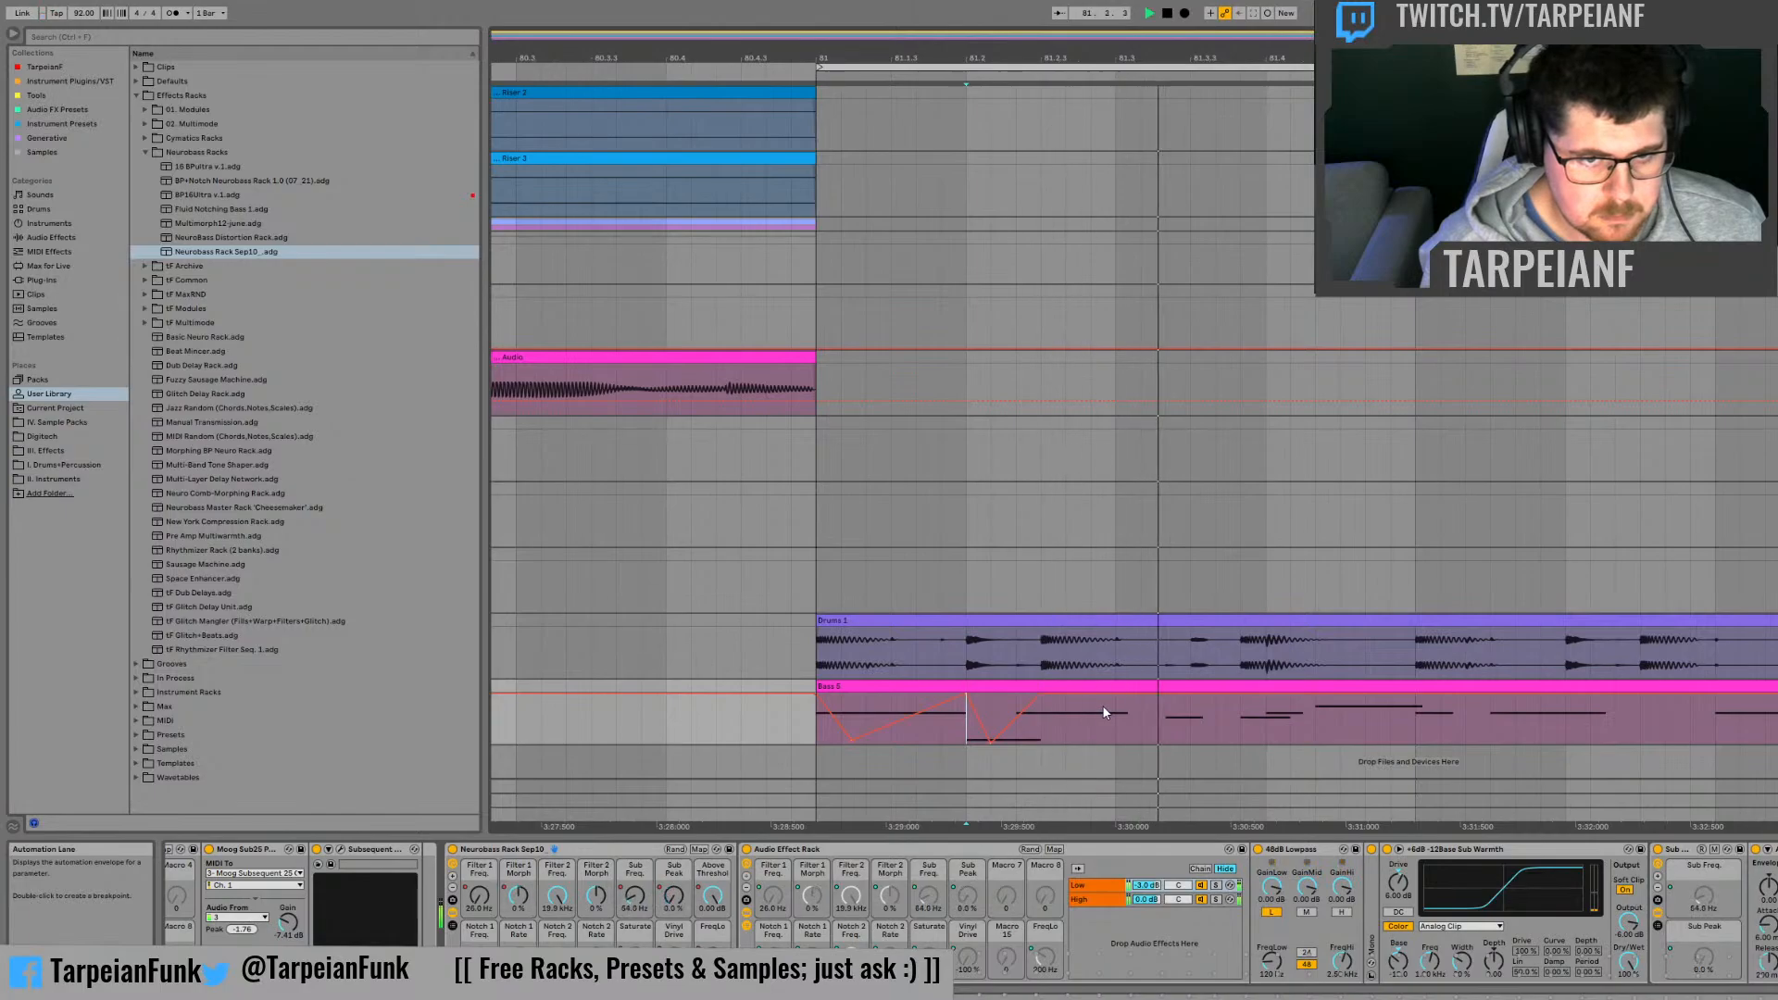
{"action": "key", "text": "space"}
{"action": "key", "text": "space"}
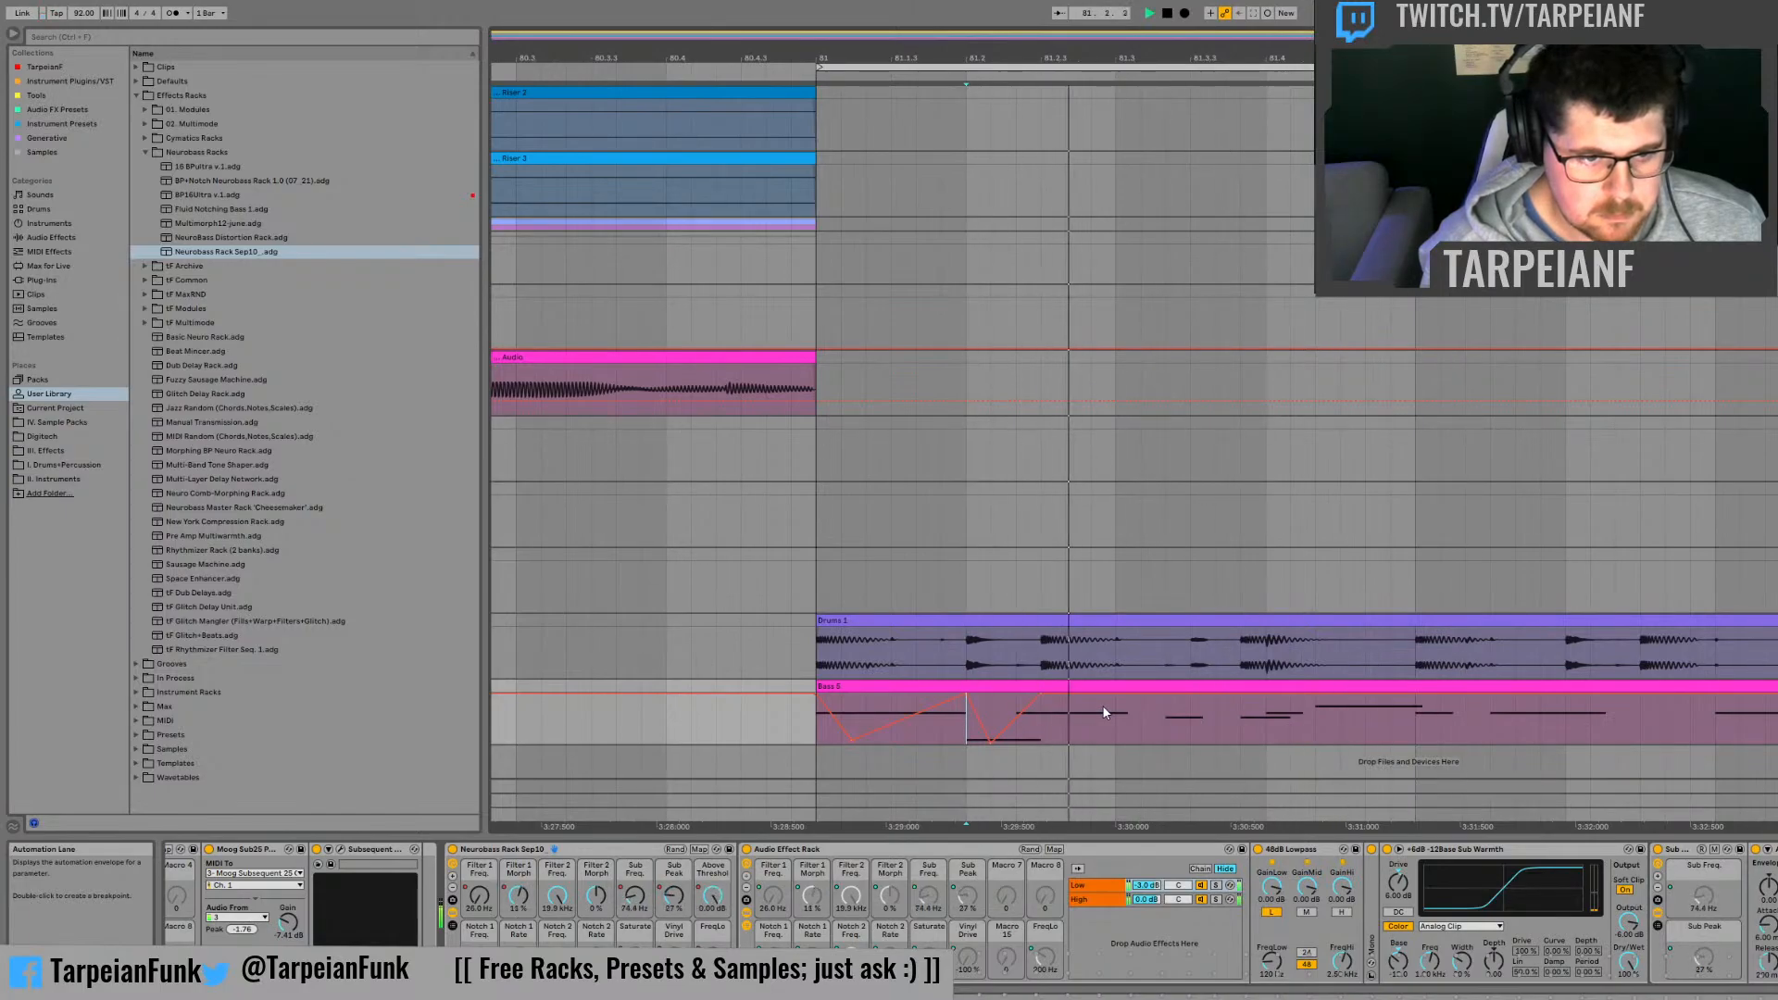
Step: Try a different Sub Peak macro level during playback, then undo the change
{"action": "key", "text": "space"}
{"action": "left_click_drag", "start_coordinate": [682, 910], "coordinate": [683, 870]}
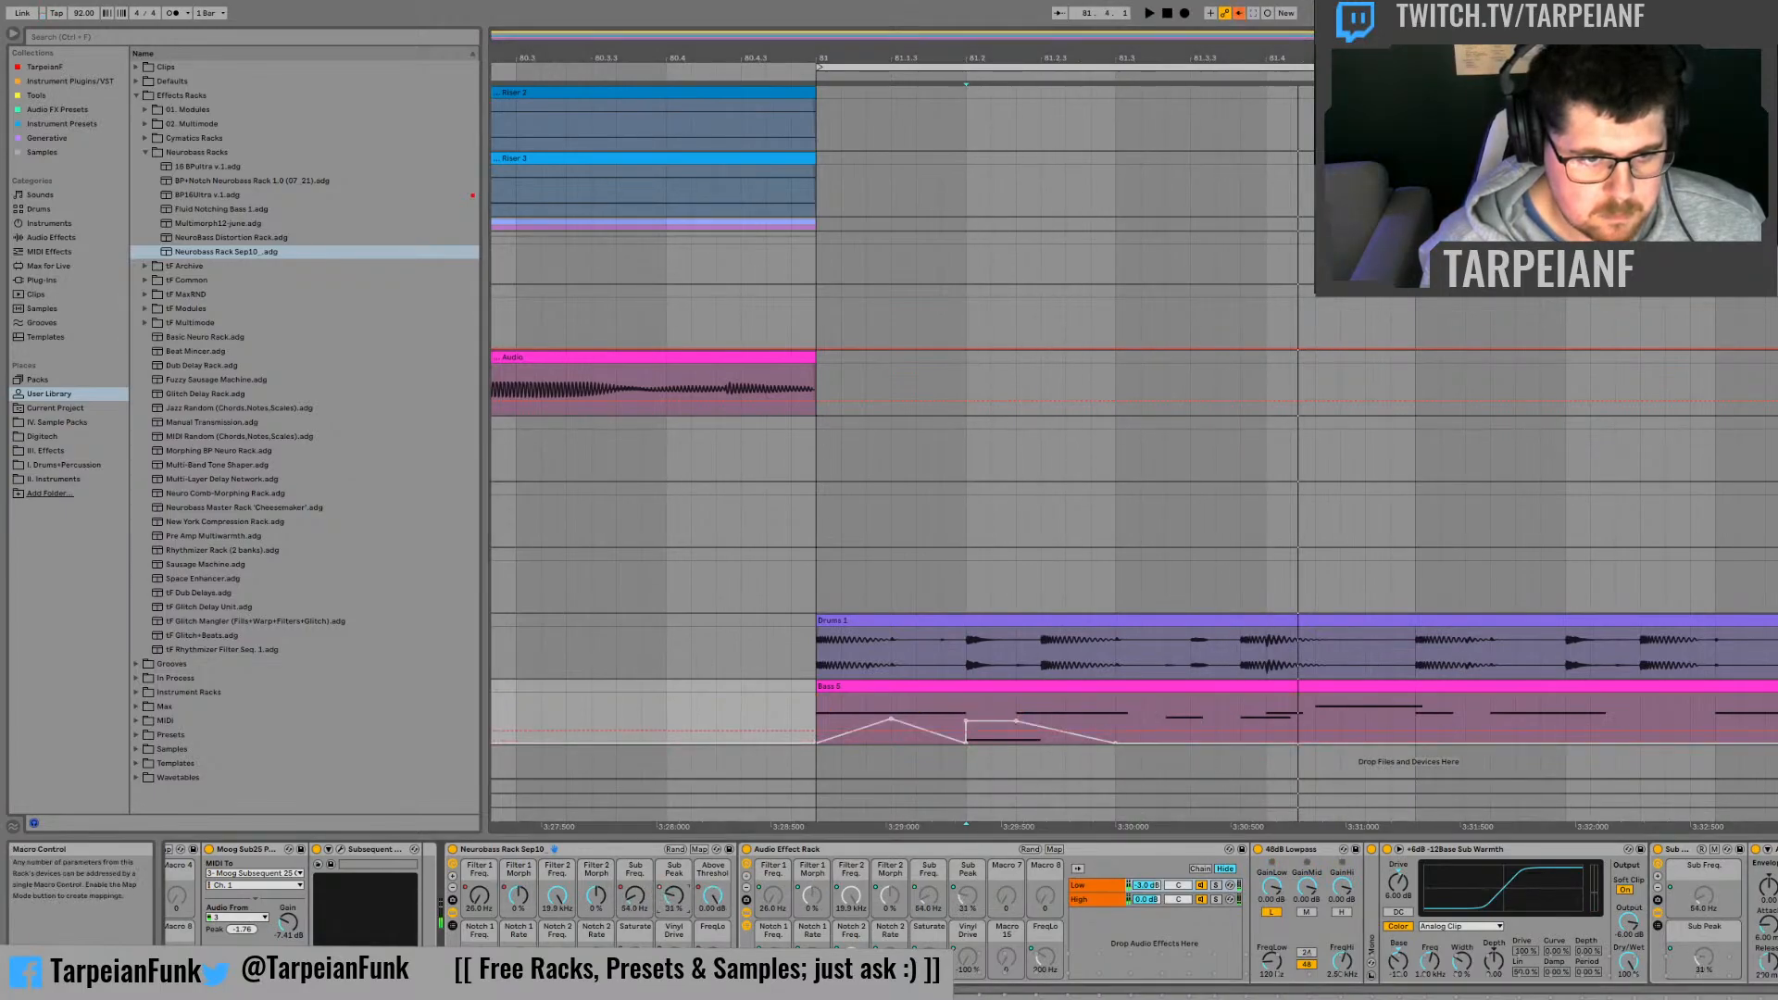
{"action": "key", "text": "space"}
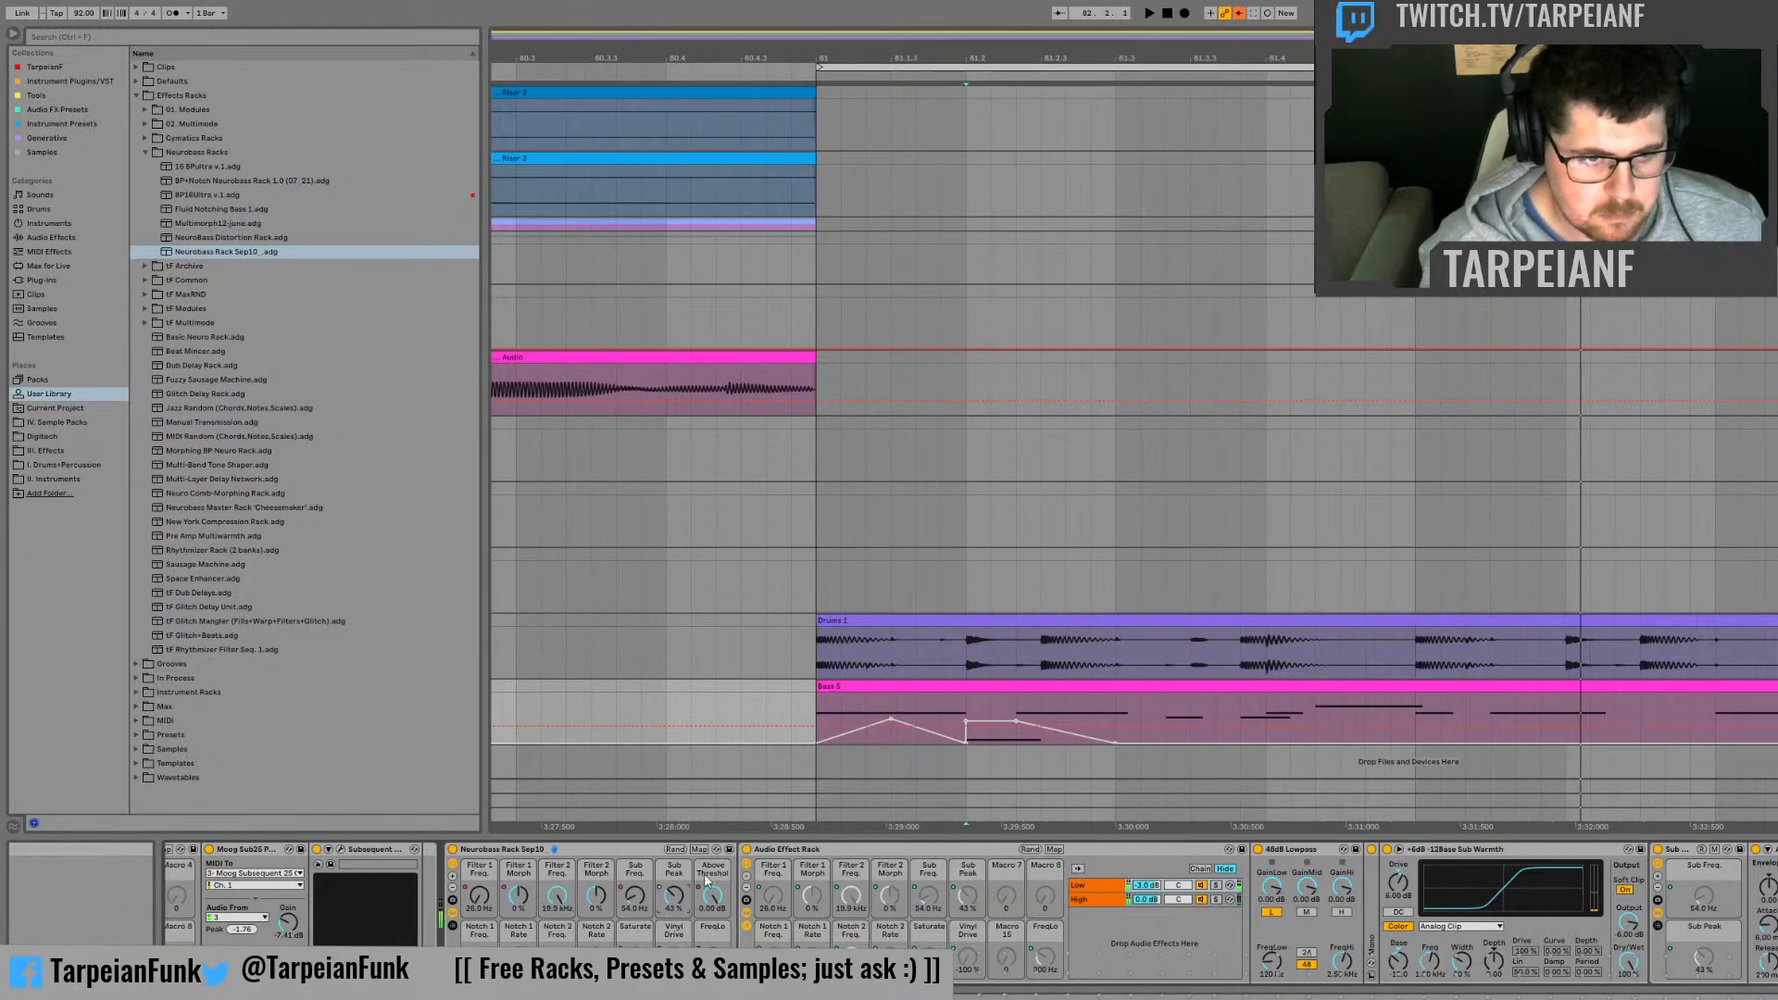
{"action": "key", "text": "ctrl+z"}
Step: Duplicate the Above Threshold dip after 81.2 into the second half of the beat, and audition both dips
{"action": "left_click", "coordinate": [945, 719]}
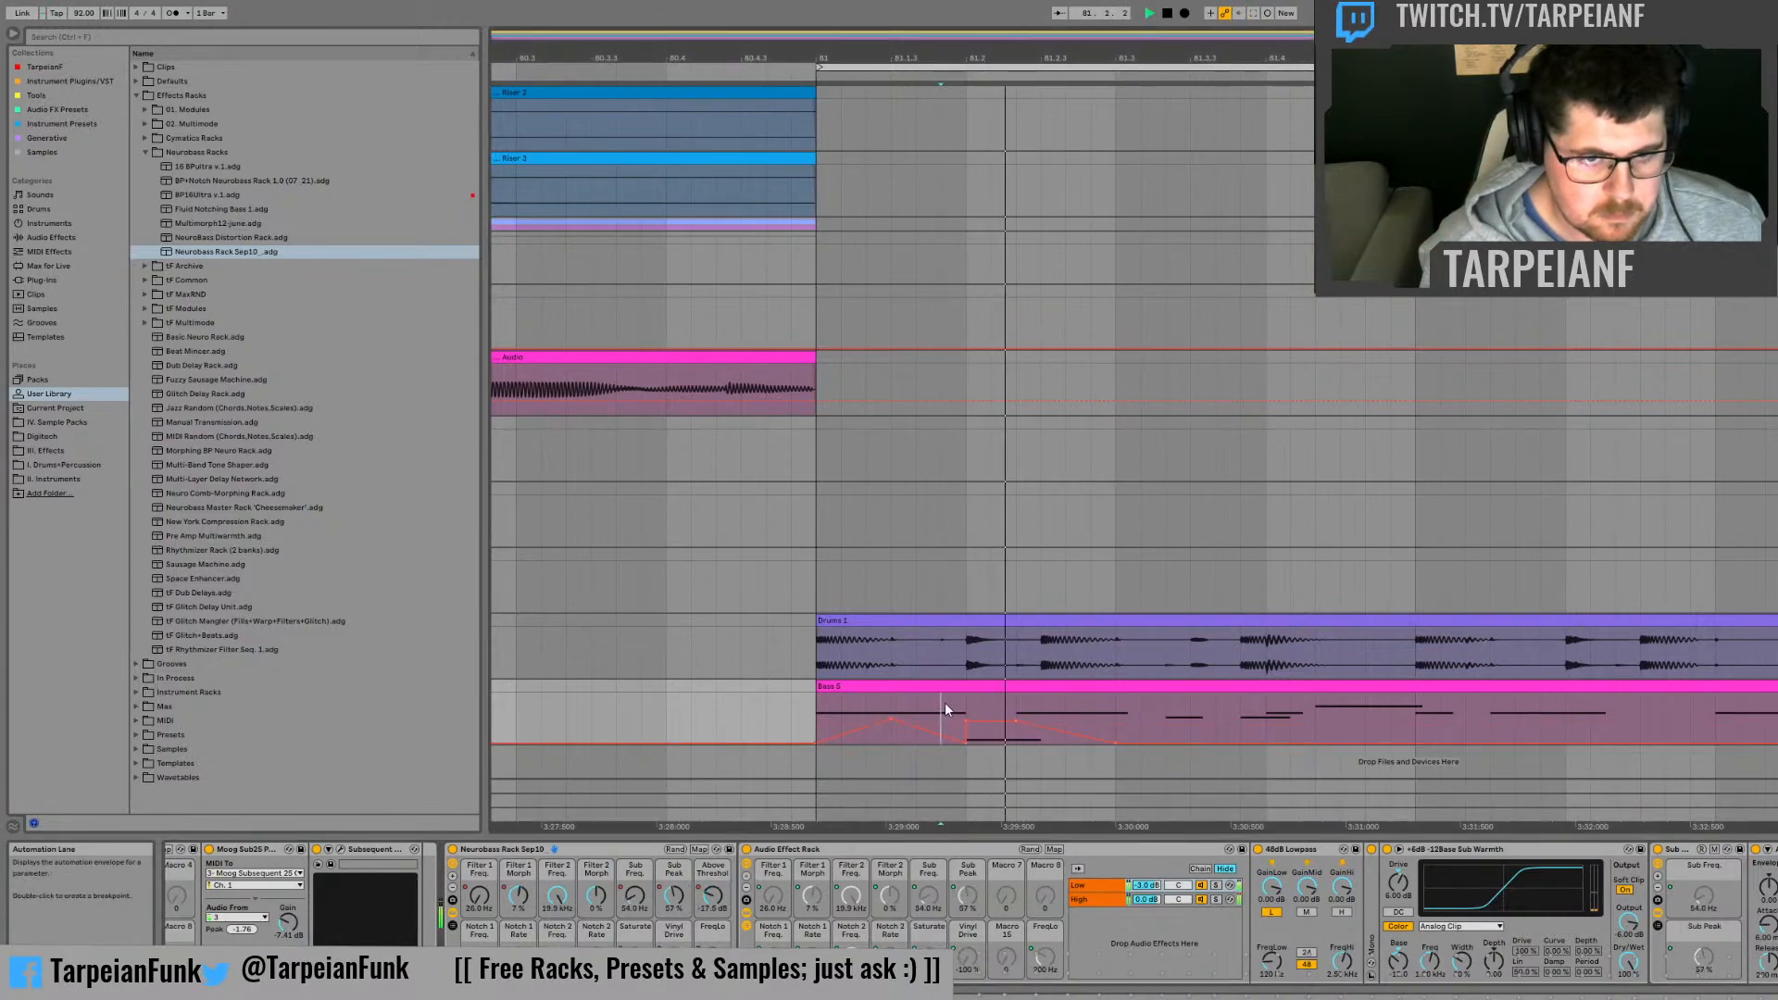
{"action": "left_click", "coordinate": [715, 902]}
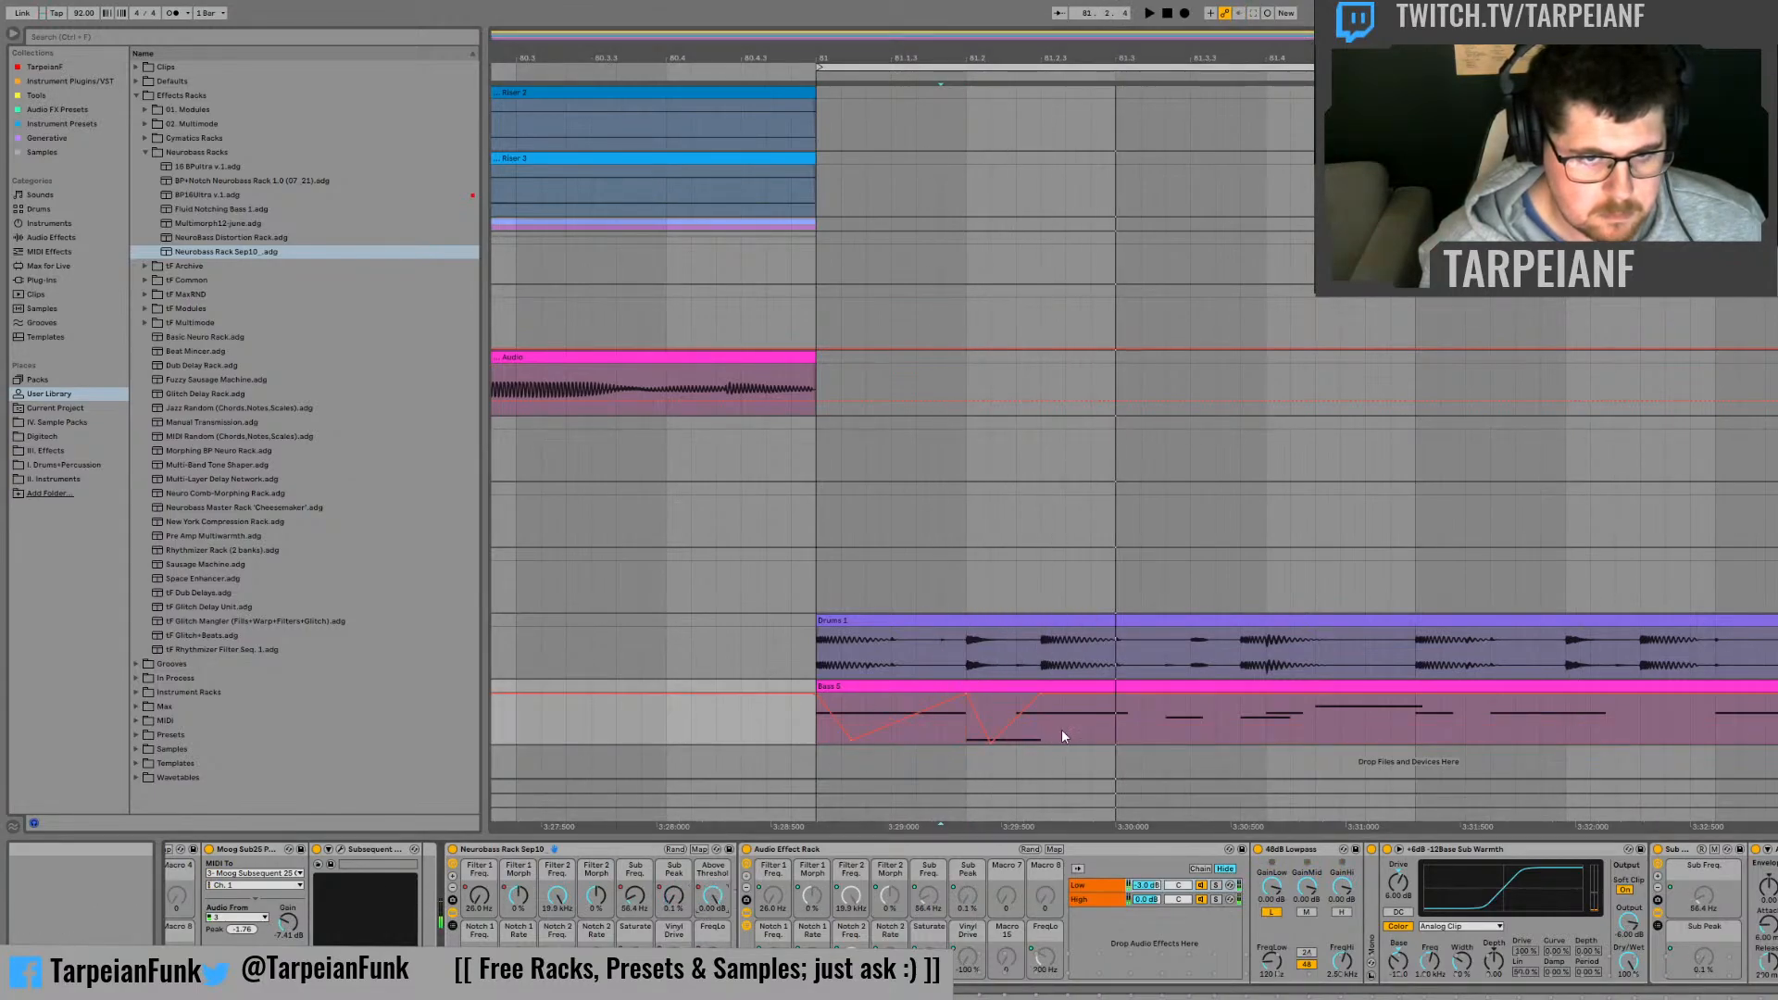
{"action": "left_click", "coordinate": [955, 740]}
{"action": "key", "text": "ctrl+d"}
{"action": "left_click", "coordinate": [960, 733]}
{"action": "key", "text": "space"}
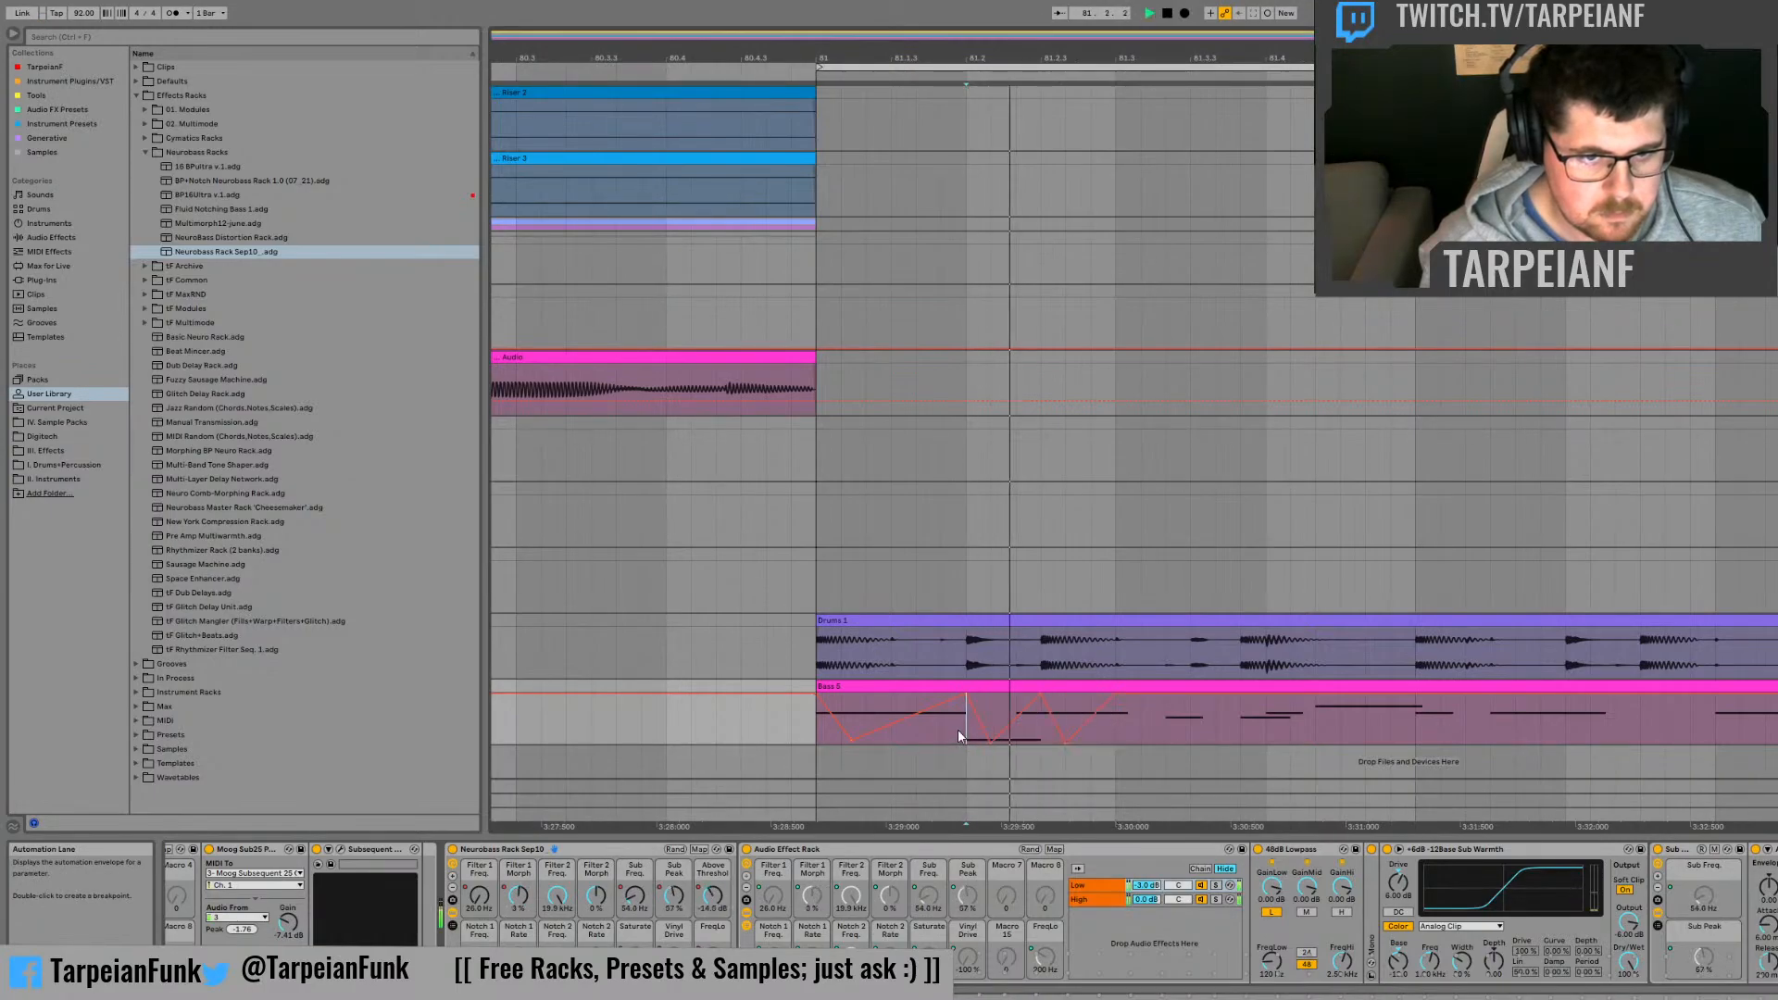
{"action": "key", "text": "space"}
{"action": "key", "text": "space"}
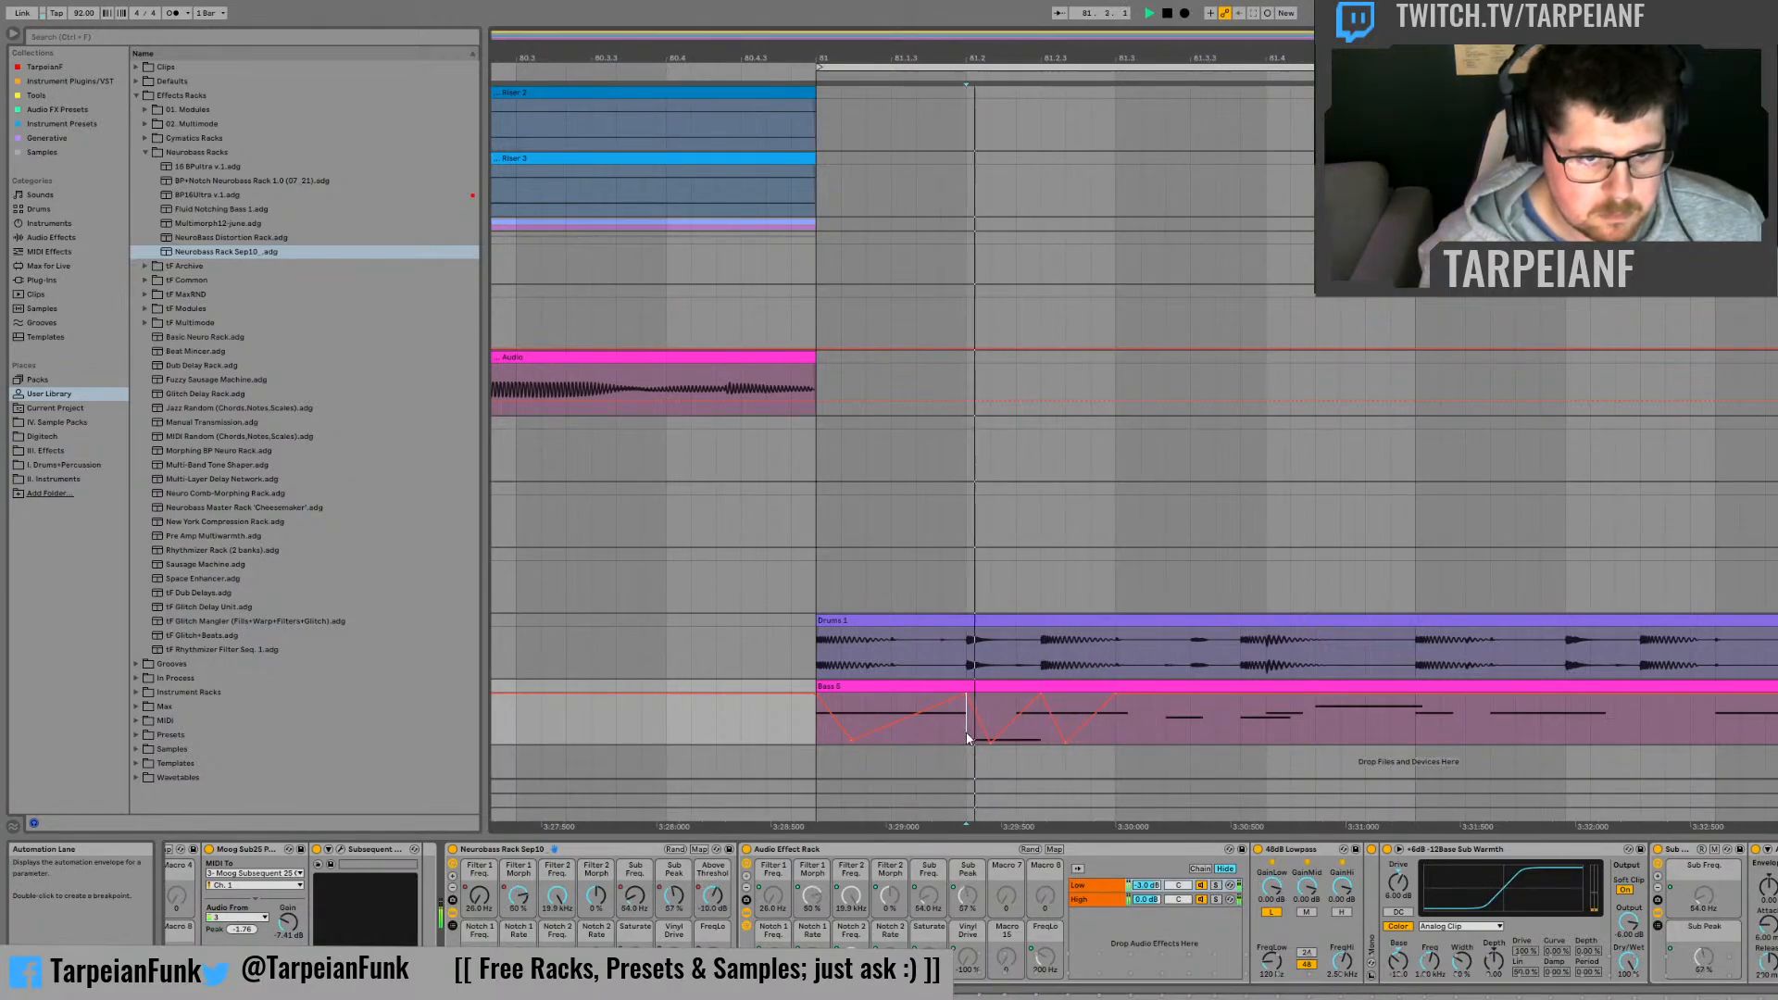
{"action": "key", "text": "space"}
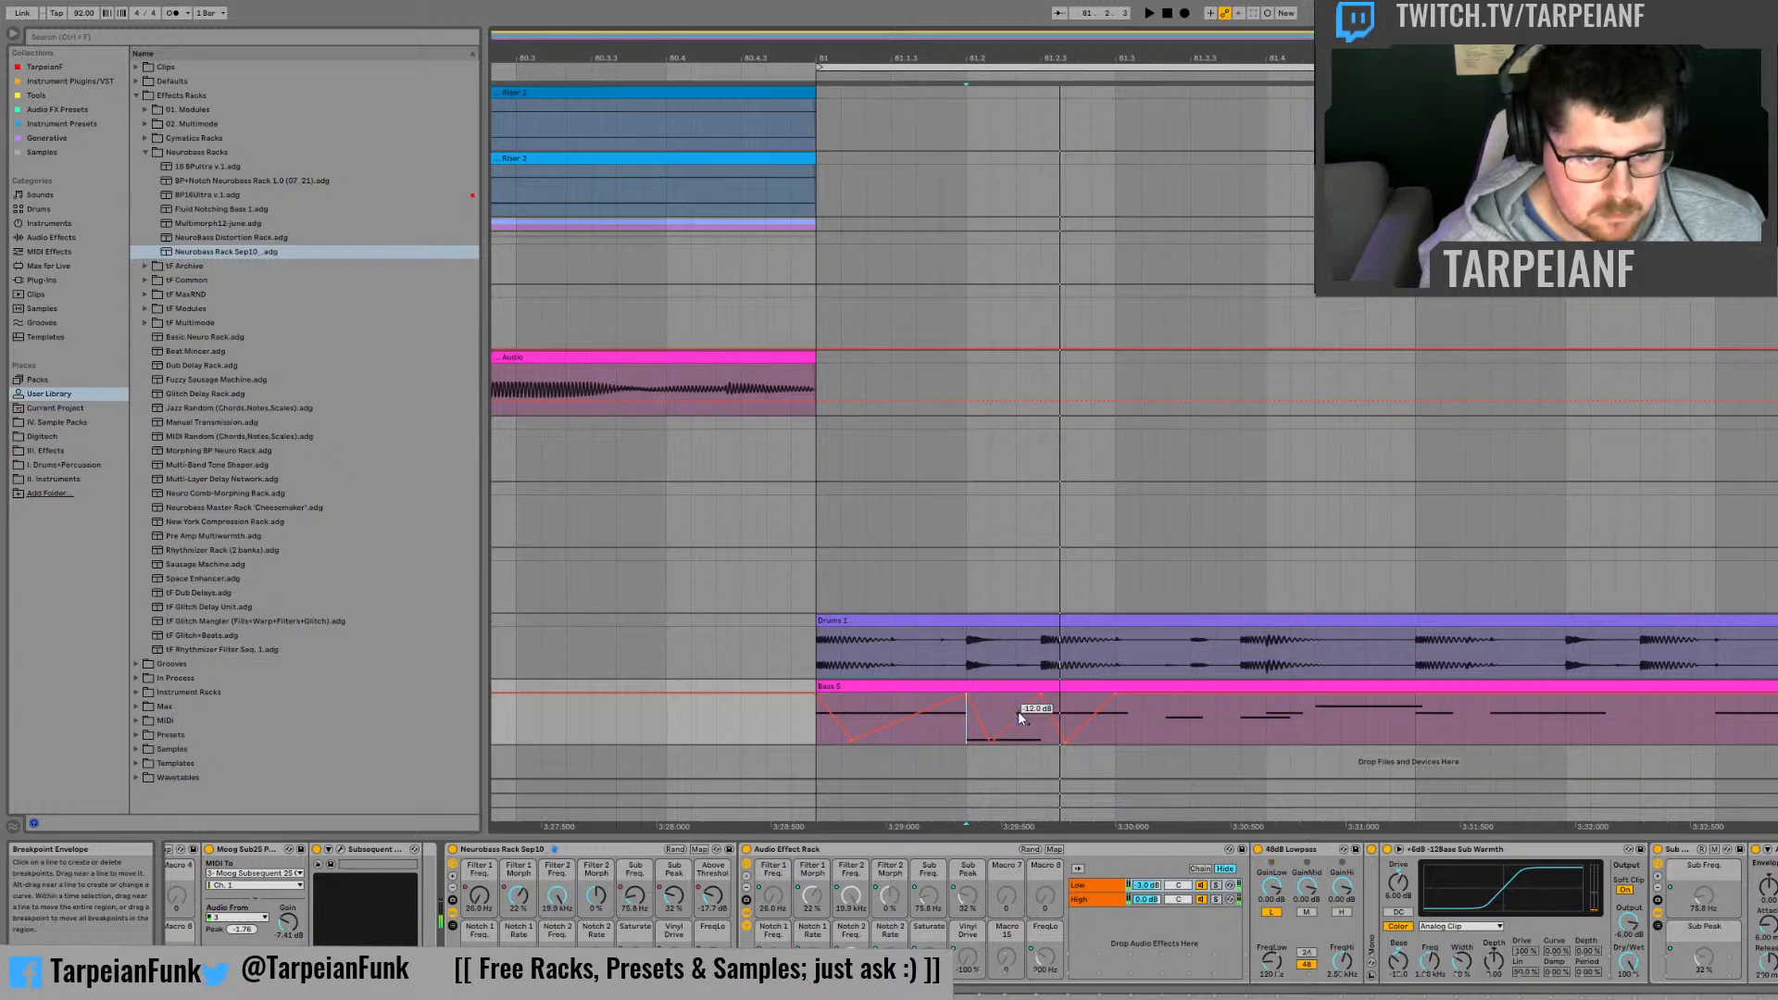
Step: Move the Above Threshold peak between the two dips to a third of the beat after 81.2, and audition it
{"action": "left_click_drag", "start_coordinate": [1017, 712], "coordinate": [1019, 695]}
{"action": "key", "text": "space"}
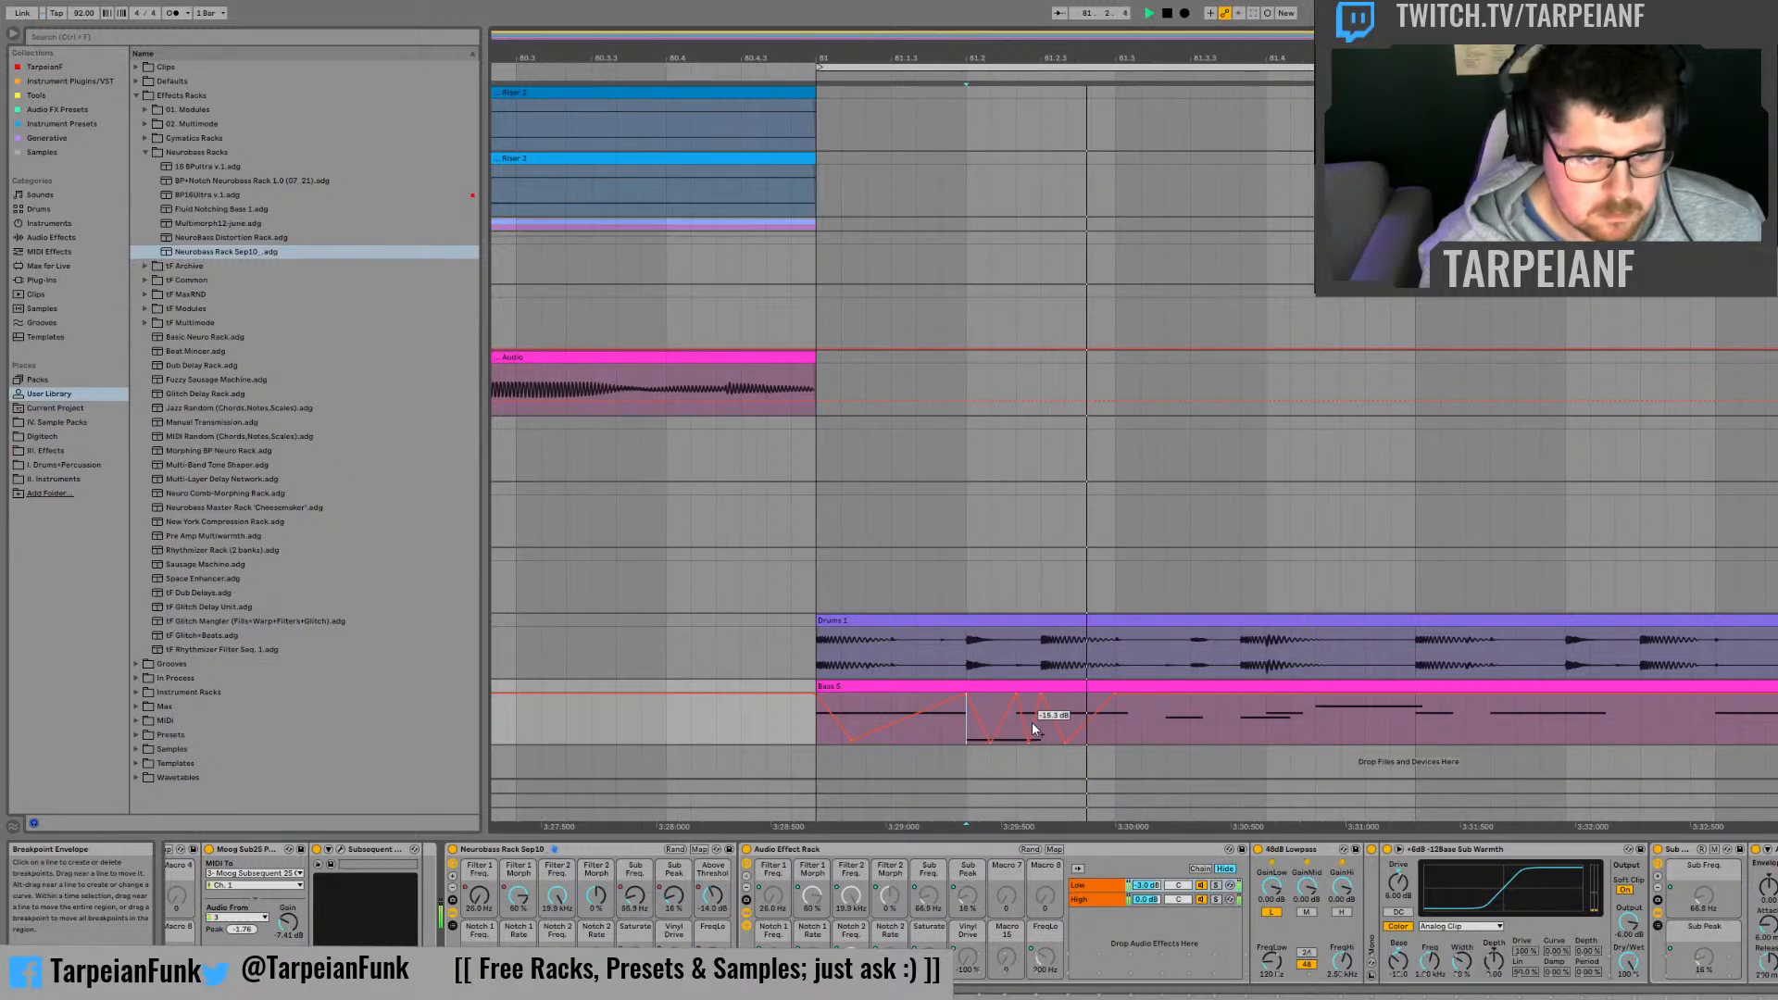
{"action": "key", "text": "space"}
{"action": "key", "text": "space"}
{"action": "key", "text": "space"}
{"action": "key", "text": "space"}
{"action": "key", "text": "space"}
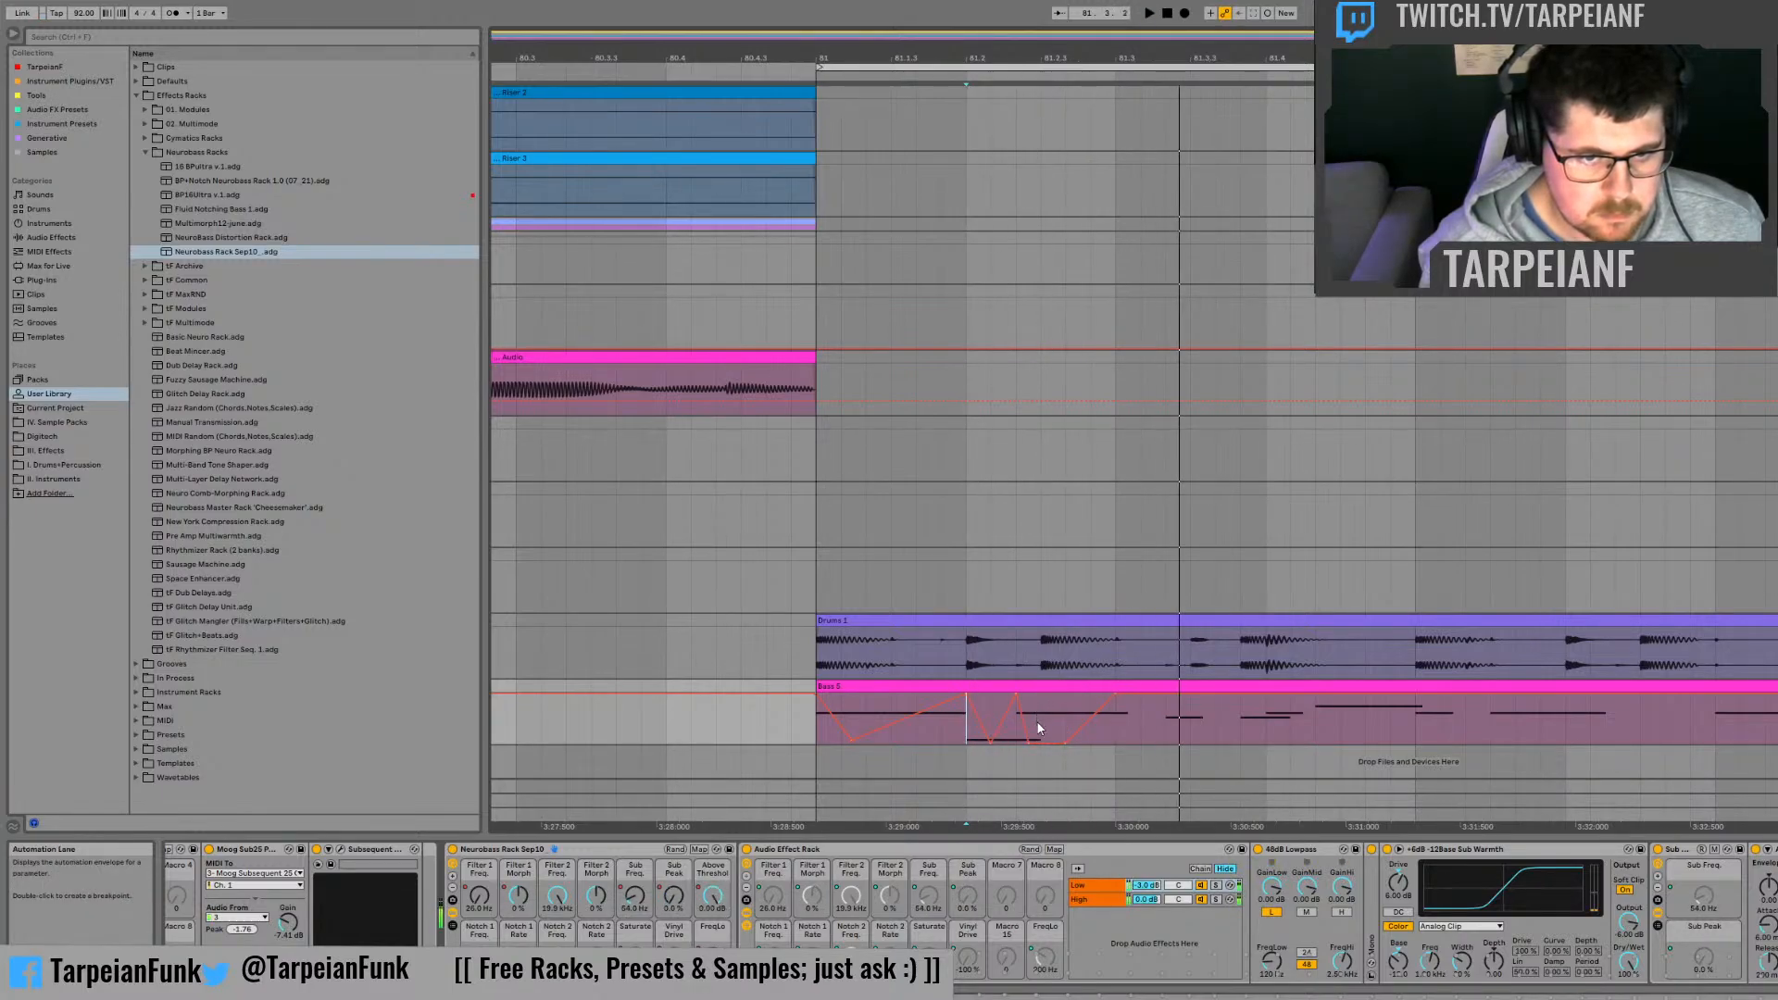
{"action": "key", "text": "space"}
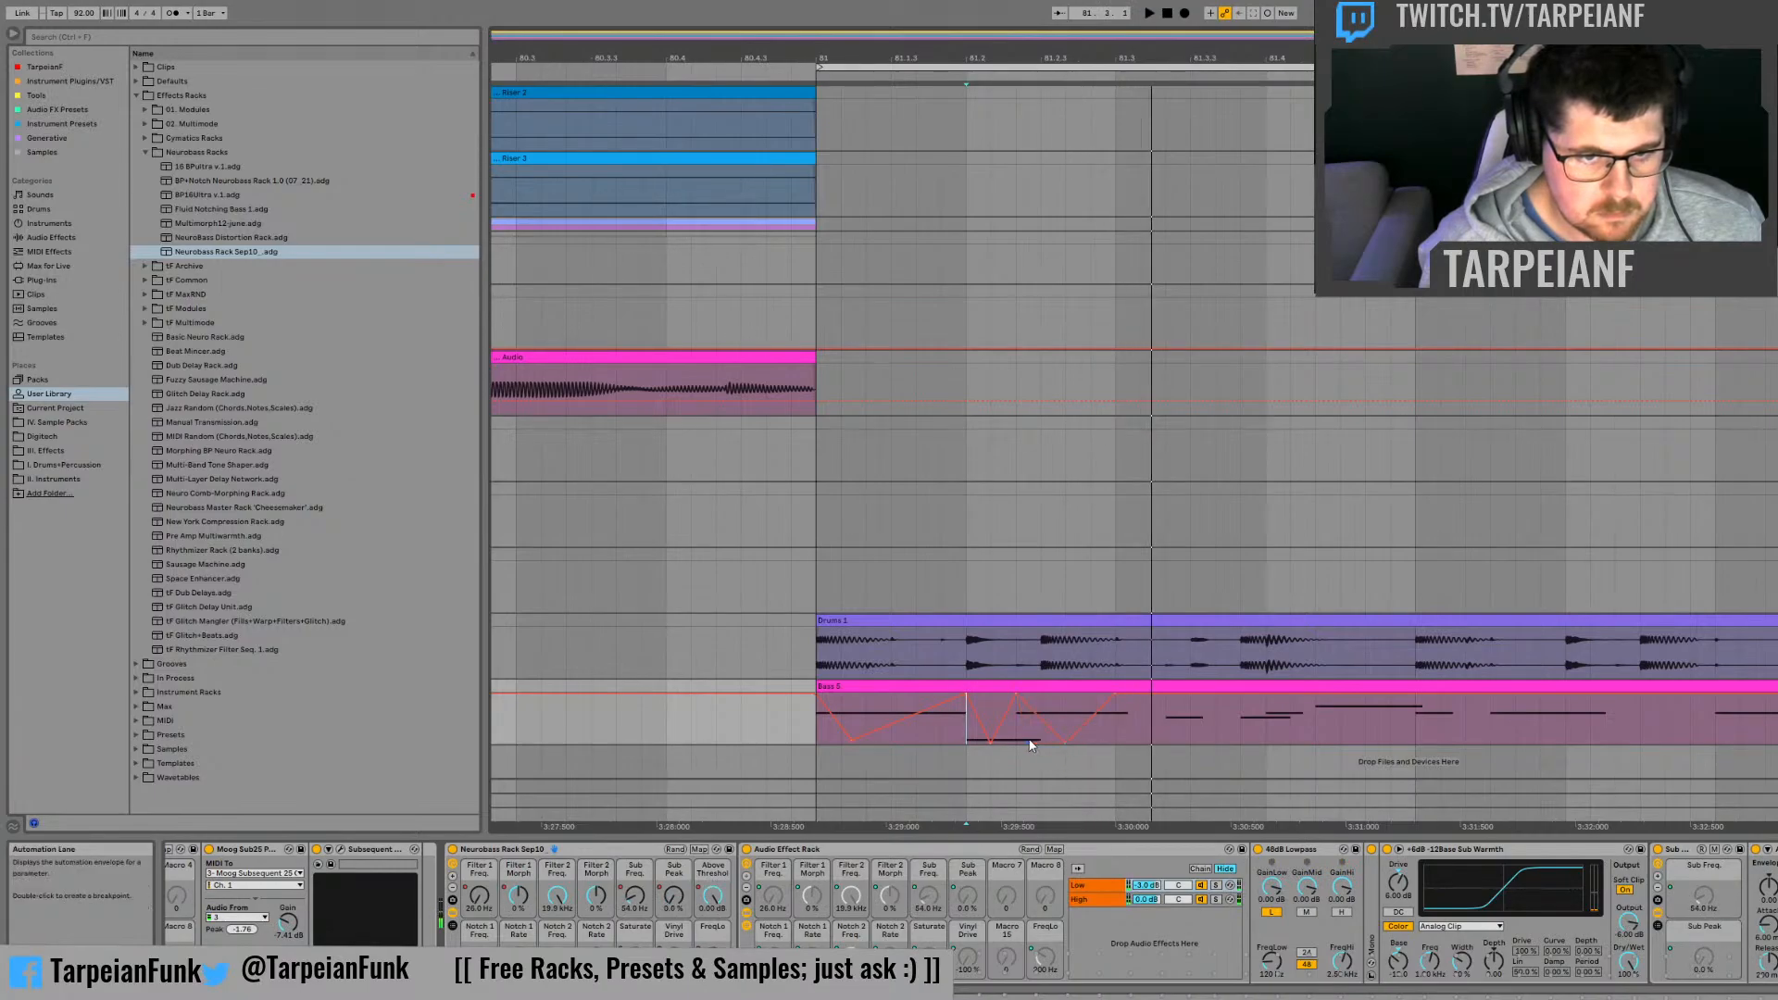
Step: Turn the falling Sub Peak automation before 81.3 into a rise to near the top of the lane, and audition it
{"action": "key", "text": "space"}
{"action": "key", "text": "space"}
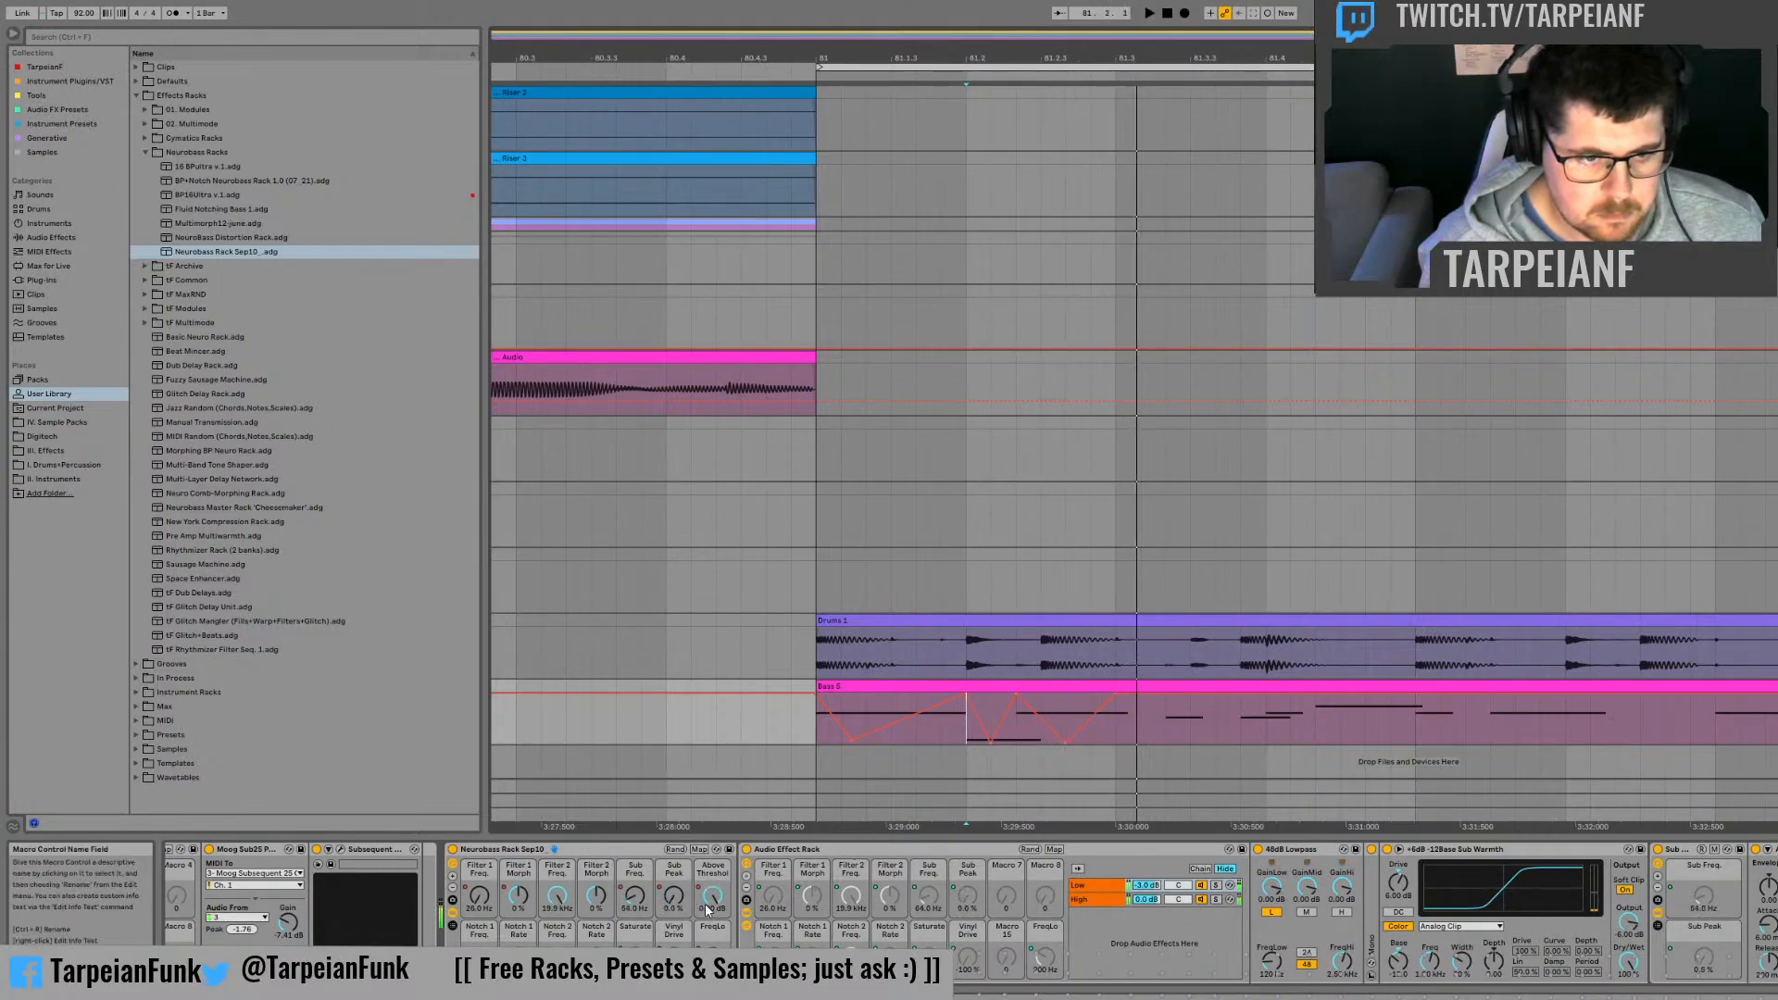
{"action": "key", "text": "space"}
{"action": "key", "text": "space"}
{"action": "key", "text": "space"}
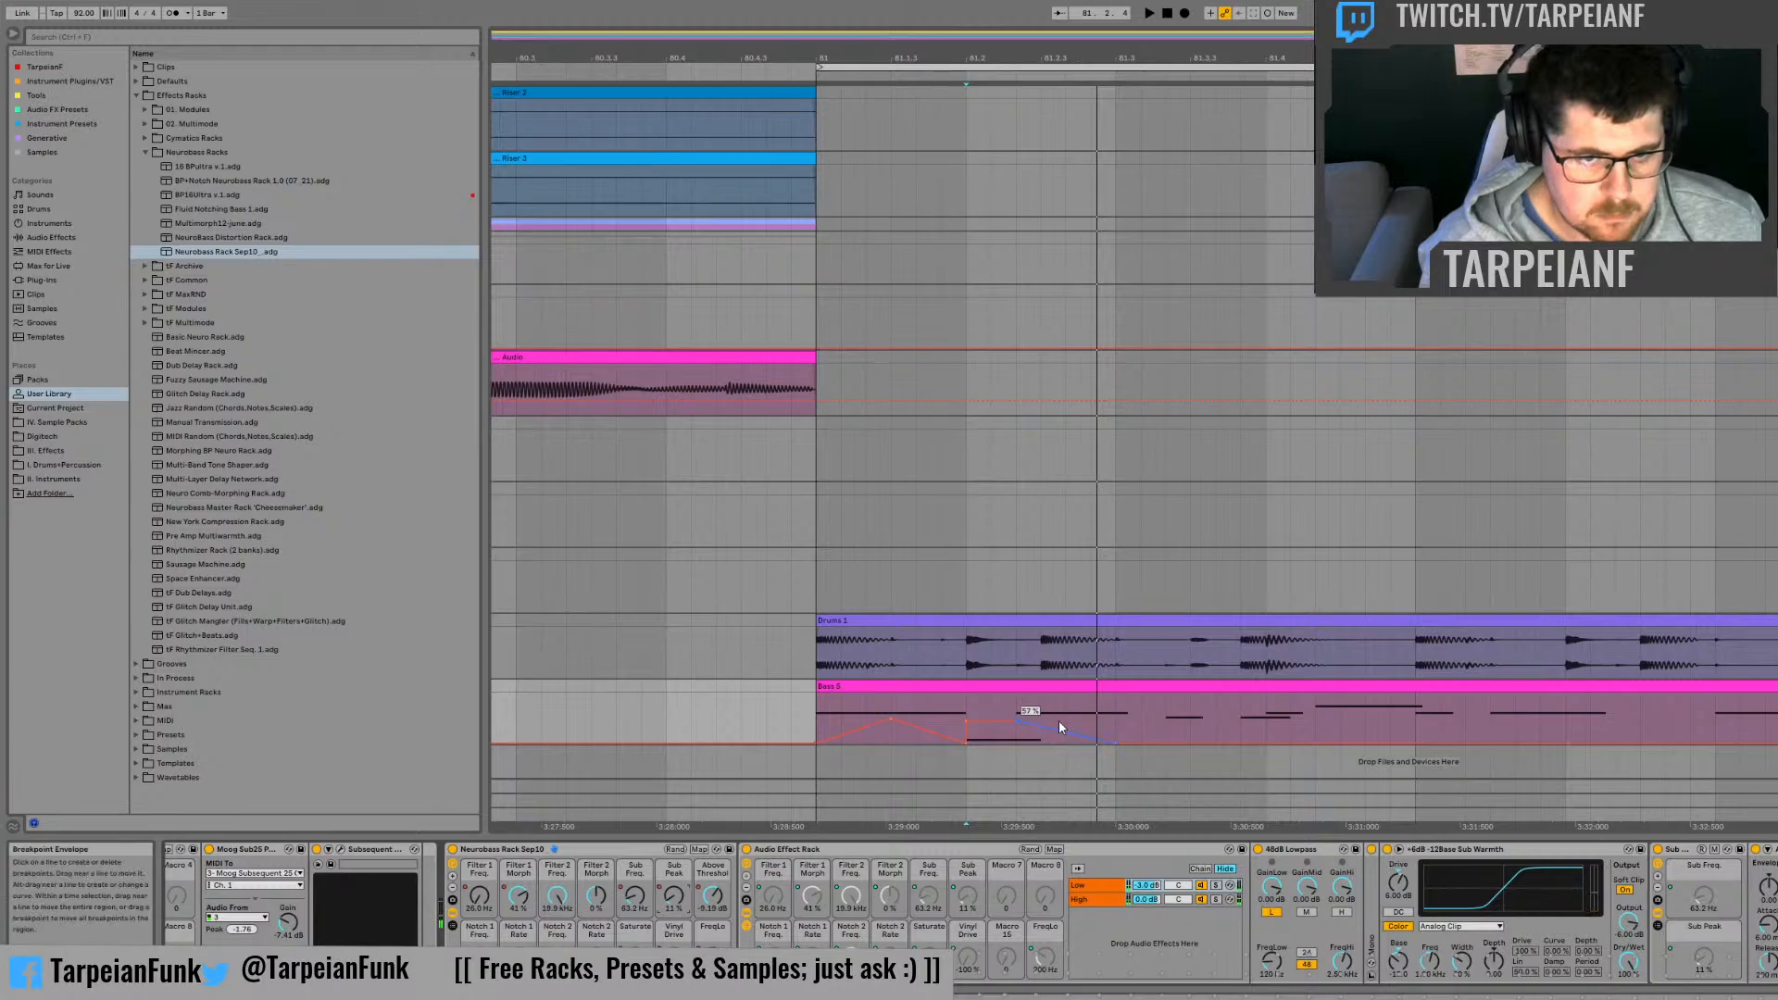
{"action": "mouse_move", "coordinate": [1054, 729]}
{"action": "left_mouse_down"}
{"action": "mouse_move", "coordinate": [1054, 696]}
{"action": "mouse_move", "coordinate": [1115, 699]}
{"action": "left_mouse_up"}
{"action": "left_click", "coordinate": [1027, 732]}
Step: Lower the Sub Peak automation point at 81.3 to about half height, keeping the sharp drop to 0 % there, and audition it
{"action": "key", "text": "space"}
{"action": "key", "text": "space"}
{"action": "key", "text": "space"}
{"action": "key", "text": "space"}
{"action": "key", "text": "space"}
{"action": "key", "text": "space"}
{"action": "key", "text": "space"}
{"action": "key", "text": "space"}
{"action": "key", "text": "space"}
{"action": "left_click", "coordinate": [1140, 744]}
{"action": "key", "text": "space"}
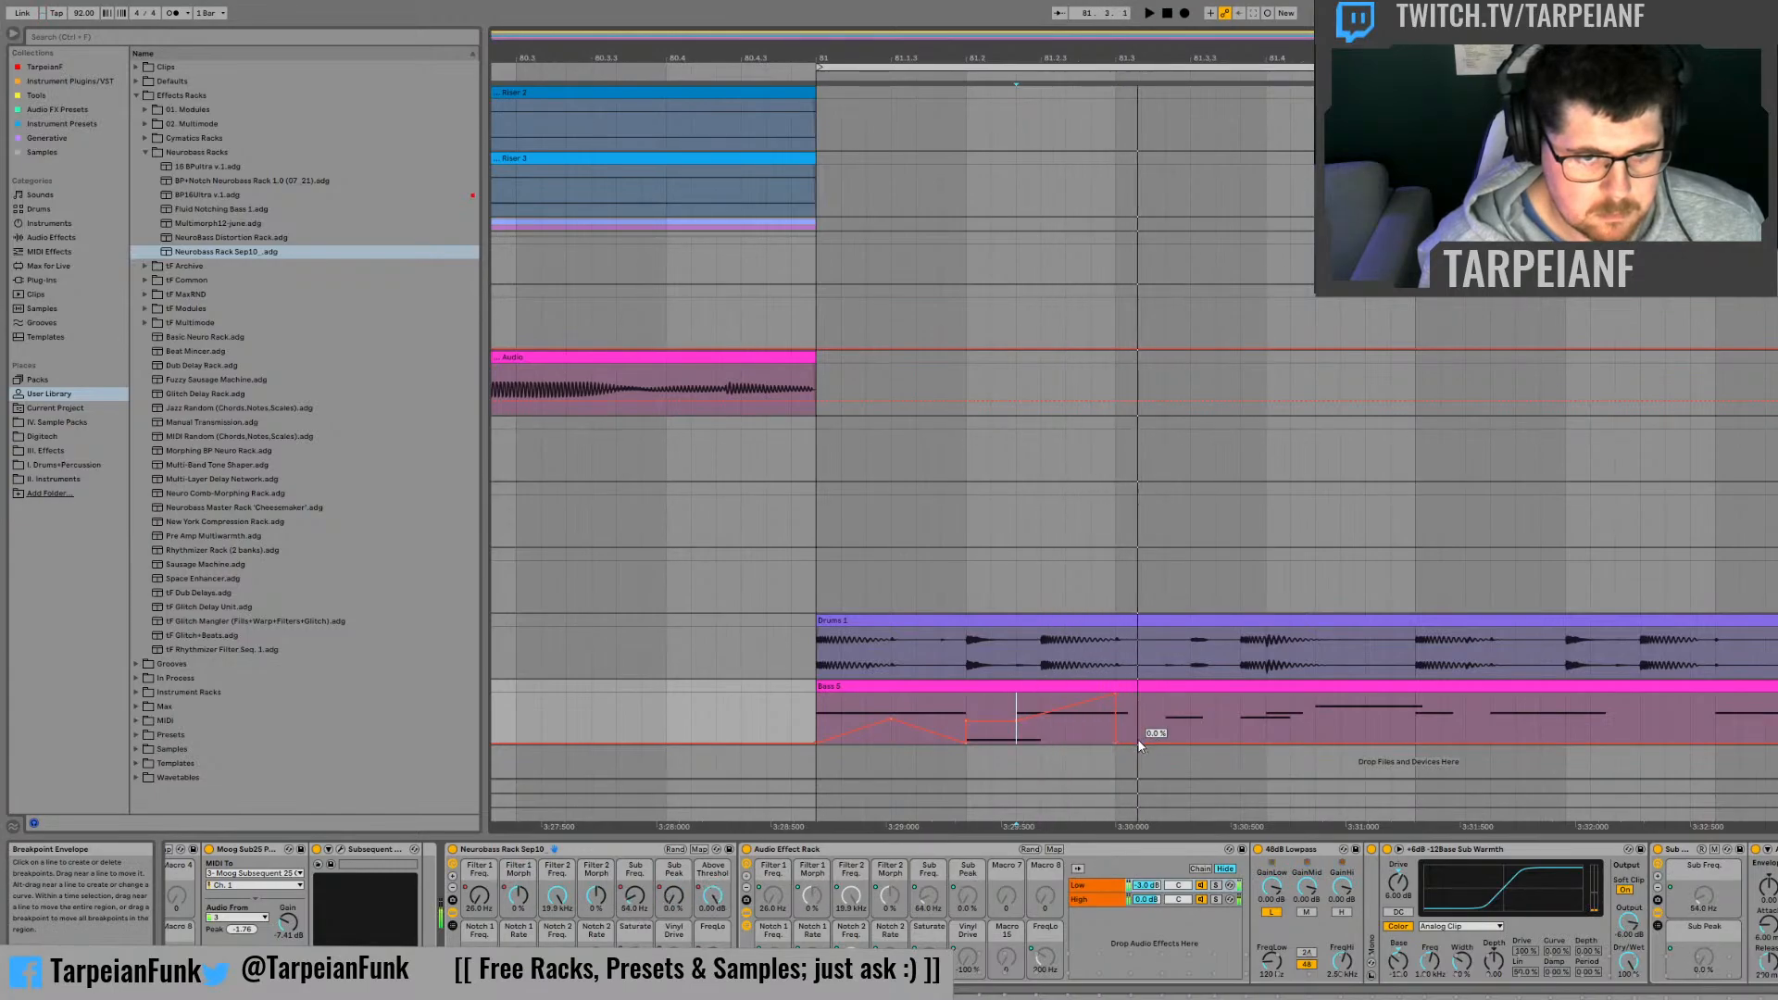
{"action": "left_click", "coordinate": [1116, 744]}
{"action": "key", "text": "space"}
{"action": "key", "text": "space"}
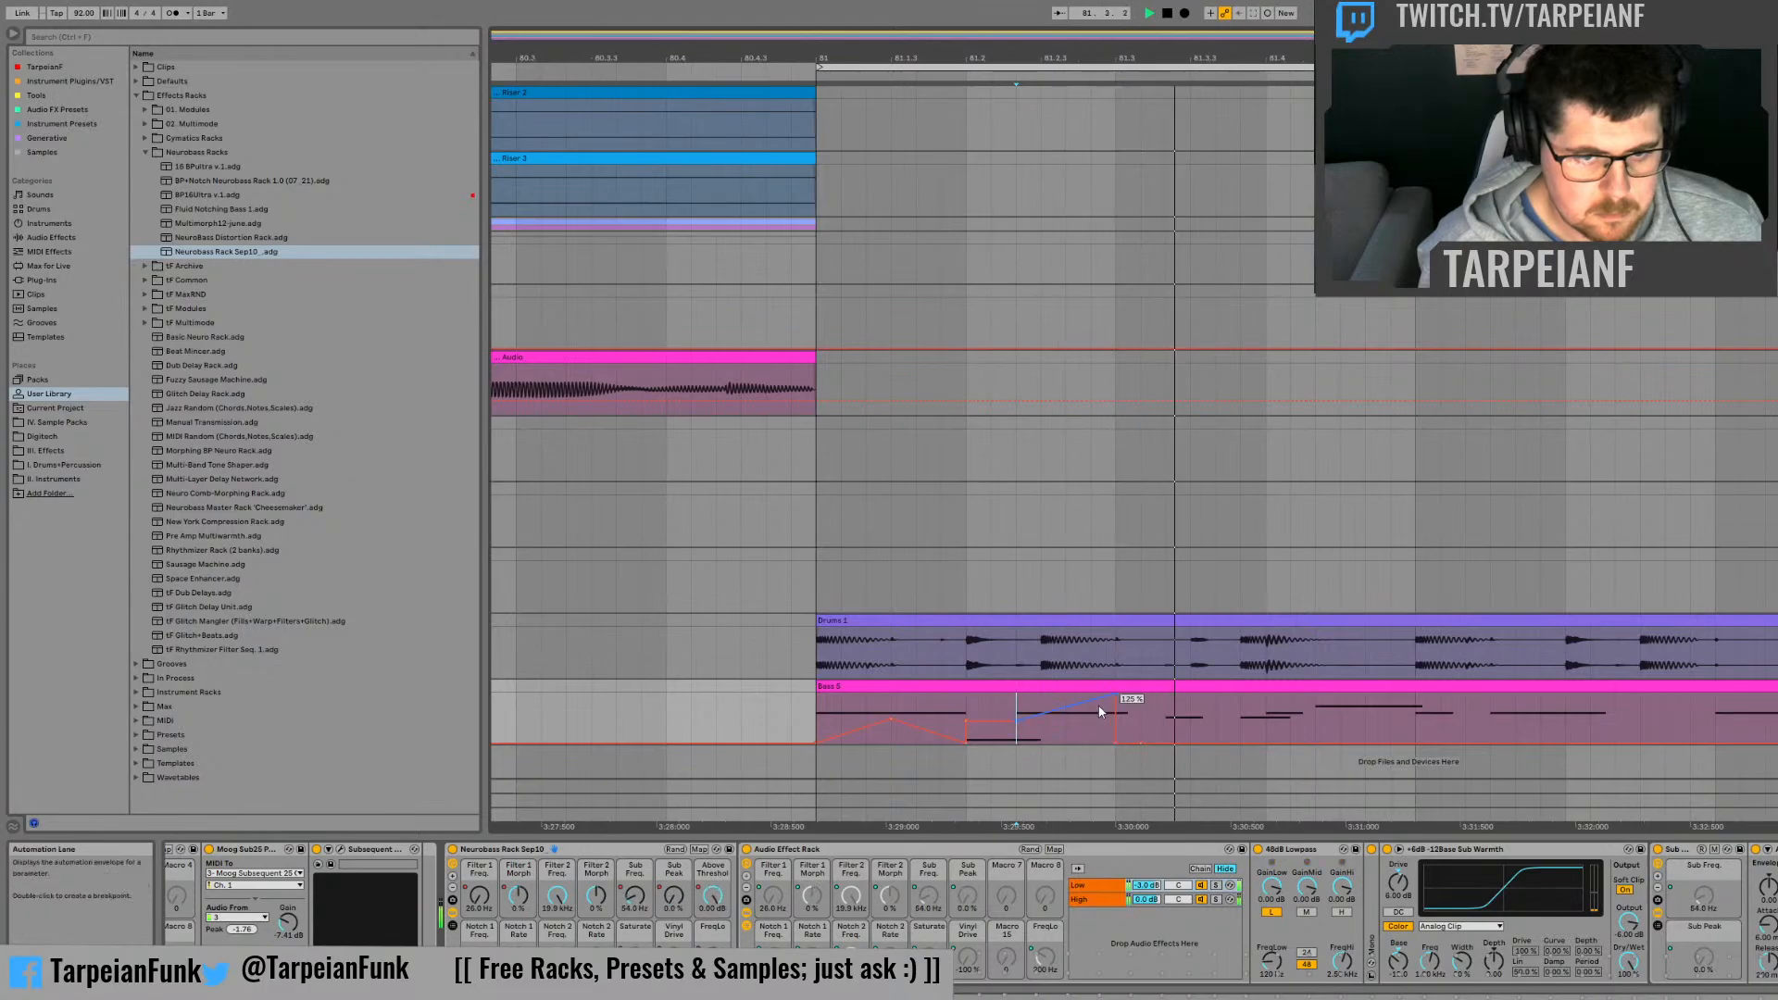
{"action": "key", "text": "space"}
{"action": "key", "text": "space"}
{"action": "left_click_drag", "start_coordinate": [1119, 698], "coordinate": [1119, 721]}
{"action": "key", "text": "space"}
{"action": "key", "text": "space"}
Step: Play the bass clip from bar 81, and show the Filter 1 Morph automation
{"action": "key", "text": "space"}
{"action": "key", "text": "space"}
{"action": "key", "text": "space"}
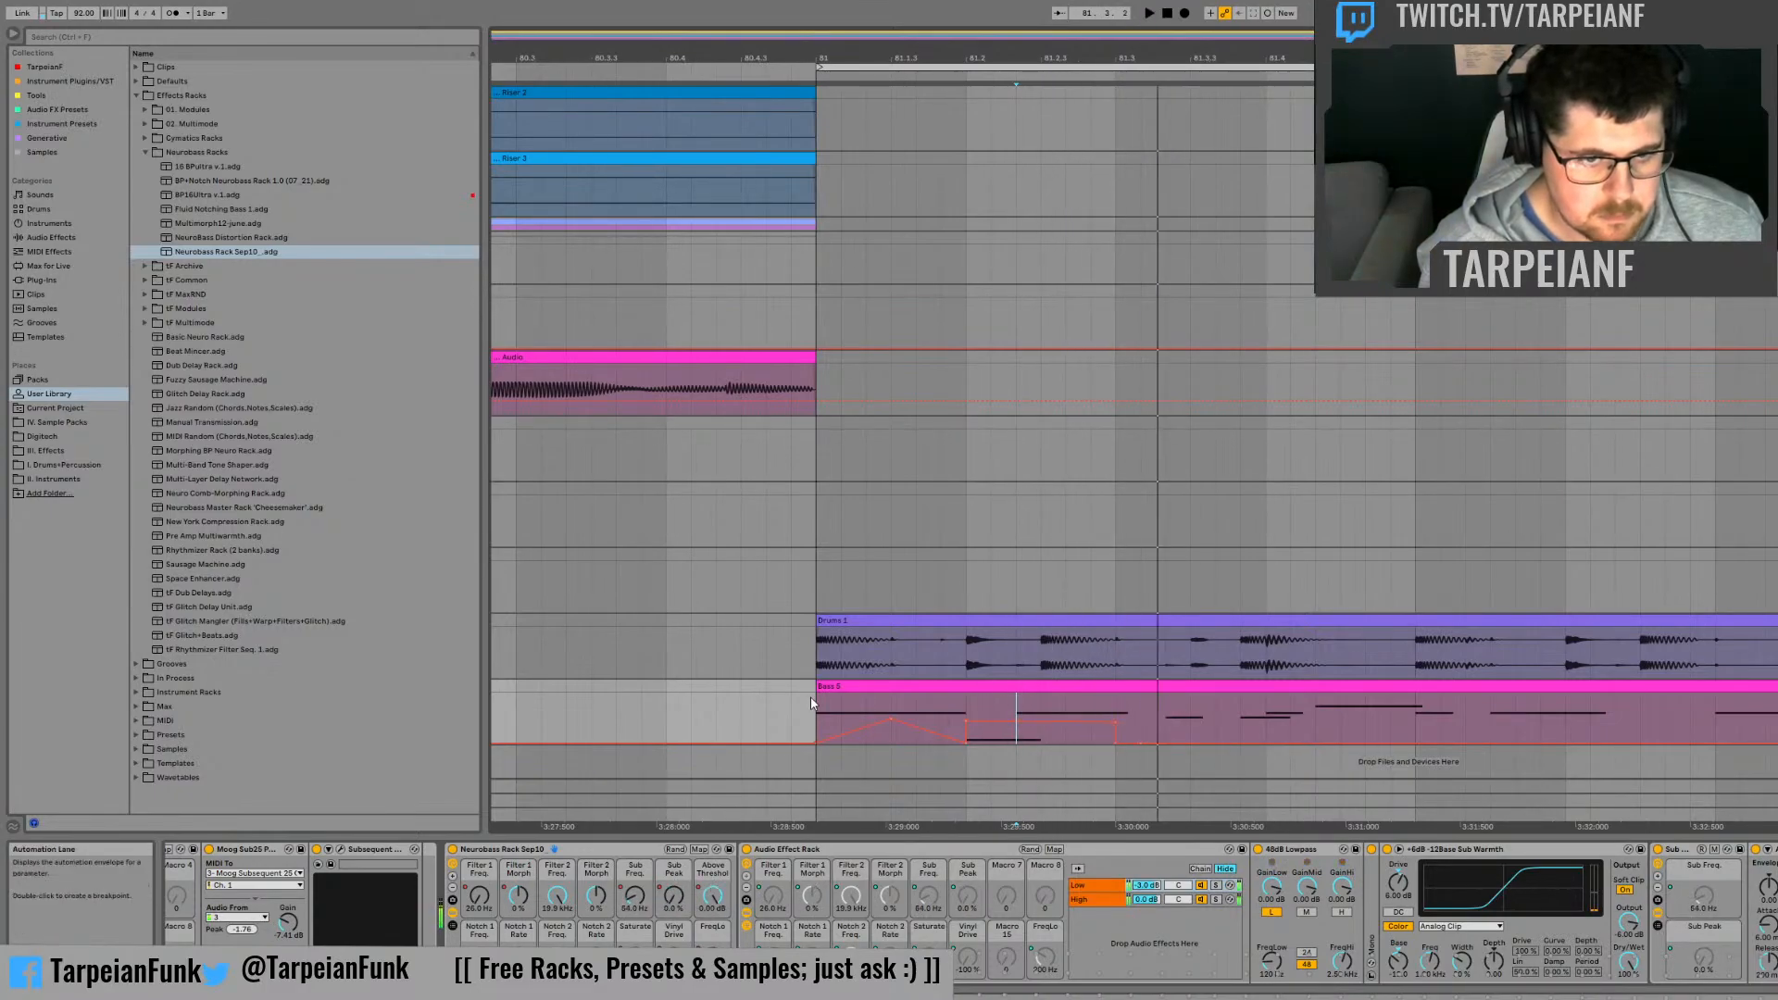
{"action": "left_click", "coordinate": [825, 707]}
{"action": "key", "text": "space"}
{"action": "key", "text": "space"}
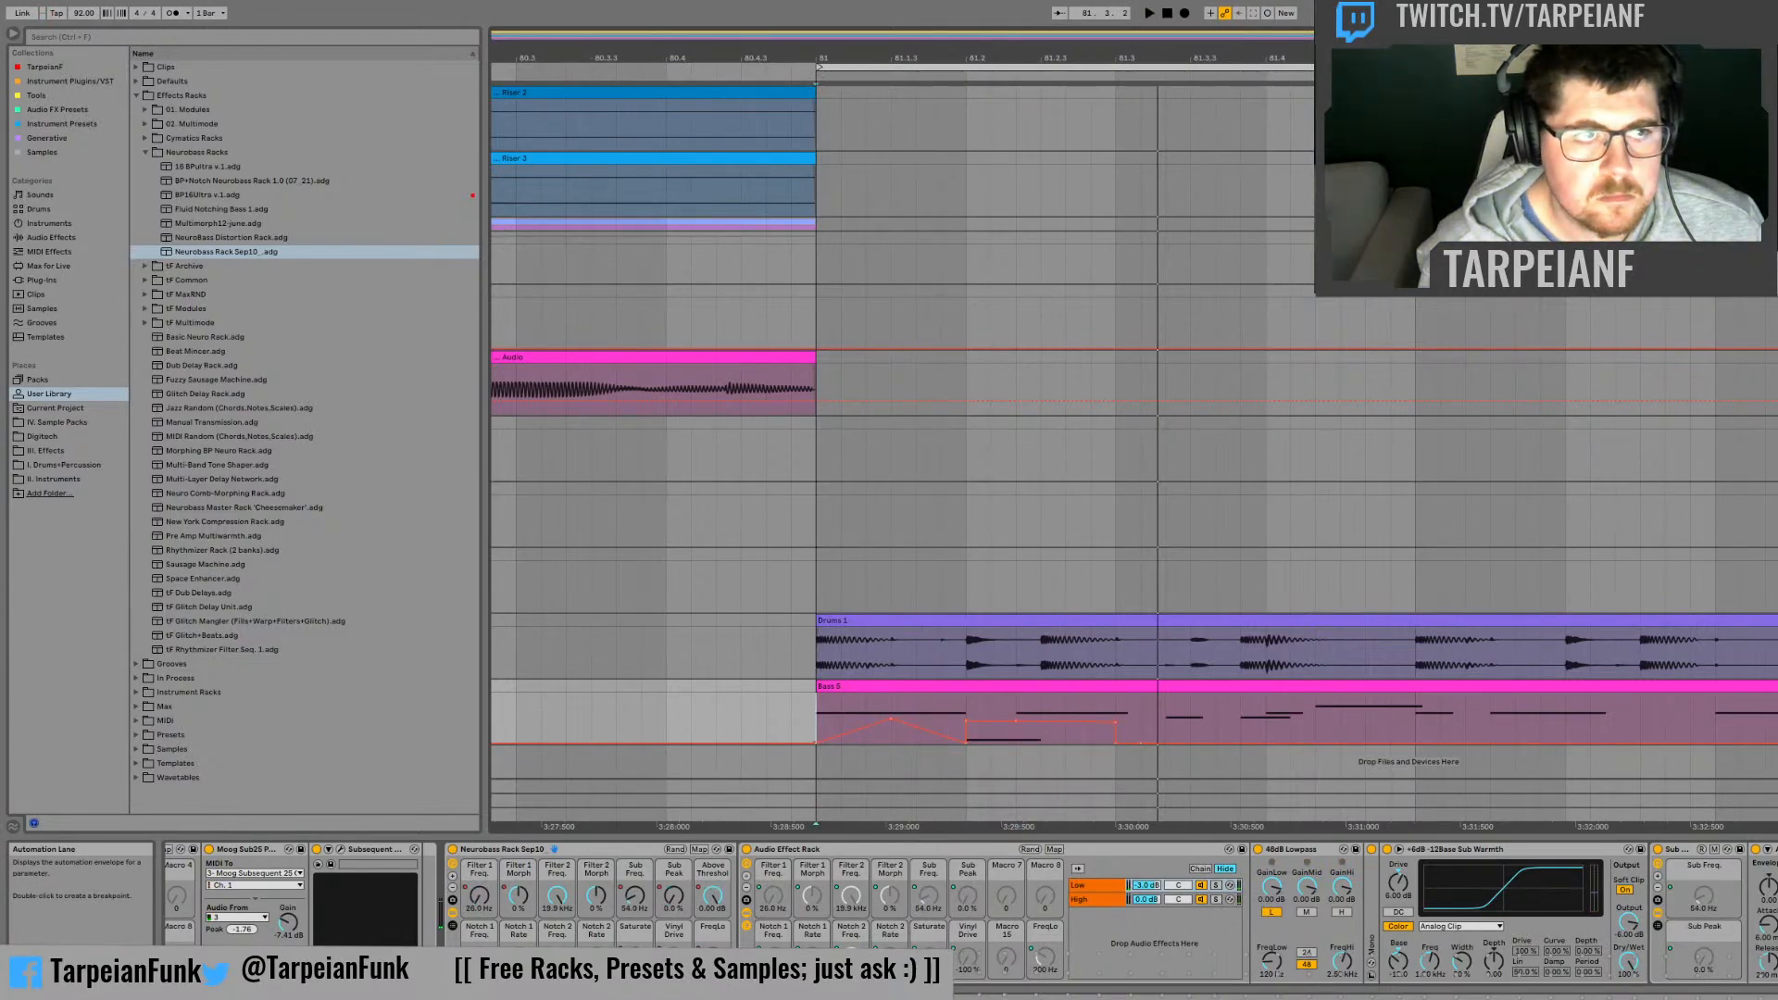
{"action": "key", "text": "space"}
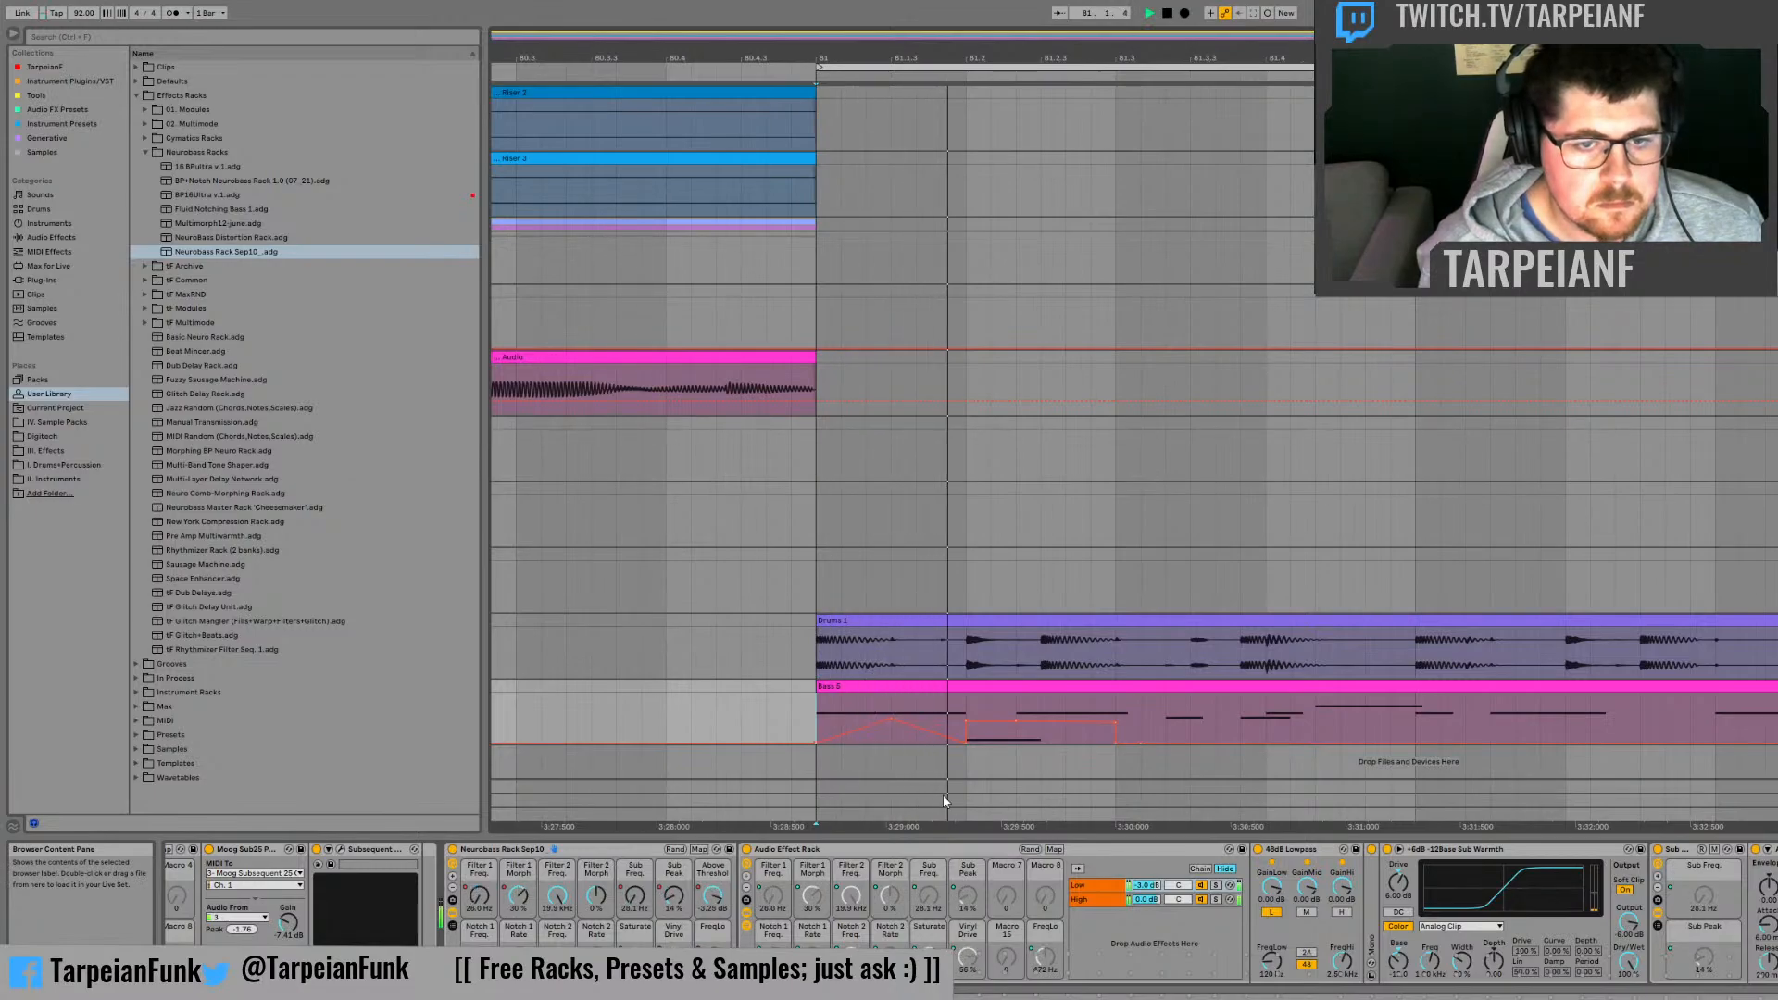
{"action": "key", "text": "space"}
{"action": "left_click", "coordinate": [520, 903]}
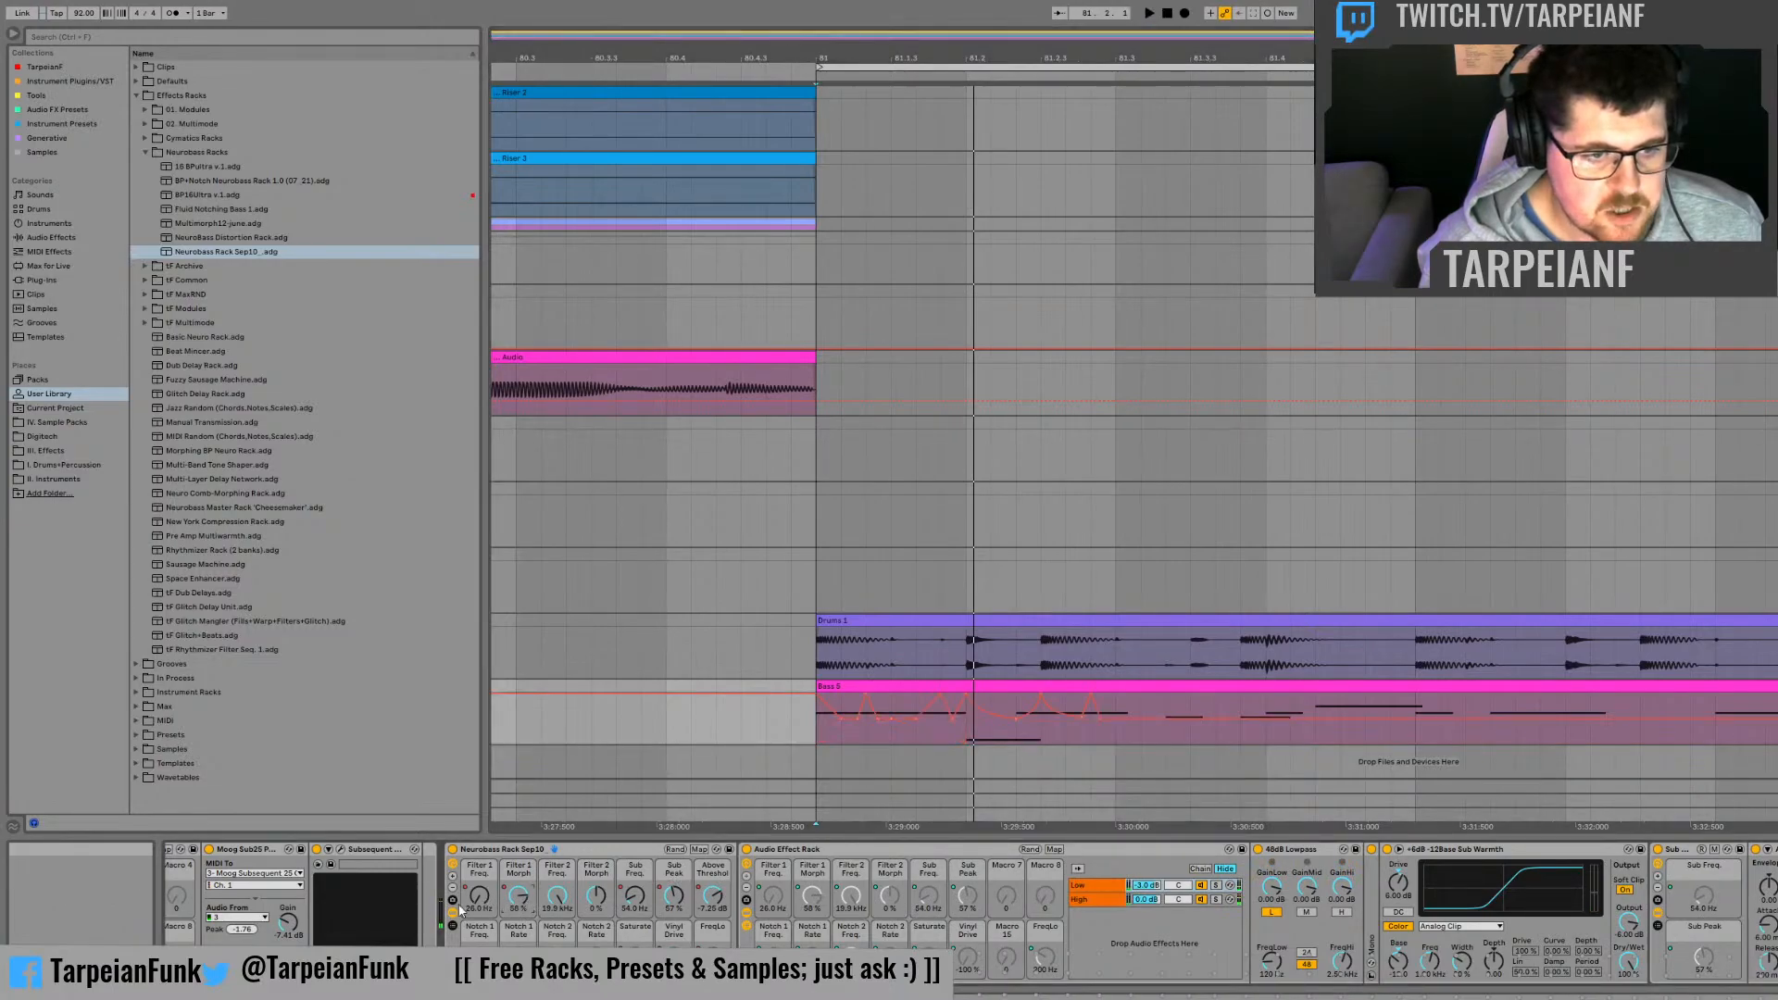
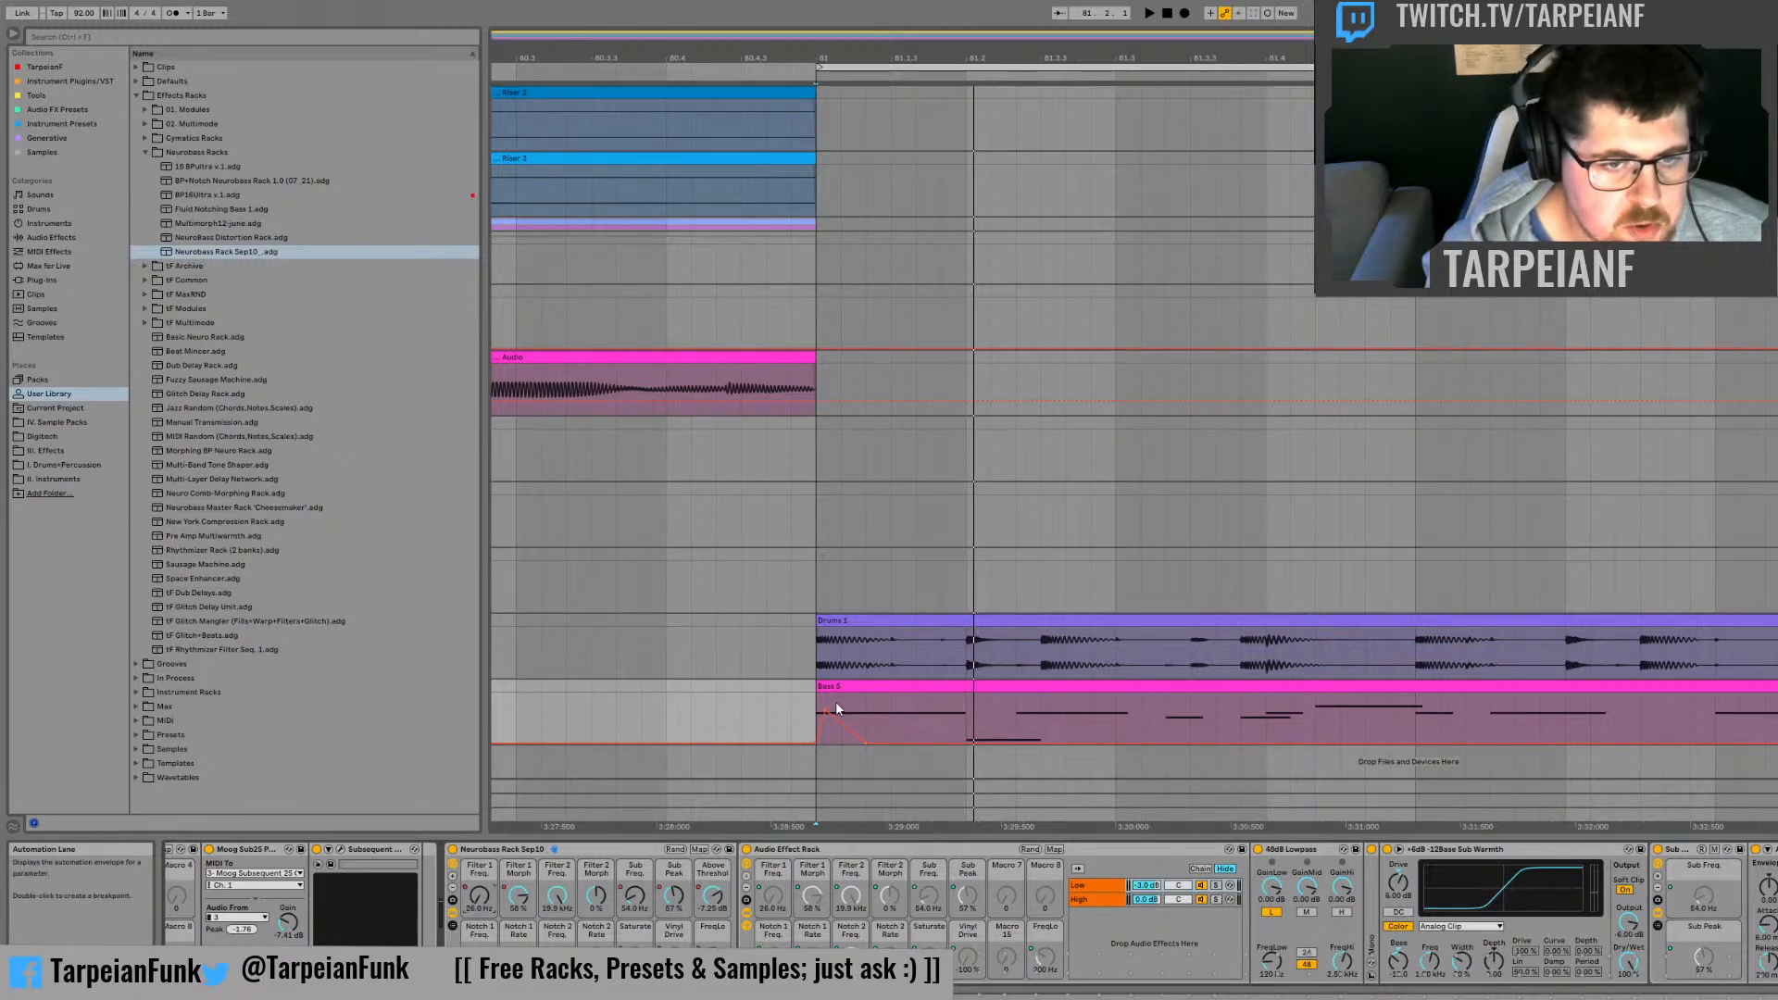
Step: Duplicate the opening Filter 1 Freq automation peak into the next third of the first beat, and audition it
{"action": "key", "text": "space"}
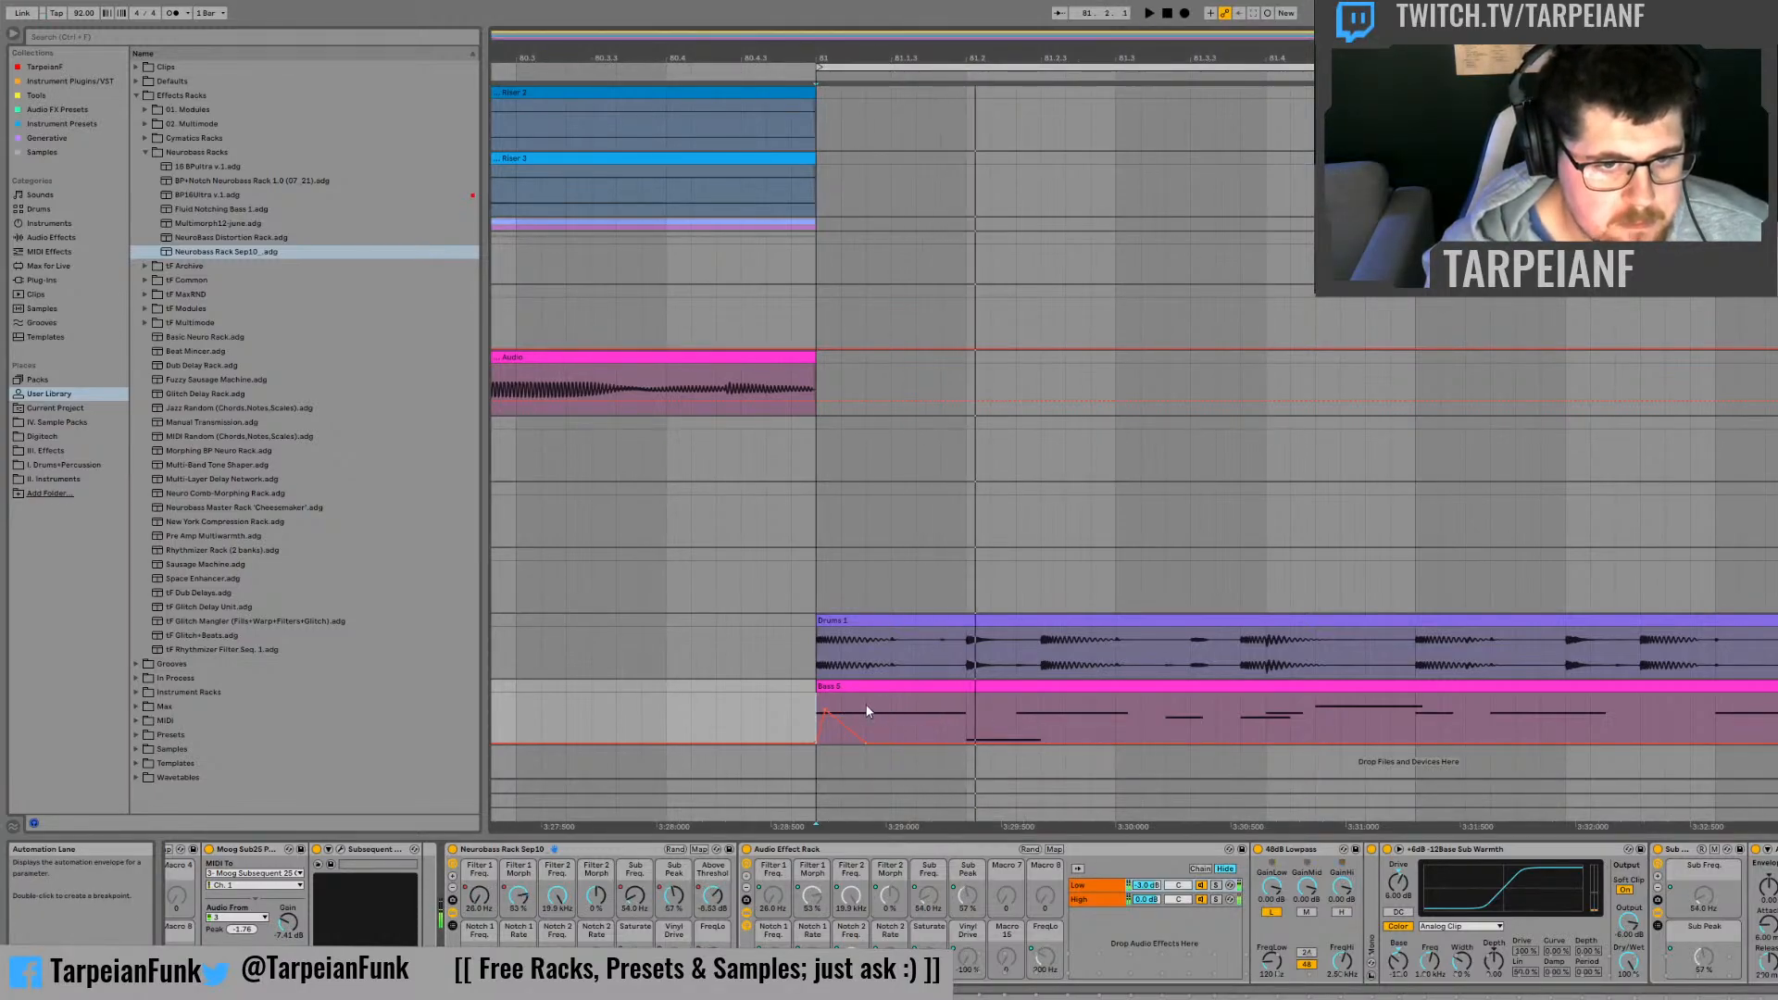
{"action": "left_click_drag", "start_coordinate": [868, 711], "coordinate": [817, 702]}
{"action": "key", "text": "ctrl+d"}
{"action": "key", "text": "ctrl+d"}
{"action": "left_click", "coordinate": [819, 701]}
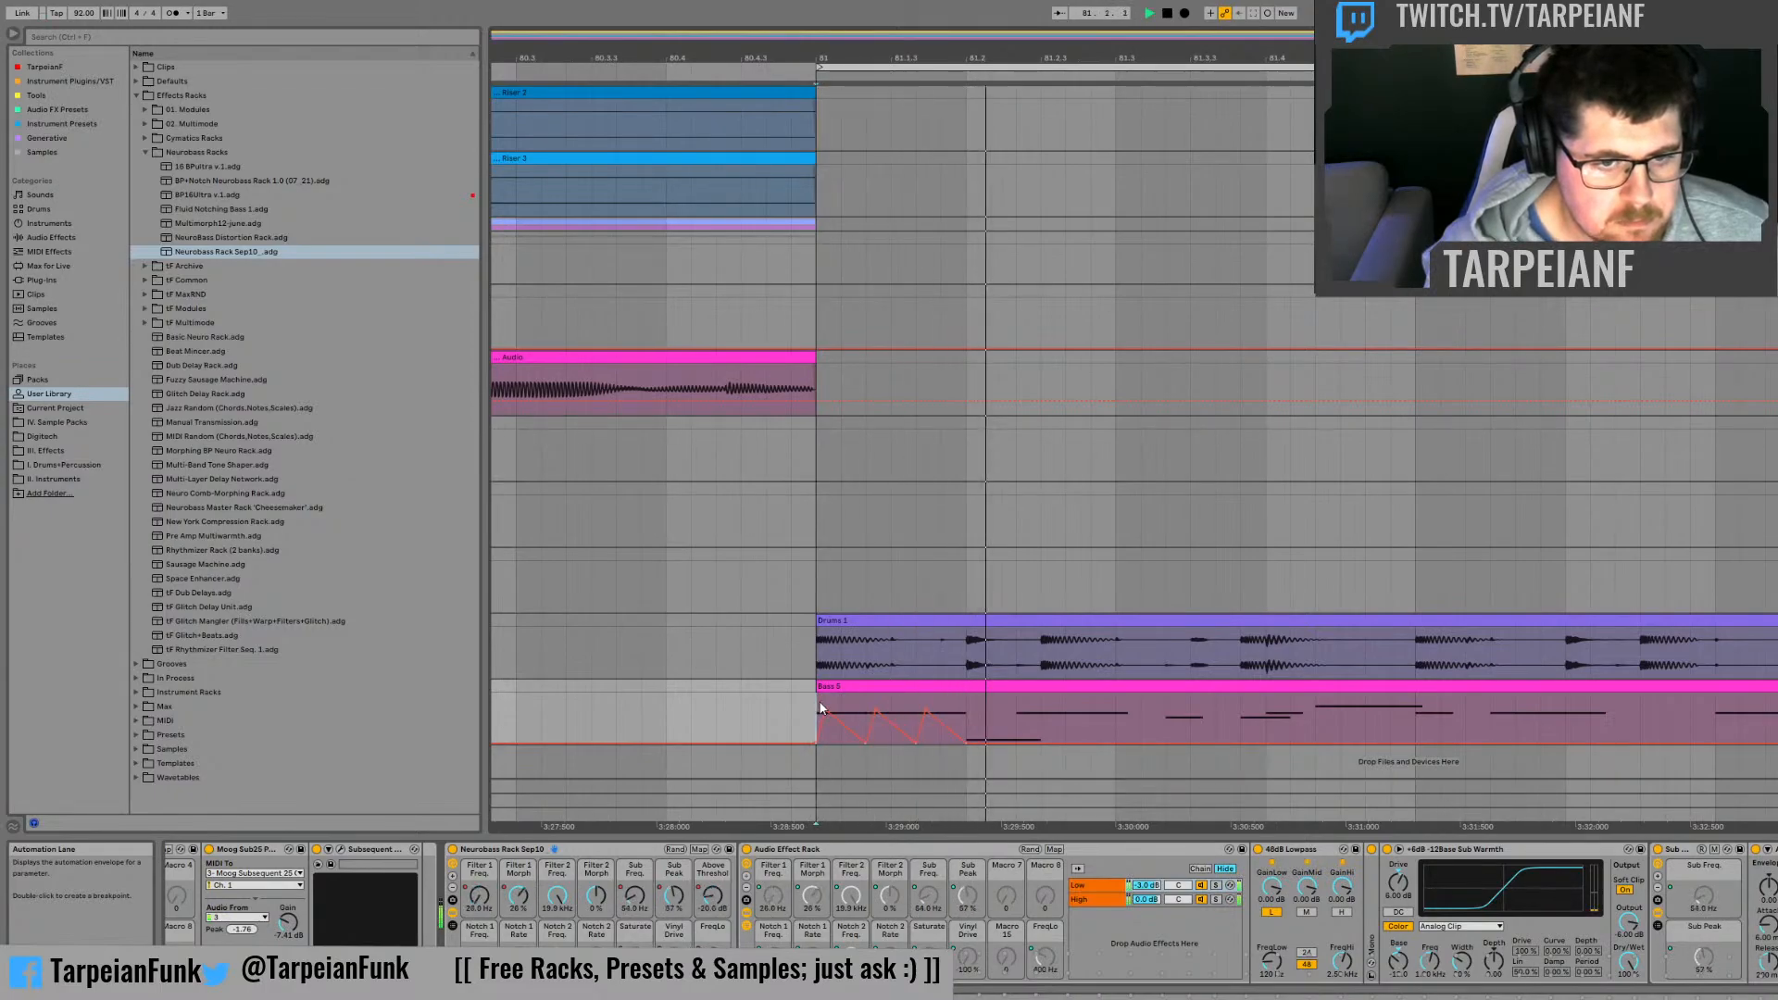
{"action": "key", "text": "space"}
{"action": "key", "text": "ctrl+z"}
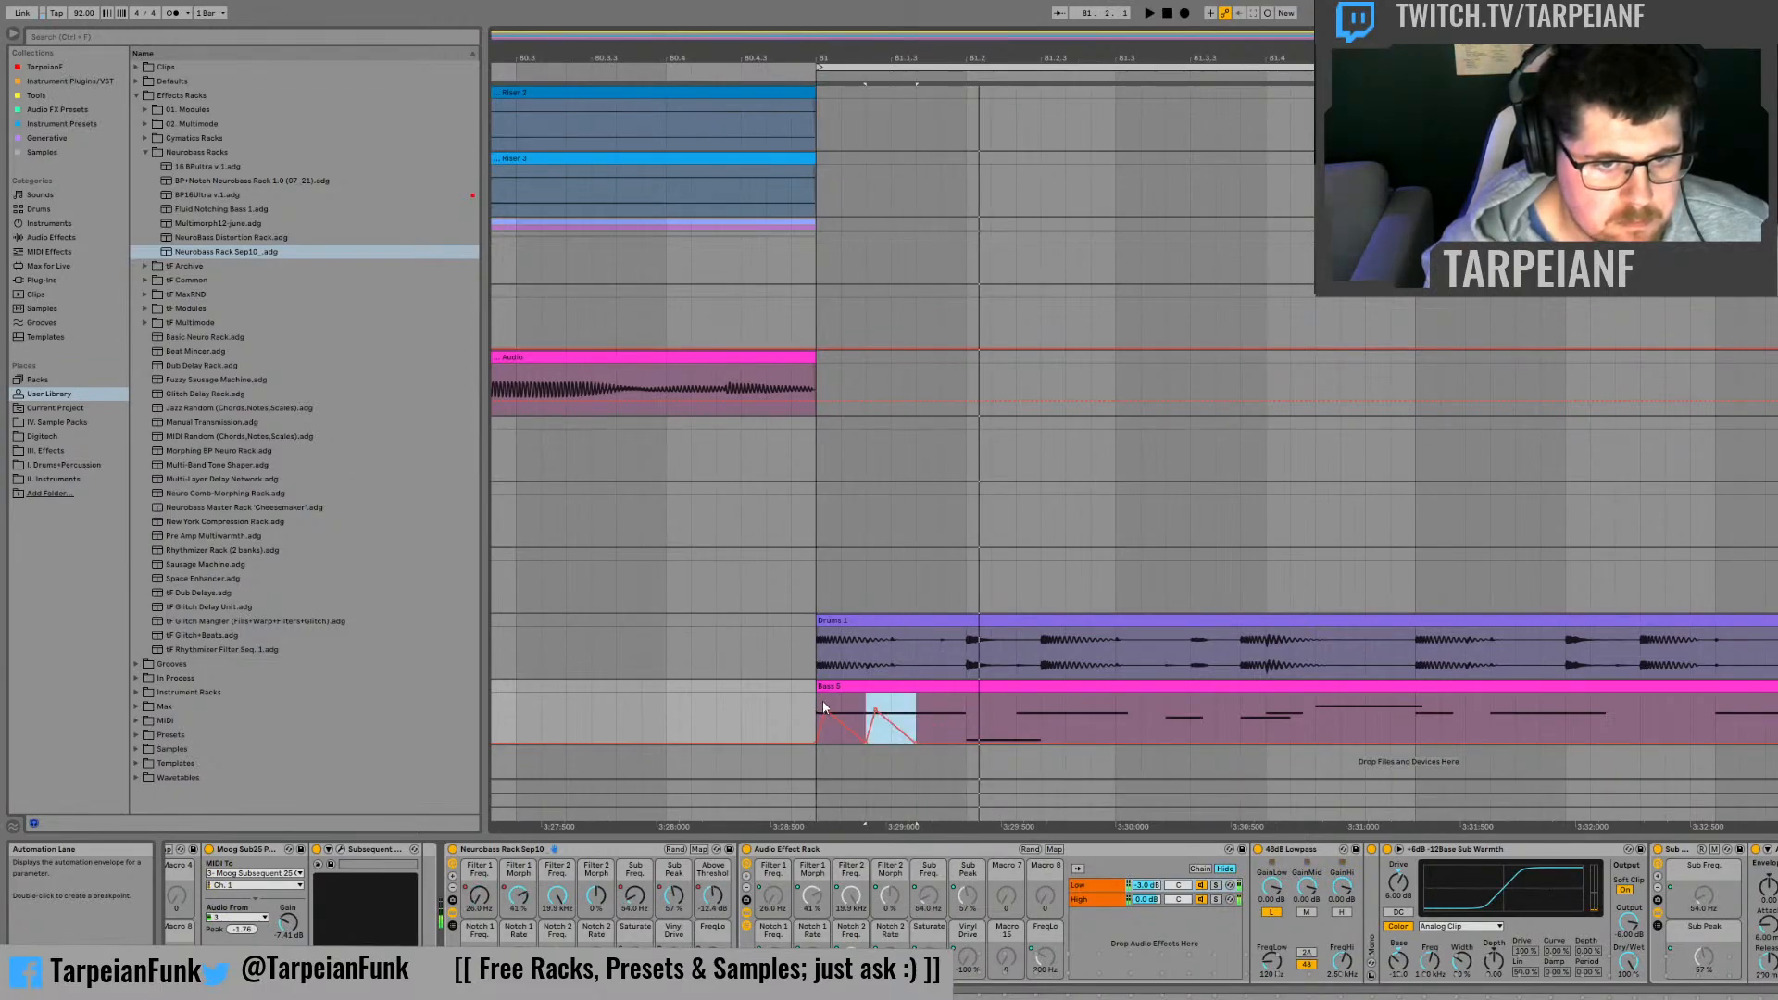
{"action": "left_click", "coordinate": [822, 700]}
{"action": "key", "text": "space"}
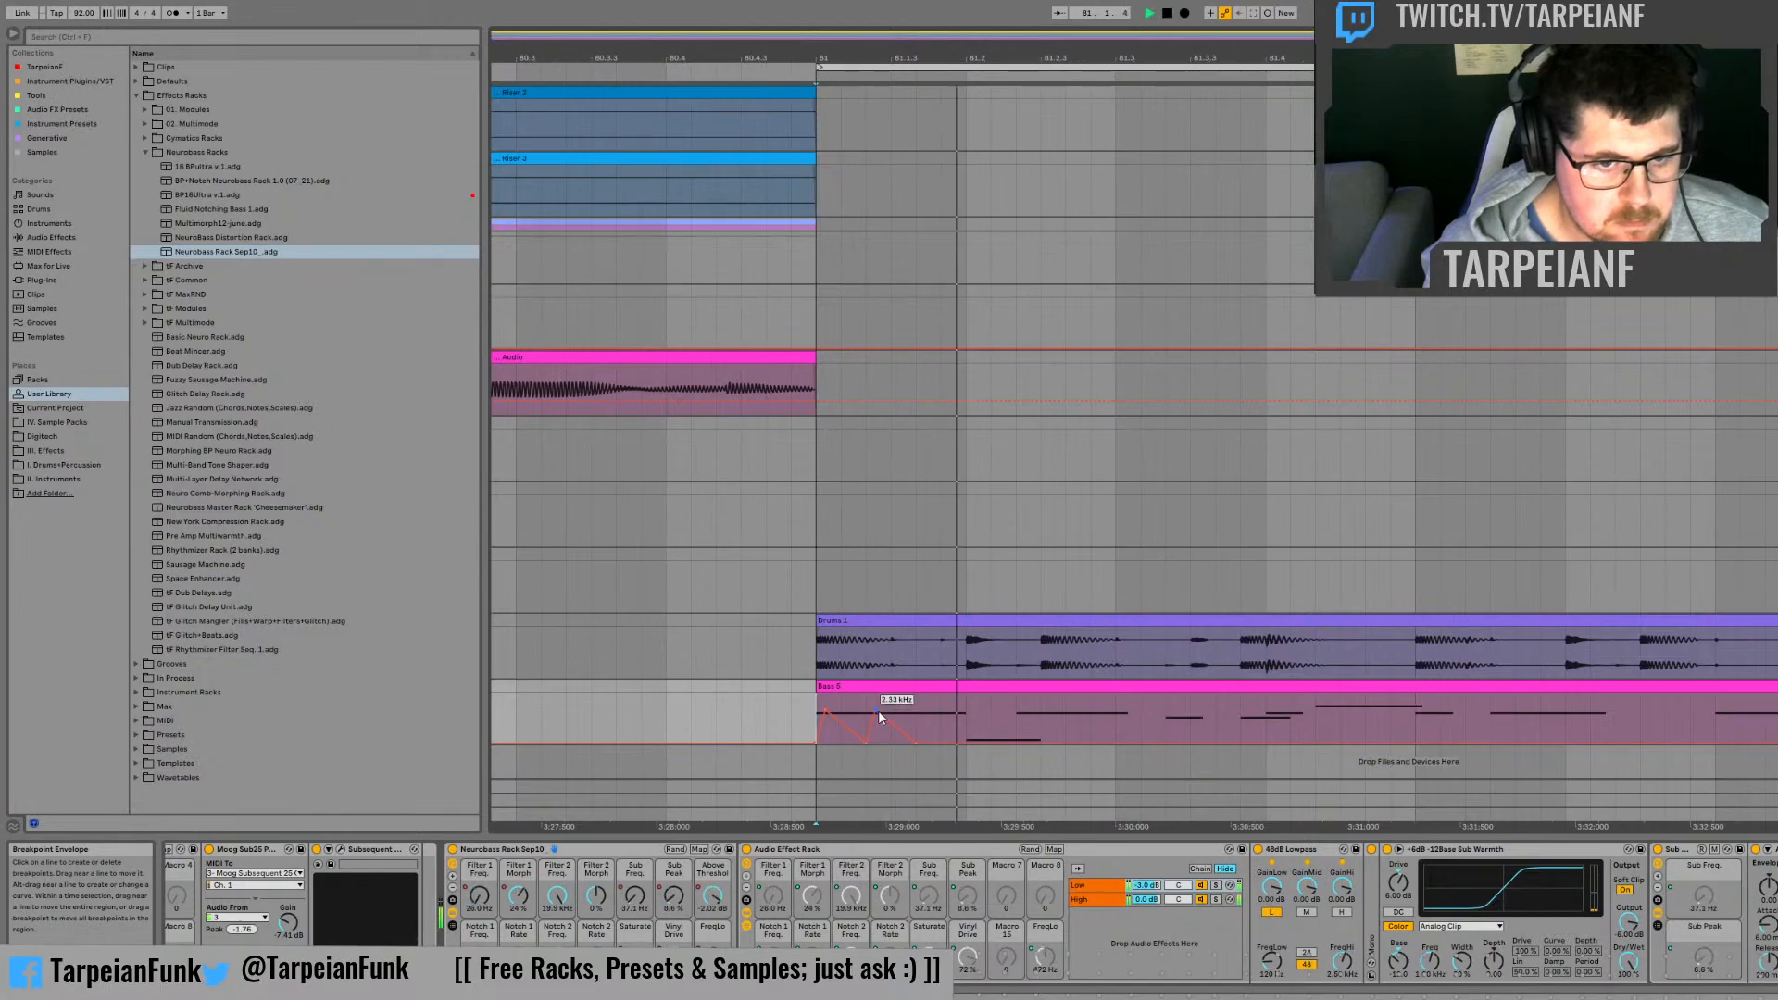
Step: Move the duplicated Filter 1 Freq peak to two-thirds of the first beat with a gradual fall to 81.2, and audition it
{"action": "left_click_drag", "start_coordinate": [878, 709], "coordinate": [933, 709]}
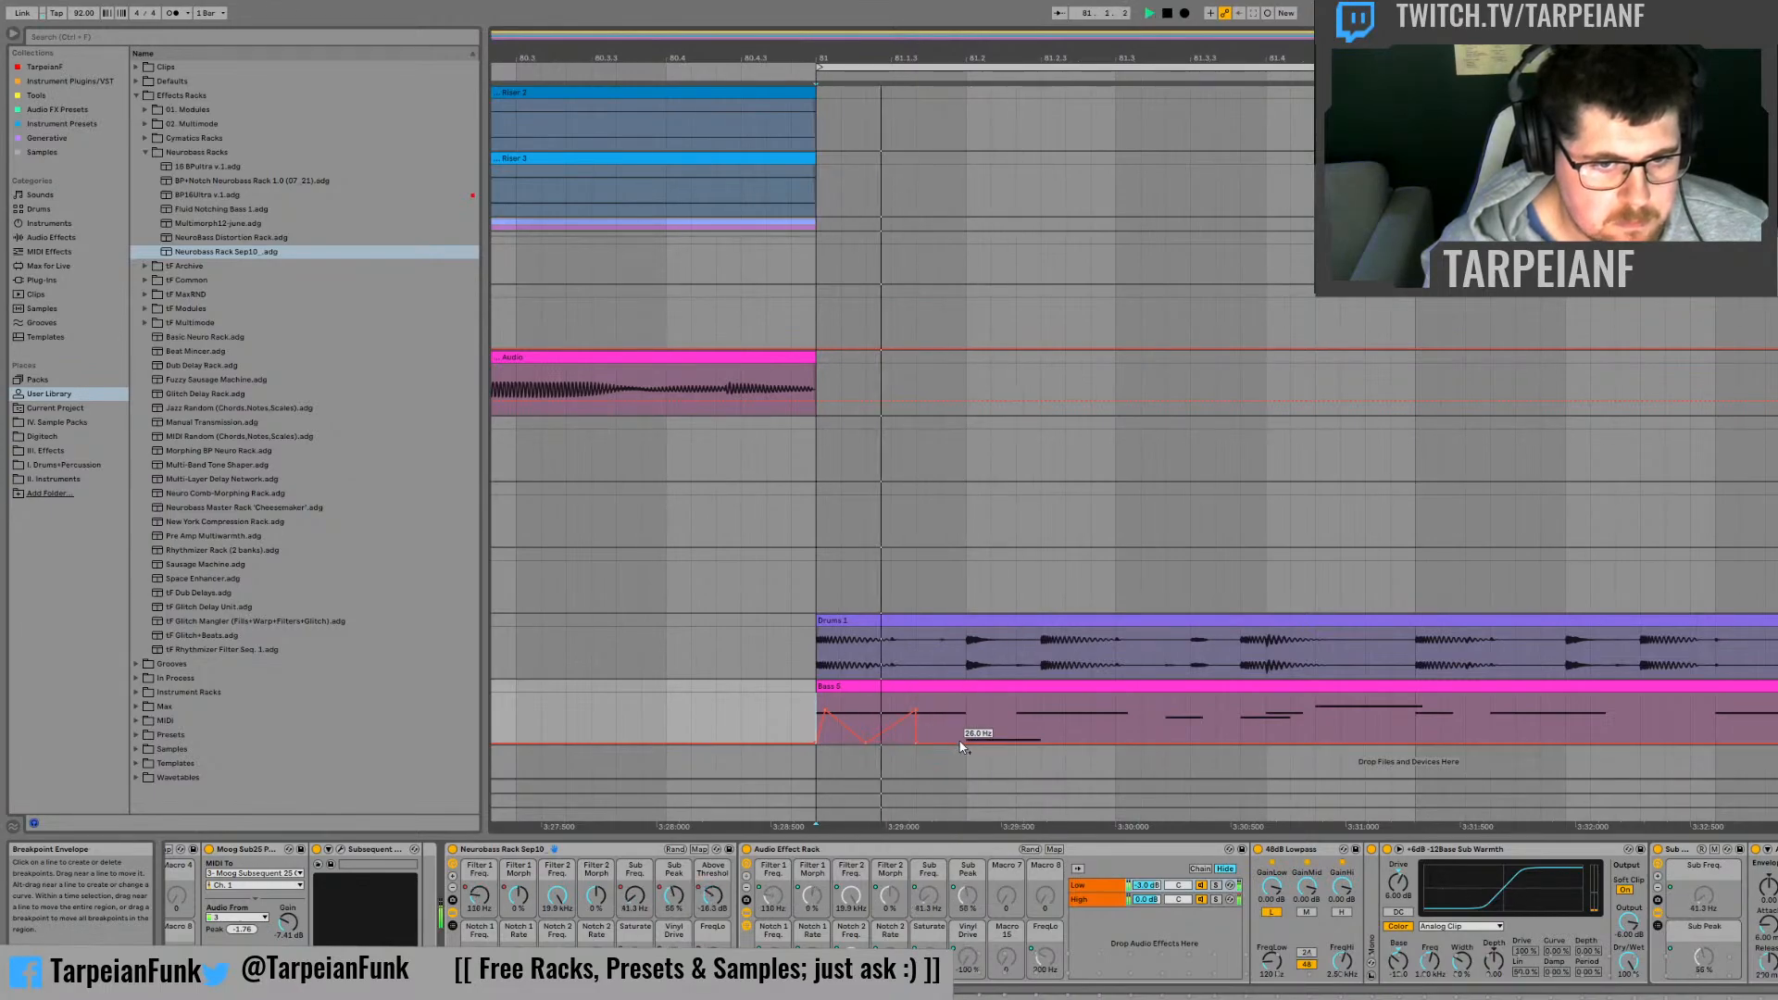
{"action": "left_click", "coordinate": [914, 742]}
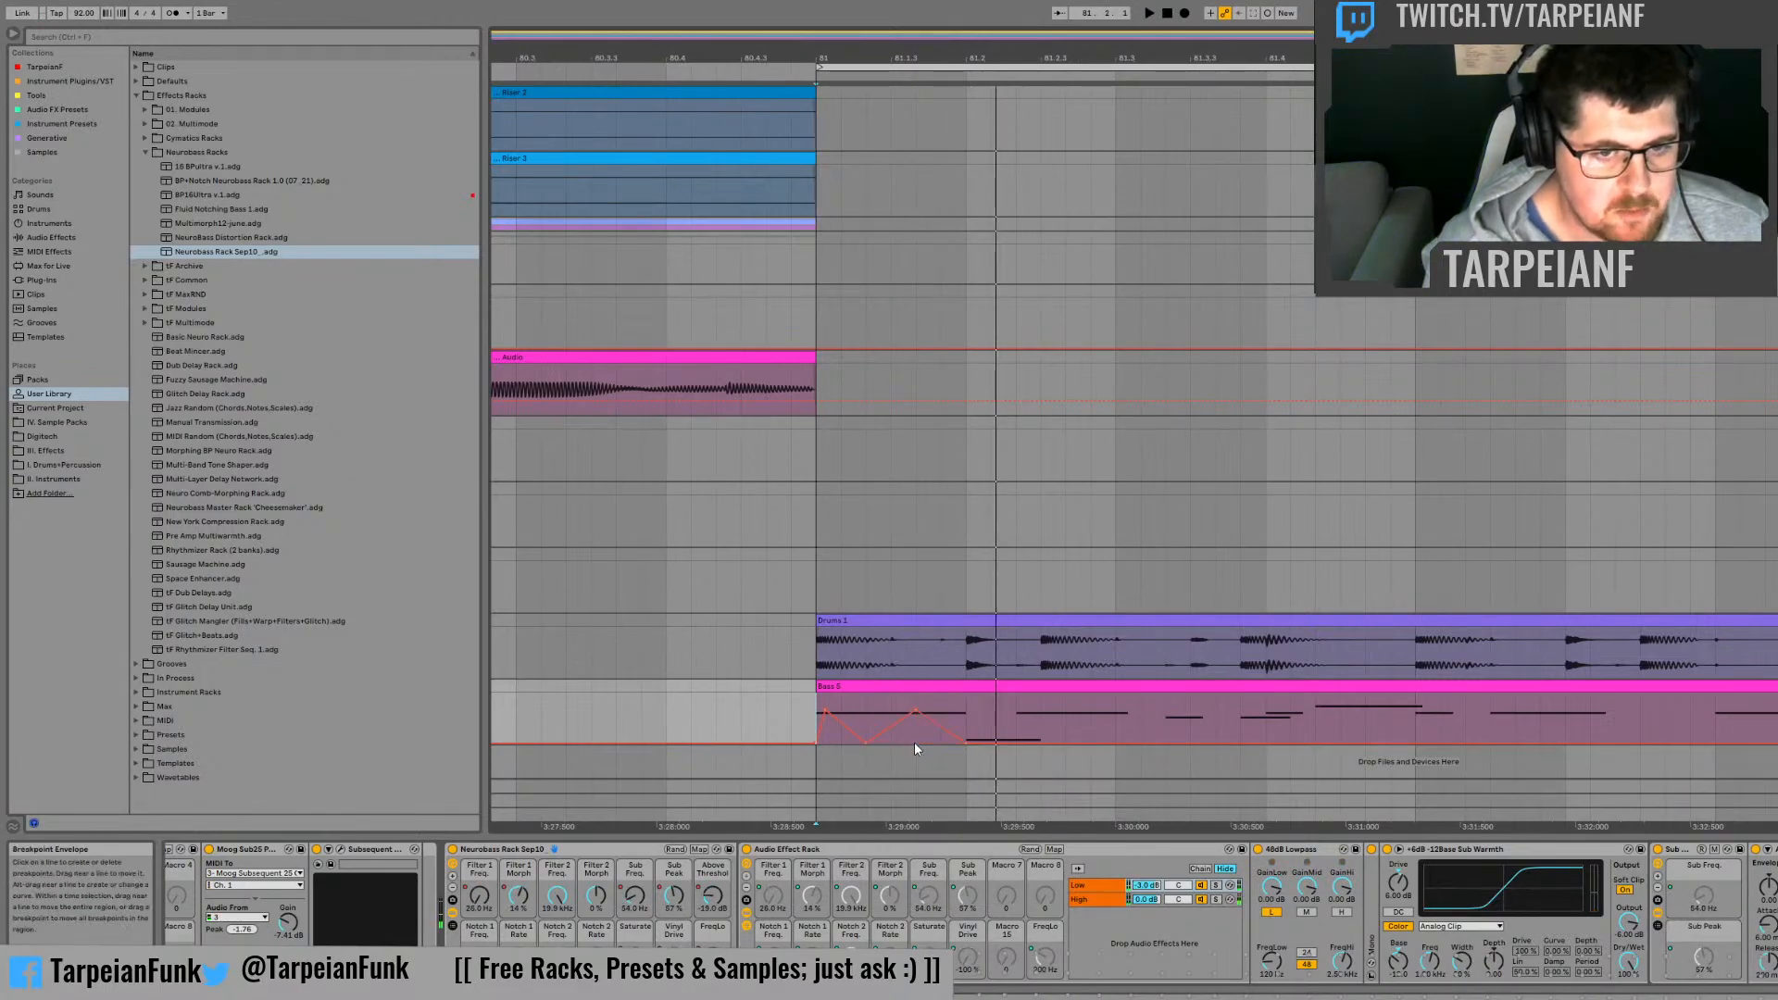
{"action": "key", "text": "space"}
{"action": "key", "text": "space"}
{"action": "key", "text": "space"}
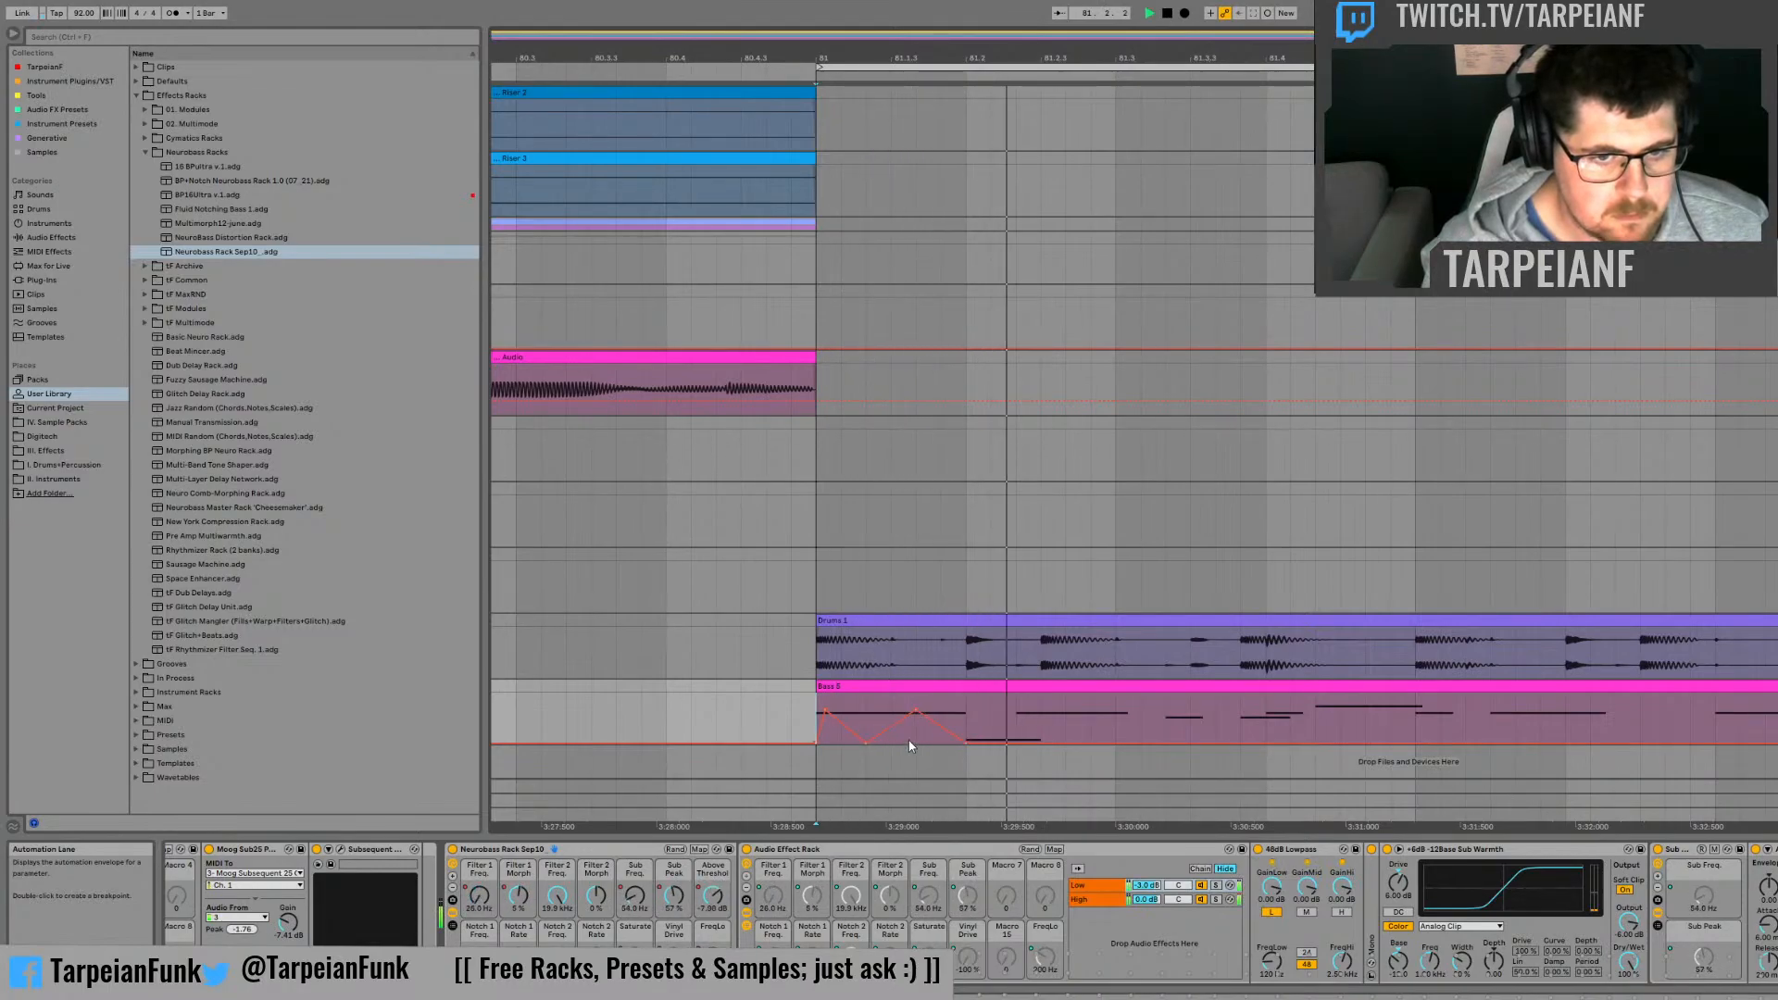
Step: Add a sharp drop to 26.0 Hz directly under the second Filter 1 Freq peak, and audition it
{"action": "left_click_drag", "start_coordinate": [923, 713], "coordinate": [919, 748]}
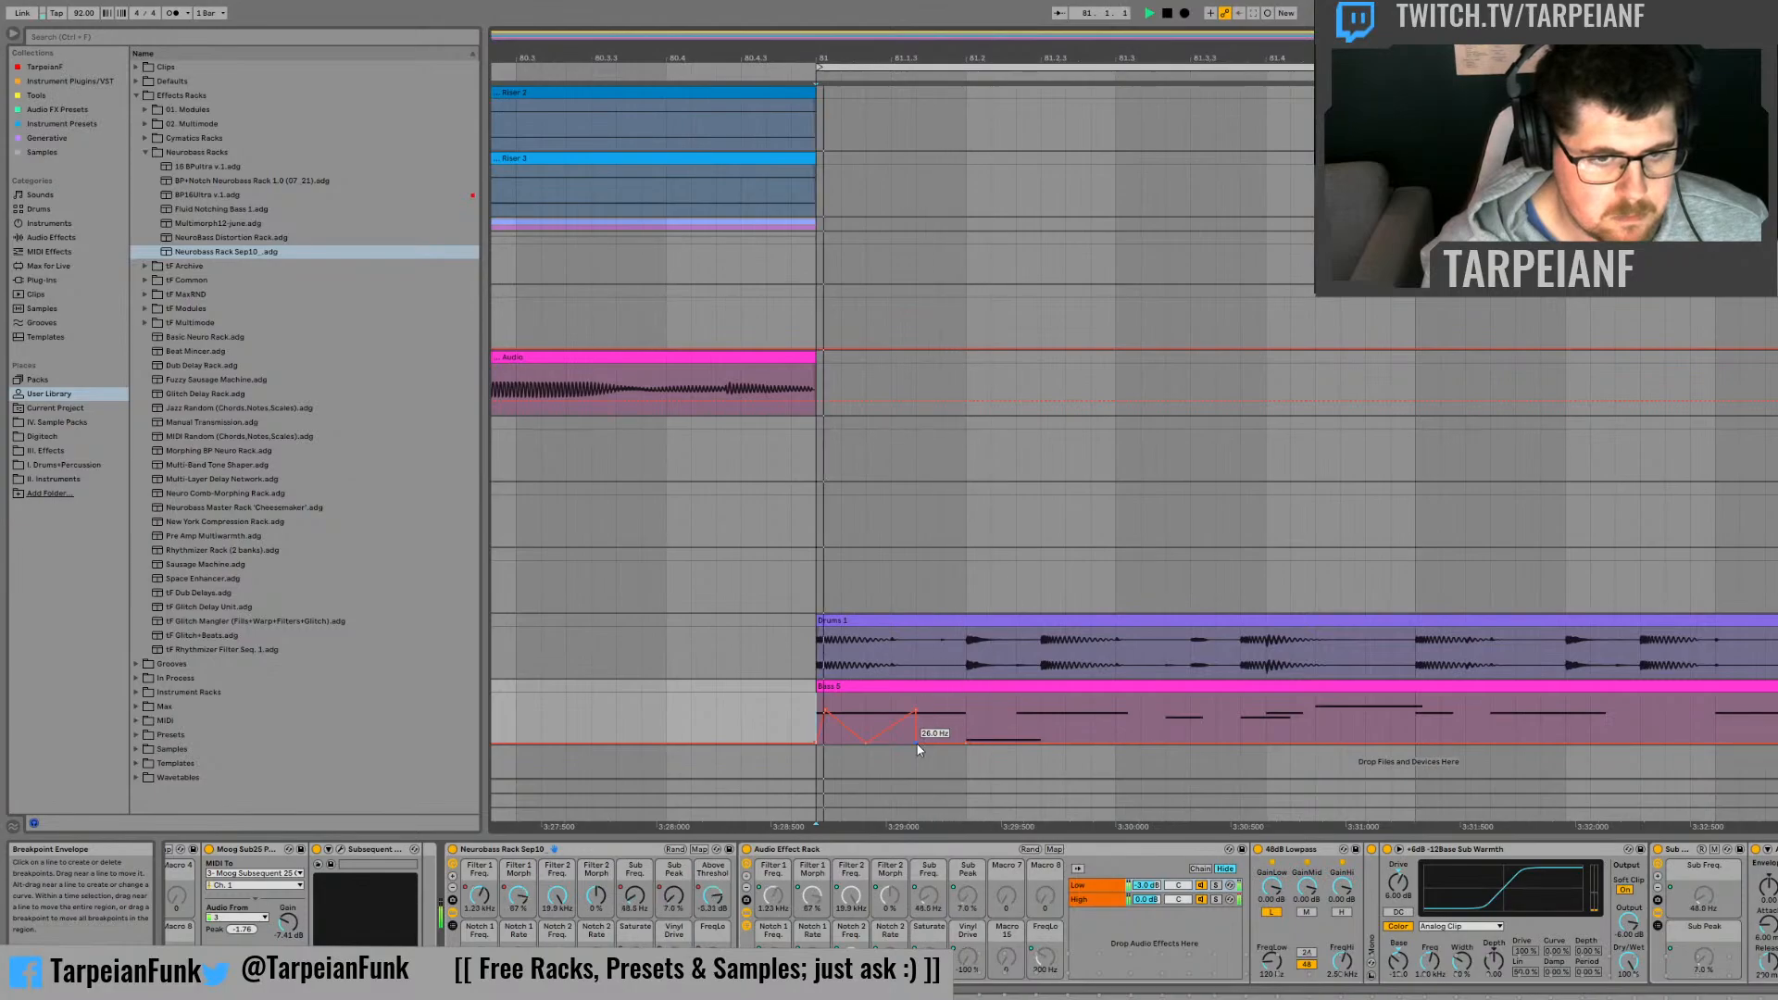
{"action": "key", "text": "space"}
{"action": "key", "text": "space"}
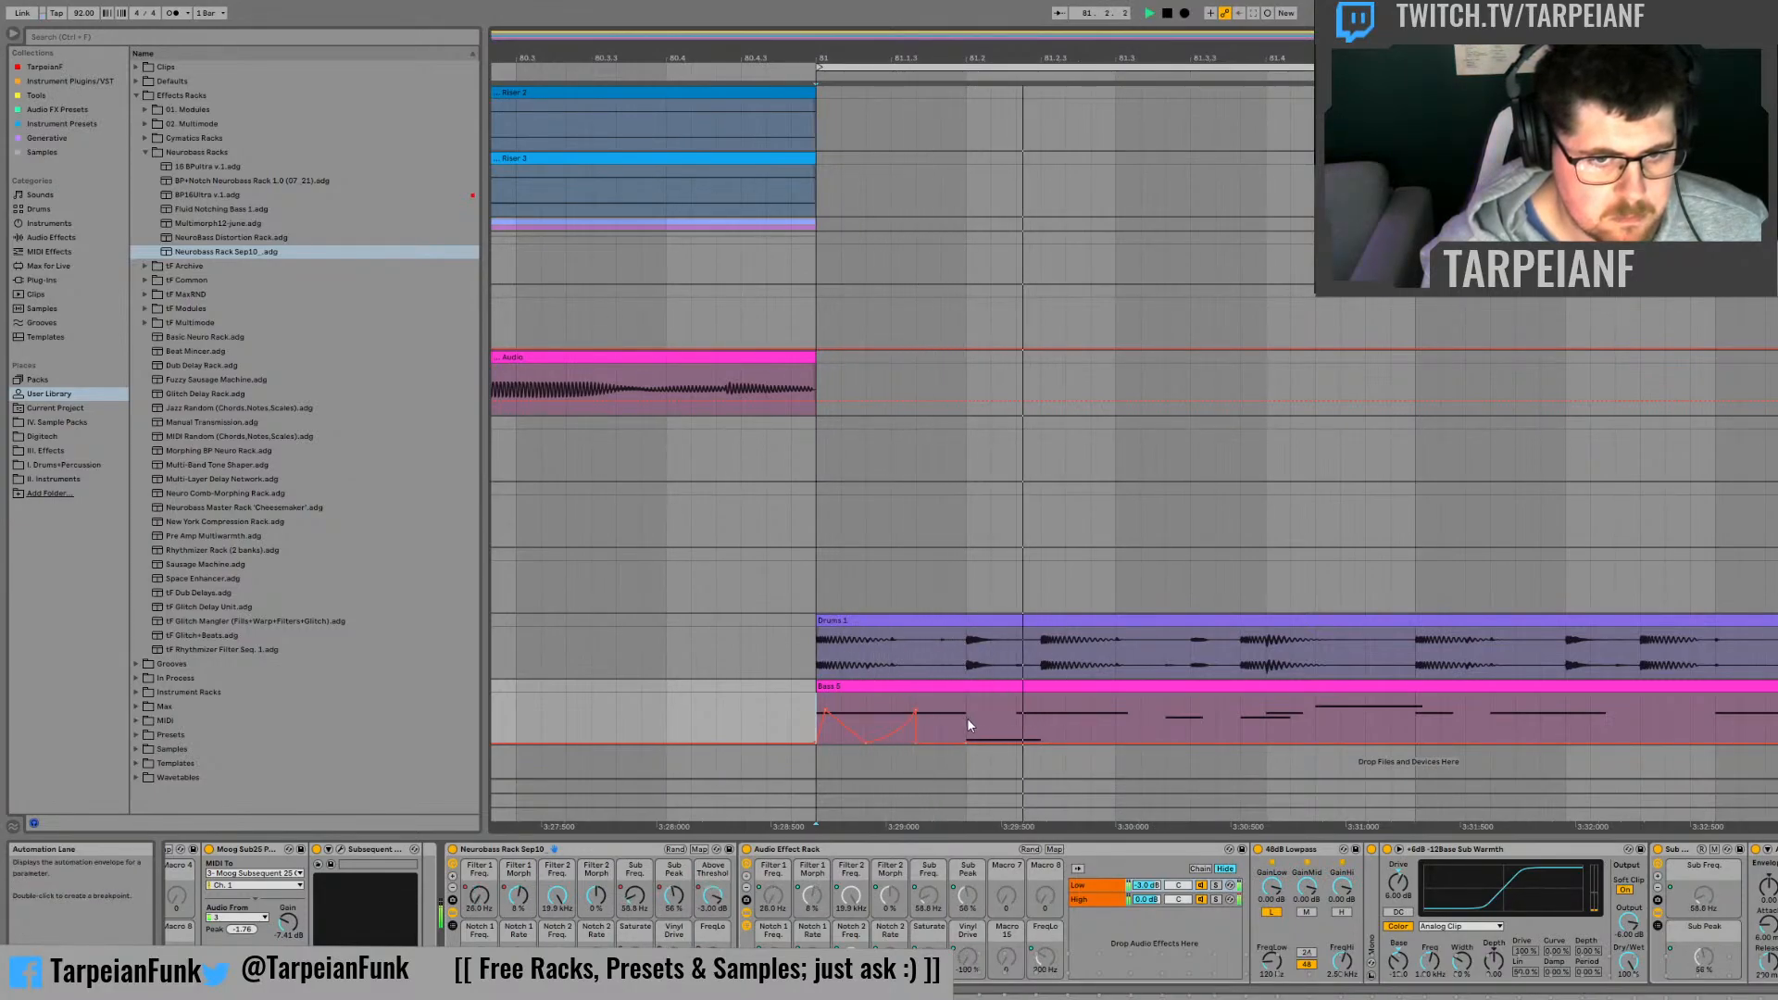
{"action": "key", "text": "space"}
Step: Create a Filter 1 Freq automation peak at 81.2 that falls over a third of a beat, and audition it
{"action": "left_click_drag", "start_coordinate": [966, 715], "coordinate": [1016, 721]}
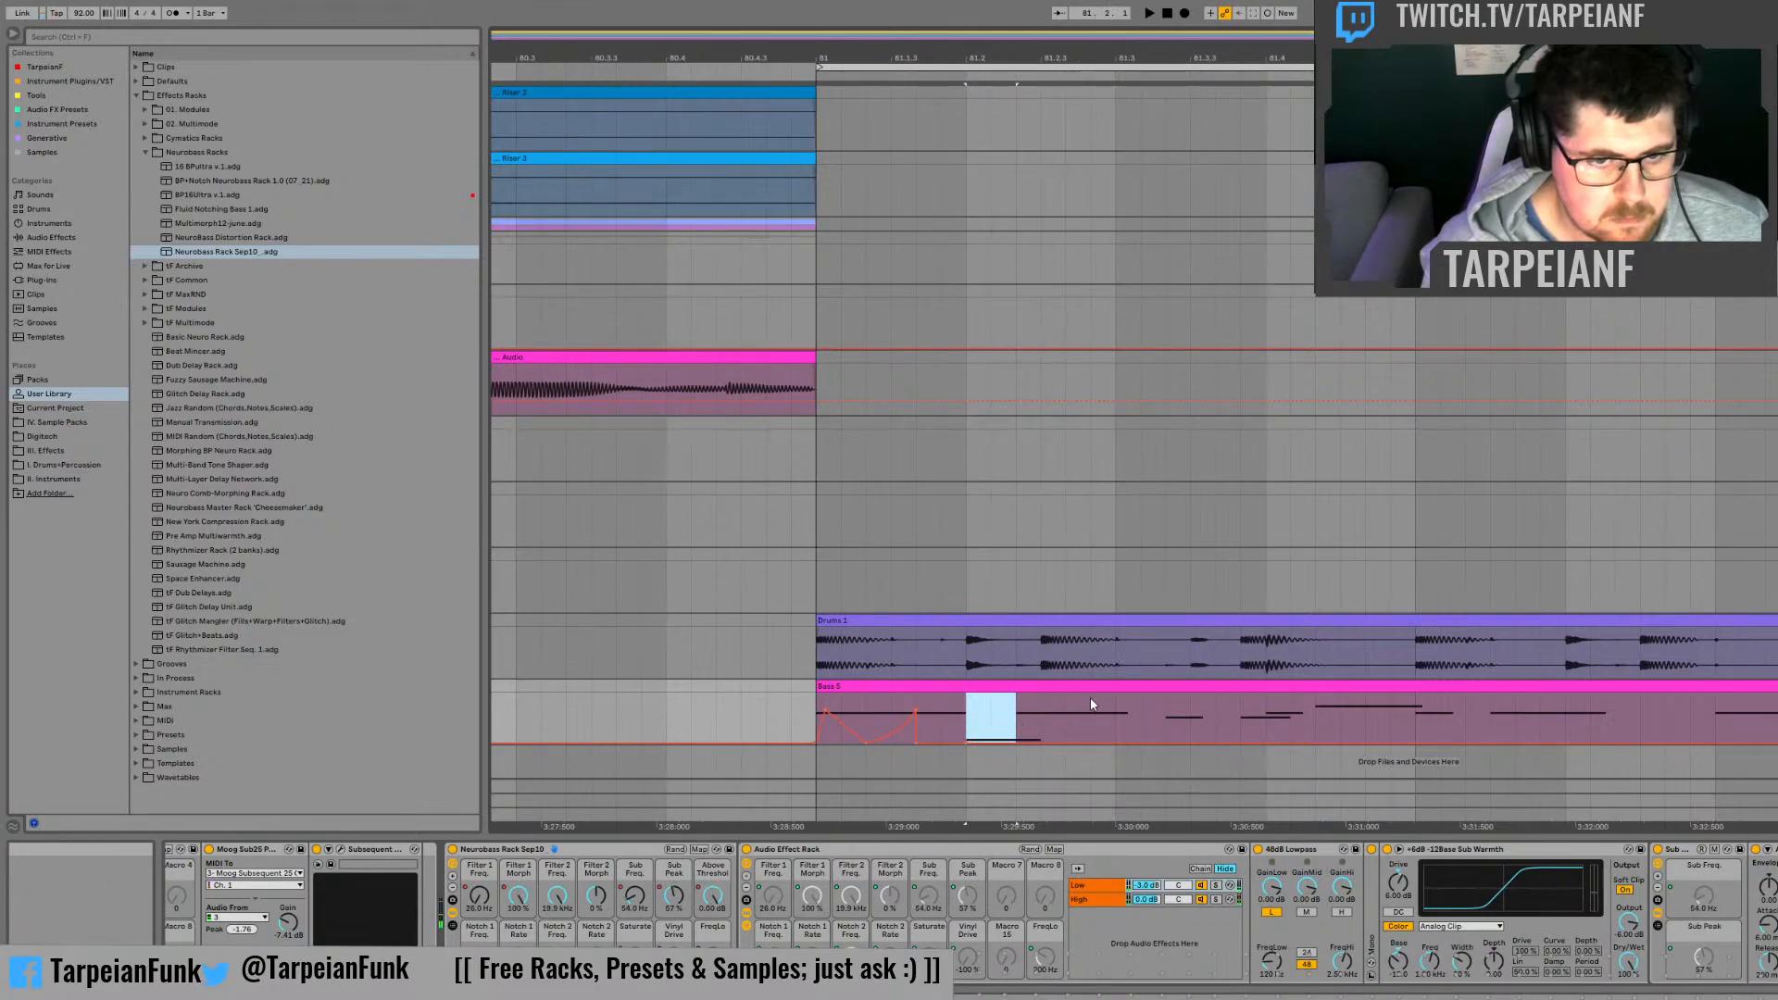
{"action": "left_click", "coordinate": [1091, 705]}
{"action": "key", "text": "space"}
{"action": "key", "text": "space"}
Step: Reshape the Filter 1 Freq curve to rise from 81.2, peak a third of a beat on and fall to 81.3, and audition it
{"action": "key", "text": "space"}
{"action": "left_click", "coordinate": [1032, 714]}
{"action": "key", "text": "space"}
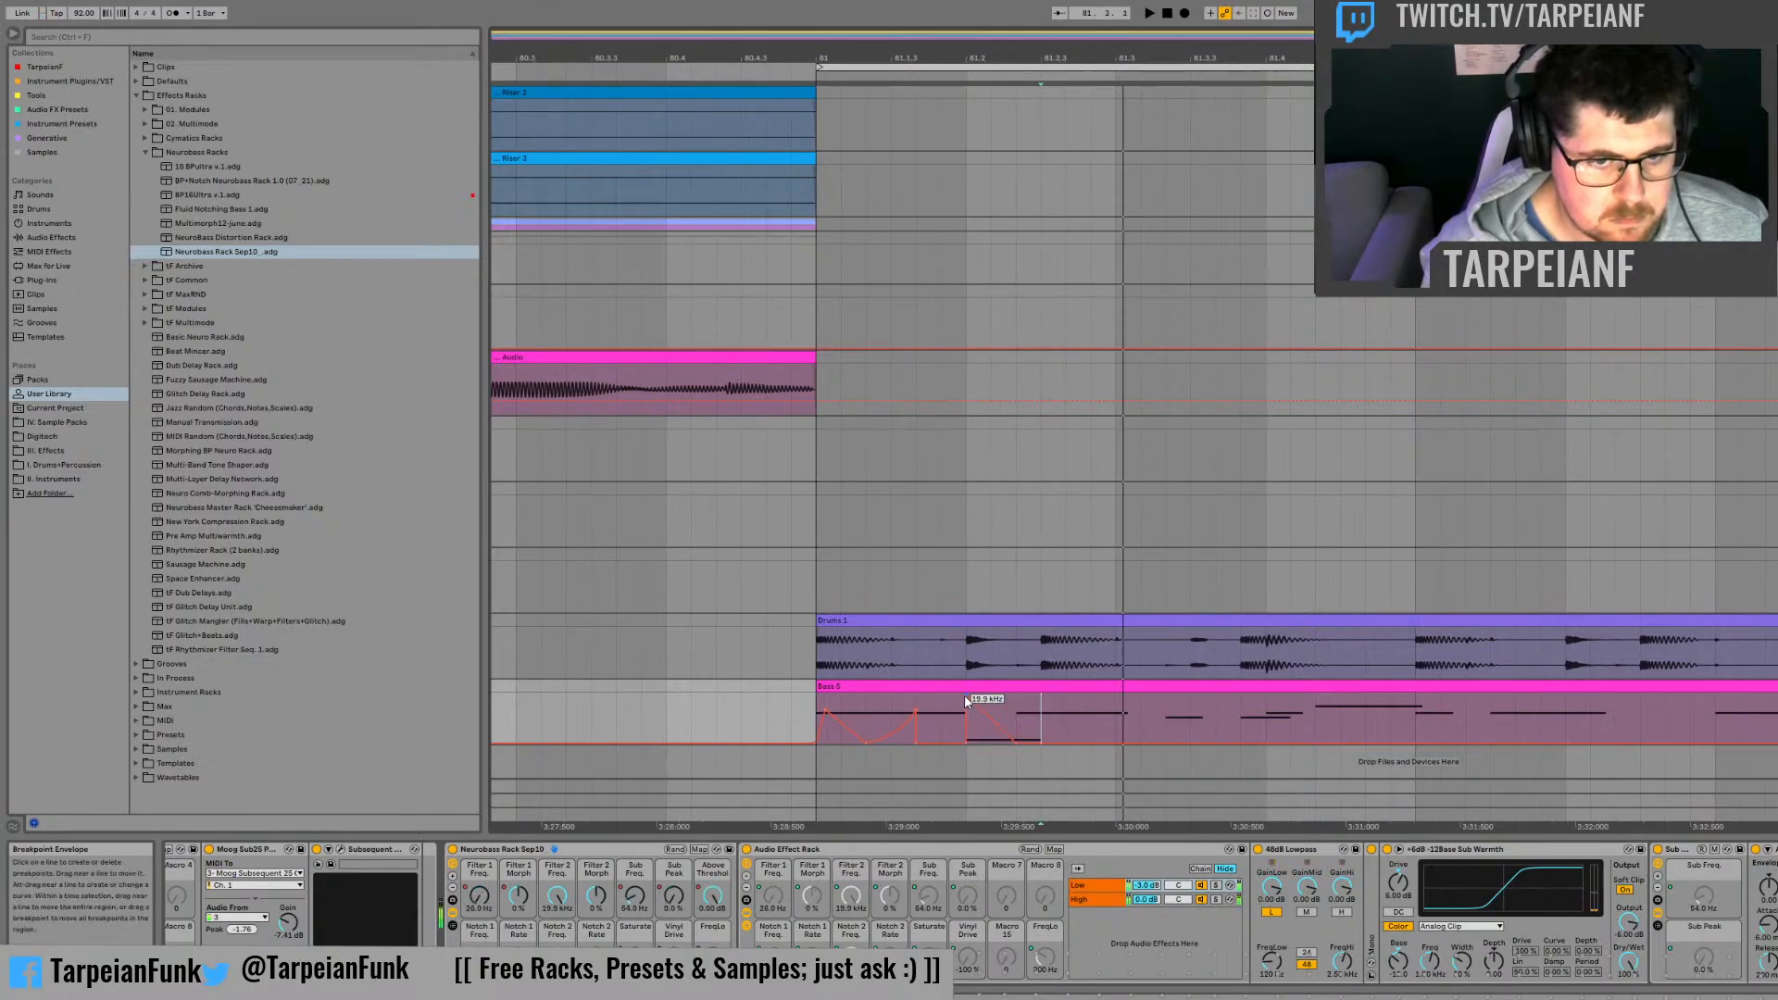
{"action": "key", "text": "space"}
{"action": "left_click_drag", "start_coordinate": [1016, 696], "coordinate": [1115, 738]}
{"action": "key", "text": "space"}
{"action": "left_click", "coordinate": [963, 704]}
{"action": "key", "text": "space"}
{"action": "key", "text": "space"}
{"action": "key", "text": "space"}
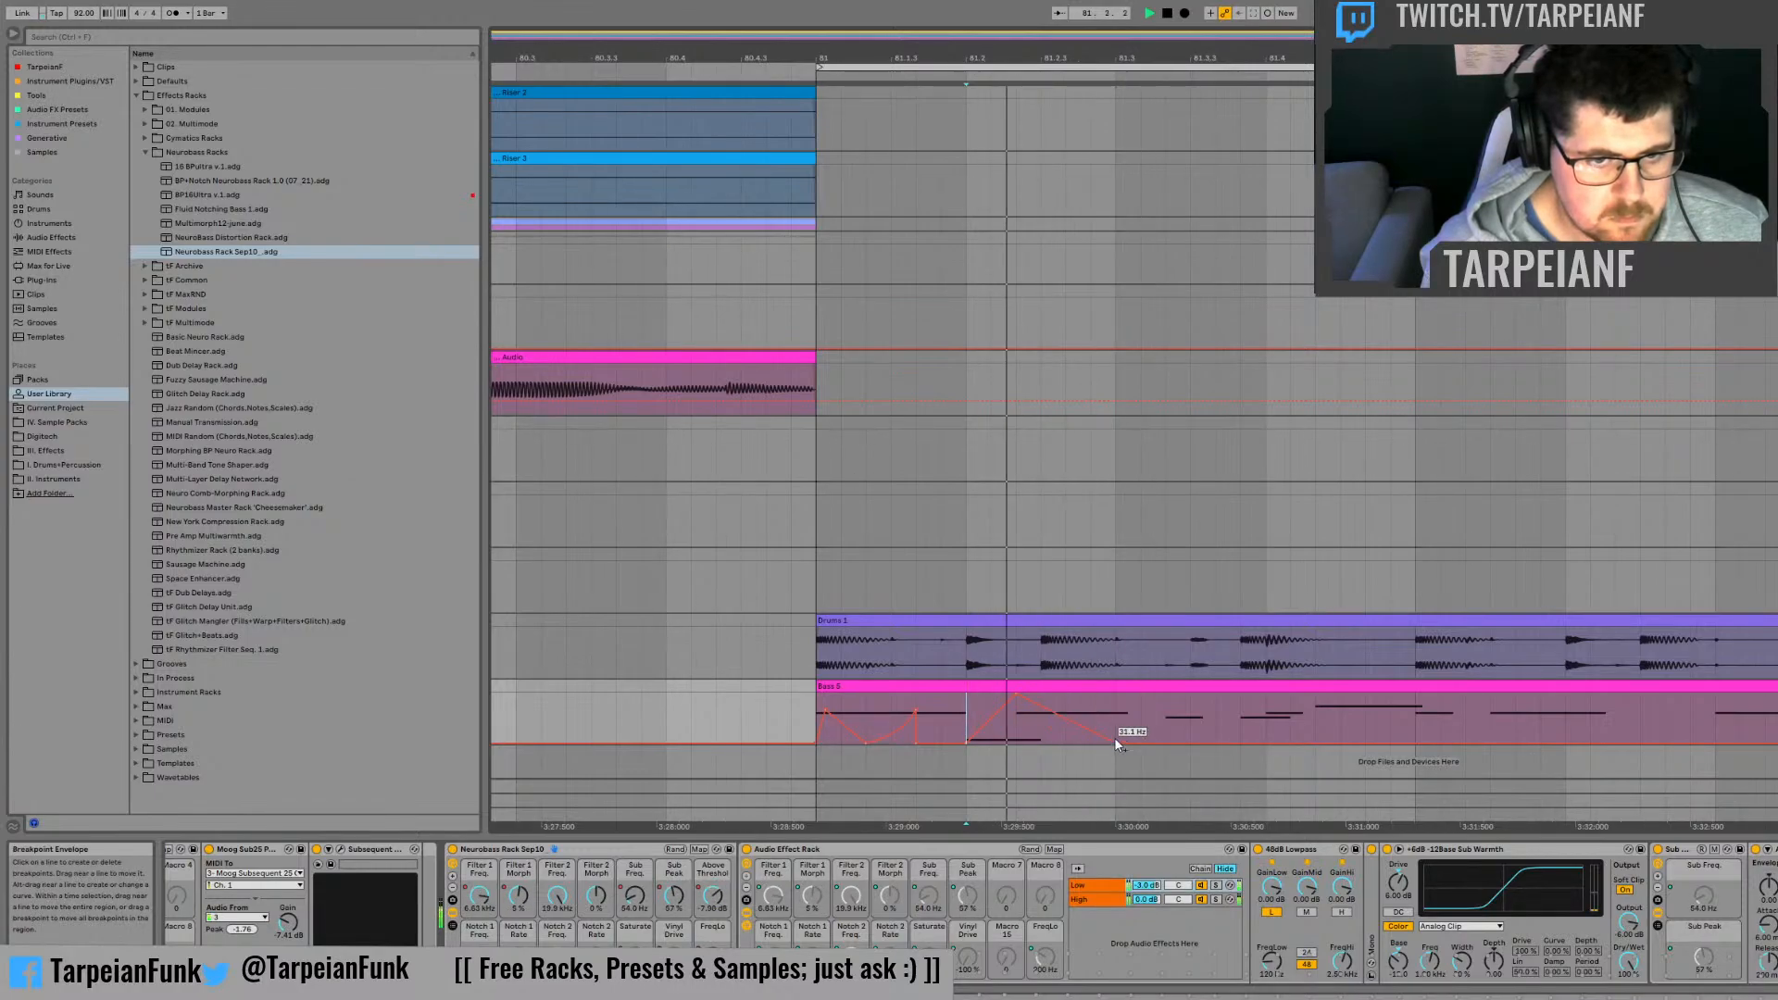
Step: Solo the Audio Effect Rack's High chain and audition the filter movement
{"action": "key", "text": "space"}
{"action": "left_click", "coordinate": [1215, 901]}
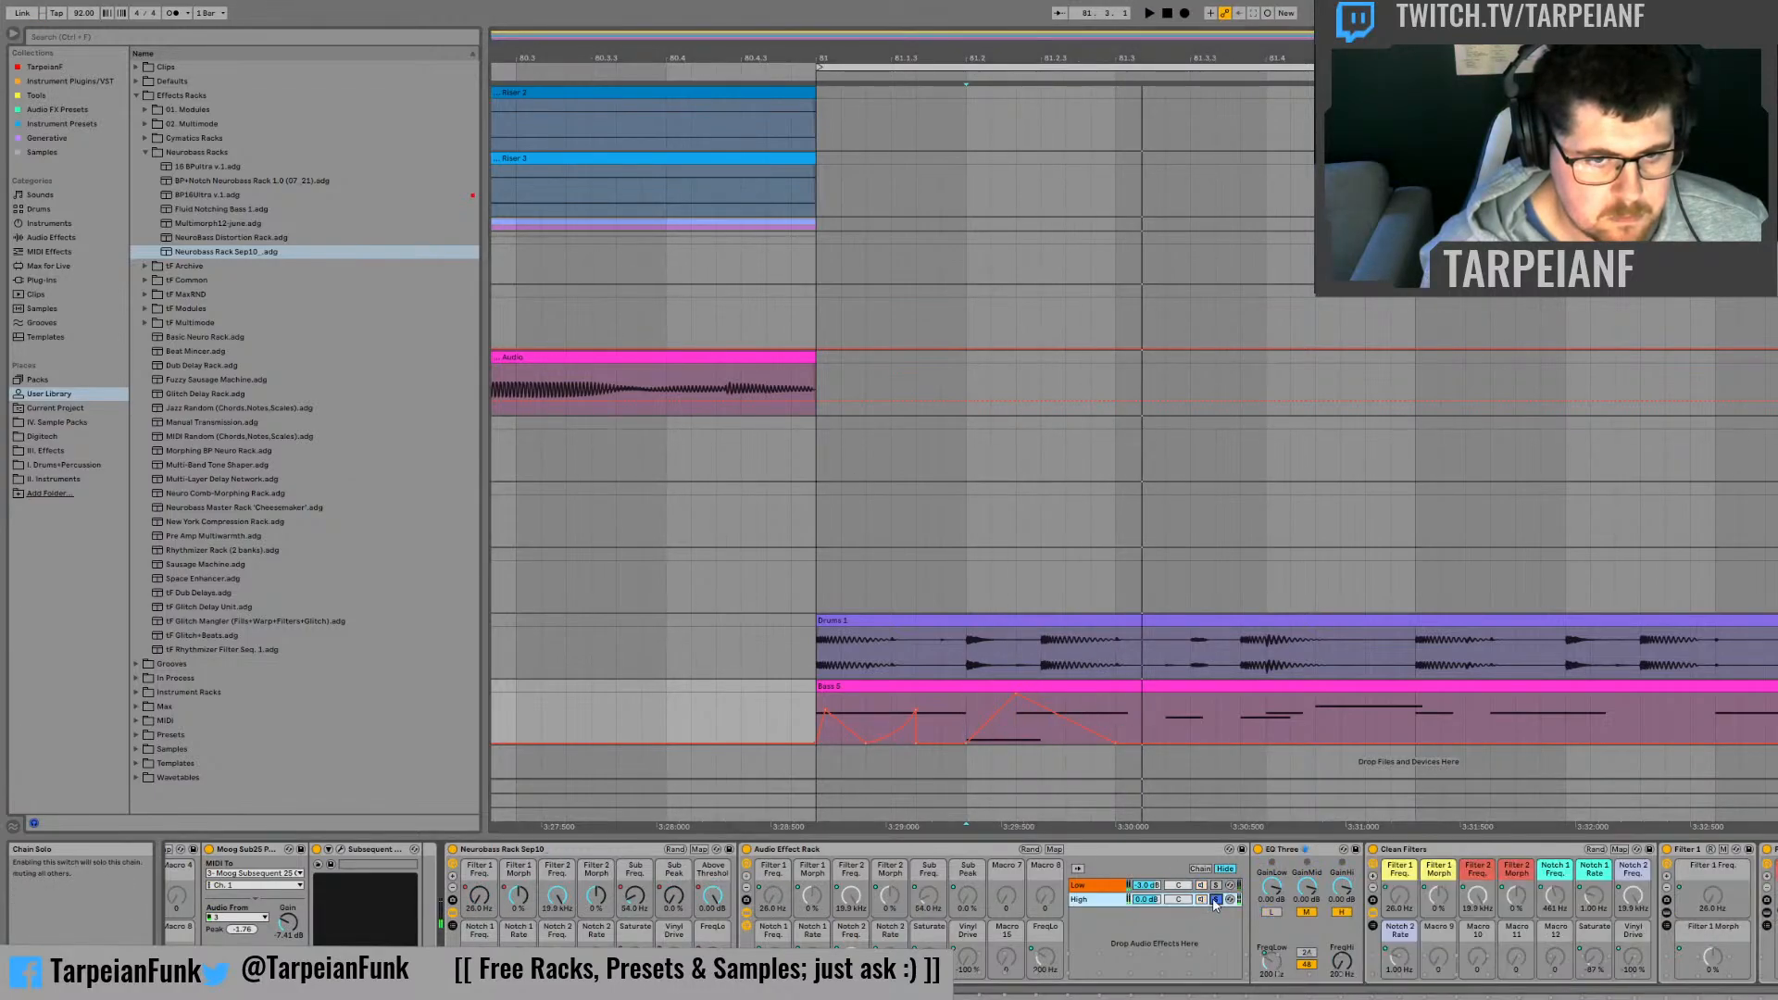
{"action": "key", "text": "space"}
Step: Replace the Filter 1 Freq curve after 81.2 with two short falling peaks, in the first and last thirds of the beat
{"action": "key", "text": "space"}
{"action": "key", "text": "space"}
{"action": "key", "text": "space"}
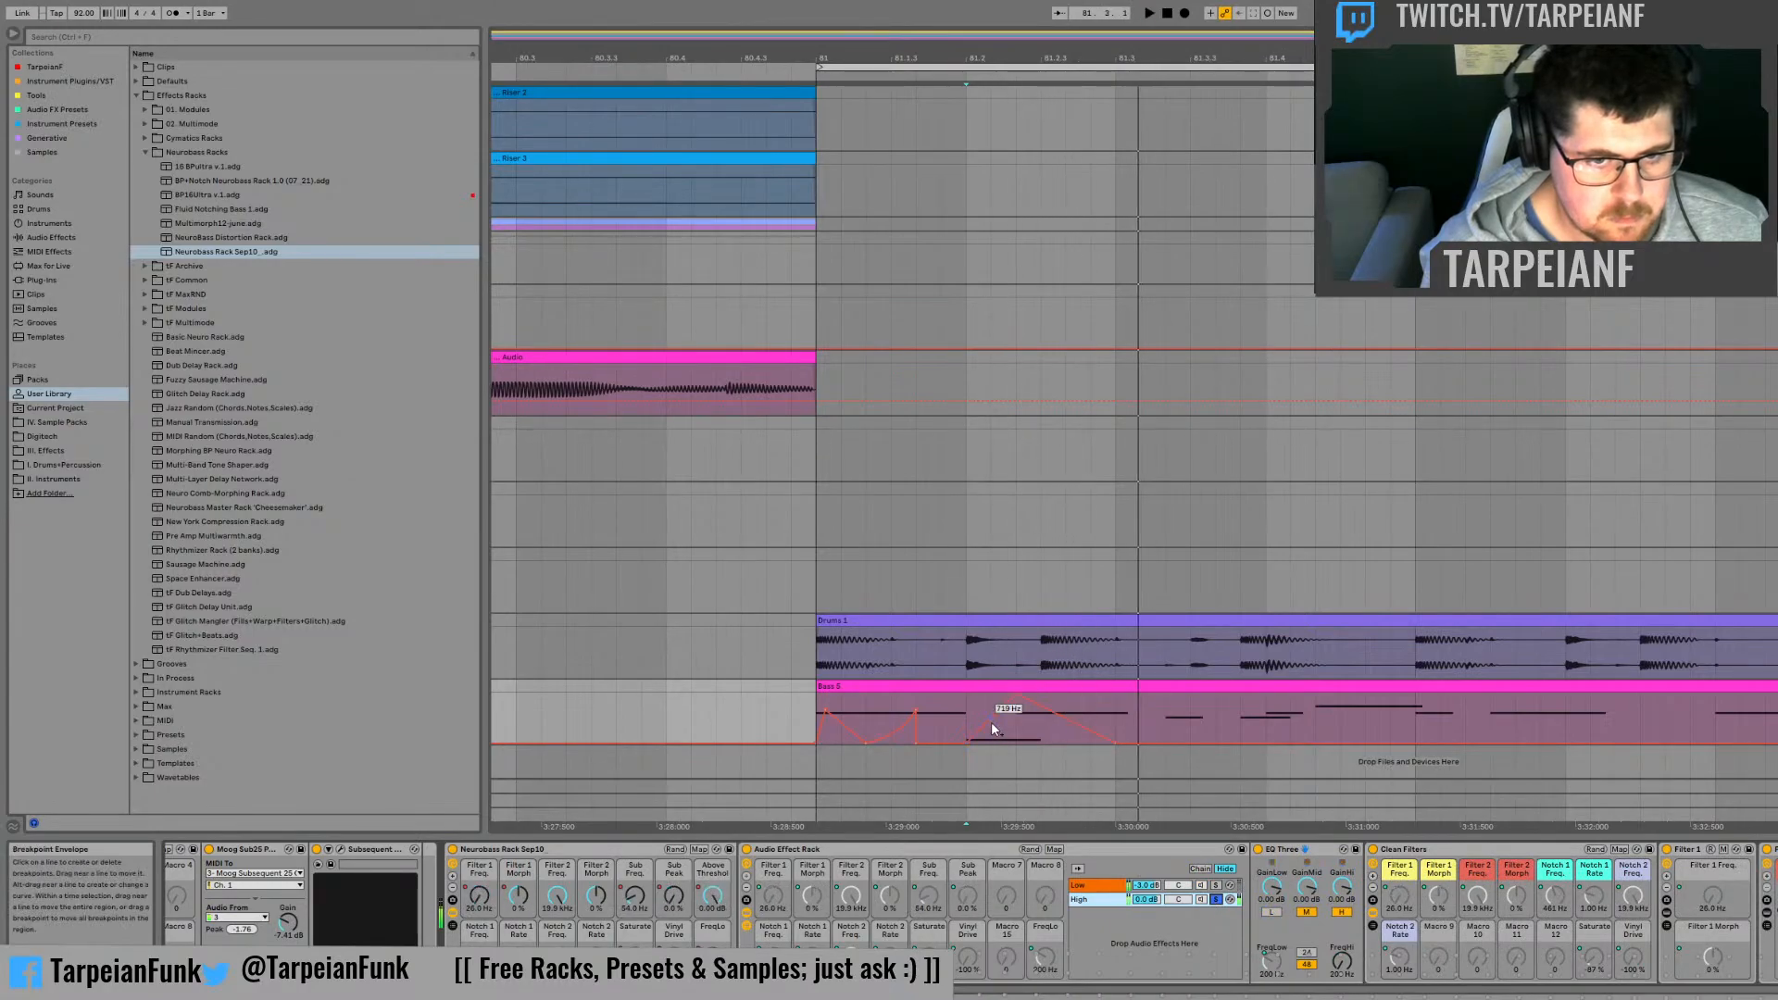
{"action": "mouse_move", "coordinate": [978, 741]}
{"action": "left_mouse_down"}
{"action": "mouse_move", "coordinate": [1003, 706]}
{"action": "mouse_move", "coordinate": [1042, 746]}
{"action": "mouse_move", "coordinate": [941, 718]}
{"action": "mouse_move", "coordinate": [963, 718]}
{"action": "left_mouse_up"}
{"action": "key", "text": "space"}
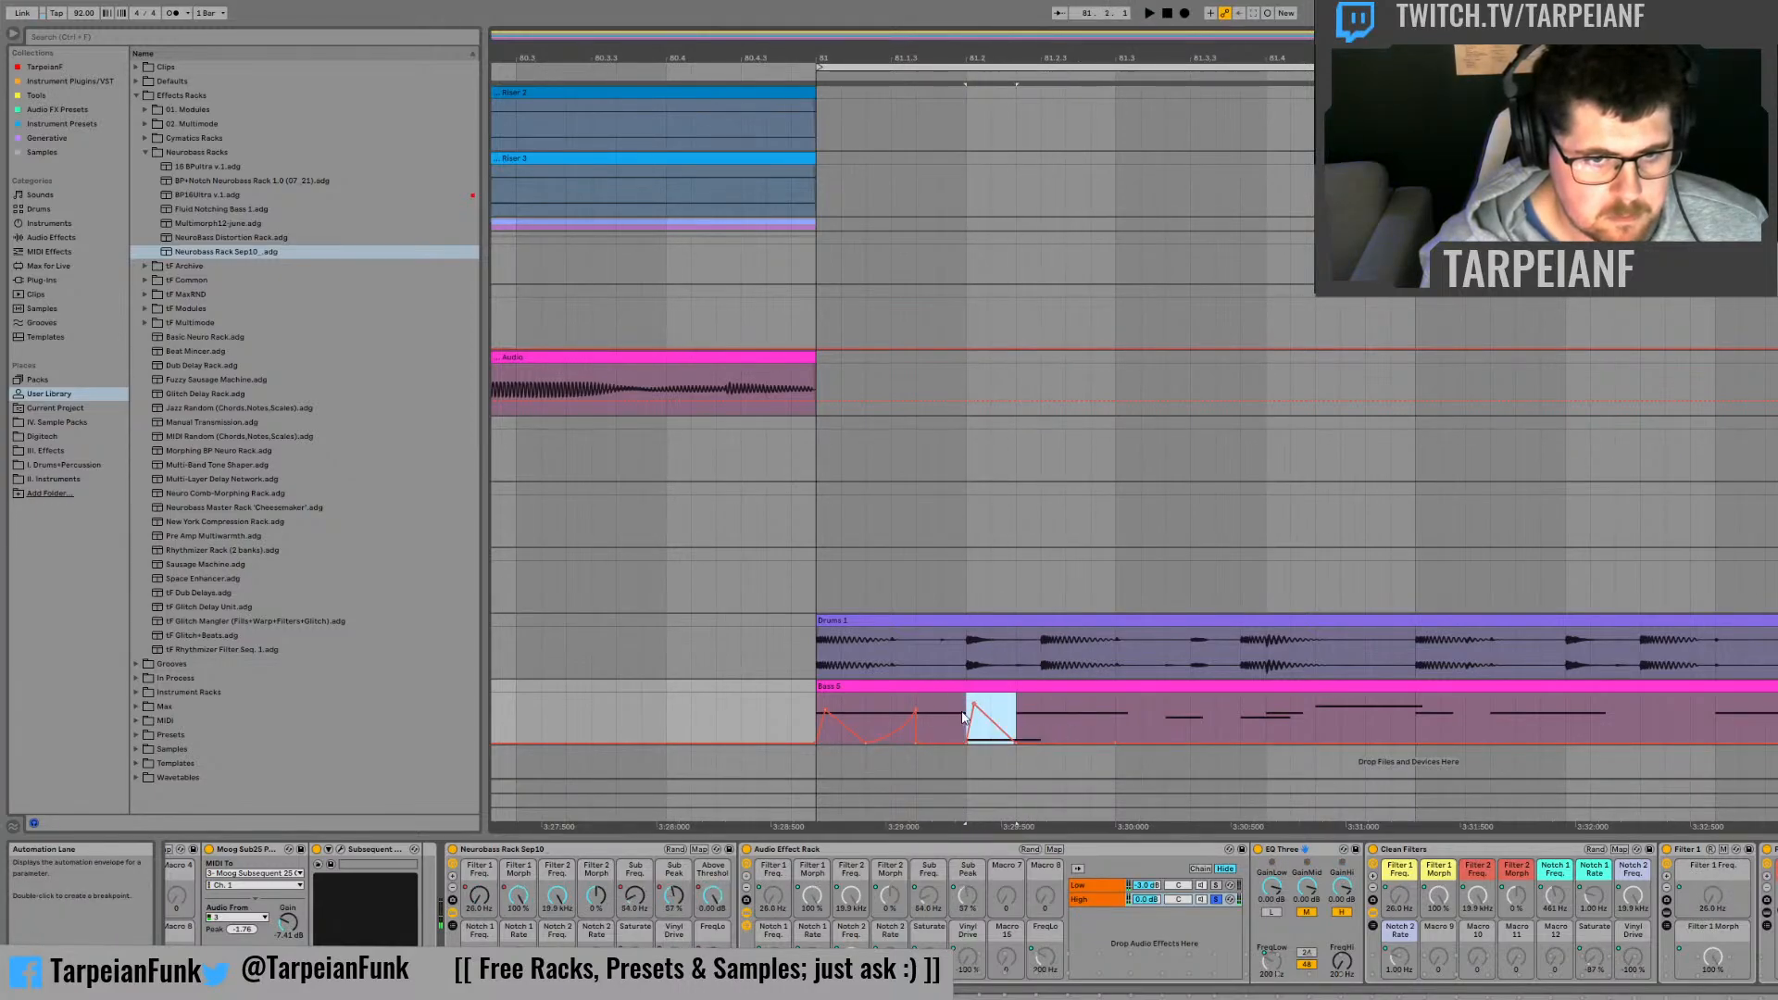
{"action": "key", "text": "ctrl+d"}
{"action": "key", "text": "ctrl+d"}
{"action": "left_click", "coordinate": [962, 715]}
{"action": "key", "text": "space"}
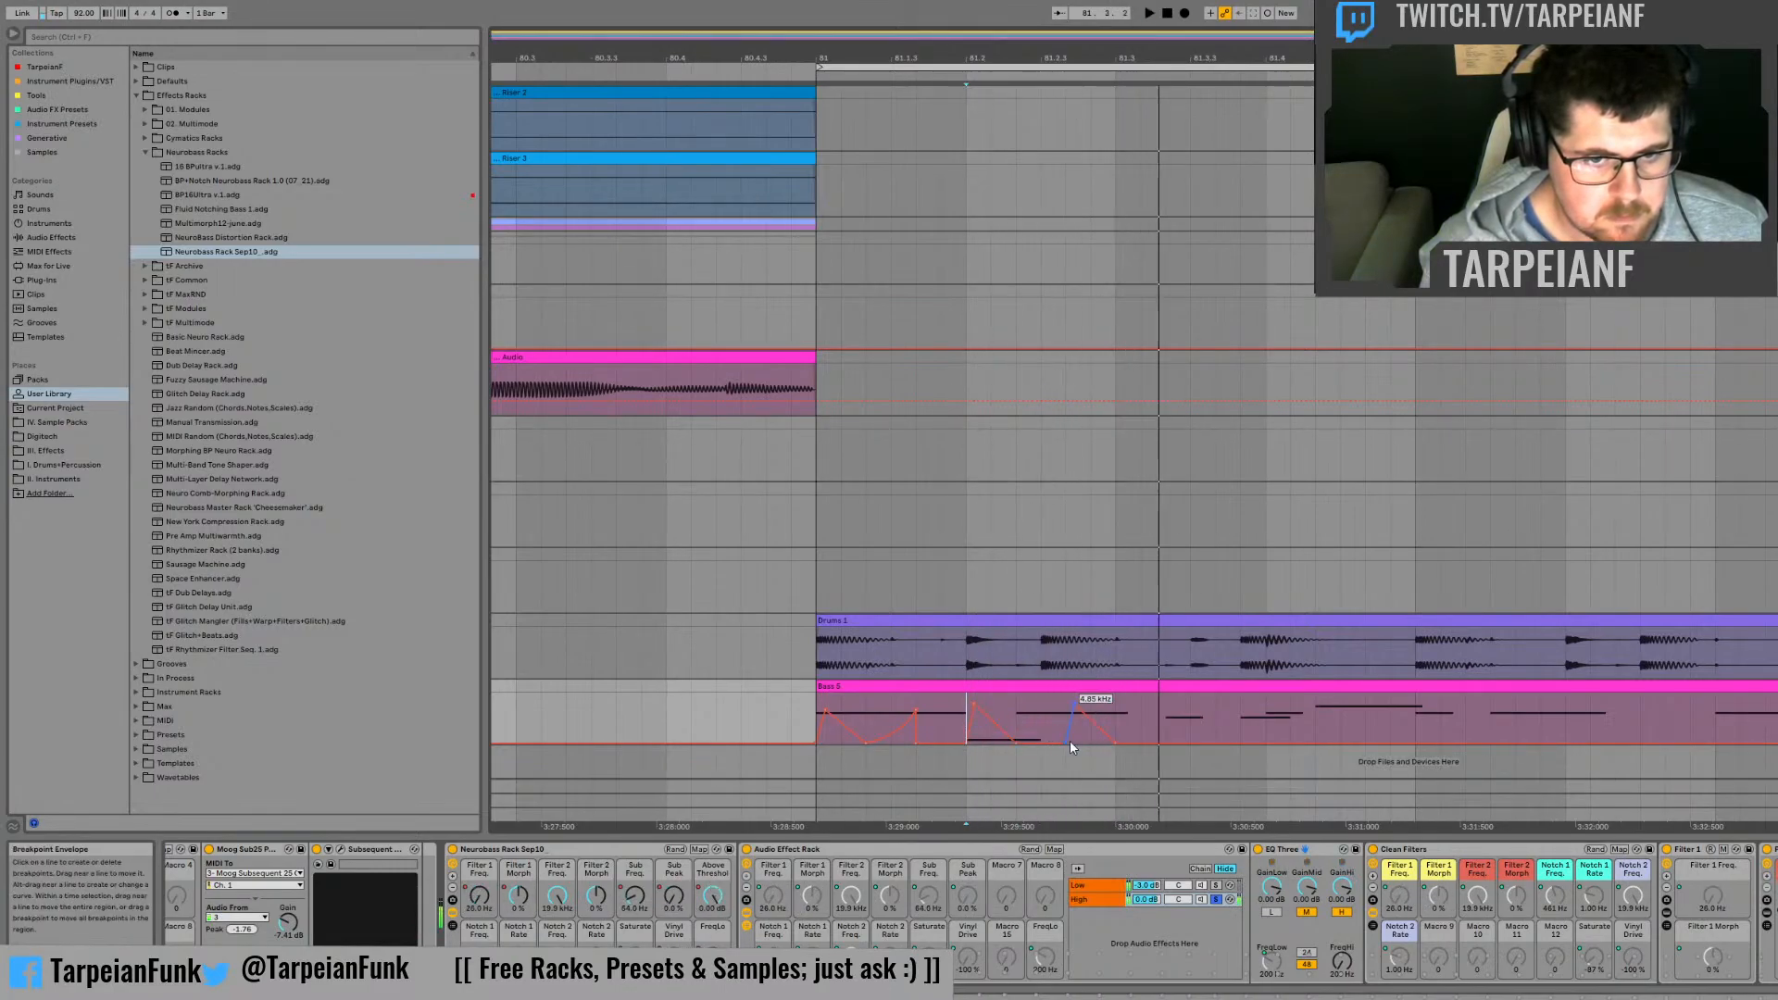
Step: Turn off the High chain's solo and audition the full bass
{"action": "left_click", "coordinate": [1216, 899]}
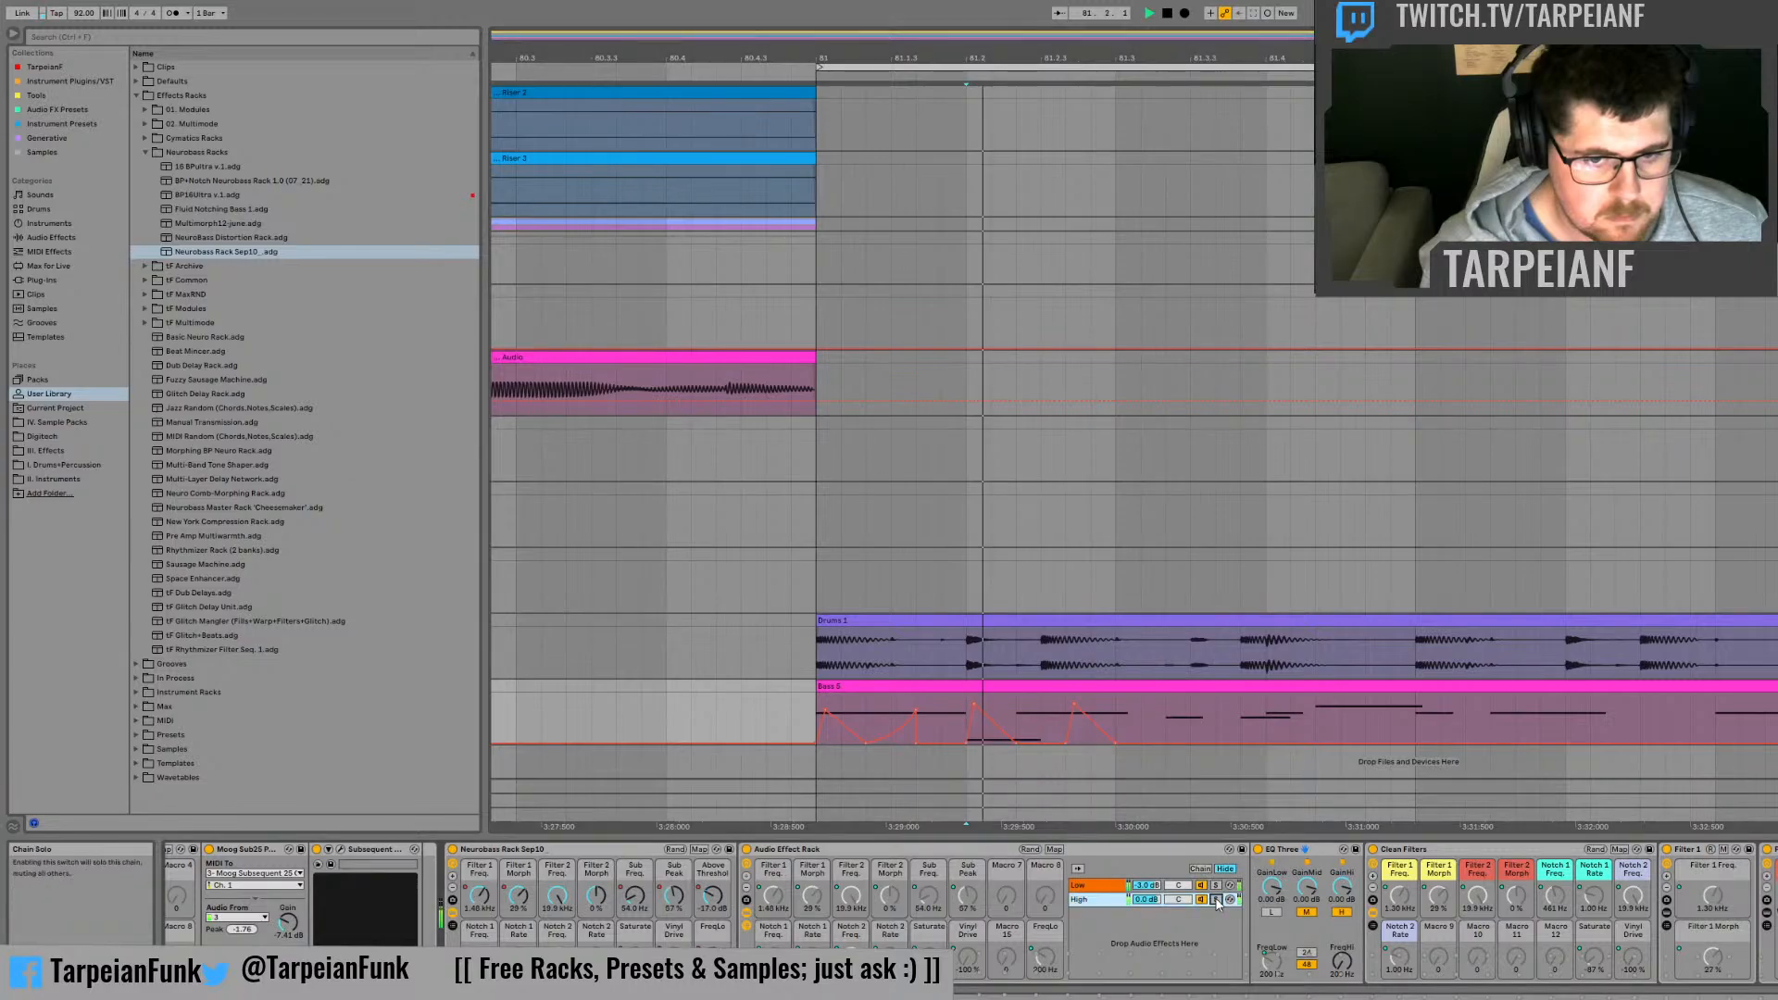
{"action": "key", "text": "space"}
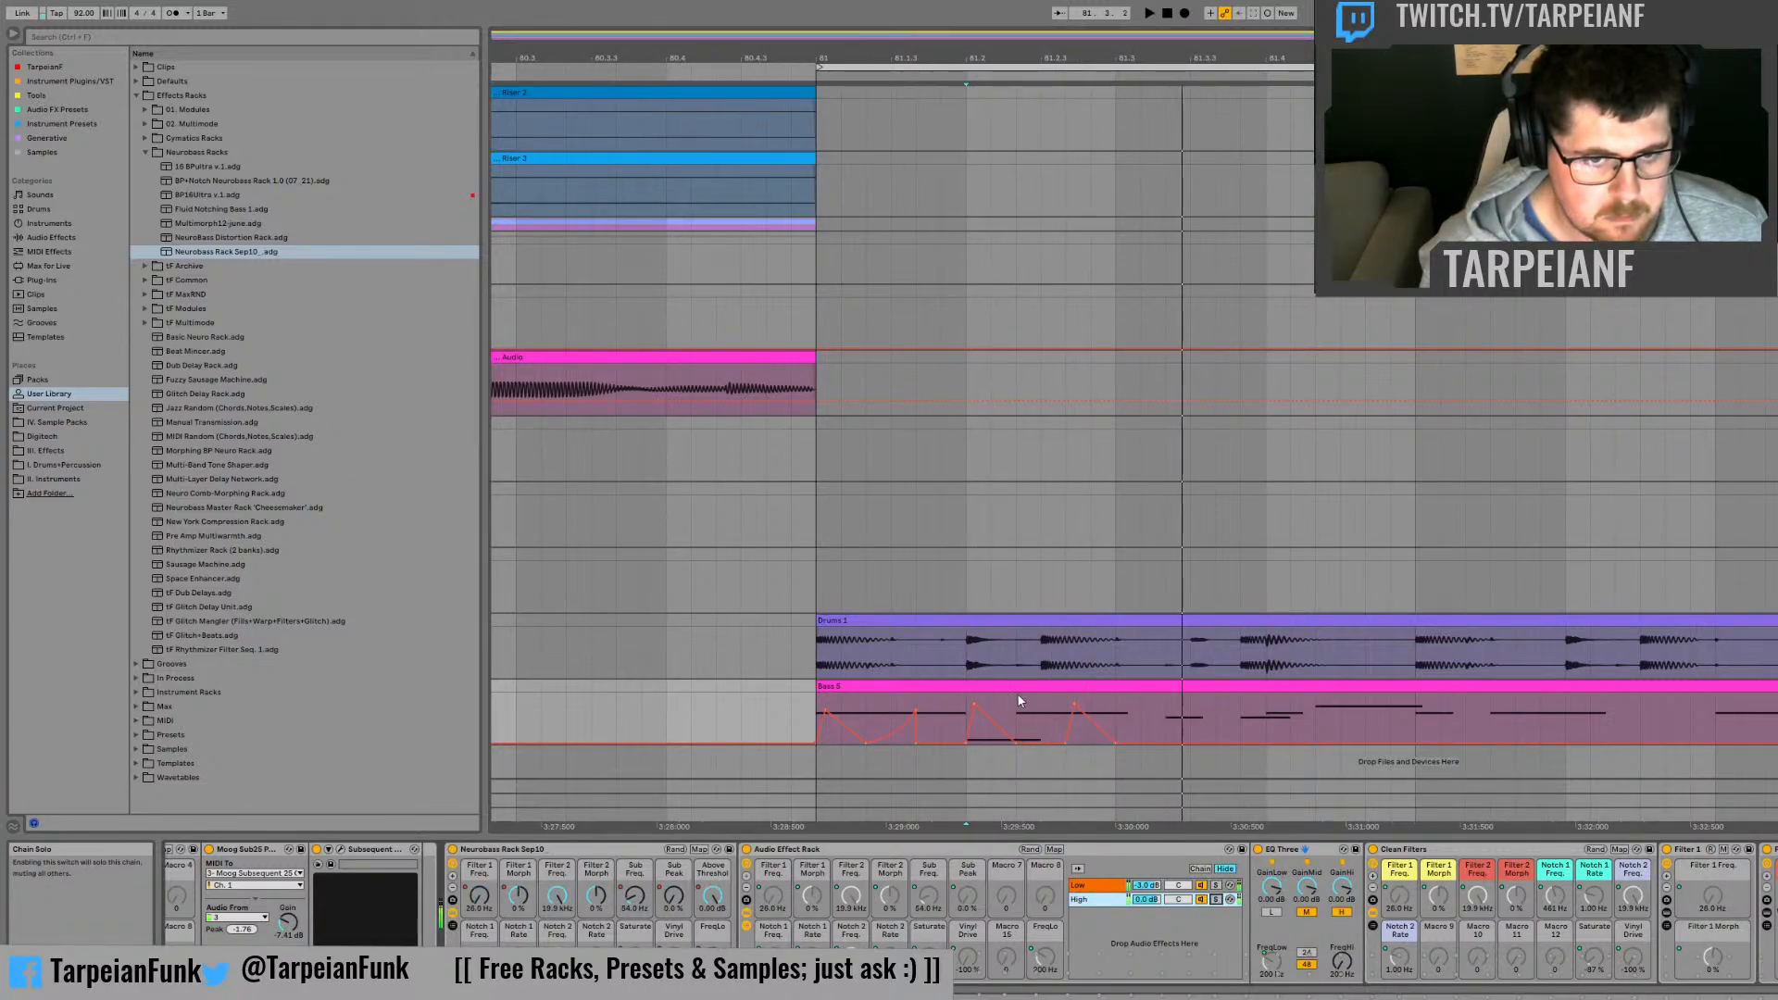
{"action": "key", "text": "space"}
Step: Move the last Filter 1 Freq peak before 81.3 to the middle of its third of a beat, and audition it
{"action": "key", "text": "space"}
{"action": "mouse_move", "coordinate": [1074, 704]}
{"action": "left_mouse_down"}
{"action": "mouse_move", "coordinate": [1100, 708]}
{"action": "mouse_move", "coordinate": [1101, 741]}
{"action": "mouse_move", "coordinate": [1089, 704]}
{"action": "left_mouse_up"}
{"action": "key", "text": "space"}
Step: Play the bass clip again, and show the rack's Saturate automation
{"action": "key", "text": "space"}
{"action": "key", "text": "space"}
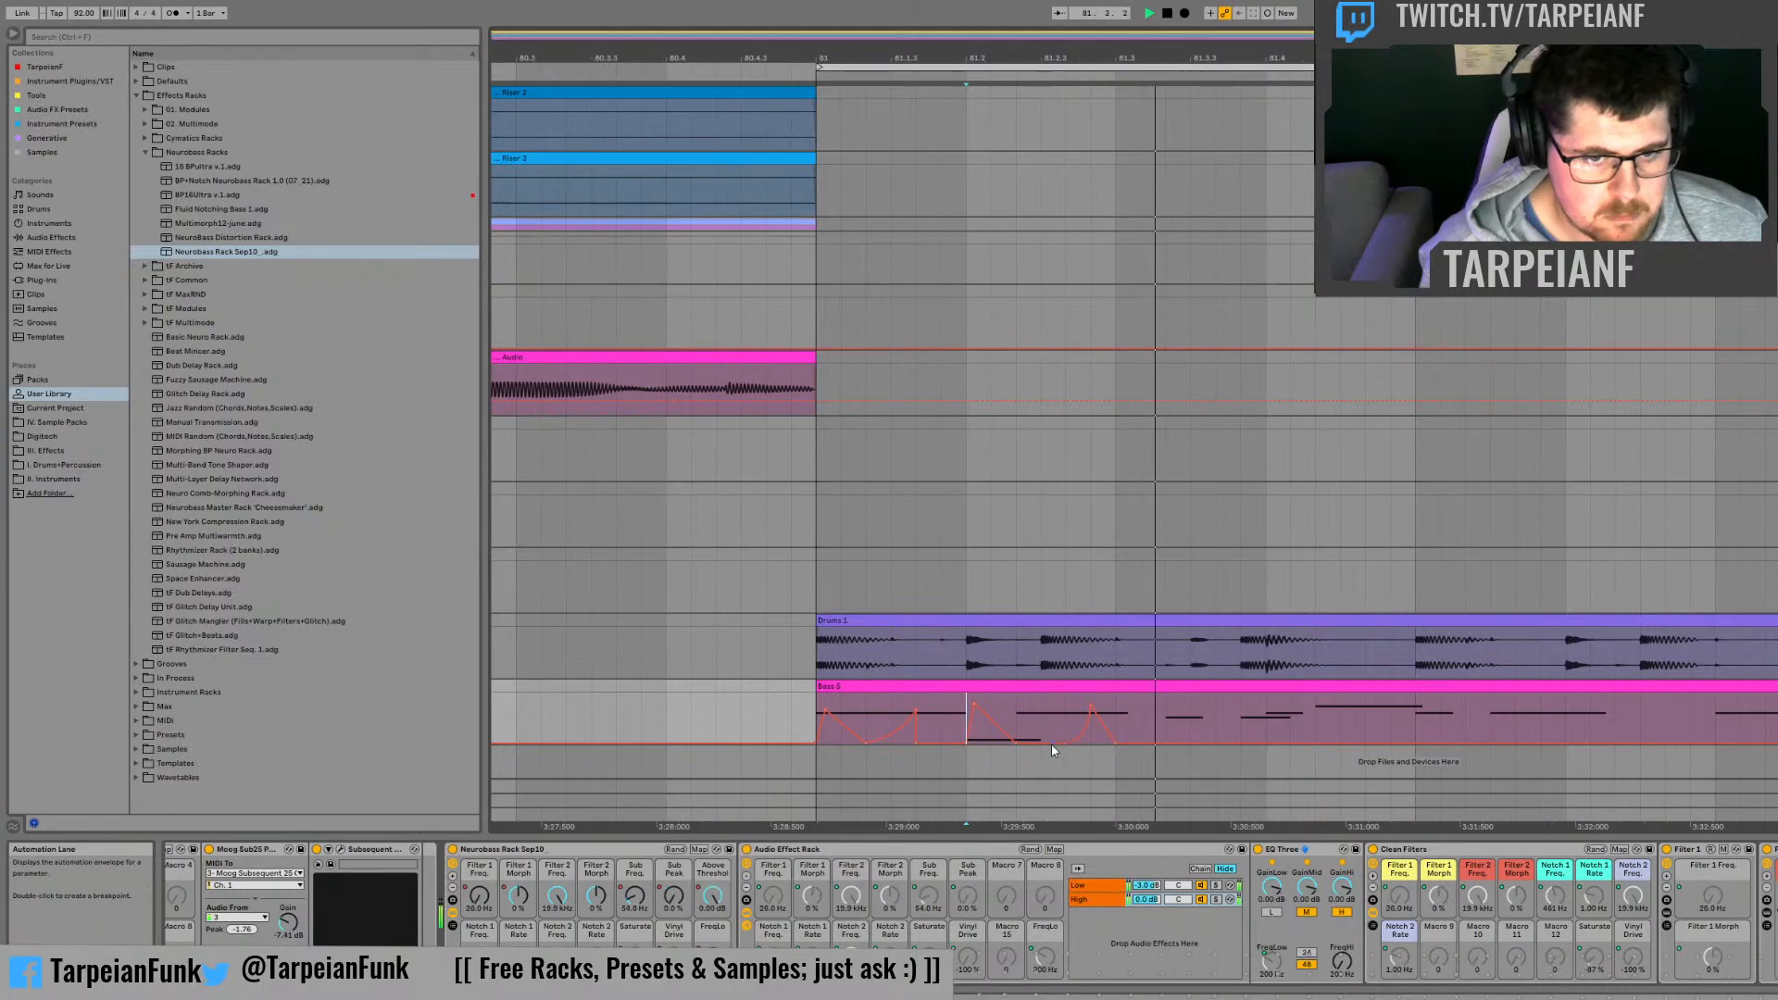
{"action": "key", "text": "space"}
{"action": "key", "text": "space"}
{"action": "key", "text": "space"}
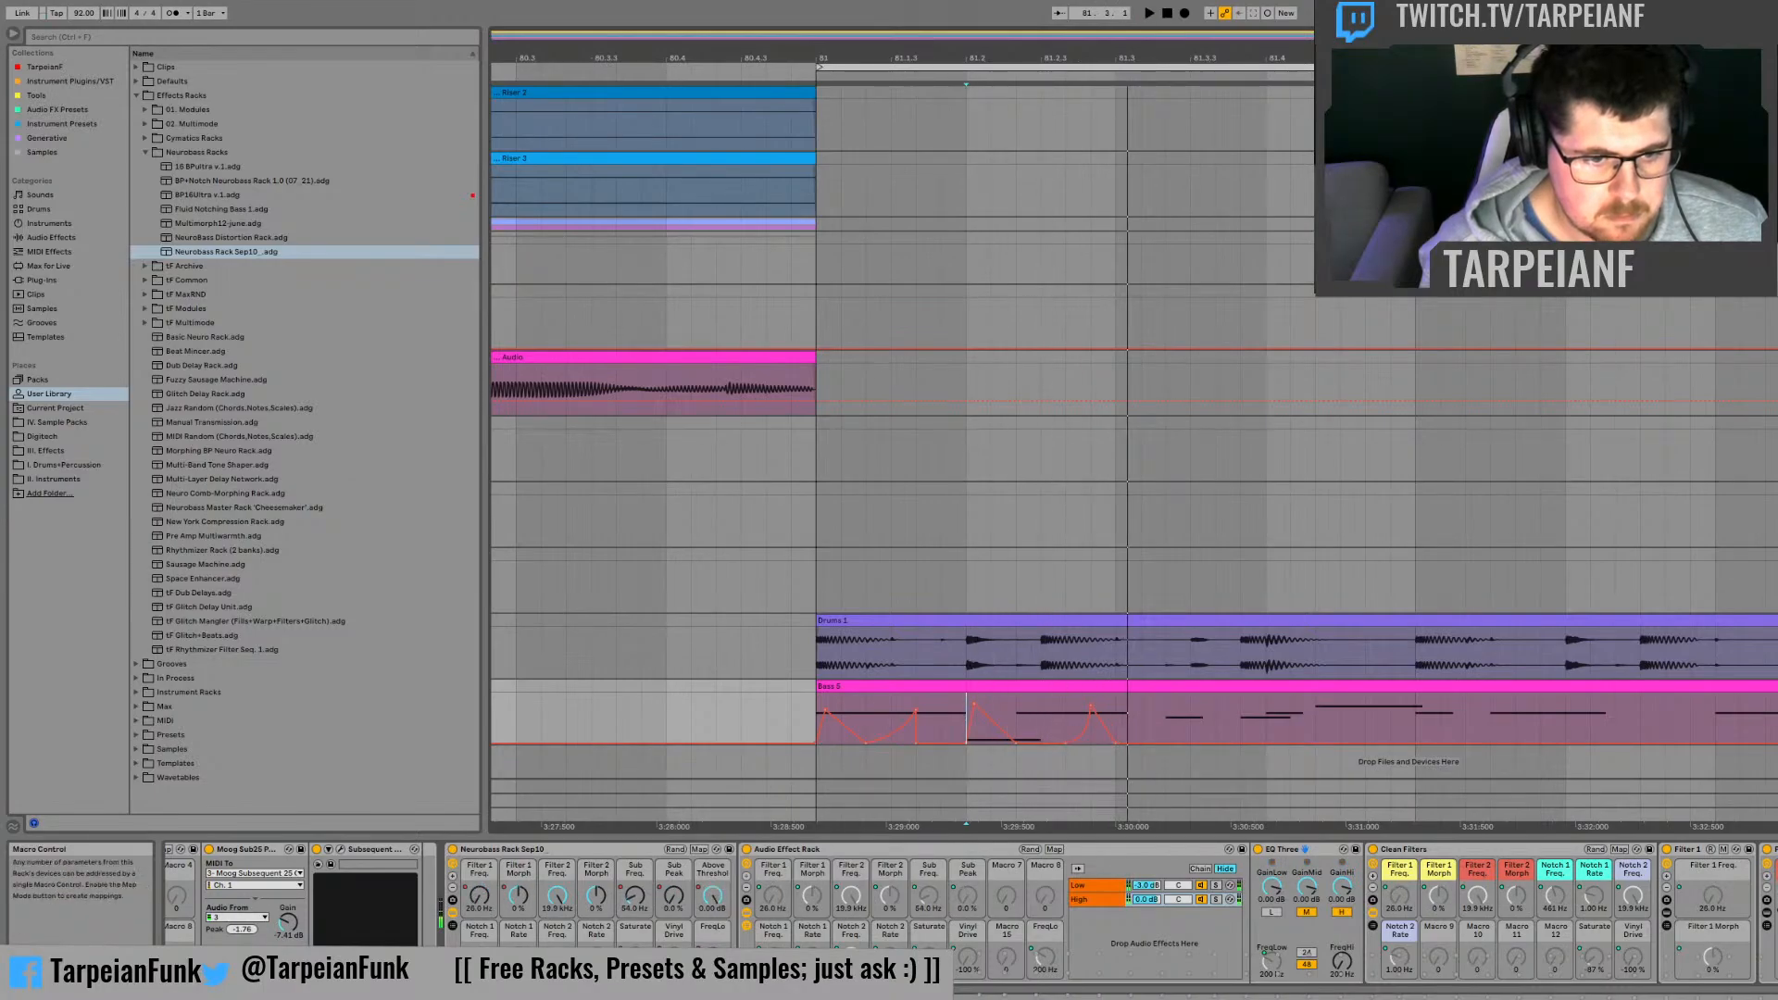
{"action": "left_click", "coordinate": [636, 958]}
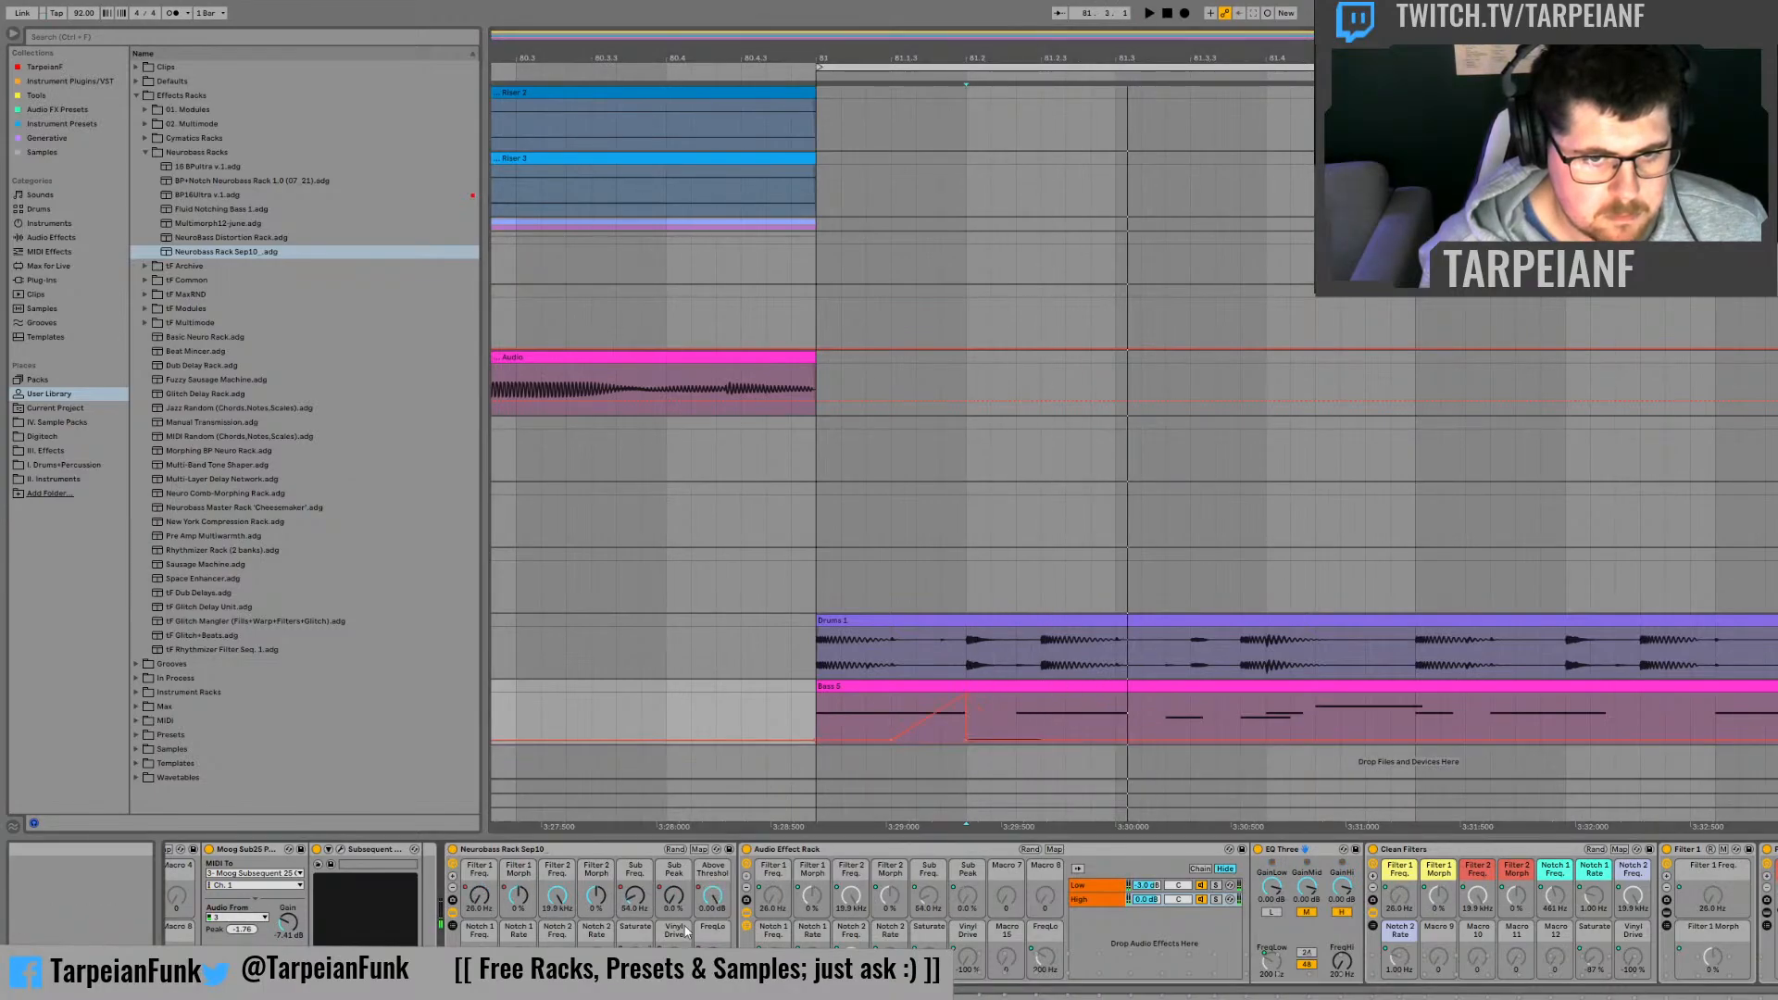
Step: Try removing the low Saturate point at 81.2 for a gradual fall to 81.3, and audition it
{"action": "left_click", "coordinate": [968, 741]}
{"action": "key", "text": "space"}
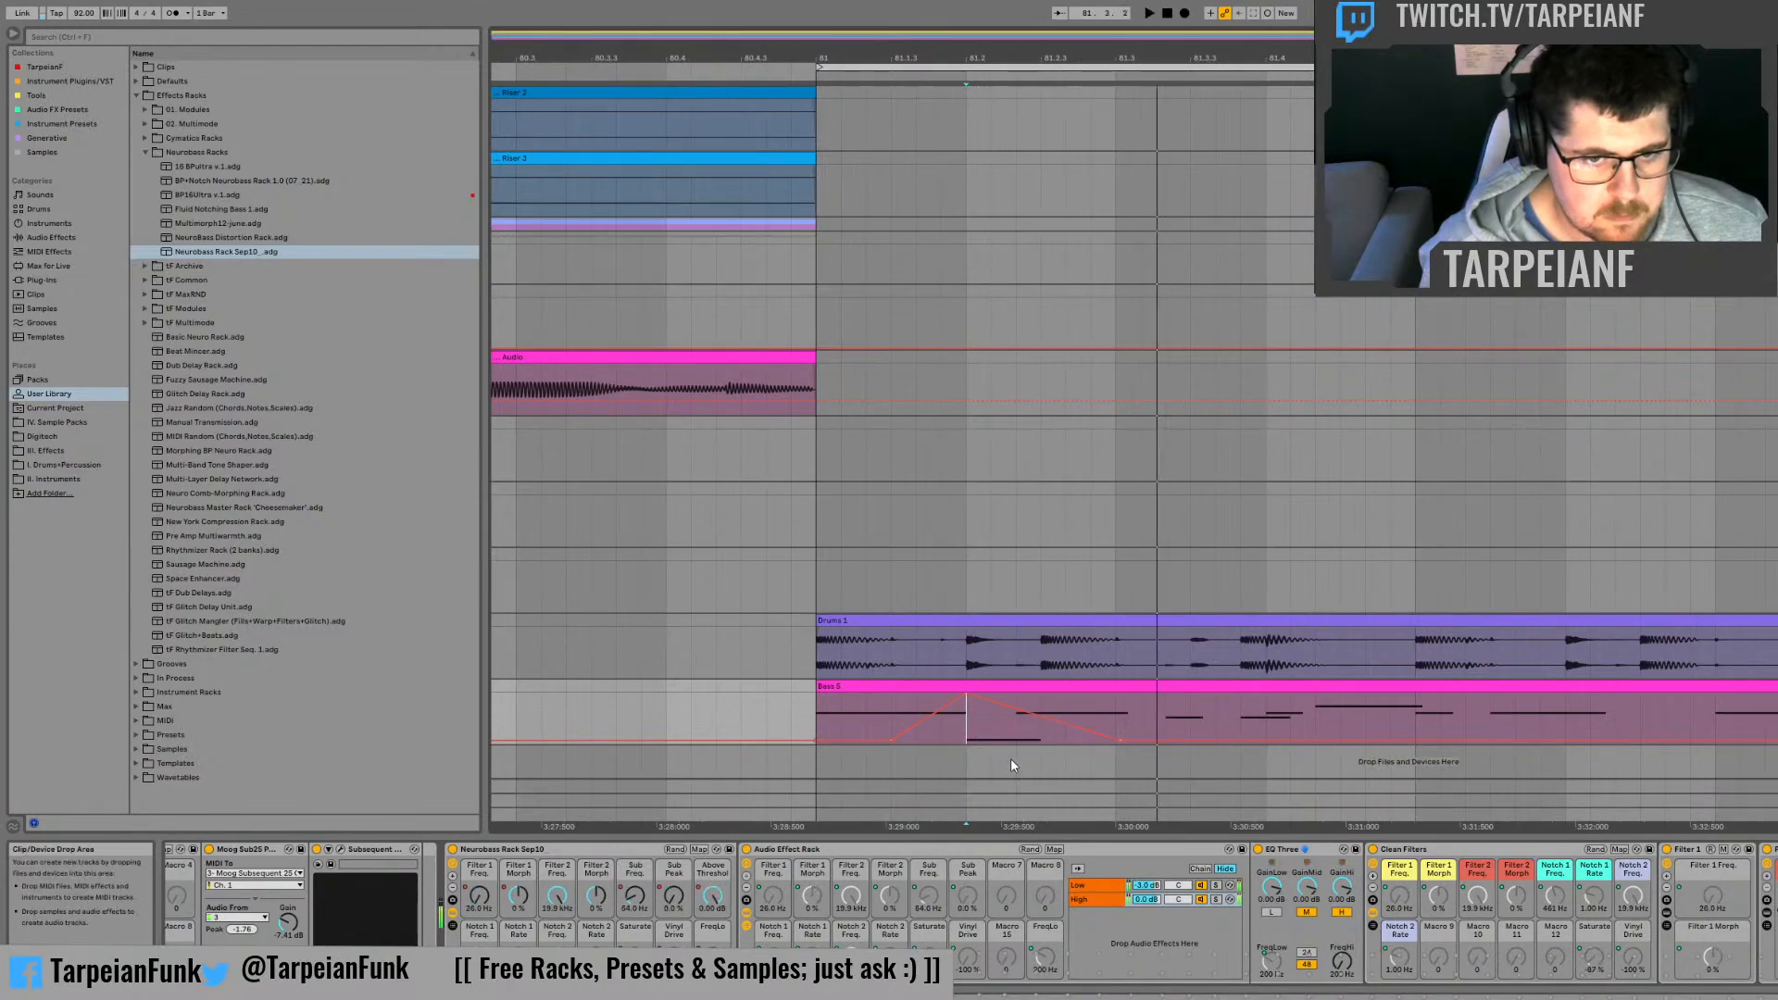
{"action": "key", "text": "space"}
{"action": "key", "text": "space"}
Step: Solo the High chain of the Audio Effect Rack and audition the Saturate automation
{"action": "left_click", "coordinate": [1216, 899]}
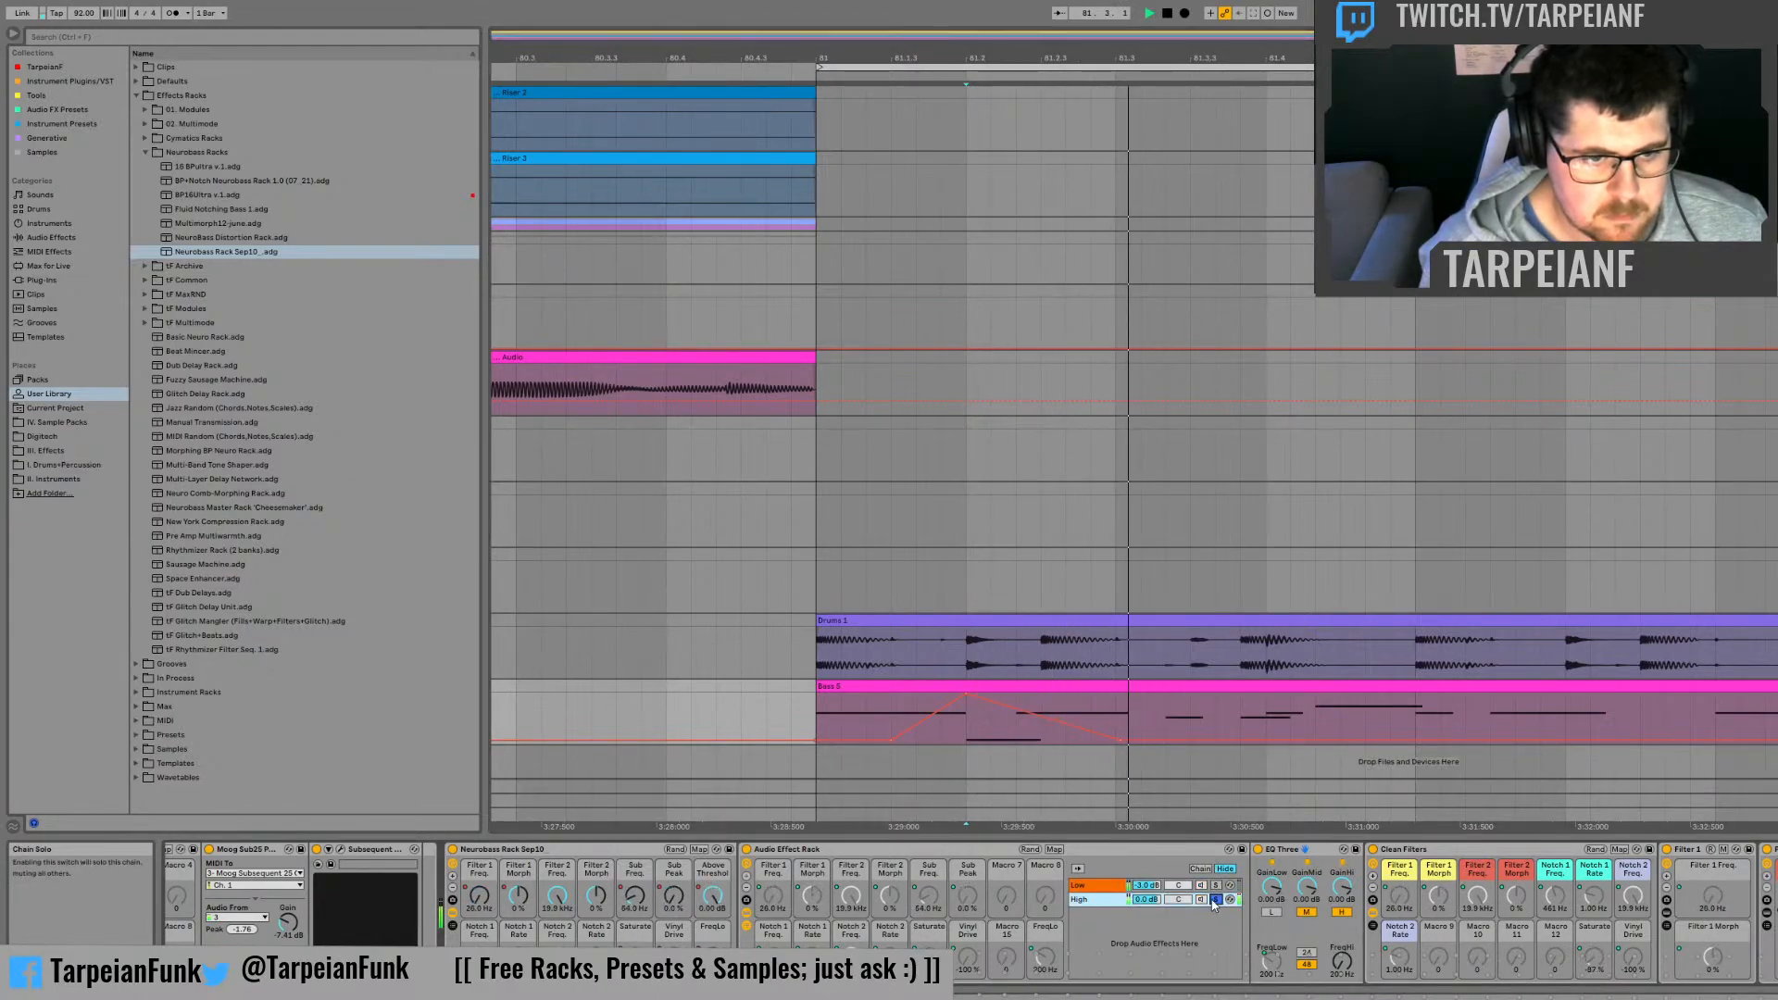
{"action": "key", "text": "space"}
{"action": "key", "text": "space"}
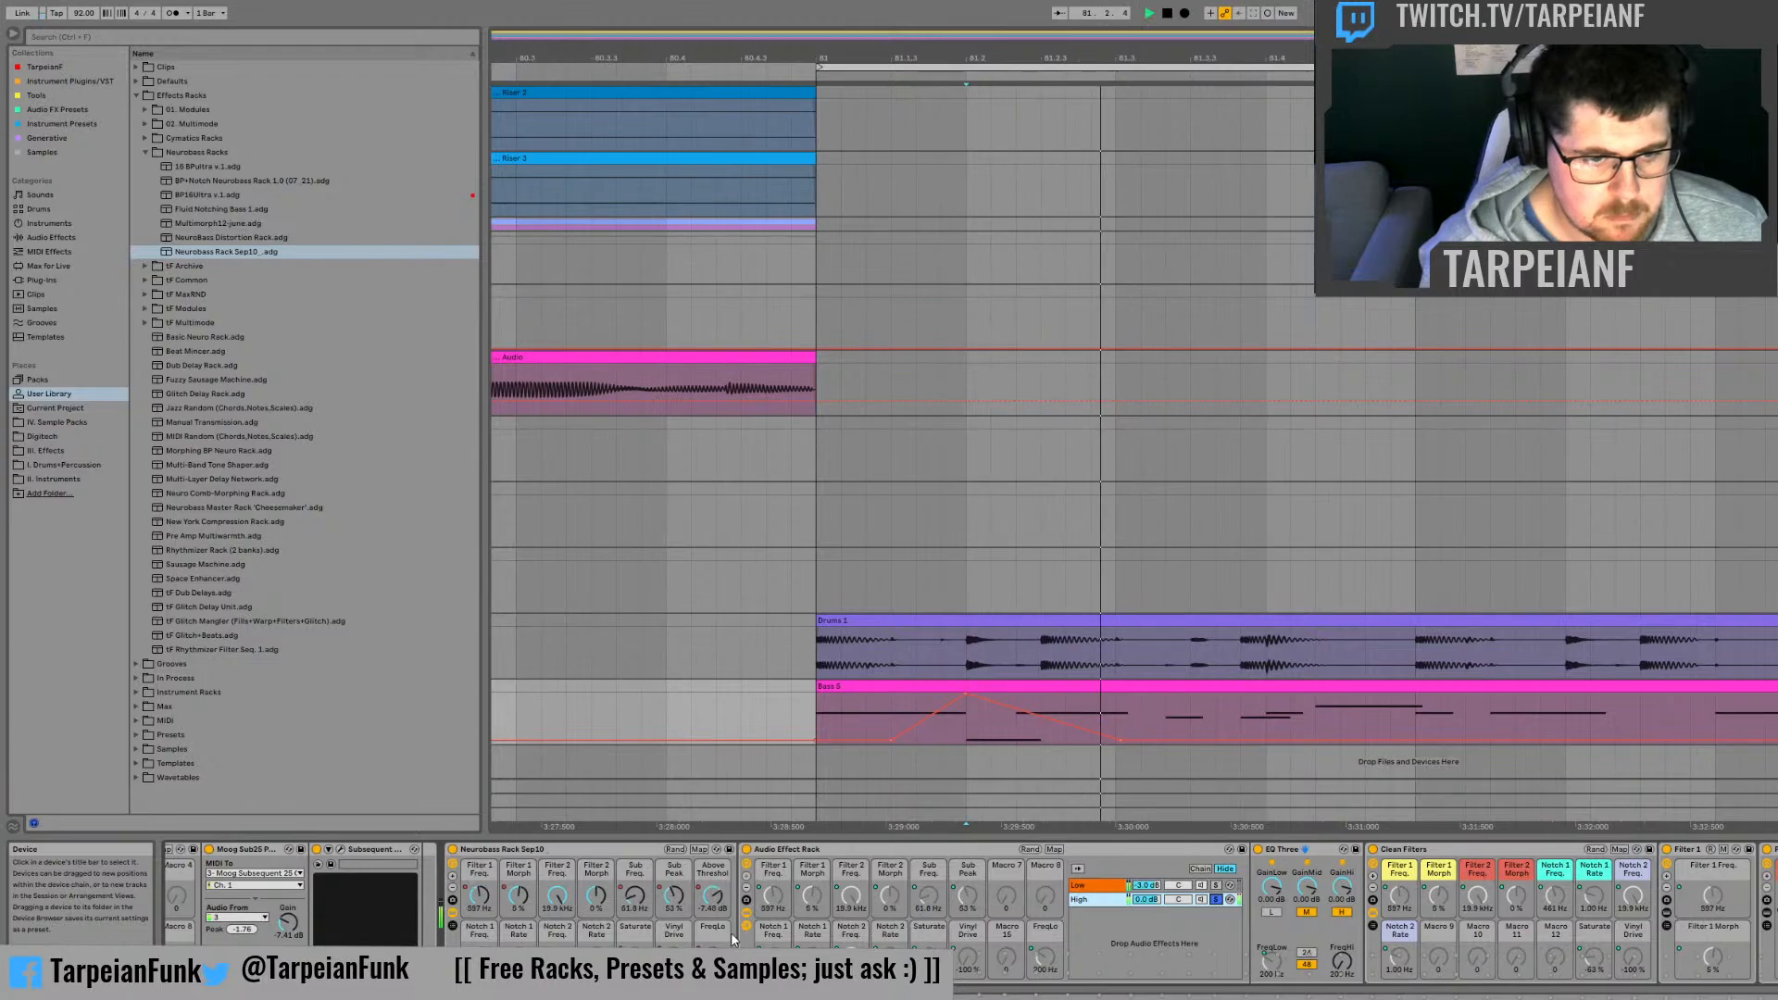
{"action": "key", "text": "space"}
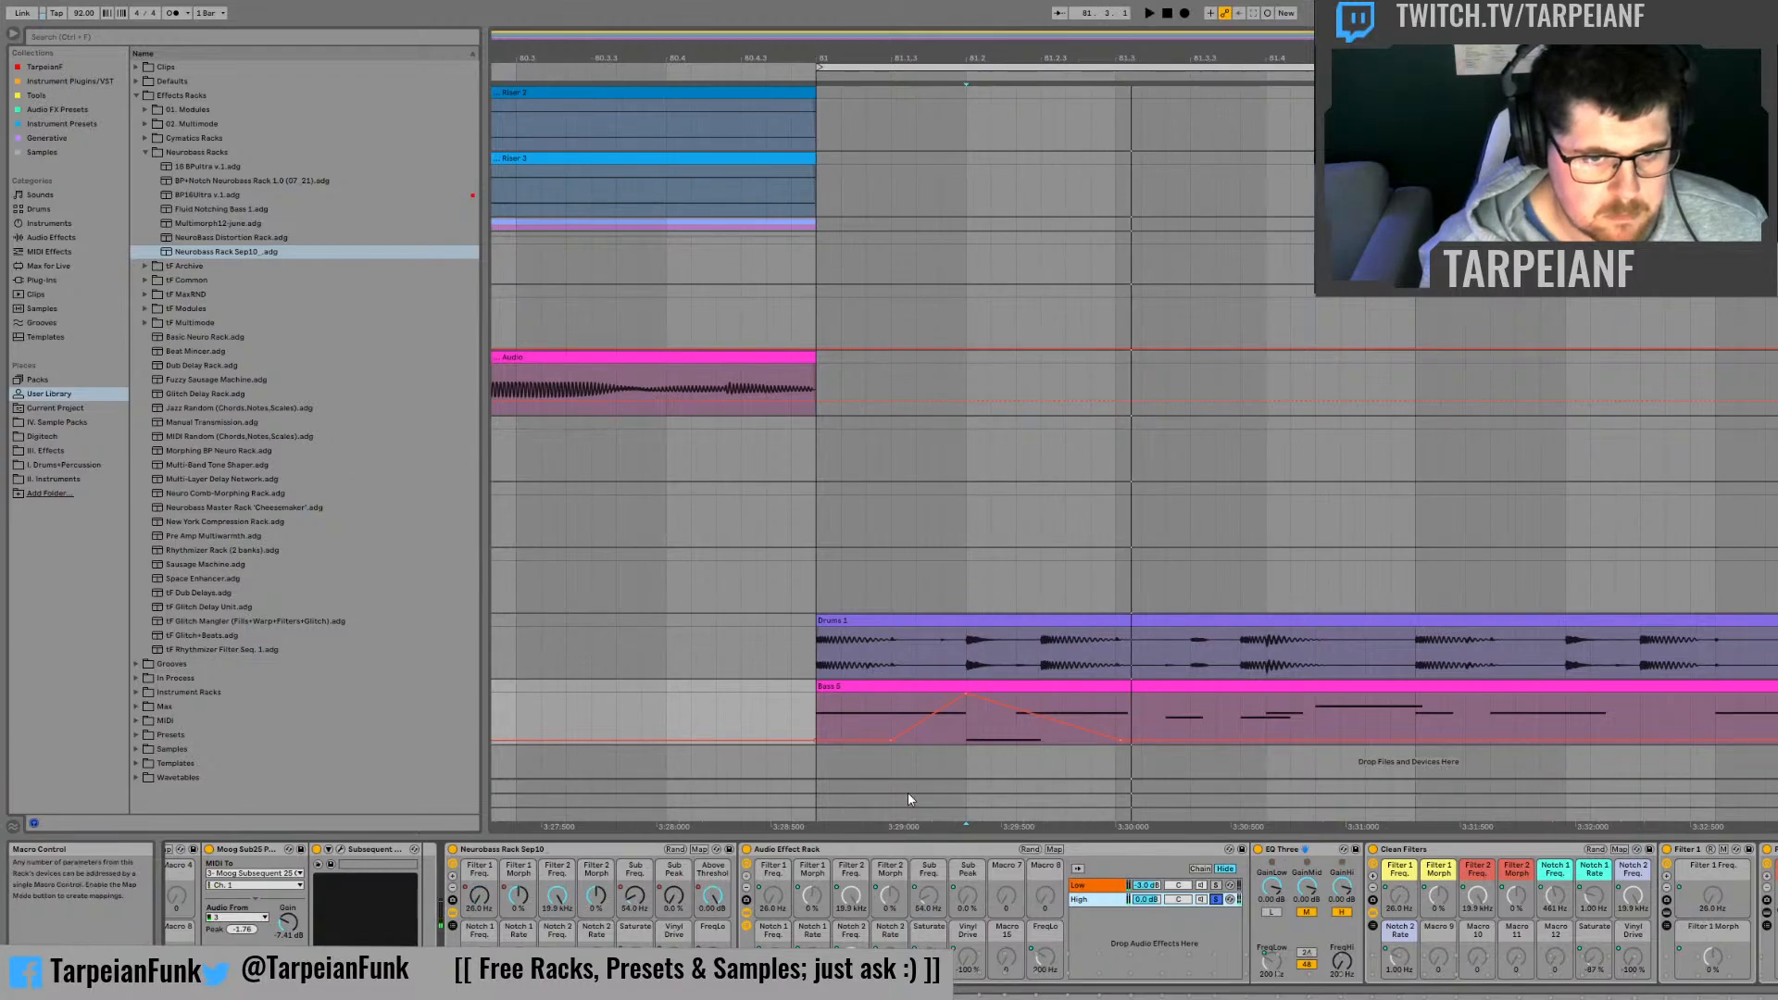
{"action": "key", "text": "space"}
Step: Raise the Saturate automation to the top of the lane for a third of a beat from 81.2.3, and audition it
{"action": "key", "text": "space"}
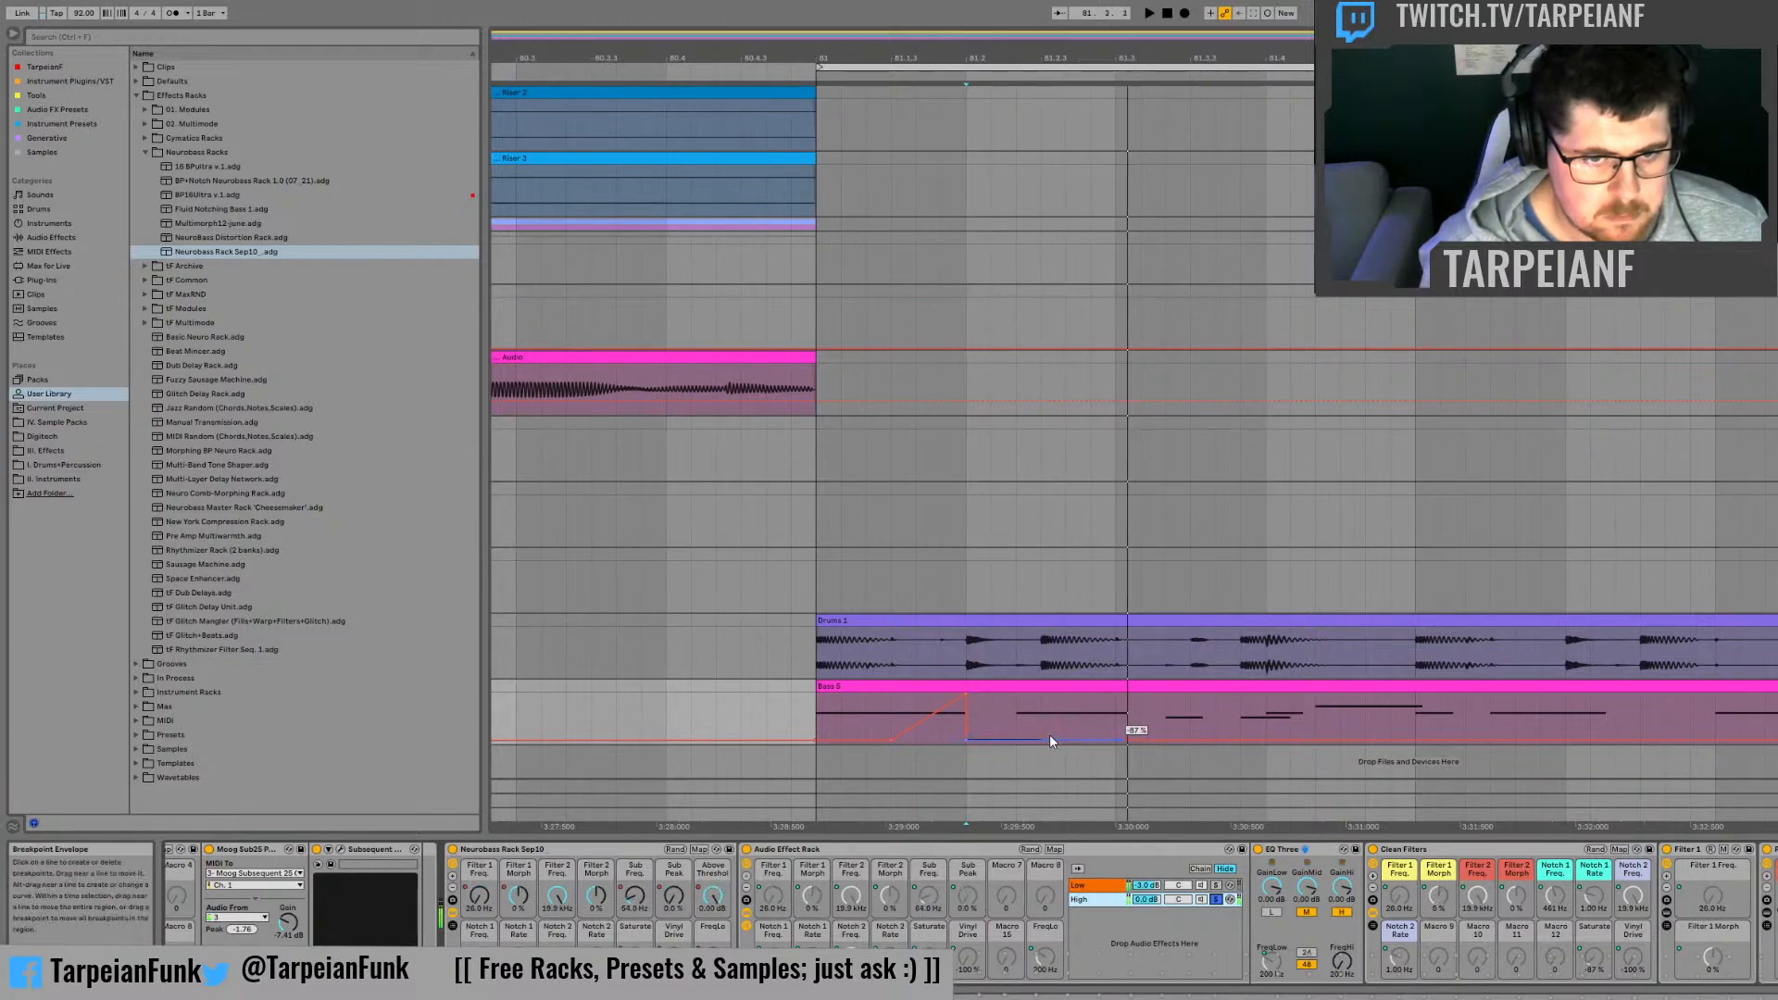
{"action": "key", "text": "space"}
{"action": "left_click_drag", "start_coordinate": [1015, 720], "coordinate": [1082, 717]}
{"action": "left_click", "coordinate": [1044, 714]}
{"action": "key", "text": "space"}
{"action": "key", "text": "space"}
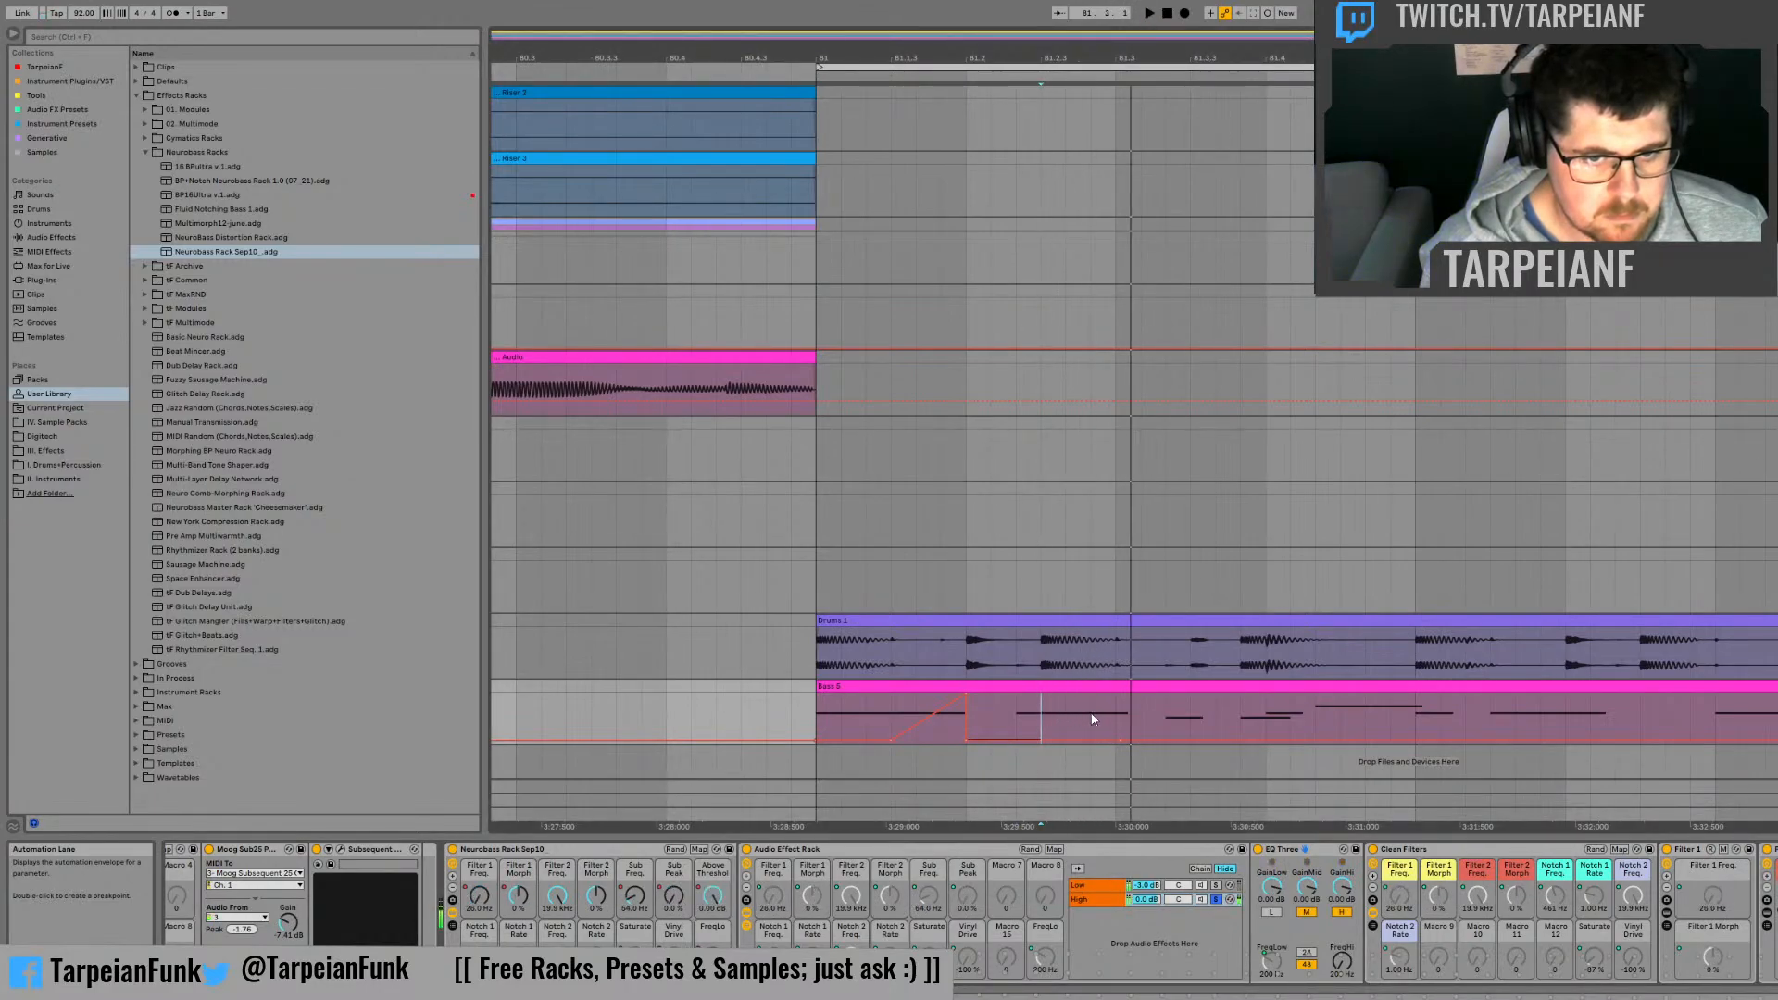
{"action": "left_click_drag", "start_coordinate": [1041, 714], "coordinate": [1076, 695]}
{"action": "key", "text": "space"}
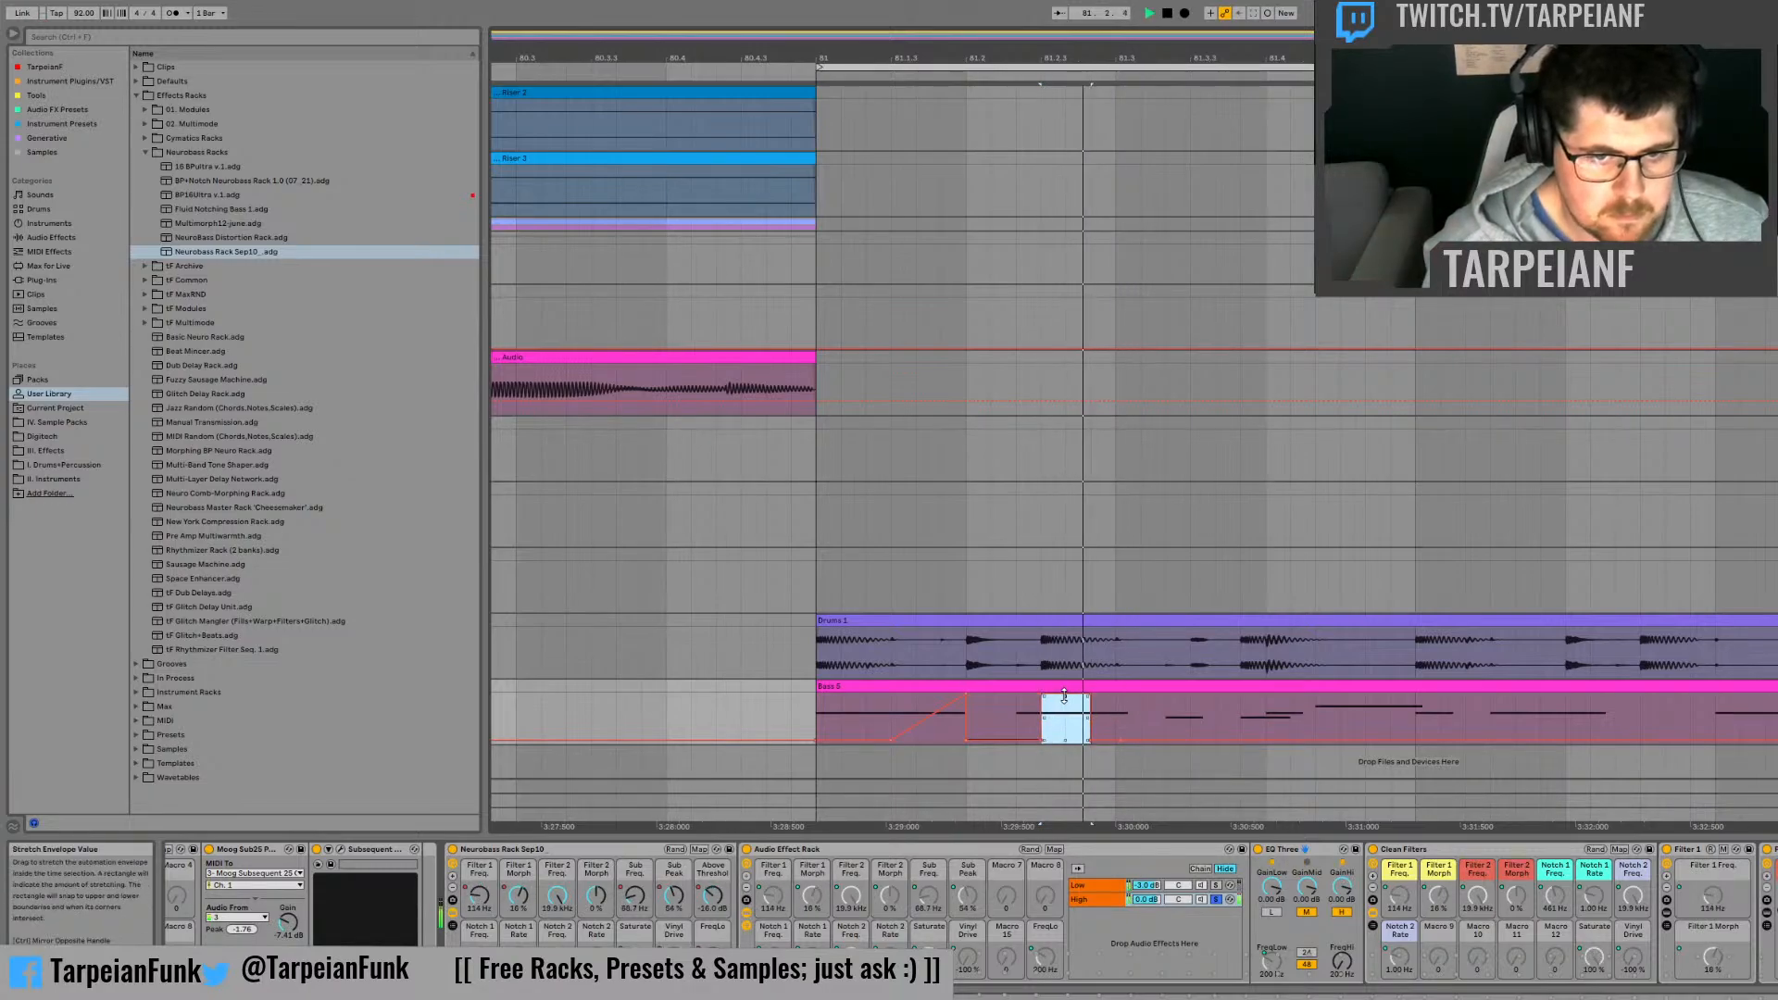
{"action": "key", "text": "space"}
{"action": "key", "text": "space"}
{"action": "key", "text": "space"}
{"action": "key", "text": "space"}
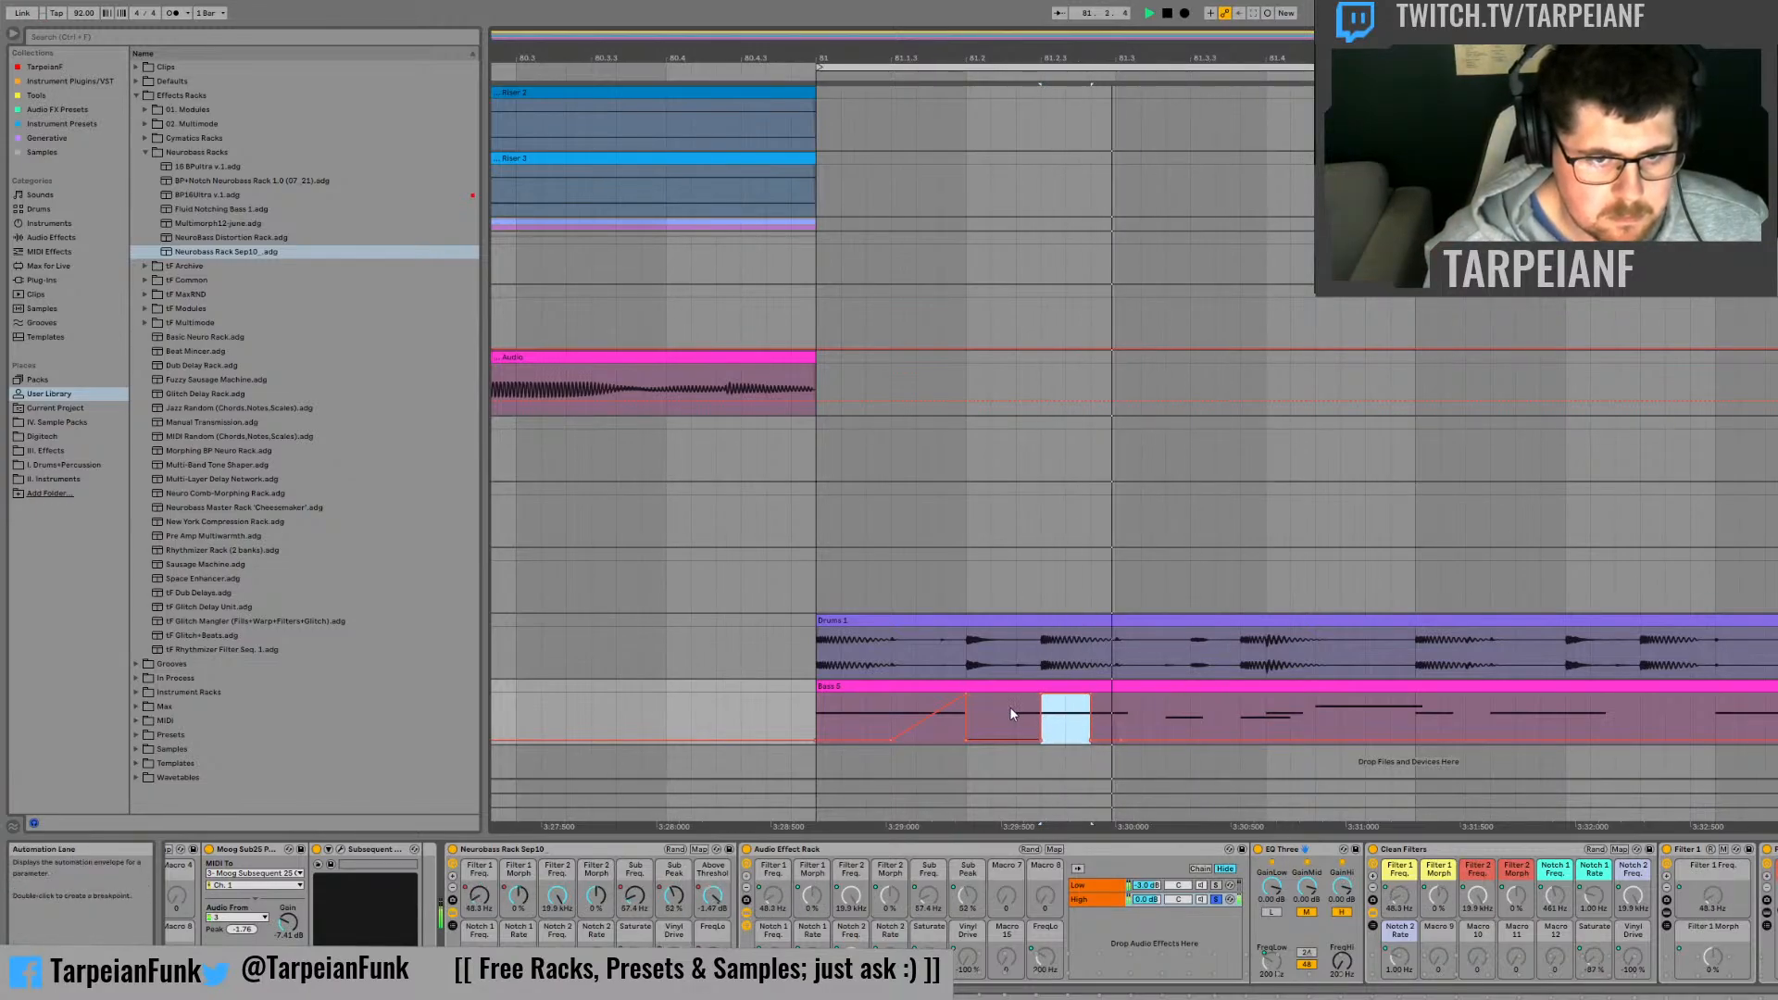
Step: Audition the raised Saturate section, placing the insert marker a third of a beat after 81.2 and at 81.2
{"action": "left_click", "coordinate": [1012, 712]}
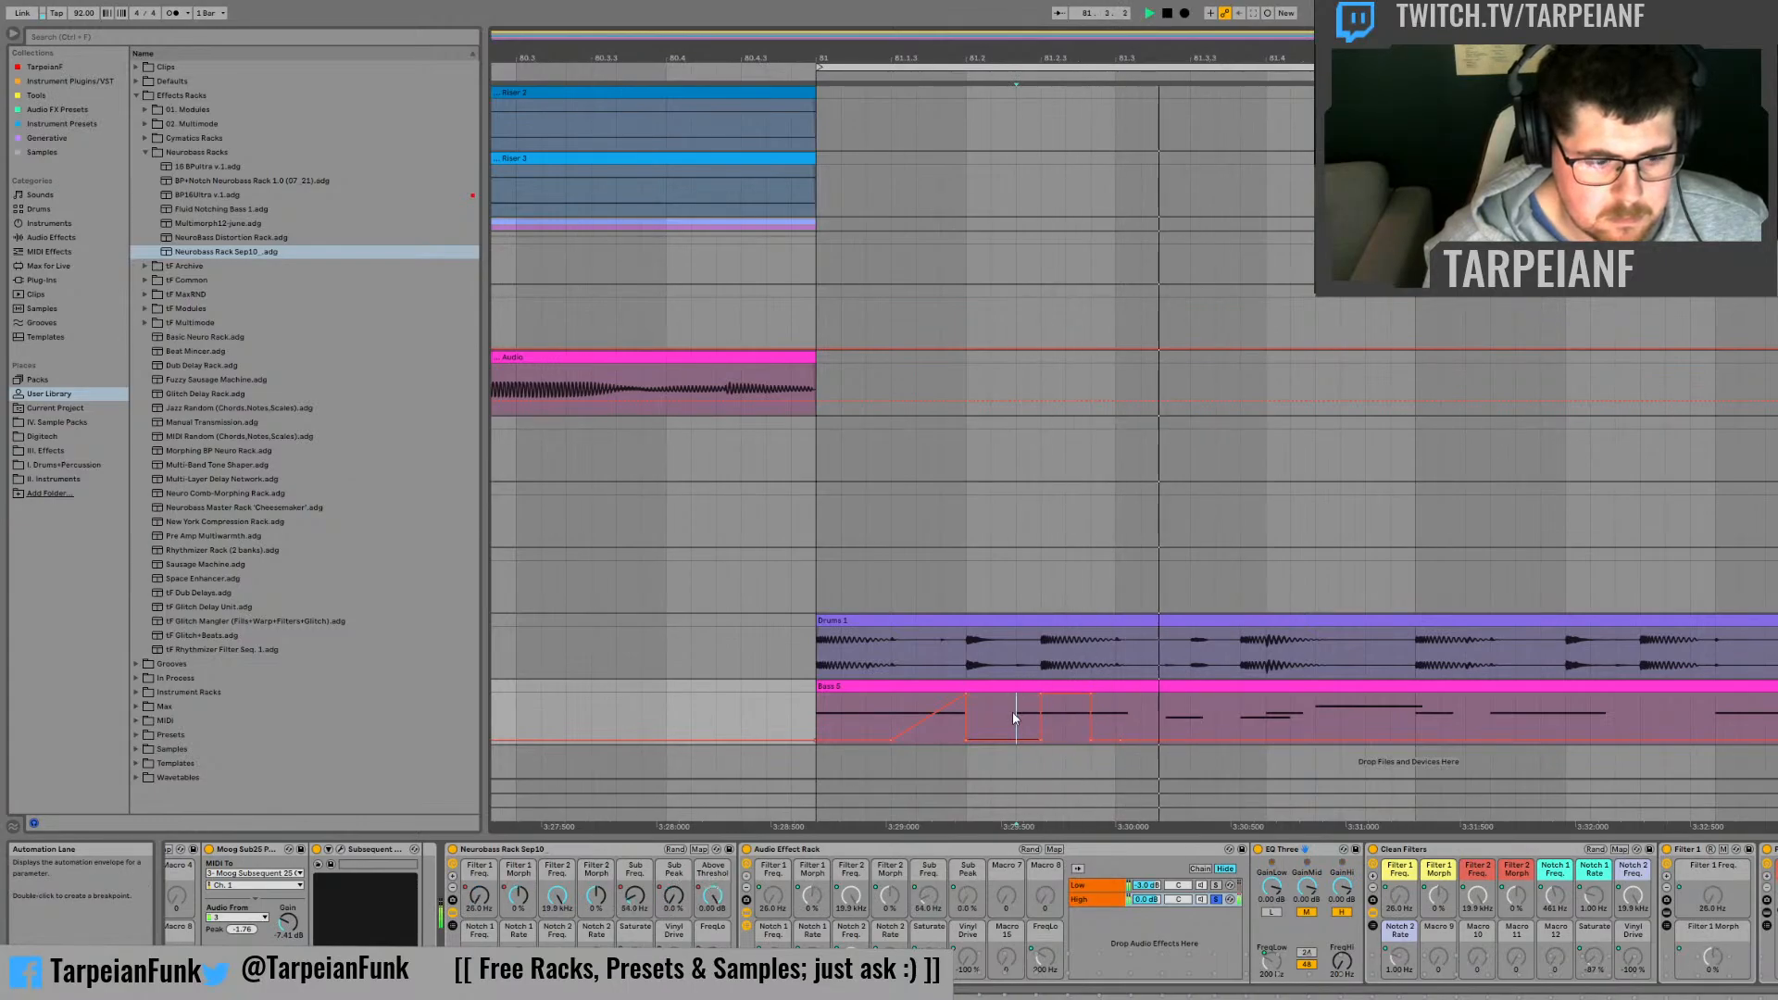
{"action": "key", "text": "space"}
{"action": "key", "text": "space"}
{"action": "key", "text": "space"}
{"action": "key", "text": "space"}
{"action": "key", "text": "space"}
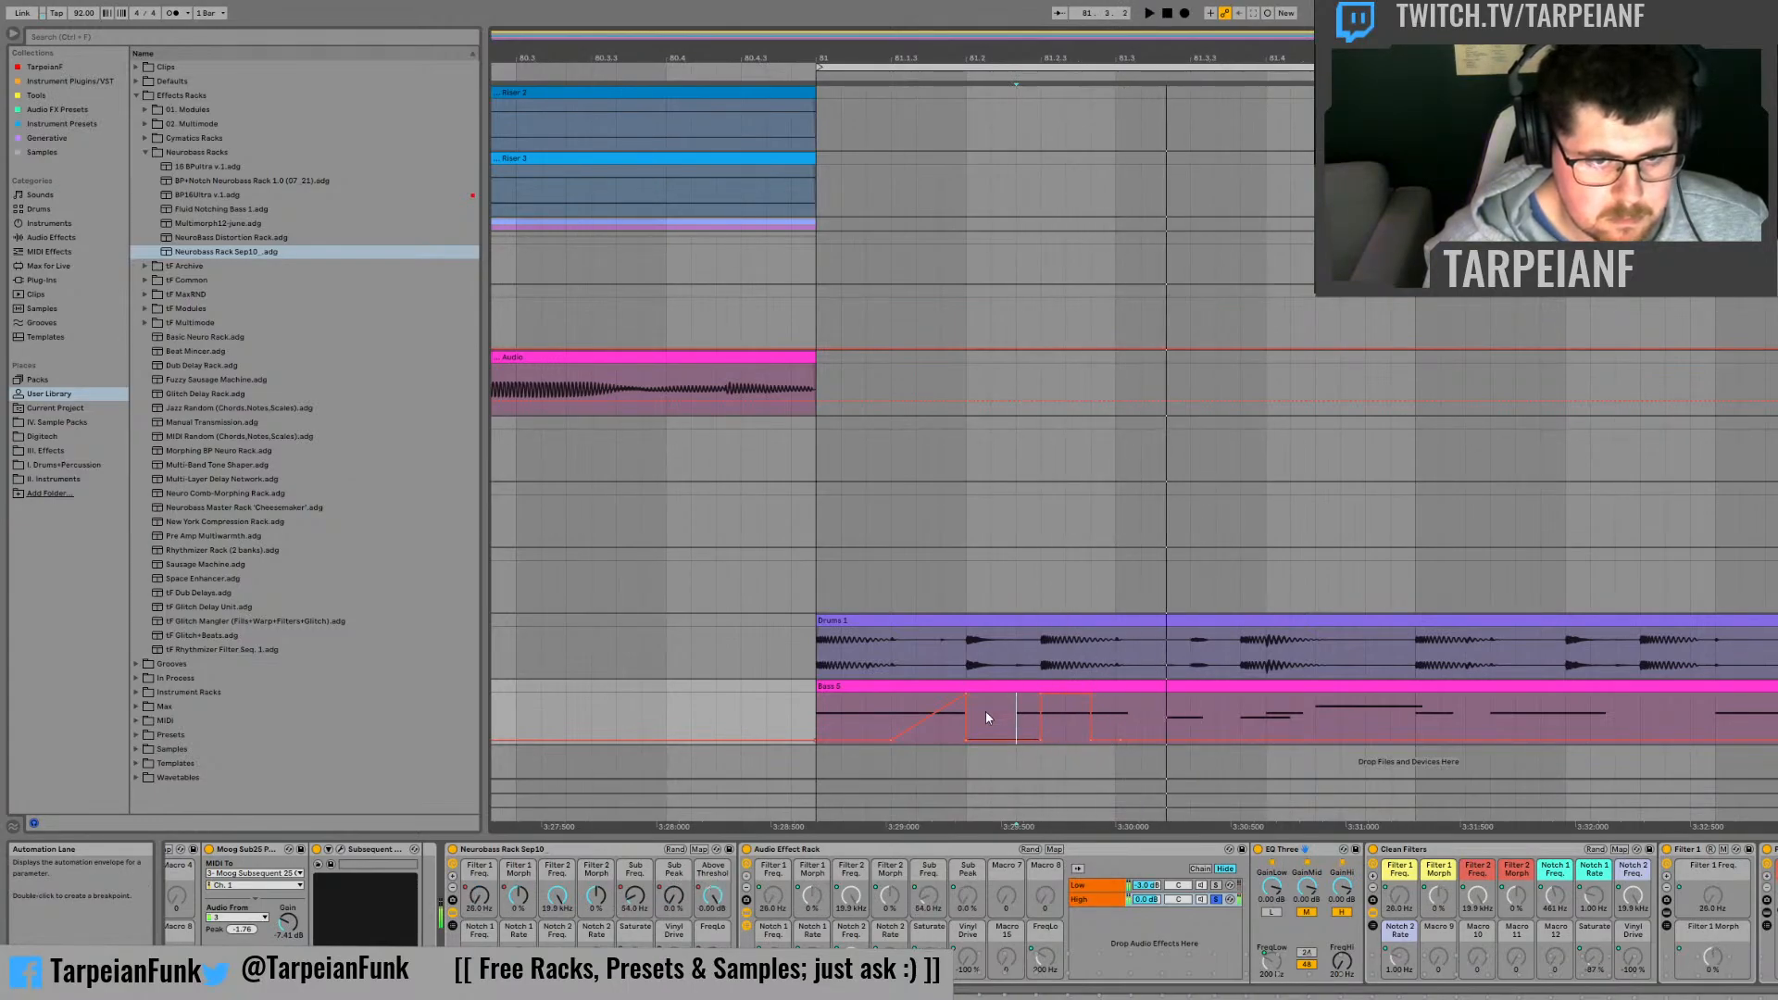
{"action": "left_click", "coordinate": [980, 712]}
{"action": "key", "text": "space"}
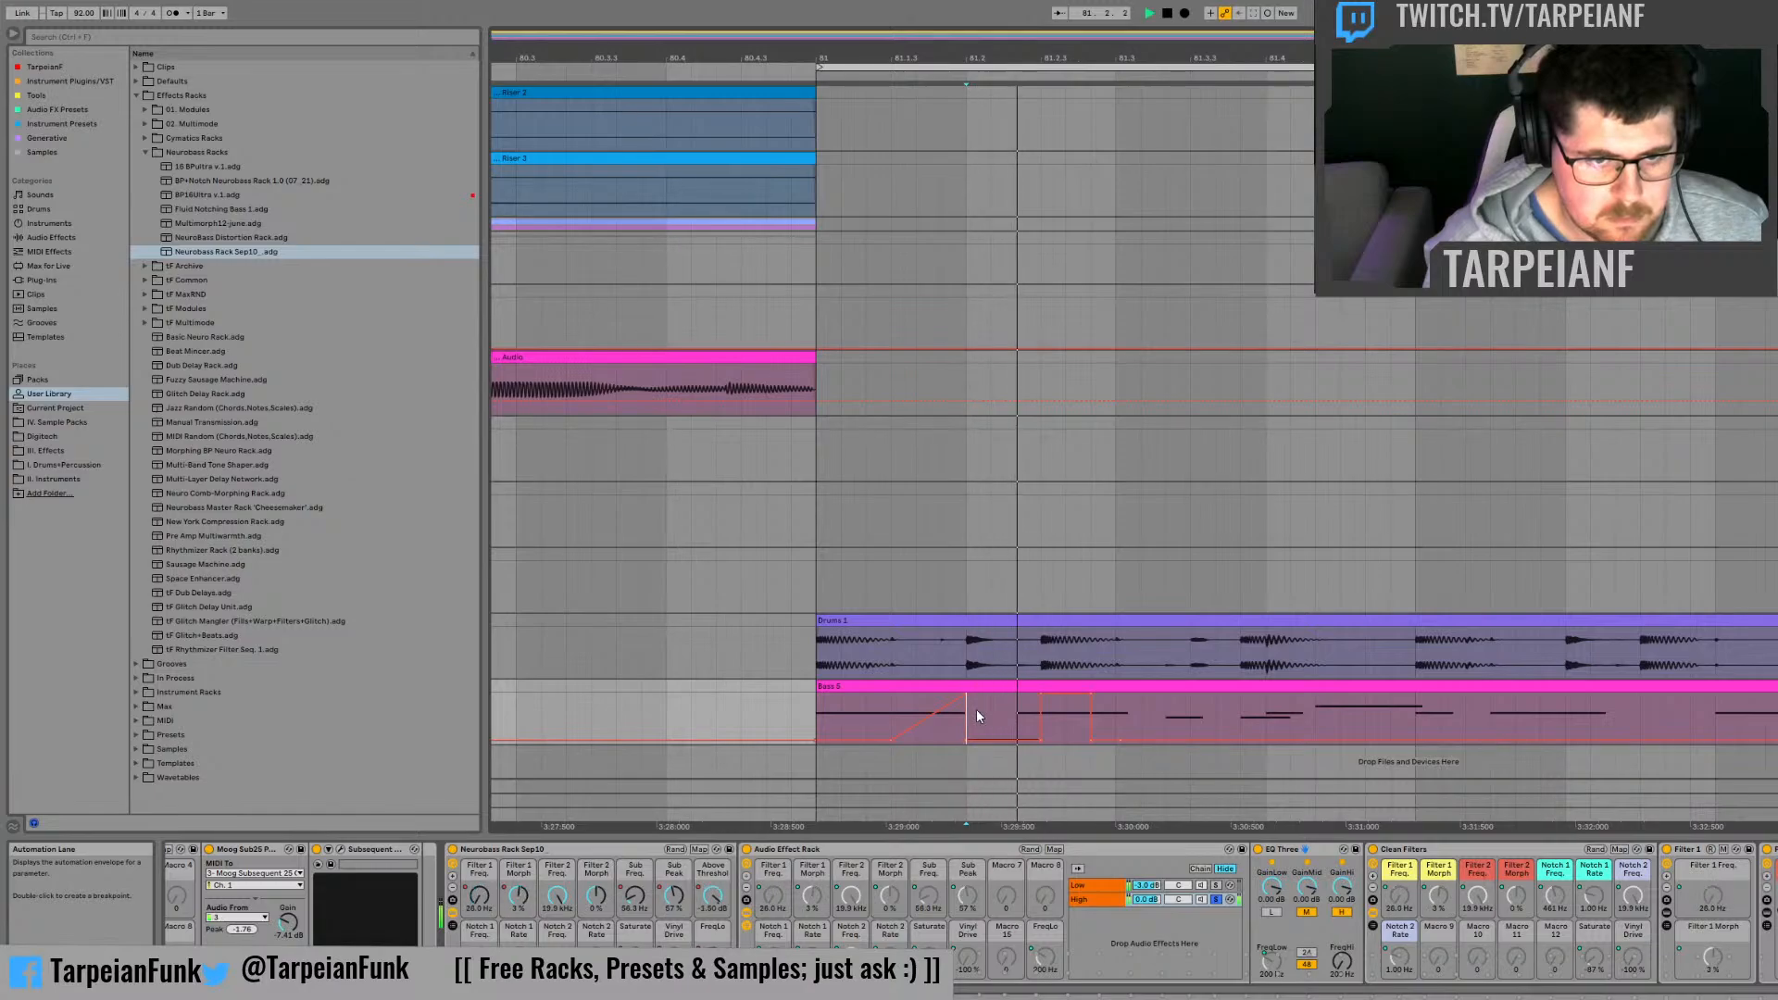
Step: Place the insert marker at bar 81 and play the bass clip with the Saturate automation
{"action": "left_click", "coordinate": [816, 711]}
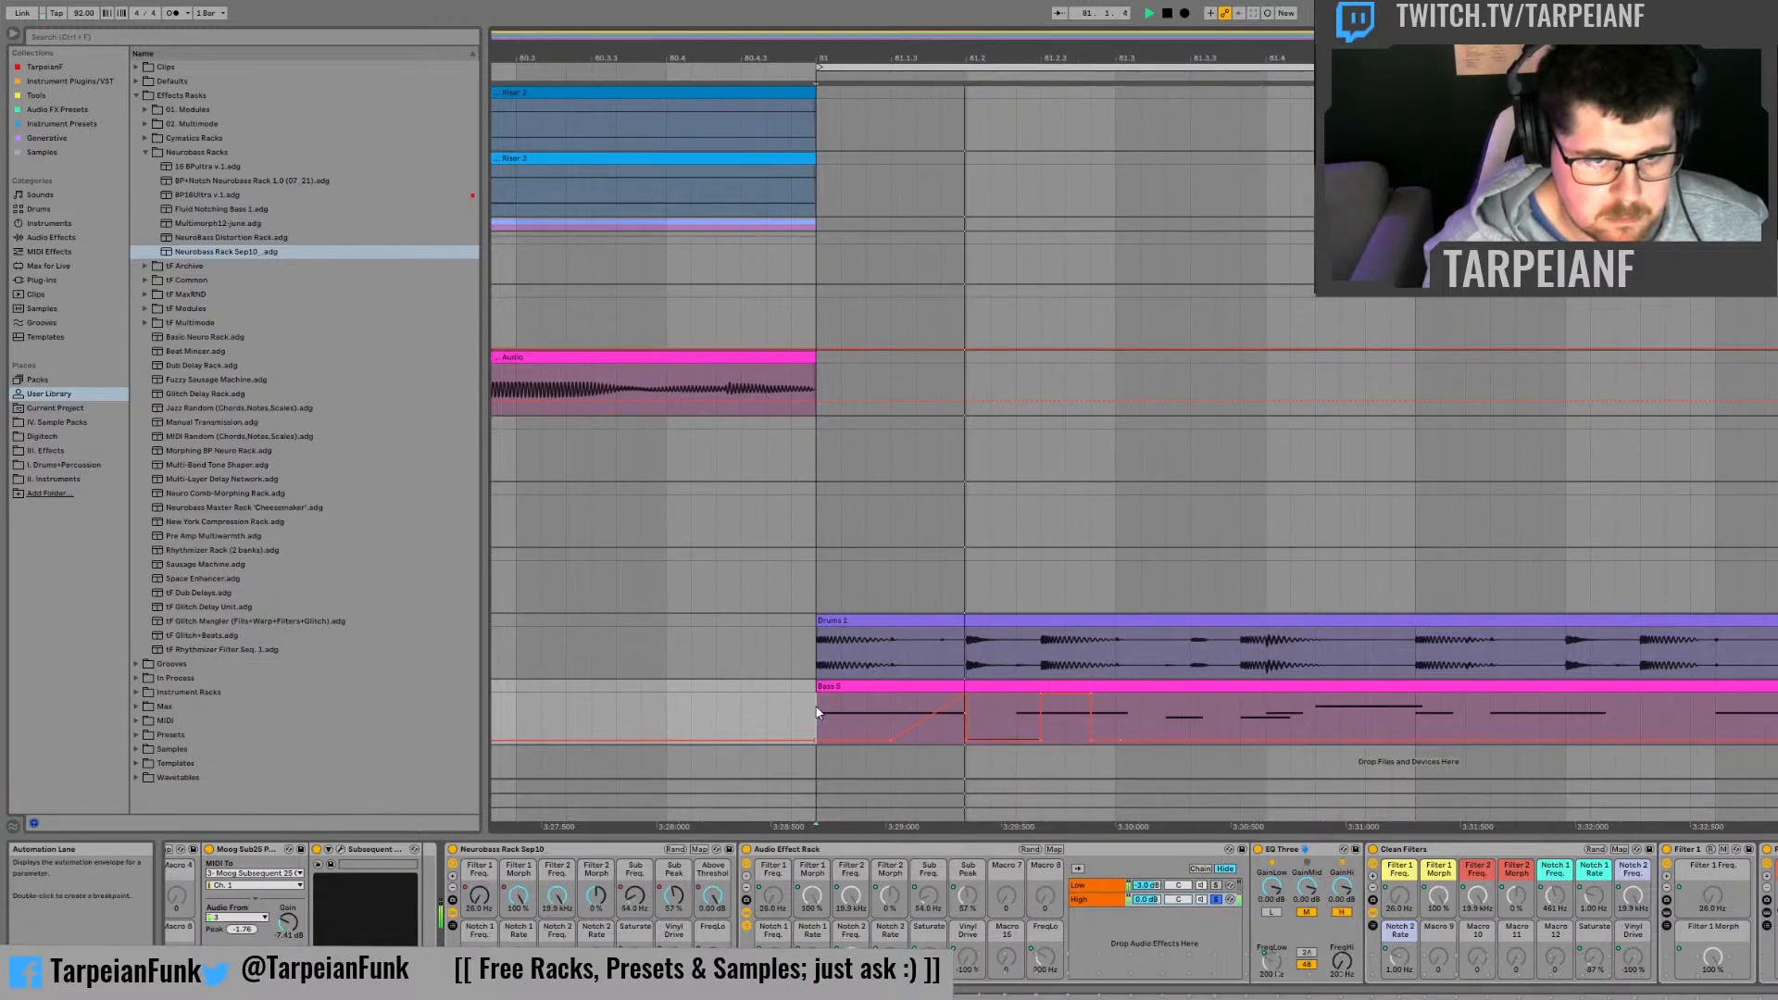
{"action": "key", "text": "space"}
{"action": "key", "text": "space"}
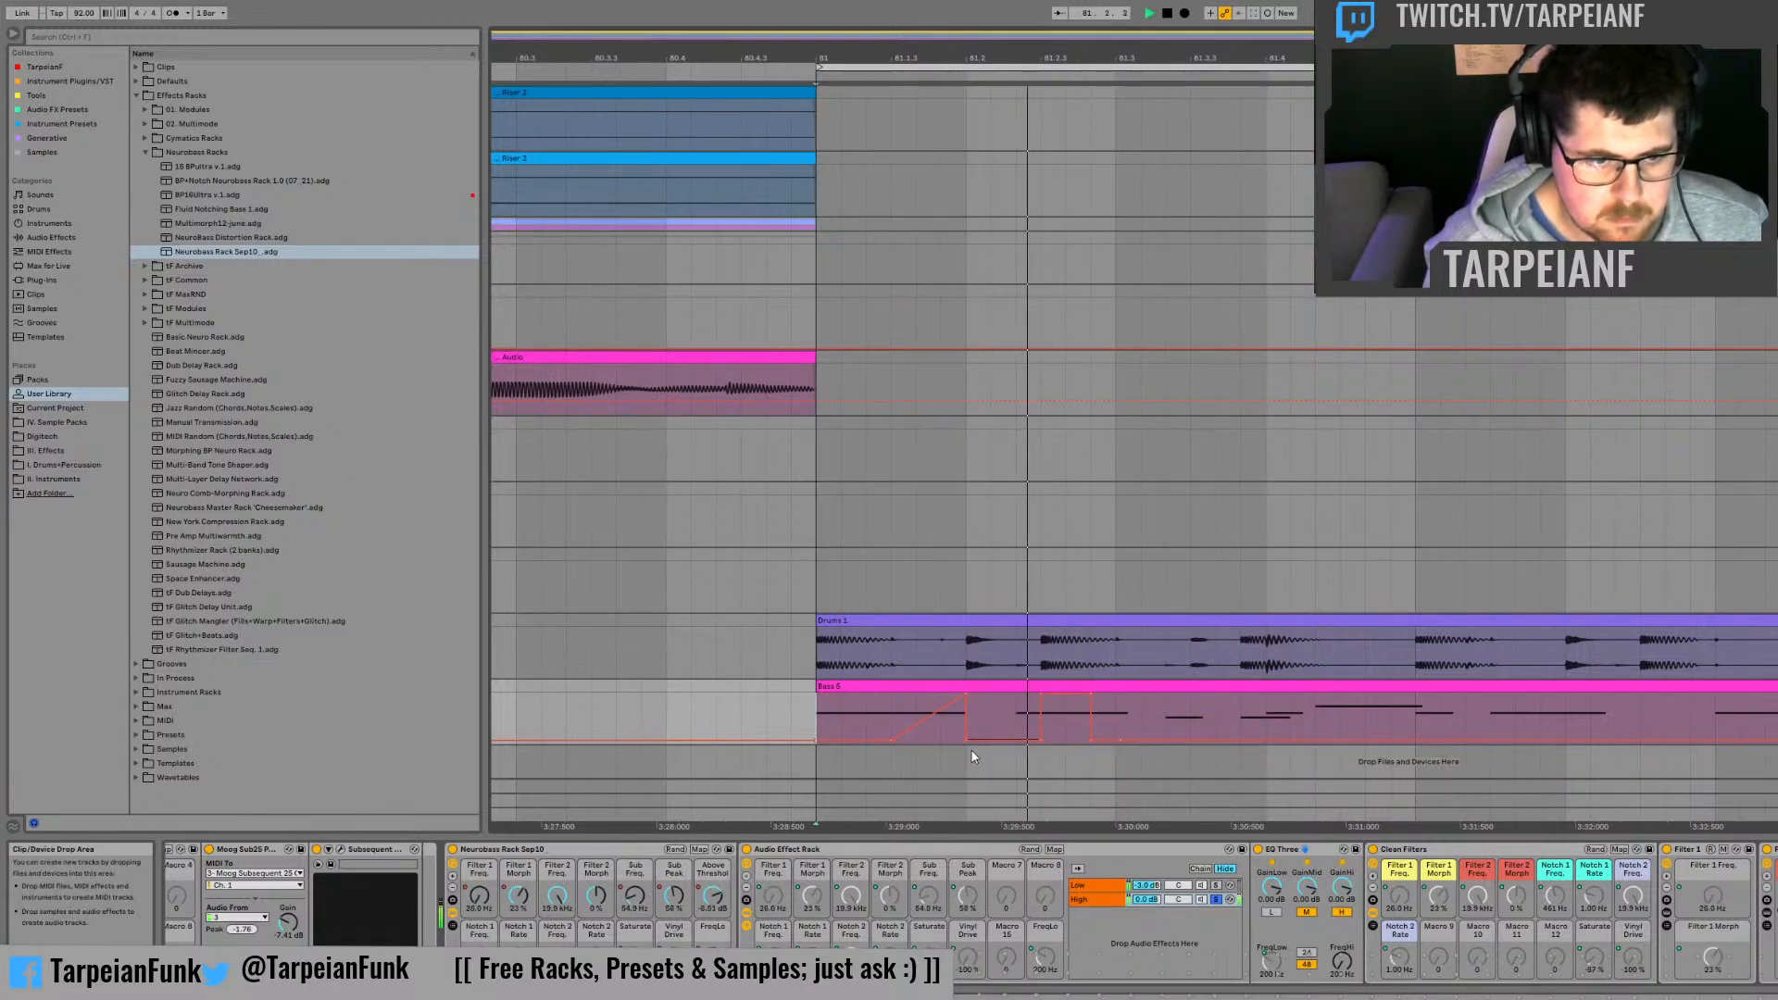
{"action": "key", "text": "space"}
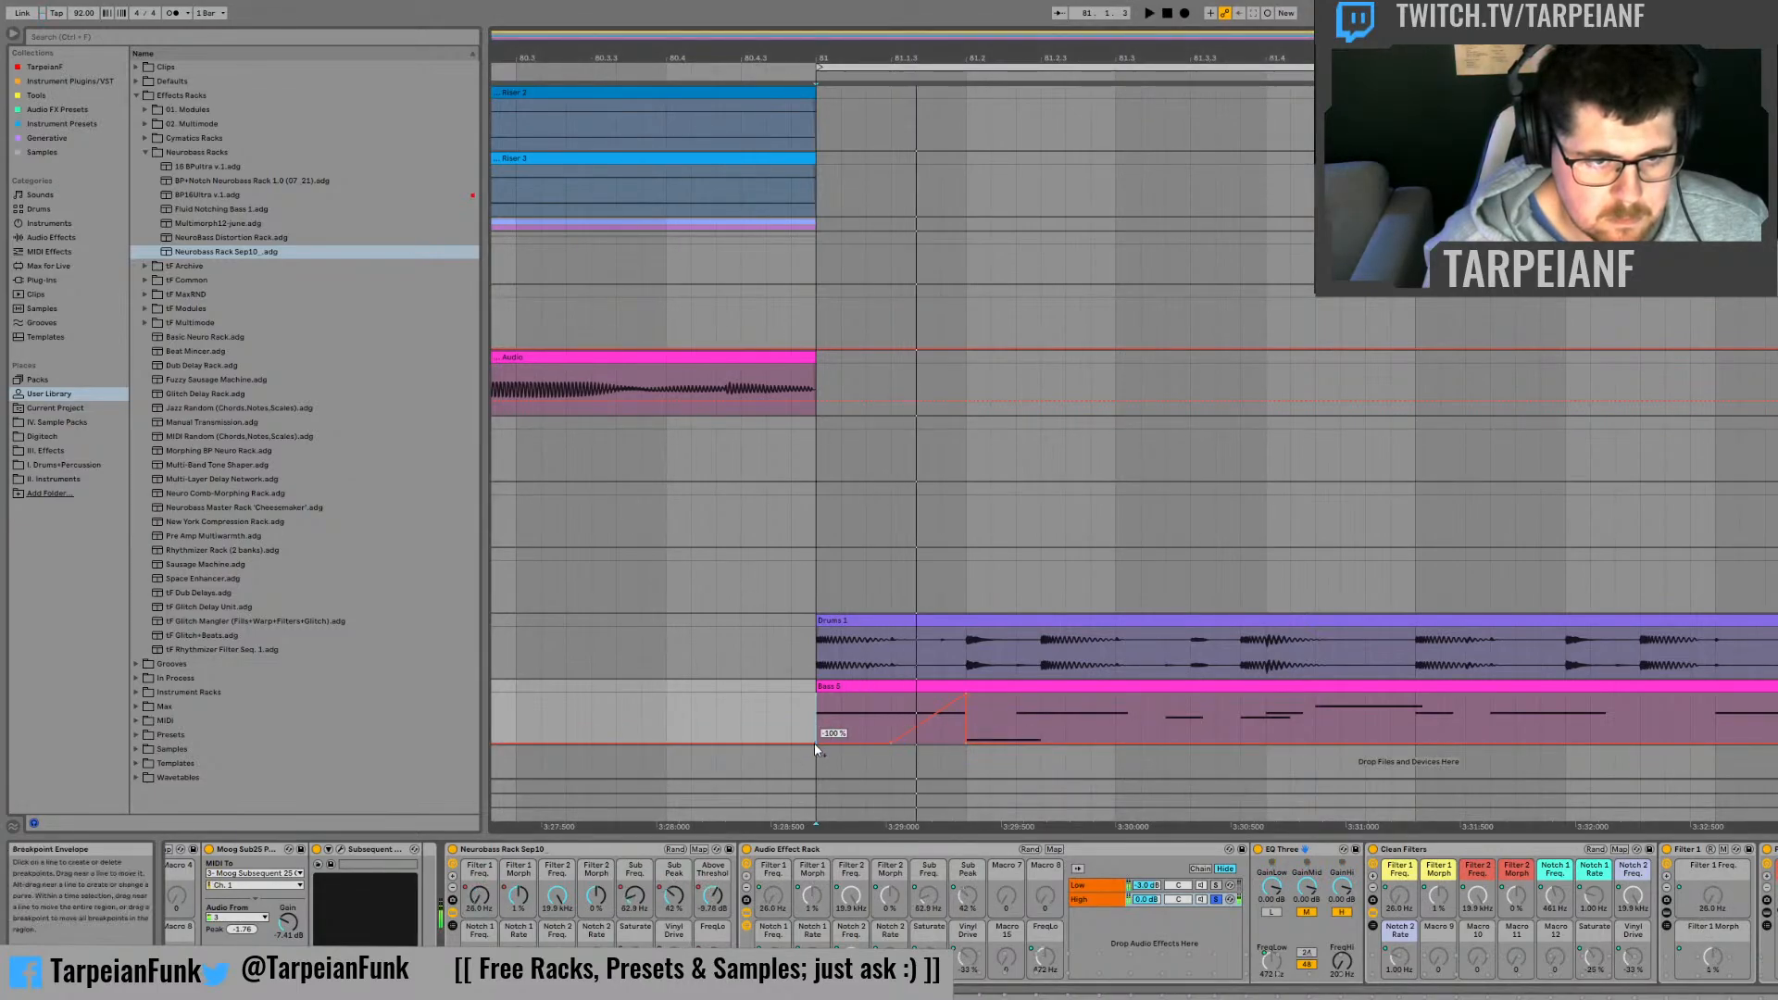
Step: Raise the shown bass automation's breakpoint at bar 81 from the lane's bottom to about 92%, and audition it
{"action": "left_click_drag", "start_coordinate": [815, 743], "coordinate": [820, 700]}
{"action": "key", "text": "space"}
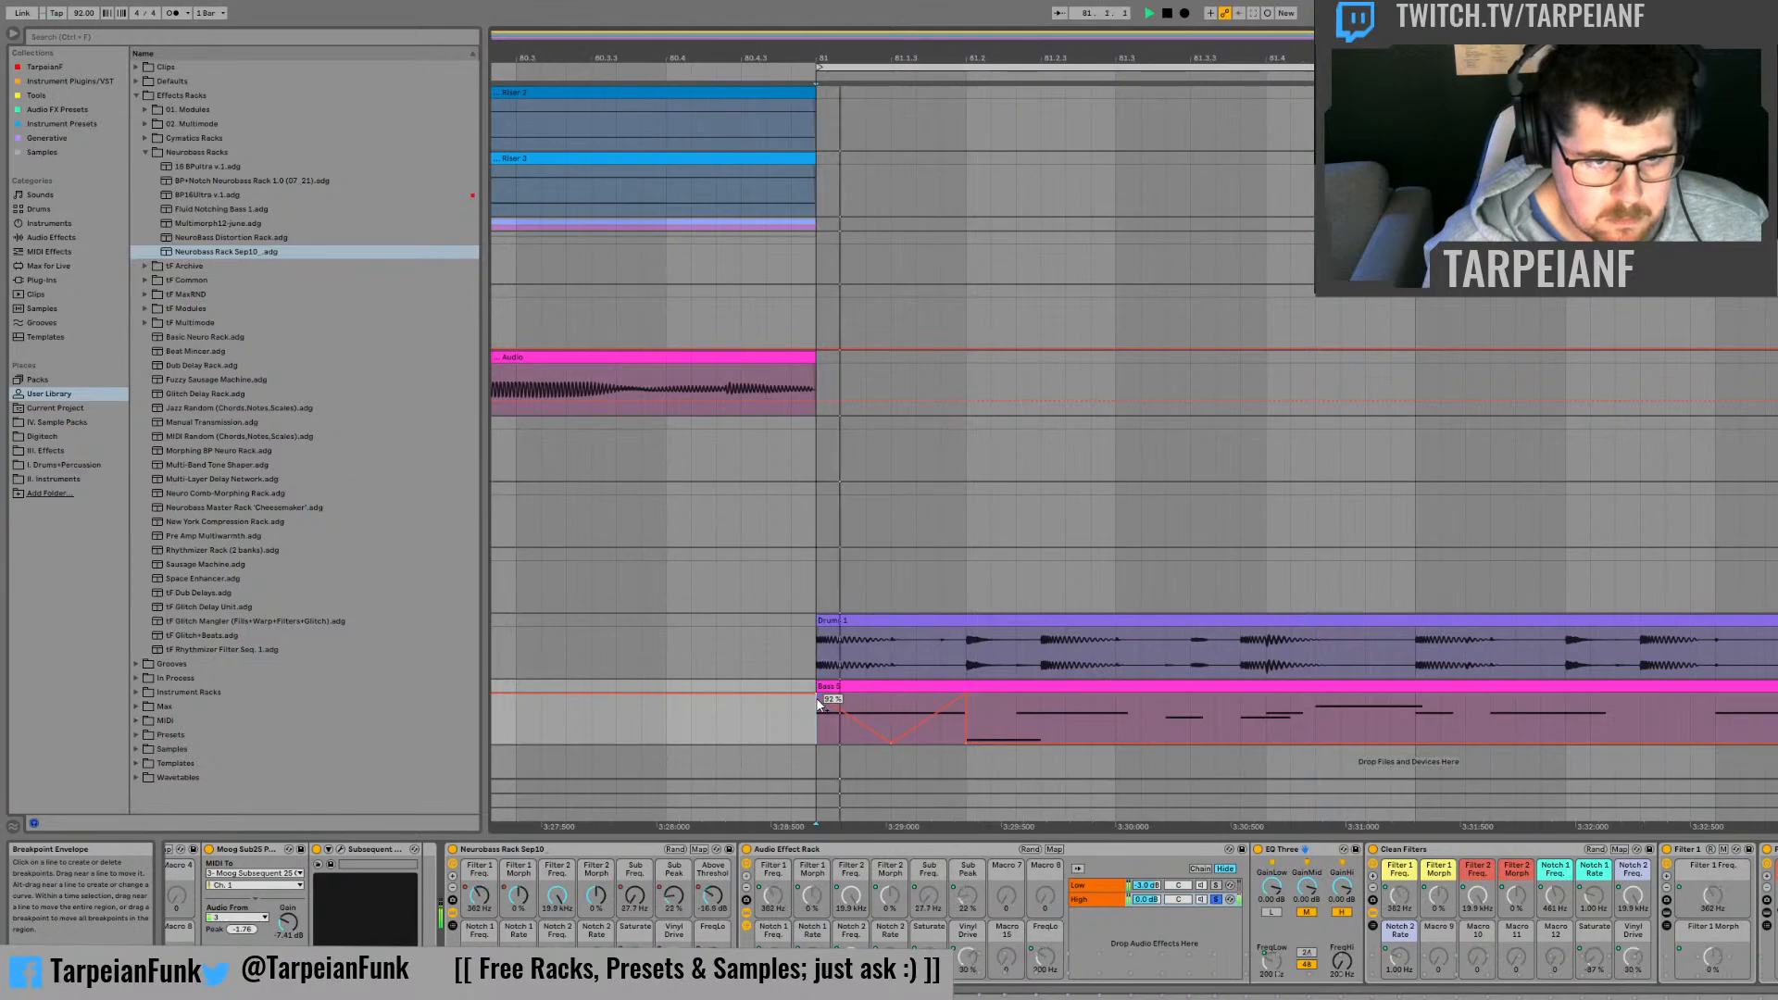
{"action": "key", "text": "space"}
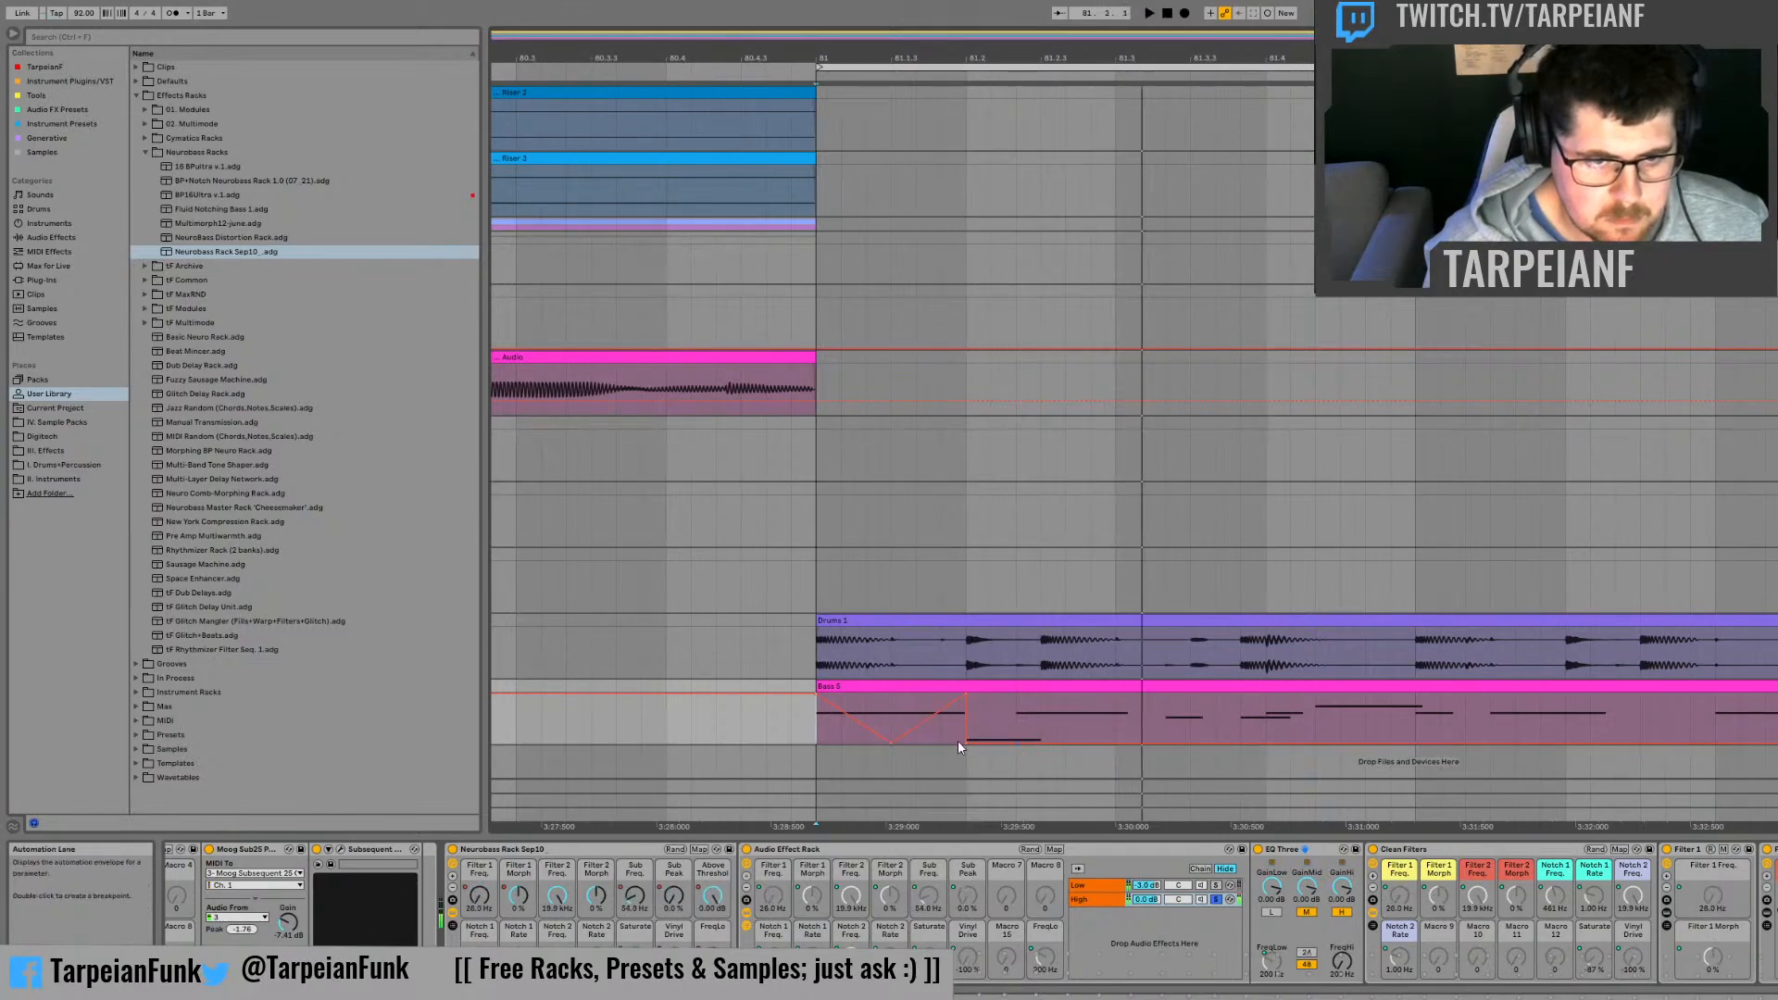
Step: Ramp the same automation down from 81.2 to -100% over a third of a beat, and audition it from 81.2
{"action": "left_click", "coordinate": [968, 745]}
{"action": "key", "text": "space"}
{"action": "key", "text": "space"}
{"action": "key", "text": "space"}
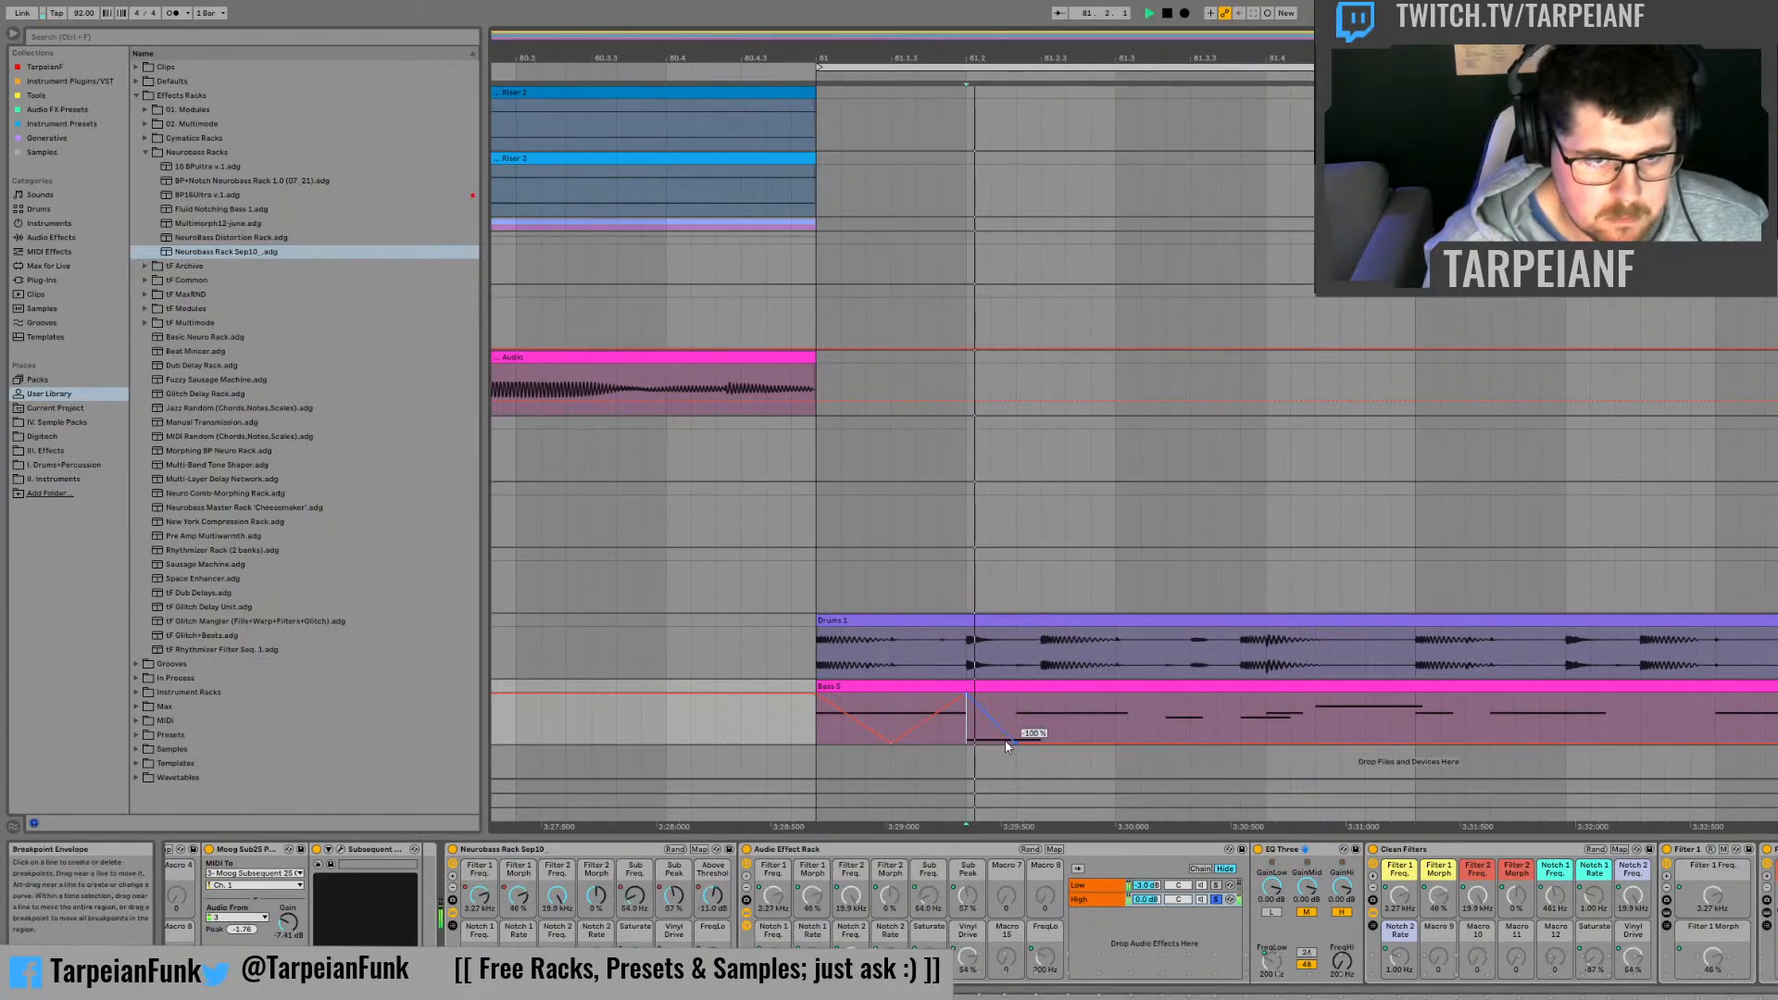
Step: Ramp the same automation back up to the top of the lane at 81.3, and audition the rise from 81.2
{"action": "key", "text": "space"}
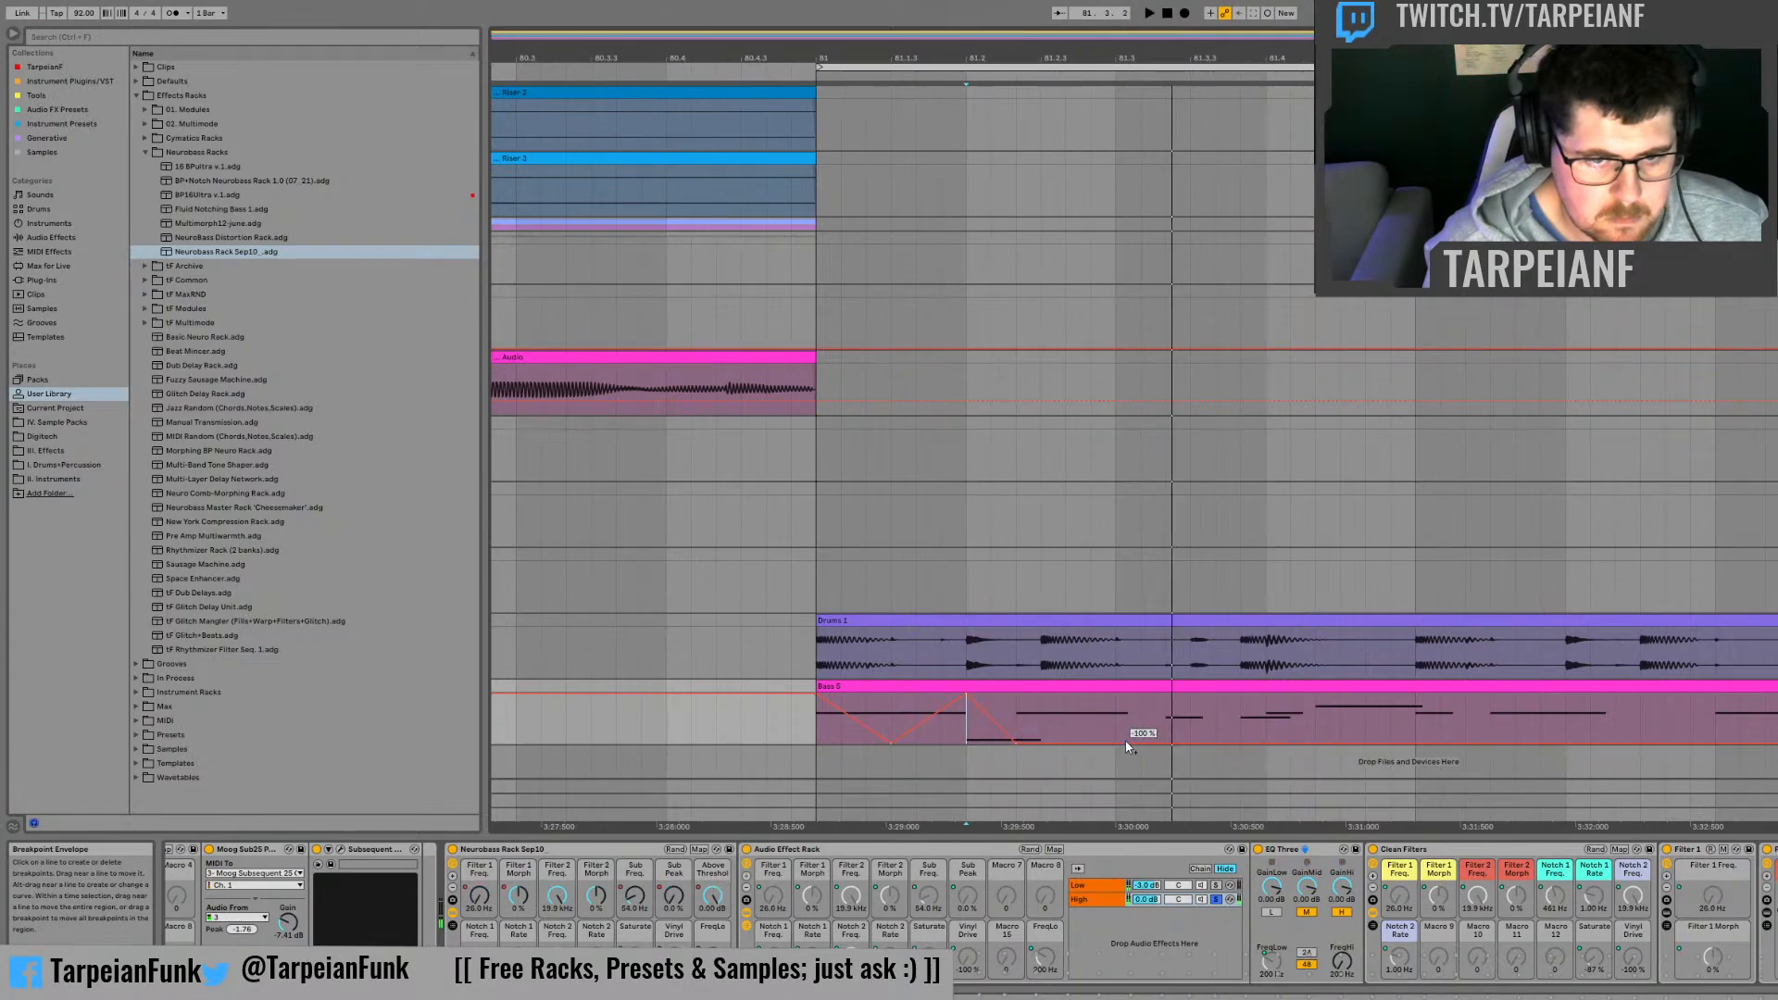
{"action": "key", "text": "space"}
{"action": "key", "text": "space"}
{"action": "key", "text": "space"}
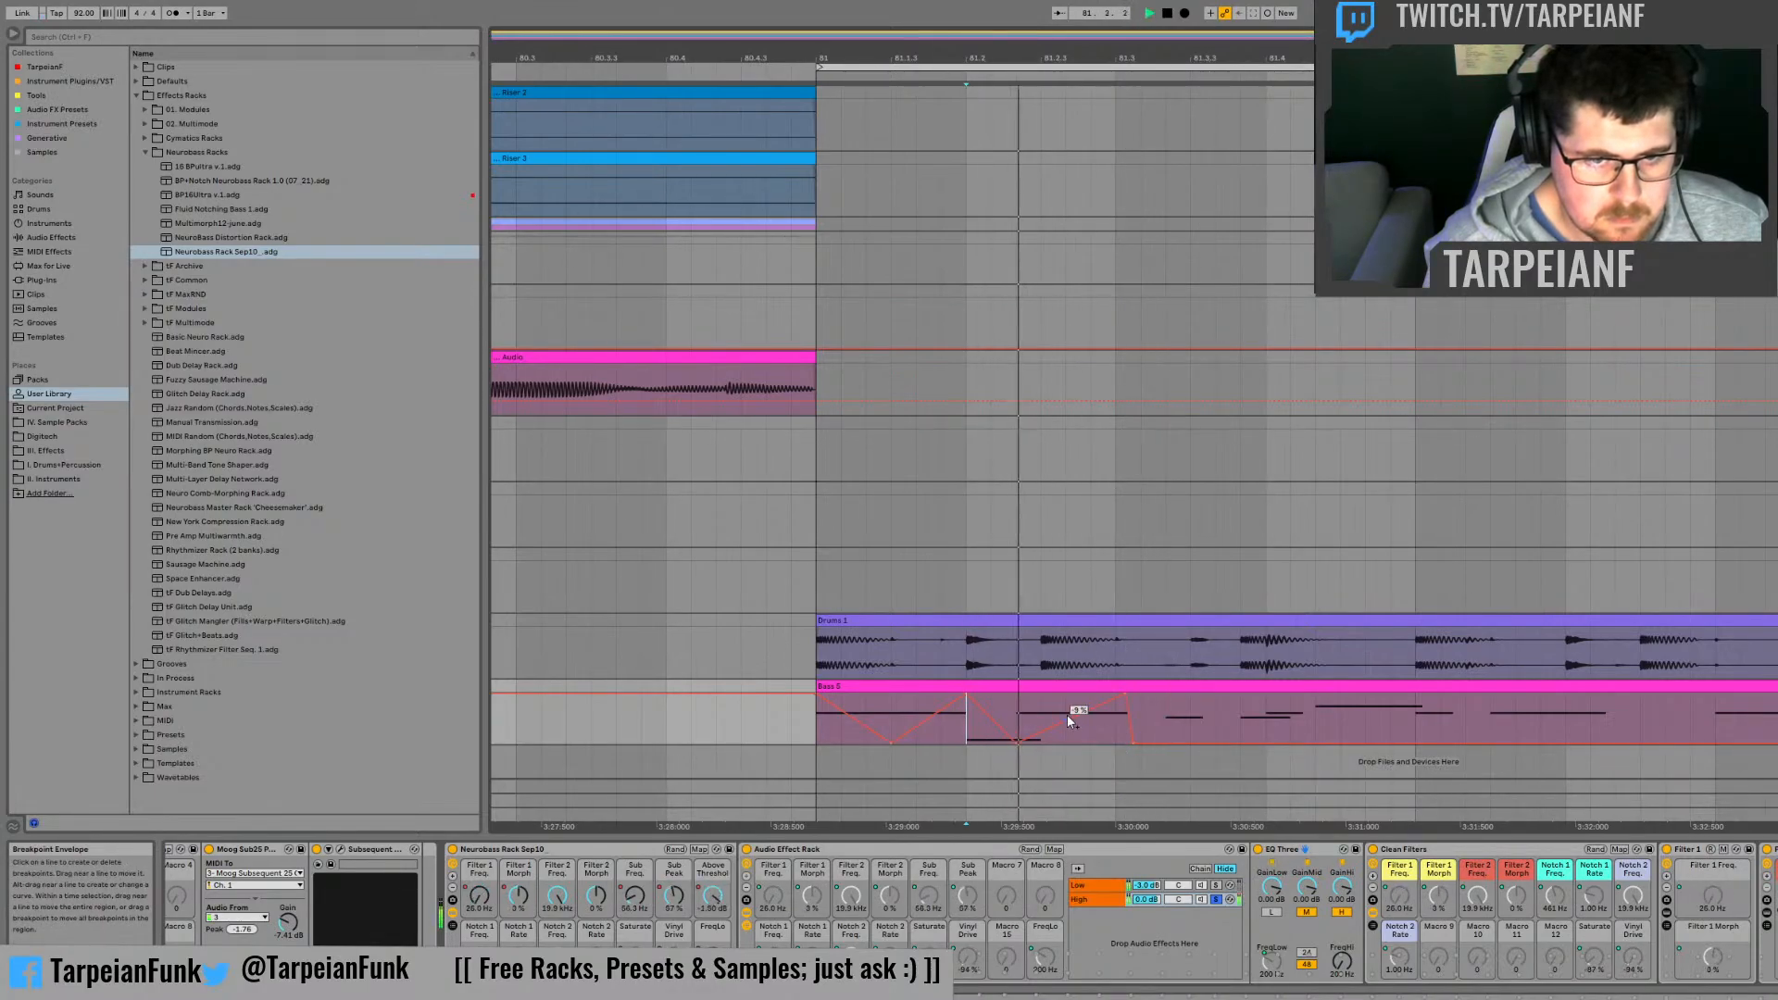
Step: Turn off the High chain's solo in the Audio Effect Rack and audition both chains from 81.2
{"action": "key", "text": "space"}
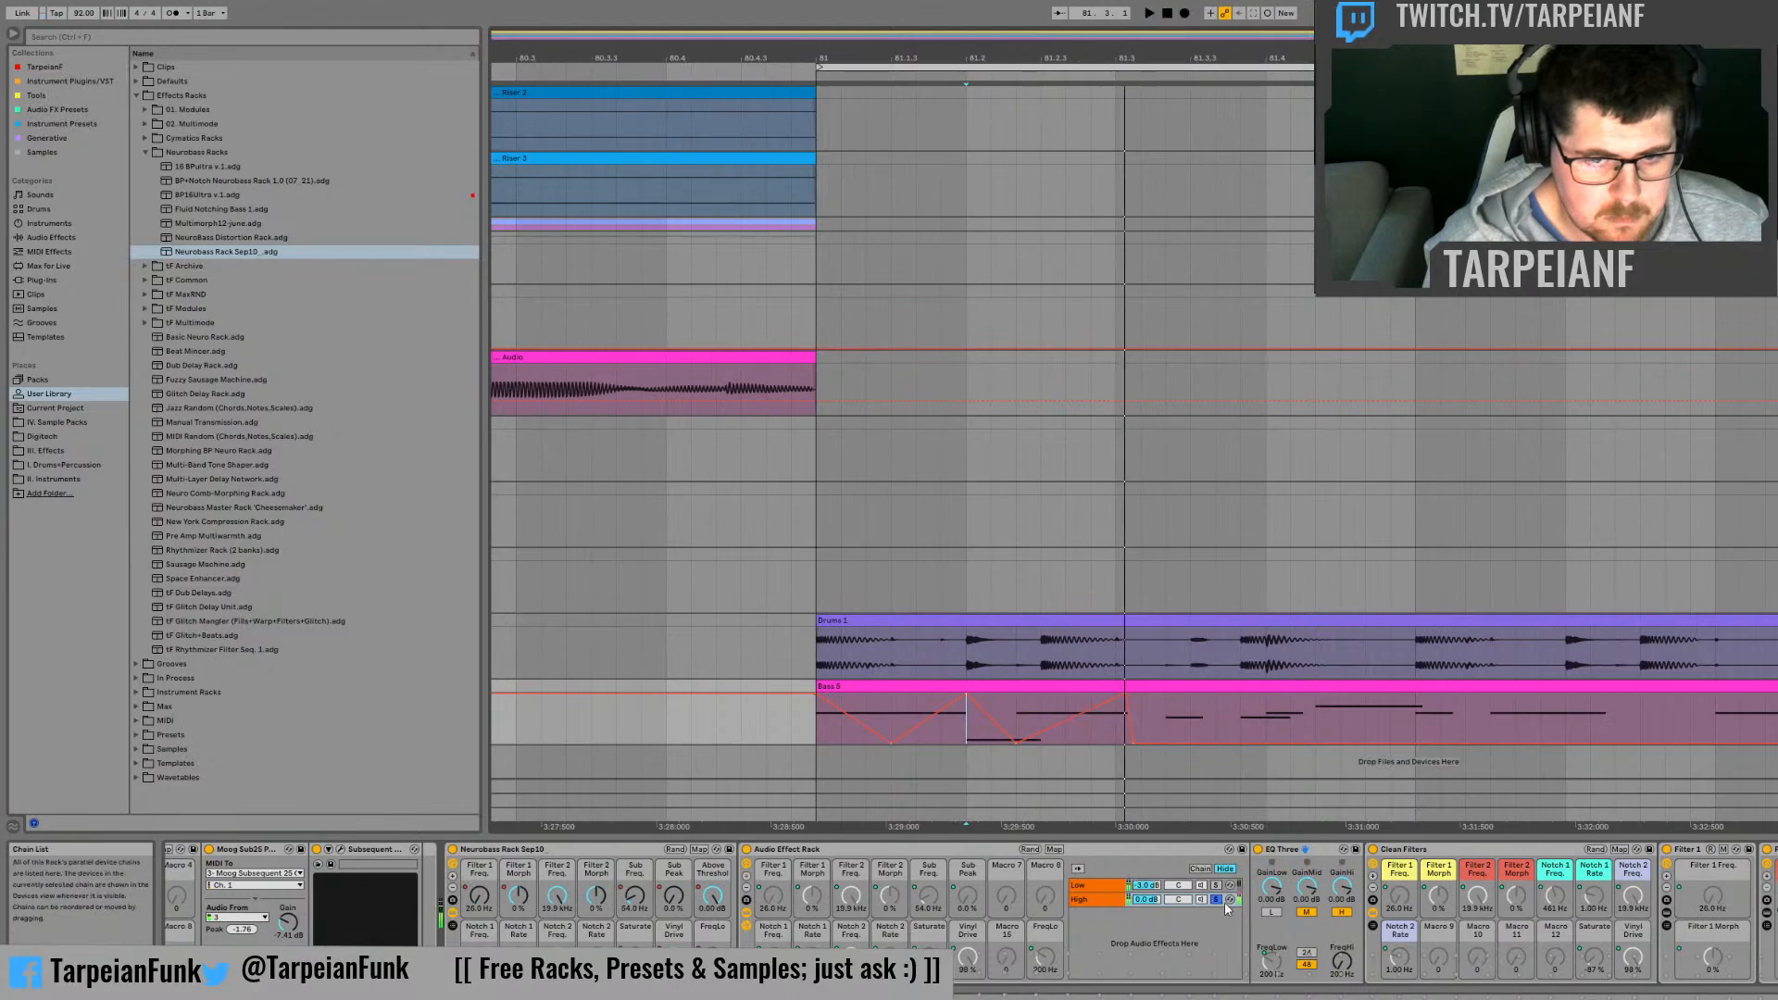
{"action": "left_click", "coordinate": [1216, 899]}
{"action": "key", "text": "space"}
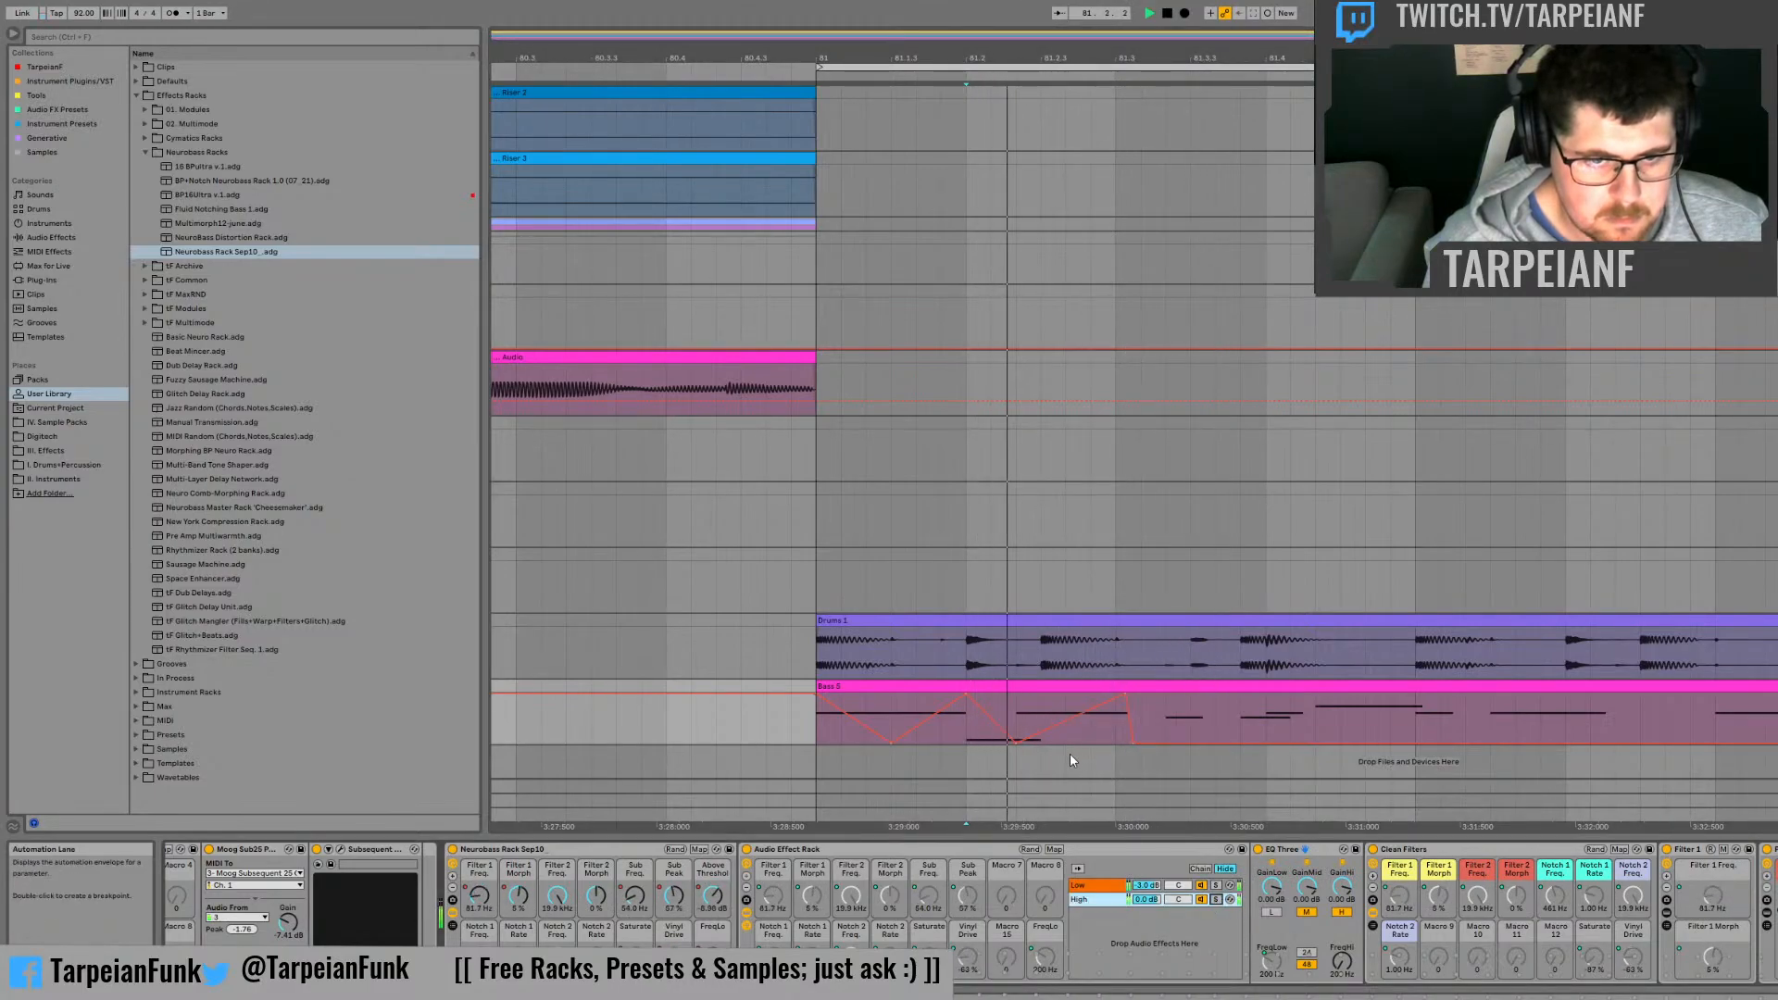
{"action": "key", "text": "space"}
Step: Show the Neurobass rack's Sub Peak automation, raise it between 81.2 and 81.3, and audition it from 81.2
{"action": "left_click", "coordinate": [673, 896]}
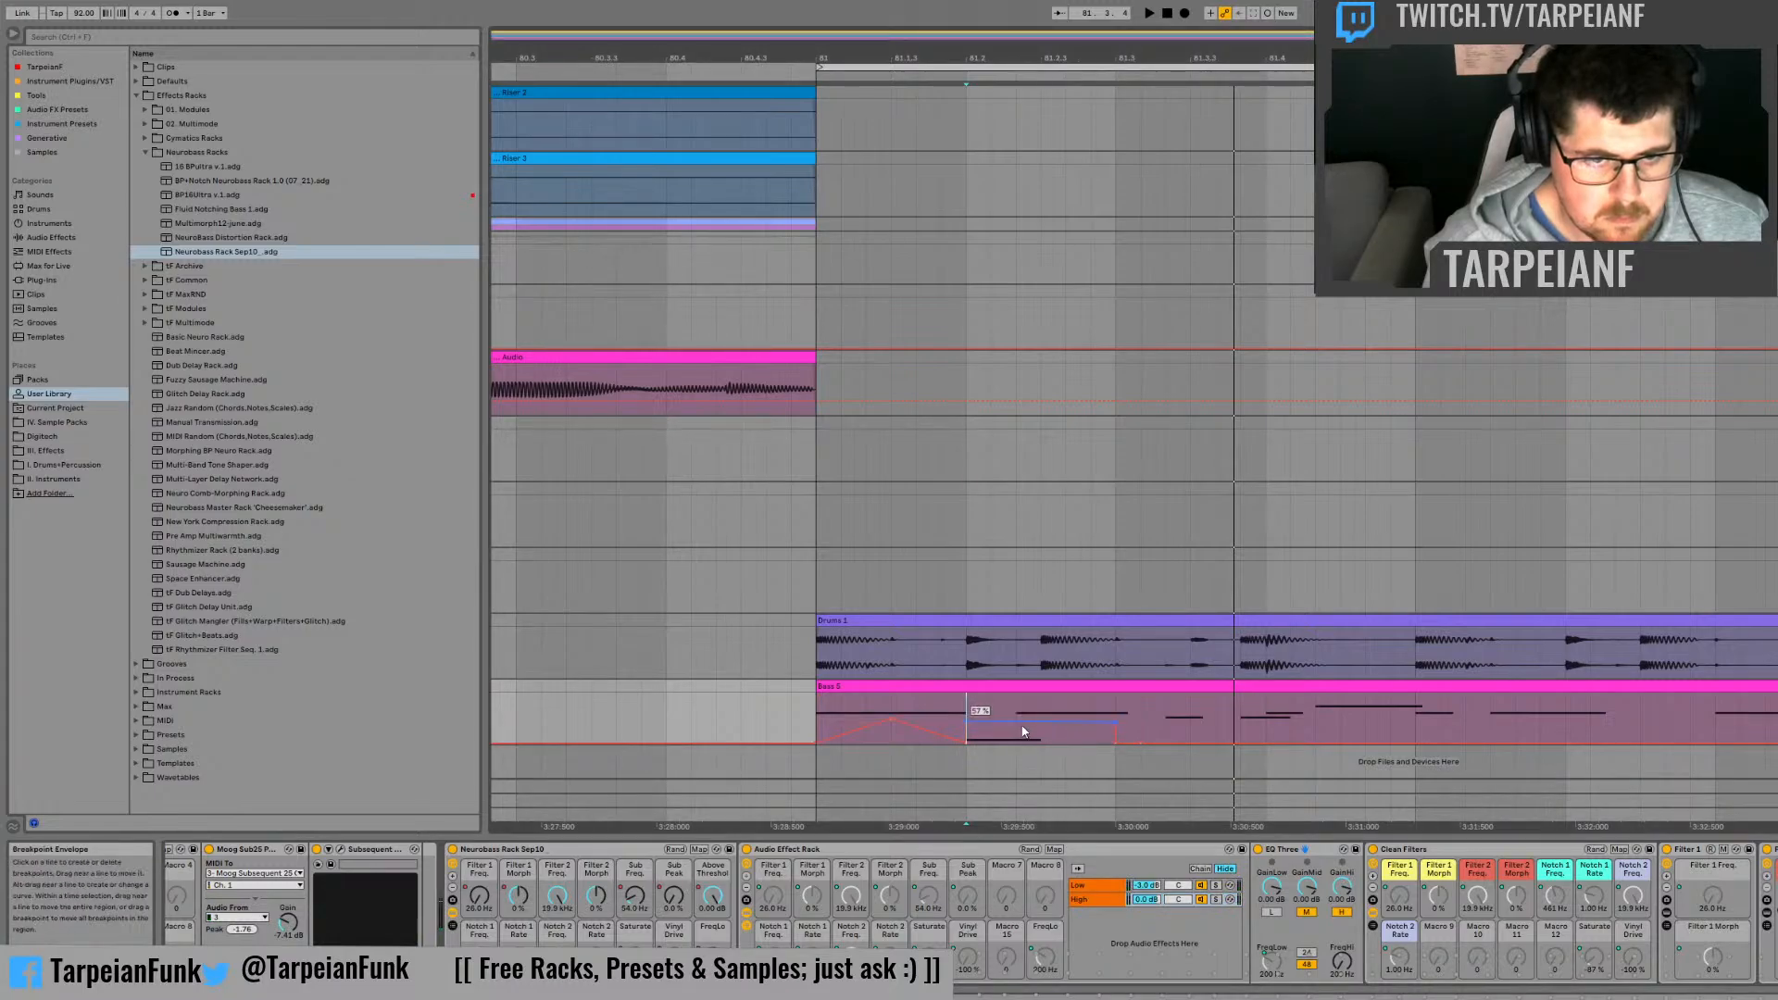
{"action": "left_click", "coordinate": [965, 709]}
{"action": "key", "text": "space"}
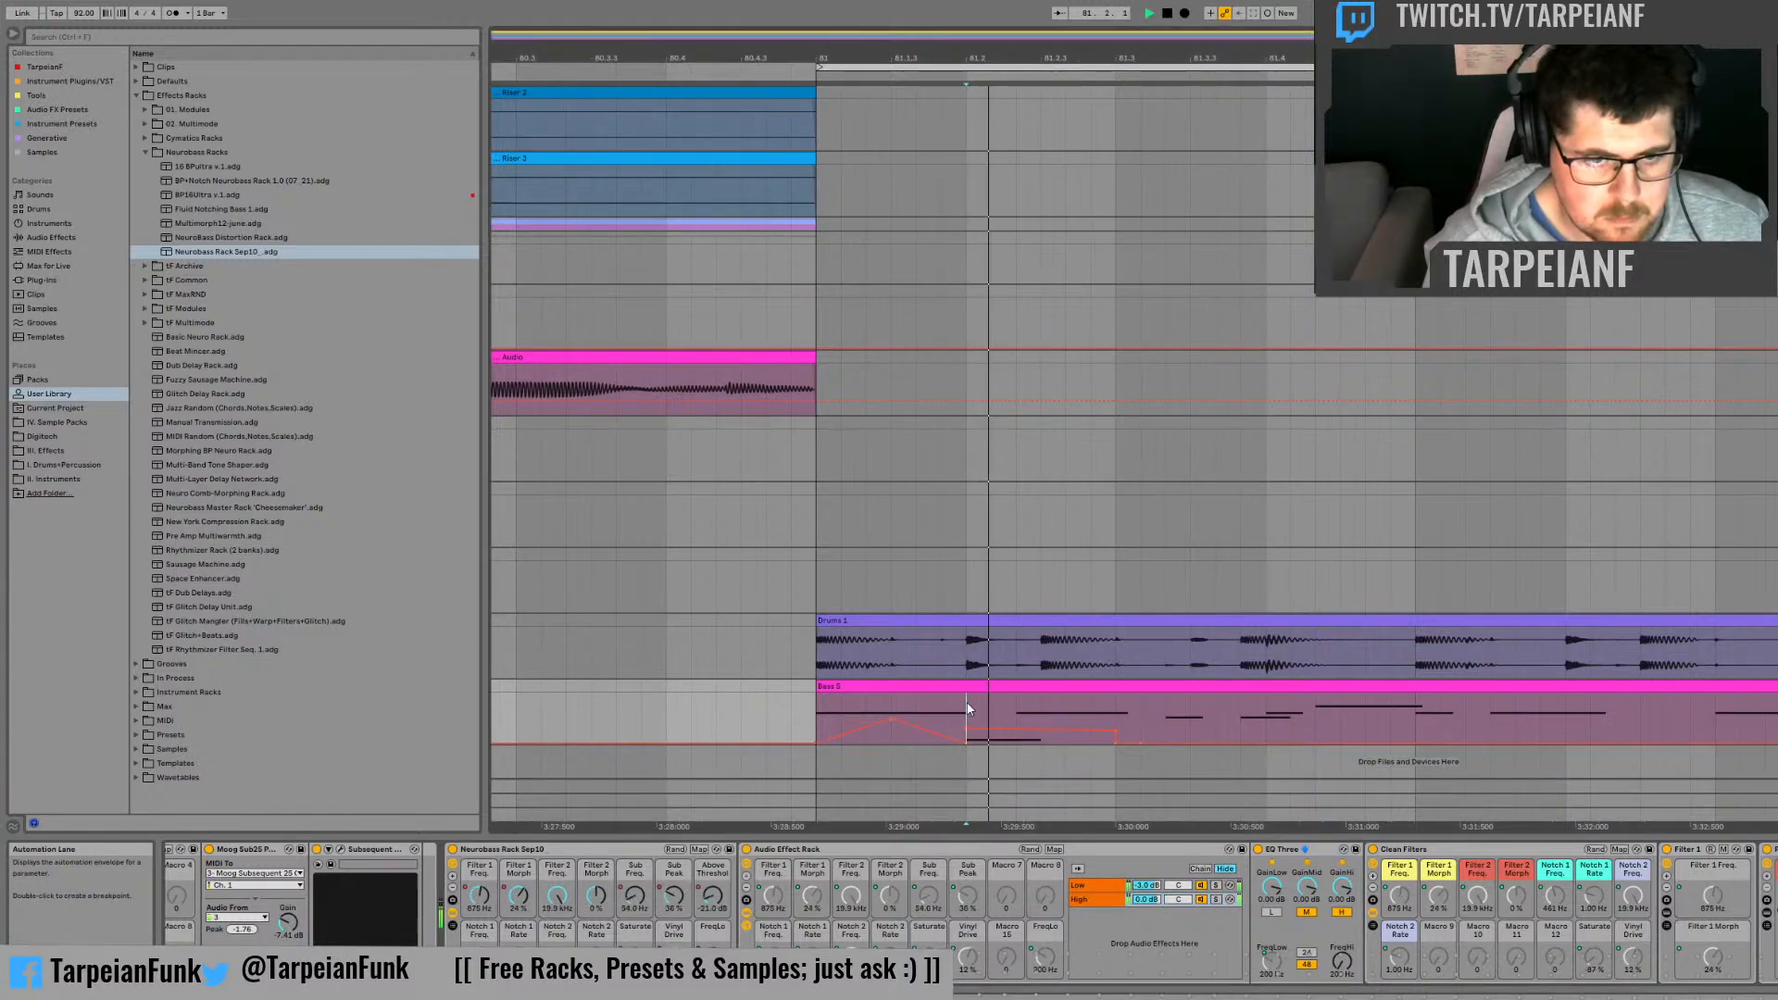
{"action": "key", "text": "space"}
Step: In the Above Threshold automation, remove the peak a third of a beat after 81.2 and raise a peak at 81.2.3
{"action": "key", "text": "space"}
{"action": "key", "text": "space"}
{"action": "left_click", "coordinate": [715, 900]}
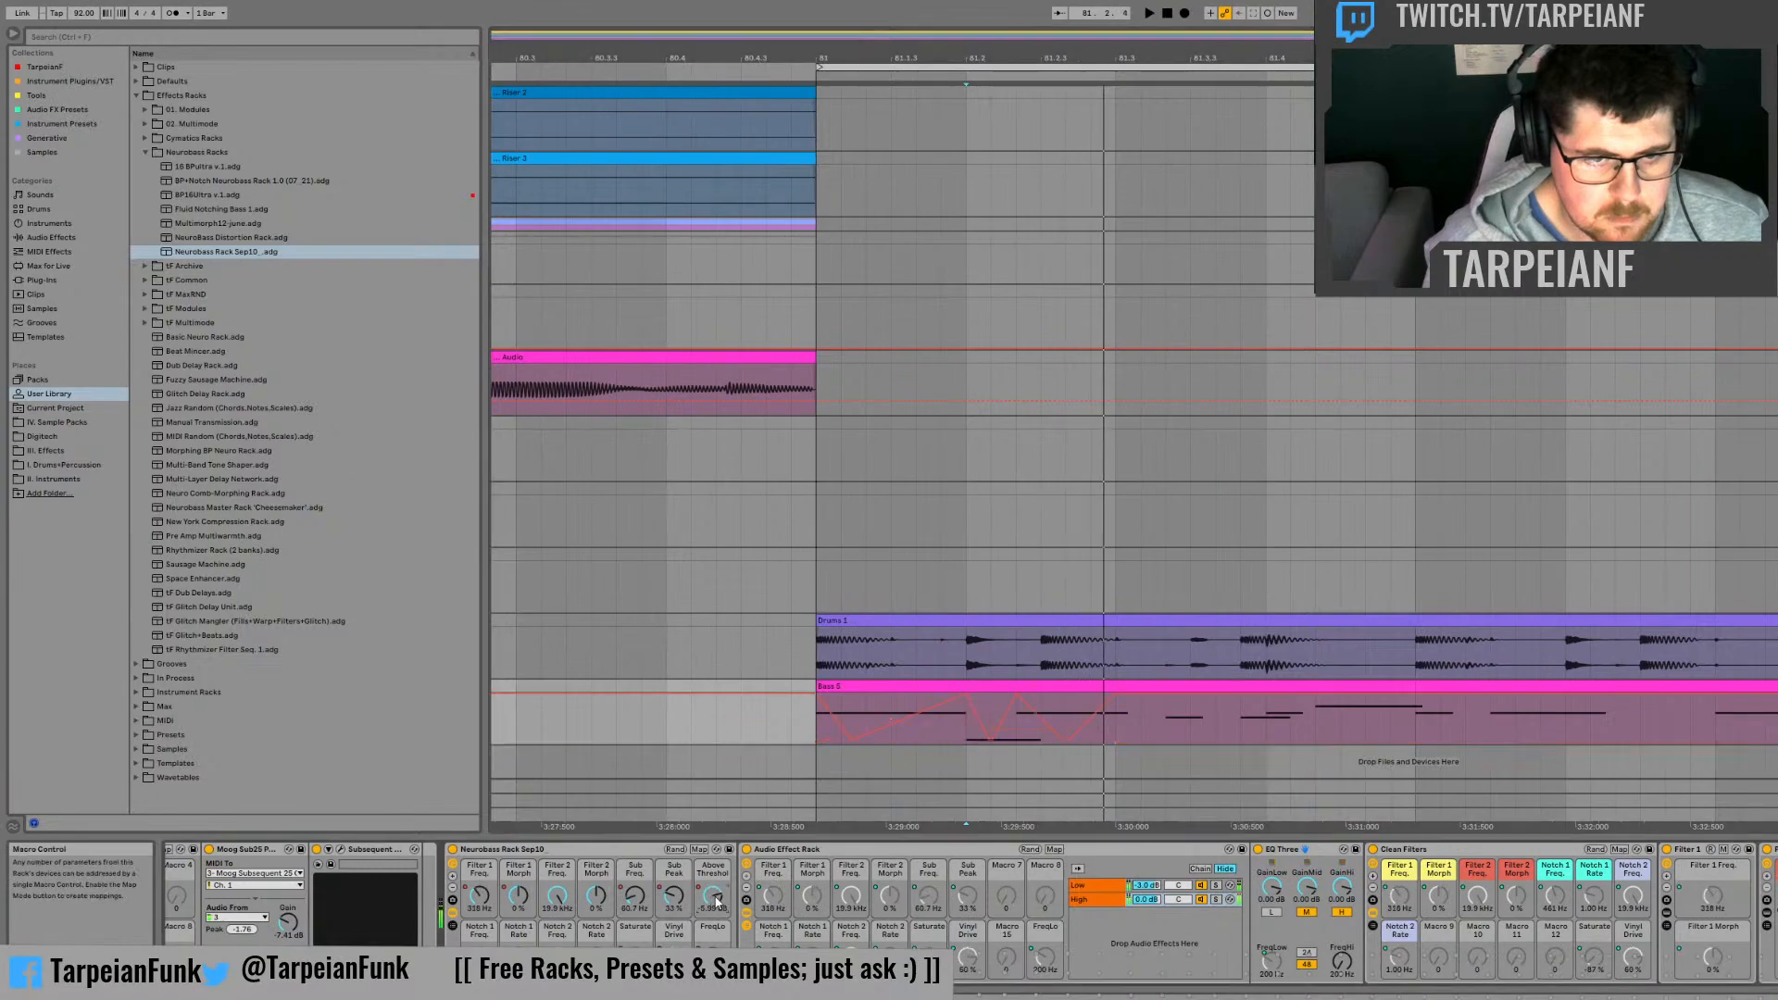
{"action": "left_click", "coordinate": [1117, 724]}
{"action": "key", "text": "space"}
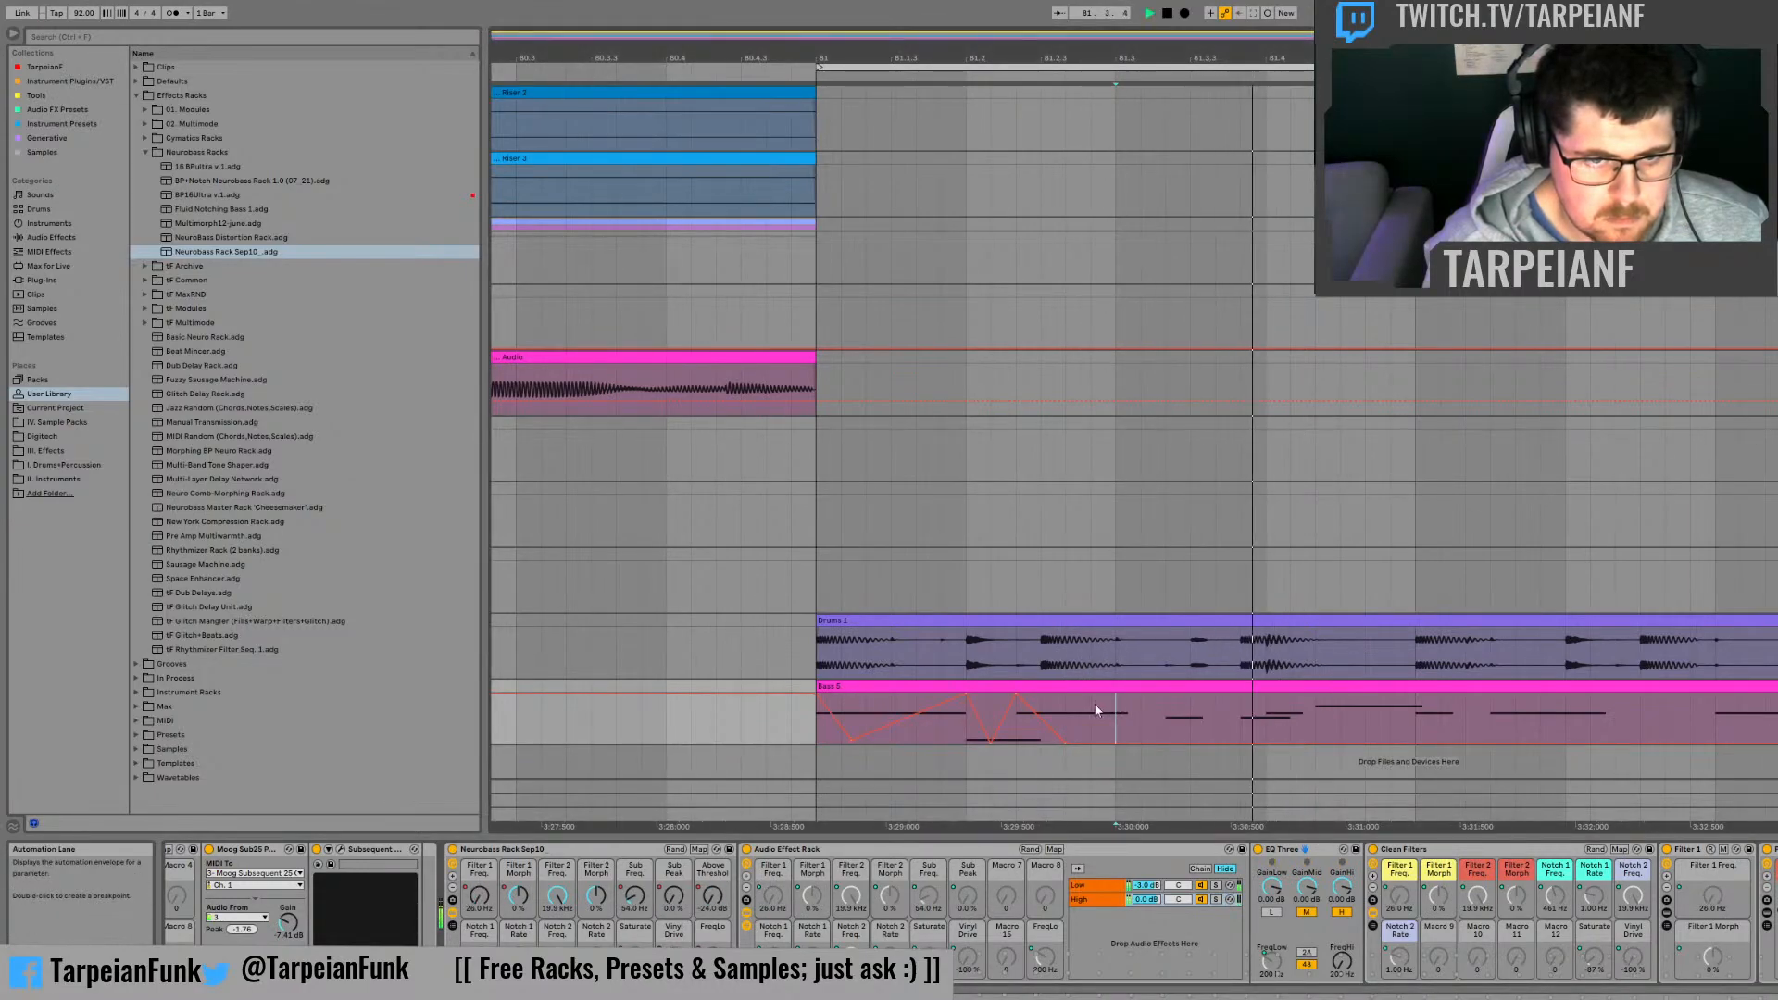
{"action": "left_click", "coordinate": [1015, 697]}
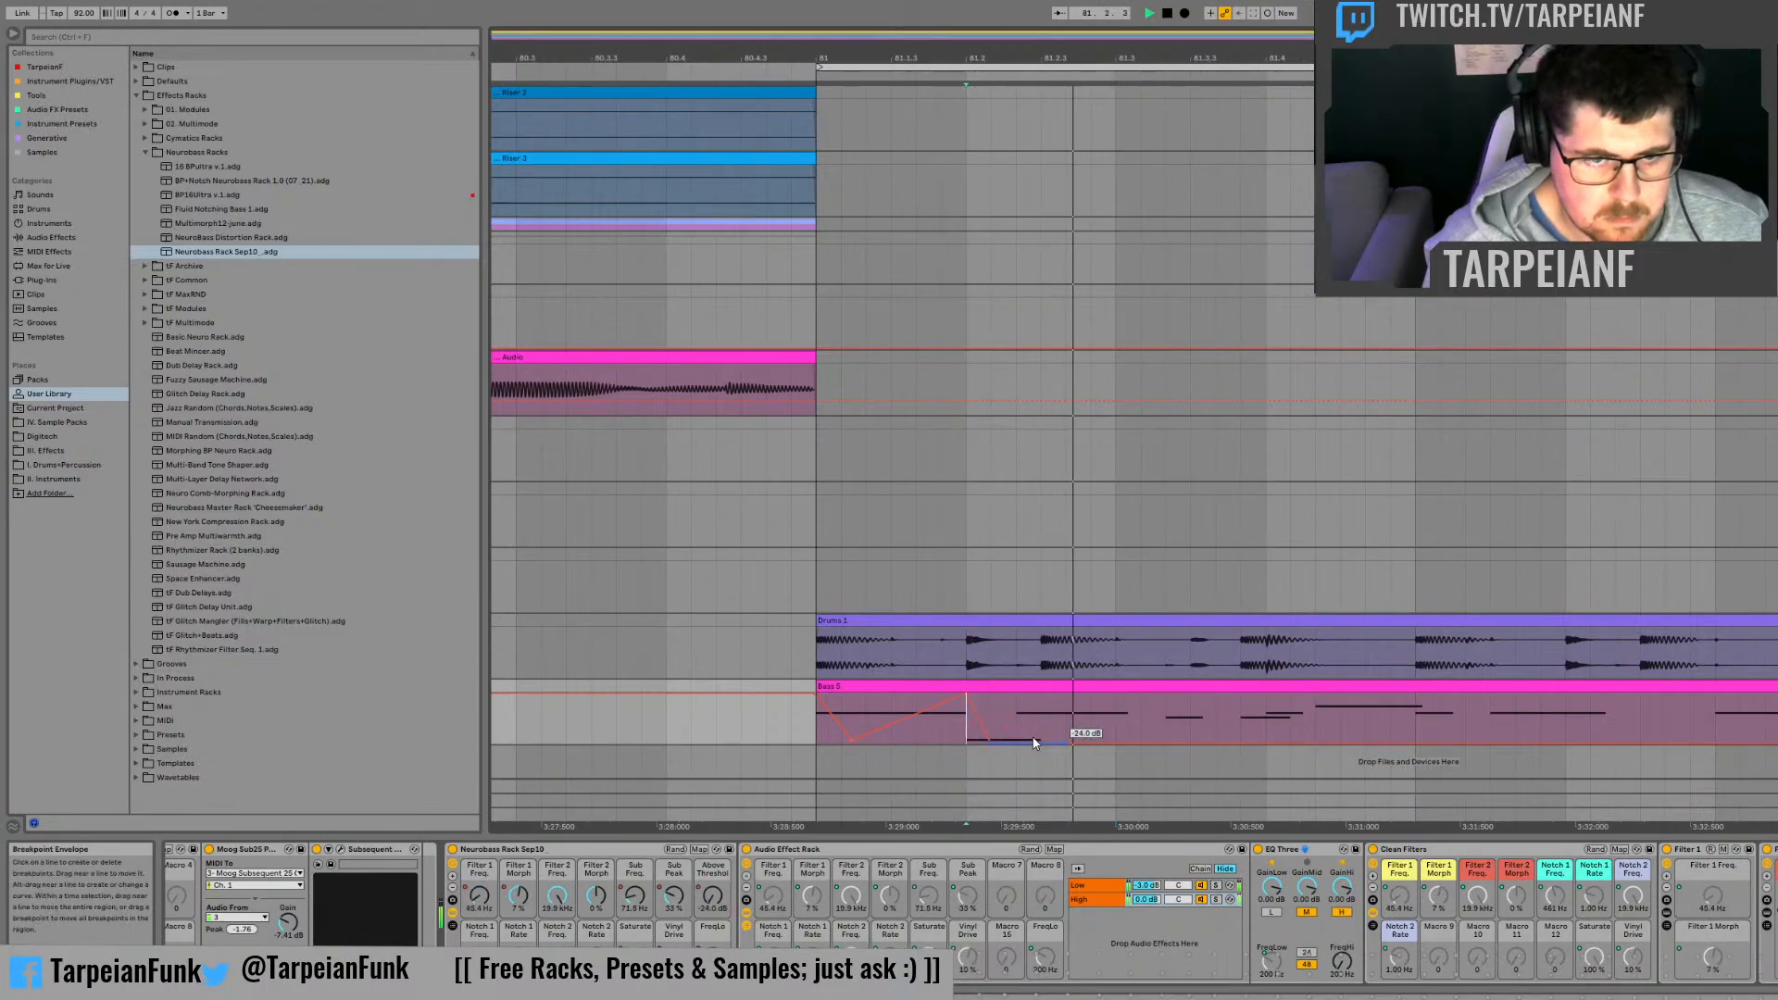
{"action": "left_click_drag", "start_coordinate": [1041, 741], "coordinate": [1041, 697]}
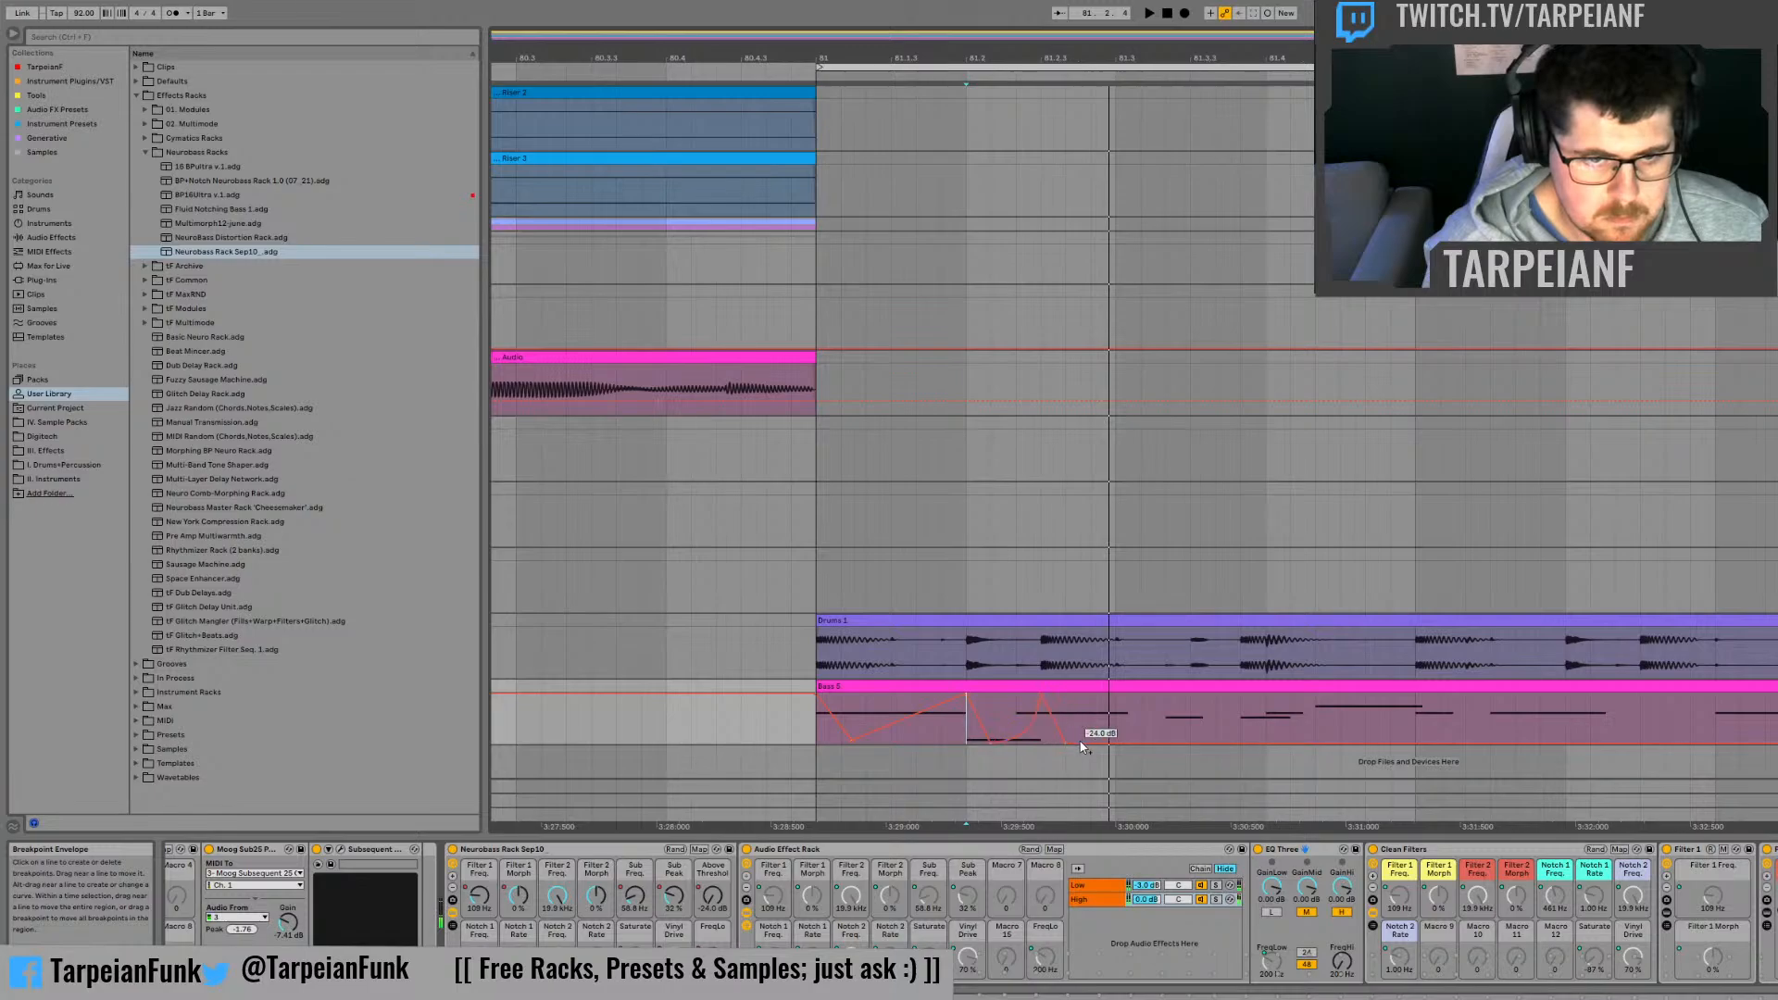
Step: Duplicate the Above Threshold automation from 81.2 to 81.2.3 into the following half beat, and place the insert marker at 81.2
{"action": "left_click_drag", "start_coordinate": [968, 730], "coordinate": [1040, 732]}
{"action": "key", "text": "ctrl+d"}
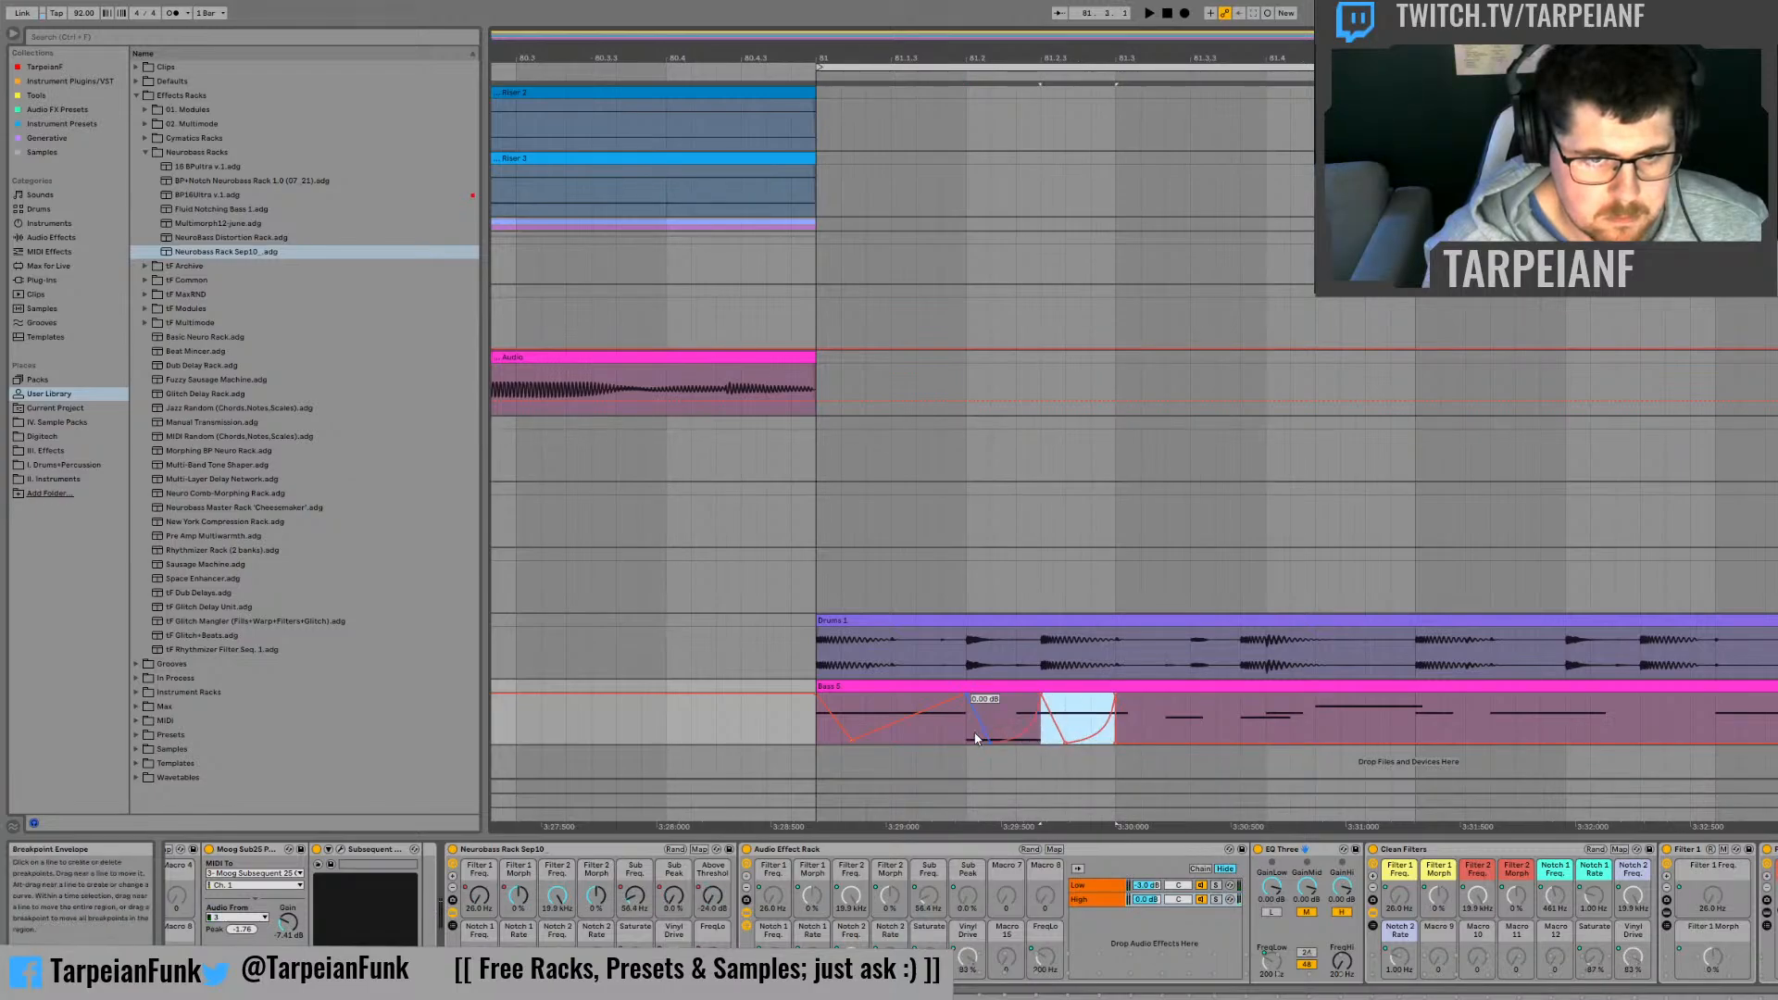
{"action": "left_click", "coordinate": [961, 729]}
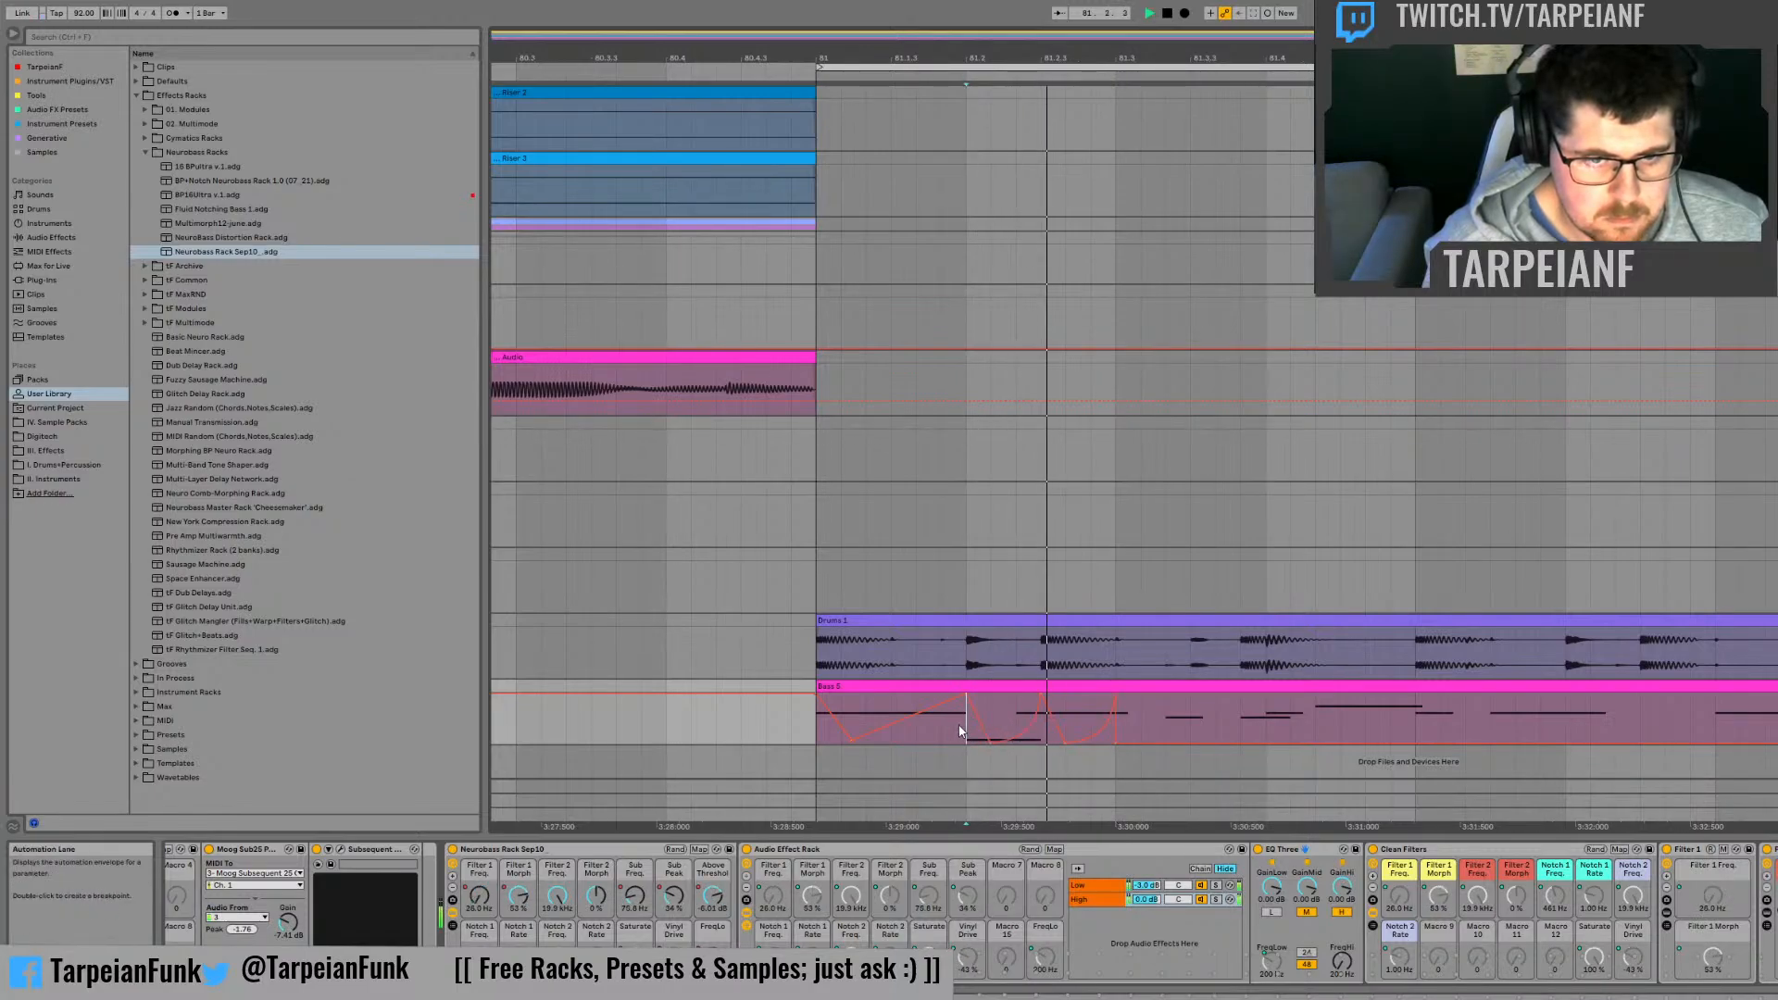
Step: Solo the Low chain of the Audio Effect Rack and audition the Above Threshold automation from 81.2
{"action": "left_click", "coordinate": [1217, 887]}
{"action": "key", "text": "space"}
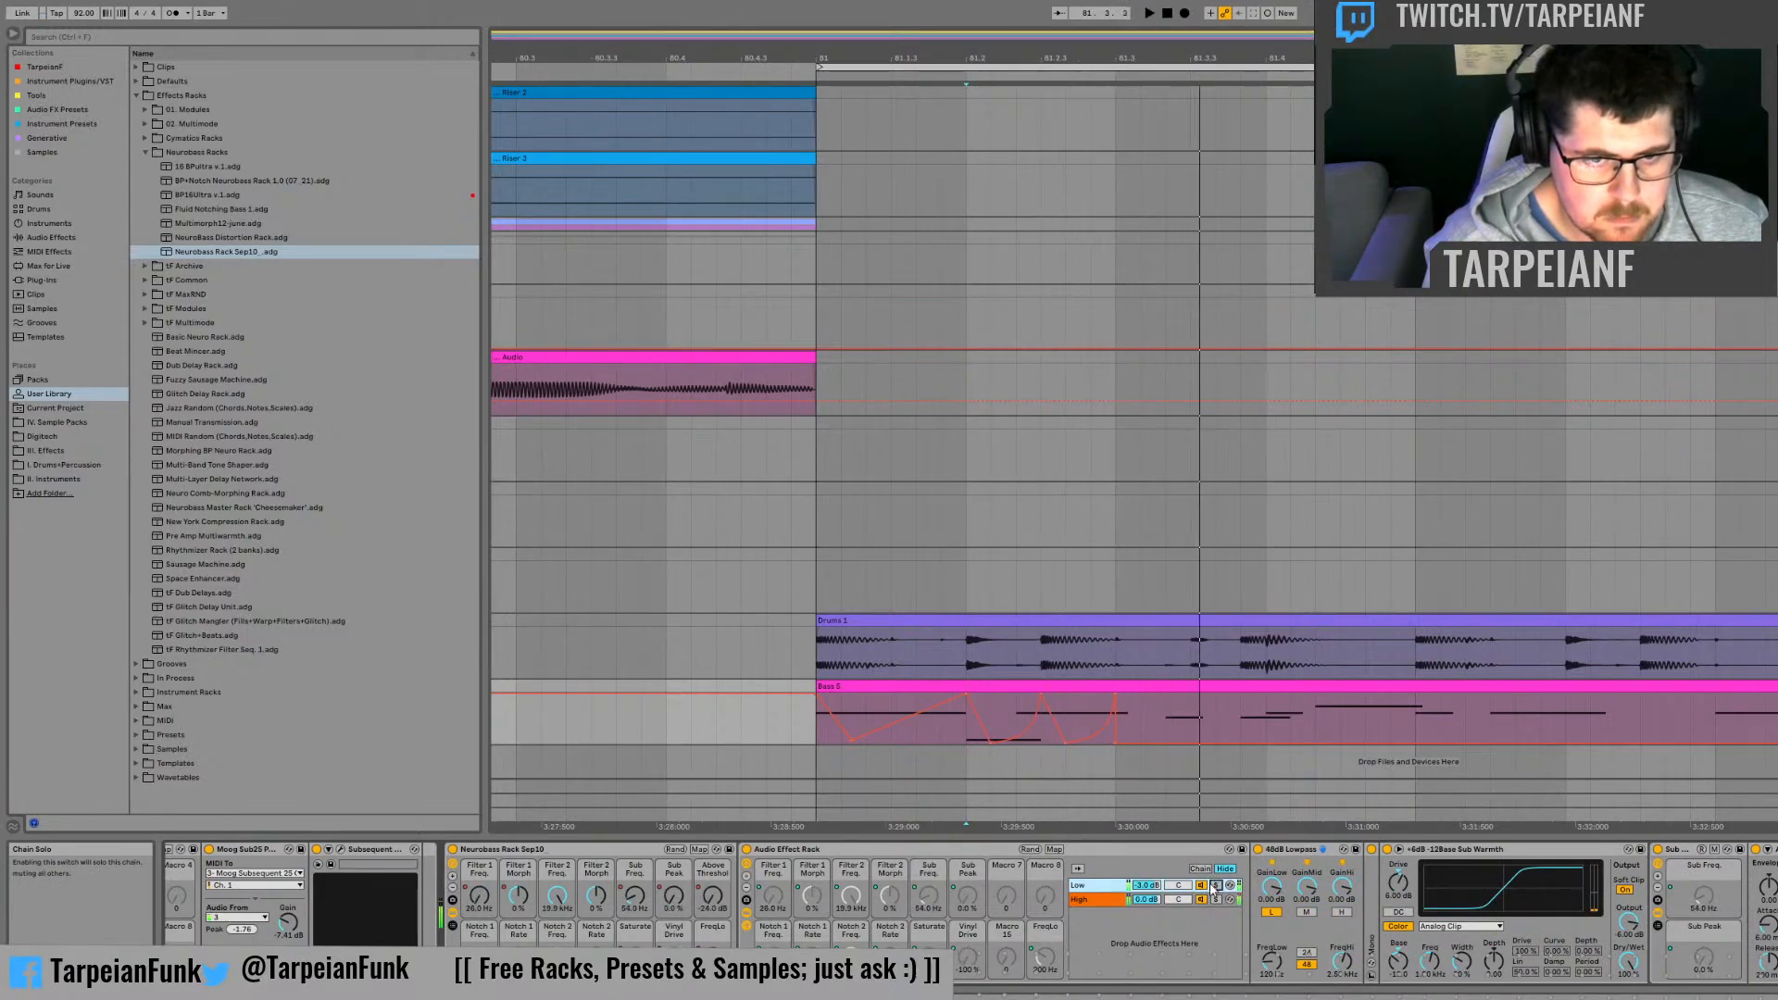
{"action": "key", "text": "space"}
{"action": "left_click", "coordinate": [973, 739]}
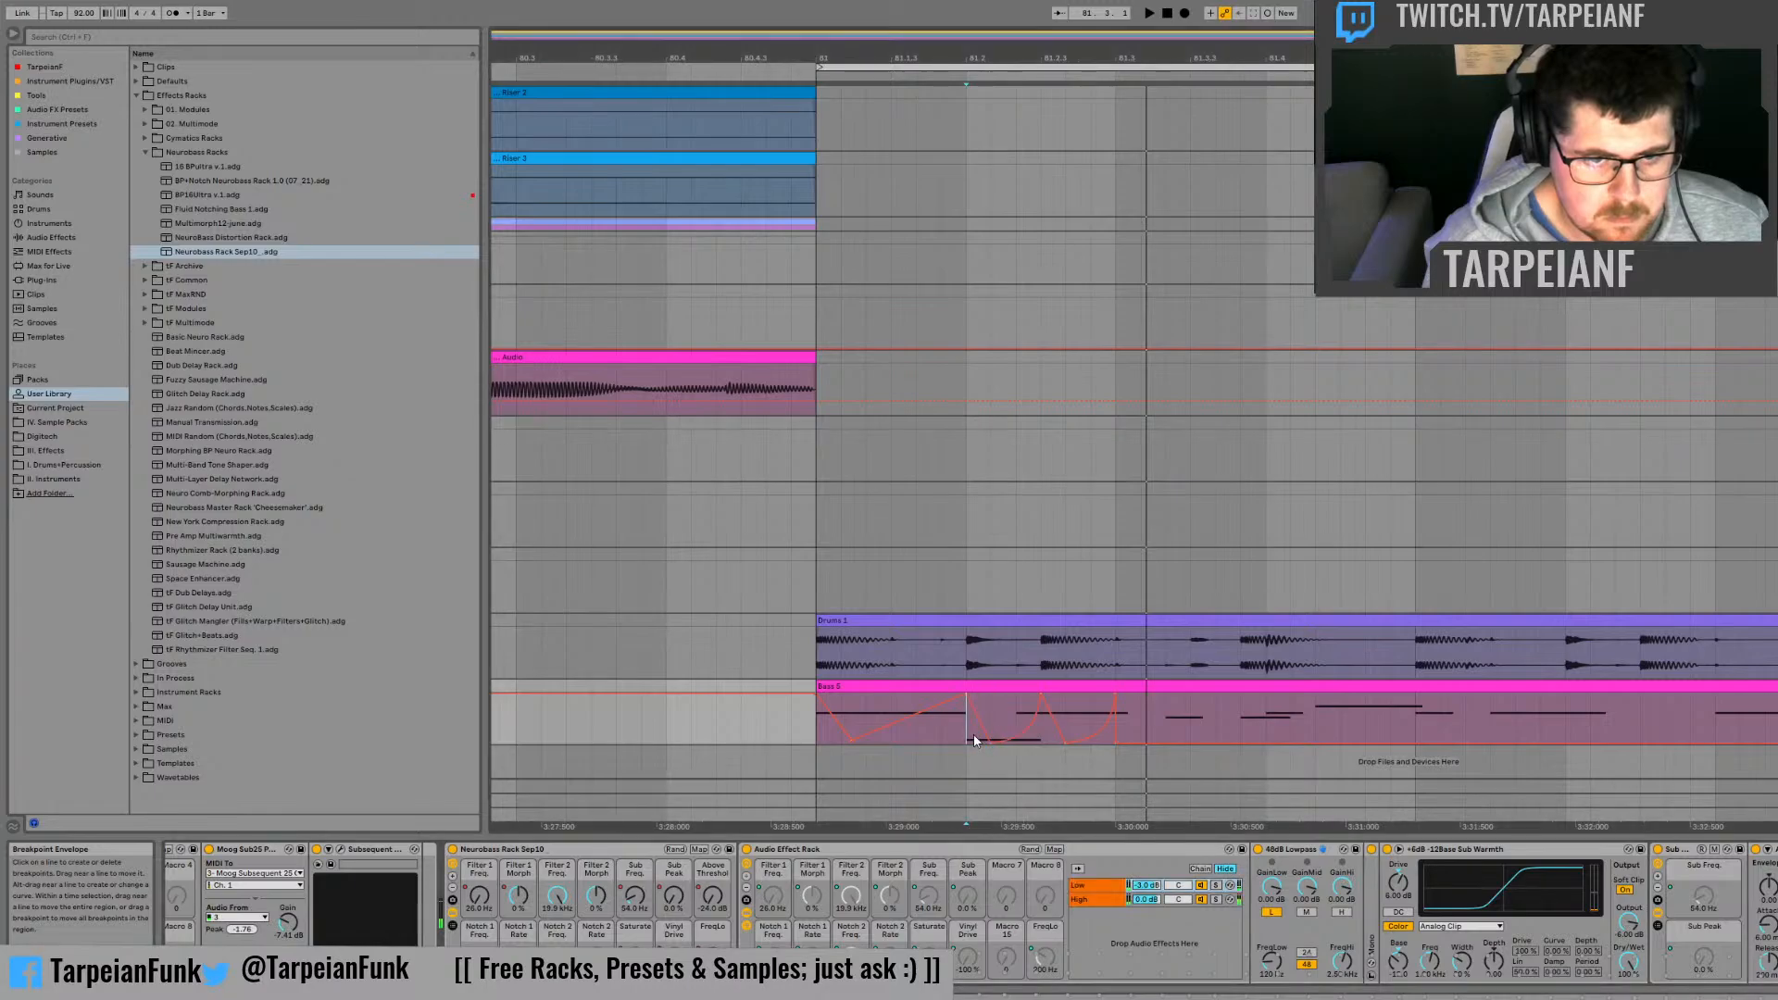
{"action": "key", "text": "space"}
{"action": "key", "text": "space"}
Step: Move the first -24 dB Above Threshold breakpoint to a third of a beat after 81.2, and audition it from 81.2
{"action": "mouse_move", "coordinate": [991, 727]}
{"action": "left_mouse_down"}
{"action": "mouse_move", "coordinate": [1040, 736]}
{"action": "mouse_move", "coordinate": [994, 741]}
{"action": "mouse_move", "coordinate": [1016, 742]}
{"action": "left_mouse_up"}
{"action": "left_click", "coordinate": [1010, 727]}
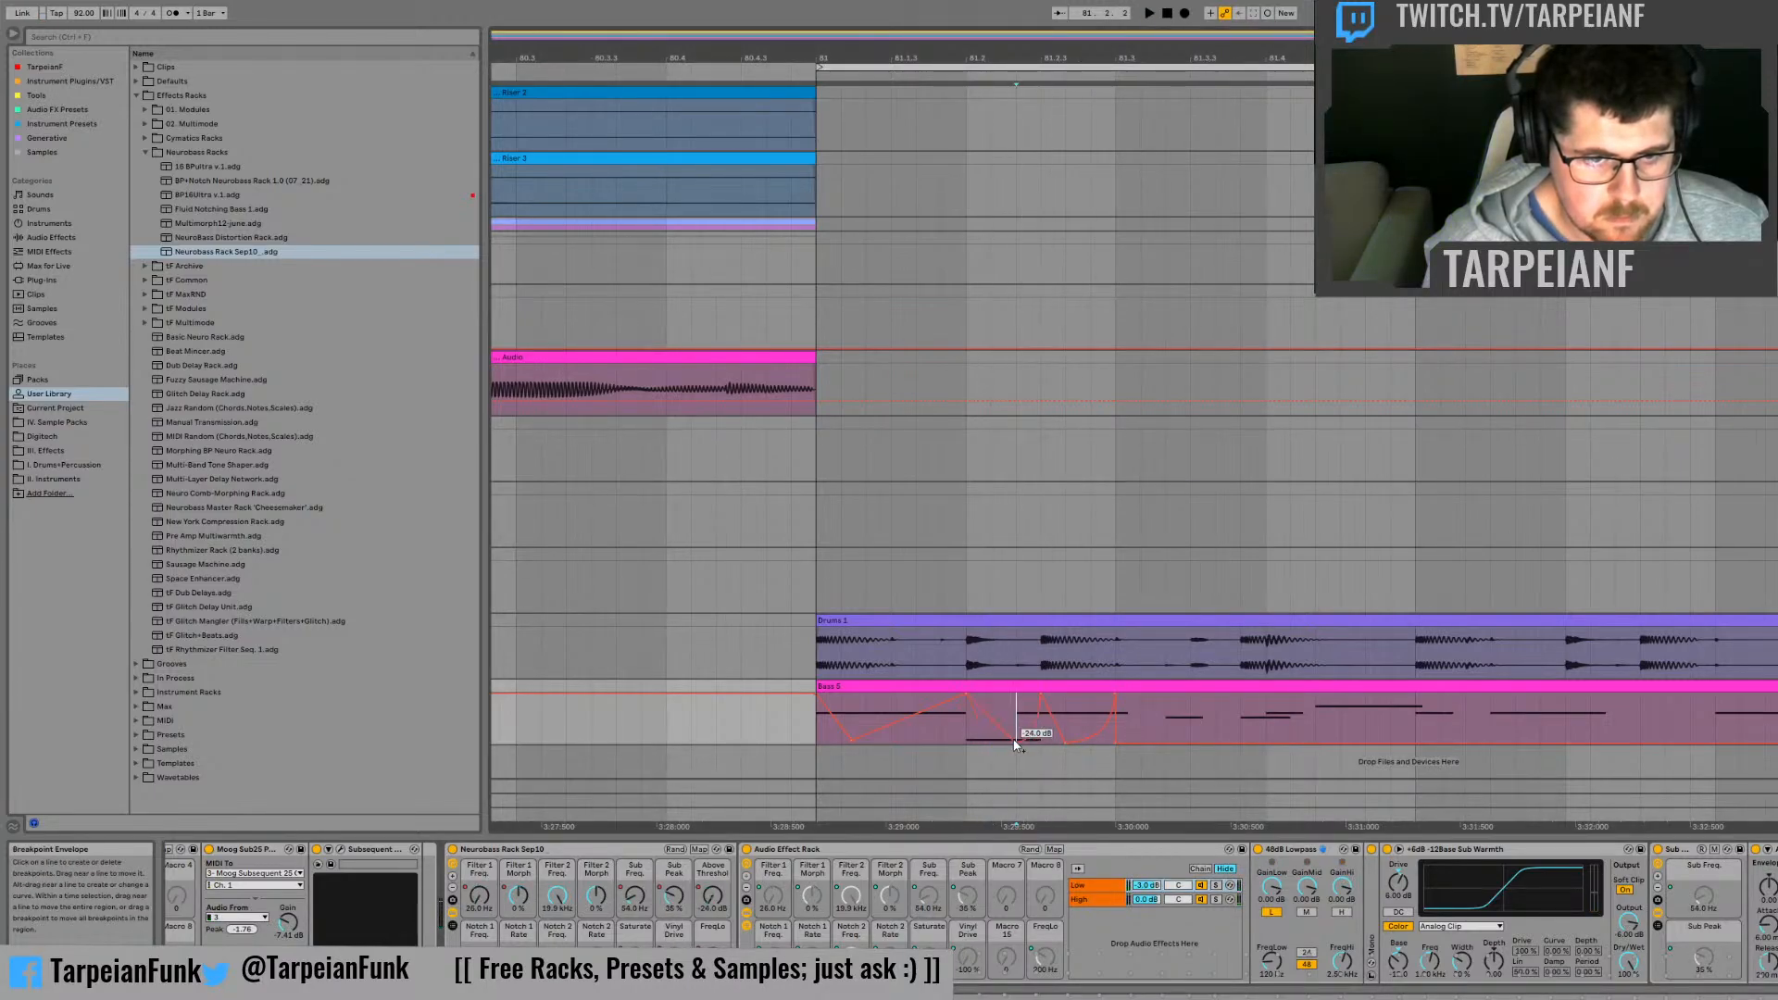
{"action": "left_click", "coordinate": [966, 737]}
{"action": "key", "text": "space"}
Step: Remove the Above Threshold dip between 81.2.3 and 81.3 so the level holds at the top, and audition it from 81.2
{"action": "key", "text": "space"}
{"action": "key", "text": "space"}
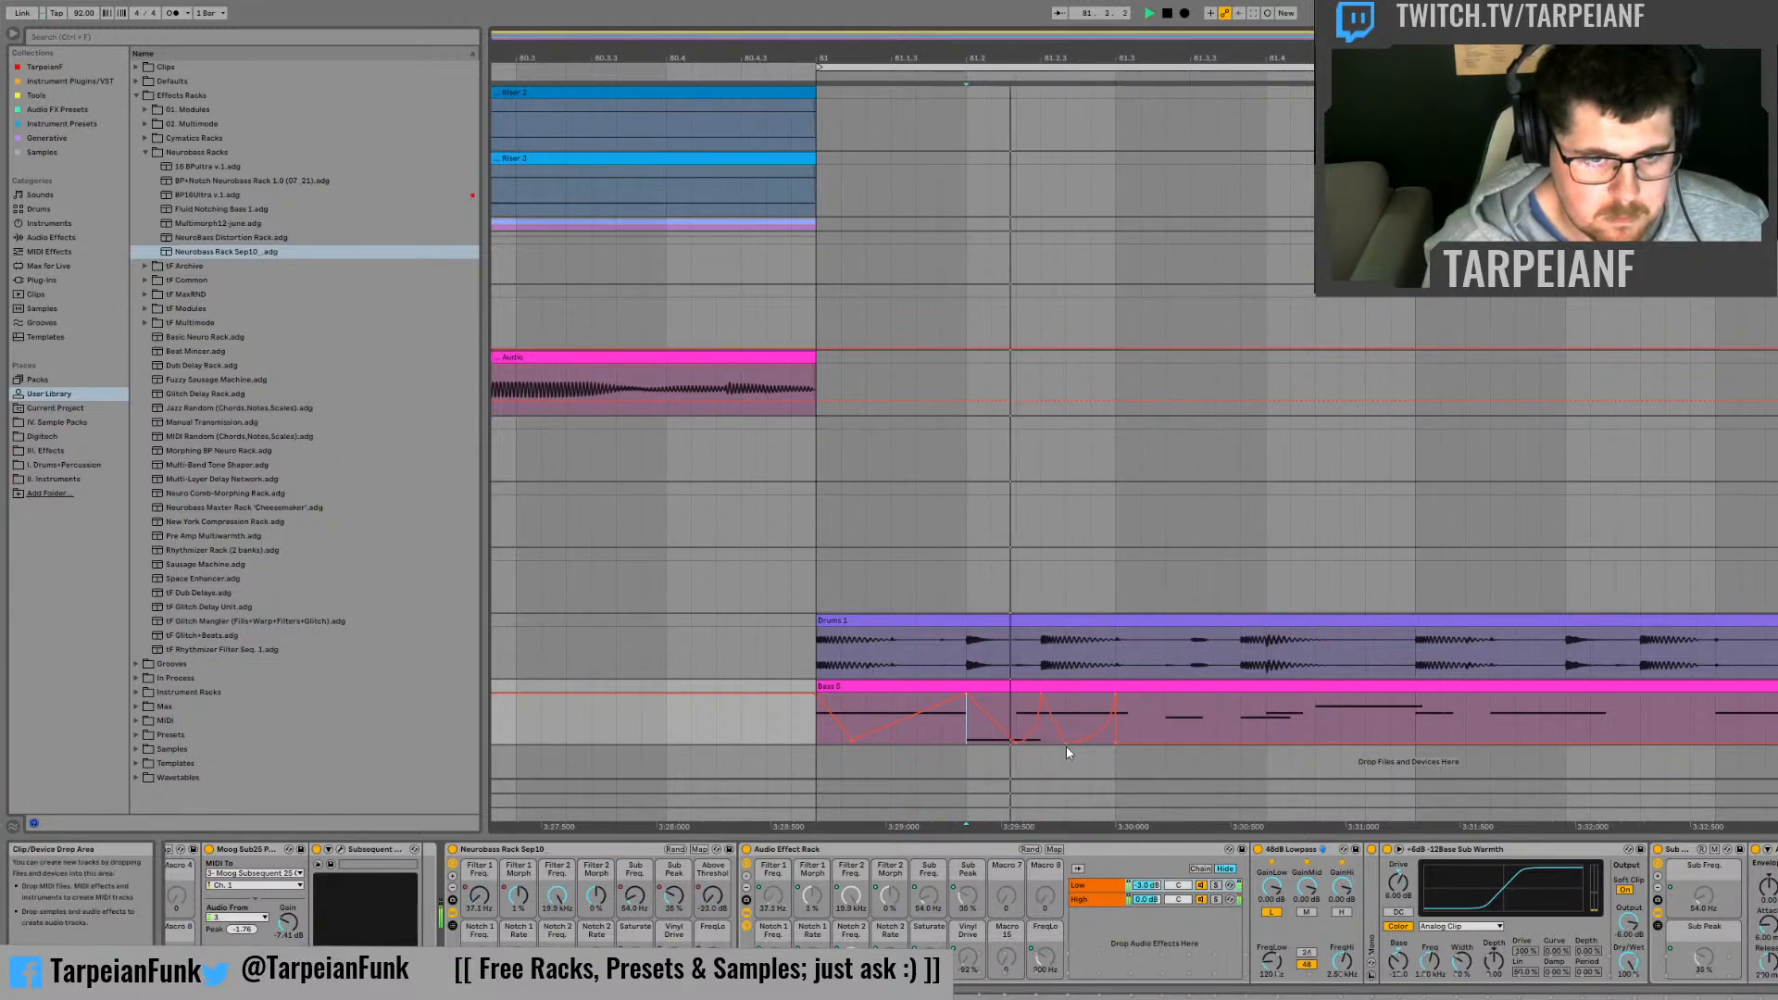
{"action": "left_click", "coordinate": [1067, 742]}
{"action": "key", "text": "space"}
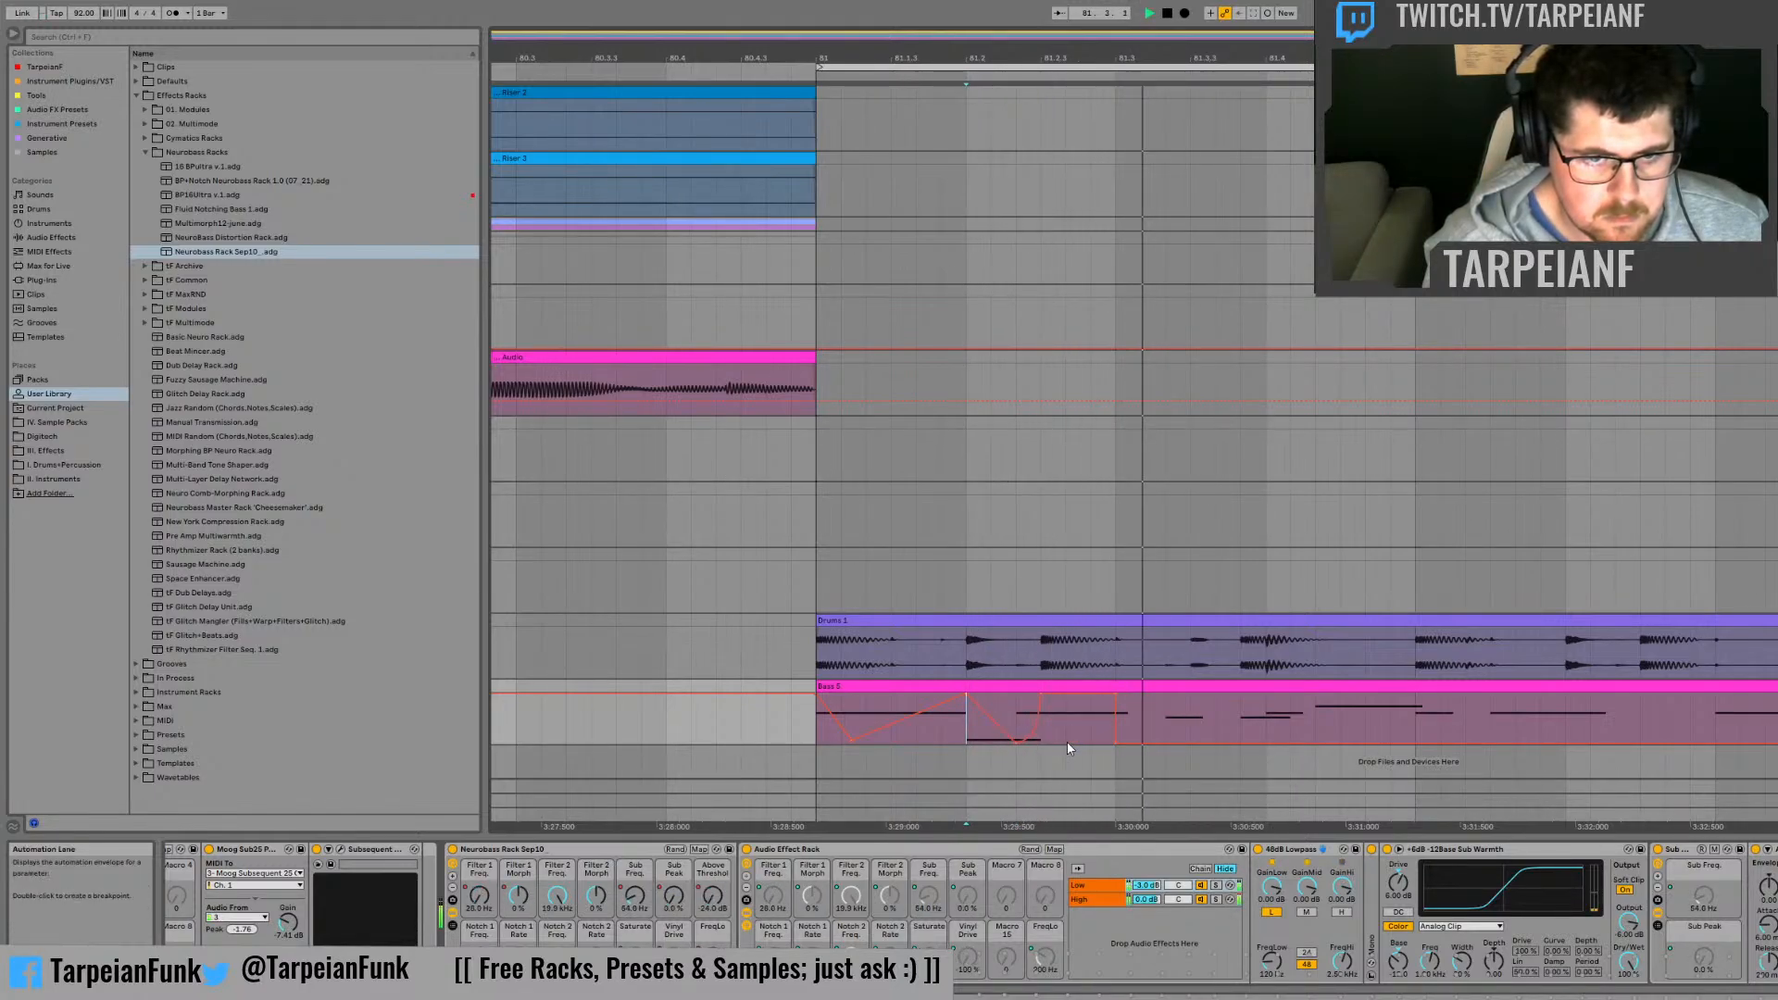
{"action": "key", "text": "space"}
{"action": "key", "text": "space"}
{"action": "key", "text": "space"}
{"action": "key", "text": "space"}
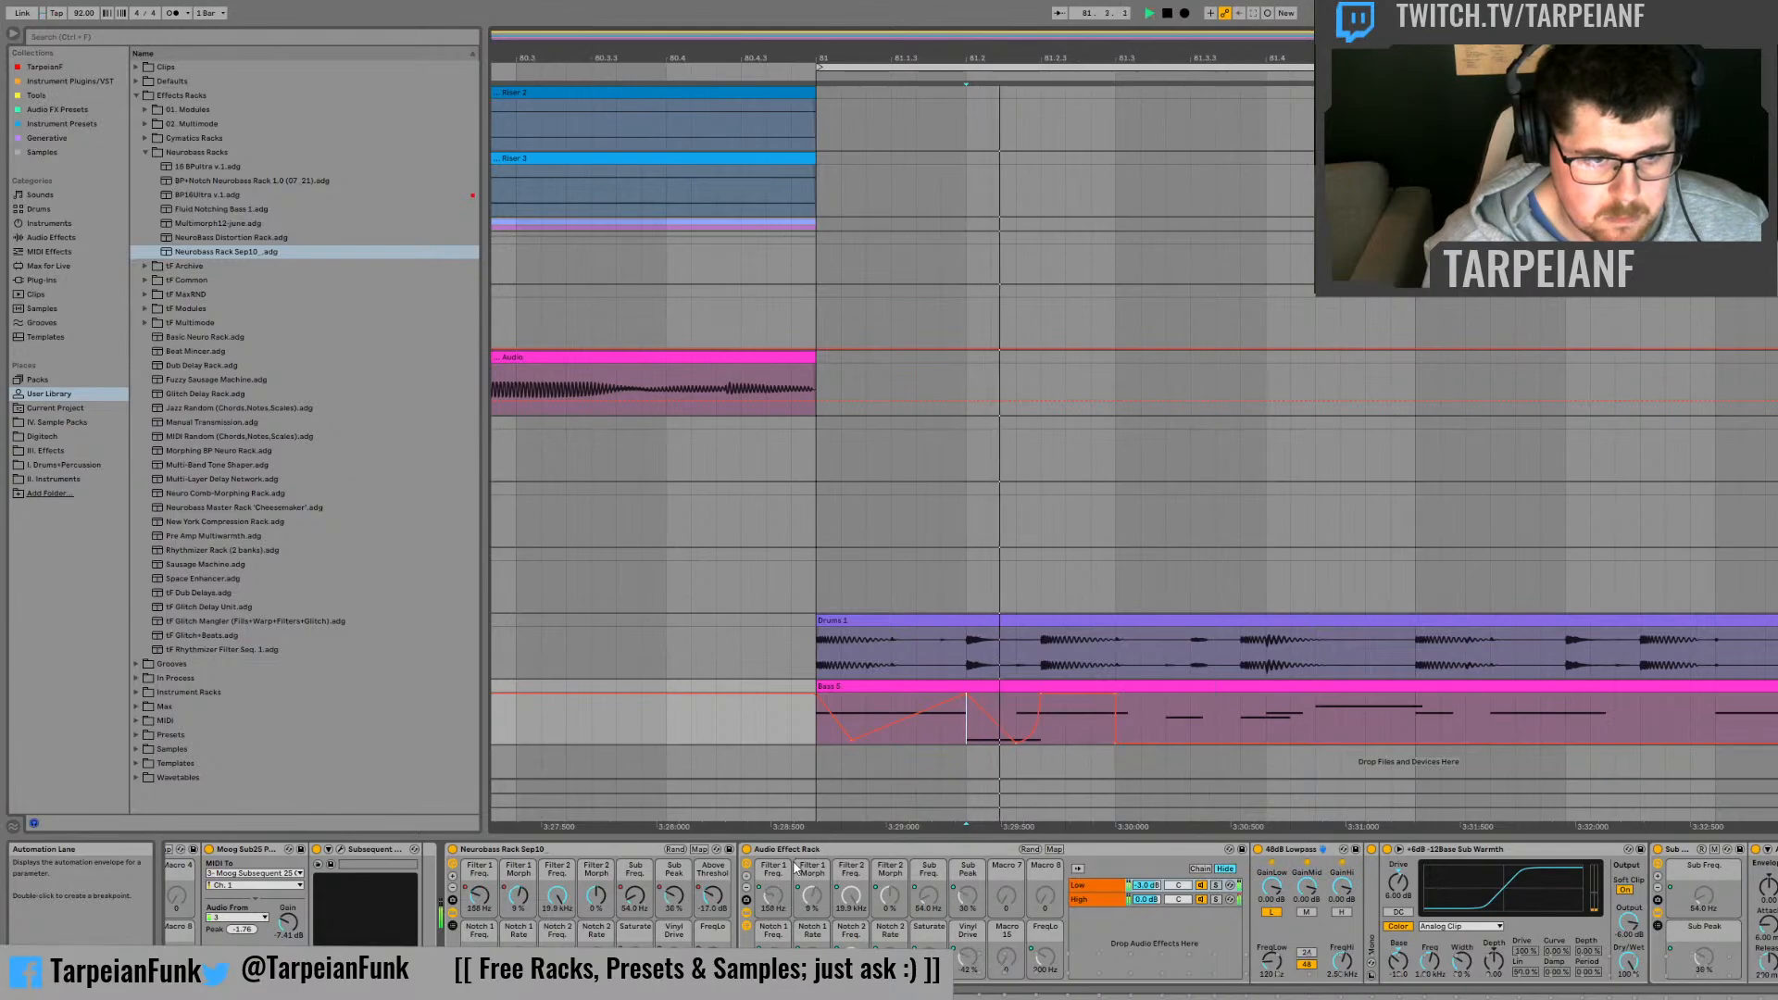
{"action": "key", "text": "space"}
Step: Show the Sub Freq. automation, set a point of about 75 Hz two thirds of a beat after 81.2, and audition from 81.2.3
{"action": "left_click", "coordinate": [639, 897]}
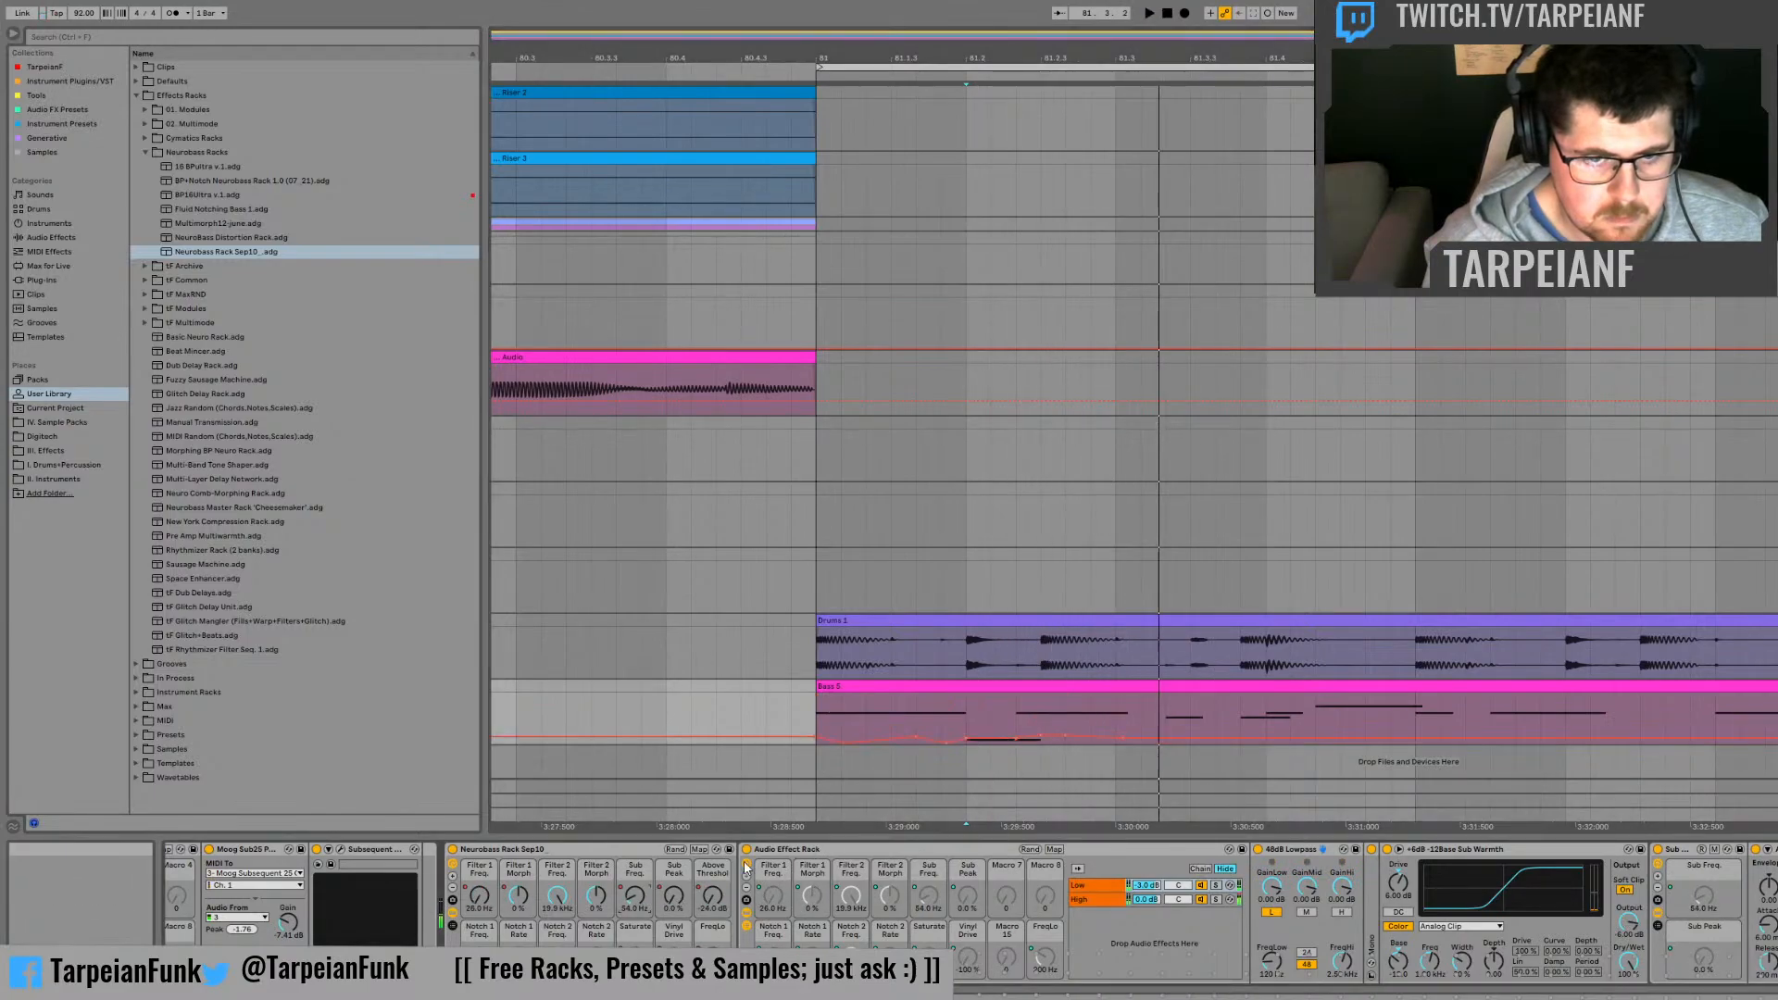
{"action": "left_click", "coordinate": [1122, 741]}
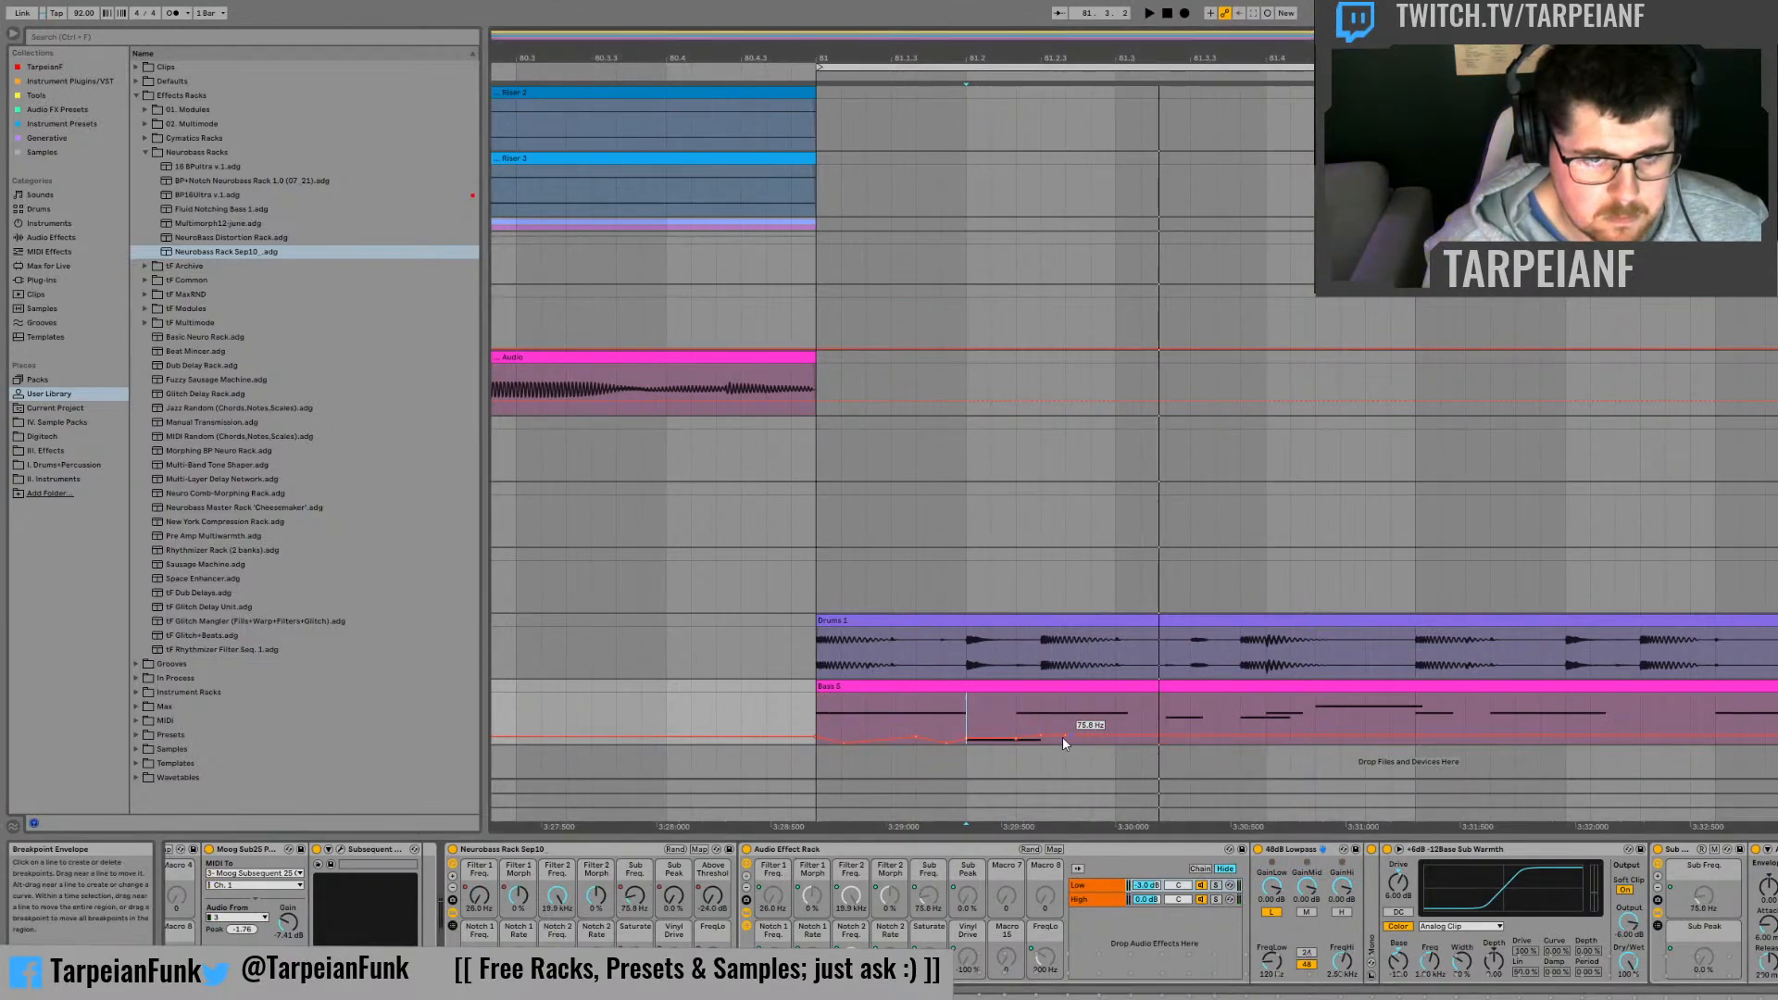
{"action": "left_click", "coordinate": [1037, 716]}
{"action": "key", "text": "space"}
Step: Reshape the Sub Freq. automation over the last third of a beat before 81.3, and audition it
{"action": "key", "text": "space"}
{"action": "key", "text": "space"}
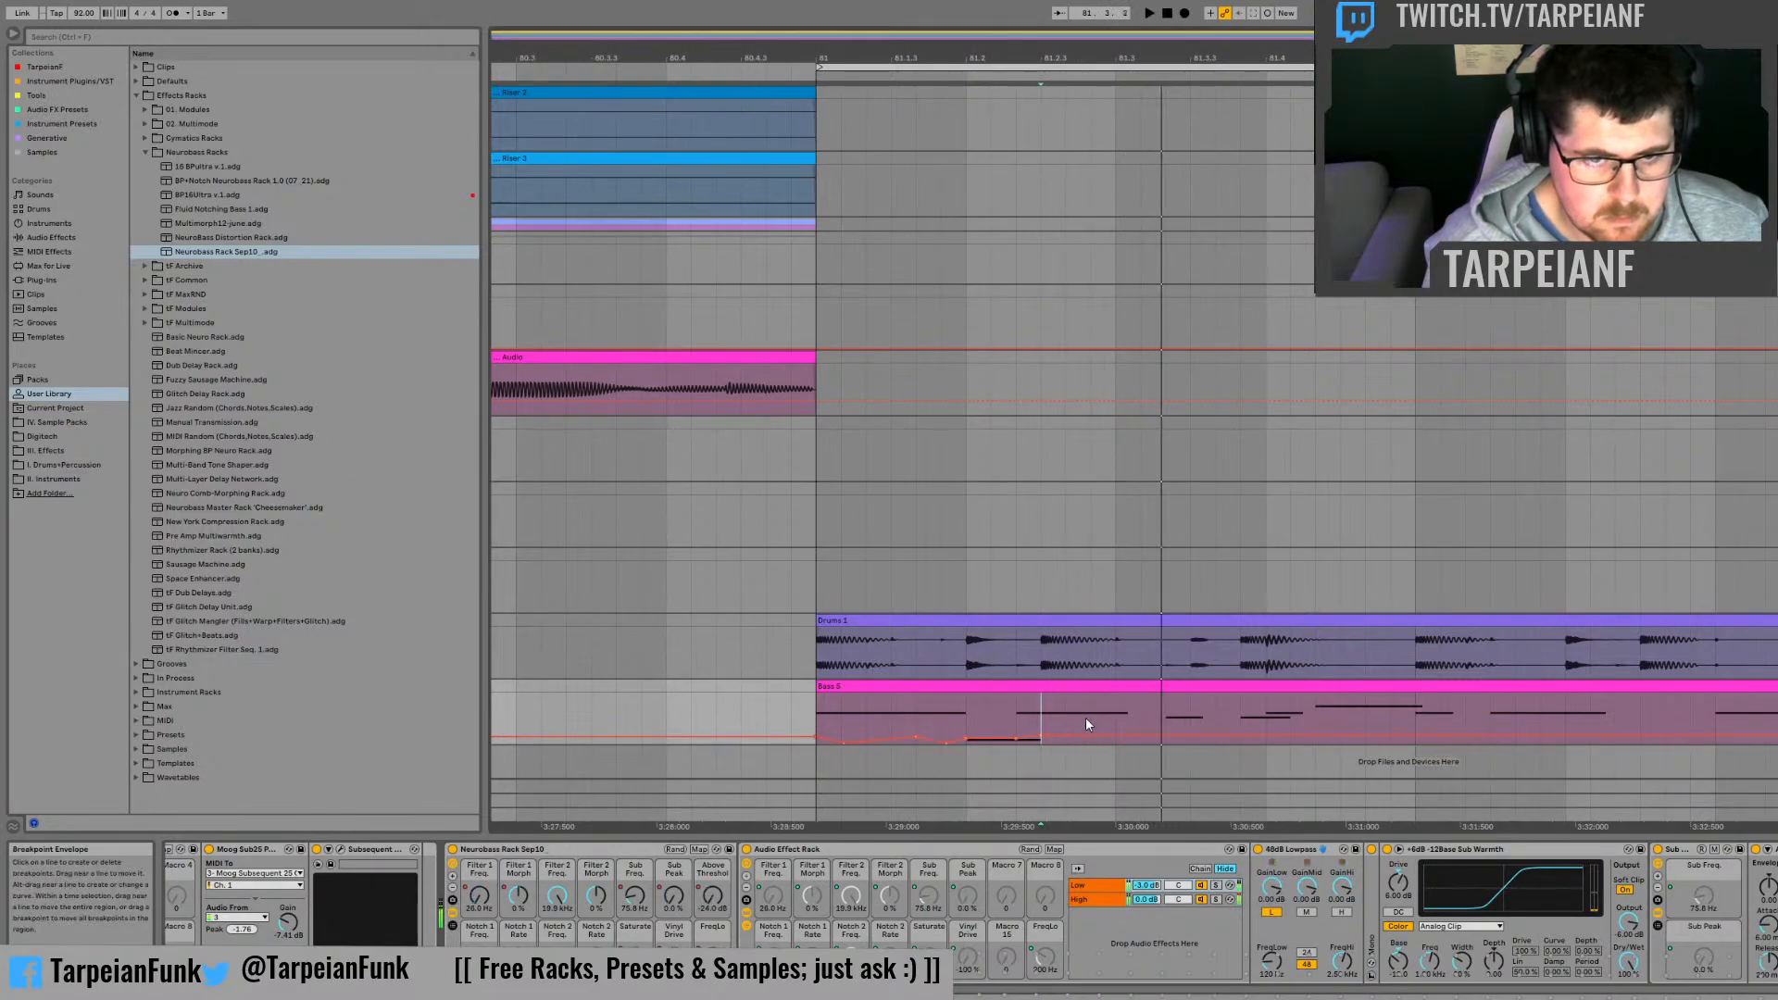
{"action": "left_click", "coordinate": [1069, 712]}
{"action": "key", "text": "space"}
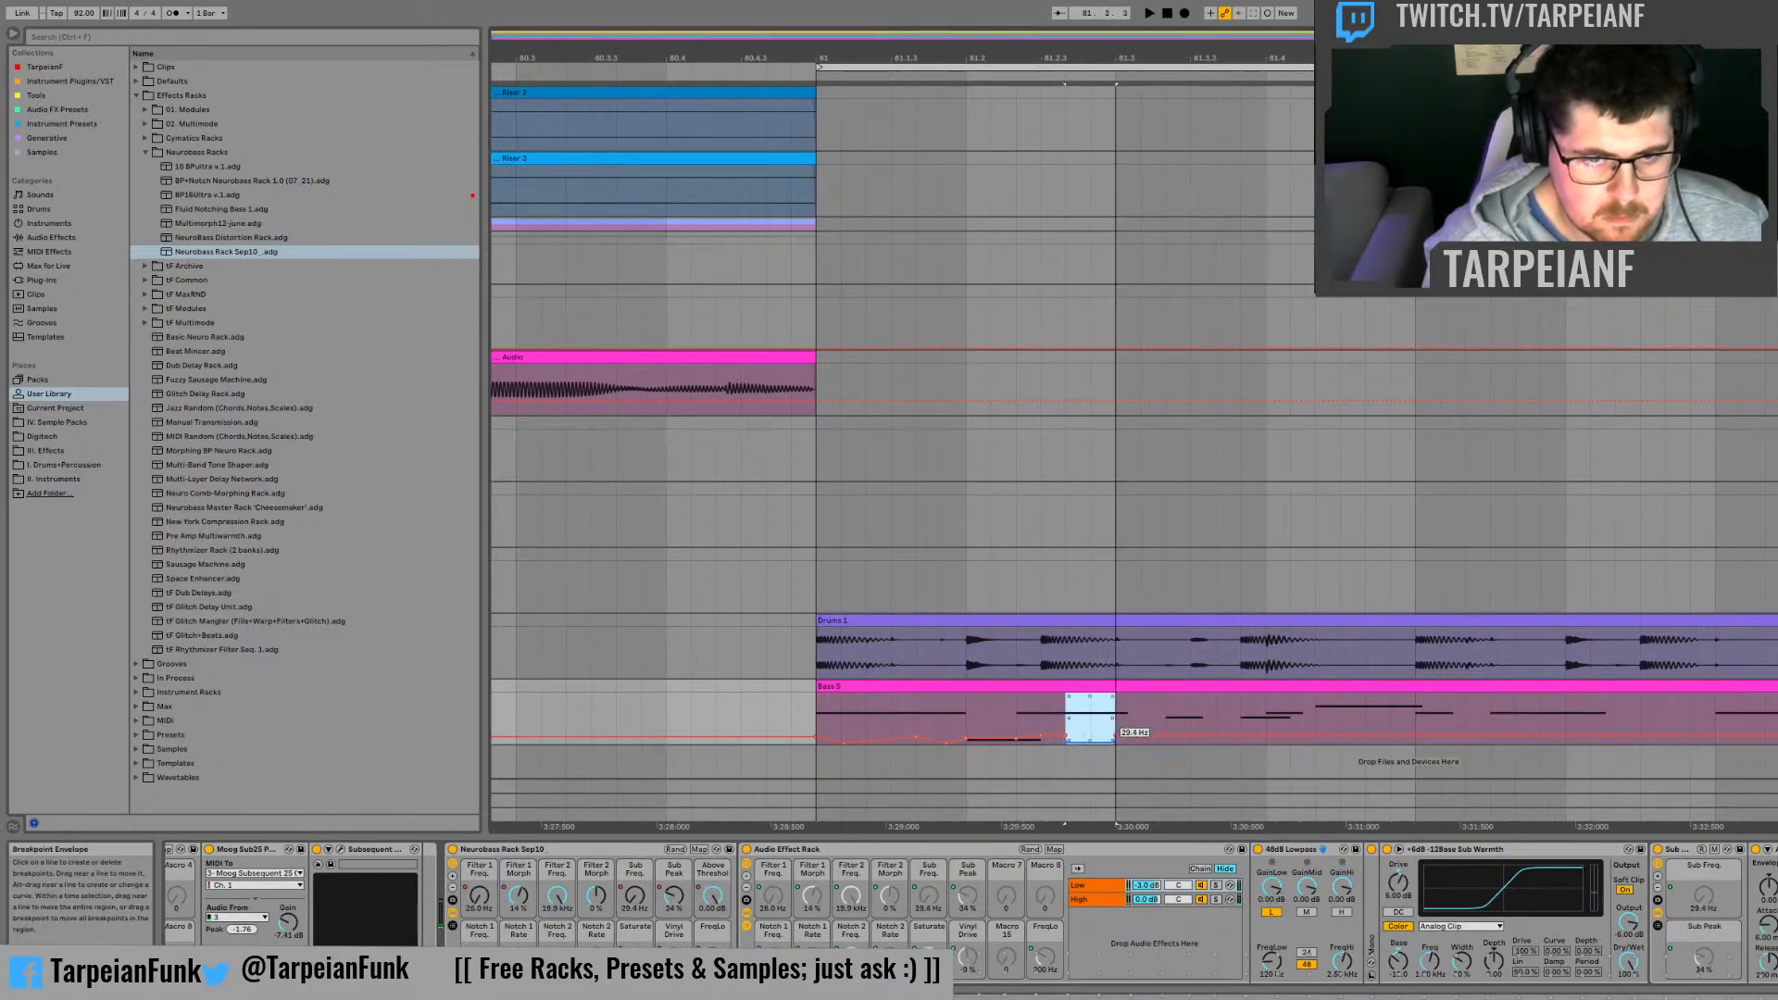
{"action": "left_click", "coordinate": [1014, 704]}
{"action": "key", "text": "space"}
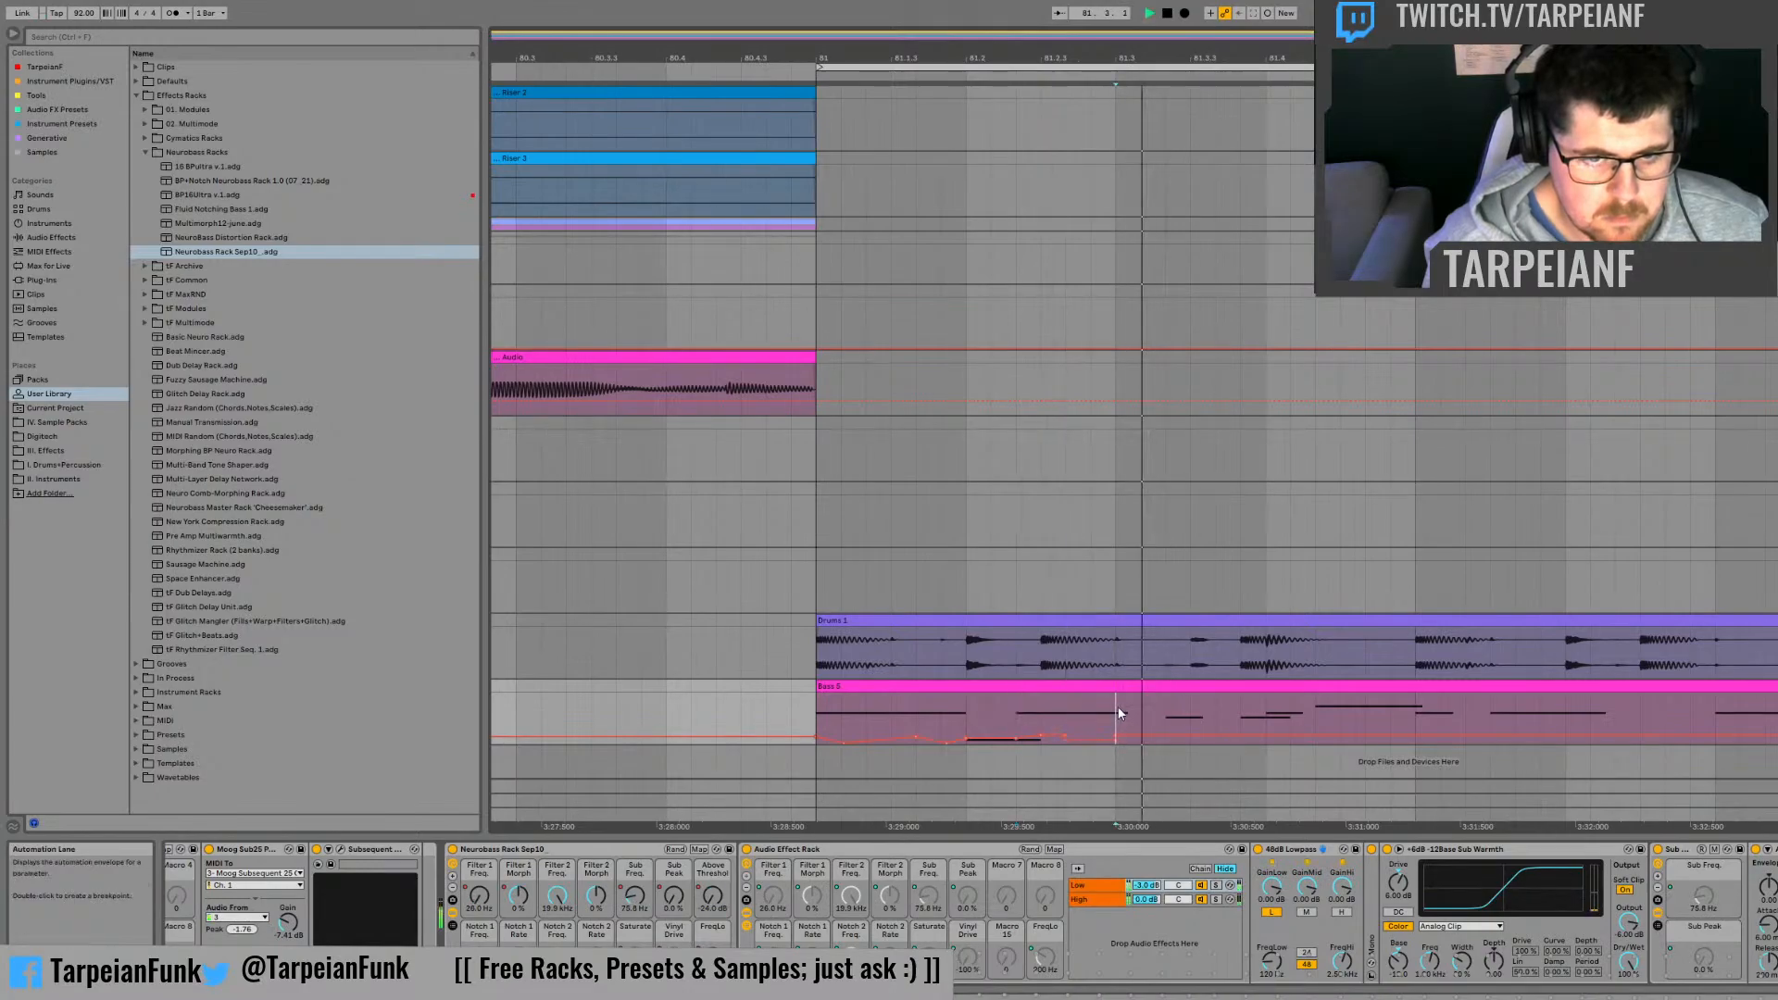
{"action": "left_click", "coordinate": [1038, 709]}
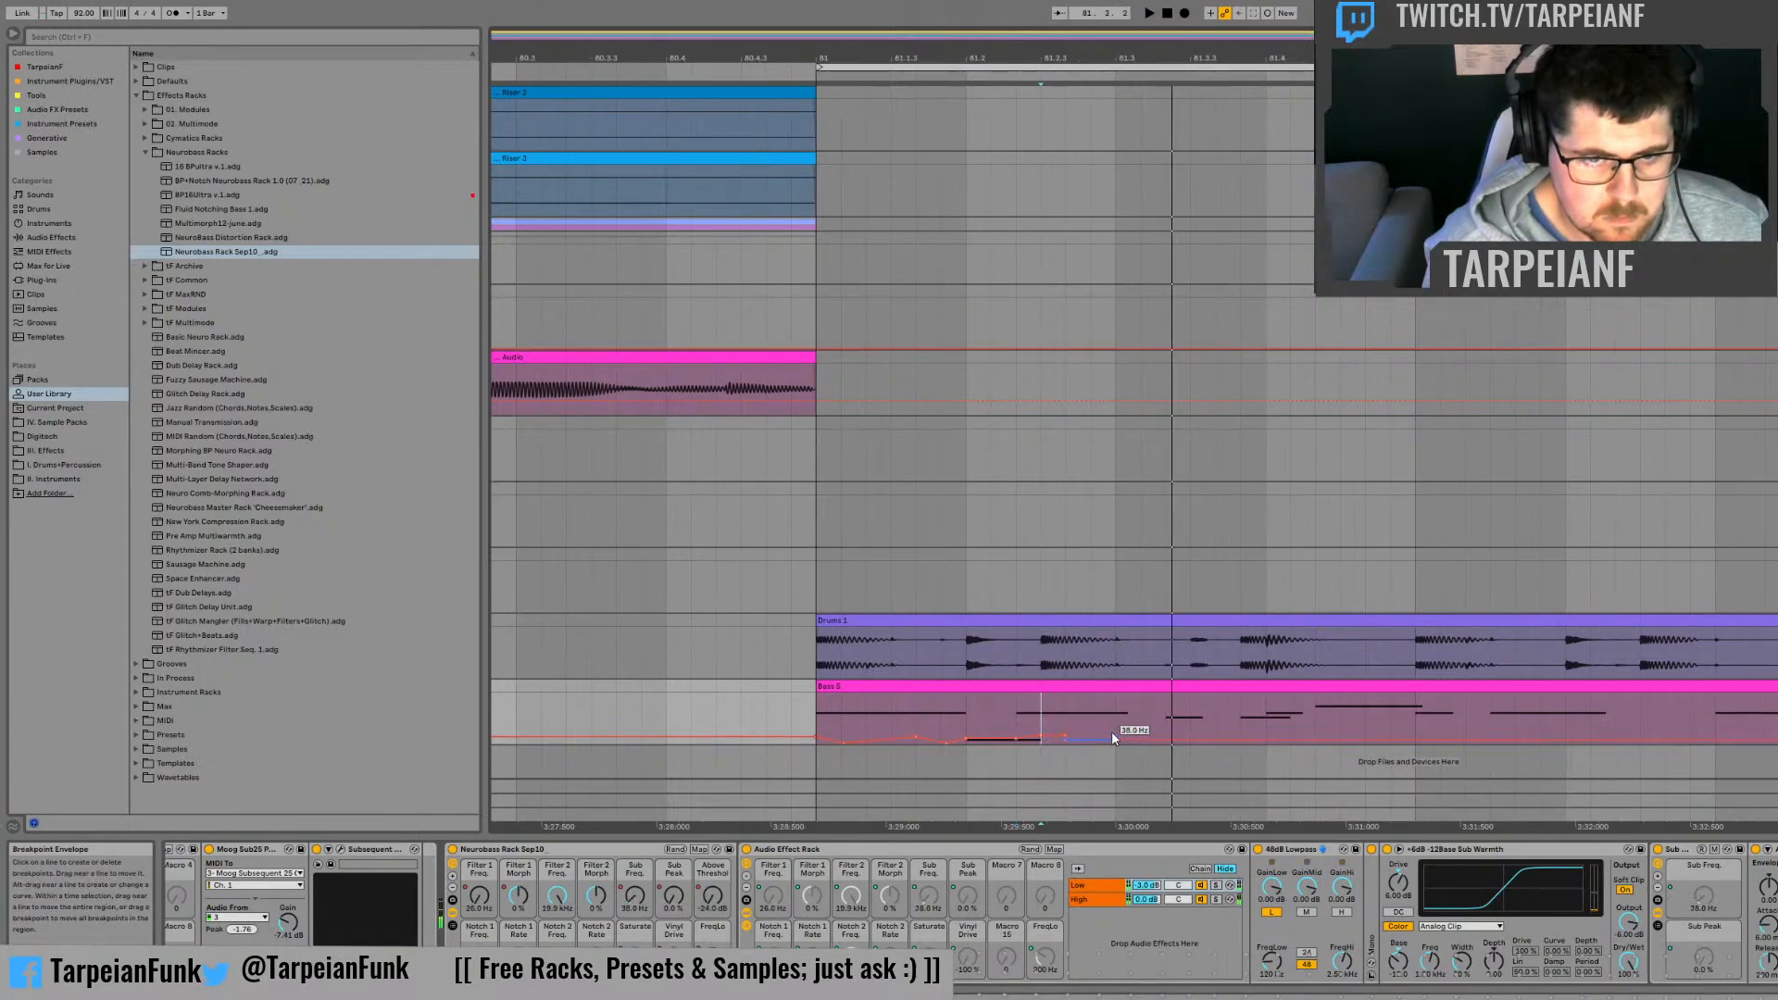
{"action": "key", "text": "space"}
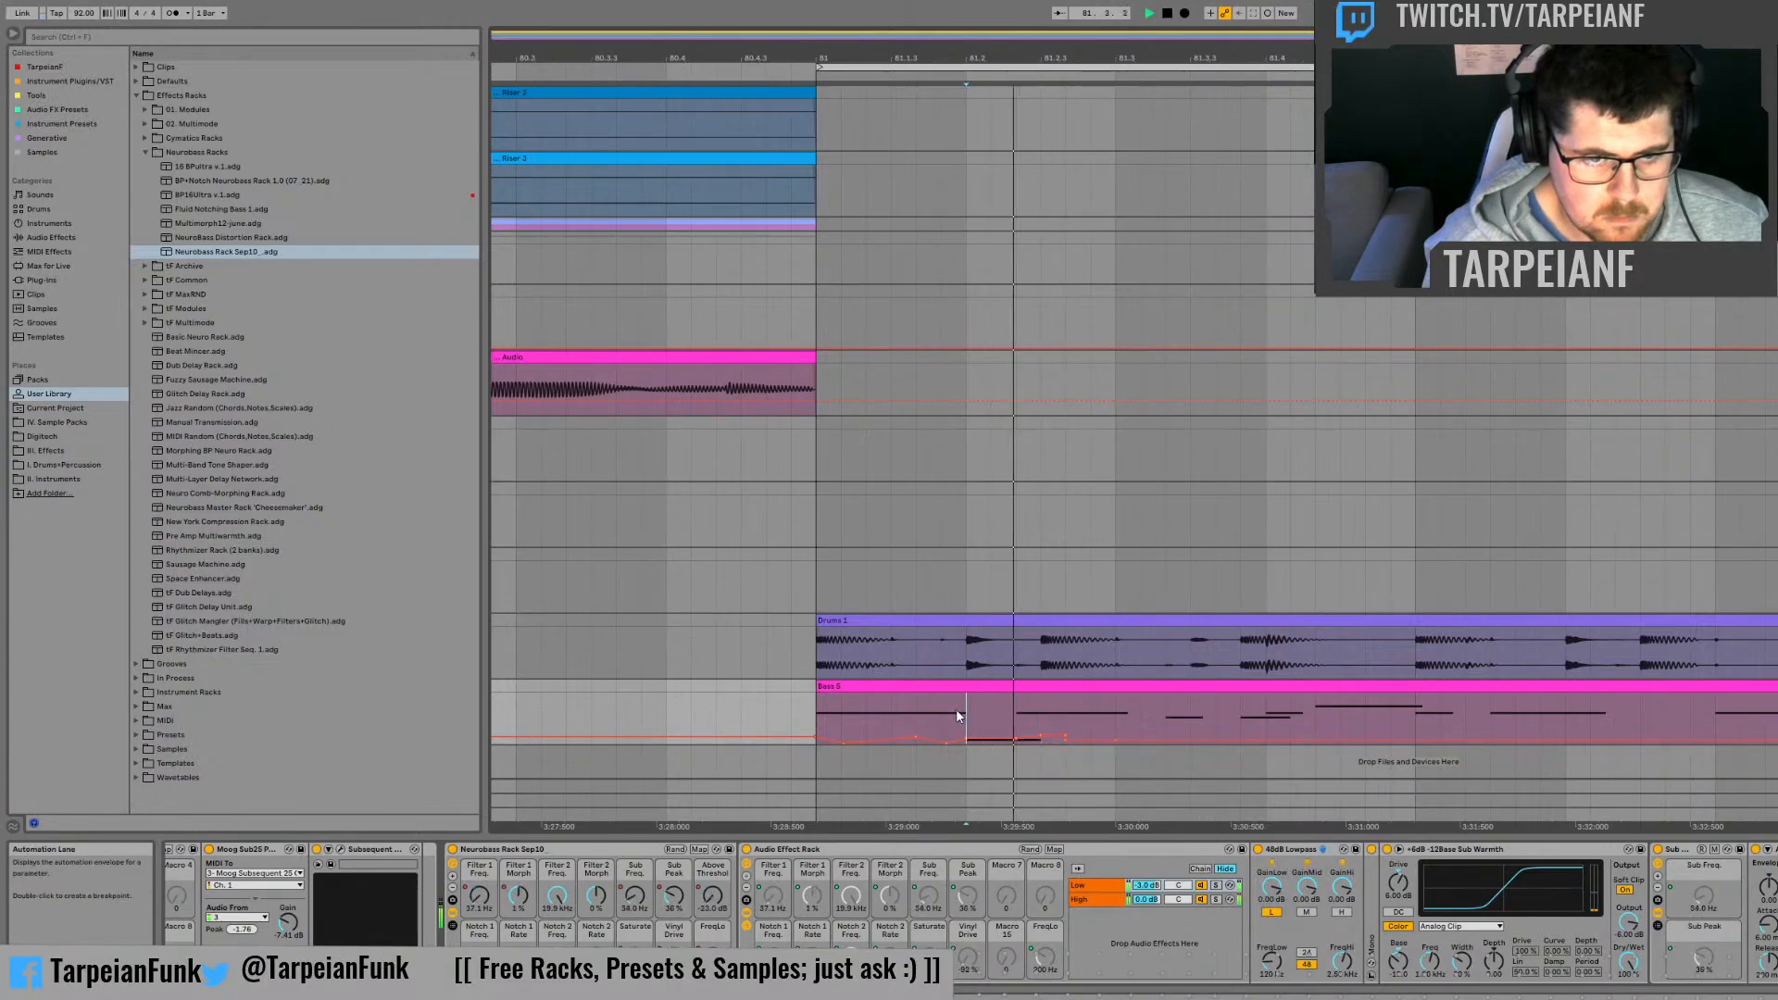
Step: Place the insert marker at 81.2 and audition the Sub Freq. automation from there
{"action": "left_click", "coordinate": [964, 708]}
{"action": "key", "text": "space"}
{"action": "key", "text": "space"}
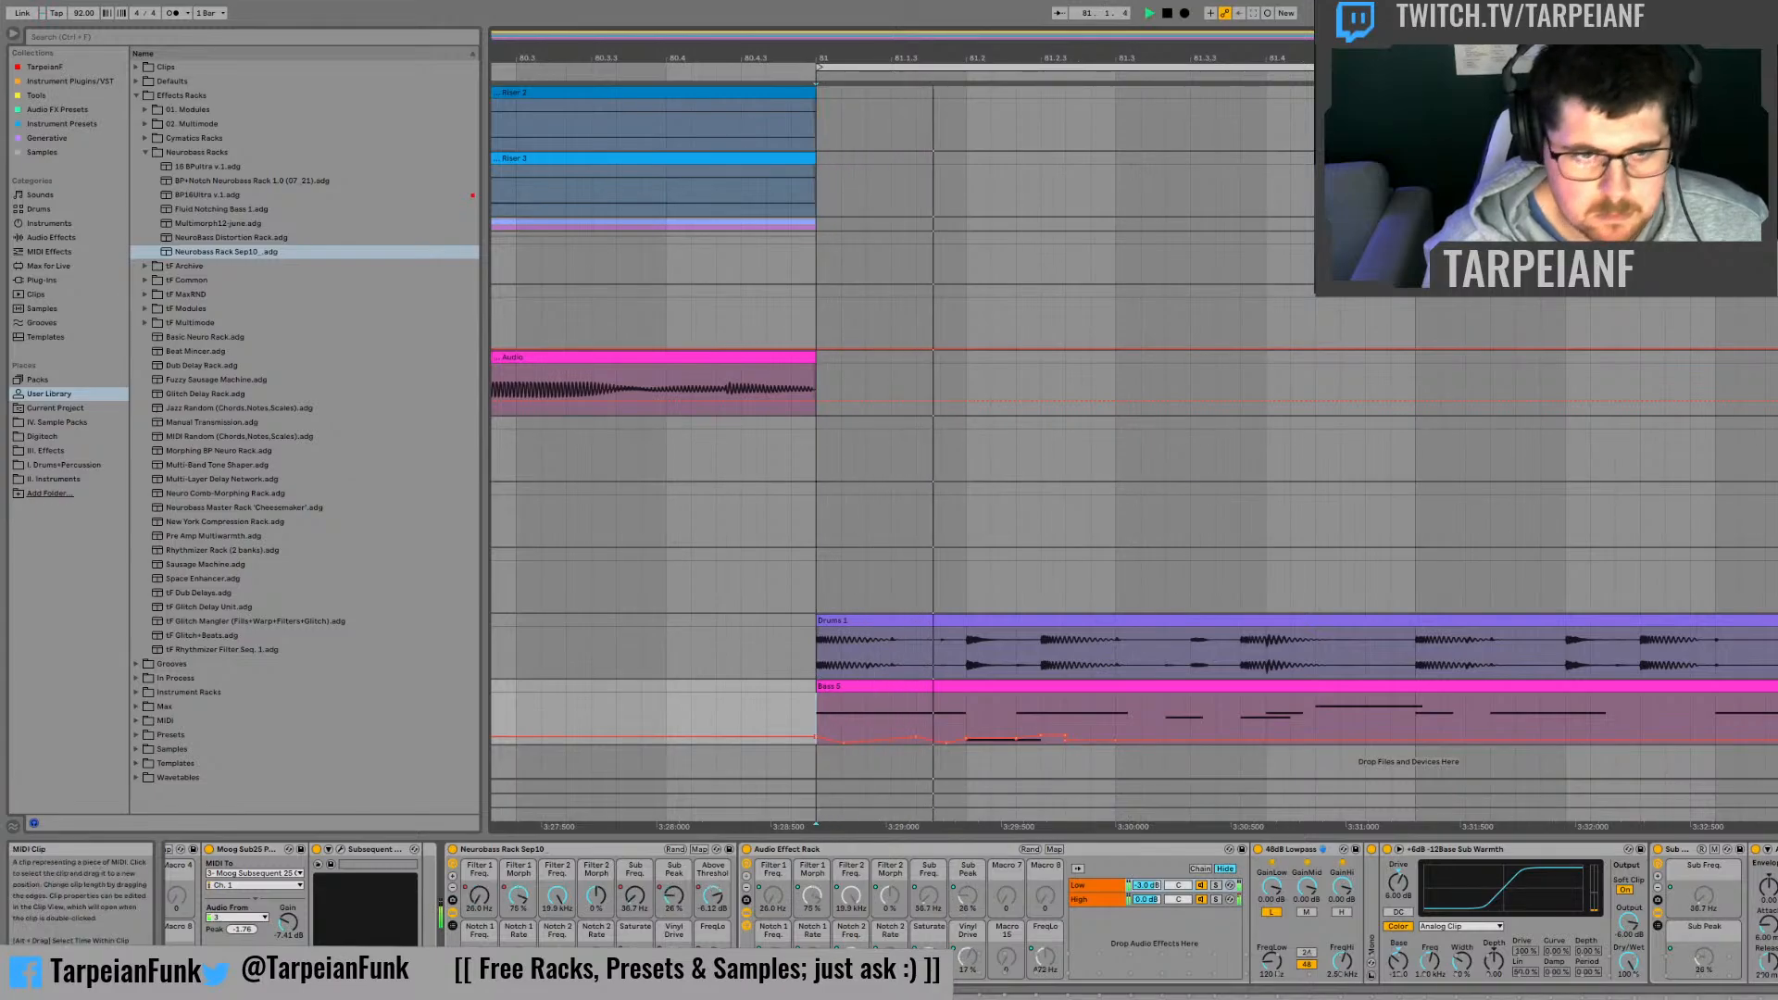
Step: Play the bass clip repeatedly from bar 81 to check the sub automation with the Low chain soloed
{"action": "key", "text": "space"}
{"action": "key", "text": "space"}
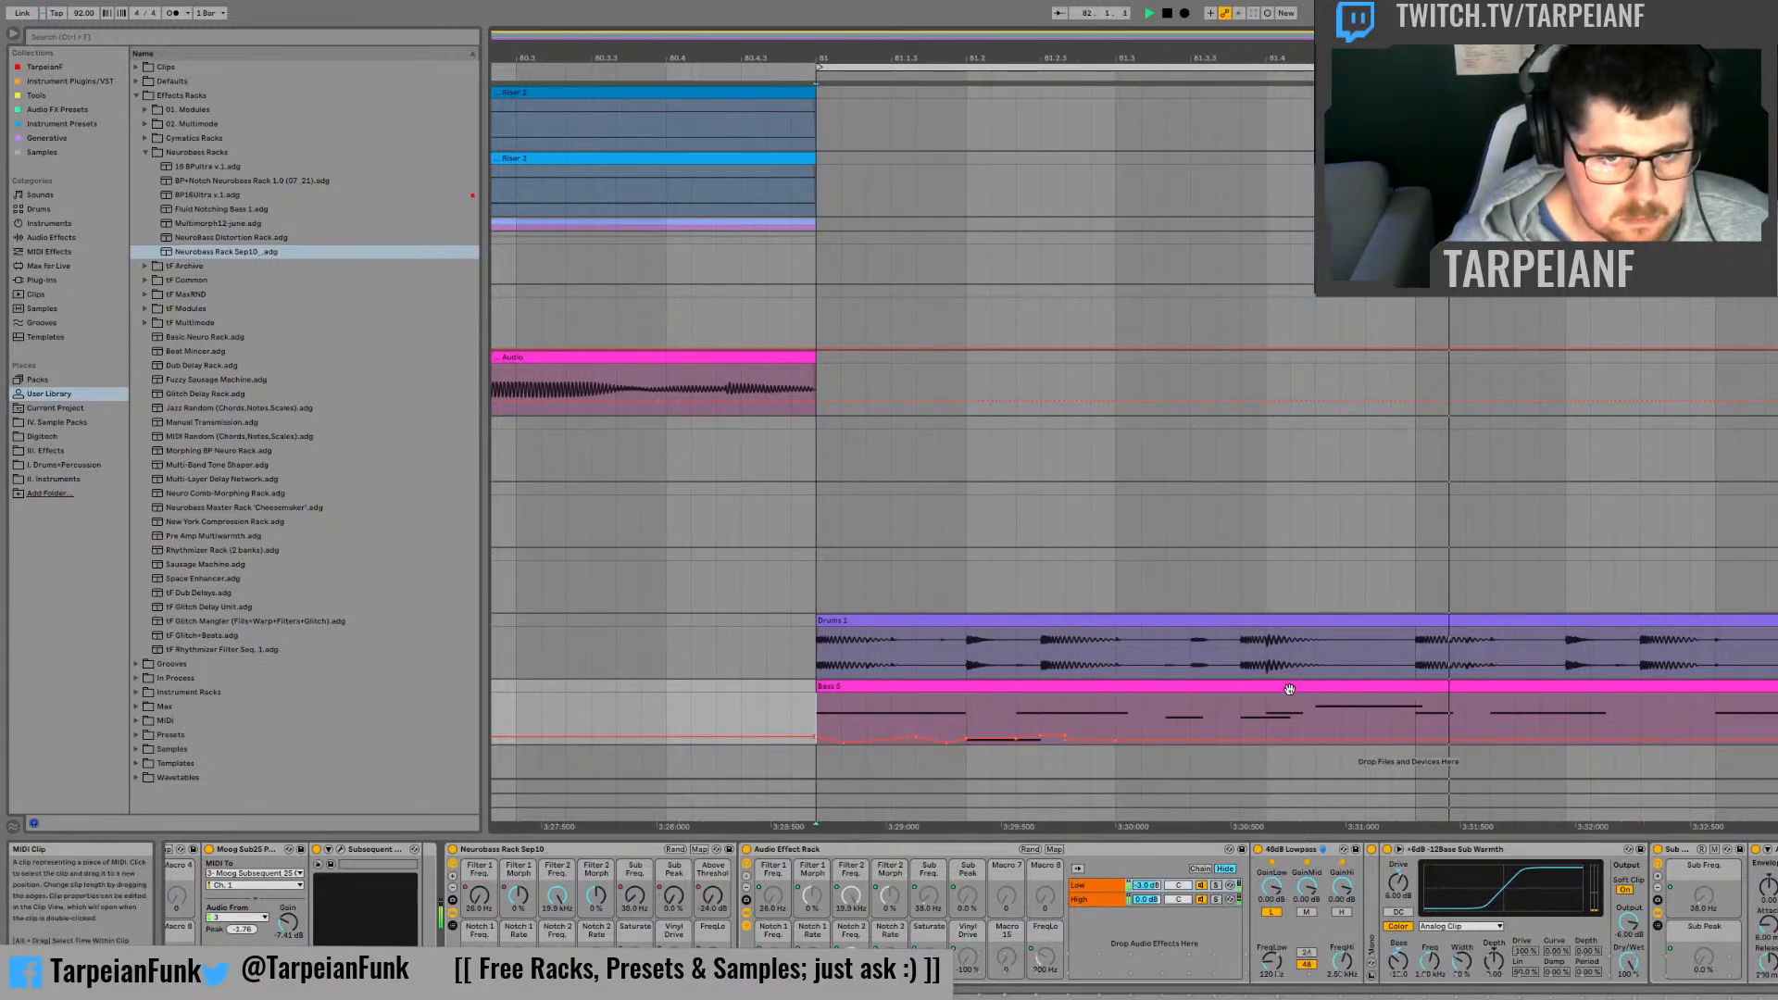
{"action": "key", "text": "space"}
{"action": "key", "text": "space"}
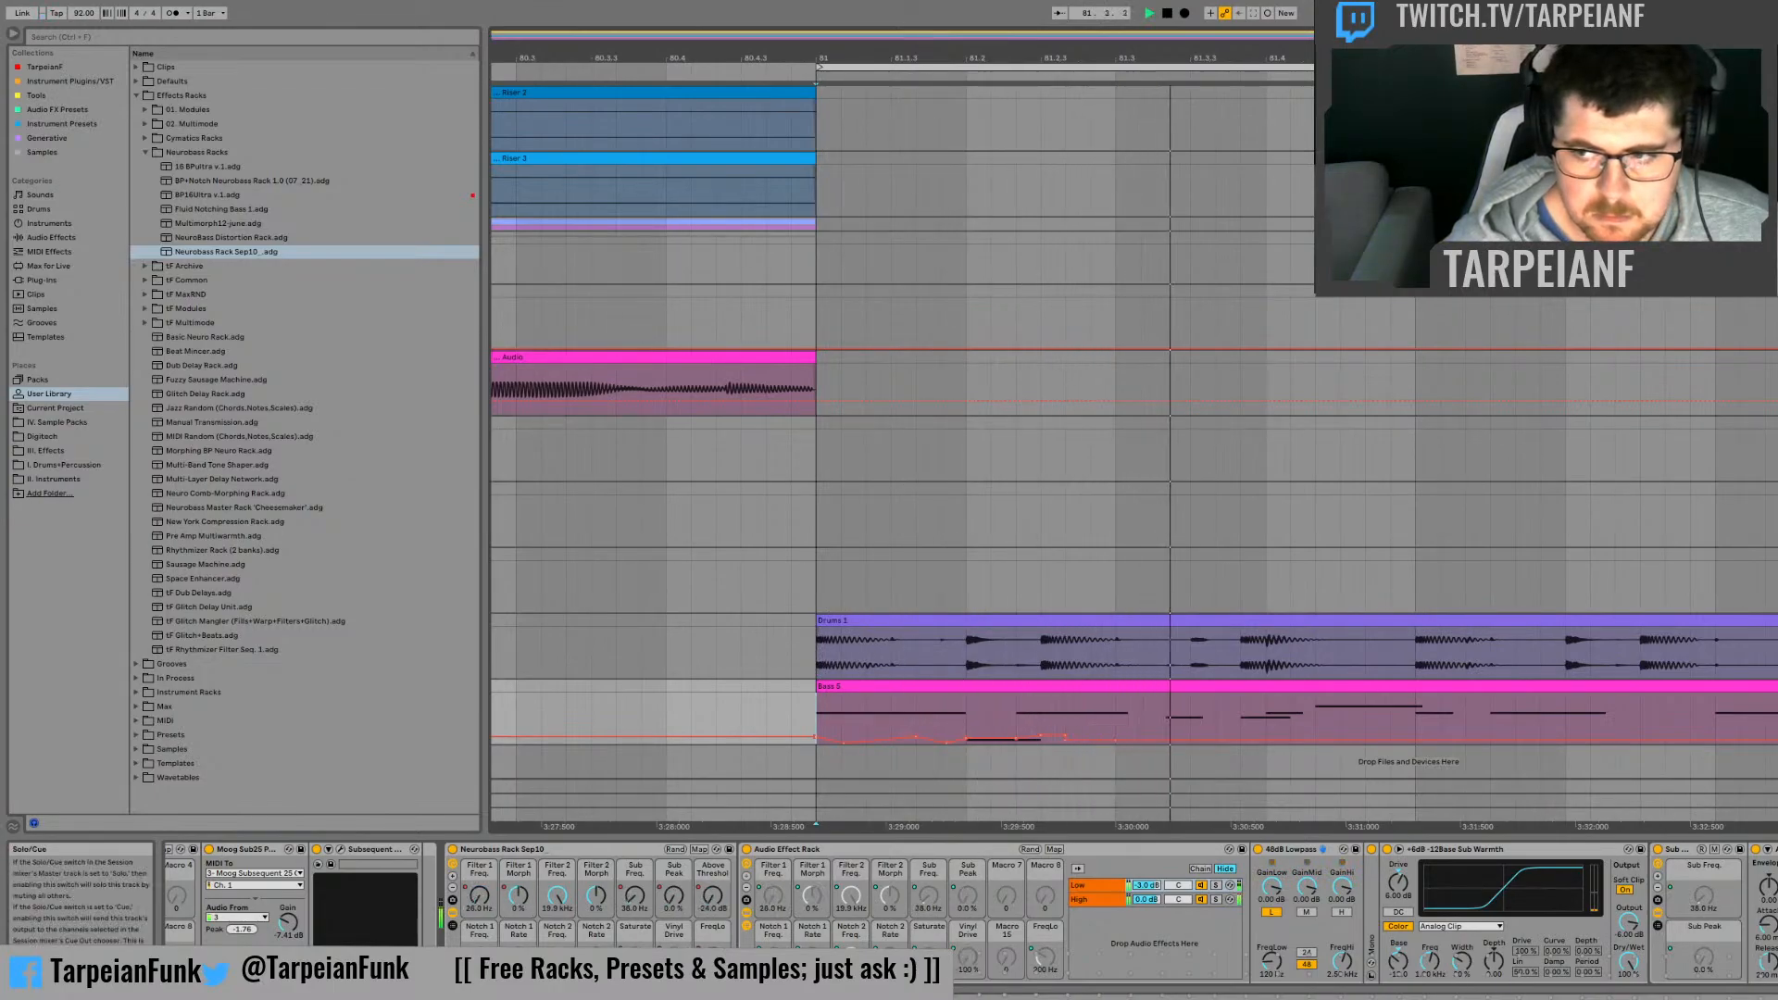
{"action": "key", "text": "space"}
{"action": "key", "text": "space"}
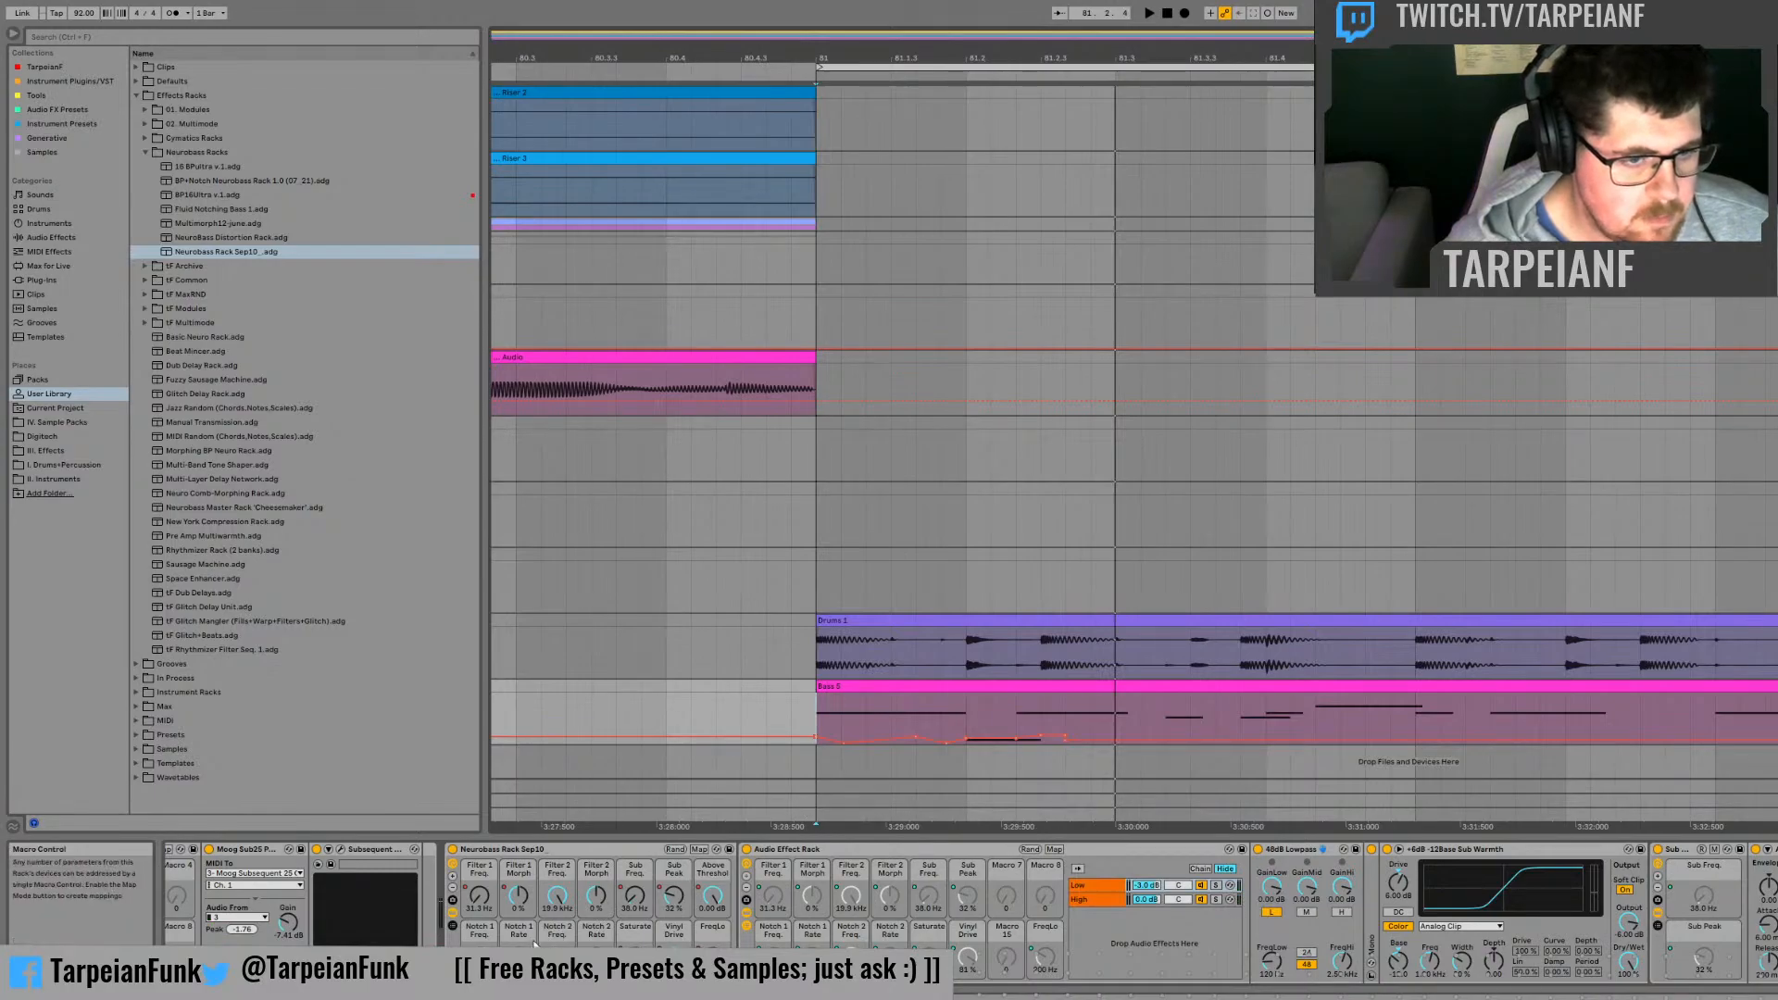
Step: Show the Filter 2 Freq. automation on the bass track and play the clip from bar 81
{"action": "key", "text": "space"}
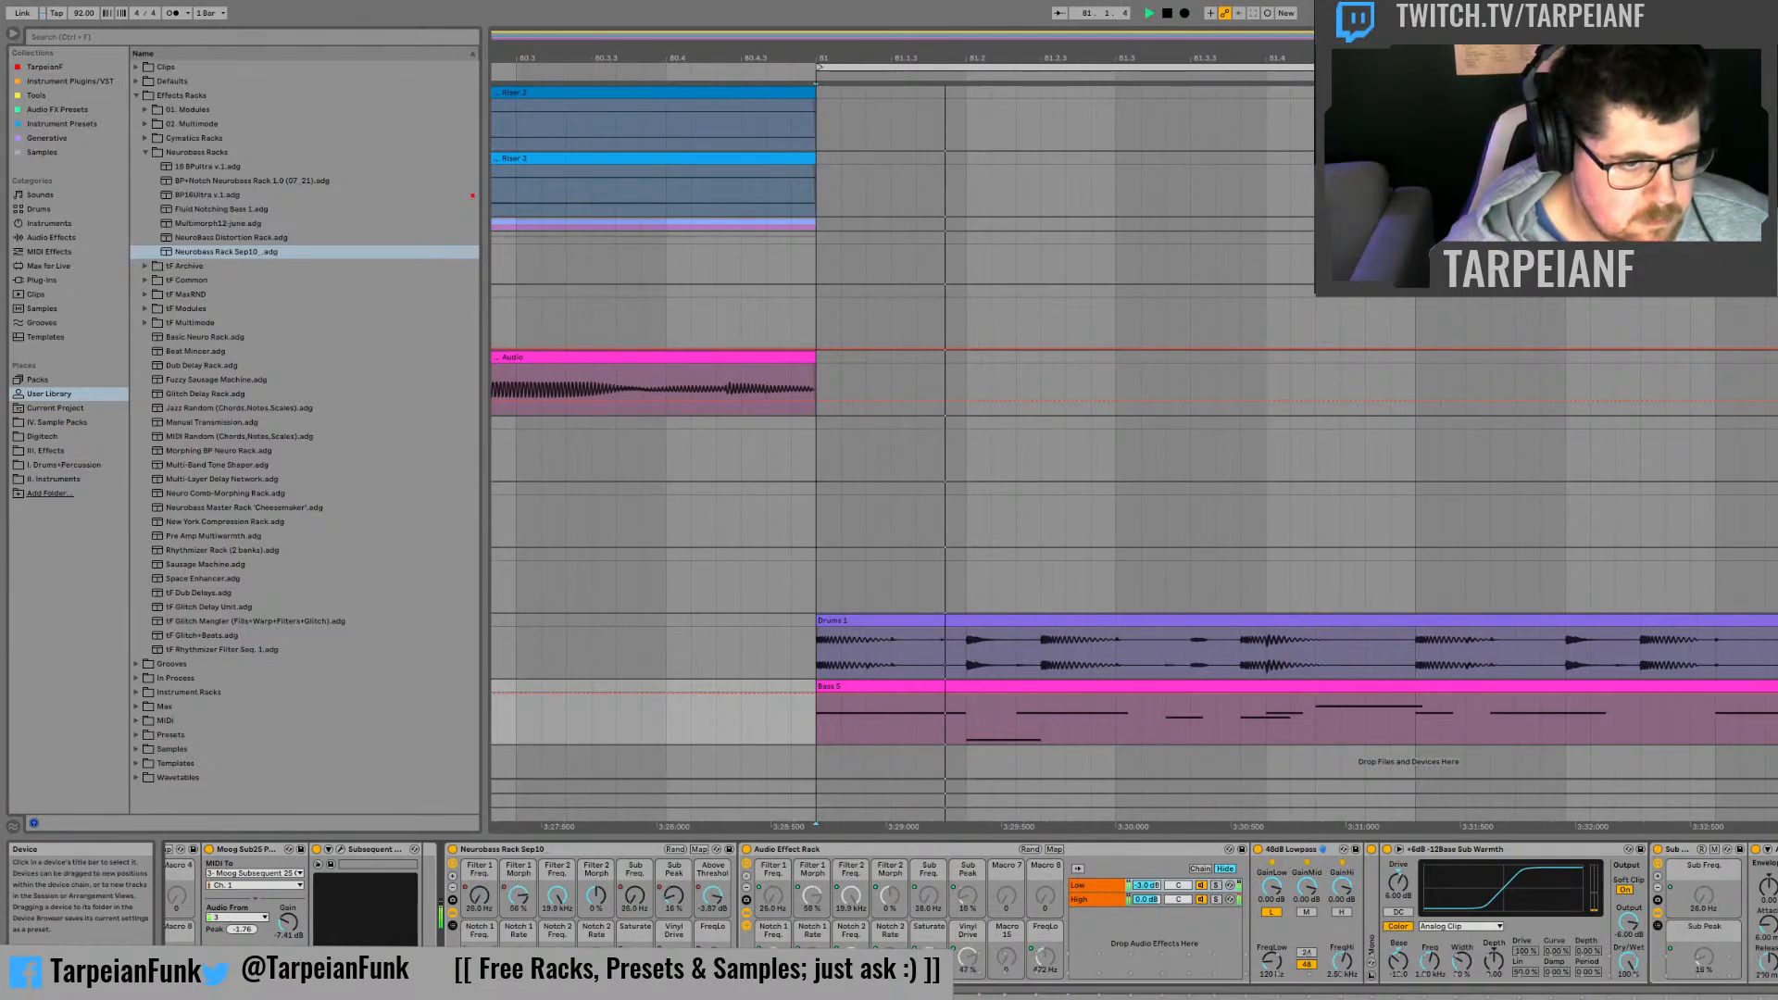
{"action": "key", "text": "space"}
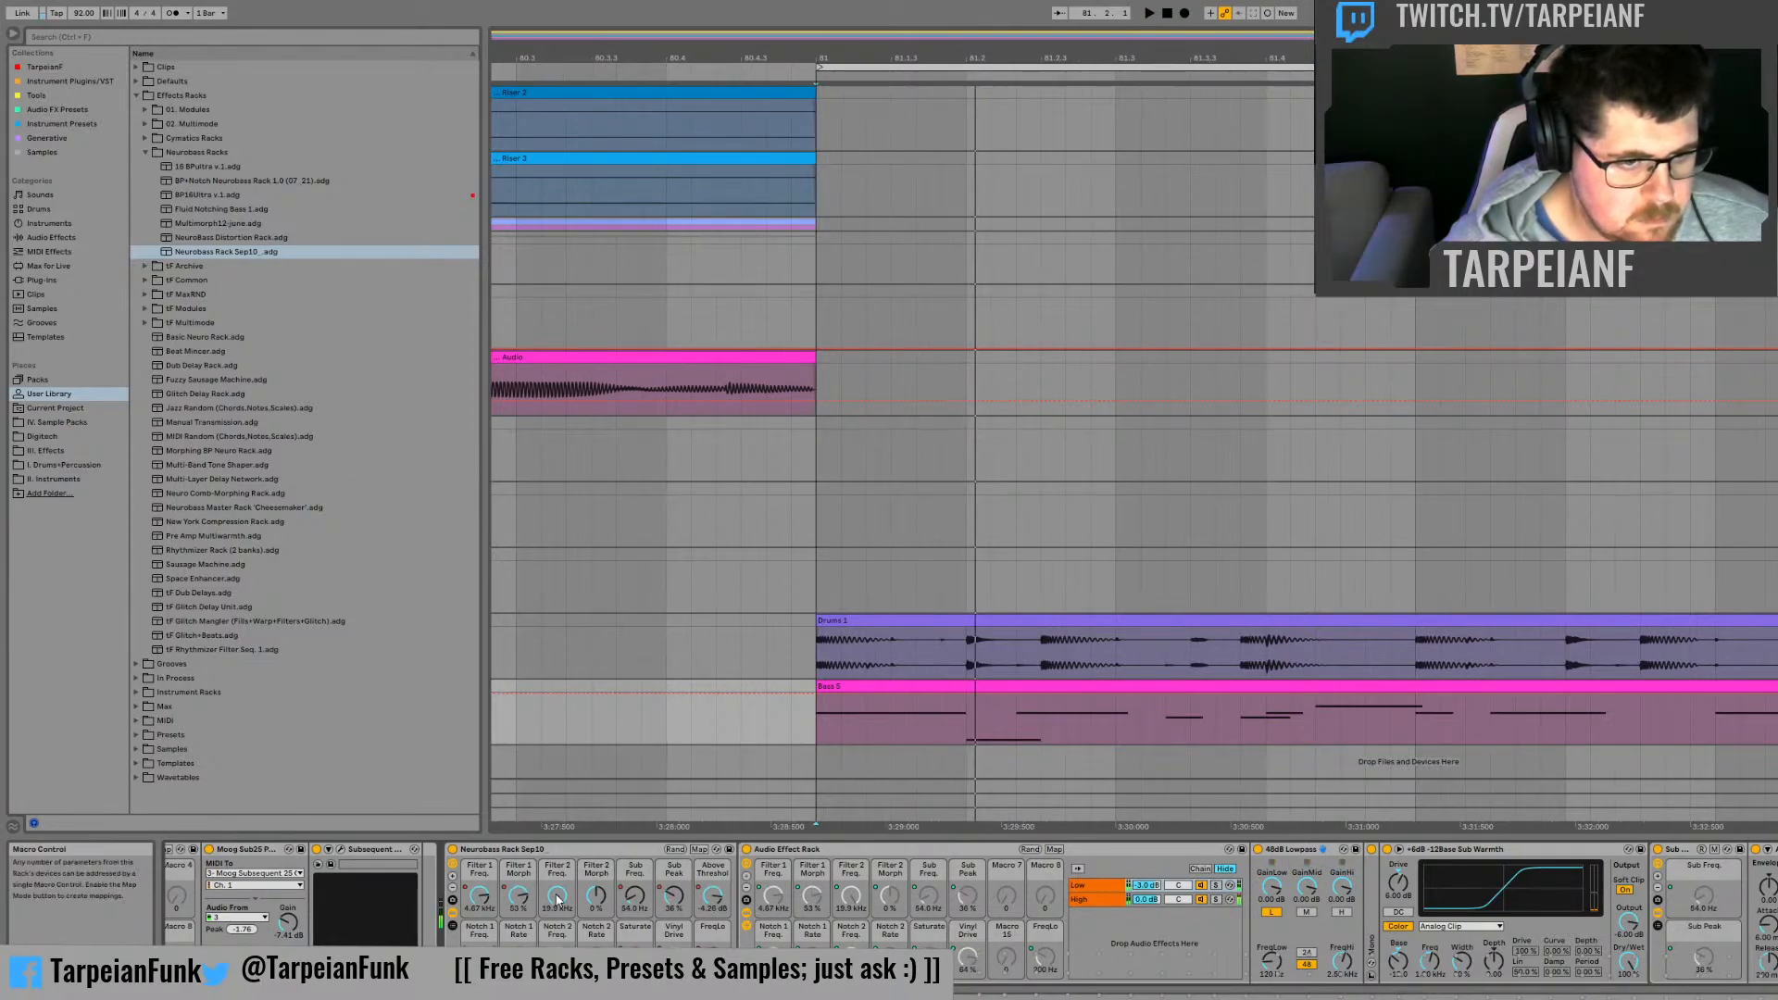
{"action": "key", "text": "space"}
{"action": "key", "text": "space"}
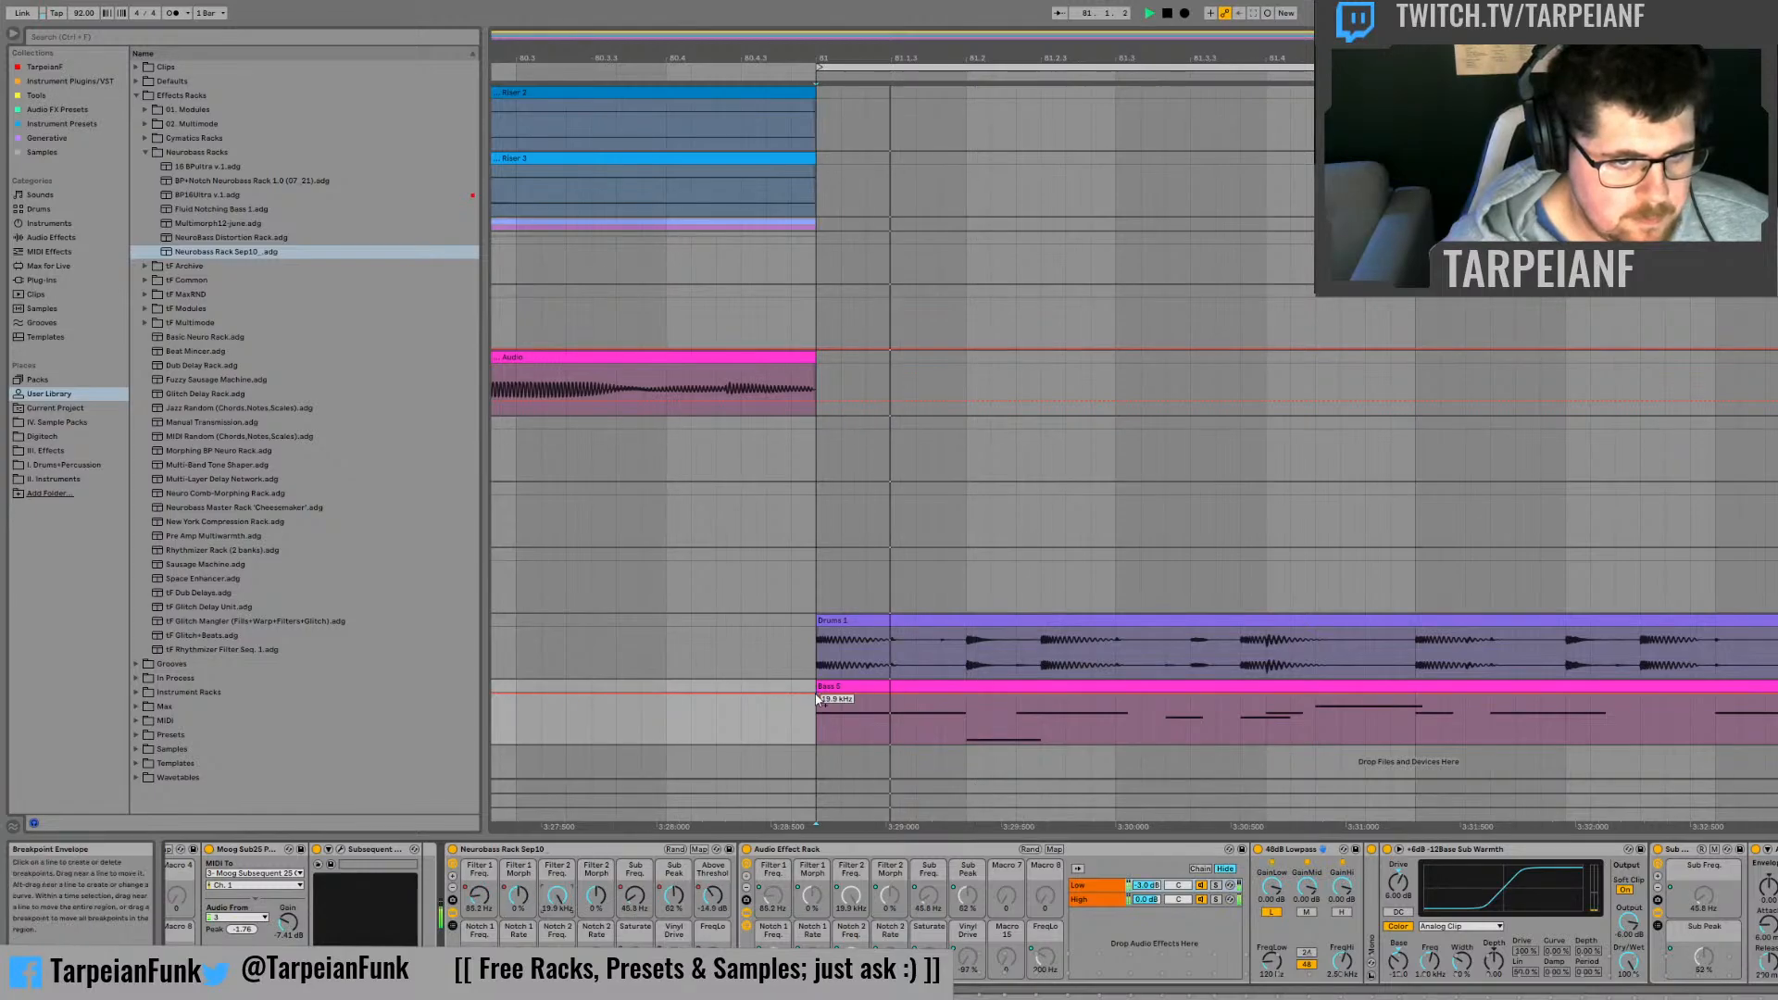
Step: Shape the Filter 2 Freq. automation to start at about 98 Hz at bar 81 and rise to about 19.9 kHz at 81.2, and audition it
{"action": "left_click_drag", "start_coordinate": [816, 694], "coordinate": [816, 735]}
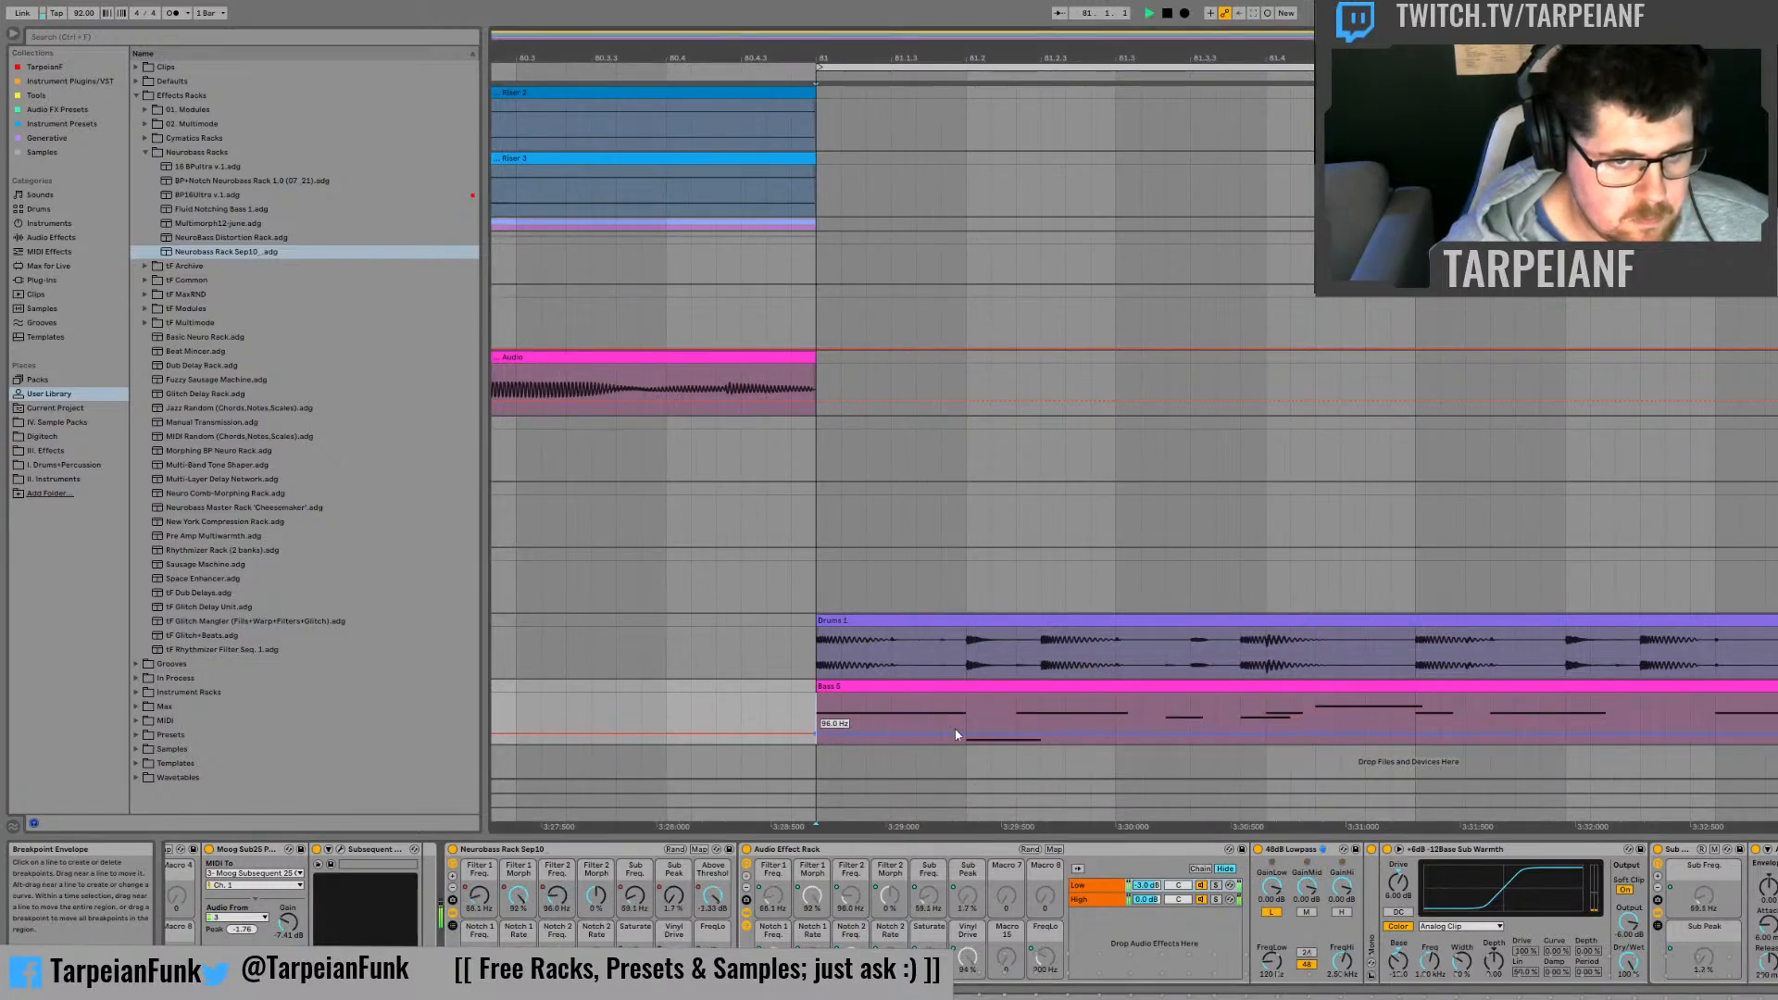
{"action": "left_click_drag", "start_coordinate": [965, 735], "coordinate": [963, 686]}
{"action": "key", "text": "space"}
{"action": "key", "text": "space"}
{"action": "key", "text": "space"}
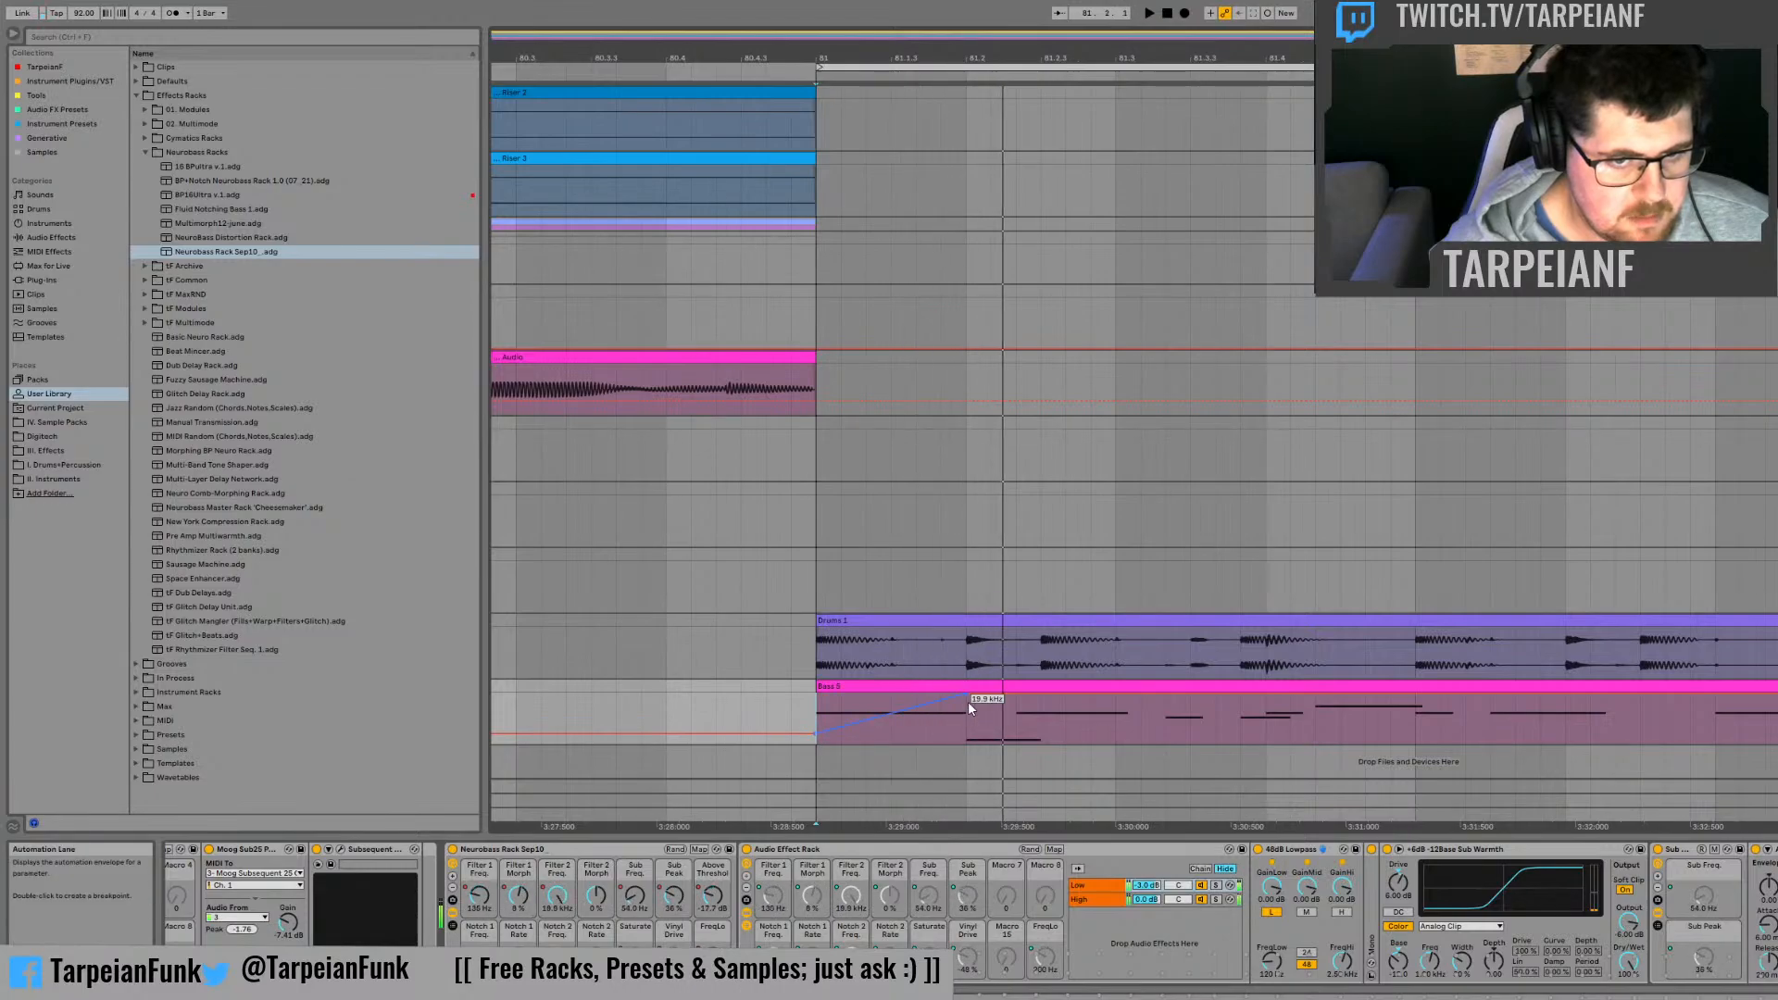
{"action": "key", "text": "space"}
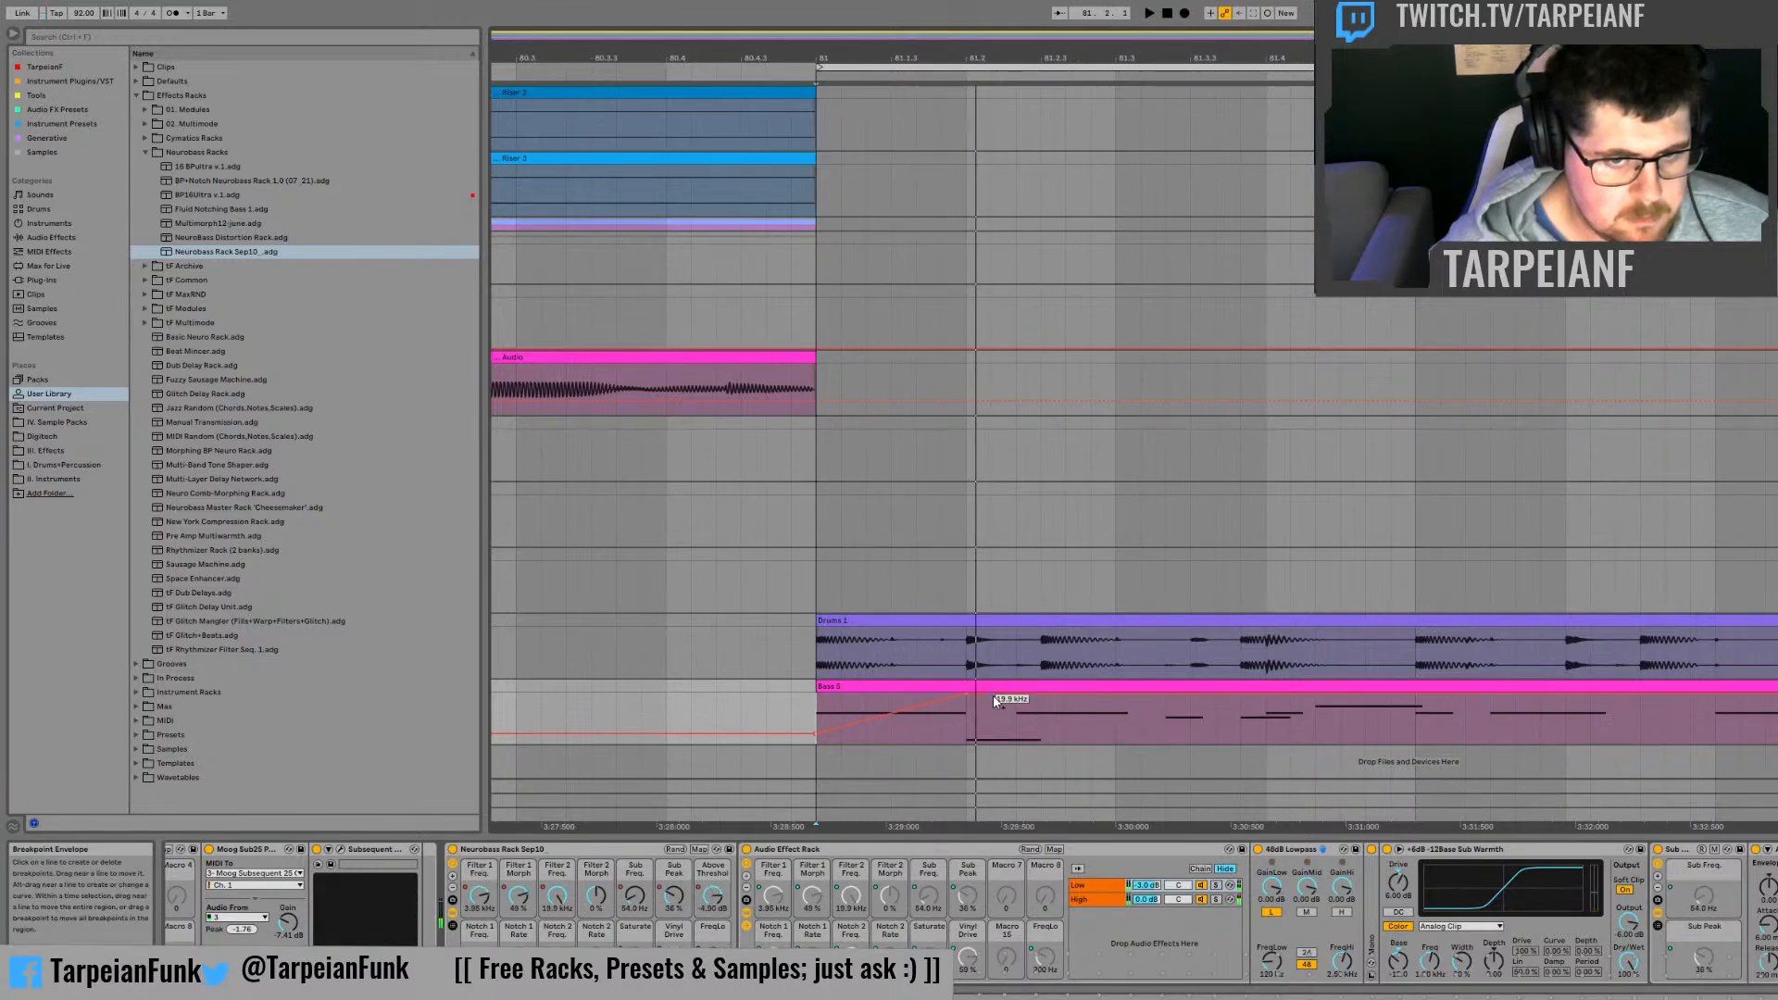
Step: Add a Filter 2 Freq. dip to about 26 Hz midway between 81.2 and 81.3, rising again by 81.3, and audition it
{"action": "key", "text": "space"}
{"action": "key", "text": "space"}
{"action": "key", "text": "space"}
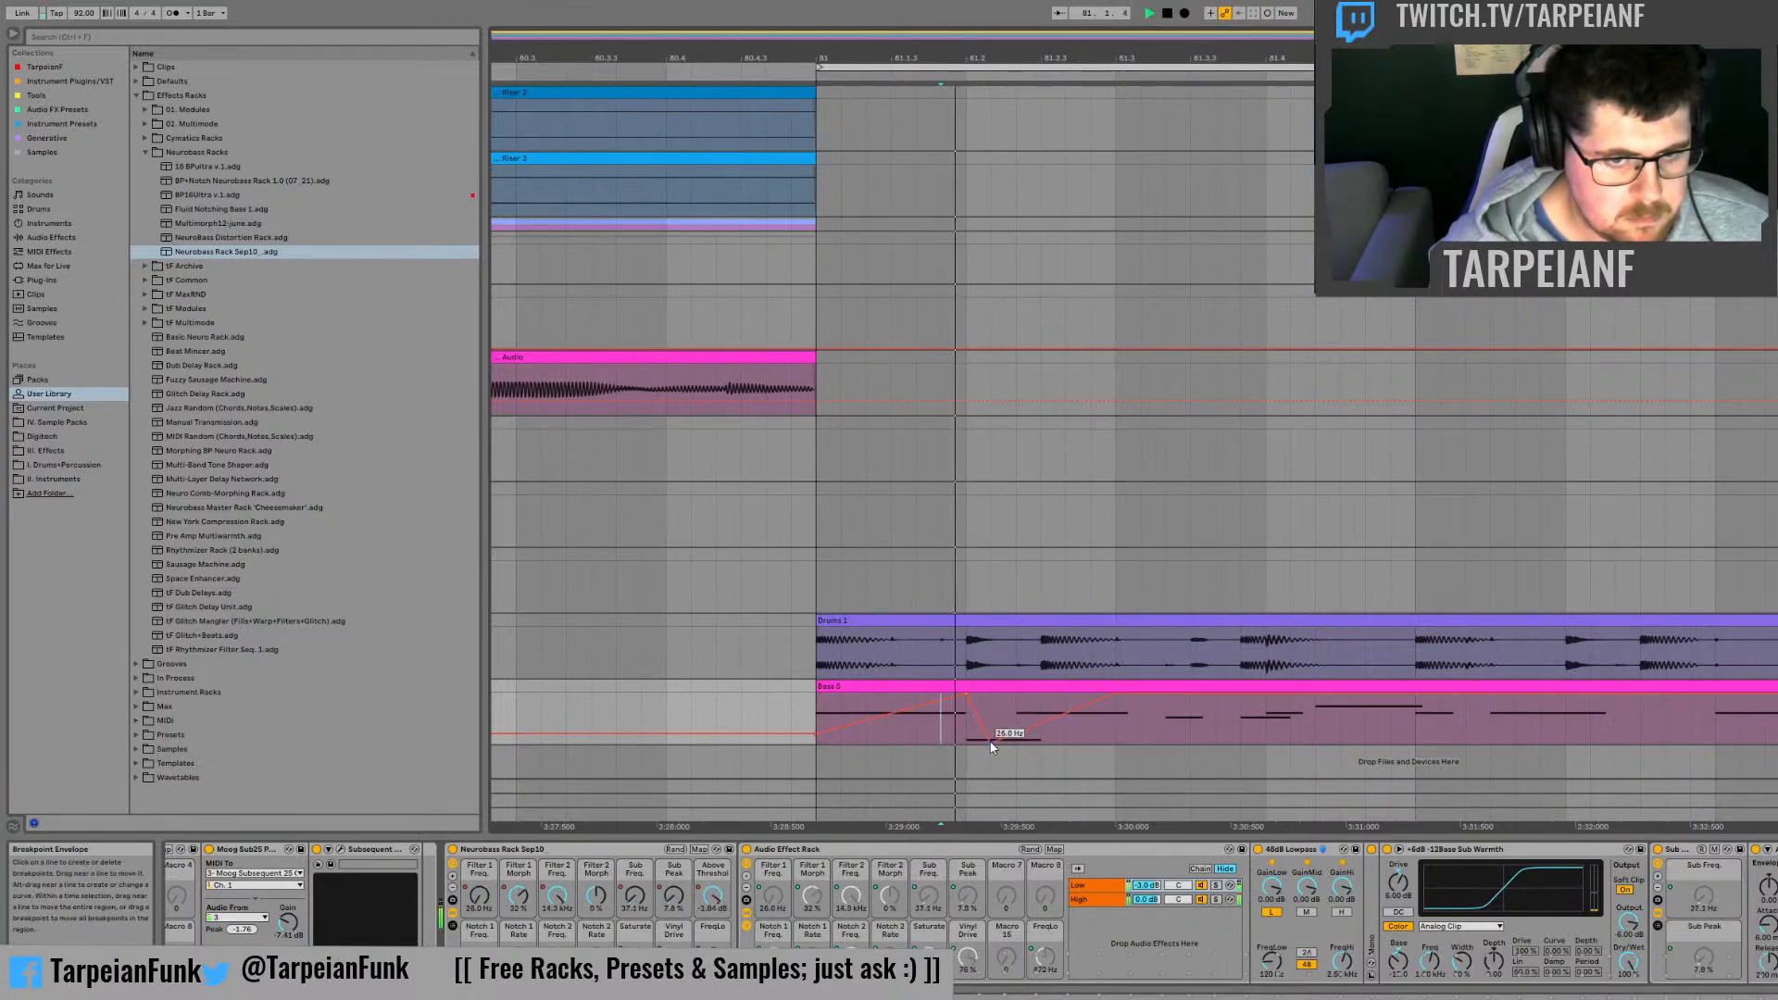
{"action": "key", "text": "space"}
{"action": "key", "text": "space"}
{"action": "left_click_drag", "start_coordinate": [993, 744], "coordinate": [1043, 742]}
{"action": "key", "text": "space"}
{"action": "key", "text": "space"}
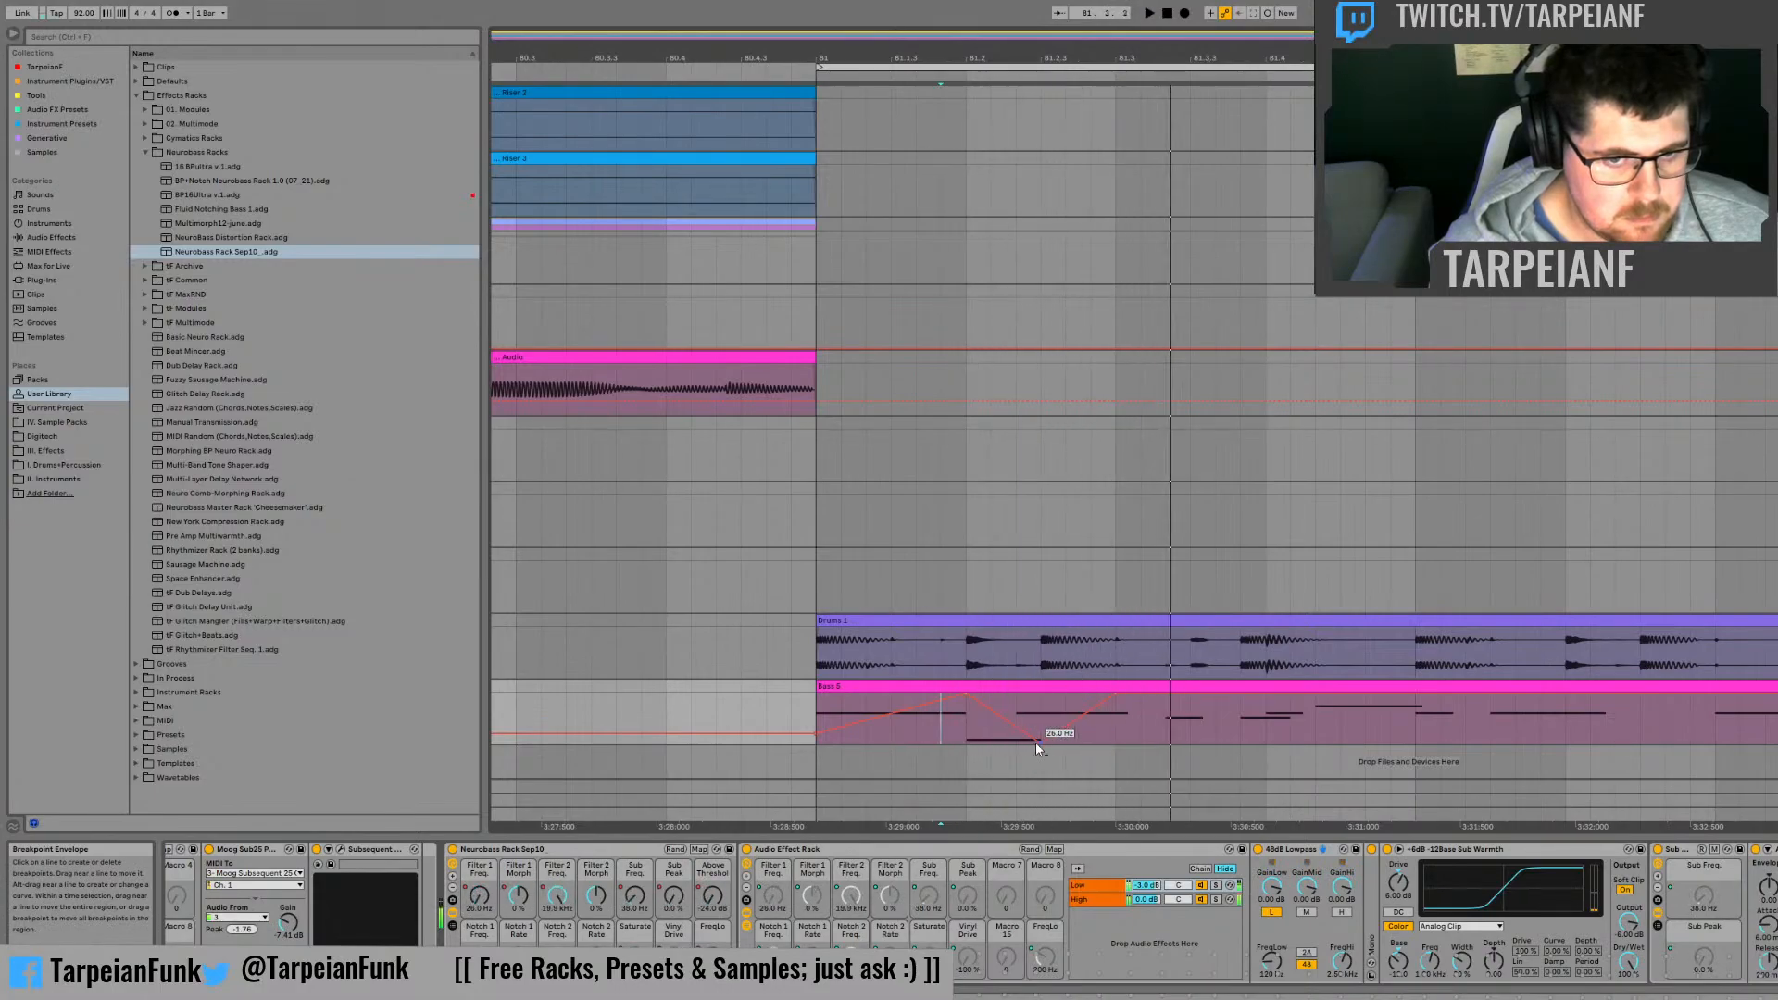
{"action": "key", "text": "space"}
{"action": "left_click", "coordinate": [961, 733]}
Step: Play the bass clip repeatedly from bar 81 to check the Filter 2 Freq. sweep
{"action": "key", "text": "space"}
{"action": "key", "text": "space"}
{"action": "left_click", "coordinate": [818, 717]}
{"action": "key", "text": "space"}
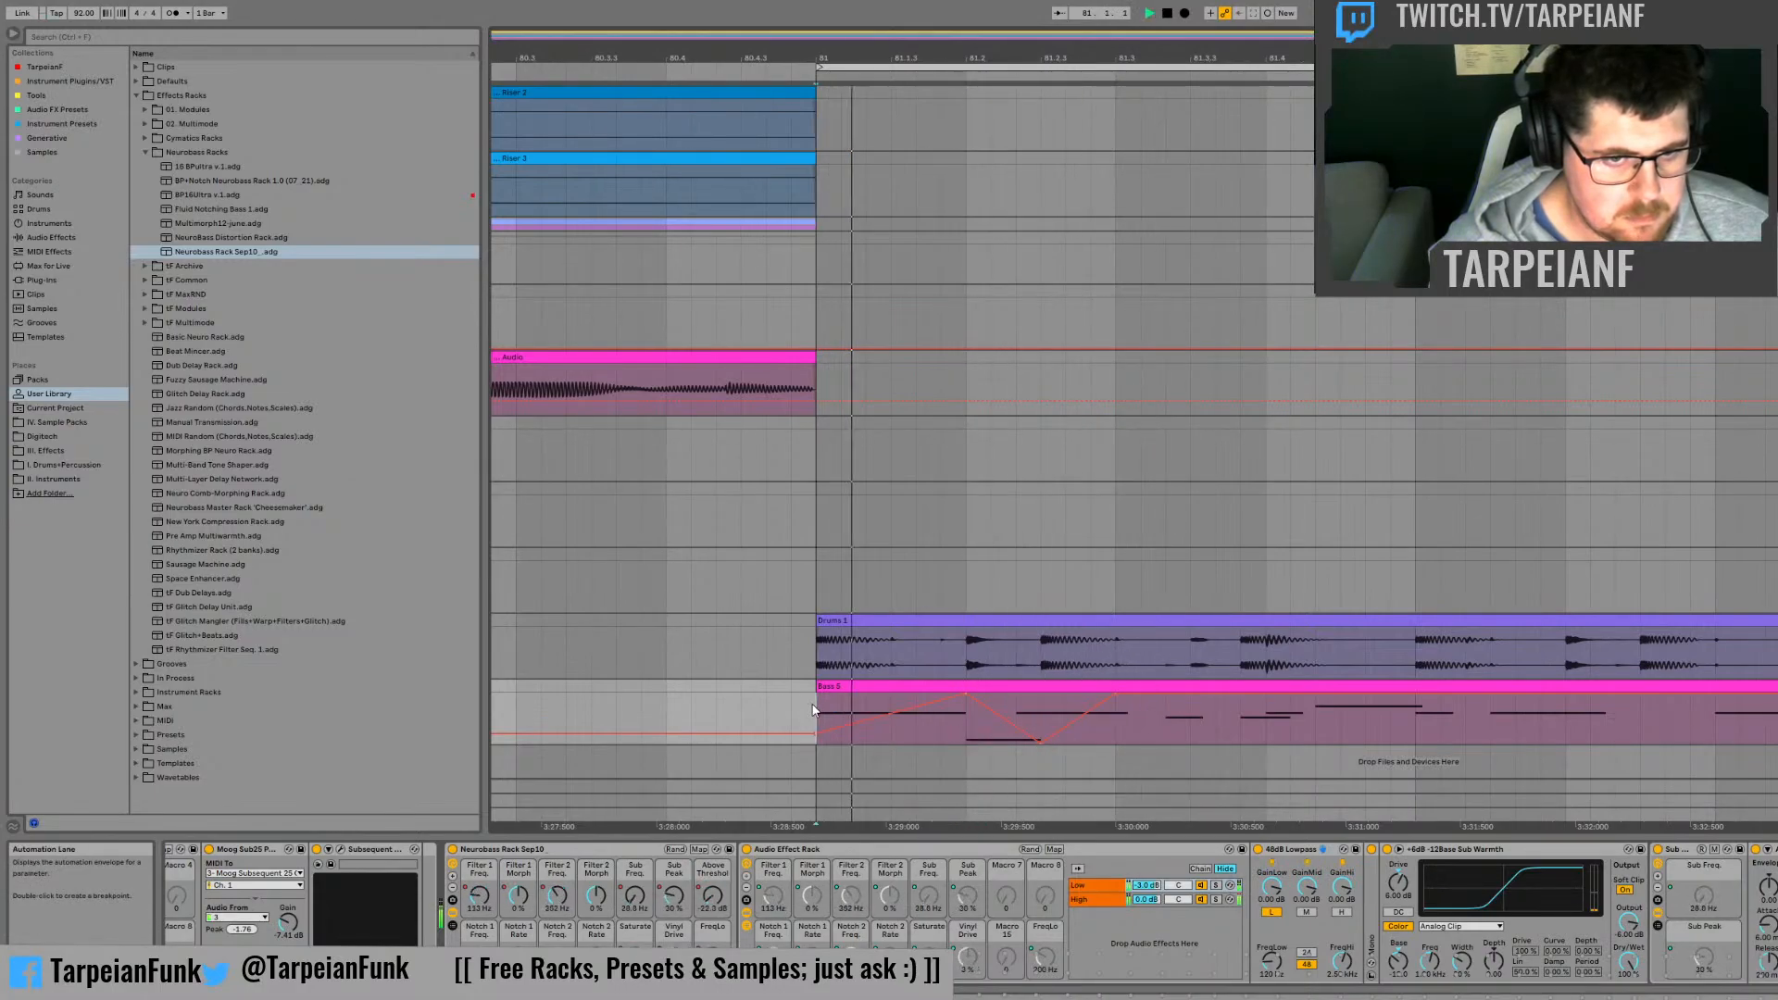
{"action": "key", "text": "space"}
{"action": "key", "text": "space"}
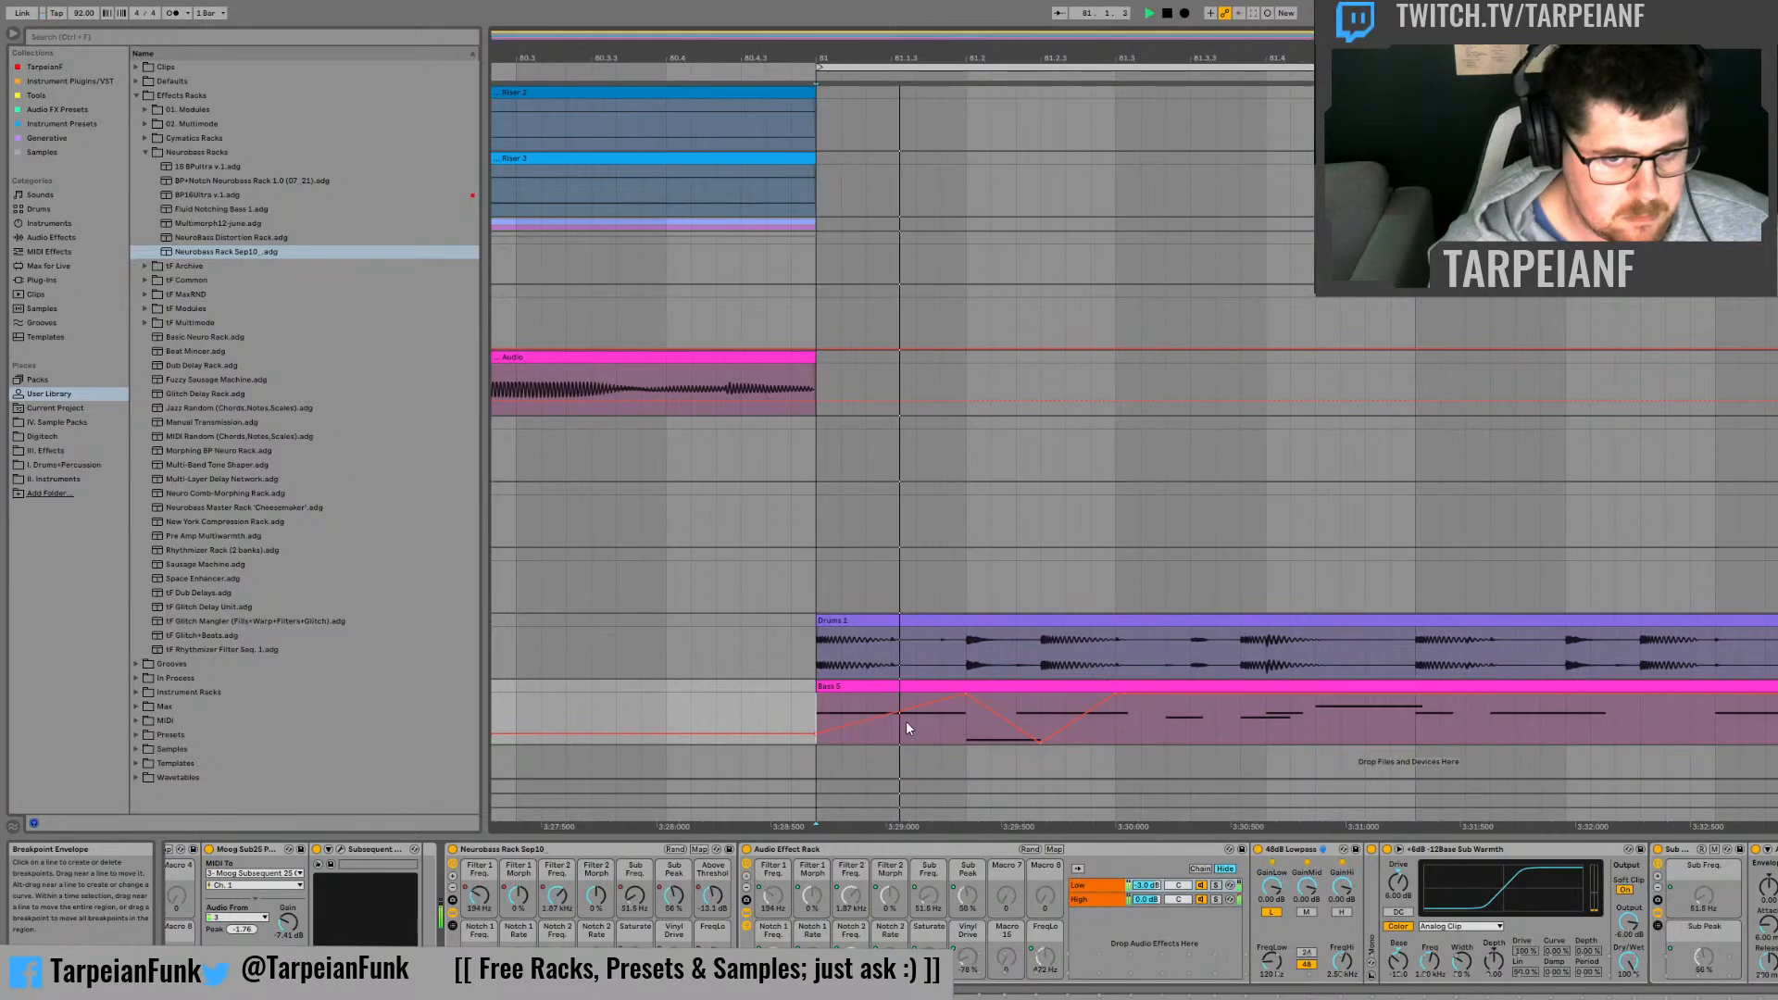
{"action": "key", "text": "space"}
{"action": "key", "text": "space"}
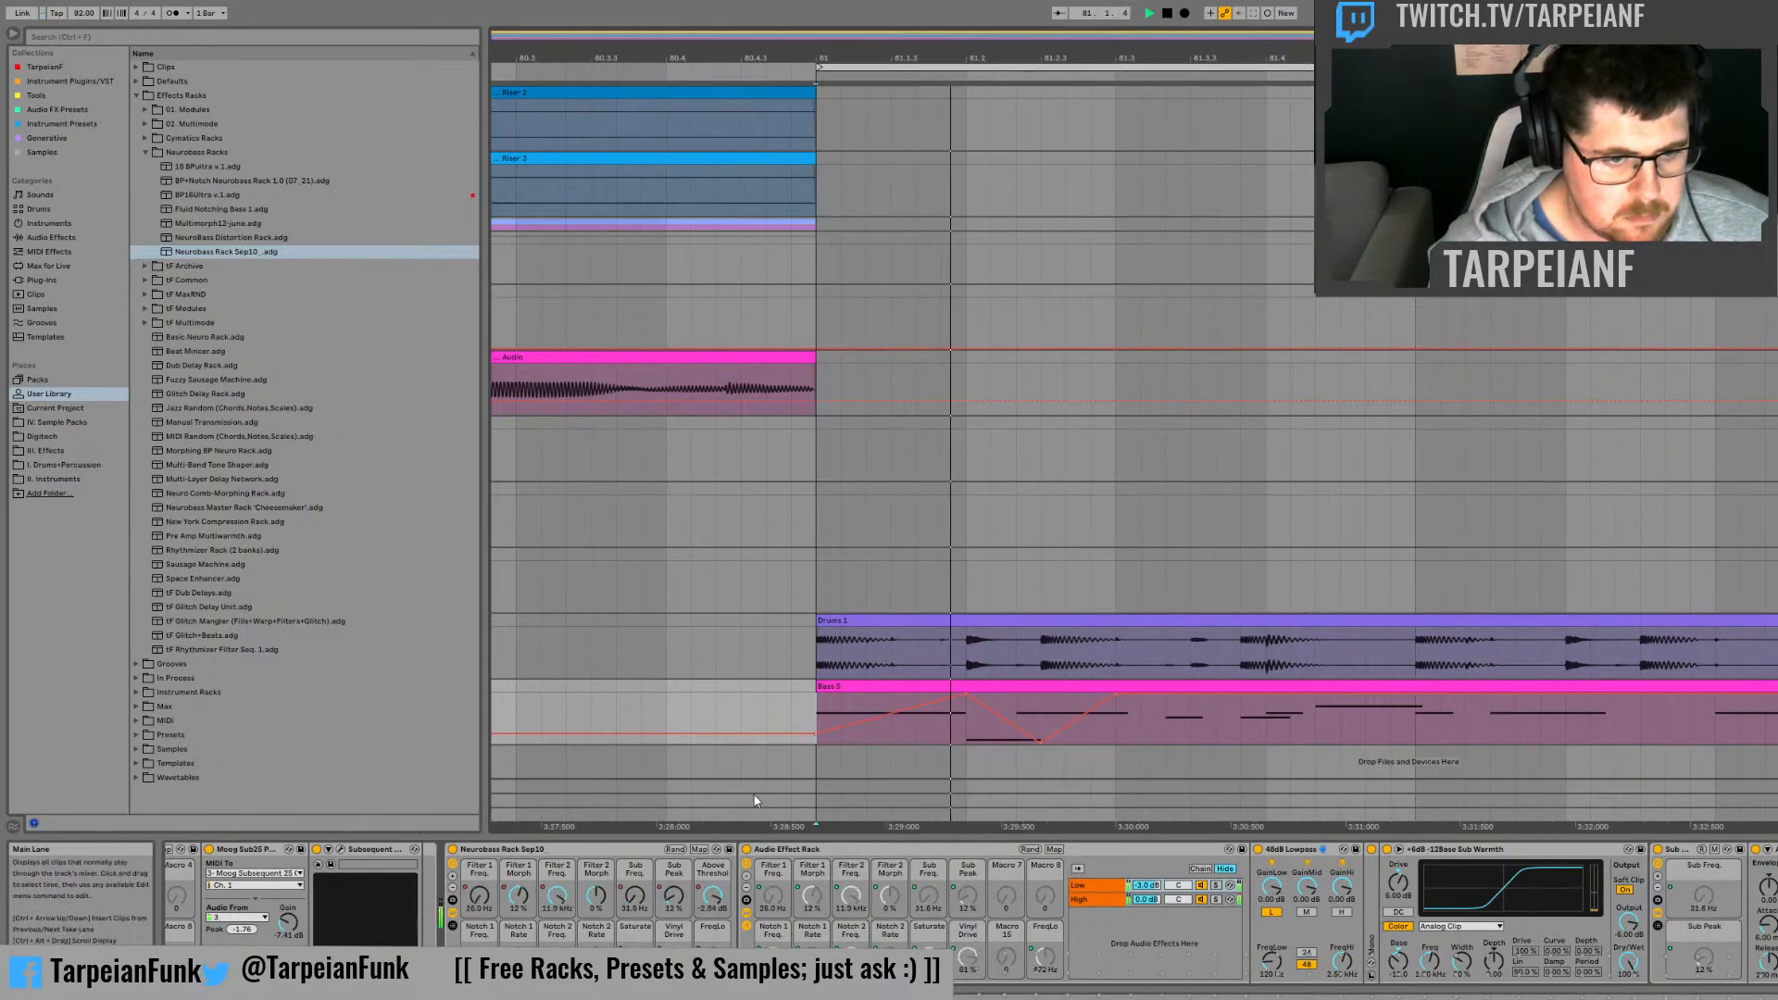
{"action": "key", "text": "space"}
Step: Automate Filter 2 Morph to fall from 0% at 81.2 to its minimum just before 81.3, then return to about 0%
{"action": "left_click", "coordinate": [599, 903]}
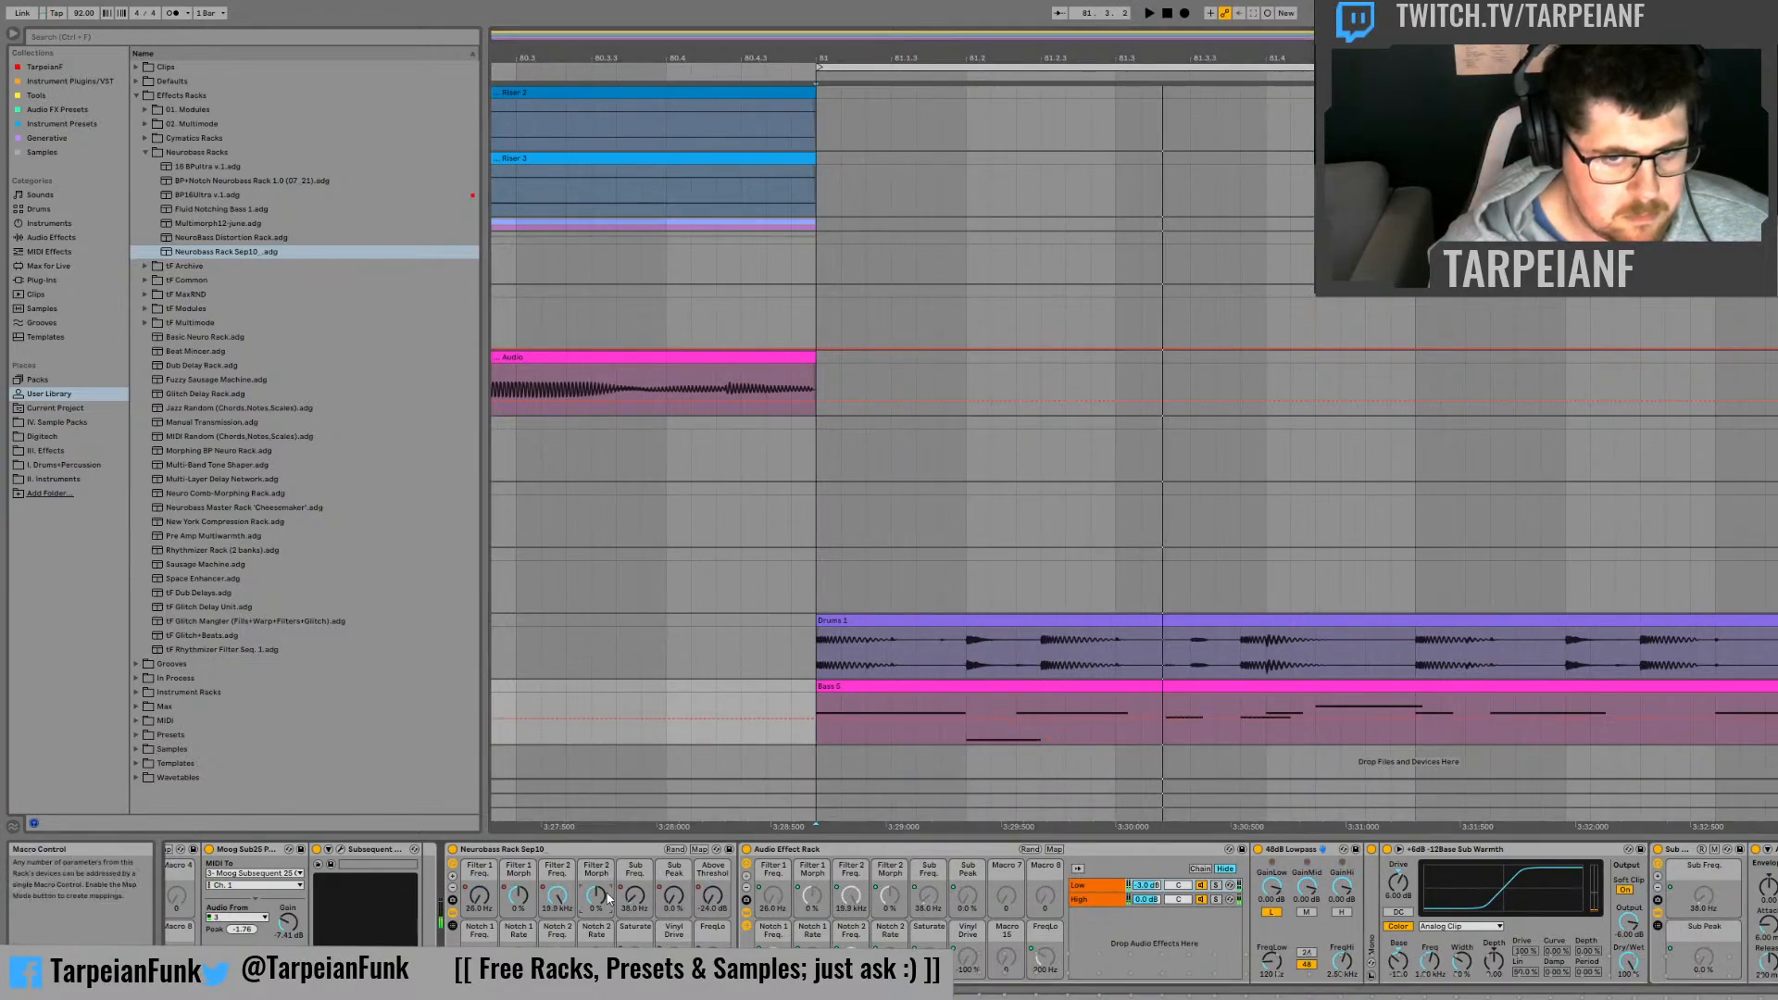
{"action": "left_click", "coordinate": [937, 720]}
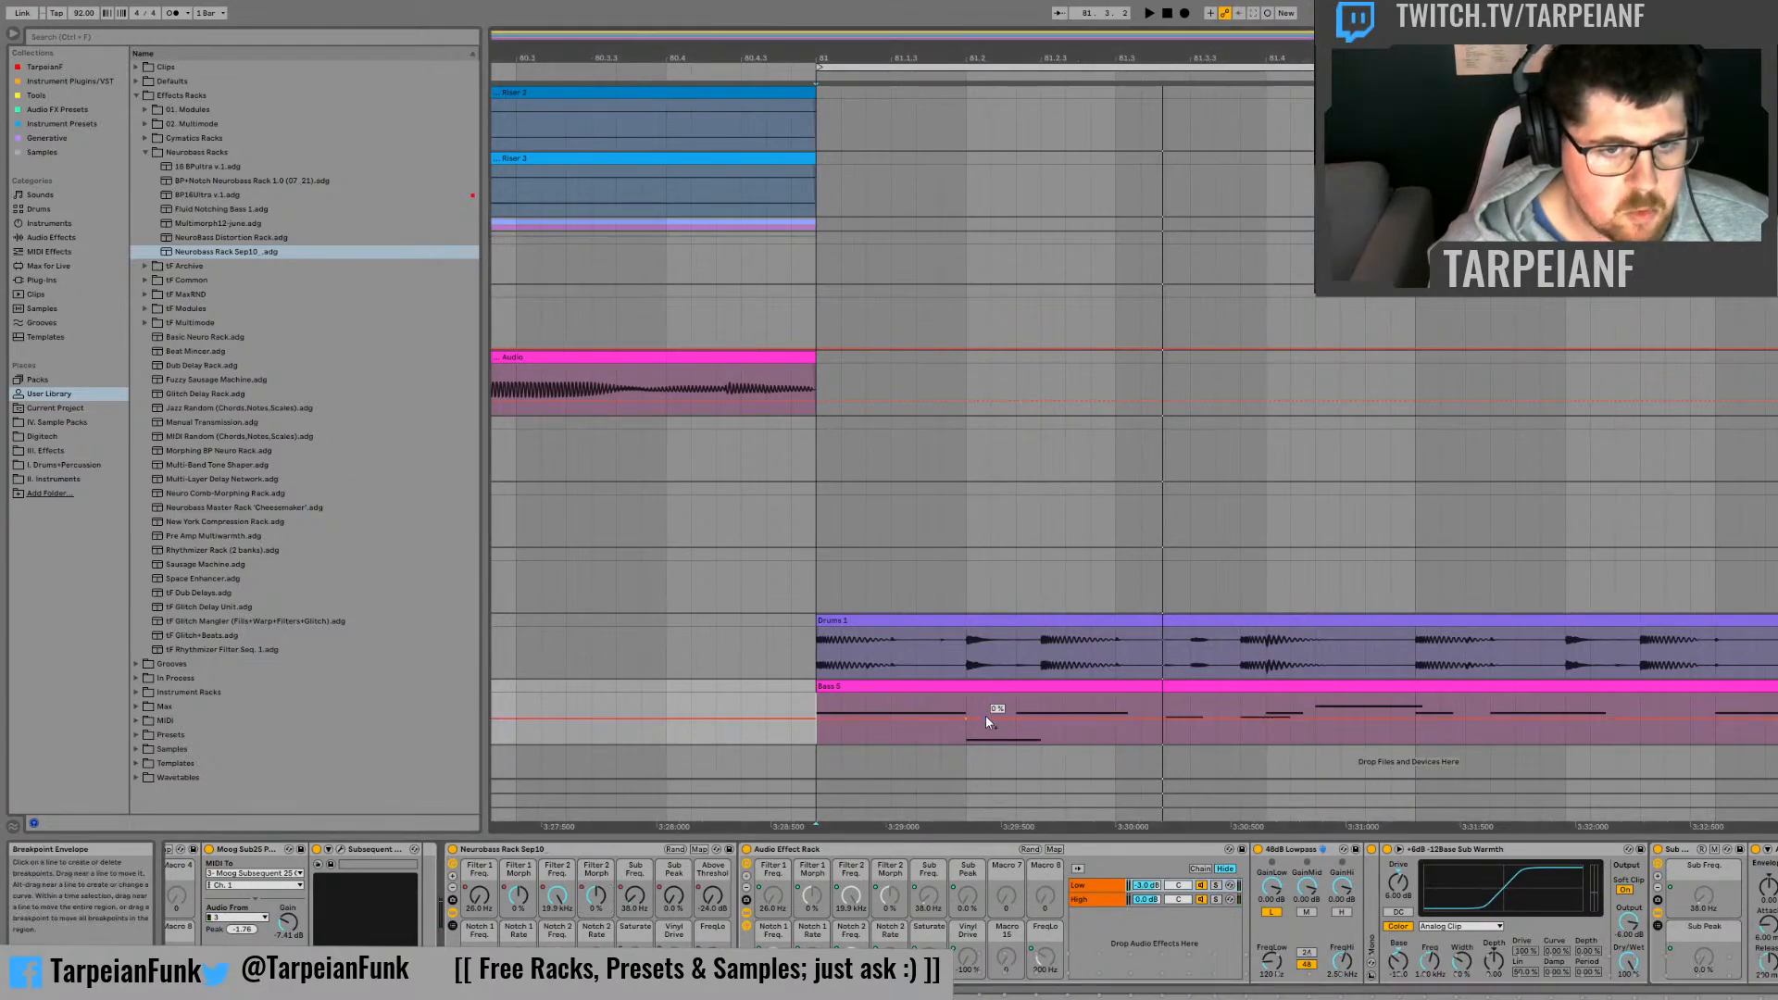
{"action": "key", "text": "space"}
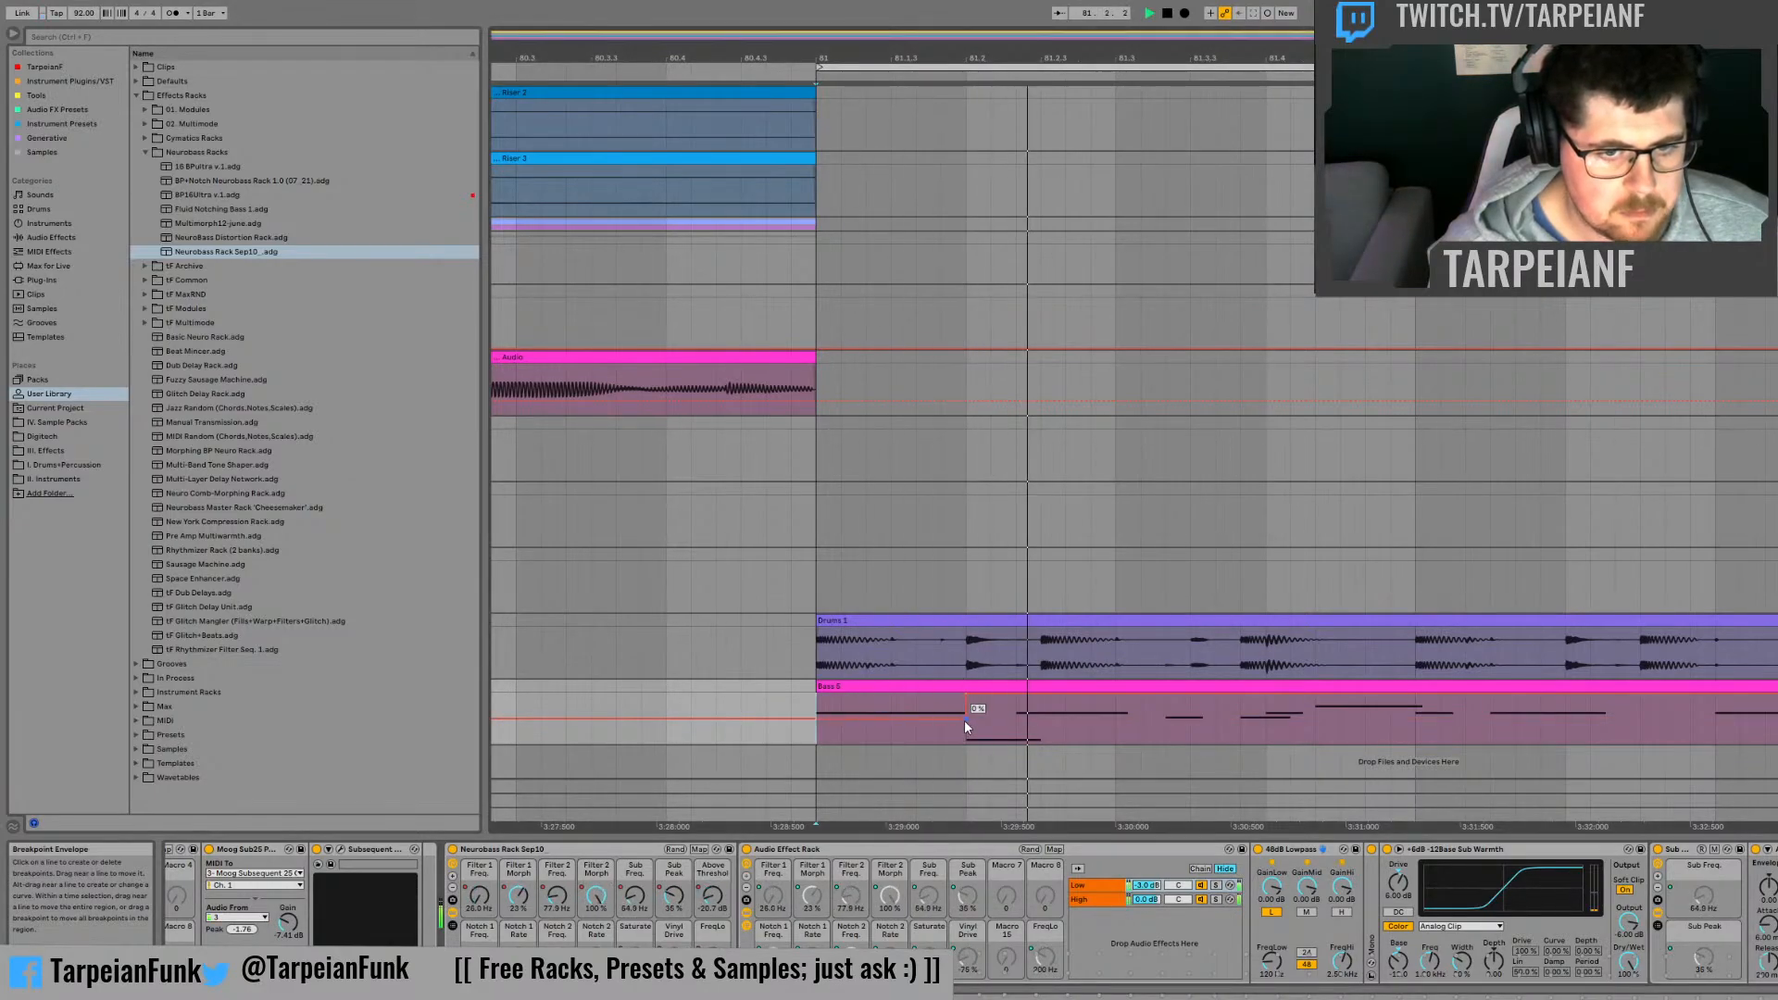
{"action": "key", "text": "space"}
{"action": "key", "text": "space"}
{"action": "left_click_drag", "start_coordinate": [966, 695], "coordinate": [1116, 716]}
{"action": "key", "text": "space"}
{"action": "key", "text": "space"}
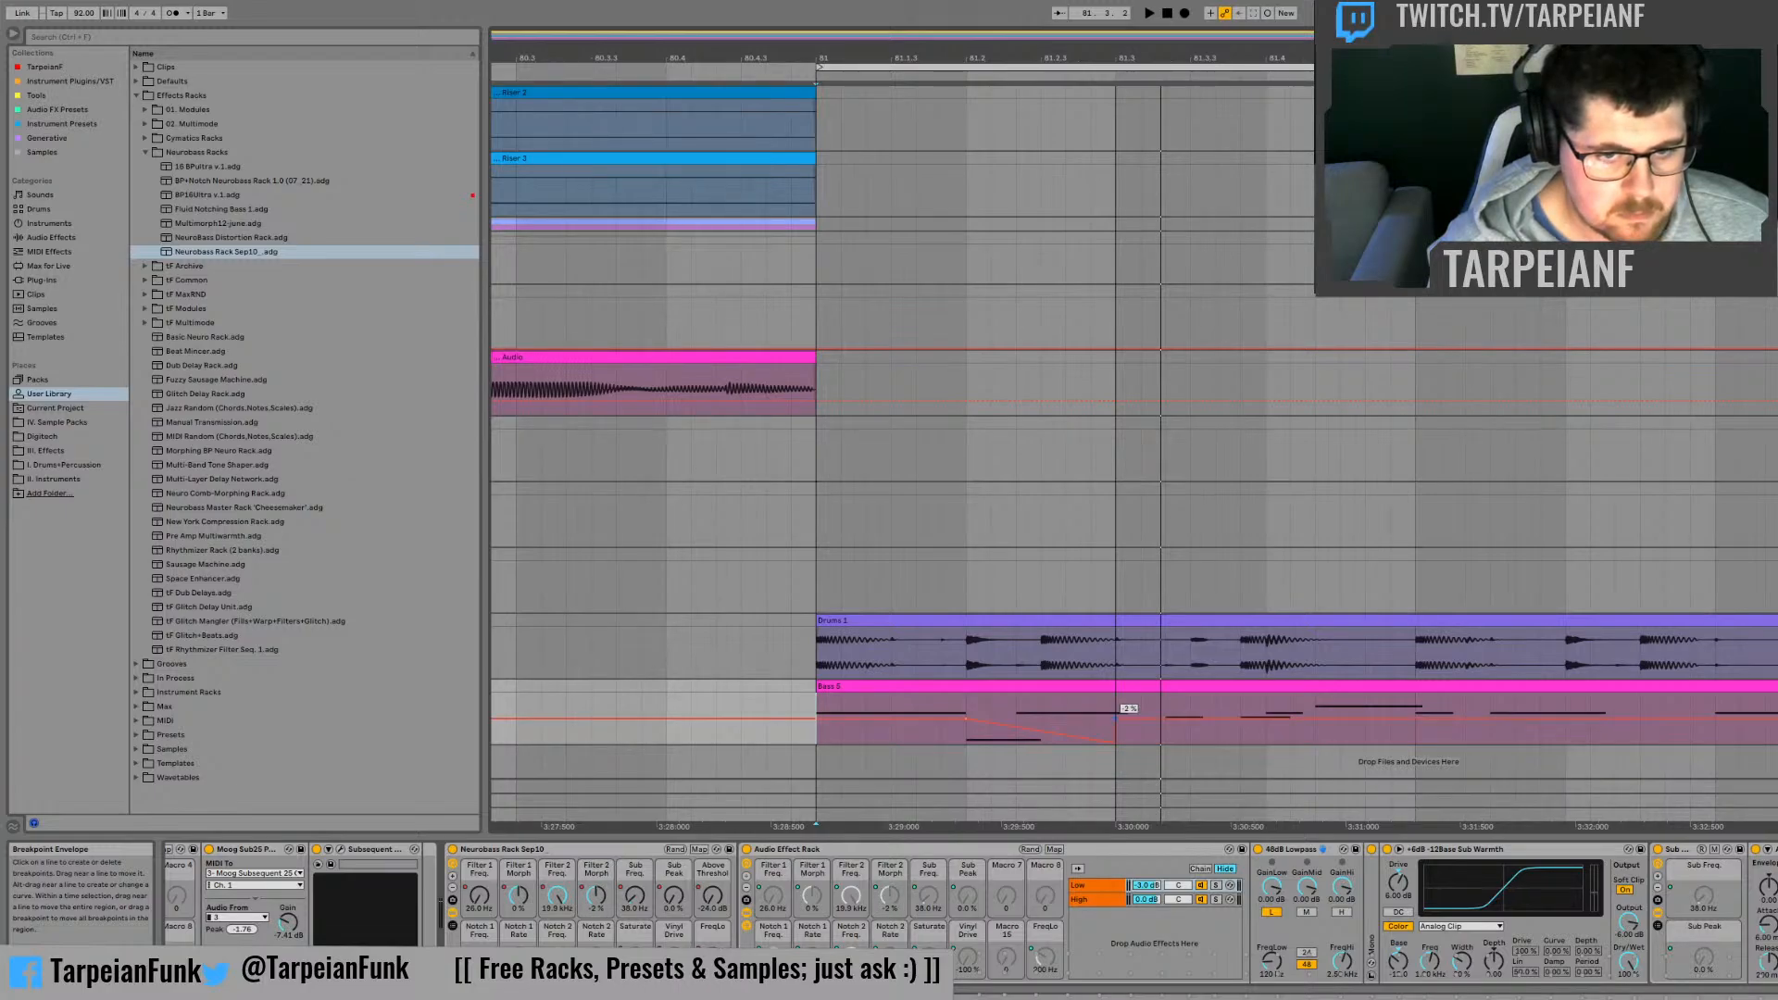
{"action": "left_click_drag", "start_coordinate": [1115, 715], "coordinate": [1116, 717]}
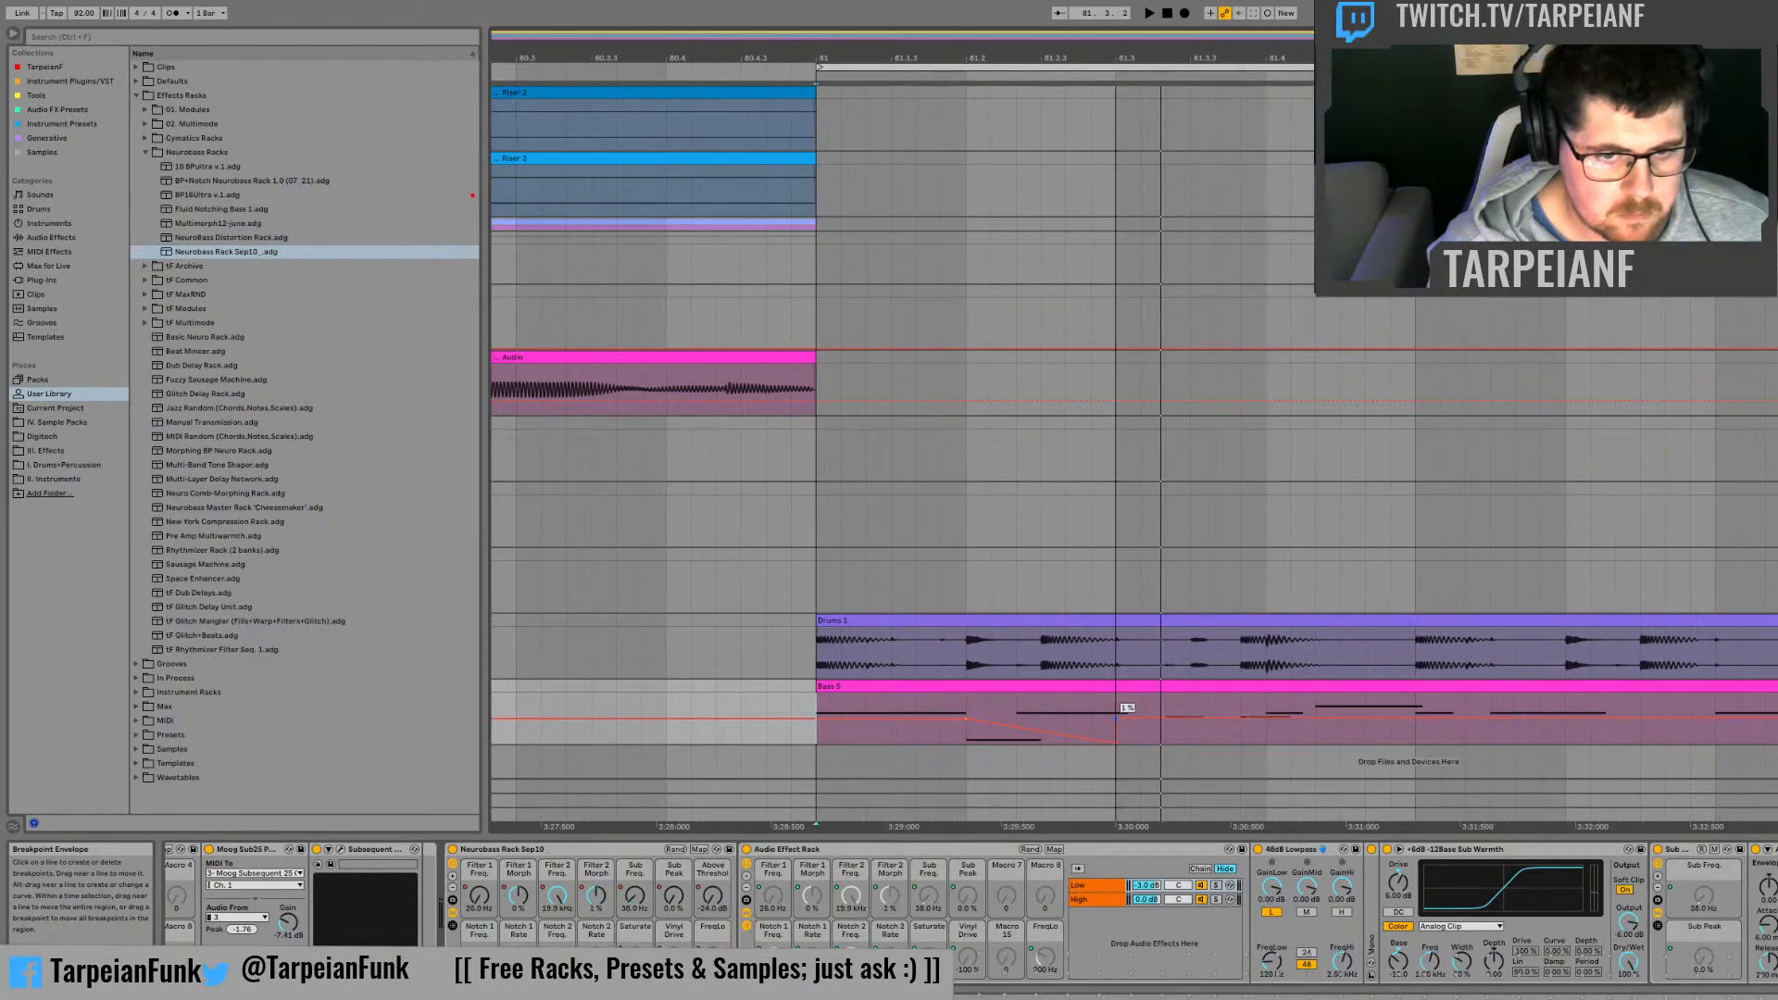
Step: Audition the Filter 2 Morph automation from the middle of the second beat and repeatedly from bar 81
{"action": "left_click", "coordinate": [1068, 708]}
{"action": "key", "text": "space"}
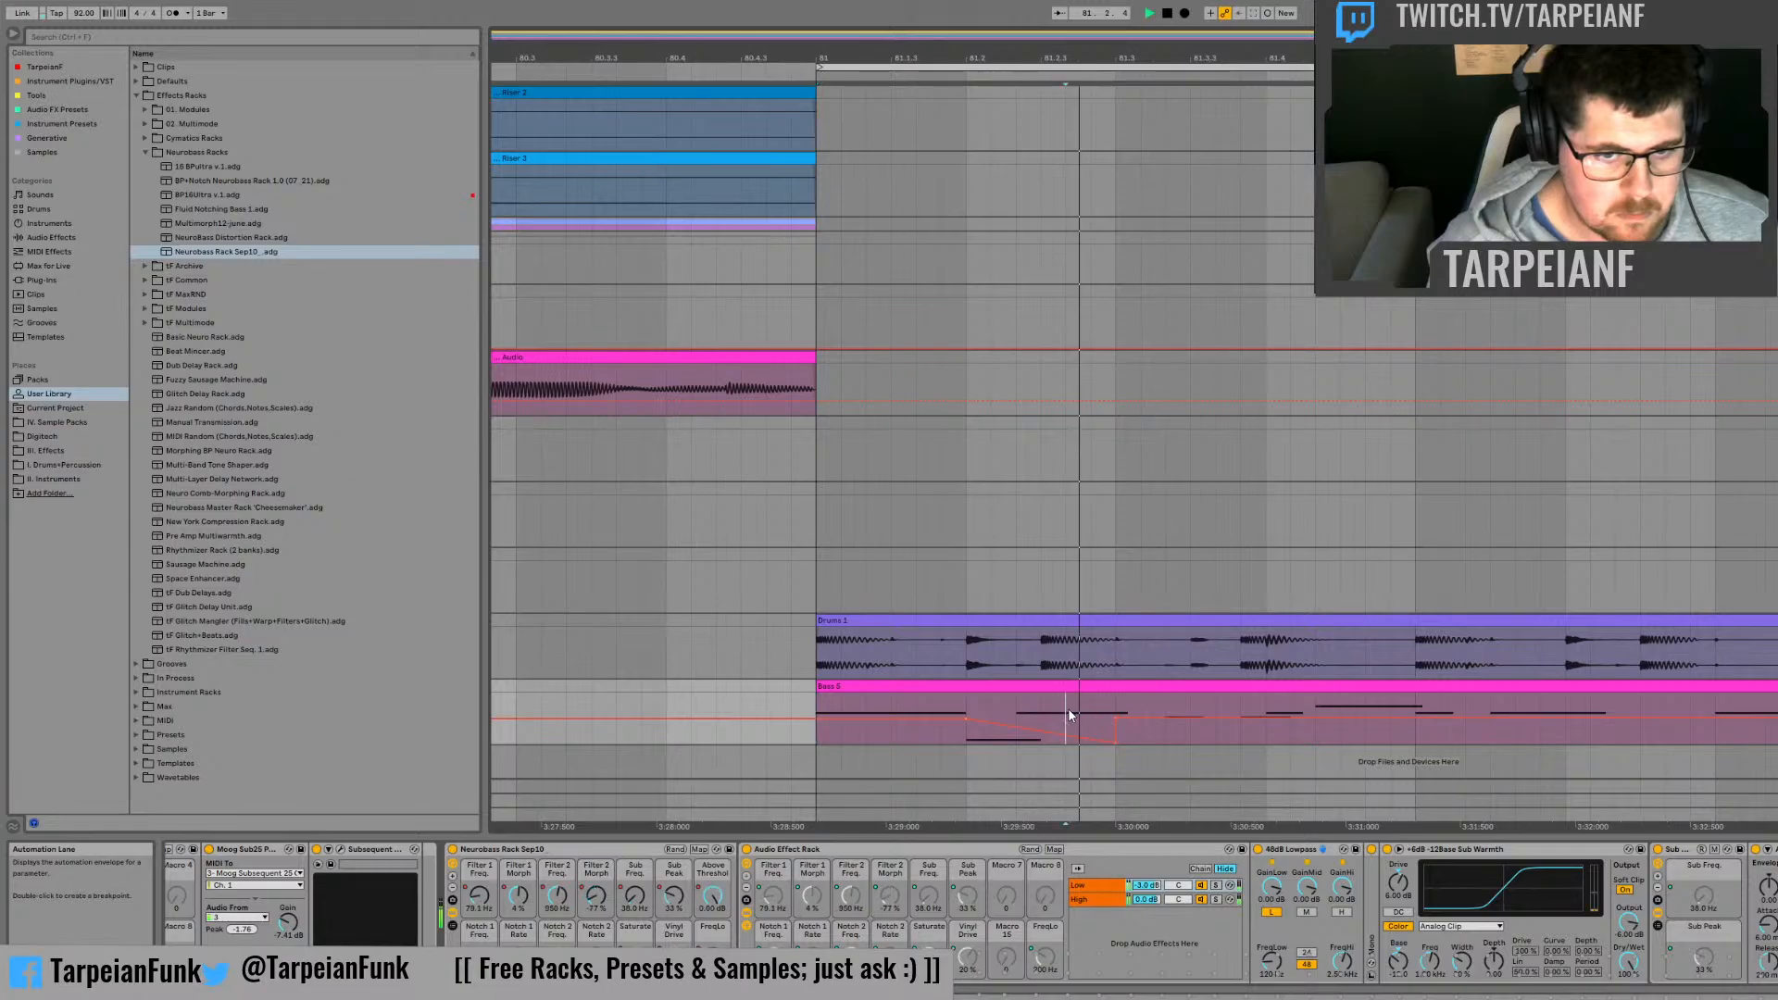
{"action": "key", "text": "space"}
{"action": "key", "text": "space"}
{"action": "left_click", "coordinate": [819, 708]}
{"action": "key", "text": "space"}
{"action": "key", "text": "space"}
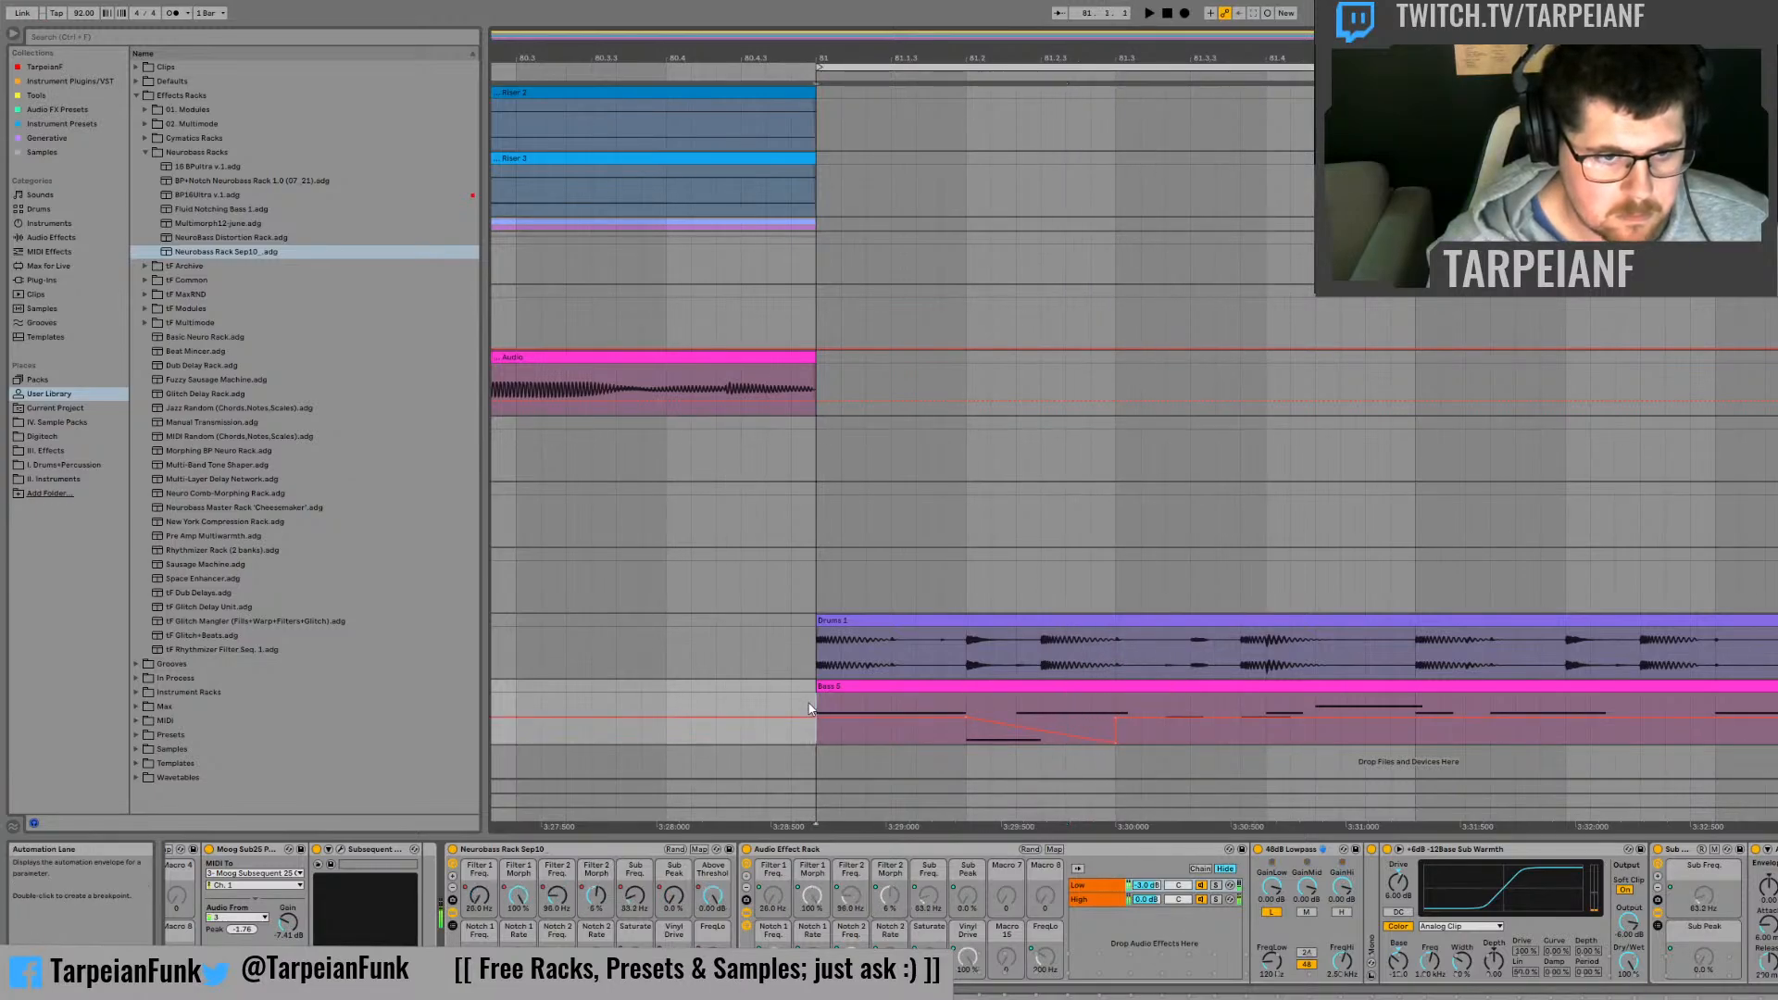
{"action": "key", "text": "space"}
{"action": "key", "text": "space"}
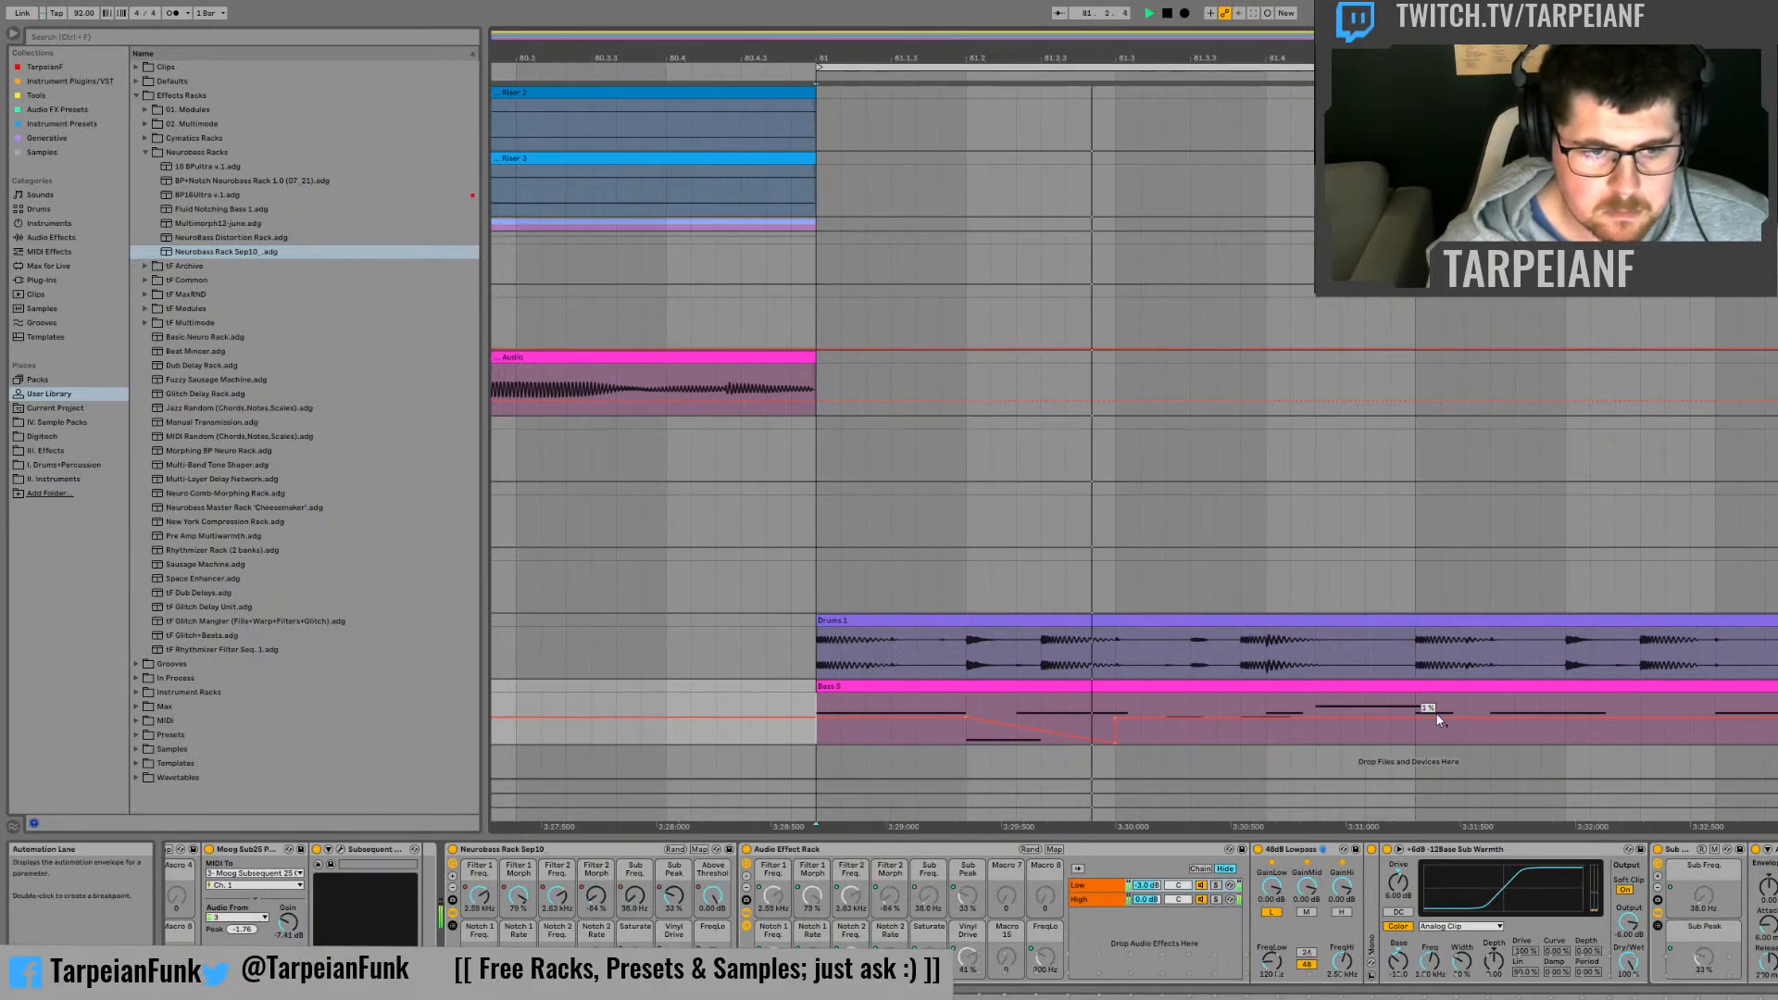
{"action": "key", "text": "space"}
{"action": "key", "text": "space"}
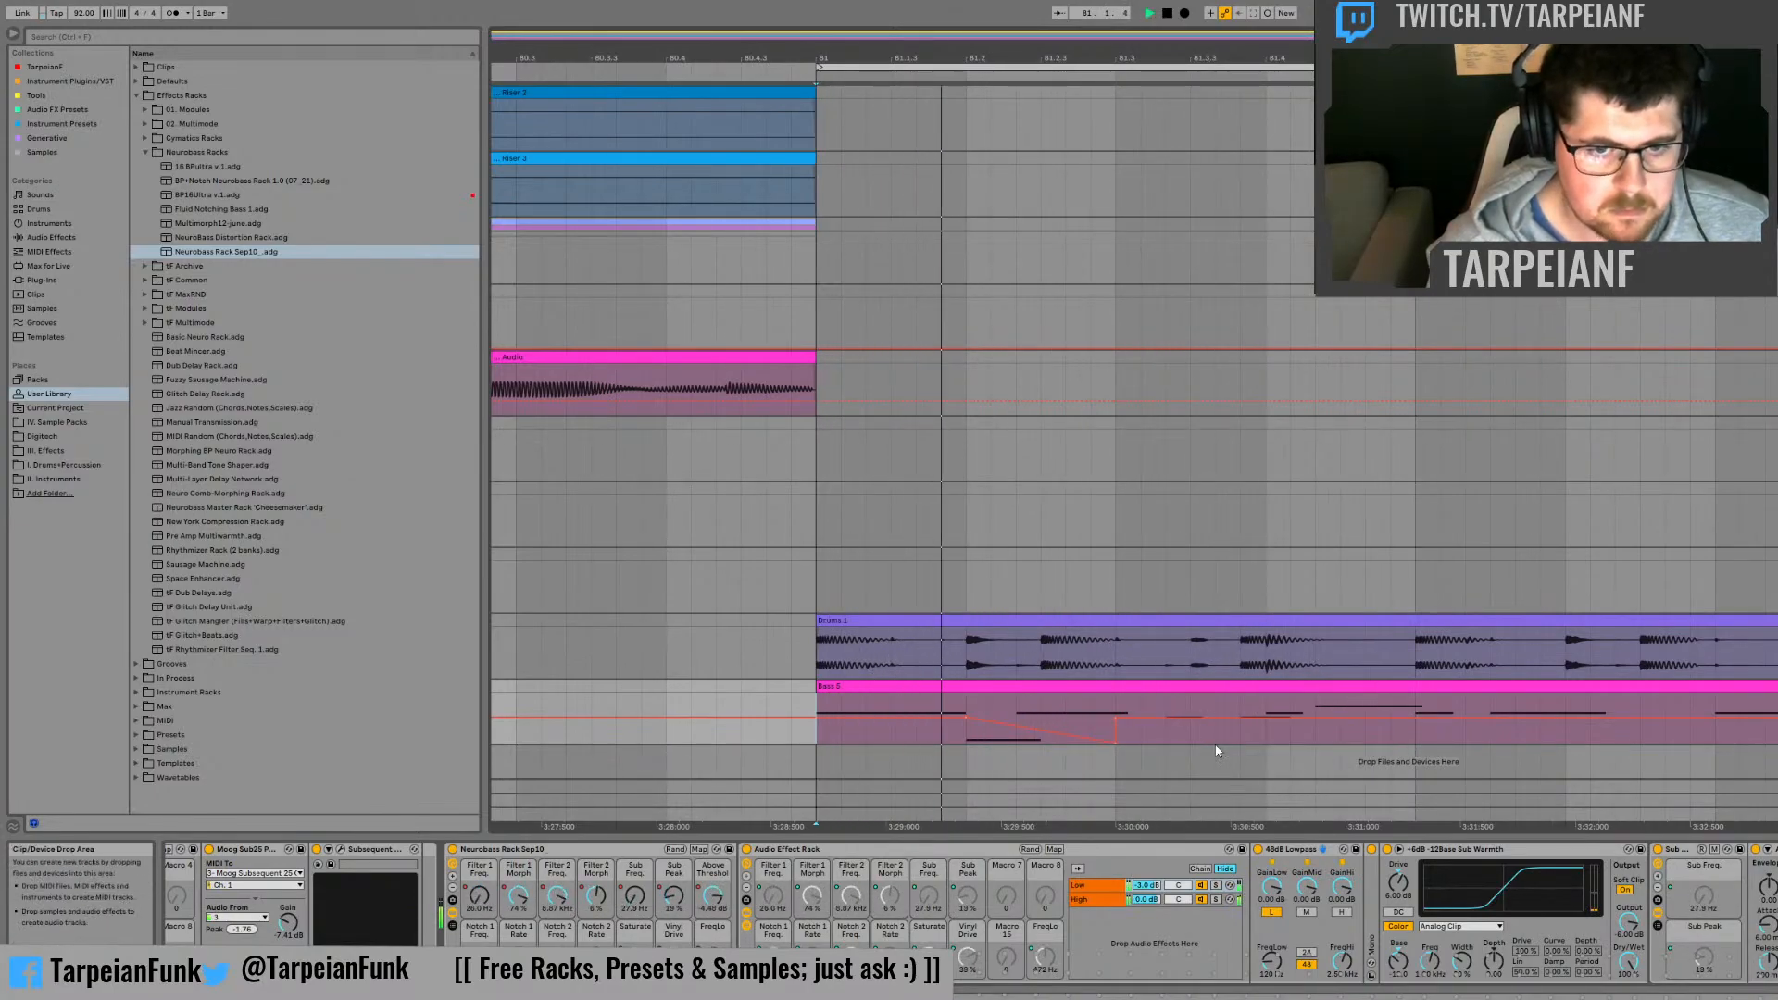
{"action": "key", "text": "space"}
{"action": "key", "text": "space"}
{"action": "key", "text": "space"}
{"action": "key", "text": "space"}
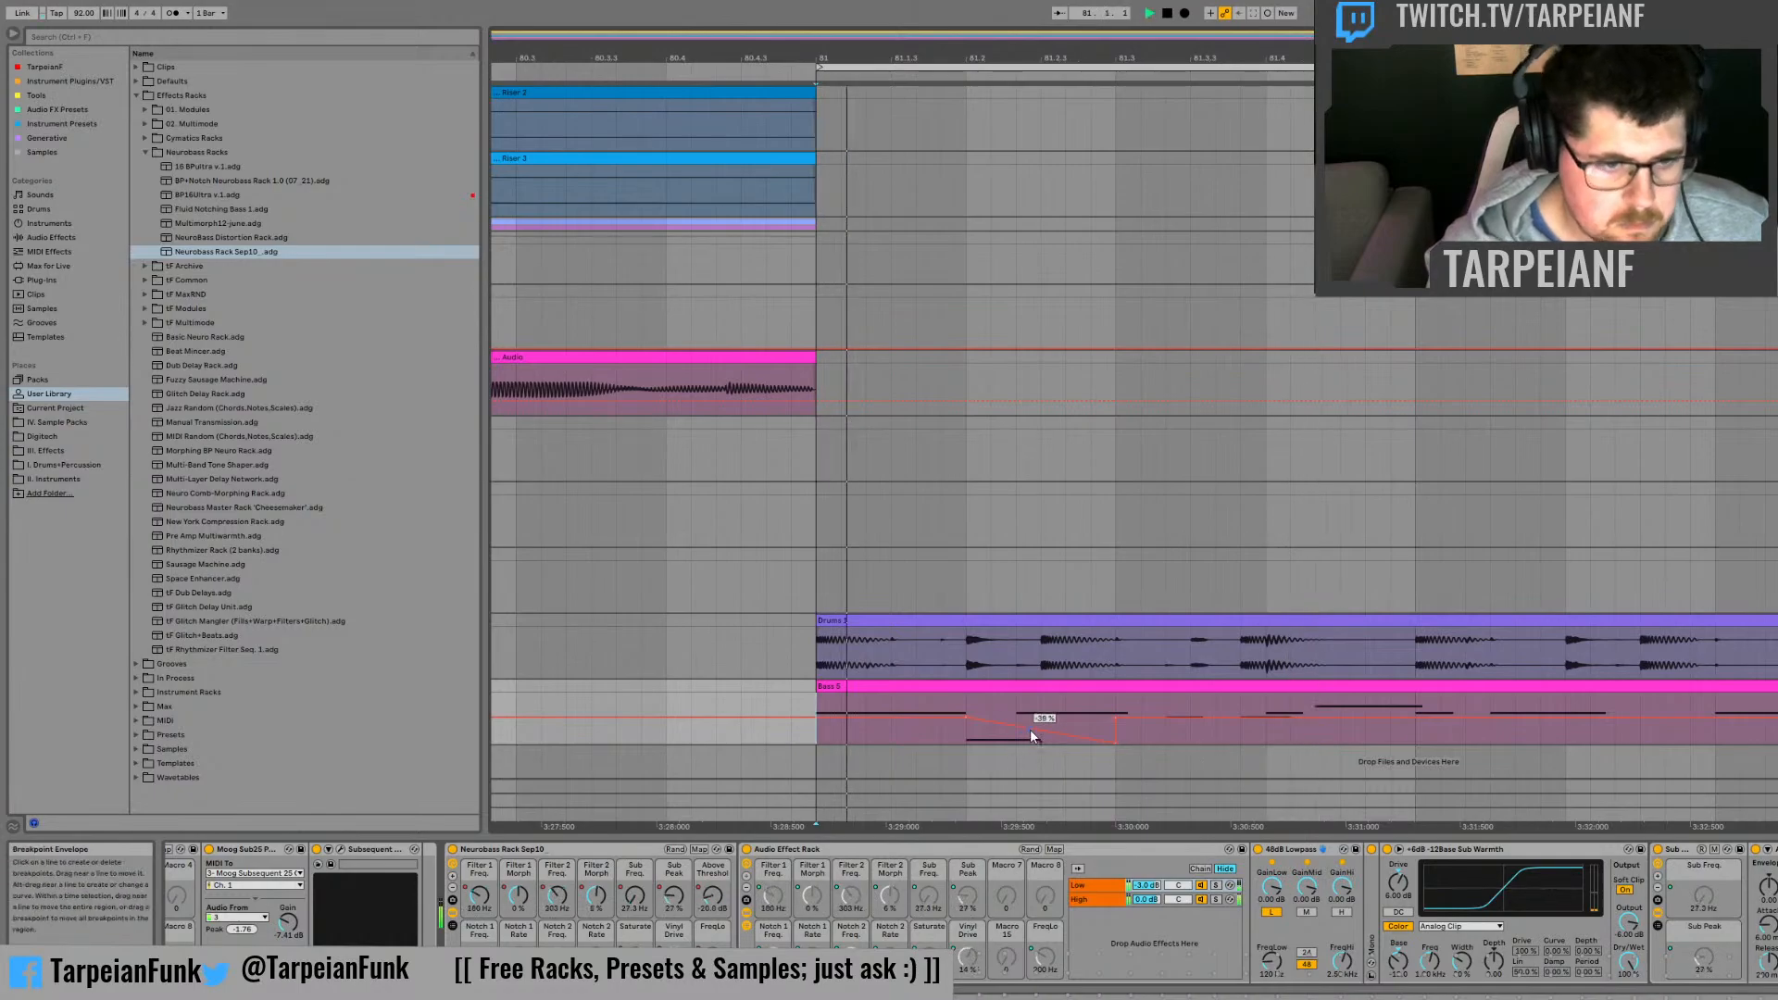
{"action": "key", "text": "space"}
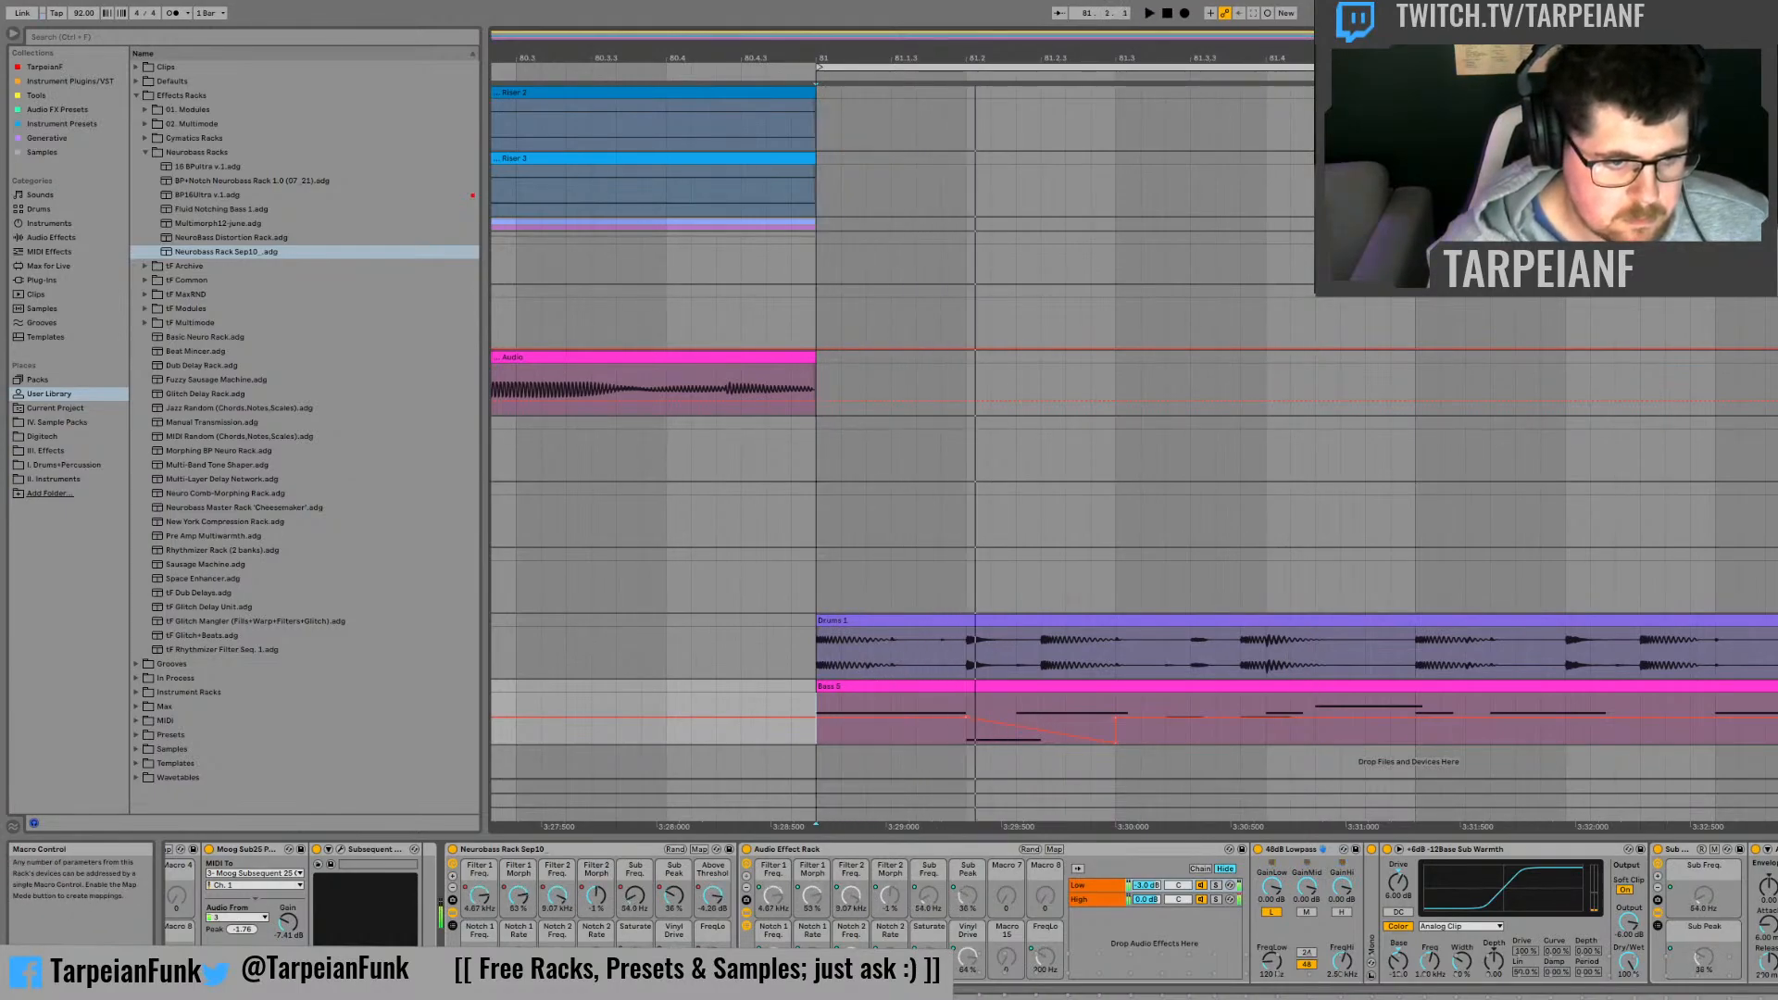
Step: Show the Notch 1 Freq. automation, add a dip from about 19.9 kHz midway through the first beat, and play it
{"action": "left_click", "coordinate": [480, 960]}
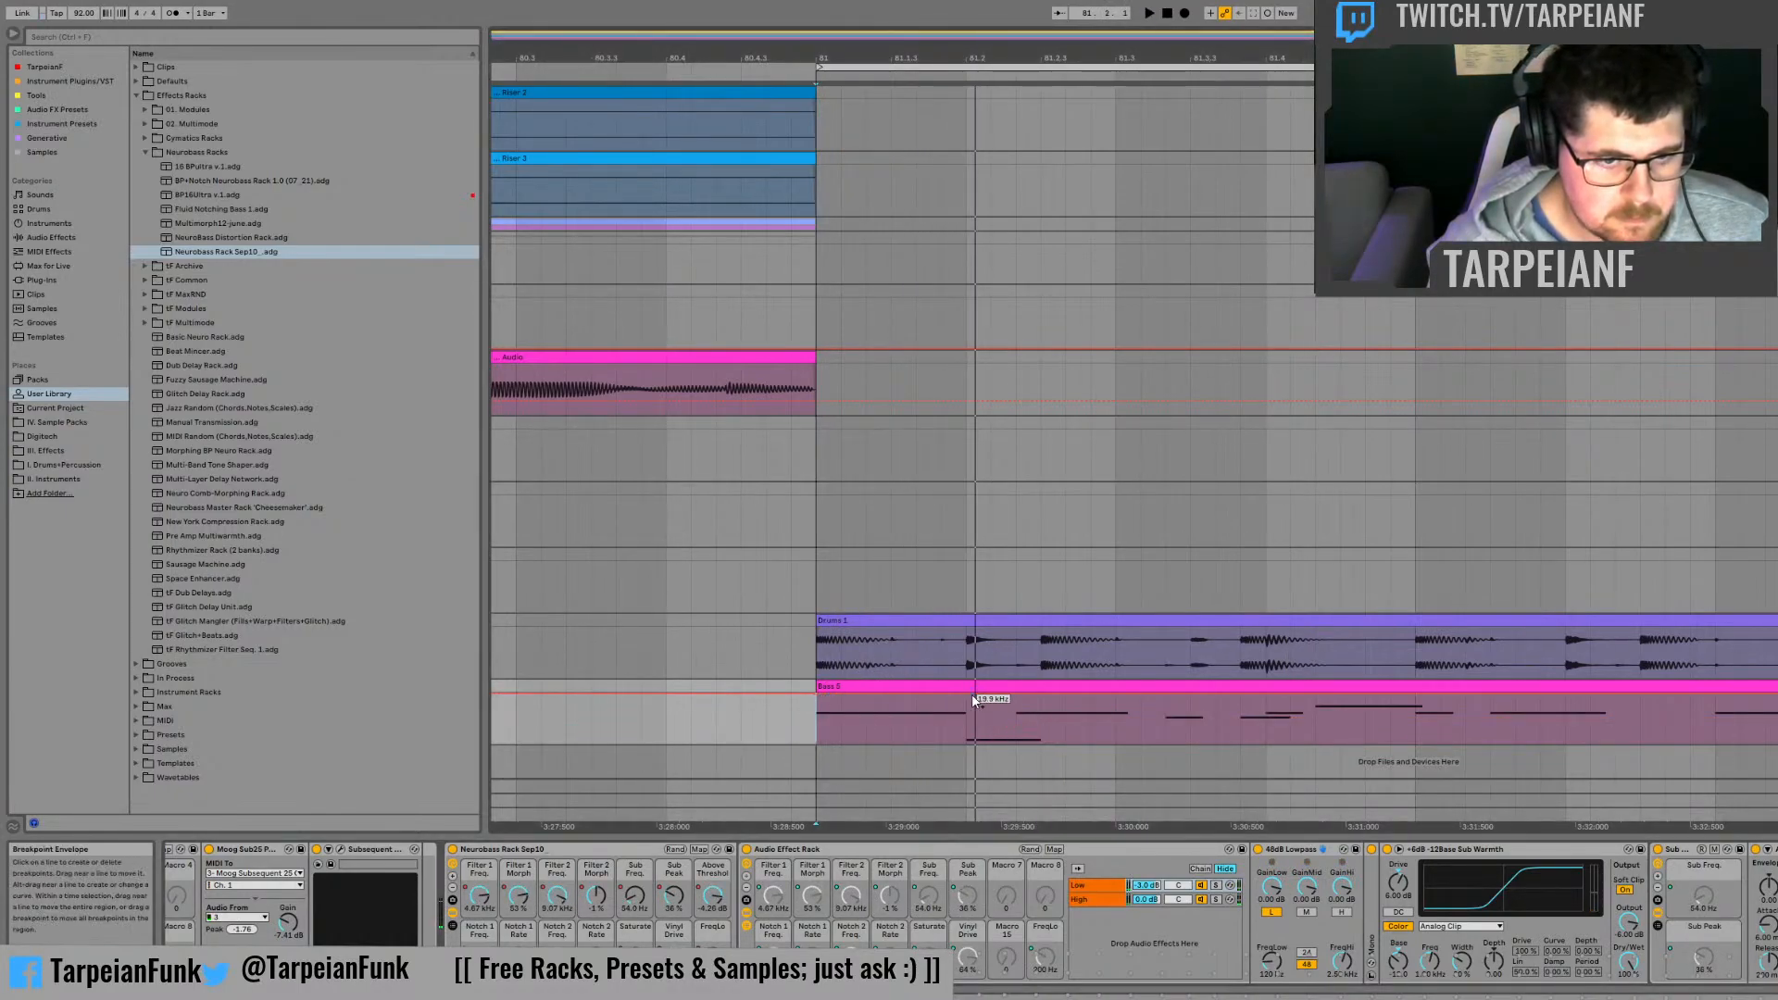
{"action": "left_click_drag", "start_coordinate": [908, 702], "coordinate": [909, 718]}
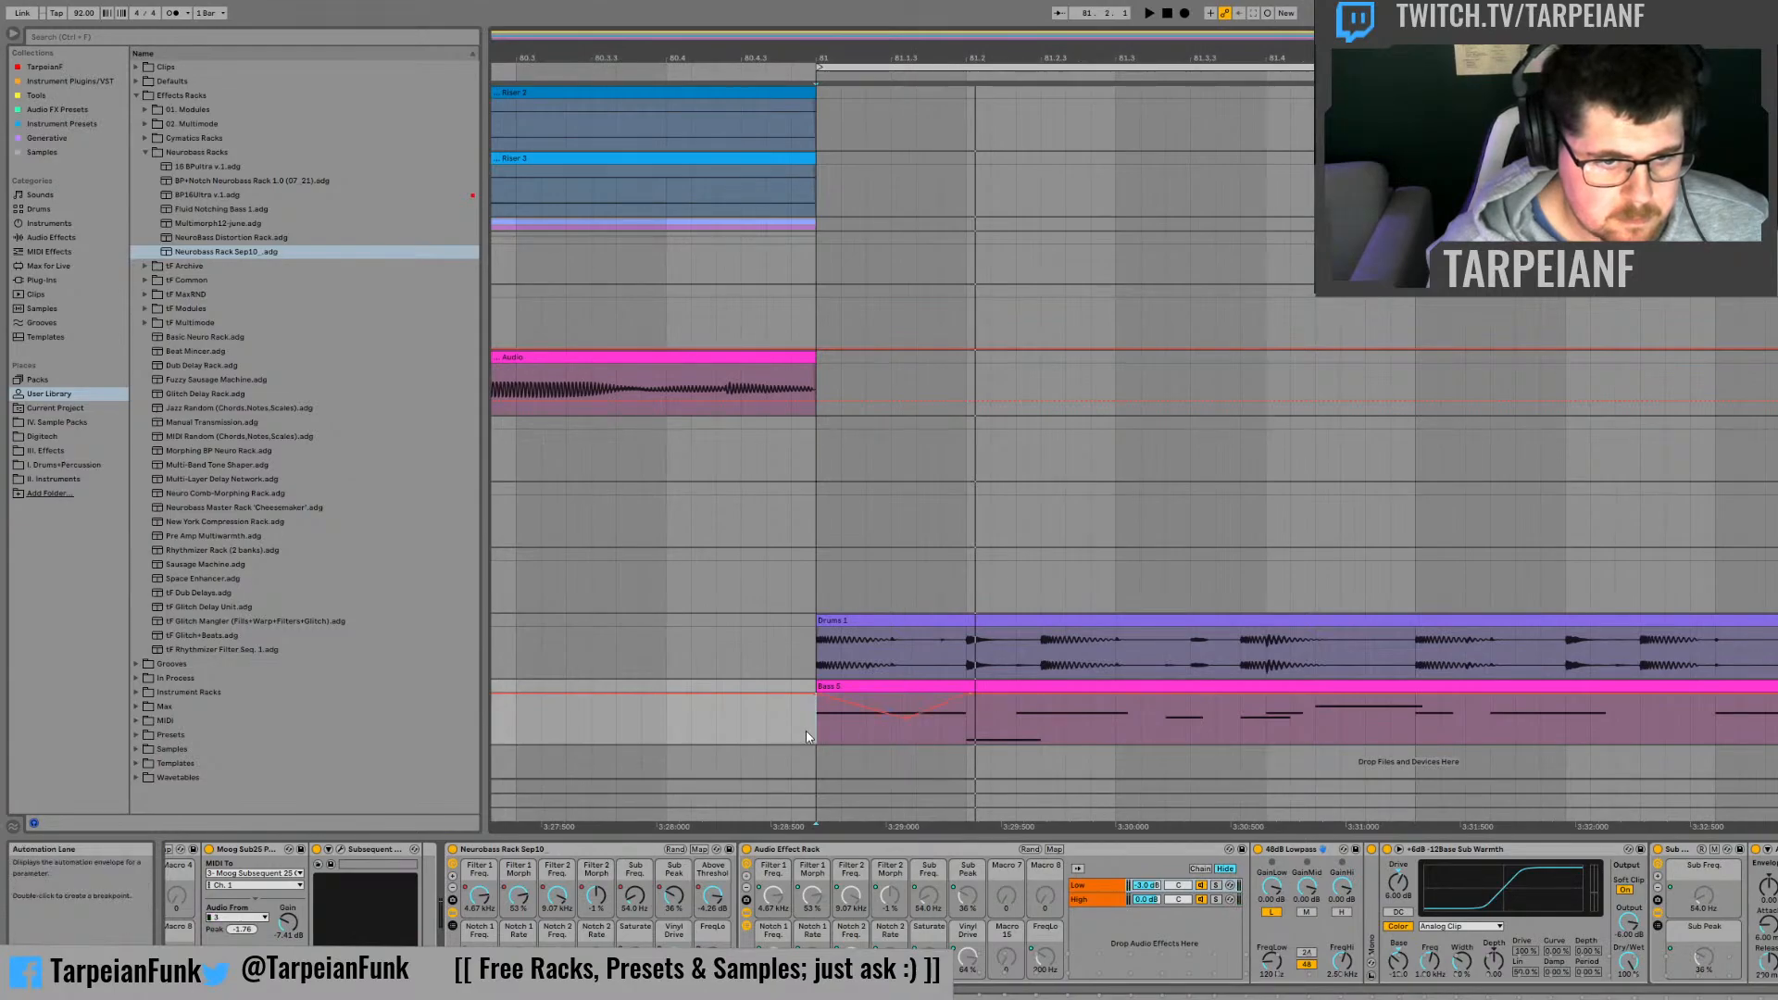
{"action": "key", "text": "space"}
{"action": "key", "text": "space"}
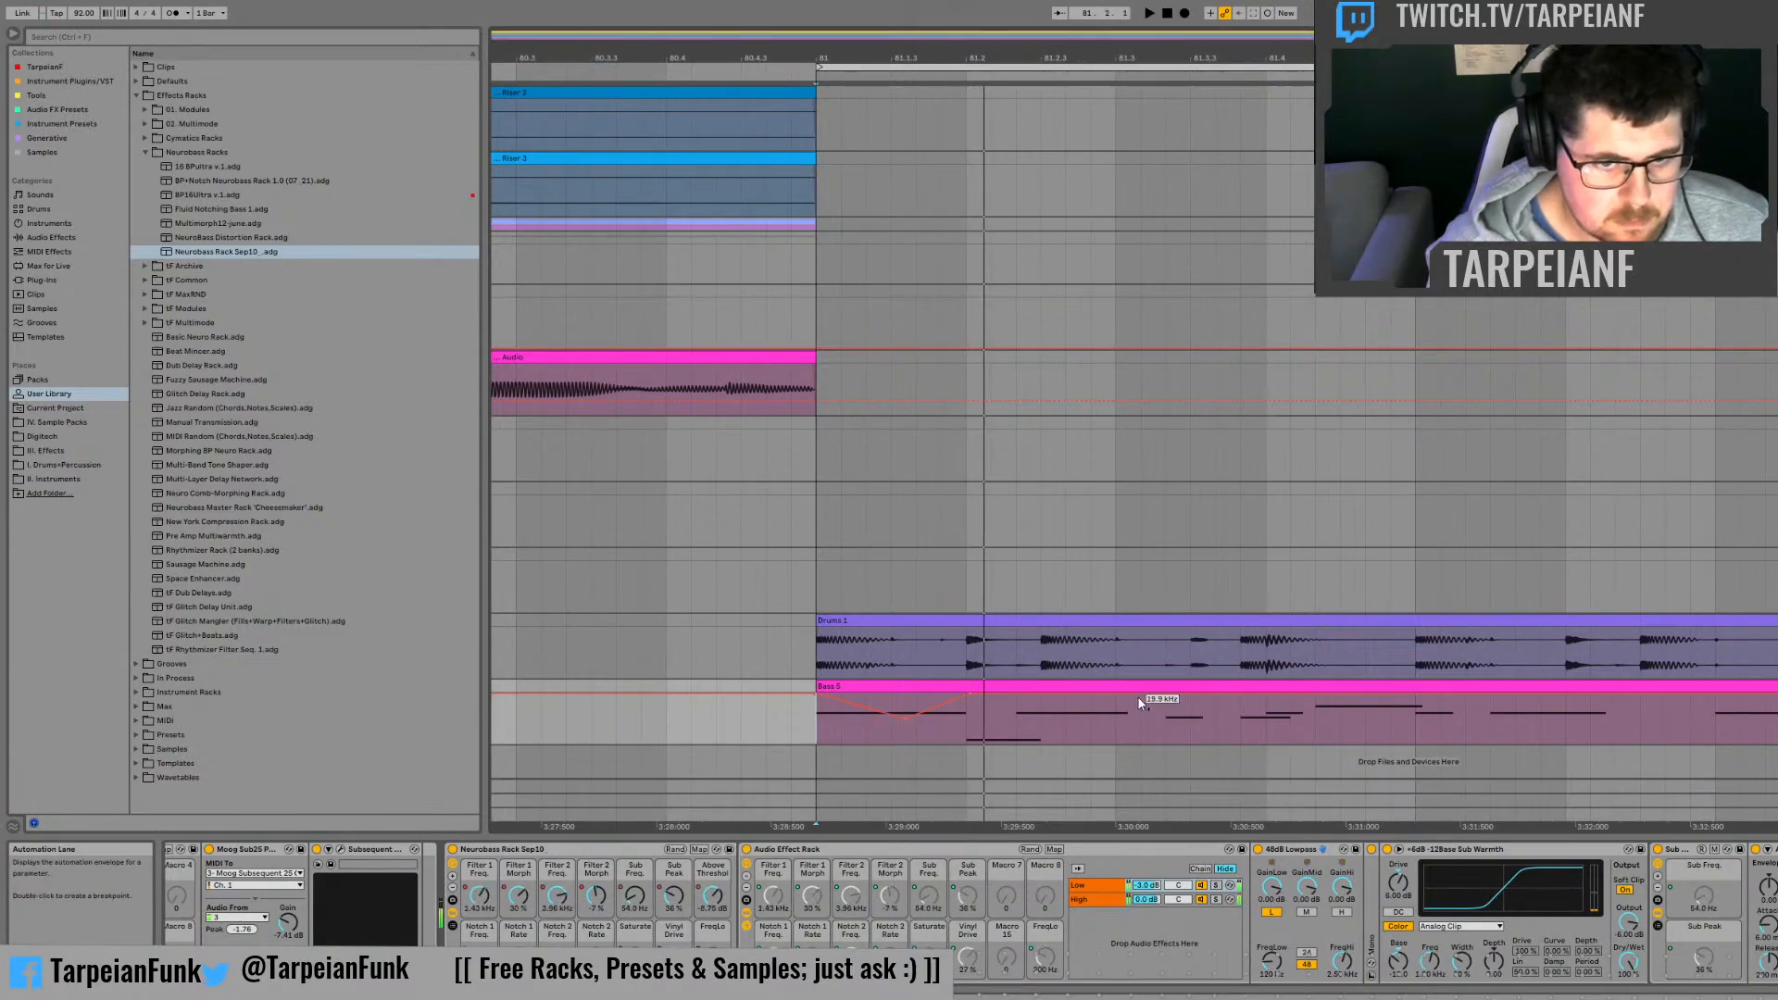
Step: Add a deeper Notch 1 Freq. dip shortly before 81.3, starting its descent at 81.2, and audition it from just before 81.2
{"action": "left_click", "coordinate": [1096, 703]}
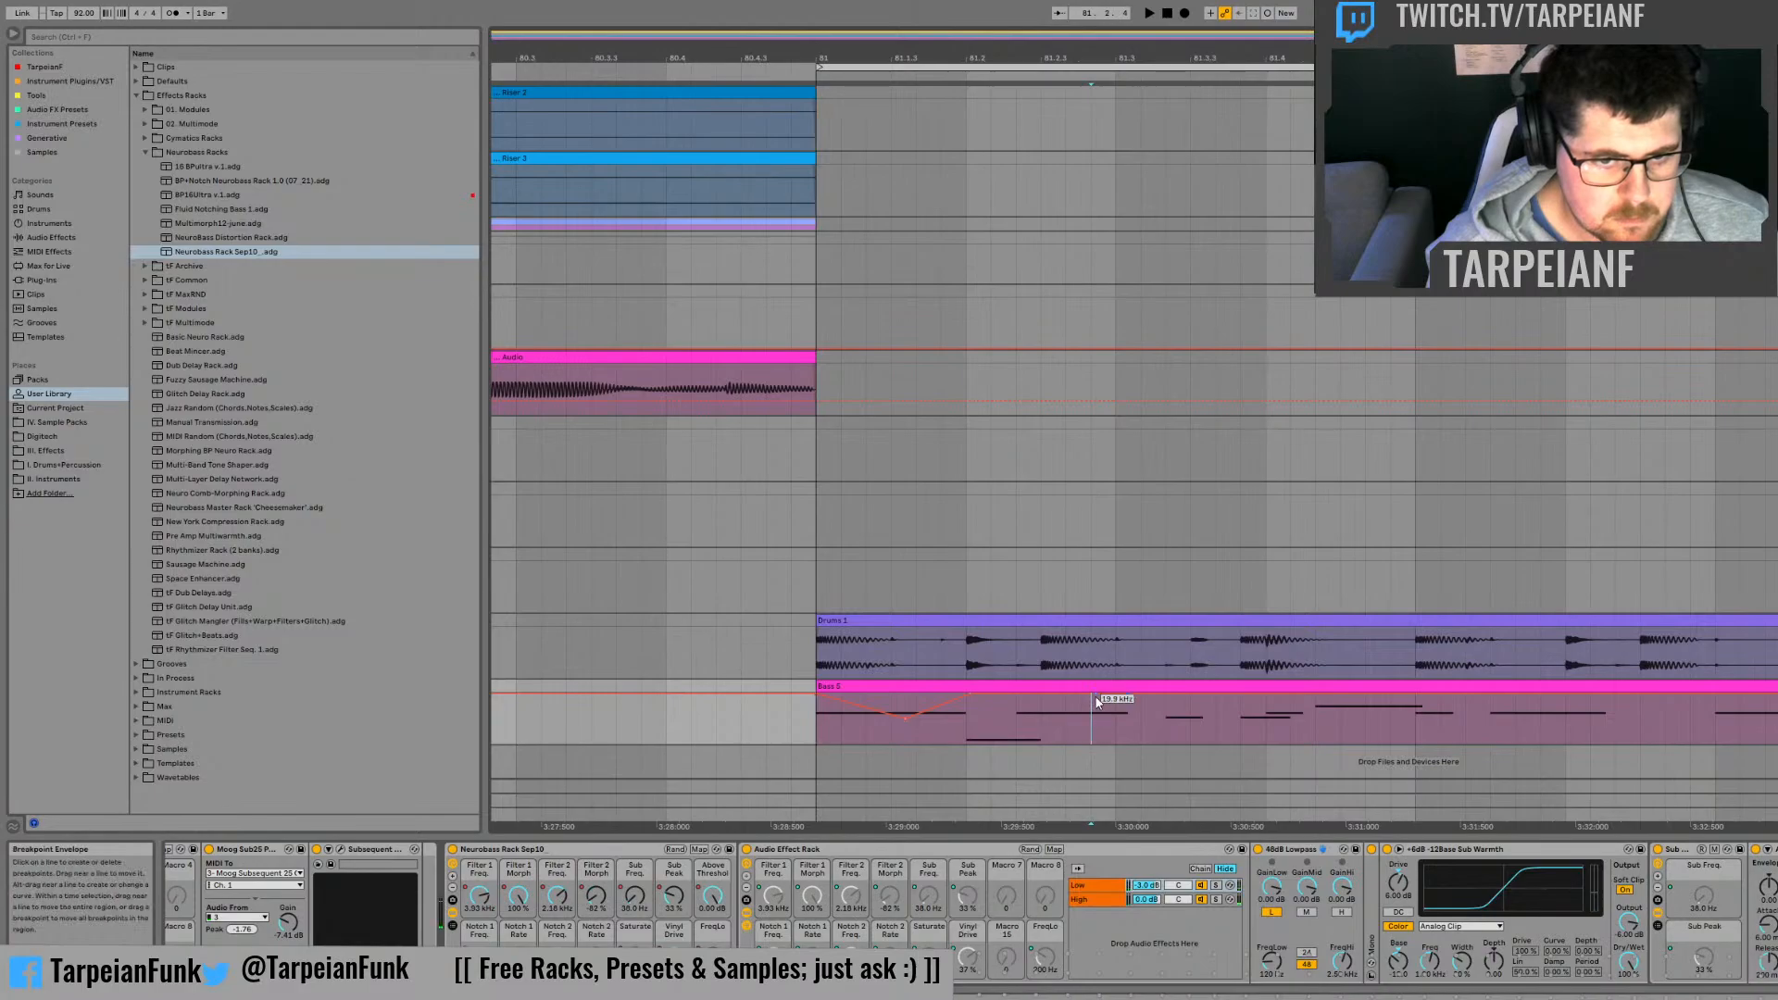
{"action": "key", "text": "space"}
{"action": "left_click", "coordinate": [949, 726]}
{"action": "key", "text": "space"}
{"action": "key", "text": "space"}
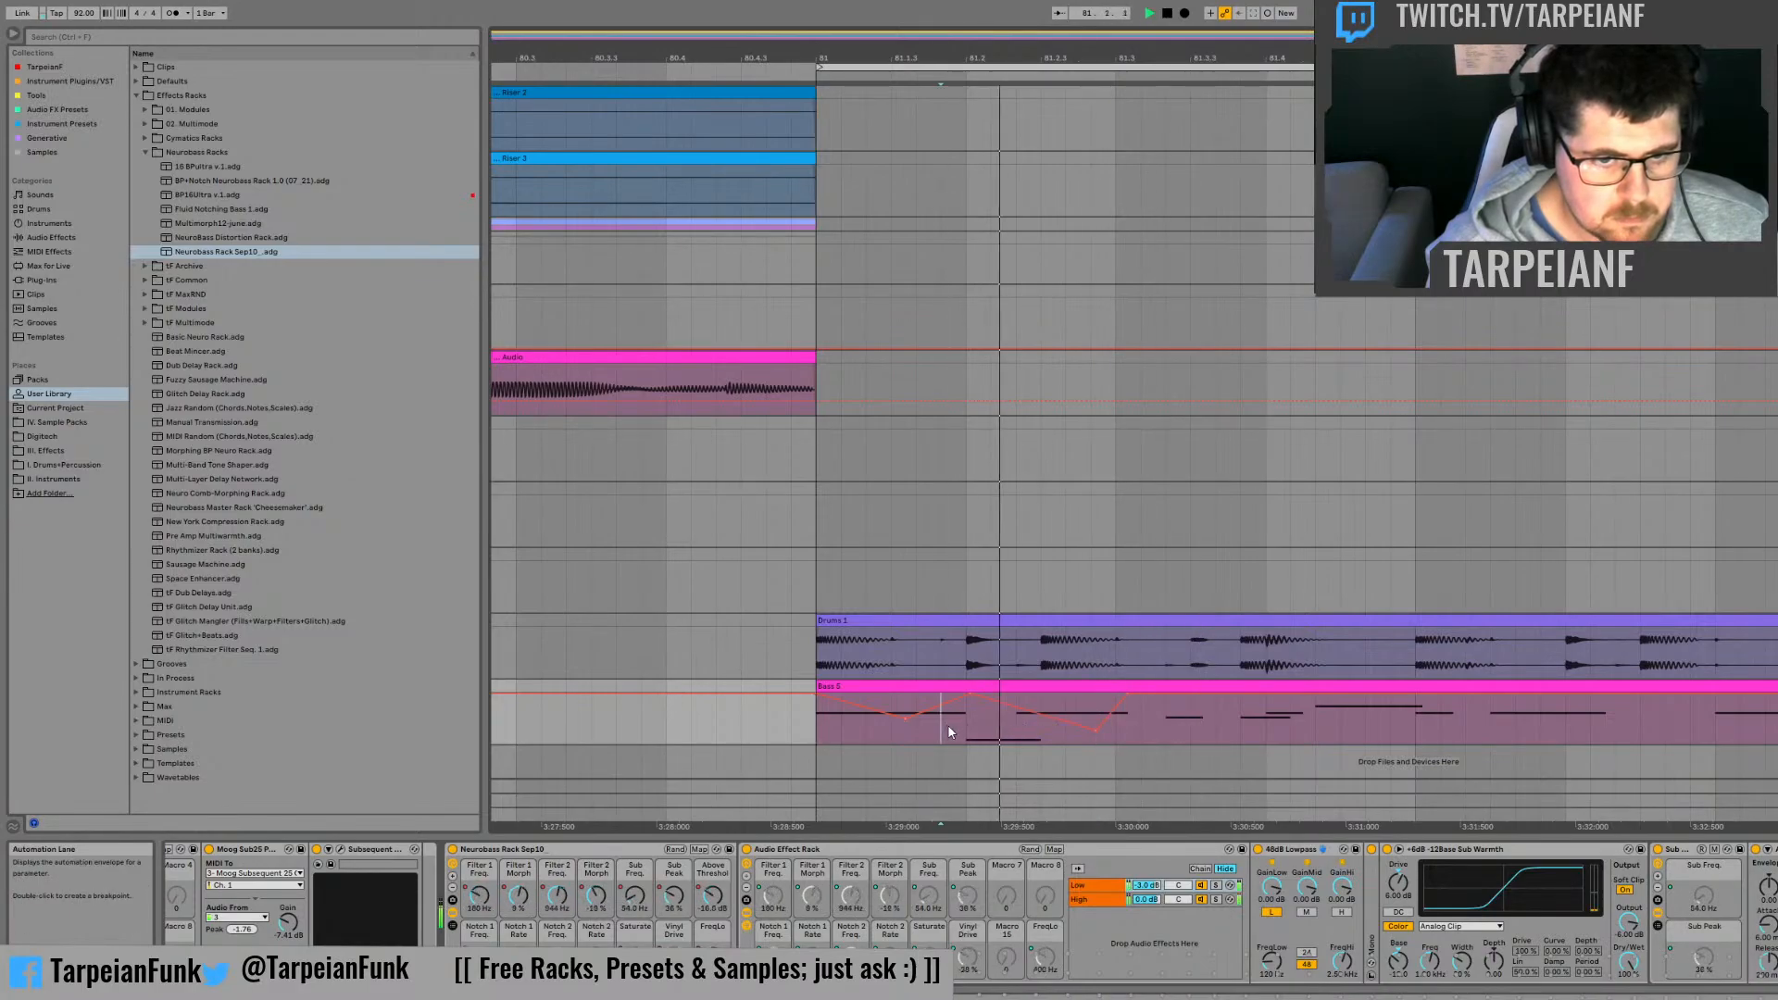
{"action": "key", "text": "space"}
{"action": "key", "text": "space"}
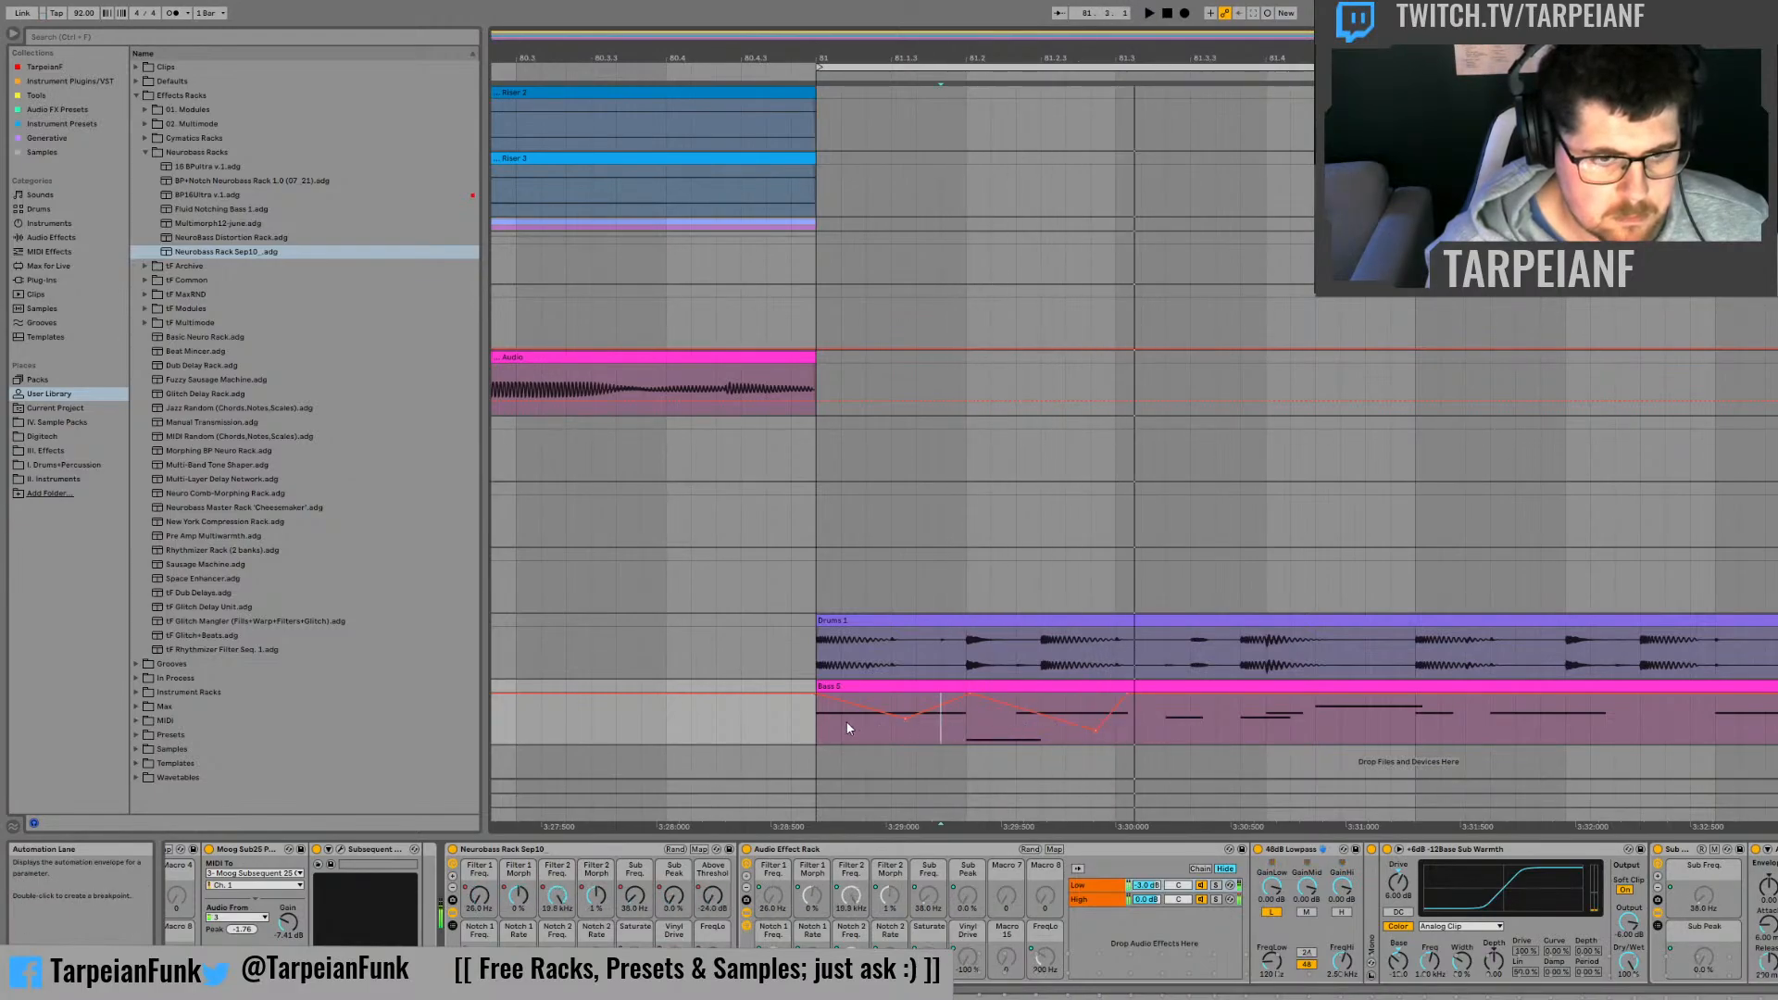
Step: Play the bass and drums from bar 81 and from just after 80.4 to check the notch automation in context
{"action": "left_click", "coordinate": [838, 721]}
{"action": "key", "text": "space"}
{"action": "key", "text": "space"}
{"action": "key", "text": "space"}
{"action": "left_click", "coordinate": [686, 717]}
{"action": "key", "text": "space"}
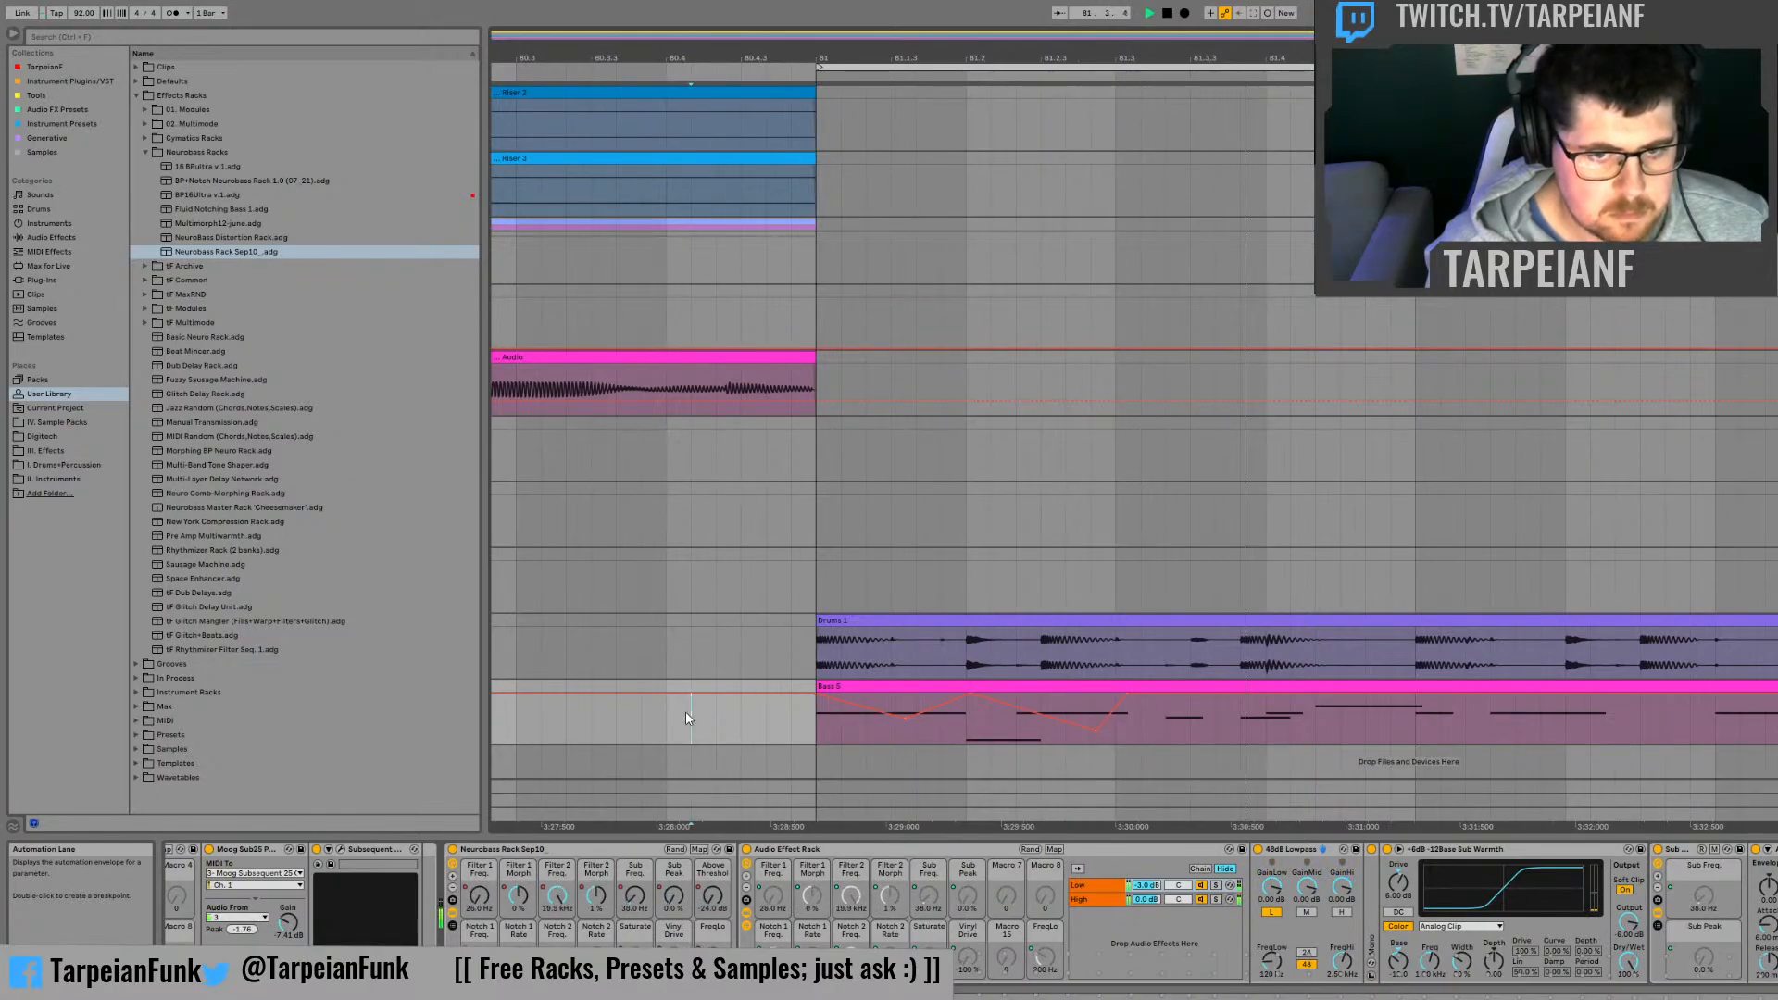
{"action": "key", "text": "space"}
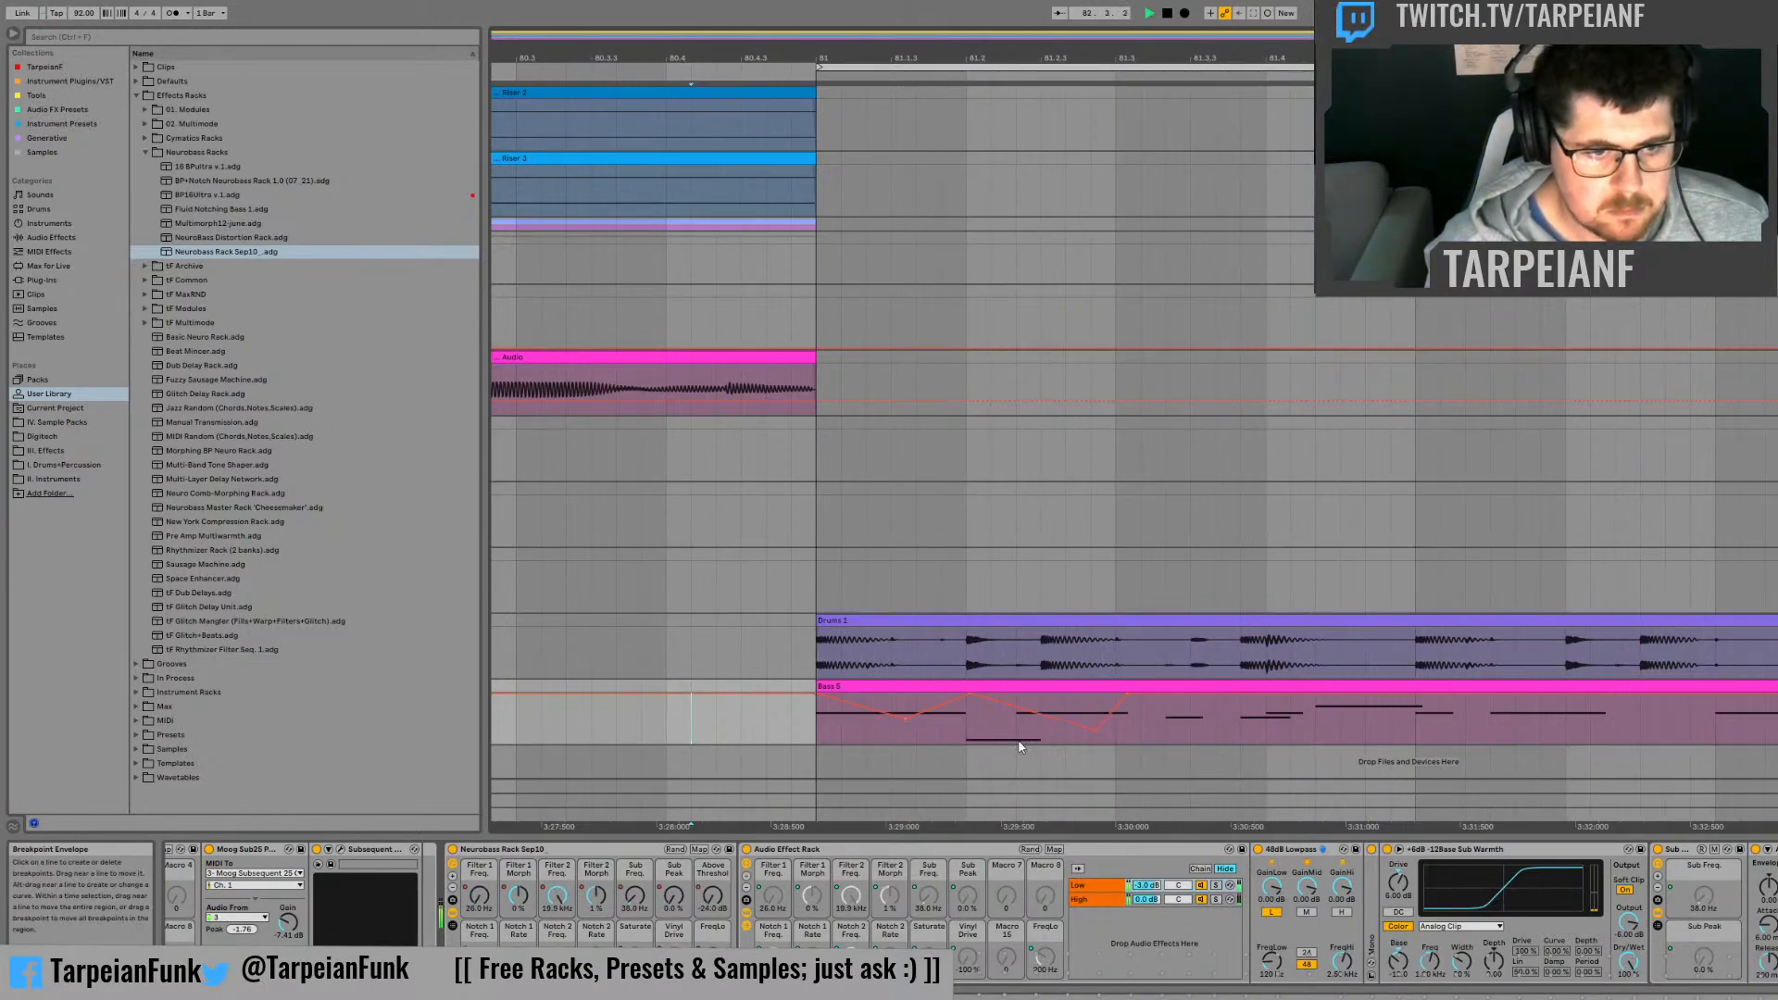
{"action": "key", "text": "space"}
{"action": "key", "text": "space"}
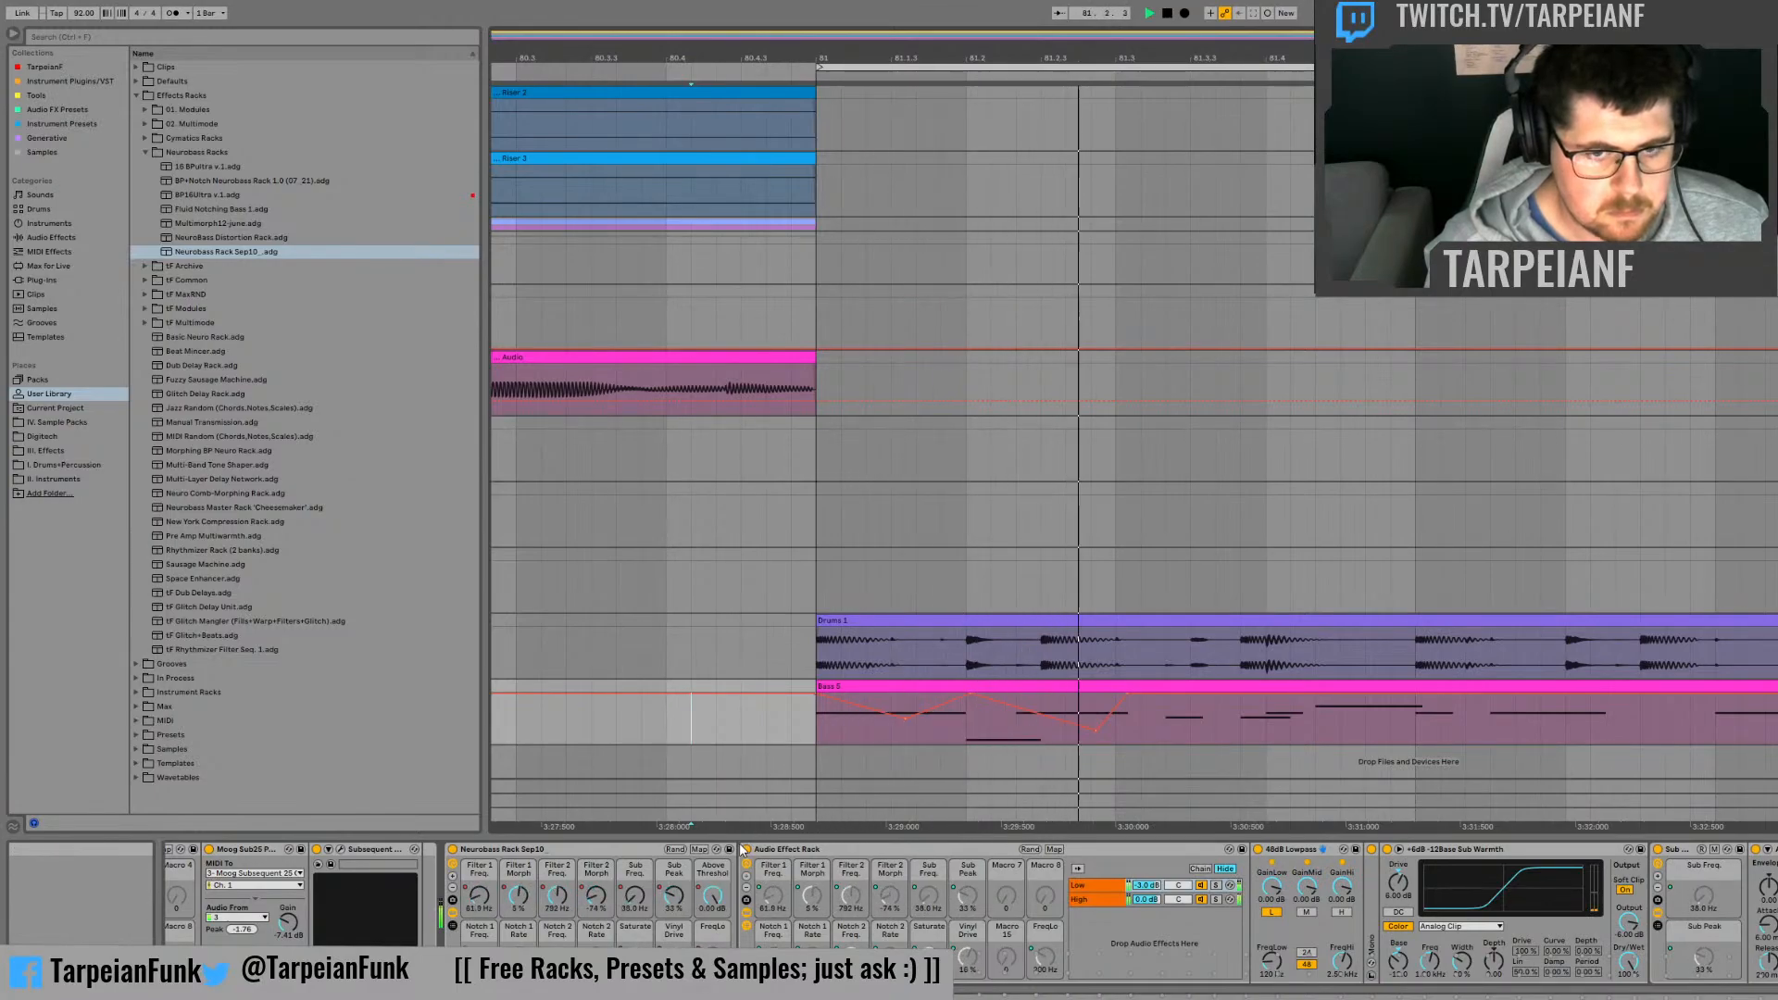
Step: Show the Filter 1 Morph automation, lower its value at 81.3 to -100%, and audition the change from 81.2
{"action": "key", "text": "space"}
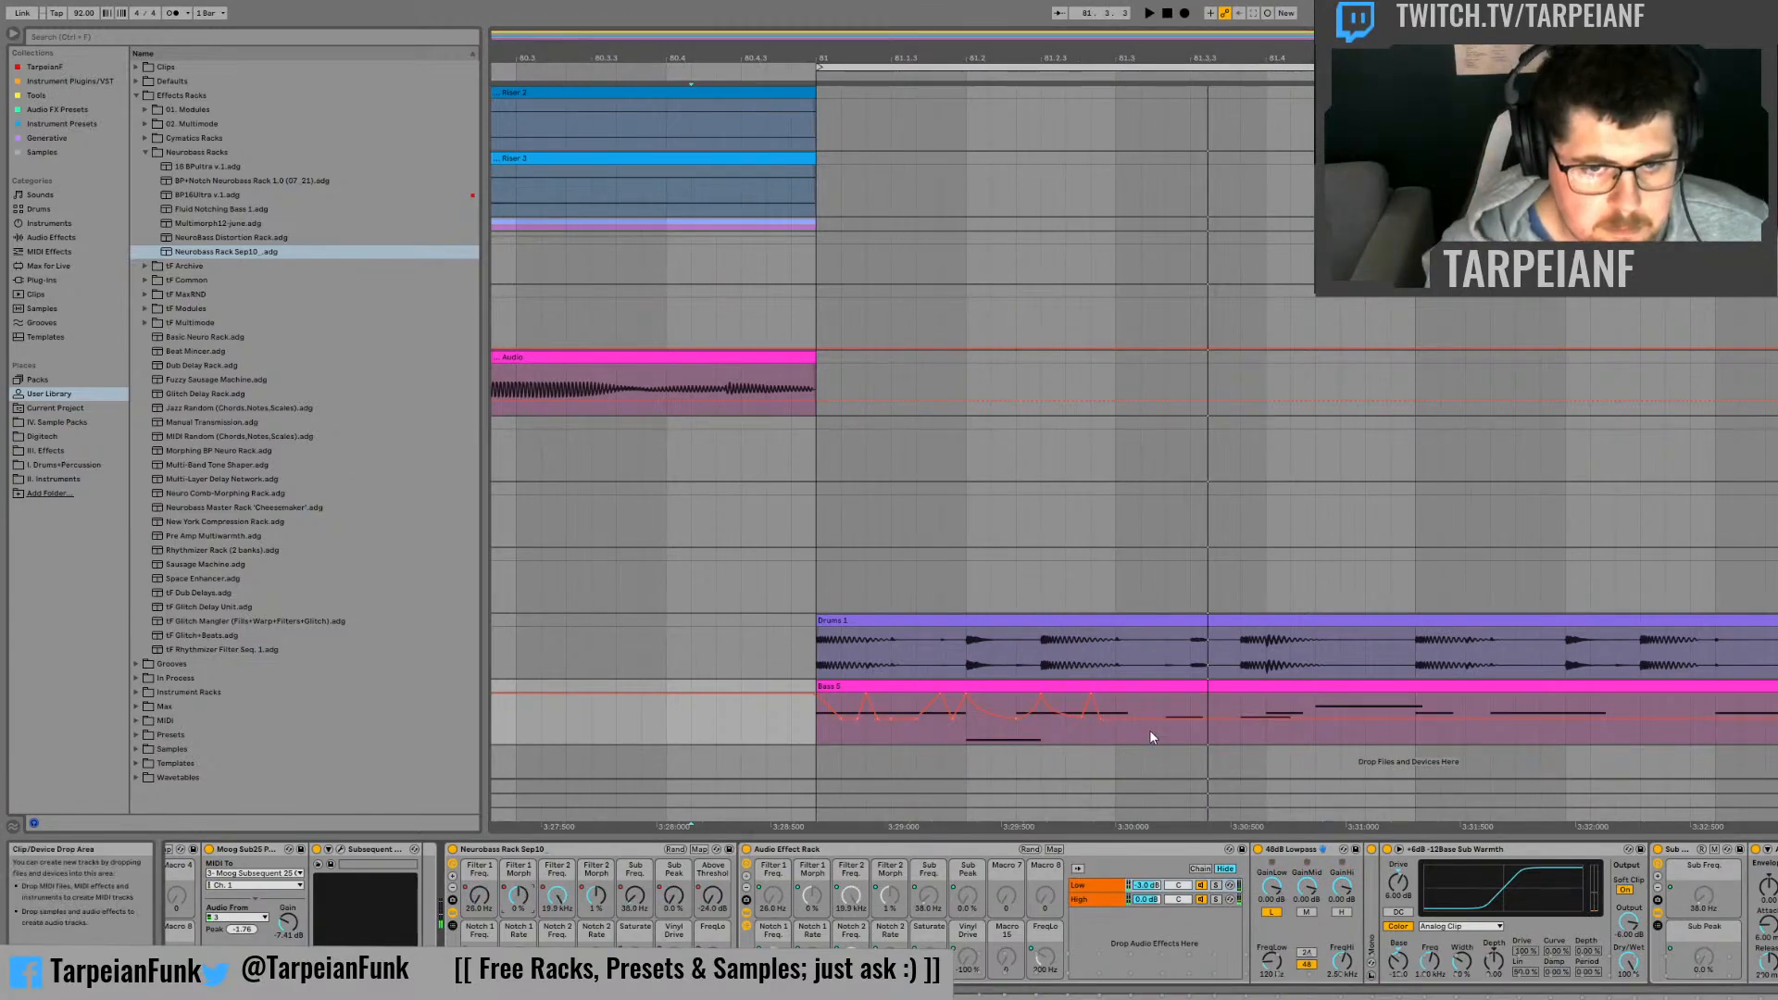
{"action": "left_click", "coordinate": [1091, 731]}
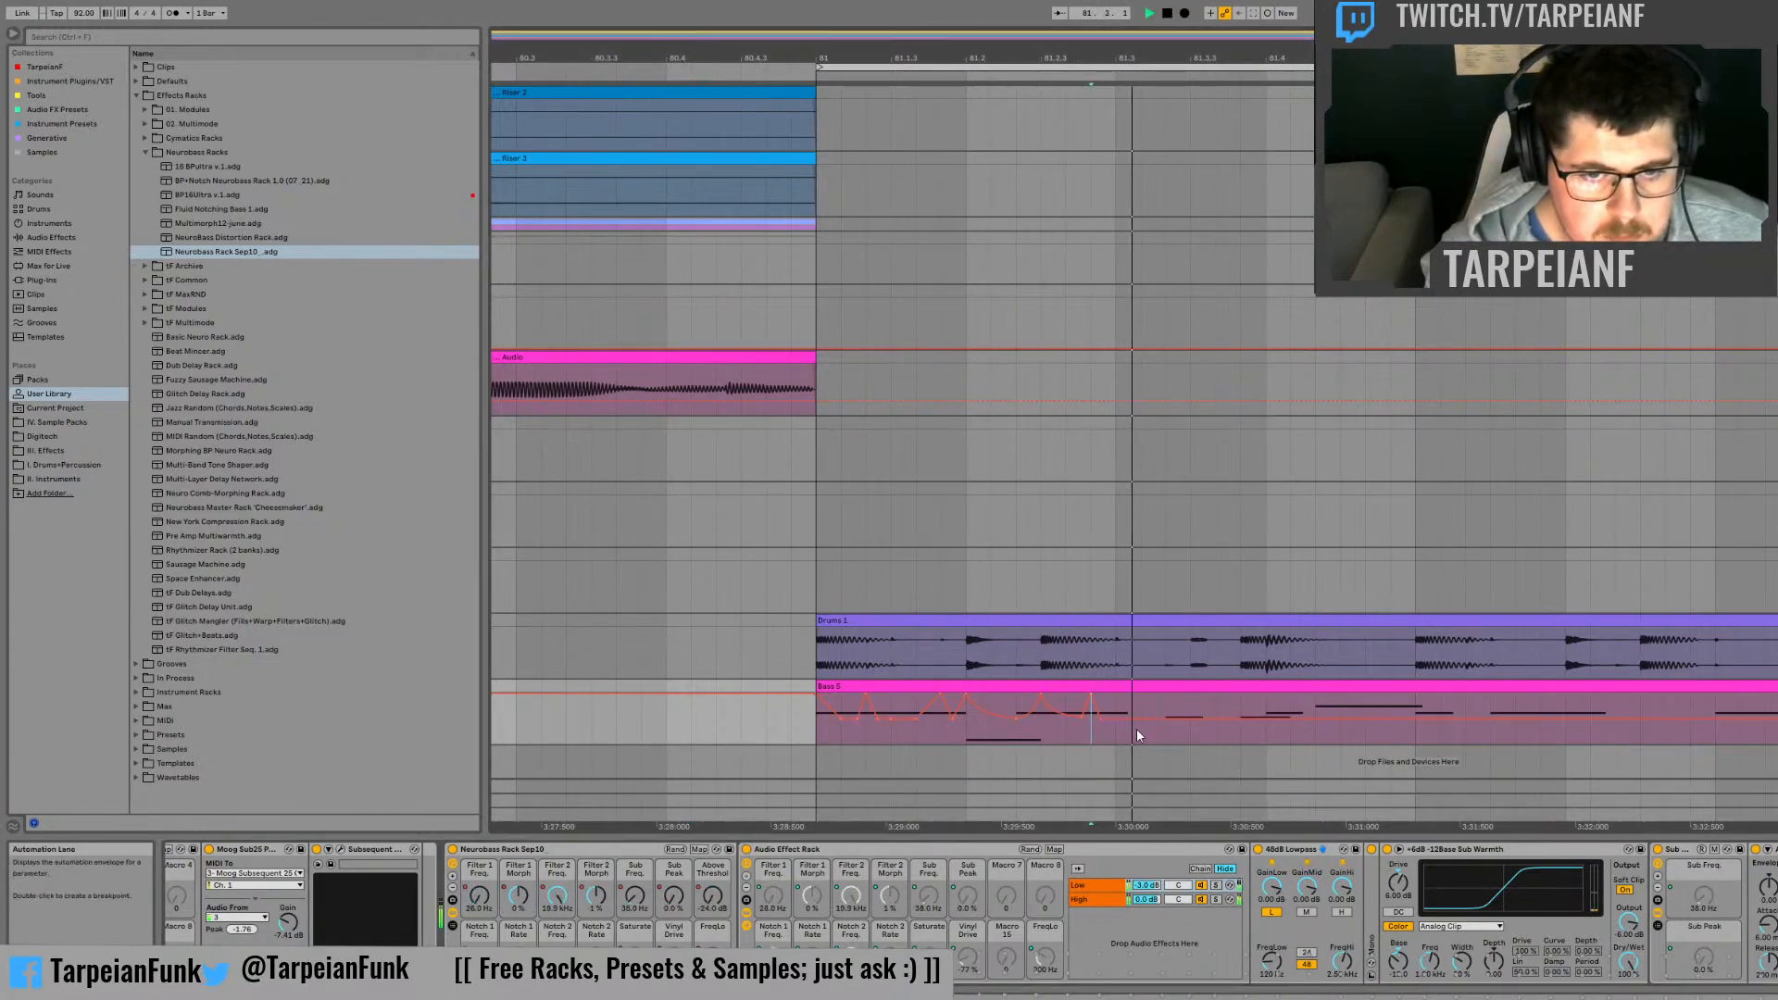
{"action": "left_click", "coordinate": [1065, 732]}
{"action": "key", "text": "space"}
{"action": "left_click", "coordinate": [966, 732]}
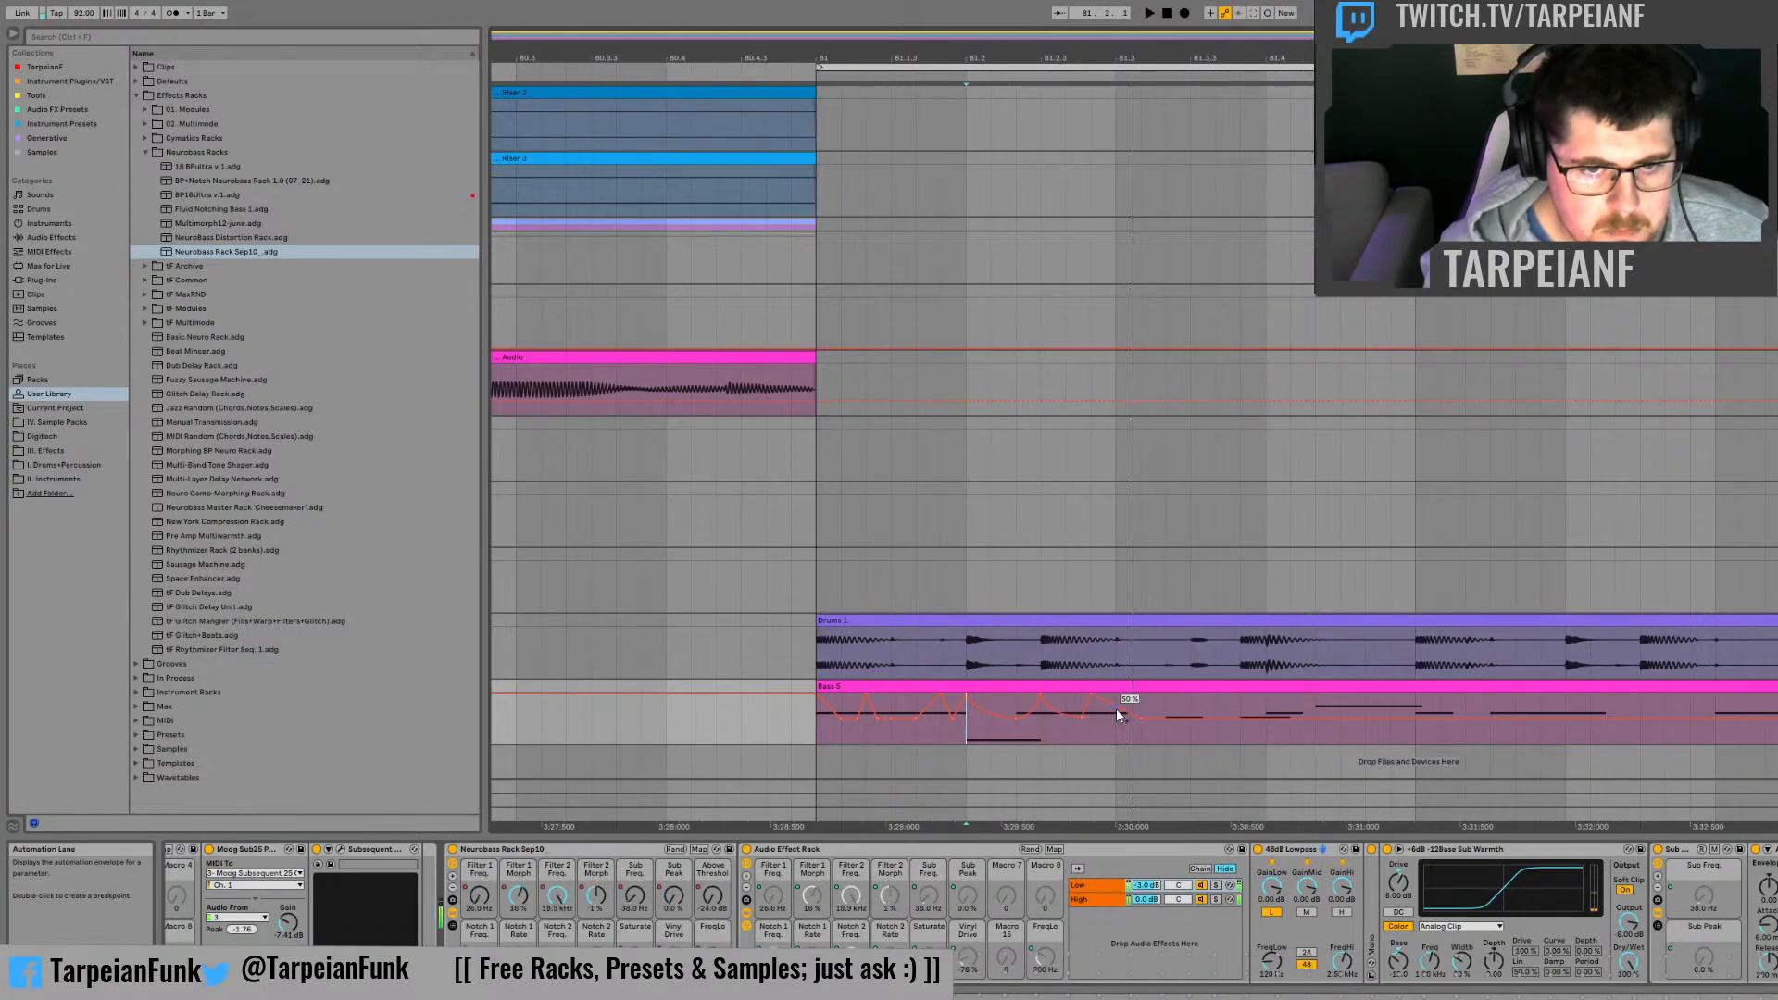
{"action": "key", "text": "space"}
{"action": "left_click_drag", "start_coordinate": [1116, 715], "coordinate": [1116, 743]}
{"action": "key", "text": "space"}
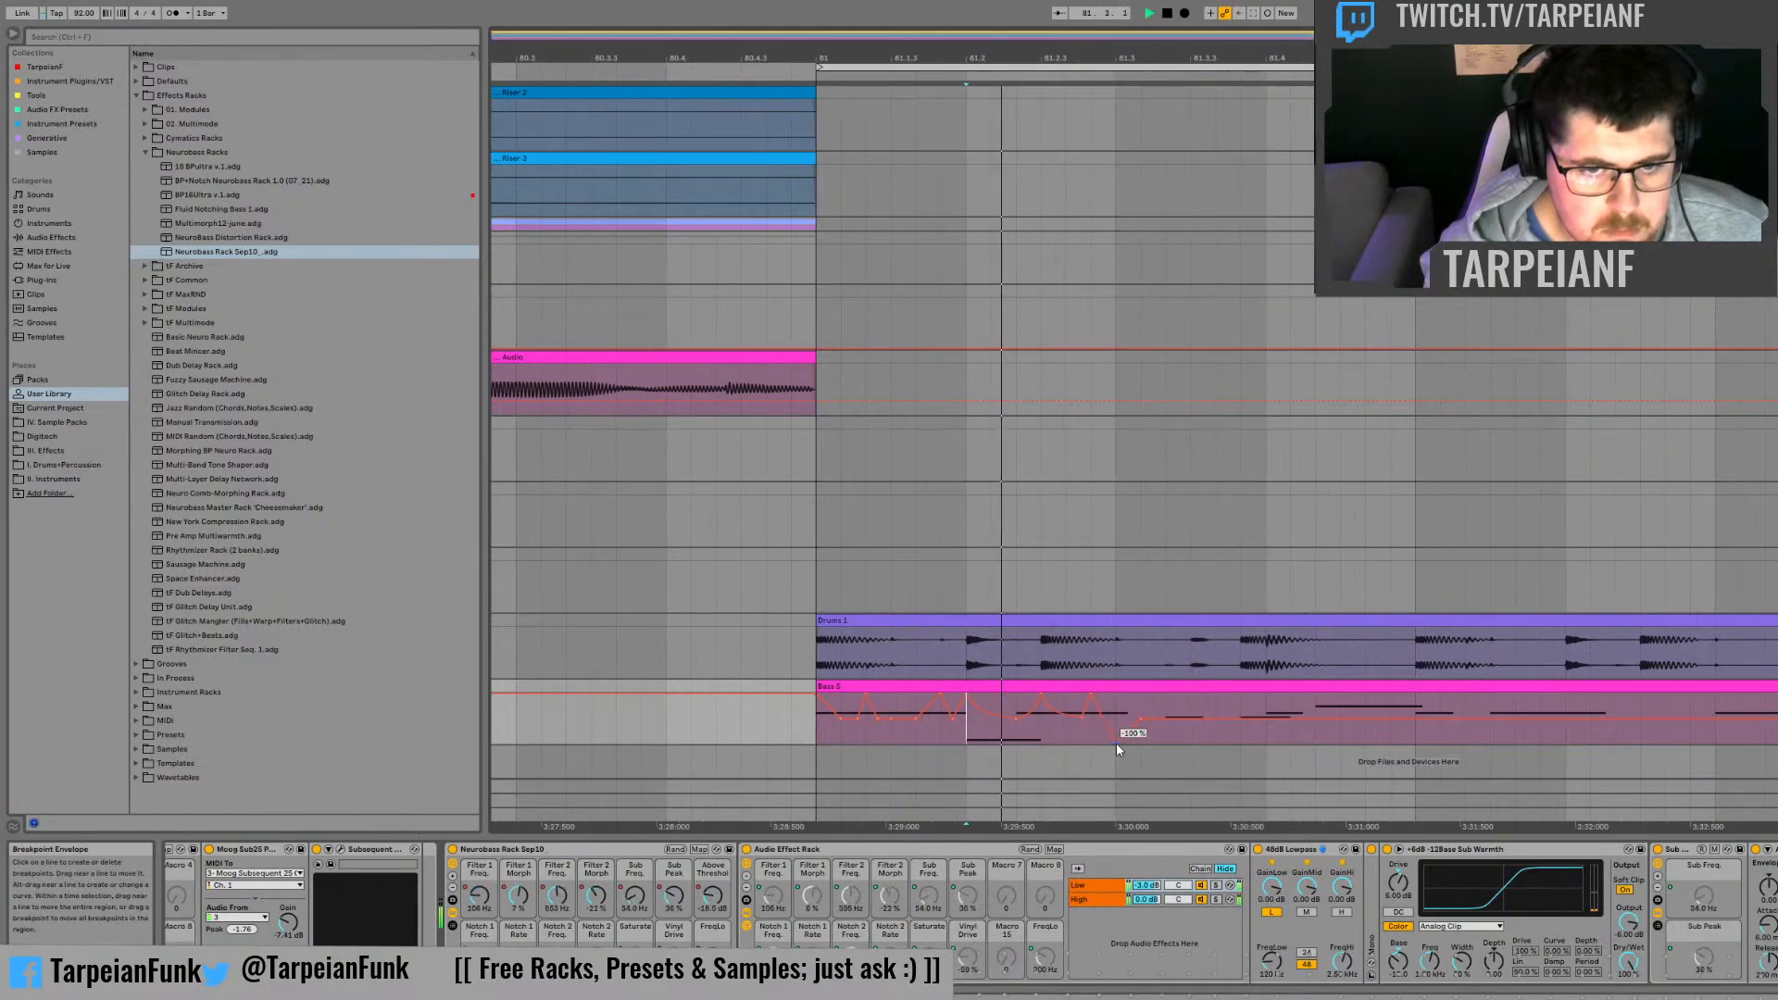
{"action": "key", "text": "space"}
Step: Add a Filter 1 Morph peak about a third of a beat after 81.3, and audition it
{"action": "key", "text": "space"}
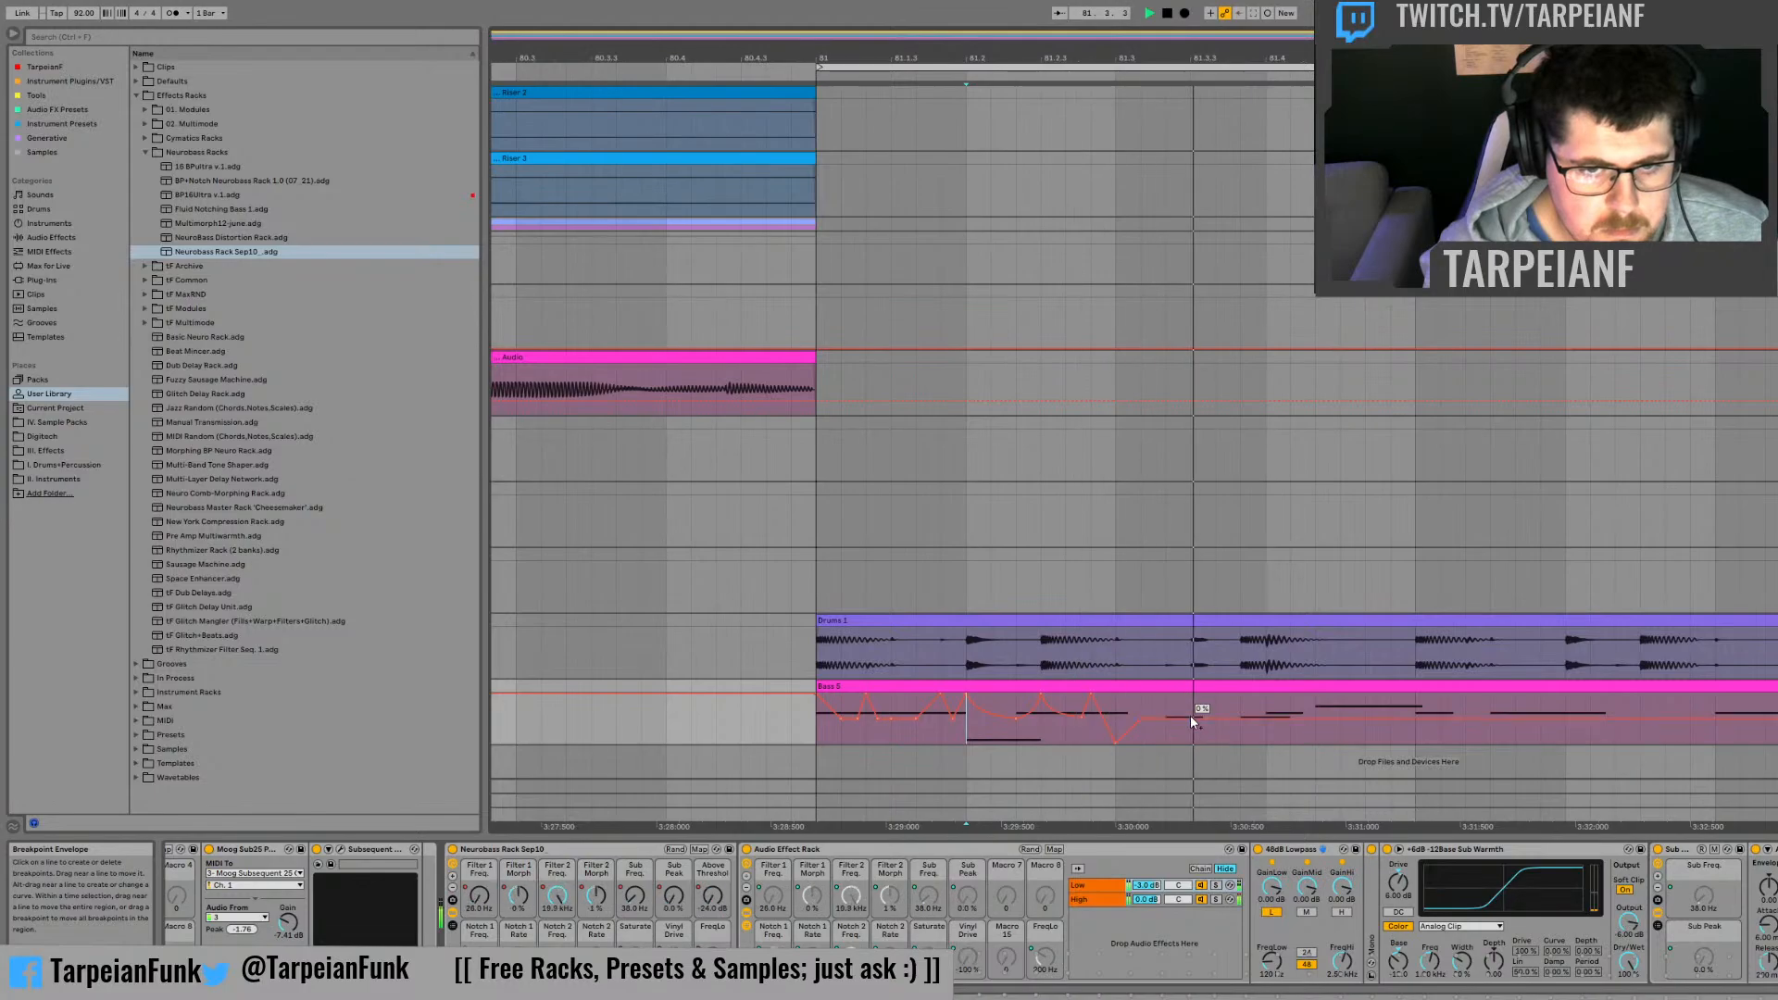
{"action": "key", "text": "space"}
{"action": "left_click", "coordinate": [1165, 715]}
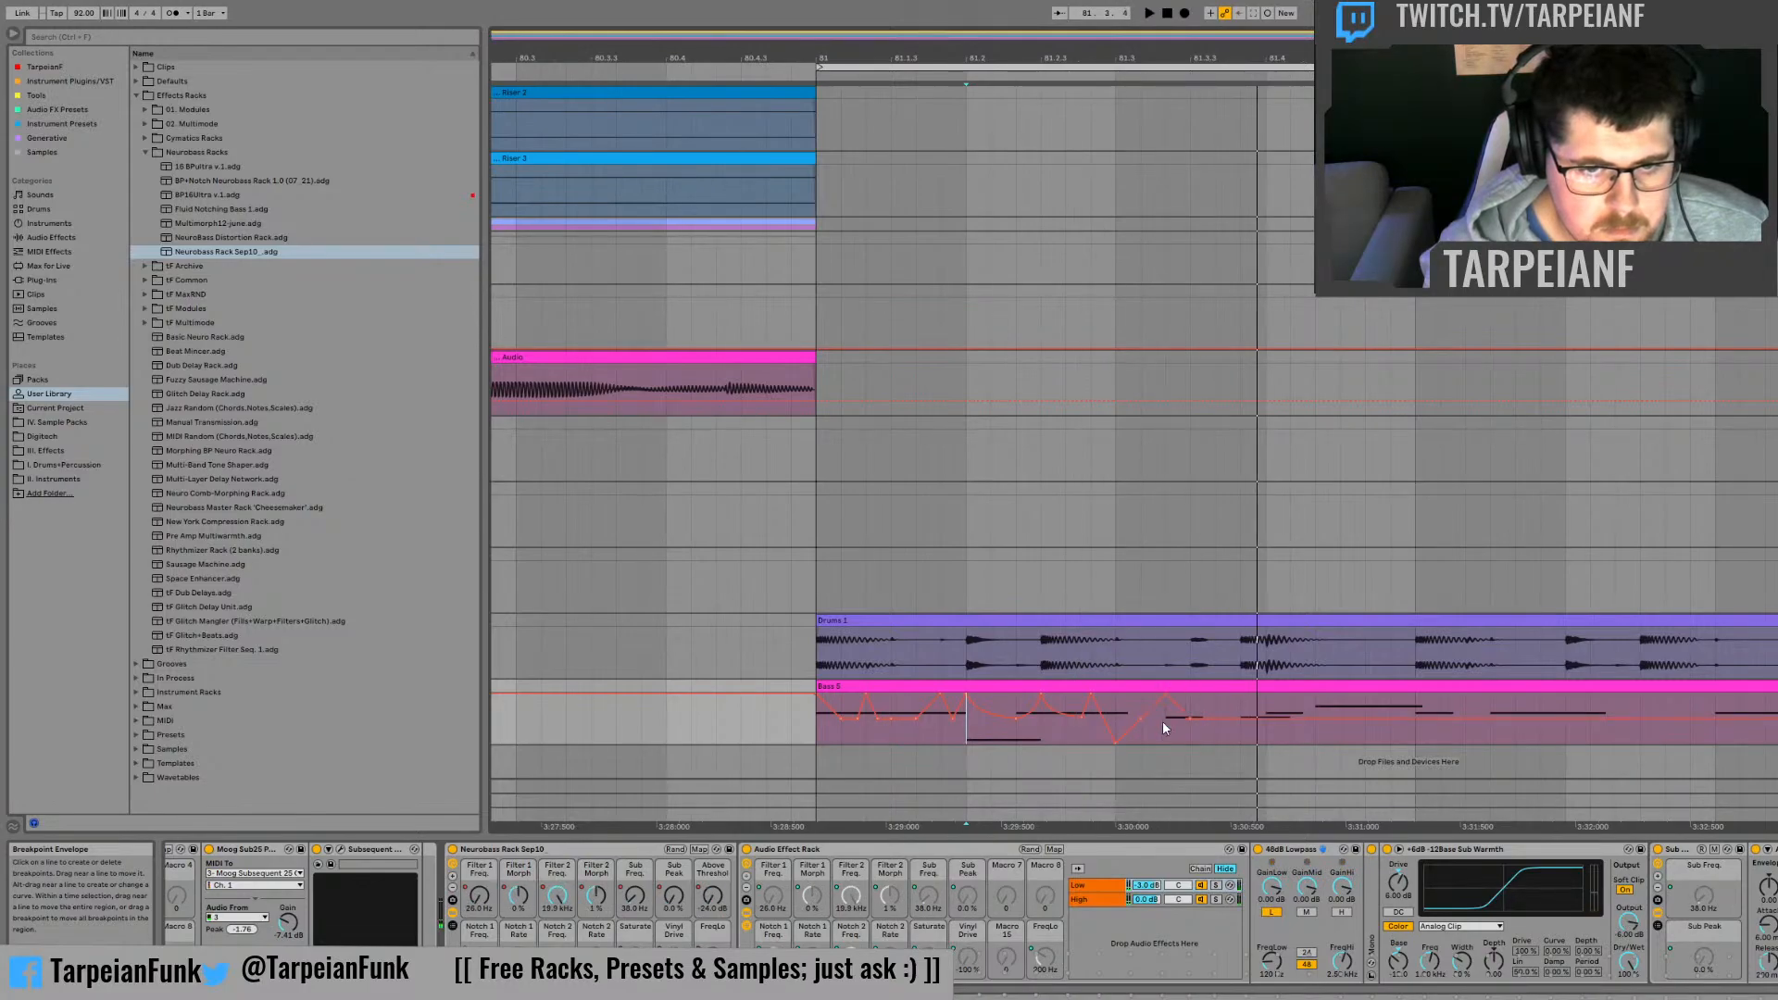
{"action": "key", "text": "space"}
{"action": "key", "text": "space"}
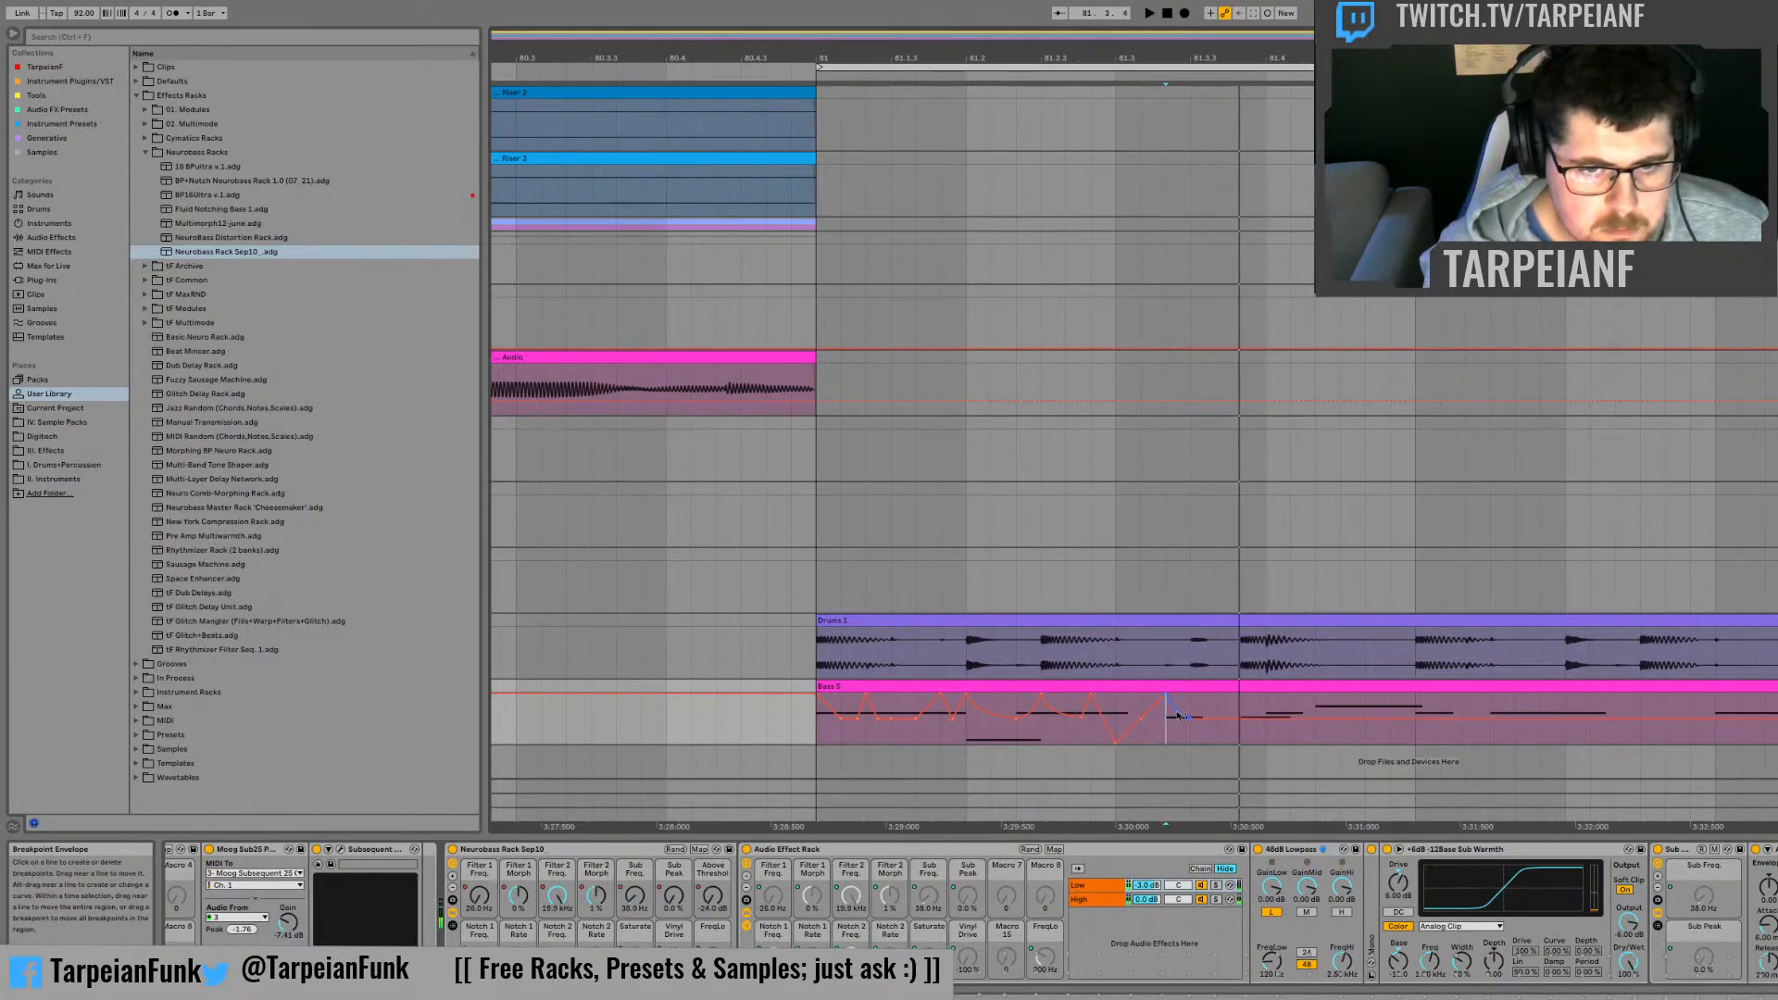
Step: Duplicate the Filter 1 Morph peak after 81.3 so a second one lands at 81.3.3, and audition it from 81.3
{"action": "left_click_drag", "start_coordinate": [1184, 734], "coordinate": [1173, 734]}
{"action": "key", "text": "ctrl+d"}
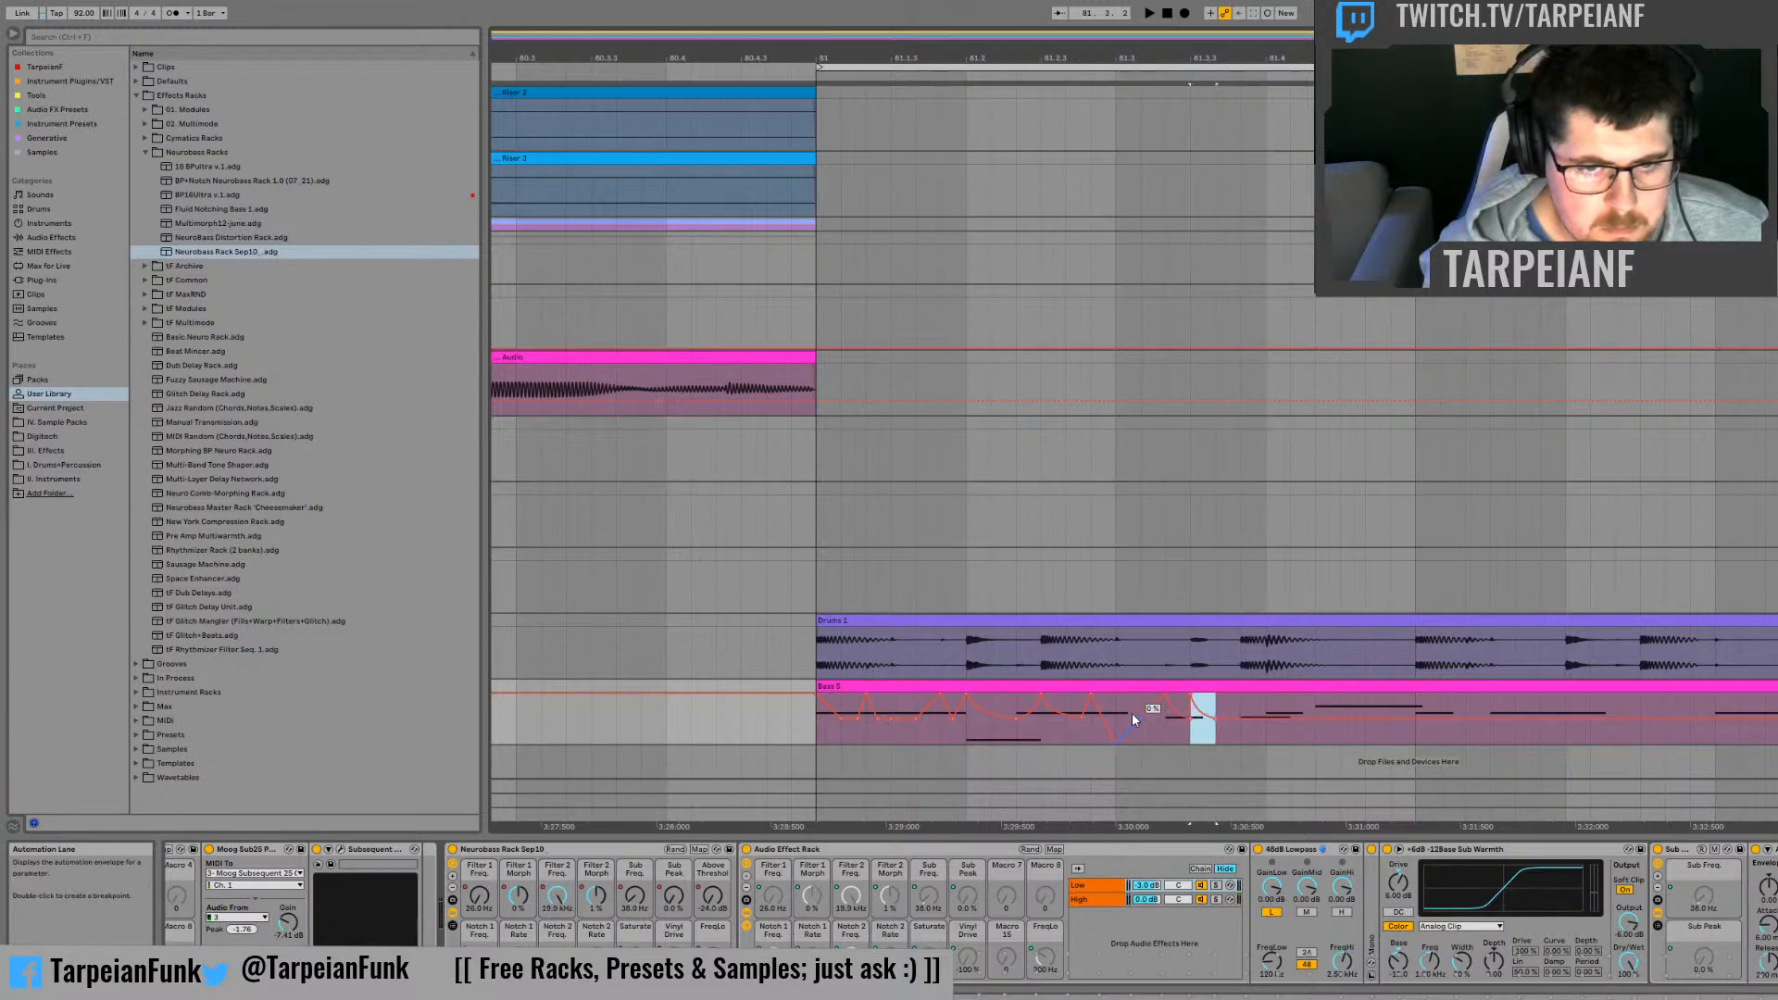
{"action": "left_click", "coordinate": [1115, 698]}
{"action": "key", "text": "space"}
{"action": "key", "text": "space"}
{"action": "key", "text": "space"}
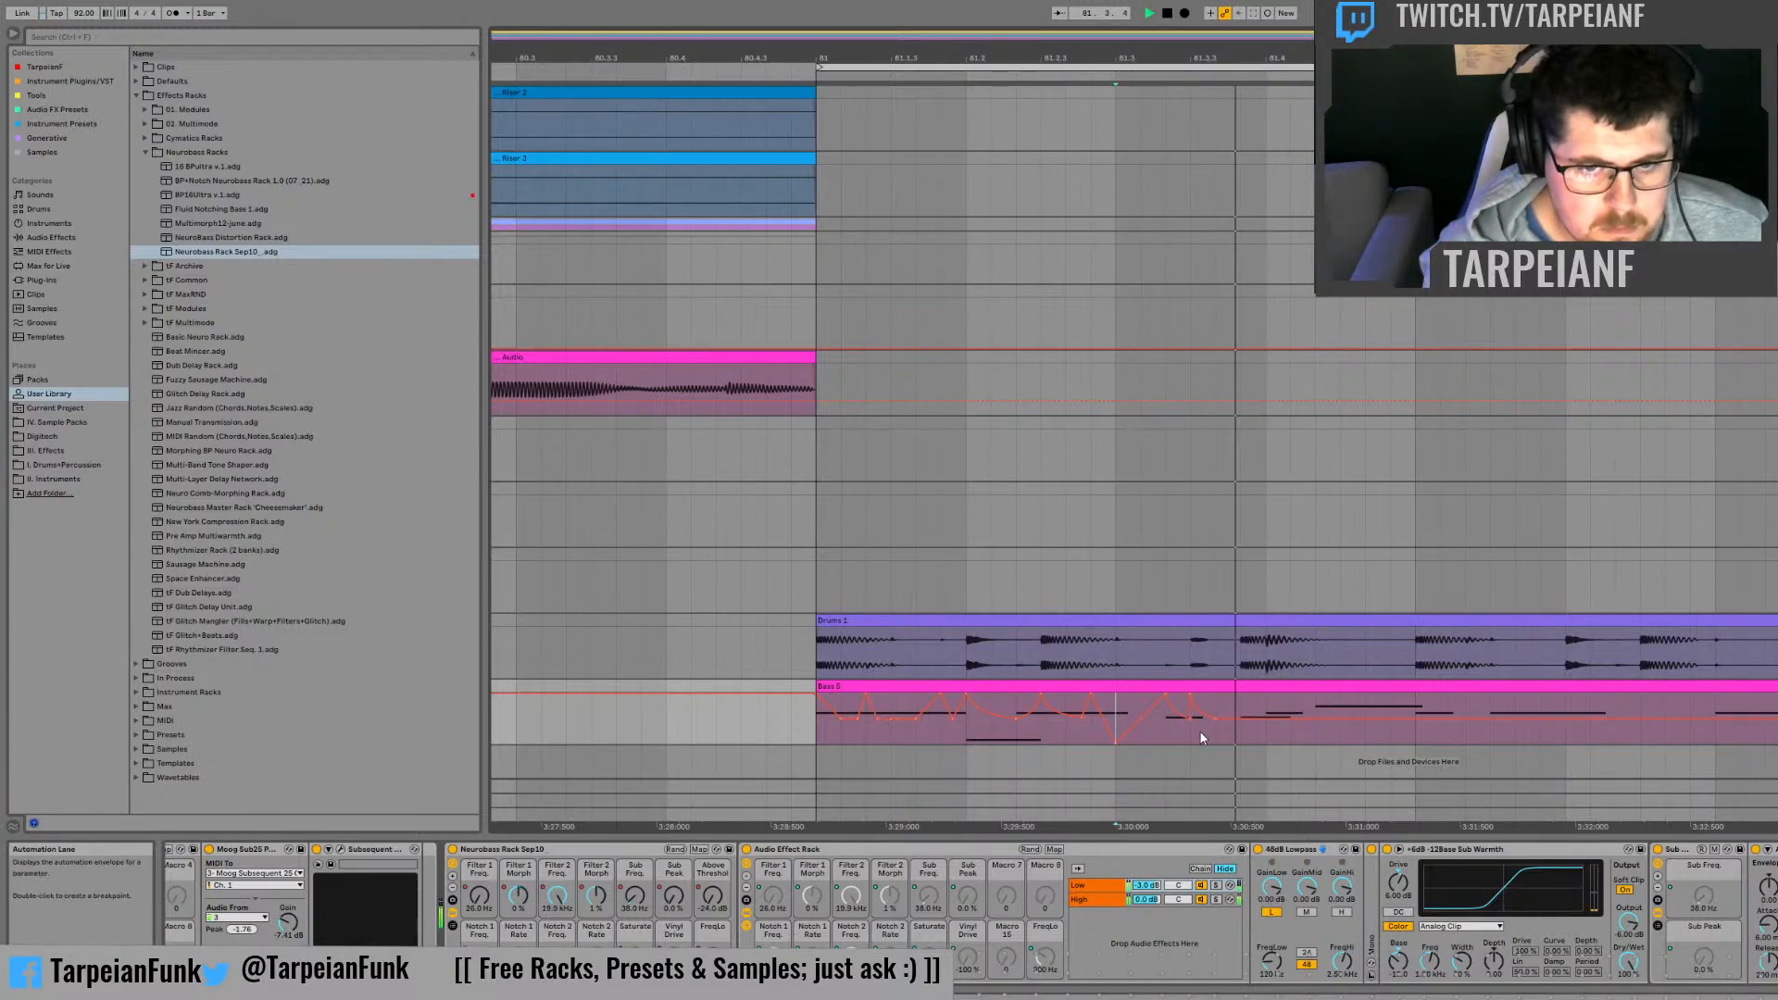
{"action": "key", "text": "space"}
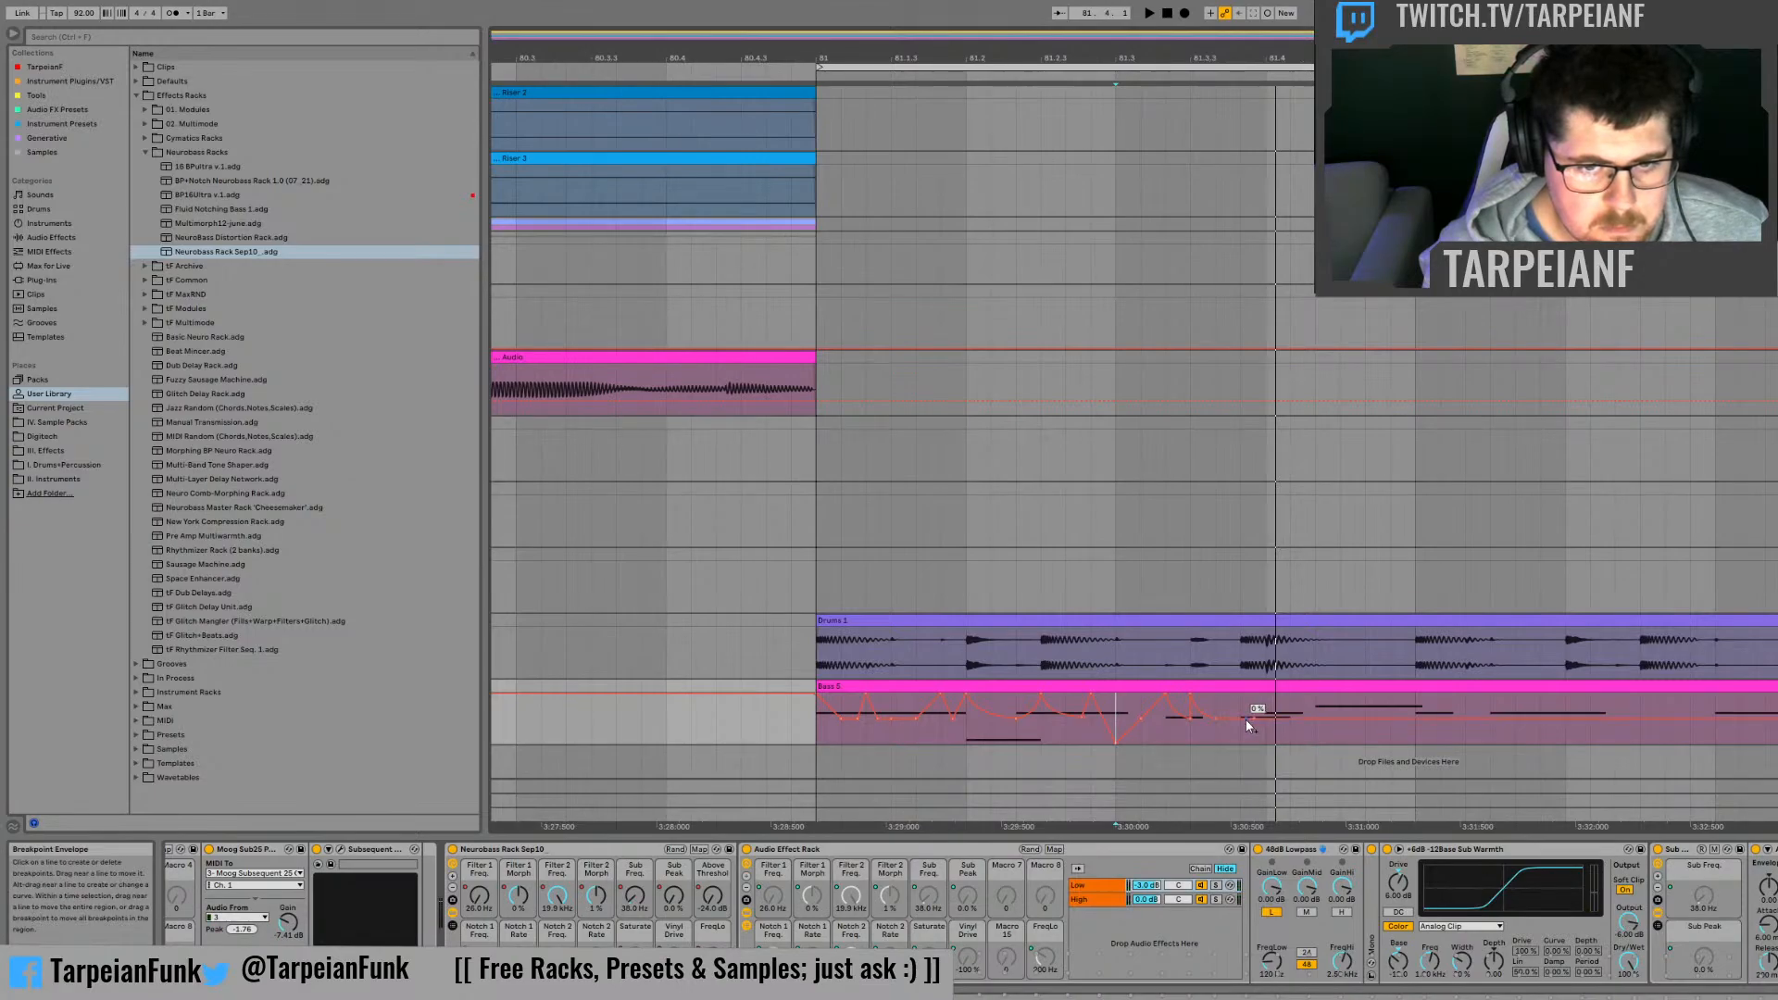
Step: Add a Filter 1 Morph peak just before 81.4 and a 0% breakpoint just after 81.3, auditioning from 81.3
{"action": "left_click_drag", "start_coordinate": [1237, 719], "coordinate": [1237, 702]}
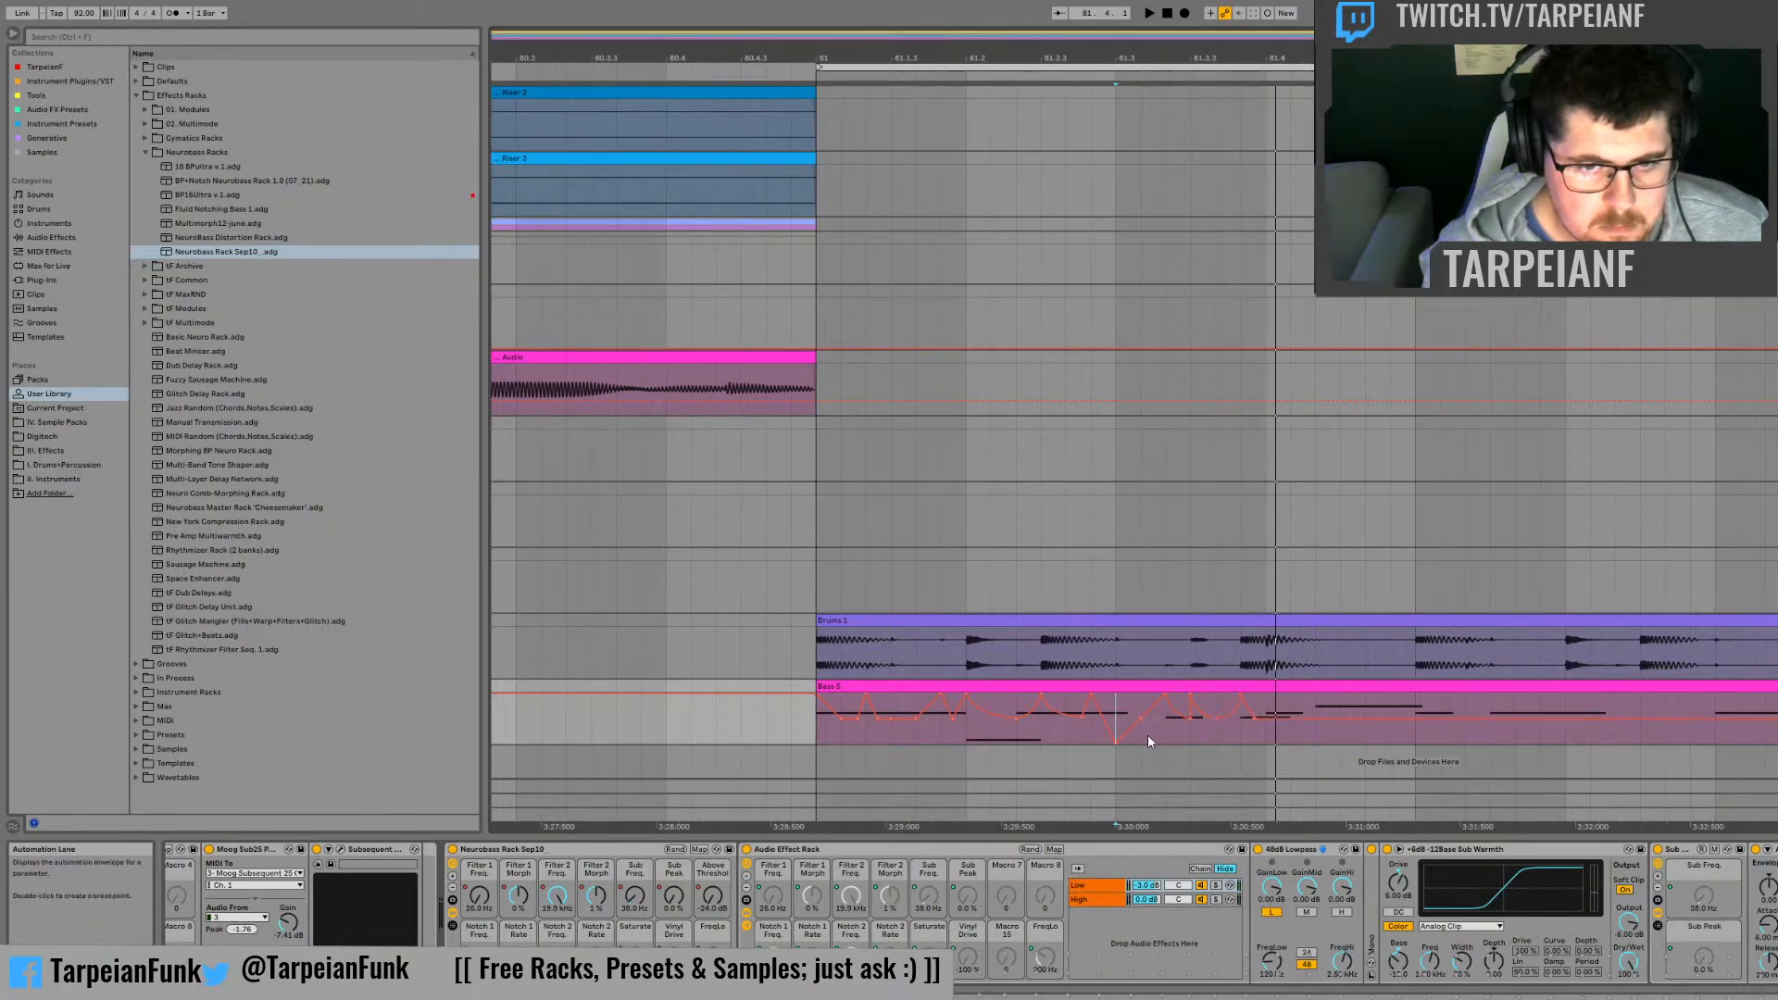
{"action": "key", "text": "space"}
{"action": "key", "text": "space"}
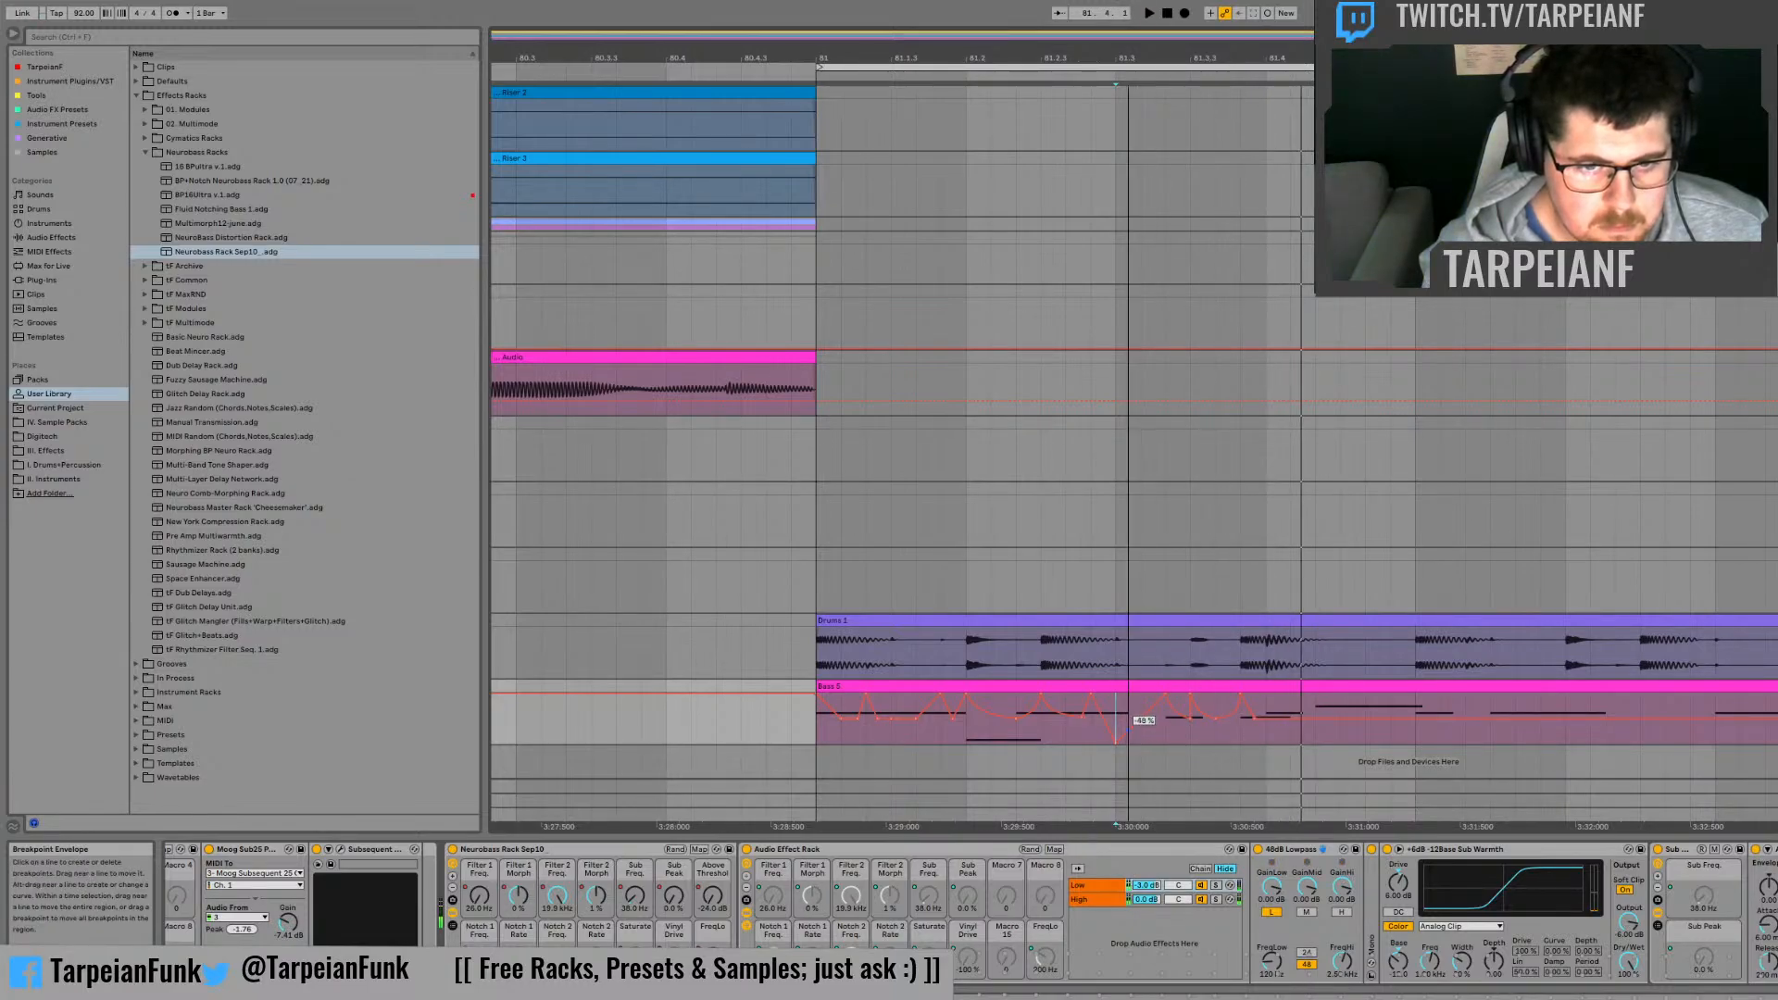
{"action": "key", "text": "space"}
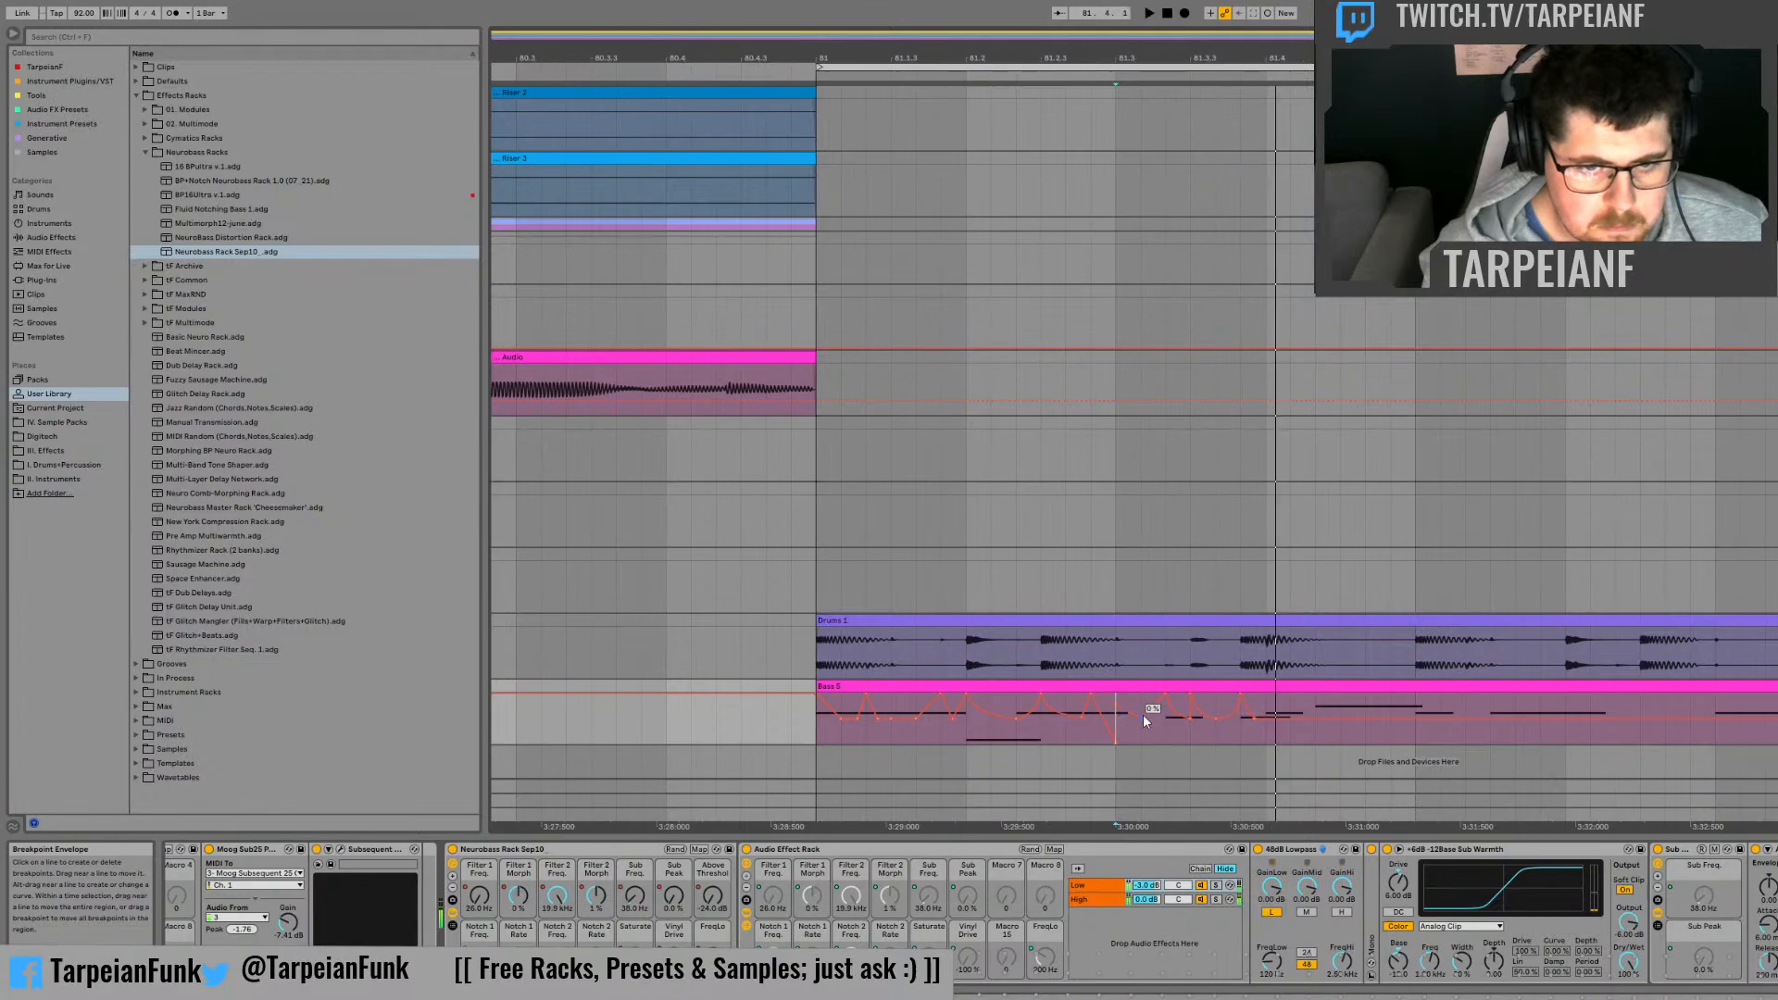
Step: Duplicate the one-beat Filter 1 Morph shape at 81.3 onto beat 81.4, and play it from 81.3
{"action": "left_click", "coordinate": [1274, 741]}
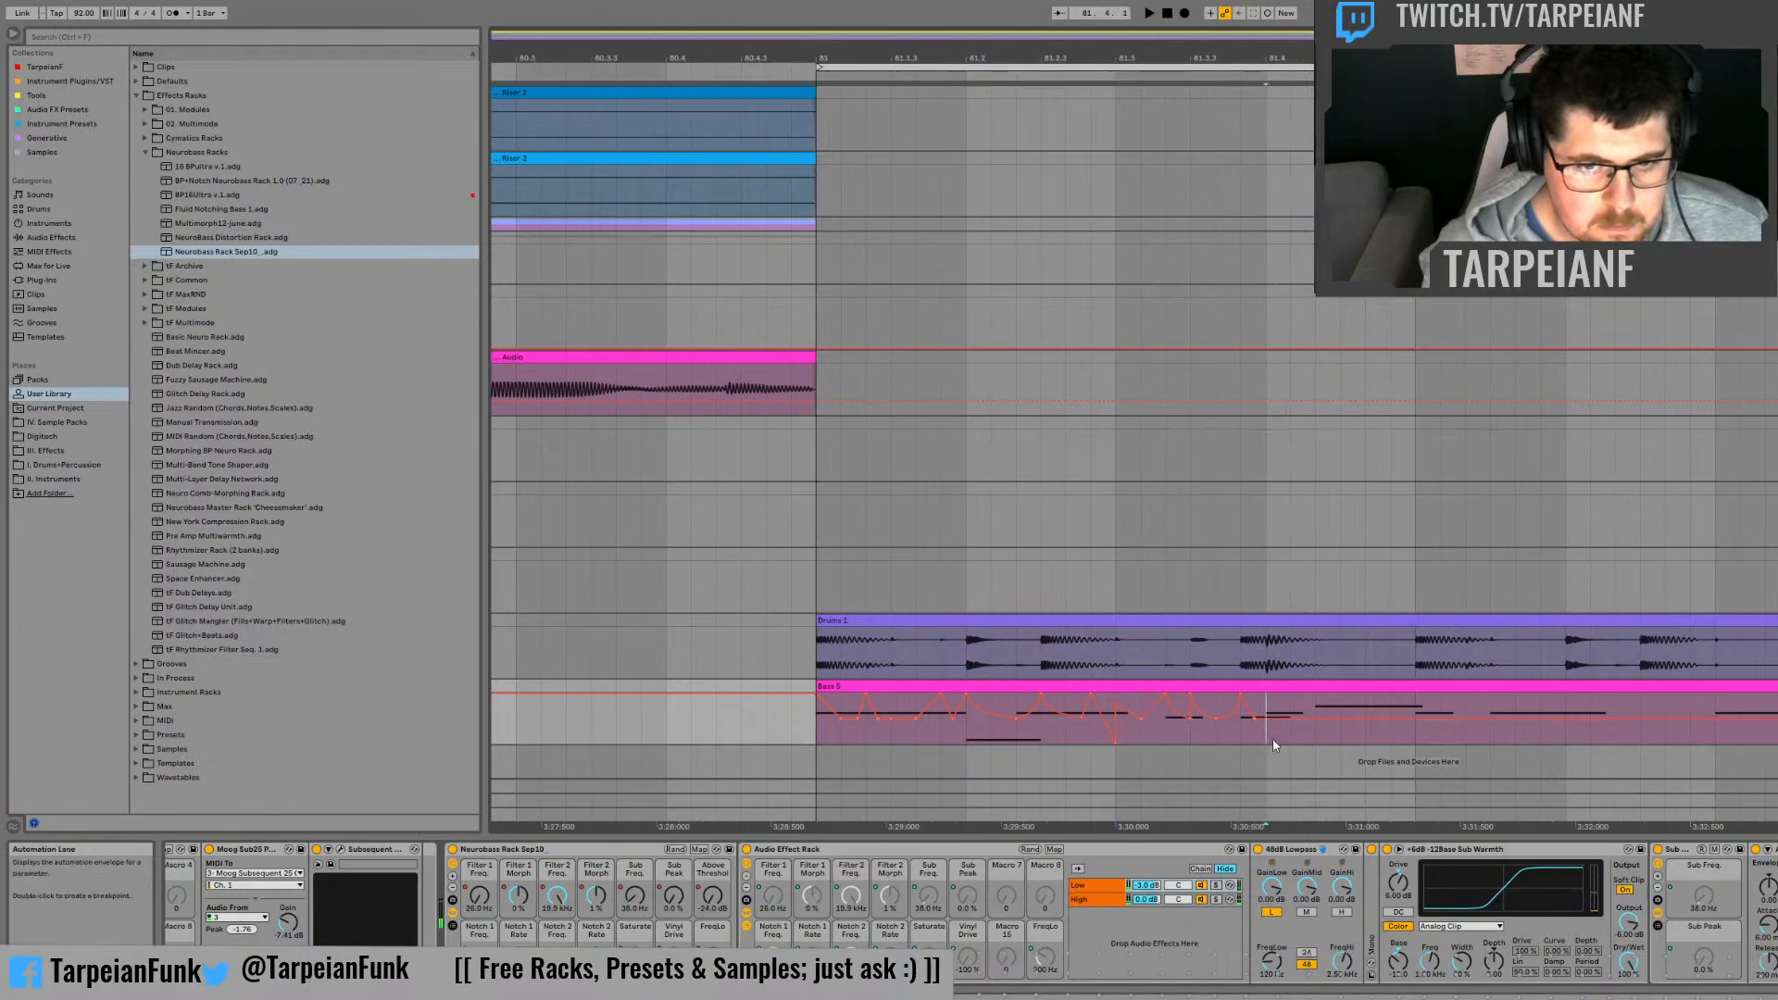
{"action": "left_click", "coordinate": [1126, 726]}
{"action": "key", "text": "space"}
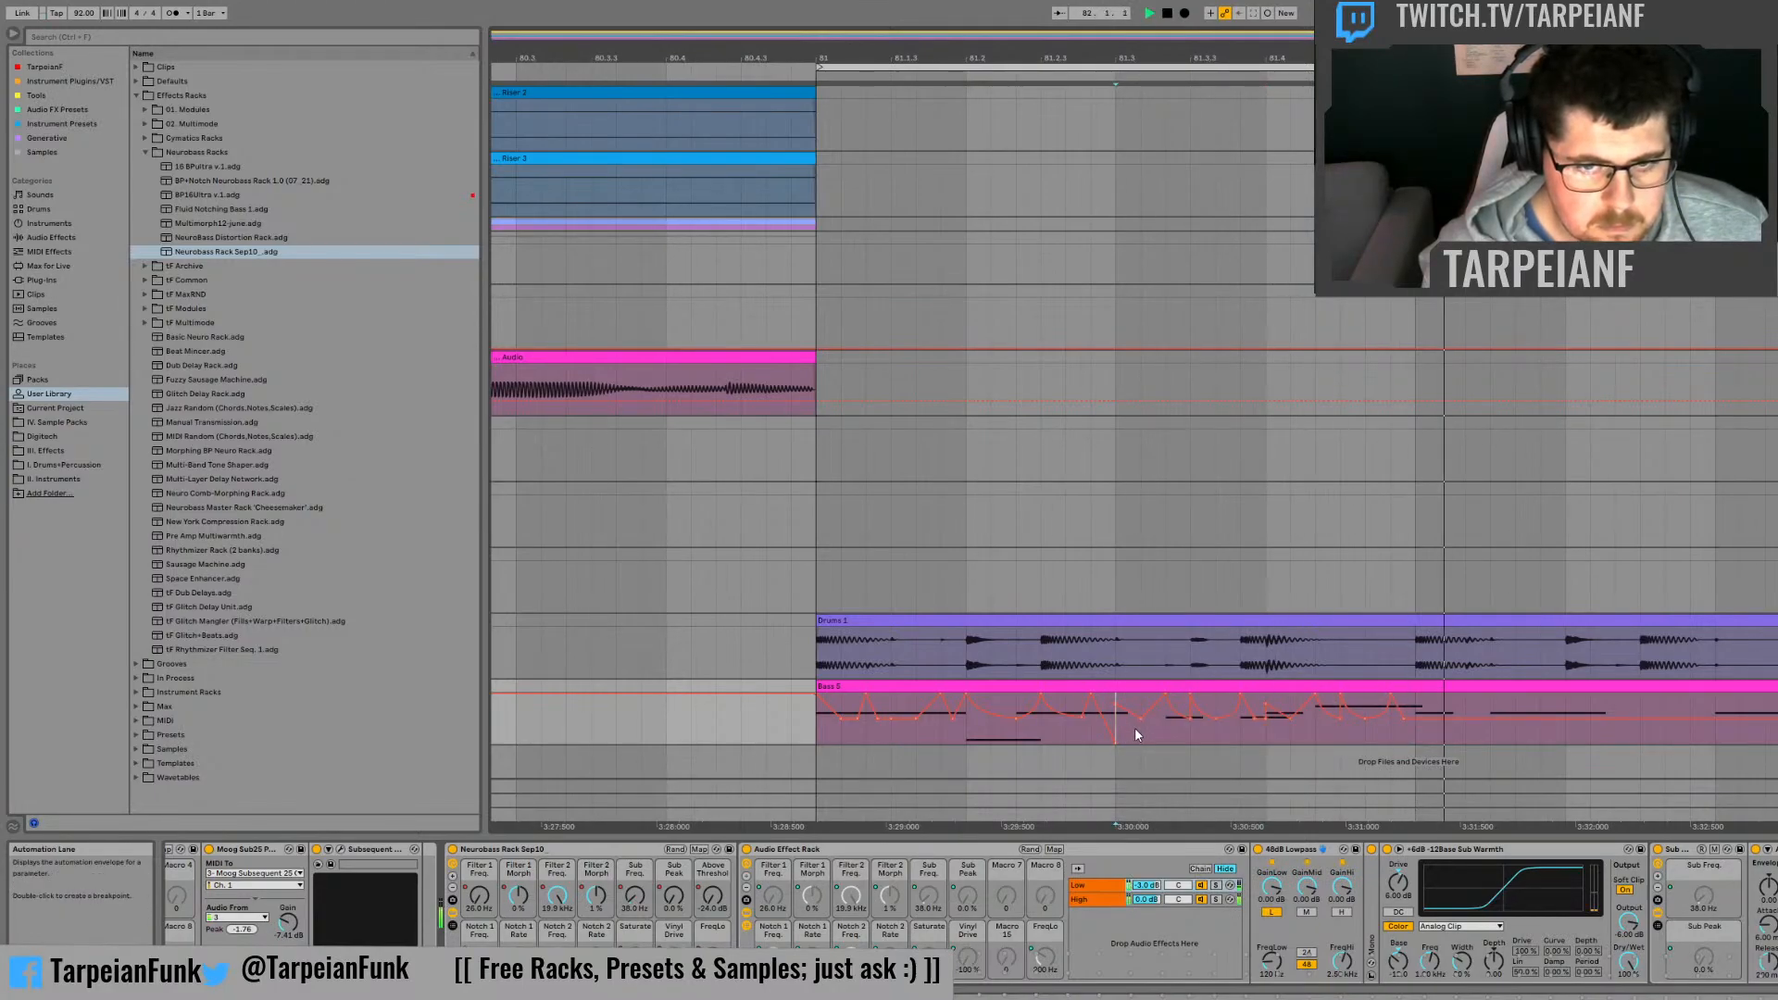
{"action": "key", "text": "space"}
{"action": "key", "text": "space"}
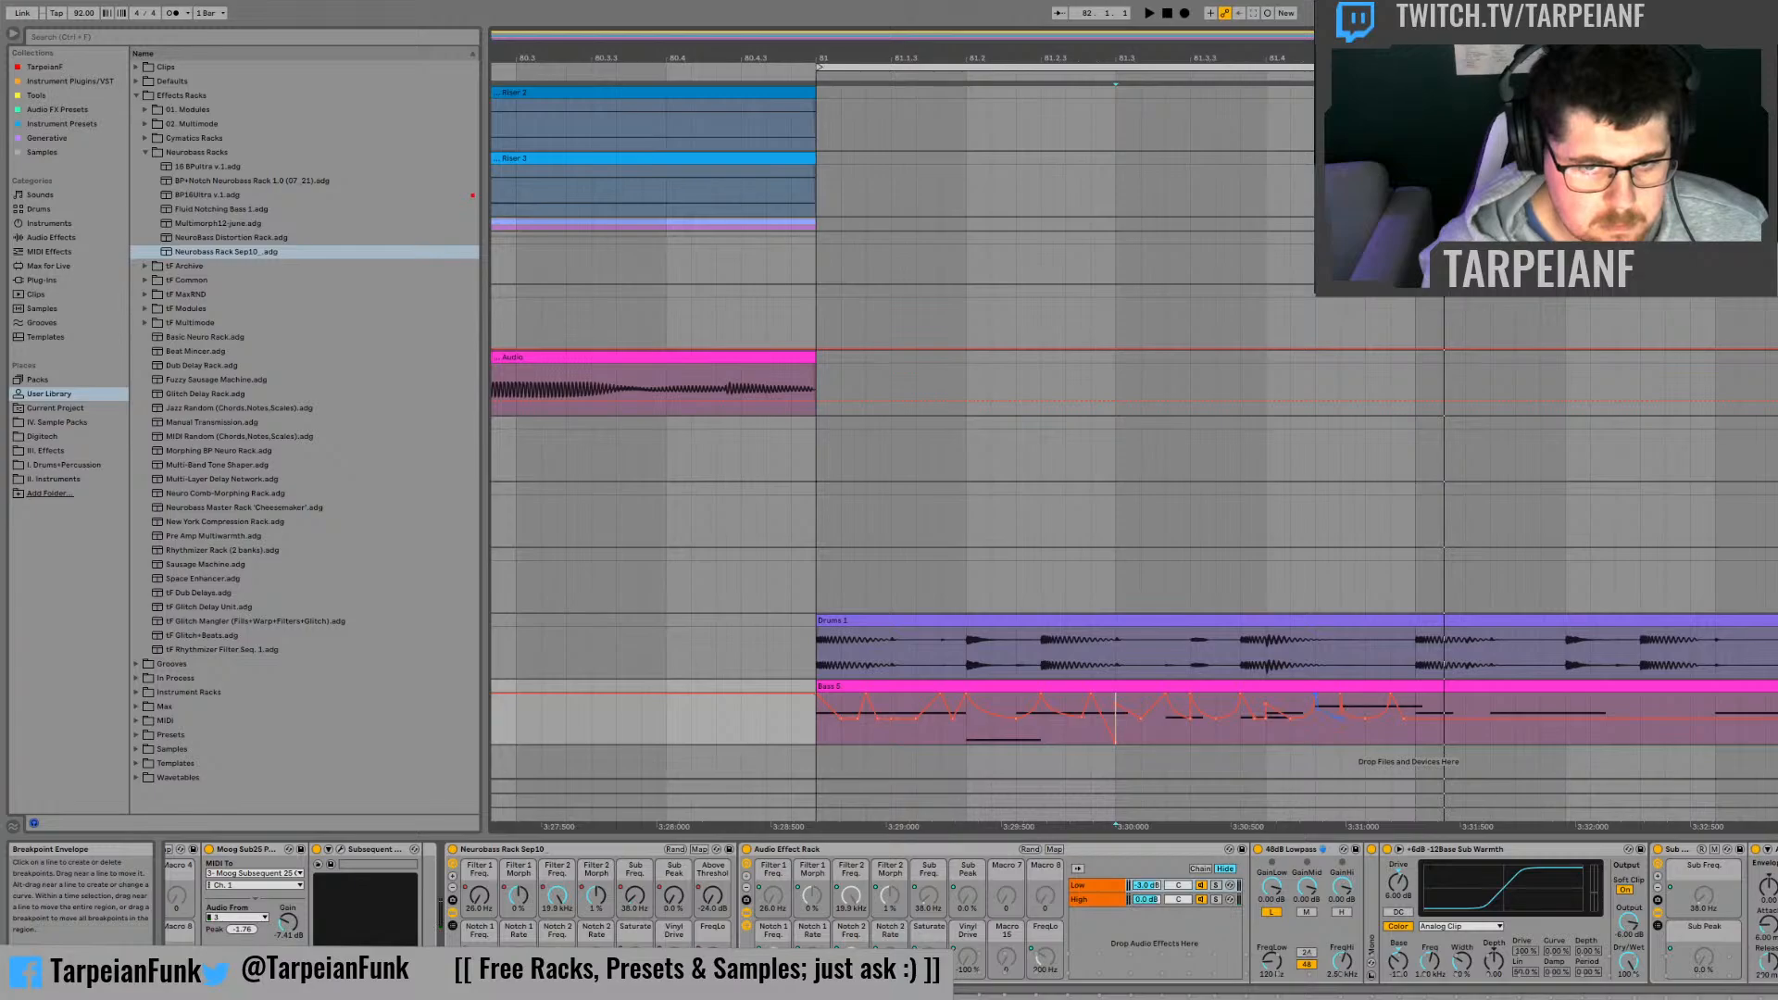
Step: Reshape the Filter 1 Morph peaks in the middle of beat 81.4, repeatedly auditioning from 81.3
{"action": "key", "text": "space"}
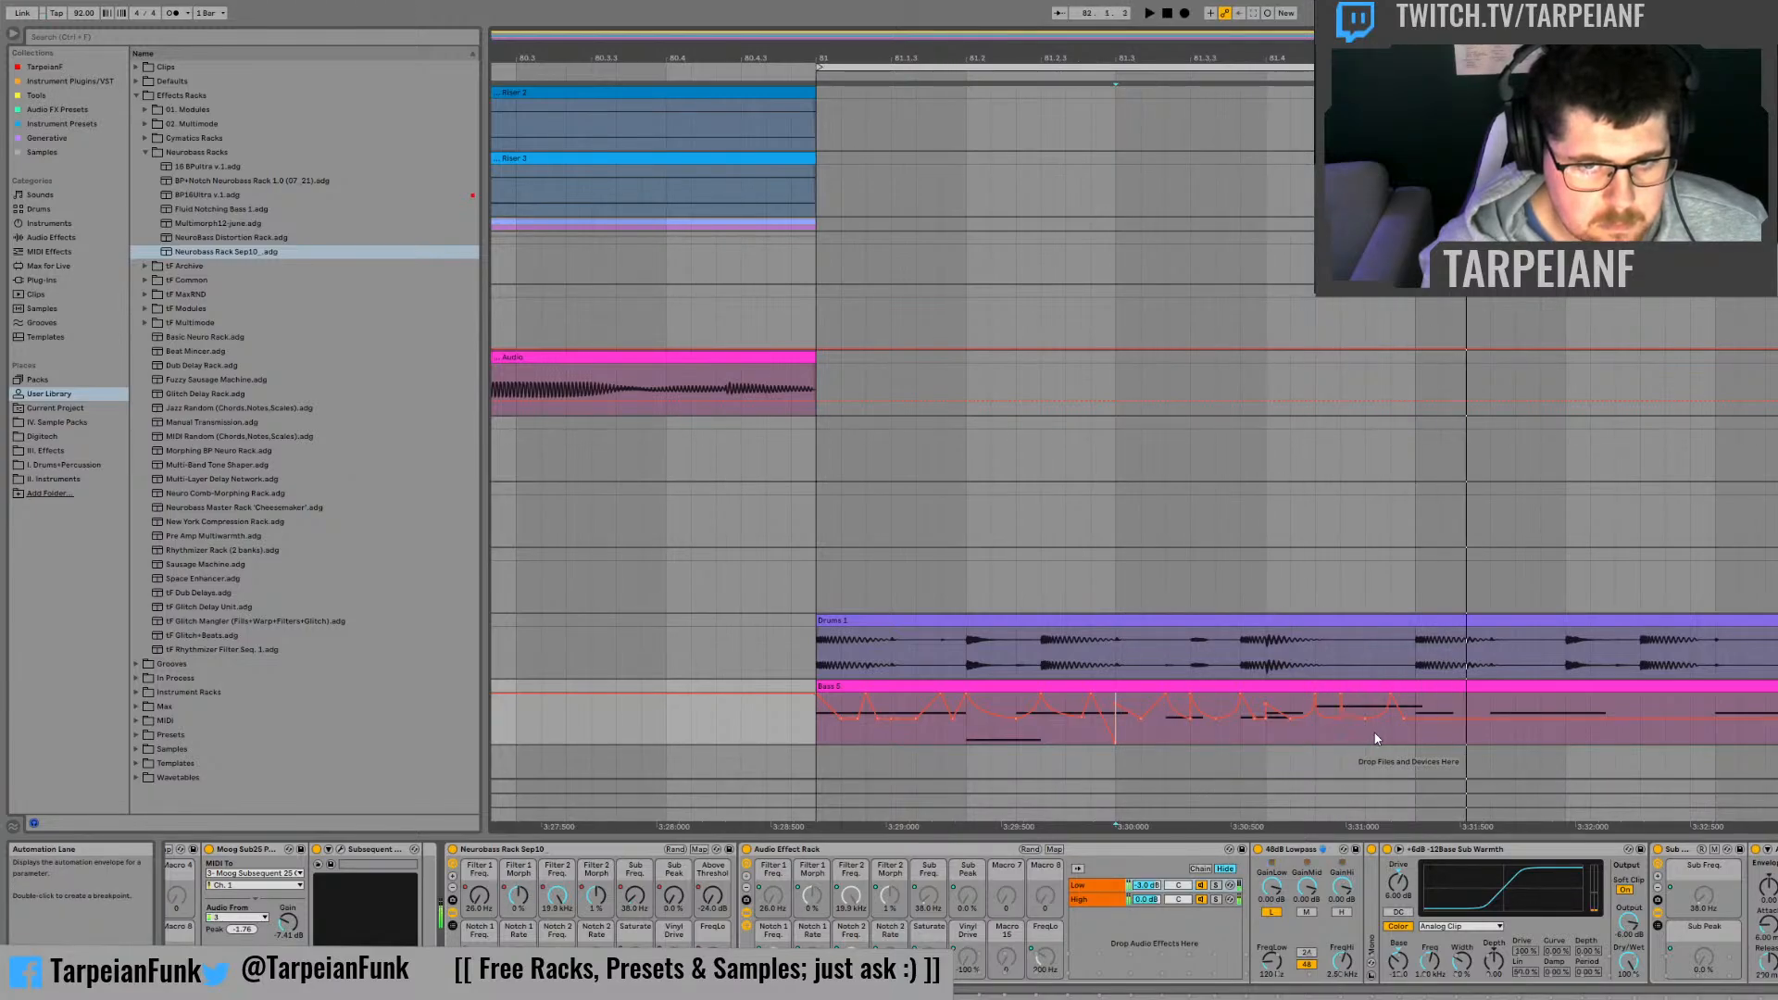
{"action": "key", "text": "space"}
{"action": "key", "text": "space"}
{"action": "key", "text": "space"}
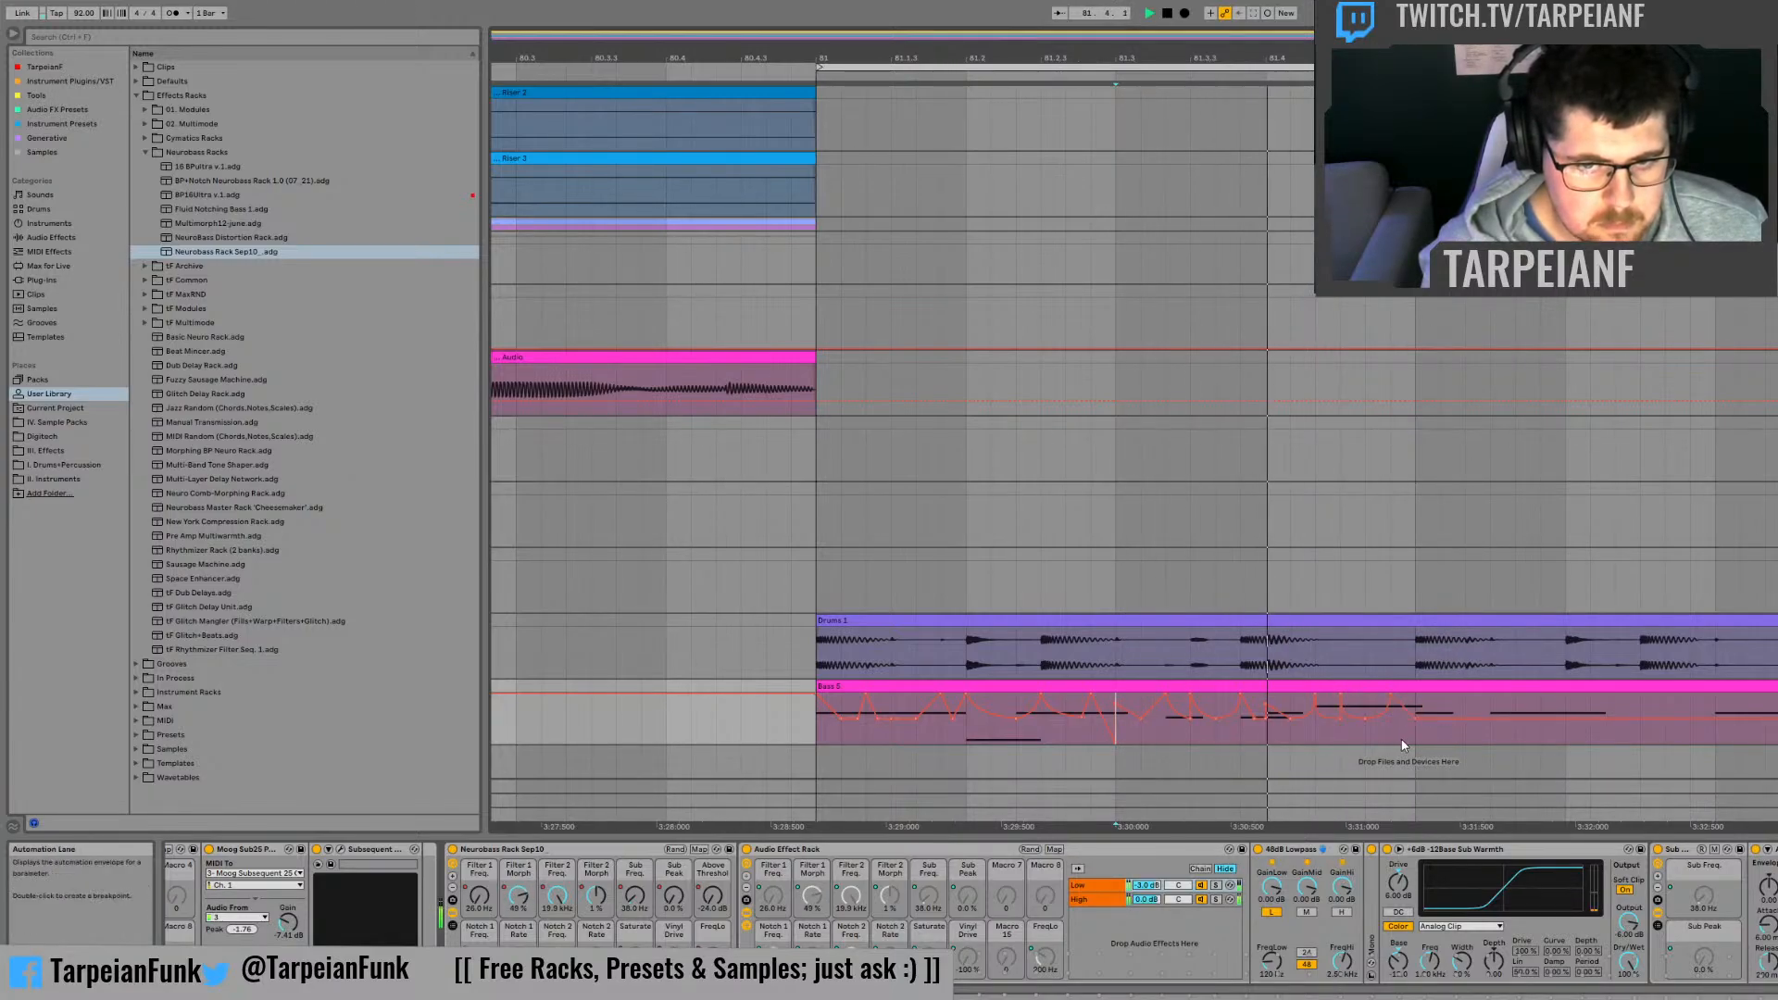
{"action": "key", "text": "space"}
{"action": "key", "text": "space"}
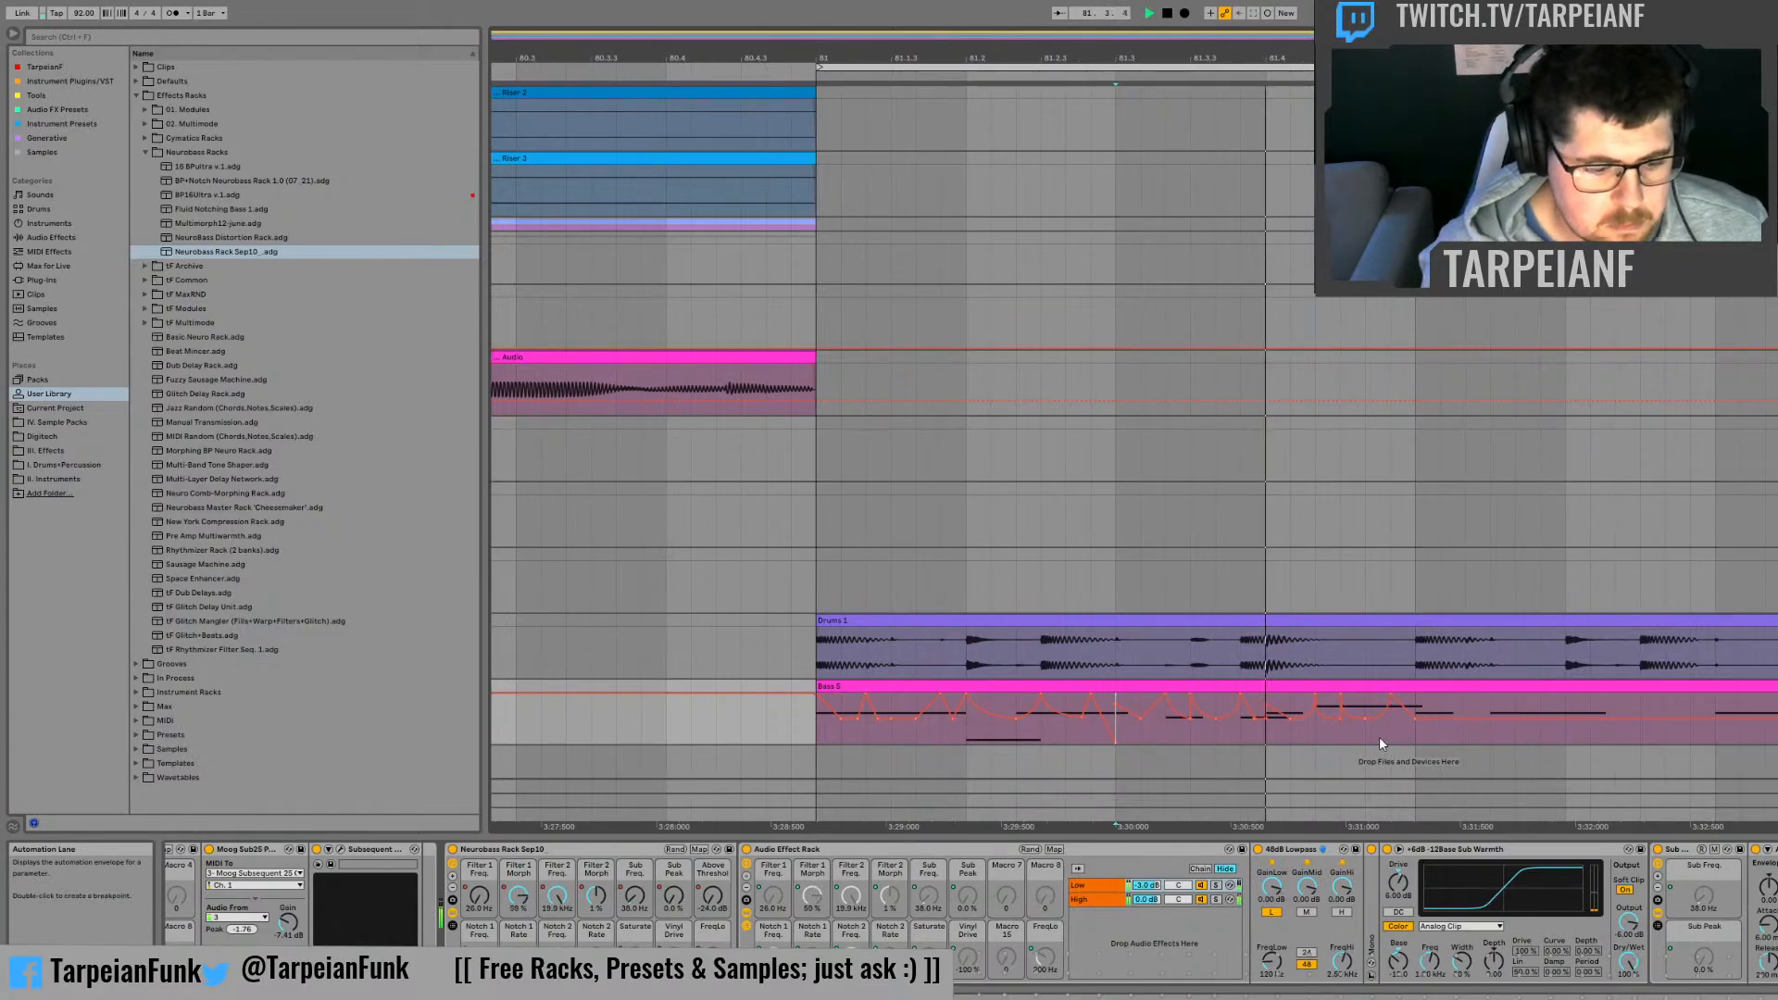
Step: Solo the High chain of the Audio Effect Rack and audition the bass from 81.3 and from bar 81
{"action": "key", "text": "space"}
{"action": "key", "text": "space"}
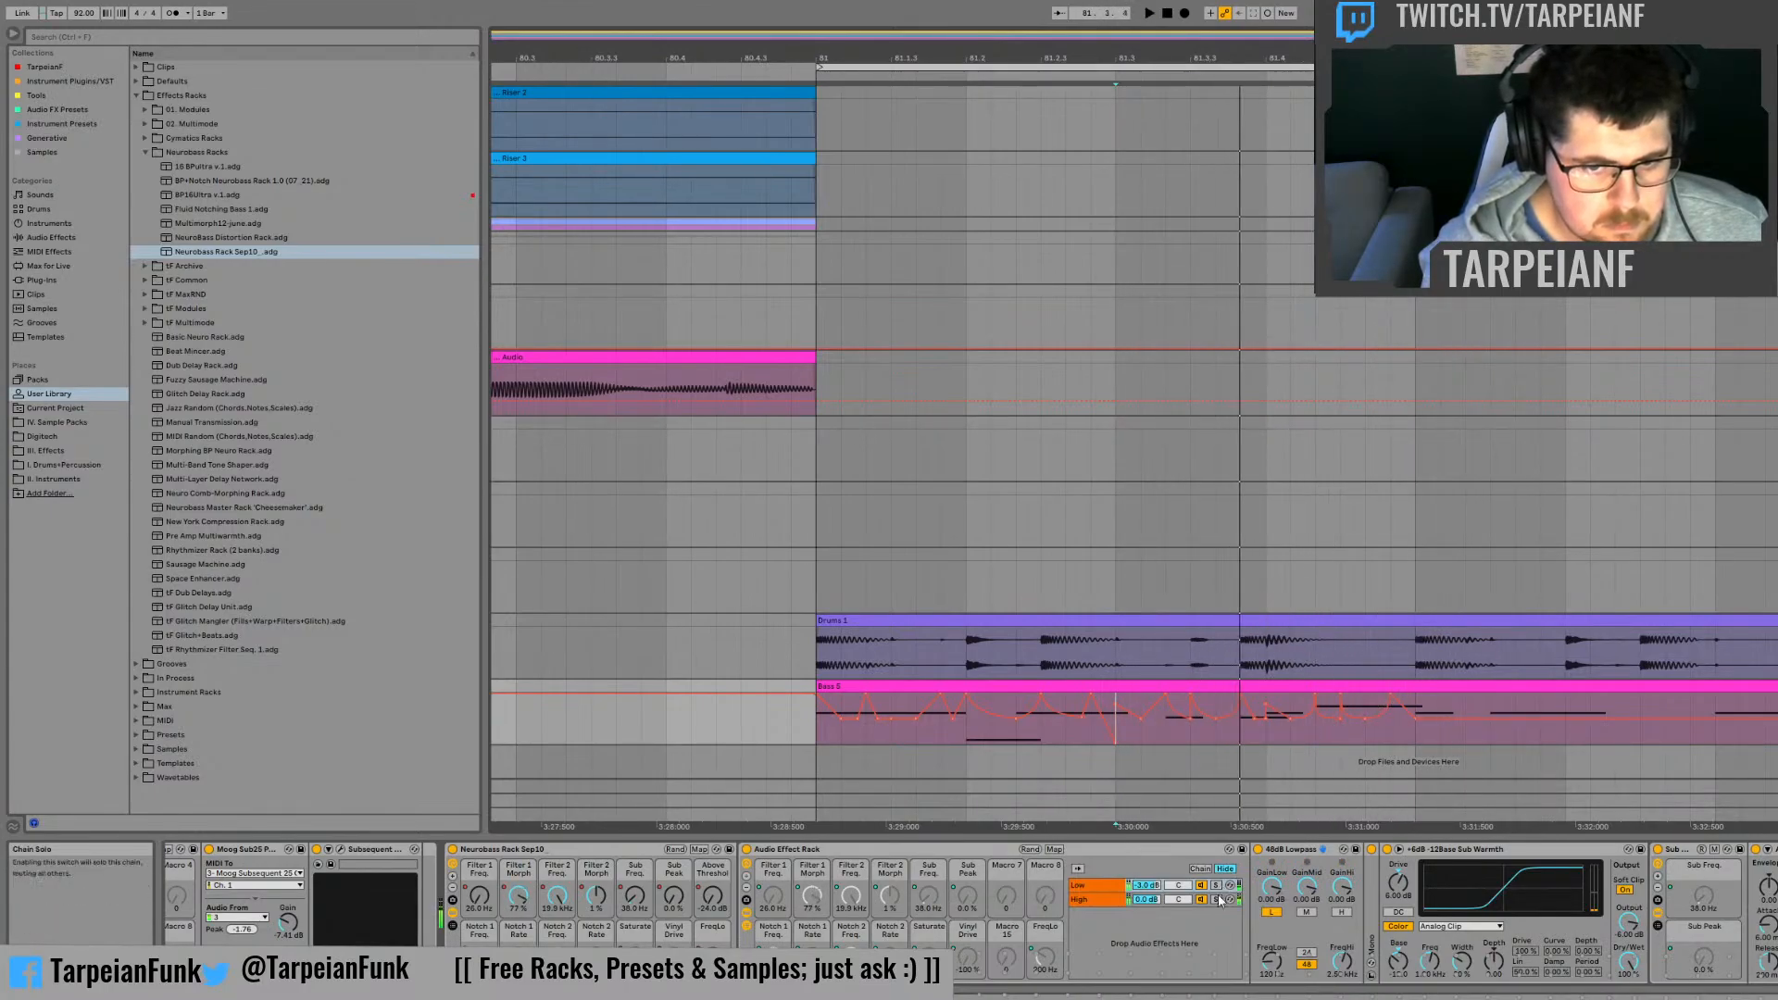
{"action": "left_click", "coordinate": [1217, 900]}
{"action": "key", "text": "space"}
{"action": "key", "text": "space"}
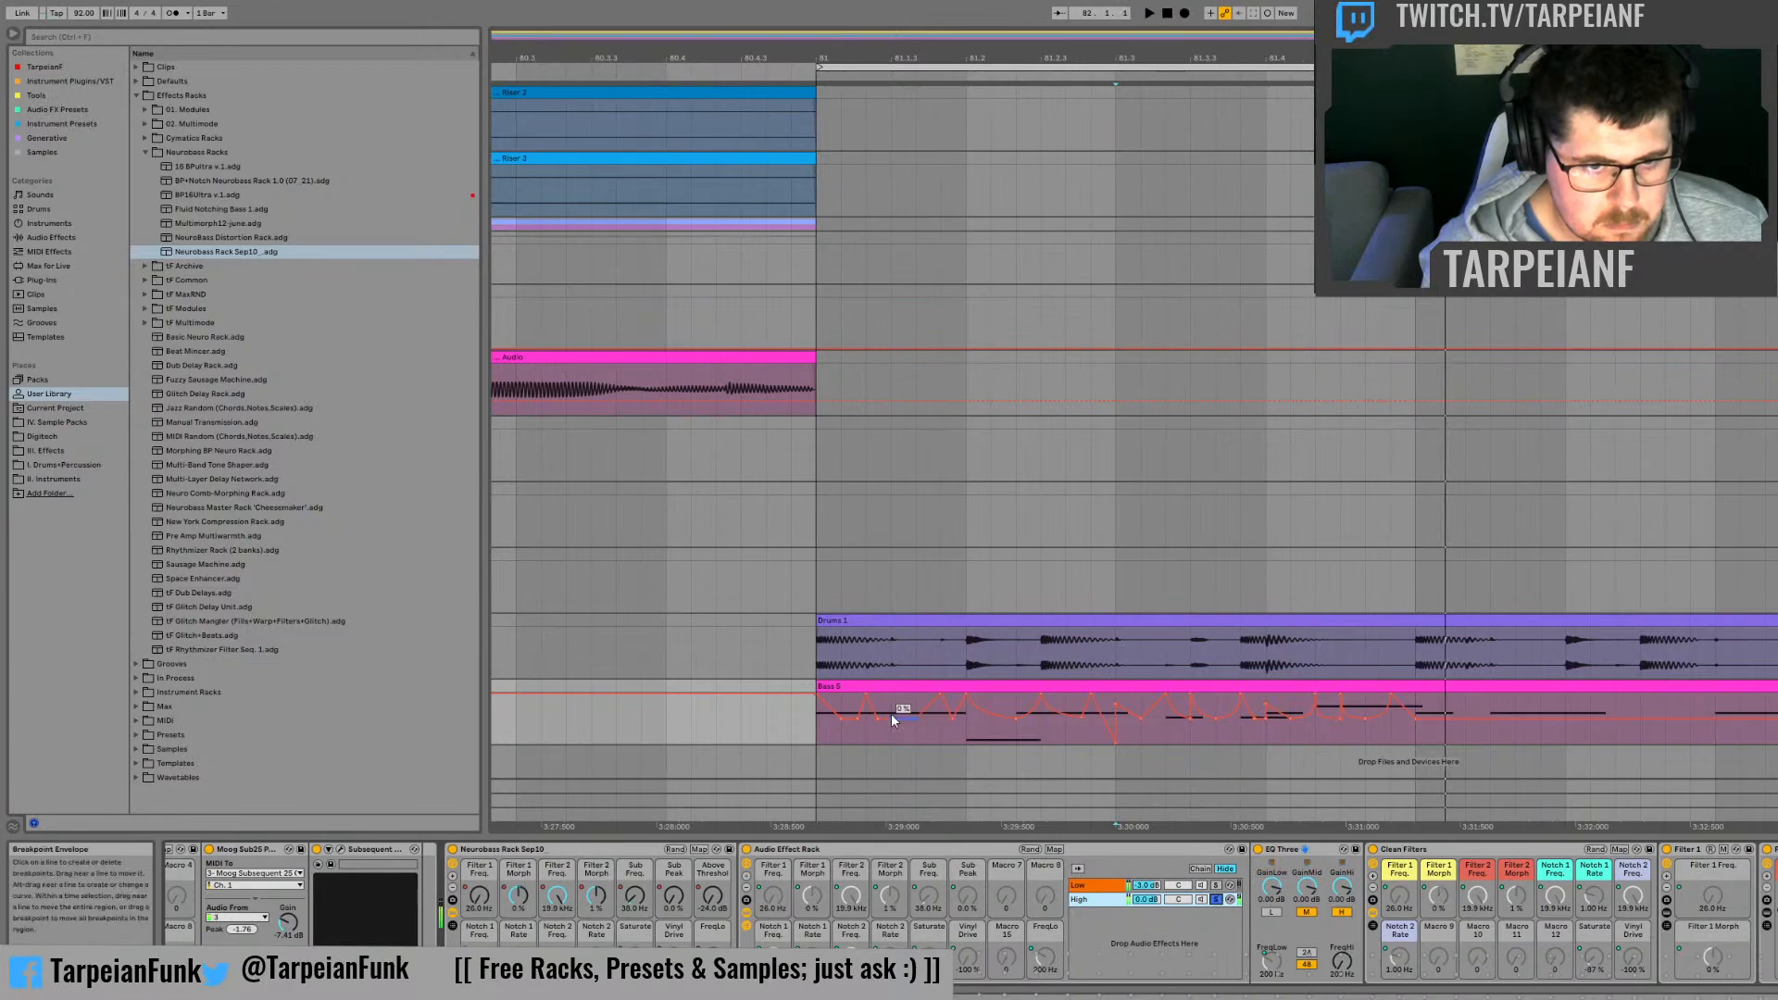
{"action": "key", "text": "space"}
{"action": "key", "text": "space"}
{"action": "key", "text": "space"}
{"action": "key", "text": "space"}
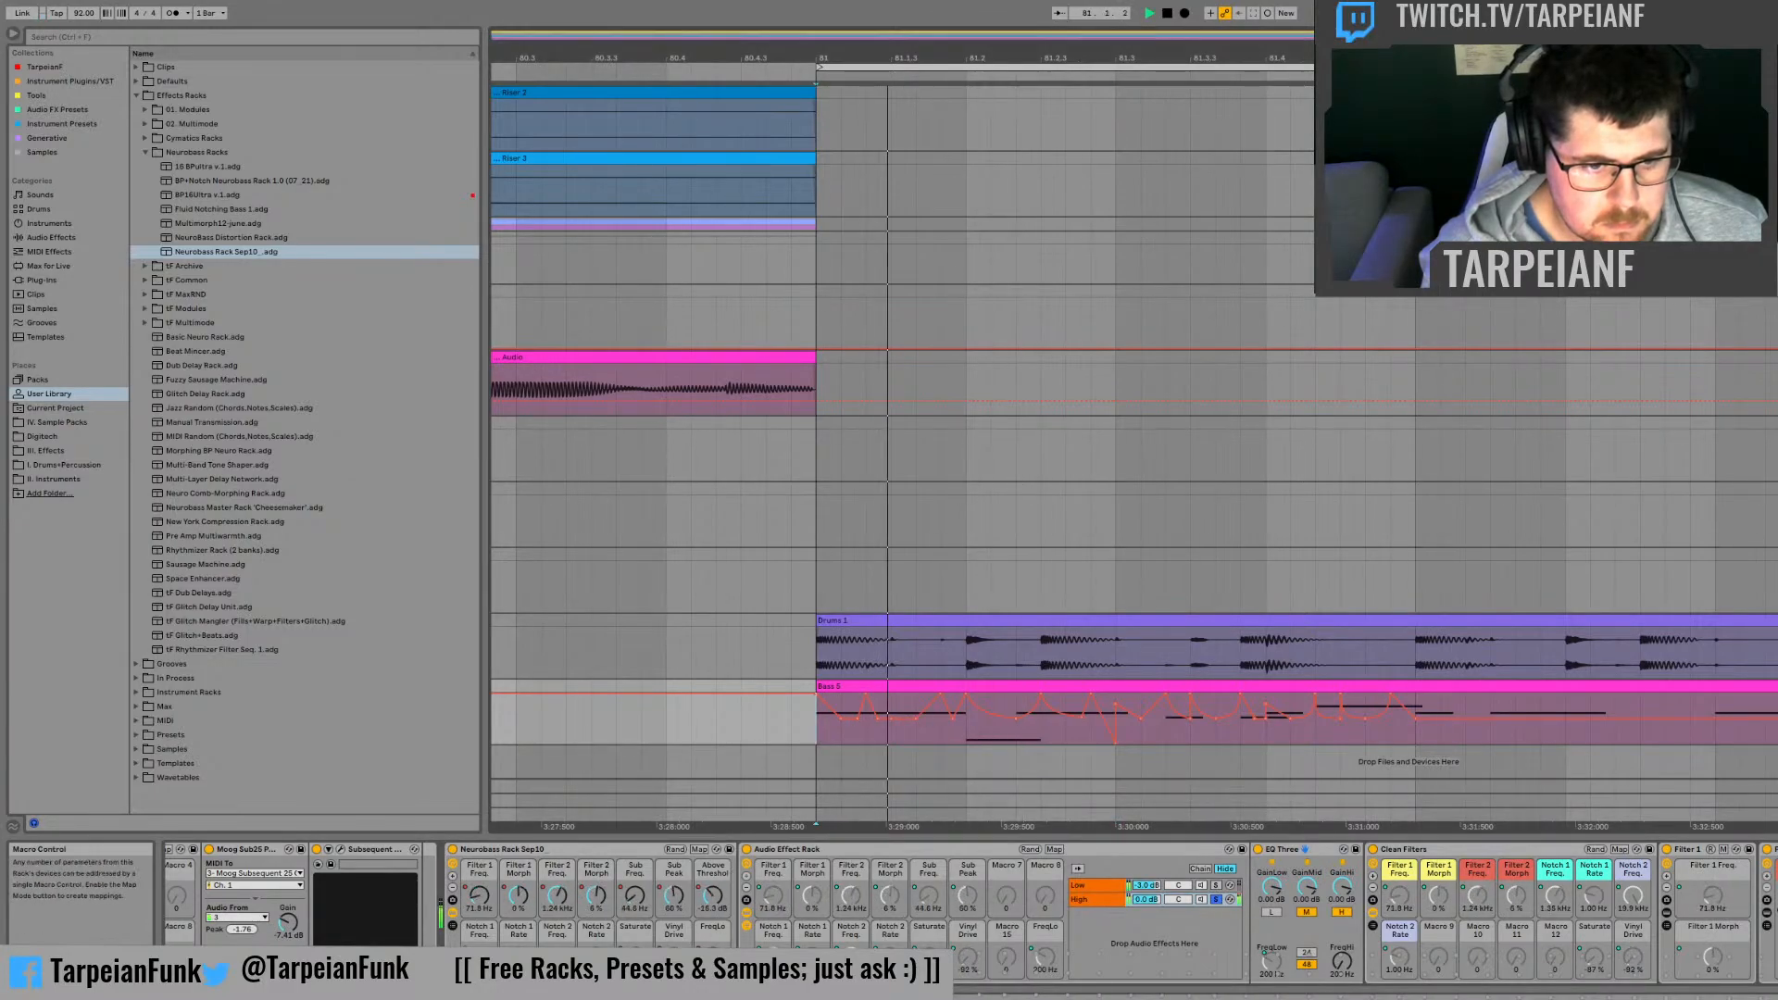
{"action": "key", "text": "space"}
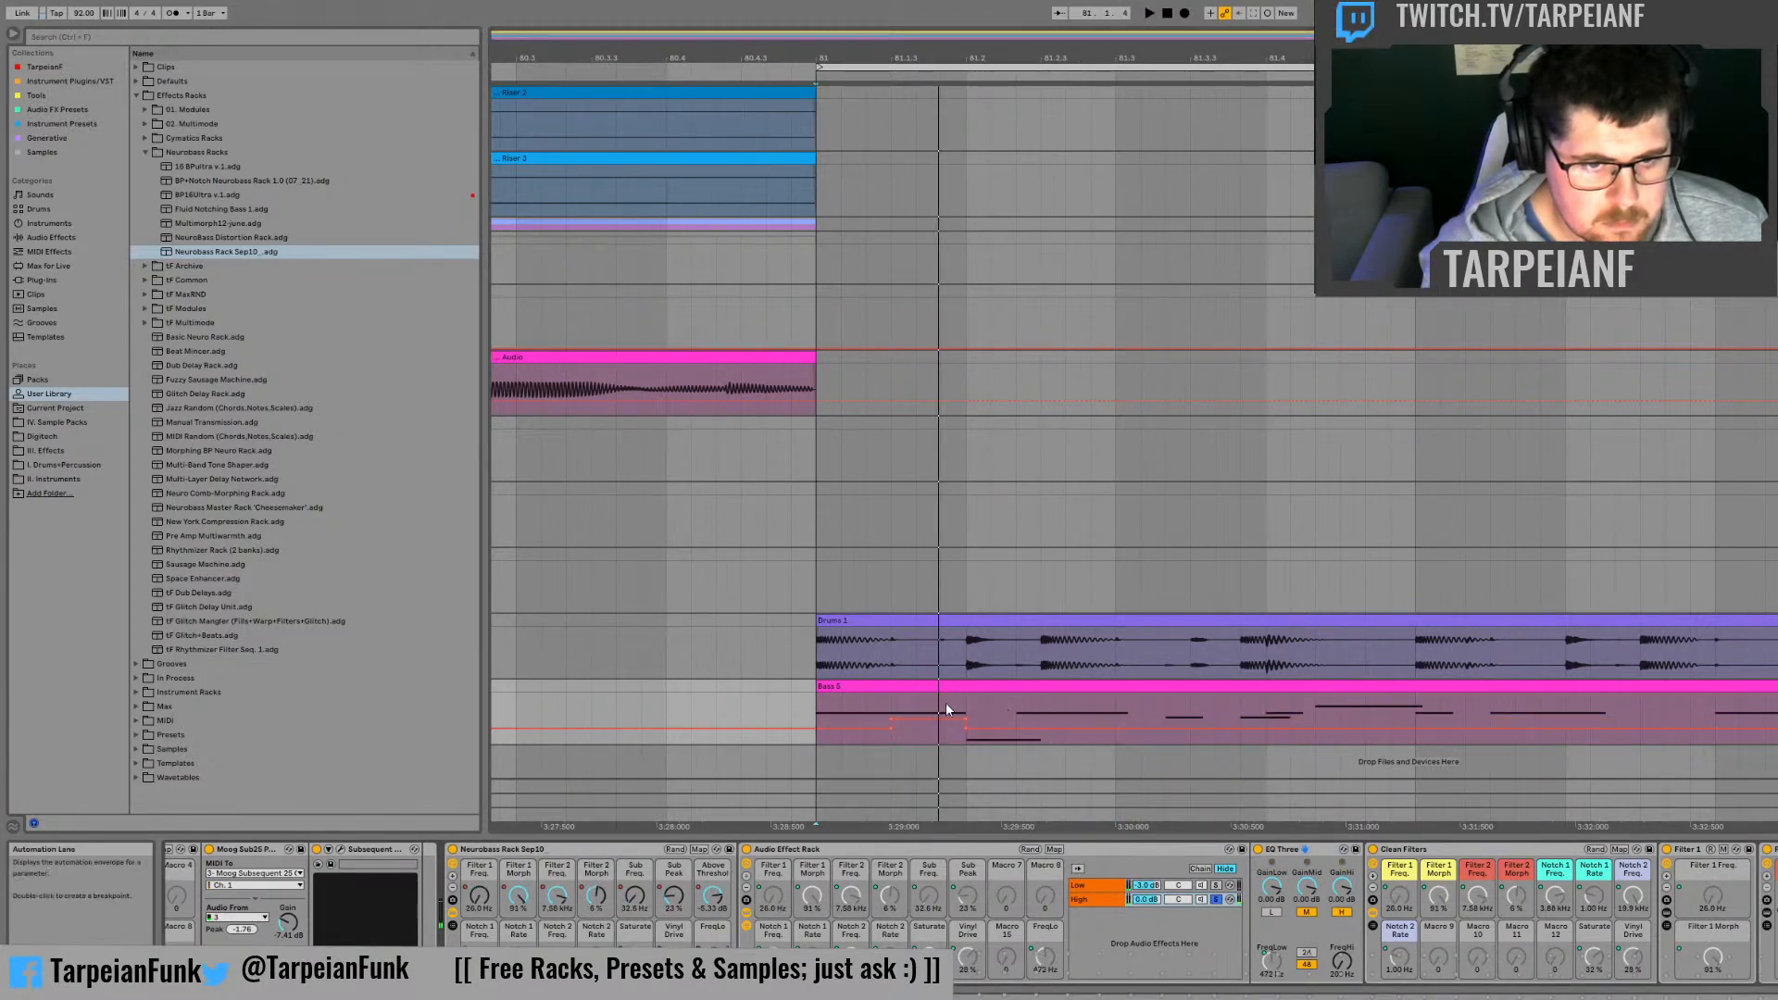
Step: Lower the raised FreqLo automation section between 81.1.3 and 81.2 to just under its baseline, and audition it from bar 81
{"action": "left_click", "coordinate": [887, 700]}
{"action": "key", "text": "space"}
{"action": "key", "text": "space"}
{"action": "key", "text": "space"}
{"action": "key", "text": "space"}
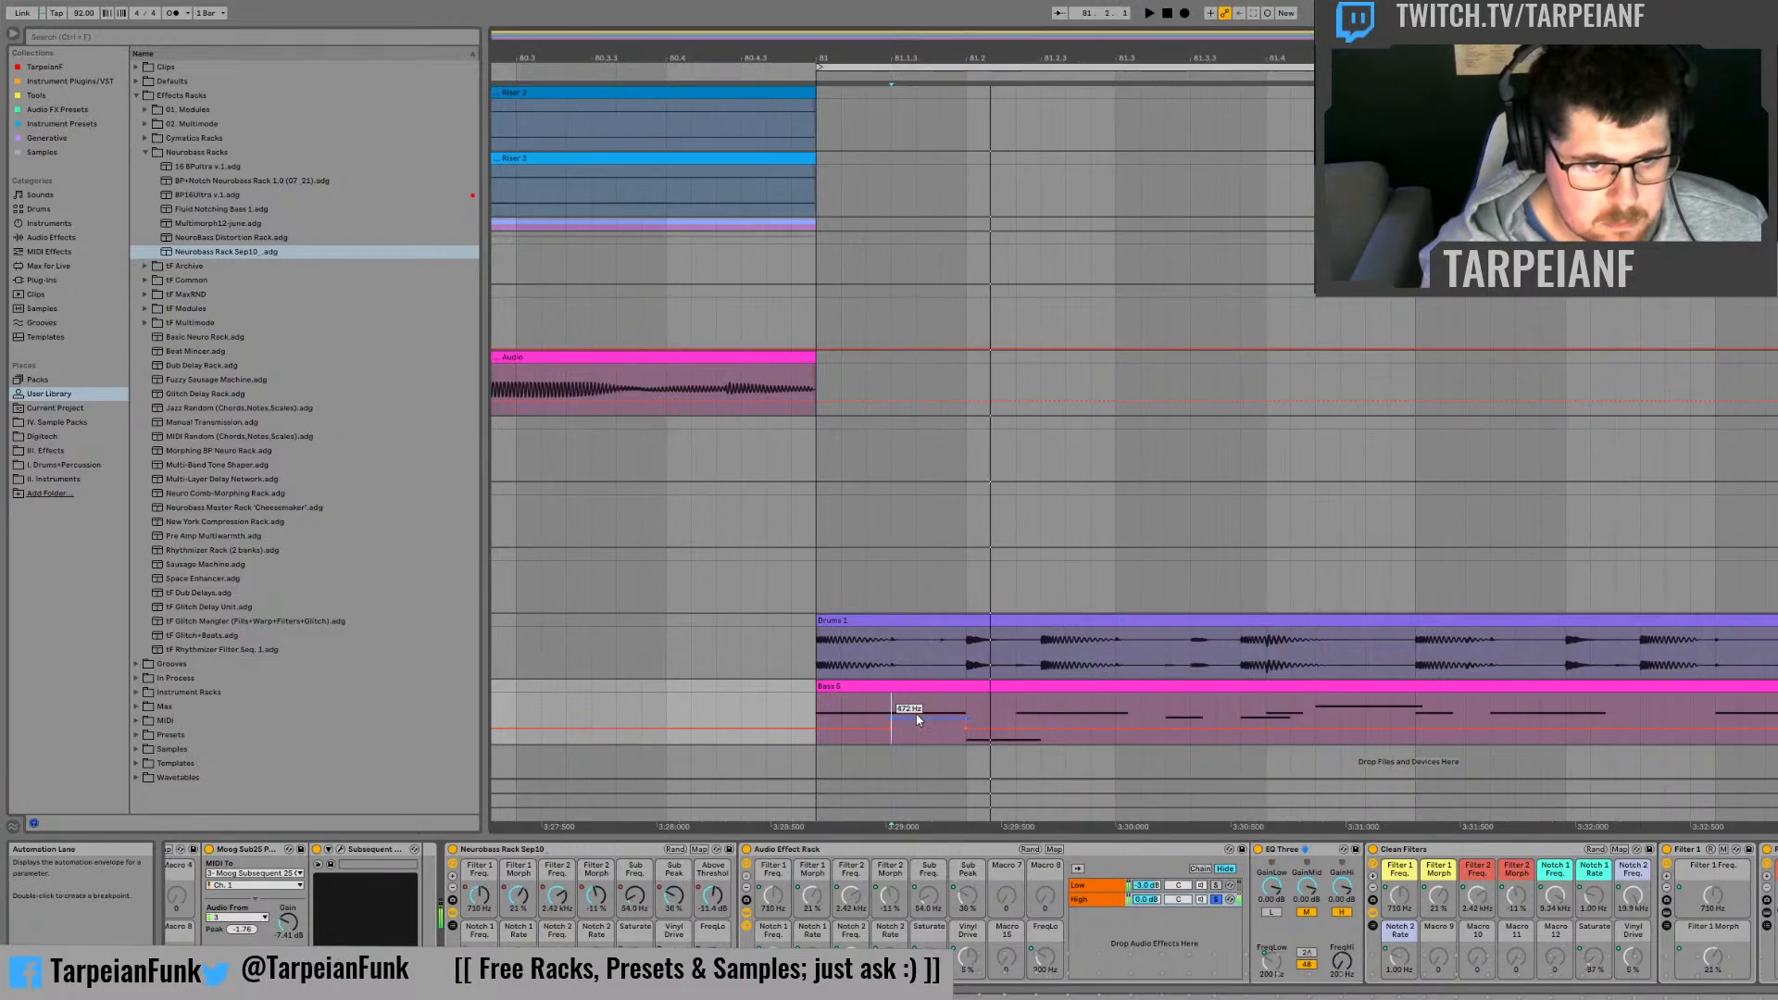
{"action": "left_click_drag", "start_coordinate": [917, 720], "coordinate": [921, 731]}
{"action": "key", "text": "space"}
{"action": "left_click", "coordinate": [792, 700]}
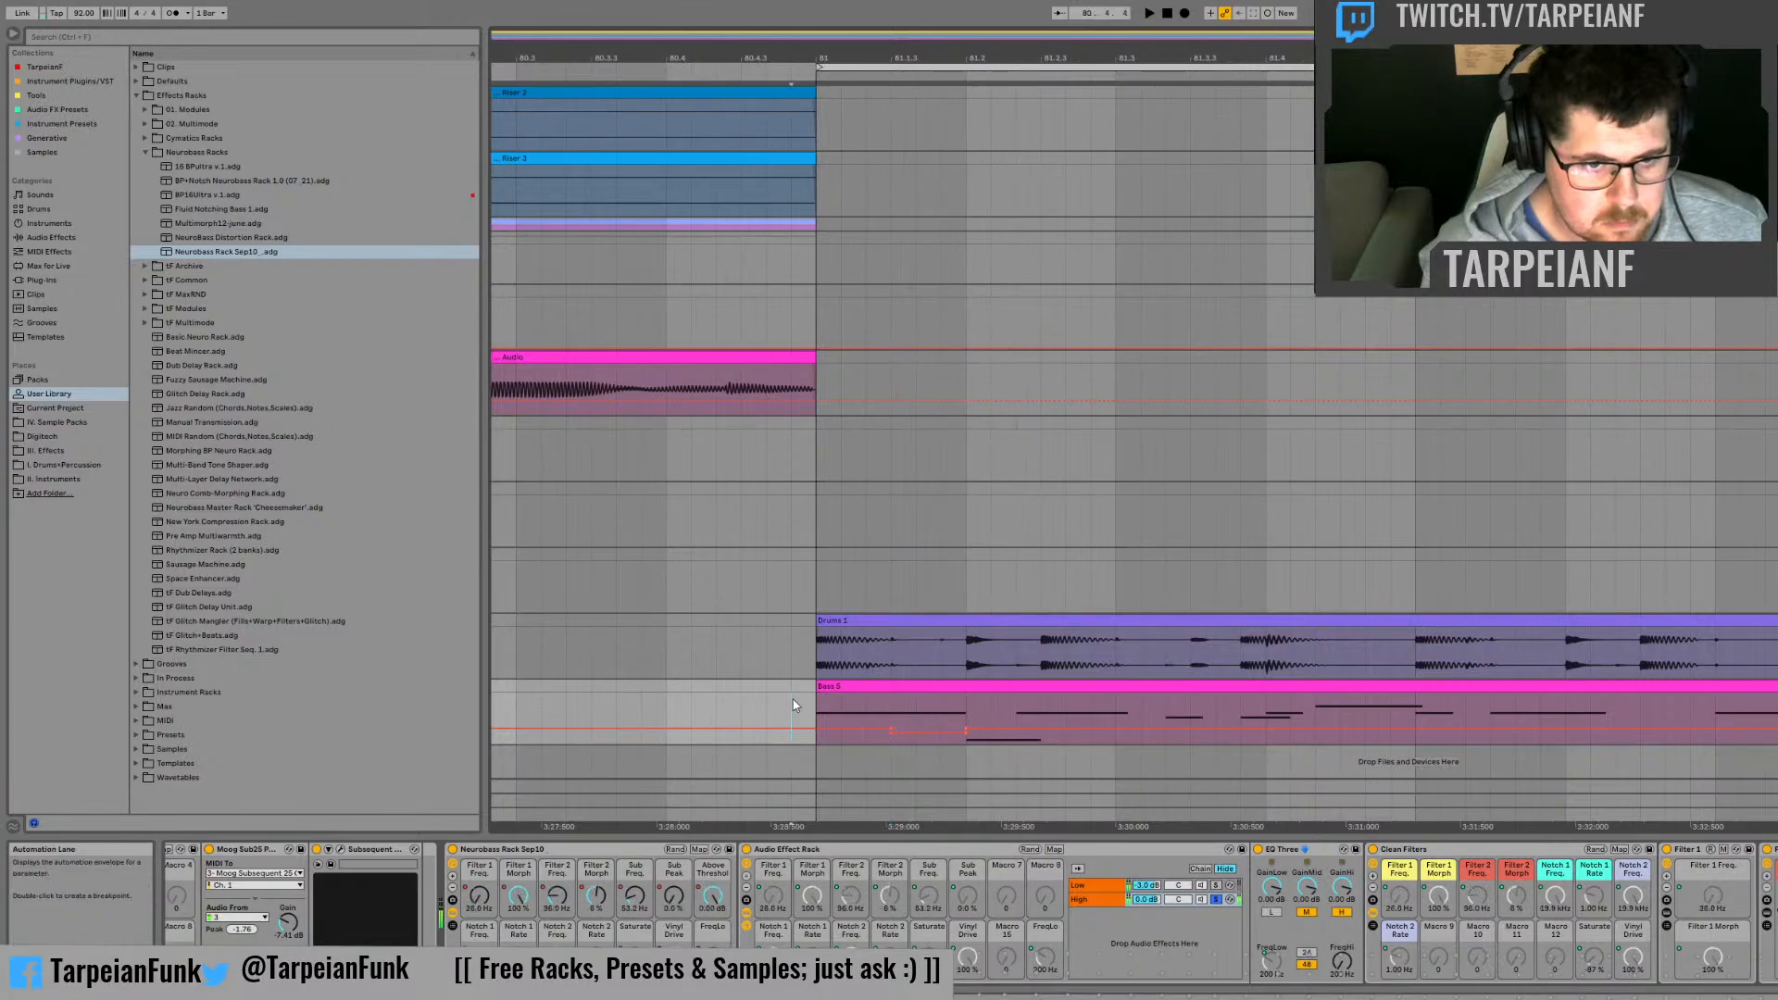
{"action": "key", "text": "space"}
{"action": "key", "text": "space"}
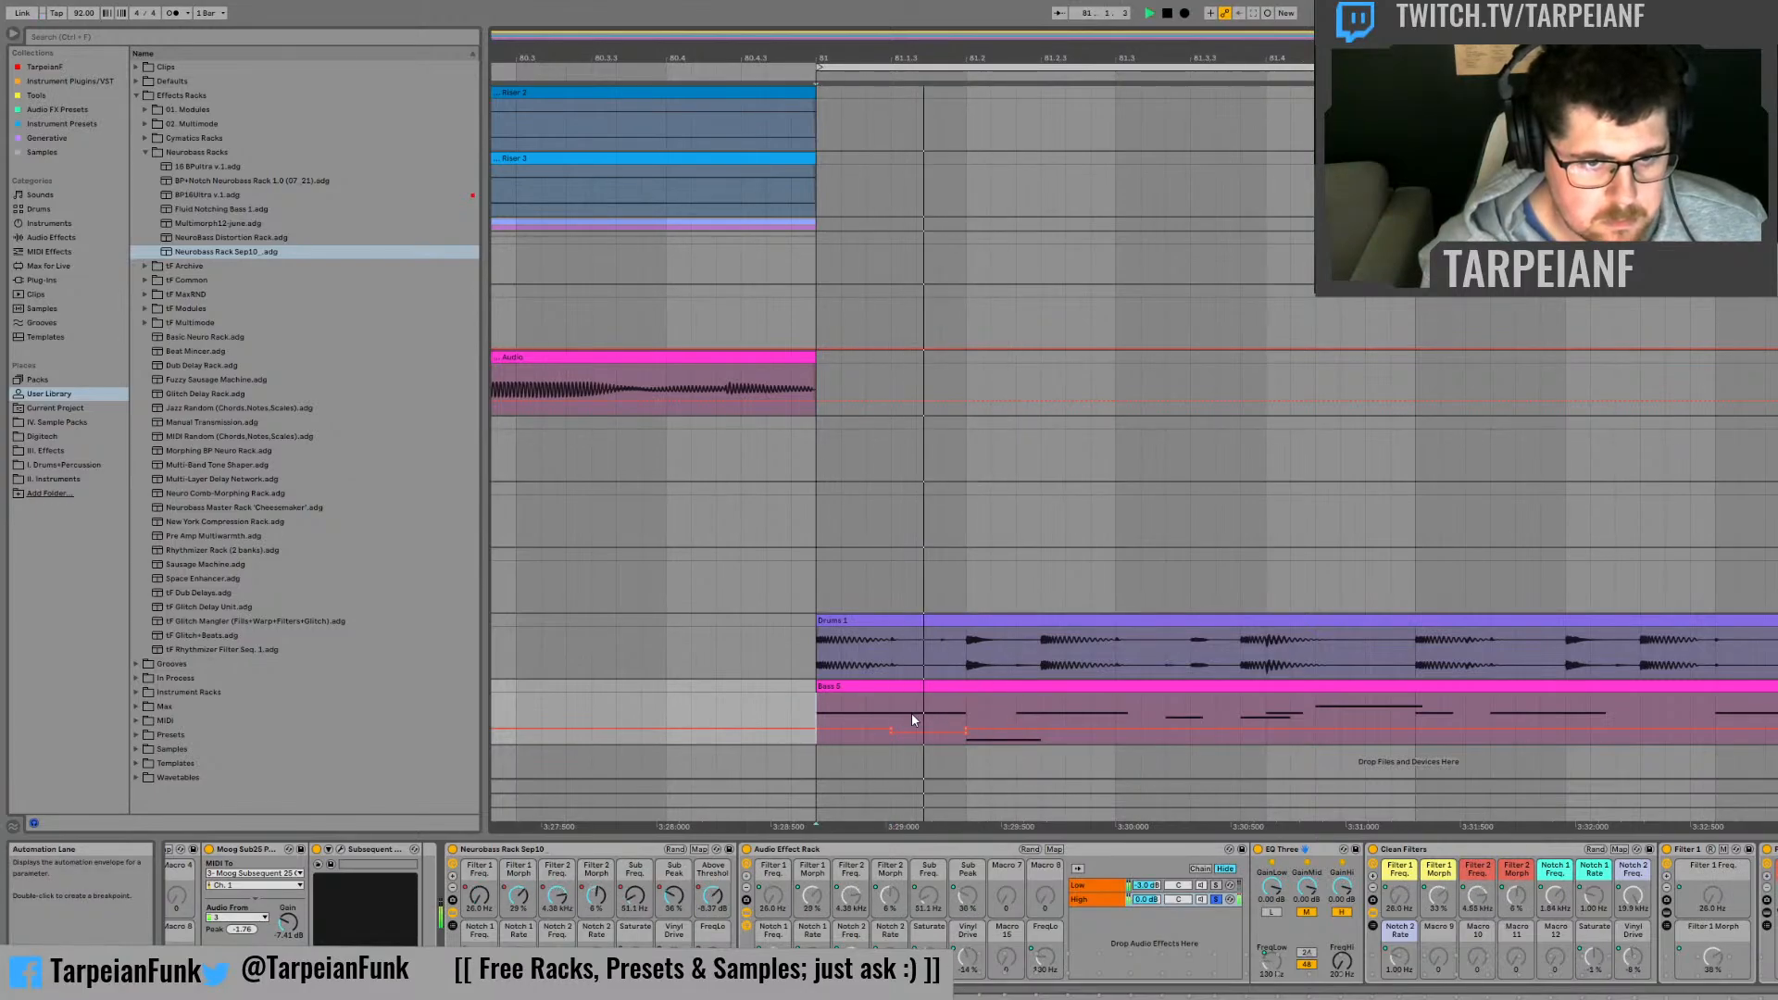
{"action": "key", "text": "space"}
{"action": "key", "text": "space"}
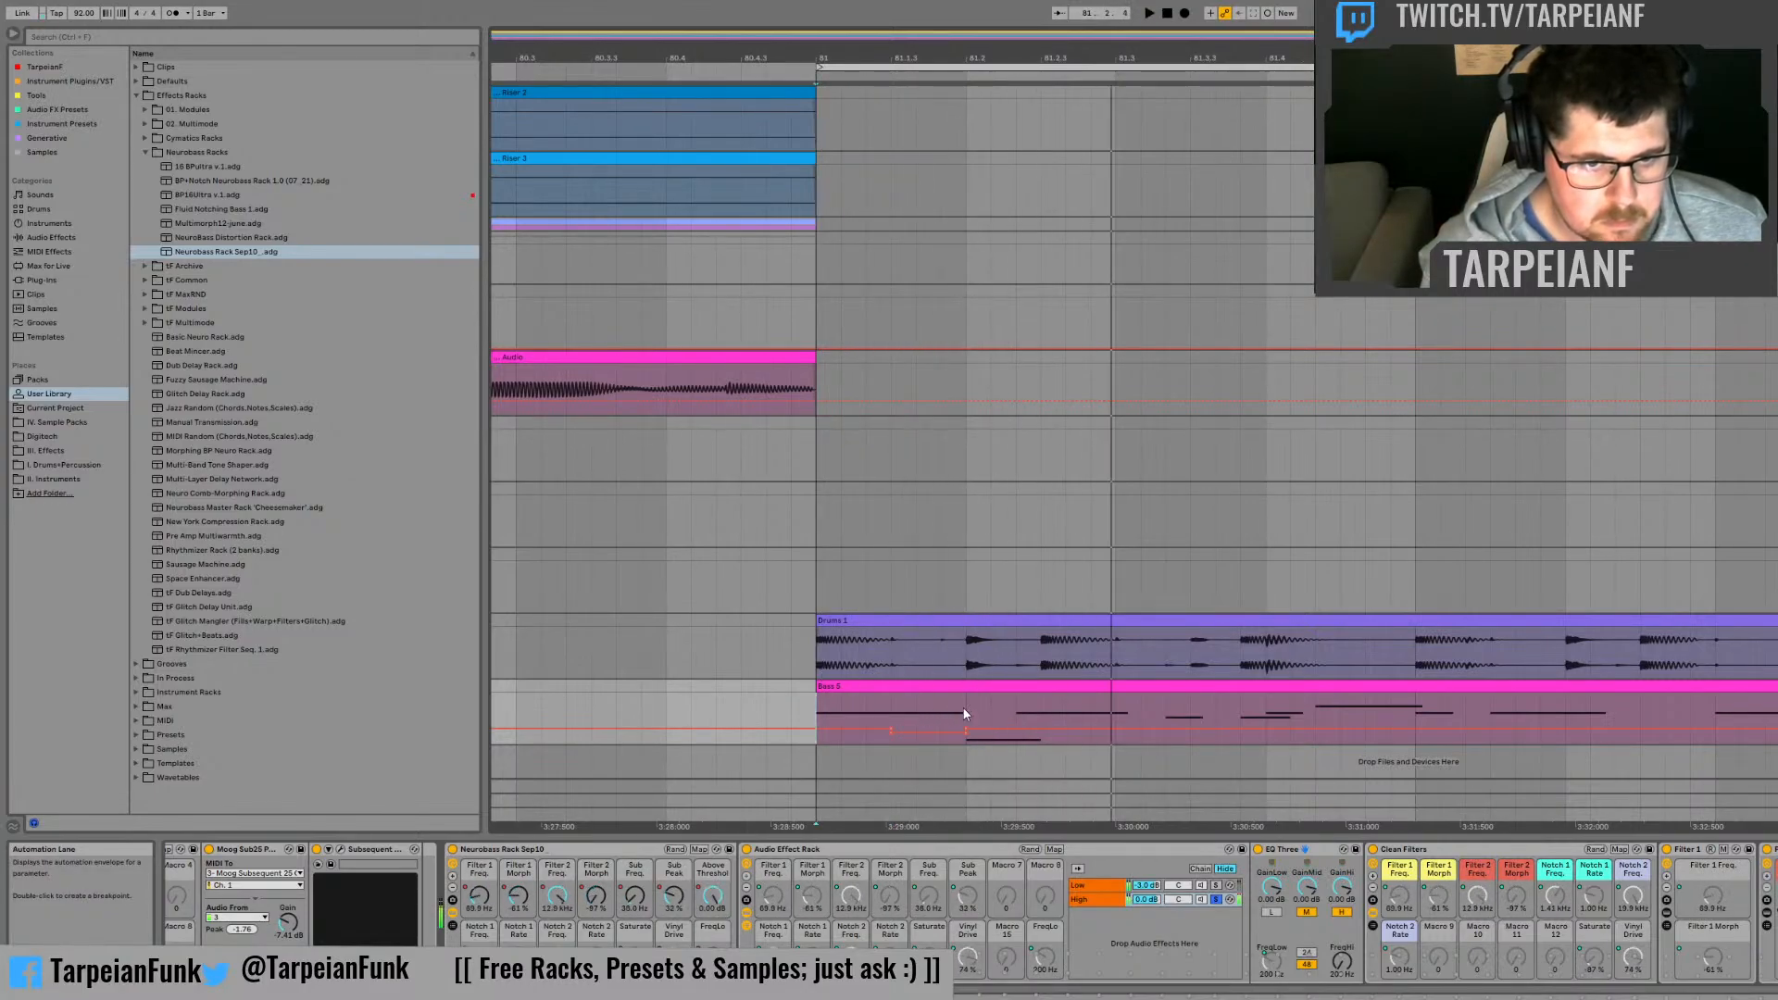
Step: Raise the FreqLo automation for a third of a beat starting at 81.2.3, and audition it from 81.2
{"action": "left_click", "coordinate": [1039, 713]}
{"action": "left_click_drag", "start_coordinate": [1046, 716], "coordinate": [1086, 718]}
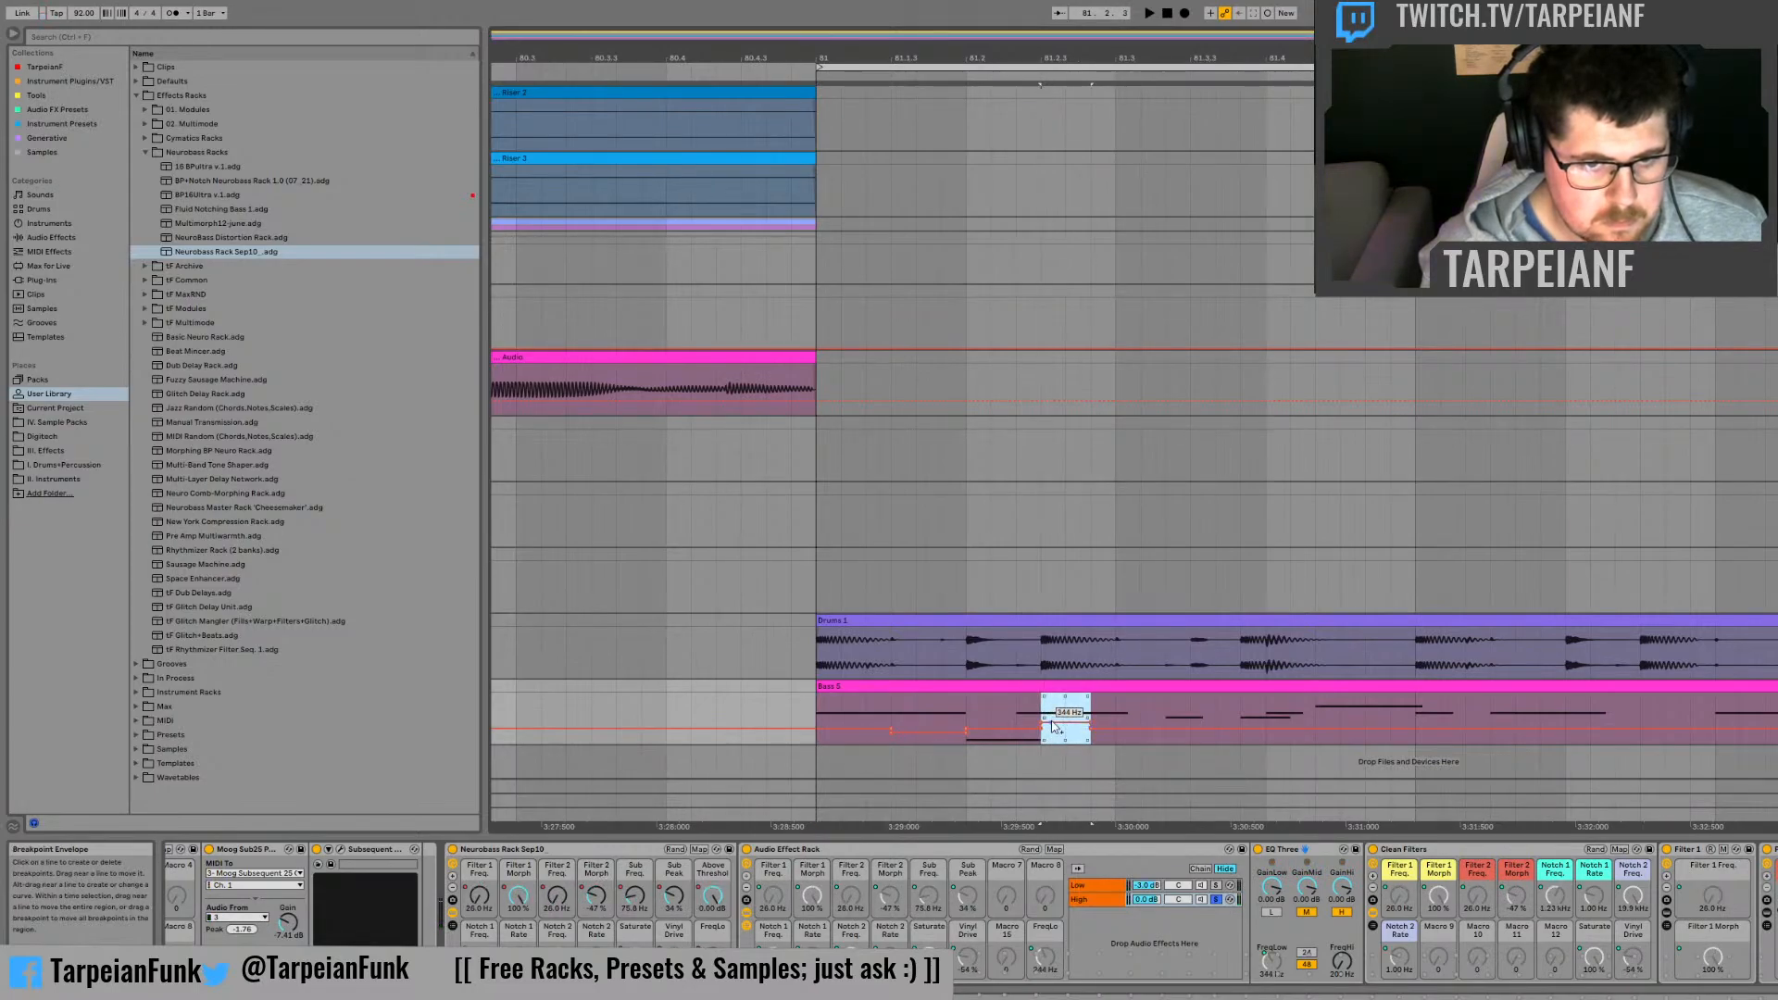
{"action": "left_click", "coordinate": [963, 715]}
{"action": "key", "text": "space"}
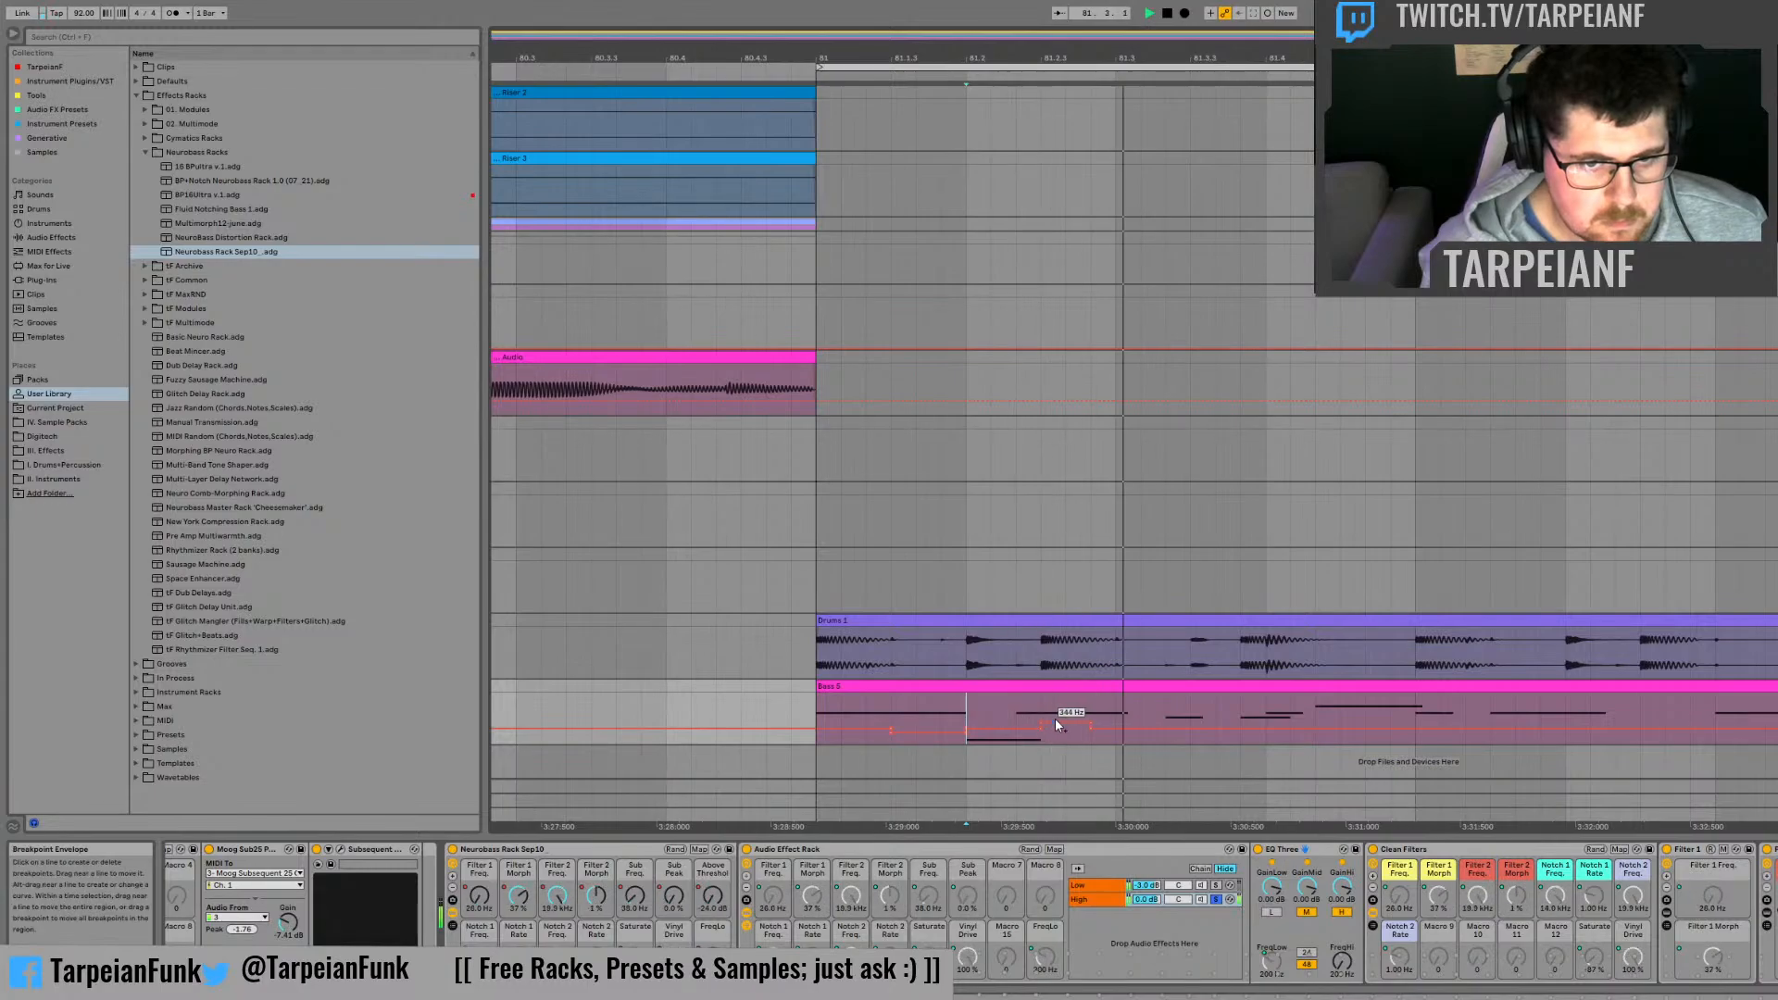
{"action": "key", "text": "space"}
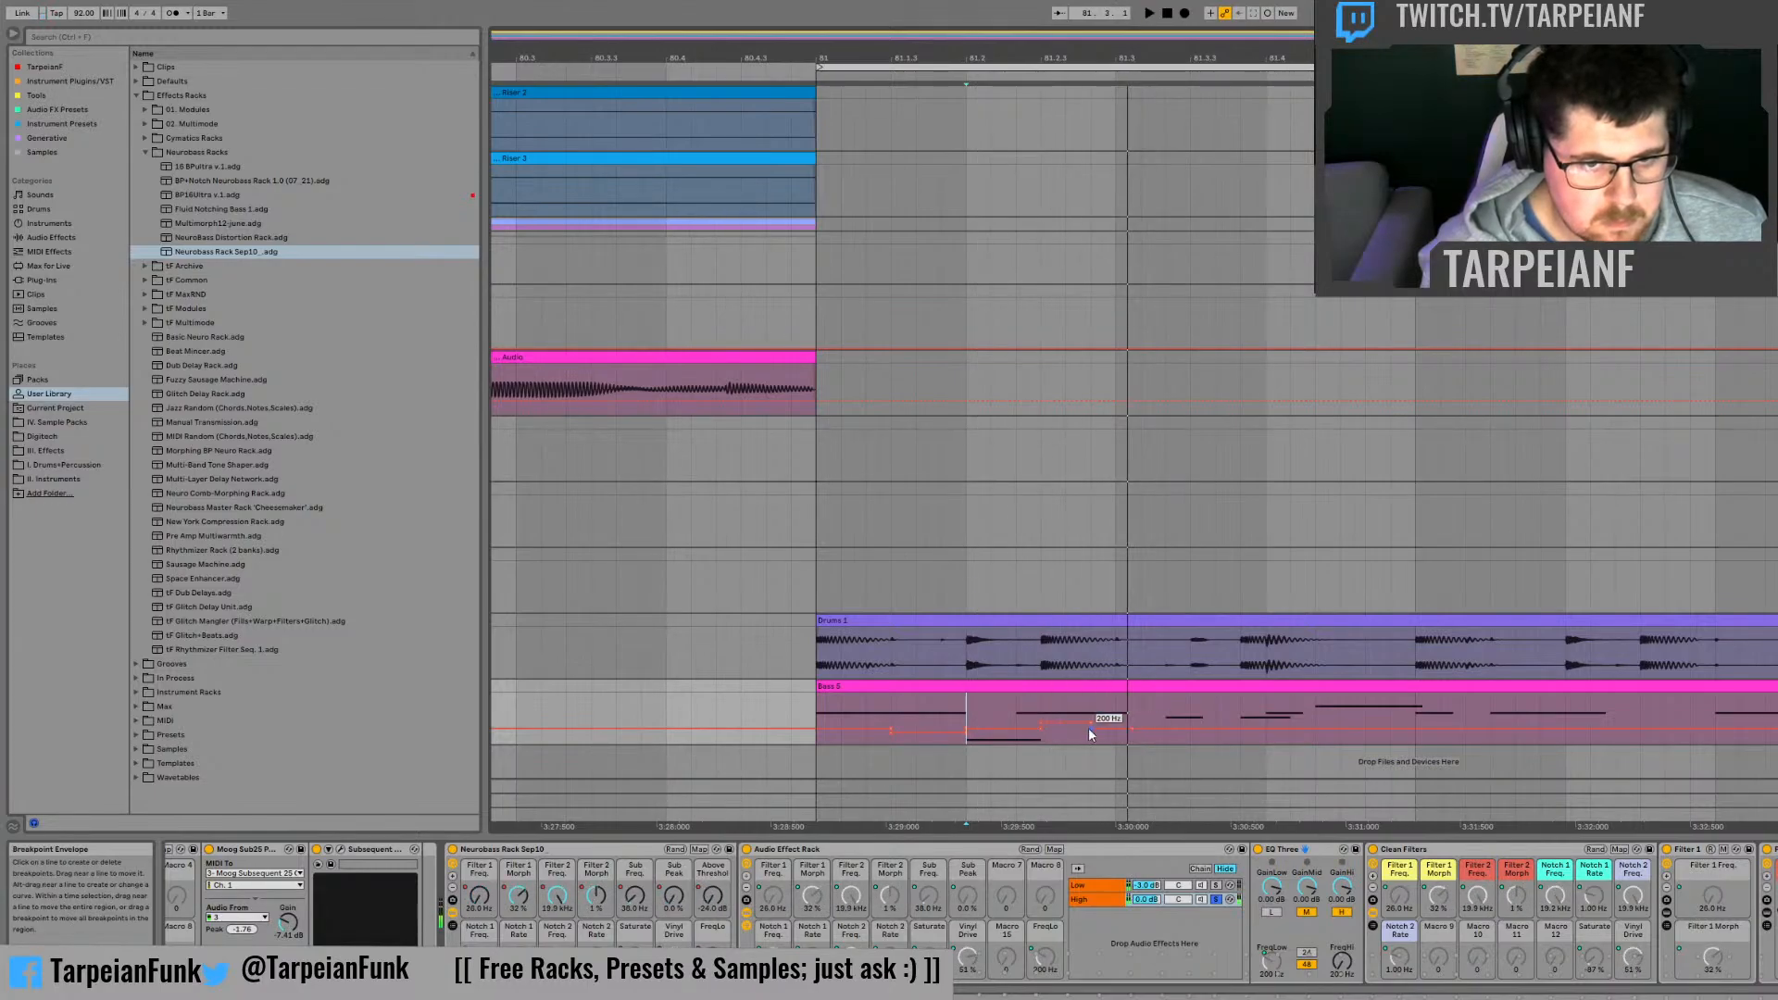
Step: Slope the end of the raised FreqLo section down to 50 Hz just after 81.3, auditioning from 81.2 and 81.3
{"action": "left_click_drag", "start_coordinate": [1091, 729], "coordinate": [1132, 744]}
{"action": "key", "text": "space"}
{"action": "key", "text": "space"}
{"action": "key", "text": "space"}
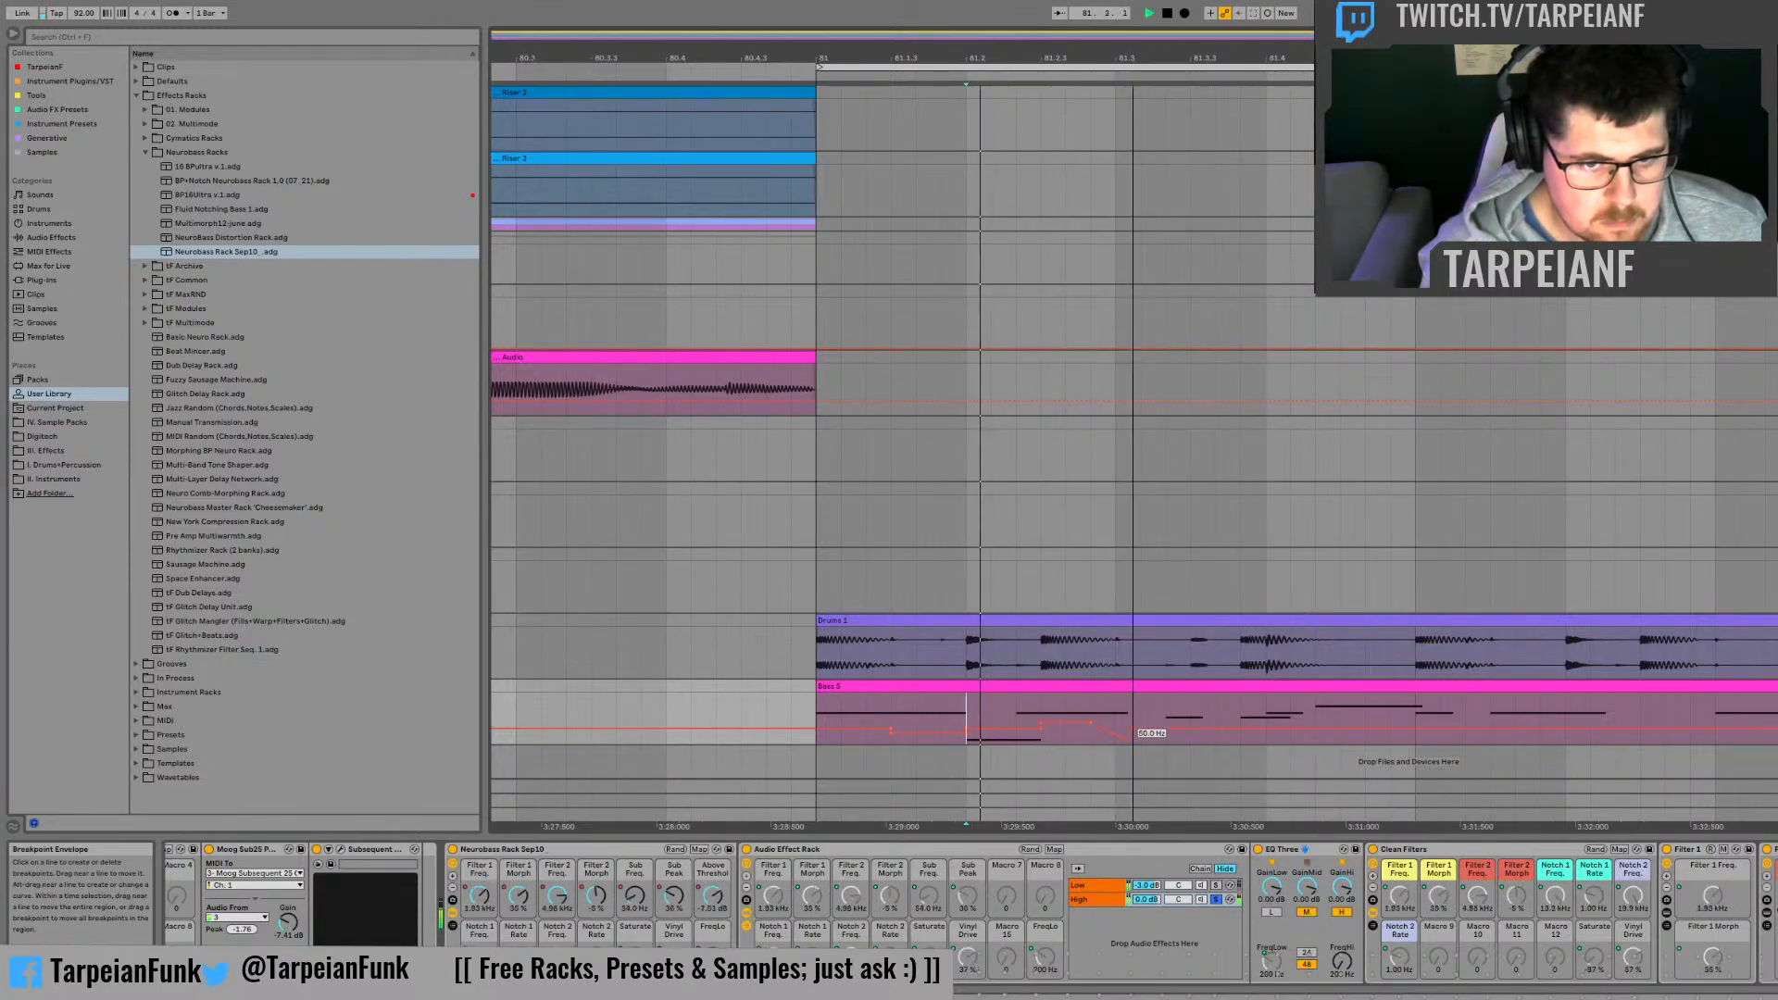
{"action": "key", "text": "space"}
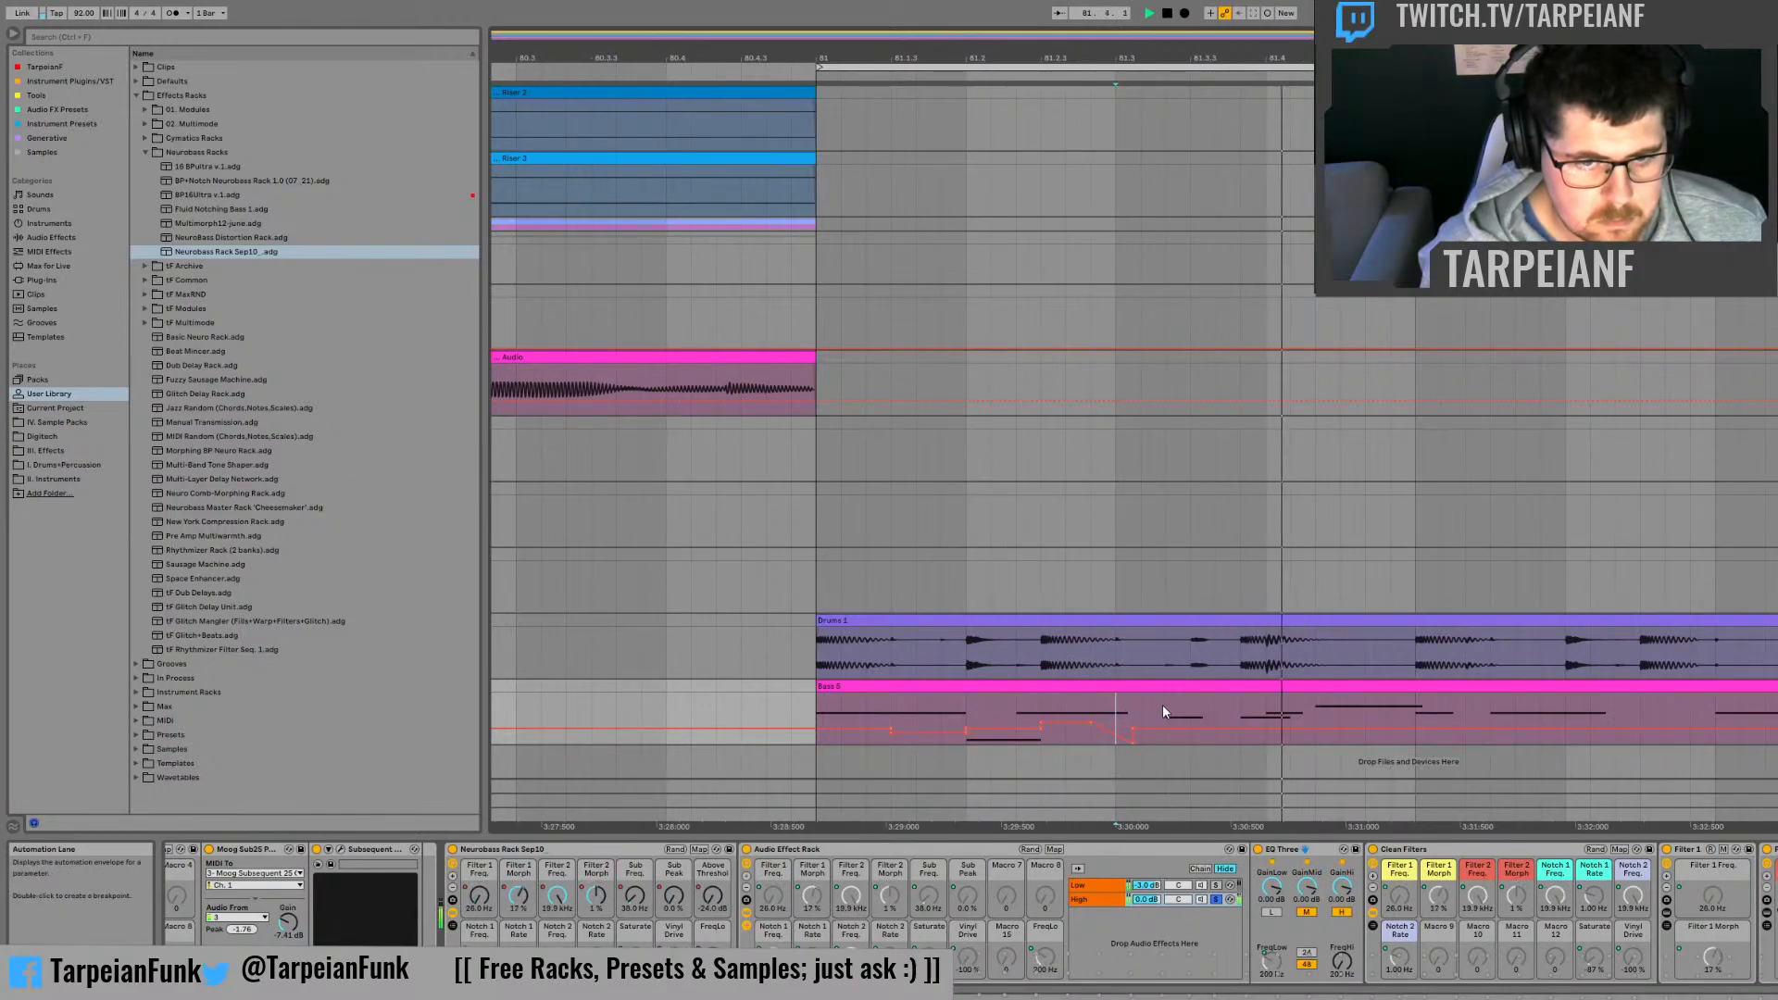
{"action": "key", "text": "space"}
Step: Add a separate third-of-a-beat FreqLo automation section around 81.3.3, and audition it from 81.3
{"action": "left_click_drag", "start_coordinate": [1163, 704], "coordinate": [1212, 722]}
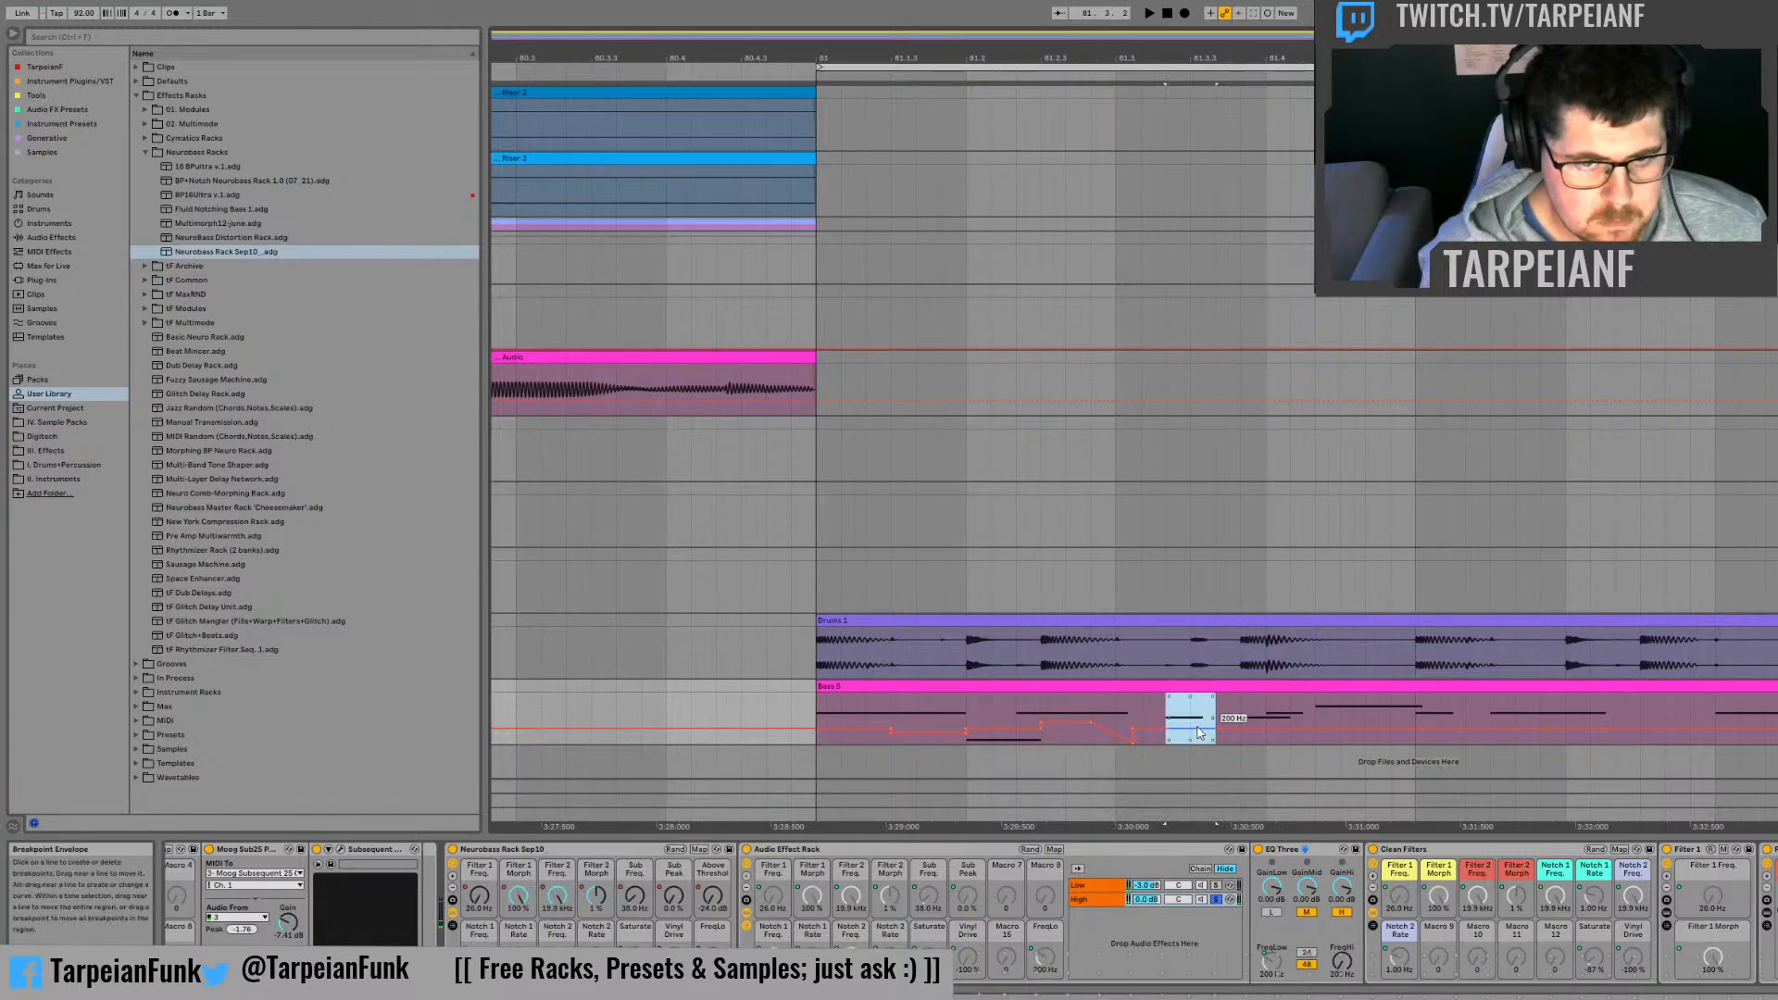
{"action": "left_click", "coordinate": [1116, 718]}
{"action": "key", "text": "space"}
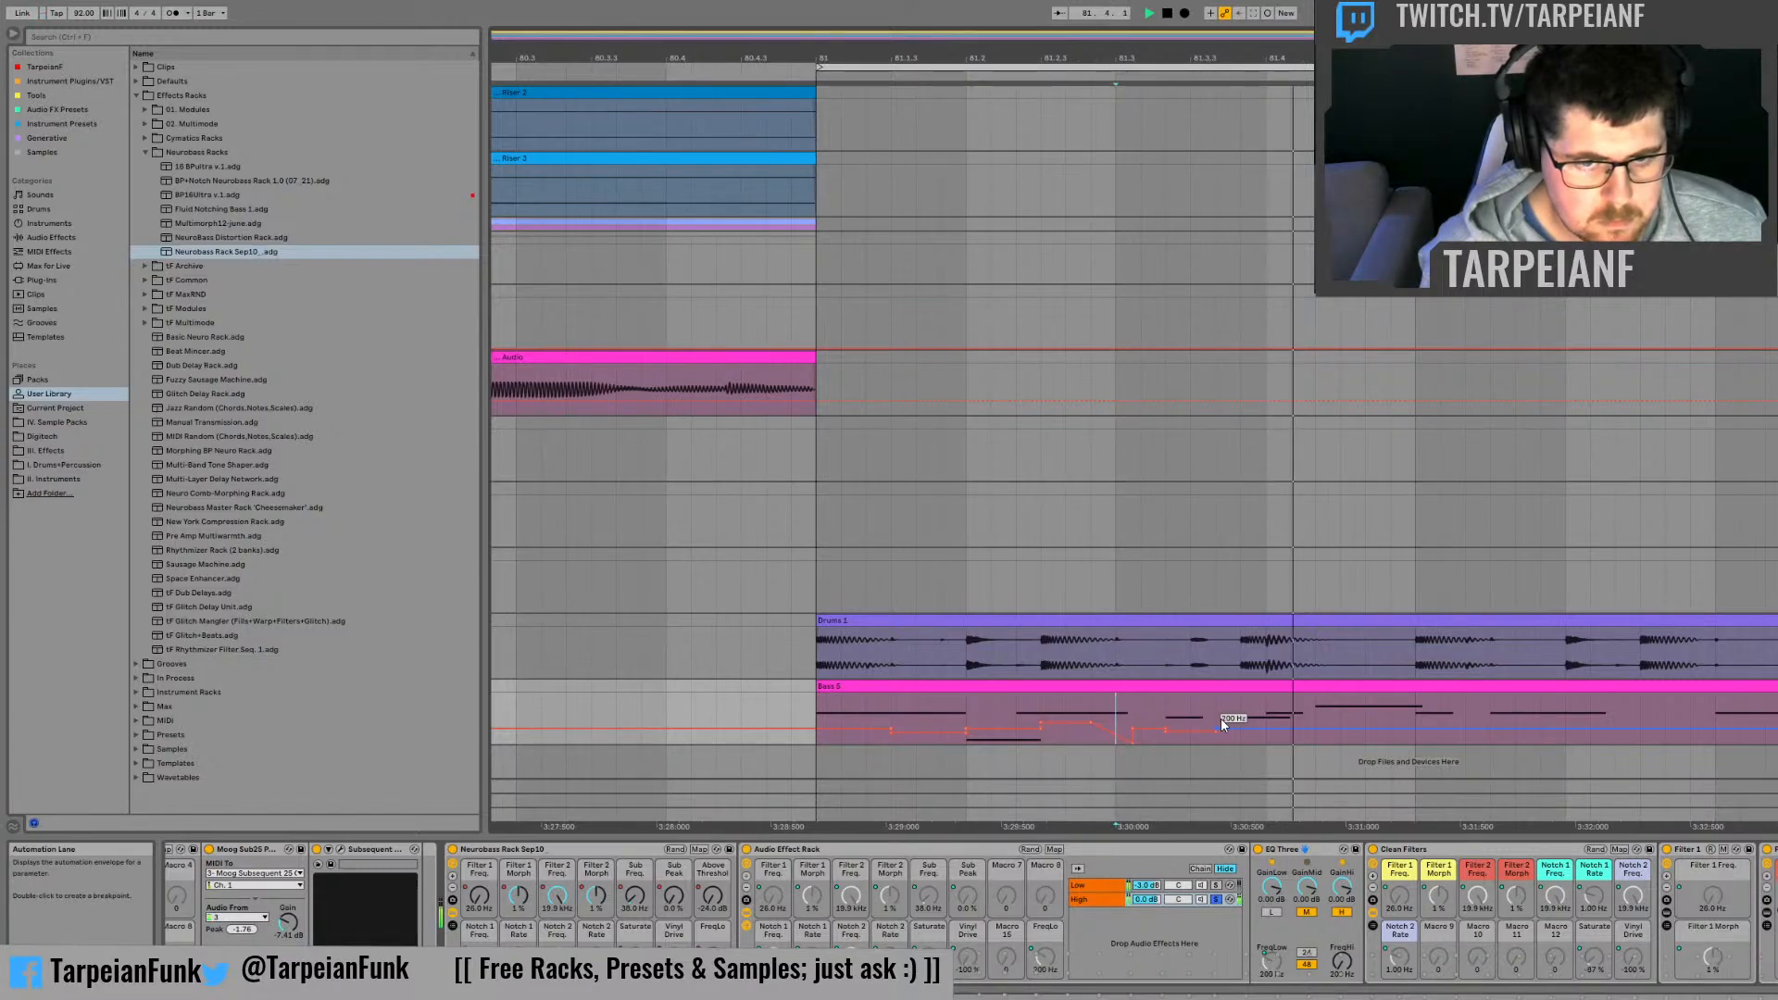
{"action": "key", "text": "space"}
Step: Raise the FreqLo automation over the last sixth of a beat before 81.4, and audition it
{"action": "left_click_drag", "start_coordinate": [1241, 706], "coordinate": [1260, 738]}
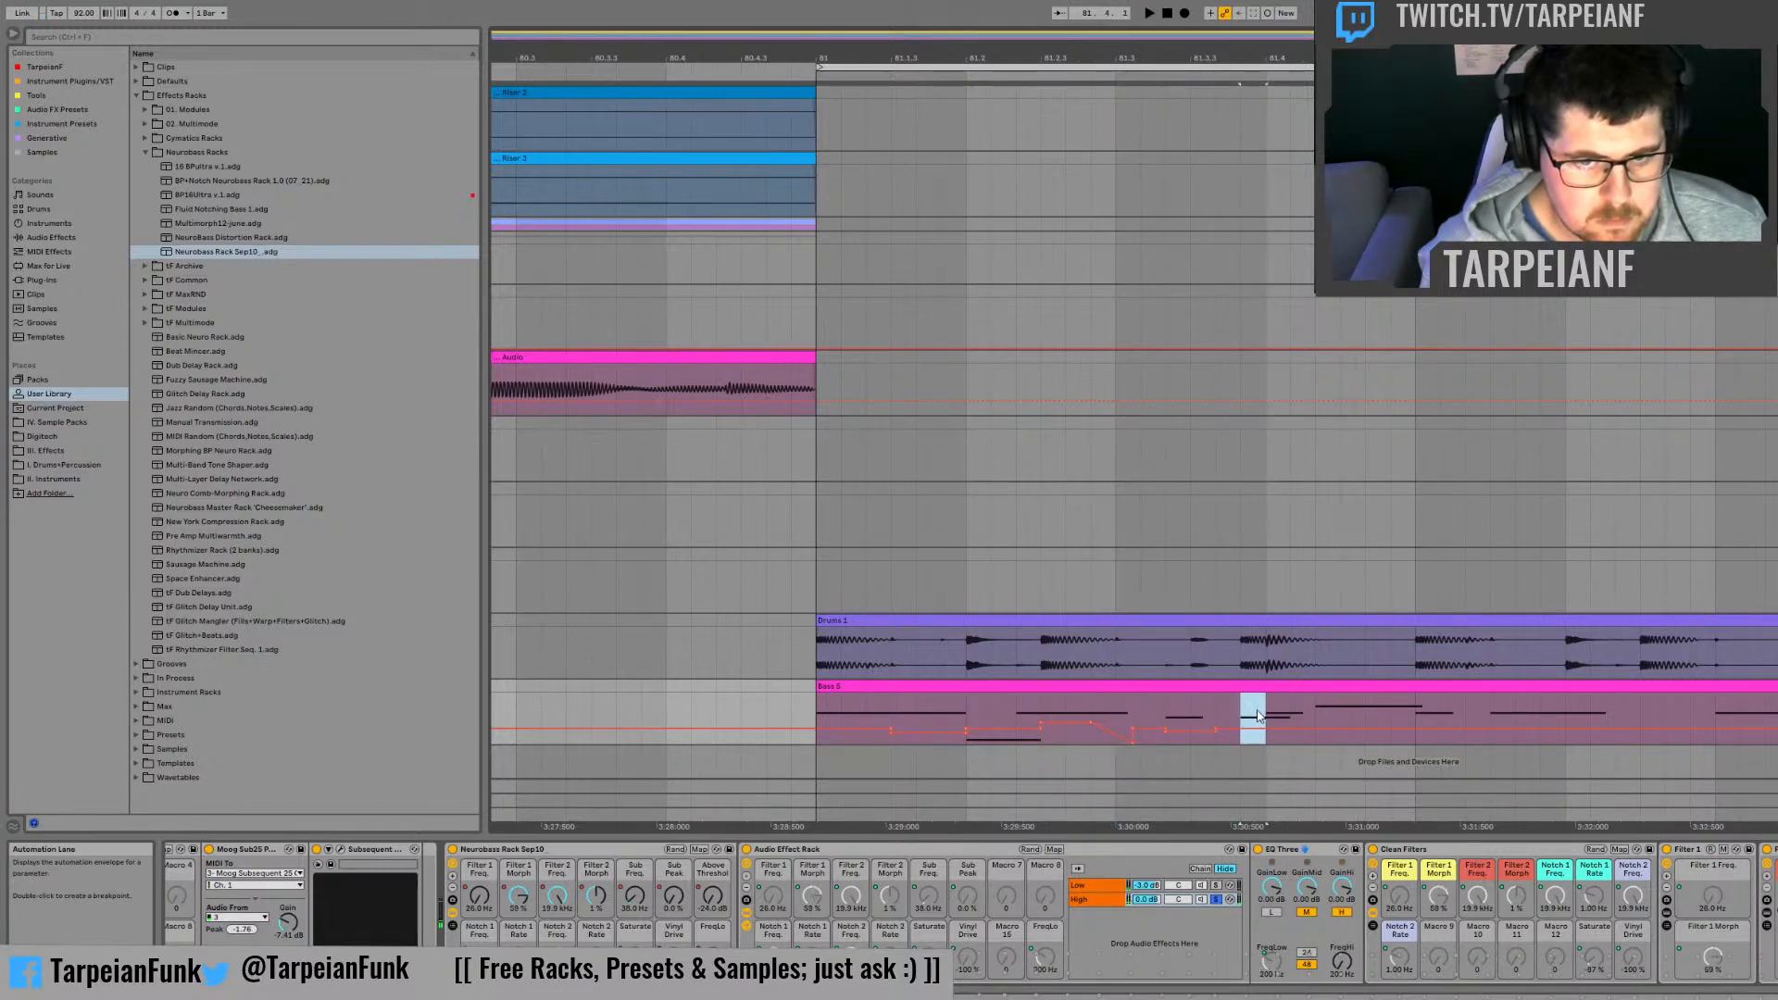
{"action": "left_click", "coordinate": [1260, 727]}
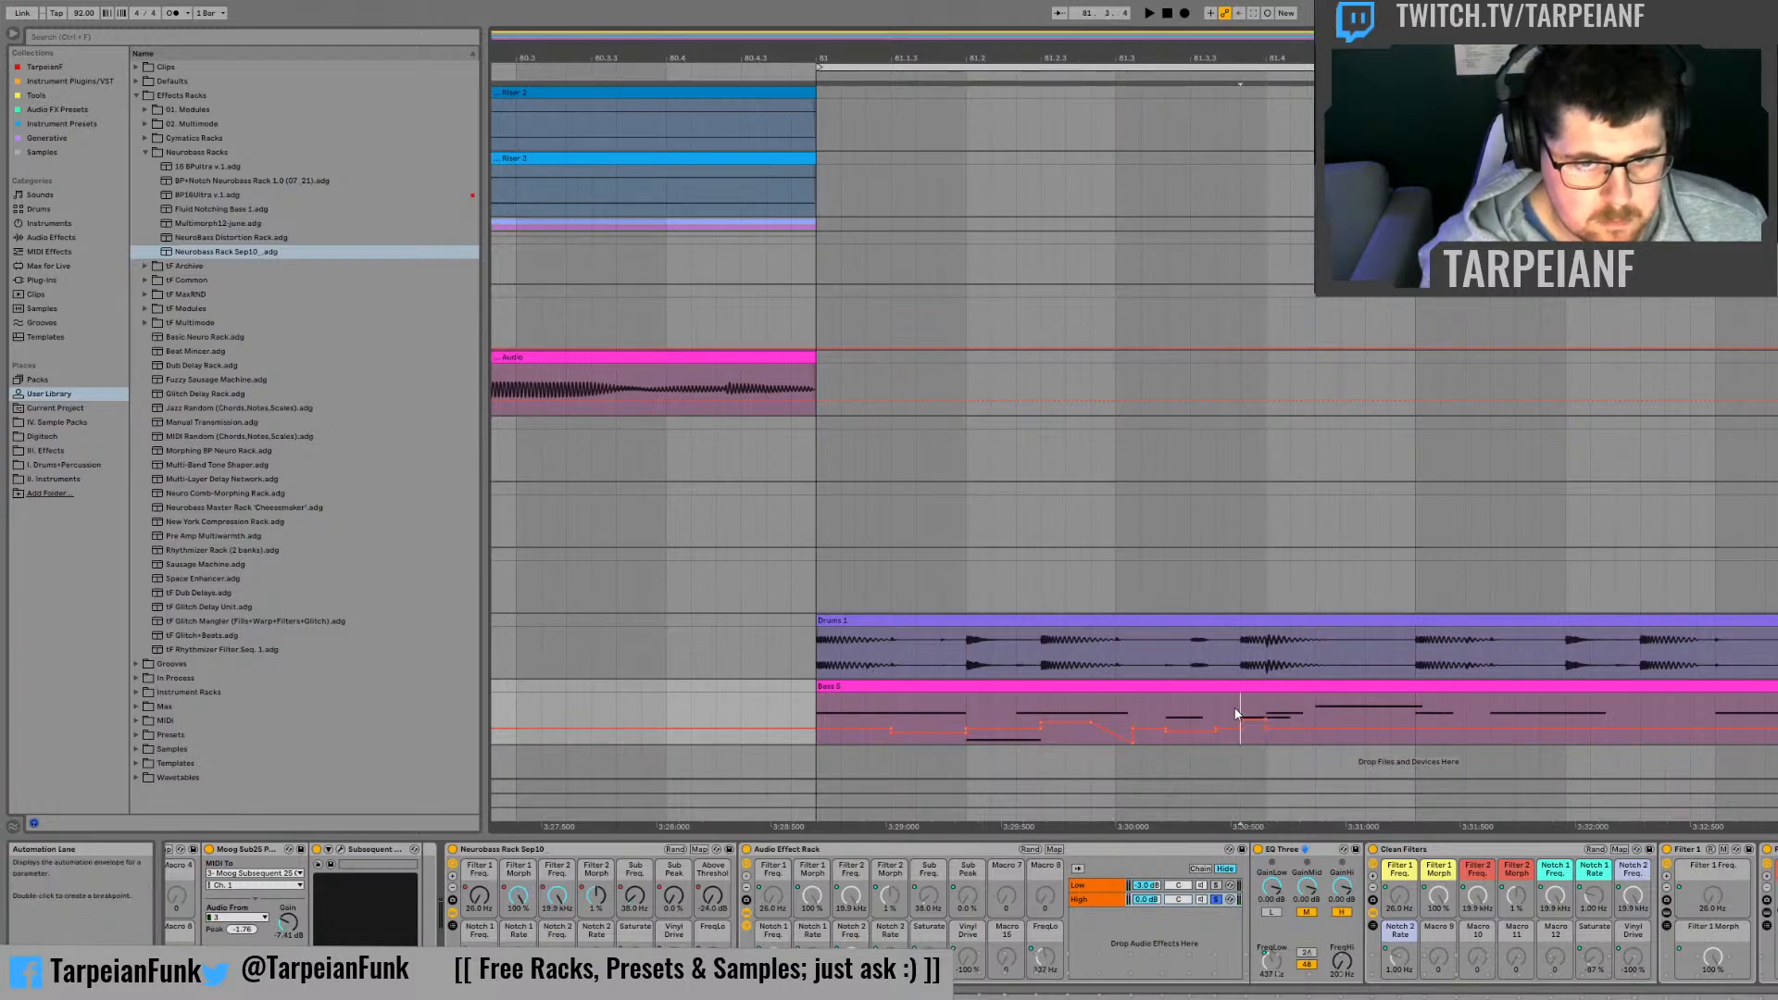
{"action": "key", "text": "space"}
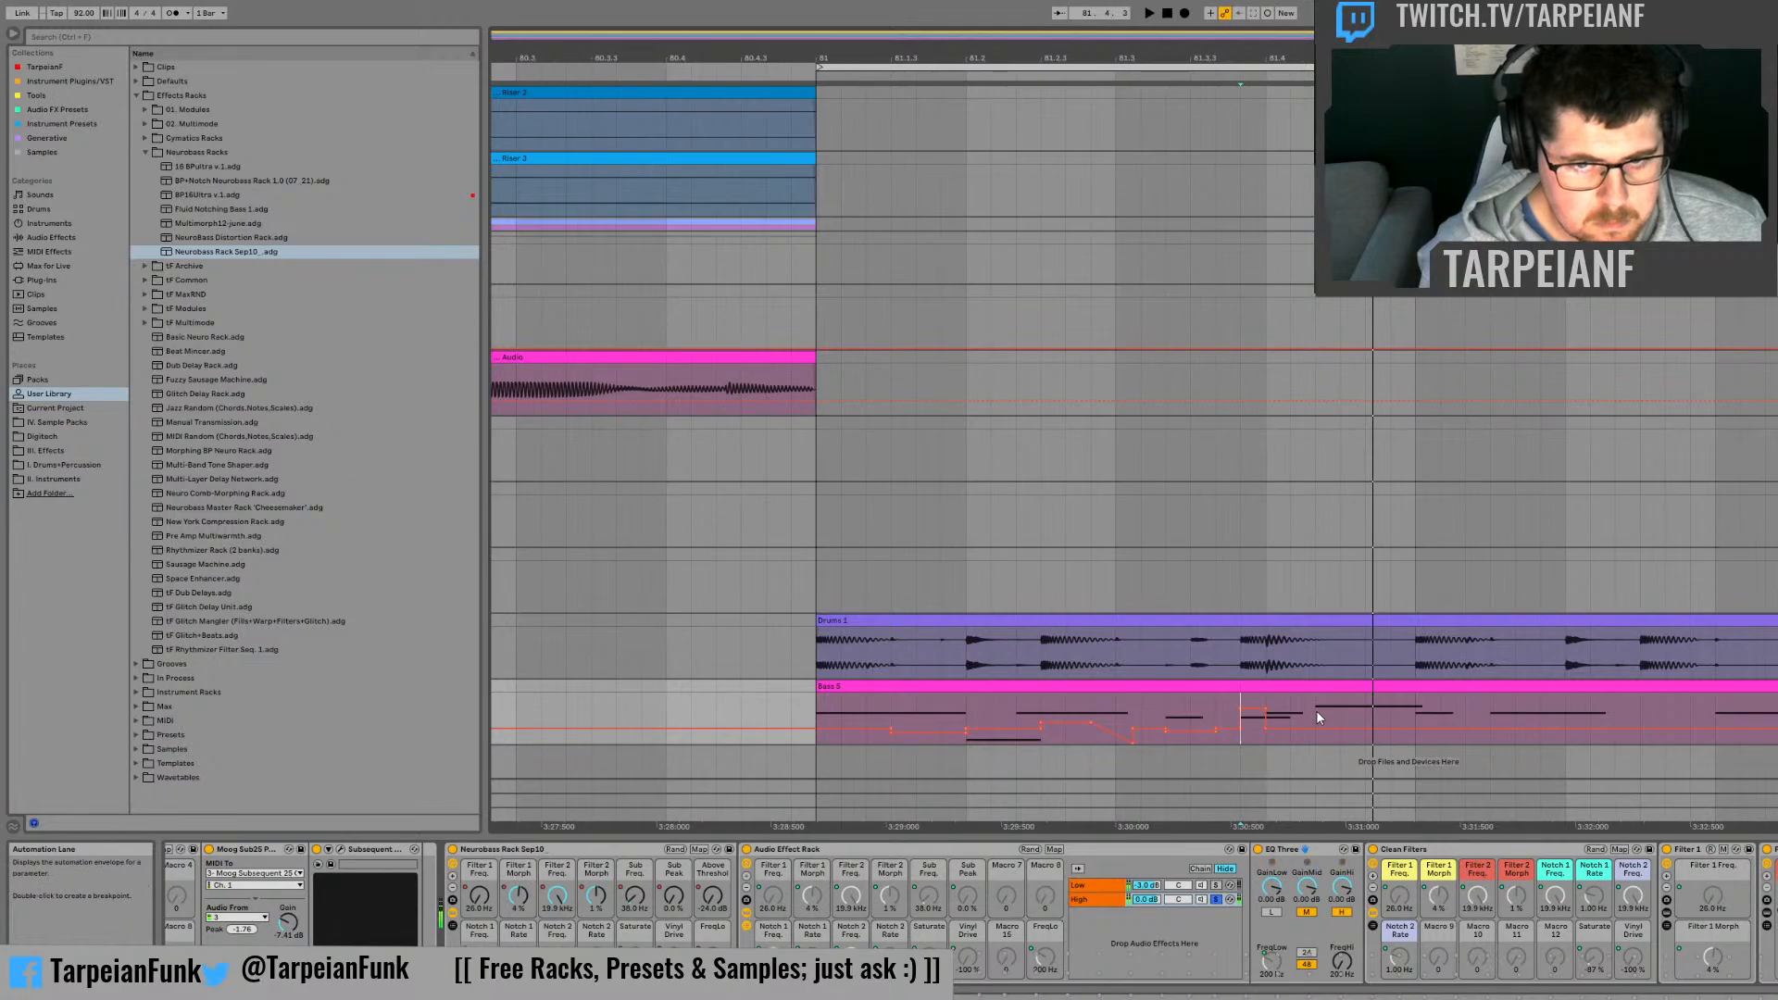
Step: Raise the FreqLo automation across the middle third of beat 81.4, and audition it from 81.4
{"action": "left_click_drag", "start_coordinate": [1316, 718], "coordinate": [1364, 727]}
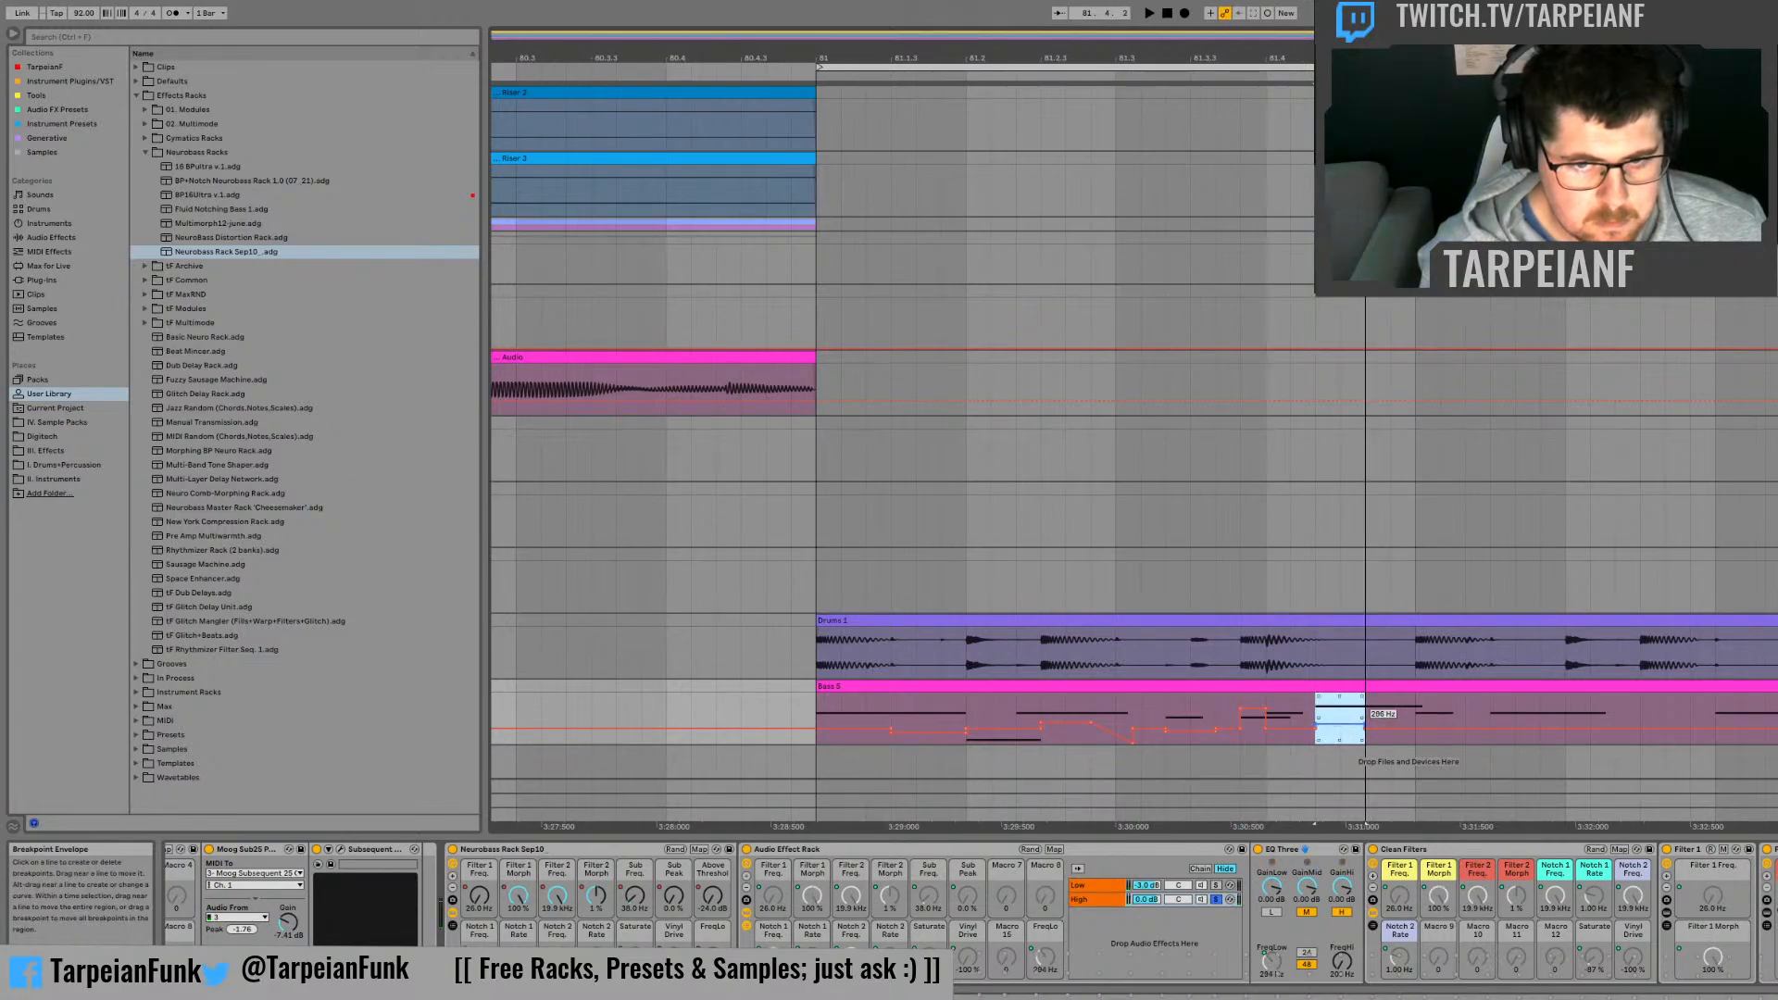
{"action": "left_click", "coordinate": [1266, 741]}
{"action": "key", "text": "space"}
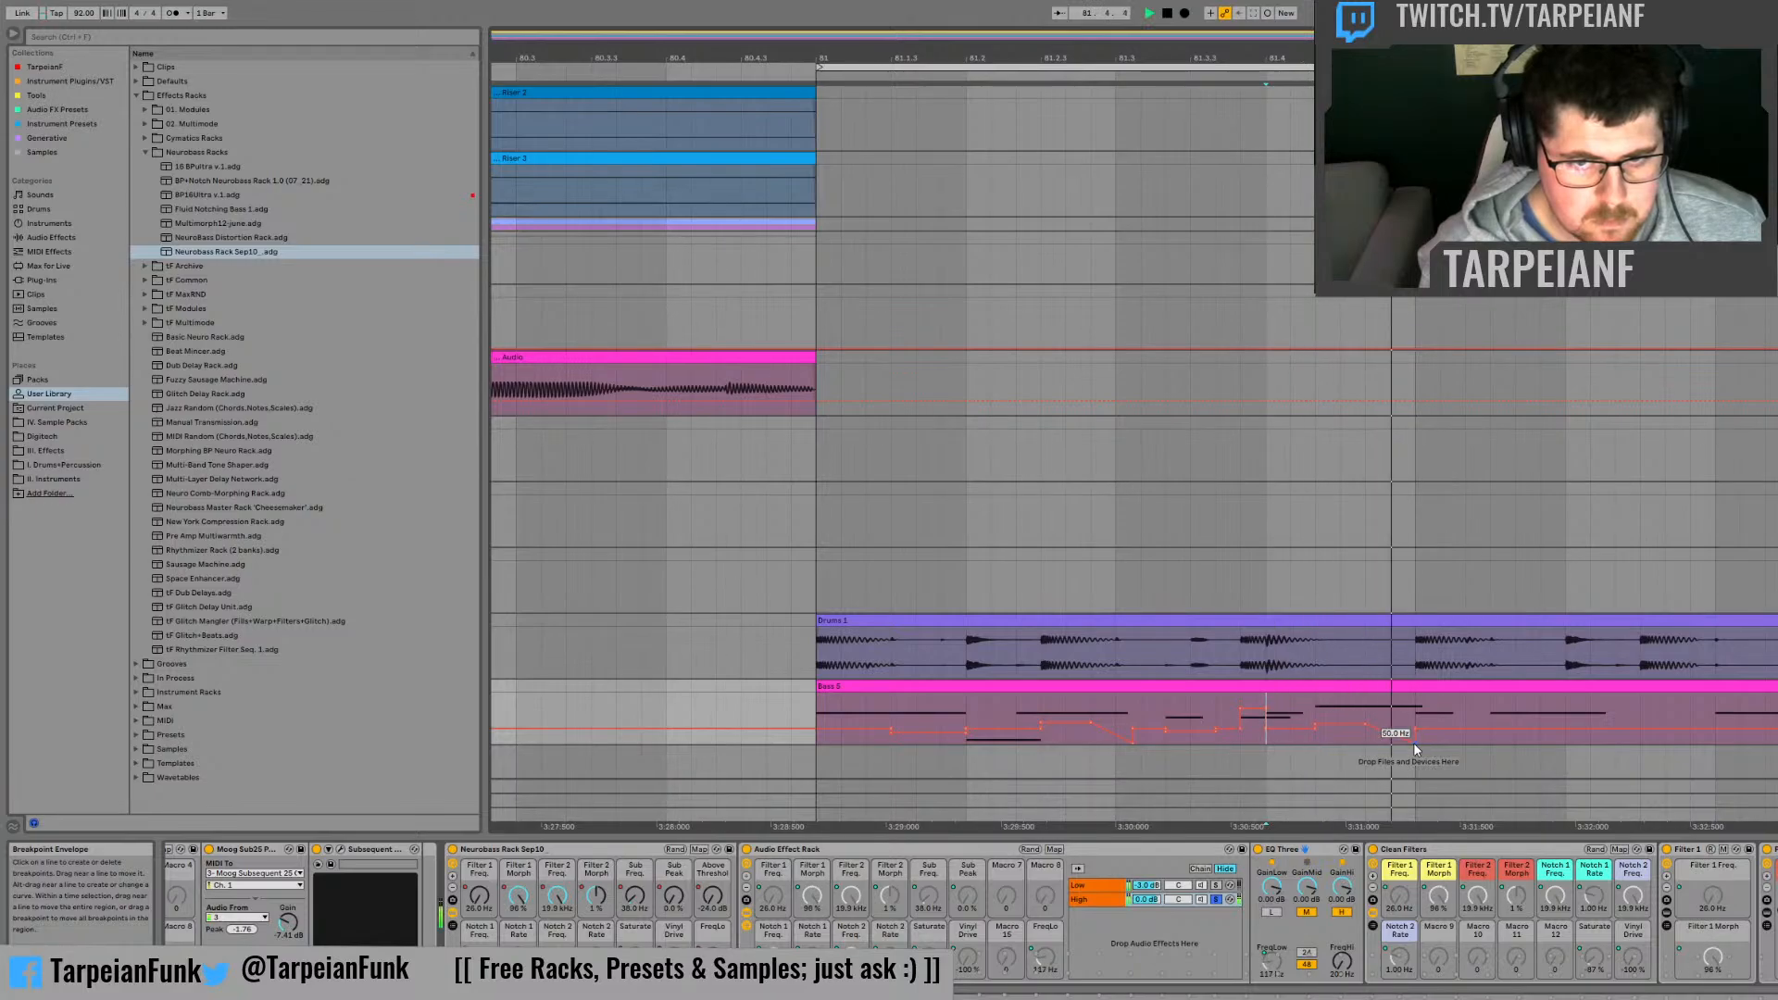
{"action": "key", "text": "space"}
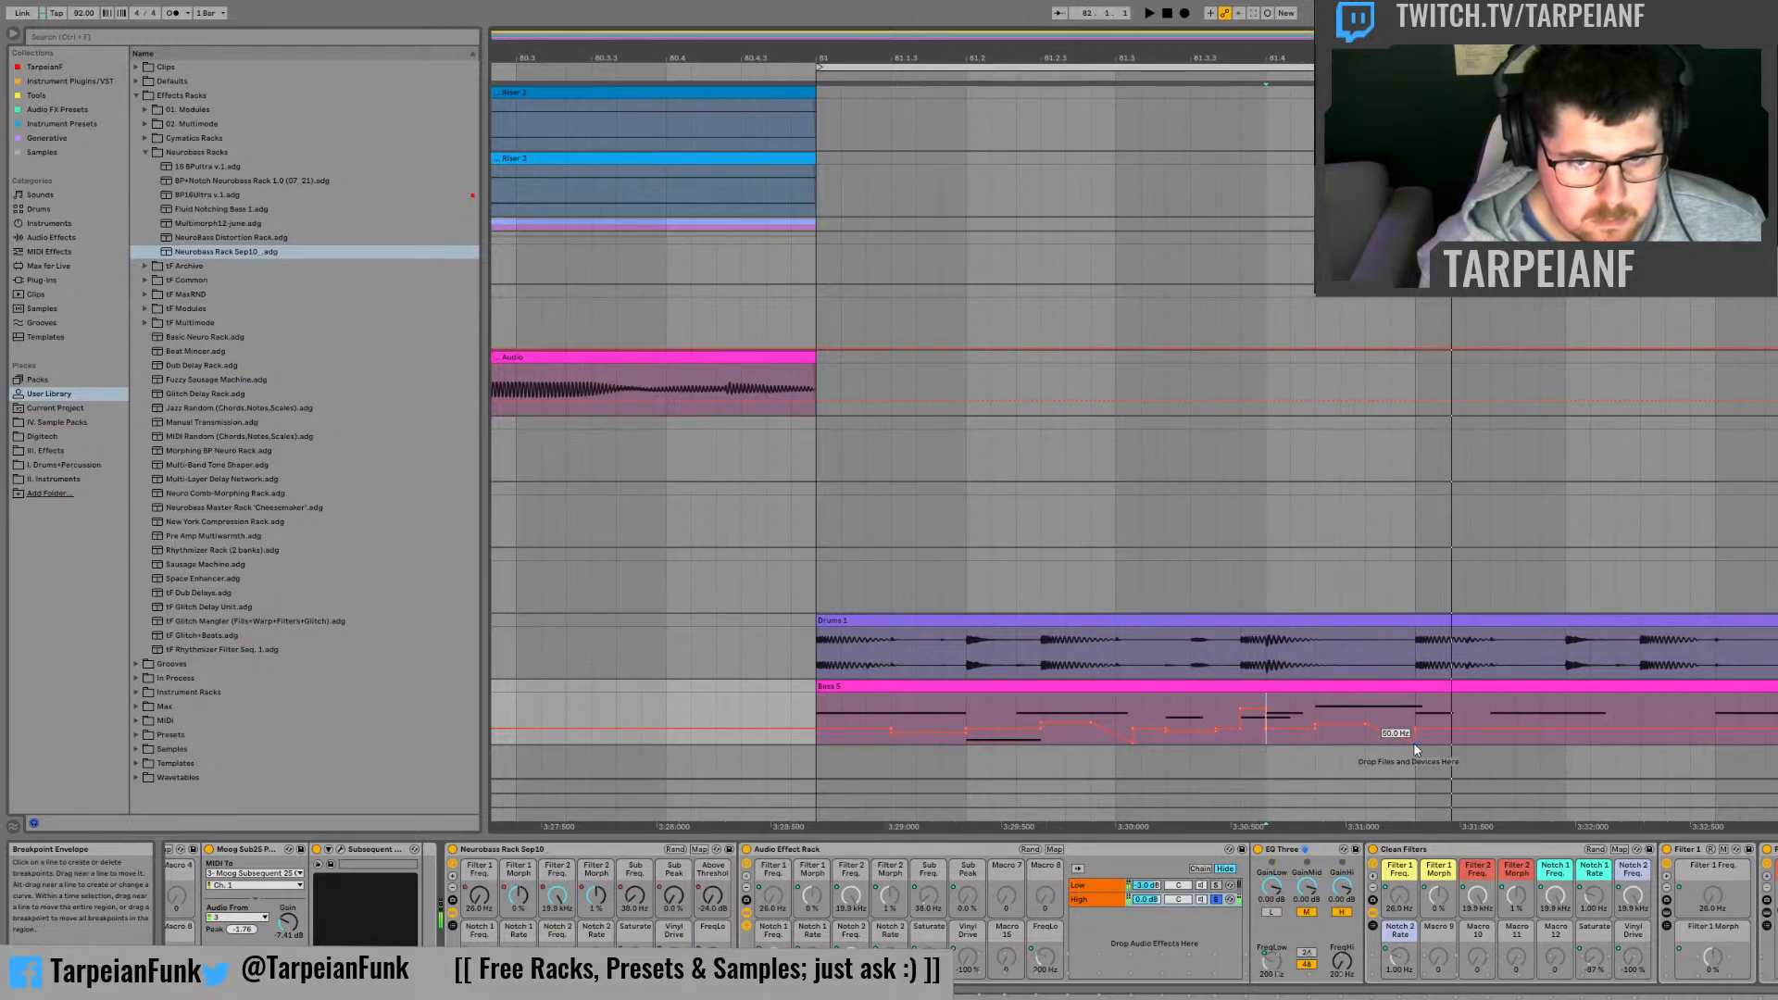
Step: Adjust the low end point of the FreqLo slope shortly before bar 82, and audition it from 81.4
{"action": "left_click_drag", "start_coordinate": [1414, 744], "coordinate": [1365, 744]}
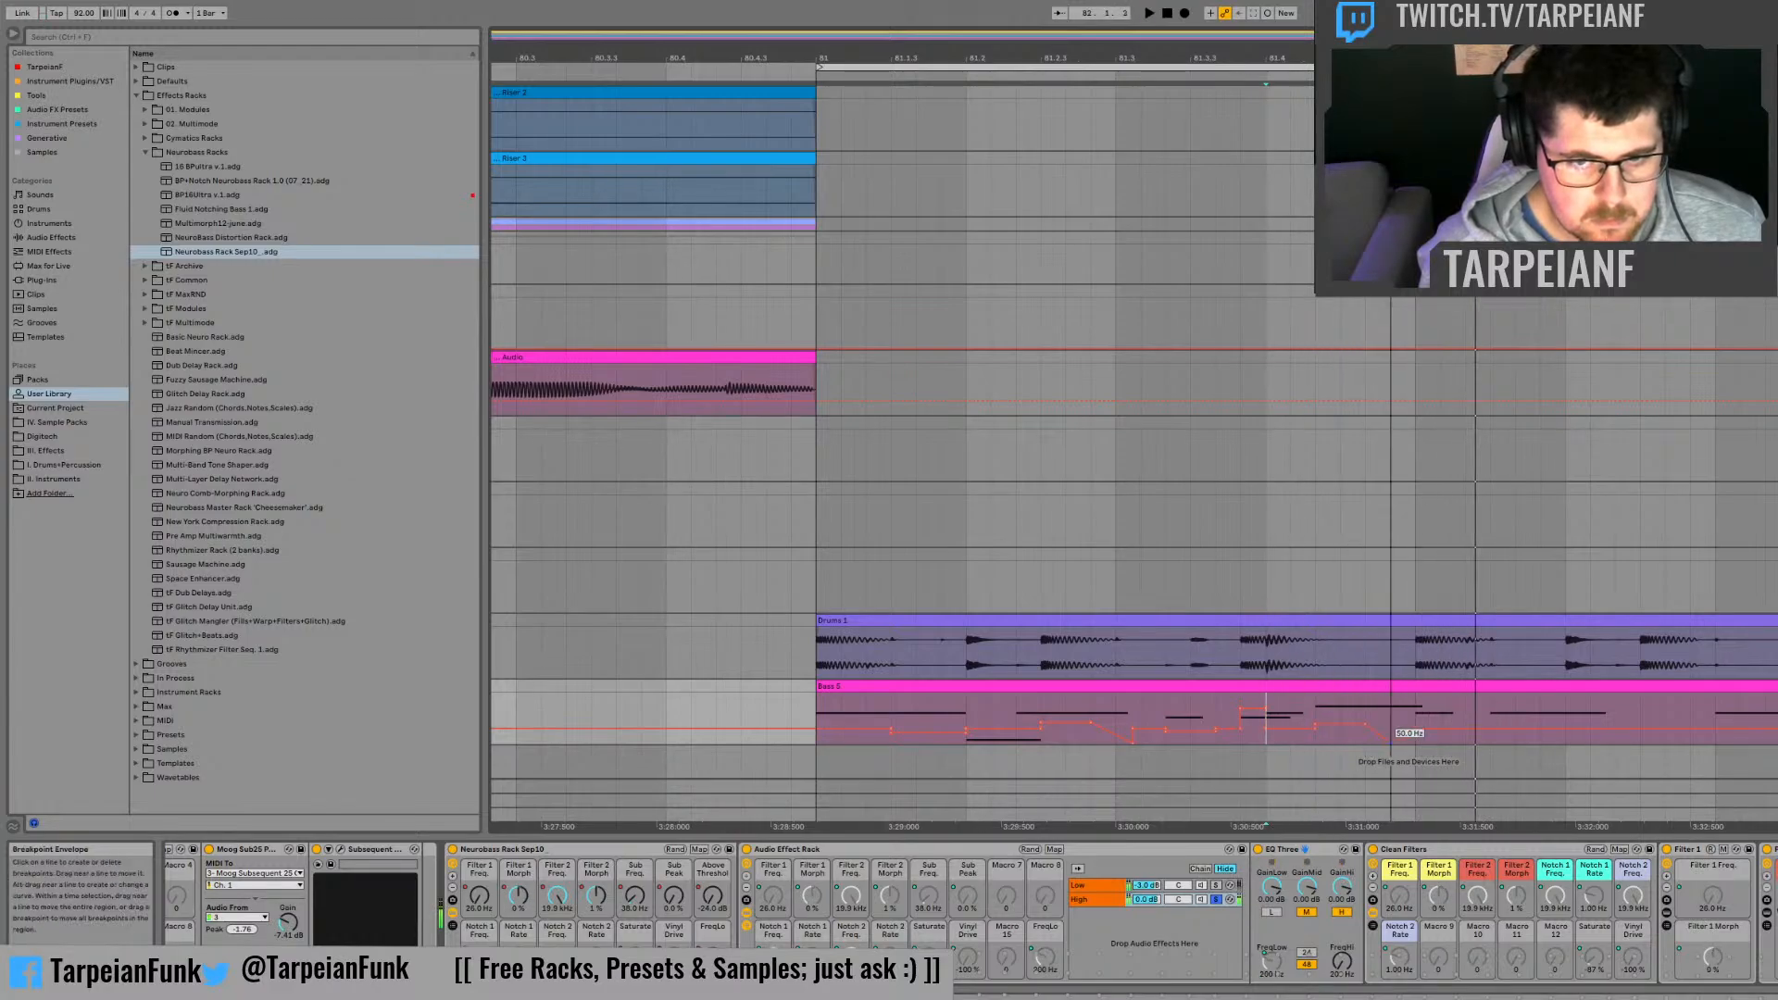
{"action": "key", "text": "space"}
{"action": "key", "text": "space"}
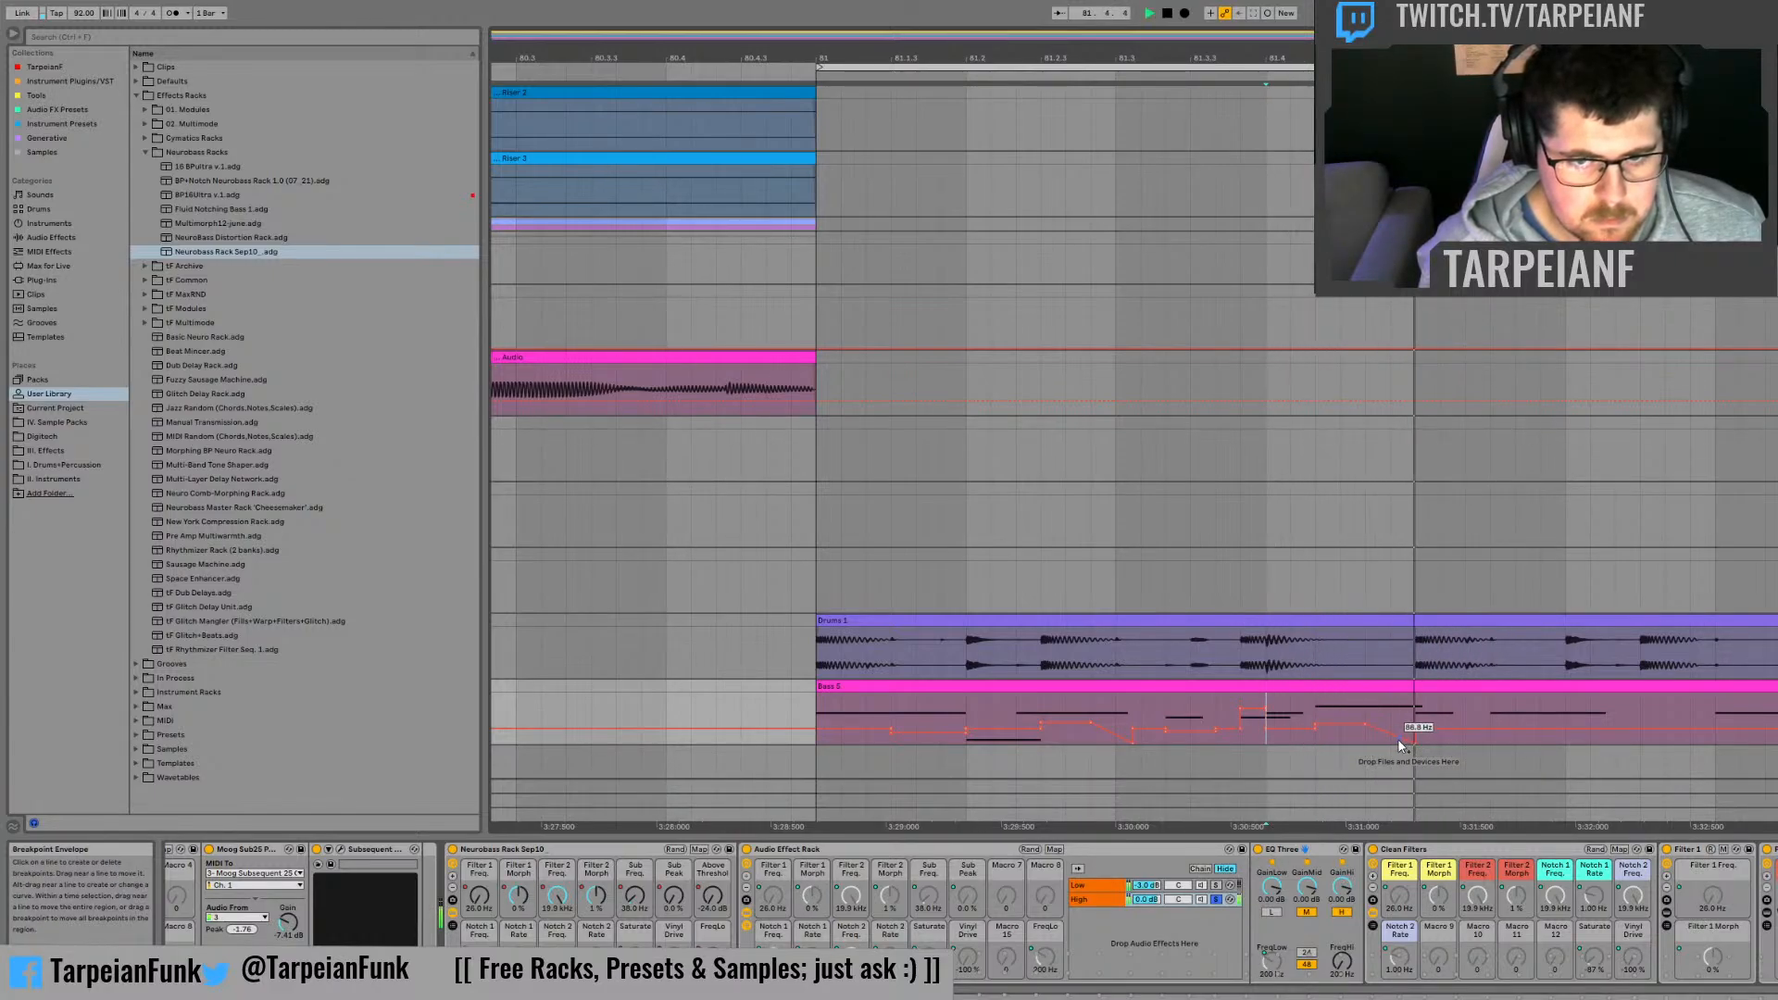
Step: Solo the Low chain of the Audio Effect Rack instead of the High chain, and audition the bass from bar 81
{"action": "key", "text": "space"}
{"action": "left_click", "coordinate": [823, 705]}
{"action": "key", "text": "space"}
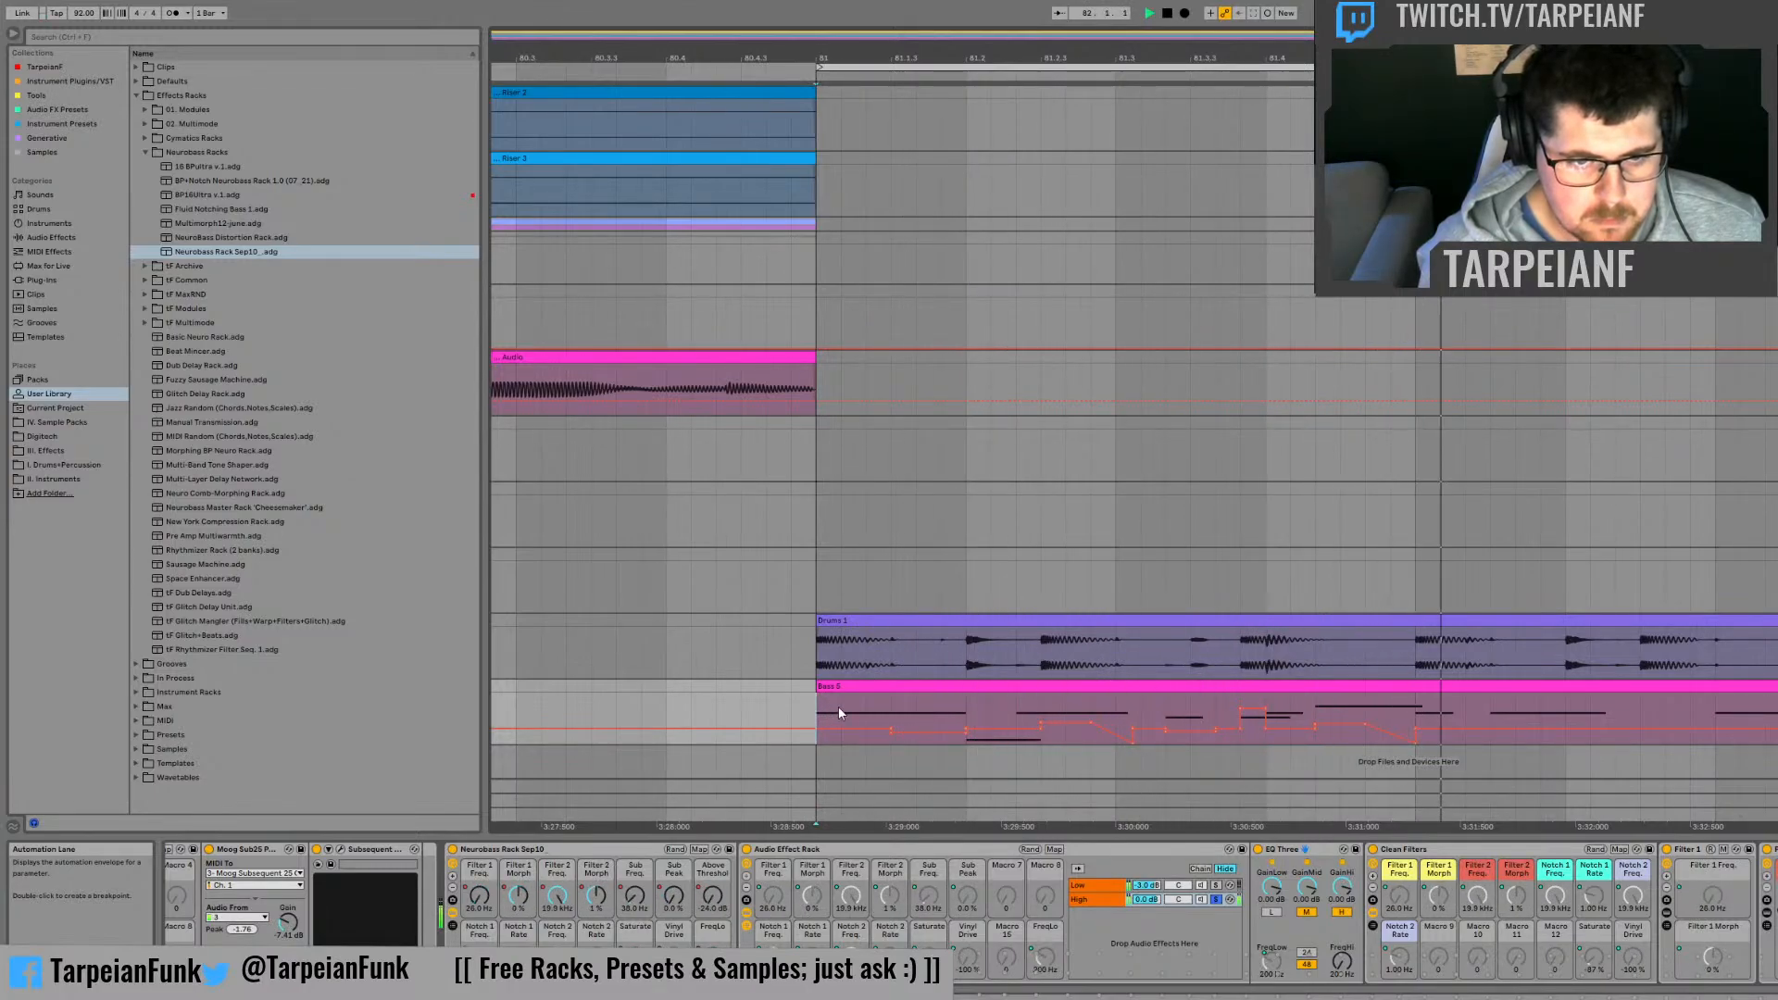
{"action": "left_click", "coordinate": [1217, 885]}
{"action": "key", "text": "space"}
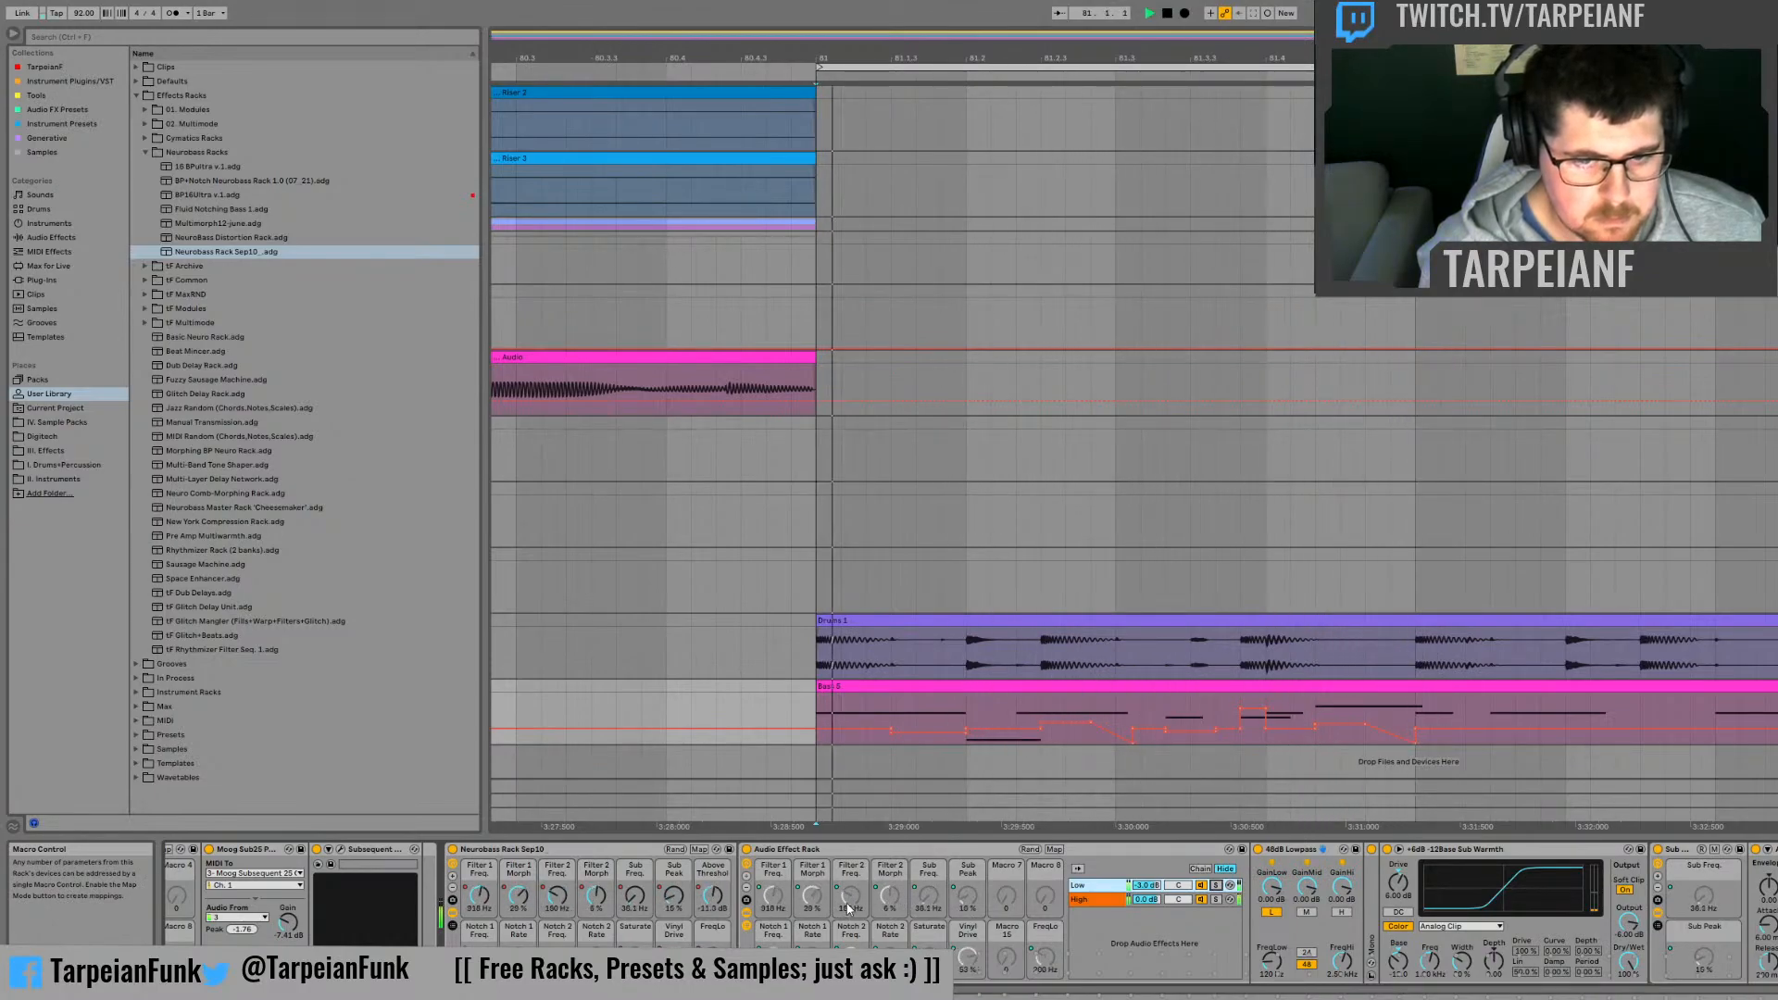
Step: Show the Neurobass rack's Sub Freq. automation, raise it across the first third of beat 81.3, and audition it from 81.2
{"action": "left_click", "coordinate": [635, 901]}
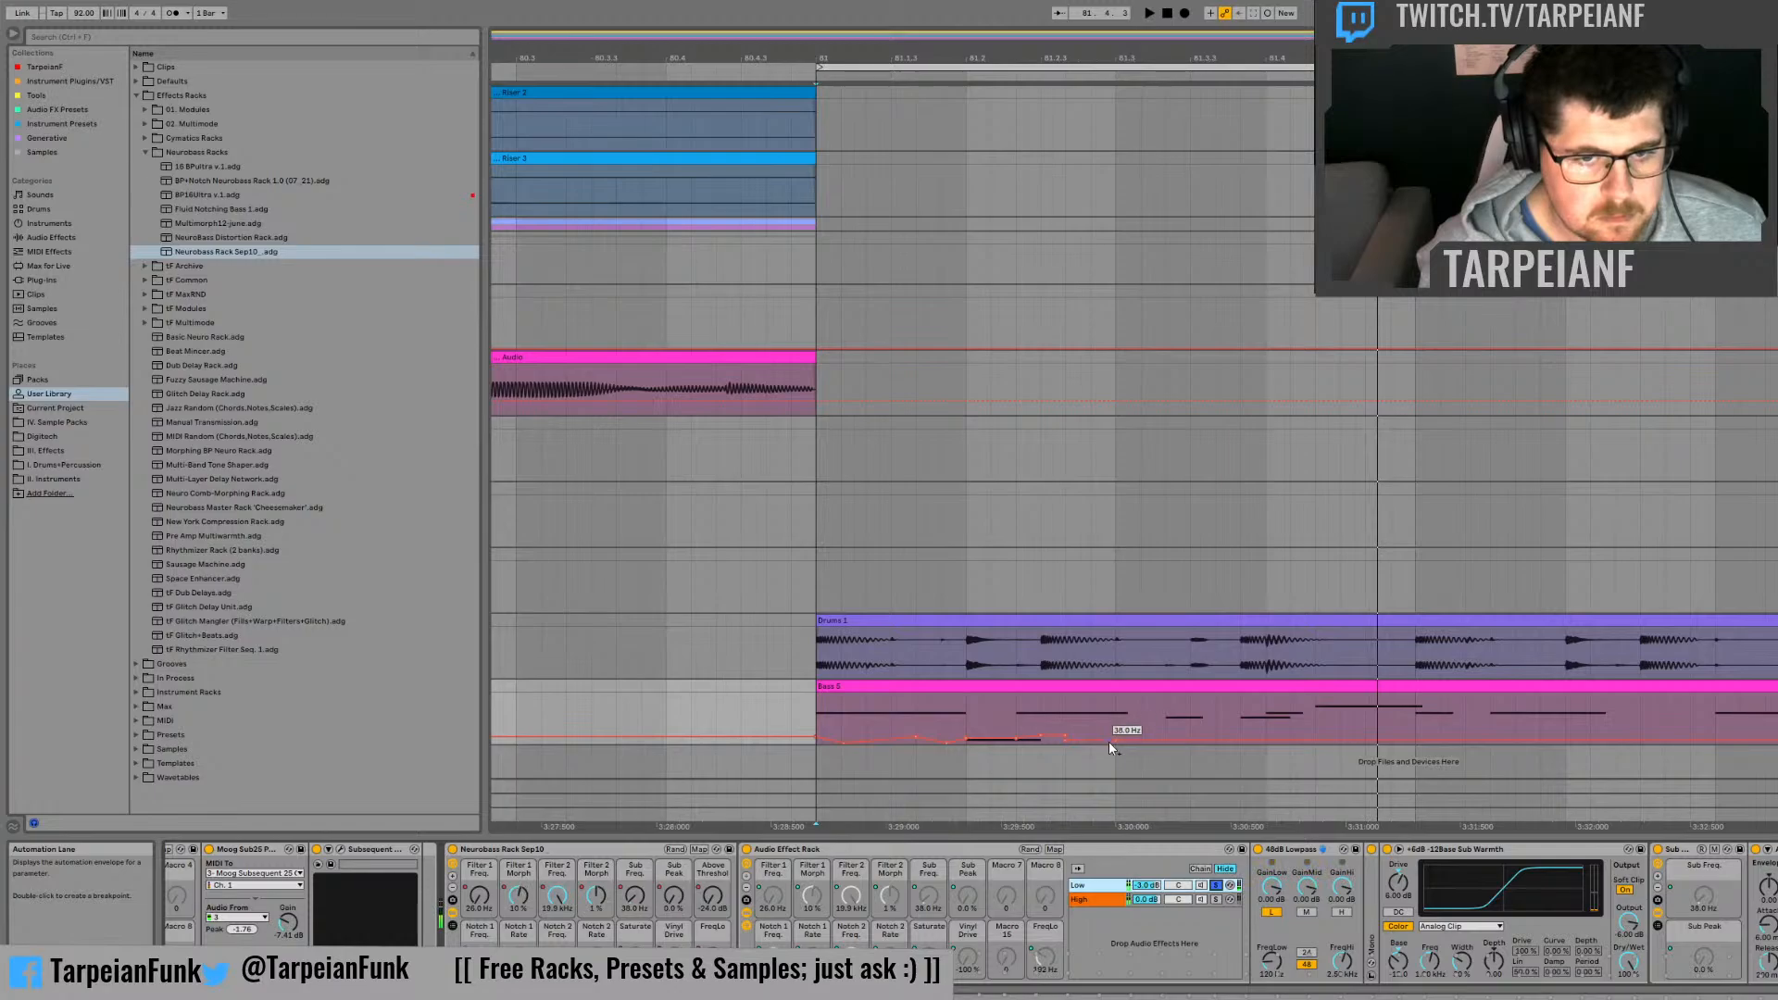
{"action": "left_click", "coordinate": [1016, 708]}
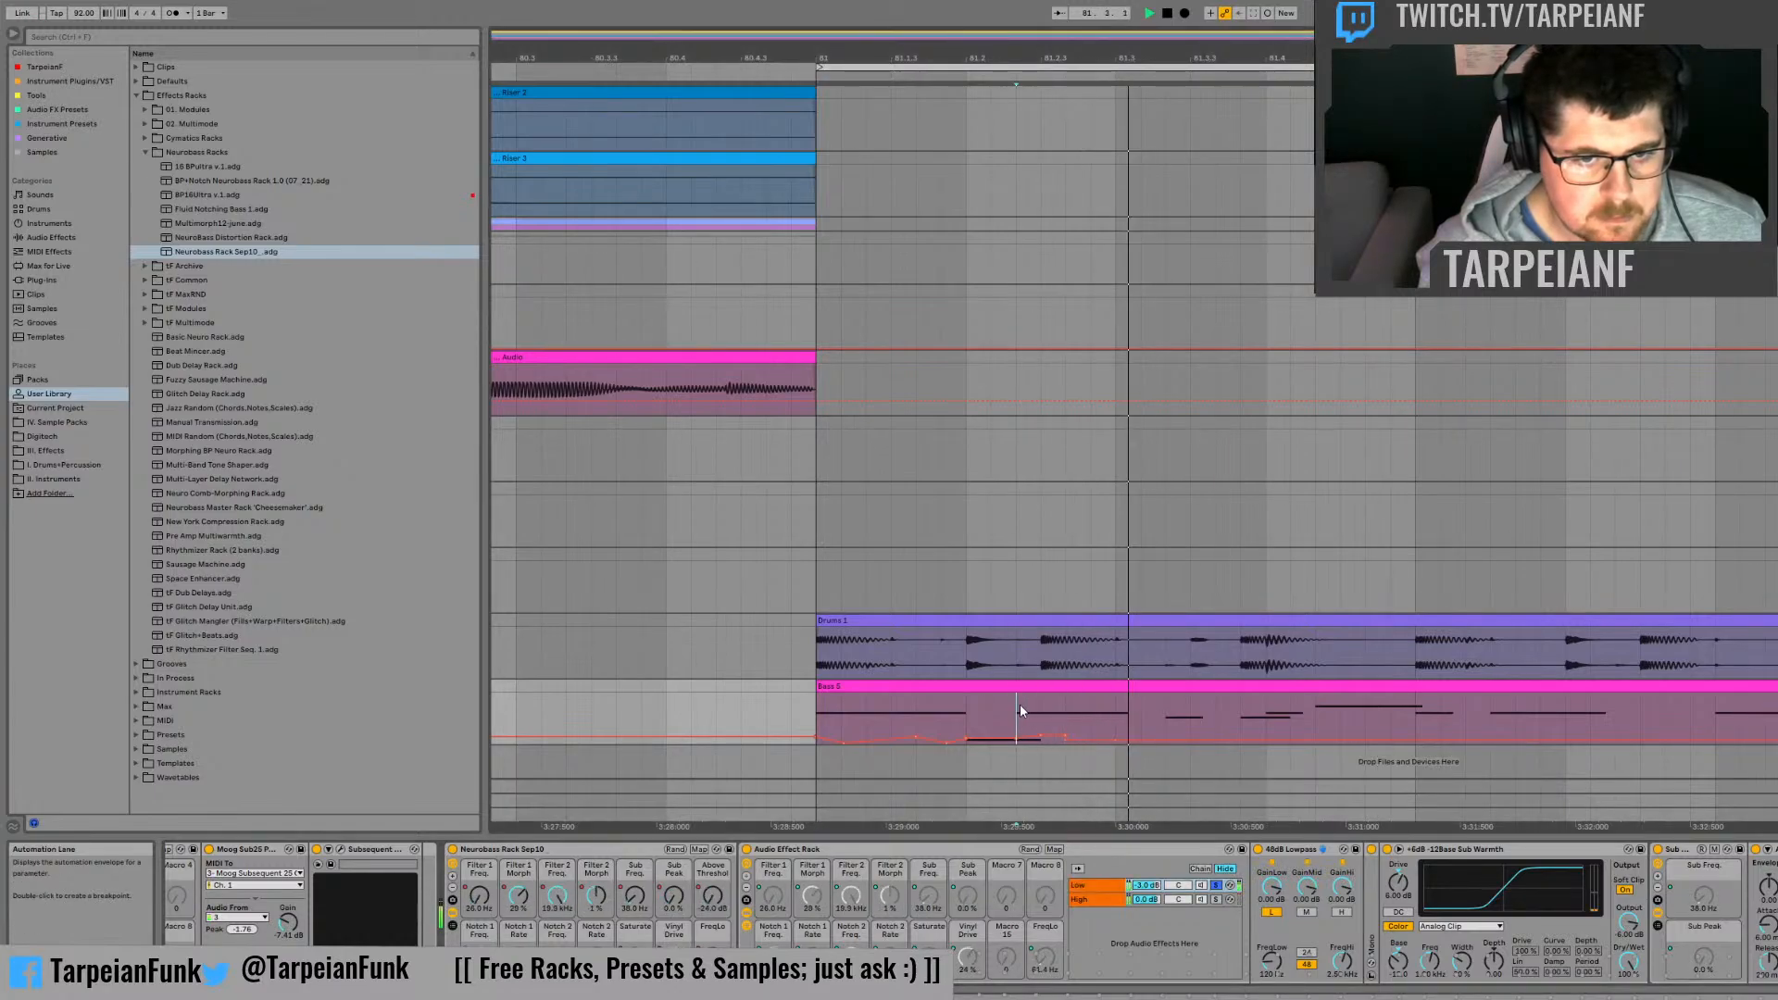
{"action": "key", "text": "space"}
{"action": "left_click_drag", "start_coordinate": [1115, 705], "coordinate": [1153, 734]}
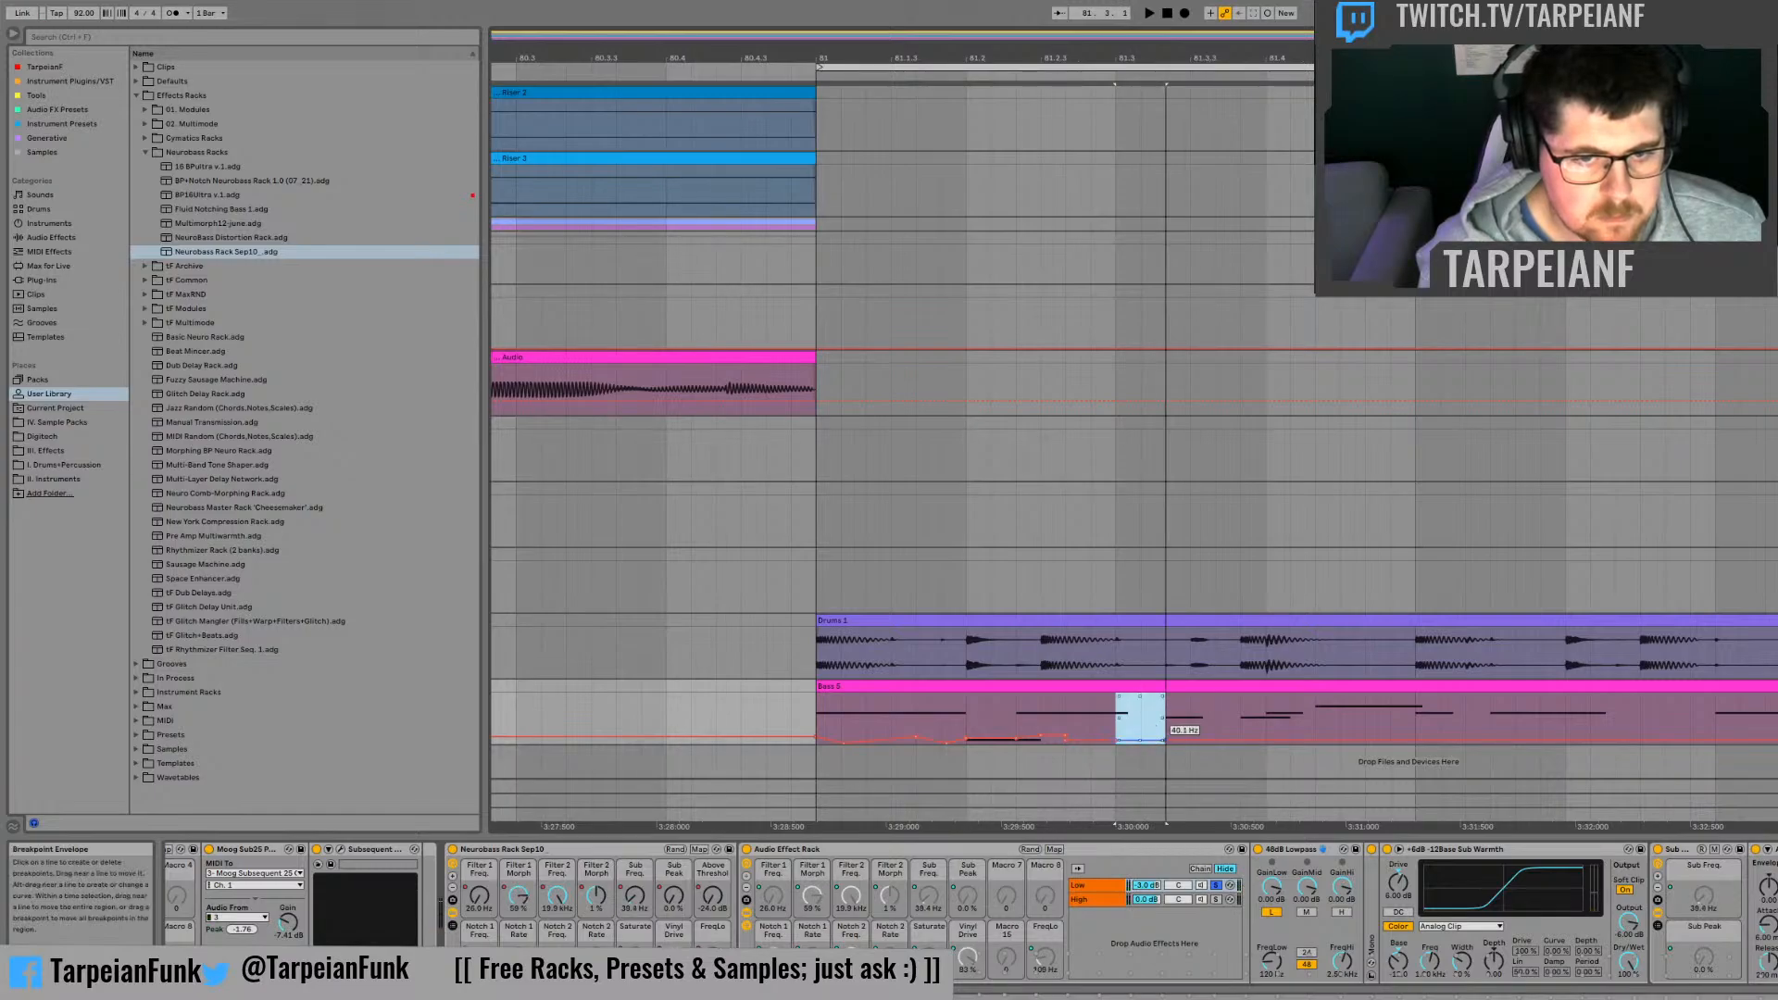
{"action": "key", "text": "space"}
{"action": "left_click", "coordinate": [1068, 714]}
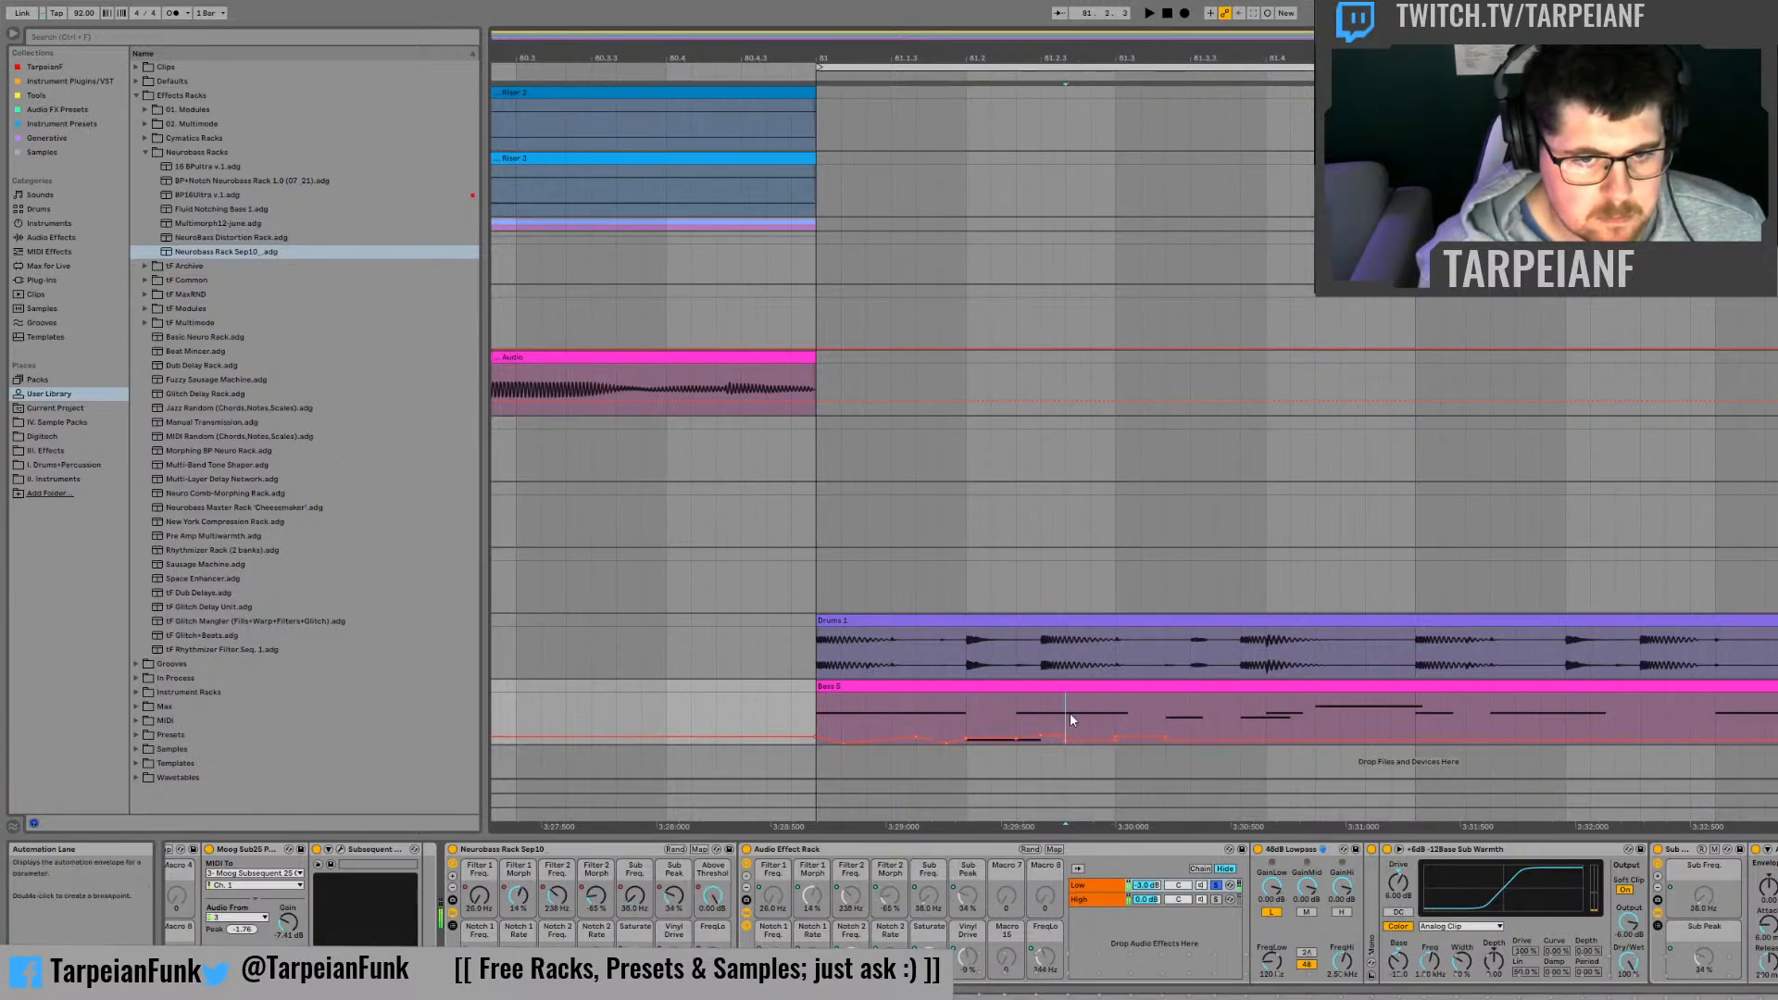
{"action": "key", "text": "space"}
{"action": "key", "text": "space"}
Step: Set the Sub Freq. automation across the middle third of beat 81.3 to about 57.2 Hz, and audition it
{"action": "mouse_move", "coordinate": [1165, 715]}
{"action": "left_mouse_down"}
{"action": "mouse_move", "coordinate": [1228, 721]}
{"action": "mouse_move", "coordinate": [1190, 732]}
{"action": "left_mouse_up"}
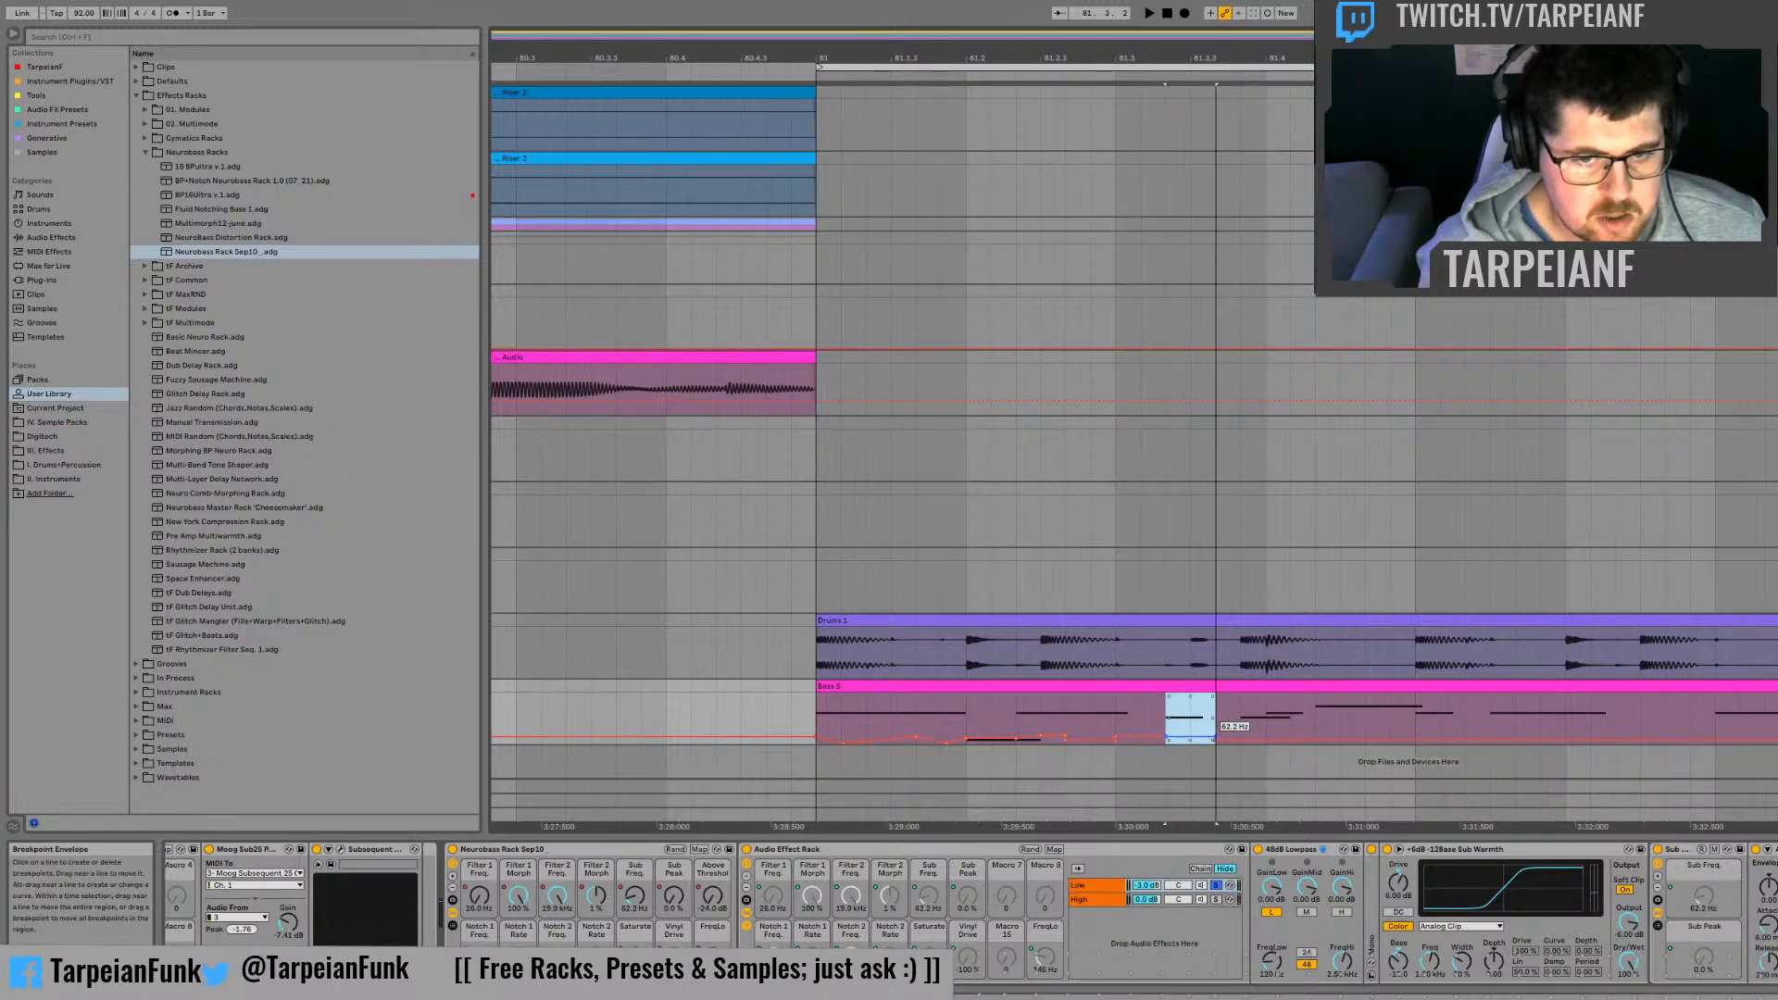
{"action": "key", "text": "space"}
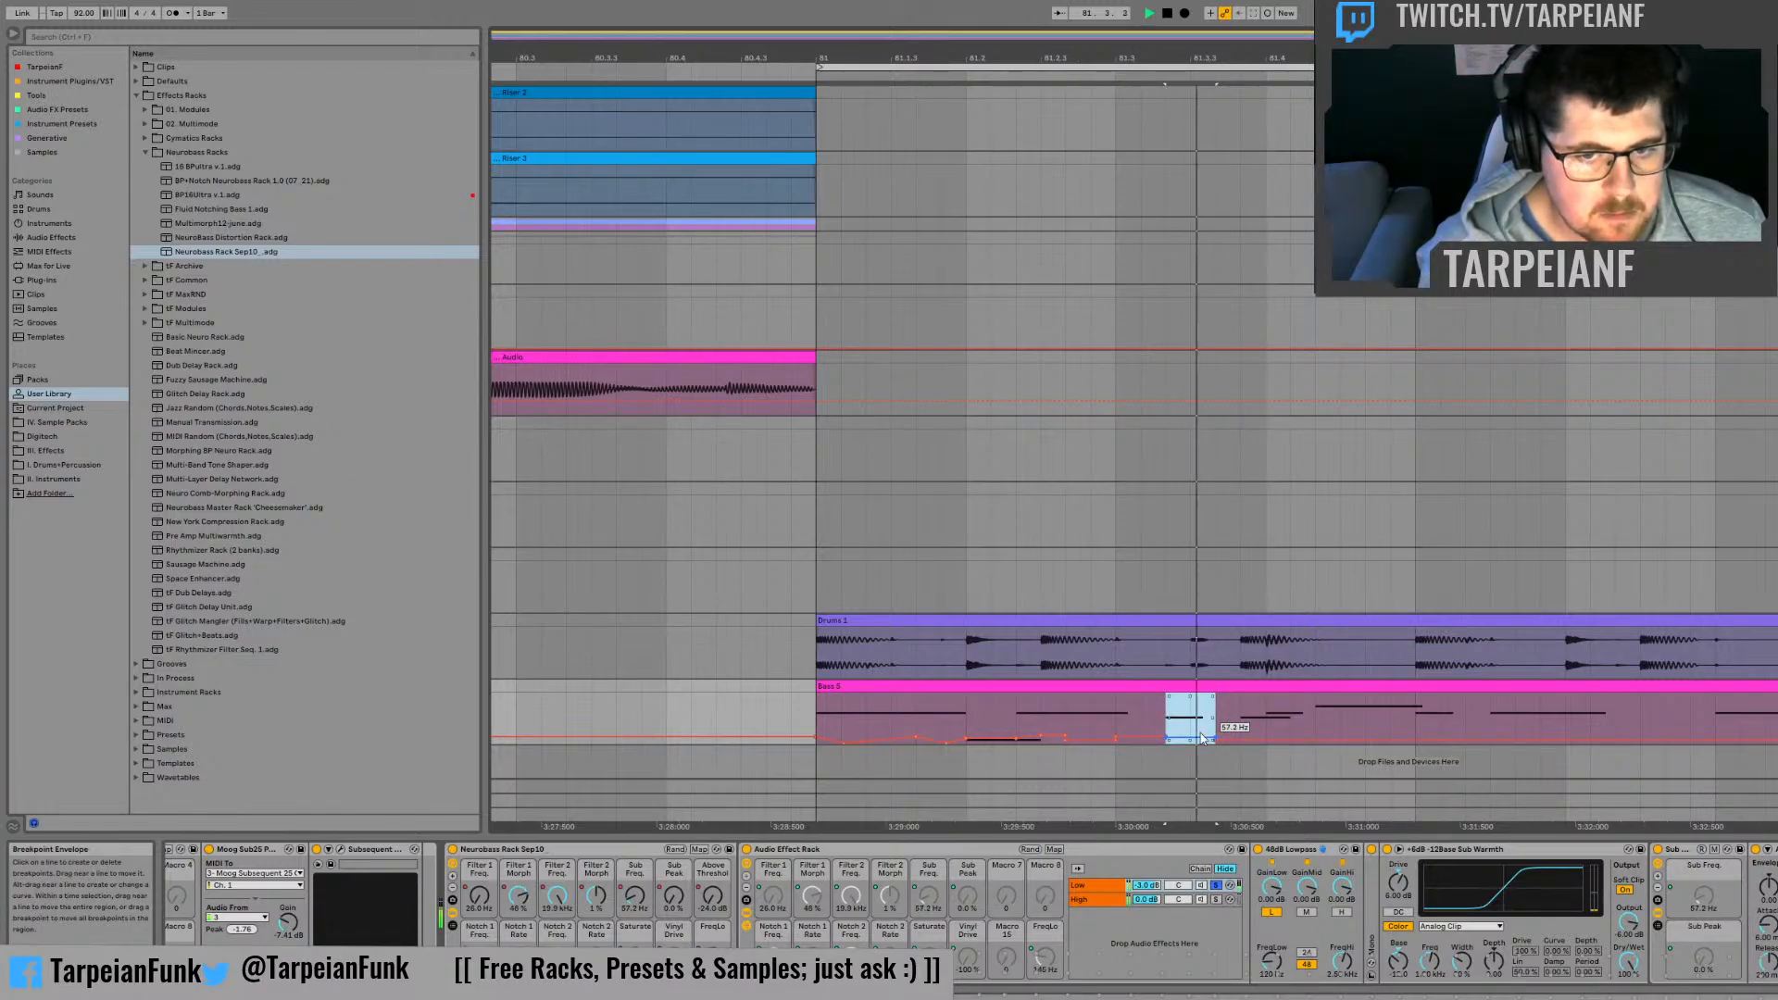
{"action": "key", "text": "space"}
{"action": "key", "text": "space"}
{"action": "key", "text": "space"}
{"action": "key", "text": "space"}
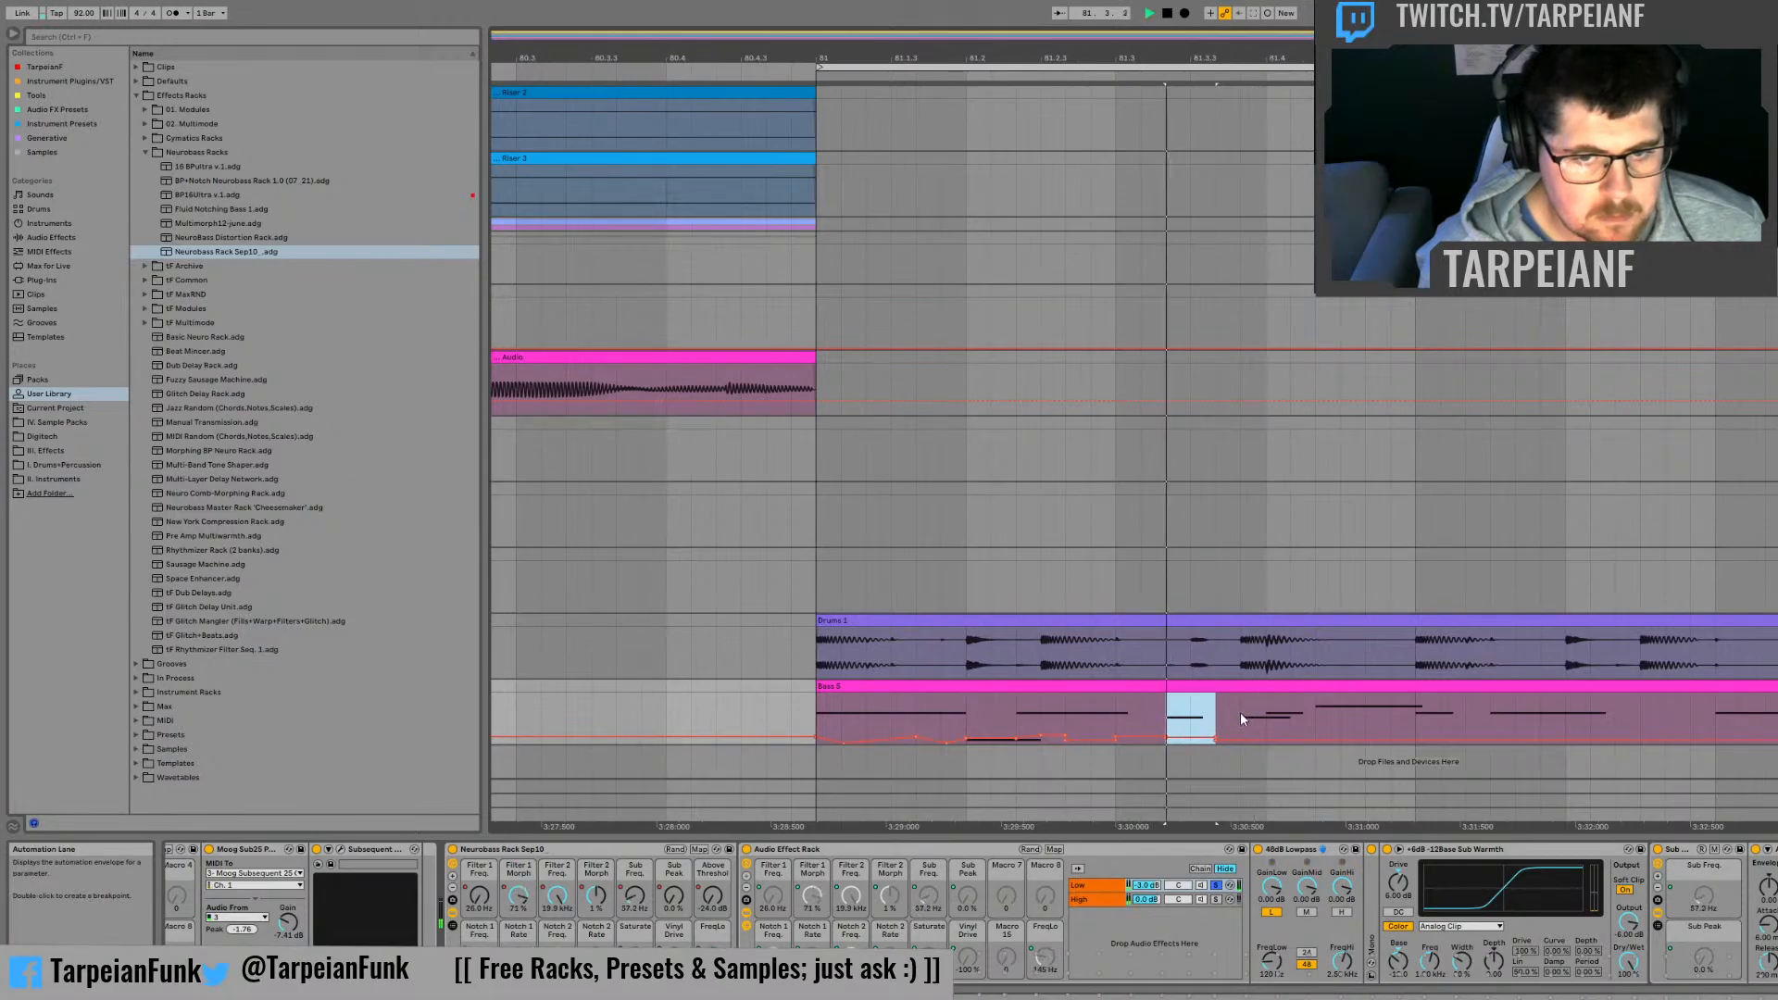
{"action": "key", "text": "space"}
Step: Raise the Sub Freq. automation across the first third of beat 81.4, and audition it
{"action": "left_click", "coordinate": [1267, 718]}
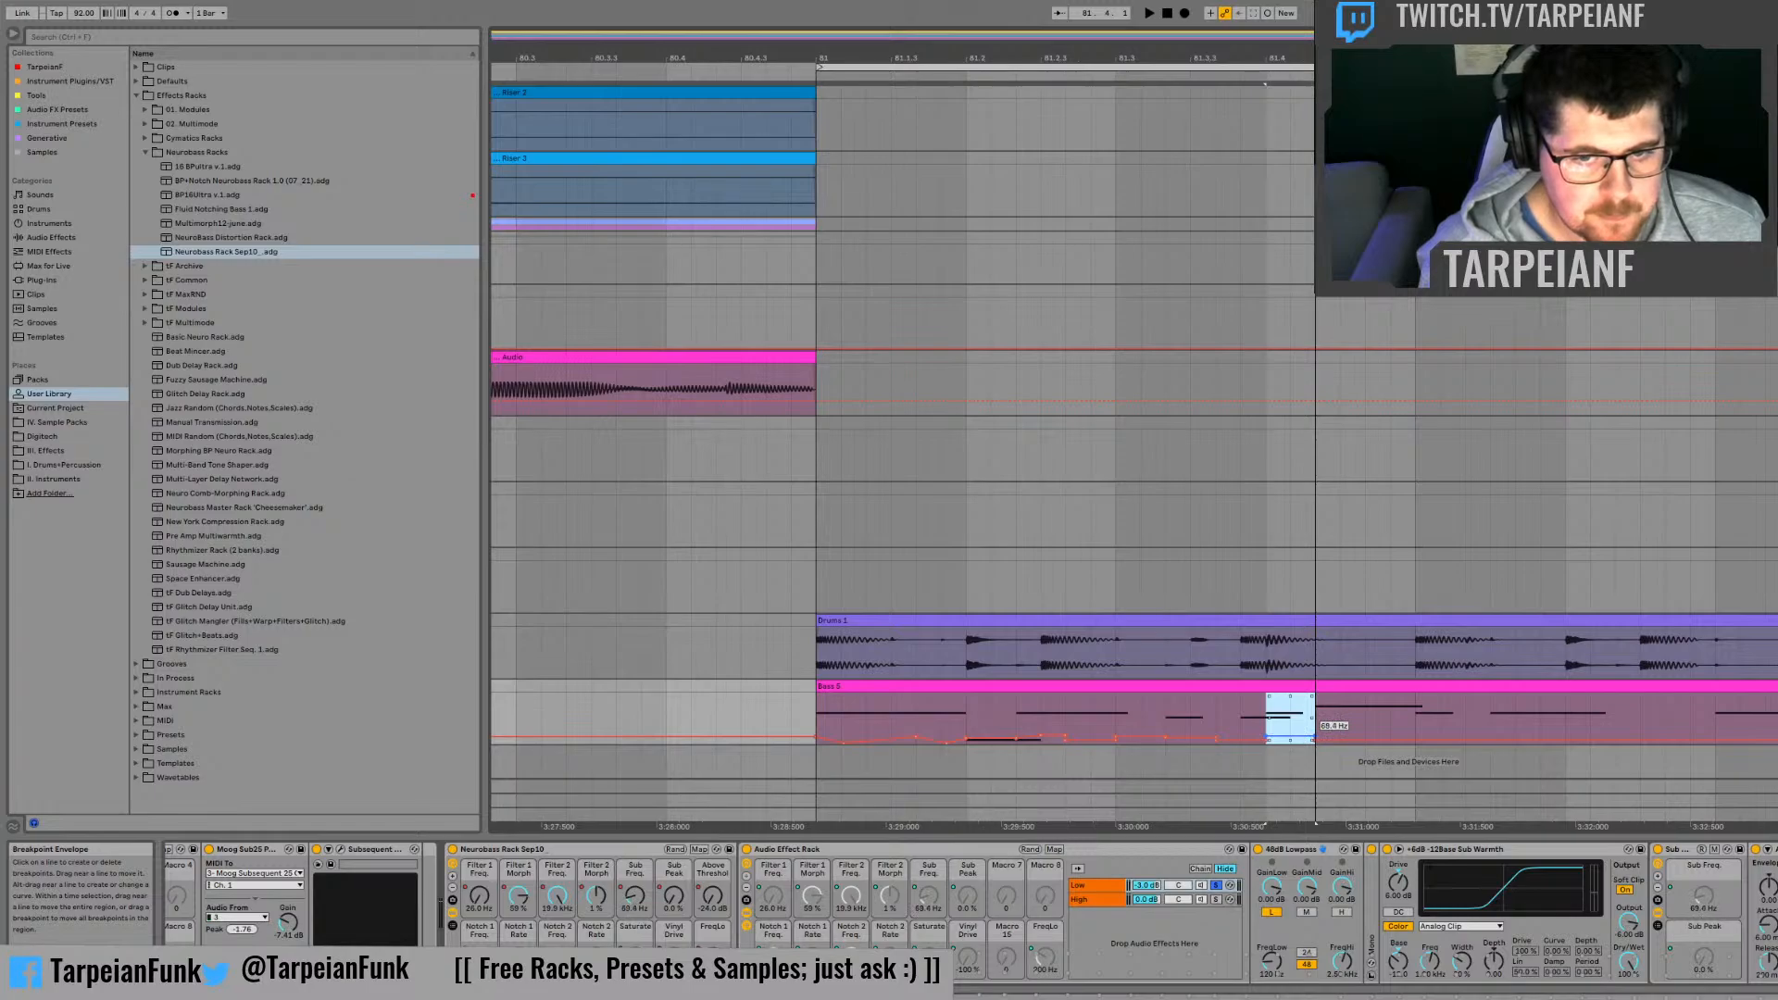
{"action": "key", "text": "space"}
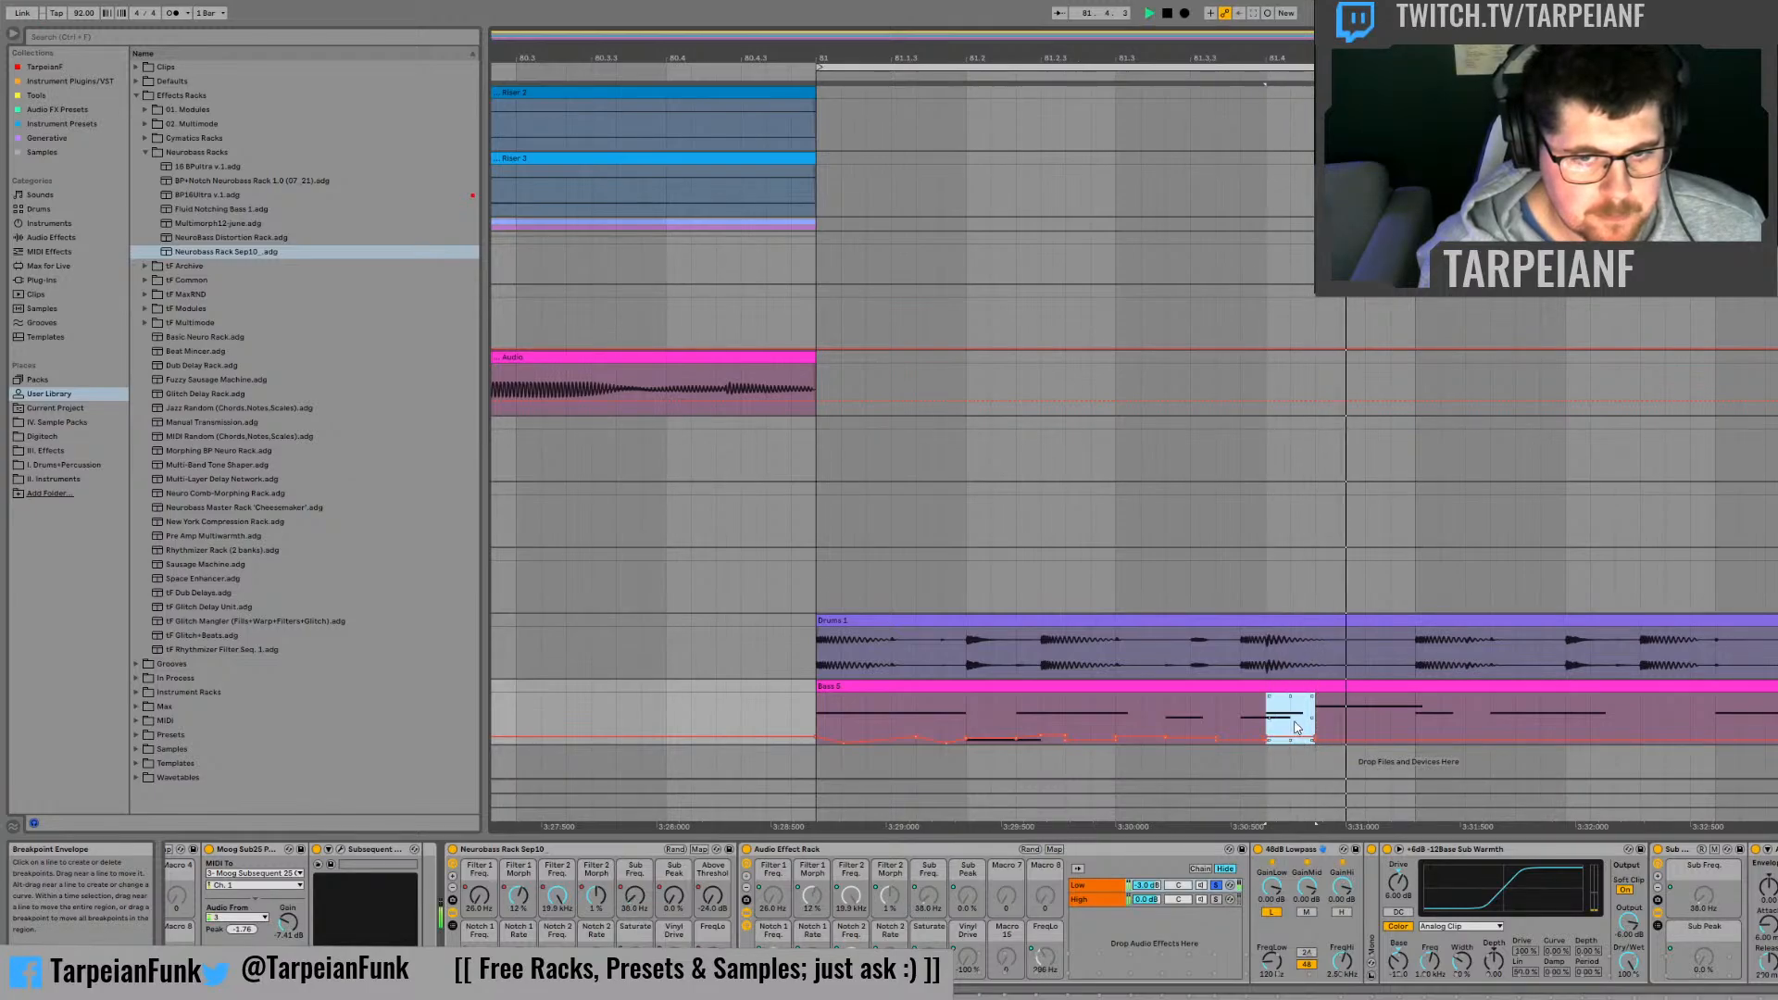
{"action": "key", "text": "space"}
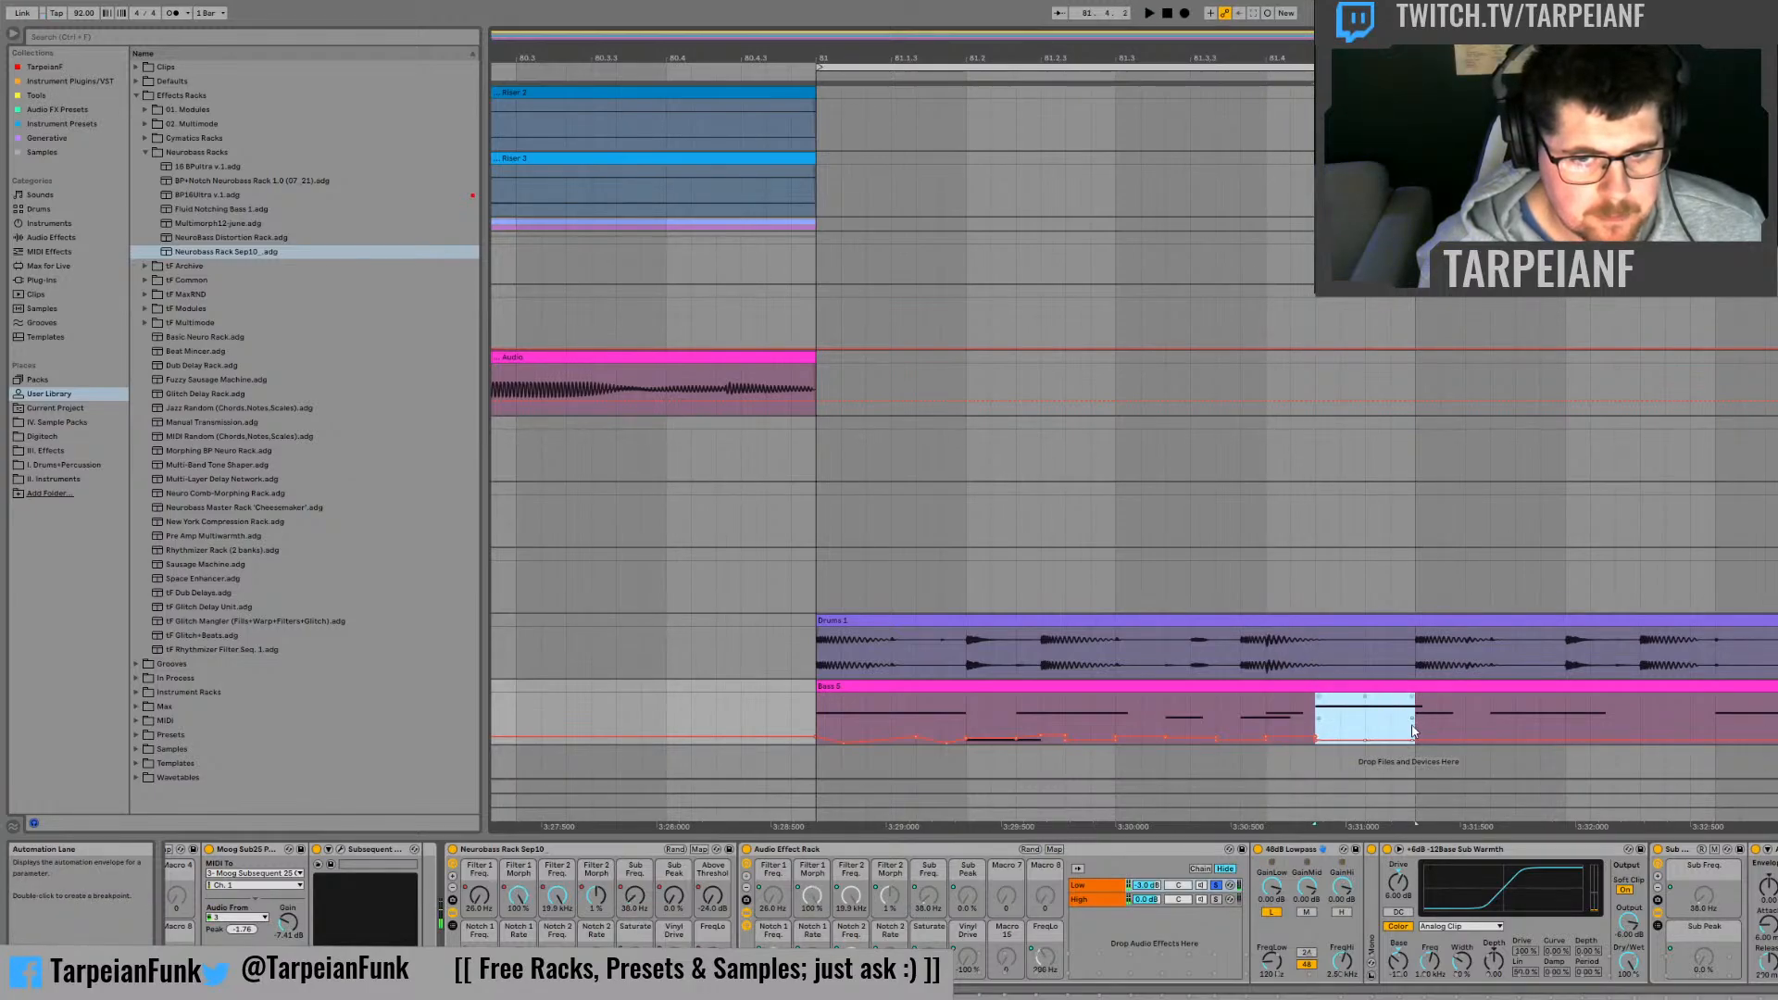
Step: Shape the Sub Freq. automation over the last two thirds of beat 81.4 up to bar 82, and audition it from 81.4
{"action": "left_click", "coordinate": [1265, 704]}
{"action": "key", "text": "space"}
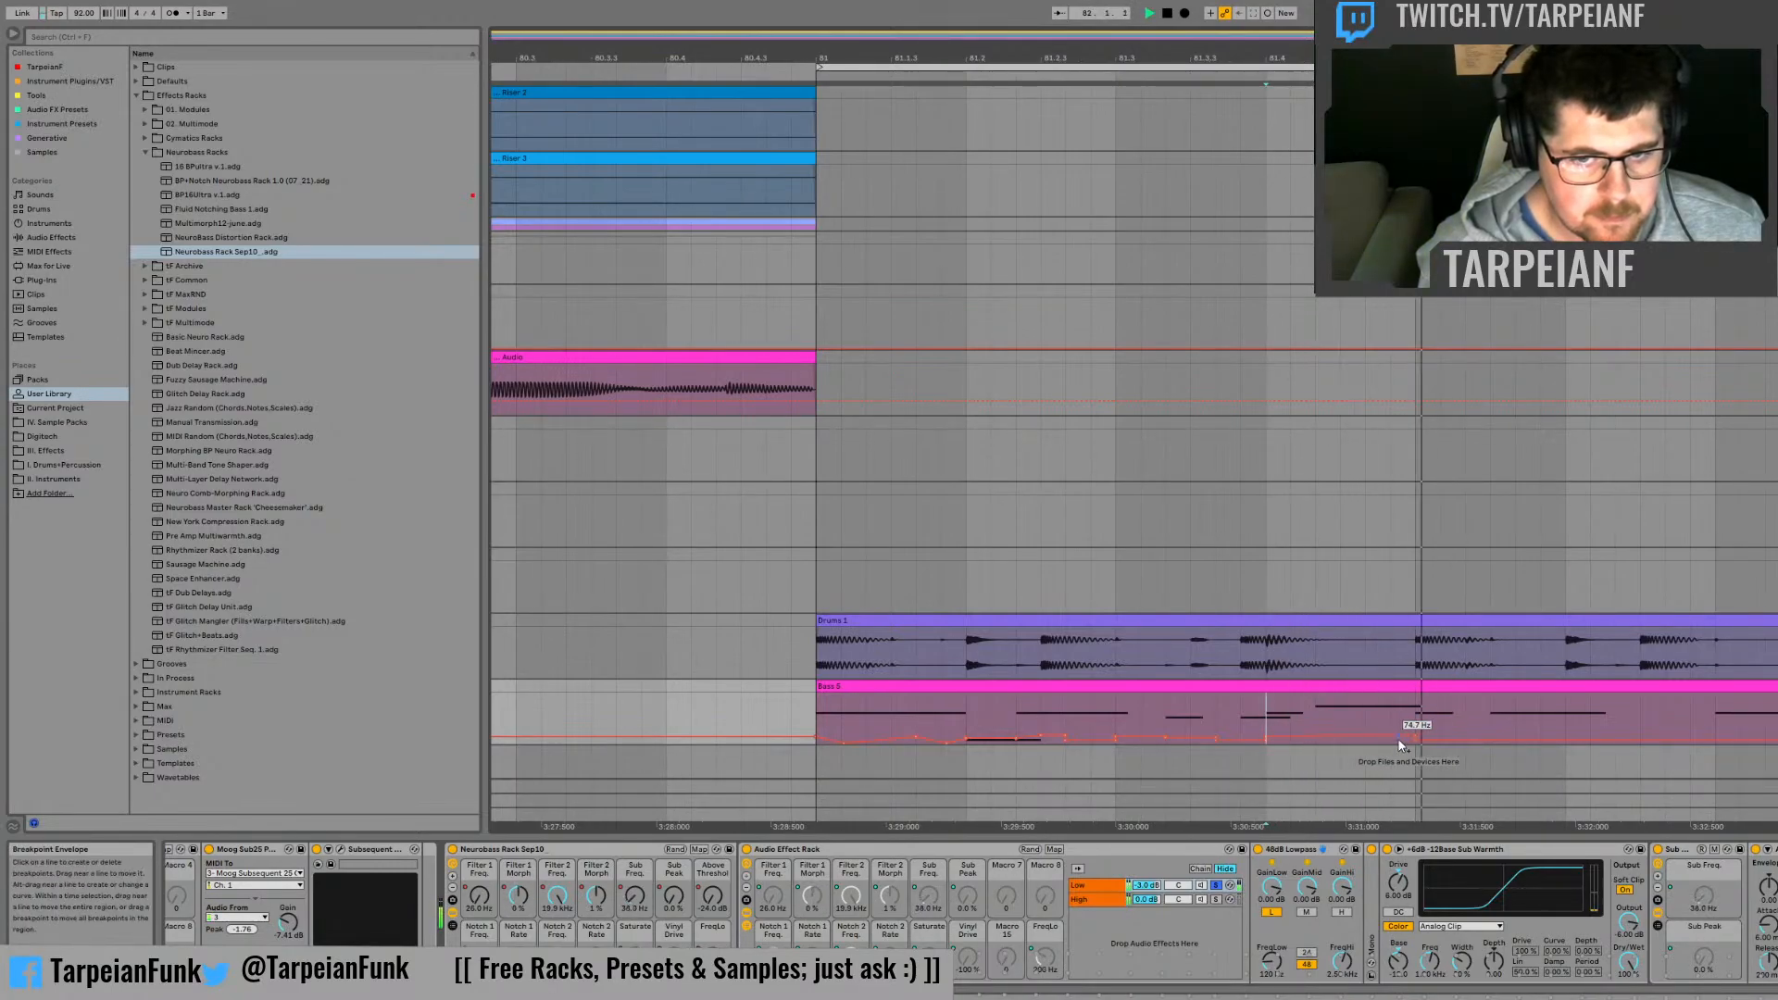
{"action": "key", "text": "space"}
{"action": "key", "text": "space"}
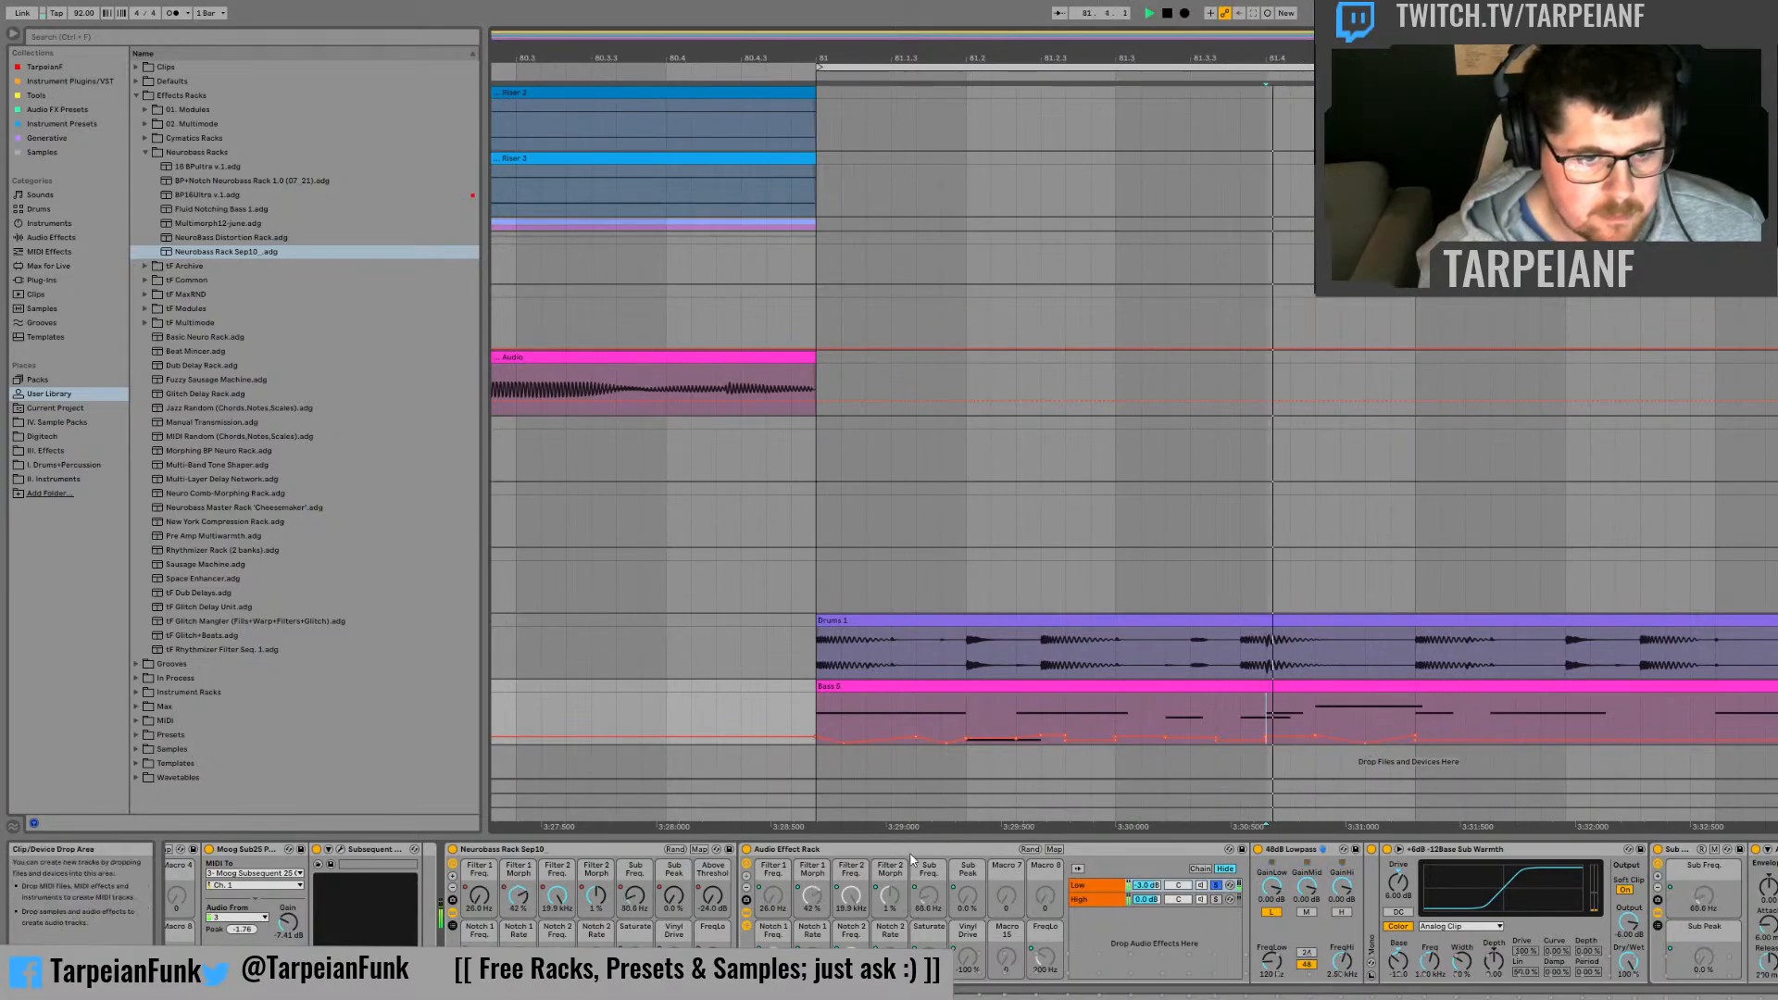
{"action": "key", "text": "space"}
Step: Show the Sub Peak automation and slope it down to 0% shortly after 81.3, auditioning from the end of beat 81.2
{"action": "left_click", "coordinate": [673, 897]}
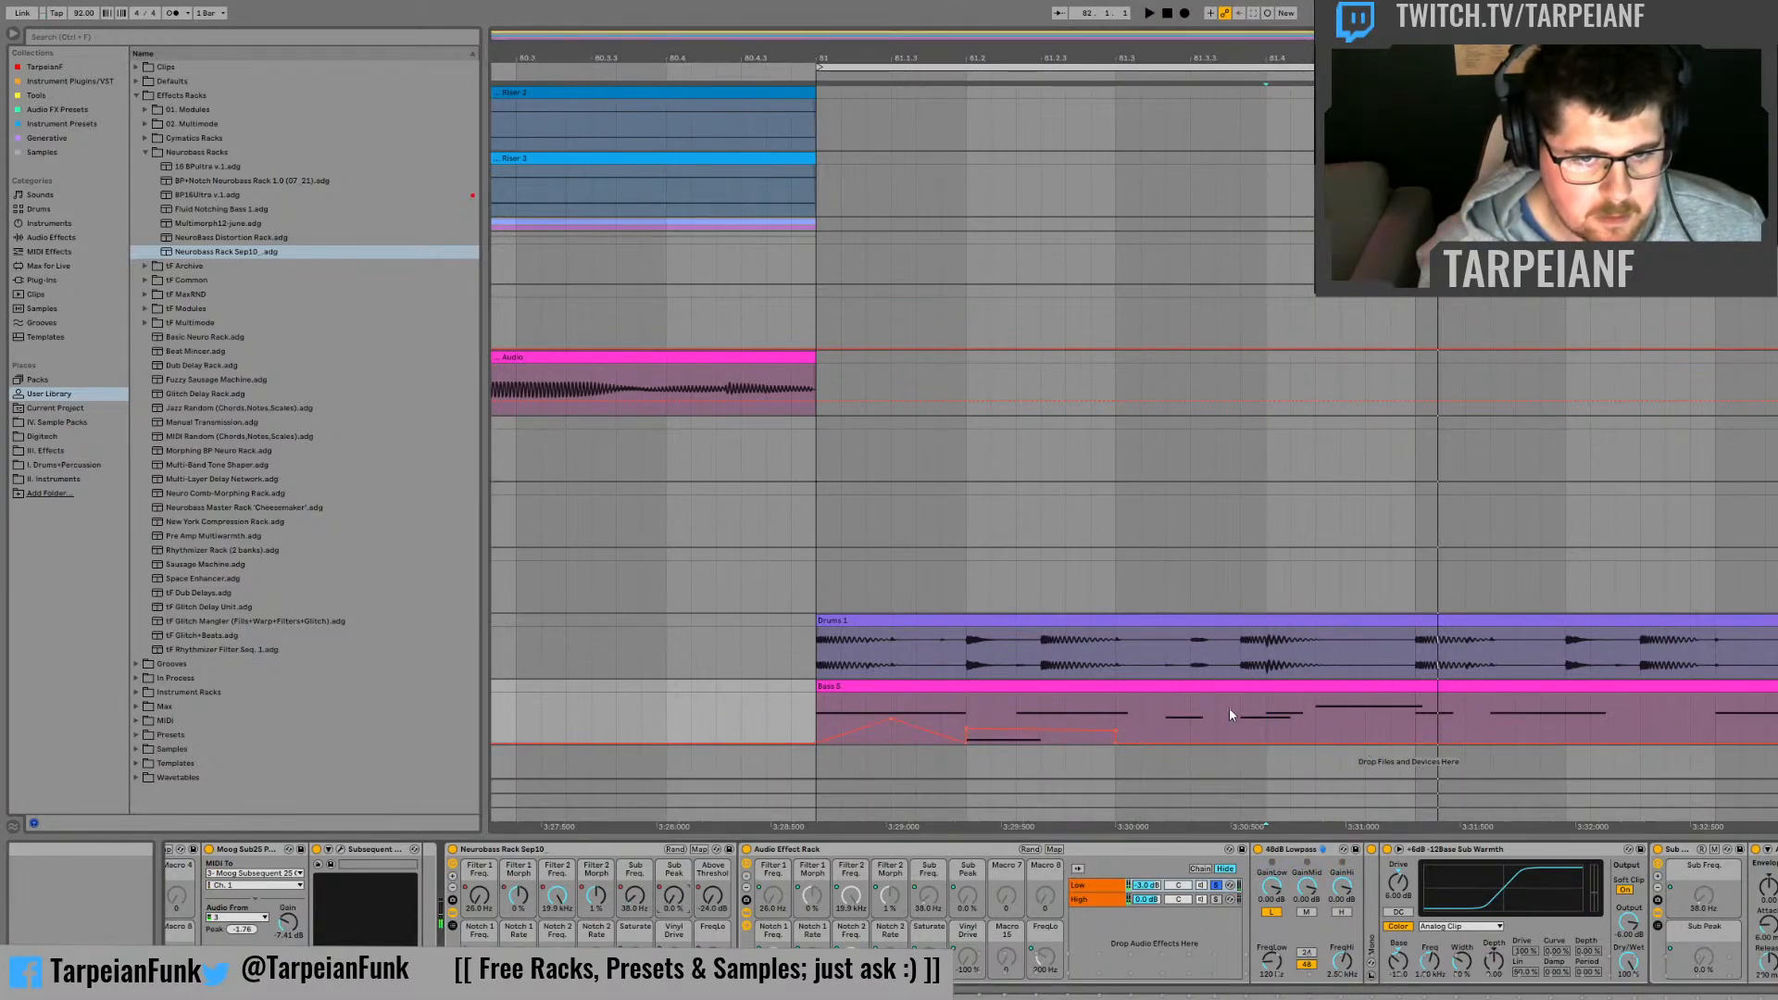
{"action": "left_click", "coordinate": [1090, 710]}
{"action": "key", "text": "space"}
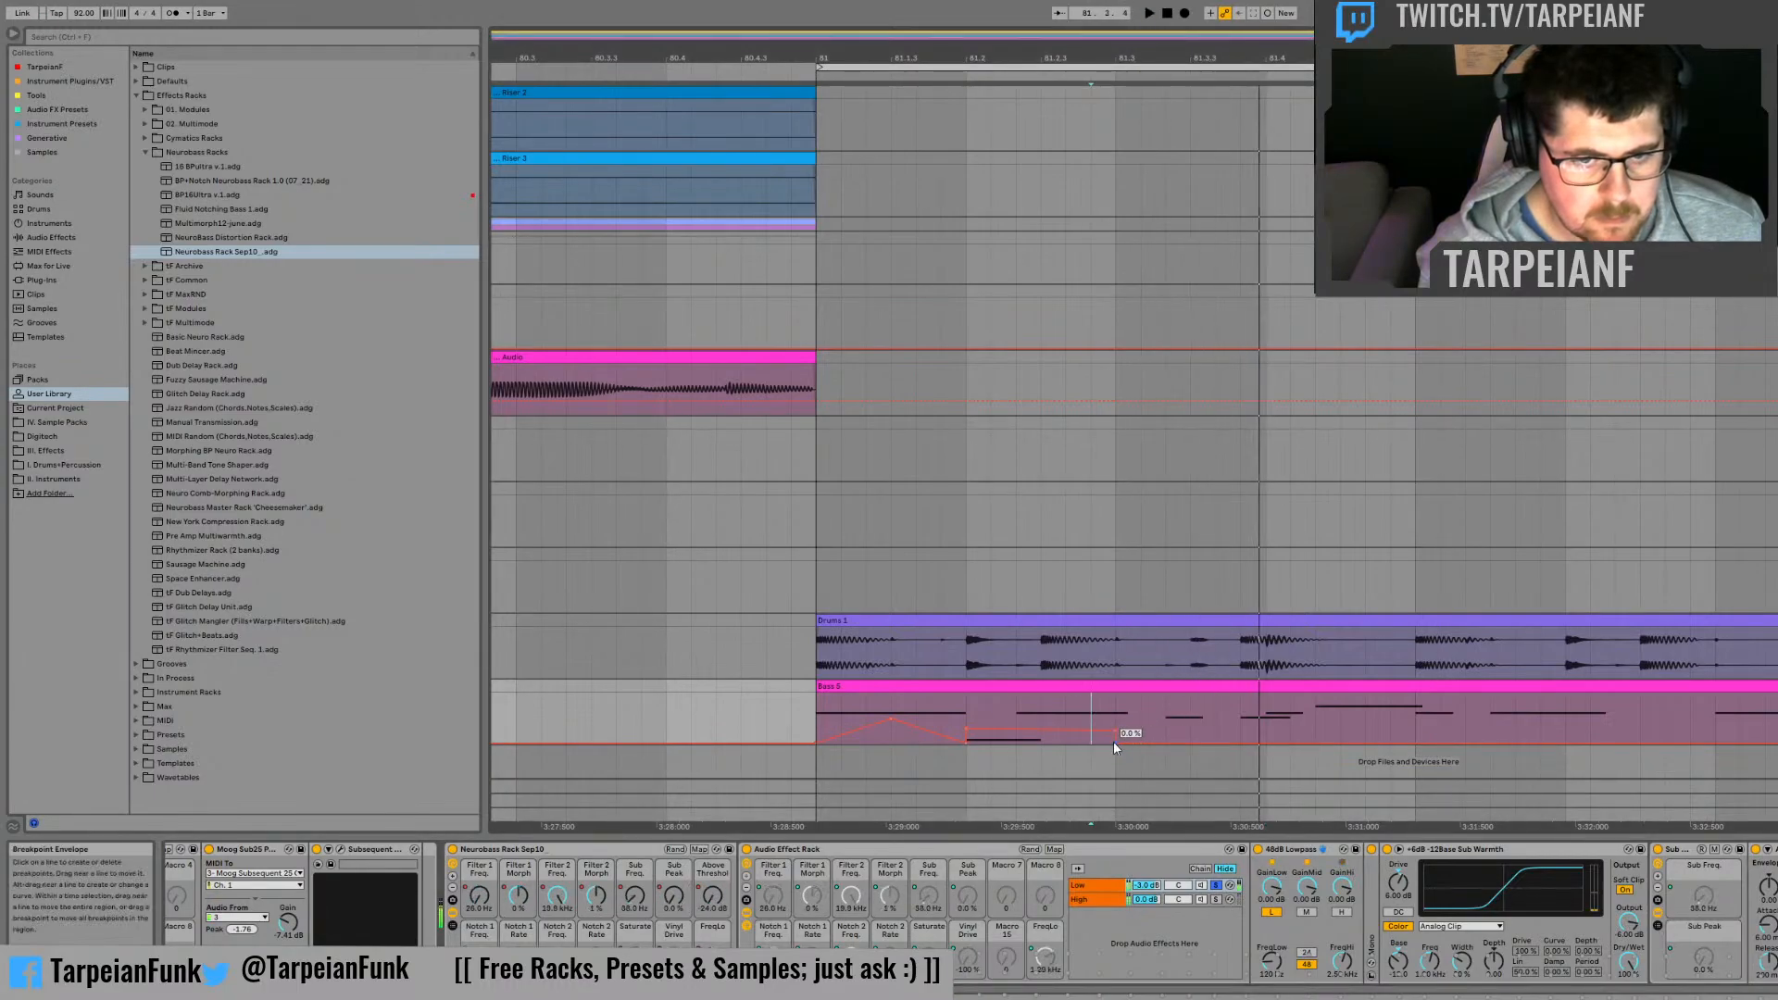
{"action": "key", "text": "space"}
Step: Raise the Sub Peak automation to about 57% across the middle third of beat 81.3, and audition it from late in 81.2
{"action": "mouse_move", "coordinate": [1165, 723]}
{"action": "left_mouse_down"}
{"action": "mouse_move", "coordinate": [1217, 724]}
{"action": "mouse_move", "coordinate": [1189, 716]}
{"action": "left_mouse_up"}
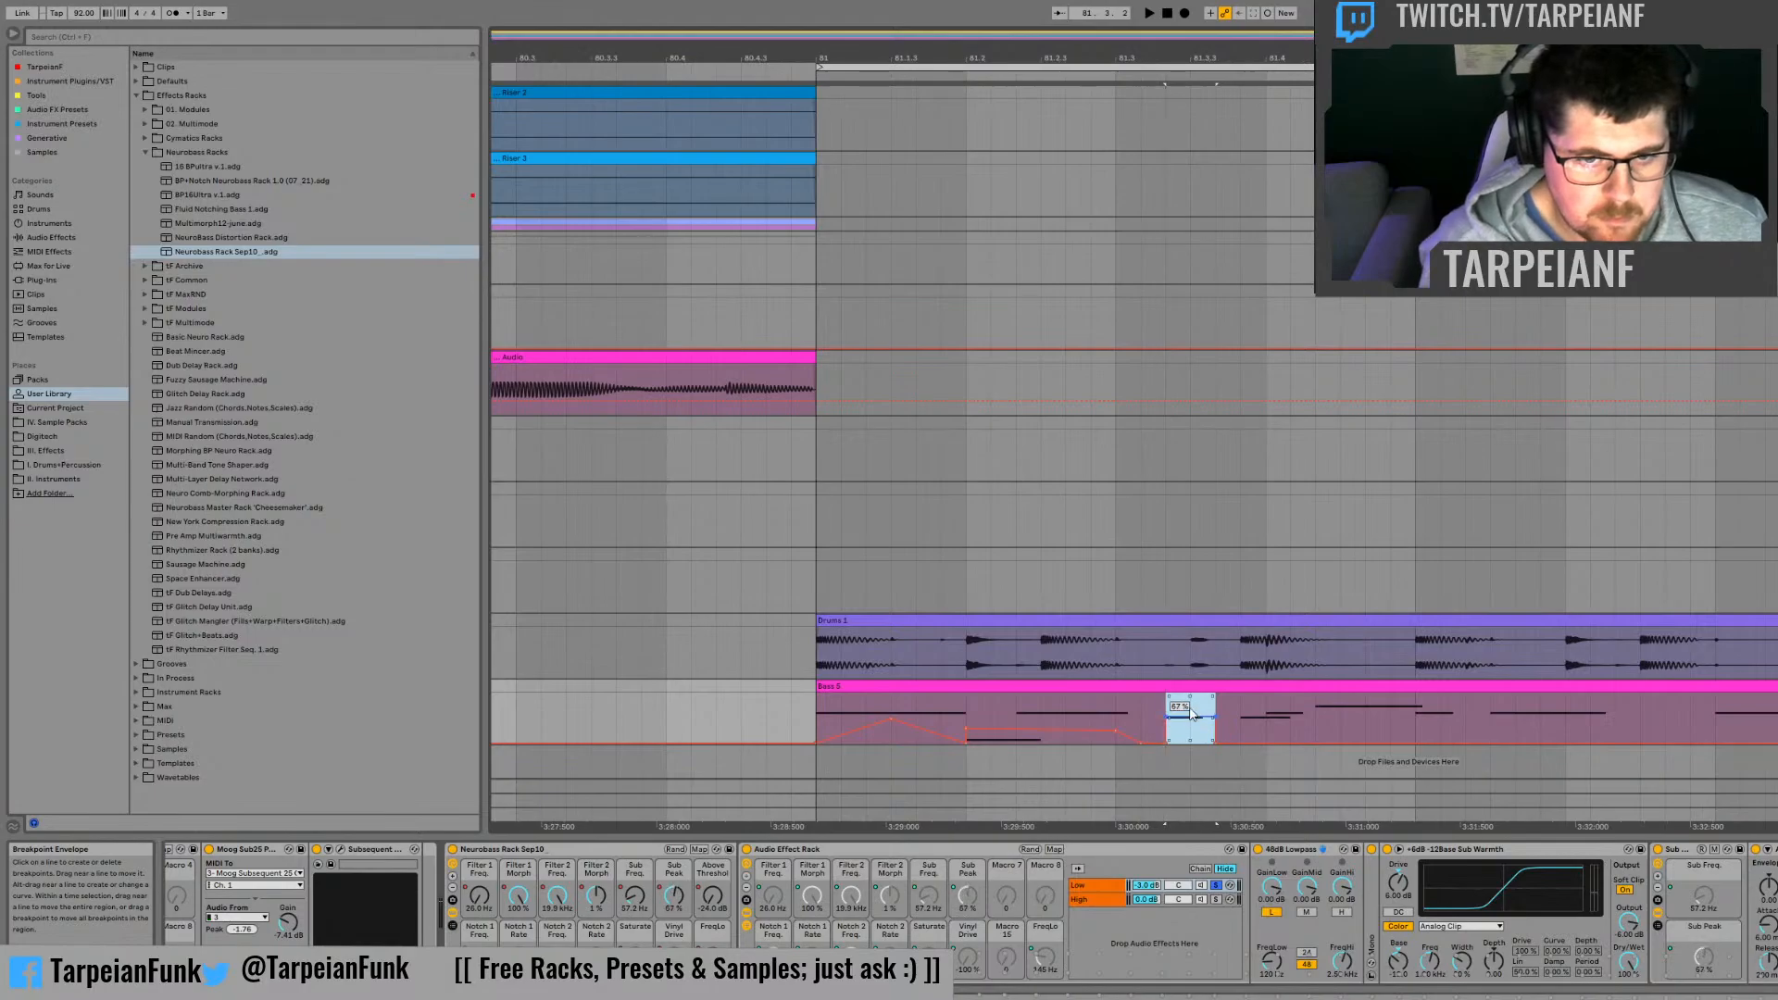
{"action": "left_click", "coordinate": [1090, 710]}
{"action": "key", "text": "space"}
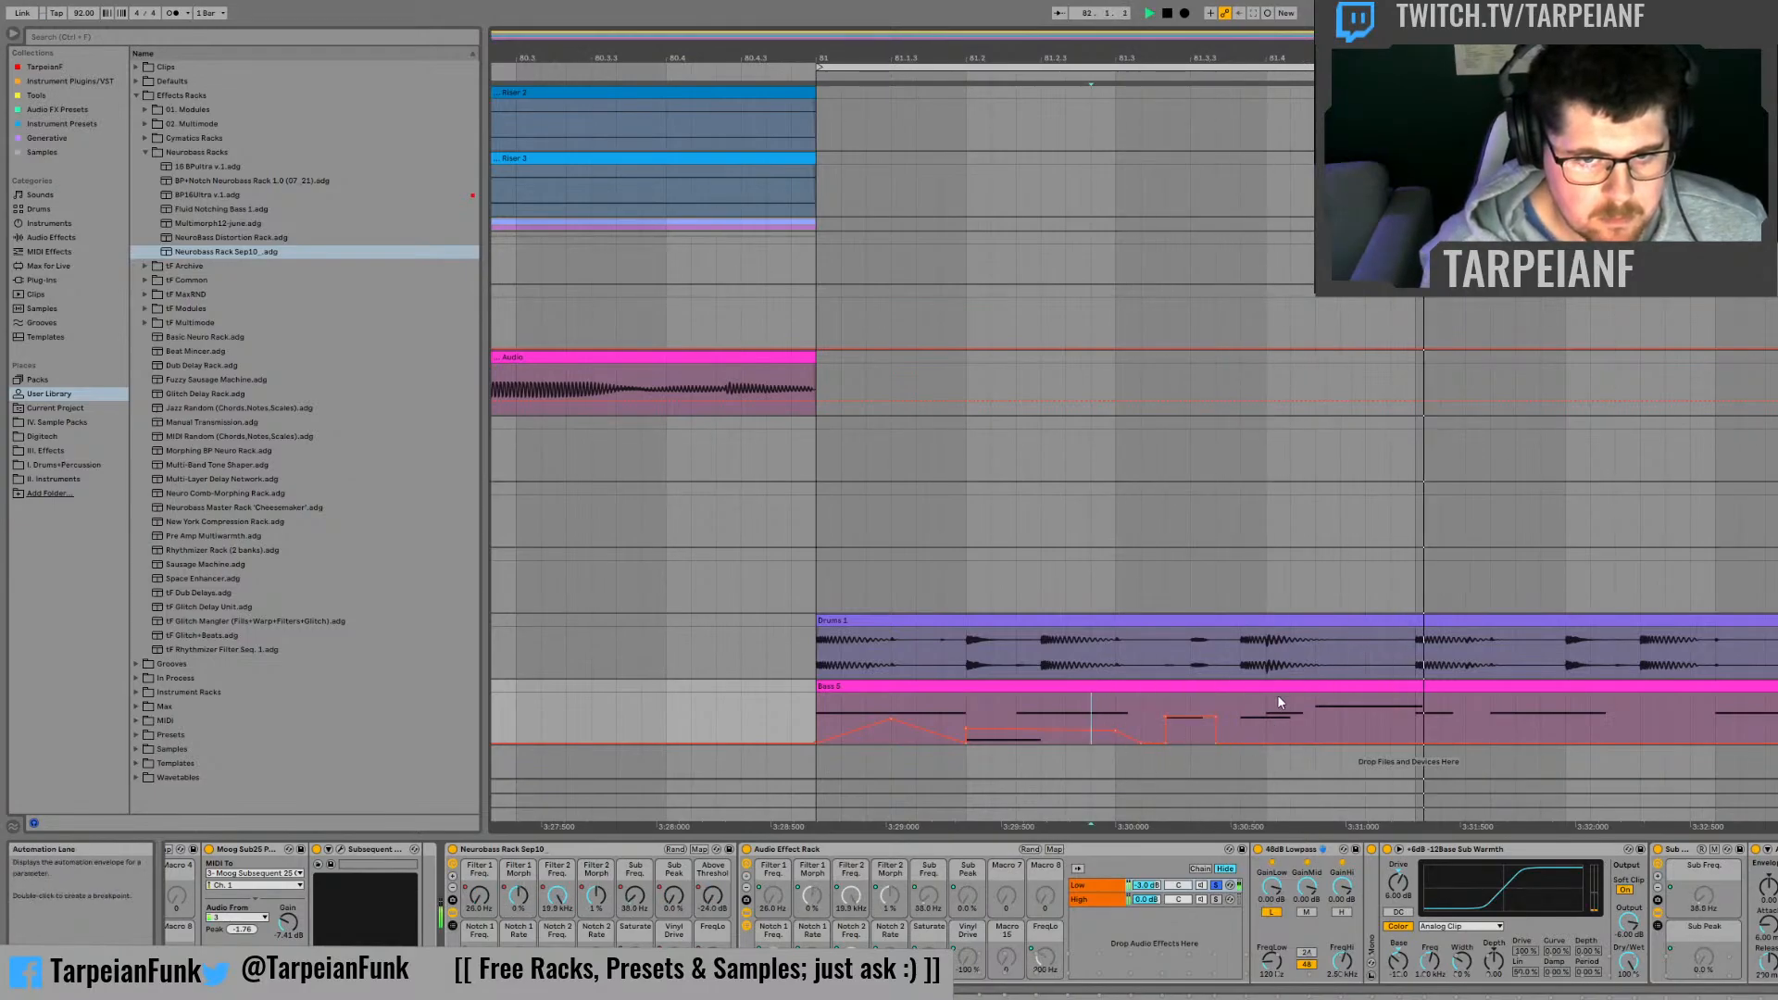
Step: Raise the Sub Peak automation to about 54% across the last two thirds of beat 81.4, and audition it from 81.4
{"action": "left_click_drag", "start_coordinate": [1322, 715], "coordinate": [1397, 720]}
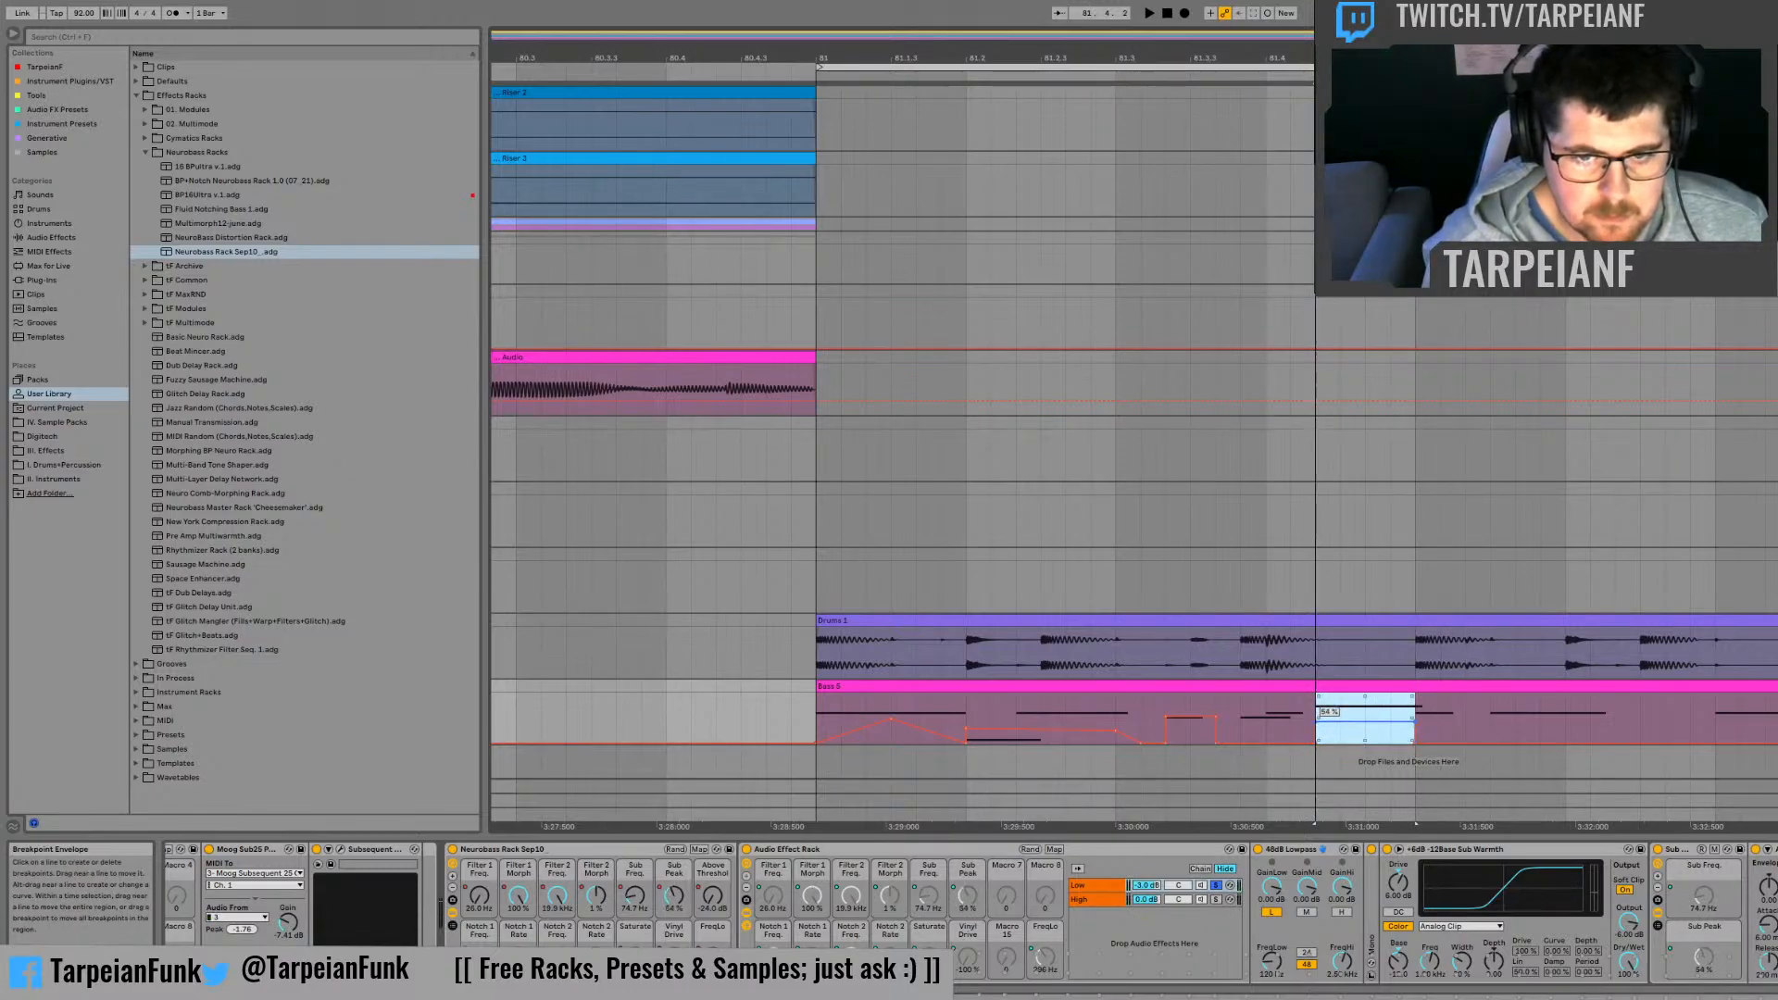
{"action": "key", "text": "space"}
{"action": "left_click", "coordinate": [1266, 714]}
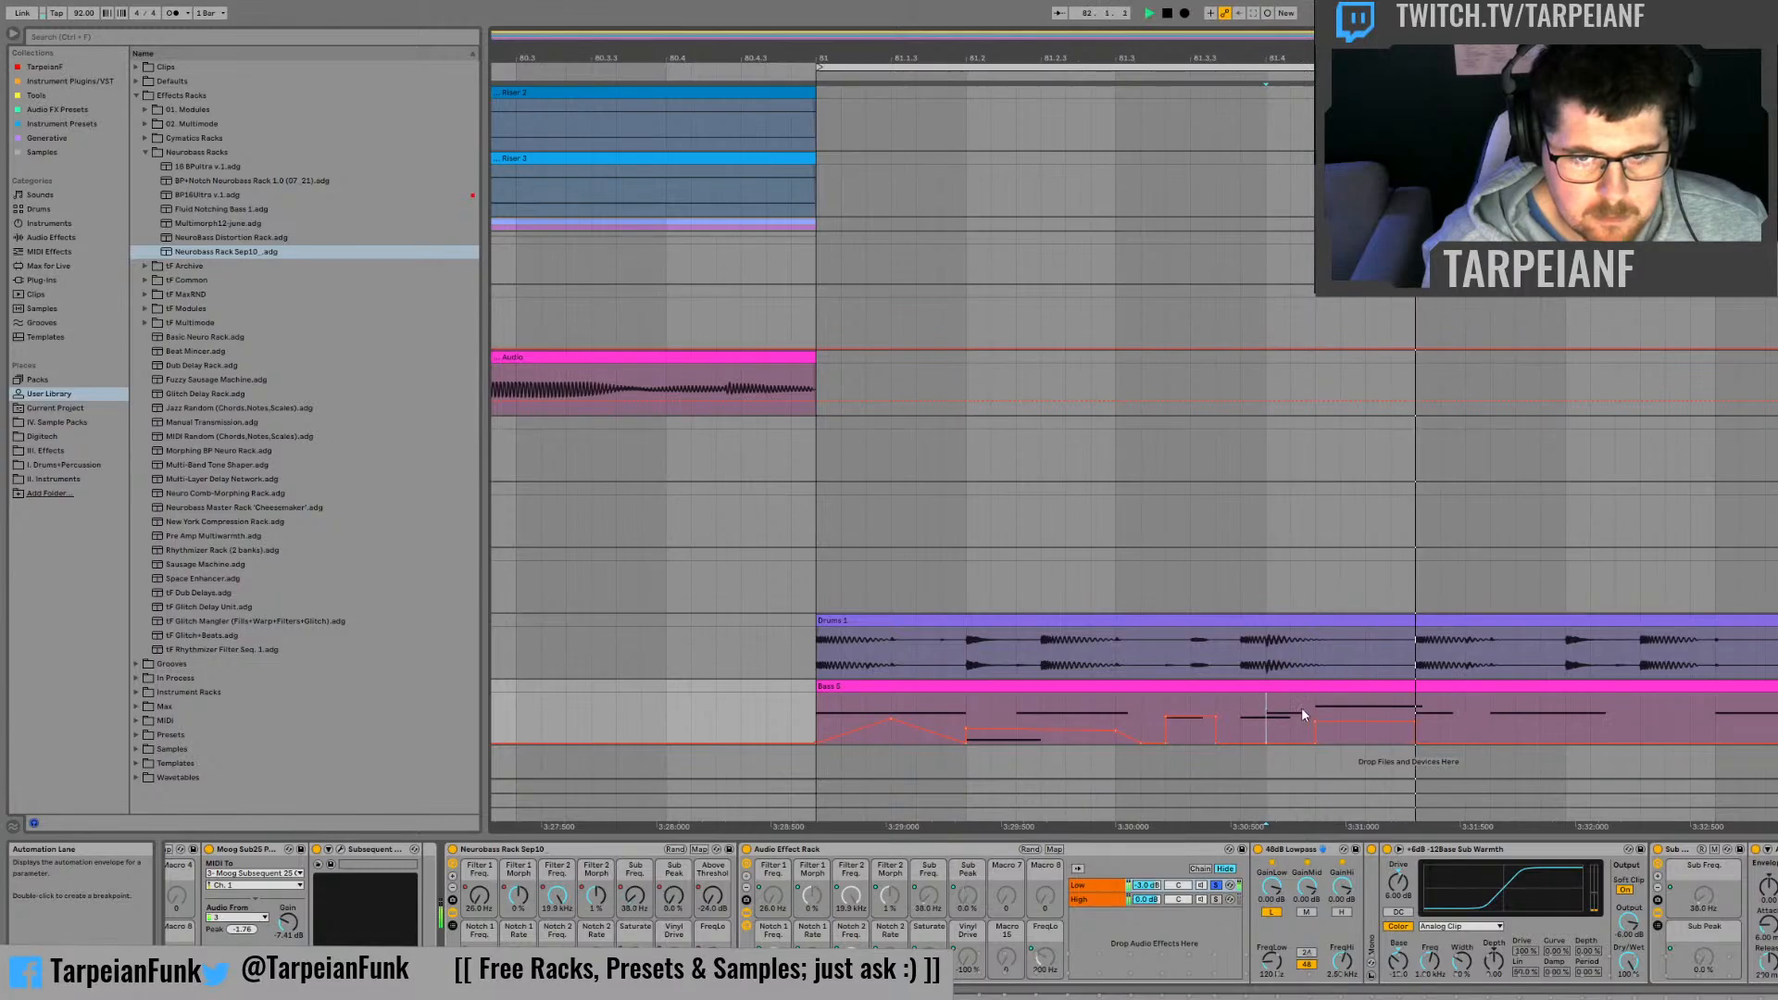
{"action": "key", "text": "space"}
Step: Audition the whole of bar 81 and display the Above Threshold automation of the Neurobass rack
{"action": "left_click_drag", "start_coordinate": [1353, 707], "coordinate": [834, 704]}
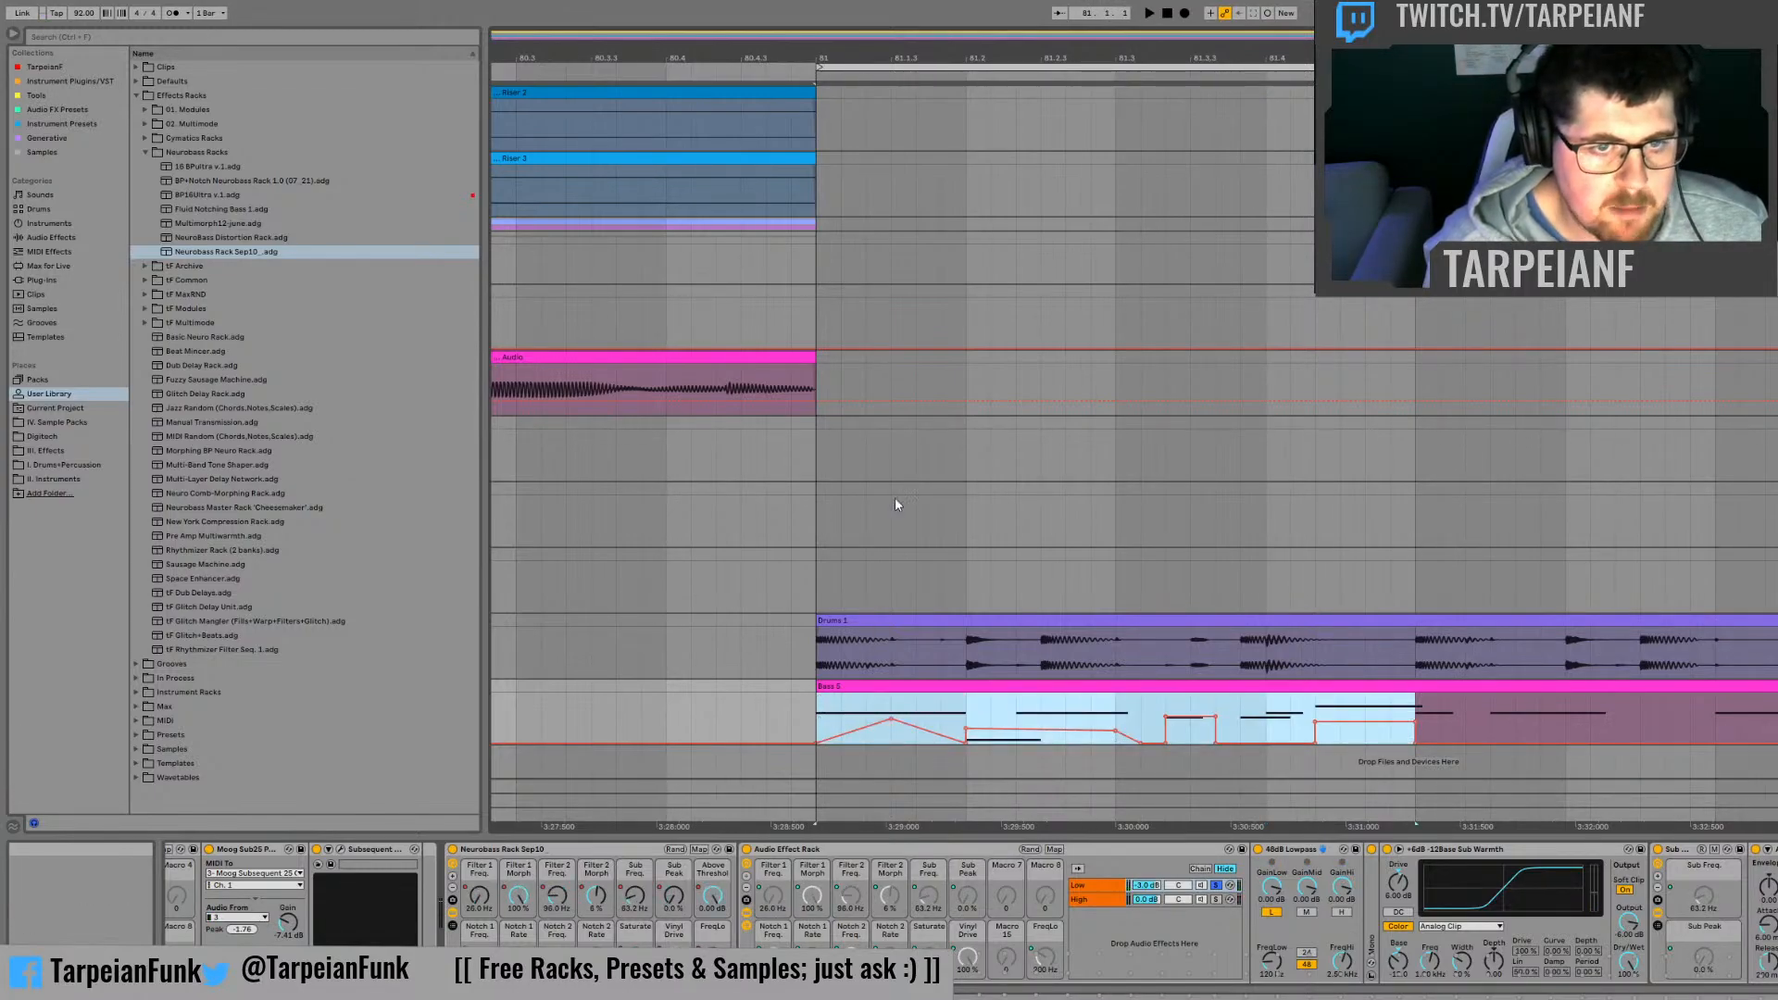
{"action": "key", "text": "space"}
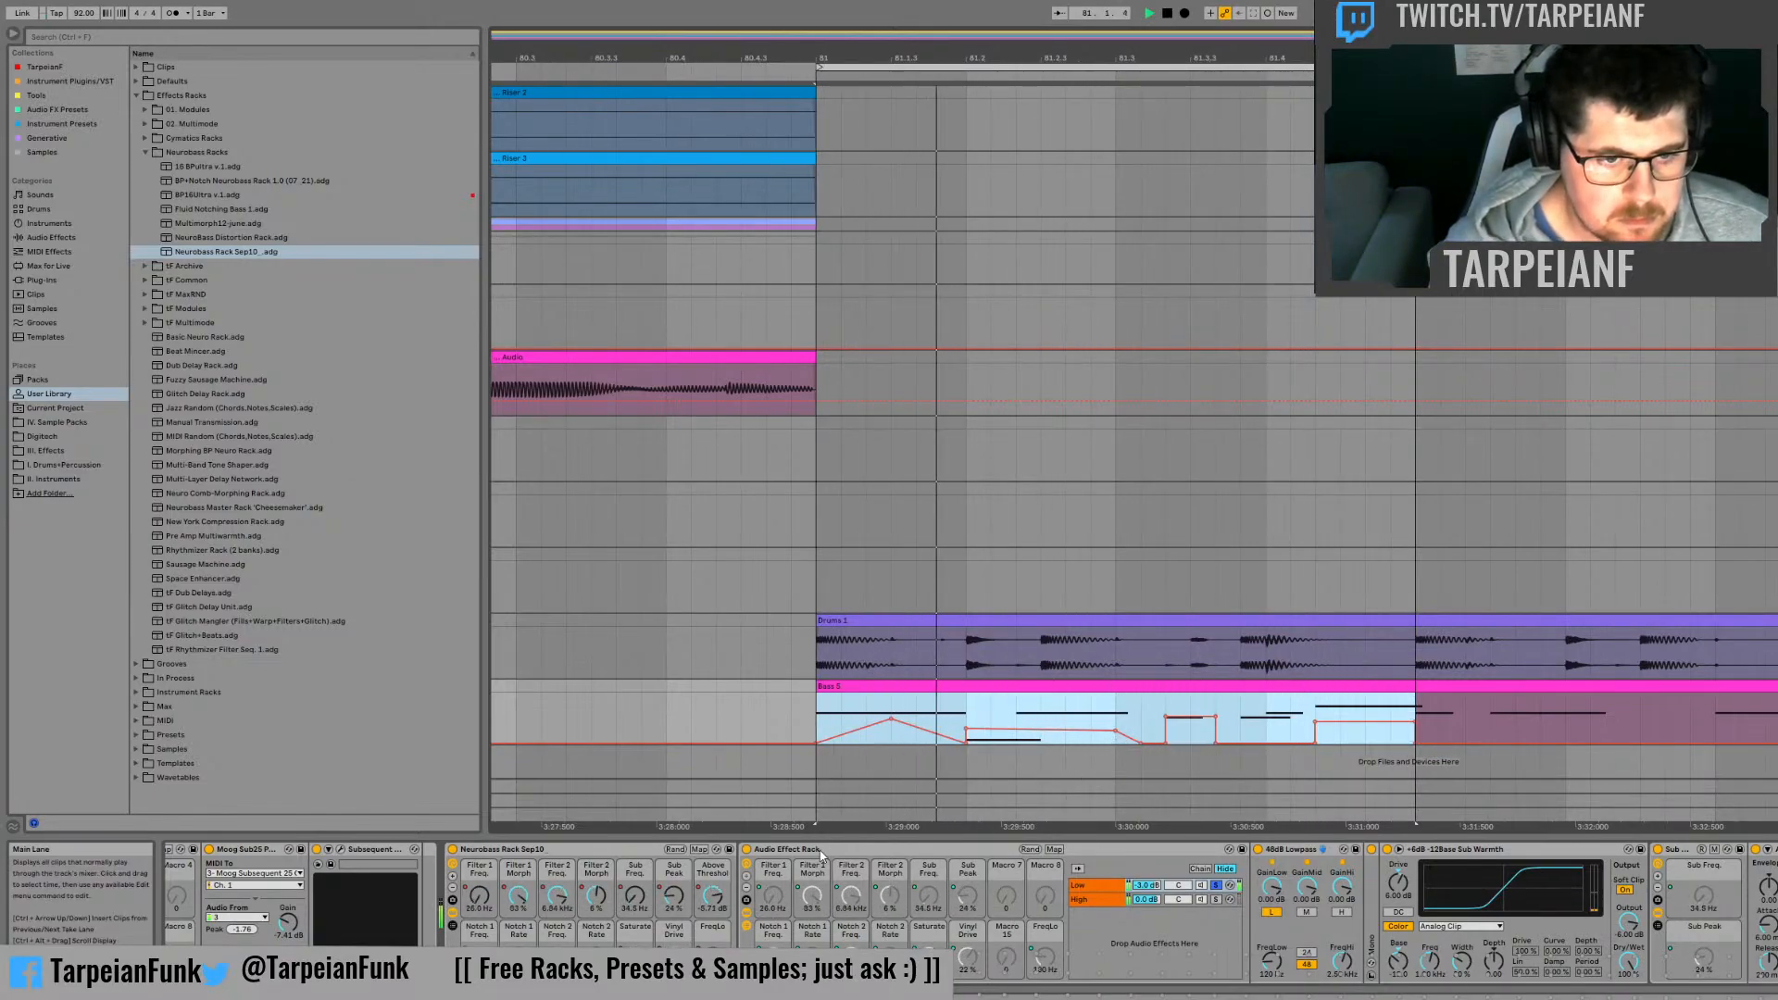
{"action": "left_click", "coordinate": [716, 900]}
{"action": "left_click", "coordinate": [1148, 724]}
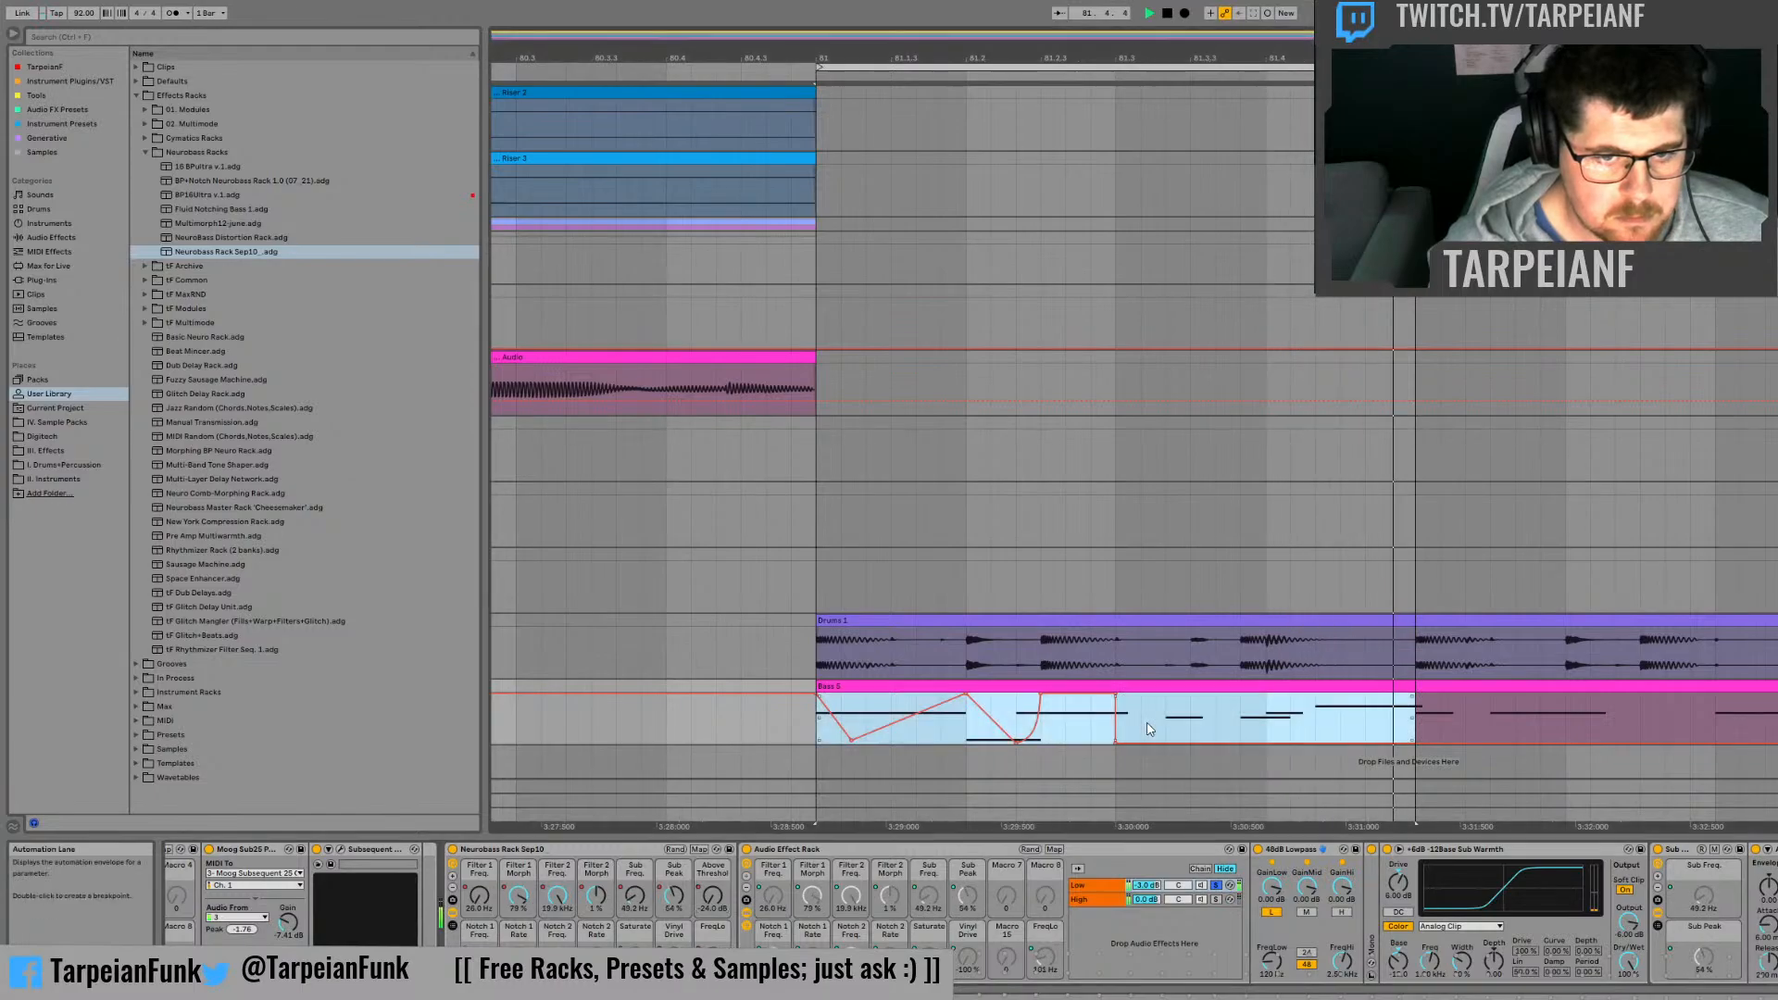
Step: Duplicate the Above Threshold curve from the first half of beat 81.2 into its second half, and audition it from 81.2
{"action": "left_click", "coordinate": [1063, 732]}
{"action": "key", "text": "space"}
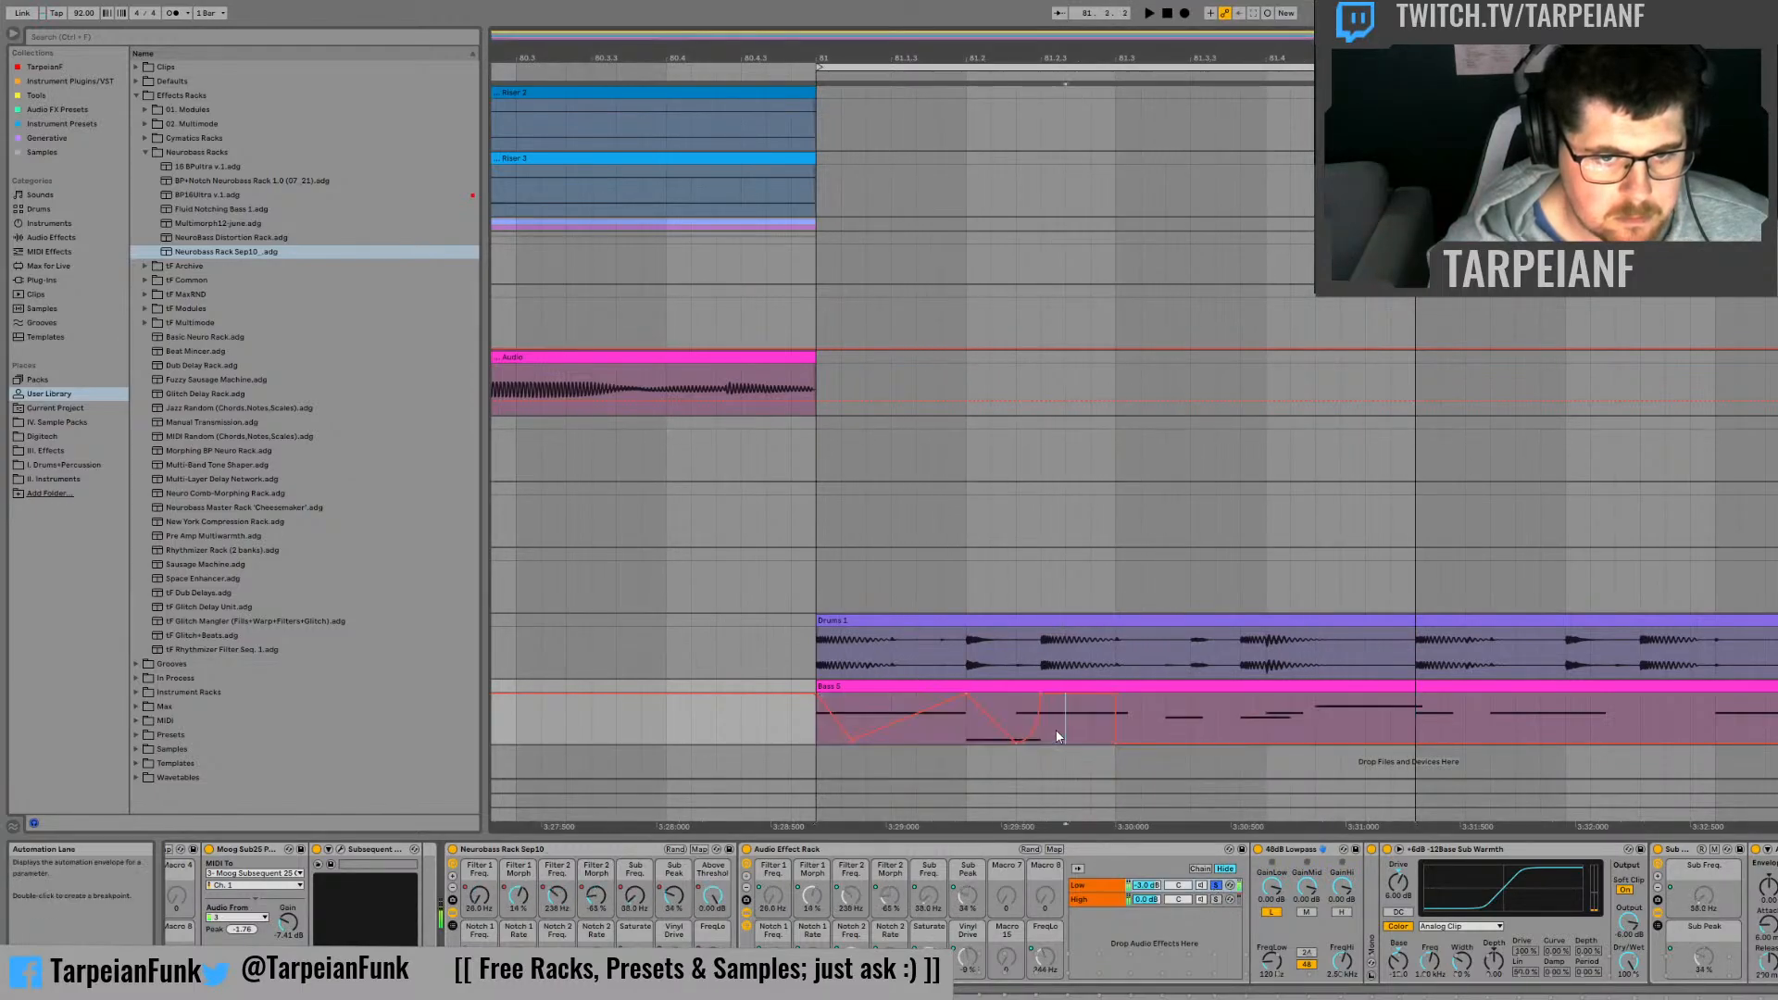
{"action": "left_click_drag", "start_coordinate": [970, 730], "coordinate": [1046, 730]}
{"action": "key", "text": "ctrl+d"}
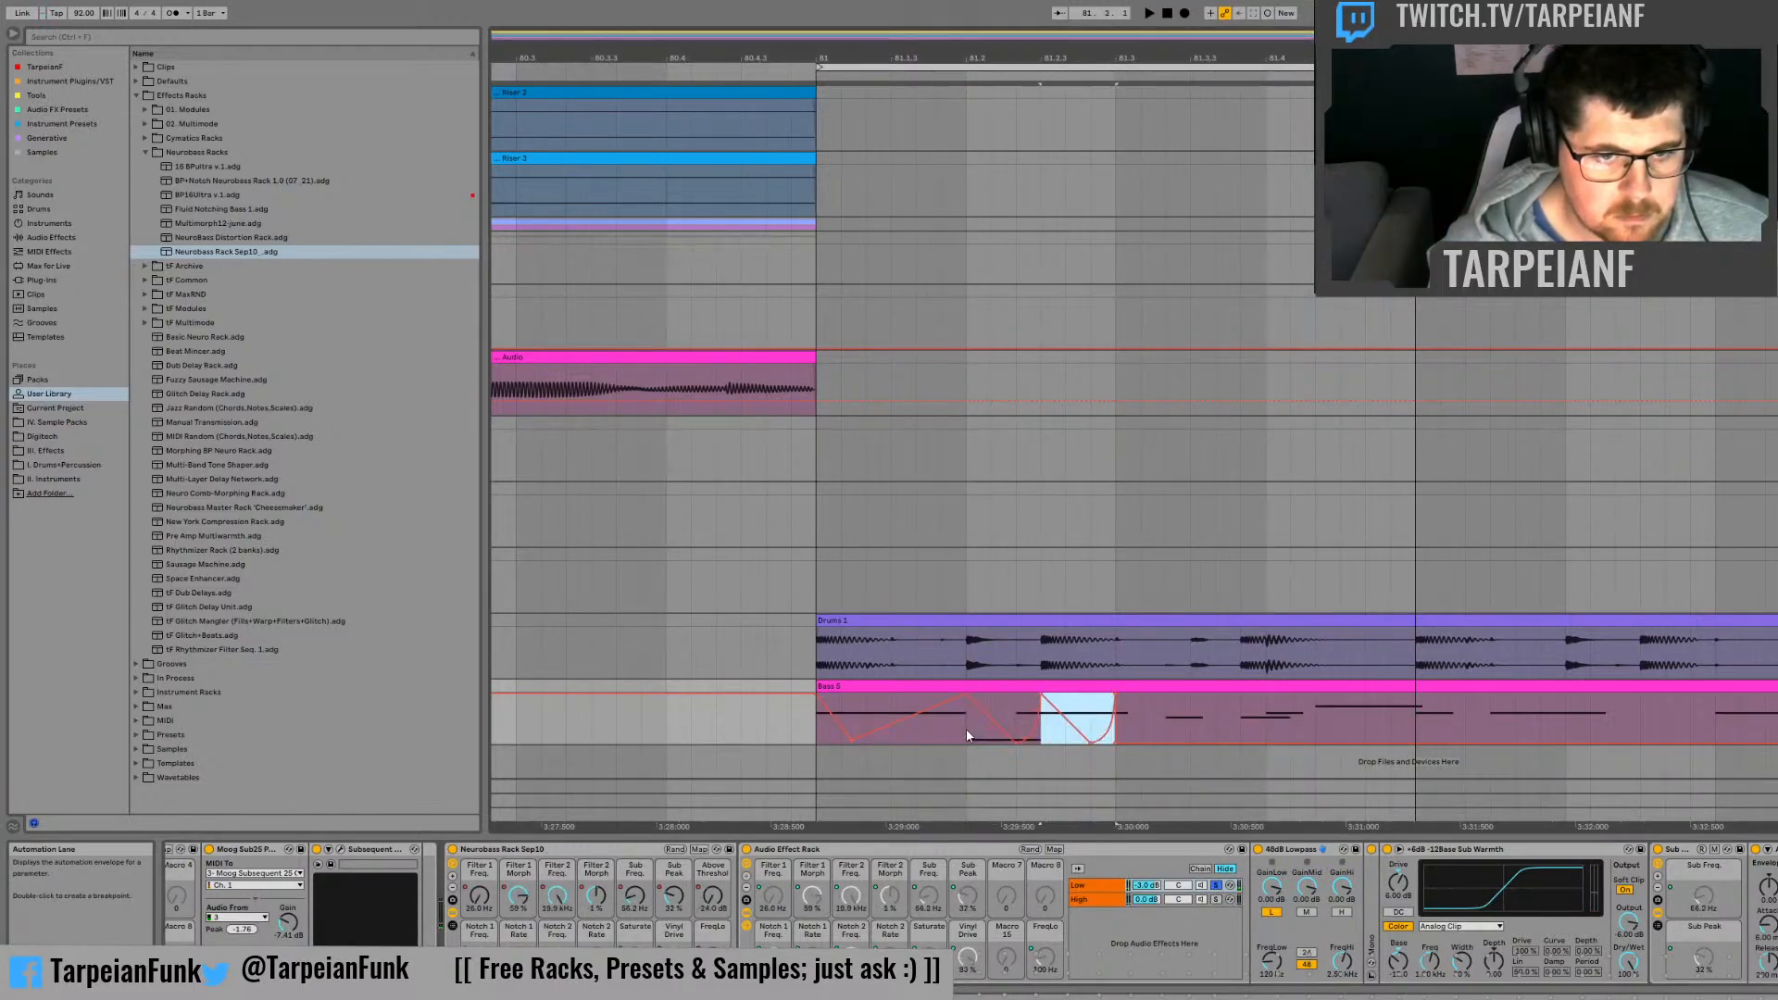
{"action": "left_click", "coordinate": [969, 731]}
{"action": "key", "text": "space"}
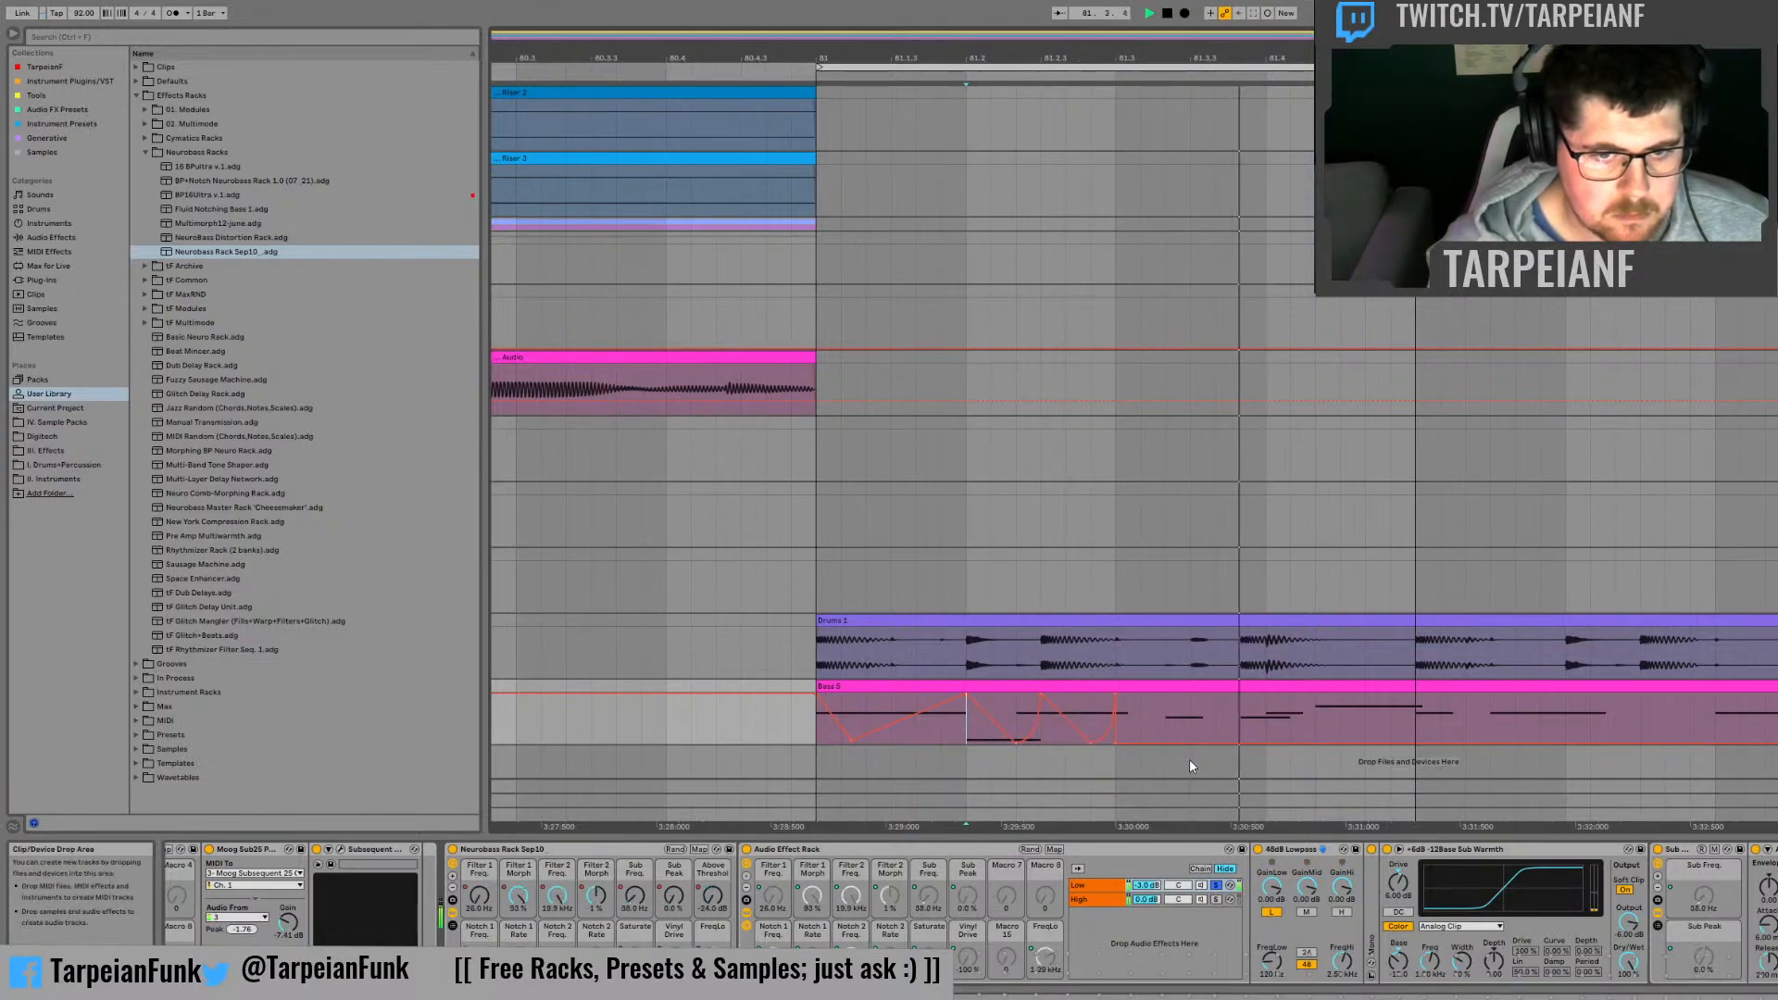
Step: Add falling Above Threshold ramps a sixth of a beat long, one a third into beat 81.3 and one just before 81.4
{"action": "left_click_drag", "start_coordinate": [1168, 719], "coordinate": [1192, 720]}
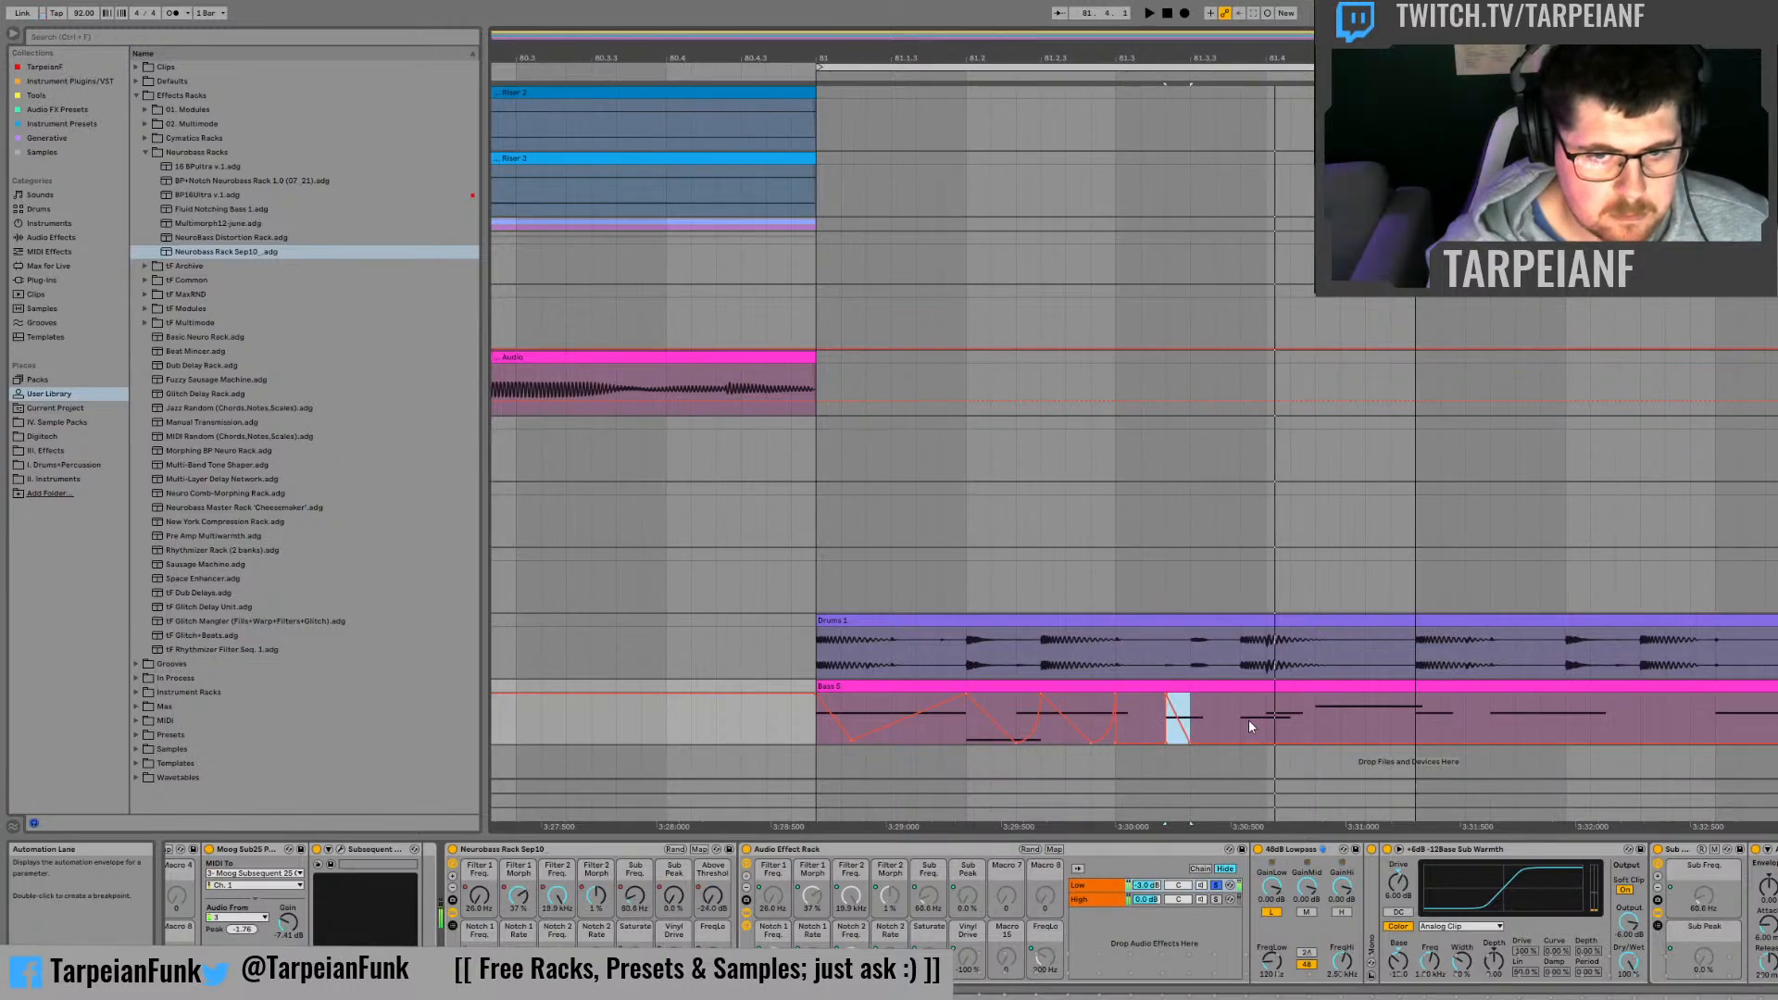
{"action": "left_click_drag", "start_coordinate": [1248, 720], "coordinate": [1266, 732]}
{"action": "left_click", "coordinate": [1373, 706]}
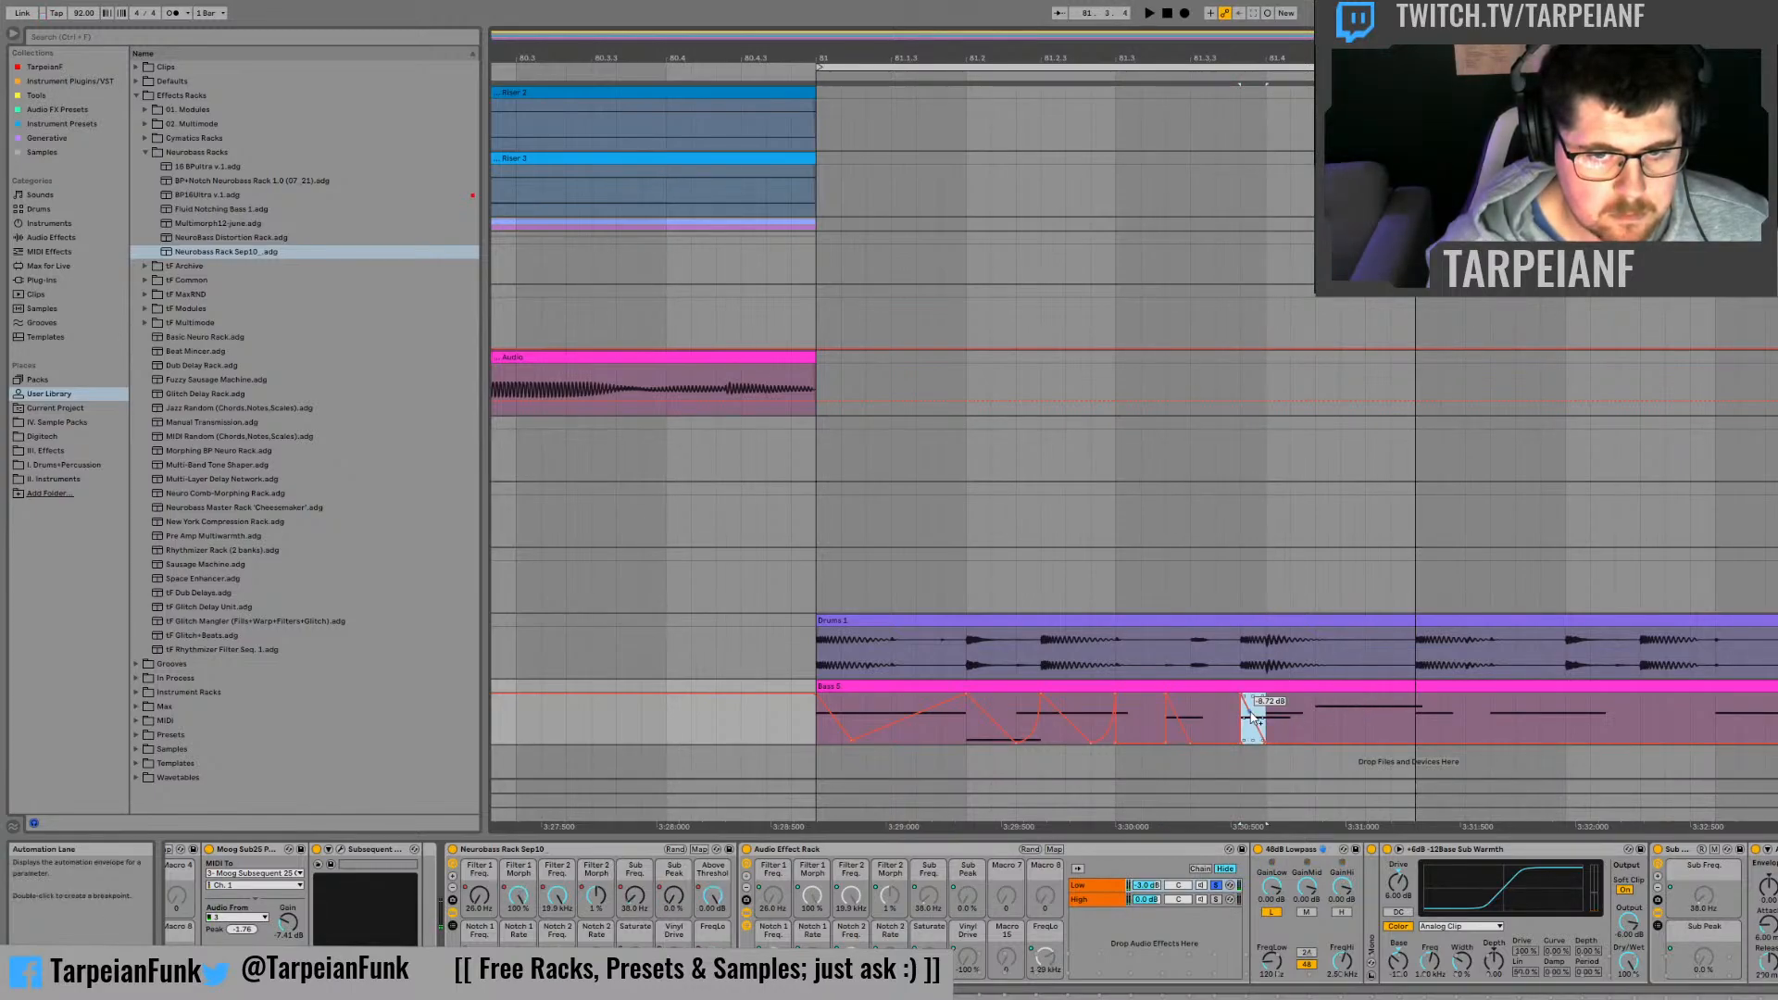
{"action": "left_click", "coordinate": [1145, 711]}
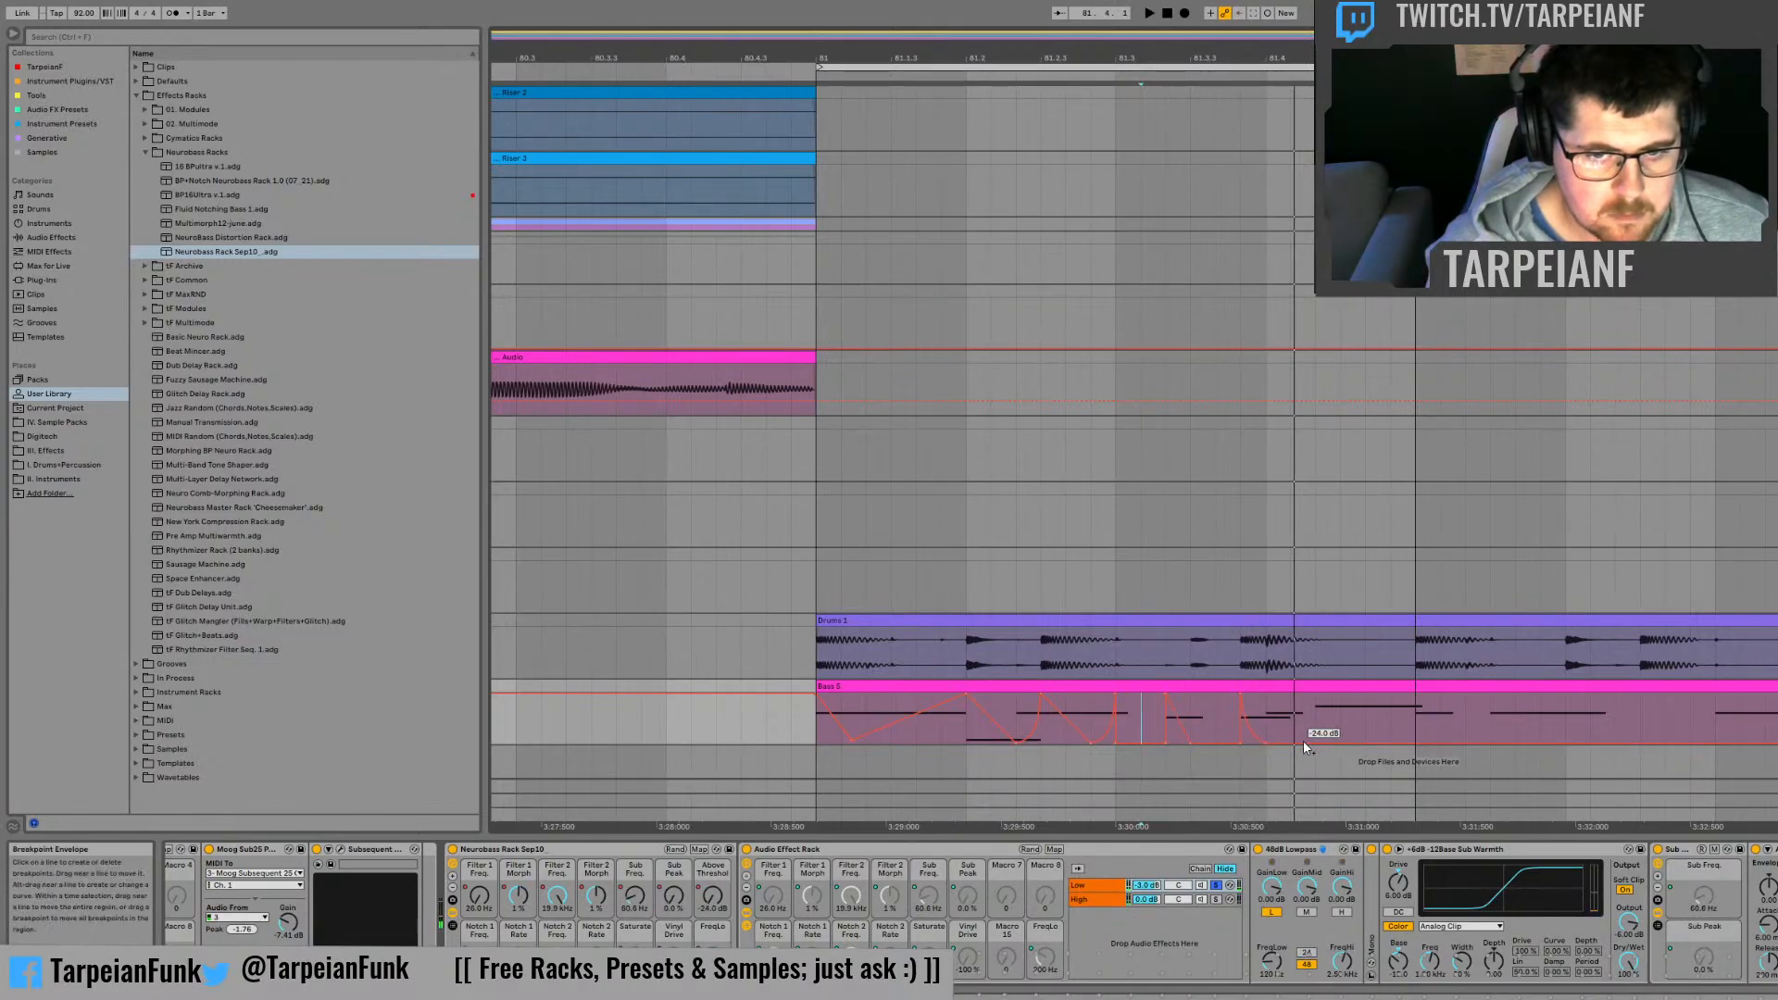
Step: Add Above Threshold peaks at 81.4 (0 dB) and near the end of that beat's first third, and audition them
{"action": "left_click_drag", "start_coordinate": [1277, 741], "coordinate": [1267, 697]}
{"action": "key", "text": "space"}
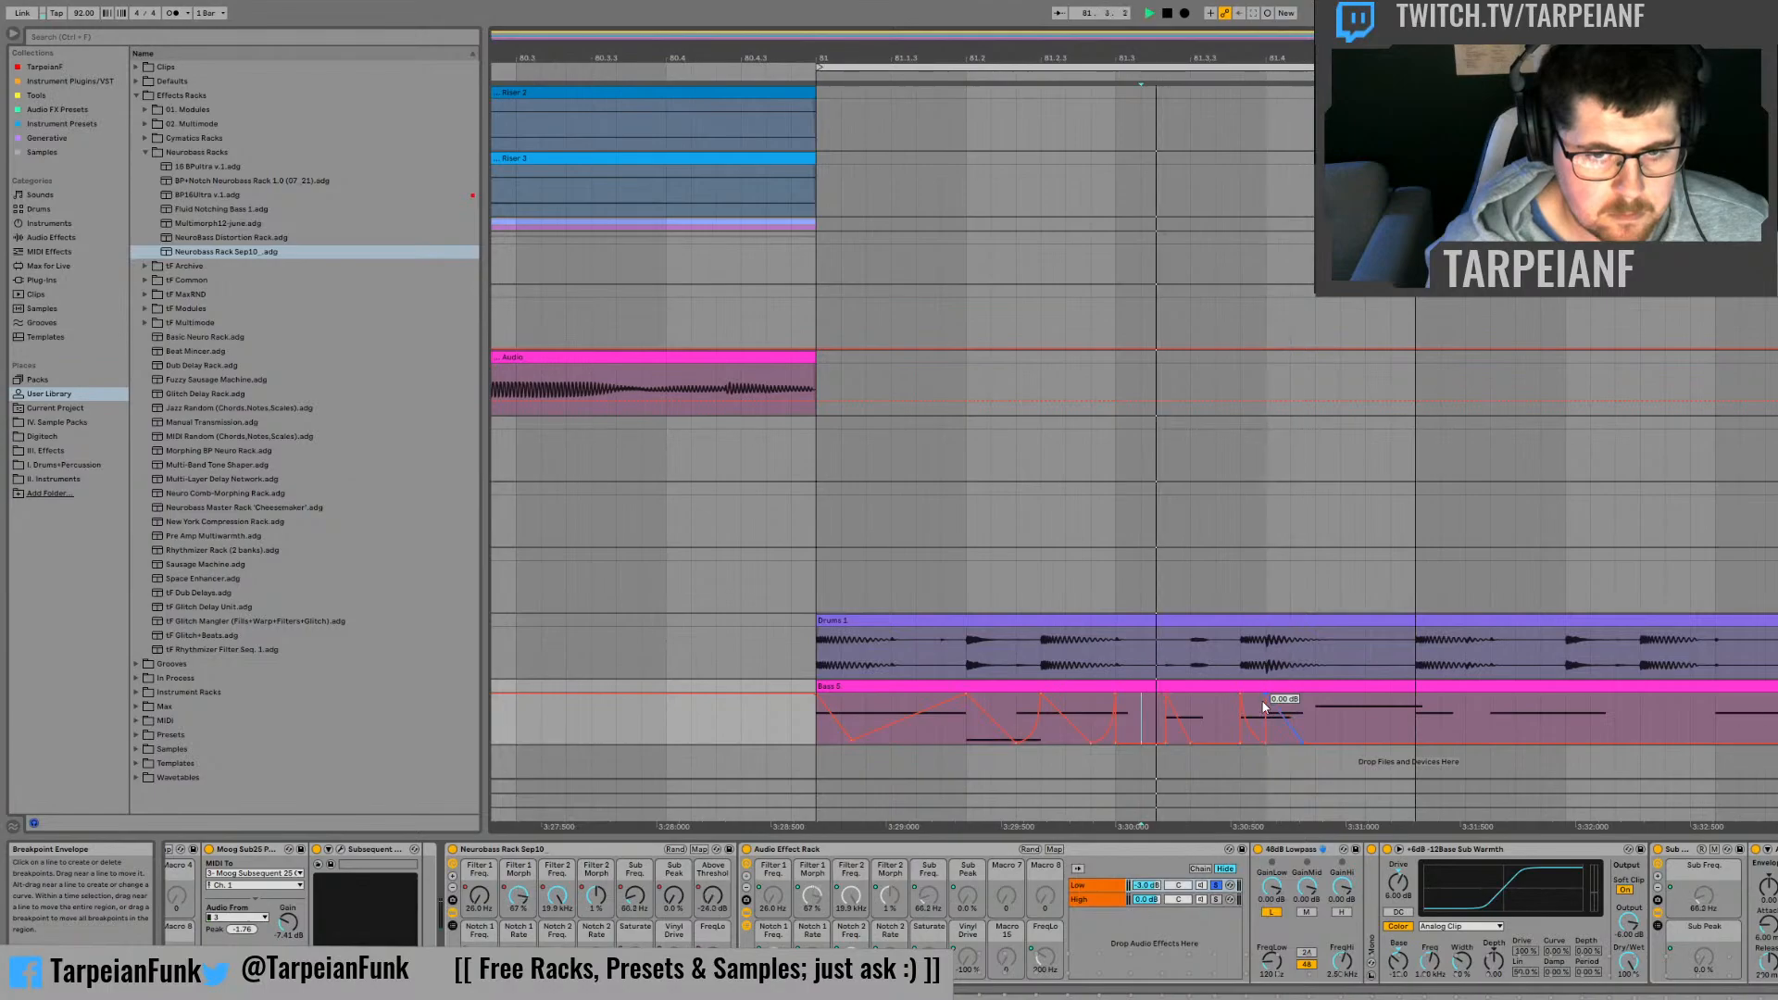
{"action": "key", "text": "space"}
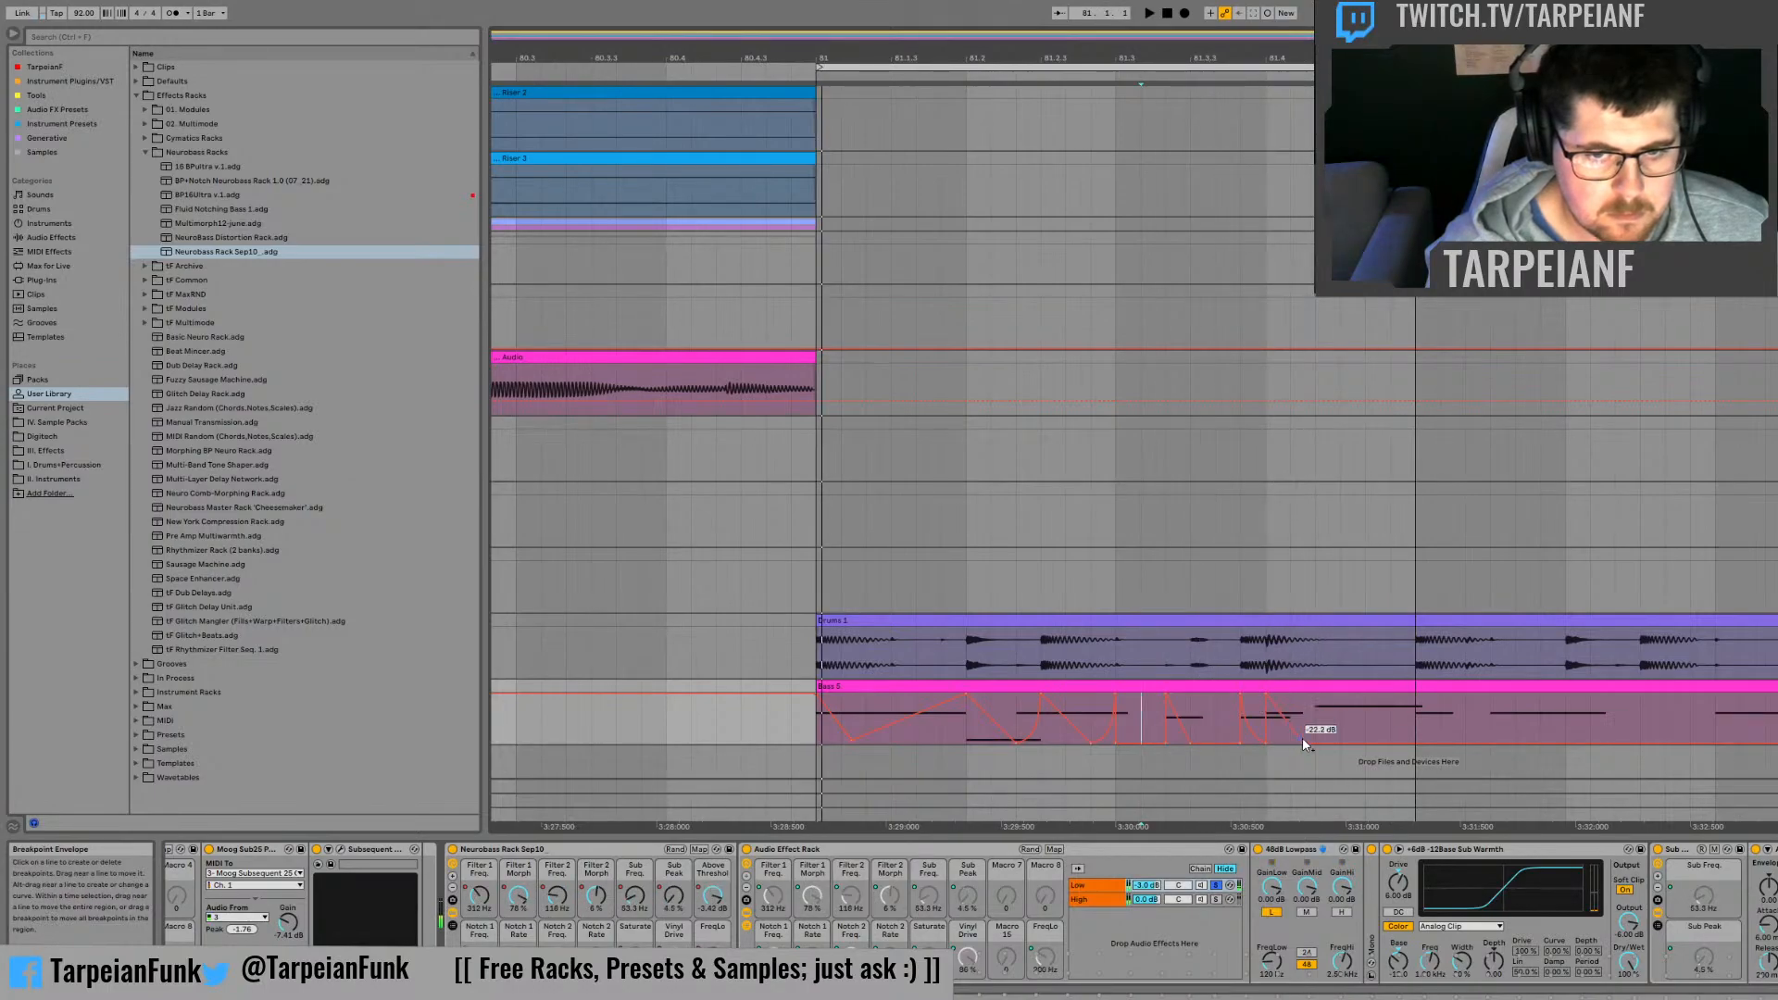
{"action": "left_click_drag", "start_coordinate": [1300, 737], "coordinate": [1301, 696]}
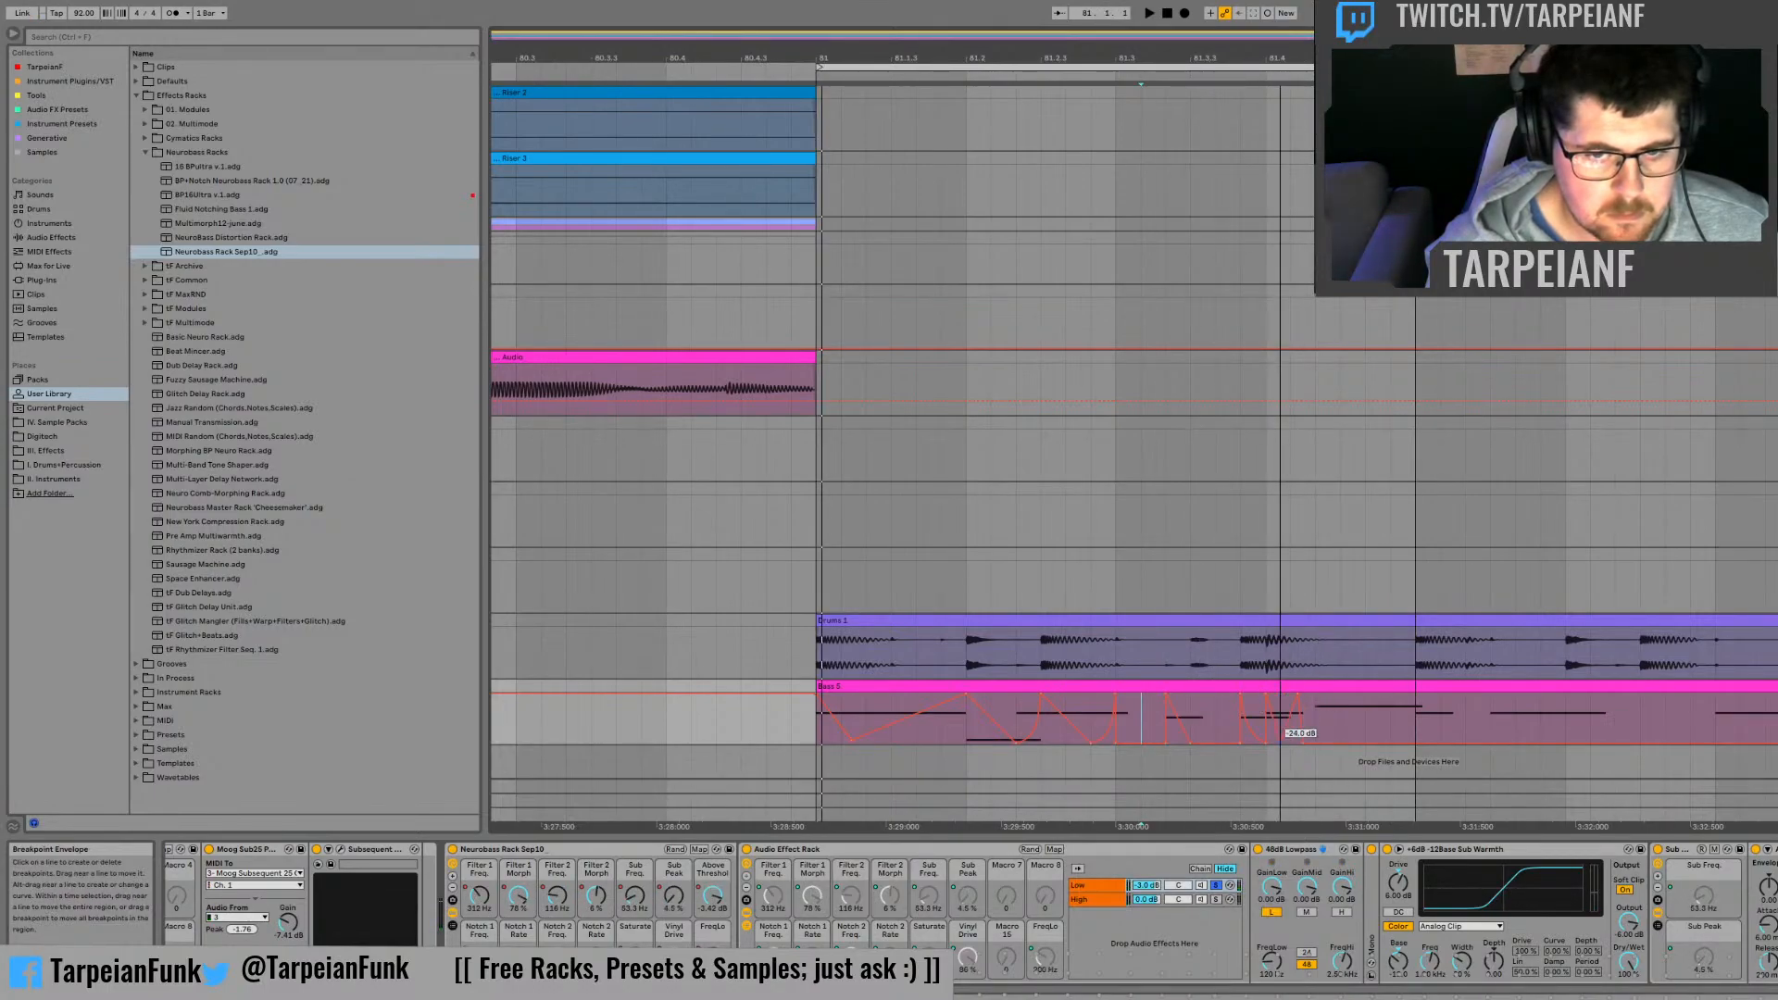
{"action": "key", "text": "space"}
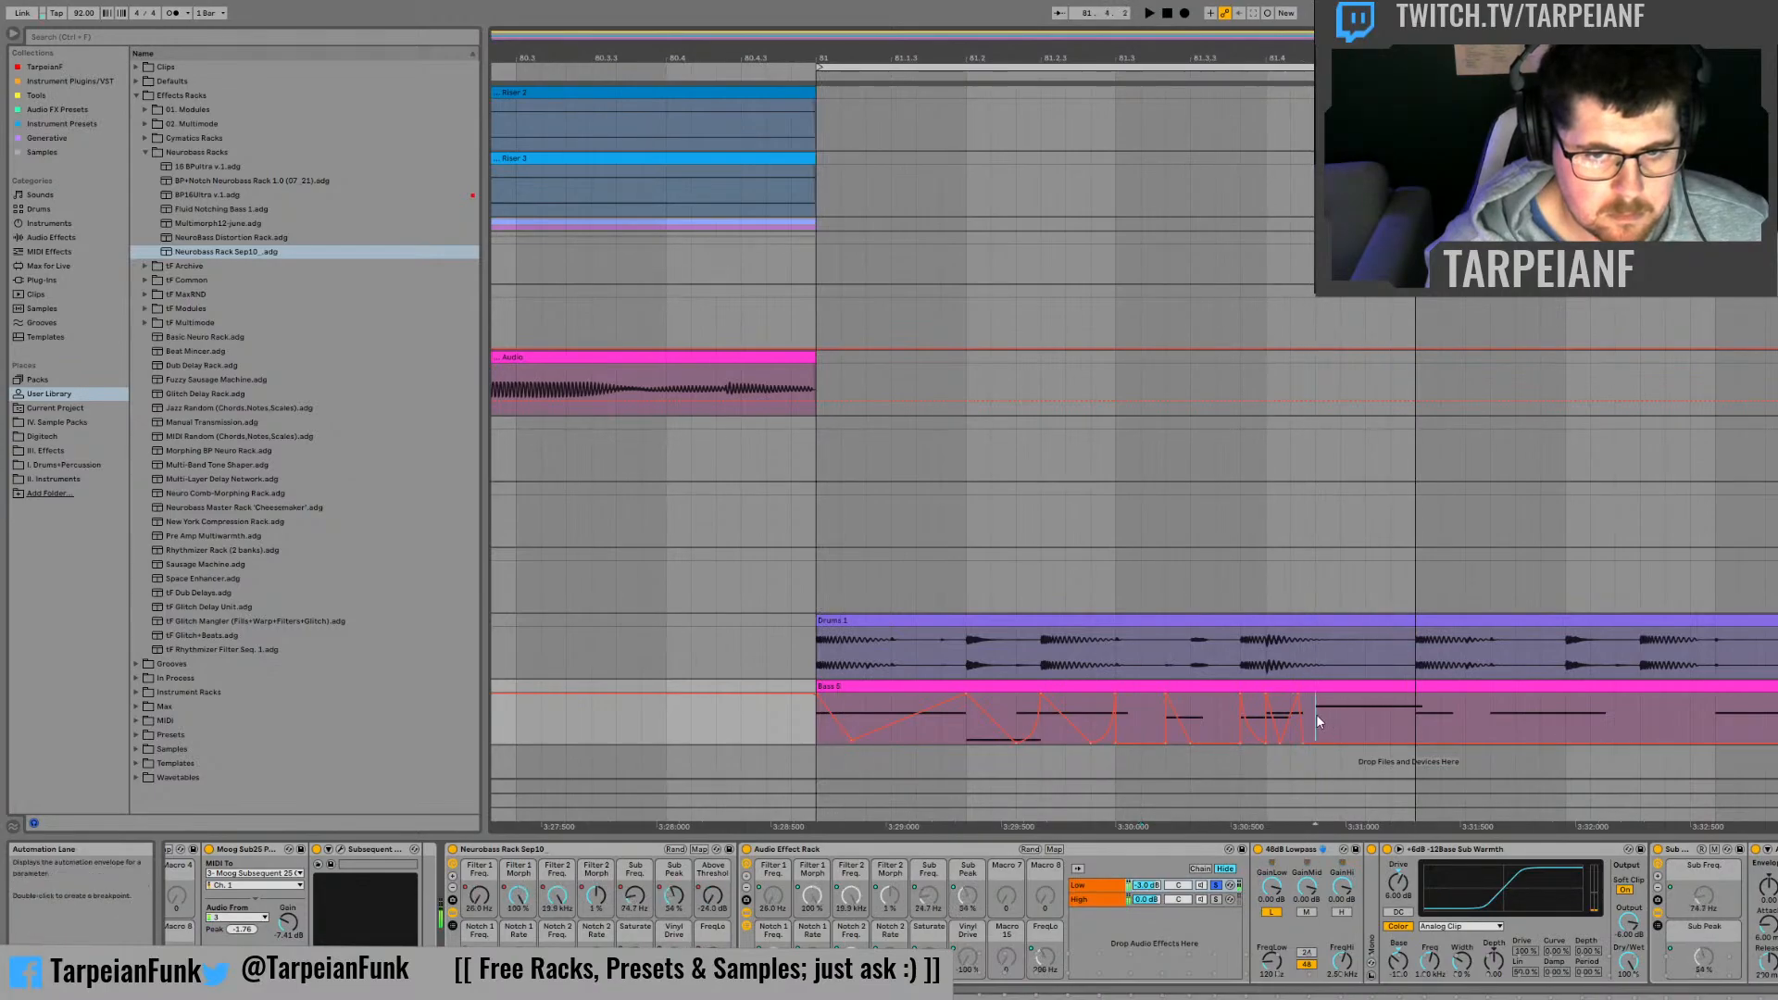
Step: Duplicate the Above Threshold shape from the first third of beat 81.4 twice to fill the beat, and audition bar 81
{"action": "left_click_drag", "start_coordinate": [1315, 714], "coordinate": [1270, 716]}
{"action": "key", "text": "ctrl+d"}
{"action": "key", "text": "ctrl+d"}
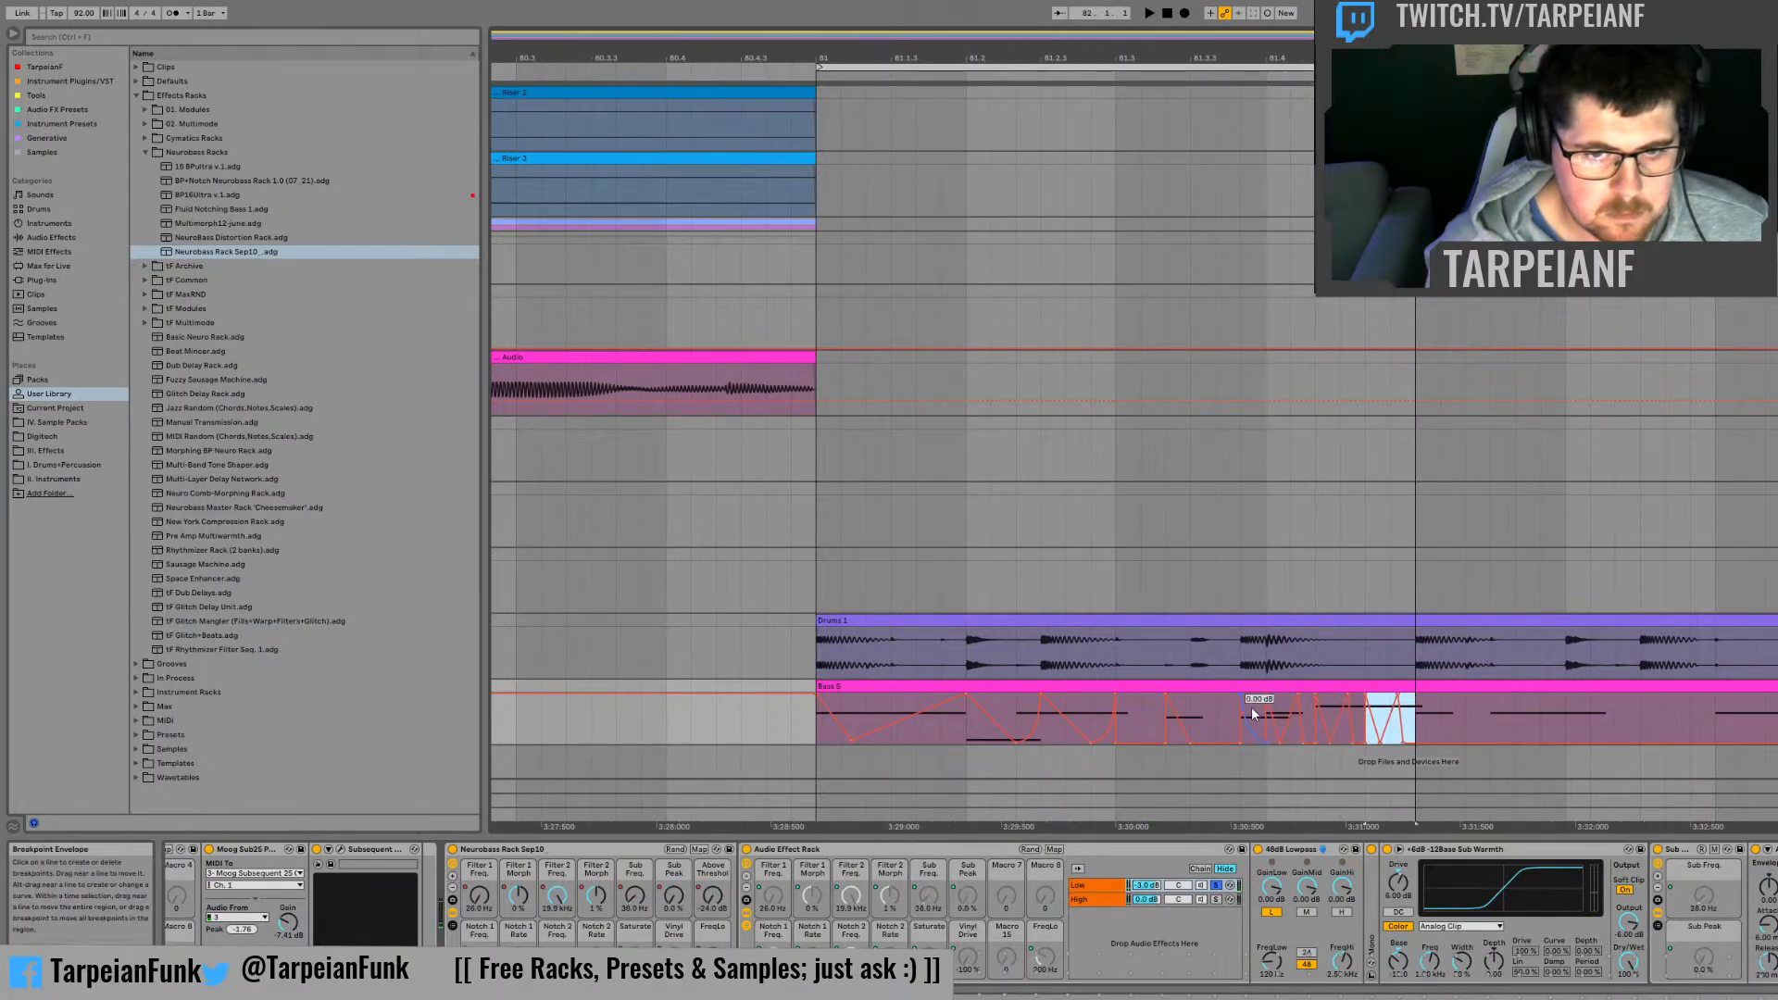
{"action": "key", "text": "space"}
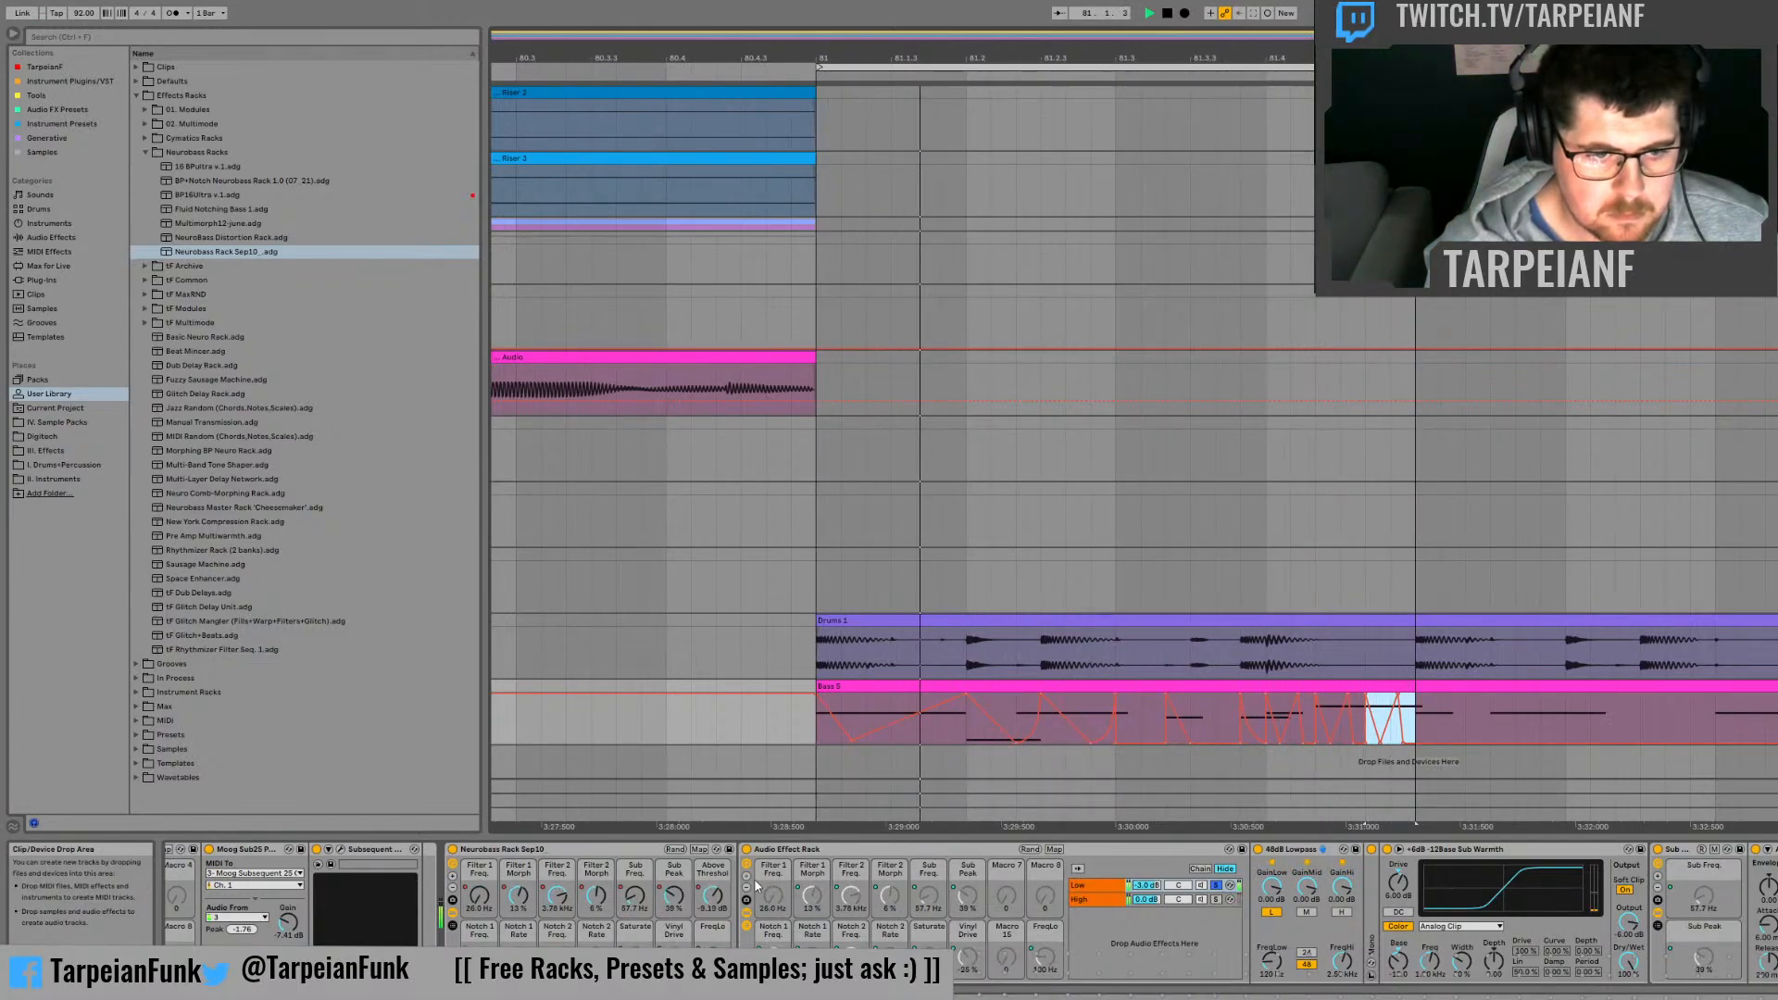
Step: Raise the Sub Peak automation over the first third of beat 81.4 and slope it upward from there, auditioning the bar
{"action": "left_click", "coordinate": [674, 895]}
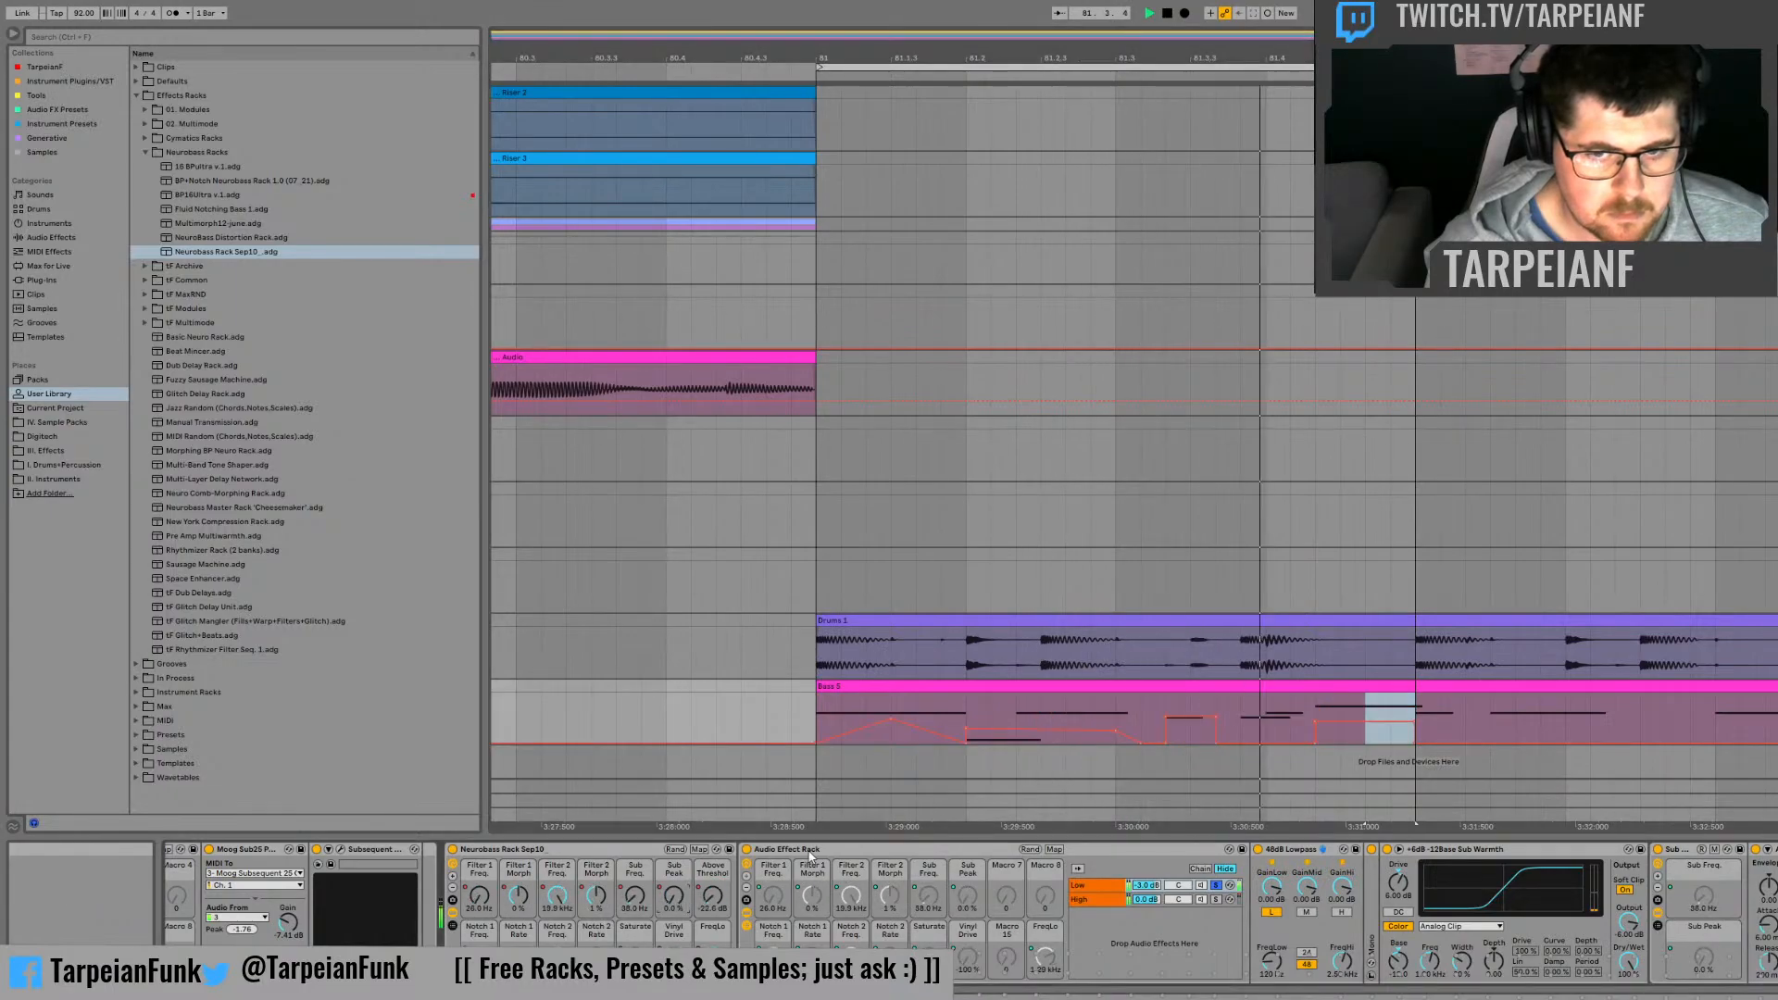
{"action": "left_click", "coordinate": [1296, 721]}
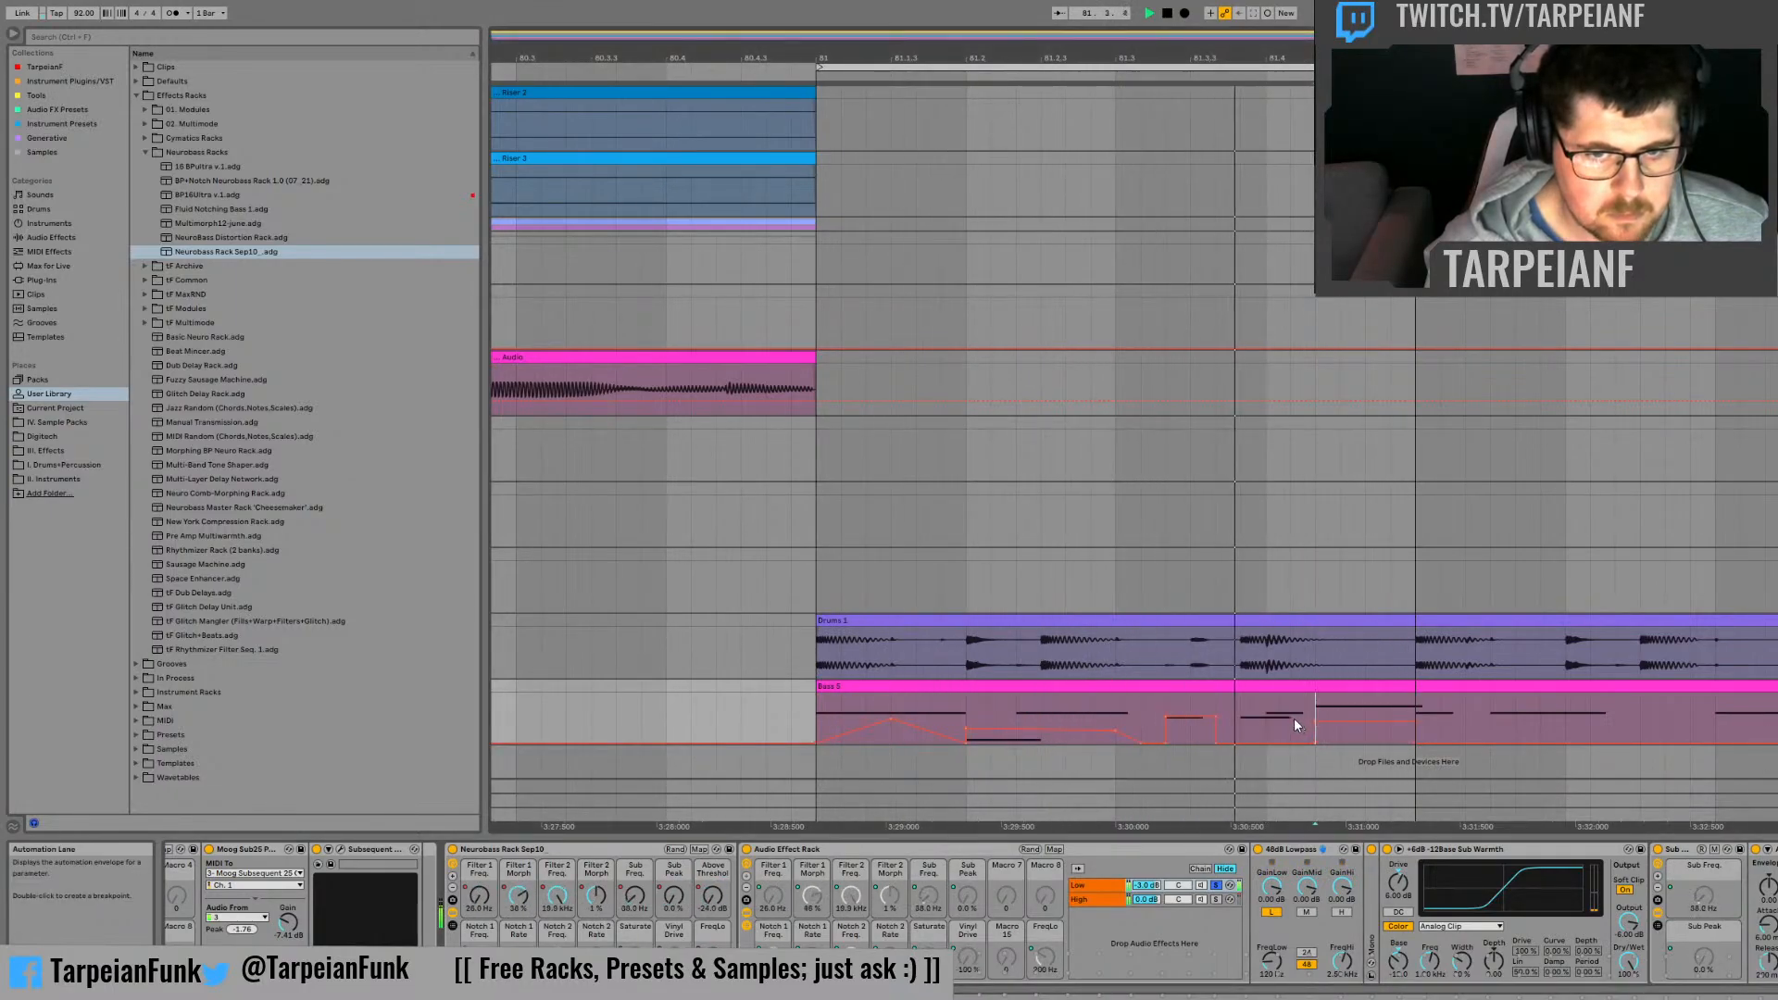
{"action": "mouse_move", "coordinate": [1295, 725]}
{"action": "left_mouse_down"}
{"action": "mouse_move", "coordinate": [1267, 725]}
{"action": "mouse_move", "coordinate": [1285, 709]}
{"action": "left_mouse_up"}
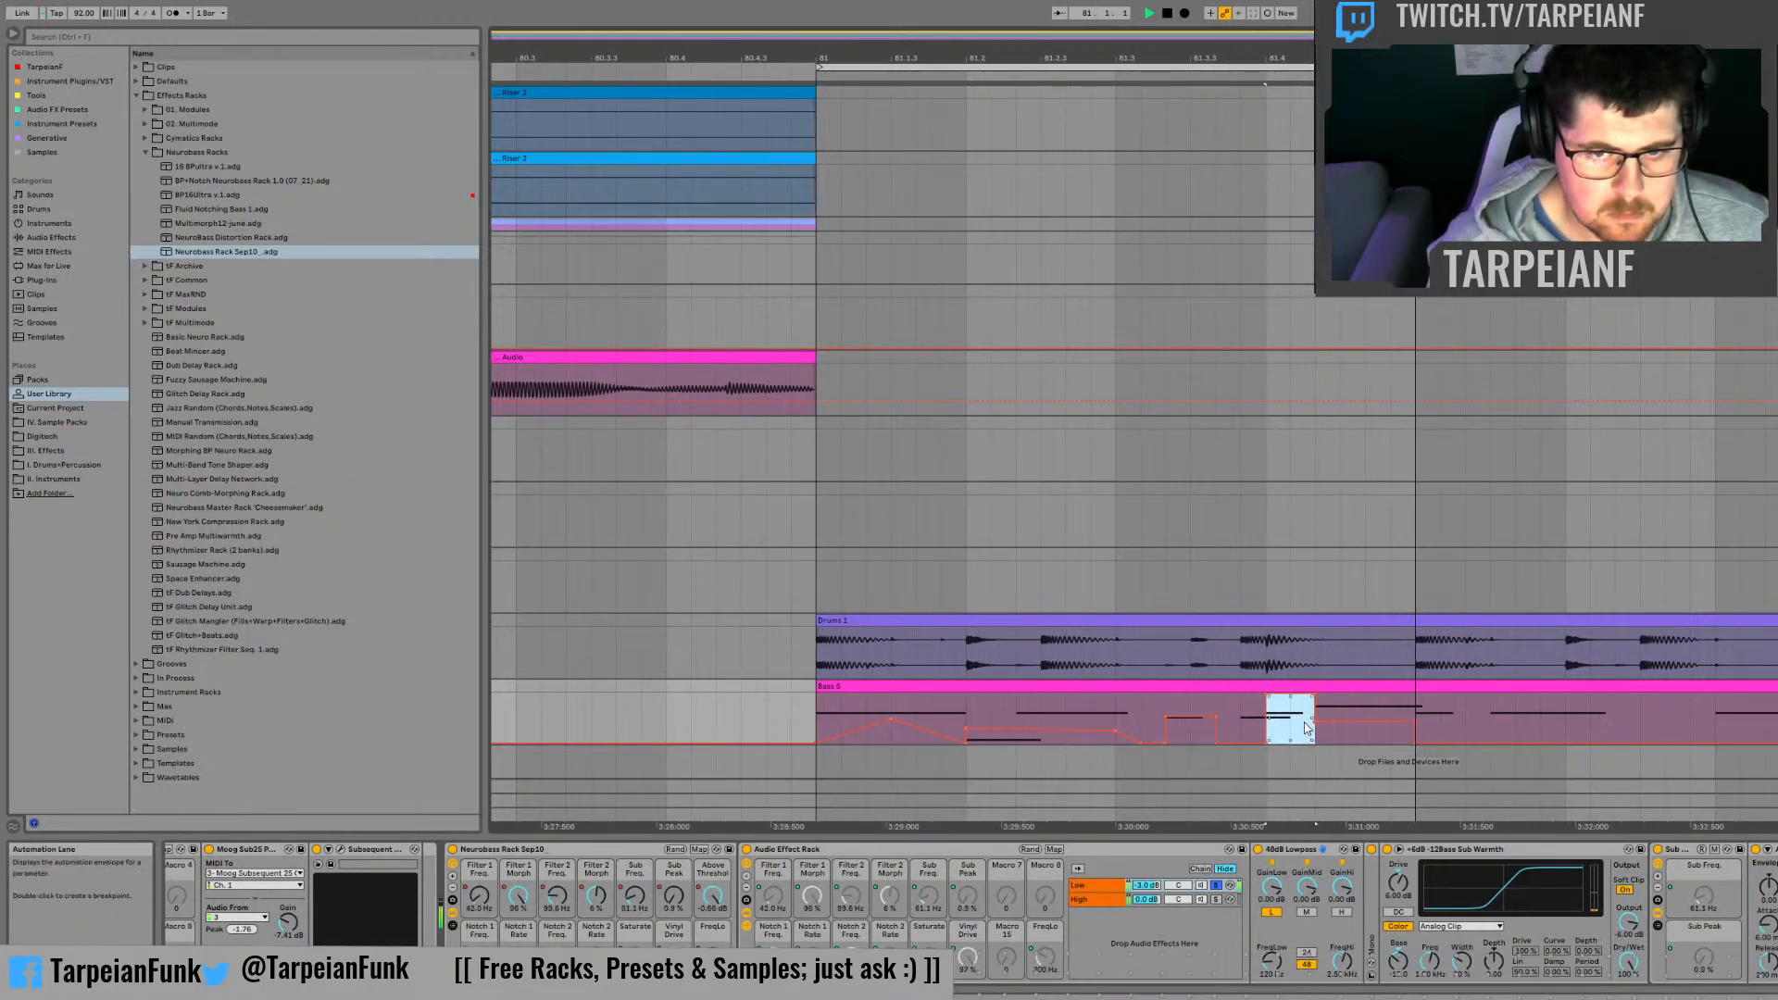
{"action": "left_click", "coordinate": [1366, 722]}
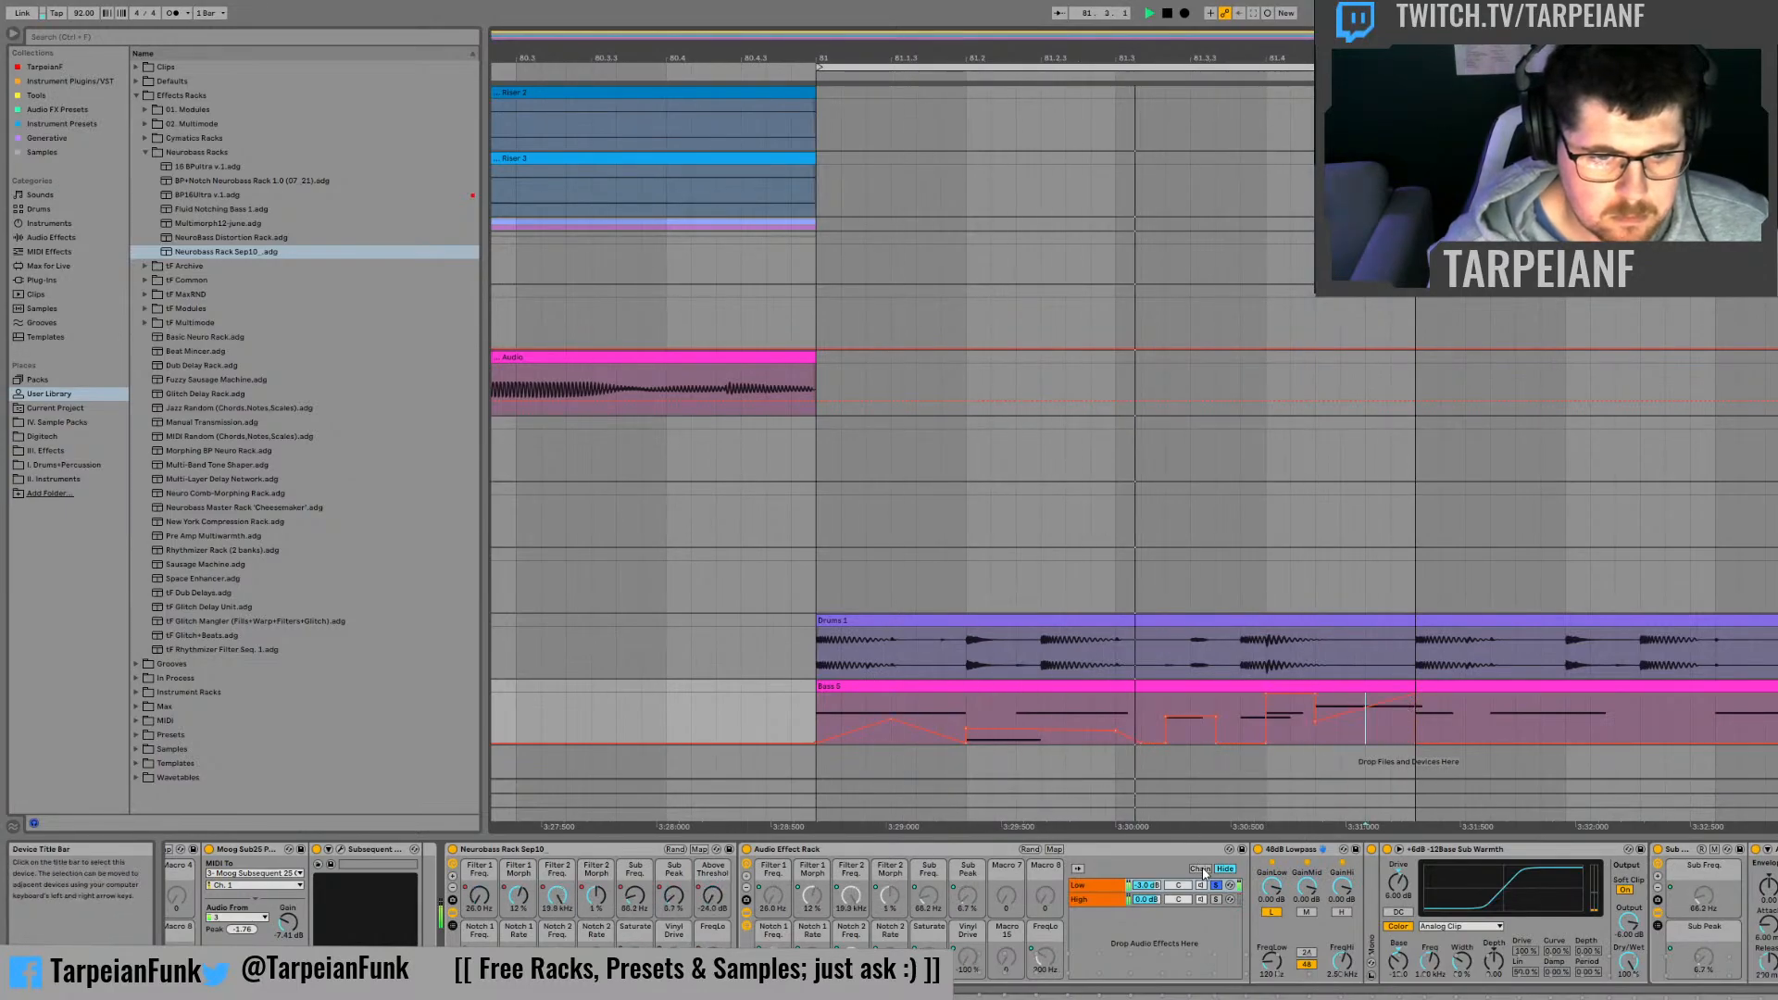
Step: Solo the inner rack's High chain and show the Neurobass rack's Filter 1 Freq. automation
{"action": "left_click", "coordinate": [1216, 899]}
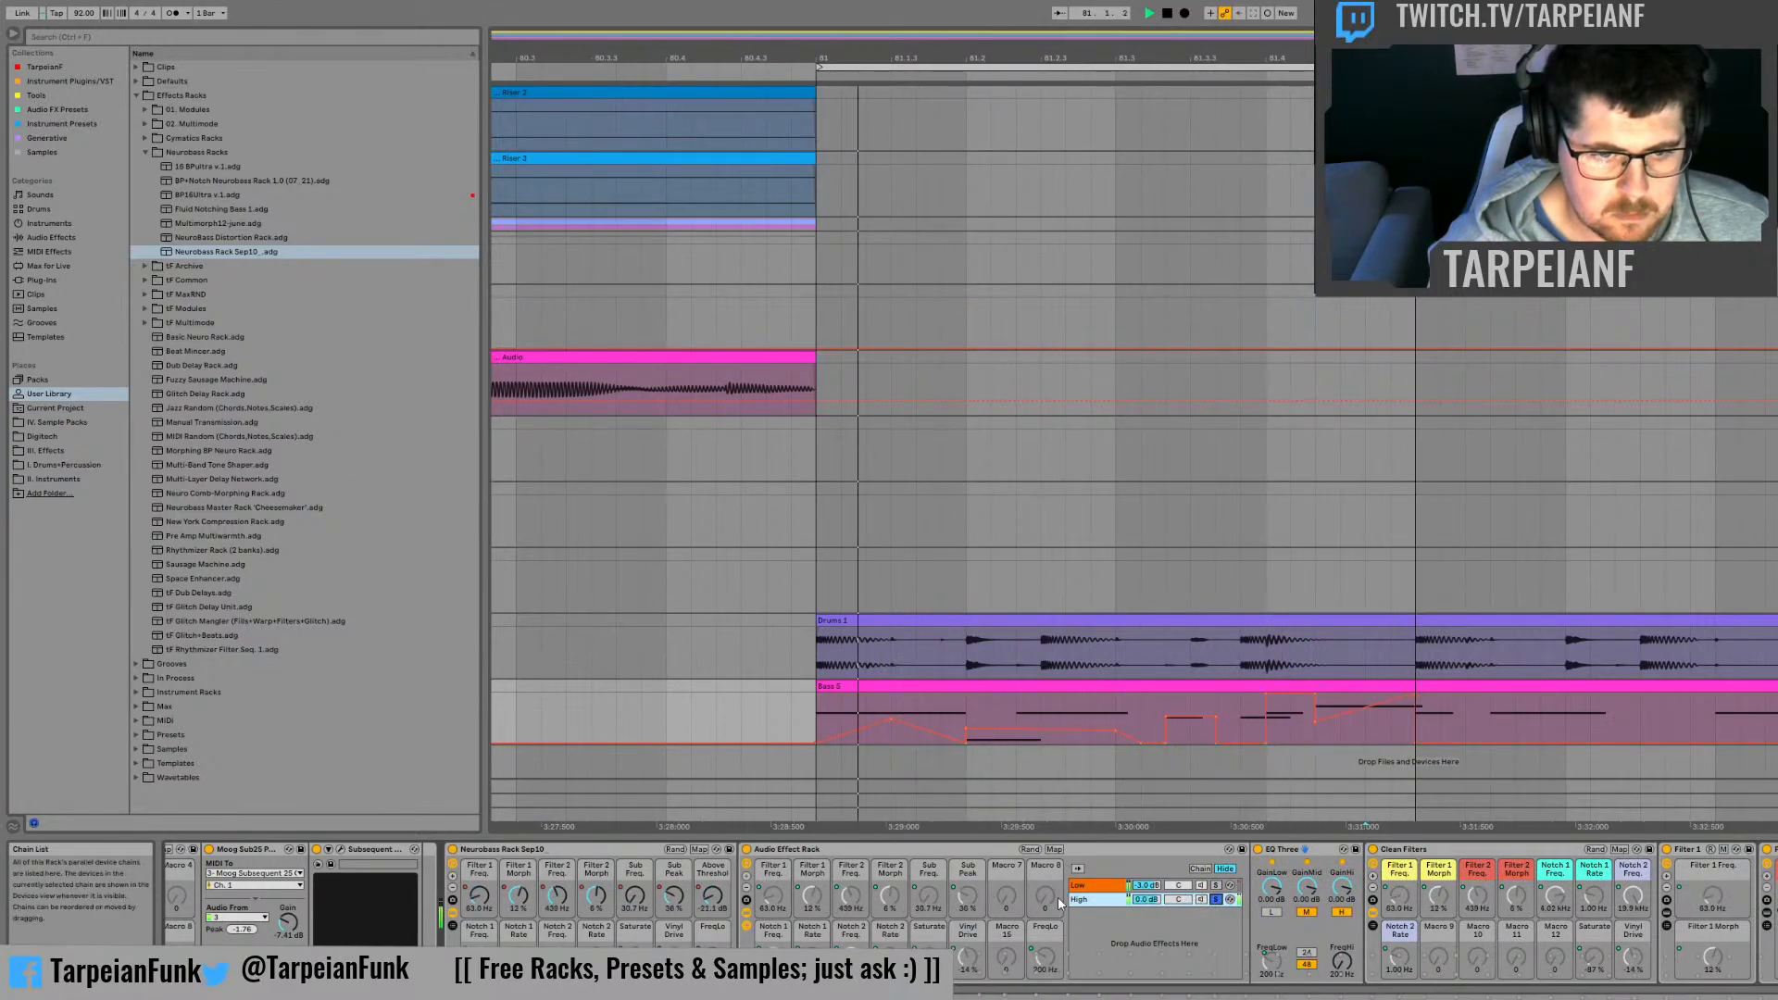
{"action": "left_click", "coordinate": [479, 896]}
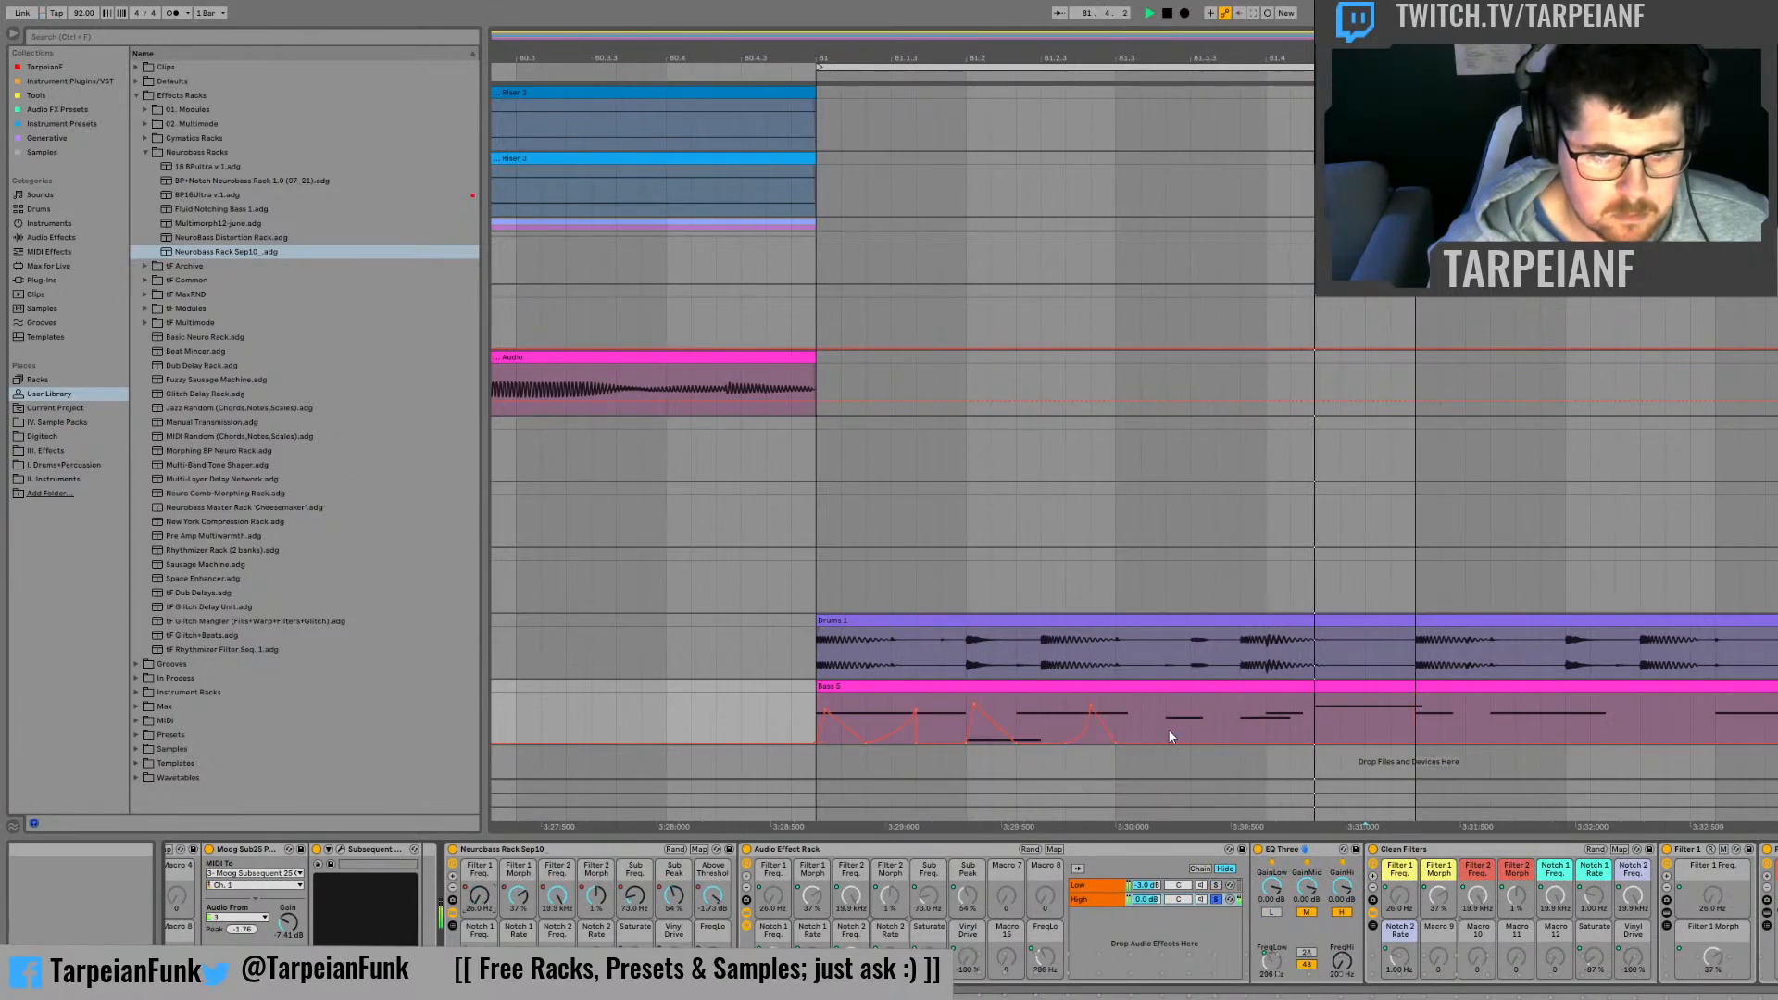
Step: Try an extra Filter 1 Freq. peak between one third and halfway through beat 81.2, and audition it
{"action": "left_click", "coordinate": [1017, 718]}
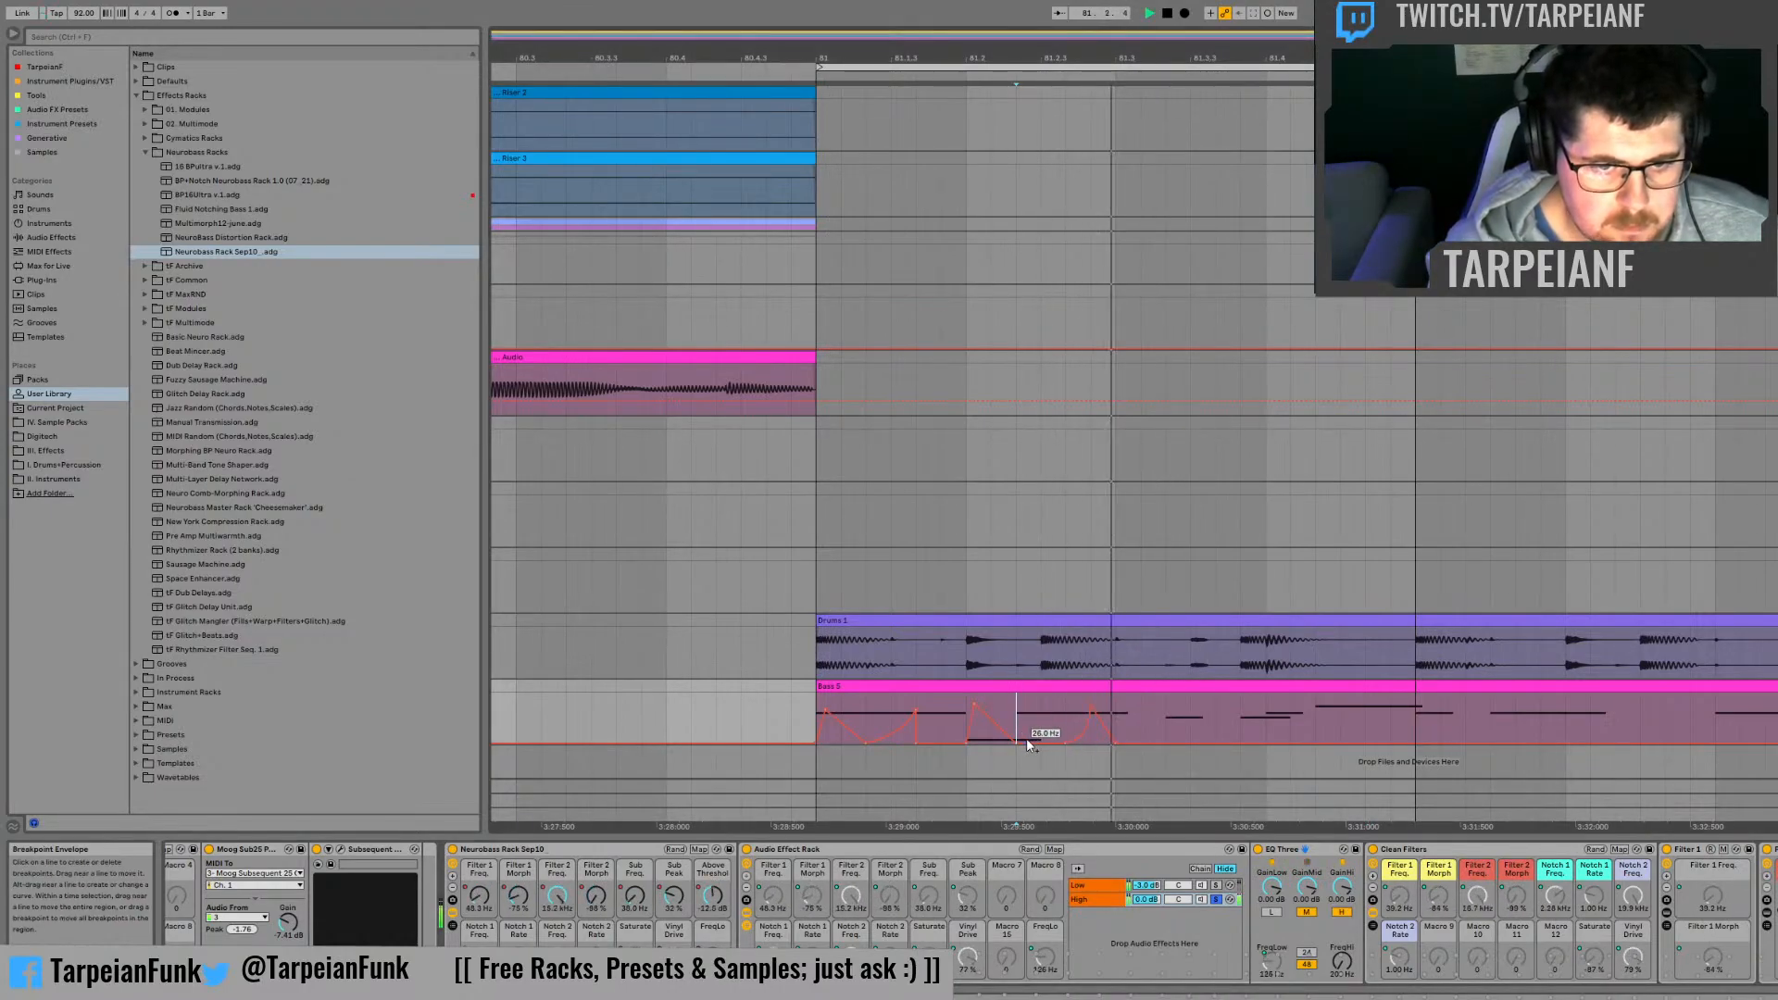
{"action": "key", "text": "space"}
{"action": "key", "text": "space"}
{"action": "left_click", "coordinate": [967, 707]}
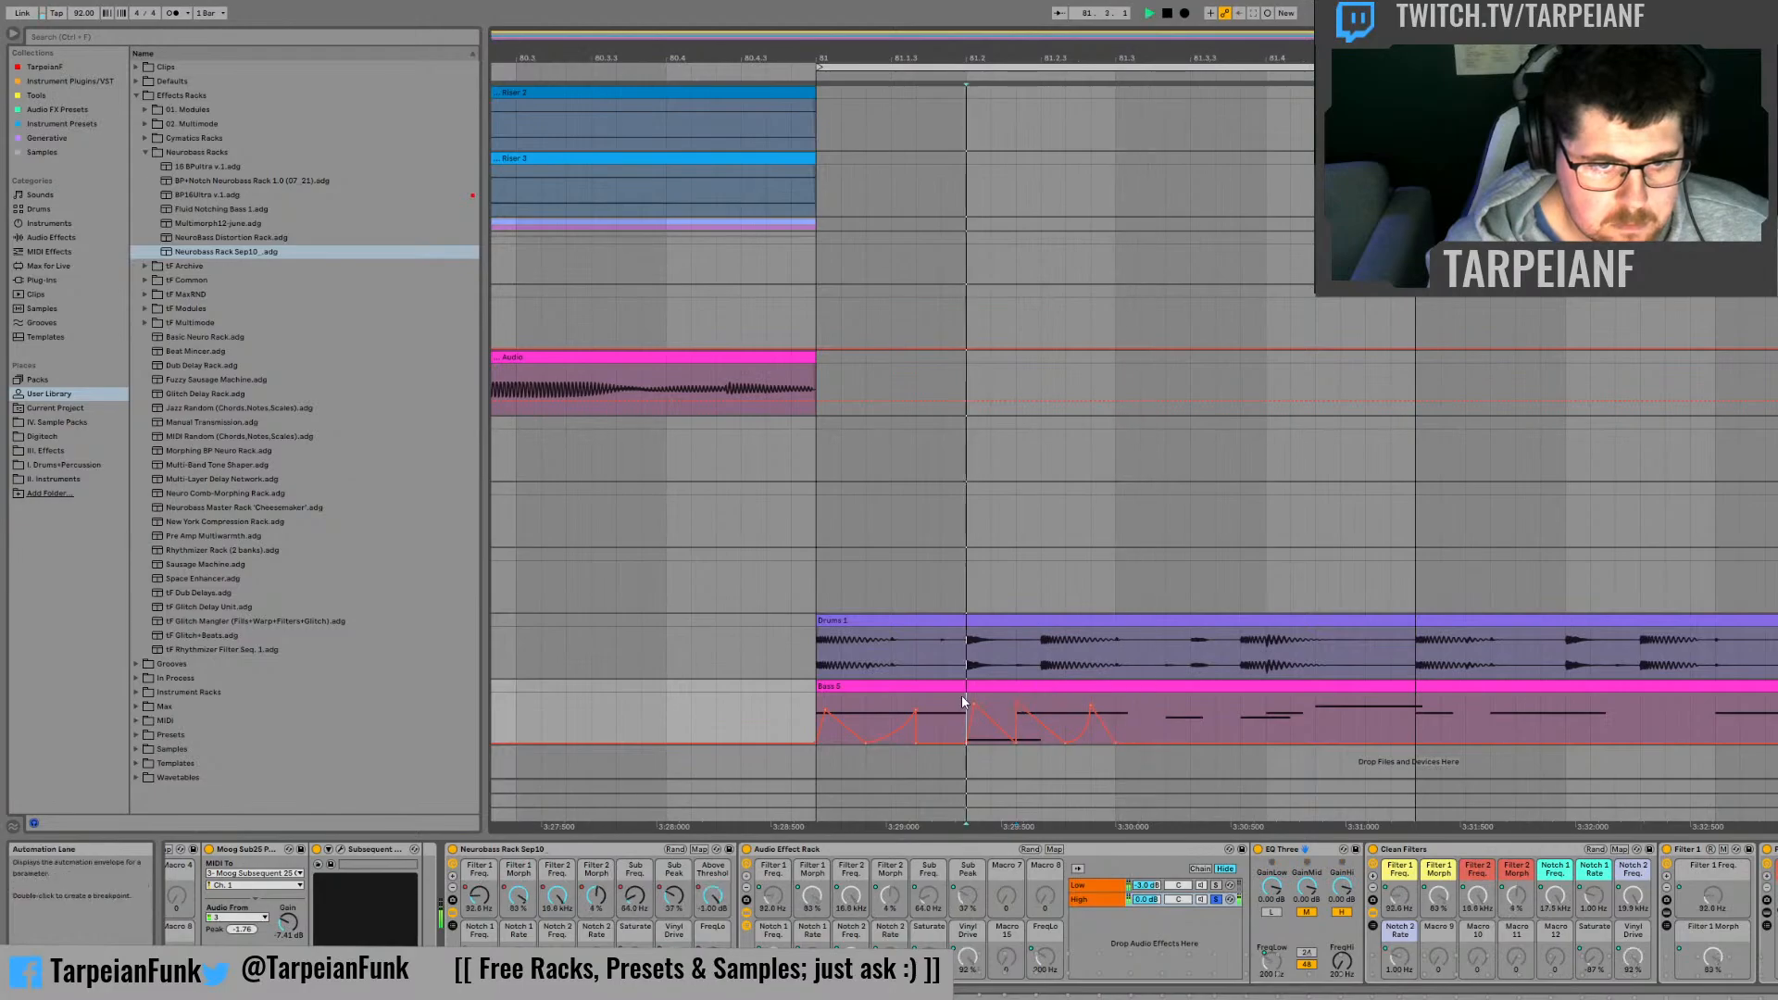
{"action": "left_click_drag", "start_coordinate": [1020, 704], "coordinate": [1042, 704]}
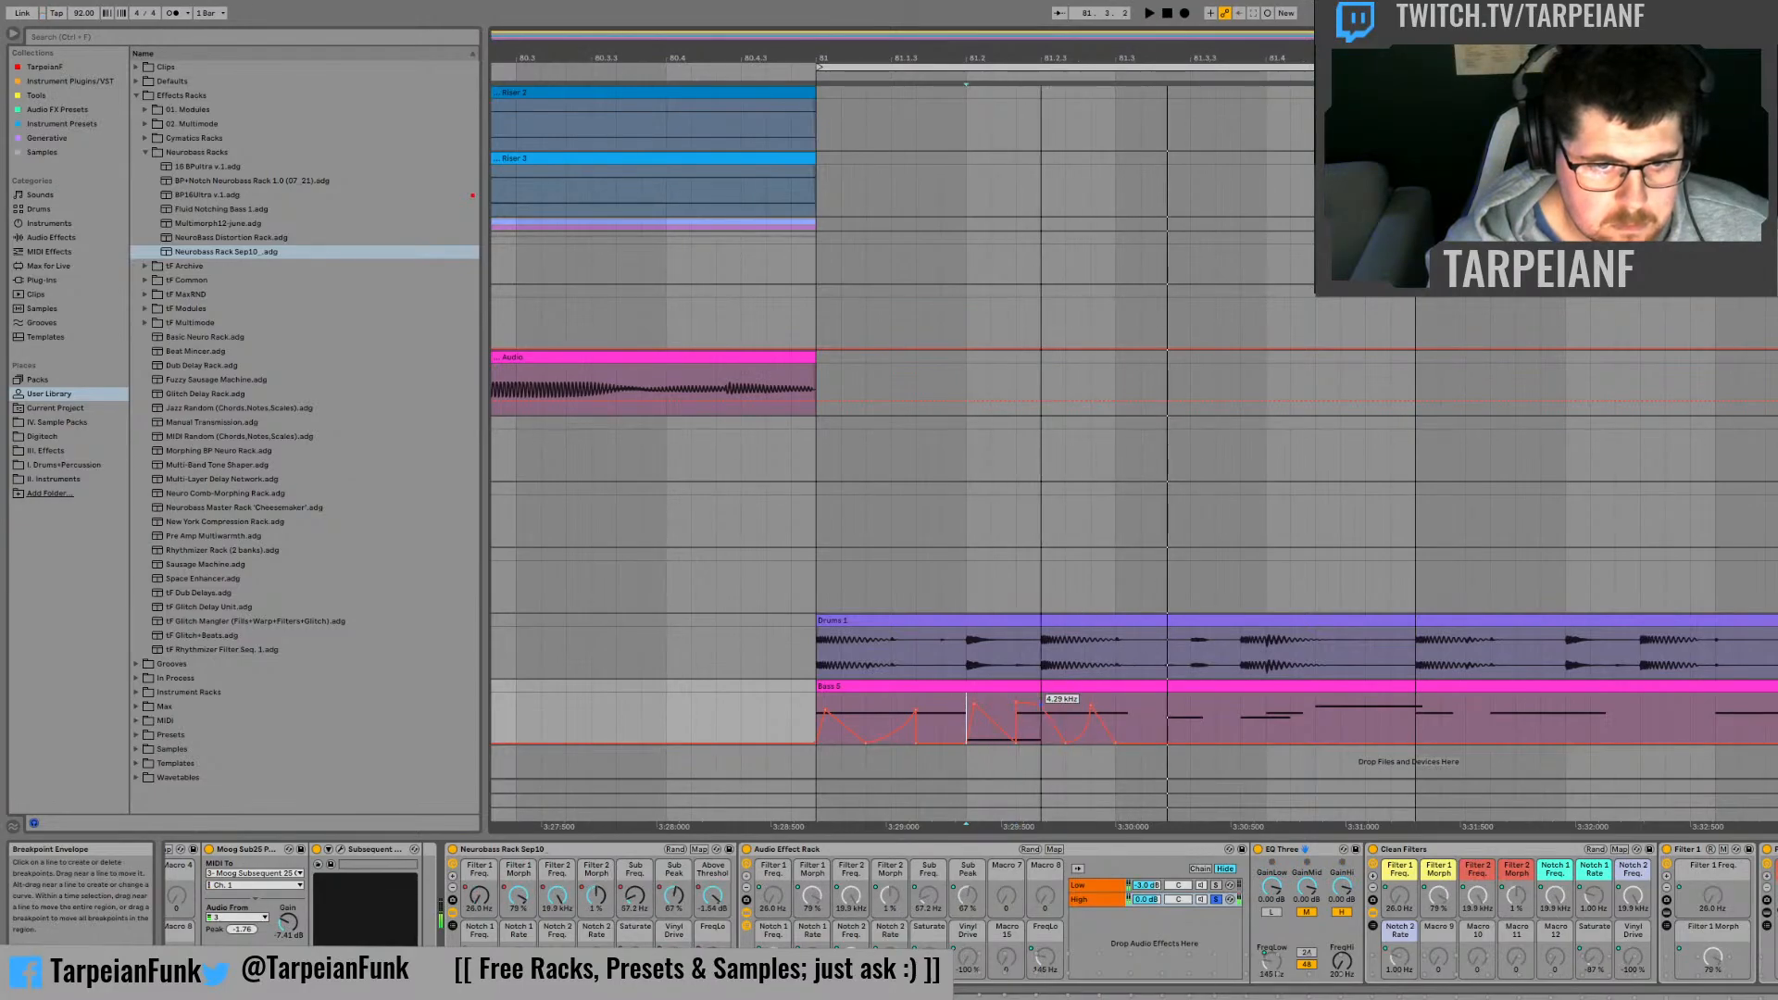
{"action": "left_click", "coordinate": [1017, 707]}
{"action": "key", "text": "space"}
{"action": "key", "text": "space"}
{"action": "key", "text": "space"}
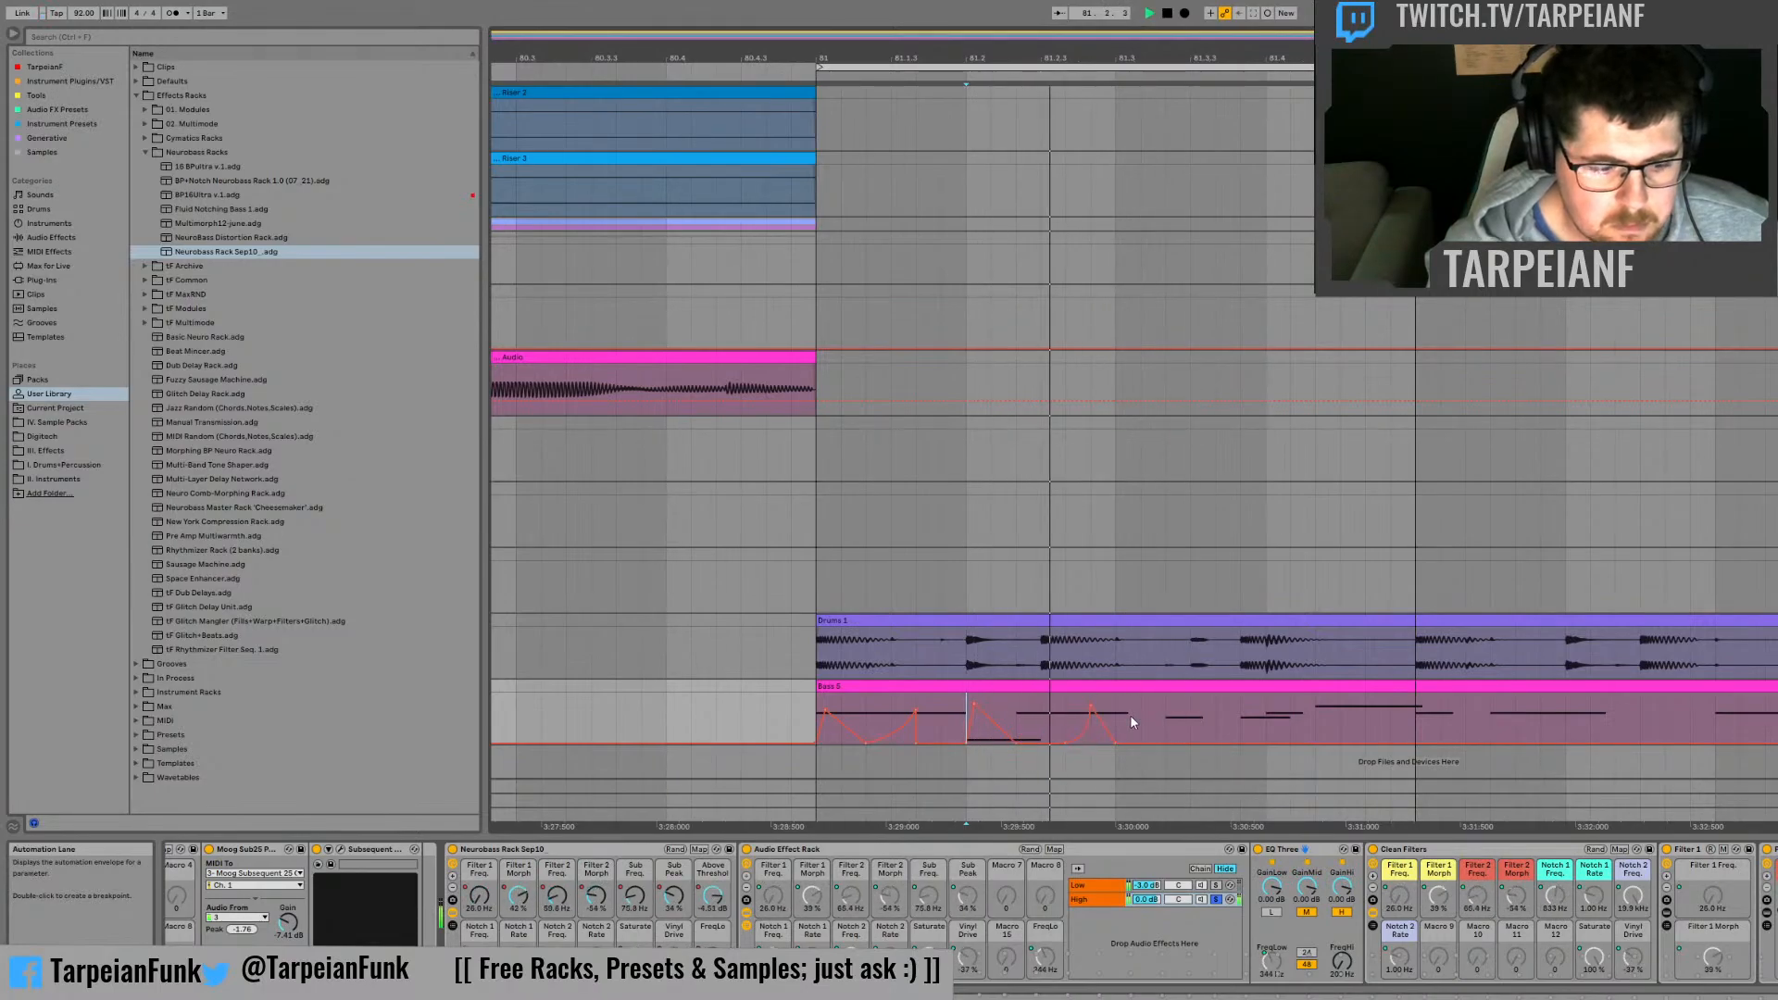
{"action": "key", "text": "space"}
Step: Add a falling Filter 1 Freq. ramp a third of a beat long, starting one third into beat 81.3, and audition it
{"action": "left_click_drag", "start_coordinate": [1169, 715], "coordinate": [1208, 730]}
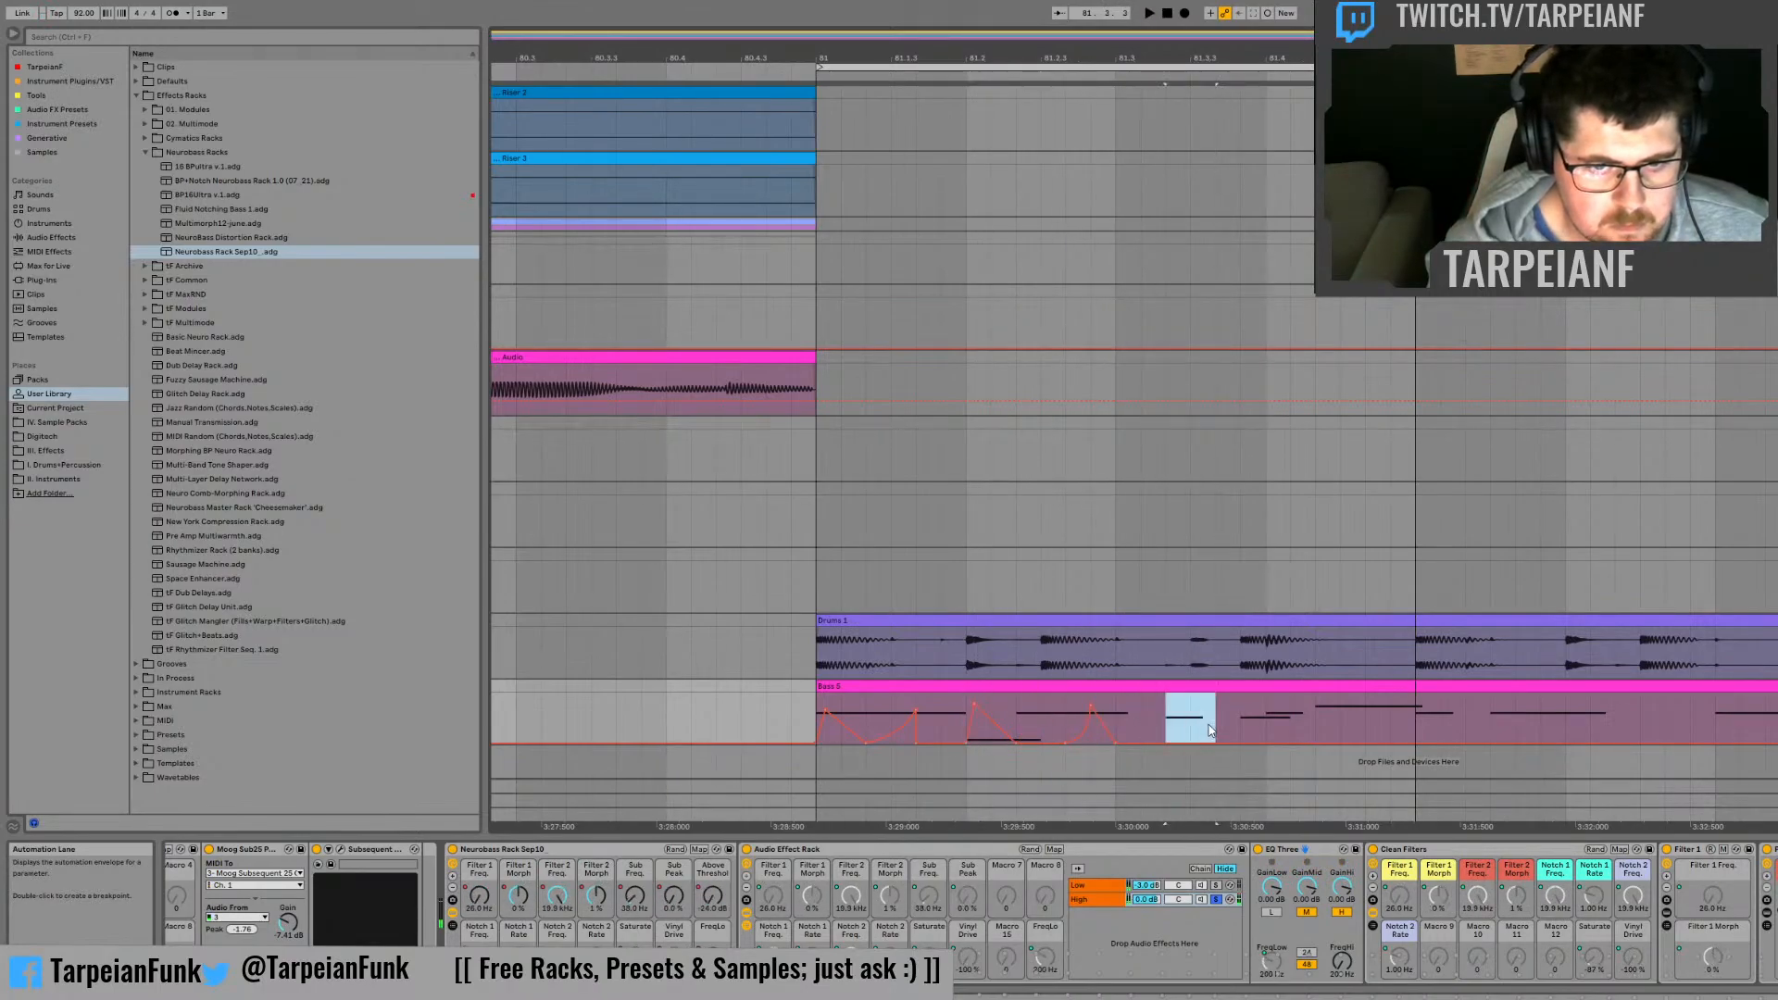
{"action": "left_click", "coordinate": [1125, 715]}
{"action": "key", "text": "space"}
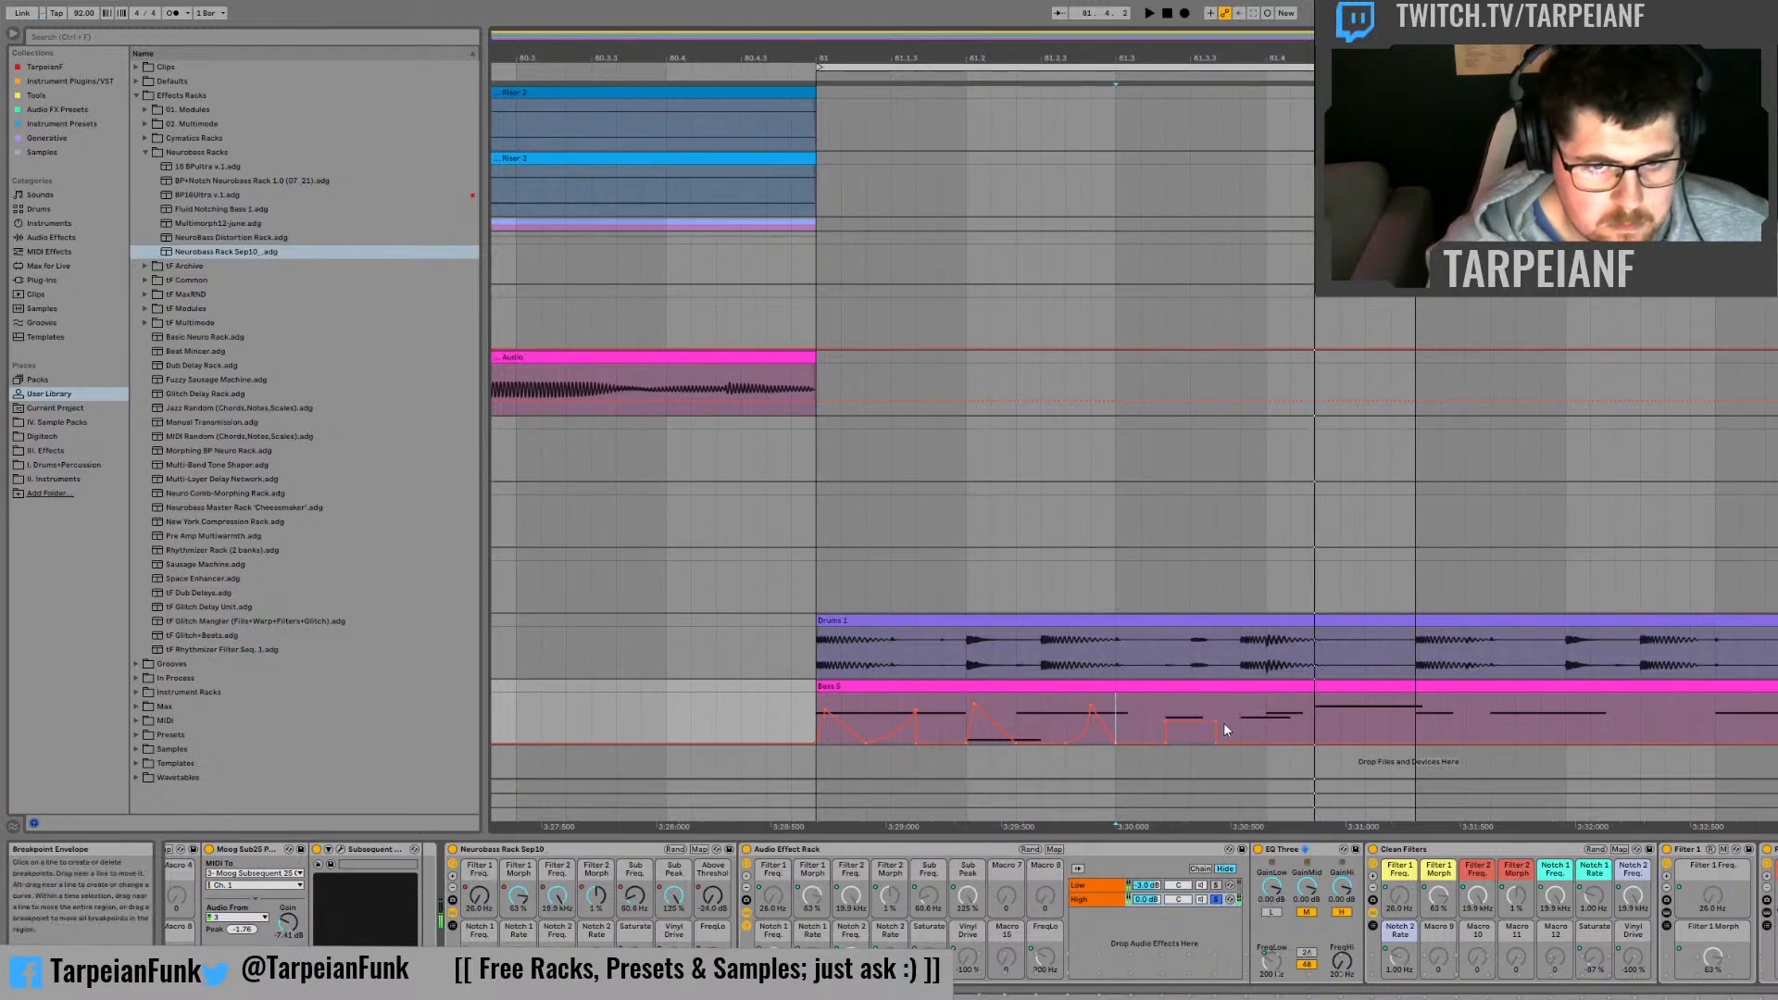
{"action": "left_click", "coordinate": [1217, 719]}
{"action": "key", "text": "space"}
{"action": "key", "text": "space"}
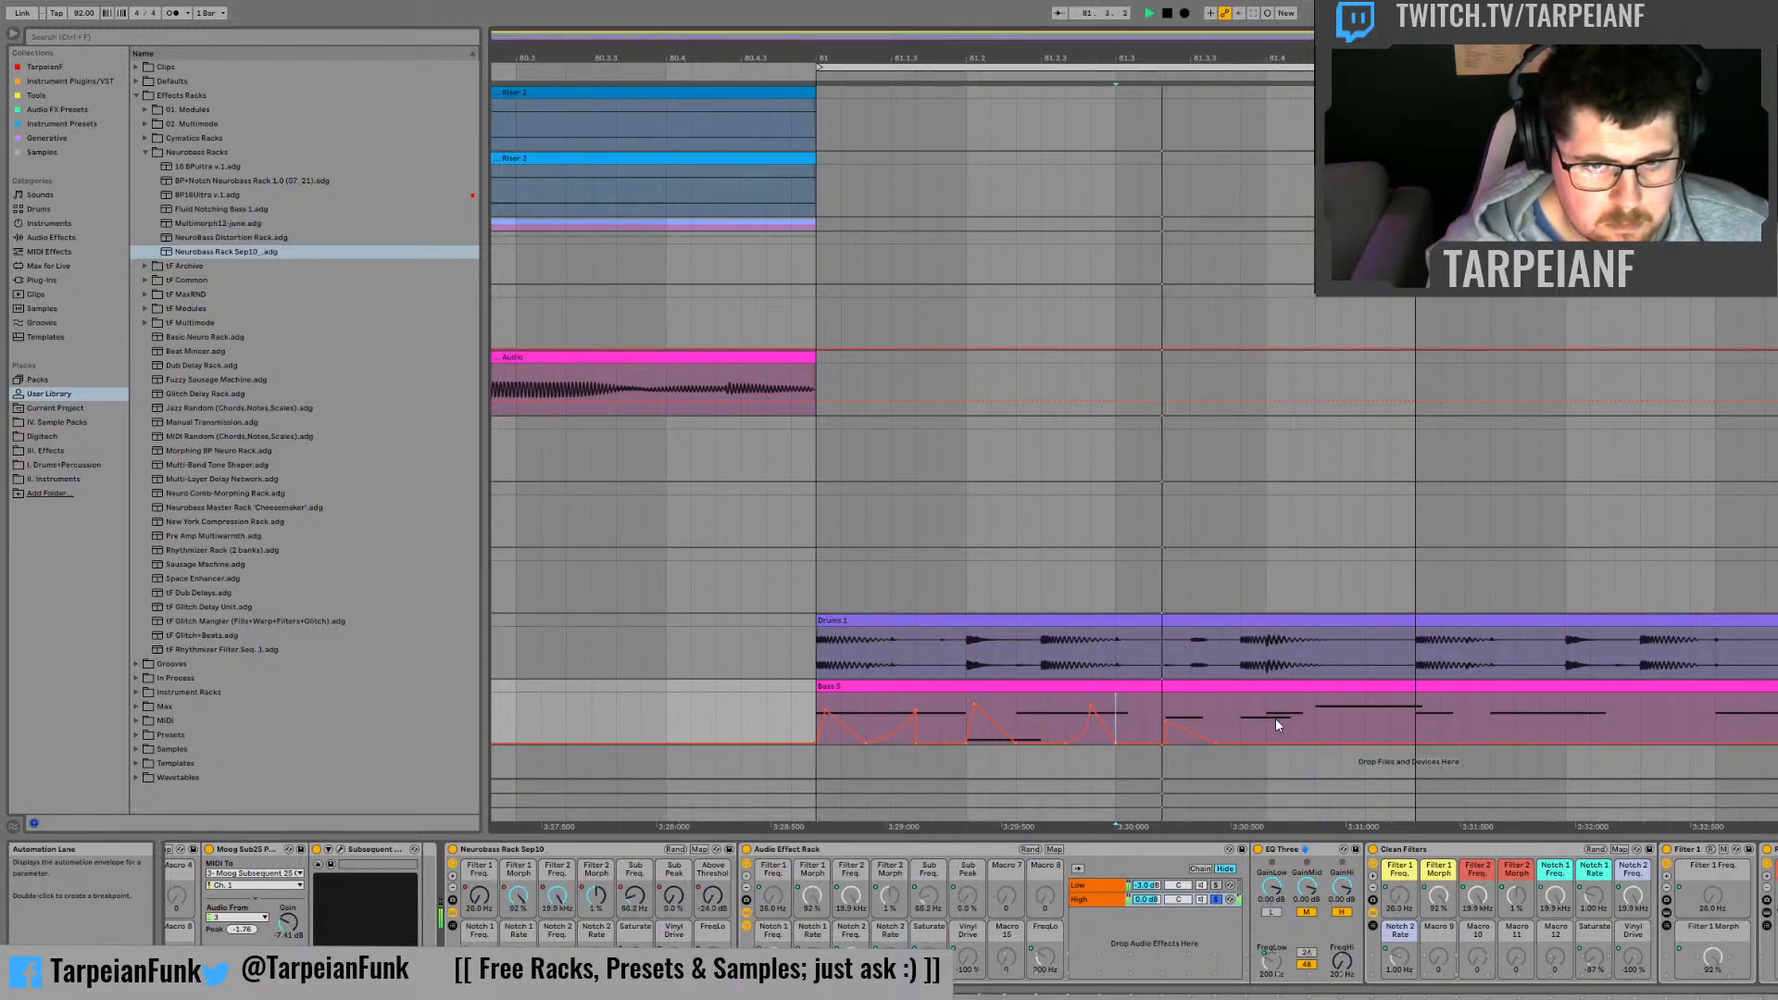
{"action": "key", "text": "space"}
Step: Add a falling Filter 1 Freq. ramp from about 1.48 kHz over the last sixth of beat 81.3, and audition it
{"action": "mouse_move", "coordinate": [1240, 715]}
{"action": "left_mouse_down"}
{"action": "mouse_move", "coordinate": [1265, 716]}
{"action": "mouse_move", "coordinate": [1252, 726]}
{"action": "mouse_move", "coordinate": [1248, 687]}
{"action": "left_mouse_up"}
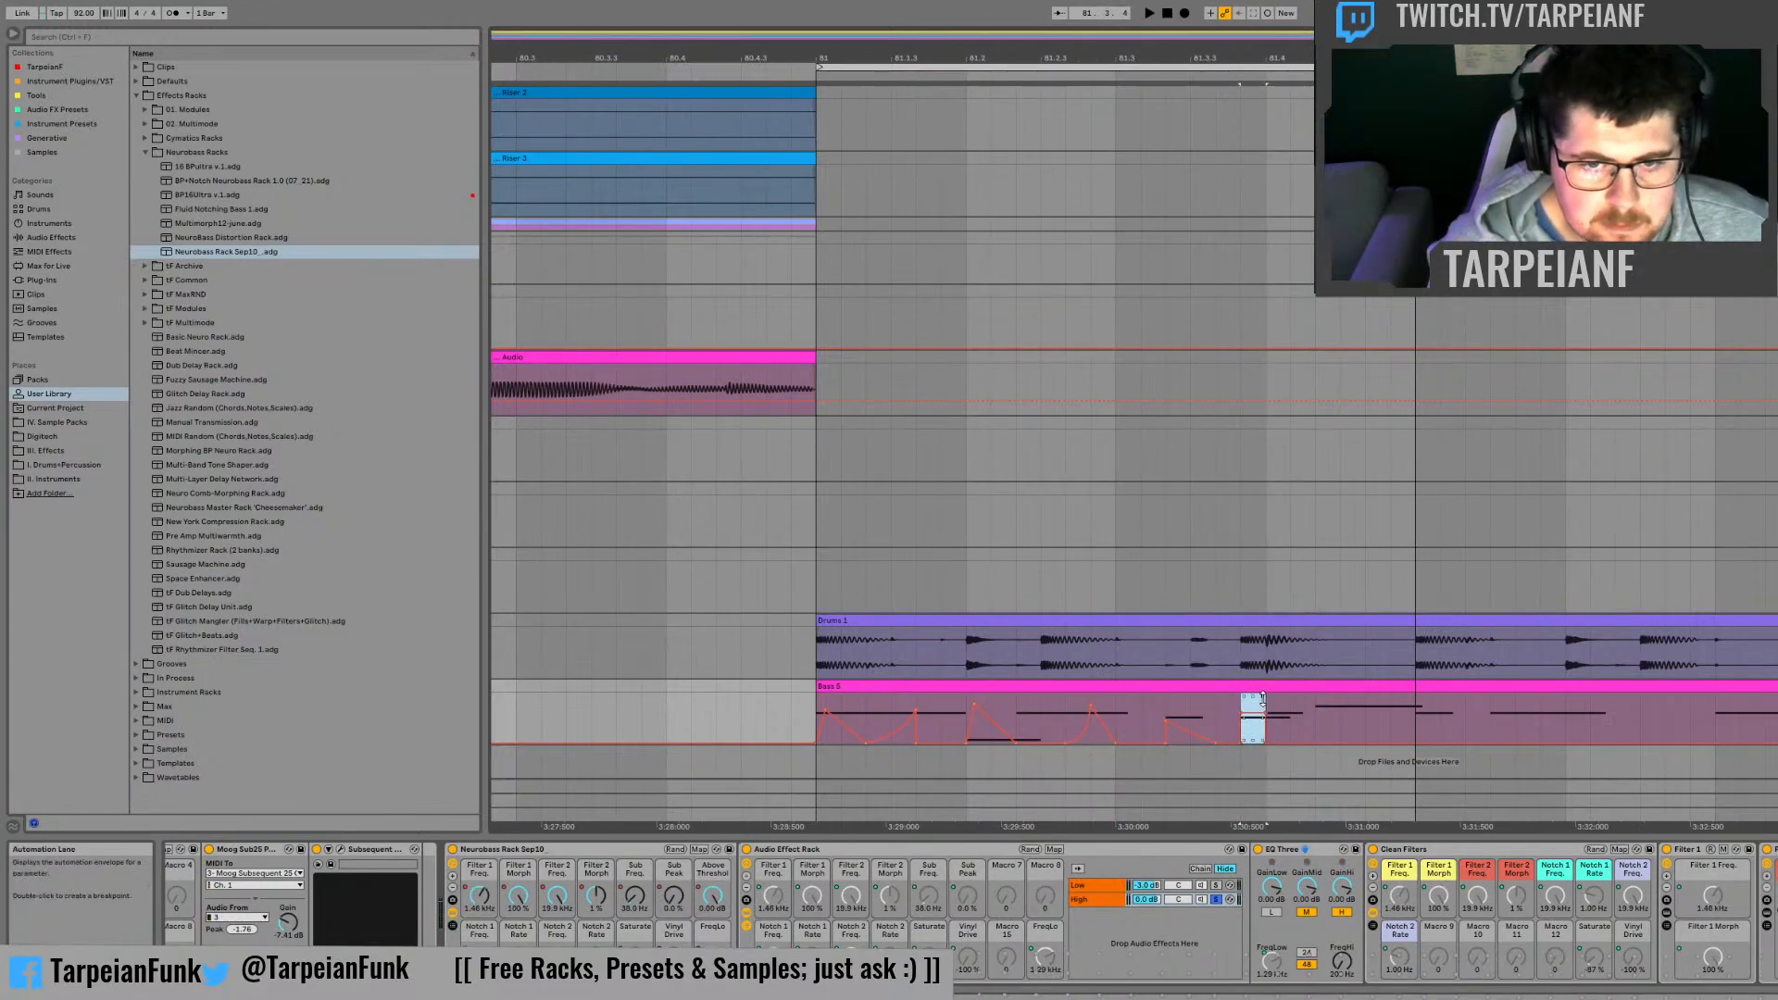
{"action": "left_click", "coordinate": [1191, 712]}
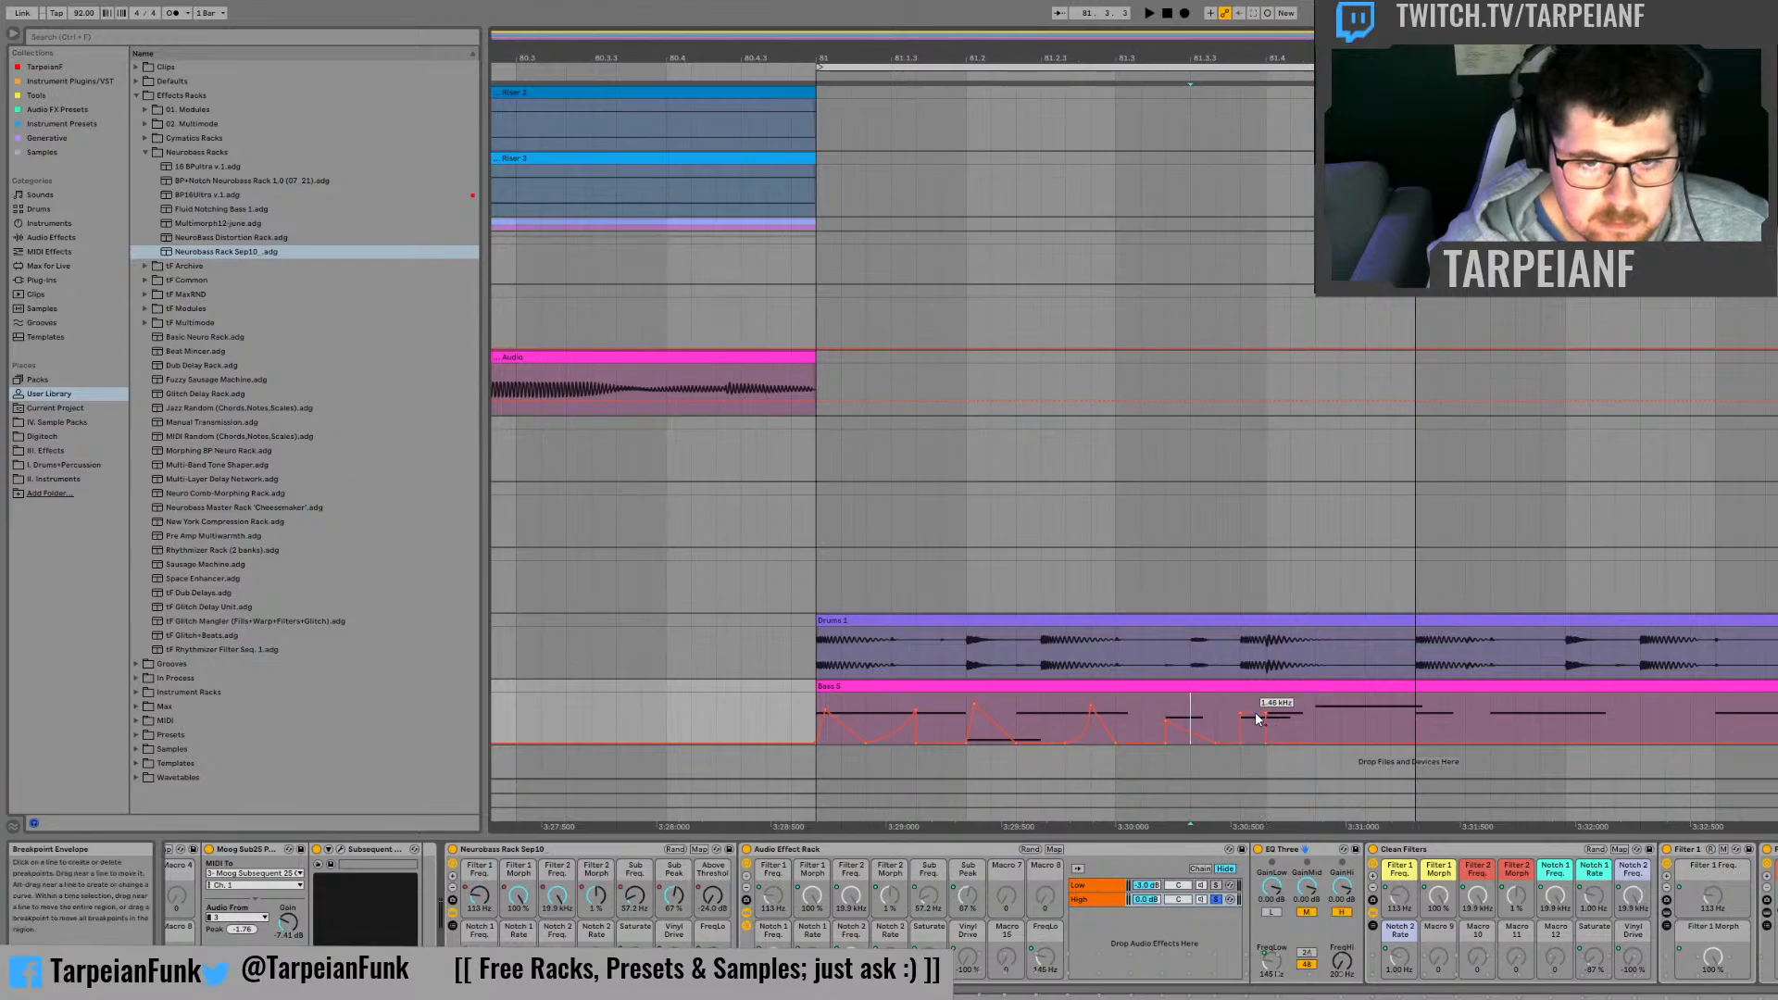
{"action": "left_click", "coordinate": [1218, 716]}
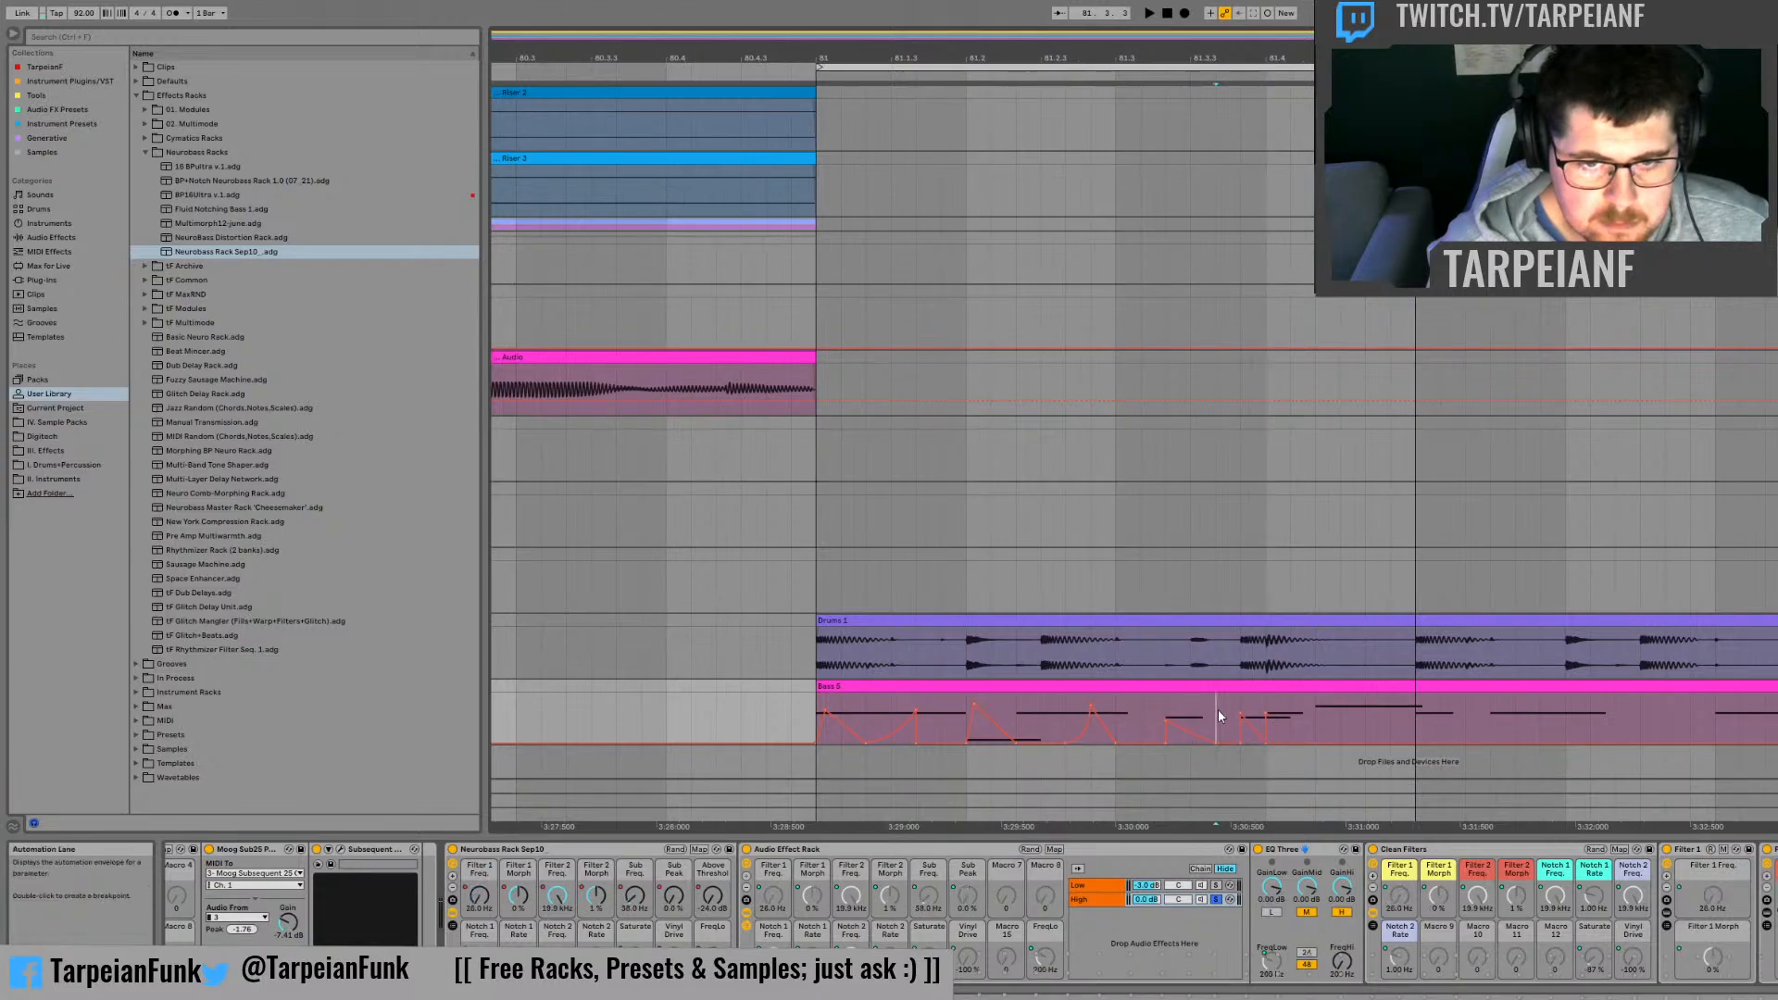
{"action": "key", "text": "space"}
{"action": "key", "text": "space"}
Step: Rework the Filter 1 Freq. drop before 81.4 and add a second ramp falling over the first third of beat 81.4
{"action": "left_click_drag", "start_coordinate": [1265, 742], "coordinate": [1241, 742]}
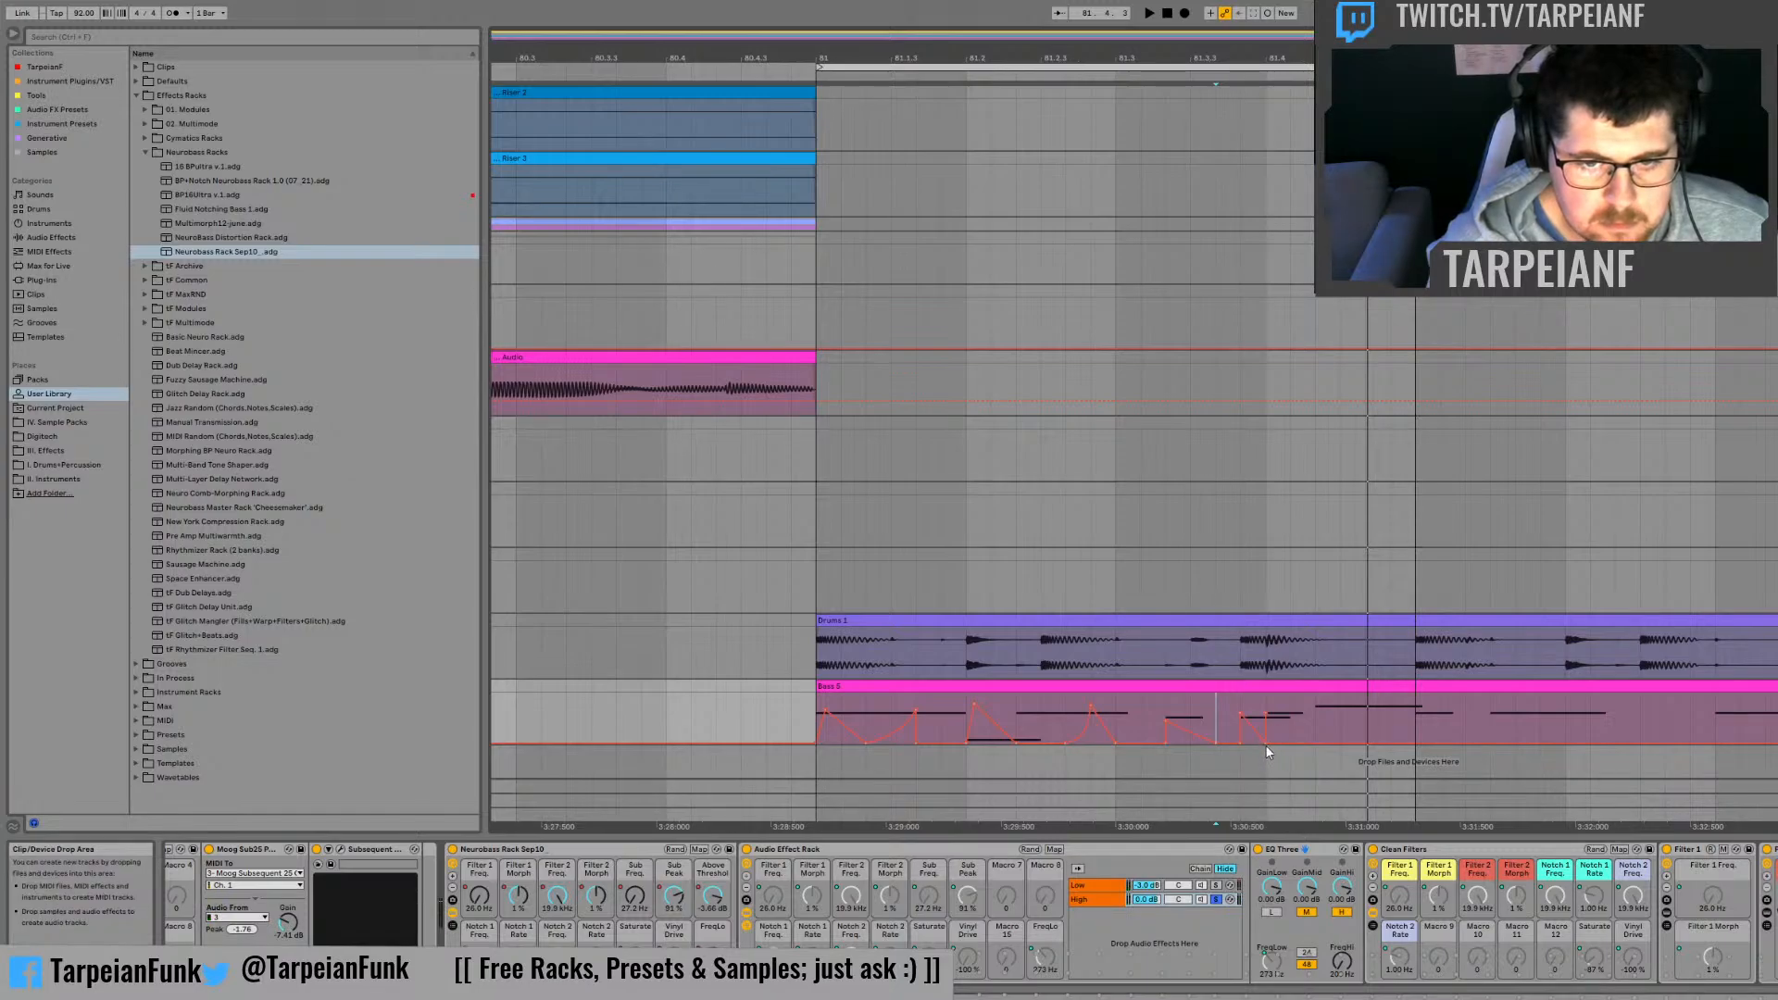
{"action": "left_click_drag", "start_coordinate": [1267, 741], "coordinate": [1241, 745]}
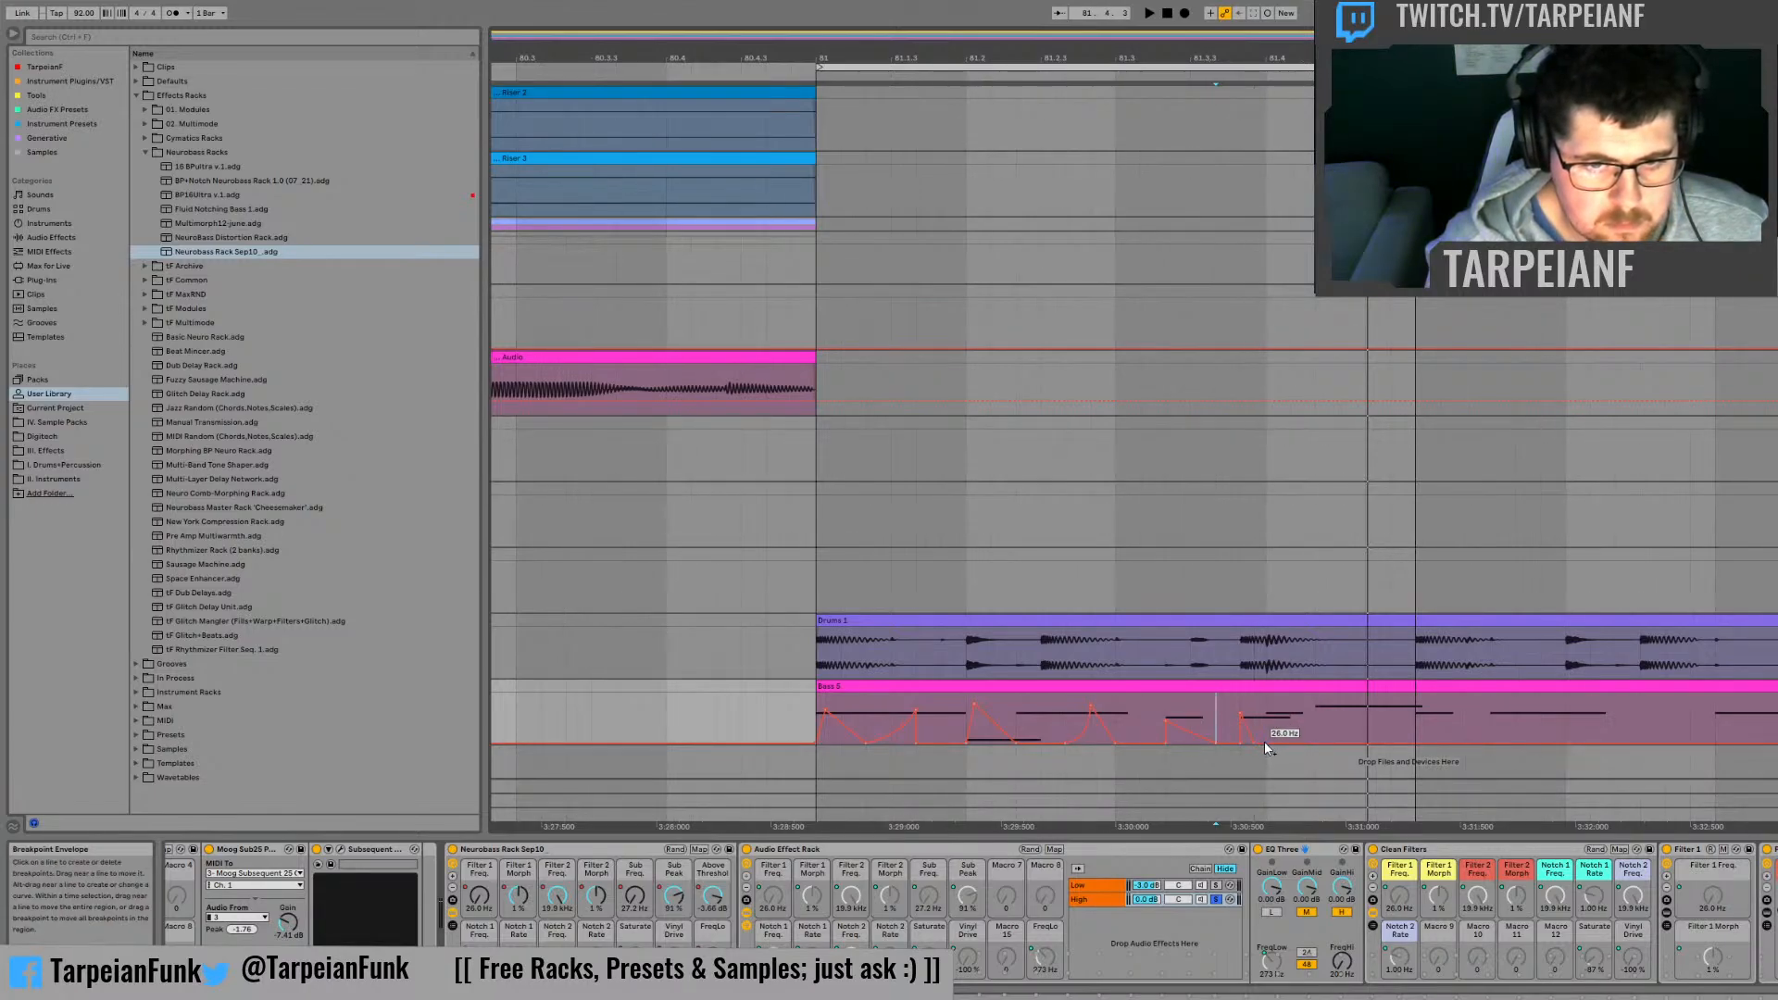
{"action": "left_click_drag", "start_coordinate": [1264, 741], "coordinate": [1309, 740]}
{"action": "key", "text": "space"}
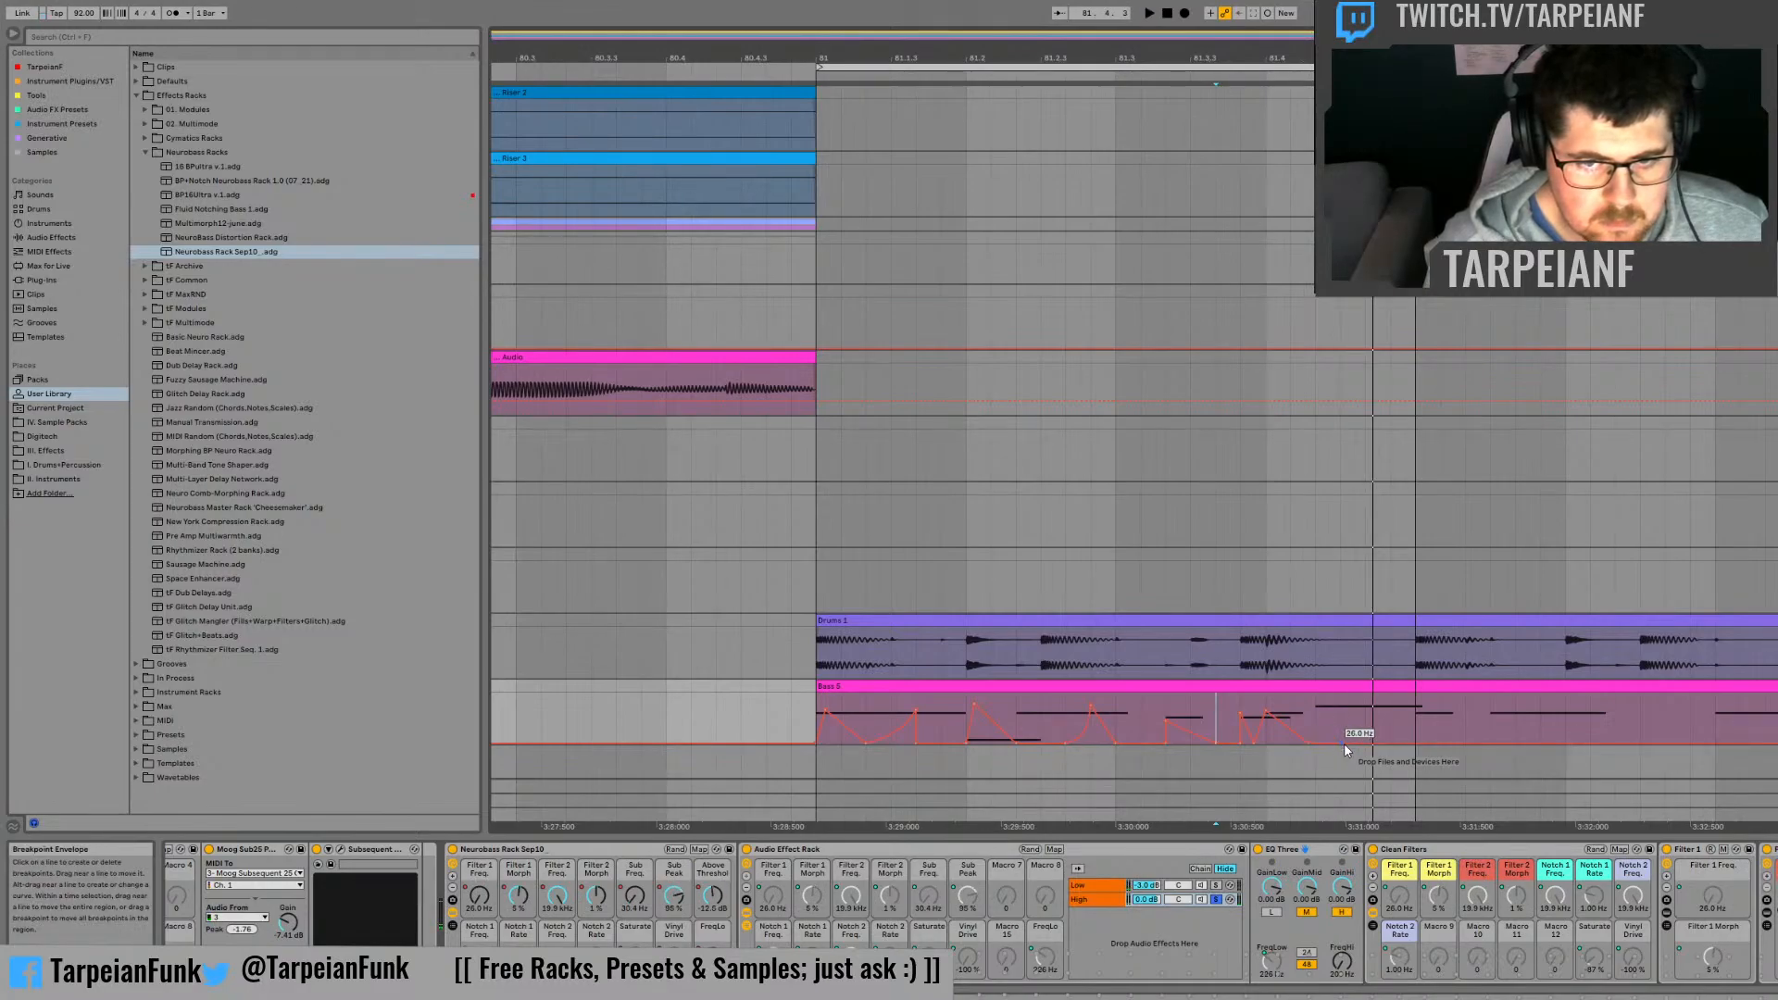
Step: Shape Filter 1 Freq. peaks at one third and two thirds of beat 81.4, and audition them
{"action": "left_click_drag", "start_coordinate": [1341, 741], "coordinate": [1342, 724]}
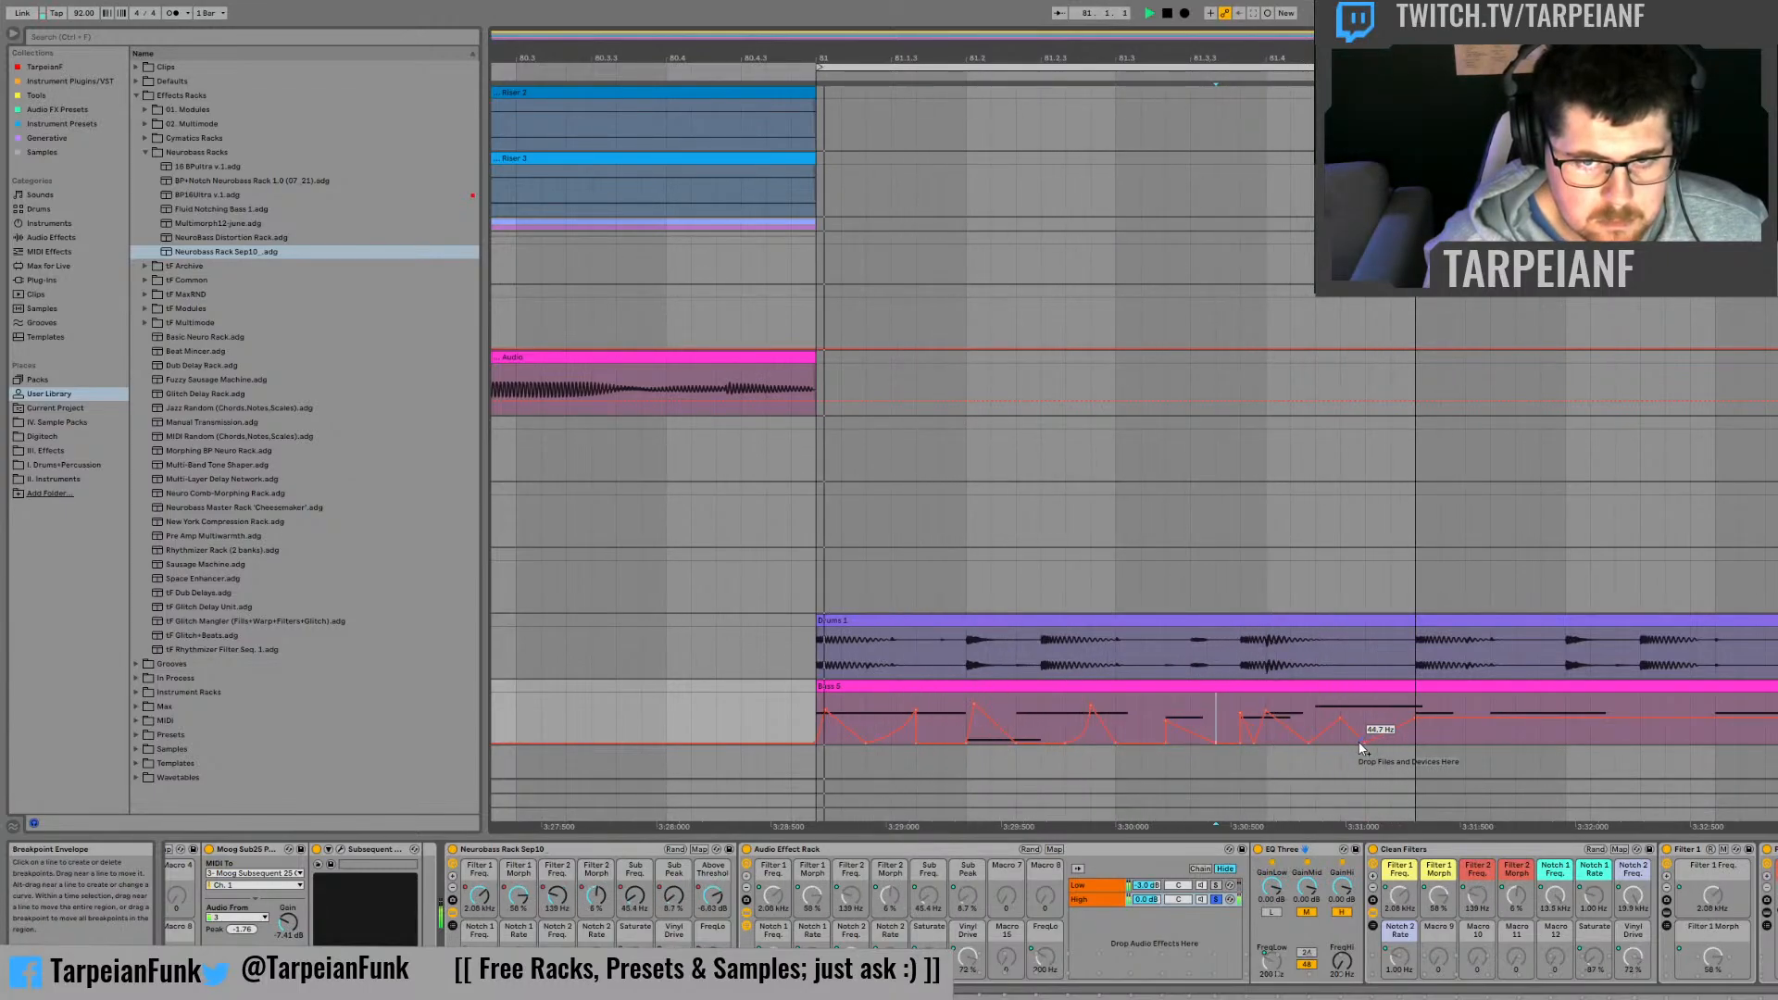
{"action": "key", "text": "space"}
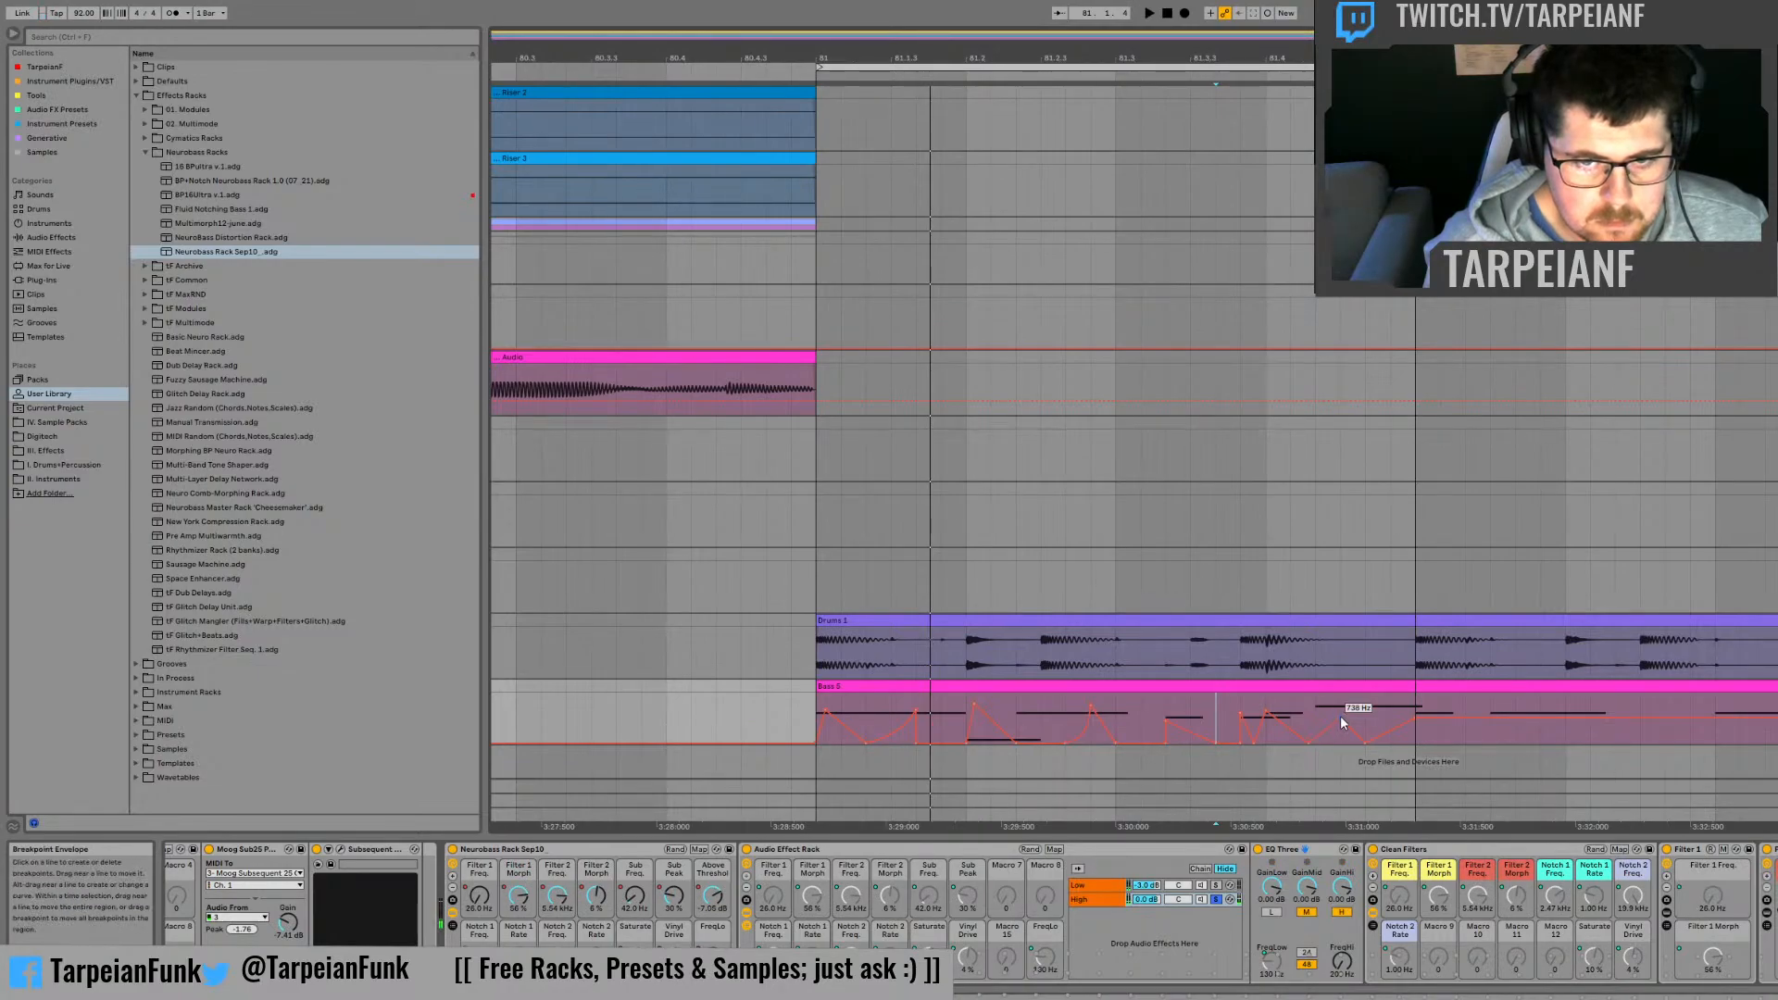
{"action": "key", "text": "space"}
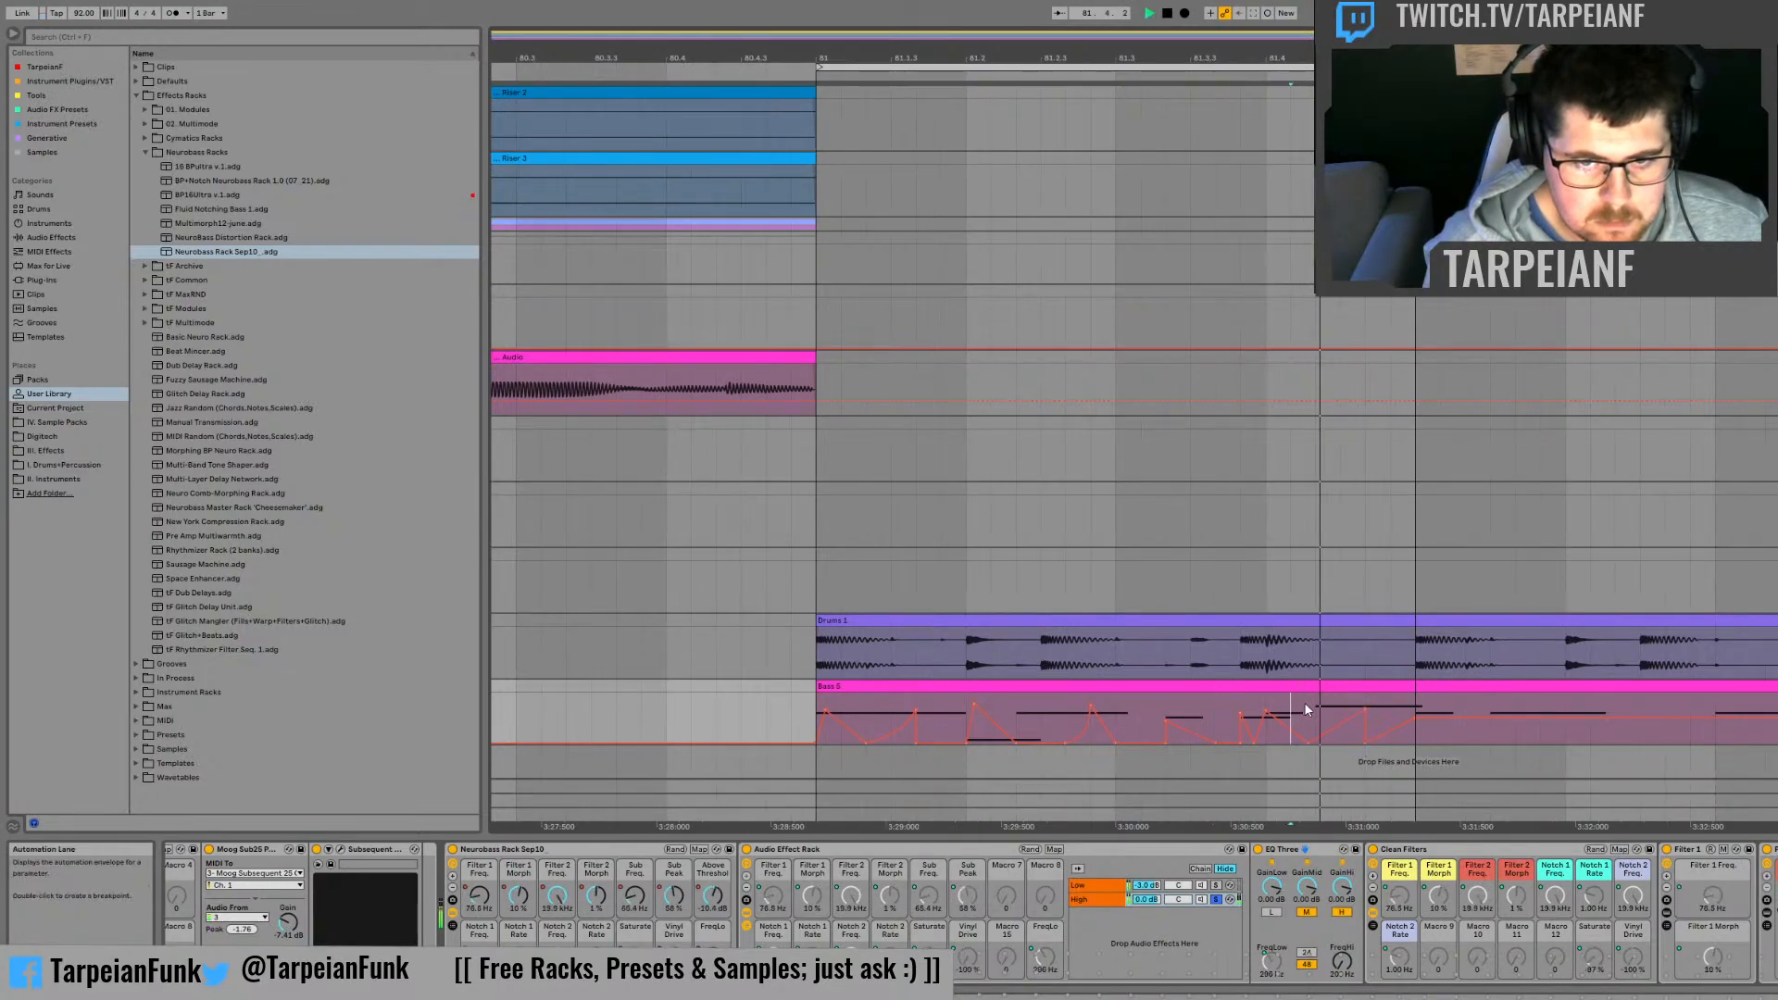
{"action": "key", "text": "space"}
{"action": "key", "text": "space"}
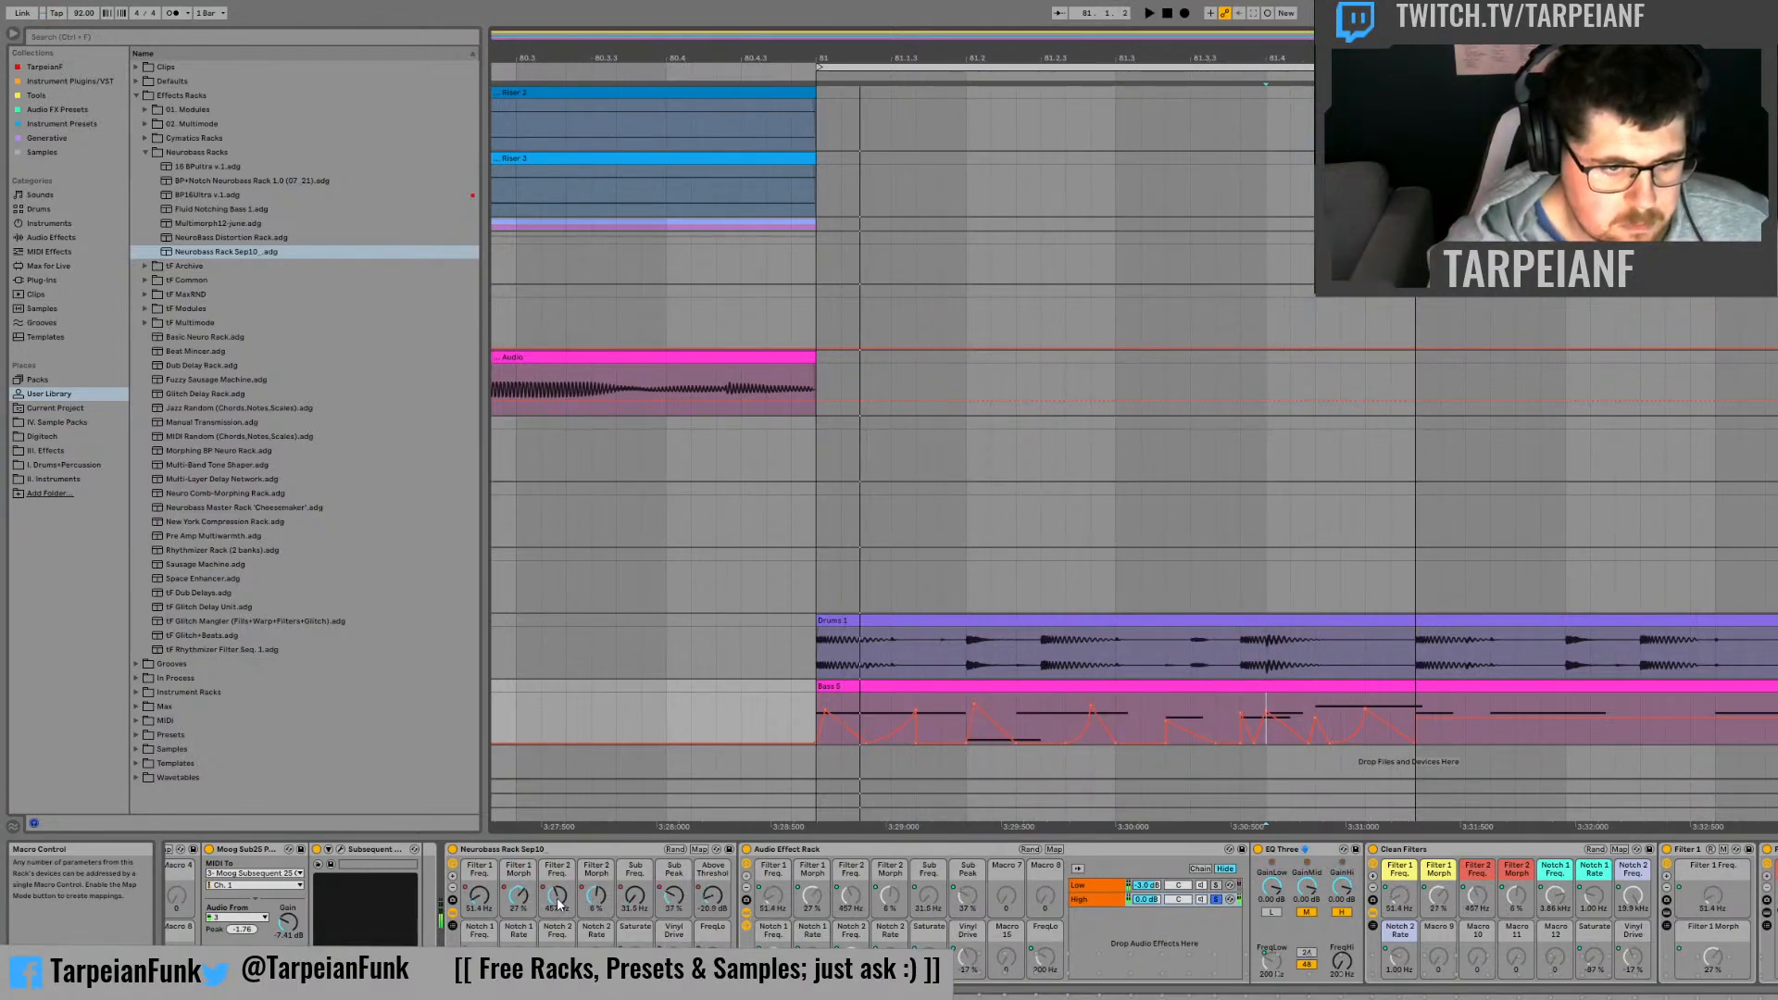
Step: Give the Filter 2 Freq. automation a peak one third into beat 81.4 and a dip at about two thirds
{"action": "left_click", "coordinate": [594, 893]}
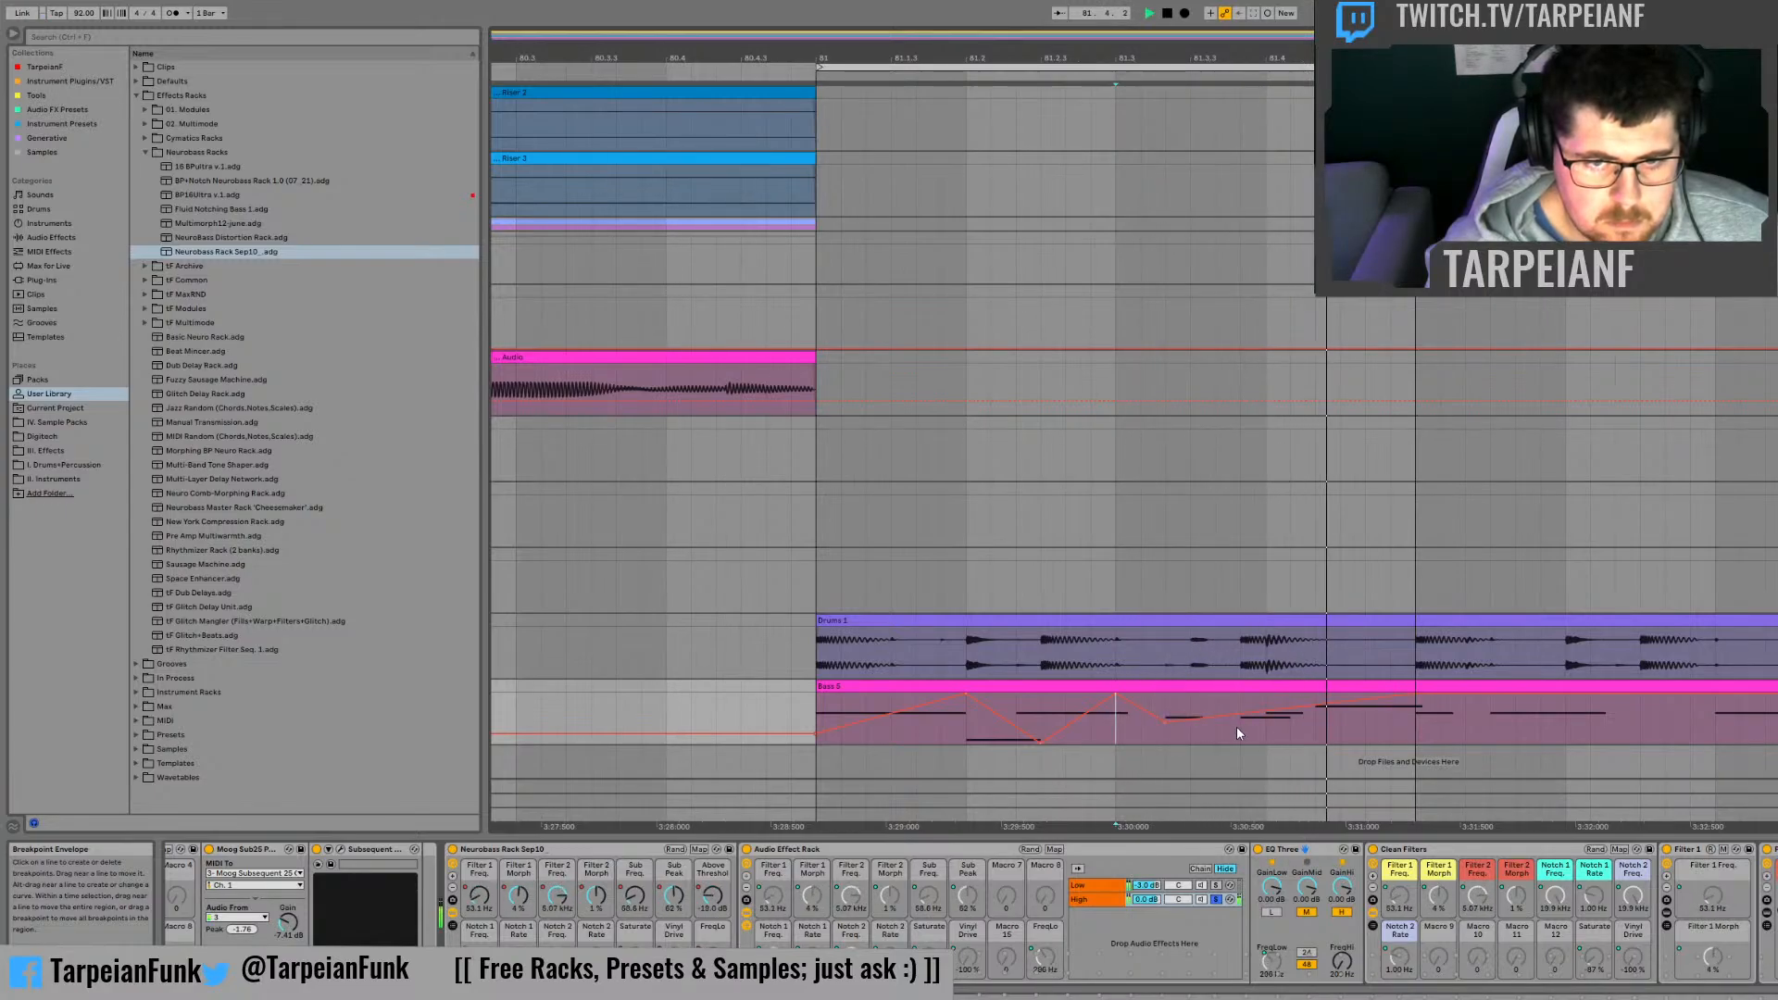
{"action": "left_click_drag", "start_coordinate": [1364, 706], "coordinate": [1371, 741]}
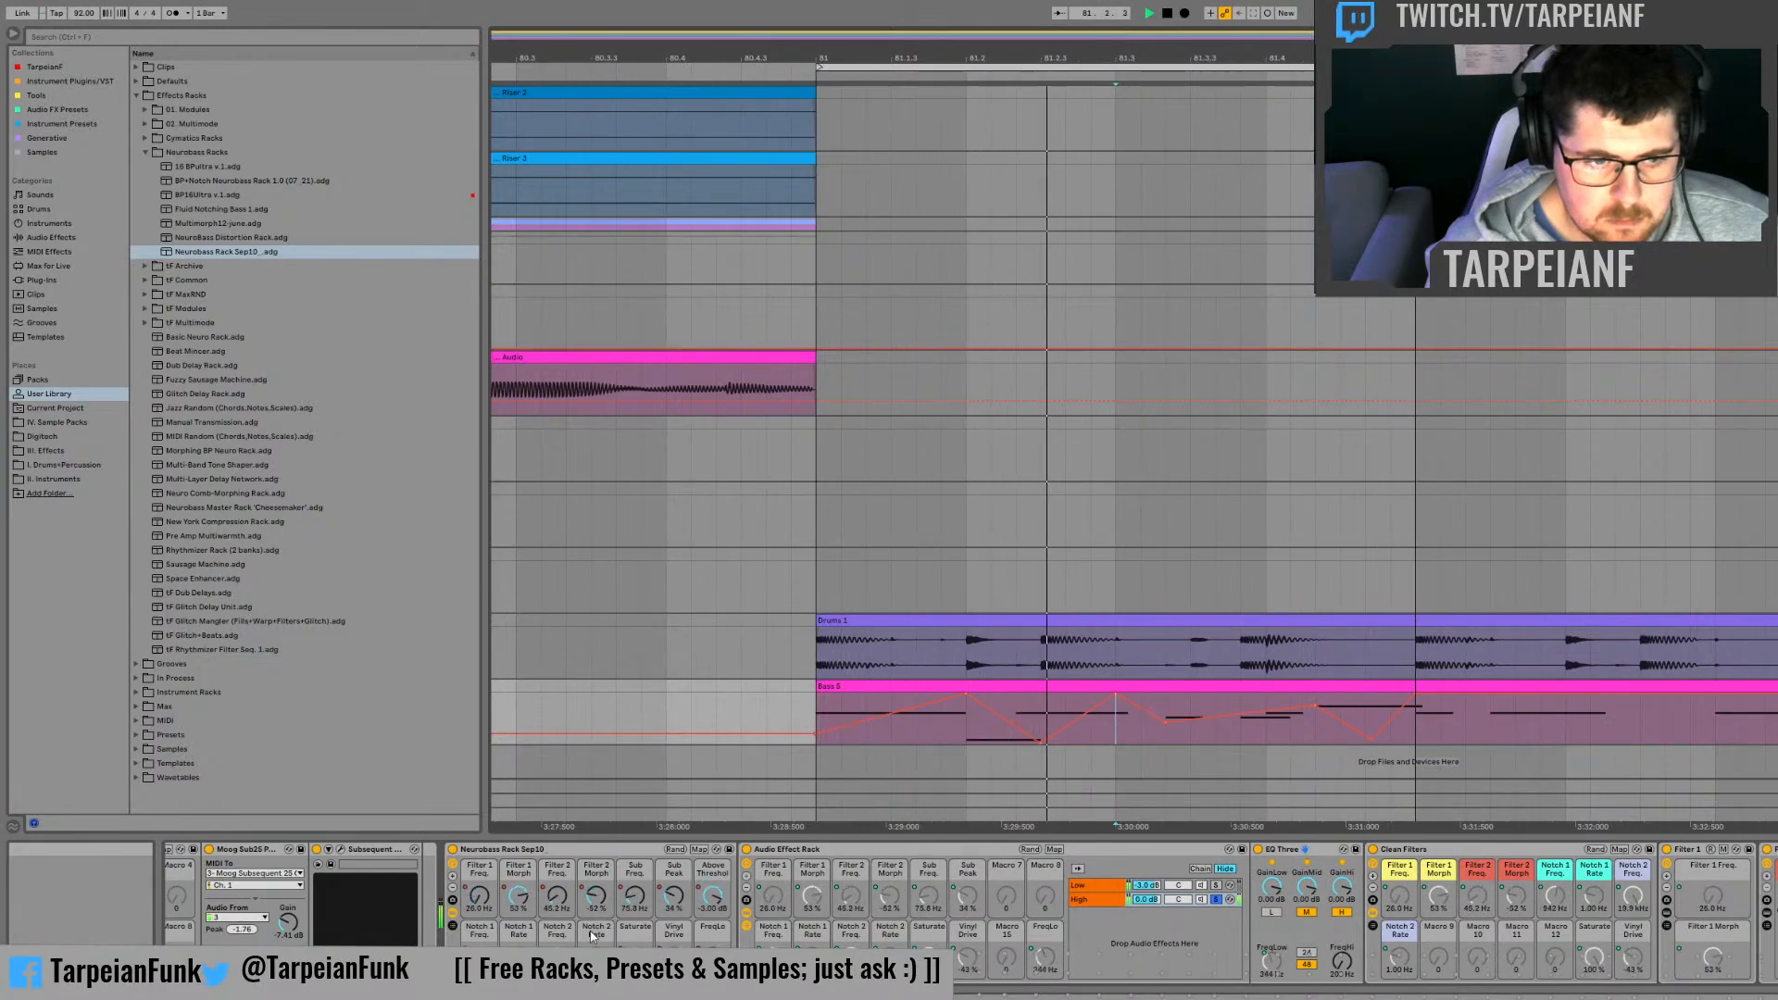
Step: Add a Filter 2 Morph peak two thirds into beat 81.4 followed by a dip to -100 %, and audition it
{"action": "left_click", "coordinate": [603, 902]}
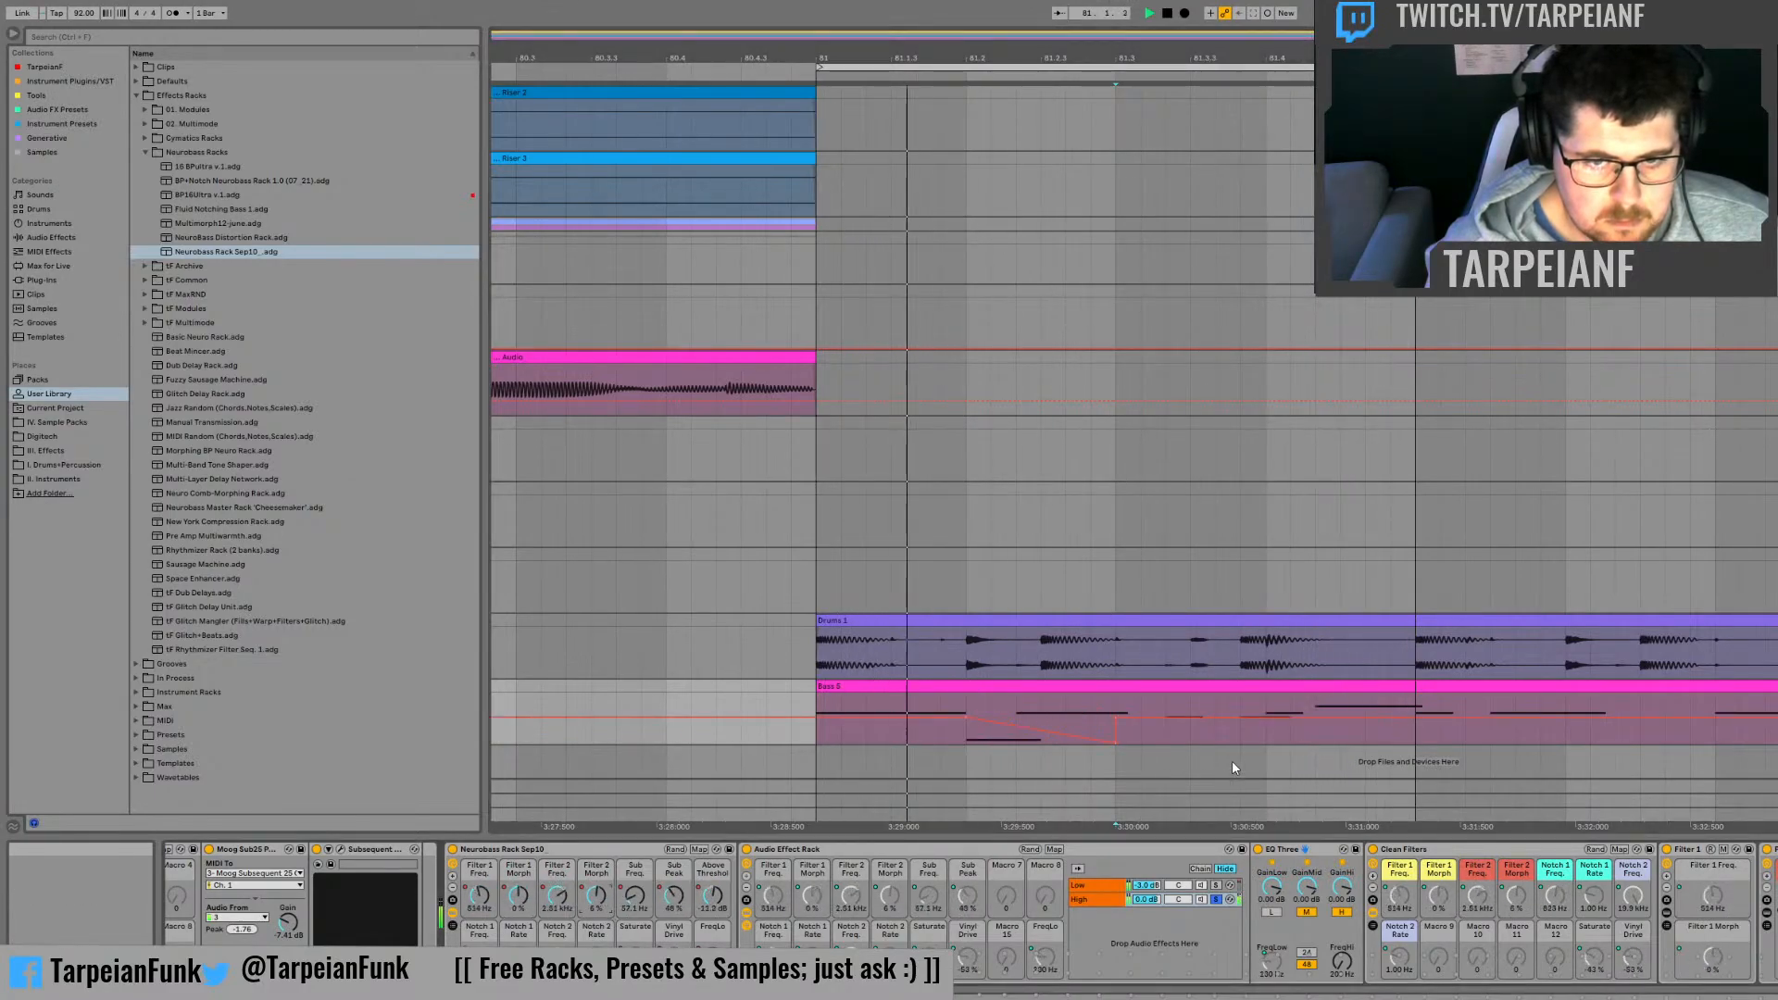
{"action": "left_click", "coordinate": [1315, 738]}
{"action": "key", "text": "space"}
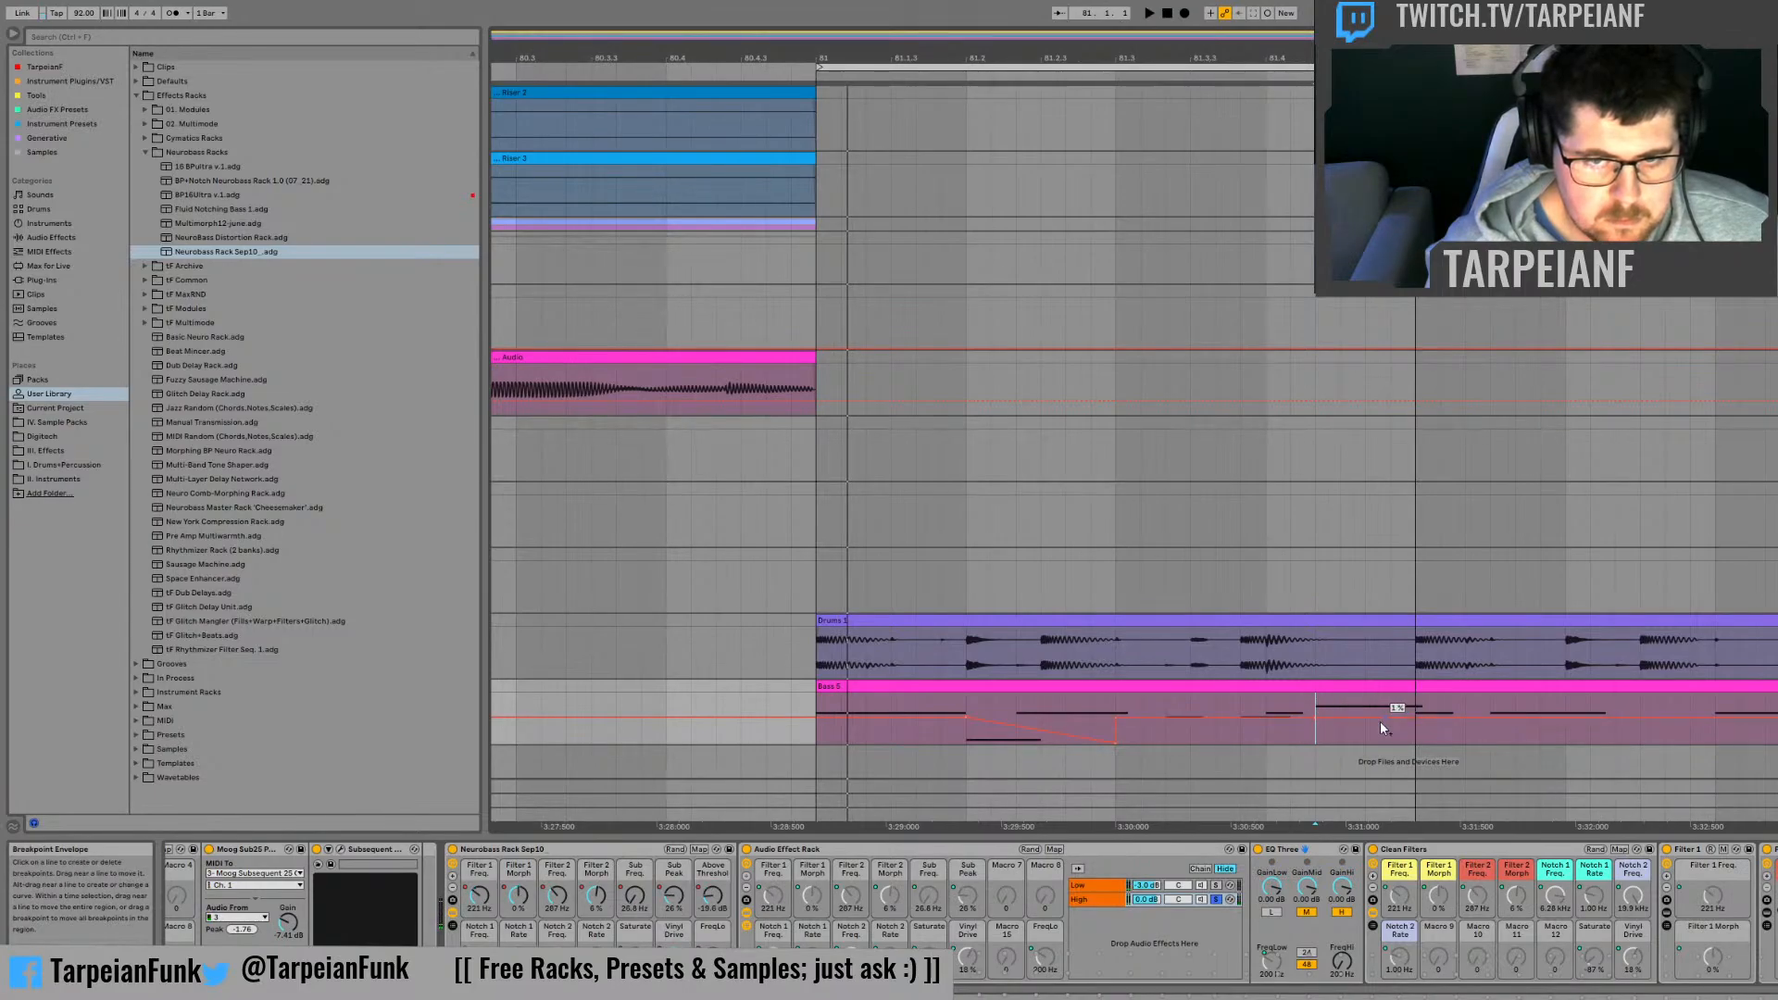
{"action": "key", "text": "space"}
{"action": "mouse_move", "coordinate": [1360, 719]}
{"action": "left_mouse_down"}
{"action": "mouse_move", "coordinate": [1369, 742]}
{"action": "mouse_move", "coordinate": [1367, 701]}
{"action": "mouse_move", "coordinate": [1393, 711]}
{"action": "left_mouse_up"}
{"action": "key", "text": "space"}
{"action": "key", "text": "space"}
{"action": "key", "text": "space"}
{"action": "key", "text": "space"}
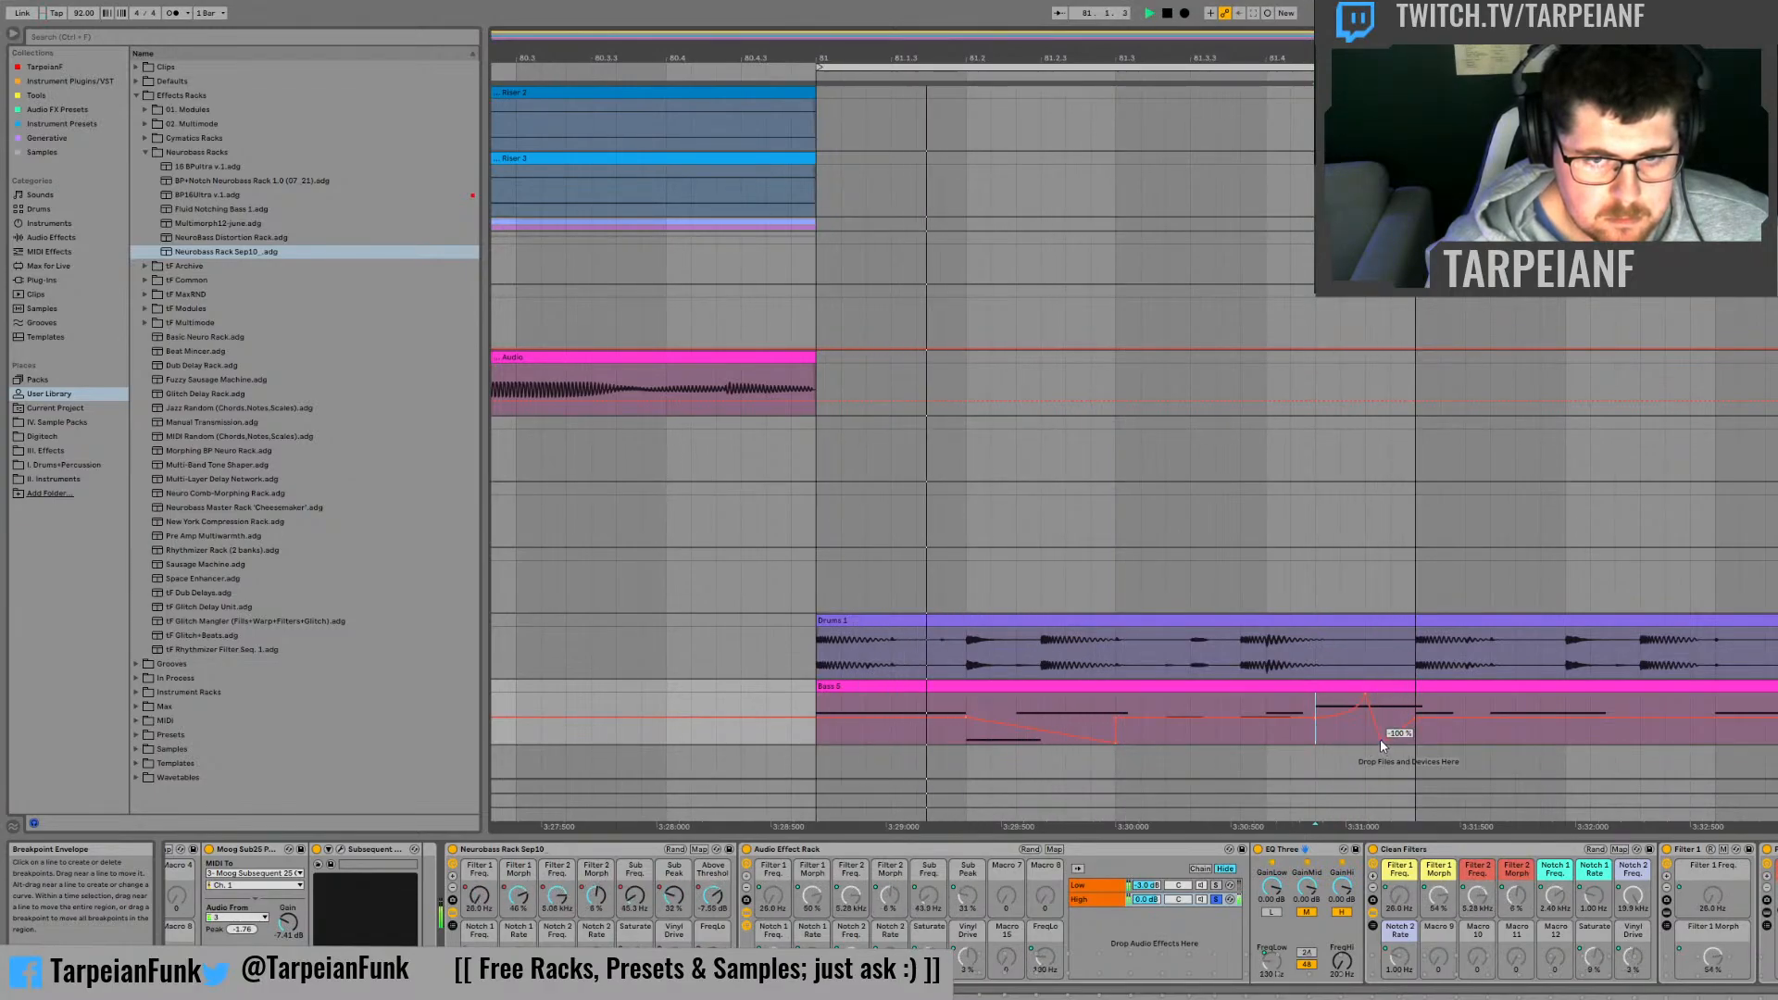
{"action": "left_click", "coordinate": [1241, 705]}
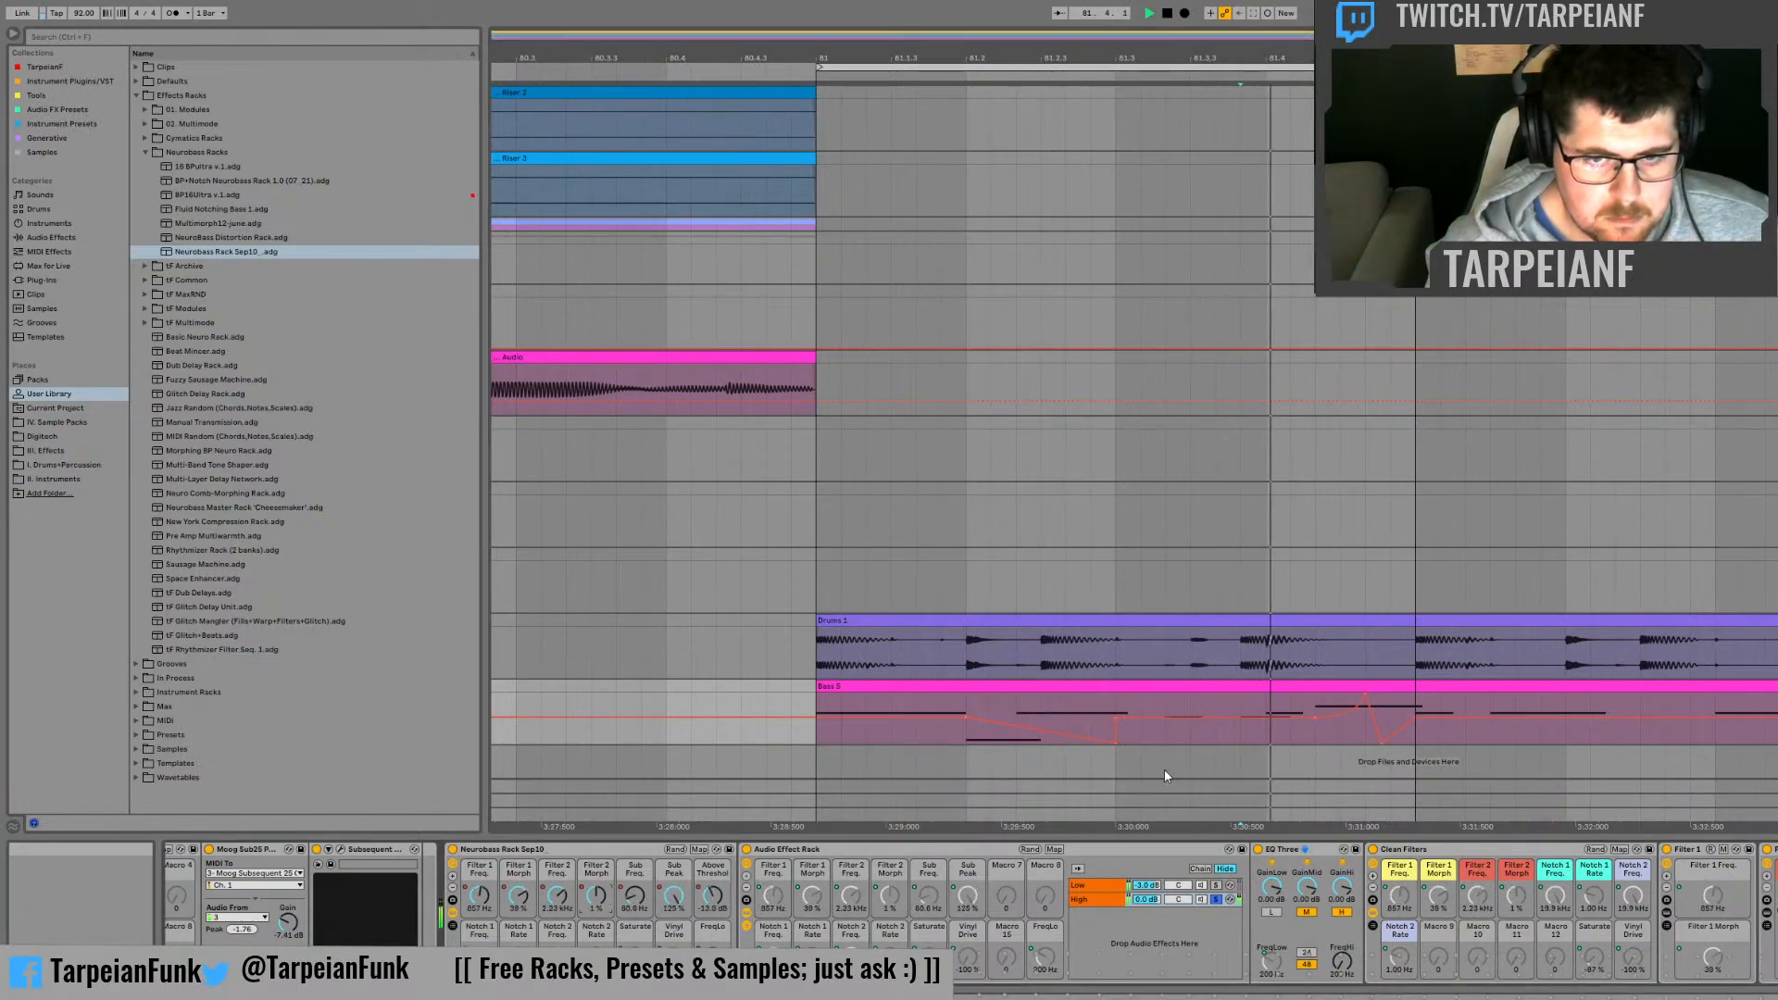
Step: Check the Filter 2 Freq. curve, lower the Notch 2 Freq. automation to about 63.2 Hz from bar 81, and audition it
{"action": "left_click", "coordinate": [557, 900]}
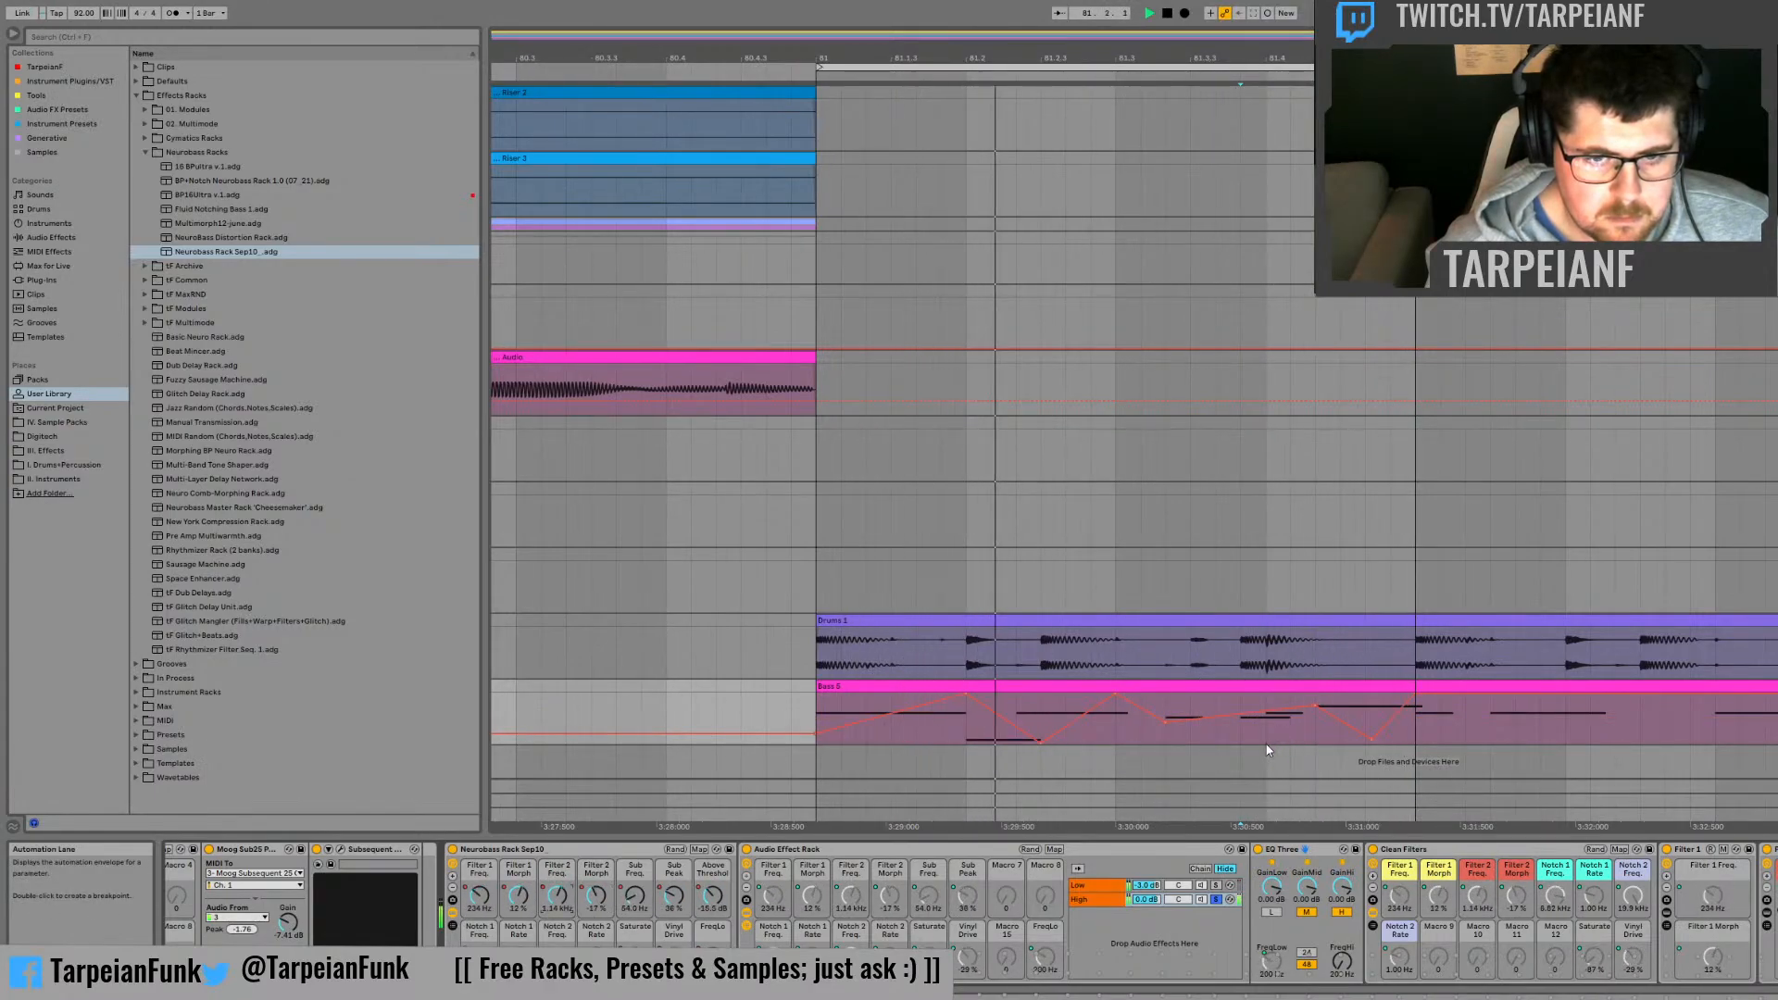
{"action": "key", "text": "space"}
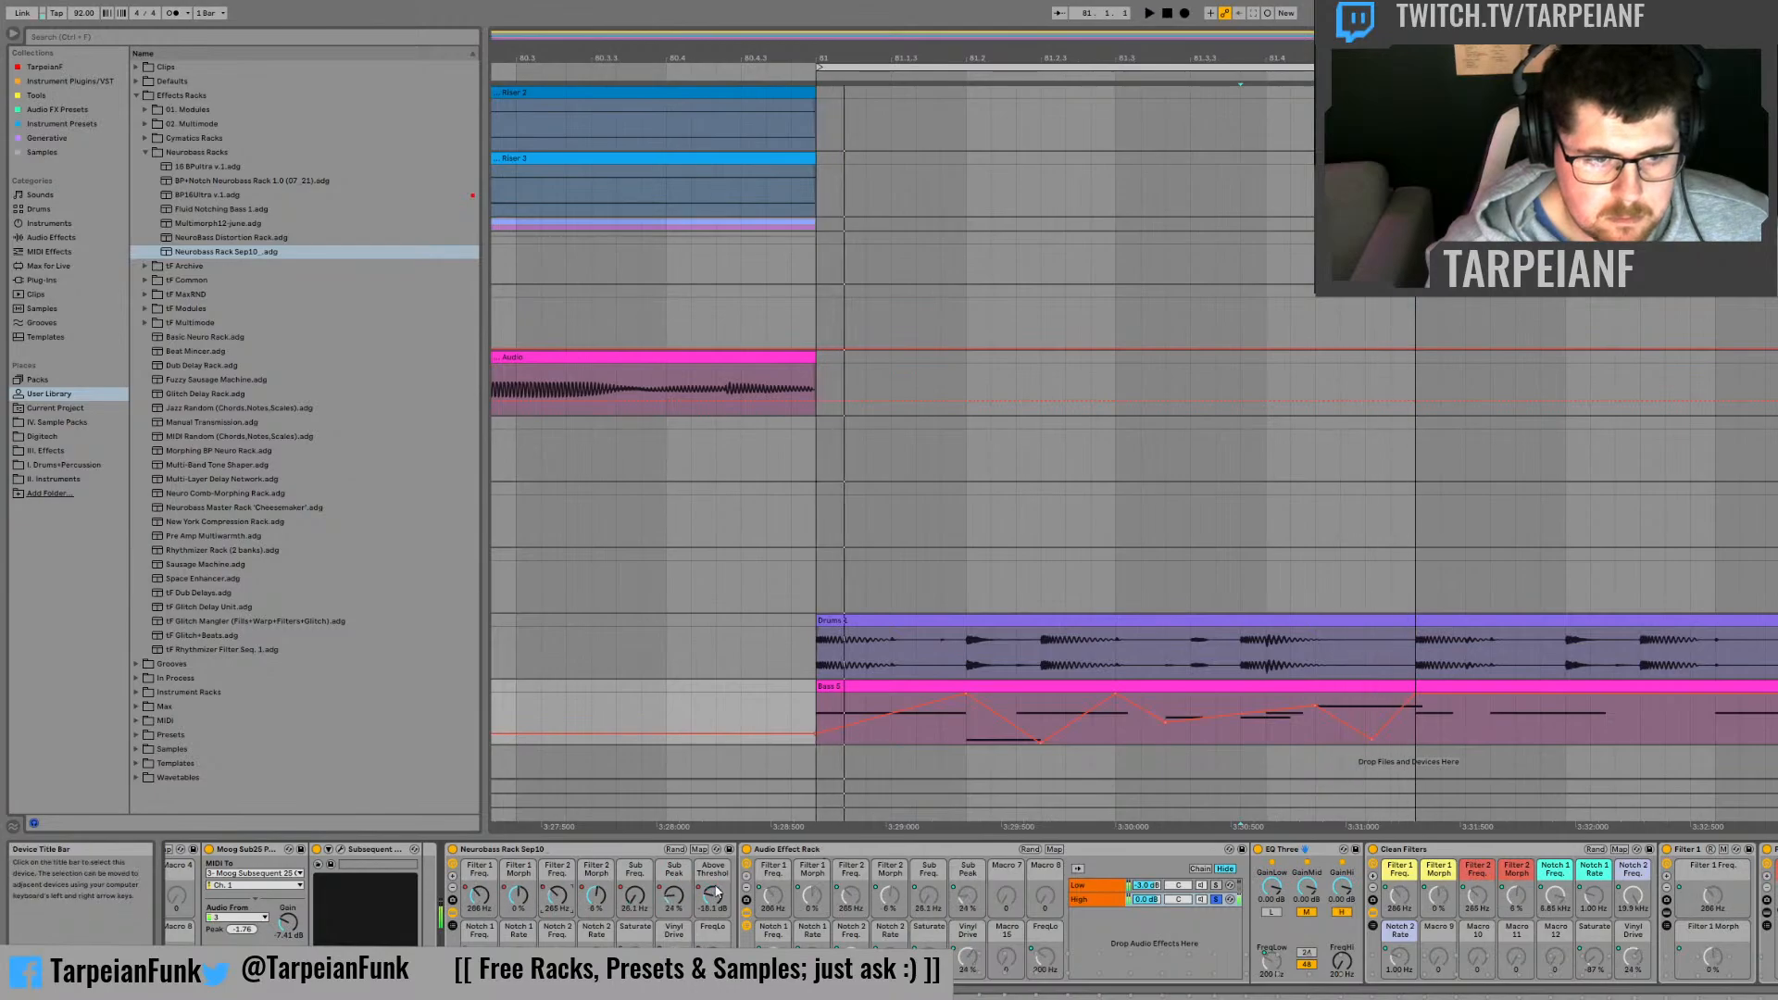
{"action": "left_click", "coordinate": [558, 958]}
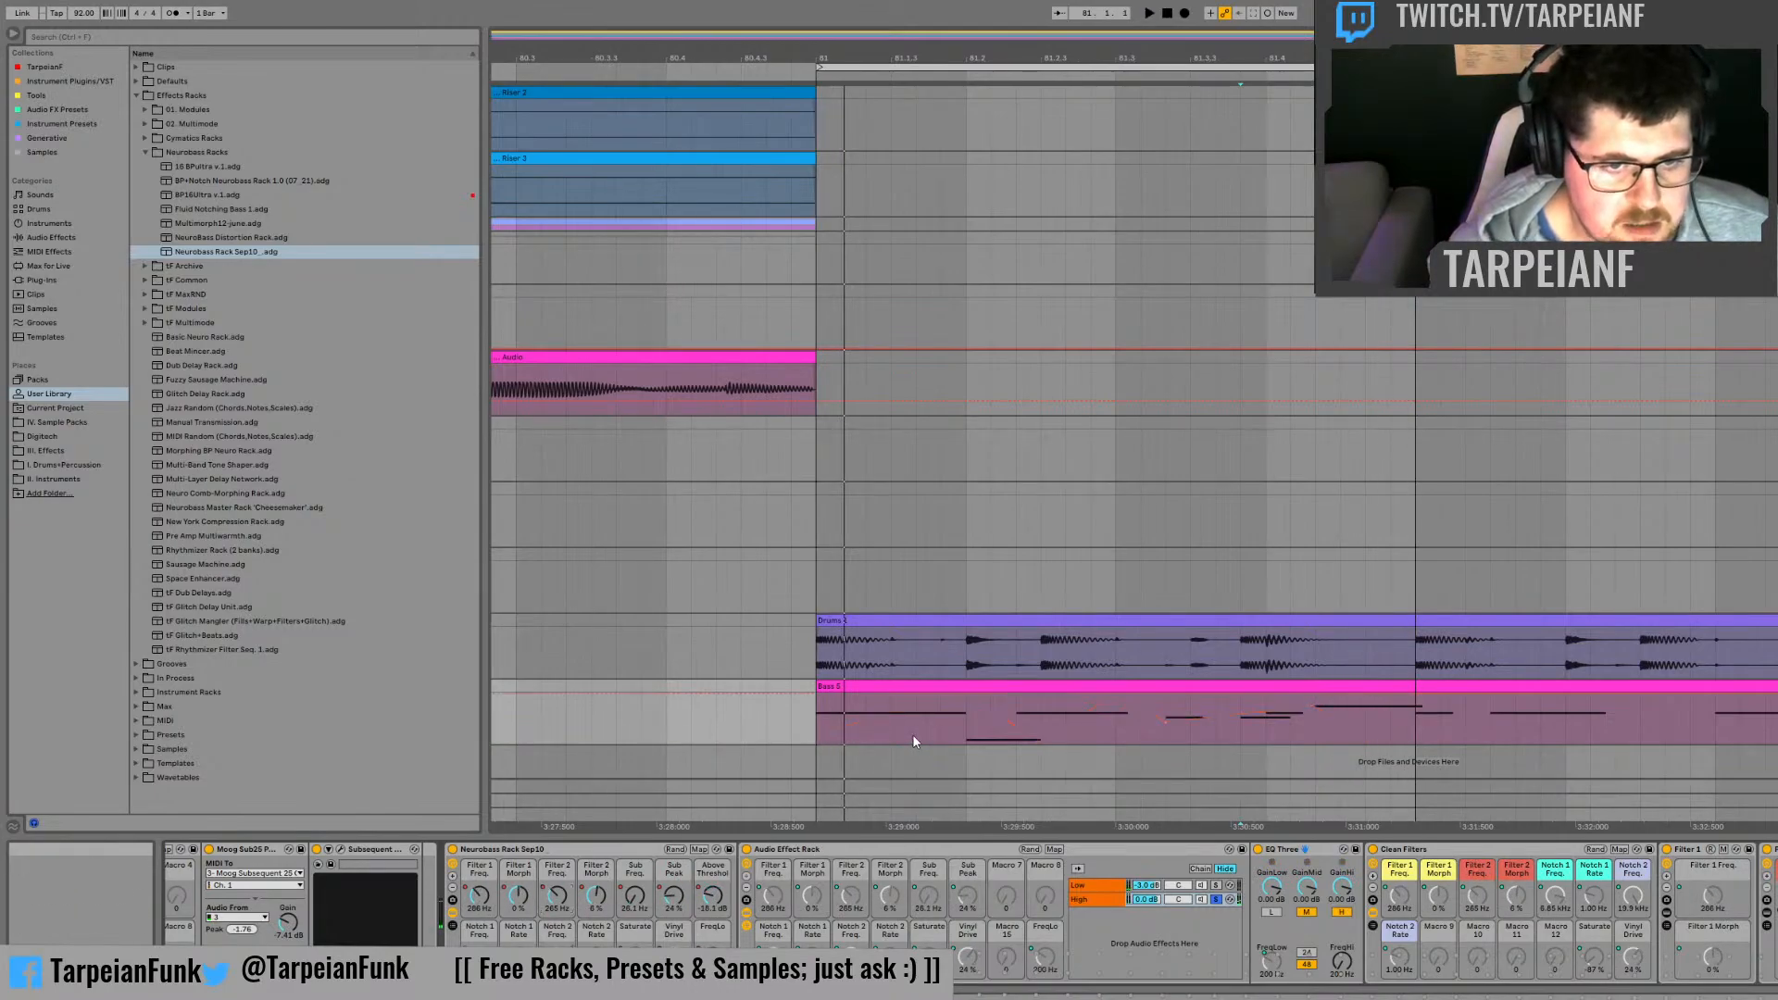
{"action": "key", "text": "space"}
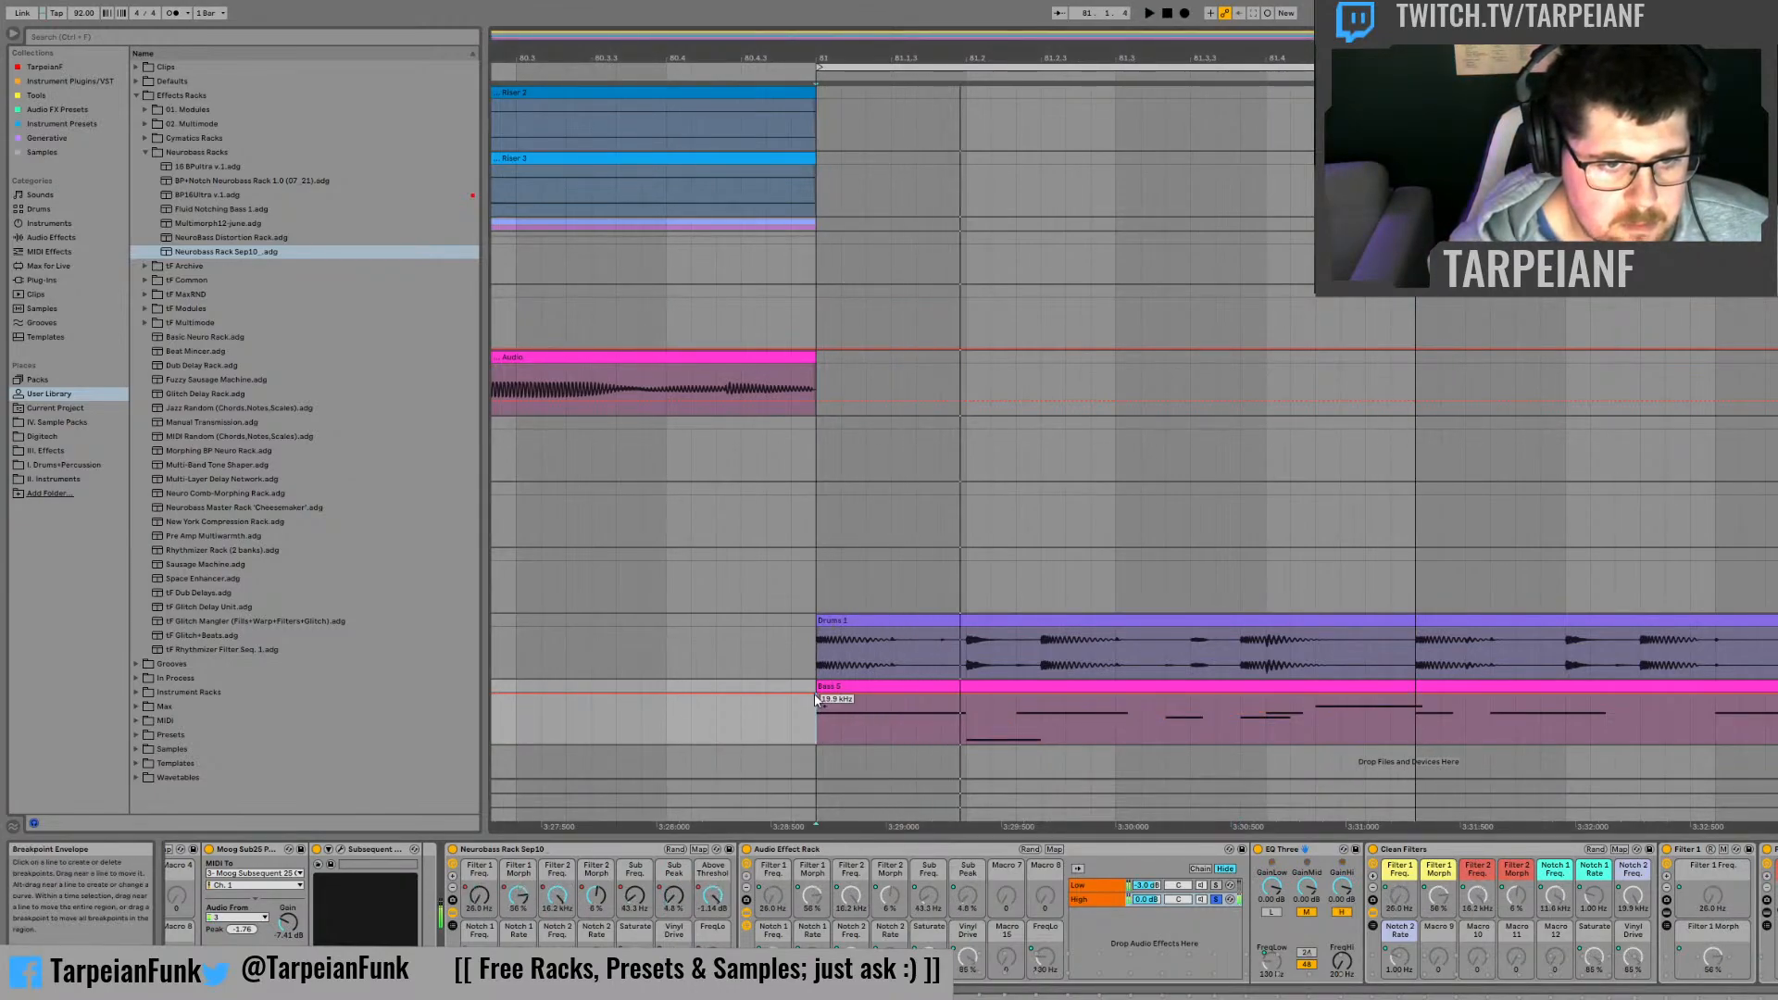
{"action": "left_click_drag", "start_coordinate": [815, 693], "coordinate": [814, 736]}
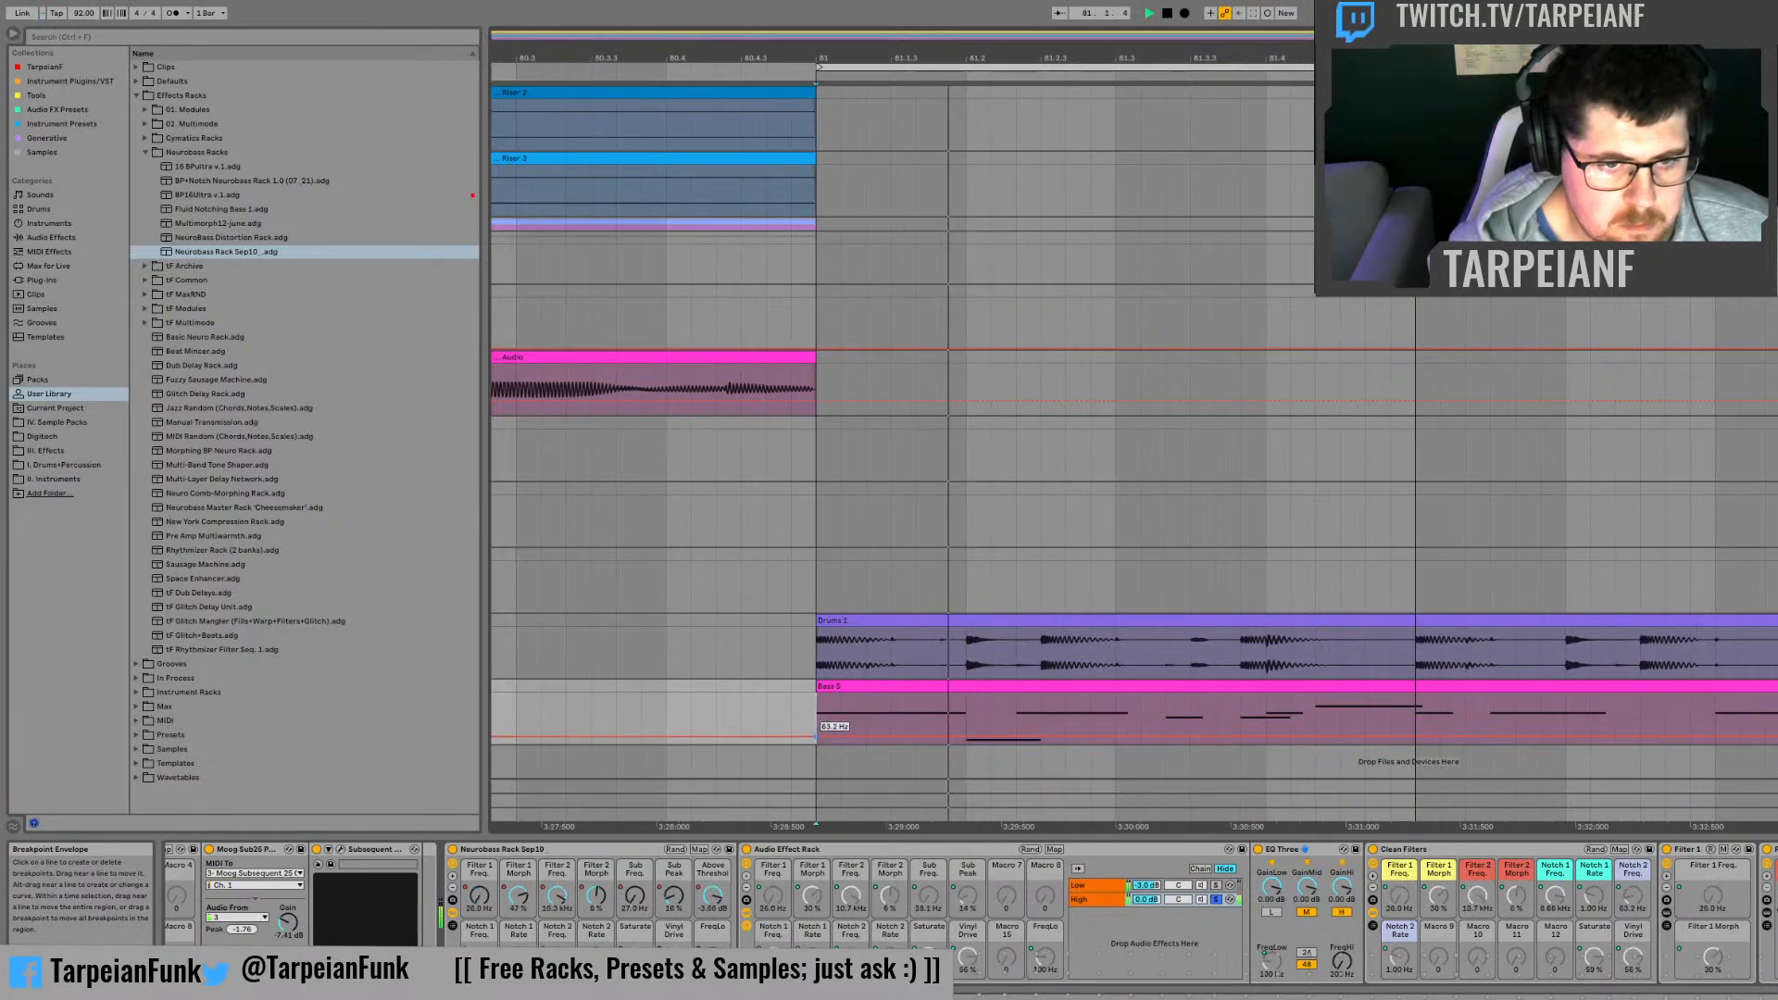
{"action": "key", "text": "space"}
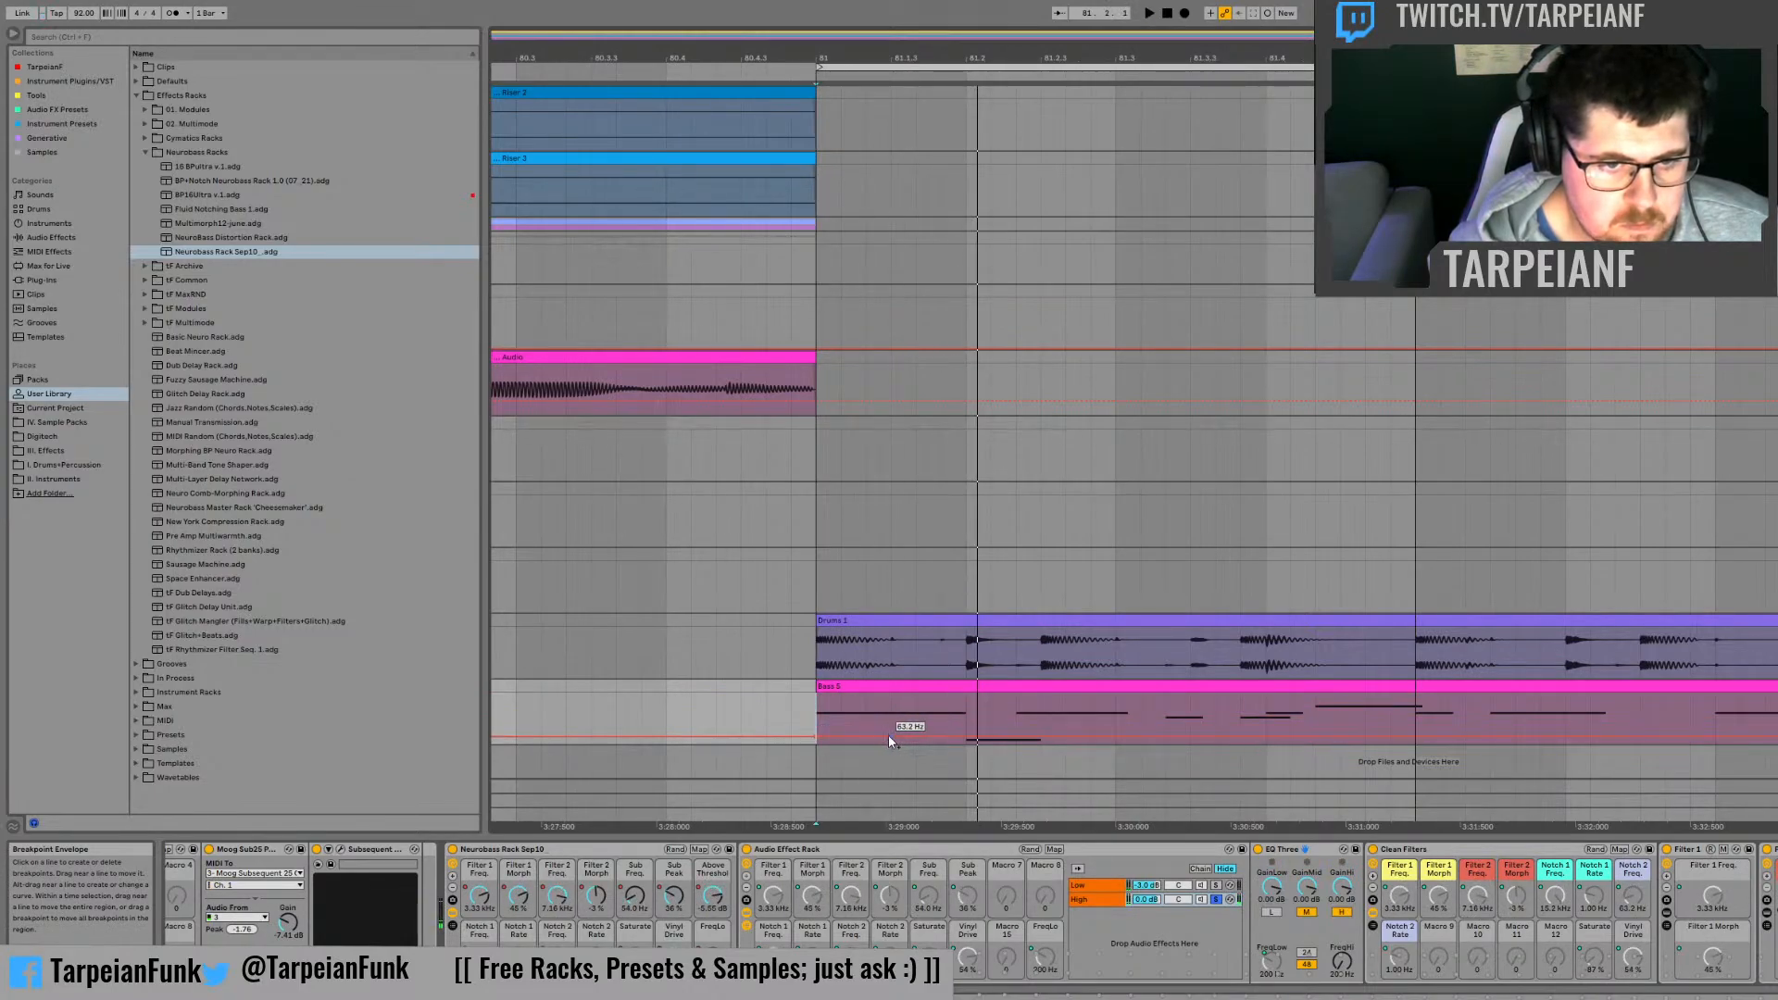
Step: Draw a rising half-beat Notch 2 Freq. ramp at bar 81 and duplicate it to the next two half-beats, up to 81.2.3
{"action": "left_click_drag", "start_coordinate": [889, 739], "coordinate": [821, 736]}
{"action": "key", "text": "space"}
{"action": "key", "text": "space"}
{"action": "key", "text": "ctrl+d"}
{"action": "key", "text": "ctrl+d"}
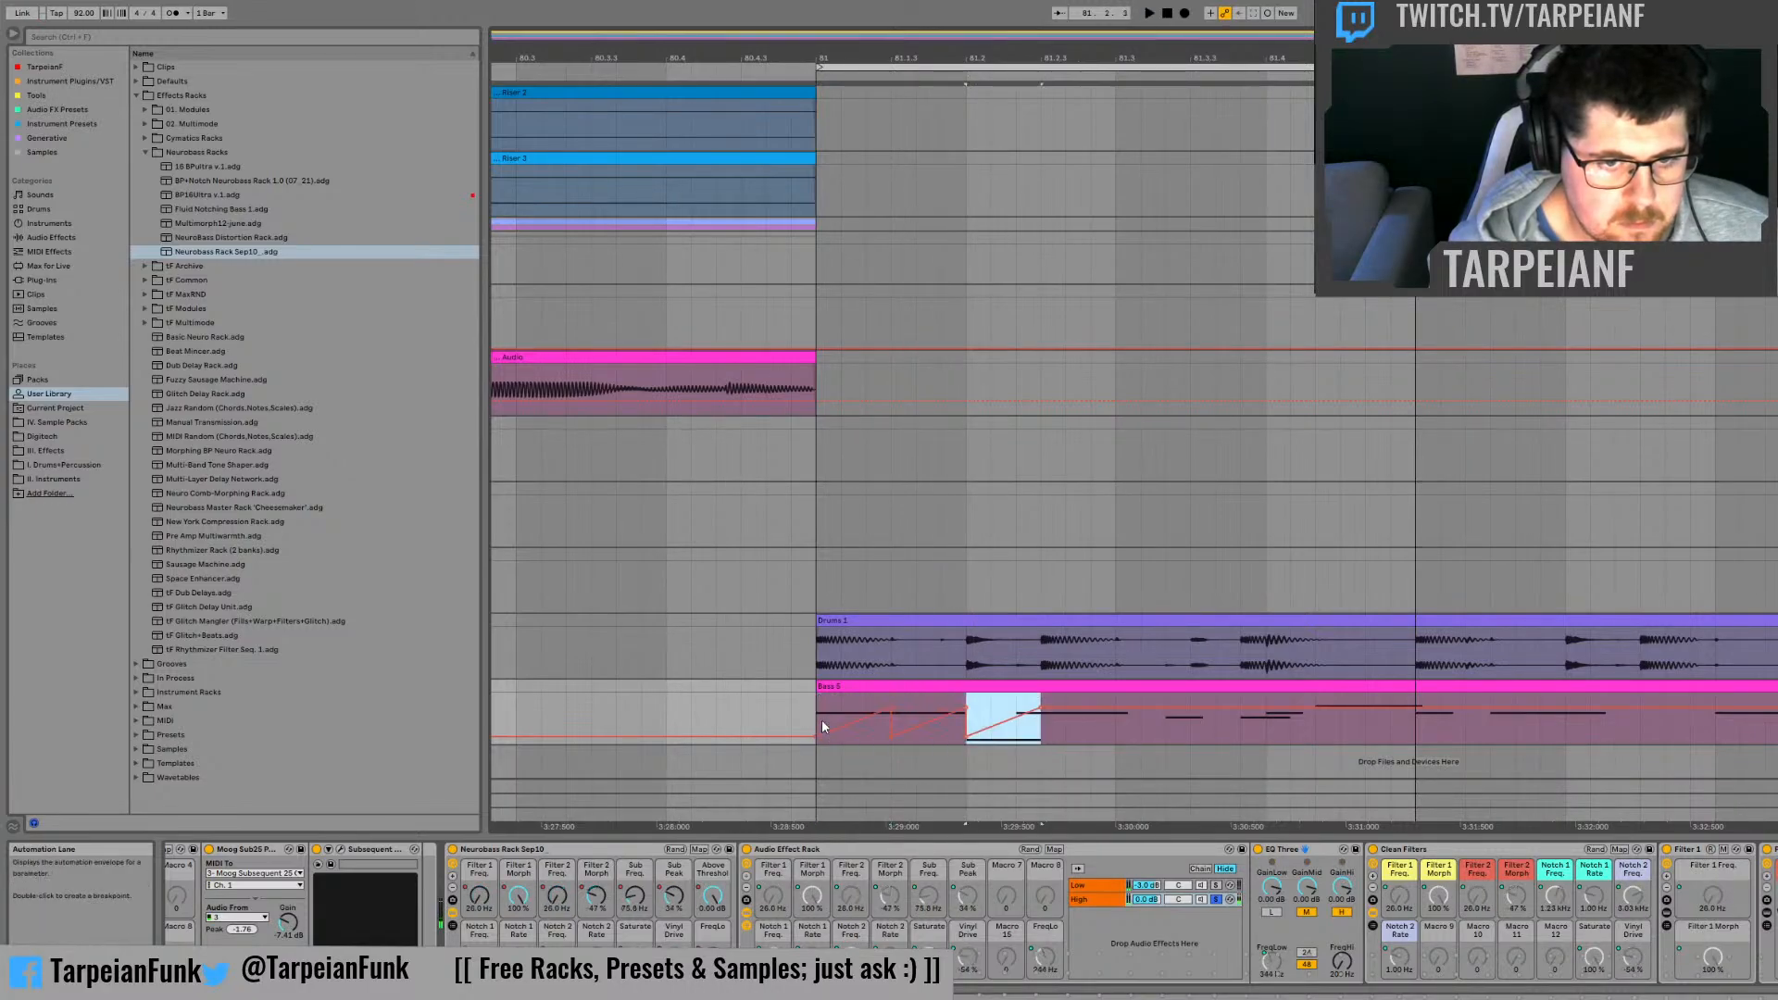
{"action": "key", "text": "ctrl+d"}
Step: Audition from bar 81 and add a Notch 2 Freq. automation dip about one third into beat 81.4
{"action": "left_click", "coordinate": [818, 703]}
{"action": "key", "text": "space"}
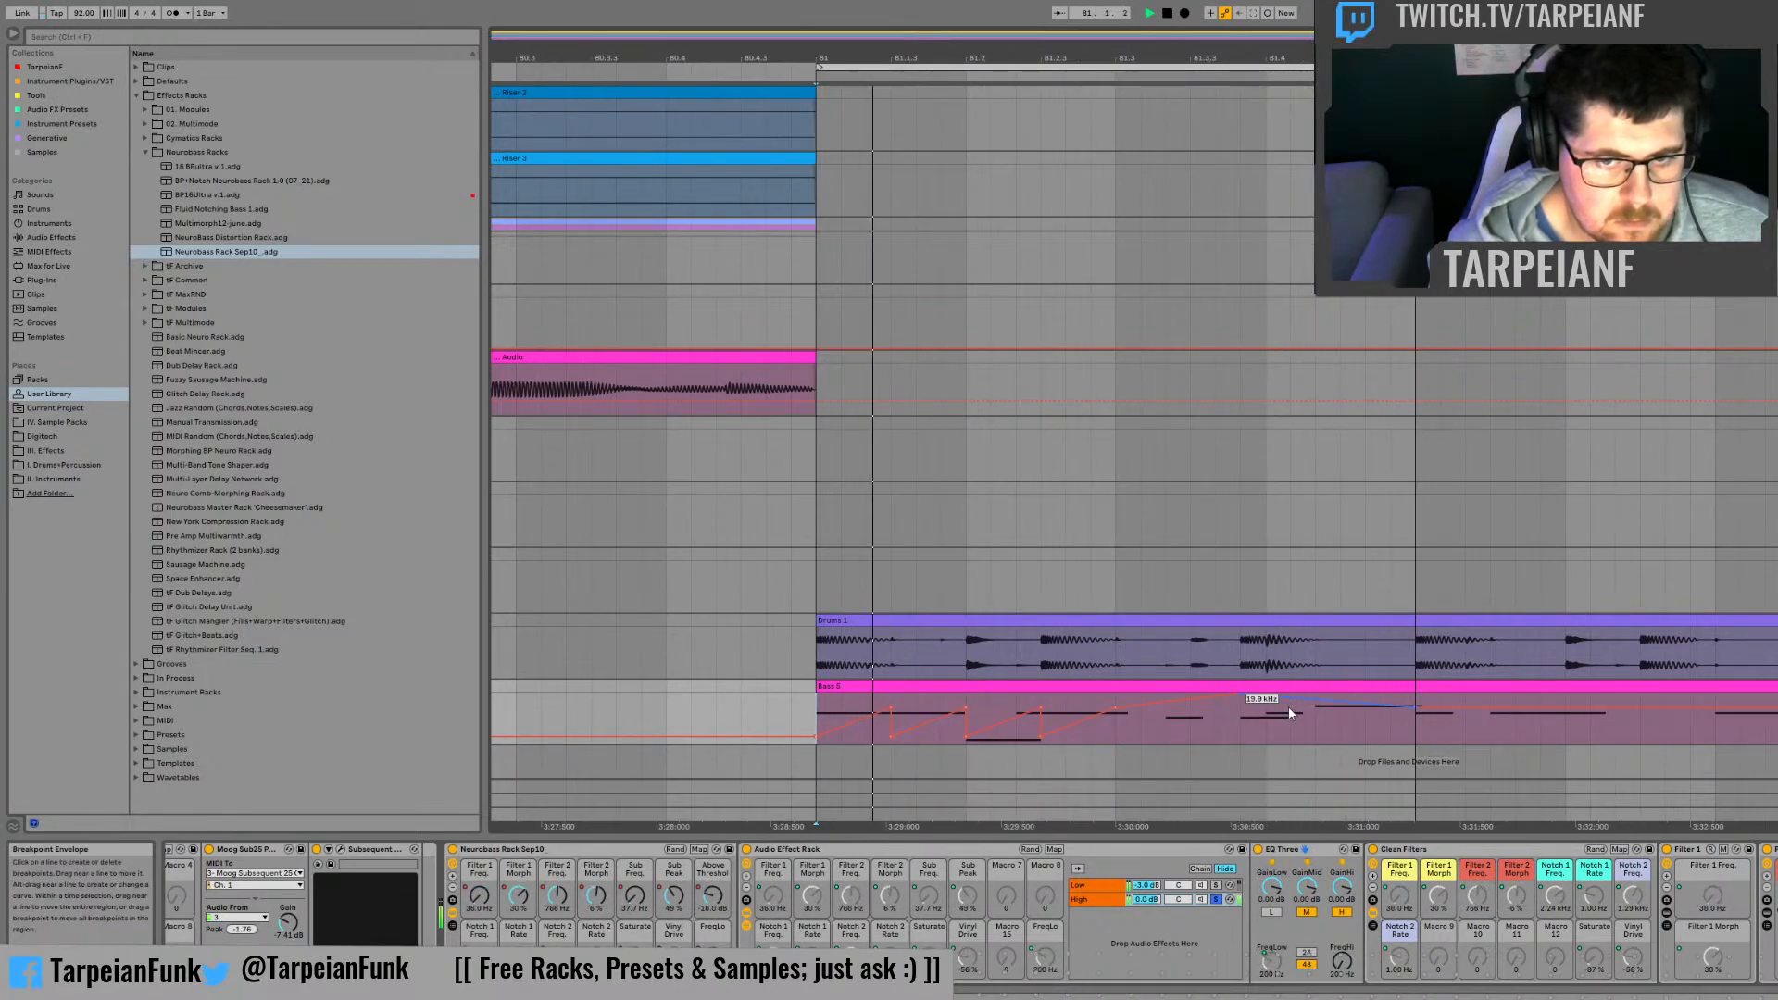
{"action": "left_click_drag", "start_coordinate": [1310, 707], "coordinate": [1310, 738]}
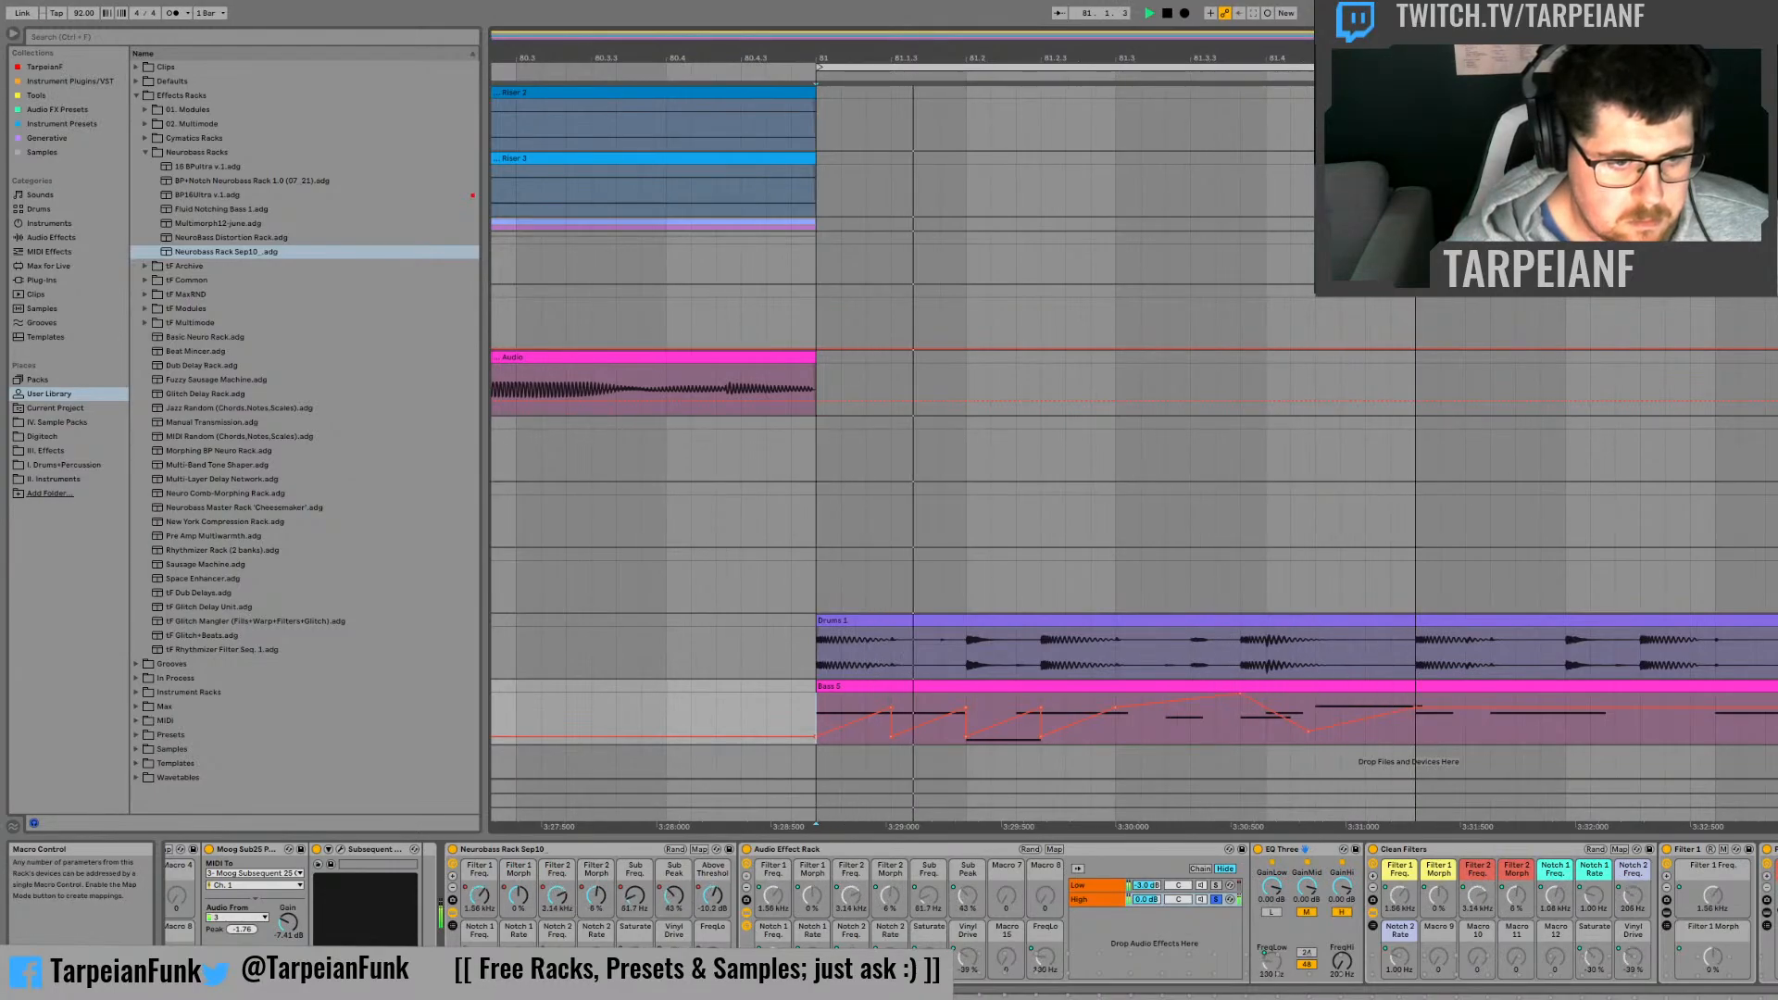
Step: Add a Notch 1 Freq. automation dip near the middle of beat 81.3, and check the Above Threshold curve
{"action": "left_click", "coordinate": [479, 957]}
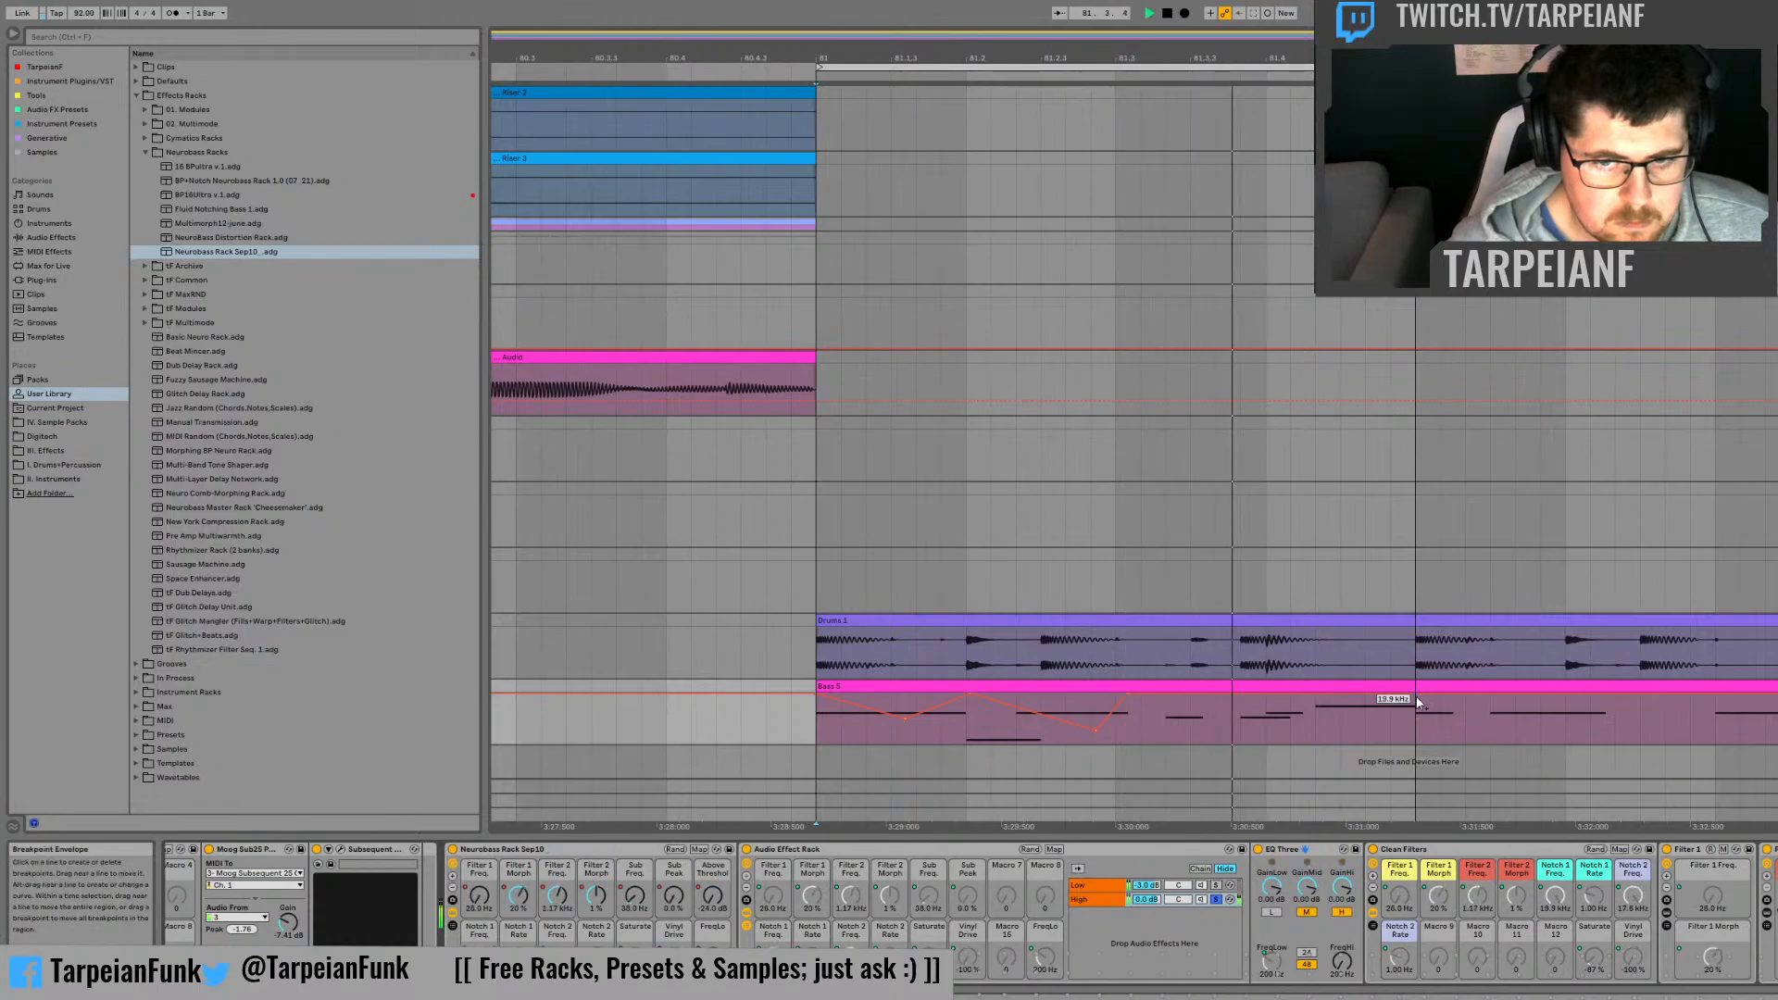
{"action": "left_click_drag", "start_coordinate": [1191, 697], "coordinate": [1191, 736]}
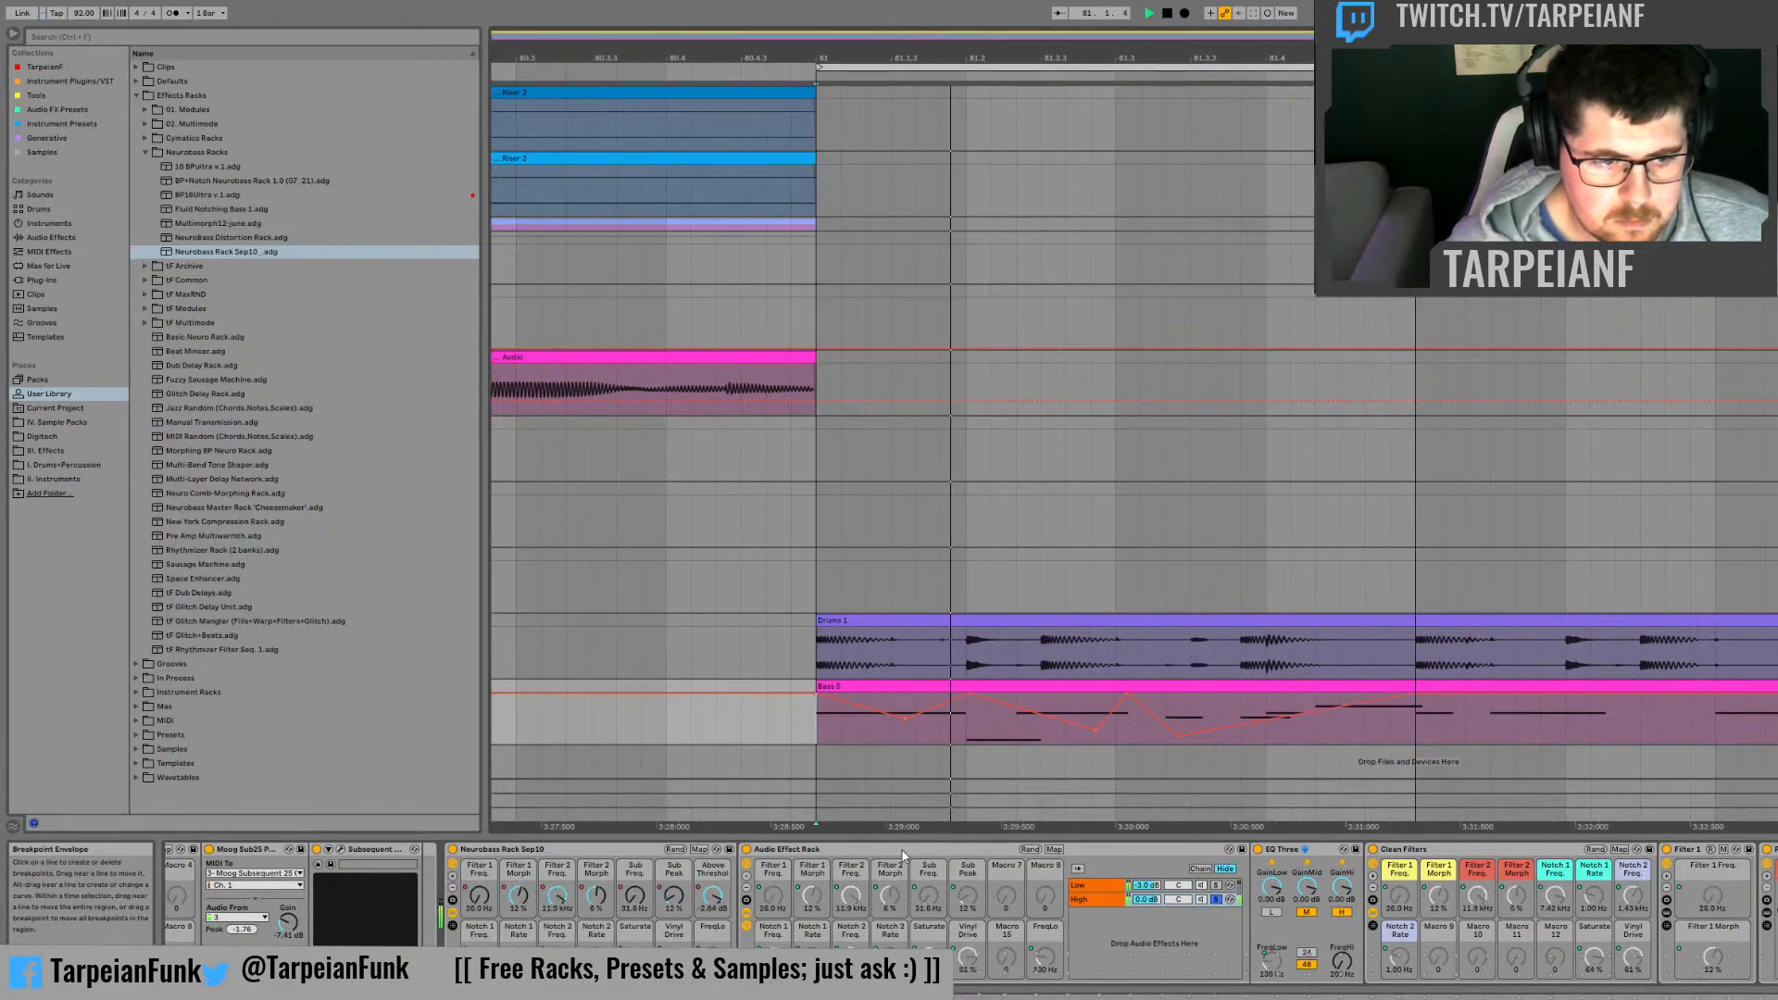
{"action": "left_click", "coordinate": [720, 902]}
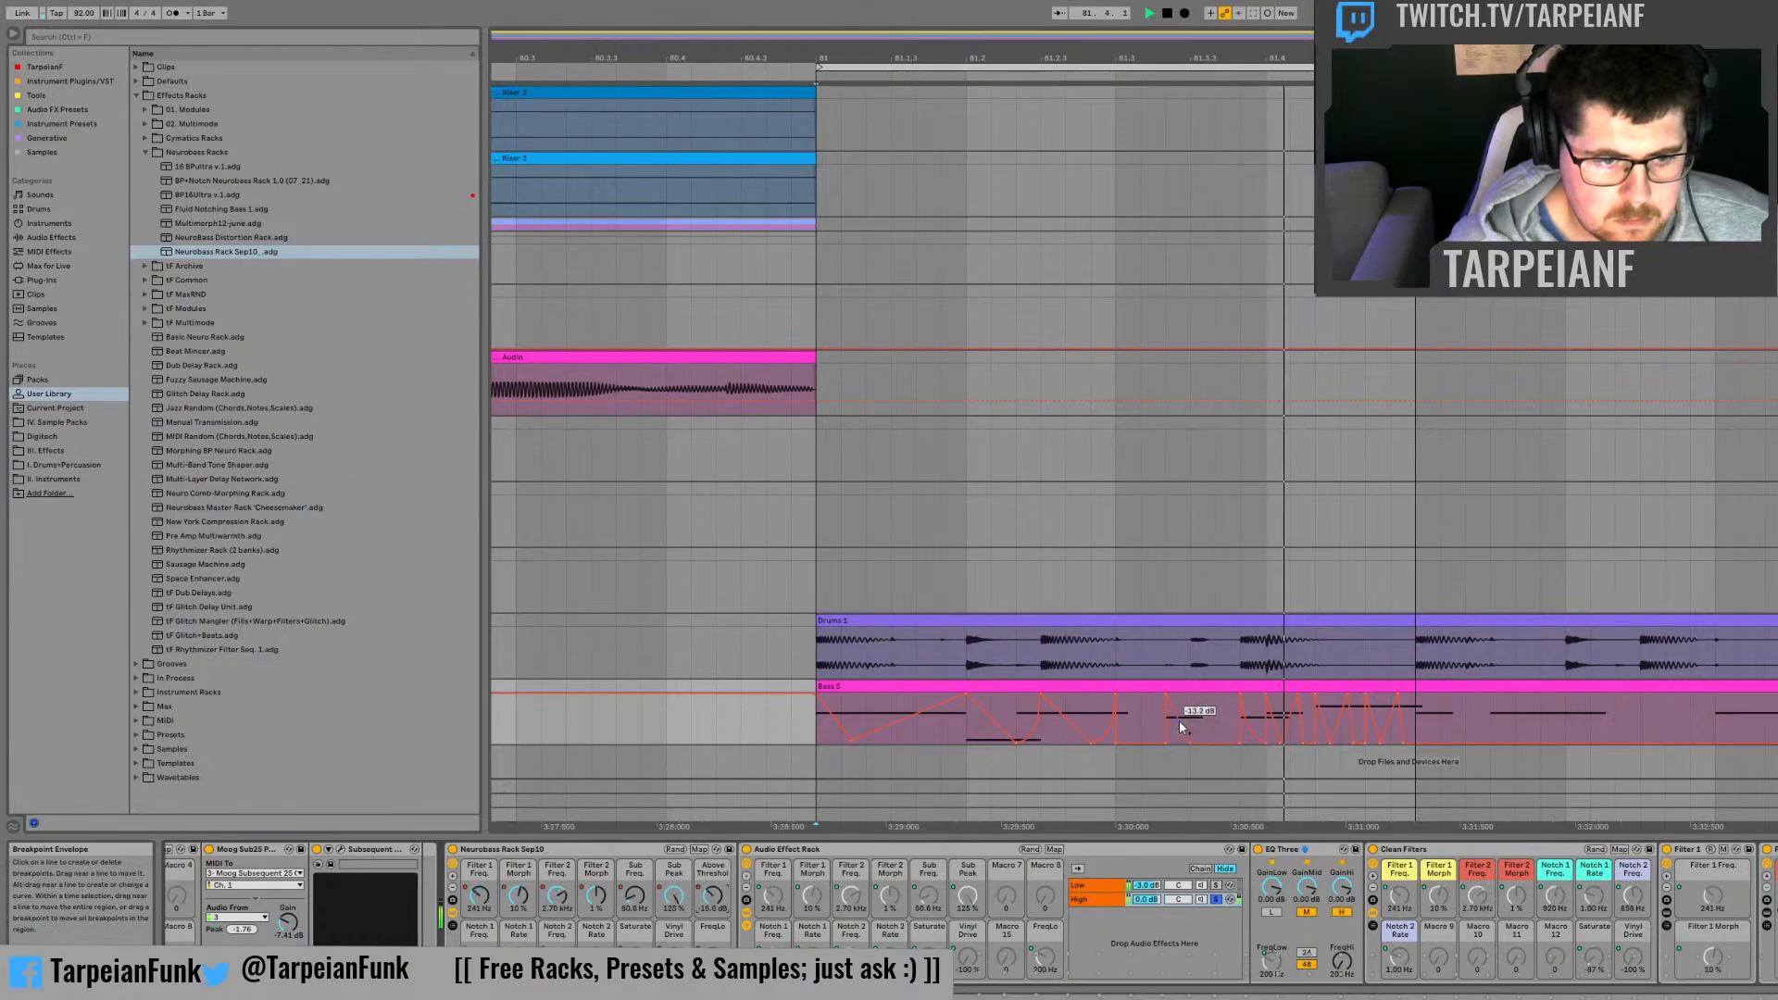
Step: Show the Saturate automation on the bass track and audition it from around beat 81.2
{"action": "left_click", "coordinate": [673, 957]}
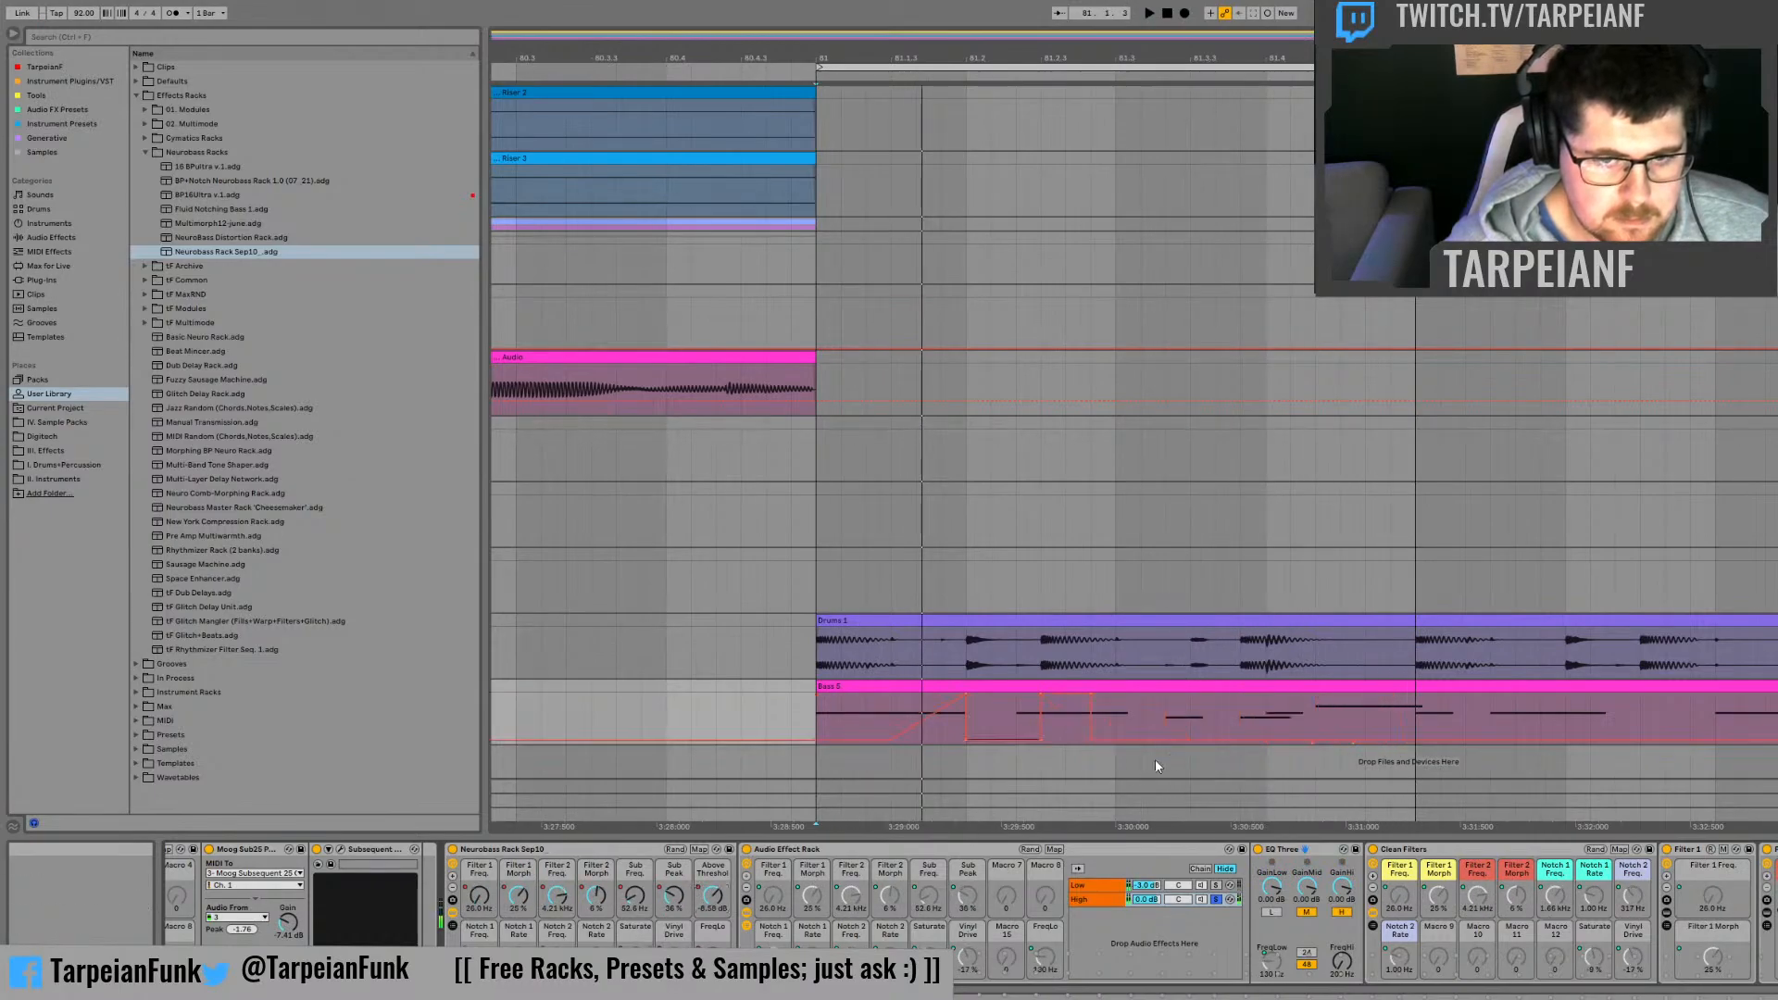
{"action": "left_click", "coordinate": [1014, 715]}
{"action": "key", "text": "space"}
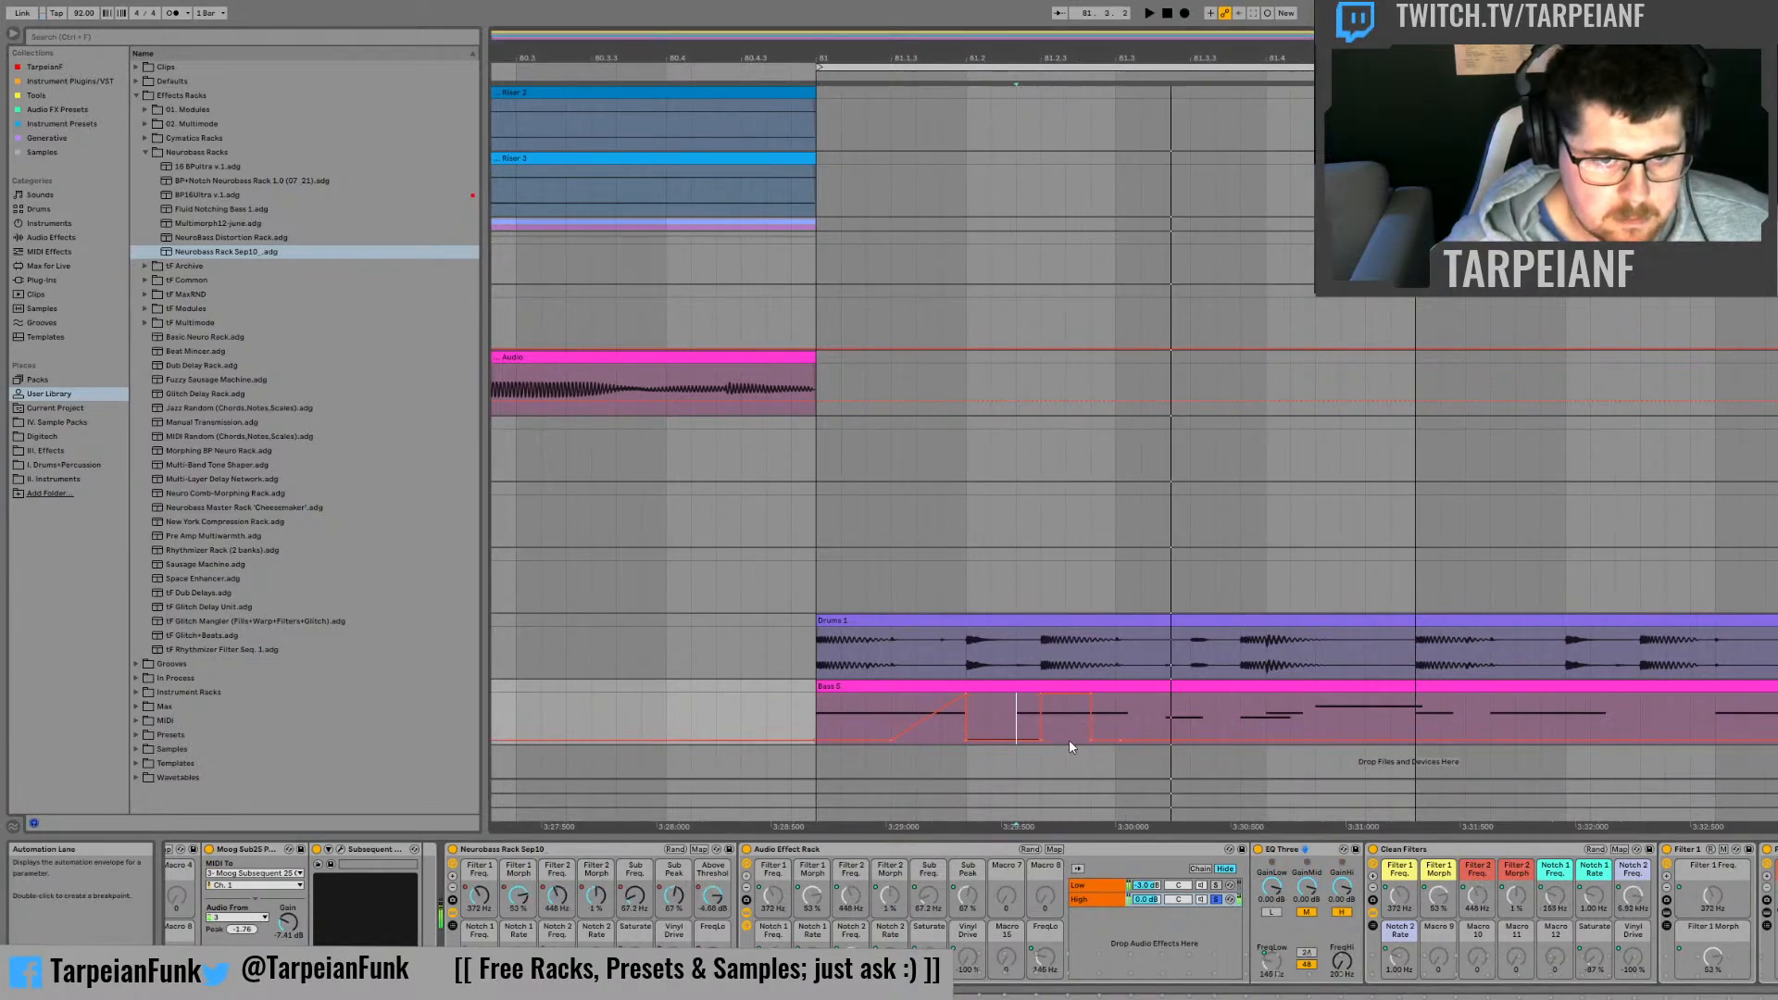
{"action": "left_click", "coordinate": [987, 728]}
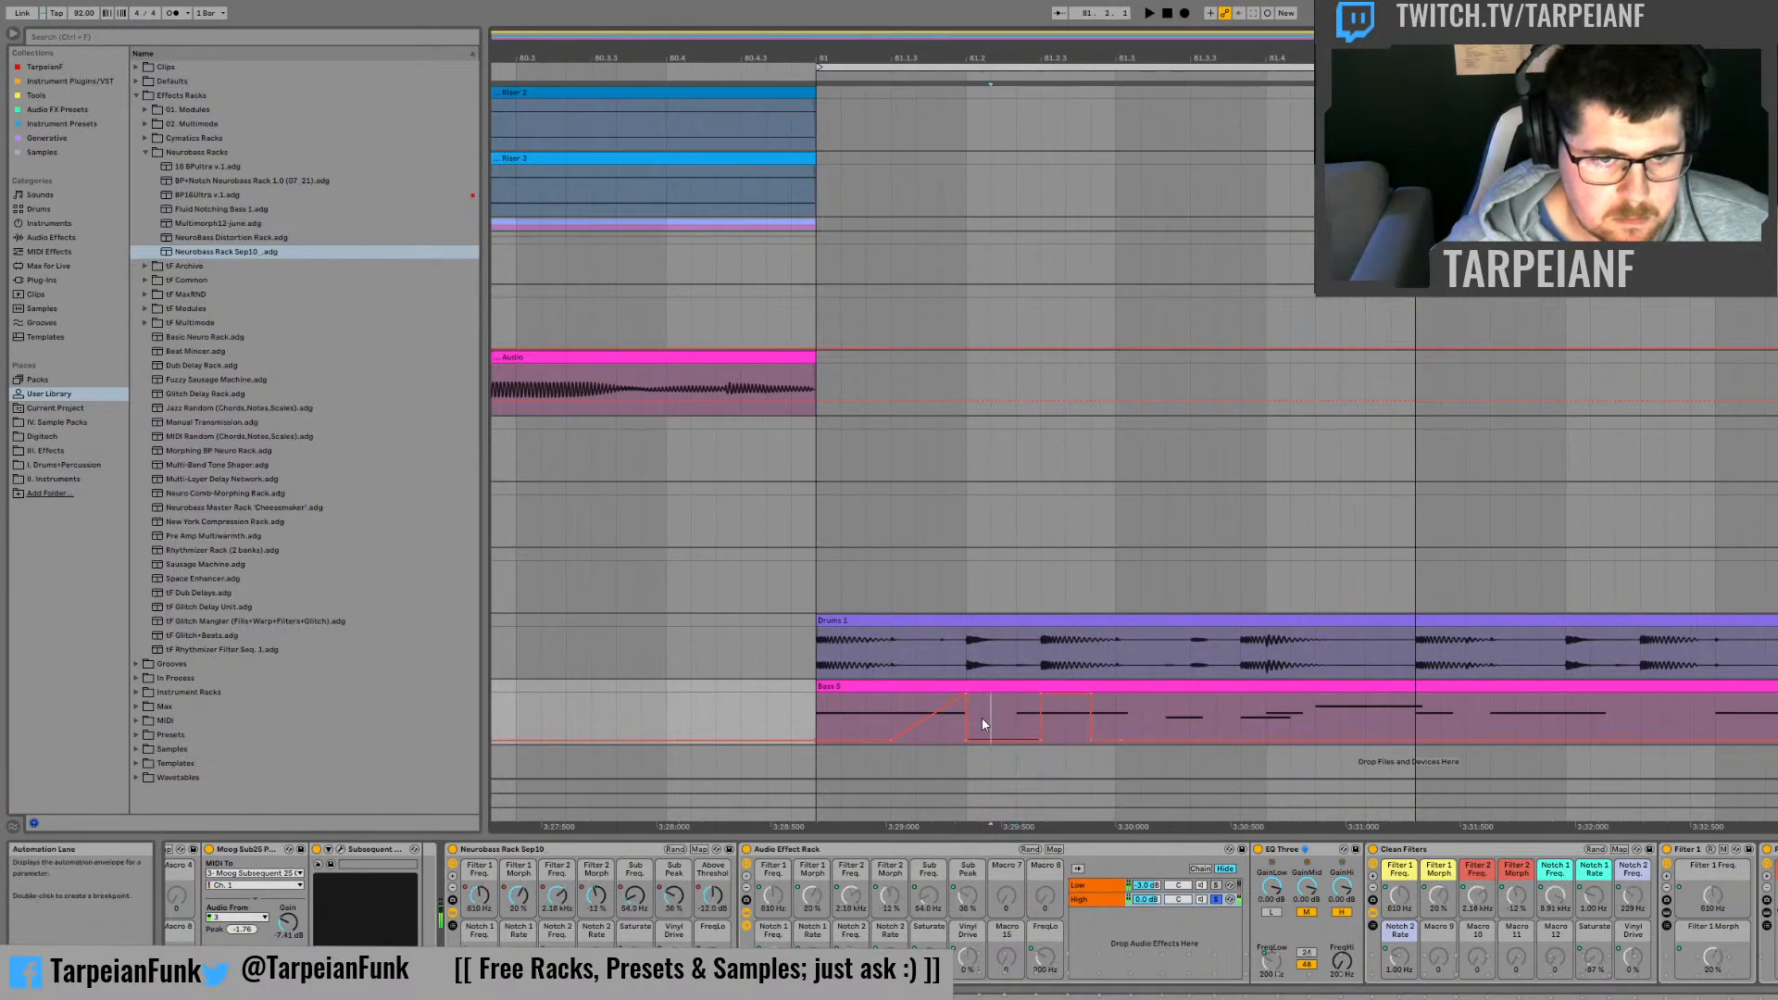
{"action": "left_click", "coordinate": [976, 715]}
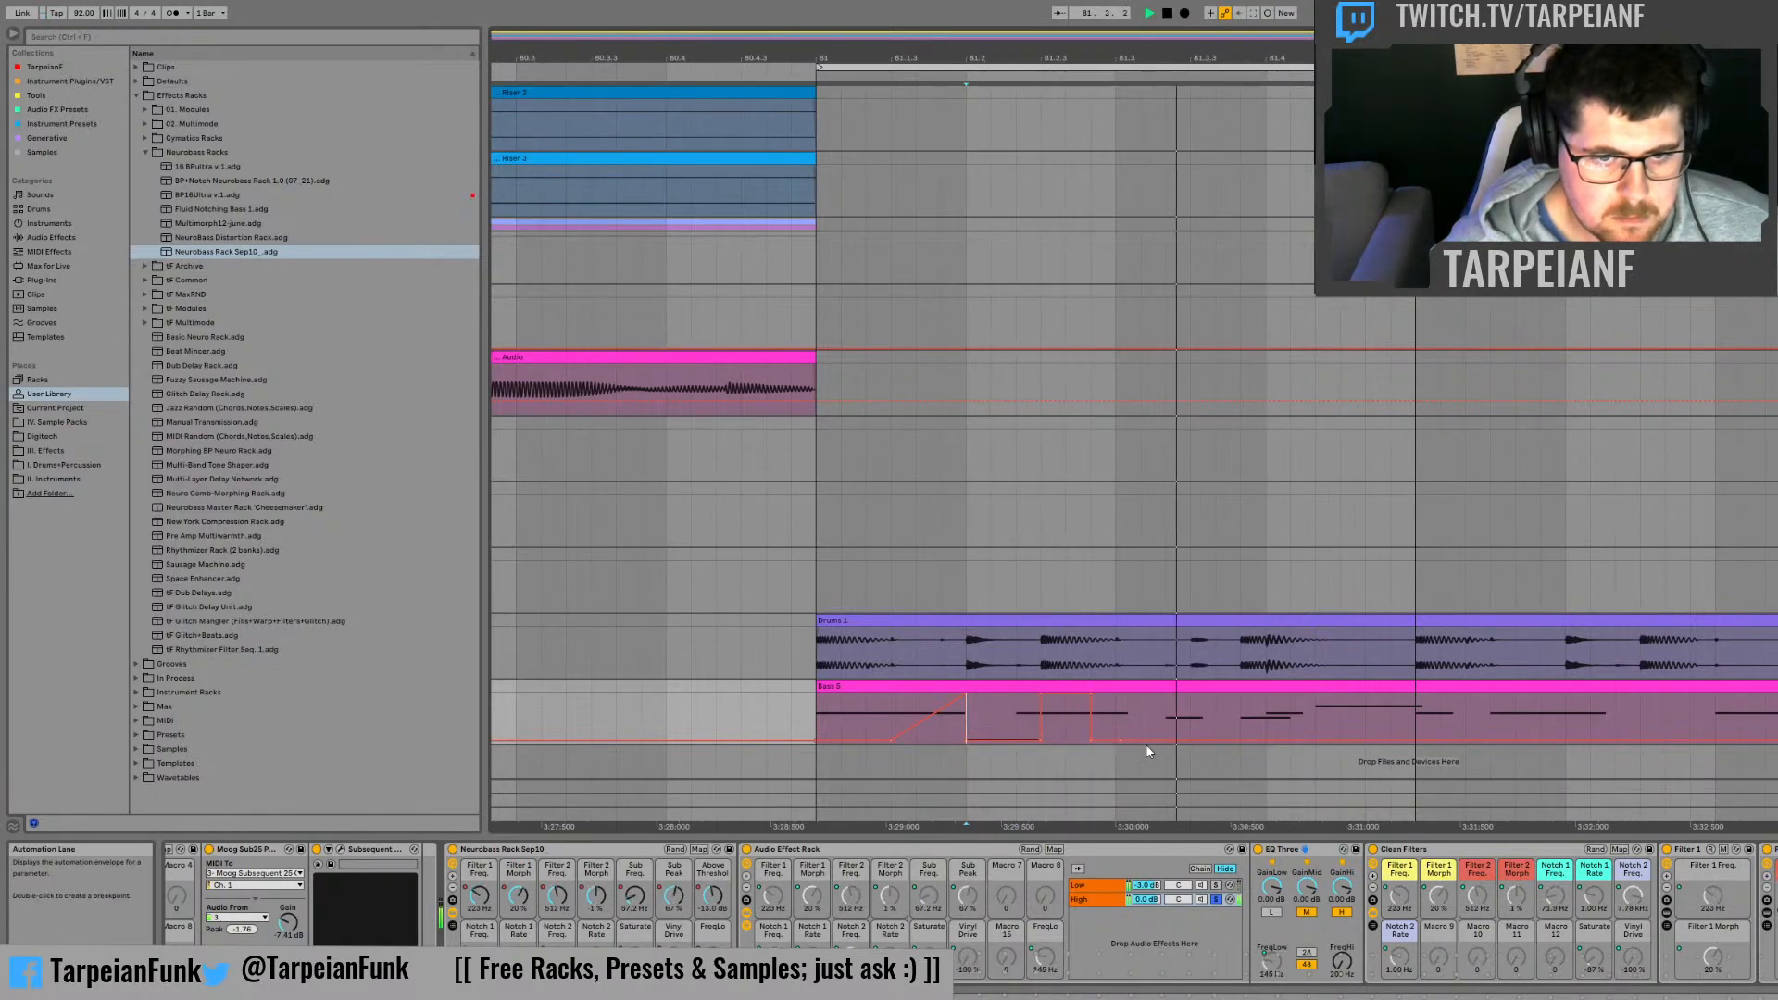
Step: Raise the Saturate automation to its maximum between one third and two thirds of beat 81.3, and audition it
{"action": "left_click_drag", "start_coordinate": [1169, 718], "coordinate": [1216, 716]}
{"action": "key", "text": "space"}
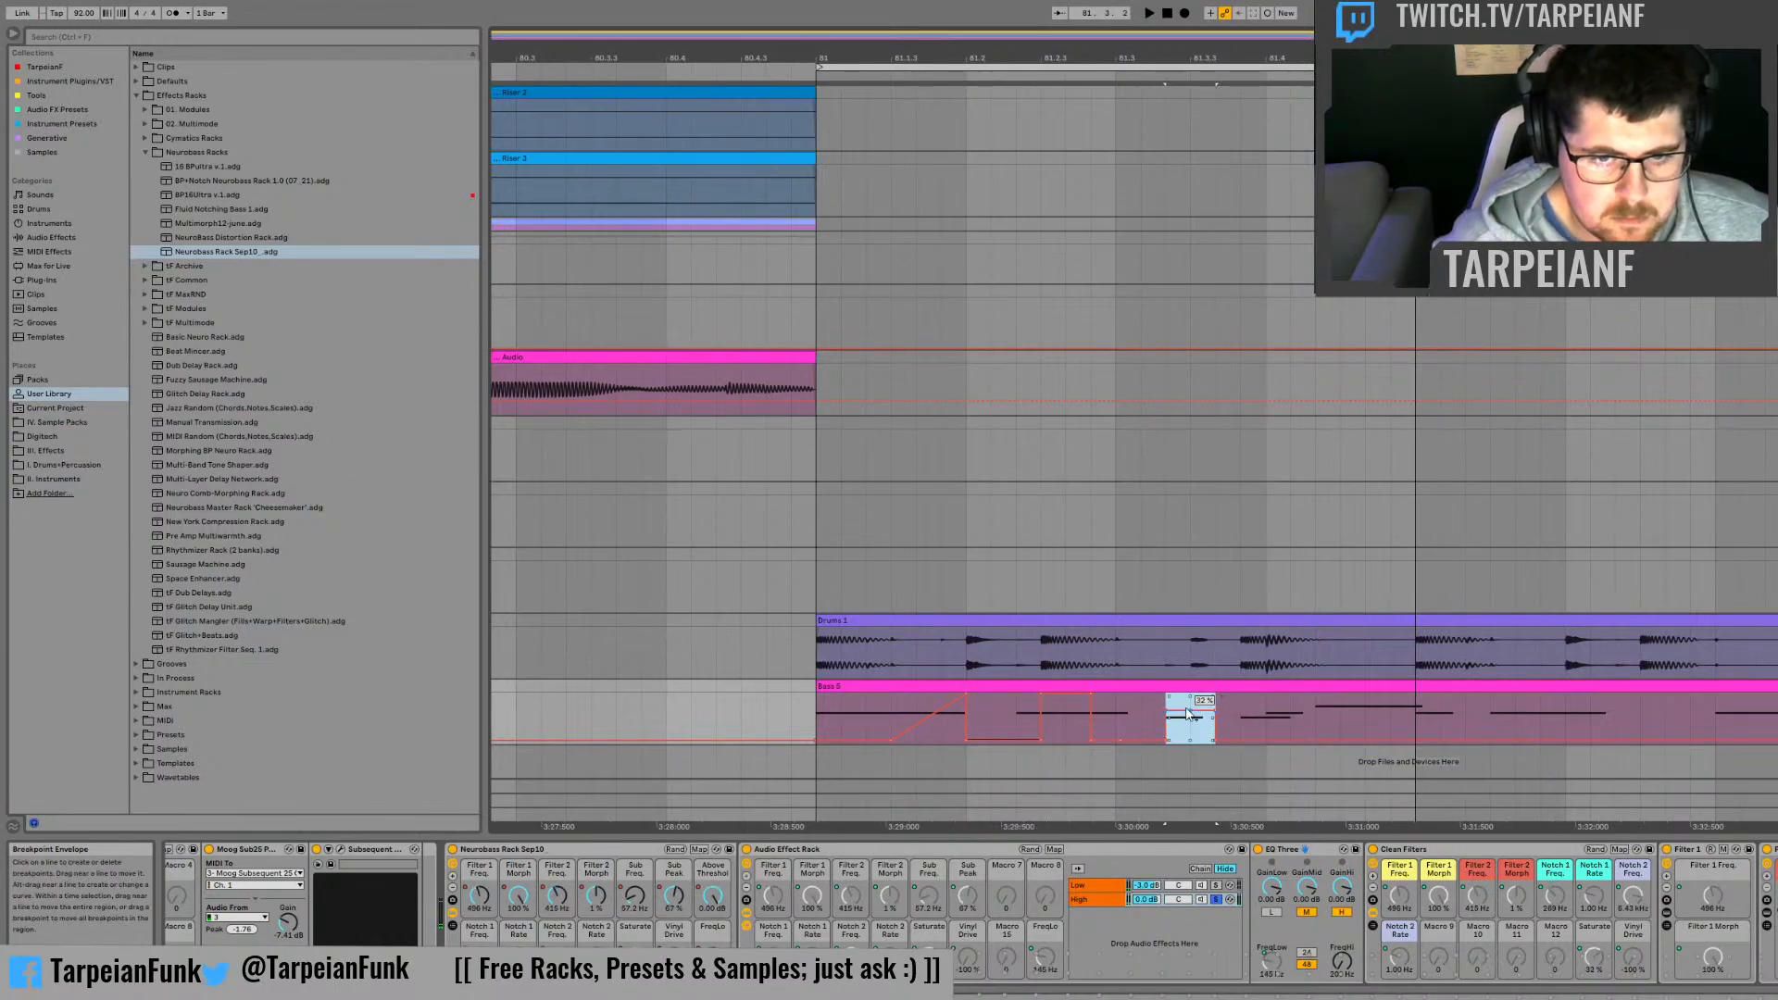
{"action": "left_click", "coordinate": [1094, 715]}
{"action": "key", "text": "space"}
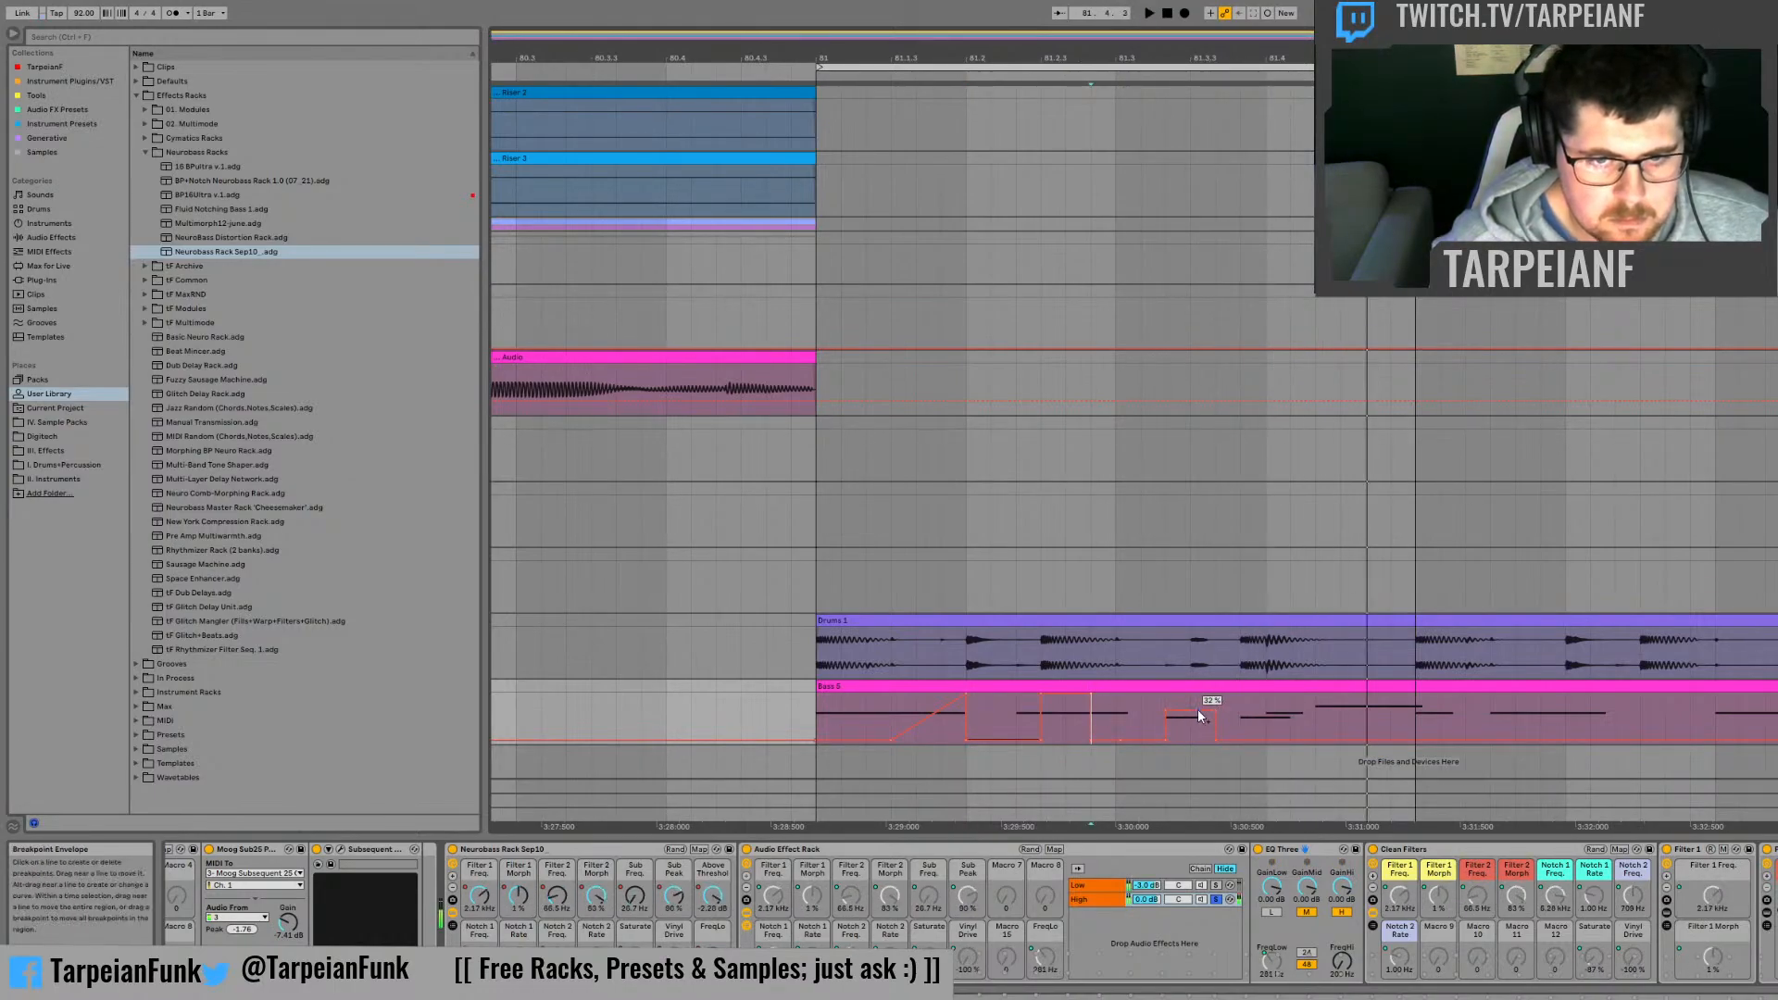
{"action": "key", "text": "space"}
{"action": "key", "text": "space"}
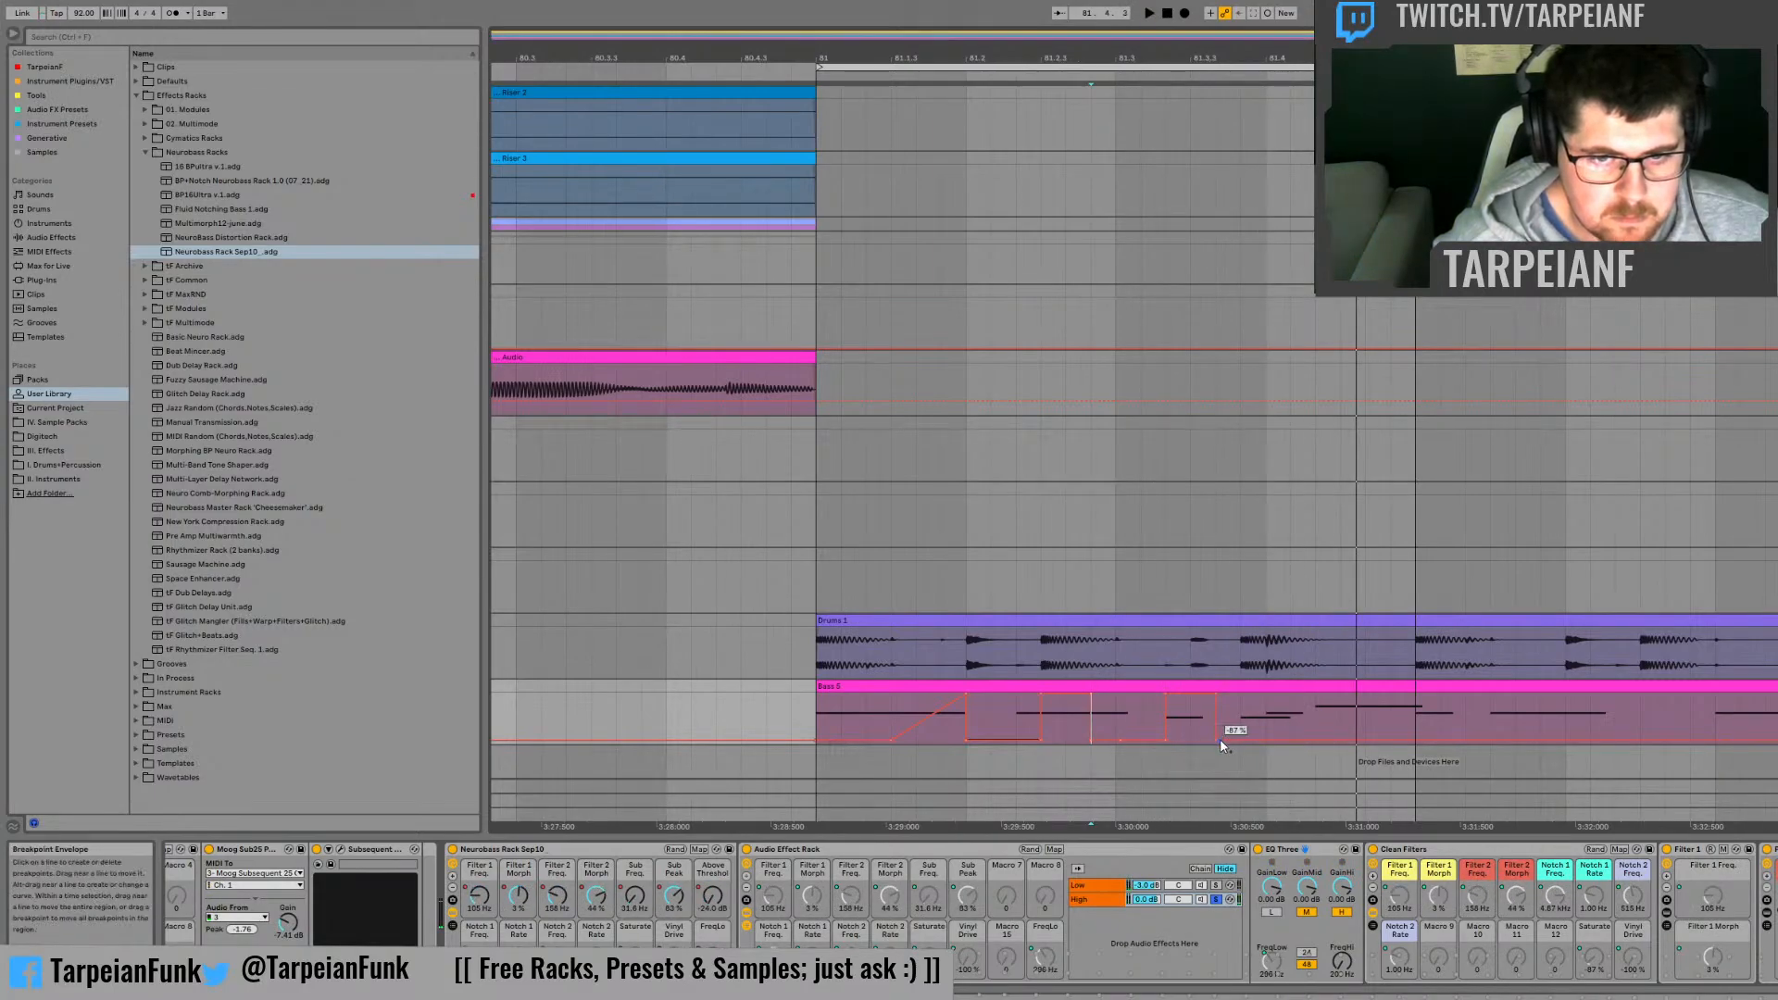
Step: Slope the Saturate automation down from two thirds of beat 81.3 to one third into 81.4, rising again towards bar 82
{"action": "key", "text": "space"}
{"action": "key", "text": "space"}
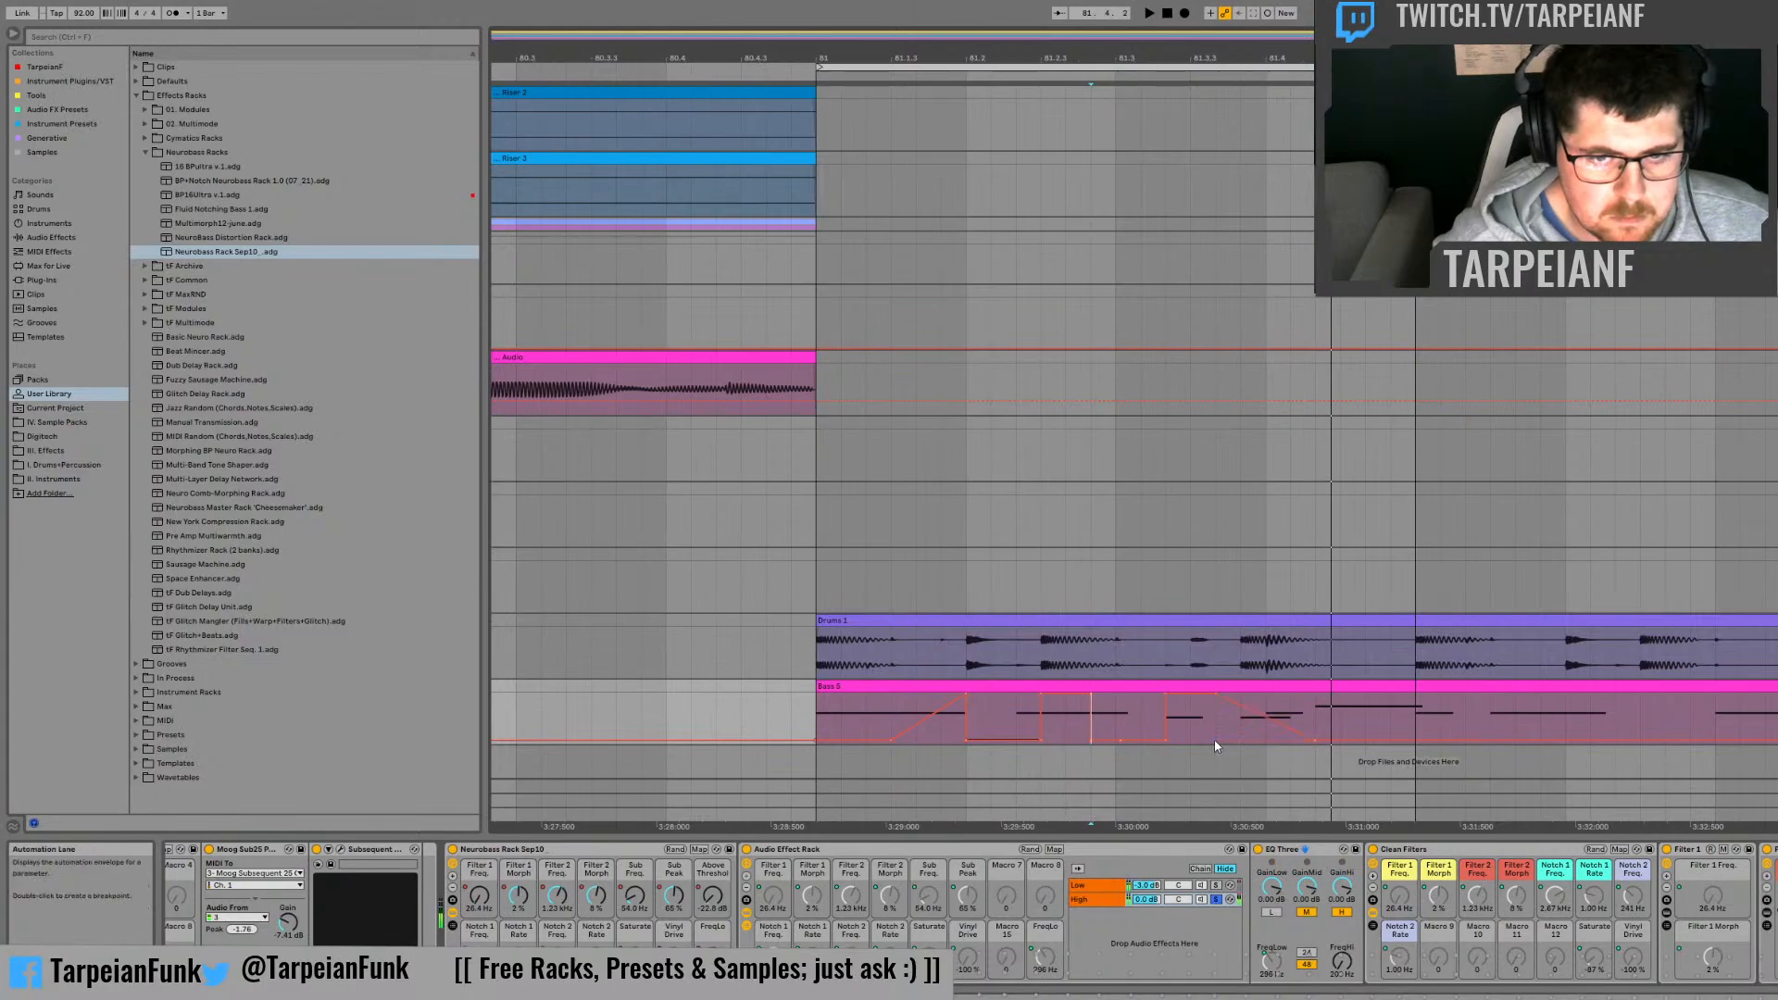
{"action": "key", "text": "space"}
{"action": "key", "text": "space"}
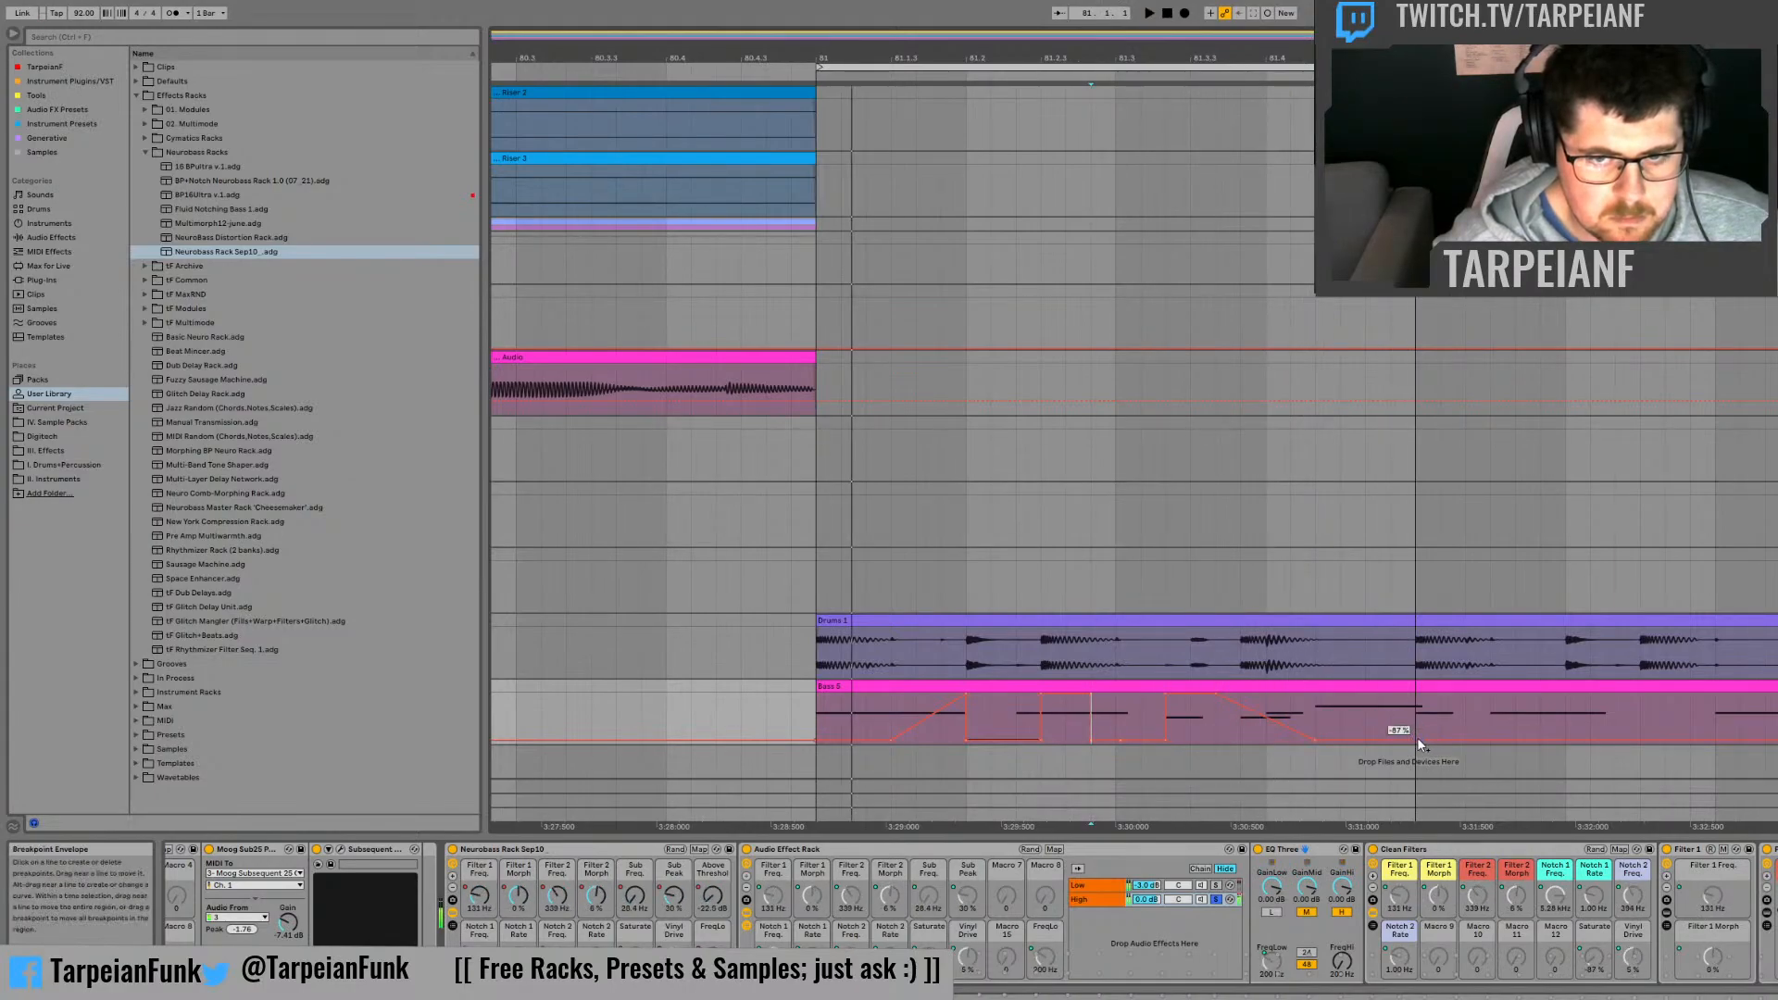
{"action": "left_click", "coordinate": [1302, 698]}
Step: Audition the bass with the Saturate automation from around beat 81.4
{"action": "key", "text": "space"}
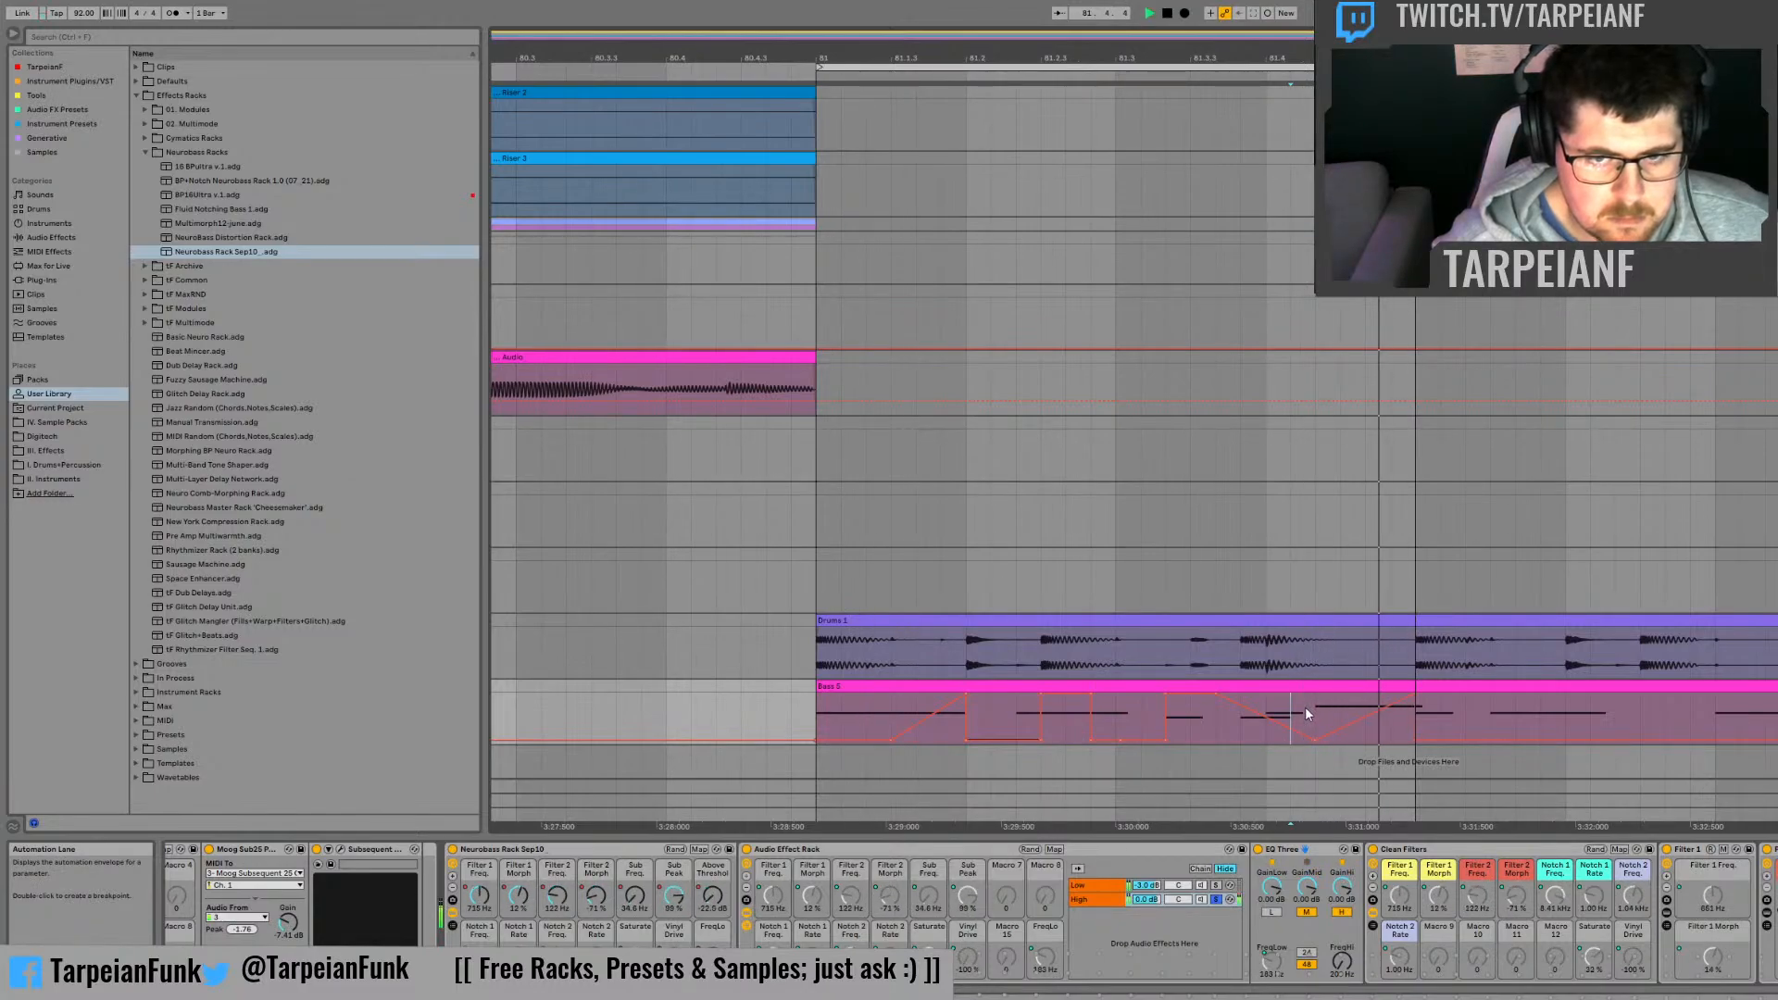
{"action": "key", "text": "space"}
{"action": "left_click", "coordinate": [1267, 707]}
{"action": "key", "text": "space"}
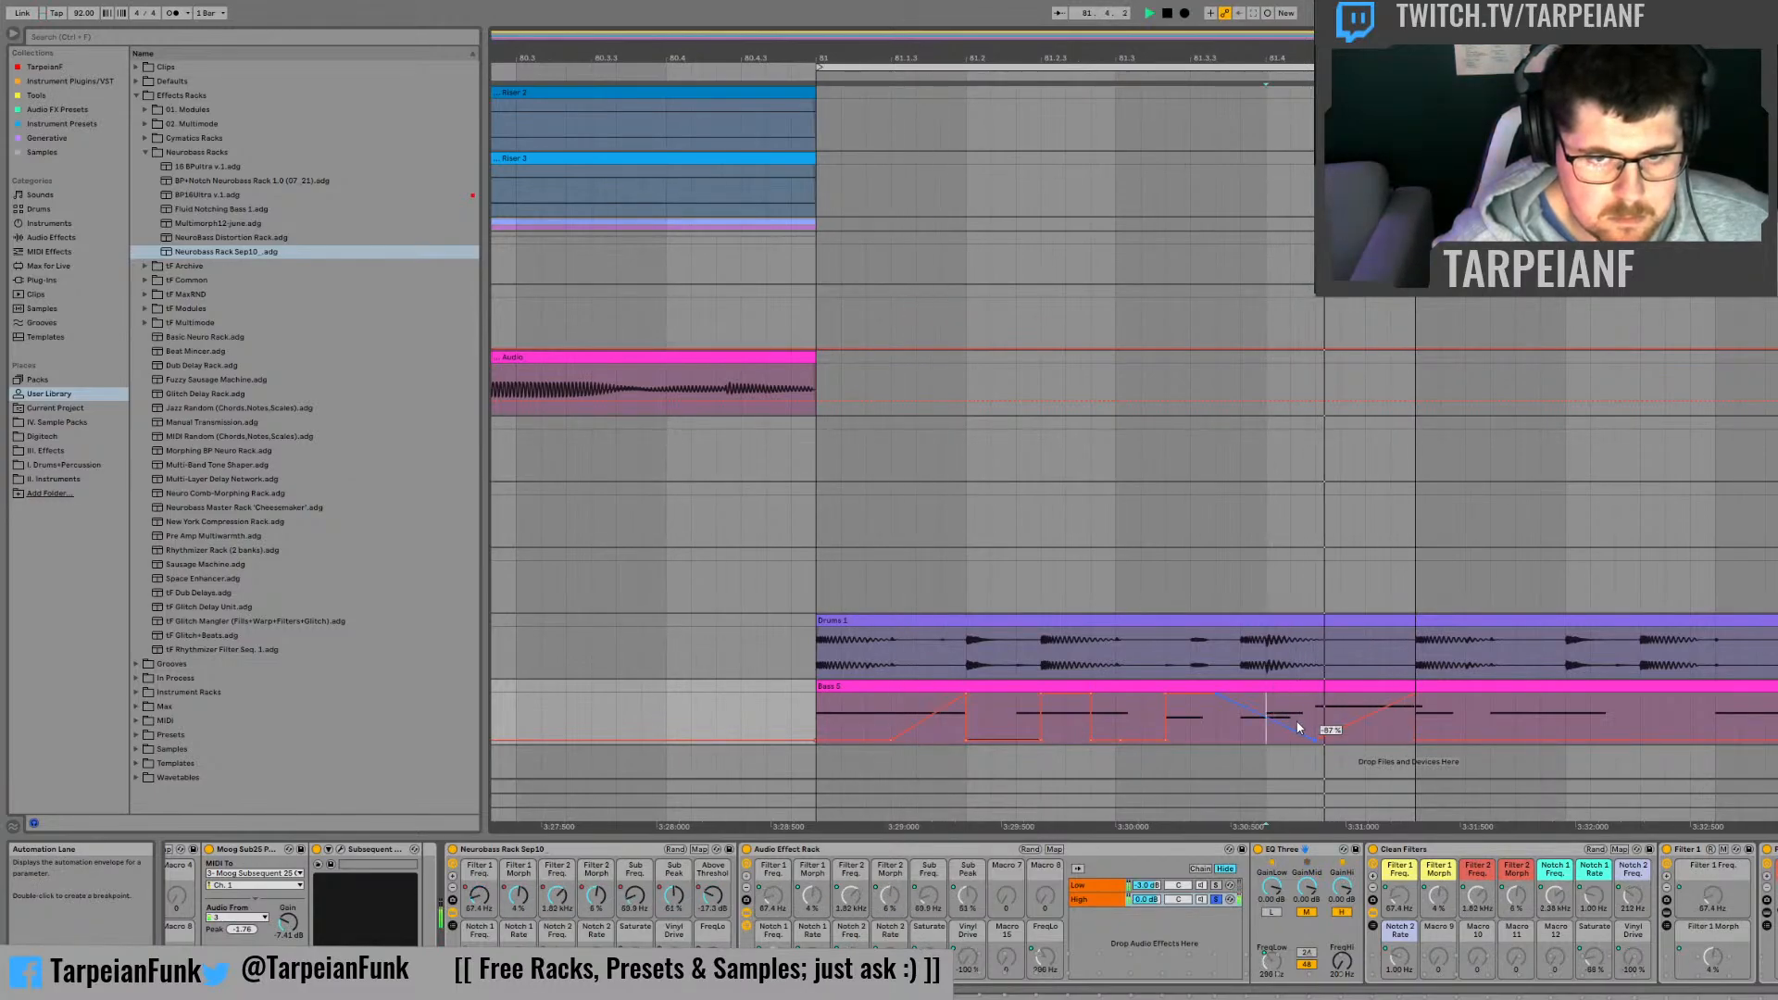
{"action": "key", "text": "space"}
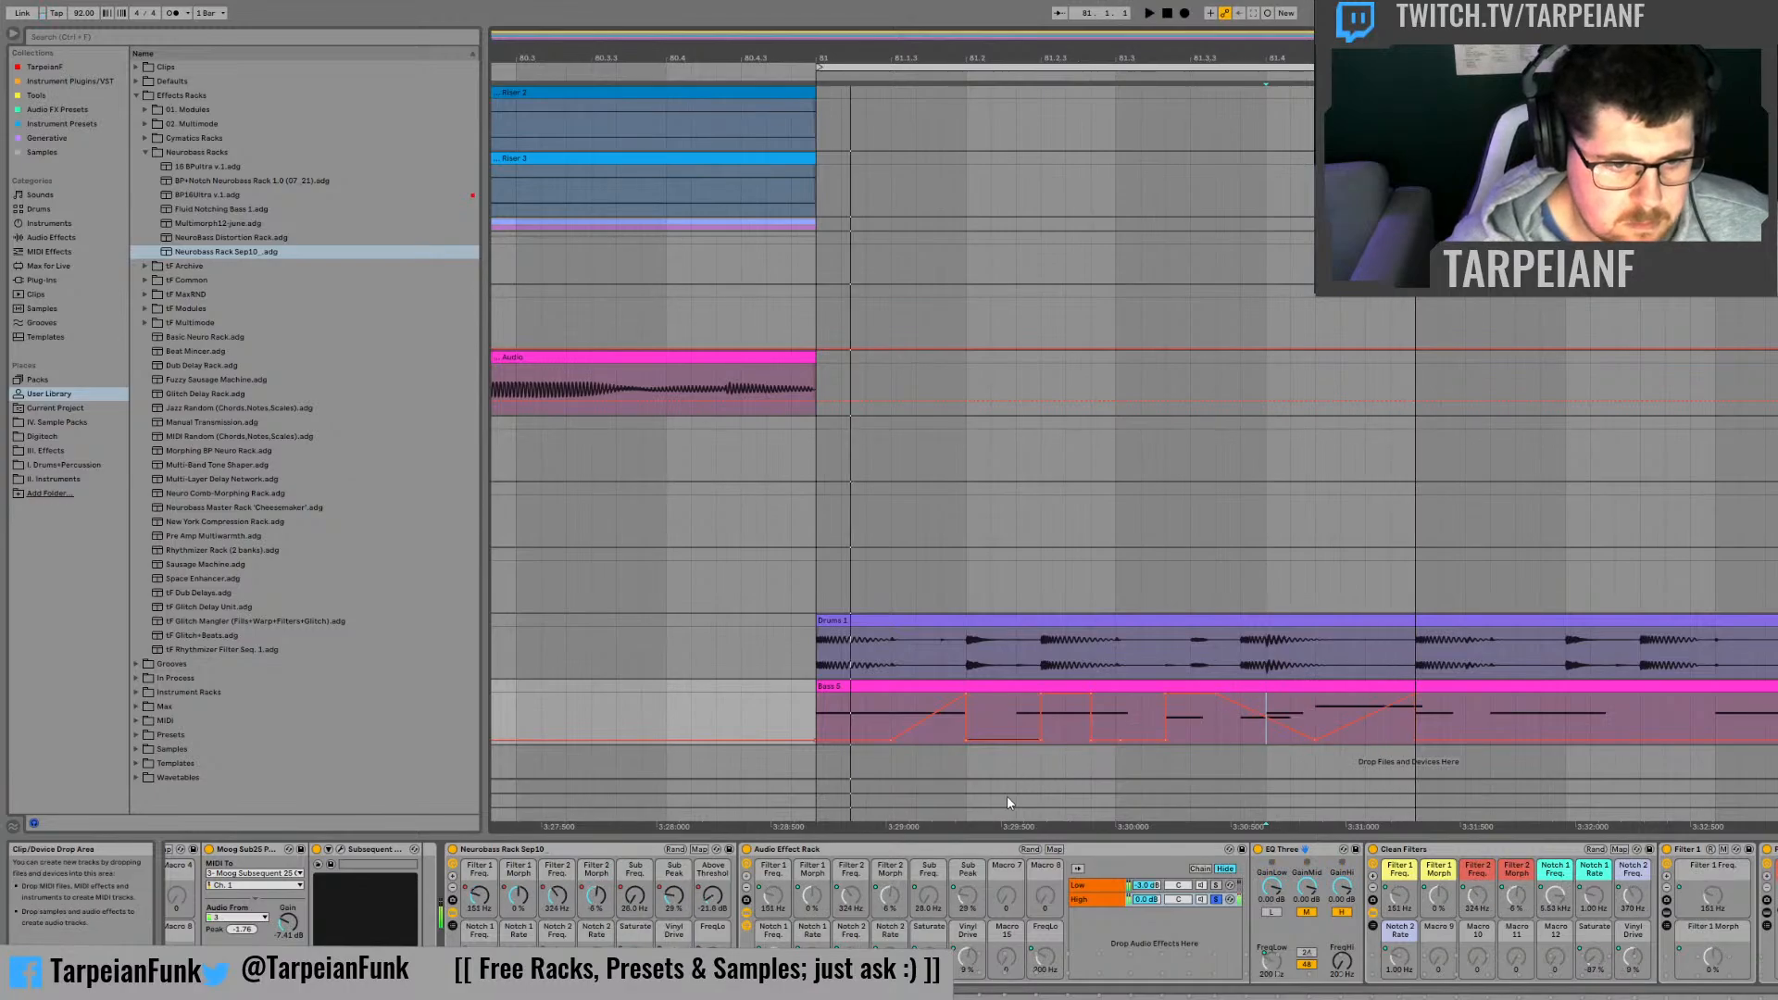
{"action": "key", "text": "space"}
{"action": "key", "text": "space"}
Step: Add a Vinyl Drive automation peak early in beat 81.4, returning to -100 % one third into the beat, and audition it
{"action": "left_click", "coordinate": [823, 875]}
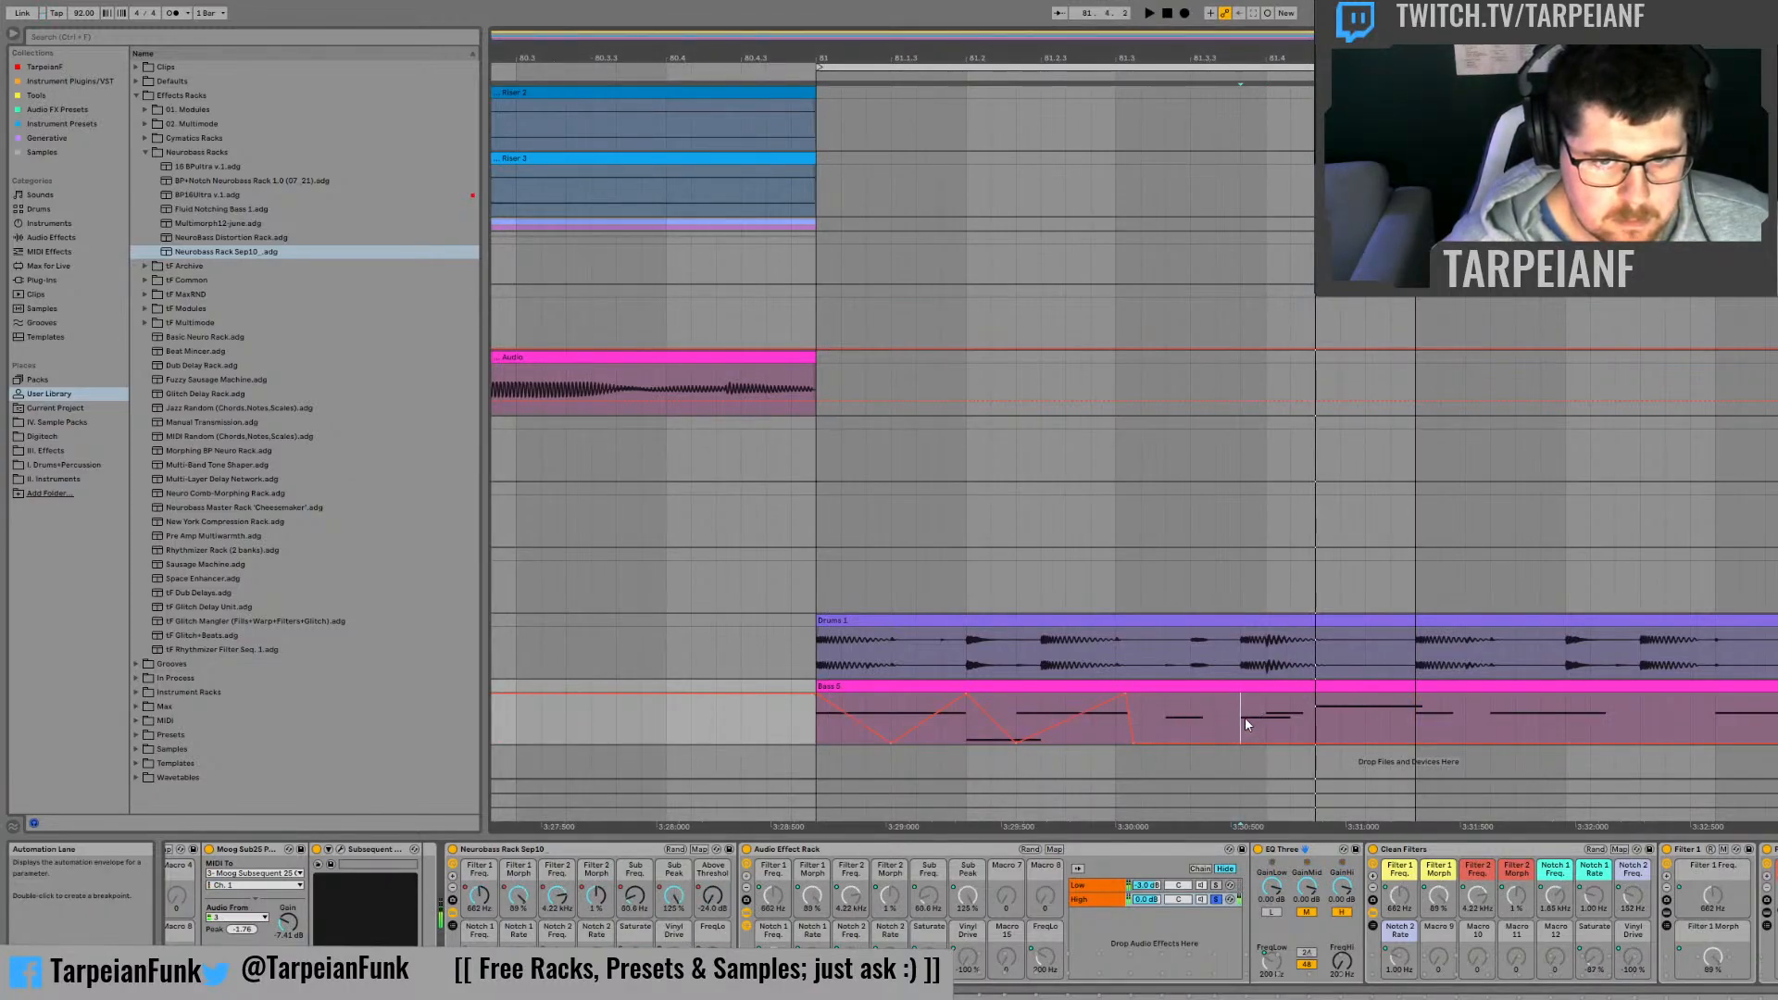
{"action": "left_click_drag", "start_coordinate": [1243, 717], "coordinate": [1289, 724]}
{"action": "left_click", "coordinate": [1301, 719], "text": "shift"}
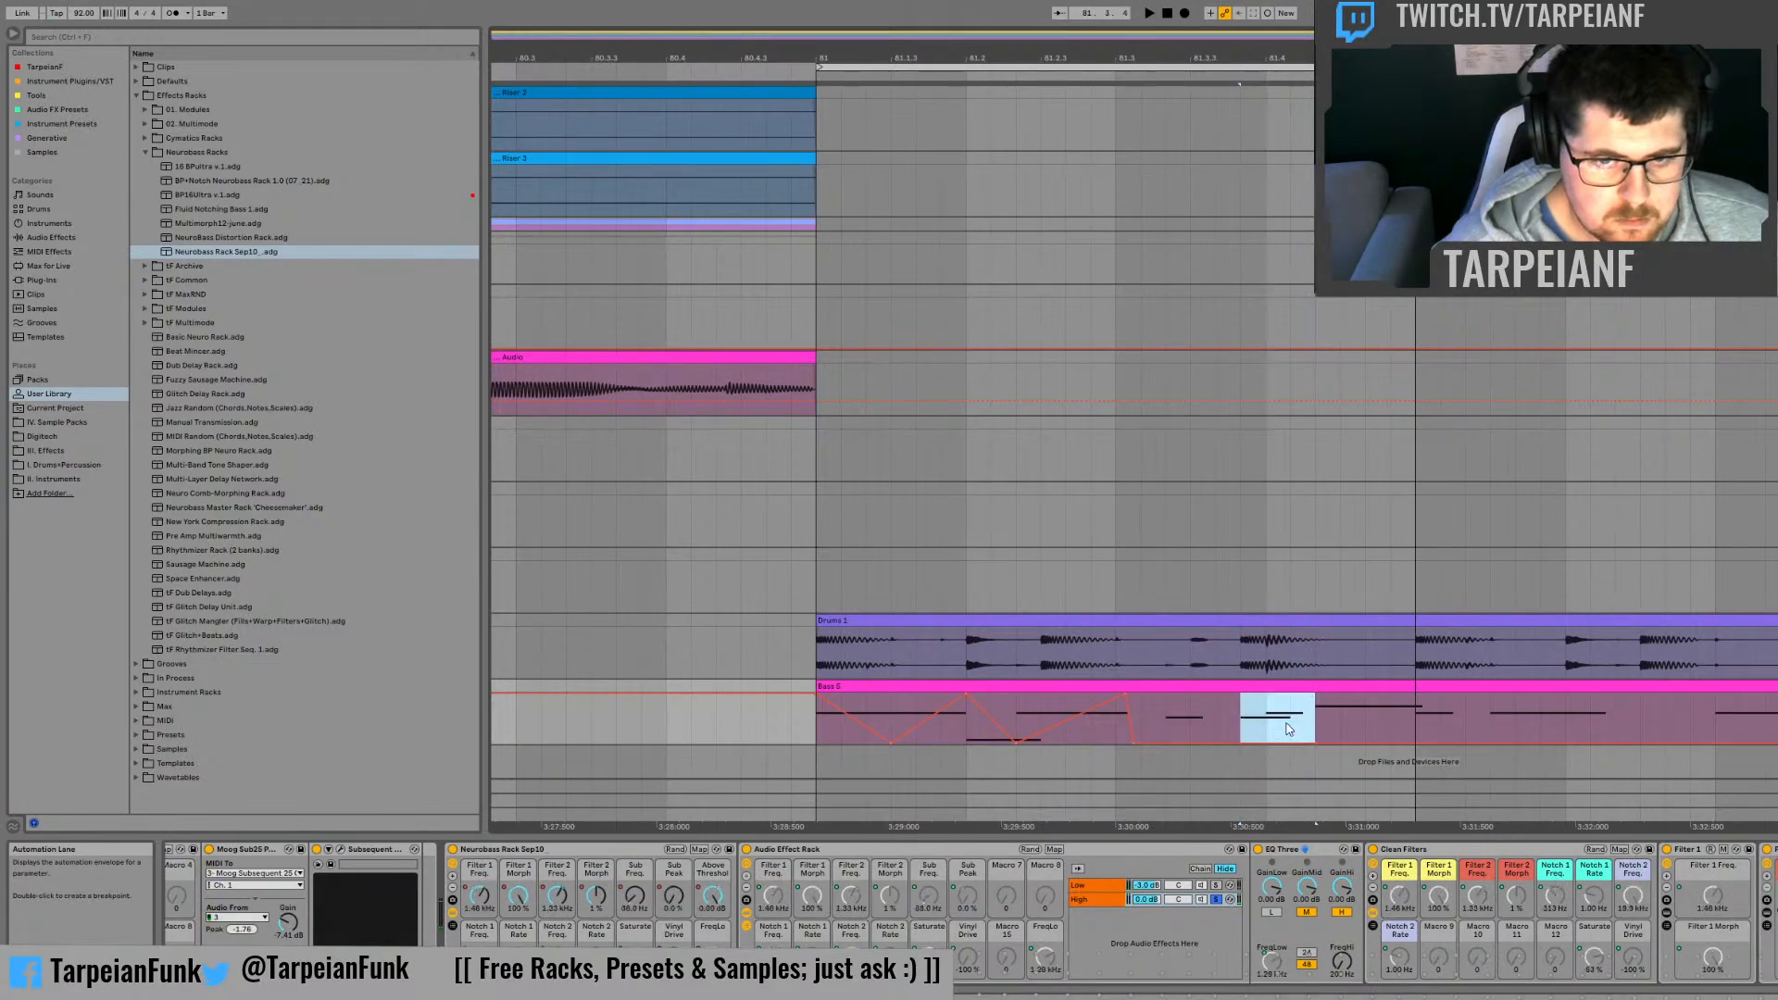
{"action": "left_click", "coordinate": [1354, 708]}
{"action": "key", "text": "space"}
{"action": "left_click", "coordinate": [1375, 722]}
{"action": "key", "text": "space"}
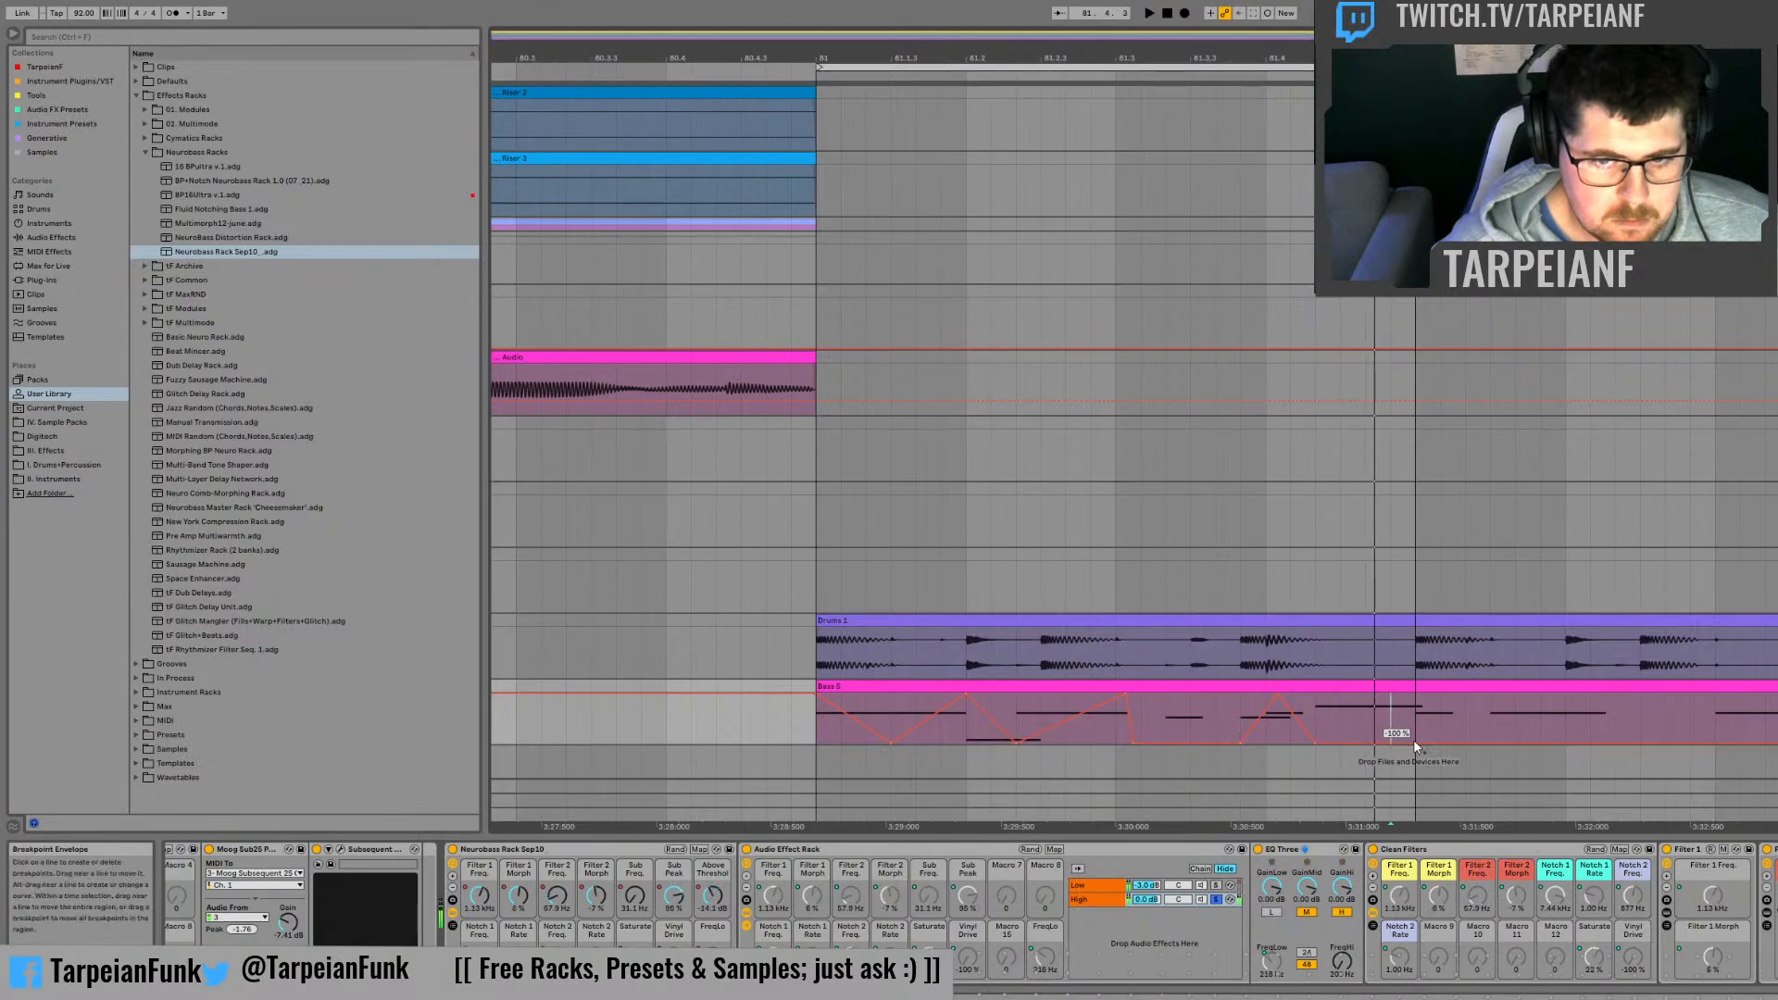
Step: Add a second Vinyl Drive peak around the middle of beat 81.4, falling to -100 % at bar 82, and audition it
{"action": "key", "text": "space"}
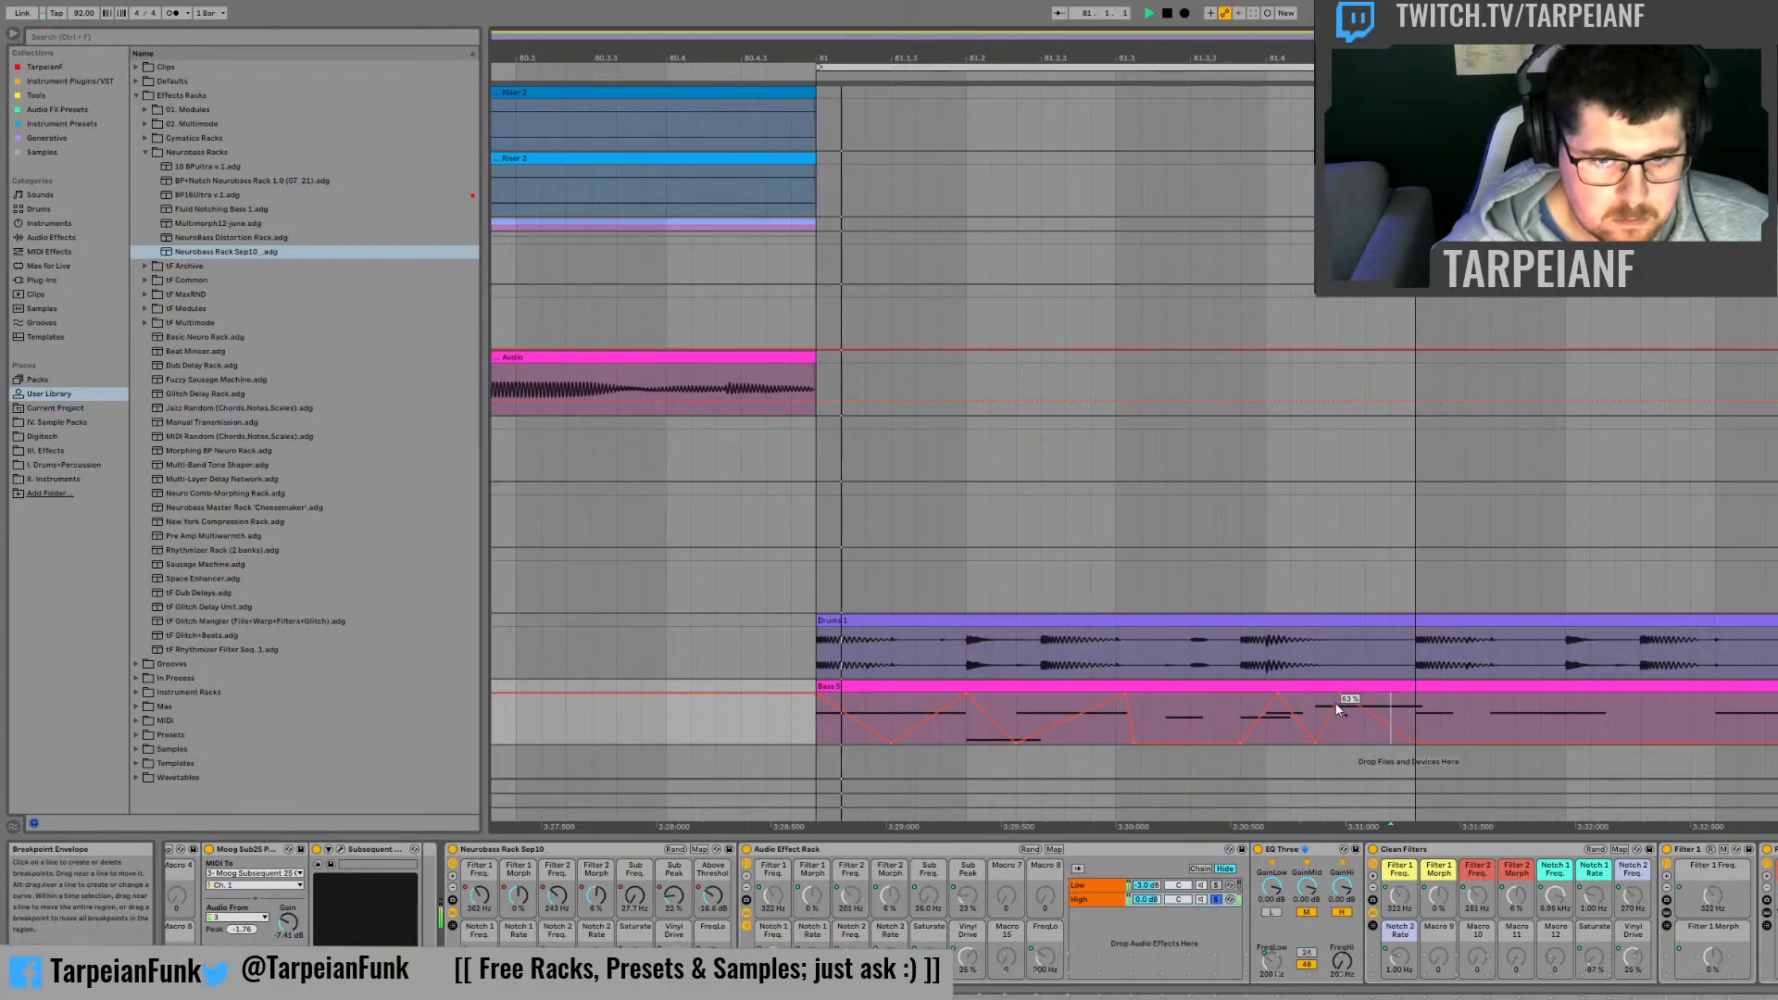
{"action": "left_click", "coordinate": [1216, 711]}
{"action": "key", "text": "space"}
{"action": "key", "text": "space"}
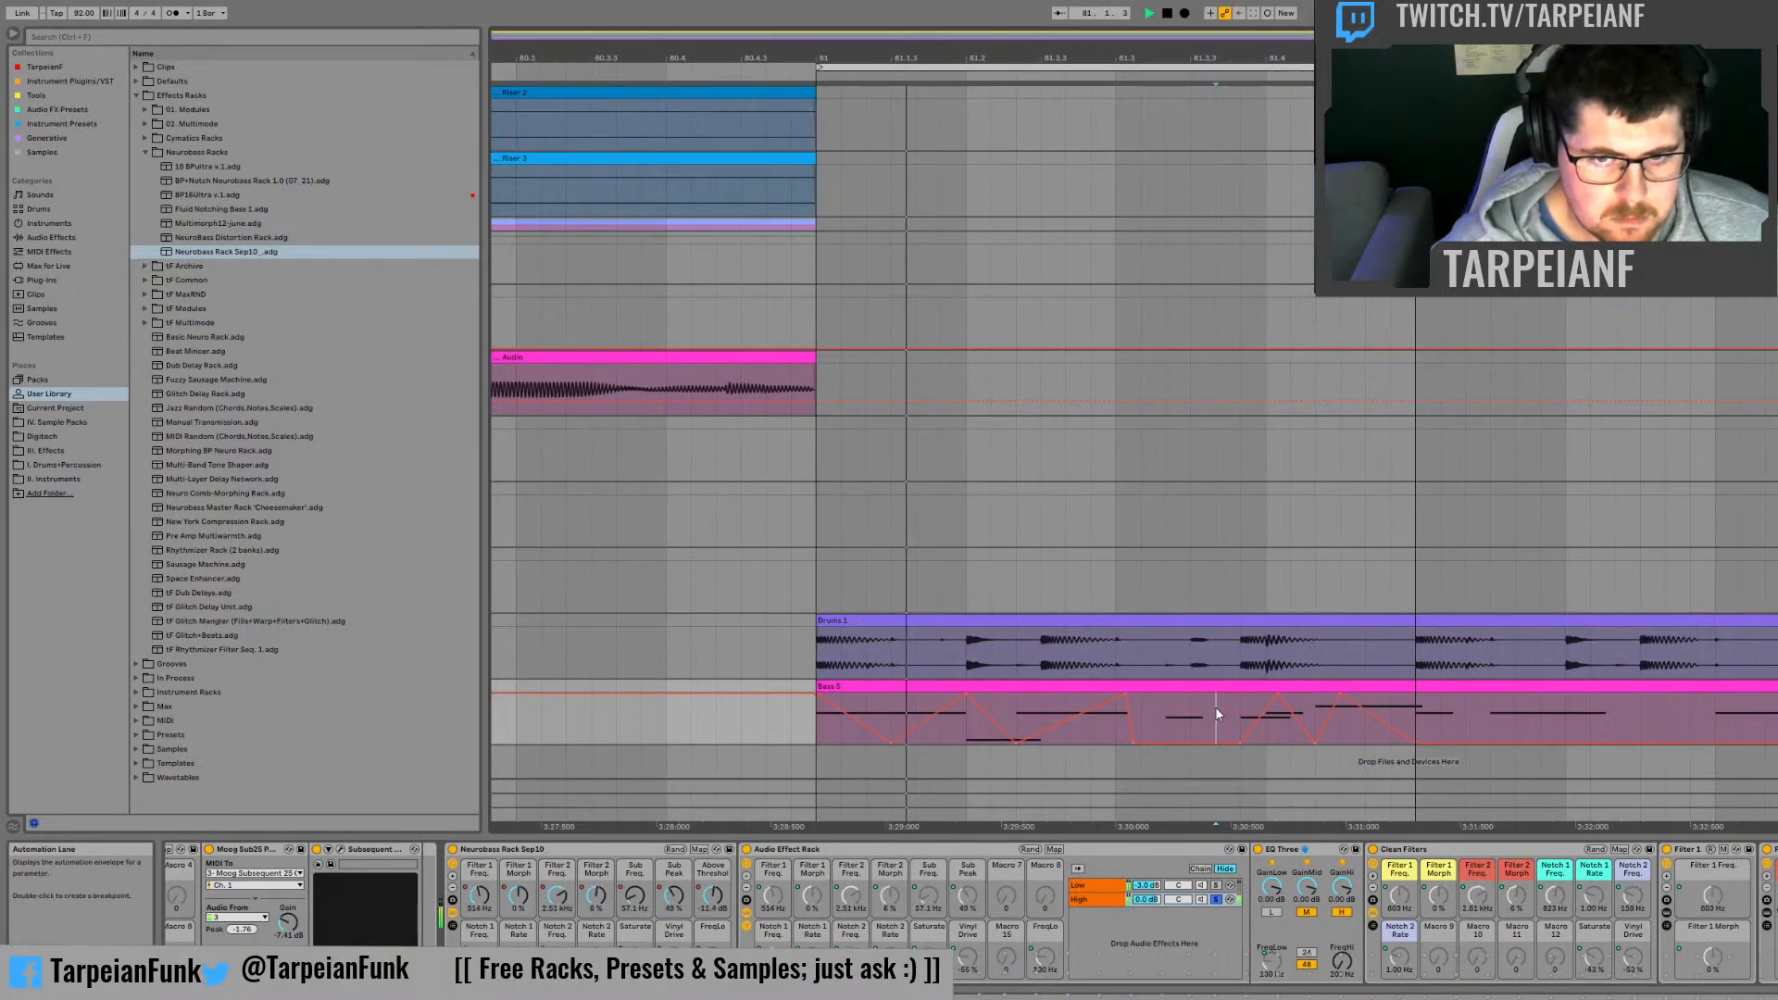
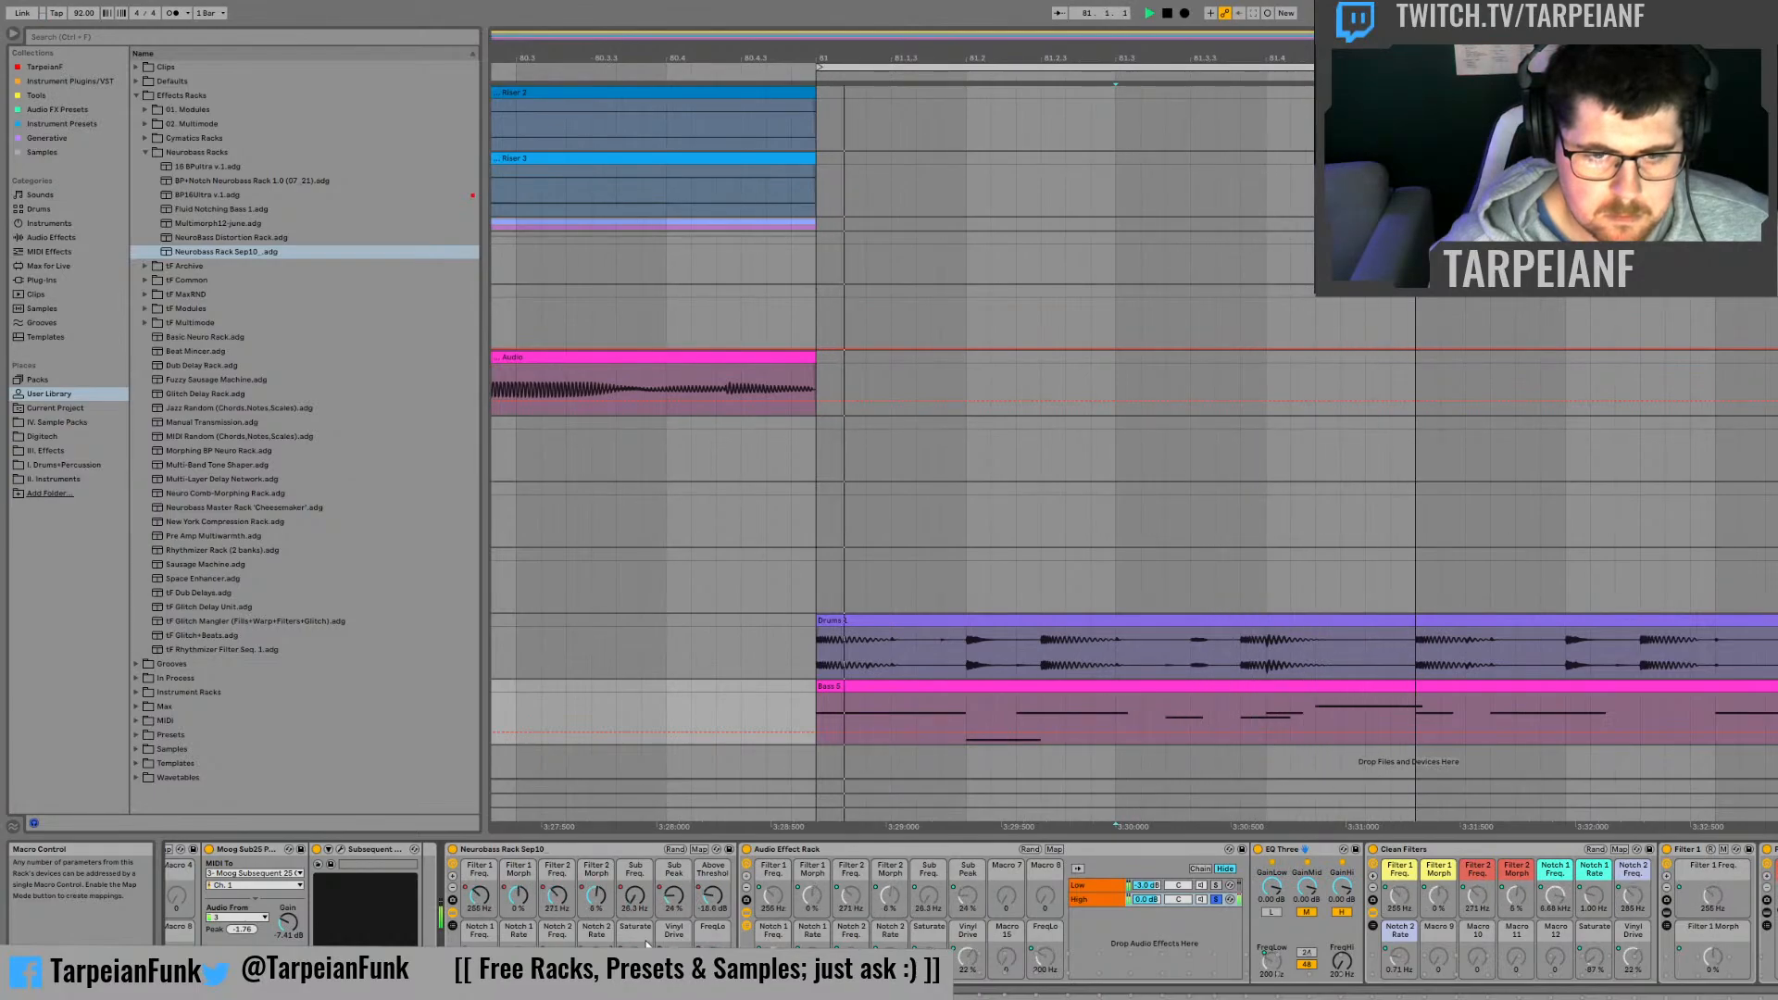
Step: Show the Above Threshold automation on the bass clip and reshape its breakpoints between 81.3 and bar 82
{"action": "key", "text": "space"}
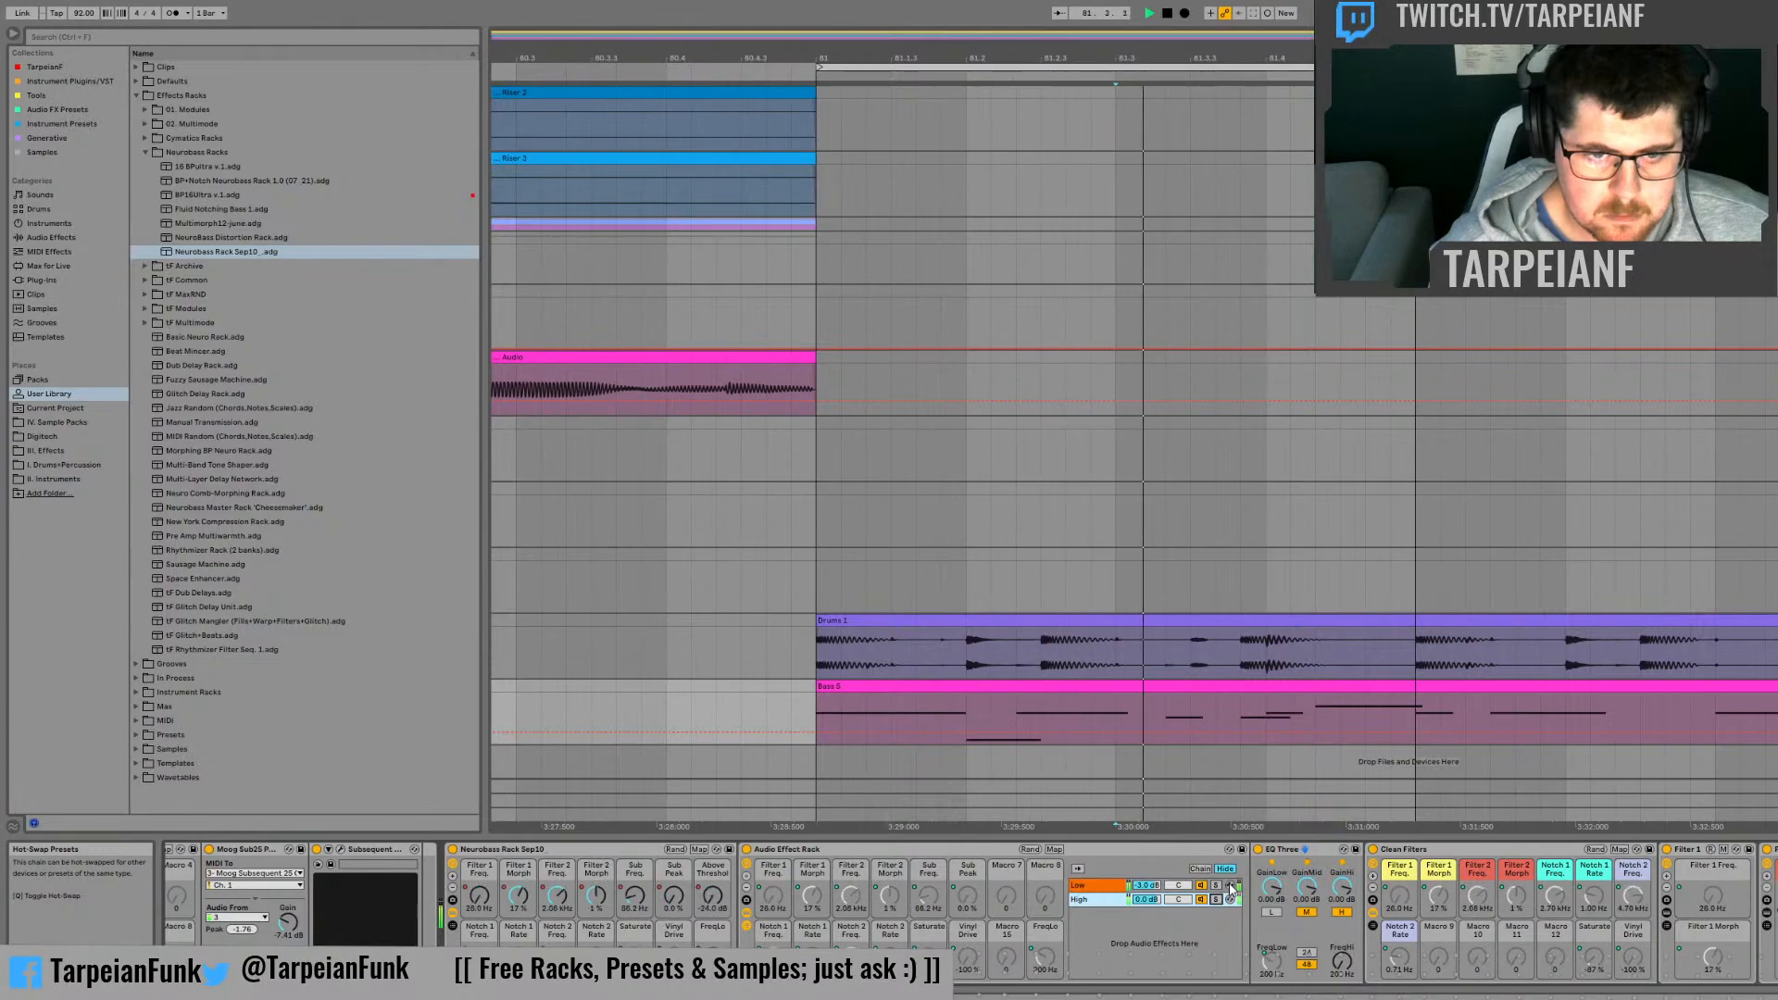
{"action": "left_click", "coordinate": [712, 895]}
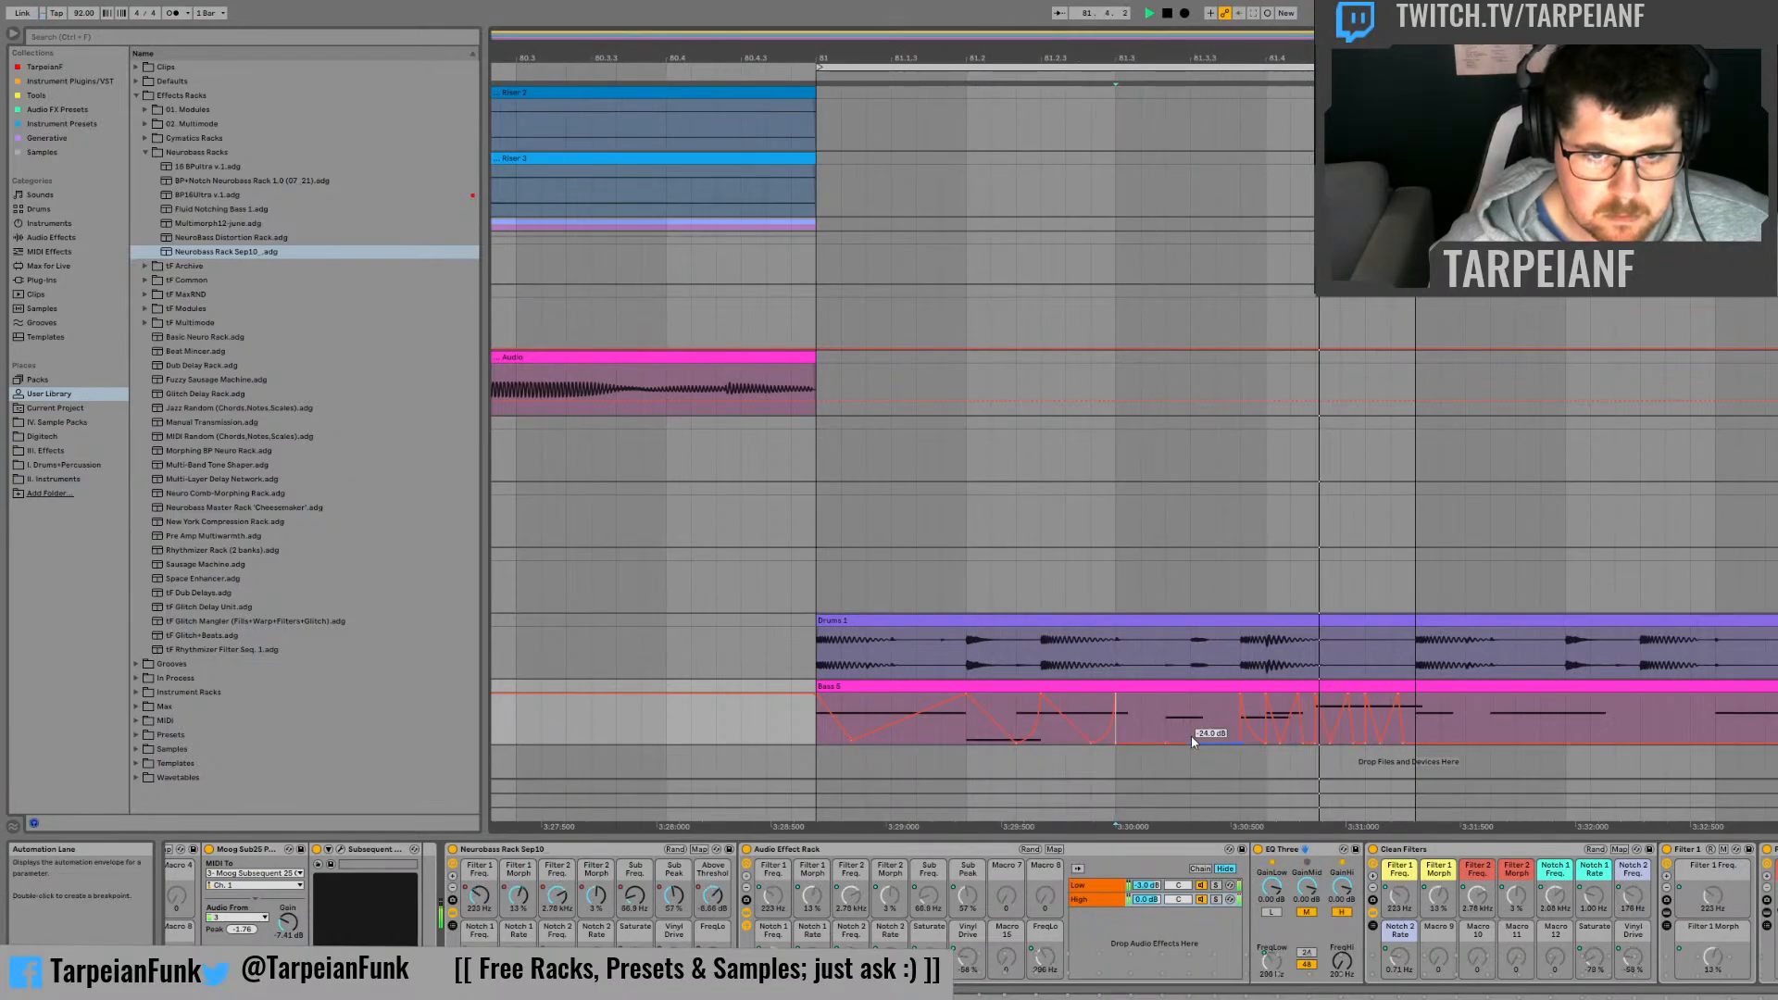
{"action": "key", "text": "space"}
{"action": "left_click", "coordinate": [1152, 714]}
{"action": "key", "text": "space"}
{"action": "key", "text": "space"}
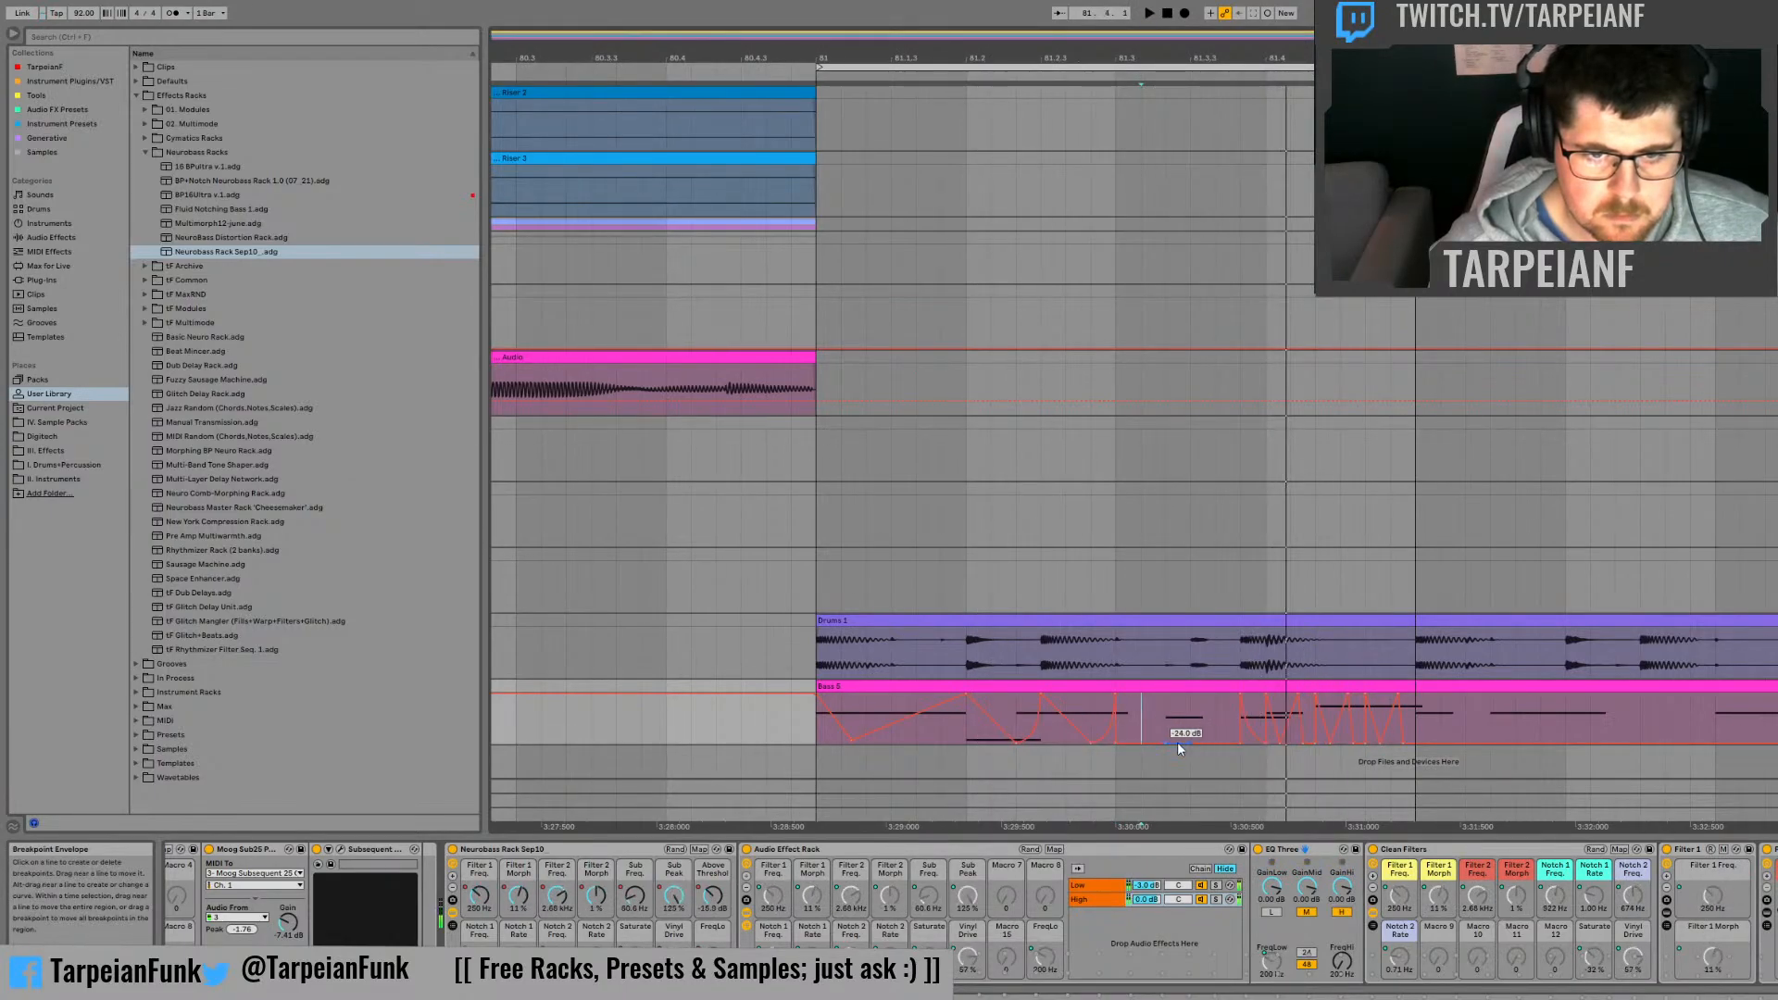
{"action": "key", "text": "space"}
{"action": "left_click", "coordinate": [1153, 822]}
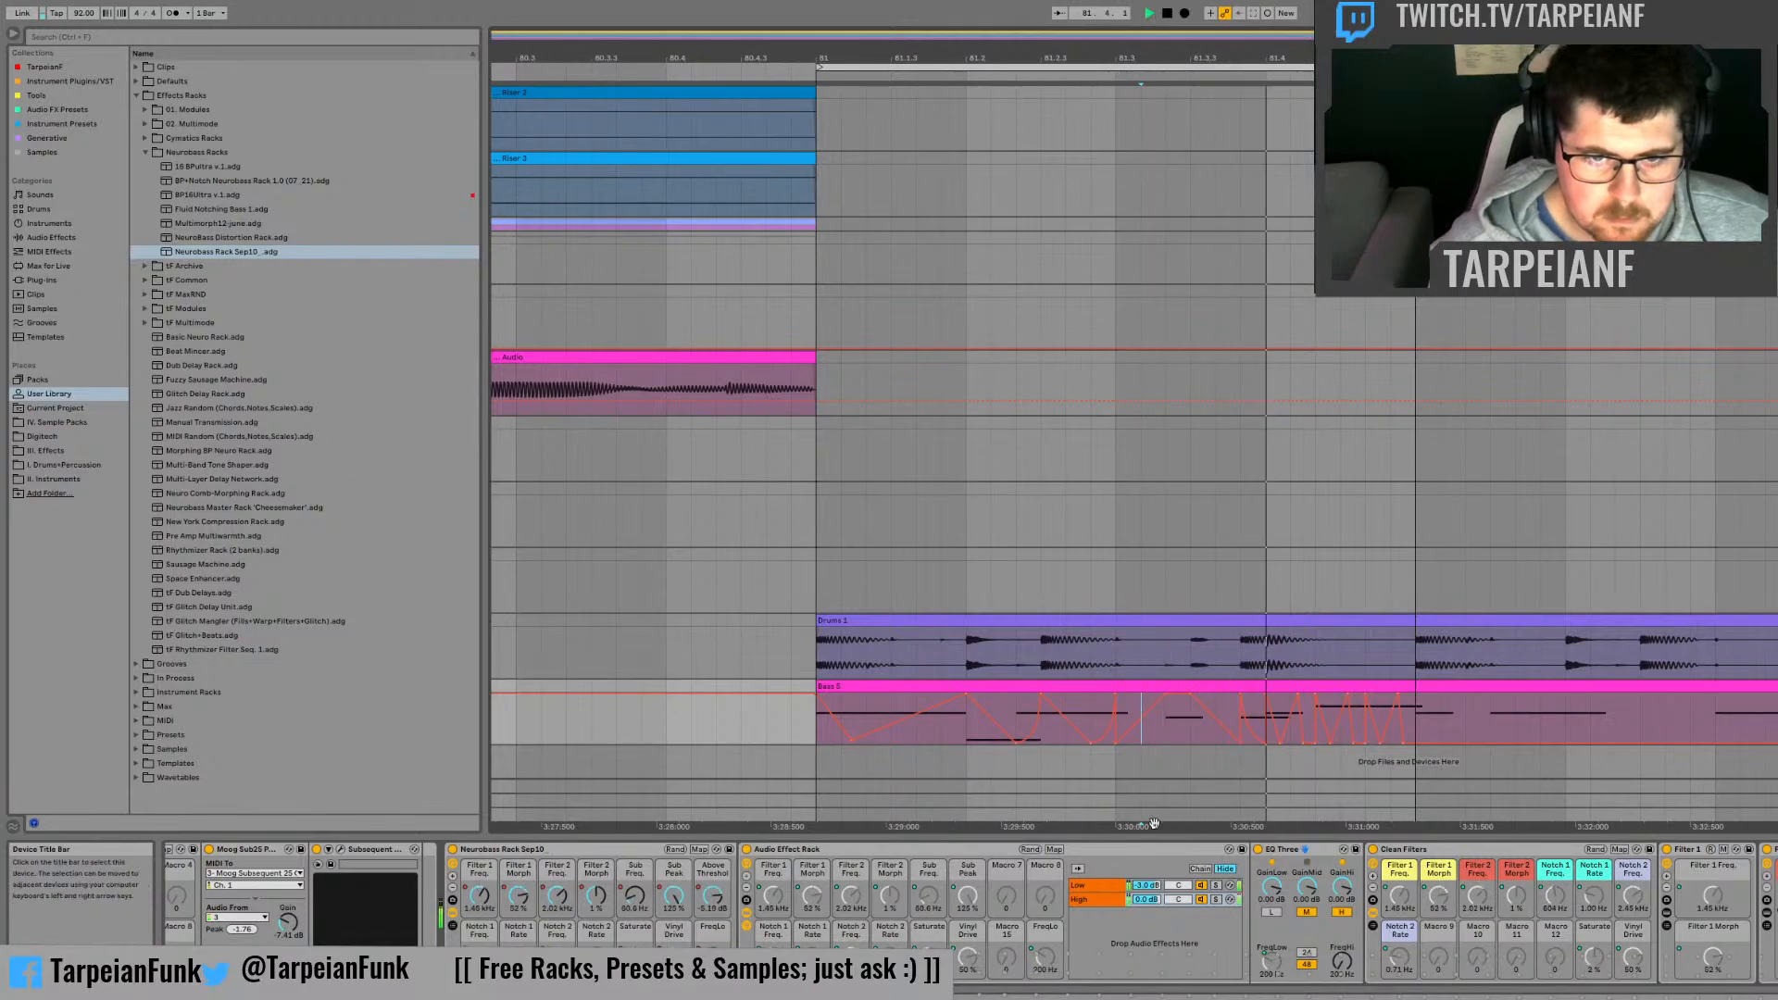
{"action": "key", "text": "space"}
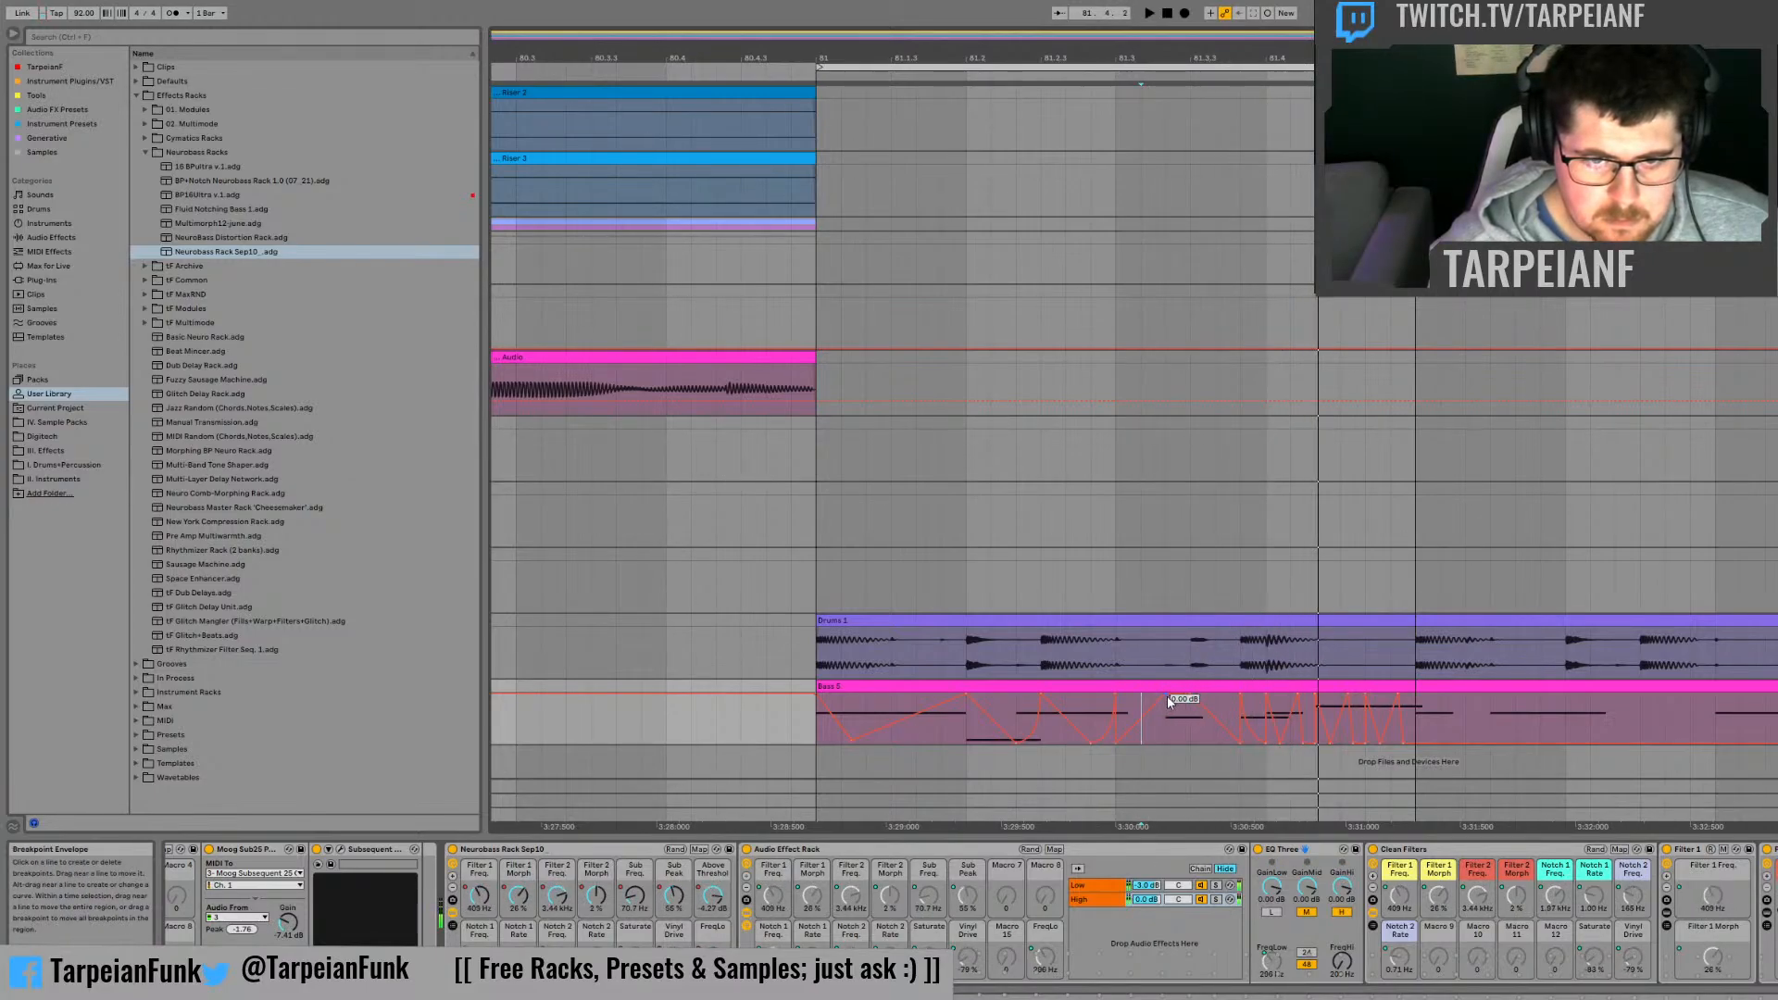
{"action": "key", "text": "space"}
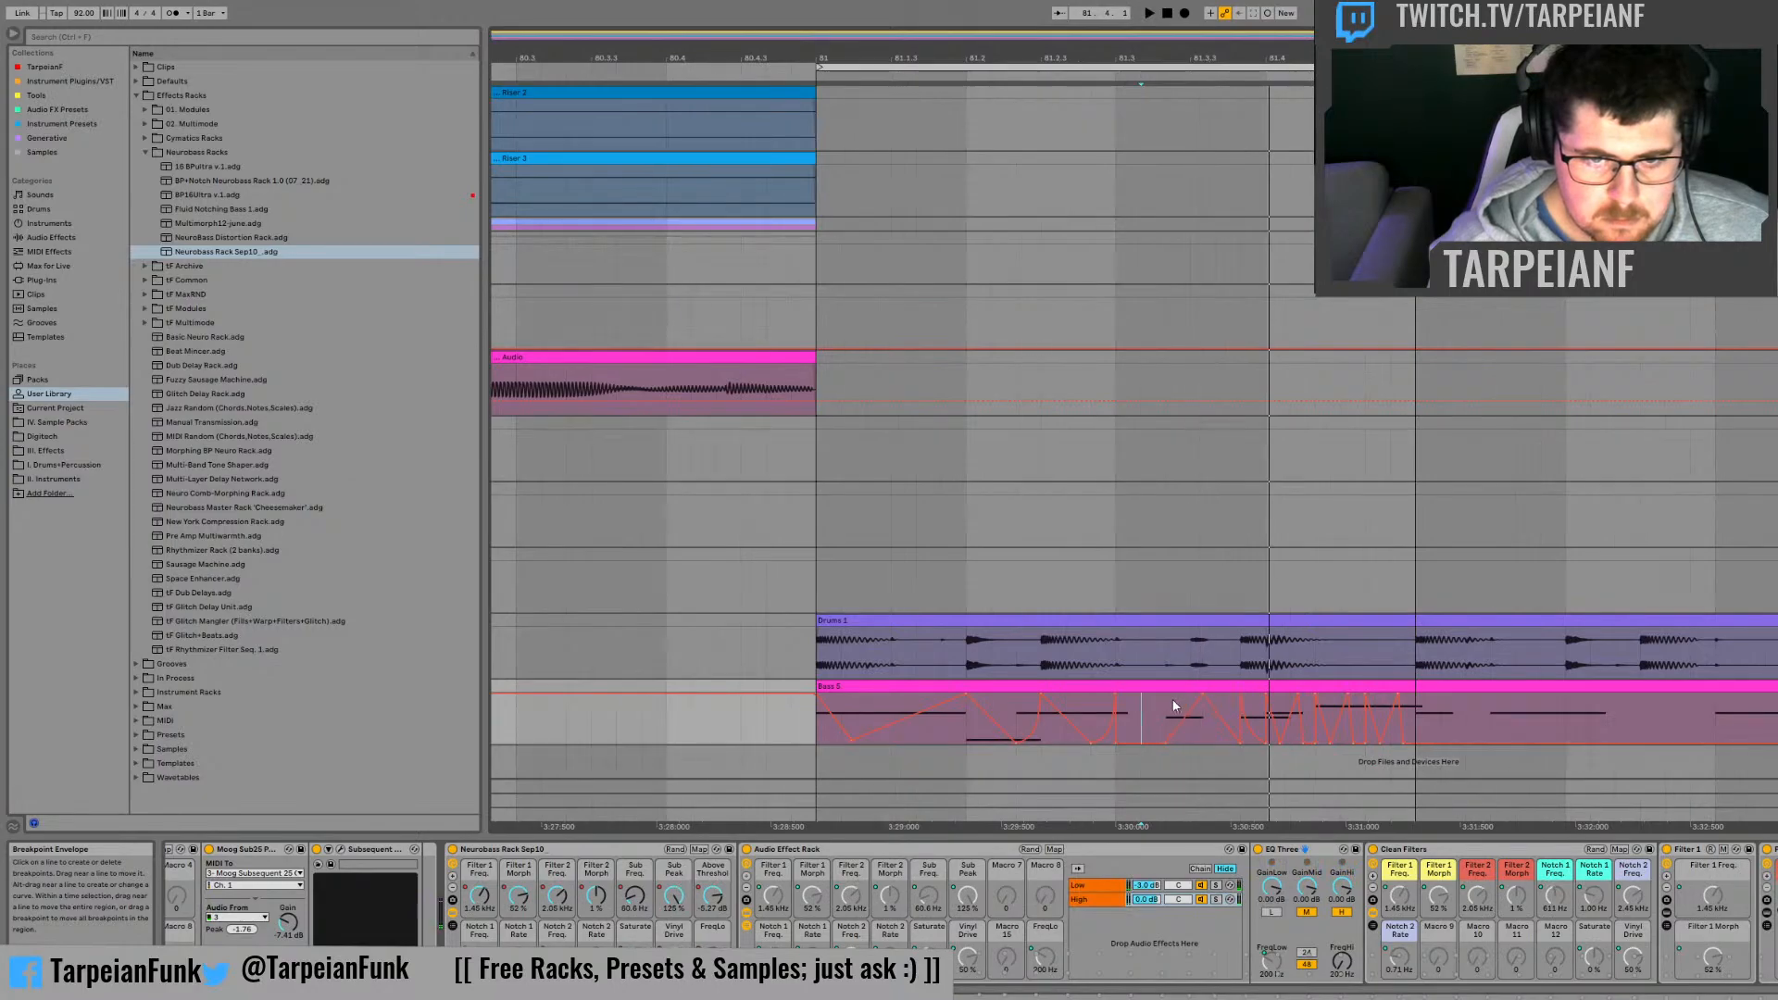
{"action": "left_click_drag", "start_coordinate": [1180, 721], "coordinate": [1182, 731]}
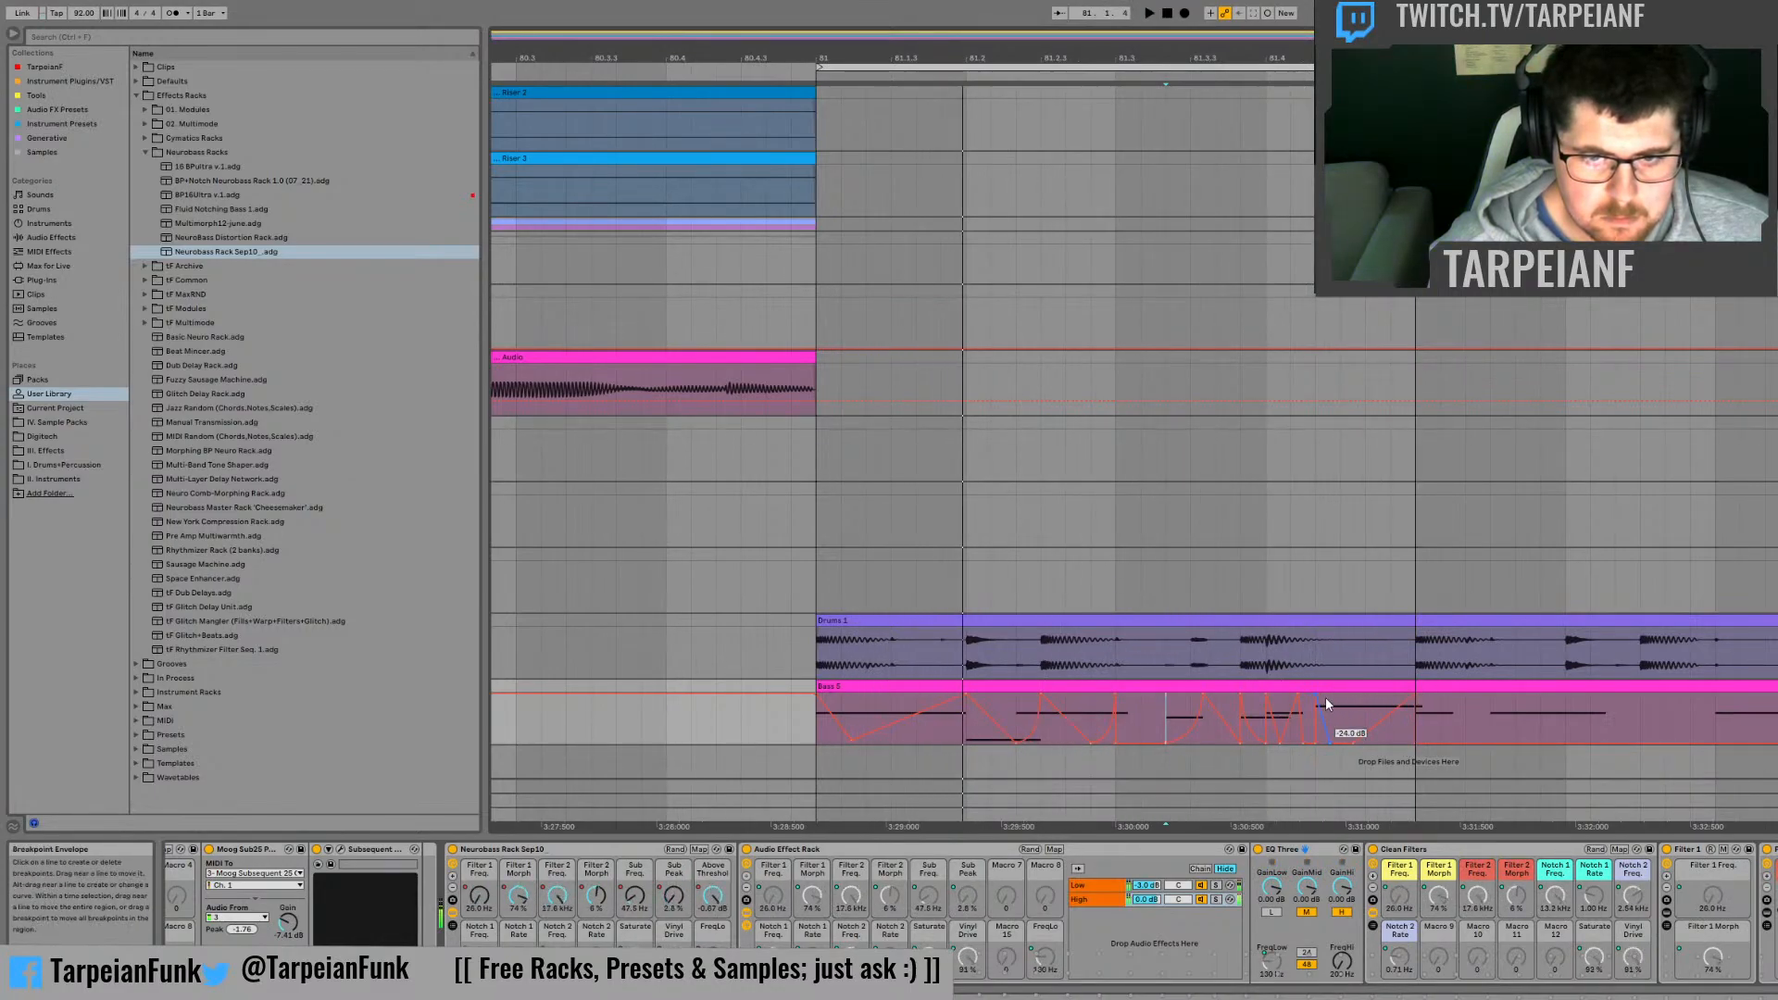
Step: Audition the bass phrase, soloing the High chain of the Audio Effect Rack
{"action": "left_click", "coordinate": [1316, 645]}
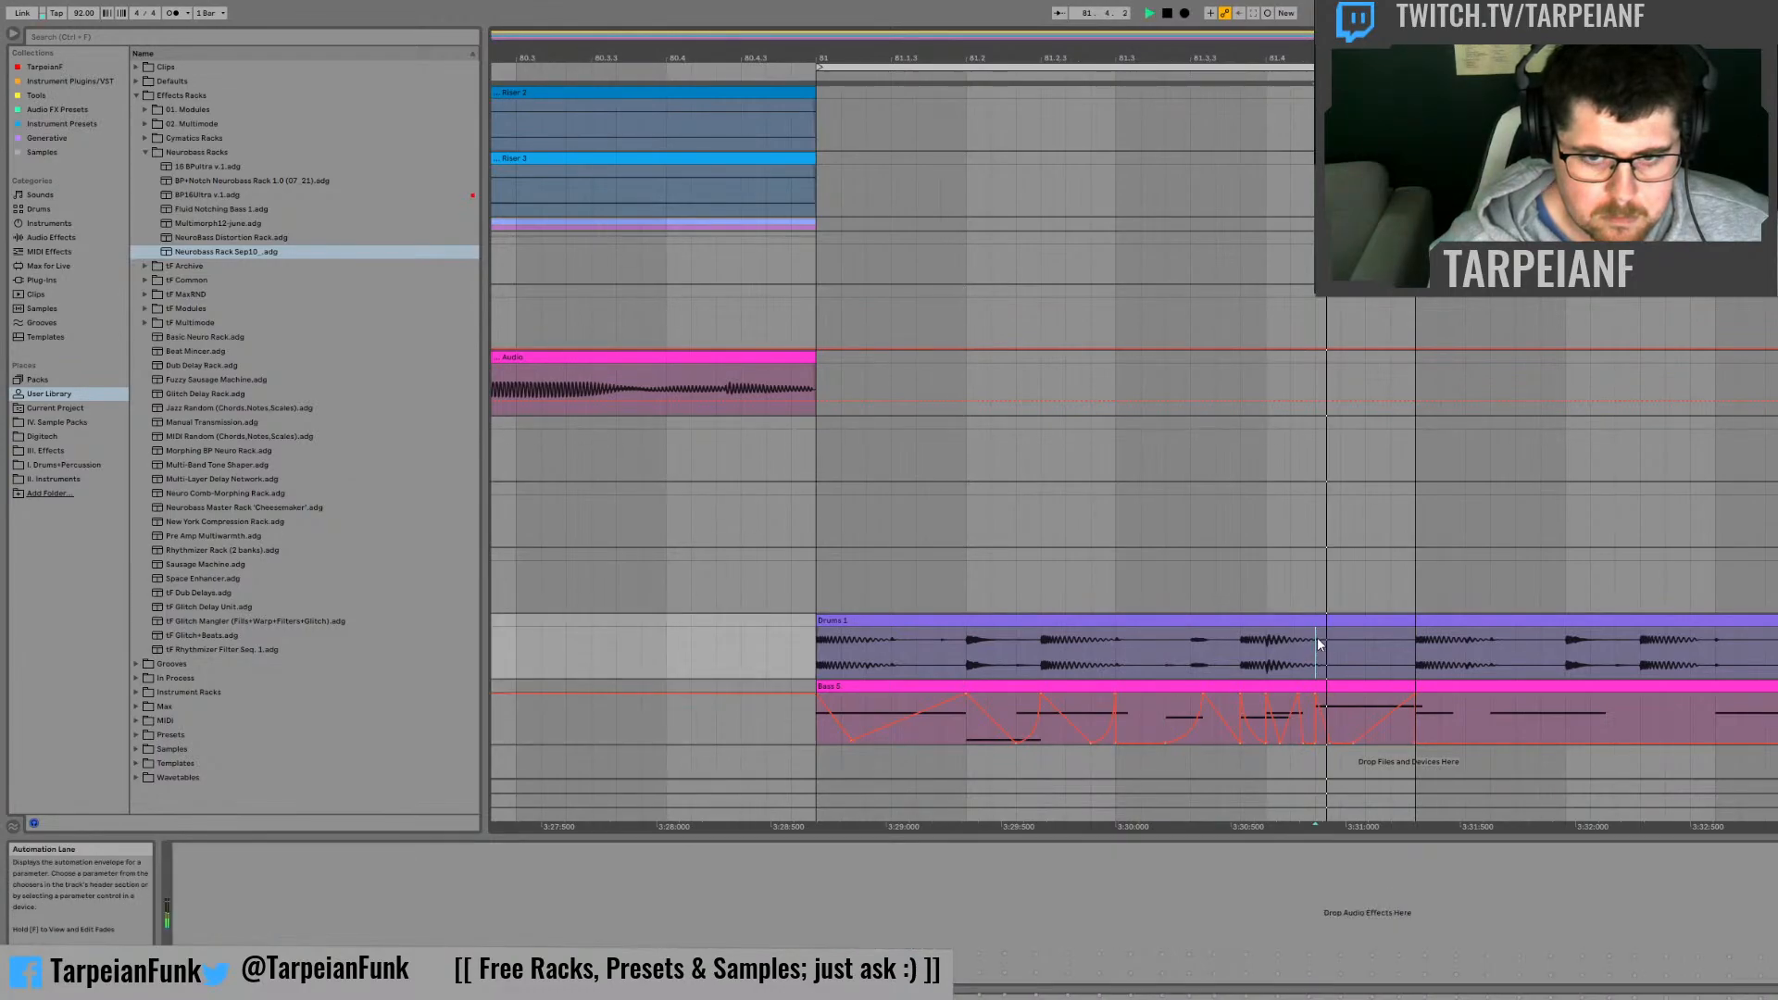
{"action": "left_click", "coordinate": [1319, 746]}
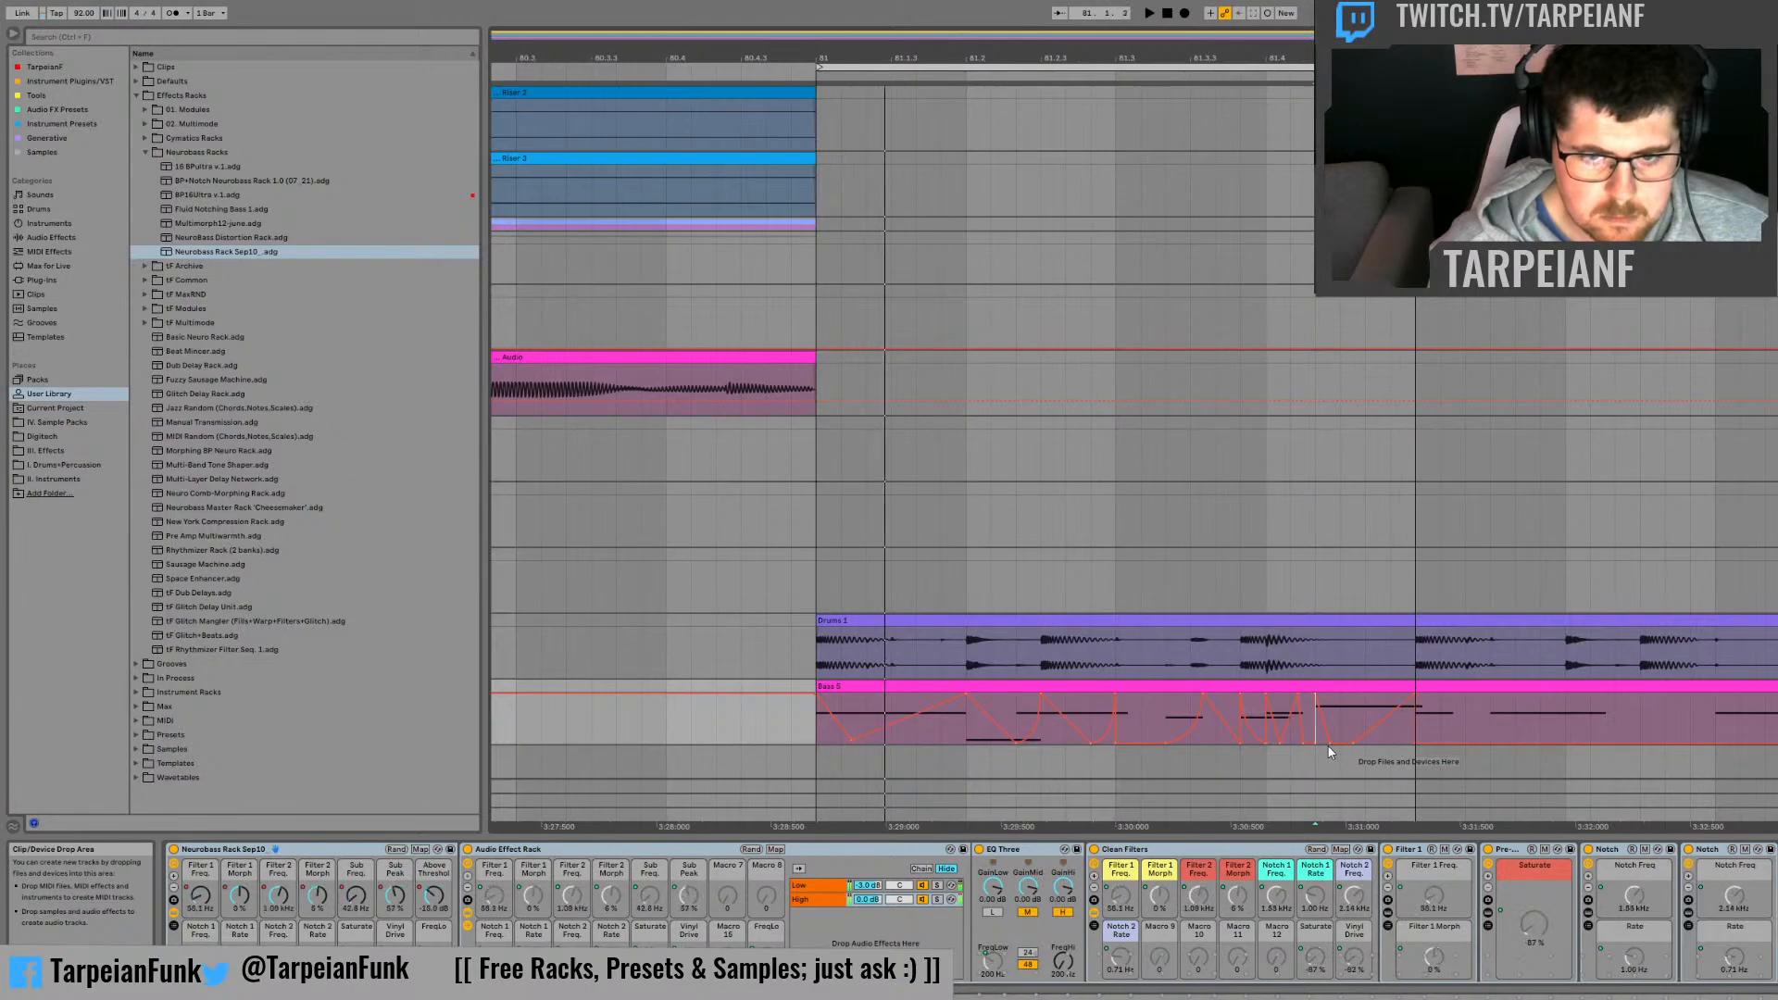
{"action": "key", "text": "space"}
{"action": "key", "text": "space"}
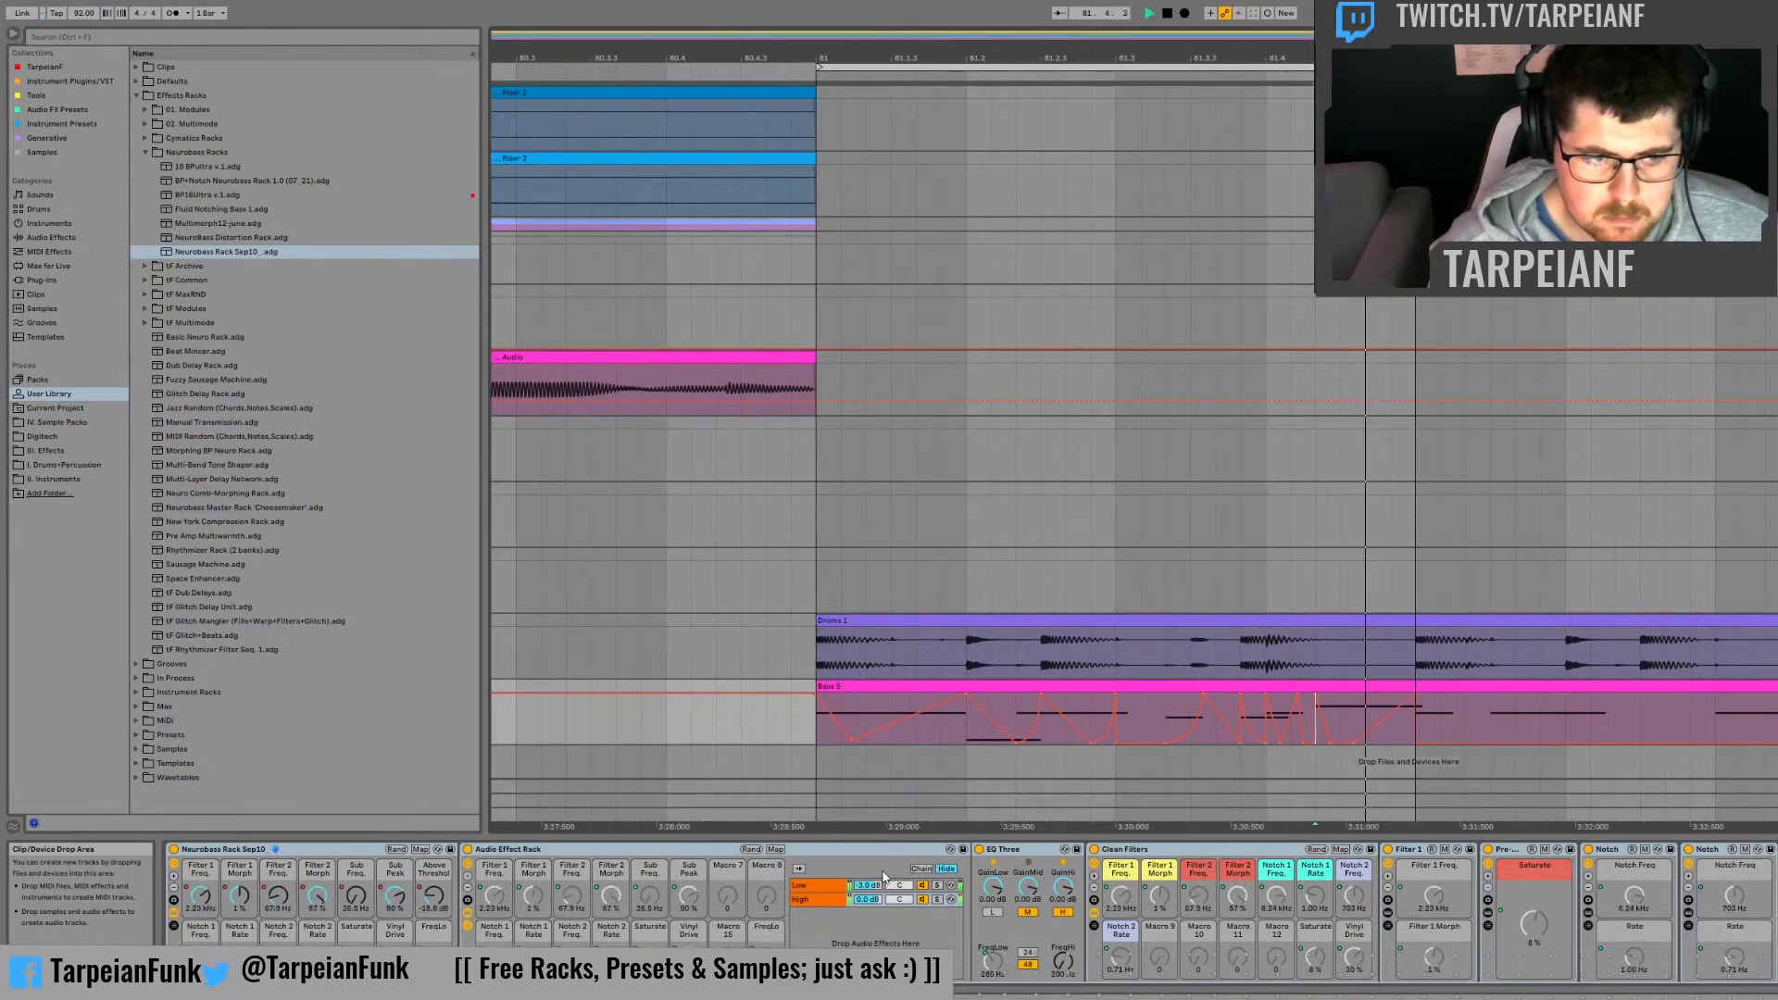
{"action": "key", "text": "space"}
{"action": "left_click", "coordinate": [938, 900]}
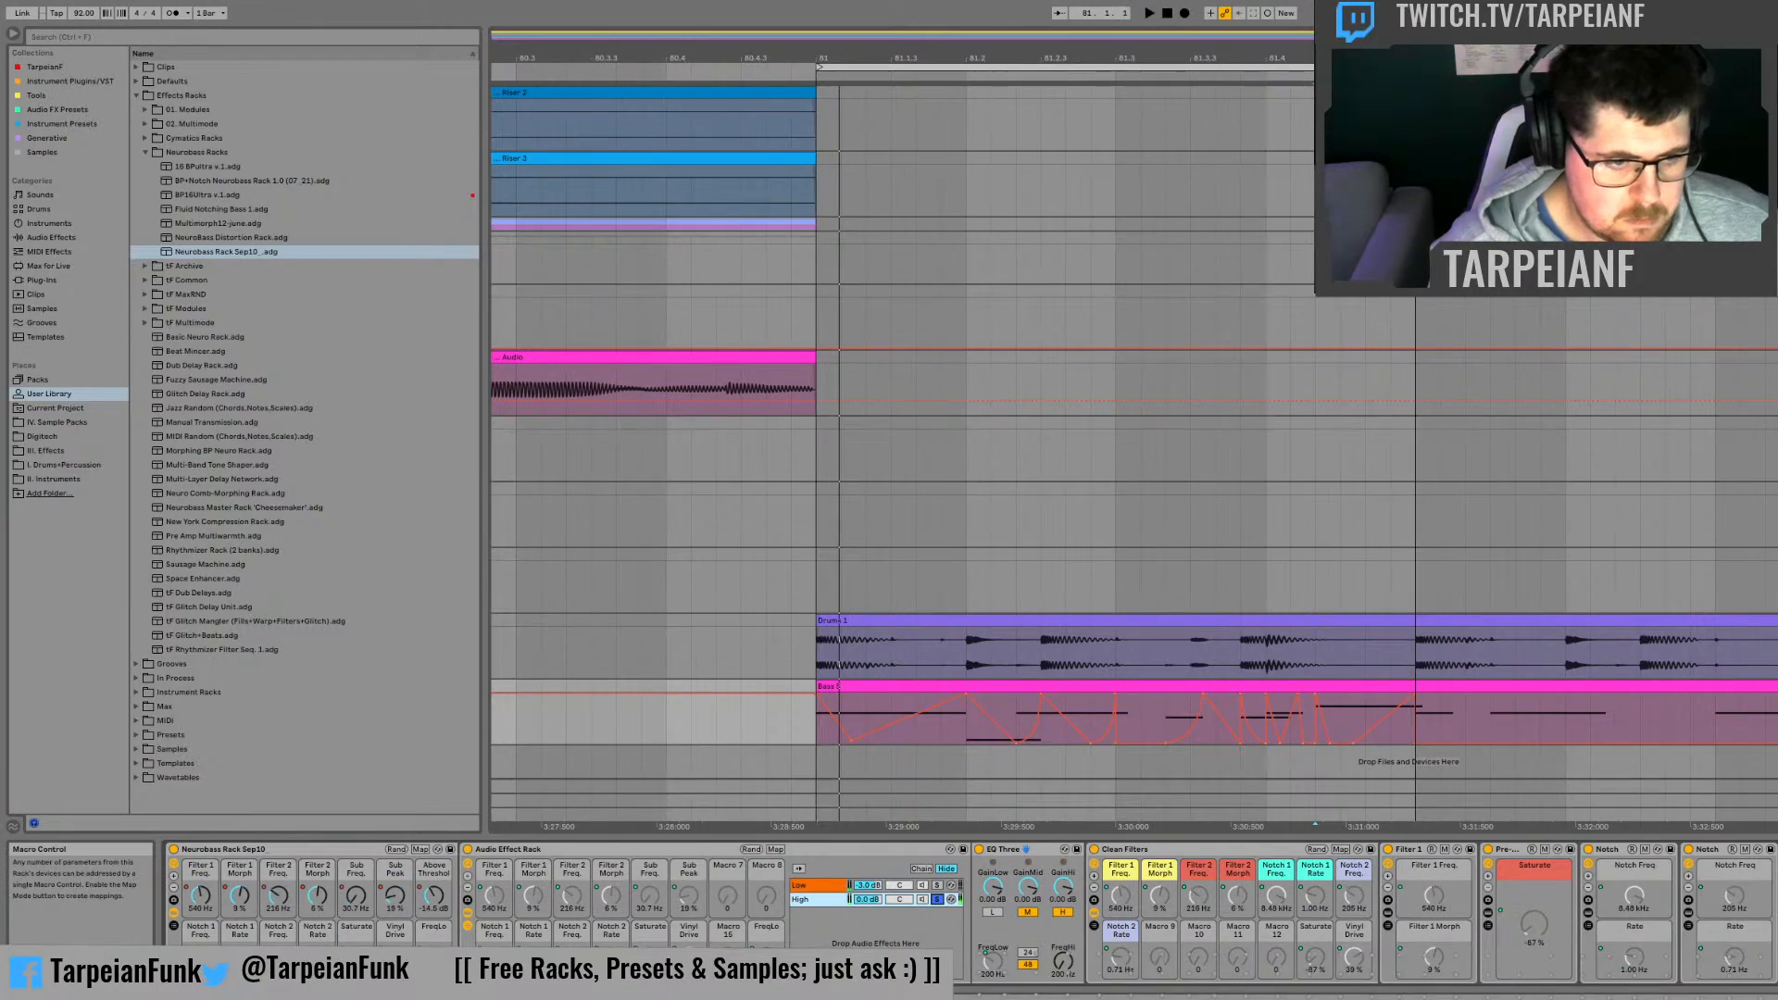
Step: Show the Saturate automation on the bass clip and flatten it at 100% from about 81.3.2 to bar 82
{"action": "left_click", "coordinate": [355, 957]}
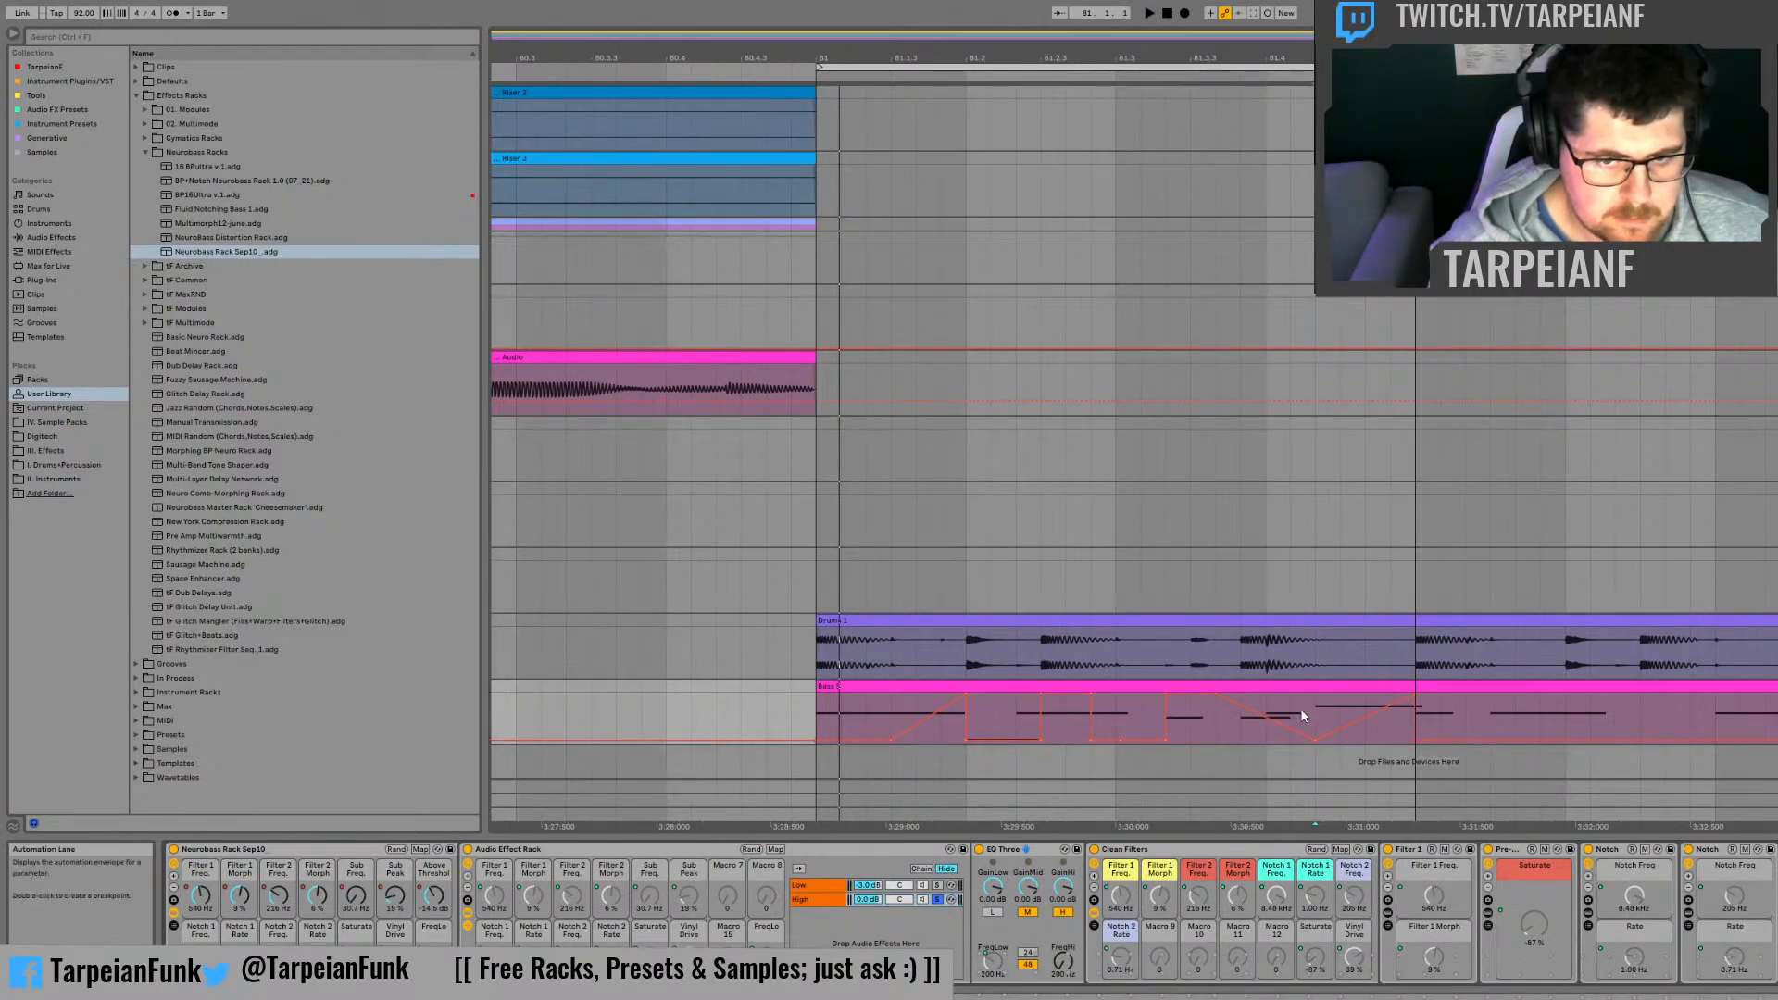
{"action": "left_click", "coordinate": [1218, 730]}
{"action": "key", "text": "space"}
{"action": "key", "text": "space"}
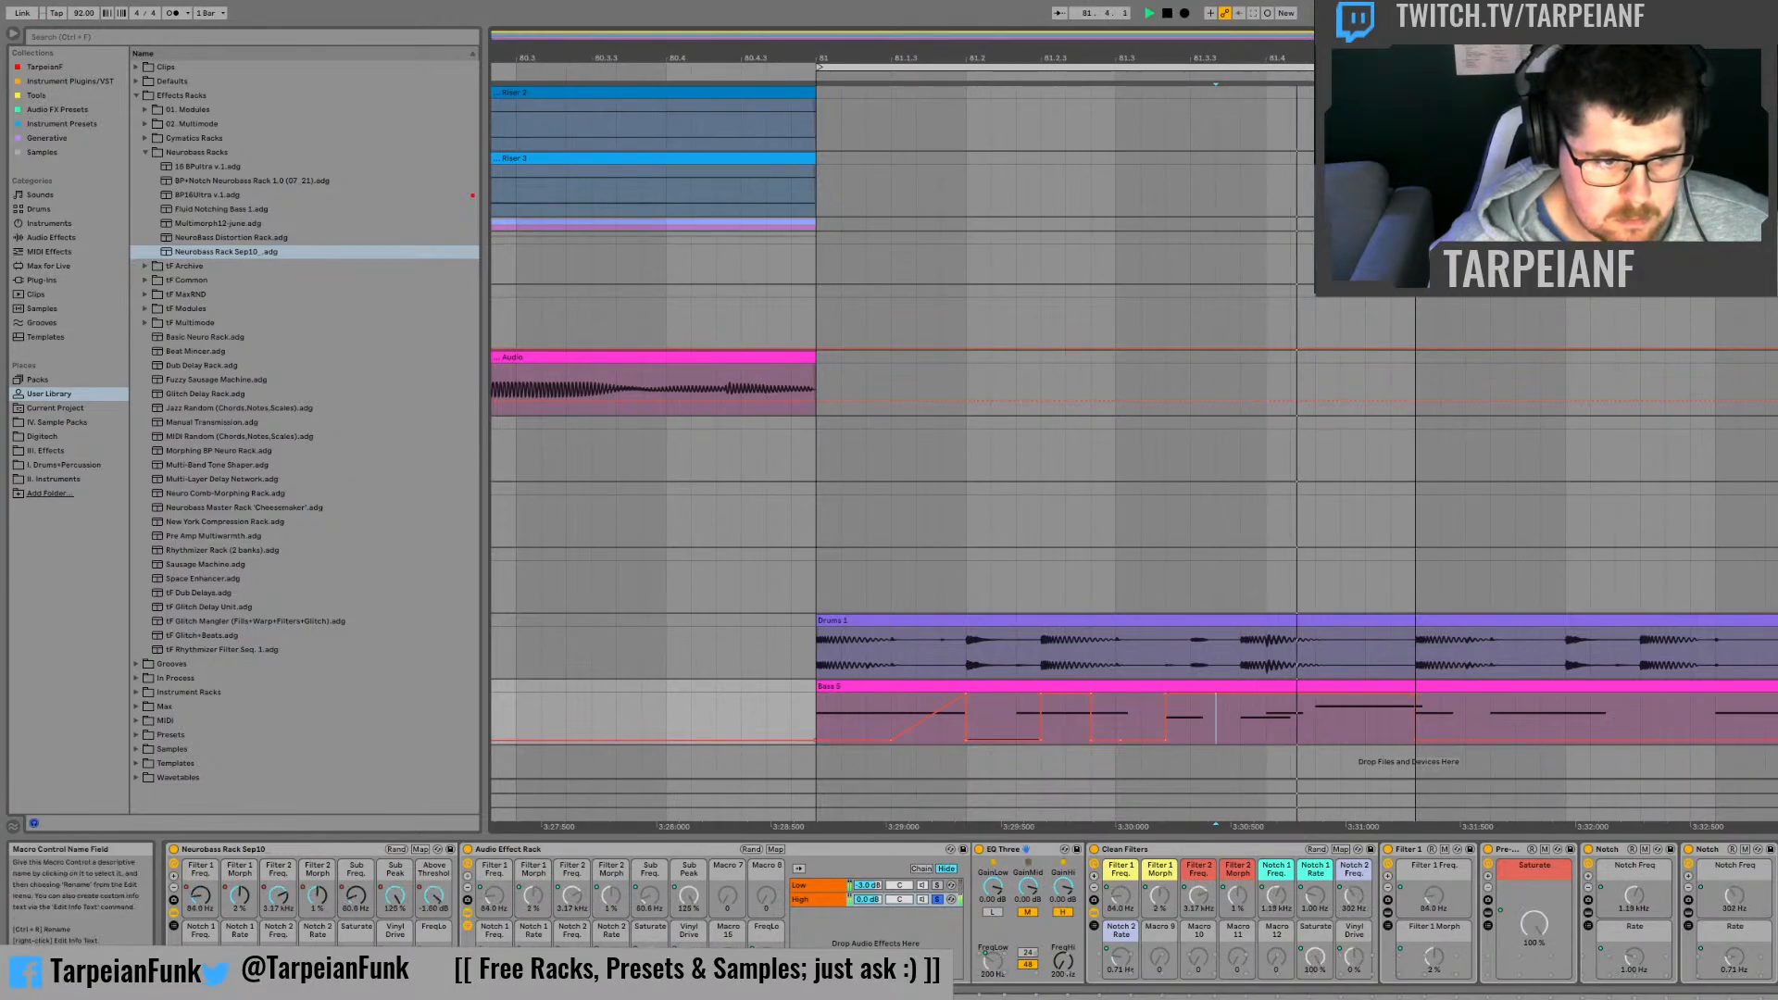
{"action": "key", "text": "space"}
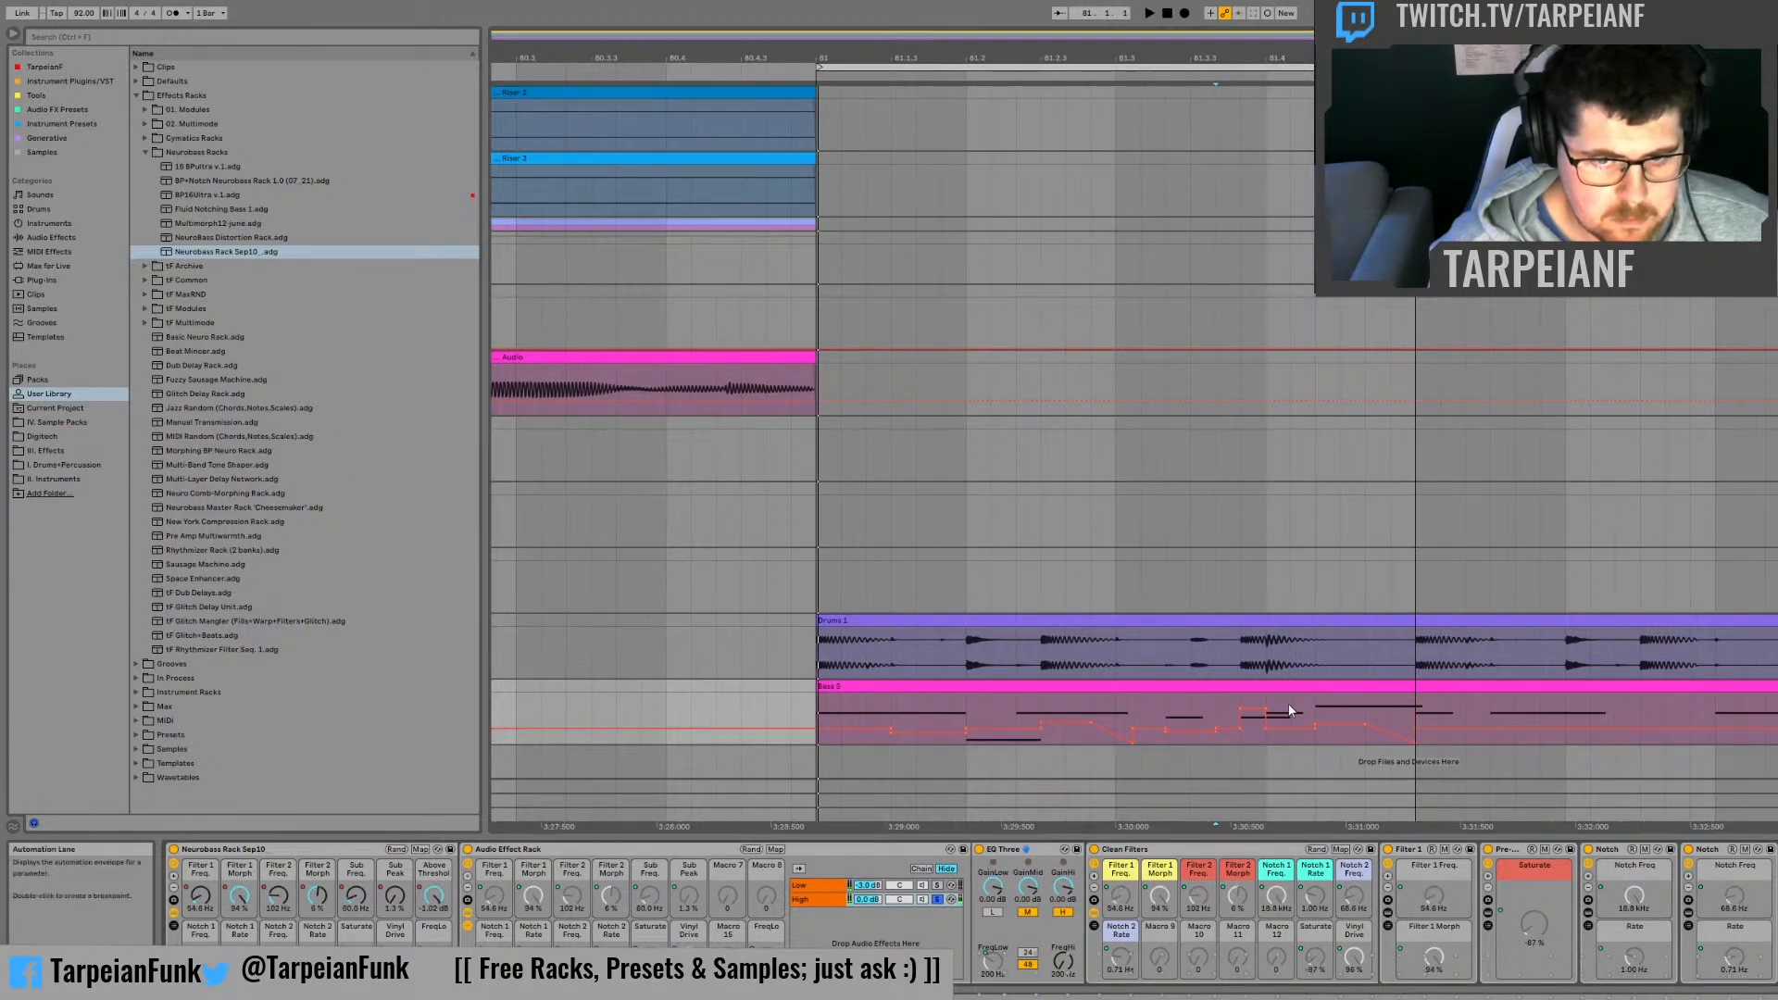
Step: Reshape the FreqLo automation on the bass clip into a peak around 81.4 with a falling slope, checking it by playback
{"action": "left_click", "coordinate": [1214, 710]}
{"action": "key", "text": "space"}
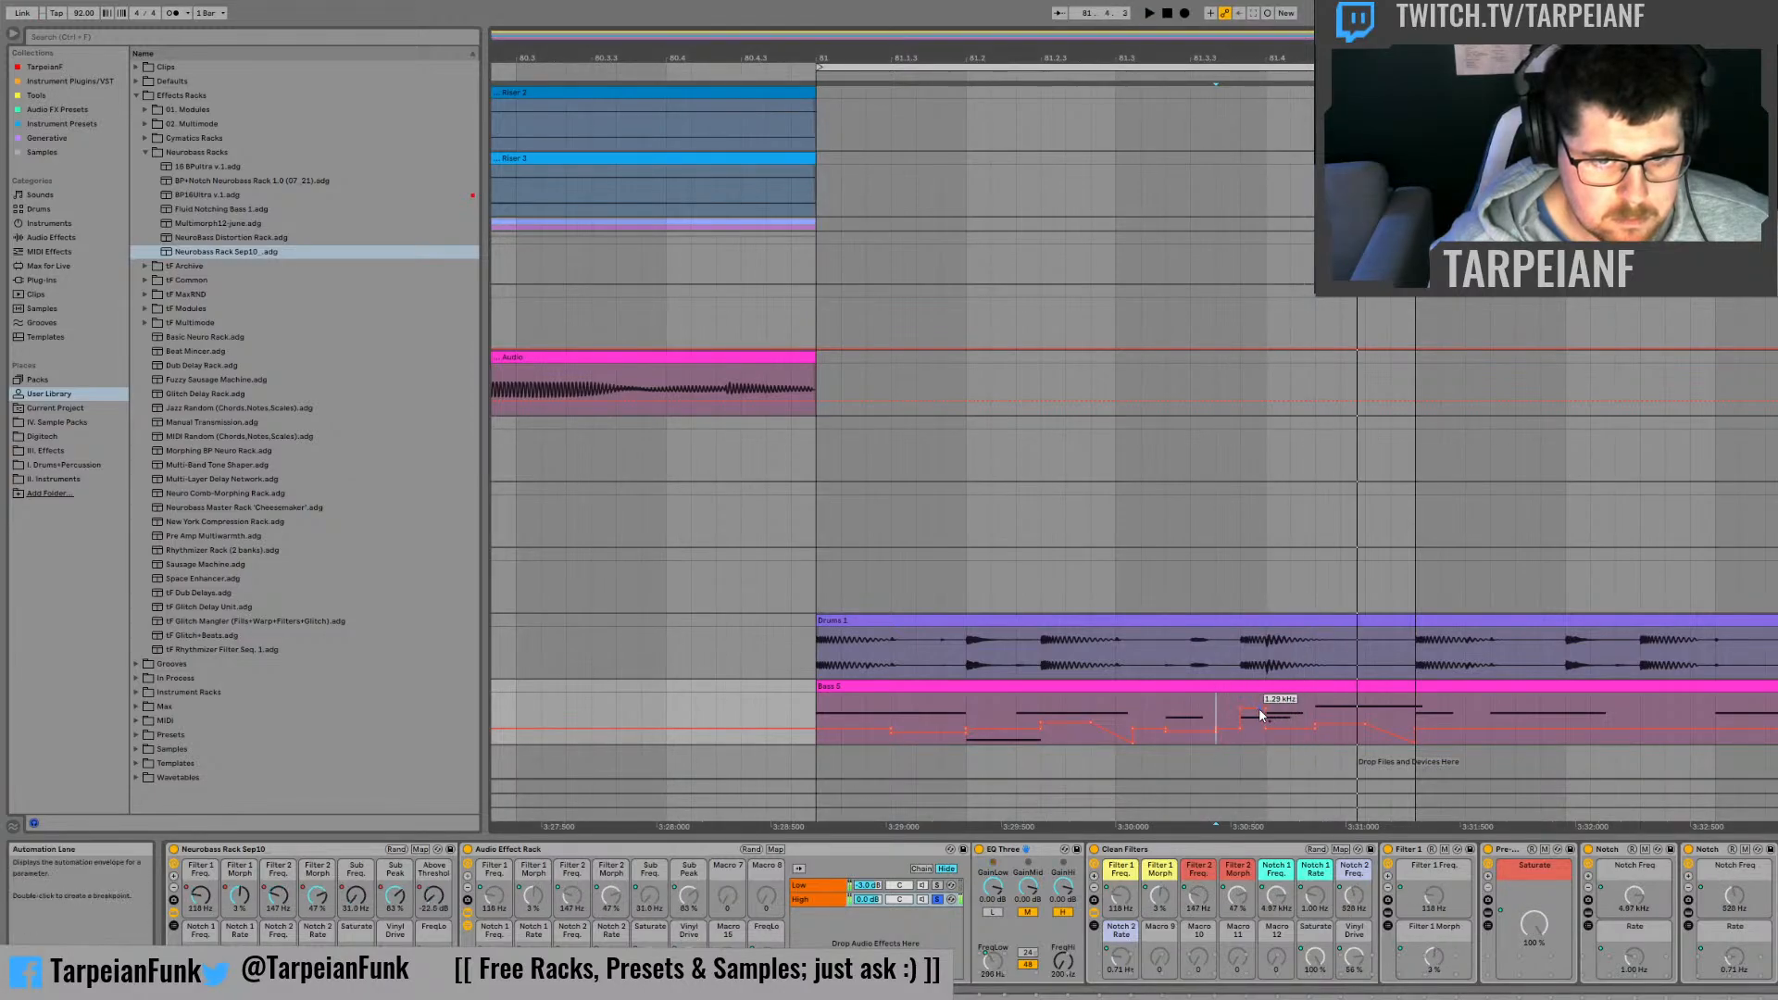
{"action": "key", "text": "space"}
{"action": "key", "text": "space"}
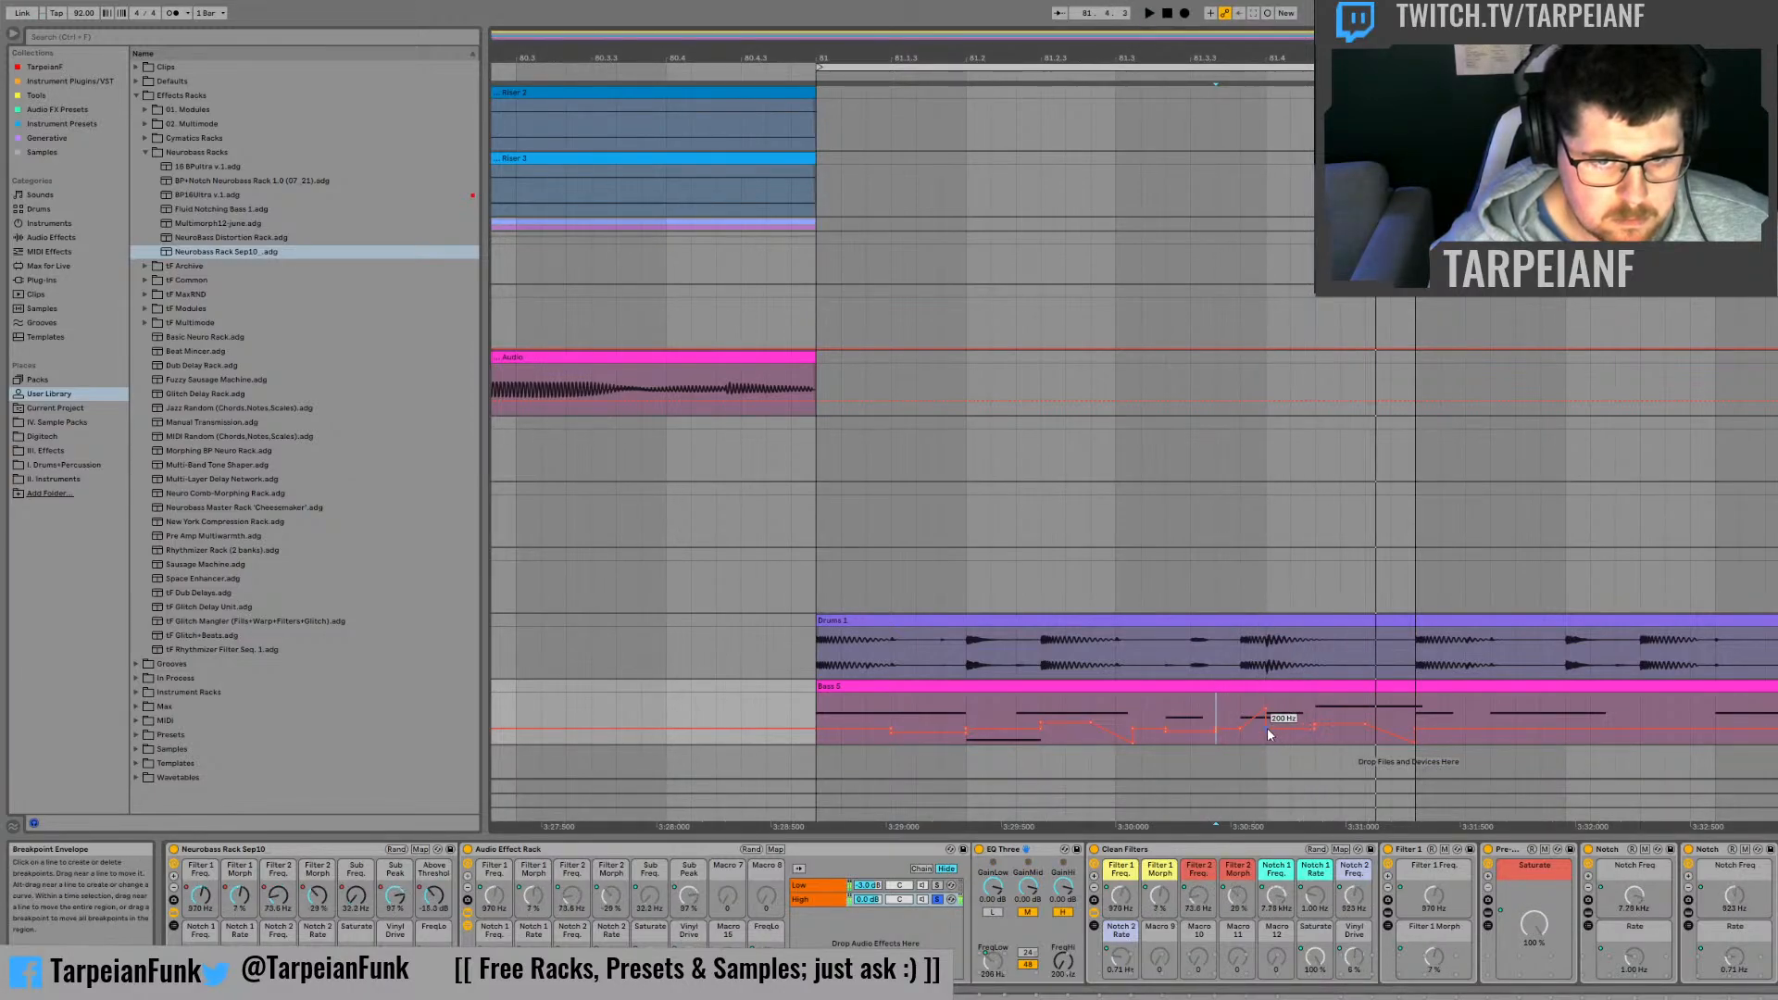
{"action": "left_click_drag", "start_coordinate": [1266, 729], "coordinate": [1313, 742]}
{"action": "key", "text": "space"}
{"action": "key", "text": "space"}
{"action": "key", "text": "space"}
{"action": "key", "text": "space"}
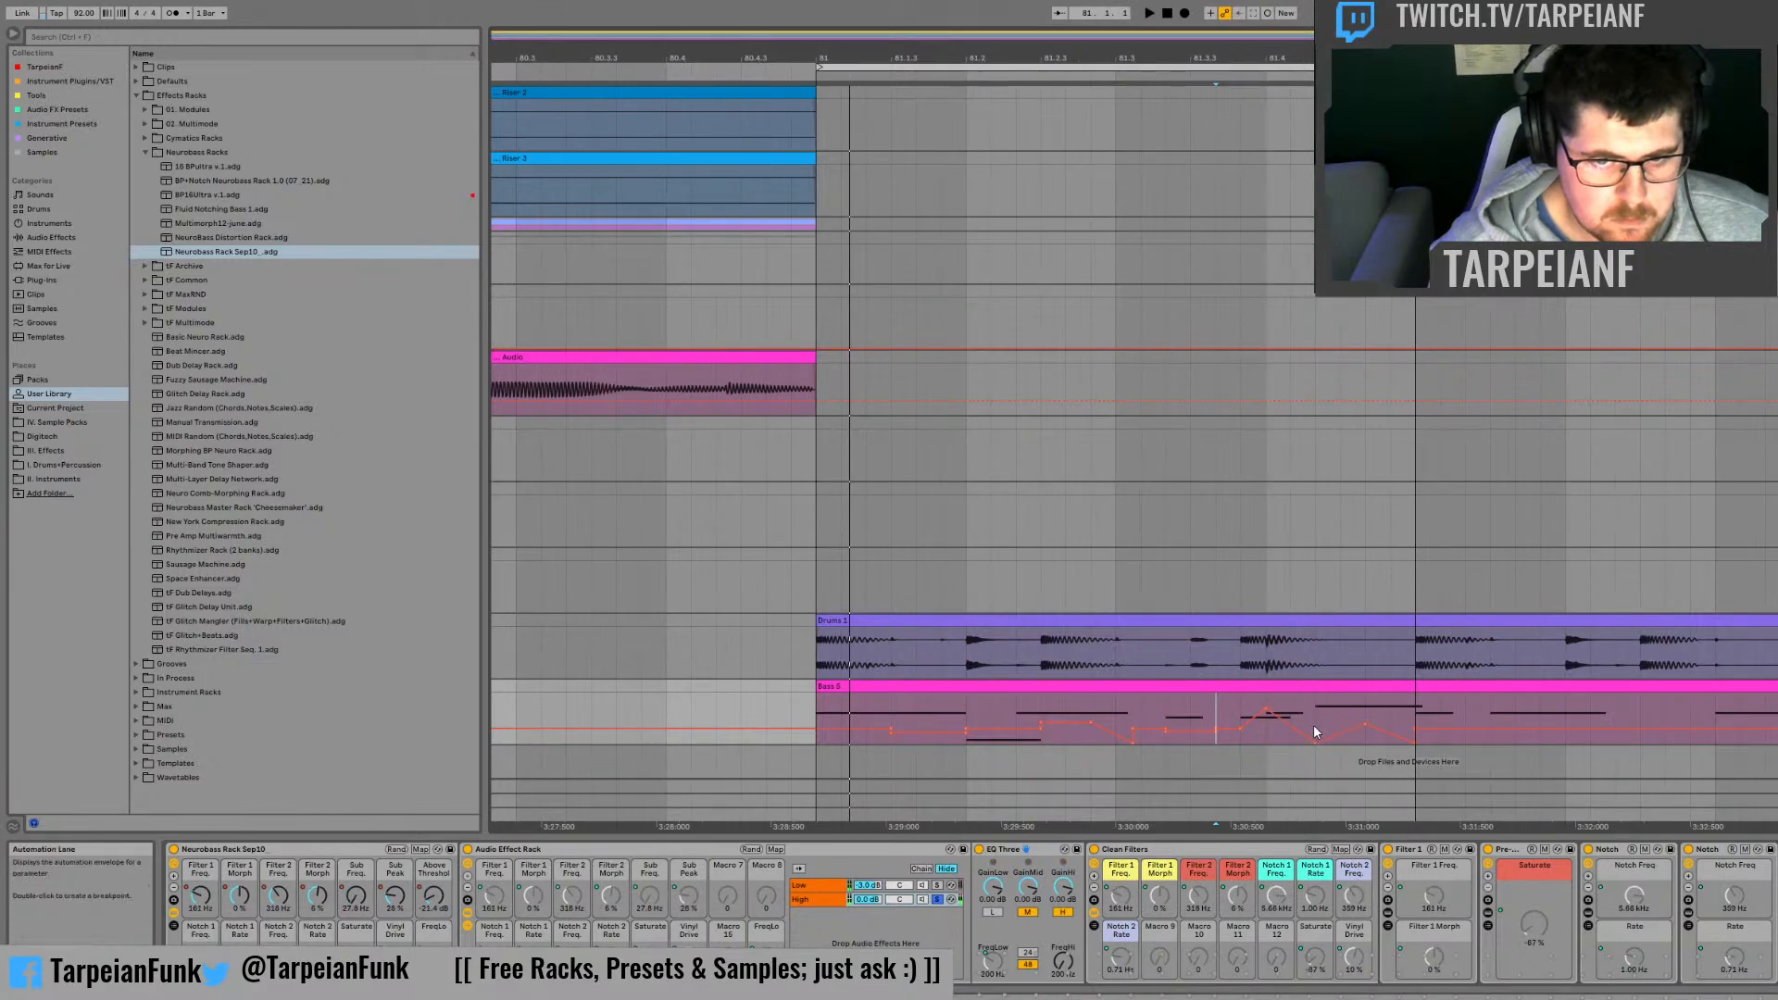
{"action": "key", "text": "space"}
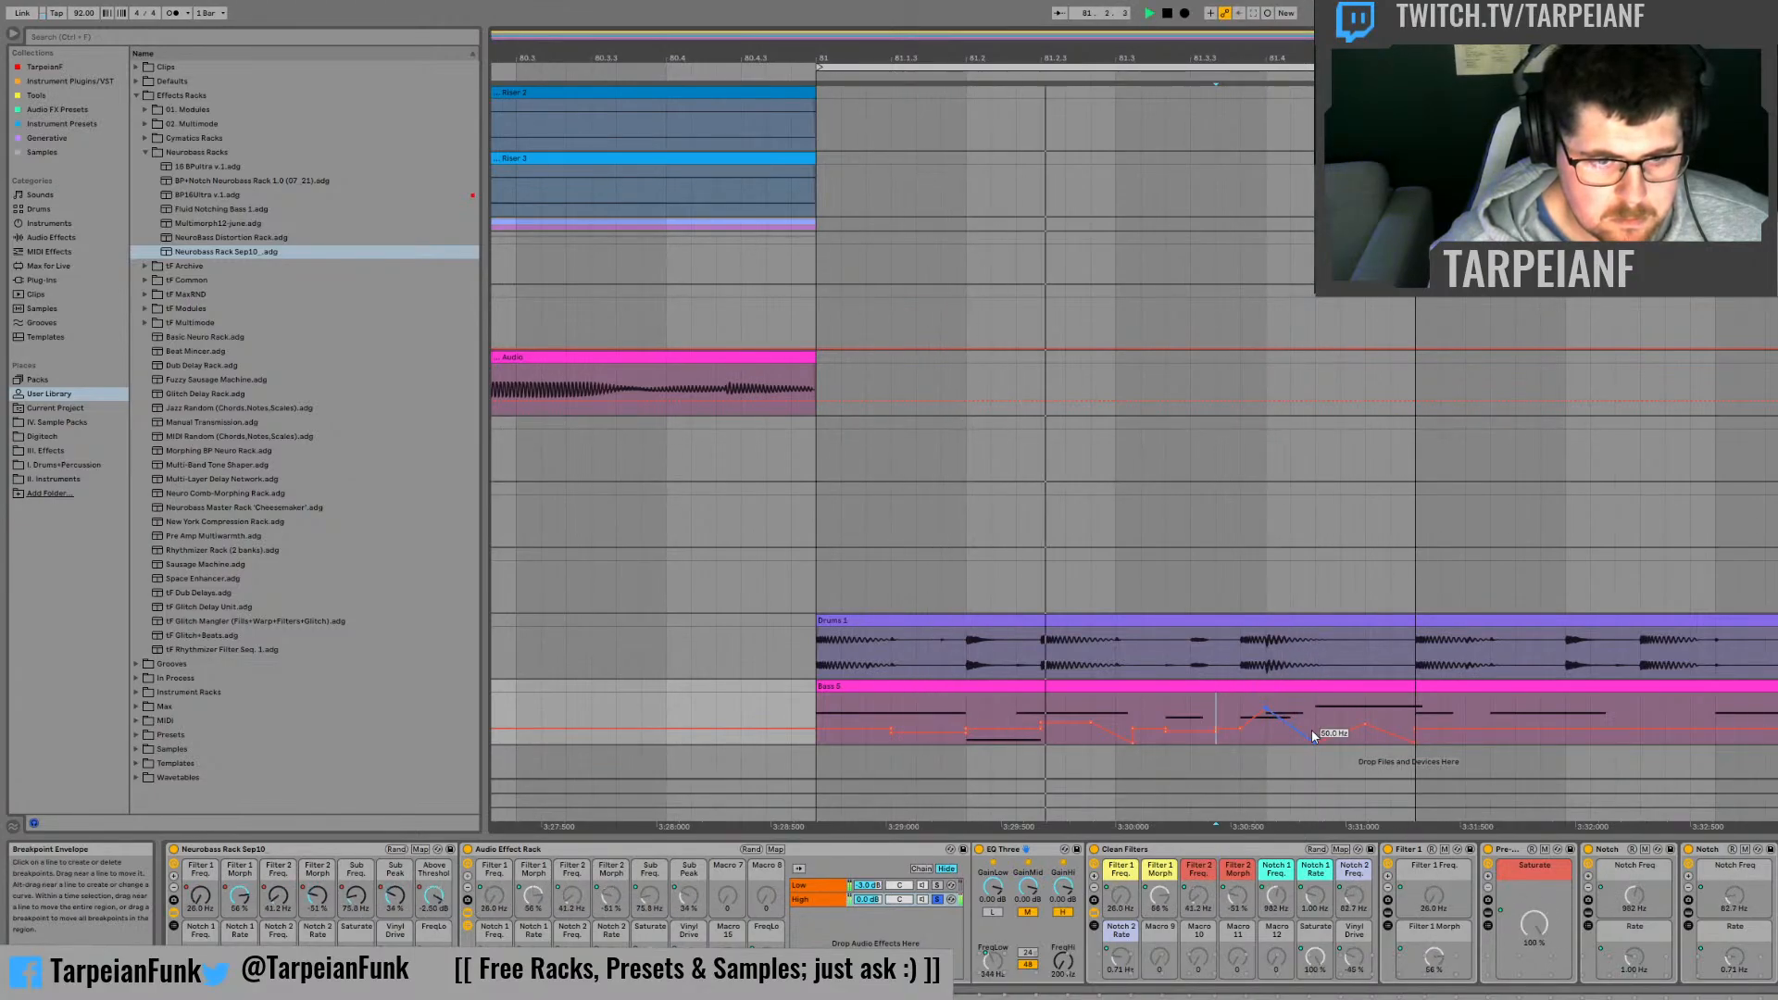
Step: Raise the FreqLo automation breakpoint at bar 82 to form a rising ramp, comparing playback with and without the High chain soloed
{"action": "left_click", "coordinate": [938, 902]}
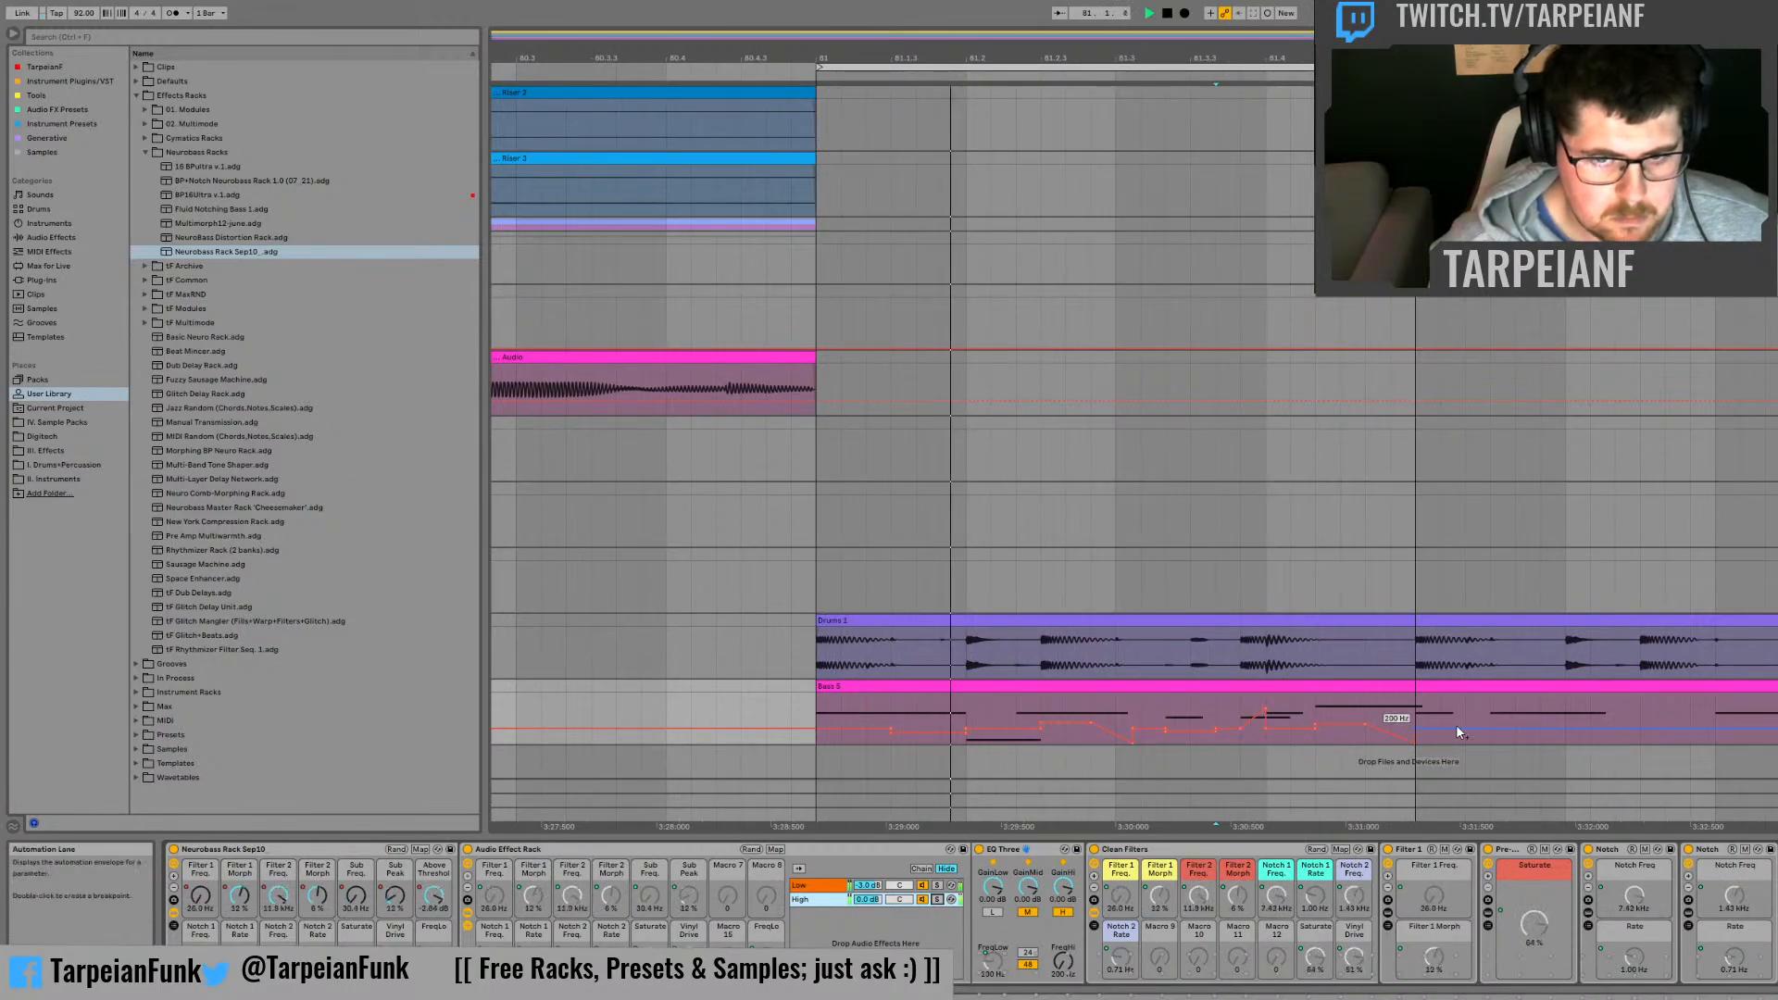
{"action": "left_click_drag", "start_coordinate": [1415, 744], "coordinate": [1416, 699]}
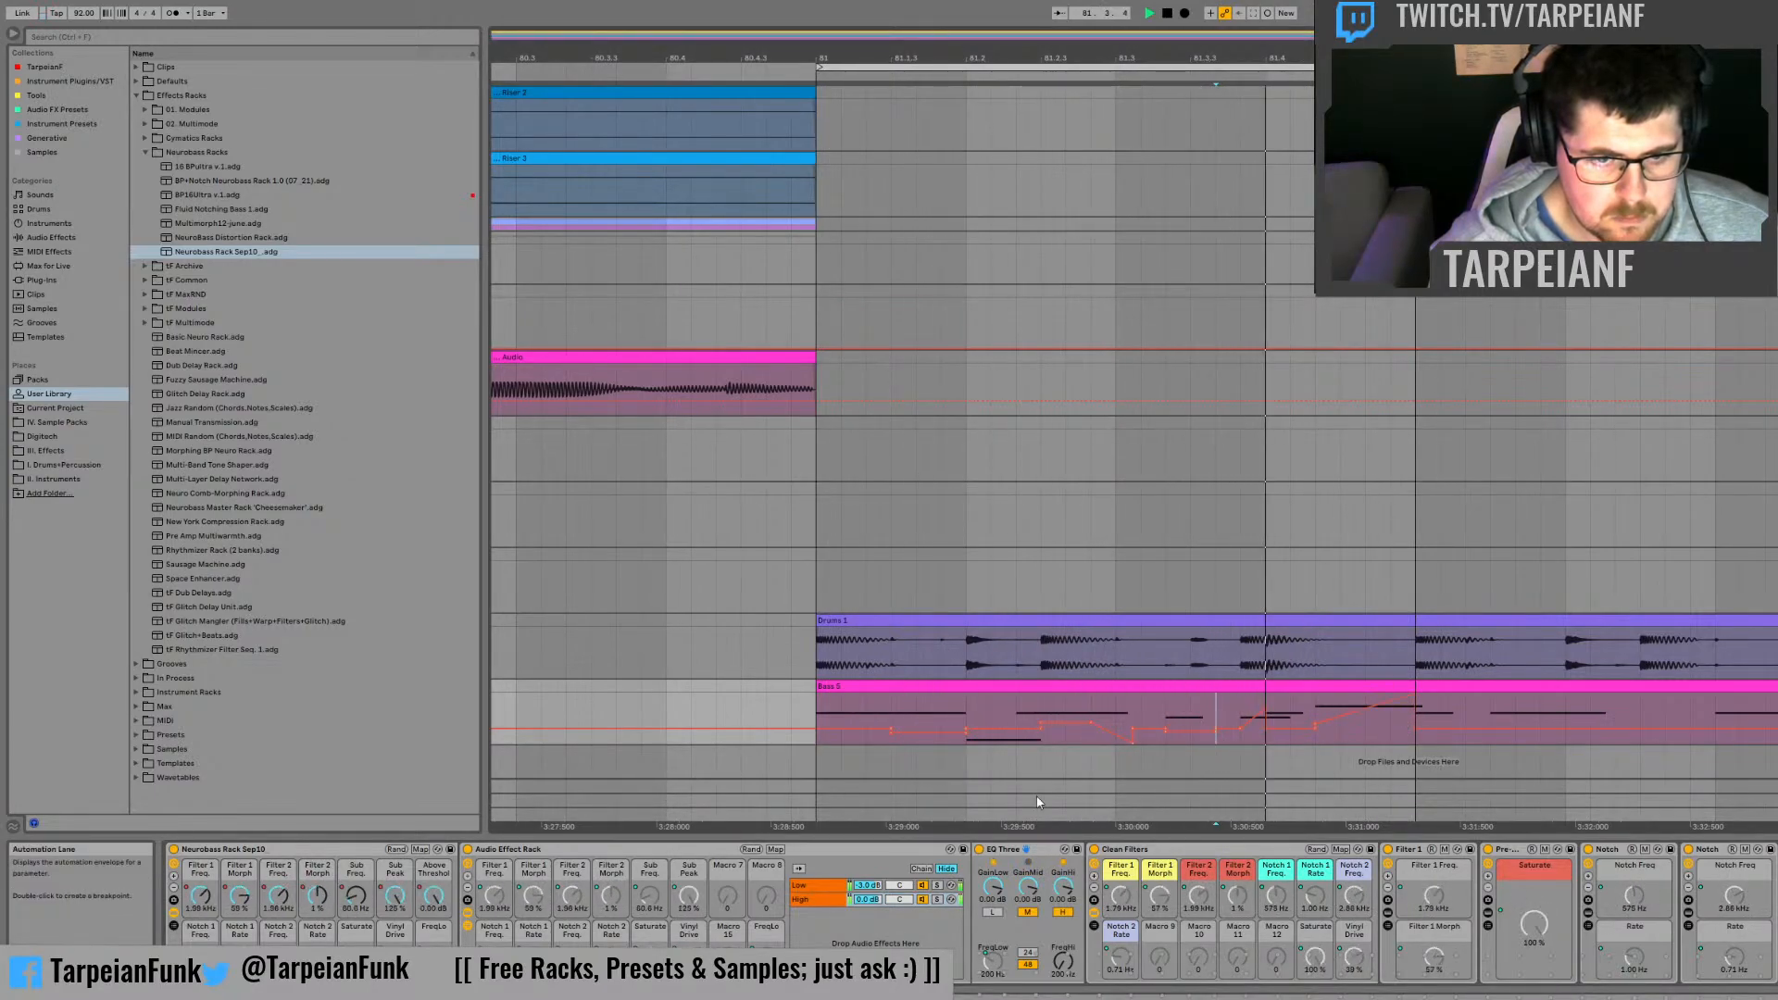
{"action": "left_click", "coordinate": [937, 900]}
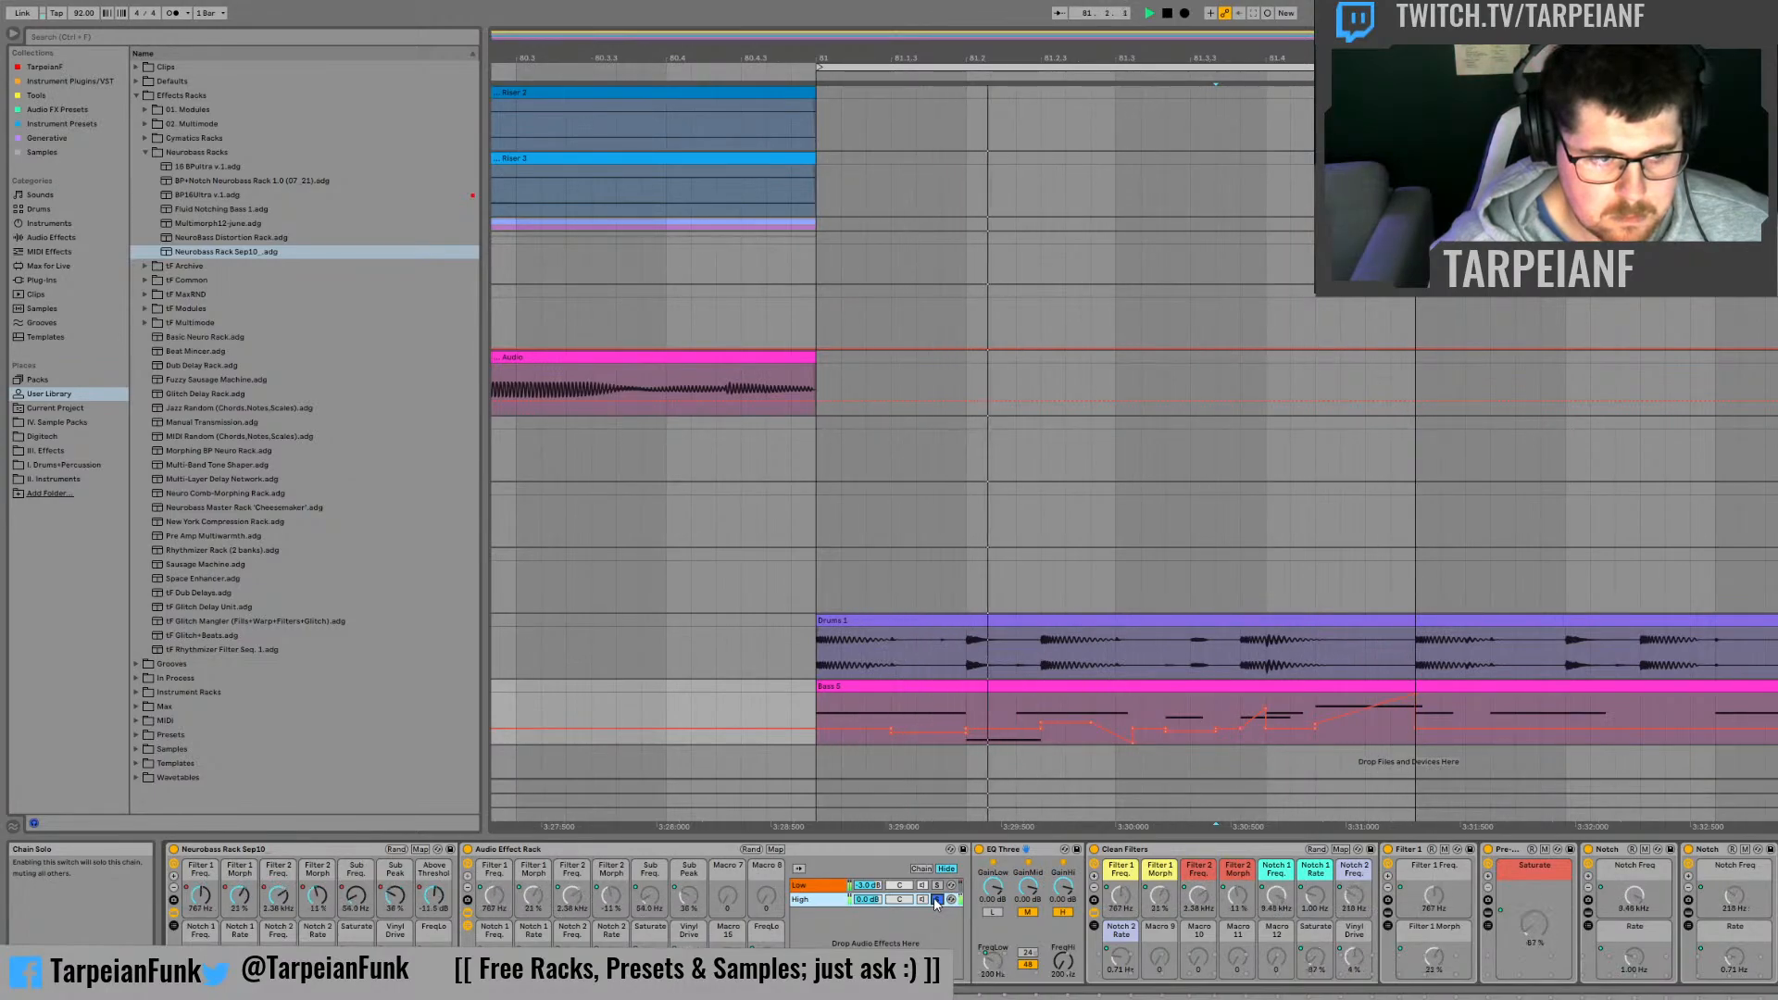
{"action": "left_click", "coordinate": [936, 899]}
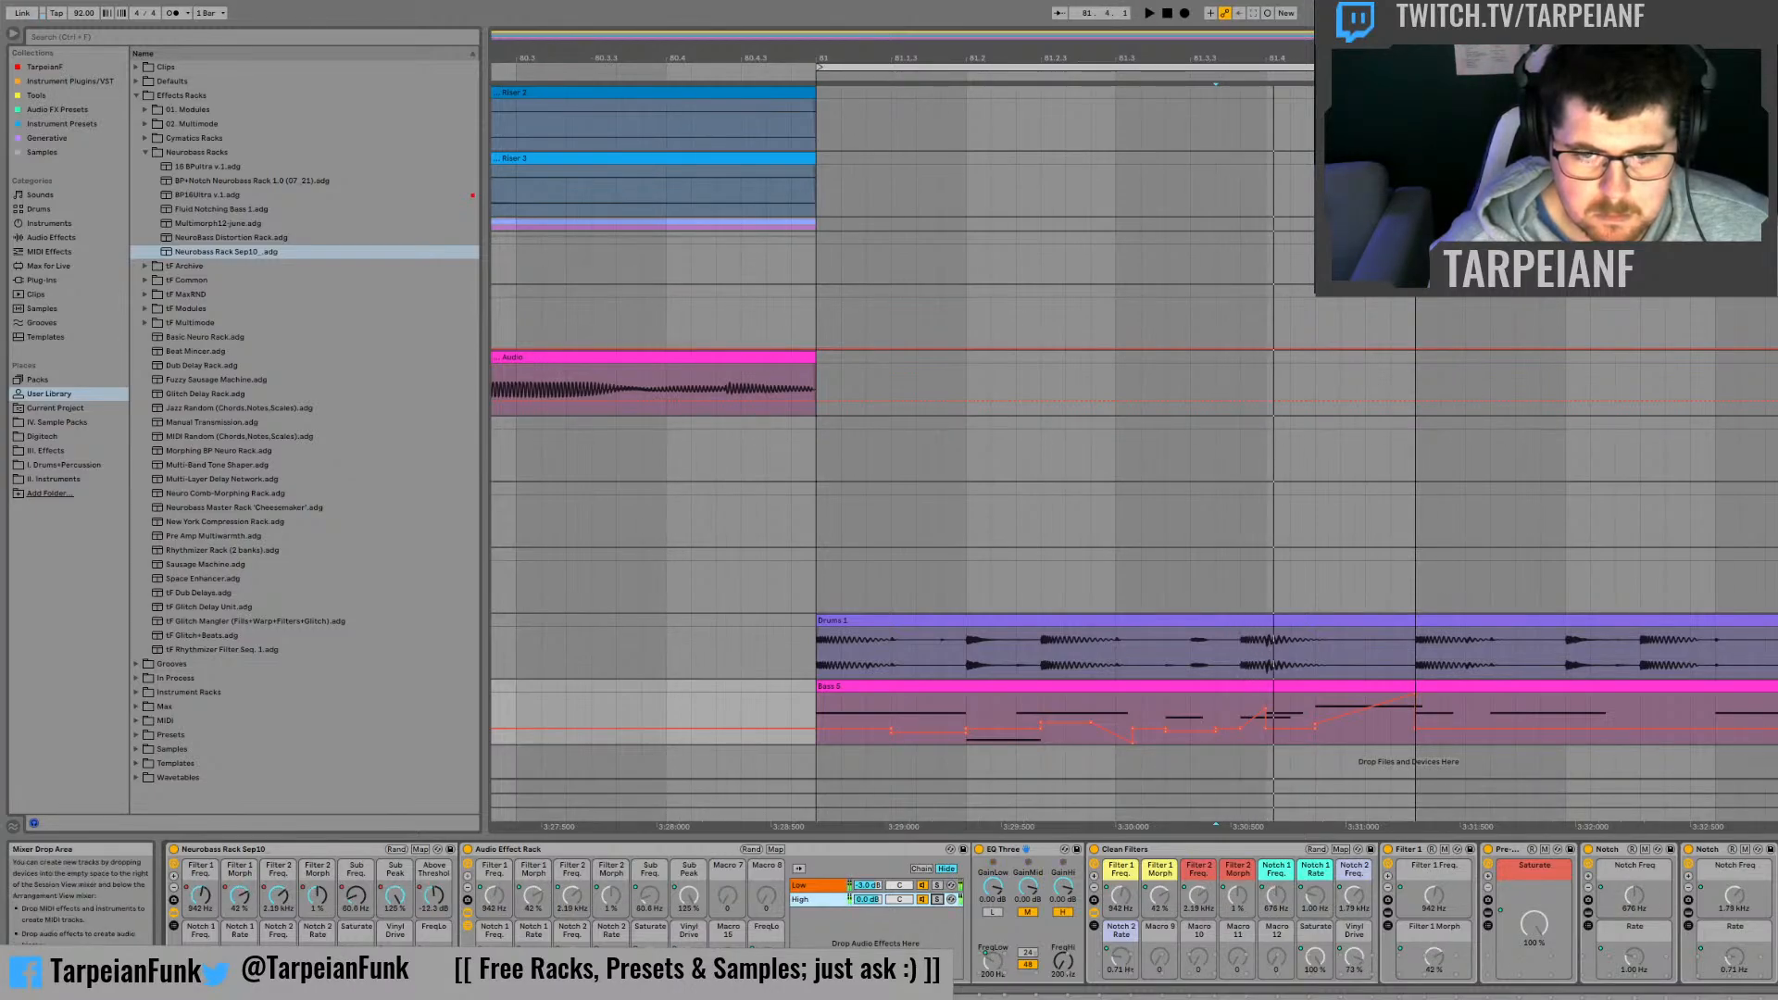
Step: Toggle the filter slope of the EQ Three on the bass track and listen to the phrase
{"action": "key", "text": "space"}
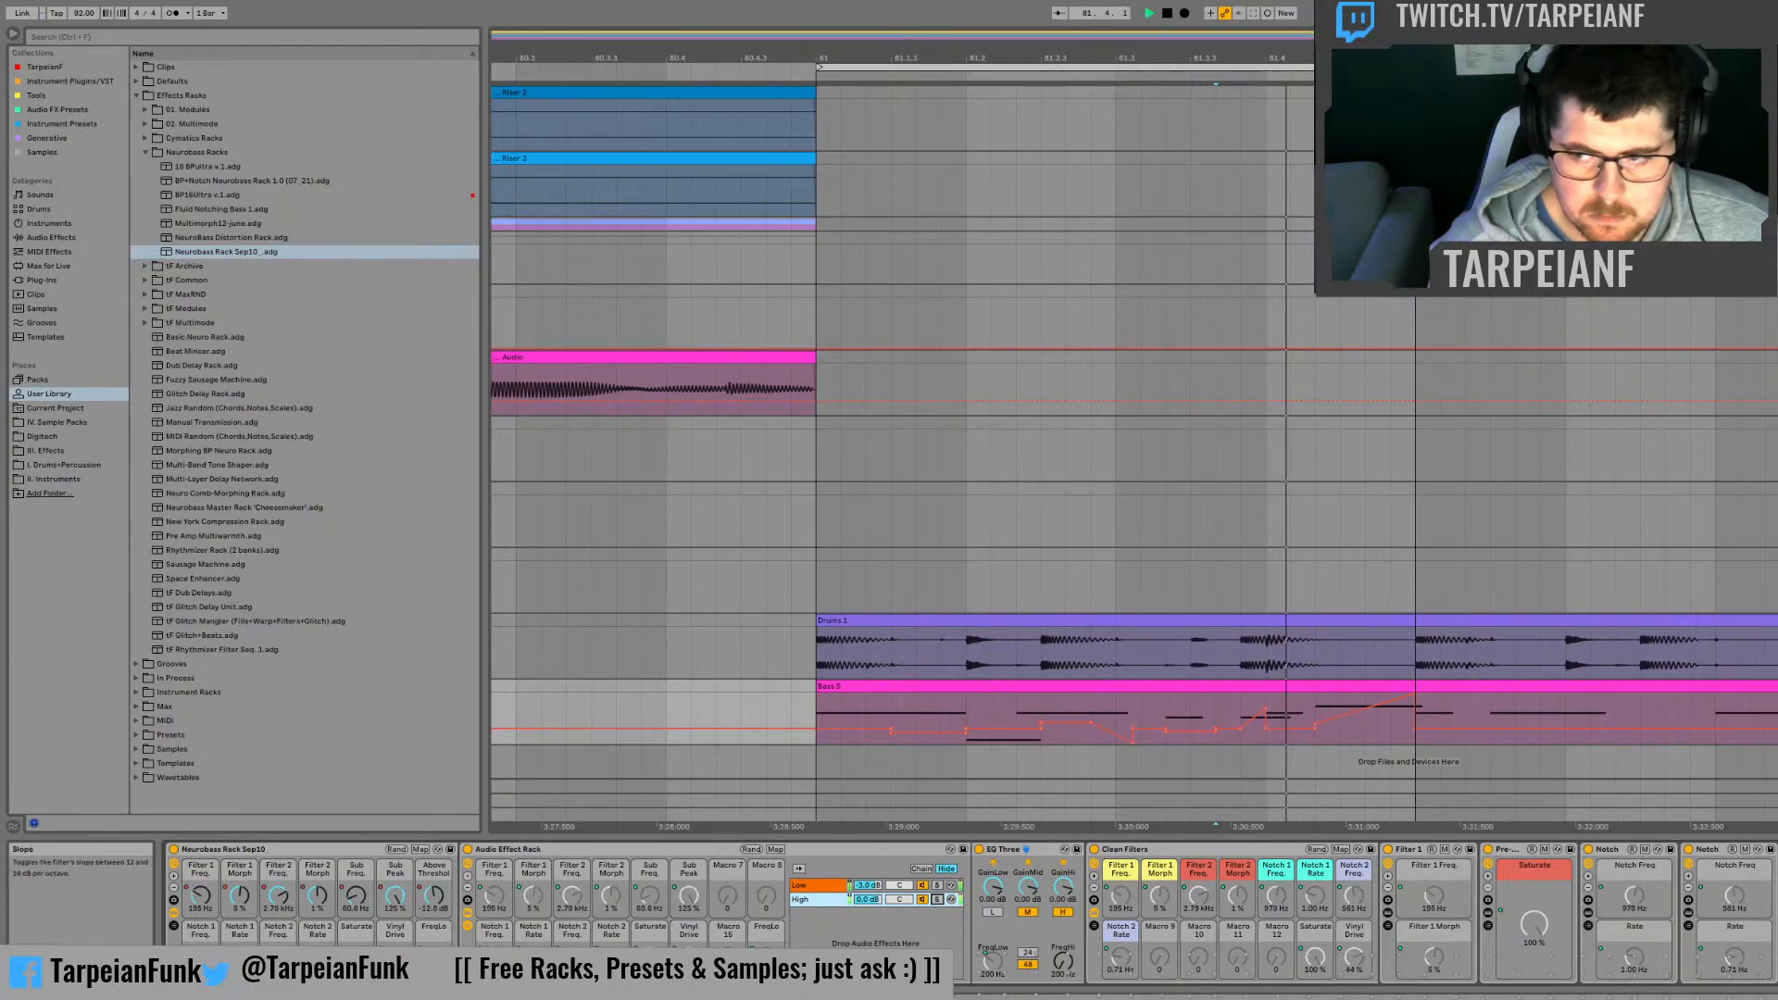
{"action": "key", "text": "space"}
{"action": "left_click", "coordinate": [1027, 964]}
{"action": "key", "text": "space"}
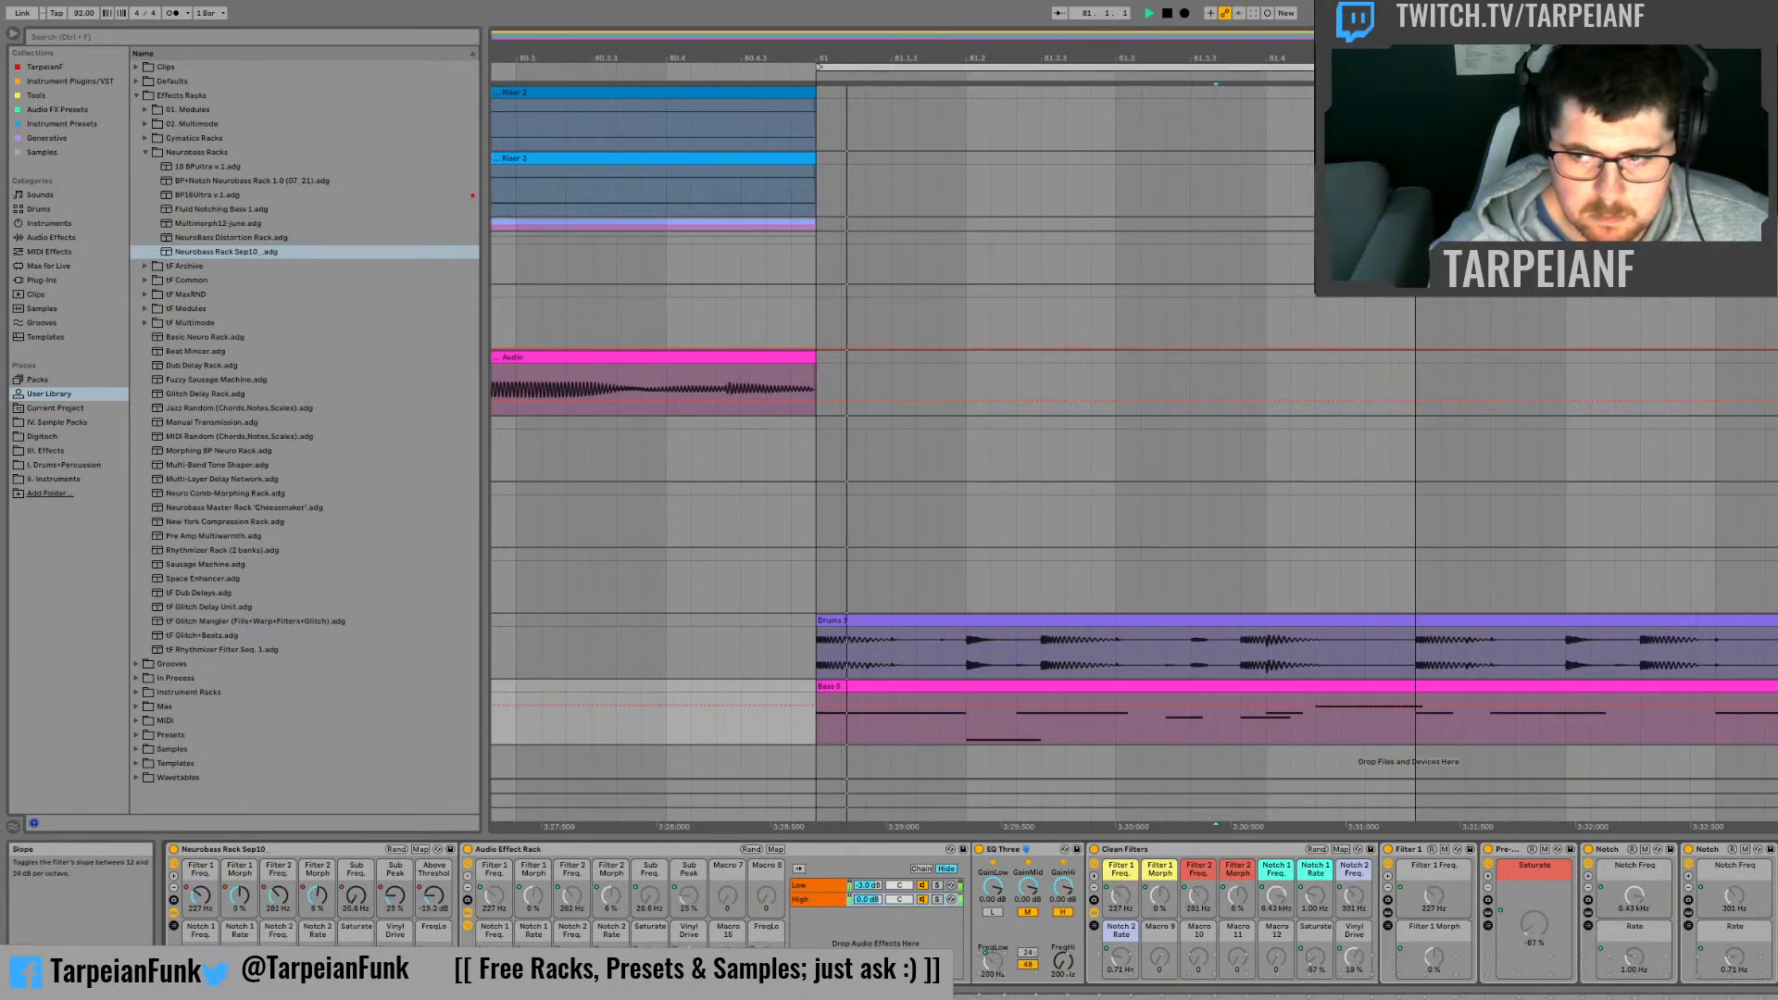
Step: Play the transition into bar 81, starting from about 80.3.3
{"action": "key", "text": "space"}
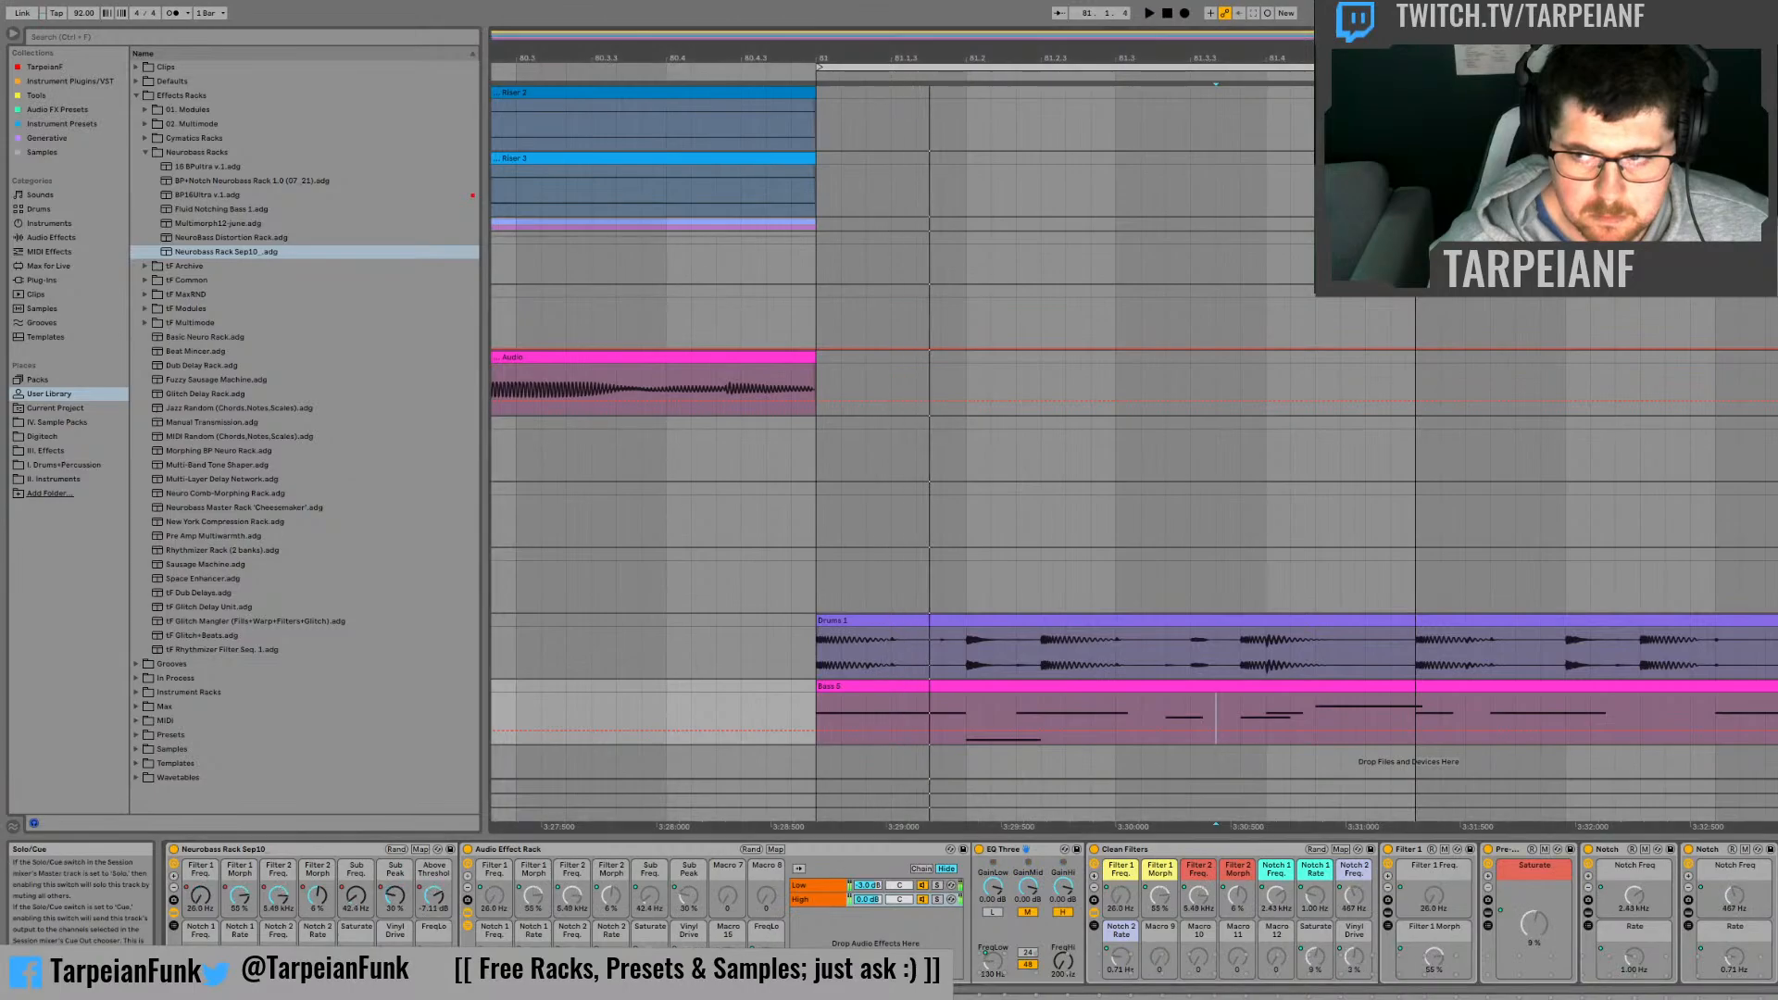
{"action": "left_click", "coordinate": [618, 639]}
{"action": "key", "text": "space"}
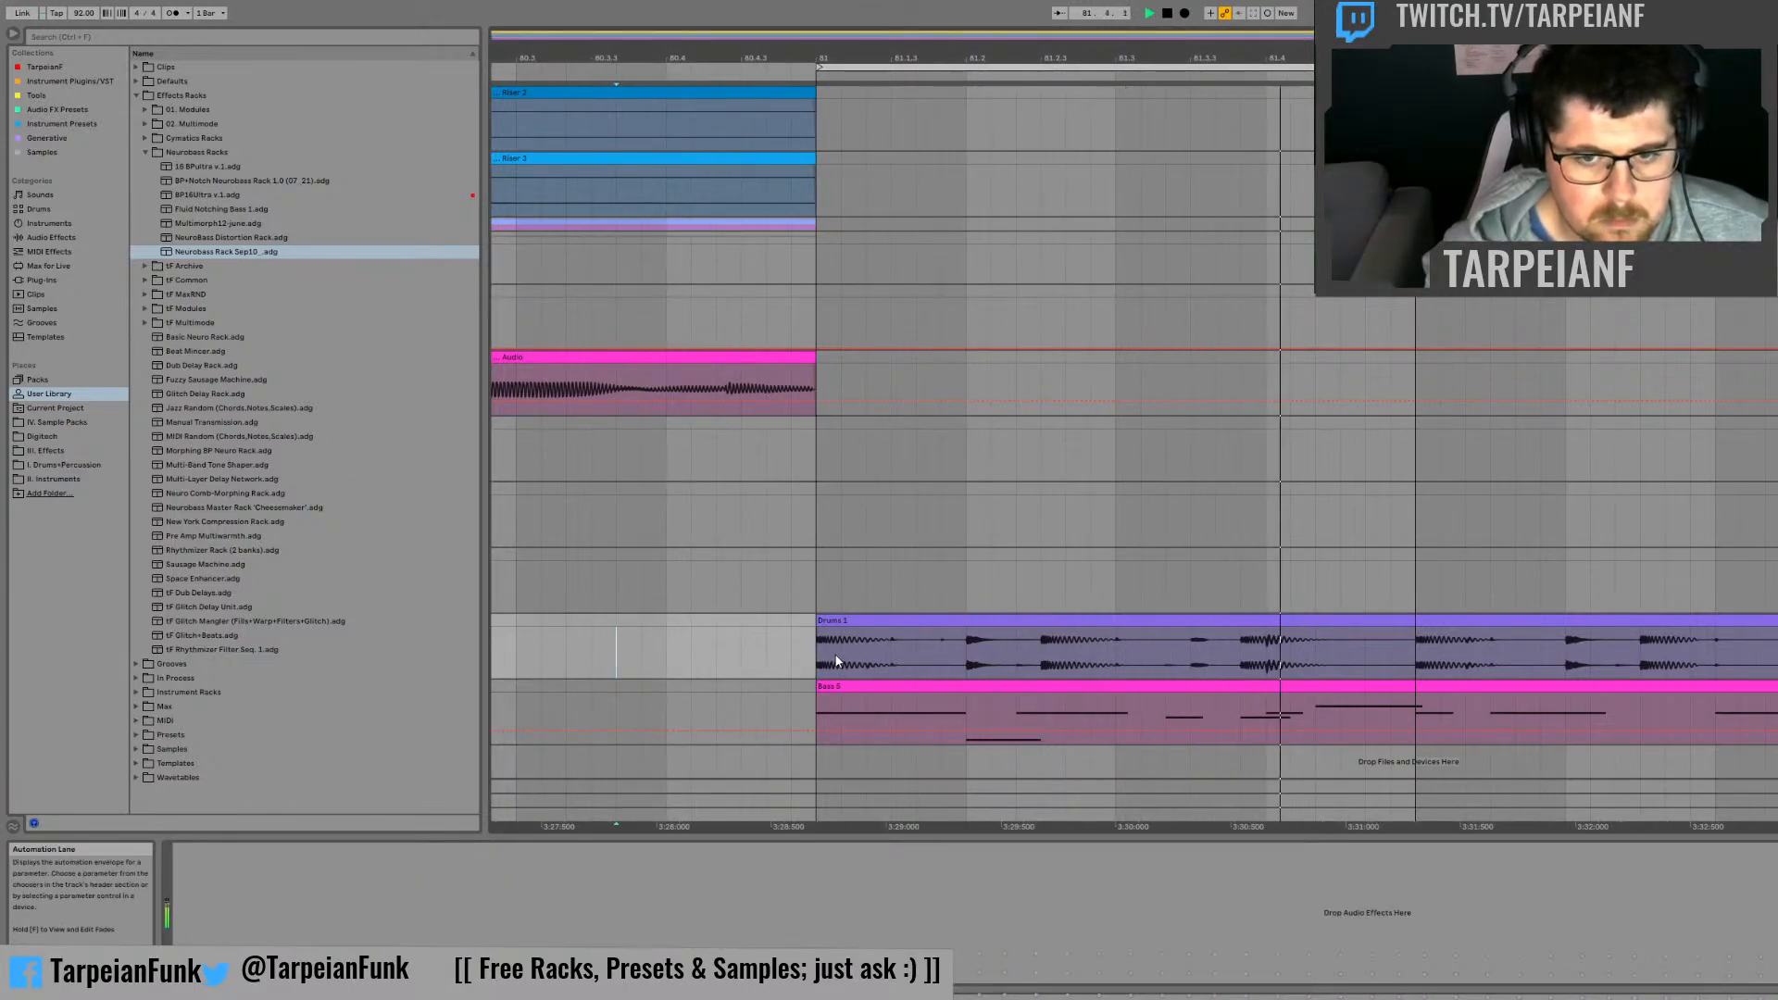
{"action": "key", "text": "space"}
{"action": "key", "text": "space"}
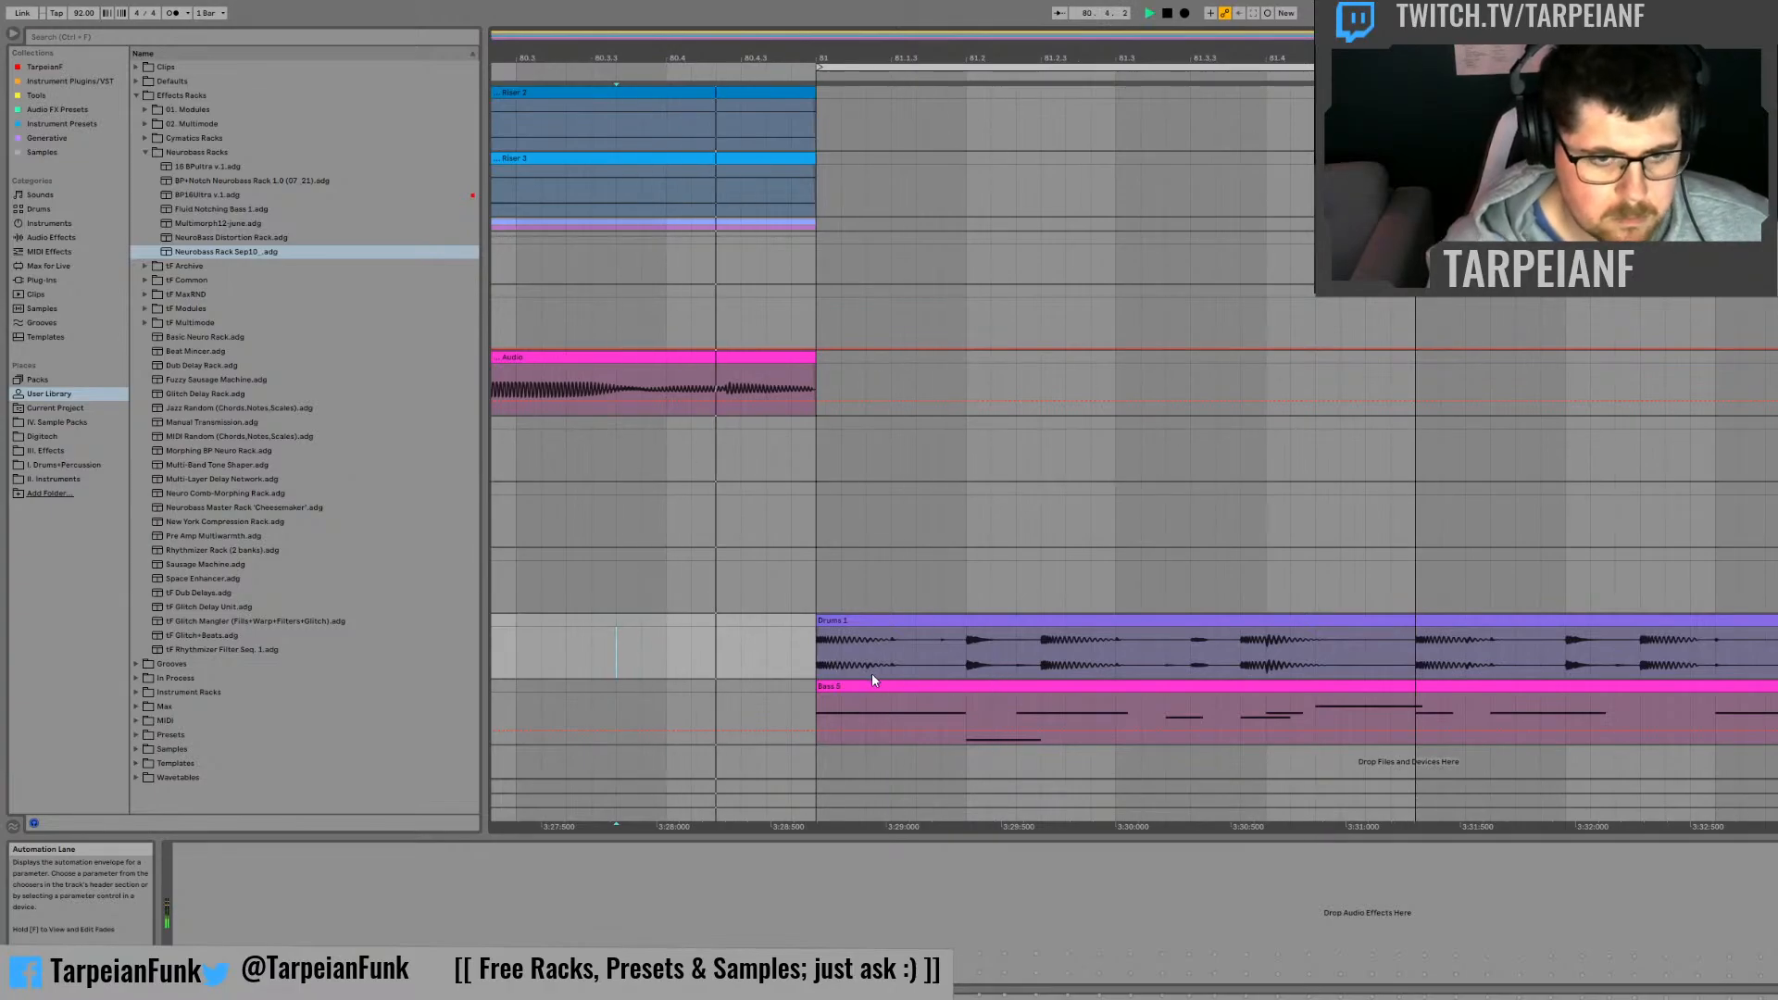
{"action": "key", "text": "space"}
Step: Open the bass clip starting at bar 81 in the MIDI note editor
{"action": "left_click", "coordinate": [810, 706]}
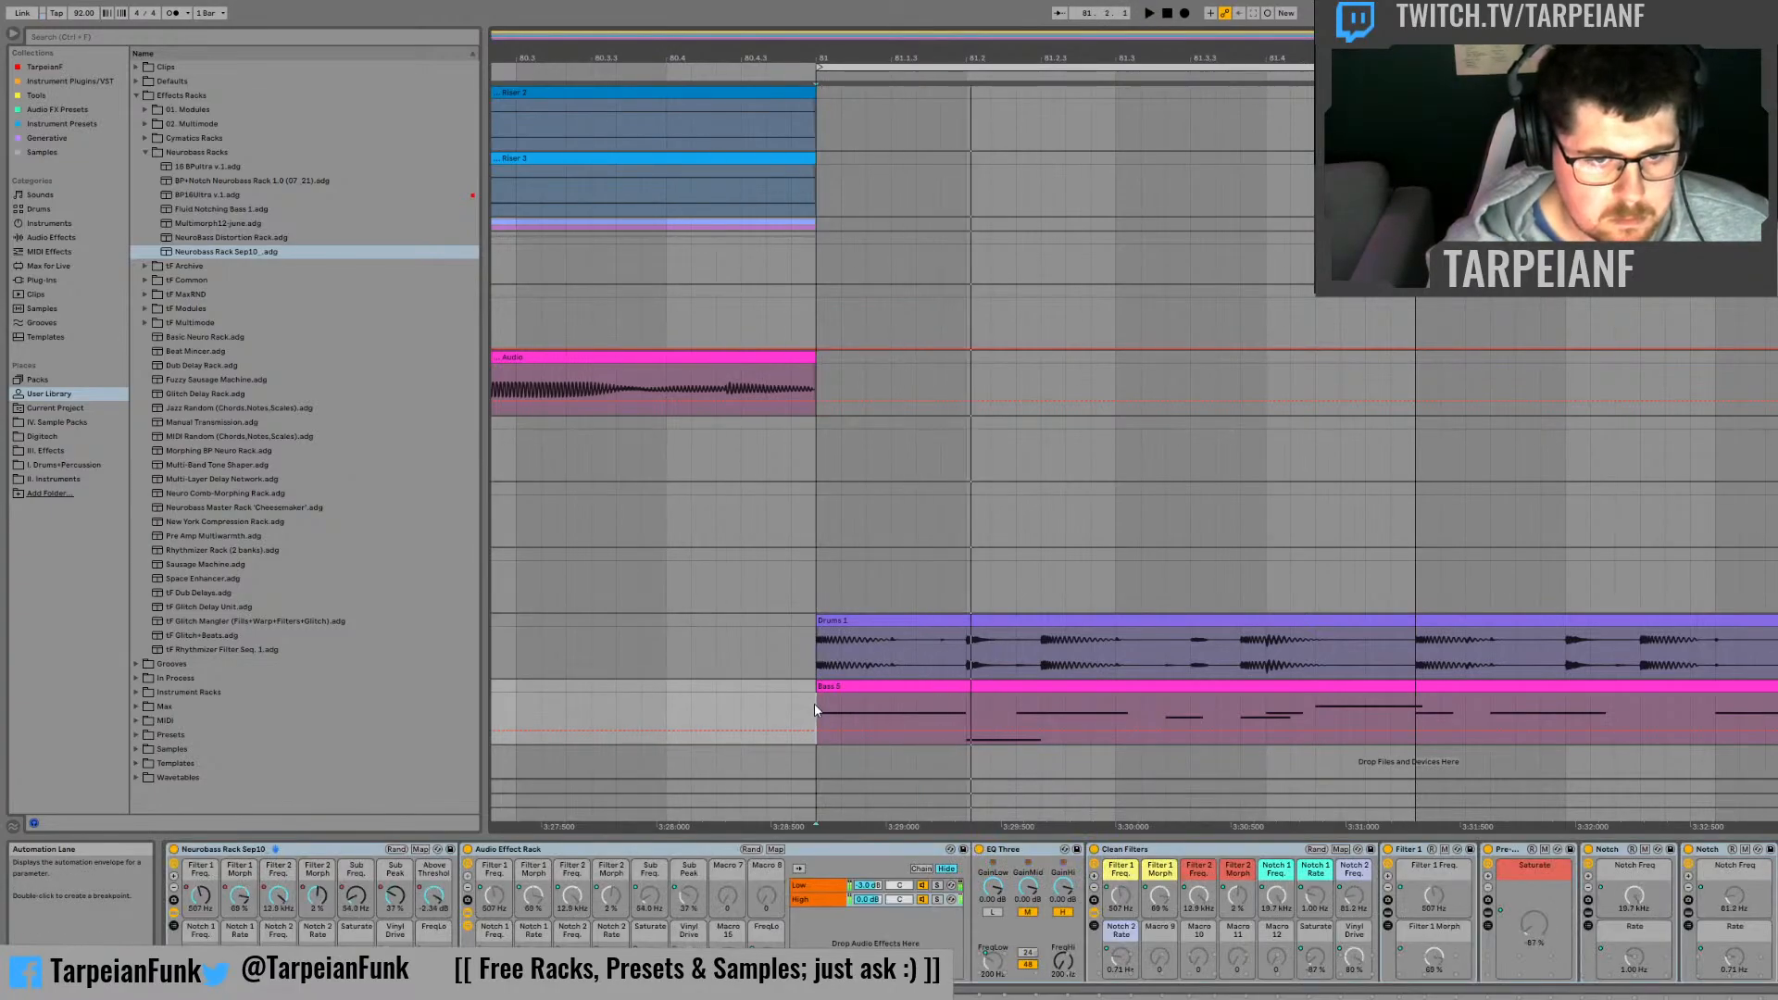
{"action": "left_click", "coordinate": [971, 691]}
{"action": "double_click", "coordinate": [971, 690]}
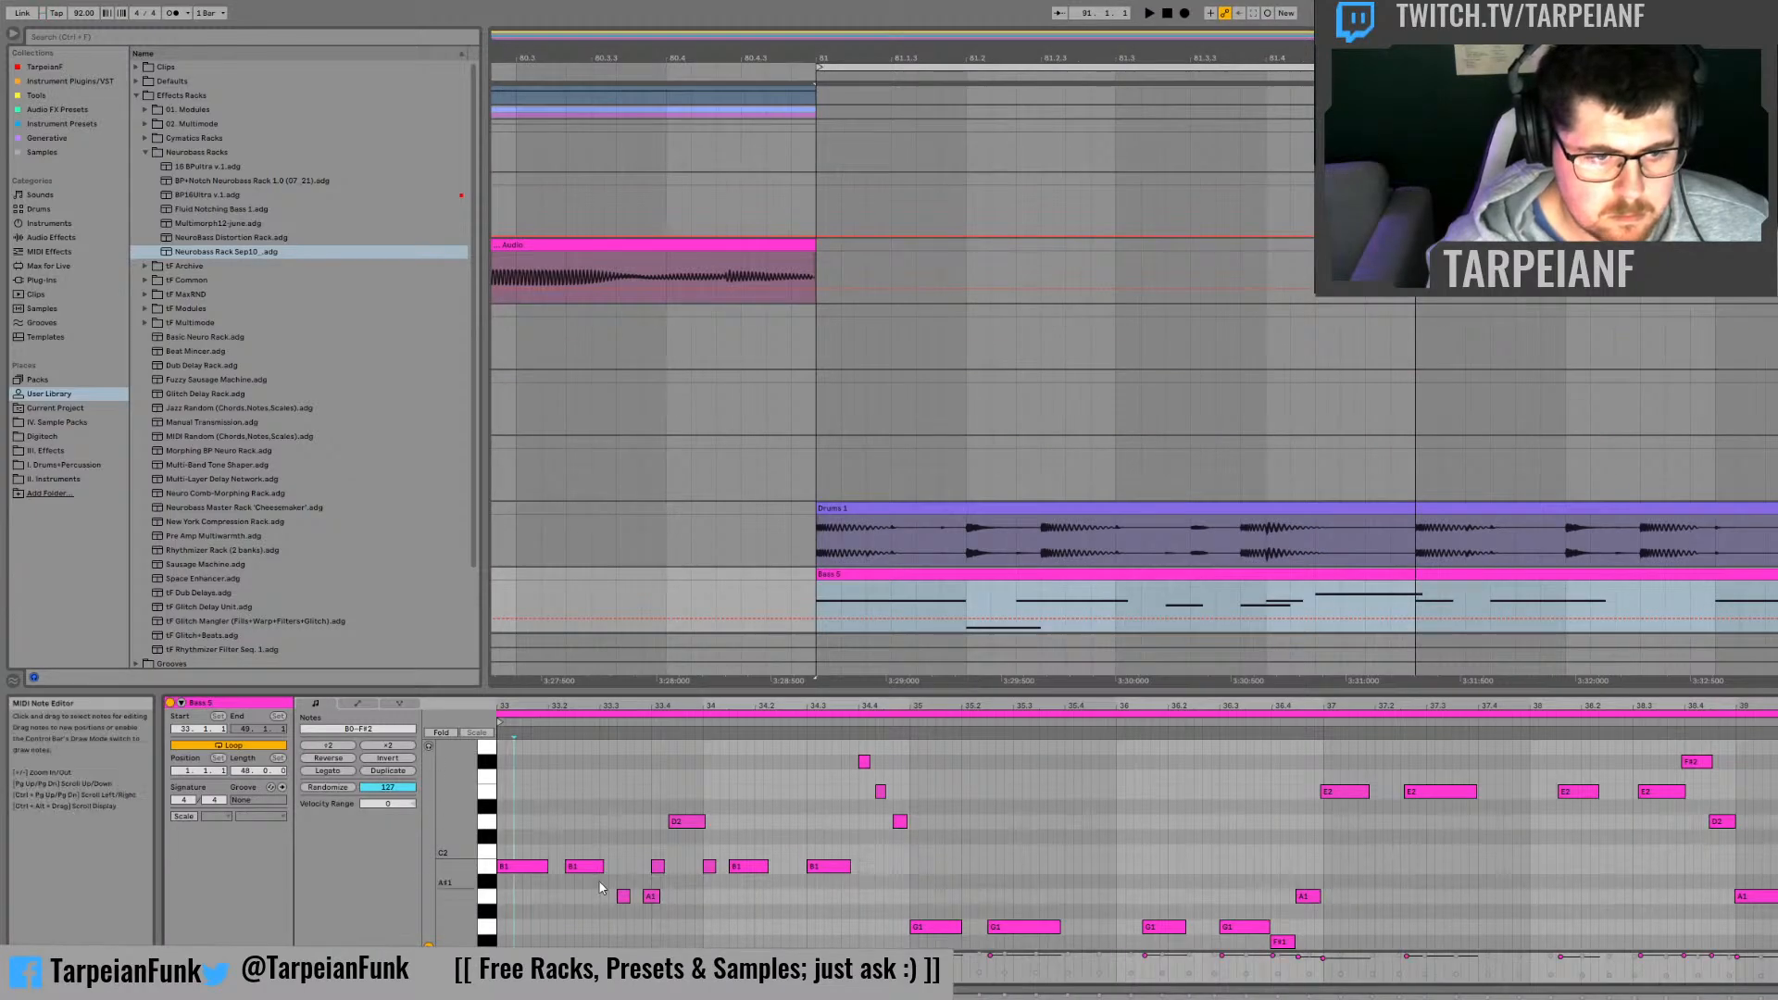
{"action": "scroll", "coordinate": [603, 898], "scroll_direction": "down", "scroll_amount": 2}
{"action": "scroll", "coordinate": [556, 833], "scroll_direction": "up", "scroll_amount": 6}
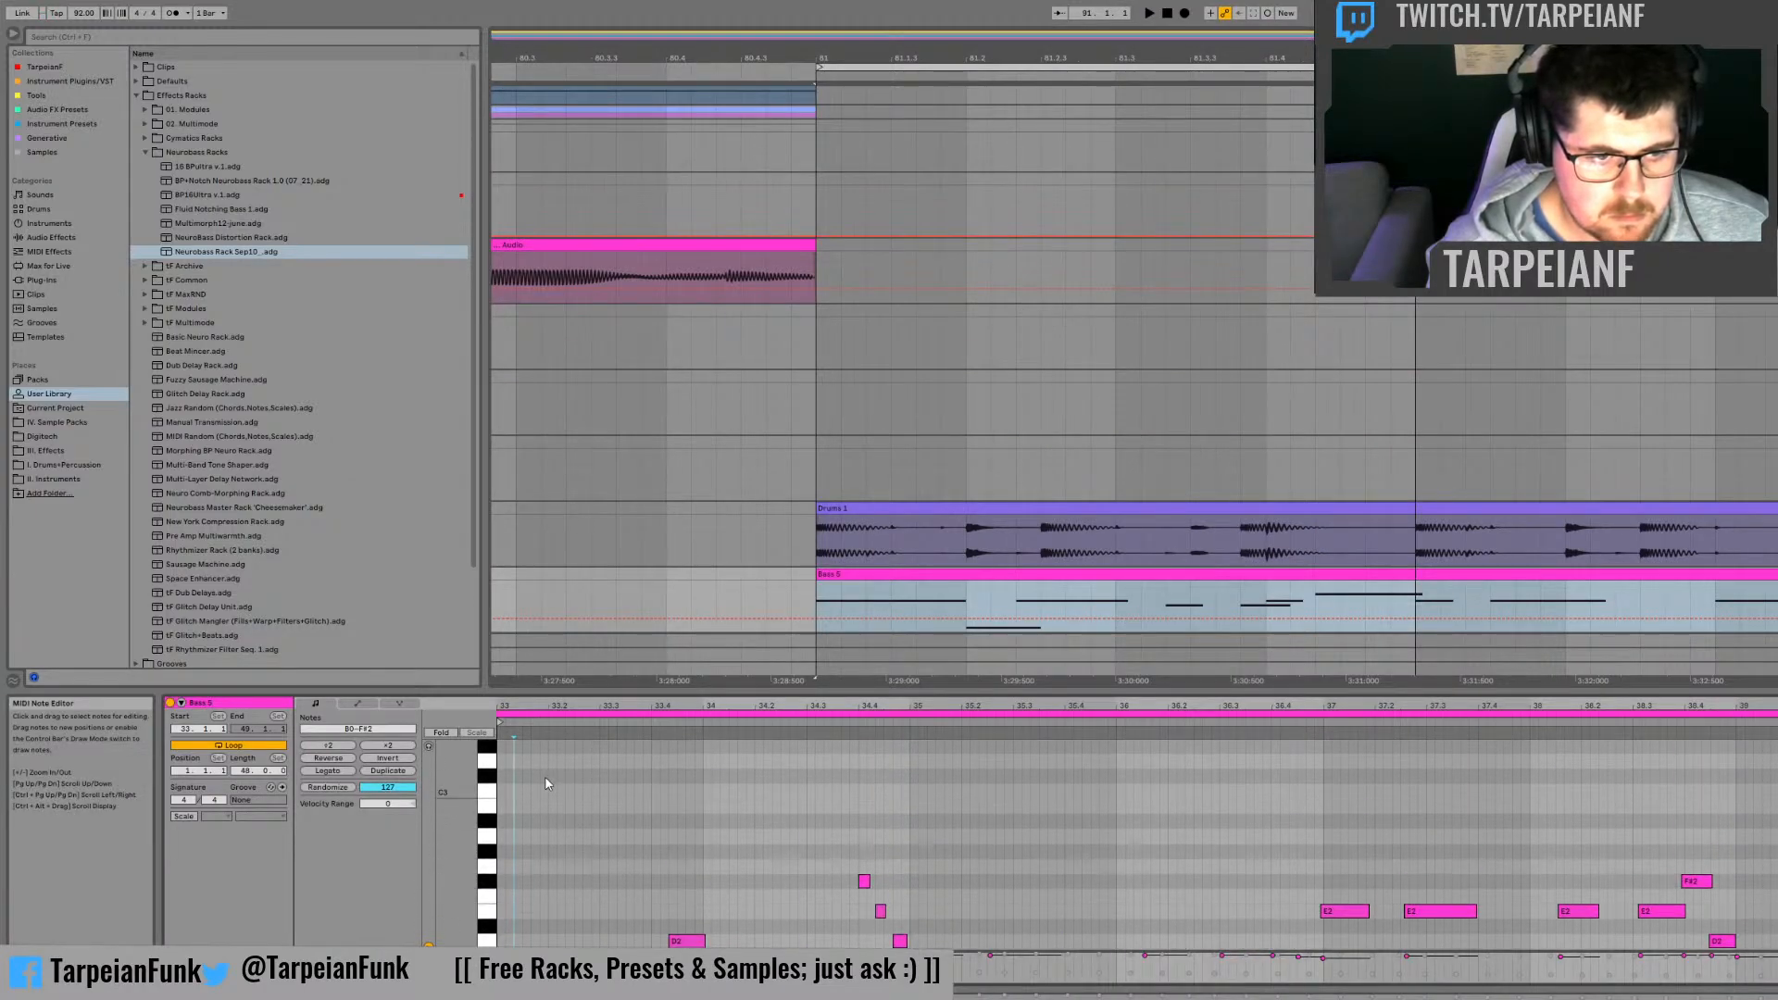
Step: Delete the low B0 note near the start of the bass clip while the phrase plays
{"action": "scroll", "coordinate": [568, 889], "scroll_direction": "down", "scroll_amount": 6}
{"action": "key", "text": "space"}
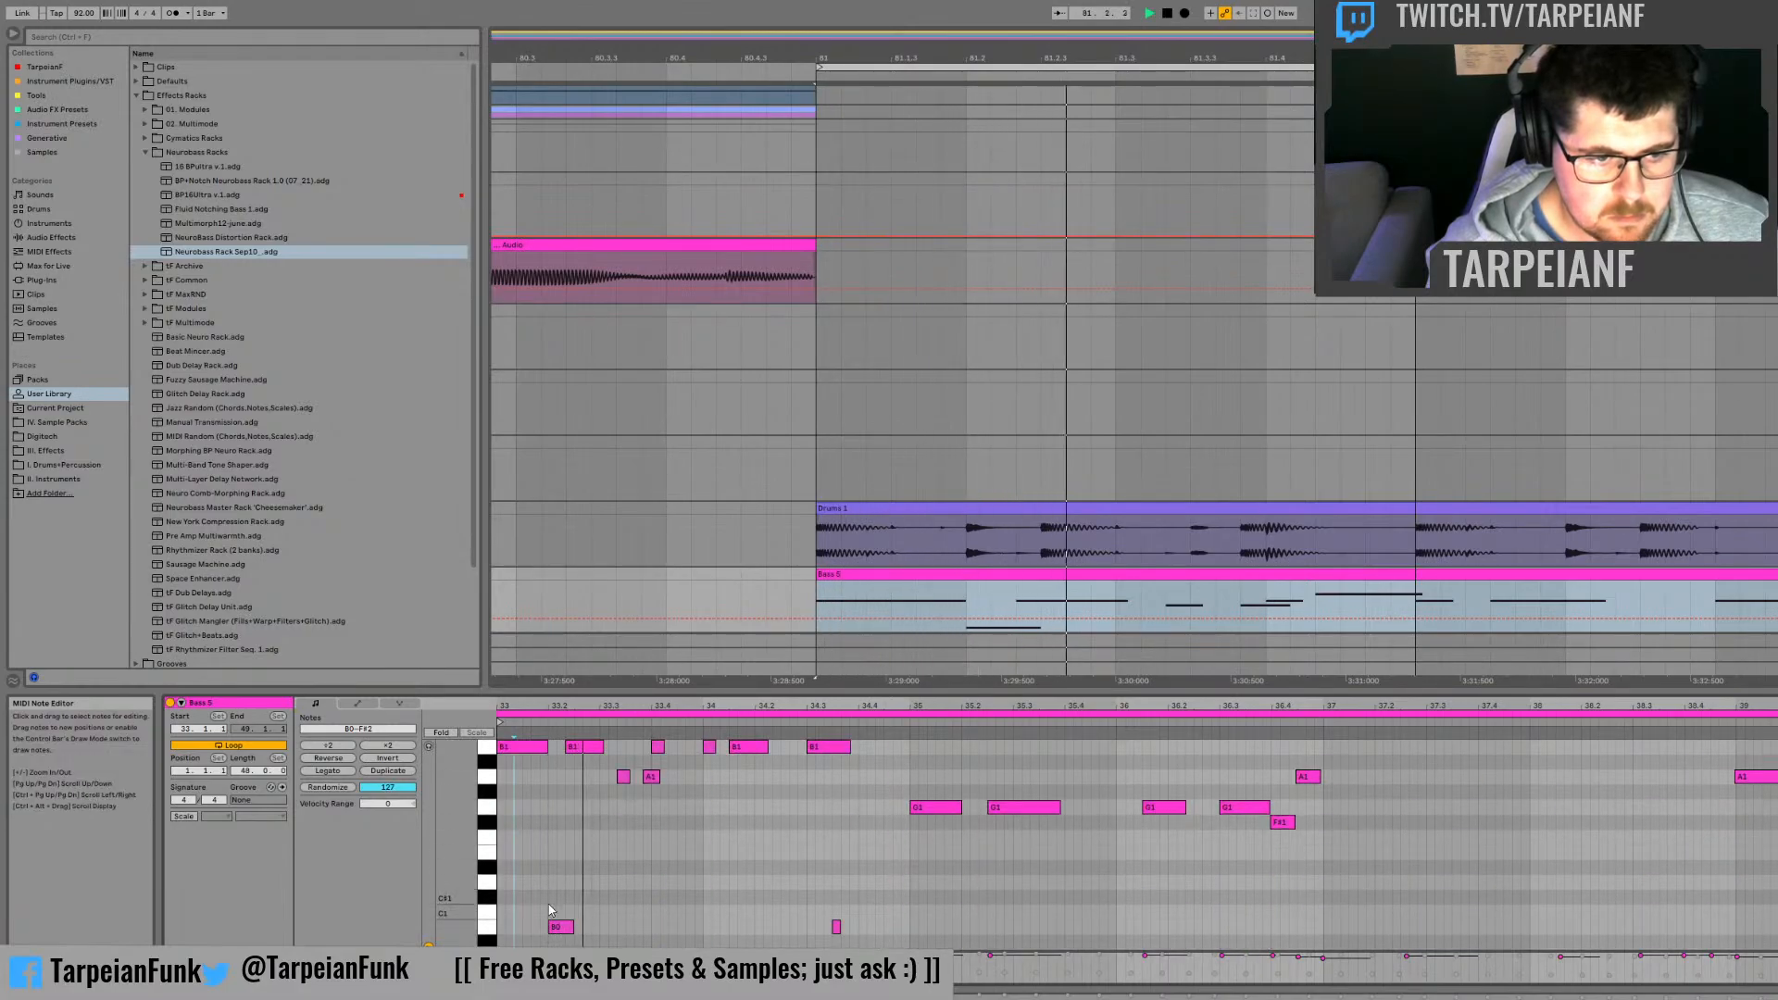
{"action": "left_click", "coordinate": [569, 929]}
{"action": "scroll", "coordinate": [589, 891], "scroll_direction": "up", "scroll_amount": 3}
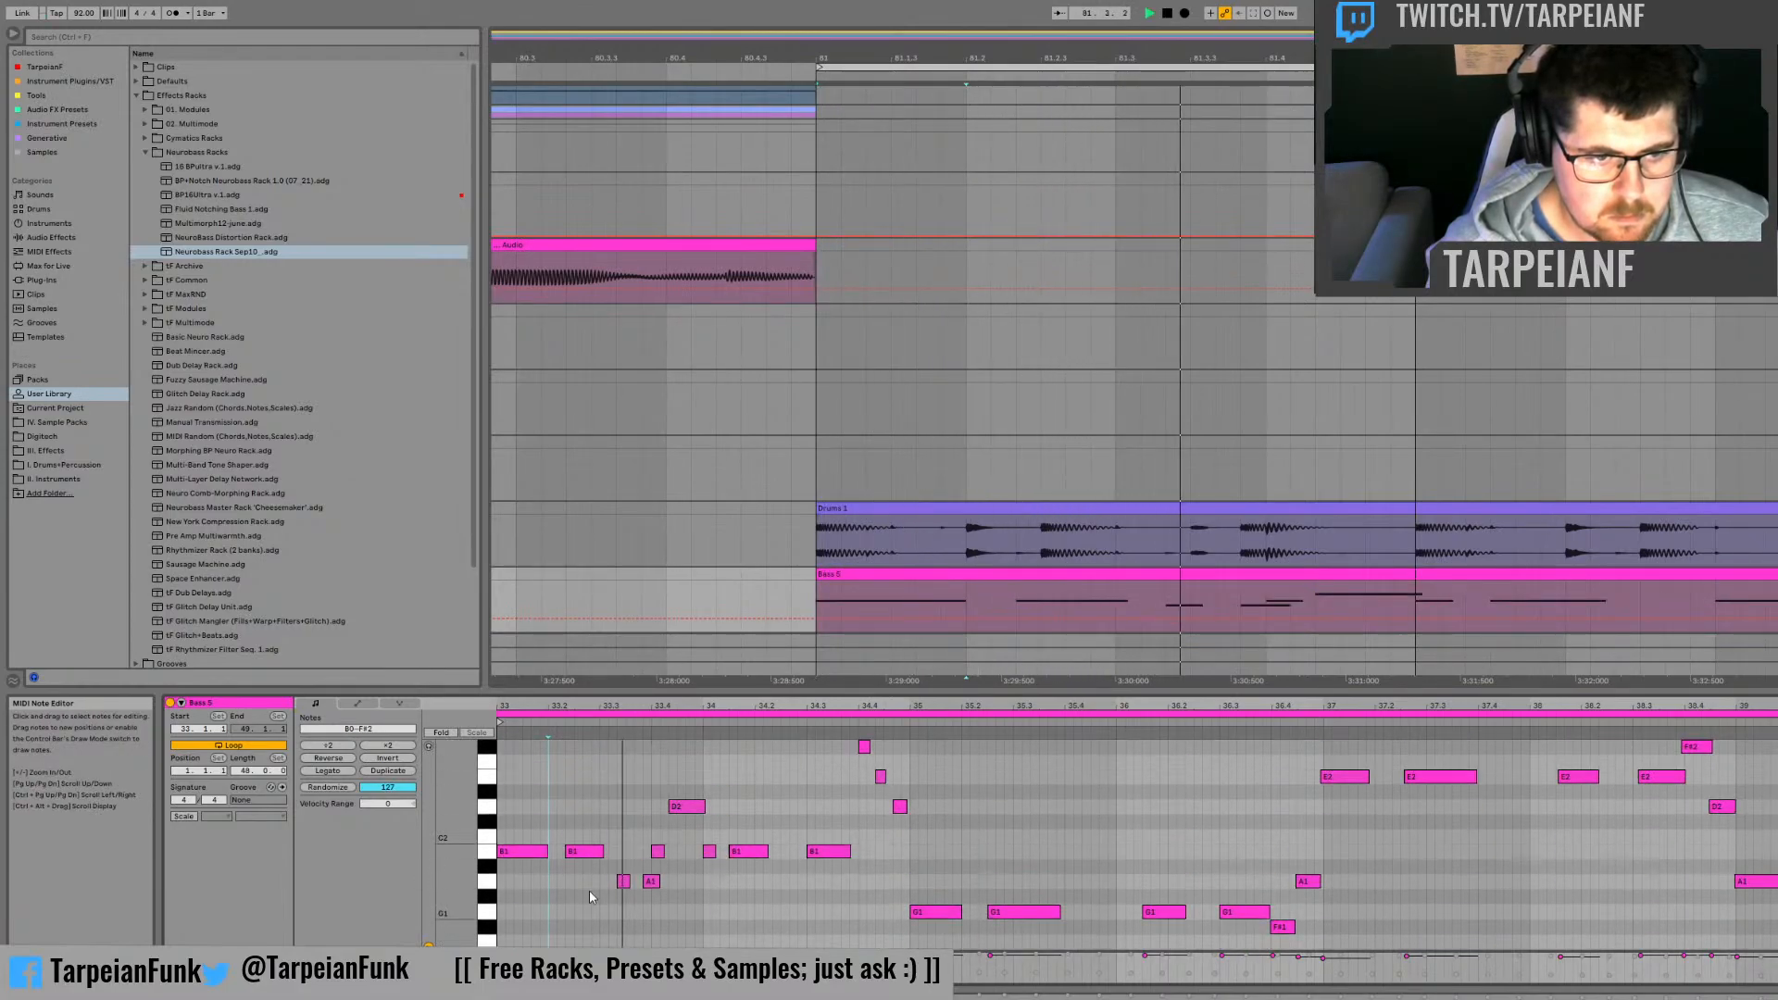
{"action": "scroll", "coordinate": [589, 873], "scroll_direction": "up", "scroll_amount": 3}
{"action": "scroll", "coordinate": [592, 858], "scroll_direction": "down", "scroll_amount": 3}
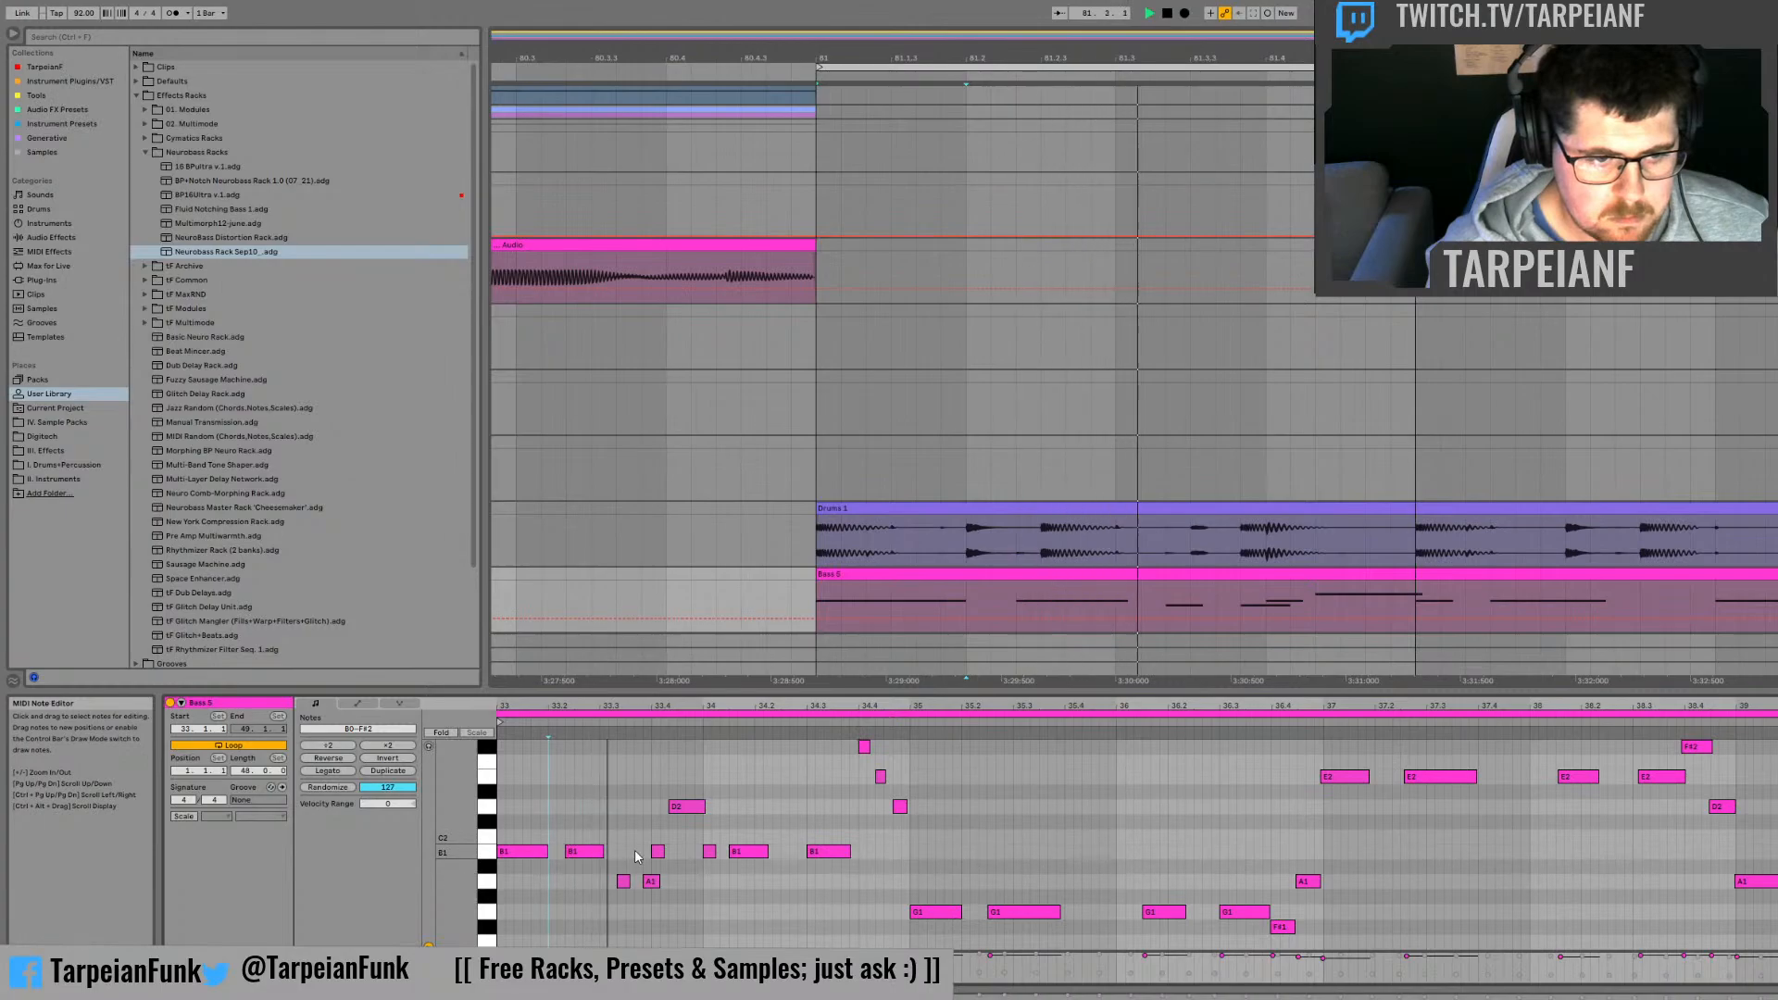
Step: Delete the first short A1 note of the bass phrase and raise the D2 note before bar 34 to E2
{"action": "double_click", "coordinate": [622, 882]}
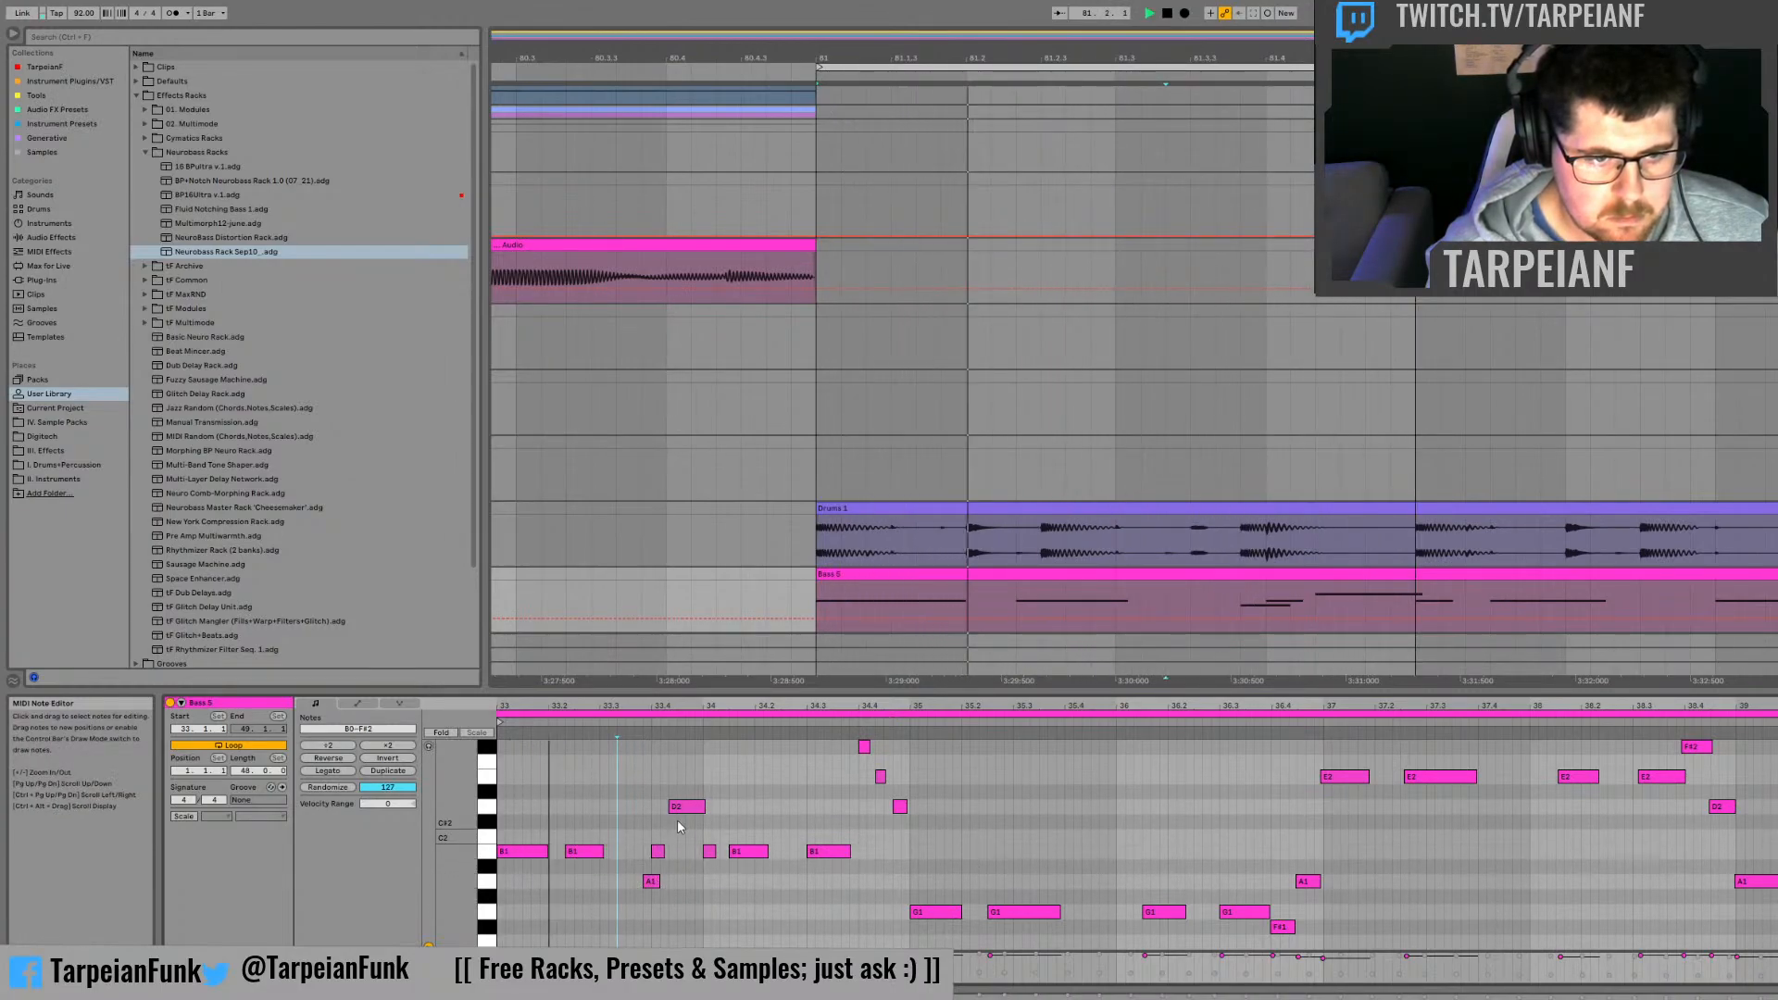
{"action": "double_click", "coordinate": [685, 777]}
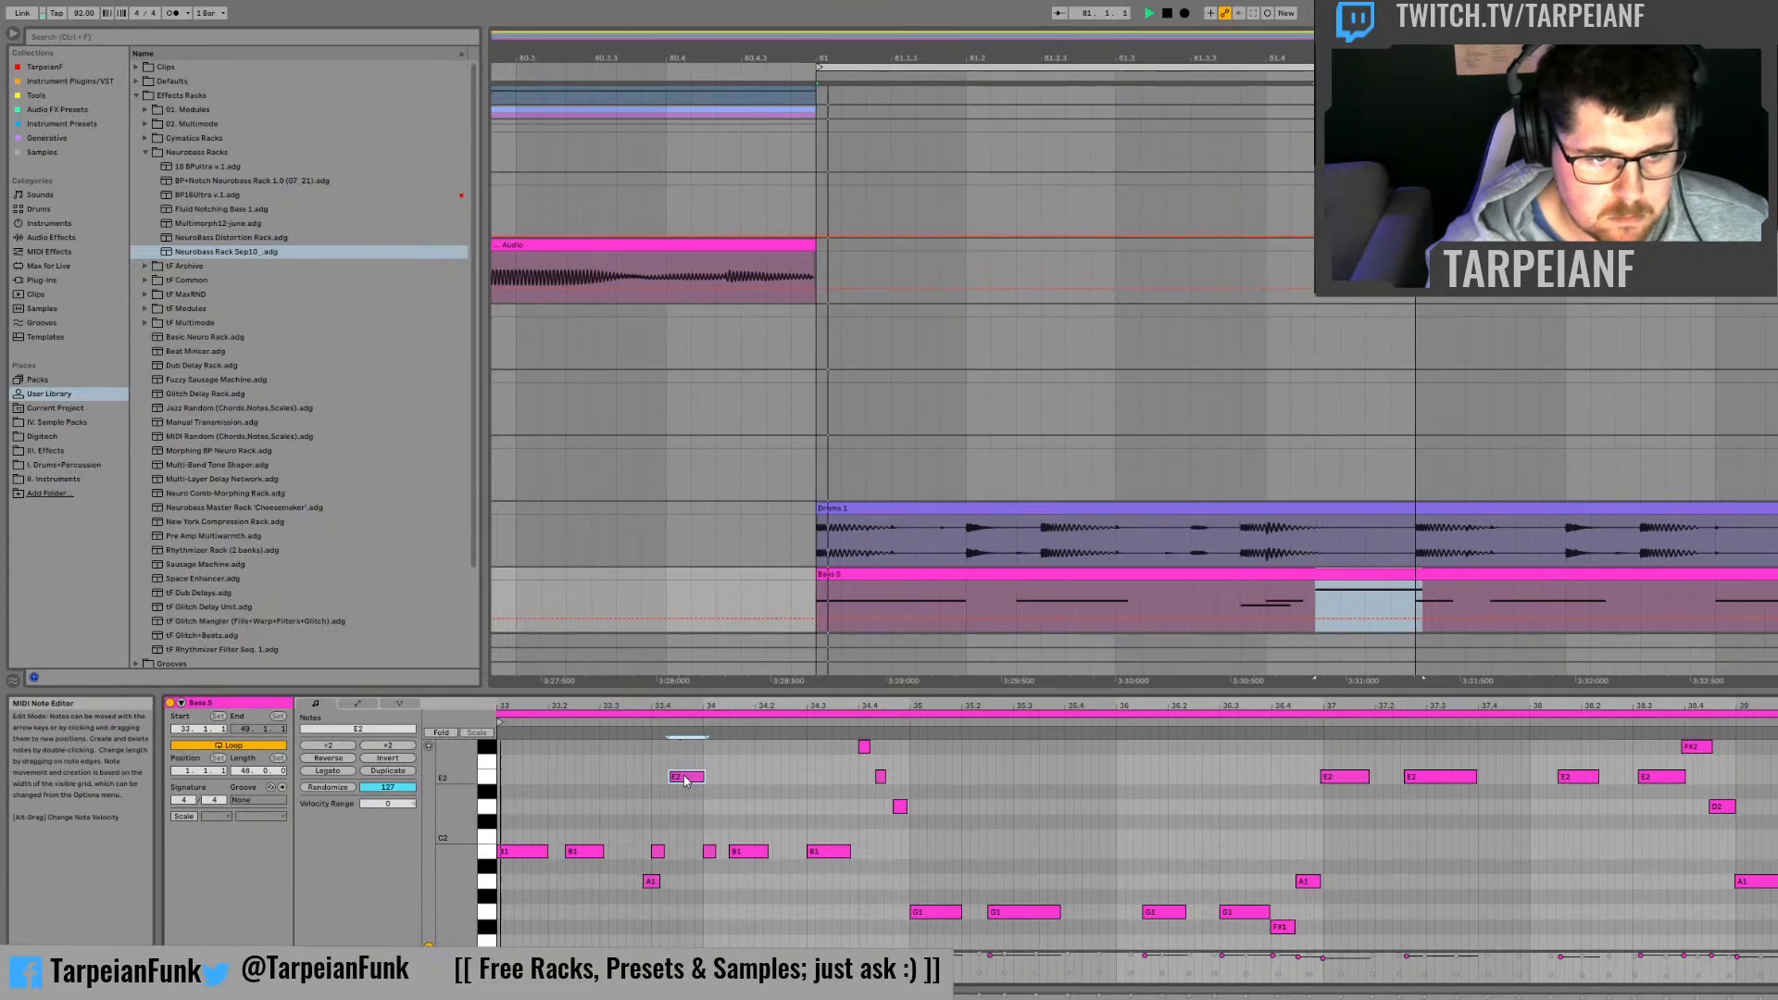
Step: Try lowering the E2 note before bar 34 to B1, deleting the nearby A1 note and removing the lowered note
{"action": "left_click_drag", "start_coordinate": [685, 778], "coordinate": [686, 850]}
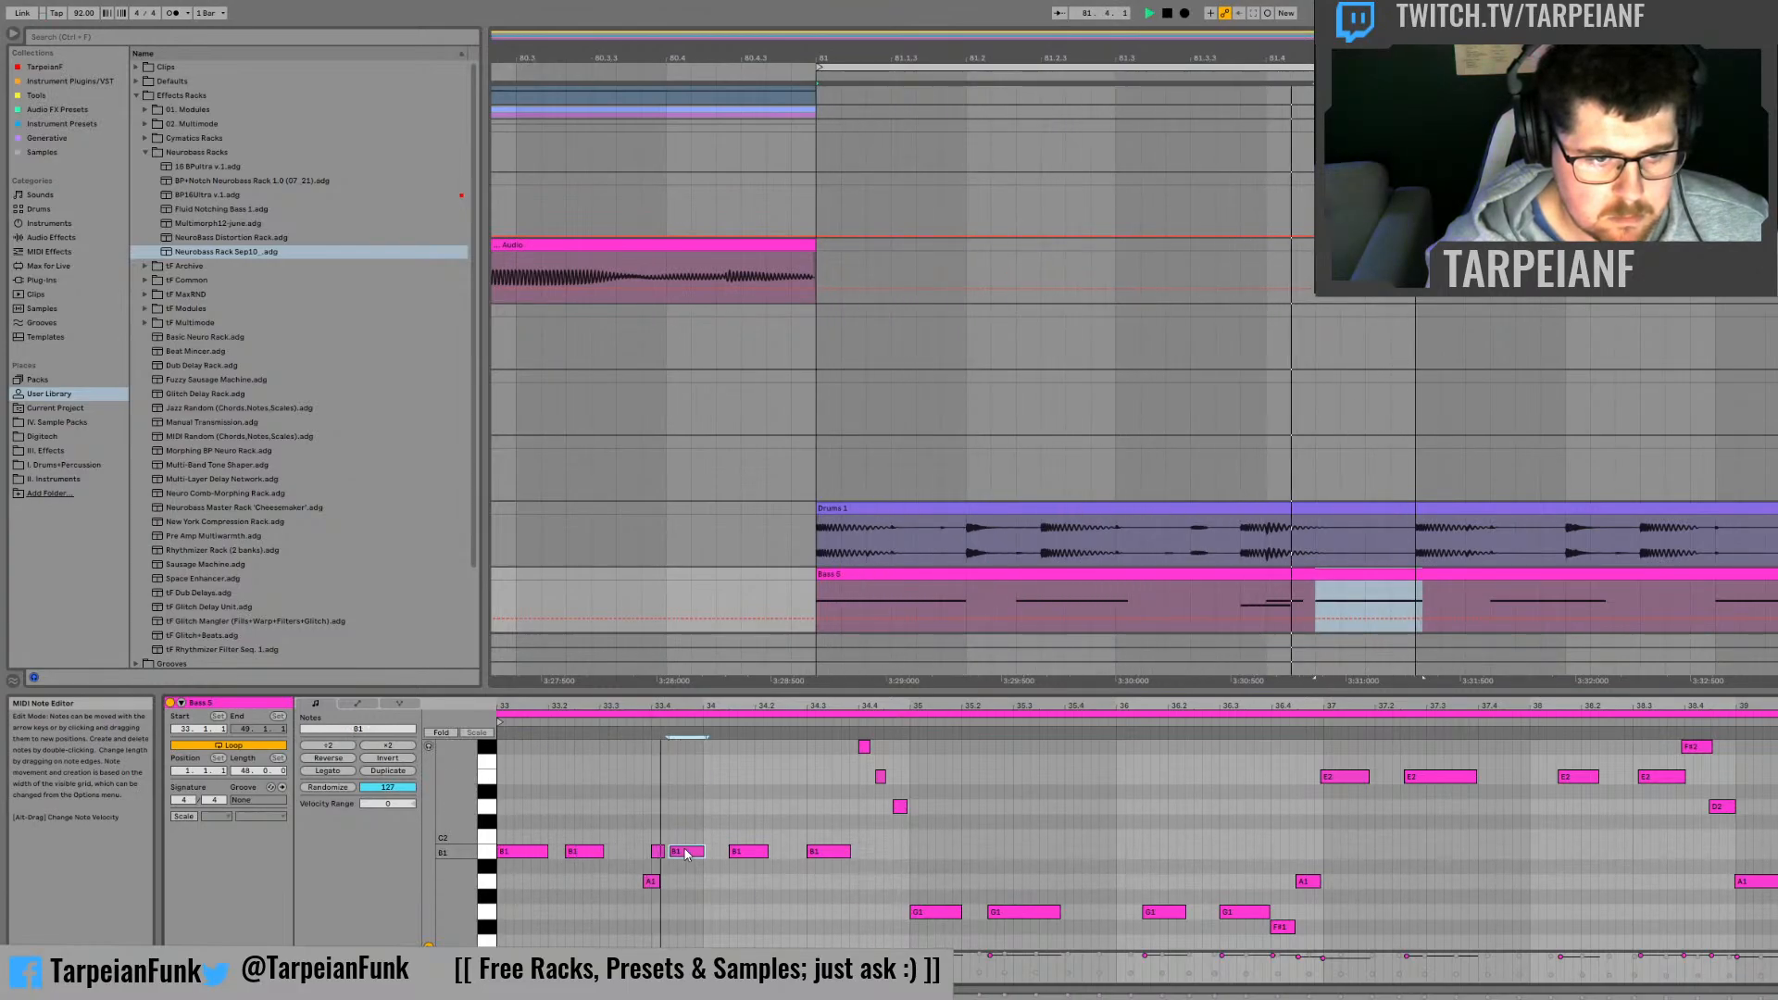
{"action": "left_click", "coordinate": [650, 886]}
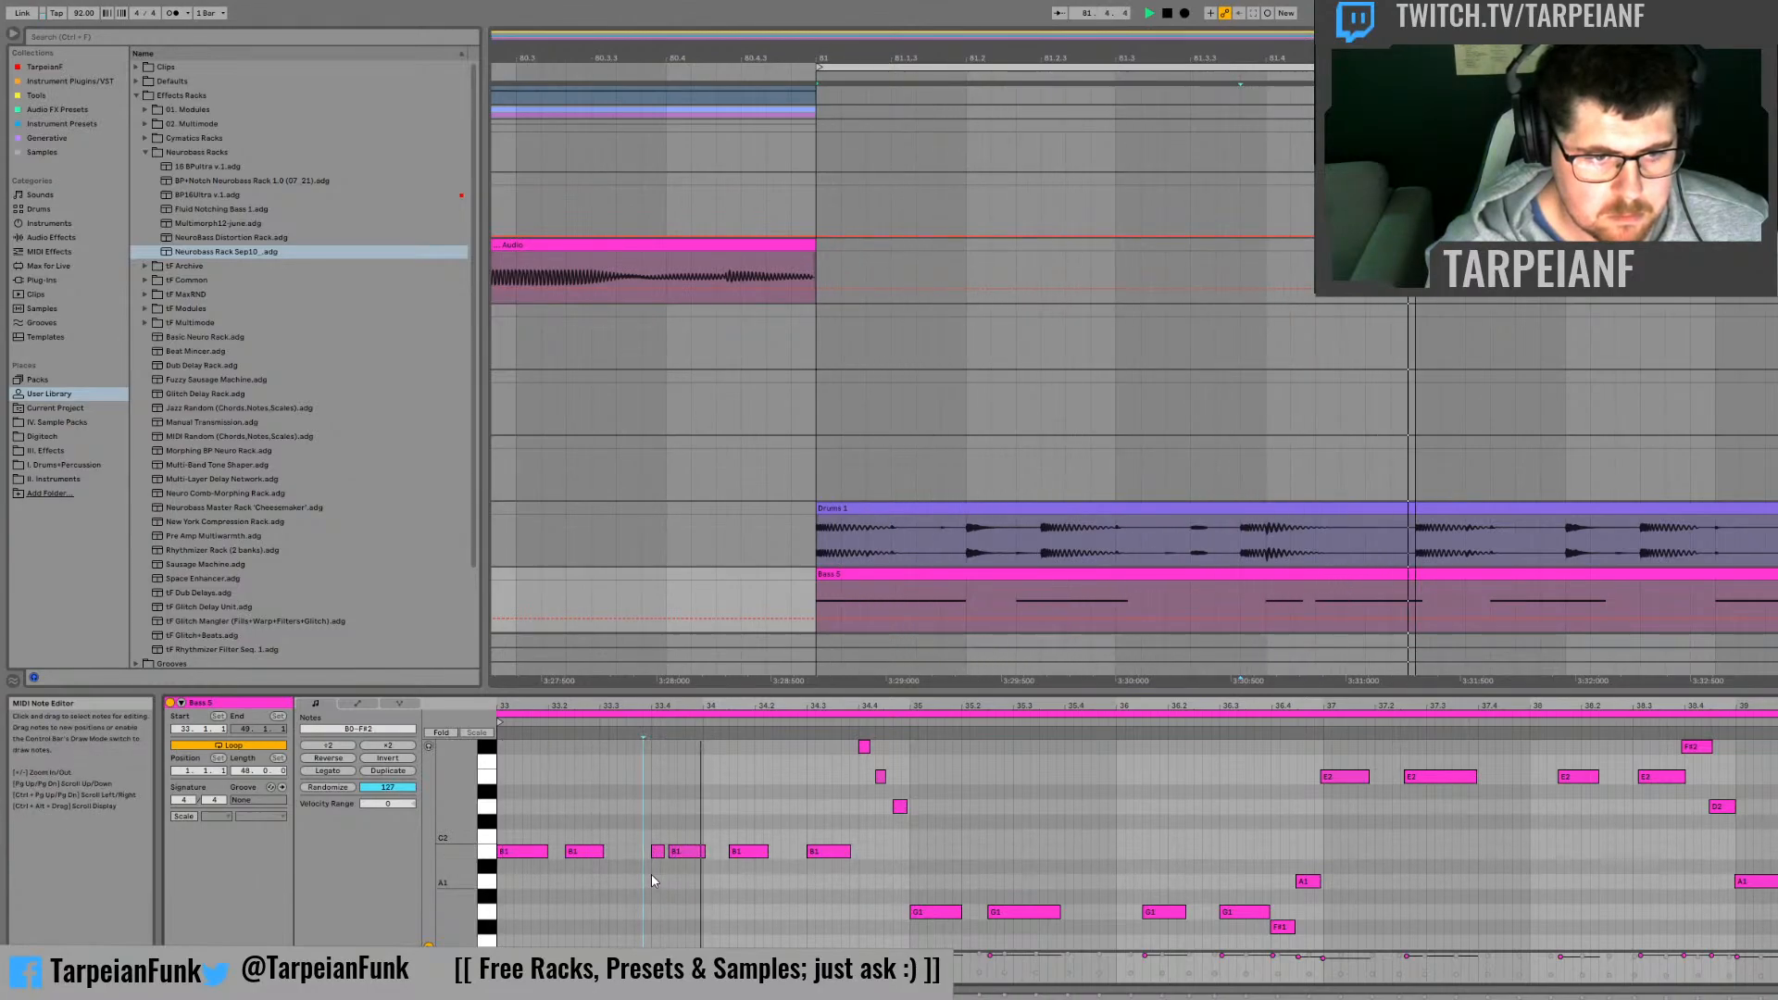
{"action": "double_click", "coordinate": [682, 852]}
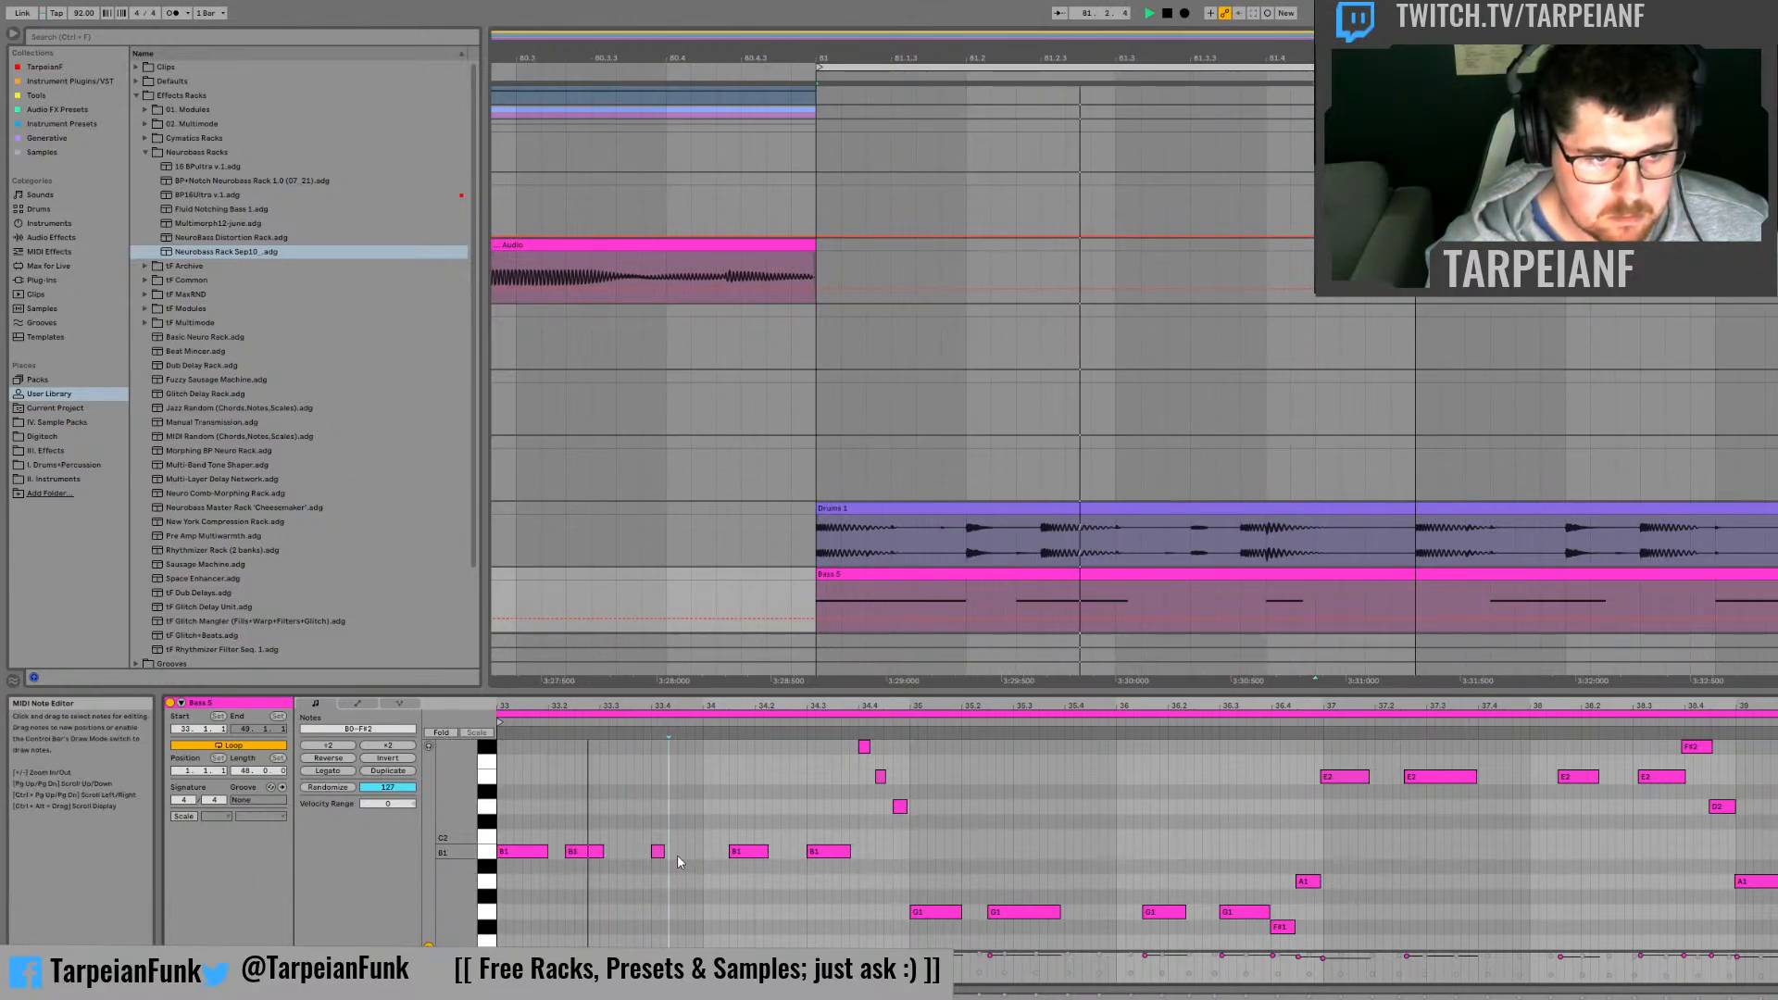
Step: Try replacing the short B1 note at 33.4 with a longer B1 note ending just before bar 34
{"action": "left_click_drag", "start_coordinate": [663, 850], "coordinate": [675, 851]}
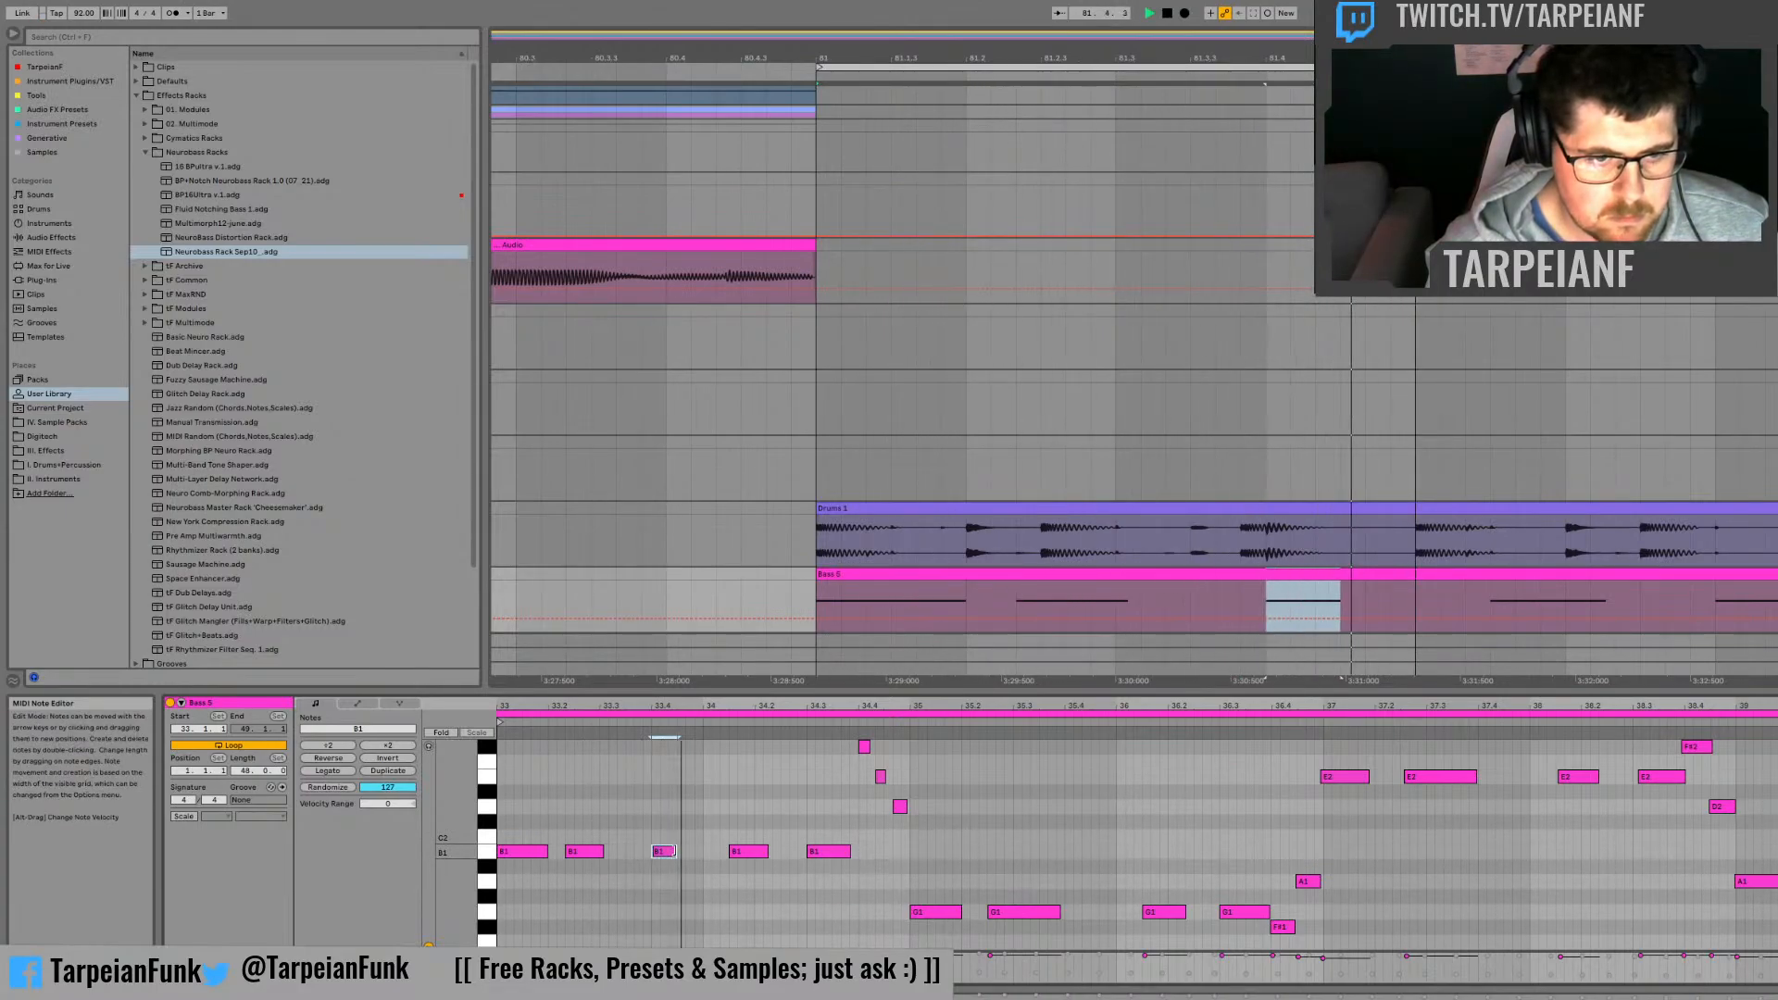
{"action": "left_click_drag", "start_coordinate": [675, 851], "coordinate": [704, 852]}
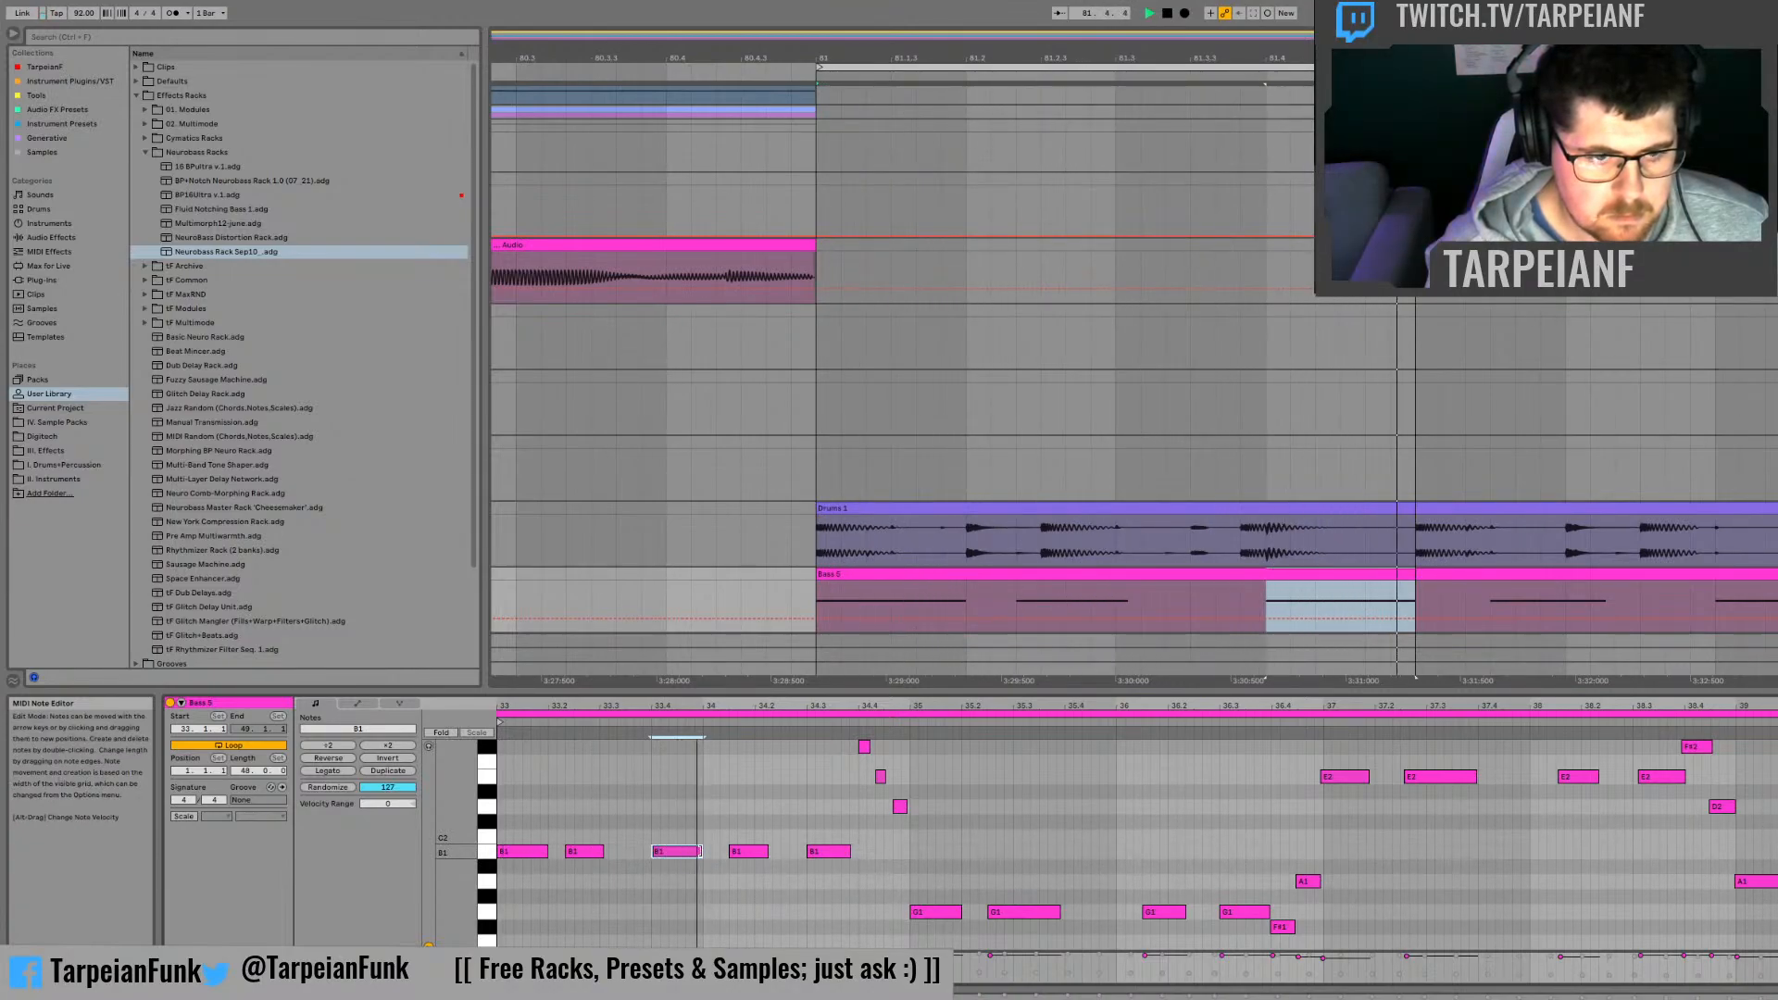
{"action": "left_click_drag", "start_coordinate": [701, 851], "coordinate": [659, 851]}
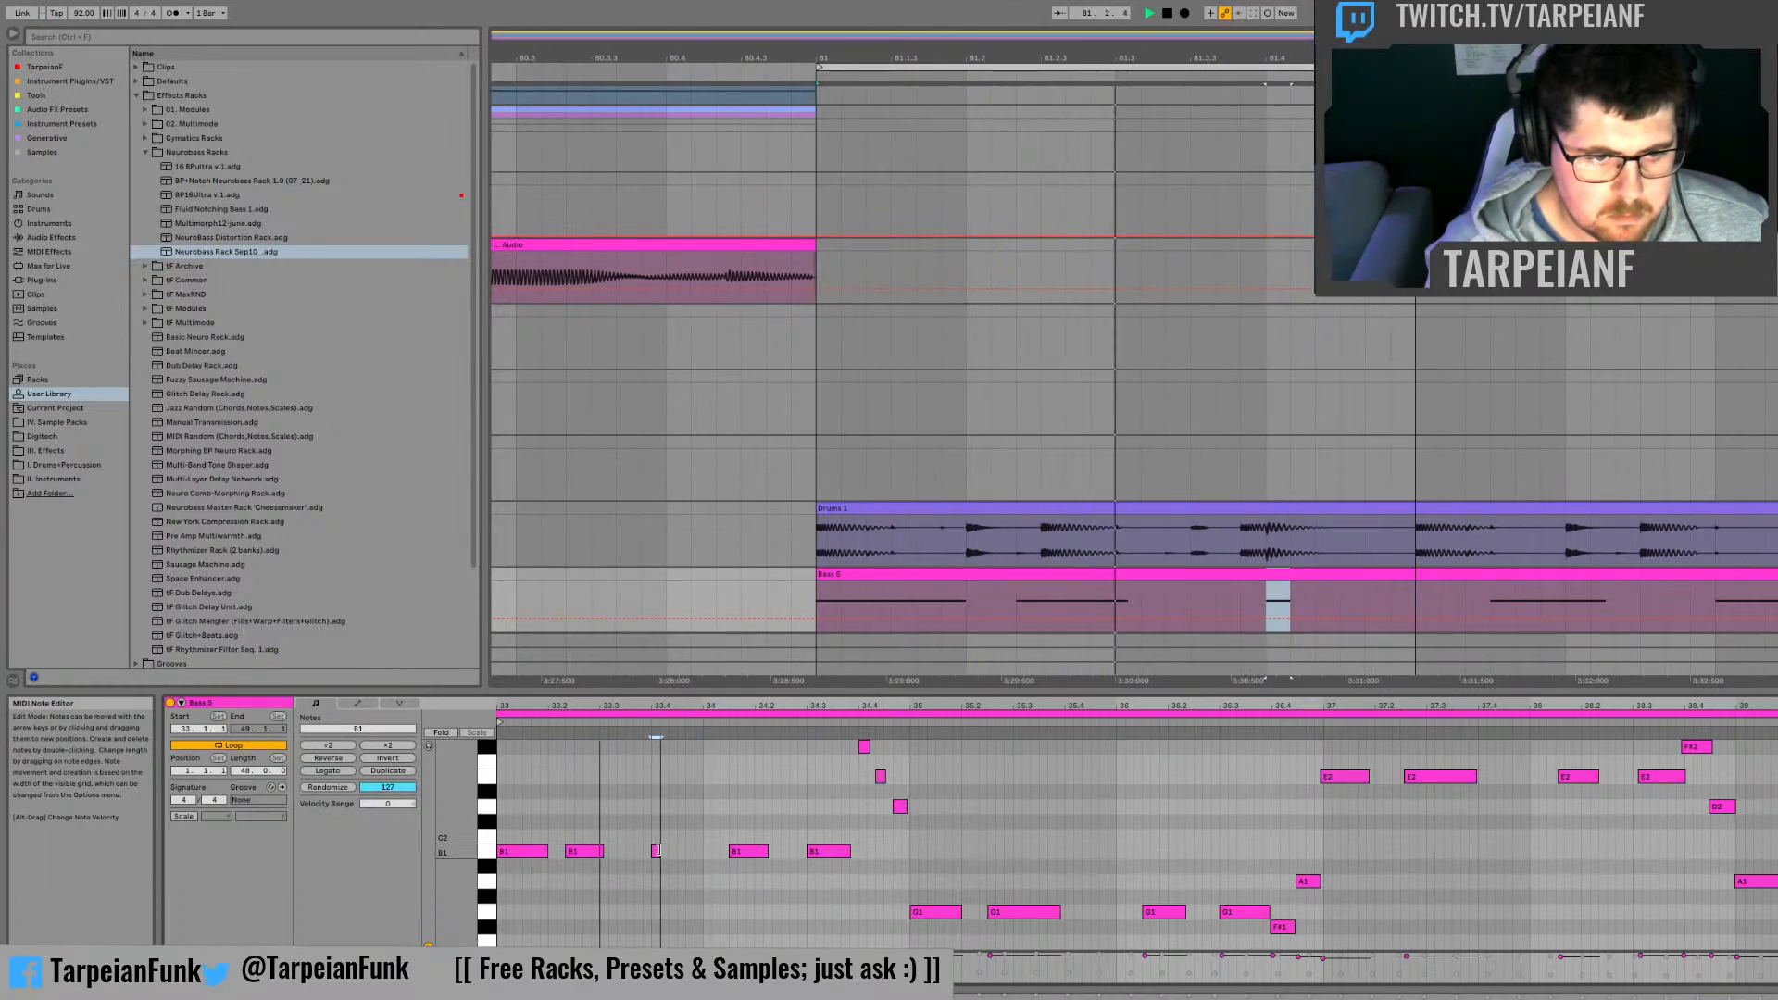
{"action": "double_click", "coordinate": [673, 851]}
{"action": "double_click", "coordinate": [690, 851]}
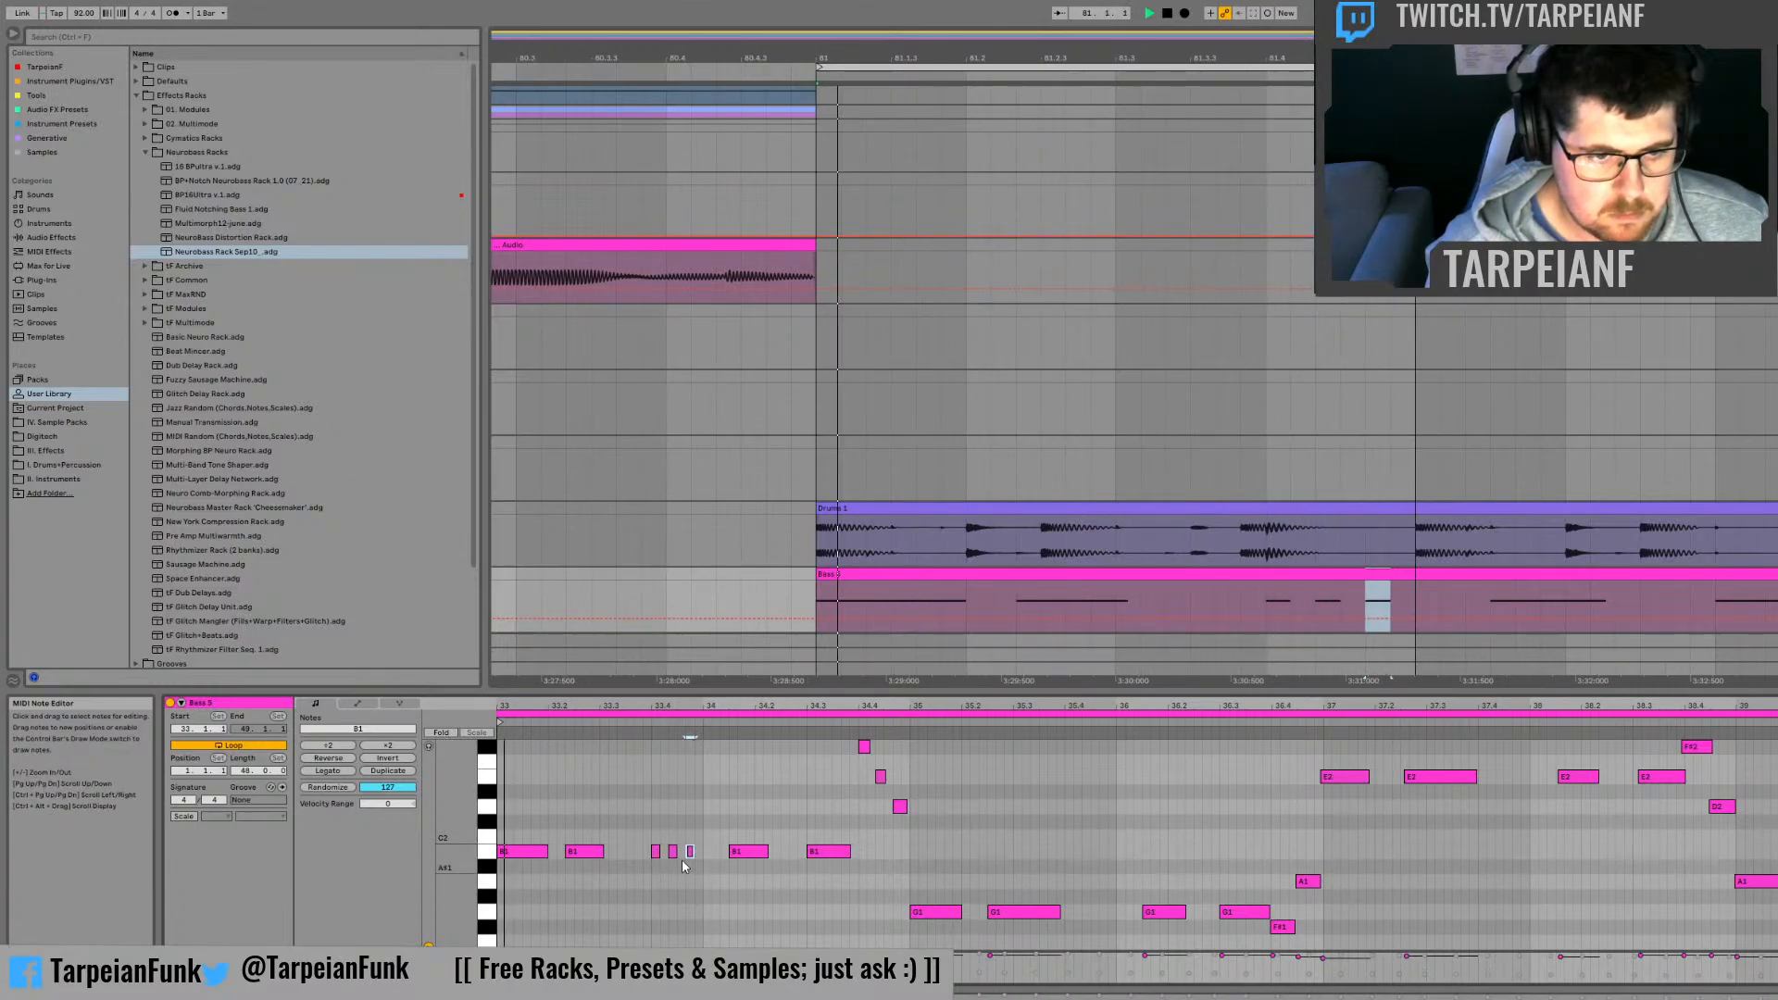
{"action": "left_click_drag", "start_coordinate": [677, 853], "coordinate": [702, 864]}
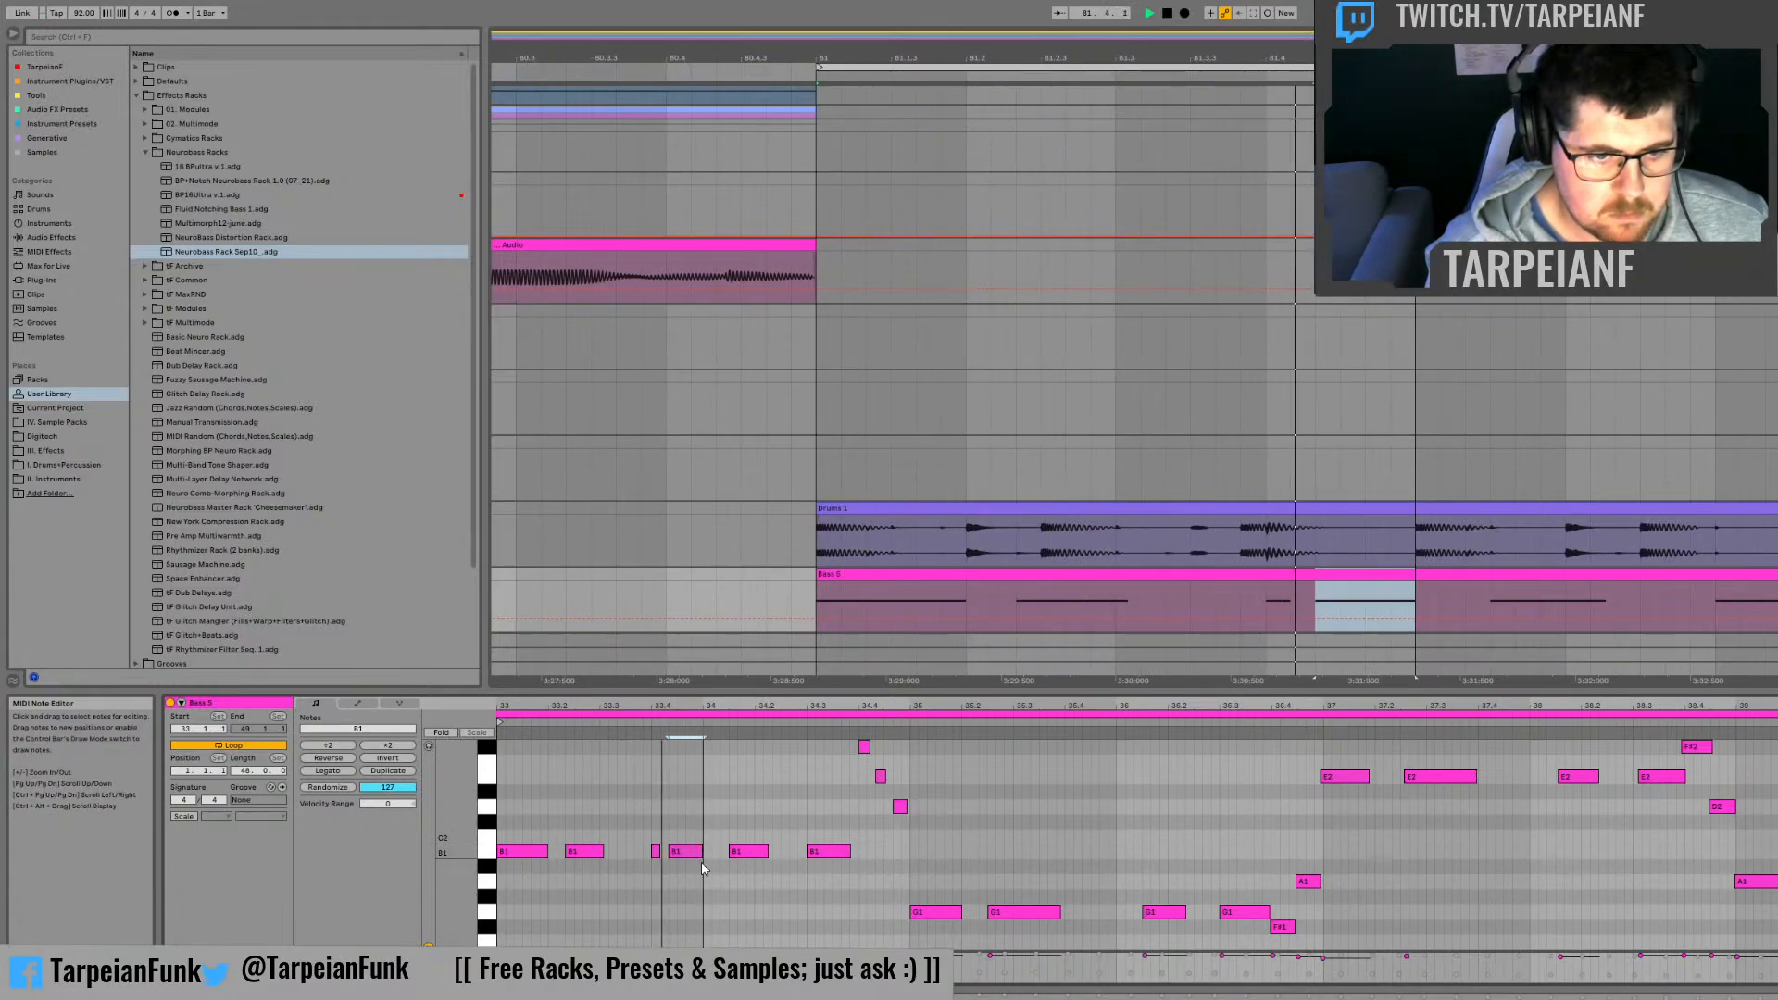
{"action": "double_click", "coordinate": [656, 851]}
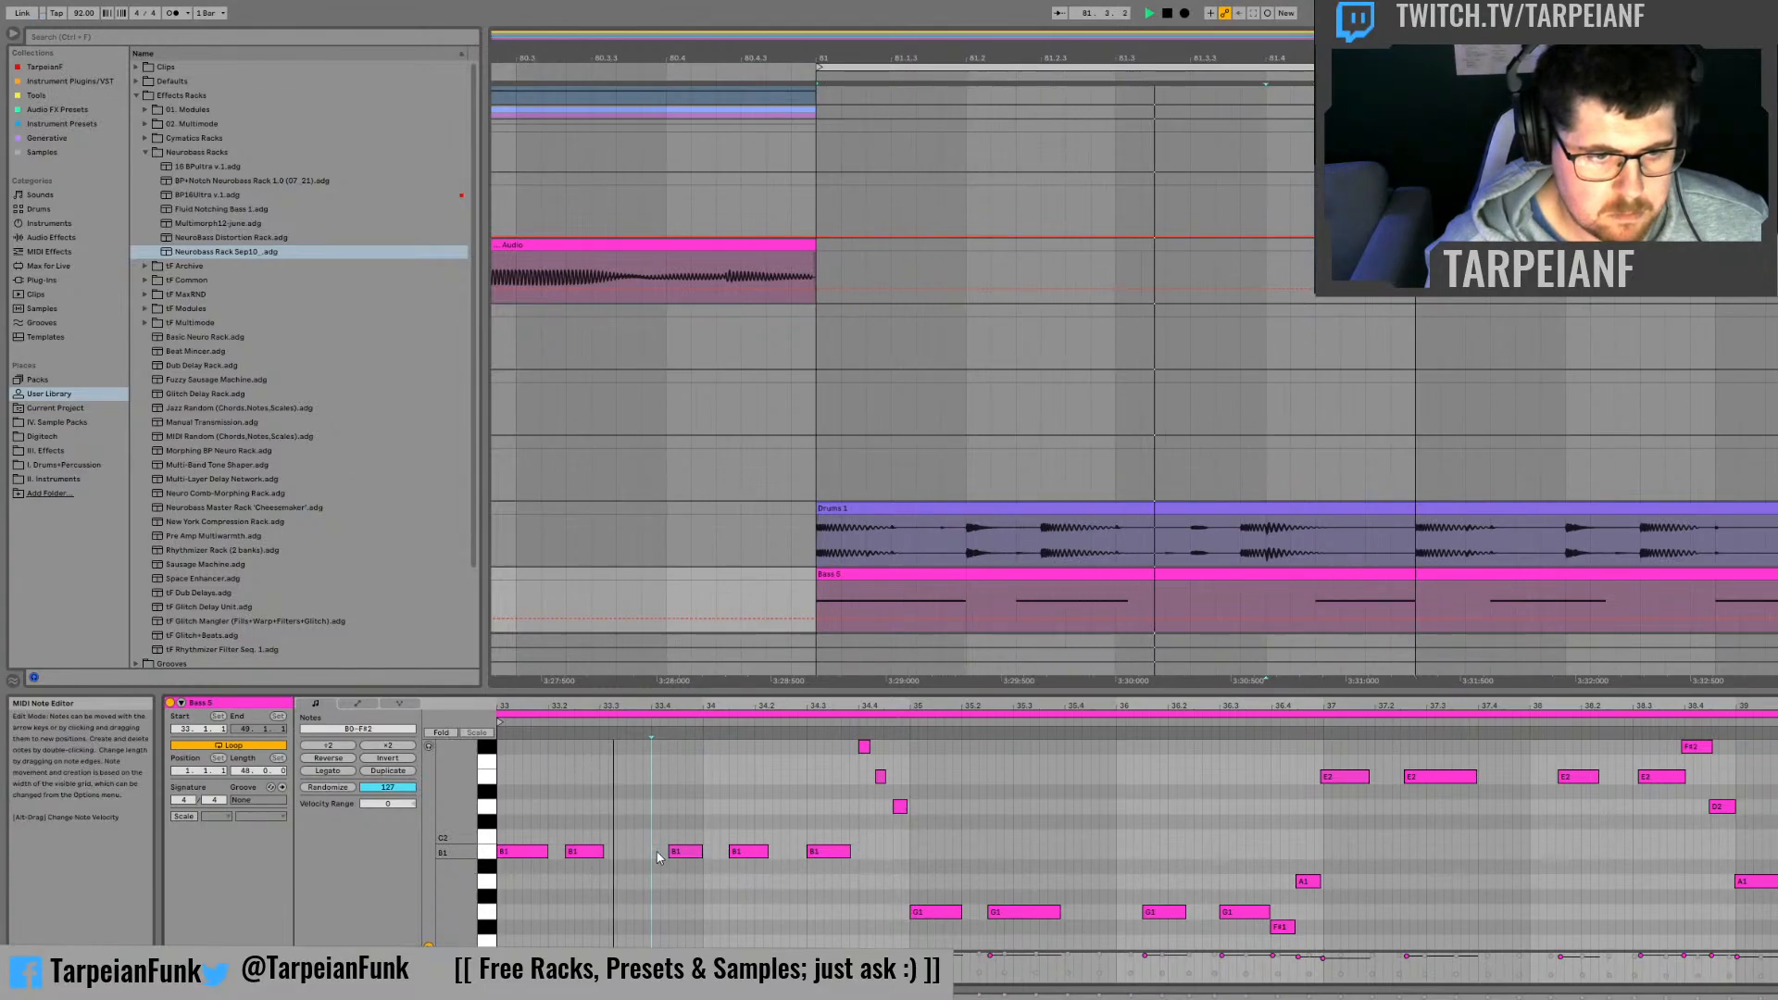
Step: Try adding two short D2 notes to the bass phrase, one at 33.3.3 and one just before 33.4
{"action": "left_click_drag", "start_coordinate": [639, 706], "coordinate": [869, 804]}
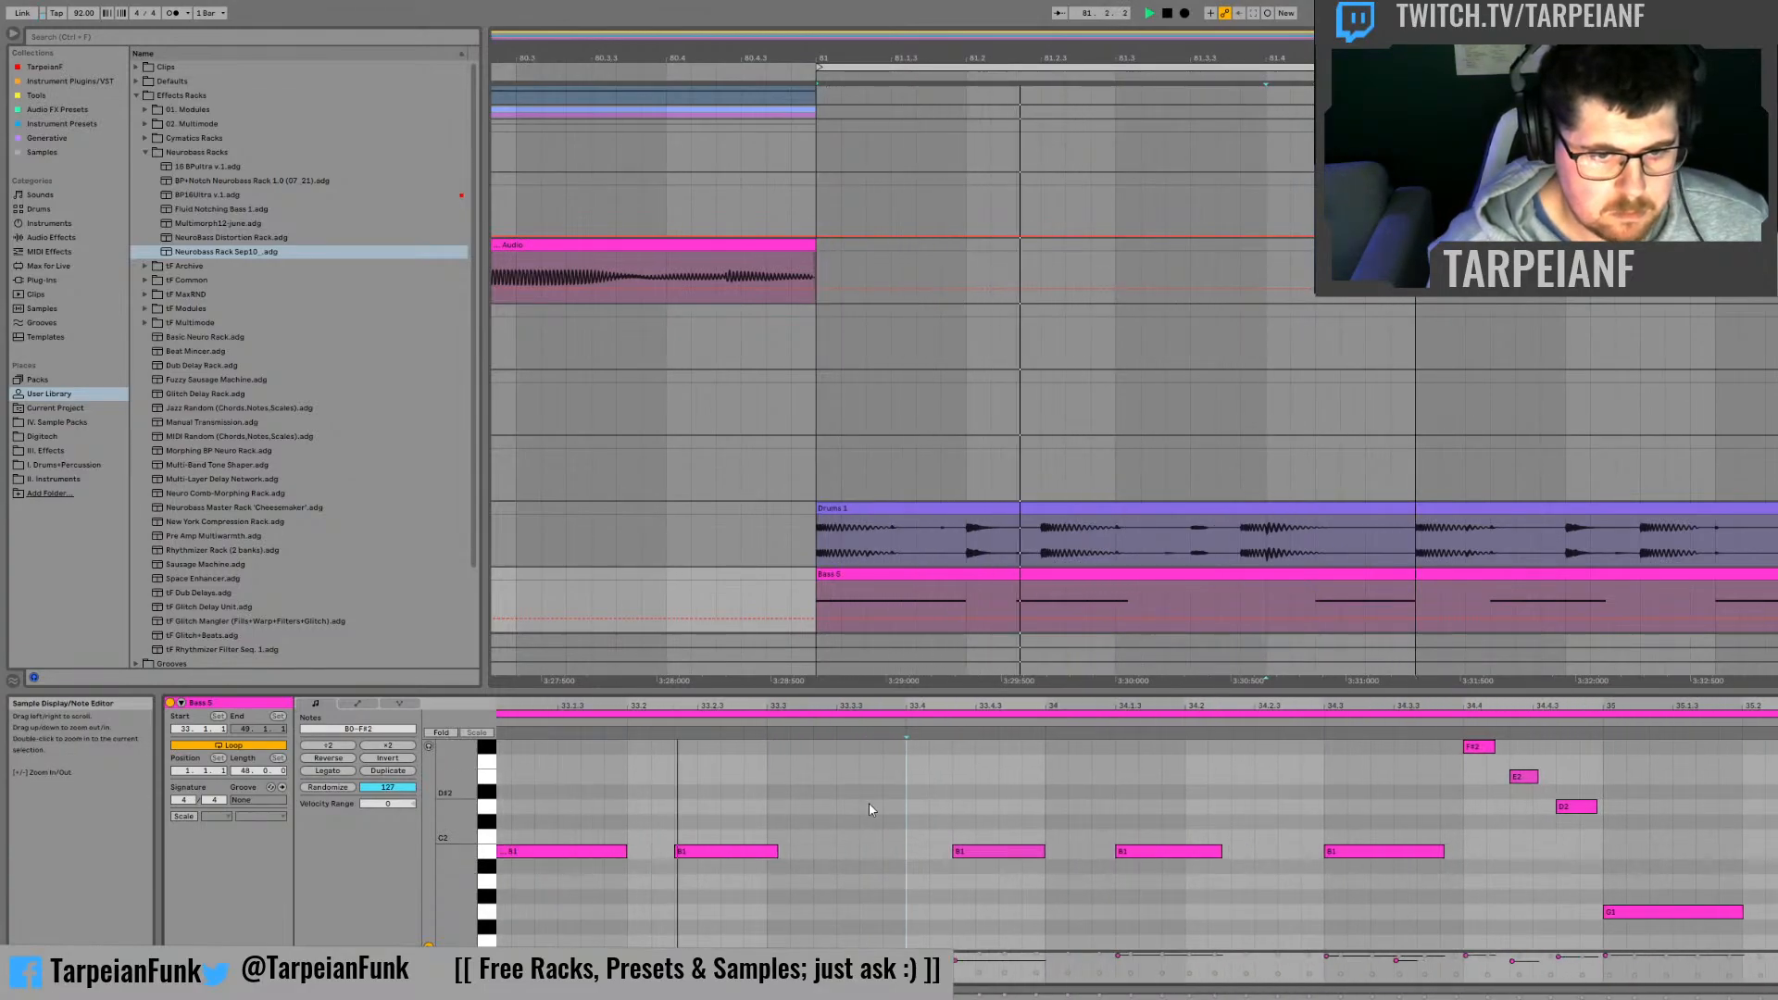
{"action": "double_click", "coordinate": [776, 807]}
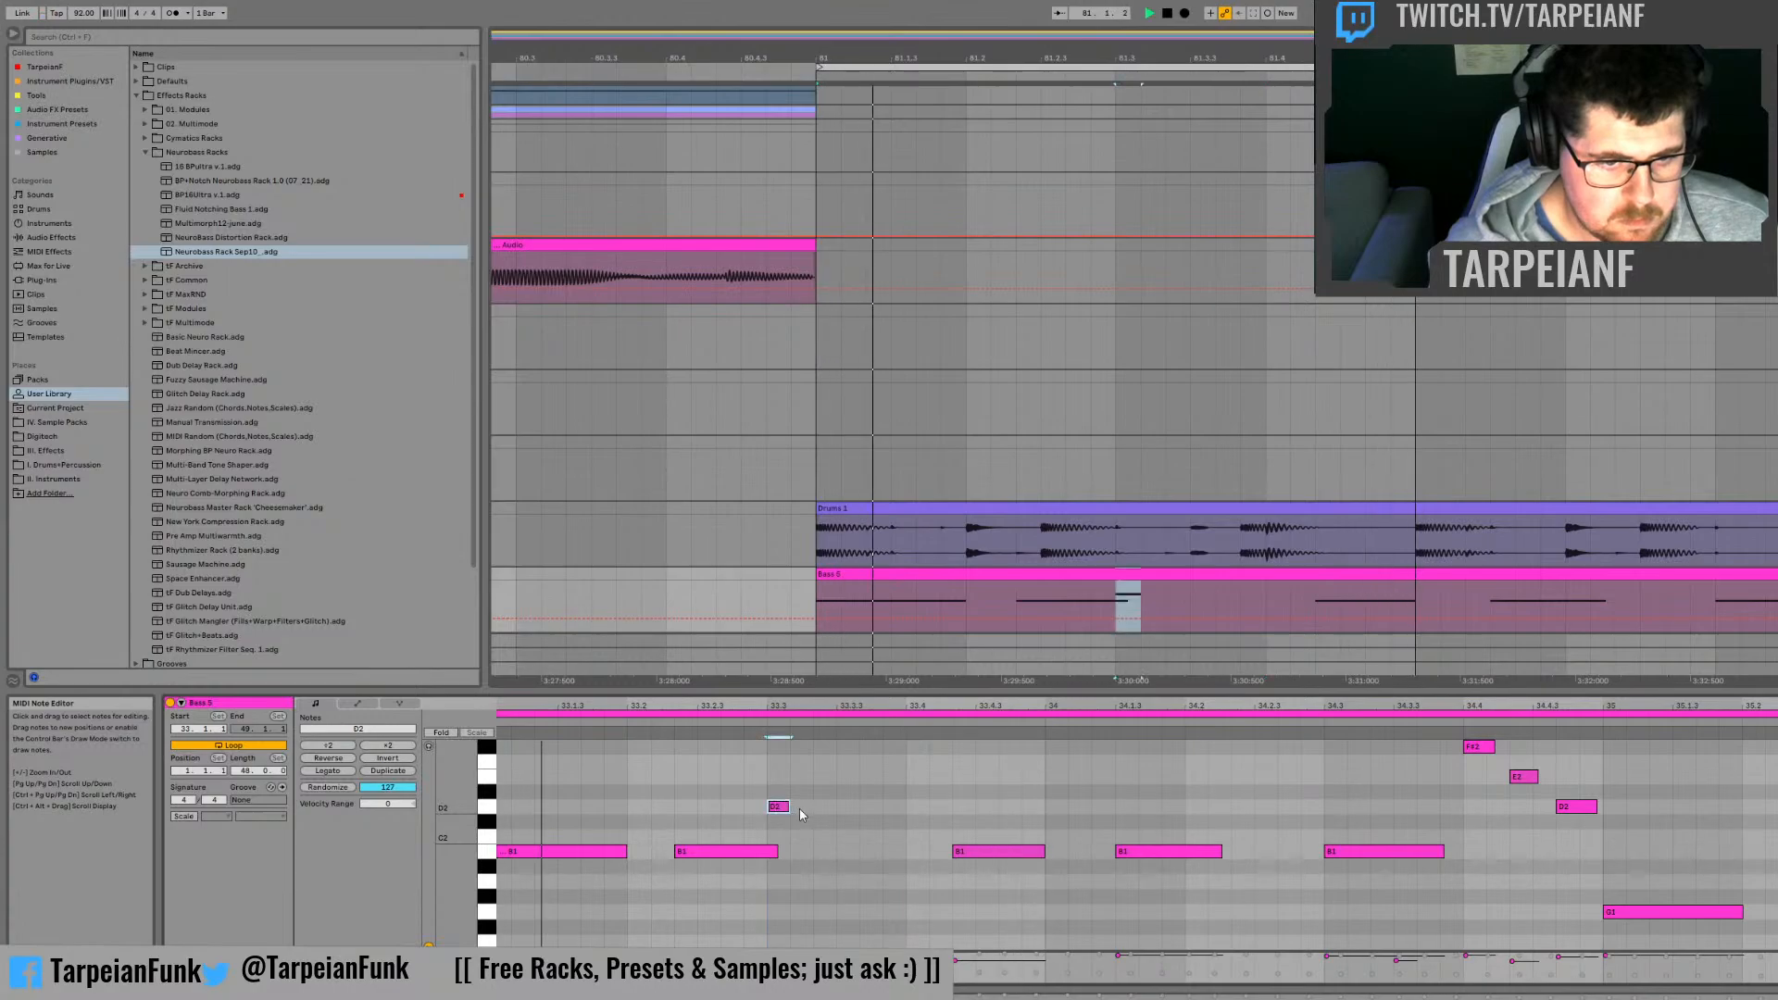
{"action": "left_click_drag", "start_coordinate": [788, 807], "coordinate": [922, 809]}
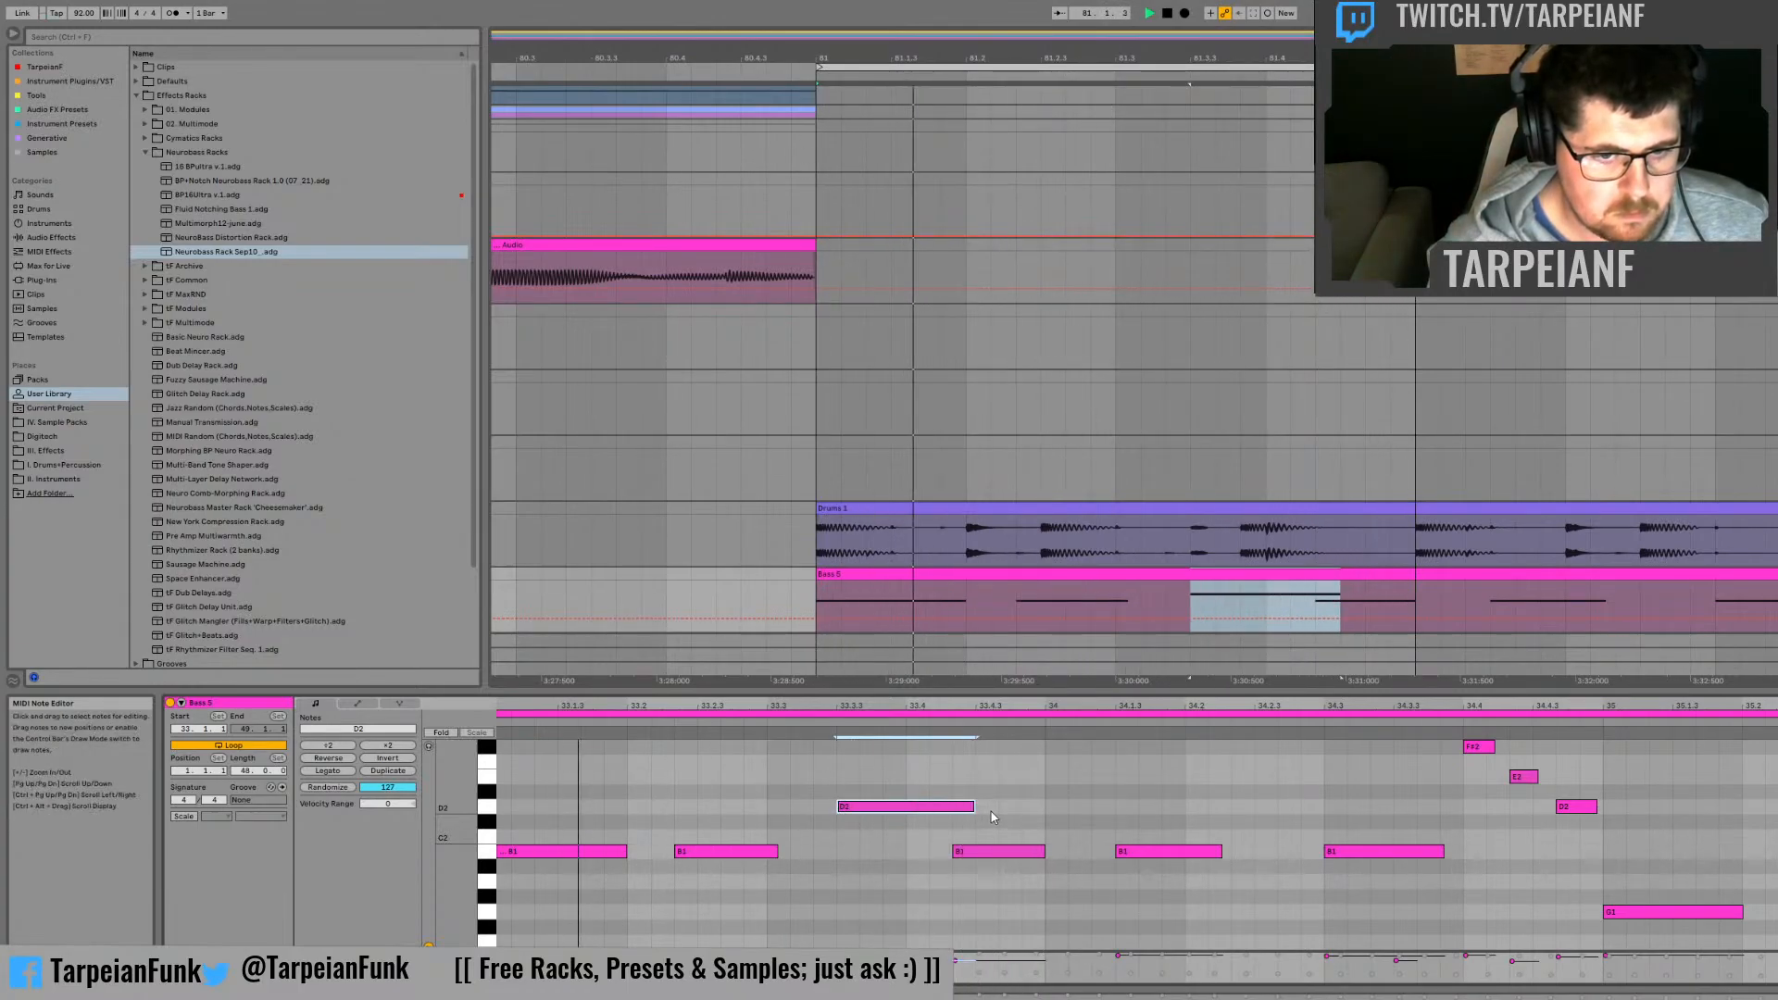
{"action": "left_click_drag", "start_coordinate": [973, 807], "coordinate": [859, 809]}
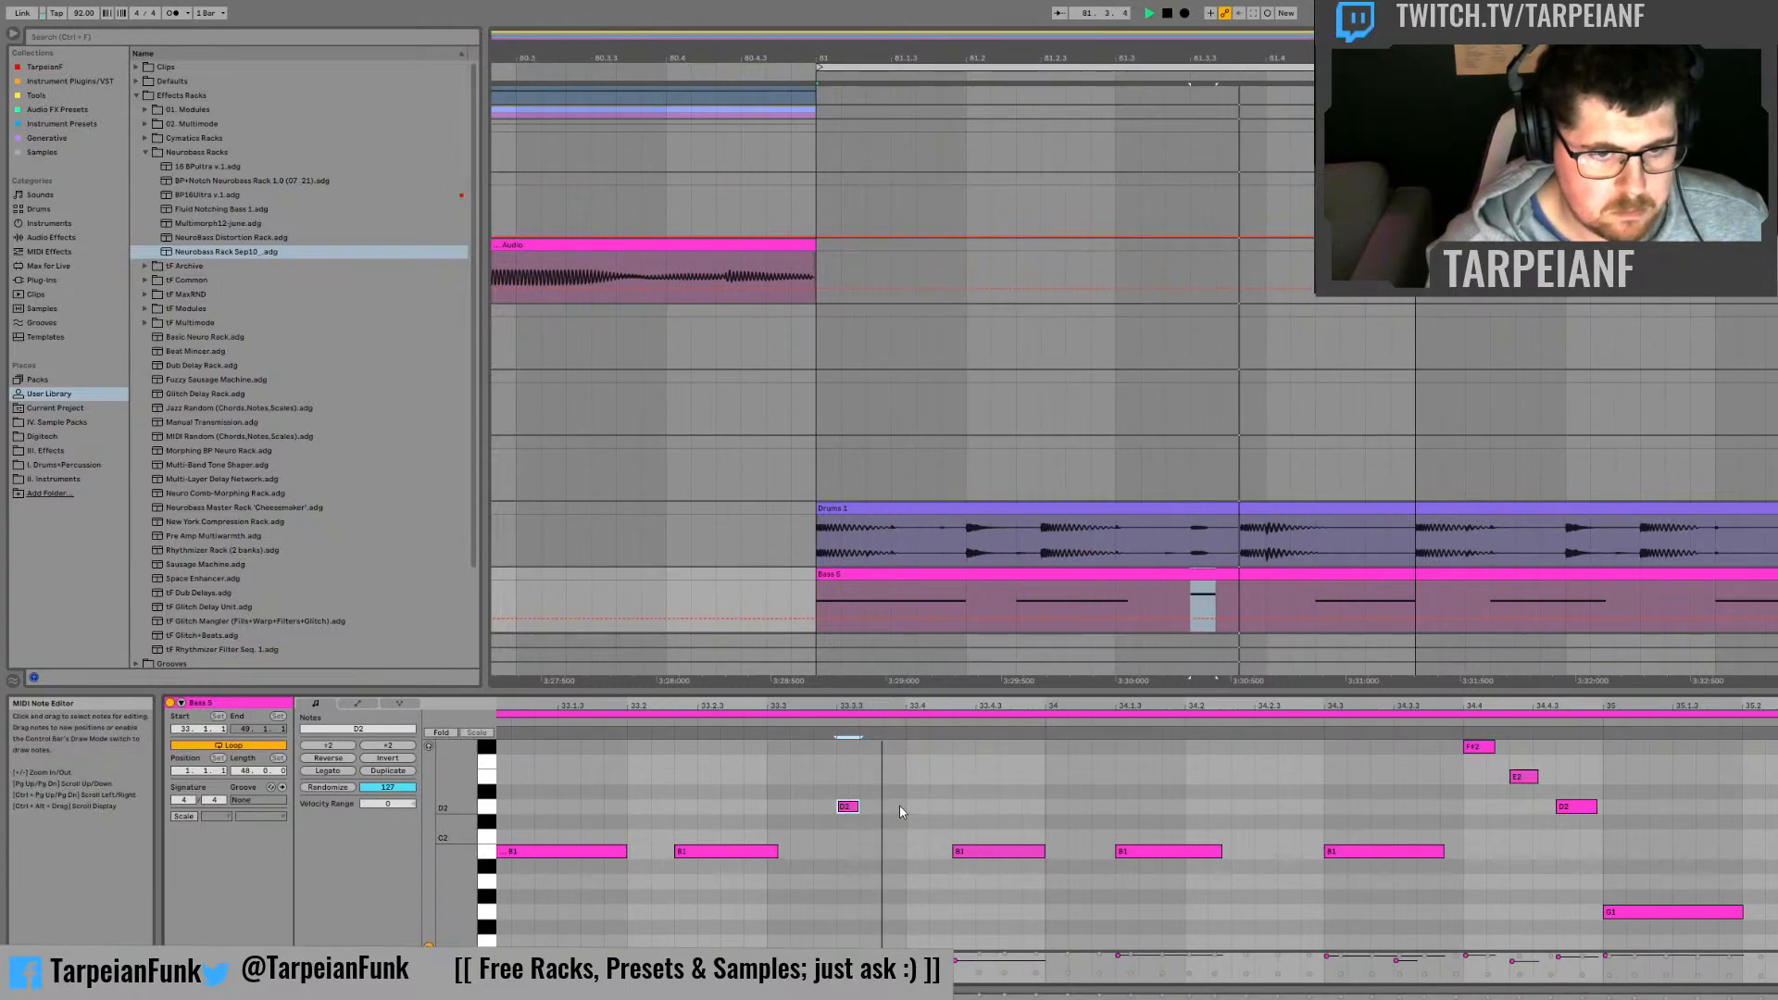
{"action": "double_click", "coordinate": [899, 807]}
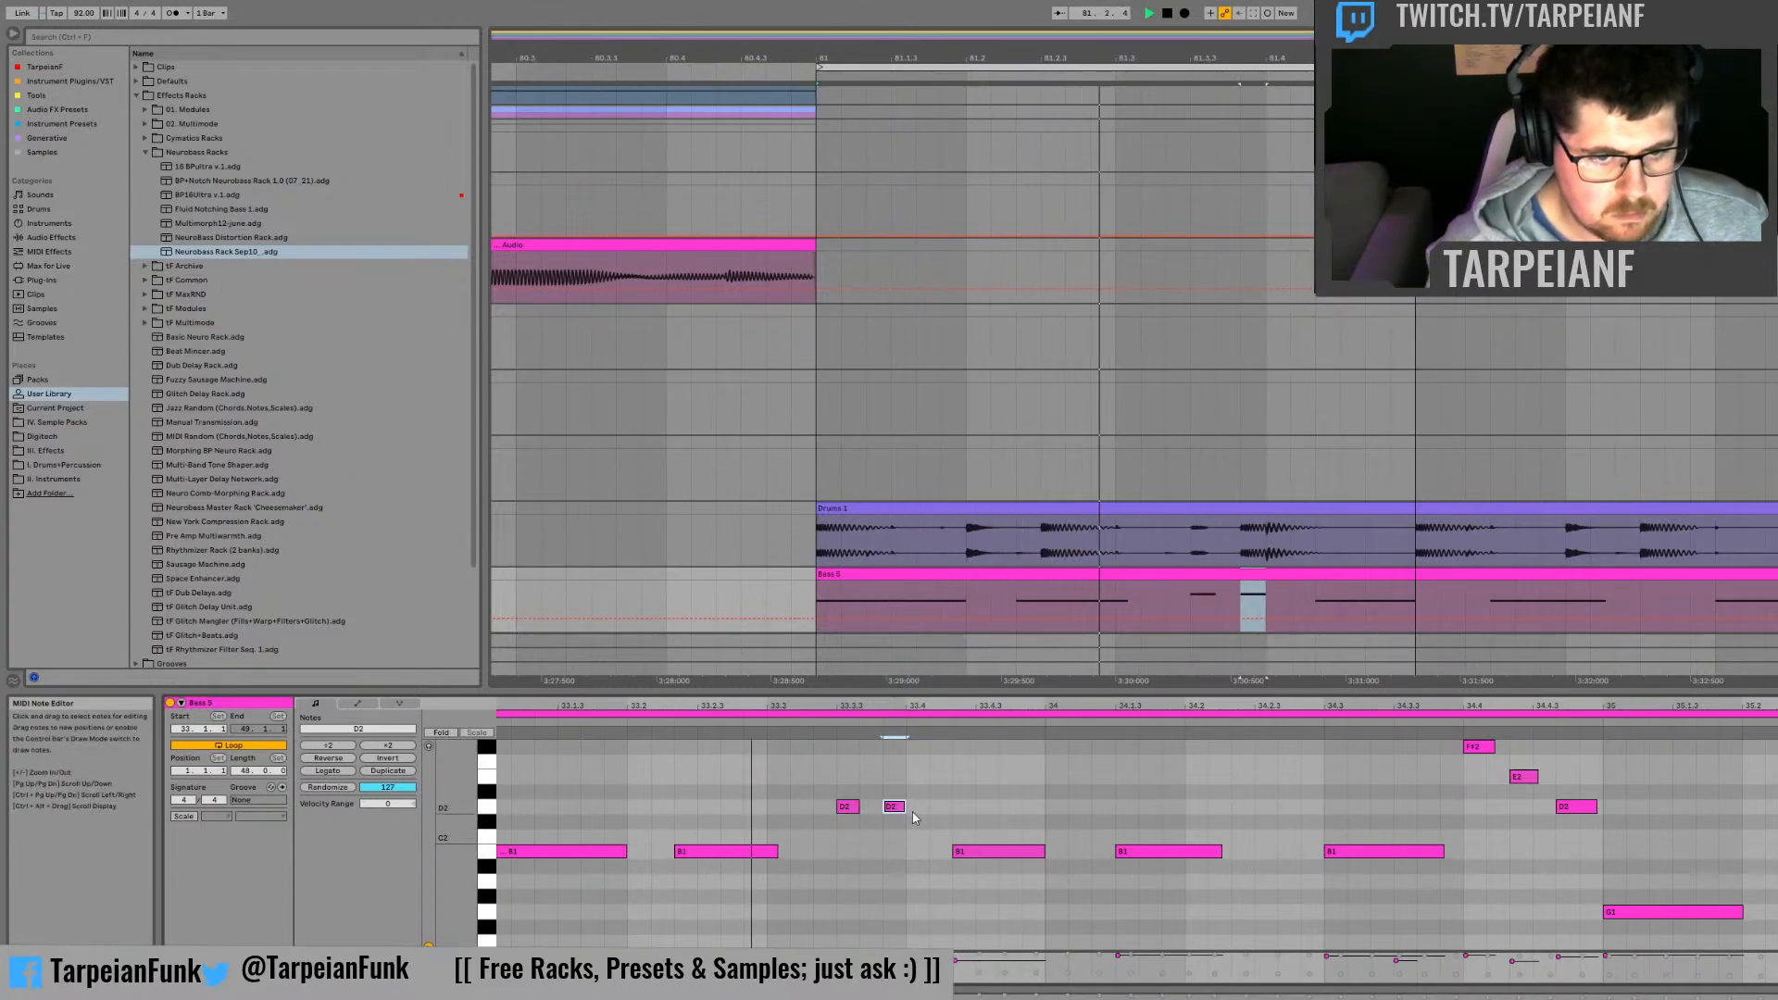
Step: Try splitting the B1 note before bar 34 into short hits, adding B1 notes at 33.4 and 33.4.3
{"action": "double_click", "coordinate": [919, 851]}
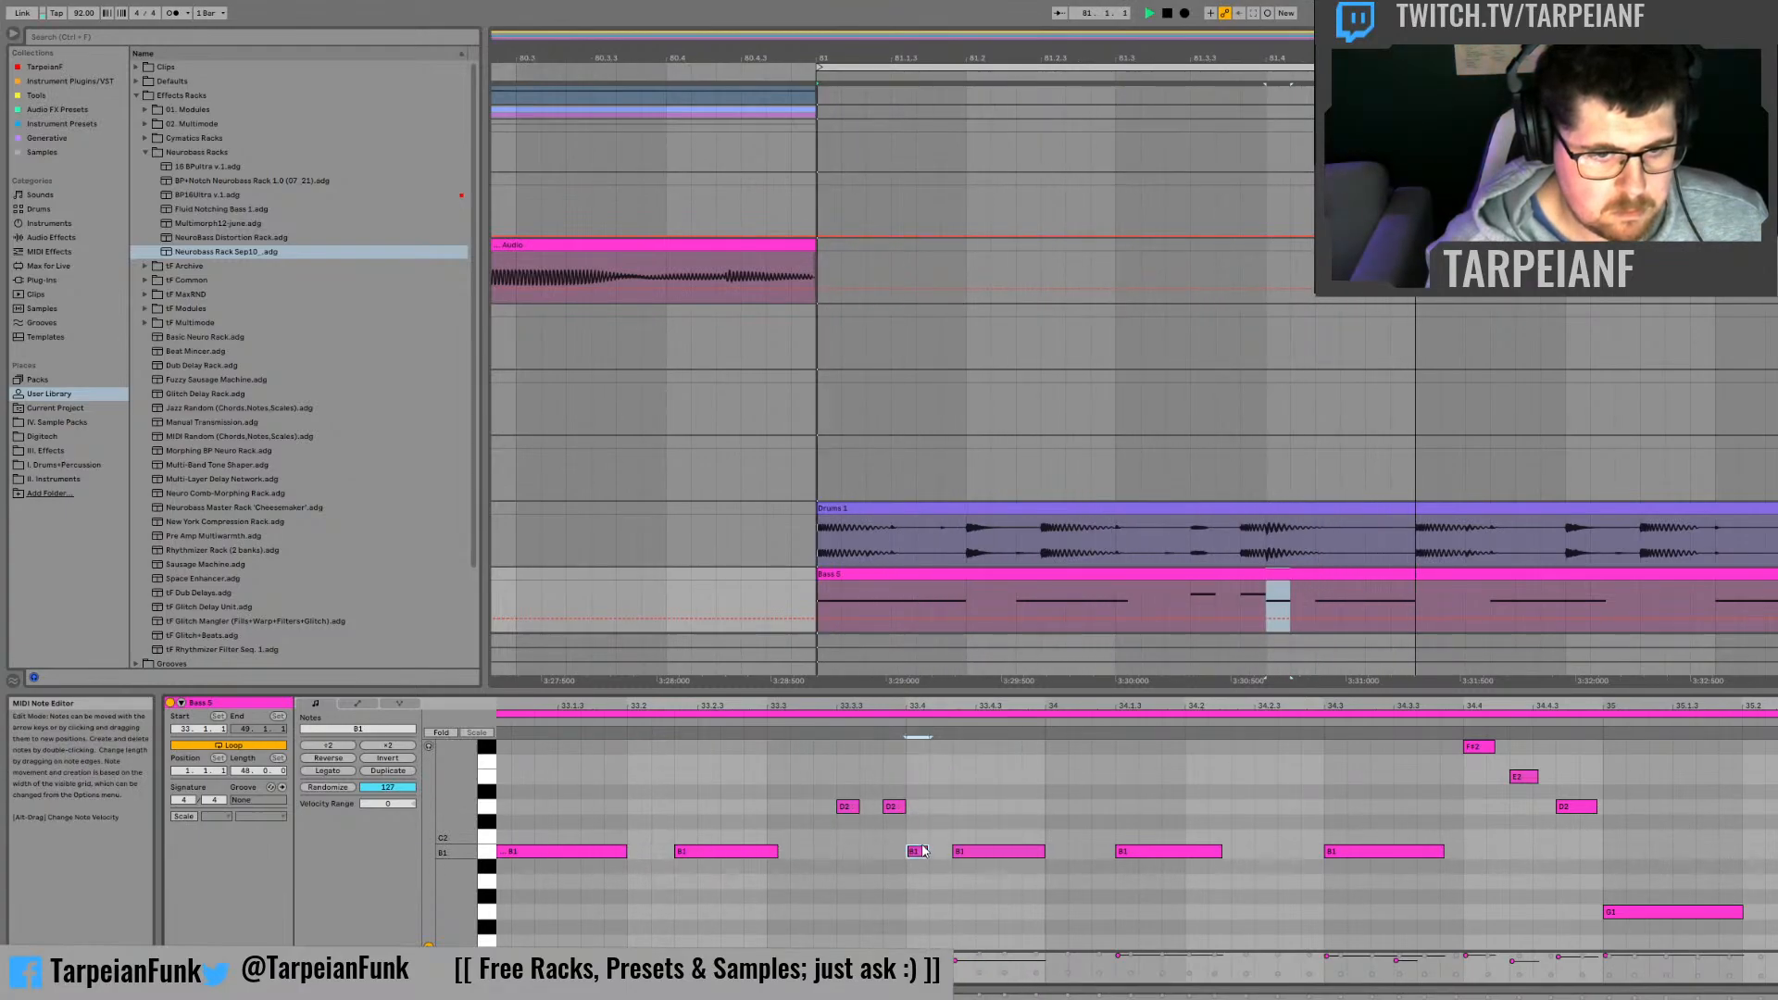
{"action": "mouse_move", "coordinate": [1047, 849]}
{"action": "left_mouse_down"}
{"action": "mouse_move", "coordinate": [1000, 850]}
{"action": "mouse_move", "coordinate": [1029, 854]}
{"action": "left_mouse_up"}
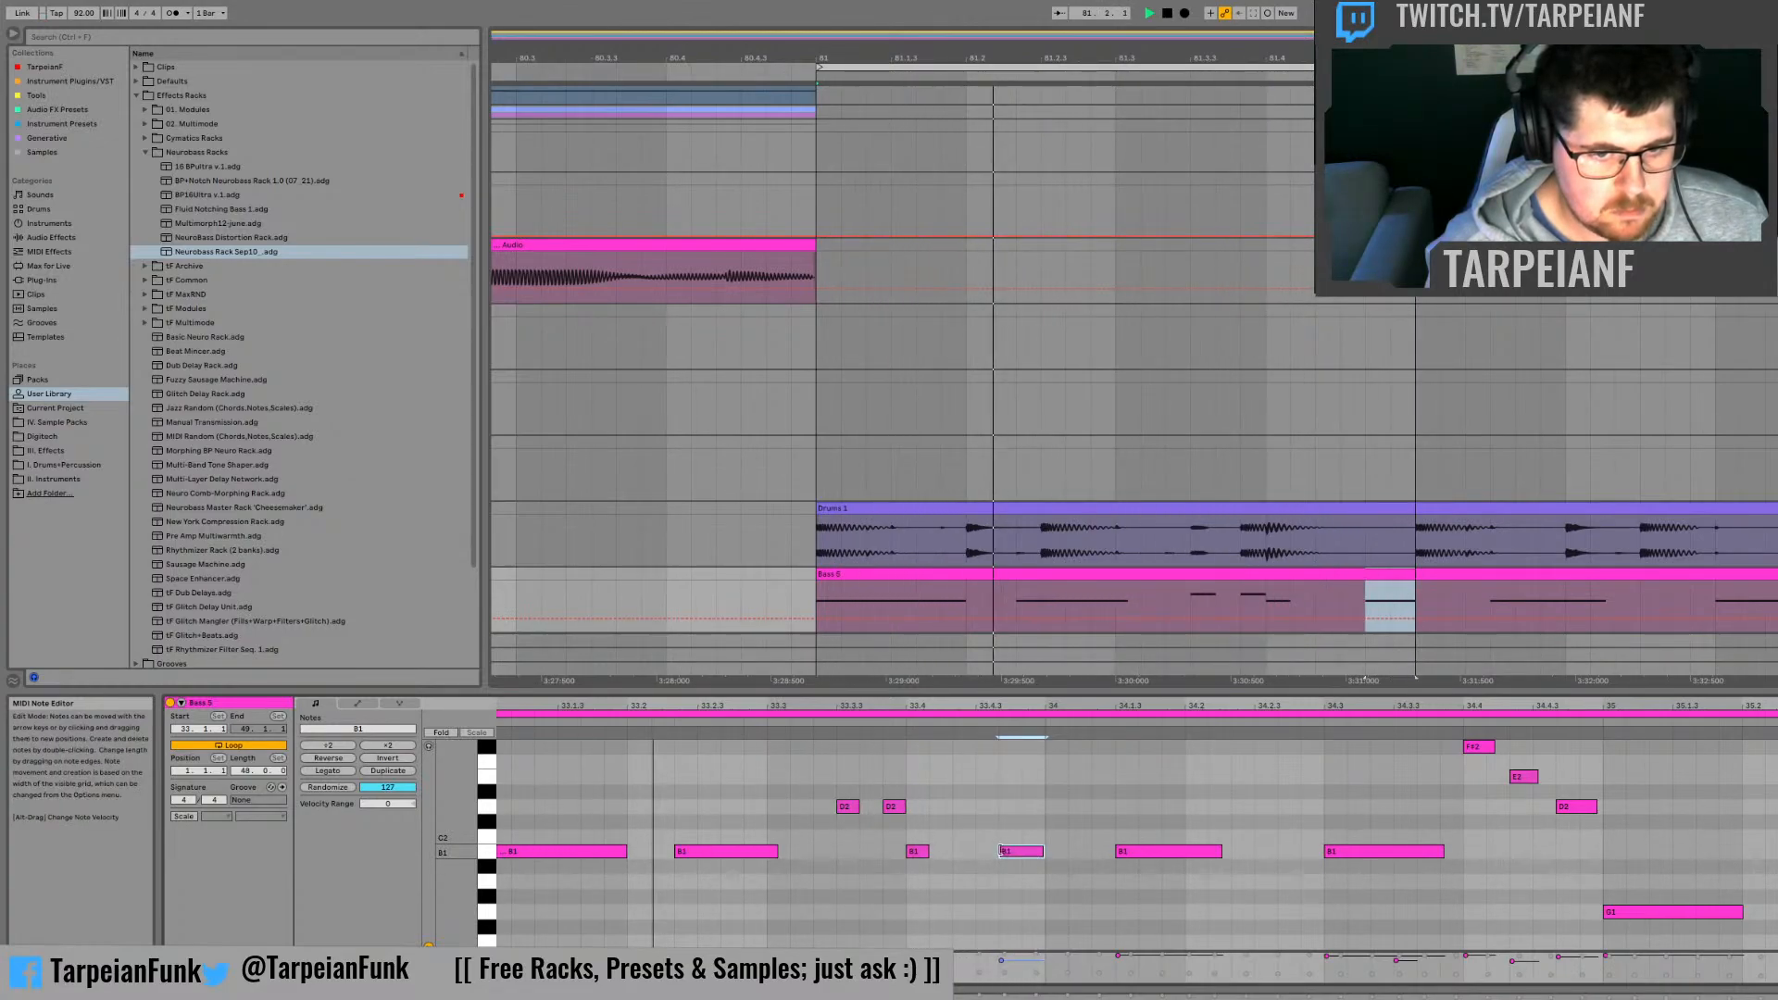
{"action": "left_click_drag", "start_coordinate": [1000, 851], "coordinate": [1023, 851]}
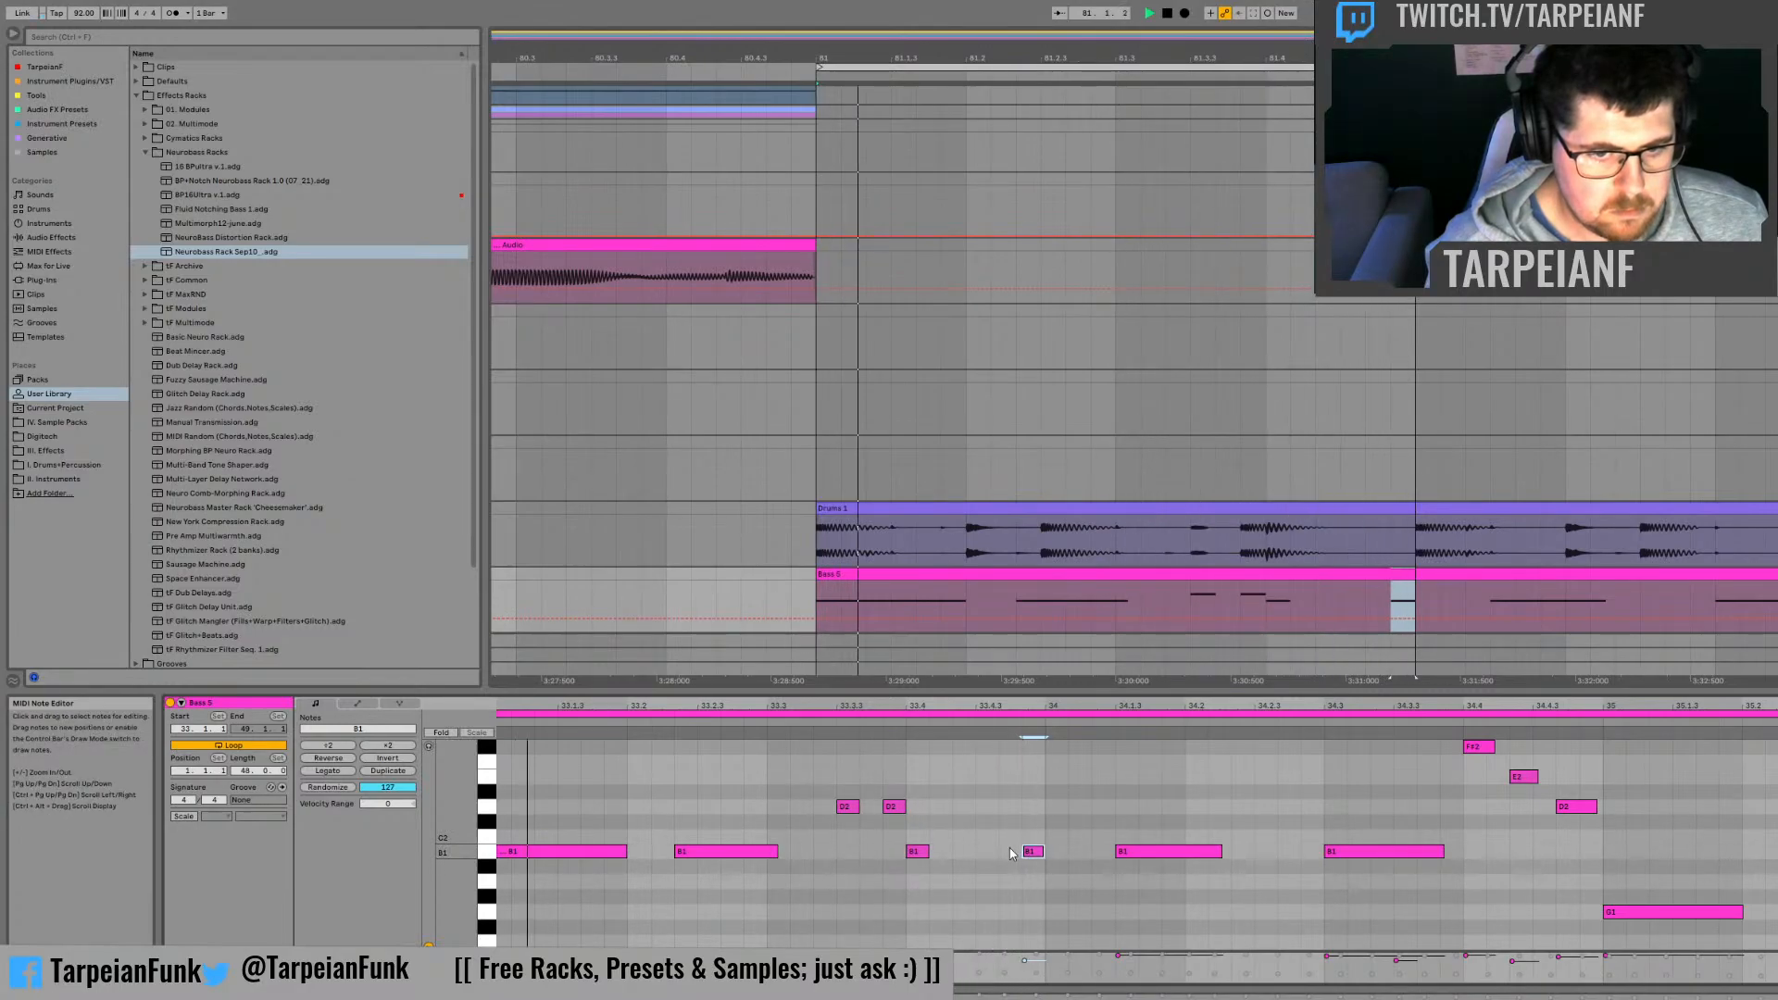
{"action": "double_click", "coordinate": [986, 851]}
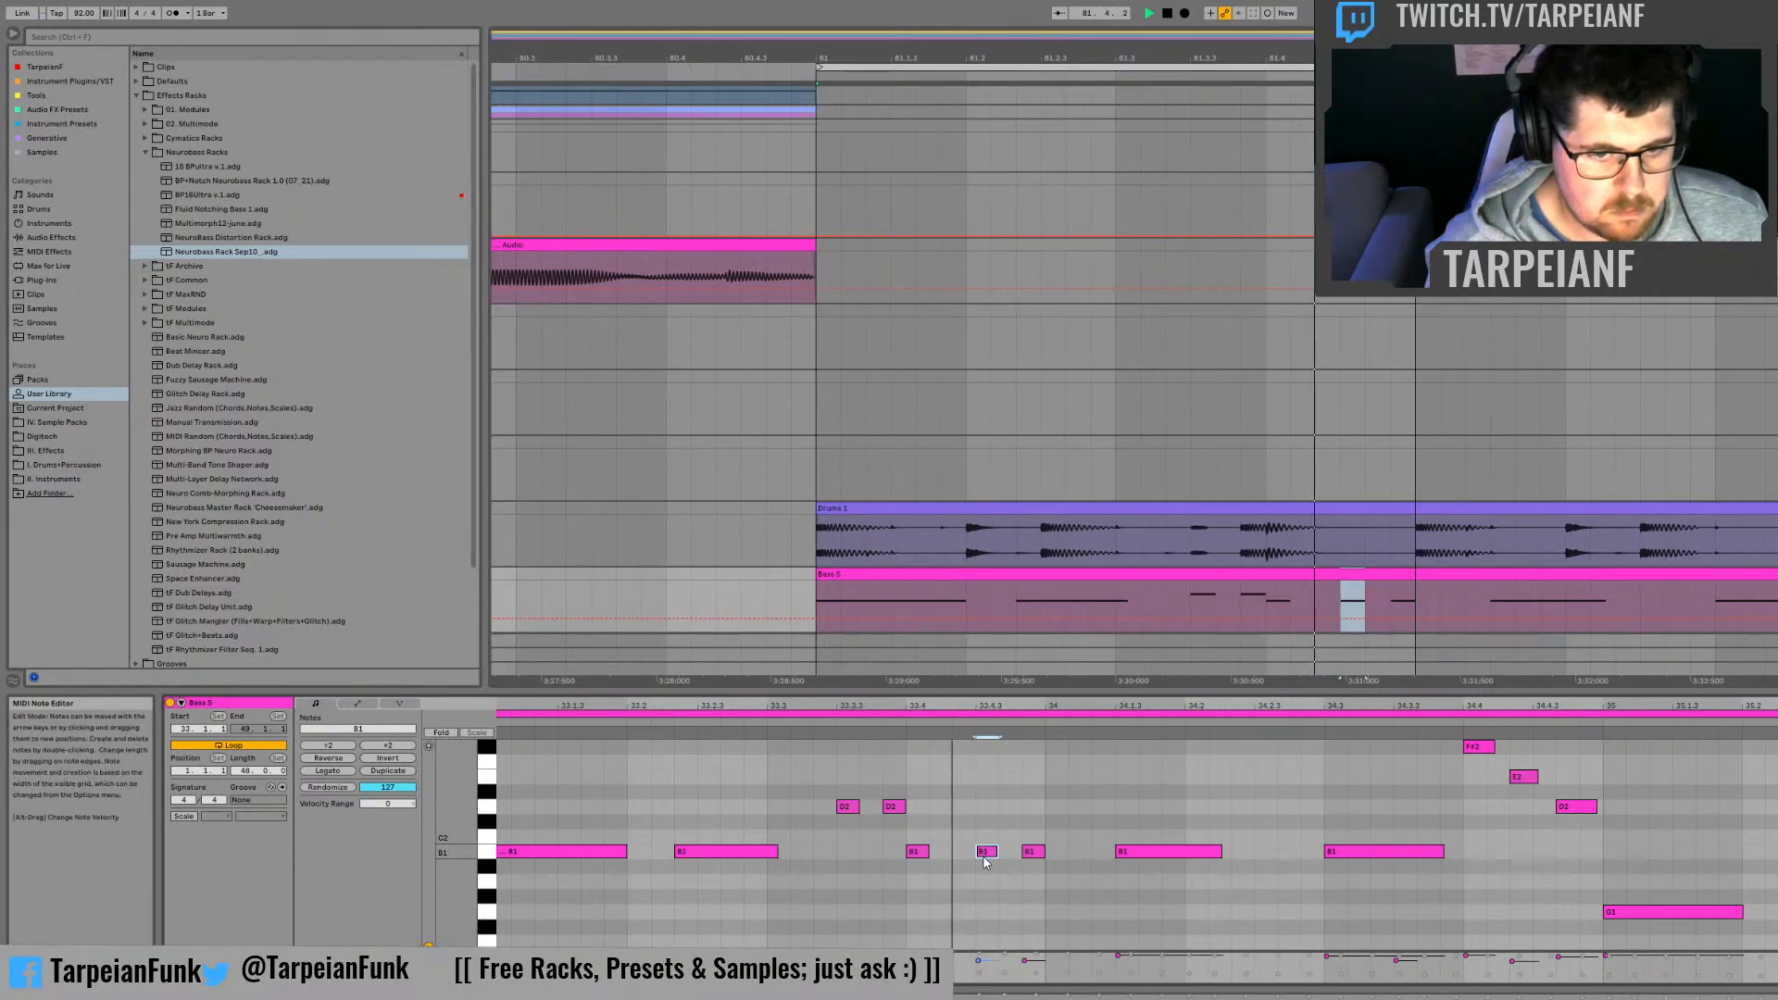
Step: Try lengthening the short B1 note near 33.4.3 and raising it to B2
{"action": "left_click_drag", "start_coordinate": [989, 851], "coordinate": [1021, 747]}
{"action": "scroll", "coordinate": [998, 792], "scroll_direction": "up", "scroll_amount": 3}
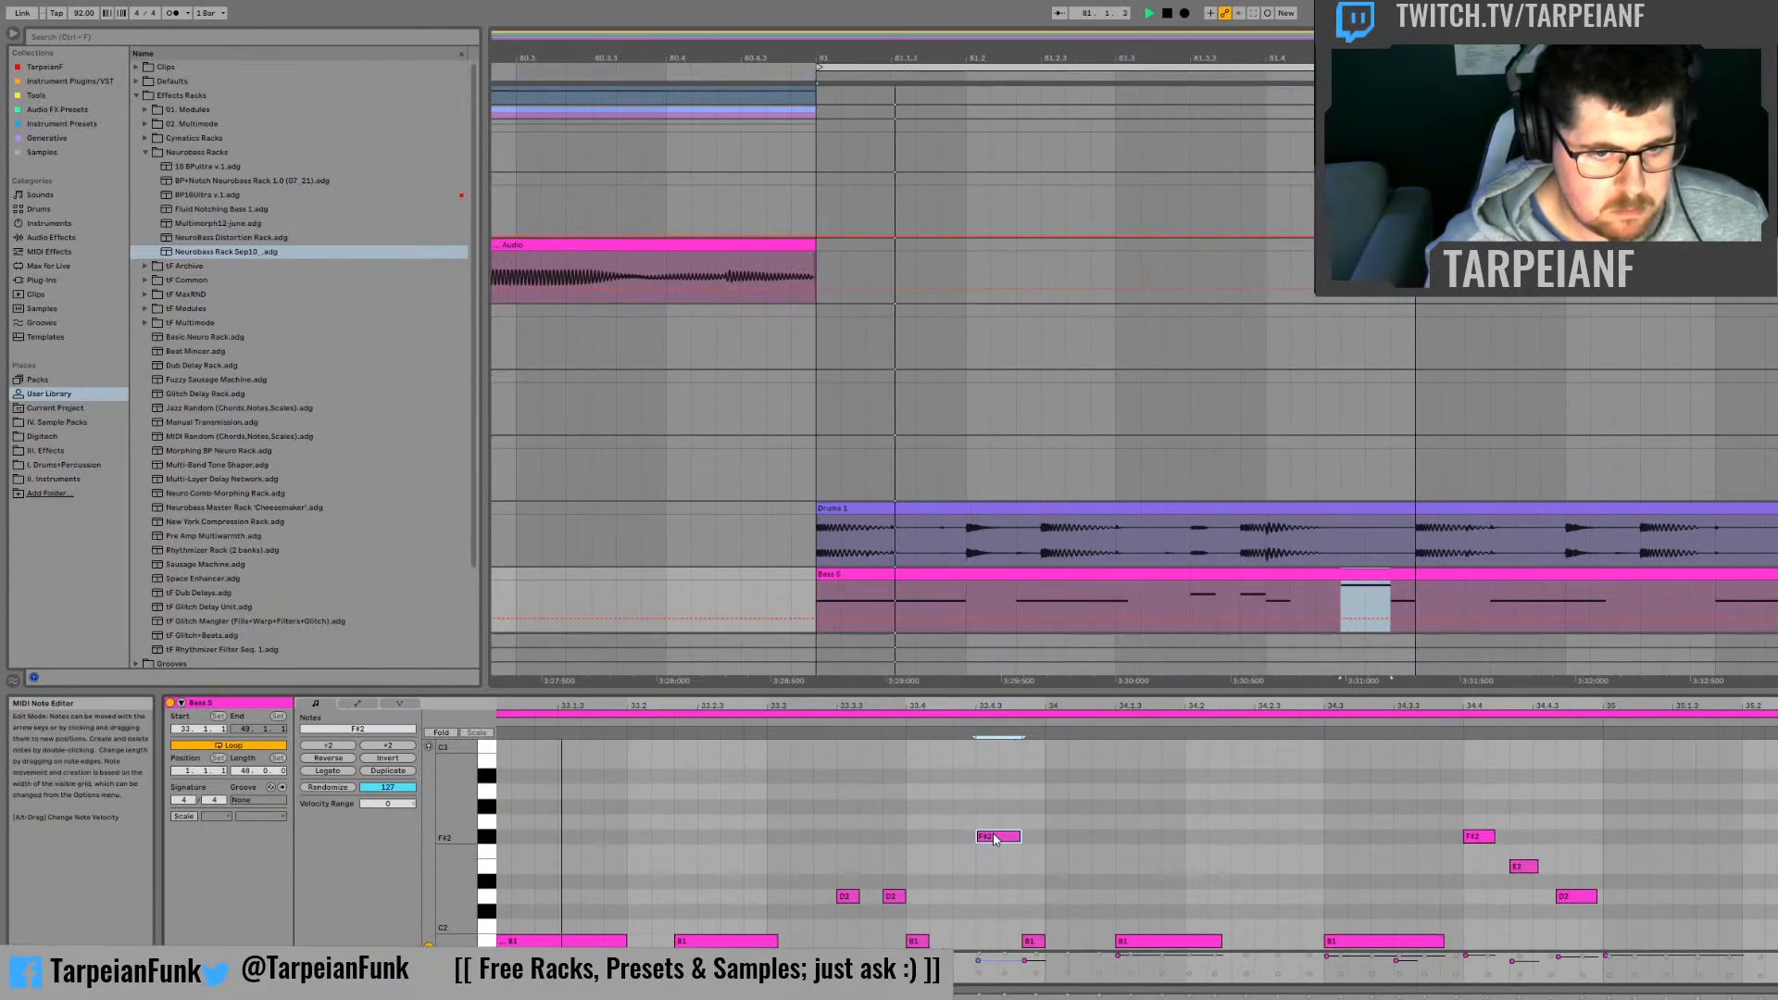
{"action": "scroll", "coordinate": [994, 839], "scroll_direction": "up", "scroll_amount": 1}
{"action": "key", "text": "Up"}
{"action": "key", "text": "Up"}
{"action": "key", "text": "Up"}
{"action": "key", "text": "Up"}
{"action": "key", "text": "Up"}
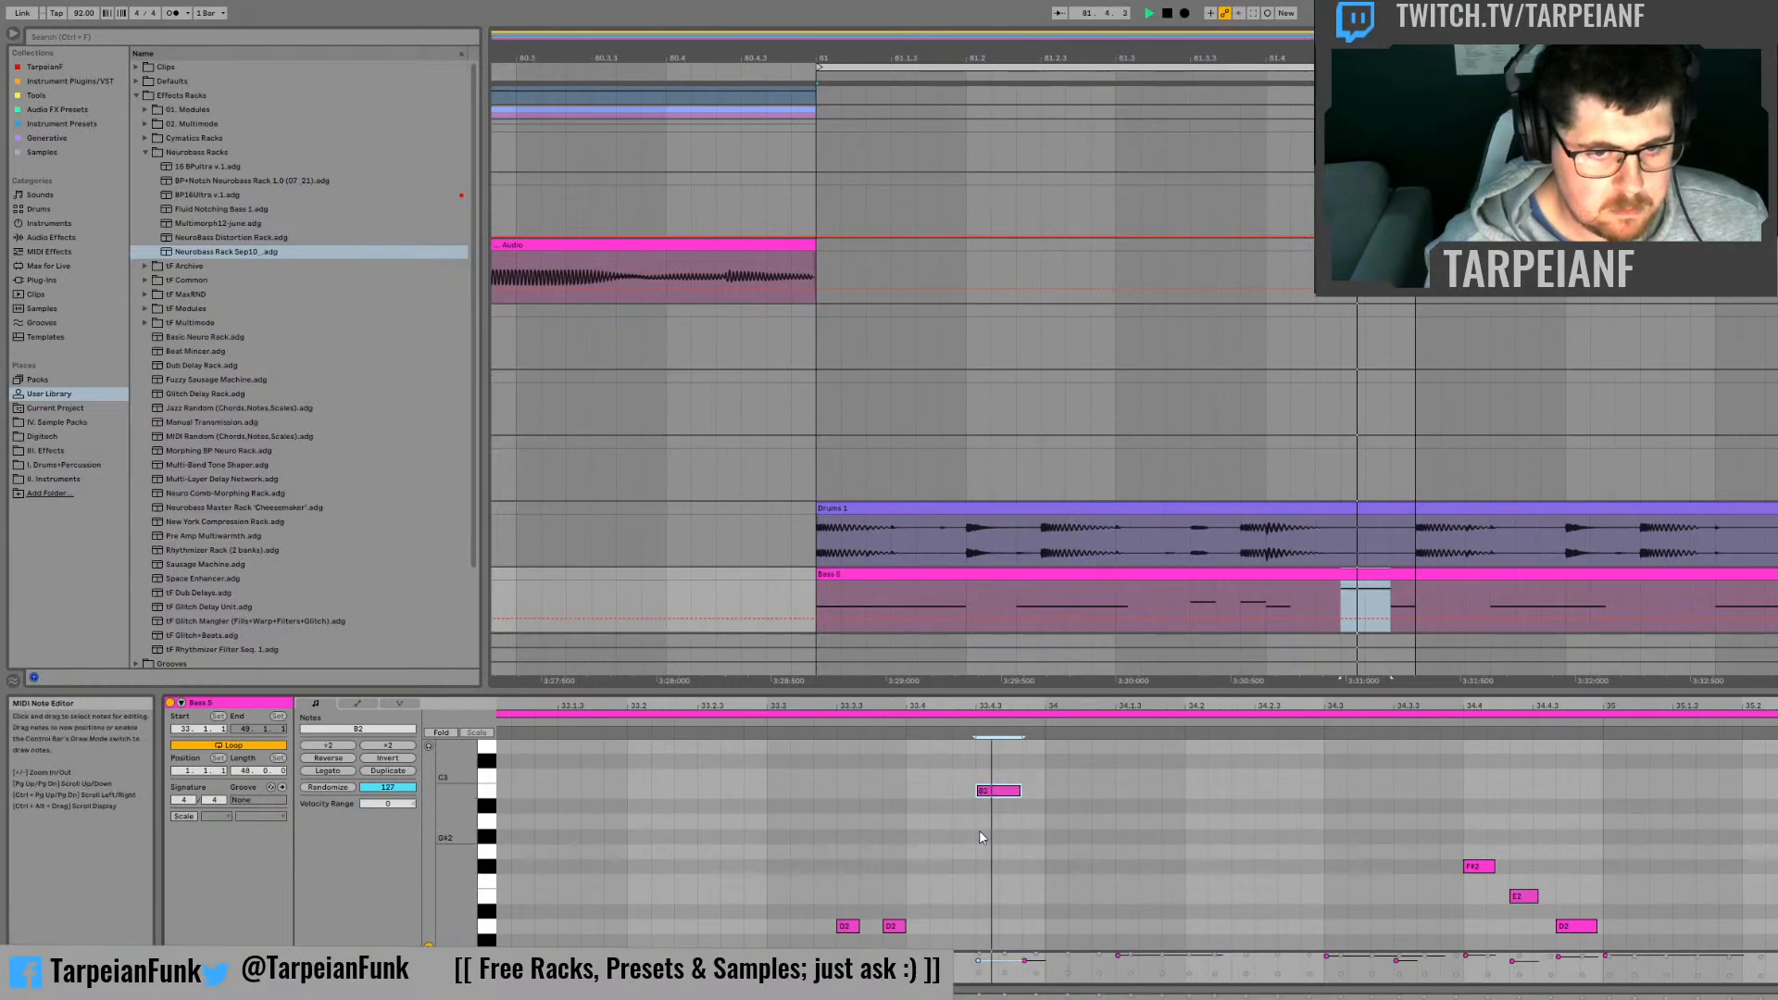
{"action": "scroll", "coordinate": [978, 826], "scroll_direction": "down", "scroll_amount": 6}
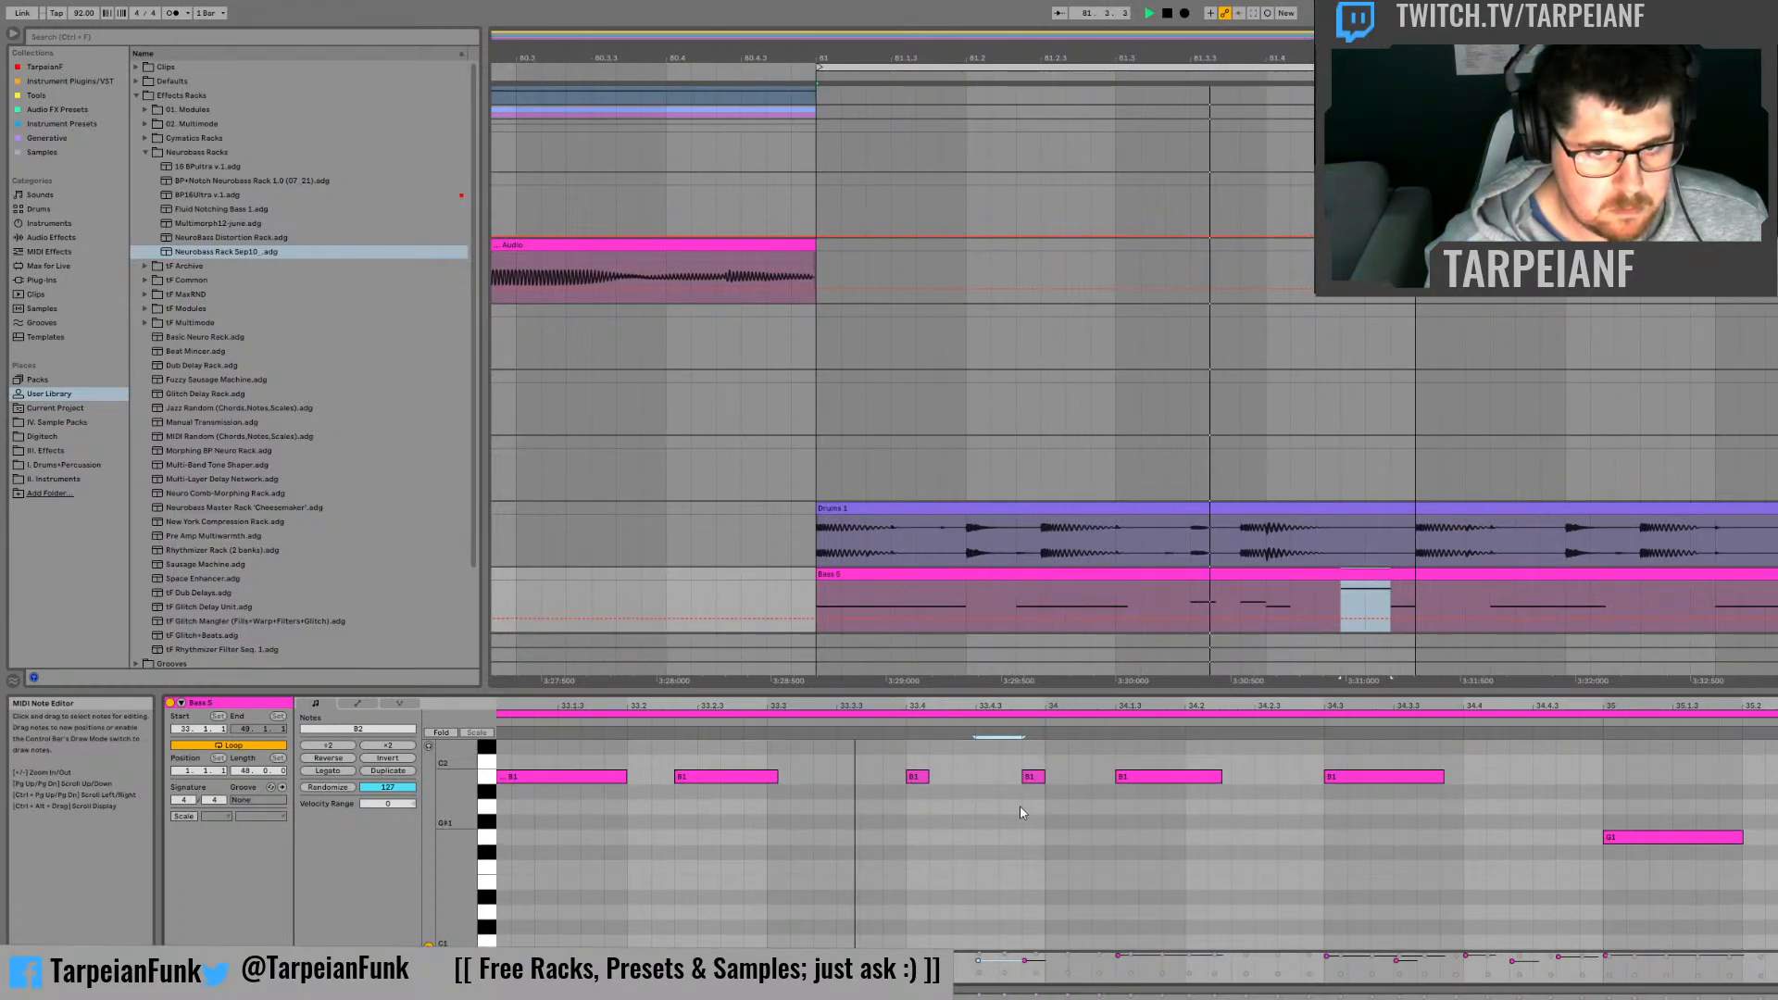
Step: Undo the recent note edits in the bass clip, back through the deletion of the low B0 note
{"action": "left_click", "coordinate": [1439, 574]}
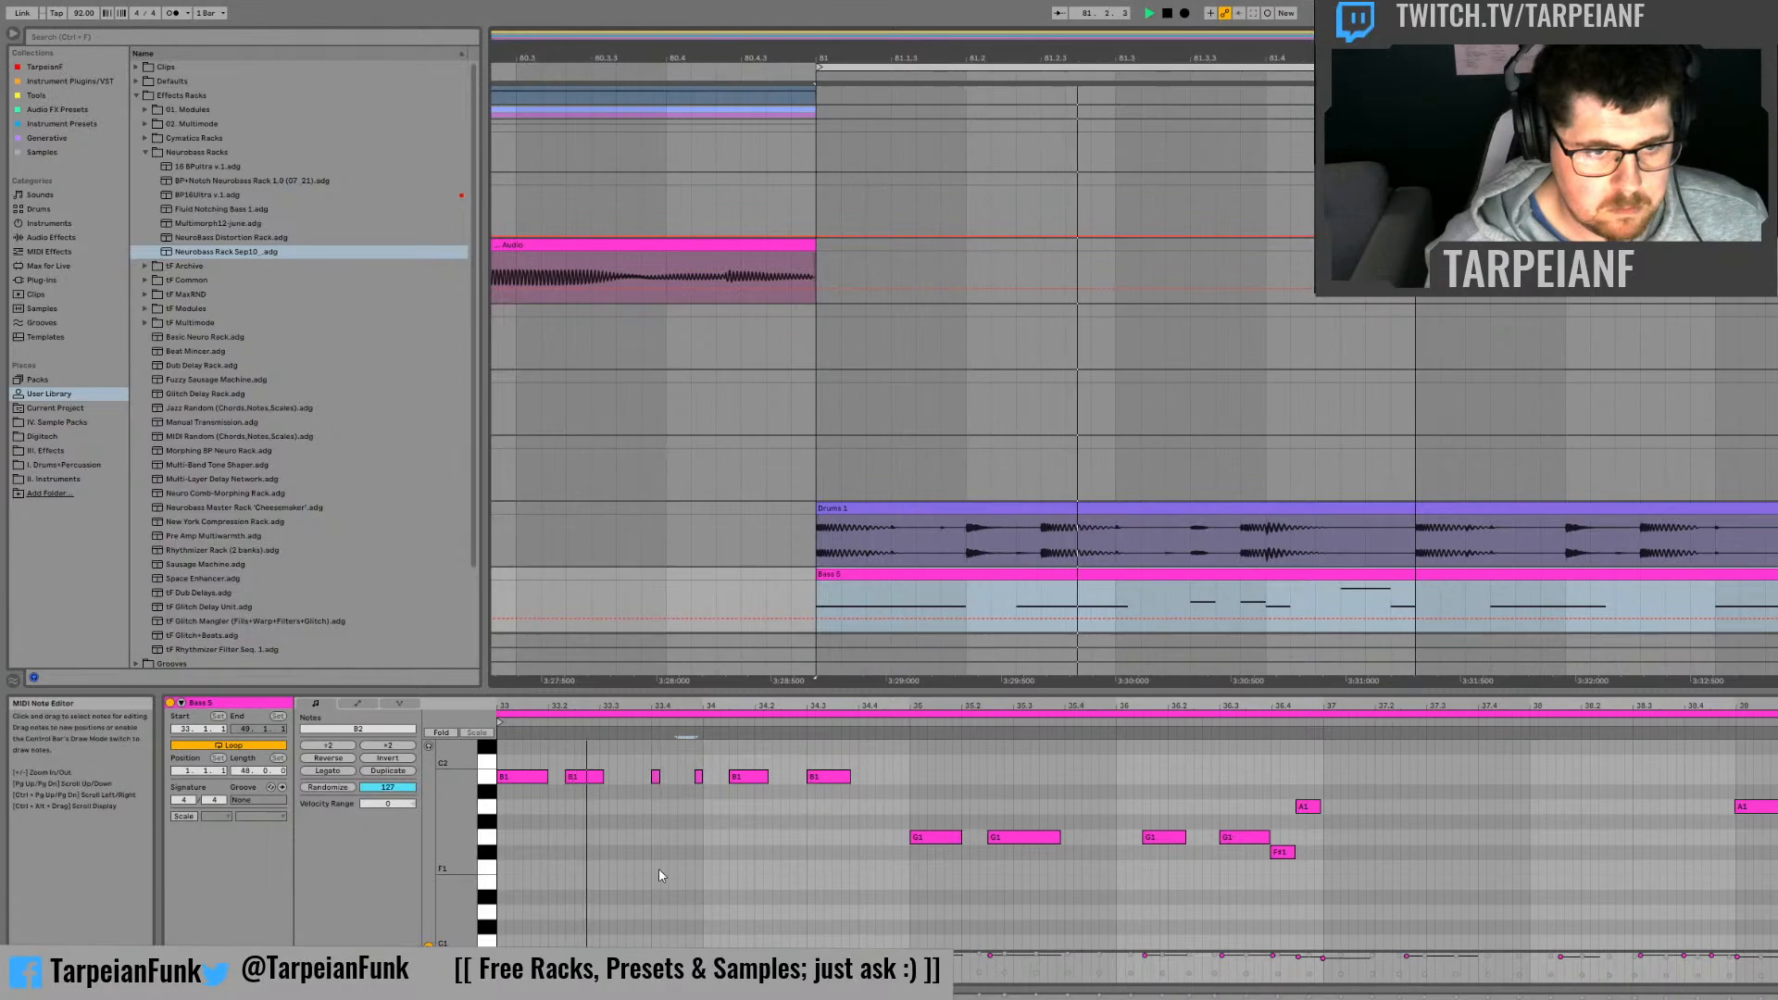
{"action": "scroll", "coordinate": [658, 869], "scroll_direction": "up", "scroll_amount": 3}
{"action": "left_click", "coordinate": [743, 822]}
{"action": "key", "text": "ctrl+z"}
{"action": "key", "text": "ctrl+z"}
{"action": "key", "text": "ctrl+z"}
{"action": "key", "text": "ctrl+z"}
{"action": "key", "text": "ctrl+z"}
{"action": "key", "text": "ctrl+z"}
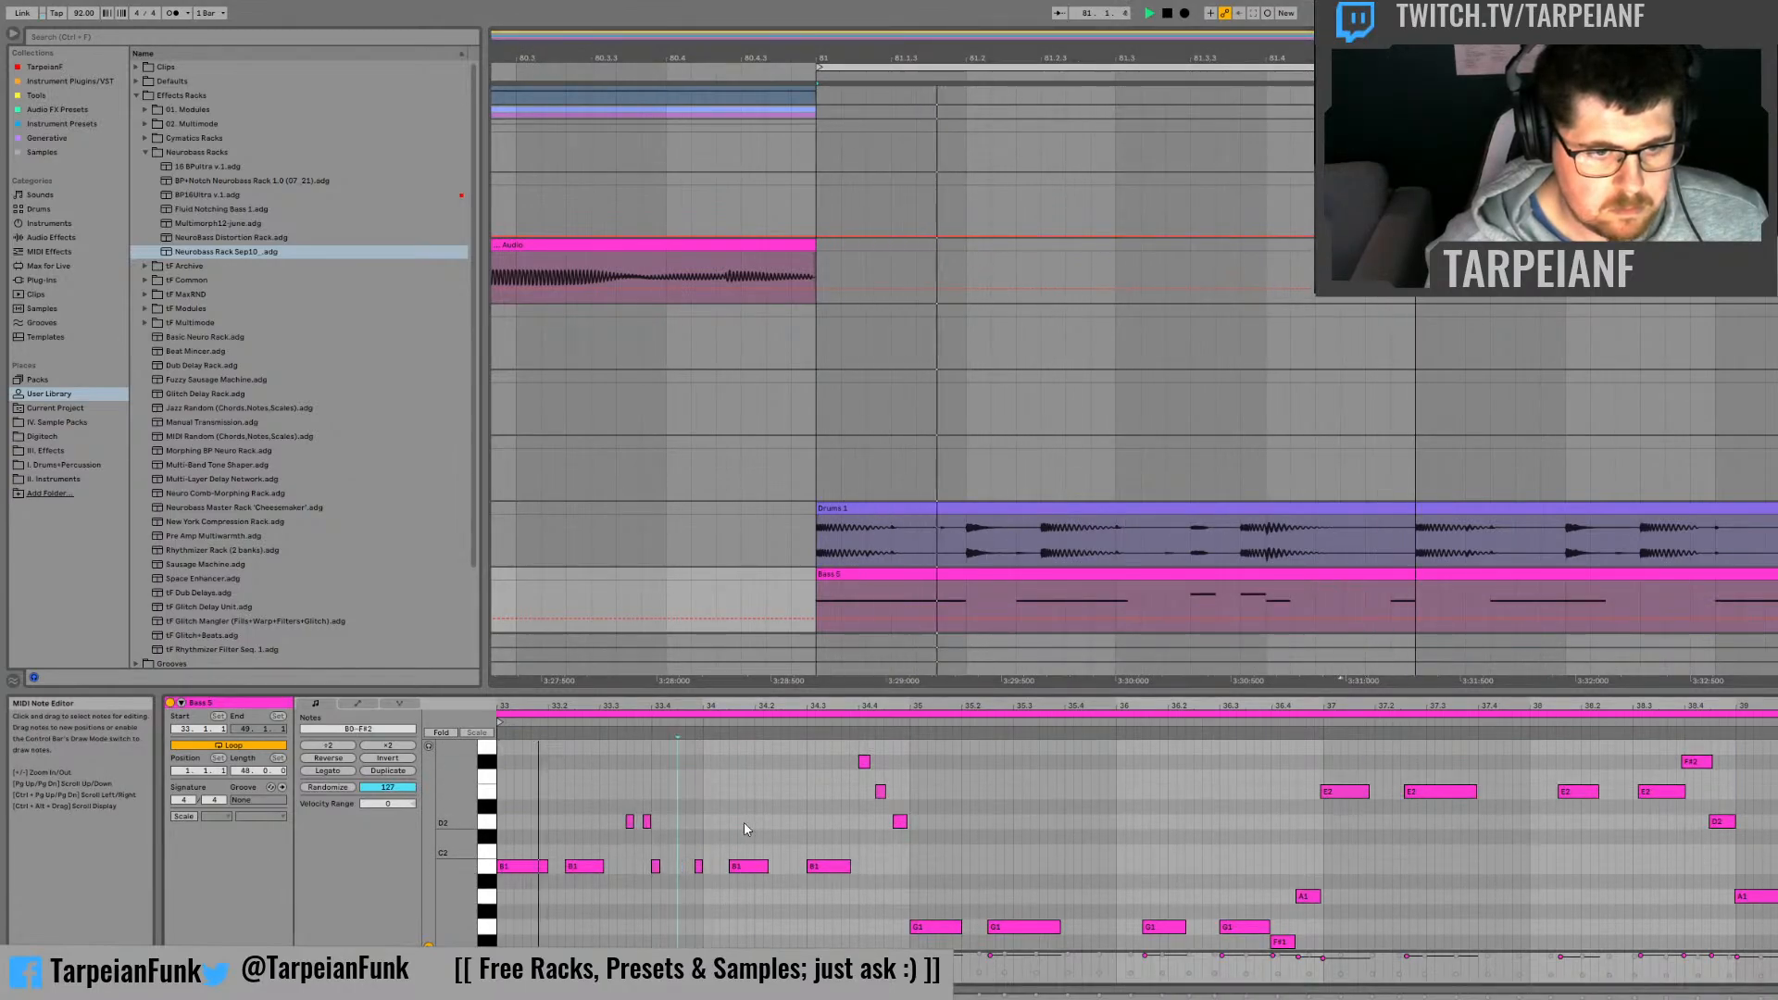
{"action": "key", "text": "ctrl+z"}
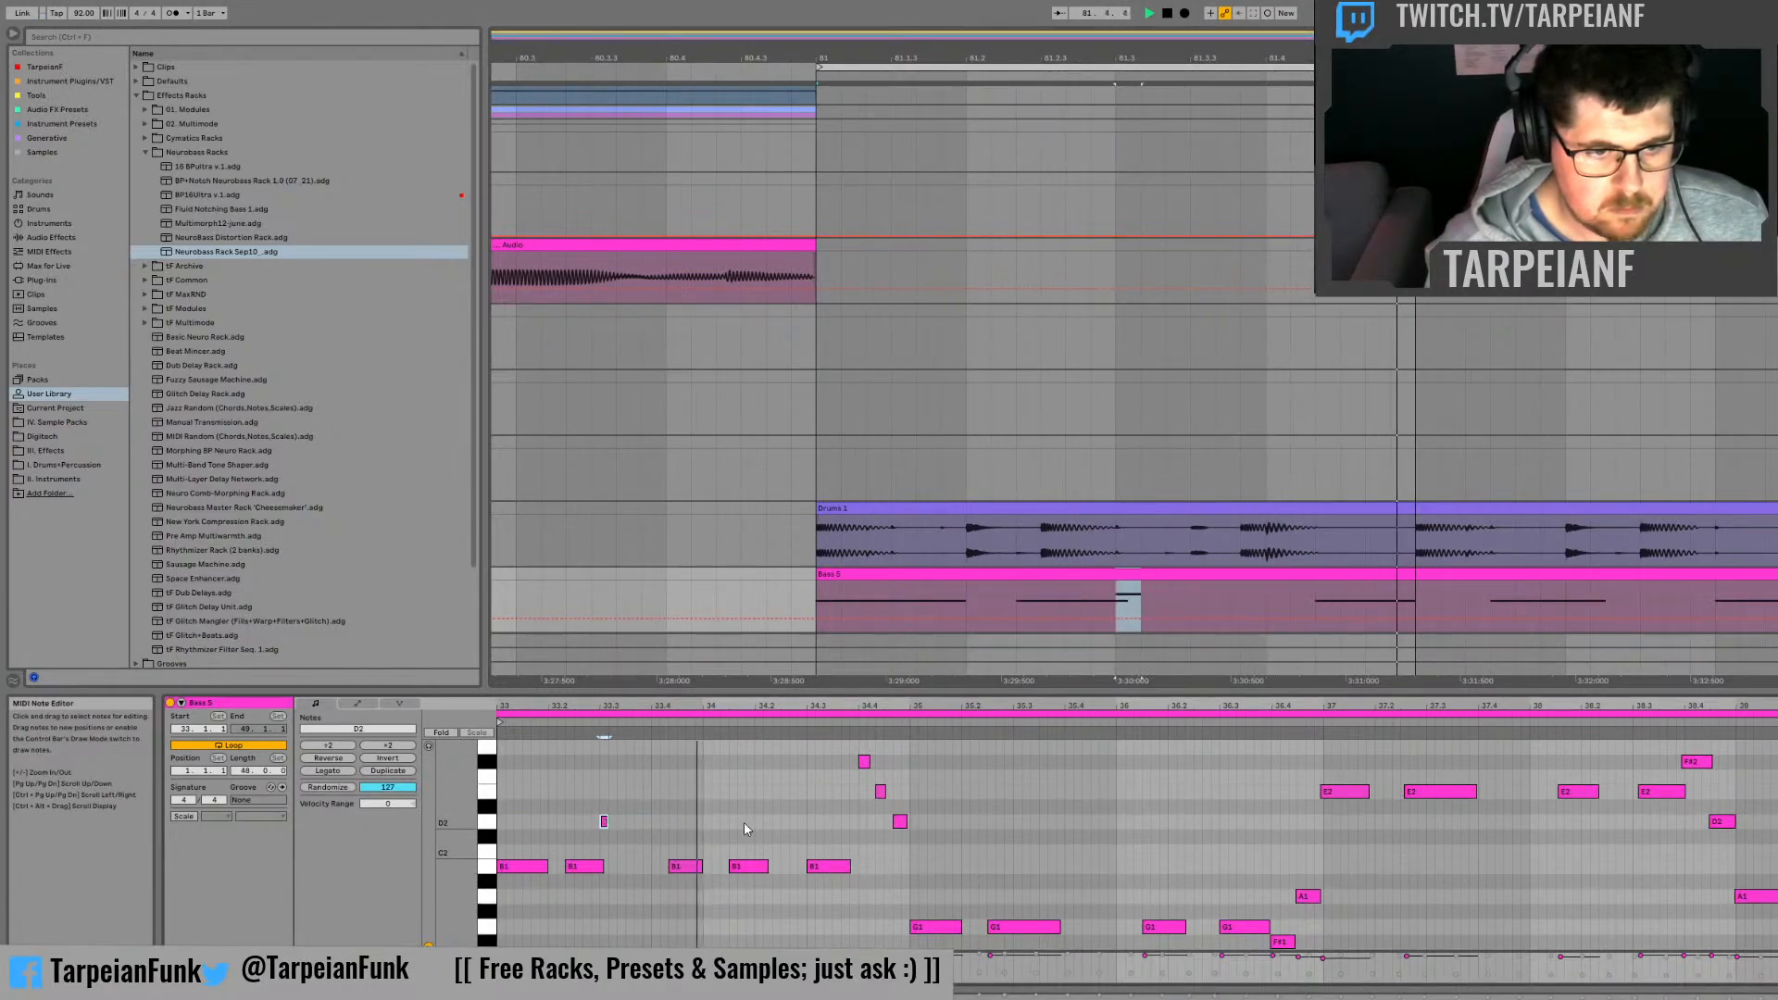
{"action": "key", "text": "ctrl+z"}
{"action": "key", "text": "ctrl+z"}
{"action": "key", "text": "ctrl+z"}
{"action": "key", "text": "ctrl+z"}
{"action": "key", "text": "ctrl+z"}
{"action": "key", "text": "ctrl+z"}
{"action": "key", "text": "ctrl+z"}
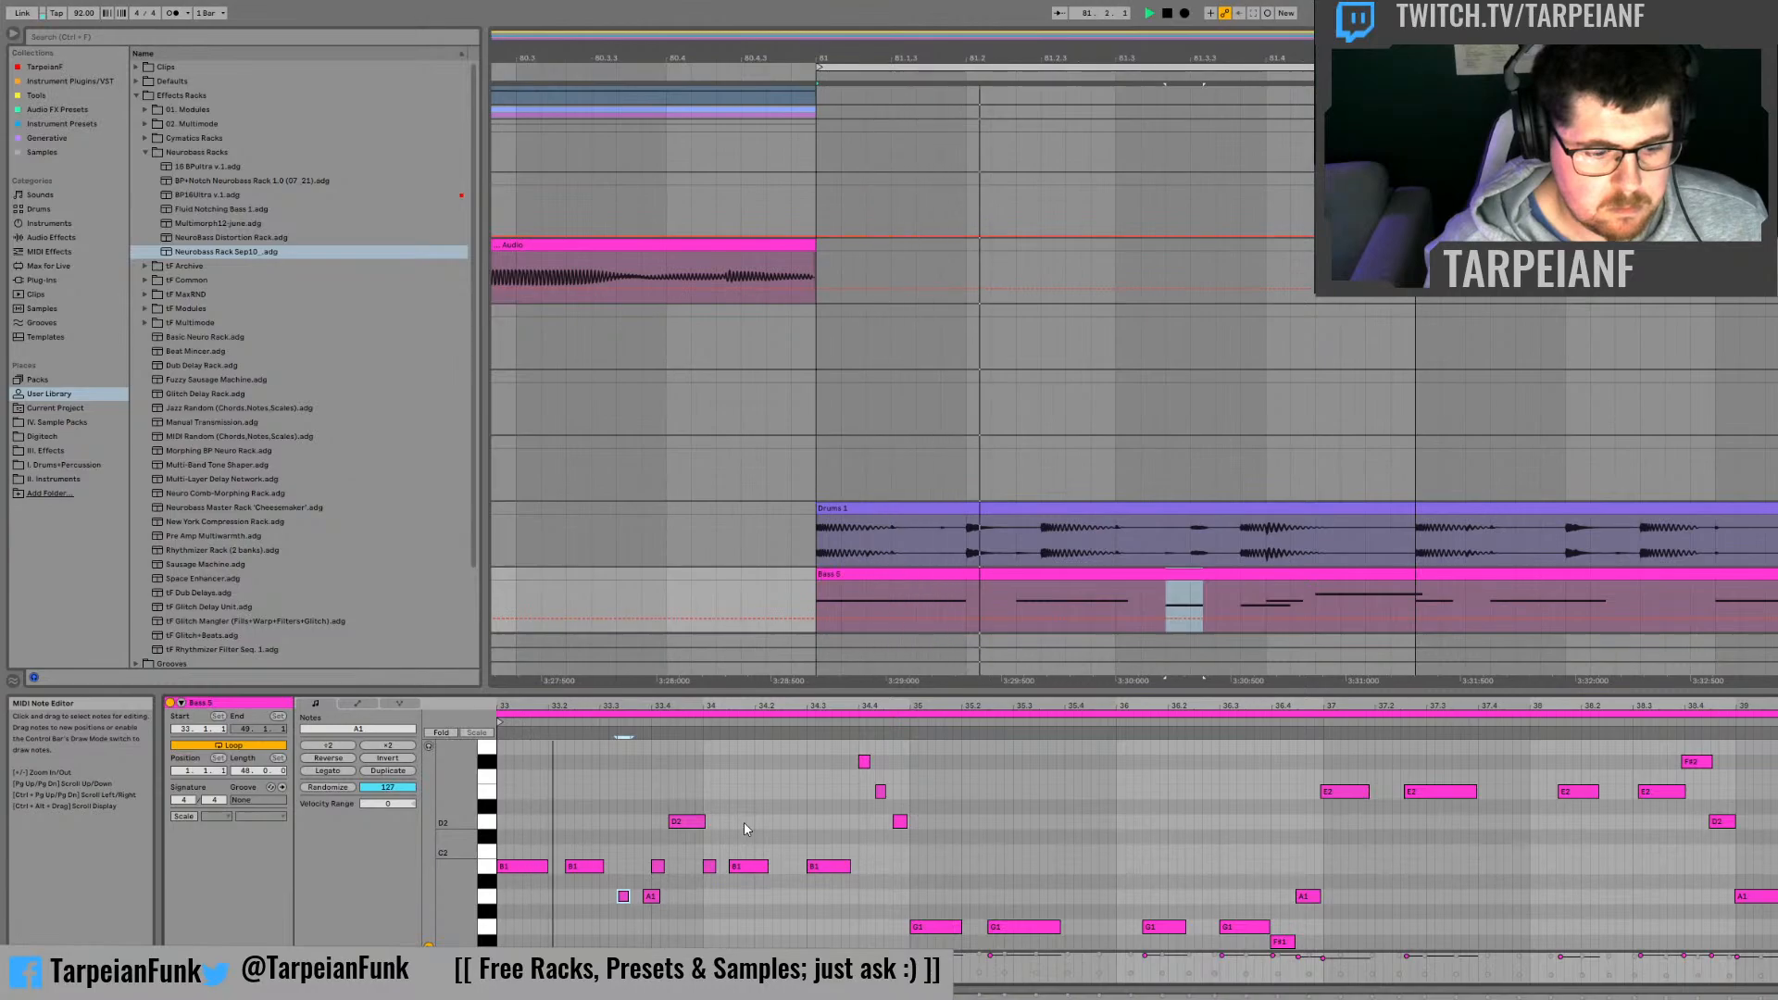
{"action": "key", "text": "ctrl+z"}
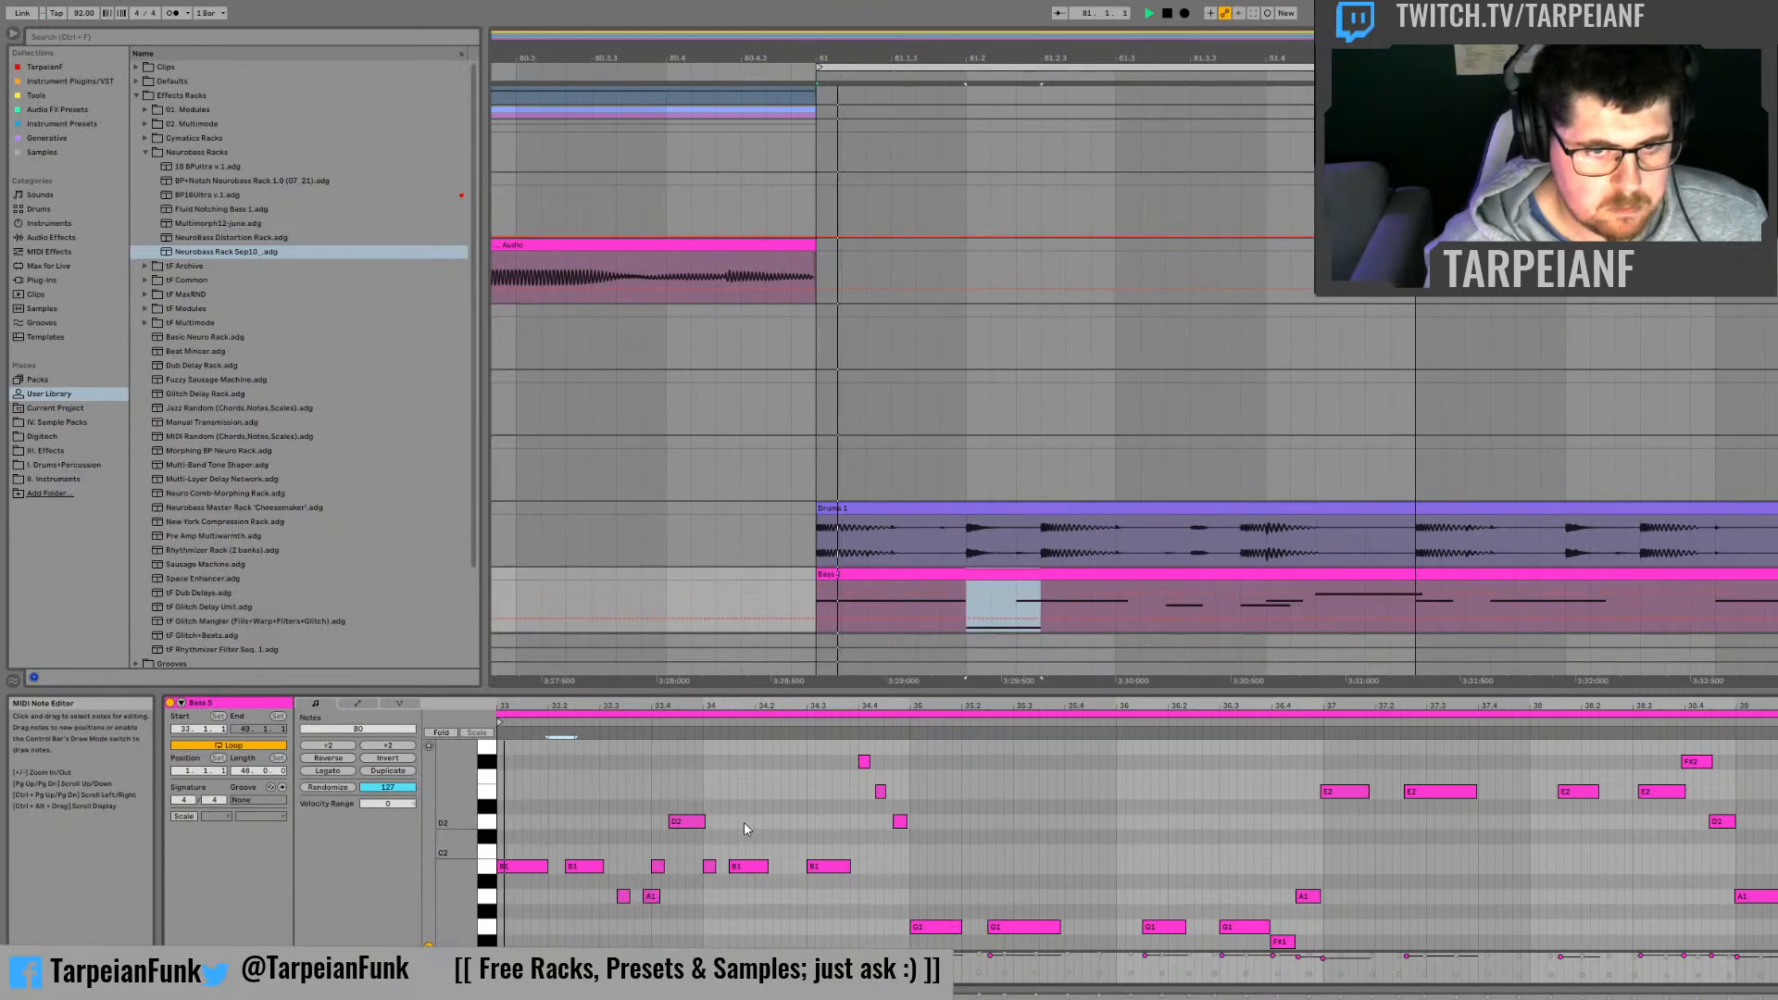
{"action": "left_click", "coordinate": [627, 808]}
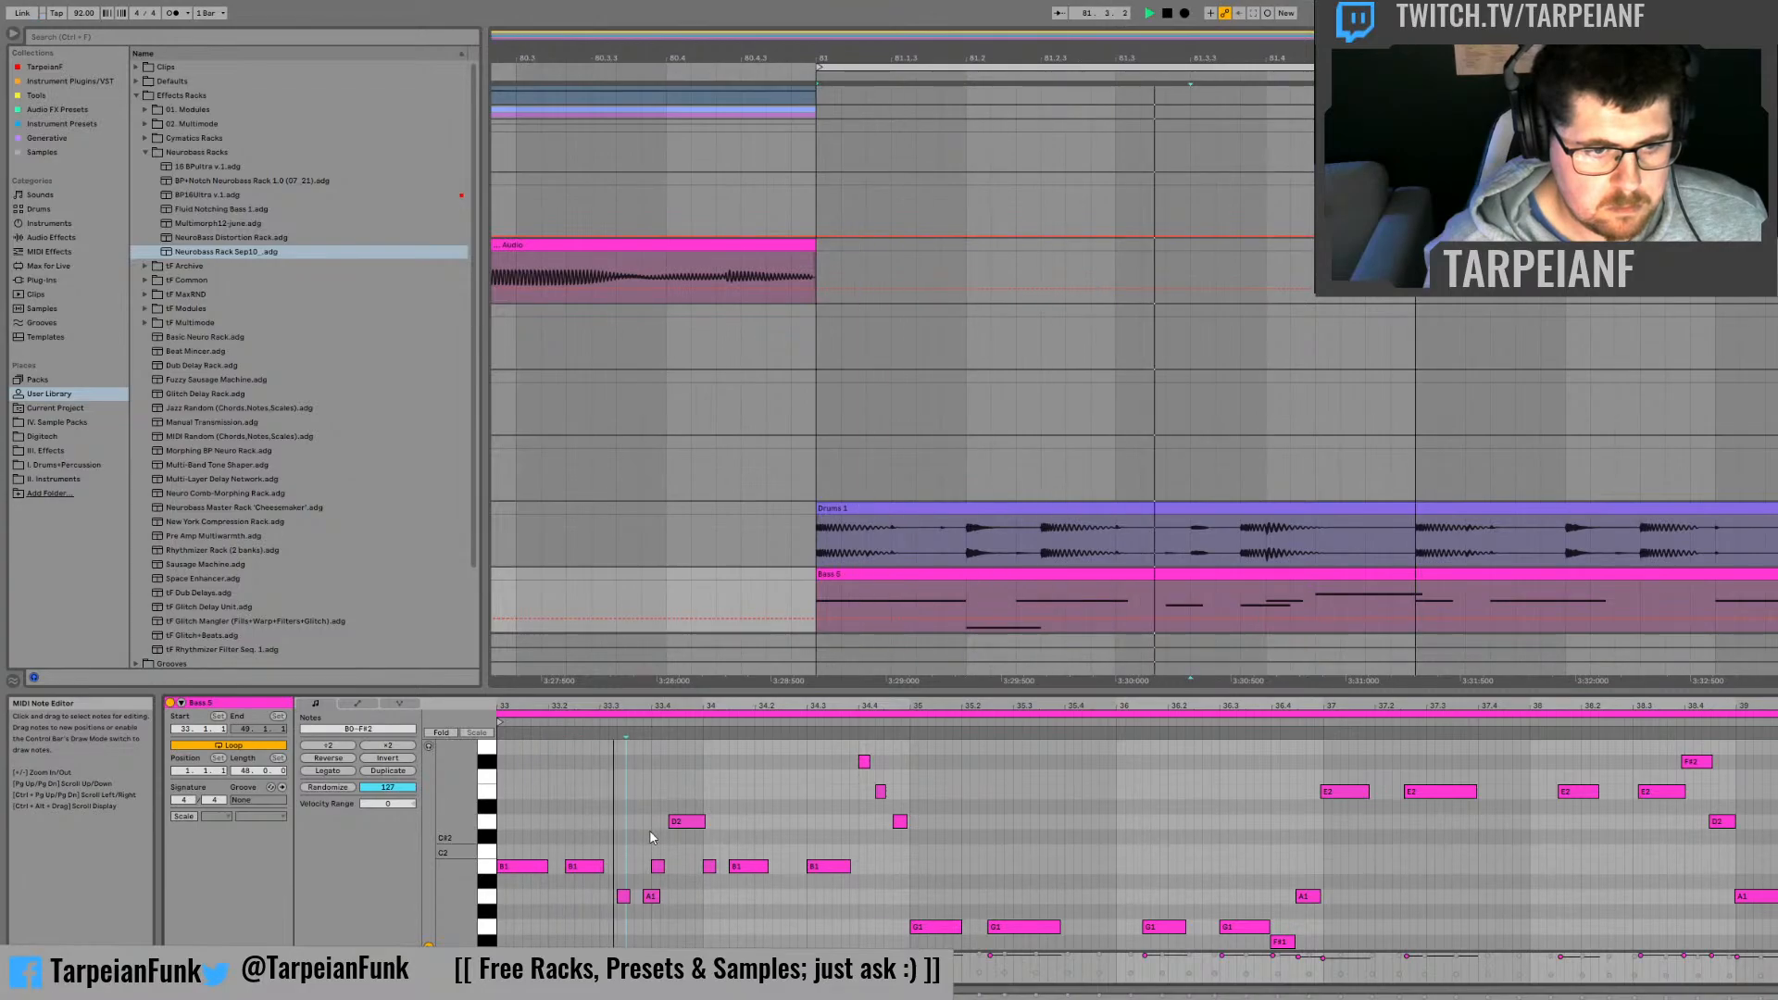
Step: Return to the bass track's device chain and audition the opening of bar 81 repeatedly against its automation
{"action": "key", "text": "shift+Tab"}
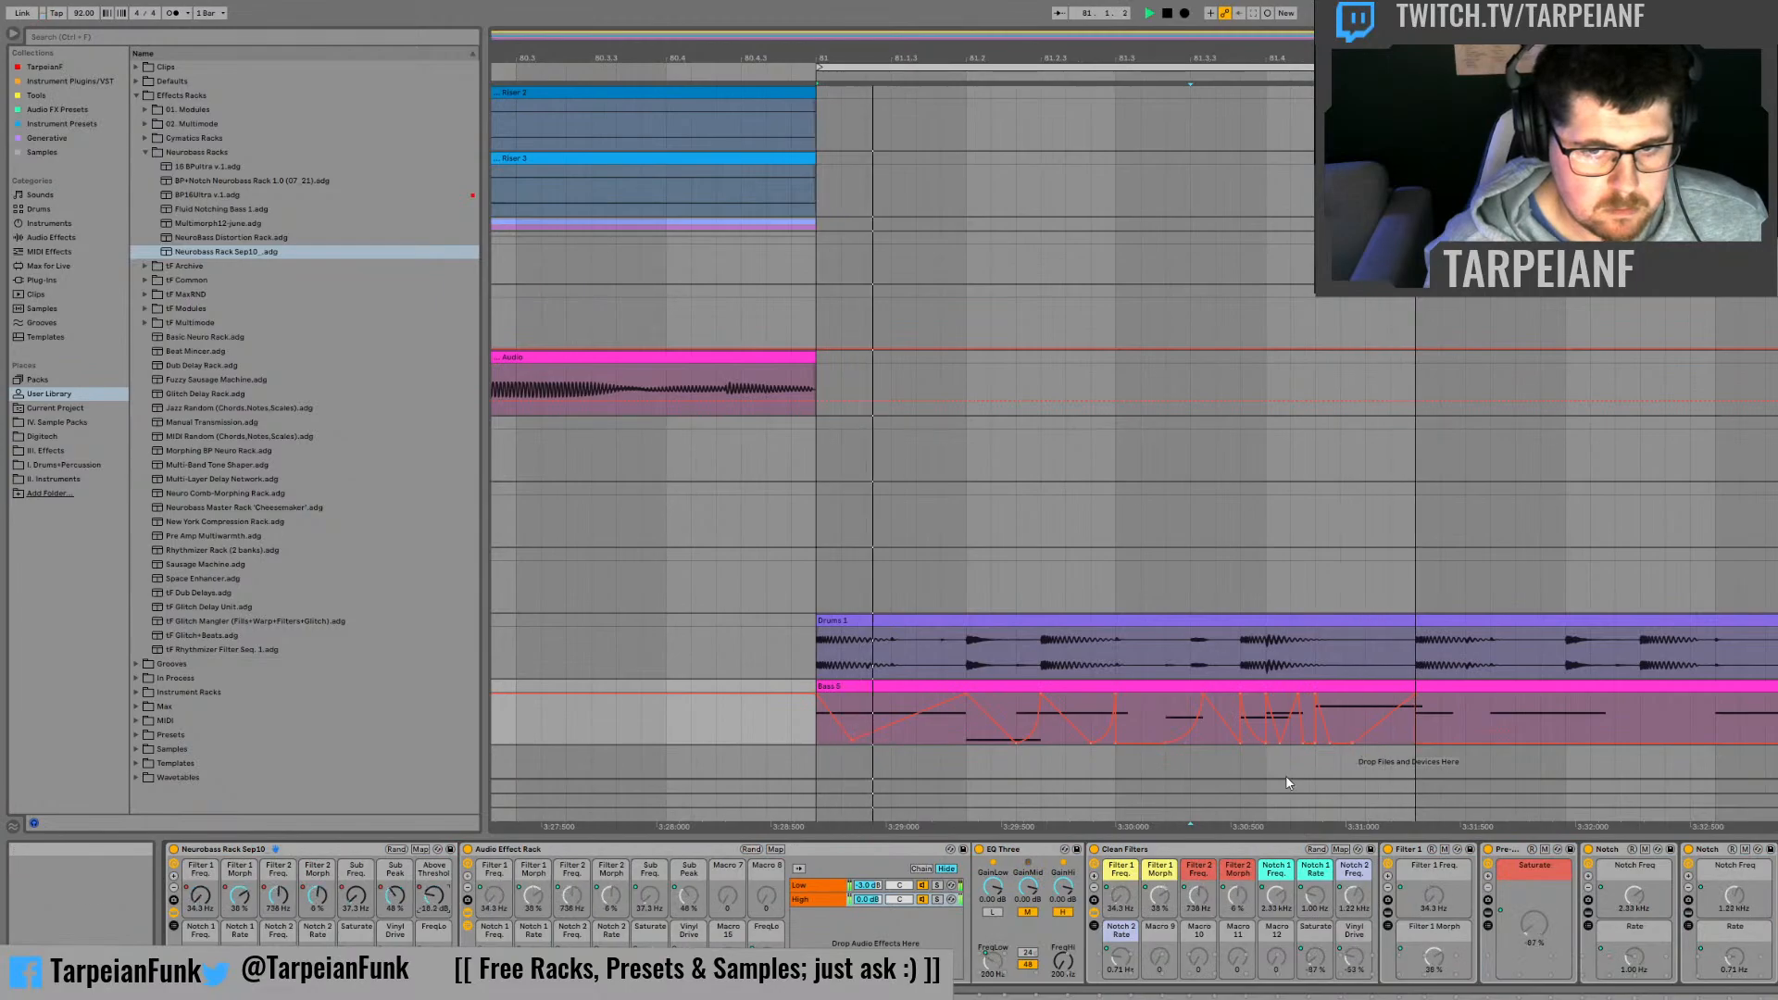
{"action": "left_click", "coordinate": [816, 732]}
{"action": "key", "text": "space"}
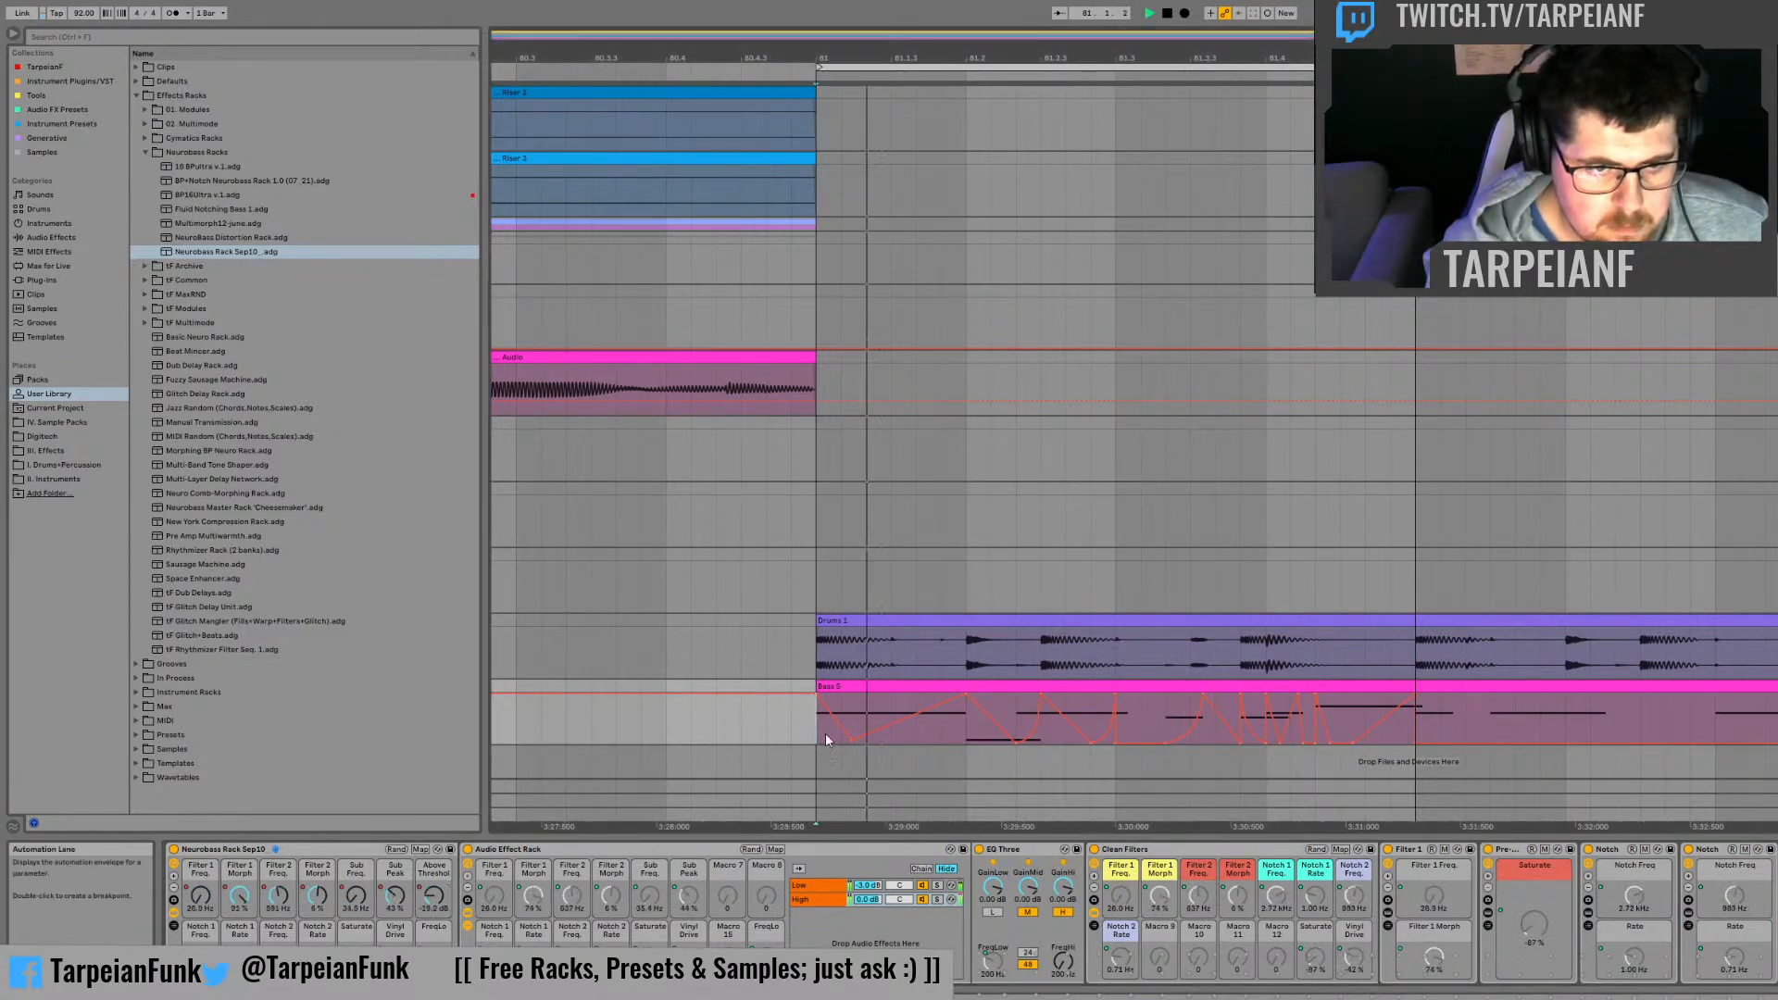
{"action": "key", "text": "space"}
{"action": "key", "text": "space"}
{"action": "key", "text": "space"}
{"action": "key", "text": "space"}
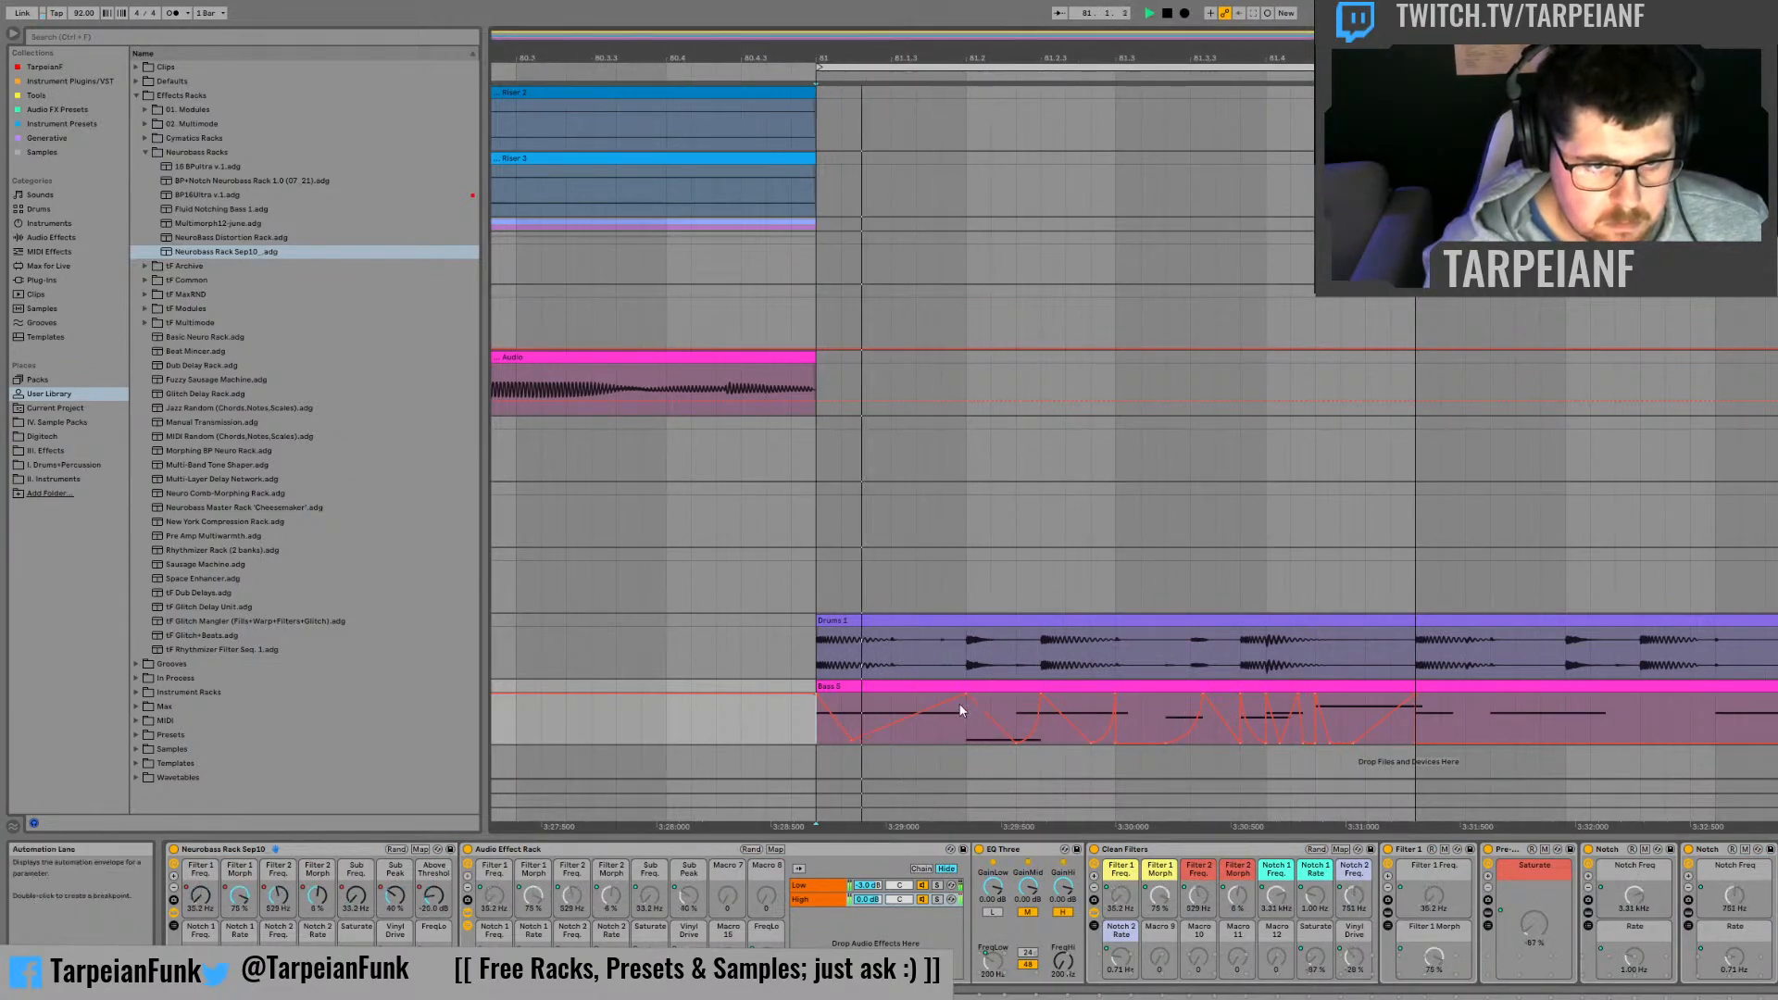
{"action": "key", "text": "space"}
{"action": "key", "text": "space"}
{"action": "key", "text": "space"}
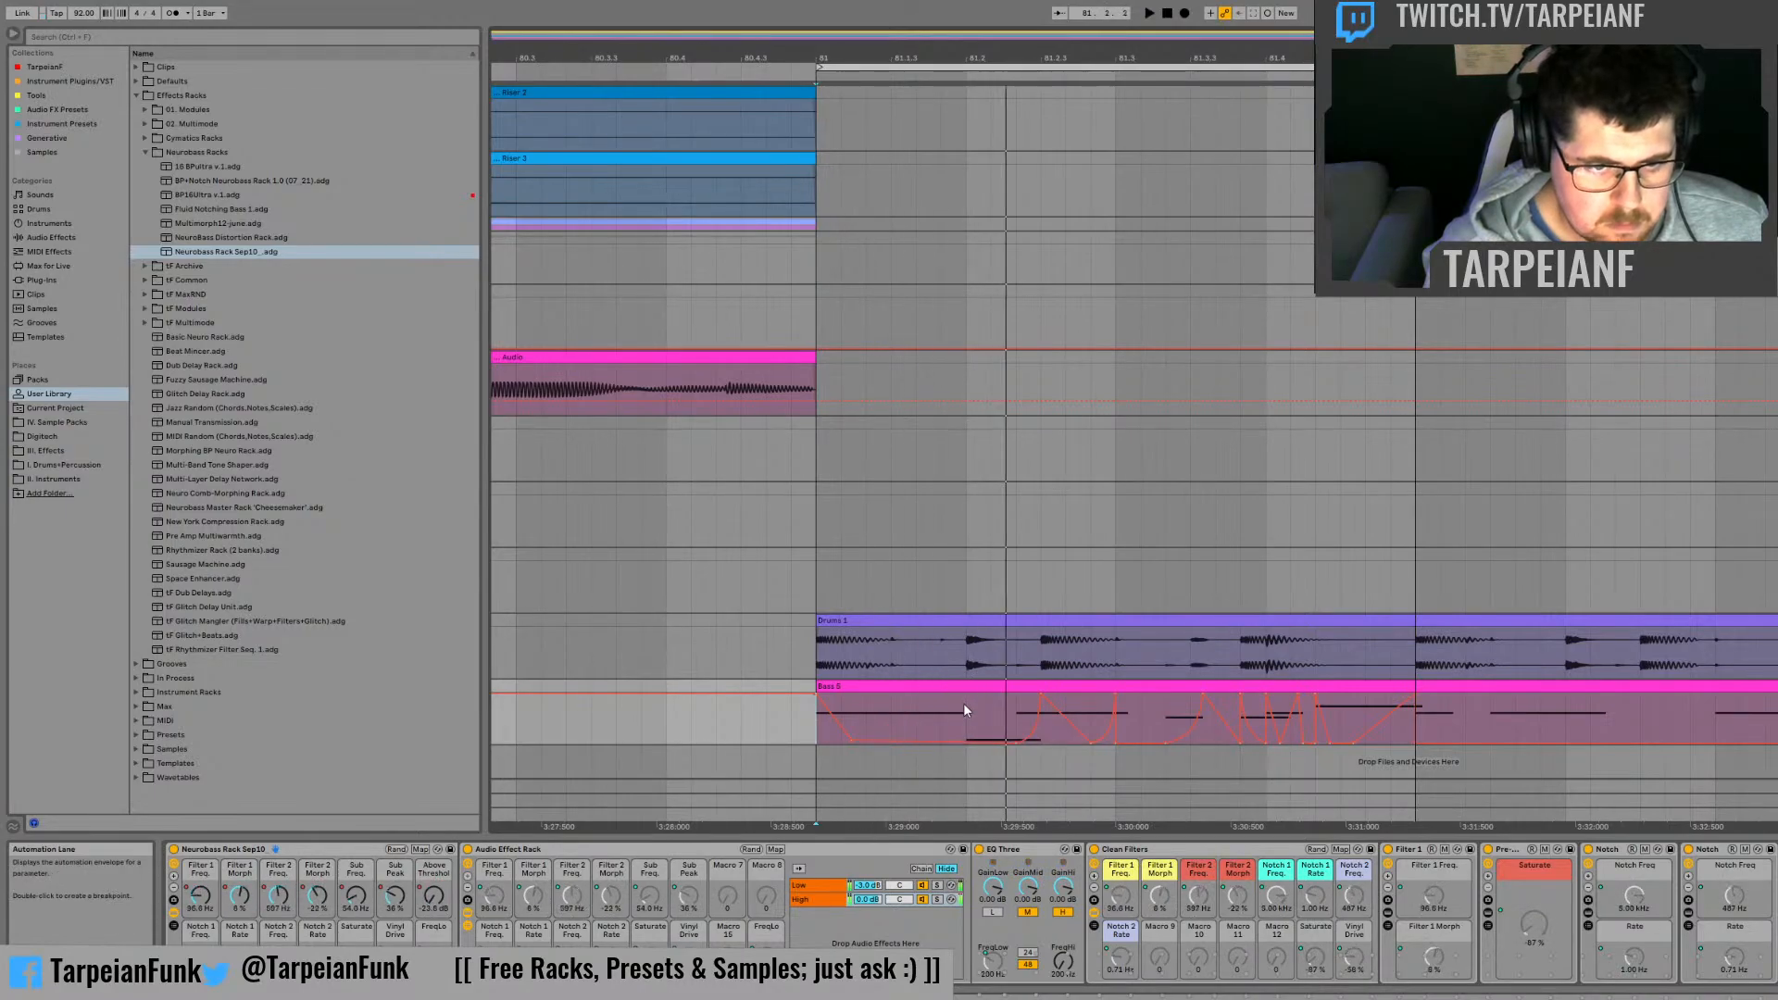
Step: Make the bass automation drop straight to -24.0 dB at 81.2 and play the phrase from bar 81
{"action": "key", "text": "space"}
{"action": "key", "text": "space"}
{"action": "key", "text": "space"}
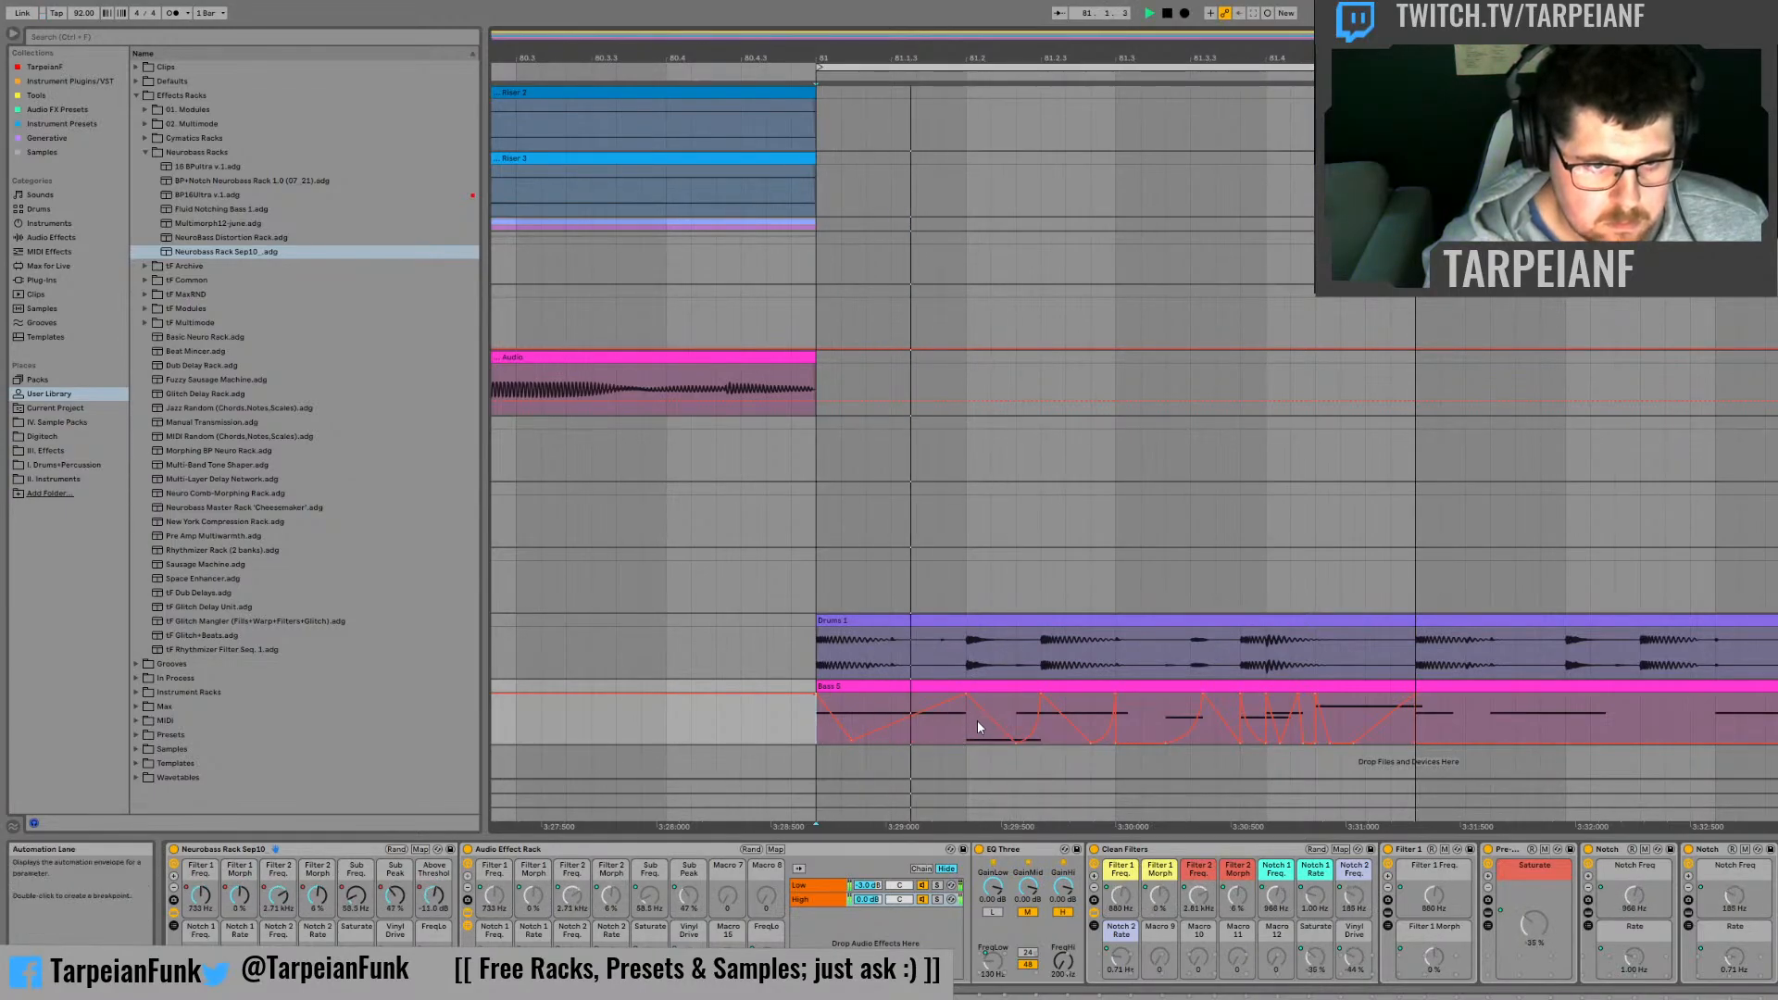
{"action": "key", "text": "space"}
{"action": "left_click_drag", "start_coordinate": [980, 706], "coordinate": [967, 742]}
{"action": "key", "text": "space"}
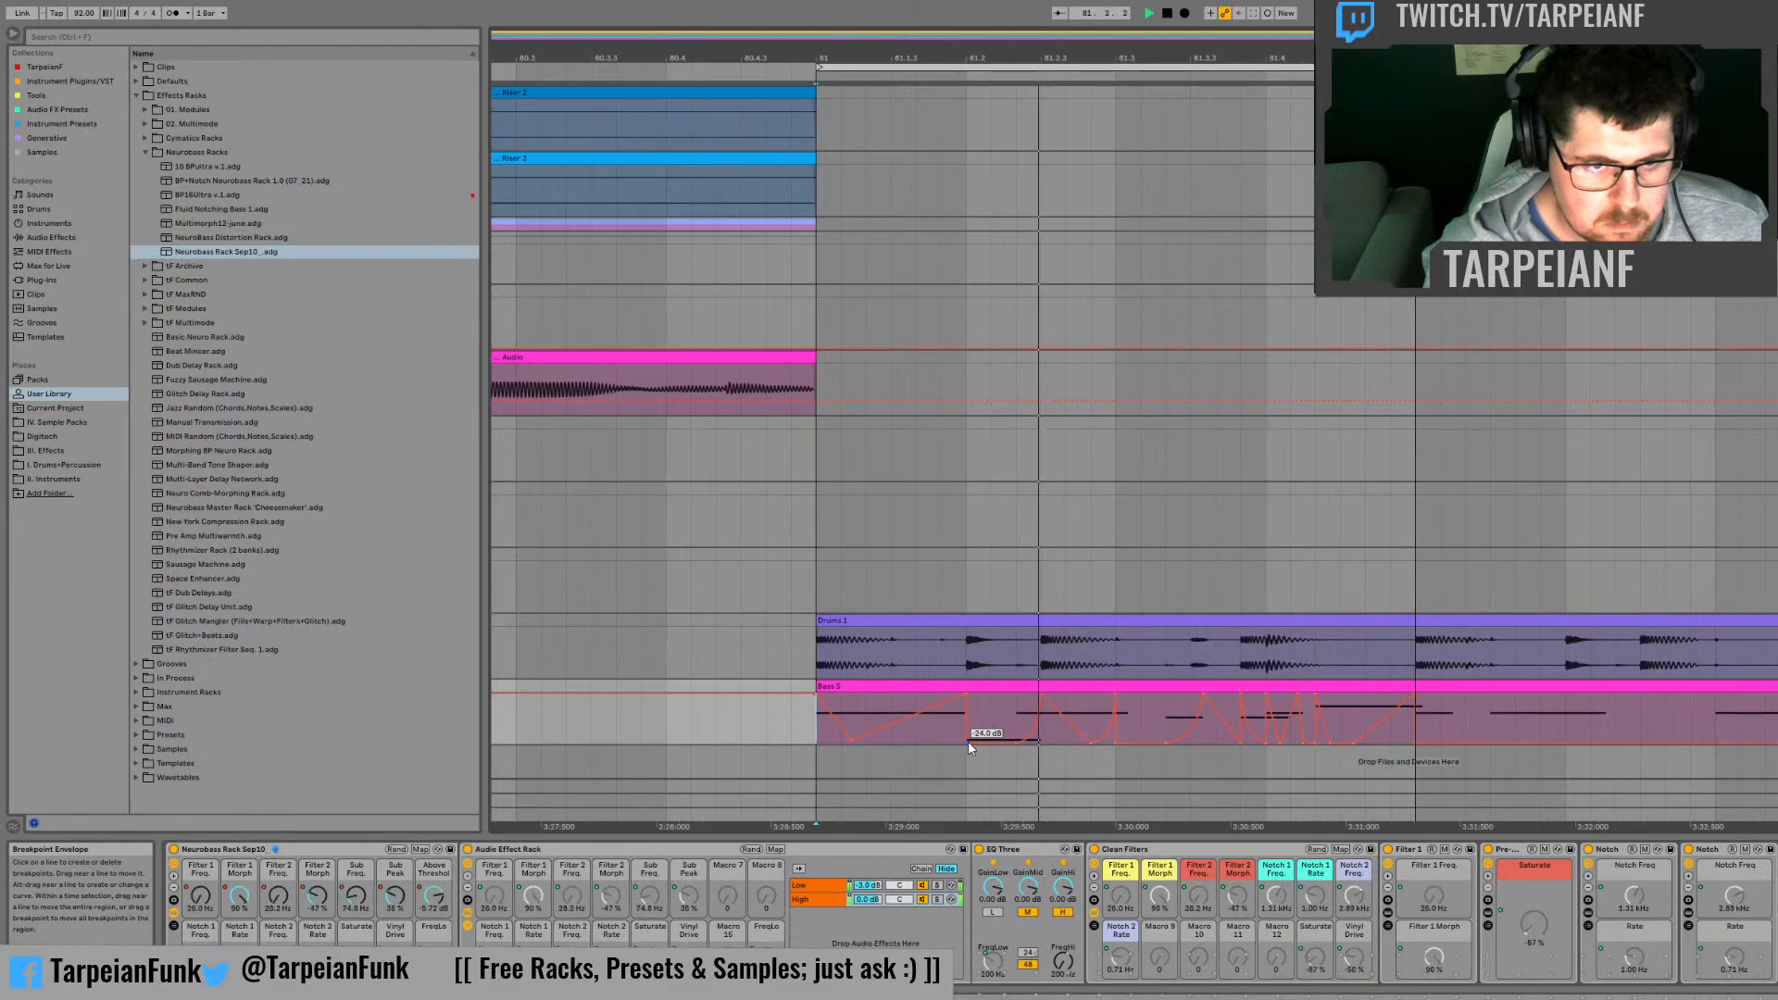
{"action": "key", "text": "space"}
{"action": "key", "text": "space"}
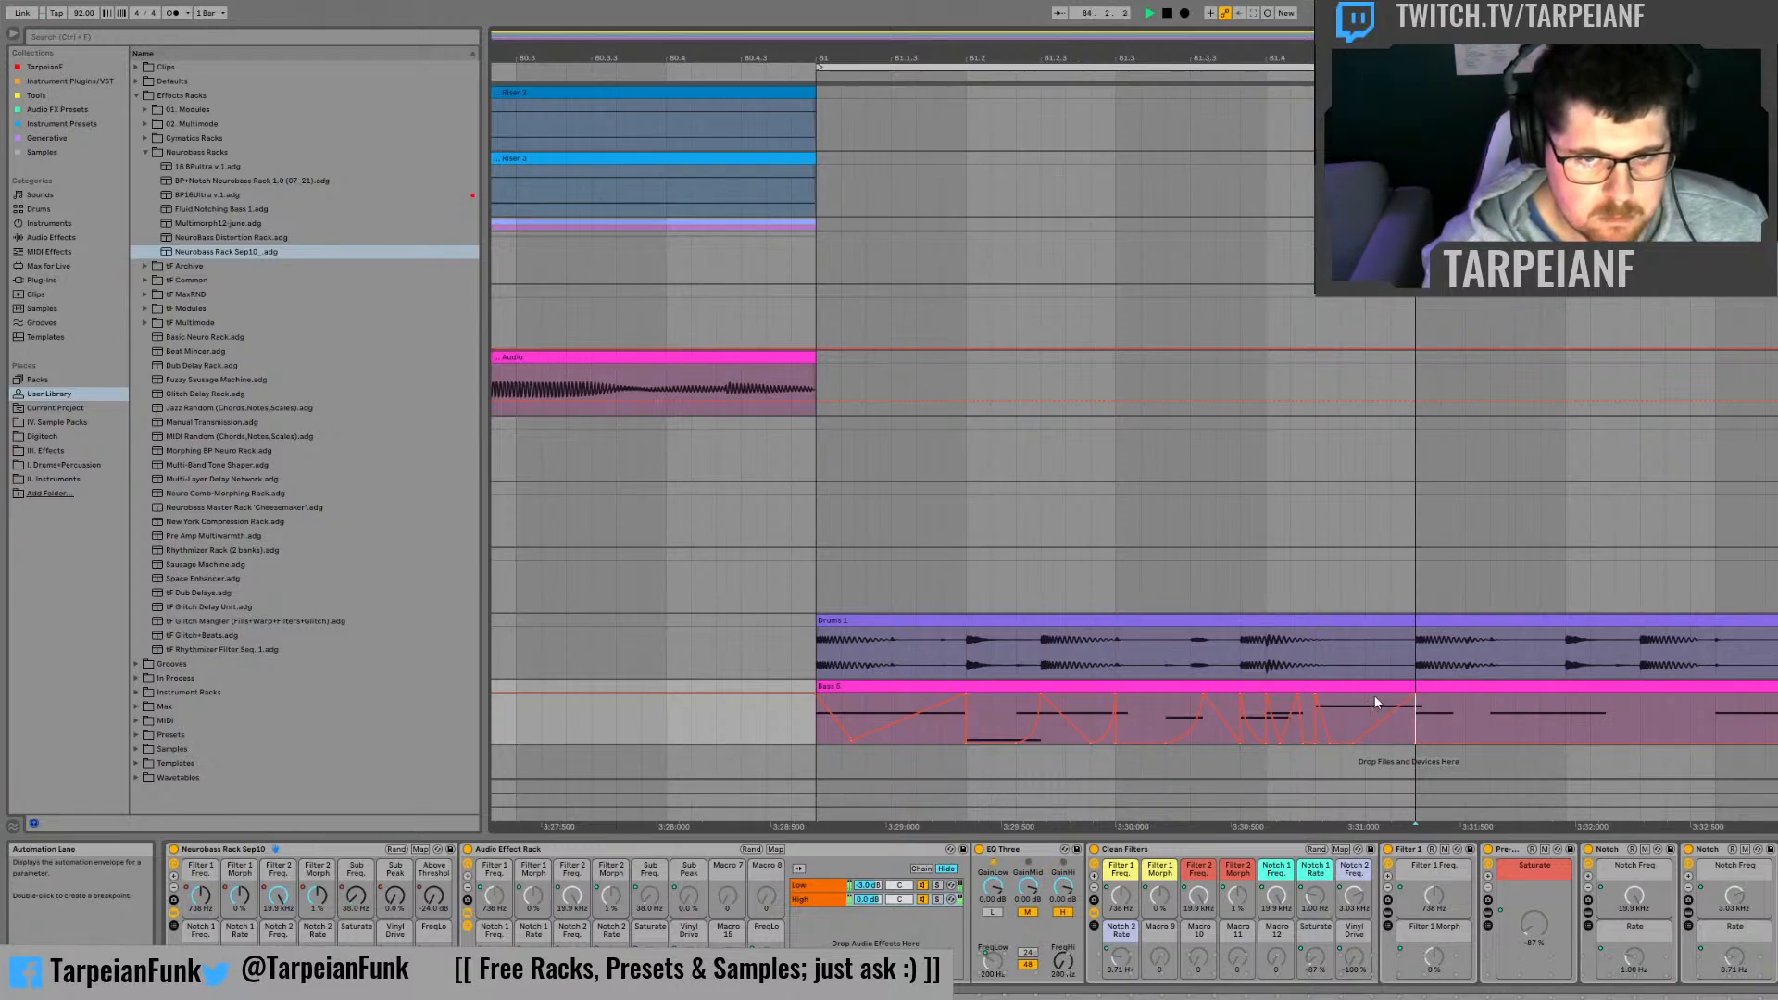
{"action": "scroll", "coordinate": [1121, 444], "scroll_direction": "down", "scroll_amount": 5}
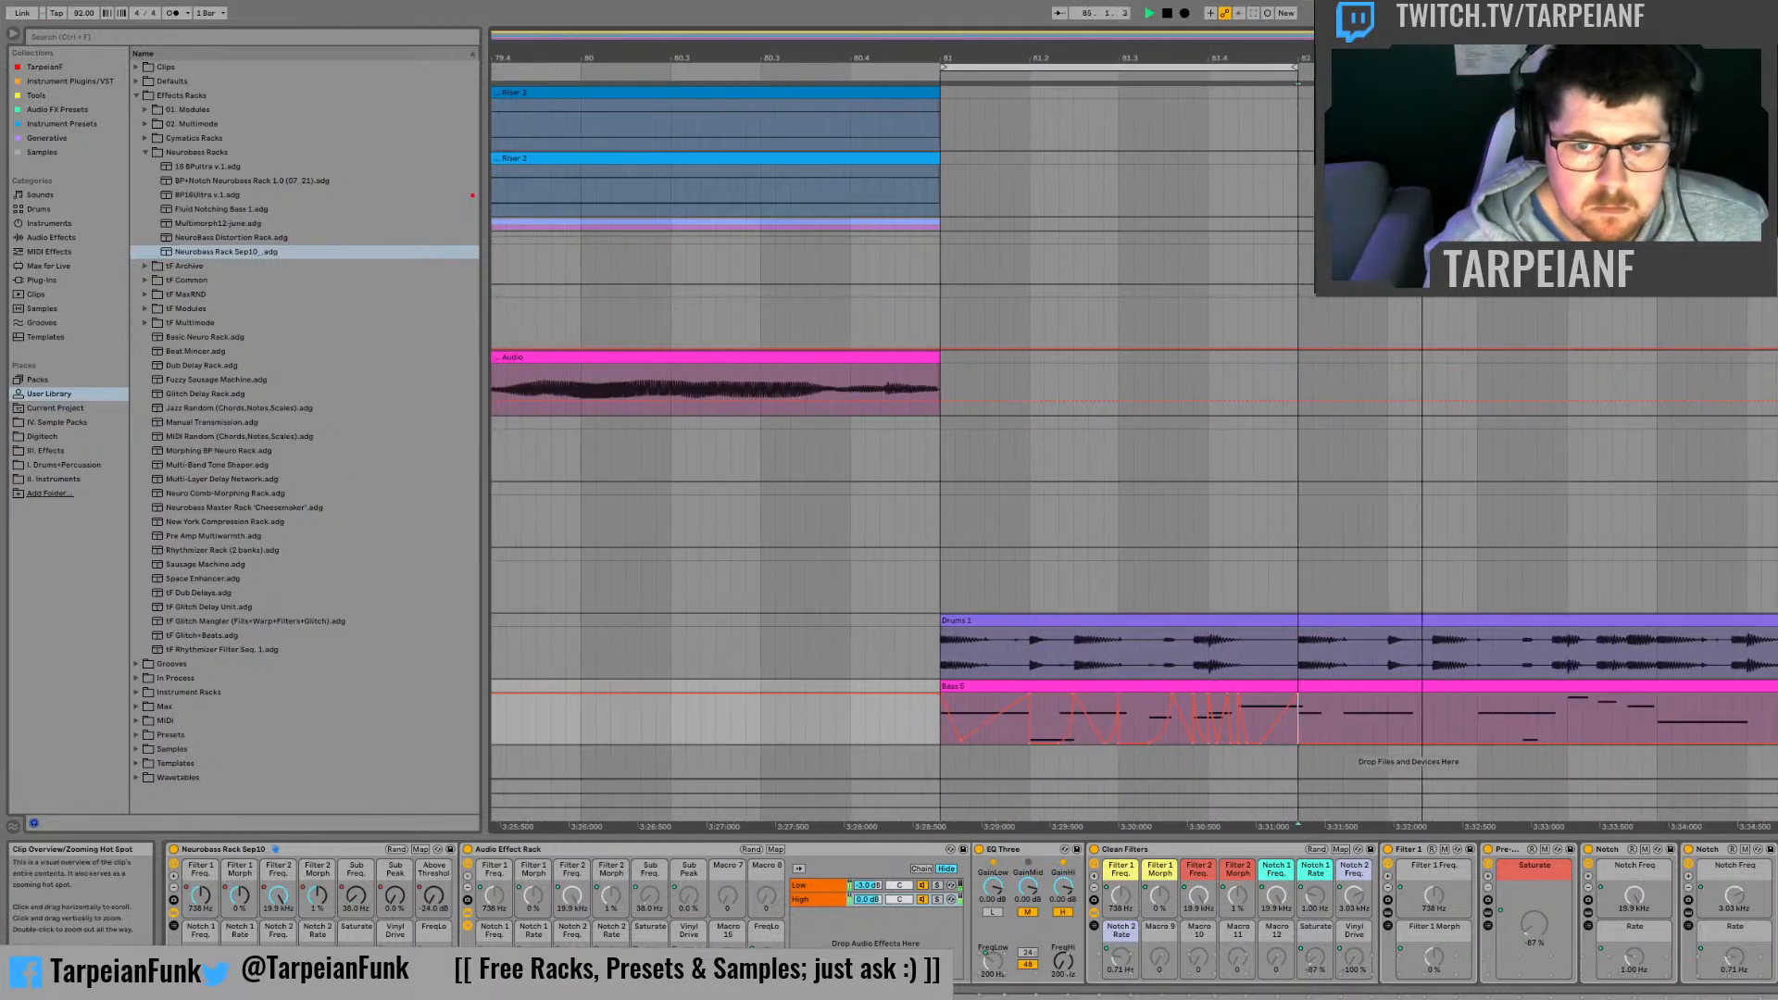
Step: Duplicate the bar 81 bass automation across the following bars of the bass part
{"action": "key", "text": "space"}
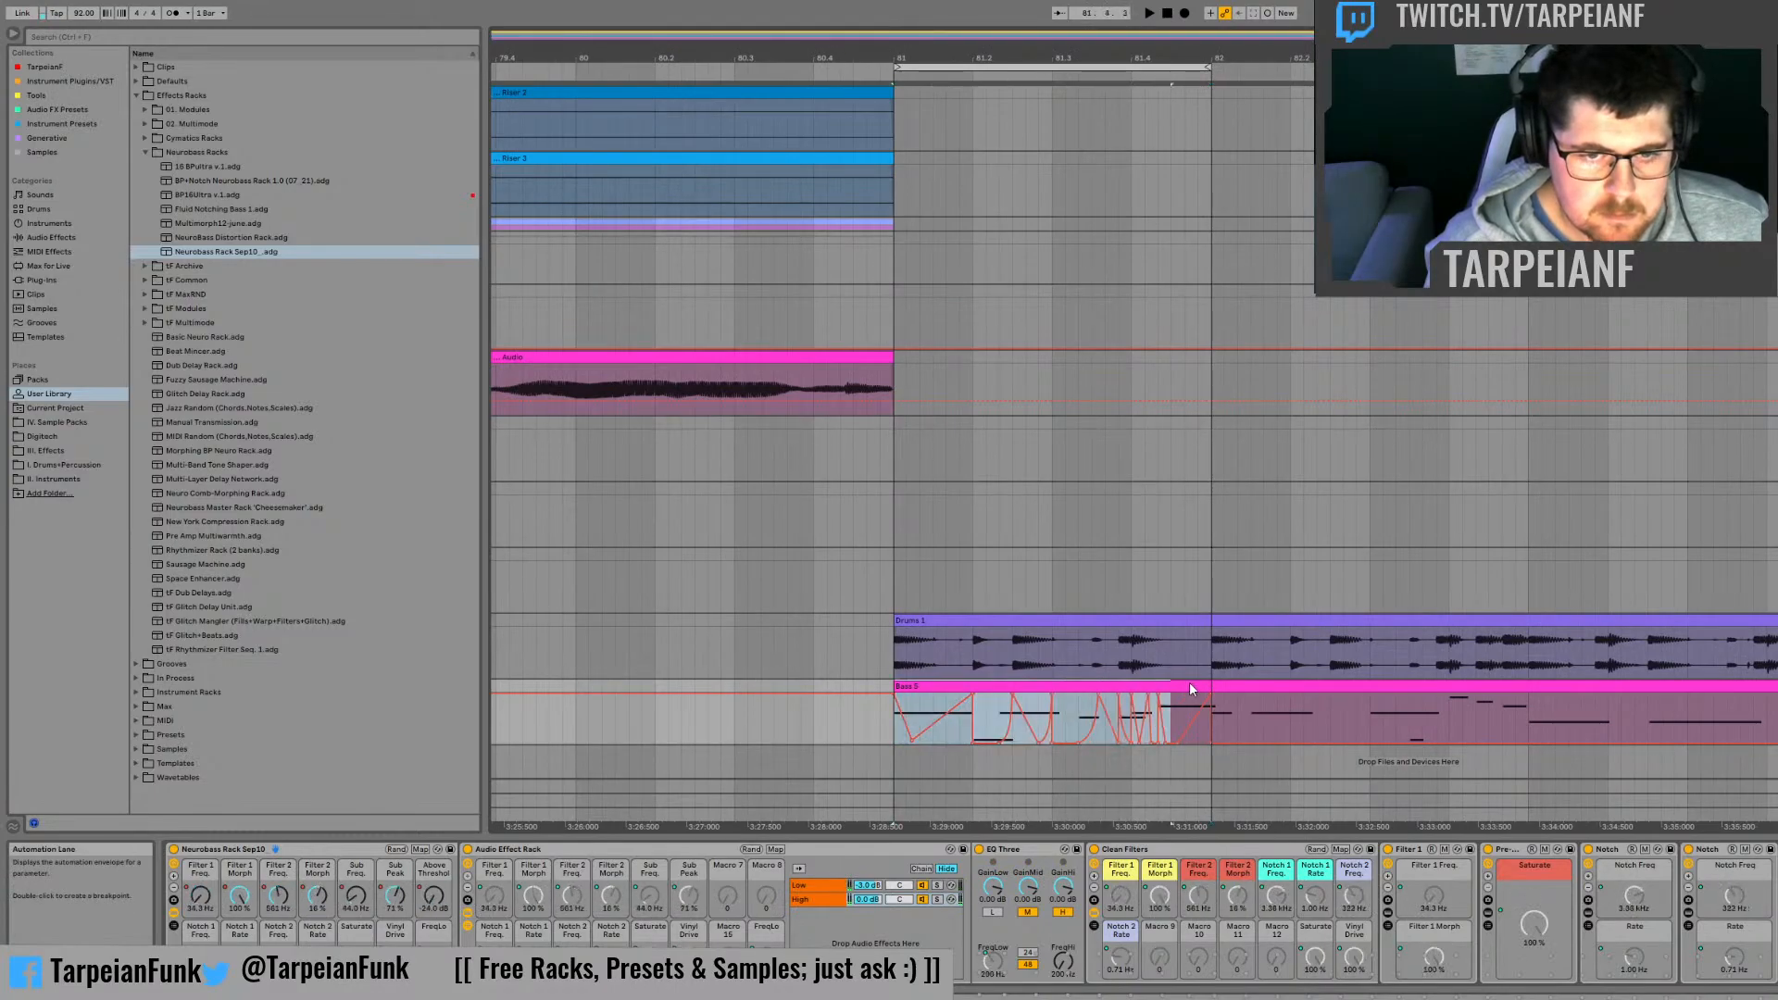
{"action": "left_click", "coordinate": [1210, 685]}
{"action": "key", "text": "ctrl+d"}
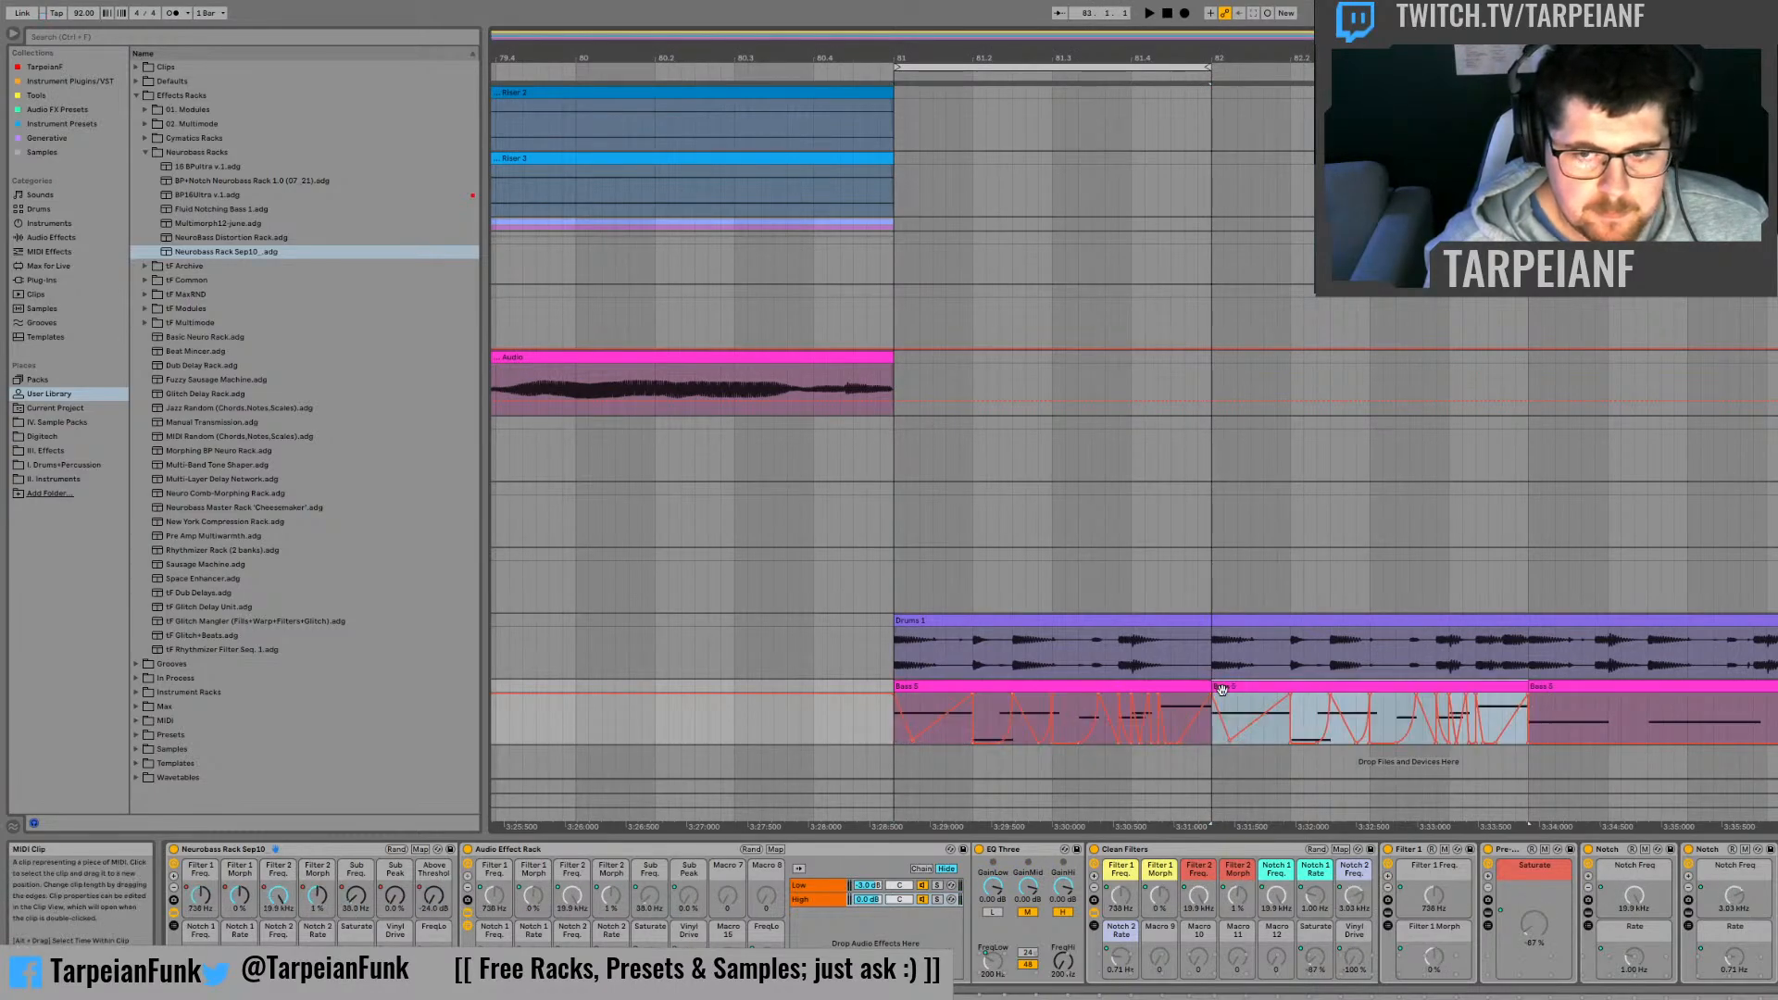
{"action": "key", "text": "ctrl+d"}
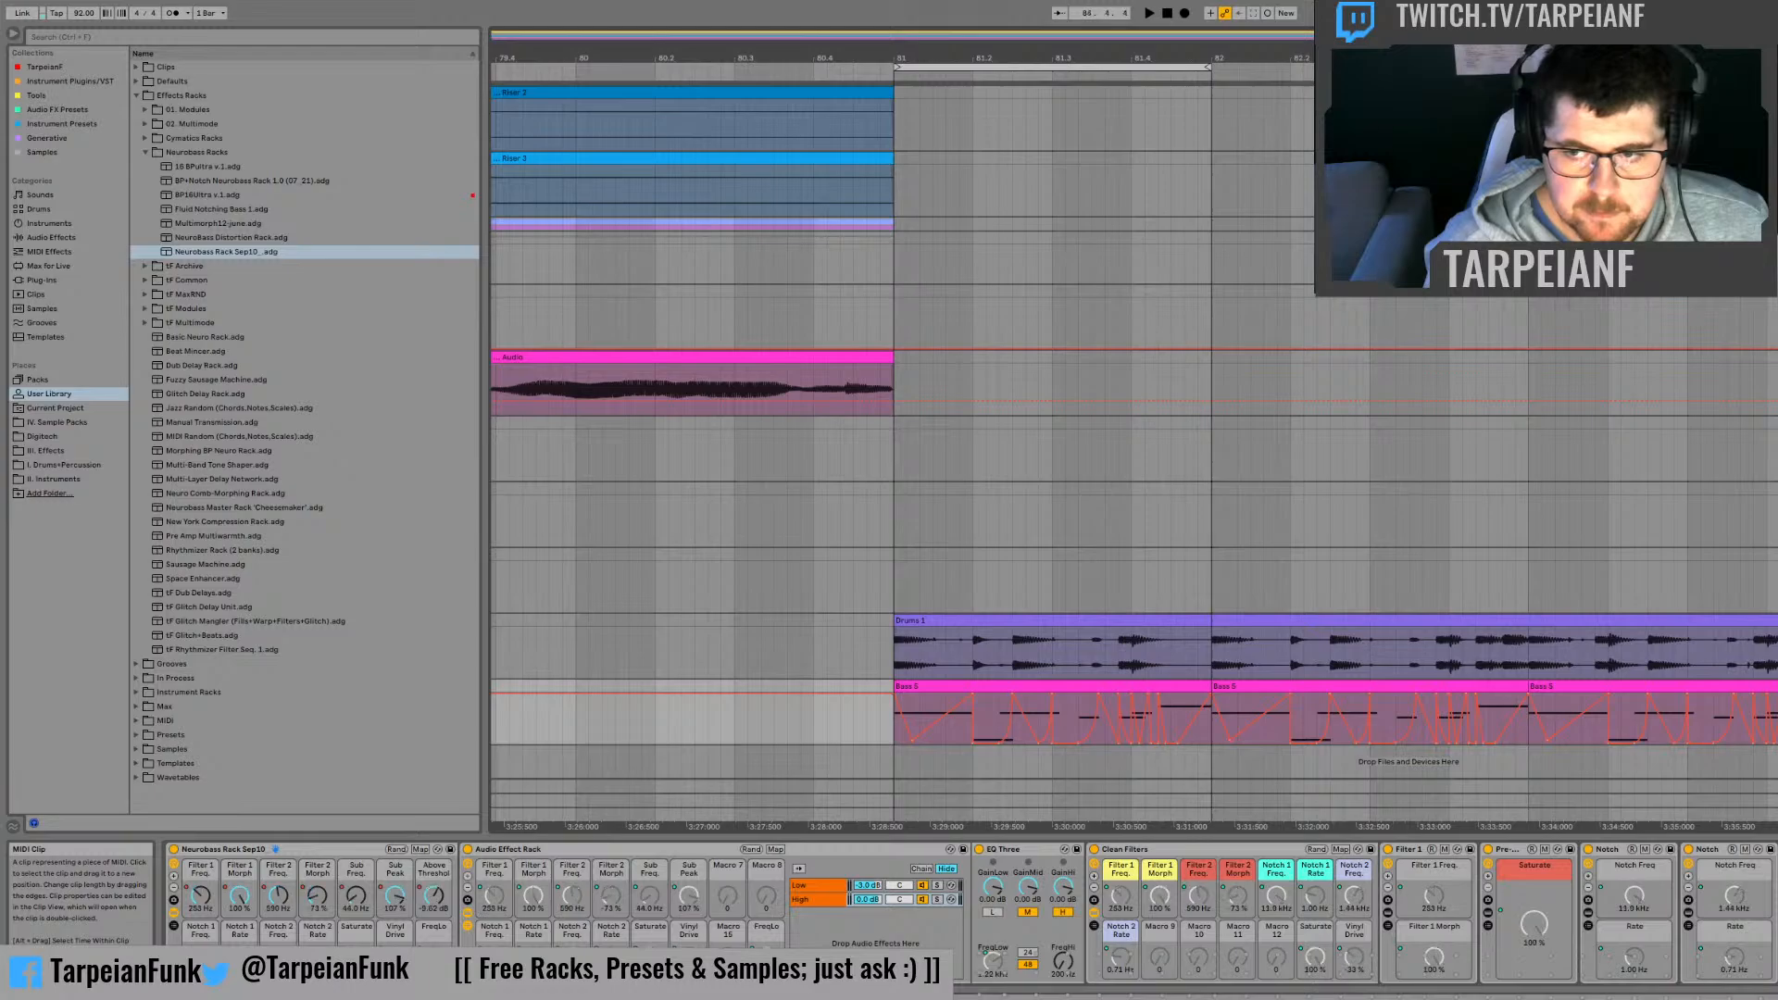
Step: Audition the bass part repeatedly from bar 81 with its repeated automation
{"action": "left_click_drag", "start_coordinate": [1777, 686], "coordinate": [899, 650]}
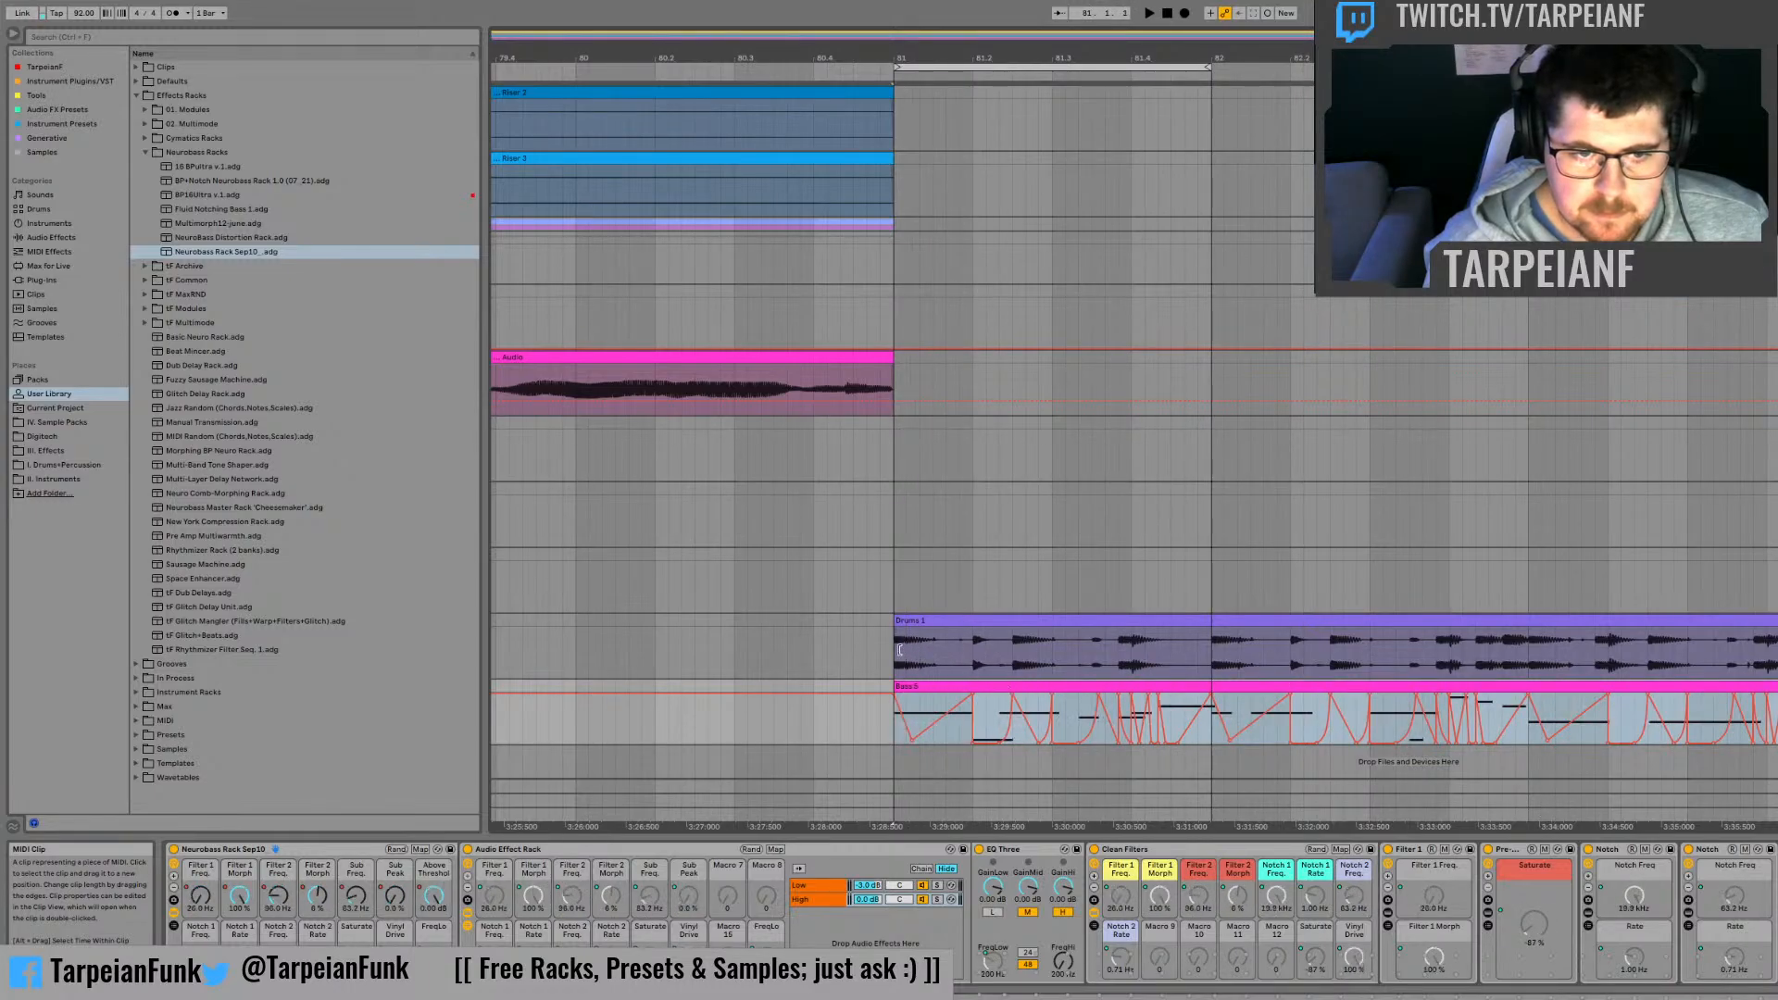
{"action": "left_click", "coordinate": [1204, 738]}
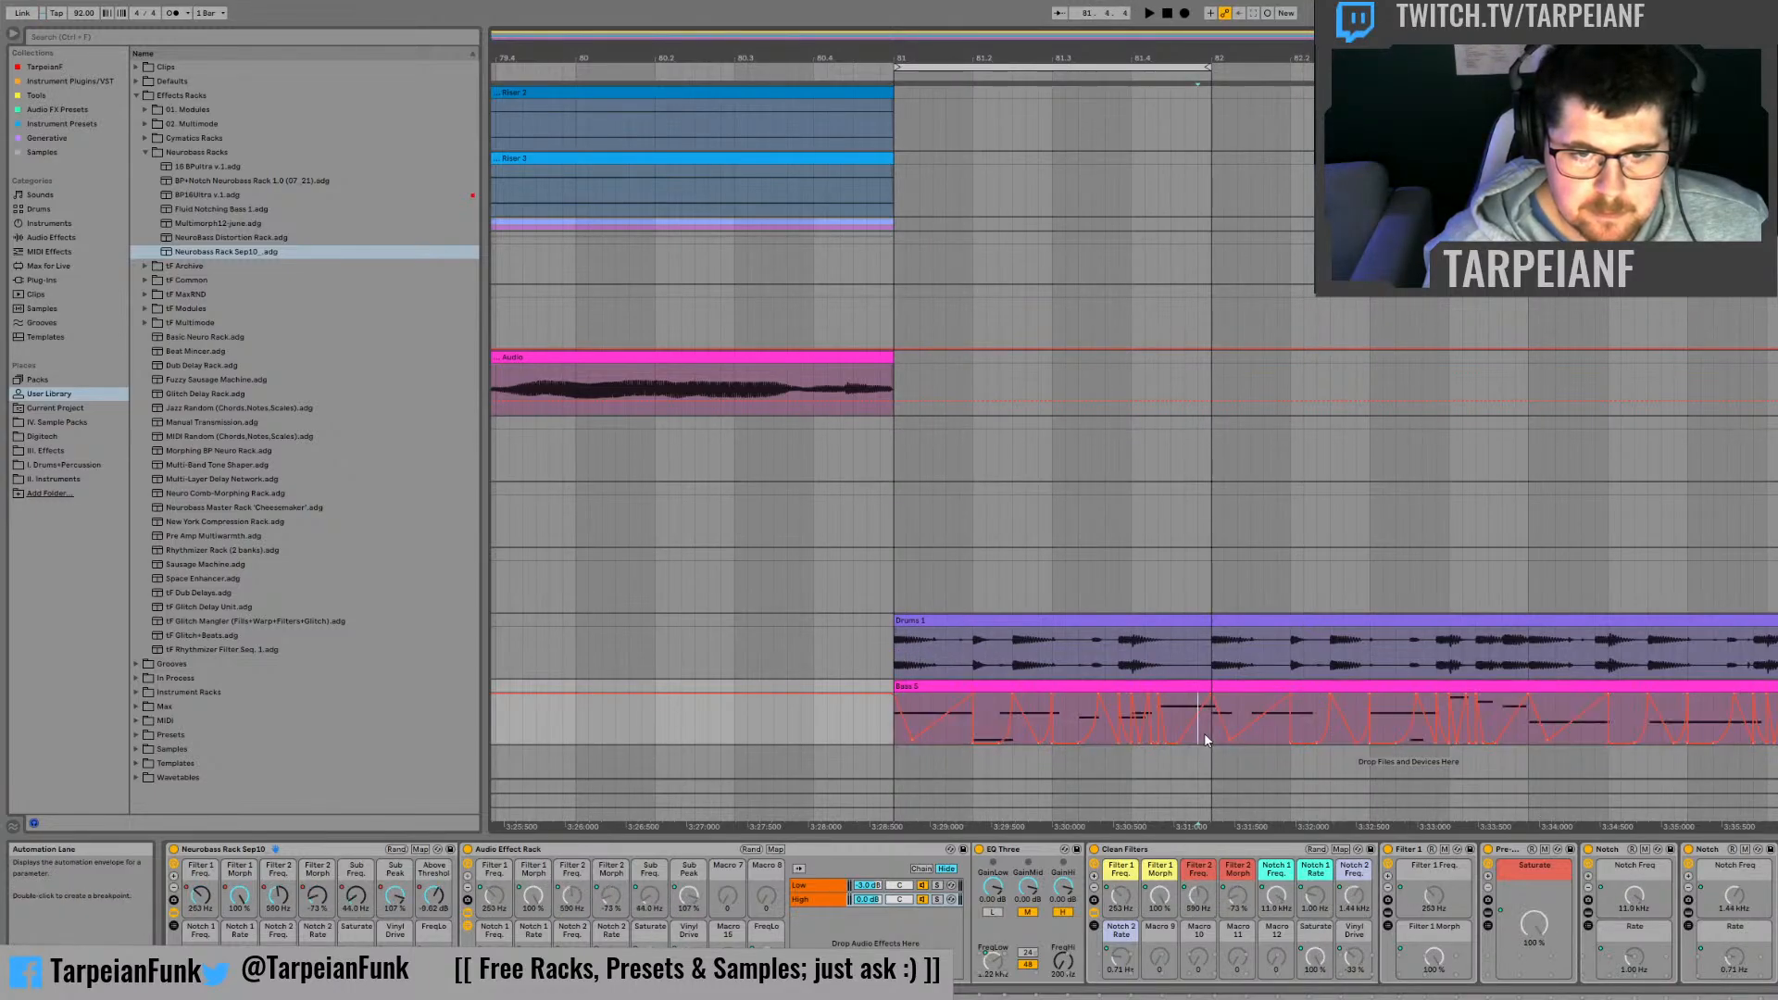
{"action": "key", "text": "space"}
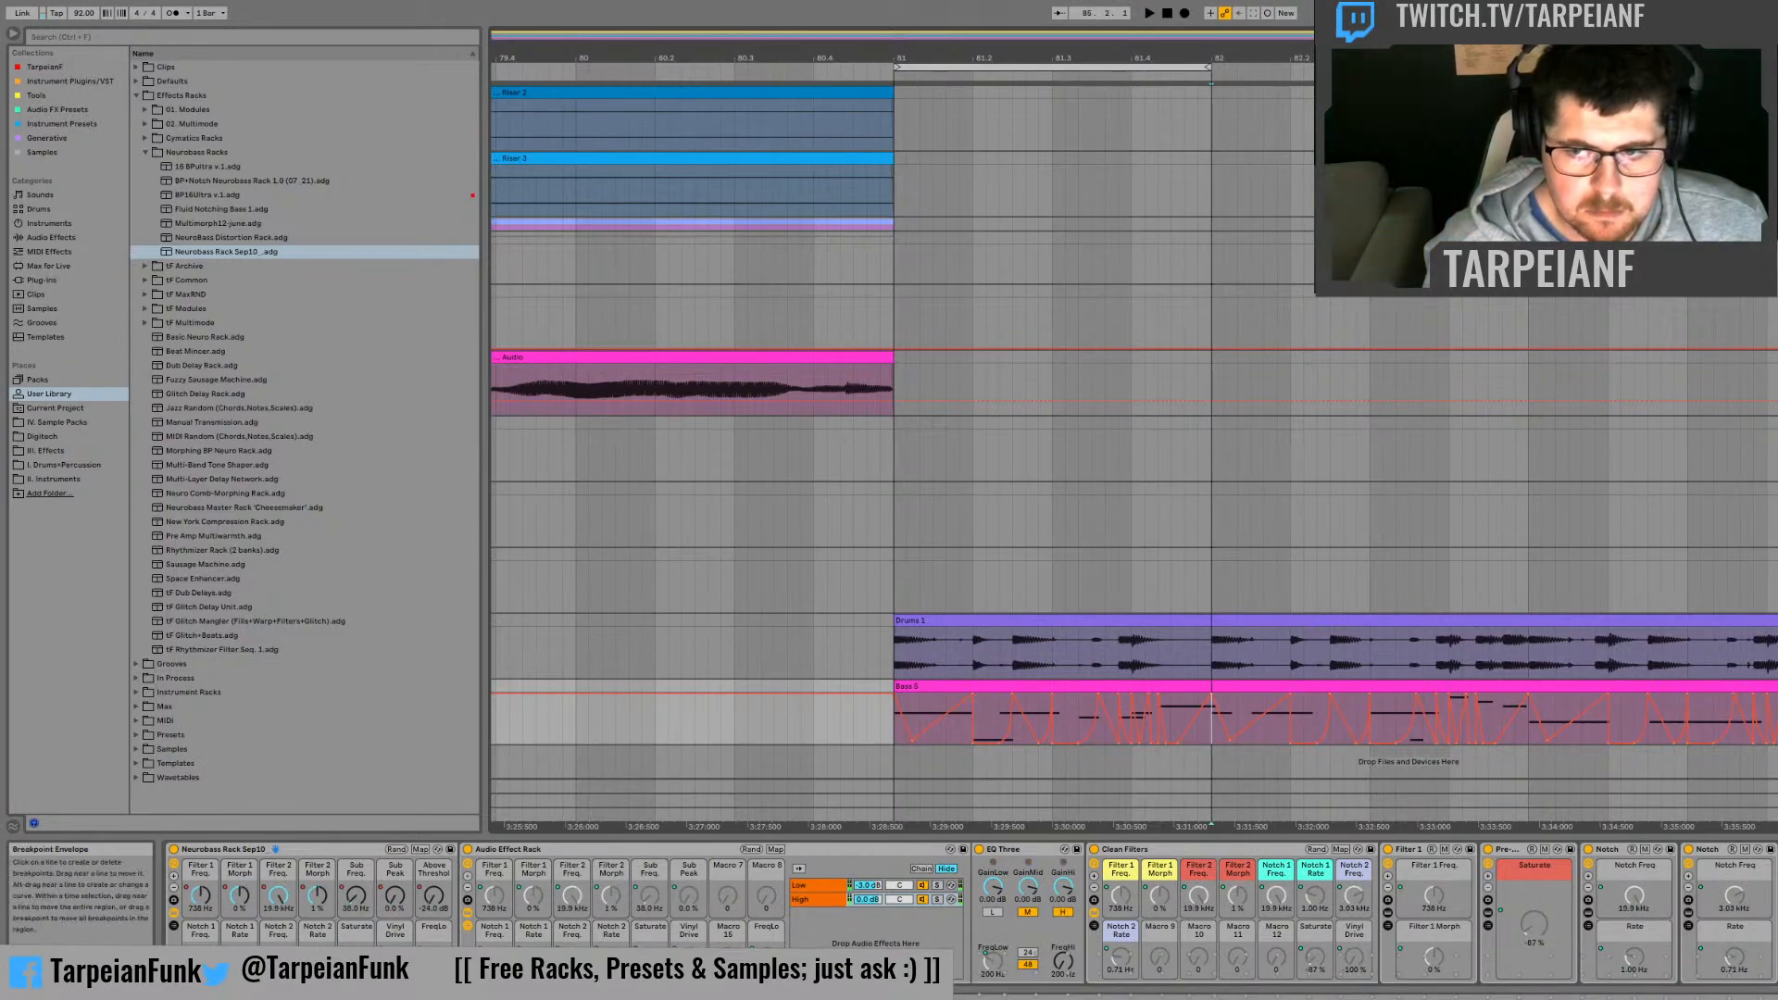
{"action": "left_click_drag", "start_coordinate": [1777, 713], "coordinate": [891, 691]}
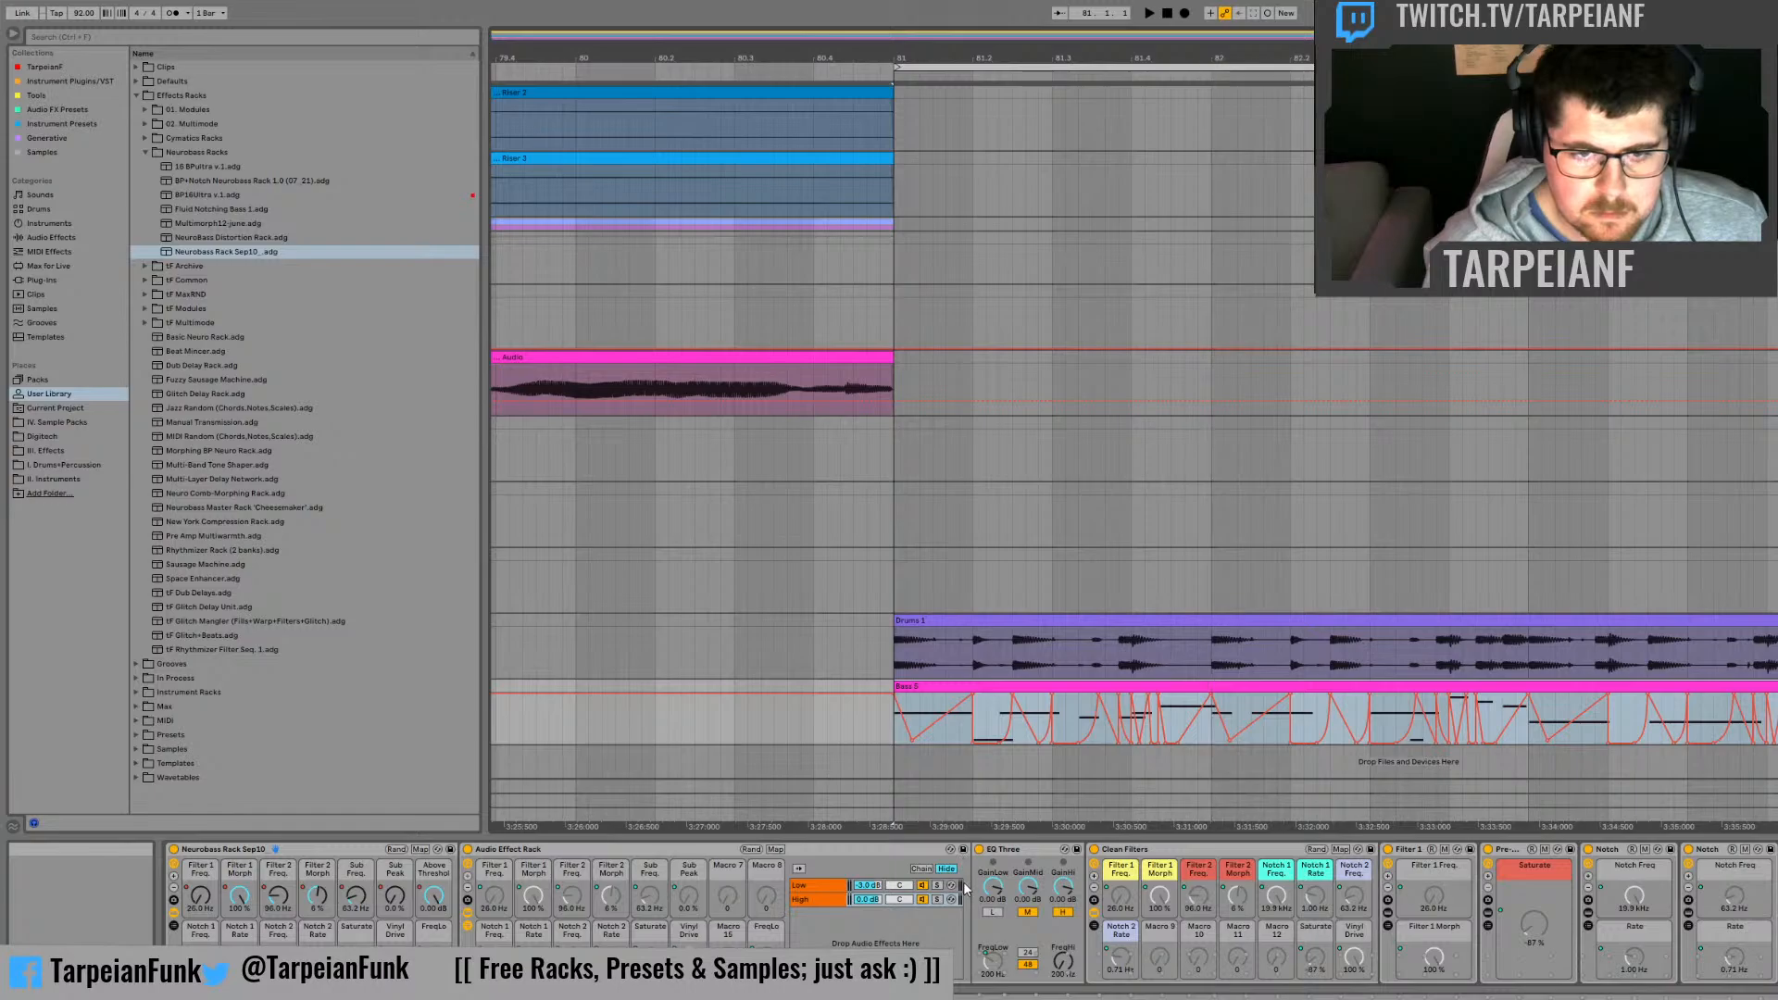
{"action": "key", "text": "space"}
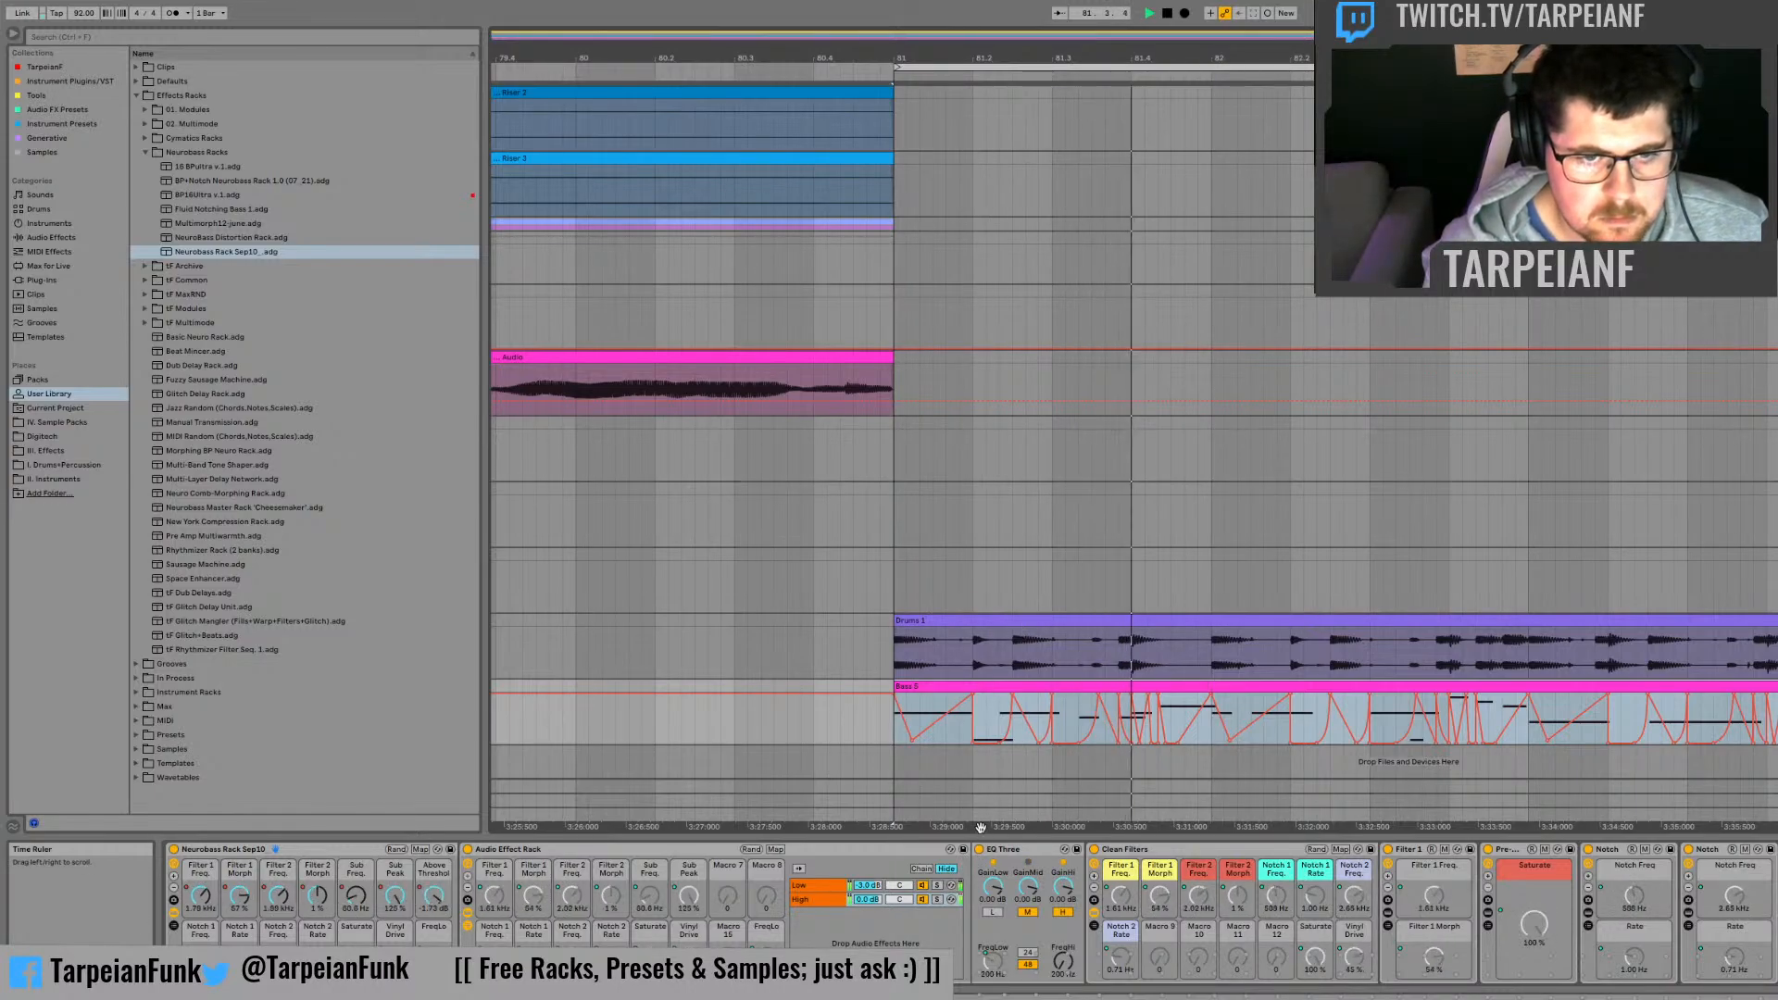
{"action": "key", "text": "space"}
{"action": "key", "text": "space"}
{"action": "key", "text": "space"}
{"action": "key", "text": "space"}
Step: Slightly shorten the first B1 note at the start of the bass MIDI clip and replay the opening of bar 81
{"action": "double_click", "coordinate": [937, 686]}
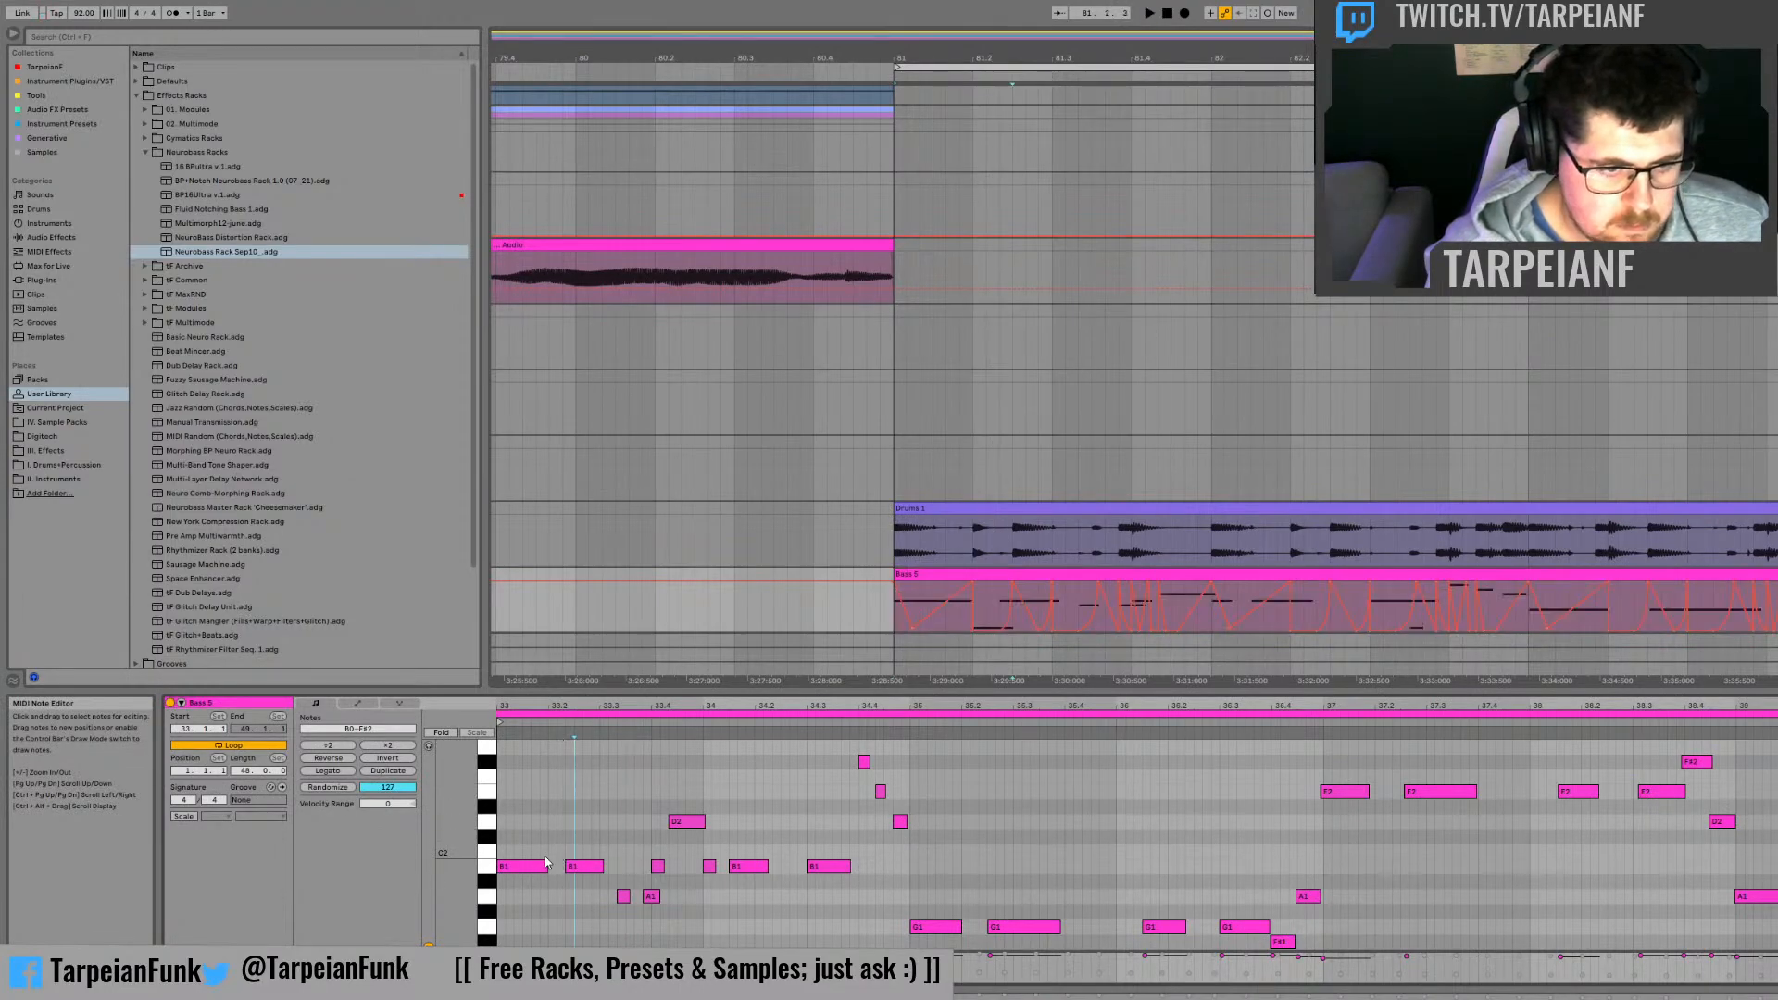
{"action": "left_click_drag", "start_coordinate": [548, 866], "coordinate": [539, 867]}
{"action": "key", "text": "space"}
{"action": "key", "text": "space"}
{"action": "key", "text": "space"}
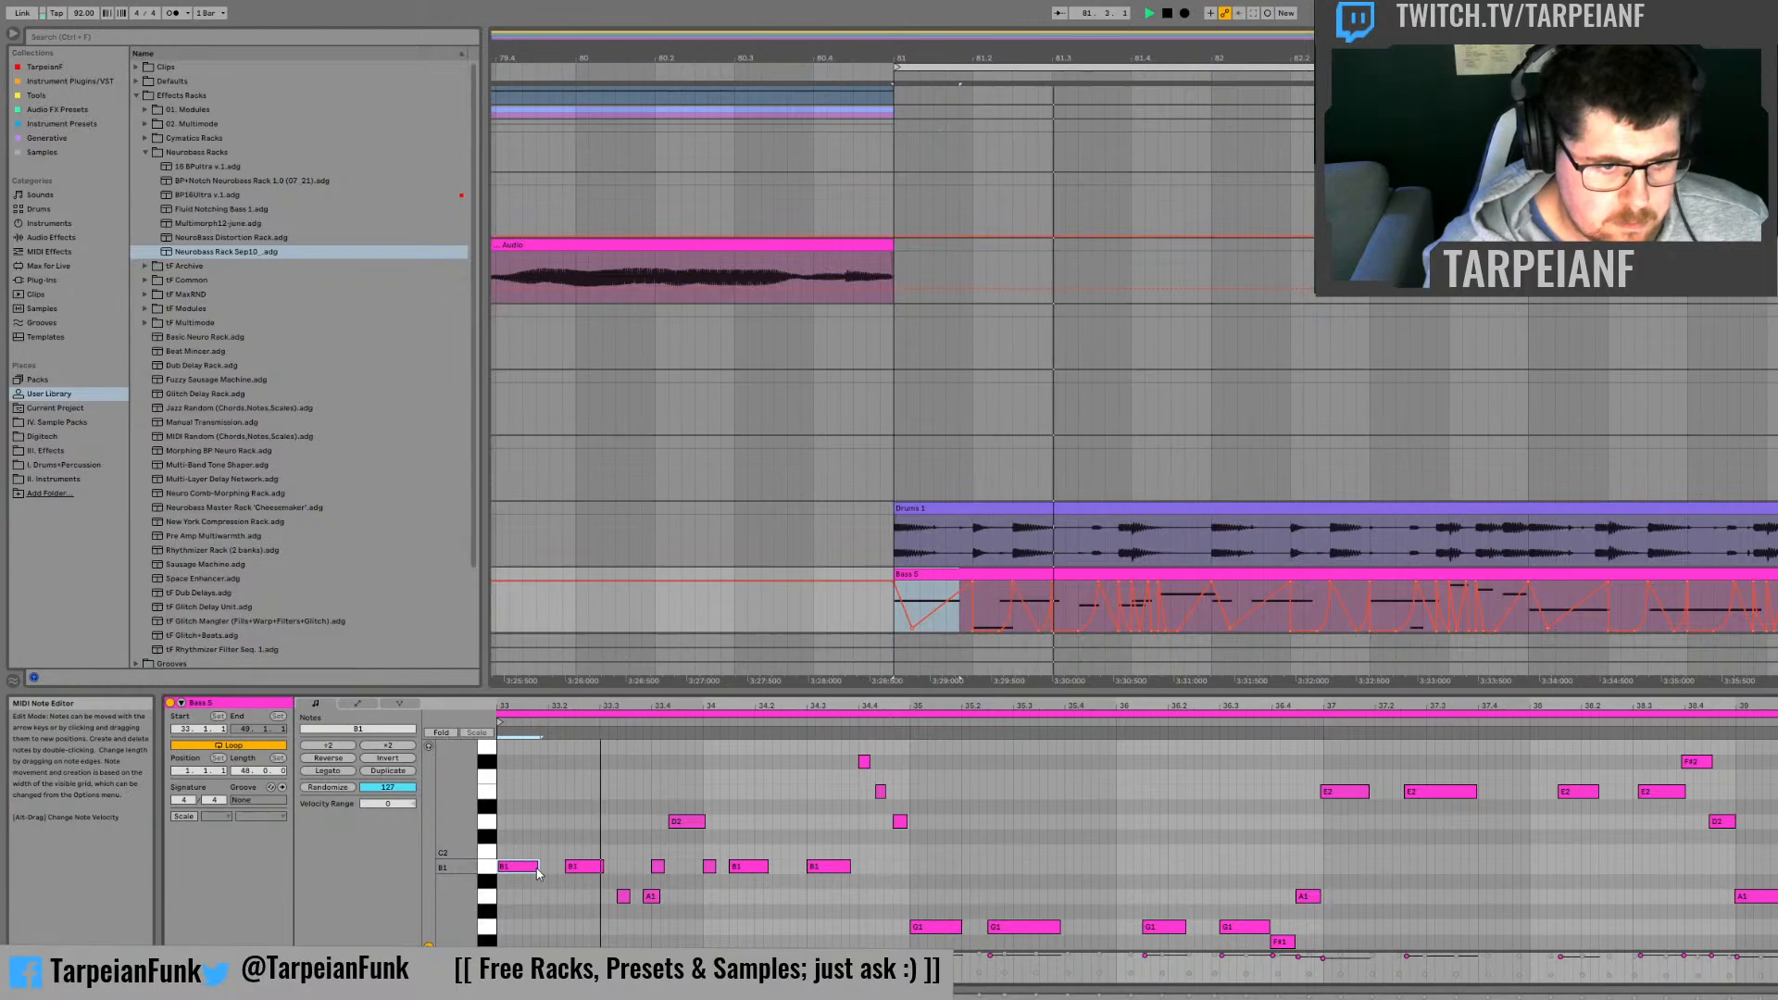
Step: Audition the opening phrase again and delete the A1 note just before 33.4 in the bass clip
{"action": "scroll", "coordinate": [545, 870], "scroll_direction": "up", "scroll_amount": 1}
{"action": "scroll", "coordinate": [548, 875], "scroll_direction": "down", "scroll_amount": 6}
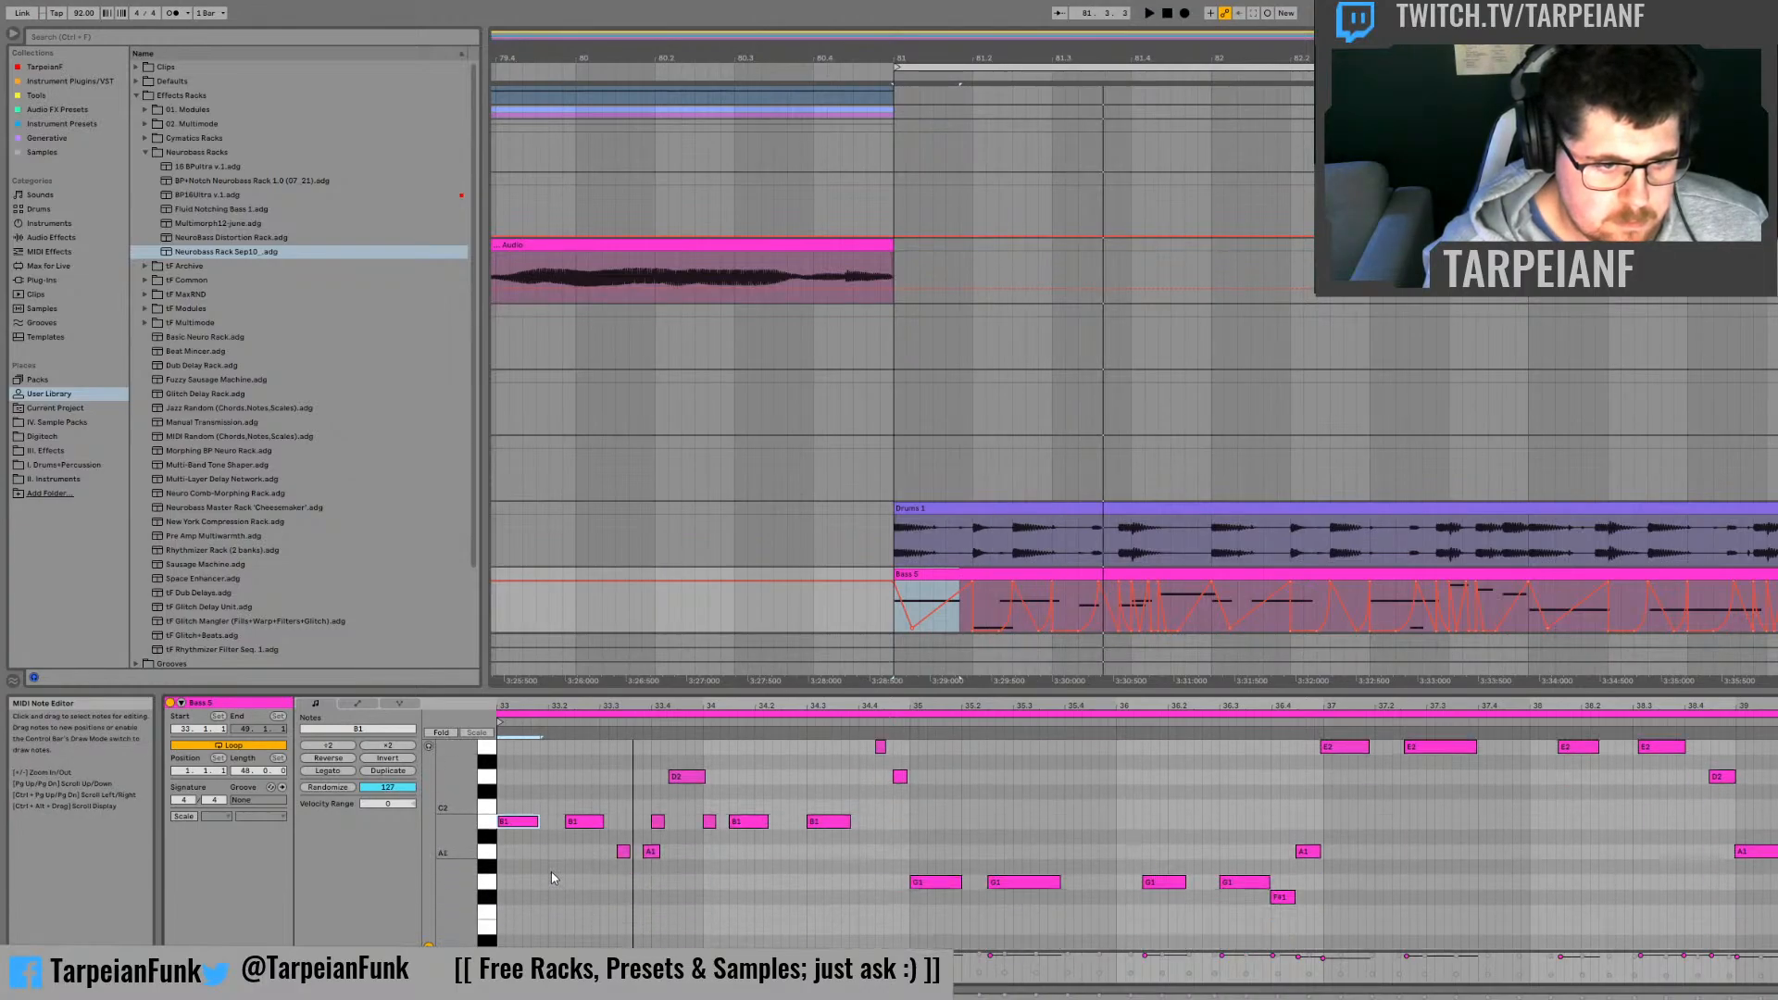
{"action": "key", "text": "space"}
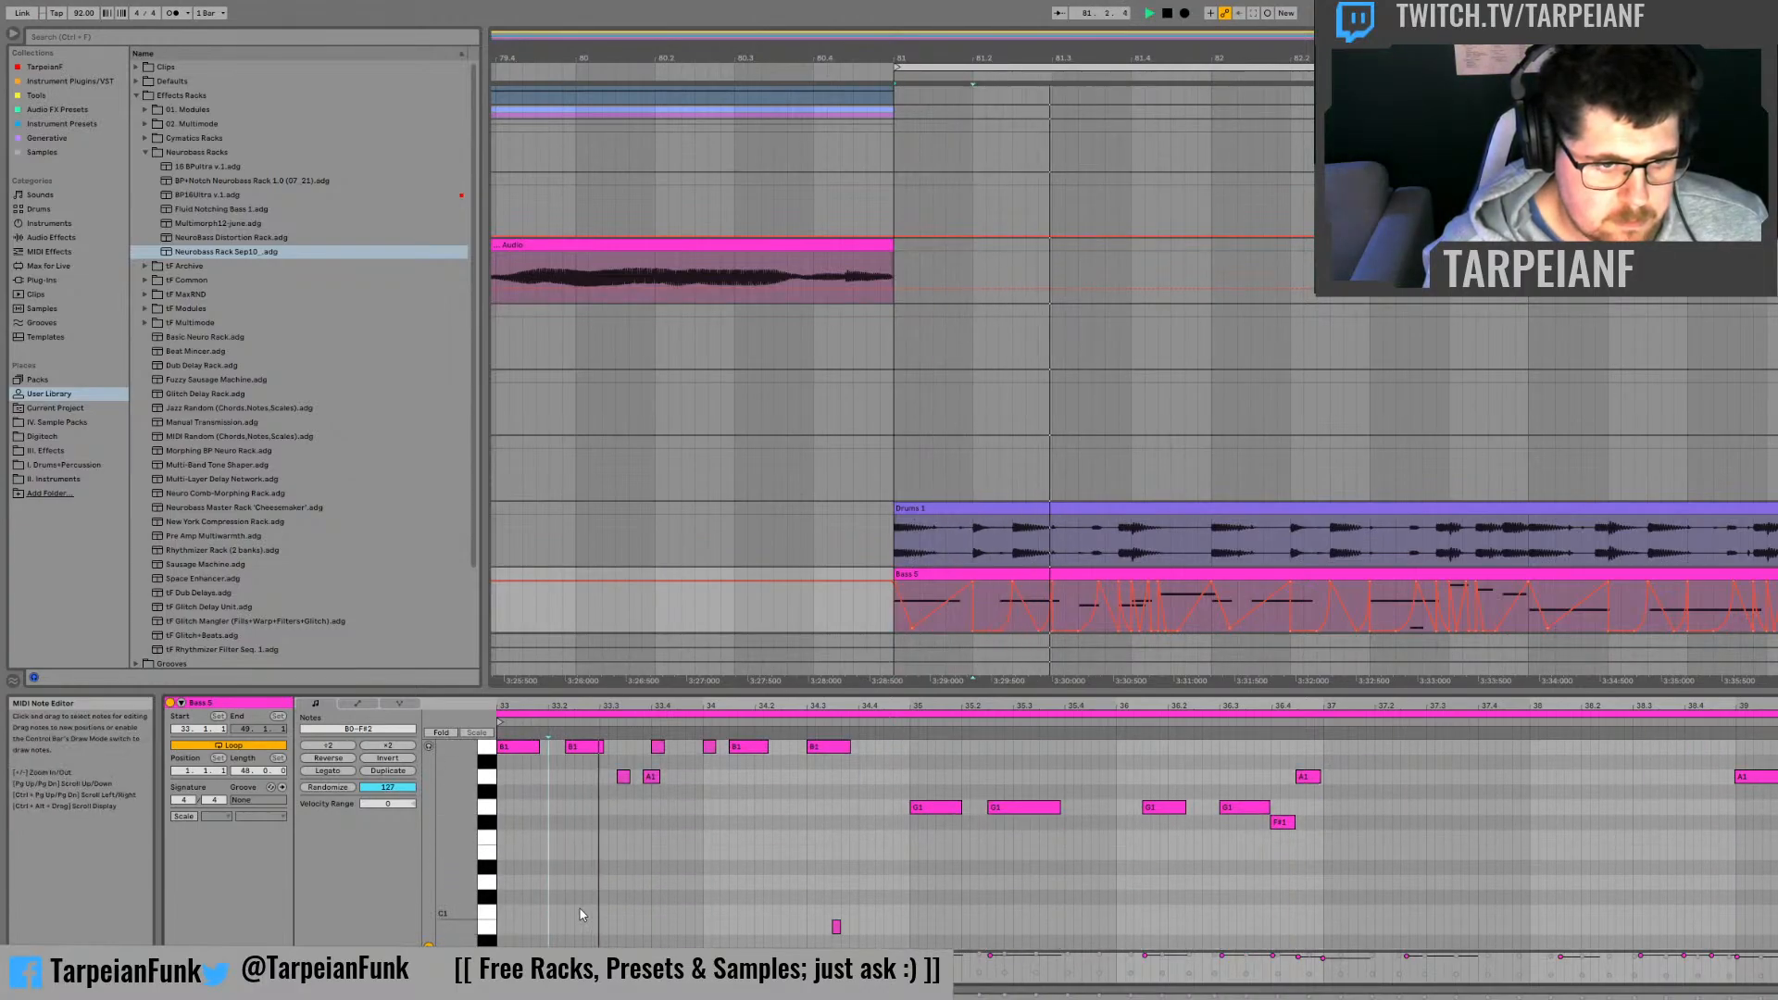
{"action": "scroll", "coordinate": [647, 862], "scroll_direction": "up", "scroll_amount": 4}
{"action": "key", "text": "space"}
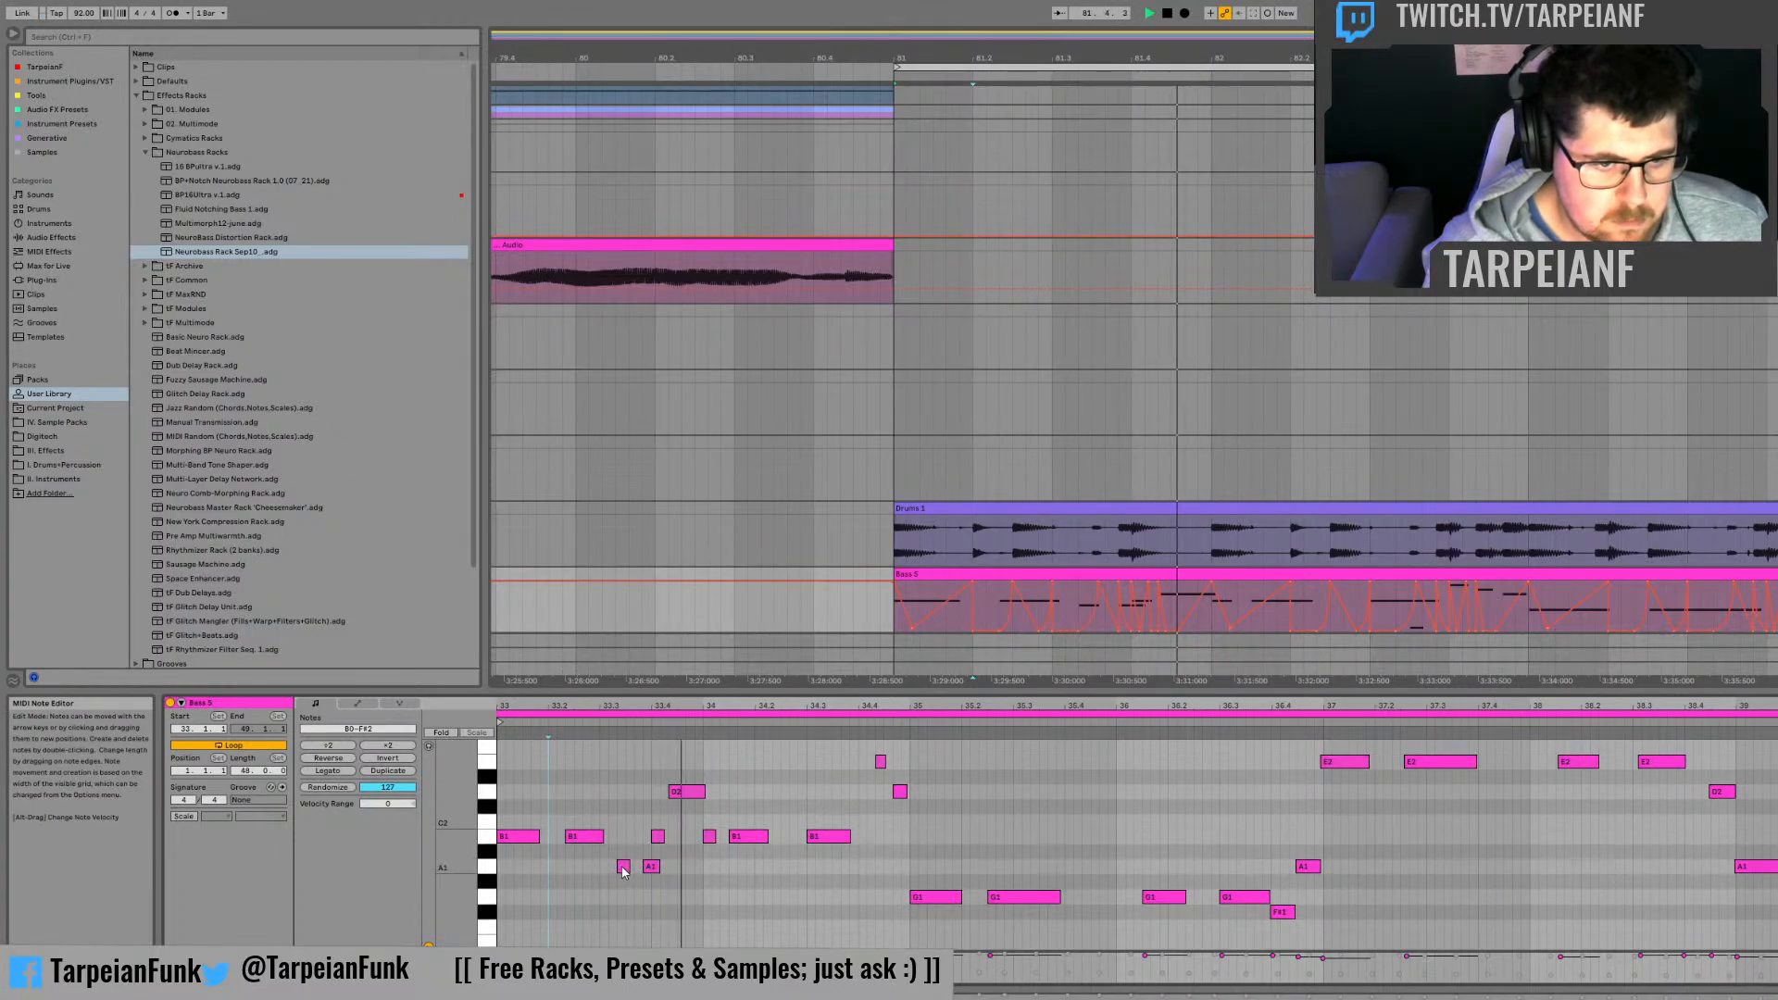
{"action": "double_click", "coordinate": [650, 868]}
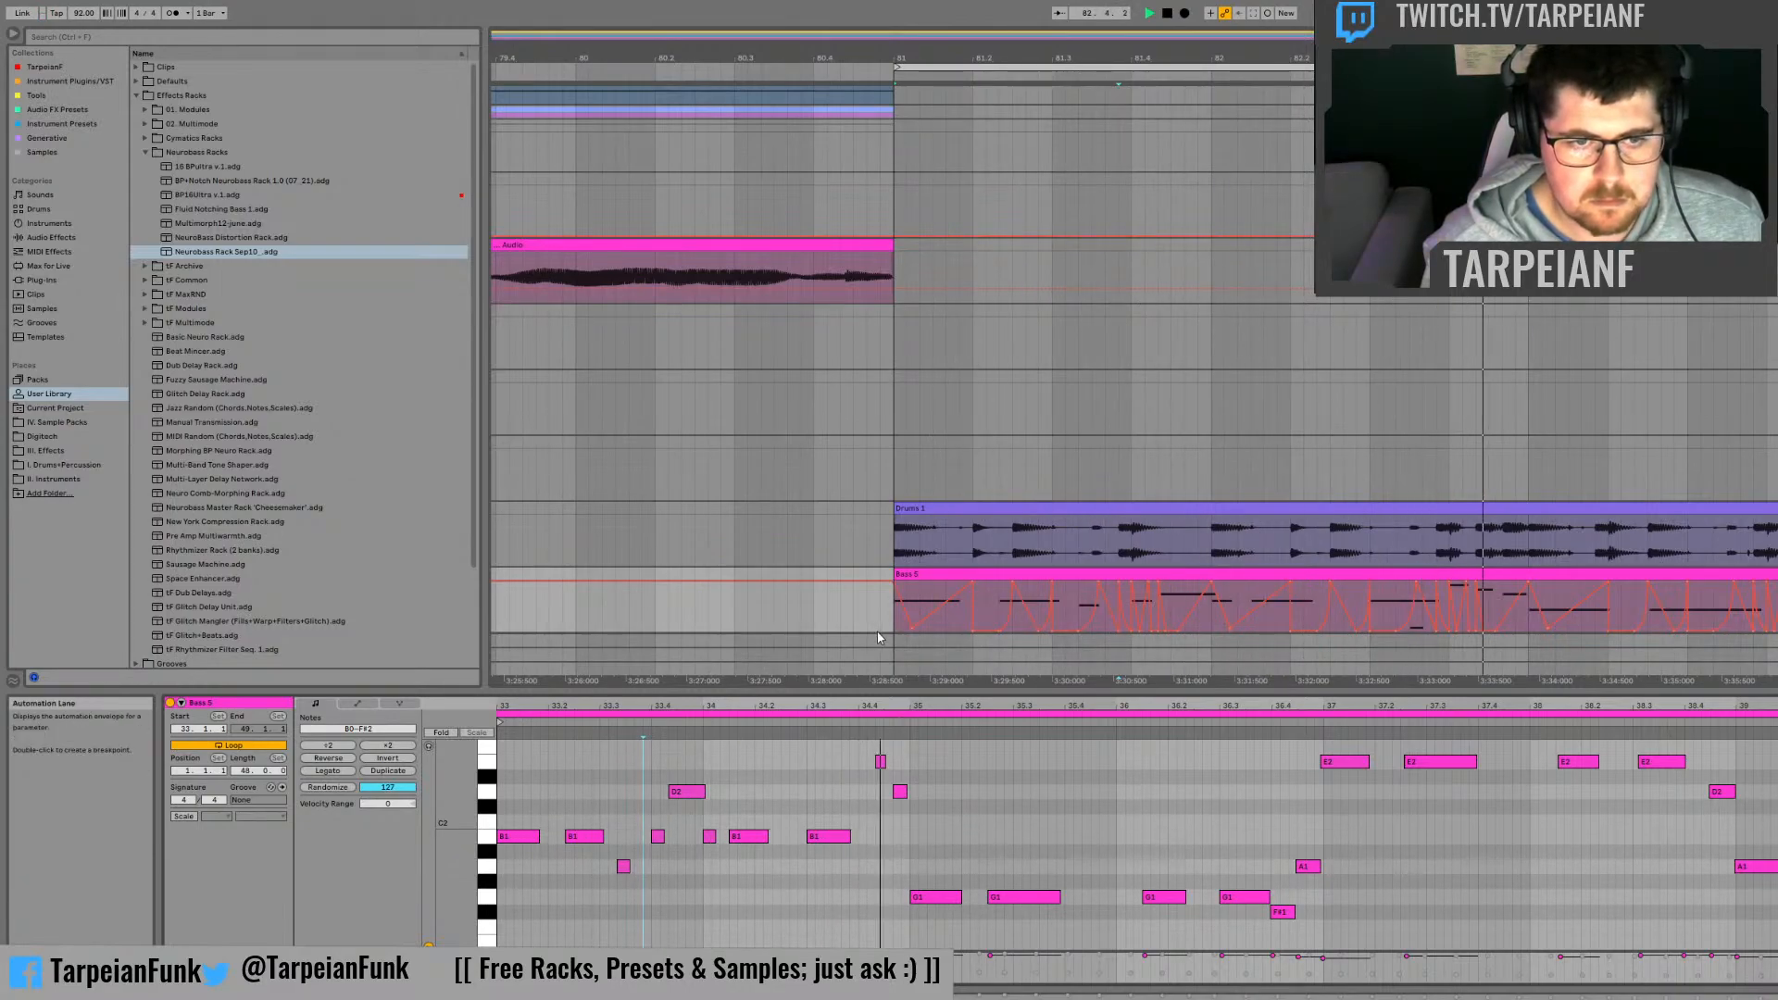
Step: Review the bass clip at bar 85 and its notes from 37 during playback, and return to the bass clip at bar 81
{"action": "left_click", "coordinate": [919, 606]}
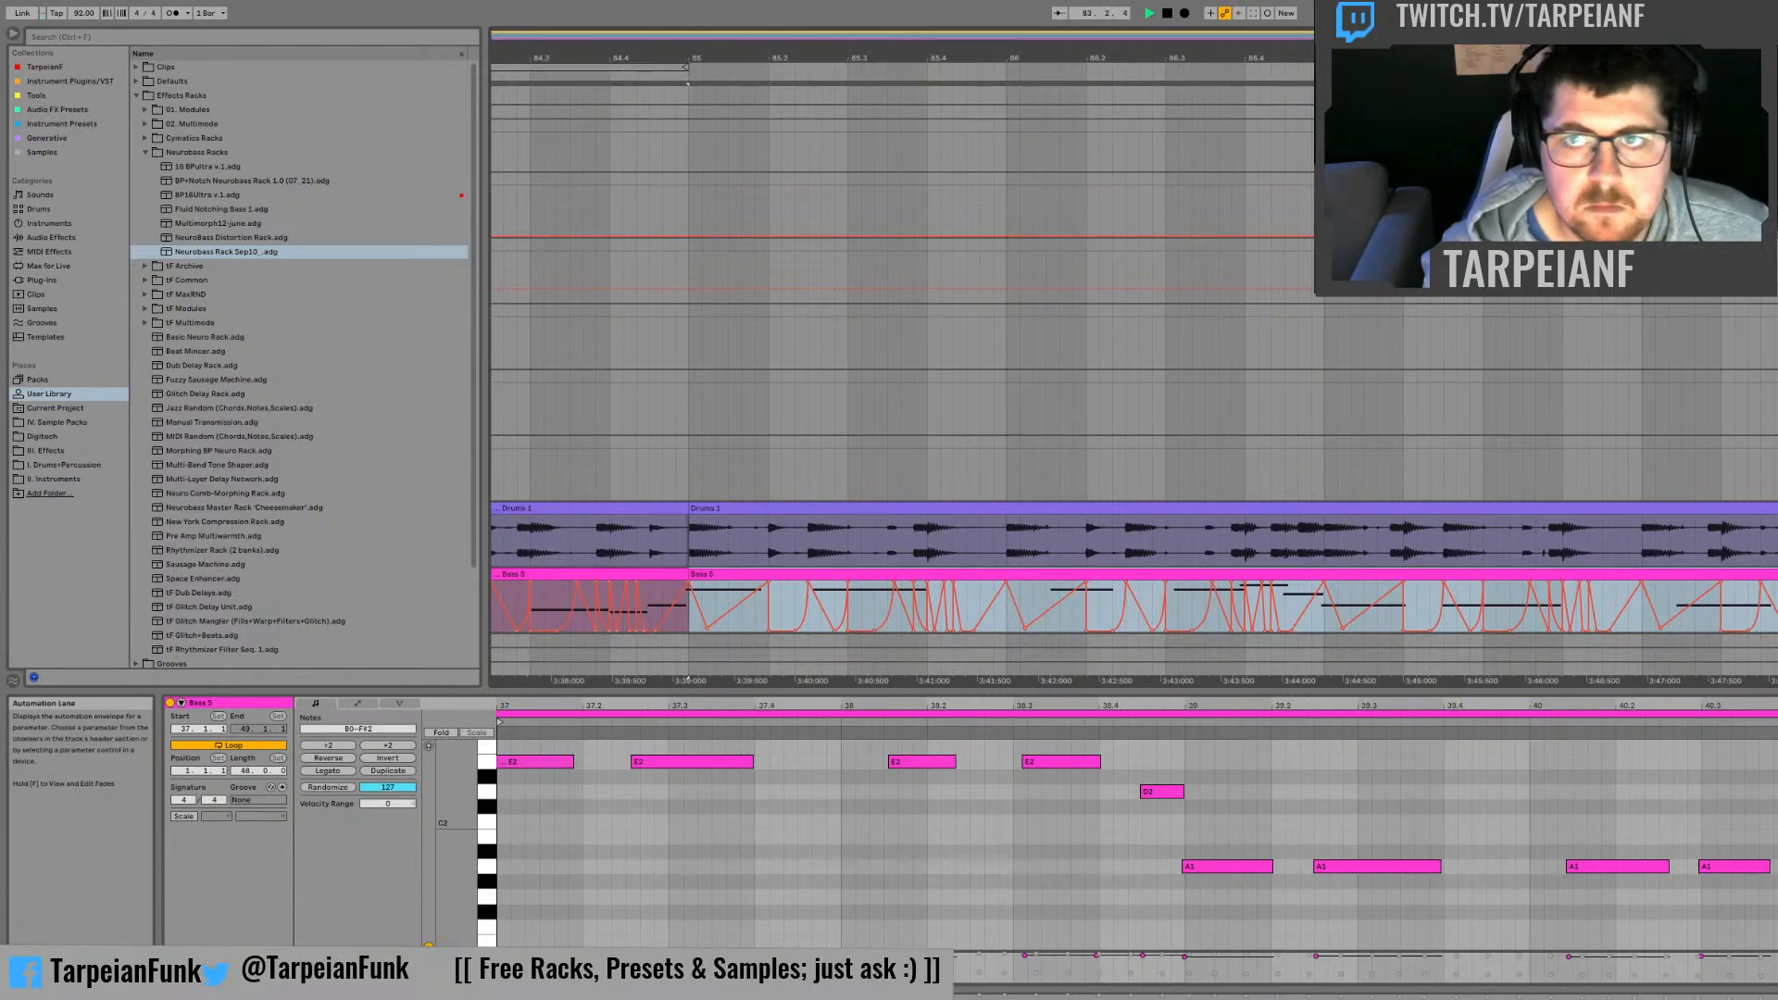
{"action": "left_click_drag", "start_coordinate": [1144, 57], "coordinate": [1461, 9]}
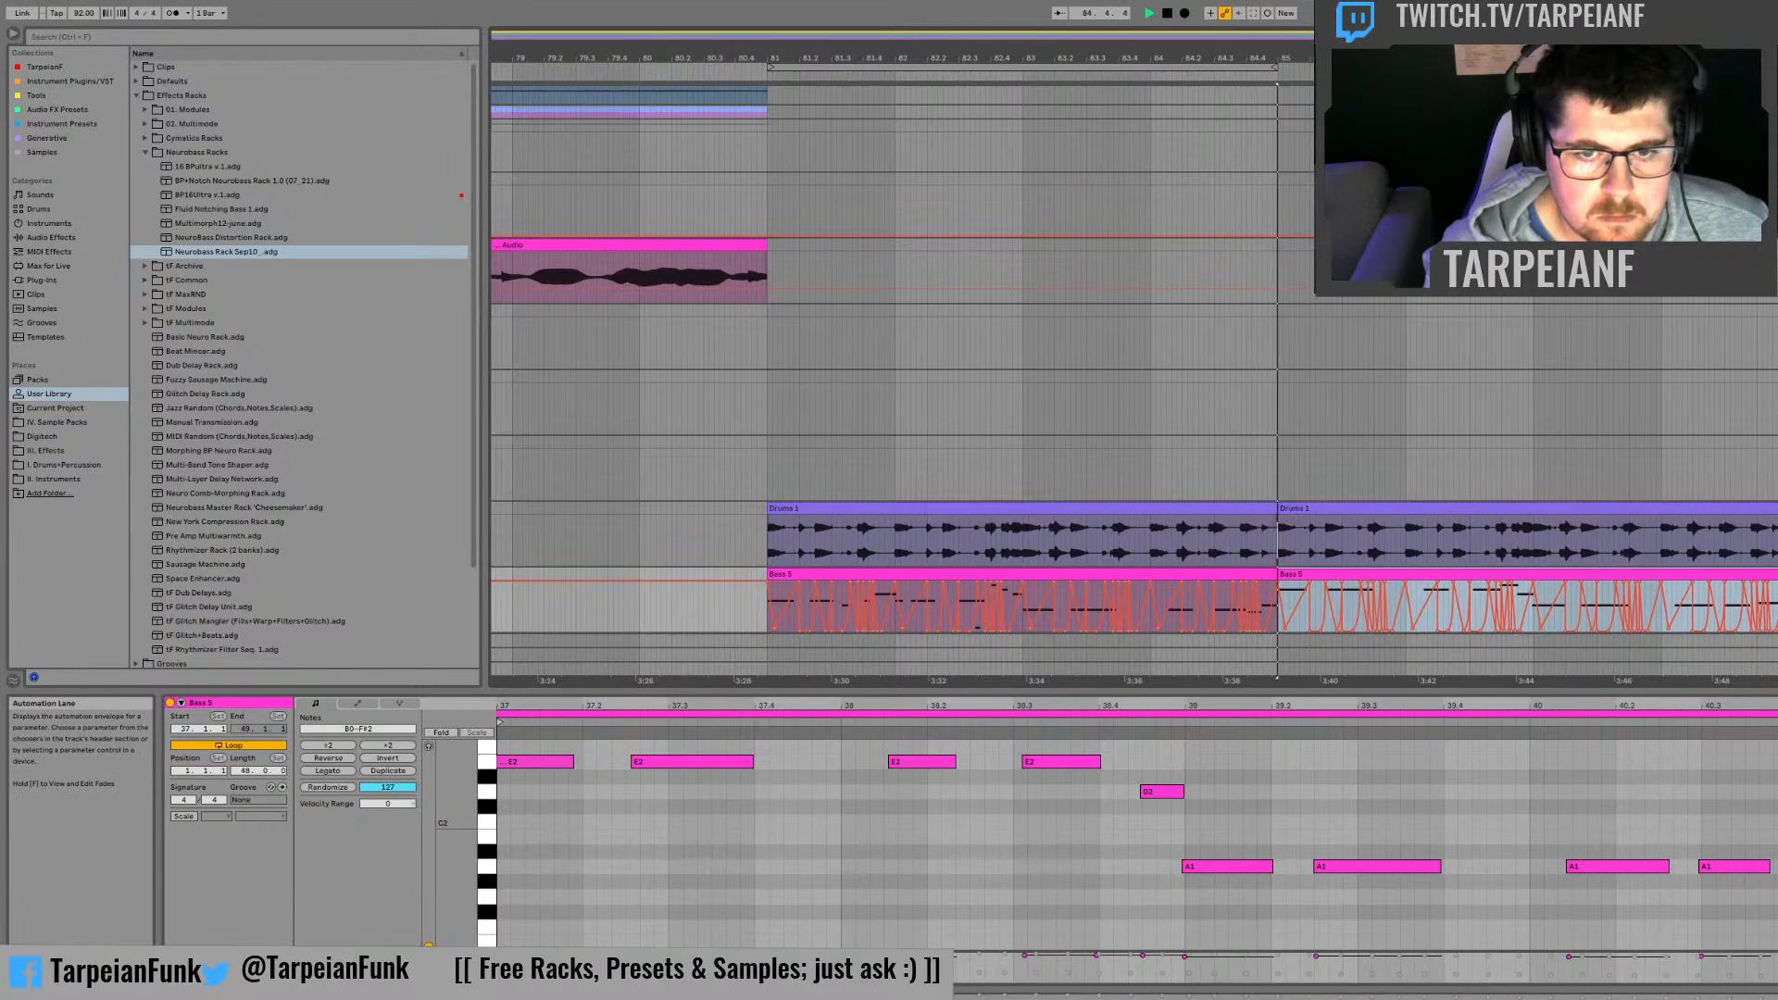
{"action": "left_click", "coordinate": [635, 849]}
{"action": "left_click_drag", "start_coordinate": [508, 705], "coordinate": [778, 702]}
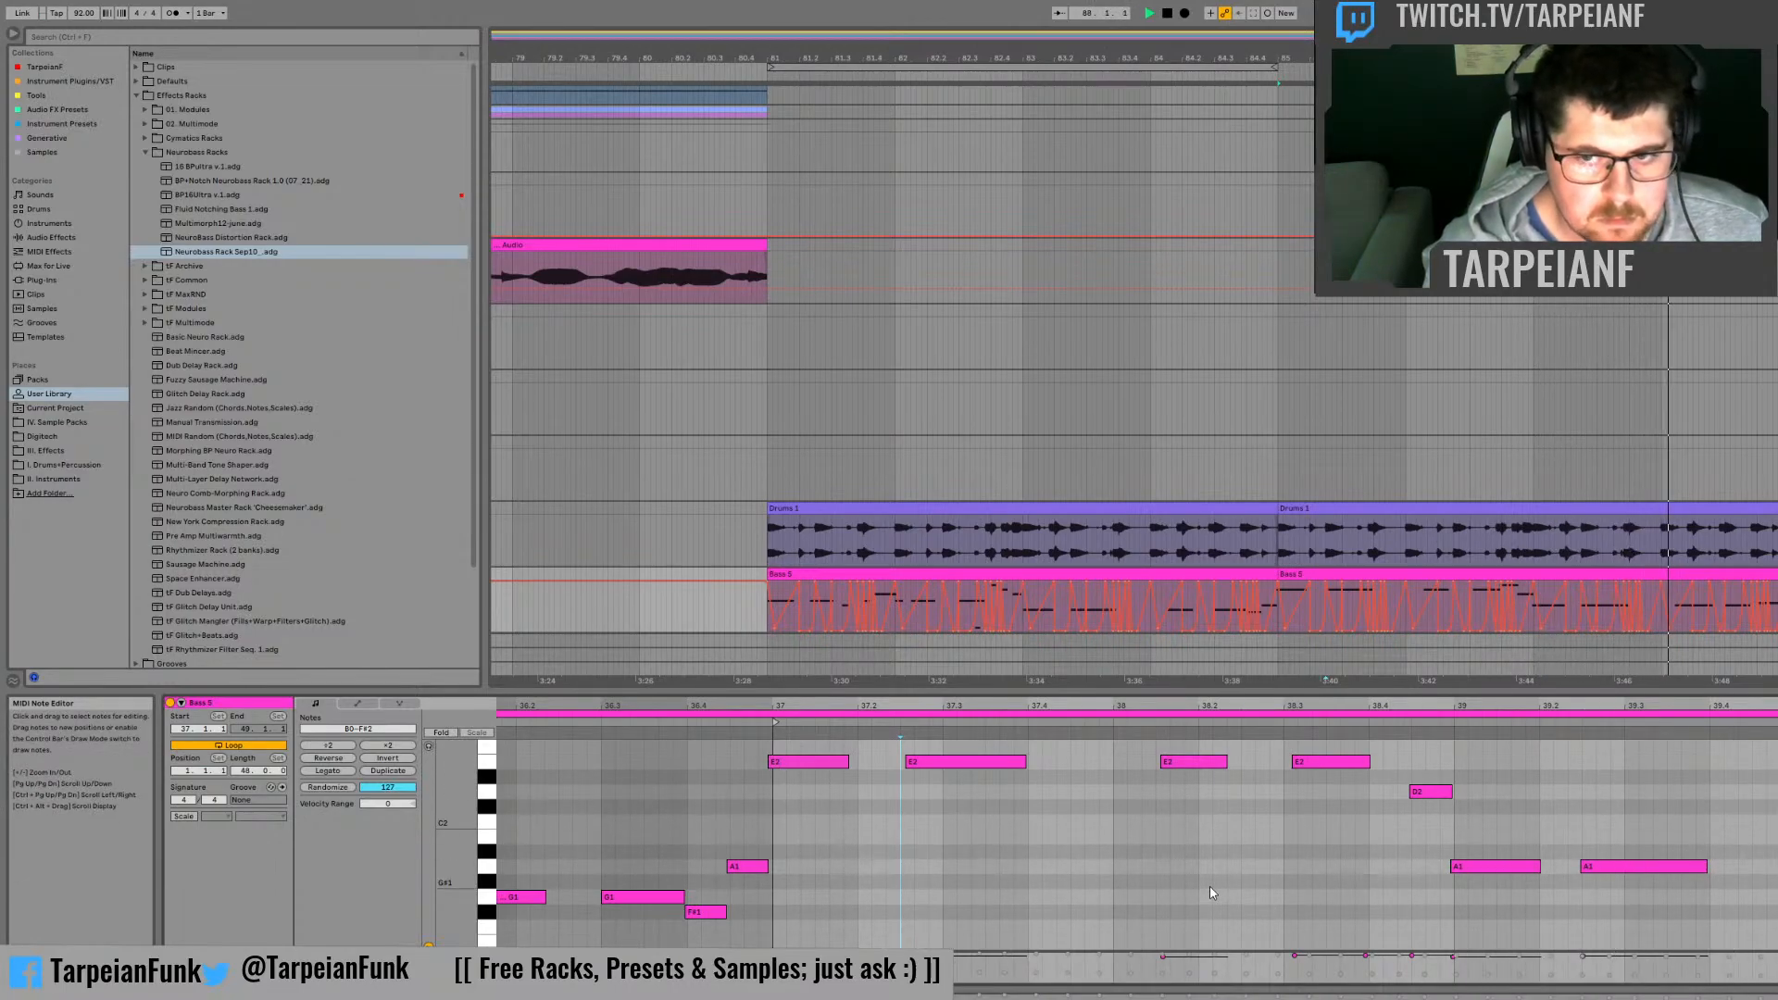
{"action": "left_click", "coordinate": [784, 574]}
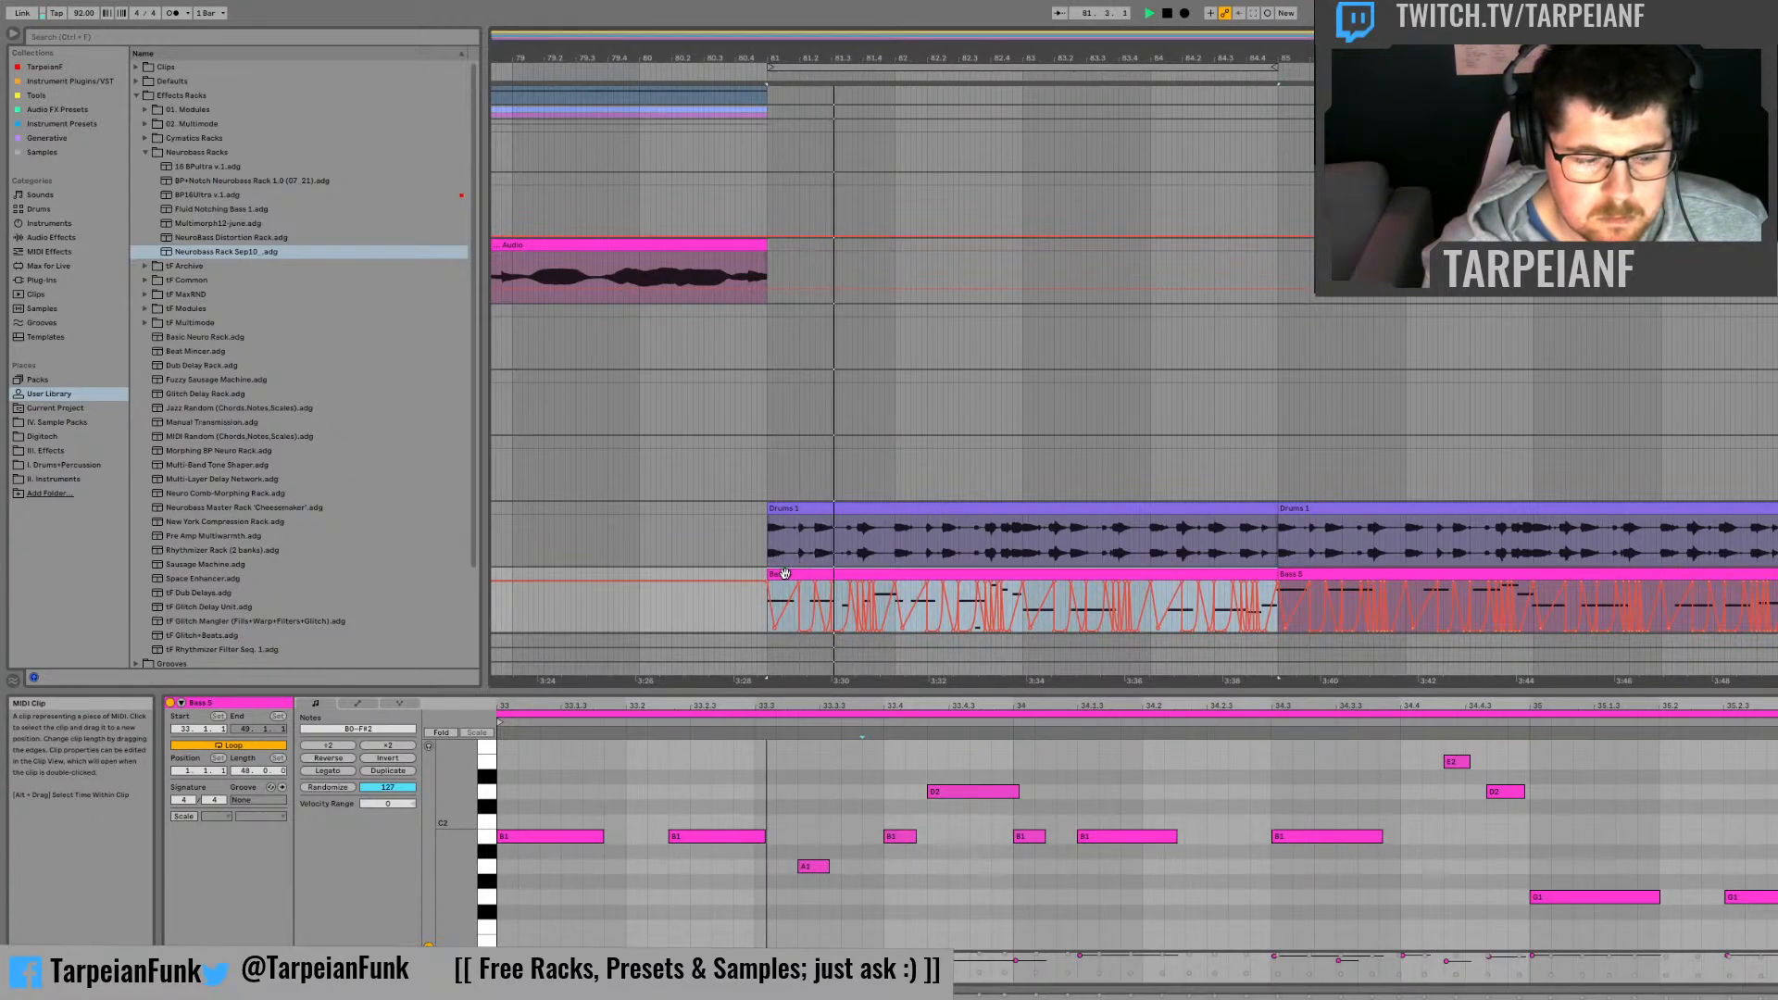
Step: Bypass the Neurobass Rack Sep10 device and play the bass part without its processing
{"action": "double_click", "coordinate": [1777, 574]}
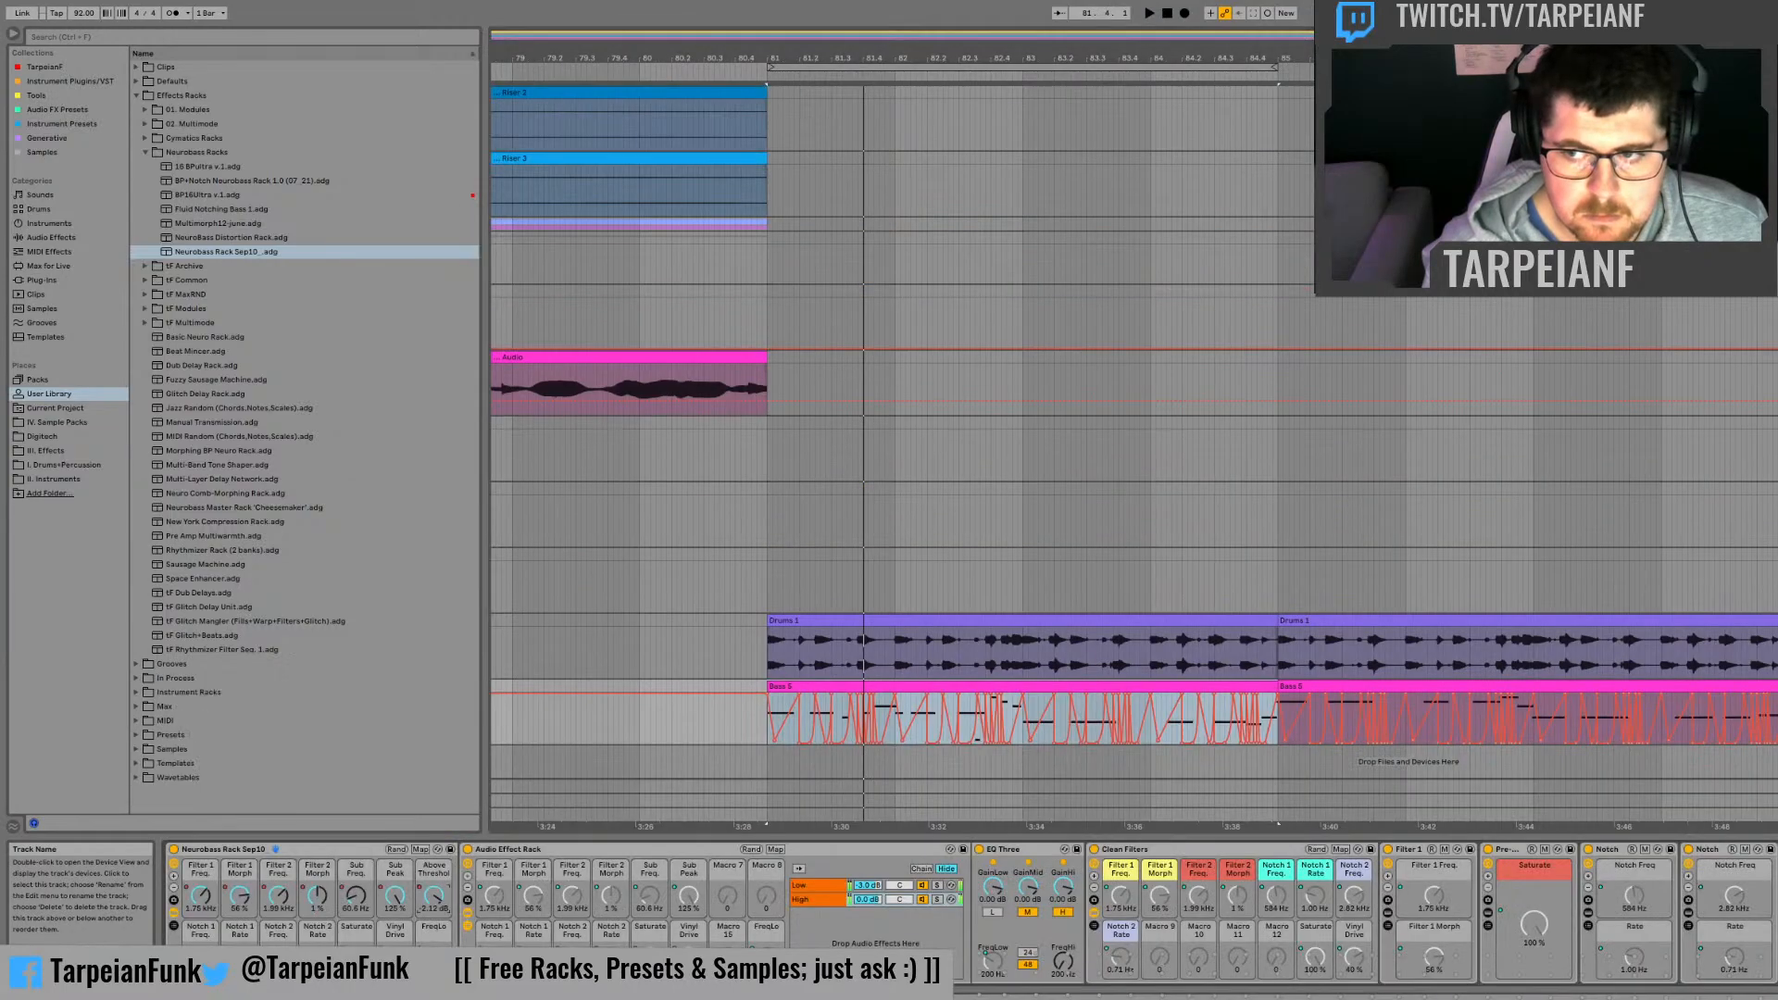
{"action": "left_click", "coordinate": [173, 851]}
{"action": "key", "text": "space"}
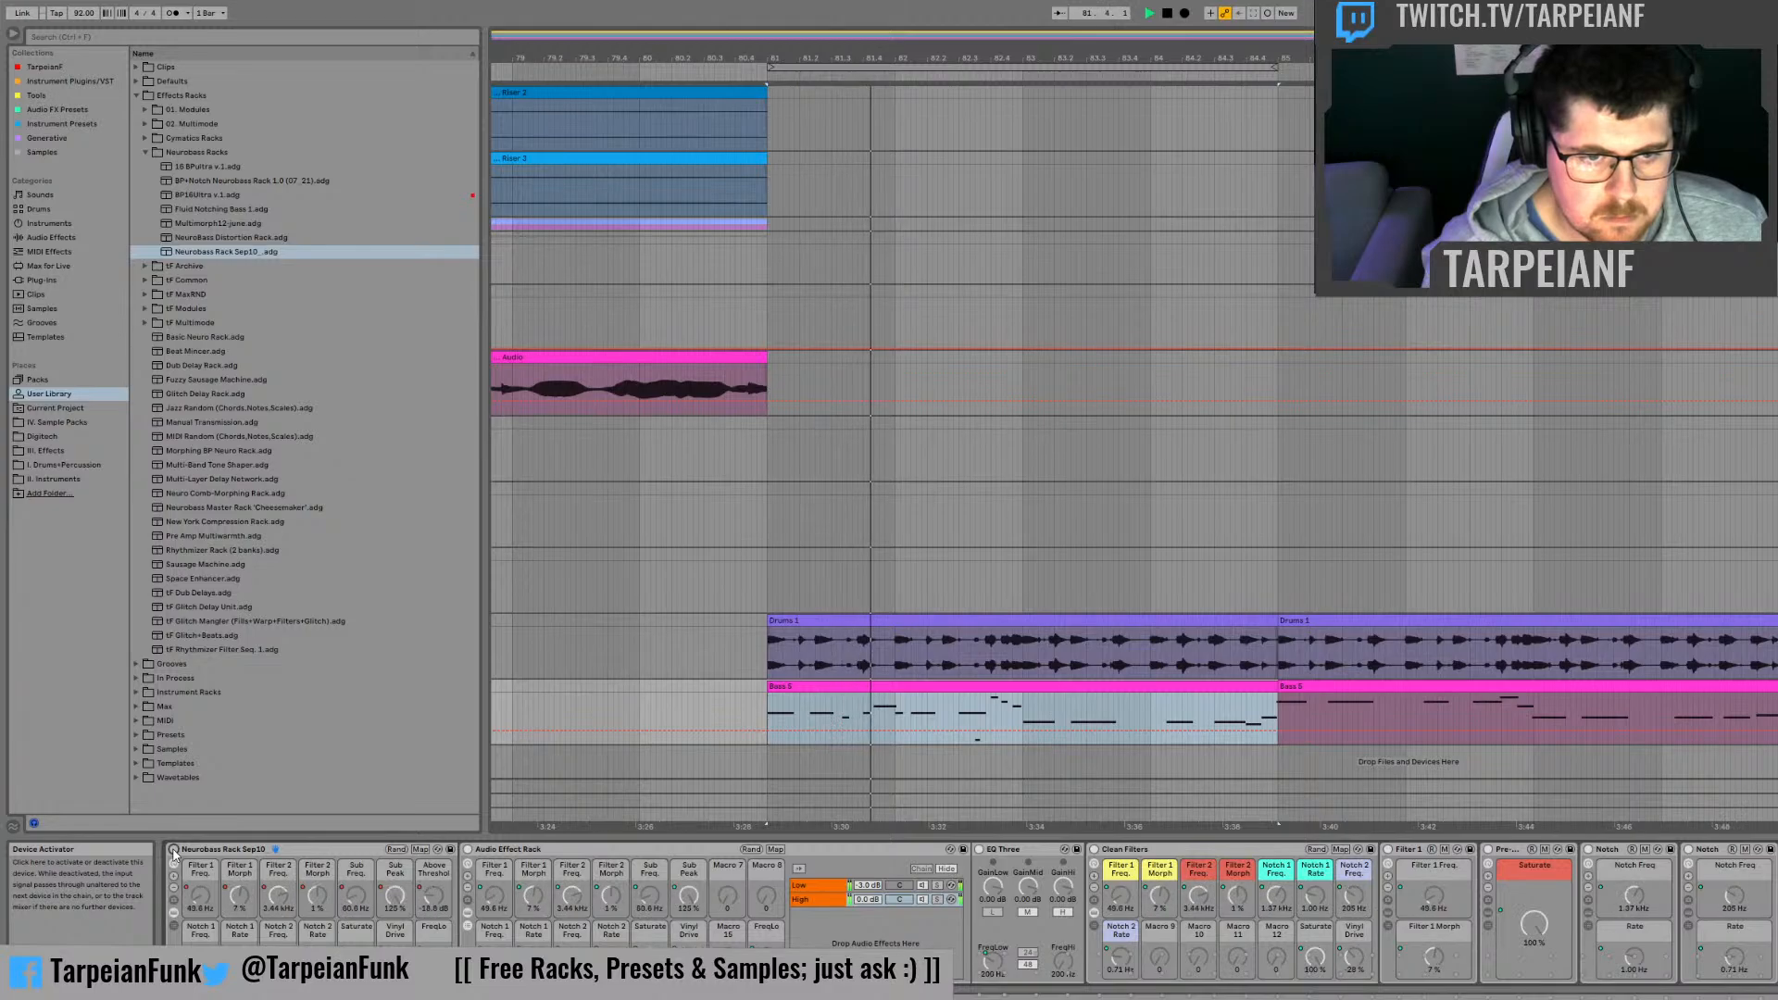
{"action": "key", "text": "space"}
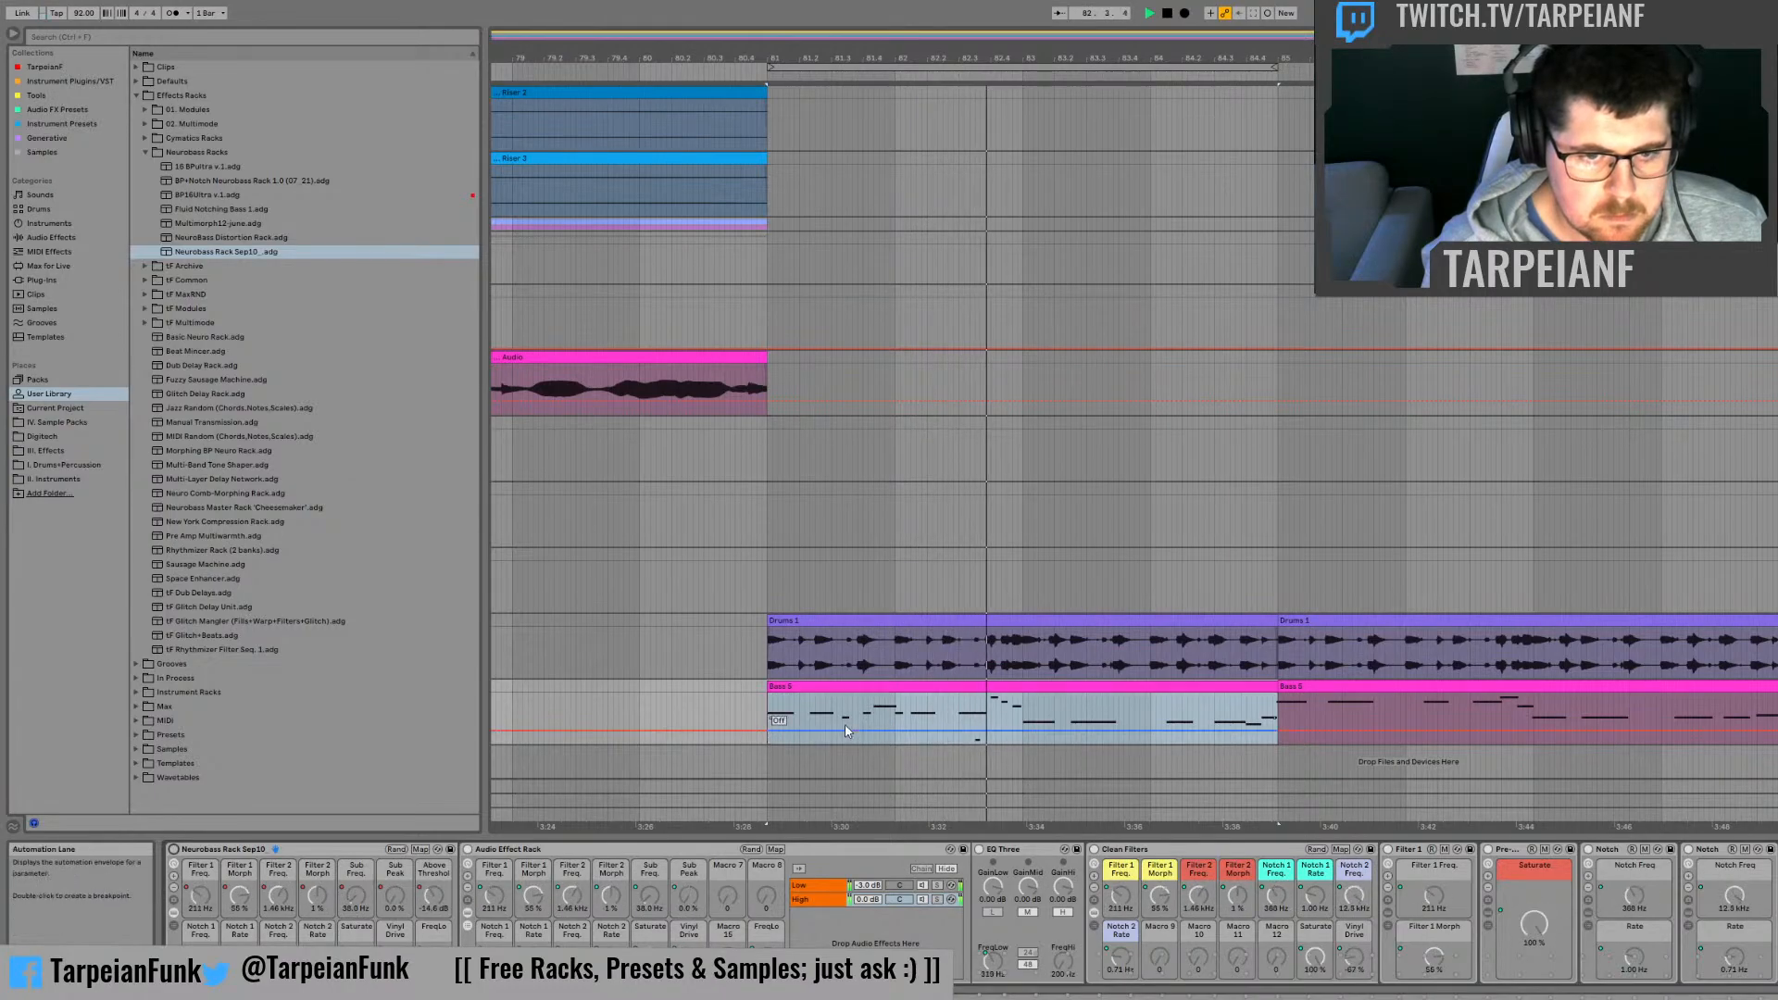
{"action": "left_click", "coordinate": [1269, 708]}
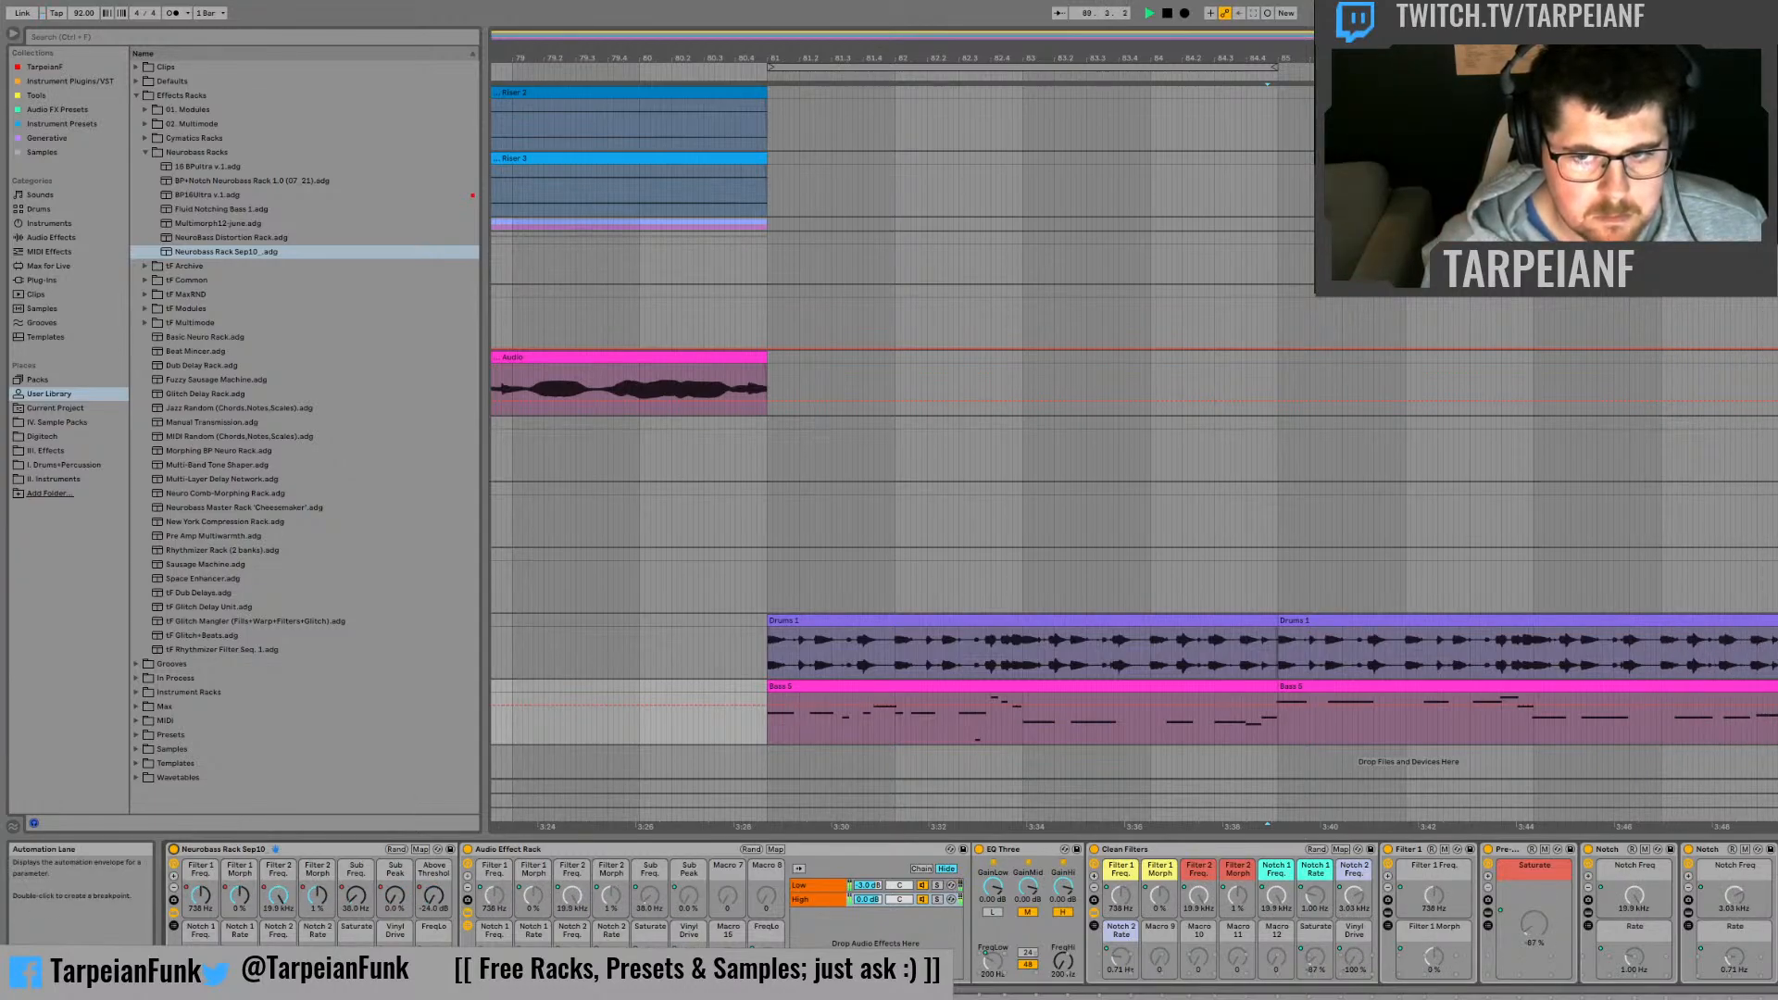
Step: Play the section from bar 81 and extend the end of the Drums 1 clip that starts at bar 89 past bar 95
{"action": "key", "text": "space"}
{"action": "left_click_drag", "start_coordinate": [1774, 713], "coordinate": [770, 689]}
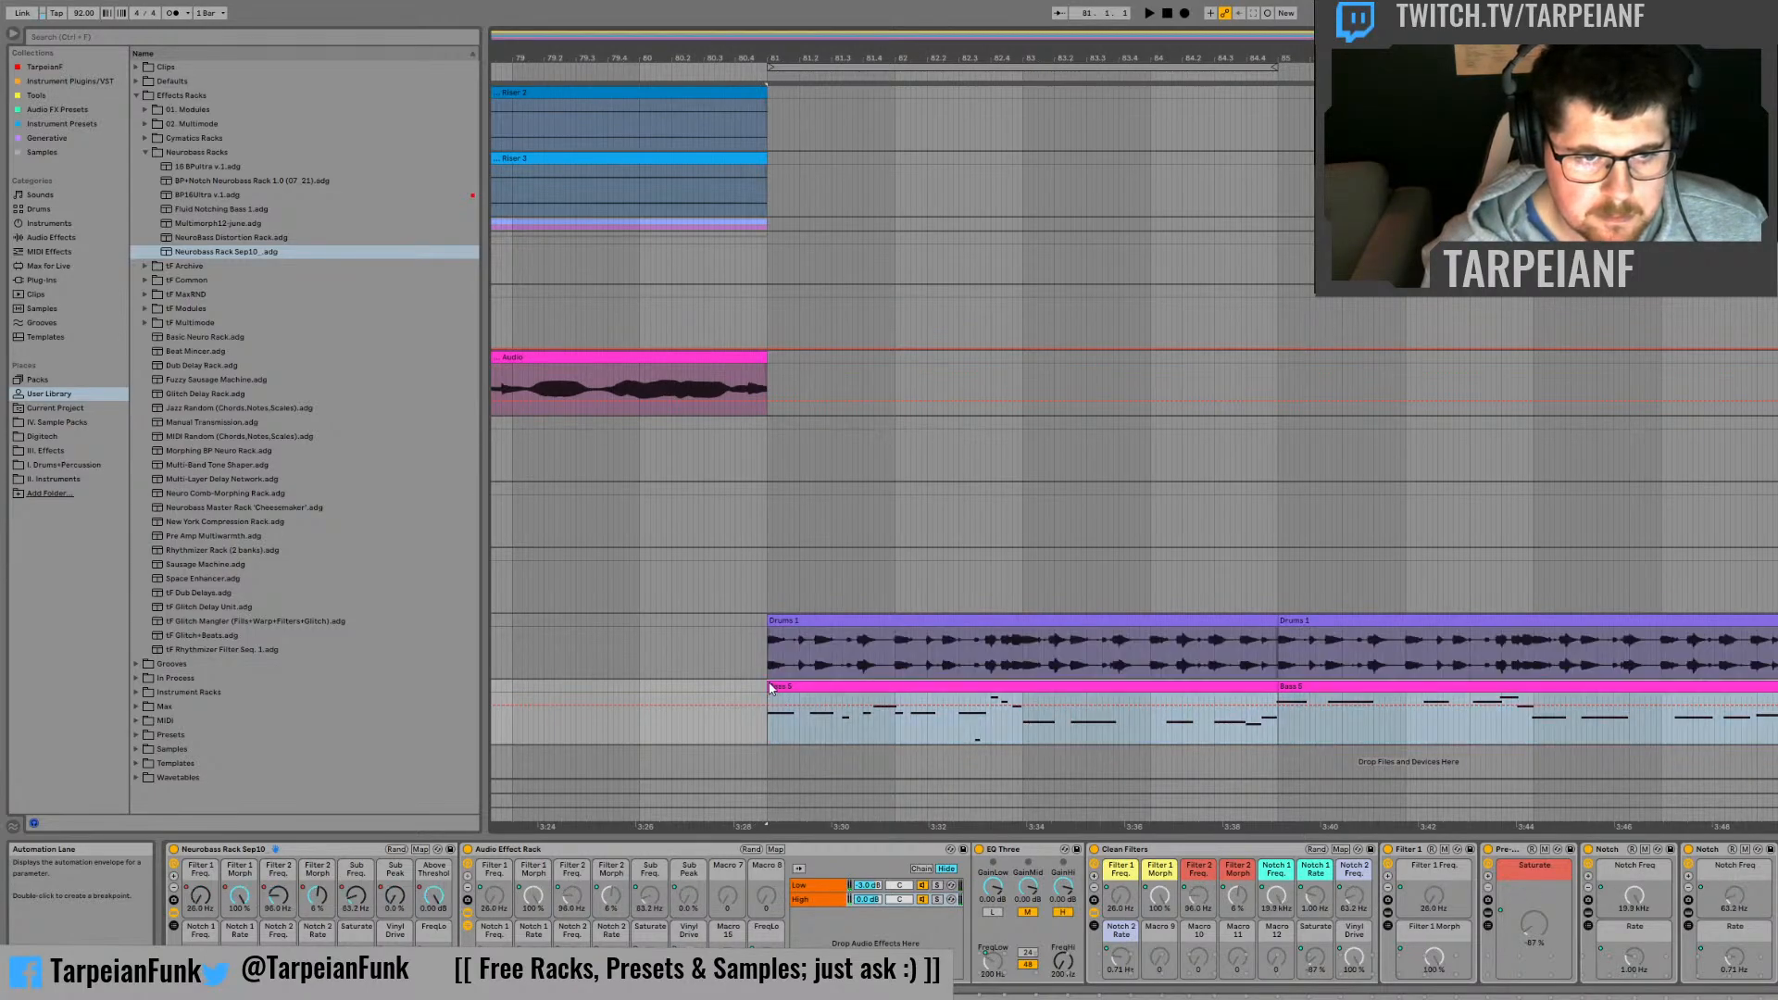
{"action": "key", "text": "space"}
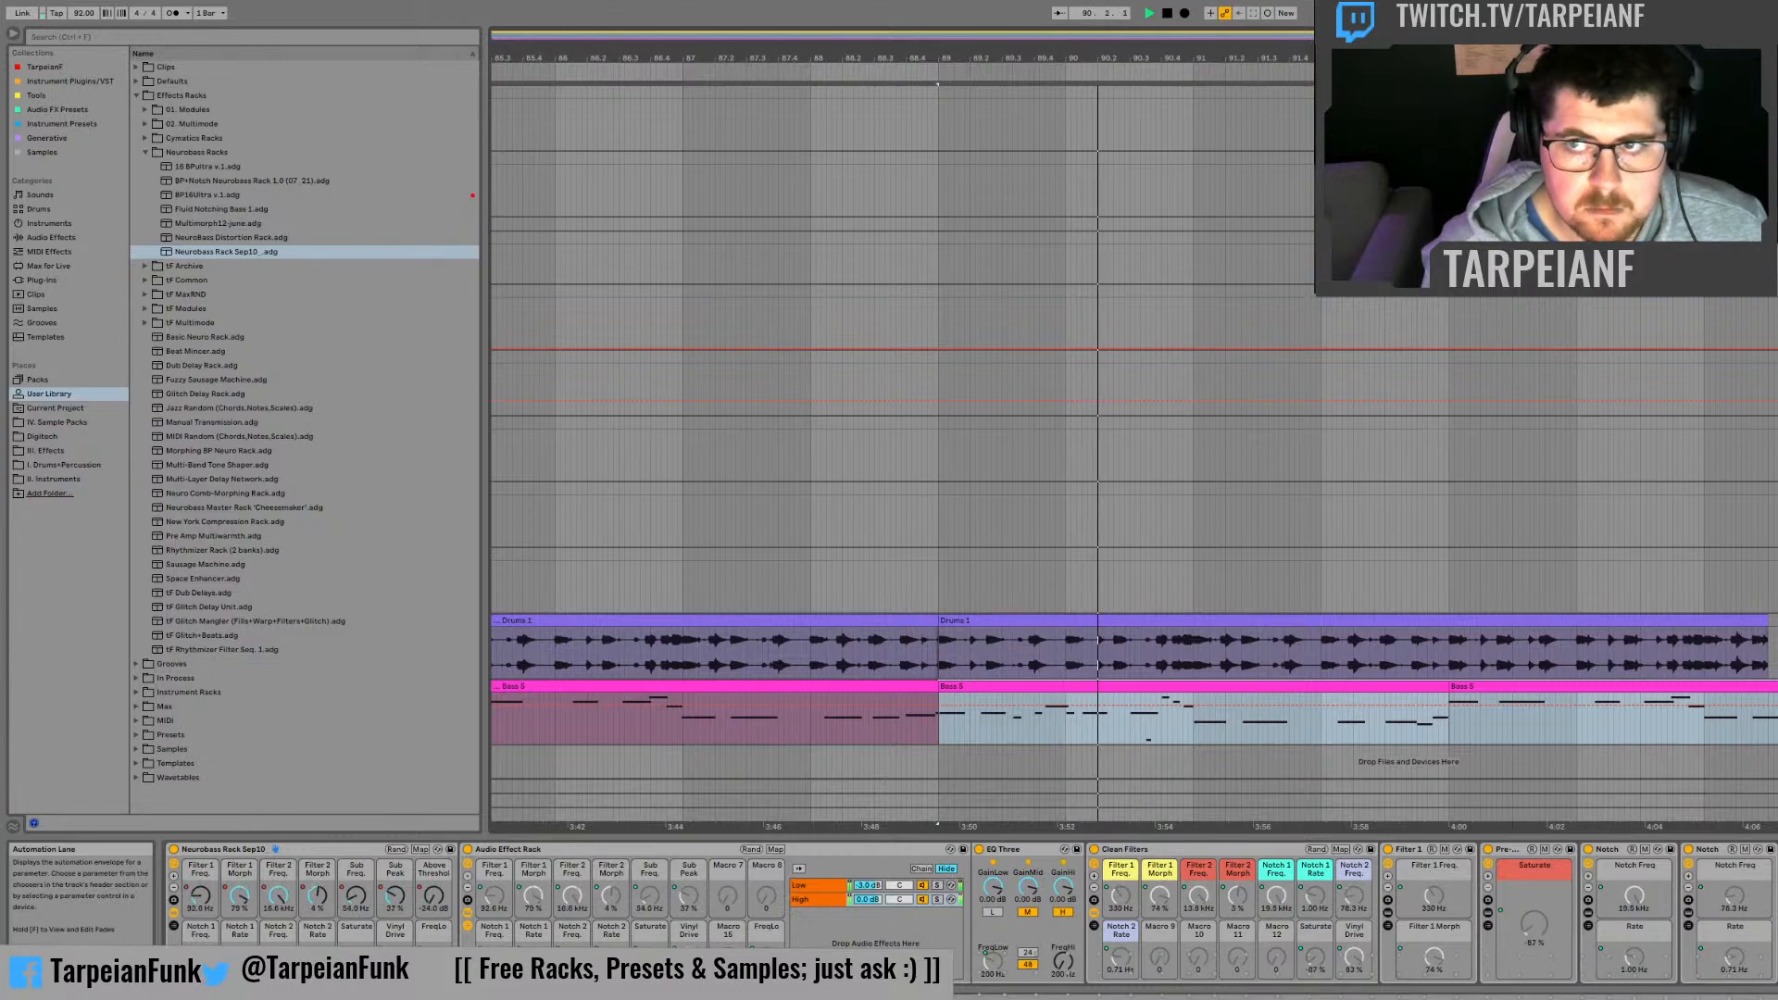
{"action": "left_click_drag", "start_coordinate": [1768, 621], "coordinate": [1776, 621]}
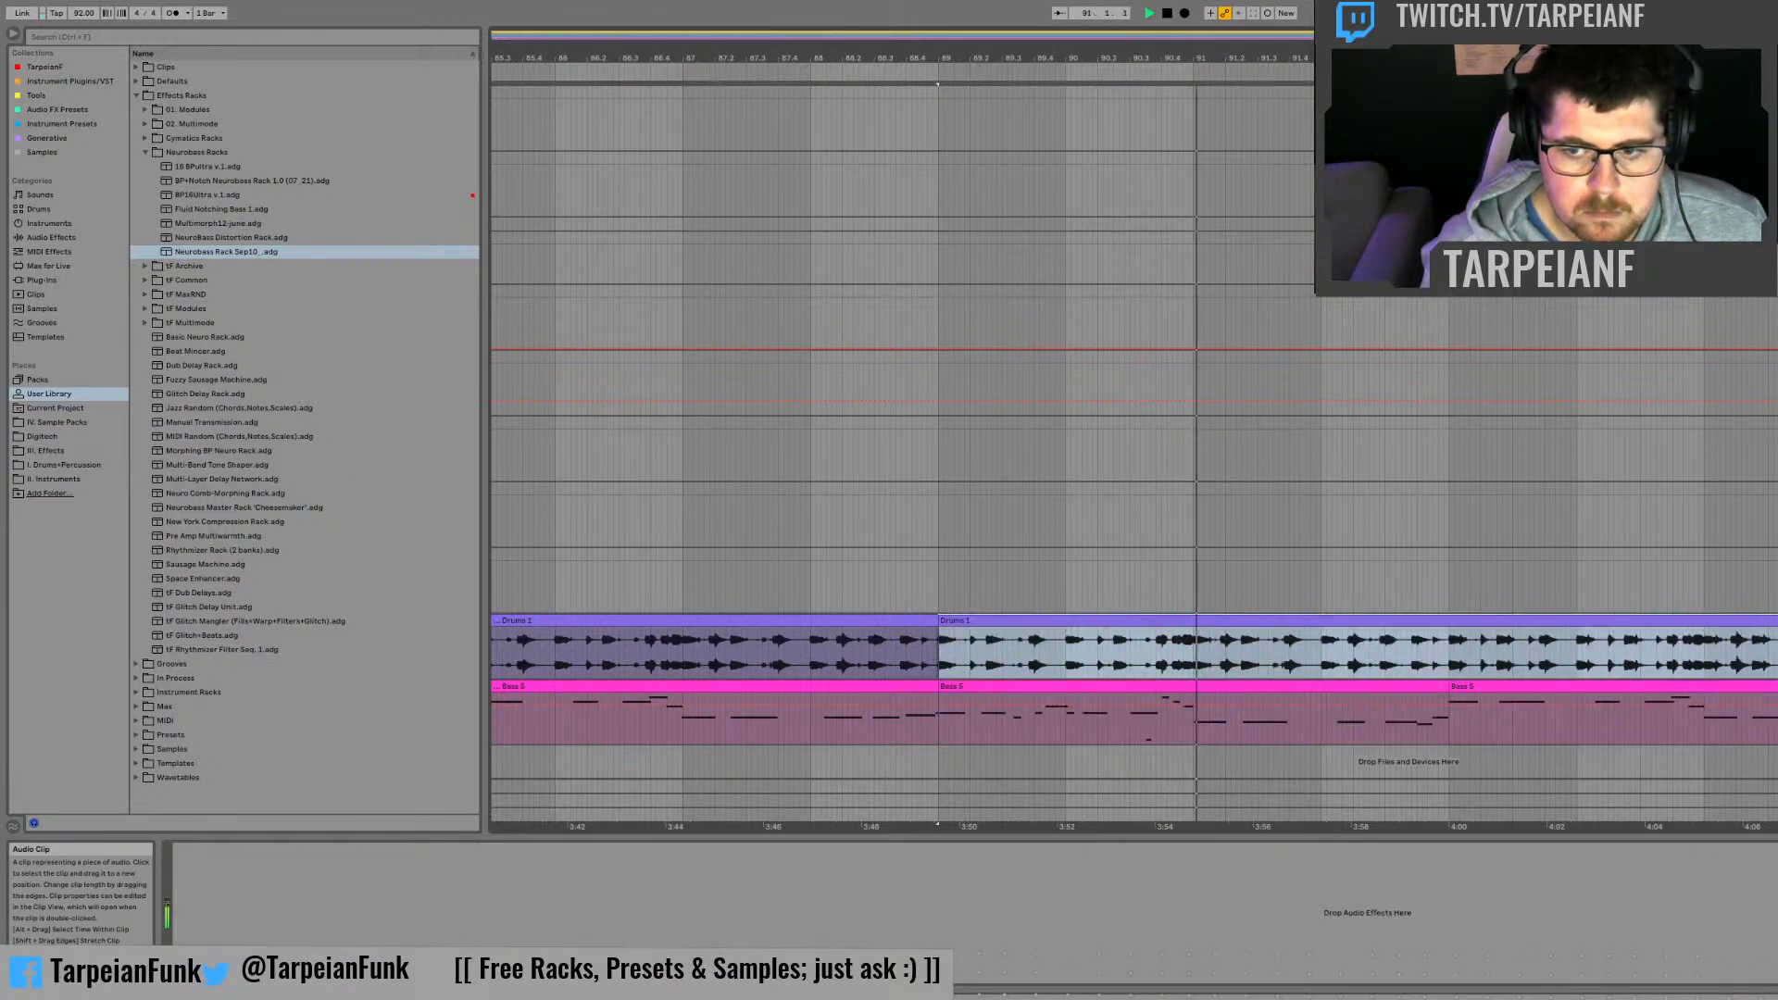
Step: View the wider arrangement and play the build-up from bar 73 with all tracks
{"action": "left_click_drag", "start_coordinate": [1204, 37], "coordinate": [1195, 5]}
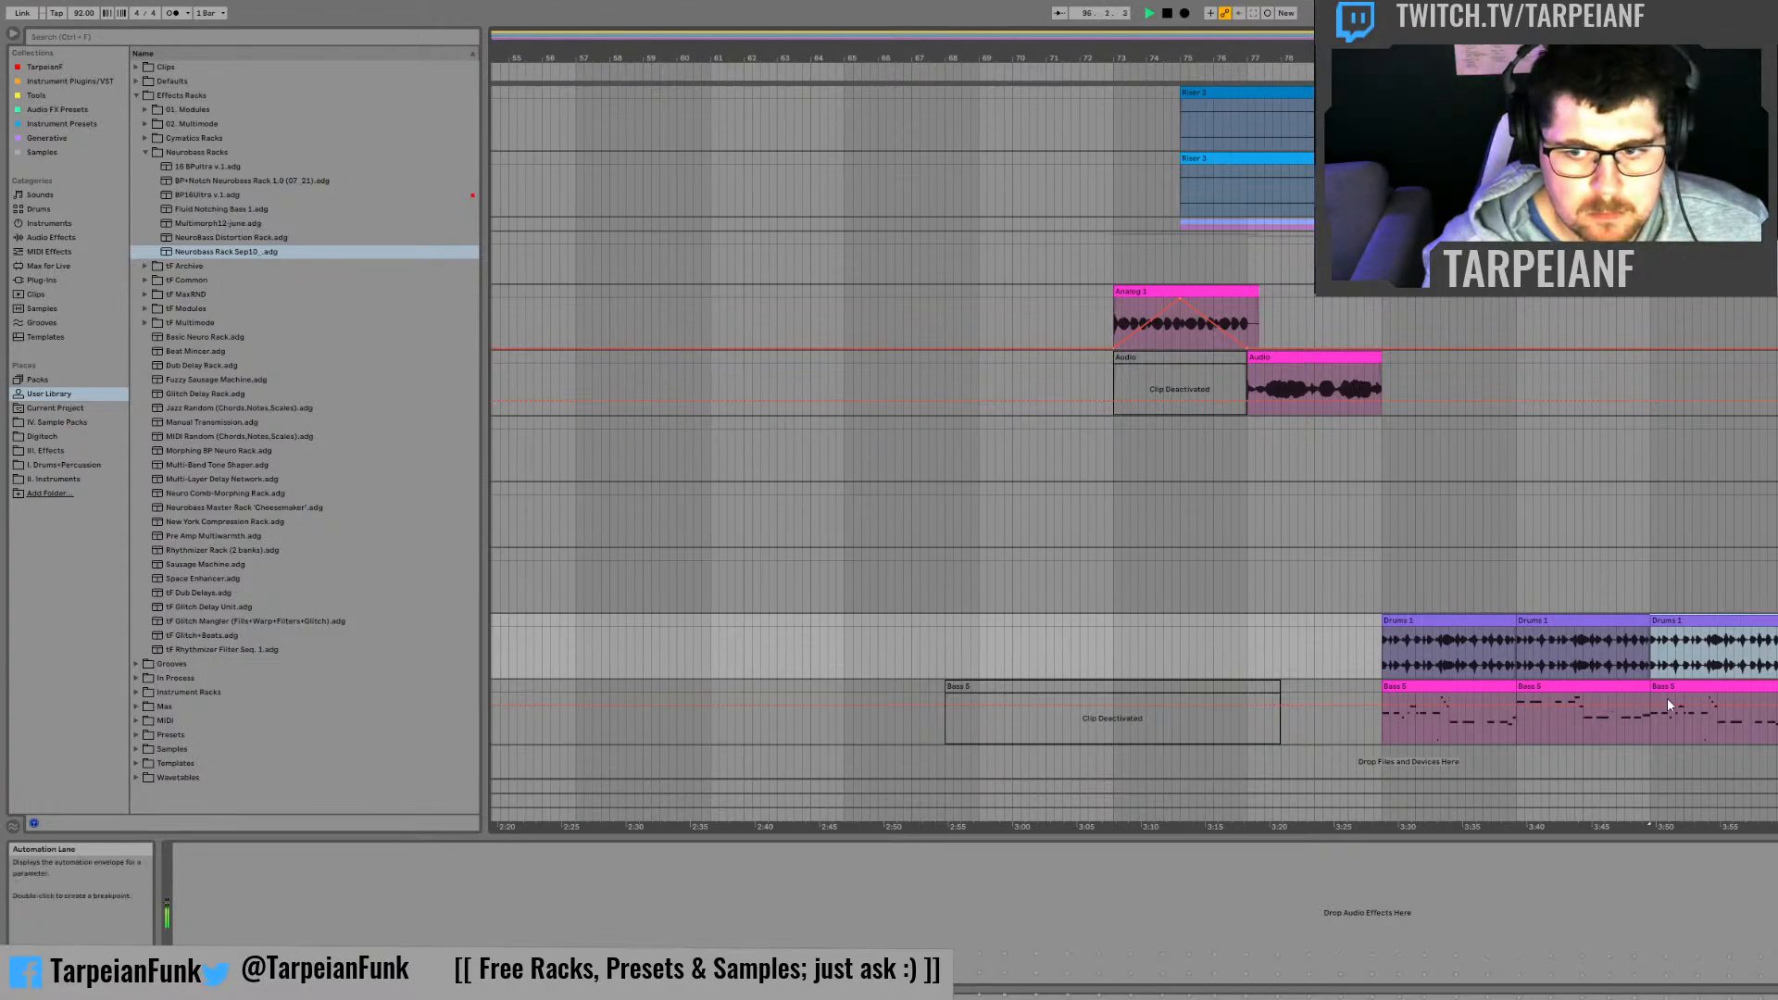
{"action": "left_click", "coordinate": [1441, 686]}
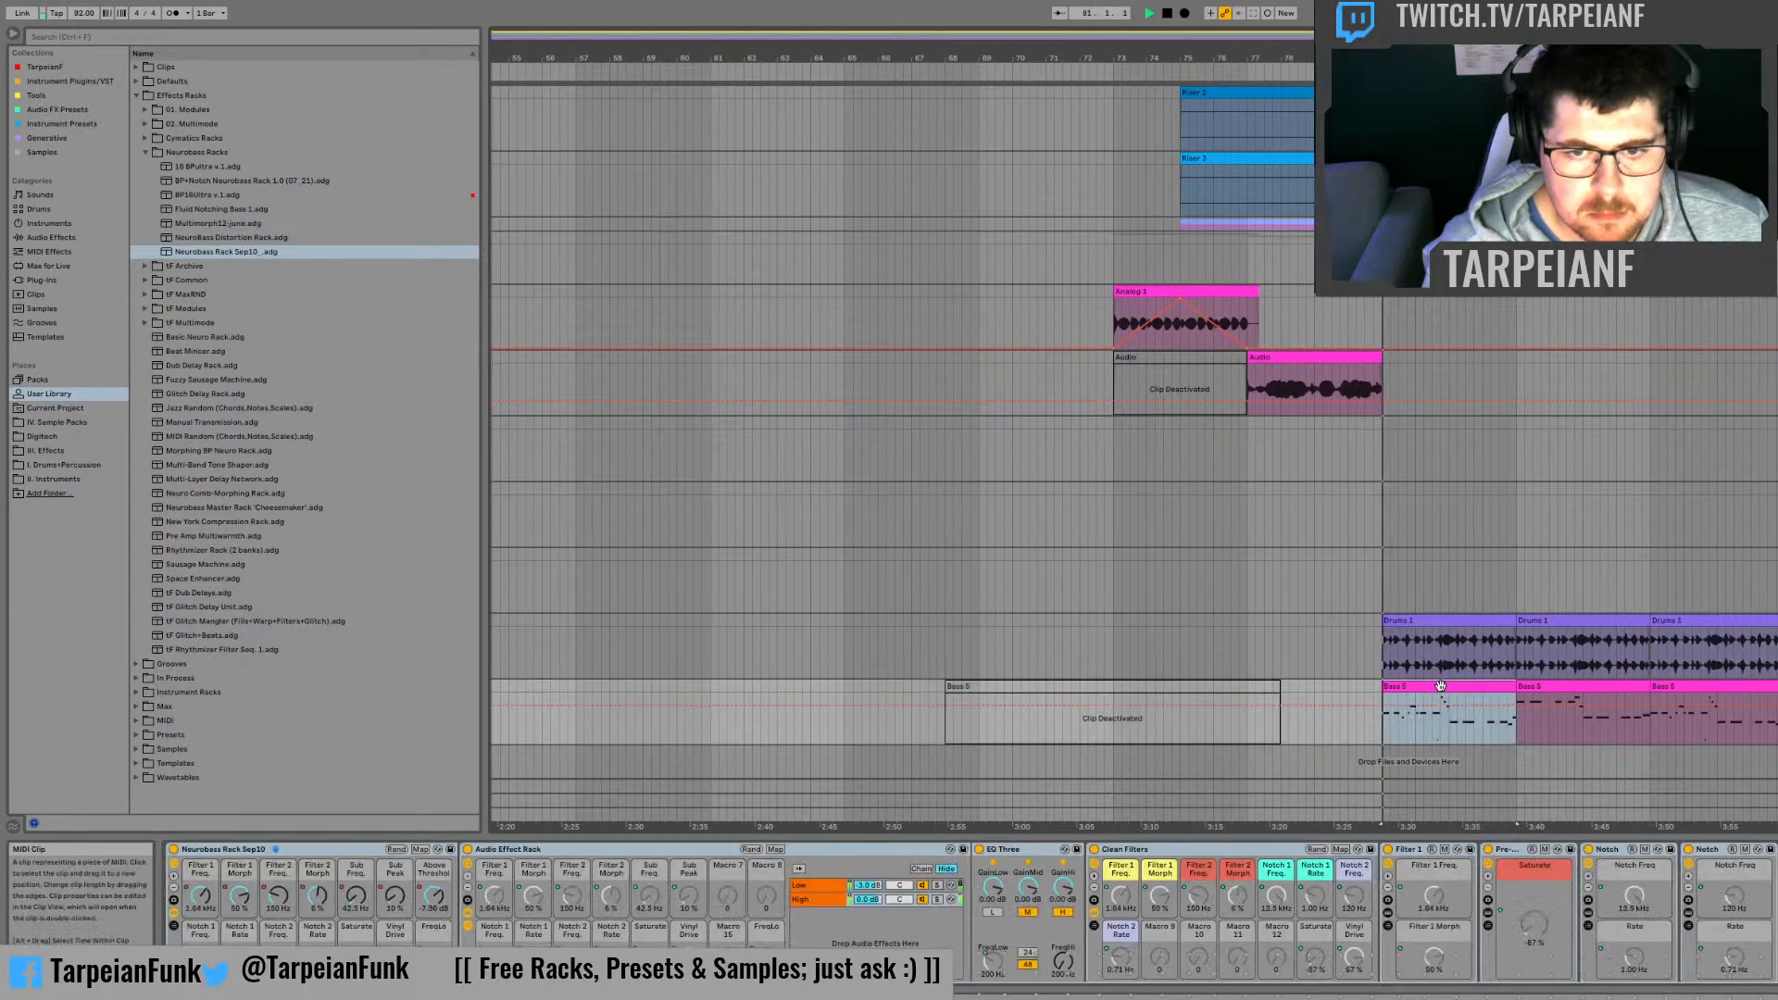
{"action": "key", "text": "space"}
{"action": "left_click_drag", "start_coordinate": [1770, 722], "coordinate": [1113, 116]}
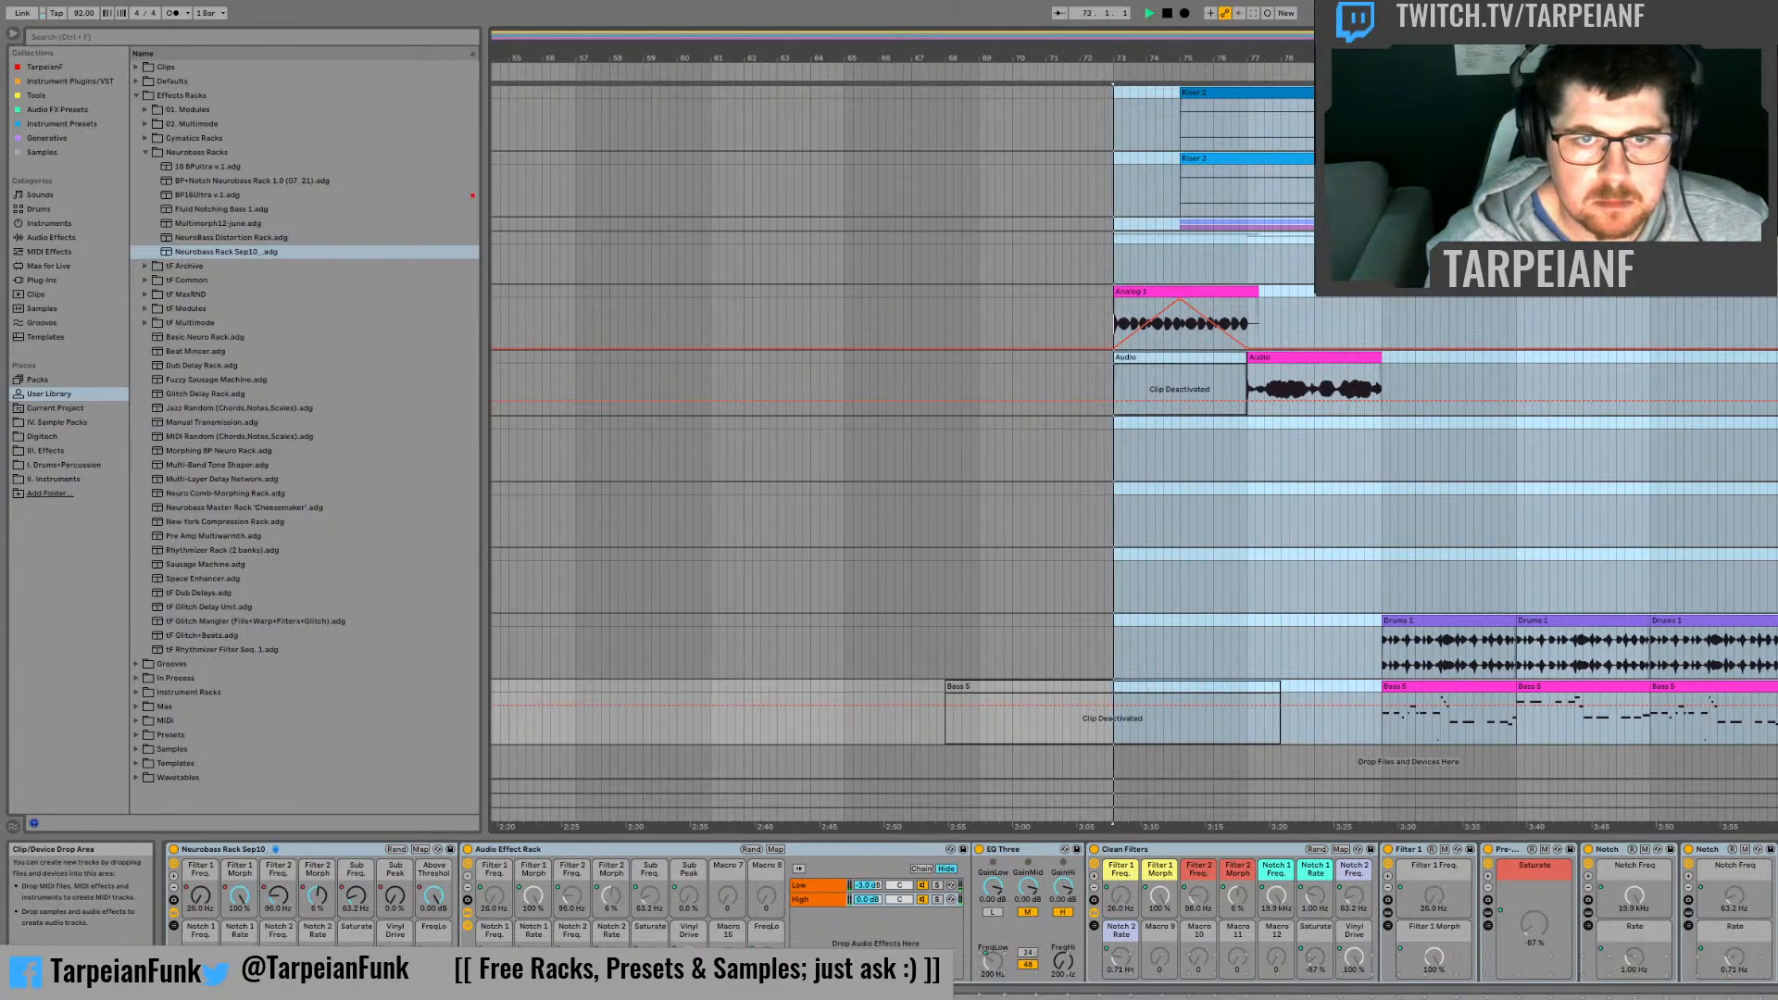
{"action": "key", "text": "space"}
Step: Play the arrangement from bar 65, where the Notes from the edge clip starts, through the build-up into the bar 81 drop
{"action": "scroll", "coordinate": [1232, 425], "scroll_direction": "up", "scroll_amount": 5}
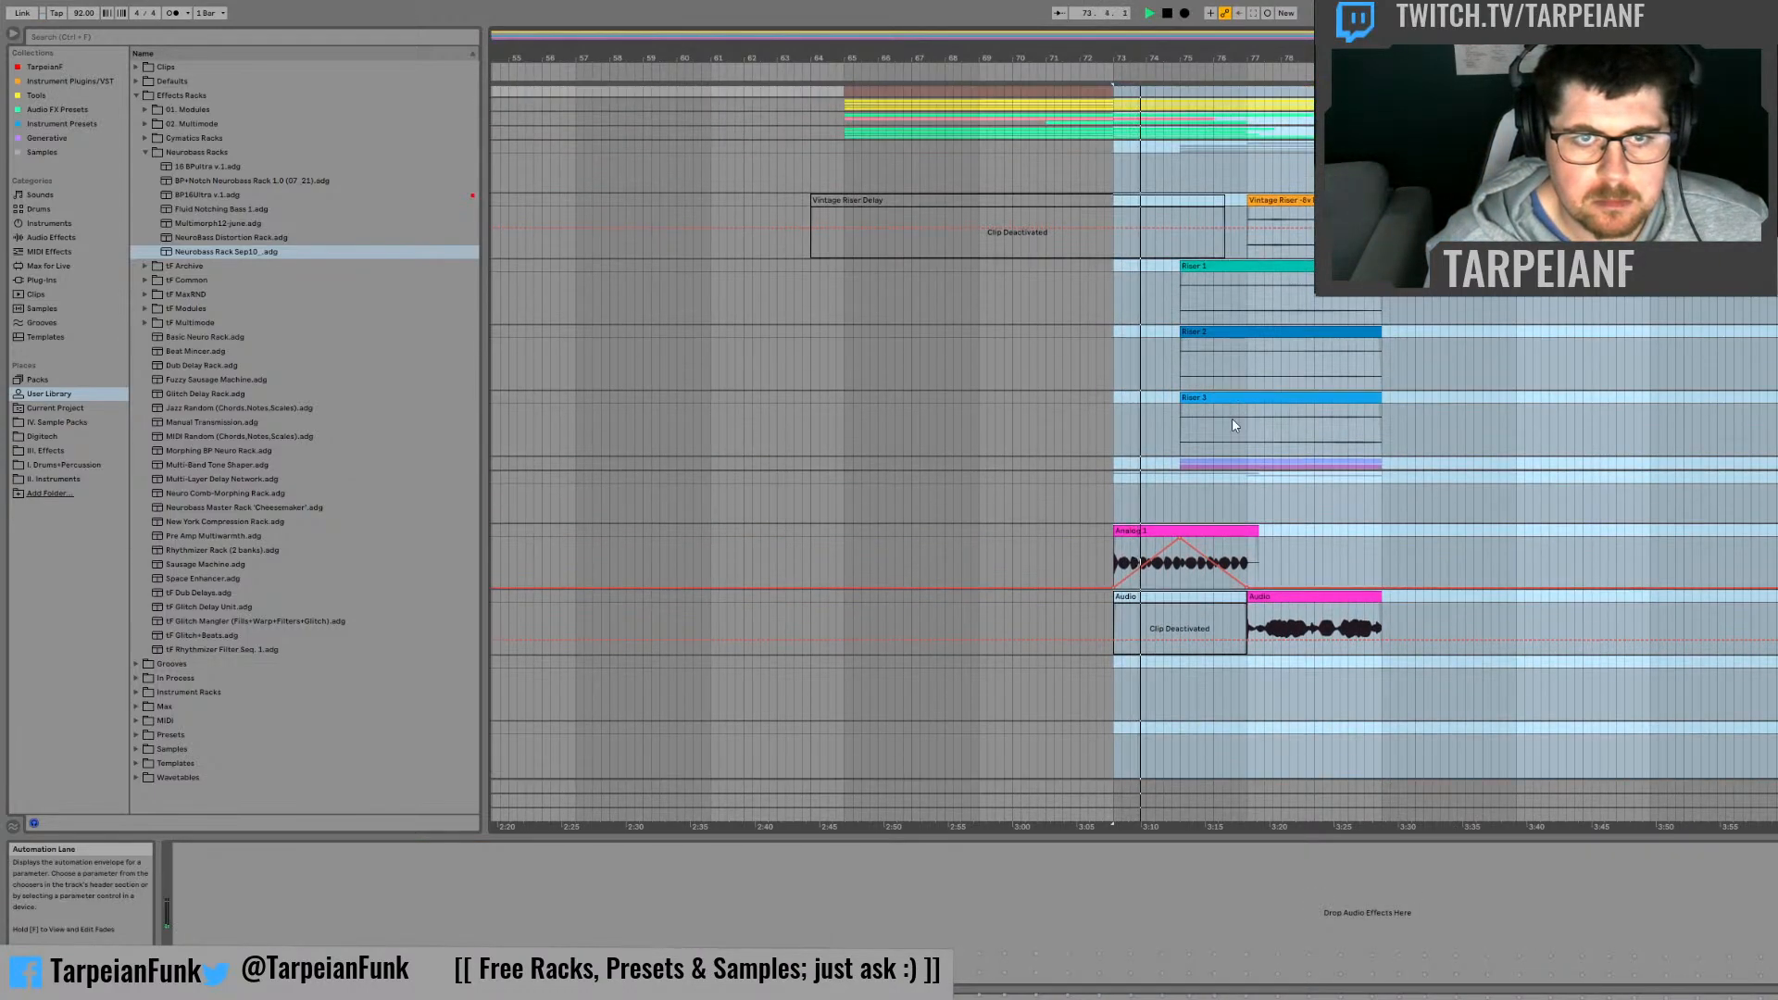
{"action": "scroll", "coordinate": [1232, 425], "scroll_direction": "up", "scroll_amount": 1}
{"action": "key", "text": "space"}
{"action": "left_click", "coordinate": [847, 105], "text": "shift"}
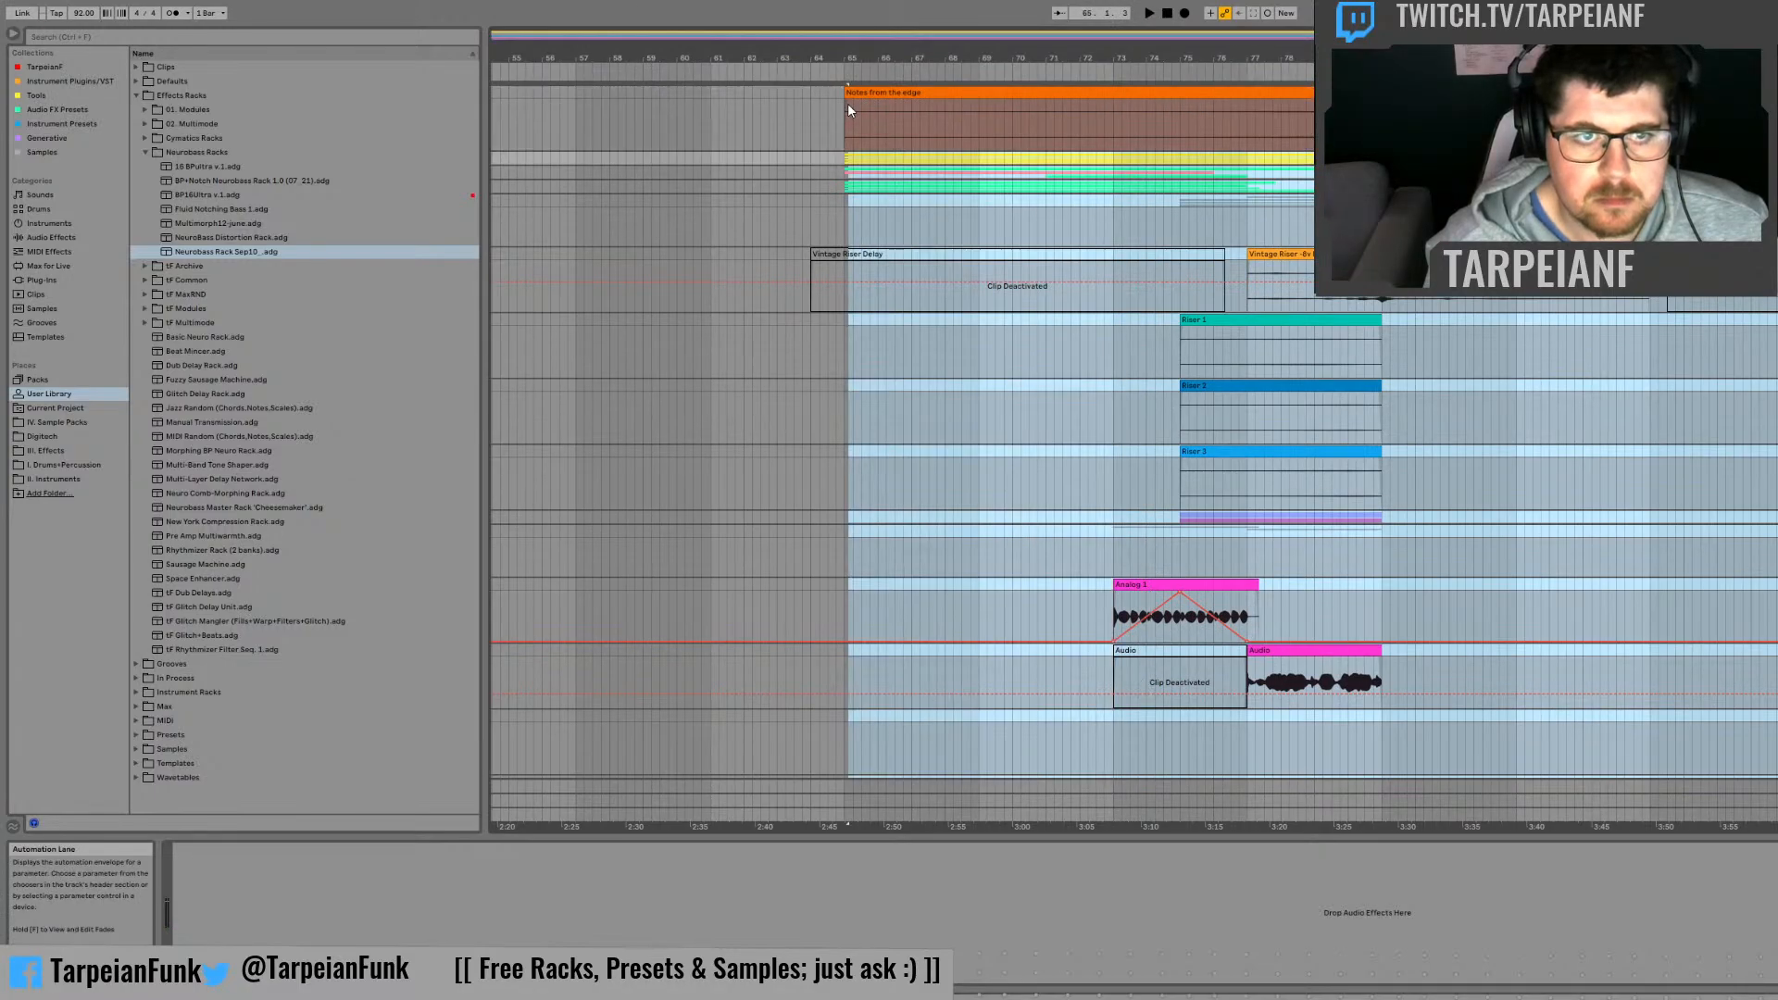
{"action": "key", "text": "space"}
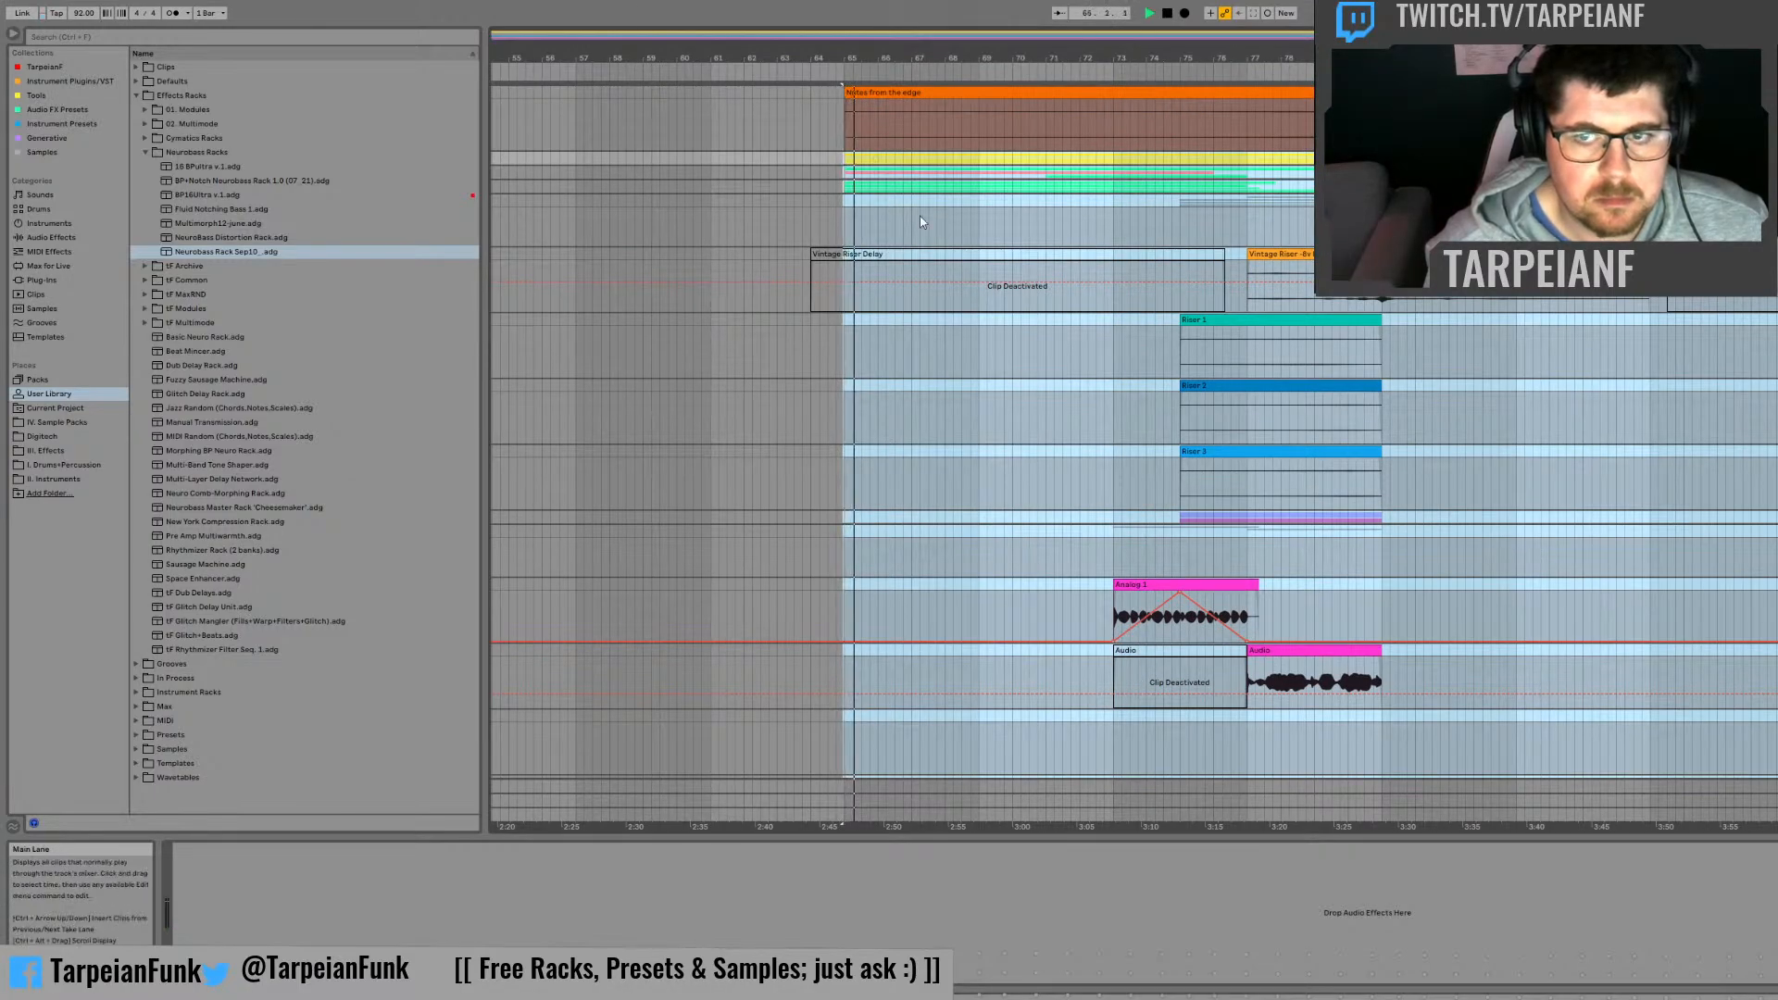
{"action": "left_click_drag", "start_coordinate": [1776, 808], "coordinate": [840, 88]}
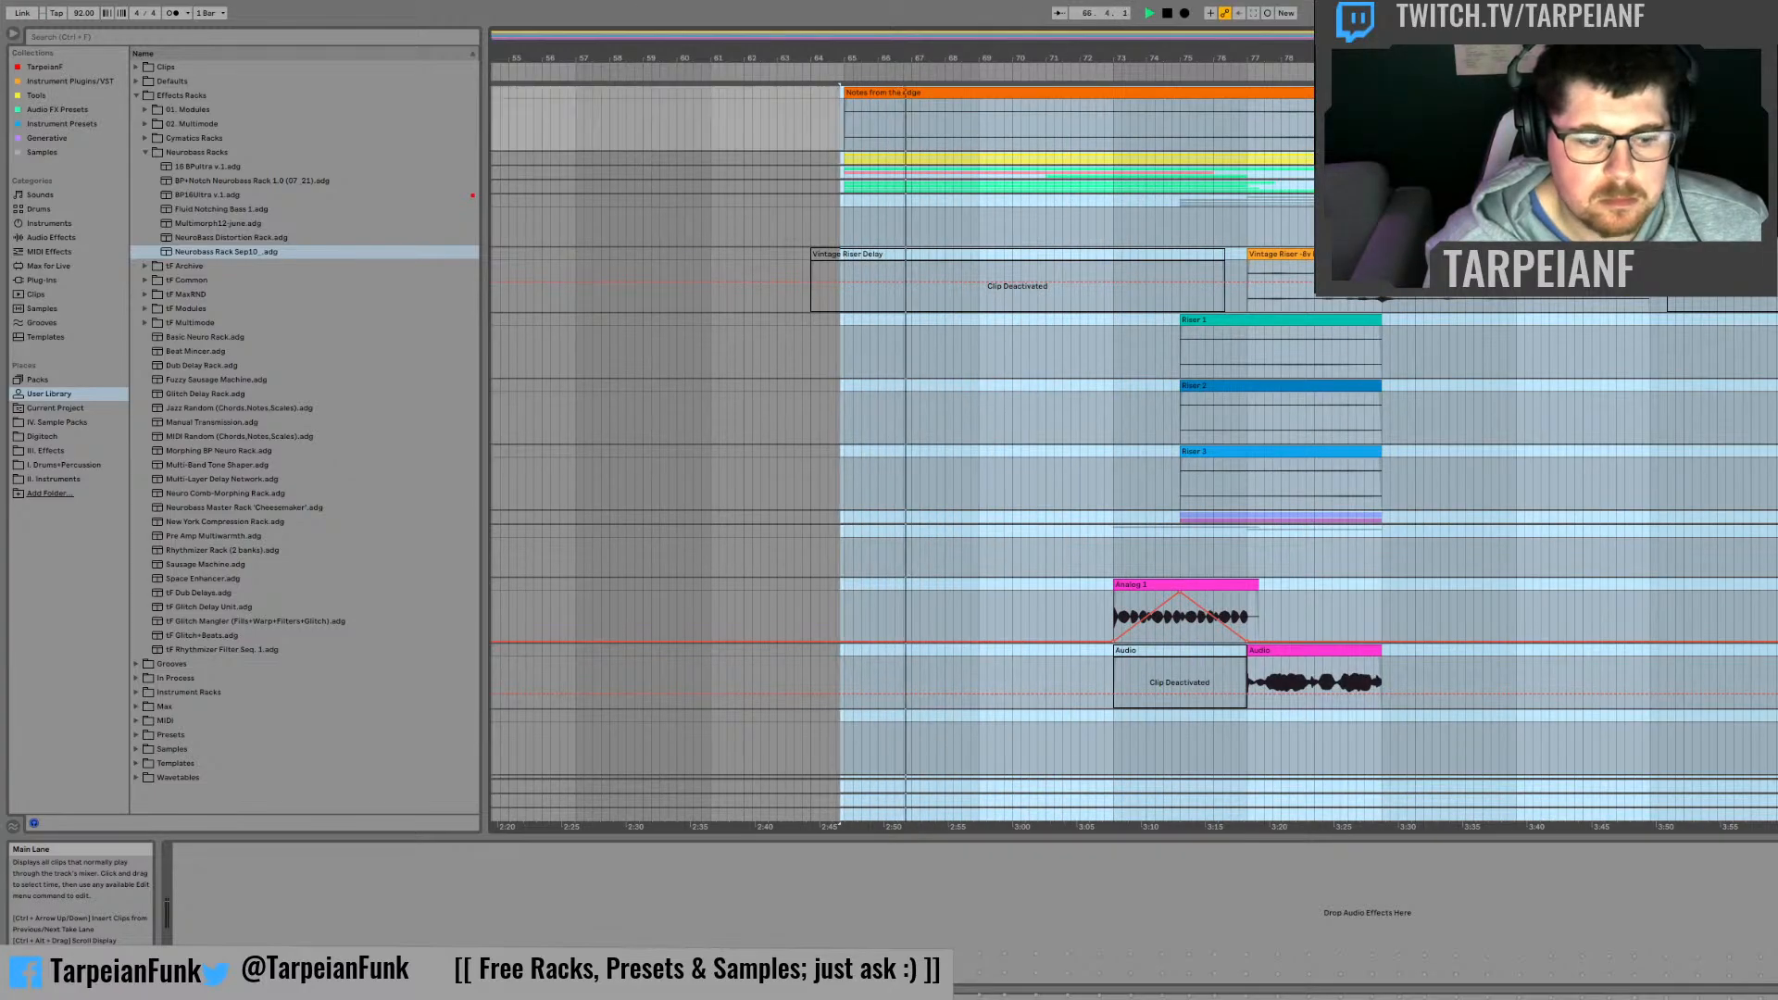
{"action": "left_click", "coordinate": [1270, 546]}
{"action": "left_click", "coordinate": [1228, 543]}
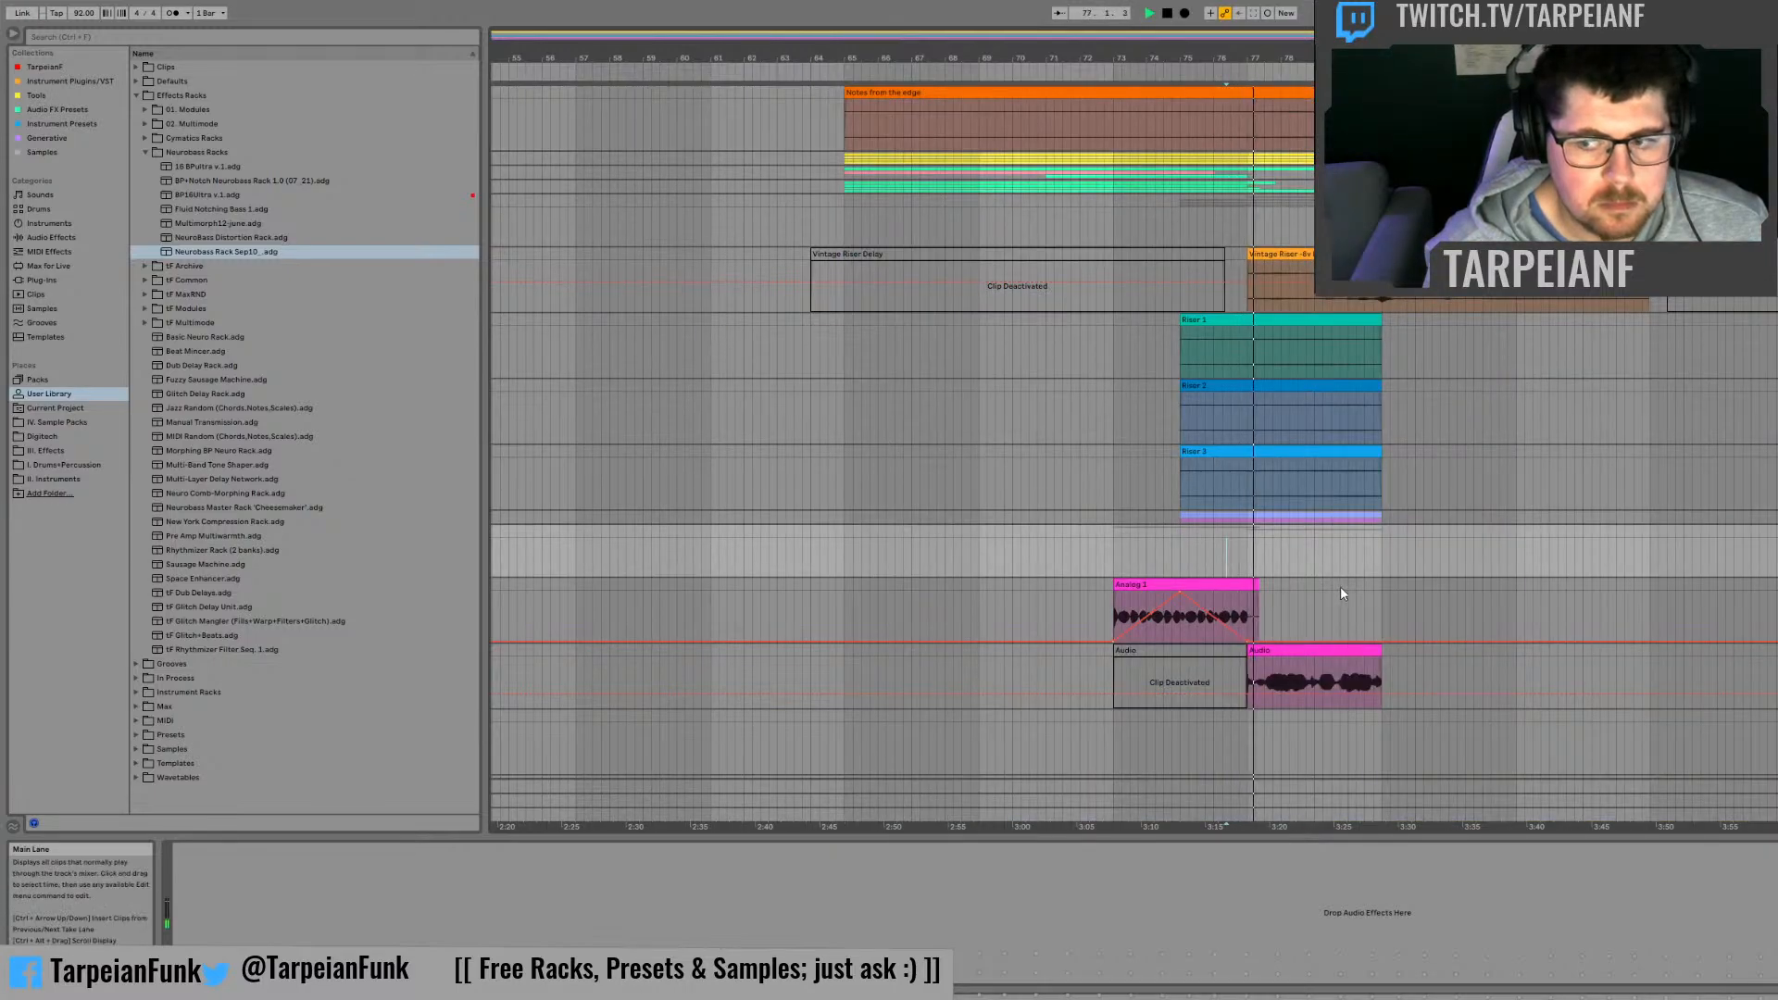
{"action": "scroll", "coordinate": [1341, 586], "scroll_direction": "down", "scroll_amount": 5}
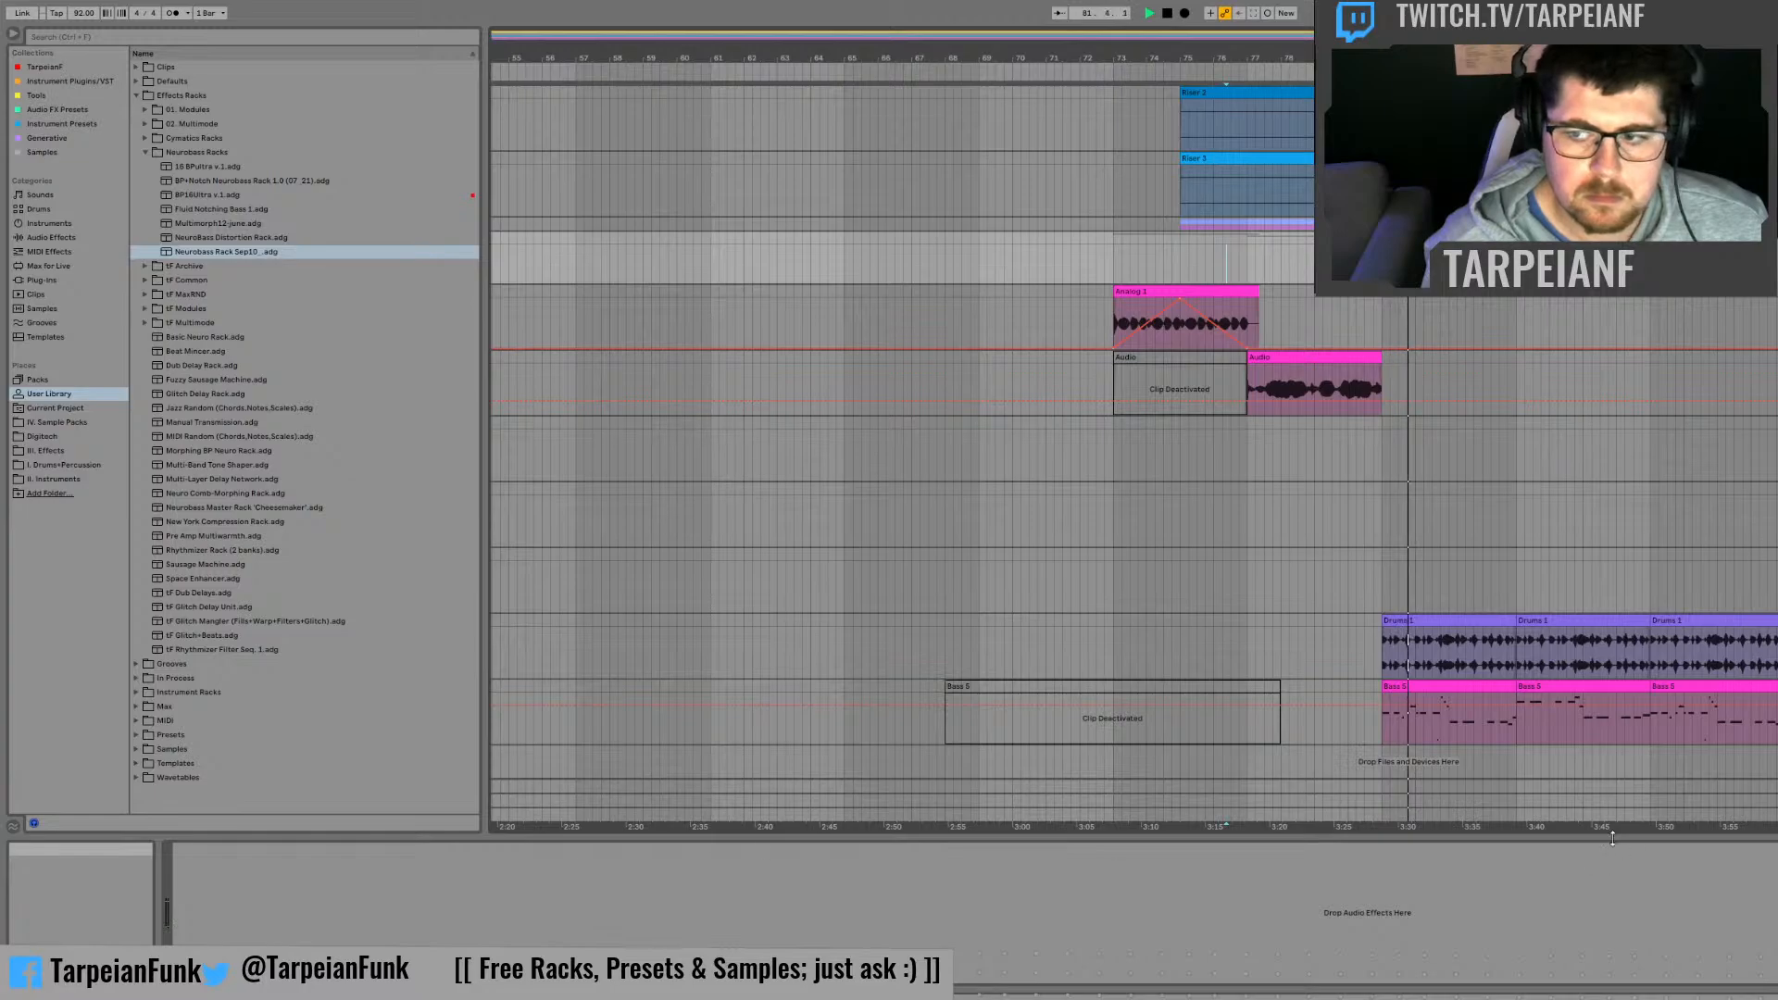
Step: Lower the volume of bass track 31 in the Session mixer, reset its peak level, and return to the arrangement
{"action": "key", "text": "Tab"}
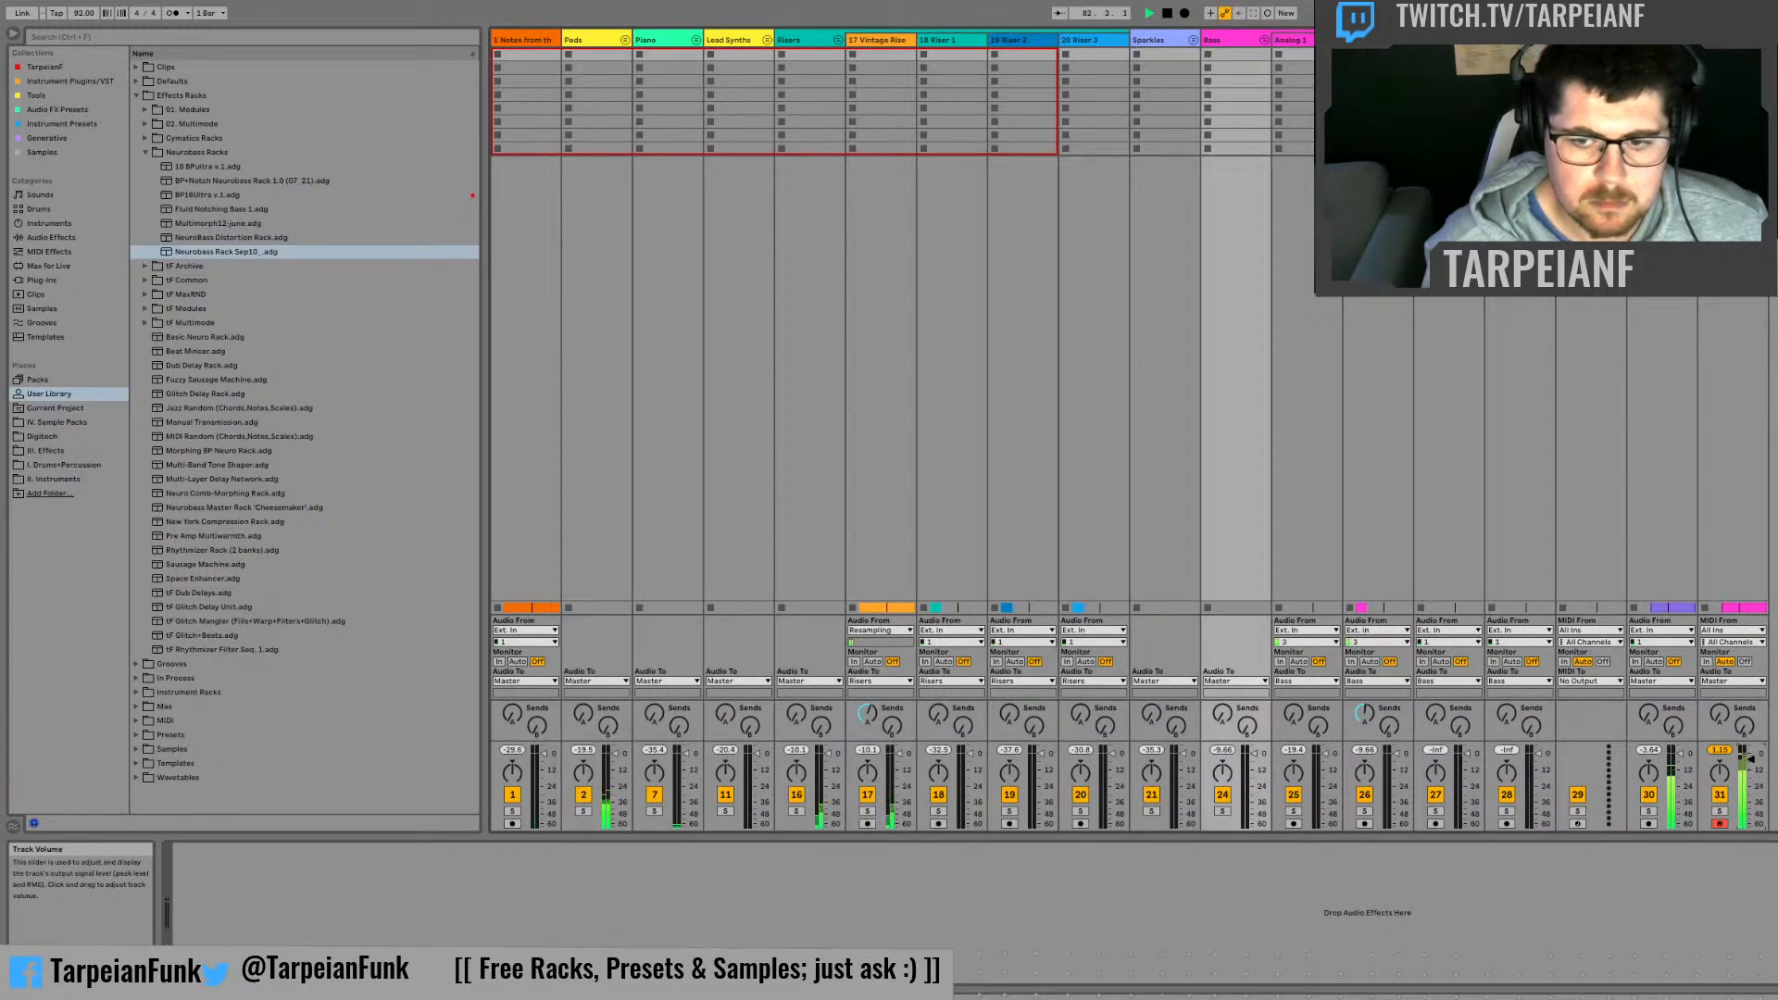
{"action": "left_click", "coordinate": [1721, 752]}
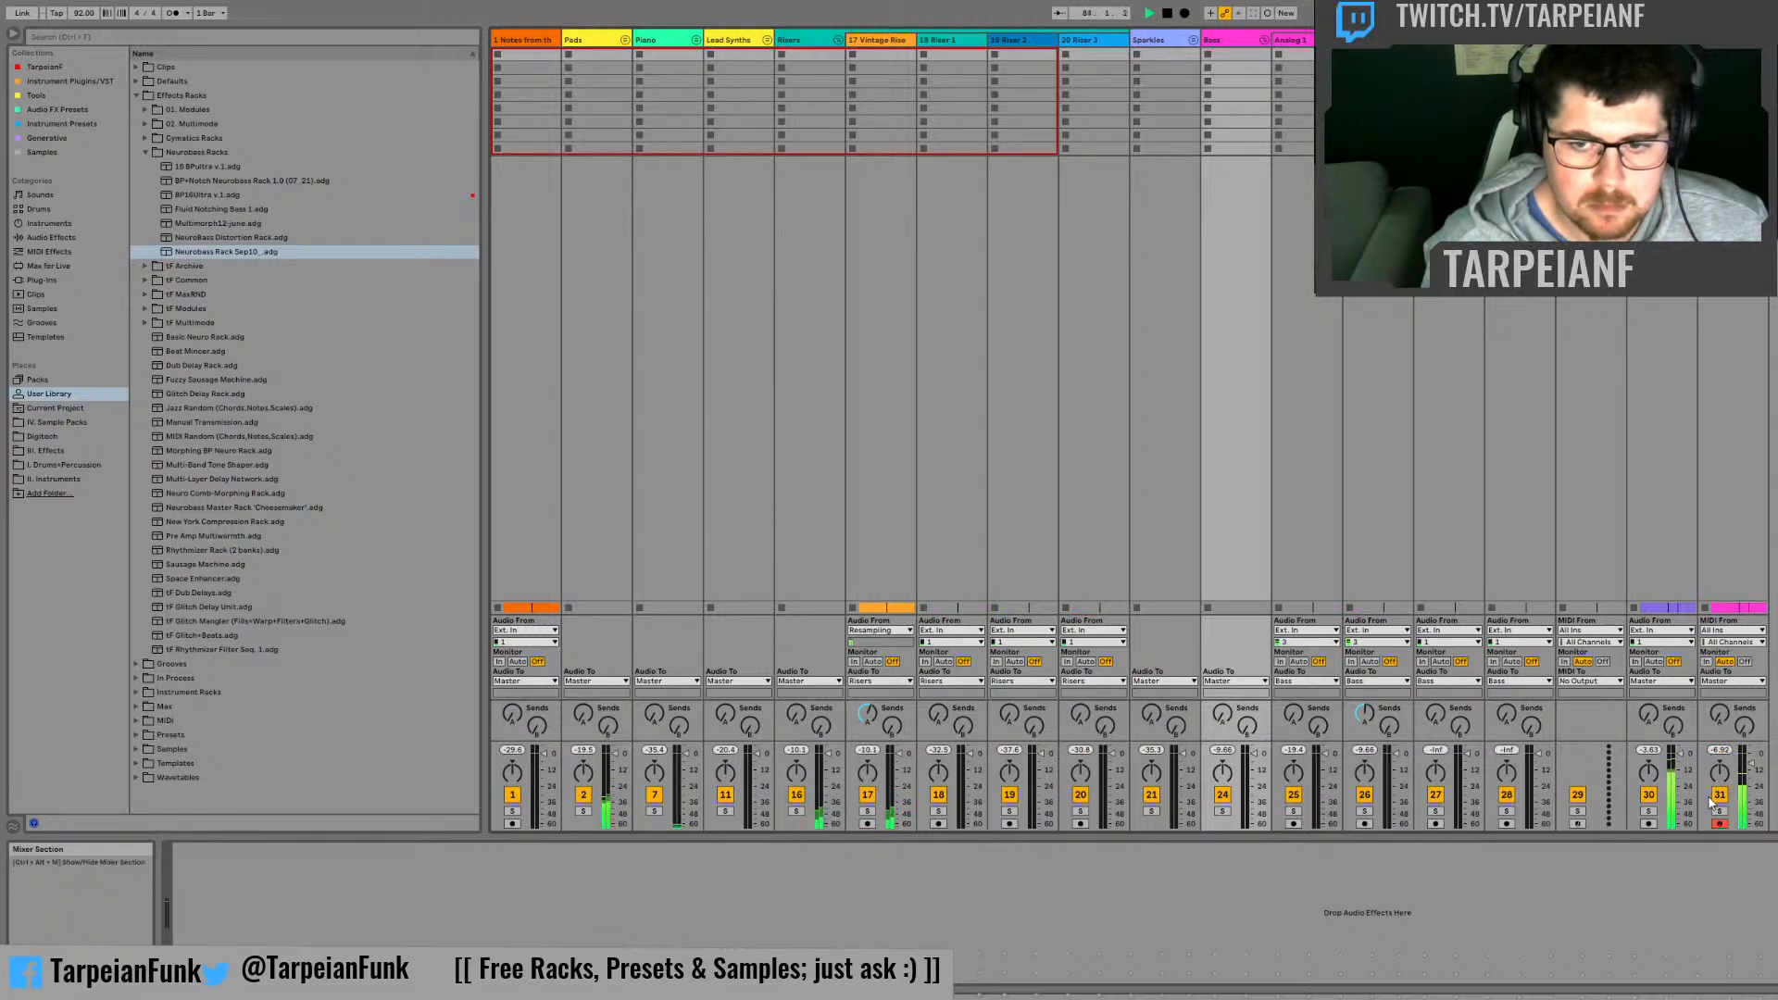
{"action": "key", "text": "Tab"}
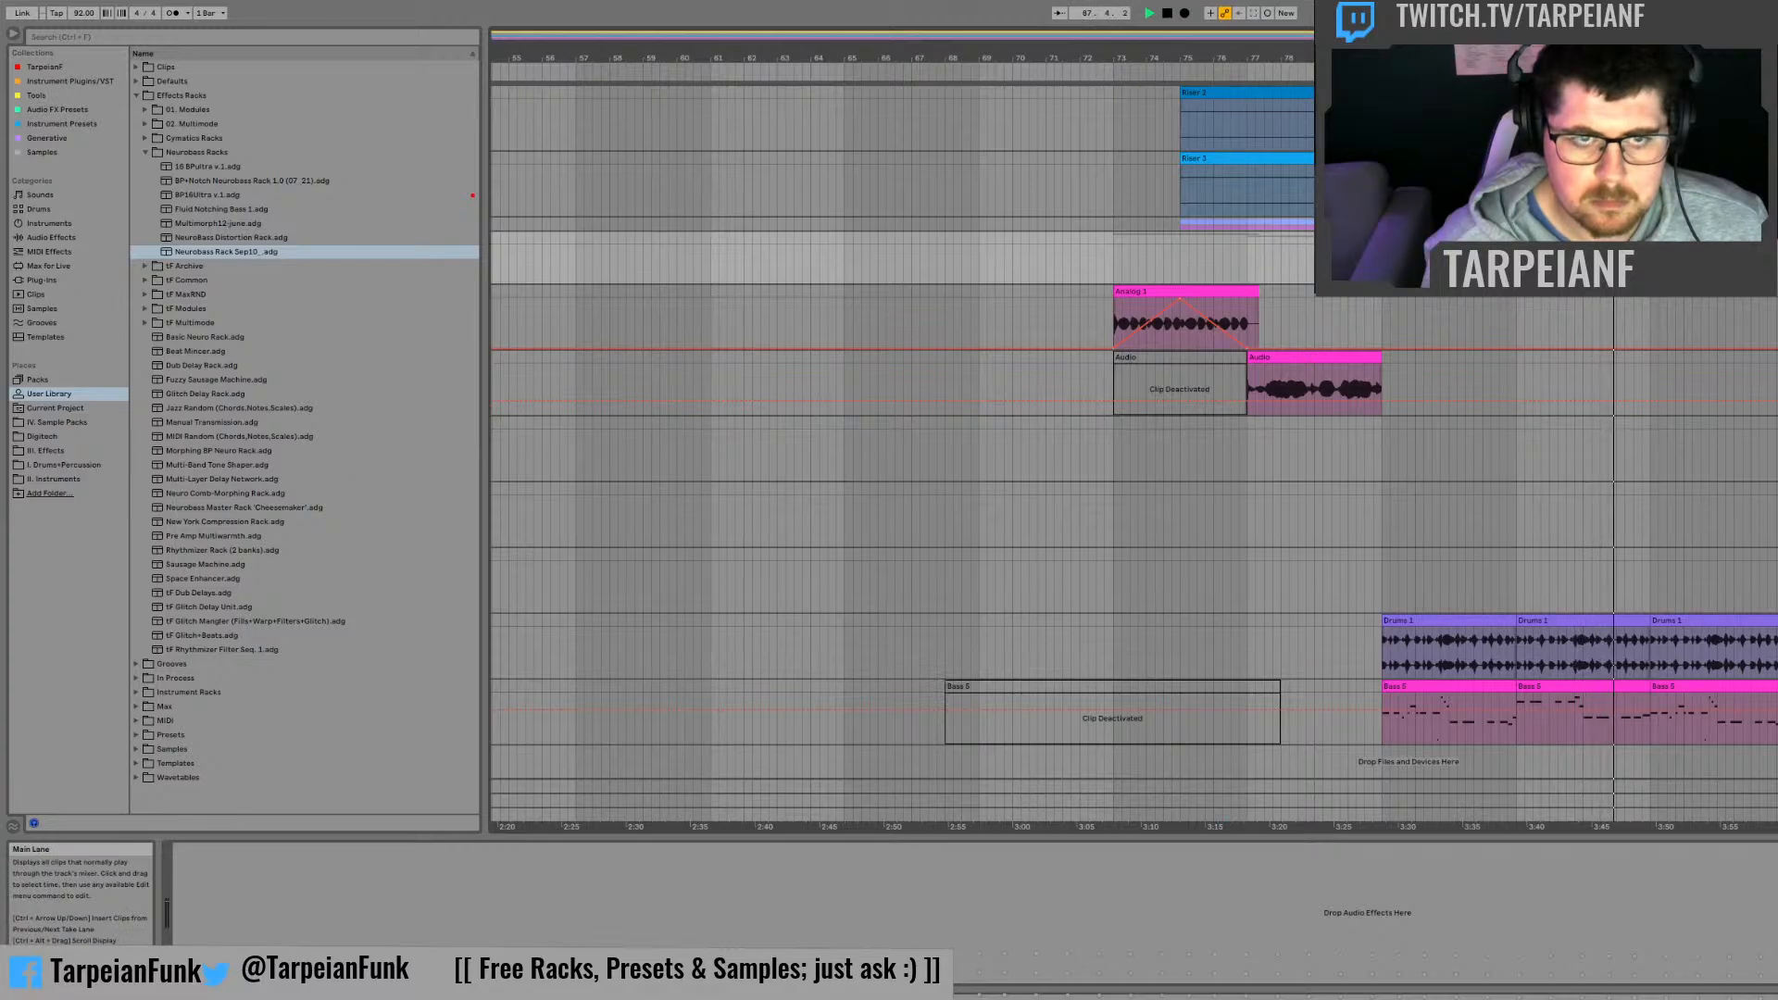
Step: Select the arrangement across the tracks from just before bar 65 onward
{"action": "left_click_drag", "start_coordinate": [1777, 763], "coordinate": [836, 763]}
{"action": "scroll", "coordinate": [1005, 475], "scroll_direction": "up", "scroll_amount": 2}
{"action": "scroll", "coordinate": [1005, 475], "scroll_direction": "up", "scroll_amount": 3}
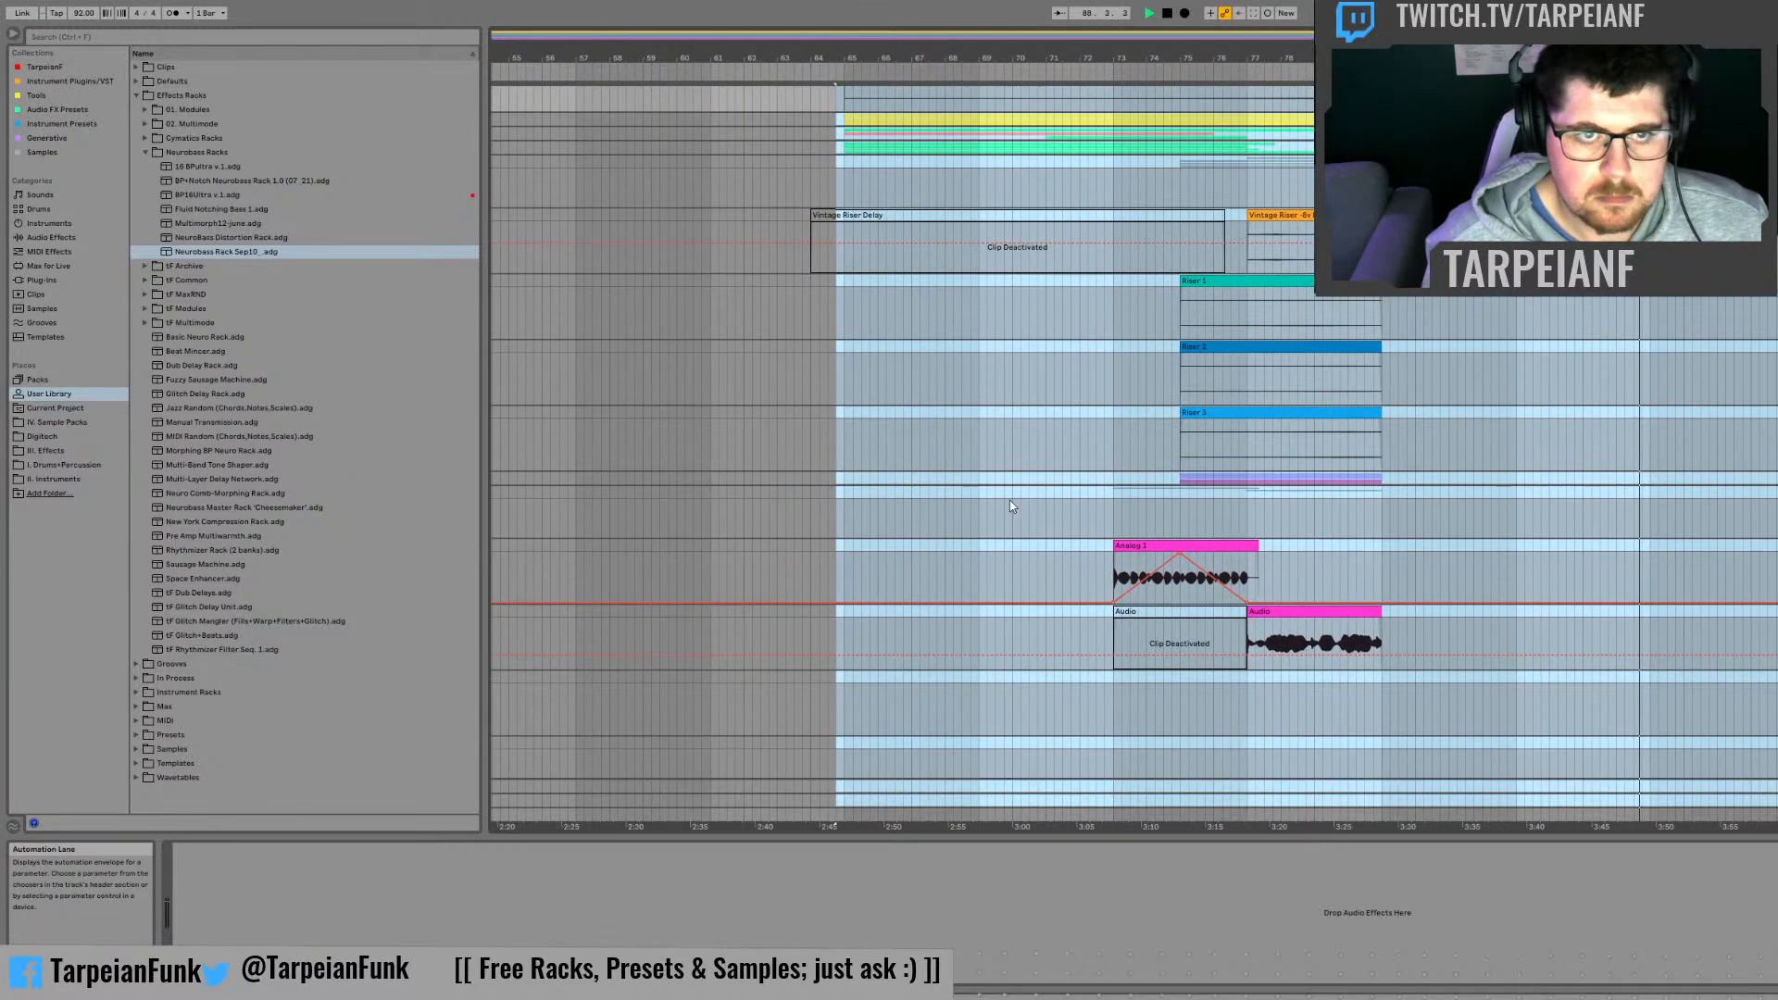